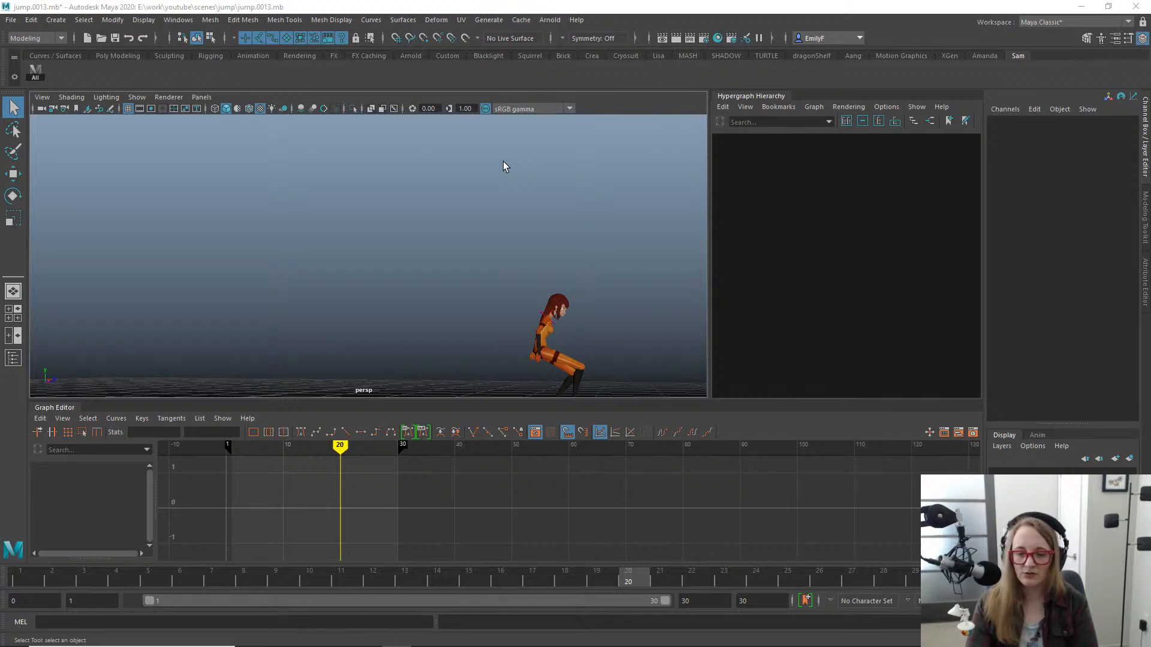
# - Select the character's body control at frame 20 and examine the motion trail of the jump from the side
pyautogui.keyDown('alt'); pyautogui.moveTo(542, 223); pyautogui.dragTo(492, 318); pyautogui.keyUp('alt')
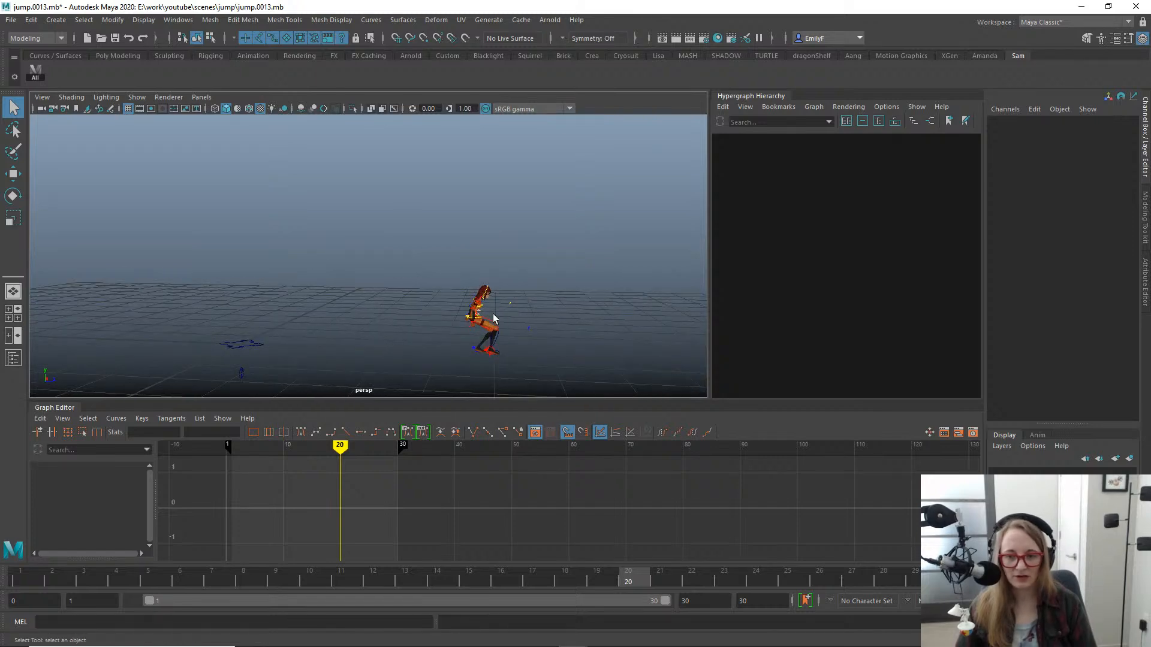
pyautogui.click(474, 318)
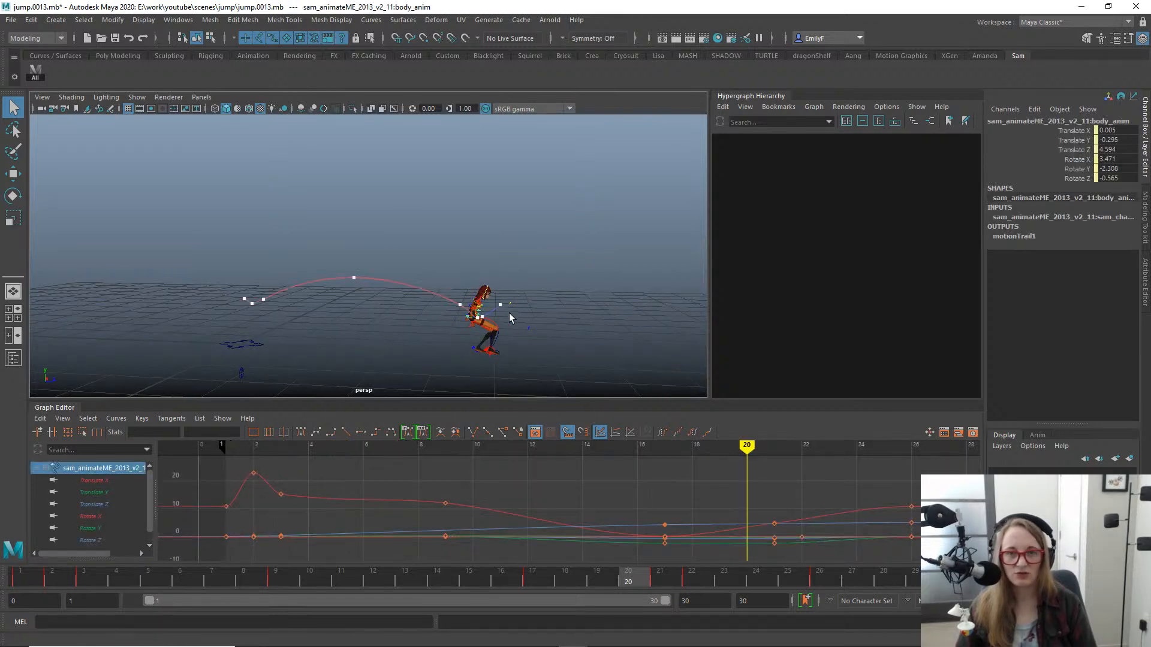
pyautogui.keyDown('alt'); pyautogui.moveTo(509, 312); pyautogui.dragTo(462, 303, button='right'); pyautogui.keyUp('alt')
pyautogui.keyDown('alt'); pyautogui.moveTo(462, 303); pyautogui.dragTo(354, 276); pyautogui.keyUp('alt')
pyautogui.keyDown('alt'); pyautogui.moveTo(353, 275); pyautogui.dragTo(422, 283, button='right'); pyautogui.keyUp('alt')
pyautogui.keyDown('alt'); pyautogui.moveTo(422, 283); pyautogui.dragTo(525, 238, button='middle'); pyautogui.keyUp('alt')
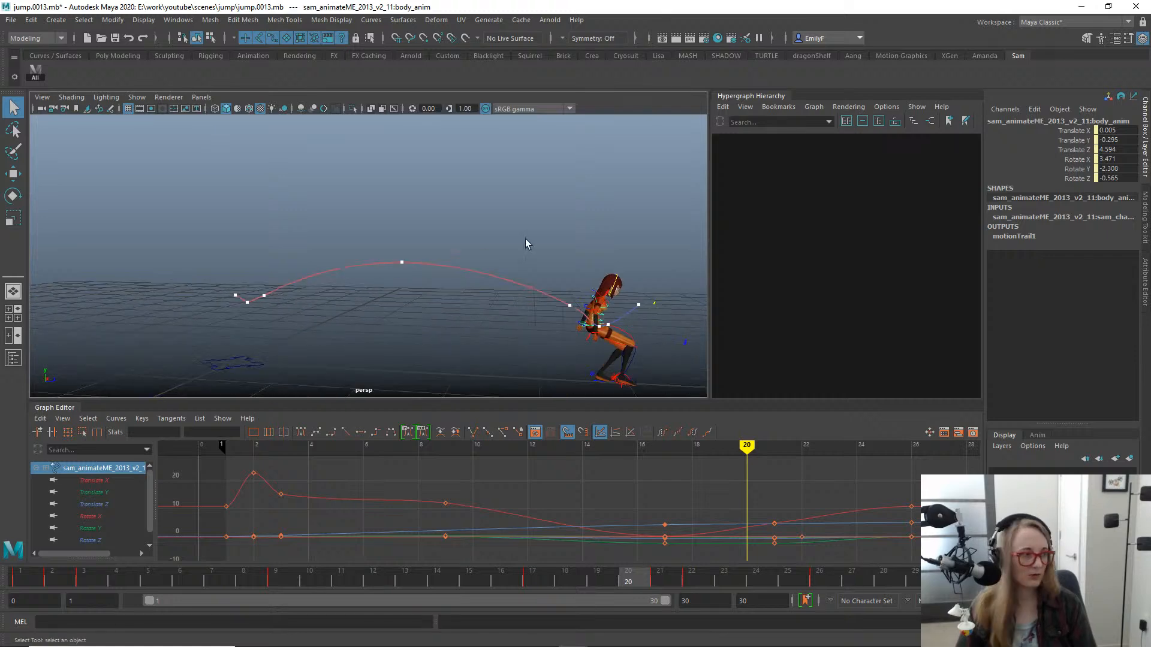
pyautogui.keyDown('alt'); pyautogui.moveTo(549, 258); pyautogui.dragTo(538, 275); pyautogui.keyUp('alt')
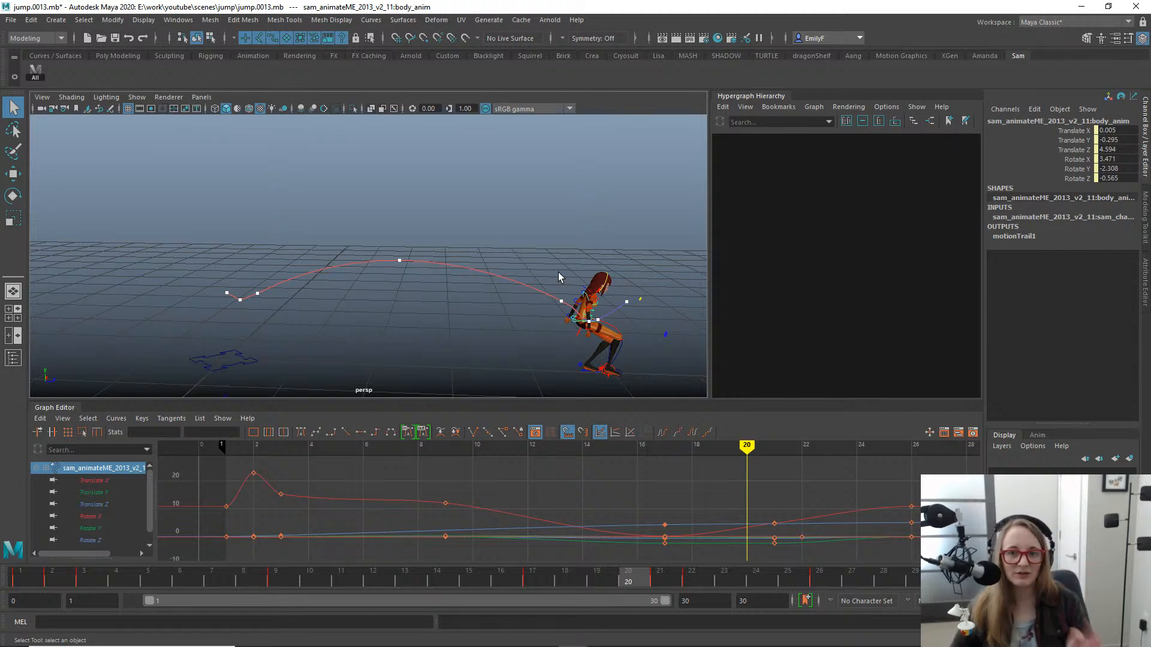
pyautogui.scroll(1, 516, 188)
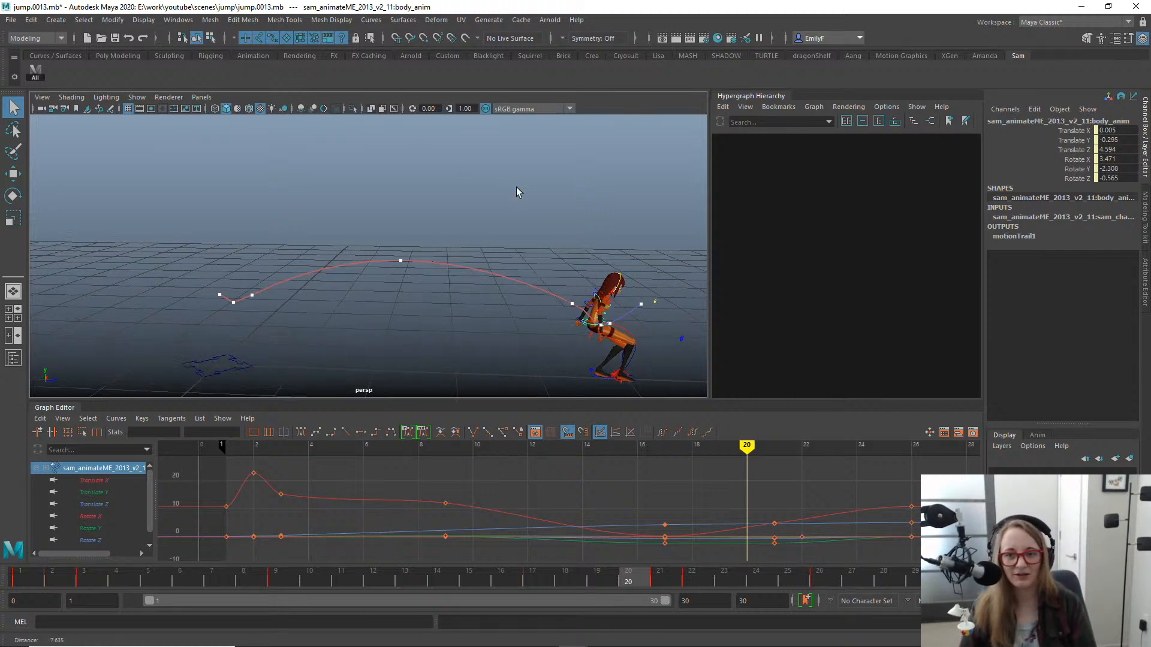
pyautogui.keyDown('alt'); pyautogui.moveTo(540, 239); pyautogui.dragTo(398, 262); pyautogui.keyUp('alt')
# - Play back and scrub the jump animation, examining the body's motion trail from the front, both sides and above
pyautogui.hotkey('alt', 'v')
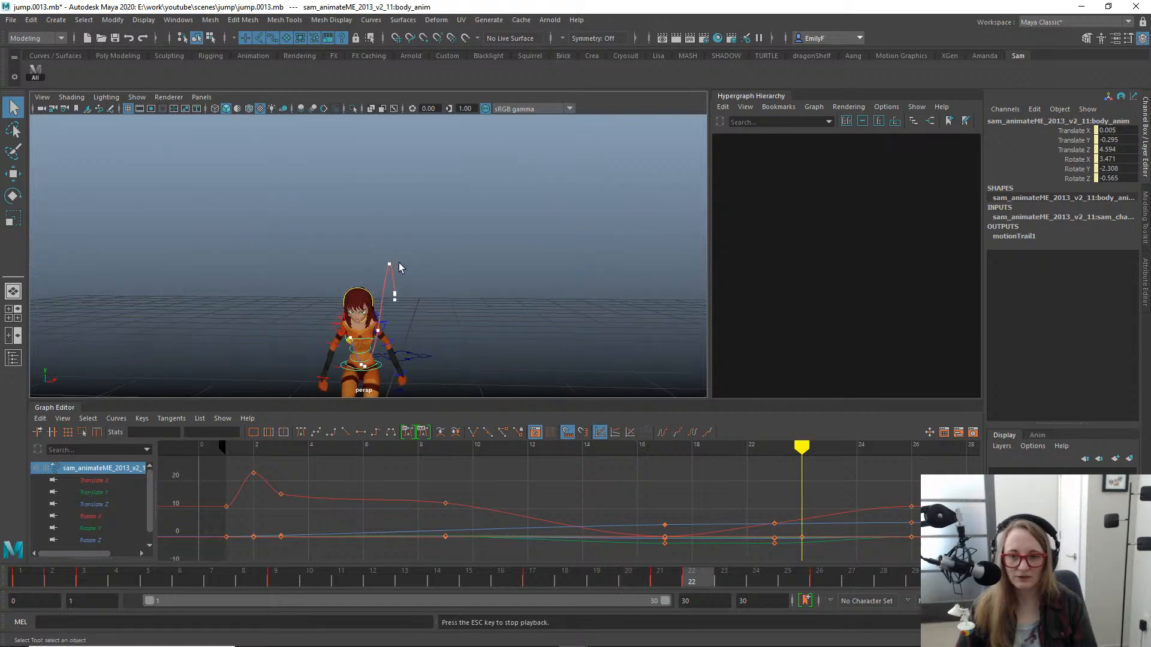
pyautogui.keyDown('alt'); pyautogui.moveTo(474, 267); pyautogui.dragTo(381, 314); pyautogui.keyUp('alt')
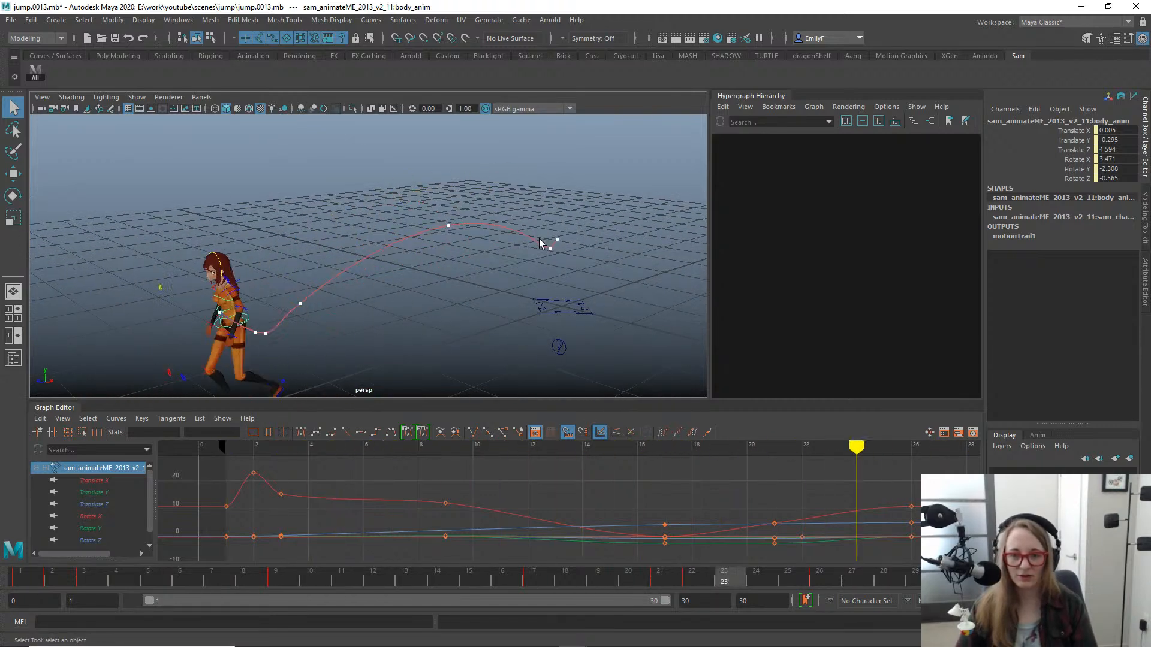
pyautogui.keyDown('alt'); pyautogui.moveTo(468, 252); pyautogui.dragTo(511, 247); pyautogui.keyUp('alt')
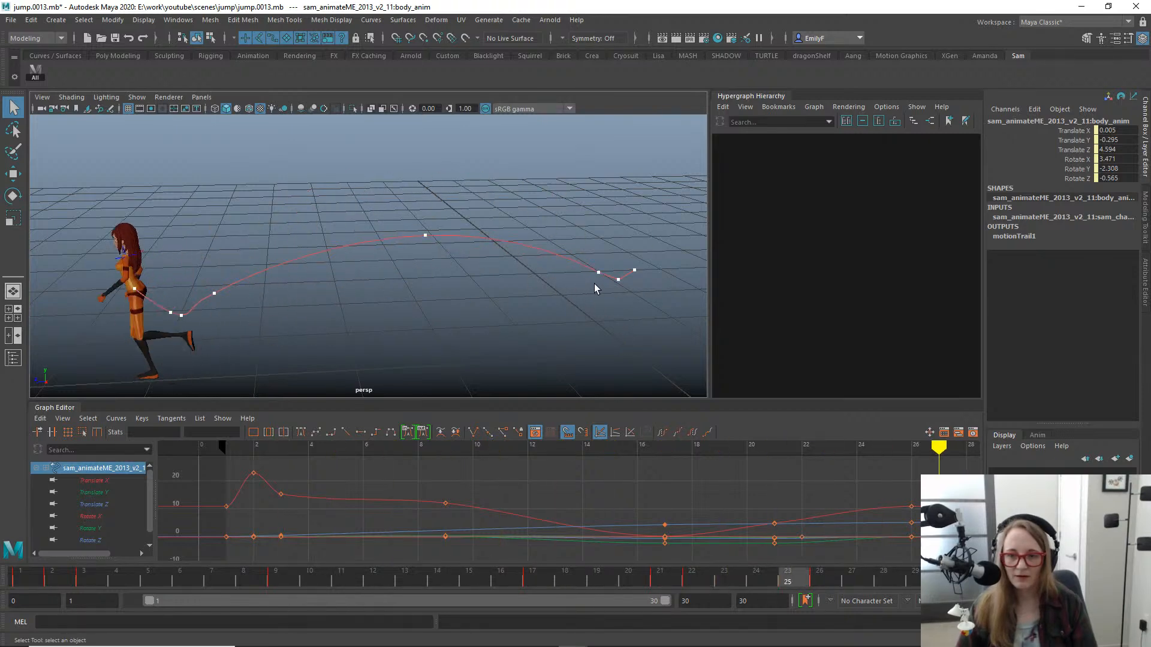
pyautogui.moveTo(595, 282)
pyautogui.keyDown('alt'); pyautogui.mouseDown()
pyautogui.moveTo(620, 280)
pyautogui.moveTo(609, 266)
pyautogui.mouseUp(); pyautogui.keyUp('alt')
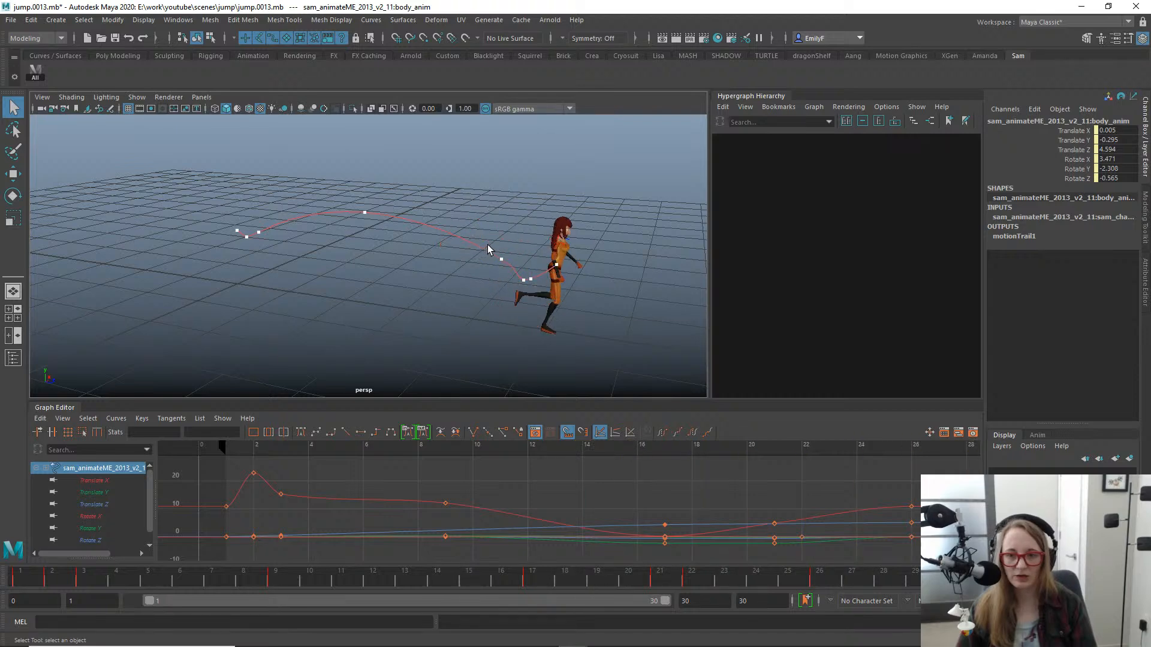
pyautogui.keyDown('alt'); pyautogui.moveTo(447, 236); pyautogui.dragTo(443, 227); pyautogui.keyUp('alt')
pyautogui.keyDown('alt'); pyautogui.moveTo(444, 227); pyautogui.dragTo(537, 251, button='right'); pyautogui.keyUp('alt')
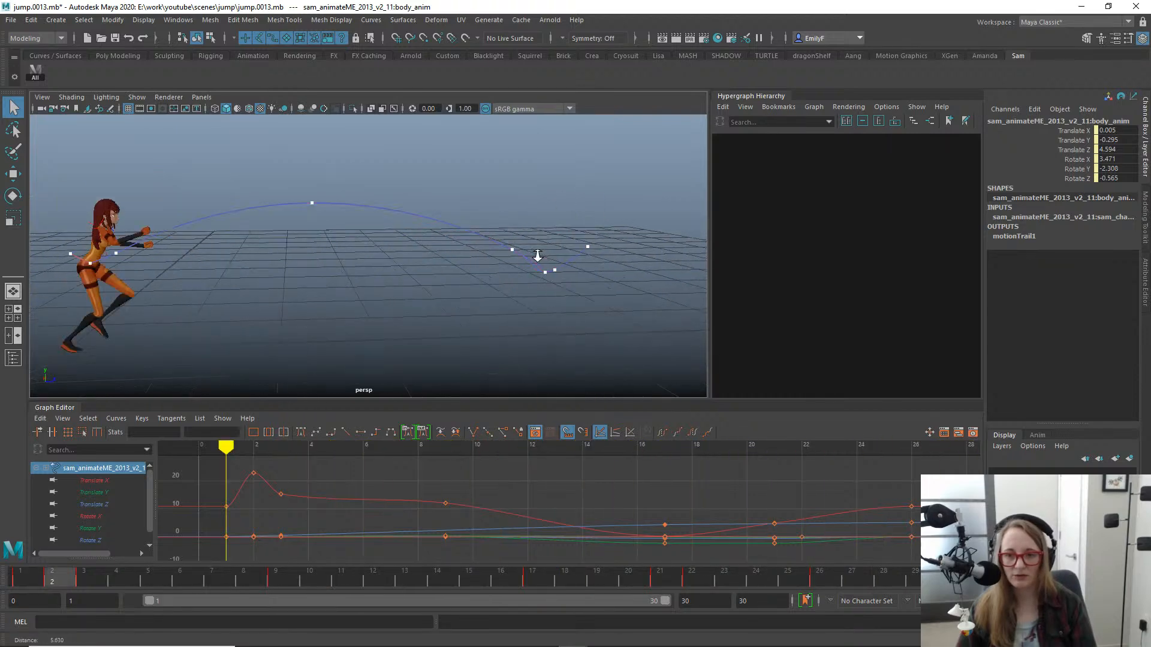
pyautogui.keyDown('alt'); pyautogui.moveTo(413, 216); pyautogui.dragTo(484, 243, button='middle'); pyautogui.keyUp('alt')
pyautogui.keyDown('alt'); pyautogui.moveTo(484, 244); pyautogui.dragTo(548, 231, button='right'); pyautogui.keyUp('alt')
pyautogui.keyDown('alt'); pyautogui.moveTo(420, 222); pyautogui.dragTo(510, 230); pyautogui.keyUp('alt')
pyautogui.keyDown('alt'); pyautogui.moveTo(533, 224); pyautogui.dragTo(412, 192, button='middle'); pyautogui.keyUp('alt')
pyautogui.keyDown('alt'); pyautogui.moveTo(486, 201); pyautogui.dragTo(413, 209, button='right'); pyautogui.keyUp('alt')
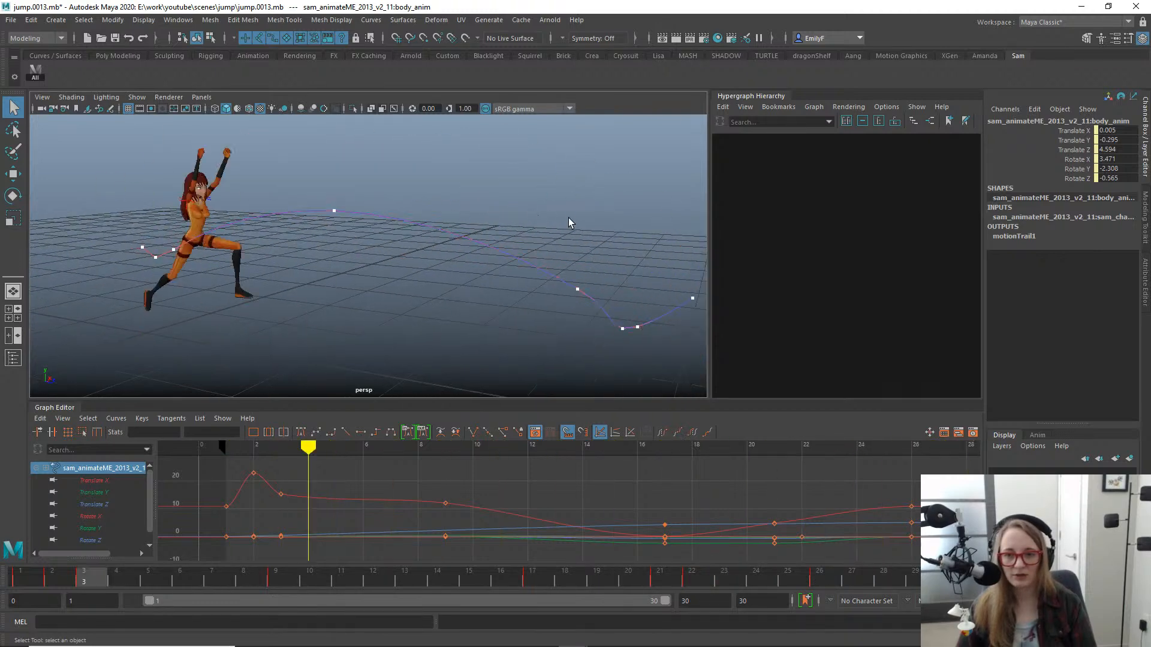
pyautogui.keyDown('alt'); pyautogui.moveTo(569, 218); pyautogui.dragTo(422, 223, button='right'); pyautogui.keyUp('alt')
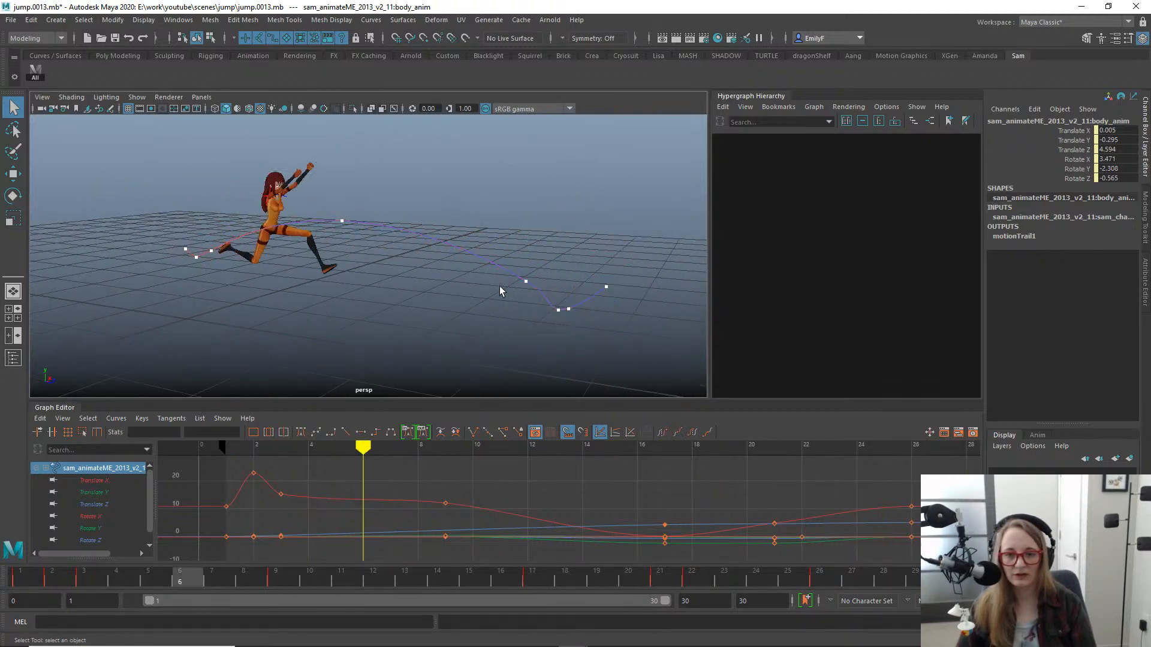
pyautogui.keyDown('alt'); pyautogui.moveTo(449, 224); pyautogui.dragTo(530, 242); pyautogui.keyUp('alt')
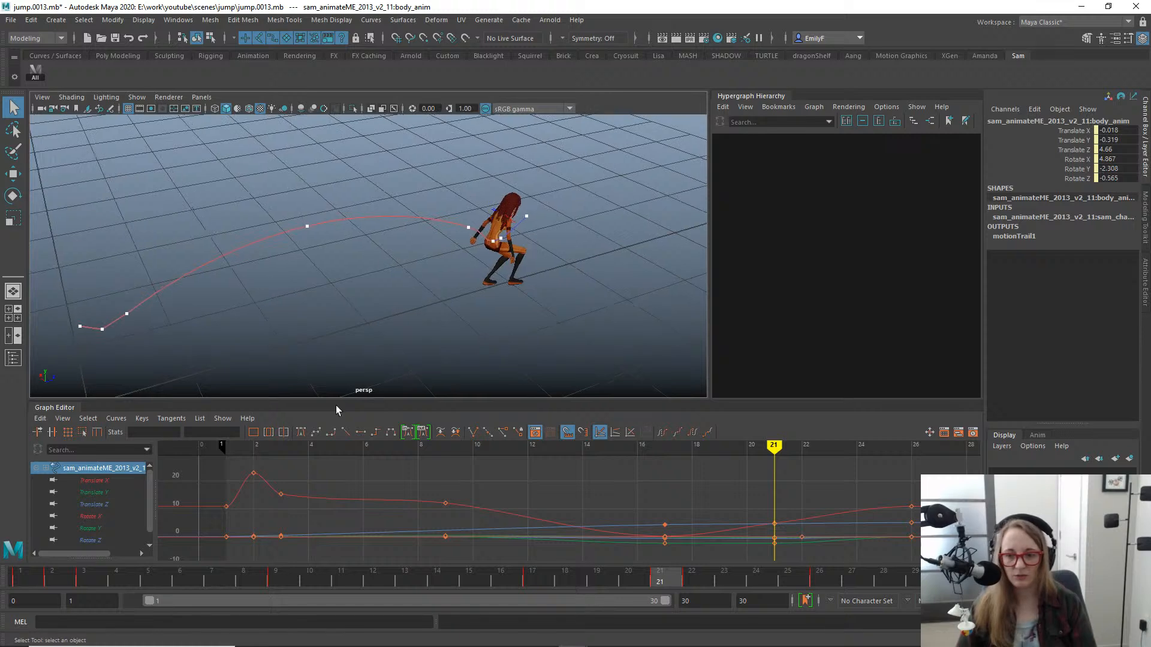
pyautogui.moveTo(12, 575); pyautogui.dragTo(197, 532)
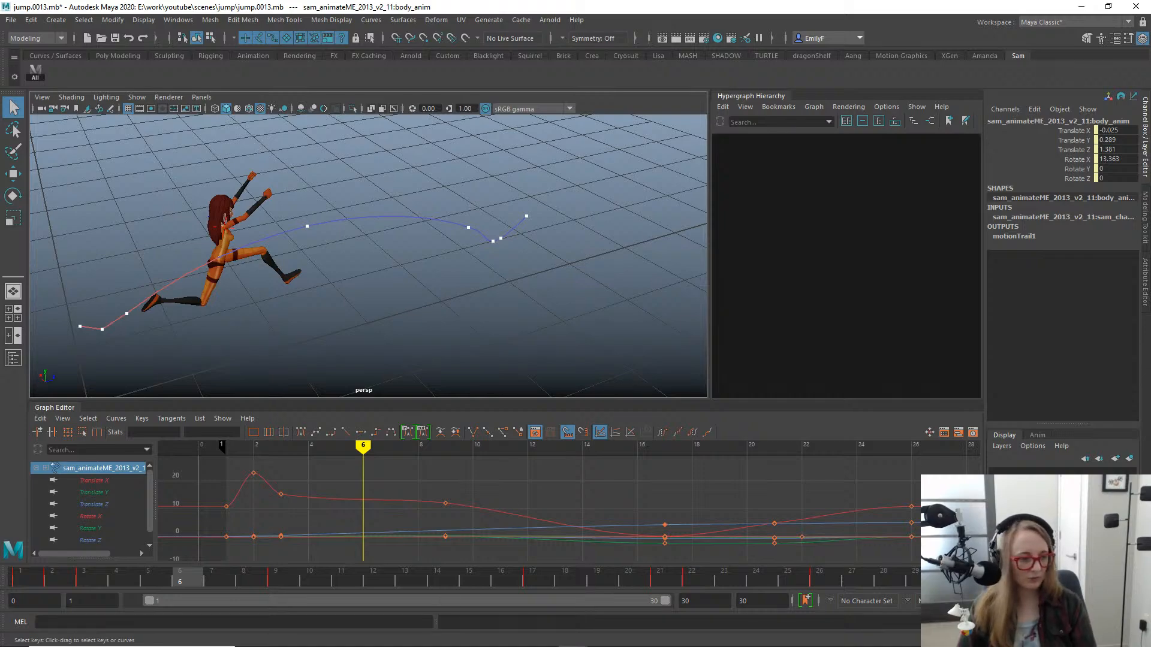
# - Play the rooftop jump reference video 161568218 in an enlarged player and scrub to the mid-air pose
pyautogui.moveTo(846, 646)
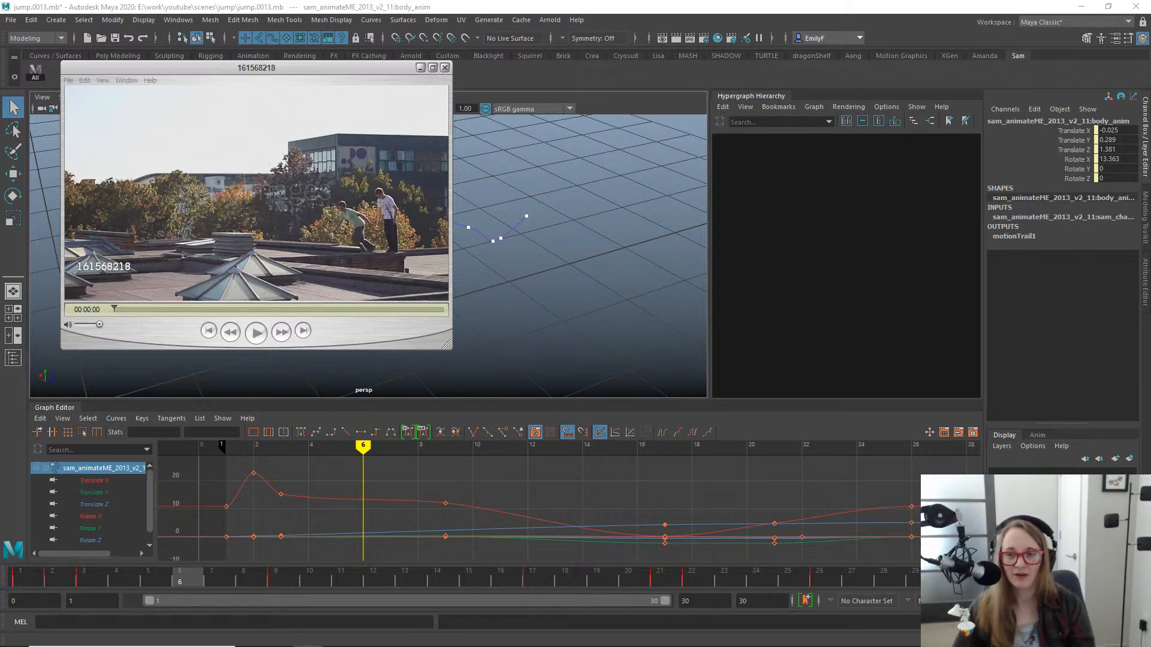
pyautogui.click(253, 333)
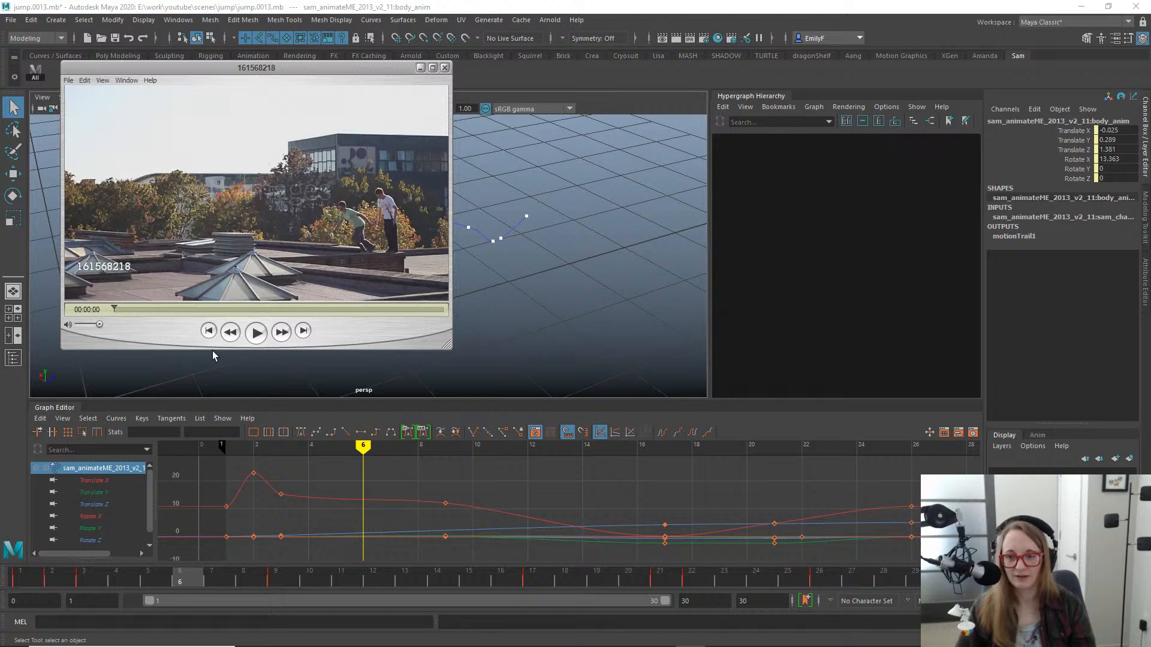
pyautogui.click(256, 333)
pyautogui.moveTo(453, 344); pyautogui.dragTo(639, 407)
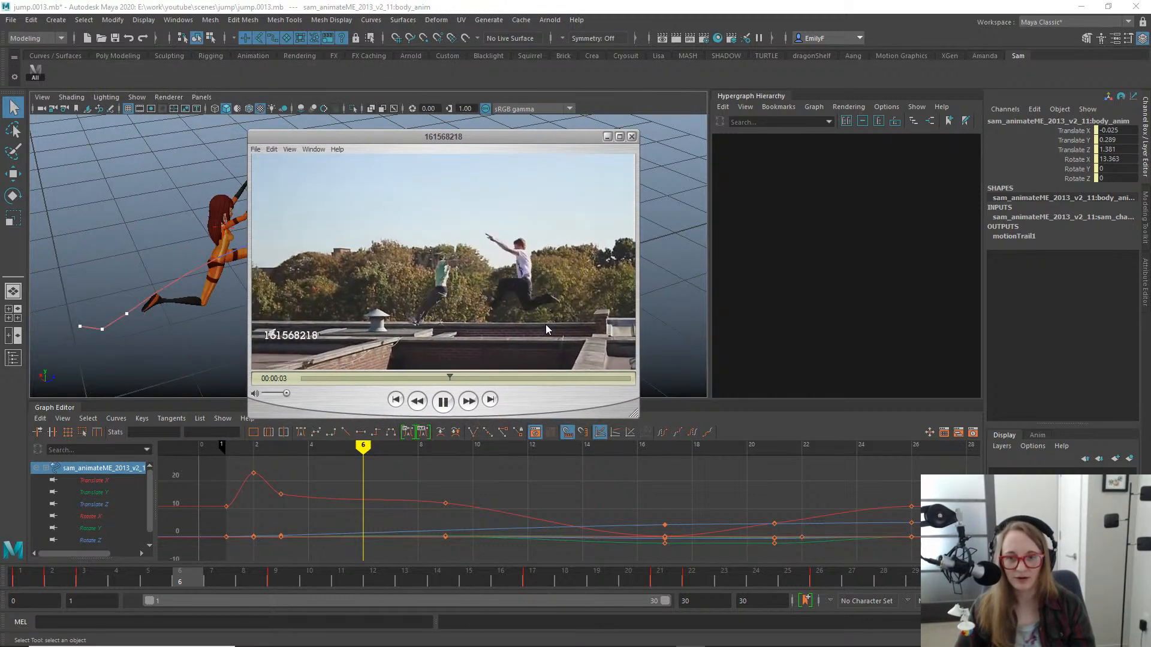
pyautogui.moveTo(634, 414); pyautogui.dragTo(797, 507)
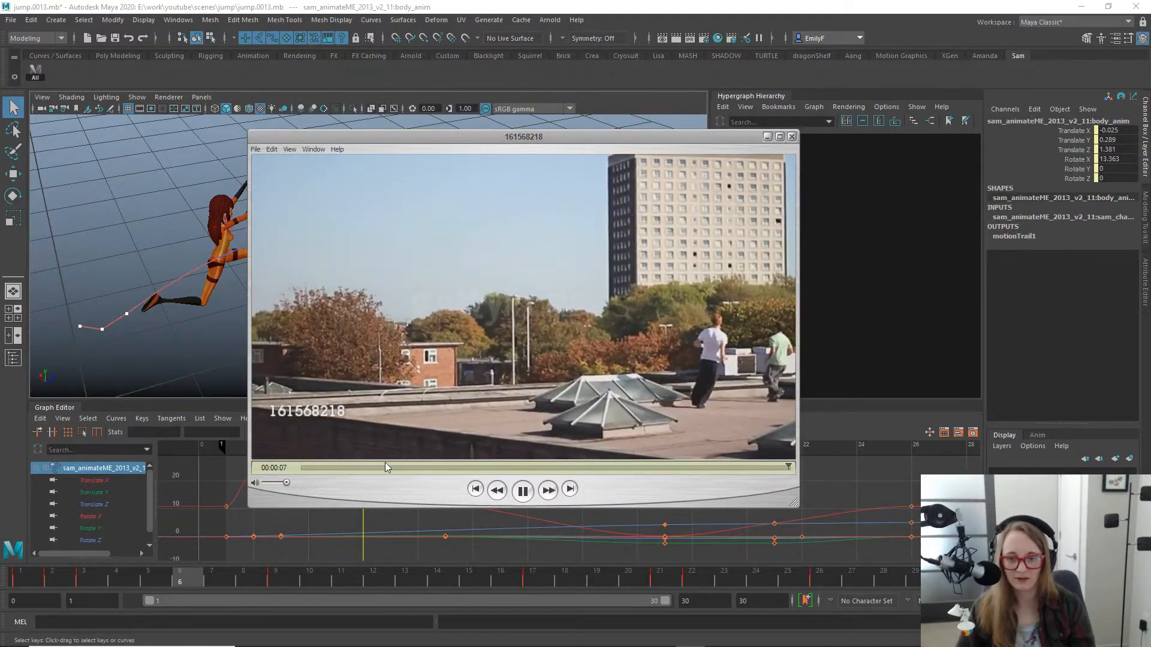
pyautogui.moveTo(385, 462)
pyautogui.mouseDown()
pyautogui.moveTo(316, 462)
pyautogui.moveTo(517, 448)
pyautogui.moveTo(557, 437)
pyautogui.moveTo(463, 447)
pyautogui.moveTo(544, 430)
pyautogui.moveTo(472, 434)
pyautogui.moveTo(513, 433)
pyautogui.moveTo(476, 430)
pyautogui.moveTo(513, 417)
pyautogui.moveTo(498, 415)
pyautogui.moveTo(545, 415)
pyautogui.mouseUp()
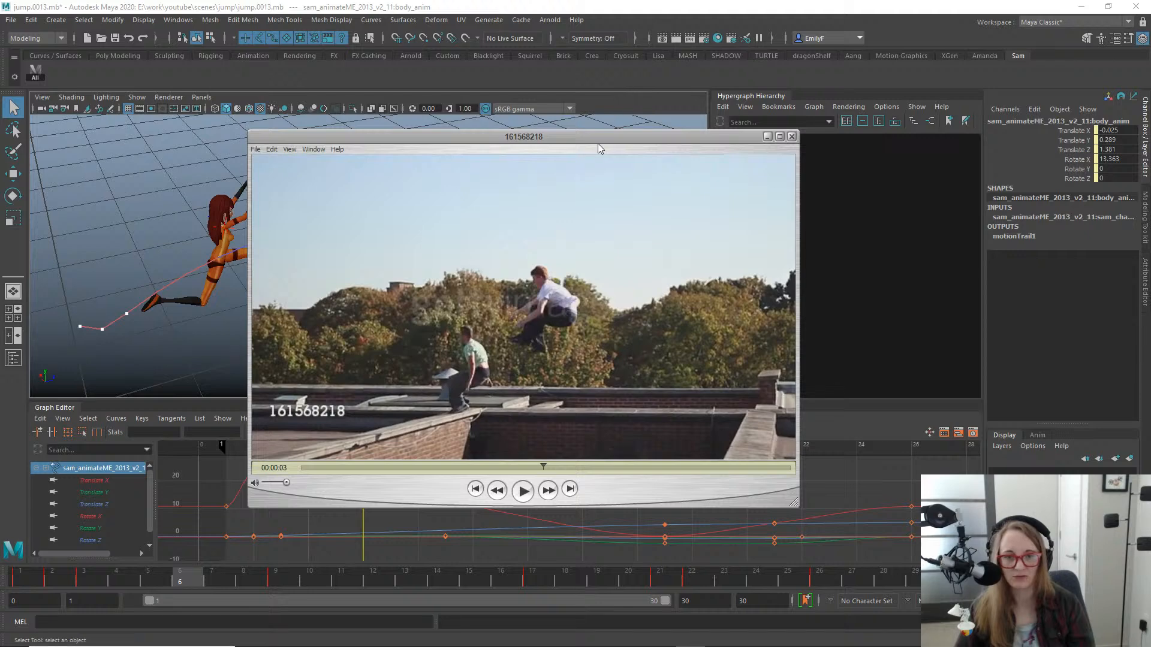
pyautogui.moveTo(579, 137); pyautogui.dragTo(1150, 197)
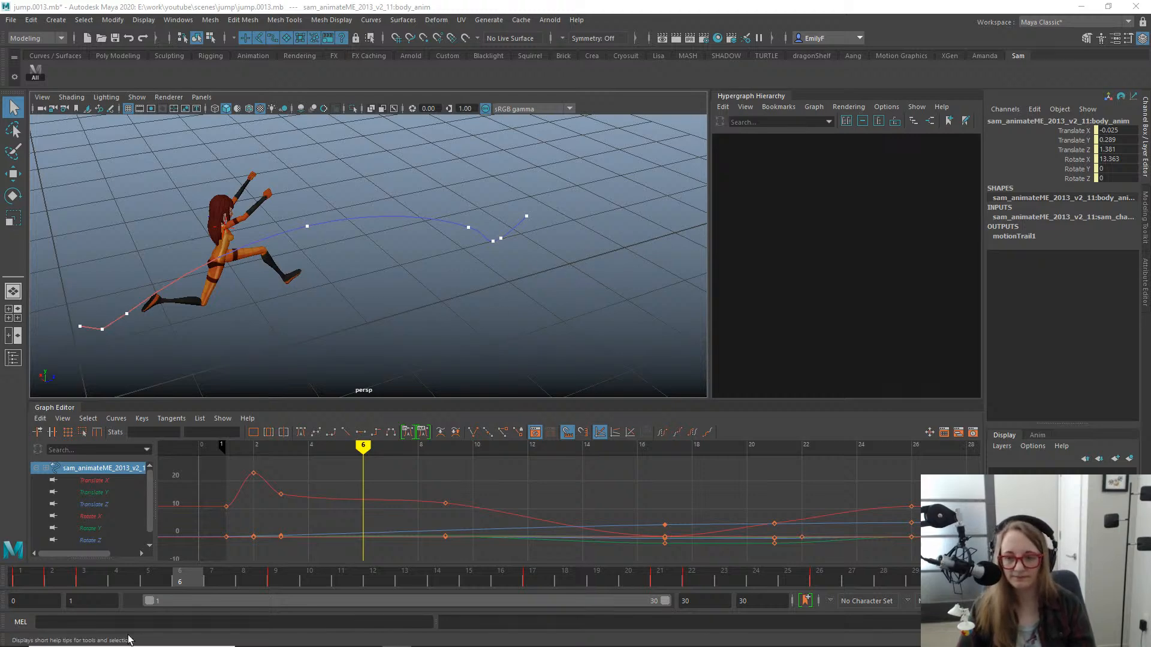
# - Select the character's right upper arm FK control at frame 6 and activate the Rotate tool
pyautogui.moveTo(102, 569); pyautogui.dragTo(187, 534)
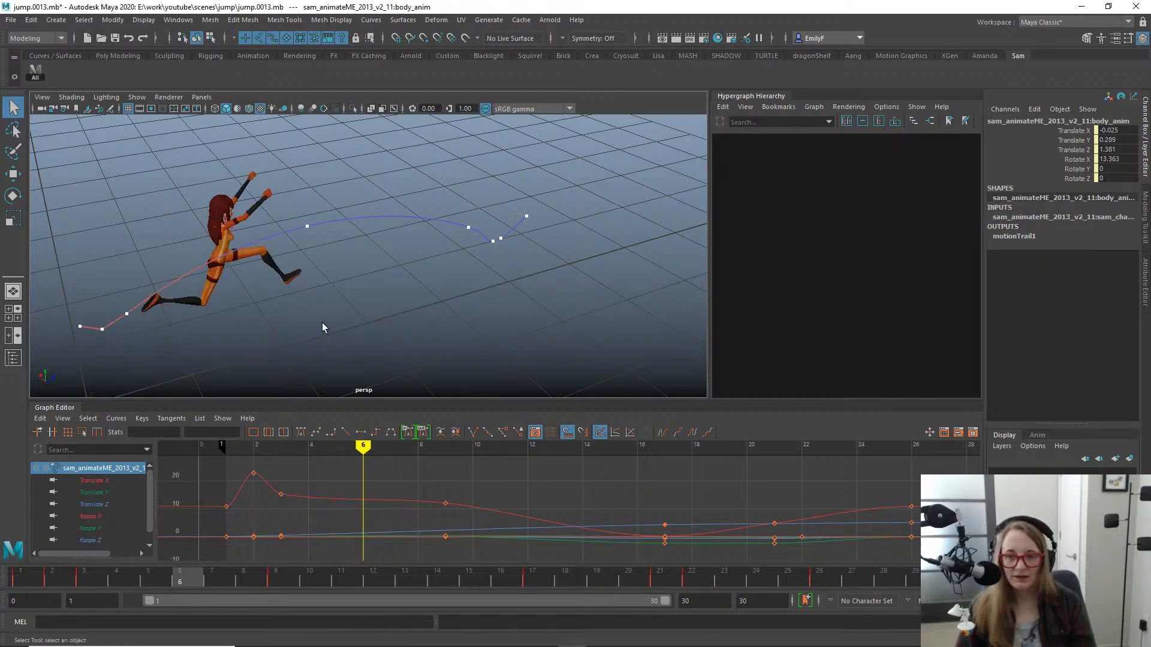
pyautogui.keyDown('alt'); pyautogui.moveTo(322, 322); pyautogui.dragTo(251, 256); pyautogui.keyUp('alt')
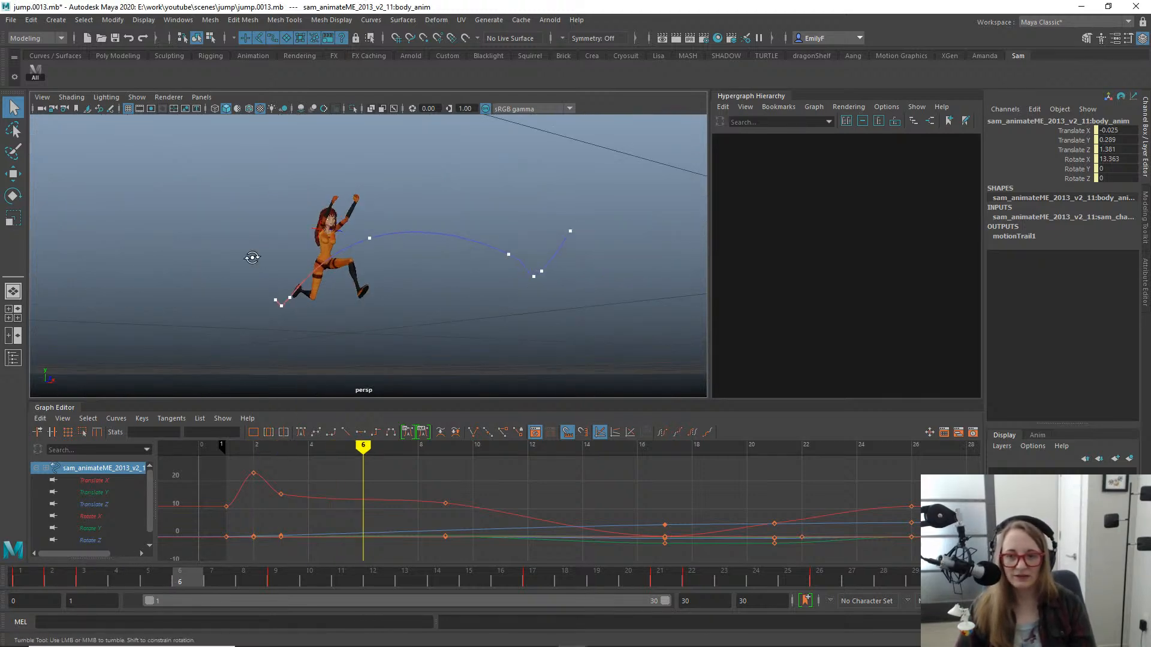
pyautogui.click(312, 228)
pyautogui.click(317, 231)
pyautogui.press('f')
pyautogui.keyDown('alt'); pyautogui.moveTo(435, 267); pyautogui.dragTo(258, 251, button='right'); pyautogui.keyUp('alt')
pyautogui.keyDown('alt'); pyautogui.moveTo(258, 251); pyautogui.dragTo(450, 308); pyautogui.keyUp('alt')
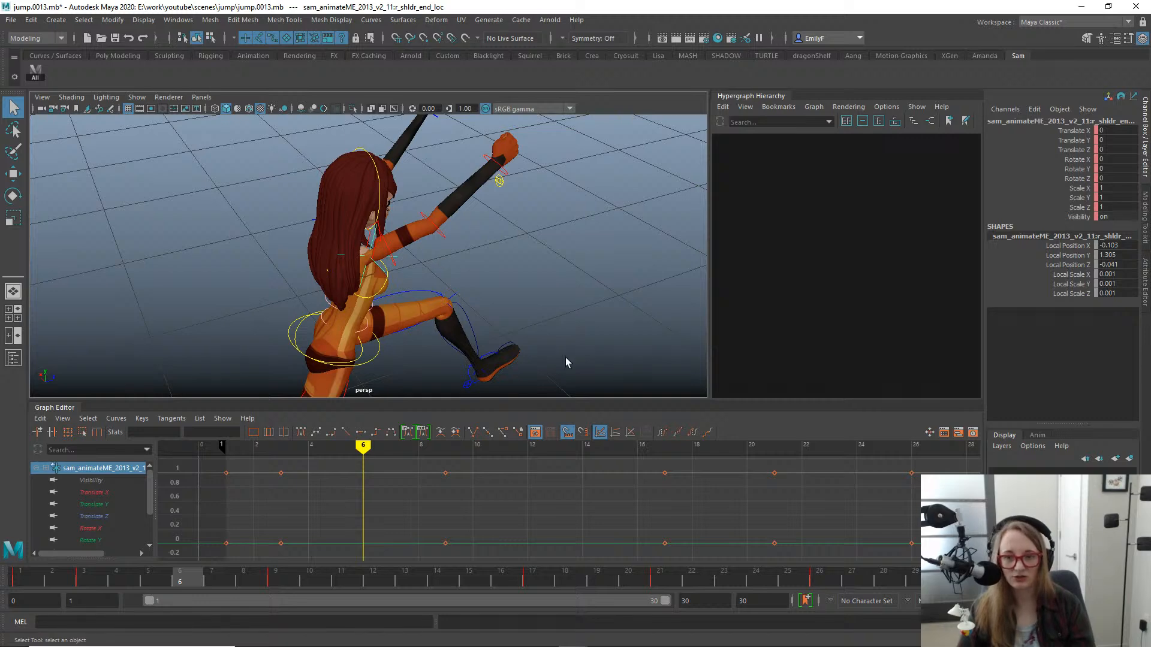
pyautogui.keyDown('alt'); pyautogui.moveTo(569, 362); pyautogui.dragTo(359, 295); pyautogui.keyUp('alt')
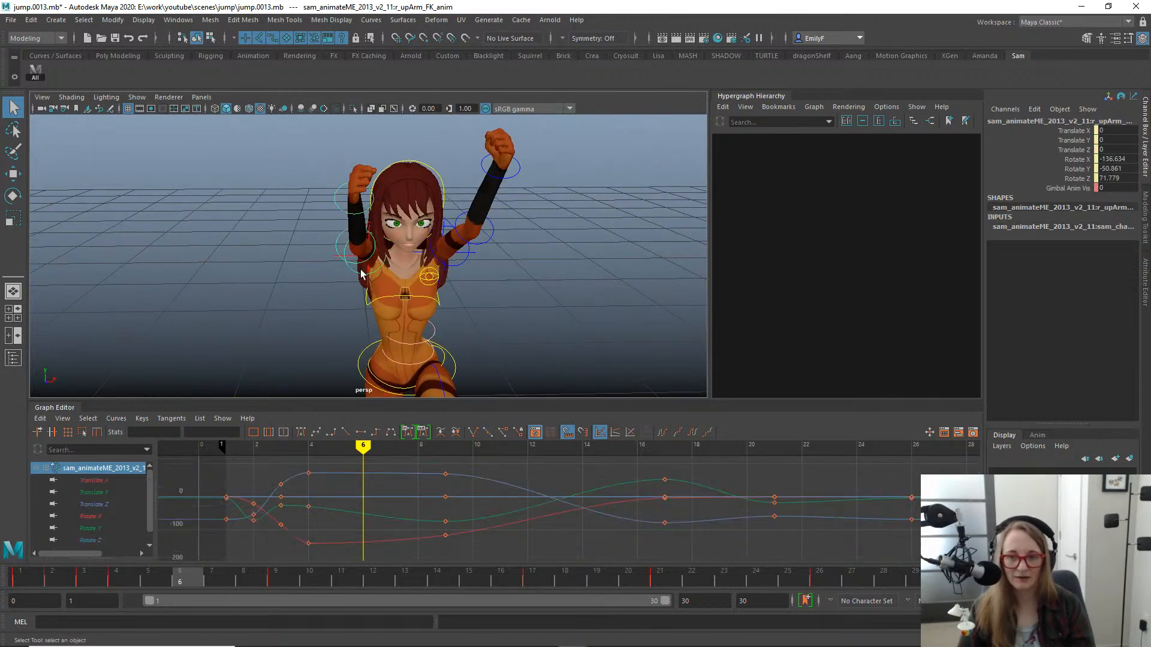
pyautogui.click(359, 274)
pyautogui.press('e')
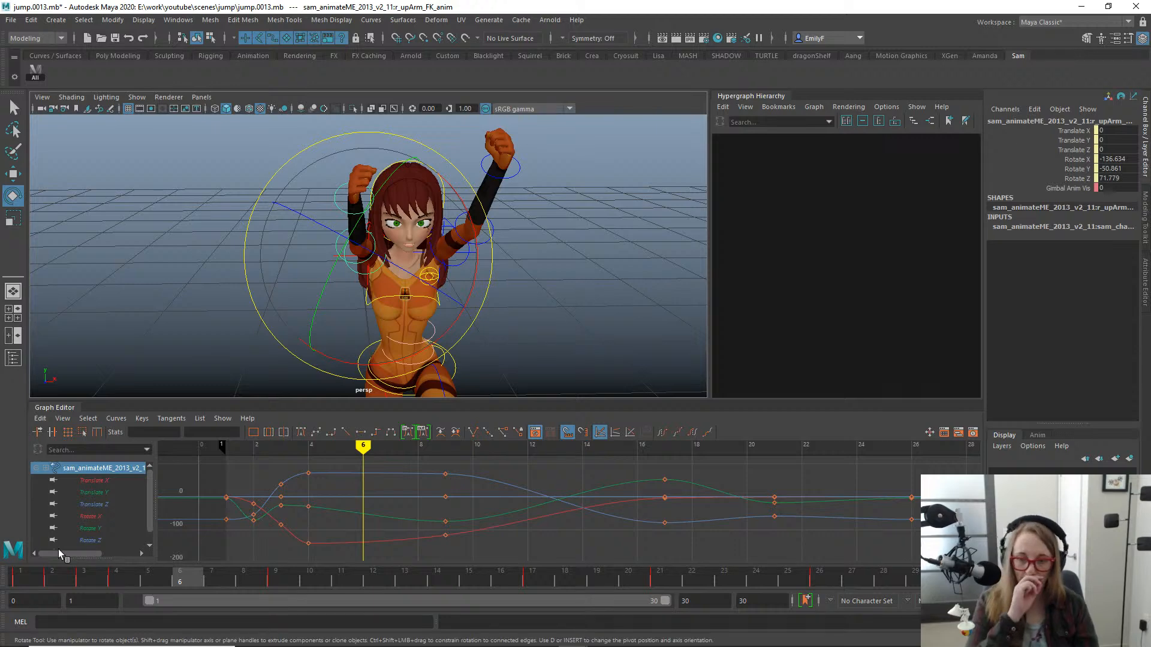
# - Go to frame 1, examine the right upper arm in the starting pose and return to the Select tool
pyautogui.moveTo(155, 589); pyautogui.dragTo(1, 522)
pyautogui.keyDown('alt'); pyautogui.moveTo(398, 265); pyautogui.dragTo(498, 249); pyautogui.keyUp('alt')
pyautogui.press('f')
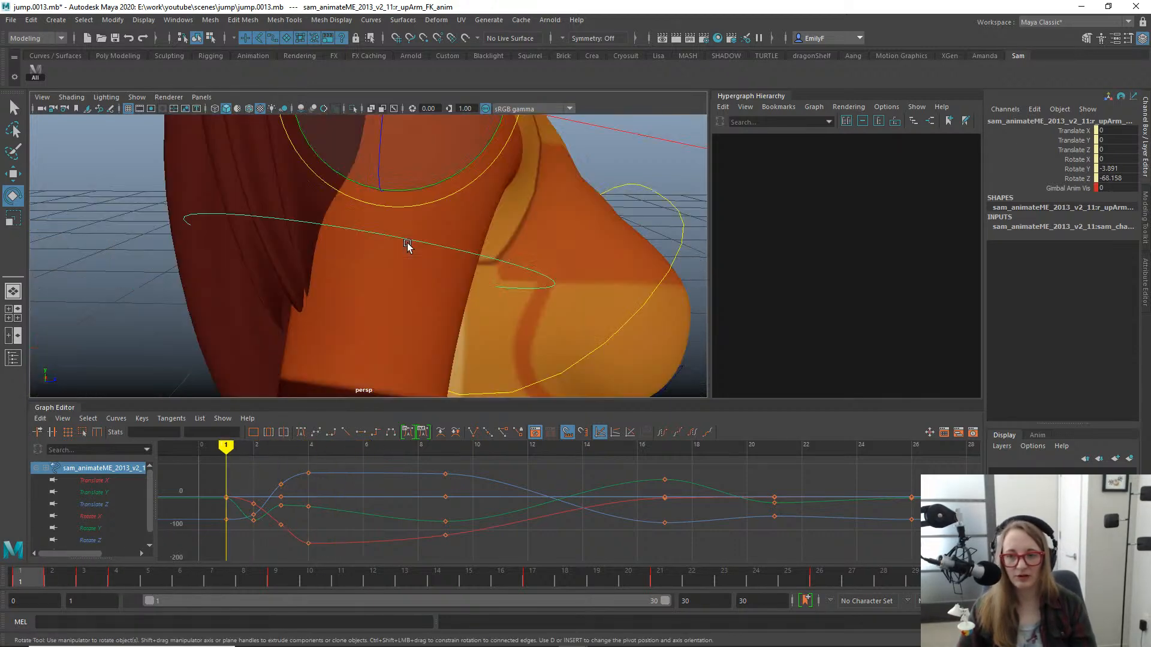
pyautogui.scroll(-4, 405, 230)
pyautogui.scroll(-4, 405, 231)
pyautogui.scroll(2, 468, 308)
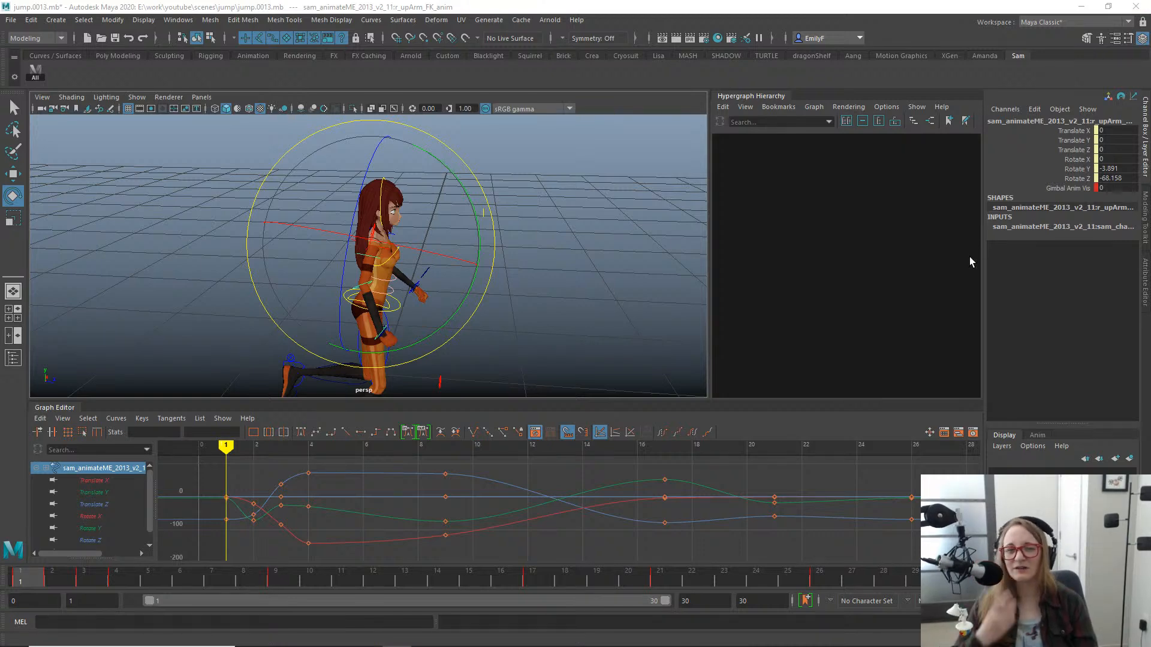
pyautogui.keyDown('alt'); pyautogui.moveTo(562, 293); pyautogui.dragTo(557, 260); pyautogui.keyUp('alt')
pyautogui.press('q')
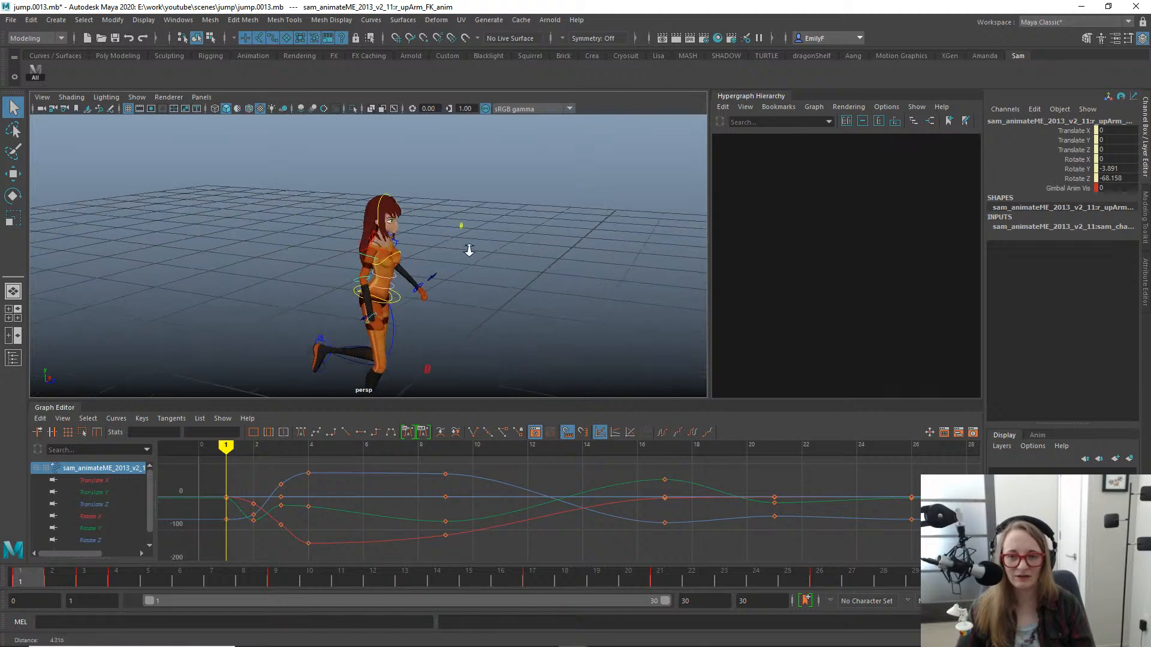
# - Examine the character's frame 1 pose from the front and side while scrubbing the opening frames, with the rig controls hidden for a clear view
pyautogui.keyDown('alt'); pyautogui.moveTo(456, 252); pyautogui.dragTo(425, 266); pyautogui.keyUp('alt')
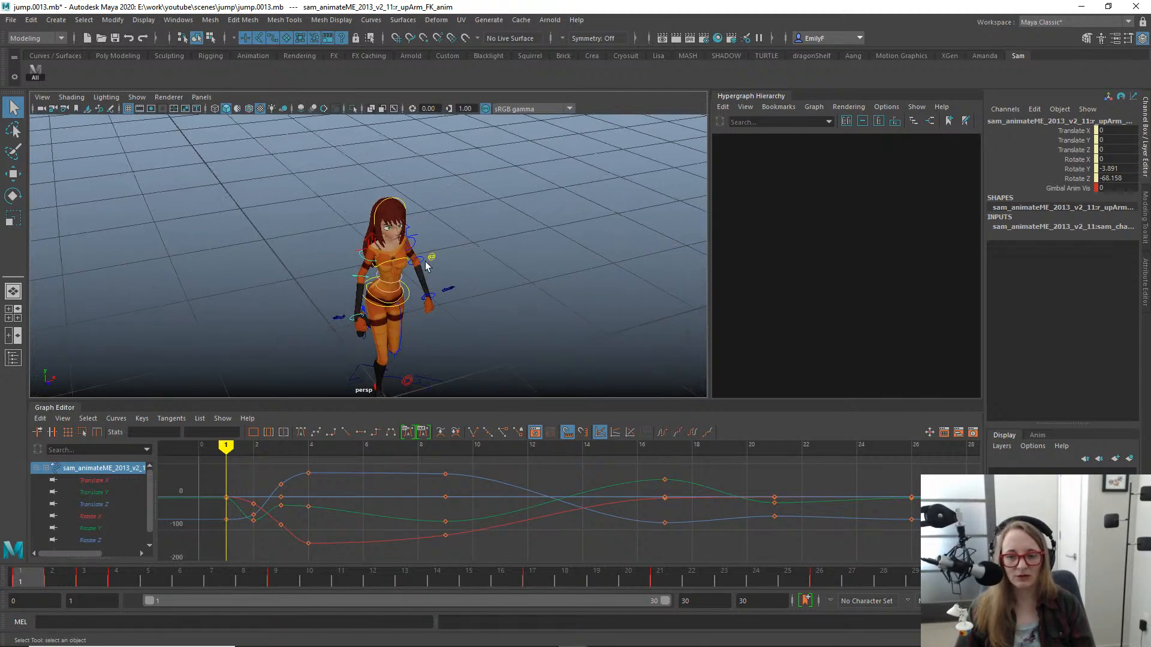
pyautogui.moveTo(41, 567)
pyautogui.mouseDown()
pyautogui.moveTo(73, 578)
pyautogui.moveTo(187, 569)
pyautogui.moveTo(22, 572)
pyautogui.mouseUp()
pyautogui.keyDown('alt'); pyautogui.moveTo(492, 213); pyautogui.dragTo(611, 228); pyautogui.keyUp('alt')
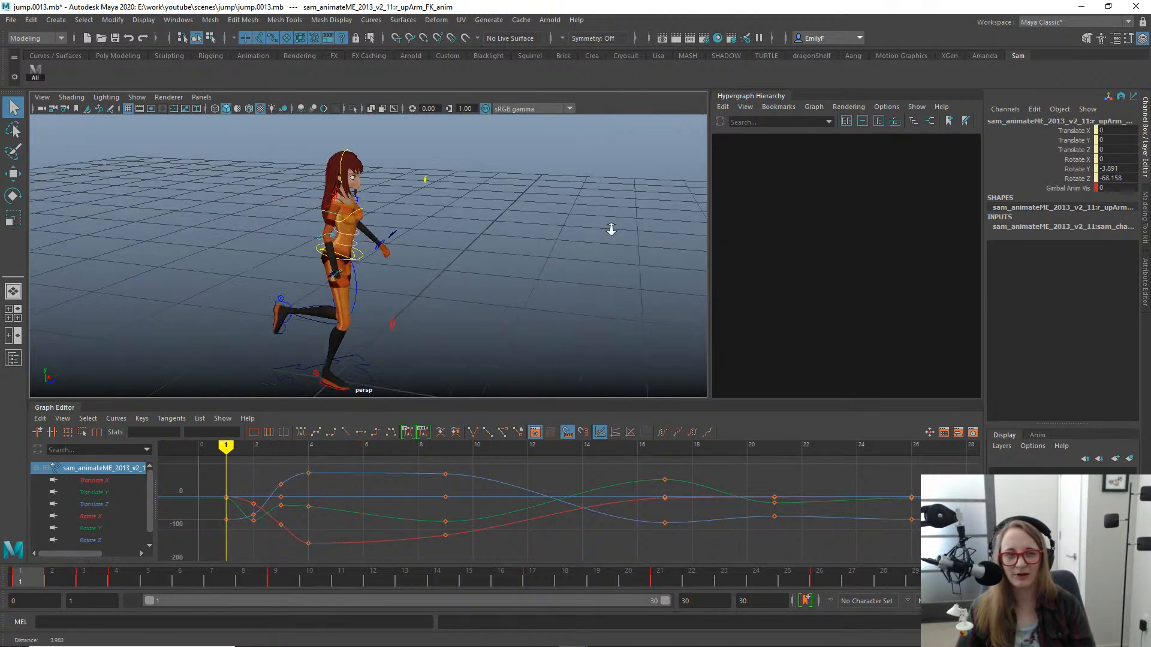
pyautogui.moveTo(40, 577)
pyautogui.mouseDown()
pyautogui.moveTo(259, 559)
pyautogui.moveTo(19, 574)
pyautogui.mouseUp()
pyautogui.keyDown('alt'); pyautogui.moveTo(339, 281); pyautogui.dragTo(257, 256, button='right'); pyautogui.keyUp('alt')
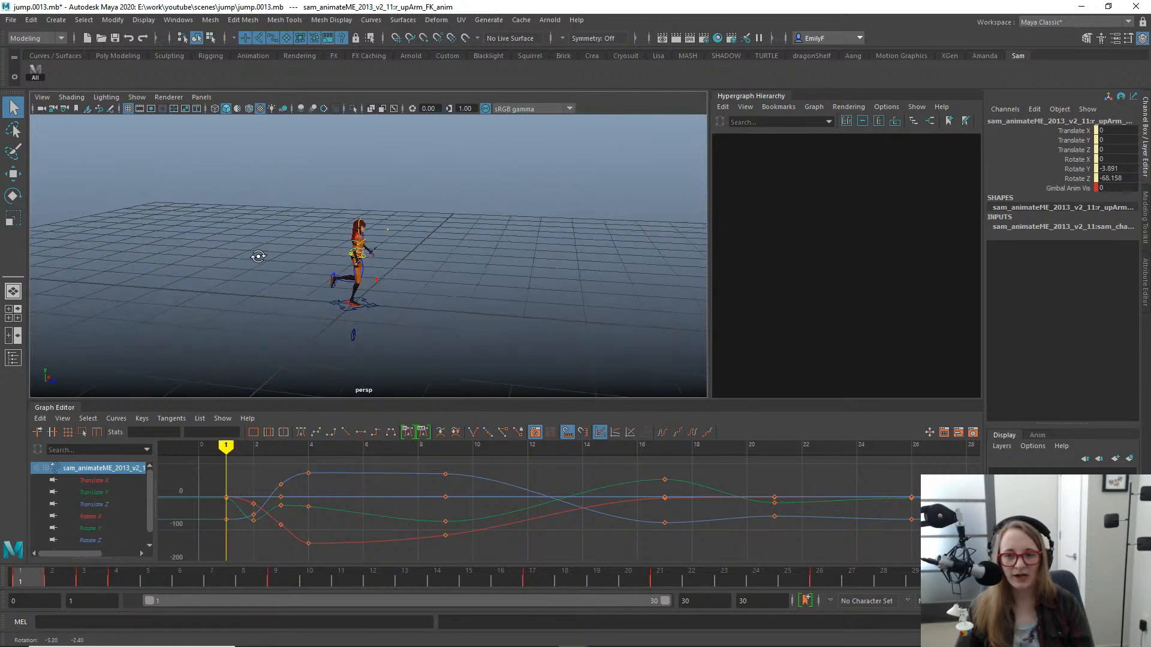
pyautogui.keyDown('alt'); pyautogui.moveTo(256, 257); pyautogui.dragTo(353, 264); pyautogui.keyUp('alt')
pyautogui.keyDown('alt'); pyautogui.moveTo(354, 263); pyautogui.dragTo(432, 306, button='right'); pyautogui.keyUp('alt')
pyautogui.keyDown('alt'); pyautogui.moveTo(432, 306); pyautogui.dragTo(300, 296); pyautogui.keyUp('alt')
pyautogui.hotkey('alt', '1')
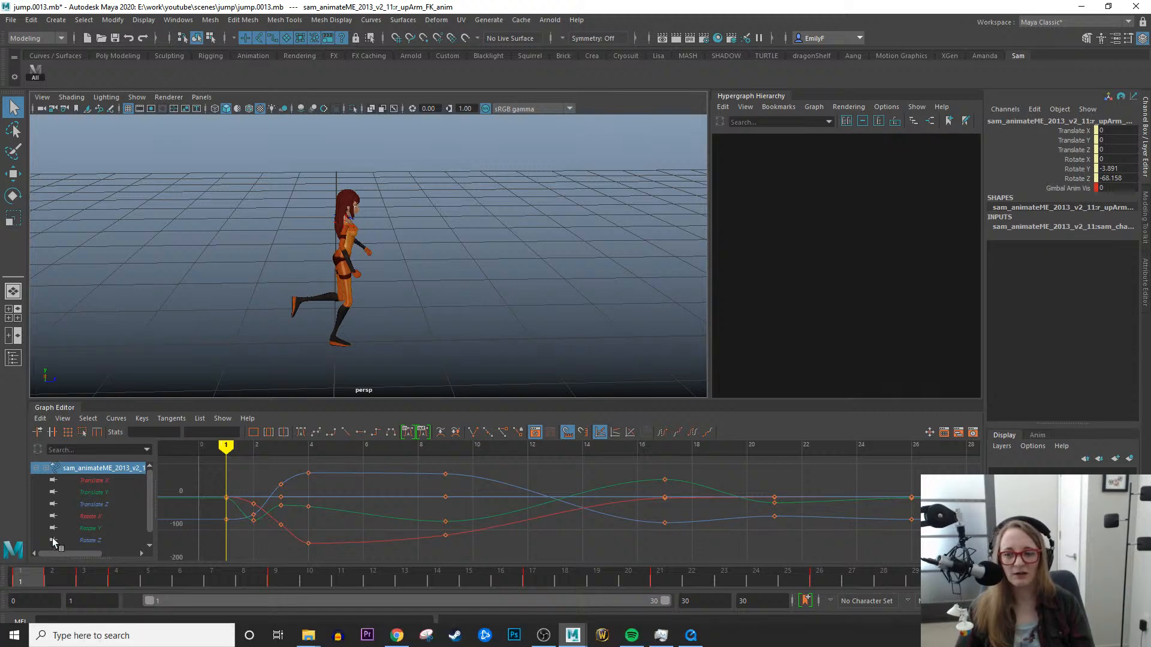
# - Scrub the jump to frame 9, return to the start and advance to the frame 3 takeoff pose to examine it from the front
pyautogui.moveTo(45, 579); pyautogui.dragTo(291, 562)
pyautogui.keyDown('alt'); pyautogui.moveTo(492, 207); pyautogui.dragTo(372, 256); pyautogui.keyUp('alt')
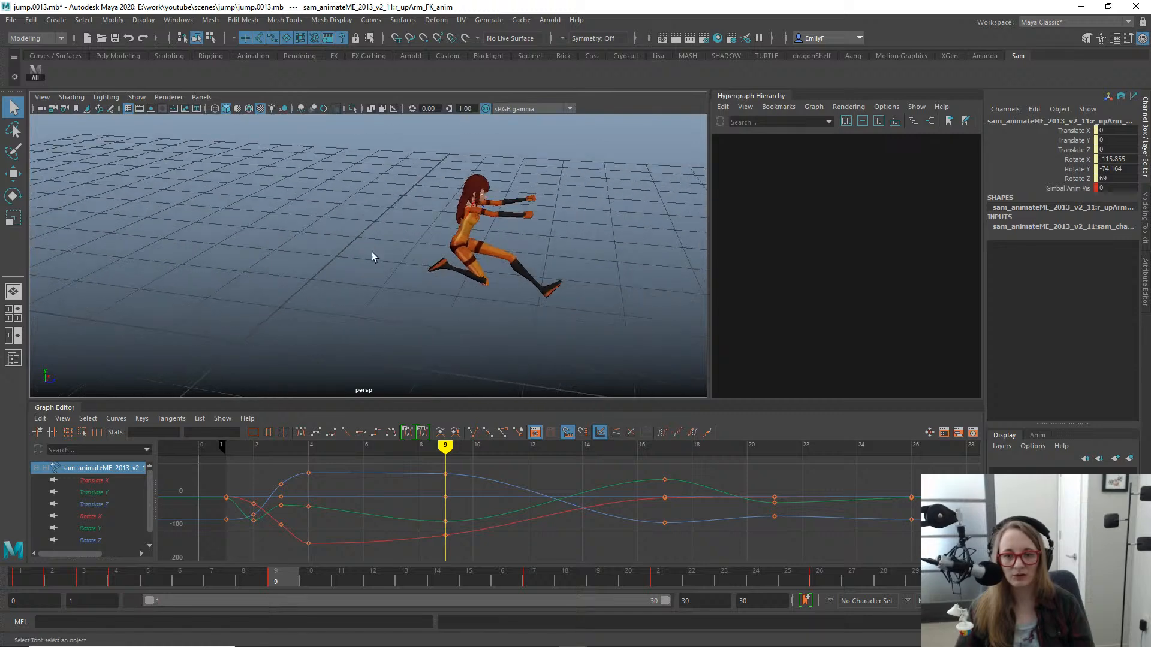
pyautogui.click(21, 579)
pyautogui.press('.')
pyautogui.press('.')
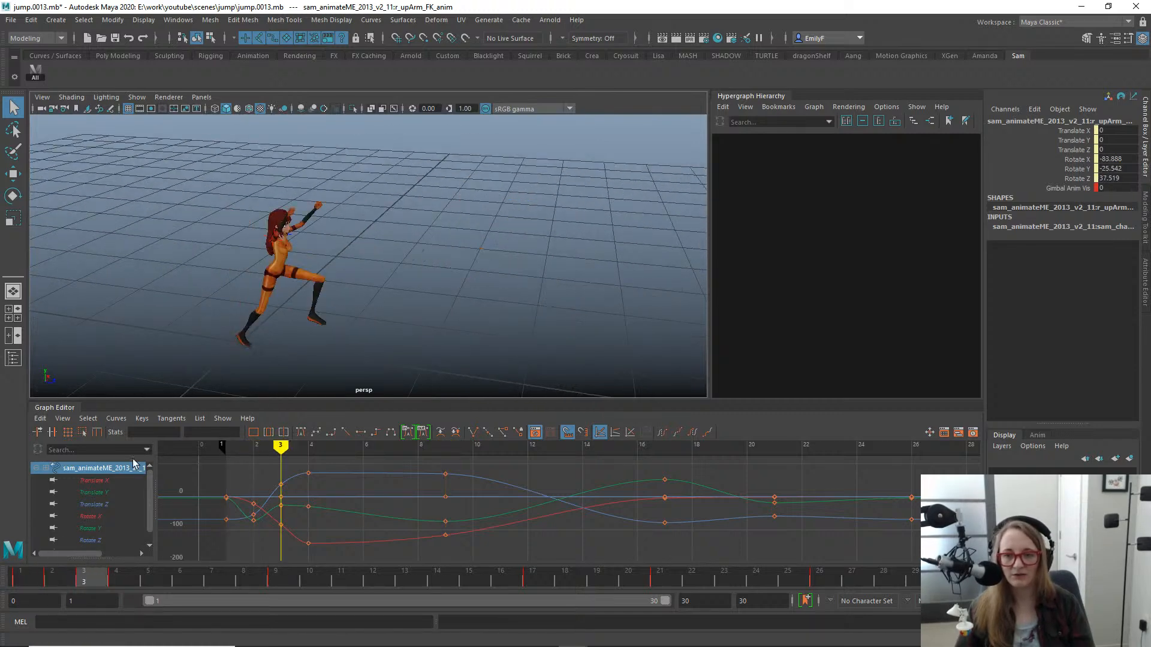
pyautogui.keyDown('alt'); pyautogui.moveTo(328, 332); pyautogui.dragTo(288, 289); pyautogui.keyUp('alt')
pyautogui.keyDown('alt'); pyautogui.moveTo(329, 257); pyautogui.dragTo(358, 179); pyautogui.keyUp('alt')
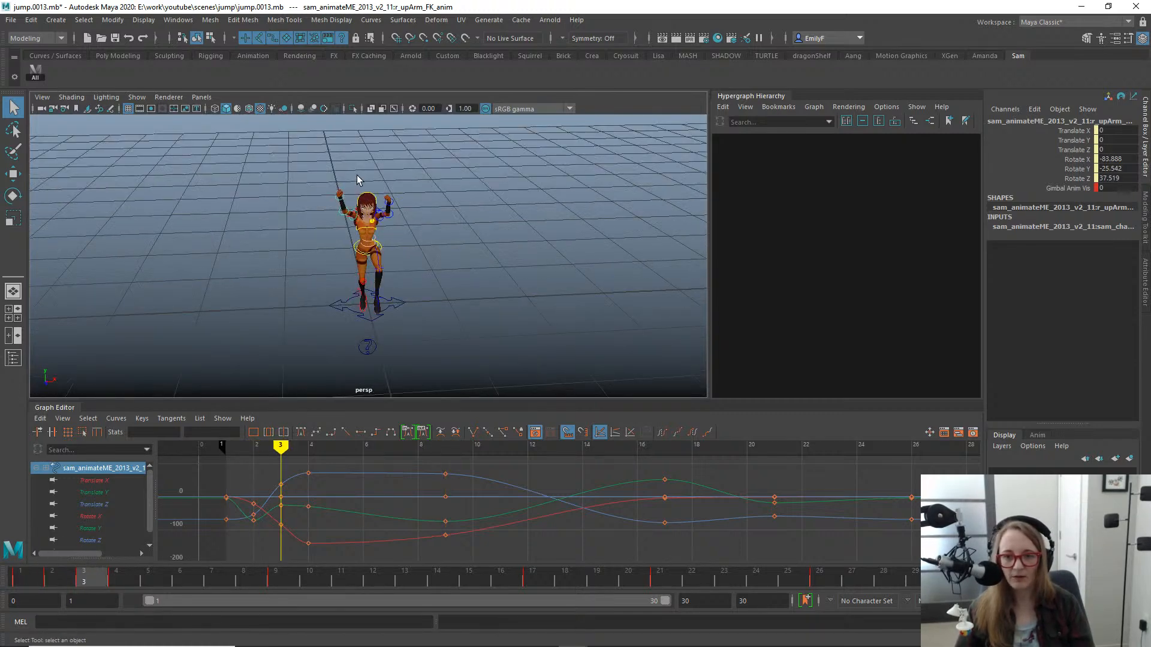
# - Create editable motion trails for the character's right and left hand FK controls
pyautogui.press('f')
pyautogui.keyDown('alt'); pyautogui.moveTo(352, 221); pyautogui.dragTo(125, 171, button='right'); pyautogui.keyUp('alt')
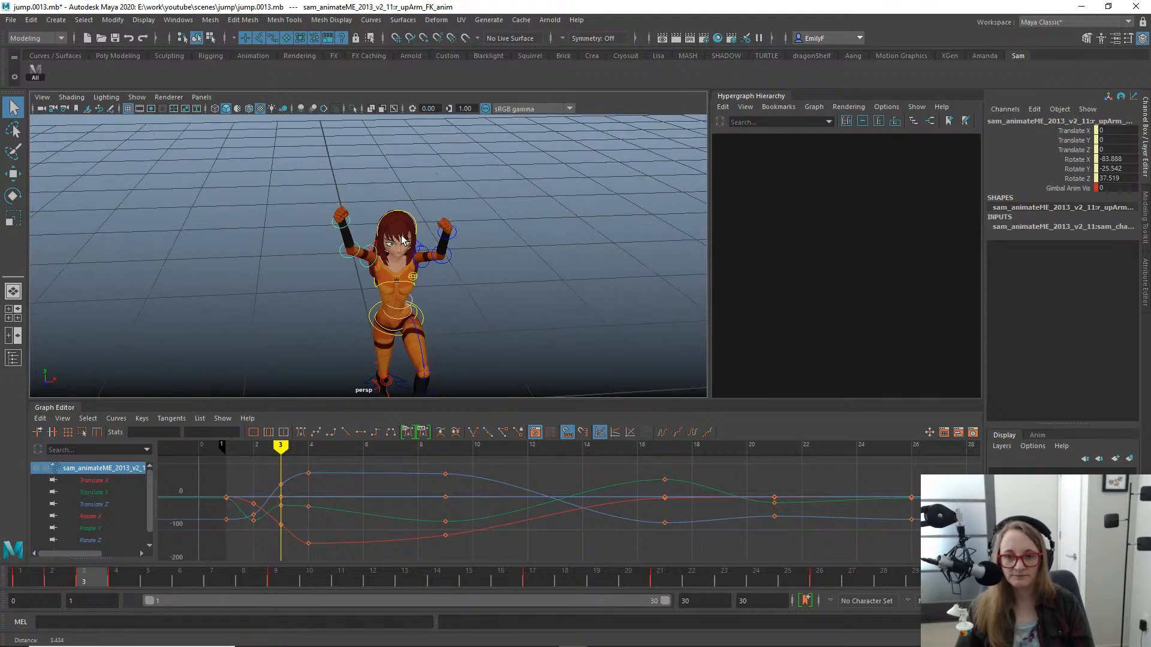
pyautogui.click(337, 231)
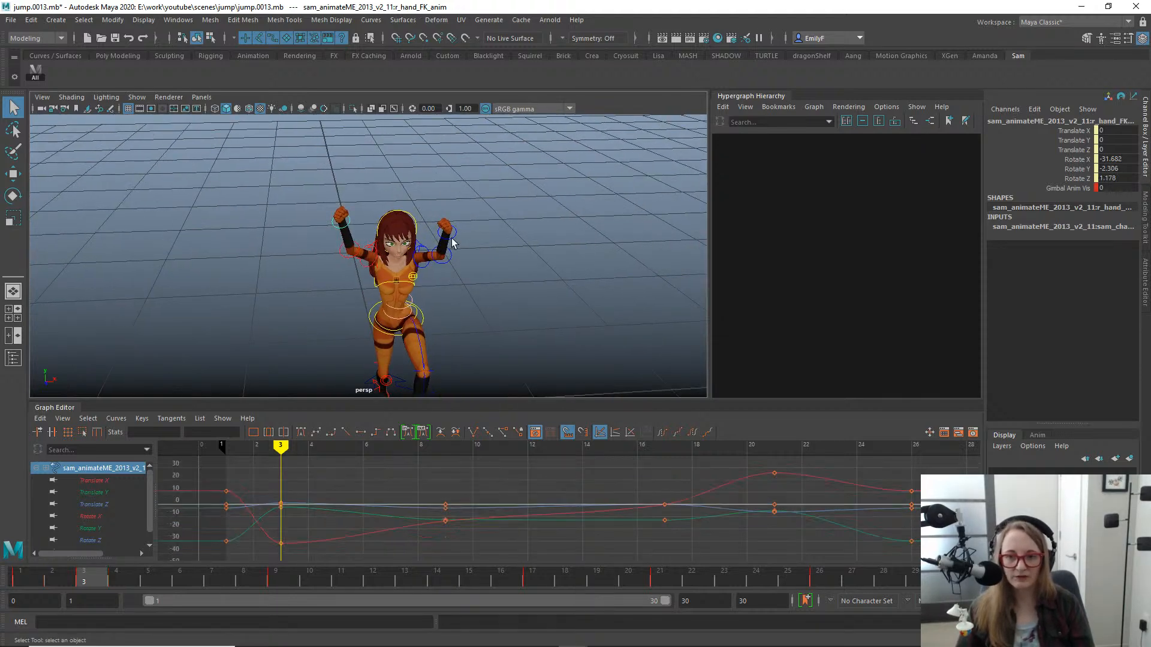
pyautogui.keyDown('shift'); pyautogui.click(453, 233); pyautogui.keyUp('shift')
pyautogui.press('space')
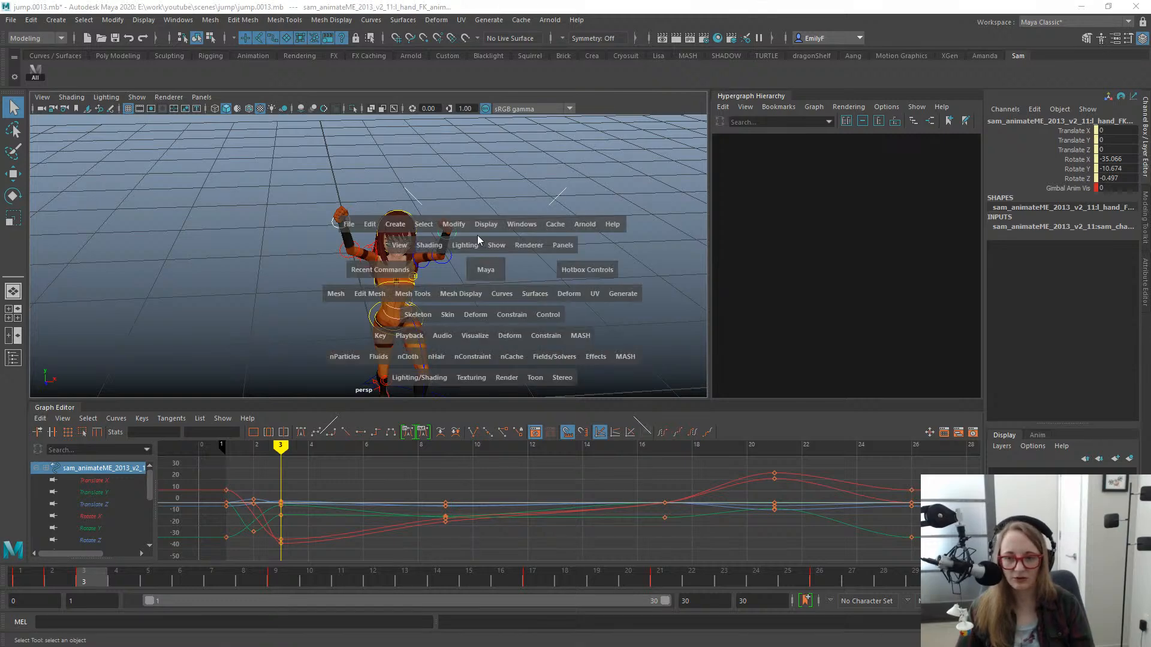
pyautogui.click(476, 337)
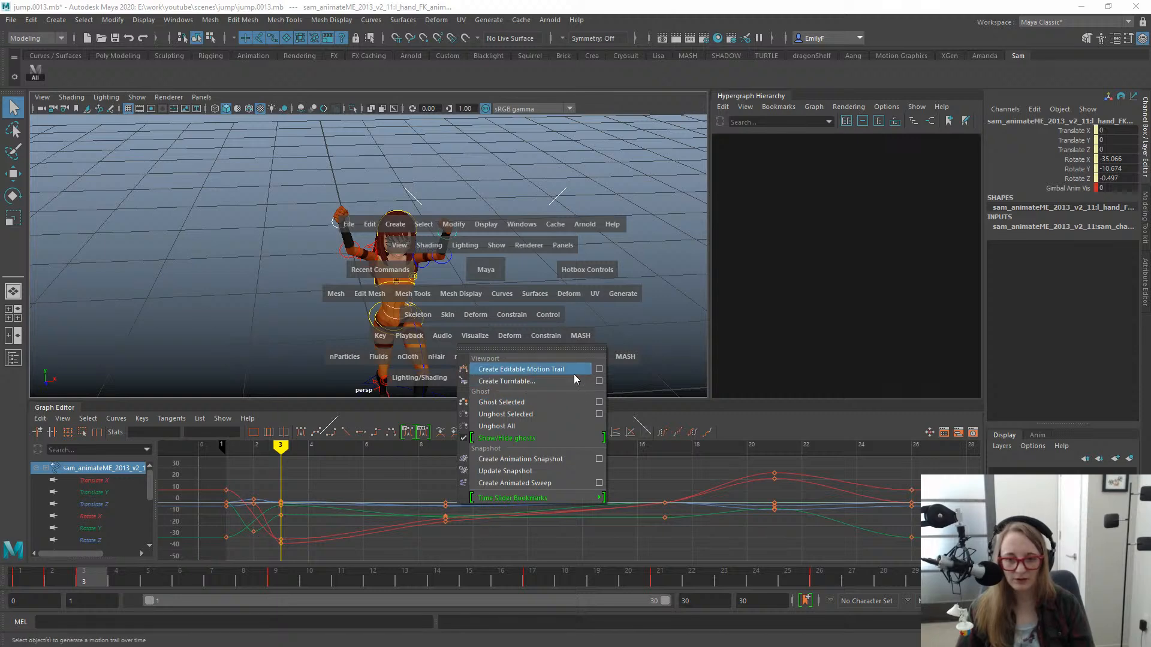
pyautogui.click(574, 369)
pyautogui.hotkey('ctrl', 'shift', 'Escape')
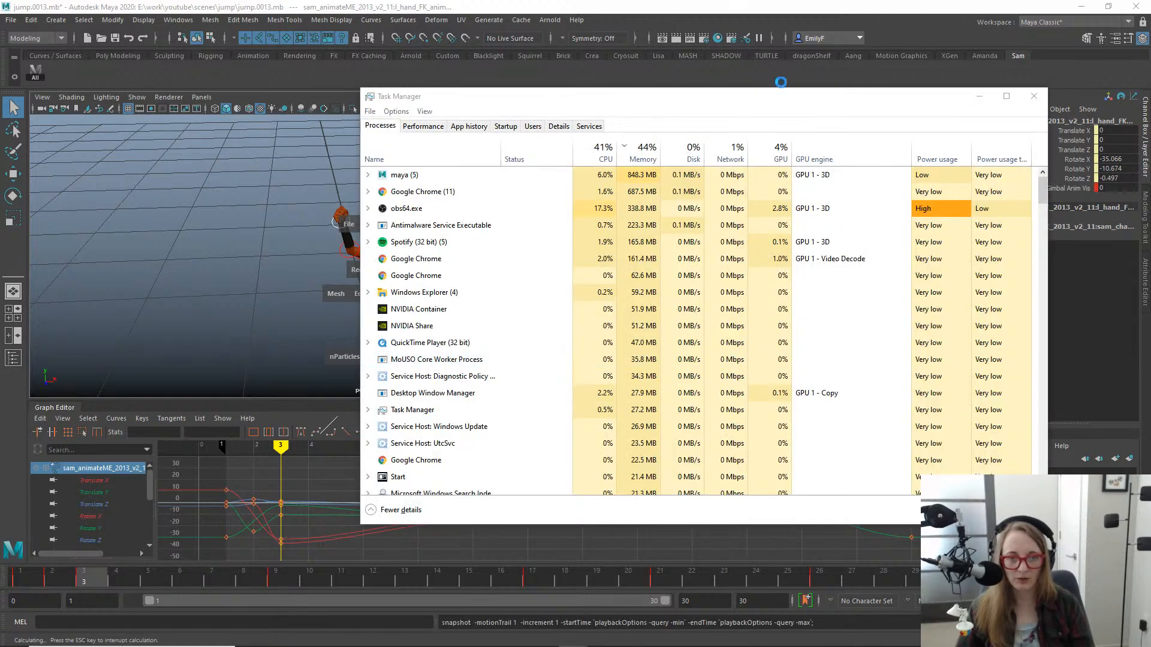
pyautogui.click(970, 94)
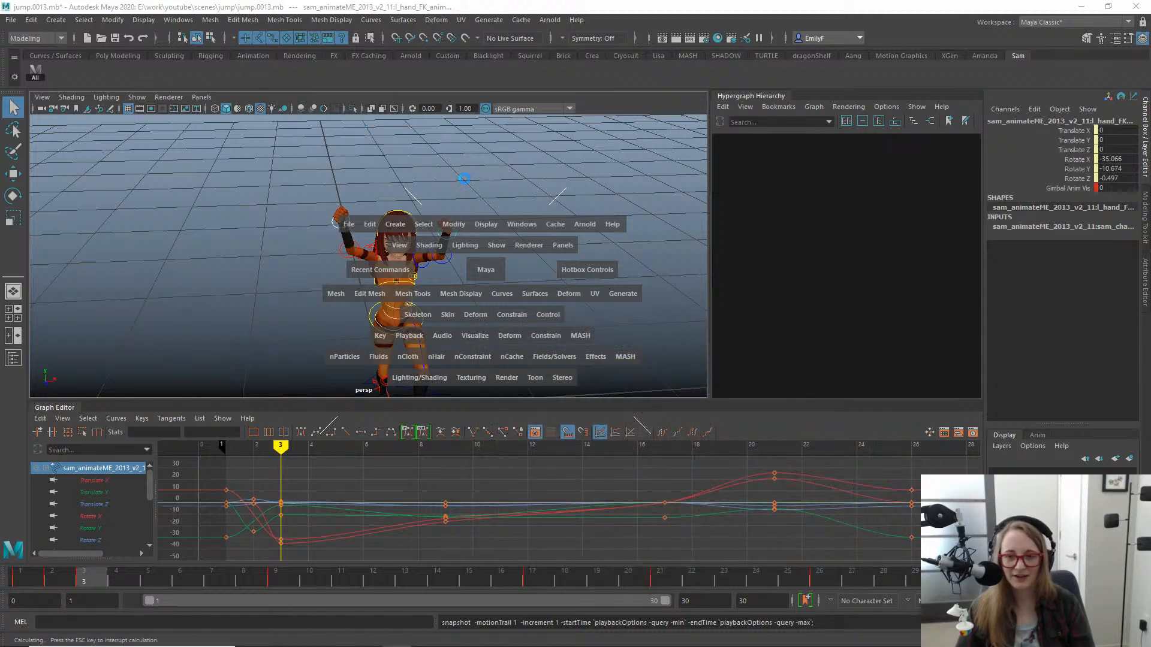
# - Examine both hand motion trails from the side and behind while scrubbing to frame 11 and back to frame 3
pyautogui.keyDown('alt'); pyautogui.moveTo(414, 236); pyautogui.dragTo(503, 180); pyautogui.keyUp('alt')
pyautogui.keyDown('alt'); pyautogui.moveTo(504, 180); pyautogui.dragTo(385, 170, button='right'); pyautogui.keyUp('alt')
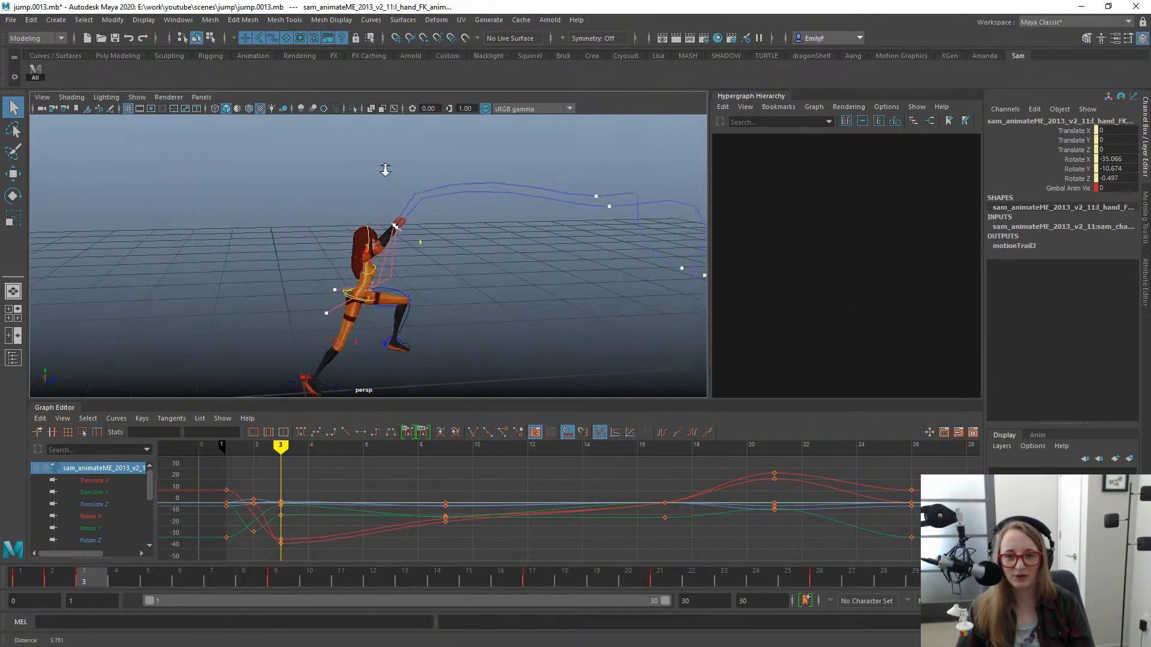
pyautogui.keyDown('alt'); pyautogui.moveTo(385, 170); pyautogui.dragTo(485, 211); pyautogui.keyUp('alt')
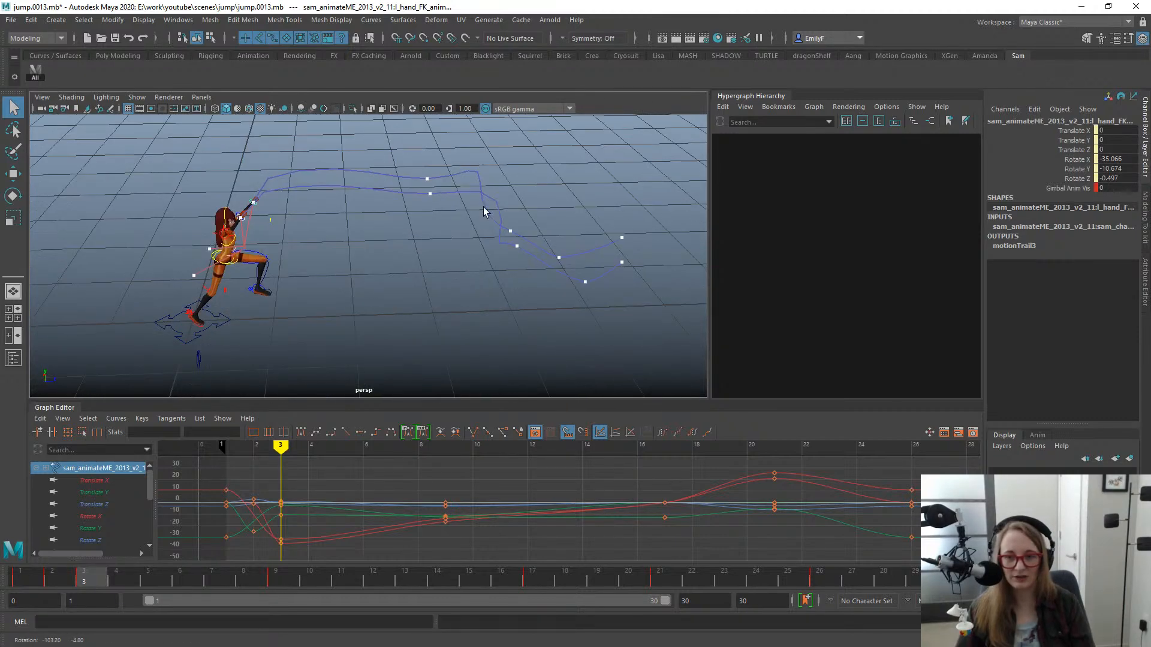
pyautogui.moveTo(48, 578); pyautogui.dragTo(180, 579)
pyautogui.moveTo(206, 516); pyautogui.dragTo(337, 431)
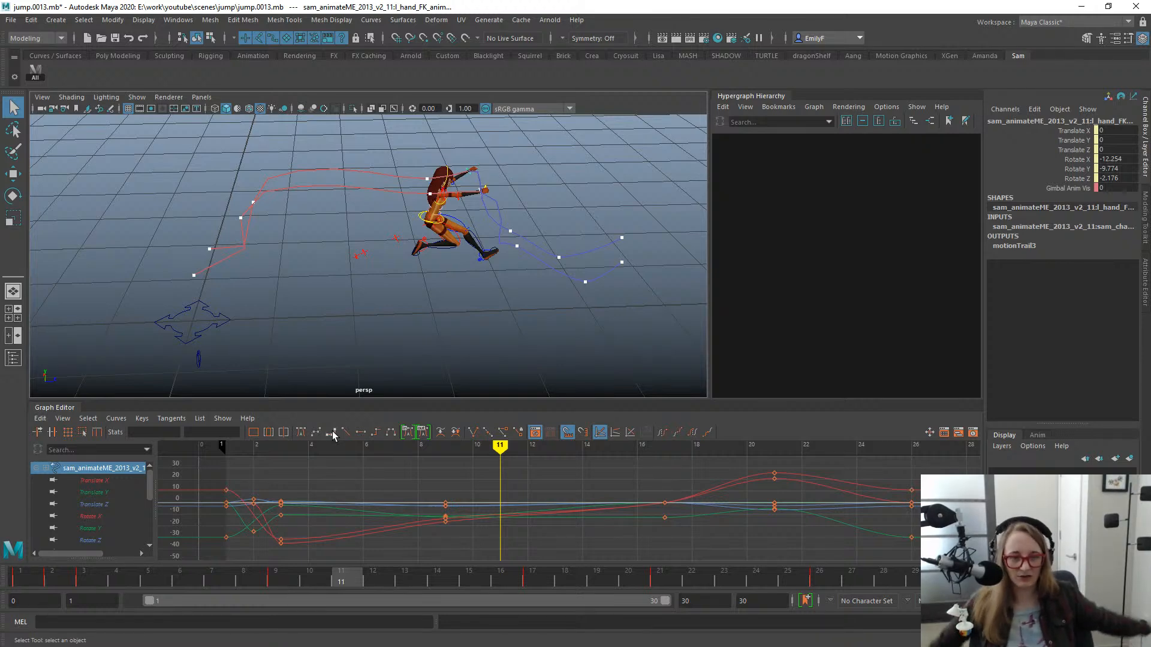
pyautogui.keyDown('alt'); pyautogui.moveTo(440, 296); pyautogui.dragTo(393, 359); pyautogui.keyUp('alt')
pyautogui.moveTo(372, 578); pyautogui.dragTo(82, 396)
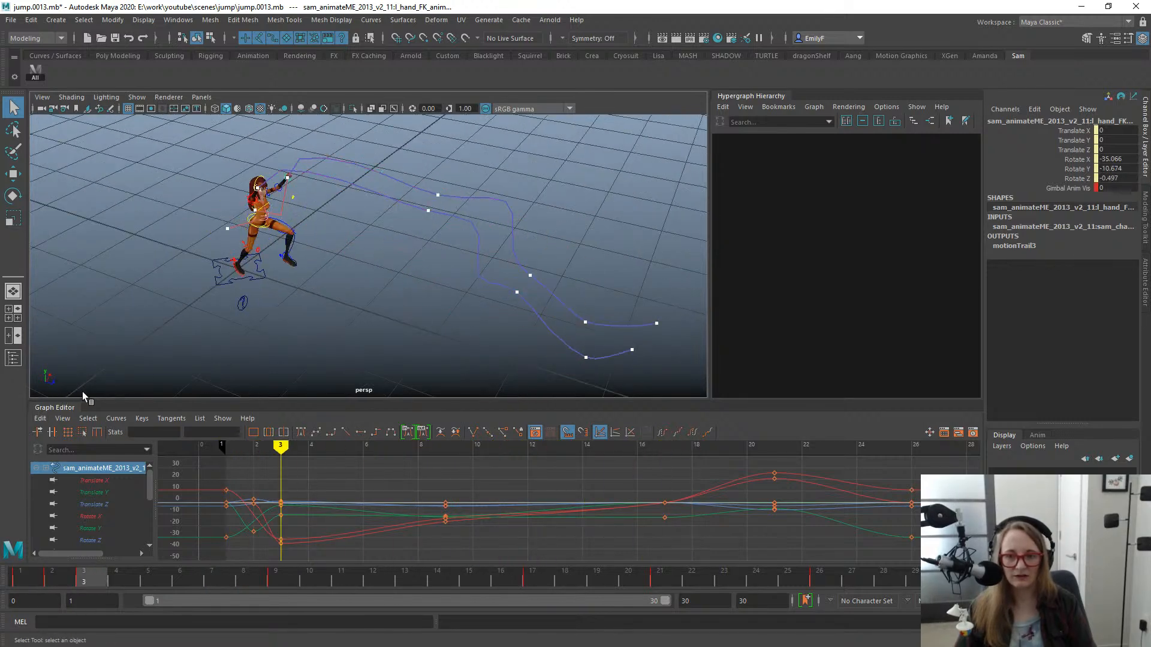
pyautogui.keyDown('alt'); pyautogui.moveTo(179, 286); pyautogui.dragTo(414, 258); pyautogui.keyUp('alt')
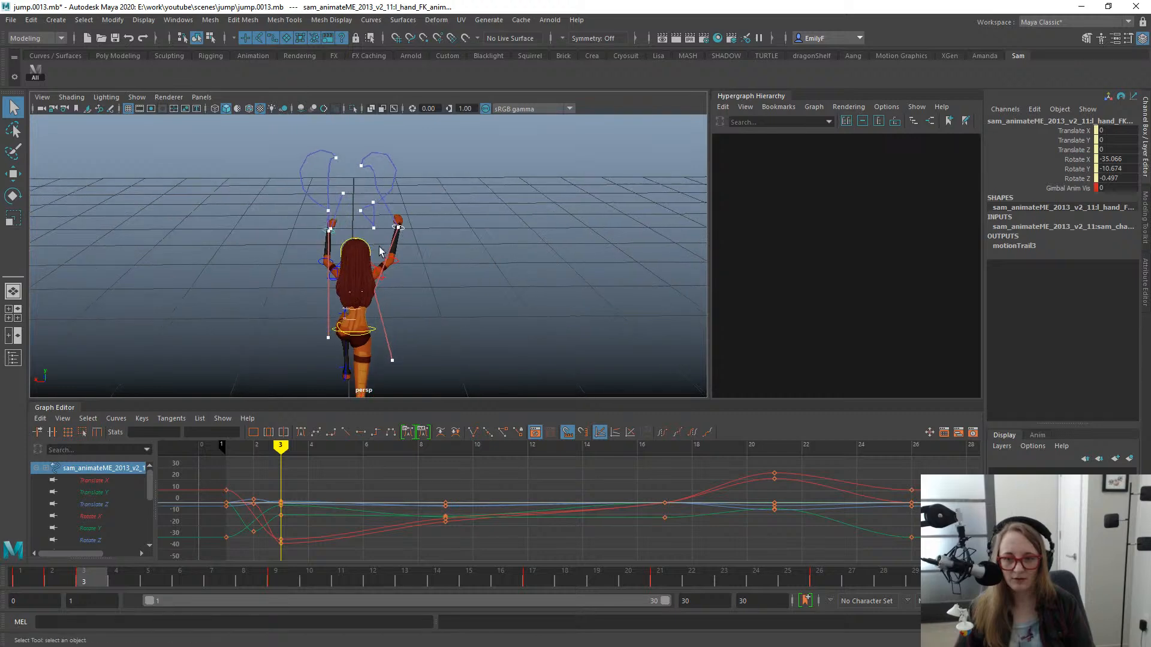
pyautogui.keyDown('alt'); pyautogui.moveTo(374, 288); pyautogui.dragTo(444, 280, button='right'); pyautogui.keyUp('alt')
pyautogui.keyDown('alt'); pyautogui.moveTo(444, 281); pyautogui.dragTo(404, 286); pyautogui.keyUp('alt')
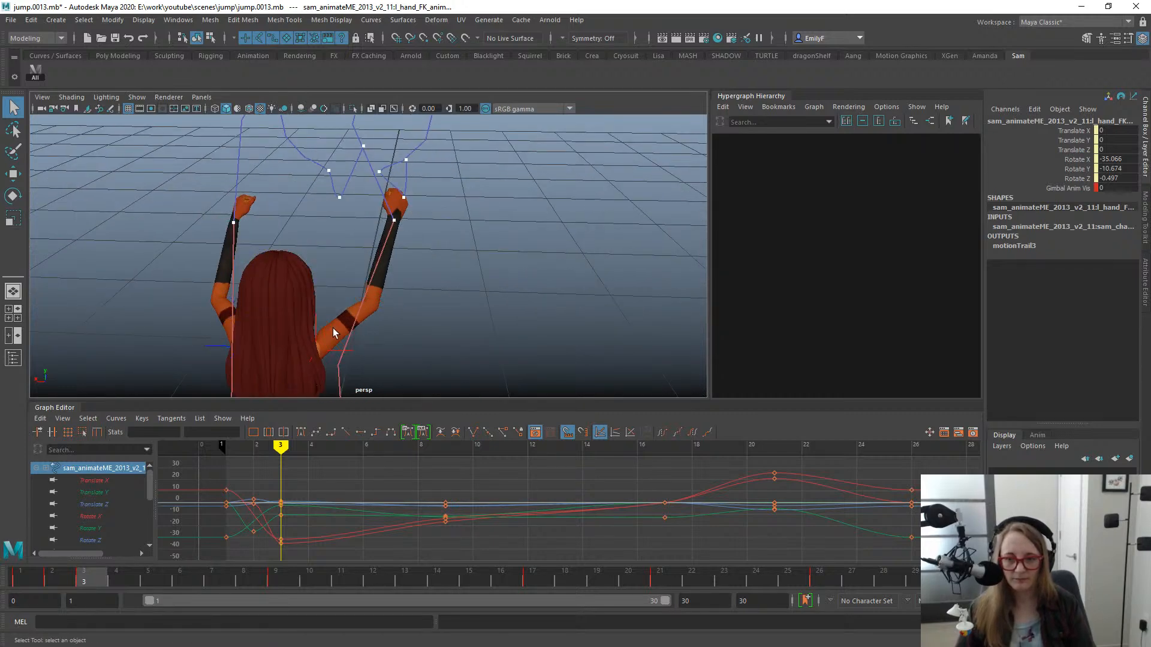
# - Rotate the left upper arm FK control at frame 2 to about X -34, Y -56, Z -43
pyautogui.click(220, 327)
pyautogui.press('e')
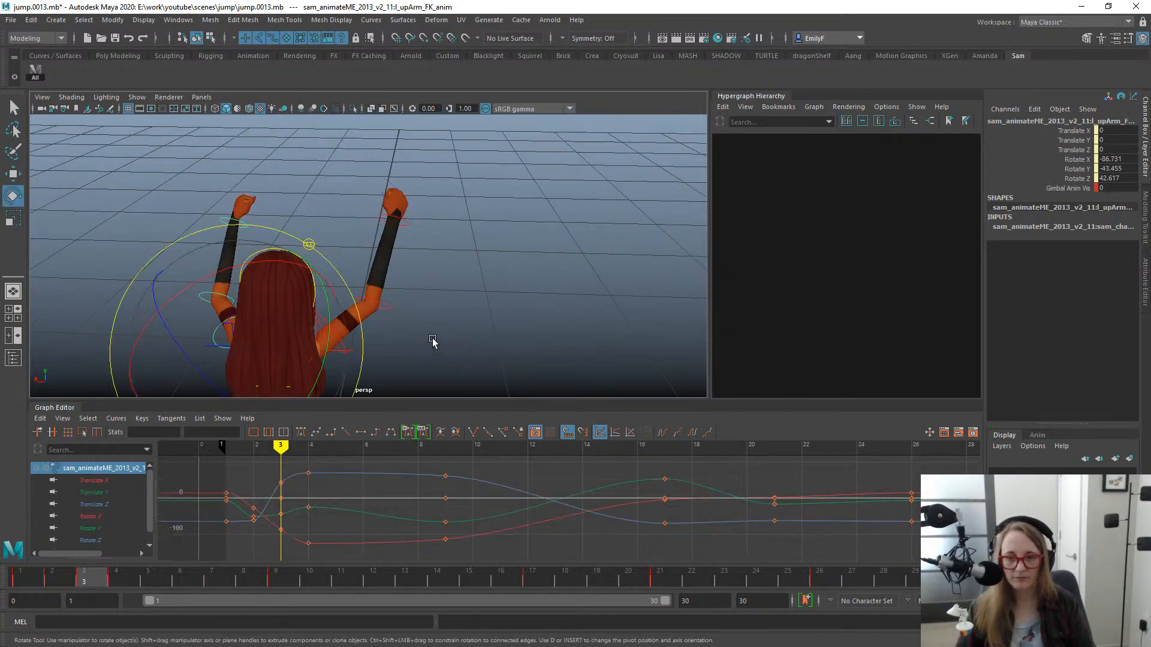
pyautogui.keyDown('alt'); pyautogui.moveTo(433, 341); pyautogui.dragTo(264, 324, button='right'); pyautogui.keyUp('alt')
pyautogui.keyDown('alt'); pyautogui.moveTo(264, 324); pyautogui.dragTo(422, 286, button='middle'); pyautogui.keyUp('alt')
pyautogui.click(24, 578)
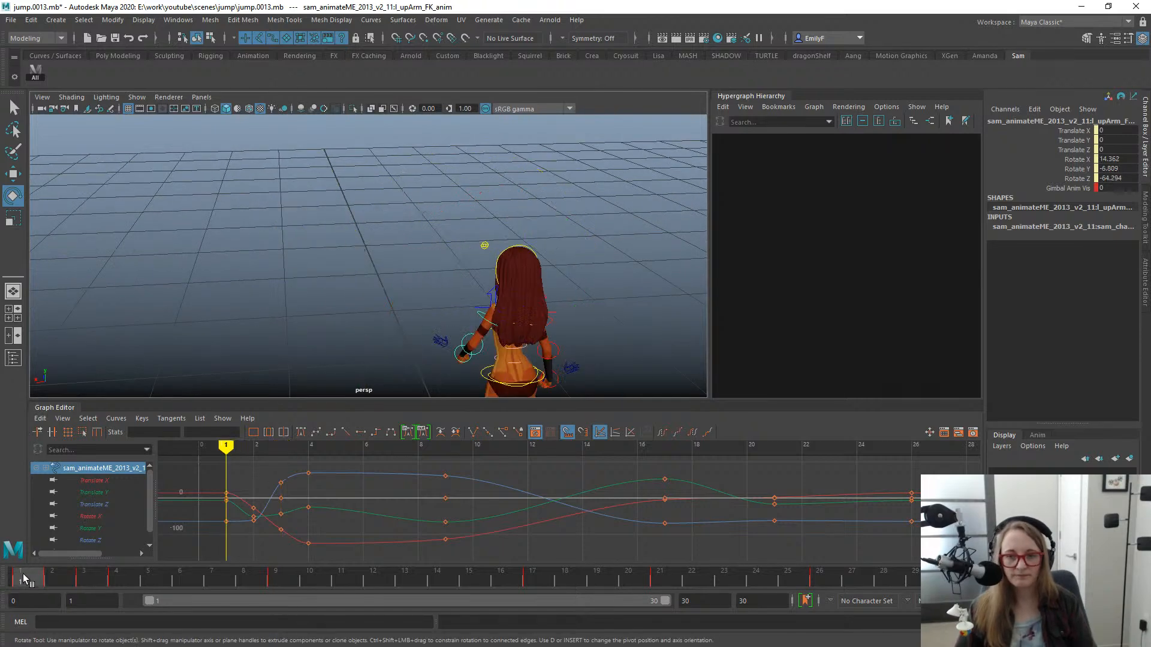
pyautogui.moveTo(24, 579); pyautogui.dragTo(54, 555)
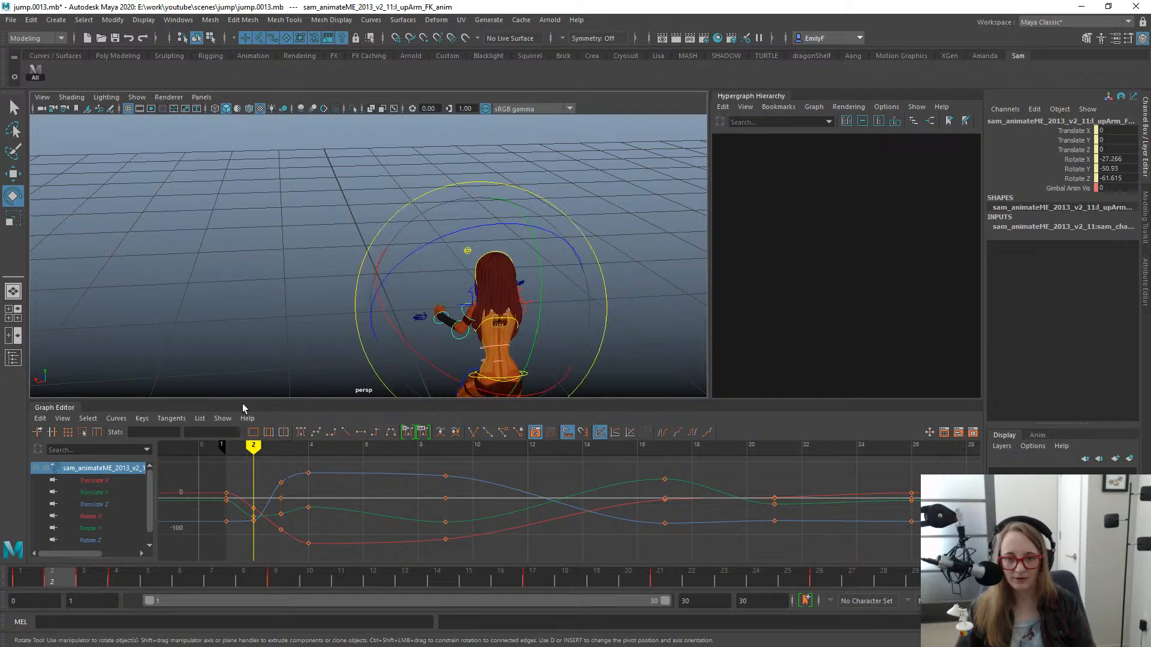
pyautogui.keyDown('alt'); pyautogui.moveTo(422, 262); pyautogui.dragTo(412, 263); pyautogui.keyUp('alt')
pyautogui.moveTo(464, 231); pyautogui.dragTo(473, 229)
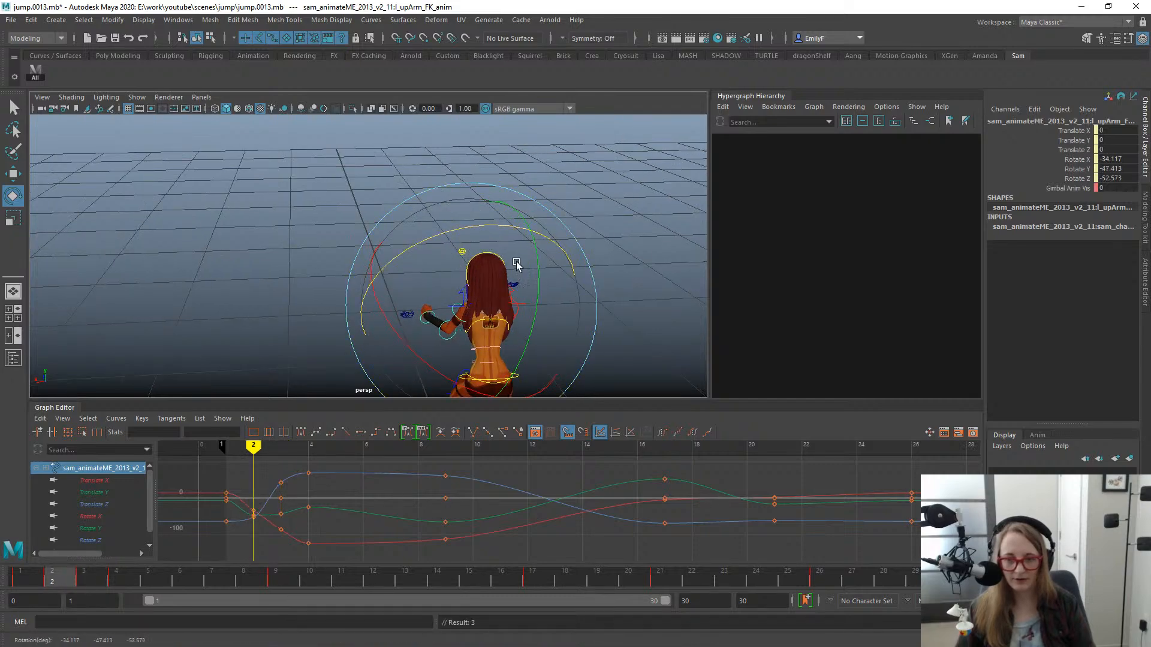
pyautogui.keyDown('alt'); pyautogui.moveTo(517, 264); pyautogui.dragTo(468, 335); pyautogui.keyUp('alt')
pyautogui.moveTo(40, 579); pyautogui.dragTo(67, 576)
pyautogui.moveTo(325, 338)
pyautogui.keyDown('alt'); pyautogui.mouseDown()
pyautogui.moveTo(380, 333)
pyautogui.moveTo(312, 356)
pyautogui.moveTo(324, 352)
pyautogui.mouseUp(); pyautogui.keyUp('alt')
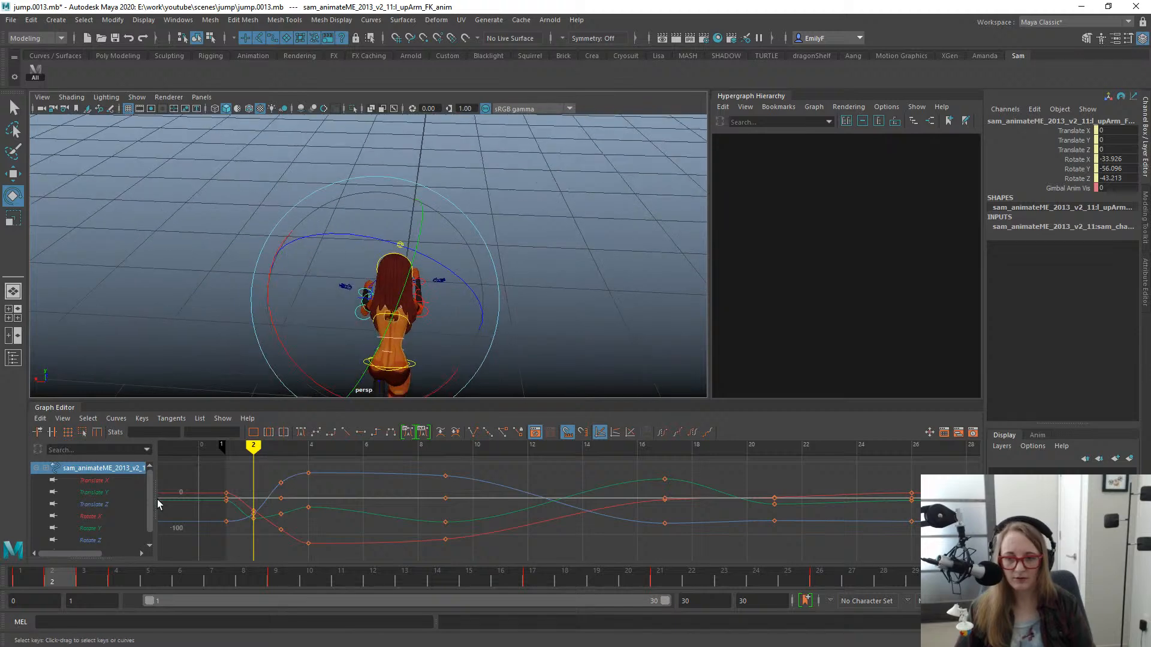
# - Rotate the right upper arm FK control inward at frame 3 to about X -87, Y -28, Z 45
pyautogui.moveTo(63, 578); pyautogui.dragTo(94, 574)
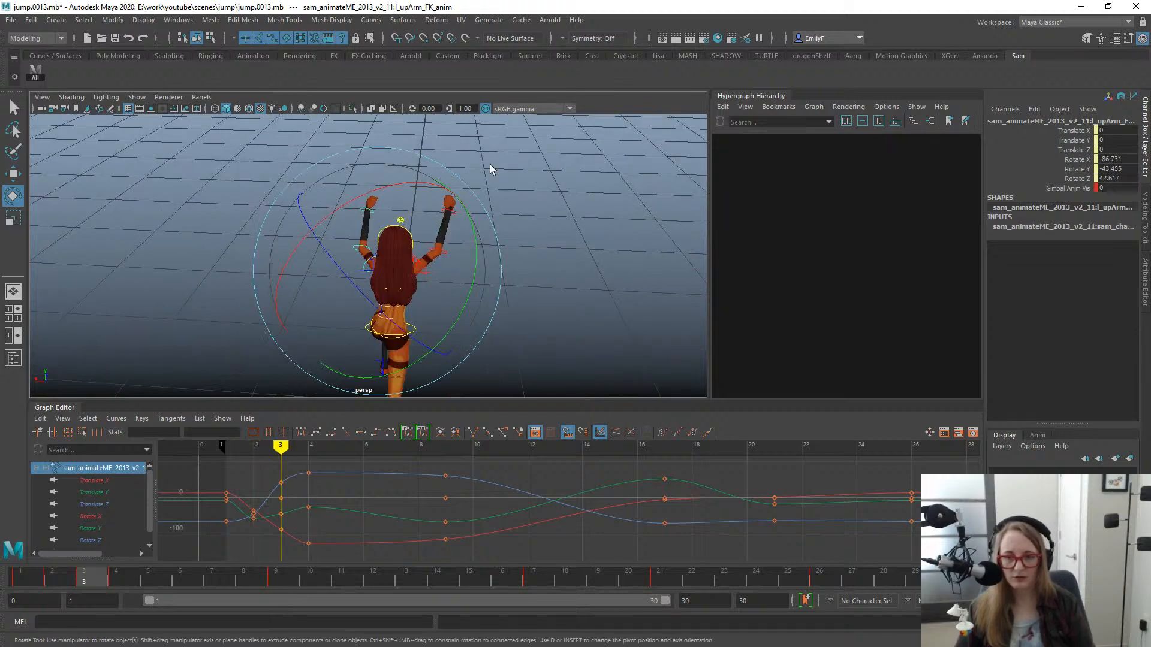
pyautogui.press('q')
pyautogui.keyDown('alt'); pyautogui.moveTo(420, 244); pyautogui.dragTo(444, 274); pyautogui.keyUp('alt')
pyautogui.click(443, 274)
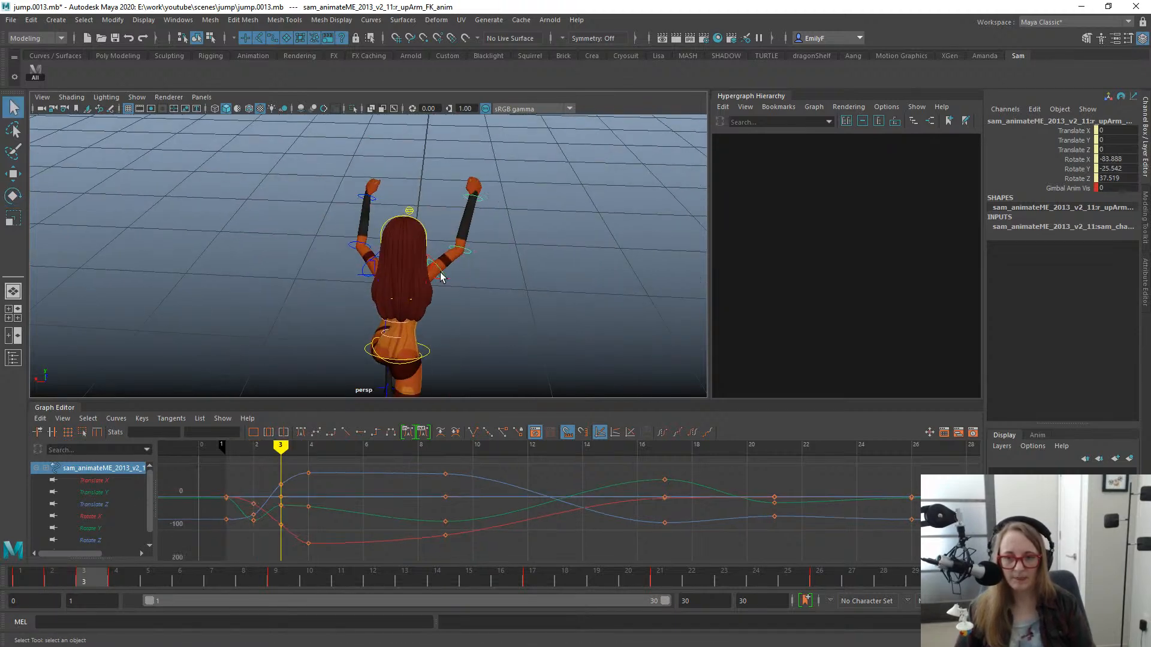
pyautogui.press('e')
pyautogui.moveTo(521, 329); pyautogui.dragTo(550, 311)
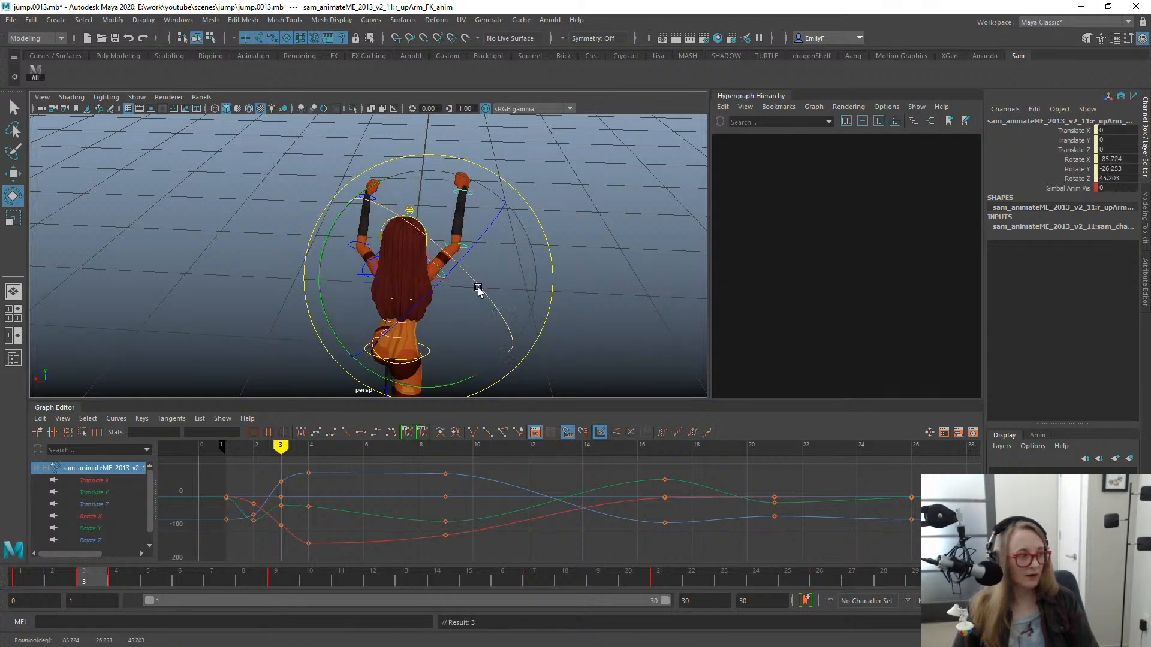
pyautogui.press('q')
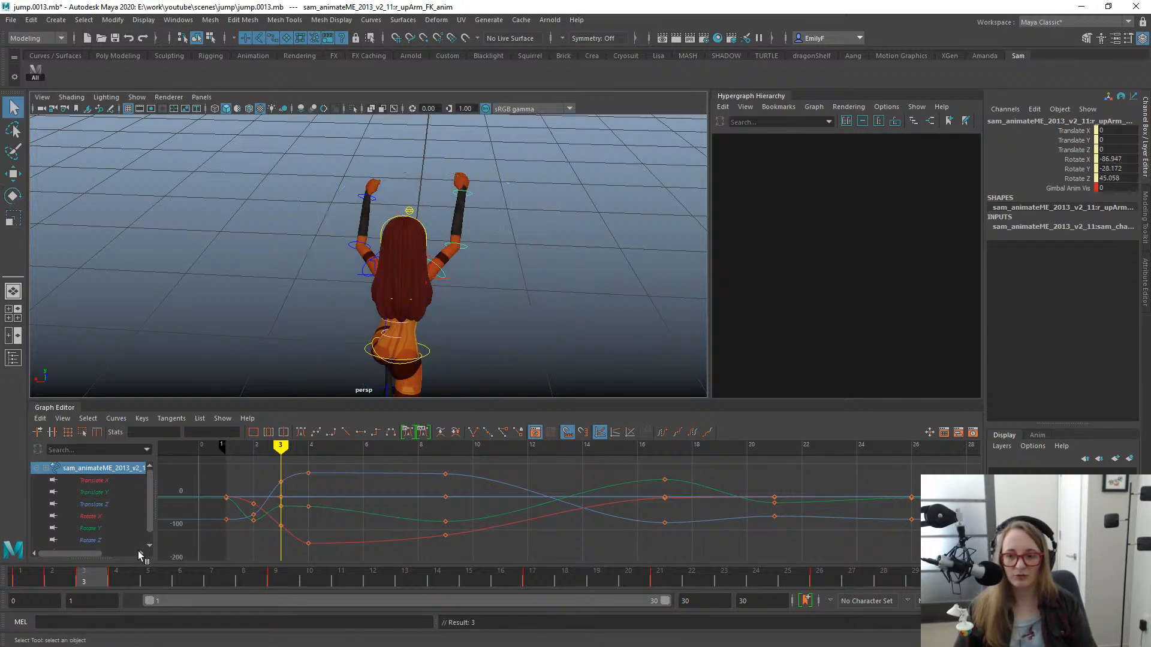
# - Step back and forth through the opening frames up to frame 4 to check the arm swing from behind
pyautogui.press(',')
pyautogui.press(',')
pyautogui.press('.')
pyautogui.press('.')
pyautogui.press('.')
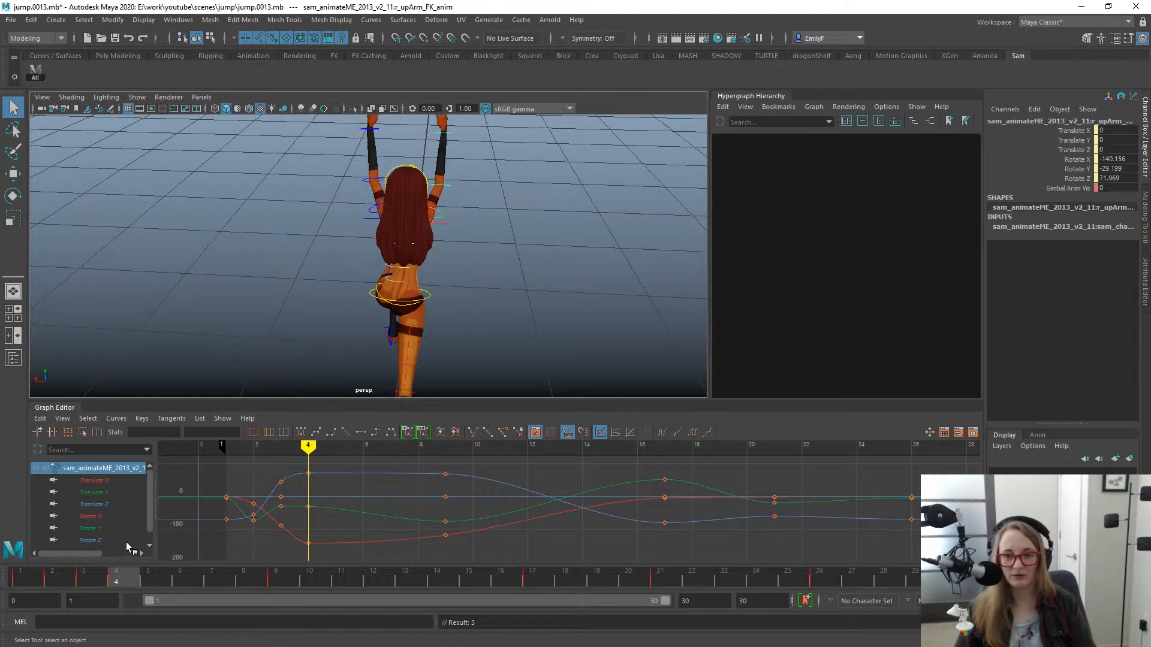
pyautogui.press(',')
pyautogui.press(',')
pyautogui.press('.')
pyautogui.press('.')
# - Go to frame 9, examine the mid-air arm pose and select the left upper arm FK control with the Rotate tool
pyautogui.moveTo(138, 529); pyautogui.dragTo(285, 556)
pyautogui.keyDown('alt'); pyautogui.moveTo(406, 315); pyautogui.dragTo(334, 237); pyautogui.keyUp('alt')
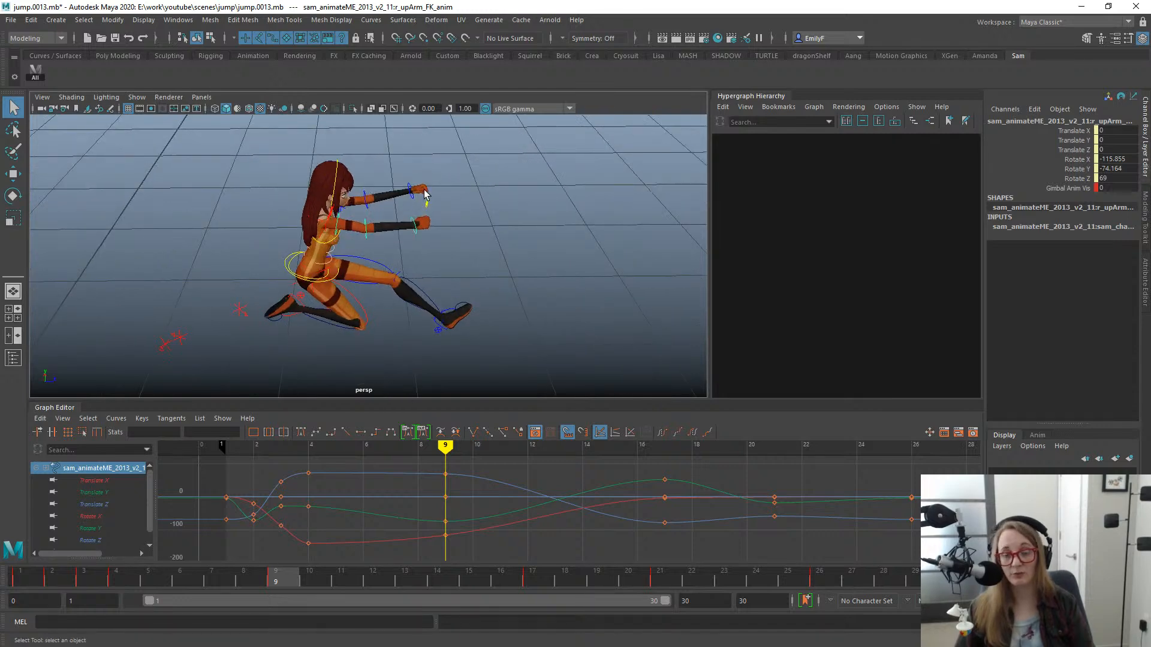
pyautogui.keyDown('alt'); pyautogui.moveTo(424, 193); pyautogui.dragTo(358, 169); pyautogui.keyUp('alt')
pyautogui.click(358, 175)
pyautogui.press('e')
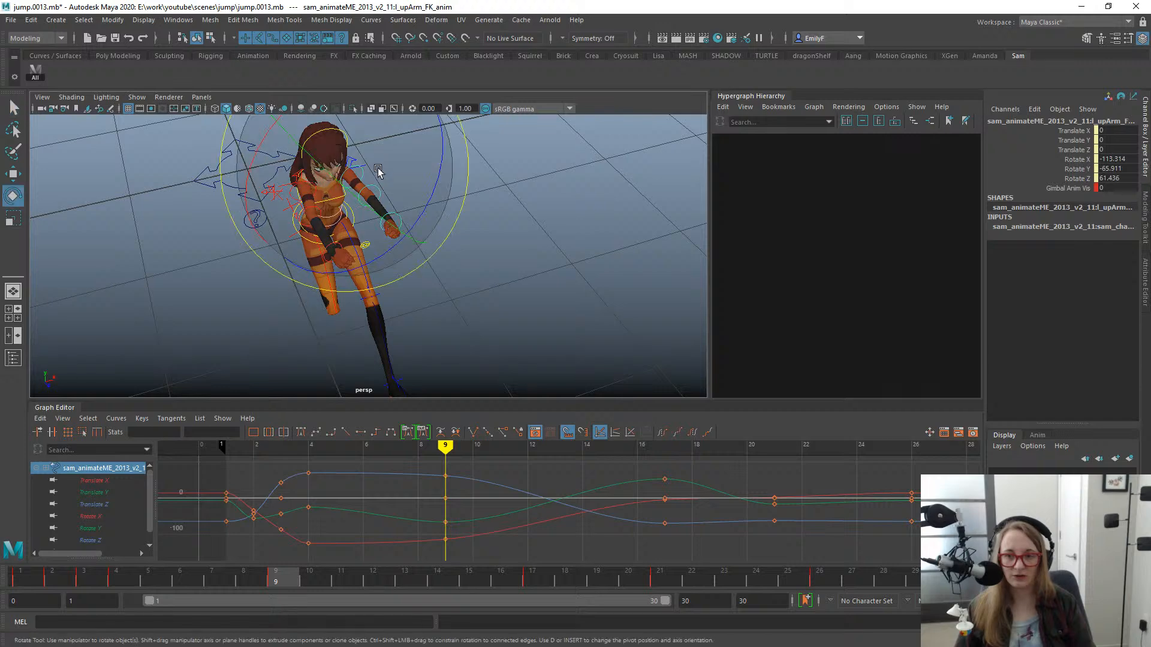
pyautogui.keyDown('alt'); pyautogui.moveTo(443, 217); pyautogui.dragTo(348, 210); pyautogui.keyUp('alt')
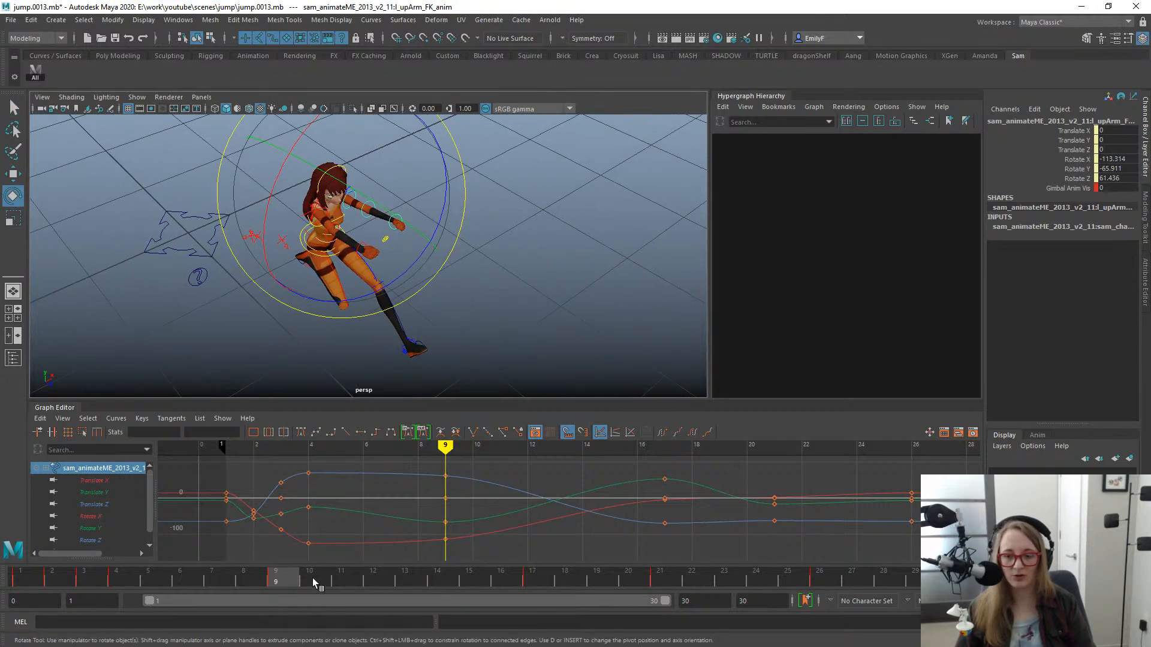
# - Lower the left arm at frame 13 by rotating its upper arm FK control to about X -36, Y -48, Z -51
pyautogui.moveTo(265, 582); pyautogui.dragTo(403, 541)
pyautogui.keyDown('alt'); pyautogui.moveTo(427, 321); pyautogui.dragTo(308, 275); pyautogui.keyUp('alt')
pyautogui.keyDown('alt'); pyautogui.moveTo(307, 275); pyautogui.dragTo(421, 313, button='right'); pyautogui.keyUp('alt')
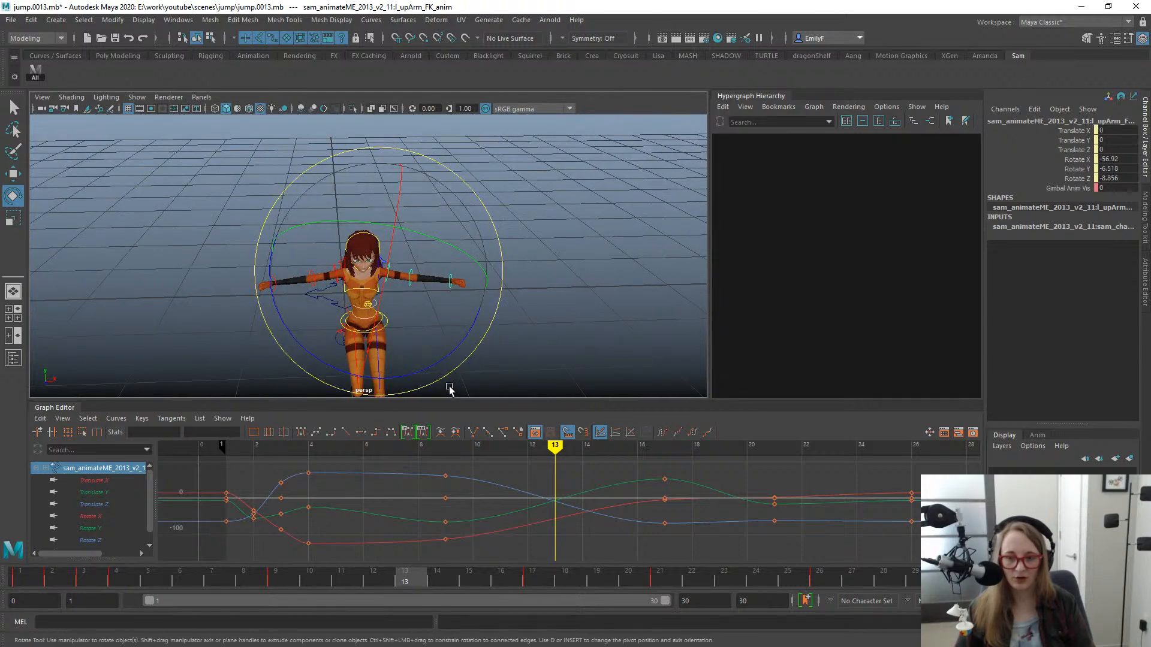
pyautogui.moveTo(366, 574); pyautogui.dragTo(404, 530)
pyautogui.moveTo(459, 350); pyautogui.dragTo(392, 396)
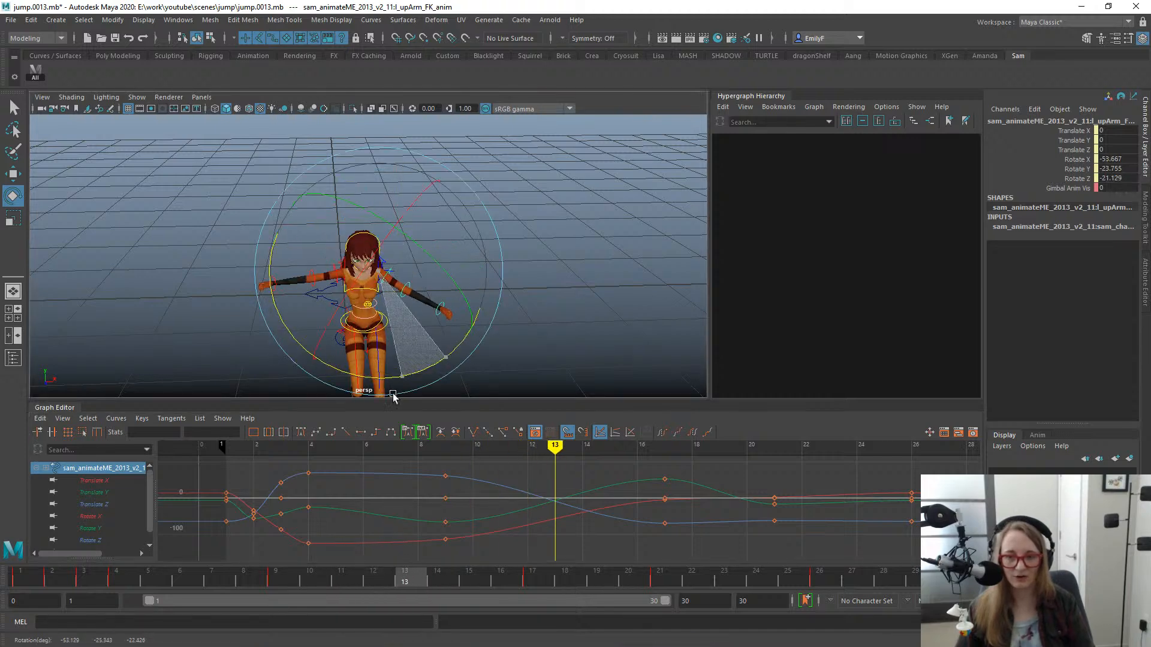
pyautogui.moveTo(329, 418); pyautogui.dragTo(329, 418)
pyautogui.keyDown('alt'); pyautogui.moveTo(409, 326); pyautogui.dragTo(489, 293); pyautogui.keyUp('alt')
pyautogui.keyDown('alt'); pyautogui.moveTo(468, 248); pyautogui.dragTo(345, 265); pyautogui.keyUp('alt')
pyautogui.press('q')
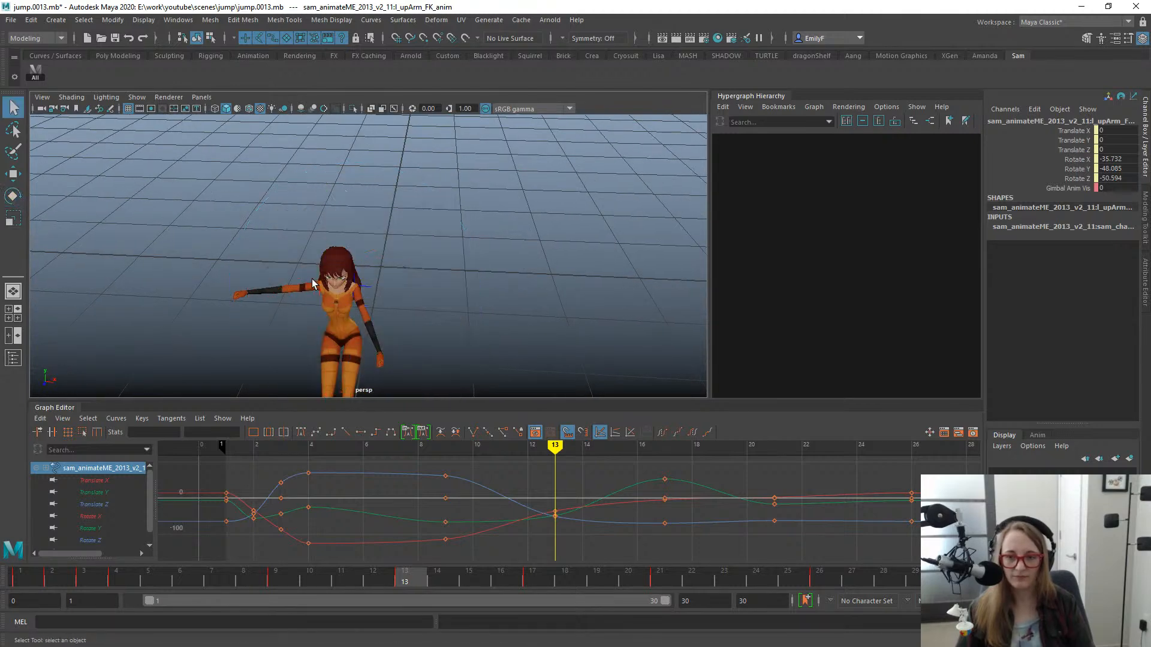
# - Show the rig controls and rotate the right upper arm FK control at frame 13 to about X -15, Y -51, Z -69
pyautogui.hotkey('alt', '1')
pyautogui.click(314, 282)
pyautogui.press('e')
pyautogui.moveTo(402, 356); pyautogui.dragTo(460, 219)
pyautogui.press('q')
pyautogui.keyDown('alt'); pyautogui.moveTo(446, 220); pyautogui.dragTo(318, 215, button='right'); pyautogui.keyUp('alt')
pyautogui.keyDown('alt'); pyautogui.moveTo(318, 216); pyautogui.dragTo(432, 192); pyautogui.keyUp('alt')
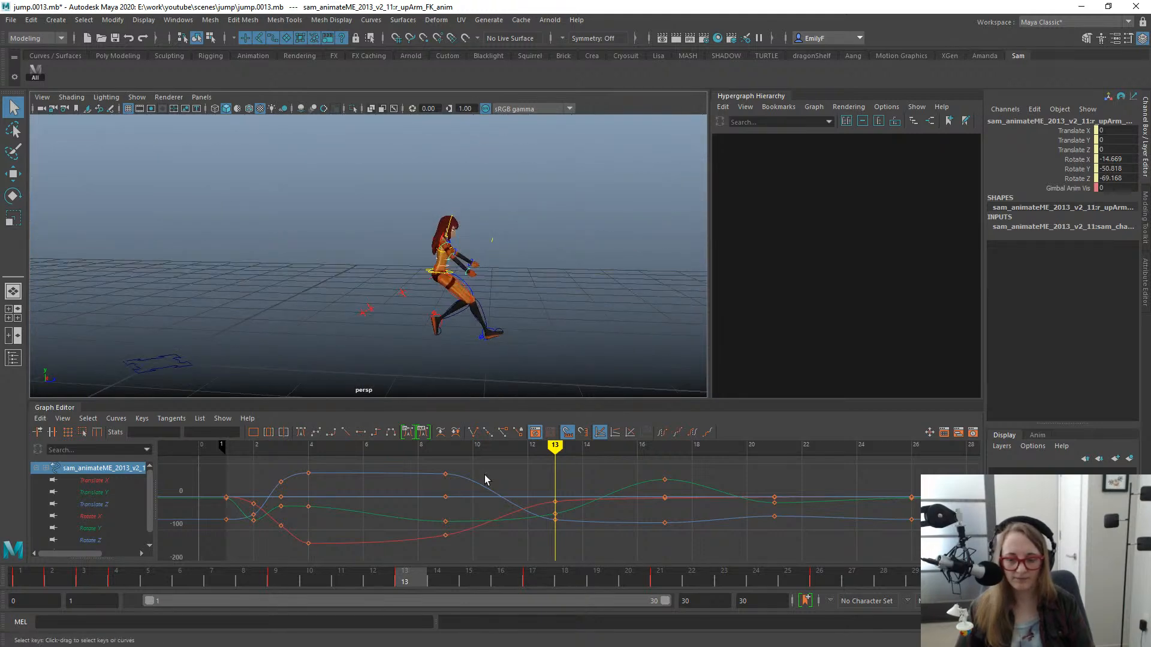
# - Scrub and play back the jump from the side to review the arm swing, ending at frame 17
pyautogui.moveTo(329, 577); pyautogui.dragTo(501, 576)
pyautogui.moveTo(400, 556); pyautogui.dragTo(545, 559)
pyautogui.keyDown('alt'); pyautogui.moveTo(562, 348); pyautogui.dragTo(489, 268, button='middle'); pyautogui.keyUp('alt')
pyautogui.scroll(2, 533, 270)
pyautogui.moveTo(320, 578); pyautogui.dragTo(36, 510)
pyautogui.scroll(-1, 490, 251)
pyautogui.scroll(-5, 490, 251)
pyautogui.hotkey('alt', 'v')
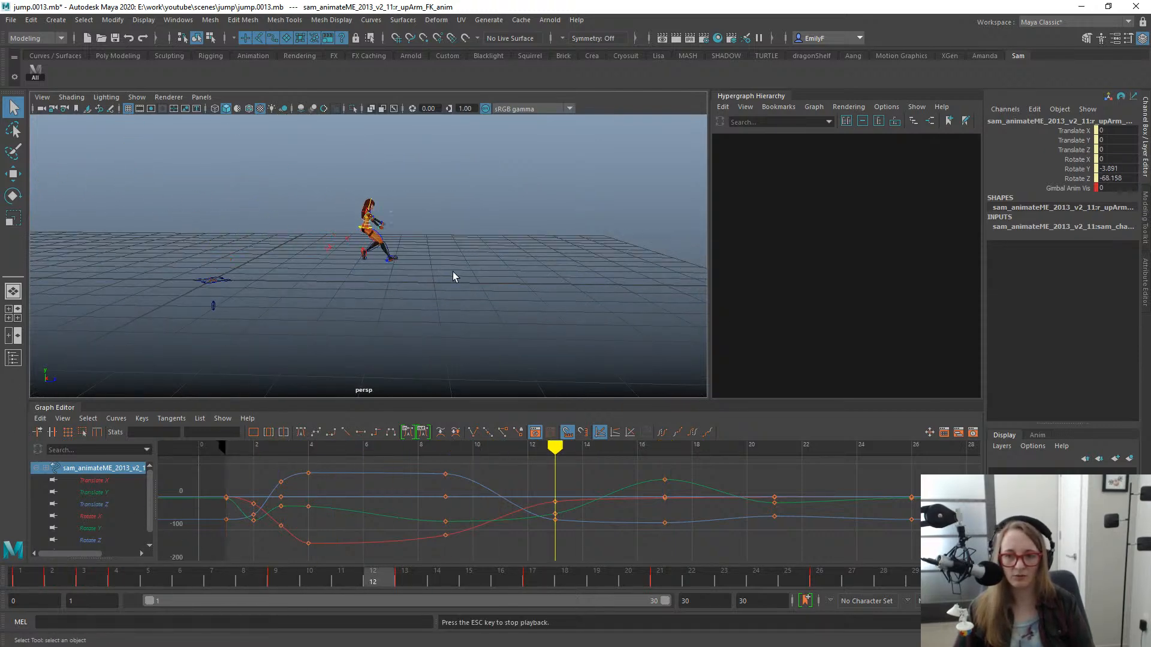
pyautogui.scroll(3, 470, 348)
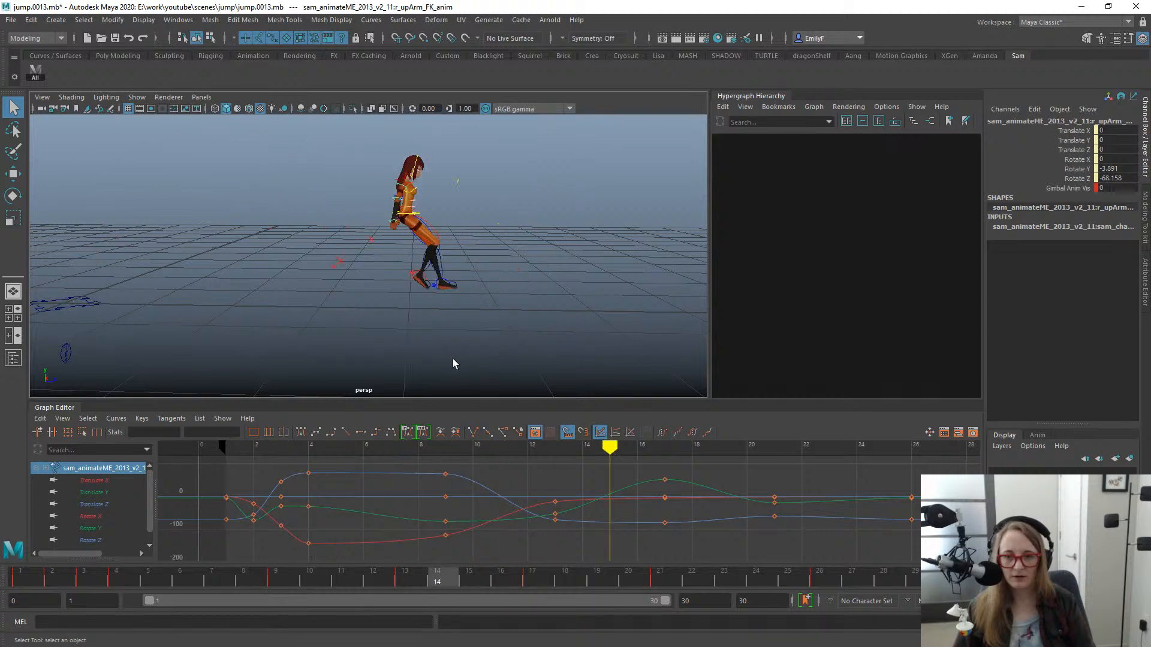
pyautogui.scroll(3, 452, 358)
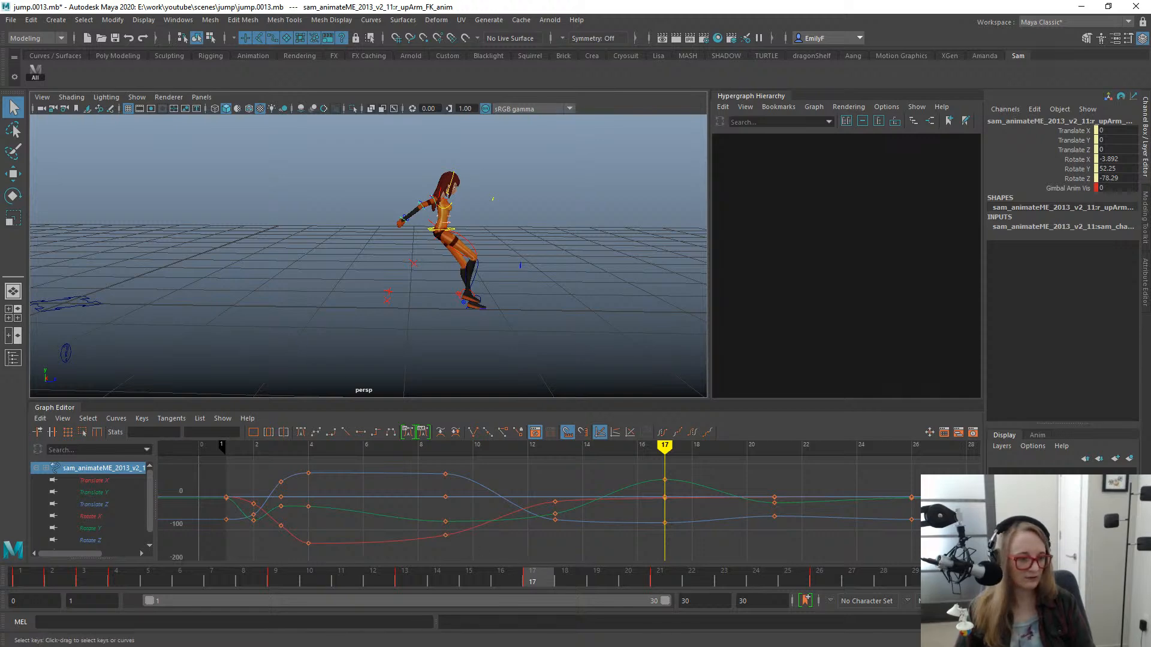
# - Bring up the rooftop jump reference video, scrub and play it to study the runners' arms, and pause it around 00:00:05
pyautogui.moveTo(1150, 104); pyautogui.dragTo(525, 101)
pyautogui.moveTo(535, 433); pyautogui.dragTo(520, 401)
pyautogui.moveTo(524, 397); pyautogui.dragTo(353, 398)
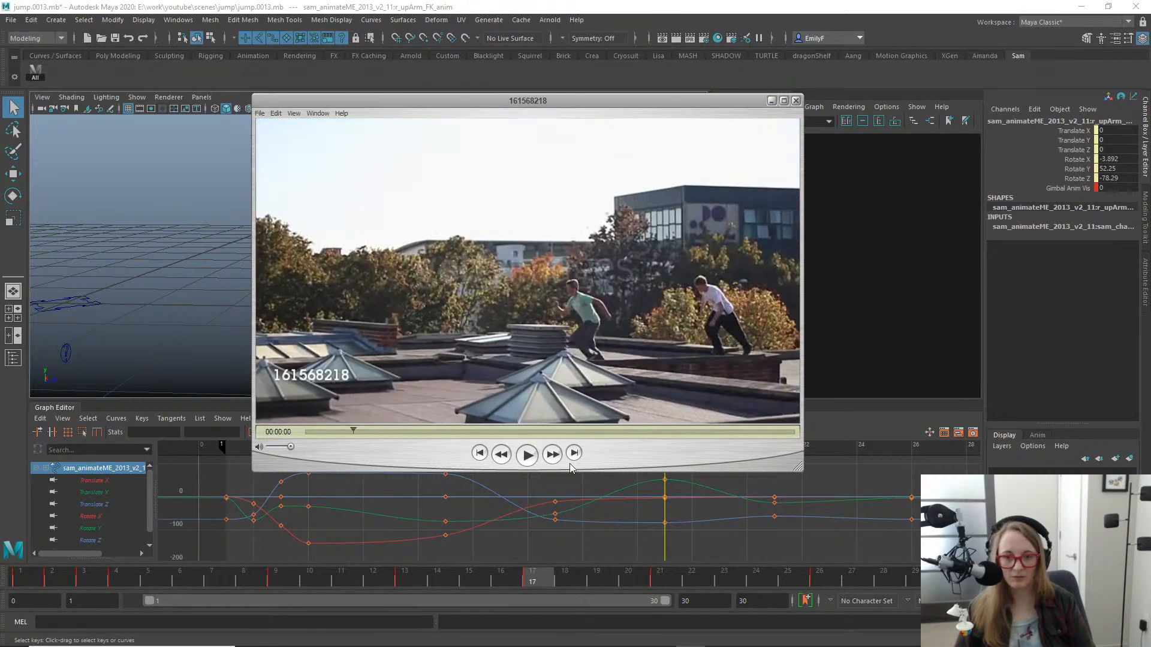
pyautogui.click(521, 455)
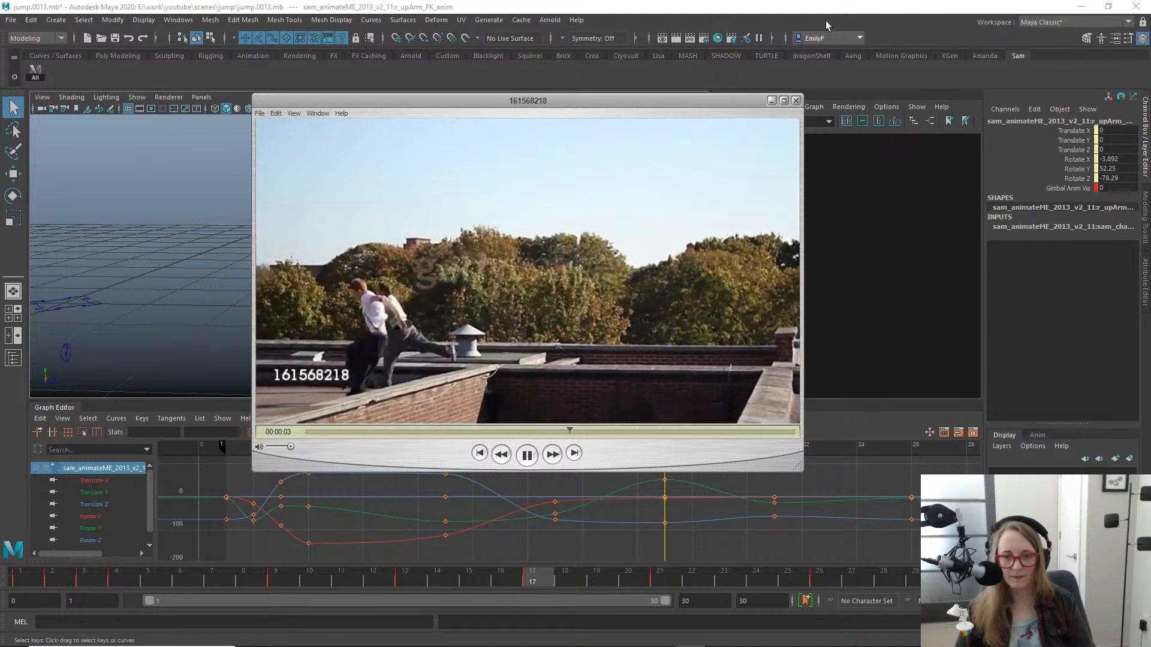
pyautogui.press('space')
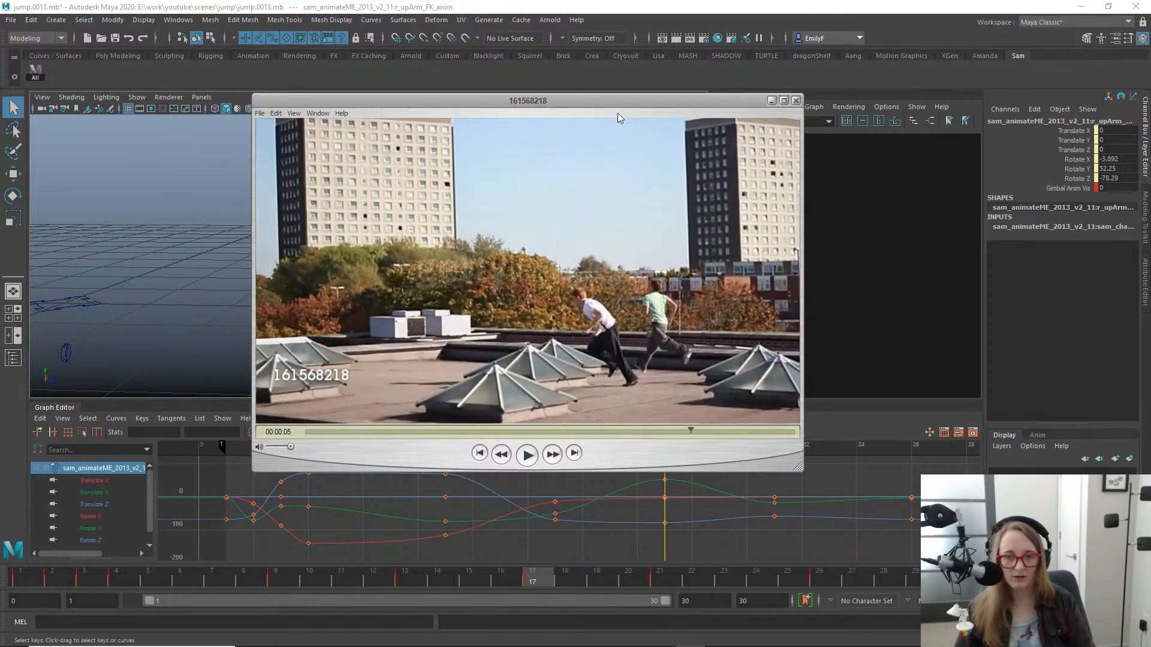
# - Move the rotation keys of both upper arm FK controls from frame 17 to frame 16
pyautogui.moveTo(616, 102); pyautogui.dragTo(1150, 157)
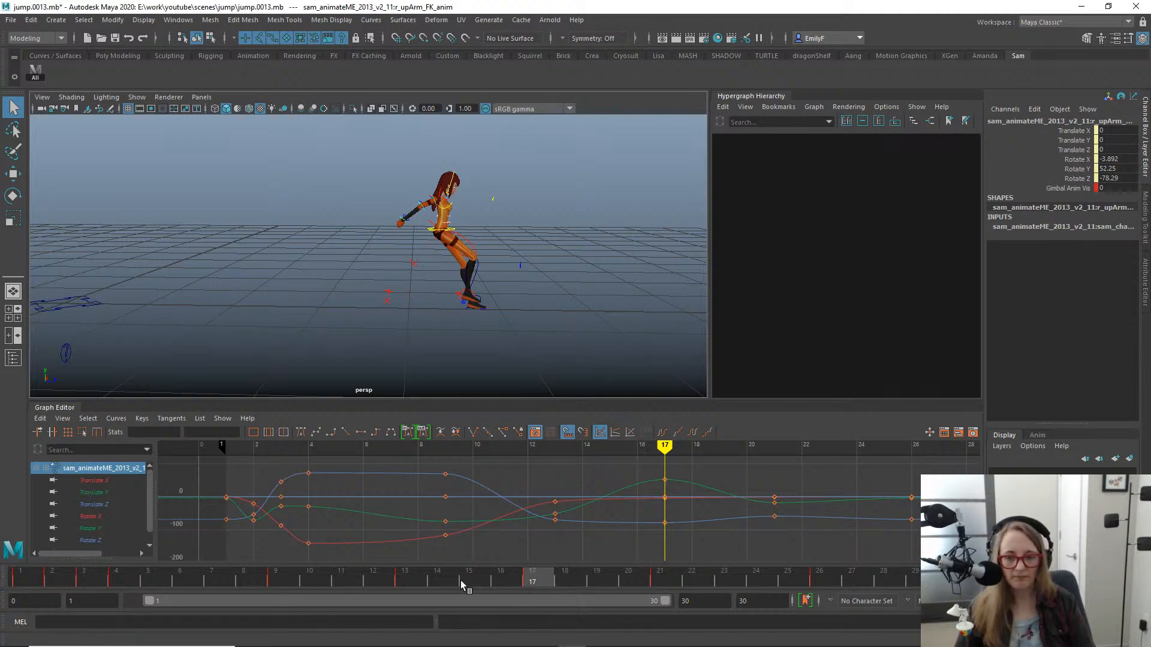
pyautogui.moveTo(460, 580); pyautogui.dragTo(511, 517)
pyautogui.moveTo(378, 150)
pyautogui.keyDown('alt'); pyautogui.mouseDown()
pyautogui.moveTo(380, 250)
pyautogui.moveTo(380, 145)
pyautogui.mouseUp(); pyautogui.keyUp('alt')
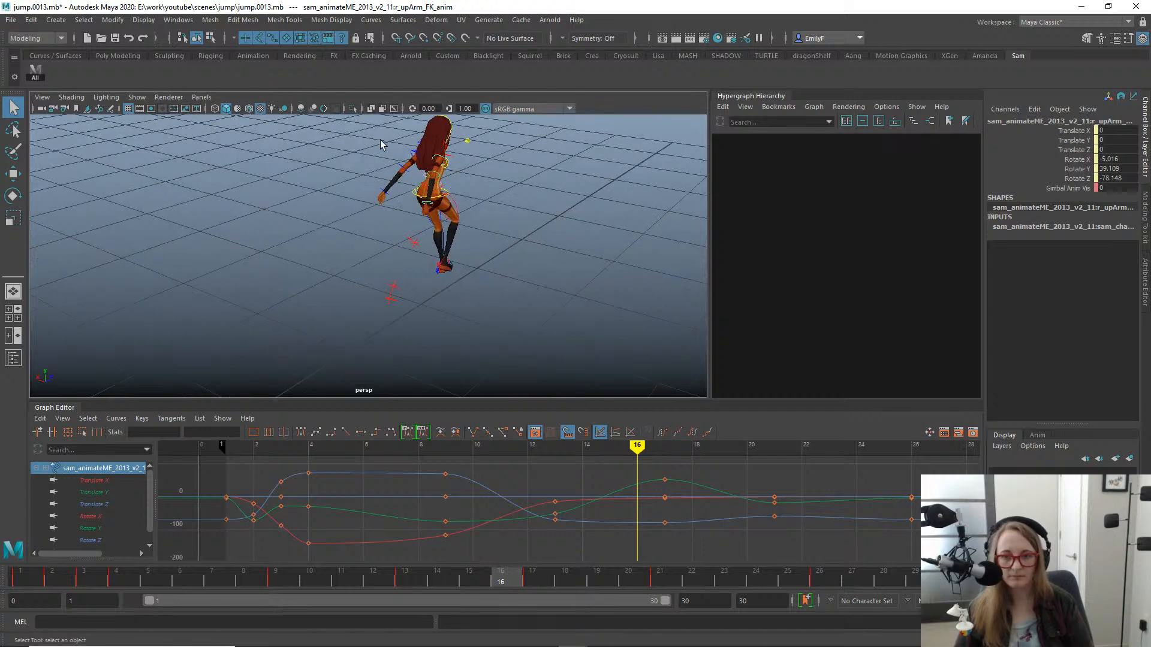
pyautogui.keyDown('shift'); pyautogui.click(412, 152); pyautogui.keyUp('shift')
pyautogui.press('f')
pyautogui.keyDown('alt'); pyautogui.moveTo(557, 253); pyautogui.dragTo(393, 231, button='right'); pyautogui.keyUp('alt')
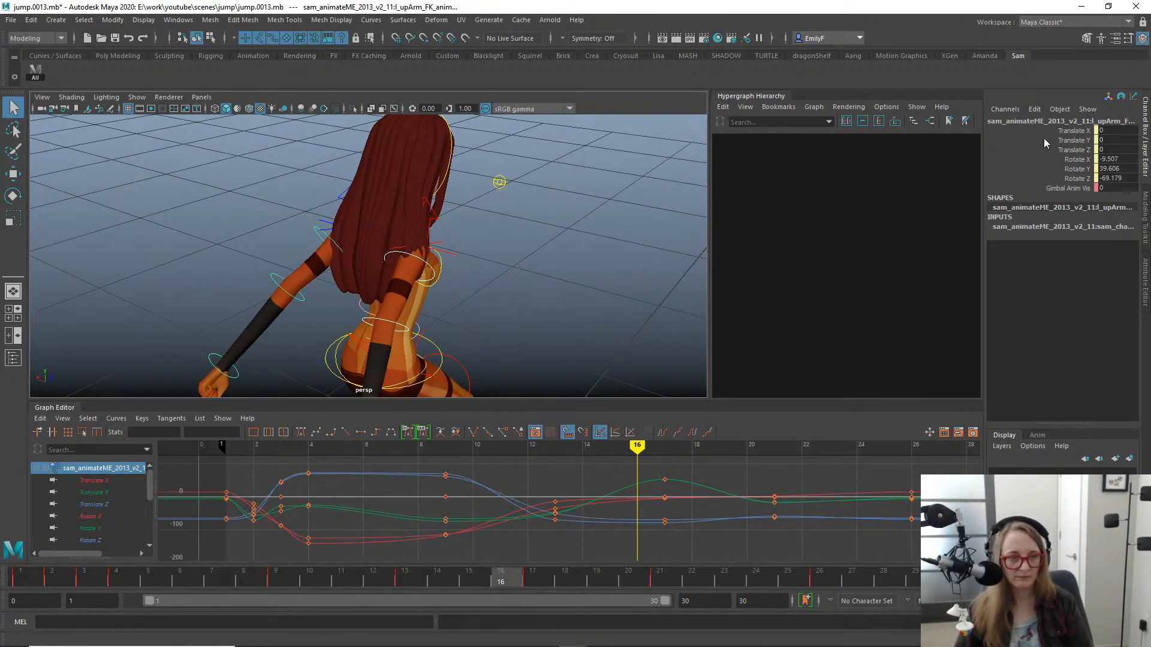
pyautogui.moveTo(1044, 159)
pyautogui.mouseDown()
pyautogui.moveTo(1043, 187)
pyautogui.moveTo(1041, 169)
pyautogui.moveTo(1038, 179)
pyautogui.mouseUp()
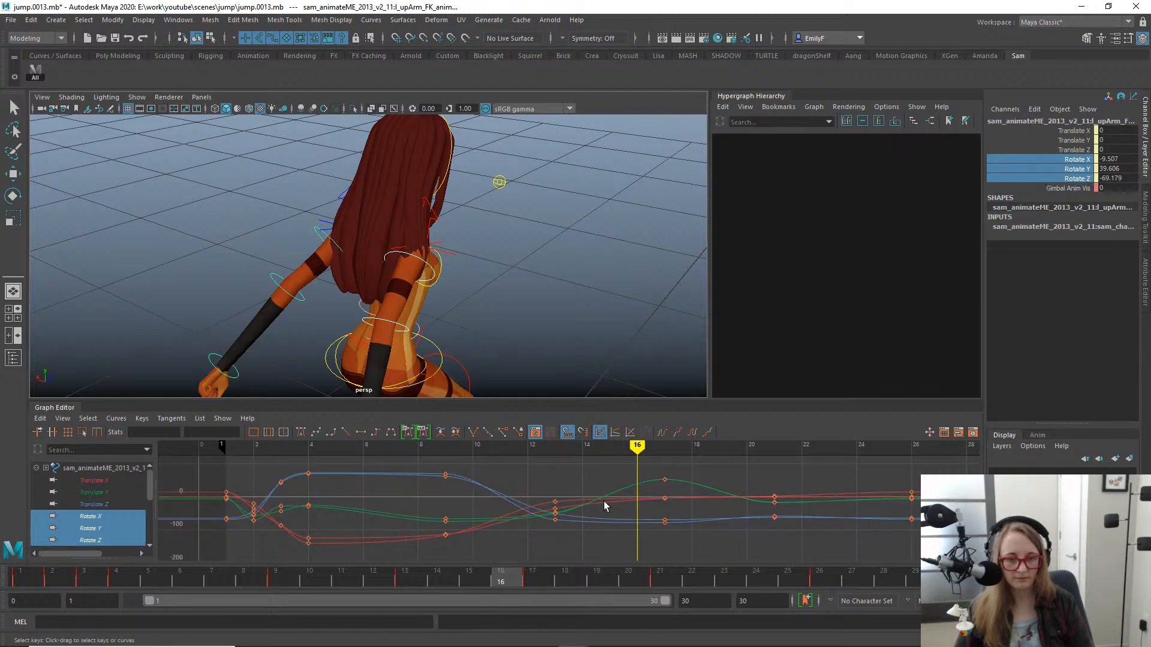
pyautogui.press('w')
pyautogui.moveTo(691, 508); pyautogui.dragTo(669, 501, button='middle')
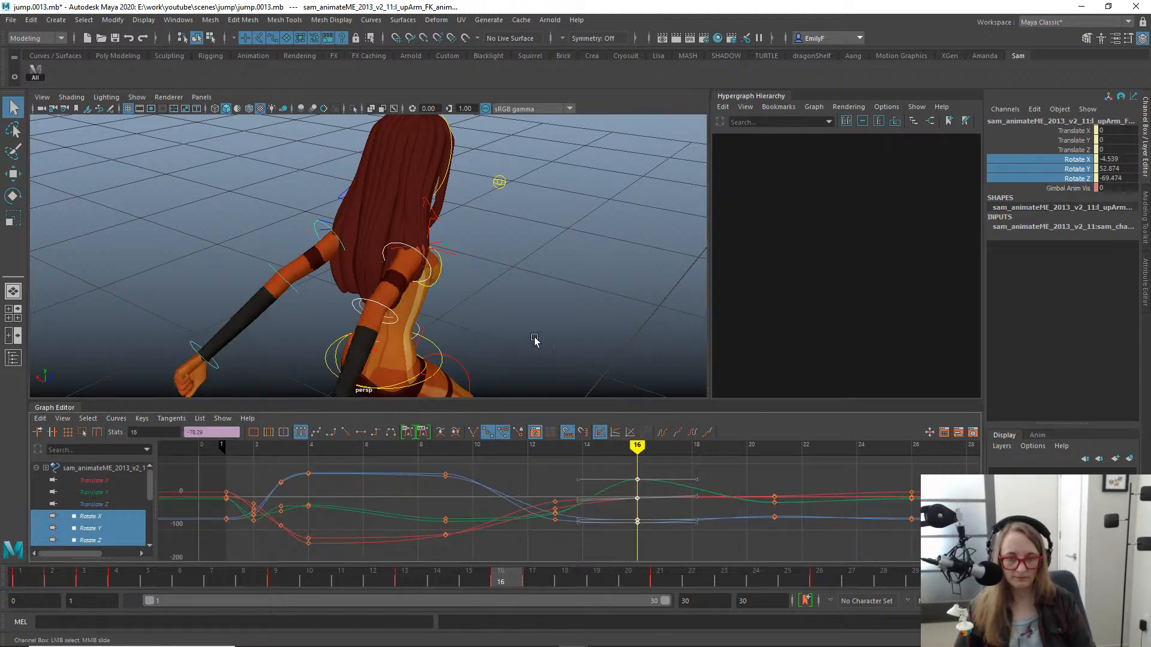
# - Swing both upper arms further back at frame 18 in side view, rotating to about X 8, Y 44, Z -62
pyautogui.keyDown('alt'); pyautogui.moveTo(534, 338); pyautogui.dragTo(594, 243); pyautogui.keyUp('alt')
pyautogui.keyDown('alt'); pyautogui.moveTo(594, 242); pyautogui.dragTo(413, 256, button='right'); pyautogui.keyUp('alt')
pyautogui.keyDown('alt'); pyautogui.moveTo(414, 257); pyautogui.dragTo(442, 219, button='middle'); pyautogui.keyUp('alt')
pyautogui.keyDown('alt'); pyautogui.moveTo(441, 219); pyautogui.dragTo(426, 256); pyautogui.keyUp('alt')
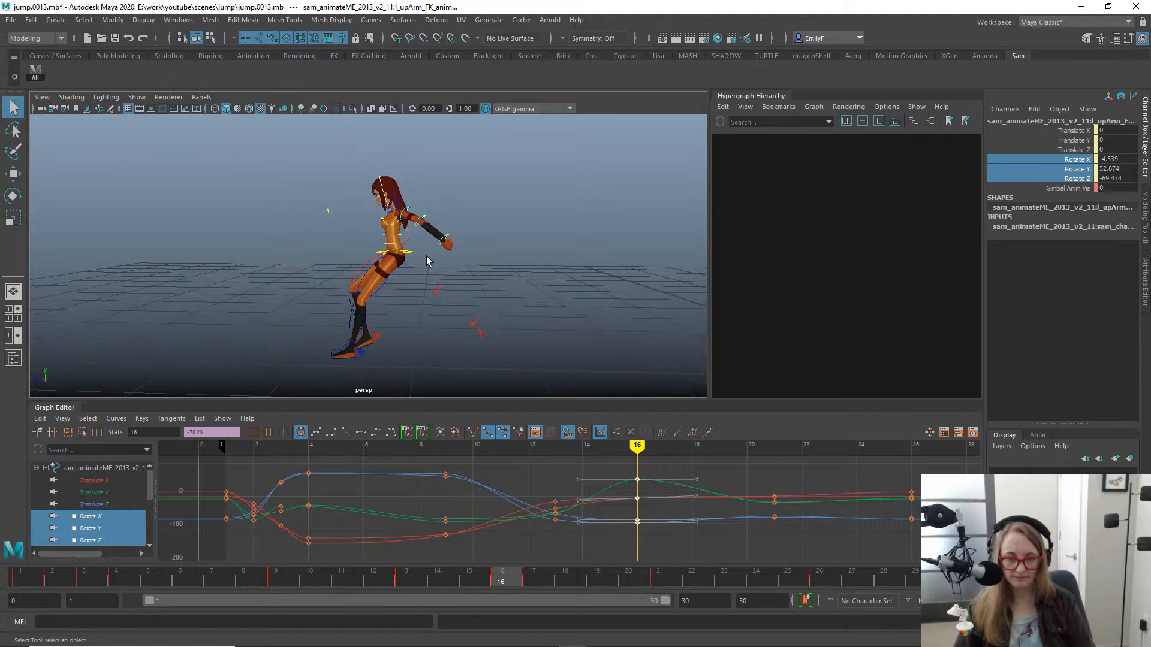
pyautogui.keyDown('alt'); pyautogui.moveTo(426, 257); pyautogui.dragTo(537, 221, button='middle'); pyautogui.keyUp('alt')
pyautogui.moveTo(452, 581); pyautogui.dragTo(577, 538)
pyautogui.press('e')
pyautogui.press('space')
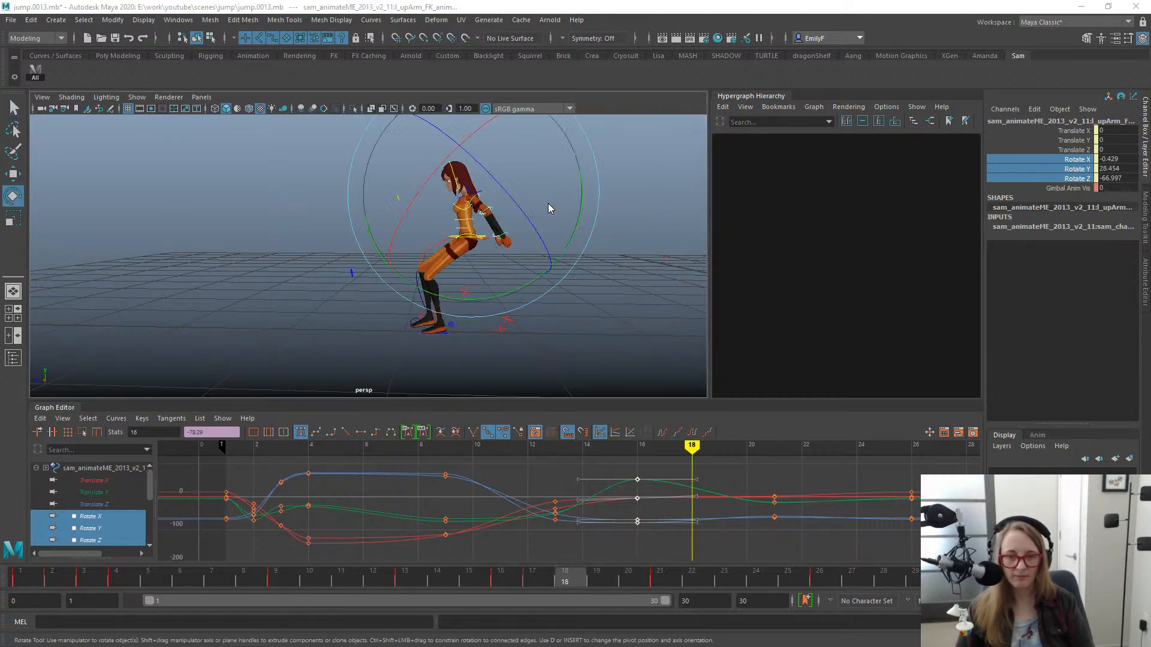
pyautogui.moveTo(547, 205); pyautogui.dragTo(598, 203)
pyautogui.keyDown('alt'); pyautogui.moveTo(148, 304); pyautogui.dragTo(352, 270, button='middle'); pyautogui.keyUp('alt')
pyautogui.keyDown('alt'); pyautogui.moveTo(352, 271); pyautogui.dragTo(462, 290, button='right'); pyautogui.keyUp('alt')
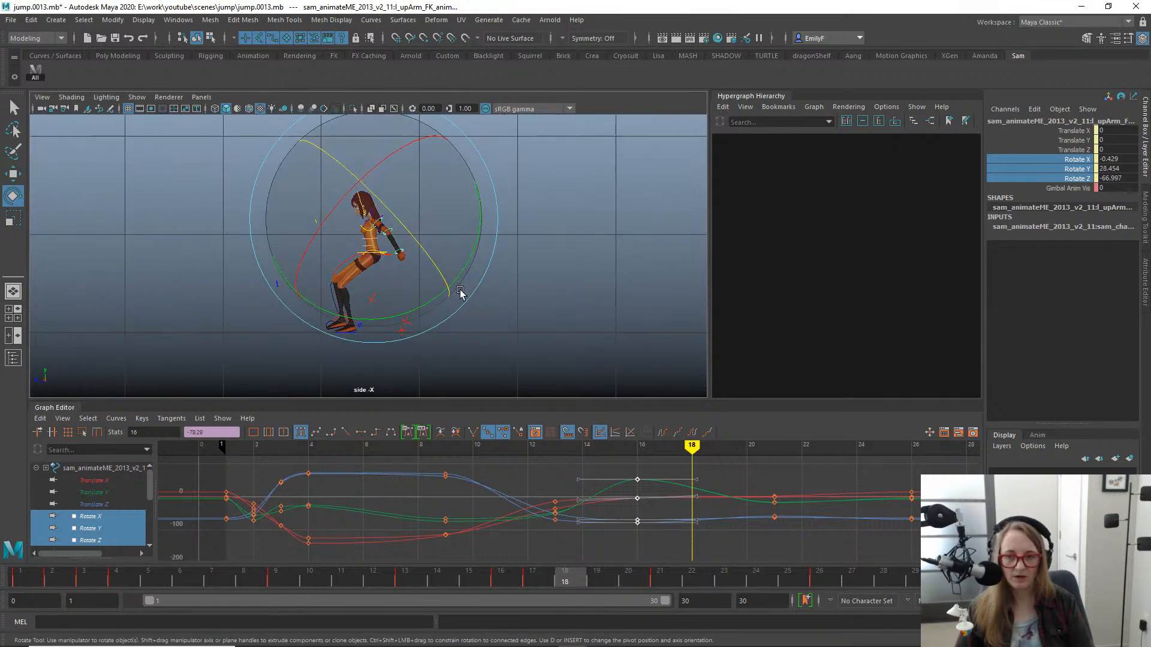
pyautogui.moveTo(476, 290); pyautogui.dragTo(379, 262)
pyautogui.keyDown('alt'); pyautogui.moveTo(378, 262); pyautogui.dragTo(617, 282, button='right'); pyautogui.keyUp('alt')
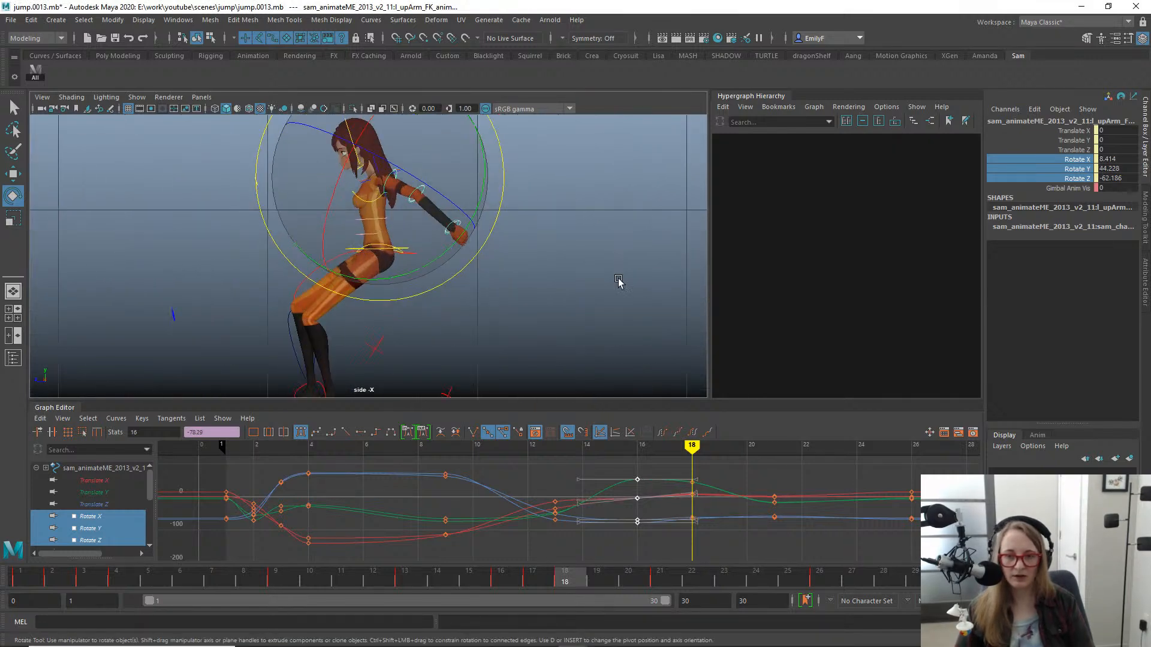
pyautogui.keyDown('alt'); pyautogui.moveTo(526, 269); pyautogui.dragTo(272, 250, button='right'); pyautogui.keyUp('alt')
pyautogui.press('q')
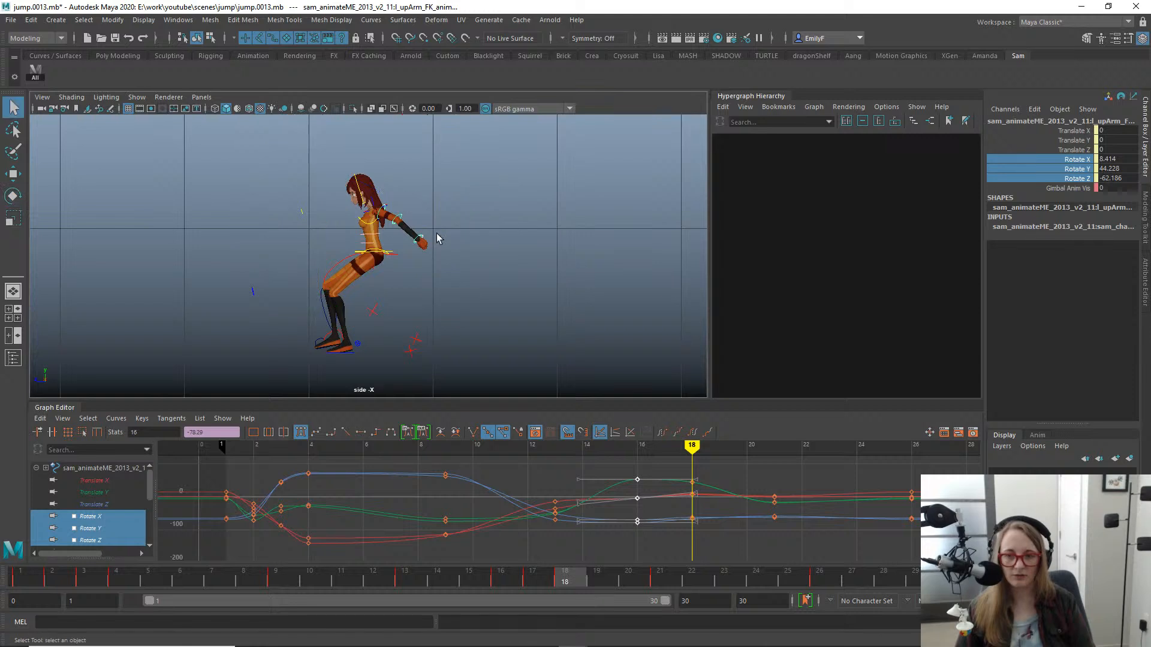
# - Try swinging both upper arms up and down in the side view at frame 18, undoing each rotation
pyautogui.press('e')
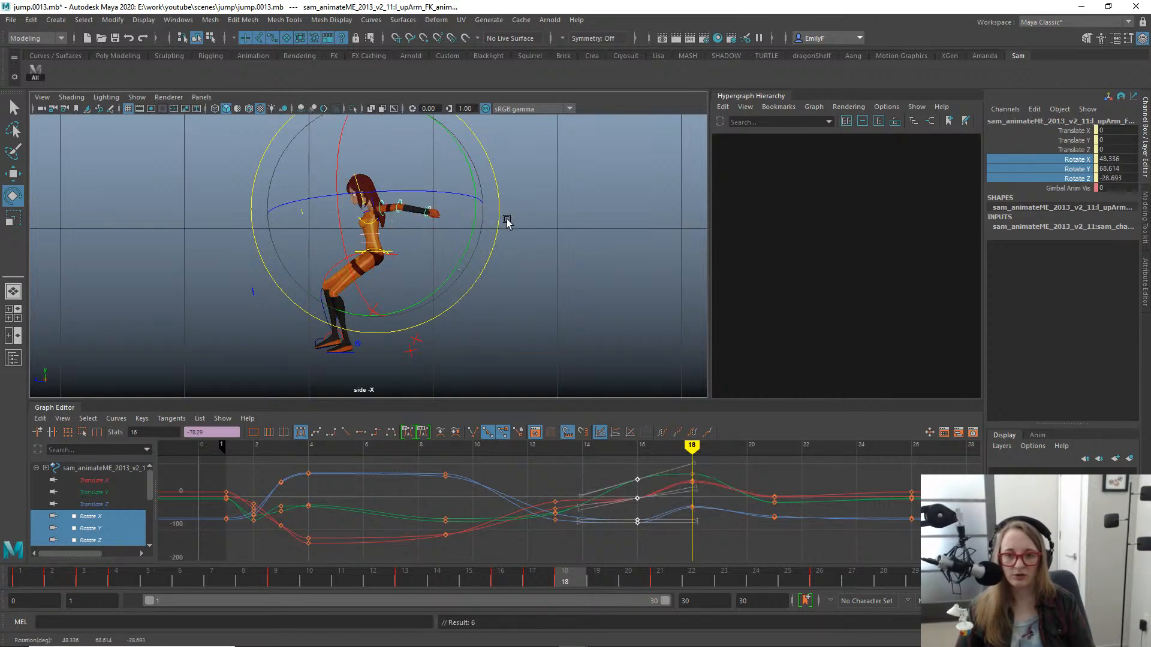
pyautogui.hotkey('ctrl', 'z')
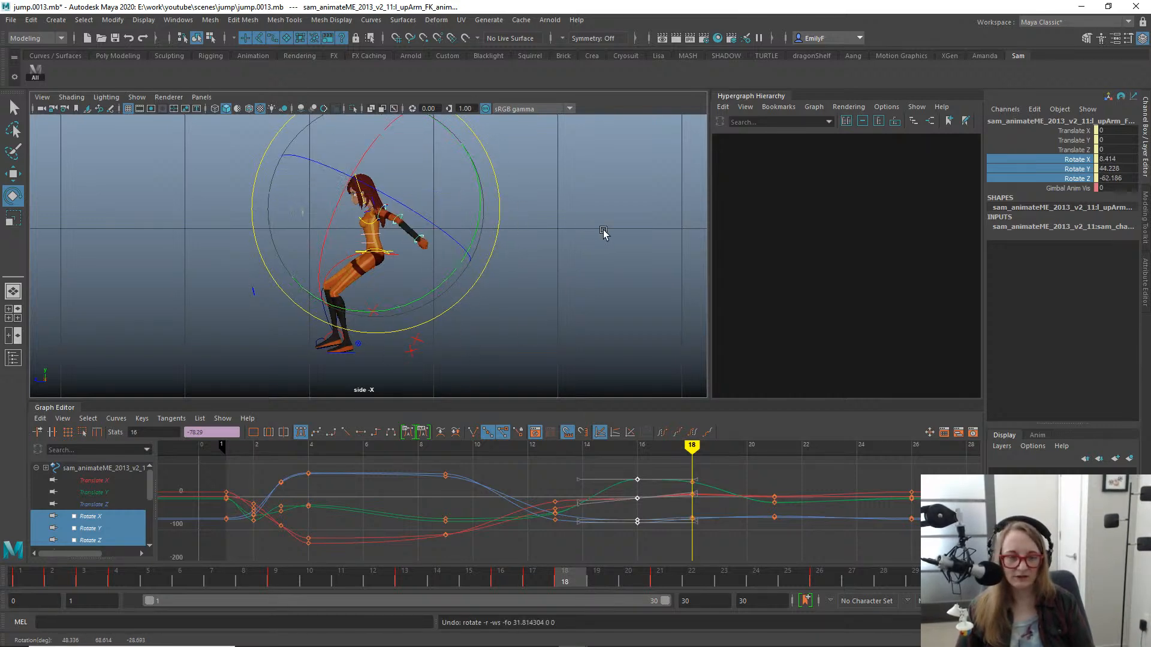
pyautogui.keyDown('alt'); pyautogui.moveTo(525, 219); pyautogui.dragTo(585, 227, button='middle'); pyautogui.keyUp('alt')
pyautogui.keyDown('alt'); pyautogui.moveTo(586, 227); pyautogui.dragTo(594, 283, button='right'); pyautogui.keyUp('alt')
pyautogui.keyDown('alt'); pyautogui.moveTo(576, 286); pyautogui.dragTo(557, 292); pyautogui.keyUp('alt')
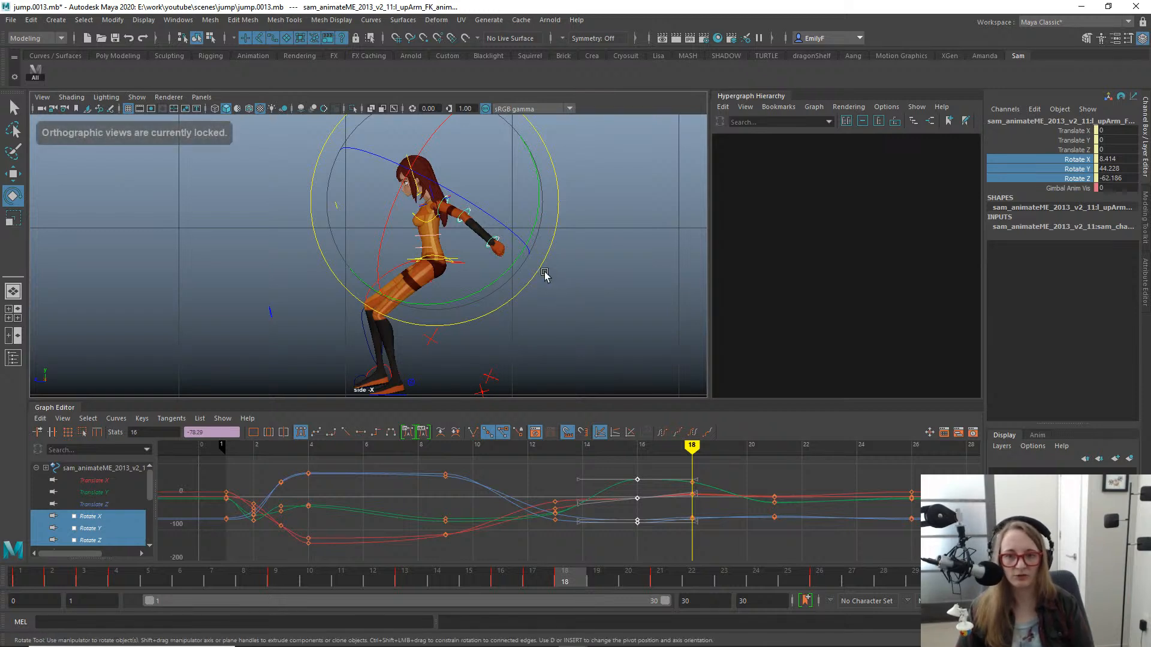
pyautogui.moveTo(523, 298); pyautogui.dragTo(536, 299)
pyautogui.hotkey('ctrl', 'z')
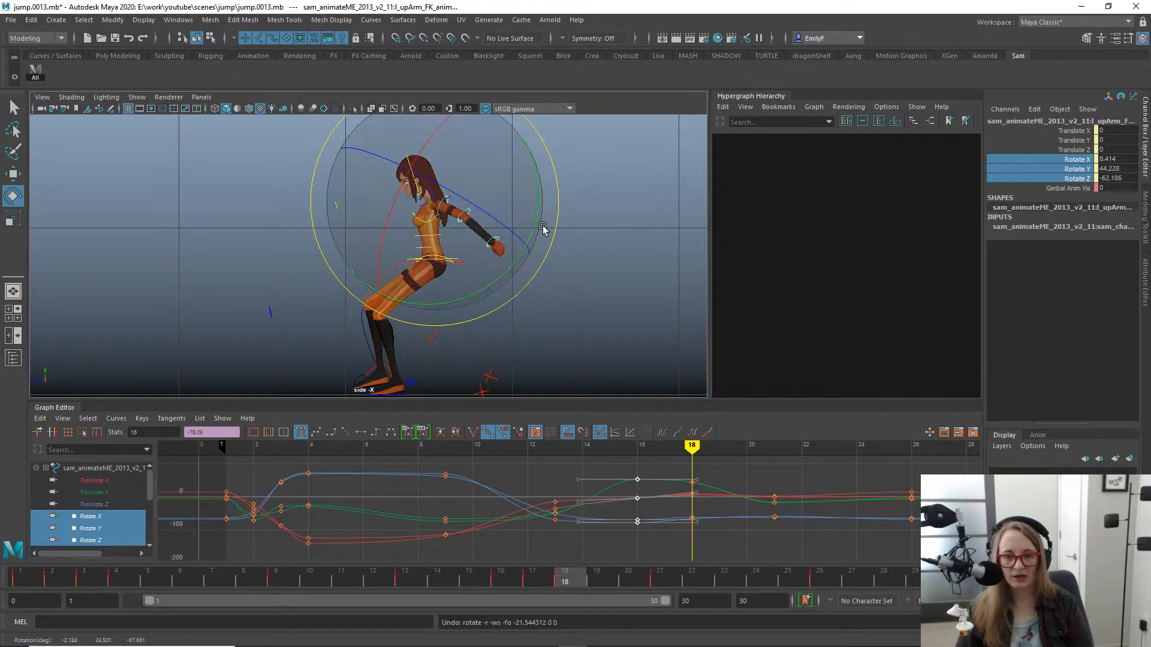
# - Try rotating both upper arms from a tilted perspective view at frame 18, and undo the rotation
pyautogui.press('space')
pyautogui.moveTo(542, 226); pyautogui.dragTo(516, 218)
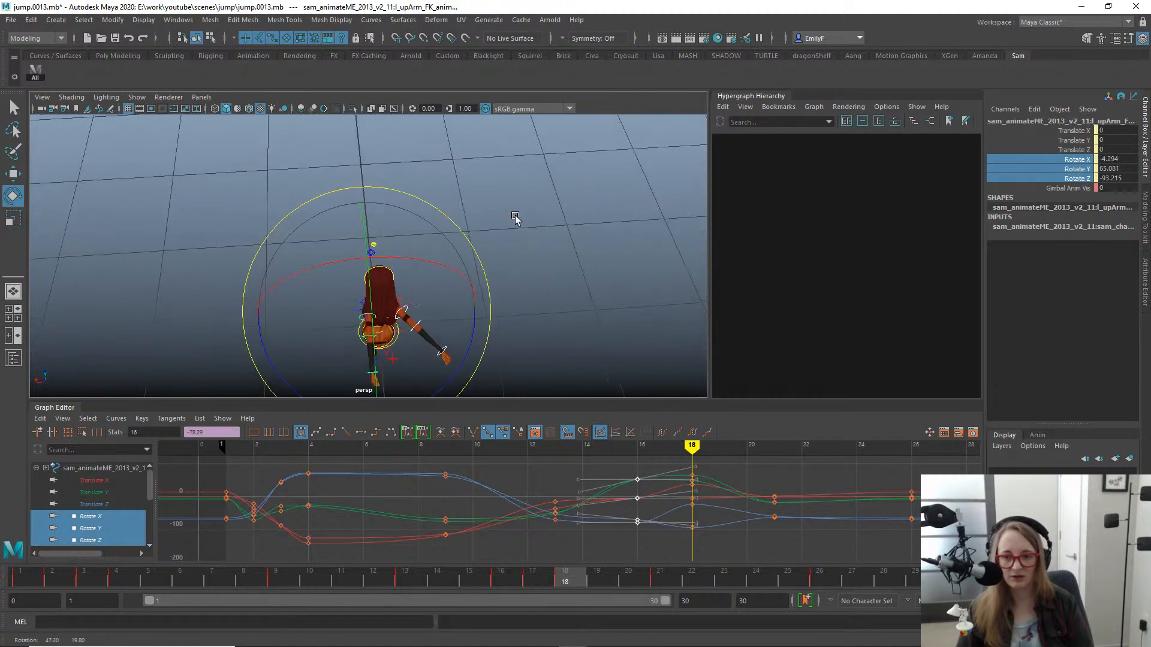
pyautogui.hotkey('ctrl', 'z')
pyautogui.keyDown('alt'); pyautogui.moveTo(473, 280); pyautogui.dragTo(465, 243); pyautogui.keyUp('alt')
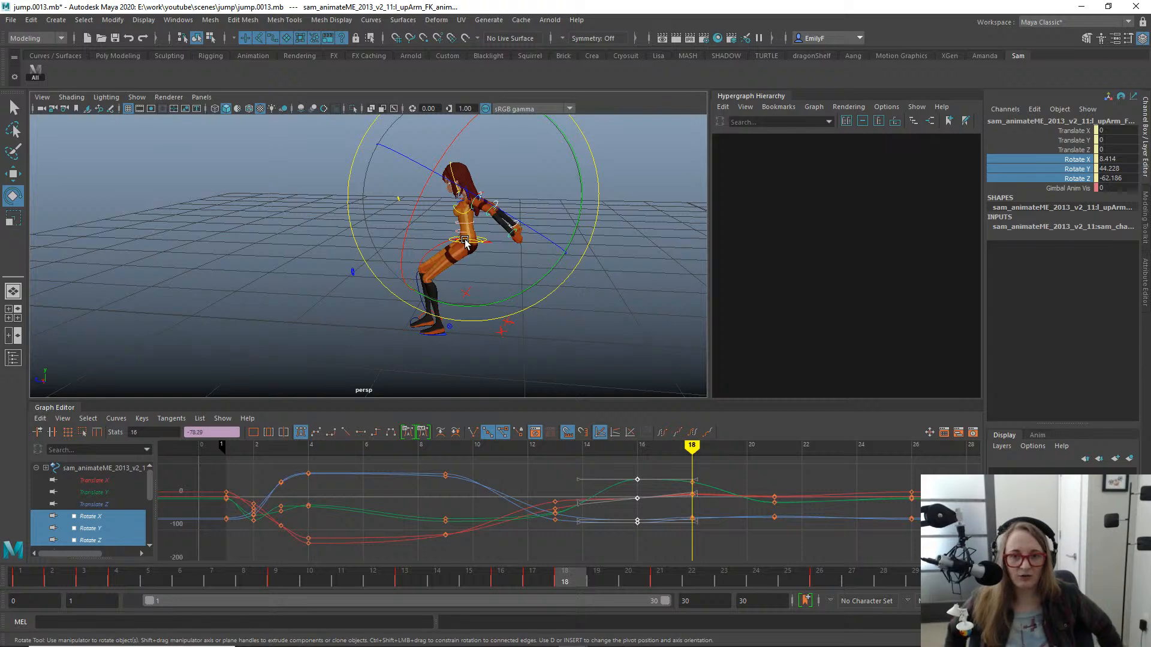
# - Raise both upper arms slightly in side view at frame 18, to about X 11, Y 47, Z -61
pyautogui.press('space')
pyautogui.moveTo(530, 189); pyautogui.dragTo(565, 189)
pyautogui.moveTo(559, 238); pyautogui.dragTo(560, 203)
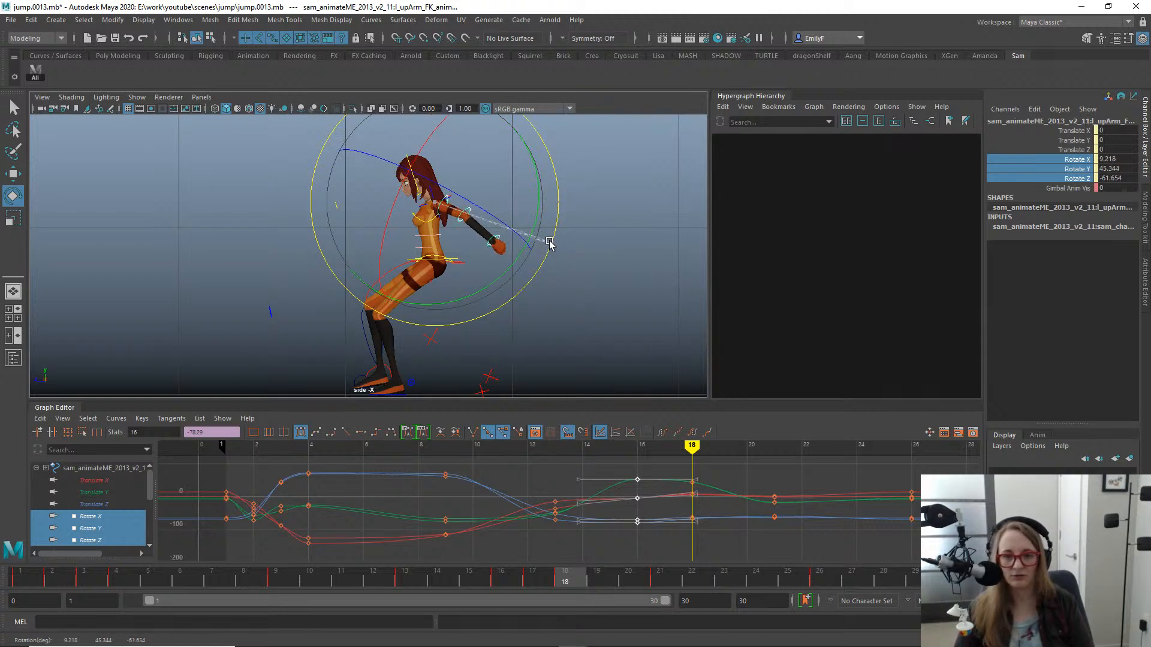
# - Try rotating both upper arms in the front view at frame 18, and undo the rotation
pyautogui.press('space')
pyautogui.moveTo(544, 210); pyautogui.dragTo(544, 247)
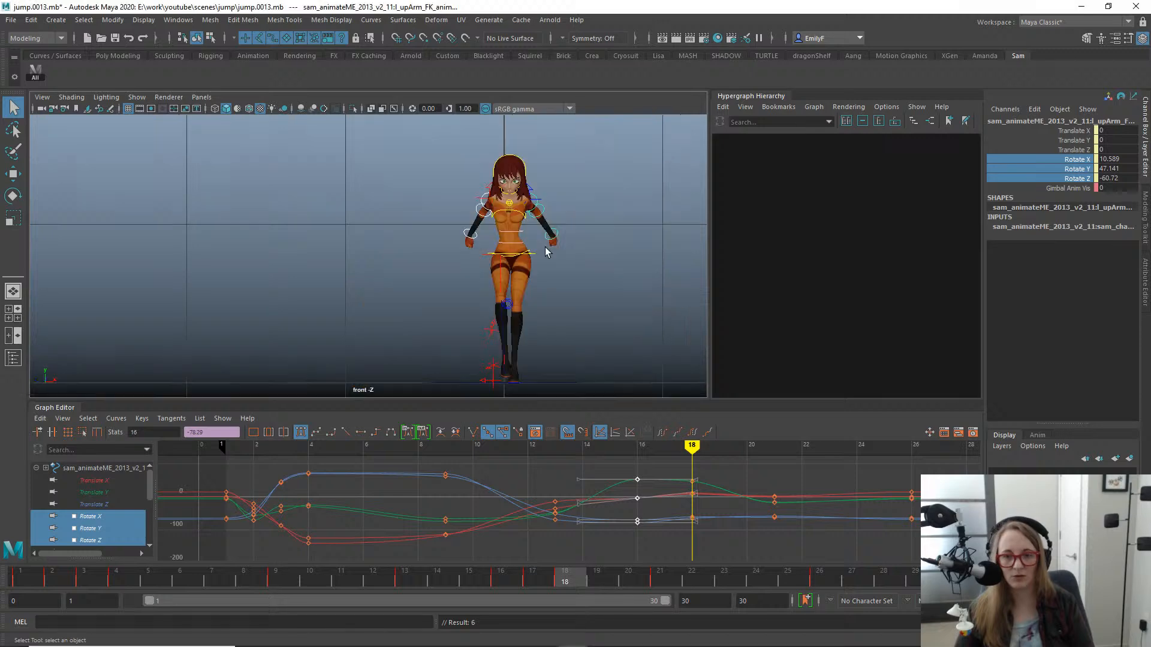
pyautogui.press('e')
pyautogui.keyDown('alt'); pyautogui.moveTo(576, 222); pyautogui.dragTo(511, 234, button='middle'); pyautogui.keyUp('alt')
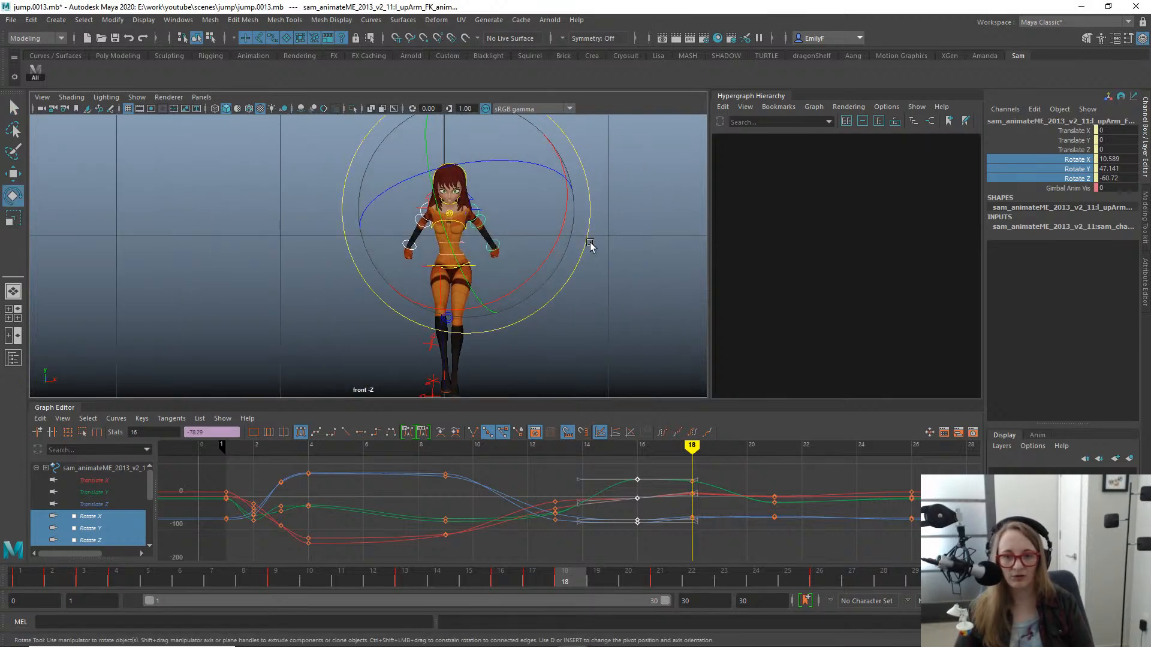
pyautogui.moveTo(587, 240); pyautogui.dragTo(565, 193)
pyautogui.press('e')
pyautogui.hotkey('ctrl', 'z')
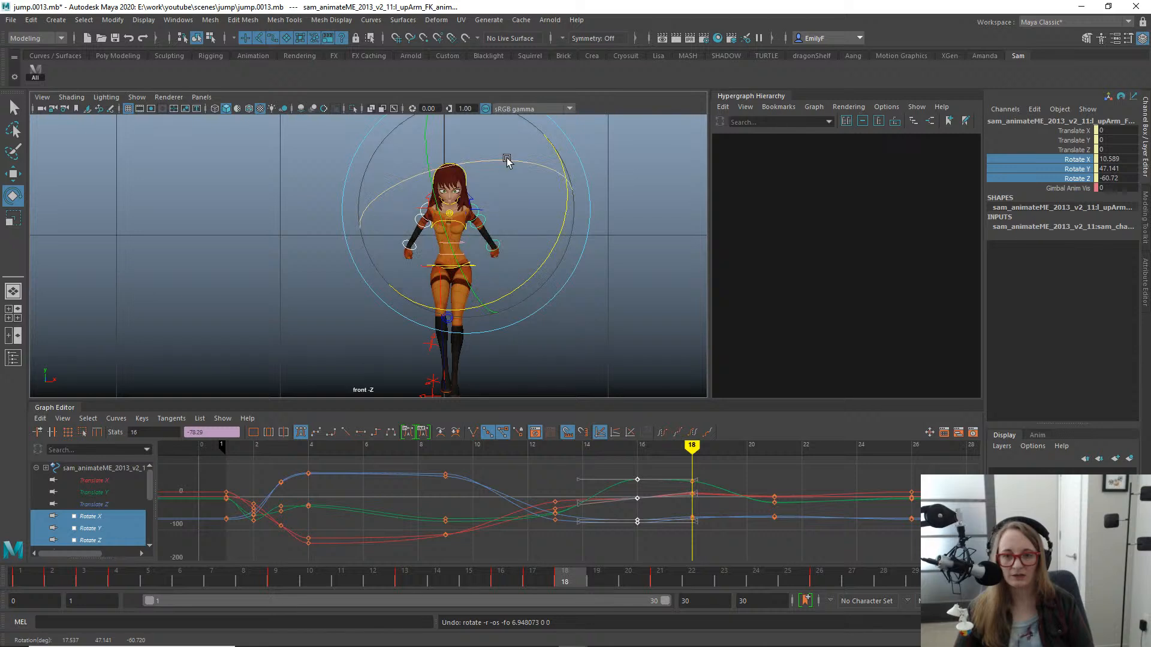
# - Play back the jump in the front and perspective views to review the arm swing, stopping at frame 18
pyautogui.press('q')
pyautogui.hotkey('alt', 'v')
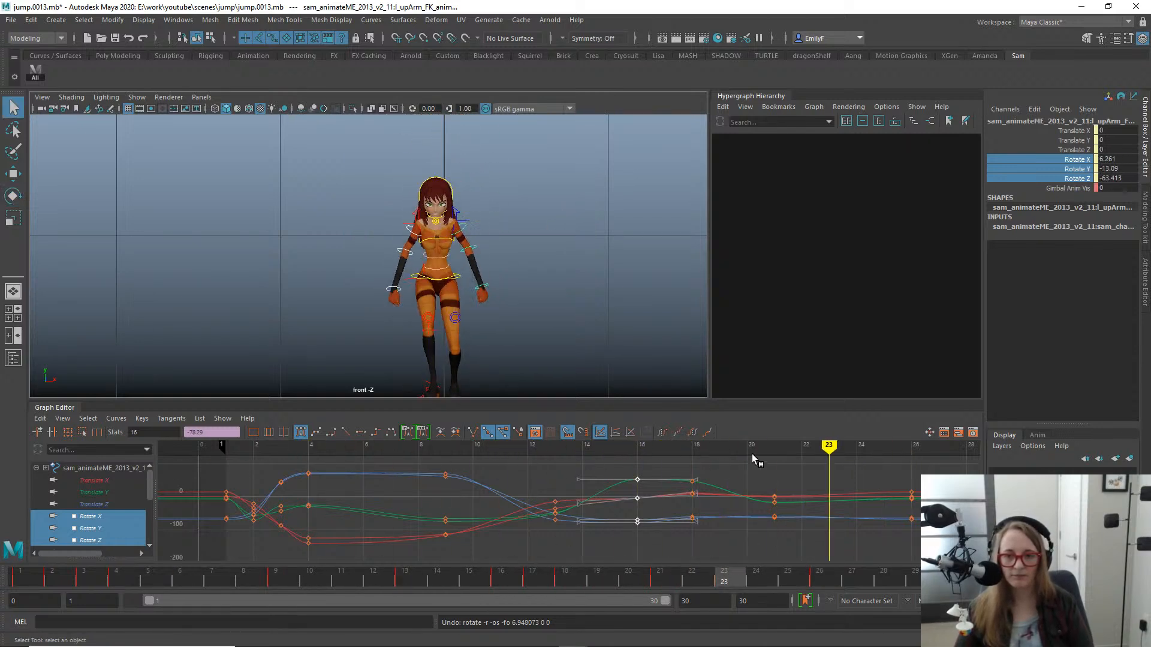
pyautogui.press('space')
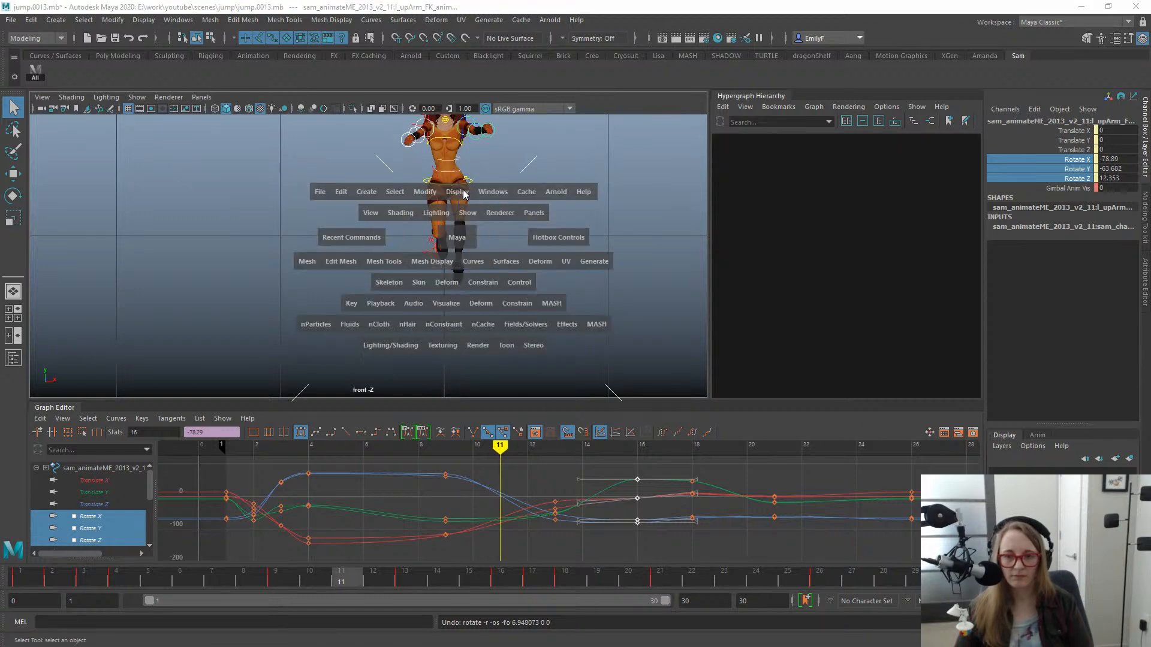
pyautogui.moveTo(457, 237); pyautogui.dragTo(461, 195)
pyautogui.keyDown('alt'); pyautogui.moveTo(531, 242); pyautogui.dragTo(444, 245); pyautogui.keyUp('alt')
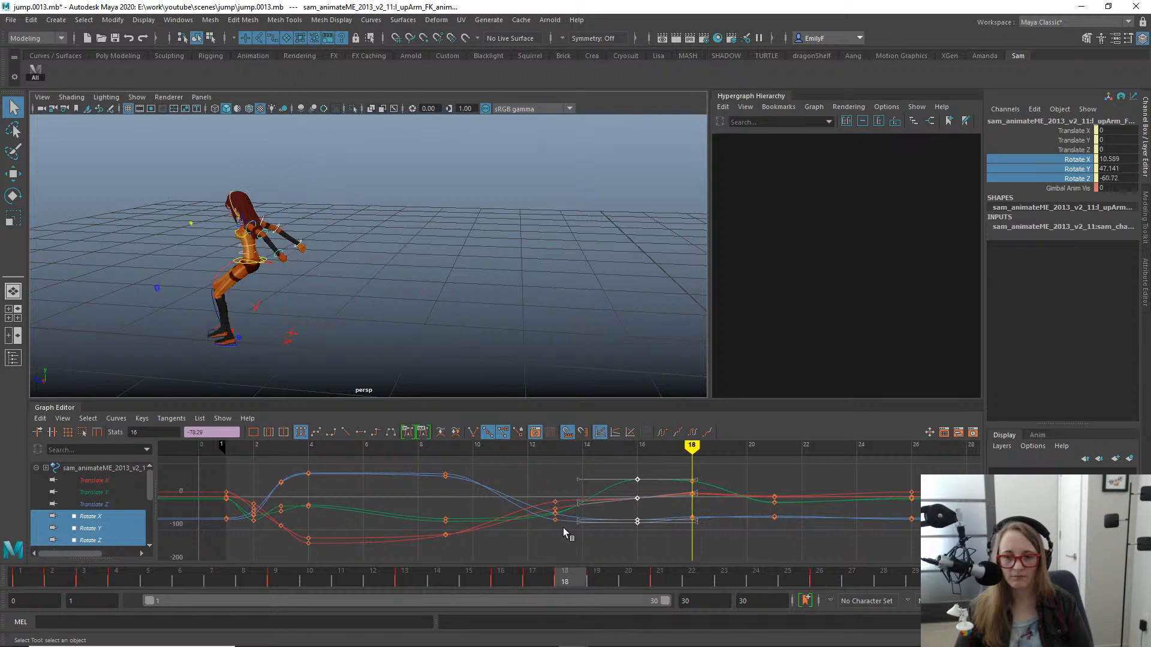
# - Straighten both elbows slightly at frame 18 by rotating the lower arm FK controls
pyautogui.keyDown('alt'); pyautogui.moveTo(450, 363); pyautogui.dragTo(494, 285, button='middle'); pyautogui.keyUp('alt')
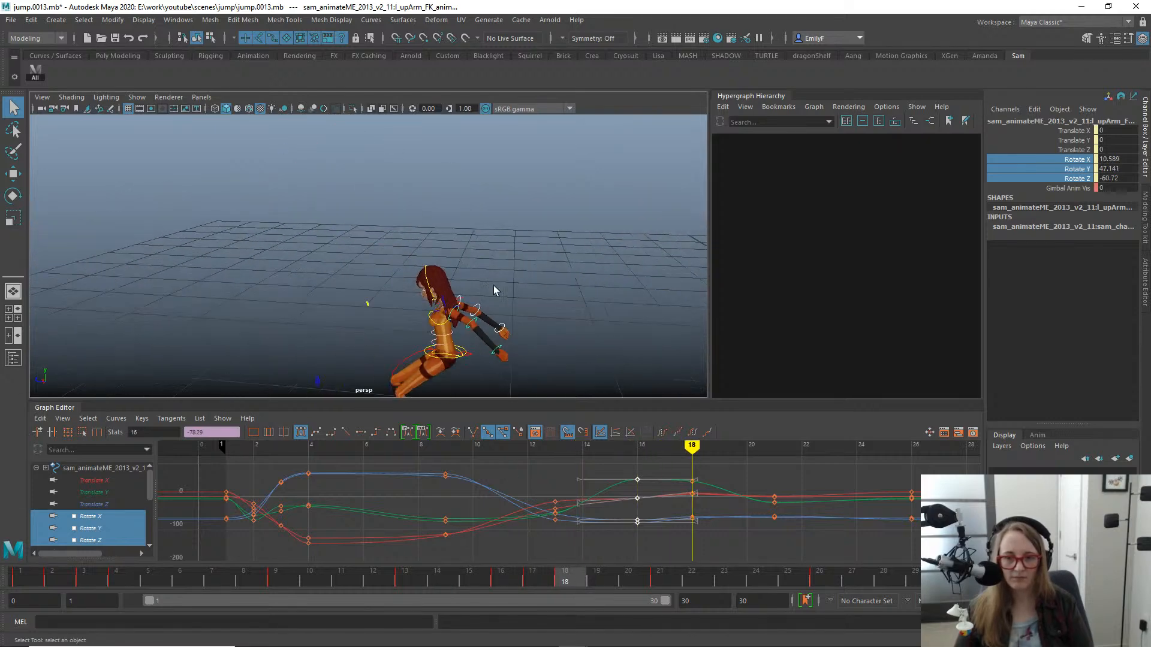
pyautogui.click(473, 324)
pyautogui.scroll(5, 472, 308)
pyautogui.press('e')
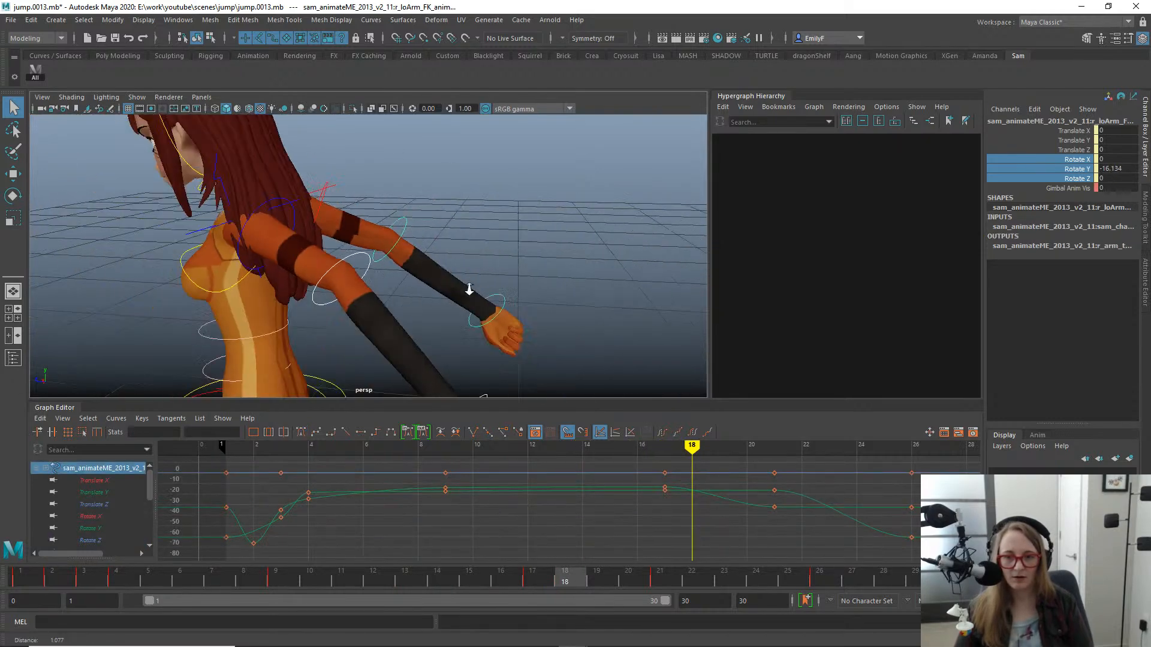
pyautogui.keyDown('alt'); pyautogui.moveTo(472, 293); pyautogui.dragTo(432, 288); pyautogui.keyUp('alt')
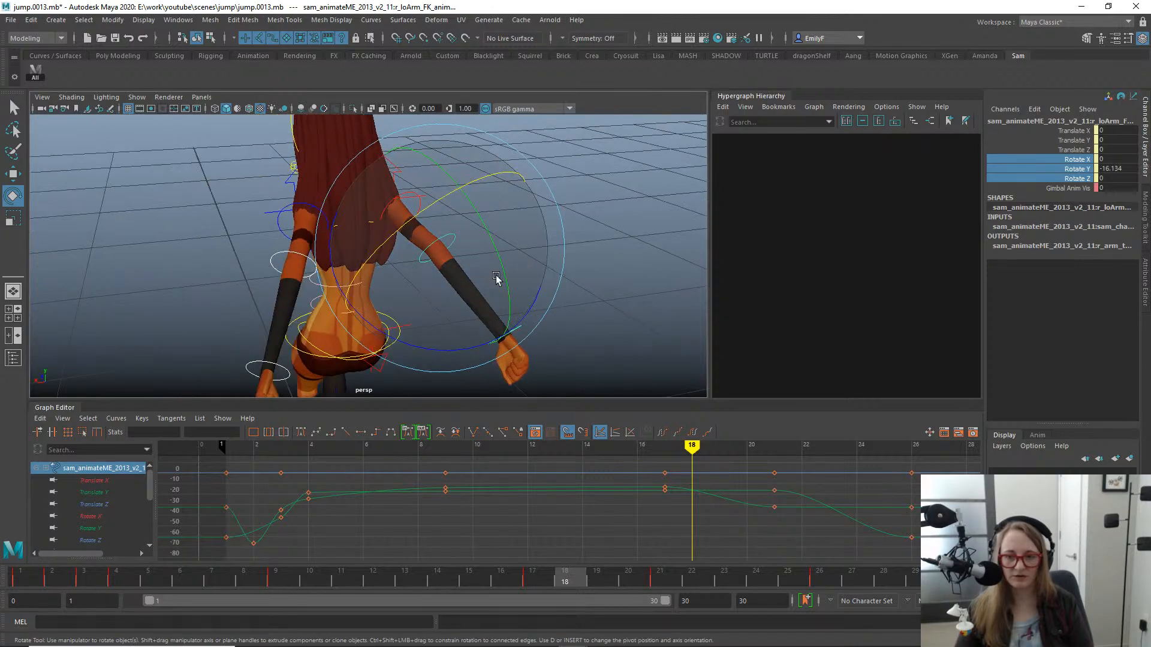
pyautogui.moveTo(500, 257); pyautogui.dragTo(488, 235)
pyautogui.keyDown('alt'); pyautogui.moveTo(488, 235); pyautogui.dragTo(452, 247); pyautogui.keyUp('alt')
# - Bend both lower arms at frame 15 to about Rotate Y -42 and delete their Rotate Y keys at frame 17
pyautogui.moveTo(542, 582); pyautogui.dragTo(275, 580)
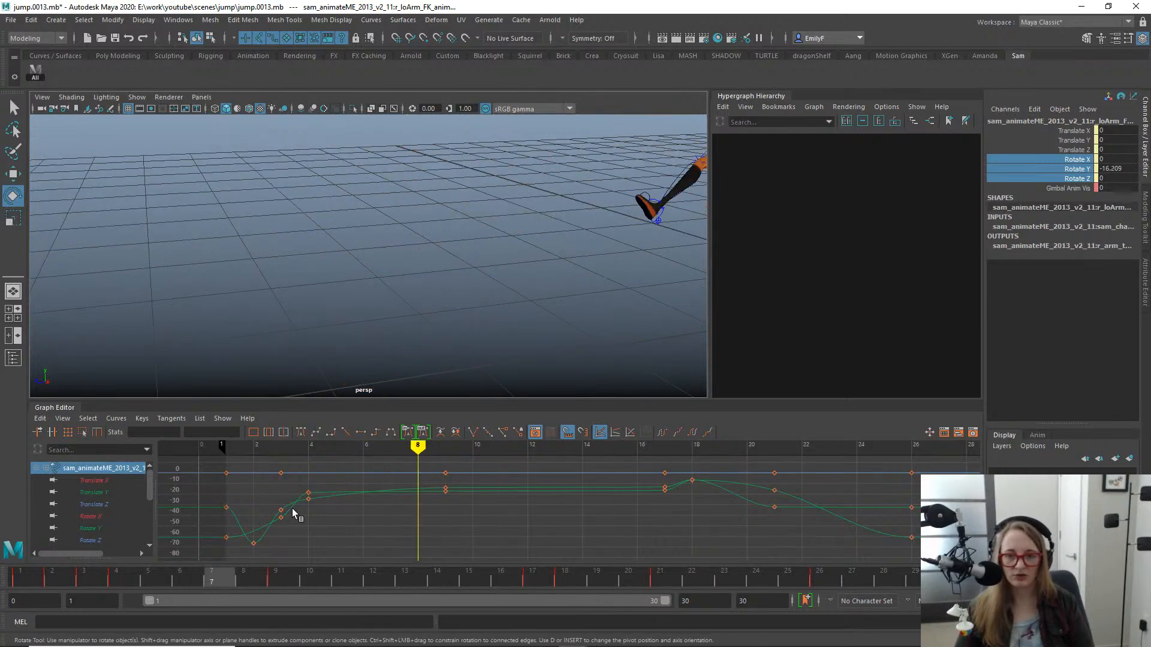
pyautogui.moveTo(292, 508); pyautogui.dragTo(397, 501)
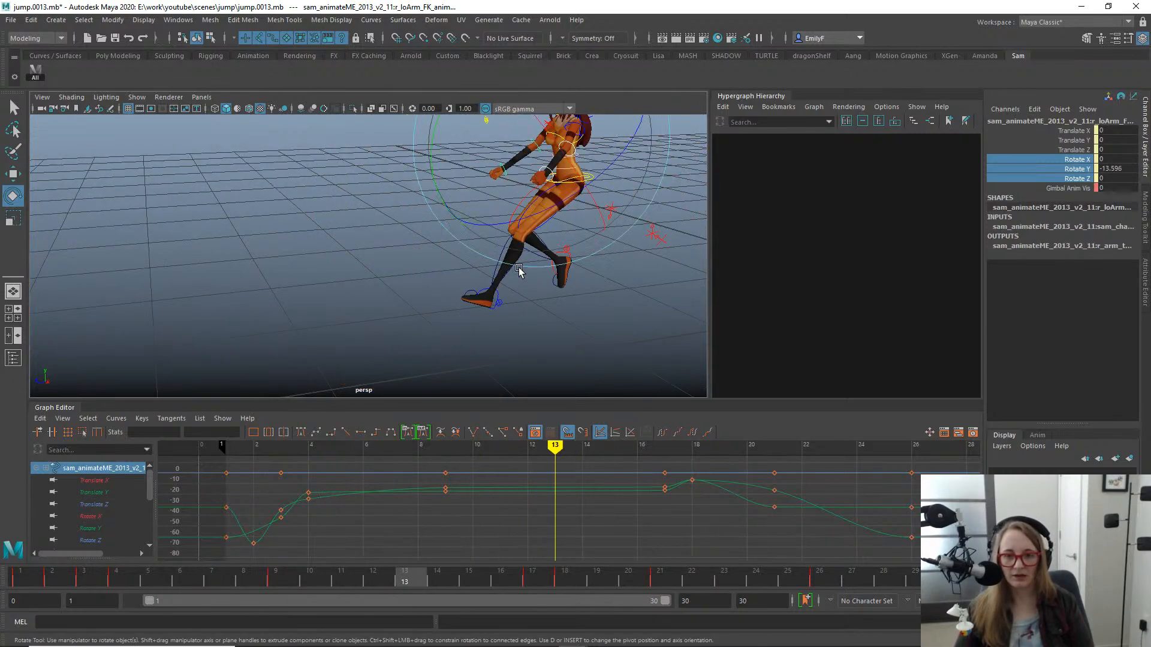
pyautogui.keyDown('alt'); pyautogui.moveTo(519, 271); pyautogui.dragTo(441, 274); pyautogui.keyUp('alt')
pyautogui.moveTo(405, 583); pyautogui.dragTo(275, 582)
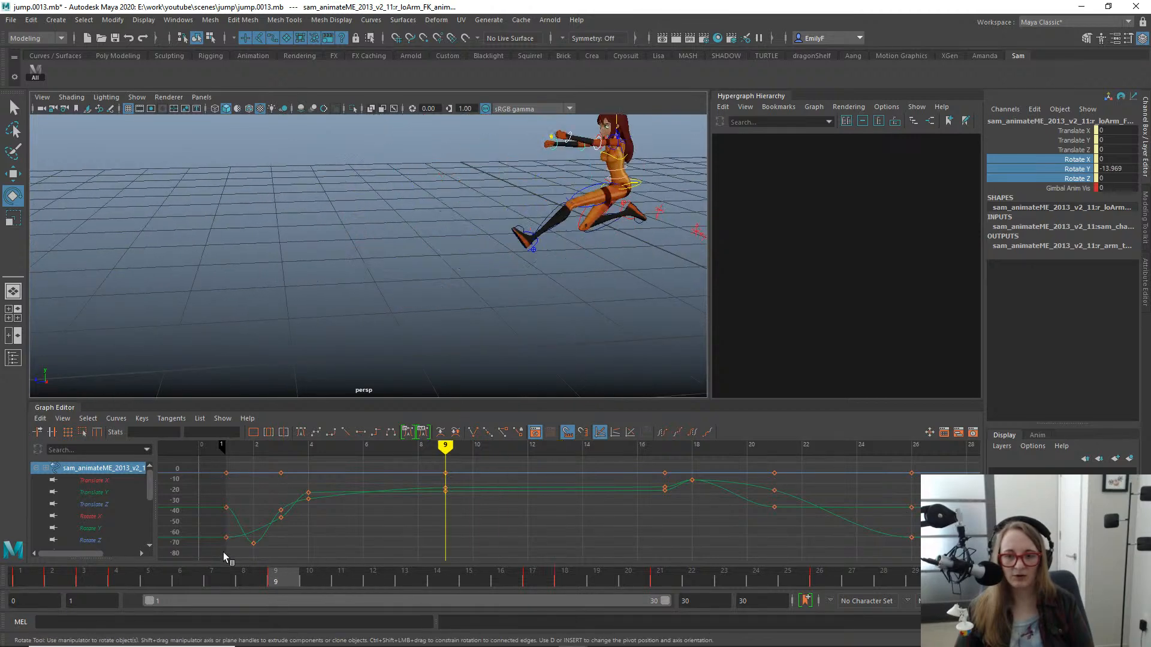
pyautogui.moveTo(280, 542); pyautogui.dragTo(474, 553)
pyautogui.moveTo(347, 153); pyautogui.dragTo(386, 122)
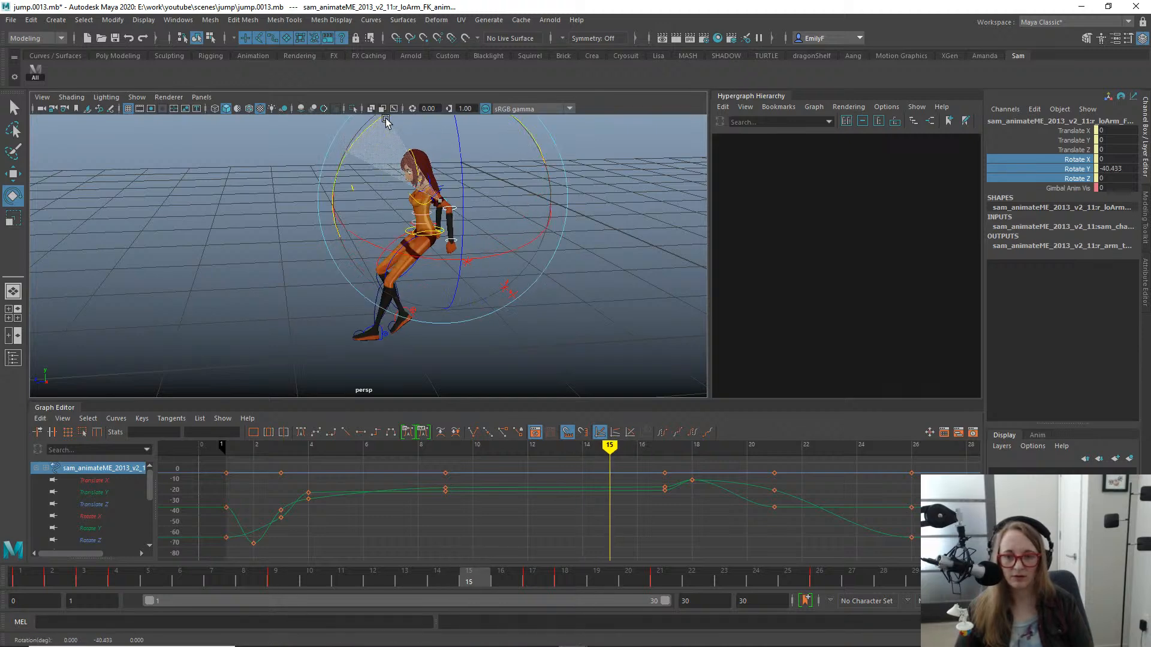
pyautogui.moveTo(700, 529); pyautogui.dragTo(641, 485)
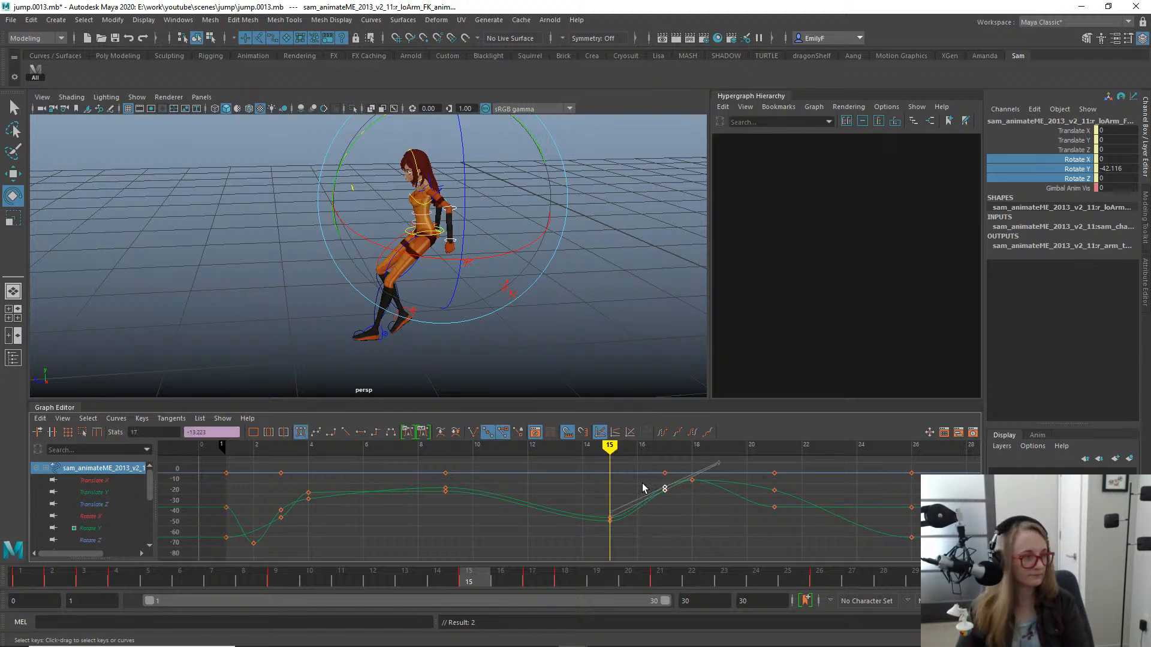
pyautogui.hotkey('alt', 'v')
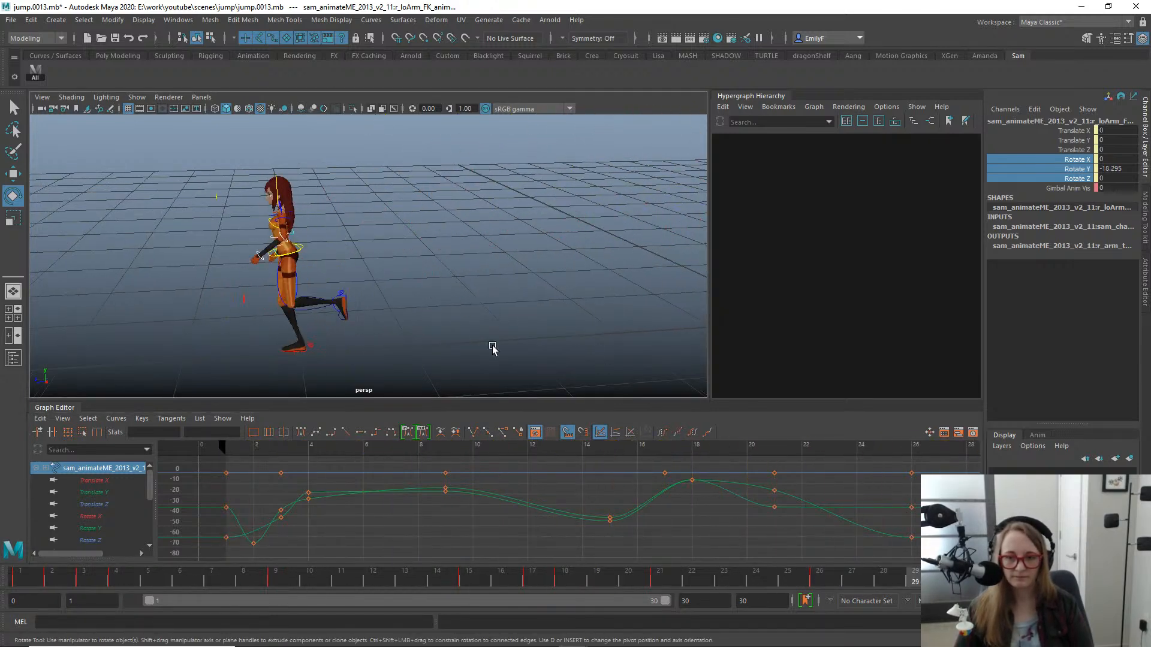
# - Move the lower arm Rotate Y keys from frame 18 to frame 19 and scrub through the landing to check the elbows
pyautogui.moveTo(472, 603); pyautogui.dragTo(630, 551)
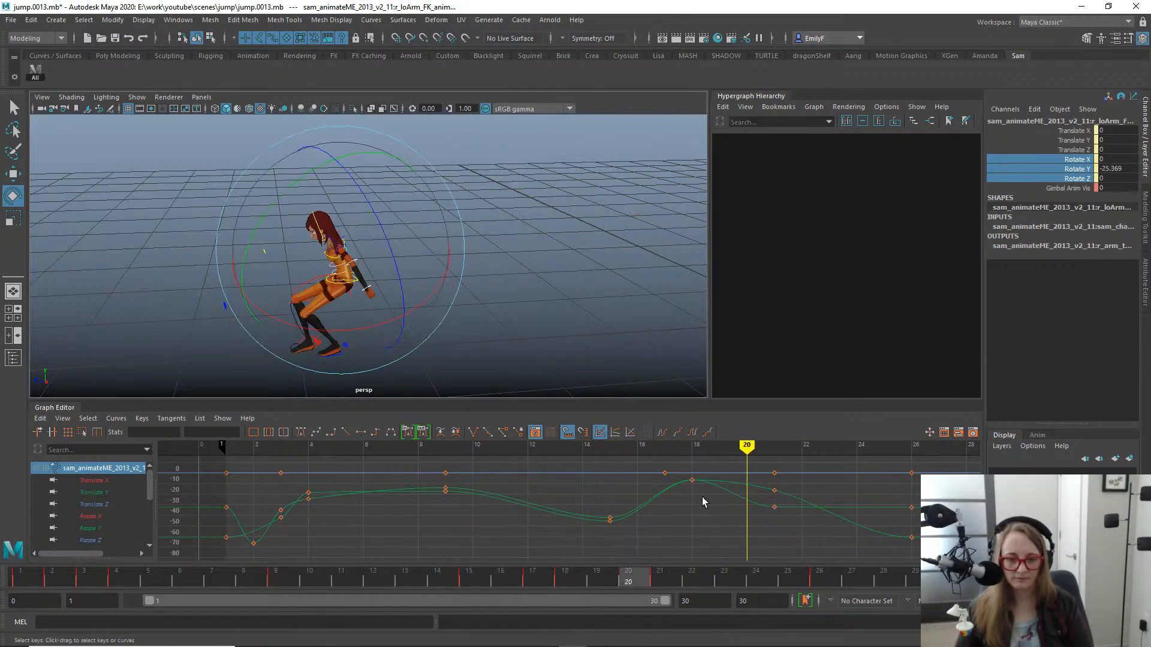
pyautogui.click(692, 480)
pyautogui.press('w')
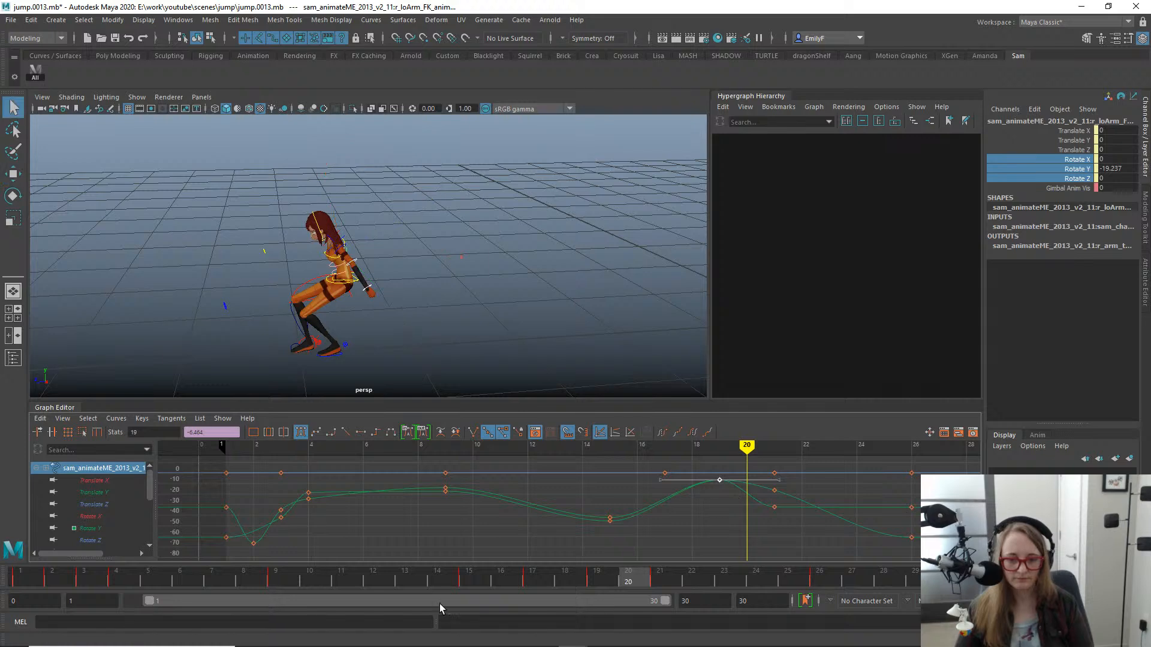
pyautogui.moveTo(440, 608); pyautogui.dragTo(722, 502)
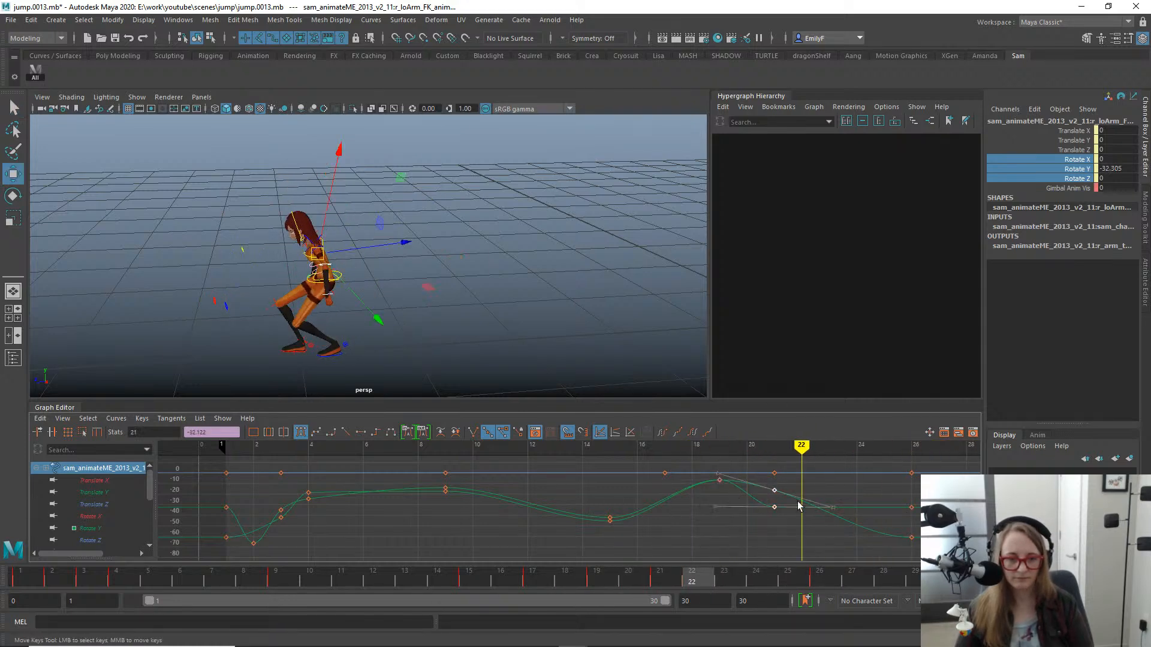
# - Move the lower arm Rotate Y keys from frame 21 to 22 and from frame 15 to 14, lowering the frame 14 keys to about -46.6
pyautogui.moveTo(587, 576); pyautogui.dragTo(448, 439)
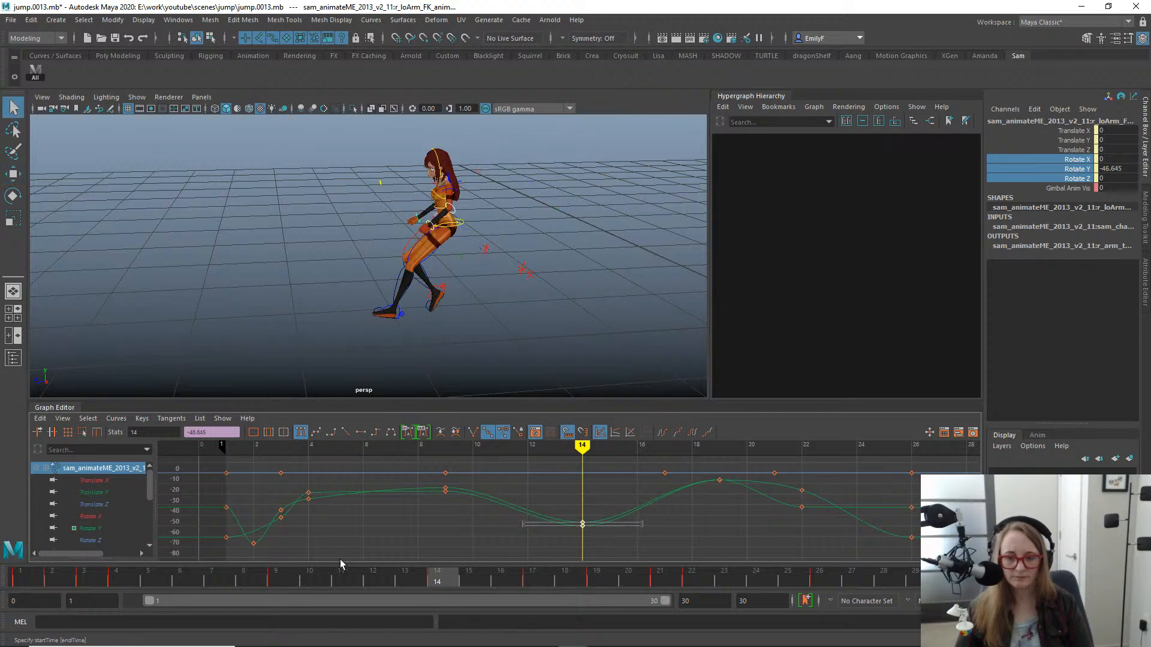
pyautogui.moveTo(340, 564)
pyautogui.mouseDown()
pyautogui.moveTo(54, 555)
pyautogui.moveTo(519, 602)
pyautogui.moveTo(484, 552)
pyautogui.moveTo(346, 548)
pyautogui.mouseUp()
pyautogui.keyDown('alt'); pyautogui.moveTo(501, 301); pyautogui.dragTo(450, 246, button='right'); pyautogui.keyUp('alt')
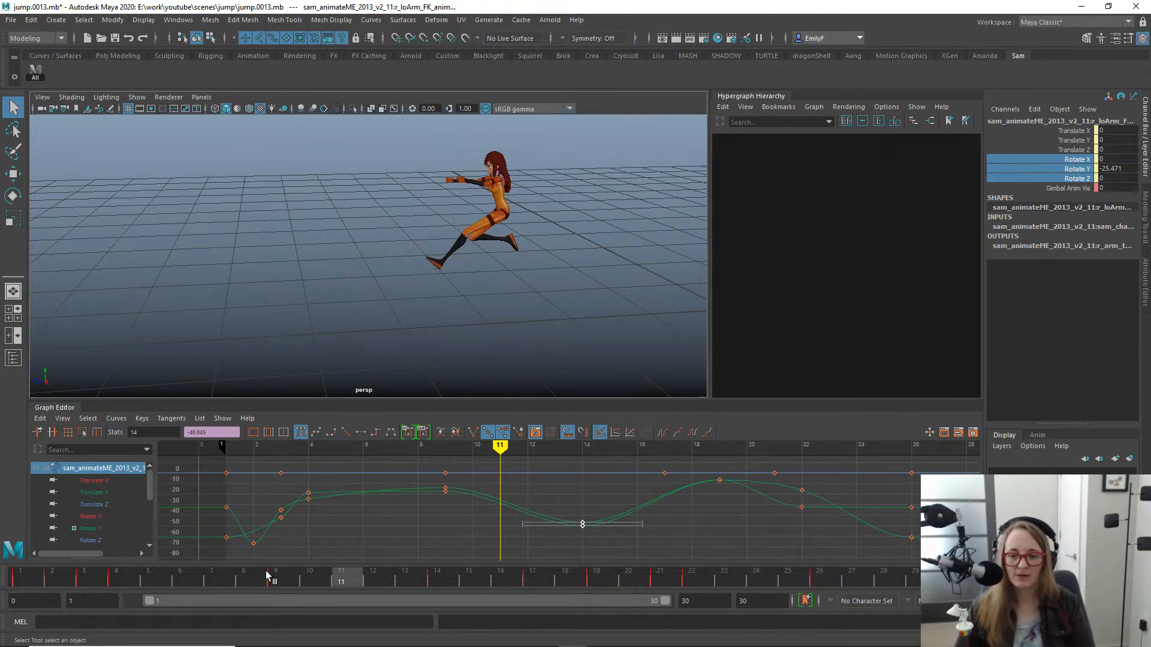
# - Play back and scrub the jump from different camera angles to review the arm swing, stopping at frame 11
pyautogui.moveTo(267, 575); pyautogui.dragTo(2, 566)
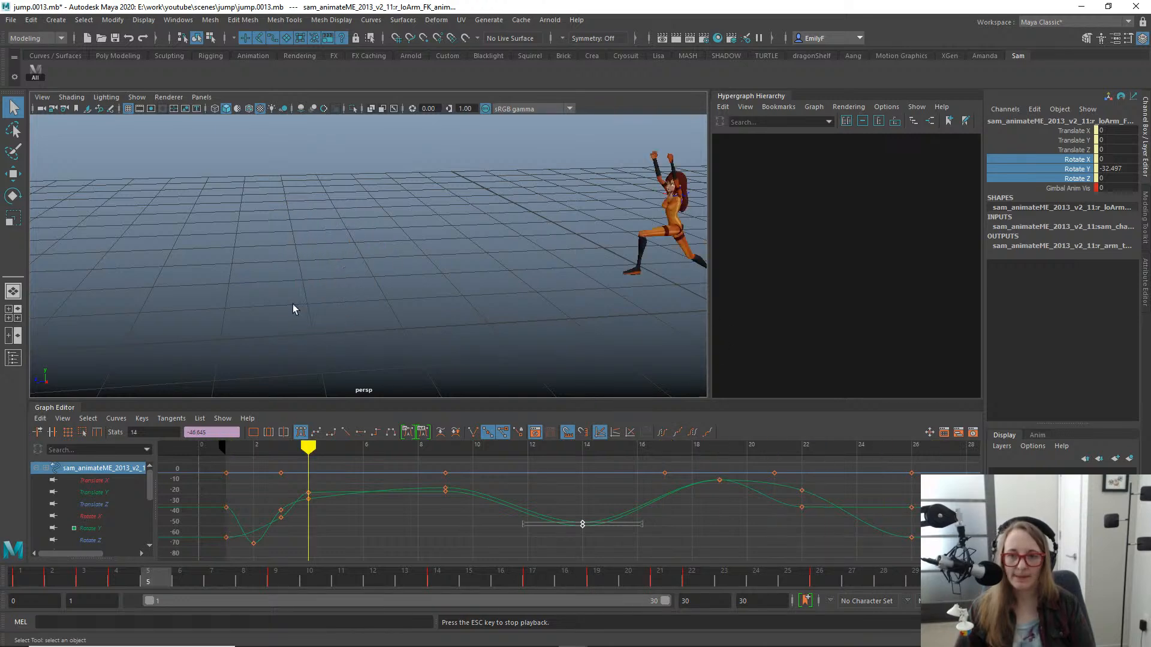
pyautogui.press('Escape')
pyautogui.moveTo(88, 577)
pyautogui.mouseDown()
pyautogui.moveTo(367, 572)
pyautogui.moveTo(631, 535)
pyautogui.moveTo(124, 418)
pyautogui.moveTo(495, 313)
pyautogui.moveTo(674, 352)
pyautogui.moveTo(270, 325)
pyautogui.moveTo(625, 319)
pyautogui.moveTo(232, 275)
pyautogui.moveTo(299, 287)
pyautogui.moveTo(452, 266)
pyautogui.moveTo(381, 271)
pyautogui.moveTo(585, 219)
pyautogui.mouseUp()
pyautogui.keyDown('alt'); pyautogui.moveTo(368, 264); pyautogui.dragTo(540, 270, button='middle'); pyautogui.keyUp('alt')
pyautogui.moveTo(60, 580); pyautogui.dragTo(603, 452)
pyautogui.moveTo(755, 458)
pyautogui.mouseDown()
pyautogui.moveTo(340, 443)
pyautogui.moveTo(439, 470)
pyautogui.moveTo(597, 451)
pyautogui.moveTo(282, 448)
pyautogui.moveTo(610, 454)
pyautogui.mouseUp()
pyautogui.moveTo(489, 420)
pyautogui.mouseDown()
pyautogui.moveTo(538, 415)
pyautogui.moveTo(405, 407)
pyautogui.moveTo(715, 426)
pyautogui.moveTo(435, 431)
pyautogui.moveTo(172, 414)
pyautogui.moveTo(415, 435)
pyautogui.moveTo(246, 449)
pyautogui.moveTo(373, 446)
pyautogui.moveTo(353, 432)
pyautogui.mouseUp()
pyautogui.scroll(5, 412, 243)
pyautogui.keyDown('alt'); pyautogui.moveTo(413, 244); pyautogui.dragTo(406, 277, button='middle'); pyautogui.keyUp('alt')
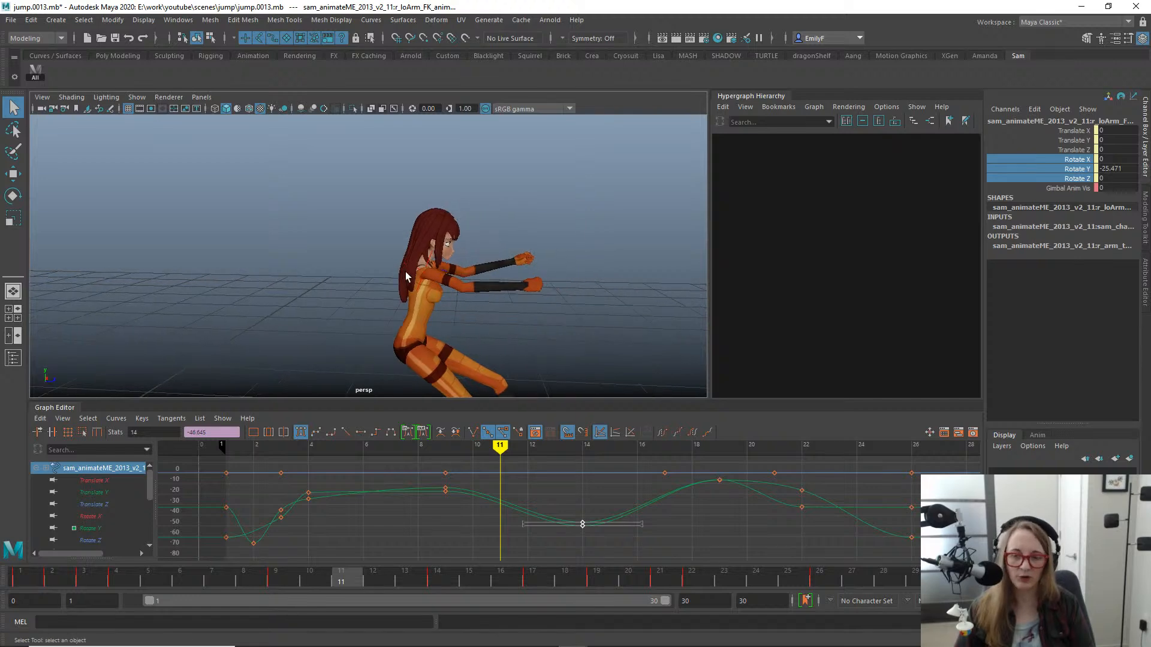
# - Examine the character's head and long back hair from behind and from the side at frame 11
pyautogui.click(441, 226)
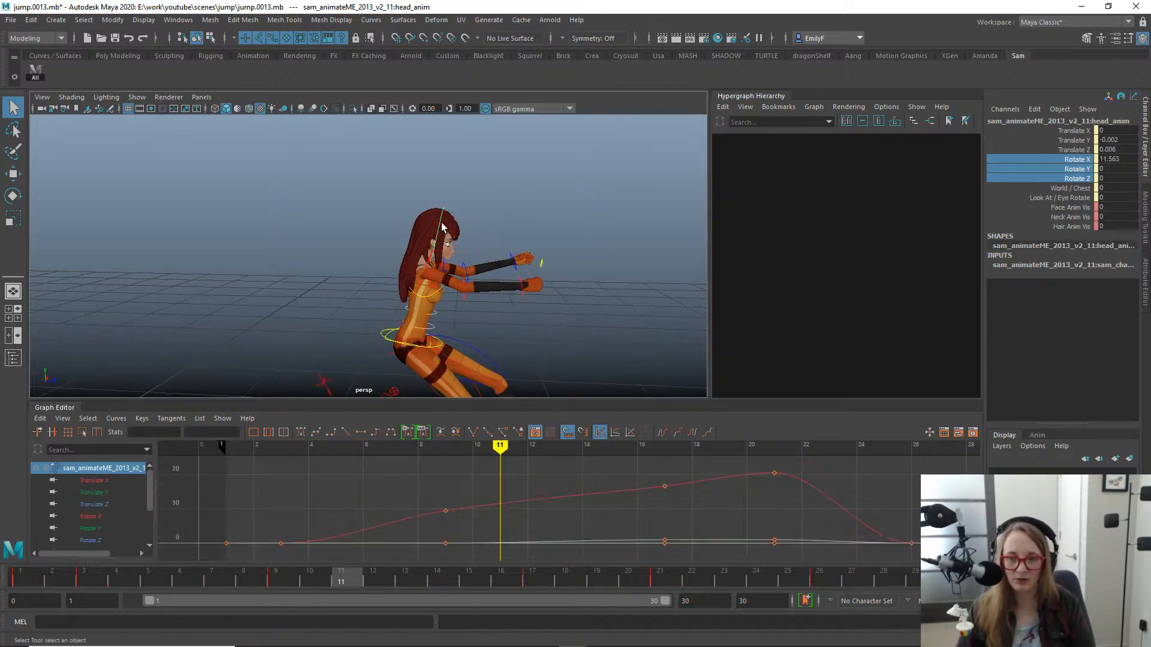
pyautogui.press('f')
pyautogui.scroll(-3, 506, 242)
pyautogui.keyDown('alt'); pyautogui.moveTo(506, 241); pyautogui.dragTo(405, 323); pyautogui.keyUp('alt')
pyautogui.scroll(-4, 456, 246)
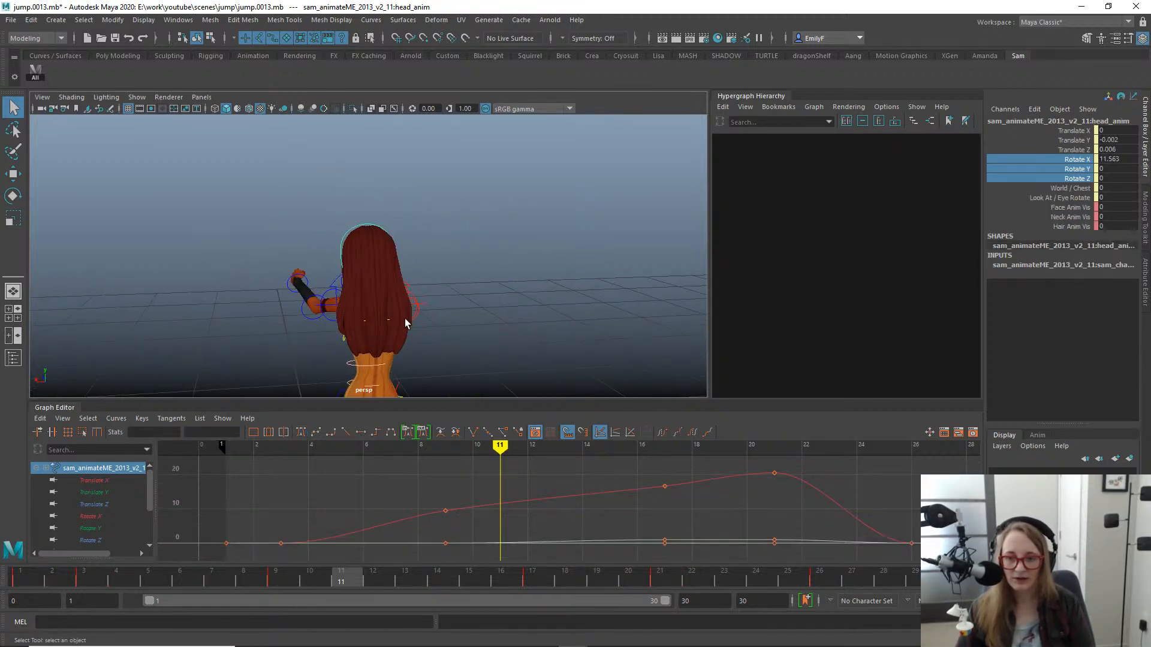
pyautogui.click(387, 322)
pyautogui.scroll(5, 435, 333)
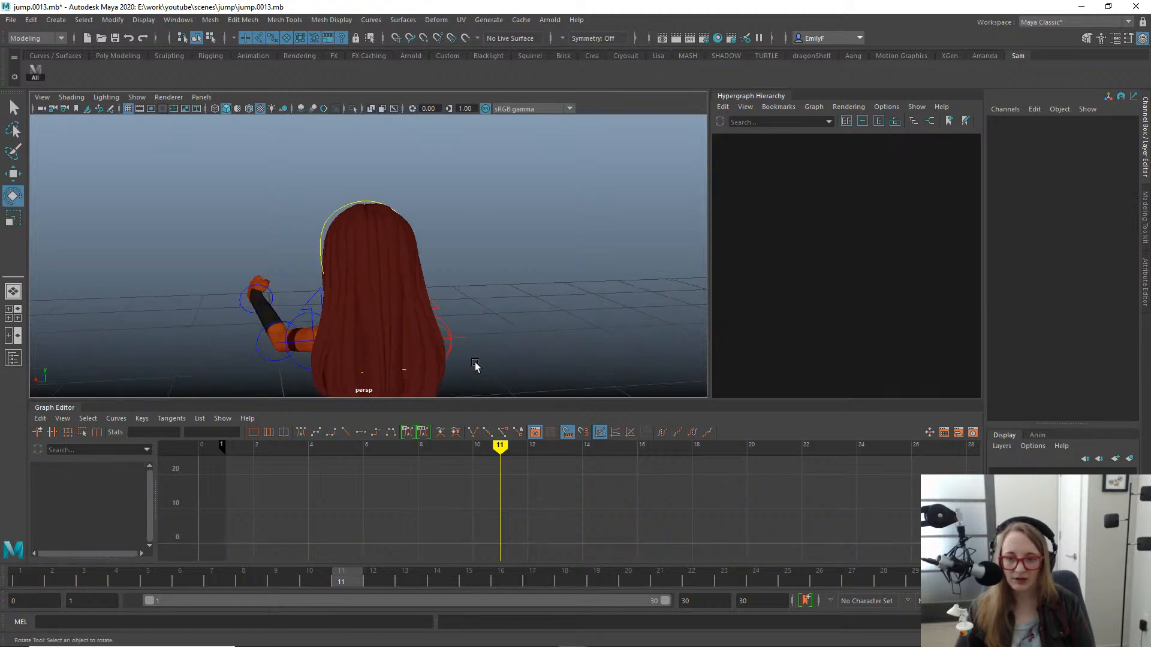
pyautogui.keyDown('alt'); pyautogui.moveTo(475, 365); pyautogui.dragTo(479, 368); pyautogui.keyUp('alt')
pyautogui.keyDown('alt'); pyautogui.moveTo(479, 368); pyautogui.dragTo(442, 295, button='middle'); pyautogui.keyUp('alt')
pyautogui.scroll(1, 440, 281)
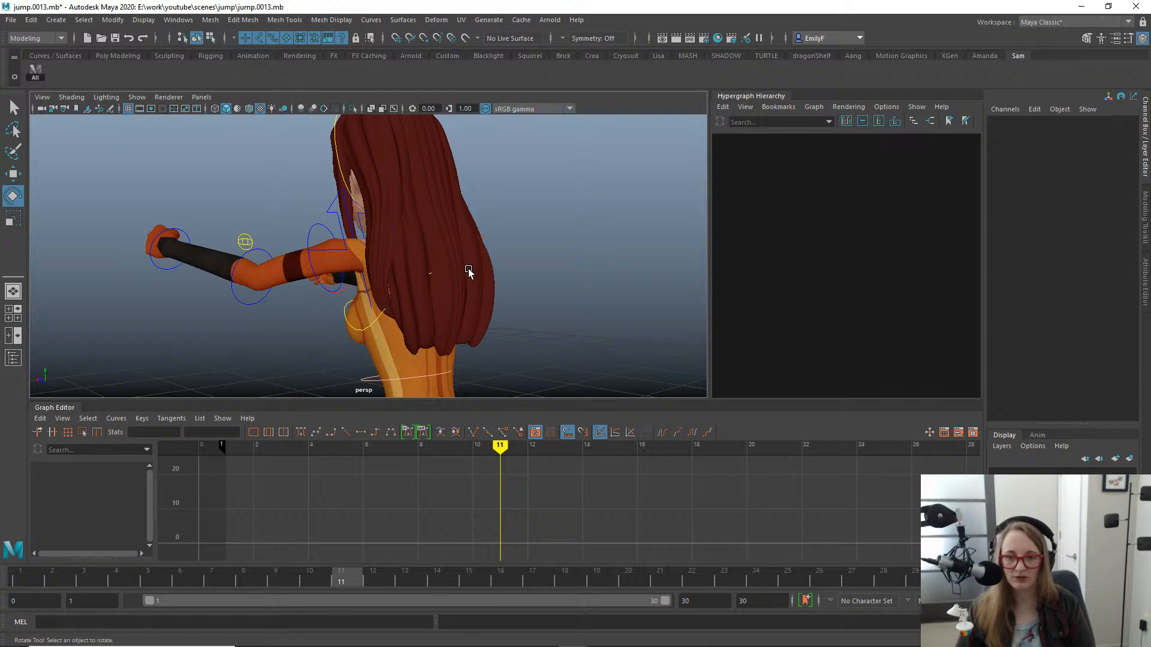
pyautogui.keyDown('alt'); pyautogui.moveTo(469, 273); pyautogui.dragTo(414, 243); pyautogui.keyUp('alt')
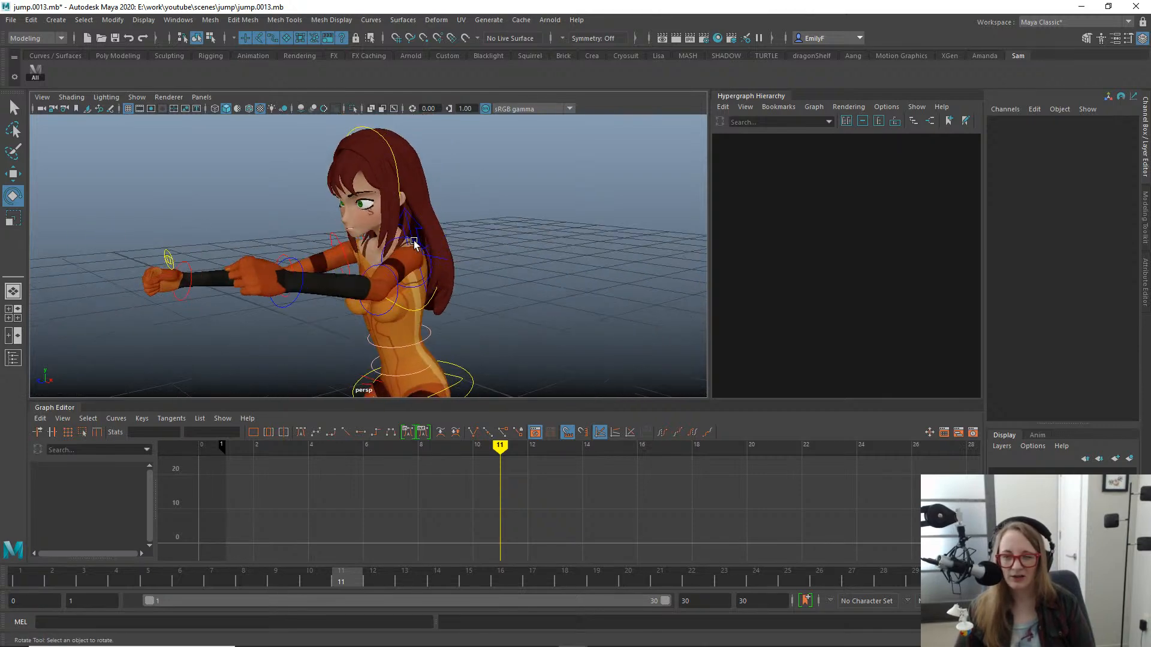
# - Display the hair controls by setting Hair Anim Vis to 1 on the head control
pyautogui.click(392, 130)
pyautogui.keyDown('alt'); pyautogui.moveTo(395, 176); pyautogui.dragTo(907, 254); pyautogui.keyUp('alt')
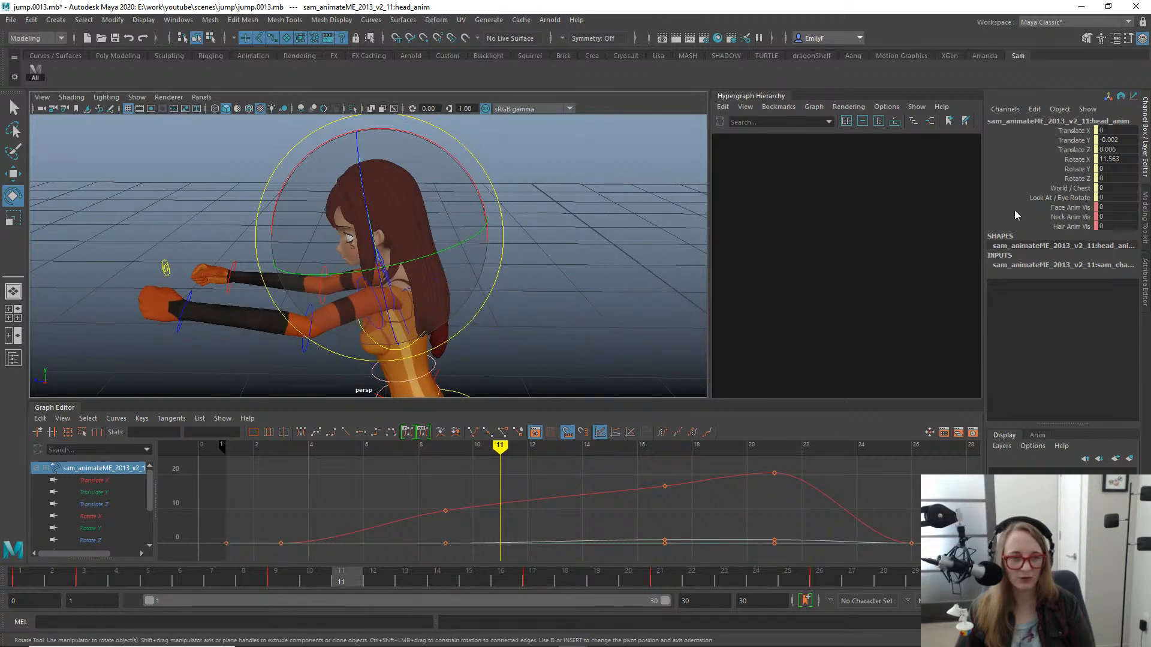
pyautogui.click(1026, 225)
pyautogui.keyDown('alt'); pyautogui.moveTo(540, 232); pyautogui.dragTo(403, 236); pyautogui.keyUp('alt')
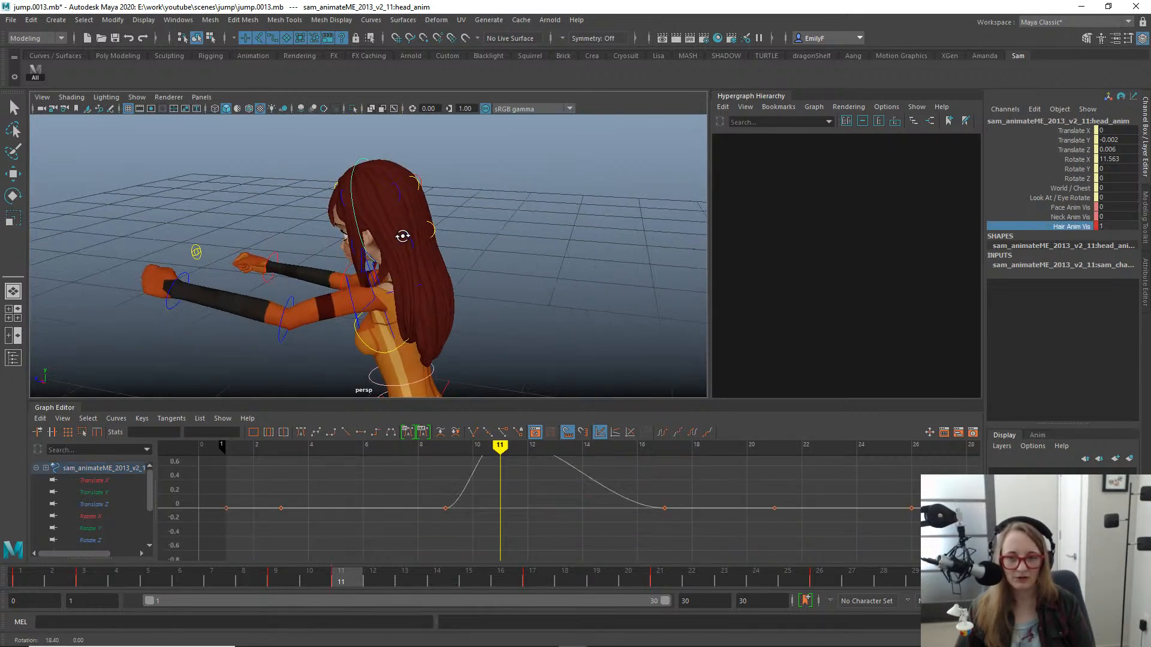
# - Try swinging the back hair by rotating its controls to about Rotate Z -28, and undo the rotation
pyautogui.click(437, 232)
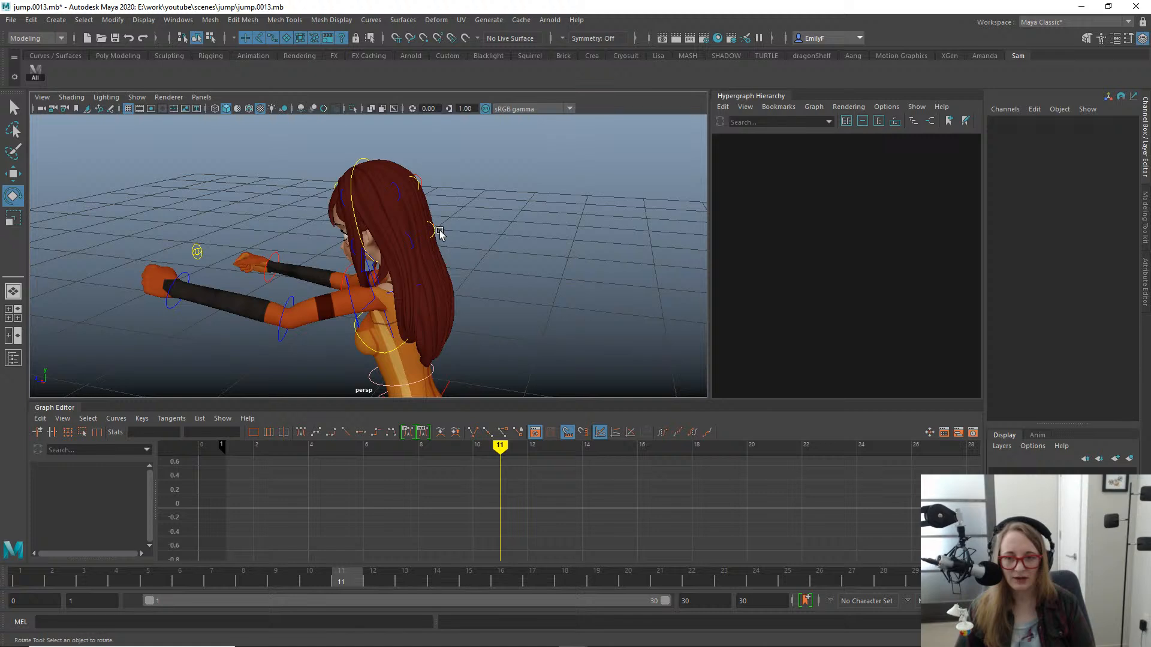
pyautogui.click(433, 232)
pyautogui.press('q')
pyautogui.keyDown('shift'); pyautogui.click(411, 244); pyautogui.keyUp('shift')
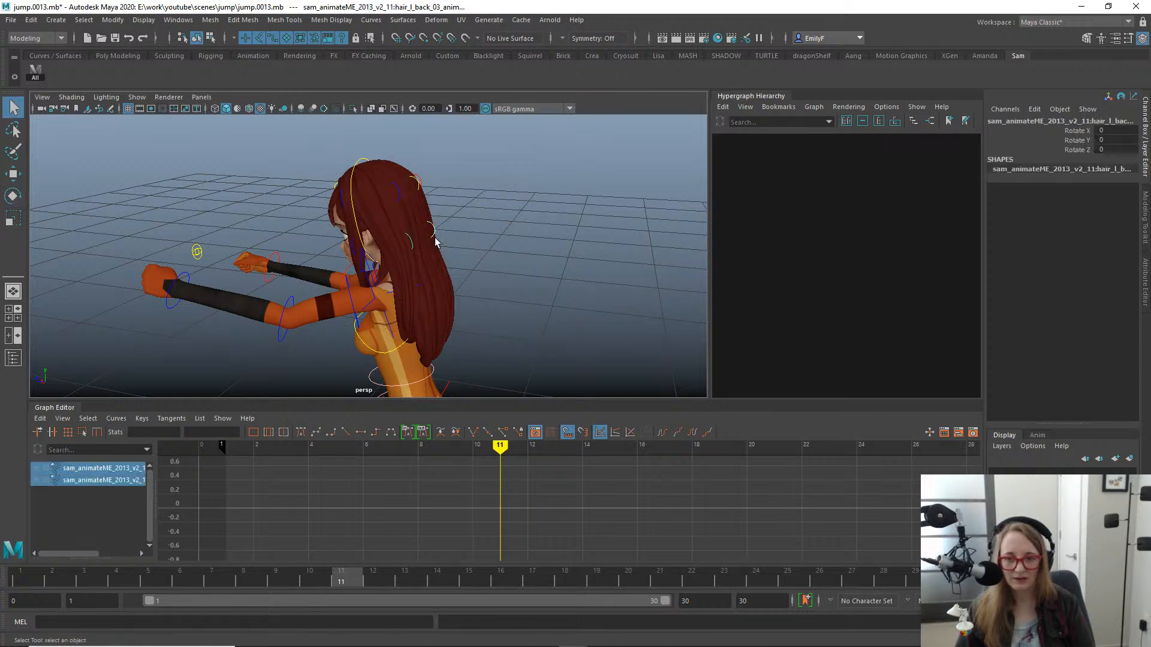
pyautogui.press('e')
pyautogui.moveTo(516, 222); pyautogui.dragTo(228, 175)
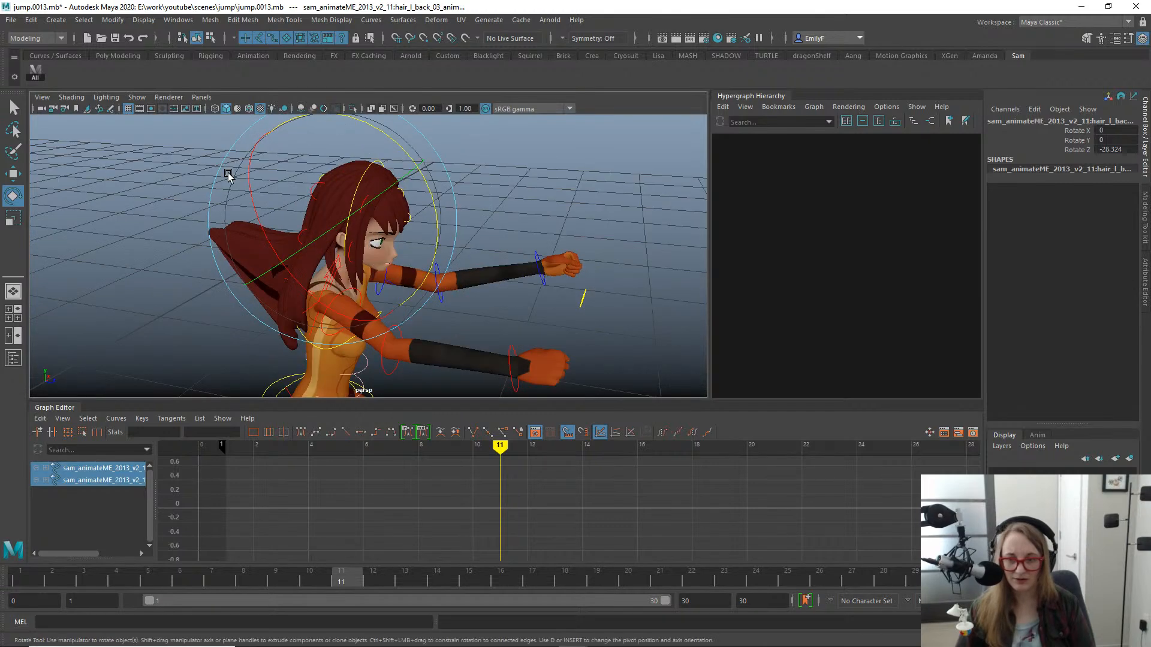
pyautogui.hotkey('ctrl', 'z')
# - Try rotating the character's right side bang hair control and undo the change
pyautogui.keyDown('alt'); pyautogui.moveTo(355, 185); pyautogui.dragTo(490, 232, button='middle'); pyautogui.keyUp('alt')
pyautogui.press('q')
pyautogui.click(463, 196)
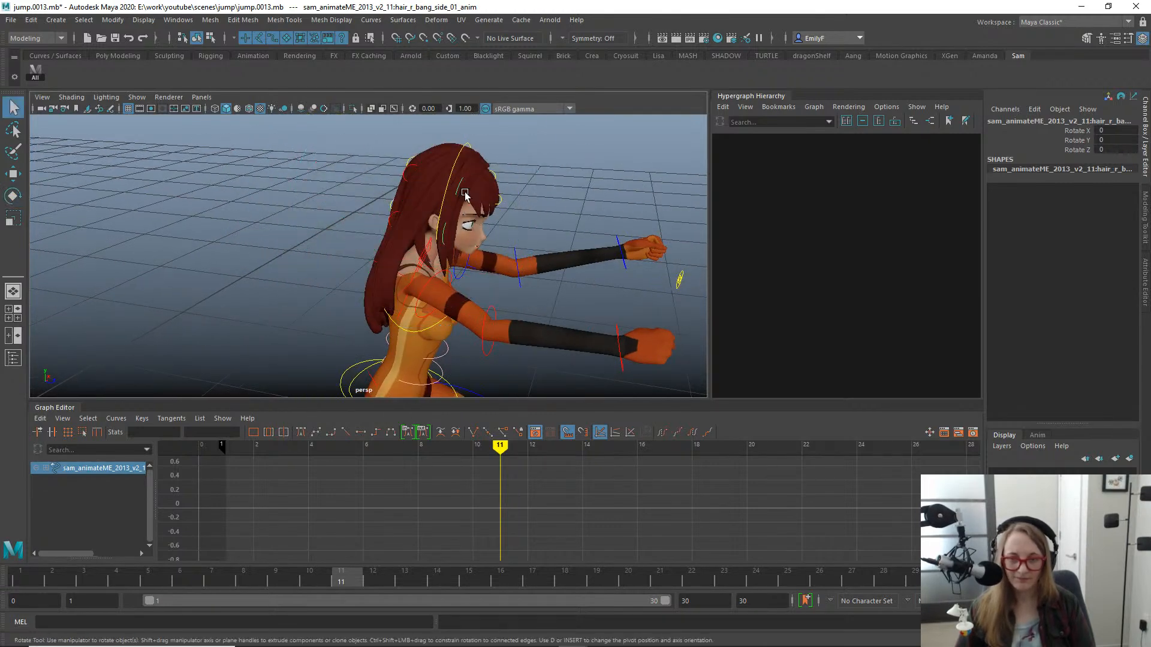
pyautogui.press('e')
pyautogui.keyDown('alt'); pyautogui.moveTo(394, 250); pyautogui.dragTo(504, 248, button='right'); pyautogui.keyUp('alt')
pyautogui.moveTo(607, 212); pyautogui.dragTo(555, 246)
pyautogui.hotkey('ctrl', 'z')
pyautogui.press('q')
# - Hide the hair controls again by setting Hair Anim Vis to 0 on the head control
pyautogui.keyDown('alt'); pyautogui.moveTo(554, 246); pyautogui.dragTo(512, 210, button='right'); pyautogui.keyUp('alt')
pyautogui.keyDown('alt'); pyautogui.moveTo(512, 210); pyautogui.dragTo(496, 166, button='middle'); pyautogui.keyUp('alt')
pyautogui.keyDown('alt'); pyautogui.moveTo(514, 227); pyautogui.dragTo(470, 238, button='right'); pyautogui.keyUp('alt')
pyautogui.keyDown('alt'); pyautogui.moveTo(470, 239); pyautogui.dragTo(506, 210); pyautogui.keyUp('alt')
pyautogui.keyDown('alt'); pyautogui.moveTo(506, 210); pyautogui.dragTo(468, 247, button='right'); pyautogui.keyUp('alt')
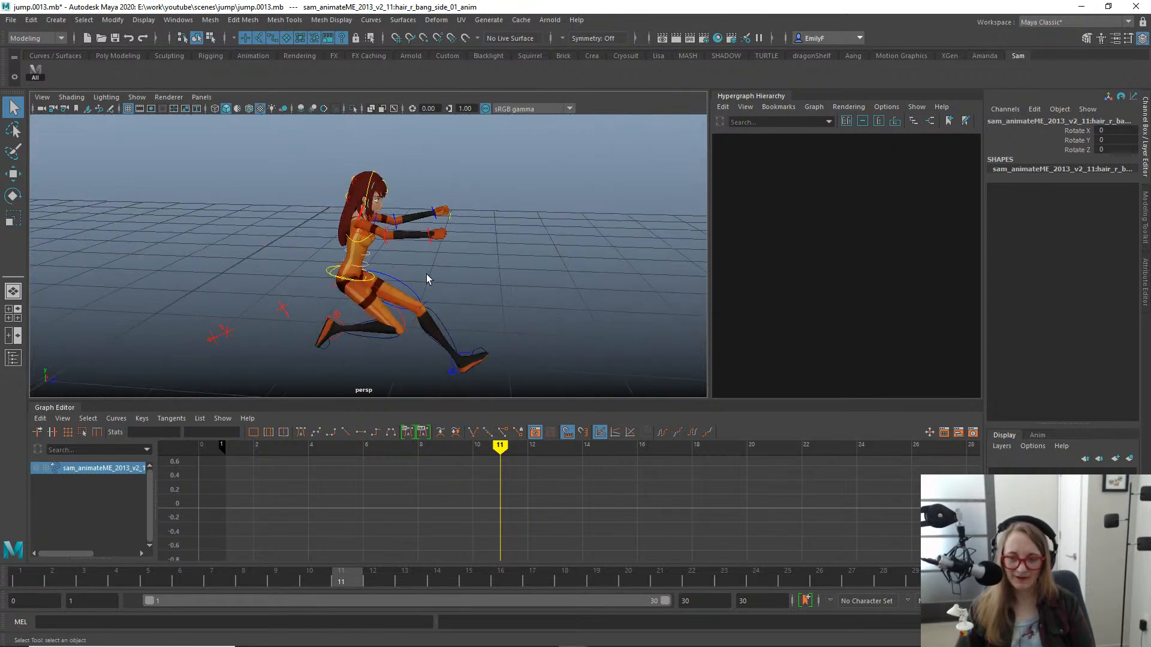
pyautogui.keyDown('alt'); pyautogui.moveTo(334, 198); pyautogui.dragTo(438, 196, button='right'); pyautogui.keyUp('alt')
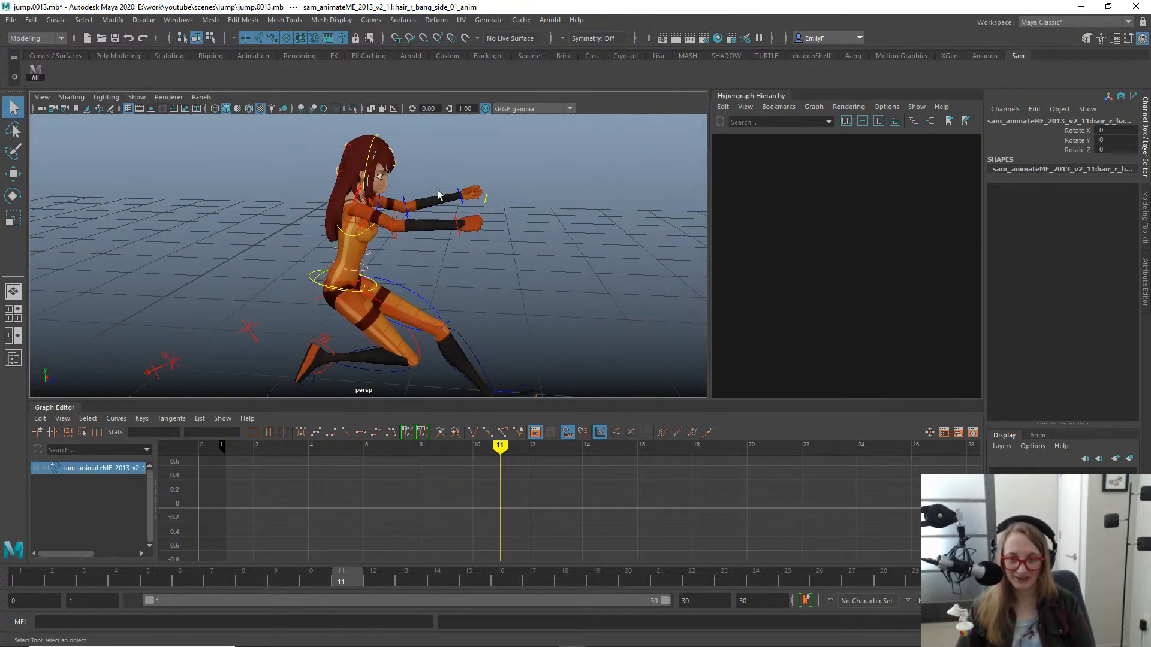
pyautogui.click(377, 136)
pyautogui.click(1072, 226)
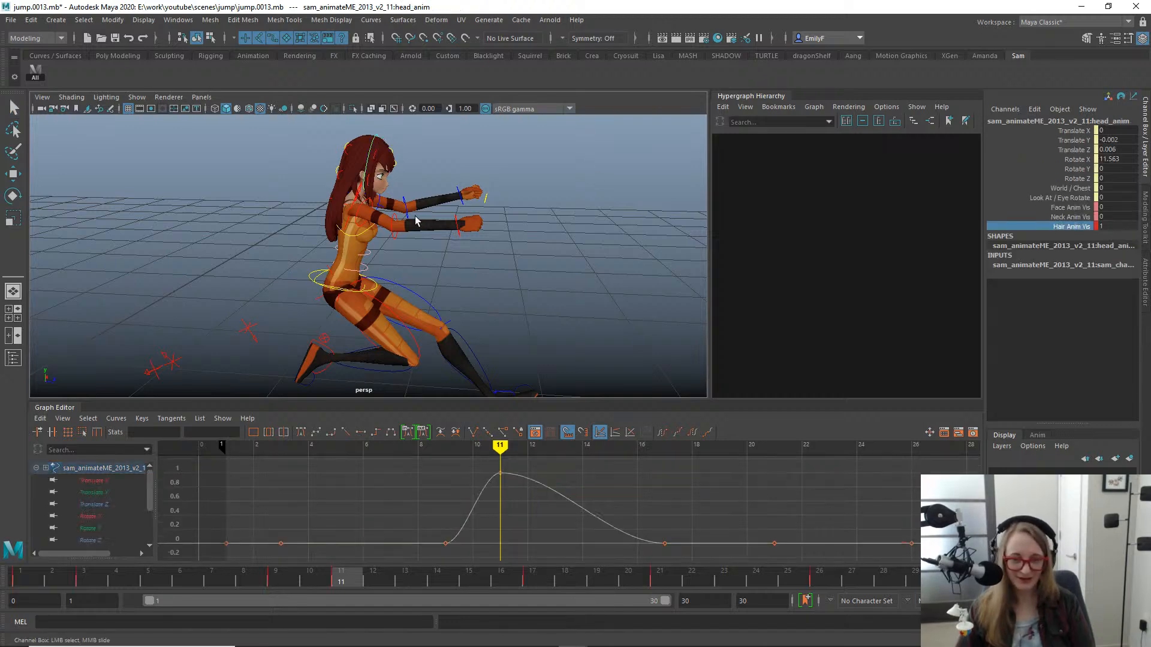
pyautogui.moveTo(290, 262); pyautogui.dragTo(72, 226, button='middle')
pyautogui.keyDown('alt'); pyautogui.moveTo(426, 229); pyautogui.dragTo(288, 269, button='right'); pyautogui.keyUp('alt')
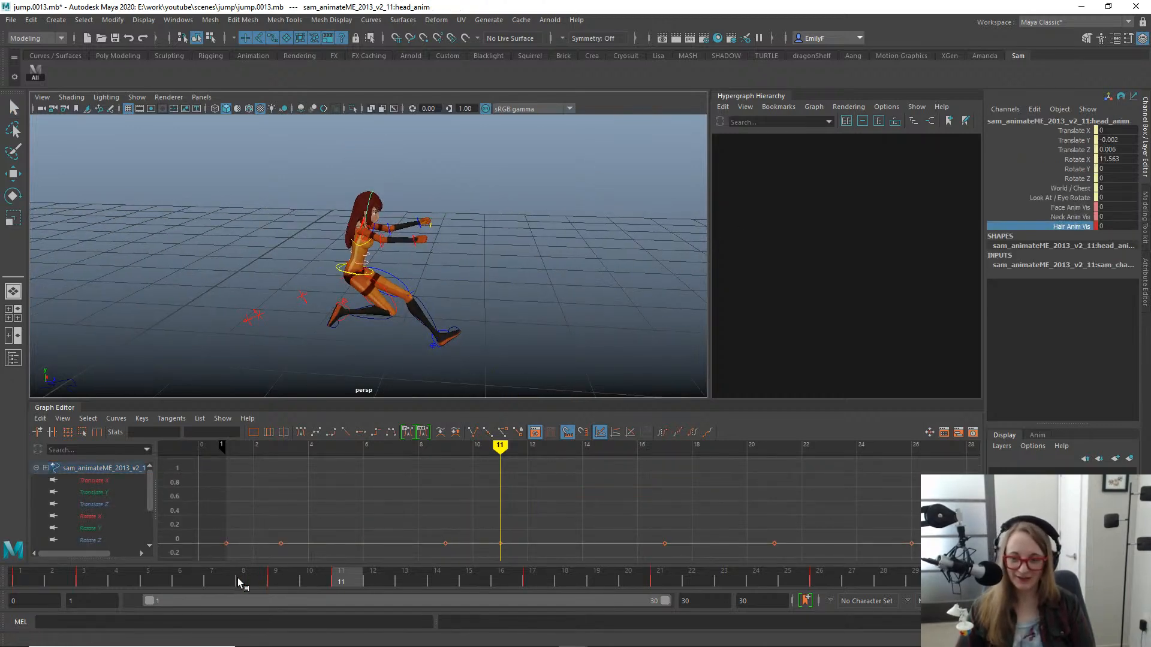
# - Examine the leg pose and the bent rear knee at frame 9 from several camera angles
pyautogui.moveTo(238, 582); pyautogui.dragTo(287, 527)
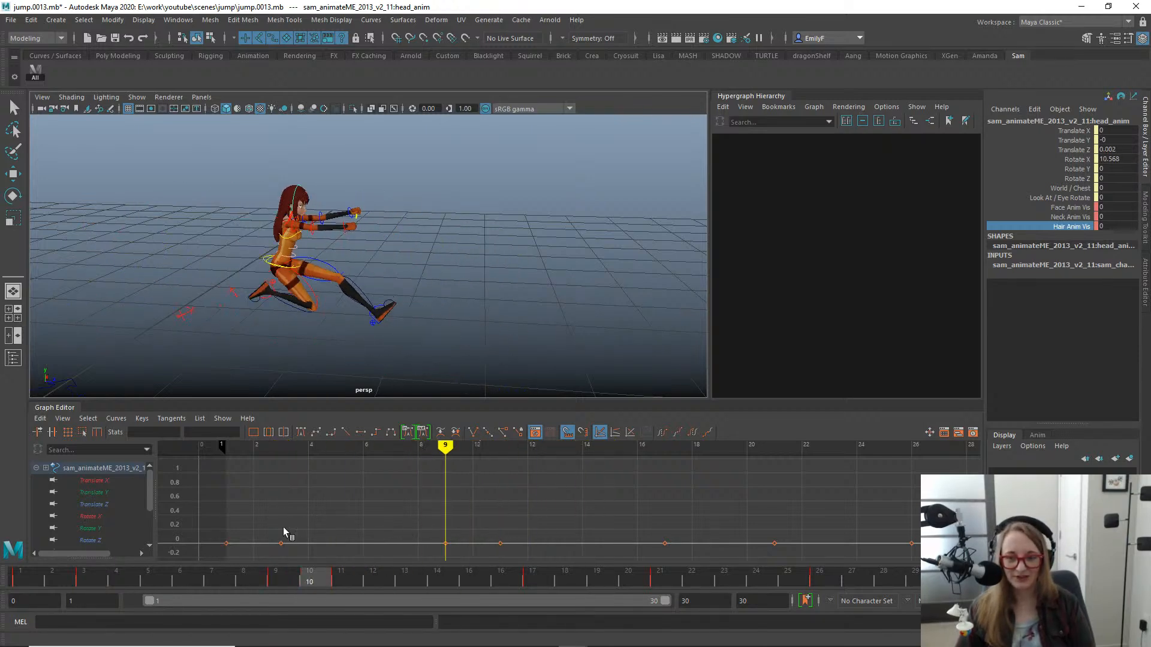
pyautogui.keyDown('alt'); pyautogui.moveTo(239, 329); pyautogui.dragTo(616, 245, button='right'); pyautogui.keyUp('alt')
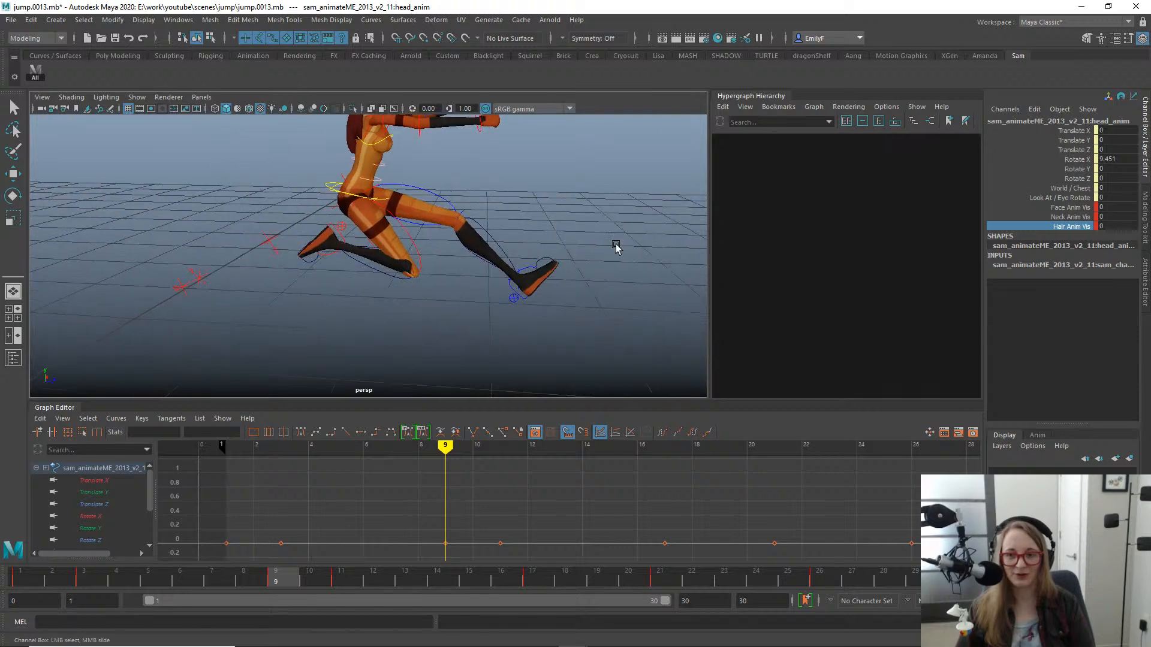
pyautogui.keyDown('alt'); pyautogui.moveTo(616, 246); pyautogui.dragTo(438, 277); pyautogui.keyUp('alt')
pyautogui.keyDown('alt'); pyautogui.moveTo(439, 277); pyautogui.dragTo(501, 318, button='middle'); pyautogui.keyUp('alt')
pyautogui.keyDown('alt'); pyautogui.moveTo(420, 322); pyautogui.dragTo(486, 294, button='right'); pyautogui.keyUp('alt')
pyautogui.keyDown('alt'); pyautogui.moveTo(486, 294); pyautogui.dragTo(411, 224, button='middle'); pyautogui.keyUp('alt')
pyautogui.keyDown('alt'); pyautogui.moveTo(366, 230); pyautogui.dragTo(389, 204); pyautogui.keyUp('alt')
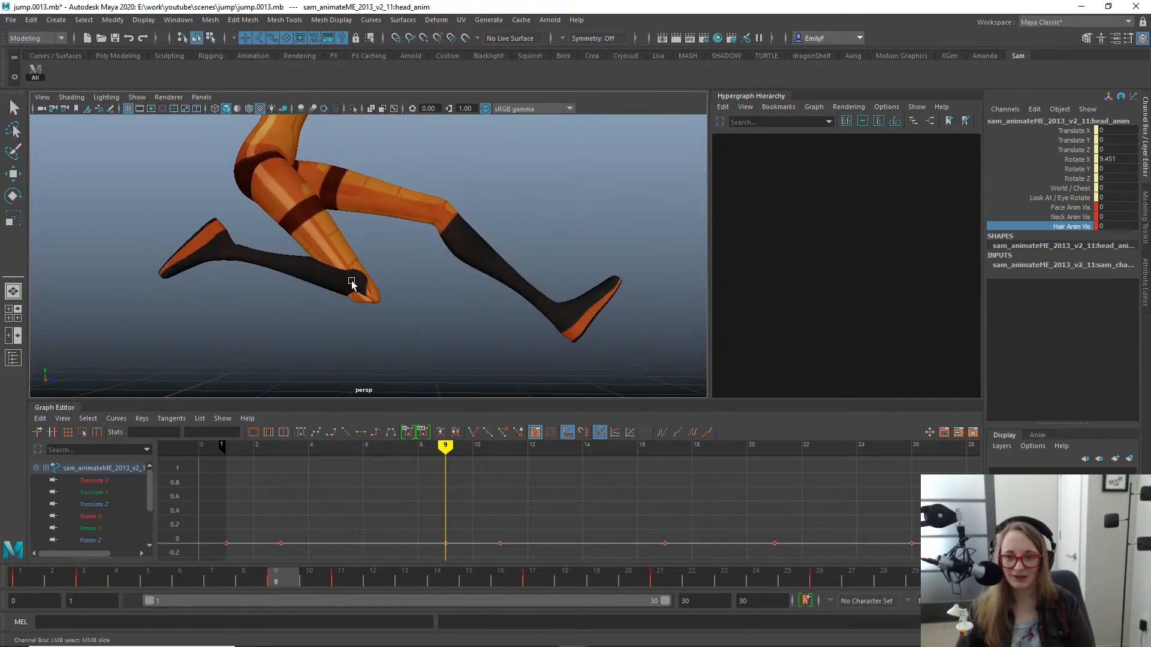
pyautogui.keyDown('alt'); pyautogui.moveTo(338, 279); pyautogui.dragTo(262, 300); pyautogui.keyUp('alt')
pyautogui.keyDown('alt'); pyautogui.moveTo(313, 298); pyautogui.dragTo(421, 308, button='right'); pyautogui.keyUp('alt')
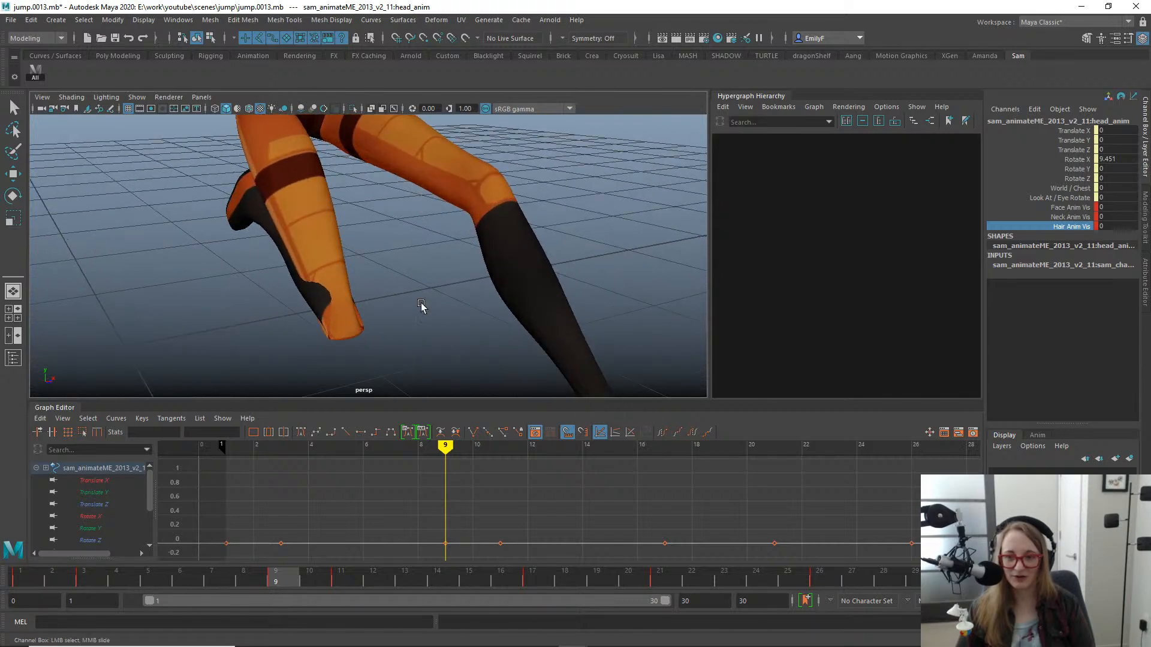
pyautogui.keyDown('alt'); pyautogui.moveTo(357, 305); pyautogui.dragTo(377, 291); pyautogui.keyUp('alt')
pyautogui.keyDown('alt'); pyautogui.moveTo(312, 348); pyautogui.dragTo(373, 307); pyautogui.keyUp('alt')
pyautogui.keyDown('alt'); pyautogui.moveTo(414, 262); pyautogui.dragTo(444, 293); pyautogui.keyUp('alt')
pyautogui.keyDown('alt'); pyautogui.moveTo(442, 293); pyautogui.dragTo(323, 262, button='right'); pyautogui.keyUp('alt')
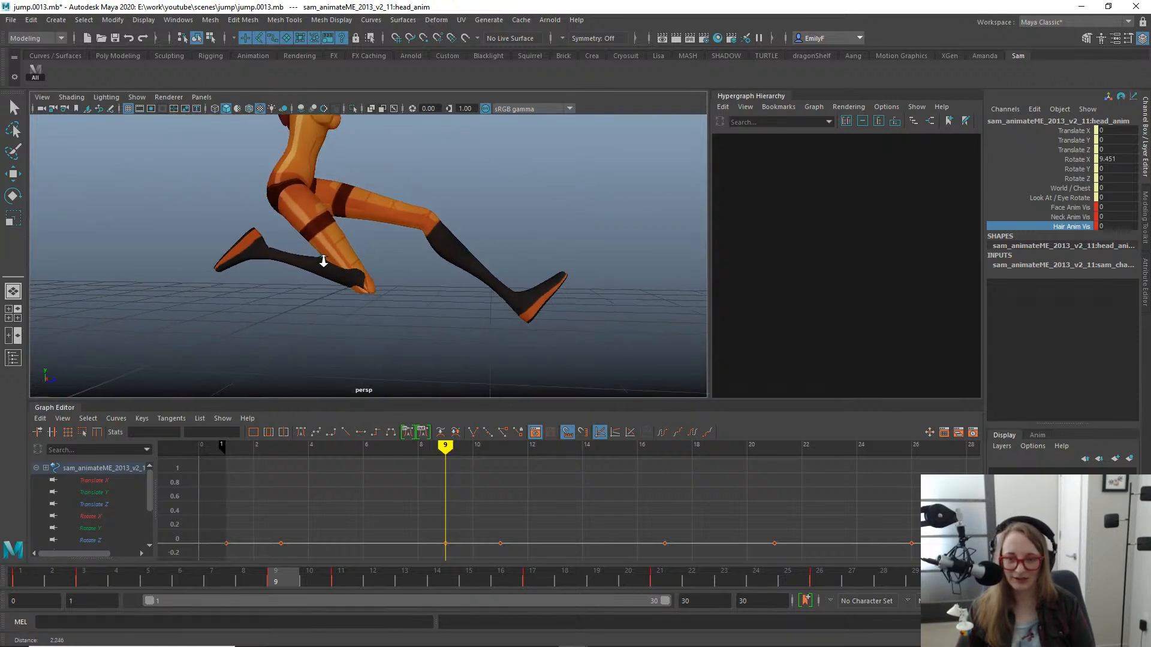
pyautogui.keyDown('alt'); pyautogui.moveTo(433, 267); pyautogui.dragTo(388, 293); pyautogui.keyUp('alt')
pyautogui.keyDown('alt'); pyautogui.moveTo(388, 293); pyautogui.dragTo(281, 260, button='right'); pyautogui.keyUp('alt')
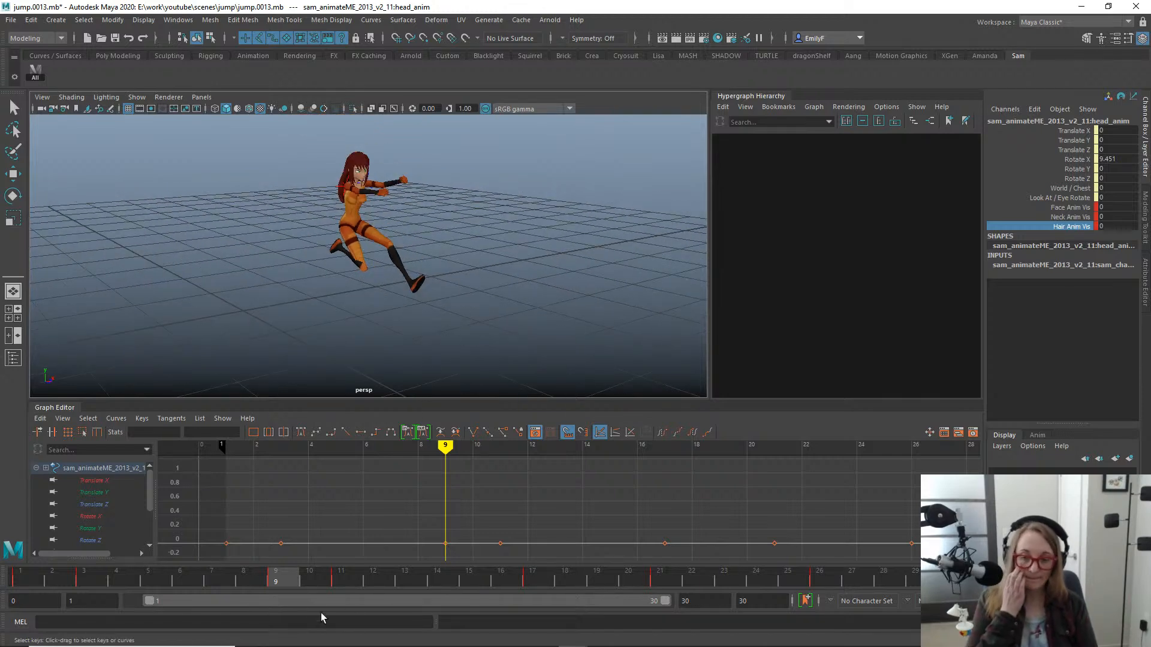
# - Go to the landing pose at frame 17, select the body control and isolate its Translate Y curve in the Graph Editor
pyautogui.moveTo(324, 579); pyautogui.dragTo(515, 584)
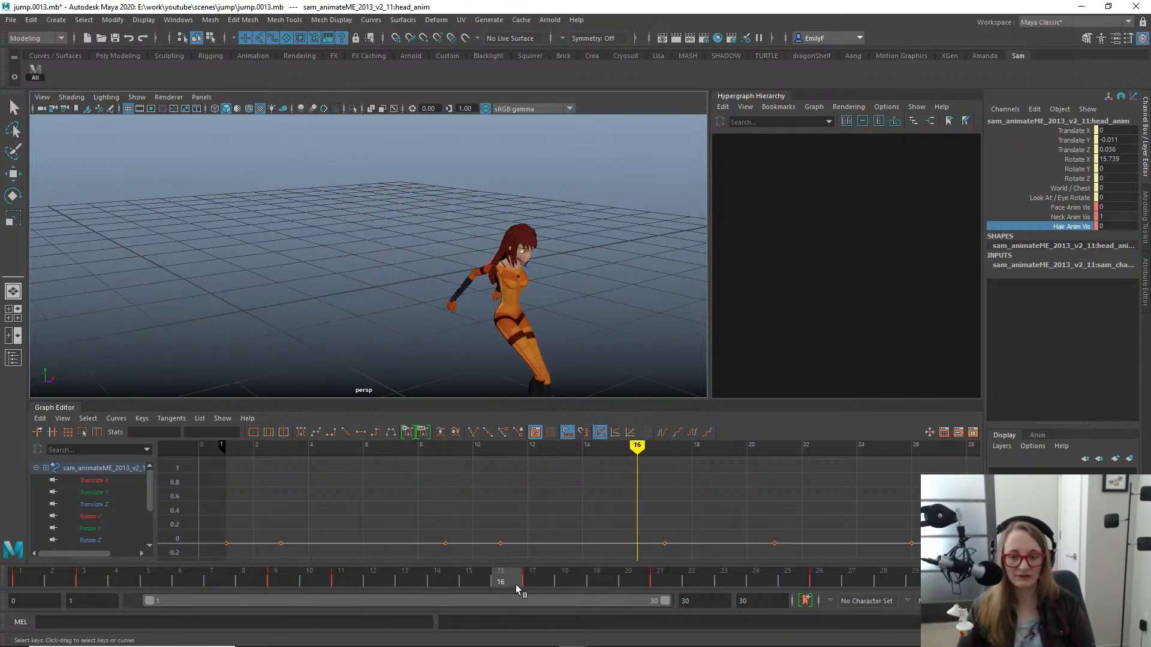
pyautogui.keyDown('alt'); pyautogui.moveTo(469, 282); pyautogui.dragTo(469, 222, button='middle'); pyautogui.keyUp('alt')
pyautogui.keyDown('alt'); pyautogui.moveTo(469, 222); pyautogui.dragTo(483, 260); pyautogui.keyUp('alt')
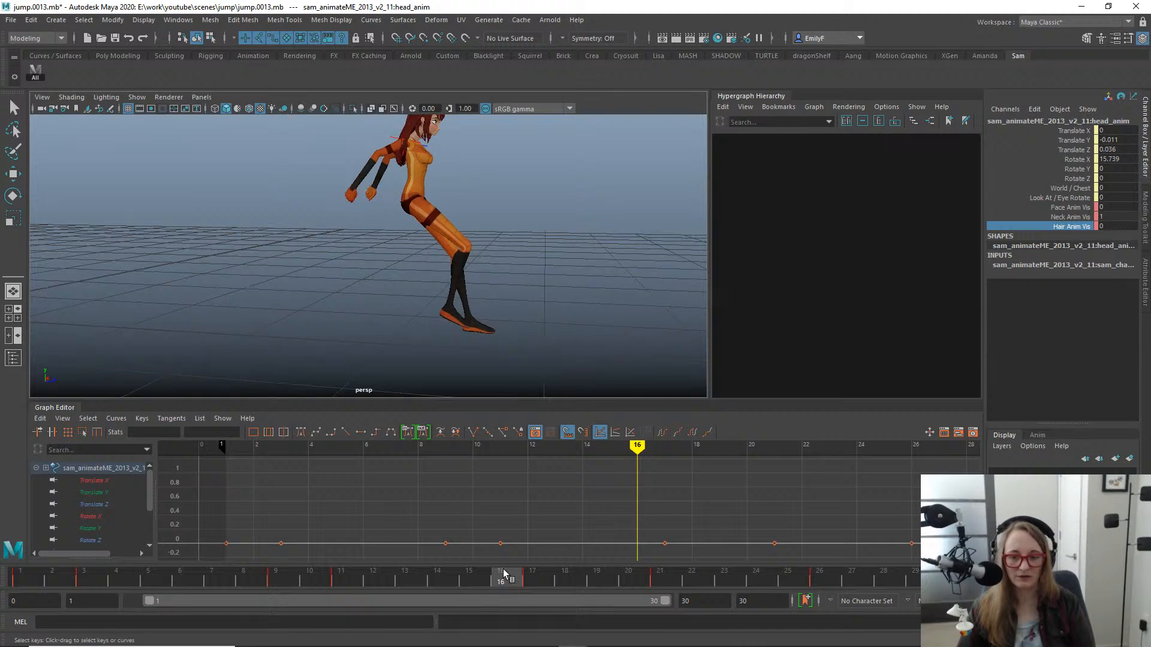
pyautogui.moveTo(521, 579); pyautogui.dragTo(527, 579)
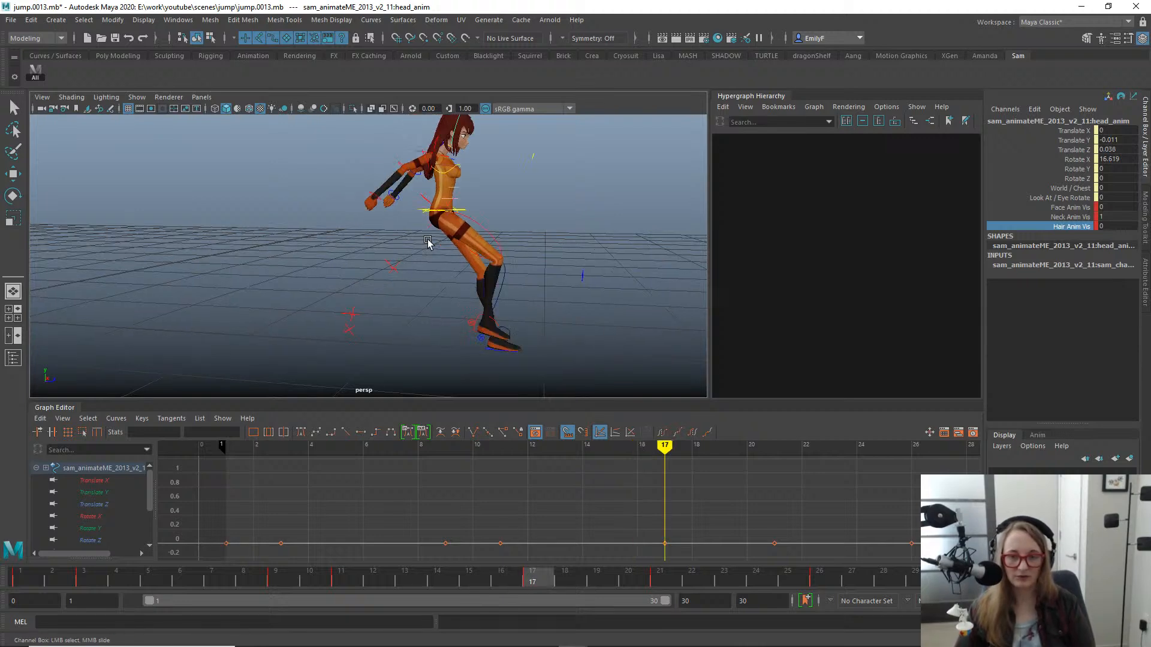
pyautogui.keyDown('alt'); pyautogui.moveTo(428, 242); pyautogui.dragTo(435, 204); pyautogui.keyUp('alt')
pyautogui.click(458, 204)
pyautogui.press('w')
pyautogui.moveTo(527, 283)
pyautogui.keyDown('alt'); pyautogui.mouseDown()
pyautogui.moveTo(526, 300)
pyautogui.moveTo(447, 326)
pyautogui.moveTo(530, 294)
pyautogui.mouseUp(); pyautogui.keyUp('alt')
pyautogui.click(102, 493)
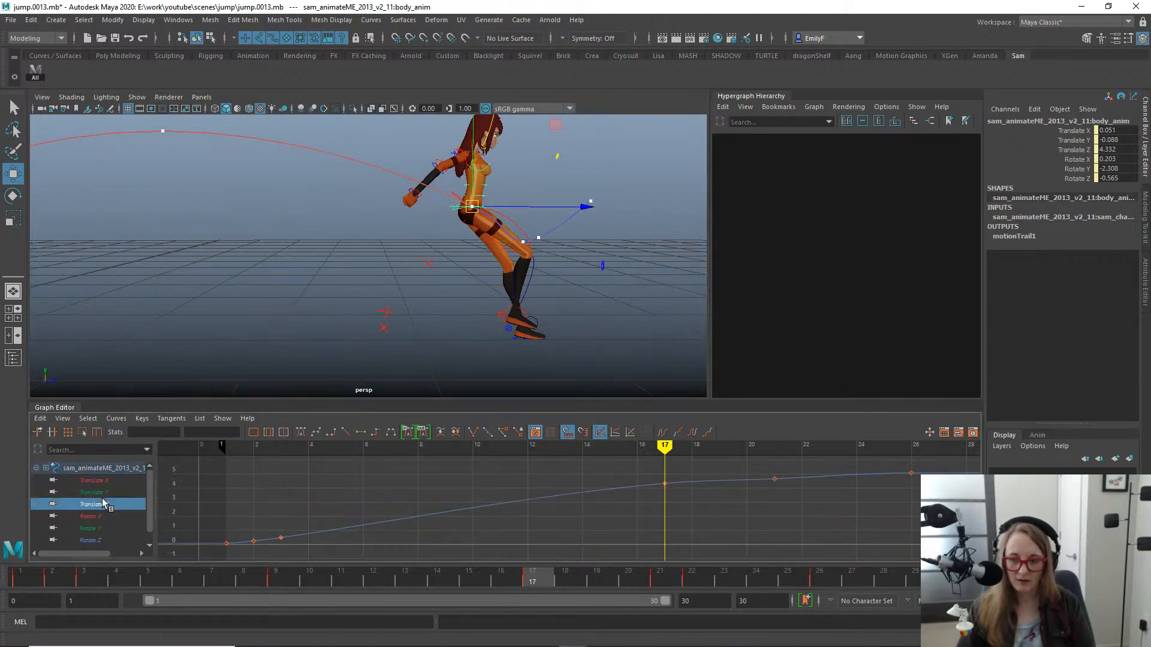
# - Examine the landing around frame 17 against the body control's Translate Y curve
pyautogui.moveTo(471, 578)
pyautogui.mouseDown()
pyautogui.moveTo(437, 572)
pyautogui.moveTo(499, 561)
pyautogui.moveTo(166, 497)
pyautogui.moveTo(609, 524)
pyautogui.moveTo(479, 509)
pyautogui.moveTo(525, 504)
pyautogui.mouseUp()
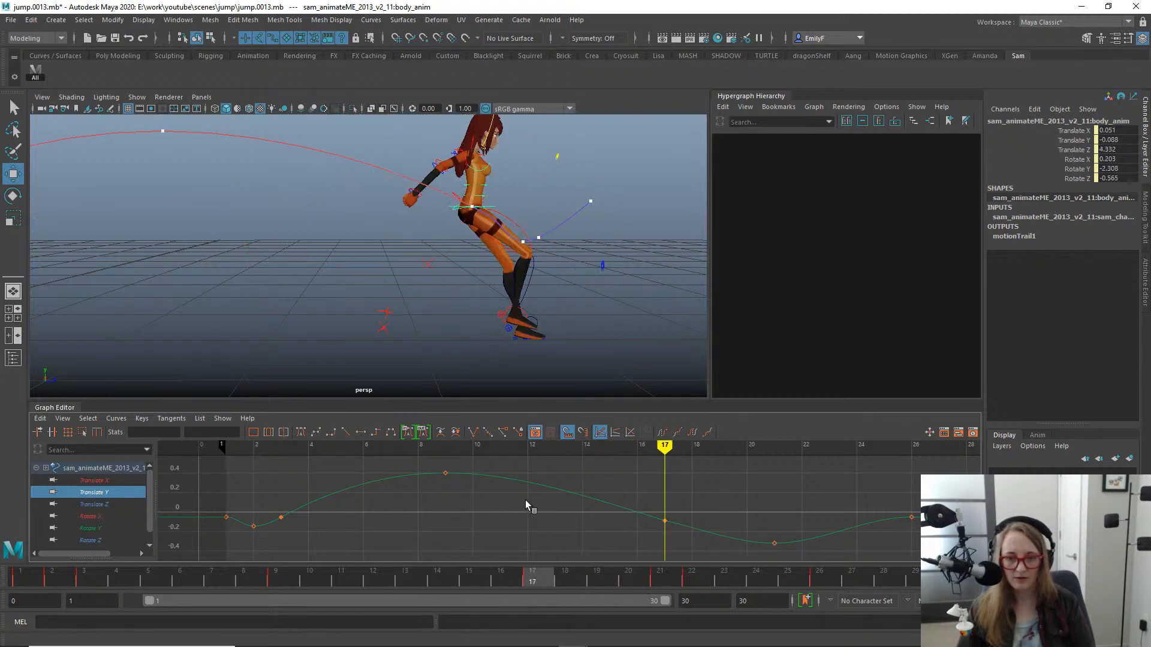
pyautogui.keyDown('alt'); pyautogui.moveTo(517, 362); pyautogui.dragTo(505, 287, button='middle'); pyautogui.keyUp('alt')
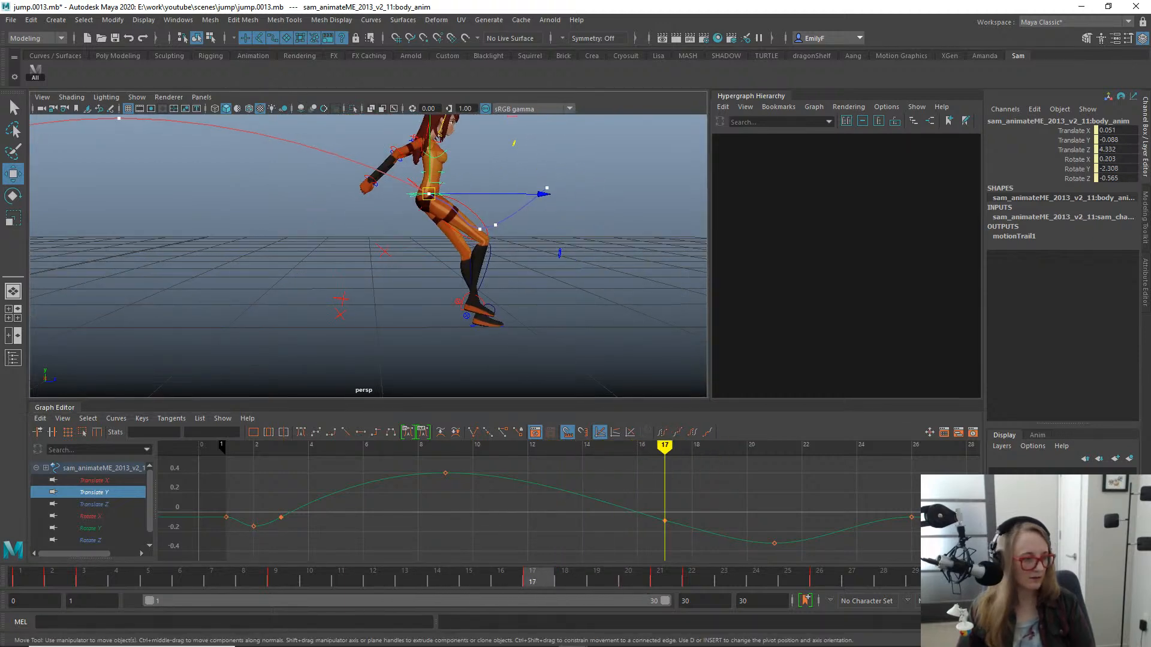
pyautogui.moveTo(690, 646)
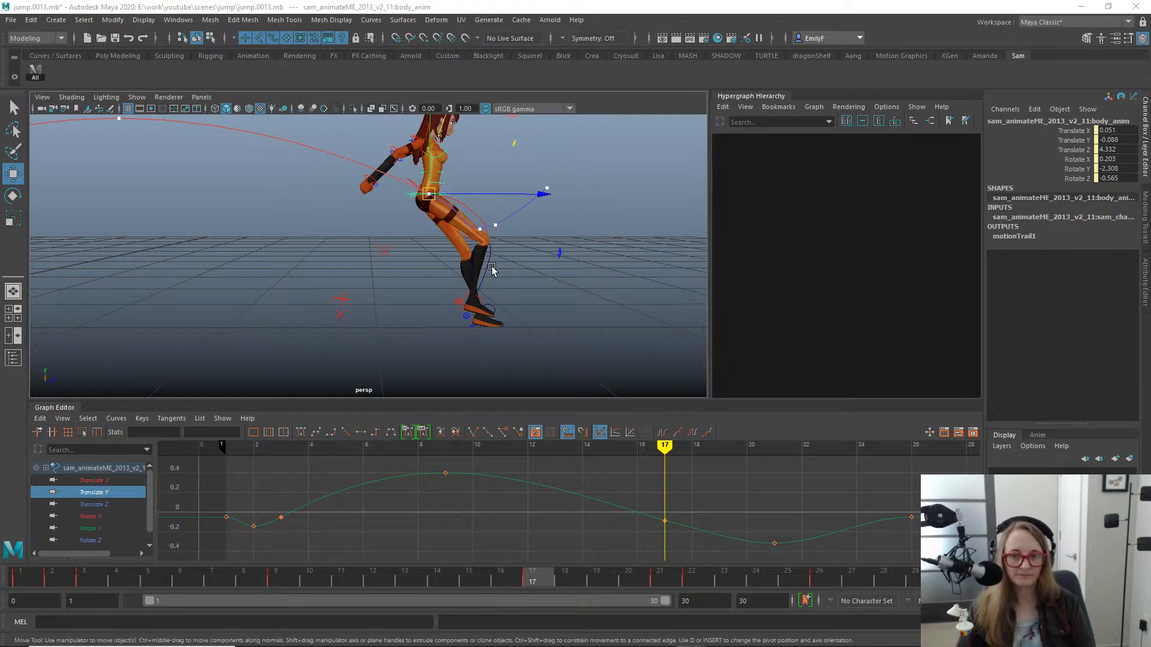
pyautogui.keyDown('alt'); pyautogui.moveTo(373, 232); pyautogui.dragTo(396, 244, button='right'); pyautogui.keyUp('alt')
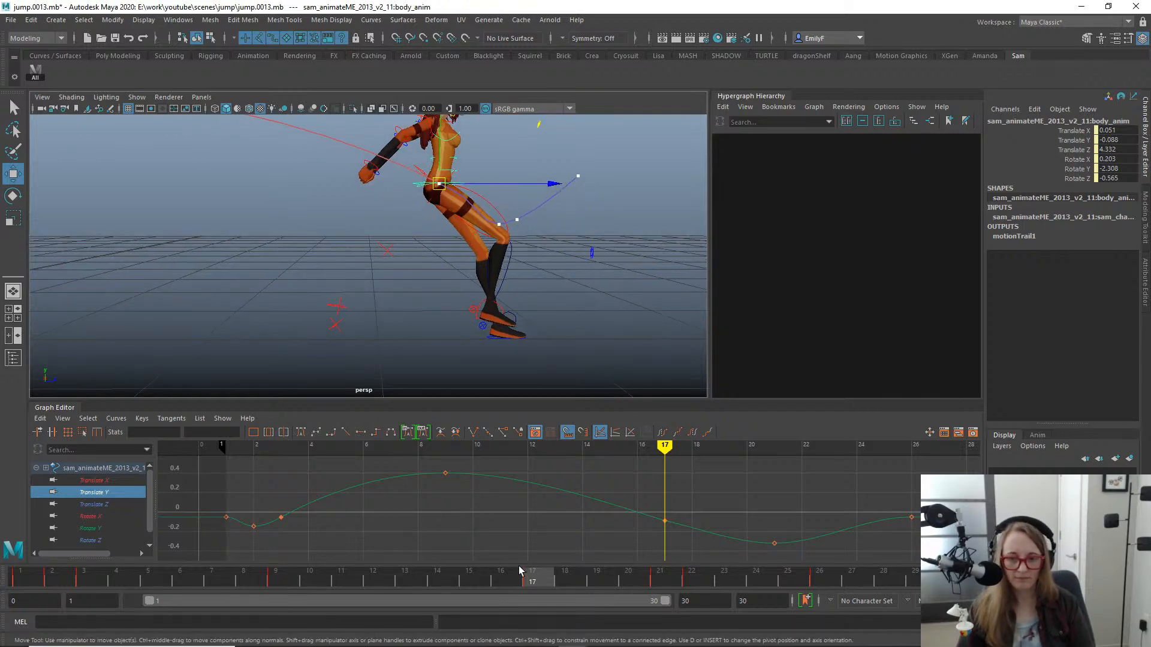
pyautogui.moveTo(527, 579); pyautogui.dragTo(546, 491)
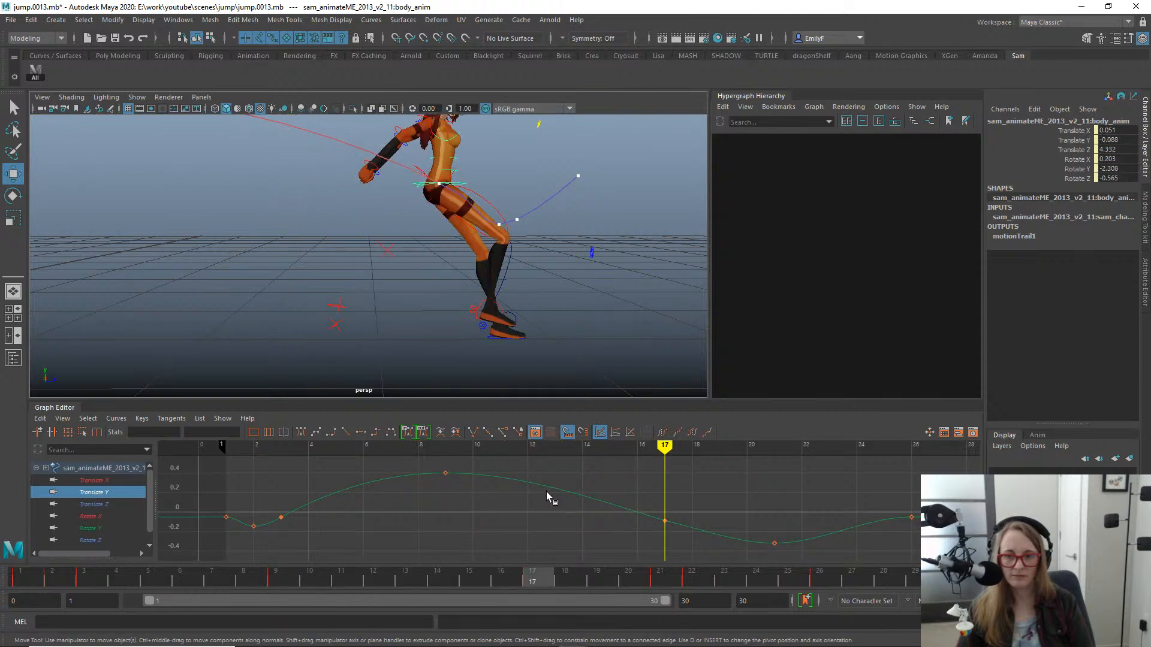
# - Move the body's lowest Translate Y key from frame 21 to frame 20
pyautogui.moveTo(748, 496); pyautogui.dragTo(801, 546)
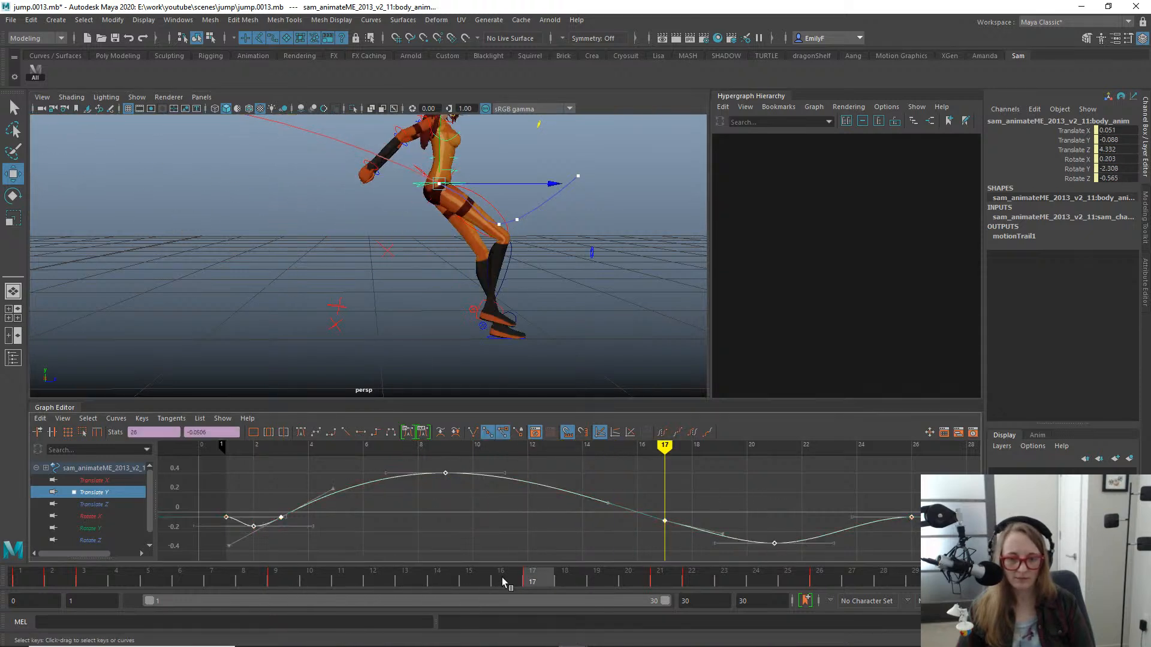
pyautogui.click(586, 577)
pyautogui.moveTo(585, 574); pyautogui.dragTo(562, 549)
pyautogui.keyDown('alt'); pyautogui.moveTo(717, 511); pyautogui.dragTo(736, 524, button='middle'); pyautogui.keyUp('alt')
pyautogui.moveTo(652, 475); pyautogui.dragTo(652, 473)
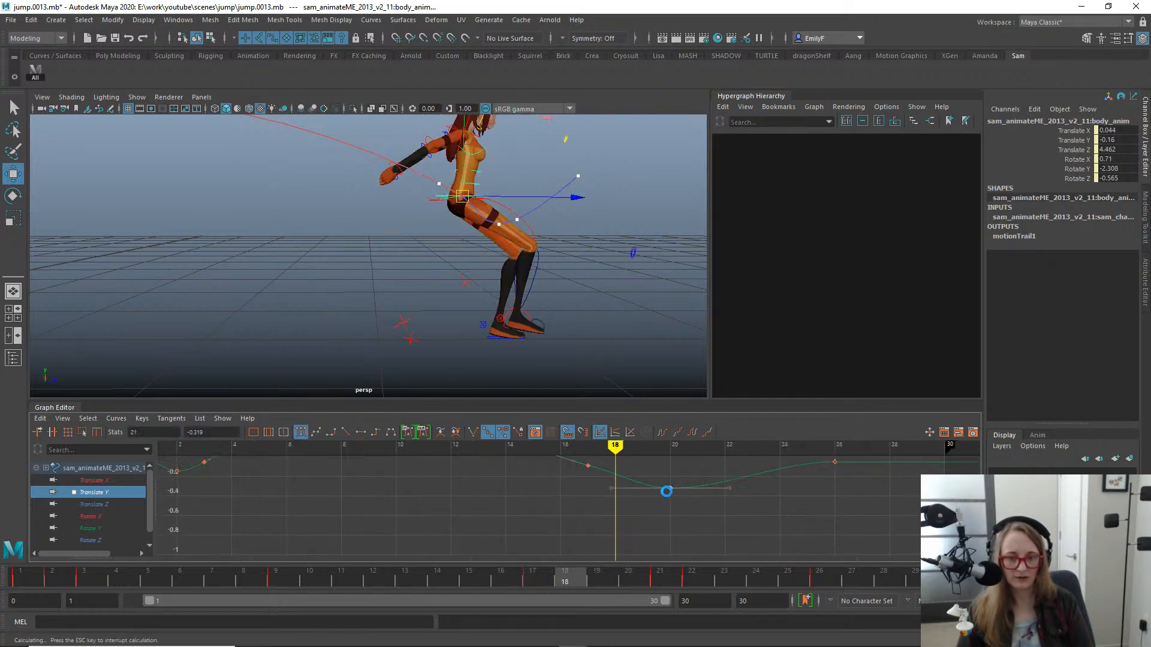
pyautogui.moveTo(666, 491); pyautogui.dragTo(630, 507, button='middle')
# - Adjust the tangent of the body's Translate Y key at frame 17 and play through the landing to check it
pyautogui.keyDown('alt'); pyautogui.moveTo(556, 470); pyautogui.dragTo(588, 479, button='middle'); pyautogui.keyUp('alt')
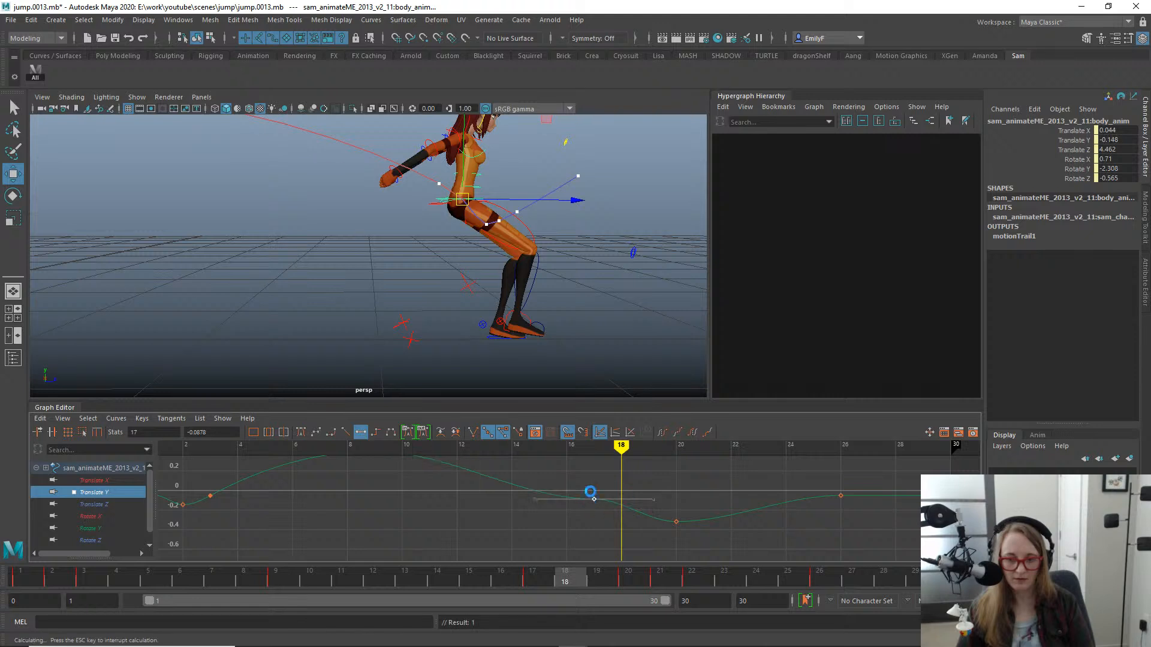
pyautogui.moveTo(634, 495); pyautogui.dragTo(627, 504, button='middle')
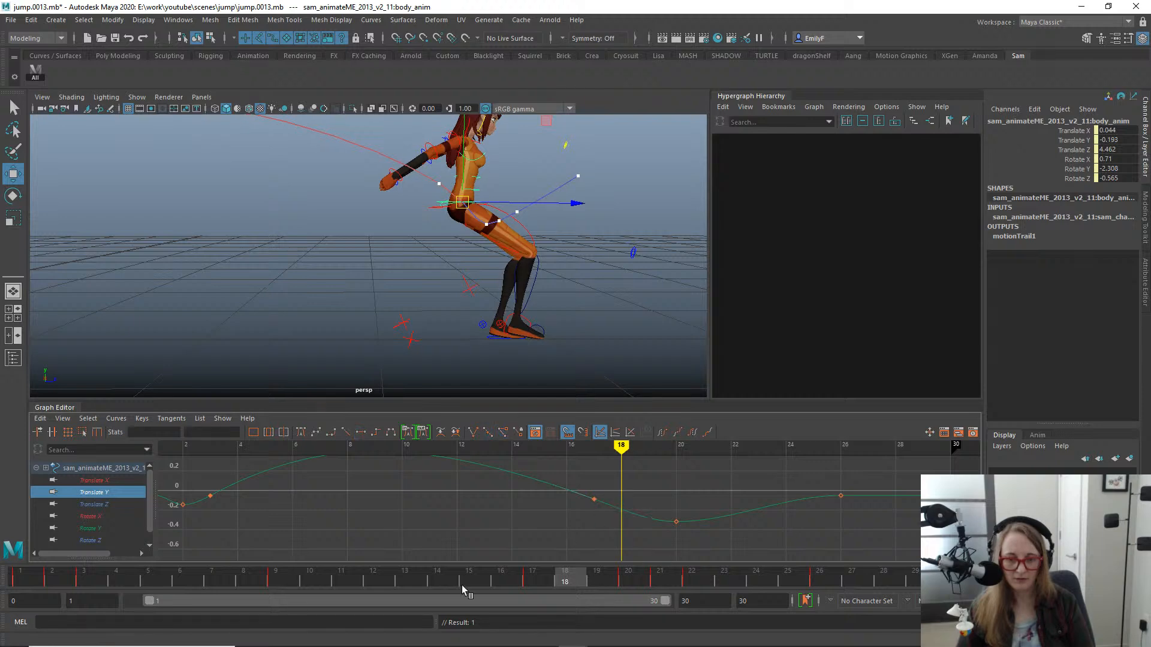
pyautogui.moveTo(391, 580); pyautogui.dragTo(695, 584)
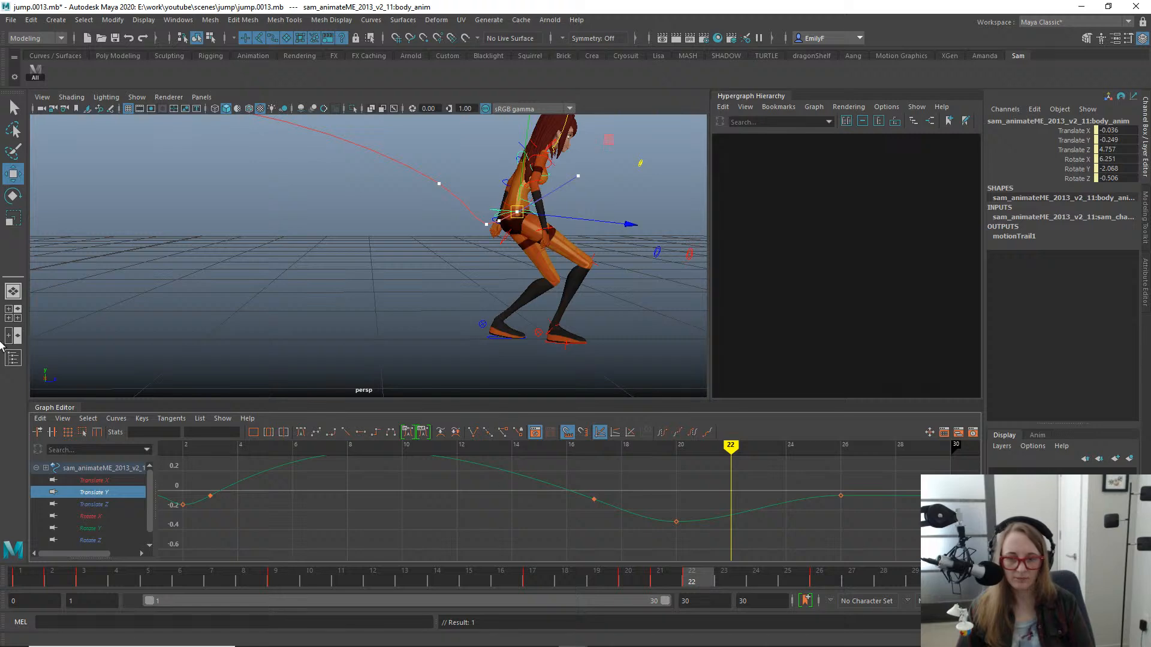
# - Isolate the body's Translate Z curve and raise its frame 21 key to 4.821
pyautogui.click(117, 503)
pyautogui.press('f')
pyautogui.scroll(-4, 809, 495)
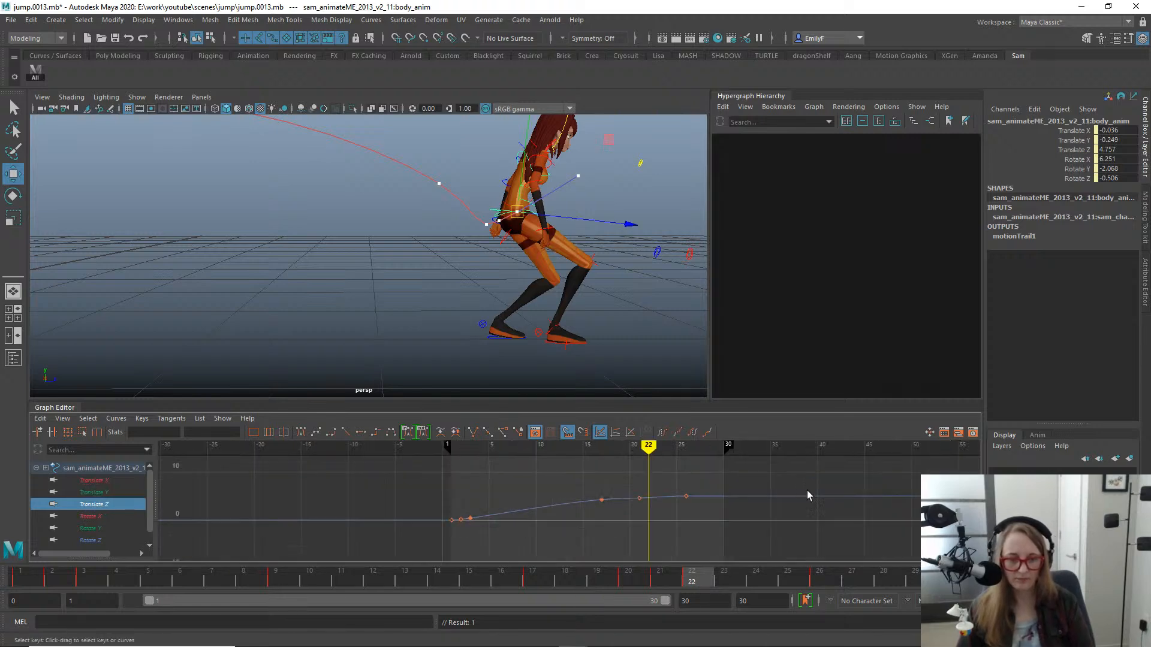
pyautogui.keyDown('alt'); pyautogui.moveTo(759, 495); pyautogui.dragTo(725, 486, button='middle'); pyautogui.keyUp('alt')
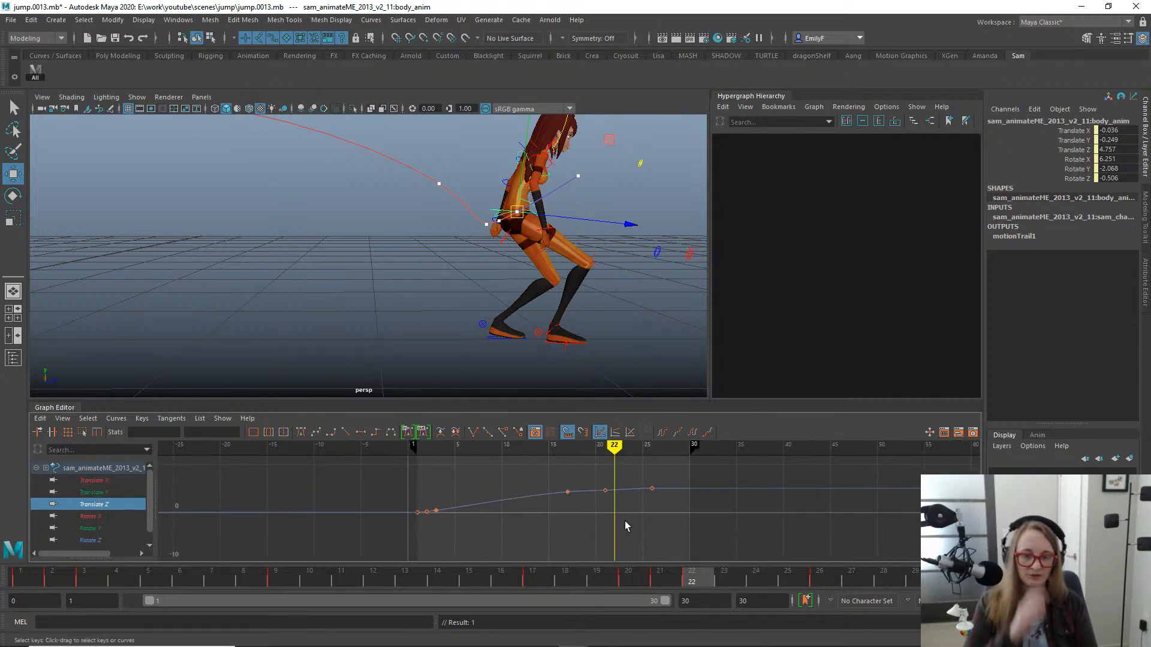
pyautogui.keyDown('alt'); pyautogui.moveTo(657, 514); pyautogui.dragTo(656, 473, button='right'); pyautogui.keyUp('alt')
pyautogui.keyDown('alt'); pyautogui.moveTo(656, 468); pyautogui.dragTo(642, 514, button='middle'); pyautogui.keyUp('alt')
pyautogui.keyDown('alt'); pyautogui.keyDown('shift'); pyautogui.moveTo(643, 513); pyautogui.dragTo(693, 494, button='right'); pyautogui.keyUp('shift'); pyautogui.keyUp('alt')
pyautogui.scroll(3, 653, 498)
pyautogui.keyDown('alt'); pyautogui.moveTo(705, 492); pyautogui.dragTo(544, 540, button='middle'); pyautogui.keyUp('alt')
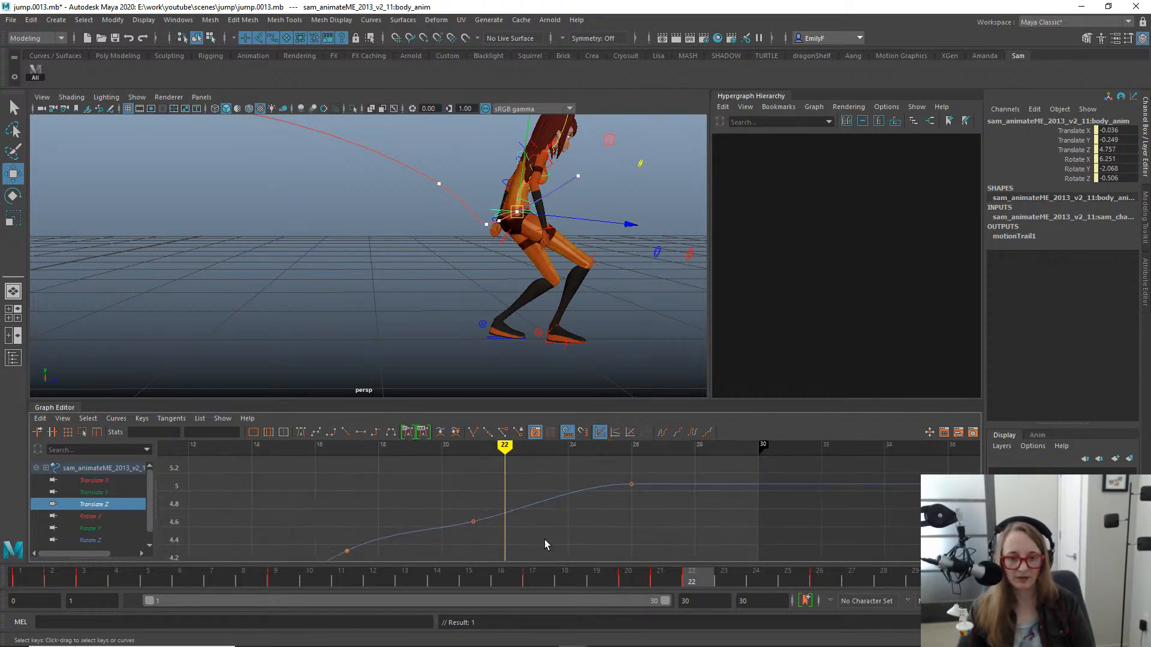
pyautogui.keyDown('alt'); pyautogui.keyDown('shift'); pyautogui.moveTo(661, 511); pyautogui.dragTo(625, 510, button='right'); pyautogui.keyUp('shift'); pyautogui.keyUp('alt')
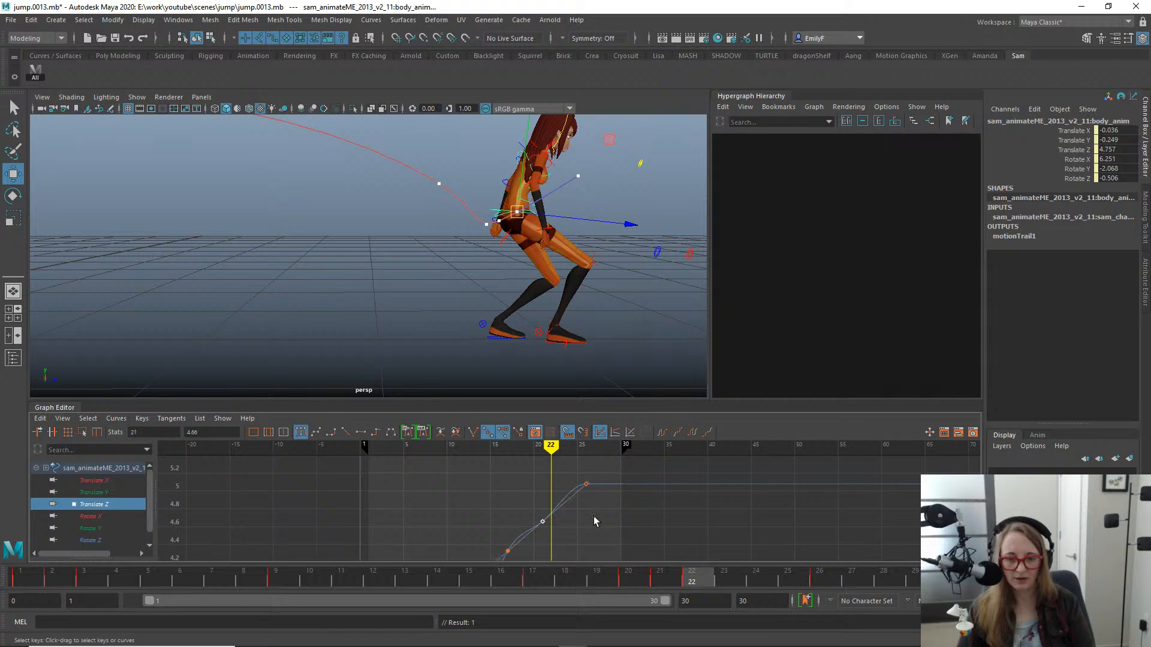
pyautogui.moveTo(592, 510); pyautogui.dragTo(590, 500, button='middle')
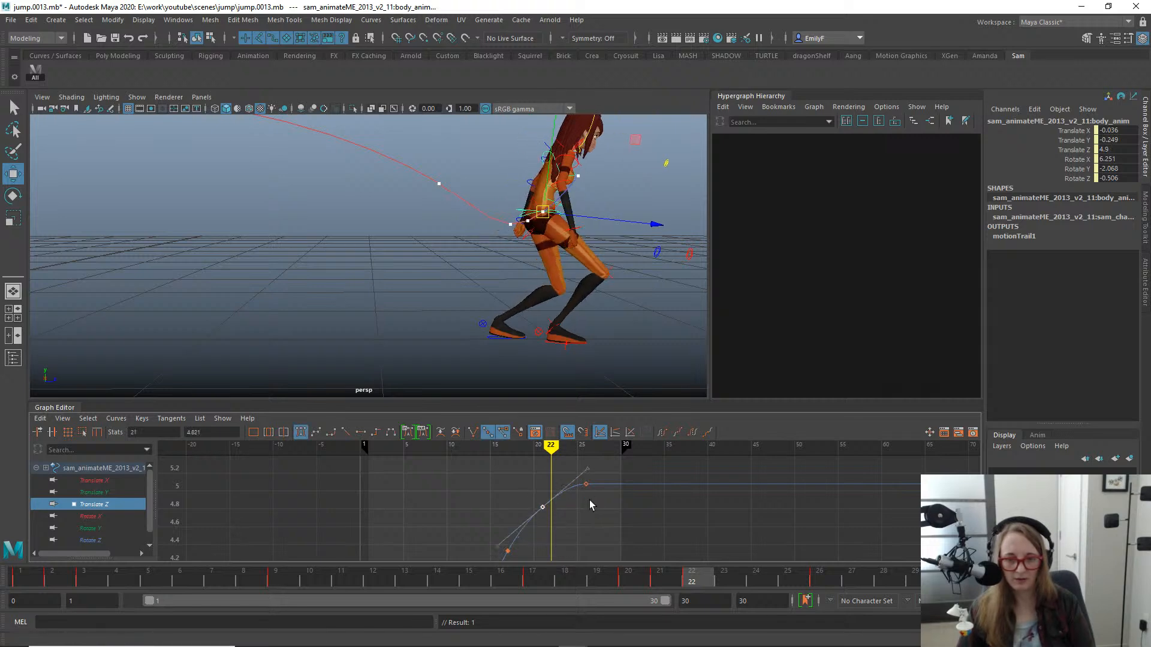
# - At frame 17, shift the body slightly forward and up to Translate Z 4.348 and Translate Y -0.07
pyautogui.moveTo(473, 580); pyautogui.dragTo(779, 567)
pyautogui.moveTo(719, 544)
pyautogui.mouseDown()
pyautogui.moveTo(412, 491)
pyautogui.moveTo(532, 503)
pyautogui.moveTo(497, 498)
pyautogui.moveTo(541, 491)
pyautogui.mouseUp()
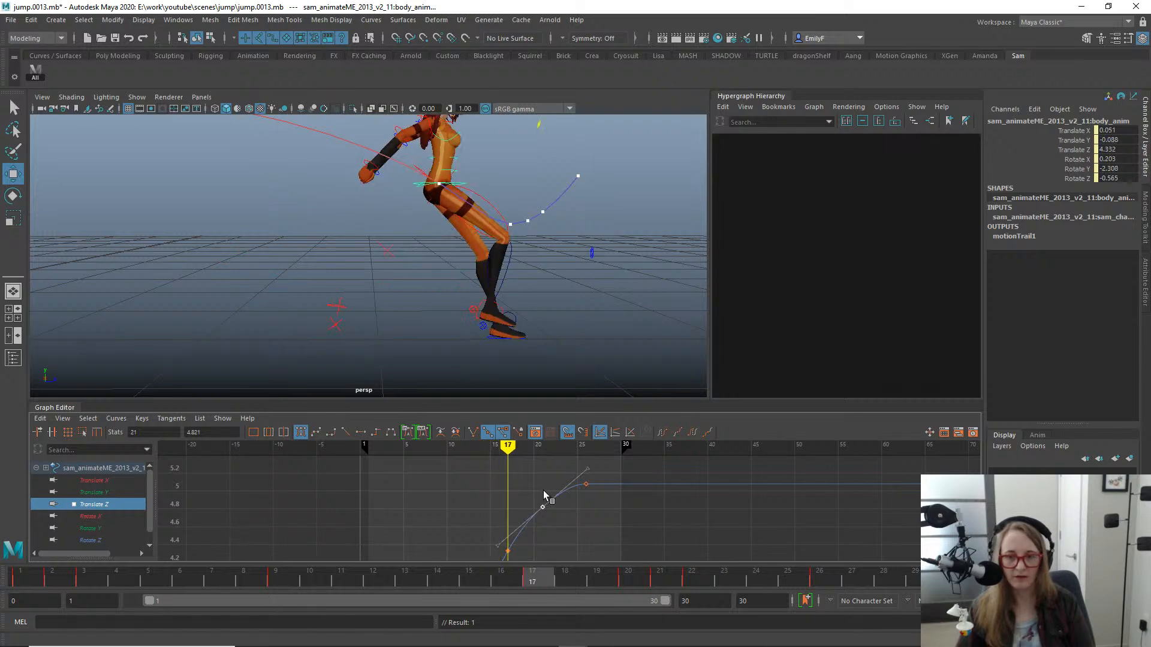
pyautogui.keyDown('alt'); pyautogui.moveTo(528, 300); pyautogui.dragTo(502, 305); pyautogui.keyUp('alt')
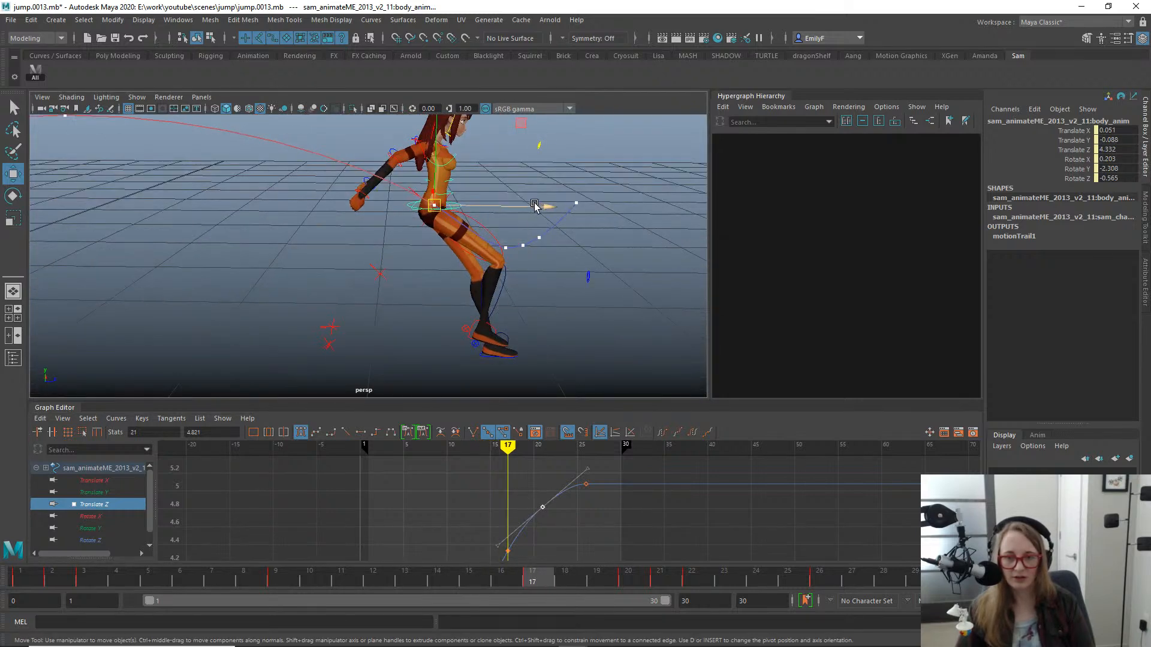
pyautogui.moveTo(546, 205); pyautogui.dragTo(548, 207)
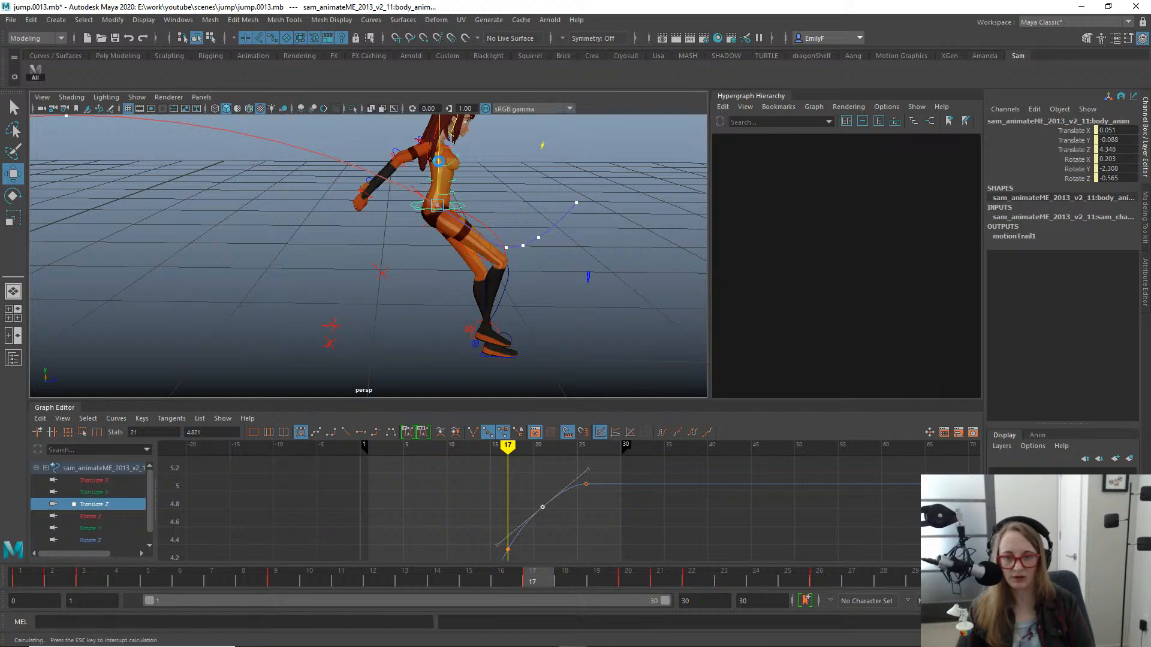
pyautogui.moveTo(439, 160); pyautogui.dragTo(561, 238)
pyautogui.press('f')
pyautogui.keyDown('alt'); pyautogui.moveTo(560, 238); pyautogui.dragTo(438, 216, button='right'); pyautogui.keyUp('alt')
pyautogui.keyDown('alt'); pyautogui.moveTo(438, 216); pyautogui.dragTo(437, 196); pyautogui.keyUp('alt')
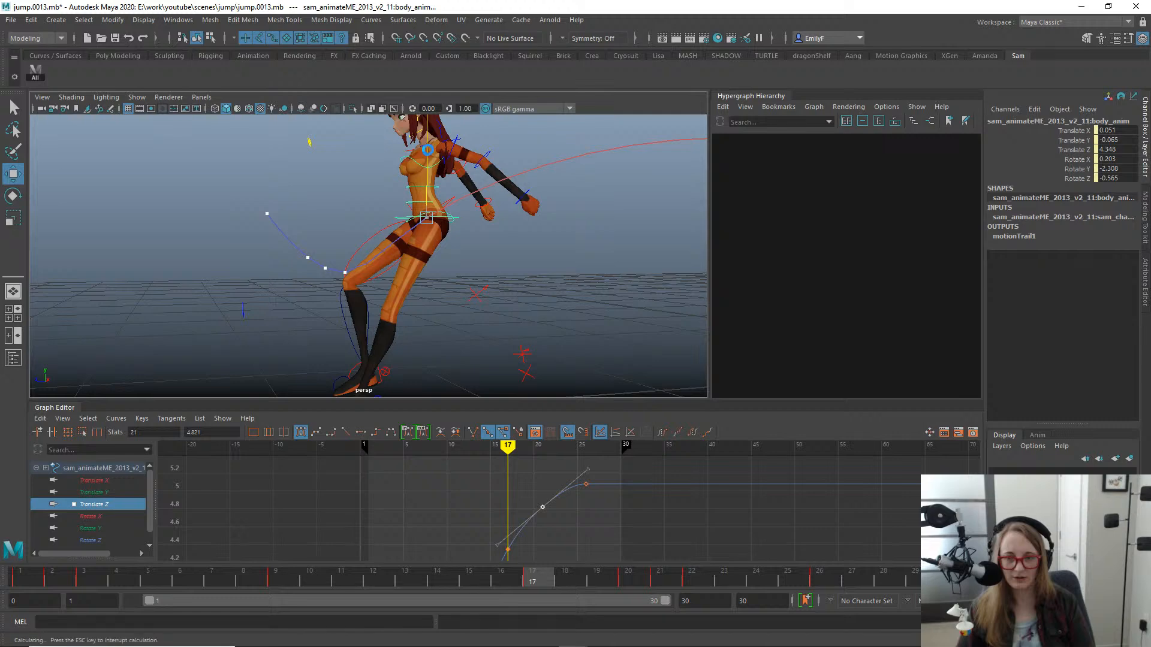
pyautogui.moveTo(427, 150); pyautogui.dragTo(427, 150)
pyautogui.keyDown('alt'); pyautogui.moveTo(492, 225); pyautogui.dragTo(347, 214); pyautogui.keyUp('alt')
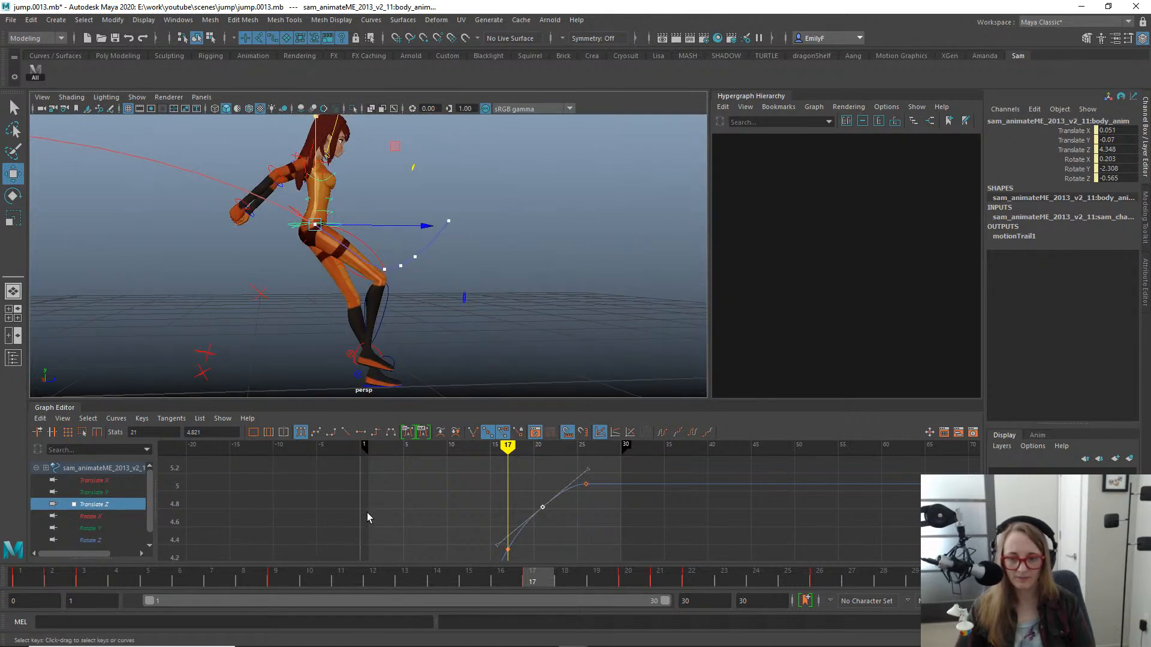
# - Steepen the tangent of the body's Translate Y key at frame 17, checking the pose at frame 18
pyautogui.moveTo(532, 579); pyautogui.dragTo(576, 552)
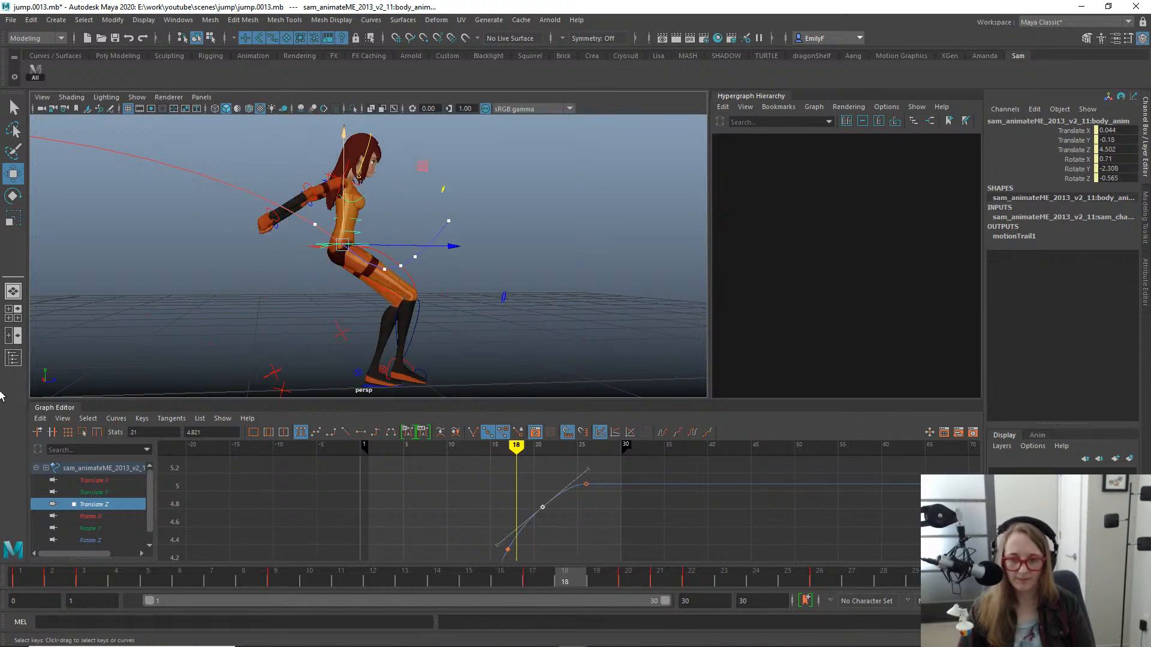
pyautogui.click(128, 493)
pyautogui.keyDown('alt'); pyautogui.moveTo(445, 514); pyautogui.dragTo(453, 464, button='middle'); pyautogui.keyUp('alt')
pyautogui.keyDown('alt'); pyautogui.moveTo(452, 465); pyautogui.dragTo(560, 495, button='right'); pyautogui.keyUp('alt')
pyautogui.keyDown('alt'); pyautogui.moveTo(561, 494); pyautogui.dragTo(640, 552, button='middle'); pyautogui.keyUp('alt')
pyautogui.keyDown('alt'); pyautogui.moveTo(640, 551); pyautogui.dragTo(606, 520, button='right'); pyautogui.keyUp('alt')
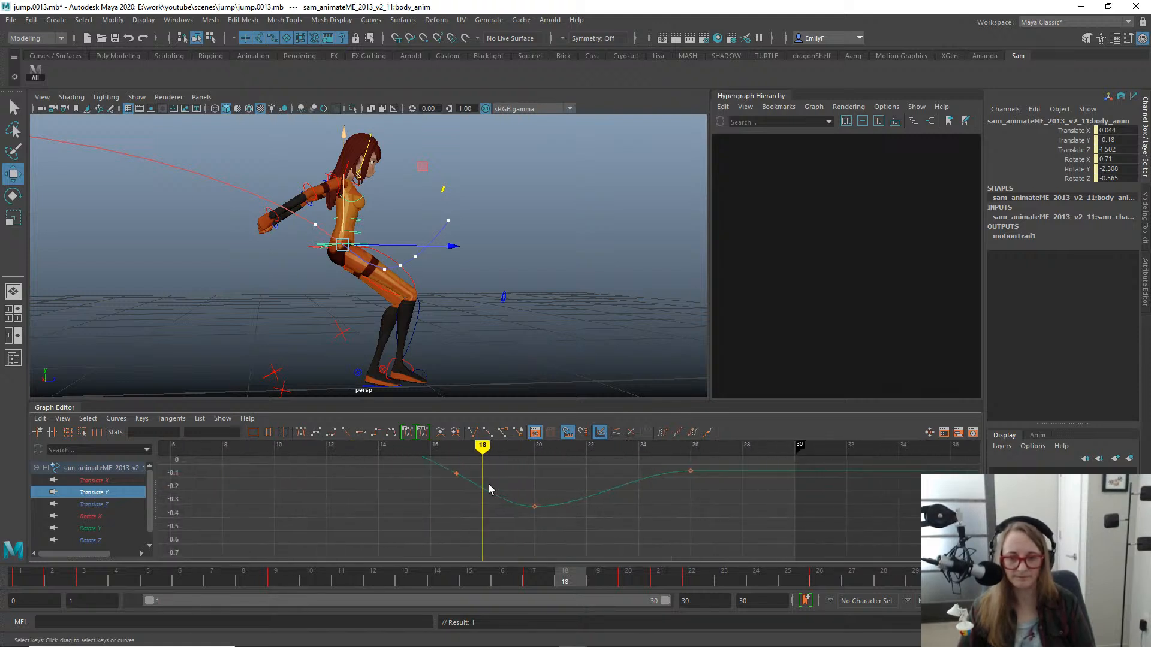
pyautogui.keyDown('alt'); pyautogui.moveTo(492, 502); pyautogui.dragTo(534, 535, button='middle'); pyautogui.keyUp('alt')
pyautogui.keyDown('alt'); pyautogui.moveTo(534, 535); pyautogui.dragTo(528, 524, button='right'); pyautogui.keyUp('alt')
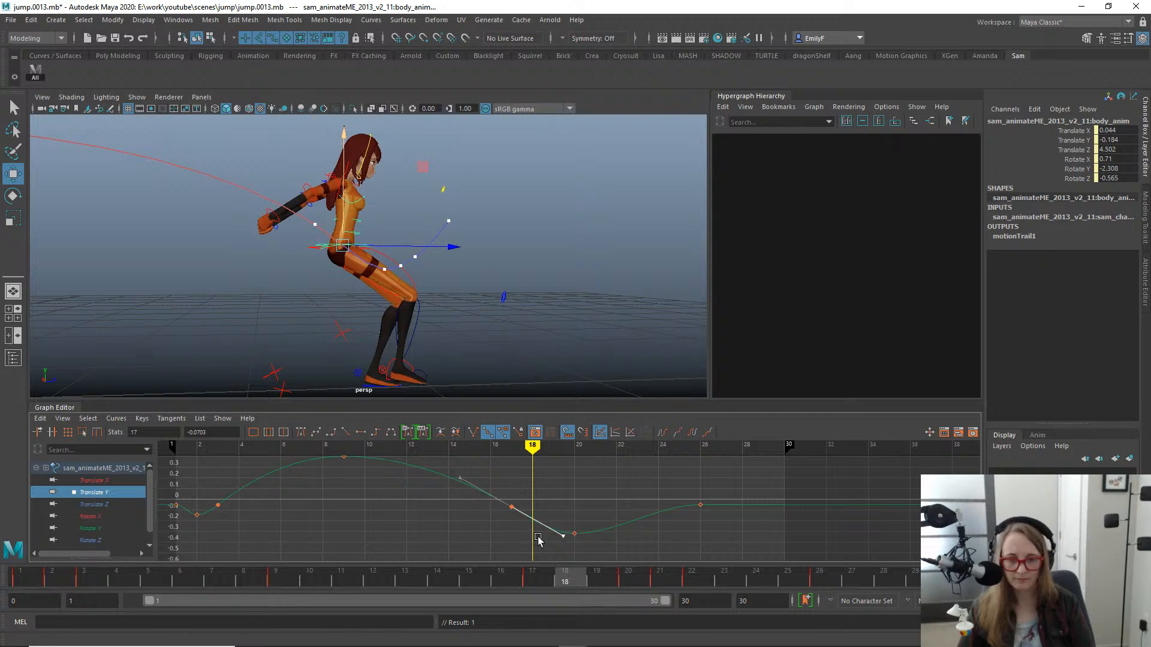
# - At frame 19, pull the body back along Z to a Translate Z of 4.586
pyautogui.moveTo(488, 580); pyautogui.dragTo(754, 580)
pyautogui.moveTo(811, 552); pyautogui.dragTo(603, 512)
pyautogui.click(134, 504)
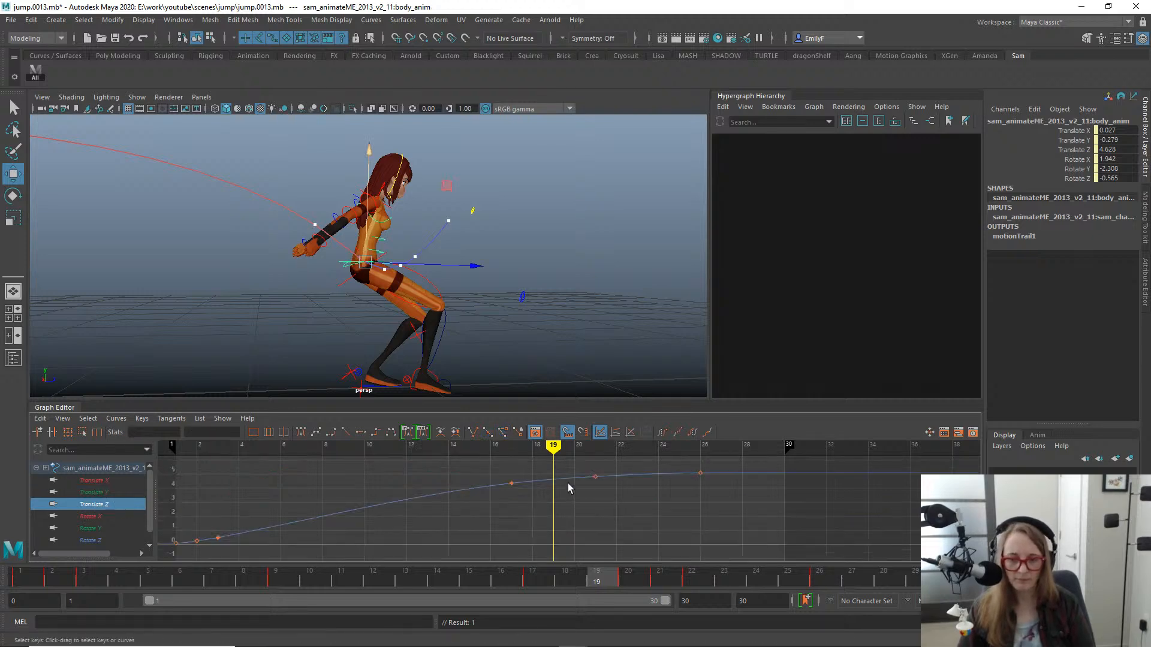
pyautogui.press('f')
pyautogui.moveTo(382, 484); pyautogui.dragTo(403, 524)
pyautogui.keyDown('alt'); pyautogui.moveTo(421, 522); pyautogui.dragTo(505, 513, button='middle'); pyautogui.keyUp('alt')
pyautogui.moveTo(479, 259); pyautogui.dragTo(471, 267)
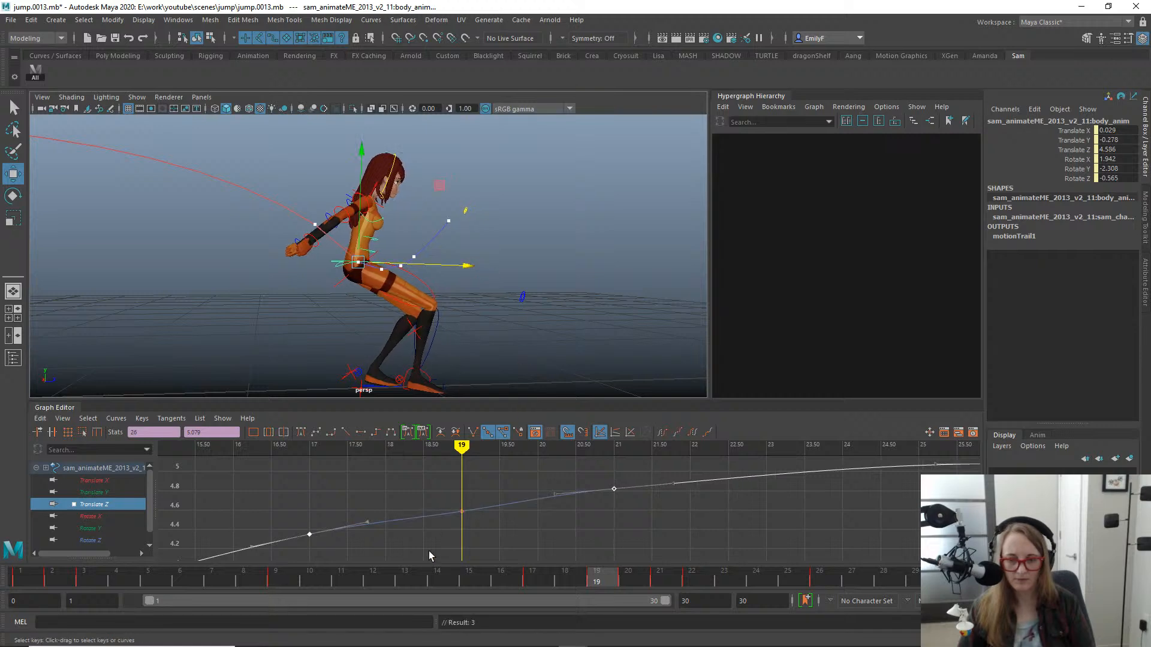
# - Move the body's Translate Z key from frame 21 to frame 22
pyautogui.moveTo(329, 586); pyautogui.dragTo(698, 569)
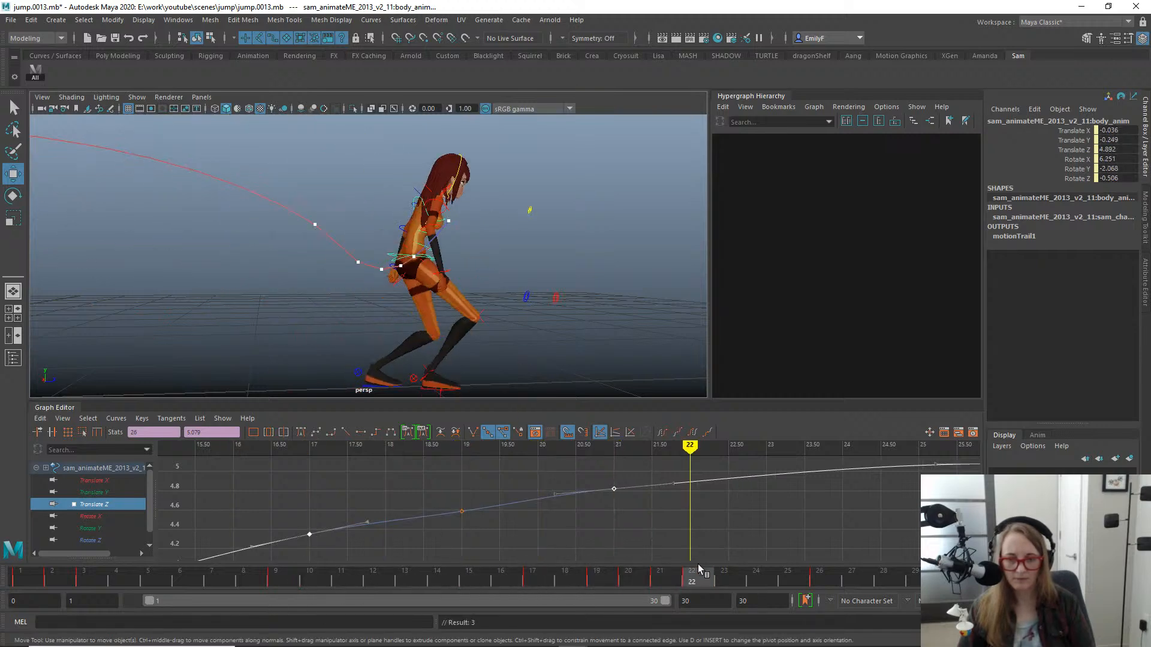
pyautogui.click(716, 505)
pyautogui.press('a')
pyautogui.keyDown('alt'); pyautogui.moveTo(766, 493); pyautogui.dragTo(735, 493, button='right'); pyautogui.keyUp('alt')
pyautogui.keyDown('alt'); pyautogui.moveTo(663, 489); pyautogui.dragTo(563, 496, button='middle'); pyautogui.keyUp('alt')
pyautogui.keyDown('alt'); pyautogui.keyDown('shift'); pyautogui.moveTo(563, 495); pyautogui.dragTo(593, 477, button='right'); pyautogui.keyUp('shift'); pyautogui.keyUp('alt')
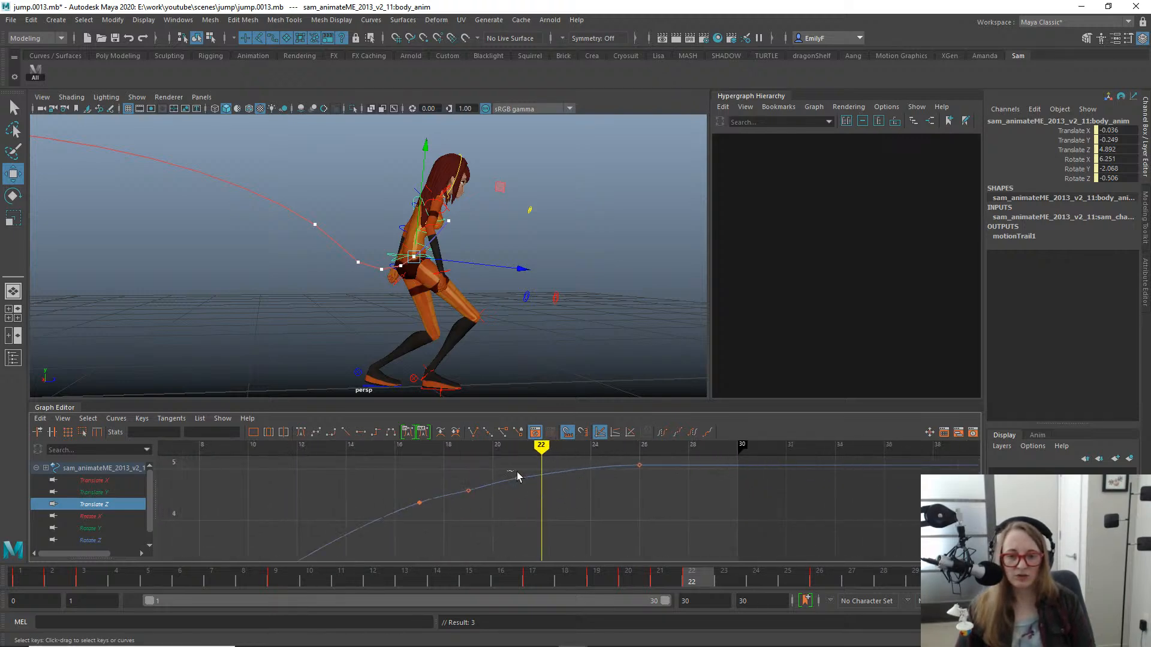
pyautogui.keyDown('shift'); pyautogui.moveTo(569, 490); pyautogui.dragTo(567, 492, button='middle'); pyautogui.keyUp('shift')
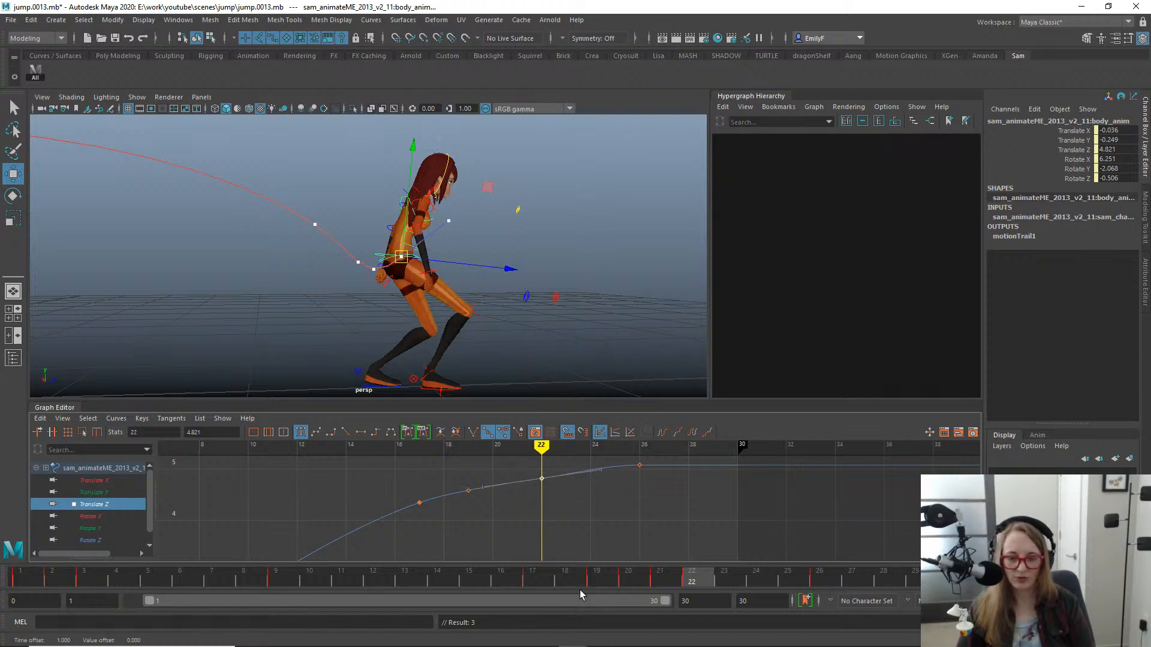
# - Isolate the body's Translate Y curve and angle the incoming tangent of its frame 26 key downward
pyautogui.moveTo(623, 579); pyautogui.dragTo(737, 510)
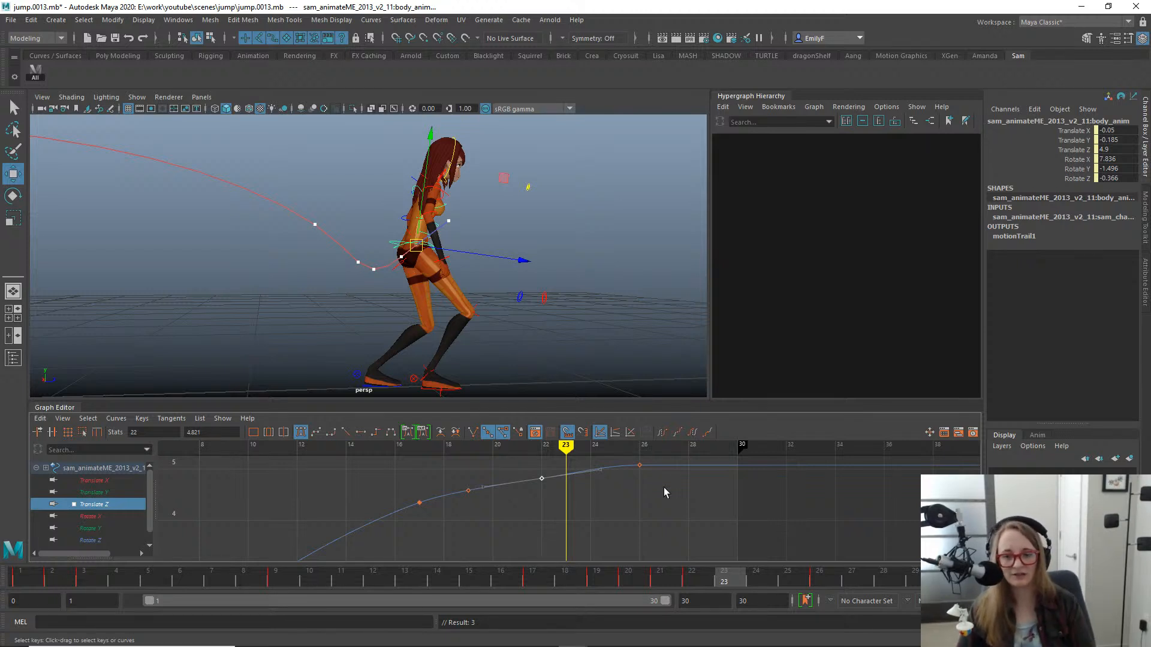
pyautogui.moveTo(674, 588); pyautogui.dragTo(710, 477)
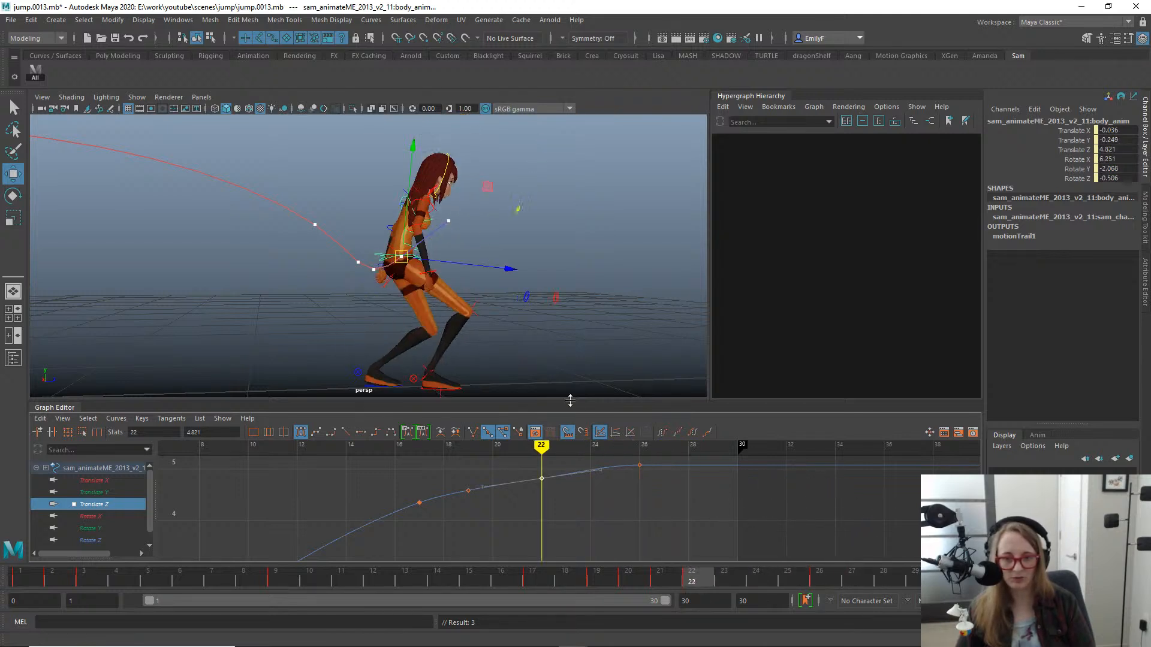
pyautogui.keyDown('alt'); pyautogui.moveTo(428, 265); pyautogui.dragTo(409, 270); pyautogui.keyUp('alt')
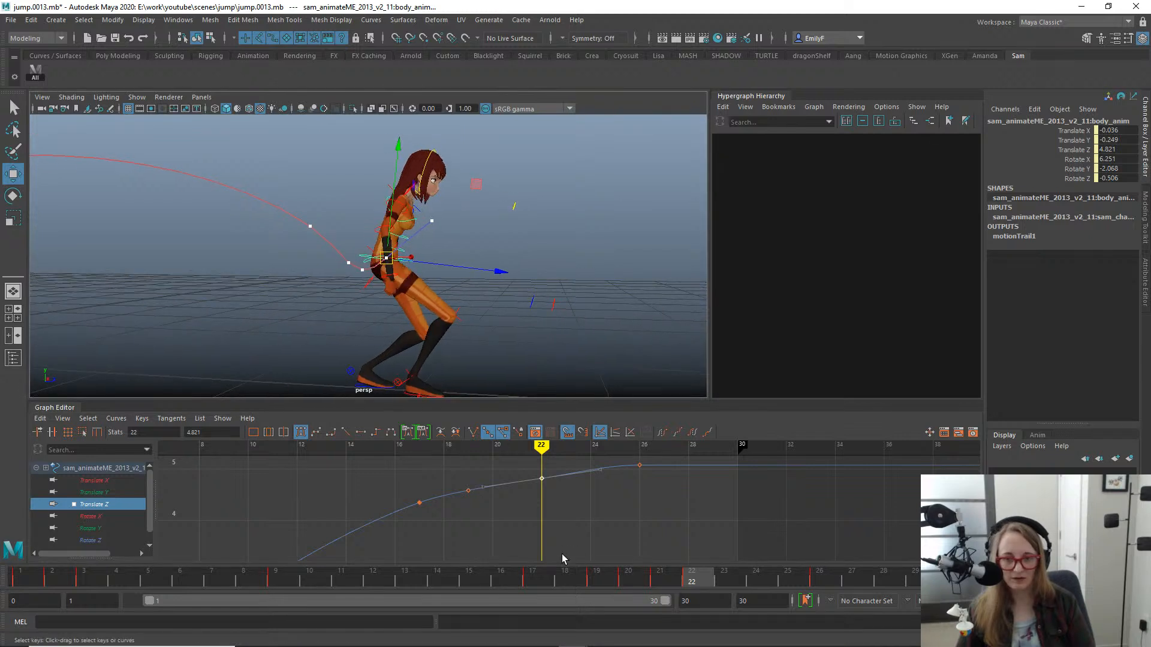
pyautogui.click(113, 492)
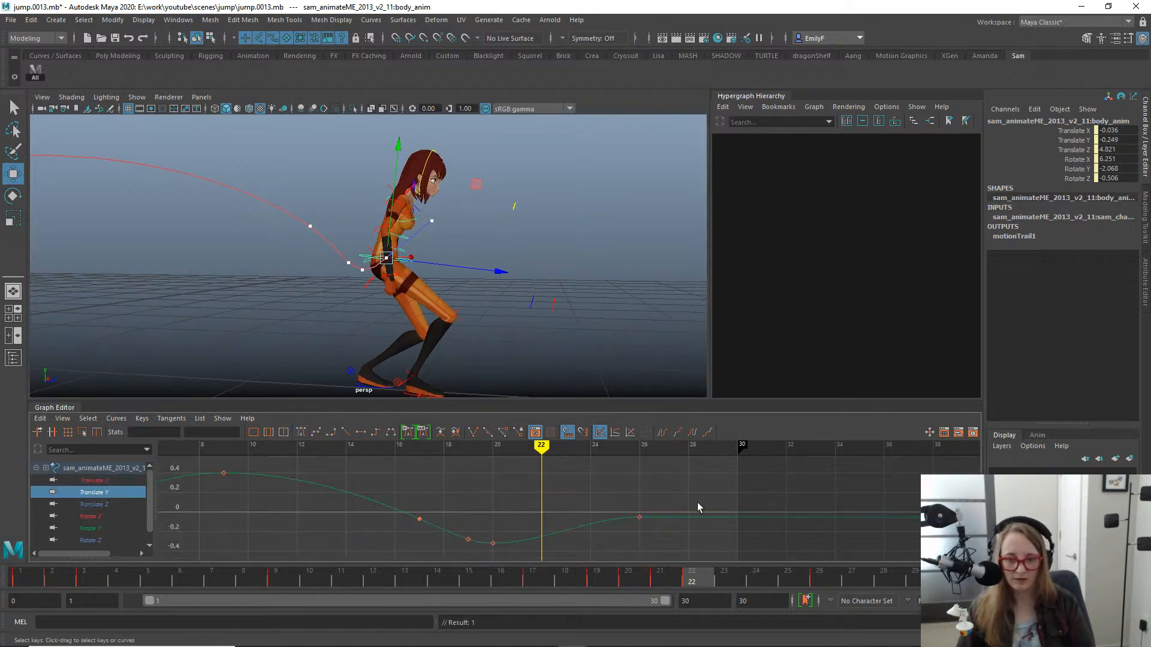
pyautogui.keyDown('alt'); pyautogui.moveTo(609, 507); pyautogui.dragTo(619, 477, button='middle'); pyautogui.keyUp('alt')
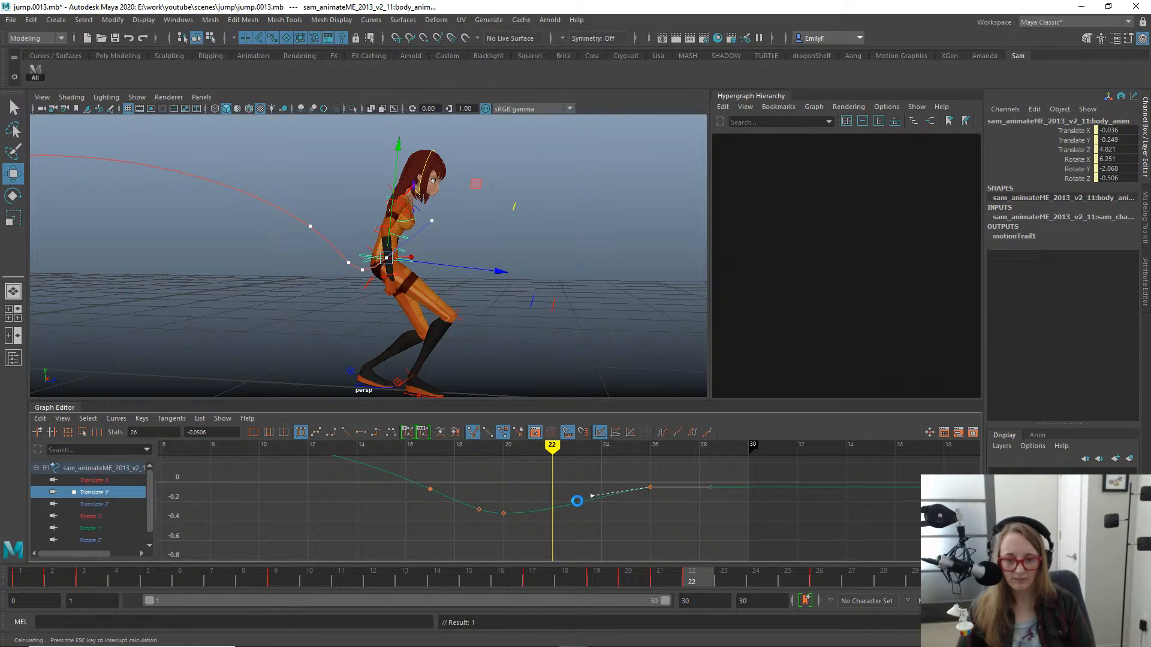
# - Scrub through the landing and insert a key on the body's Translate Y curve at frame 23
pyautogui.moveTo(439, 578); pyautogui.dragTo(736, 550)
pyautogui.keyDown('alt'); pyautogui.keyDown('shift'); pyautogui.moveTo(590, 509); pyautogui.dragTo(613, 484, button='right'); pyautogui.keyUp('shift'); pyautogui.keyUp('alt')
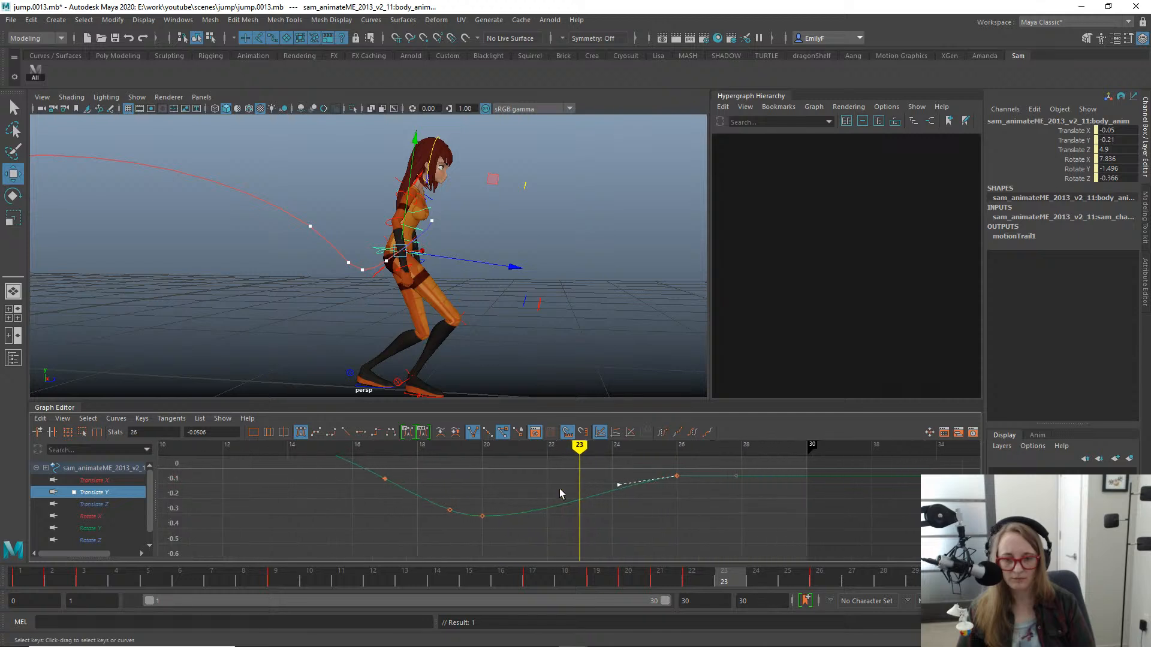
pyautogui.click(579, 498)
pyautogui.rightClick(579, 496)
pyautogui.click(600, 499)
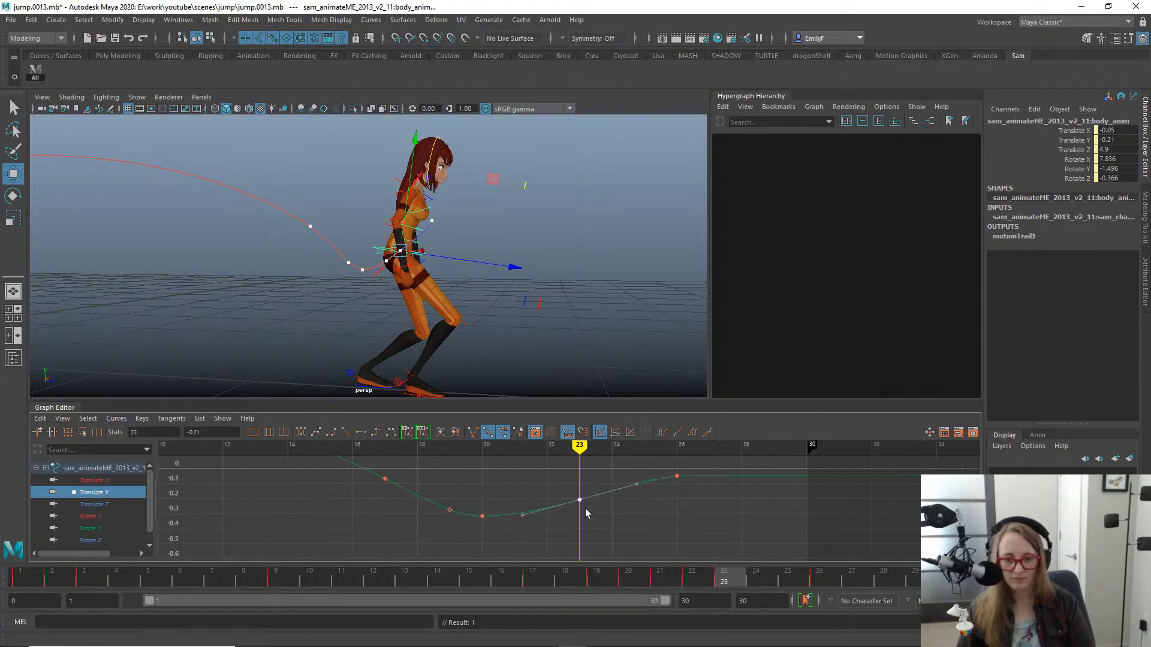
# - Lower the body's Translate Y key at frame 23 to -0.246 and play back the jump
pyautogui.moveTo(575, 522); pyautogui.dragTo(576, 525, button='middle')
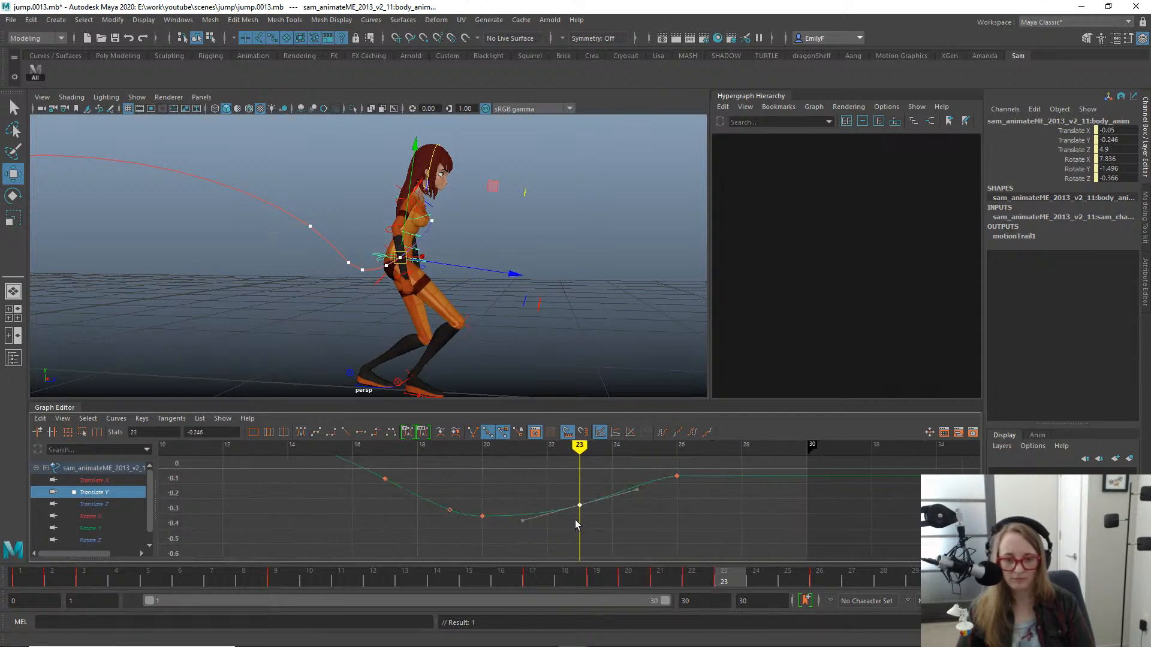
pyautogui.hotkey('alt', 'v')
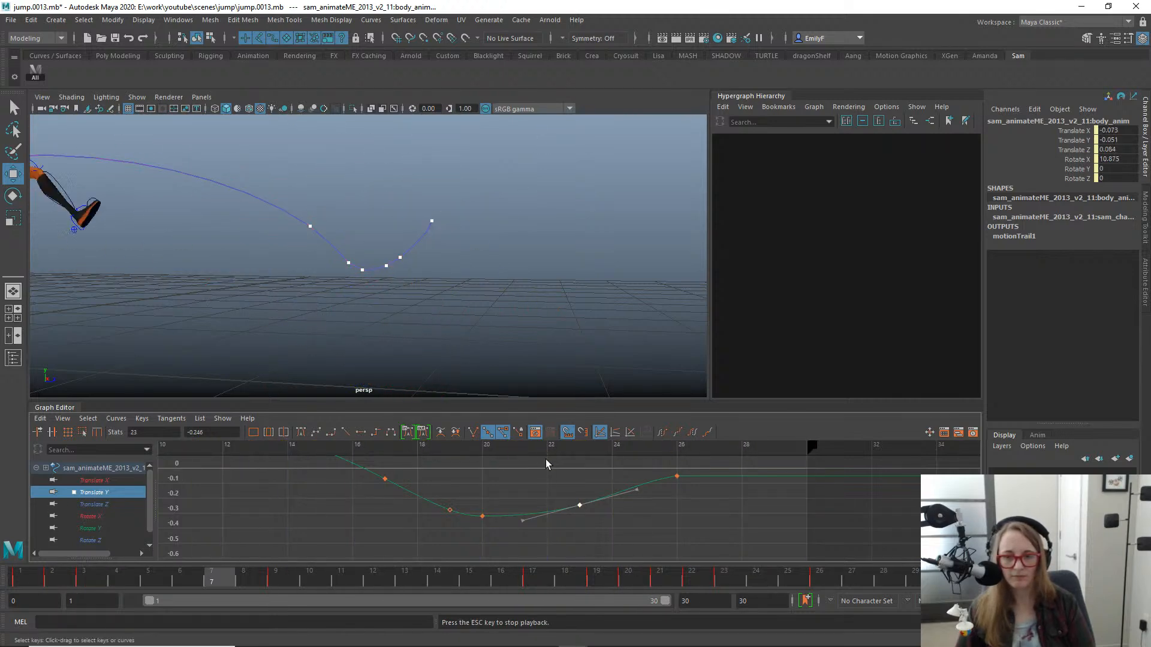
pyautogui.hotkey('alt', 'v')
pyautogui.scroll(-2, 454, 230)
pyautogui.hotkey('alt', 'v')
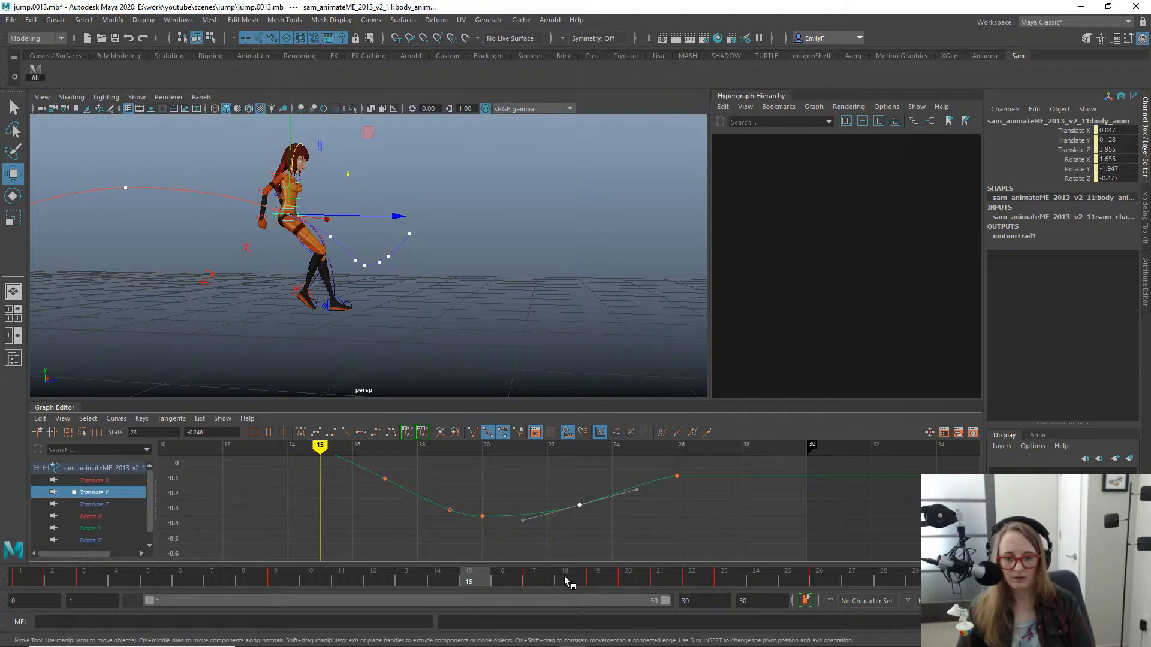
# - Scrub through the landing to frame 26, return to frame 1, and examine the body's full motion trail
pyautogui.moveTo(568, 581); pyautogui.dragTo(907, 527)
pyautogui.moveTo(794, 576); pyautogui.dragTo(821, 576)
pyautogui.keyDown('alt'); pyautogui.moveTo(467, 346); pyautogui.dragTo(602, 322, button='middle'); pyautogui.keyUp('alt')
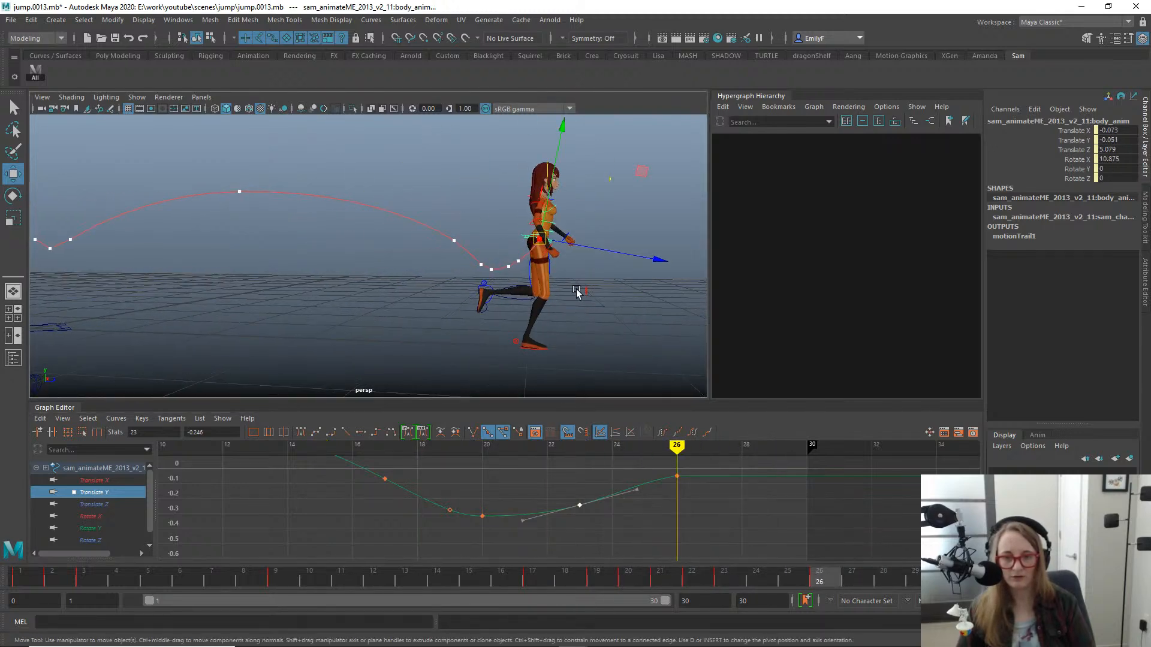
pyautogui.press('q')
pyautogui.scroll(-2, 544, 257)
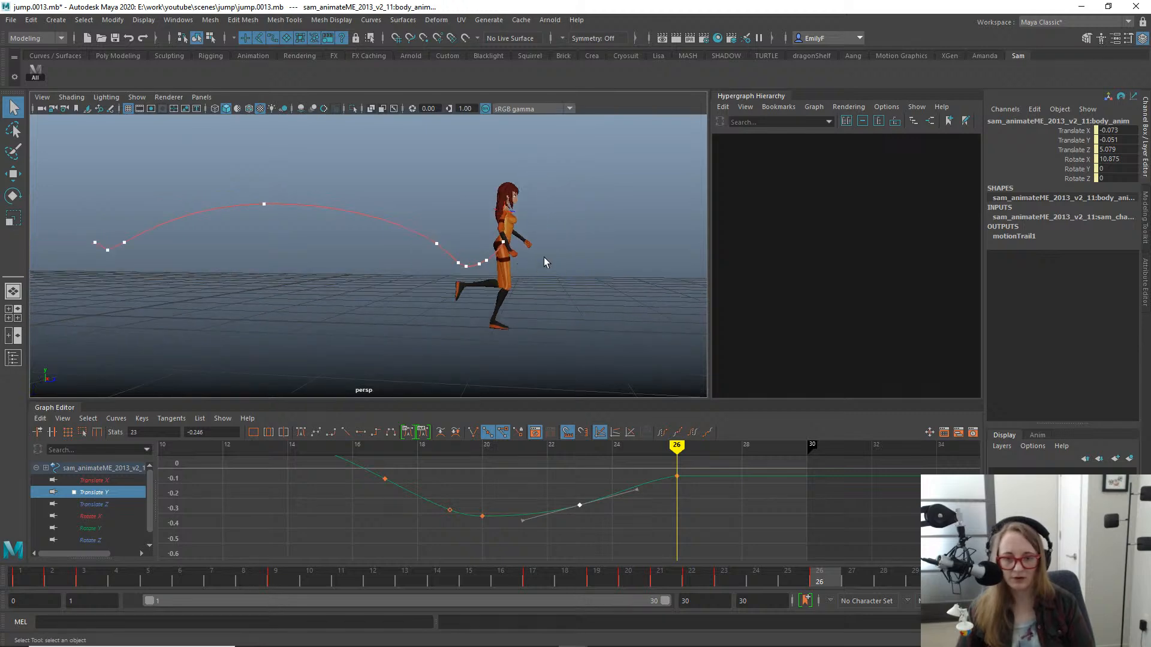
pyautogui.keyDown('alt'); pyautogui.moveTo(516, 256); pyautogui.dragTo(563, 262, button='middle'); pyautogui.keyUp('alt')
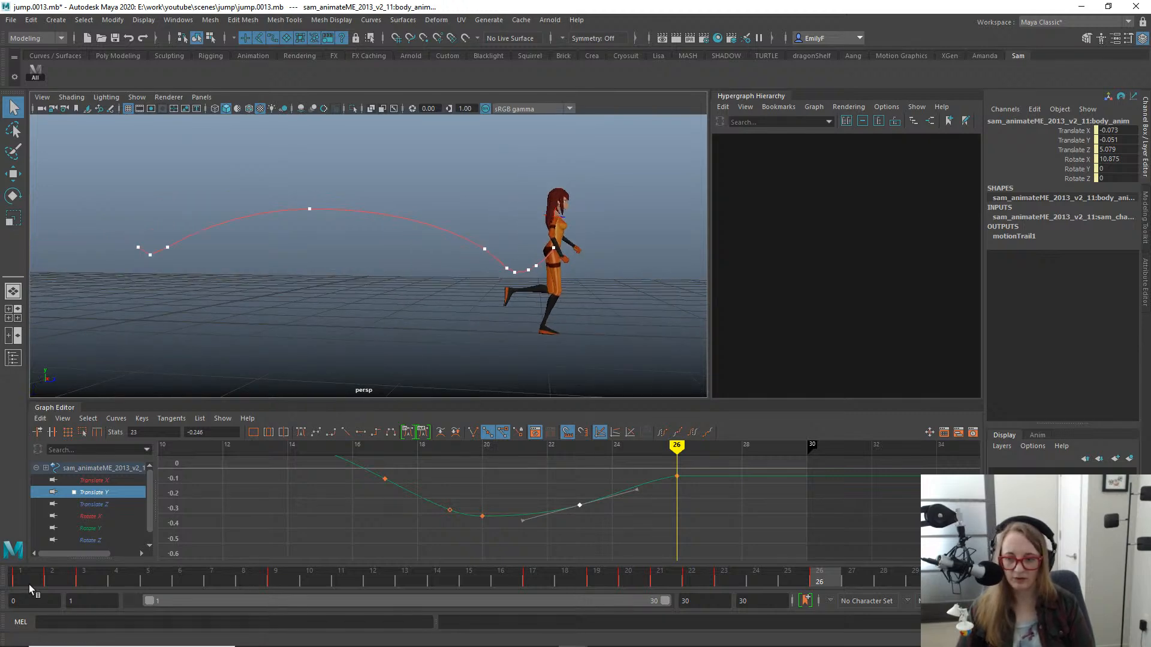
pyautogui.click(31, 591)
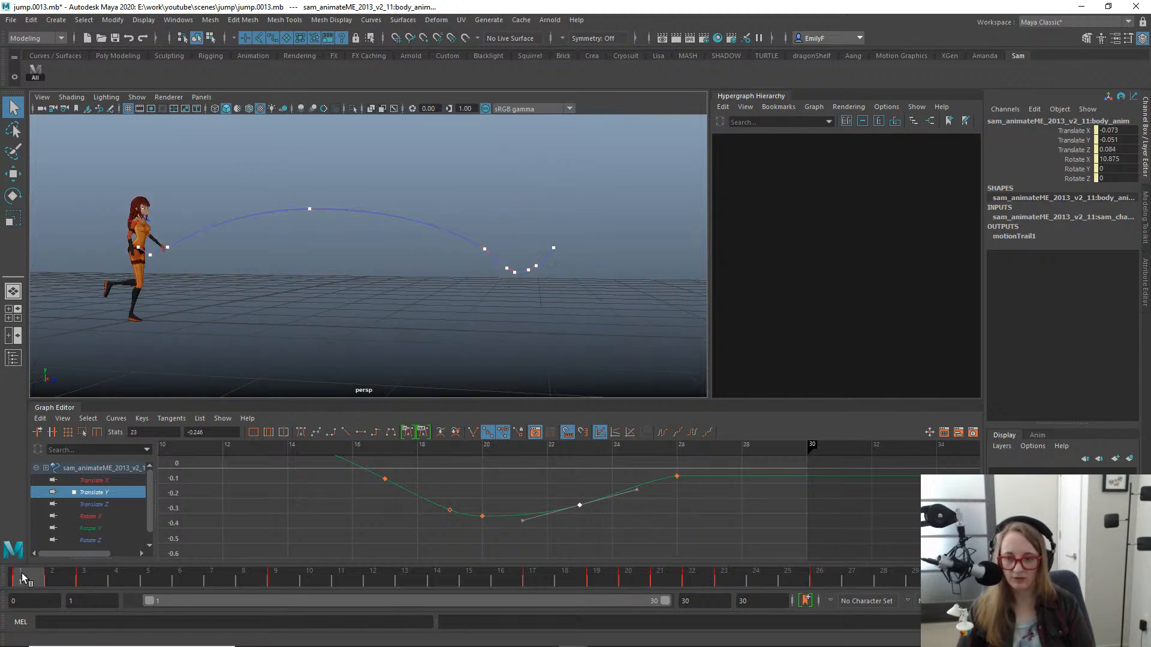
pyautogui.moveTo(383, 264)
pyautogui.keyDown('alt'); pyautogui.mouseDown()
pyautogui.moveTo(349, 274)
pyautogui.moveTo(371, 271)
pyautogui.mouseUp(); pyautogui.keyUp('alt')
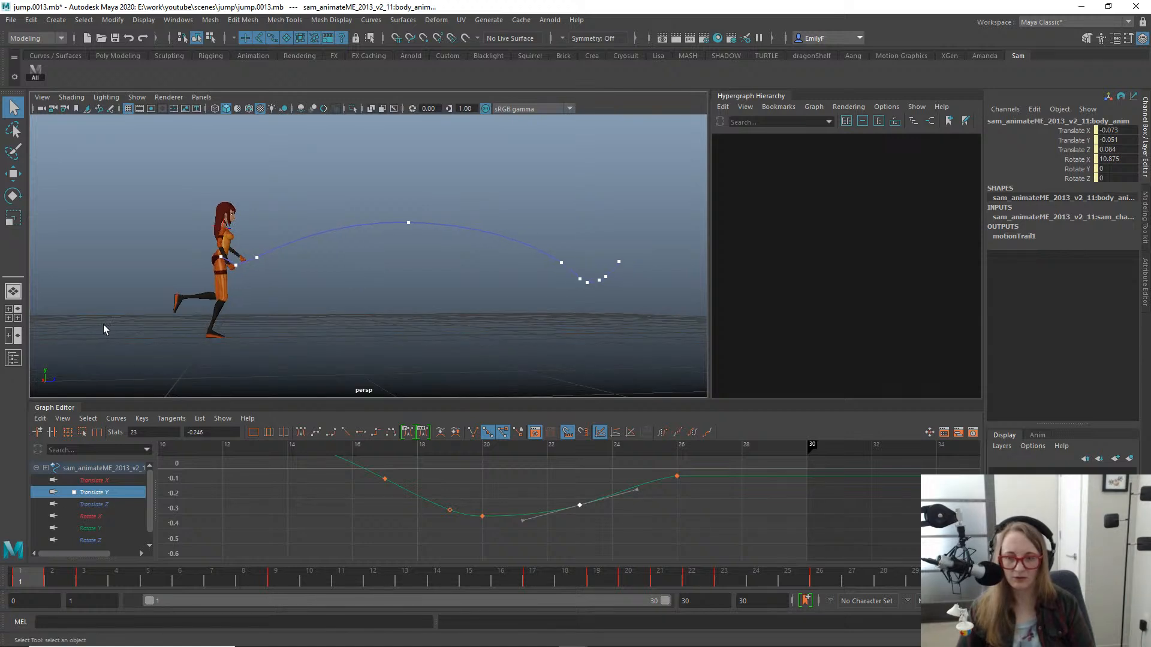
# - At frame 1, select the right foot IK control and frame it in the side view
pyautogui.click(220, 341)
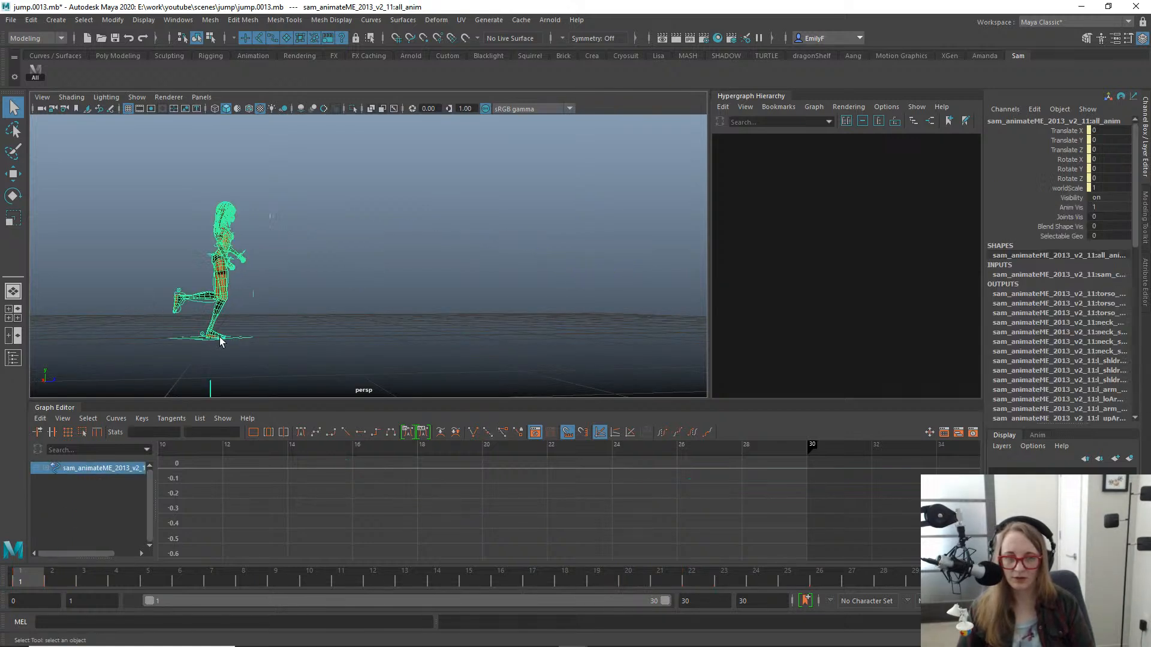
pyautogui.keyDown('alt'); pyautogui.moveTo(181, 328); pyautogui.dragTo(380, 315, button='middle'); pyautogui.keyUp('alt')
pyautogui.keyDown('alt'); pyautogui.moveTo(285, 296); pyautogui.dragTo(526, 319, button='right'); pyautogui.keyUp('alt')
pyautogui.keyDown('alt'); pyautogui.moveTo(526, 319); pyautogui.dragTo(433, 170, button='middle'); pyautogui.keyUp('alt')
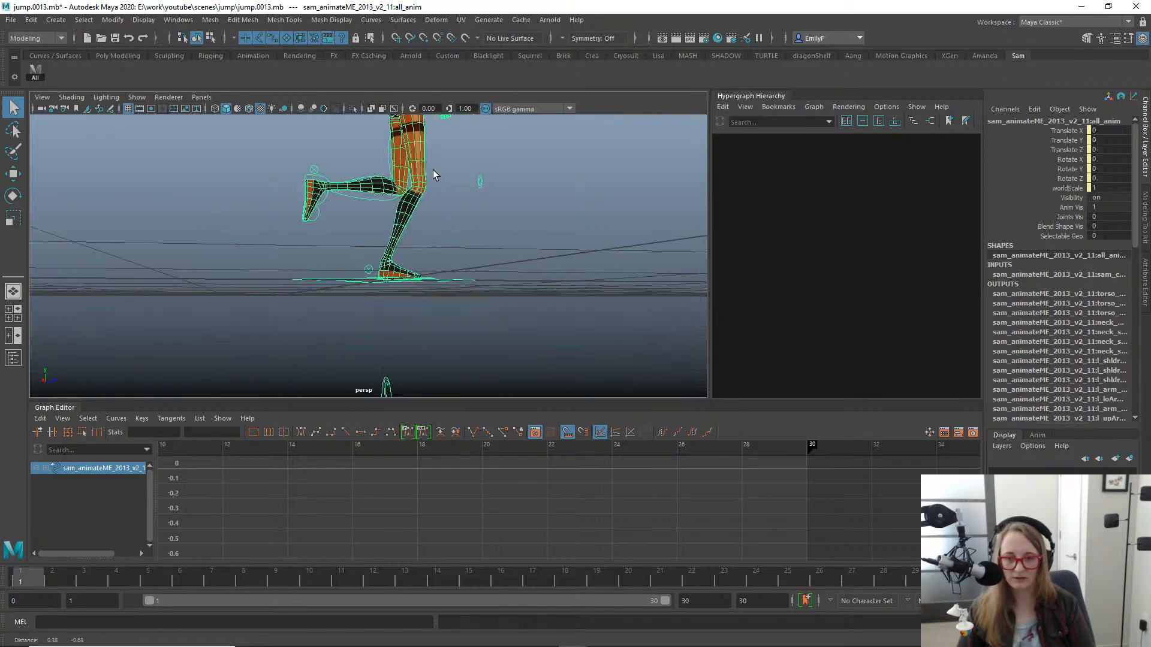
pyautogui.keyDown('alt'); pyautogui.moveTo(374, 293); pyautogui.dragTo(388, 264); pyautogui.keyUp('alt')
pyautogui.click(388, 265)
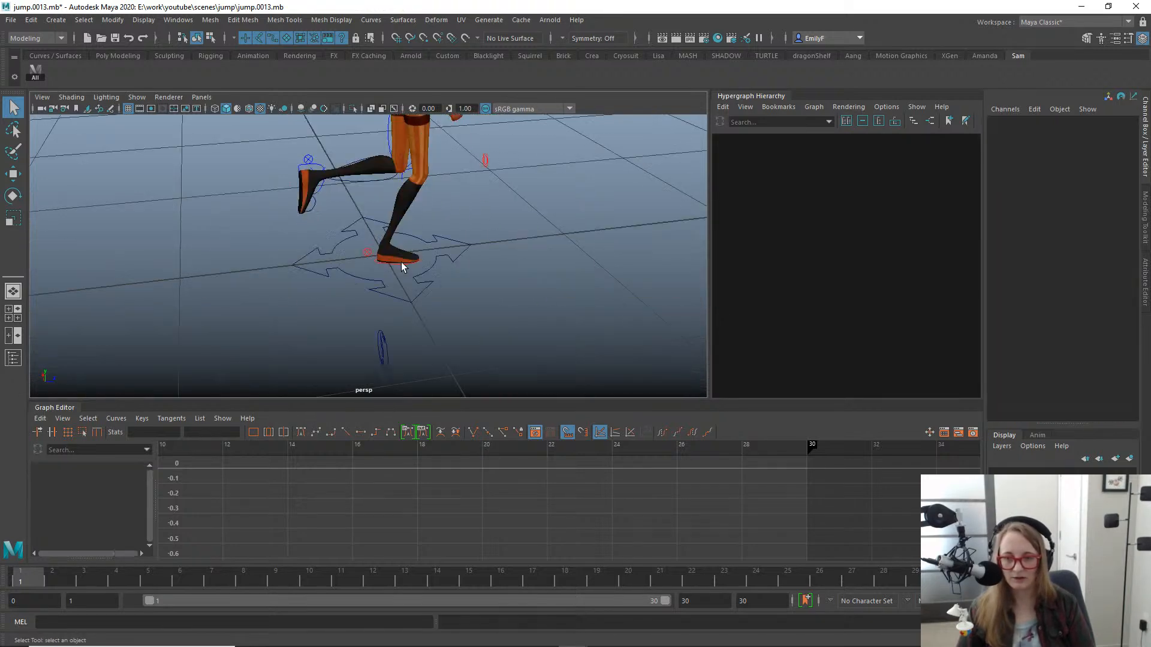
pyautogui.click(400, 262)
pyautogui.press('w')
pyautogui.press('space')
pyautogui.moveTo(462, 226); pyautogui.dragTo(538, 242)
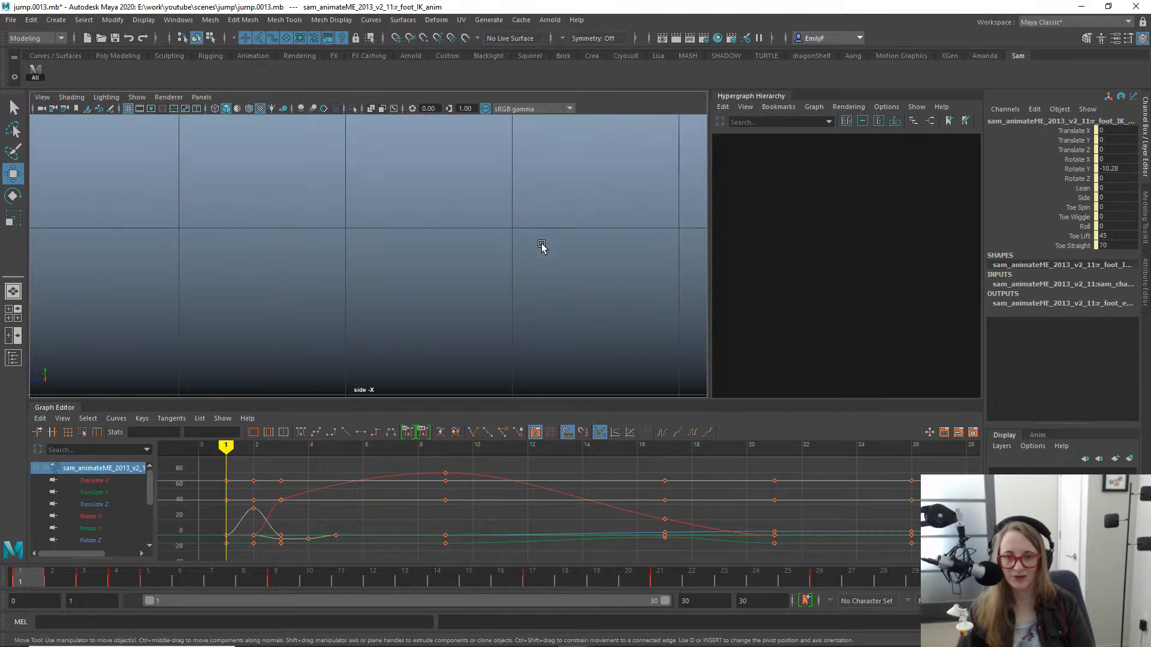
pyautogui.press('f')
# - Move the right foot forward at frame 1 to a Translate Z of 0.035
pyautogui.keyDown('alt'); pyautogui.moveTo(585, 274); pyautogui.dragTo(273, 227, button='right'); pyautogui.keyUp('alt')
pyautogui.keyDown('alt'); pyautogui.moveTo(408, 229); pyautogui.dragTo(423, 328, button='middle'); pyautogui.keyUp('alt')
pyautogui.keyDown('alt'); pyautogui.moveTo(447, 307); pyautogui.dragTo(419, 311, button='right'); pyautogui.keyUp('alt')
pyautogui.keyDown('alt'); pyautogui.moveTo(423, 304); pyautogui.dragTo(538, 299, button='middle'); pyautogui.keyUp('alt')
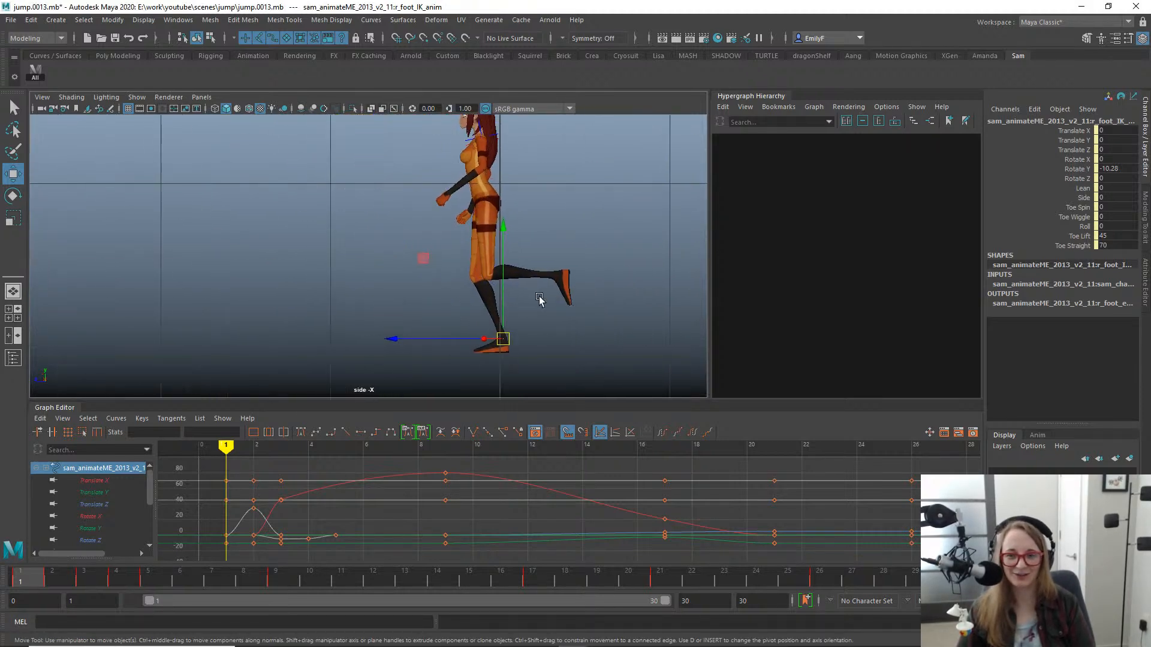
pyautogui.keyDown('alt'); pyautogui.moveTo(538, 299); pyautogui.dragTo(461, 316, button='right'); pyautogui.keyUp('alt')
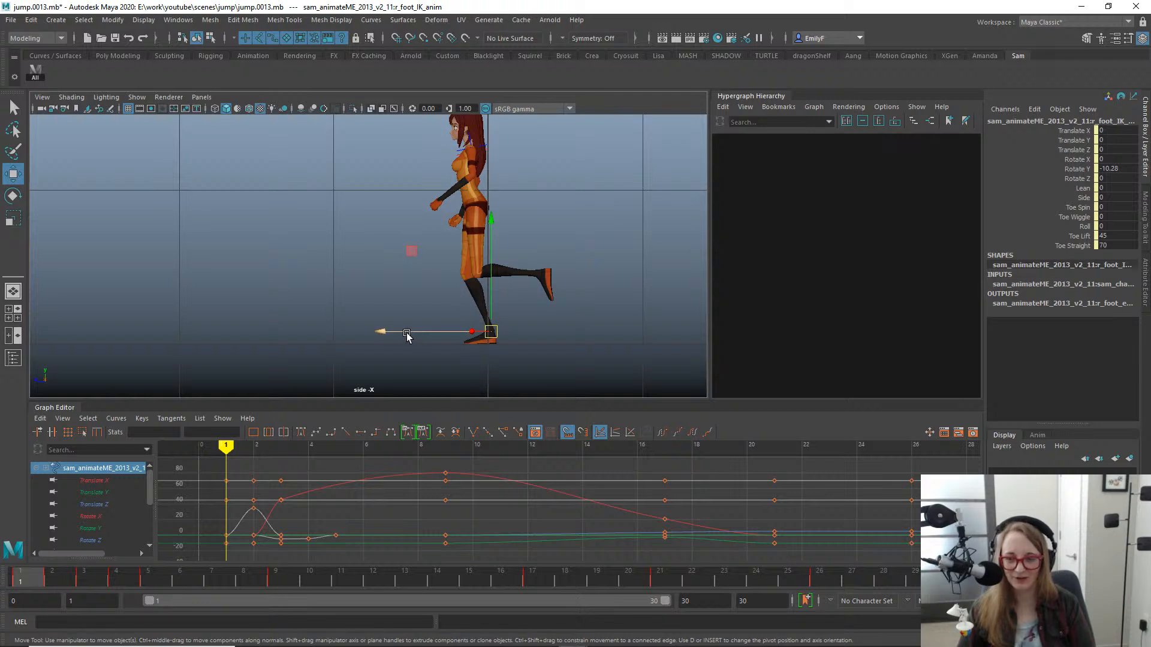
pyautogui.moveTo(394, 333); pyautogui.dragTo(390, 333)
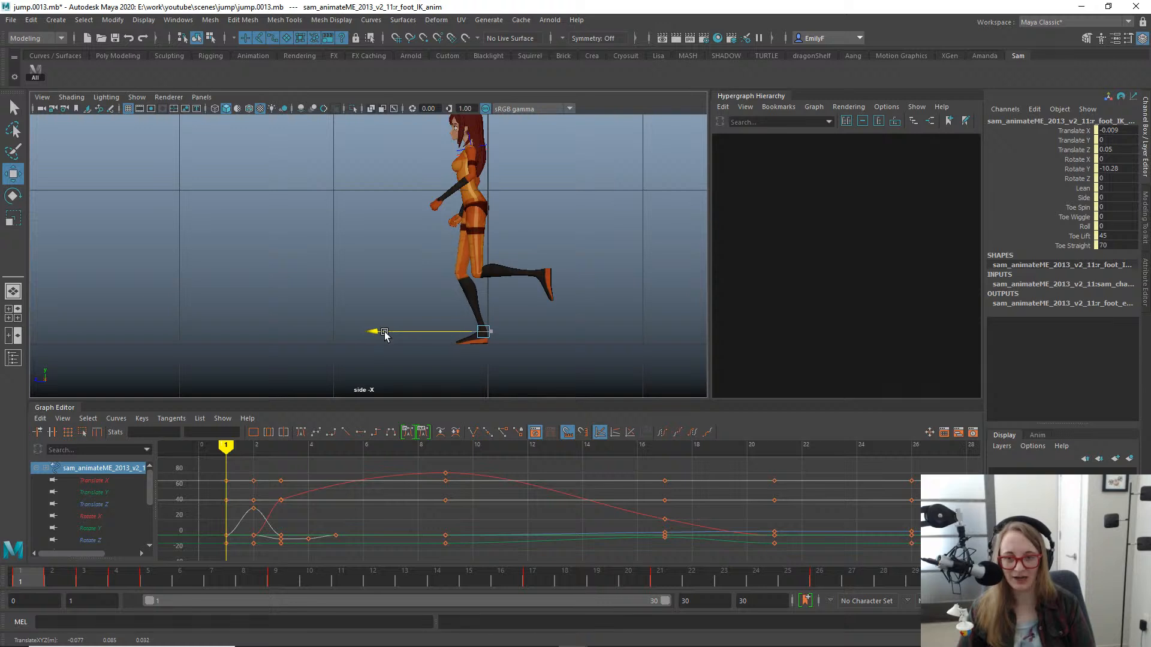
pyautogui.hotkey('ctrl', 'z')
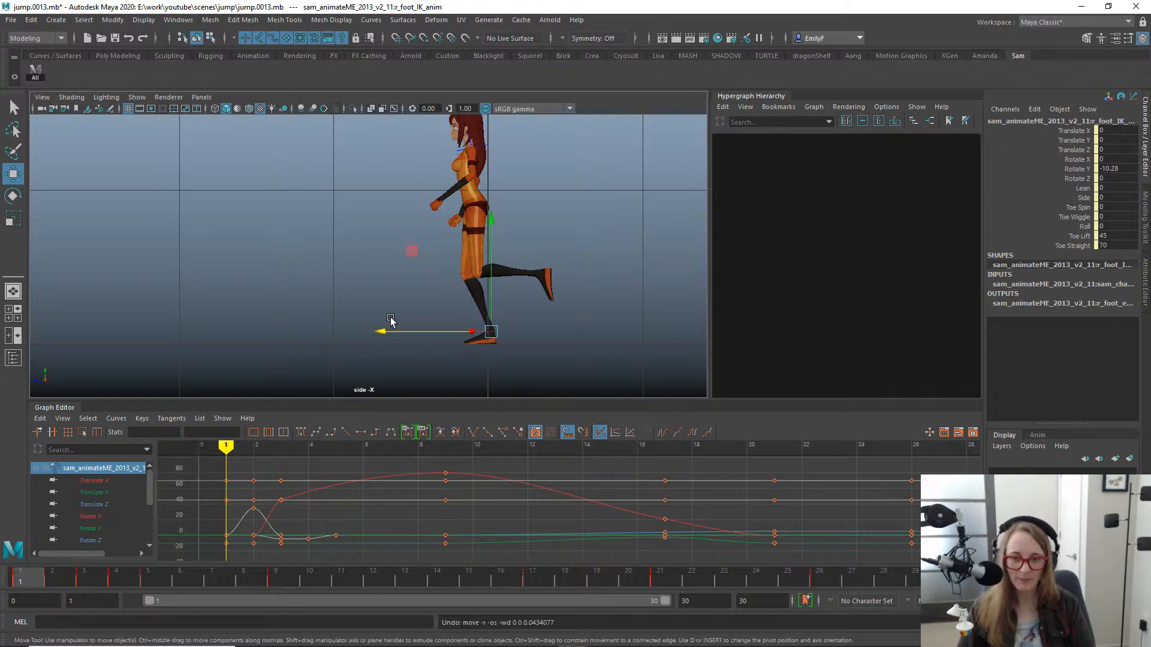
pyautogui.moveTo(388, 335); pyautogui.dragTo(384, 335)
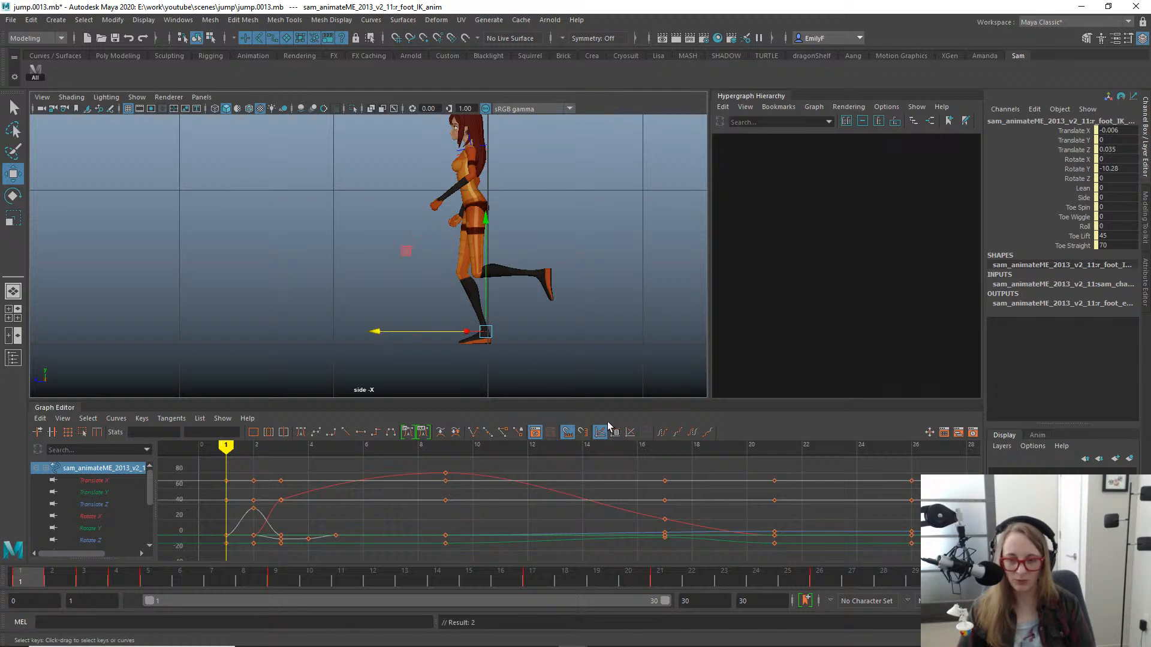
# - At frame 2, move the right foot forward to a Translate Z of 0.034 to match its planted position
pyautogui.scroll(-3, 470, 249)
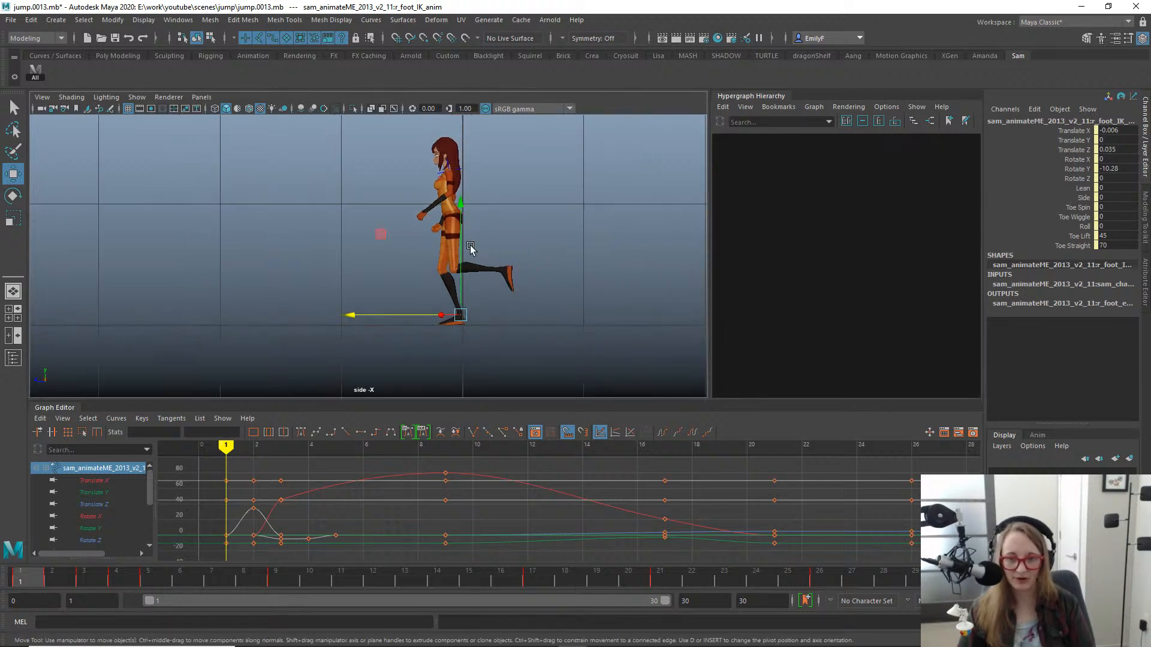
pyautogui.keyDown('alt'); pyautogui.moveTo(470, 249); pyautogui.dragTo(509, 266, button='middle'); pyautogui.keyUp('alt')
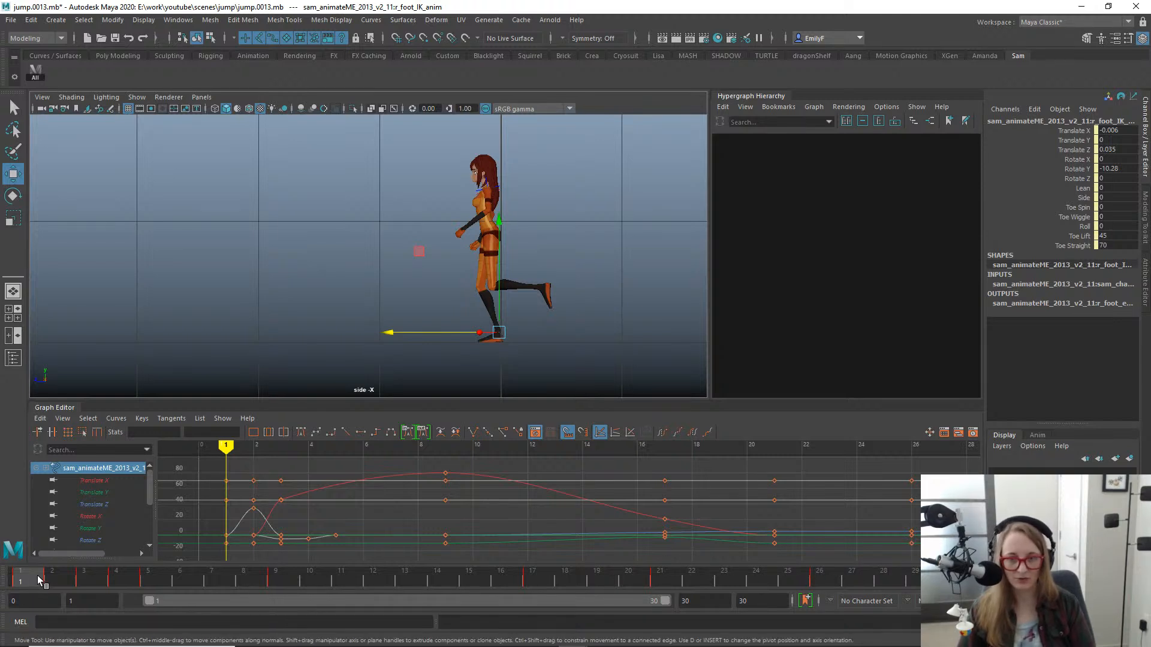
pyautogui.moveTo(38, 577); pyautogui.dragTo(52, 559)
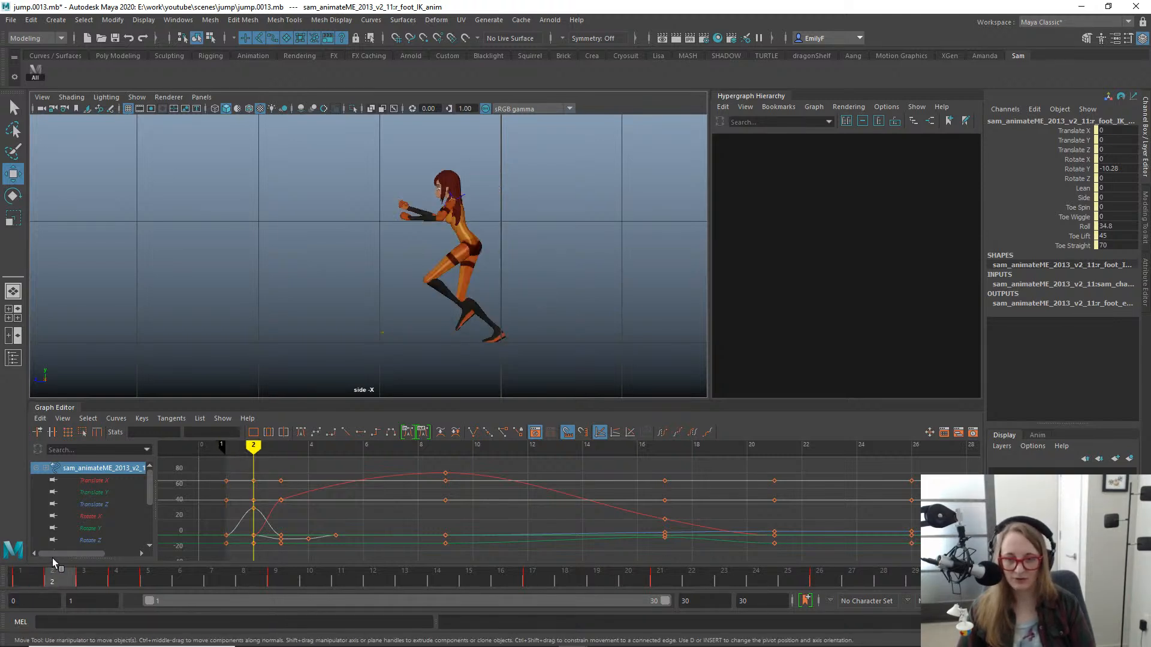
pyautogui.scroll(2, 503, 294)
pyautogui.keyDown('alt'); pyautogui.moveTo(594, 311); pyautogui.dragTo(491, 192, button='middle'); pyautogui.keyUp('alt')
pyautogui.keyDown('alt'); pyautogui.moveTo(381, 246); pyautogui.dragTo(650, 296, button='right'); pyautogui.keyUp('alt')
pyautogui.moveTo(414, 226)
pyautogui.keyDown('alt'); pyautogui.mouseDown(button='right')
pyautogui.moveTo(436, 229)
pyautogui.moveTo(421, 227)
pyautogui.mouseUp(button='right'); pyautogui.keyUp('alt')
pyautogui.keyDown('alt'); pyautogui.moveTo(422, 228); pyautogui.dragTo(449, 247, button='middle'); pyautogui.keyUp('alt')
pyautogui.keyDown('alt'); pyautogui.moveTo(449, 247); pyautogui.dragTo(461, 238, button='right'); pyautogui.keyUp('alt')
pyautogui.moveTo(411, 202); pyautogui.dragTo(401, 202)
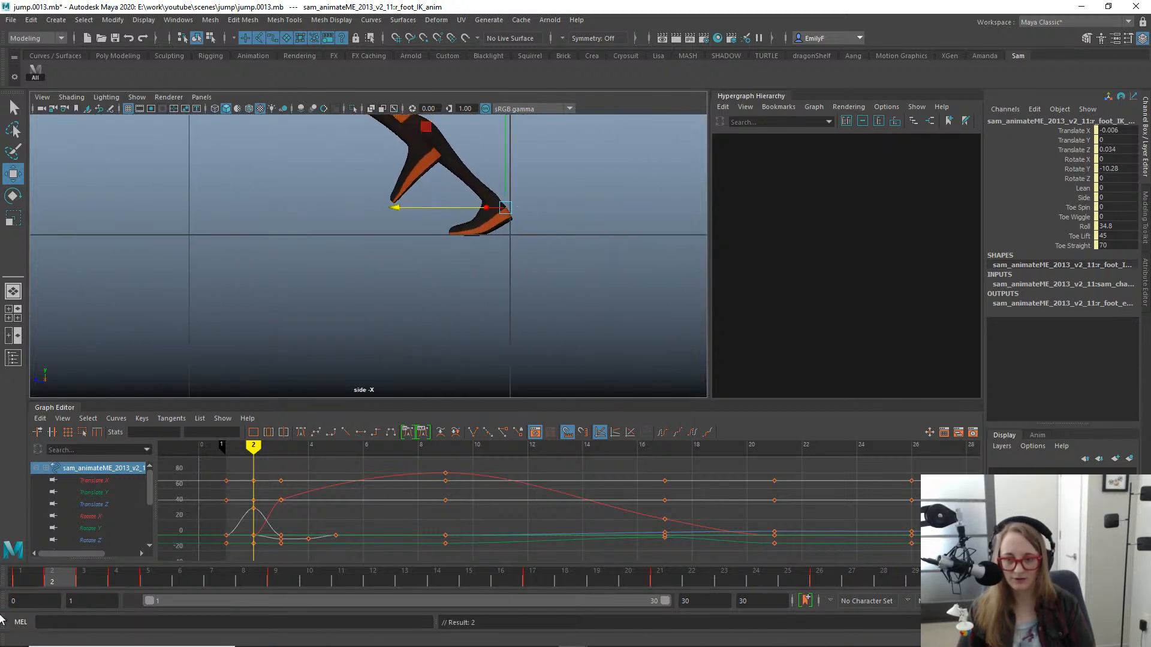
# - At frame 3, move the right foot forward to a Translate Z of 0.11, comparing it with frames 1 and 2
pyautogui.moveTo(80, 593); pyautogui.dragTo(84, 555)
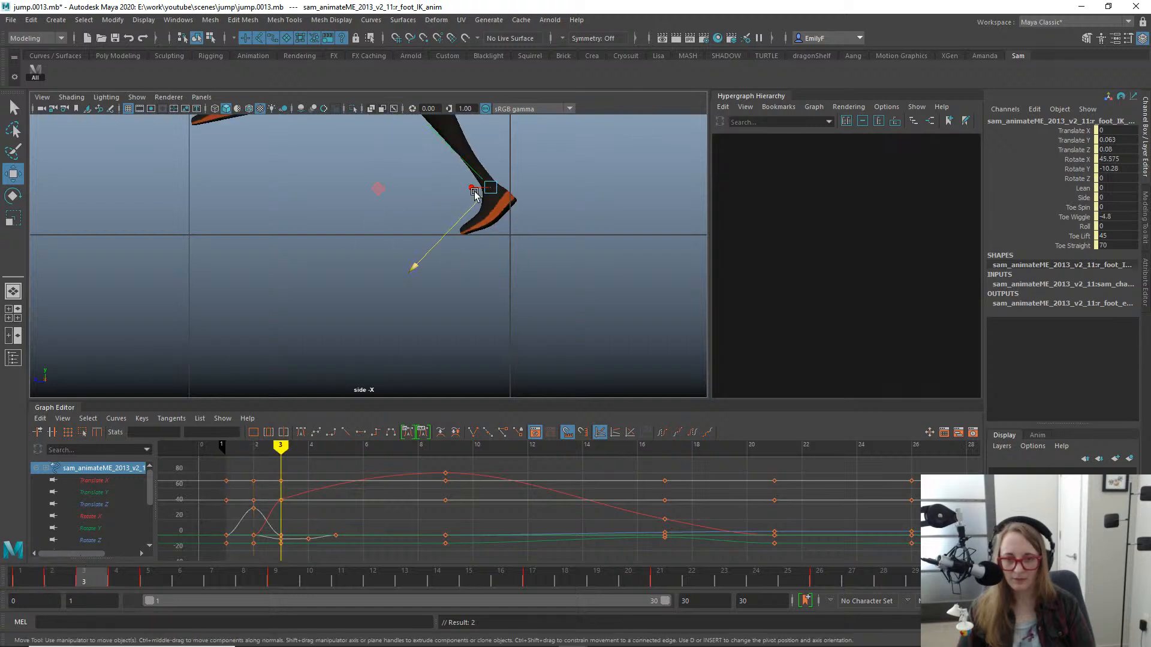
pyautogui.moveTo(474, 192); pyautogui.dragTo(425, 187)
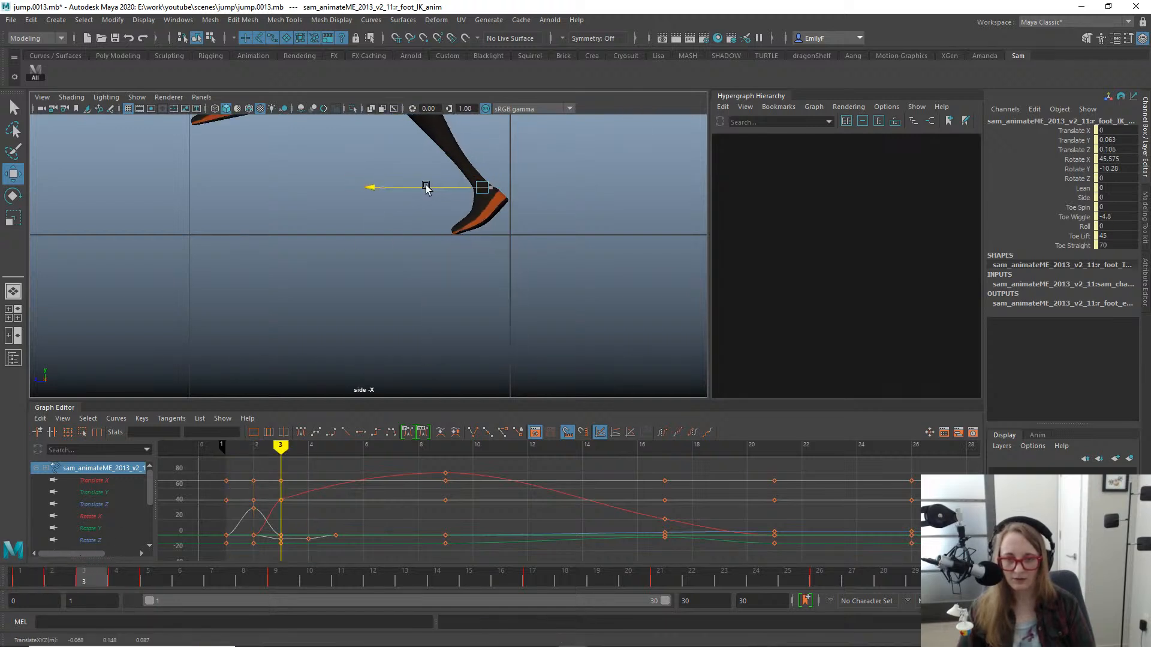
pyautogui.hotkey('alt', ',')
pyautogui.hotkey('alt', ',')
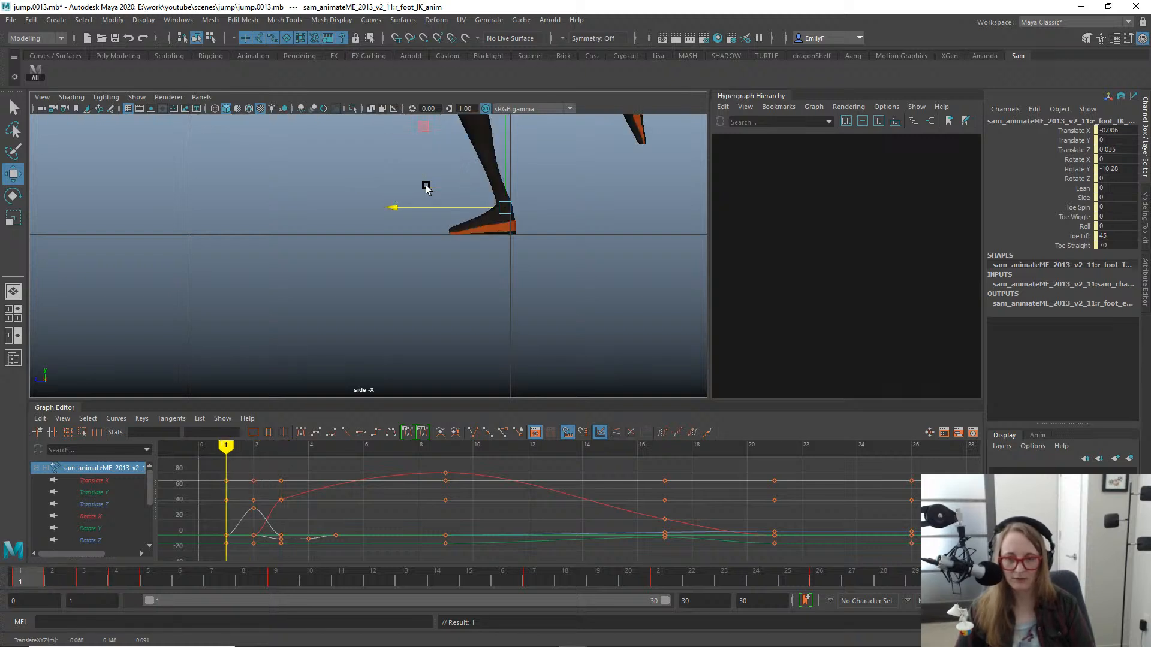
pyautogui.hotkey('alt', '.')
pyautogui.hotkey('alt', '.')
pyautogui.hotkey('alt', ',')
pyautogui.hotkey('alt', '.')
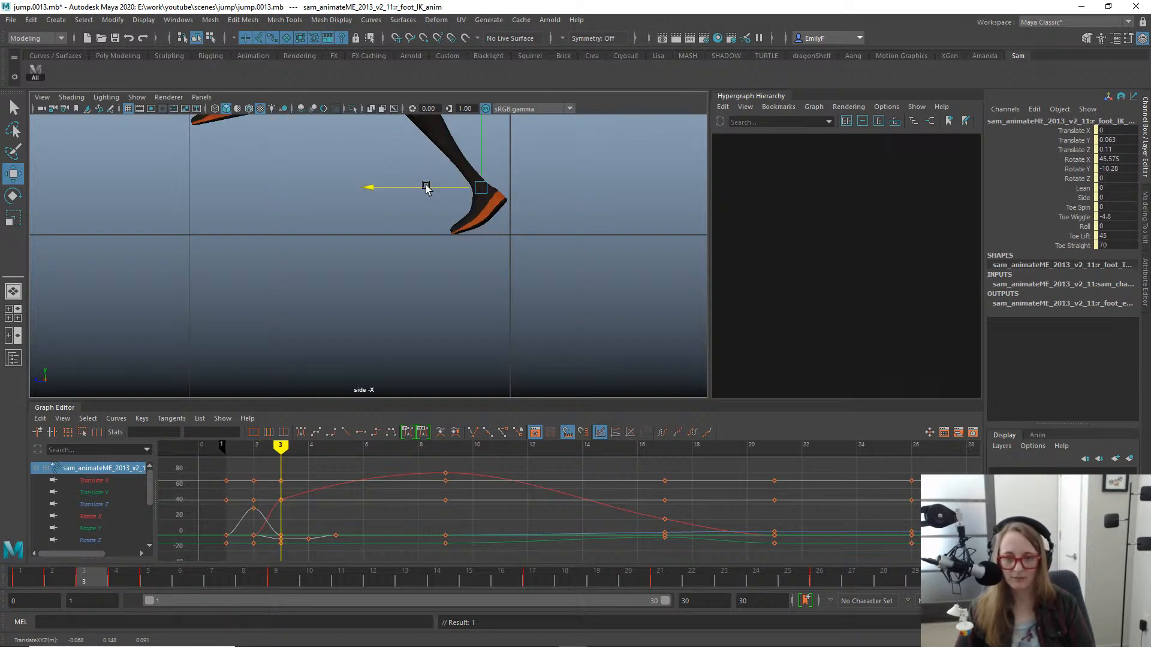
# - Key the right foot at frame 3 with a Translate Z of 0.114 and check the neighbouring frames
pyautogui.press('s')
pyautogui.hotkey('alt', '.')
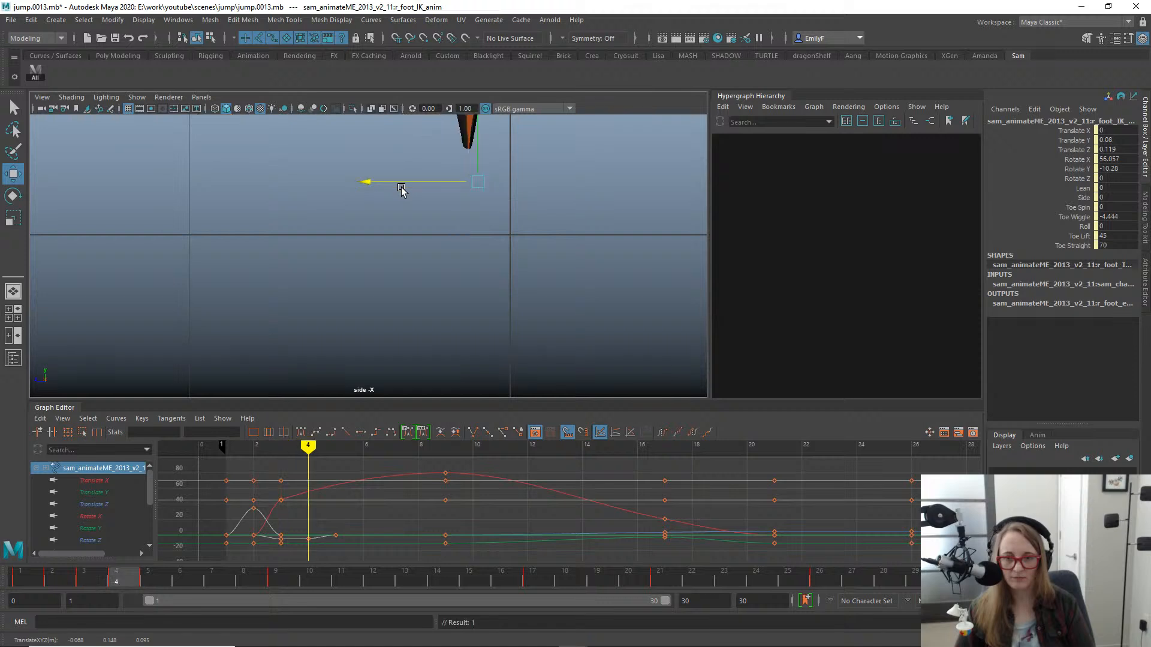
pyautogui.hotkey('alt', '.')
pyautogui.hotkey('alt', ',')
pyautogui.hotkey('alt', ',')
pyautogui.hotkey('alt', ',')
pyautogui.hotkey('alt', ',')
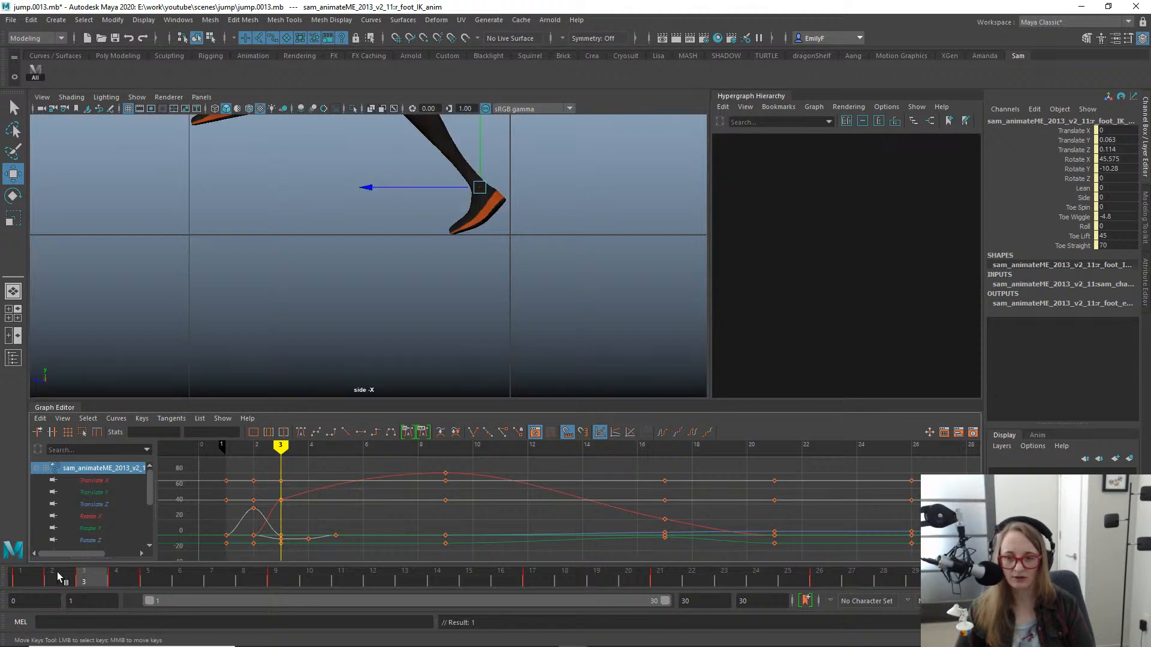
# - Copy the right foot's frame 1 pose onto frame 26 and frame the foot in the side view
pyautogui.click(819, 577)
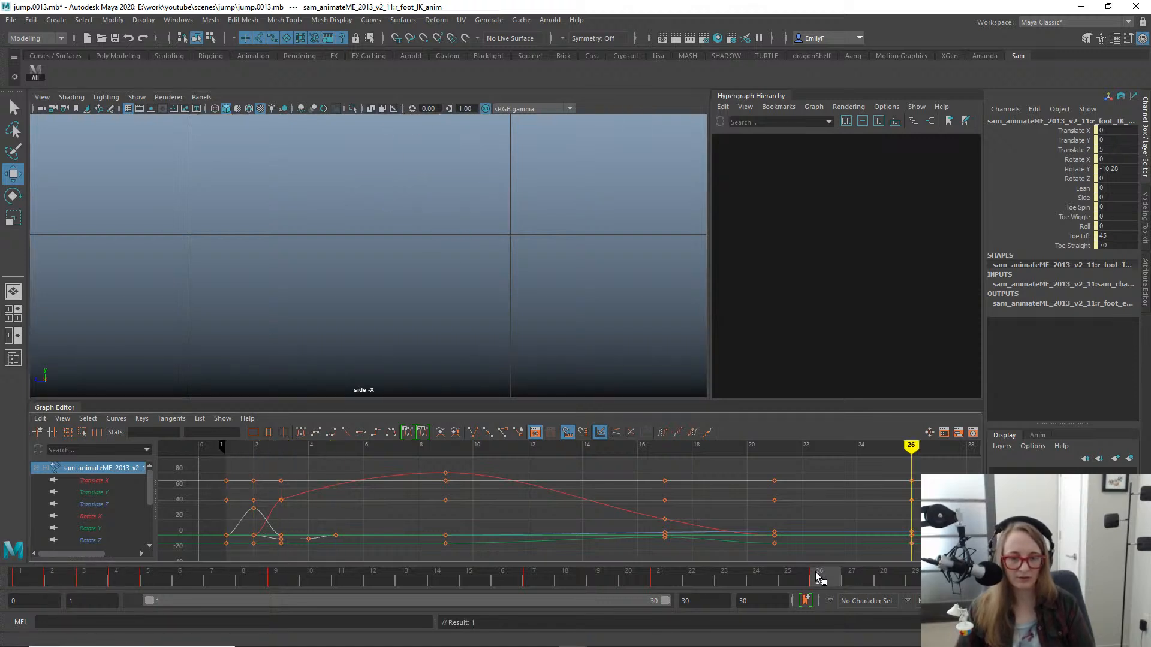
pyautogui.keyDown('alt'); pyautogui.moveTo(467, 278); pyautogui.dragTo(282, 226, button='right'); pyautogui.keyUp('alt')
pyautogui.press('f')
pyautogui.keyDown('alt'); pyautogui.moveTo(509, 242); pyautogui.dragTo(145, 183, button='right'); pyautogui.keyUp('alt')
pyautogui.keyDown('alt'); pyautogui.moveTo(602, 282); pyautogui.dragTo(293, 240, button='right'); pyautogui.keyUp('alt')
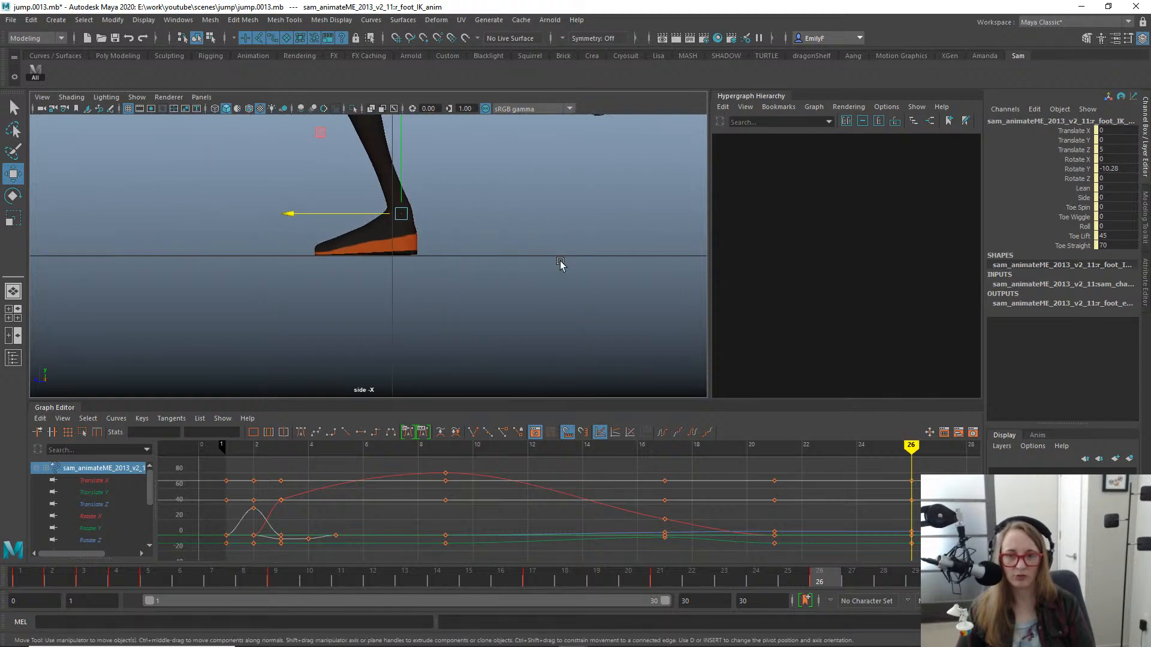
pyautogui.keyDown('alt'); pyautogui.moveTo(562, 264); pyautogui.dragTo(337, 213, button='right'); pyautogui.keyUp('alt')
pyautogui.keyDown('alt'); pyautogui.moveTo(337, 213); pyautogui.dragTo(325, 306, button='middle'); pyautogui.keyUp('alt')
pyautogui.keyDown('alt'); pyautogui.moveTo(326, 306); pyautogui.dragTo(245, 312, button='right'); pyautogui.keyUp('alt')
pyautogui.click(14, 581)
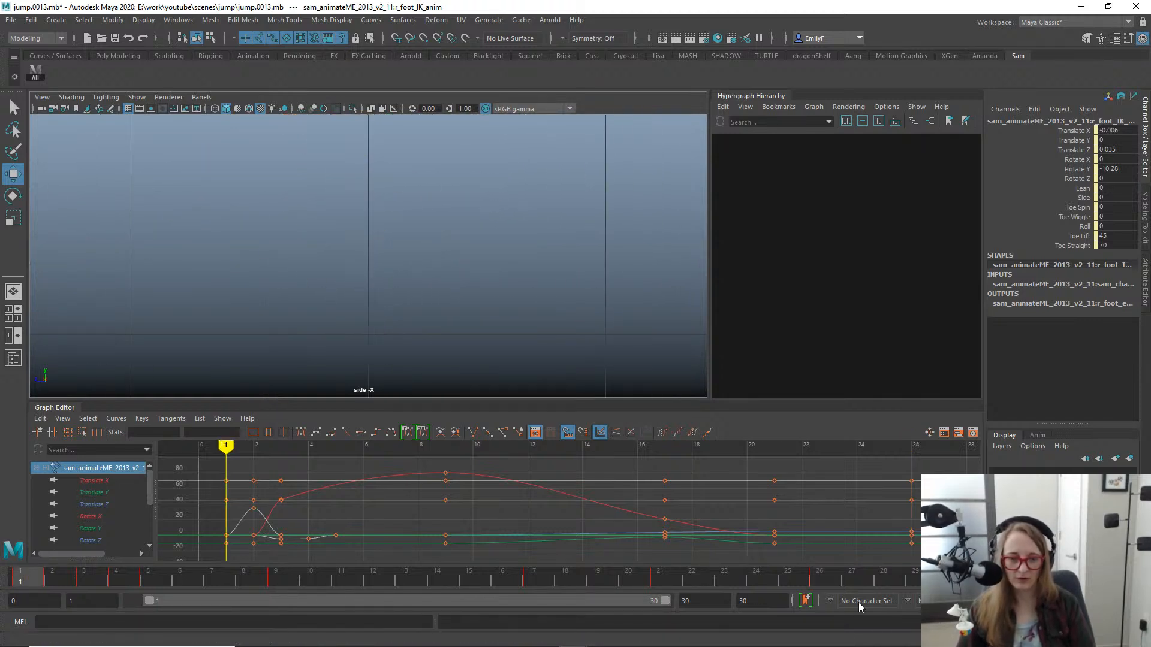
pyautogui.click(827, 565)
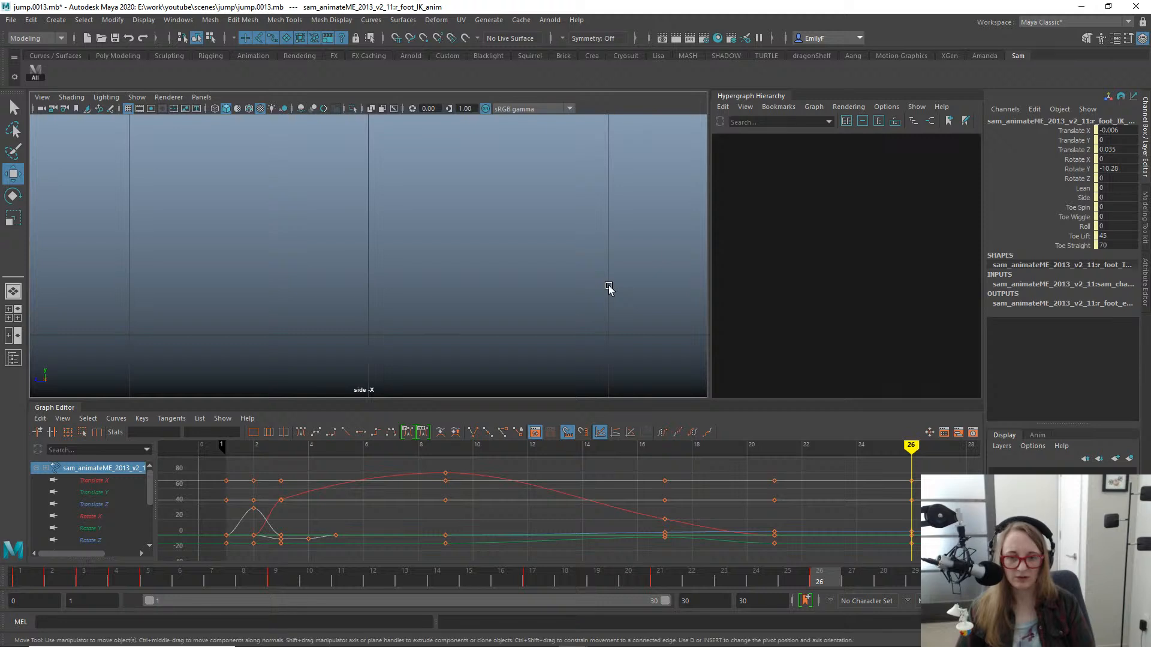
pyautogui.press('f')
pyautogui.keyDown('alt'); pyautogui.moveTo(608, 289); pyautogui.dragTo(334, 238, button='right'); pyautogui.keyUp('alt')
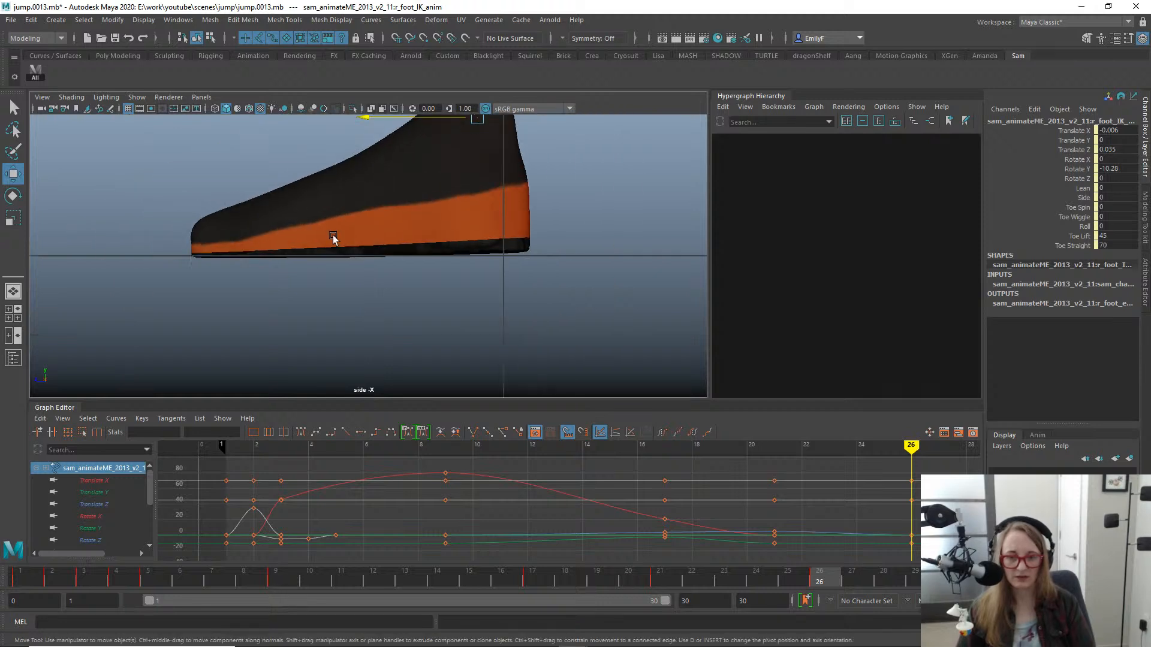
# - Isolate the right foot's Translate Z curve and set its frame 26 key to 5.035
pyautogui.click(102, 504)
pyautogui.press('f')
pyautogui.moveTo(845, 505); pyautogui.dragTo(926, 557)
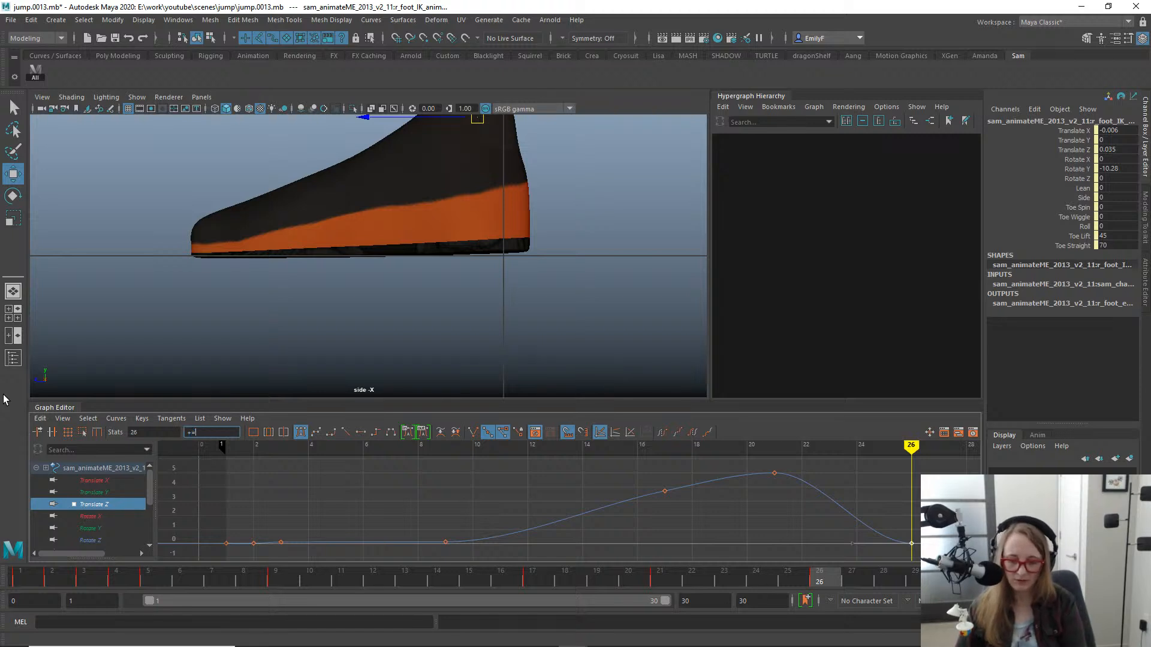
pyautogui.press('Return')
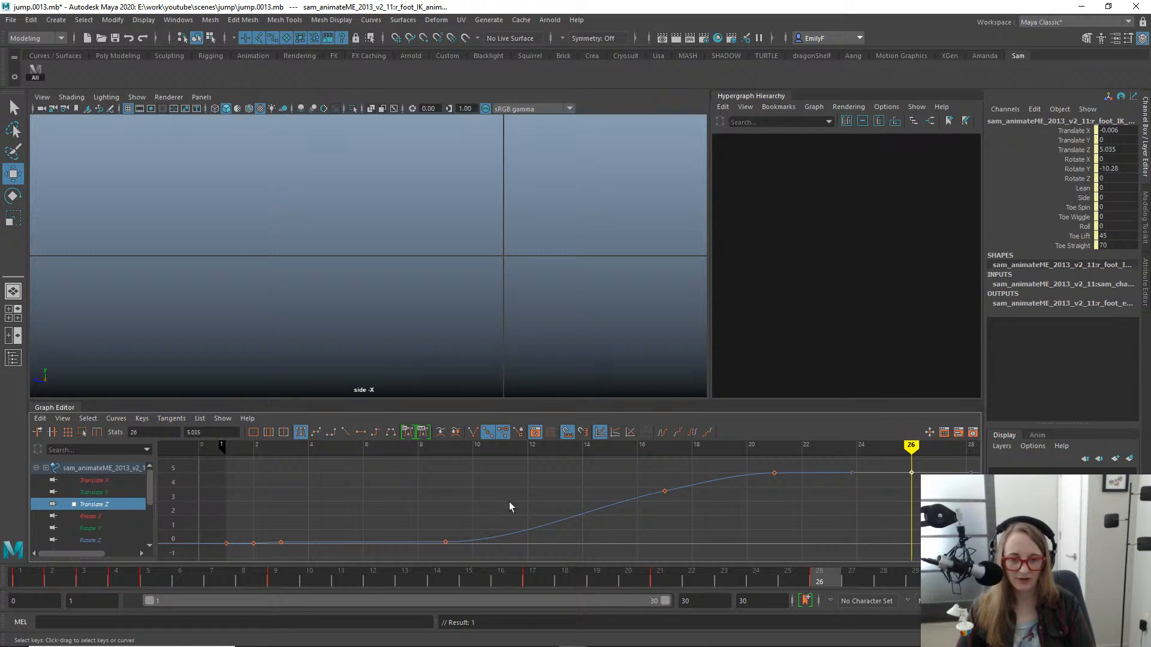
# - Scrub through frames 16 to 26 in the side view to examine how the feet and body move during the landing
pyautogui.moveTo(801, 576); pyautogui.dragTo(628, 577)
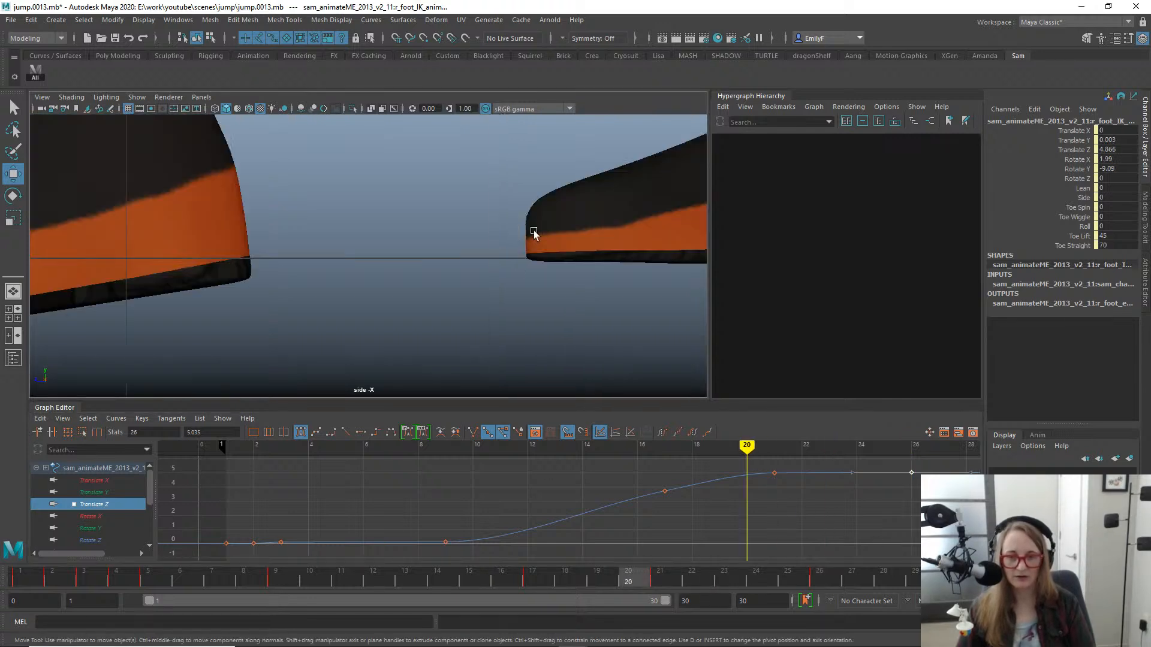
pyautogui.keyDown('alt'); pyautogui.moveTo(693, 292); pyautogui.dragTo(231, 188, button='right'); pyautogui.keyUp('alt')
pyautogui.keyDown('alt'); pyautogui.moveTo(737, 257); pyautogui.dragTo(99, 135, button='right'); pyautogui.keyUp('alt')
pyautogui.keyDown('alt'); pyautogui.moveTo(558, 252); pyautogui.dragTo(358, 224, button='right'); pyautogui.keyUp('alt')
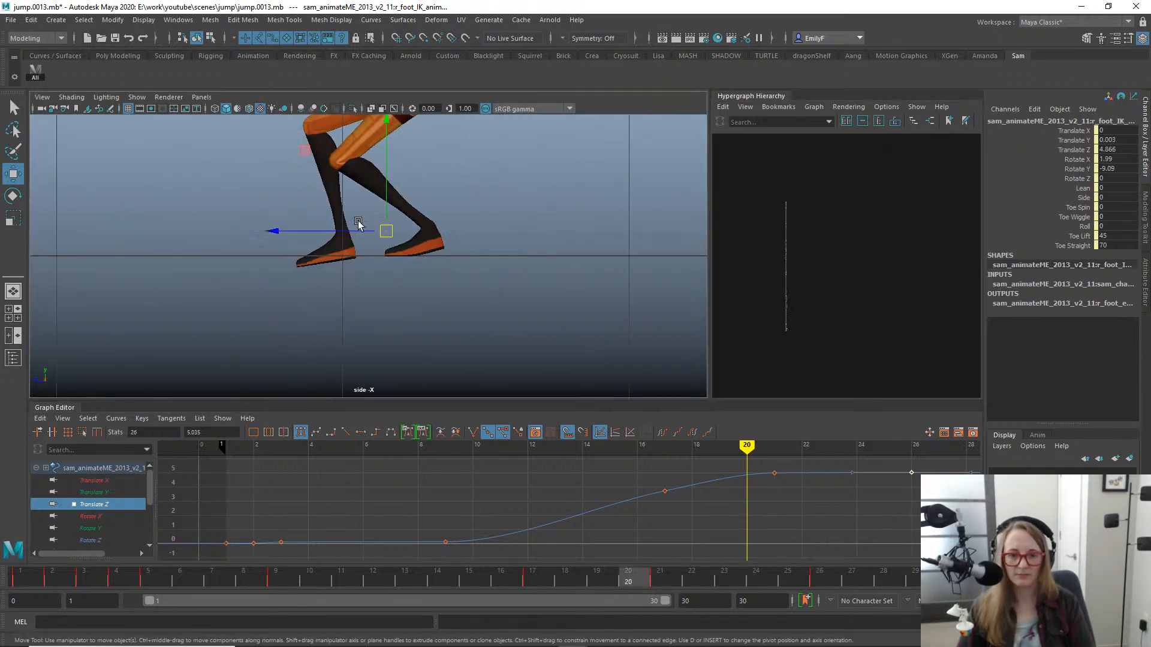
pyautogui.keyDown('alt'); pyautogui.moveTo(371, 226); pyautogui.dragTo(390, 344, button='middle'); pyautogui.keyUp('alt')
pyautogui.keyDown('alt'); pyautogui.moveTo(390, 344); pyautogui.dragTo(324, 326, button='right'); pyautogui.keyUp('alt')
pyautogui.moveTo(650, 576)
pyautogui.mouseDown()
pyautogui.moveTo(821, 592)
pyautogui.moveTo(657, 579)
pyautogui.moveTo(743, 576)
pyautogui.moveTo(599, 576)
pyautogui.moveTo(891, 572)
pyautogui.moveTo(765, 533)
pyautogui.moveTo(838, 562)
pyautogui.moveTo(820, 577)
pyautogui.mouseUp()
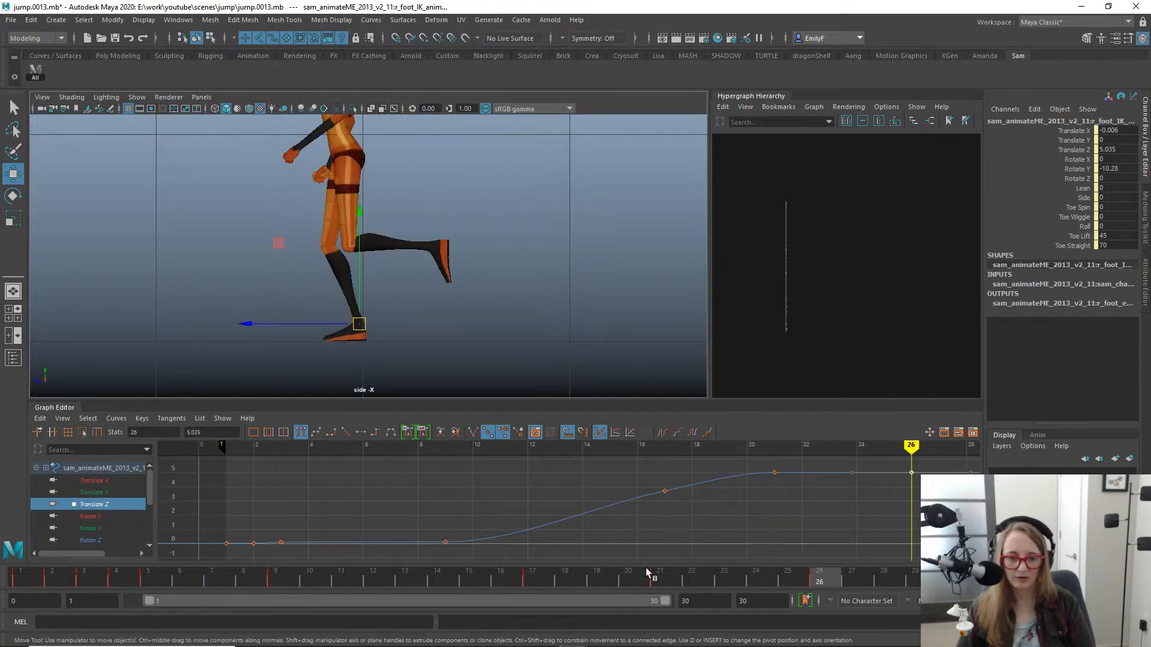
pyautogui.click(659, 580)
pyautogui.moveTo(661, 581)
pyautogui.mouseDown()
pyautogui.moveTo(447, 554)
pyautogui.moveTo(652, 563)
pyautogui.moveTo(405, 511)
pyautogui.moveTo(725, 534)
pyautogui.moveTo(172, 454)
pyautogui.moveTo(511, 493)
pyautogui.moveTo(747, 489)
pyautogui.moveTo(463, 492)
pyautogui.moveTo(659, 484)
pyautogui.moveTo(518, 489)
pyautogui.mouseUp()
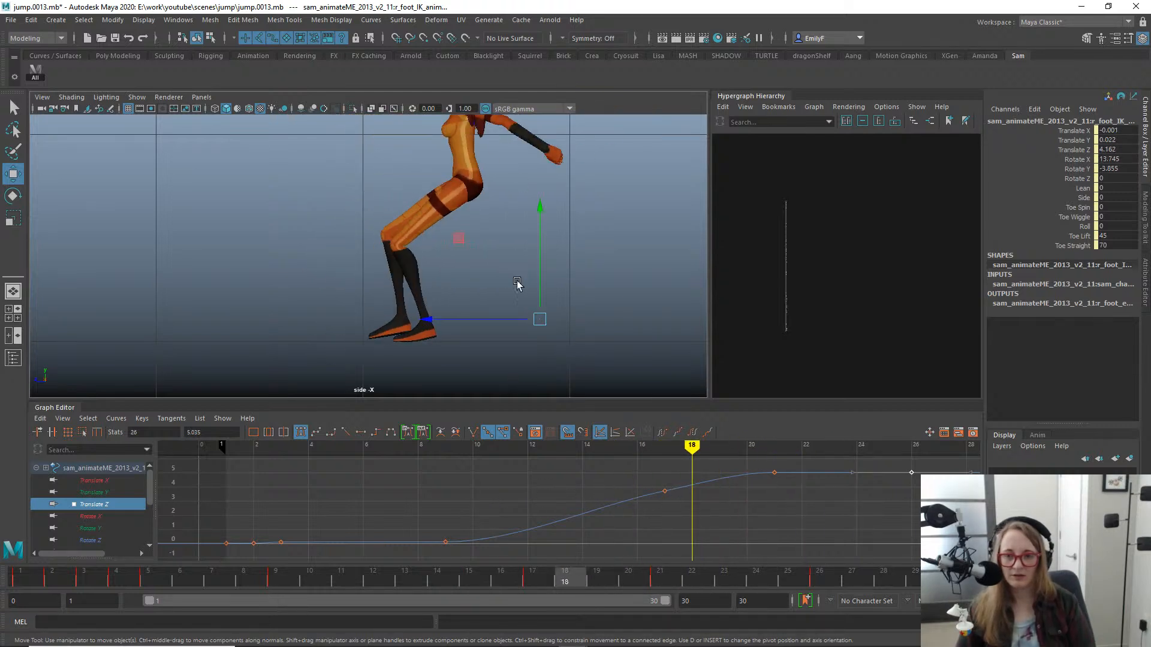
pyautogui.keyDown('alt'); pyautogui.moveTo(516, 282); pyautogui.dragTo(386, 276, button='right'); pyautogui.keyUp('alt')
pyautogui.moveTo(431, 578)
pyautogui.mouseDown()
pyautogui.moveTo(362, 557)
pyautogui.moveTo(565, 514)
pyautogui.moveTo(733, 502)
pyautogui.moveTo(578, 507)
pyautogui.moveTo(448, 496)
pyautogui.moveTo(705, 502)
pyautogui.moveTo(390, 492)
pyautogui.moveTo(498, 503)
pyautogui.moveTo(843, 493)
pyautogui.moveTo(786, 501)
pyautogui.moveTo(731, 499)
pyautogui.moveTo(826, 478)
pyautogui.moveTo(684, 478)
pyautogui.moveTo(864, 468)
pyautogui.moveTo(180, 458)
pyautogui.moveTo(639, 469)
pyautogui.moveTo(394, 455)
pyautogui.moveTo(490, 438)
pyautogui.mouseUp()
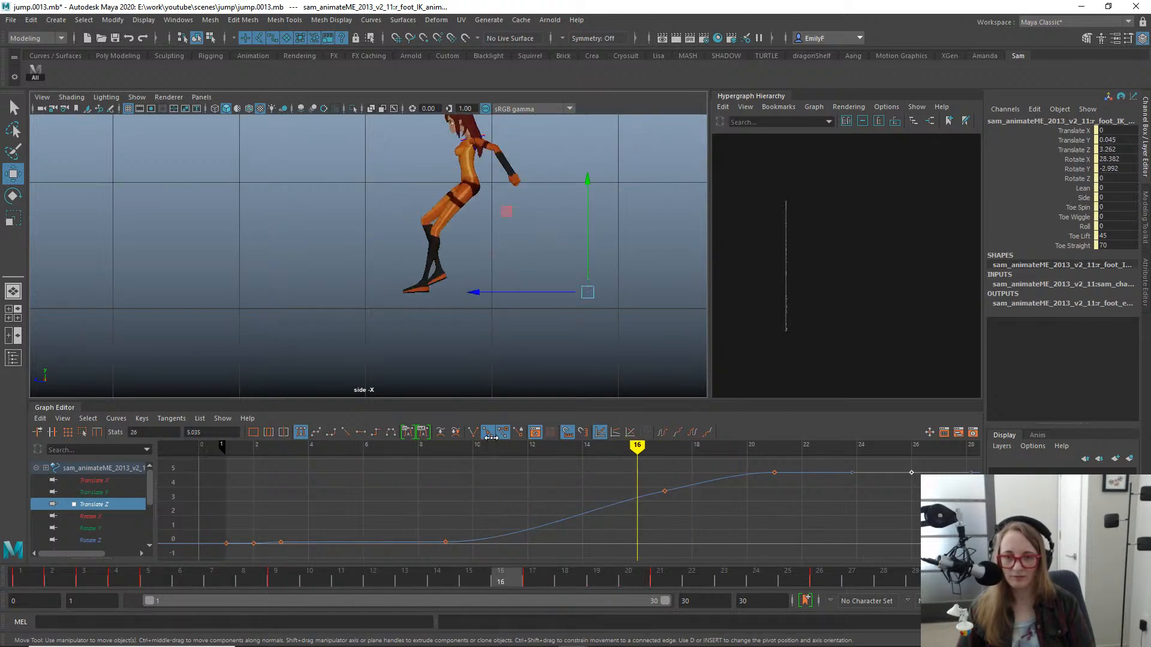
# - Select the body control, go to frame 17 and isolate its Translate Z curve
pyautogui.click(457, 179)
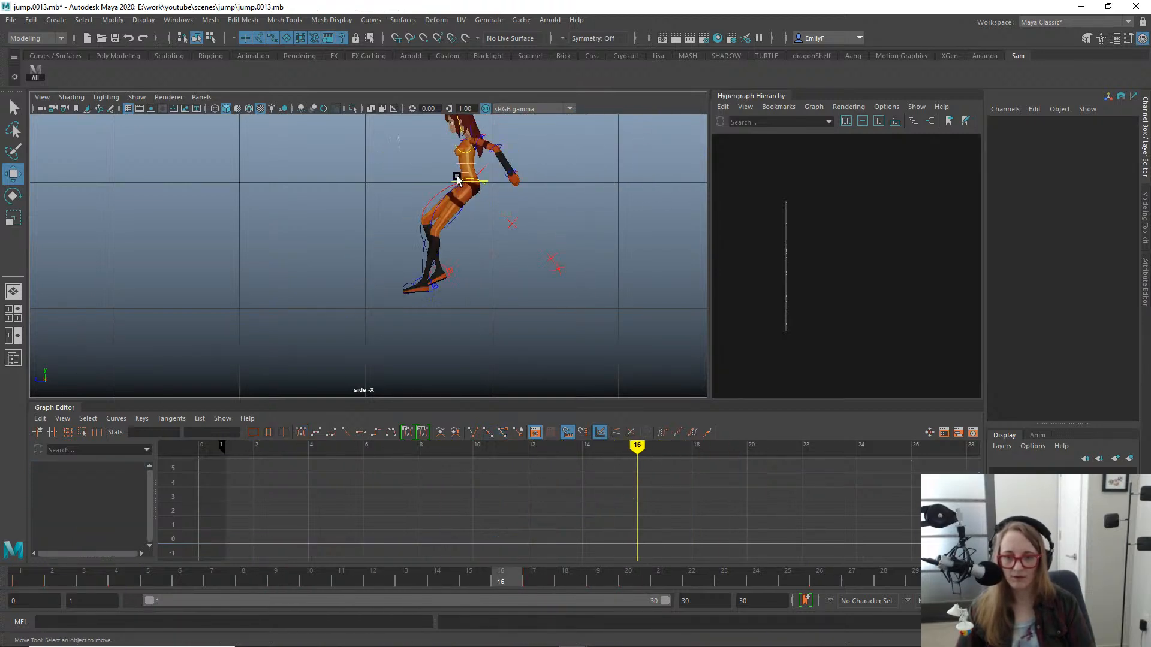
pyautogui.press('q')
pyautogui.click(501, 192)
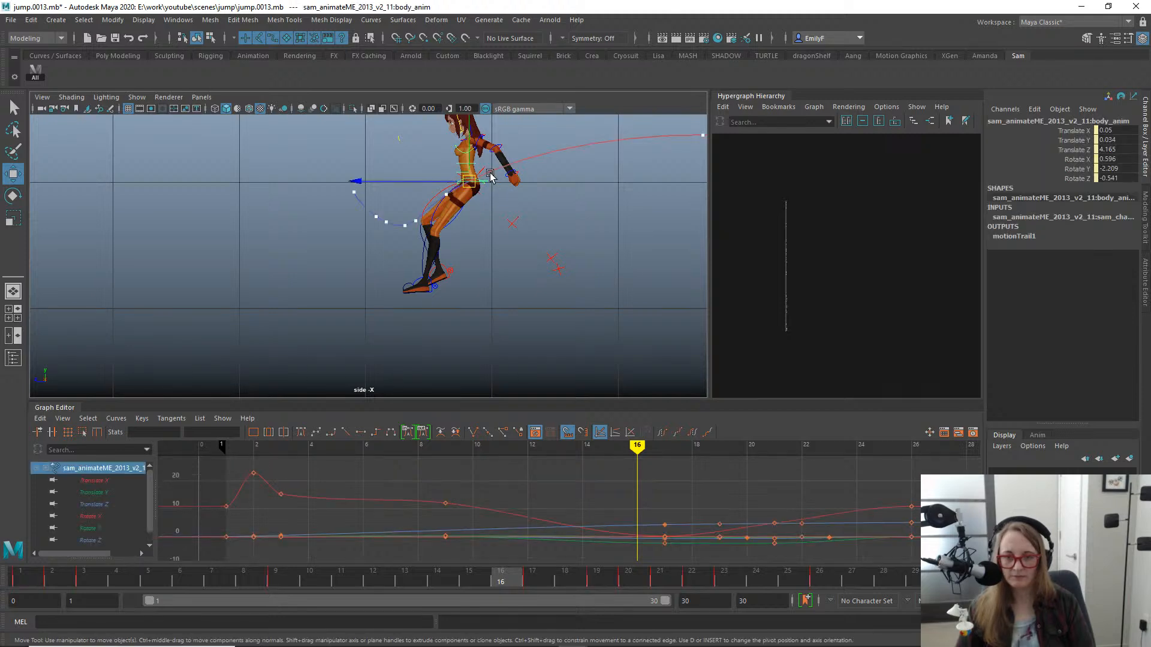
pyautogui.moveTo(482, 575); pyautogui.dragTo(549, 579)
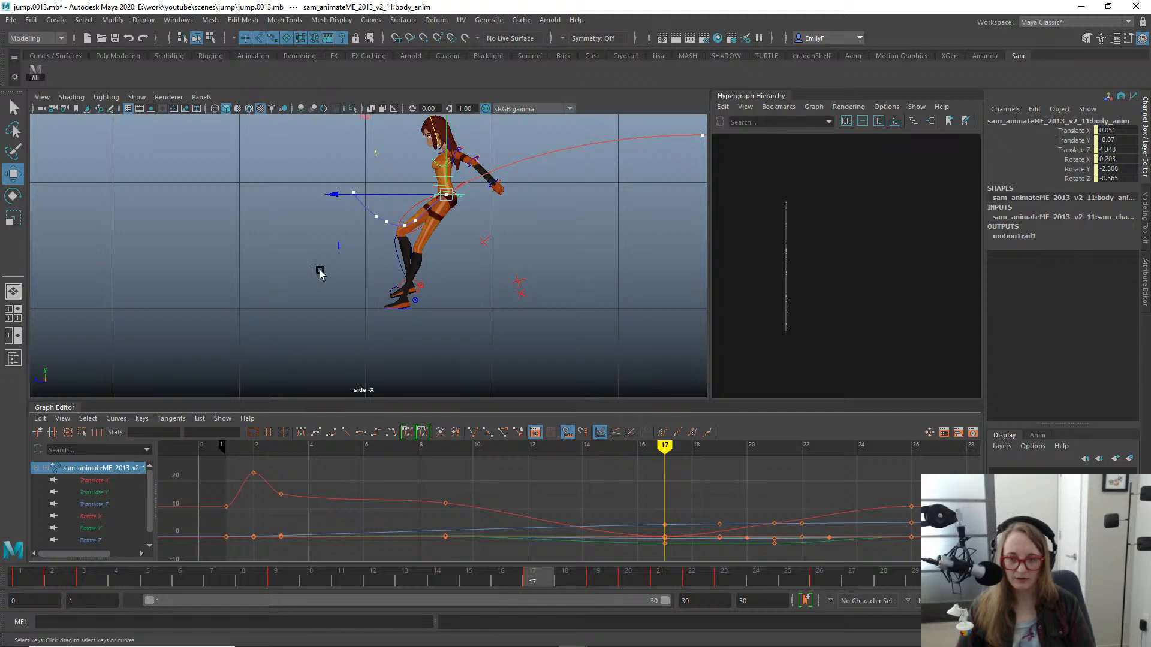
pyautogui.click(101, 505)
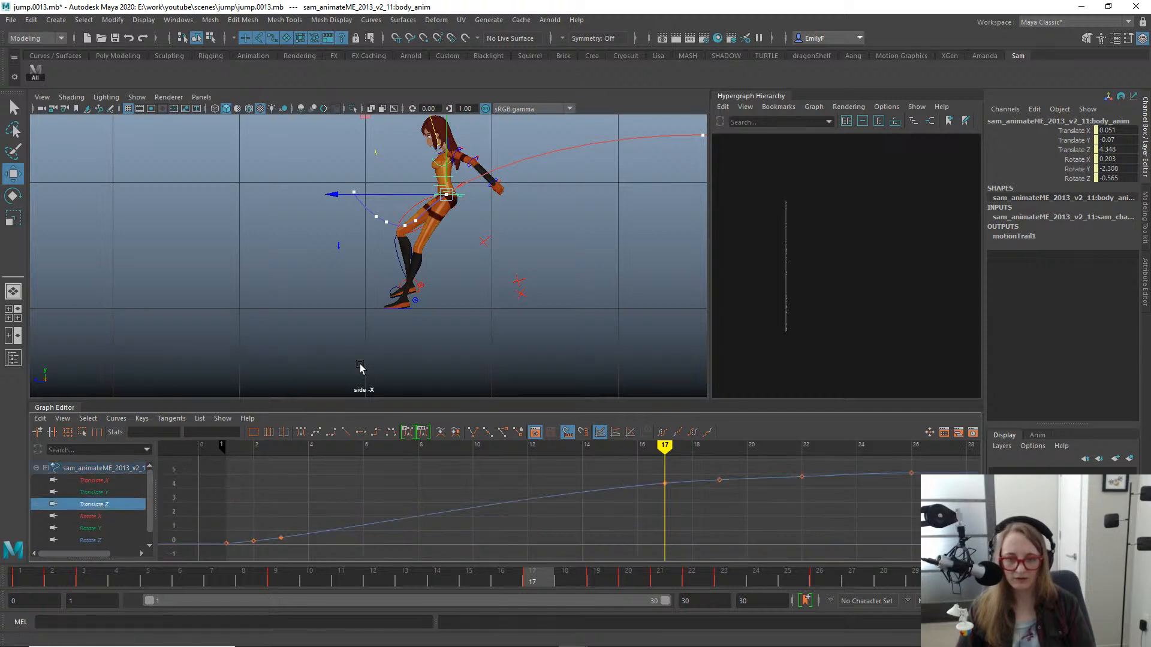
# - At frame 17, move the body and both feet back together, bringing the left foot's Translate Z to 4.605
pyautogui.keyDown('alt'); pyautogui.moveTo(358, 244); pyautogui.dragTo(449, 353, button='right'); pyautogui.keyUp('alt')
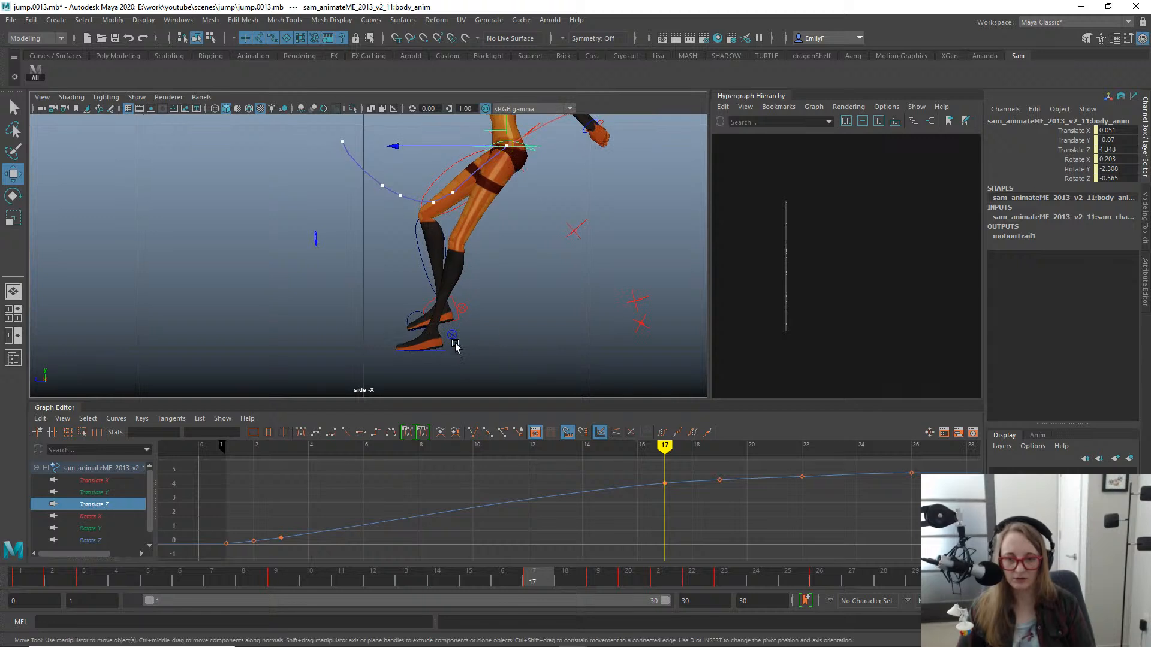
pyautogui.click(443, 351)
pyautogui.keyDown('alt'); pyautogui.moveTo(492, 348); pyautogui.dragTo(467, 316, button='middle'); pyautogui.keyUp('alt')
pyautogui.keyDown('alt'); pyautogui.moveTo(413, 330); pyautogui.dragTo(433, 349, button='right'); pyautogui.keyUp('alt')
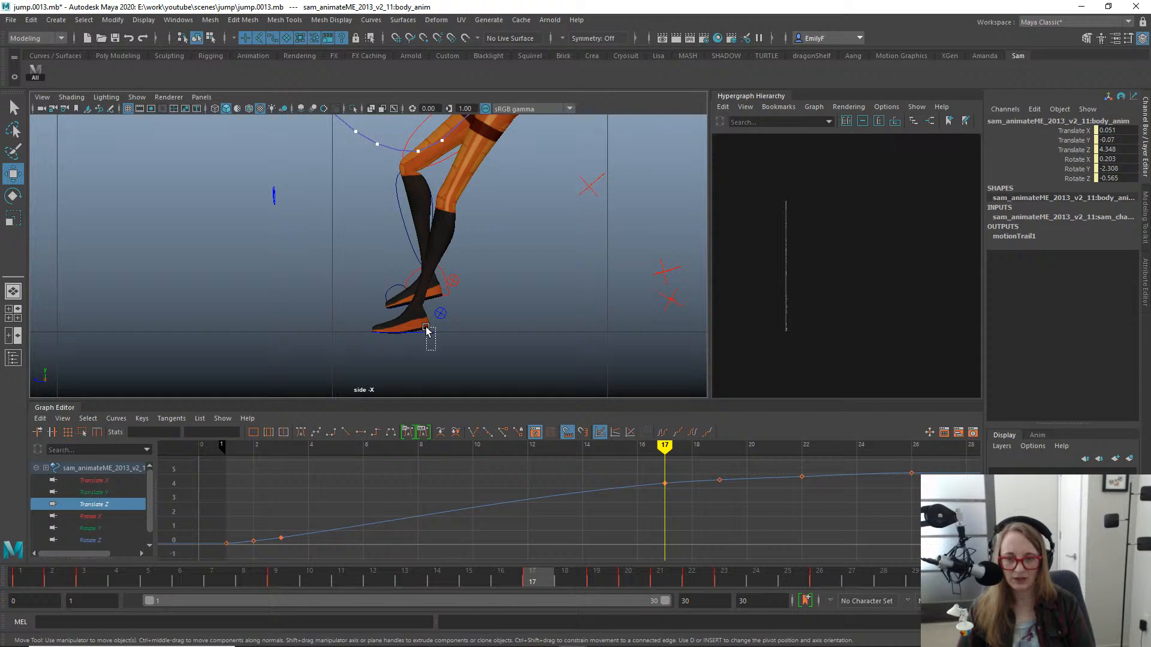
pyautogui.hotkey('ctrl', 'z')
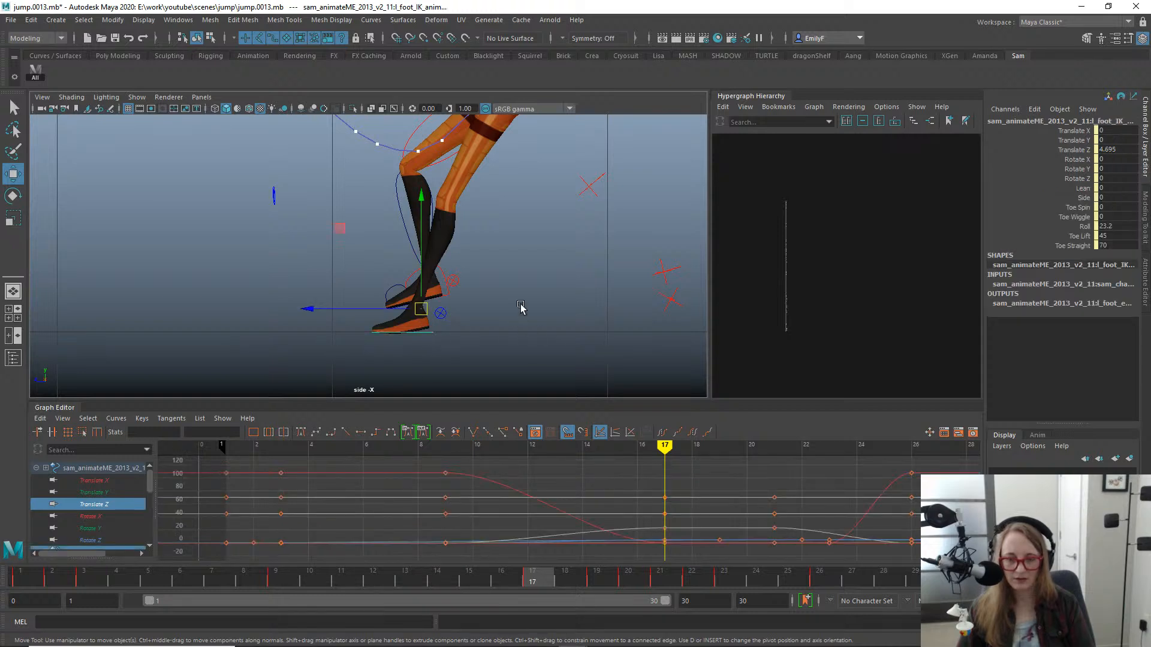
pyautogui.keyDown('alt'); pyautogui.moveTo(521, 307); pyautogui.dragTo(468, 240, button='right'); pyautogui.keyUp('alt')
pyautogui.keyDown('alt'); pyautogui.moveTo(465, 197); pyautogui.dragTo(450, 249, button='middle'); pyautogui.keyUp('alt')
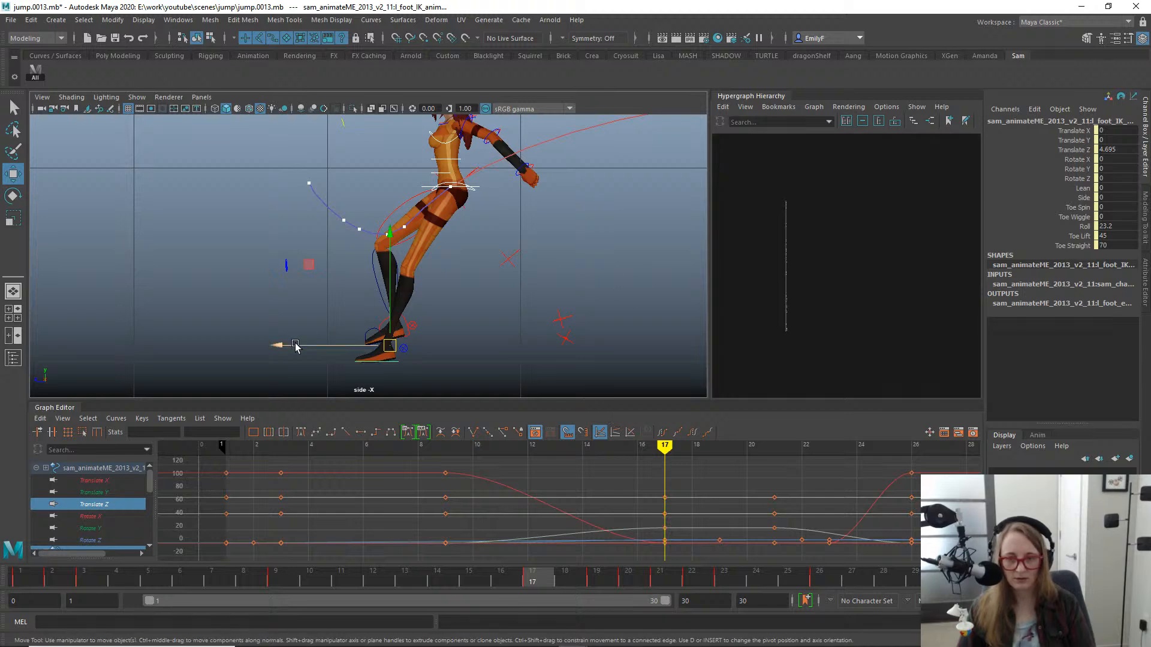
pyautogui.moveTo(280, 347); pyautogui.dragTo(298, 345)
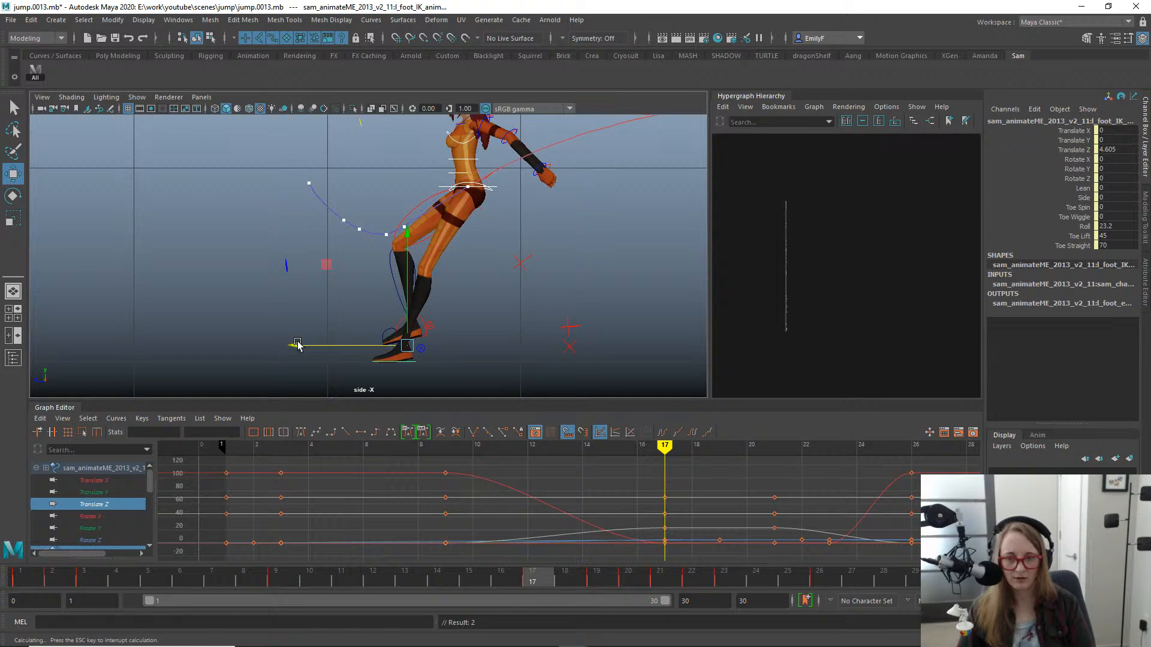
# - Check the frames after landing, select the left foot control and delete its keys at frame 23
pyautogui.moveTo(535, 583); pyautogui.dragTo(787, 580)
pyautogui.press('q')
pyautogui.click(405, 362)
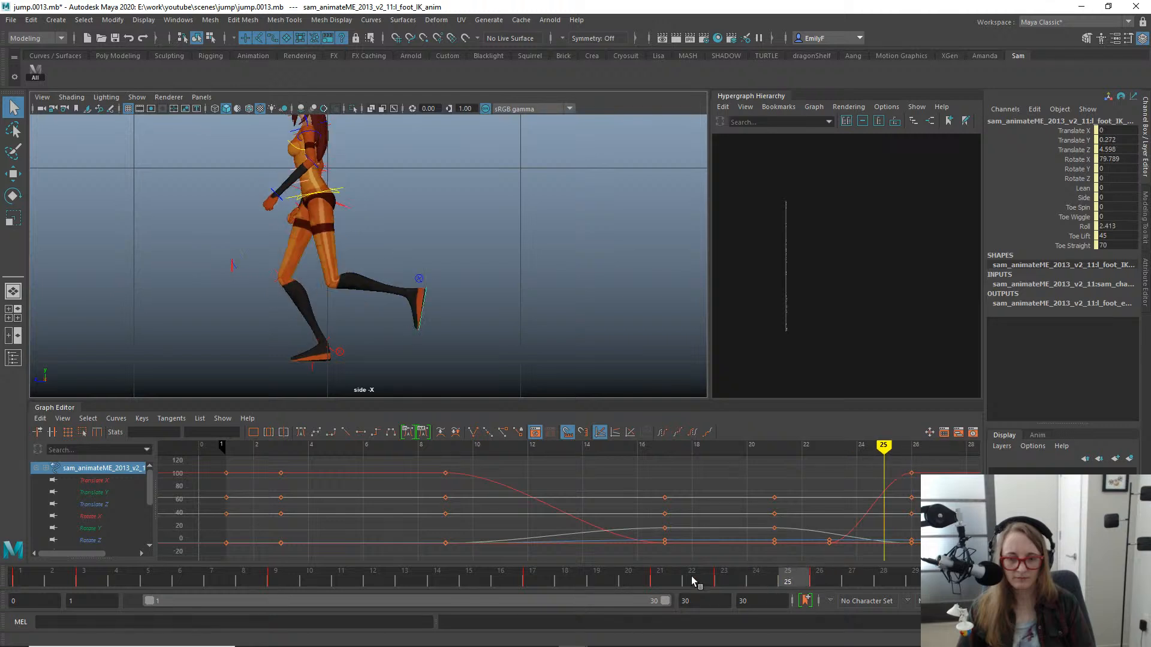
pyautogui.moveTo(693, 580); pyautogui.dragTo(724, 580)
pyautogui.moveTo(725, 579); pyautogui.dragTo(776, 396, button='right')
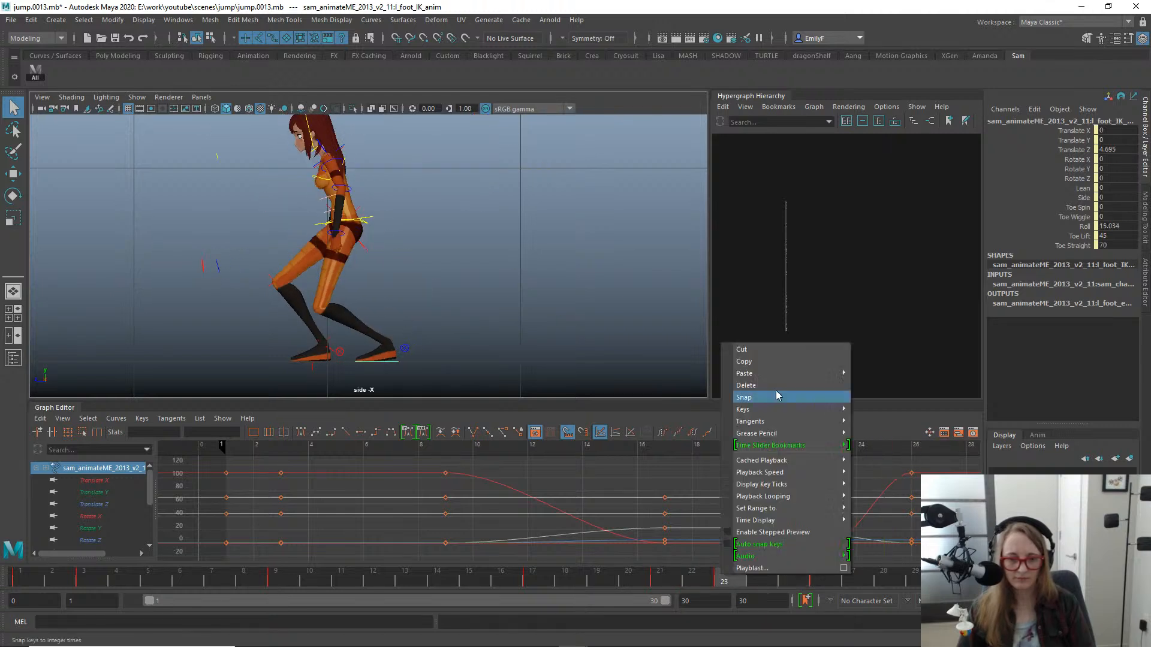
pyautogui.click(778, 386)
# - Play back the jump, scrub the timeline and return to frame 17 to review the landing pose
pyautogui.moveTo(654, 576); pyautogui.dragTo(764, 548)
pyautogui.hotkey('alt', 'v')
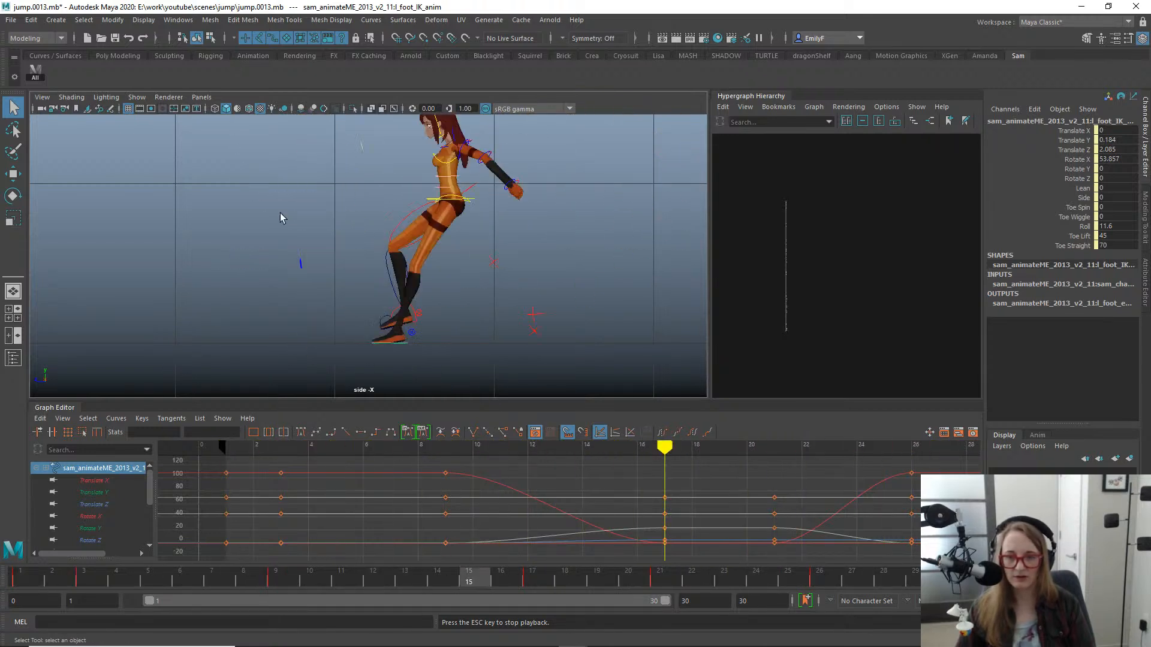
pyautogui.press('Escape')
pyautogui.moveTo(221, 577); pyautogui.dragTo(538, 436)
pyautogui.keyDown('alt'); pyautogui.moveTo(624, 245); pyautogui.dragTo(309, 264, button='right'); pyautogui.keyUp('alt')
pyautogui.keyDown('alt'); pyautogui.moveTo(326, 160); pyautogui.dragTo(460, 202, button='right'); pyautogui.keyUp('alt')
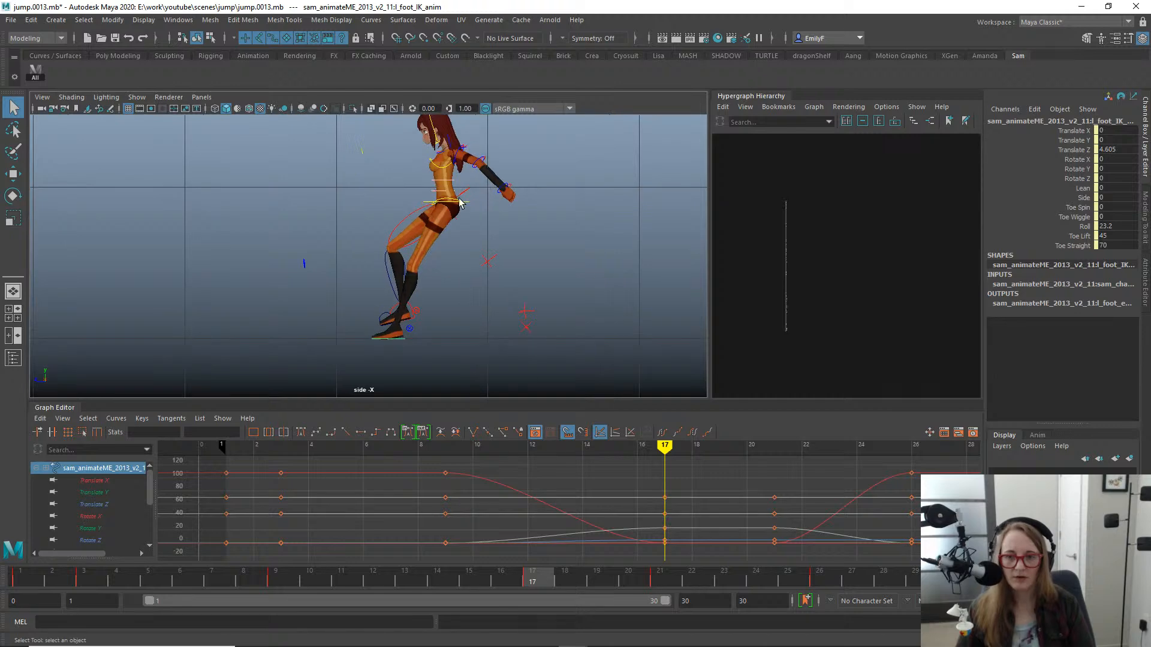
# - Select the body control and isolate its Translate Y curve, with the whole motion trail in view
pyautogui.click(424, 204)
pyautogui.press('w')
pyautogui.press('f')
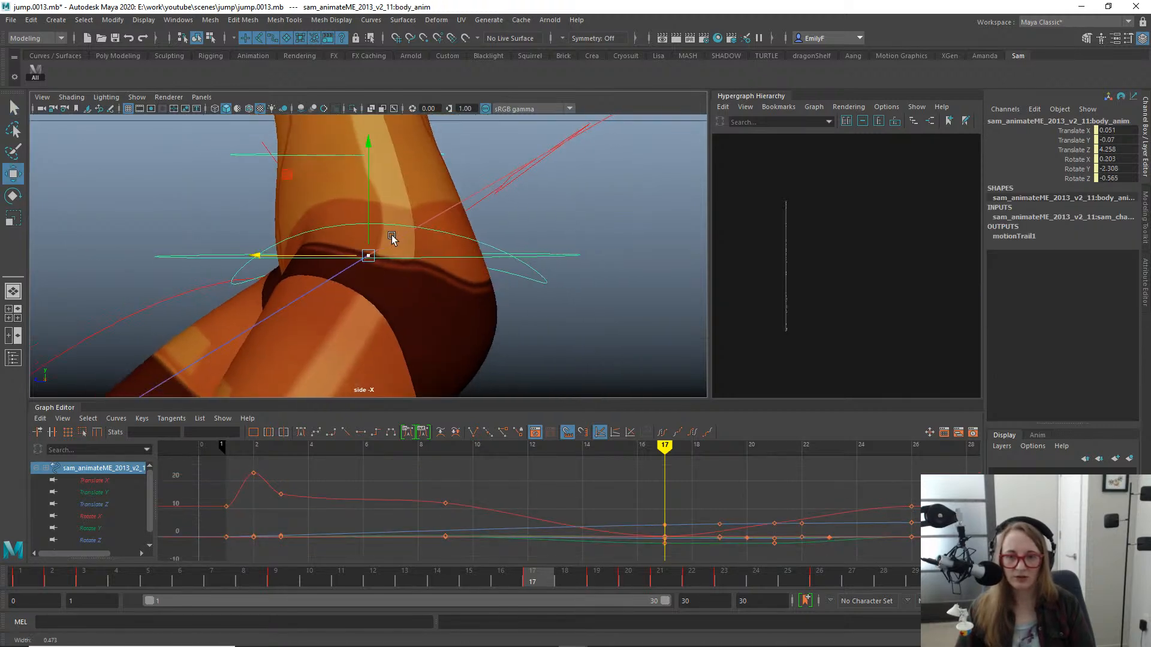
pyautogui.keyDown('alt'); pyautogui.moveTo(390, 237); pyautogui.dragTo(42, 137, button='right'); pyautogui.keyUp('alt')
pyautogui.keyDown('alt'); pyautogui.moveTo(563, 175); pyautogui.dragTo(232, 256, button='middle'); pyautogui.keyUp('alt')
pyautogui.keyDown('alt'); pyautogui.moveTo(666, 268); pyautogui.dragTo(156, 208, button='right'); pyautogui.keyUp('alt')
pyautogui.keyDown('alt'); pyautogui.moveTo(441, 250); pyautogui.dragTo(412, 240, button='right'); pyautogui.keyUp('alt')
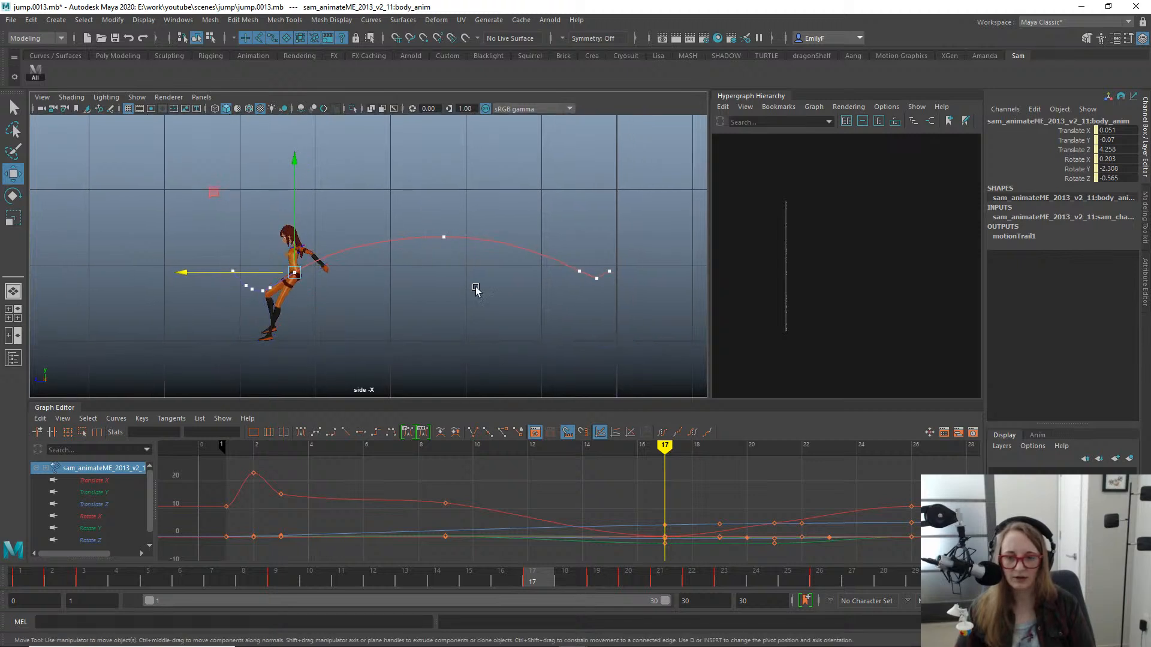
pyautogui.scroll(1, 439, 286)
pyautogui.click(94, 492)
pyautogui.press('f')
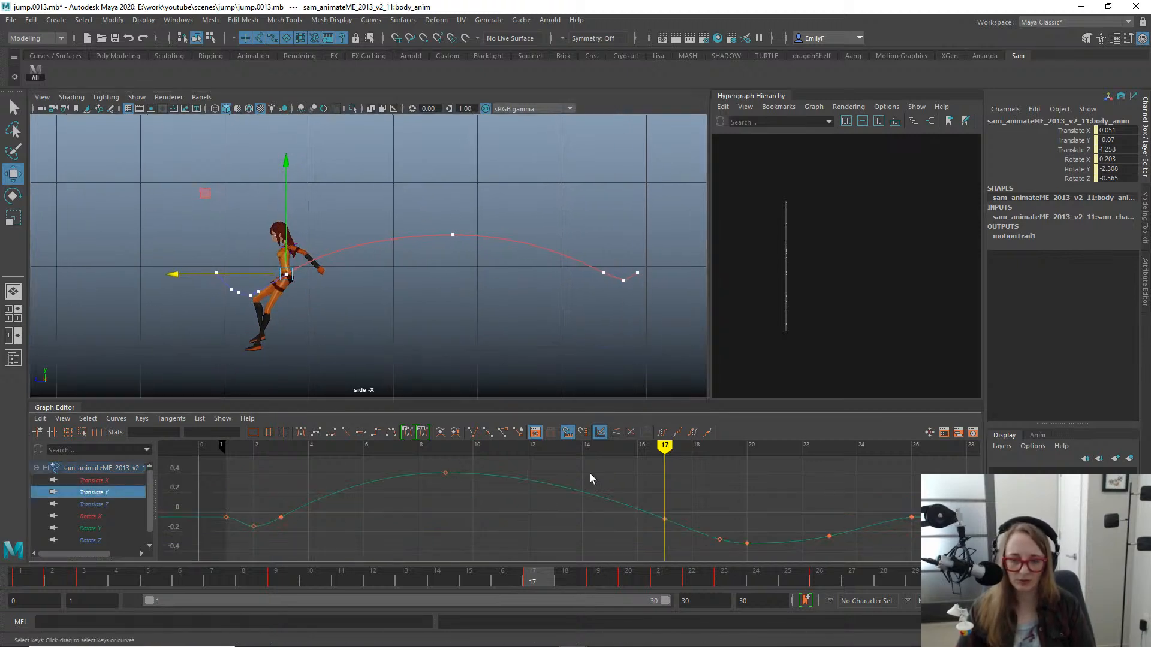
# - Examine the body's Translate Y keys at frames 9 and 17, including the incoming tangent at frame 17
pyautogui.keyDown('alt'); pyautogui.moveTo(413, 482); pyautogui.dragTo(442, 509, button='middle'); pyautogui.keyUp('alt')
pyautogui.moveTo(456, 489); pyautogui.dragTo(552, 512)
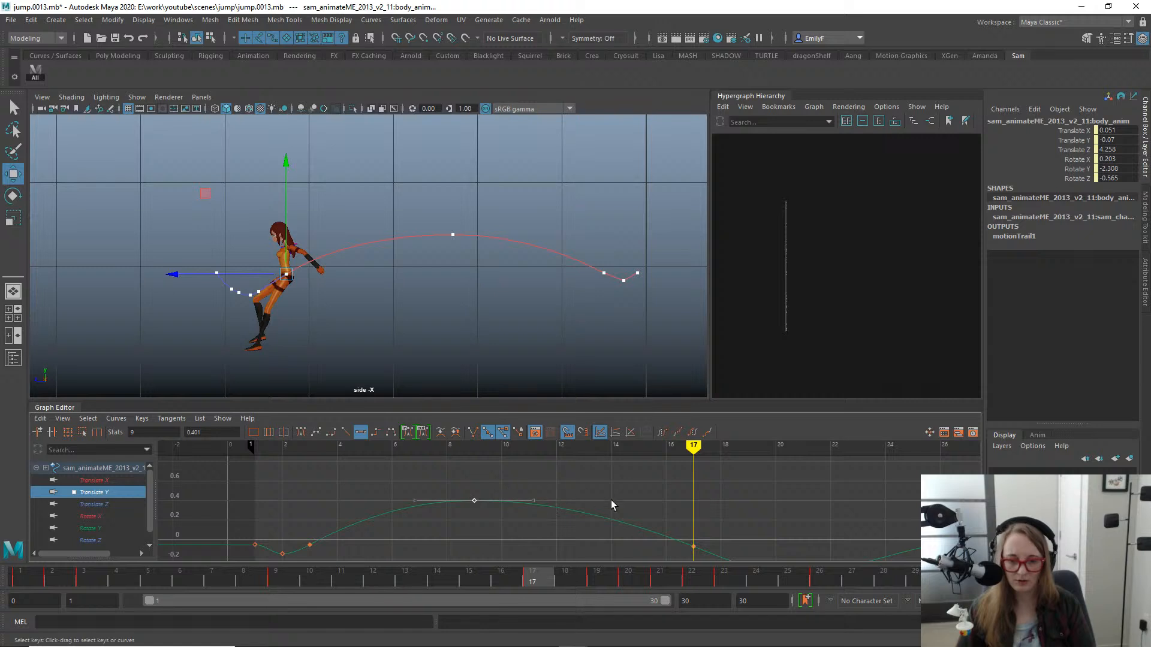
pyautogui.keyDown('alt'); pyautogui.moveTo(639, 519); pyautogui.dragTo(630, 504, button='middle'); pyautogui.keyUp('alt')
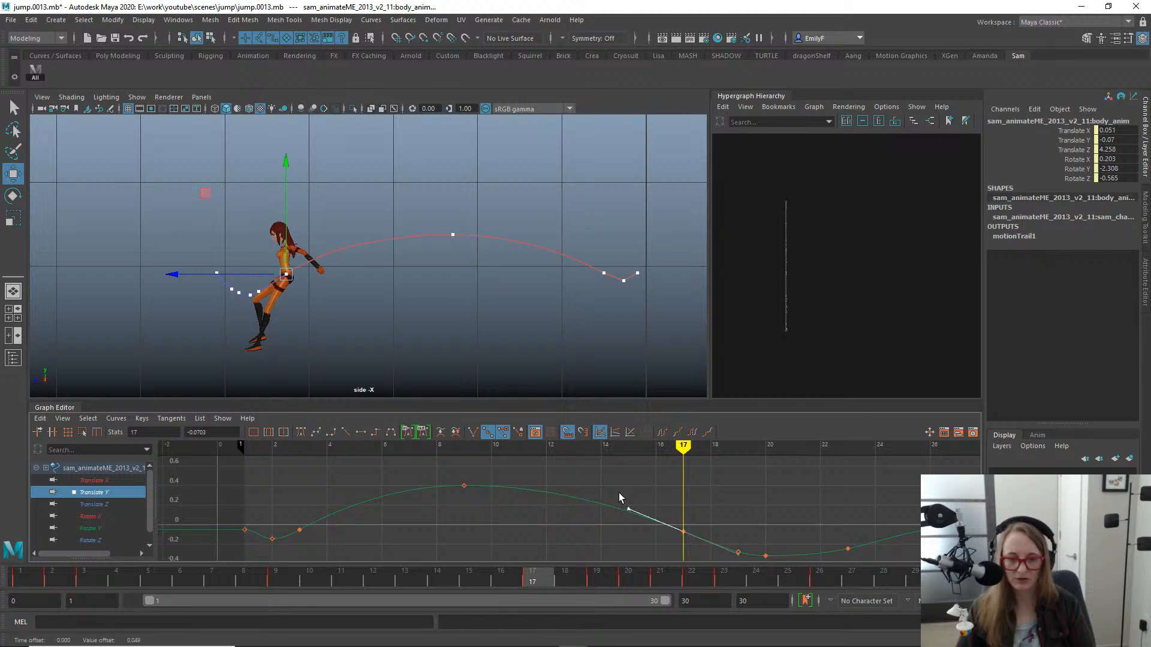
pyautogui.scroll(1, 388, 314)
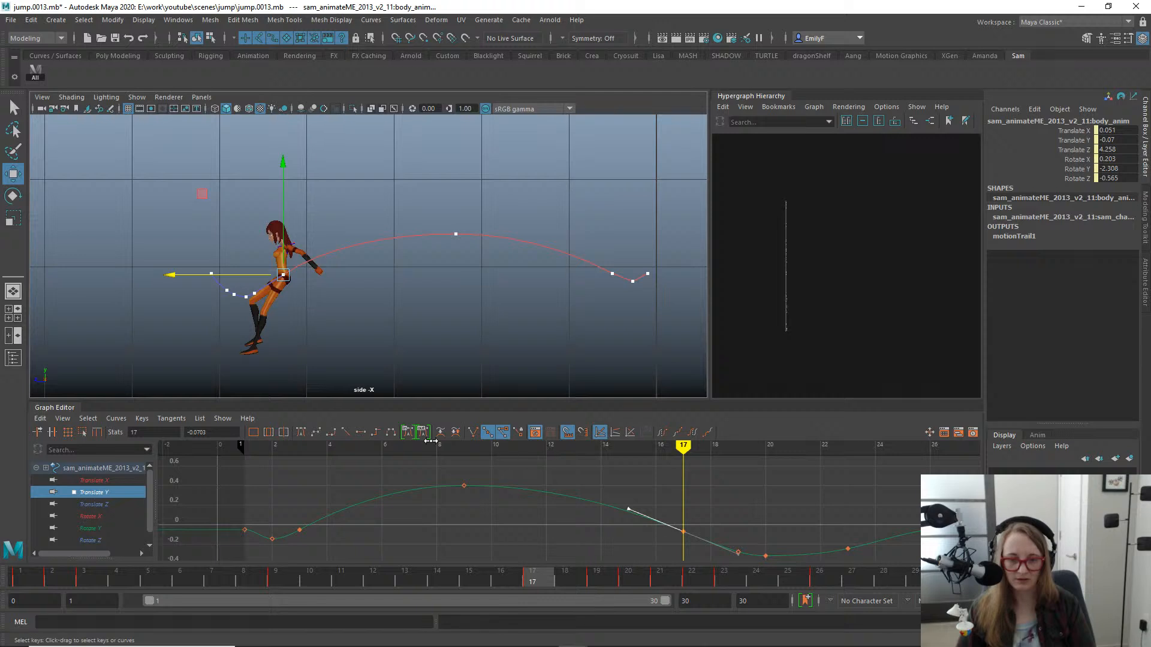
pyautogui.click(560, 533)
# - Move the body's Translate Y peak key to frame 10 and raise its value to 0.469
pyautogui.moveTo(424, 581); pyautogui.dragTo(308, 507)
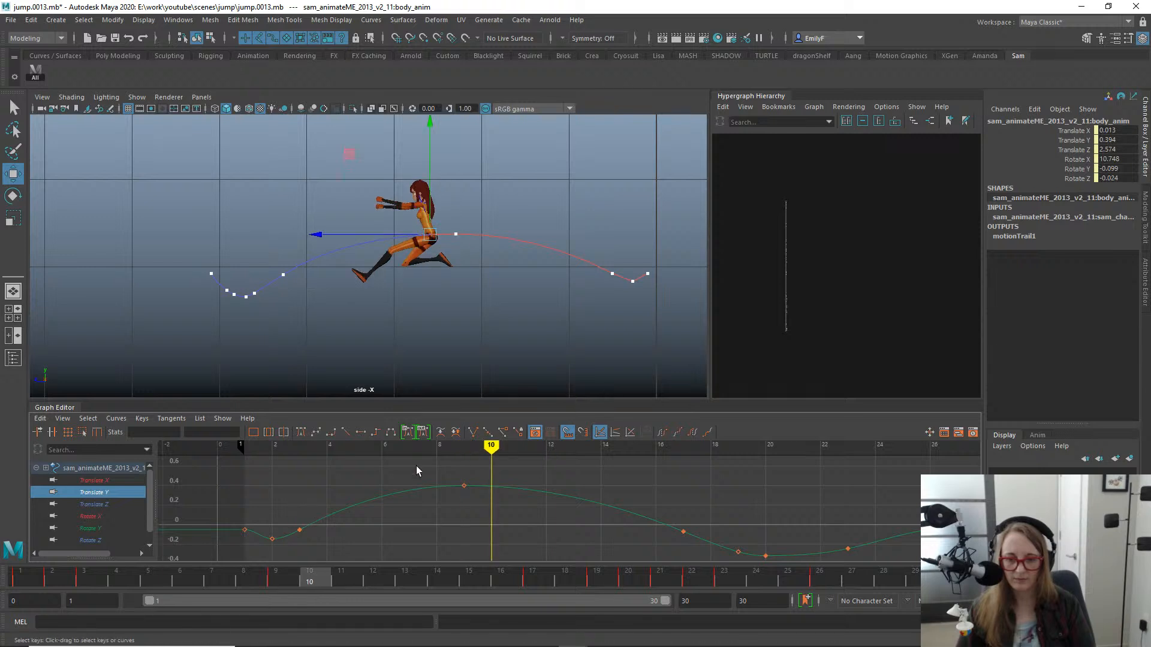
pyautogui.moveTo(432, 449)
pyautogui.mouseDown()
pyautogui.moveTo(511, 501)
pyautogui.moveTo(488, 492)
pyautogui.mouseUp()
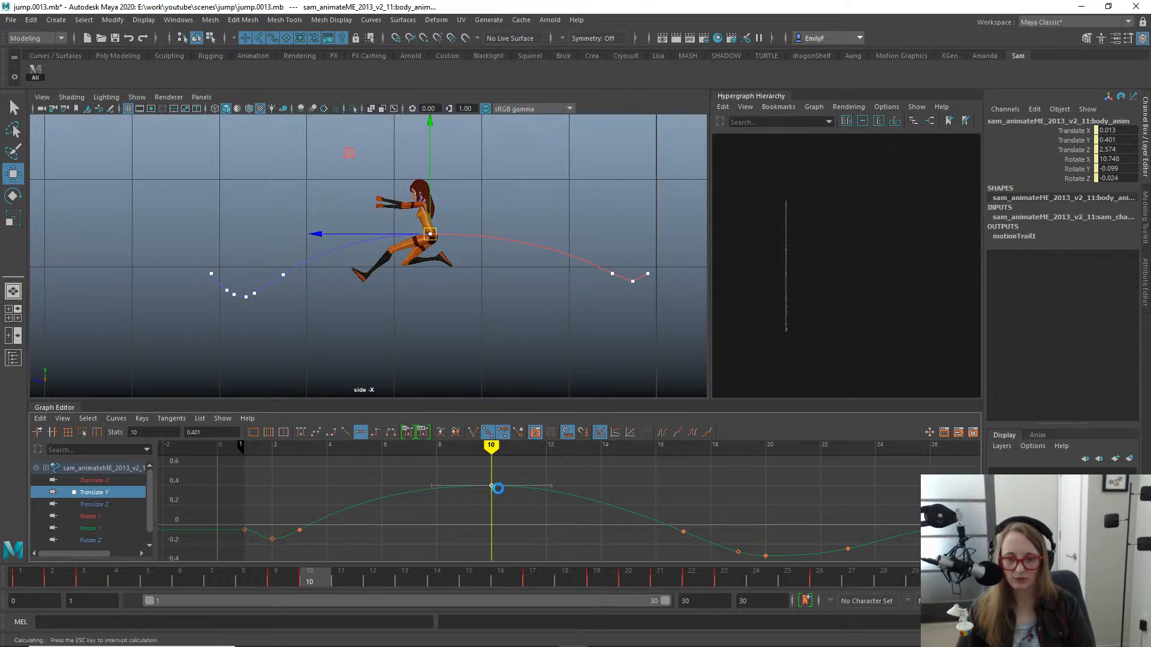
pyautogui.moveTo(498, 489); pyautogui.dragTo(497, 488)
pyautogui.moveTo(495, 486); pyautogui.dragTo(496, 482, button='middle')
pyautogui.press('q')
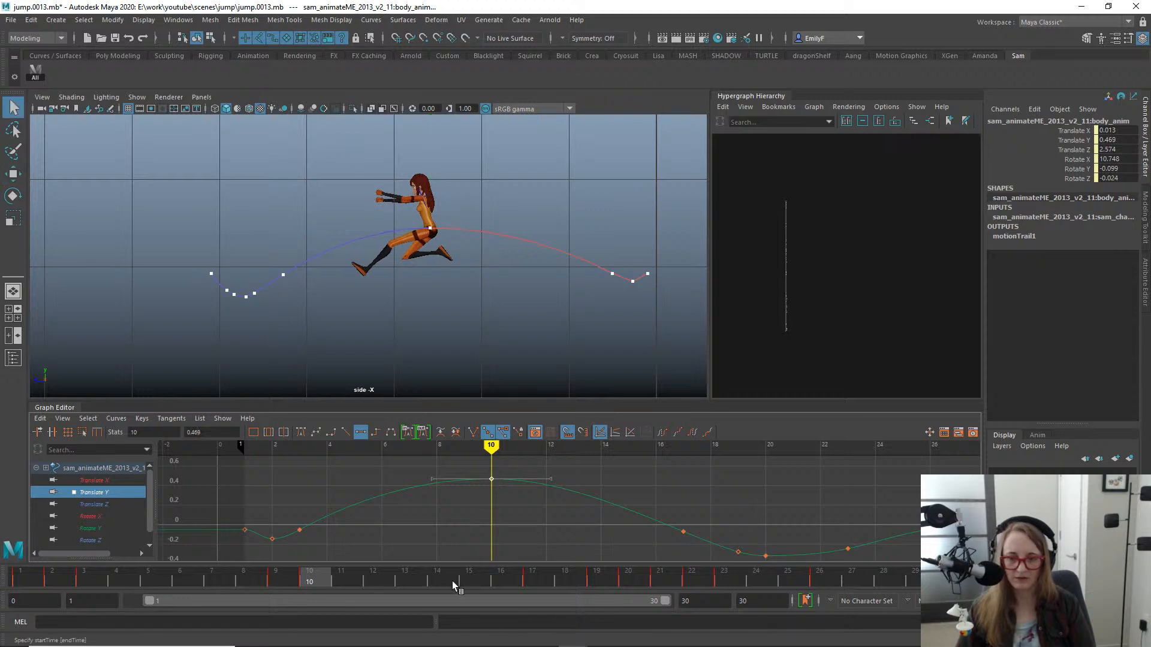
# - Play back the jump with the raised peak and go to frame 2 to check the takeoff
pyautogui.hotkey('alt', 'v')
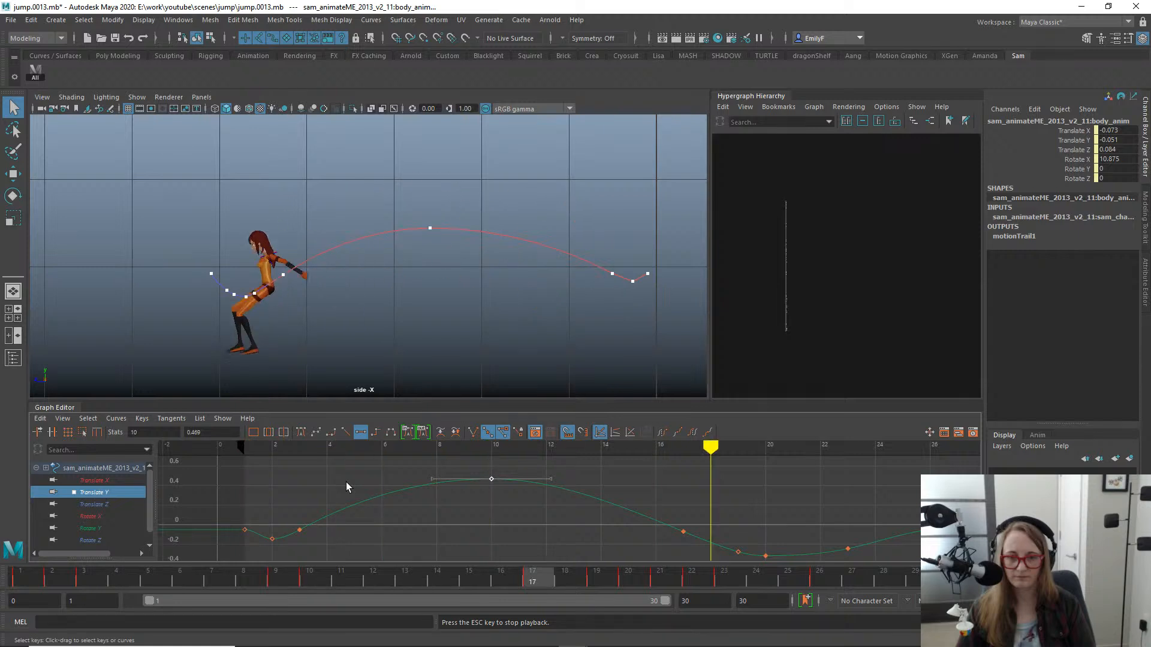
pyautogui.hotkey('alt', 'v')
pyautogui.moveTo(24, 585)
pyautogui.mouseDown()
pyautogui.moveTo(136, 588)
pyautogui.moveTo(24, 585)
pyautogui.moveTo(90, 576)
pyautogui.moveTo(24, 578)
pyautogui.moveTo(52, 576)
pyautogui.mouseUp()
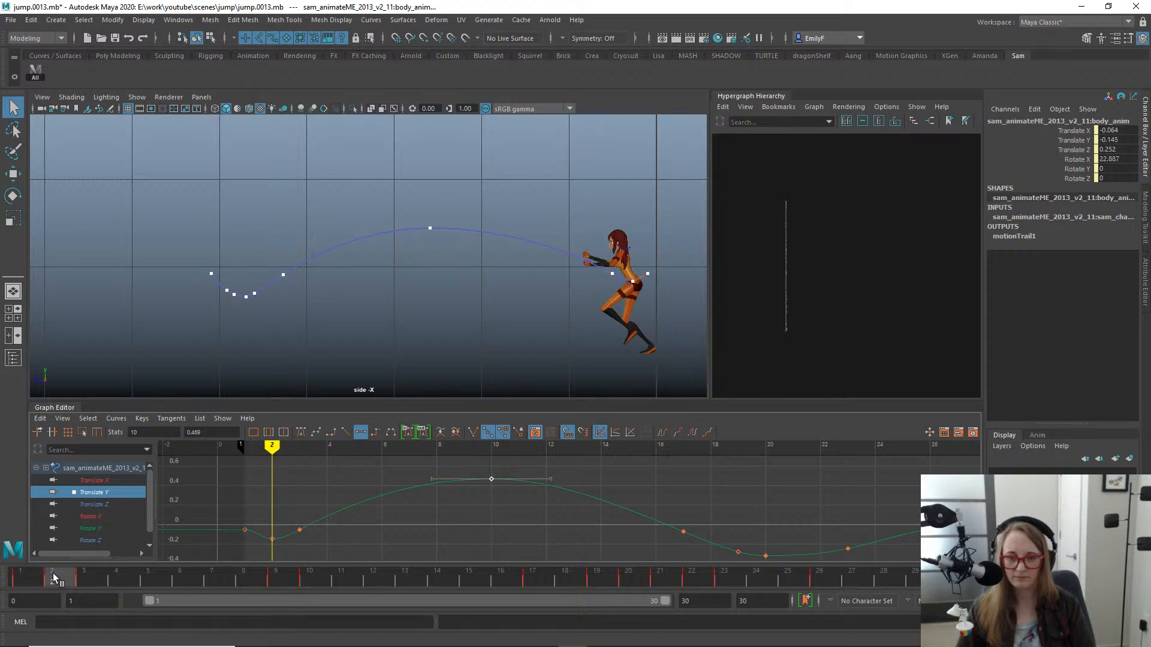
# - Isolate the body's Translate Z curve and move the body forward at frame 3 to a Translate Z of 0.529
pyautogui.click(103, 505)
pyautogui.press('f')
pyautogui.keyDown('alt'); pyautogui.moveTo(491, 498); pyautogui.dragTo(336, 488, button='right'); pyautogui.keyUp('alt')
pyautogui.keyDown('alt'); pyautogui.keyDown('shift'); pyautogui.moveTo(424, 519); pyautogui.dragTo(435, 445, button='right'); pyautogui.keyUp('shift'); pyautogui.keyUp('alt')
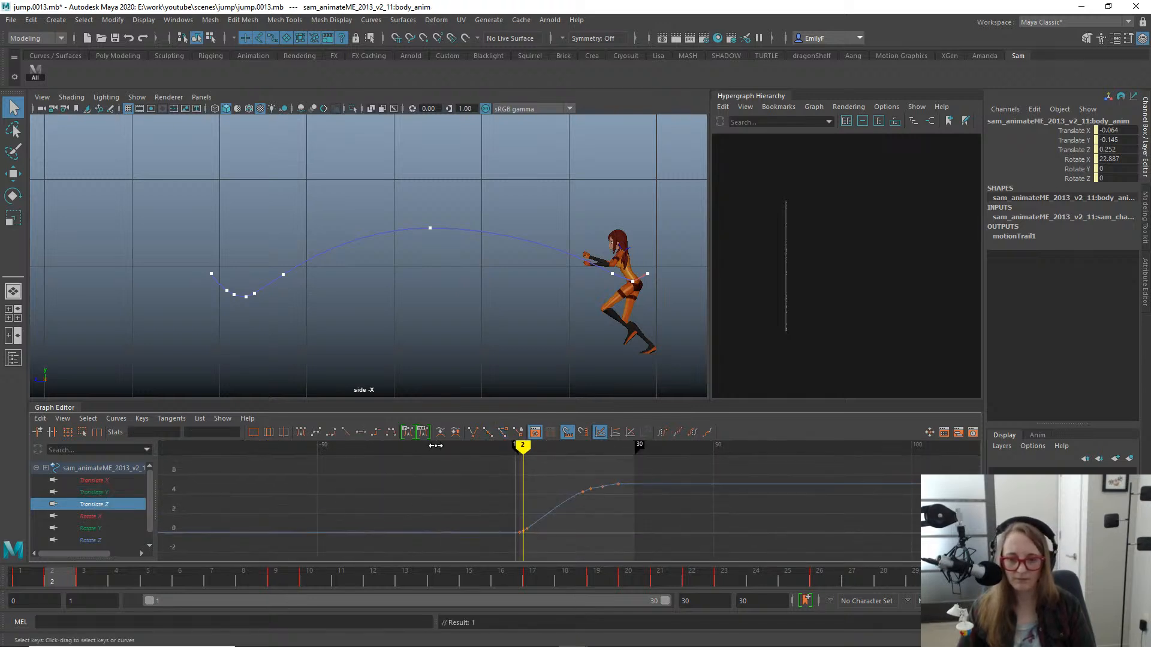
pyautogui.keyDown('alt'); pyautogui.keyDown('shift'); pyautogui.moveTo(607, 513); pyautogui.dragTo(595, 490, button='right'); pyautogui.keyUp('shift'); pyautogui.keyUp('alt')
pyautogui.keyDown('alt'); pyautogui.keyDown('shift'); pyautogui.moveTo(558, 539); pyautogui.dragTo(638, 515, button='right'); pyautogui.keyUp('shift'); pyautogui.keyUp('alt')
pyautogui.keyDown('alt'); pyautogui.moveTo(472, 514); pyautogui.dragTo(518, 512, button='middle'); pyautogui.keyUp('alt')
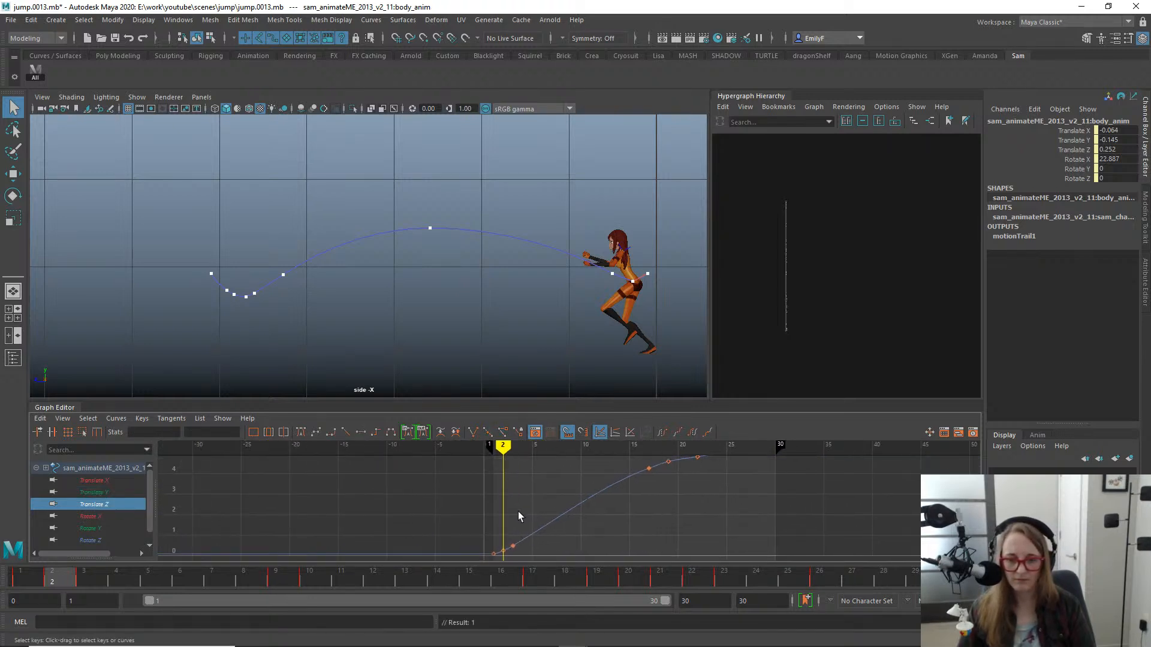
pyautogui.keyDown('alt'); pyautogui.keyDown('shift'); pyautogui.moveTo(518, 512); pyautogui.dragTo(560, 511, button='right'); pyautogui.keyUp('shift'); pyautogui.keyUp('alt')
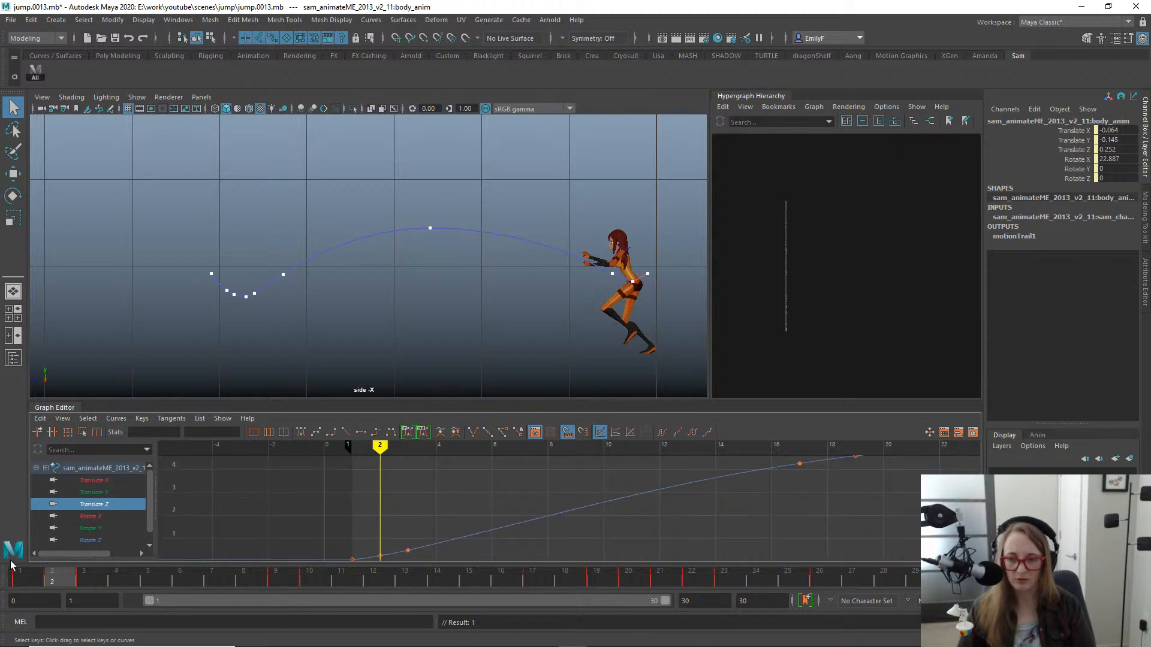
pyautogui.moveTo(70, 575); pyautogui.dragTo(85, 575)
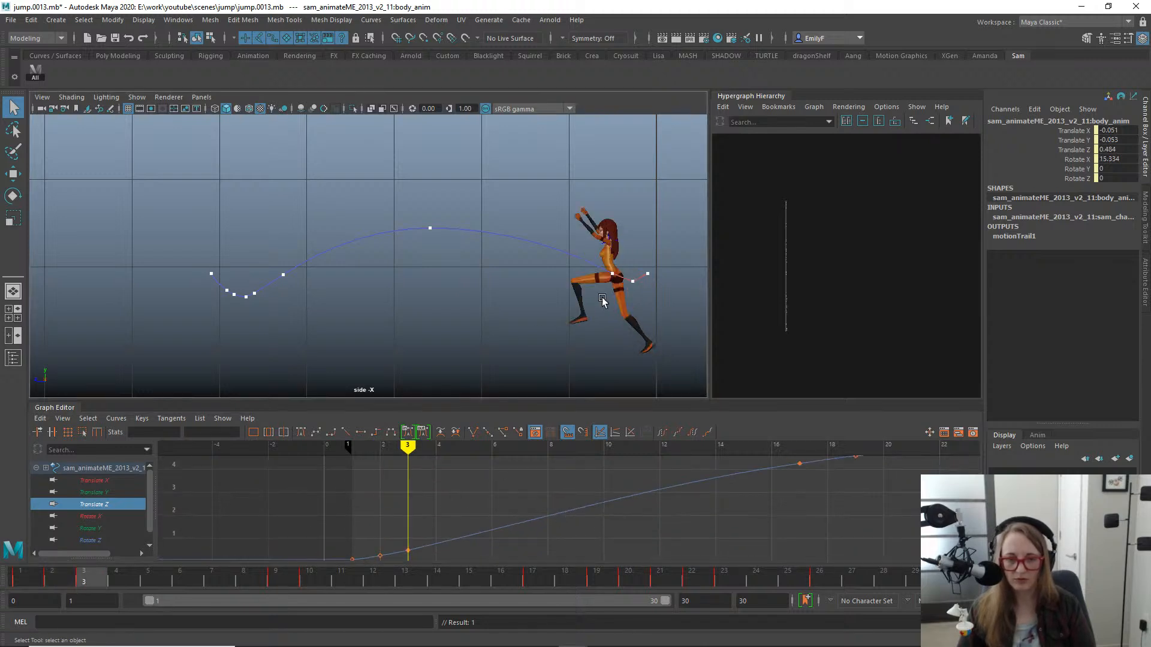
pyautogui.press('w')
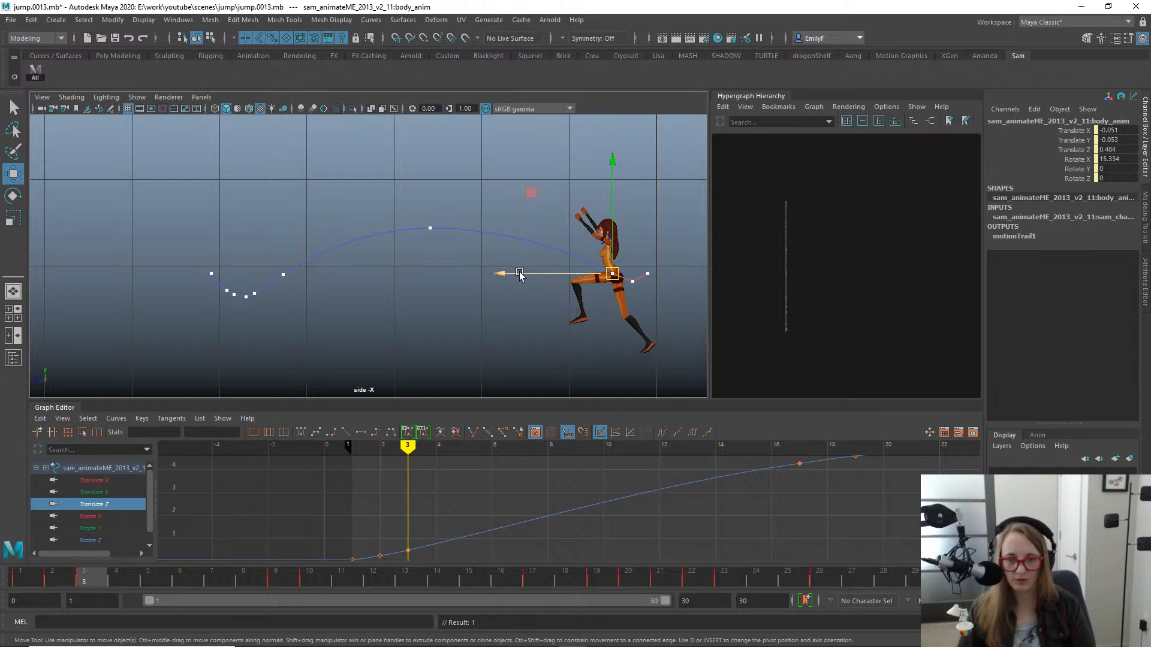
pyautogui.moveTo(520, 274); pyautogui.dragTo(517, 274)
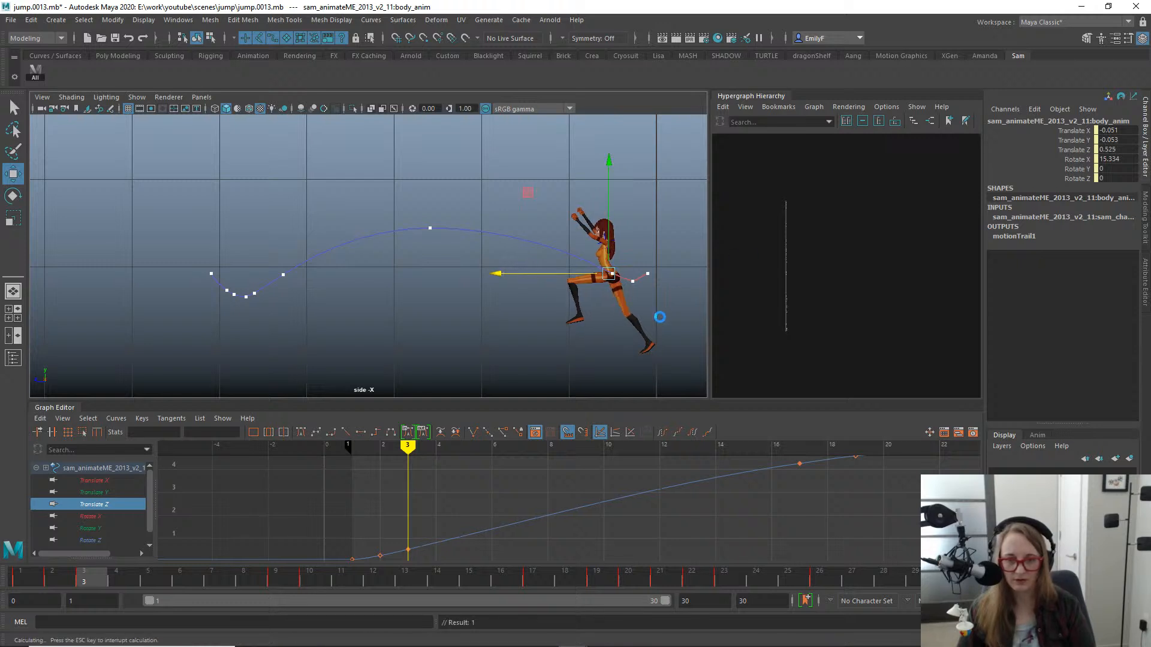
# - Rotate the body control at frame 3 to a Rotate X of 18.068
pyautogui.press('e')
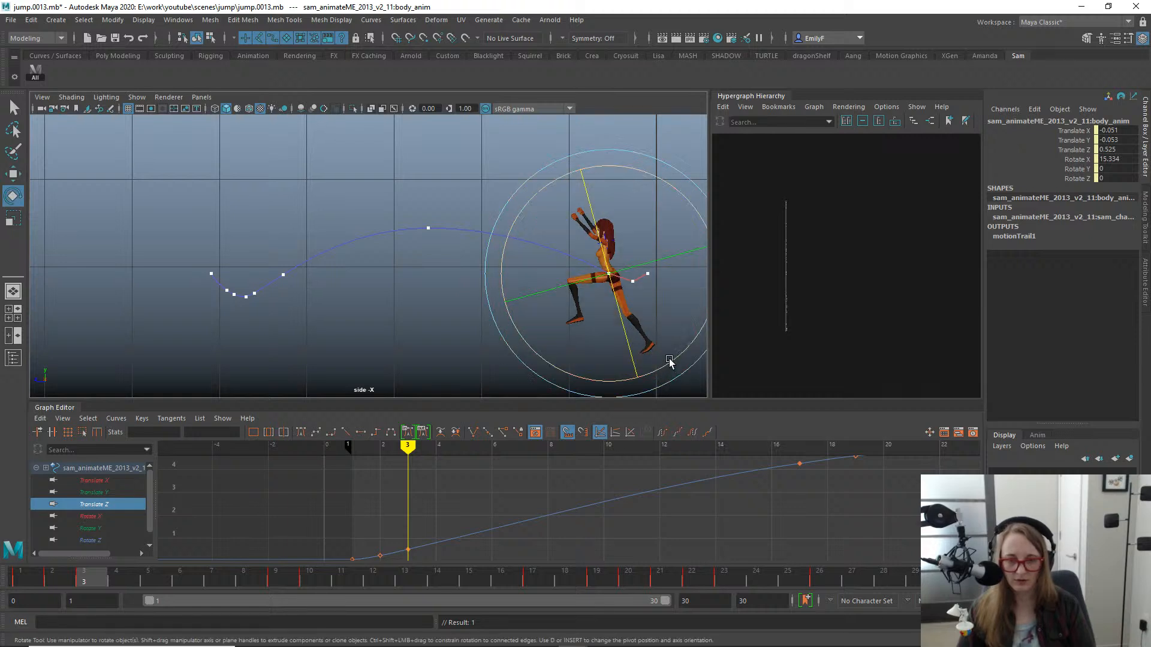
pyautogui.keyDown('alt'); pyautogui.moveTo(676, 366); pyautogui.dragTo(590, 338, button='middle'); pyautogui.keyUp('alt')
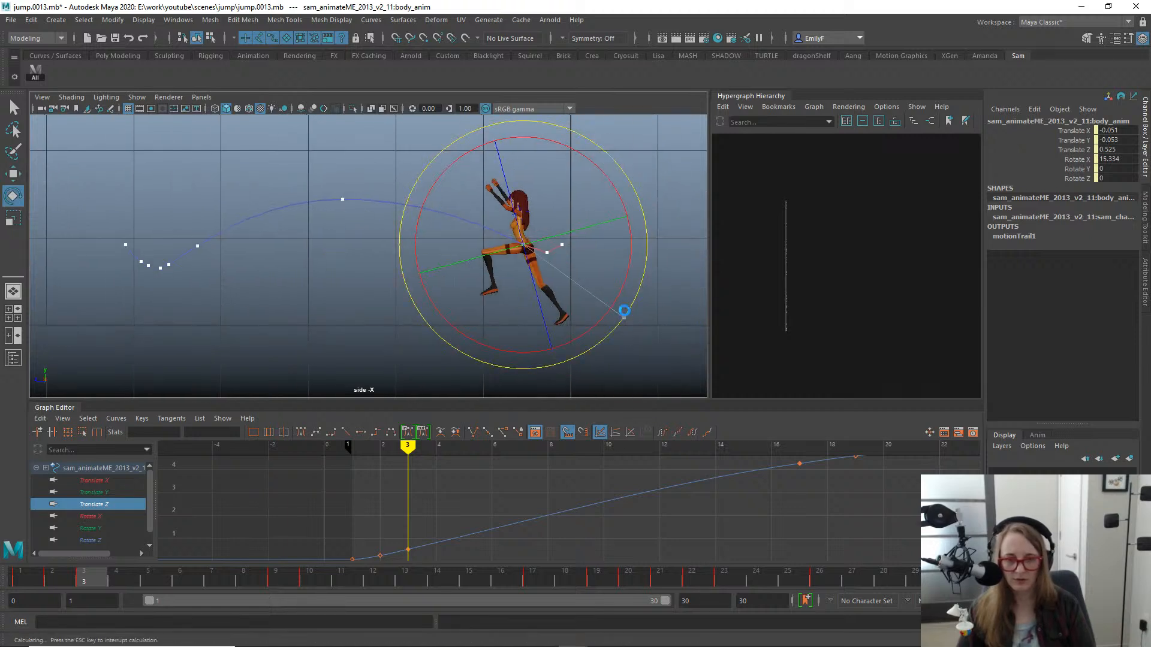
pyautogui.moveTo(624, 311); pyautogui.dragTo(624, 310)
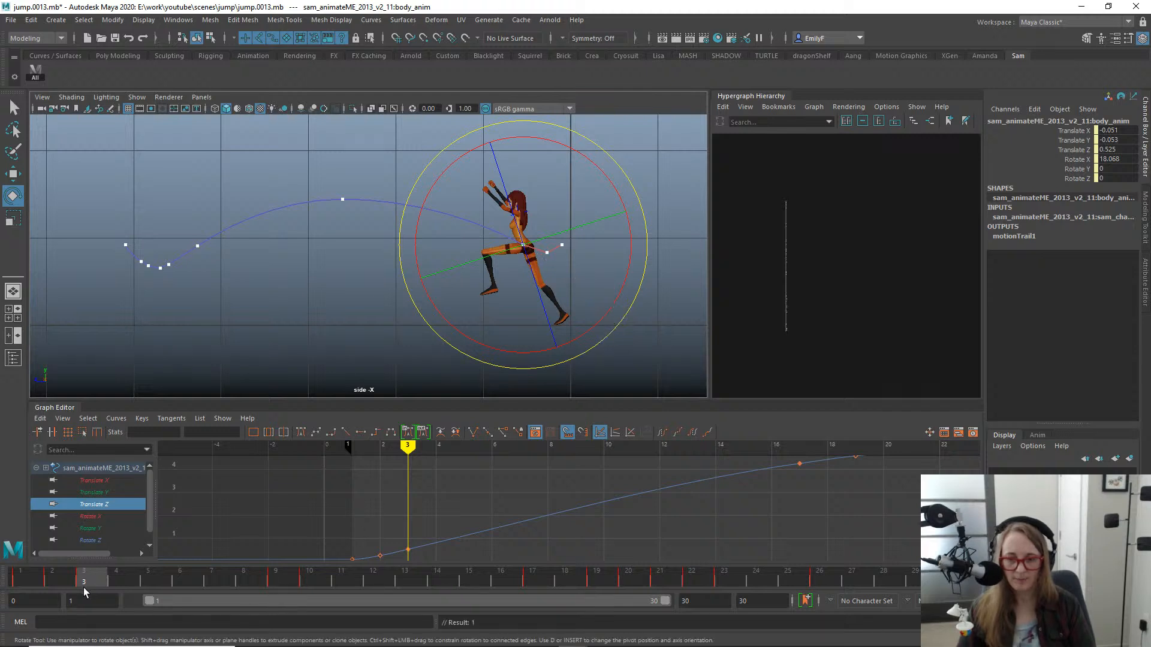
# - At frame 2, move the body back to a Translate Z of 0.204 and lower it to a Translate Y of -0.166
pyautogui.moveTo(77, 584); pyautogui.dragTo(52, 577)
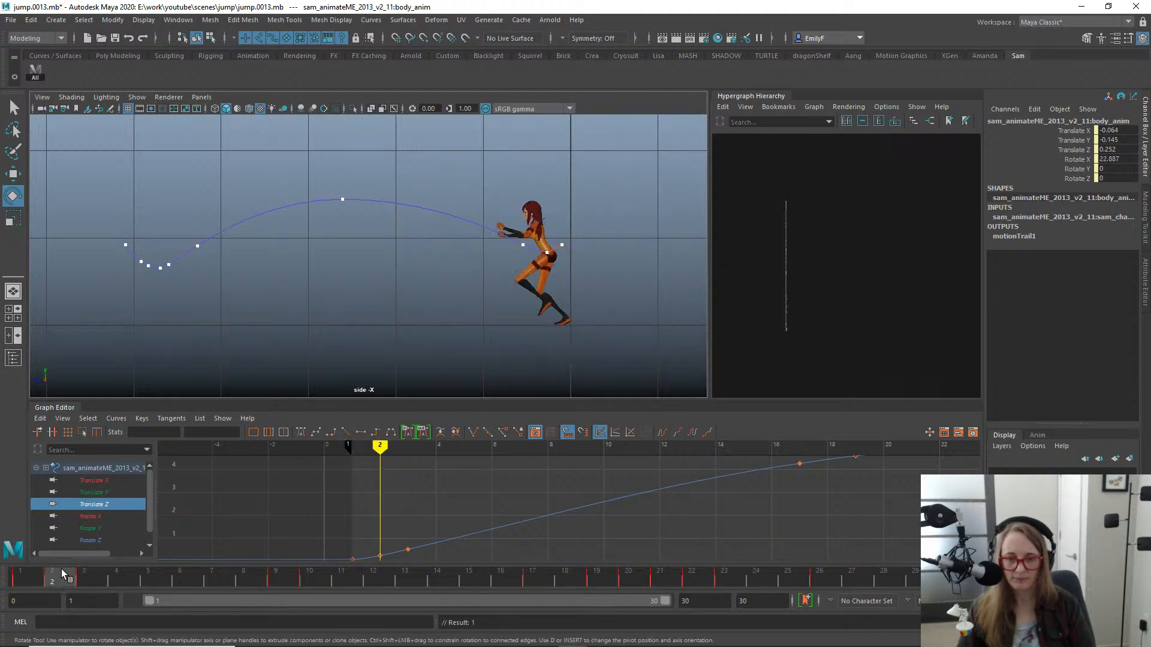
pyautogui.press('w')
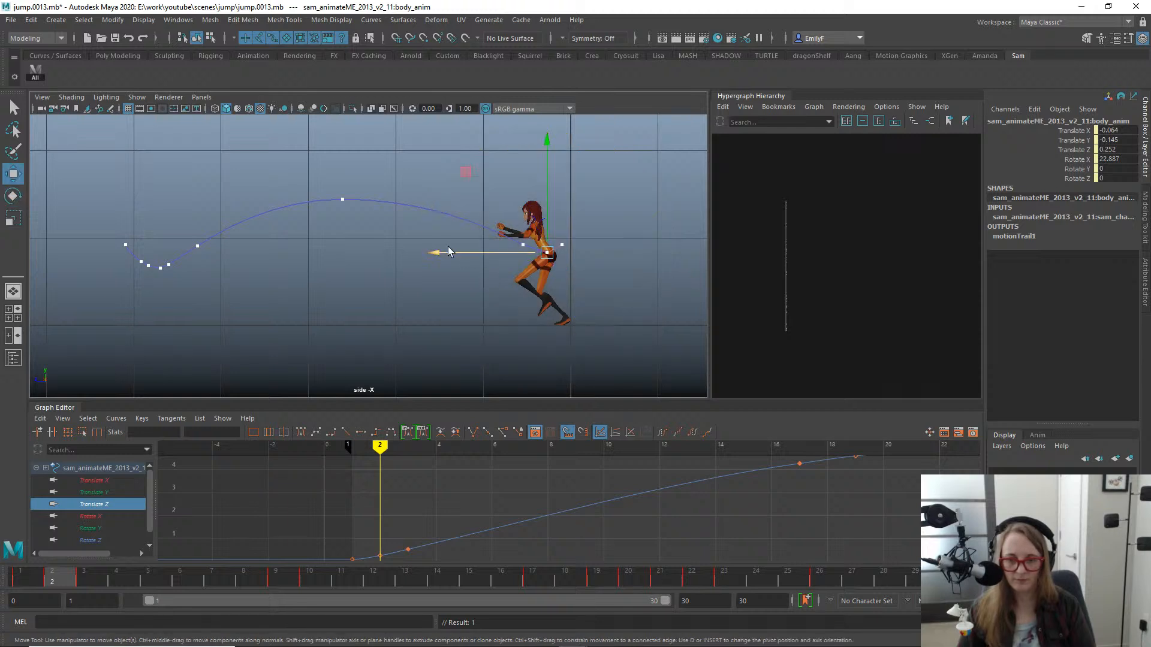
pyautogui.moveTo(449, 251); pyautogui.dragTo(454, 252)
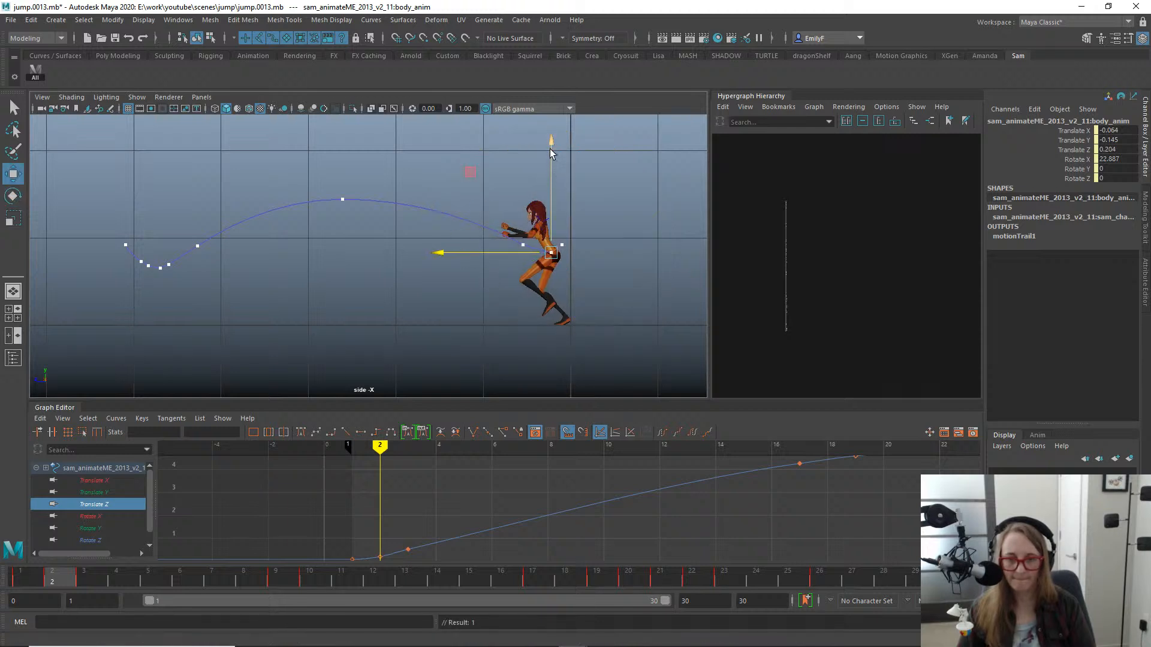
pyautogui.moveTo(551, 148); pyautogui.dragTo(552, 153)
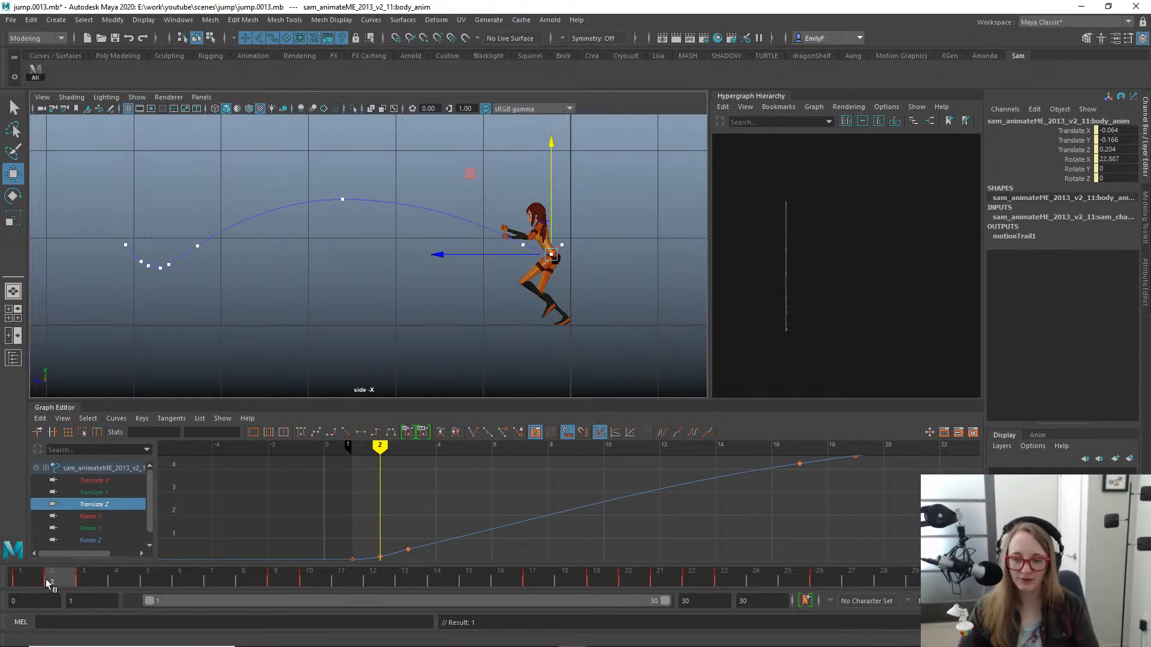
# - Scrub from the takeoff to frame 17 and examine the body pose and both feet at the landing
pyautogui.moveTo(48, 583)
pyautogui.mouseDown()
pyautogui.moveTo(39, 581)
pyautogui.moveTo(85, 592)
pyautogui.moveTo(35, 585)
pyautogui.moveTo(98, 595)
pyautogui.moveTo(39, 583)
pyautogui.moveTo(77, 579)
pyautogui.moveTo(69, 581)
pyautogui.mouseUp()
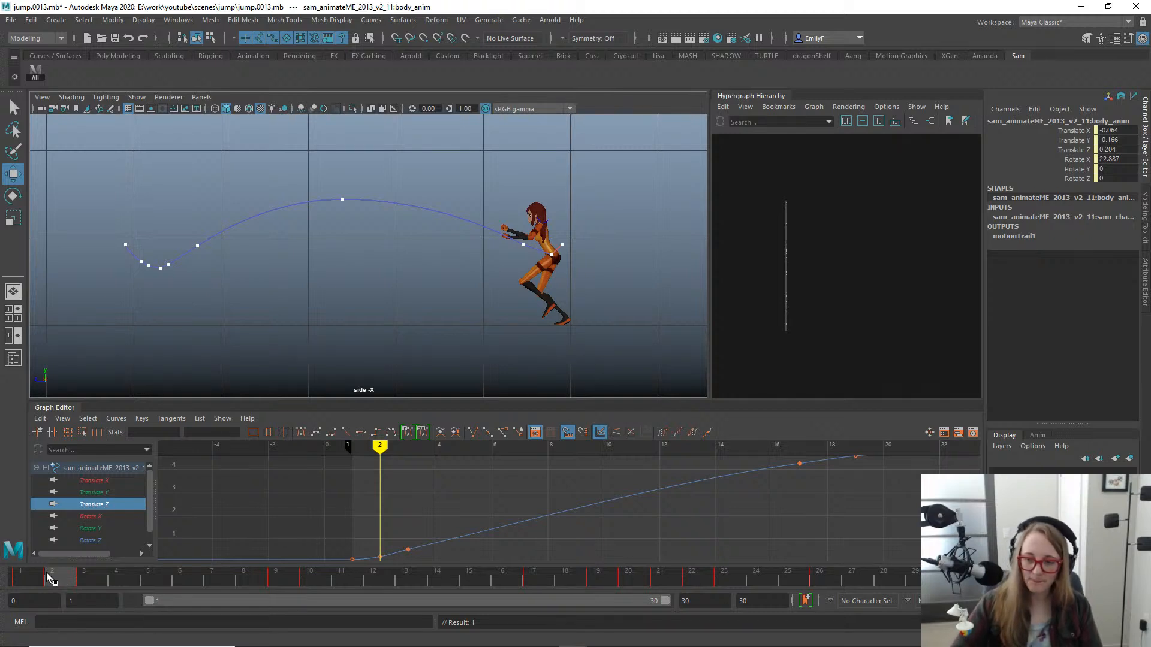
pyautogui.moveTo(50, 578)
pyautogui.mouseDown()
pyautogui.moveTo(14, 579)
pyautogui.moveTo(63, 579)
pyautogui.moveTo(10, 563)
pyautogui.moveTo(154, 578)
pyautogui.moveTo(1, 559)
pyautogui.moveTo(83, 578)
pyautogui.moveTo(132, 570)
pyautogui.moveTo(54, 577)
pyautogui.moveTo(14, 547)
pyautogui.moveTo(66, 577)
pyautogui.moveTo(28, 551)
pyautogui.moveTo(75, 567)
pyautogui.moveTo(25, 569)
pyautogui.moveTo(92, 560)
pyautogui.moveTo(24, 567)
pyautogui.moveTo(70, 574)
pyautogui.moveTo(114, 551)
pyautogui.moveTo(293, 557)
pyautogui.moveTo(21, 560)
pyautogui.moveTo(377, 558)
pyautogui.moveTo(713, 594)
pyautogui.moveTo(403, 560)
pyautogui.moveTo(554, 557)
pyautogui.mouseUp()
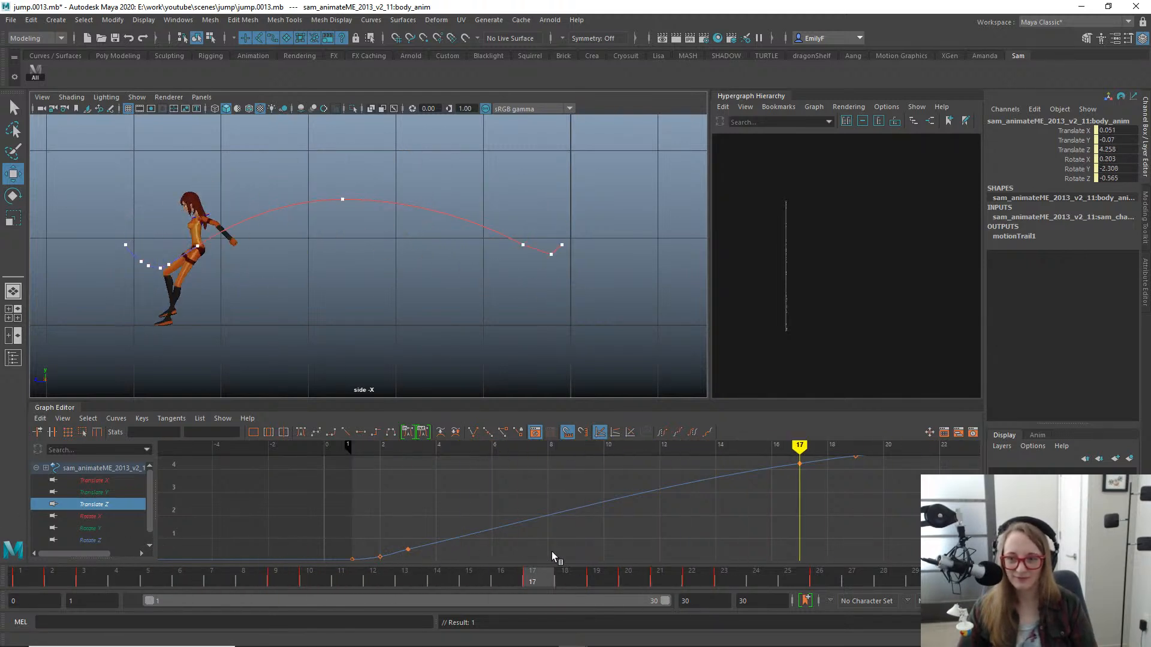
pyautogui.keyDown('alt'); pyautogui.moveTo(336, 327); pyautogui.dragTo(578, 311, button='middle'); pyautogui.keyUp('alt')
pyautogui.keyDown('alt'); pyautogui.moveTo(312, 288); pyautogui.dragTo(485, 257, button='right'); pyautogui.keyUp('alt')
pyautogui.keyDown('alt'); pyautogui.moveTo(483, 256); pyautogui.dragTo(377, 289, button='middle'); pyautogui.keyUp('alt')
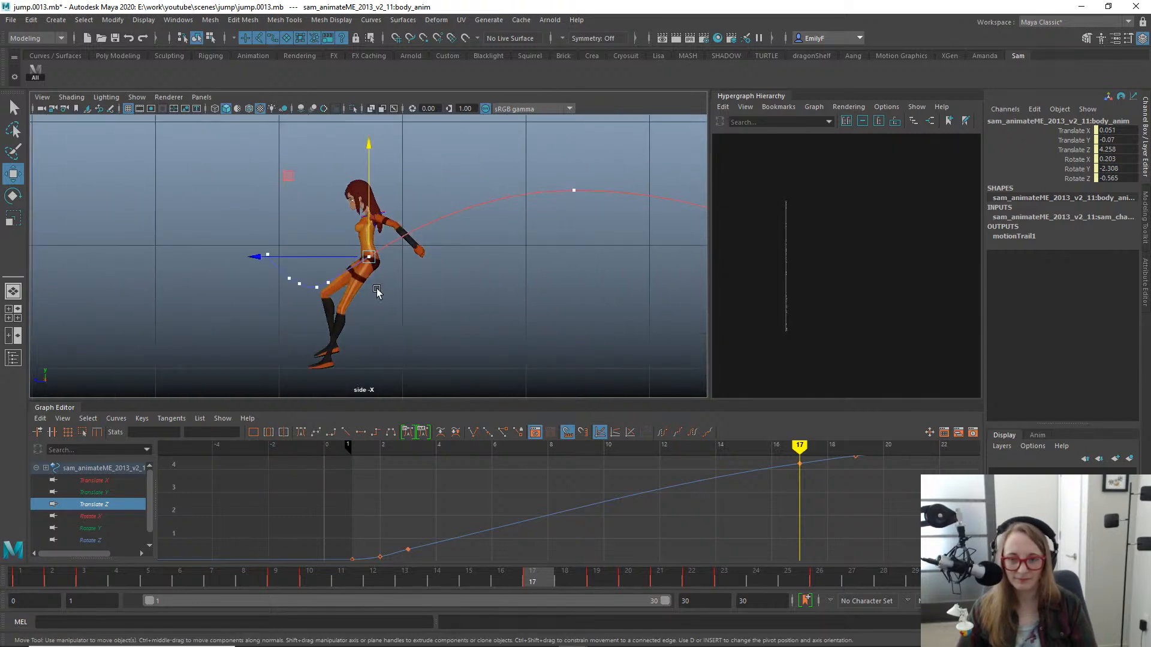
pyautogui.keyDown('alt'); pyautogui.moveTo(343, 231); pyautogui.dragTo(635, 237, button='right'); pyautogui.keyUp('alt')
pyautogui.keyDown('alt'); pyautogui.moveTo(369, 300); pyautogui.dragTo(422, 123, button='middle'); pyautogui.keyUp('alt')
pyautogui.keyDown('alt'); pyautogui.moveTo(440, 264); pyautogui.dragTo(490, 249, button='middle'); pyautogui.keyUp('alt')
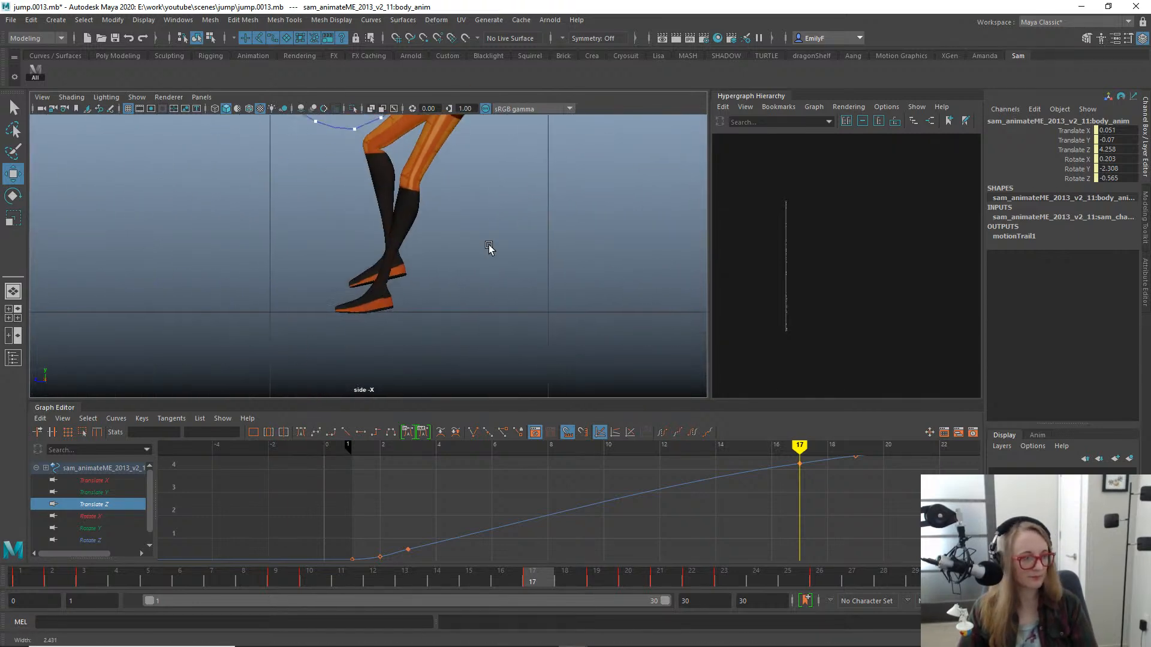
pyautogui.scroll(2, 413, 190)
pyautogui.scroll(-5, 556, 288)
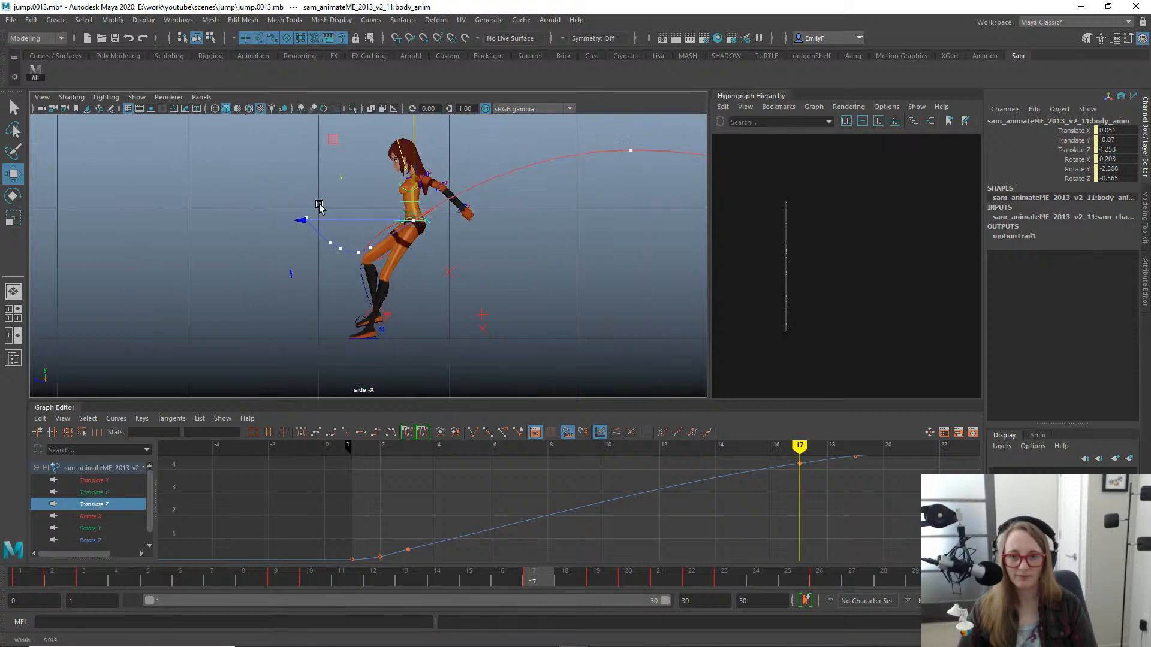
# - Select the left foot IK control at frame 23 and display its animation curves over the jump's frame range
pyautogui.press('q')
pyautogui.click(341, 576)
pyautogui.moveTo(418, 567); pyautogui.dragTo(725, 576)
pyautogui.scroll(3, 596, 333)
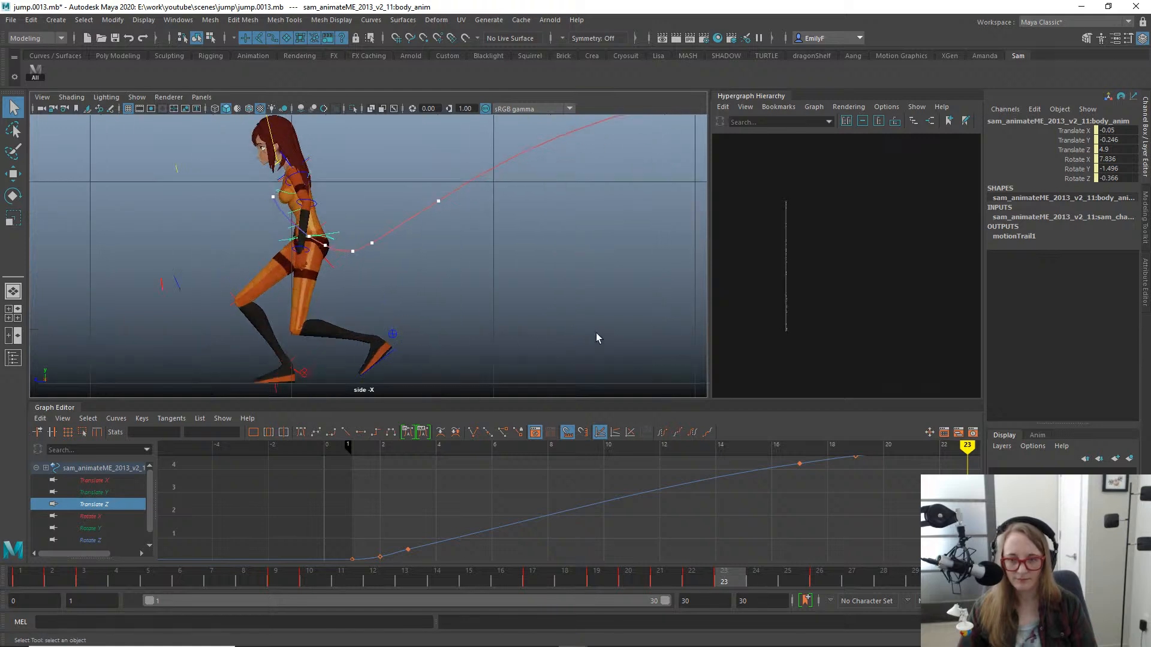
pyautogui.click(388, 356)
pyautogui.press('w')
pyautogui.press('f')
pyautogui.moveTo(95, 474); pyautogui.dragTo(97, 534)
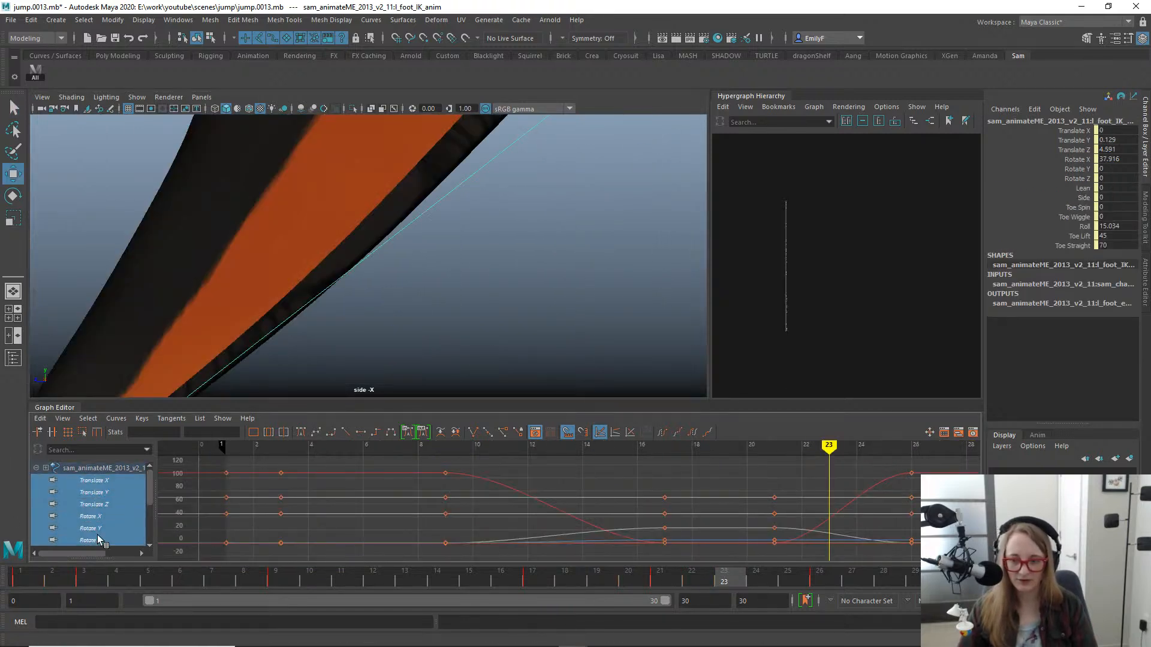
pyautogui.press('f')
pyautogui.scroll(-10, 548, 257)
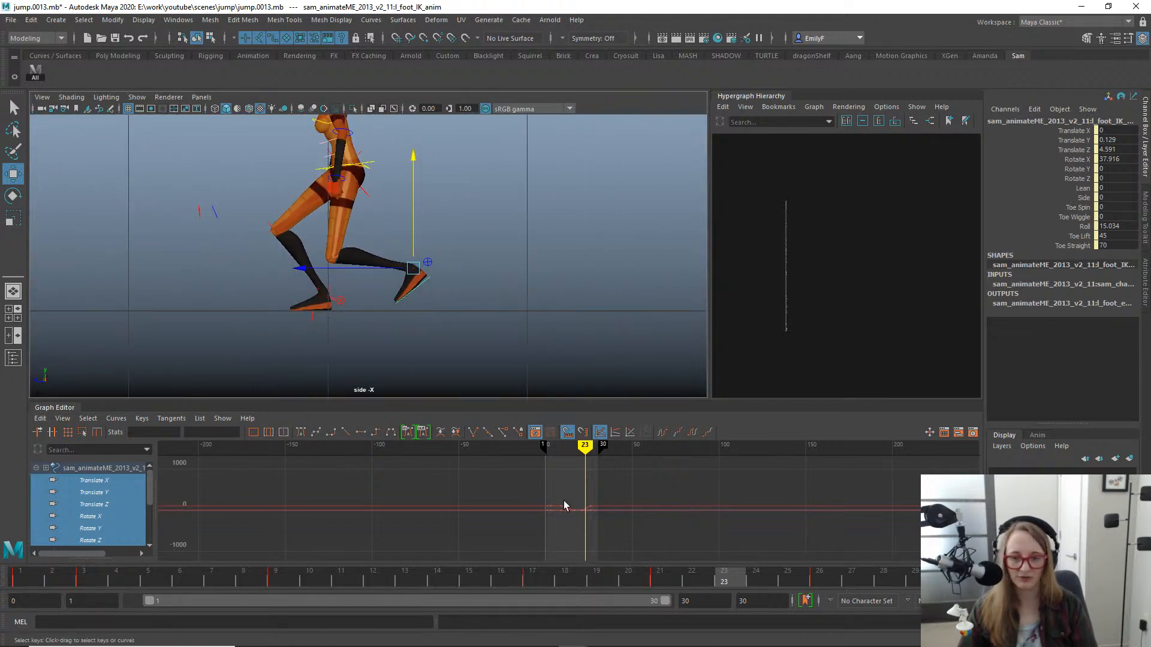
pyautogui.keyDown('alt'); pyautogui.keyDown('shift'); pyautogui.moveTo(564, 501); pyautogui.dragTo(771, 520, button='right'); pyautogui.keyUp('shift'); pyautogui.keyUp('alt')
pyautogui.moveTo(326, 576); pyautogui.dragTo(714, 601)
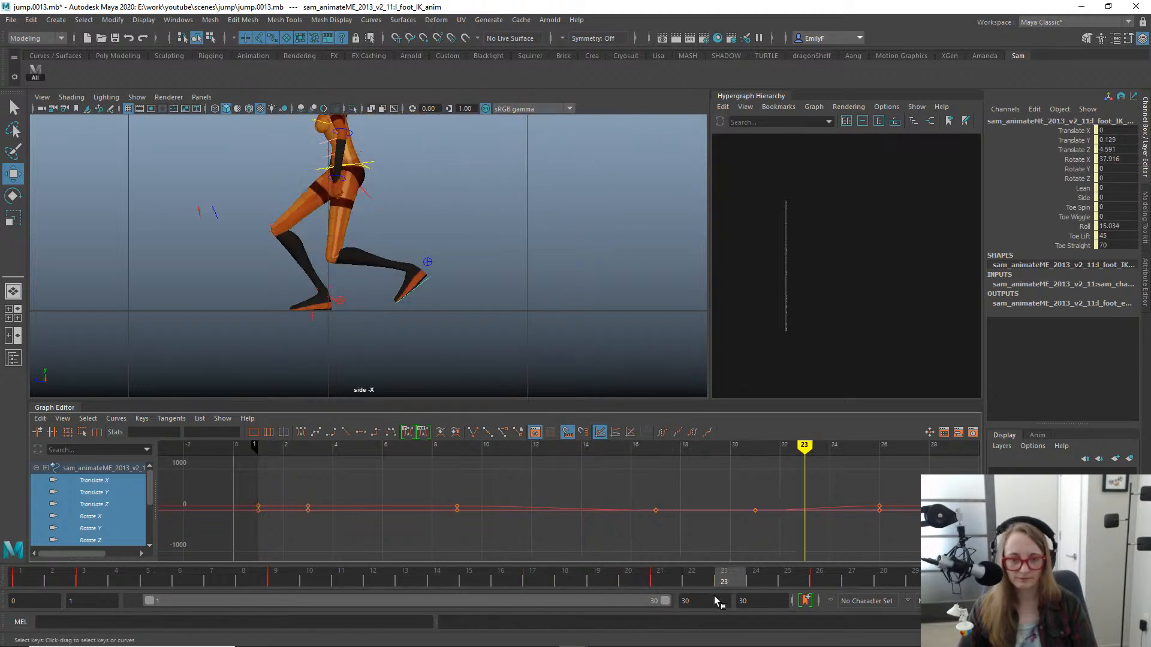
# - Move the left foot's Translate X, Y and Z keys from frame 21 to frame 23
pyautogui.click(114, 483)
pyautogui.keyDown('shift'); pyautogui.click(117, 502); pyautogui.keyUp('shift')
pyautogui.press('f')
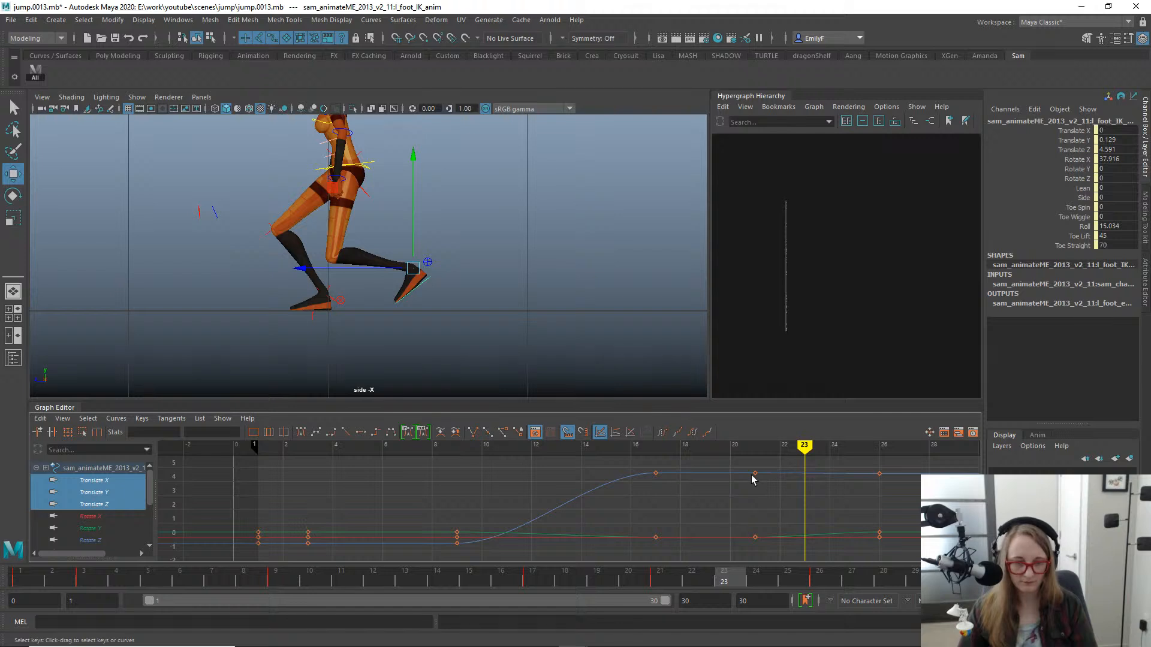
pyautogui.moveTo(766, 480); pyautogui.dragTo(770, 551)
pyautogui.keyDown('shift'); pyautogui.moveTo(782, 530); pyautogui.dragTo(827, 523, button='middle'); pyautogui.keyUp('shift')
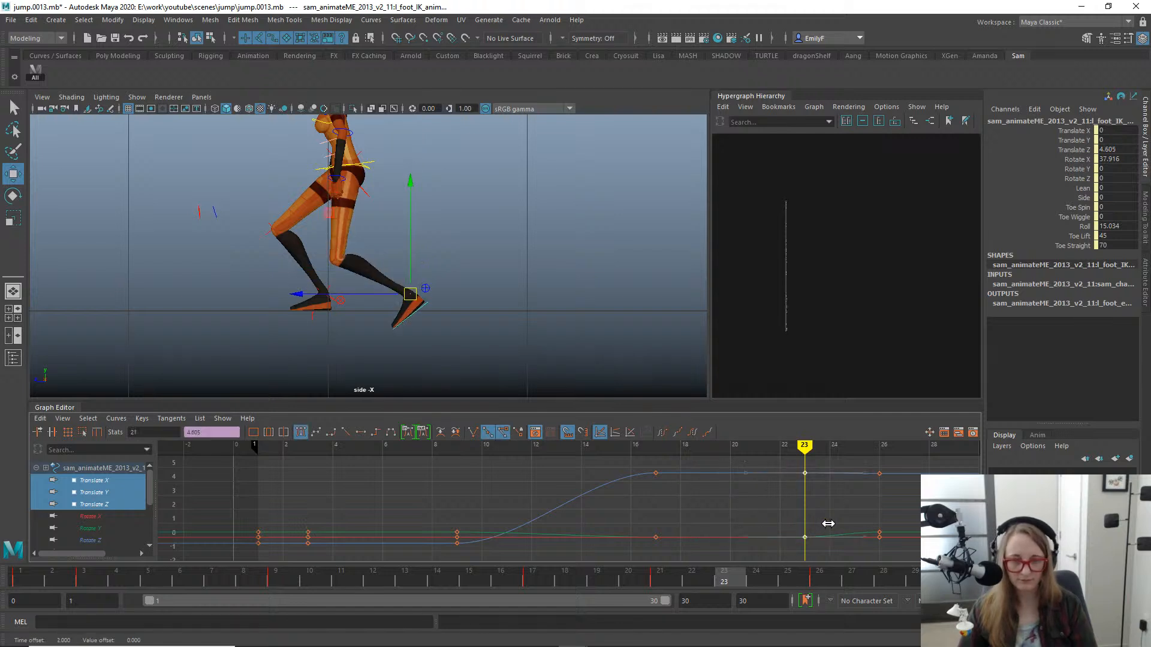
# - Move the left foot's remaining rotation keys from frame 21 to frame 23 to match its translation
pyautogui.keyDown('shift'); pyautogui.click(91, 541); pyautogui.keyUp('shift')
pyautogui.press('f')
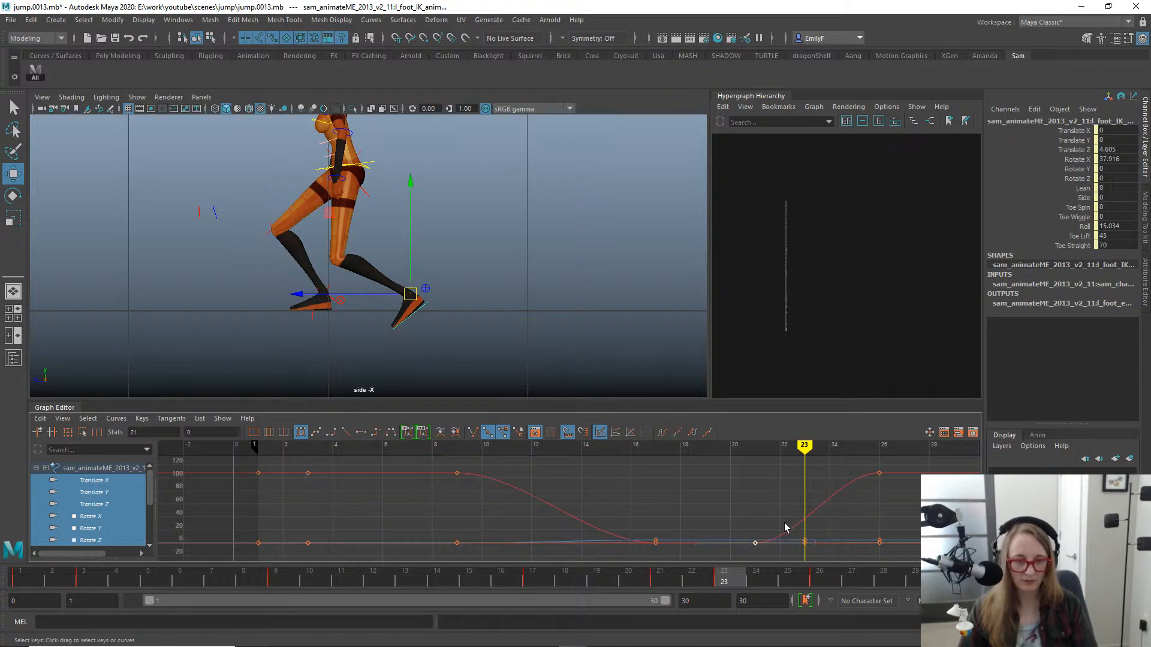
pyautogui.keyDown('shift'); pyautogui.moveTo(785, 528); pyautogui.dragTo(817, 525, button='middle'); pyautogui.keyUp('shift')
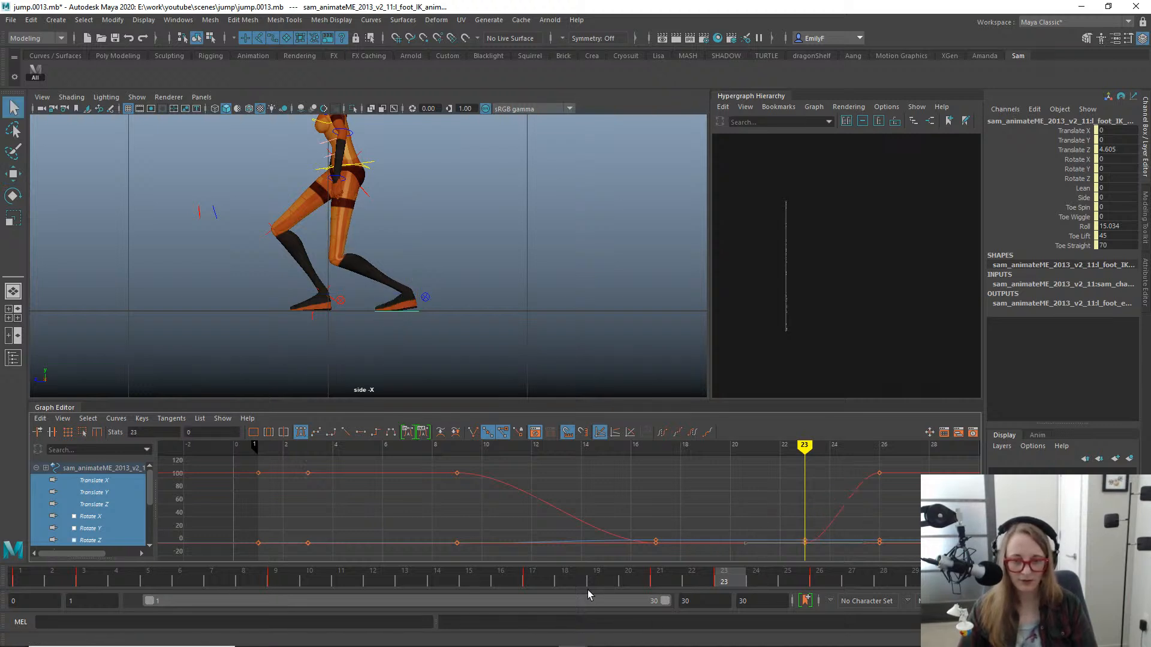
# - Scrub and play back the whole jump in the side view to check the left foot's longer ground contact
pyautogui.moveTo(438, 569)
pyautogui.mouseDown()
pyautogui.moveTo(321, 581)
pyautogui.moveTo(797, 606)
pyautogui.moveTo(827, 599)
pyautogui.moveTo(549, 550)
pyautogui.moveTo(758, 552)
pyautogui.moveTo(873, 534)
pyautogui.moveTo(731, 533)
pyautogui.moveTo(834, 539)
pyautogui.moveTo(723, 548)
pyautogui.moveTo(827, 538)
pyautogui.mouseUp()
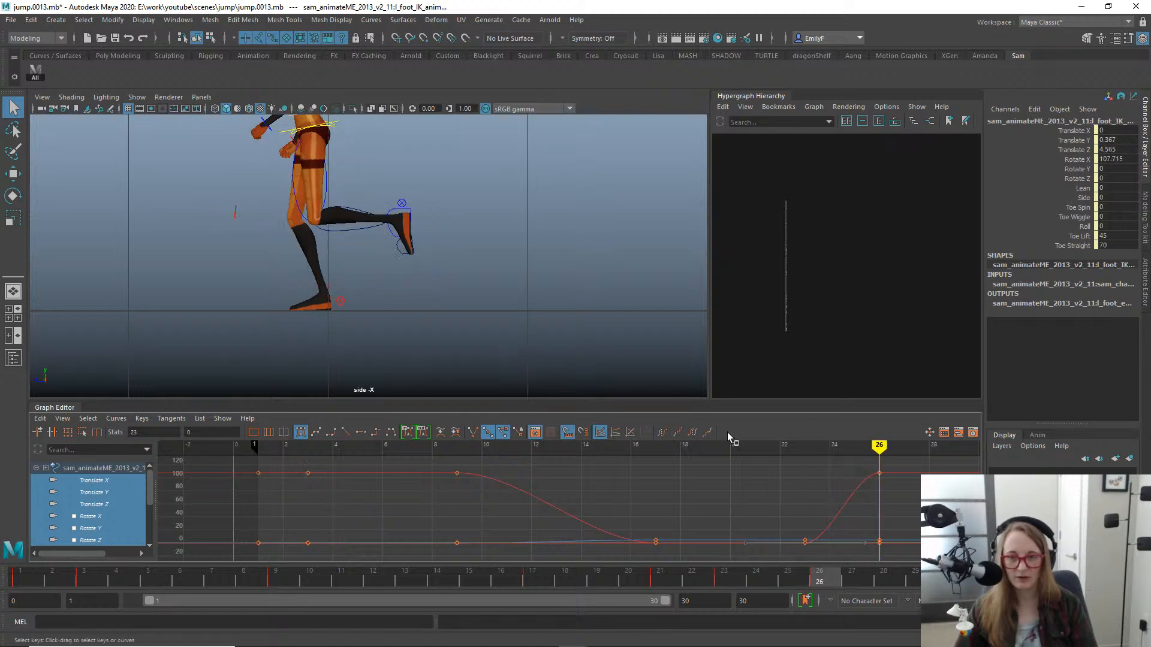
pyautogui.scroll(-3, 247, 206)
pyautogui.keyDown('alt'); pyautogui.moveTo(246, 205); pyautogui.dragTo(219, 235, button='middle'); pyautogui.keyUp('alt')
pyautogui.moveTo(638, 580); pyautogui.dragTo(429, 483)
pyautogui.hotkey('alt', 'v')
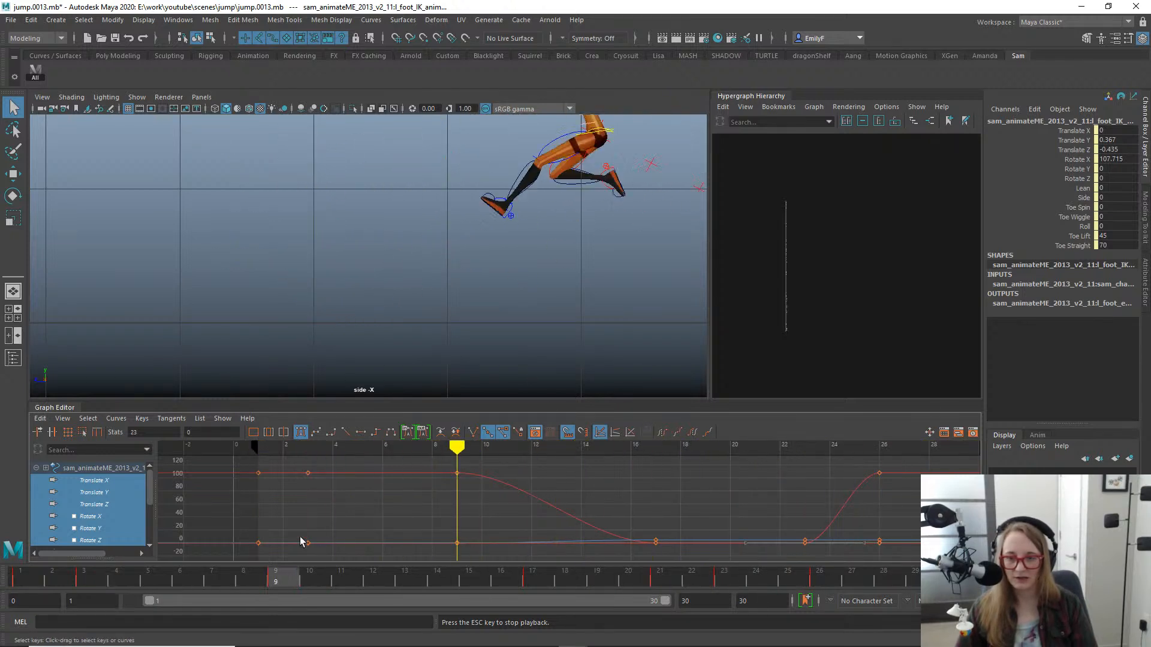
pyautogui.keyDown('alt'); pyautogui.moveTo(490, 346); pyautogui.dragTo(214, 241, button='right'); pyautogui.keyUp('alt')
pyautogui.keyDown('alt'); pyautogui.moveTo(378, 232); pyautogui.dragTo(337, 250, button='middle'); pyautogui.keyUp('alt')
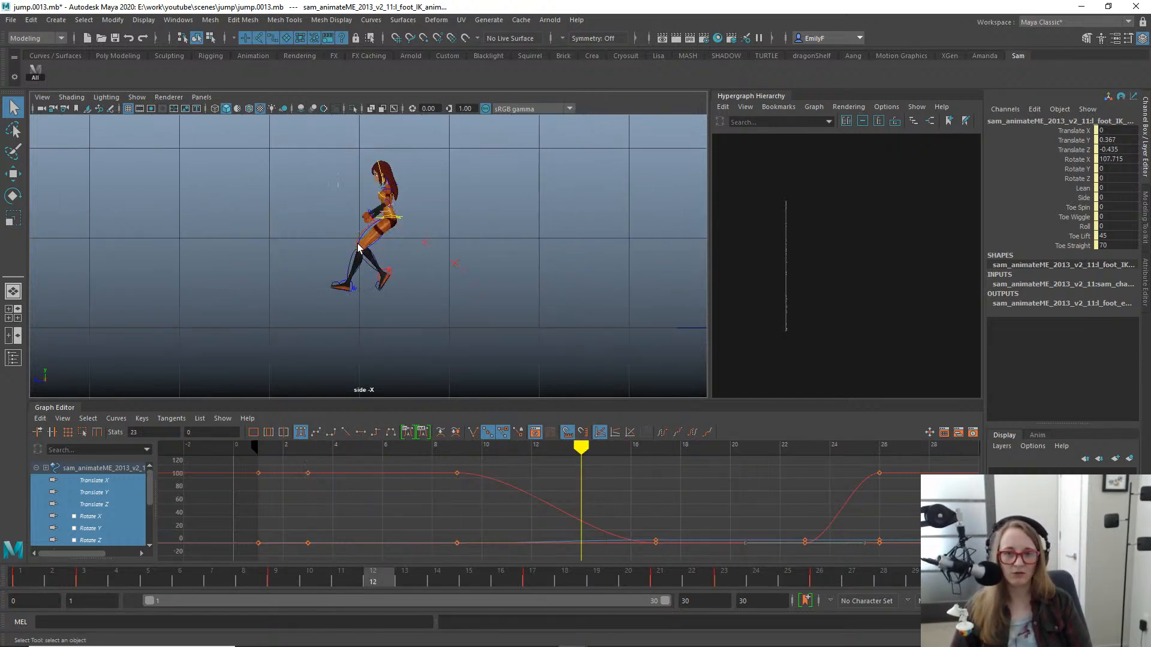
pyautogui.keyDown('alt'); pyautogui.moveTo(431, 260); pyautogui.dragTo(320, 259, button='right'); pyautogui.keyUp('alt')
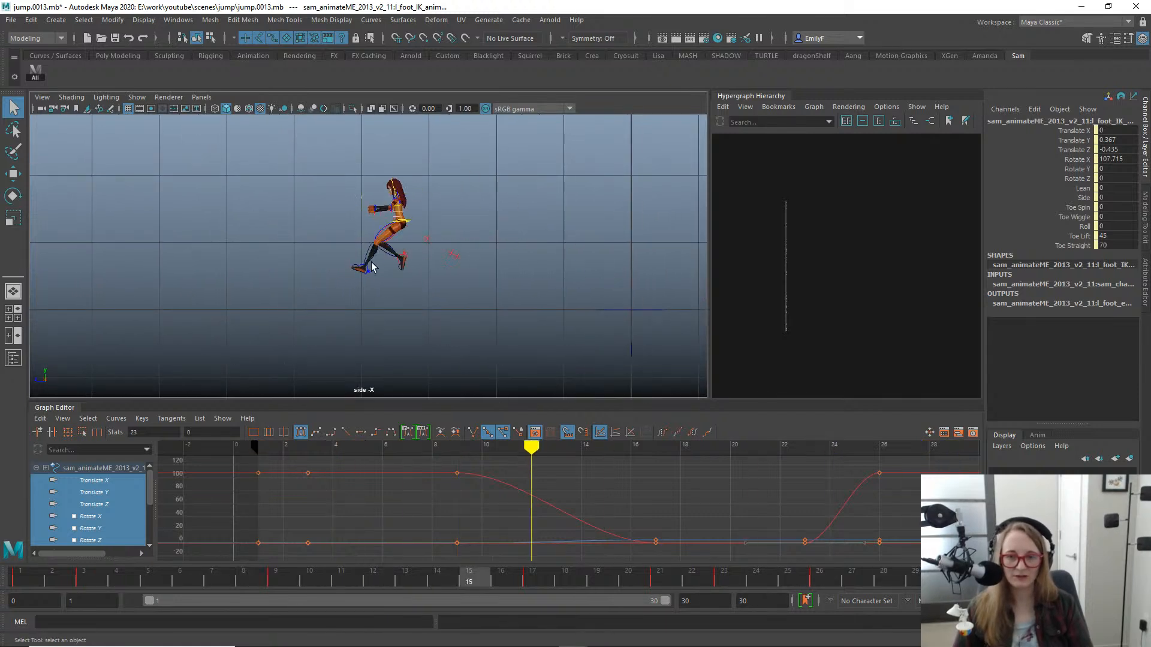
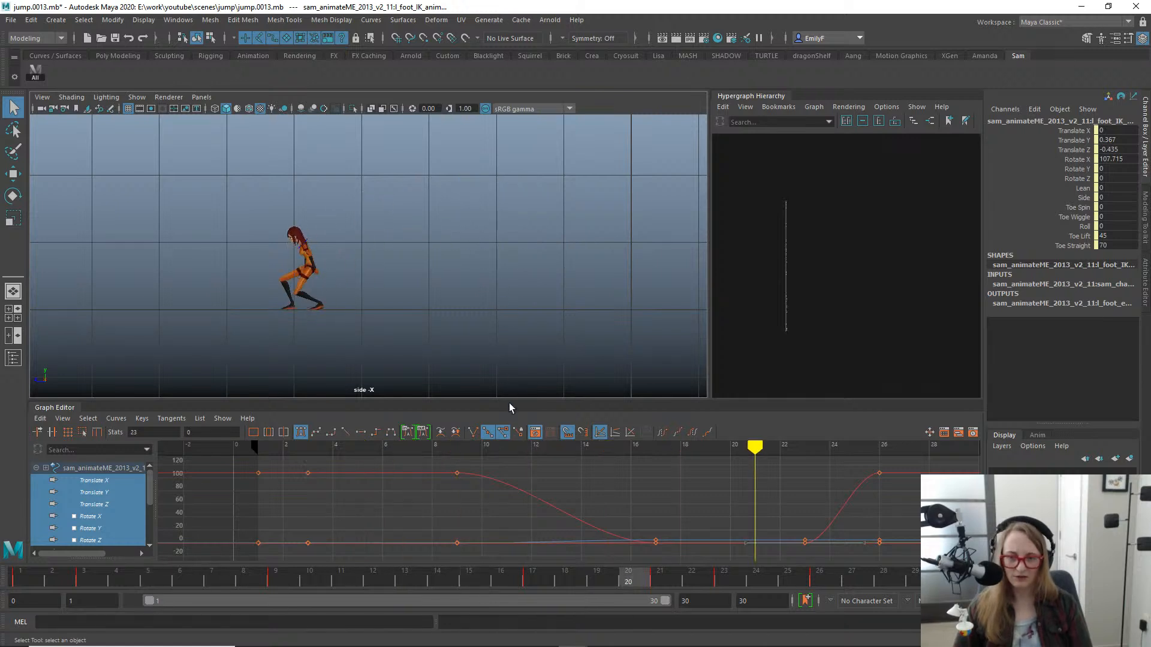
# - Play back the jump and scrub through the landing to examine the left foot's contact around frame 24
pyautogui.hotkey('alt', 'v')
pyautogui.moveTo(450, 584)
pyautogui.mouseDown()
pyautogui.moveTo(763, 613)
pyautogui.moveTo(860, 583)
pyautogui.moveTo(668, 580)
pyautogui.moveTo(520, 535)
pyautogui.moveTo(819, 582)
pyautogui.mouseUp()
pyautogui.moveTo(707, 556)
pyautogui.mouseDown()
pyautogui.moveTo(531, 502)
pyautogui.moveTo(821, 542)
pyautogui.moveTo(721, 534)
pyautogui.moveTo(854, 522)
pyautogui.moveTo(536, 471)
pyautogui.moveTo(736, 486)
pyautogui.moveTo(875, 516)
pyautogui.moveTo(389, 488)
pyautogui.moveTo(475, 483)
pyautogui.moveTo(872, 527)
pyautogui.moveTo(485, 454)
pyautogui.moveTo(875, 527)
pyautogui.moveTo(666, 495)
pyautogui.moveTo(825, 501)
pyautogui.moveTo(448, 450)
pyautogui.moveTo(855, 530)
pyautogui.moveTo(776, 526)
pyautogui.mouseUp()
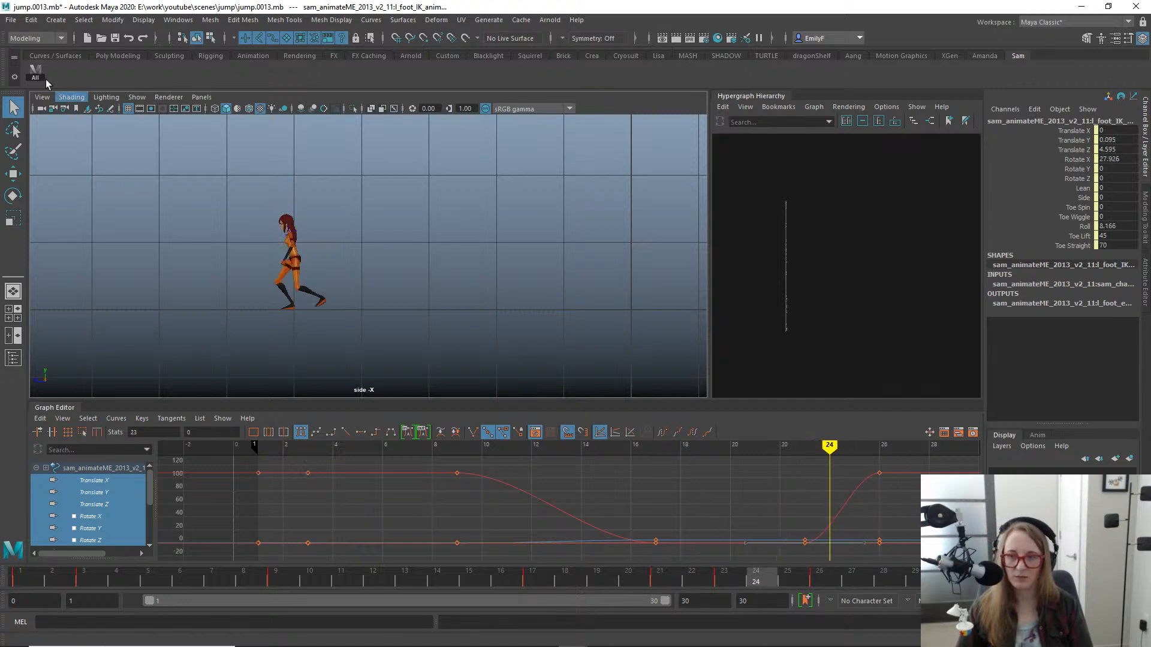
# - Select all of the character's controls and move their keys from frame 26 to frame 27
pyautogui.scroll(2, 165, 236)
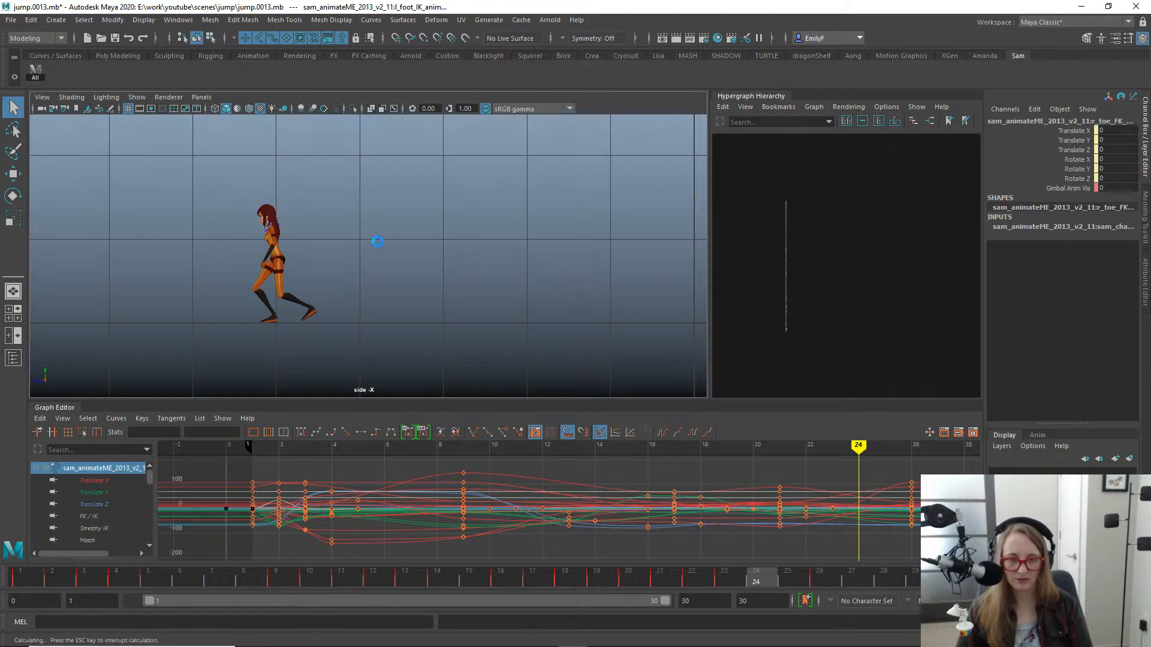
pyautogui.keyDown('alt'); pyautogui.moveTo(451, 246); pyautogui.dragTo(474, 228, button='right'); pyautogui.keyUp('alt')
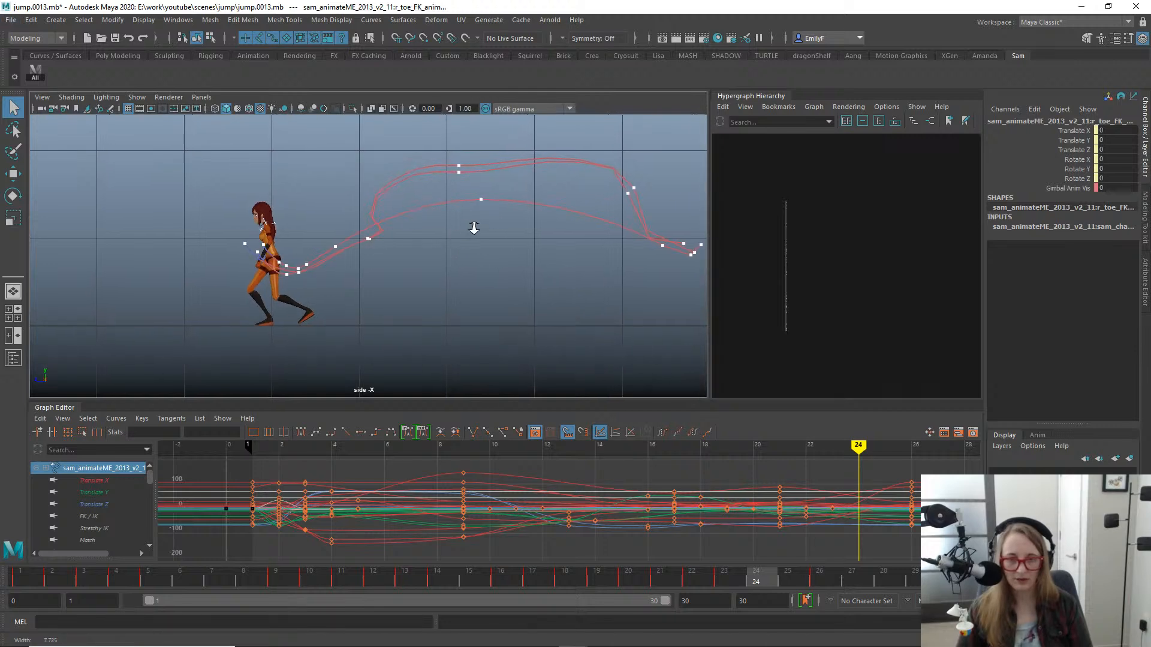
pyautogui.click(818, 583)
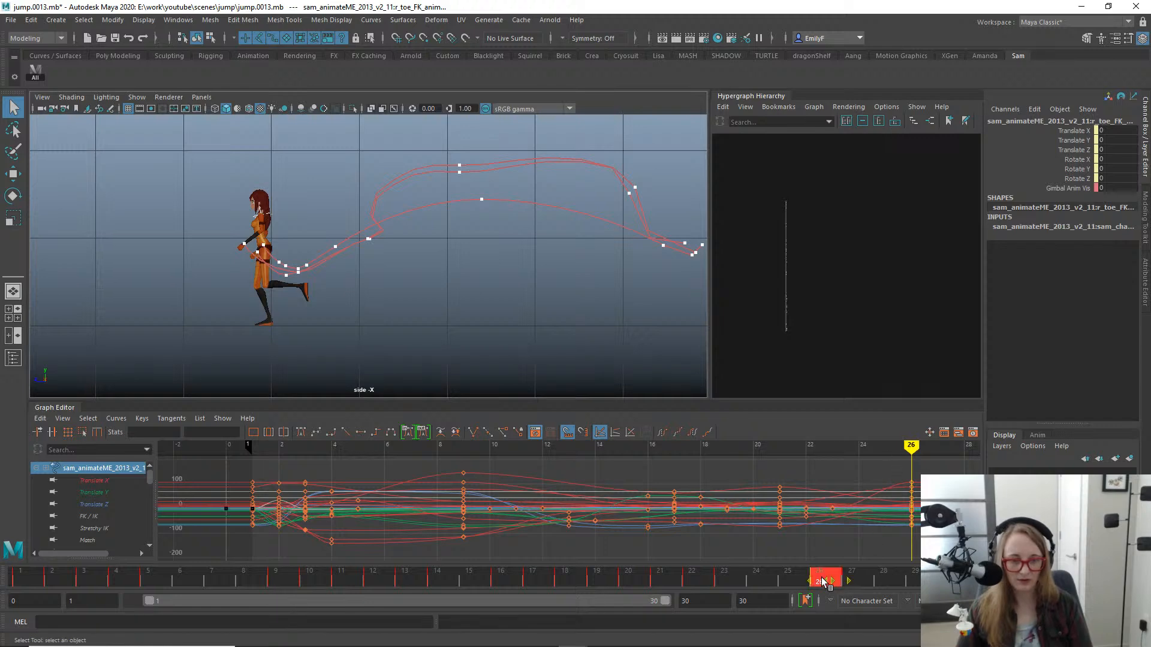
pyautogui.moveTo(823, 581)
pyautogui.keyDown('shift'); pyautogui.mouseDown()
pyautogui.moveTo(804, 581)
pyautogui.moveTo(847, 585)
pyautogui.mouseUp(); pyautogui.keyUp('shift')
pyautogui.click(820, 581)
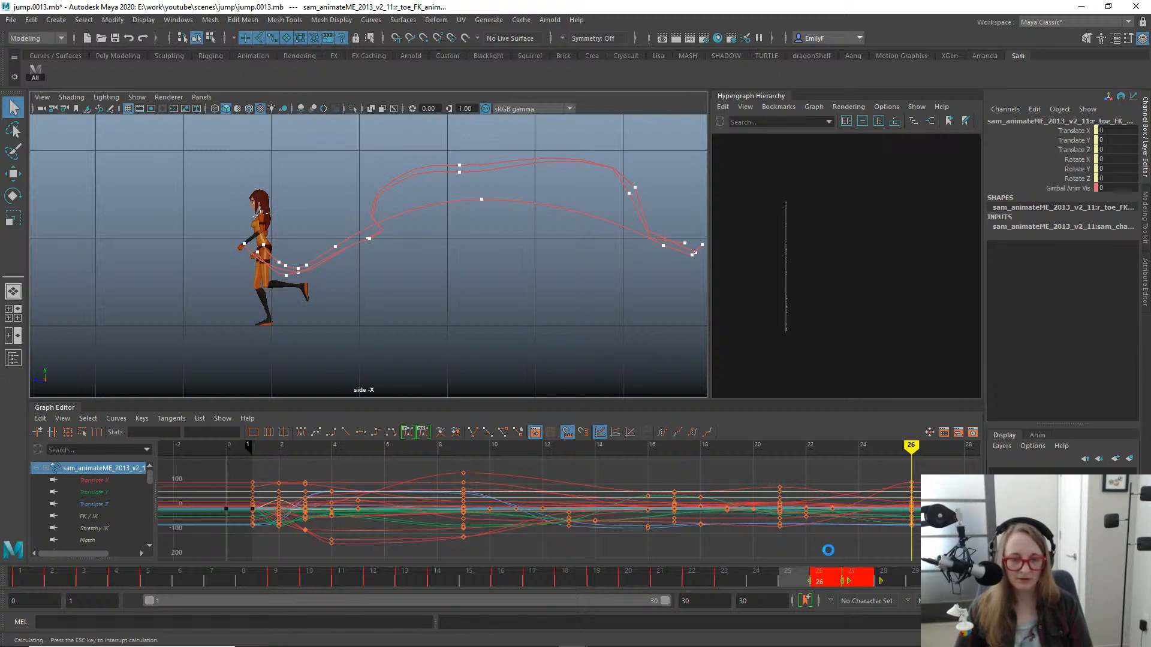
pyautogui.hotkey('alt', 'v')
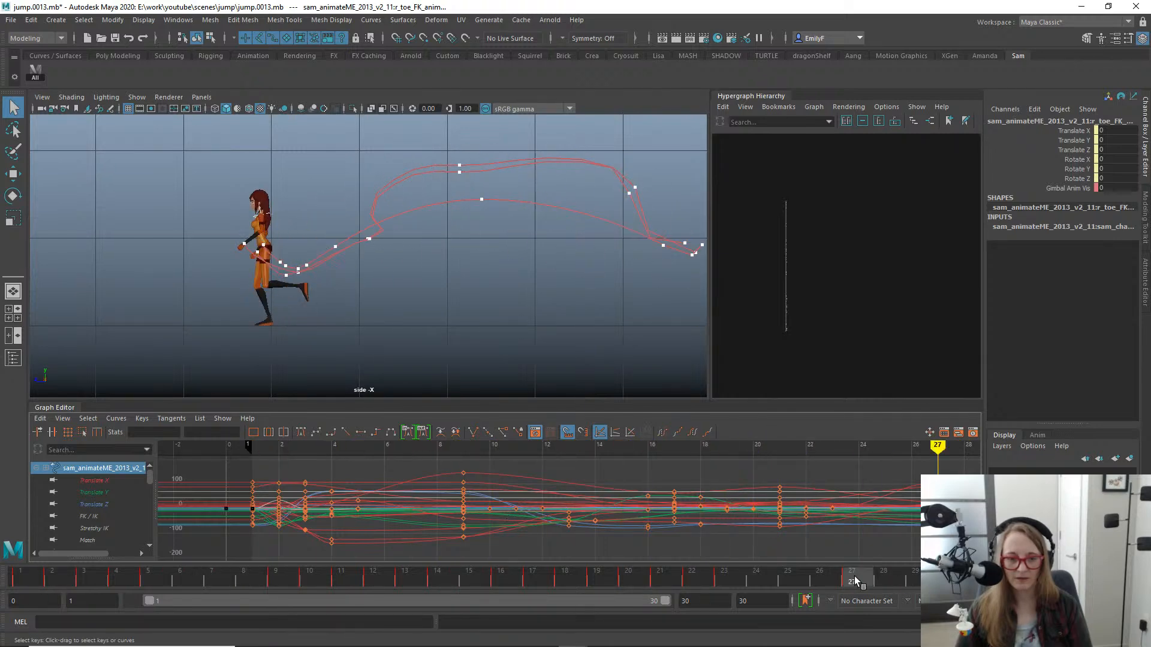
# - Move the same keys one frame further to frame 28 and play back the jump to check the timing
pyautogui.keyDown('shift'); pyautogui.moveTo(851, 580); pyautogui.dragTo(886, 578); pyautogui.keyUp('shift')
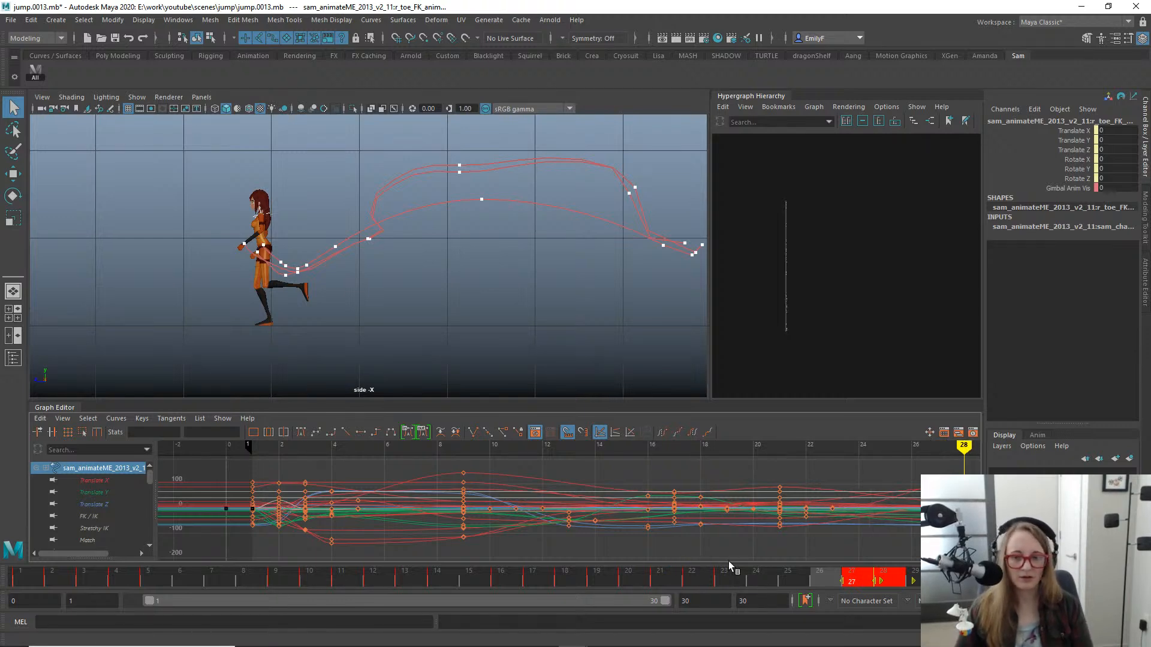
pyautogui.hotkey('alt', 'v')
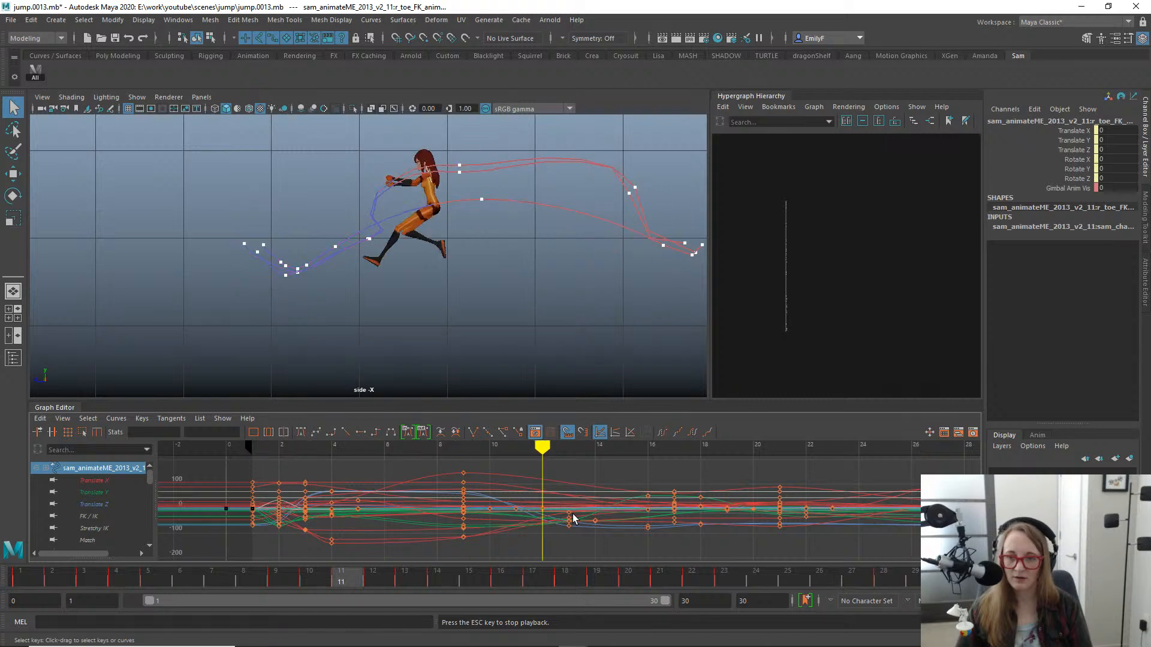
pyautogui.keyDown('alt'); pyautogui.moveTo(440, 132); pyautogui.dragTo(426, 133, button='right'); pyautogui.keyUp('alt')
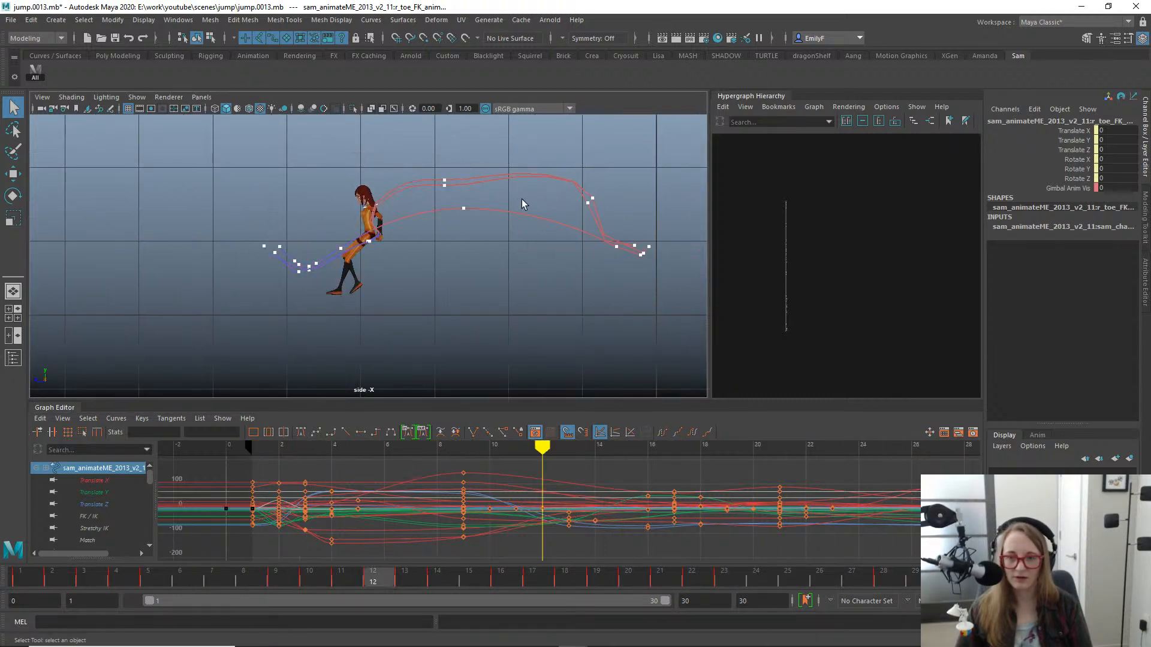
pyautogui.hotkey('alt', 'v')
pyautogui.moveTo(781, 578); pyautogui.dragTo(853, 581)
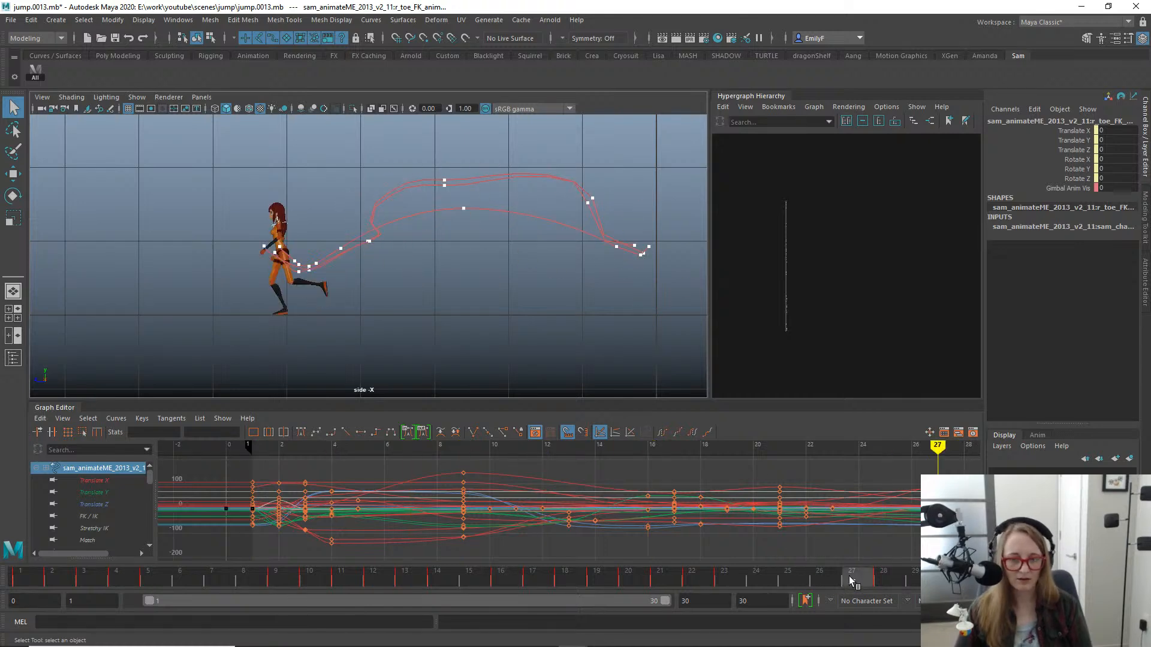
# - Select the left foot IK control and move its translate and rotate keys from frame 23 to frame 24
pyautogui.keyDown('alt'); pyautogui.moveTo(488, 250); pyautogui.dragTo(514, 249, button='right'); pyautogui.keyUp('alt')
pyautogui.keyDown('alt'); pyautogui.moveTo(397, 272); pyautogui.dragTo(487, 248, button='middle'); pyautogui.keyUp('alt')
pyautogui.keyDown('alt'); pyautogui.moveTo(487, 247); pyautogui.dragTo(517, 248, button='right'); pyautogui.keyUp('alt')
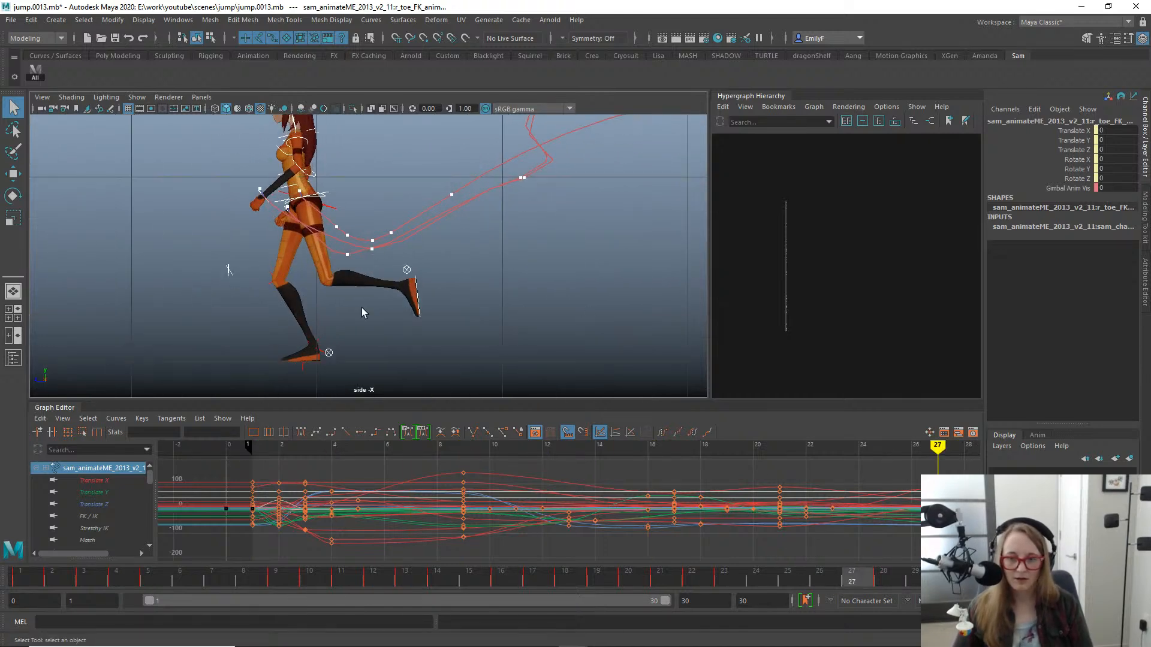
pyautogui.click(413, 281)
pyautogui.click(414, 282)
pyautogui.press('f')
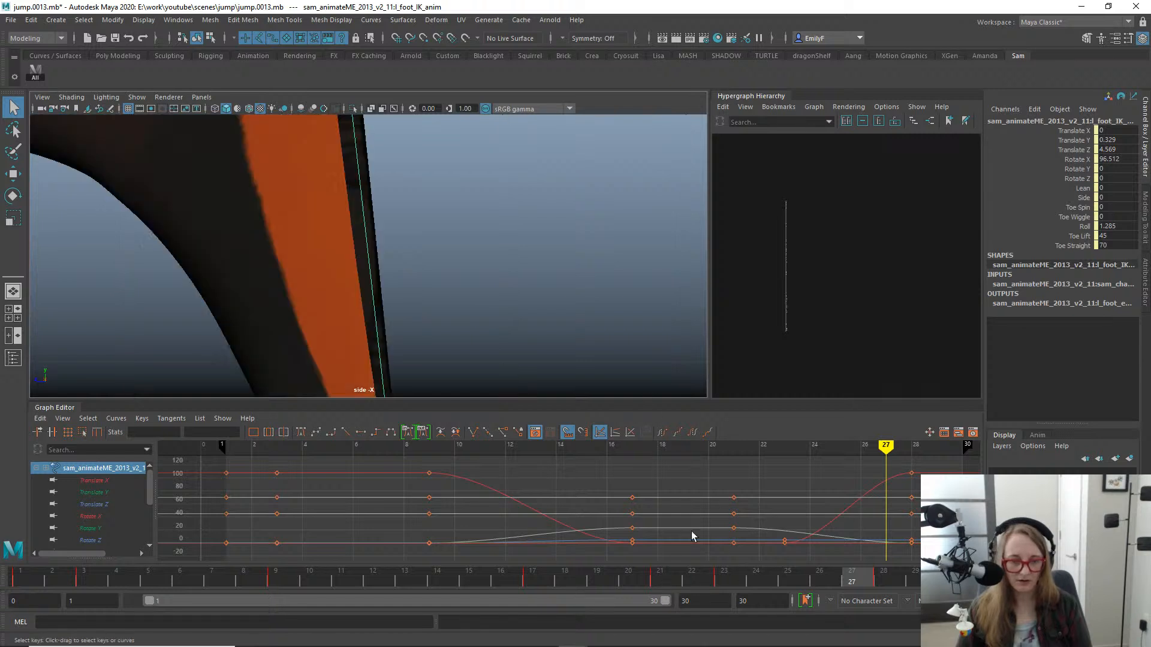
pyautogui.keyDown('alt'); pyautogui.moveTo(414, 368); pyautogui.dragTo(304, 304, button='right'); pyautogui.keyUp('alt')
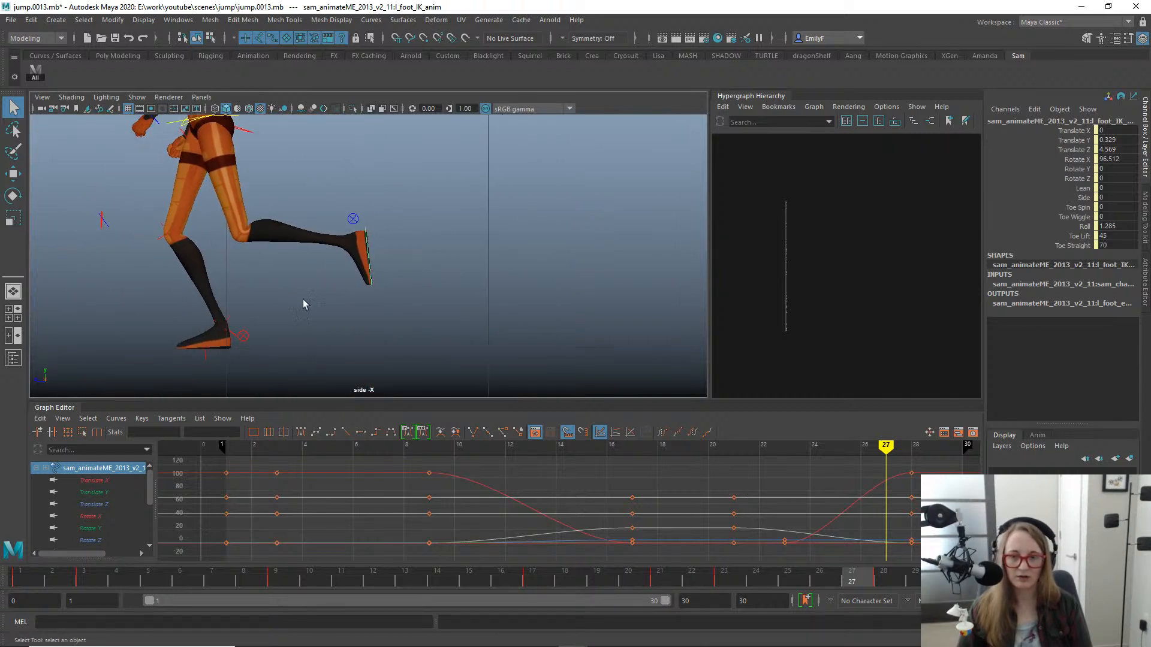
pyautogui.moveTo(692, 581); pyautogui.dragTo(771, 546)
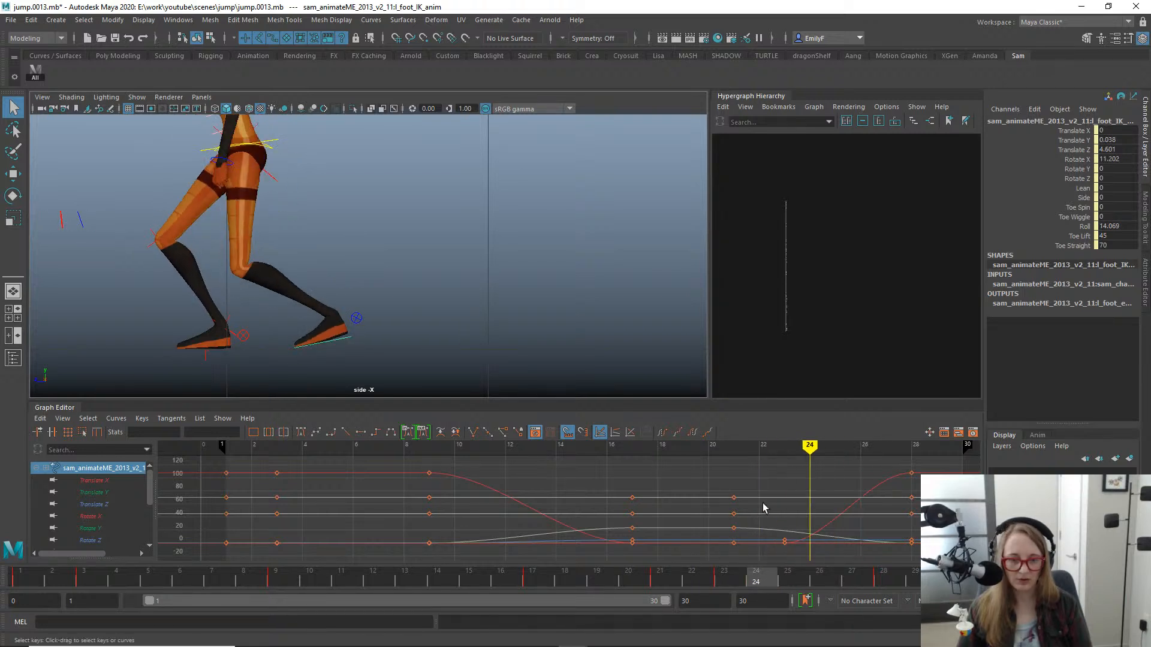
pyautogui.click(784, 542)
pyautogui.press('w')
pyautogui.moveTo(796, 505); pyautogui.dragTo(822, 507, button='middle')
pyautogui.press('q')
# - Raise the left foot's Roll to 36.769 at frame 24 so the heel peels off the ground
pyautogui.click(1043, 226)
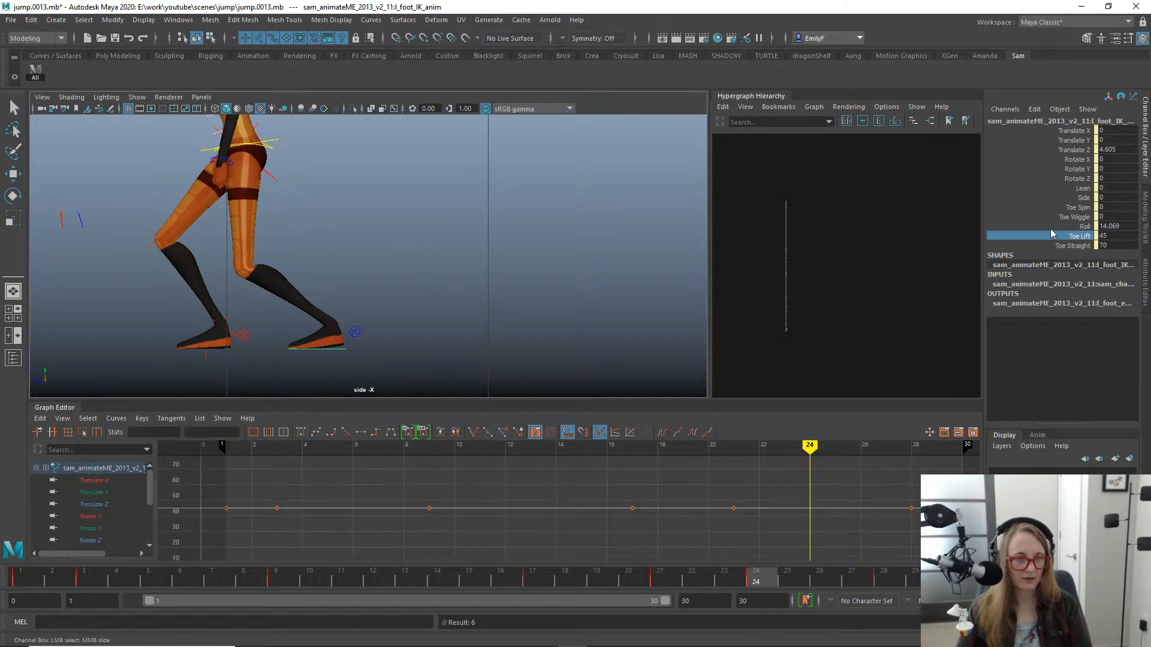
pyautogui.moveTo(438, 234); pyautogui.dragTo(583, 231, button='middle')
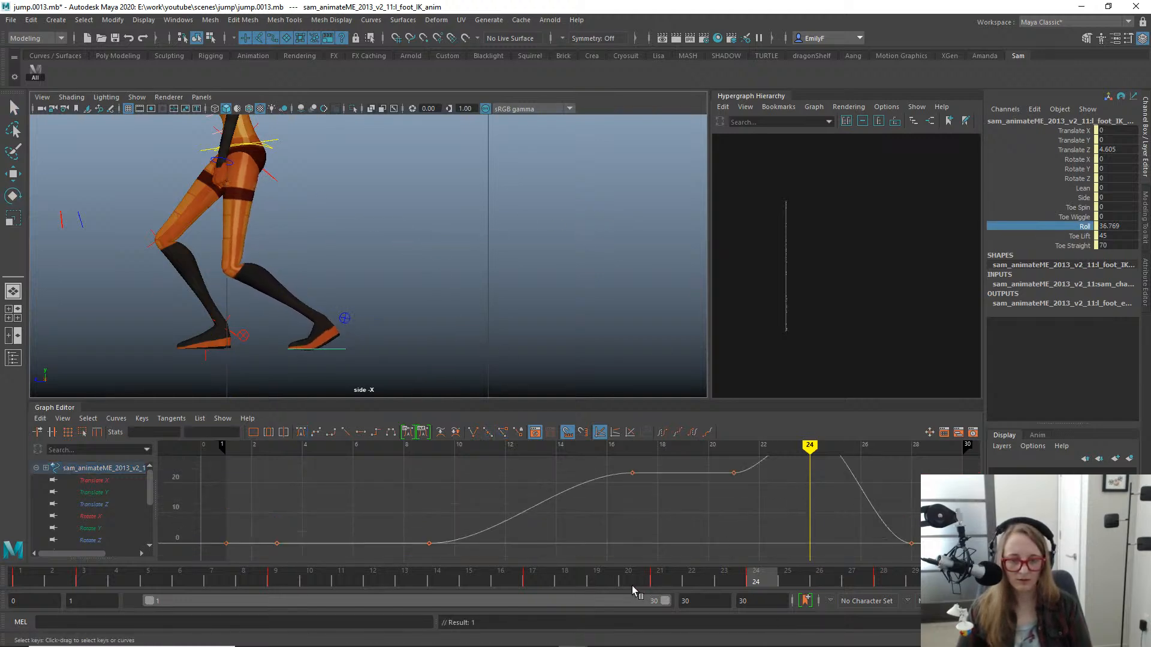
pyautogui.moveTo(632, 584); pyautogui.dragTo(605, 575)
pyautogui.scroll(-1, 708, 494)
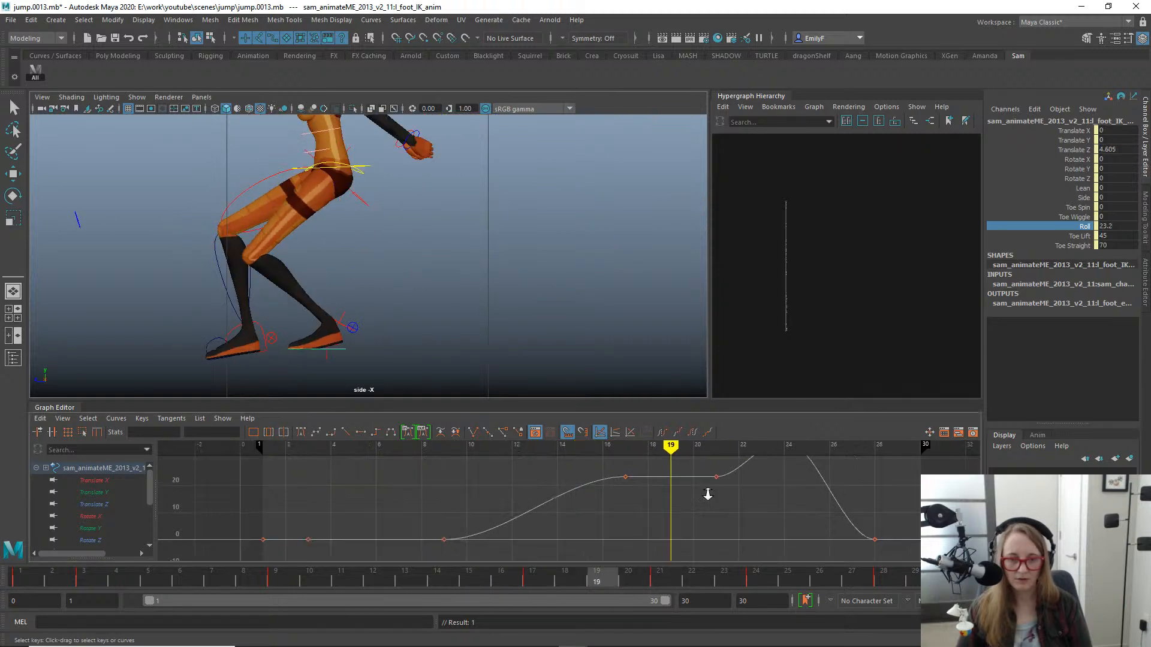
pyautogui.scroll(-3, 653, 454)
# - Key the left foot's Roll at 0 on frame 19 so the foot lands flat
pyautogui.click(502, 575)
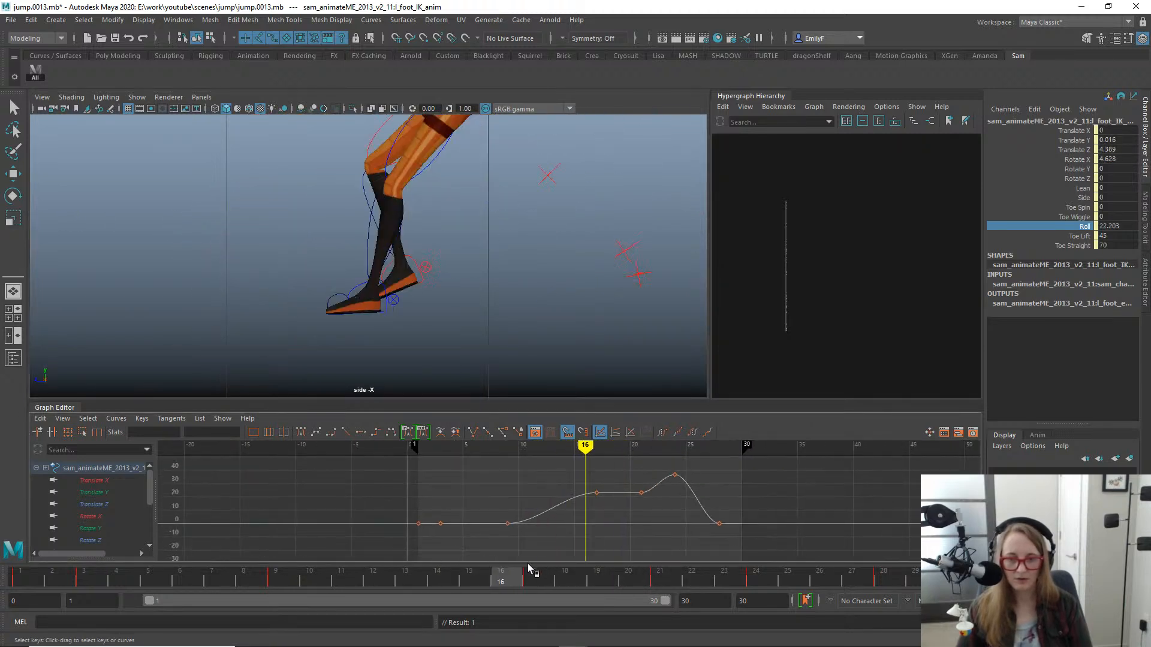
pyautogui.moveTo(529, 568)
pyautogui.mouseDown()
pyautogui.moveTo(565, 576)
pyautogui.moveTo(522, 575)
pyautogui.moveTo(596, 580)
pyautogui.mouseUp()
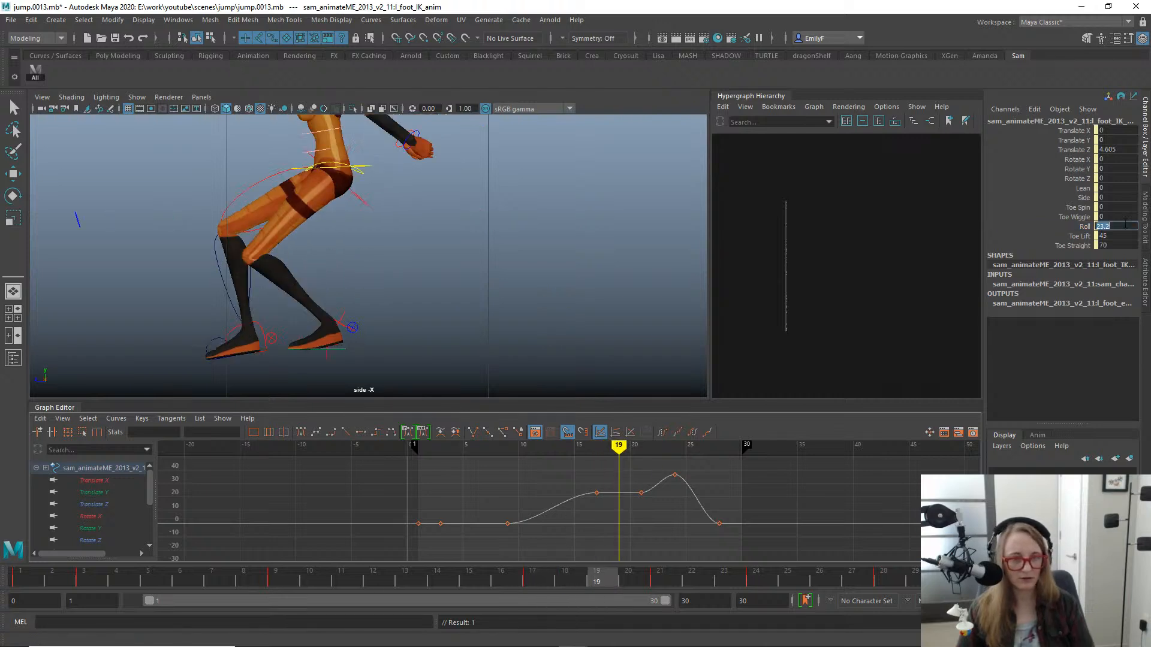
pyautogui.write('0')
pyautogui.press('Return')
# - Try setting the left foot's Toe Lift to 0 at frame 19 and undo the change
pyautogui.keyDown('alt'); pyautogui.moveTo(439, 290); pyautogui.dragTo(577, 266, button='right'); pyautogui.keyUp('alt')
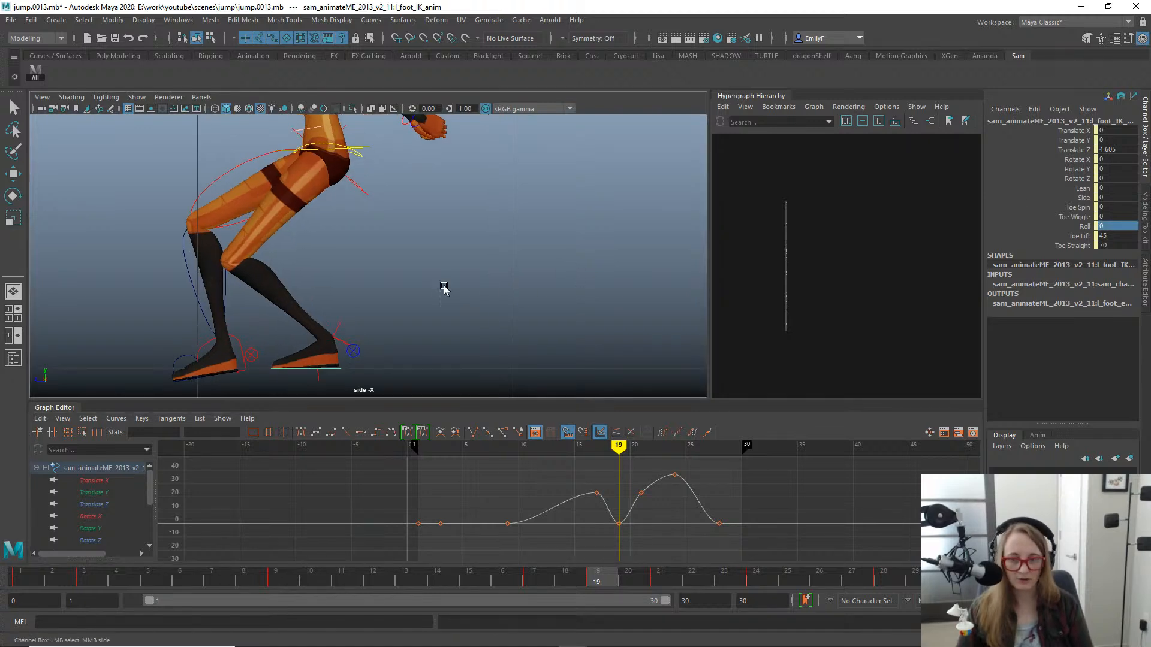
pyautogui.keyDown('alt'); pyautogui.moveTo(444, 289); pyautogui.dragTo(493, 283, button='middle'); pyautogui.keyUp('alt')
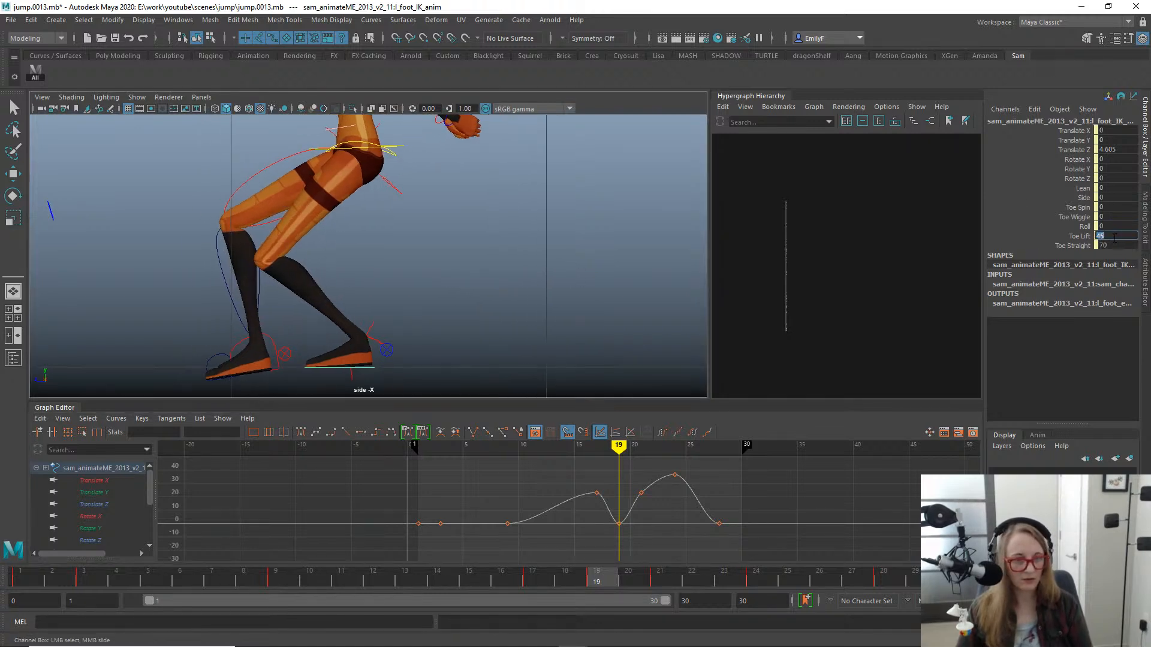
pyautogui.click(1081, 237)
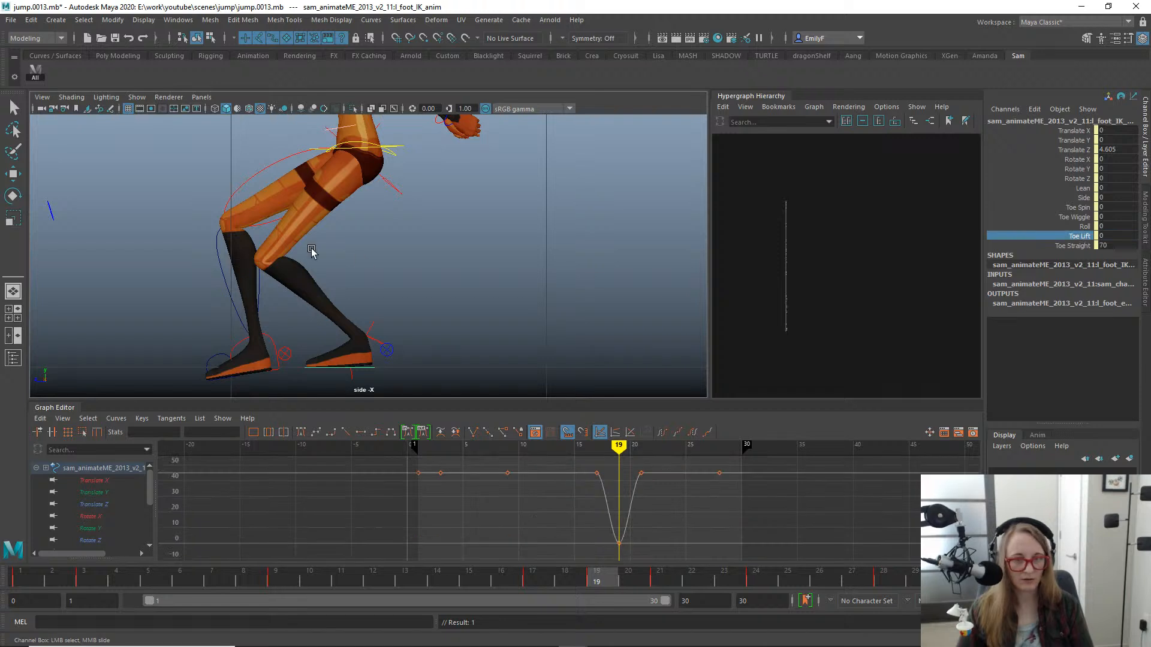
pyautogui.hotkey('ctrl', 'z')
# - Set the left foot's Roll key at frame 21 to 0 on its animation curve
pyautogui.click(1084, 226)
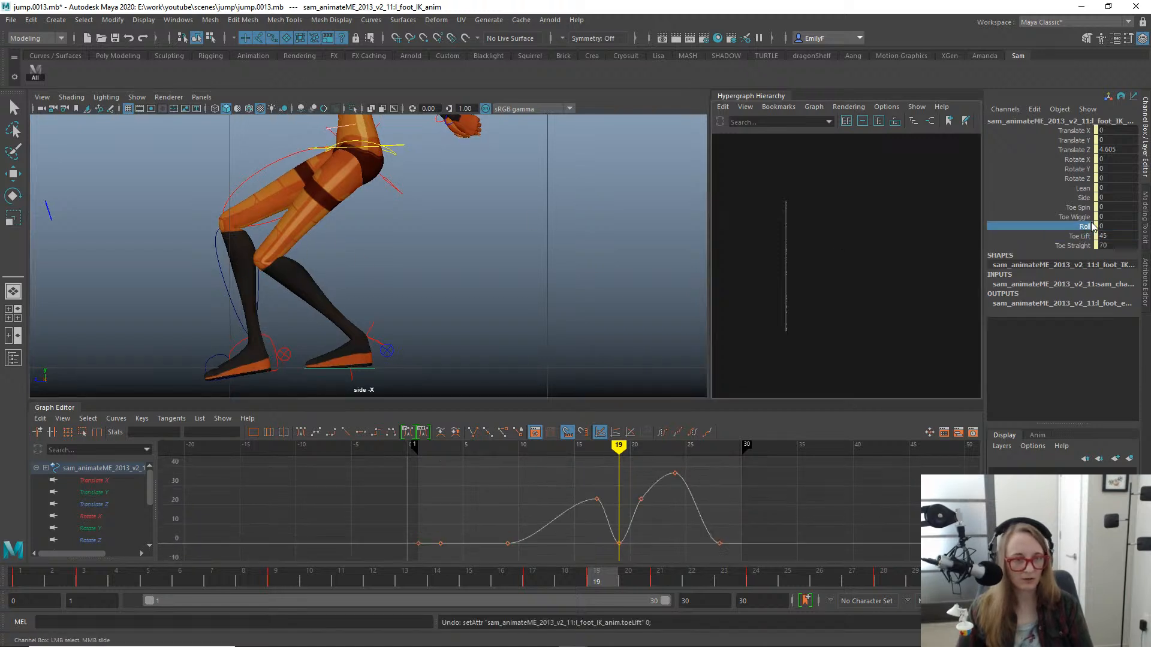
pyautogui.moveTo(613, 581); pyautogui.dragTo(710, 581)
pyautogui.moveTo(623, 475); pyautogui.dragTo(652, 522)
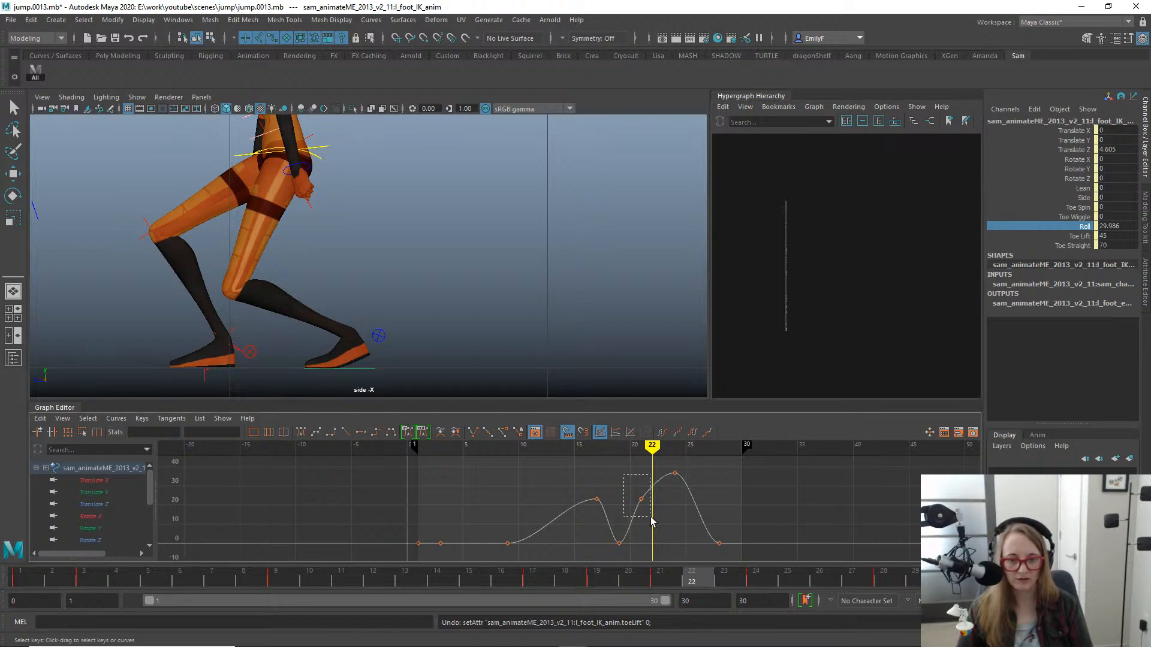
pyautogui.click(222, 418)
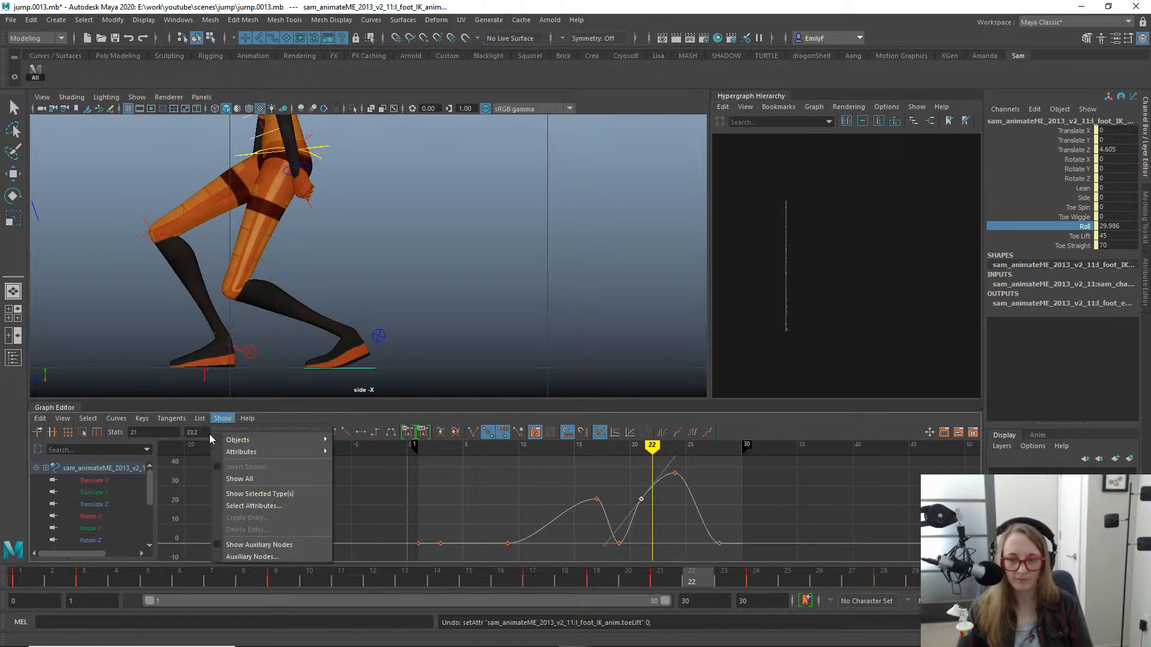
pyautogui.click(220, 432)
pyautogui.write('0')
pyautogui.press('Return')
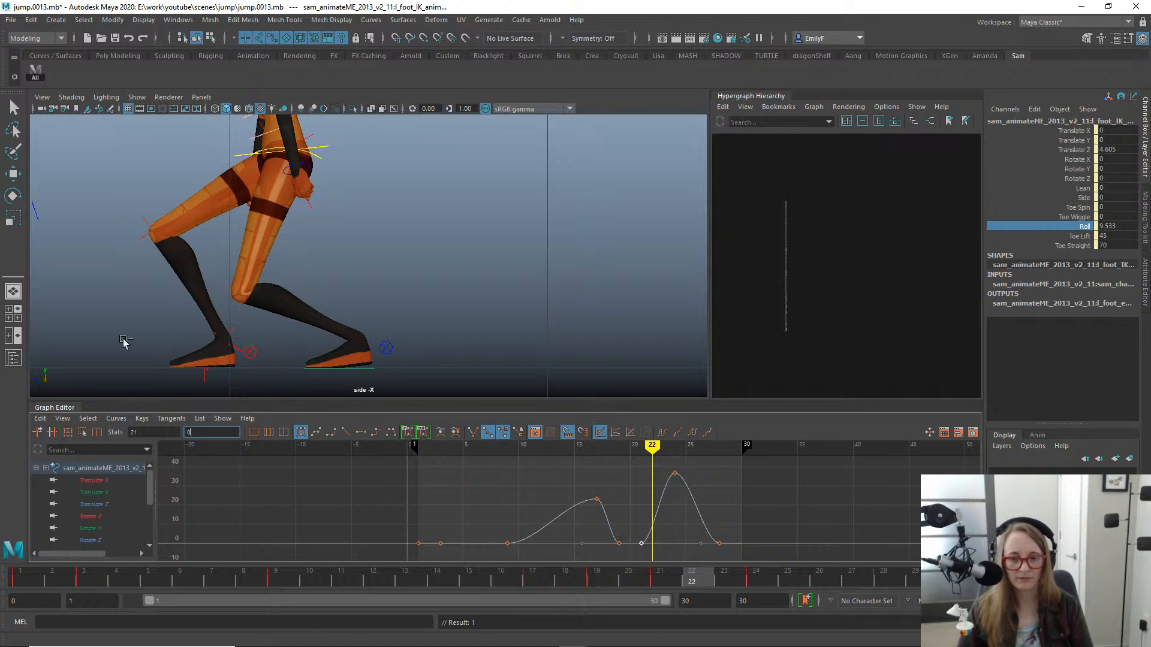
# - Move the left foot's translate and rotate keys from frame 24 to frame 25 to hold the contact longer
pyautogui.scroll(-1, 424, 277)
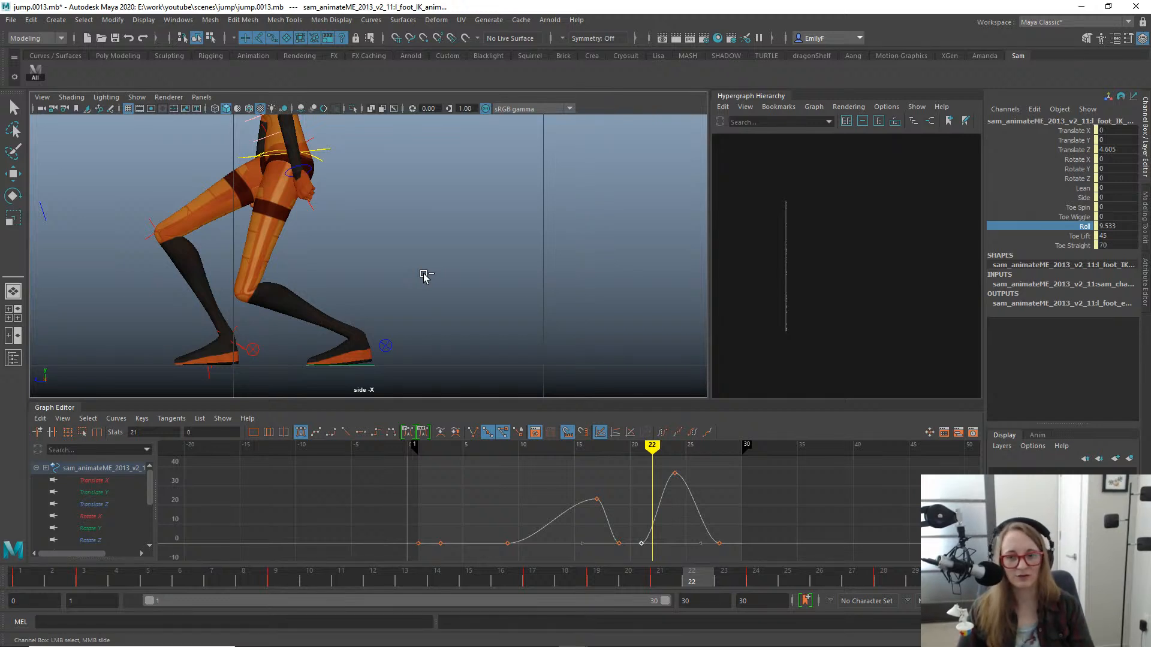
pyautogui.keyDown('alt'); pyautogui.moveTo(424, 276); pyautogui.dragTo(511, 243, button='middle'); pyautogui.keyUp('alt')
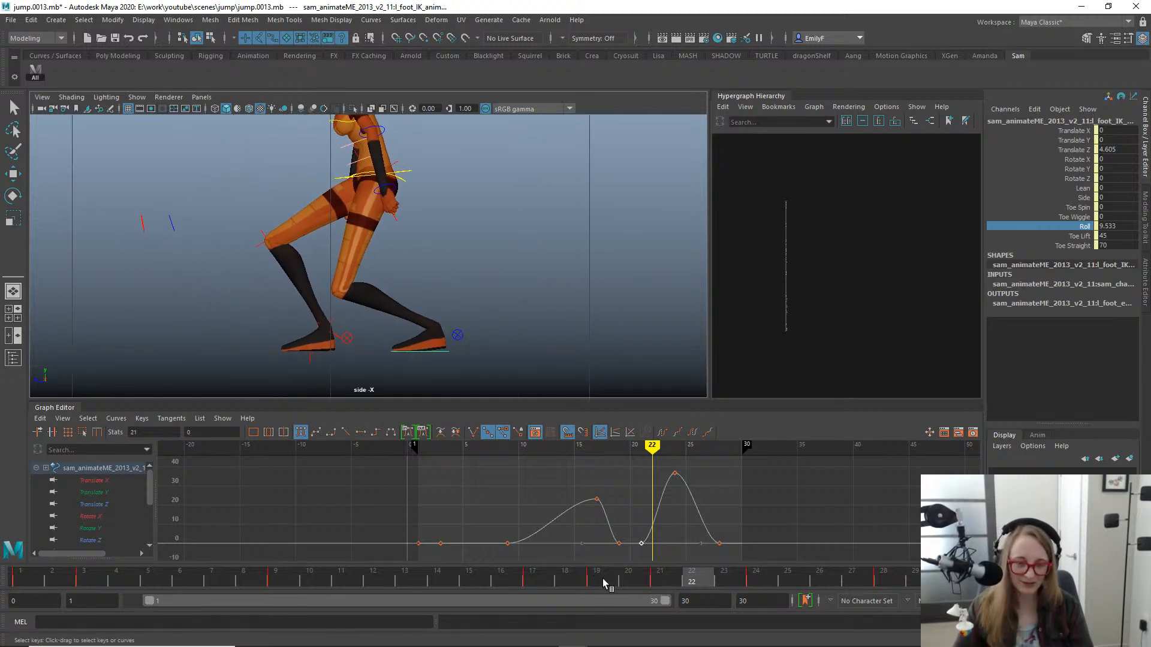
pyautogui.moveTo(602, 590); pyautogui.dragTo(724, 579)
pyautogui.moveTo(737, 538); pyautogui.dragTo(783, 479)
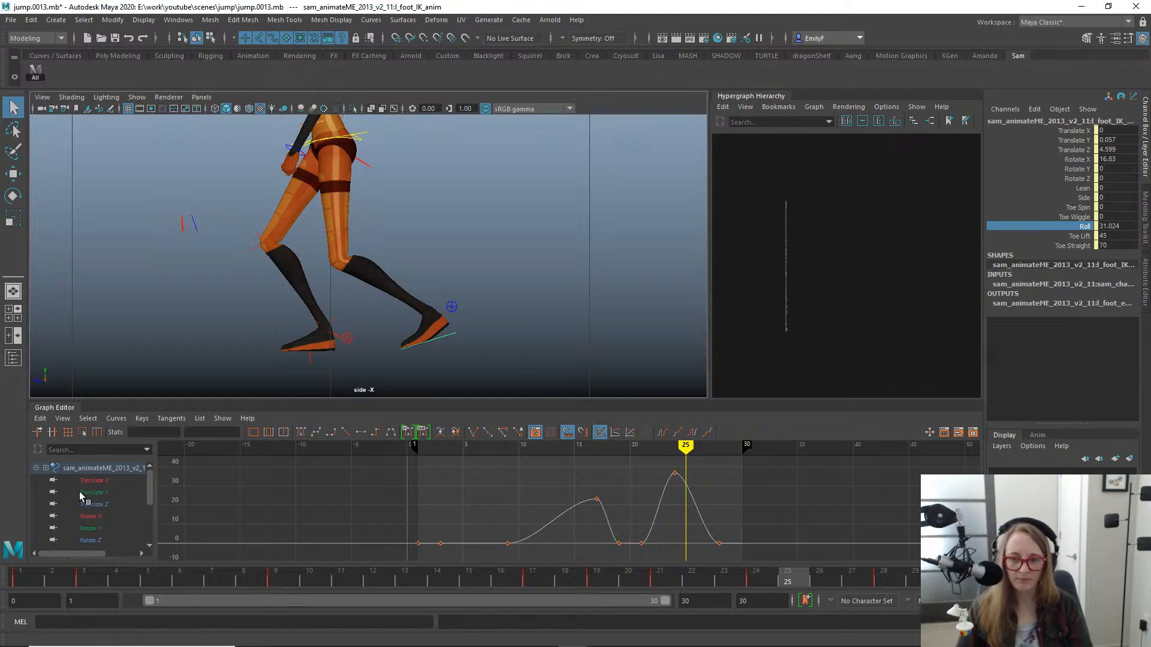
pyautogui.moveTo(113, 479); pyautogui.dragTo(110, 539)
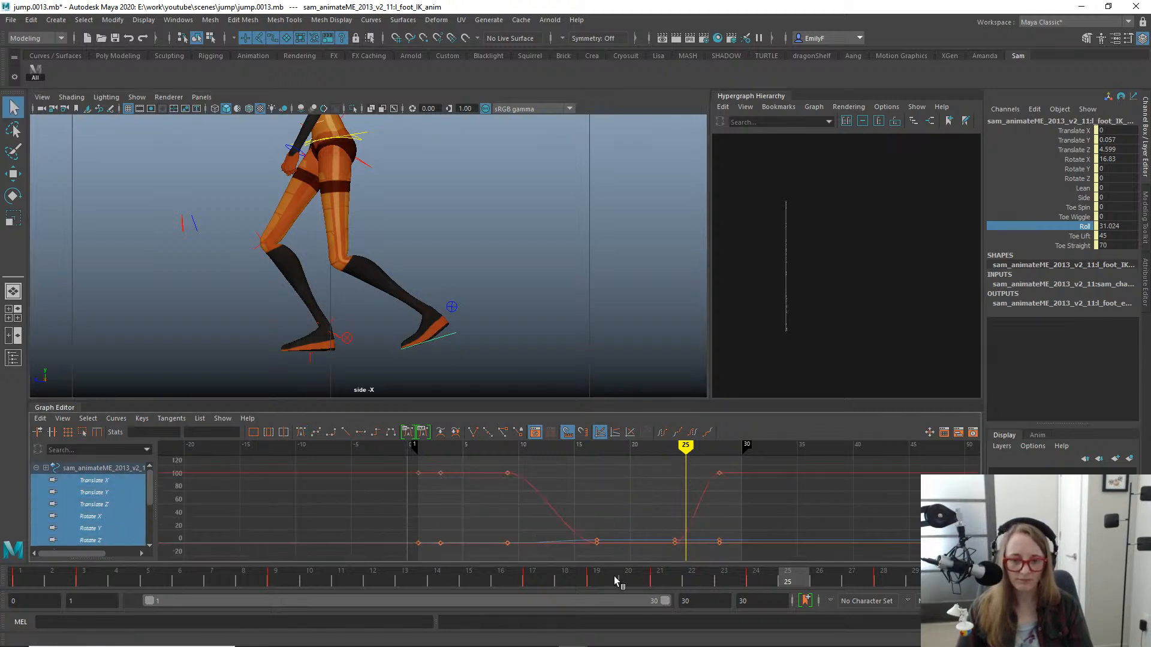
pyautogui.moveTo(618, 582)
pyautogui.mouseDown()
pyautogui.moveTo(587, 585)
pyautogui.moveTo(768, 579)
pyautogui.moveTo(897, 552)
pyautogui.moveTo(786, 540)
pyautogui.moveTo(905, 535)
pyautogui.moveTo(804, 560)
pyautogui.mouseUp()
pyautogui.moveTo(661, 519); pyautogui.dragTo(693, 569)
pyautogui.press('w')
pyautogui.keyDown('shift'); pyautogui.moveTo(672, 542); pyautogui.dragTo(688, 542, button='middle'); pyautogui.keyUp('shift')
pyautogui.press('q')
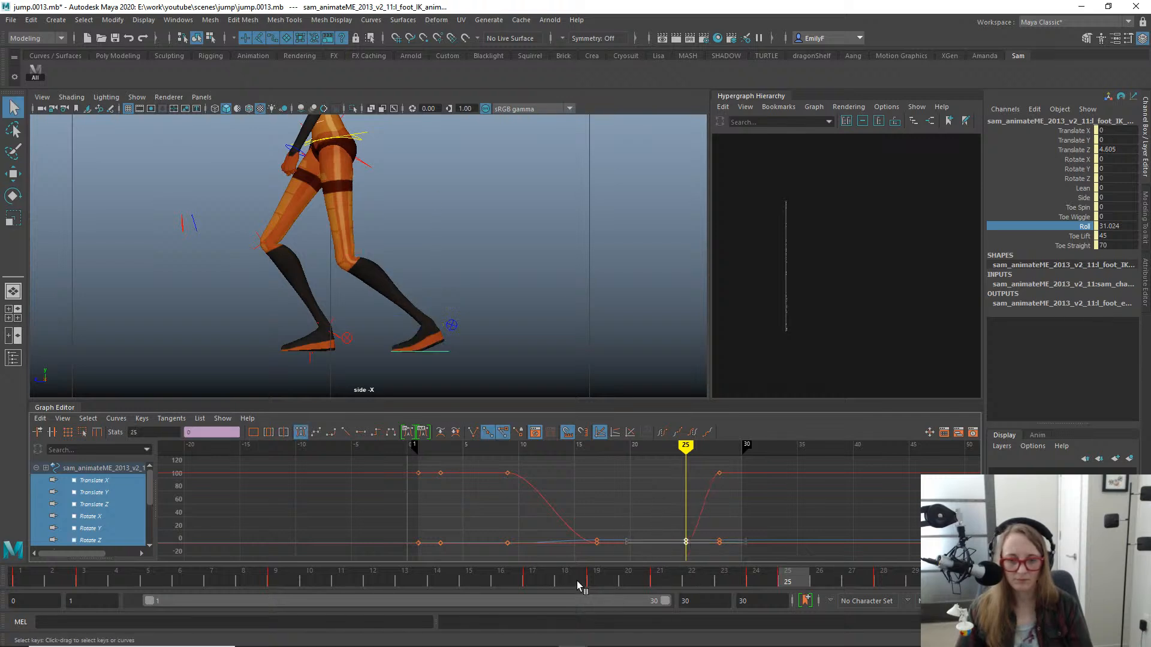
# - Move the left foot's second Roll peak key to frame 25 on its animation curve
pyautogui.moveTo(577, 585); pyautogui.dragTo(753, 549)
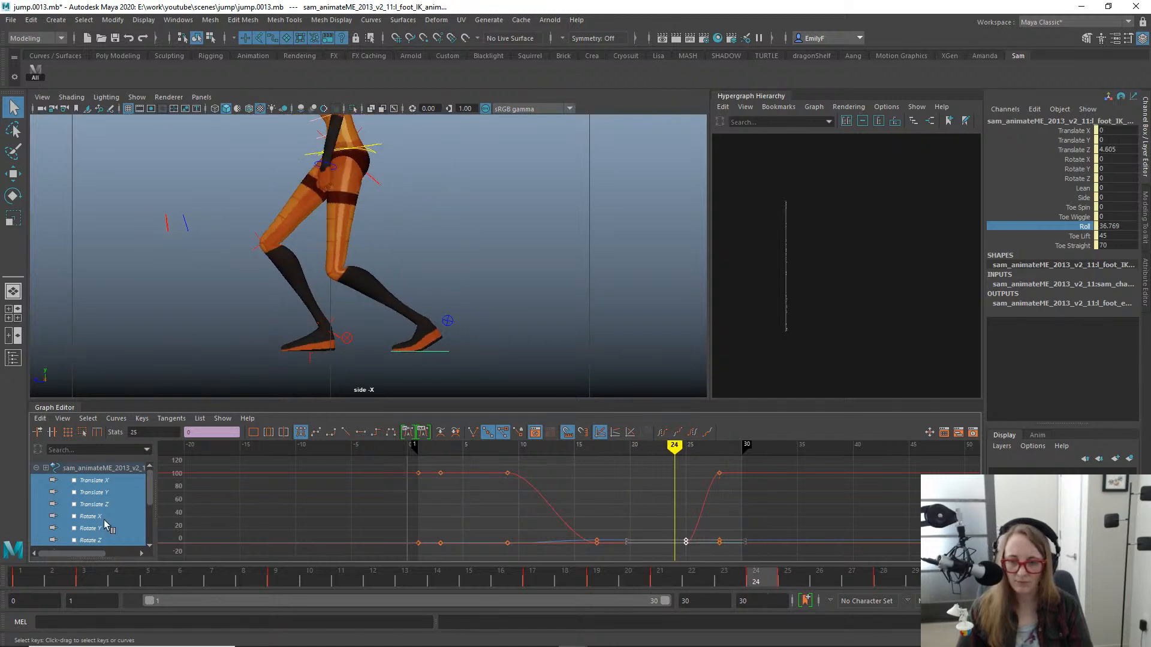
pyautogui.scroll(-3, 104, 520)
pyautogui.scroll(3, 103, 504)
pyautogui.click(996, 228)
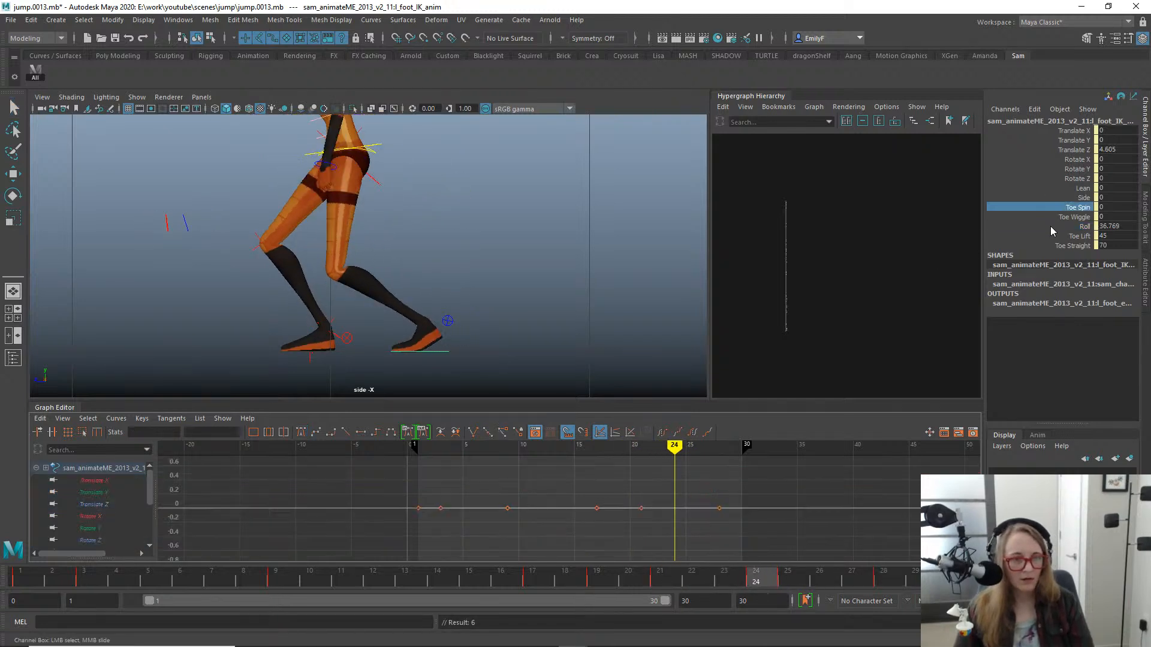
pyautogui.moveTo(664, 574); pyautogui.dragTo(801, 567)
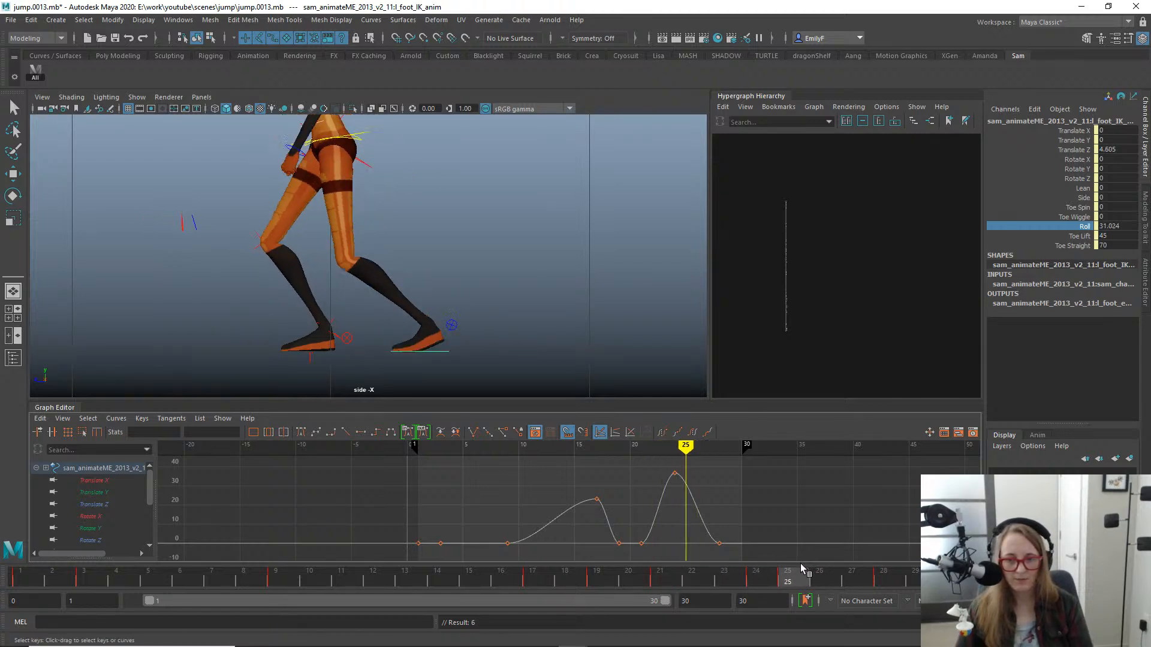
pyautogui.click(682, 500)
pyautogui.click(675, 473)
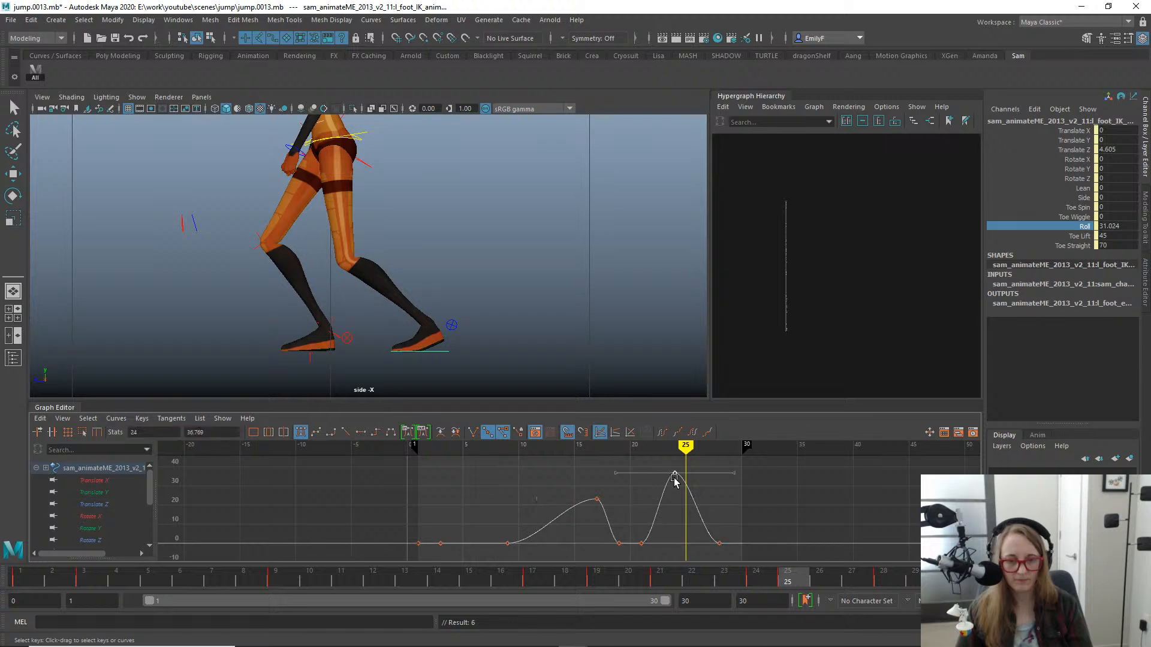
pyautogui.press('w')
pyautogui.moveTo(676, 477); pyautogui.dragTo(688, 470, button='middle')
pyautogui.press('q')
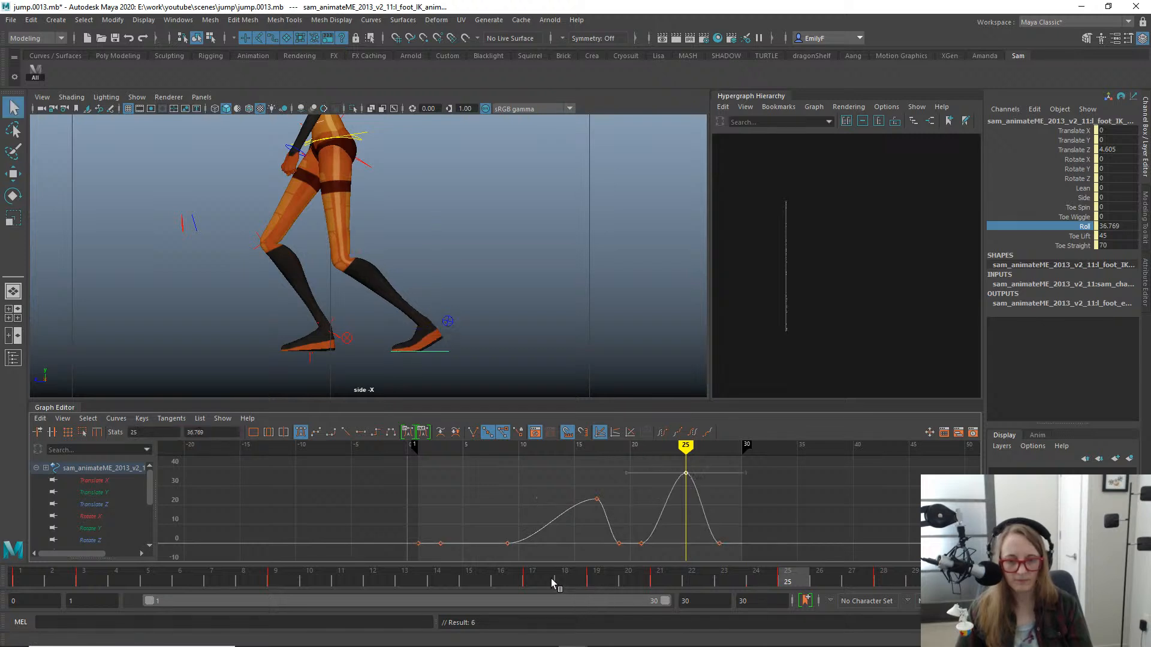
# - Move the left foot's last Roll key, where the curve comes back to 0, to frame 26
pyautogui.moveTo(551, 583)
pyautogui.mouseDown()
pyautogui.moveTo(868, 557)
pyautogui.moveTo(759, 537)
pyautogui.moveTo(830, 520)
pyautogui.mouseUp()
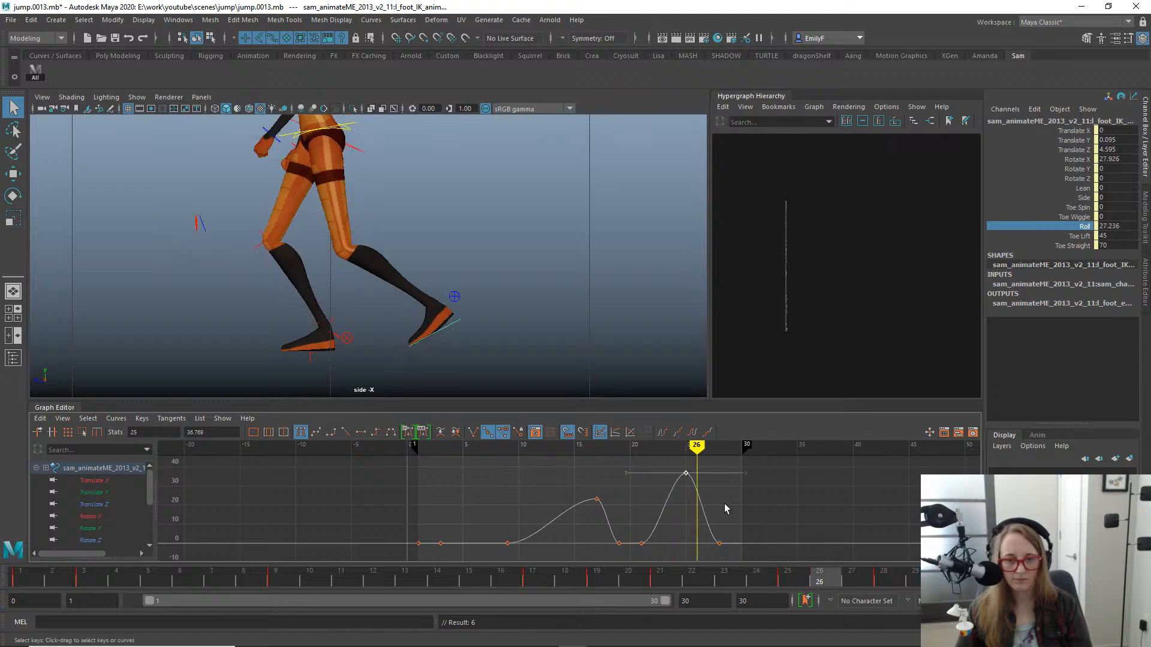
pyautogui.moveTo(685, 517); pyautogui.dragTo(747, 576)
pyautogui.press('w')
pyautogui.keyDown('shift'); pyautogui.moveTo(719, 544); pyautogui.dragTo(707, 544, button='middle'); pyautogui.keyUp('shift')
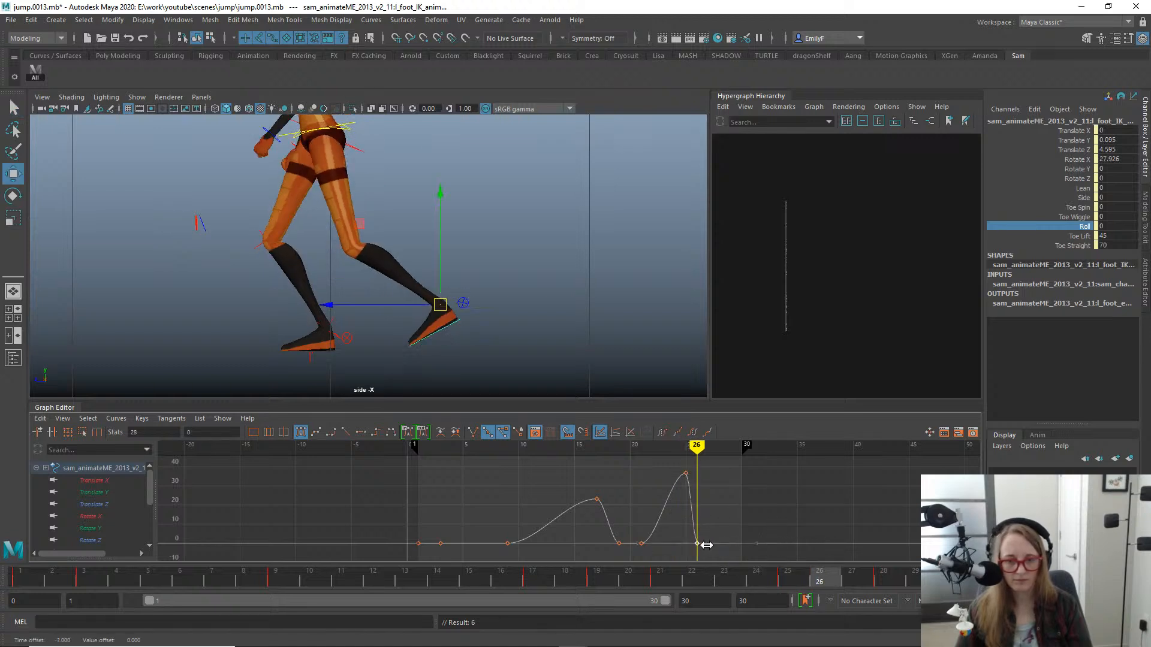
pyautogui.press('q')
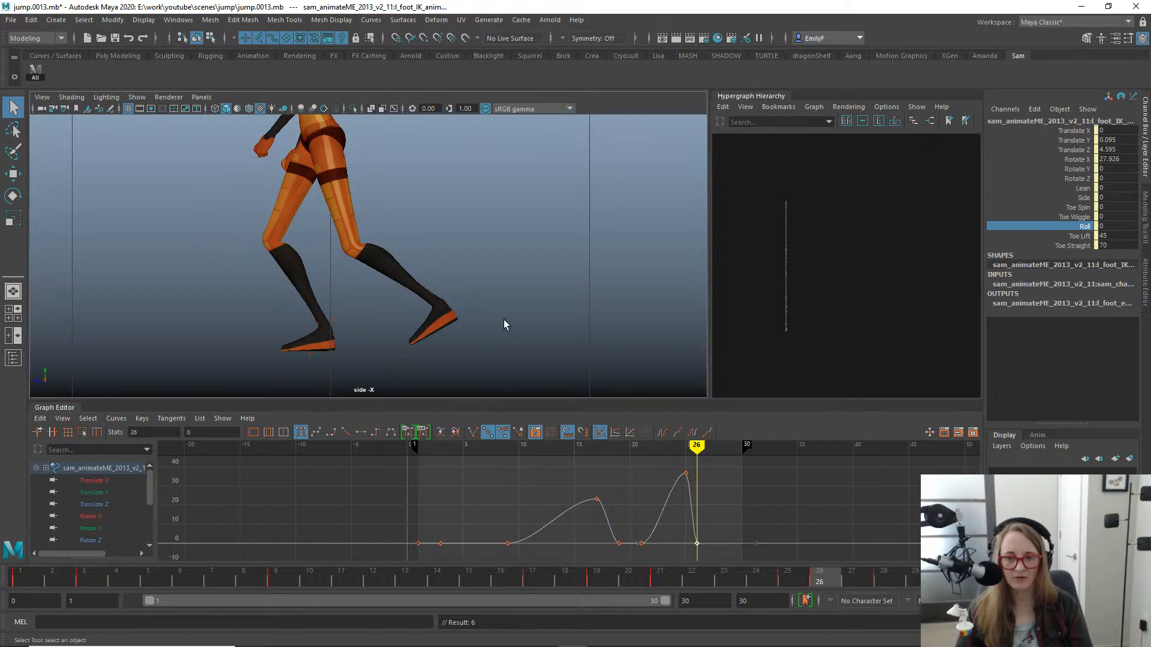
# - Shift the left foot forward at frame 26 to Translate Z 4.631
pyautogui.scroll(4, 383, 330)
pyautogui.moveTo(527, 579); pyautogui.dragTo(848, 531)
pyautogui.click(516, 222)
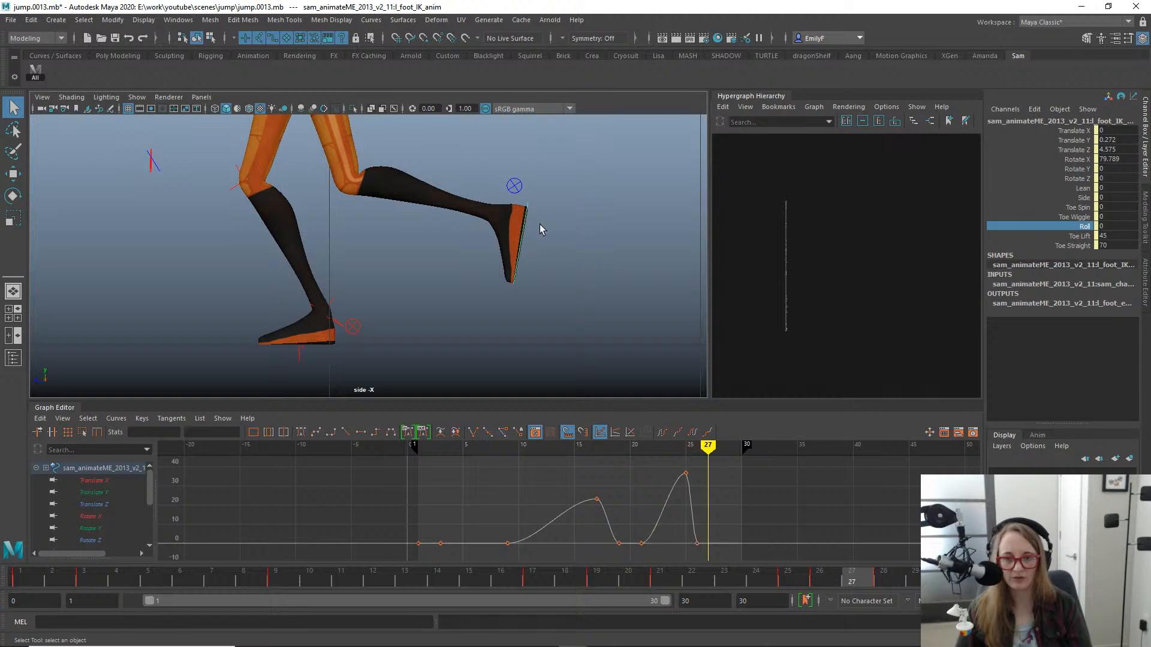
pyautogui.press('e')
pyautogui.scroll(-2, 583, 272)
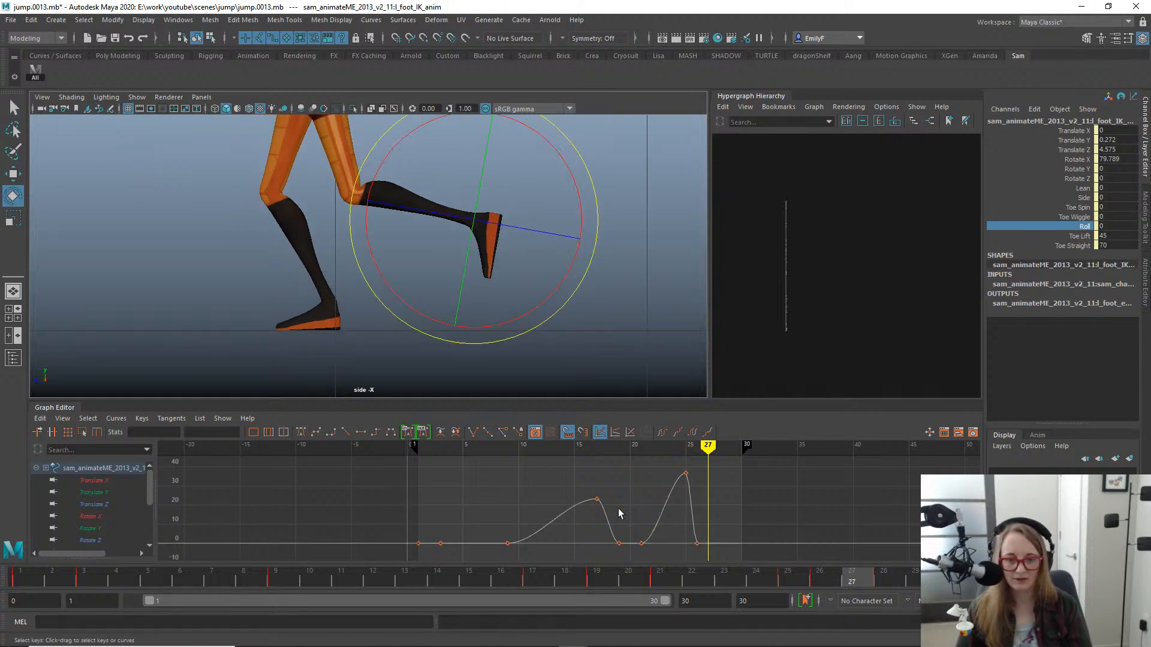
pyautogui.moveTo(593, 579); pyautogui.dragTo(815, 527)
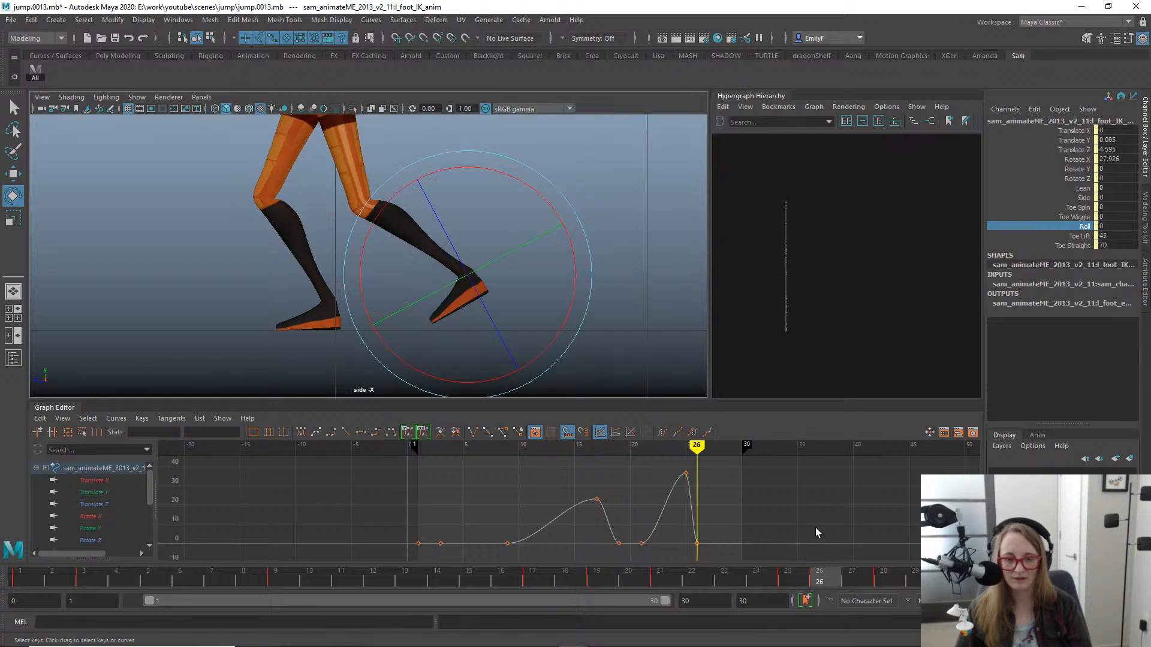
pyautogui.press('w')
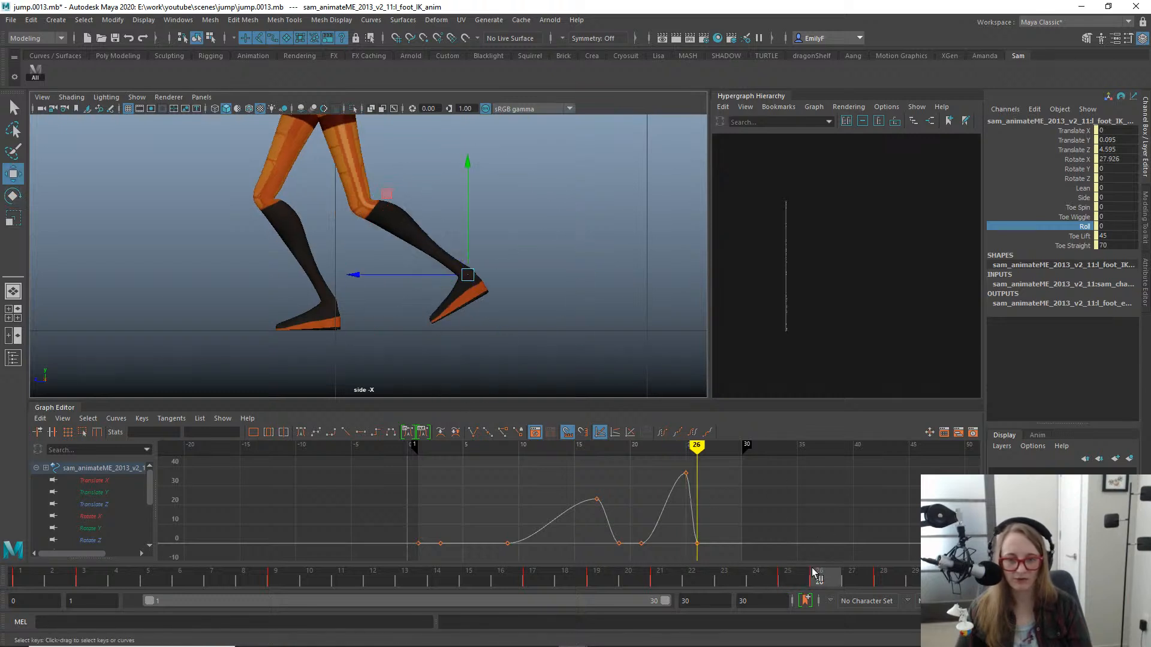
pyautogui.moveTo(814, 576)
pyautogui.mouseDown()
pyautogui.moveTo(803, 576)
pyautogui.moveTo(818, 581)
pyautogui.mouseUp()
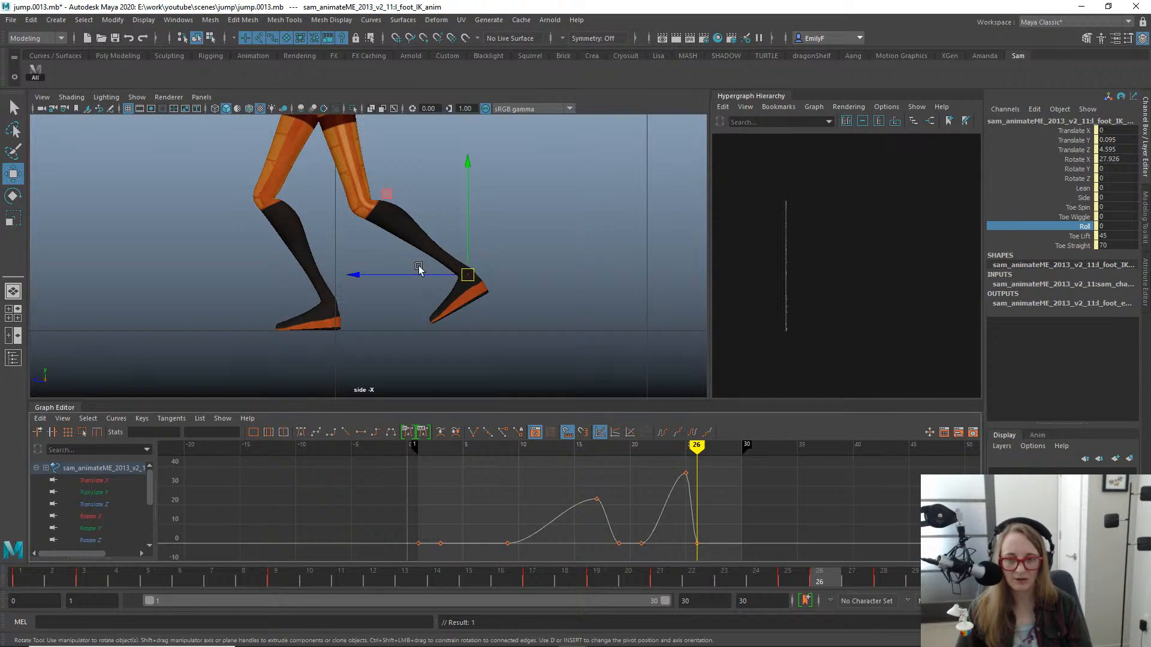
pyautogui.moveTo(421, 273); pyautogui.dragTo(409, 278)
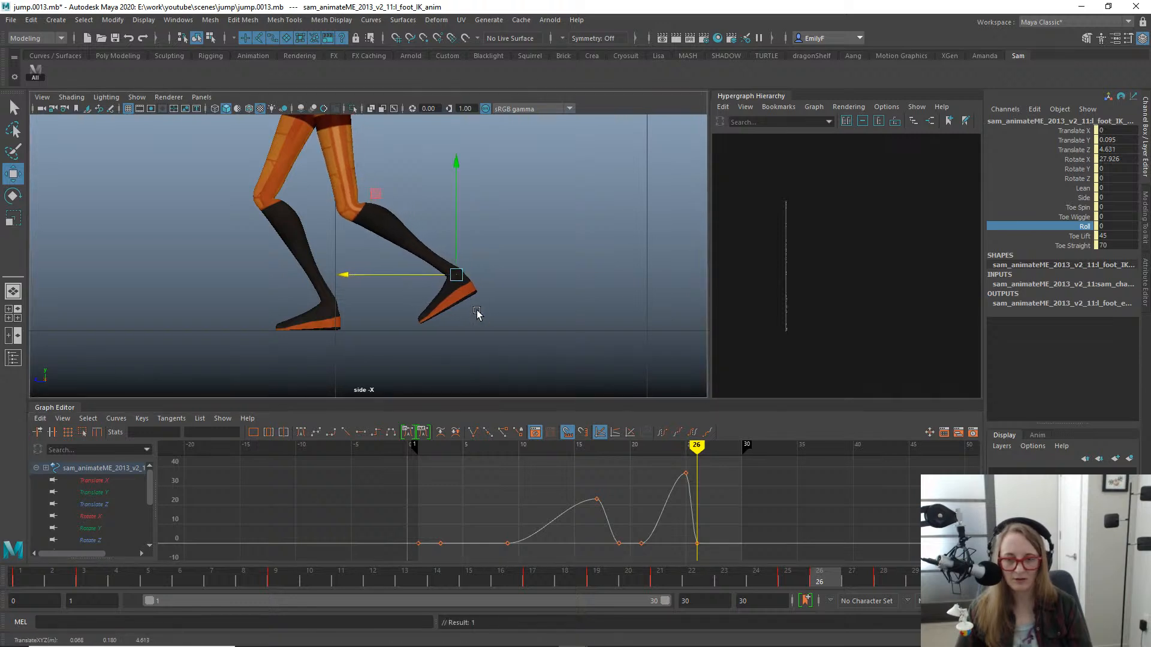
# - Rotate the left foot toe-down at frame 26 to Rotate X 61.025
pyautogui.press('e')
pyautogui.keyDown('alt'); pyautogui.moveTo(490, 277); pyautogui.dragTo(574, 294, button='middle'); pyautogui.keyUp('alt')
pyautogui.keyDown('alt'); pyautogui.moveTo(574, 294); pyautogui.dragTo(362, 226, button='right'); pyautogui.keyUp('alt')
pyautogui.keyDown('alt'); pyautogui.moveTo(557, 245); pyautogui.dragTo(480, 236, button='right'); pyautogui.keyUp('alt')
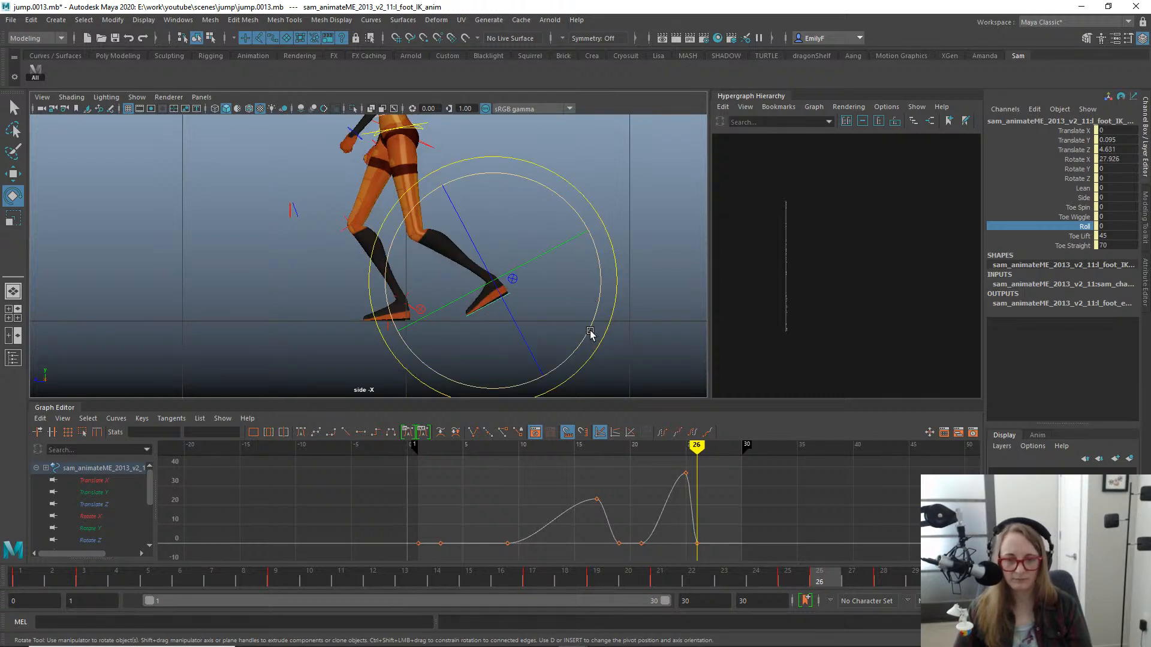
pyautogui.moveTo(590, 334); pyautogui.dragTo(595, 267)
# - Raise the left foot at frame 26 to Translate Y 0.141 and bring it forward to Translate Z 4.736
pyautogui.press('w')
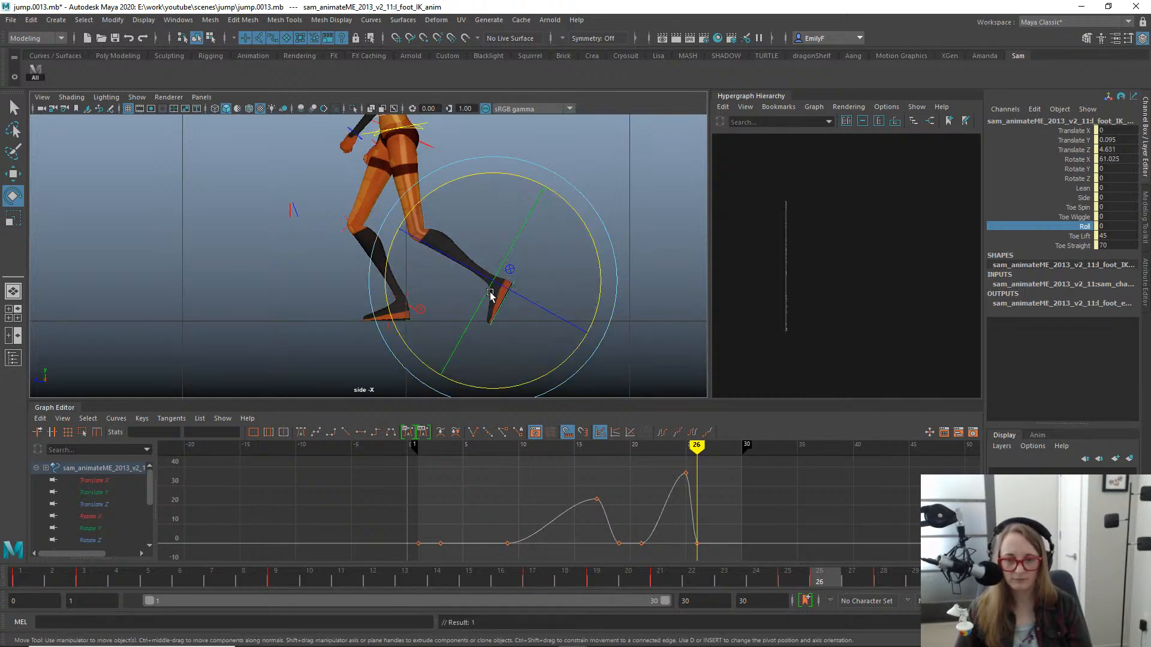
pyautogui.moveTo(444, 281); pyautogui.dragTo(434, 282)
pyautogui.moveTo(486, 236); pyautogui.dragTo(489, 226)
pyautogui.press(',')
pyautogui.press('.')
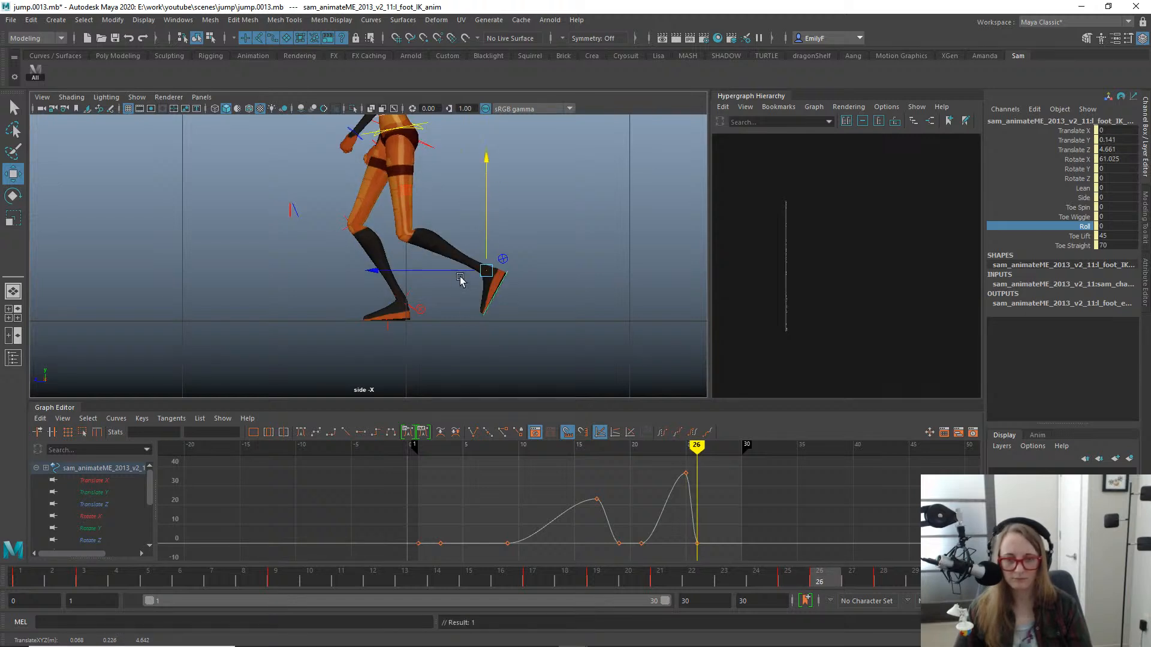
pyautogui.press(',')
pyautogui.press('.')
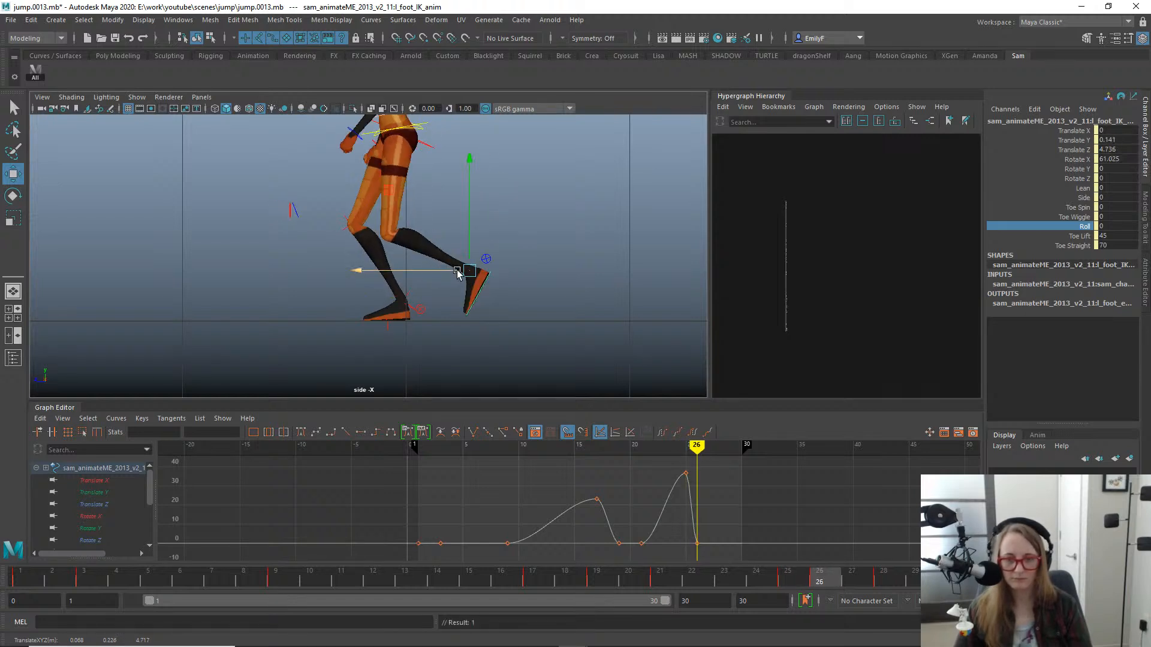
# - Pose the left foot at frame 27 lower and farther forward, at Translate Y 0.215 and Translate Z 4.685
pyautogui.press('.')
pyautogui.press(',')
pyautogui.hotkey('alt', '.')
pyautogui.hotkey('alt', ',')
pyautogui.hotkey('alt', '.')
pyautogui.hotkey('alt', '.')
pyautogui.hotkey('alt', ',')
pyautogui.moveTo(411, 242); pyautogui.dragTo(390, 241)
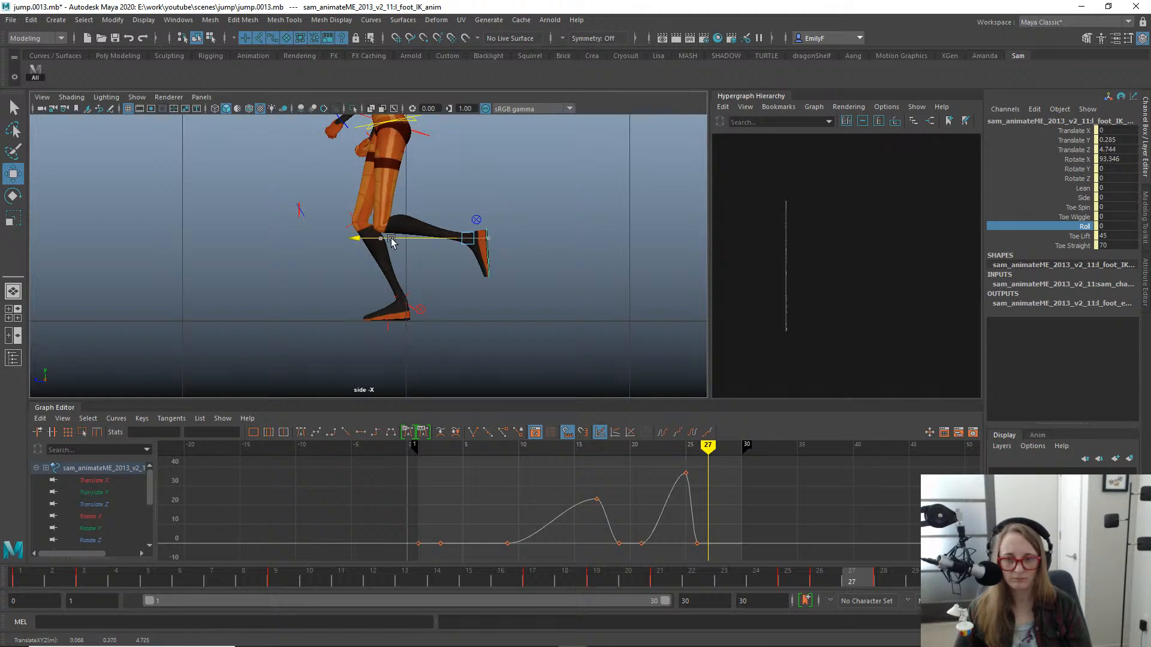
pyautogui.hotkey('alt', ',')
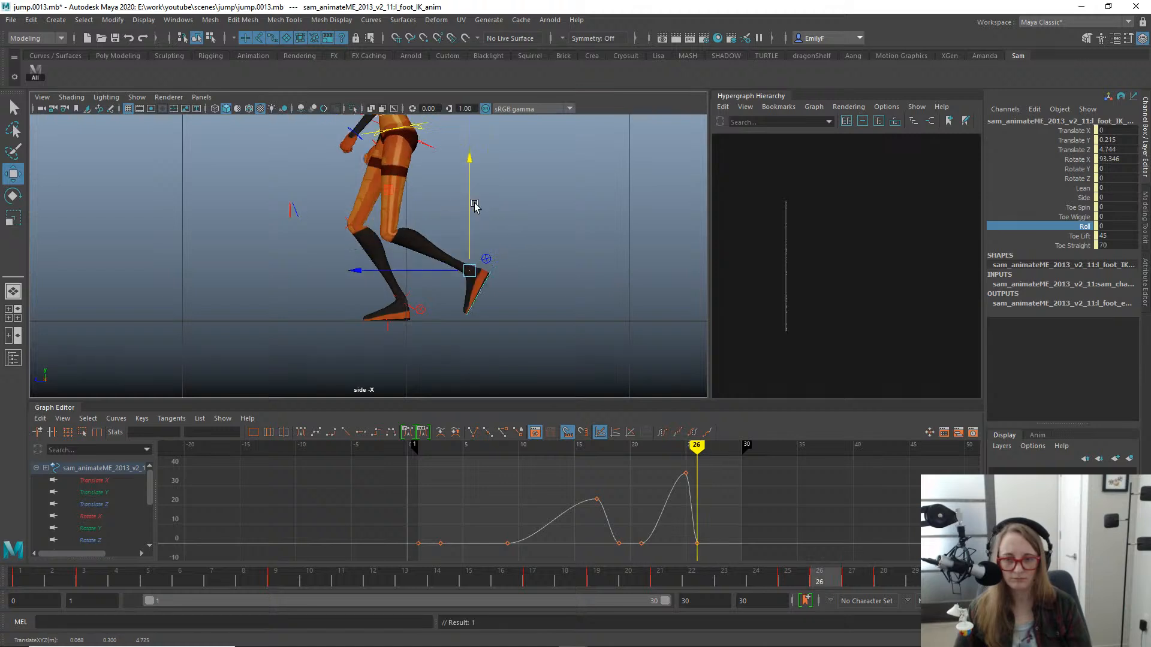
pyautogui.hotkey('alt', '.')
pyautogui.hotkey('alt', '.')
pyautogui.hotkey('alt', '.')
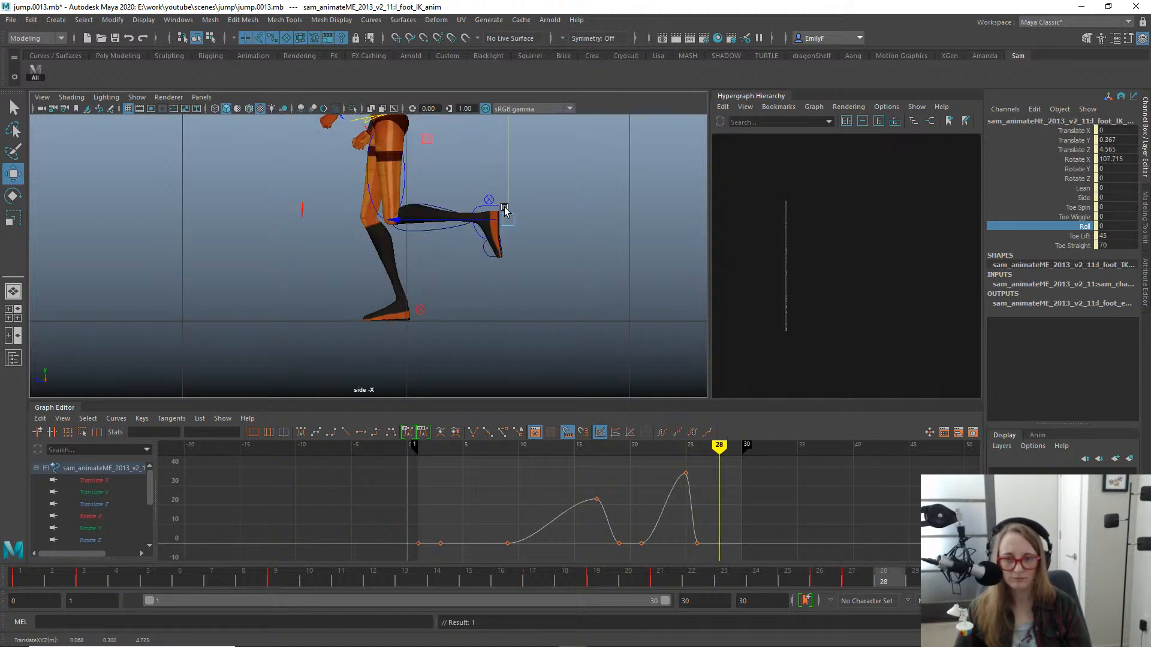
pyautogui.hotkey('alt', ',')
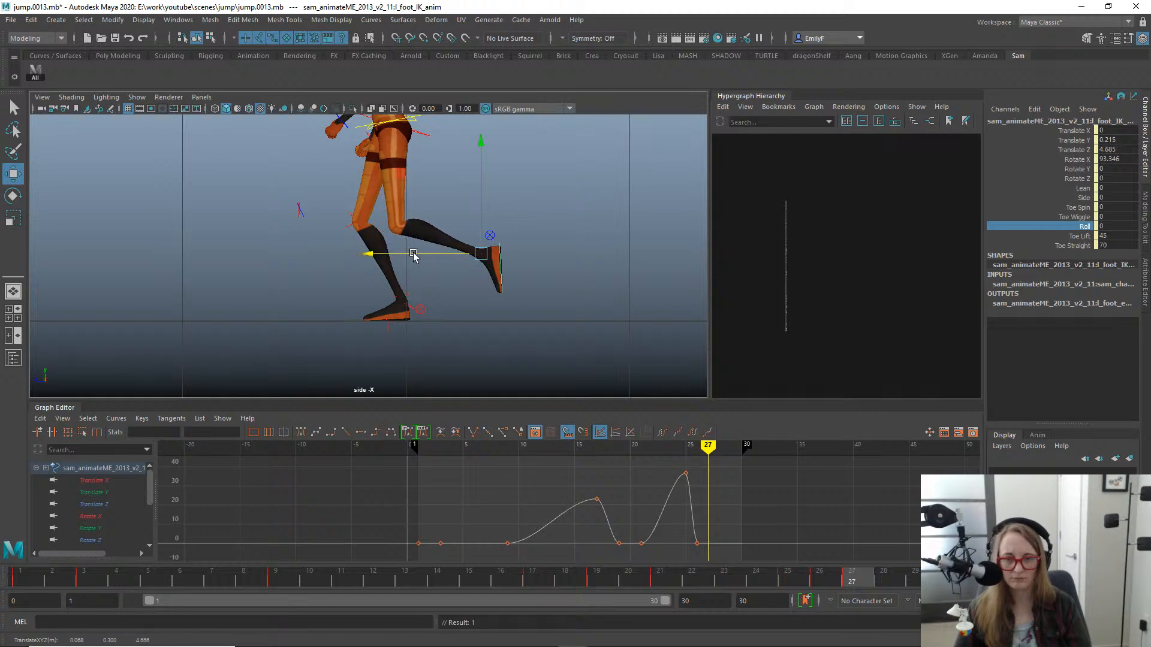
# - Shift the left foot backward at frame 26 to Translate Z 4.693
pyautogui.hotkey('alt', ',')
pyautogui.hotkey('alt', ',')
pyautogui.hotkey('alt', '.')
pyautogui.moveTo(398, 271); pyautogui.dragTo(414, 274)
pyautogui.hotkey('alt', ',')
# - Move the left foot backward and up at frame 27 to Translate Z 4.637 and Translate Y 0.236
pyautogui.hotkey('alt', '.')
pyautogui.hotkey('alt', '.')
pyautogui.hotkey('alt', '.')
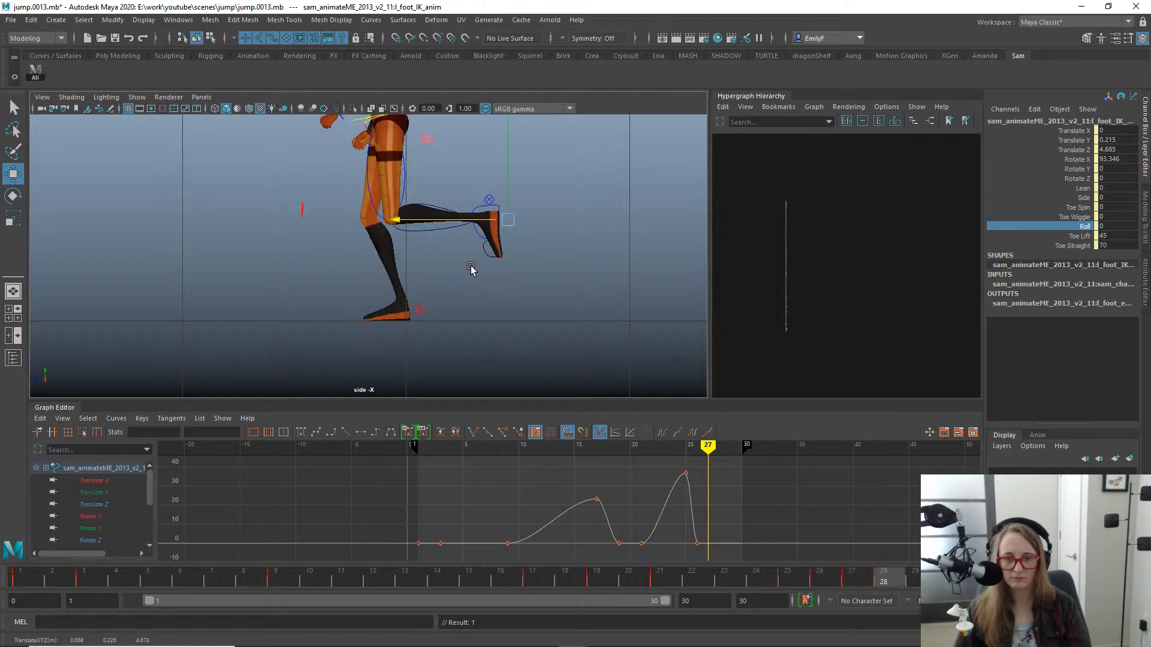
pyautogui.hotkey('alt', ',')
pyautogui.moveTo(398, 256); pyautogui.dragTo(409, 254)
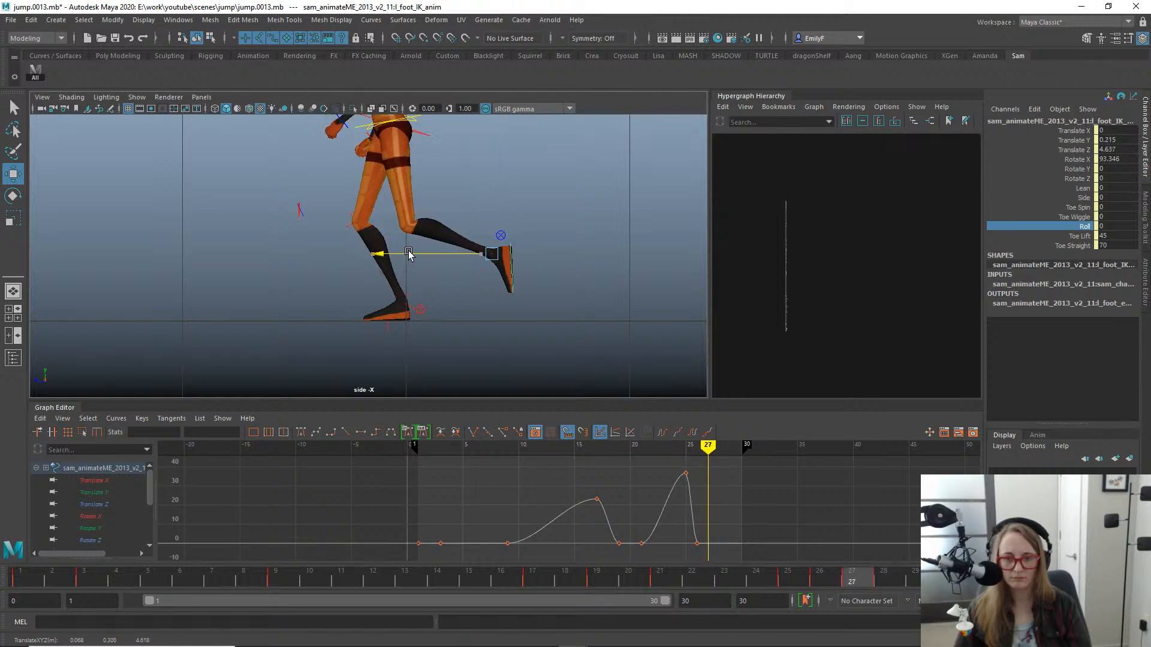
pyautogui.hotkey('alt', ',')
pyautogui.hotkey('alt', '.')
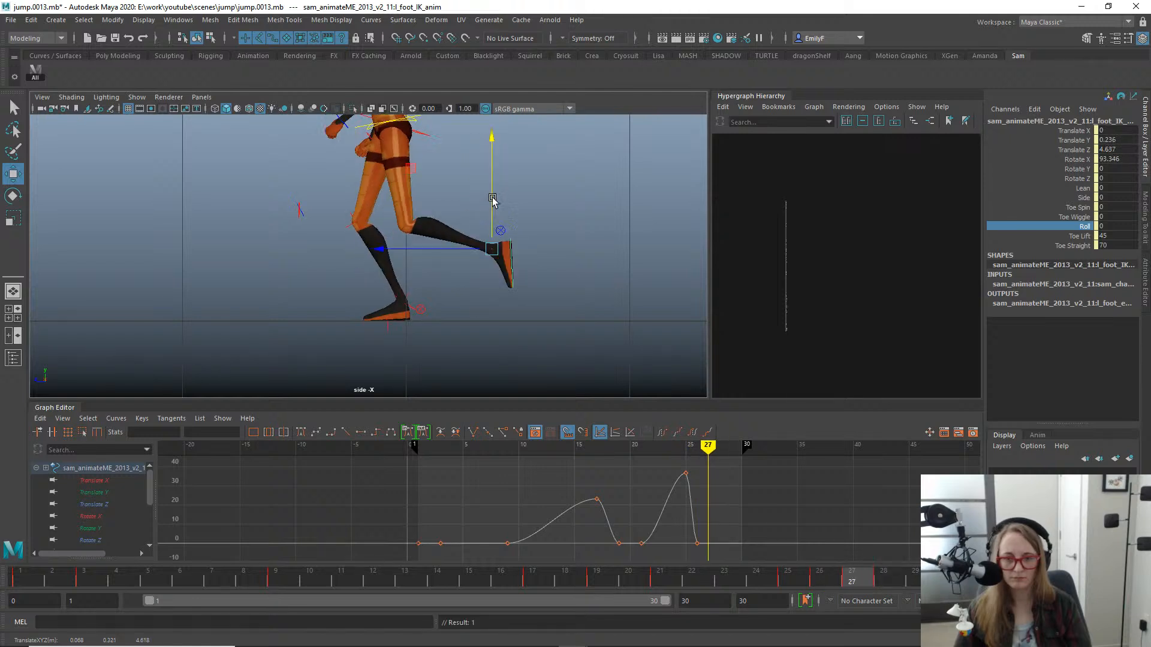
pyautogui.hotkey('alt', '.')
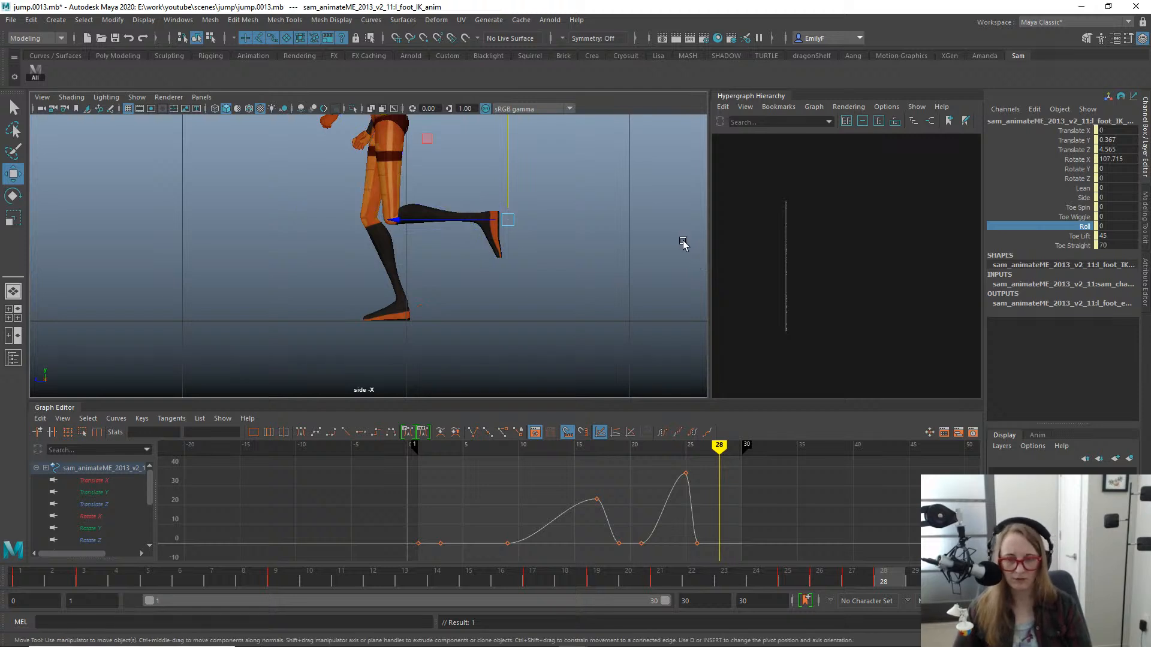
# - Shift the left foot farther backward at frame 26 to Translate Z 4.629
pyautogui.hotkey('alt', ',')
pyautogui.hotkey('alt', ',')
pyautogui.hotkey('alt', ',')
pyautogui.hotkey('alt', '.')
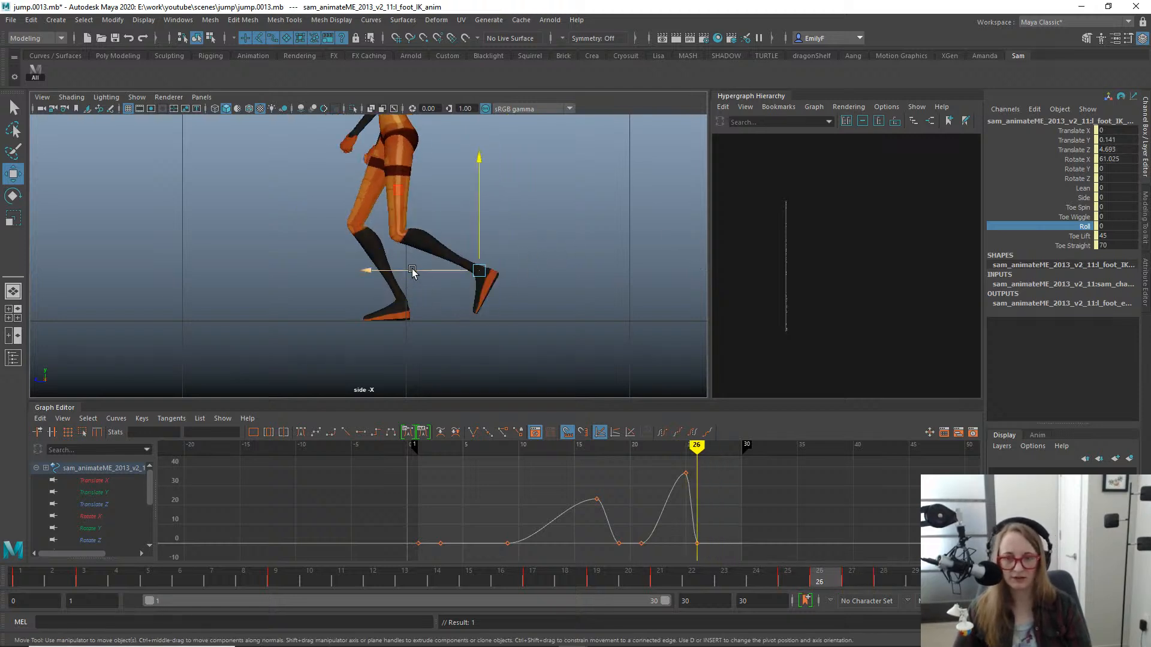
# - Step back and forth through the frames around 26 to 28 to examine the left foot's lift-off path
pyautogui.hotkey('alt', ',')
pyautogui.hotkey('alt', '.')
pyautogui.hotkey('alt', '.')
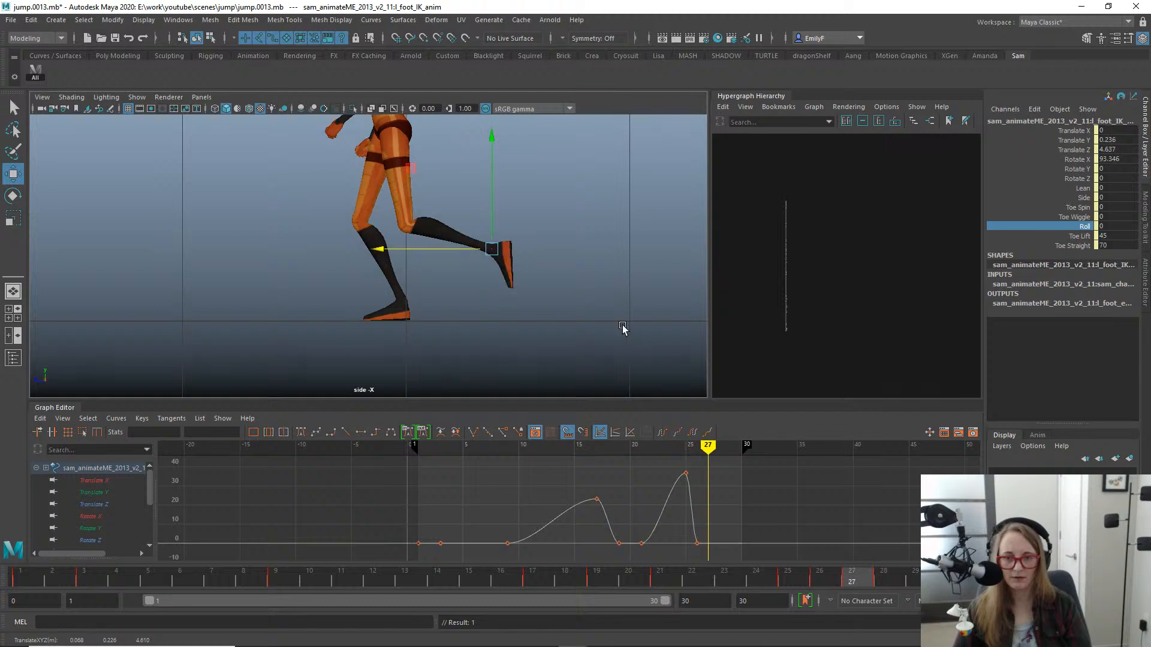
pyautogui.hotkey('alt', '.')
pyautogui.hotkey('alt', ',')
pyautogui.hotkey('alt', '.')
pyautogui.hotkey('alt', ',')
pyautogui.hotkey('alt', ',')
pyautogui.hotkey('alt', ',')
pyautogui.hotkey('alt', ',')
pyautogui.hotkey('alt', '.')
pyautogui.hotkey('alt', '.')
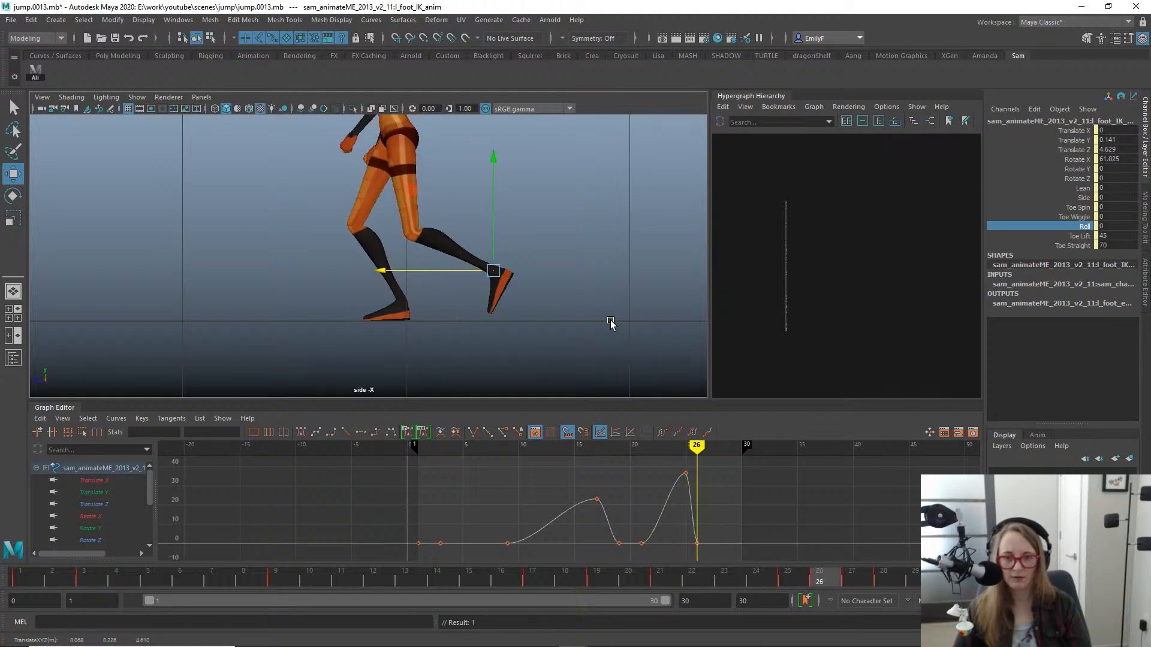
pyautogui.hotkey('alt', '.')
pyautogui.hotkey('alt', '.')
pyautogui.hotkey('alt', ',')
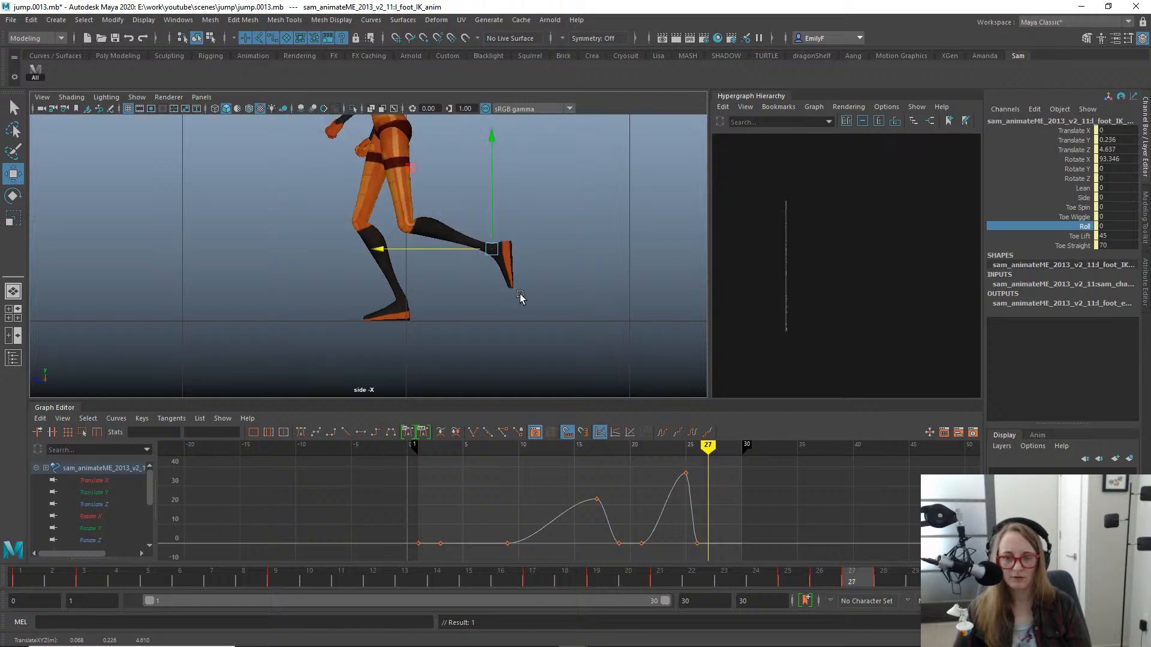
# - Fine-tune the left foot's forward position at frame 26 to Translate Z 4.637
pyautogui.hotkey('alt', ',')
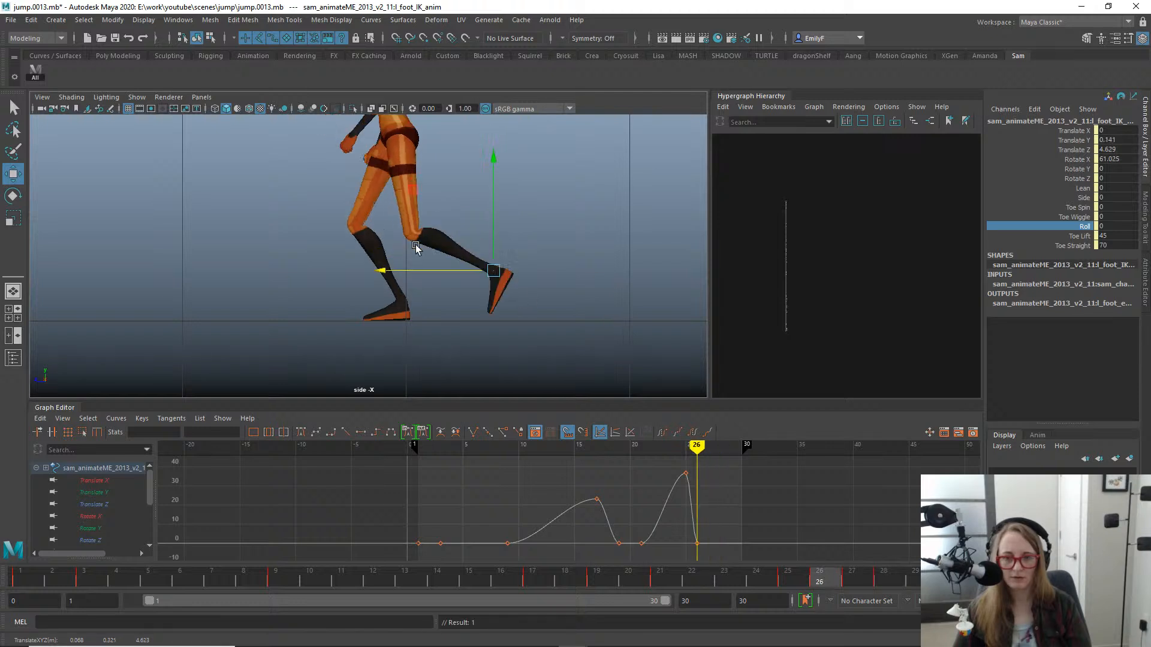
pyautogui.moveTo(415, 270); pyautogui.dragTo(418, 271)
pyautogui.hotkey('alt', ',')
pyautogui.hotkey('alt', '.')
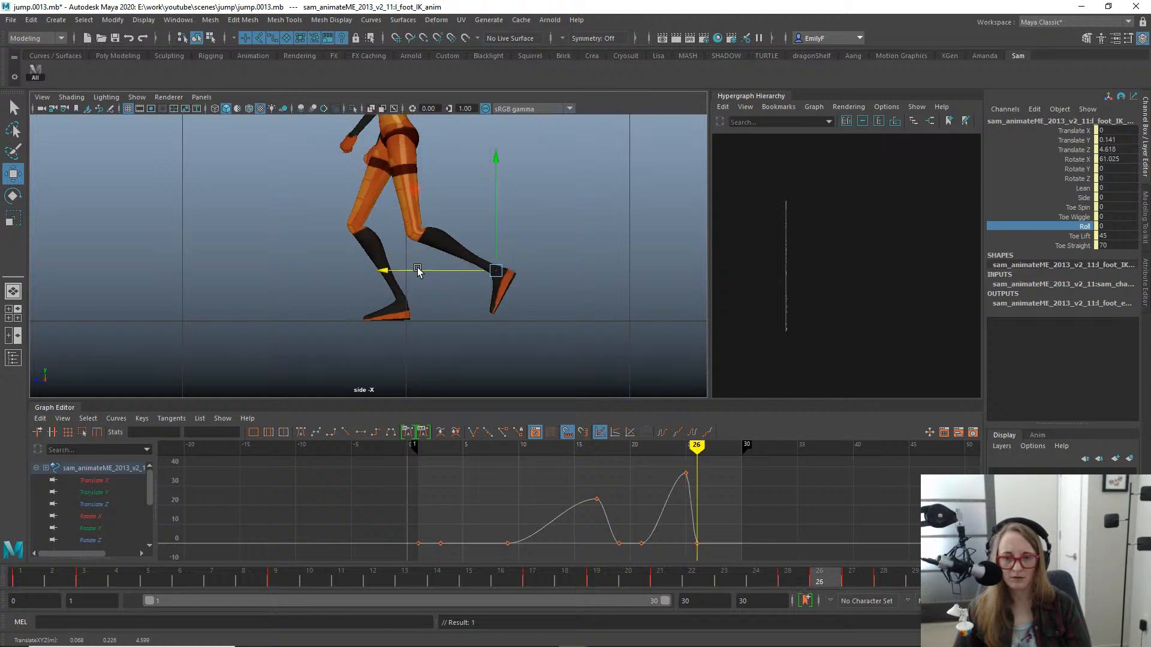
pyautogui.moveTo(462, 273); pyautogui.dragTo(457, 273)
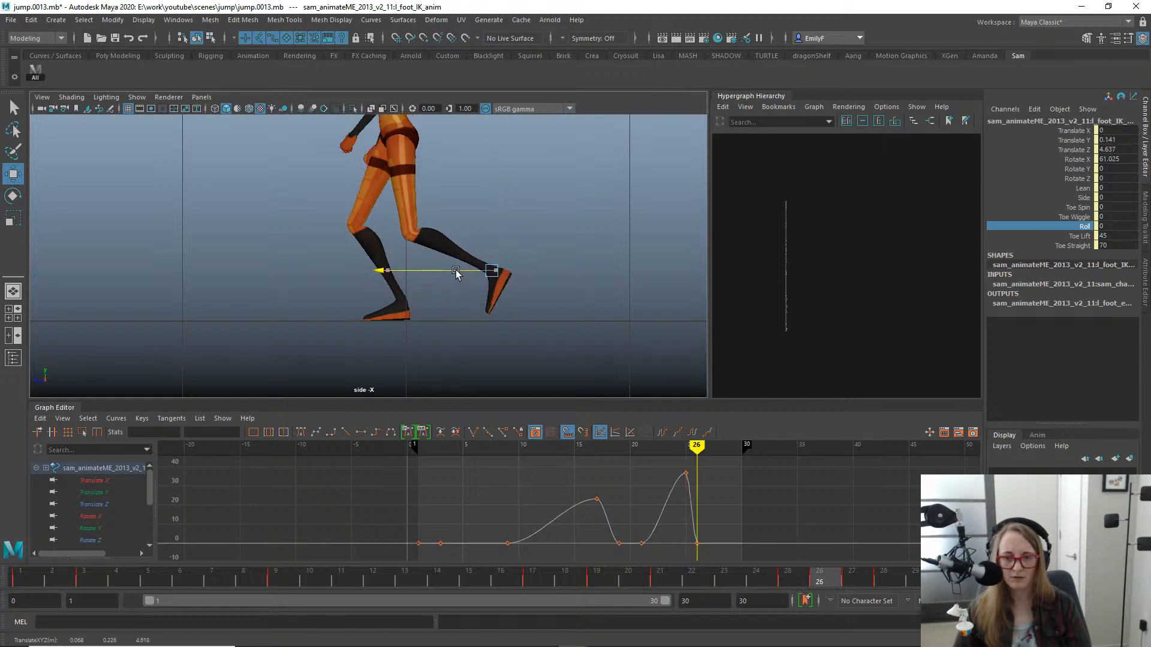
pyautogui.hotkey('alt', ',')
pyautogui.hotkey('alt', '.')
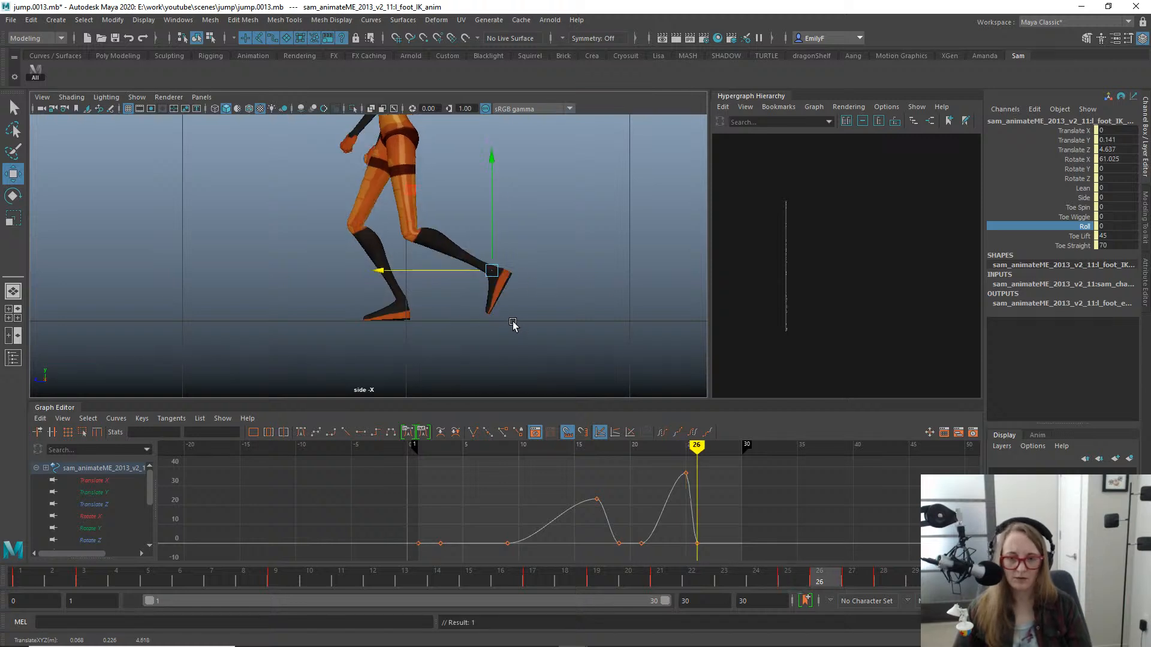
pyautogui.keyDown('alt'); pyautogui.moveTo(514, 326); pyautogui.dragTo(619, 318, button='right'); pyautogui.keyUp('alt')
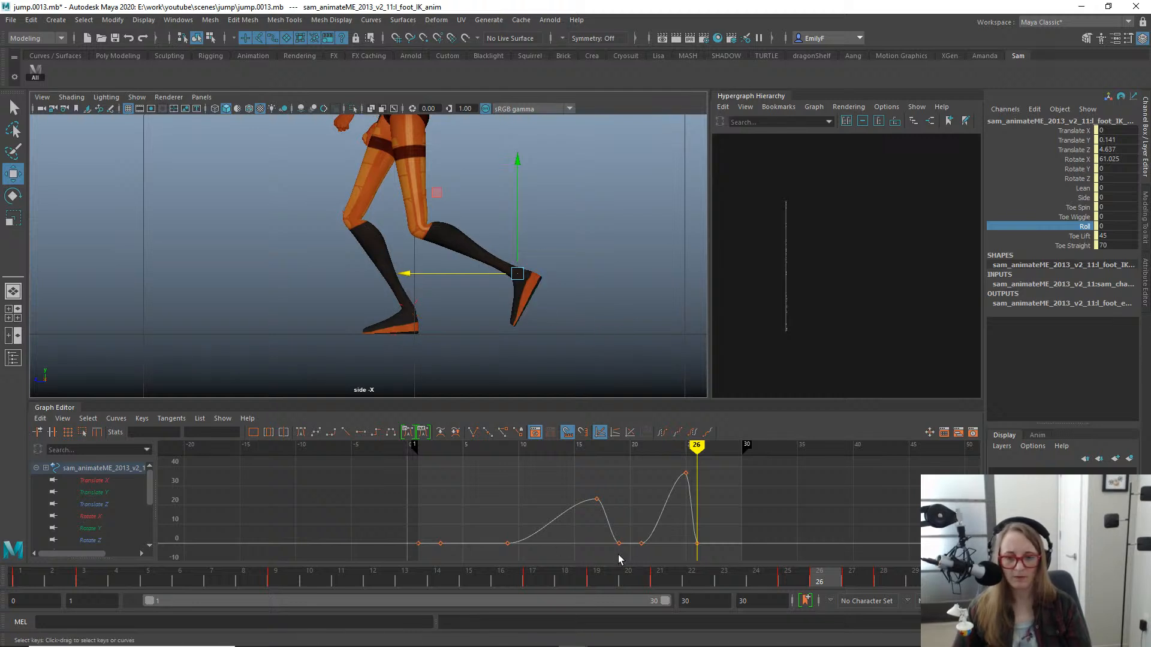
# - Play back and scrub the jump, and move the left foot's translate and rotate keys at frame 25 to frame 24
pyautogui.hotkey('alt', 'v')
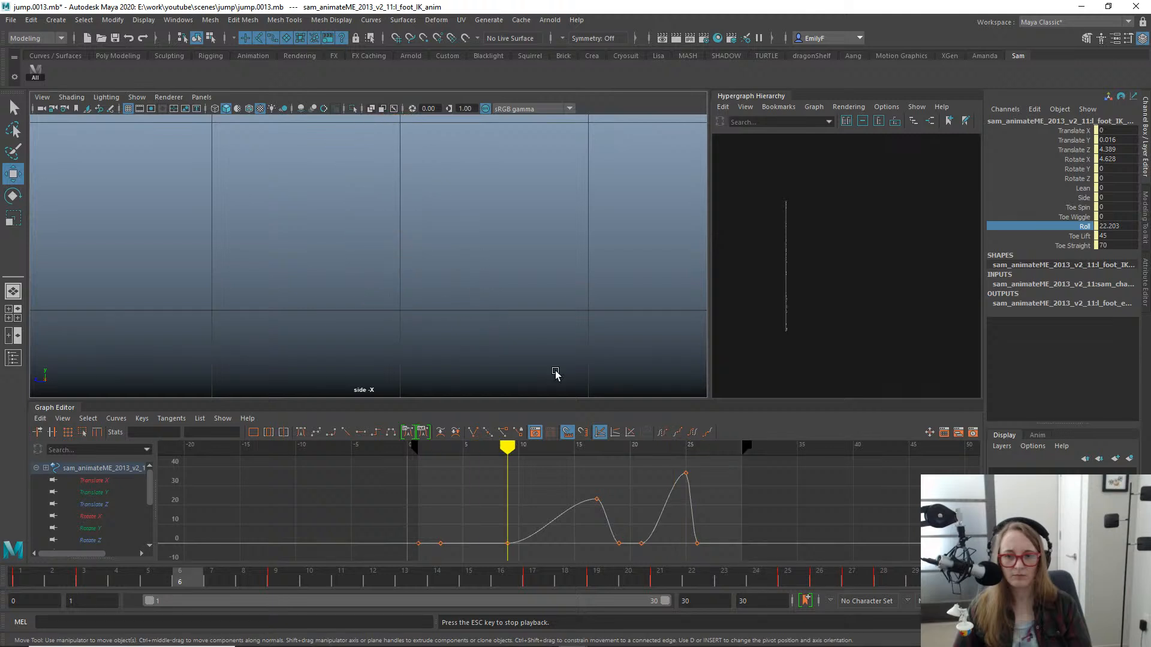
pyautogui.click(806, 587)
pyautogui.moveTo(806, 587); pyautogui.dragTo(760, 539)
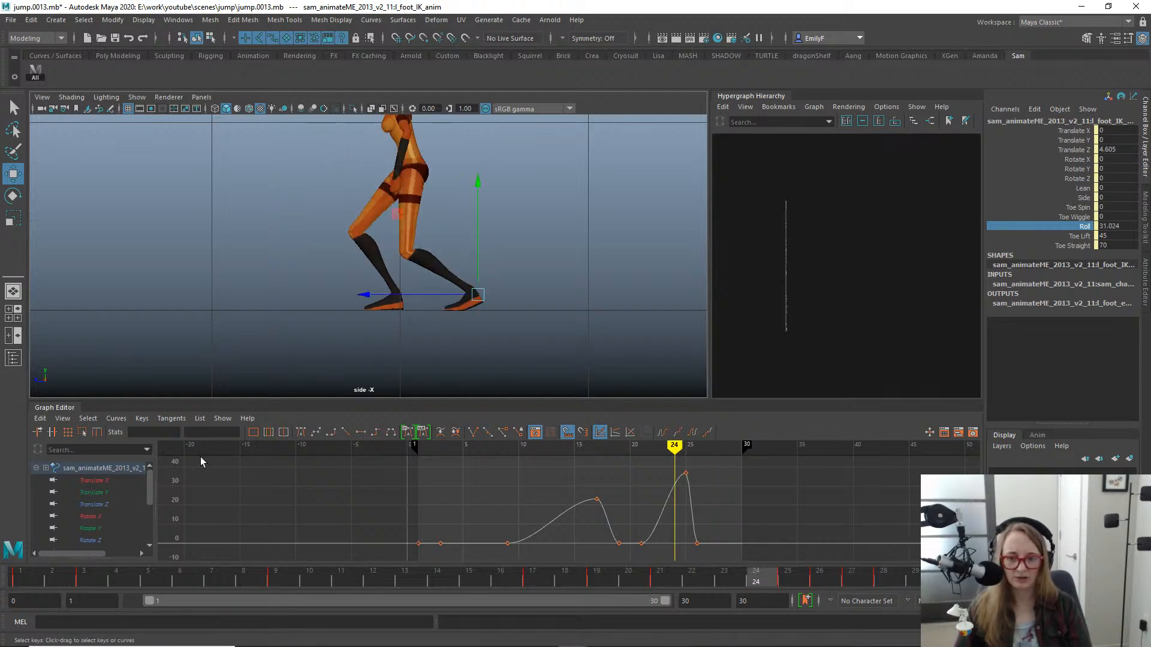
pyautogui.moveTo(120, 481); pyautogui.dragTo(123, 537)
pyautogui.press('f')
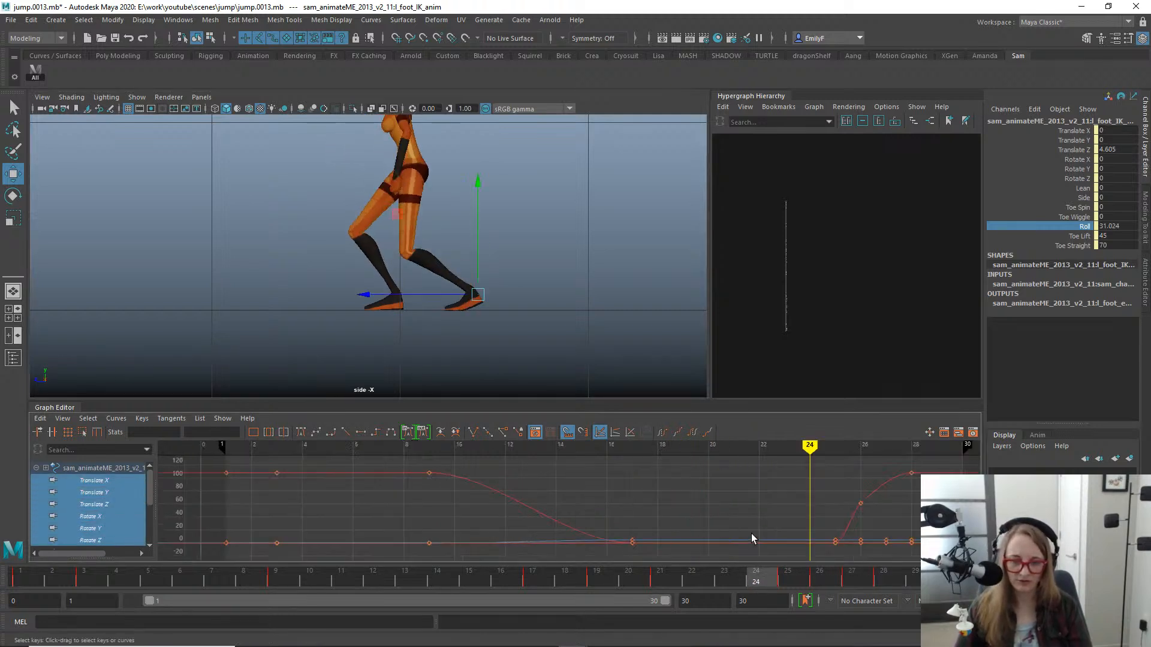
pyautogui.keyDown('alt'); pyautogui.moveTo(762, 501); pyautogui.dragTo(551, 467, button='middle'); pyautogui.keyUp('alt')
pyautogui.moveTo(642, 586); pyautogui.dragTo(625, 562)
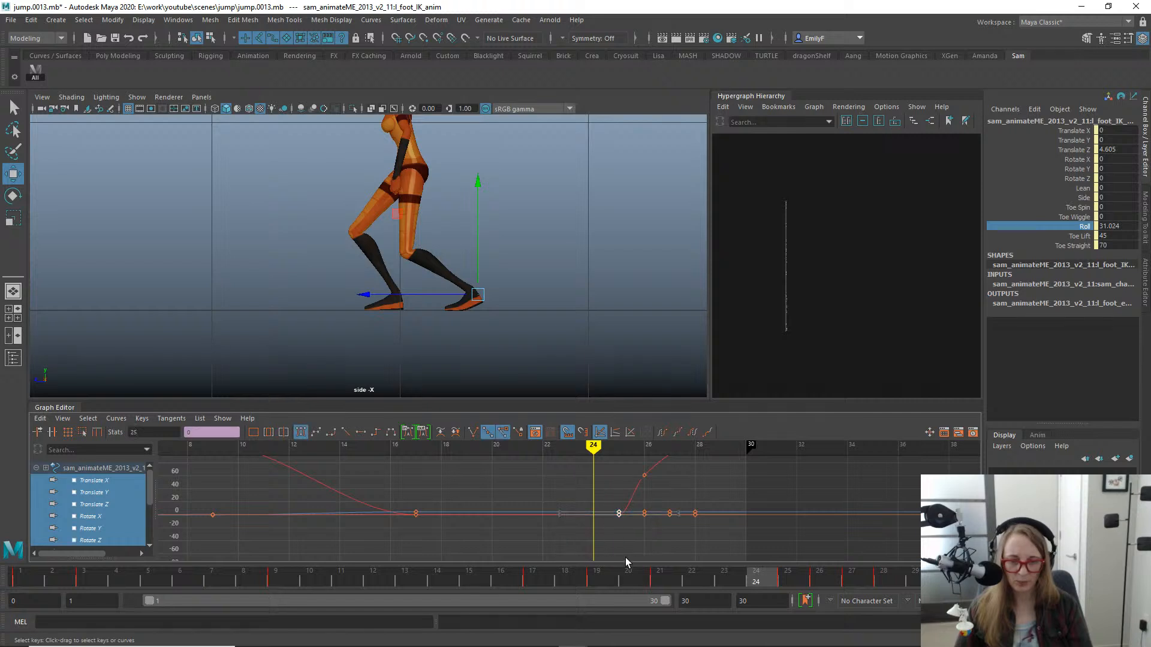
pyautogui.press('q')
pyautogui.moveTo(726, 579); pyautogui.dragTo(822, 558)
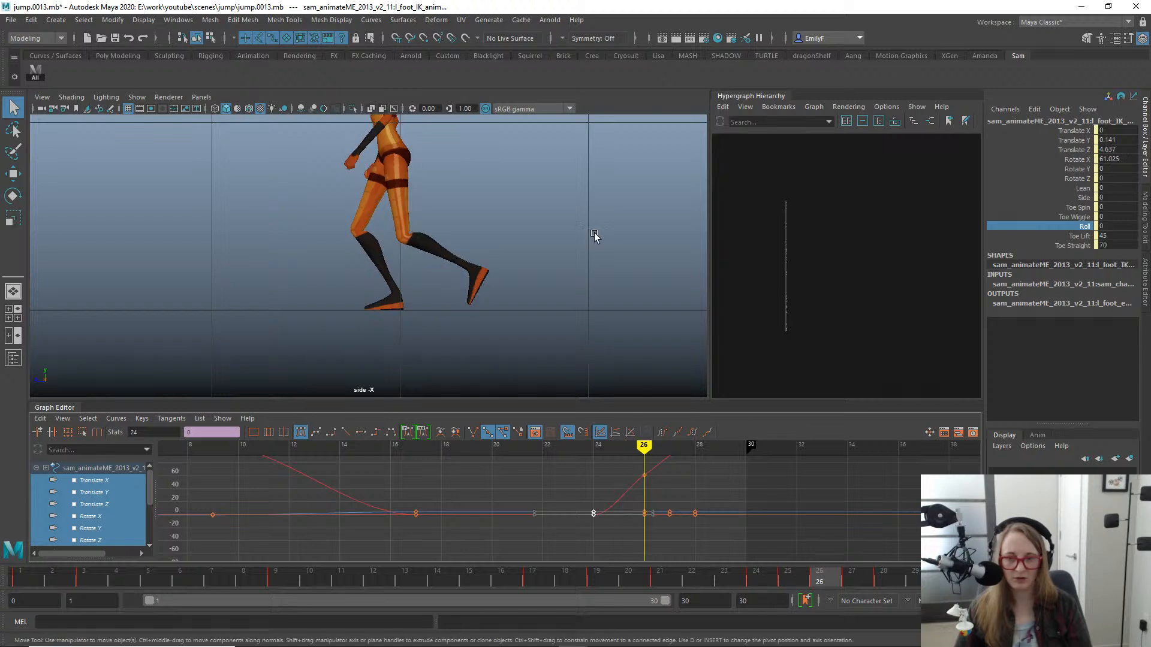
# - Flatten the tangent of the body control's Translate Y key at frame 28
pyautogui.keyDown('alt'); pyautogui.moveTo(536, 209); pyautogui.dragTo(547, 294, button='middle'); pyautogui.keyUp('alt')
pyautogui.click(424, 233)
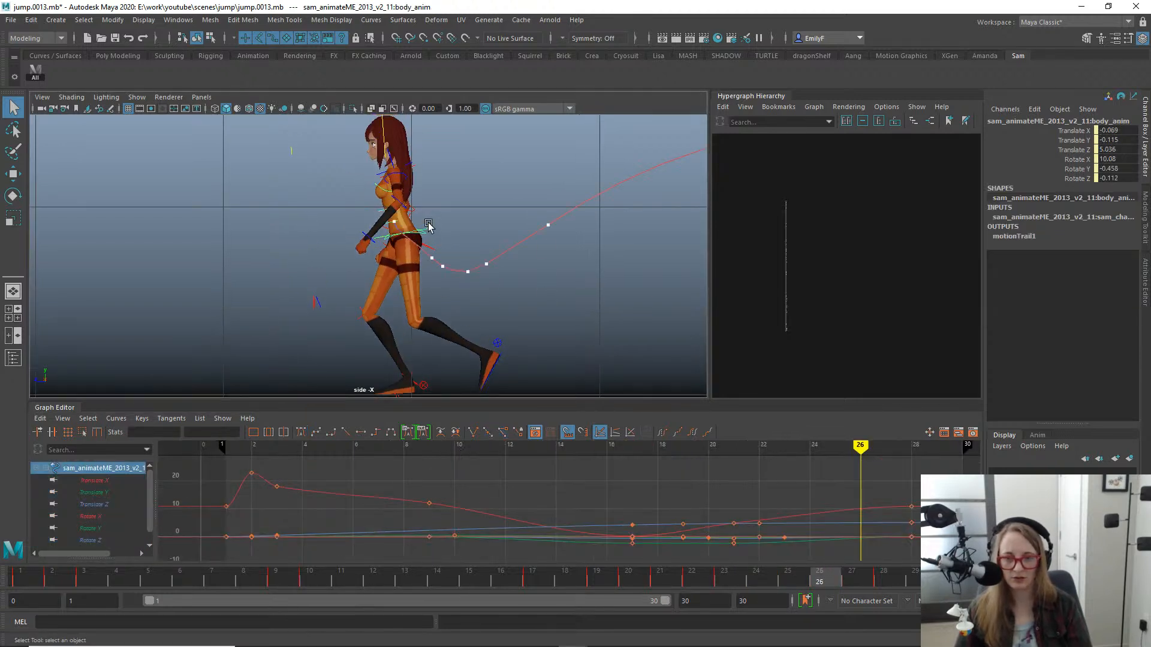
pyautogui.press('w')
pyautogui.keyDown('alt'); pyautogui.moveTo(424, 240); pyautogui.dragTo(434, 196, button='middle'); pyautogui.keyUp('alt')
pyautogui.click(136, 506)
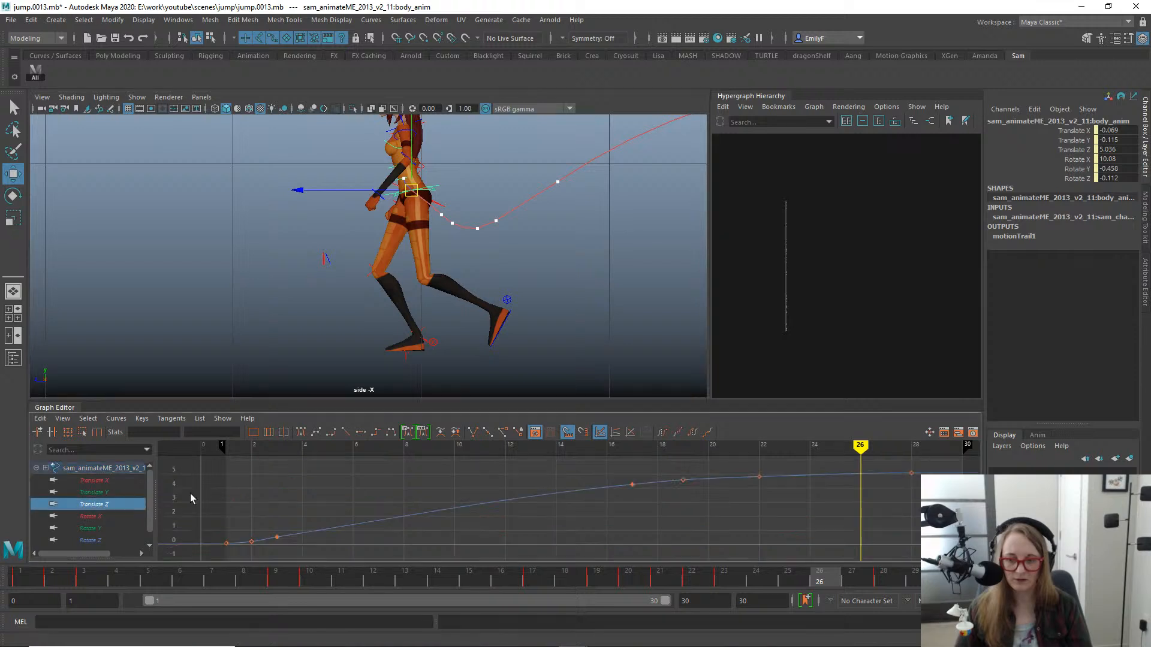
pyautogui.click(85, 492)
pyautogui.keyDown('alt'); pyautogui.moveTo(822, 477); pyautogui.dragTo(731, 449, button='middle'); pyautogui.keyUp('alt')
pyautogui.keyDown('alt'); pyautogui.moveTo(731, 449); pyautogui.dragTo(629, 501, button='right'); pyautogui.keyUp('alt')
pyautogui.keyDown('alt'); pyautogui.moveTo(629, 501); pyautogui.dragTo(625, 541, button='middle'); pyautogui.keyUp('alt')
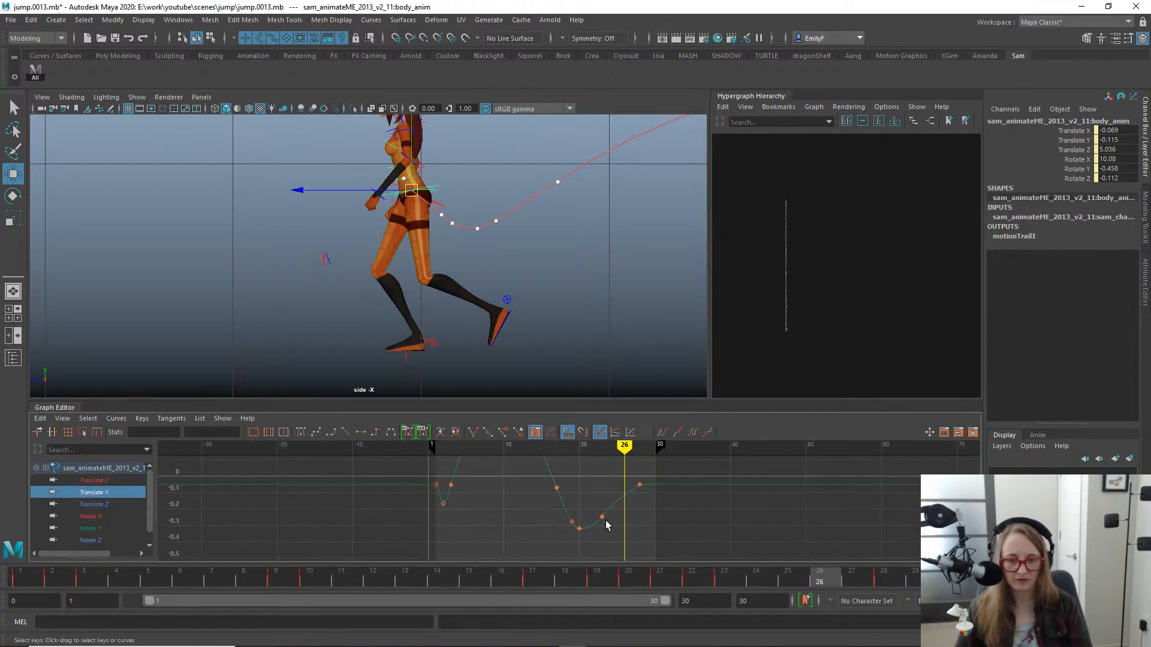
pyautogui.keyDown('alt'); pyautogui.keyDown('shift'); pyautogui.moveTo(606, 524); pyautogui.dragTo(674, 521, button='right'); pyautogui.keyUp('shift'); pyautogui.keyUp('alt')
pyautogui.keyDown('alt'); pyautogui.moveTo(673, 520); pyautogui.dragTo(606, 502, button='middle'); pyautogui.keyUp('alt')
pyautogui.moveTo(735, 525); pyautogui.dragTo(661, 459)
pyautogui.moveTo(618, 470); pyautogui.dragTo(652, 538)
pyautogui.click(360, 433)
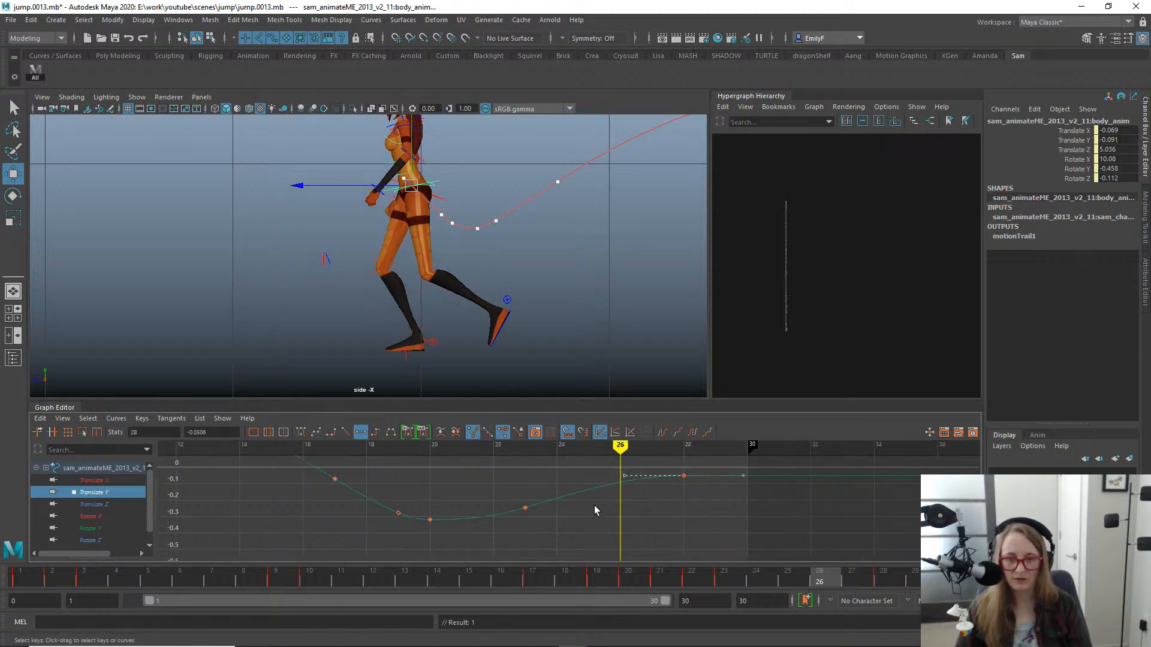
# - Move the body control forward at frame 25 to Translate Z 5.026
pyautogui.moveTo(595, 586); pyautogui.dragTo(782, 569)
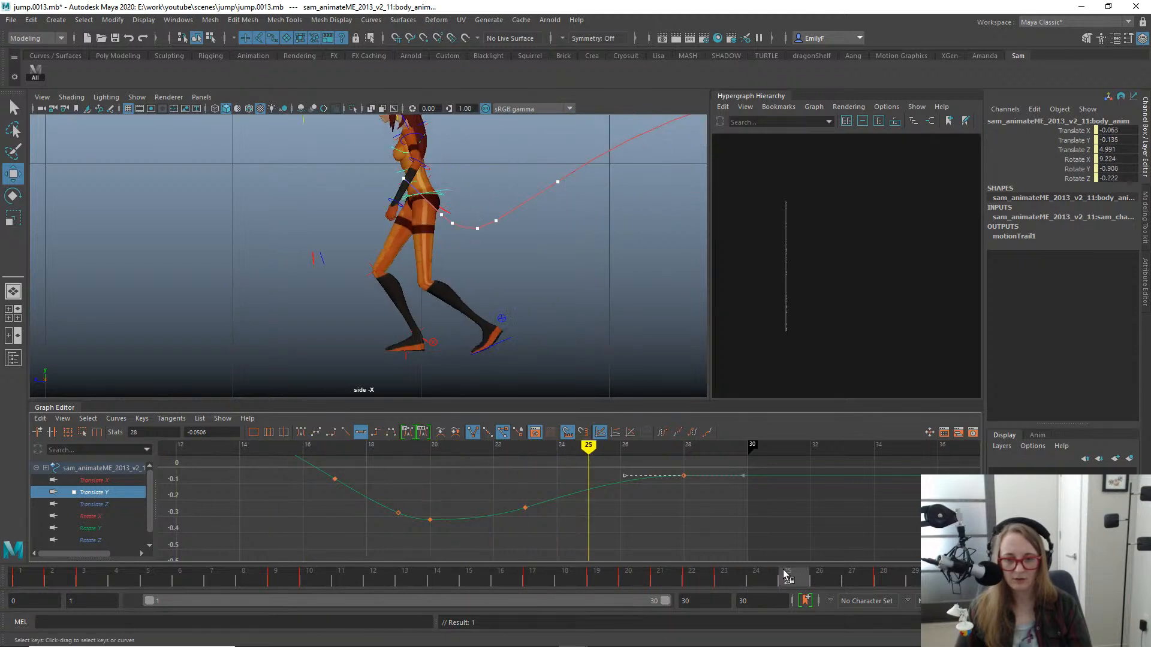
pyautogui.click(103, 504)
pyautogui.press('a')
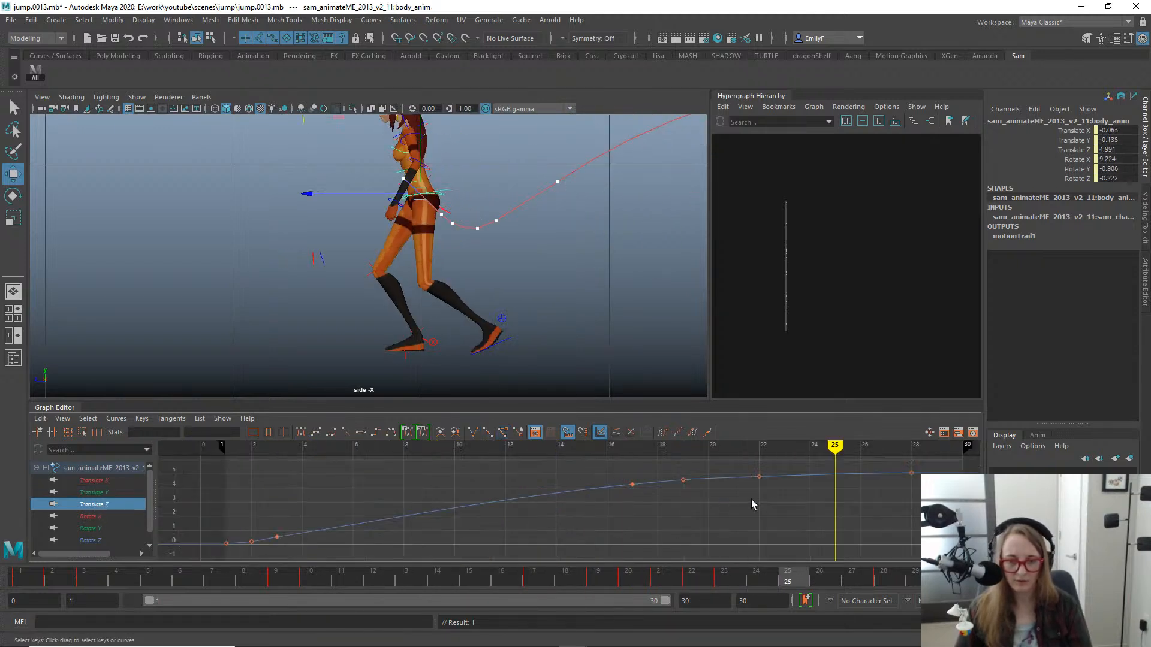
pyautogui.keyDown('alt'); pyautogui.moveTo(750, 499); pyautogui.dragTo(689, 484, button='right'); pyautogui.keyUp('alt')
pyautogui.click(667, 527)
pyautogui.keyDown('alt'); pyautogui.moveTo(668, 527); pyautogui.dragTo(623, 497, button='middle'); pyautogui.keyUp('alt')
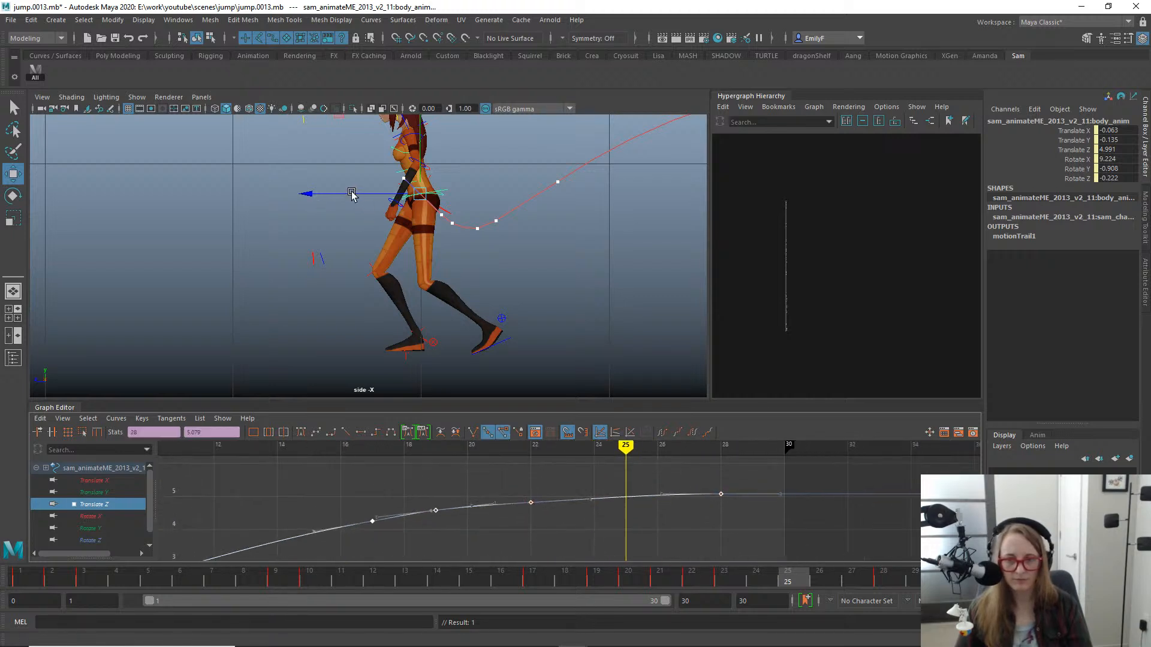
pyautogui.moveTo(352, 194); pyautogui.dragTo(346, 194)
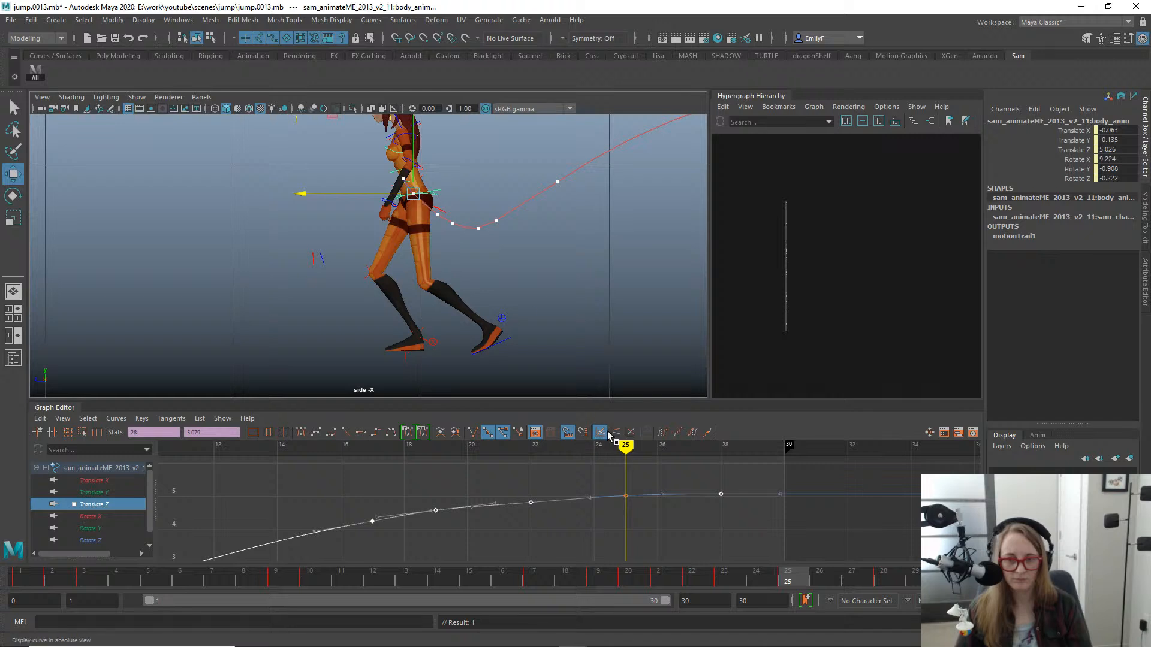
# - Delete the body control's Translate Z key at frame 22
pyautogui.moveTo(501, 479); pyautogui.dragTo(546, 535)
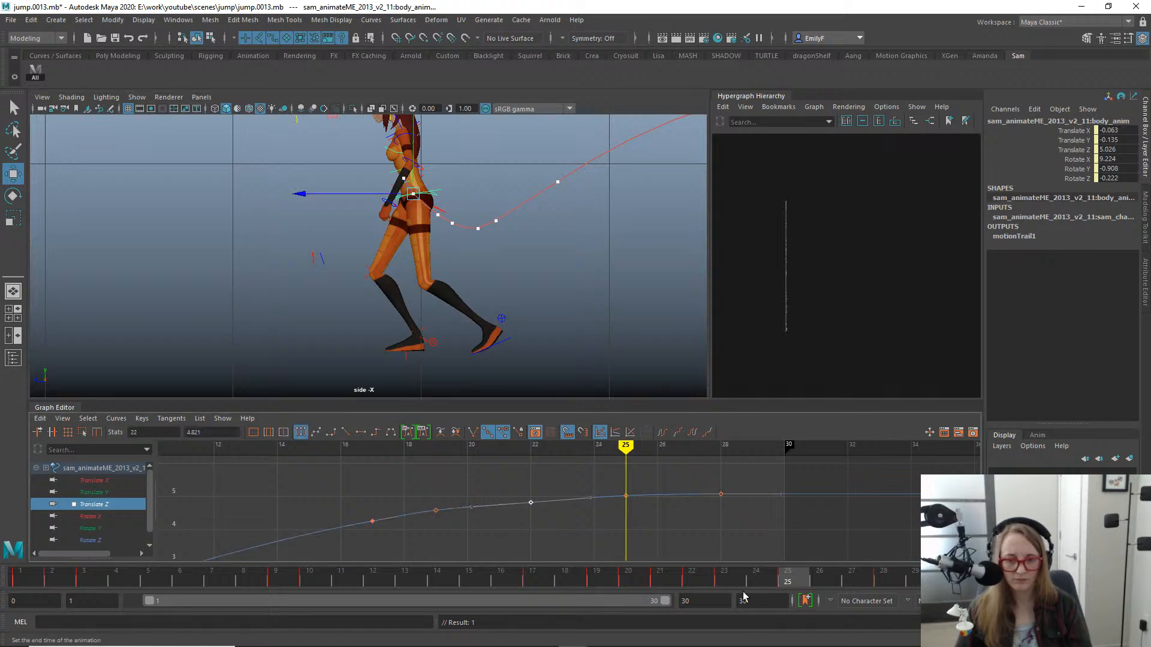
pyautogui.moveTo(743, 579); pyautogui.dragTo(691, 579)
pyautogui.moveTo(495, 459); pyautogui.dragTo(519, 484)
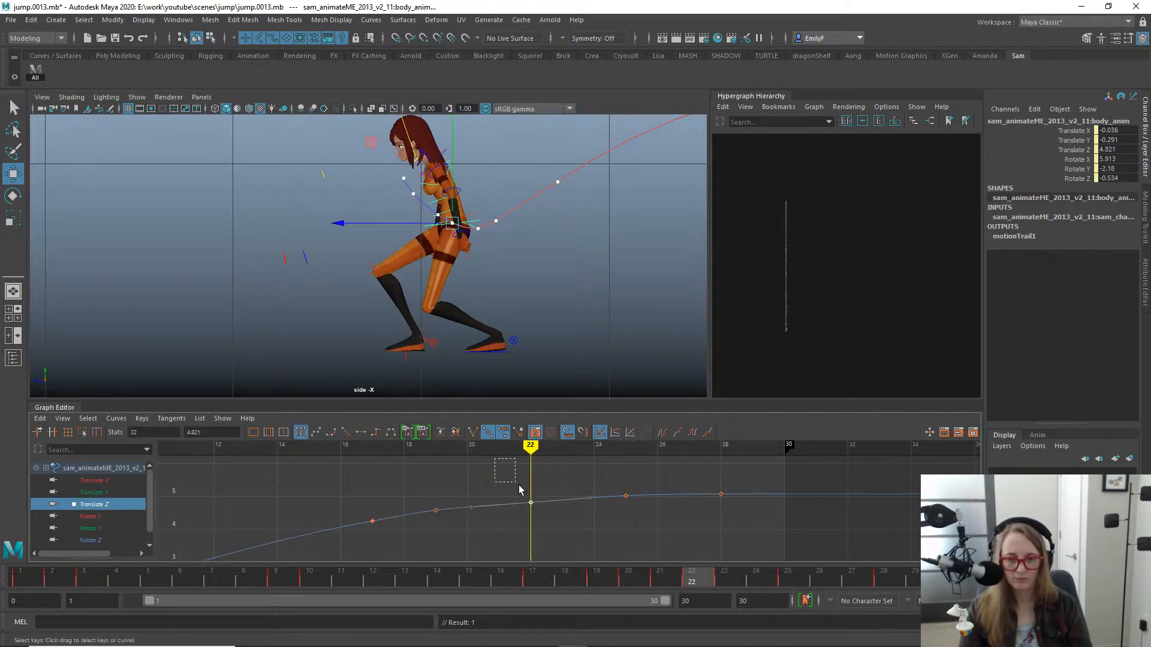
pyautogui.press('Delete')
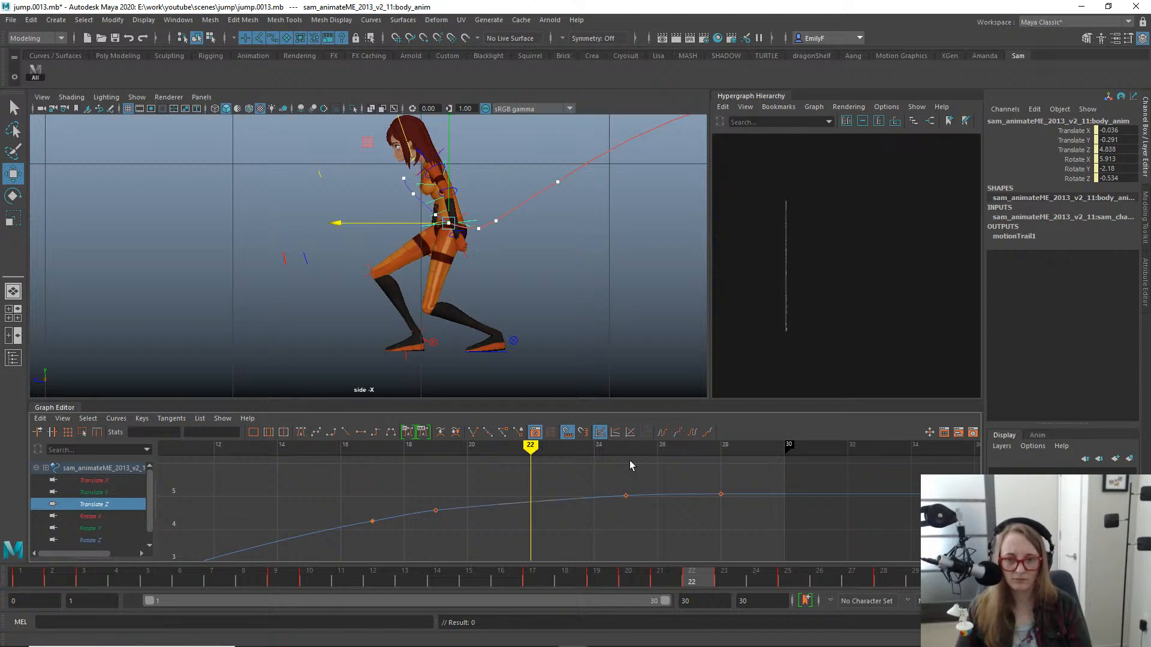
# - Raise the incoming tangent of the body's Translate Z key at frame 25, bringing Translate Z at frame 22 to 4.856
pyautogui.moveTo(604, 473); pyautogui.dragTo(601, 538)
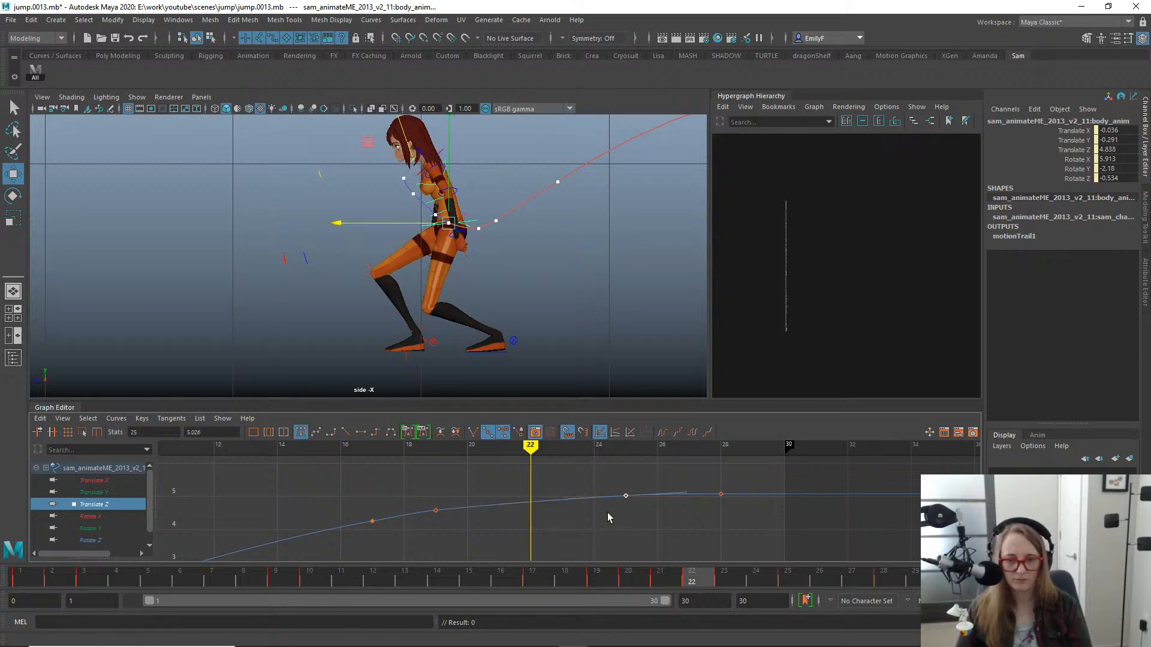
pyautogui.keyDown('alt'); pyautogui.keyDown('shift'); pyautogui.moveTo(606, 512); pyautogui.dragTo(597, 456, button='right'); pyautogui.keyUp('shift'); pyautogui.keyUp('alt')
pyautogui.keyDown('alt'); pyautogui.moveTo(662, 511); pyautogui.dragTo(646, 493, button='right'); pyautogui.keyUp('alt')
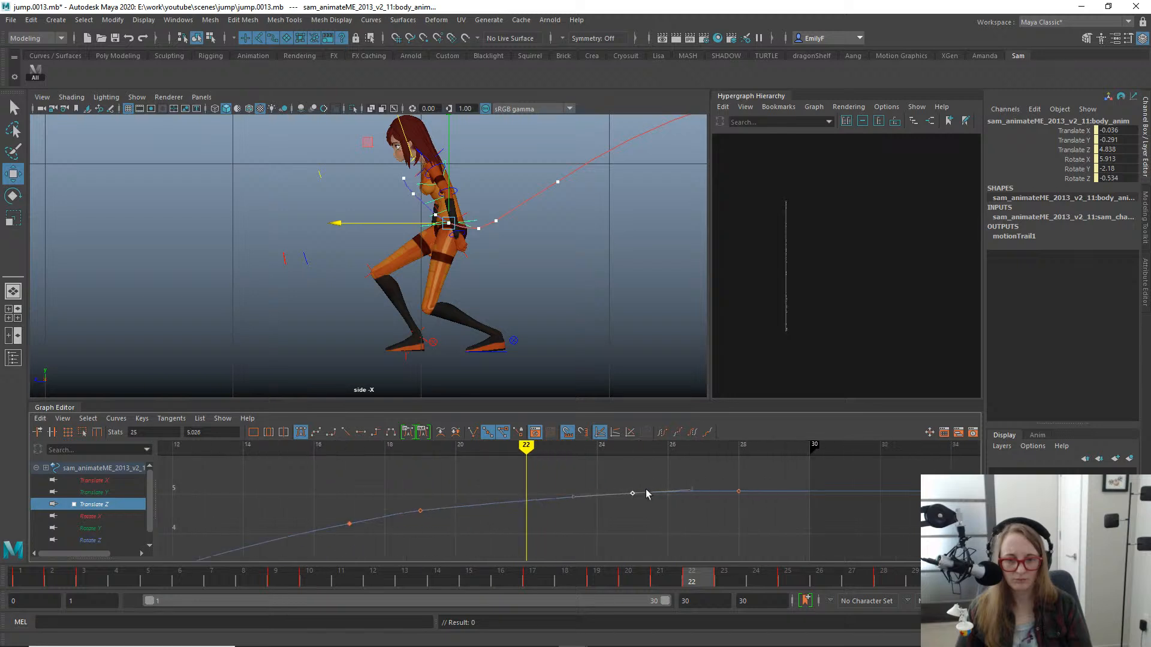
pyautogui.moveTo(598, 540)
pyautogui.mouseDown(button='middle')
pyautogui.moveTo(598, 527)
pyautogui.moveTo(603, 538)
pyautogui.mouseUp(button='middle')
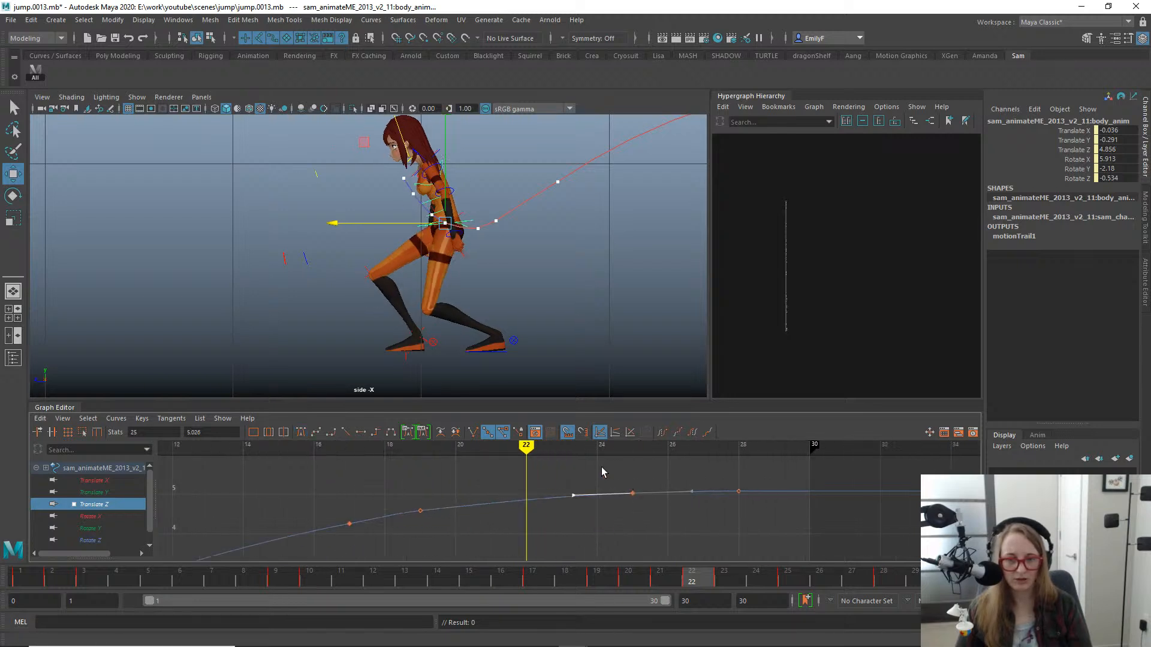
# - Delete the body control's motion trail
pyautogui.press('q')
pyautogui.click(633, 199)
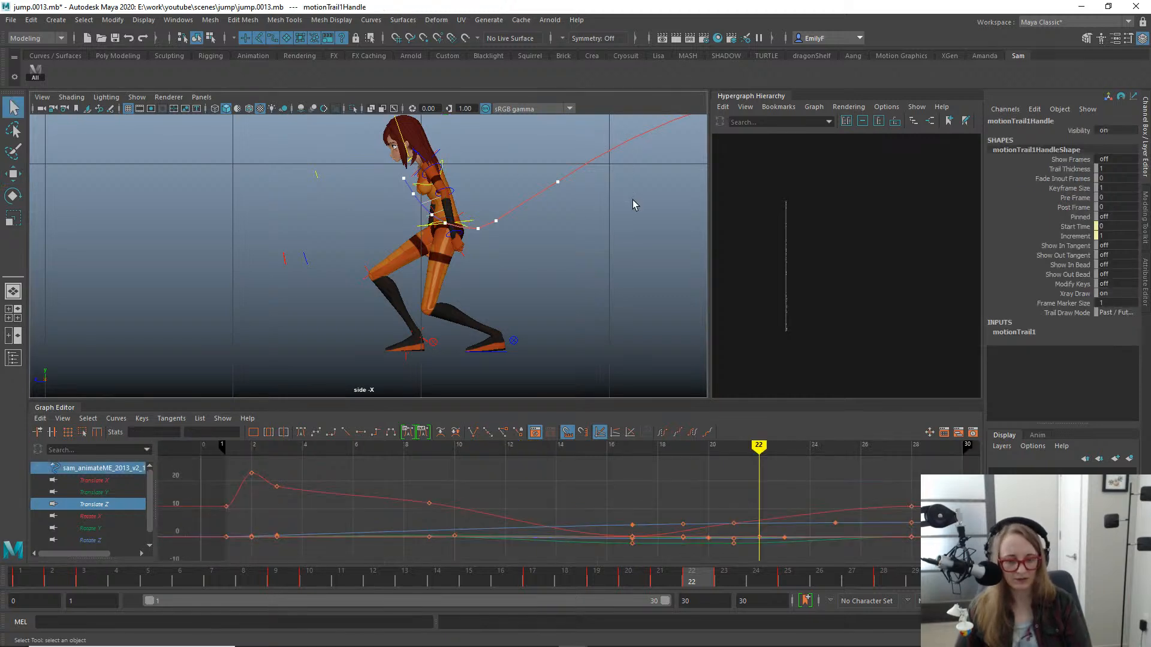
pyautogui.press('Delete')
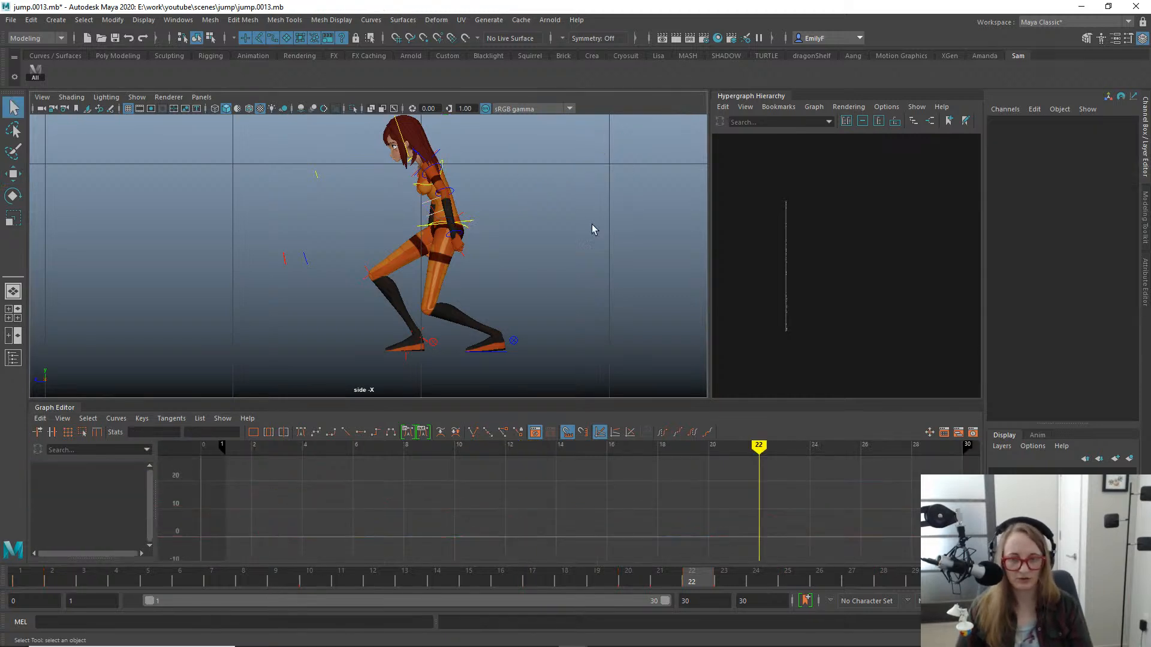
# - Raise the body's Translate Z key at frame 25 to 5.046 and level its outgoing tangent toward the frame 28 key
pyautogui.click(465, 221)
pyautogui.press('e')
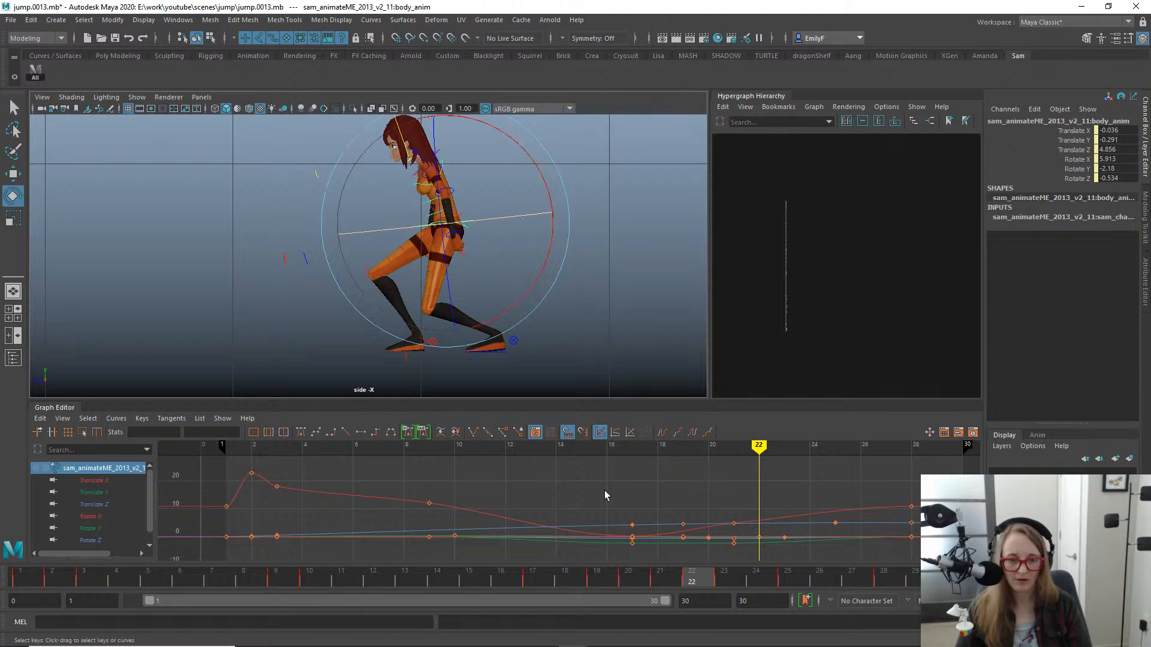
pyautogui.click(105, 503)
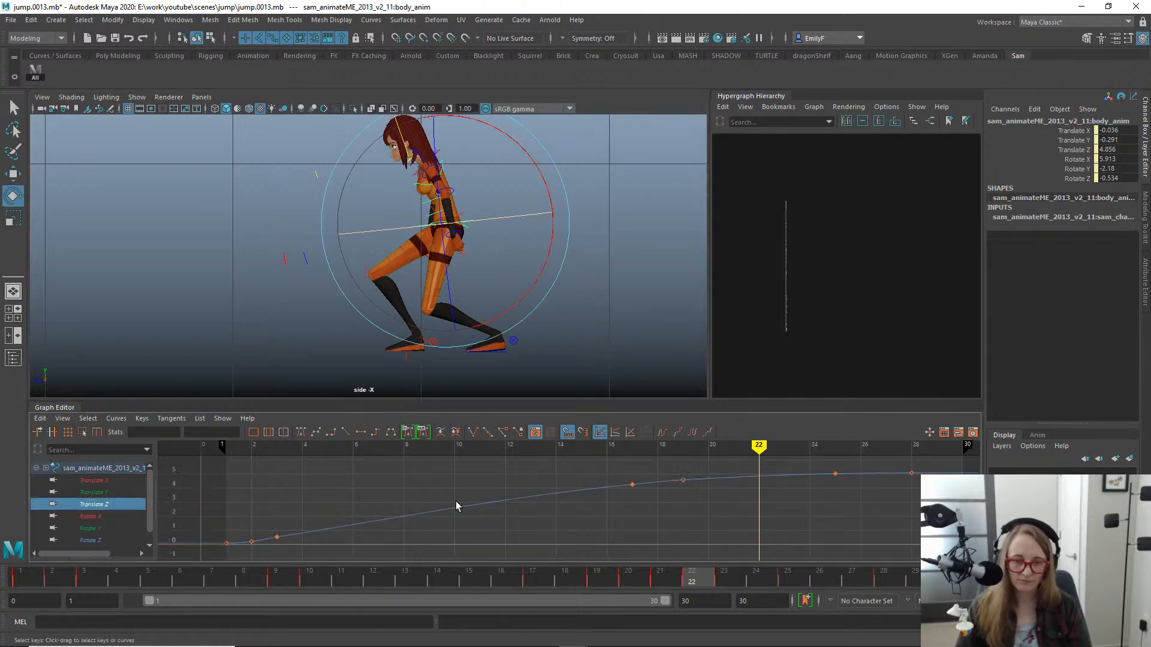
pyautogui.keyDown('alt'); pyautogui.moveTo(788, 472); pyautogui.dragTo(754, 506, button='right'); pyautogui.keyUp('alt')
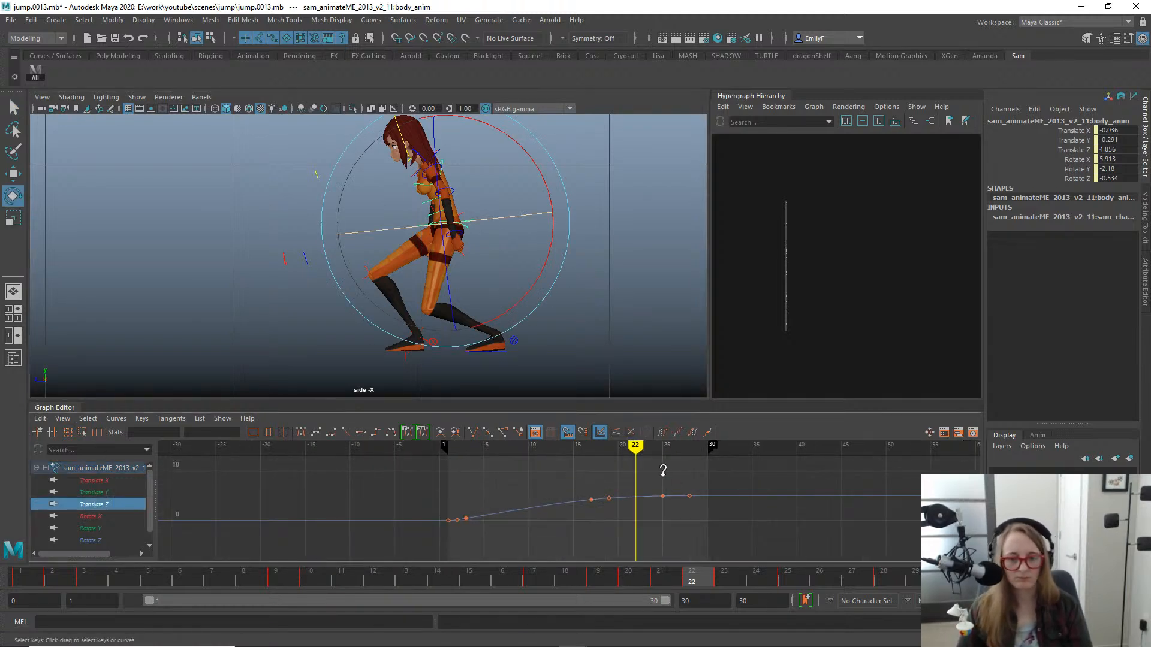
pyautogui.press('f')
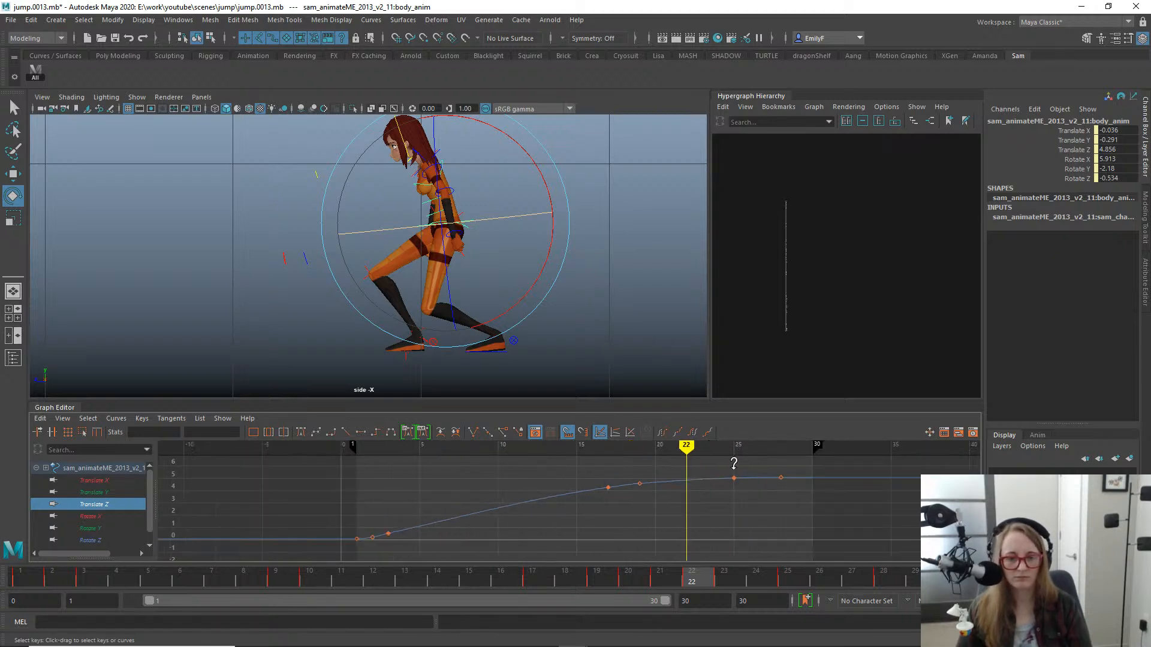
pyautogui.keyDown('alt'); pyautogui.keyDown('shift'); pyautogui.moveTo(733, 463); pyautogui.dragTo(731, 441, button='right'); pyautogui.keyUp('shift'); pyautogui.keyUp('alt')
pyautogui.keyDown('alt'); pyautogui.moveTo(680, 482); pyautogui.dragTo(582, 560, button='middle'); pyautogui.keyUp('alt')
pyautogui.keyDown('alt'); pyautogui.keyDown('shift'); pyautogui.moveTo(591, 530); pyautogui.dragTo(594, 502, button='right'); pyautogui.keyUp('shift'); pyautogui.keyUp('alt')
pyautogui.press('w')
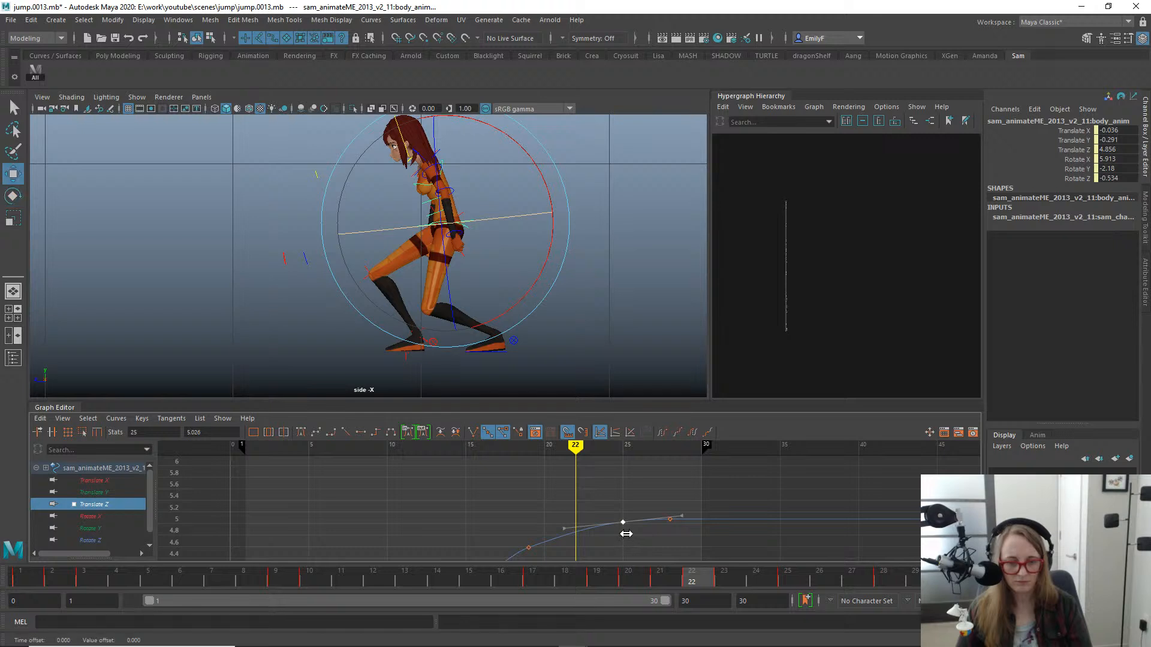
pyautogui.keyDown('shift'); pyautogui.moveTo(629, 542); pyautogui.dragTo(657, 520, button='middle'); pyautogui.keyUp('shift')
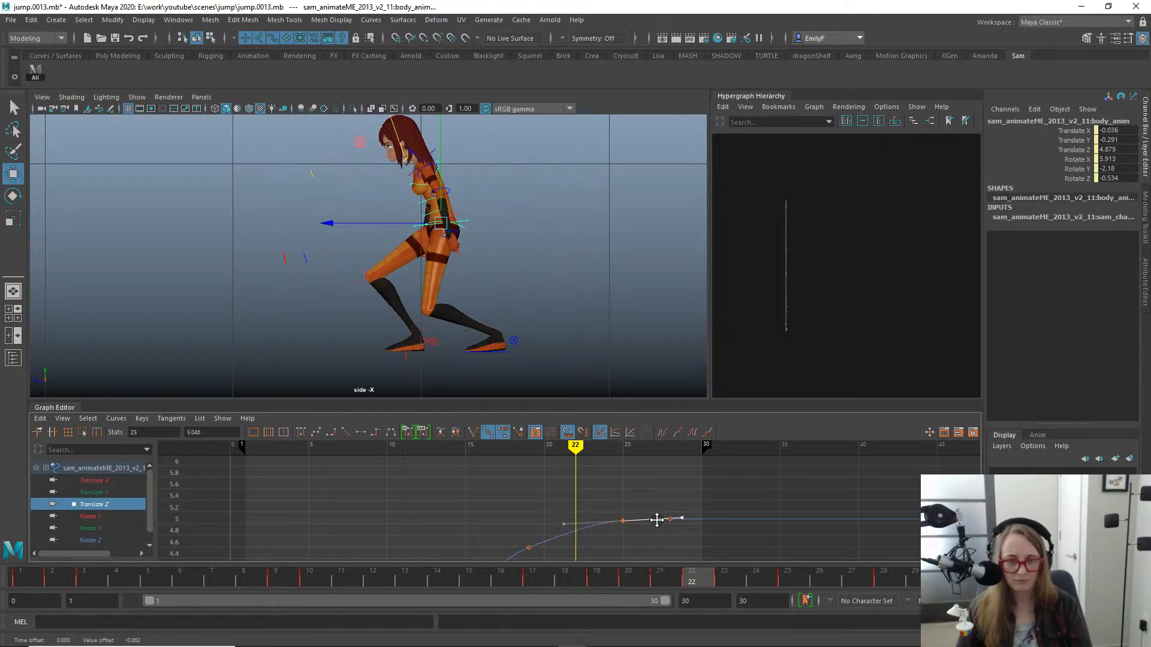
pyautogui.press('q')
pyautogui.moveTo(644, 585); pyautogui.dragTo(664, 518)
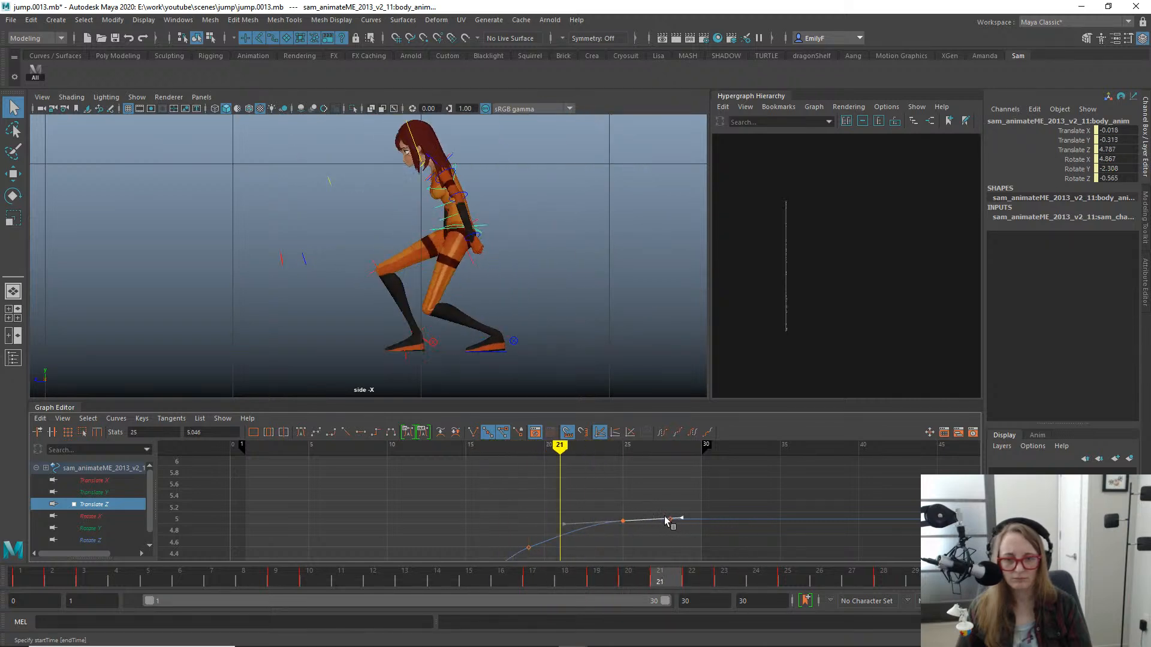
# - Delete the body control's Translate Z key at frame 19
pyautogui.keyDown('alt'); pyautogui.moveTo(479, 494); pyautogui.dragTo(507, 457, button='middle'); pyautogui.keyUp('alt')
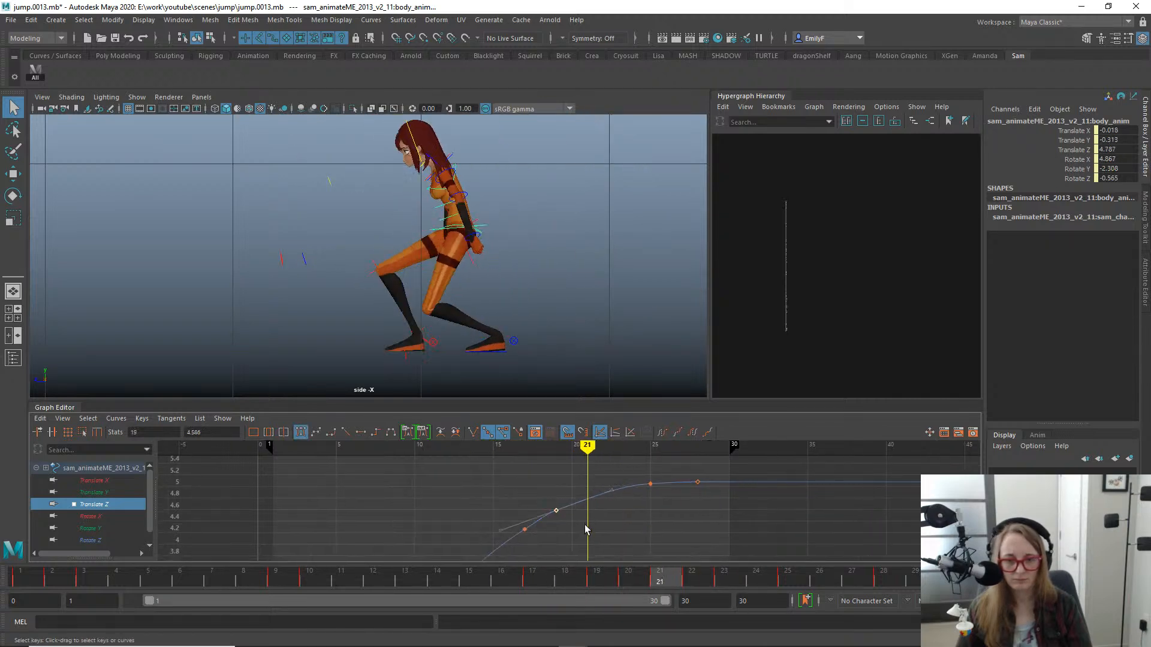
pyautogui.press('w')
pyautogui.moveTo(542, 489); pyautogui.dragTo(591, 539)
pyautogui.press('Delete')
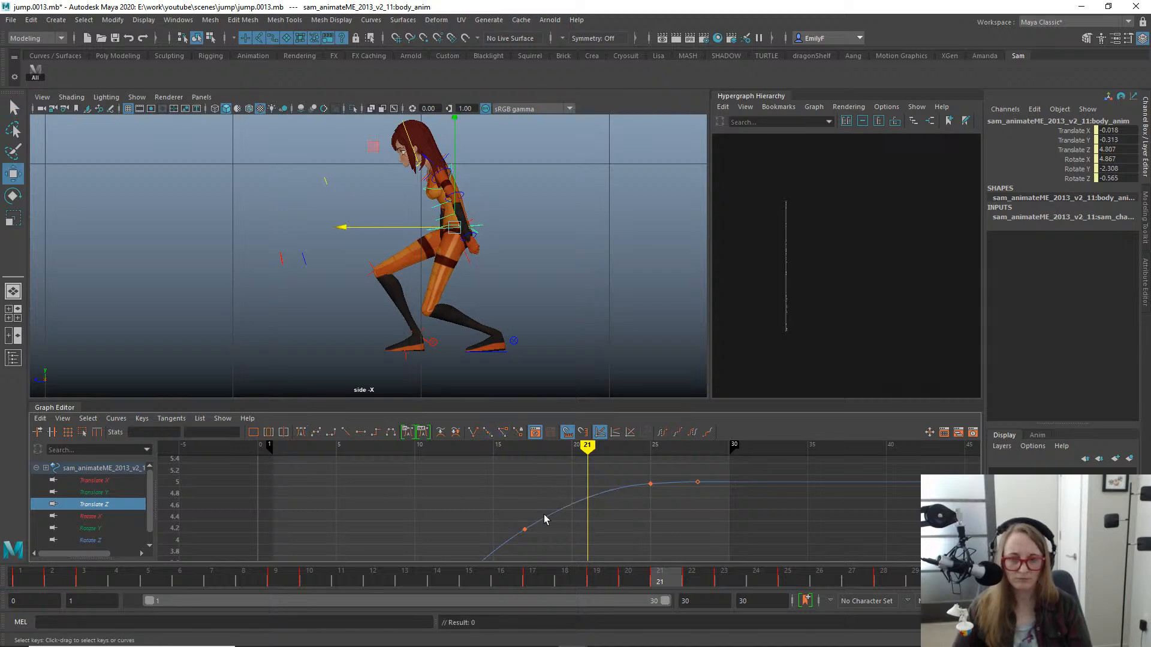
# - Reshape the incoming tangent of the body's Translate Z key at frame 25, bringing Translate Z at frame 21 to 4.77
pyautogui.moveTo(574, 513); pyautogui.dragTo(576, 514)
pyautogui.moveTo(582, 500); pyautogui.dragTo(605, 489, button='middle')
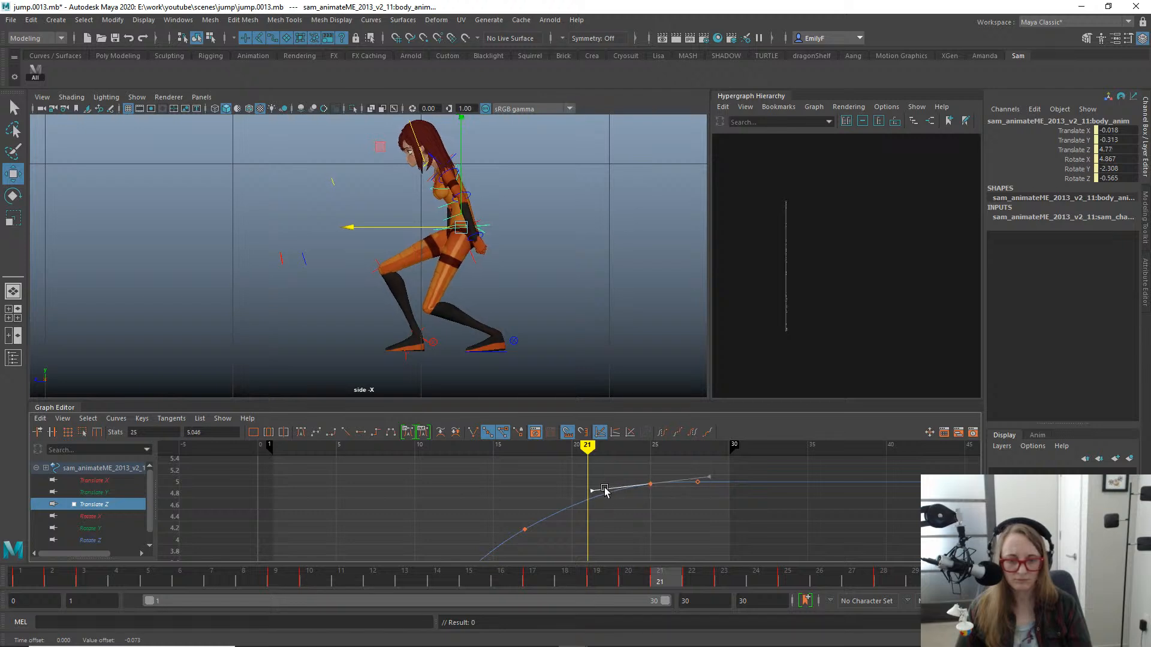
pyautogui.press('q')
pyautogui.moveTo(641, 574); pyautogui.dragTo(756, 533)
# - Examine the body's Translate Y curve between frames 22 and 28 while scrubbing through the rise out of the landing
pyautogui.click(118, 492)
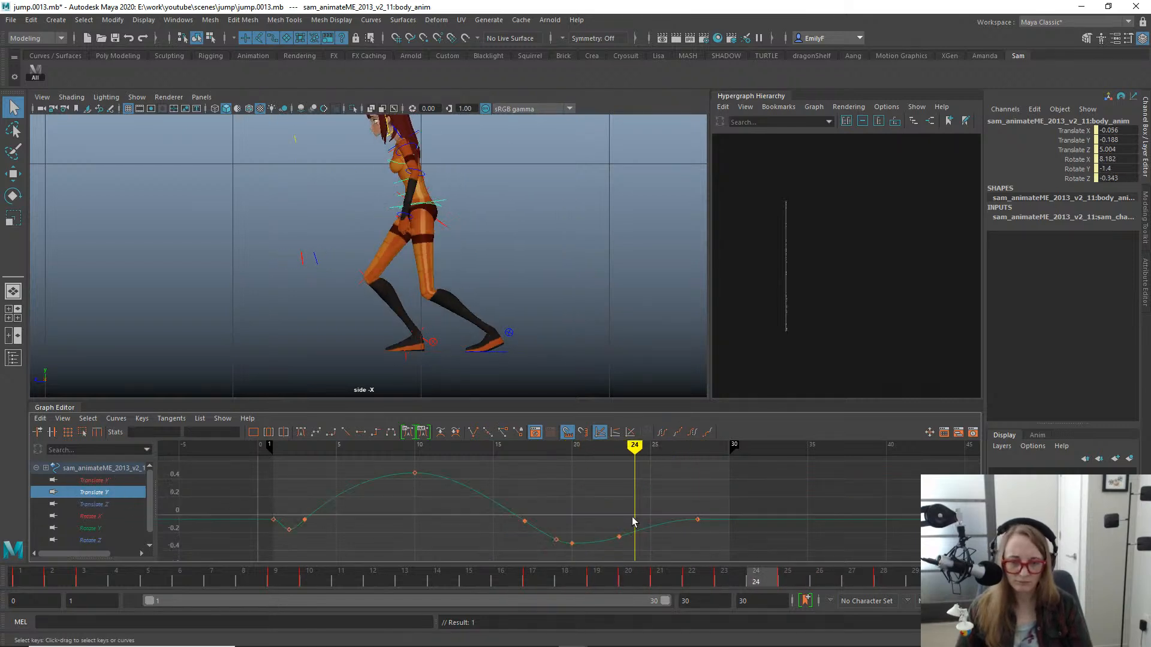
pyautogui.moveTo(652, 511); pyautogui.dragTo(635, 553)
pyautogui.keyDown('alt'); pyautogui.keyDown('shift'); pyautogui.moveTo(652, 515); pyautogui.dragTo(649, 509, button='right'); pyautogui.keyUp('shift'); pyautogui.keyUp('alt')
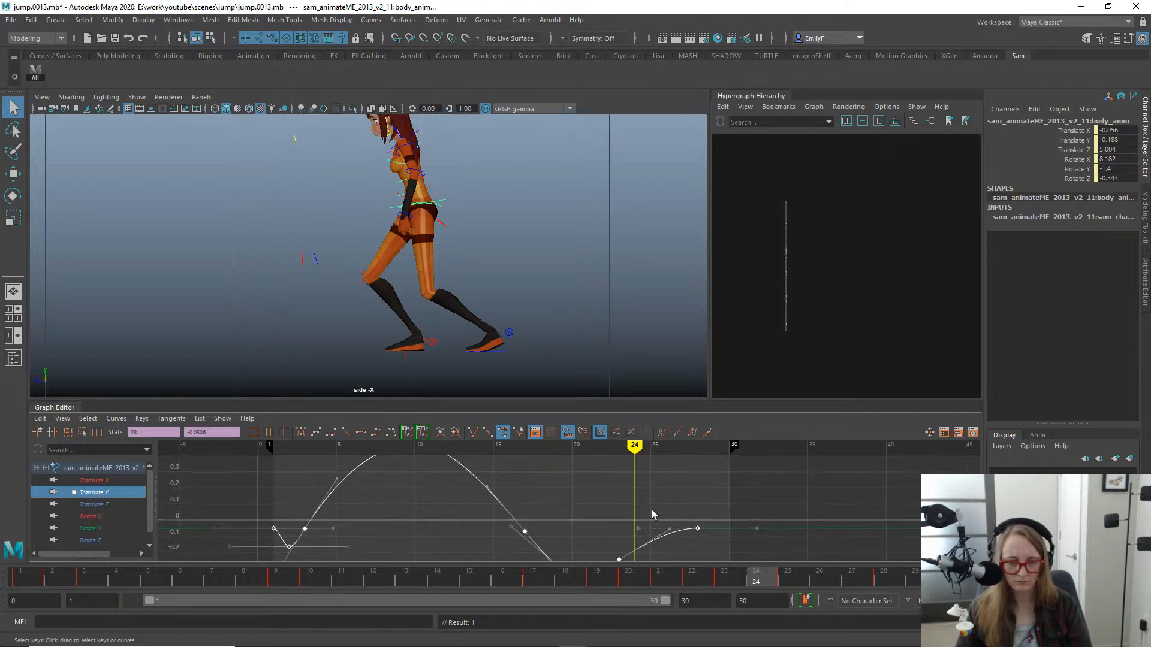
pyautogui.keyDown('alt'); pyautogui.moveTo(643, 546); pyautogui.dragTo(629, 526, button='middle'); pyautogui.keyUp('alt')
pyautogui.moveTo(716, 526); pyautogui.dragTo(716, 527)
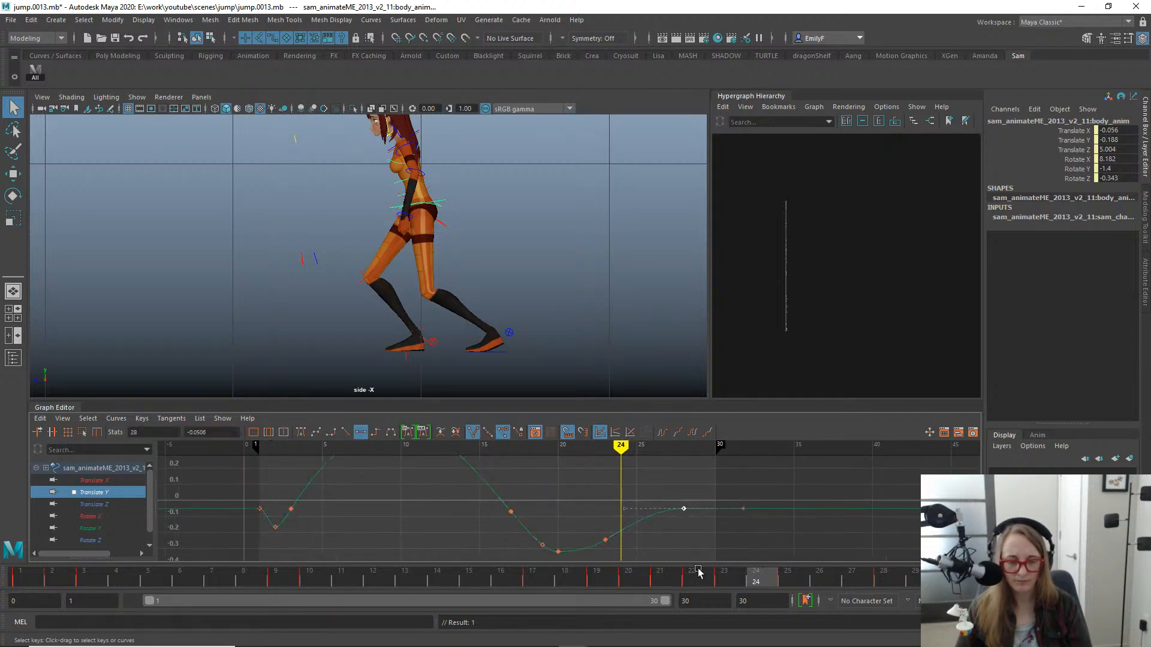
pyautogui.moveTo(676, 583); pyautogui.dragTo(812, 541)
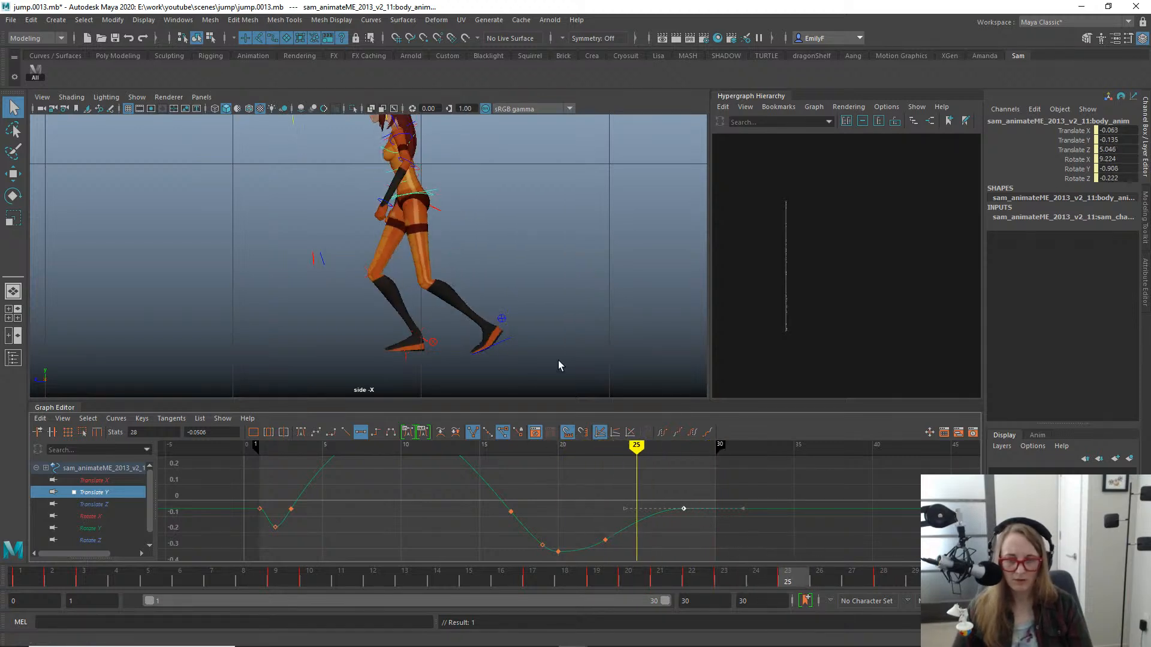
# - Insert a key on the body's Translate Y curve at frame 25
pyautogui.click(639, 520)
pyautogui.rightClick(649, 517)
pyautogui.click(670, 525)
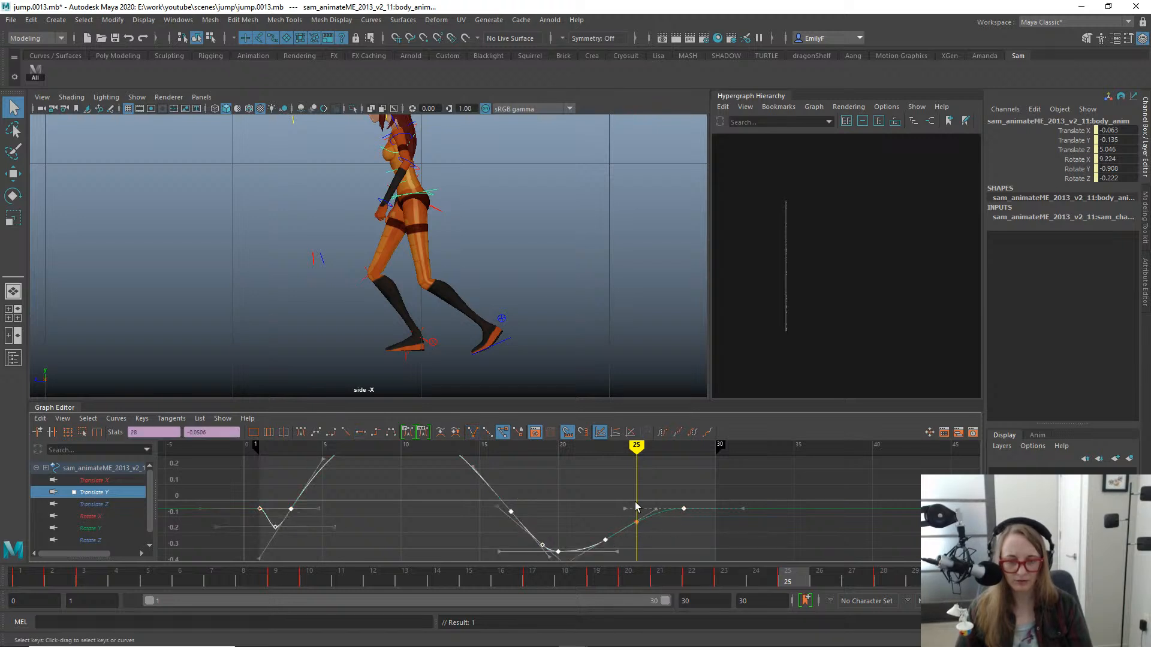
# - Try raising the body's Translate Y key at frame 25 to -0.0712, and undo the move
pyautogui.moveTo(624, 510); pyautogui.dragTo(657, 544)
pyautogui.press('w')
pyautogui.moveTo(642, 540); pyautogui.dragTo(652, 530, button='middle')
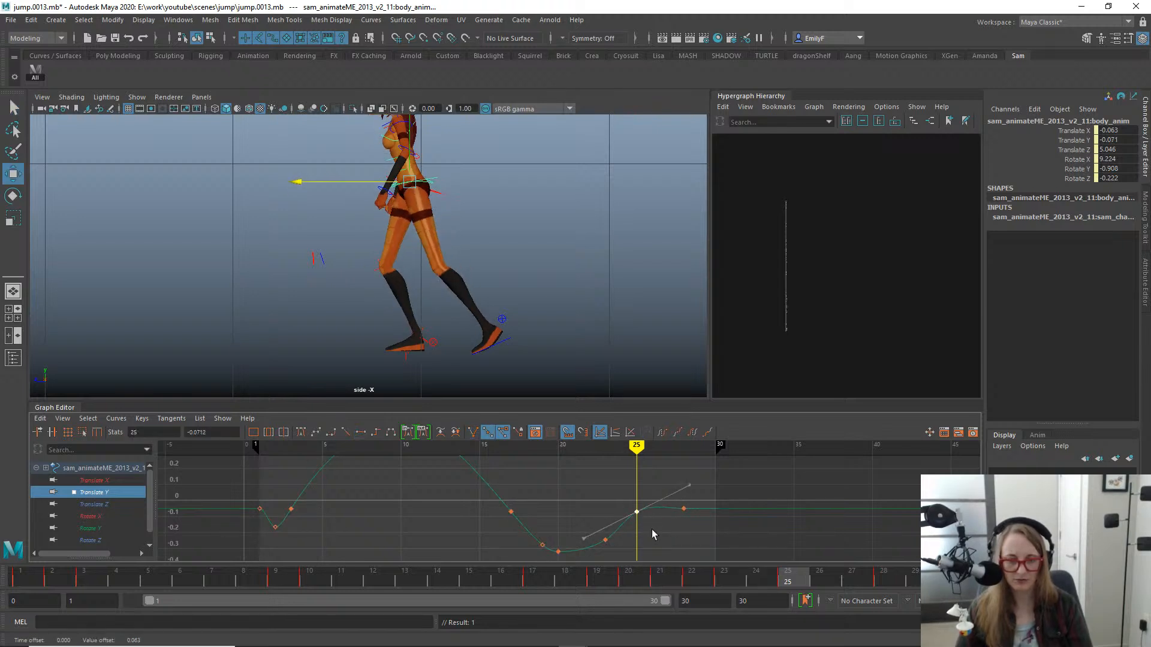
pyautogui.hotkey('ctrl', 'z')
# - Raise the body's Translate Y key at frame 25 to -0.102, steepen its tangents and scrub through the landing
pyautogui.press('f')
pyautogui.scroll(-5, 654, 530)
pyautogui.keyDown('alt'); pyautogui.keyDown('shift'); pyautogui.moveTo(557, 530); pyautogui.dragTo(581, 492, button='right'); pyautogui.keyUp('shift'); pyautogui.keyUp('alt')
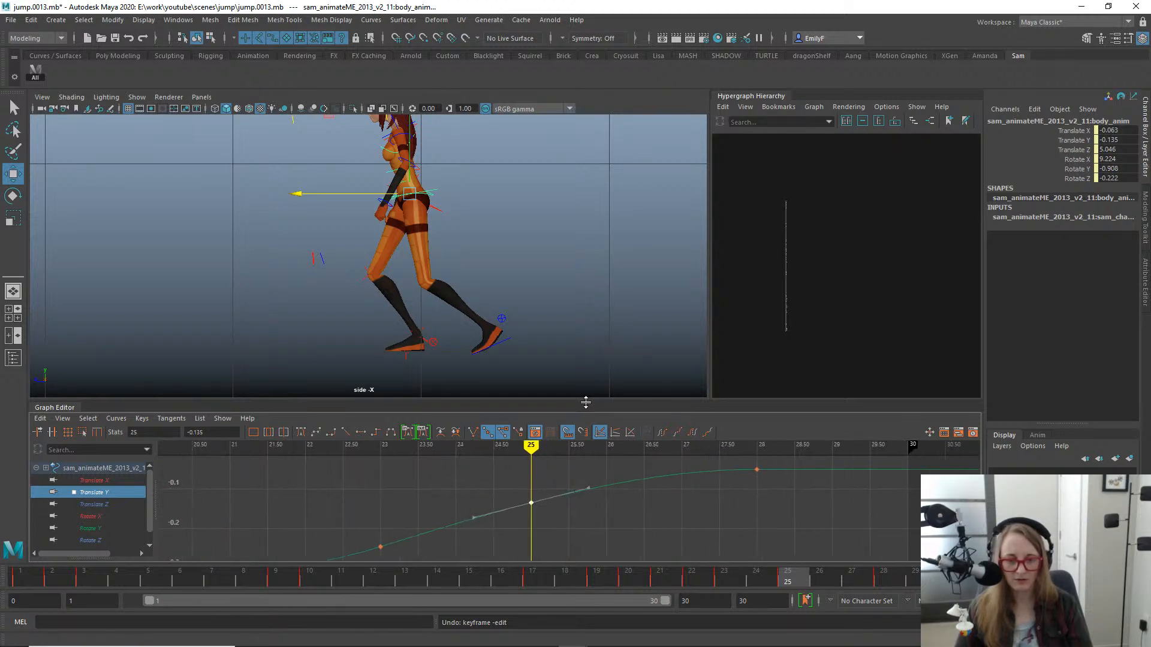
pyautogui.moveTo(585, 401); pyautogui.dragTo(586, 367)
pyautogui.scroll(-5, 618, 500)
pyautogui.keyDown('alt'); pyautogui.keyDown('shift'); pyautogui.moveTo(618, 500); pyautogui.dragTo(604, 499, button='right'); pyautogui.keyUp('shift'); pyautogui.keyUp('alt')
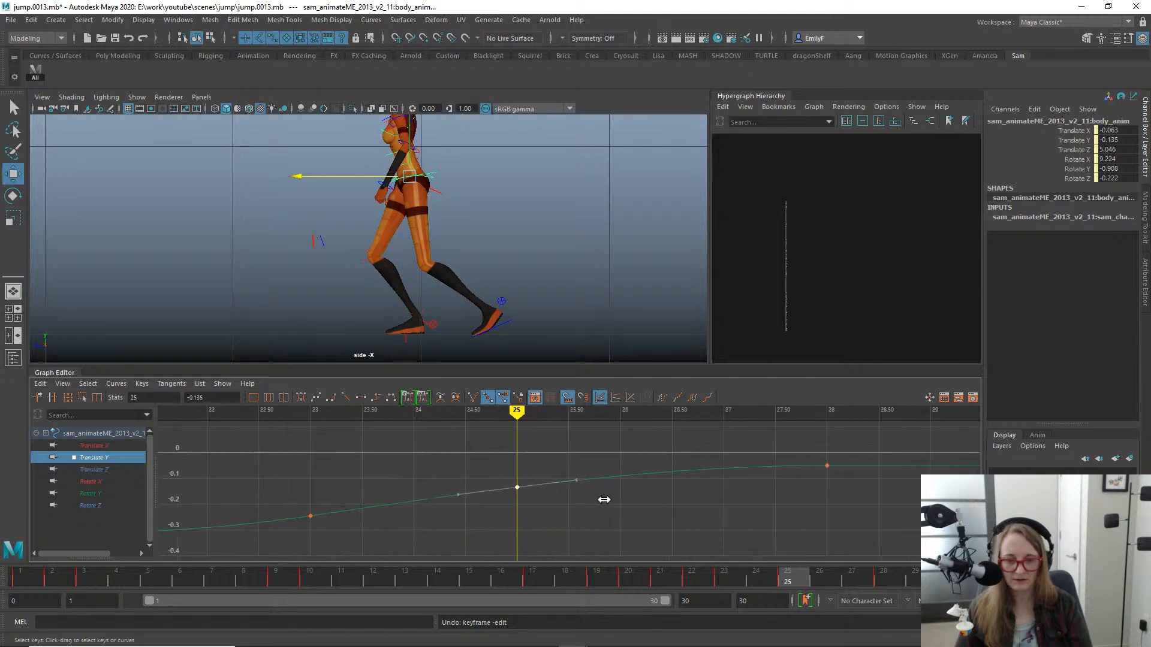
pyautogui.keyDown('shift'); pyautogui.moveTo(531, 502); pyautogui.dragTo(529, 486, button='middle'); pyautogui.keyUp('shift')
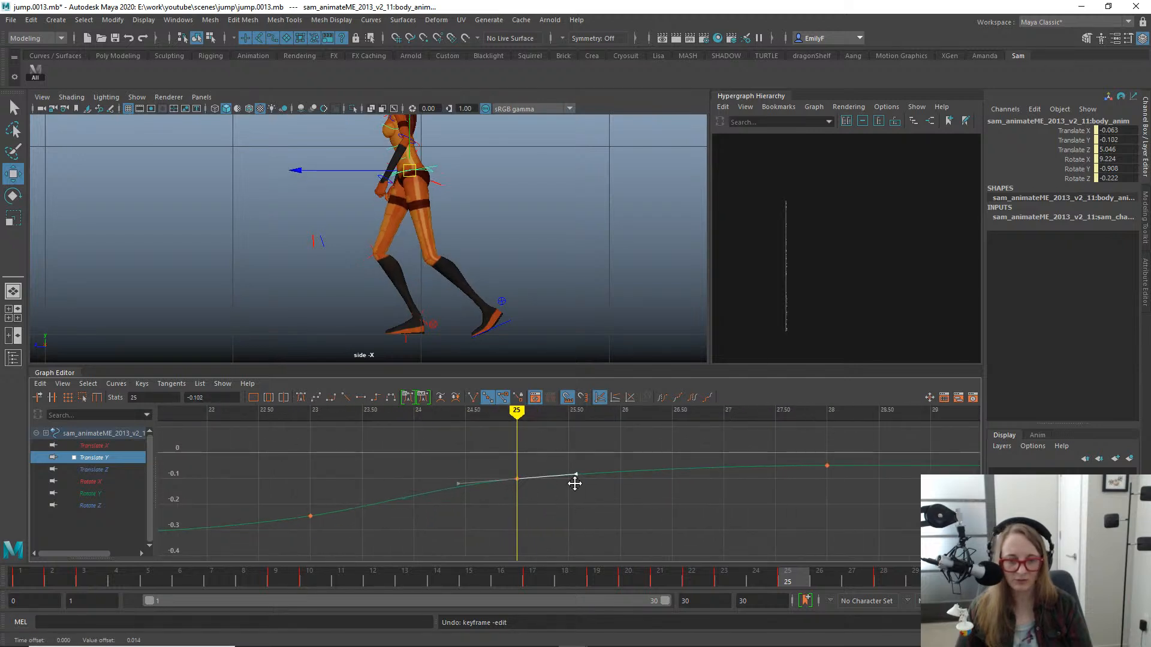
pyautogui.moveTo(574, 483); pyautogui.dragTo(580, 478, button='middle')
pyautogui.press('q')
pyautogui.scroll(-1, 670, 502)
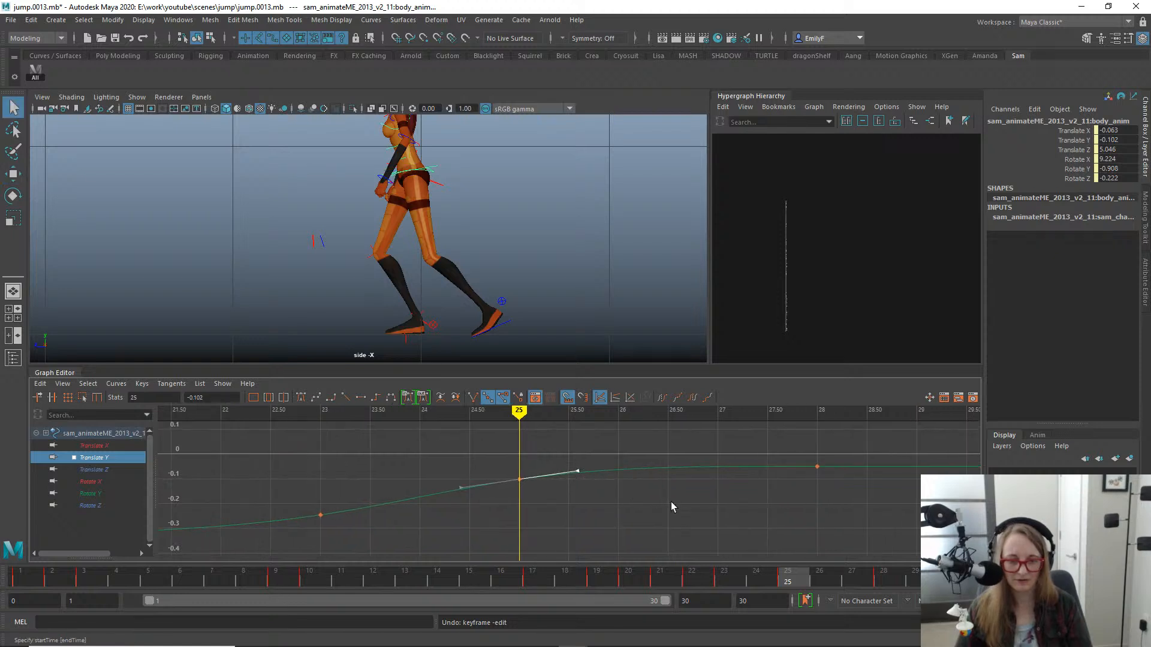
pyautogui.moveTo(720, 579); pyautogui.dragTo(500, 578)
pyautogui.moveTo(546, 519); pyautogui.dragTo(617, 533)
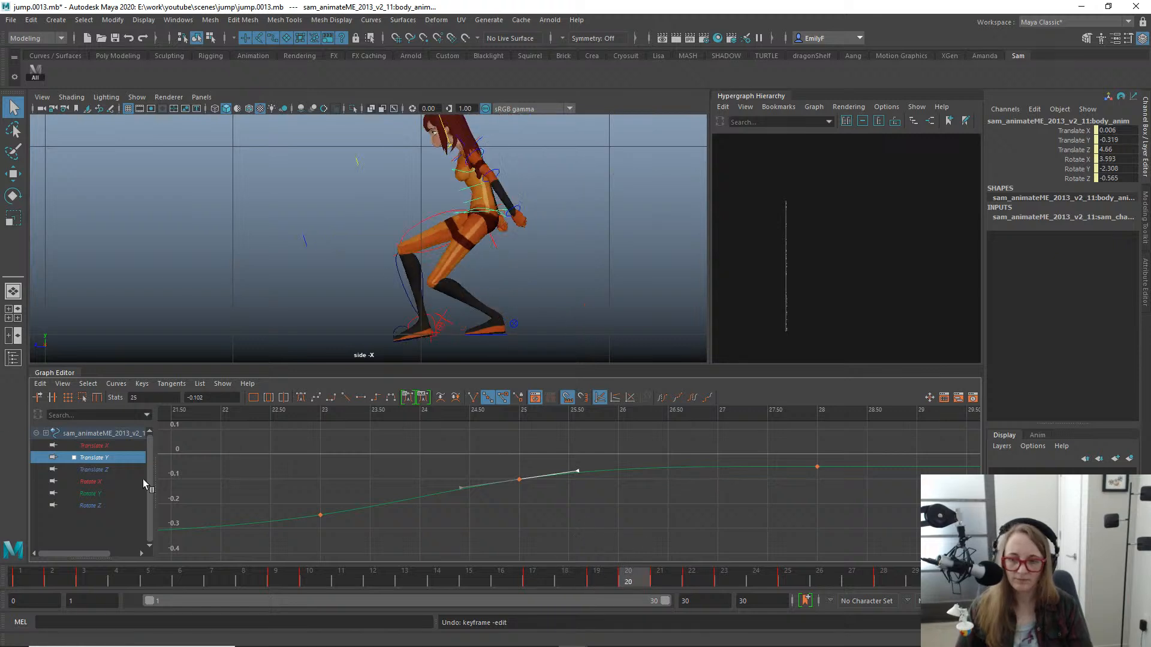
# - Examine the body's Translate Z curve around the landing, comparing the poses at frames 20 and 17
pyautogui.click(97, 470)
pyautogui.scroll(-6, 473, 483)
pyautogui.press('f')
pyautogui.scroll(-1, 657, 466)
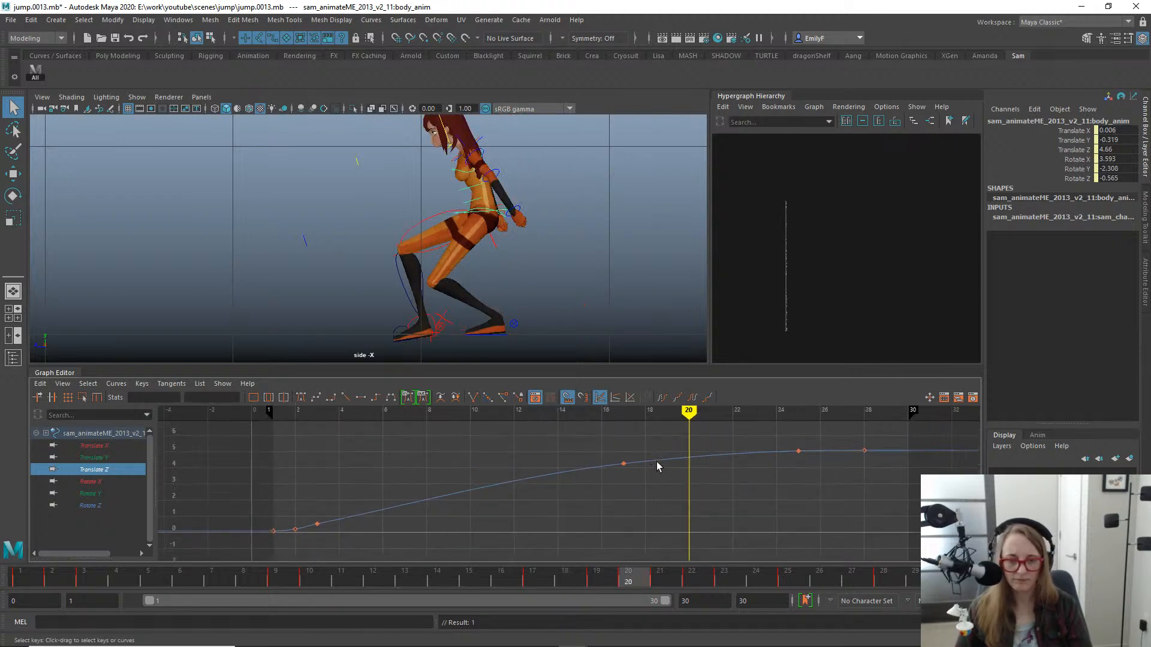
pyautogui.keyDown('alt'); pyautogui.keyDown('shift'); pyautogui.moveTo(687, 490); pyautogui.dragTo(688, 446, button='right'); pyautogui.keyUp('shift'); pyautogui.keyUp('alt')
pyautogui.keyDown('alt'); pyautogui.moveTo(700, 415); pyautogui.dragTo(624, 496, button='middle'); pyautogui.keyUp('alt')
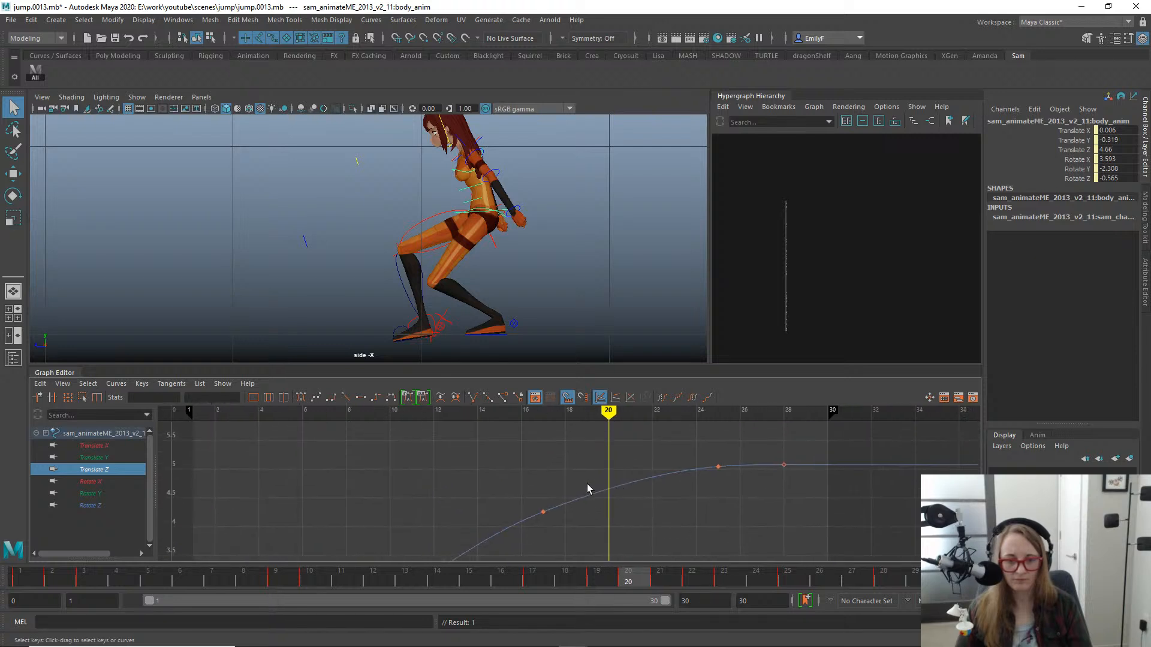
pyautogui.keyDown('alt'); pyautogui.keyDown('shift'); pyautogui.moveTo(588, 486); pyautogui.dragTo(587, 459, button='right'); pyautogui.keyUp('shift'); pyautogui.keyUp('alt')
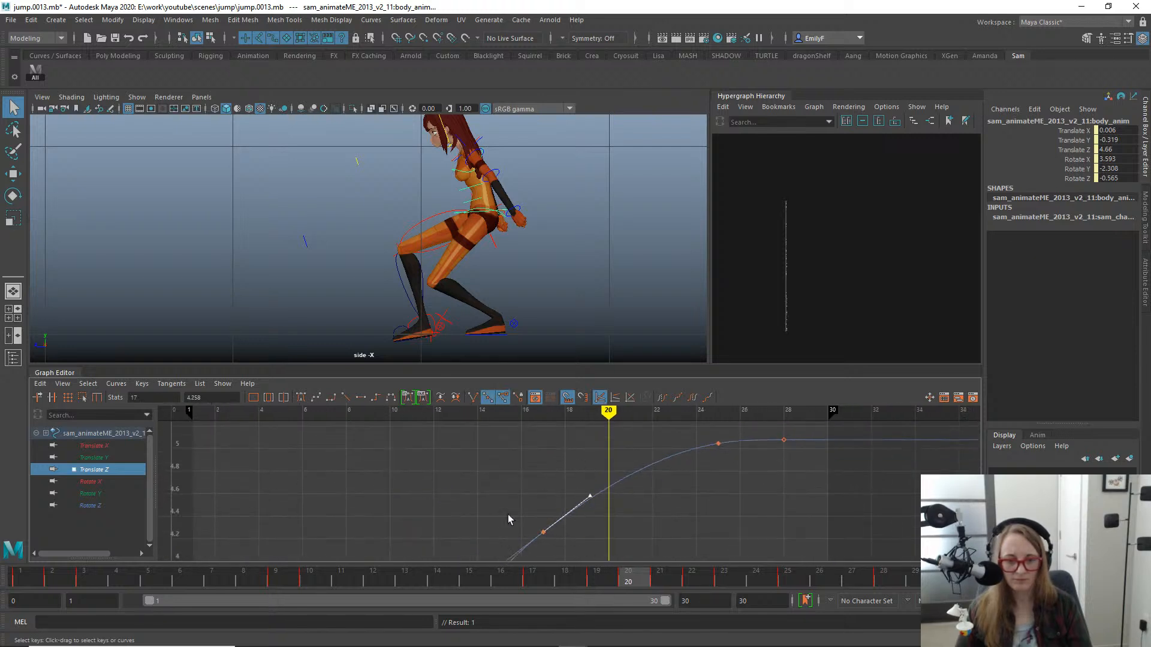
pyautogui.moveTo(596, 577); pyautogui.dragTo(531, 577)
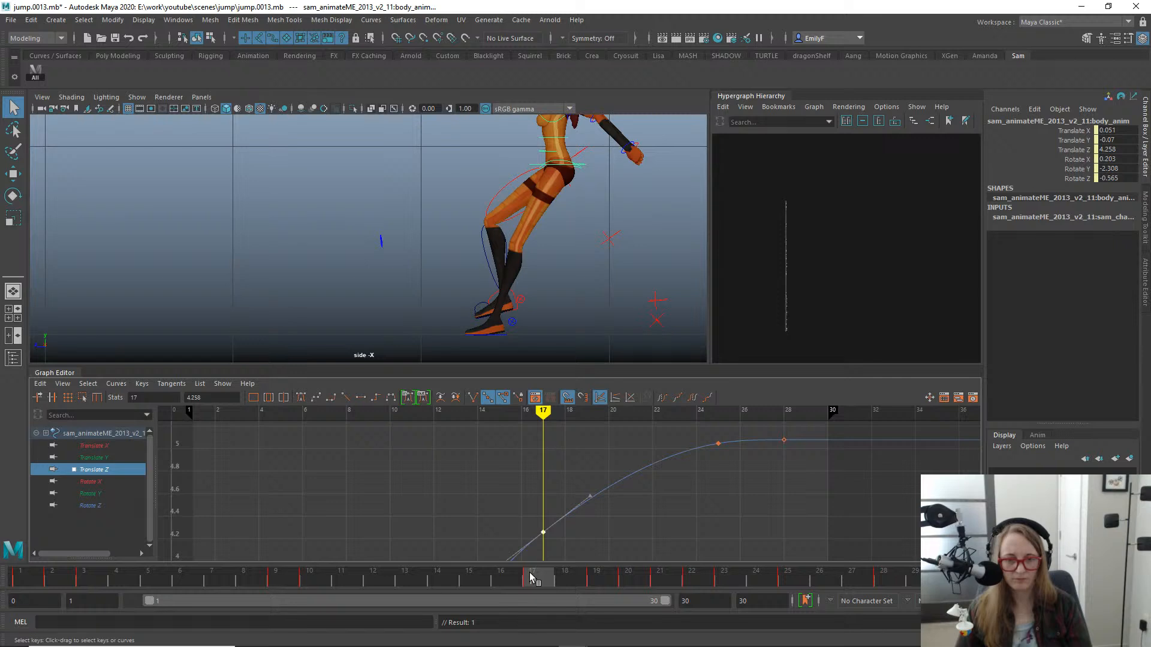
# - Move the body forward at frame 20 to key Translate Z at 4.694, and smooth the tangents at frames 17 and 20
pyautogui.press('w')
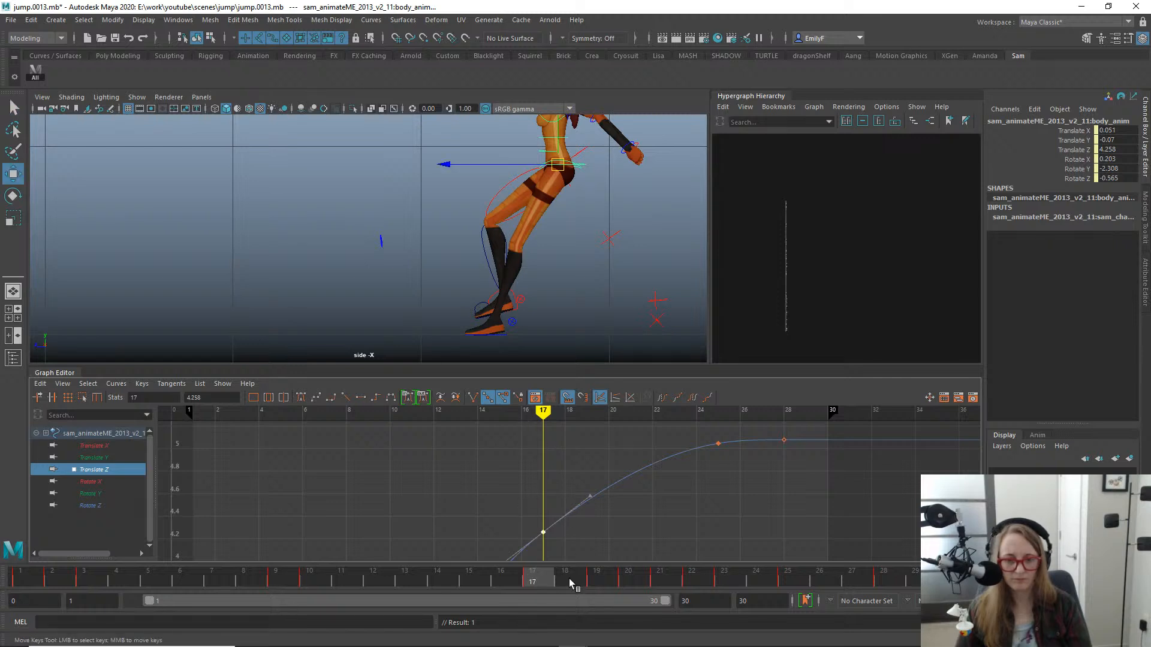
pyautogui.moveTo(569, 578); pyautogui.dragTo(638, 584)
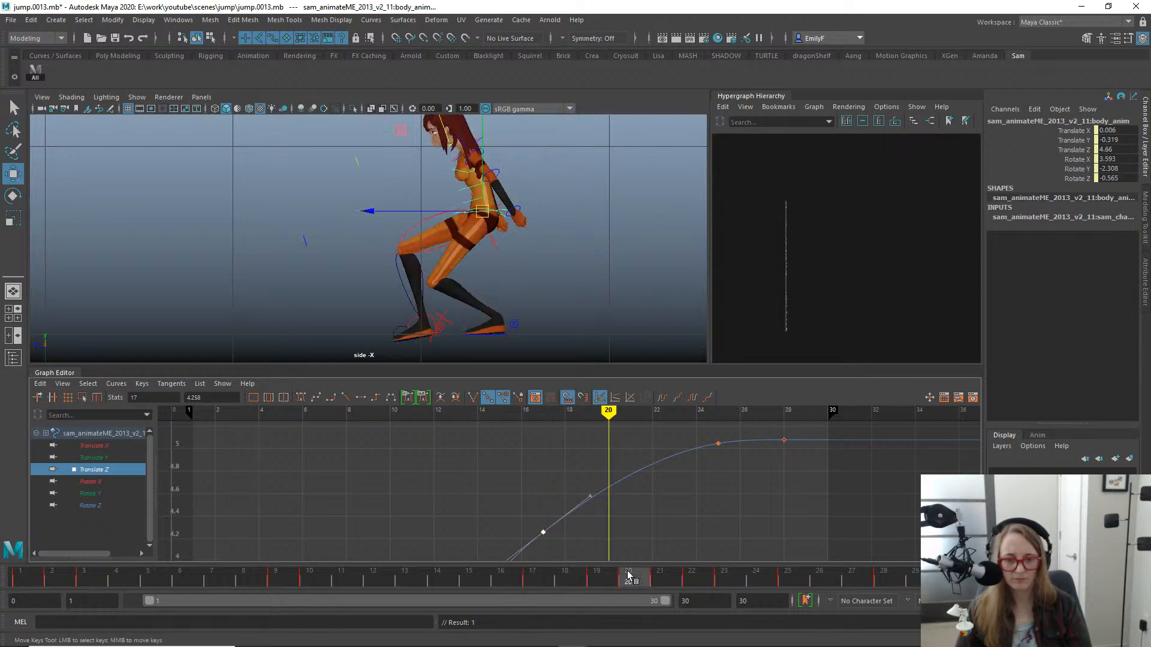
pyautogui.moveTo(390, 211); pyautogui.dragTo(384, 212)
pyautogui.moveTo(596, 463); pyautogui.dragTo(655, 523)
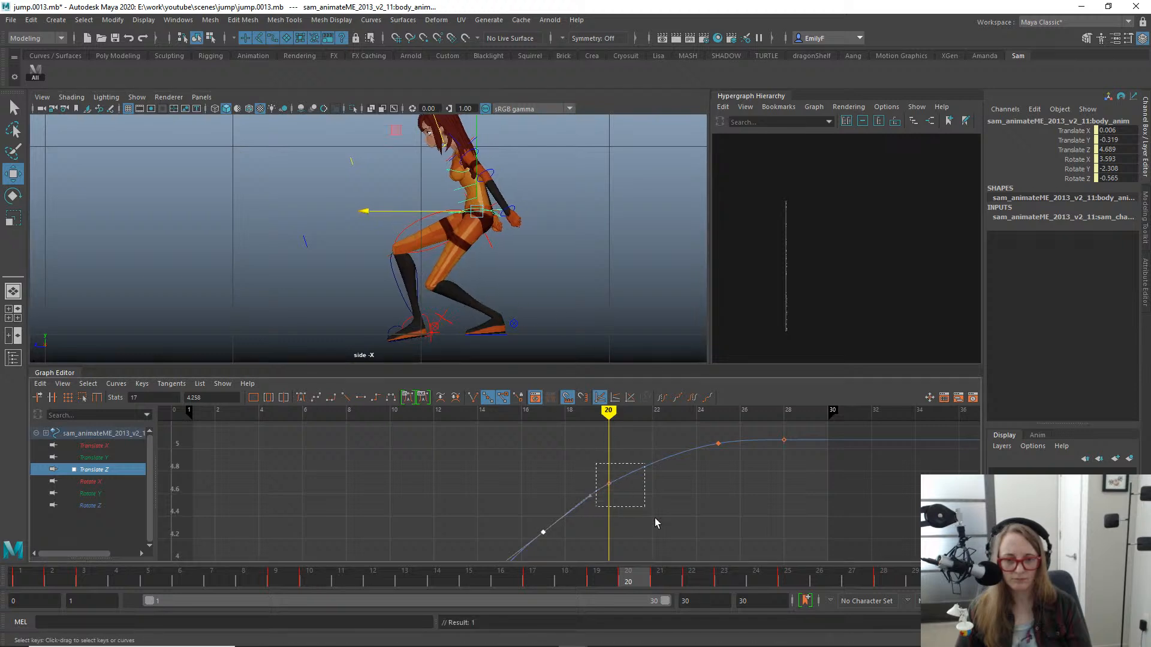
pyautogui.moveTo(608, 476)
pyautogui.mouseDown(button='middle')
pyautogui.moveTo(611, 459)
pyautogui.moveTo(615, 471)
pyautogui.mouseUp(button='middle')
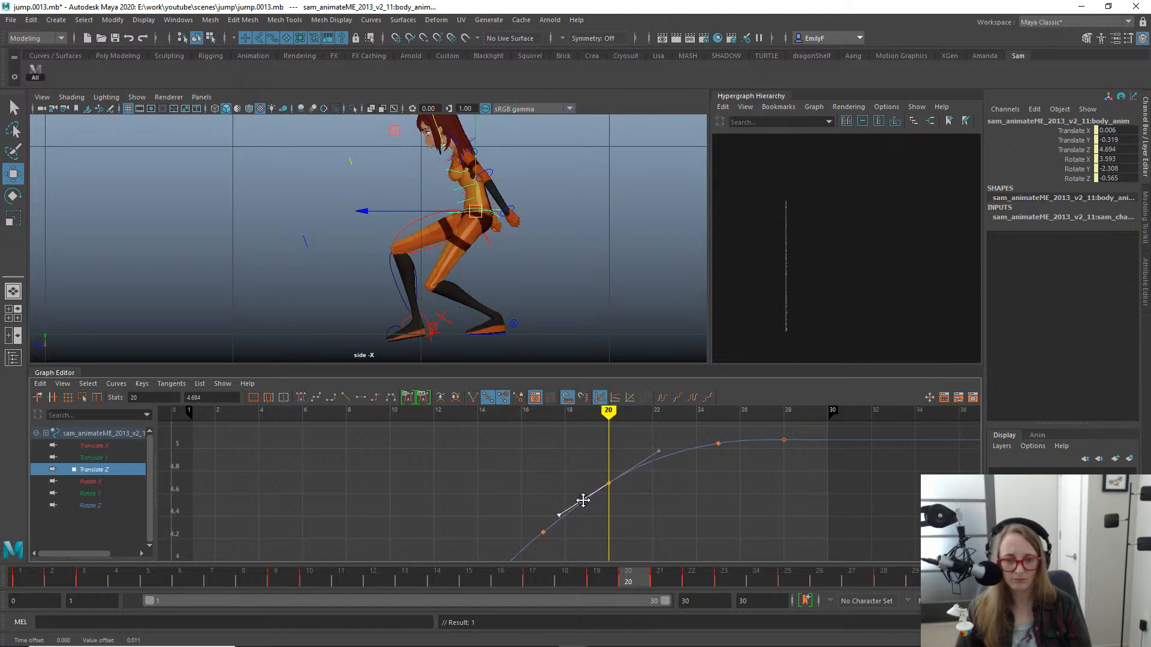
pyautogui.press('q')
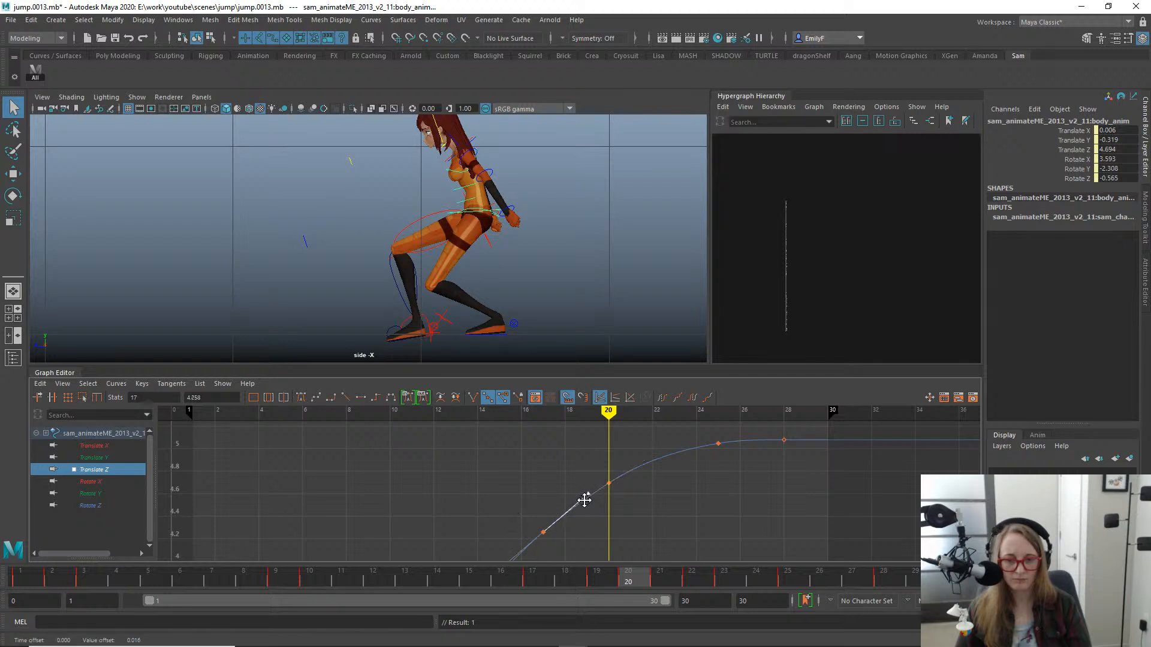
pyautogui.scroll(-1, 449, 134)
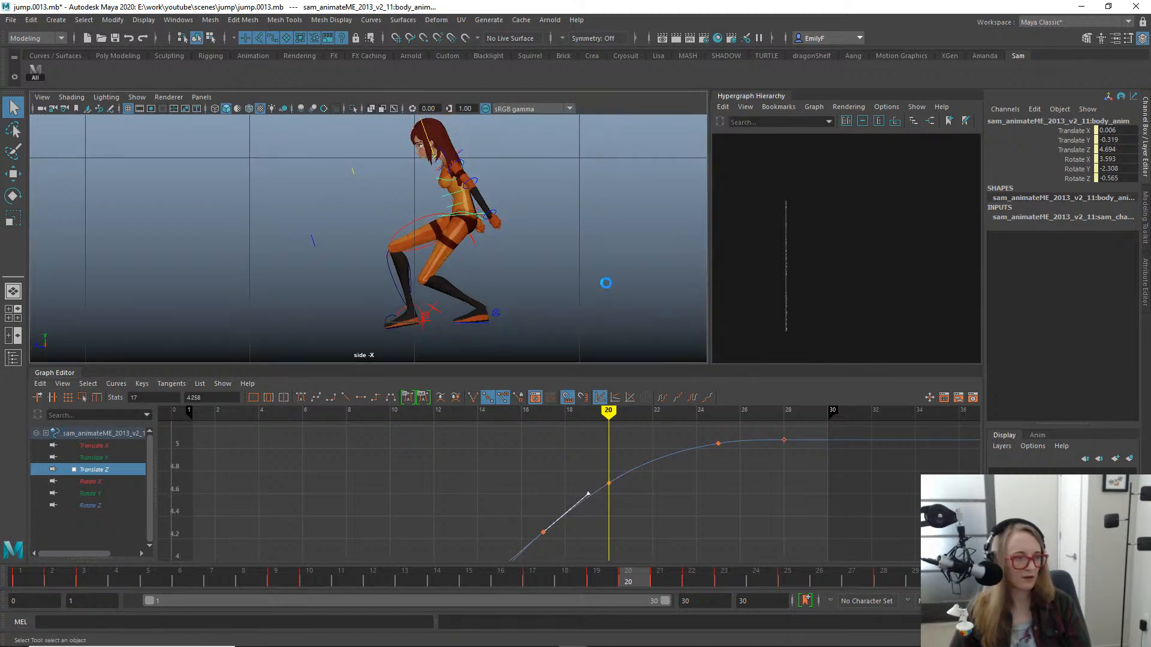
# - Save the scene as the new version jump.0014.mb and play back the jump in the side view
pyautogui.hotkey('ctrl', 's')
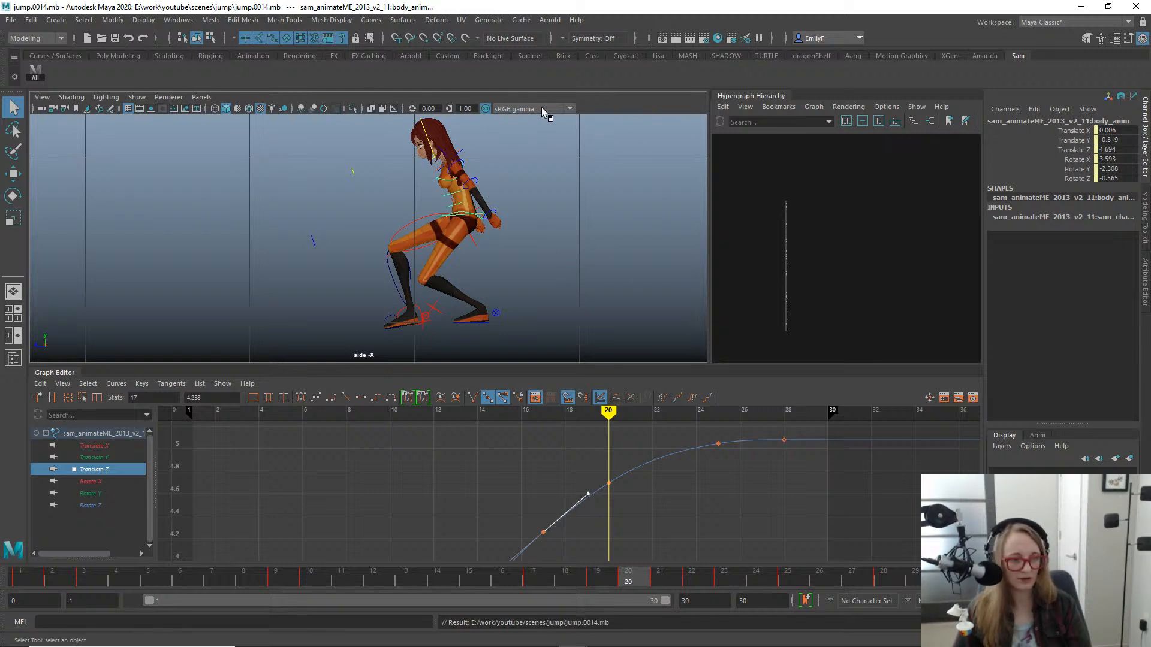
pyautogui.hotkey('alt', 'v')
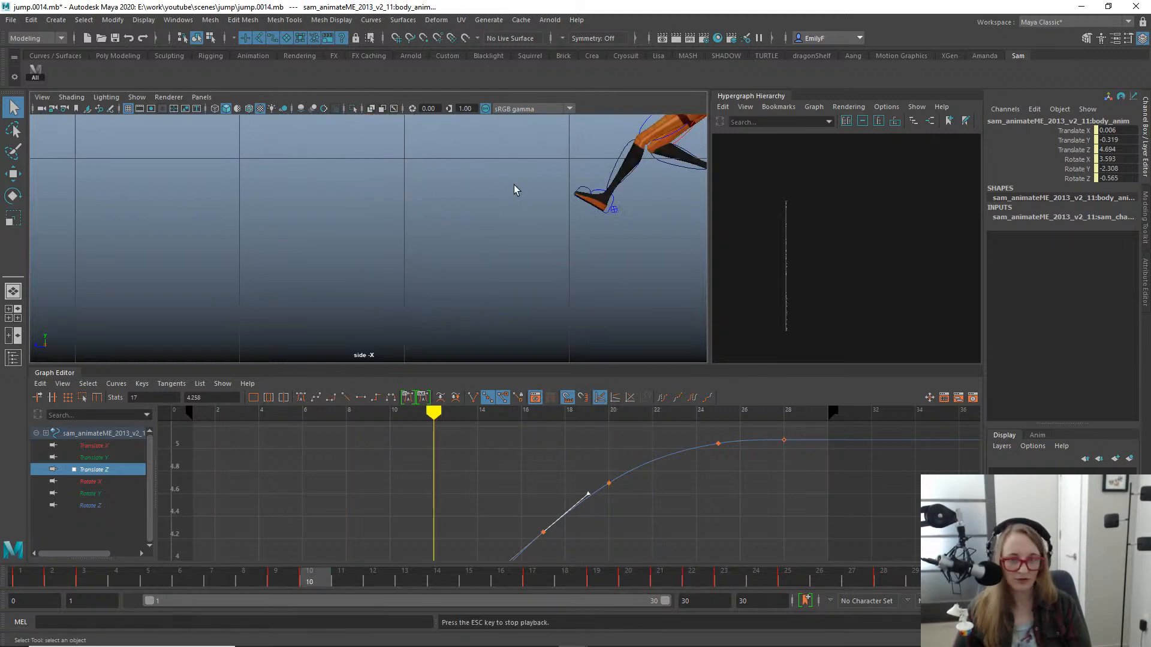
pyautogui.scroll(-1, 502, 228)
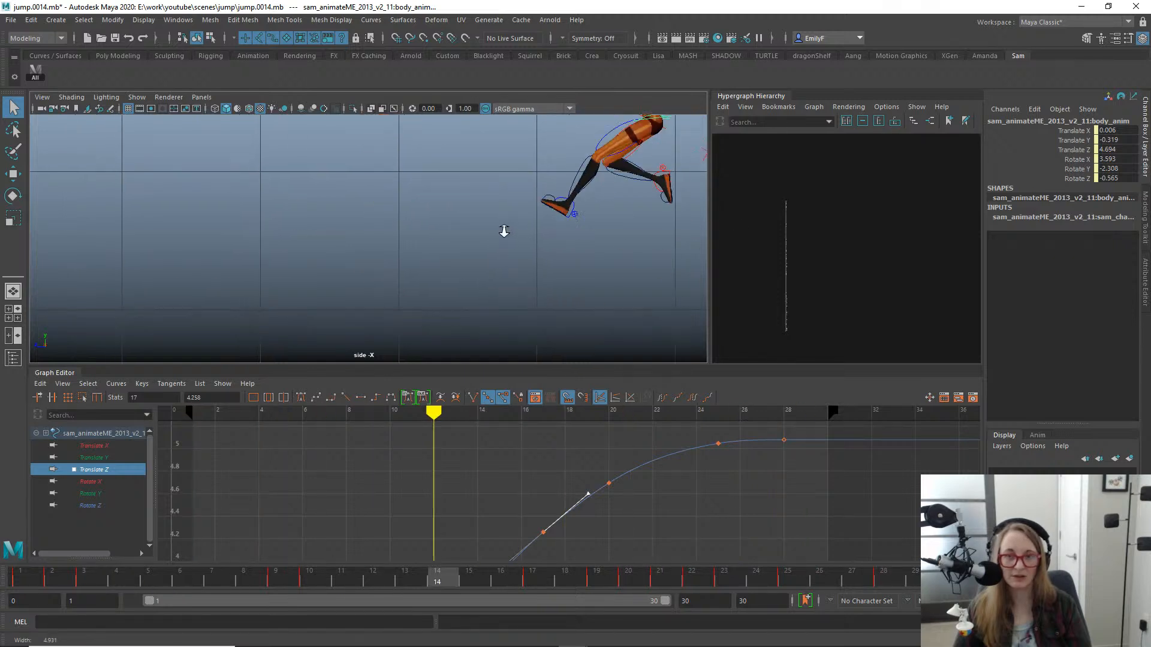
pyautogui.keyDown('alt'); pyautogui.moveTo(563, 206); pyautogui.dragTo(534, 233, button='middle'); pyautogui.keyUp('alt')
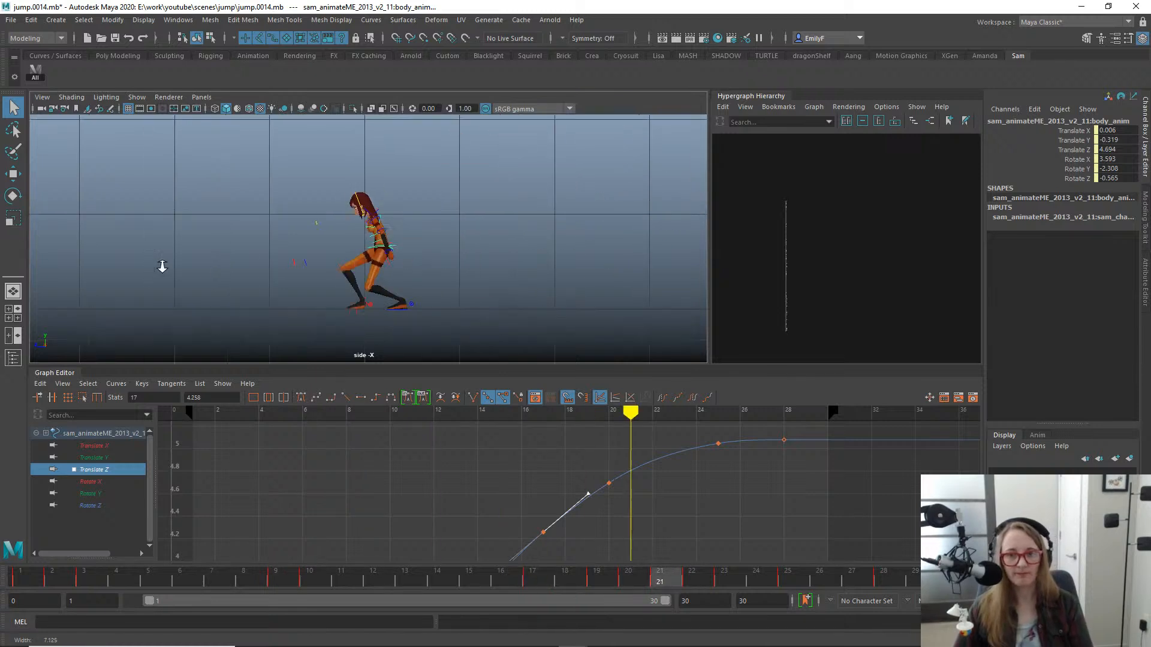
# - Switch to the front view and review the jump's playback with the whole character framed
pyautogui.press('space')
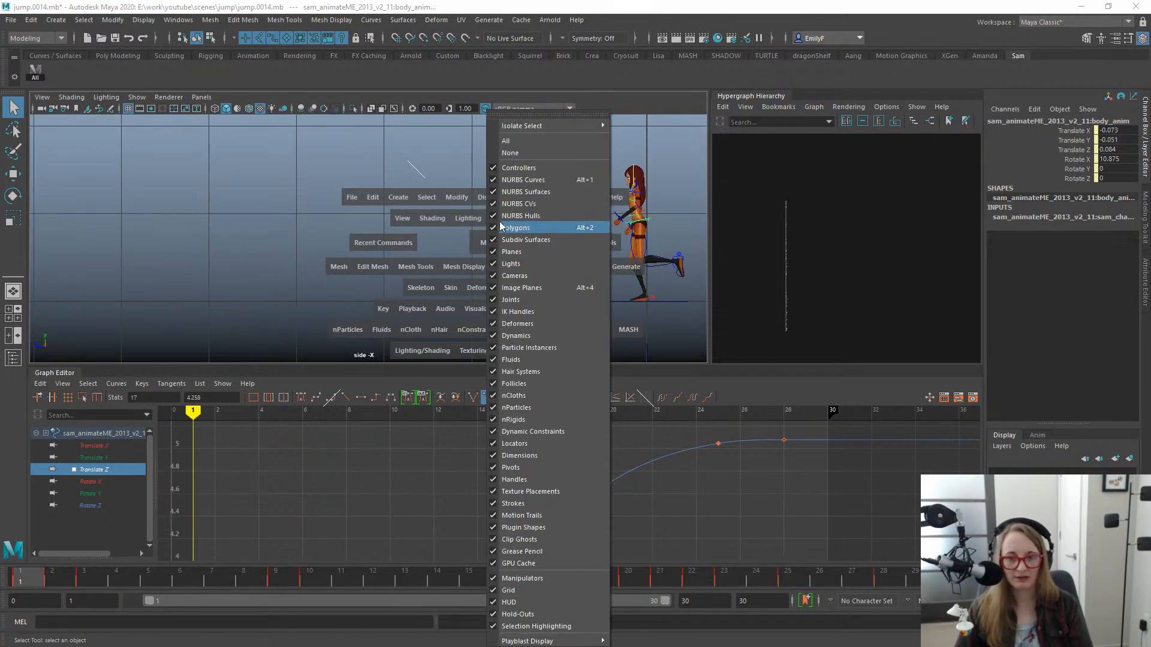
pyautogui.moveTo(506, 239); pyautogui.dragTo(475, 275)
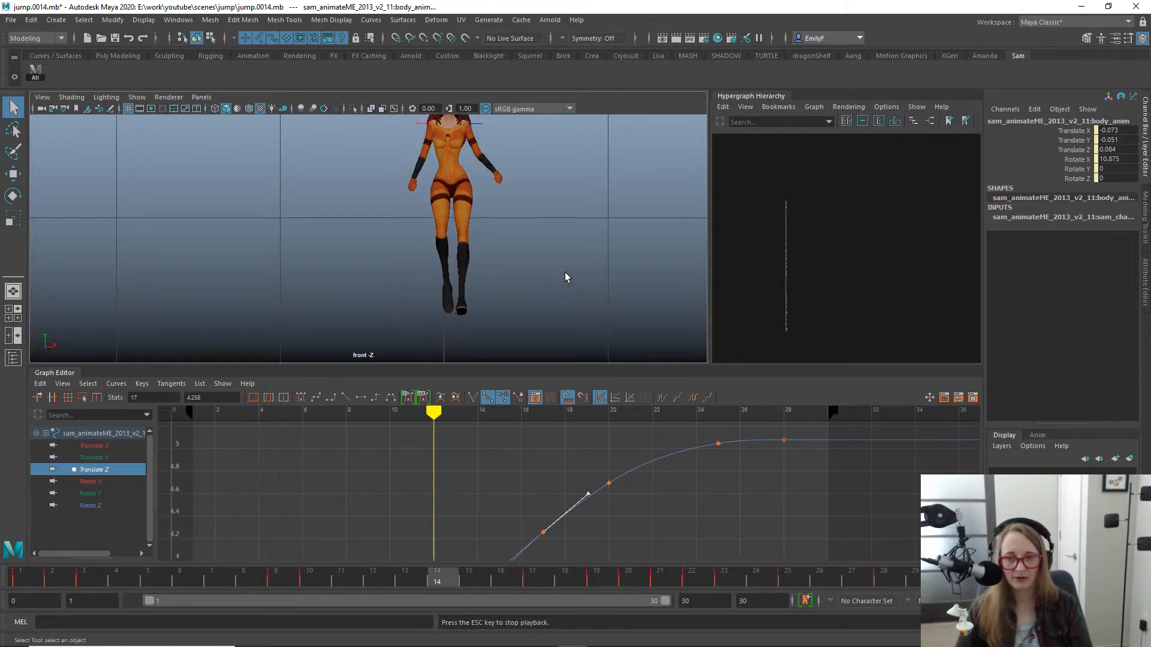
pyautogui.keyDown('alt'); pyautogui.moveTo(565, 275); pyautogui.dragTo(472, 218, button='right'); pyautogui.keyUp('alt')
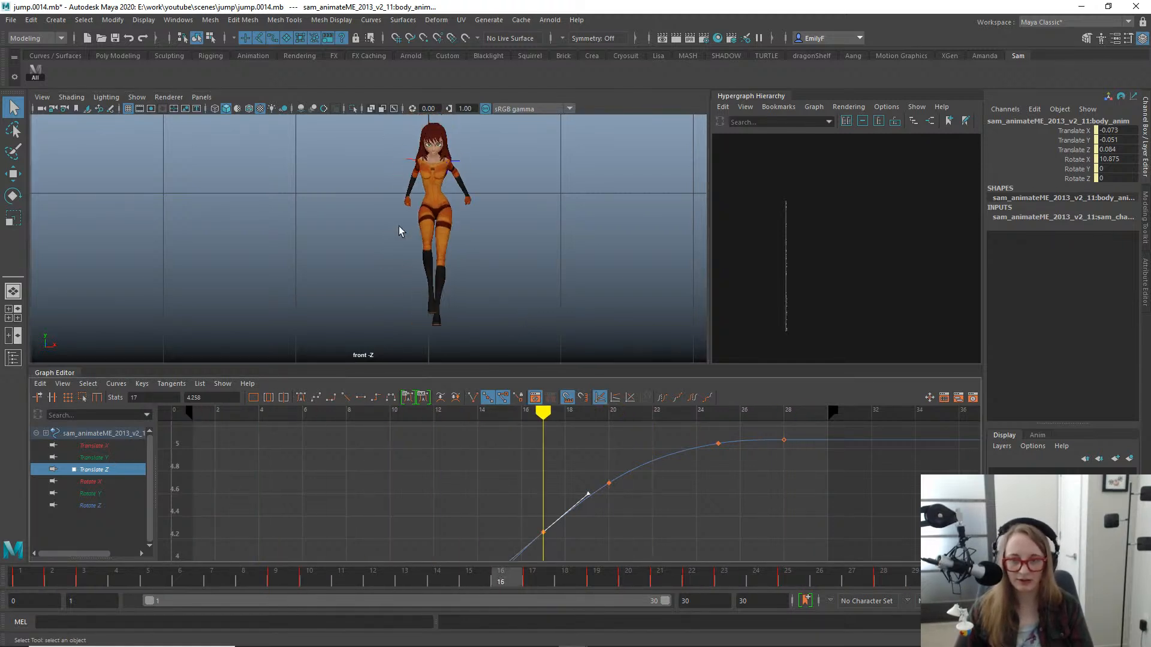
# - Move the body's Translate X key from frame 22 to frame 23, at a value of about -0.05
pyautogui.click(94, 457)
pyautogui.click(98, 447)
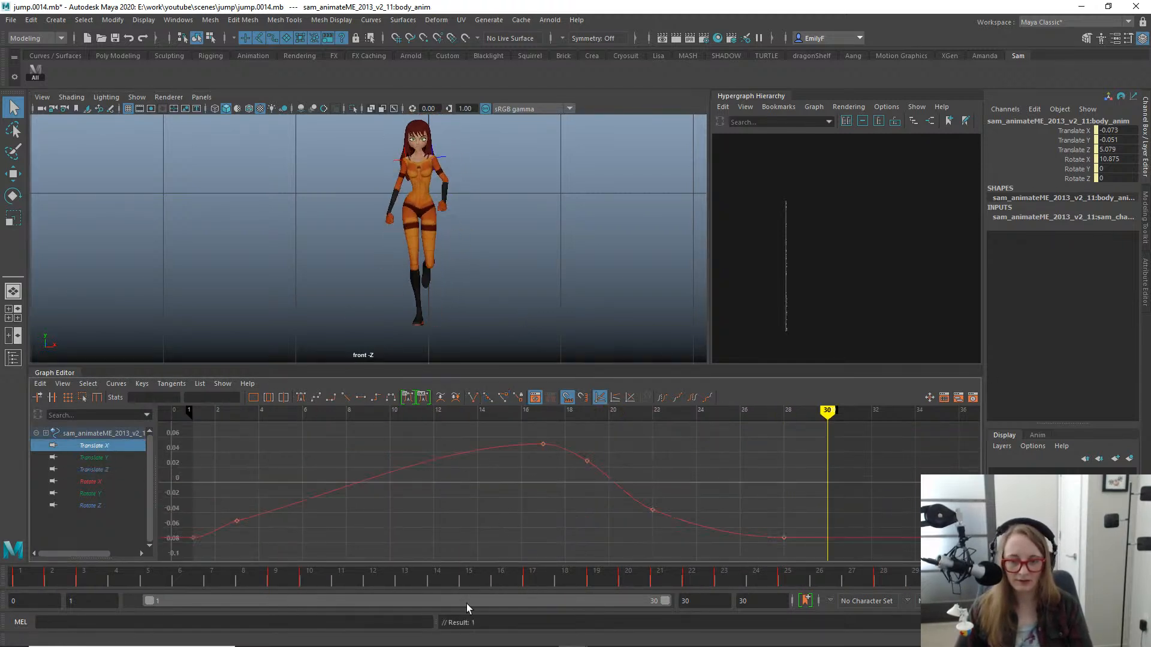
pyautogui.moveTo(304, 580)
pyautogui.mouseDown()
pyautogui.moveTo(555, 562)
pyautogui.moveTo(462, 562)
pyautogui.moveTo(462, 548)
pyautogui.moveTo(591, 531)
pyautogui.moveTo(524, 530)
pyautogui.moveTo(496, 512)
pyautogui.moveTo(917, 545)
pyautogui.moveTo(755, 539)
pyautogui.mouseUp()
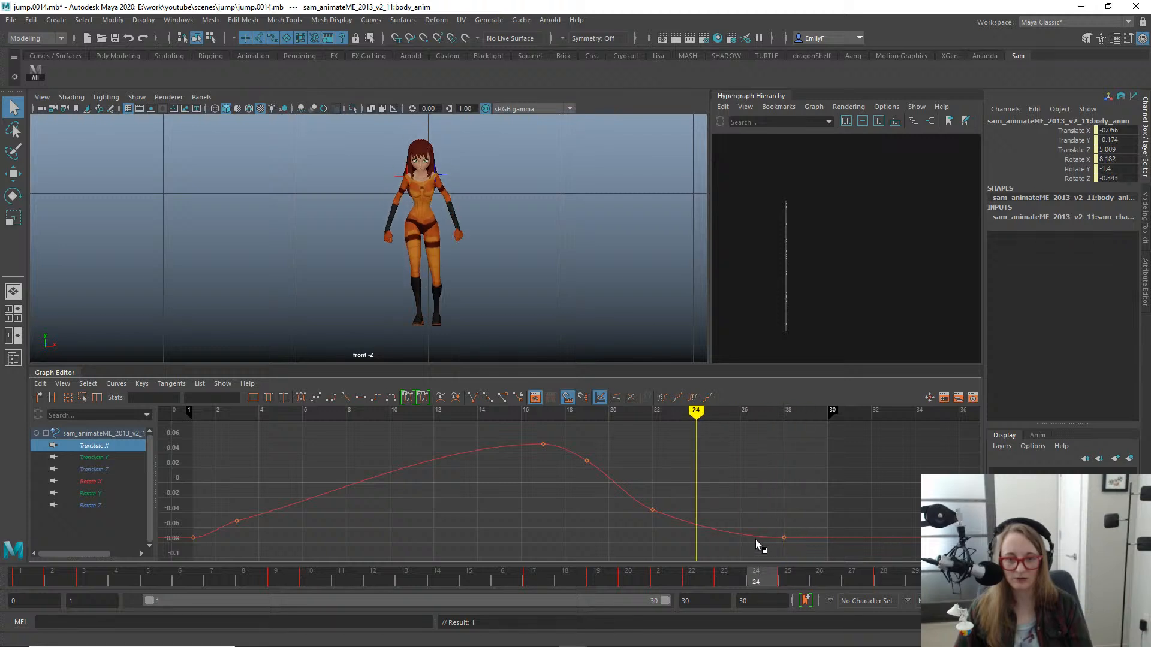
pyautogui.press('w')
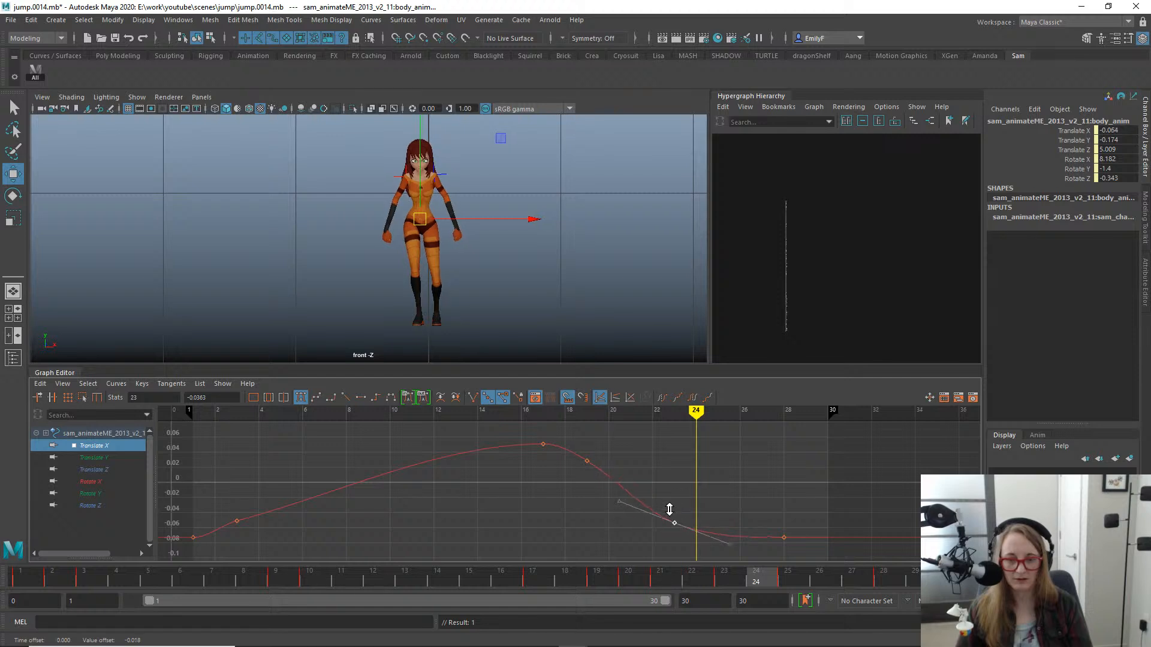
pyautogui.press('q')
pyautogui.moveTo(454, 574)
pyautogui.mouseDown()
pyautogui.moveTo(304, 574)
pyautogui.moveTo(587, 576)
pyautogui.moveTo(908, 543)
pyautogui.moveTo(613, 539)
pyautogui.moveTo(783, 538)
pyautogui.moveTo(685, 548)
pyautogui.moveTo(721, 540)
pyautogui.mouseUp()
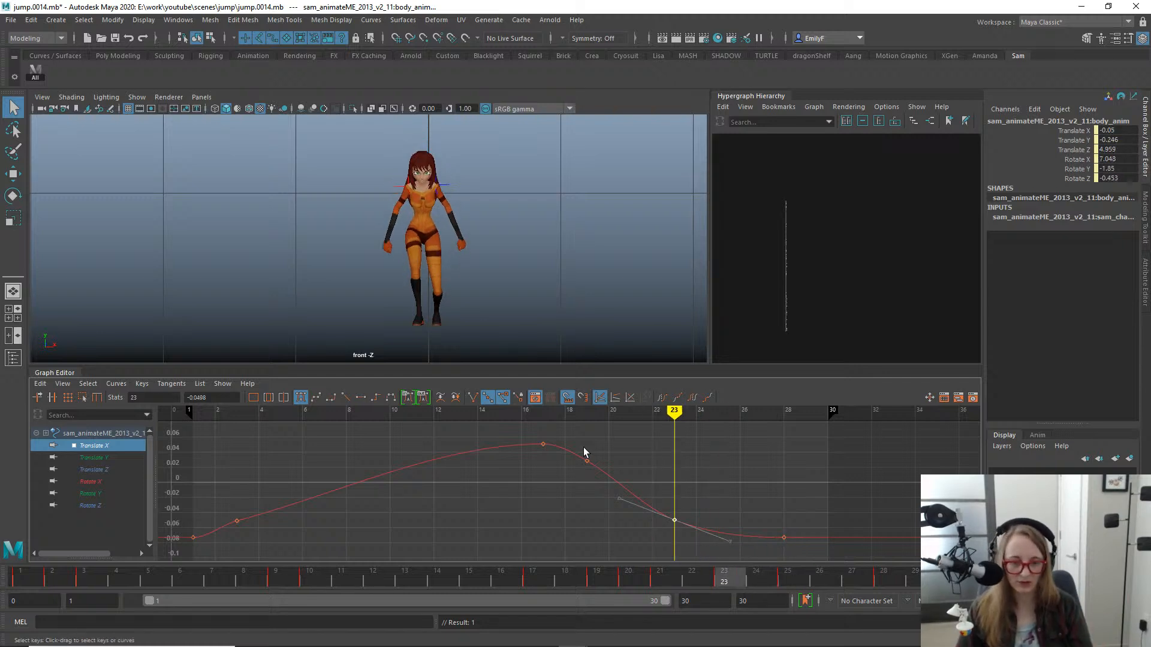
# - Lower the body's Translate X key at frame 23 to -0.0635, scrubbing the landing frames to judge the side shift
pyautogui.press('w')
pyautogui.keyDown('shift'); pyautogui.moveTo(691, 509); pyautogui.dragTo(690, 530, button='middle'); pyautogui.keyUp('shift')
pyautogui.press('q')
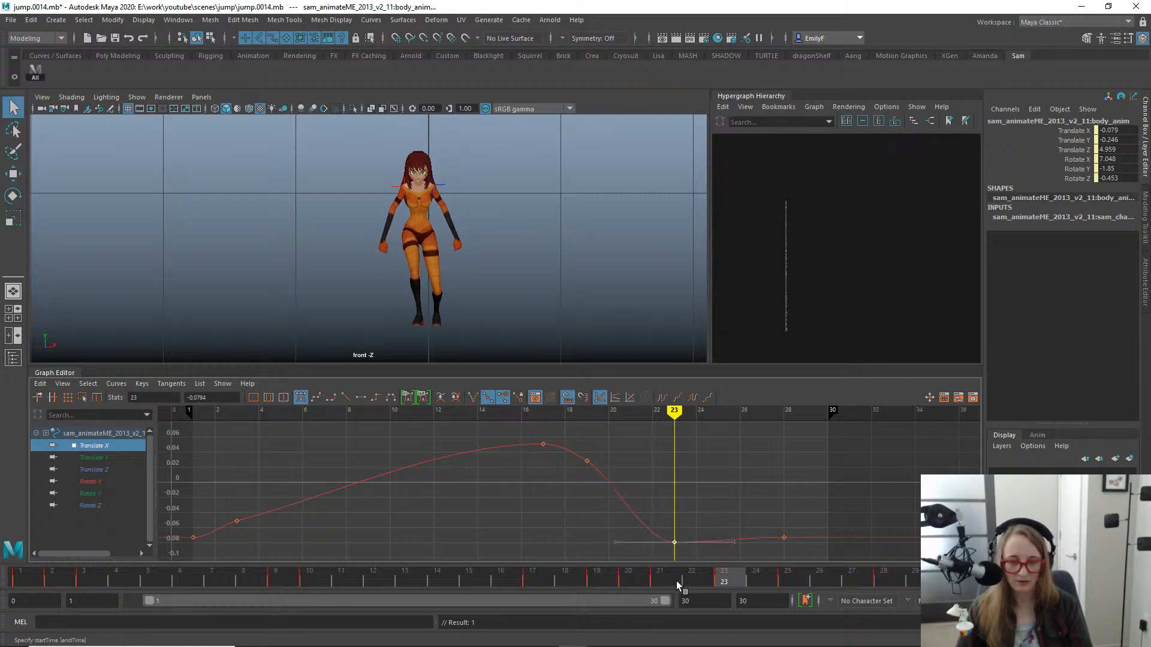
pyautogui.moveTo(676, 581); pyautogui.dragTo(711, 572)
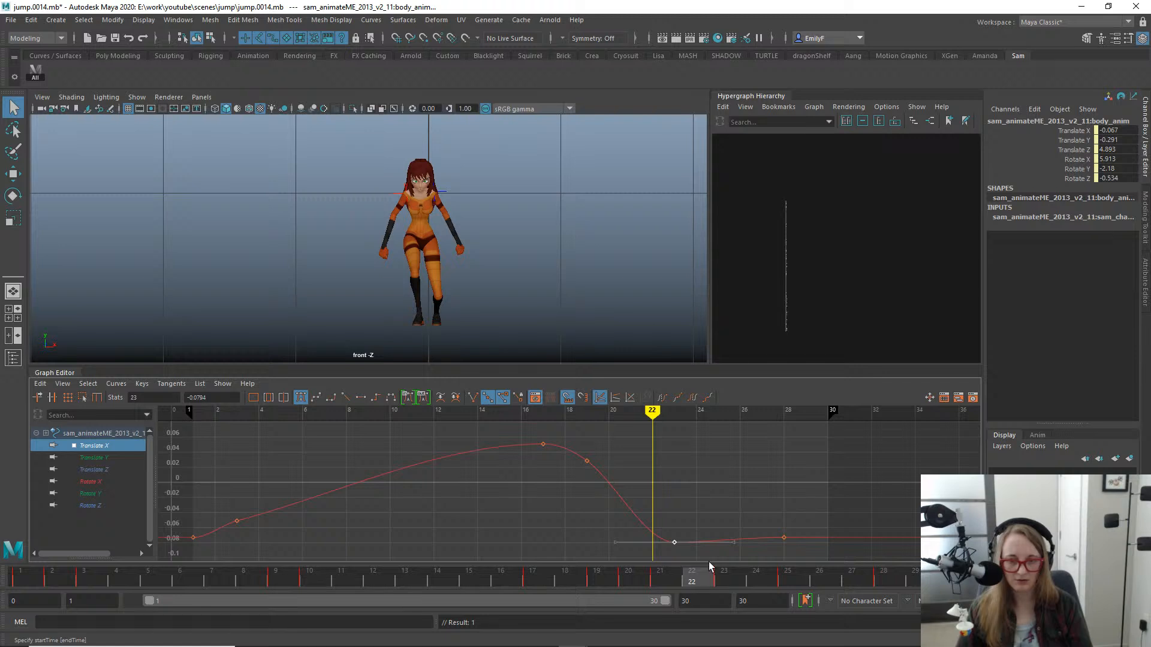
pyautogui.press('w')
pyautogui.keyDown('shift'); pyautogui.moveTo(688, 531); pyautogui.dragTo(690, 527, button='middle'); pyautogui.keyUp('shift')
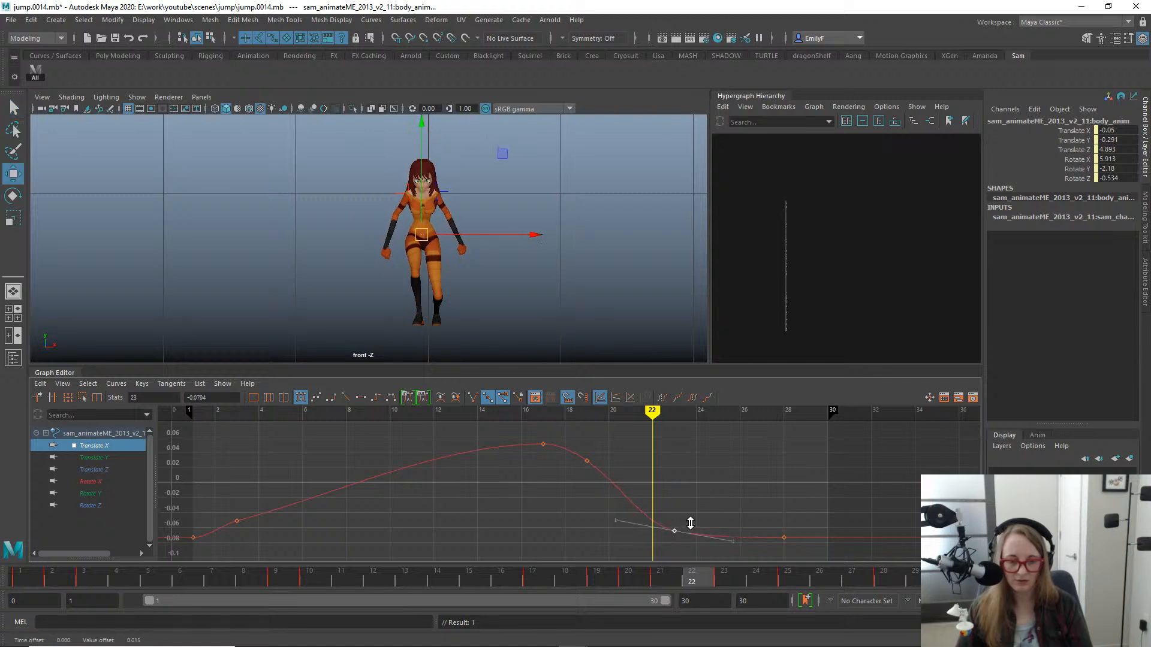
pyautogui.press('q')
pyautogui.moveTo(650, 577); pyautogui.dragTo(670, 548)
# - Move the body's Translate X key from frame 19 to frame 20 at 0.0102 and adjust its outgoing tangent
pyautogui.click(586, 461)
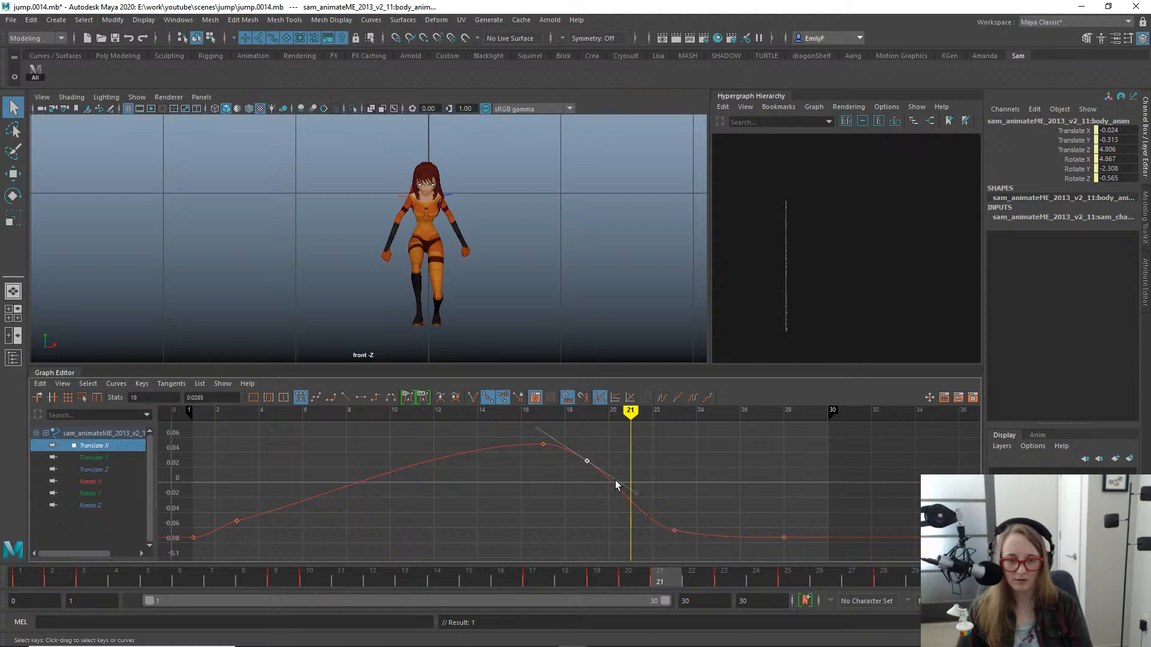
pyautogui.press('w')
pyautogui.keyDown('shift'); pyautogui.moveTo(609, 490); pyautogui.dragTo(629, 496, button='middle'); pyautogui.keyUp('shift')
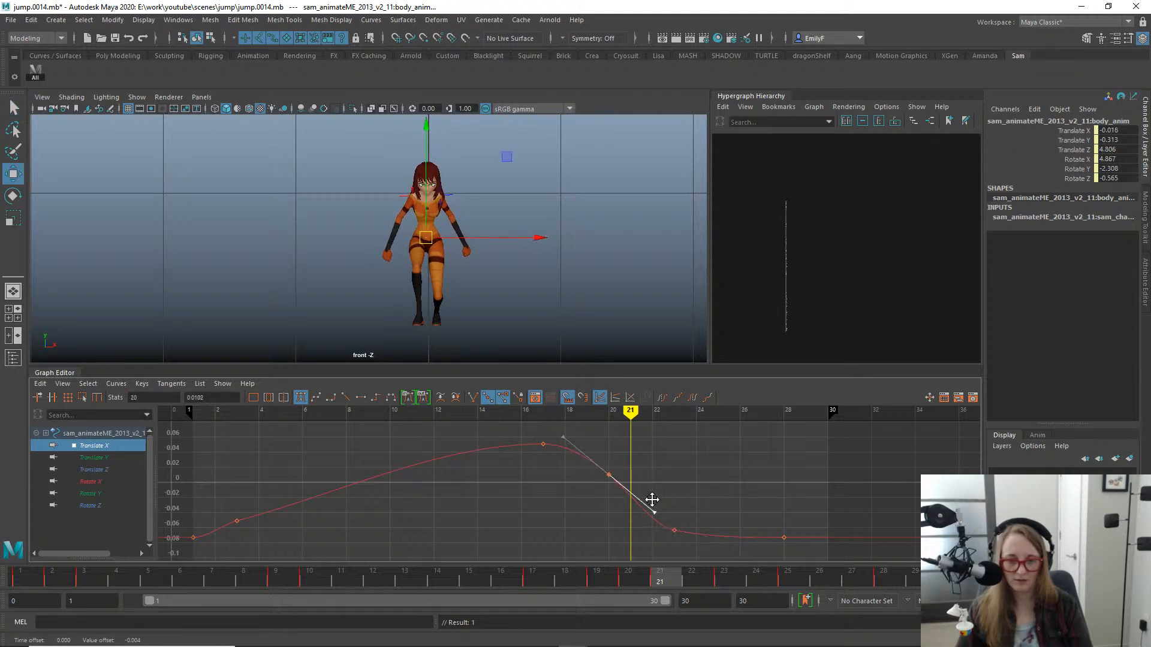
pyautogui.moveTo(631, 579)
pyautogui.mouseDown()
pyautogui.moveTo(452, 552)
pyautogui.moveTo(626, 554)
pyautogui.moveTo(427, 544)
pyautogui.moveTo(632, 567)
pyautogui.moveTo(822, 570)
pyautogui.moveTo(884, 552)
pyautogui.mouseUp()
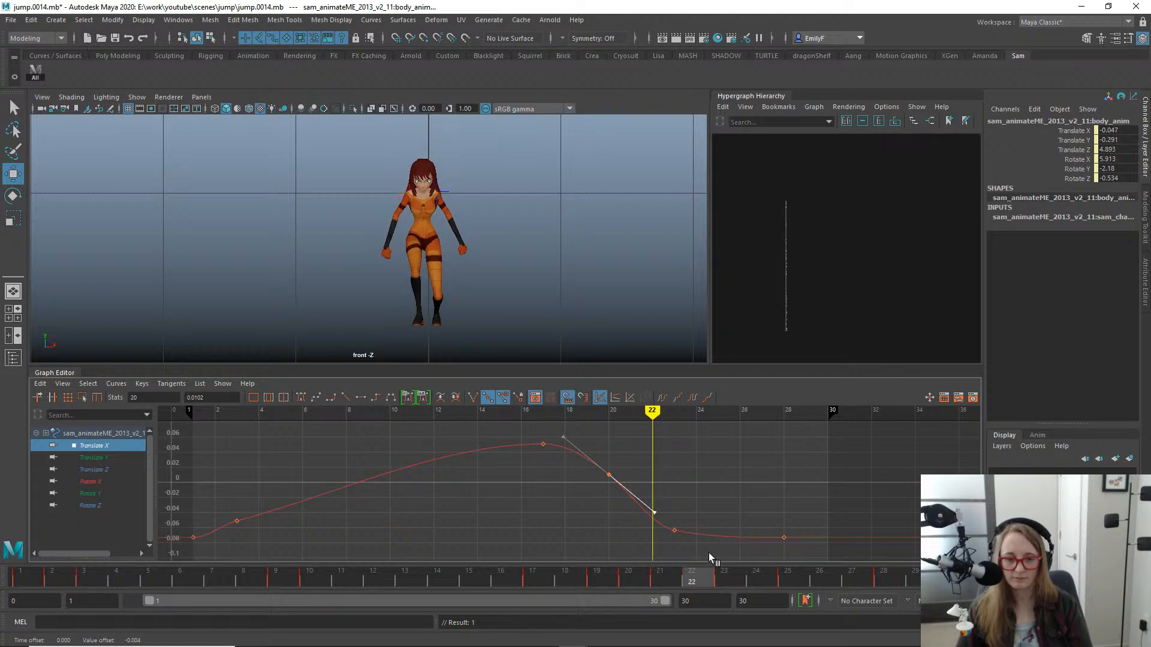
# - Raise the body's Translate X key at frame 23 to -0.0508 and deselect it
pyautogui.moveTo(708, 553); pyautogui.dragTo(721, 550)
pyautogui.moveTo(642, 477); pyautogui.dragTo(690, 541)
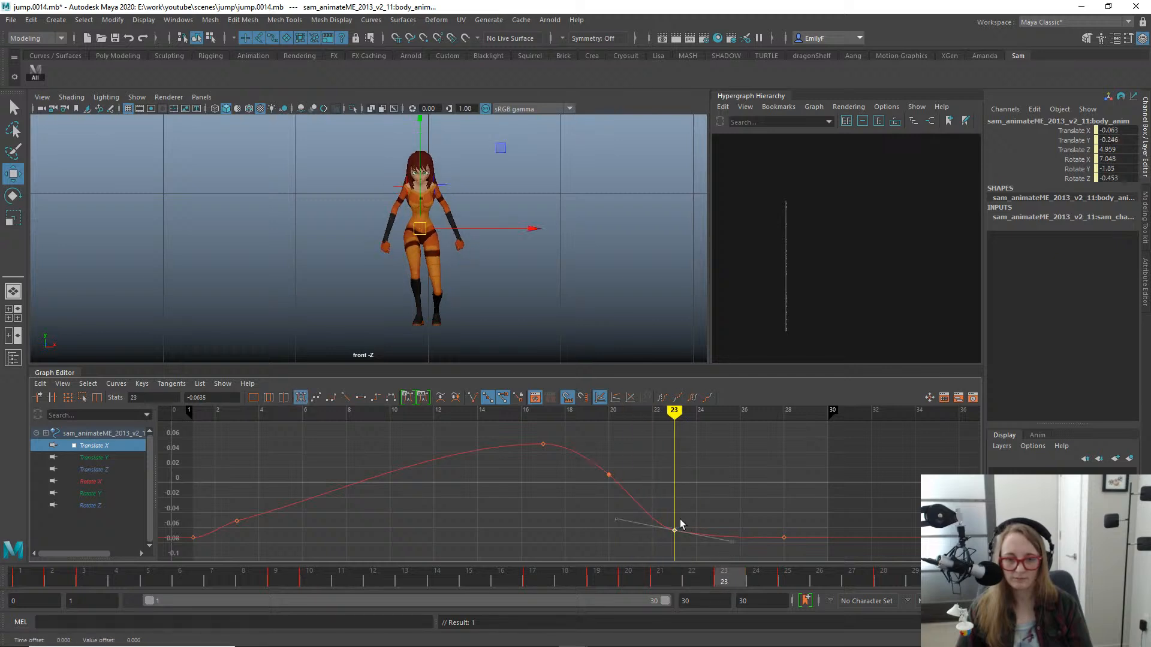
pyautogui.keyDown('shift'); pyautogui.moveTo(679, 541); pyautogui.dragTo(679, 535, button='middle'); pyautogui.keyUp('shift')
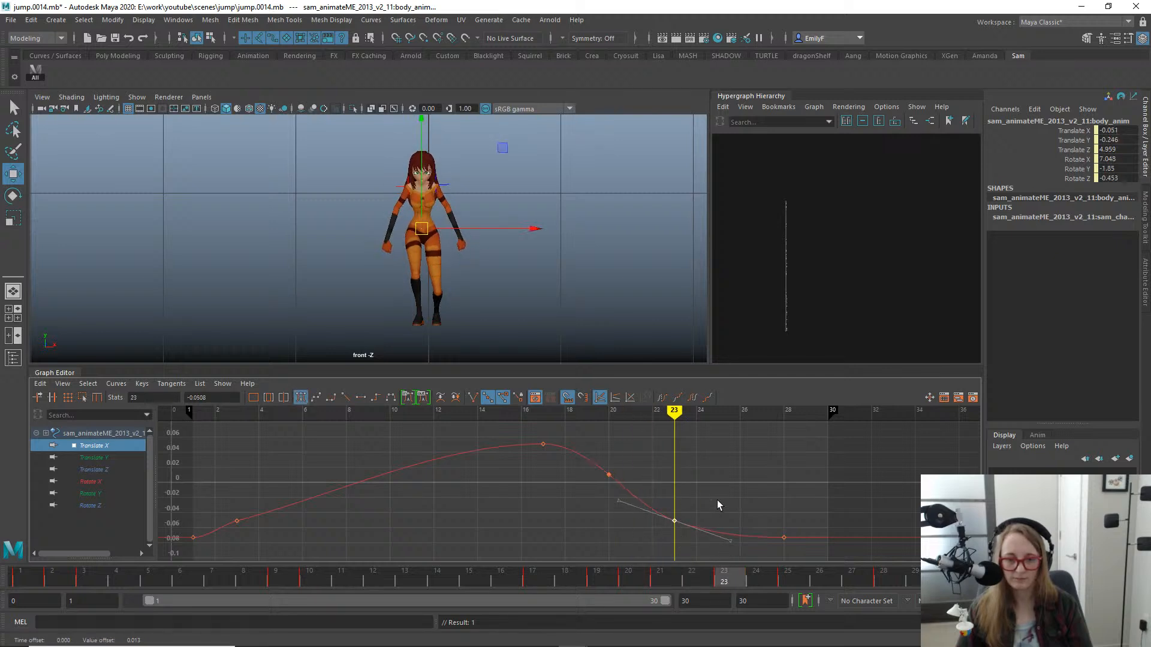
pyautogui.press('q')
pyautogui.click(747, 479)
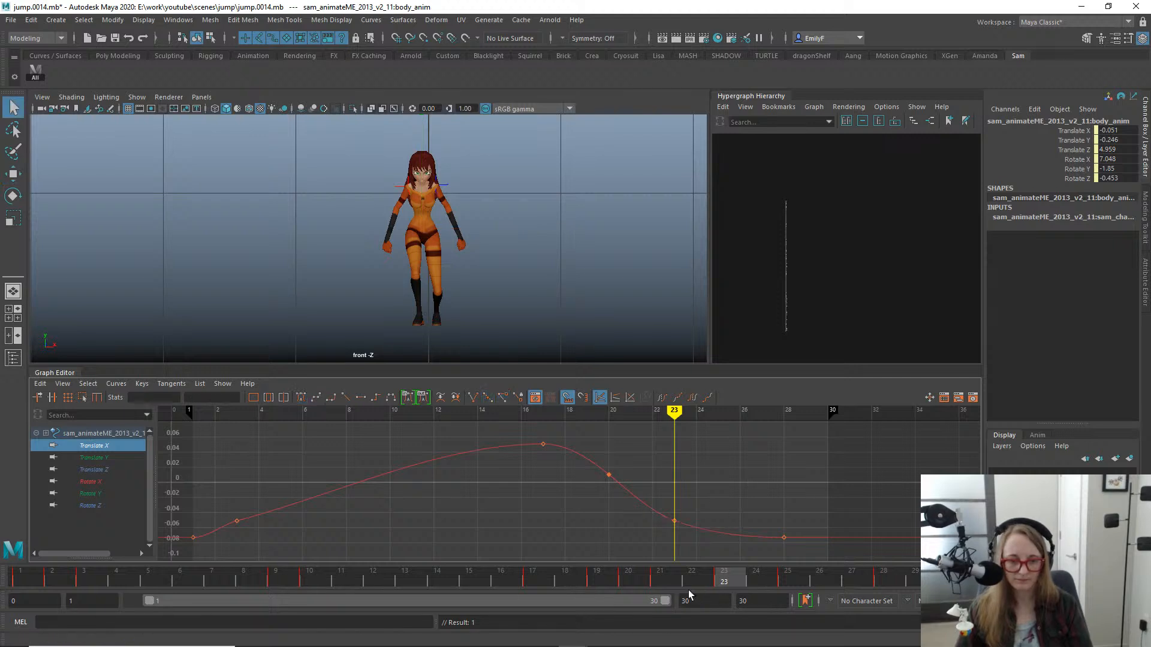
# - Review the jump's playback in the front view and again in the side view, scrubbing to the landing at frame 20
pyautogui.moveTo(689, 594); pyautogui.dragTo(282, 470)
pyautogui.scroll(-1, 441, 329)
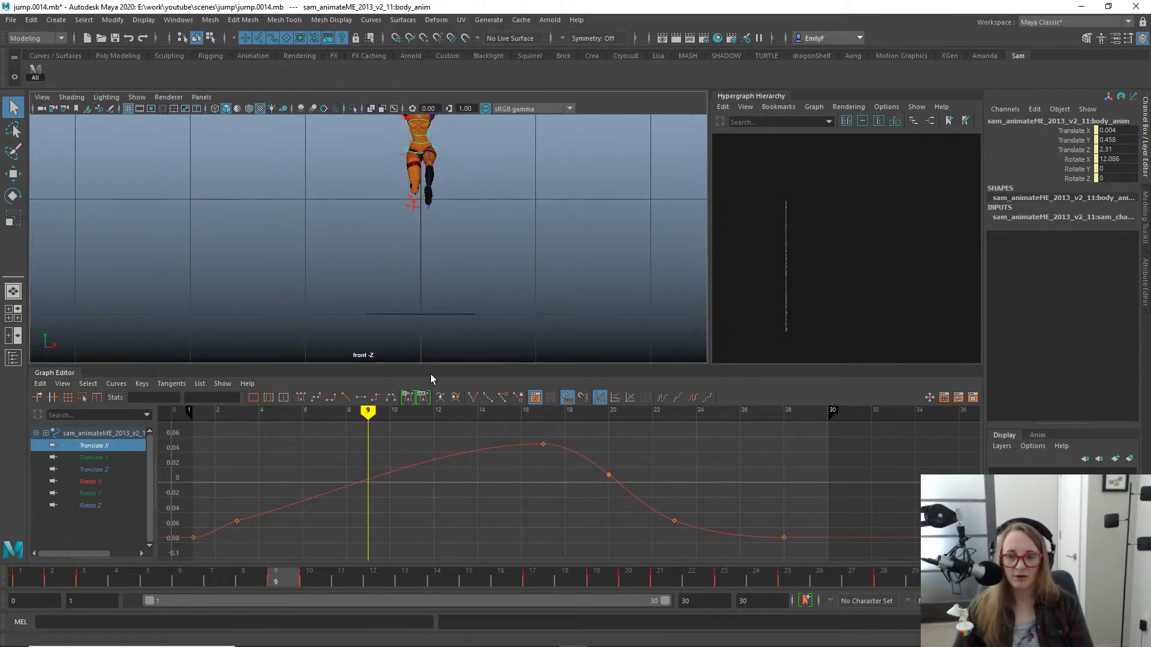
pyautogui.hotkey('alt', 'v')
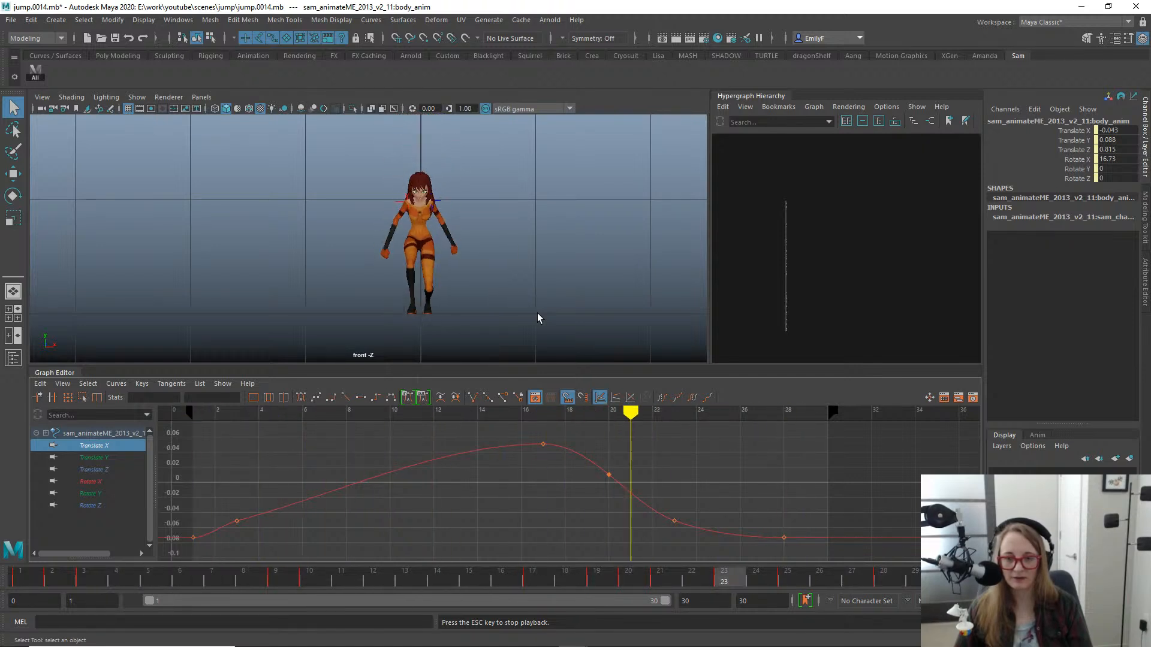
pyautogui.press('Escape')
pyautogui.press('space')
pyautogui.moveTo(504, 255); pyautogui.dragTo(552, 256)
pyautogui.keyDown('alt'); pyautogui.moveTo(585, 197); pyautogui.dragTo(207, 249, button='middle'); pyautogui.keyUp('alt')
pyautogui.hotkey('alt', 'v')
pyautogui.keyDown('alt'); pyautogui.moveTo(408, 279); pyautogui.dragTo(698, 223, button='middle'); pyautogui.keyUp('alt')
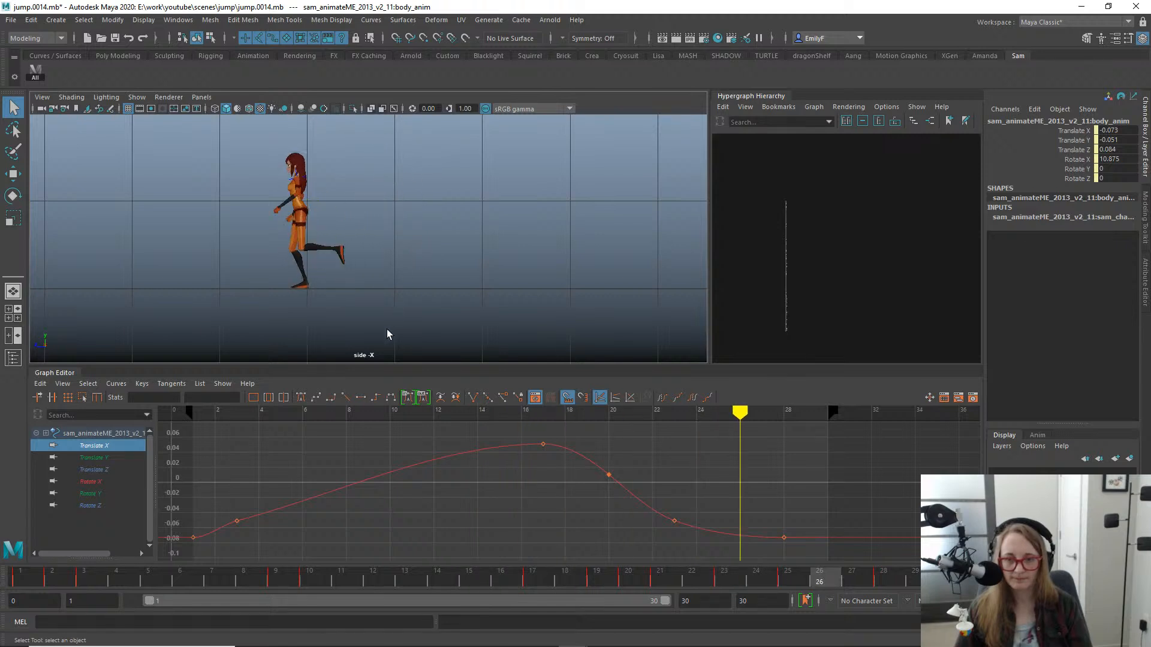
pyautogui.moveTo(219, 581); pyautogui.dragTo(621, 530)
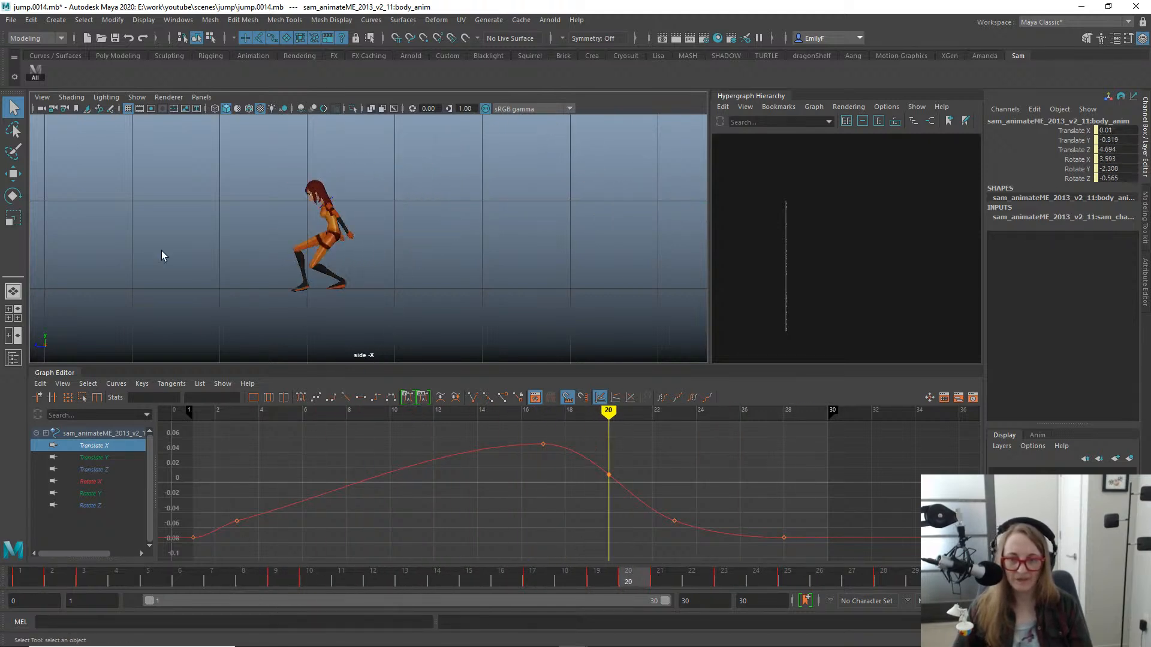
# - Select the right foot's FK/IK switch control and move its FK IK key from frame 21 to frame 20
pyautogui.keyDown('alt'); pyautogui.moveTo(162, 256); pyautogui.dragTo(308, 318, button='right'); pyautogui.keyUp('alt')
pyautogui.keyDown('alt'); pyautogui.moveTo(308, 318); pyautogui.dragTo(364, 288, button='middle'); pyautogui.keyUp('alt')
pyautogui.keyDown('alt'); pyautogui.moveTo(364, 288); pyautogui.dragTo(509, 249, button='right'); pyautogui.keyUp('alt')
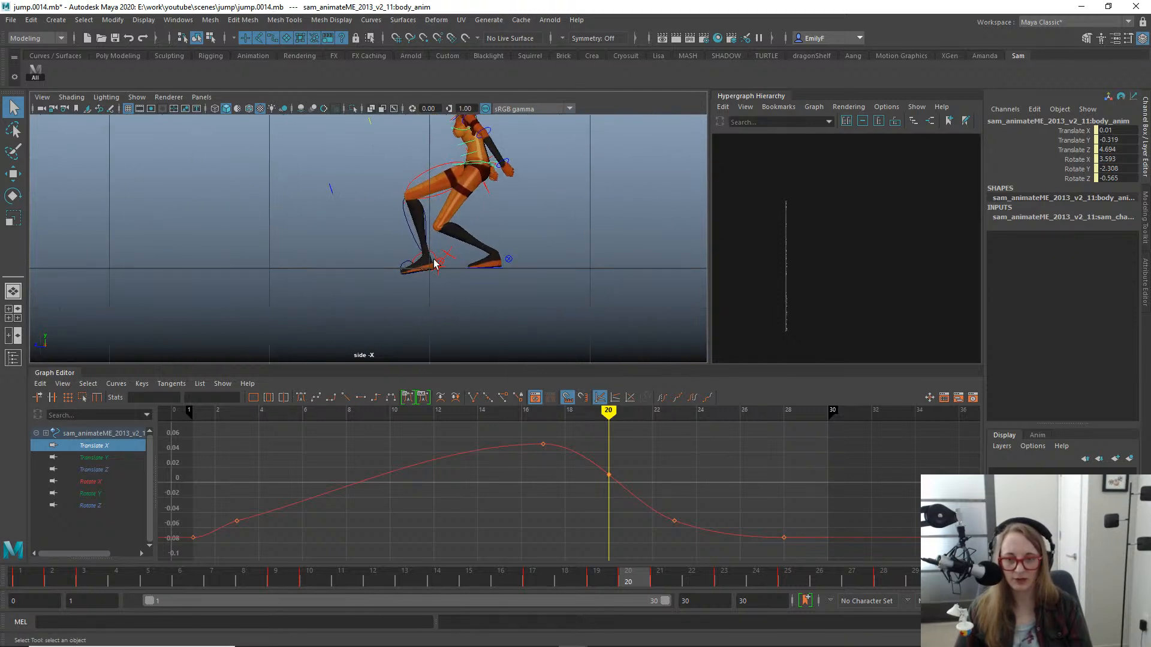
pyautogui.click(422, 259)
pyautogui.keyDown('alt'); pyautogui.moveTo(452, 234); pyautogui.dragTo(431, 245, button='middle'); pyautogui.keyUp('alt')
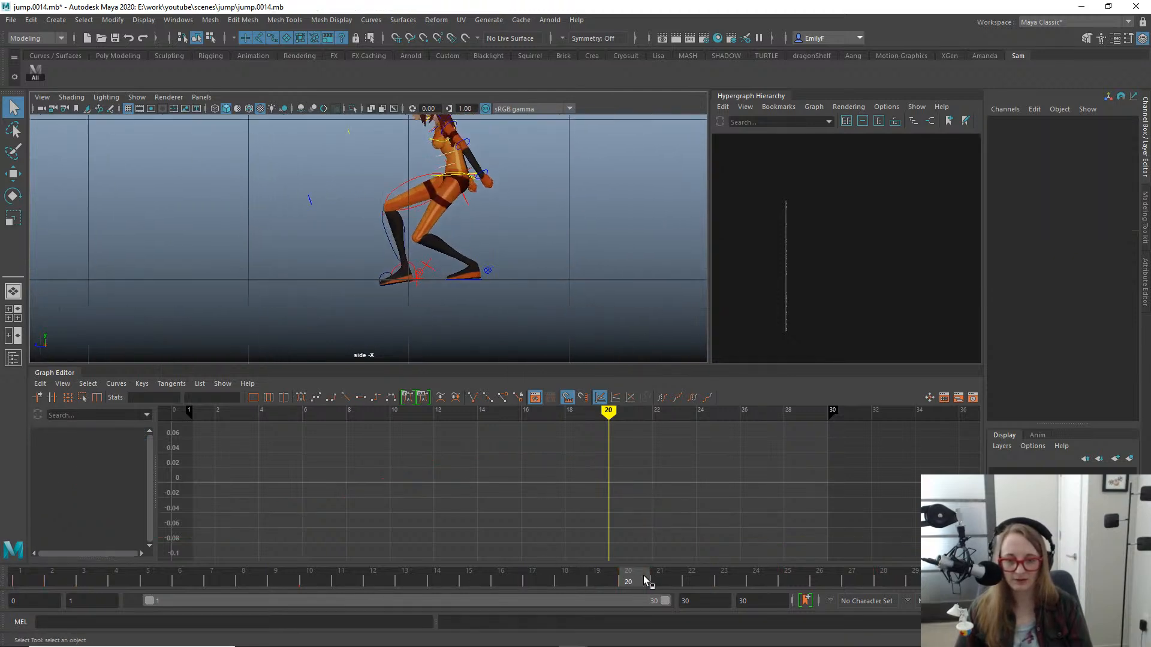
pyautogui.moveTo(644, 580)
pyautogui.mouseDown()
pyautogui.moveTo(694, 576)
pyautogui.moveTo(628, 577)
pyautogui.moveTo(661, 577)
pyautogui.mouseUp()
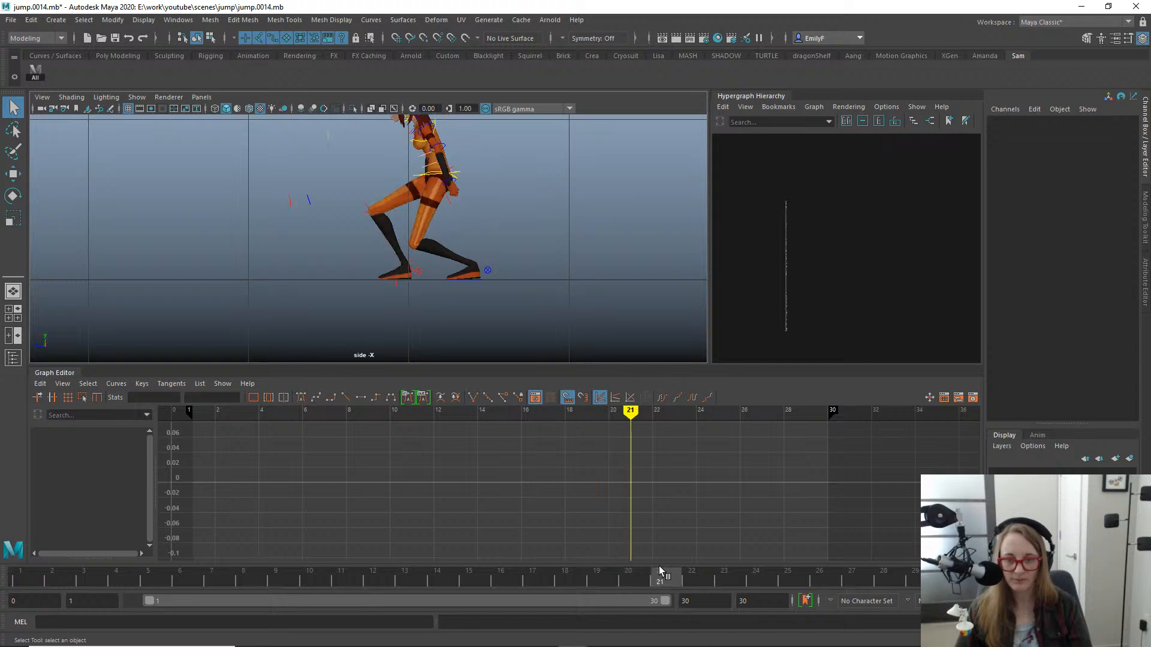
pyautogui.keyDown('alt'); pyautogui.moveTo(509, 286); pyautogui.dragTo(499, 280, button='right'); pyautogui.keyUp('alt')
pyautogui.keyDown('alt'); pyautogui.moveTo(499, 280); pyautogui.dragTo(466, 277, button='middle'); pyautogui.keyUp('alt')
pyautogui.click(401, 306)
pyautogui.press('w')
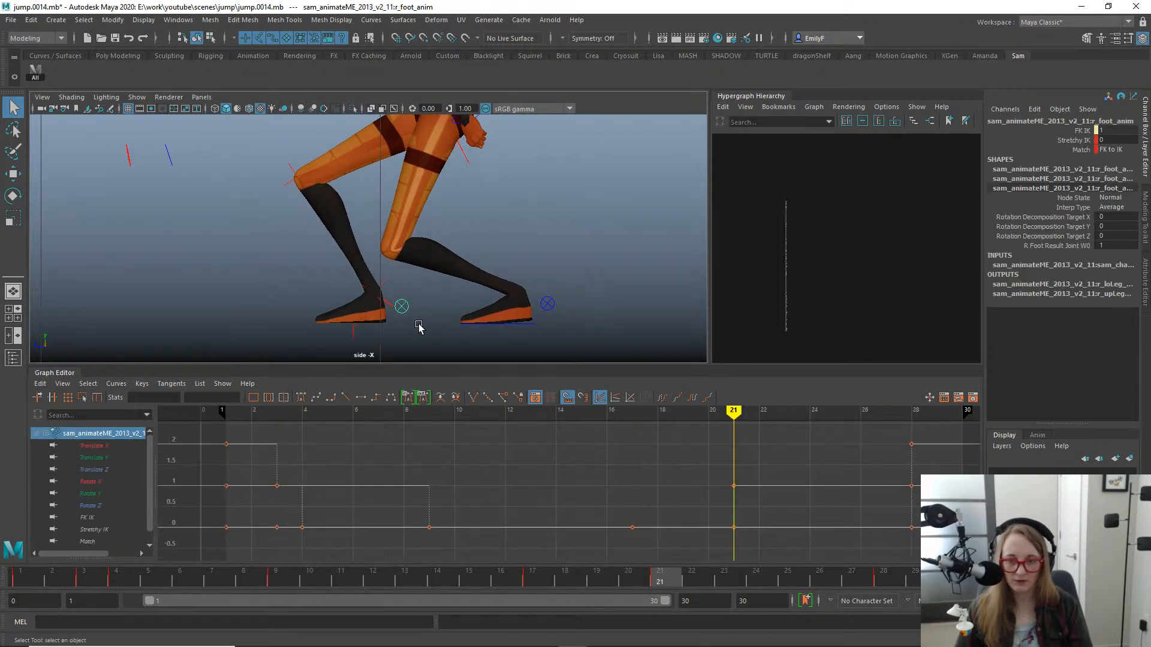
pyautogui.click(108, 519)
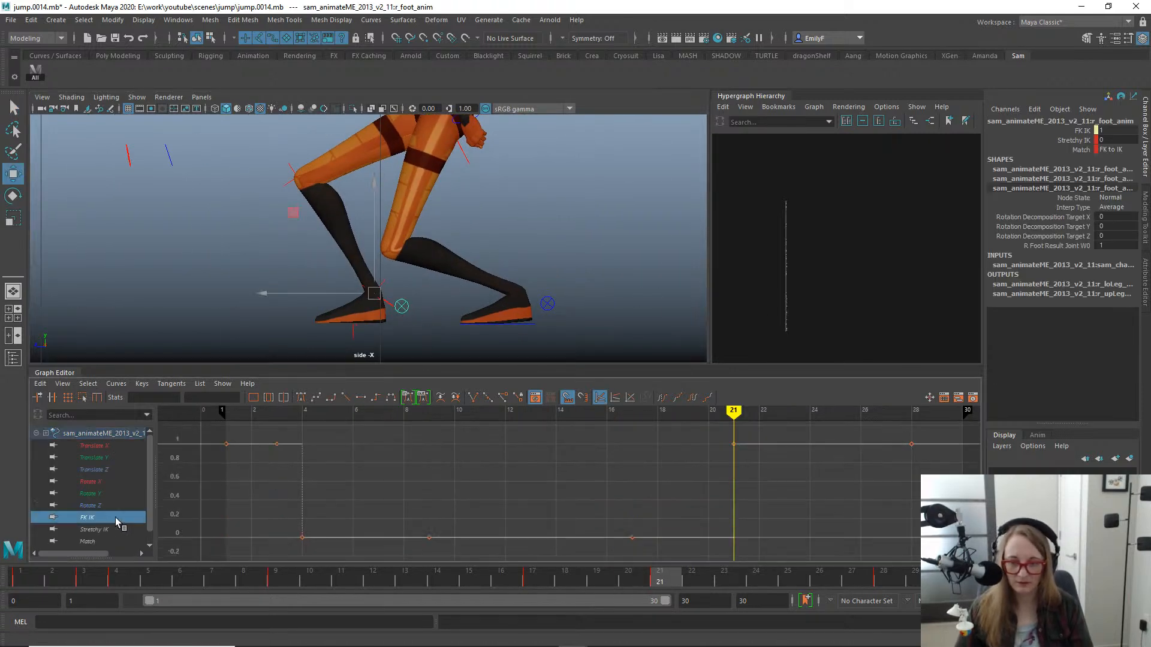
pyautogui.moveTo(685, 439); pyautogui.dragTo(765, 525)
pyautogui.keyDown('shift'); pyautogui.moveTo(751, 487); pyautogui.dragTo(714, 481, button='middle'); pyautogui.keyUp('shift')
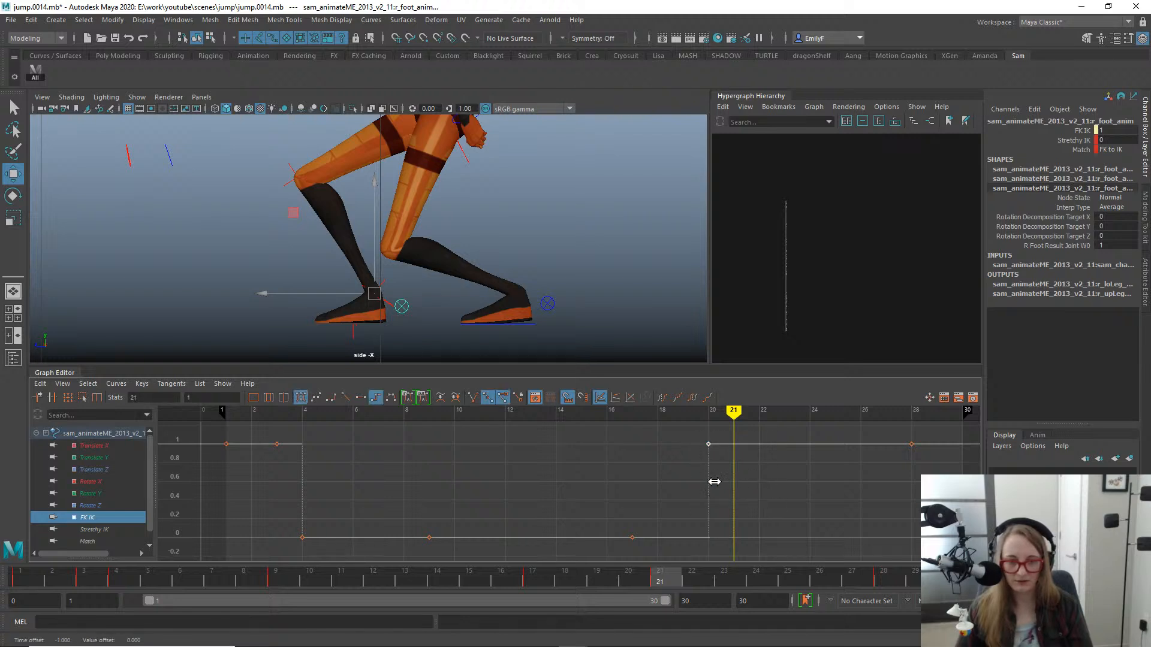
# - Scrub the landing between frames 17 and 20 and move the right foot's FK IK key from frame 20 to frame 19
pyautogui.moveTo(598, 576); pyautogui.dragTo(543, 526)
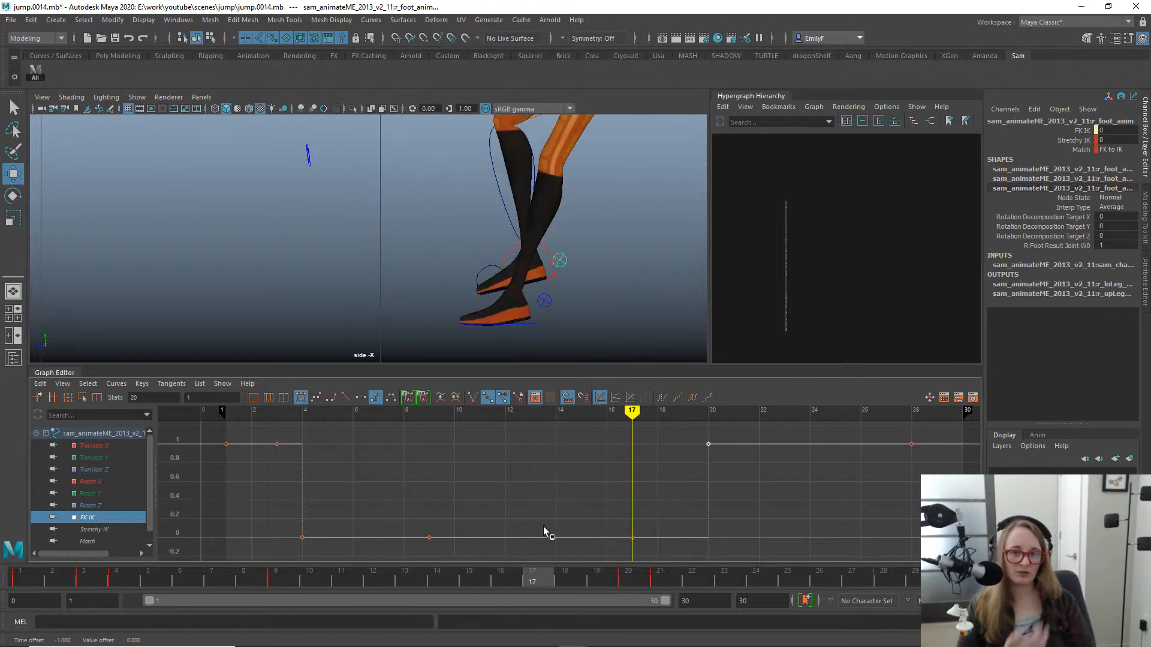
pyautogui.moveTo(543, 526)
pyautogui.mouseDown()
pyautogui.moveTo(559, 531)
pyautogui.moveTo(534, 536)
pyautogui.mouseUp()
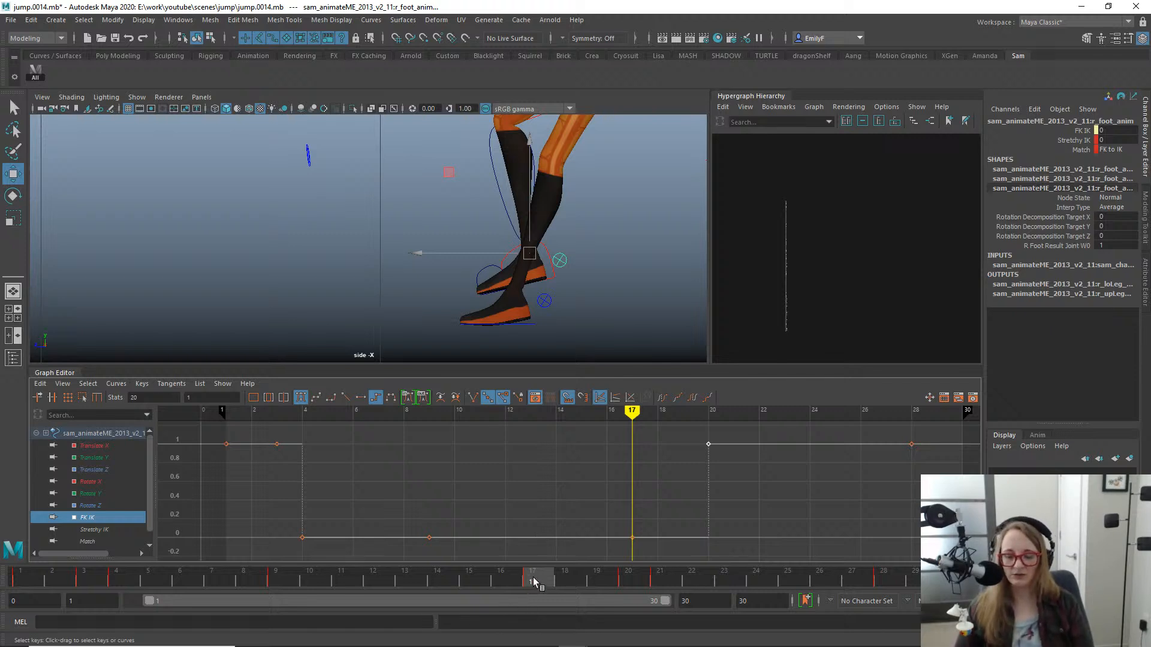
pyautogui.moveTo(530, 585)
pyautogui.mouseDown()
pyautogui.moveTo(509, 581)
pyautogui.moveTo(575, 575)
pyautogui.moveTo(495, 580)
pyautogui.moveTo(537, 579)
pyautogui.mouseUp()
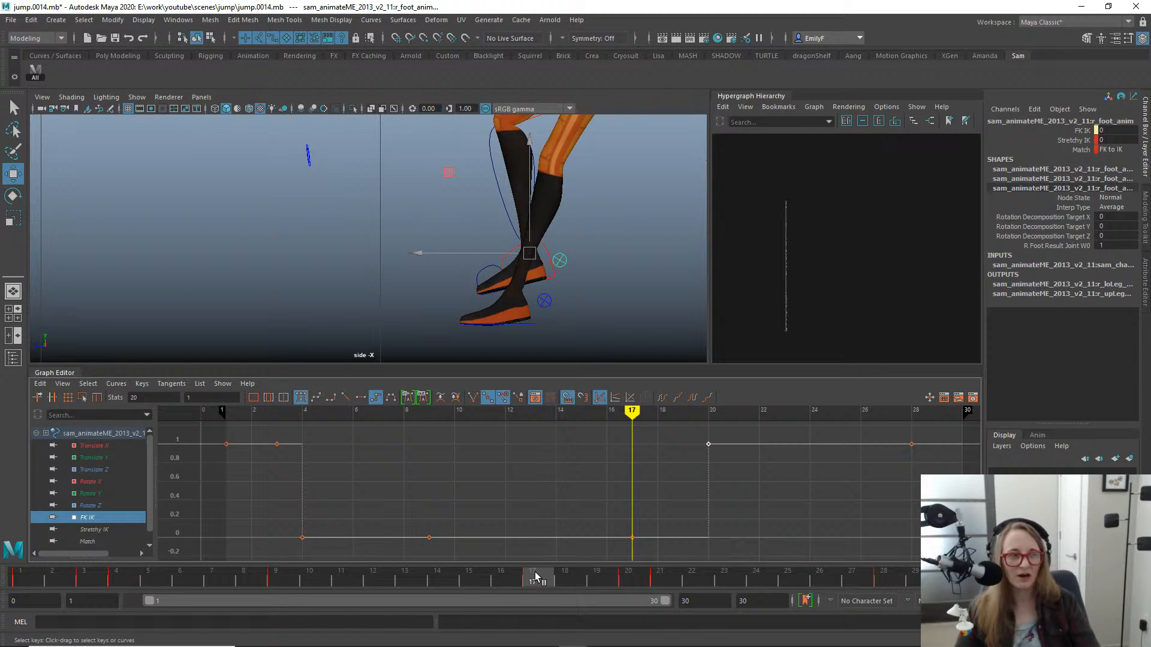
pyautogui.moveTo(527, 583); pyautogui.dragTo(566, 579)
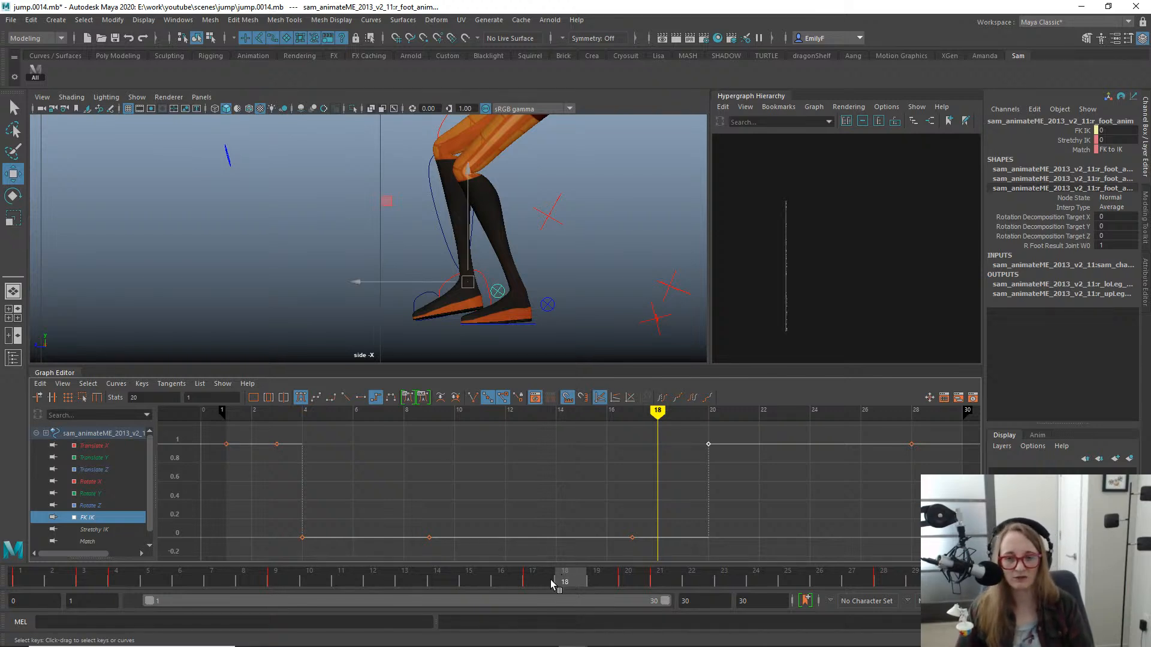
pyautogui.moveTo(562, 576); pyautogui.dragTo(635, 506)
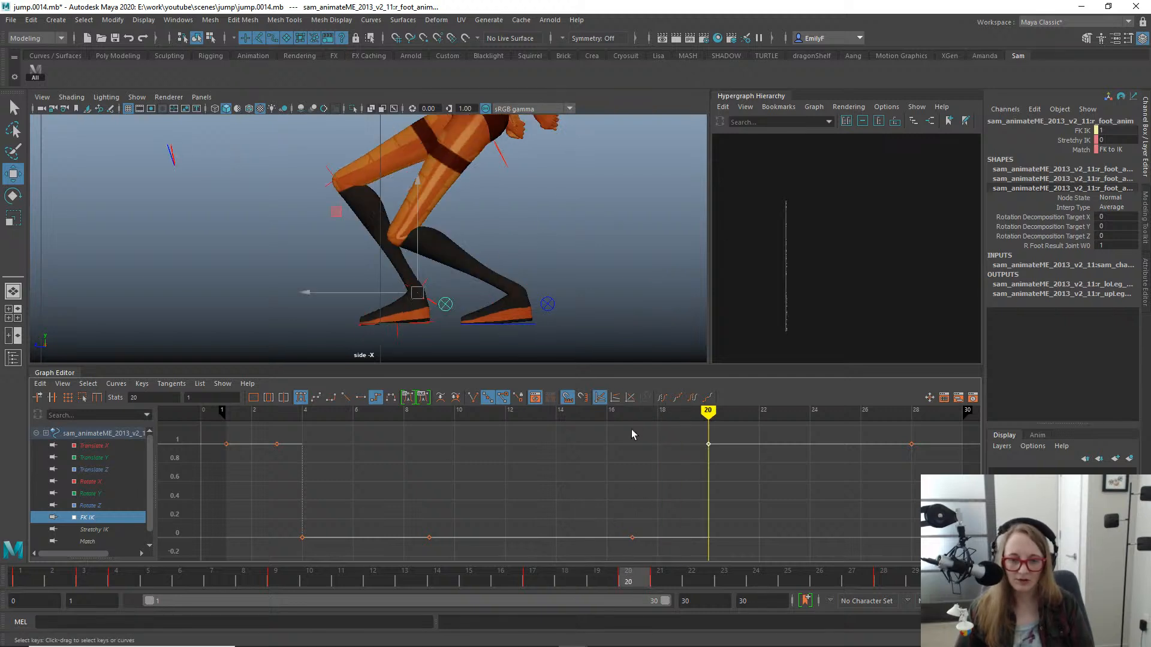
pyautogui.moveTo(589, 586)
pyautogui.mouseDown()
pyautogui.moveTo(500, 577)
pyautogui.moveTo(494, 563)
pyautogui.moveTo(643, 574)
pyautogui.moveTo(596, 575)
pyautogui.mouseUp()
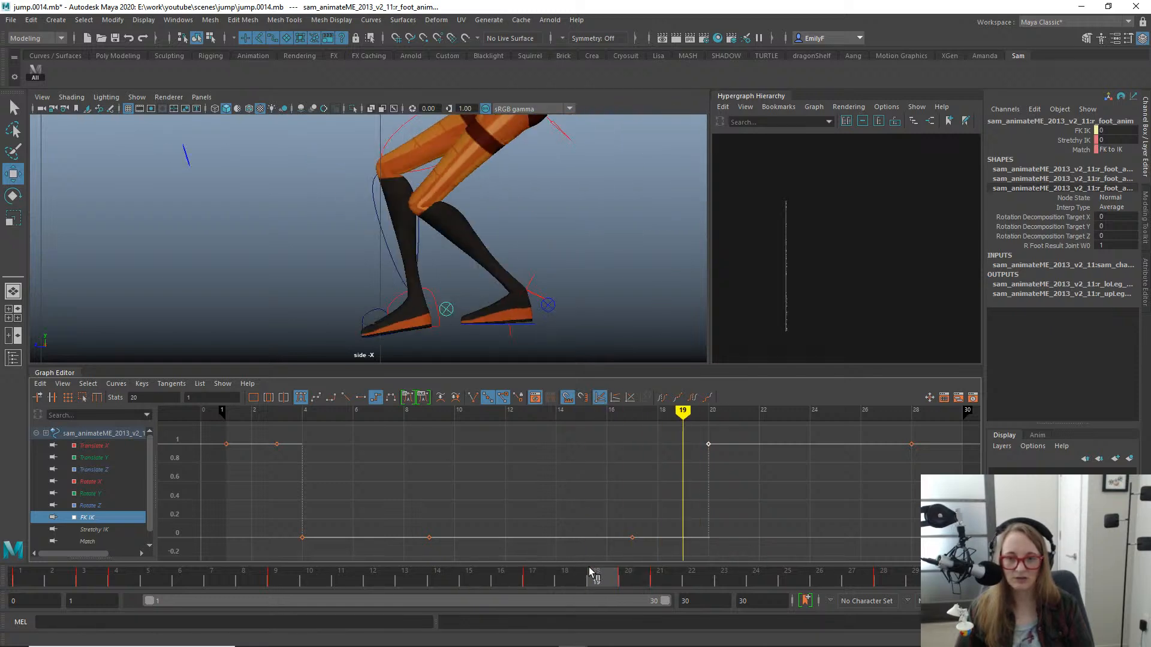
pyautogui.press('q')
pyautogui.press('w')
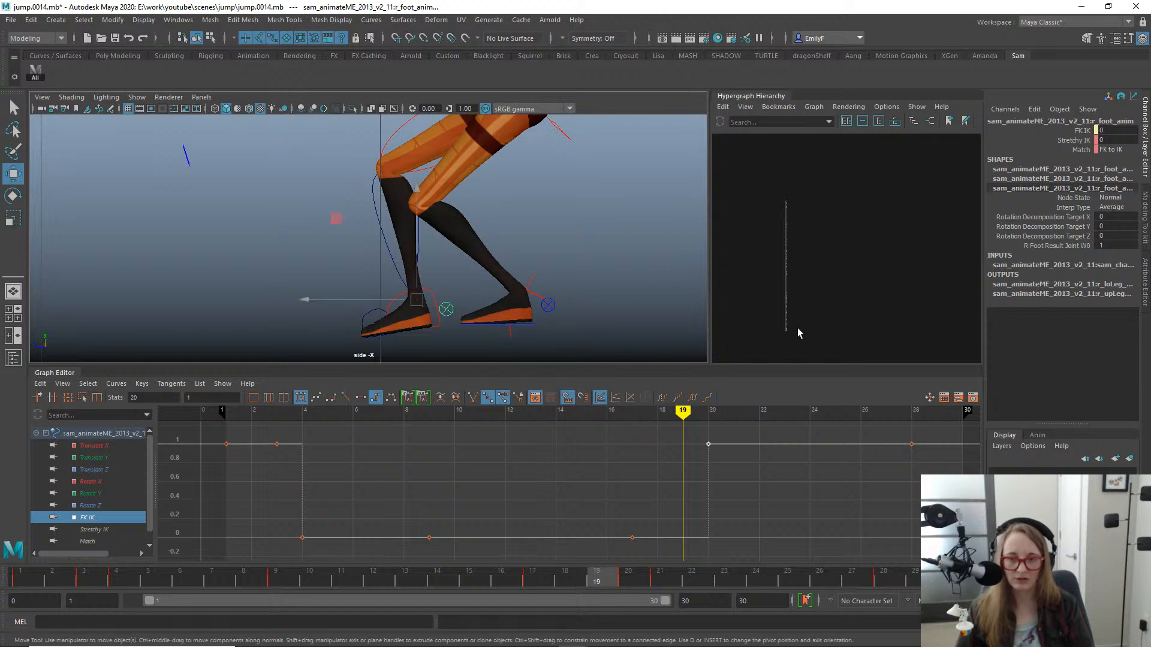
pyautogui.scroll(-5, 410, 229)
pyautogui.scroll(1, 426, 262)
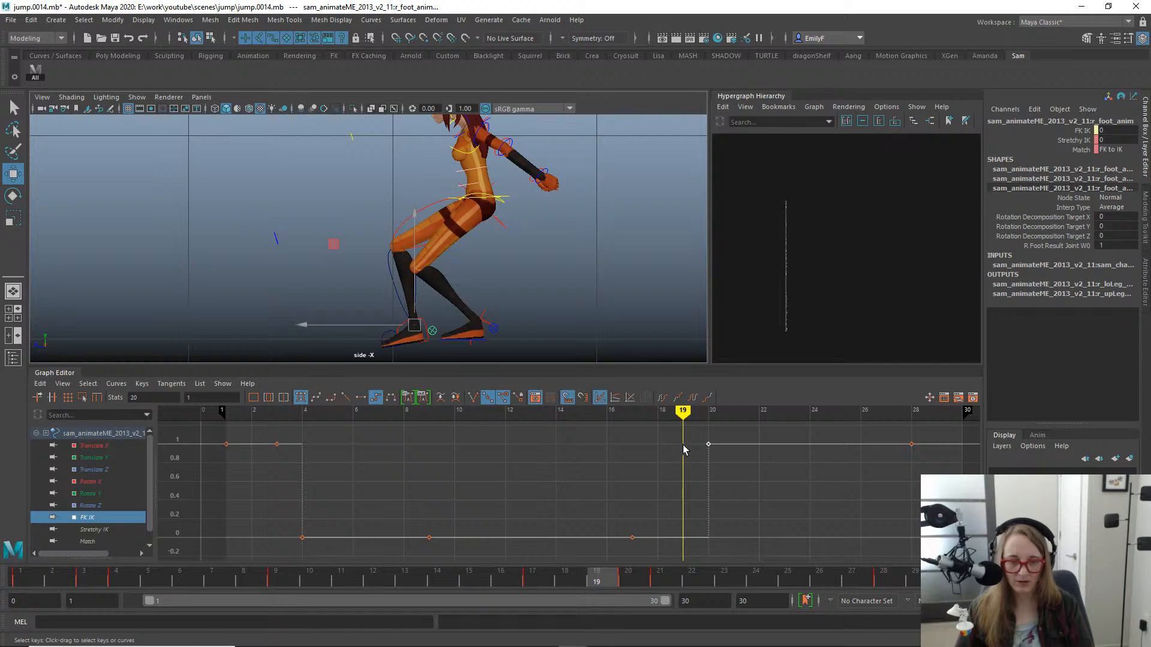
pyautogui.moveTo(732, 496); pyautogui.dragTo(701, 485, button='middle')
pyautogui.press('q')
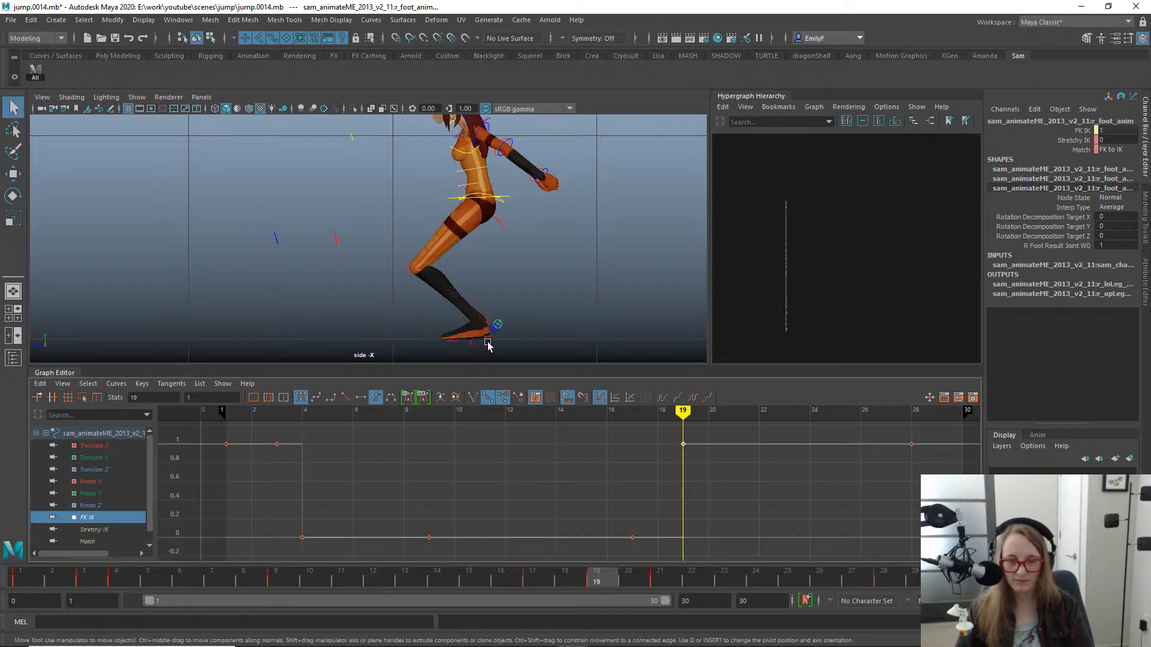
# - Select the right foot IK control in the perspective view and move its landing keys from frame 21 to frame 19
pyautogui.press('space')
pyautogui.moveTo(555, 285); pyautogui.dragTo(549, 241)
pyautogui.press('f')
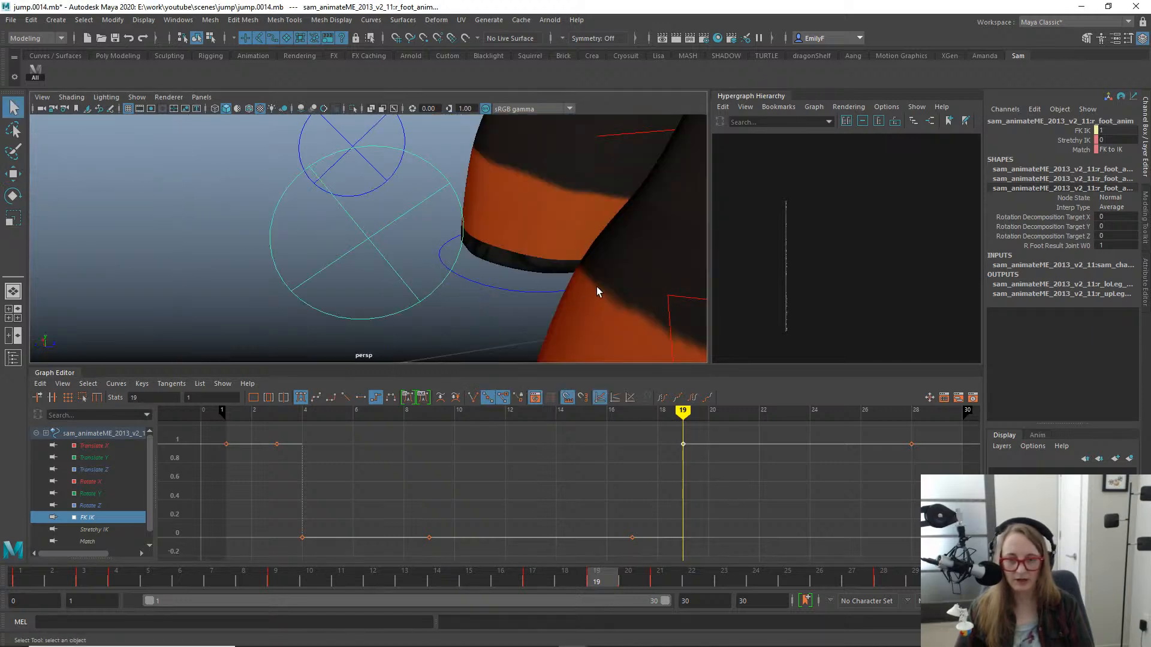
pyautogui.keyDown('alt'); pyautogui.moveTo(596, 288); pyautogui.dragTo(388, 244, button='right'); pyautogui.keyUp('alt')
pyautogui.keyDown('alt'); pyautogui.moveTo(389, 244); pyautogui.dragTo(383, 266); pyautogui.keyUp('alt')
pyautogui.click(367, 255)
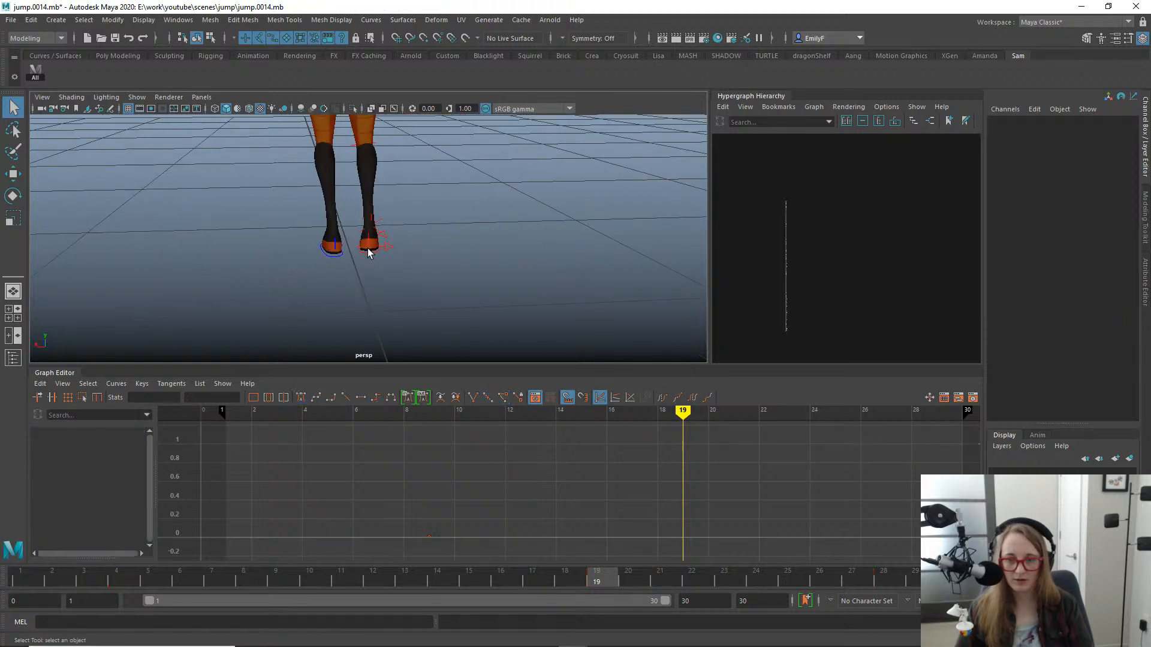
pyautogui.moveTo(698, 434); pyautogui.dragTo(782, 554)
pyautogui.press('w')
pyautogui.keyDown('shift'); pyautogui.moveTo(701, 532); pyautogui.dragTo(668, 530, button='middle'); pyautogui.keyUp('shift')
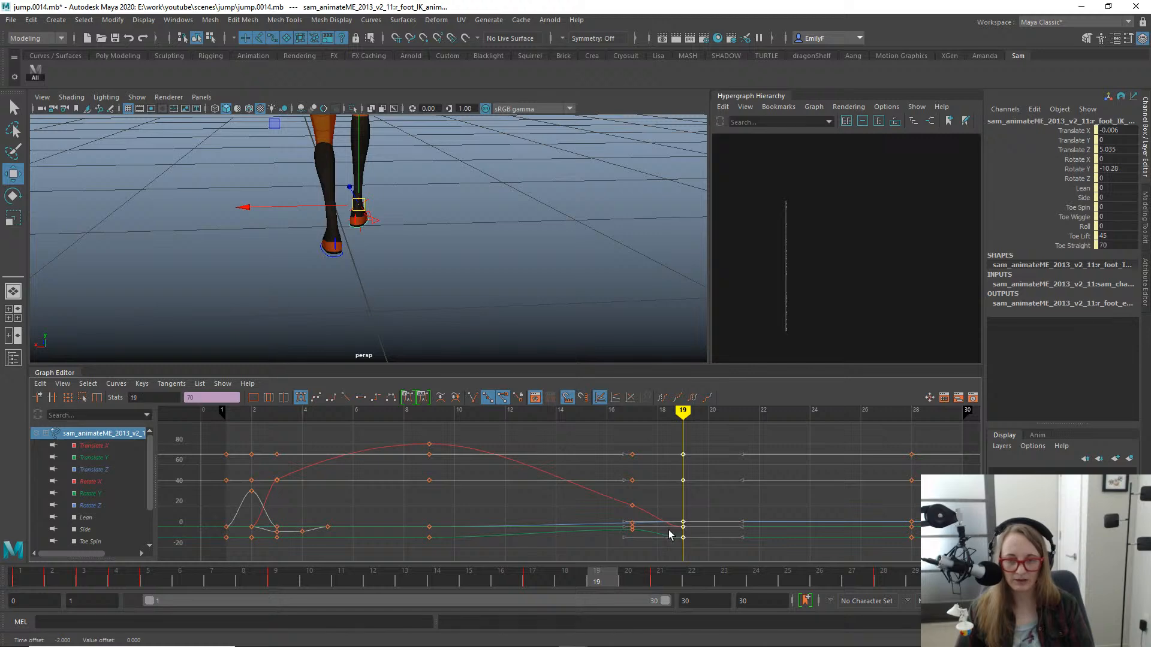
# - Switch to the side view and examine the right foot's contact with the ground at frame 19
pyautogui.press('space')
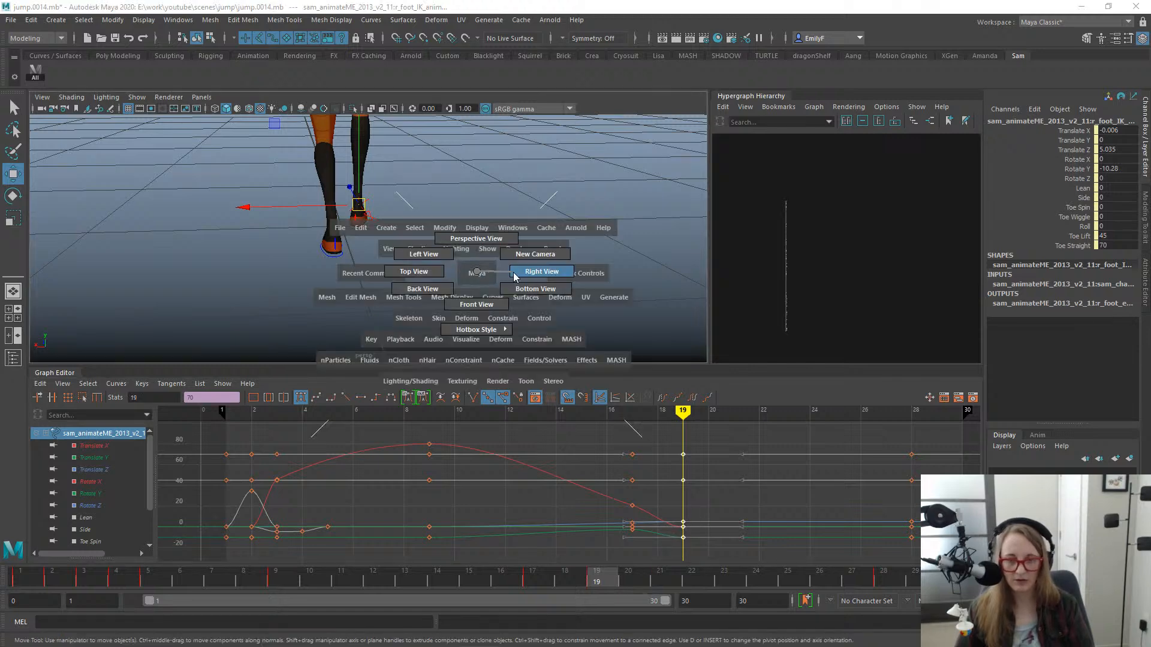
pyautogui.moveTo(477, 273); pyautogui.dragTo(546, 292)
pyautogui.keyDown('alt'); pyautogui.moveTo(523, 322); pyautogui.dragTo(545, 320, button='middle'); pyautogui.keyUp('alt')
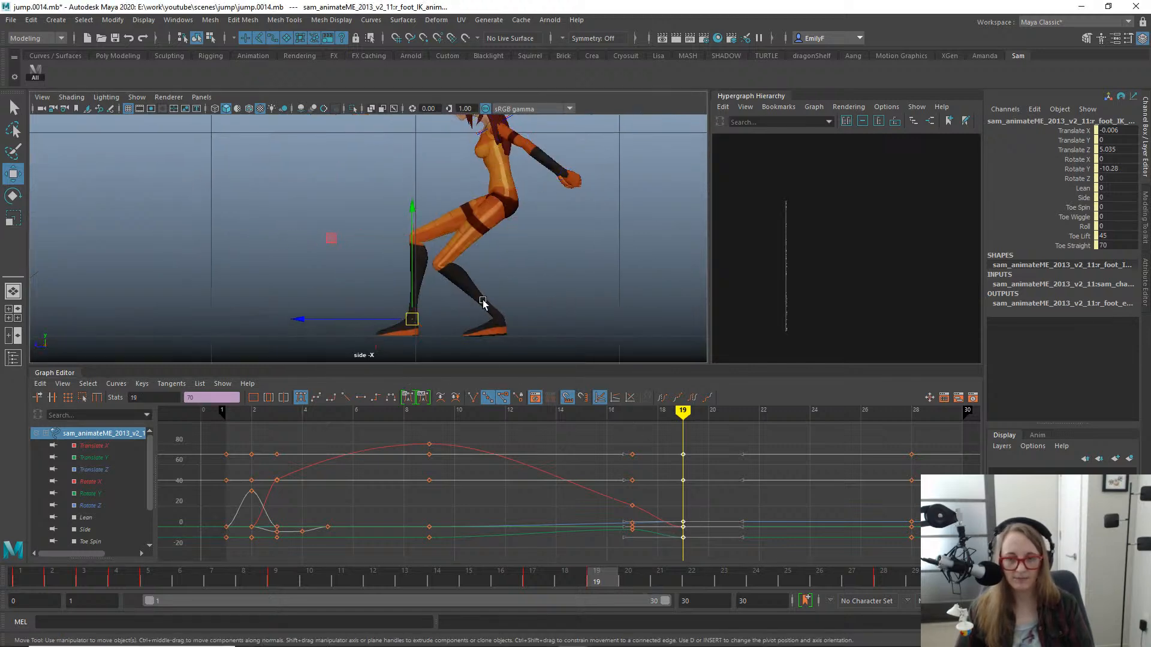
pyautogui.press('q')
pyautogui.moveTo(552, 577); pyautogui.dragTo(608, 475)
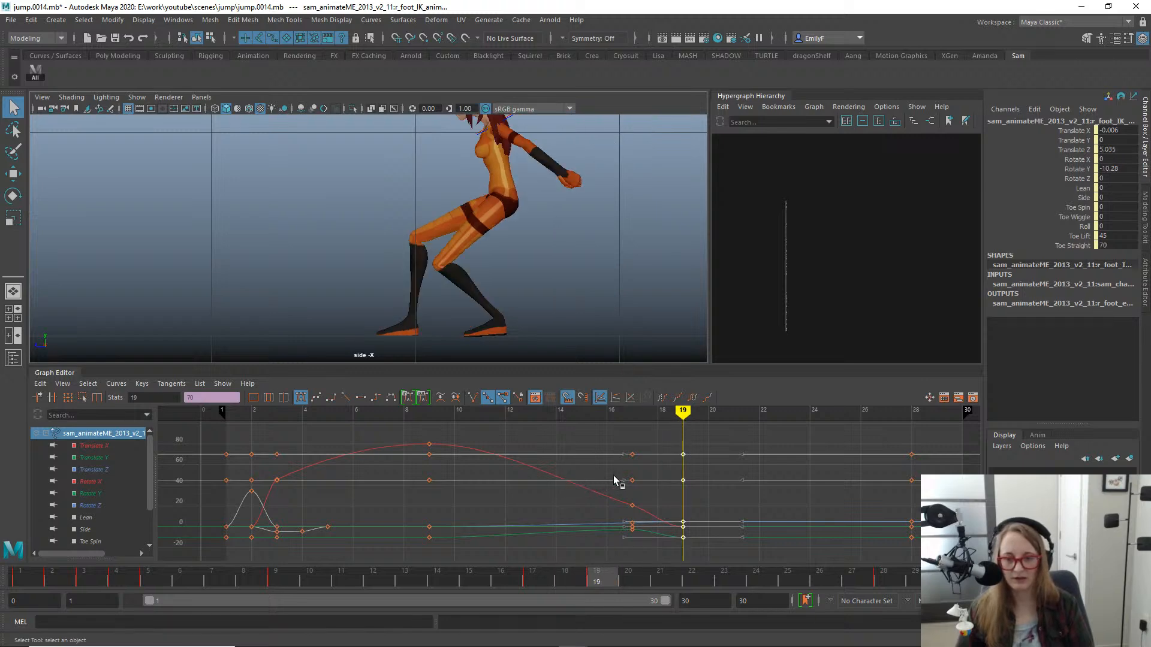
pyautogui.keyDown('alt'); pyautogui.moveTo(381, 327); pyautogui.dragTo(411, 236, button='middle'); pyautogui.keyUp('alt')
pyautogui.keyDown('alt'); pyautogui.moveTo(411, 236); pyautogui.dragTo(779, 282, button='right'); pyautogui.keyUp('alt')
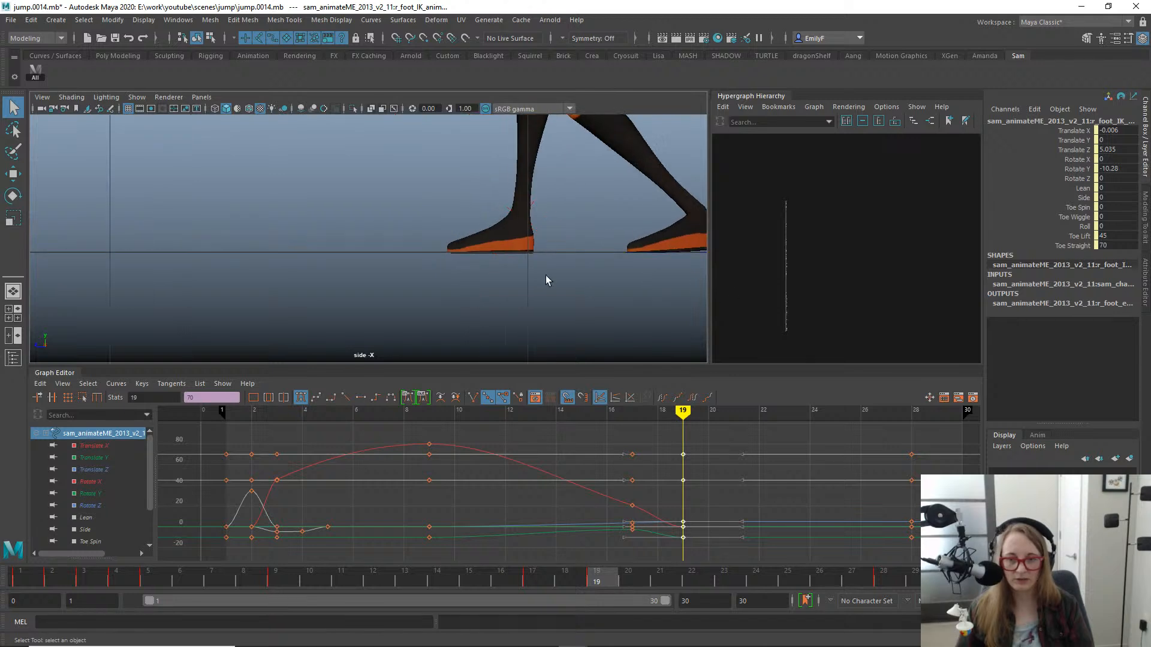
pyautogui.keyDown('alt'); pyautogui.moveTo(559, 265); pyautogui.dragTo(708, 282, button='right'); pyautogui.keyUp('alt')
pyautogui.keyDown('alt'); pyautogui.moveTo(568, 275); pyautogui.dragTo(485, 302, button='middle'); pyautogui.keyUp('alt')
# - Key the right foot IK control's planted pose at frame 20 and return to frame 19
pyautogui.press('w')
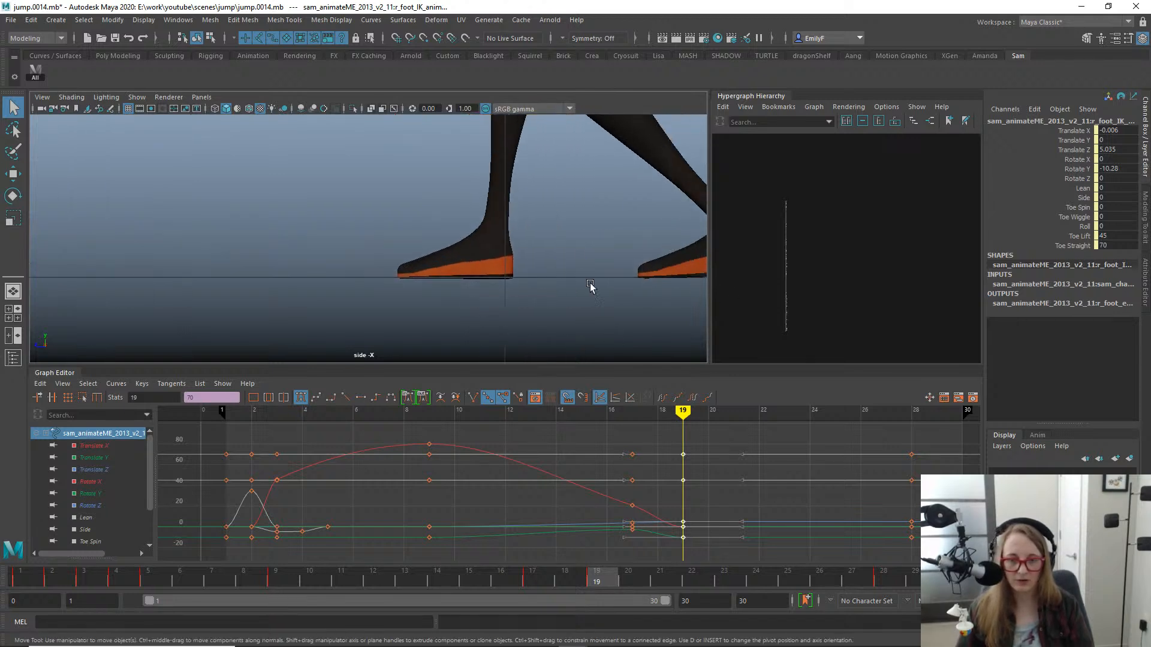
pyautogui.keyDown('alt'); pyautogui.moveTo(589, 280); pyautogui.dragTo(497, 260, button='right'); pyautogui.keyUp('alt')
pyautogui.keyDown('alt'); pyautogui.moveTo(435, 238); pyautogui.dragTo(420, 300, button='middle'); pyautogui.keyUp('alt')
pyautogui.click(630, 583)
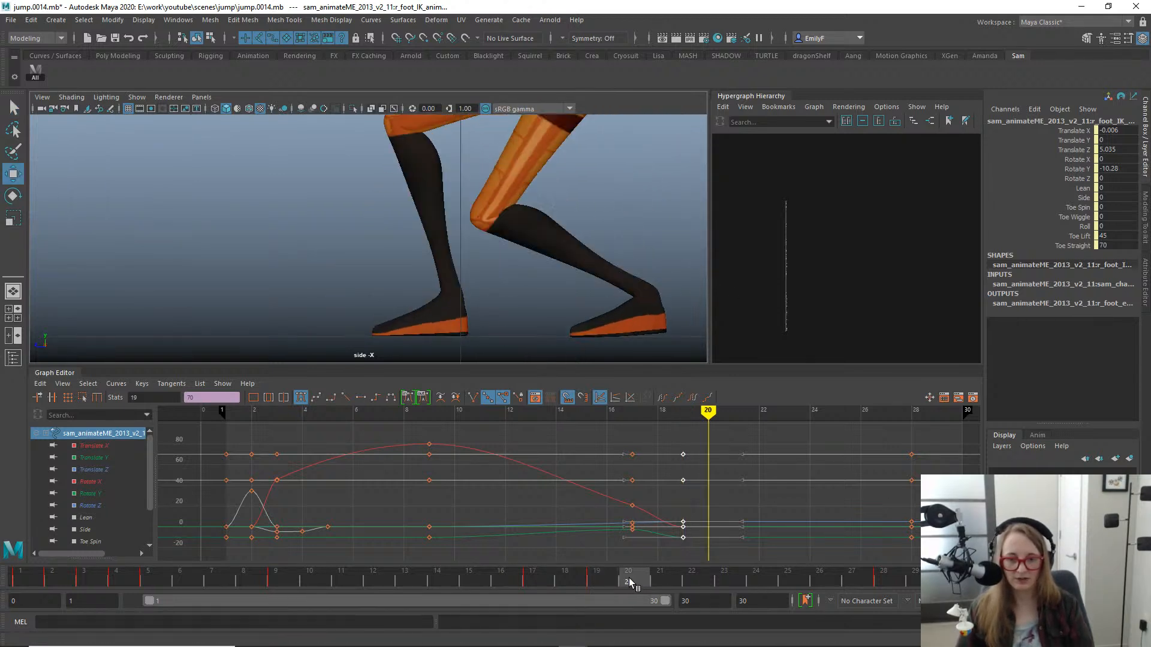
pyautogui.click(595, 577)
# - Try raising the right foot IK control to a Translate Y of 0.02 at frame 19
pyautogui.keyDown('alt'); pyautogui.moveTo(493, 353); pyautogui.dragTo(398, 224, button='right'); pyautogui.keyUp('alt')
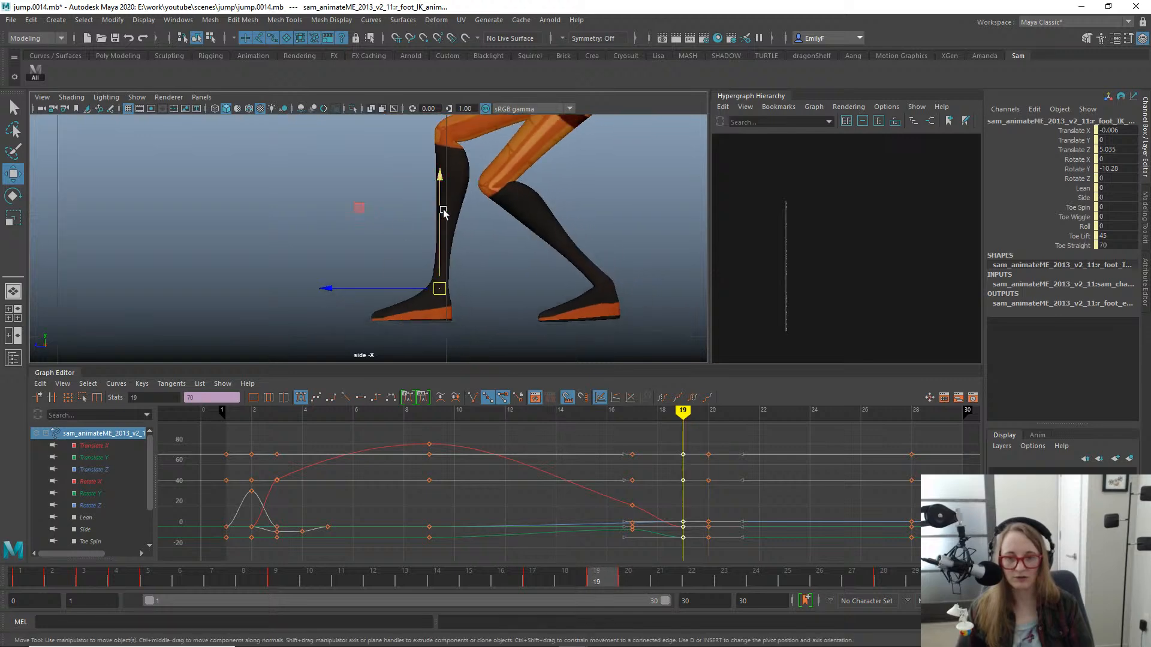
pyautogui.moveTo(437, 210); pyautogui.dragTo(437, 203)
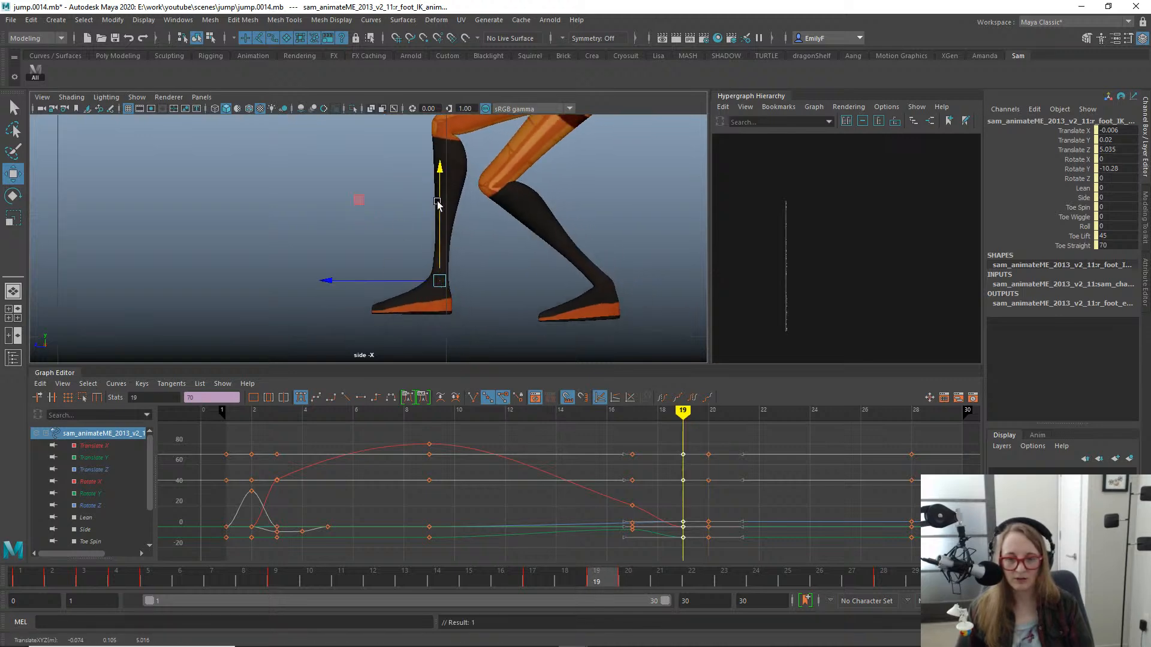
pyautogui.hotkey('ctrl', 'z')
# - Set the right foot IK control's Roll to 25.1 at frame 19 so the heel lifts off the ground
pyautogui.keyDown('alt'); pyautogui.moveTo(440, 347); pyautogui.dragTo(559, 311, button='right'); pyautogui.keyUp('alt')
pyautogui.keyDown('alt'); pyautogui.moveTo(498, 345); pyautogui.dragTo(453, 245, button='middle'); pyautogui.keyUp('alt')
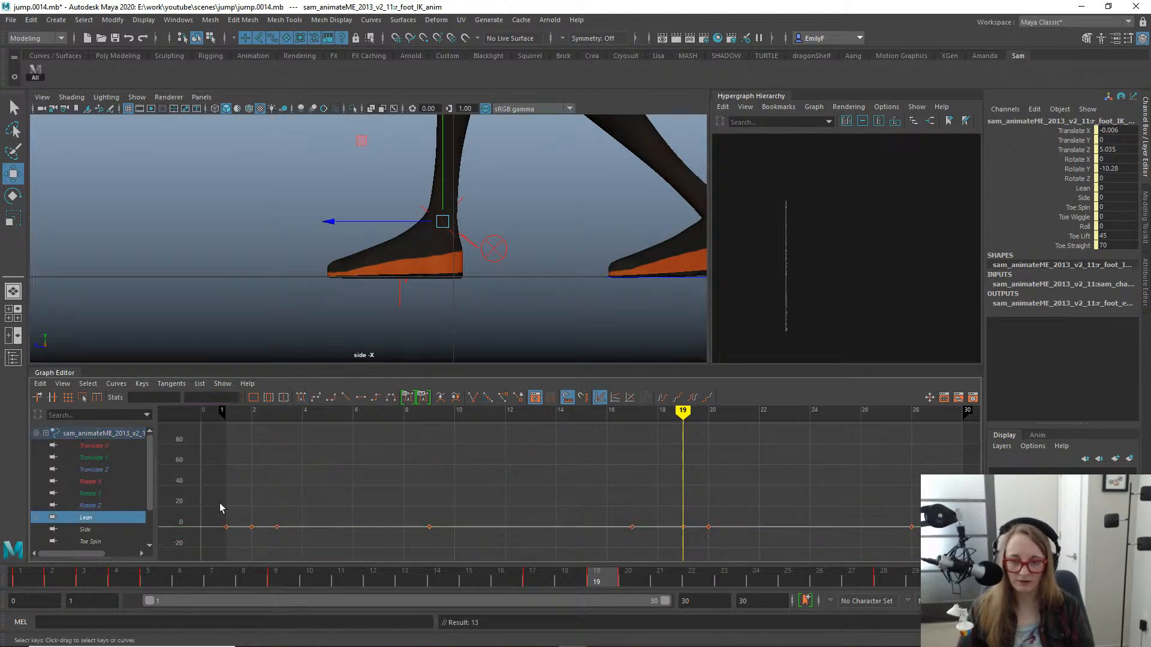
pyautogui.click(1053, 218)
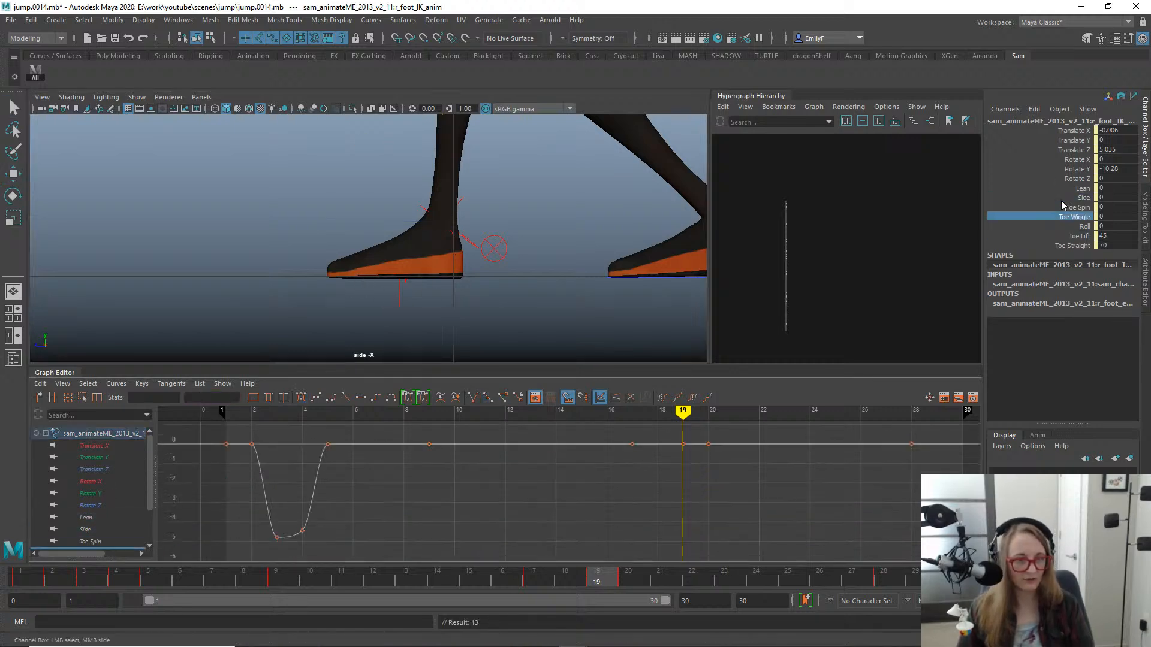
pyautogui.click(1051, 223)
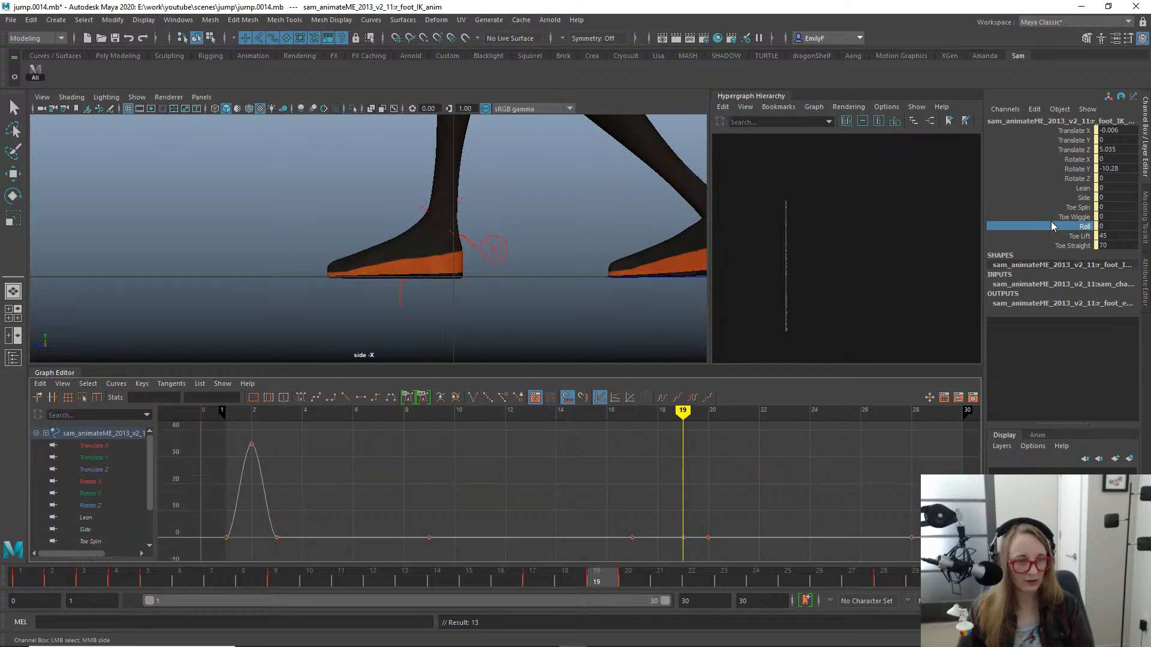
pyautogui.moveTo(624, 213); pyautogui.dragTo(765, 198, button='middle')
pyautogui.scroll(-2, 350, 253)
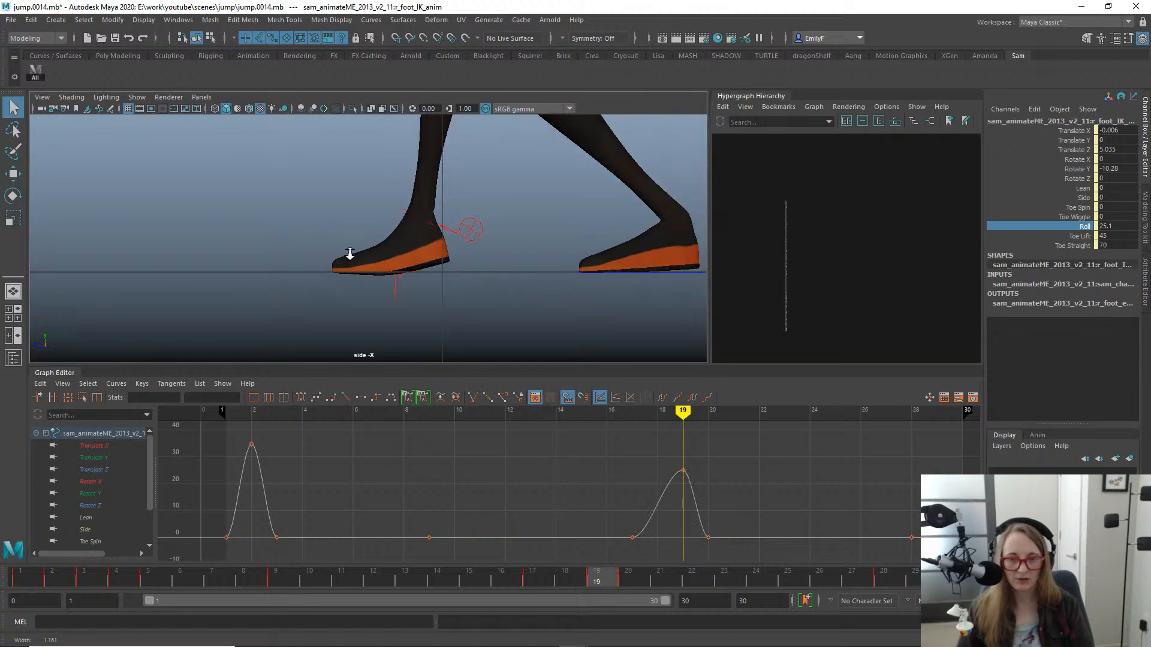
pyautogui.scroll(-2, 350, 253)
pyautogui.keyDown('alt'); pyautogui.moveTo(544, 273); pyautogui.dragTo(509, 365, button='middle'); pyautogui.keyUp('alt')
pyautogui.scroll(-3, 393, 226)
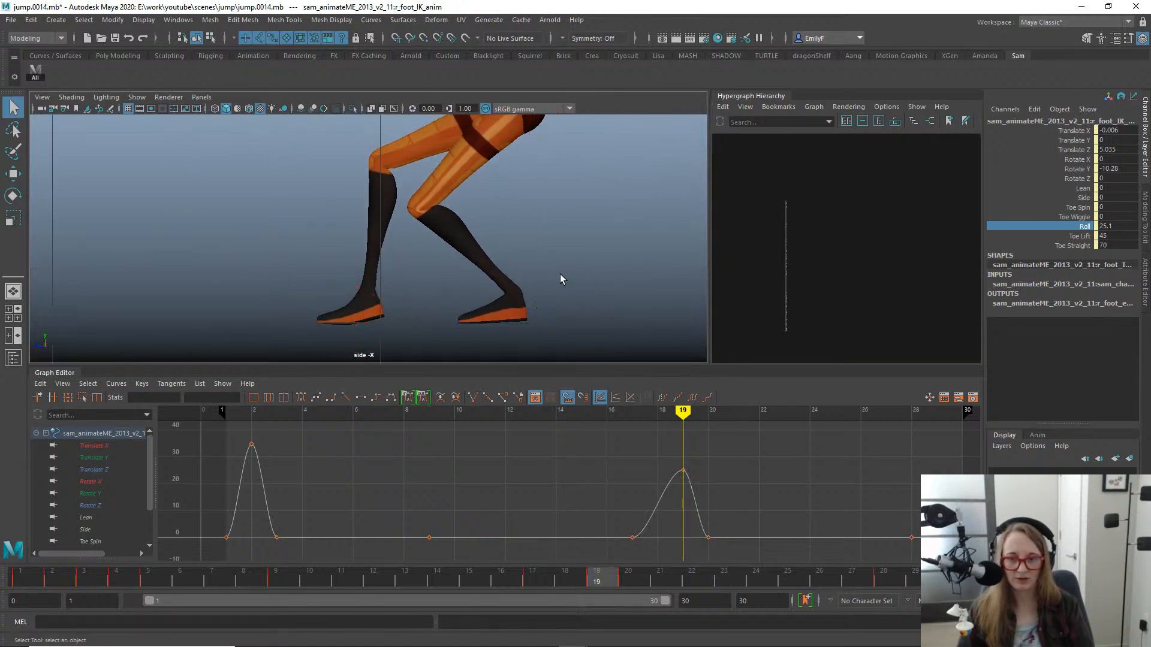
pyautogui.scroll(-2, 437, 233)
pyautogui.keyDown('alt'); pyautogui.moveTo(537, 238); pyautogui.dragTo(556, 251, button='middle'); pyautogui.keyUp('alt')
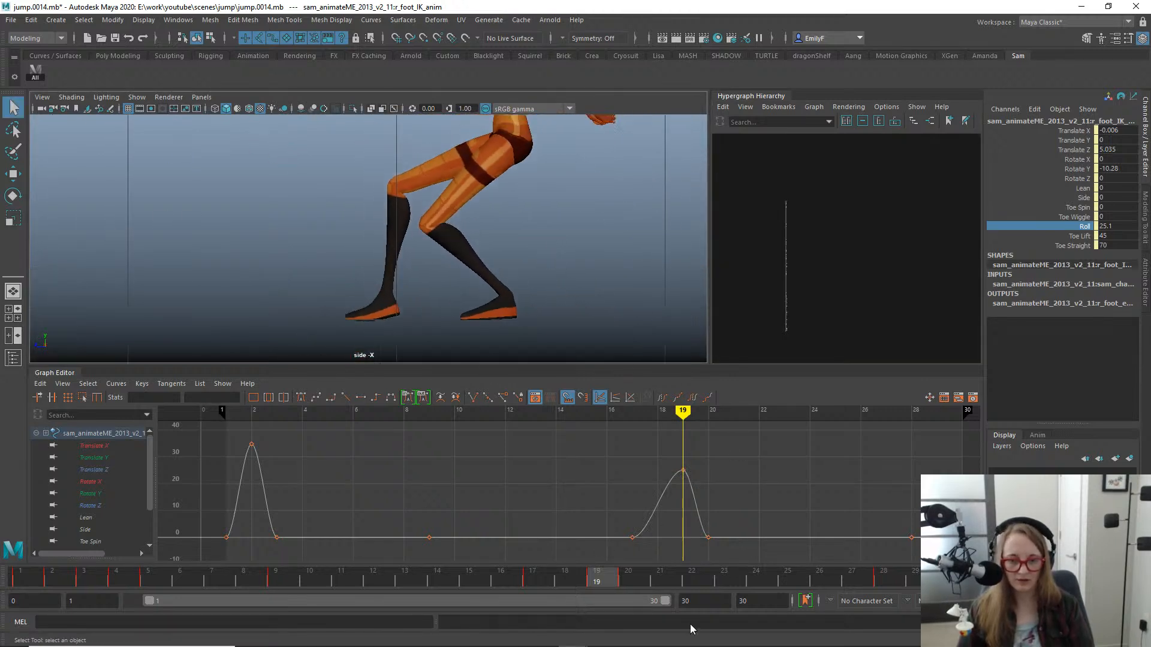
# - Set the right foot IK control's Roll to 0 at frame 18
pyautogui.moveTo(592, 575); pyautogui.dragTo(567, 578)
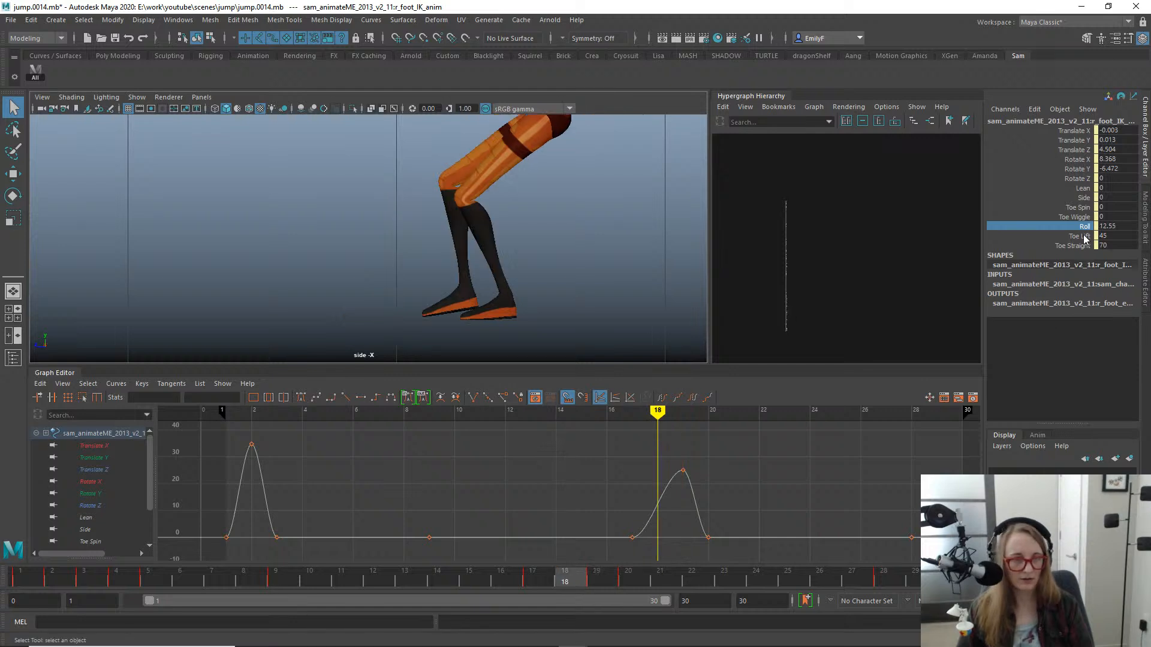
pyautogui.click(1131, 225)
pyautogui.write('0')
pyautogui.press('Return')
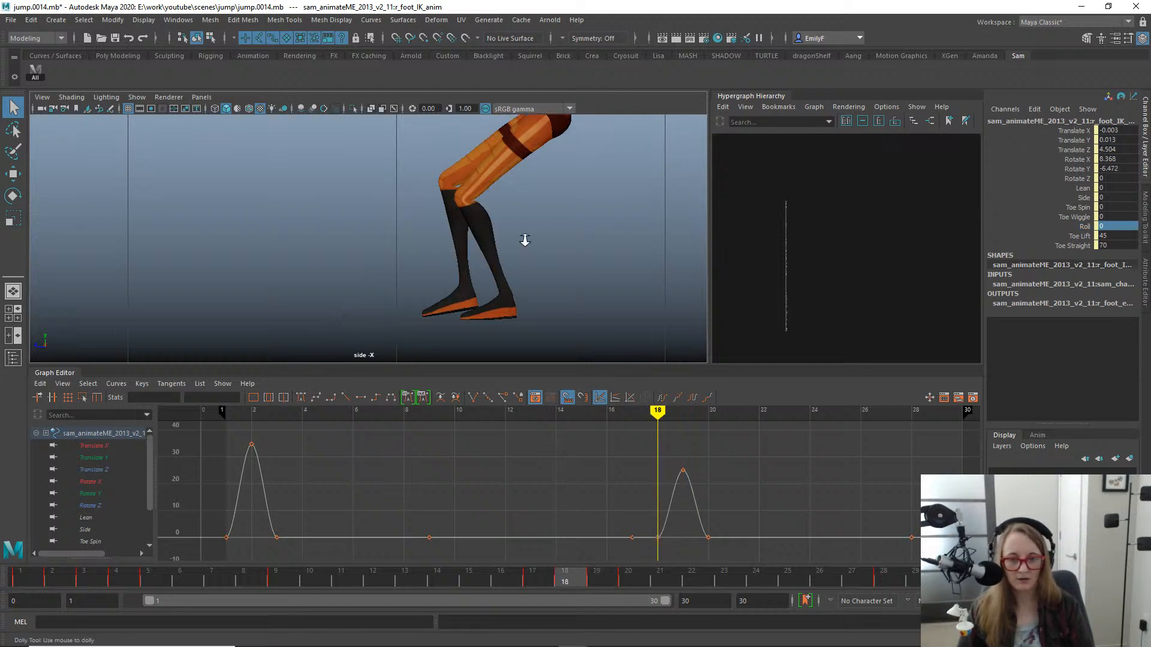
# - Select the right foot's FK/IK switch control and move its FK IK key from frame 19 to frame 18
pyautogui.scroll(1, 524, 240)
pyautogui.keyDown('alt'); pyautogui.moveTo(358, 315); pyautogui.dragTo(420, 322, button='right'); pyautogui.keyUp('alt')
pyautogui.keyDown('alt'); pyautogui.moveTo(485, 297); pyautogui.dragTo(433, 254, button='middle'); pyautogui.keyUp('alt')
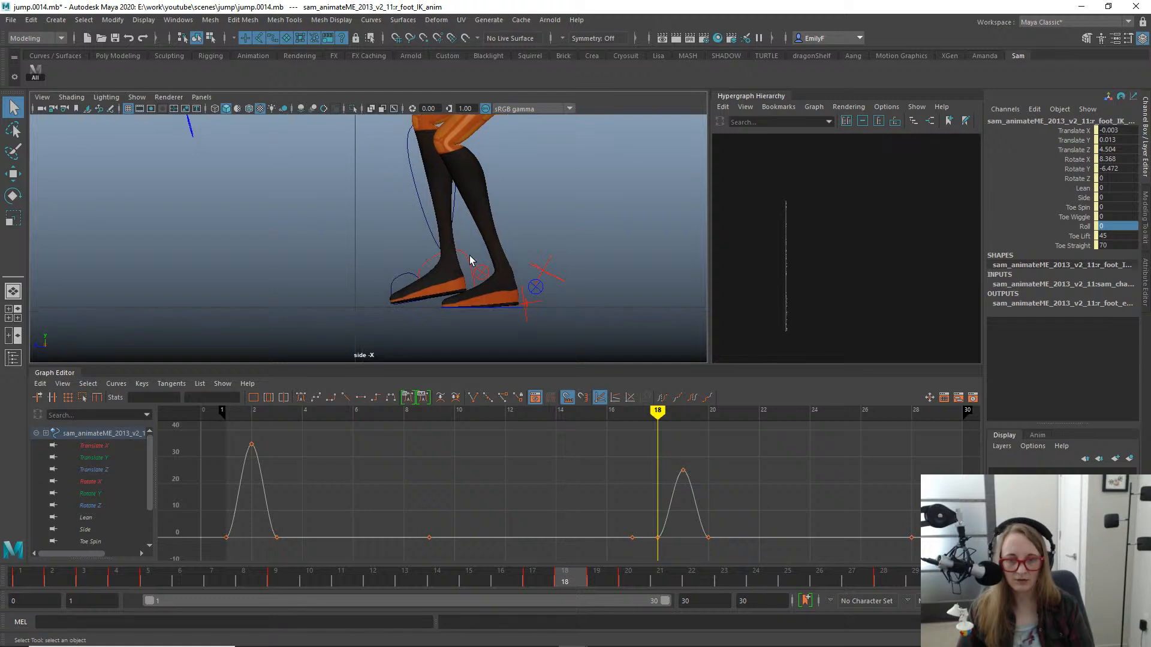
pyautogui.click(481, 273)
pyautogui.moveTo(642, 467); pyautogui.dragTo(710, 539)
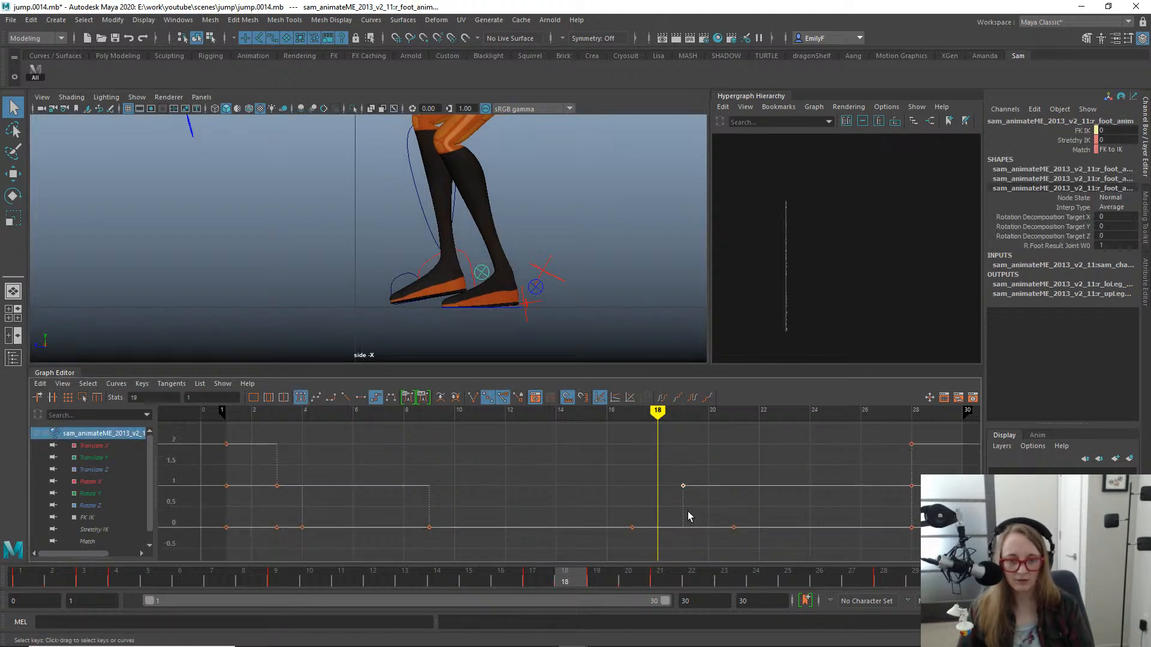
pyautogui.press('w')
pyautogui.moveTo(679, 502); pyautogui.dragTo(657, 497, button='middle')
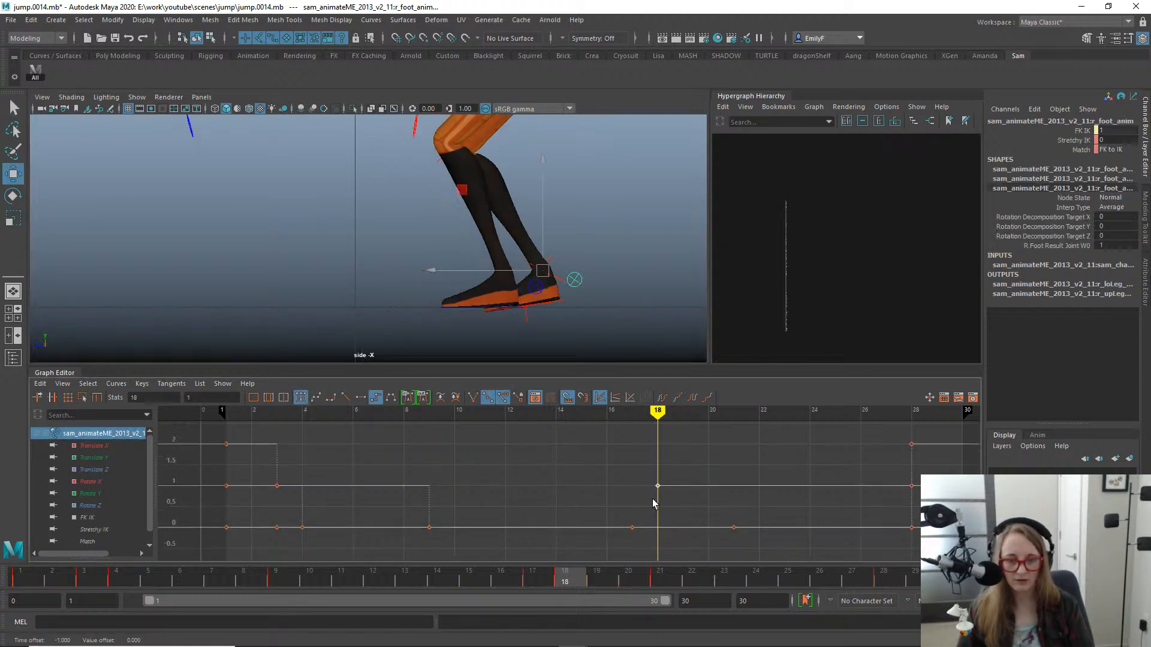
# - Key the right foot IK control's landing placement at frame 18 and lift it to Translate Y 0.082 and Translate Z 4.927
pyautogui.click(560, 302)
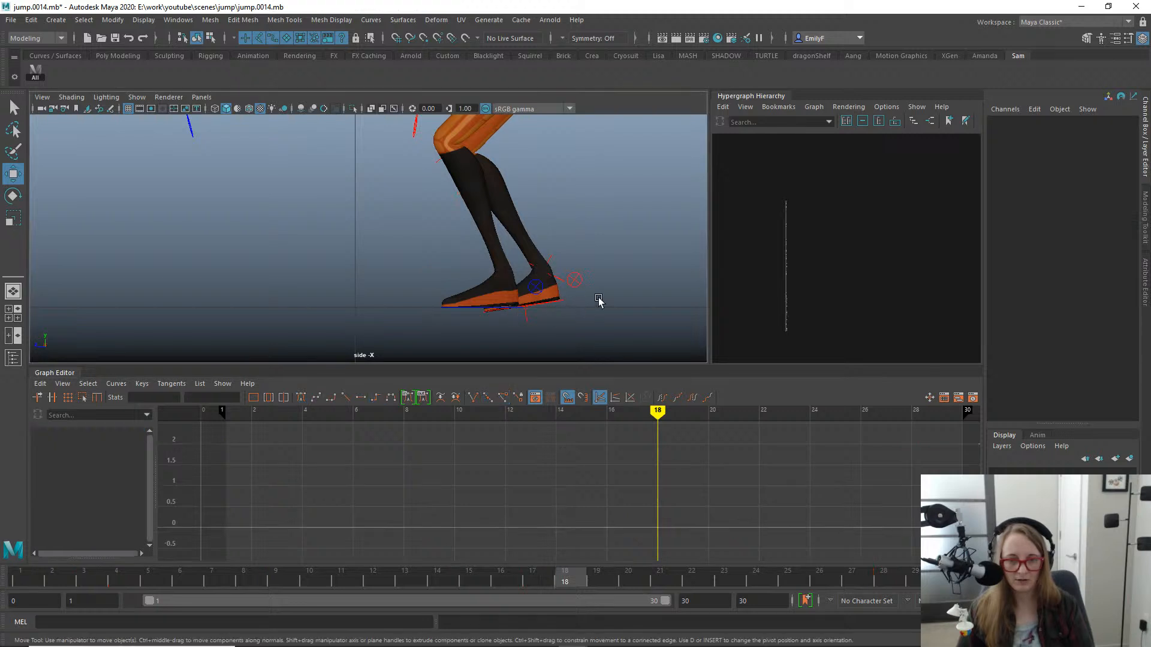
pyautogui.click(563, 302)
pyautogui.moveTo(577, 590)
pyautogui.mouseDown()
pyautogui.moveTo(593, 580)
pyautogui.moveTo(549, 576)
pyautogui.moveTo(607, 572)
pyautogui.moveTo(527, 577)
pyautogui.moveTo(564, 577)
pyautogui.mouseUp()
pyautogui.click(563, 577)
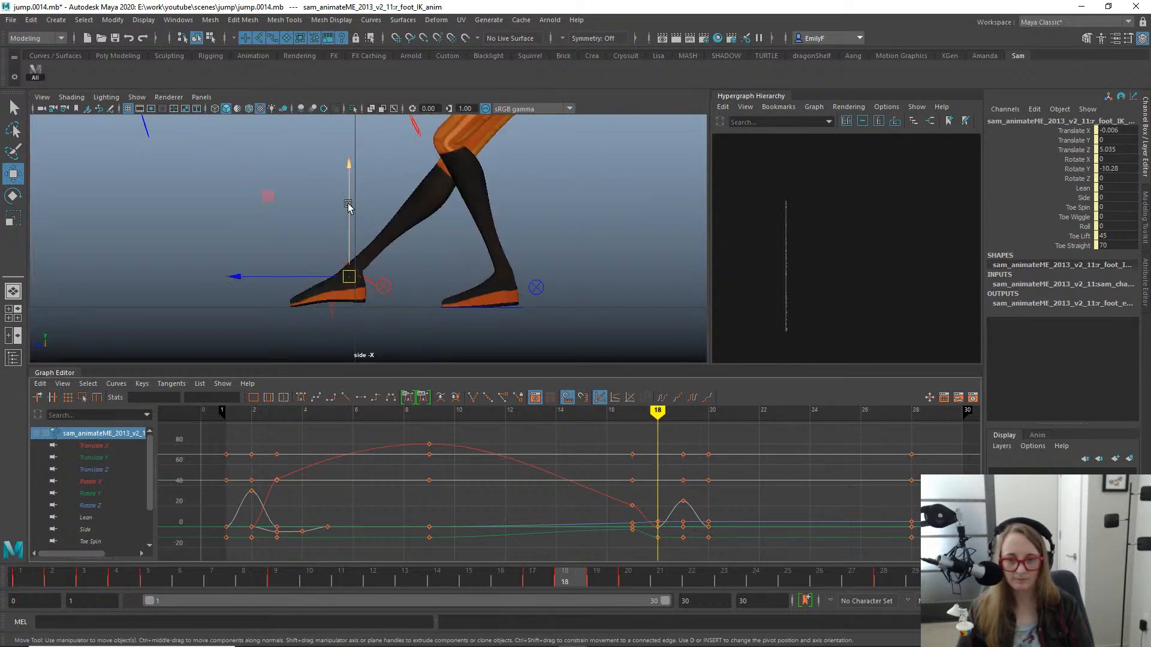
pyautogui.moveTo(349, 206); pyautogui.dragTo(348, 175)
pyautogui.moveTo(279, 246); pyautogui.dragTo(318, 247)
pyautogui.scroll(-1, 372, 238)
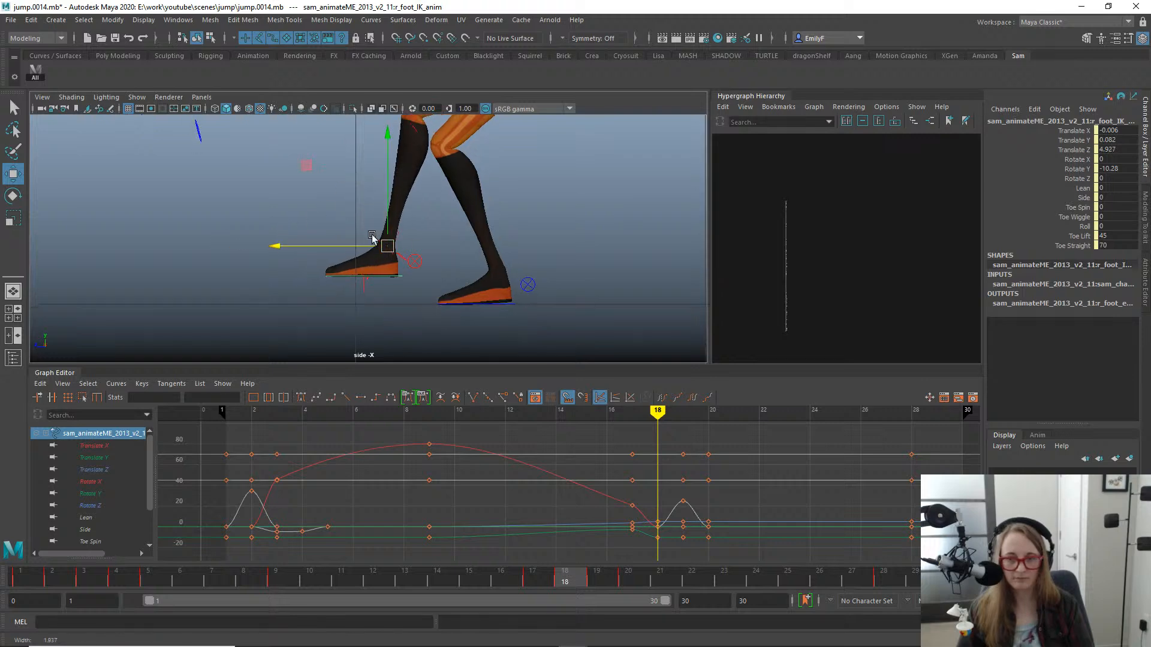
pyautogui.keyDown('alt'); pyautogui.moveTo(372, 238); pyautogui.dragTo(481, 292, button='middle'); pyautogui.keyUp('alt')
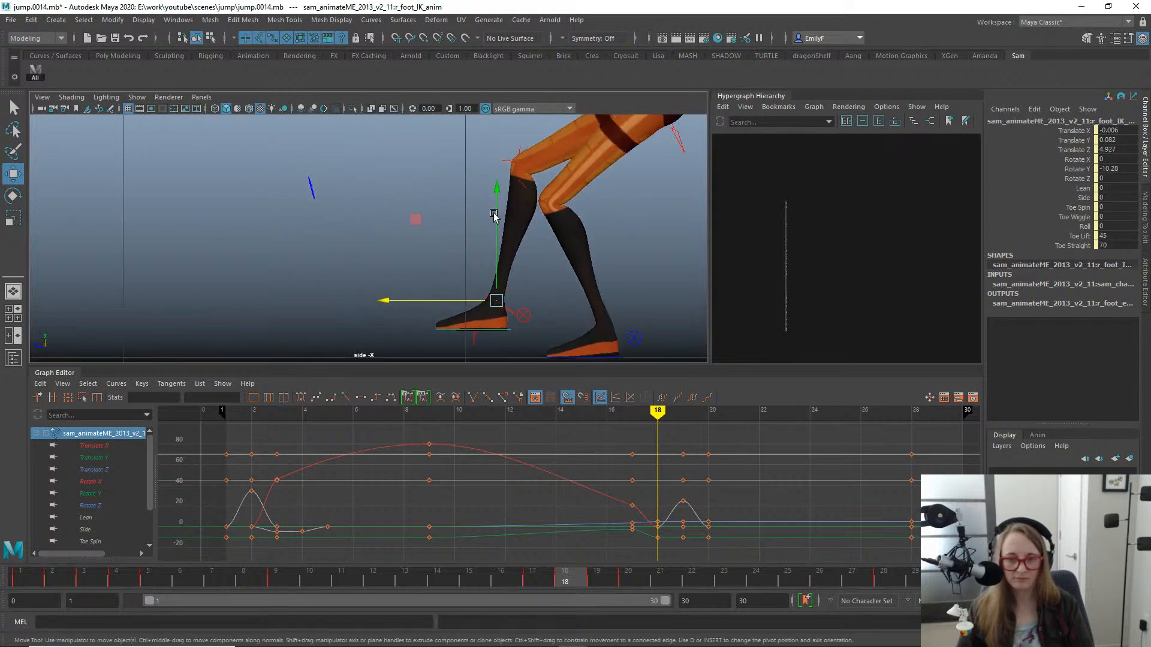
# - Rotate the right foot IK control at frame 18 to a Rotate X of 12.302 and check the motion into the landing
pyautogui.press('e')
pyautogui.keyDown('alt'); pyautogui.moveTo(494, 217); pyautogui.dragTo(457, 230, button='right'); pyautogui.keyUp('alt')
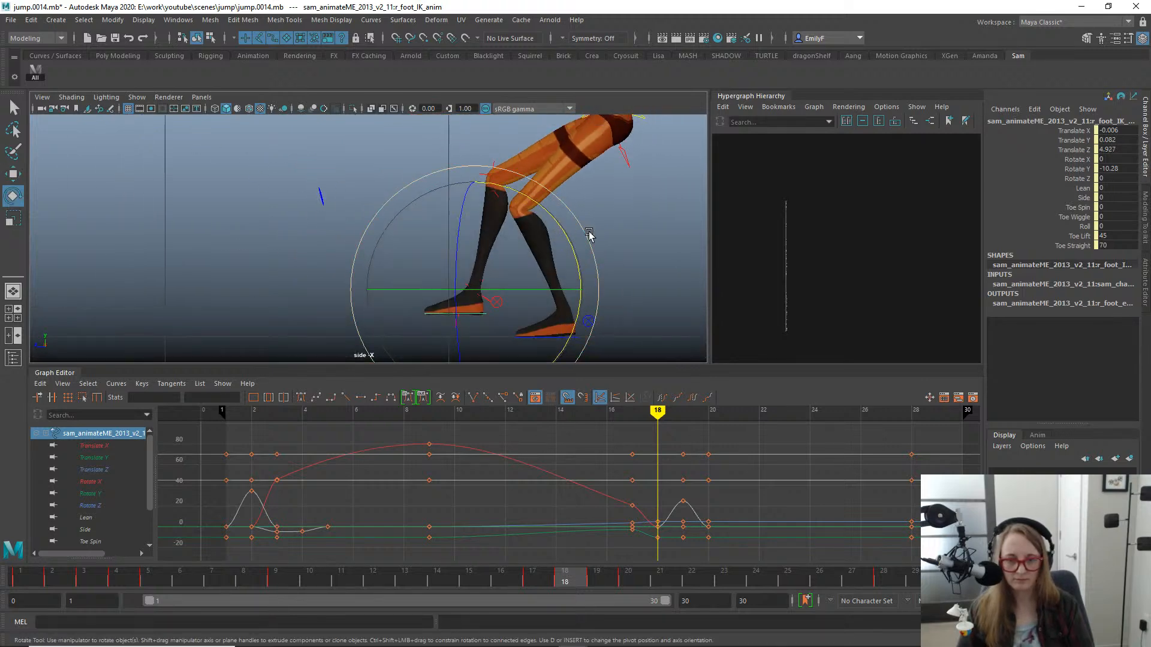
pyautogui.moveTo(588, 234); pyautogui.dragTo(576, 211)
pyautogui.keyDown('alt'); pyautogui.moveTo(609, 256); pyautogui.dragTo(569, 242, button='middle'); pyautogui.keyUp('alt')
pyautogui.keyDown('alt'); pyautogui.moveTo(431, 233); pyautogui.dragTo(428, 235, button='right'); pyautogui.keyUp('alt')
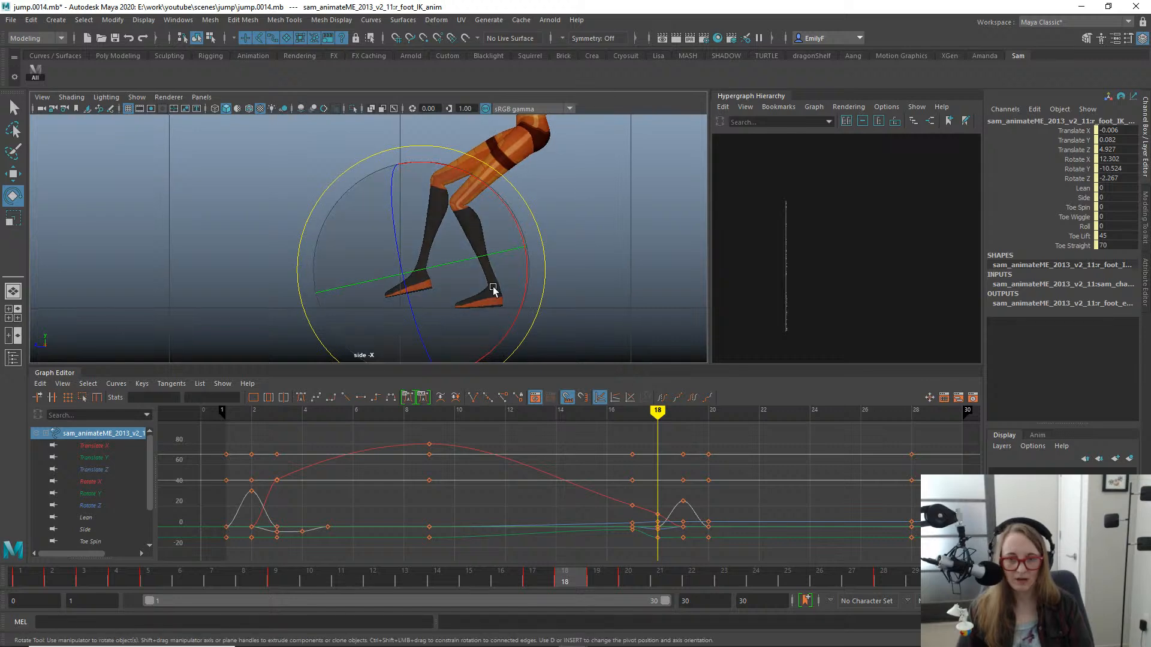
pyautogui.keyDown('alt'); pyautogui.moveTo(495, 289); pyautogui.dragTo(532, 304, button='middle'); pyautogui.keyUp('alt')
pyautogui.press('q')
pyautogui.click(598, 581)
pyautogui.click(577, 579)
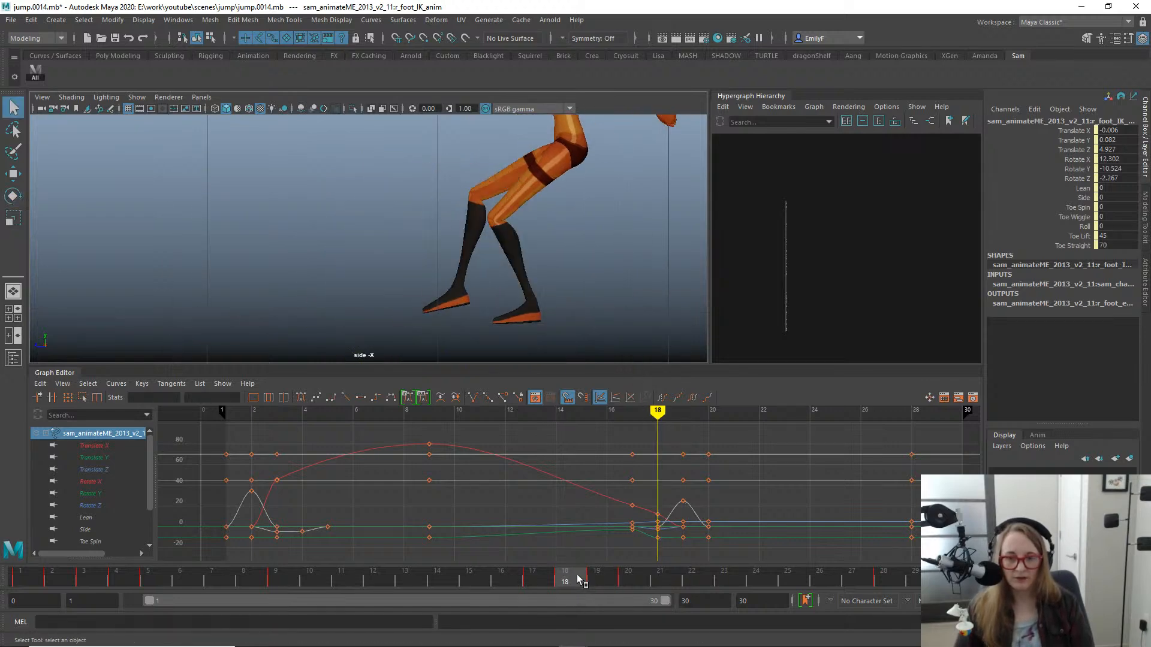
pyautogui.moveTo(570, 578); pyautogui.dragTo(564, 523)
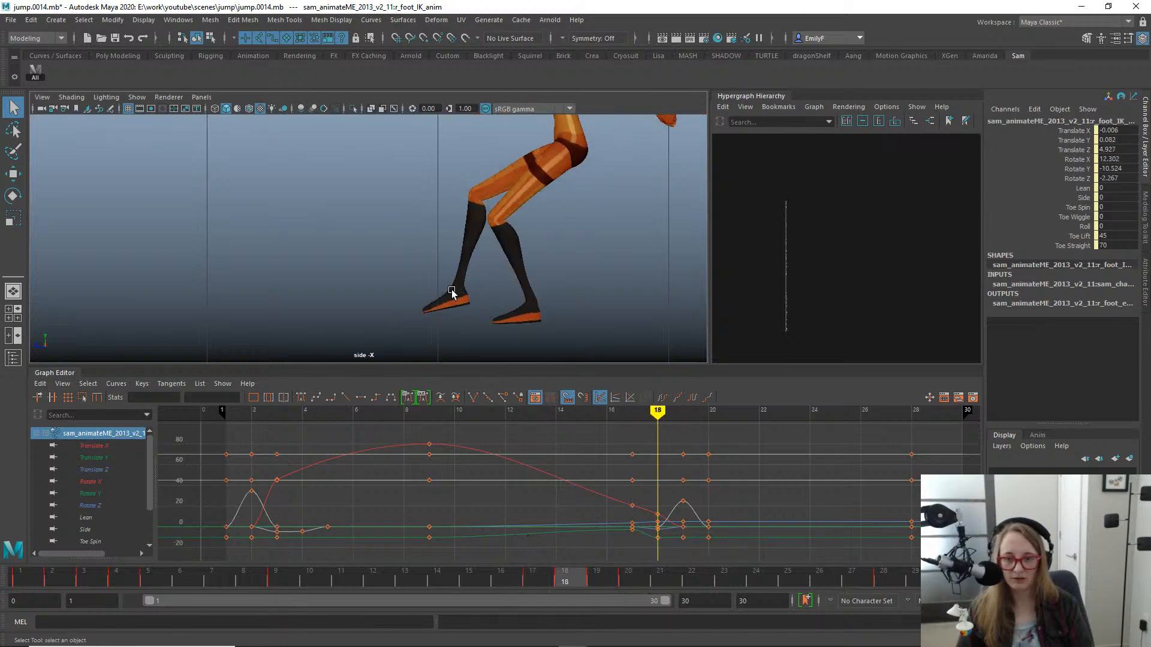
# - Move the right foot IK control at frame 18 to Translate Y 0.121 and Translate Z 4.846, and scrub the landing
pyautogui.press('w')
pyautogui.moveTo(457, 286); pyautogui.dragTo(476, 275)
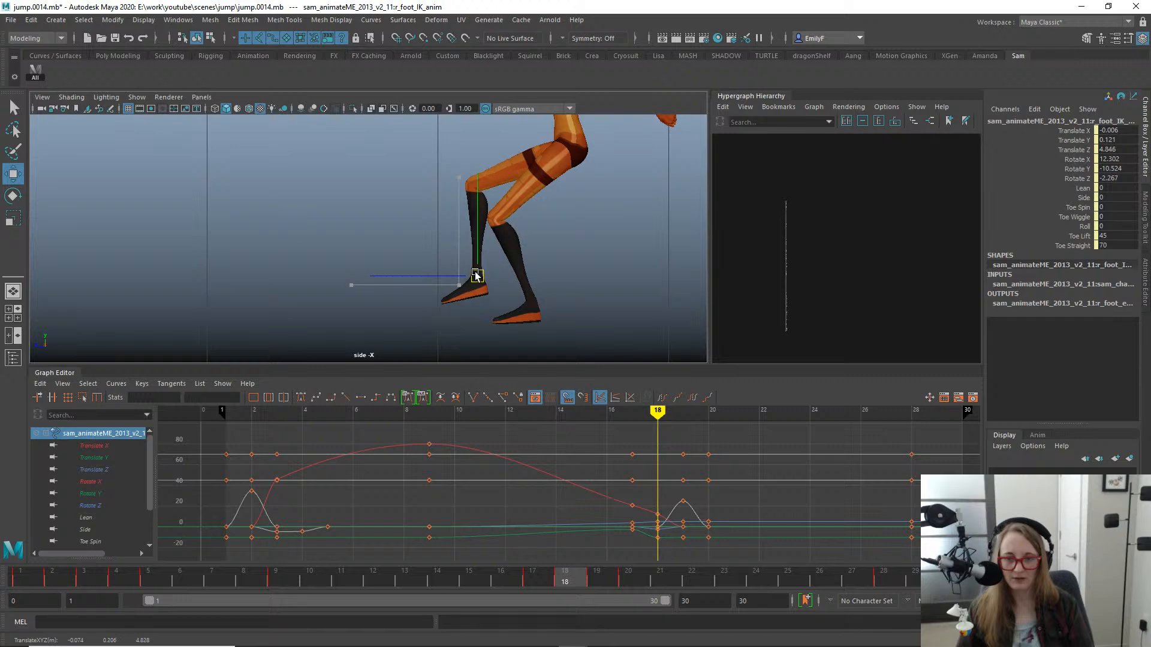
pyautogui.press('q')
pyautogui.moveTo(561, 585); pyautogui.dragTo(542, 480)
# - Move the body control forward to Translate Z 4.285 at frame 17 and raise it slightly
pyautogui.scroll(-3, 325, 184)
pyautogui.keyDown('alt'); pyautogui.moveTo(325, 184); pyautogui.dragTo(355, 202, button='middle'); pyautogui.keyUp('alt')
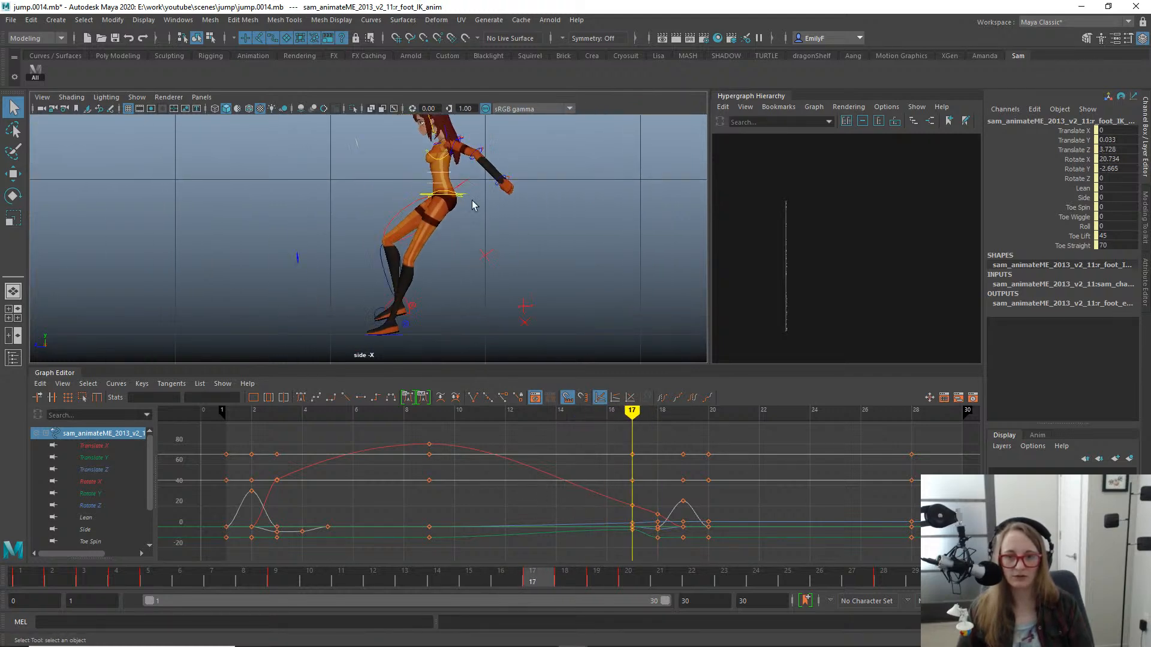
pyautogui.click(463, 197)
pyautogui.press('w')
pyautogui.keyDown('alt'); pyautogui.moveTo(488, 249); pyautogui.dragTo(546, 237, button='middle'); pyautogui.keyUp('alt')
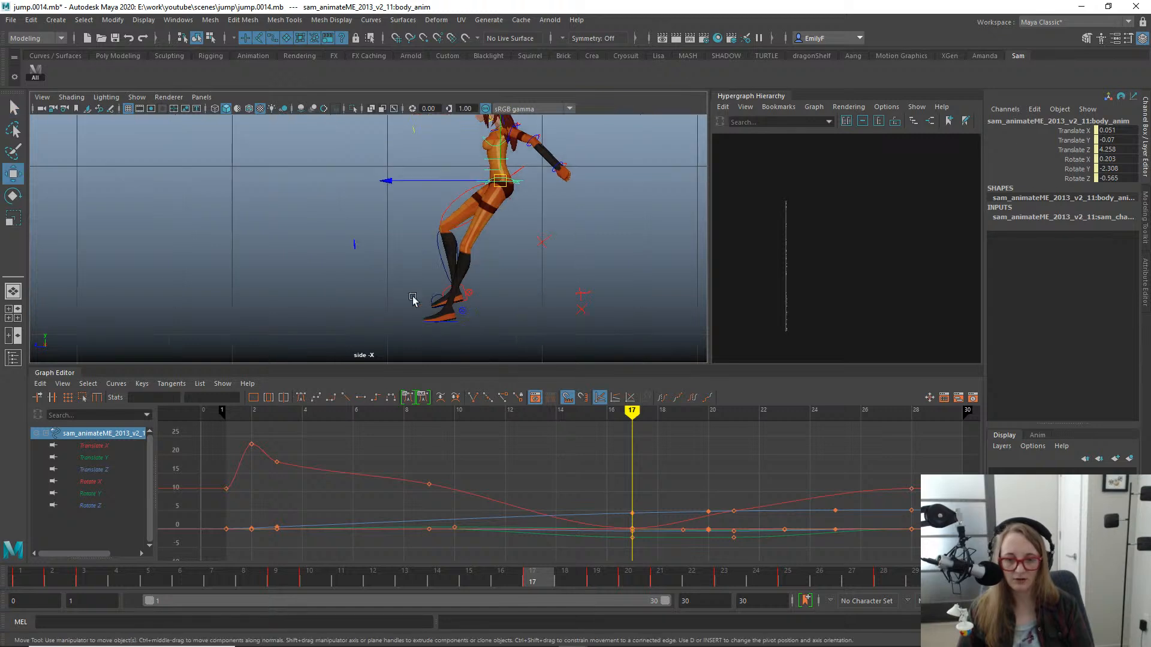
pyautogui.click(96, 469)
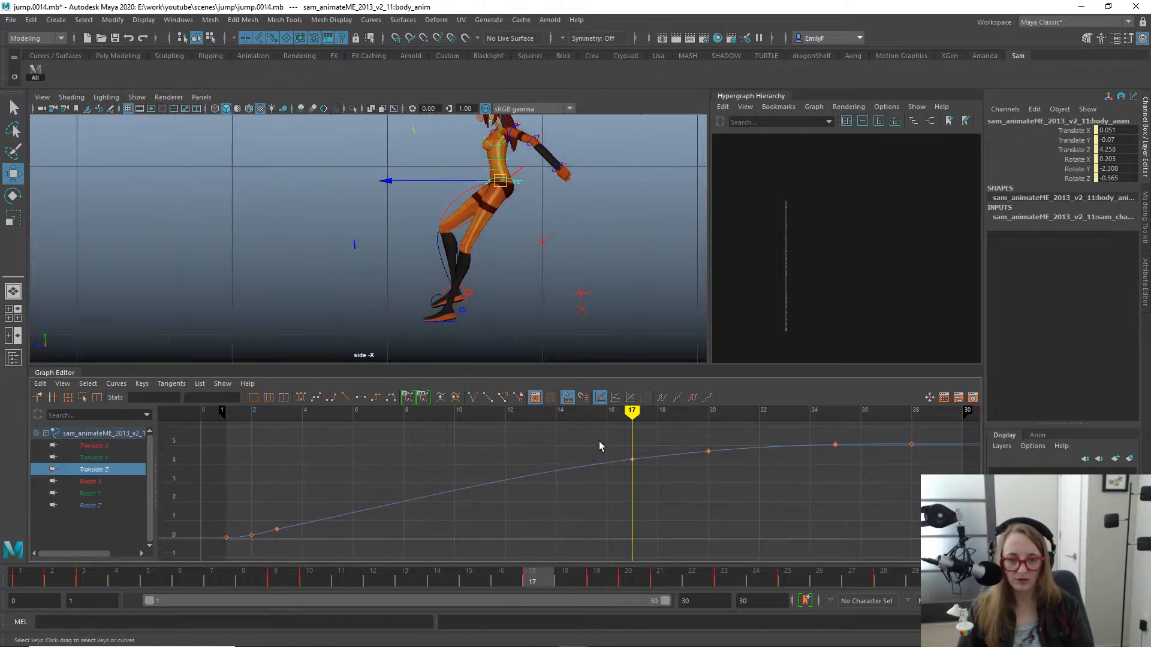
pyautogui.moveTo(638, 483); pyautogui.dragTo(641, 485)
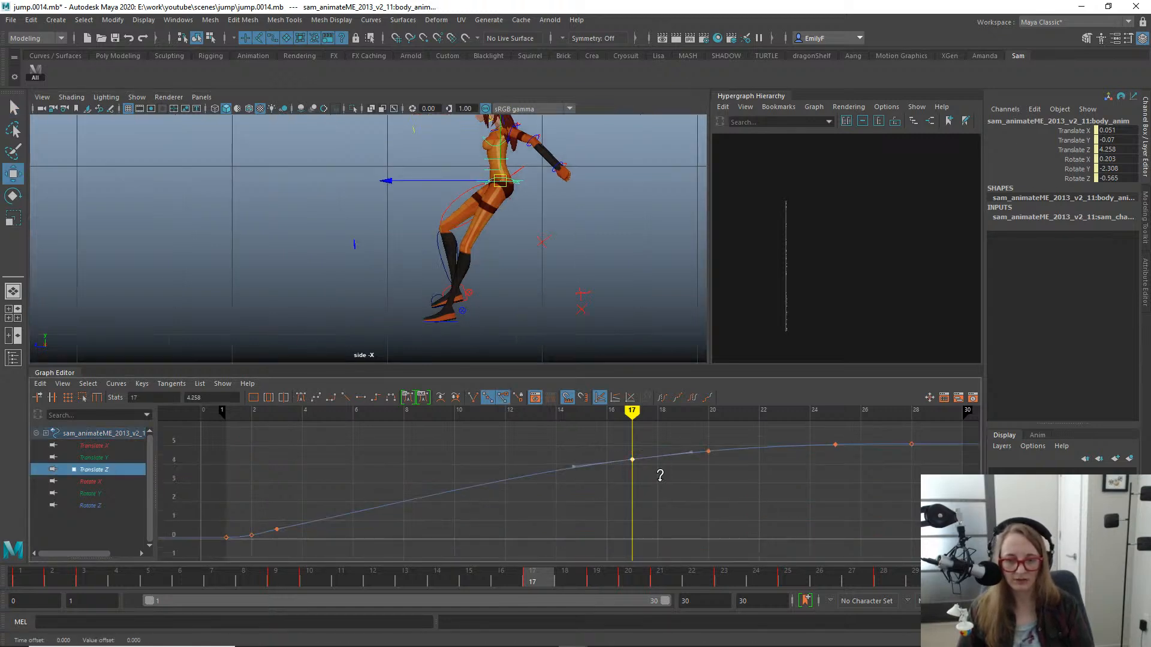
pyautogui.moveTo(435, 185); pyautogui.dragTo(430, 181)
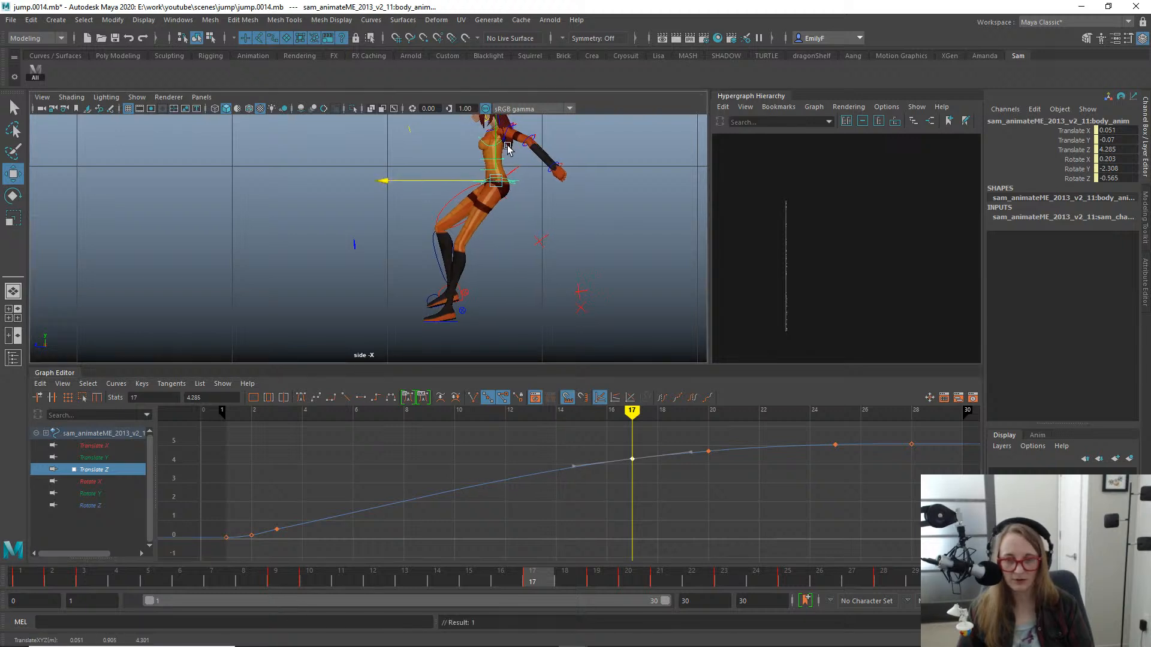
pyautogui.moveTo(499, 145); pyautogui.dragTo(500, 143)
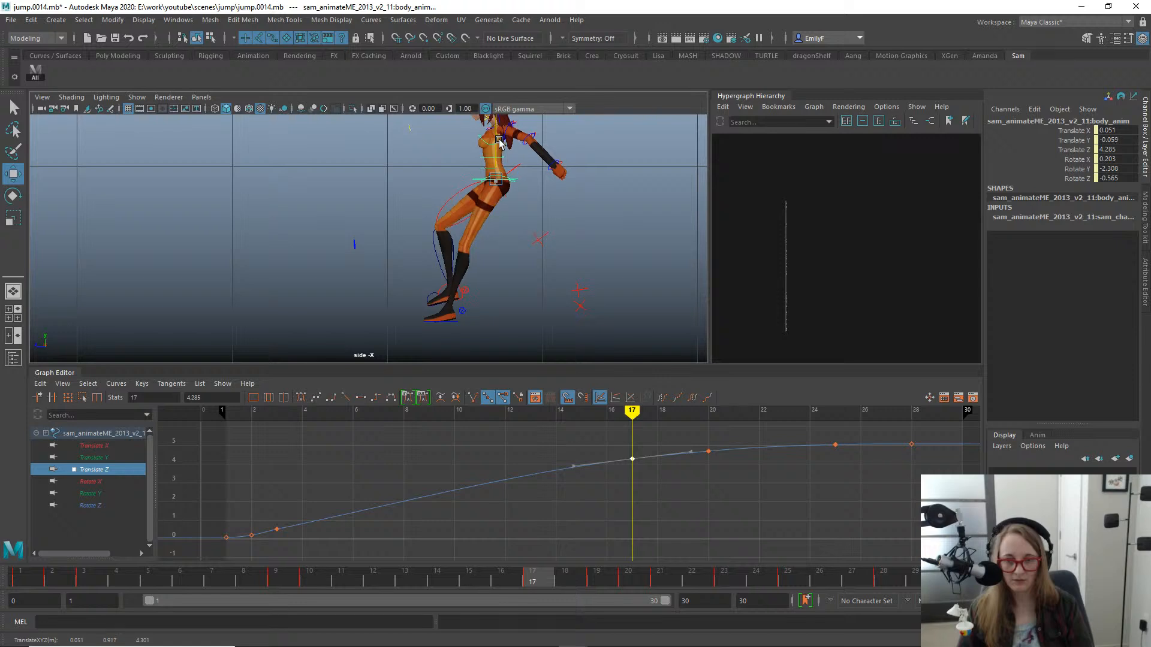
# - Adjust the body's Translate Z curve at frame 20, raising the key to 4.797 and lowering its outgoing tangent slightly
pyautogui.moveTo(538, 574); pyautogui.dragTo(595, 579)
pyautogui.moveTo(740, 486); pyautogui.dragTo(651, 424)
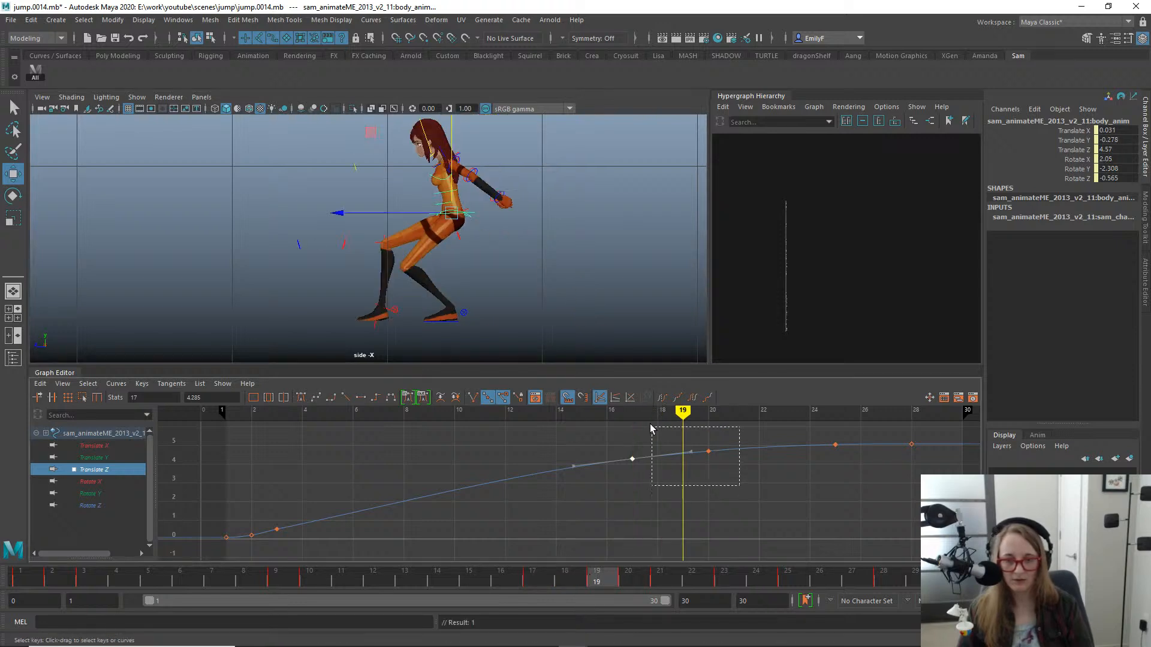
pyautogui.press('f')
pyautogui.keyDown('shift'); pyautogui.moveTo(518, 502); pyautogui.dragTo(568, 491, button='middle'); pyautogui.keyUp('shift')
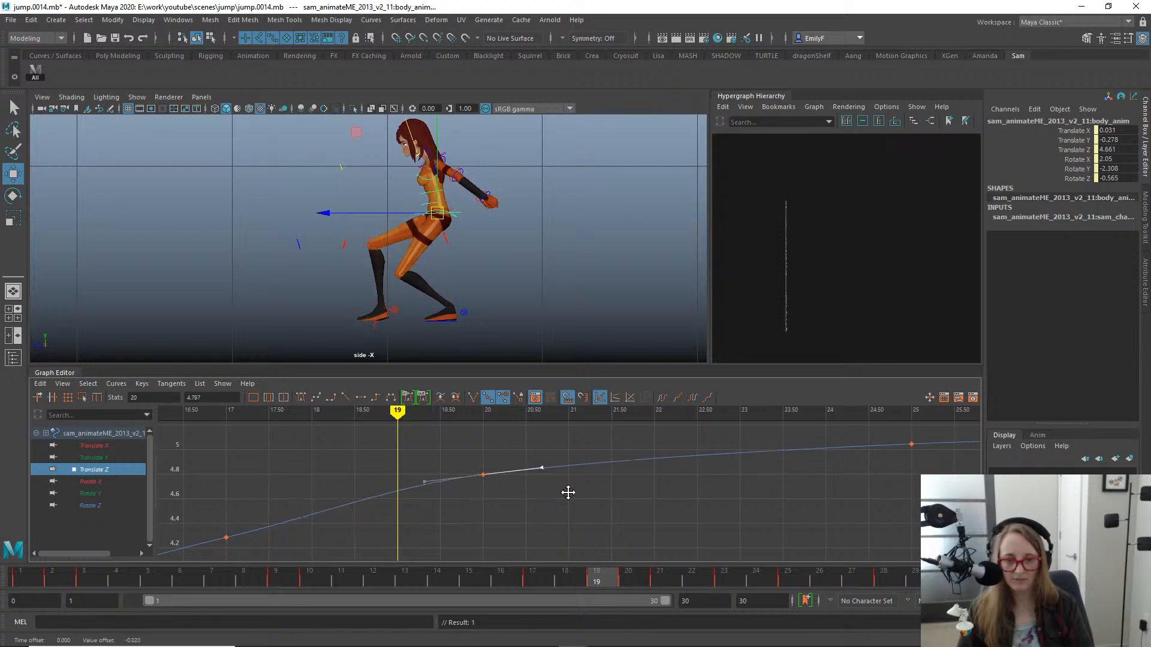
# - Steepen the incoming tangent of the body's Translate Z key at frame 17 to smooth the forward travel
pyautogui.press('q')
pyautogui.keyDown('alt'); pyautogui.moveTo(493, 532); pyautogui.dragTo(697, 493, button='middle'); pyautogui.keyUp('alt')
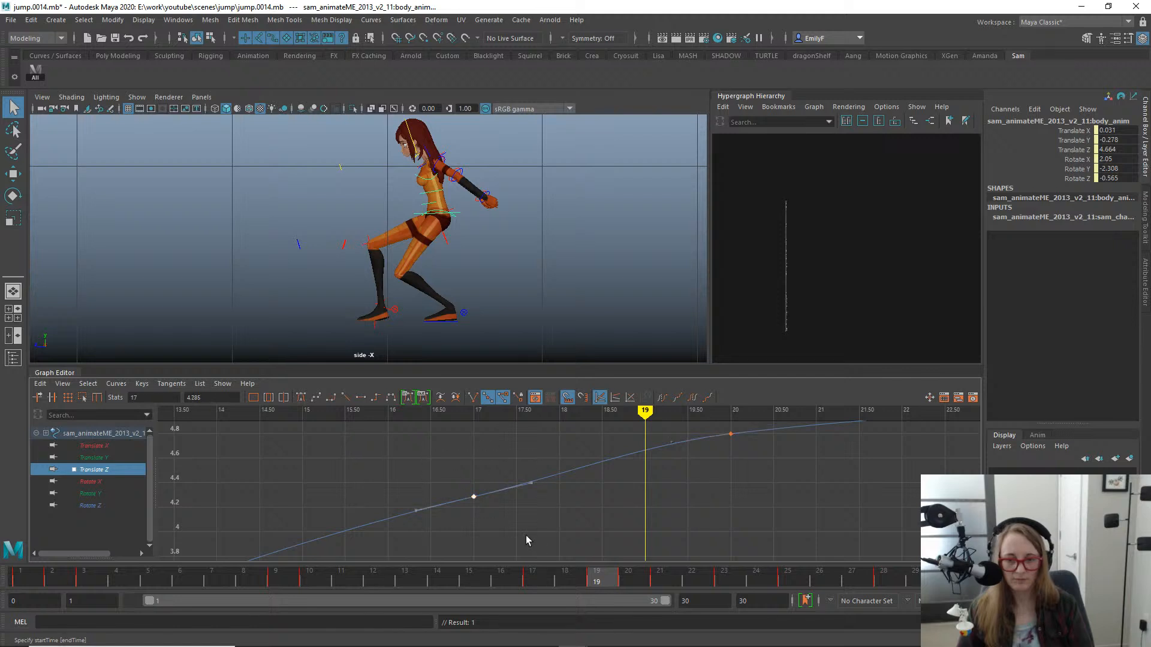
pyautogui.keyDown('shift'); pyautogui.moveTo(424, 530); pyautogui.dragTo(426, 524, button='middle'); pyautogui.keyUp('shift')
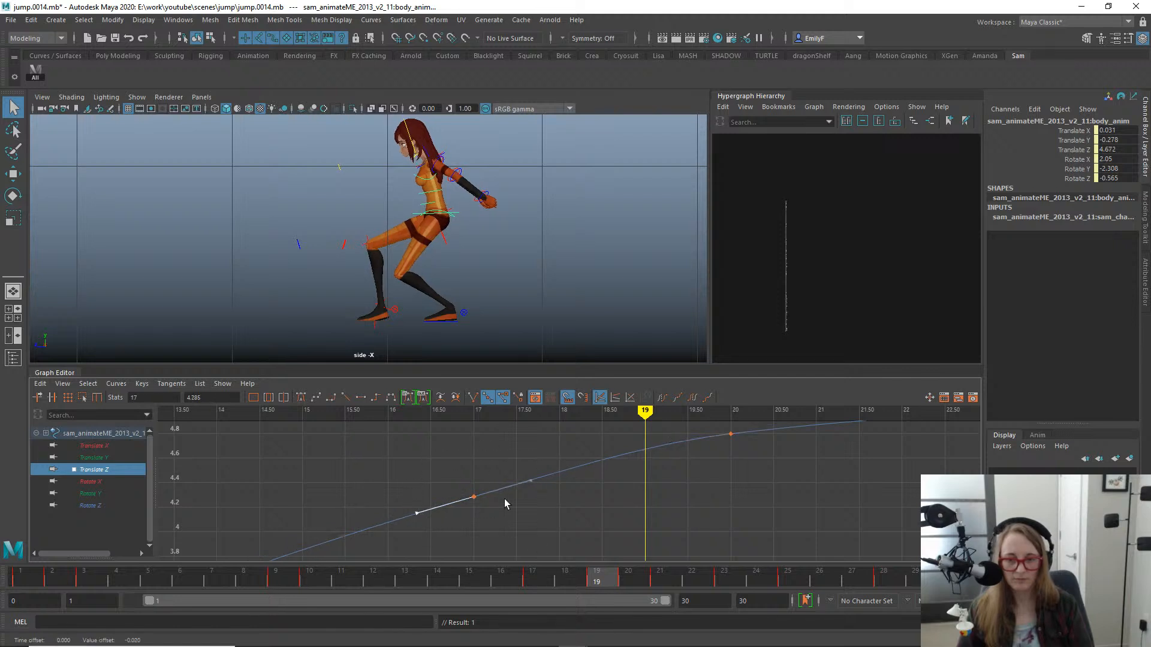
pyautogui.keyDown('alt'); pyautogui.moveTo(639, 474); pyautogui.dragTo(455, 440, button='right'); pyautogui.keyUp('alt')
pyautogui.keyDown('alt'); pyautogui.keyDown('shift'); pyautogui.moveTo(605, 493); pyautogui.dragTo(607, 446, button='right'); pyautogui.keyUp('shift'); pyautogui.keyUp('alt')
pyautogui.keyDown('alt'); pyautogui.moveTo(646, 495); pyautogui.dragTo(666, 480, button='right'); pyautogui.keyUp('alt')
pyautogui.keyDown('alt'); pyautogui.keyDown('shift'); pyautogui.moveTo(666, 480); pyautogui.dragTo(665, 434, button='right'); pyautogui.keyUp('shift'); pyautogui.keyUp('alt')
pyautogui.keyDown('shift'); pyautogui.moveTo(576, 474); pyautogui.dragTo(579, 472, button='middle'); pyautogui.keyUp('shift')
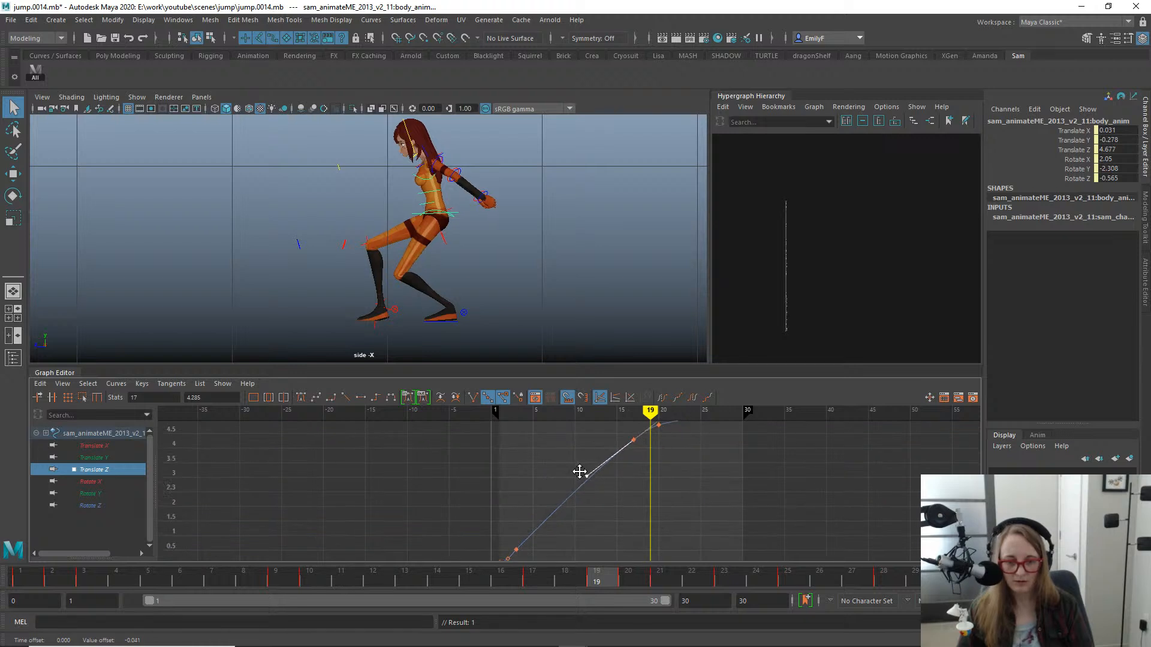
# - Adjust the outgoing tangent of the body's Translate Z key at frame 3 and reselect the frame 17 key
pyautogui.keyDown('alt'); pyautogui.keyDown('shift'); pyautogui.moveTo(567, 502); pyautogui.dragTo(620, 510, button='right'); pyautogui.keyUp('shift'); pyautogui.keyUp('alt')
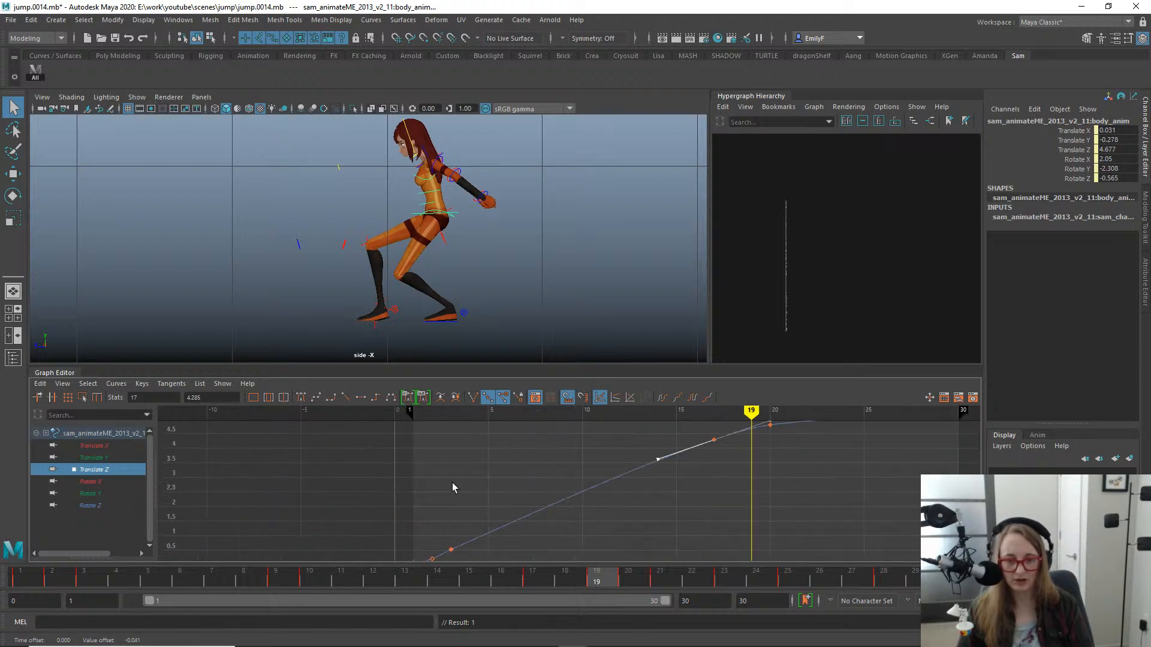
pyautogui.keyDown('alt'); pyautogui.moveTo(655, 479); pyautogui.dragTo(606, 493, button='middle'); pyautogui.keyUp('alt')
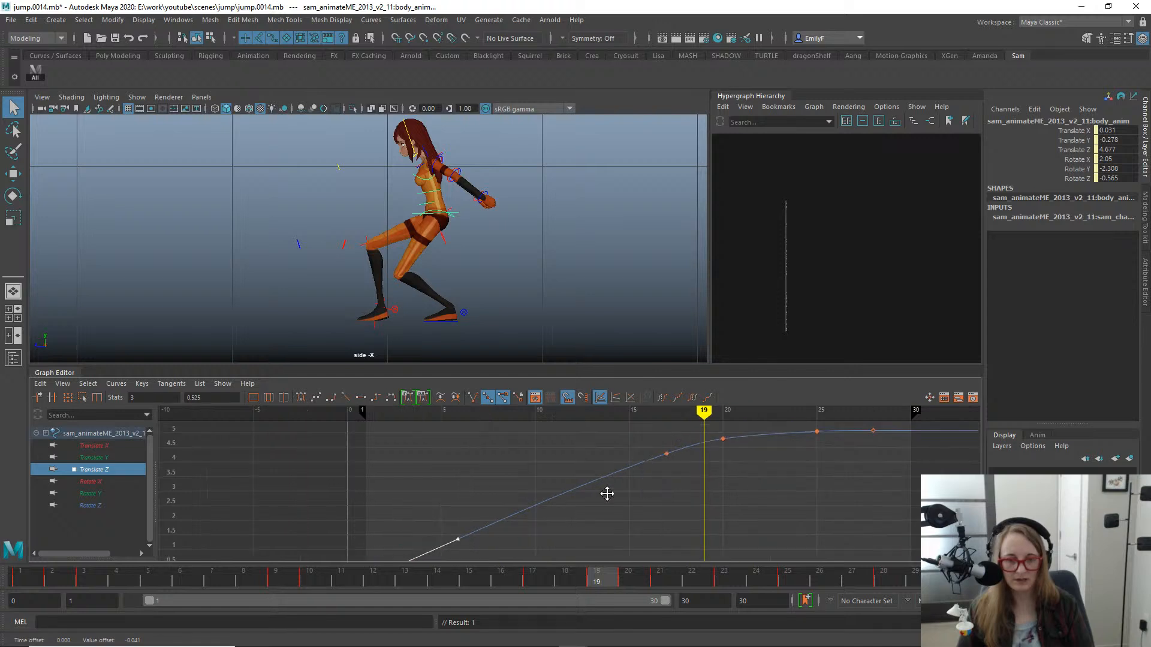
pyautogui.keyDown('alt'); pyautogui.moveTo(606, 493); pyautogui.dragTo(566, 427, button='right'); pyautogui.keyUp('alt')
pyautogui.keyDown('alt'); pyautogui.keyDown('shift'); pyautogui.moveTo(567, 470); pyautogui.dragTo(655, 477, button='right'); pyautogui.keyUp('shift'); pyautogui.keyUp('alt')
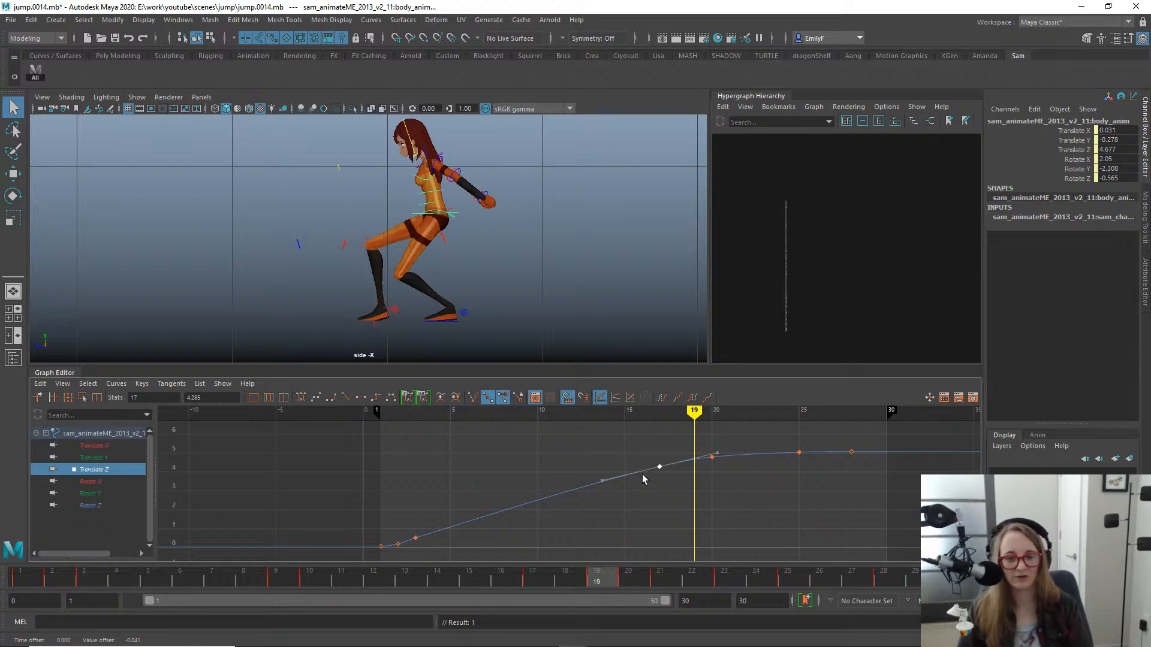
# - Try adjusting the body's Translate Z key at frame 20 after checking the travel between frames 13 and 20, and undo the change
pyautogui.moveTo(517, 581); pyautogui.dragTo(418, 519)
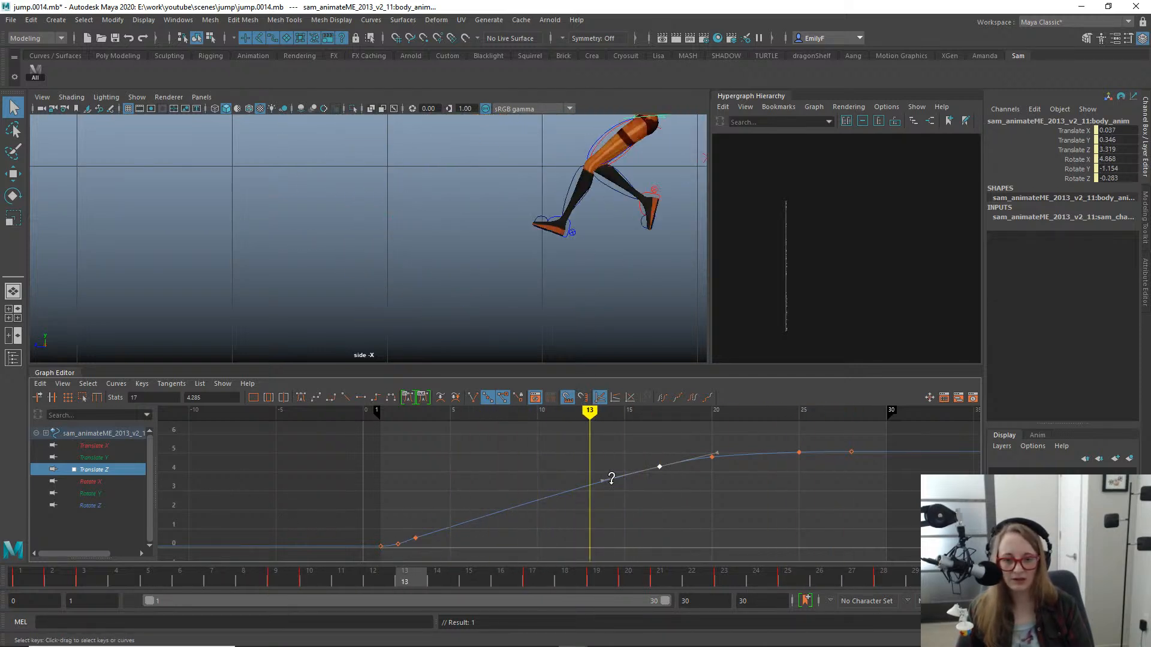
pyautogui.keyDown('alt'); pyautogui.keyDown('shift'); pyautogui.moveTo(612, 478); pyautogui.dragTo(558, 447, button='right'); pyautogui.keyUp('shift'); pyautogui.keyUp('alt')
pyautogui.keyDown('alt'); pyautogui.moveTo(692, 500); pyautogui.dragTo(537, 515, button='middle'); pyautogui.keyUp('alt')
pyautogui.keyDown('alt'); pyautogui.keyDown('shift'); pyautogui.moveTo(537, 515); pyautogui.dragTo(641, 537, button='right'); pyautogui.keyUp('shift'); pyautogui.keyUp('alt')
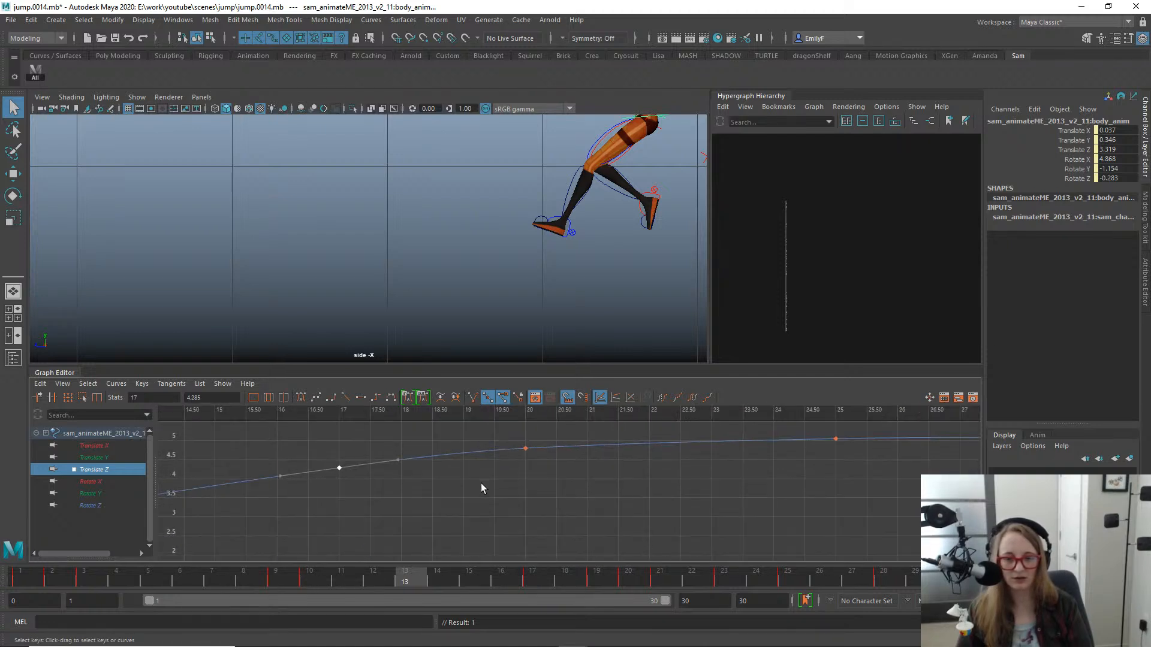
pyautogui.keyDown('alt'); pyautogui.moveTo(503, 477); pyautogui.dragTo(717, 526, button='middle'); pyautogui.keyUp('alt')
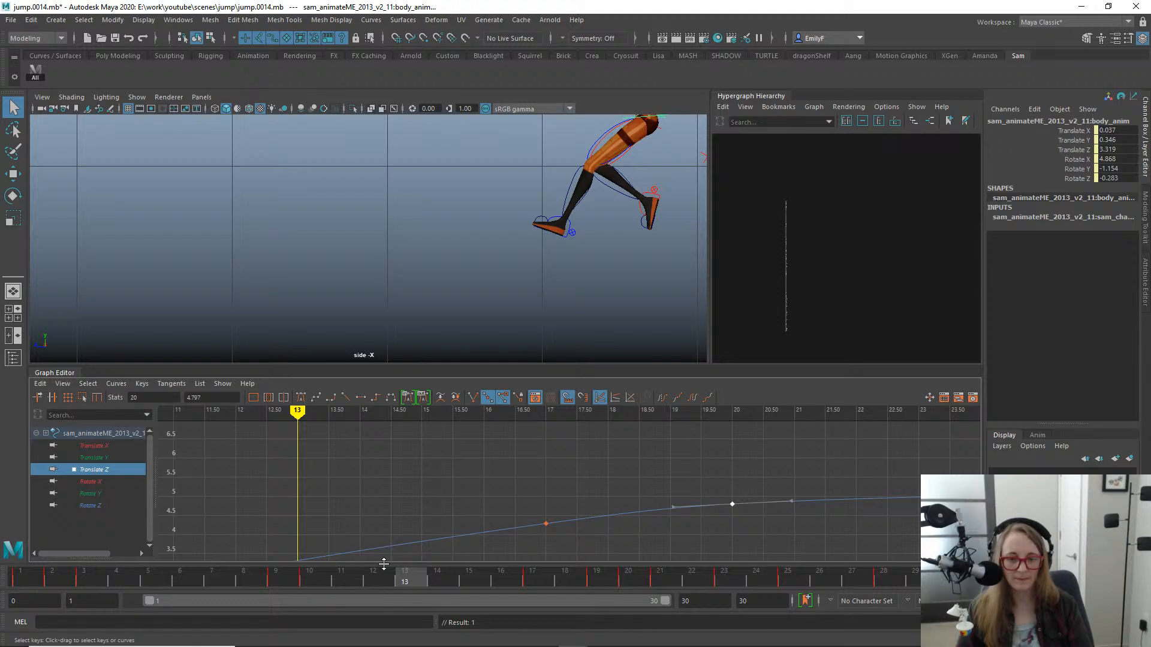
pyautogui.moveTo(387, 575); pyautogui.dragTo(596, 580)
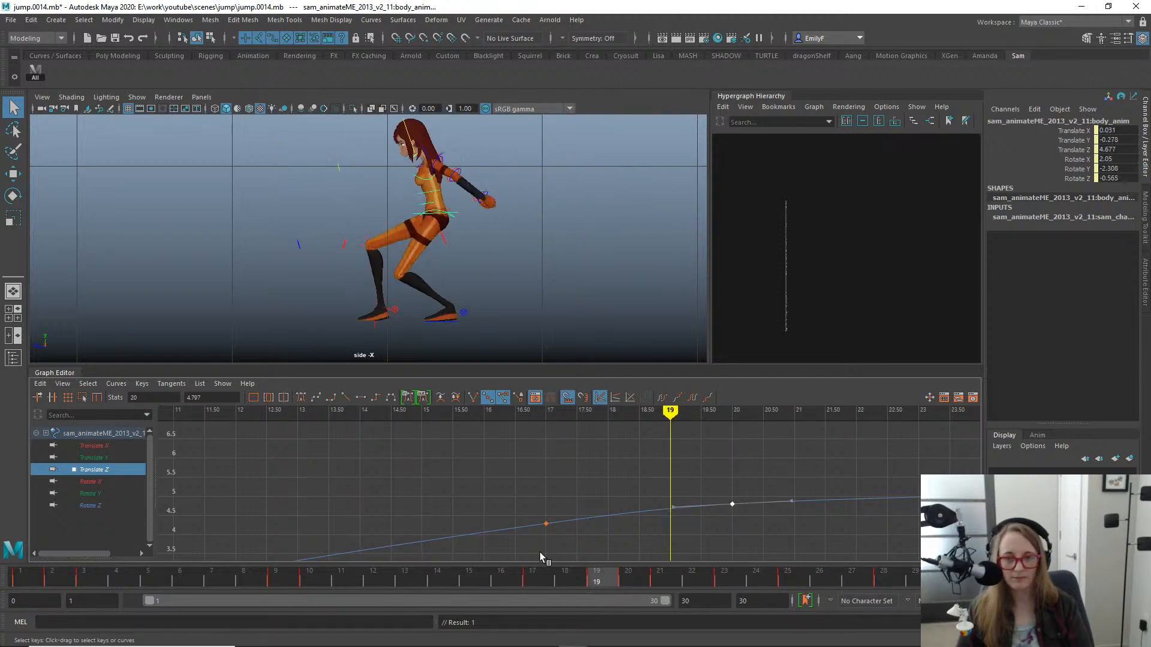
pyautogui.moveTo(539, 552)
pyautogui.mouseDown()
pyautogui.moveTo(540, 531)
pyautogui.moveTo(699, 541)
pyautogui.moveTo(520, 520)
pyautogui.moveTo(642, 534)
pyautogui.moveTo(588, 528)
pyautogui.moveTo(631, 531)
pyautogui.mouseUp()
pyautogui.keyDown('alt'); pyautogui.moveTo(747, 513); pyautogui.dragTo(669, 484, button='middle'); pyautogui.keyUp('alt')
pyautogui.press('w')
pyautogui.hotkey('ctrl', 'z')
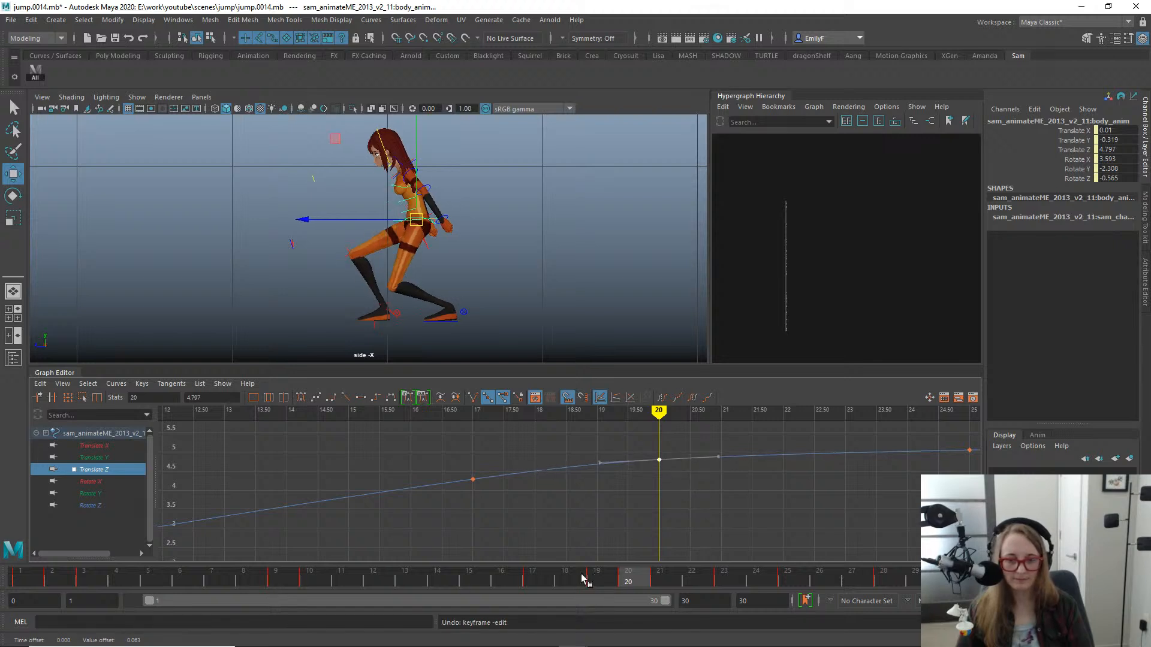
# - Raise the body's Rotate X key at frame 21 to 15.965 to tilt the character further forward on landing
pyautogui.moveTo(583, 575); pyautogui.dragTo(663, 575)
pyautogui.press('e')
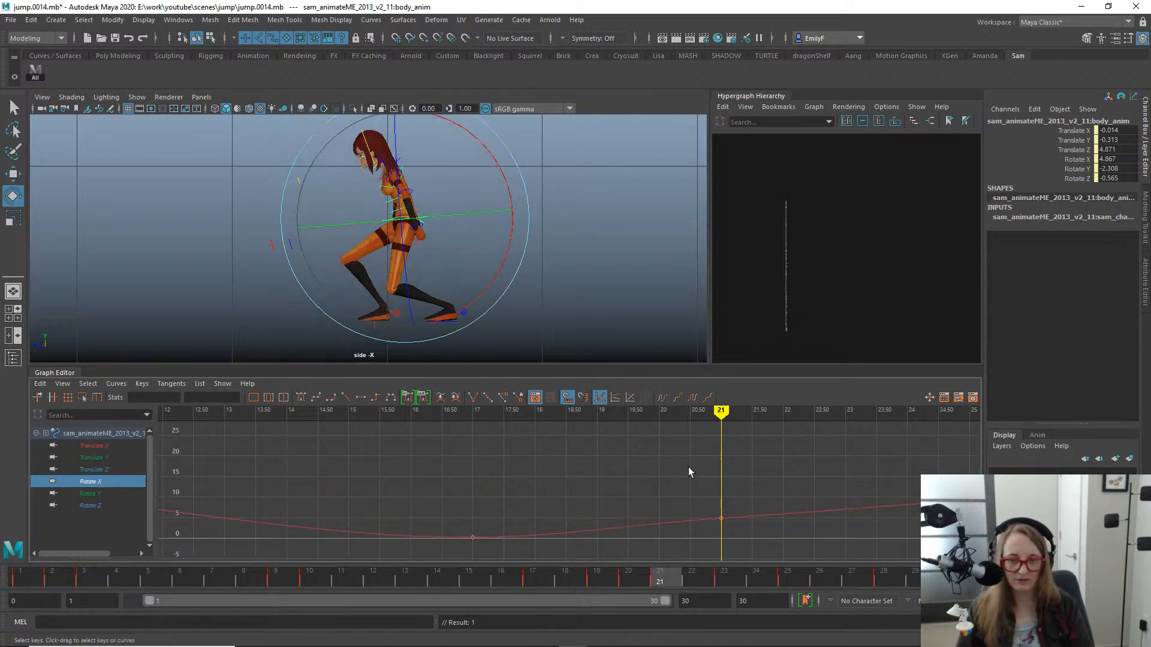
pyautogui.moveTo(673, 458); pyautogui.dragTo(737, 524)
pyautogui.press('w')
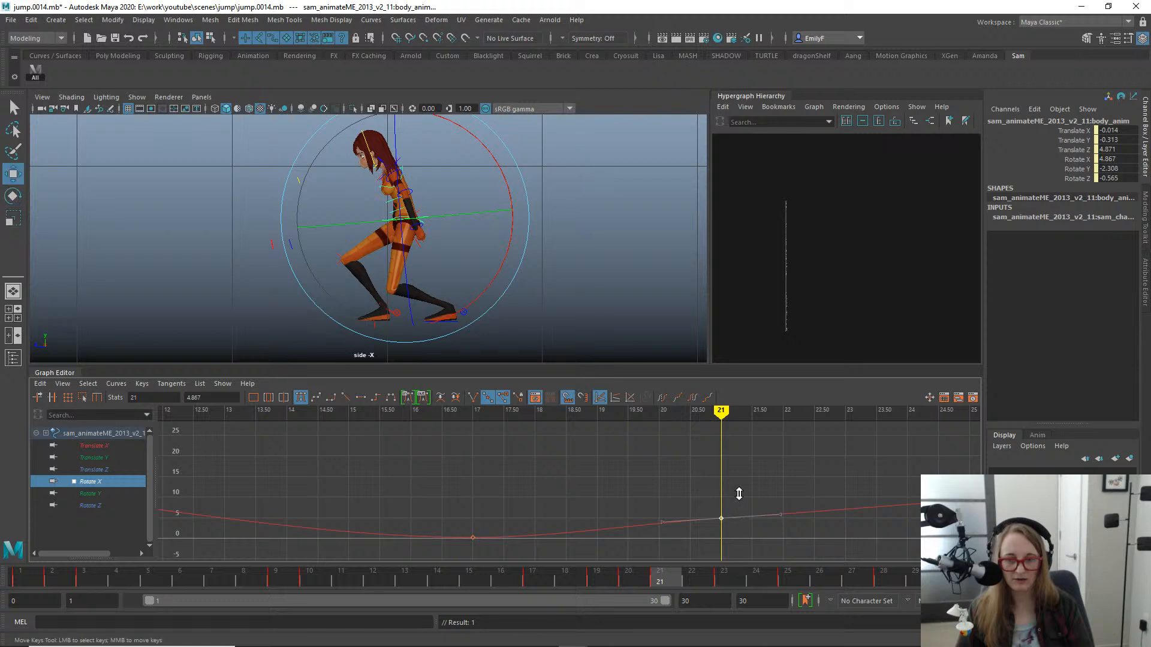
pyautogui.moveTo(738, 493); pyautogui.dragTo(737, 452, button='middle')
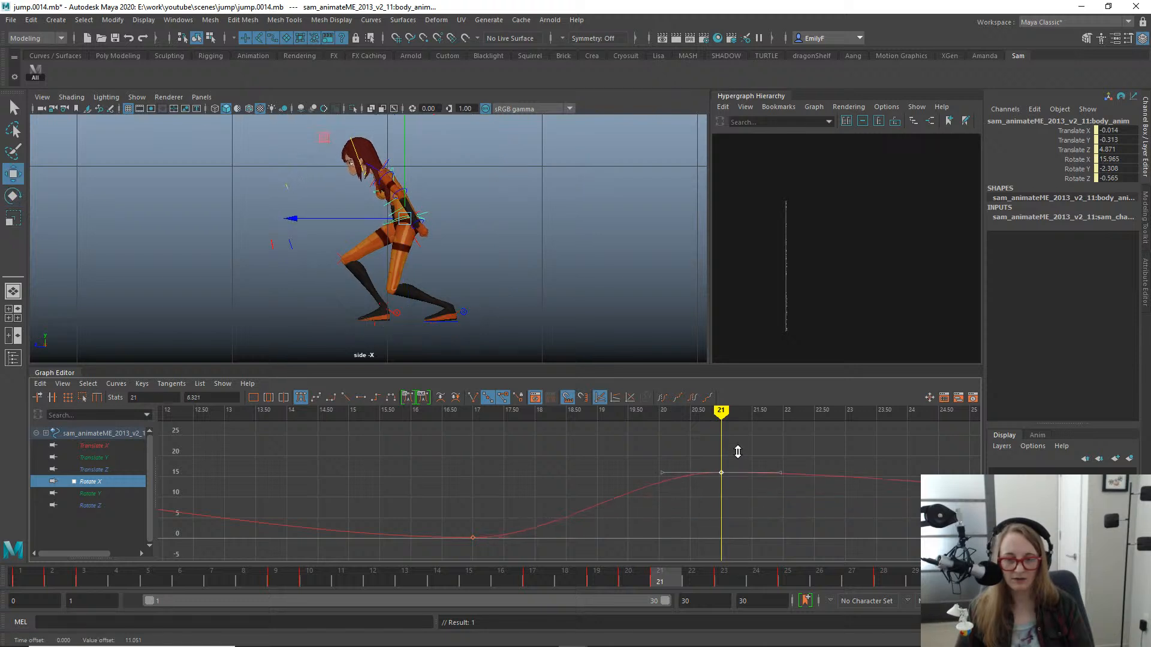
pyautogui.press('q')
pyautogui.press('f')
# - Lower the body's Rotate X key at frame 17 to -2.222 so the character leans slightly back before landing
pyautogui.press('w')
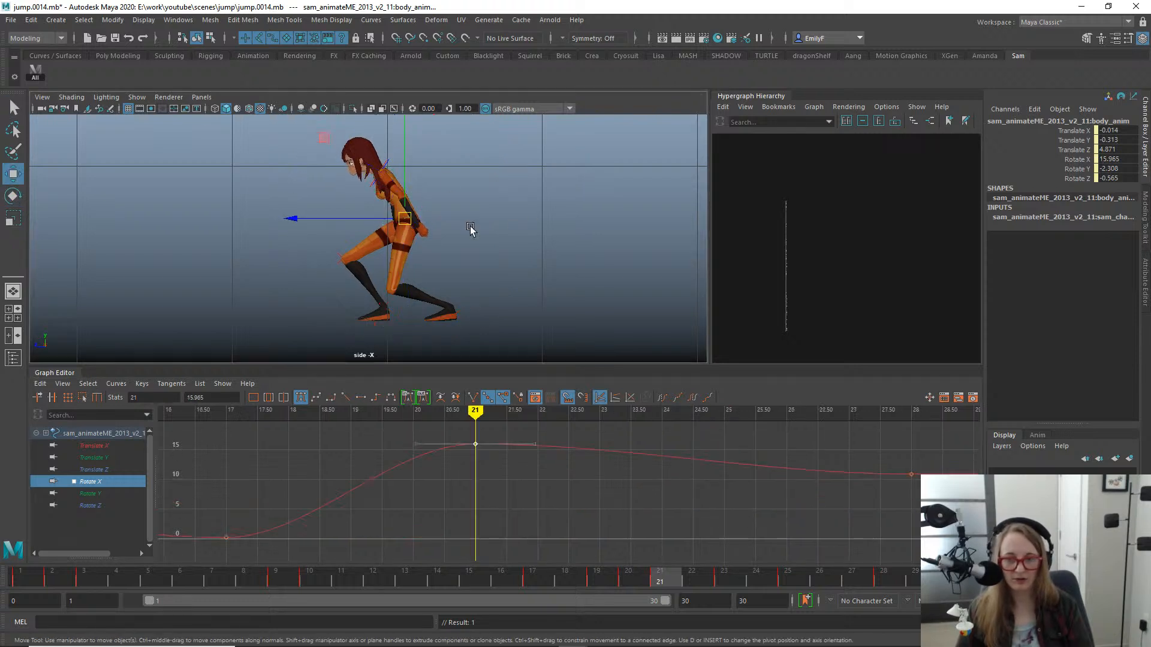
pyautogui.keyDown('alt'); pyautogui.moveTo(470, 232); pyautogui.dragTo(596, 225, button='middle'); pyautogui.keyUp('alt')
pyautogui.moveTo(632, 581); pyautogui.dragTo(548, 570)
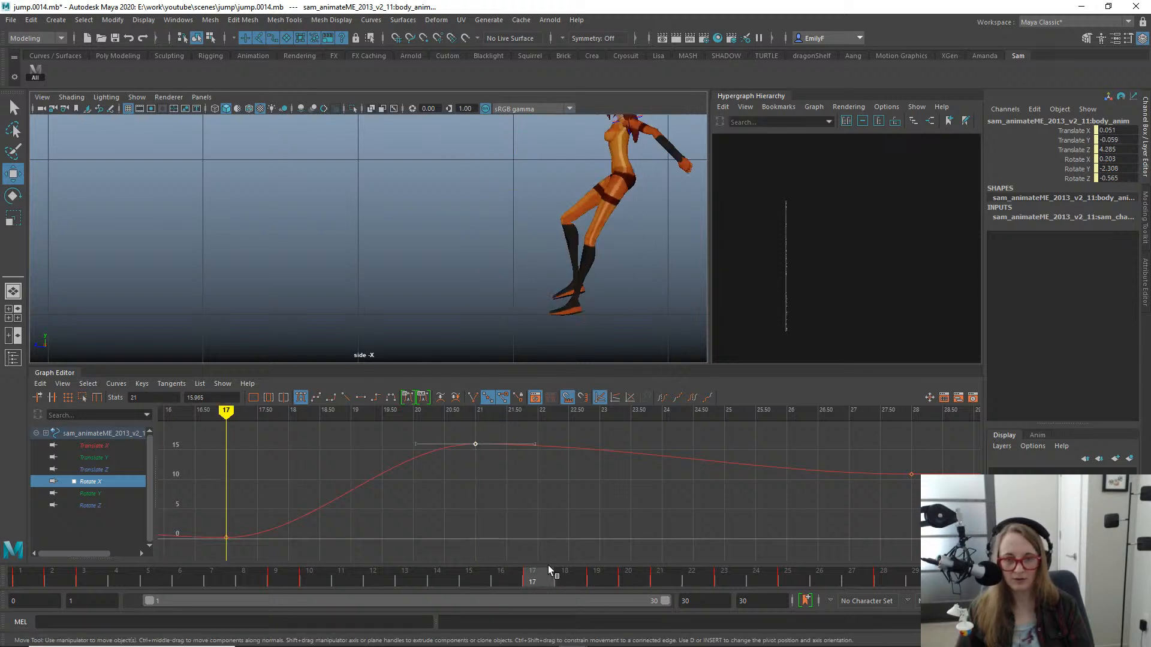
pyautogui.keyDown('alt'); pyautogui.moveTo(502, 243); pyautogui.dragTo(436, 250, button='middle'); pyautogui.keyUp('alt')
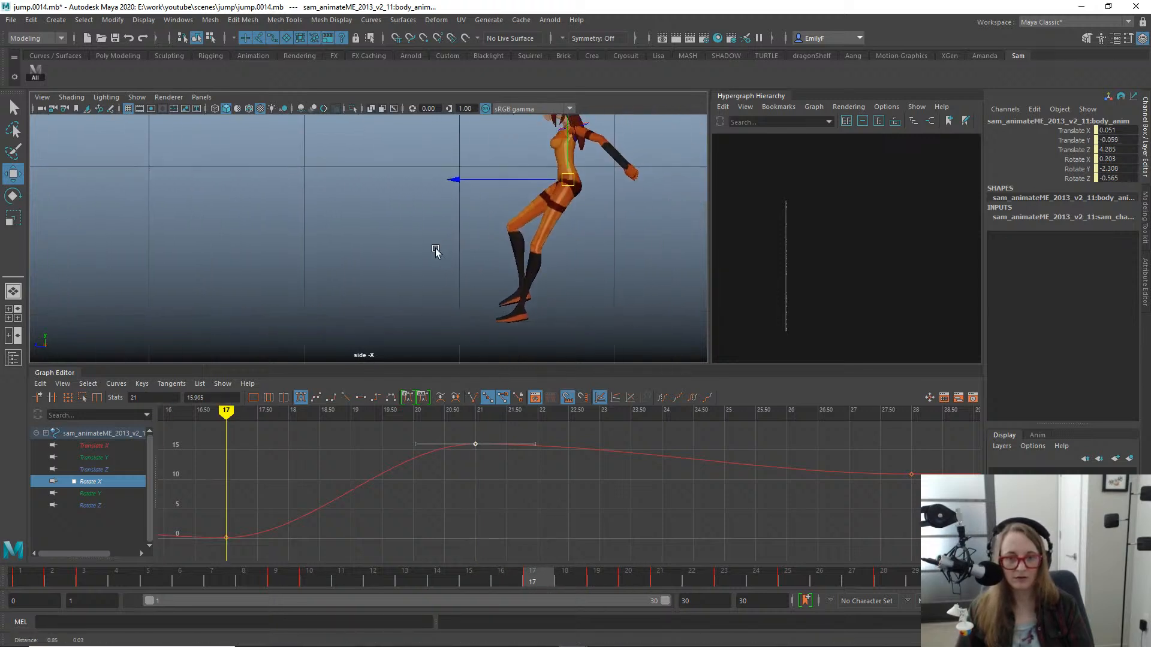
pyautogui.press('e')
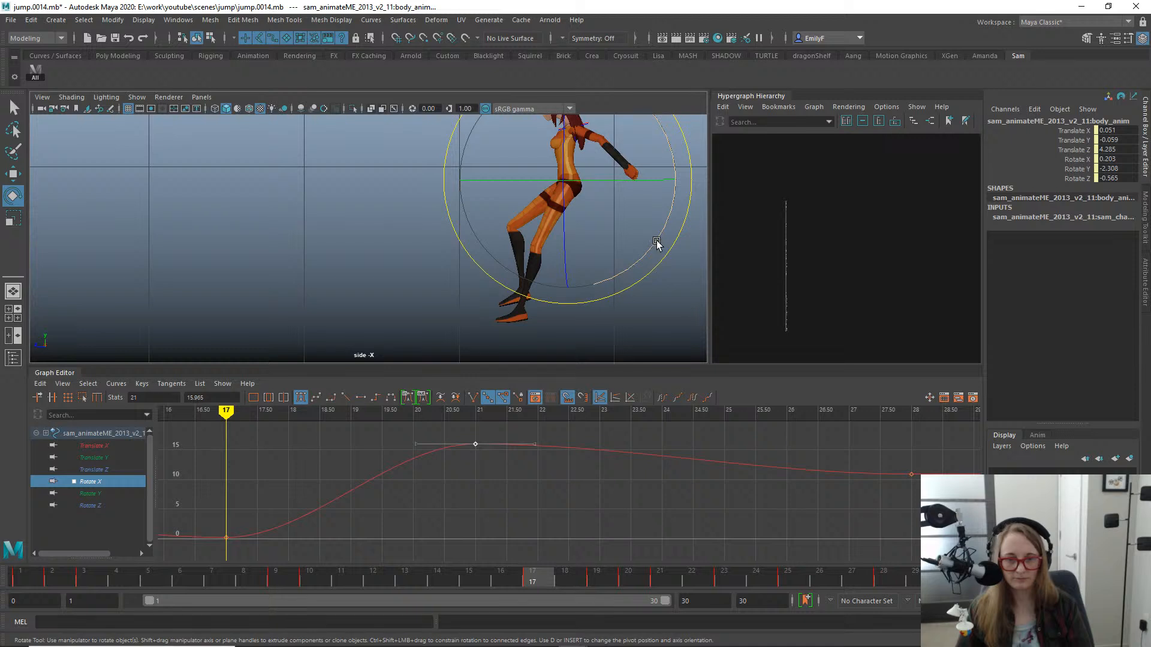
pyautogui.moveTo(220, 502); pyautogui.dragTo(249, 543)
pyautogui.press('w')
pyautogui.moveTo(245, 537); pyautogui.dragTo(246, 552, button='middle')
pyautogui.scroll(-6, 378, 486)
pyautogui.keyDown('alt'); pyautogui.moveTo(398, 482); pyautogui.dragTo(418, 479, button='middle'); pyautogui.keyUp('alt')
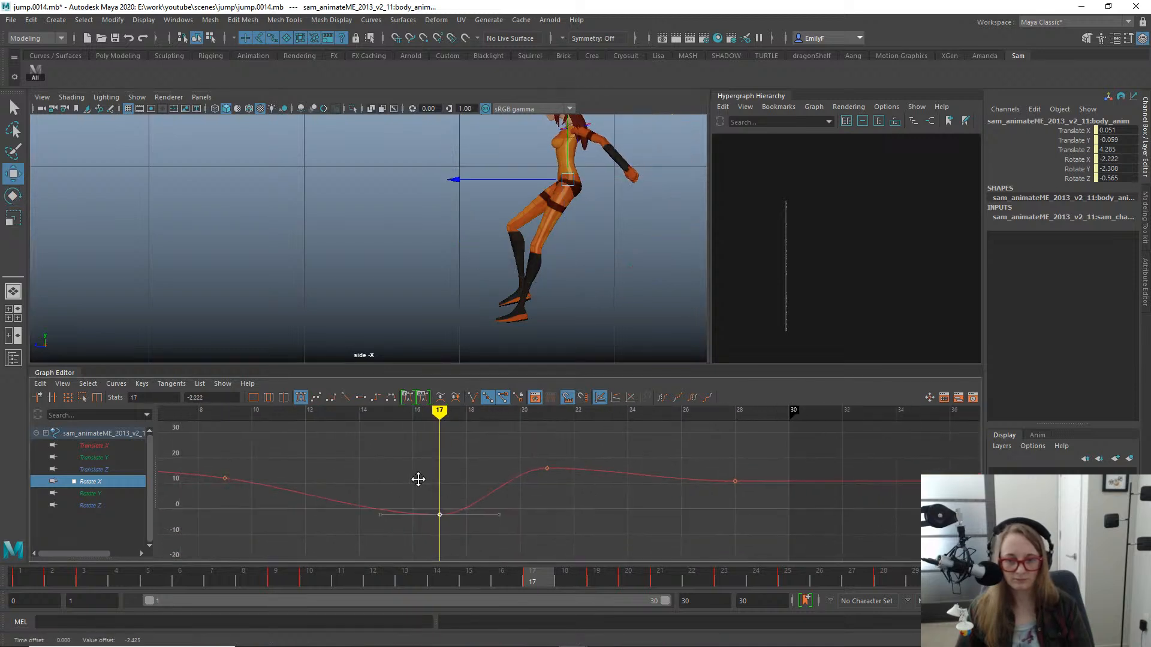
# - Insert a body Rotate X key at frame 22 raised to 19.528, and adjust the incoming tangent of the frame 21 key
pyautogui.moveTo(542, 574); pyautogui.dragTo(714, 584)
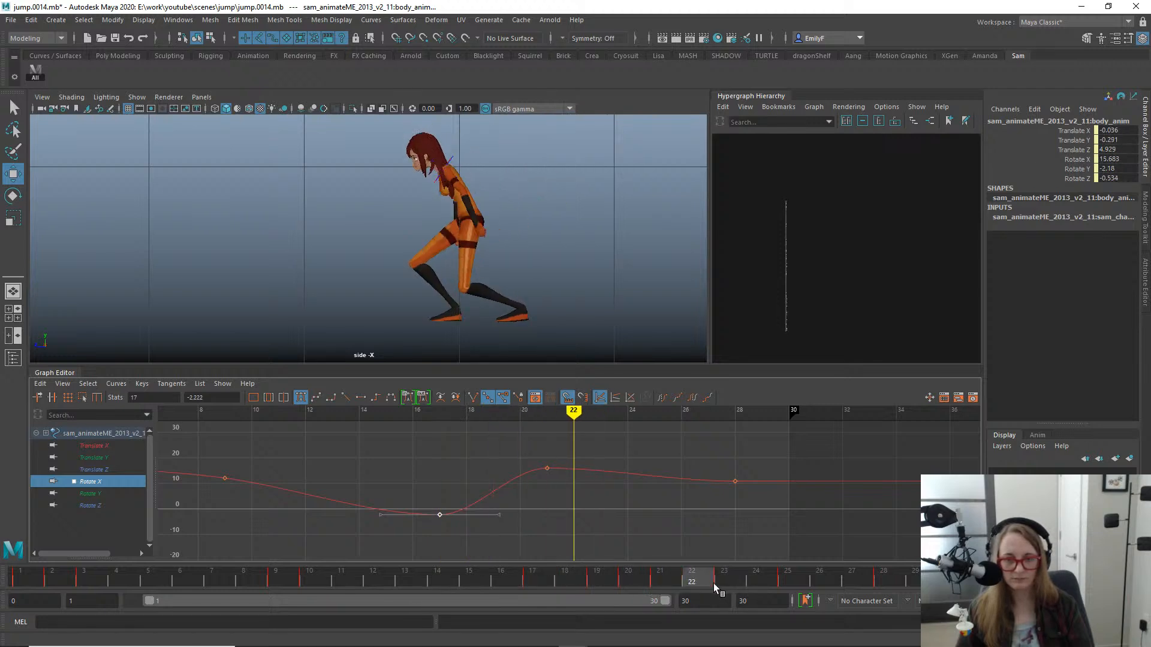
pyautogui.press('e')
pyautogui.click(621, 475)
pyautogui.rightClick(653, 454)
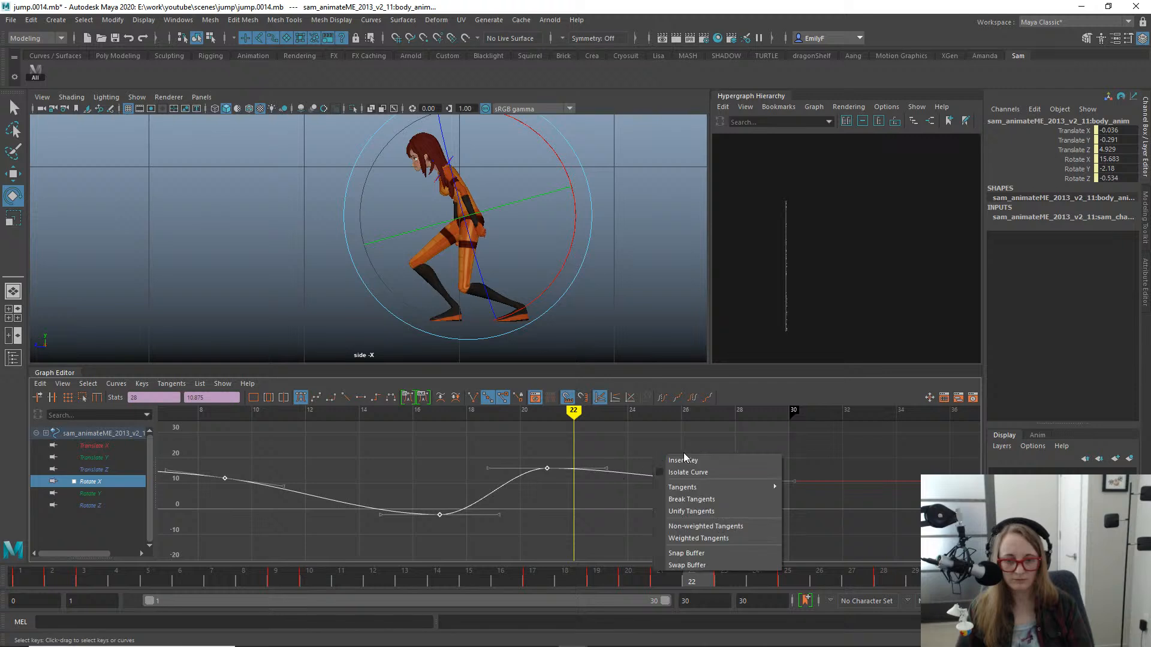
pyautogui.click(685, 459)
pyautogui.press('w')
pyautogui.moveTo(621, 488); pyautogui.dragTo(622, 477, button='middle')
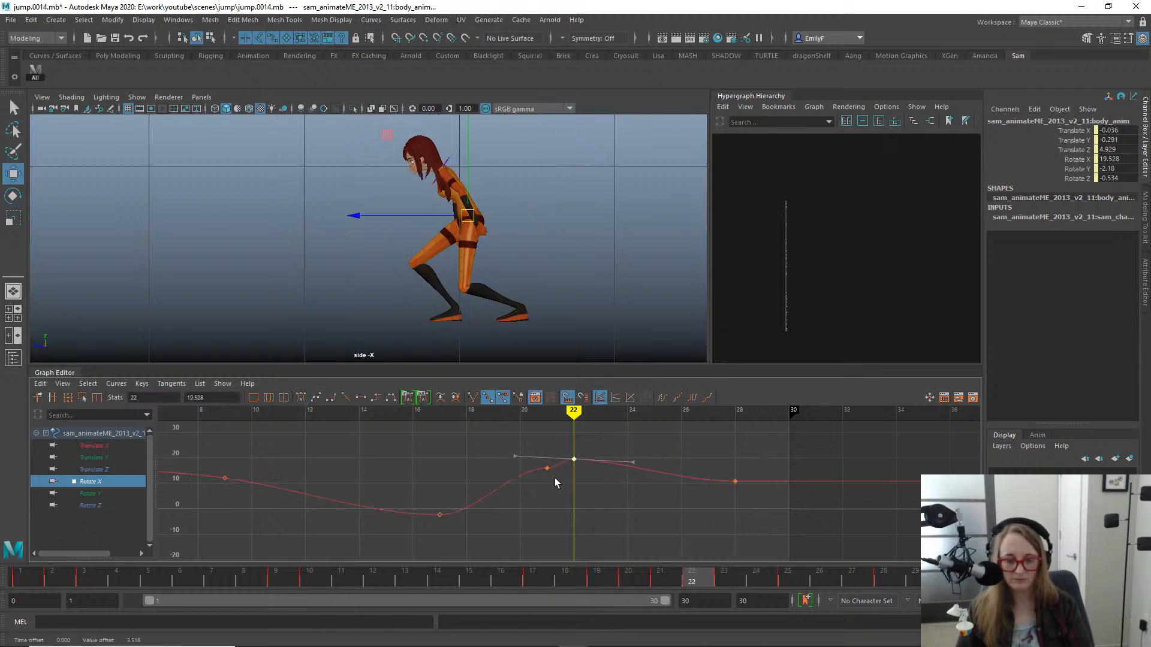
pyautogui.keyDown('alt'); pyautogui.keyDown('shift'); pyautogui.moveTo(555, 477); pyautogui.dragTo(564, 498, button='right'); pyautogui.keyUp('shift'); pyautogui.keyUp('alt')
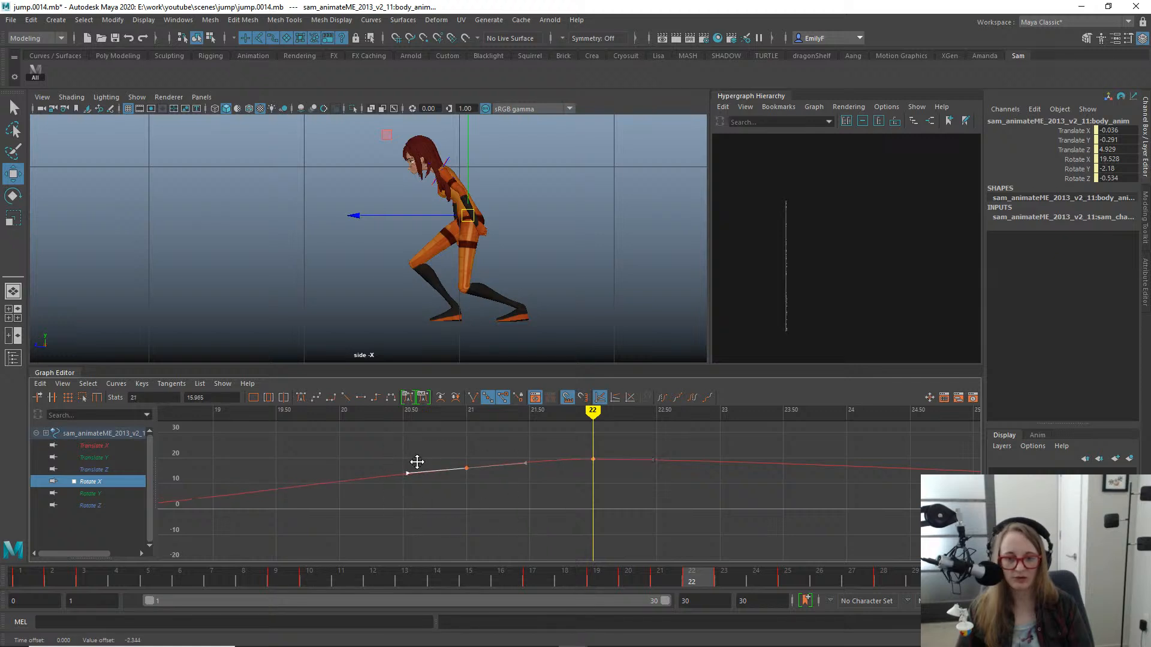
pyautogui.keyDown('alt'); pyautogui.moveTo(684, 480); pyautogui.dragTo(628, 480, button='right'); pyautogui.keyUp('alt')
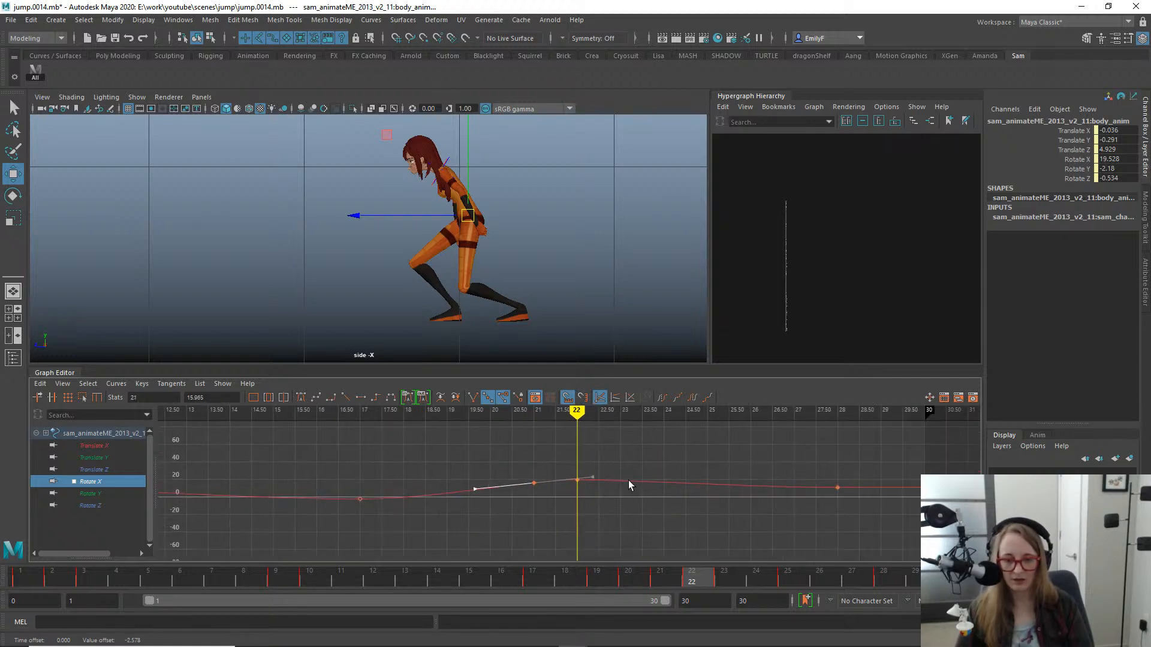
# - Try inserting an extra body Rotate X key at frame 23, and undo the insertion
pyautogui.press('i')
pyautogui.middleClick(628, 480)
pyautogui.press('w')
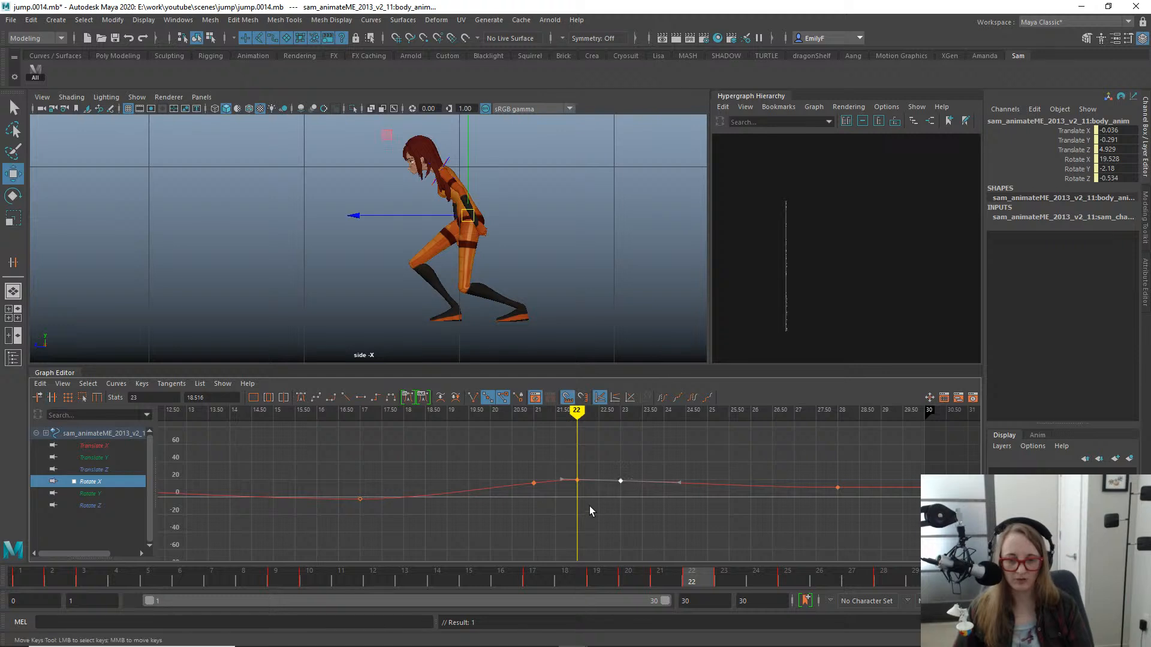
pyautogui.hotkey('ctrl', 'z')
# - Flatten the tangents of the body's Rotate X key at frame 22
pyautogui.keyDown('alt'); pyautogui.moveTo(602, 475); pyautogui.dragTo(546, 516, button='right'); pyautogui.keyUp('alt')
pyautogui.keyDown('alt'); pyautogui.moveTo(498, 444); pyautogui.dragTo(539, 459, button='middle'); pyautogui.keyUp('alt')
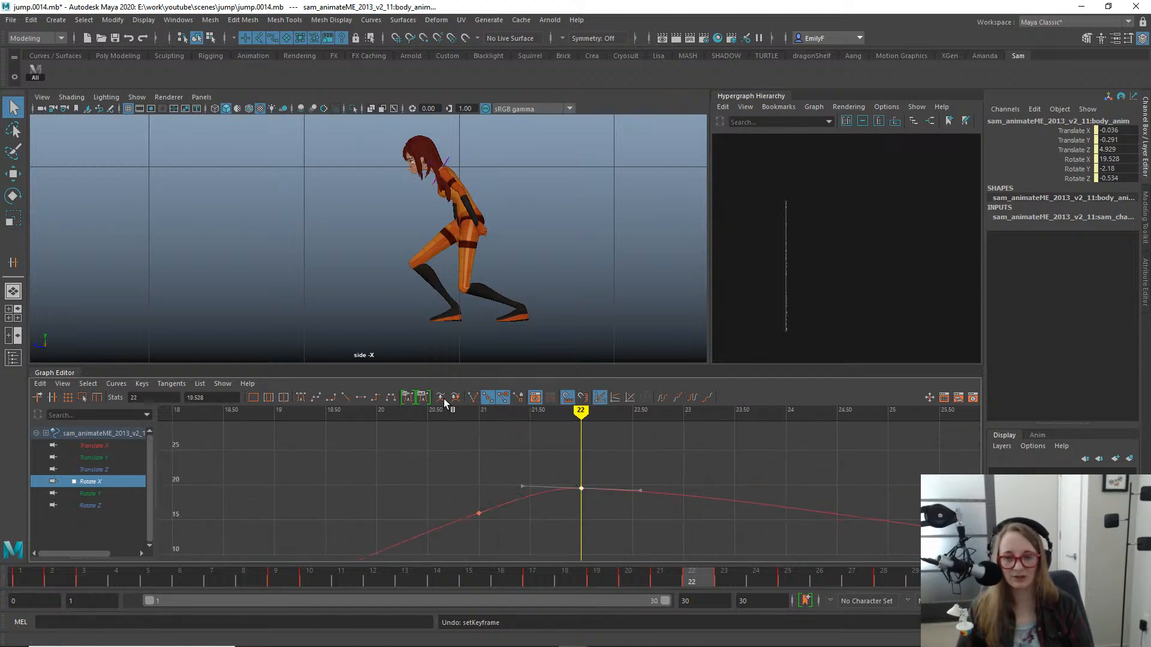
pyautogui.click(361, 397)
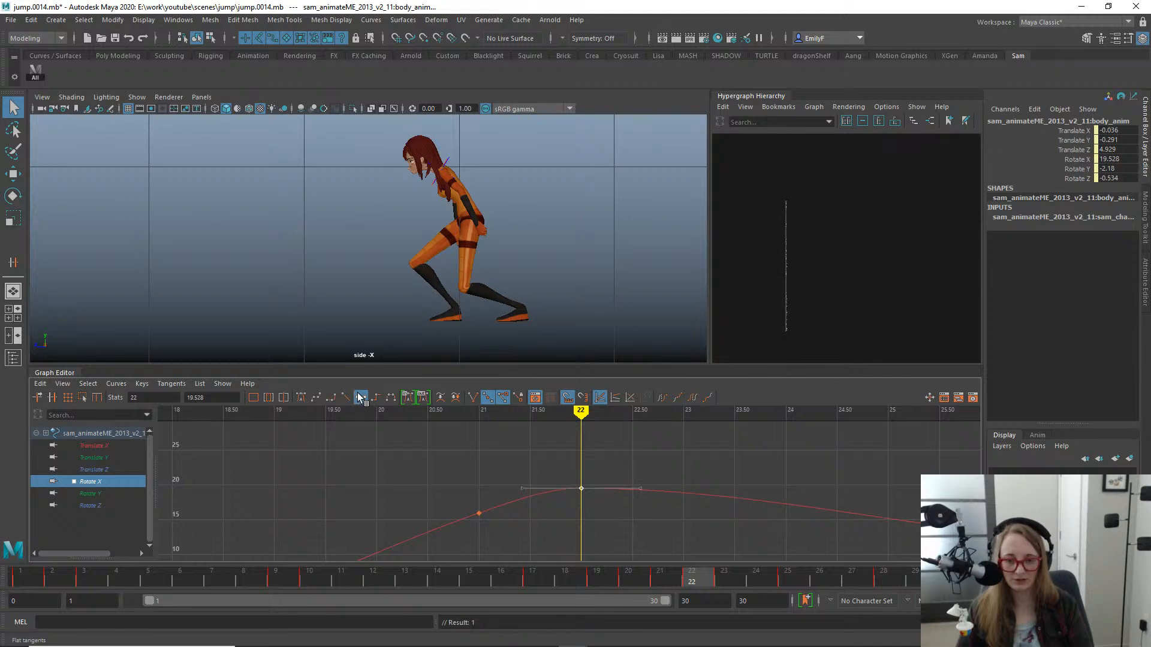
pyautogui.keyDown('alt'); pyautogui.moveTo(531, 443); pyautogui.dragTo(652, 472, button='right'); pyautogui.keyUp('alt')
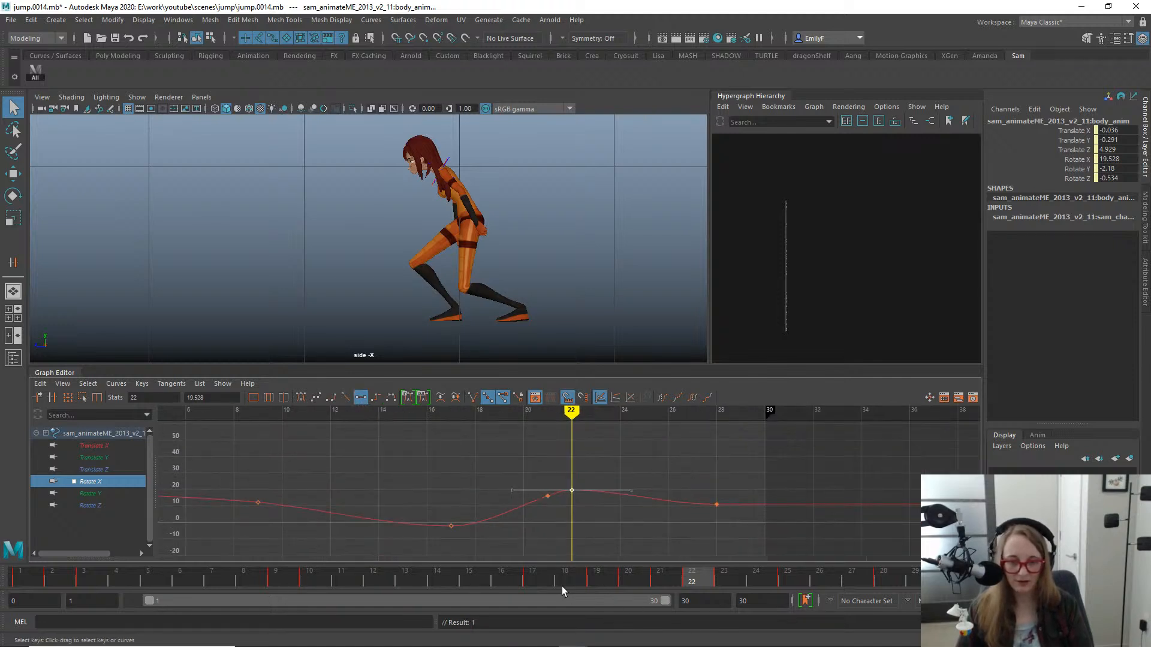
# - Examine the body's forward lean and recovery between frames 20 and 26 against its Rotate X curve
pyautogui.moveTo(562, 586); pyautogui.dragTo(640, 516)
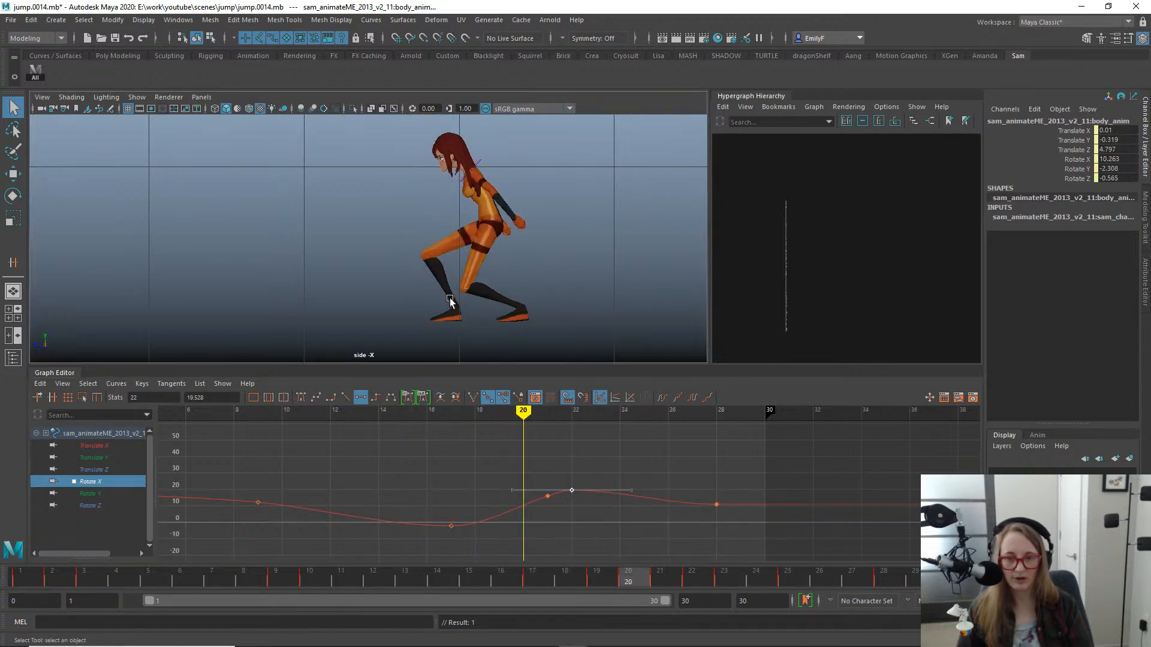
pyautogui.press('e')
pyautogui.scroll(1, 511, 236)
pyautogui.moveTo(625, 581); pyautogui.dragTo(814, 549)
pyautogui.moveTo(688, 476); pyautogui.dragTo(775, 531)
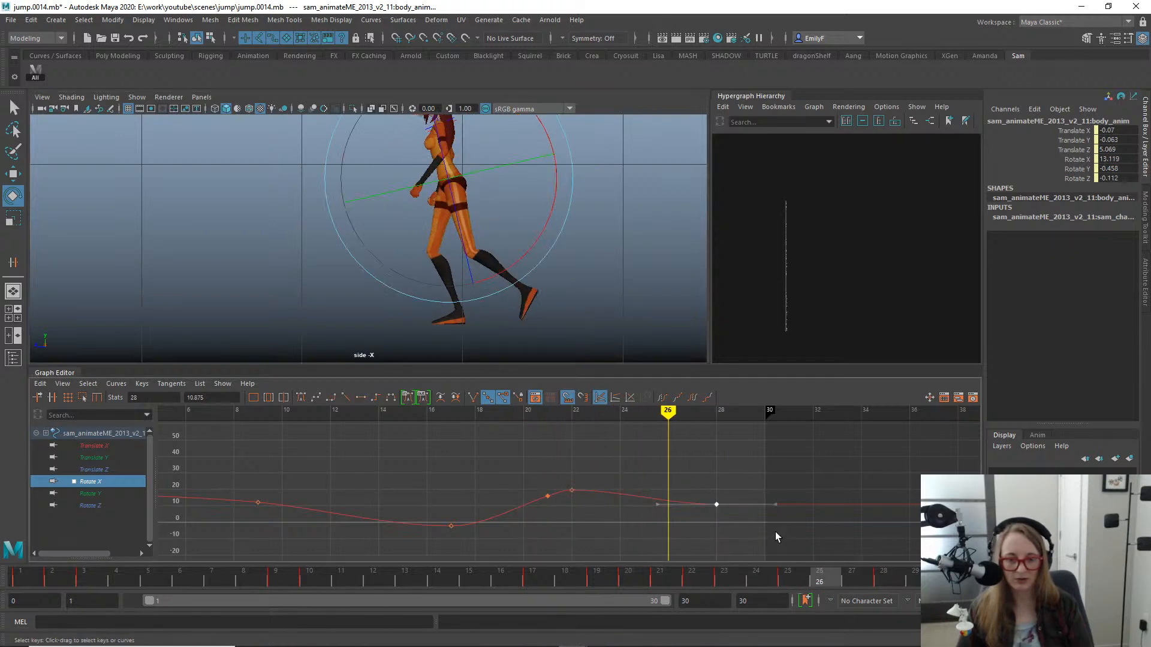
pyautogui.press('w')
pyautogui.moveTo(764, 576); pyautogui.dragTo(724, 572)
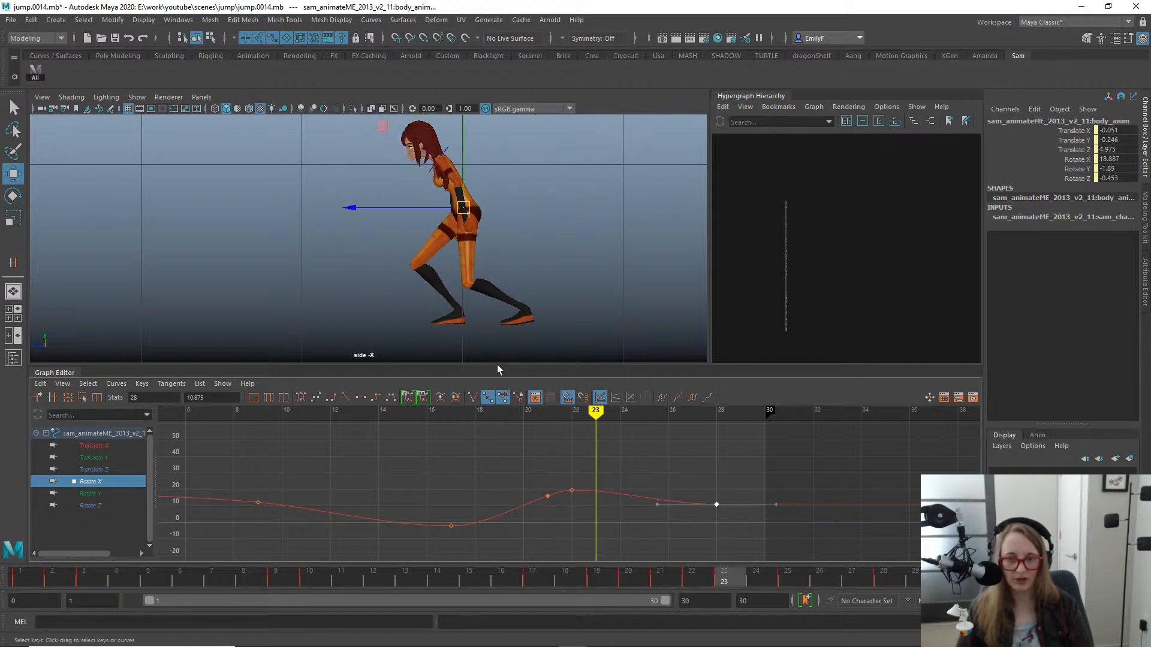
pyautogui.press('e')
pyautogui.keyDown('alt'); pyautogui.moveTo(571, 489); pyautogui.dragTo(661, 524, button='right'); pyautogui.keyUp('alt')
pyautogui.moveTo(677, 576); pyautogui.dragTo(787, 579)
# - Insert a body Rotate X key at frame 25 and lower it to 12.552
pyautogui.press('i')
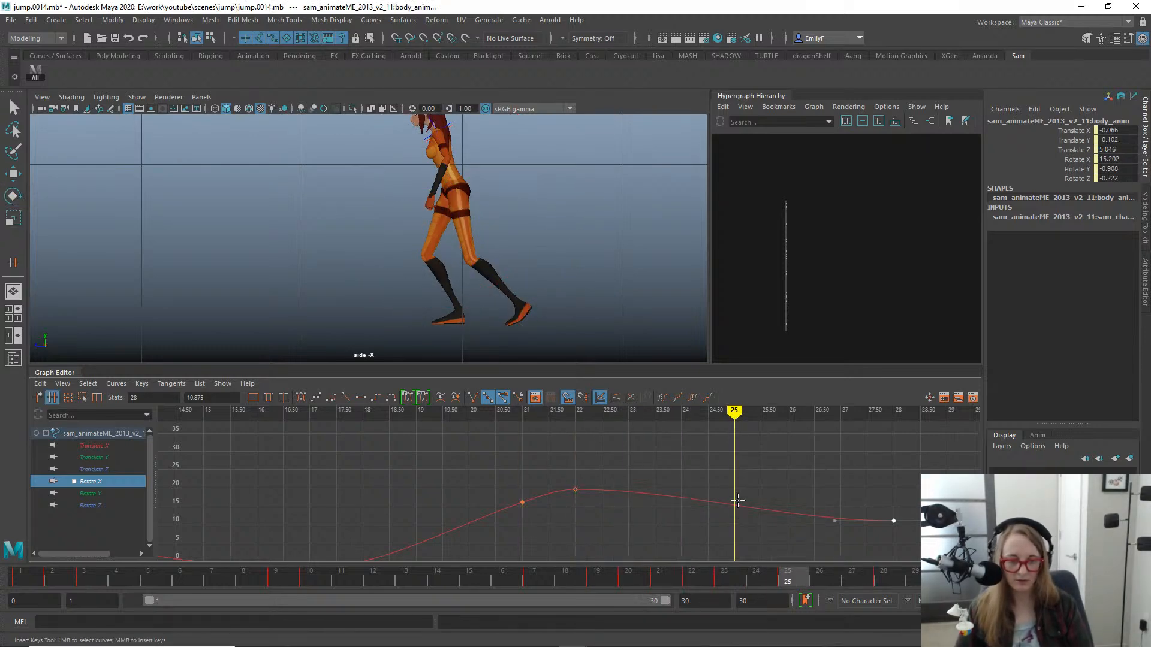
pyautogui.press('space')
pyautogui.press('e')
pyautogui.press('space')
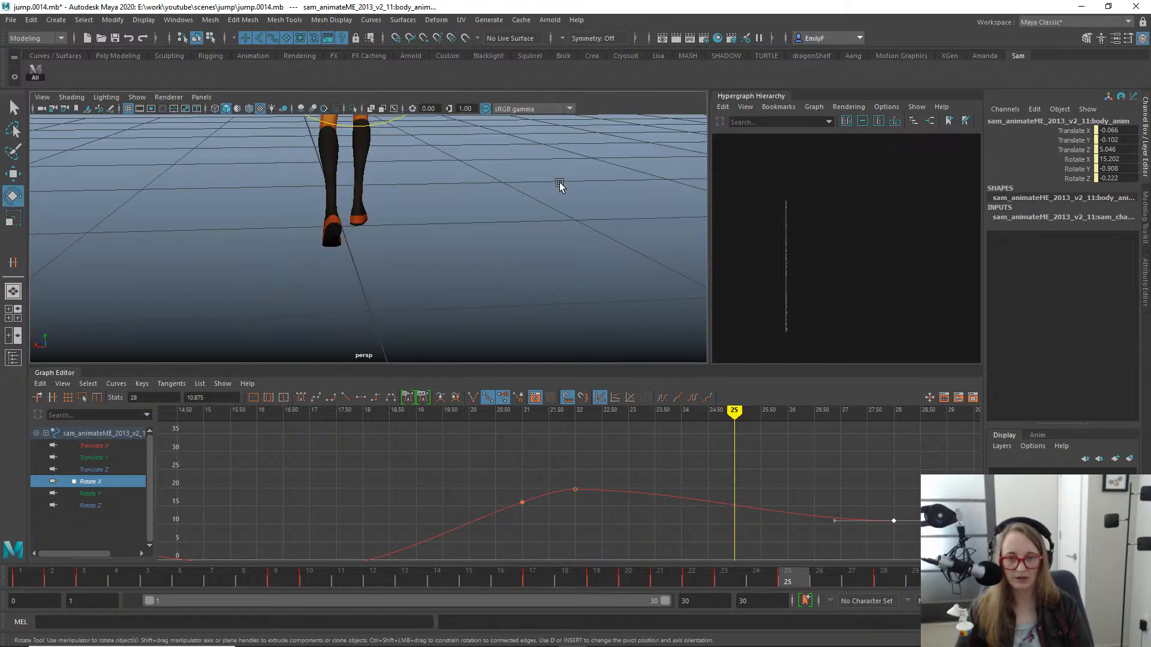
pyautogui.press('space')
pyautogui.moveTo(503, 229); pyautogui.dragTo(515, 229)
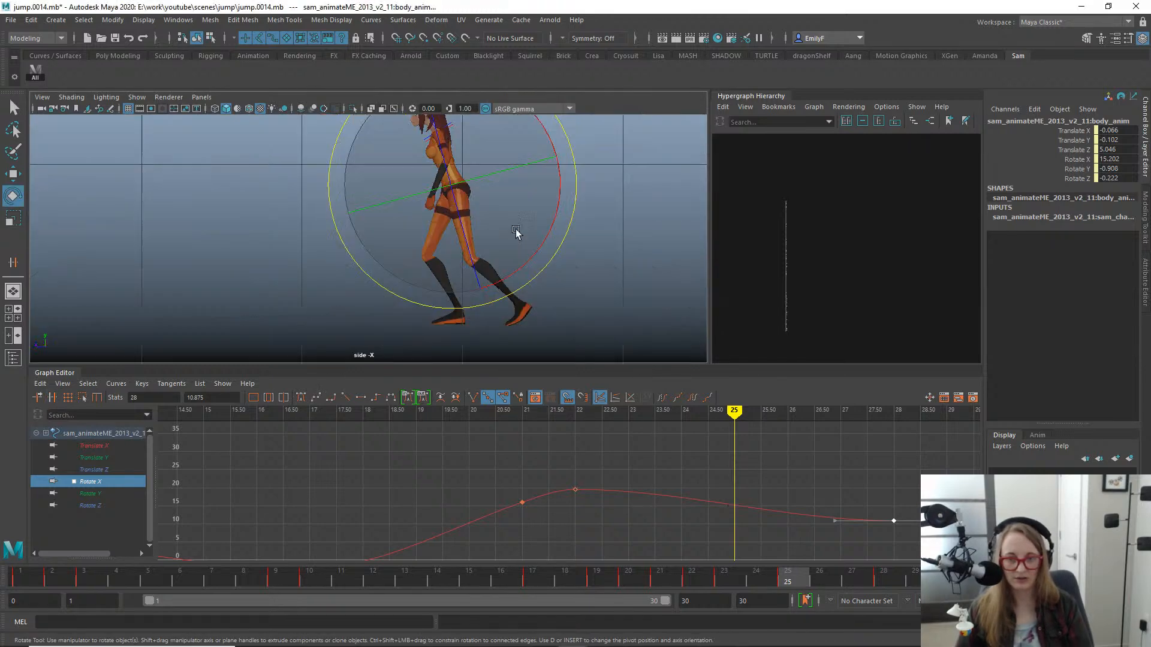
pyautogui.press('i')
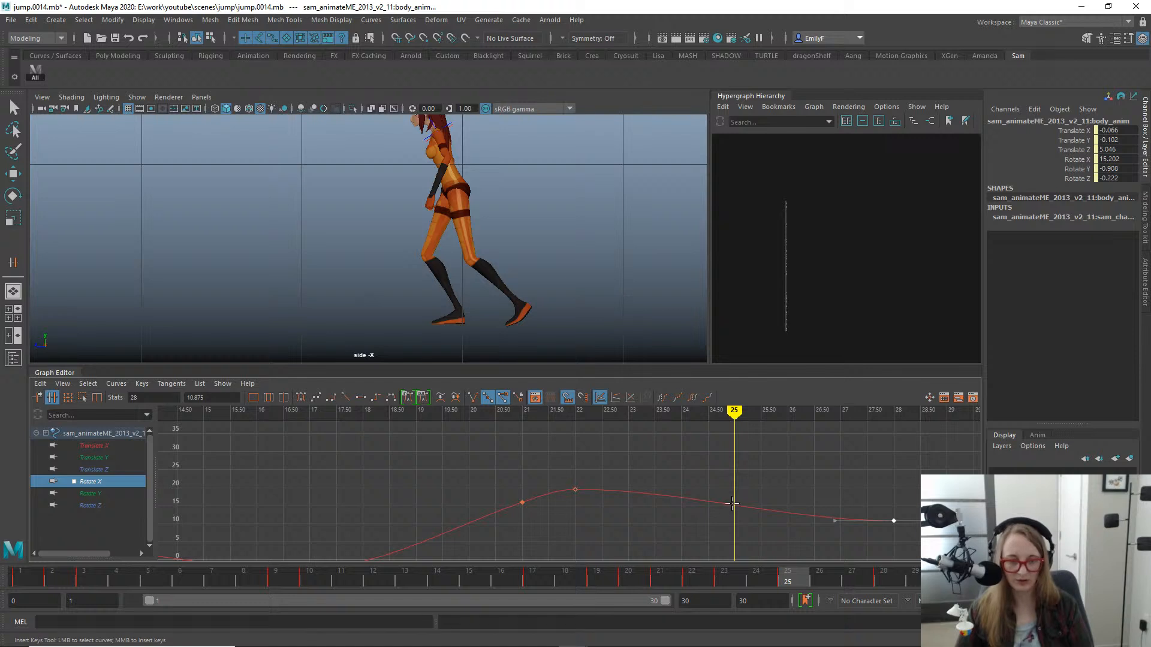
pyautogui.press('w')
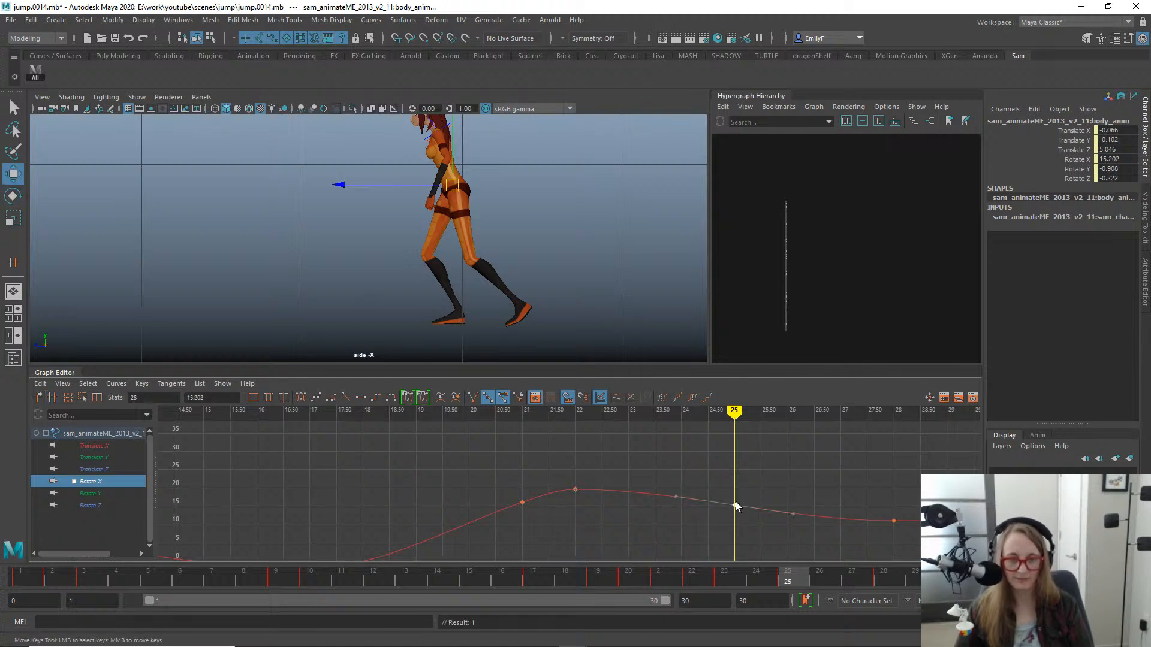
pyautogui.moveTo(736, 505); pyautogui.dragTo(736, 512)
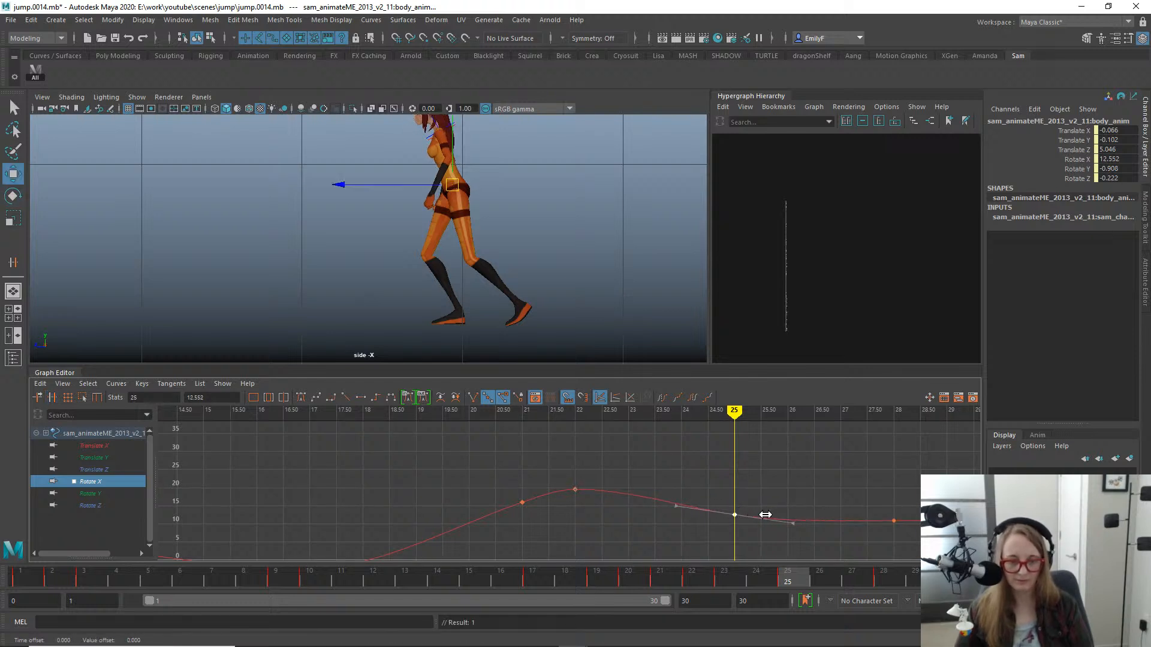
# - Shift the frame 25 Rotate X key to frame 26, lower it to about 10.5 and flatten its tangents
pyautogui.keyDown('shift'); pyautogui.moveTo(766, 515); pyautogui.dragTo(662, 471, button='middle'); pyautogui.keyUp('shift')
pyautogui.keyDown('alt'); pyautogui.keyDown('shift'); pyautogui.moveTo(662, 470); pyautogui.dragTo(680, 447, button='right'); pyautogui.keyUp('shift'); pyautogui.keyUp('alt')
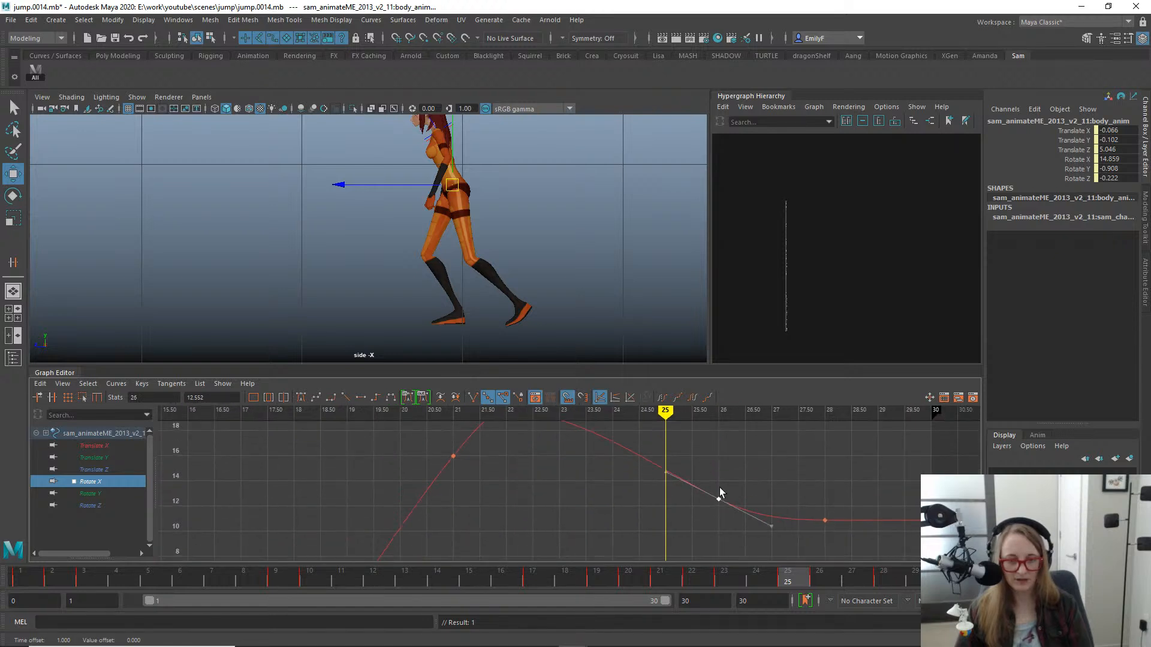
pyautogui.keyDown('alt'); pyautogui.moveTo(719, 493); pyautogui.dragTo(644, 487, button='middle'); pyautogui.keyUp('alt')
pyautogui.moveTo(678, 508); pyautogui.dragTo(680, 525)
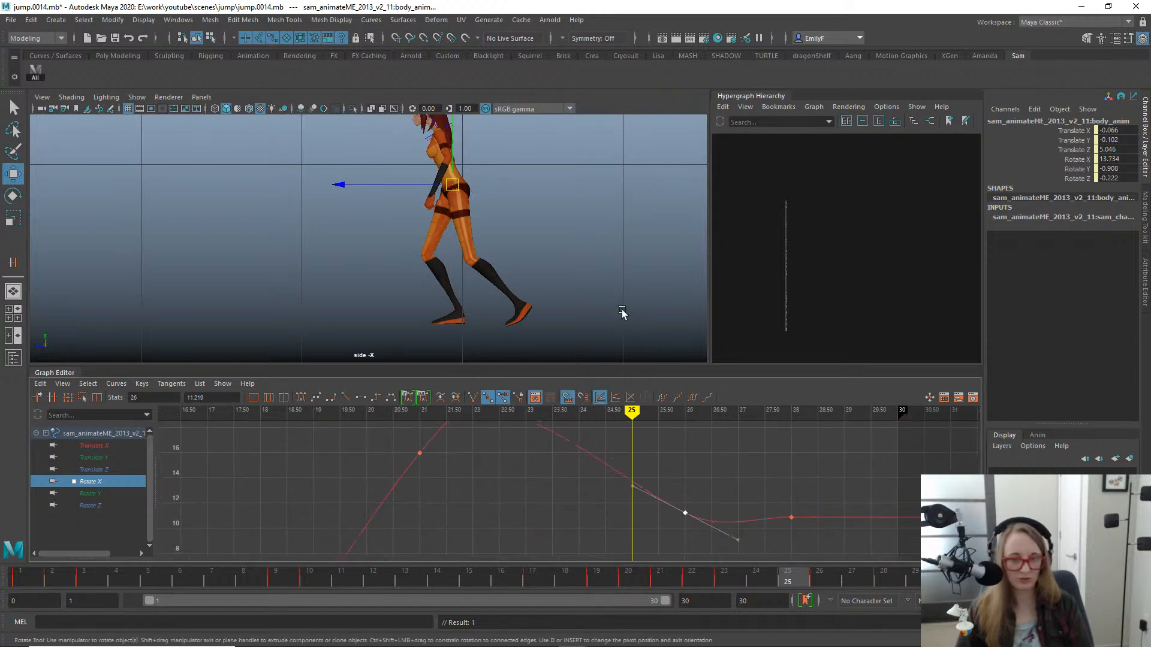
pyautogui.click(362, 397)
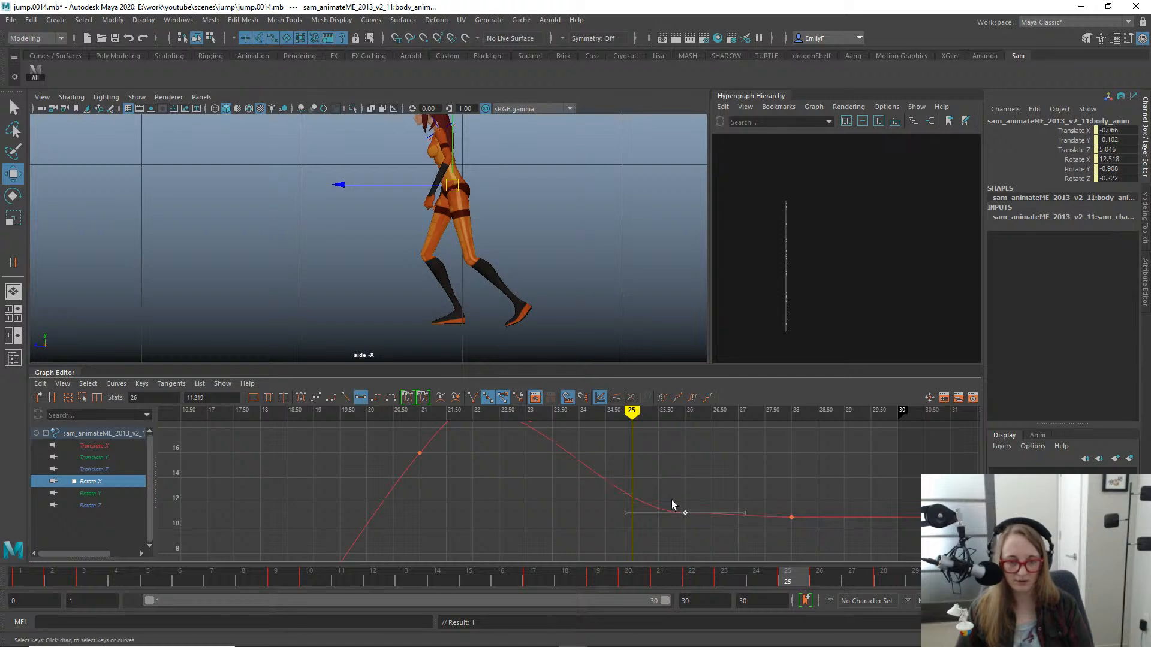
pyautogui.keyDown('shift'); pyautogui.moveTo(689, 540); pyautogui.dragTo(691, 547, button='middle'); pyautogui.keyUp('shift')
pyautogui.press('q')
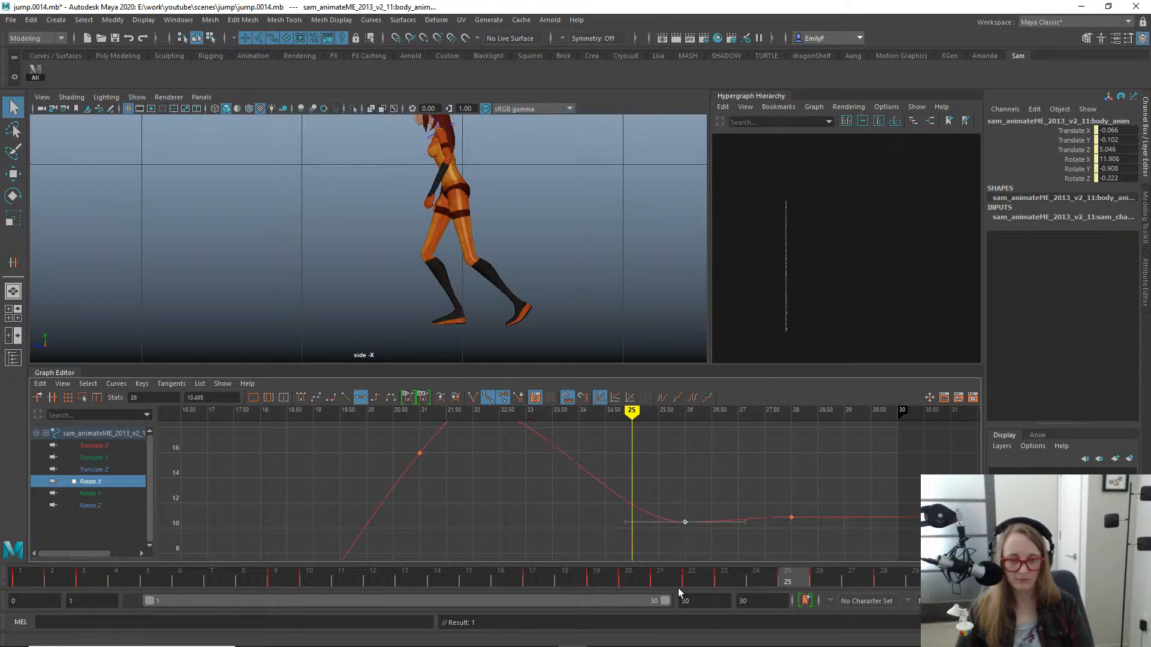
# - Raise the body's Rotate X key at frame 26 to about 11.4 and tilt its tangent down toward the frame 28 key
pyautogui.moveTo(538, 579); pyautogui.dragTo(924, 572)
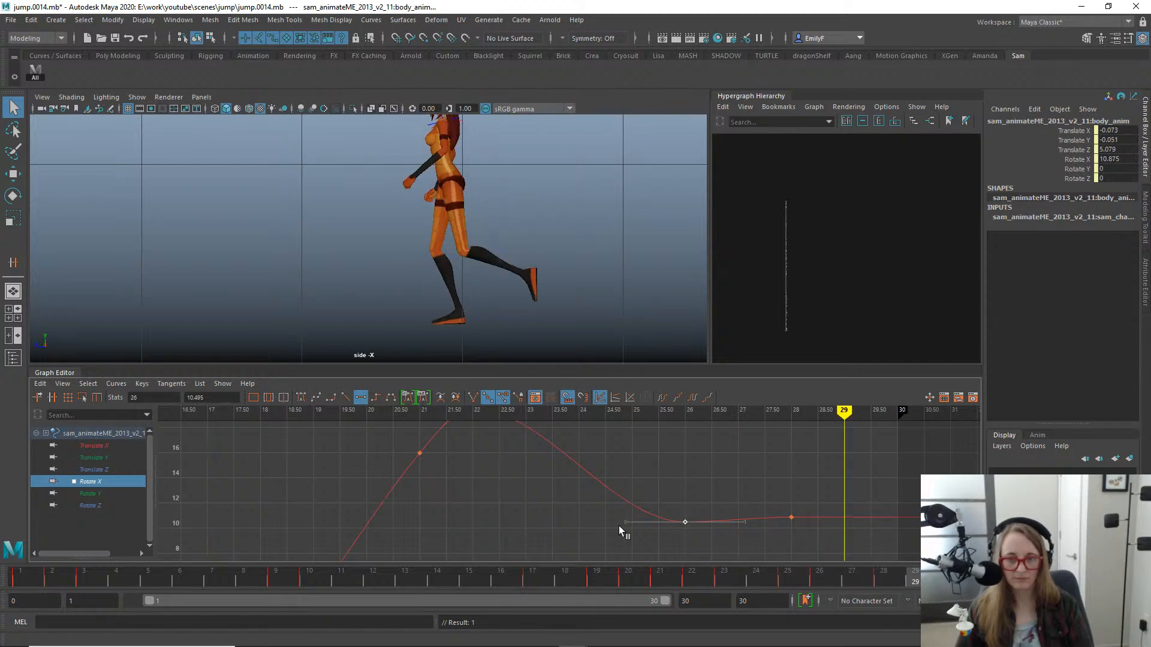
pyautogui.hotkey('alt', 'v')
pyautogui.scroll(-4, 343, 266)
pyautogui.keyDown('alt'); pyautogui.moveTo(332, 281); pyautogui.dragTo(325, 311, button='middle'); pyautogui.keyUp('alt')
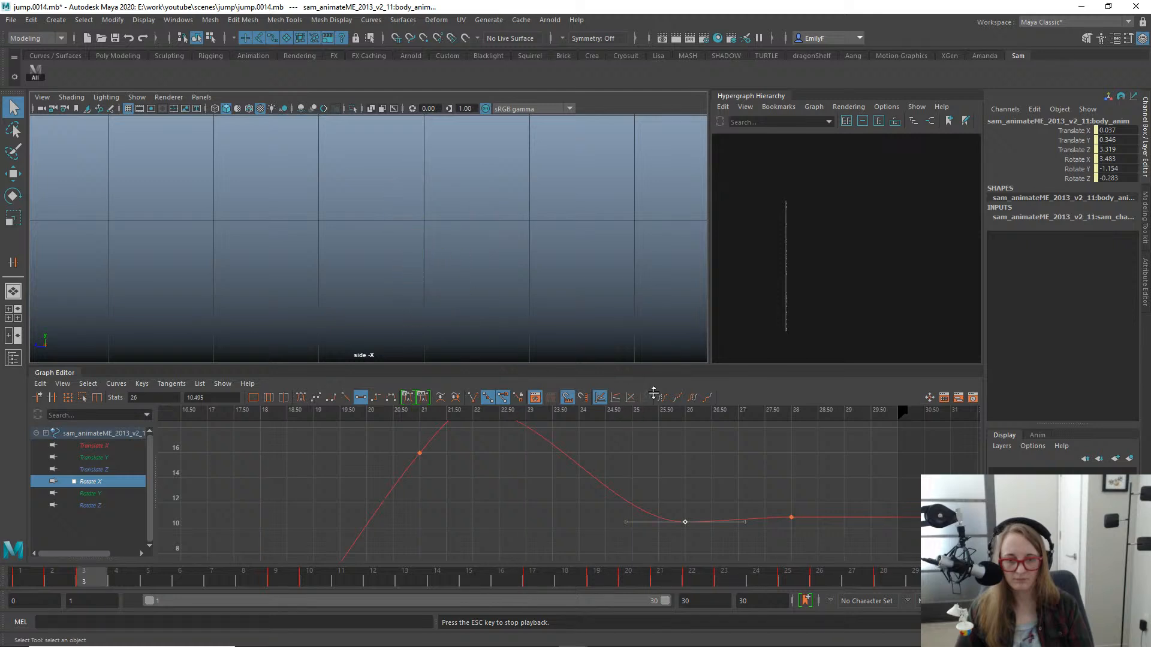
pyautogui.press('Escape')
pyautogui.press('w')
pyautogui.keyDown('shift'); pyautogui.moveTo(700, 497); pyautogui.dragTo(704, 489, button='middle'); pyautogui.keyUp('shift')
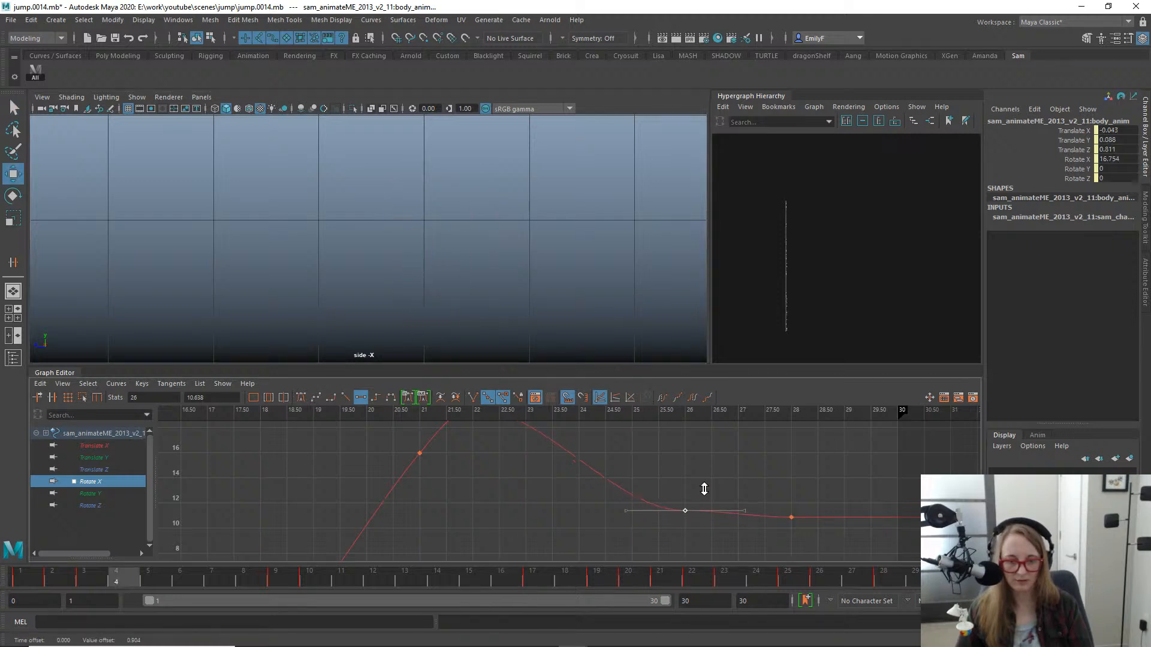
pyautogui.moveTo(700, 540); pyautogui.dragTo(700, 541)
pyautogui.moveTo(718, 506); pyautogui.dragTo(719, 515, button='middle')
pyautogui.press('q')
pyautogui.hotkey('alt', 'v')
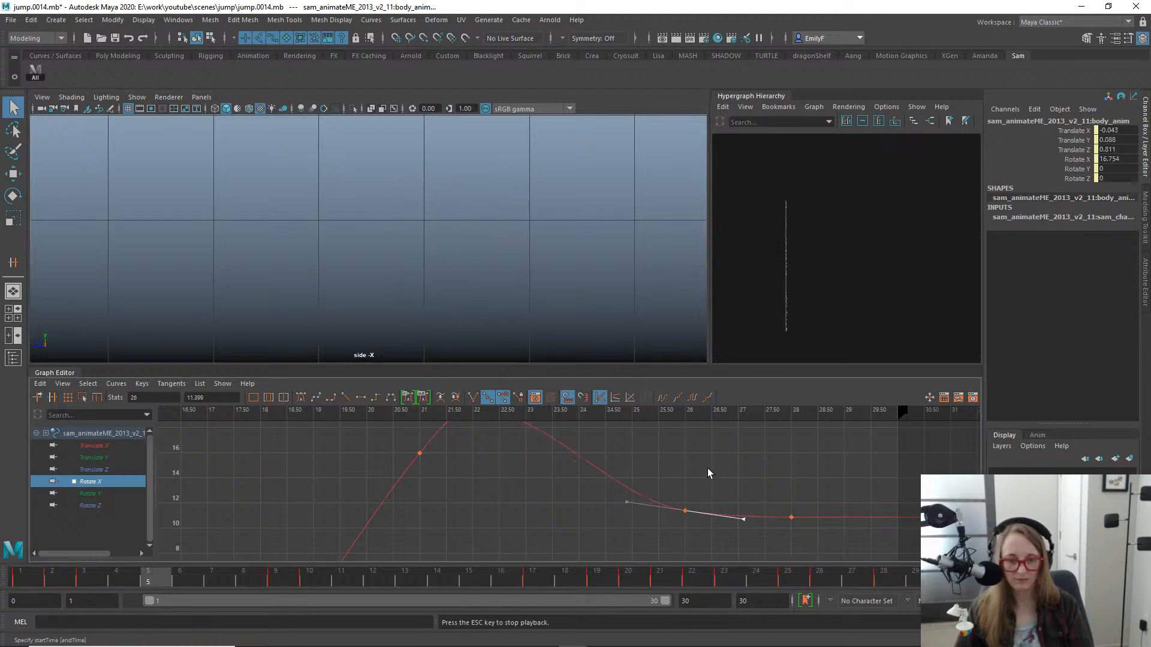
# - Shift the body's peak Rotate X key from frame 22 to frame 23 and play back the landing
pyautogui.moveTo(330, 578)
pyautogui.mouseDown()
pyautogui.moveTo(660, 573)
pyautogui.moveTo(786, 556)
pyautogui.moveTo(693, 550)
pyautogui.mouseUp()
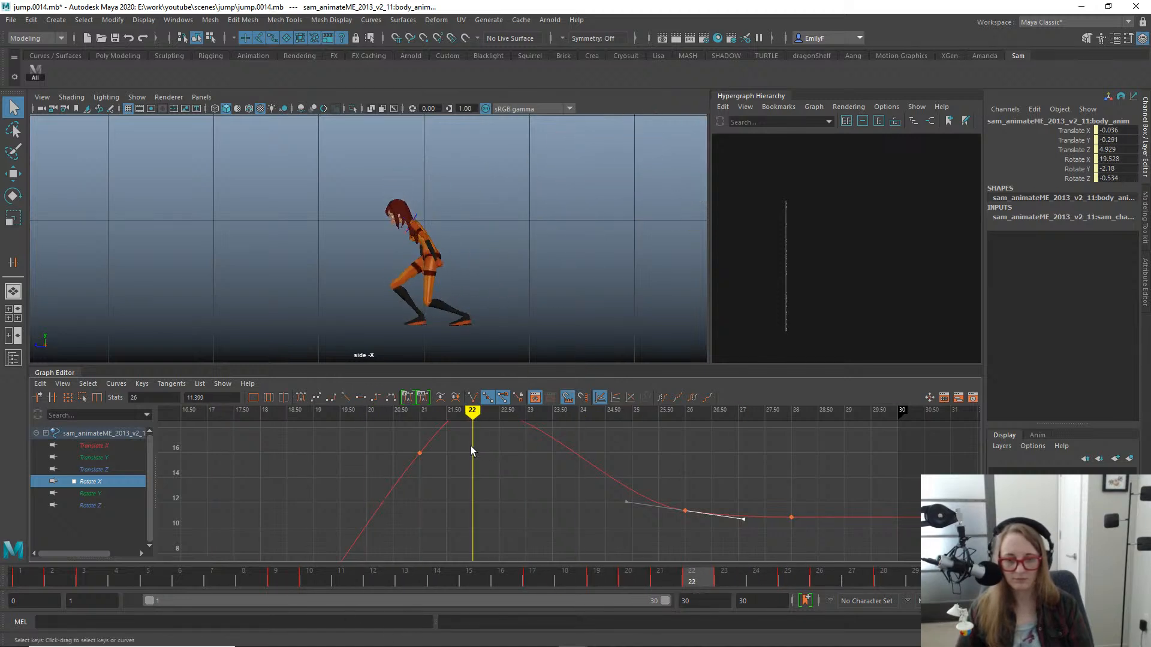
pyautogui.keyDown('alt'); pyautogui.moveTo(471, 449); pyautogui.dragTo(390, 449, button='right'); pyautogui.keyUp('alt')
pyautogui.keyDown('alt'); pyautogui.keyDown('shift'); pyautogui.moveTo(390, 449); pyautogui.dragTo(533, 447, button='right'); pyautogui.keyUp('shift'); pyautogui.keyUp('alt')
pyautogui.press('w')
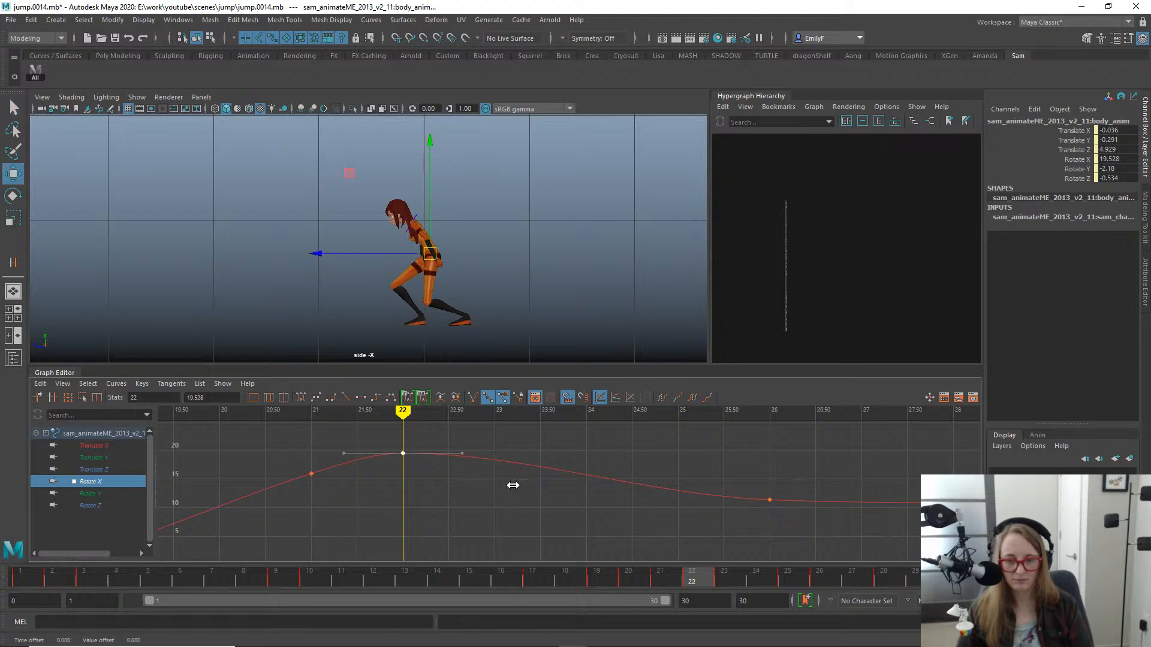
pyautogui.keyDown('shift'); pyautogui.moveTo(541, 484); pyautogui.dragTo(579, 482, button='middle'); pyautogui.keyUp('shift')
pyautogui.press('q')
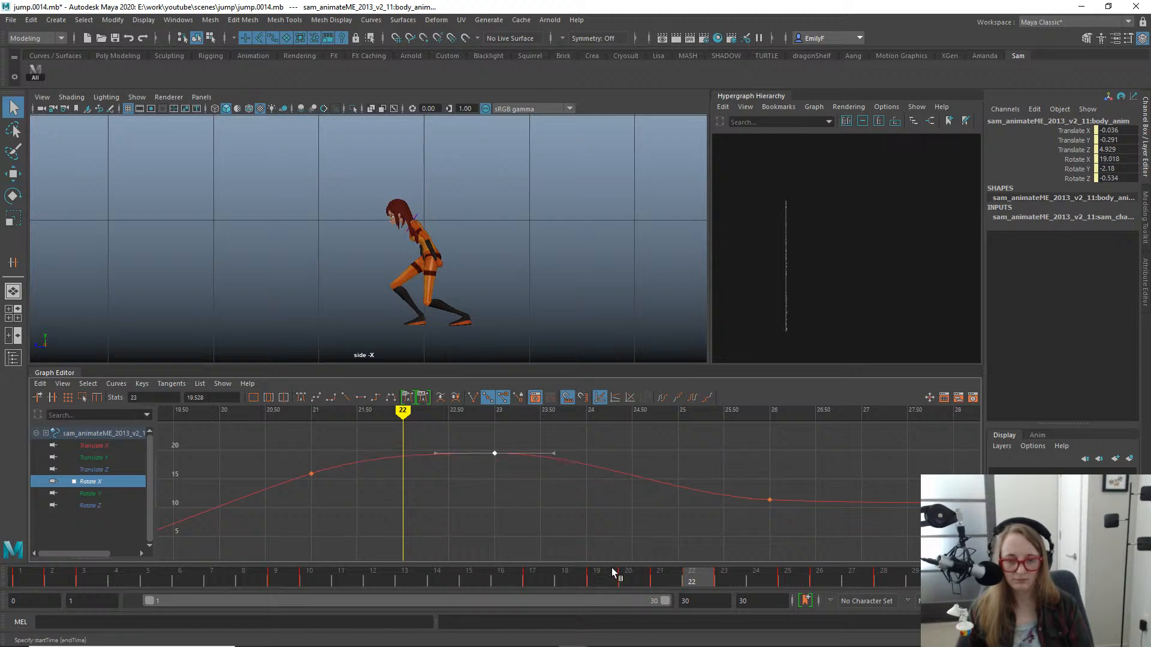
pyautogui.moveTo(690, 577); pyautogui.dragTo(713, 551)
pyautogui.hotkey('alt', 'v')
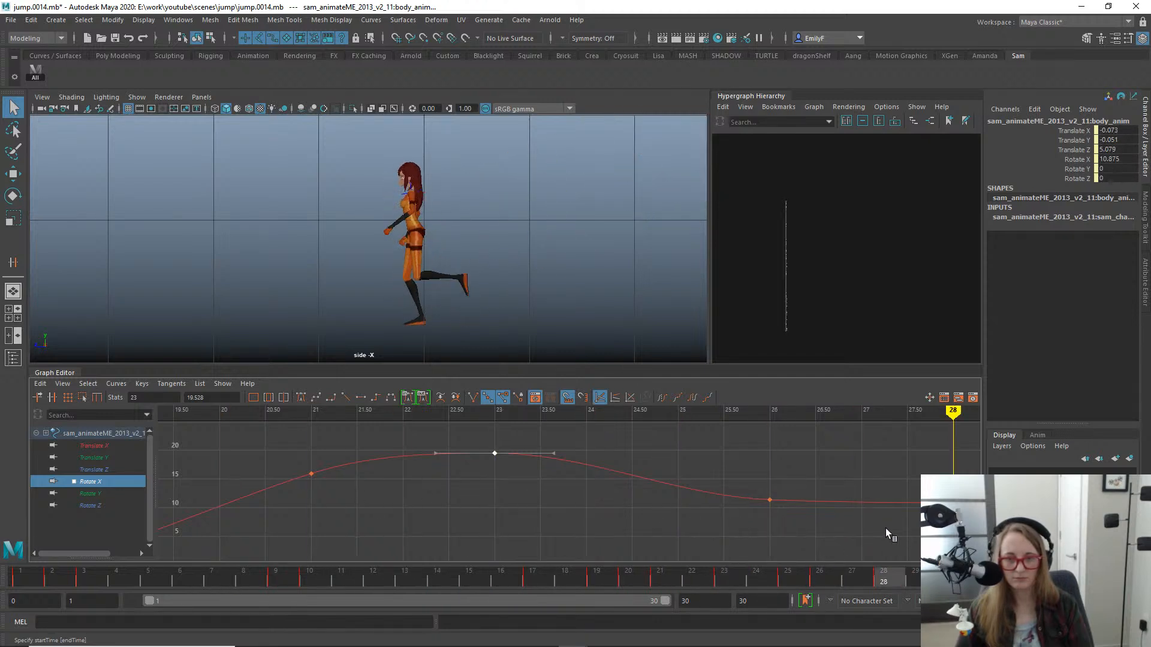
pyautogui.moveTo(772, 528); pyautogui.dragTo(680, 509)
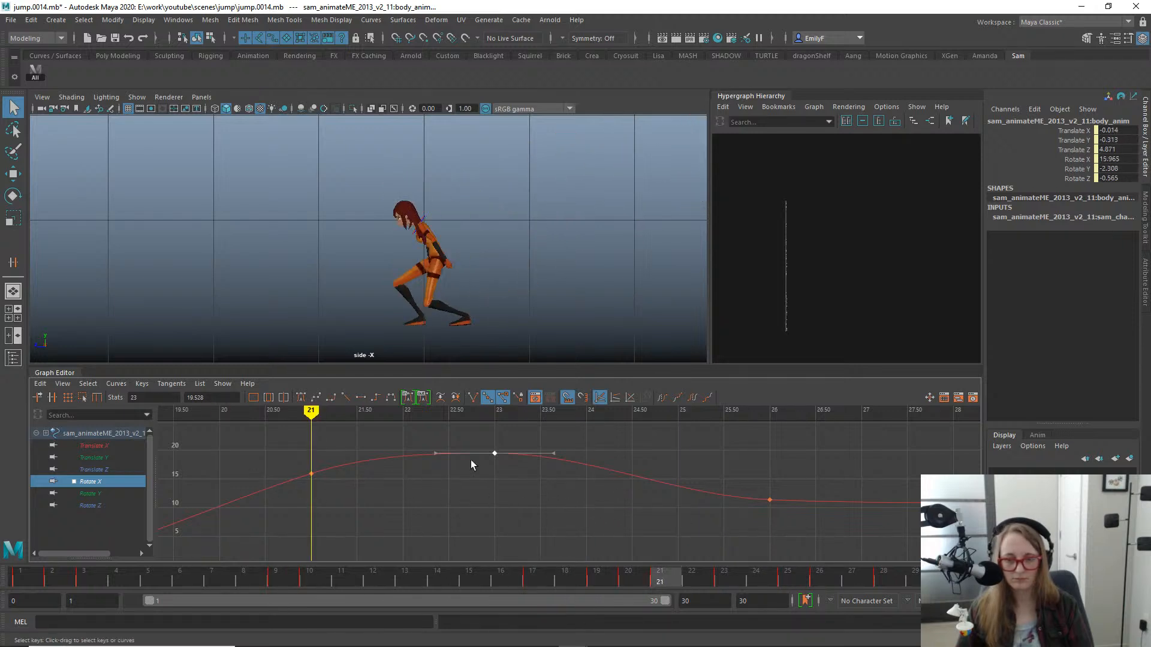
# - Lower the body's Translate Z key at frame 20 to 4.734 and steepen its tangent
pyautogui.click(94, 469)
pyautogui.press('a')
pyautogui.keyDown('alt'); pyautogui.keyDown('shift'); pyautogui.moveTo(756, 483); pyautogui.dragTo(755, 441, button='right'); pyautogui.keyUp('shift'); pyautogui.keyUp('alt')
pyautogui.keyDown('alt'); pyautogui.moveTo(755, 440); pyautogui.dragTo(724, 531, button='middle'); pyautogui.keyUp('alt')
pyautogui.keyDown('alt'); pyautogui.moveTo(679, 453); pyautogui.dragTo(633, 538, button='middle'); pyautogui.keyUp('alt')
pyautogui.keyDown('alt'); pyautogui.keyDown('shift'); pyautogui.moveTo(645, 489); pyautogui.dragTo(689, 486, button='right'); pyautogui.keyUp('shift'); pyautogui.keyUp('alt')
pyautogui.moveTo(660, 459); pyautogui.dragTo(730, 520)
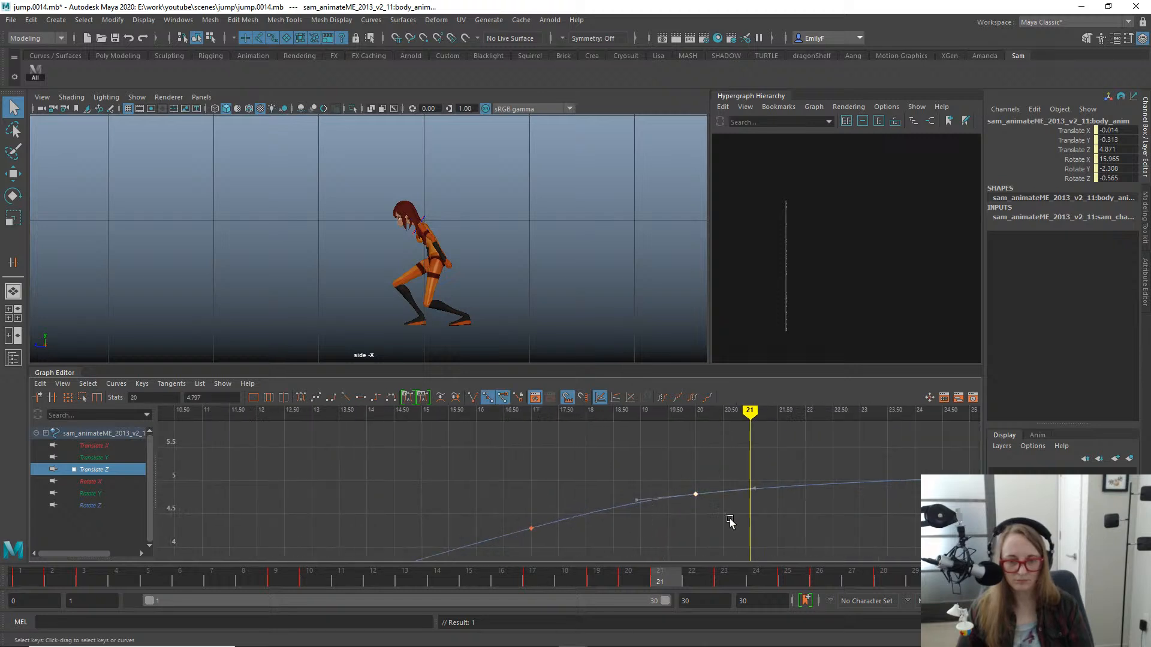
pyautogui.press('w')
pyautogui.keyDown('shift'); pyautogui.moveTo(694, 496); pyautogui.dragTo(705, 501, button='middle'); pyautogui.keyUp('shift')
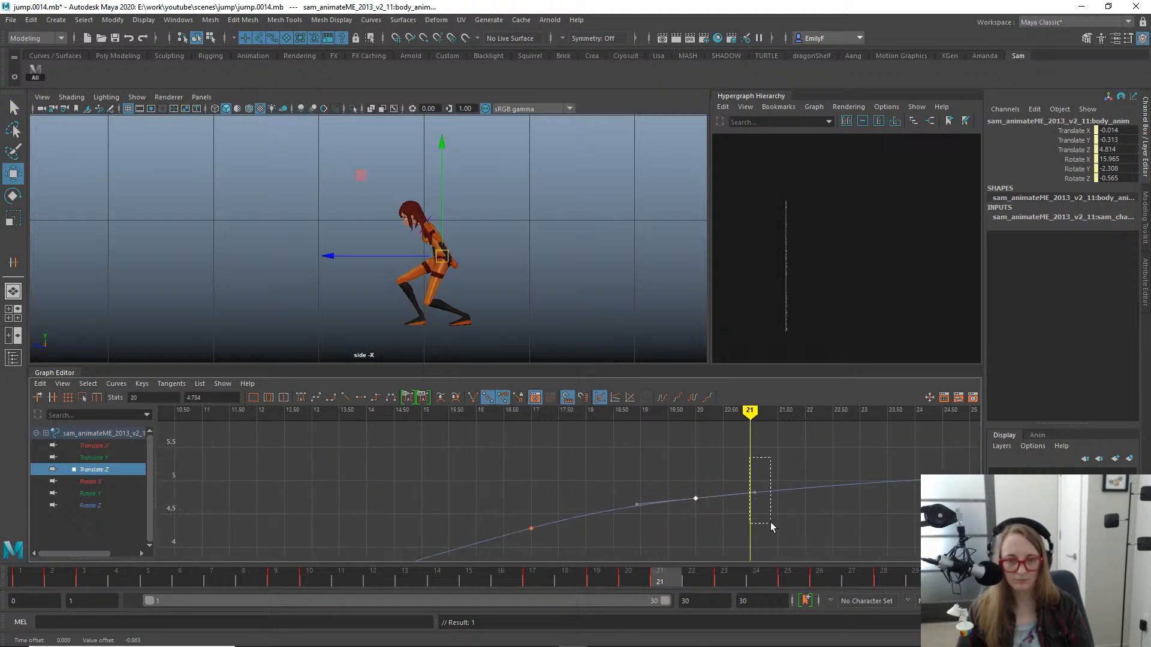
pyautogui.moveTo(771, 526); pyautogui.dragTo(770, 524)
pyautogui.moveTo(771, 523)
pyautogui.keyDown('shift'); pyautogui.mouseDown(button='middle')
pyautogui.moveTo(755, 501)
pyautogui.moveTo(763, 510)
pyautogui.mouseUp(button='middle'); pyautogui.keyUp('shift')
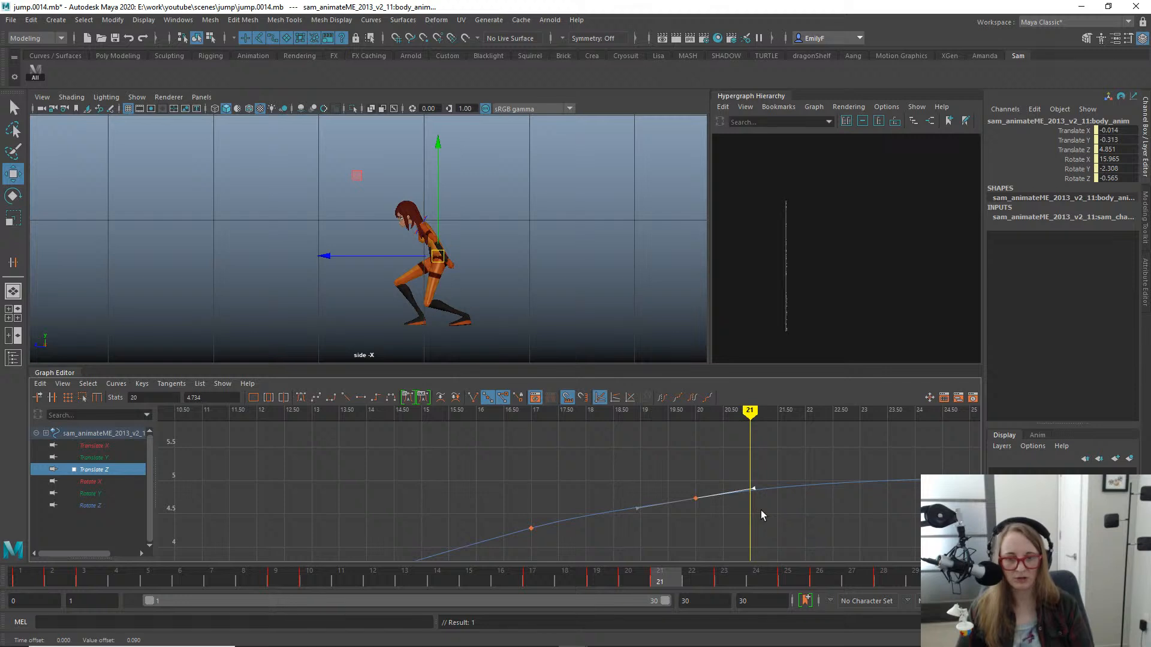
pyautogui.press('q')
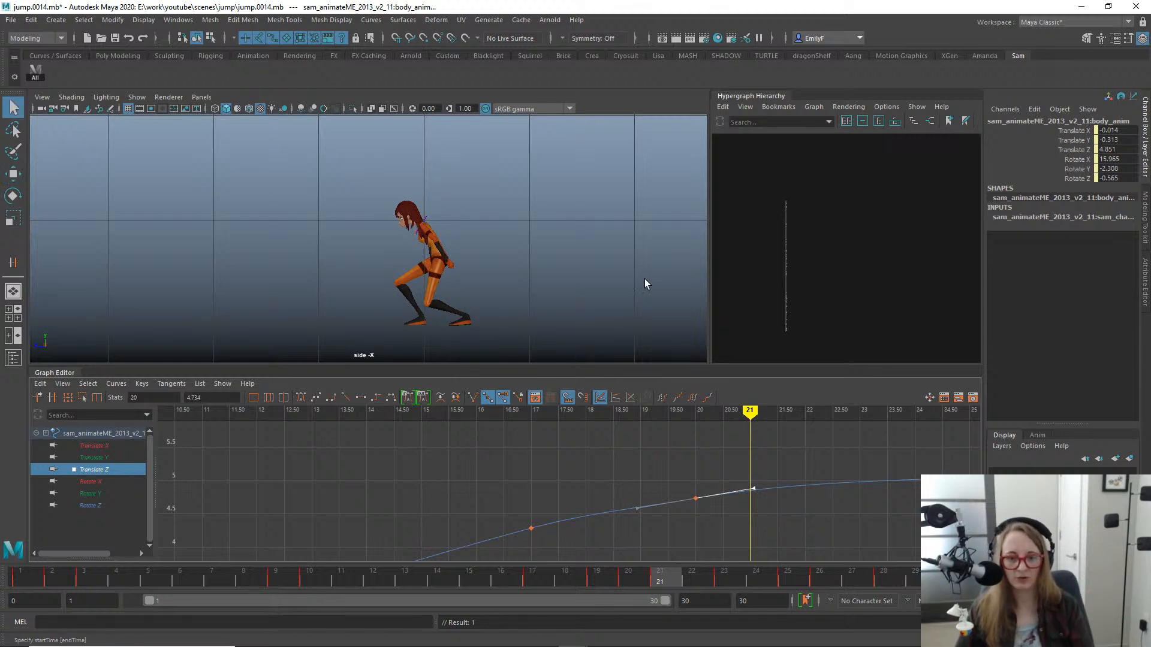
# - Try raising the body's Translate Z key at frame 20 by about 0.07 and undo the change
pyautogui.keyDown('alt'); pyautogui.moveTo(709, 508); pyautogui.dragTo(703, 505, button='middle'); pyautogui.keyUp('alt')
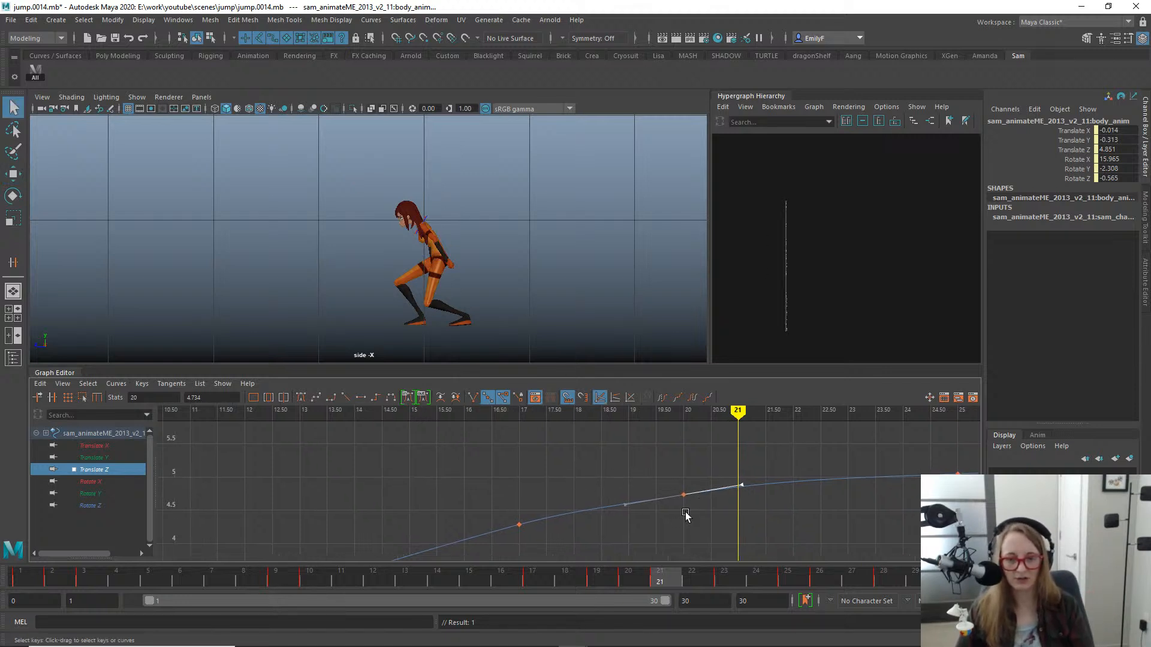
pyautogui.press('w')
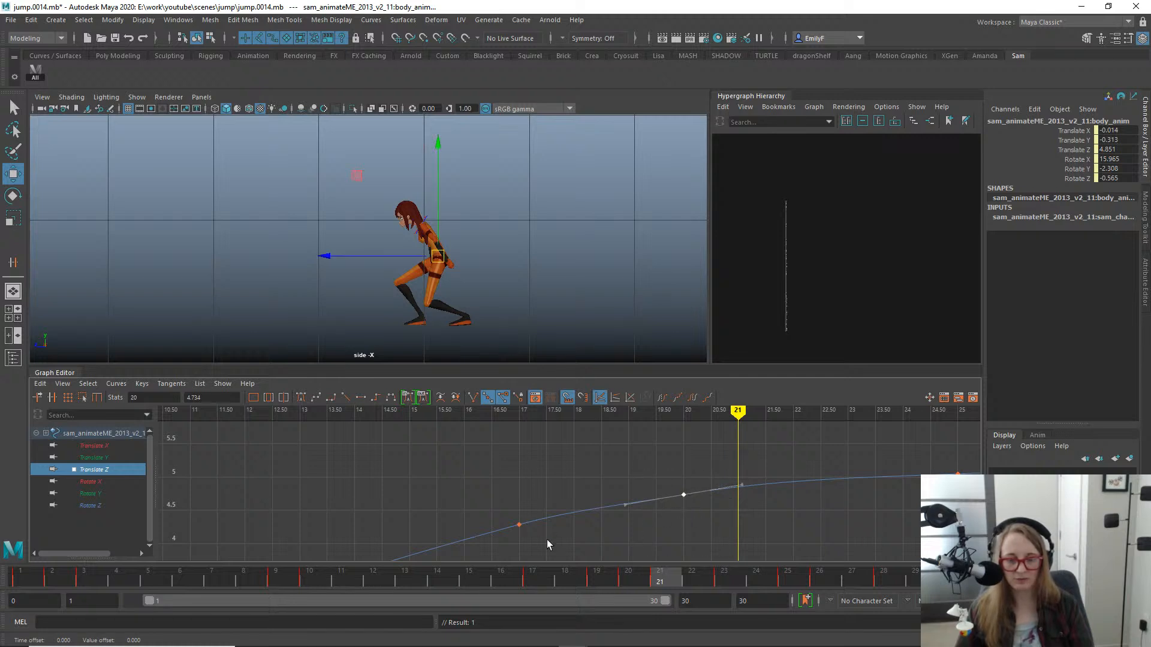
pyautogui.keyDown('shift'); pyautogui.moveTo(680, 519); pyautogui.dragTo(678, 510, button='middle'); pyautogui.keyUp('shift')
pyautogui.hotkey('ctrl', 'z')
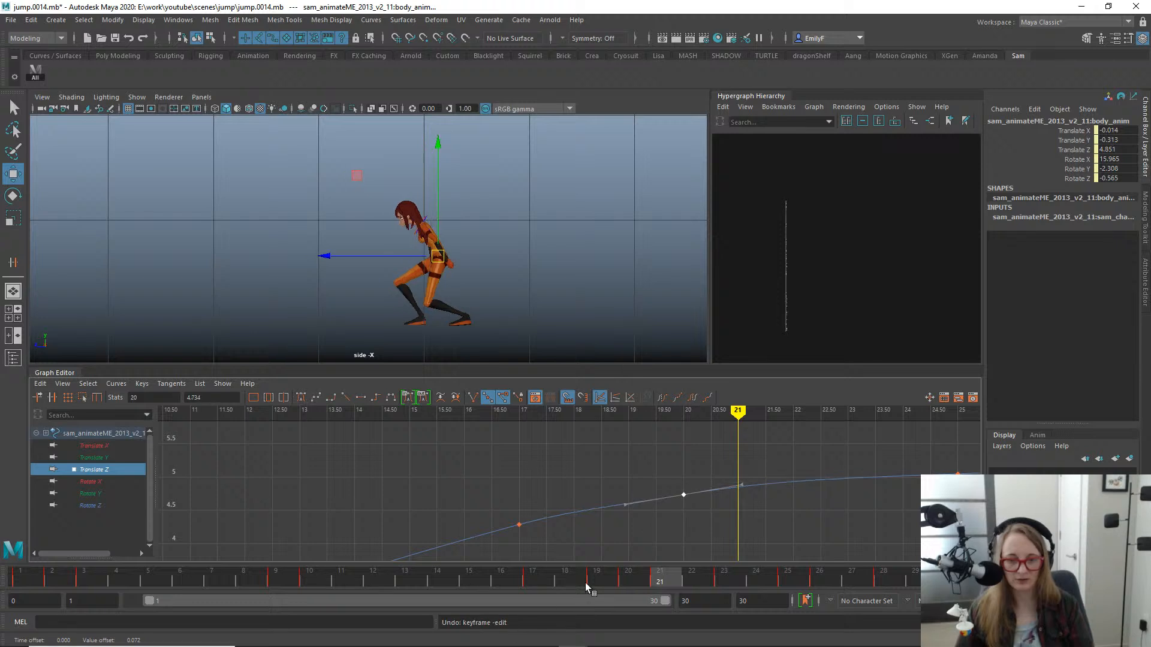
# - At frame 17, move the body back to Translate Z 4.268 and down to Translate Y -0.07
pyautogui.moveTo(593, 574); pyautogui.dragTo(547, 577)
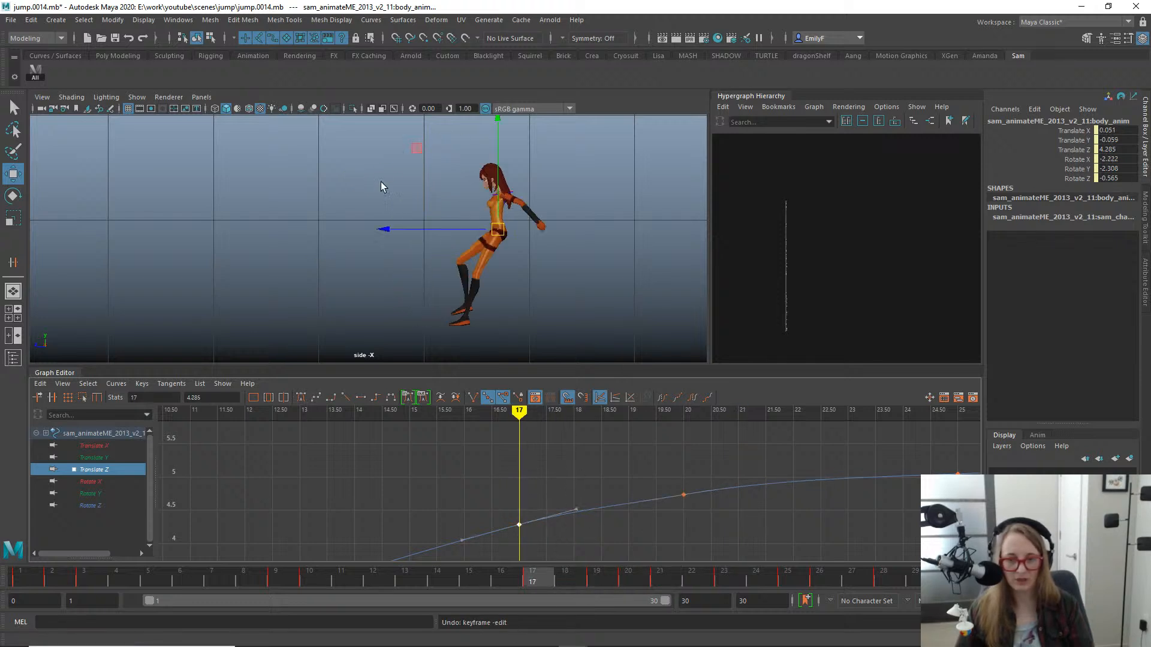
pyautogui.moveTo(387, 232); pyautogui.dragTo(390, 232)
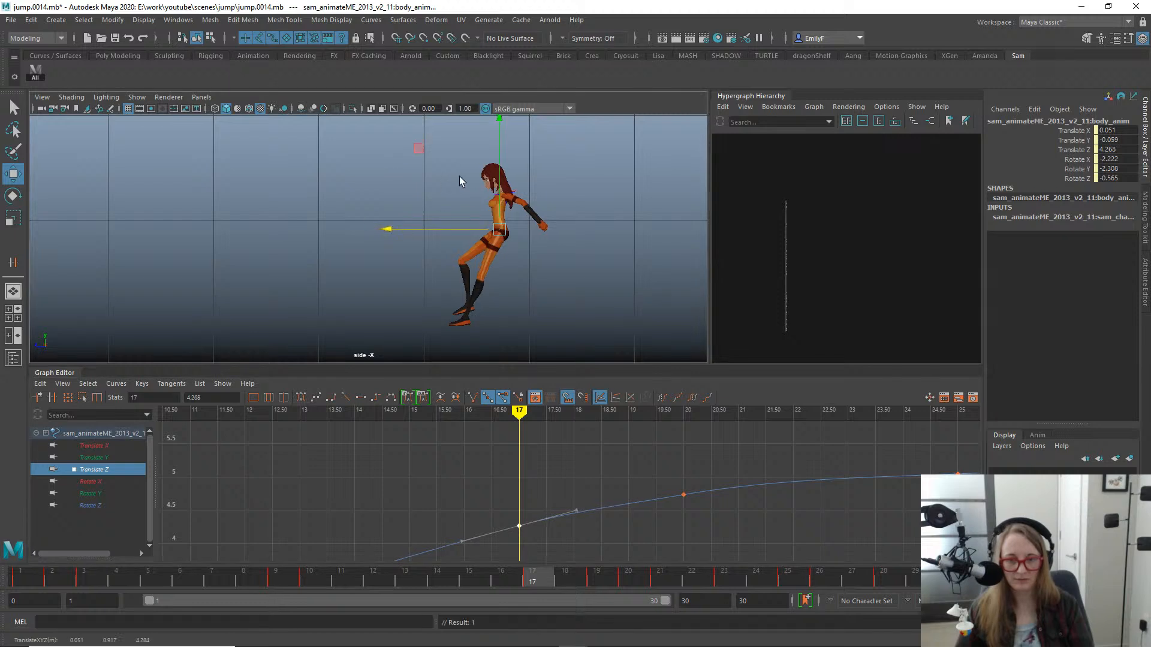
pyautogui.moveTo(495, 192); pyautogui.dragTo(497, 192)
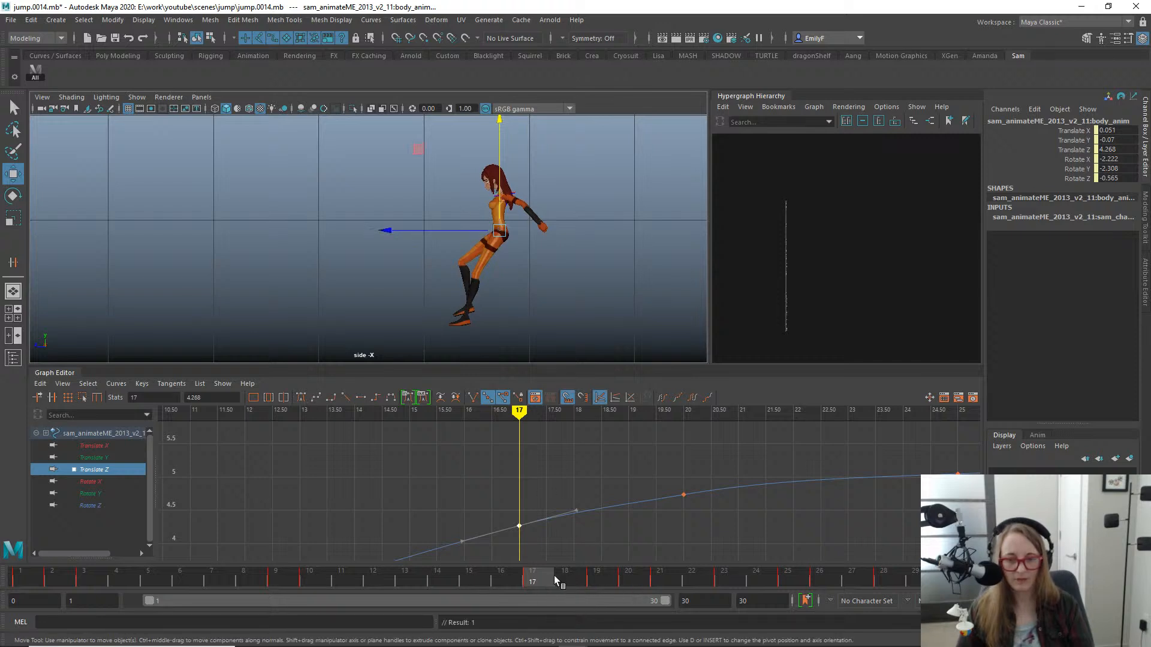
# - Ease the slope of the body's Translate Z tangent at frame 20 down slightly
pyautogui.moveTo(553, 579); pyautogui.dragTo(636, 577)
pyautogui.moveTo(646, 474); pyautogui.dragTo(705, 524)
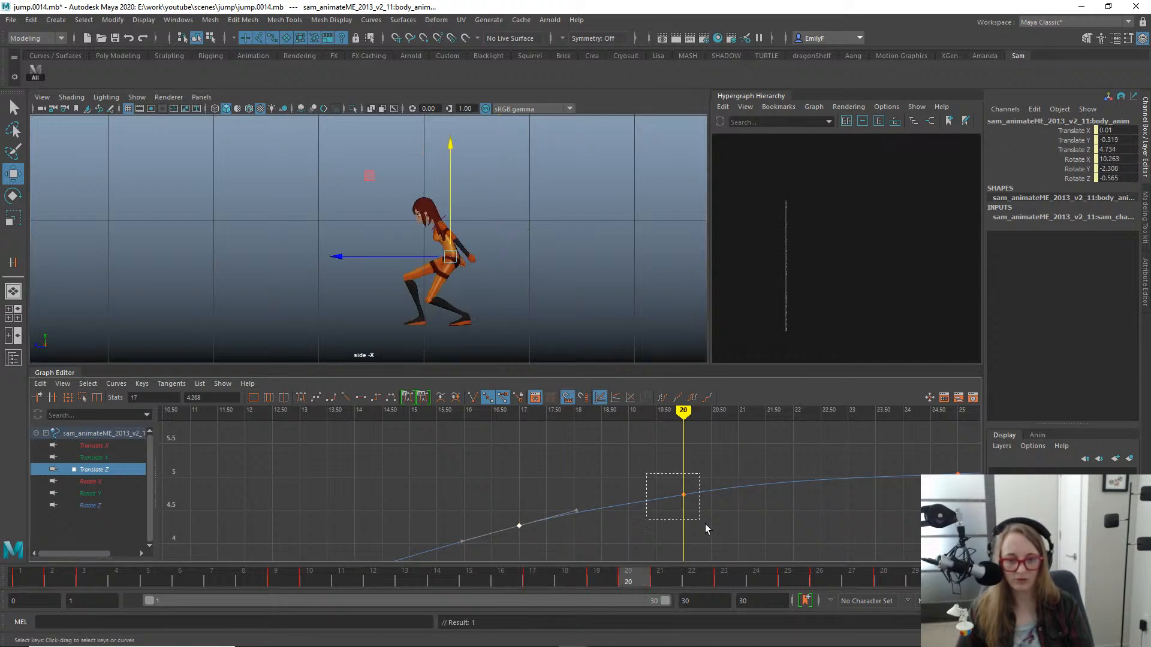
pyautogui.moveTo(746, 502); pyautogui.dragTo(748, 500, button='middle')
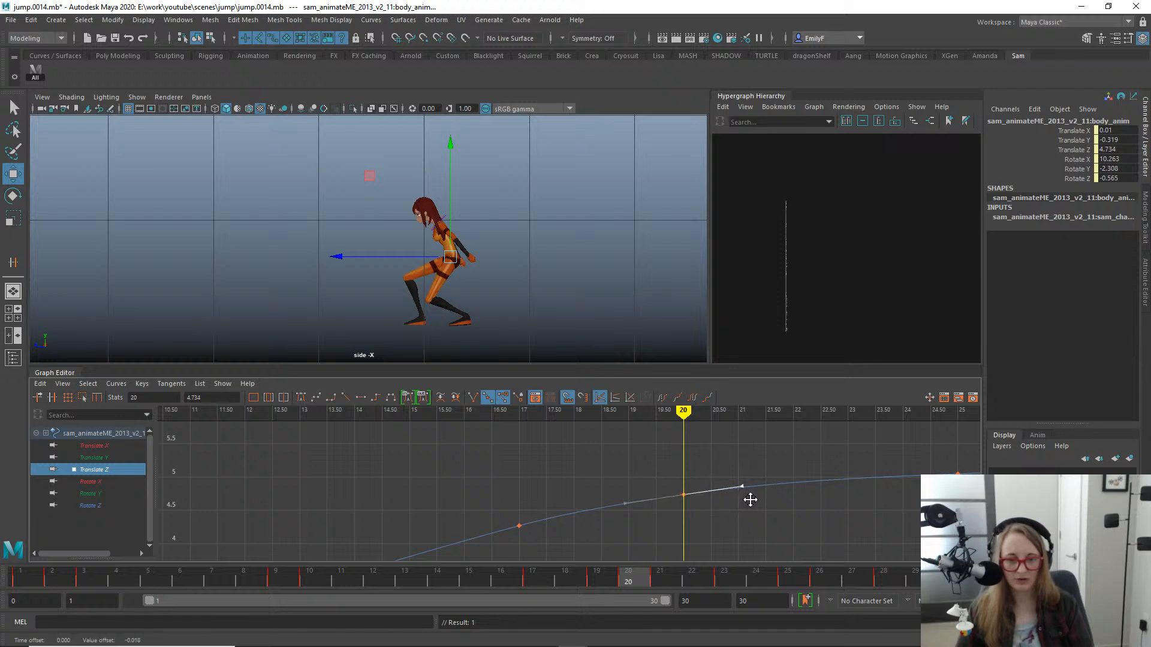
pyautogui.press('q')
# - Flatten the body's Translate Z tangent slightly at frame 25 and check the motion around frames 17 to 21
pyautogui.keyDown('alt'); pyautogui.moveTo(868, 496); pyautogui.dragTo(729, 456, button='middle'); pyautogui.keyUp('alt')
pyautogui.keyDown('alt'); pyautogui.moveTo(729, 456); pyautogui.dragTo(664, 433, button='right'); pyautogui.keyUp('alt')
pyautogui.keyDown('alt'); pyautogui.keyDown('shift'); pyautogui.moveTo(686, 470); pyautogui.dragTo(706, 501, button='middle'); pyautogui.keyUp('shift'); pyautogui.keyUp('alt')
pyautogui.keyDown('alt'); pyautogui.moveTo(706, 501); pyautogui.dragTo(582, 460, button='right'); pyautogui.keyUp('alt')
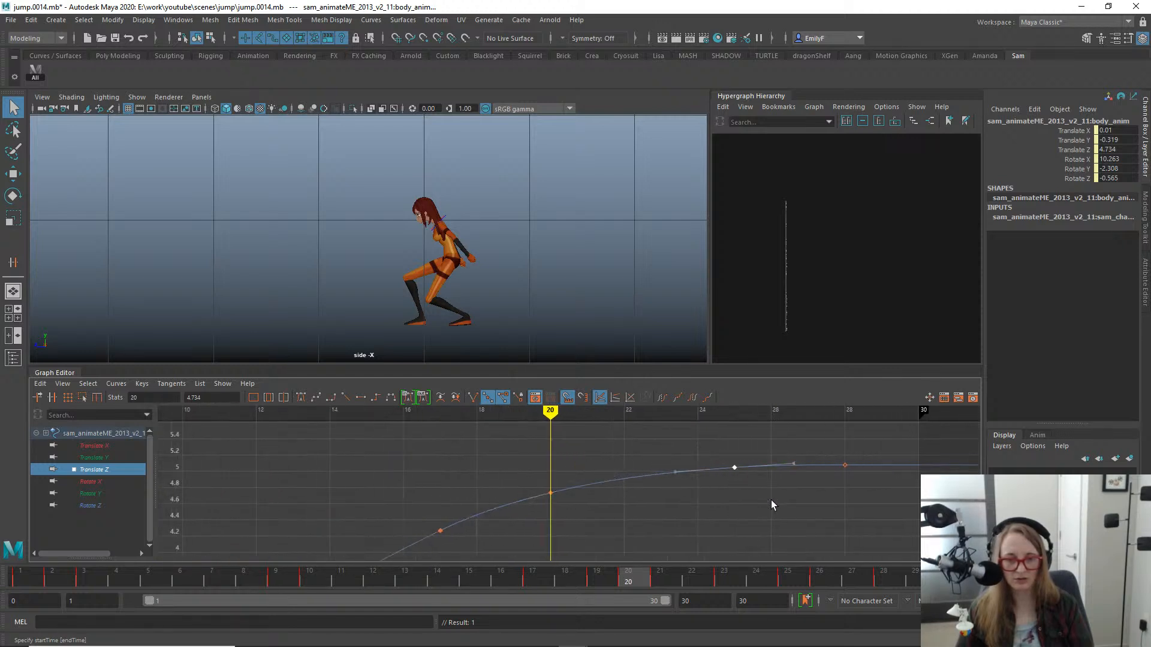
pyautogui.moveTo(778, 480); pyautogui.dragTo(789, 486, button='middle')
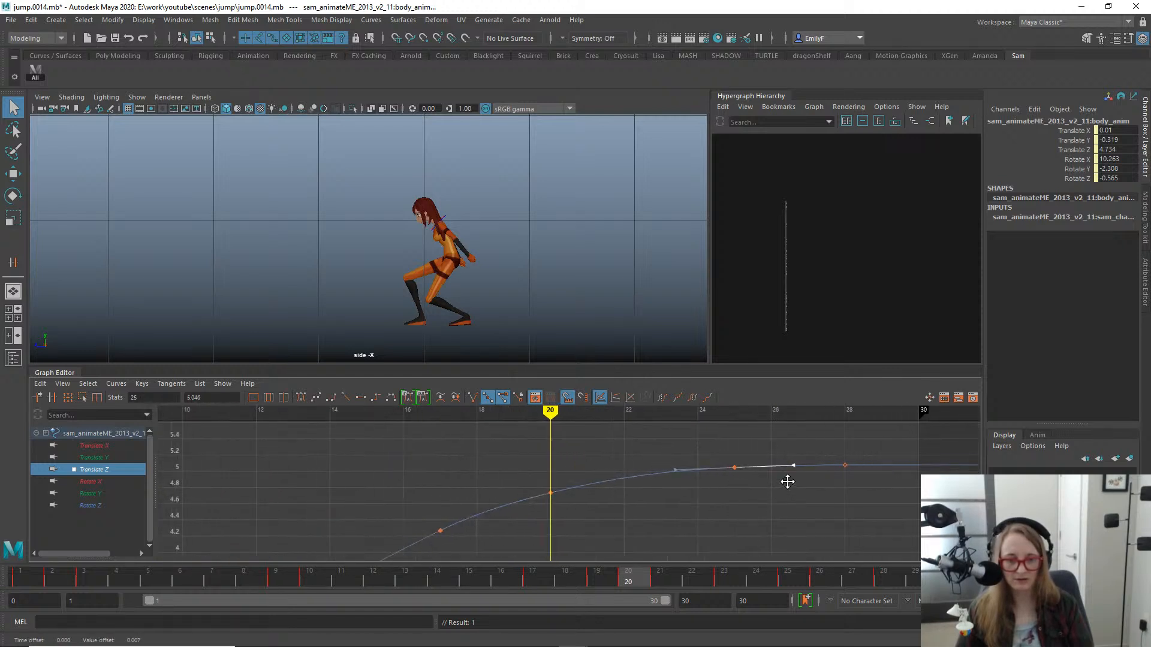
pyautogui.moveTo(522, 588); pyautogui.dragTo(500, 578)
pyautogui.moveTo(581, 532); pyautogui.dragTo(541, 536)
pyautogui.moveTo(631, 539); pyautogui.dragTo(670, 530)
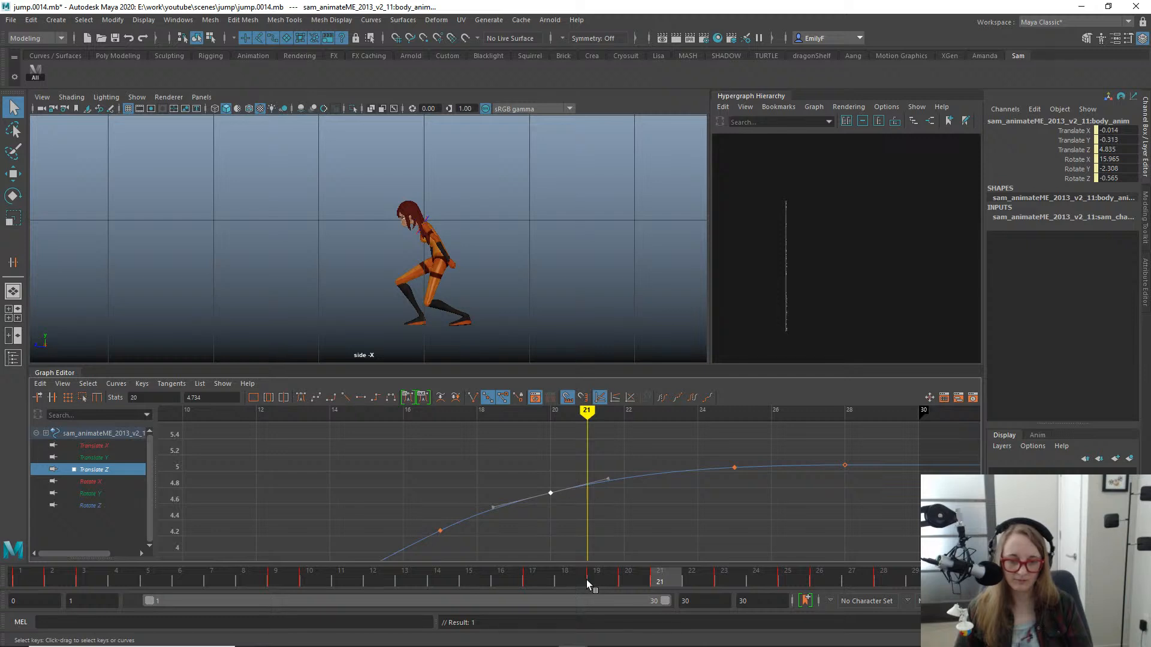
pyautogui.moveTo(588, 584); pyautogui.dragTo(664, 581)
# - Move the body's Translate Y keys from frames 23 and 20 to frames 22 and 21, and delete the frame 22 key
pyautogui.click(107, 456)
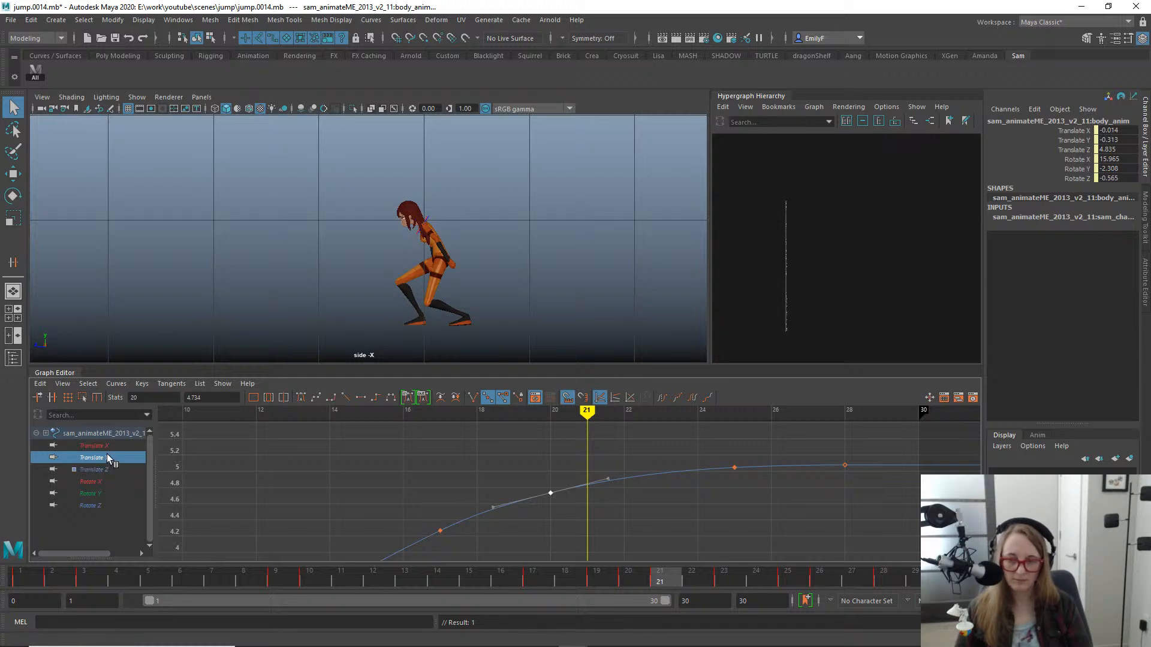
pyautogui.press('f')
pyautogui.keyDown('alt'); pyautogui.moveTo(730, 521); pyautogui.dragTo(597, 470, button='middle'); pyautogui.keyUp('alt')
pyautogui.moveTo(597, 470)
pyautogui.keyDown('alt'); pyautogui.keyDown('shift'); pyautogui.mouseDown(button='right')
pyautogui.moveTo(591, 457)
pyautogui.moveTo(611, 470)
pyautogui.mouseUp(button='right'); pyautogui.keyUp('shift'); pyautogui.keyUp('alt')
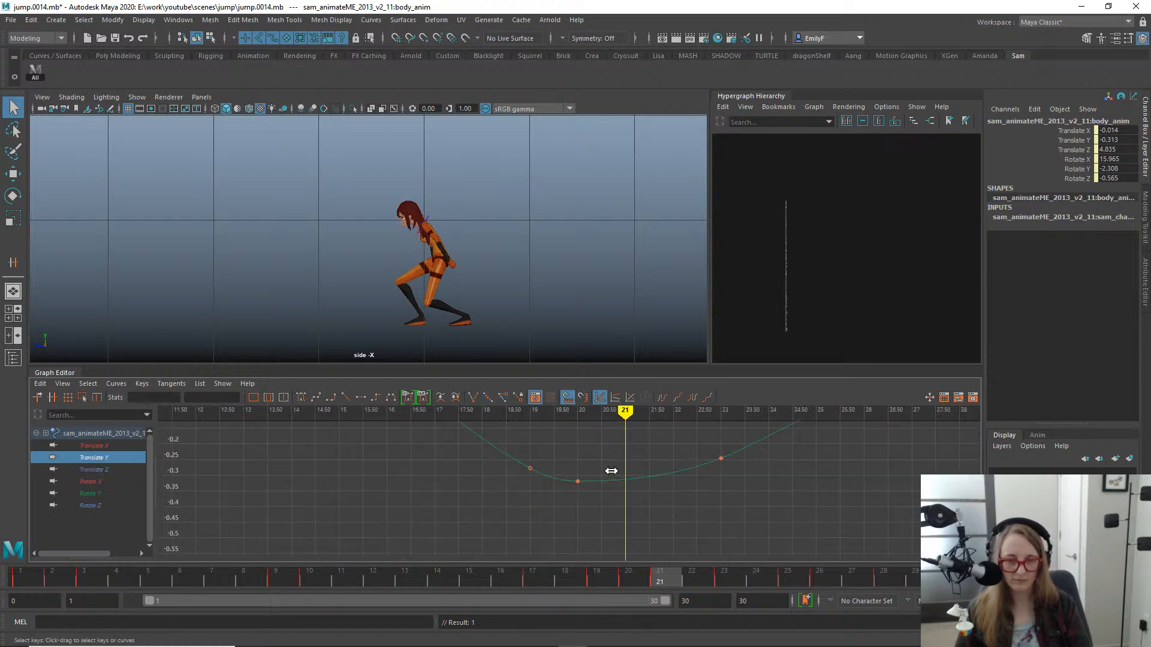
pyautogui.keyDown('alt'); pyautogui.moveTo(665, 484); pyautogui.dragTo(640, 502, button='middle'); pyautogui.keyUp('alt')
pyautogui.moveTo(651, 451); pyautogui.dragTo(733, 521)
pyautogui.press('w')
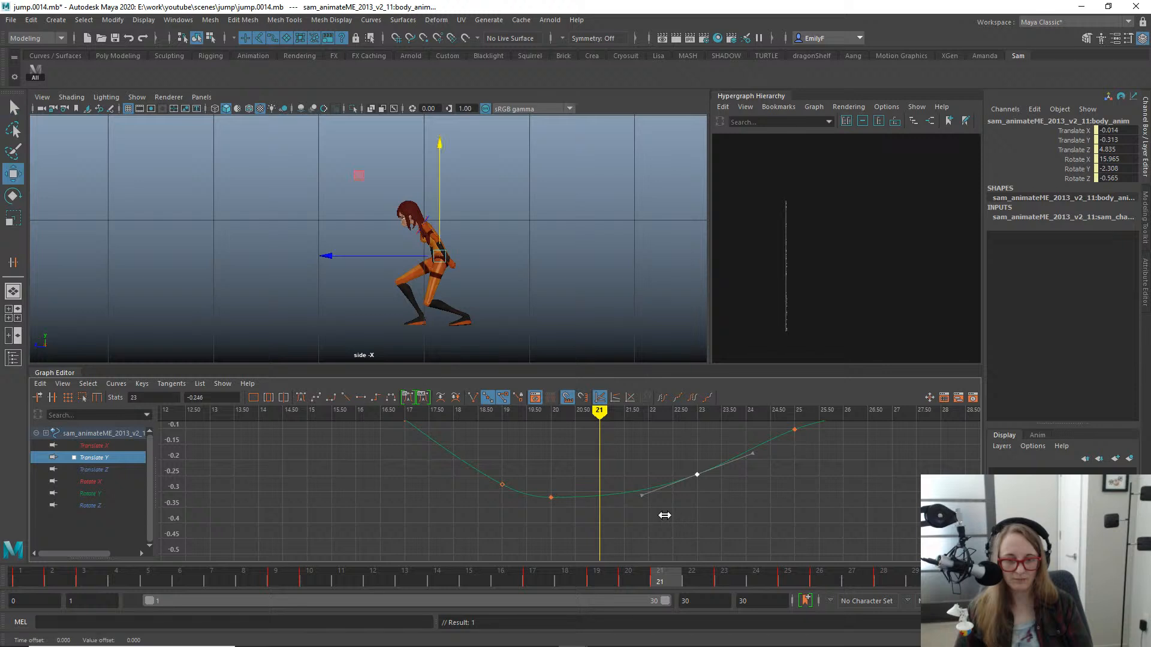
pyautogui.keyDown('shift'); pyautogui.moveTo(663, 516); pyautogui.dragTo(649, 519, button='middle'); pyautogui.keyUp('shift')
pyautogui.moveTo(509, 466); pyautogui.dragTo(590, 527)
pyautogui.keyDown('shift'); pyautogui.moveTo(590, 527); pyautogui.dragTo(622, 530, button='middle'); pyautogui.keyUp('shift')
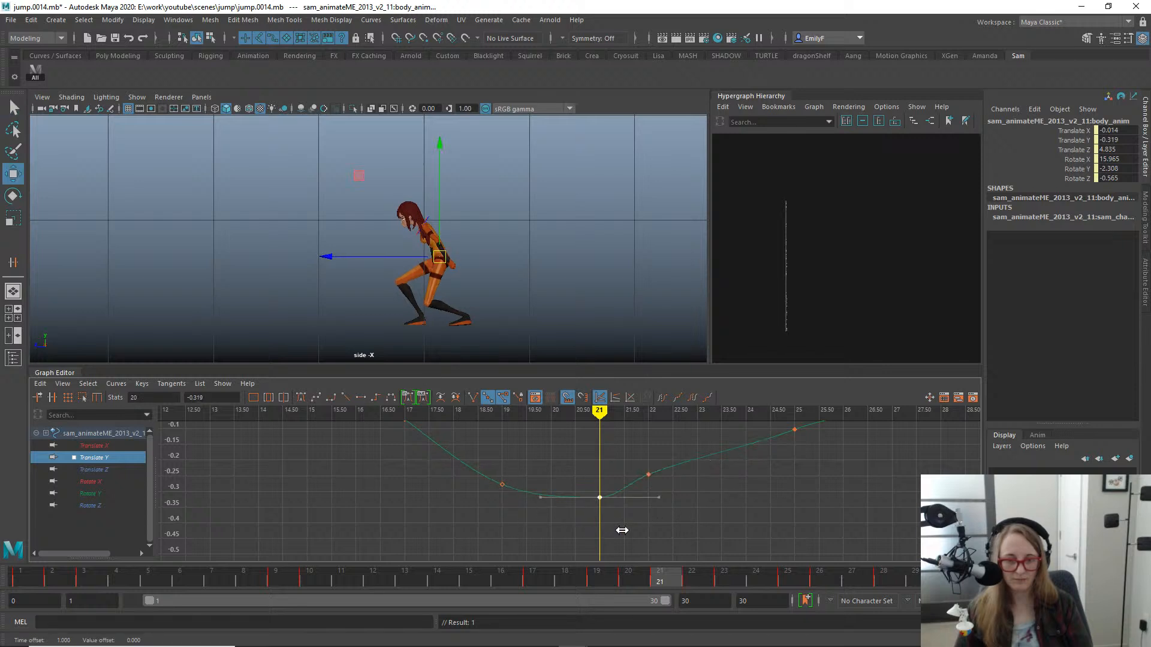
pyautogui.click(684, 509)
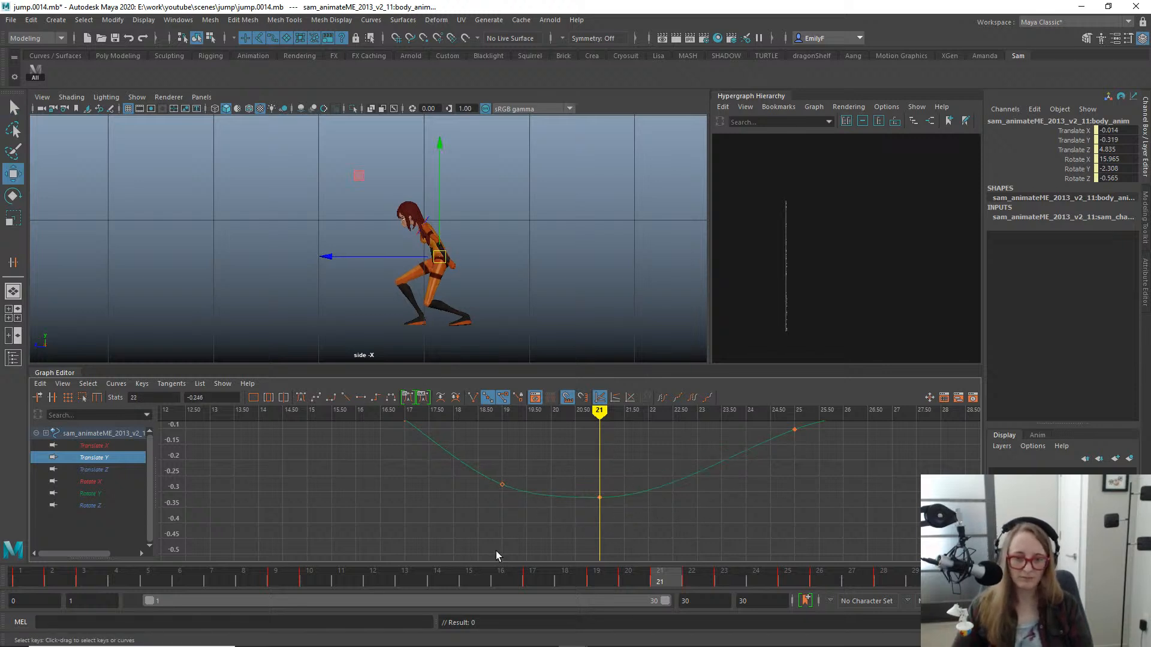
# - Raise the body's Translate Y keys at frames 19 and 21 by 0.013 and check the landing poses
pyautogui.moveTo(569, 576); pyautogui.dragTo(655, 592)
pyautogui.moveTo(468, 467); pyautogui.dragTo(645, 547)
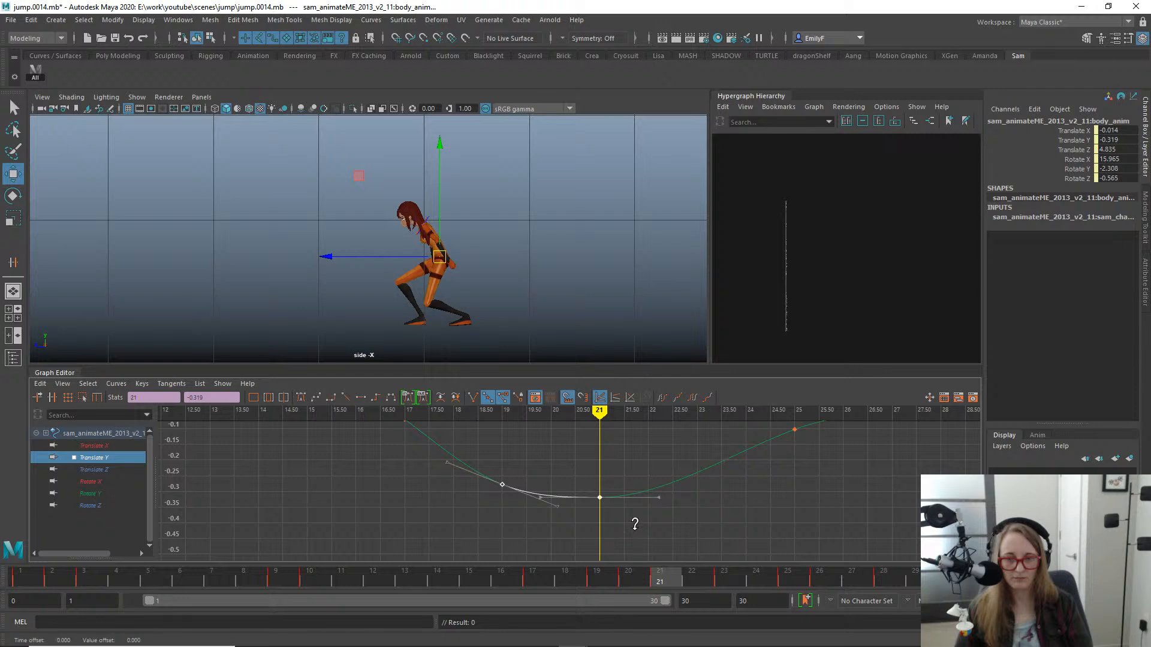
pyautogui.keyDown('shift'); pyautogui.moveTo(634, 524); pyautogui.dragTo(634, 526, button='middle'); pyautogui.keyUp('shift')
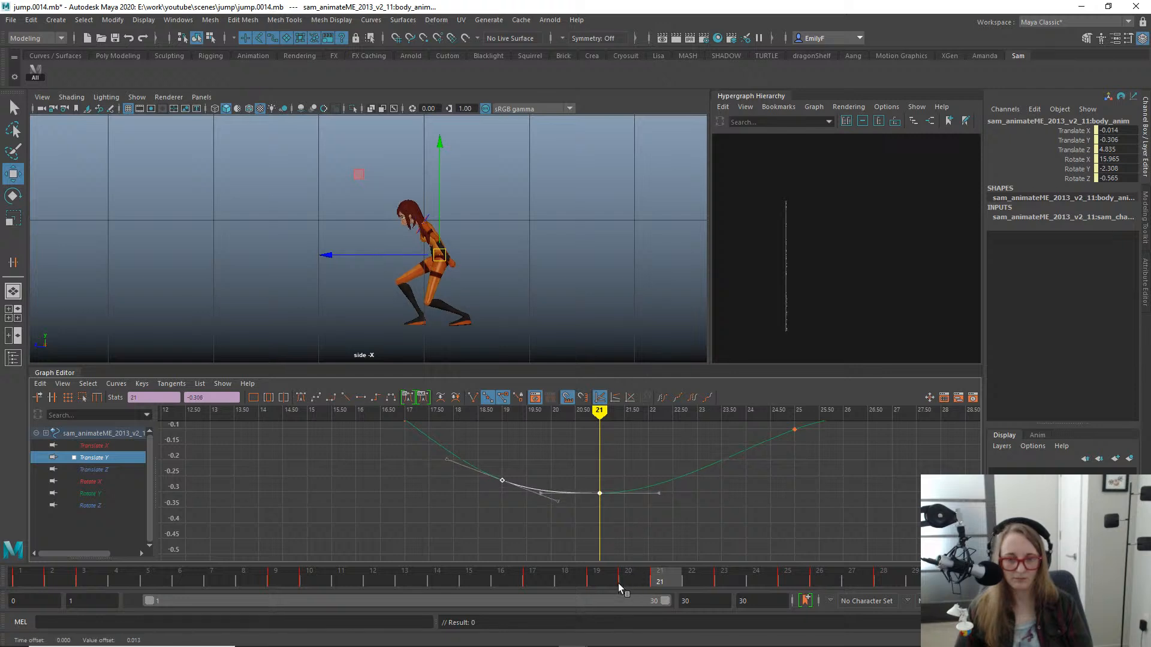
pyautogui.moveTo(617, 584); pyautogui.dragTo(751, 617)
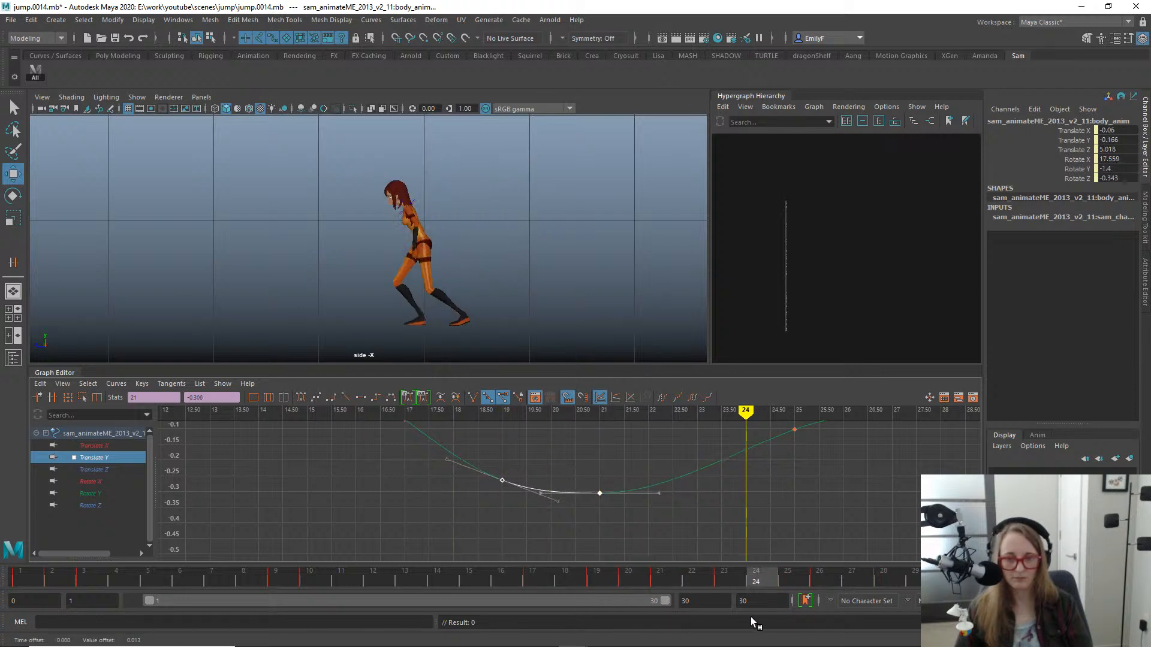
pyautogui.keyDown('alt'); pyautogui.moveTo(810, 519); pyautogui.dragTo(700, 474, button='right'); pyautogui.keyUp('alt')
pyautogui.moveTo(562, 476); pyautogui.dragTo(615, 517)
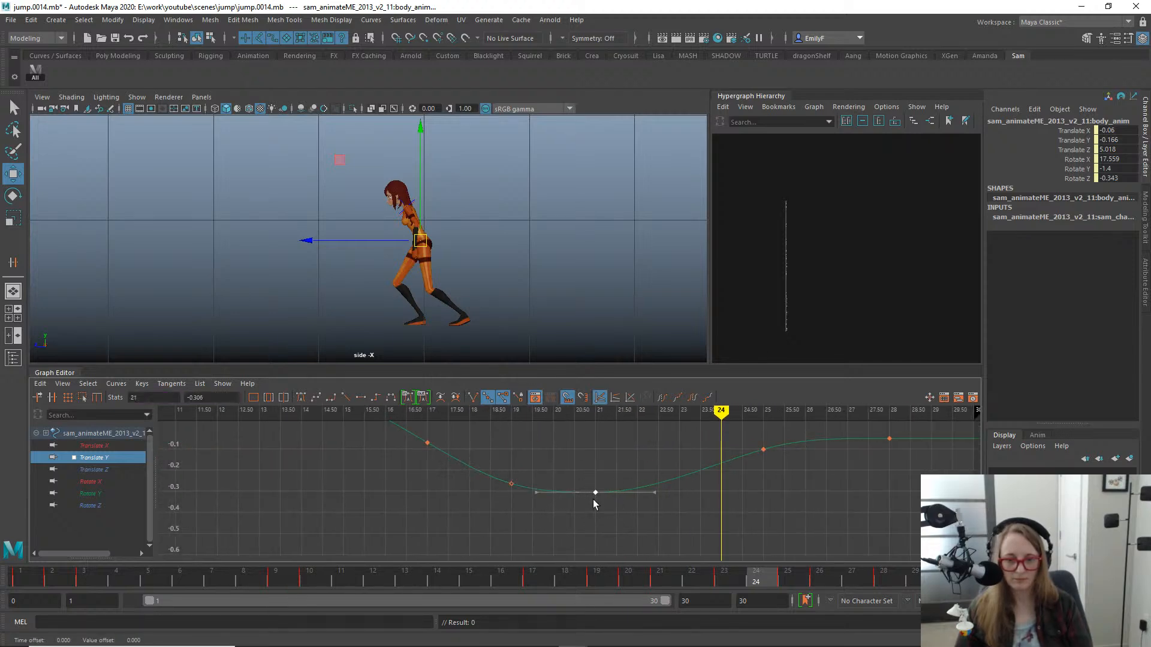
pyautogui.keyDown('shift'); pyautogui.moveTo(593, 504); pyautogui.dragTo(596, 493, button='middle'); pyautogui.keyUp('shift')
pyautogui.keyDown('alt'); pyautogui.moveTo(514, 484); pyautogui.dragTo(496, 518, button='middle'); pyautogui.keyUp('alt')
pyautogui.moveTo(621, 590); pyautogui.dragTo(695, 585)
# - Move the body back slightly at frame 22 and key its Translate Z at 4.898
pyautogui.press('q')
pyautogui.click(94, 469)
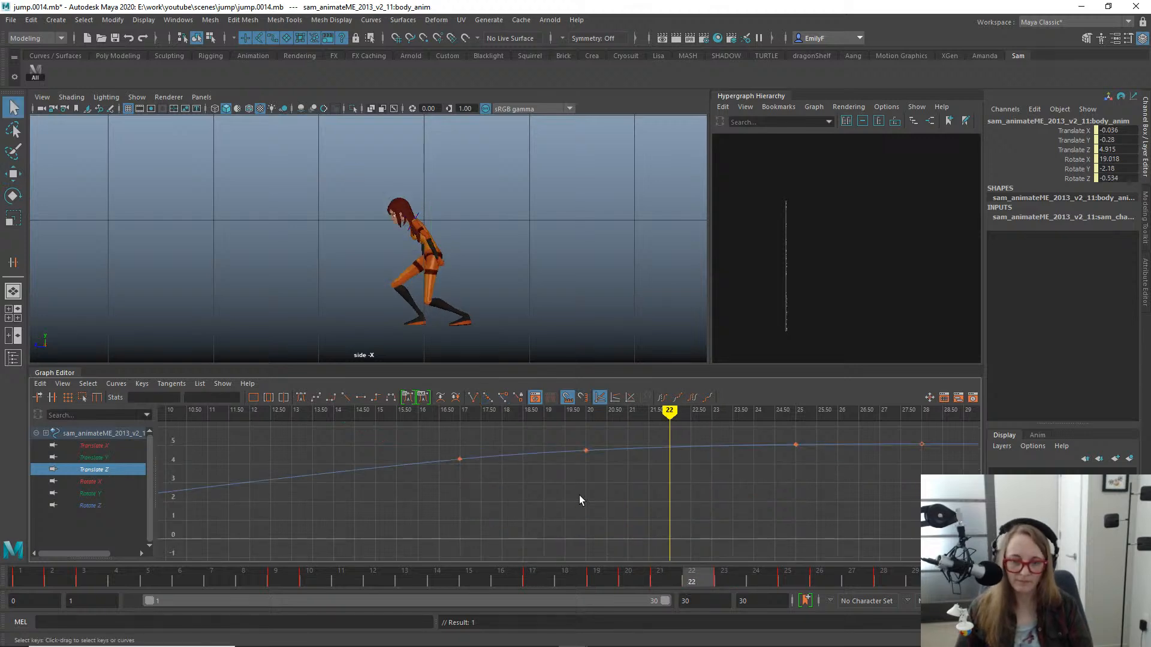
pyautogui.click(586, 448)
pyautogui.press('w')
pyautogui.press('f')
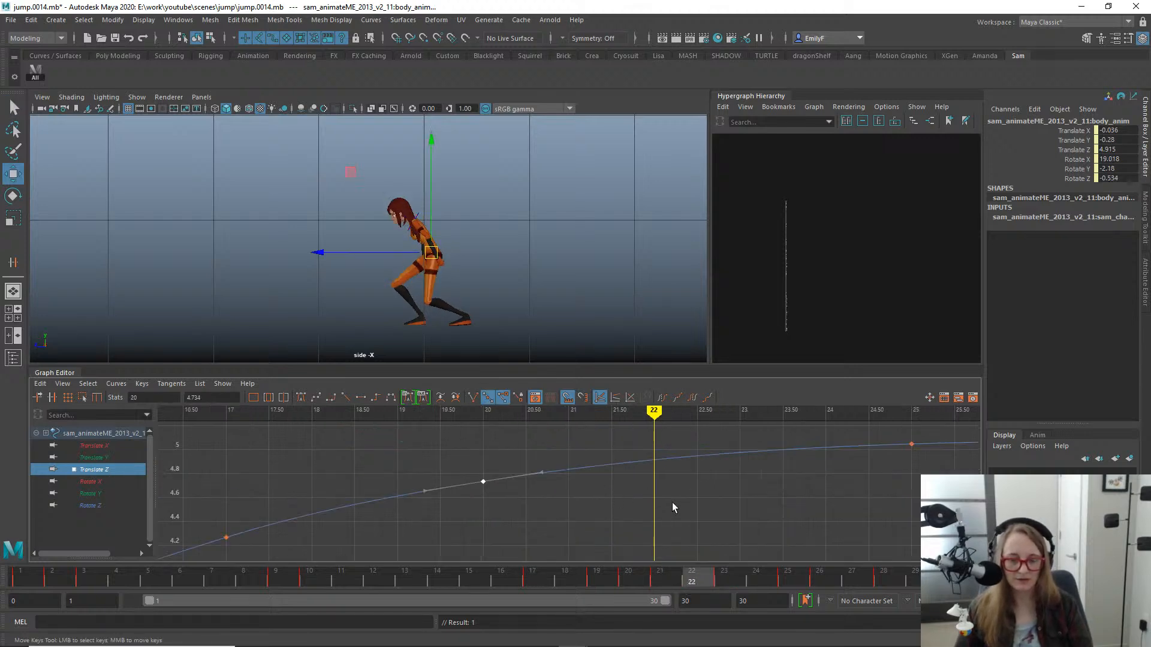
pyautogui.keyDown('alt'); pyautogui.moveTo(671, 503); pyautogui.dragTo(620, 453, button='right'); pyautogui.keyUp('alt')
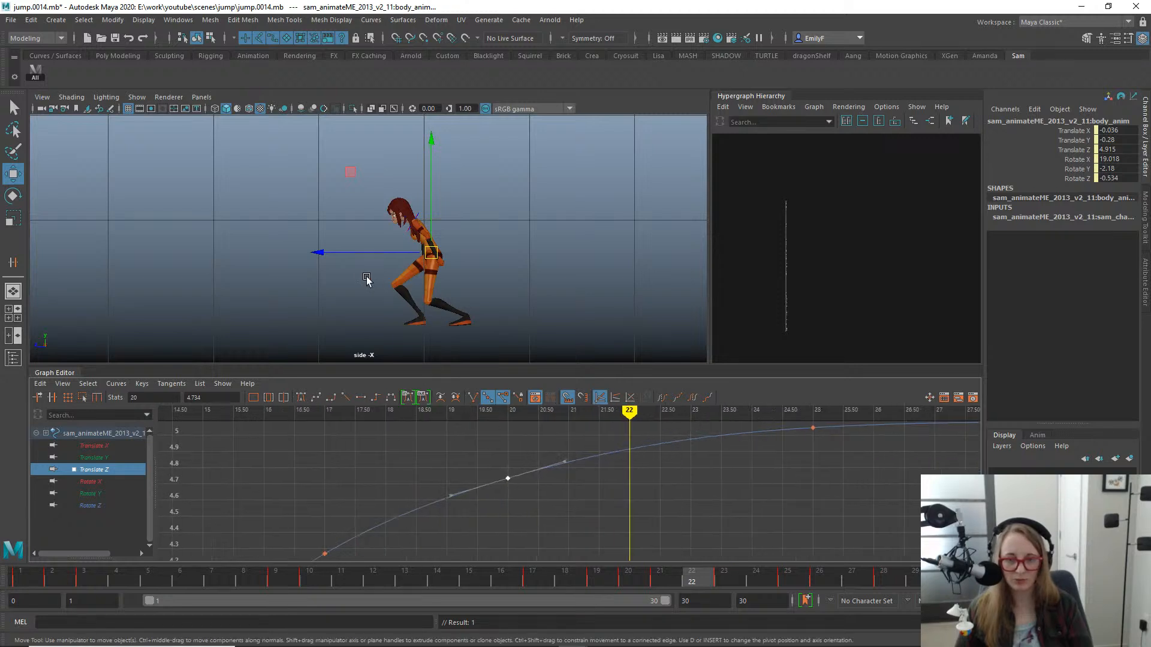
pyautogui.moveTo(333, 256); pyautogui.dragTo(329, 252)
pyautogui.click(521, 547)
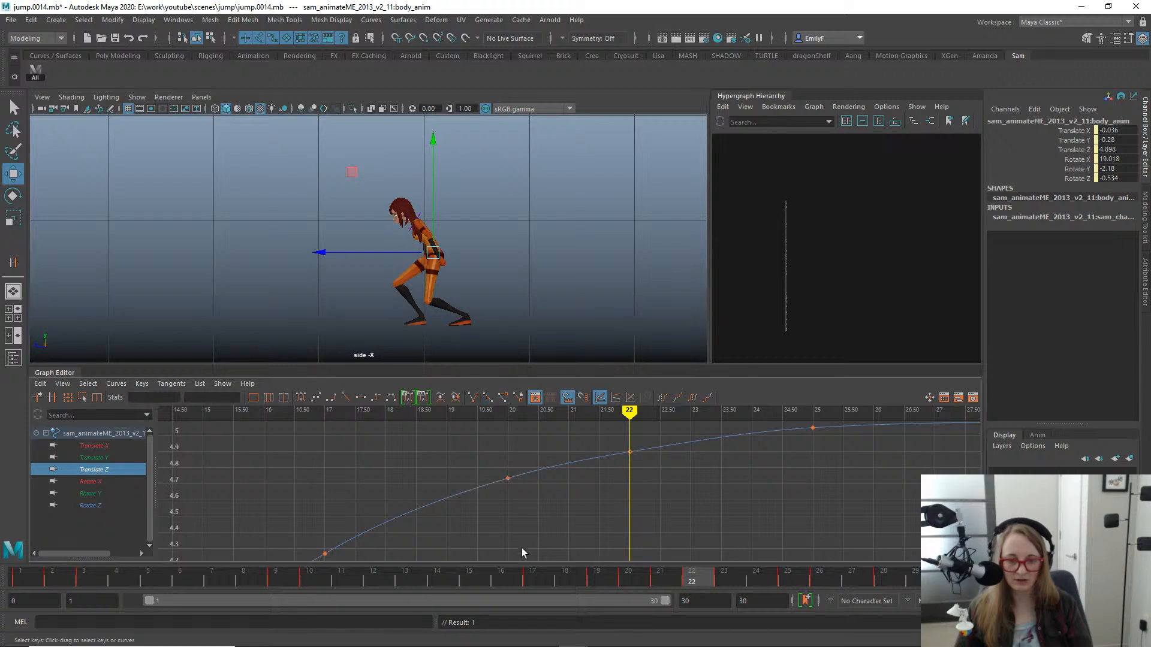
# - Delete the body's Translate Z keys at frames 20 and 25, keeping the key at frame 22
pyautogui.moveTo(590, 514); pyautogui.dragTo(656, 444)
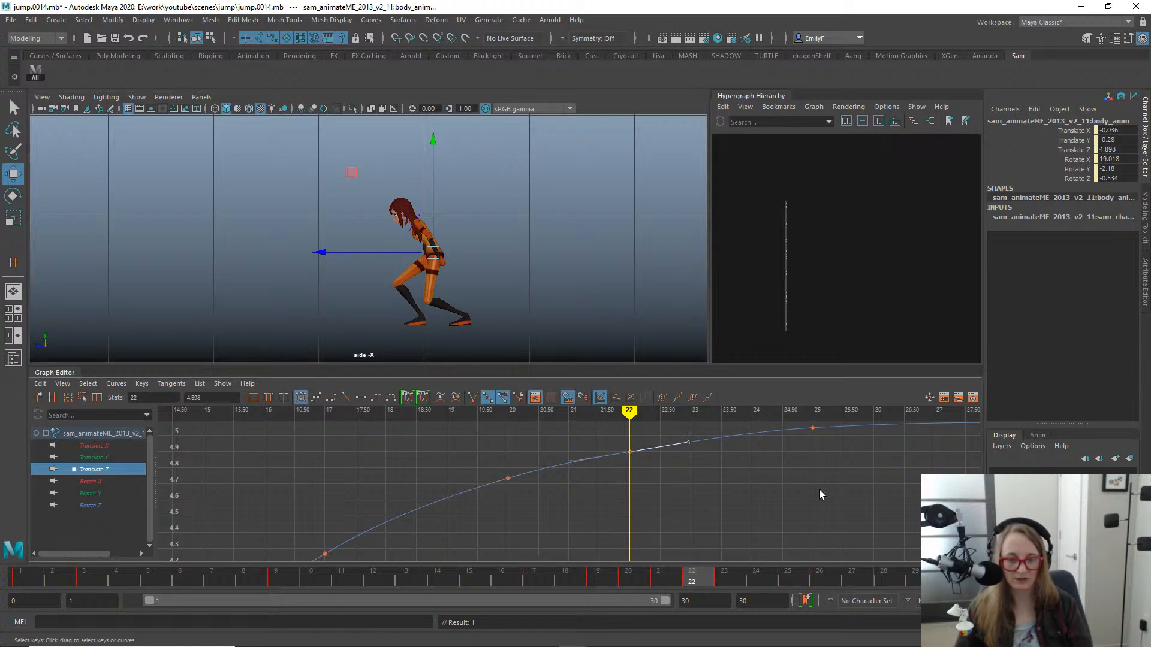
pyautogui.keyDown('alt'); pyautogui.moveTo(819, 490); pyautogui.dragTo(739, 434, button='right'); pyautogui.keyUp('alt')
pyautogui.keyDown('alt'); pyautogui.moveTo(710, 434); pyautogui.dragTo(667, 457, button='middle'); pyautogui.keyUp('alt')
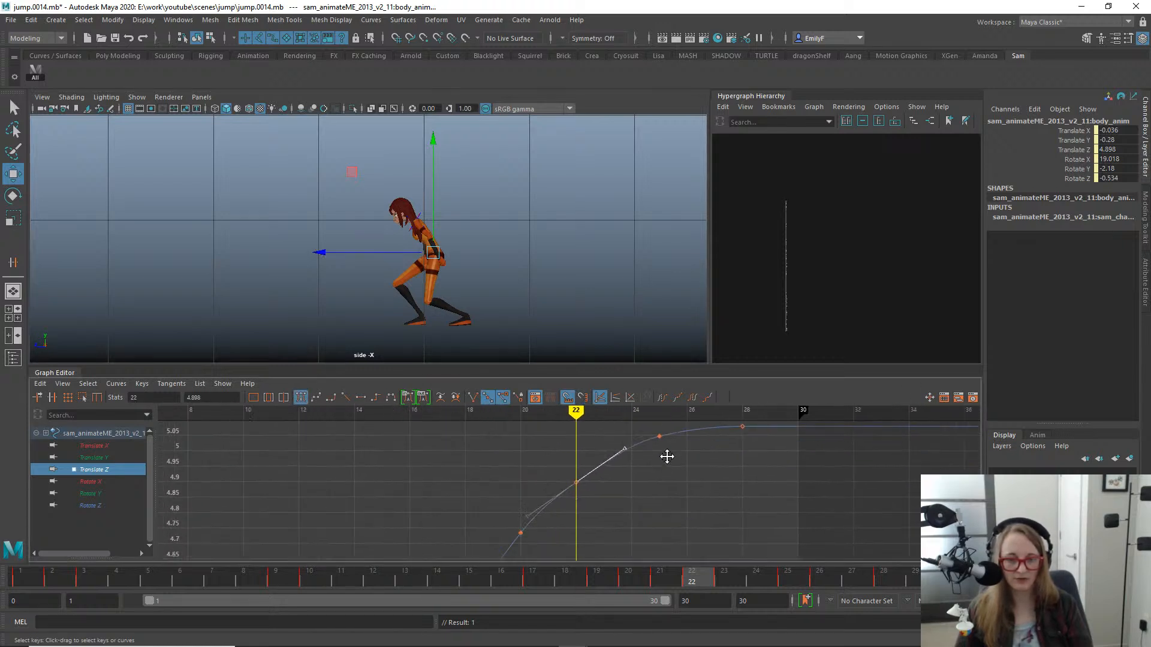
pyautogui.keyDown('alt'); pyautogui.moveTo(699, 466); pyautogui.dragTo(663, 496, button='right'); pyautogui.keyUp('alt')
pyautogui.moveTo(548, 527); pyautogui.dragTo(508, 476)
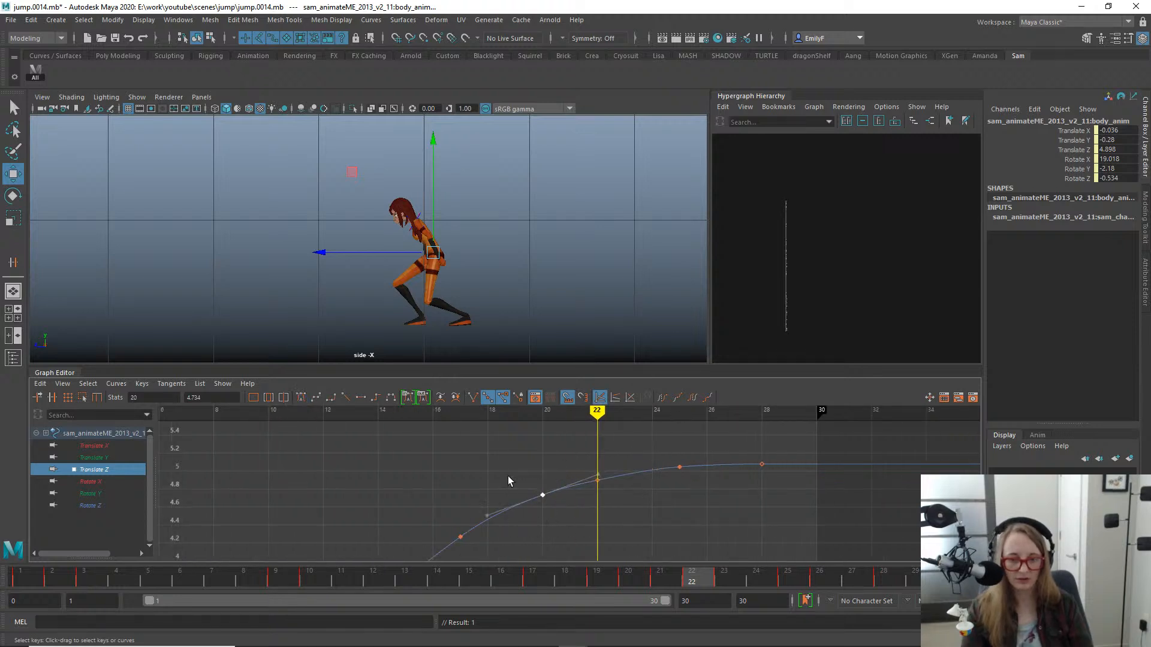
pyautogui.click(617, 508)
pyautogui.moveTo(581, 464); pyautogui.dragTo(609, 490)
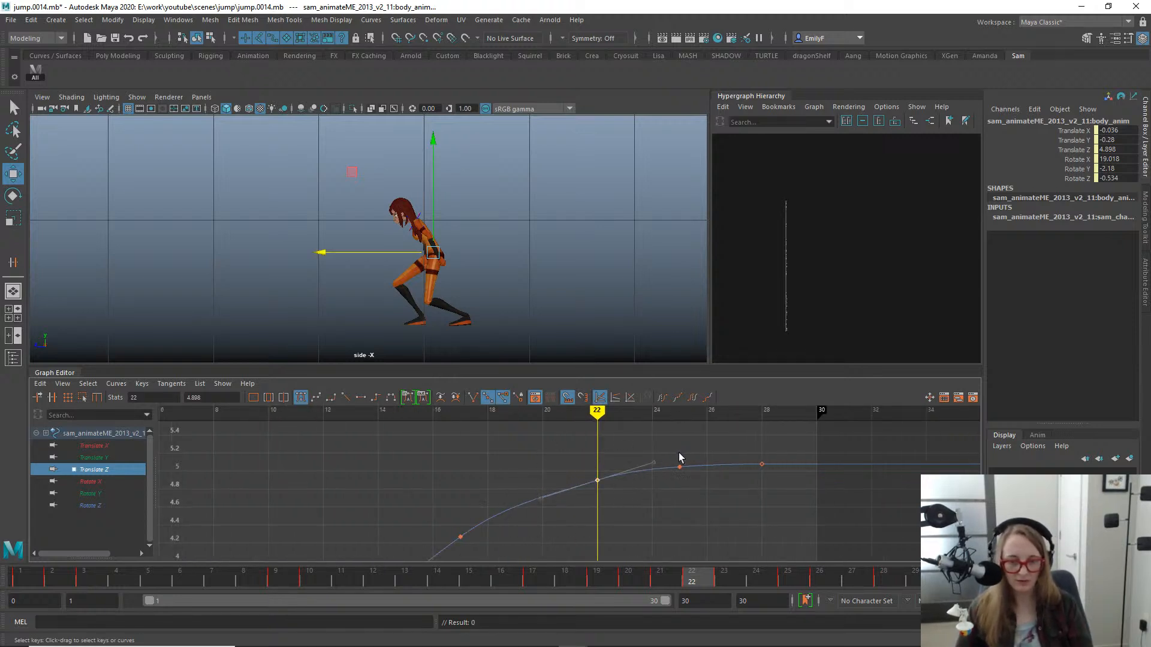
pyautogui.moveTo(675, 455); pyautogui.dragTo(693, 470)
pyautogui.press('Delete')
# - Lower the slope of the body's Translate Z tangent at frame 22 for a smooth ease into frame 28
pyautogui.moveTo(576, 459); pyautogui.dragTo(631, 518)
pyautogui.moveTo(615, 440); pyautogui.dragTo(653, 476)
pyautogui.moveTo(655, 469); pyautogui.dragTo(660, 471, button='middle')
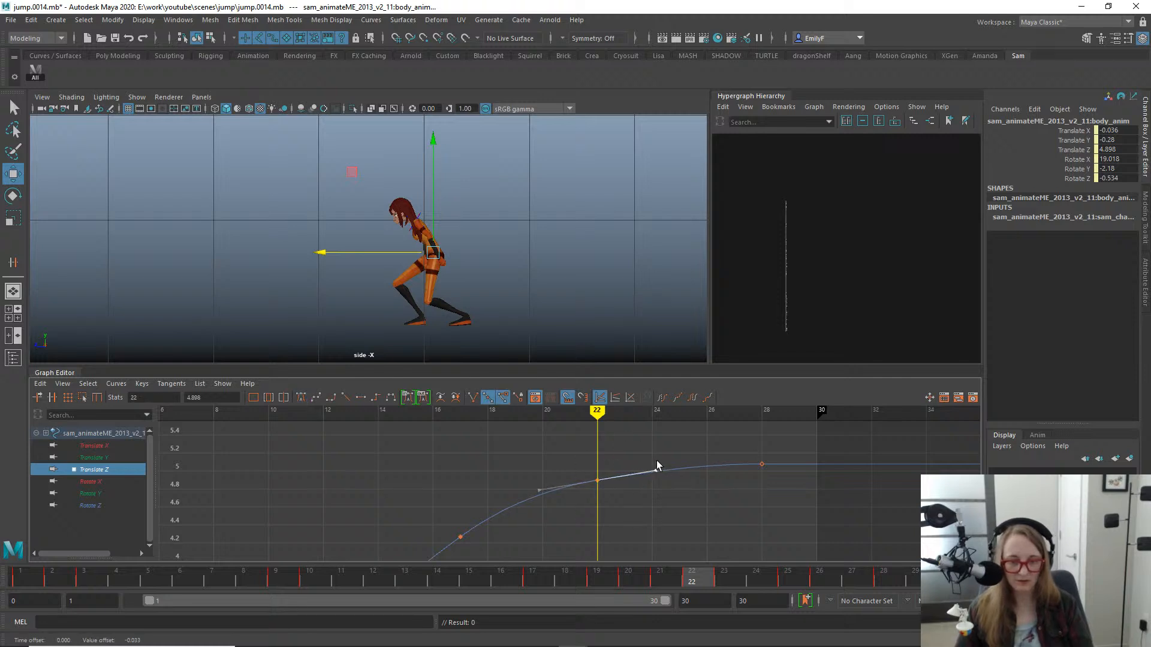
pyautogui.moveTo(617, 517); pyautogui.dragTo(611, 498)
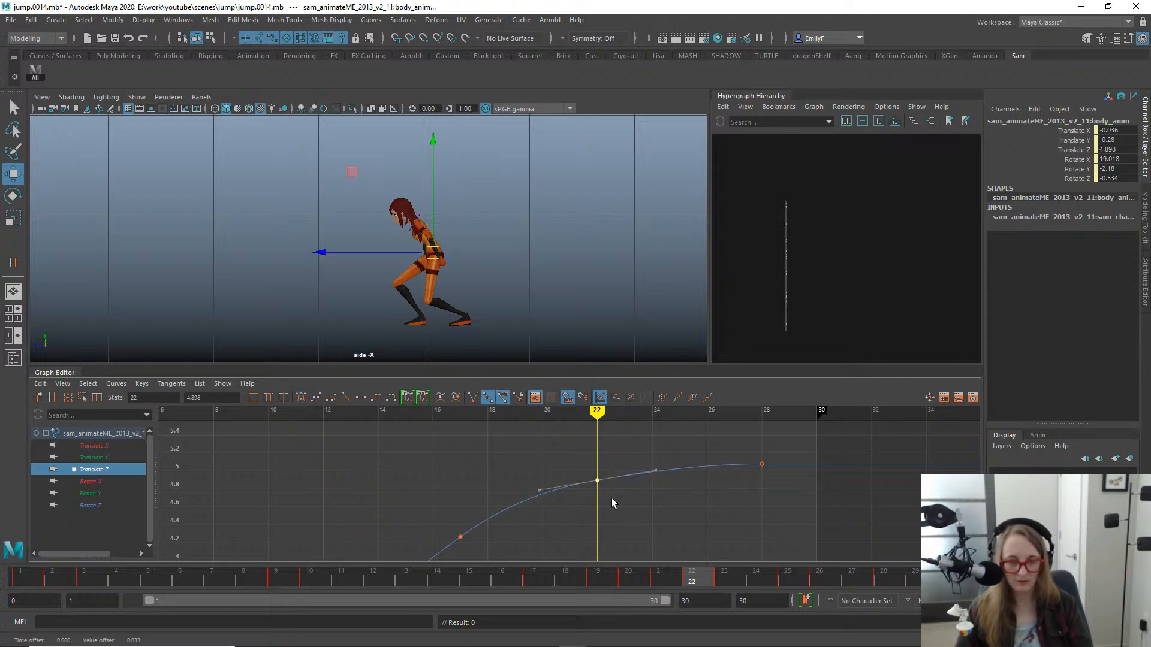
pyautogui.moveTo(611, 498)
pyautogui.mouseDown(button='middle')
pyautogui.moveTo(609, 479)
pyautogui.moveTo(620, 491)
pyautogui.mouseUp(button='middle')
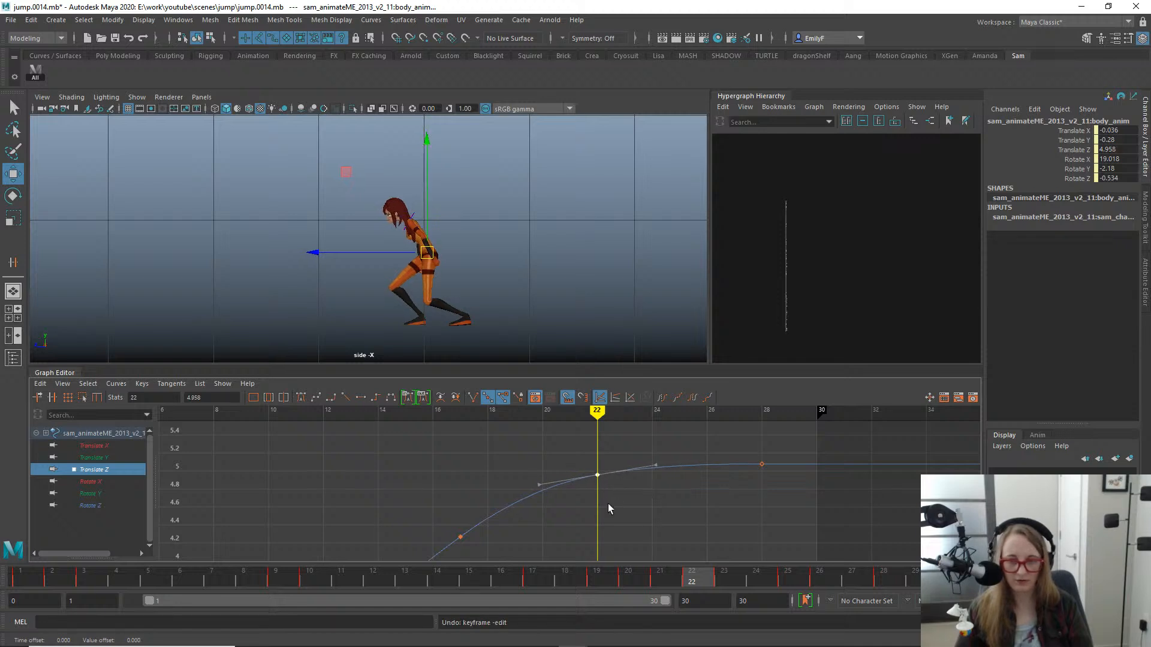
pyautogui.hotkey('ctrl', 'z')
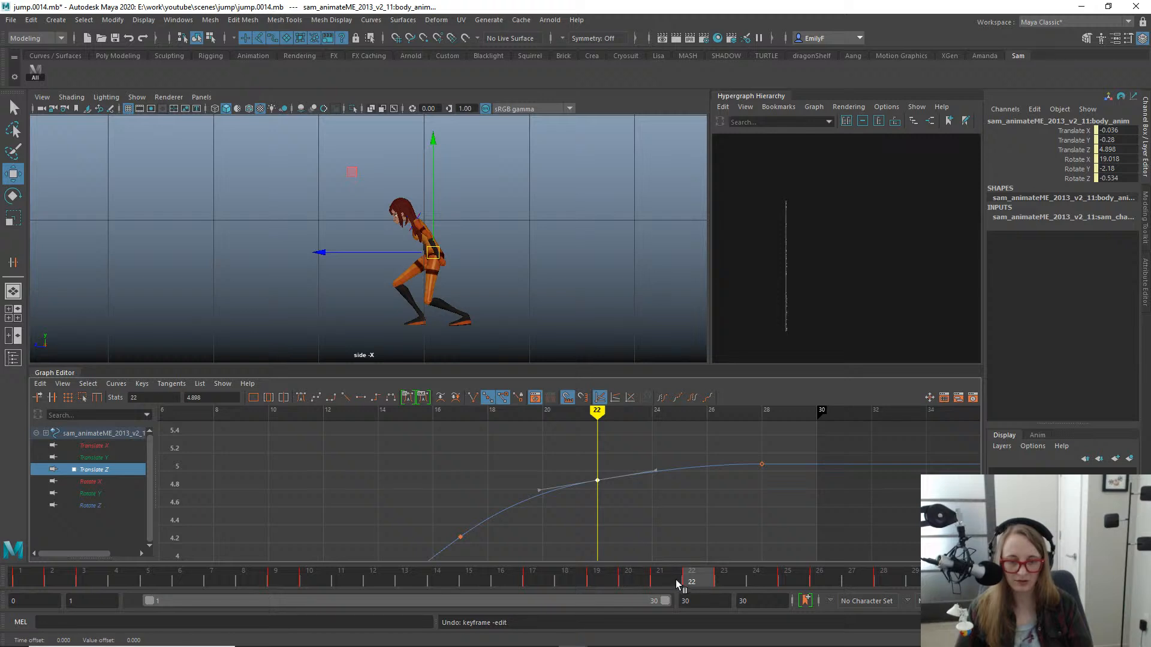
# - Ease the slope of the body's Translate Z tangent at frame 17 down slightly and check frames 18 to 24
pyautogui.moveTo(676, 583); pyautogui.dragTo(565, 582)
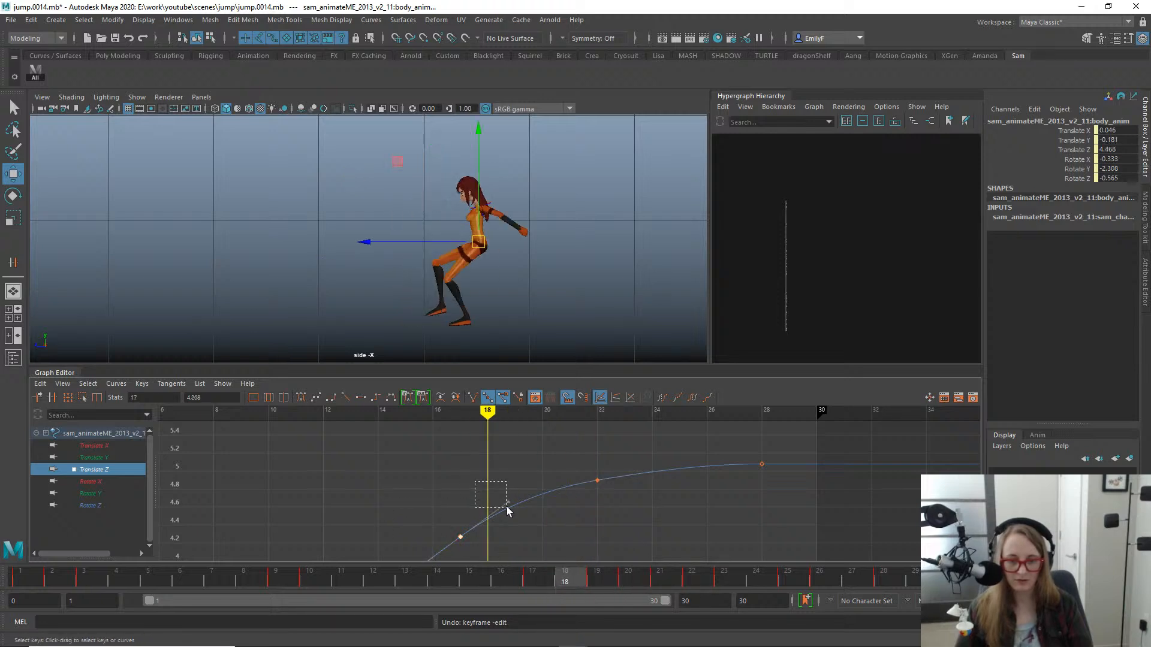
pyautogui.moveTo(507, 508); pyautogui.dragTo(511, 510)
pyautogui.moveTo(518, 503); pyautogui.dragTo(523, 505, button='middle')
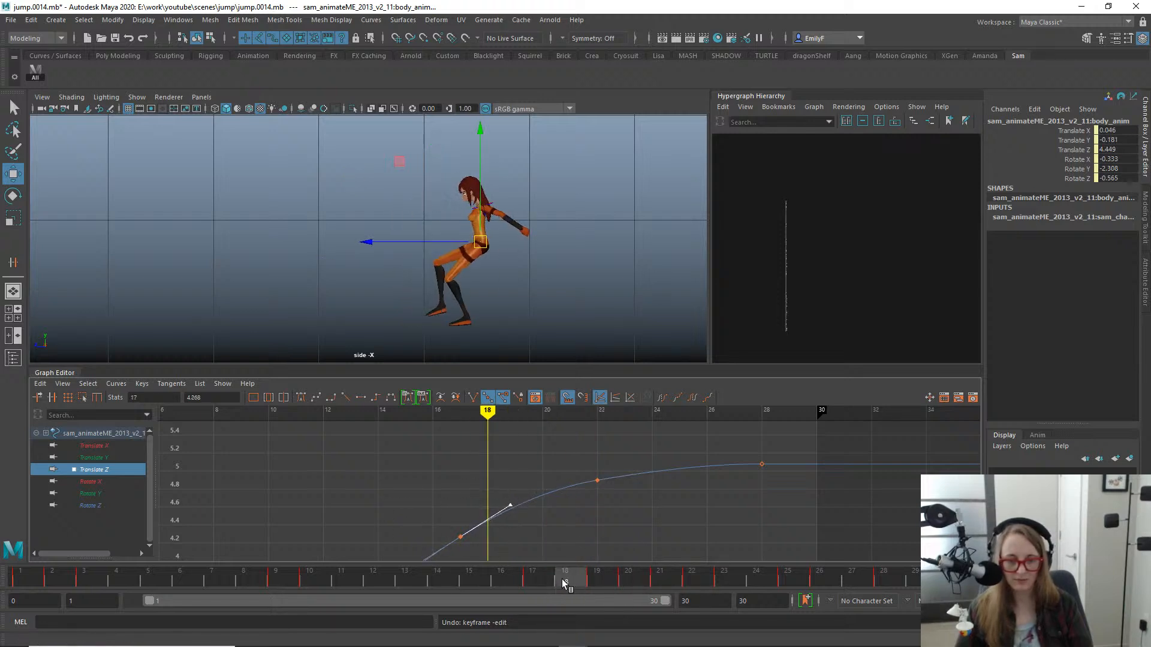
pyautogui.moveTo(565, 584); pyautogui.dragTo(755, 579)
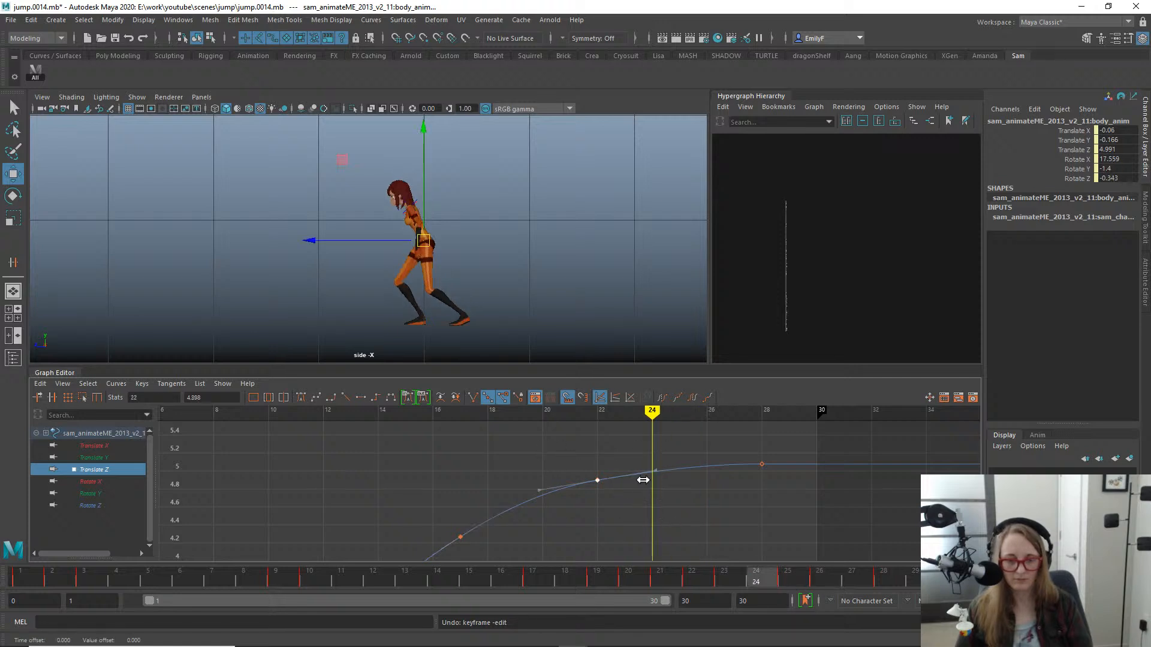
# - Move the body's Translate Z key from frame 22 to frame 23 at 4.951 and check frames 24 and 25
pyautogui.keyDown('shift'); pyautogui.moveTo(641, 478); pyautogui.dragTo(697, 461, button='middle'); pyautogui.keyUp('shift')
pyautogui.moveTo(750, 578)
pyautogui.mouseDown()
pyautogui.moveTo(914, 578)
pyautogui.moveTo(756, 577)
pyautogui.mouseUp()
pyautogui.click(797, 576)
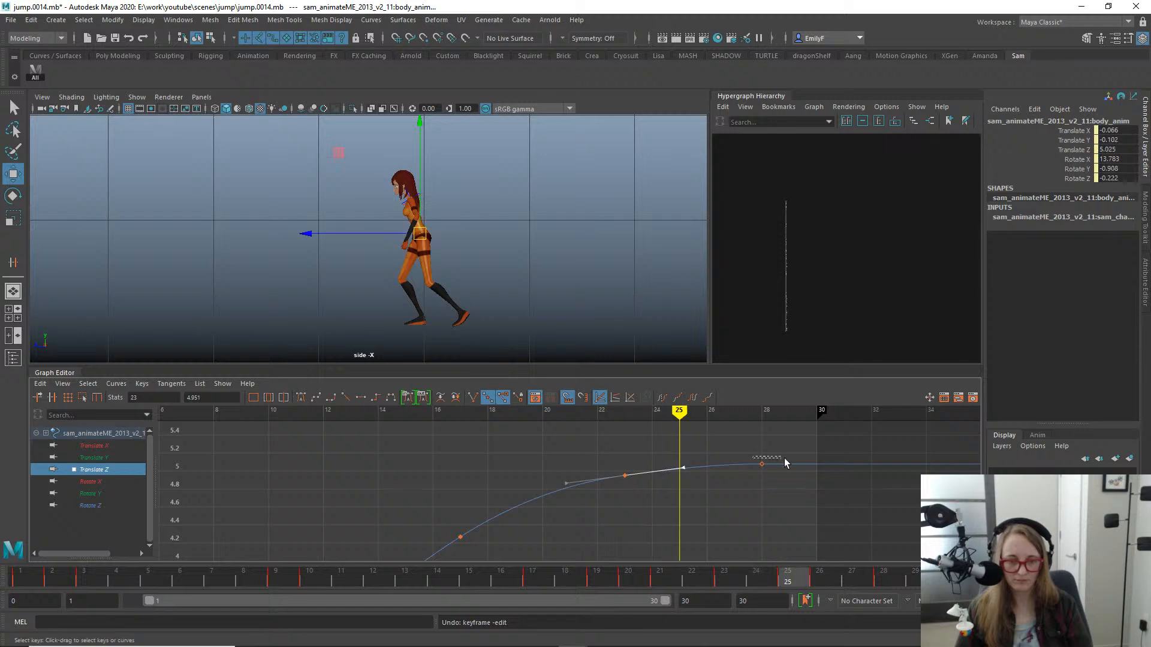
# - Give the body's Translate Z key at frame 28 flat tangents
pyautogui.click(761, 464)
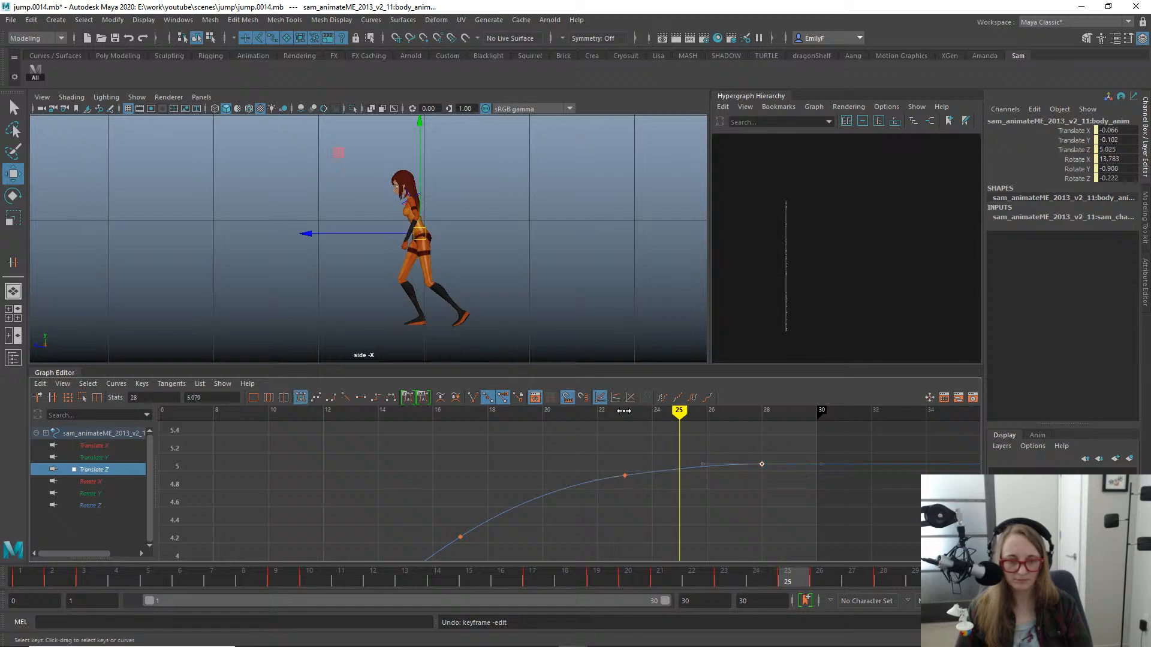
pyautogui.click(360, 398)
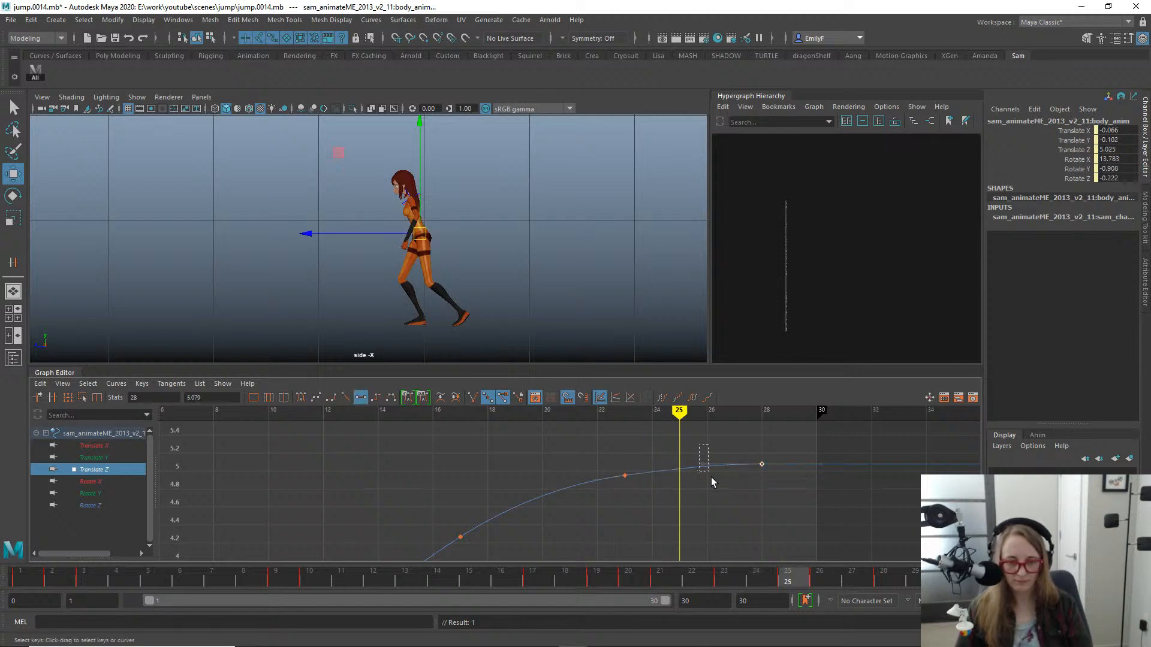
pyautogui.hotkey('ctrl', 'z')
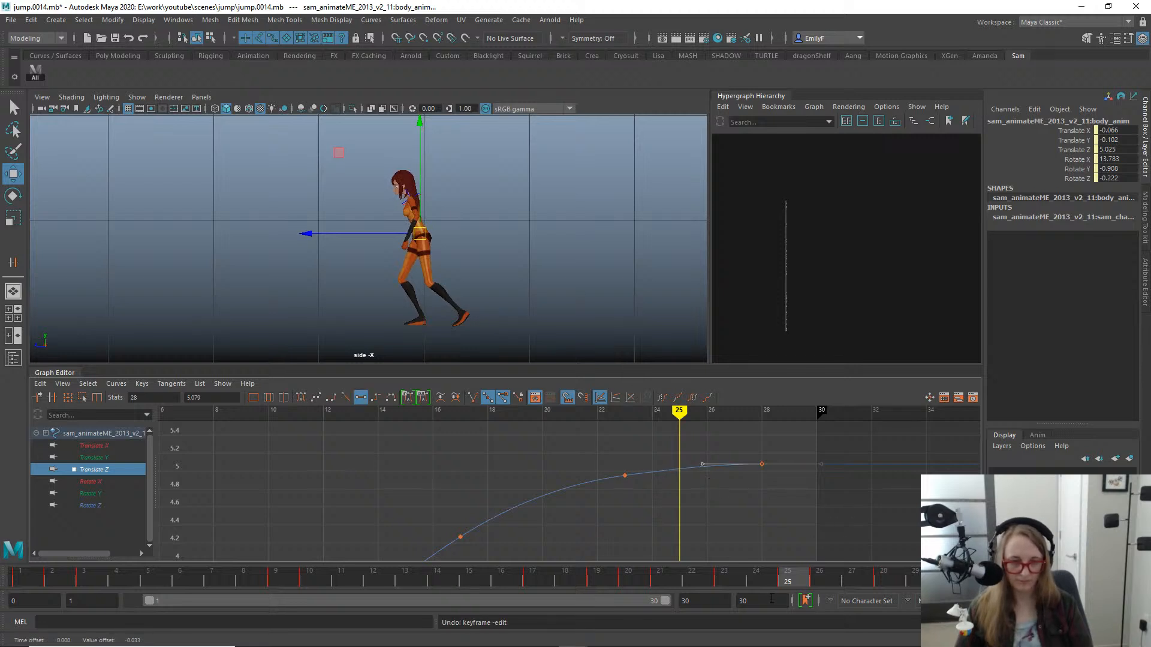
# - Save the scene as jump.0015.mb and play back the jump to check the landing
pyautogui.moveTo(792, 580)
pyautogui.mouseDown()
pyautogui.moveTo(950, 578)
pyautogui.moveTo(292, 509)
pyautogui.moveTo(763, 586)
pyautogui.moveTo(154, 501)
pyautogui.moveTo(546, 573)
pyautogui.mouseUp()
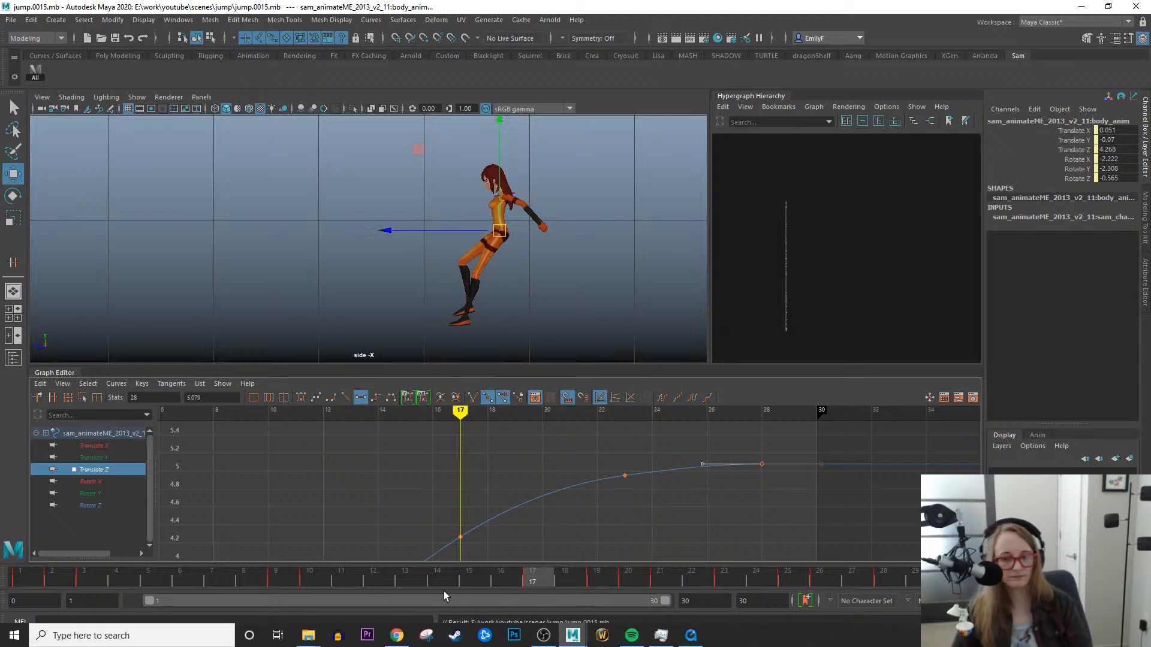
pyautogui.moveTo(343, 576)
pyautogui.mouseDown()
pyautogui.moveTo(54, 548)
pyautogui.moveTo(558, 592)
pyautogui.moveTo(923, 579)
pyautogui.moveTo(160, 490)
pyautogui.mouseUp()
pyautogui.hotkey('alt', 'v')
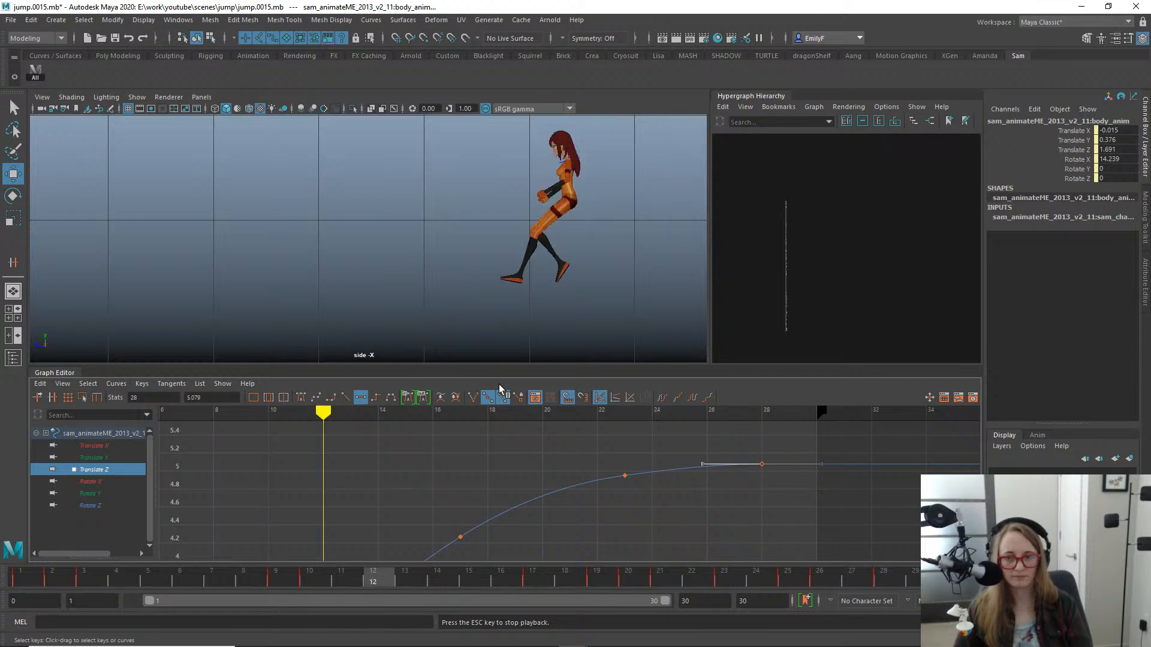
pyautogui.hotkey('alt', 'v')
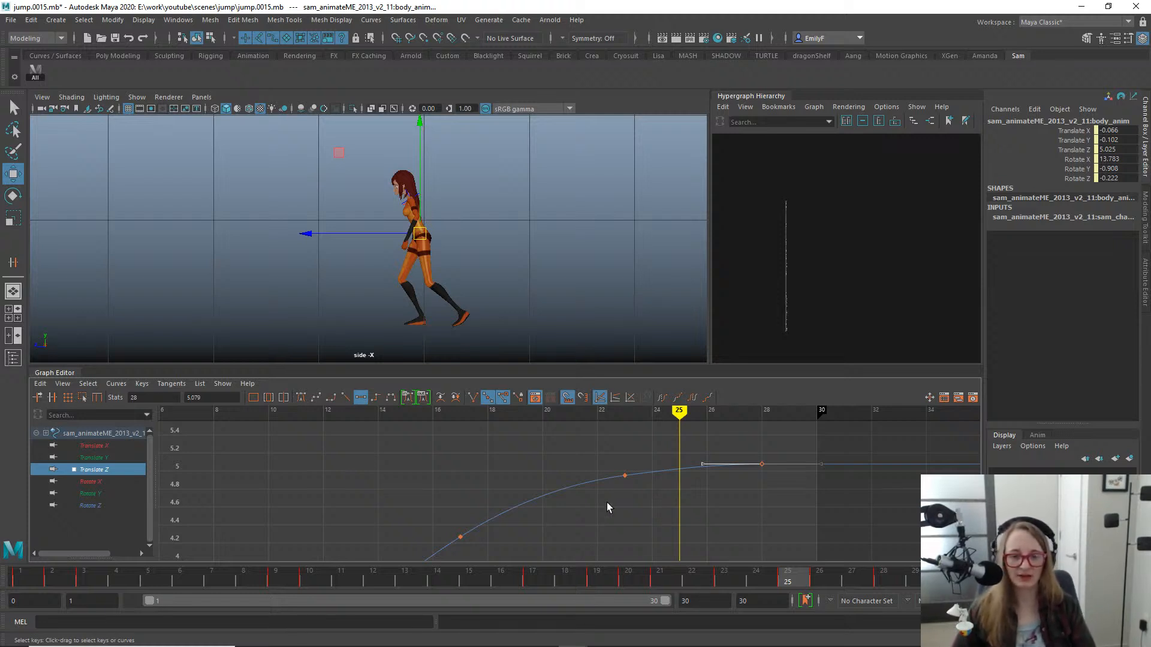
# - Replay and scrub the whole jump in the side view to examine the body's forward motion and landing
pyautogui.moveTo(459, 581); pyautogui.dragTo(501, 575)
pyautogui.moveTo(418, 520); pyautogui.dragTo(638, 514)
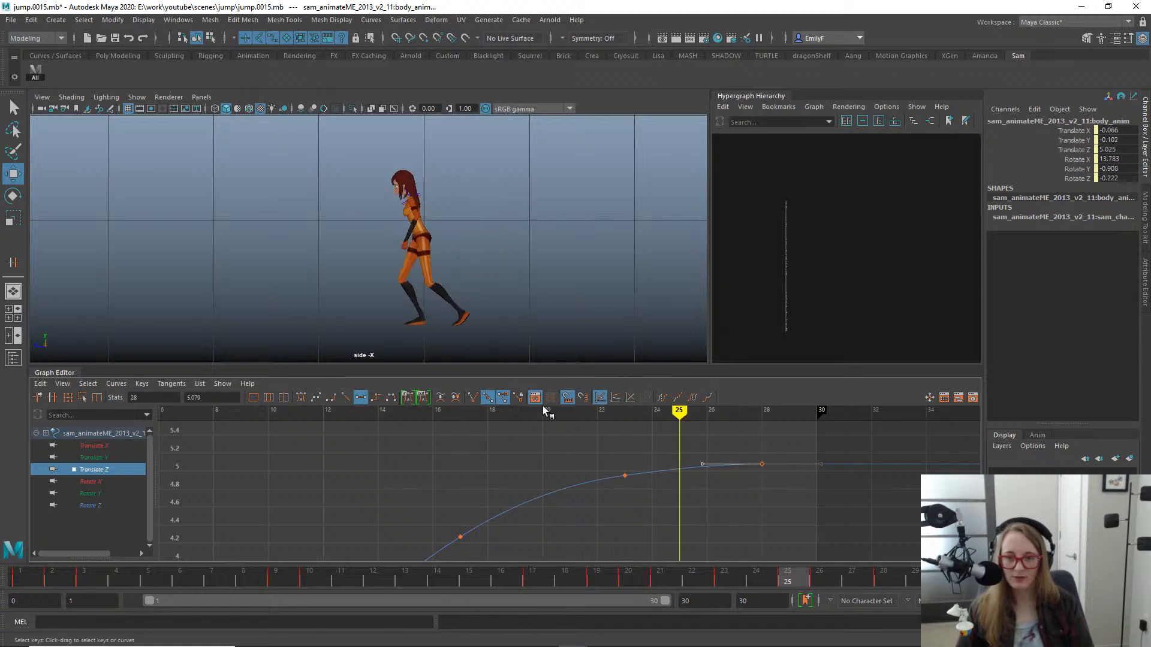
pyautogui.keyDown('alt'); pyautogui.moveTo(497, 249); pyautogui.dragTo(423, 268, button='middle'); pyautogui.keyUp('alt')
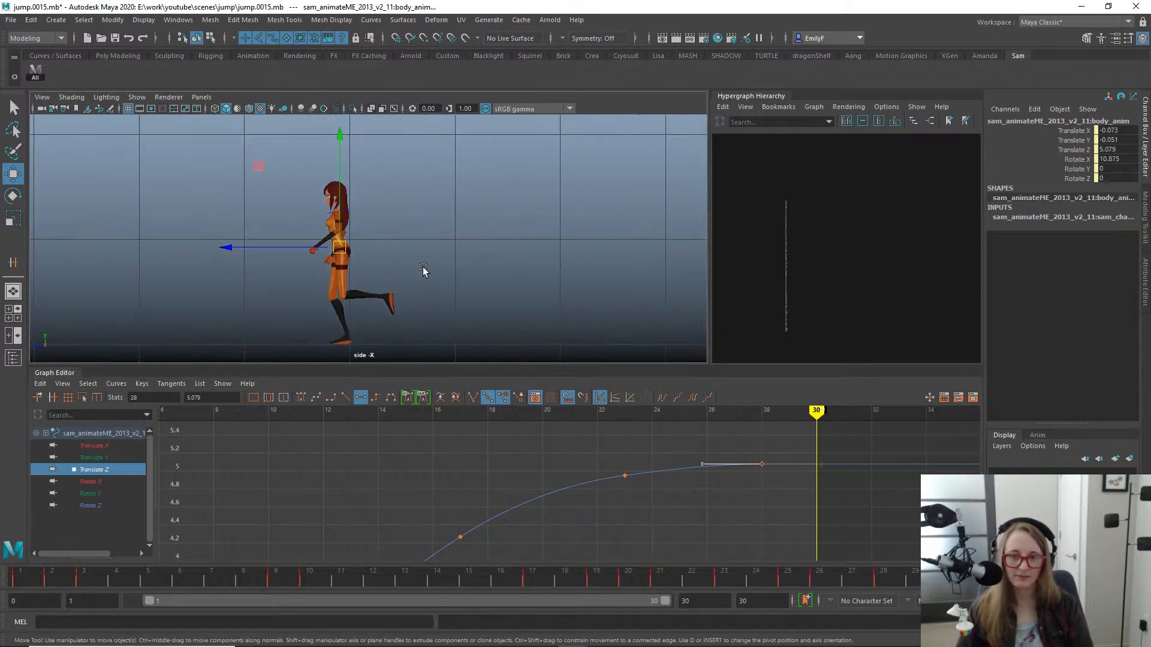
pyautogui.keyDown('alt'); pyautogui.moveTo(511, 237); pyautogui.dragTo(331, 203, button='right'); pyautogui.keyUp('alt')
pyautogui.hotkey('alt', 'v')
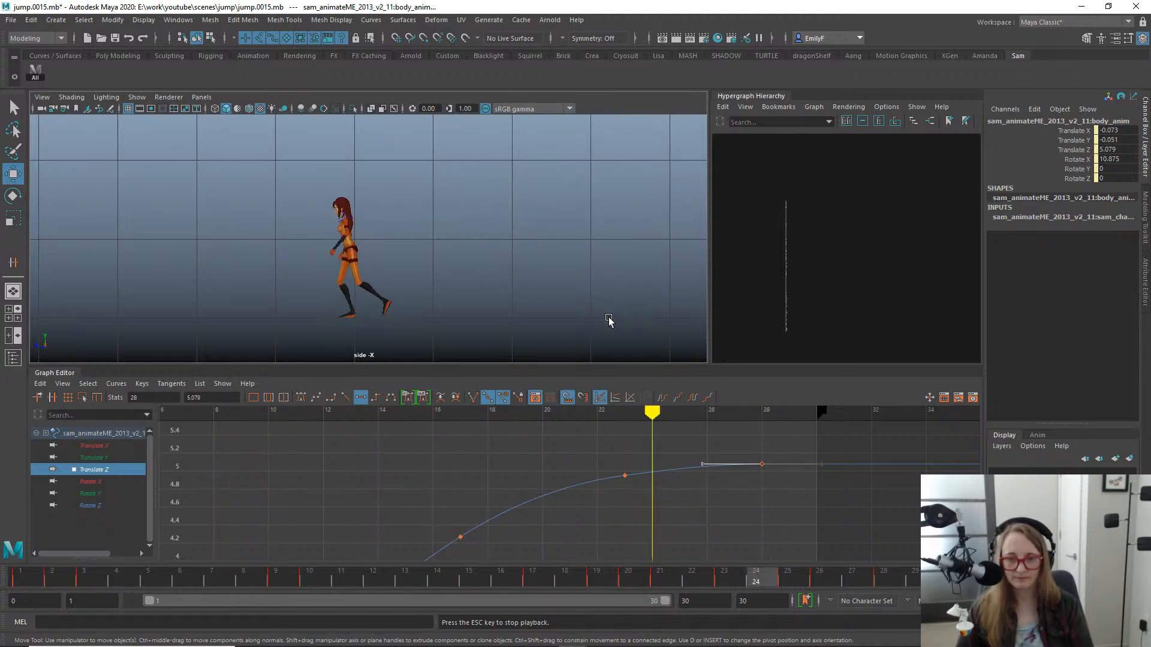
pyautogui.hotkey('alt', 'v')
pyautogui.moveTo(256, 584); pyautogui.dragTo(745, 557)
pyautogui.moveTo(674, 548); pyautogui.dragTo(686, 489)
pyautogui.scroll(-4, 327, 253)
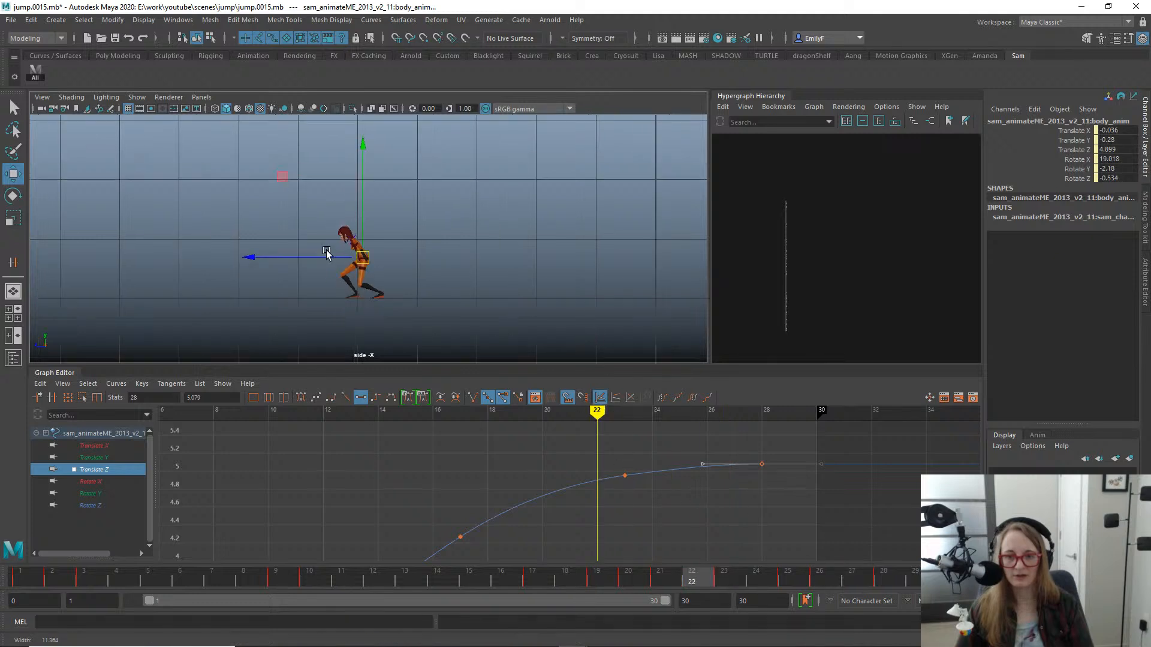
pyautogui.hotkey('alt', 'v')
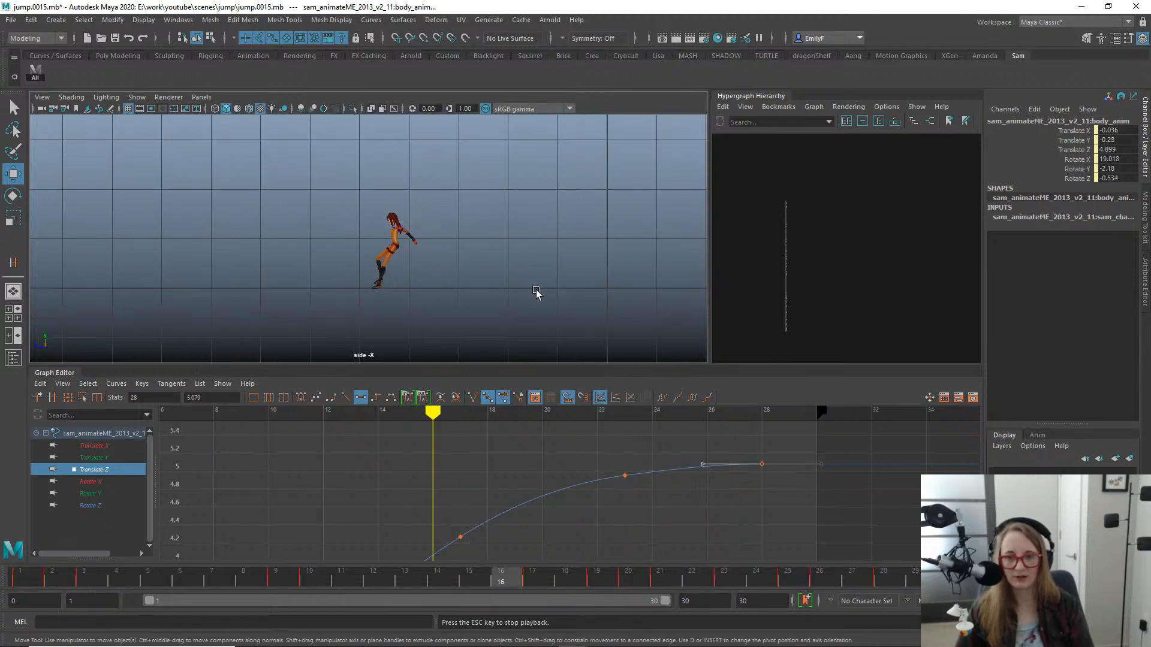
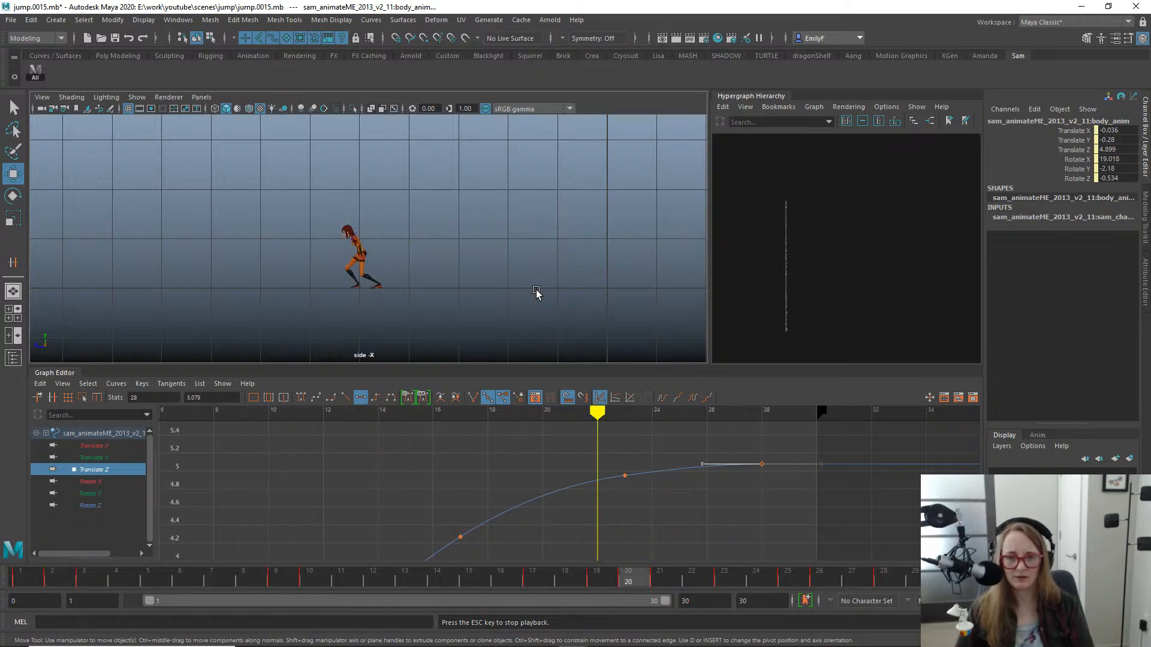
# - Play back the jump in the front view to examine the body's side-to-side motion
pyautogui.press('Escape')
pyautogui.press('space')
pyautogui.moveTo(562, 226); pyautogui.dragTo(564, 272)
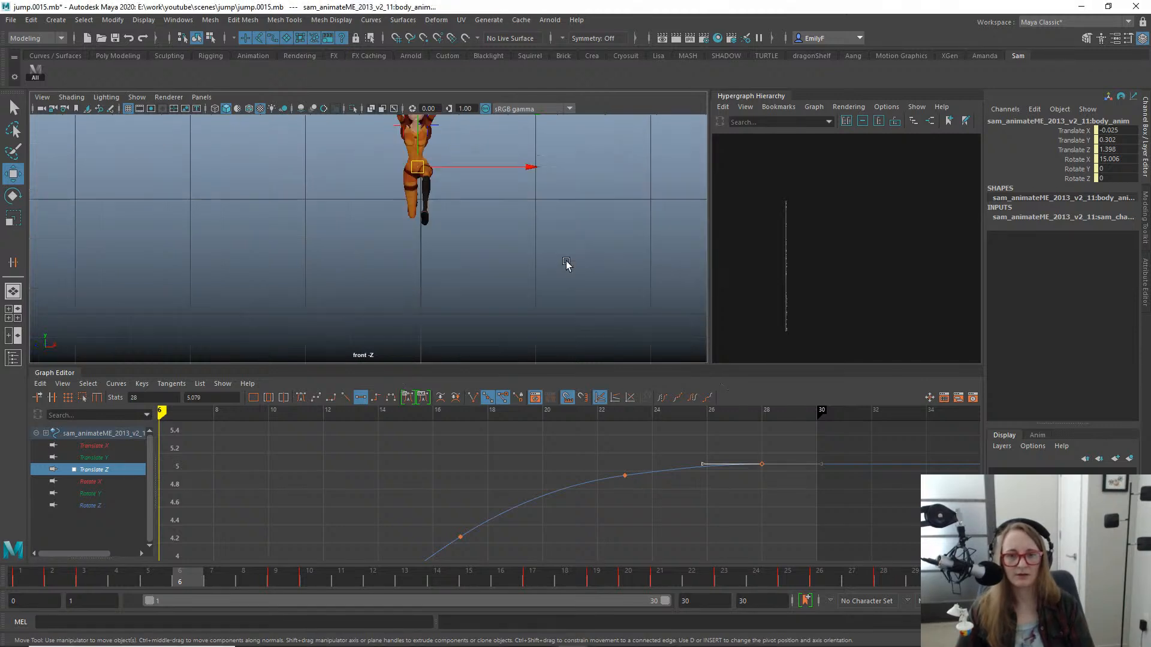
pyautogui.hotkey('alt', 'v')
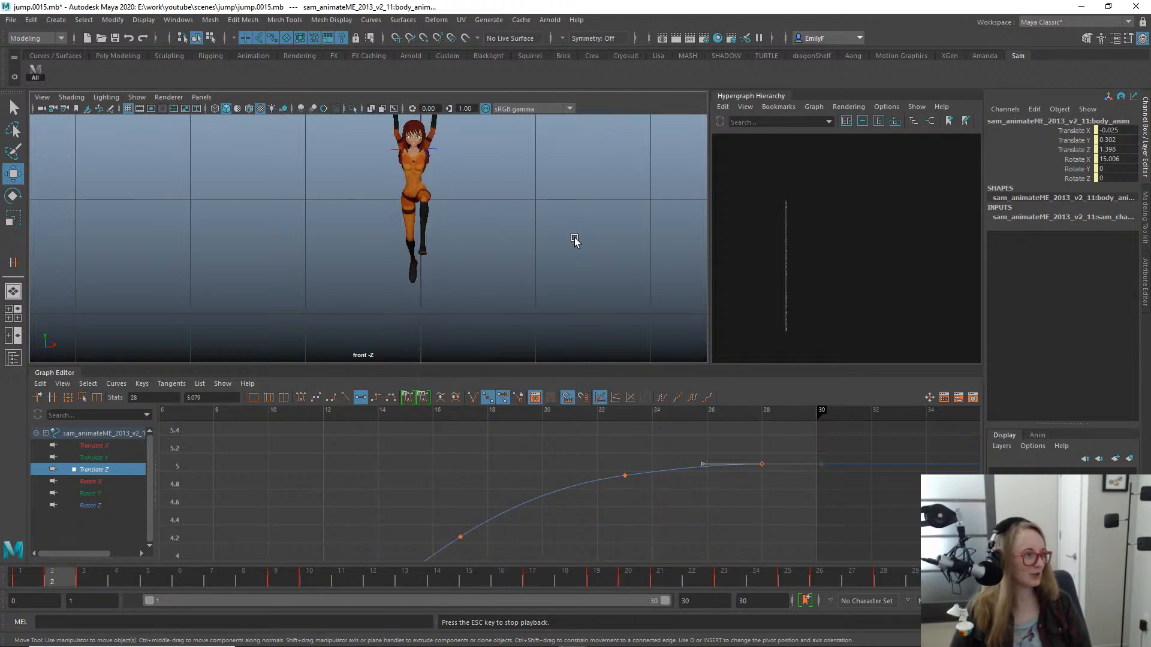
pyautogui.press('Escape')
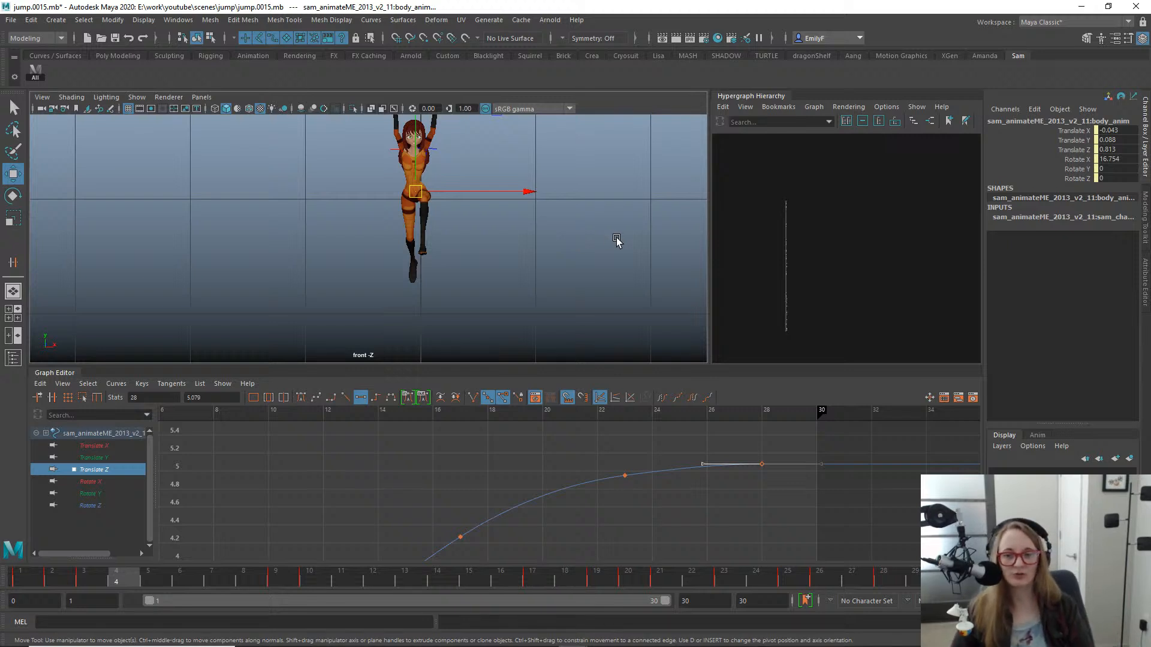
# - Examine the leap pose at frame 4 from the side in the perspective view, with the Select tool active
pyautogui.press('space')
pyautogui.moveTo(519, 235); pyautogui.dragTo(520, 210)
pyautogui.press('f')
pyautogui.keyDown('alt'); pyautogui.moveTo(631, 230); pyautogui.dragTo(270, 191, button='right'); pyautogui.keyUp('alt')
pyautogui.keyDown('alt'); pyautogui.moveTo(404, 238); pyautogui.dragTo(269, 211); pyautogui.keyUp('alt')
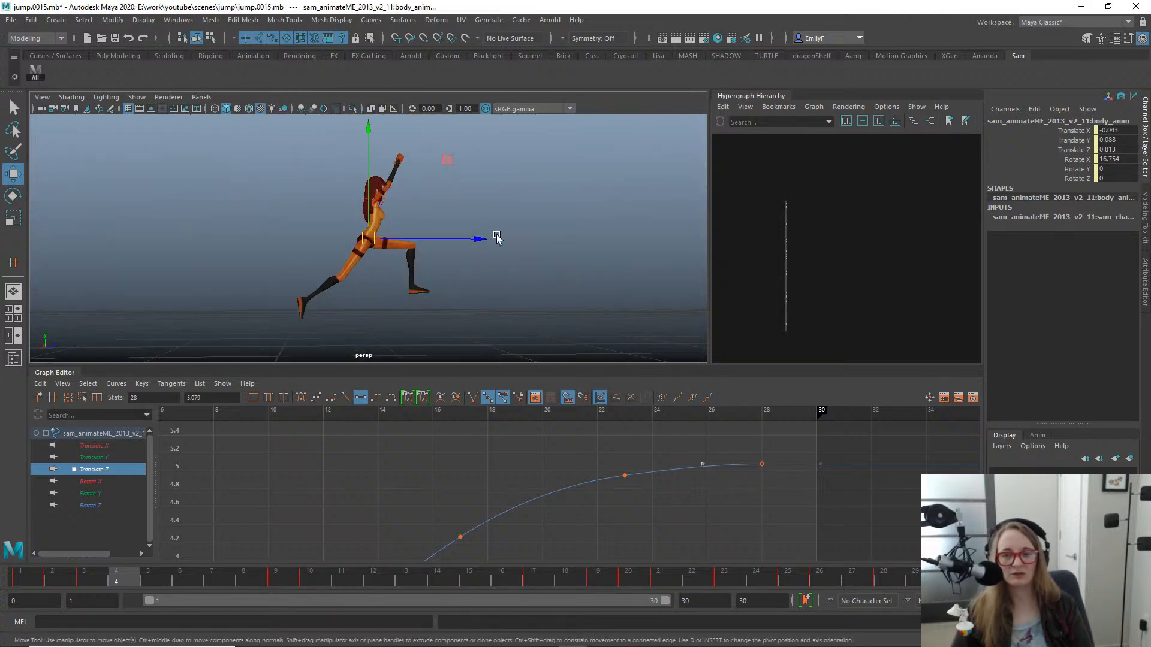
pyautogui.moveTo(496, 238); pyautogui.dragTo(431, 251)
pyautogui.keyDown('alt'); pyautogui.moveTo(541, 256); pyautogui.dragTo(466, 260, button='right'); pyautogui.keyUp('alt')
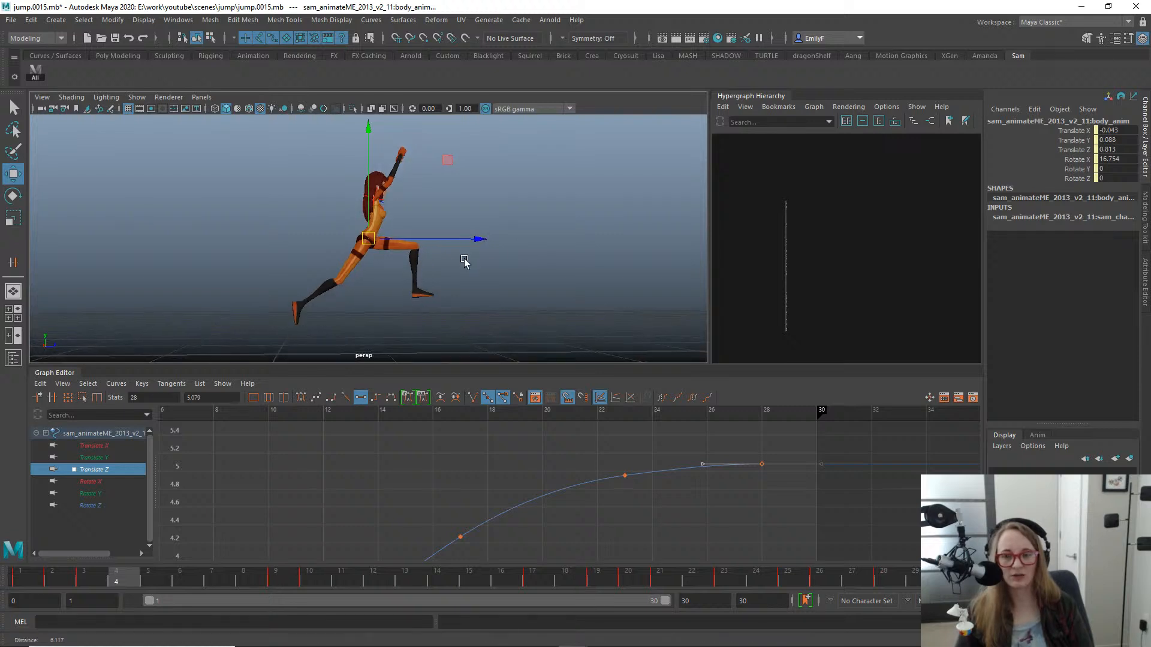
pyautogui.press('q')
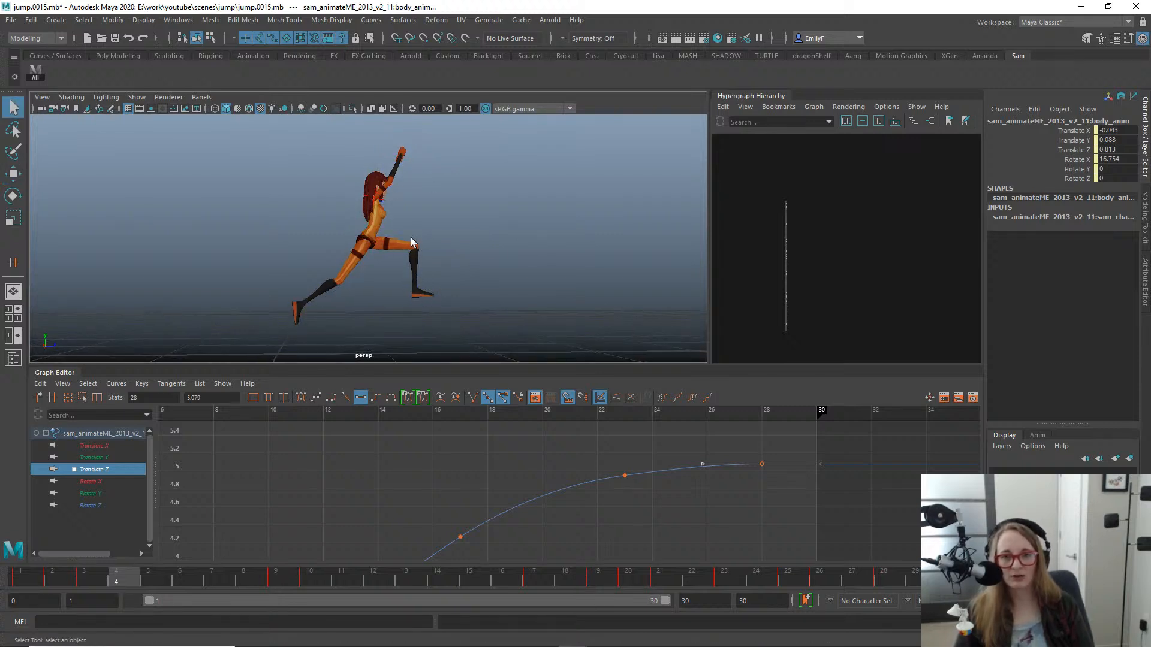
# - Play and scrub the jump in the perspective view to examine the takeoff, travel and landing
pyautogui.keyDown('alt'); pyautogui.moveTo(375, 258); pyautogui.dragTo(417, 262); pyautogui.keyUp('alt')
pyautogui.keyDown('alt'); pyautogui.moveTo(420, 260); pyautogui.dragTo(509, 257, button='middle'); pyautogui.keyUp('alt')
pyautogui.keyDown('alt'); pyautogui.moveTo(509, 256); pyautogui.dragTo(654, 256, button='right'); pyautogui.keyUp('alt')
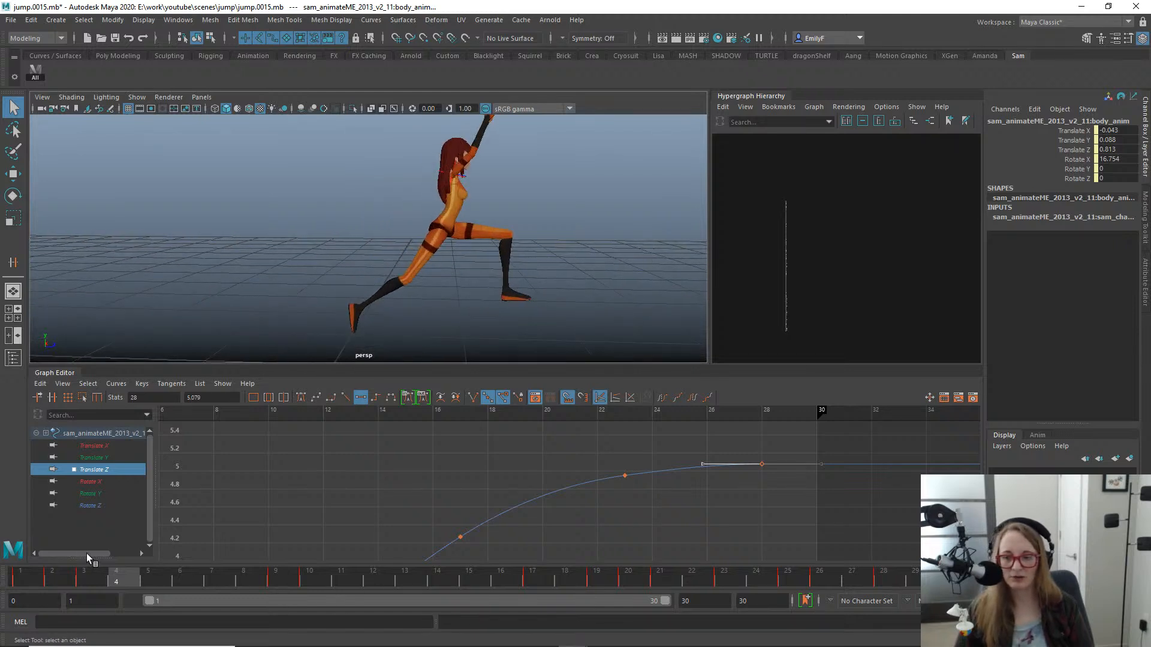
pyautogui.moveTo(134, 581); pyautogui.dragTo(2, 509)
pyautogui.keyDown('alt'); pyautogui.moveTo(383, 180); pyautogui.dragTo(215, 173, button='right'); pyautogui.keyUp('alt')
pyautogui.hotkey('alt', 'v')
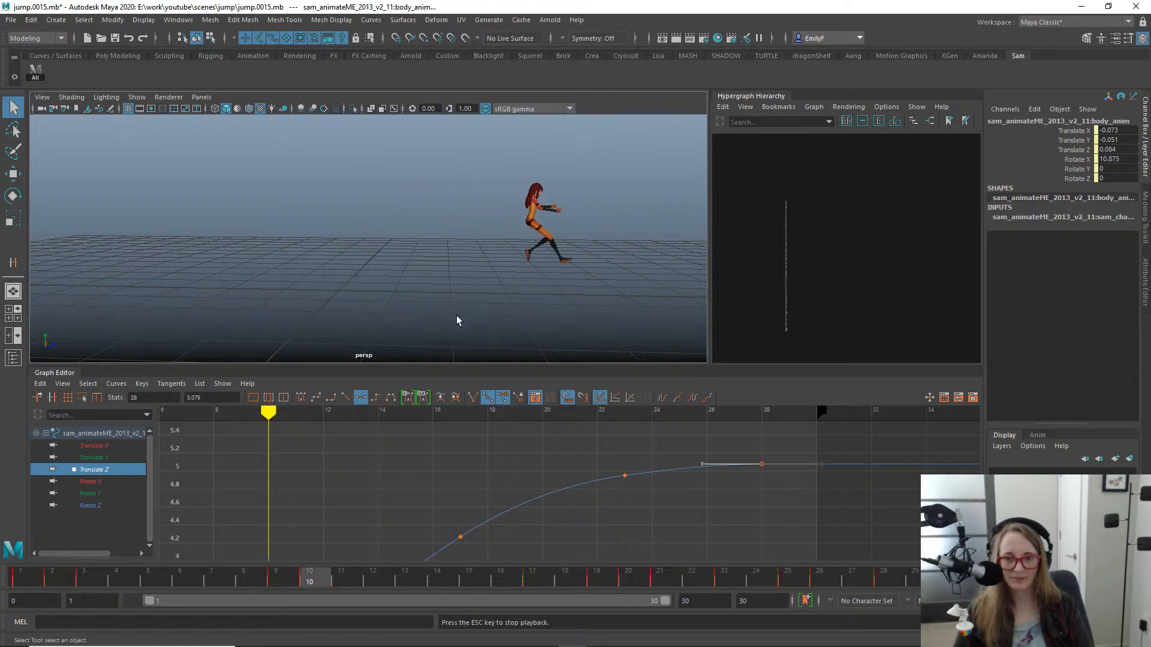
pyautogui.hotkey('alt', 'v')
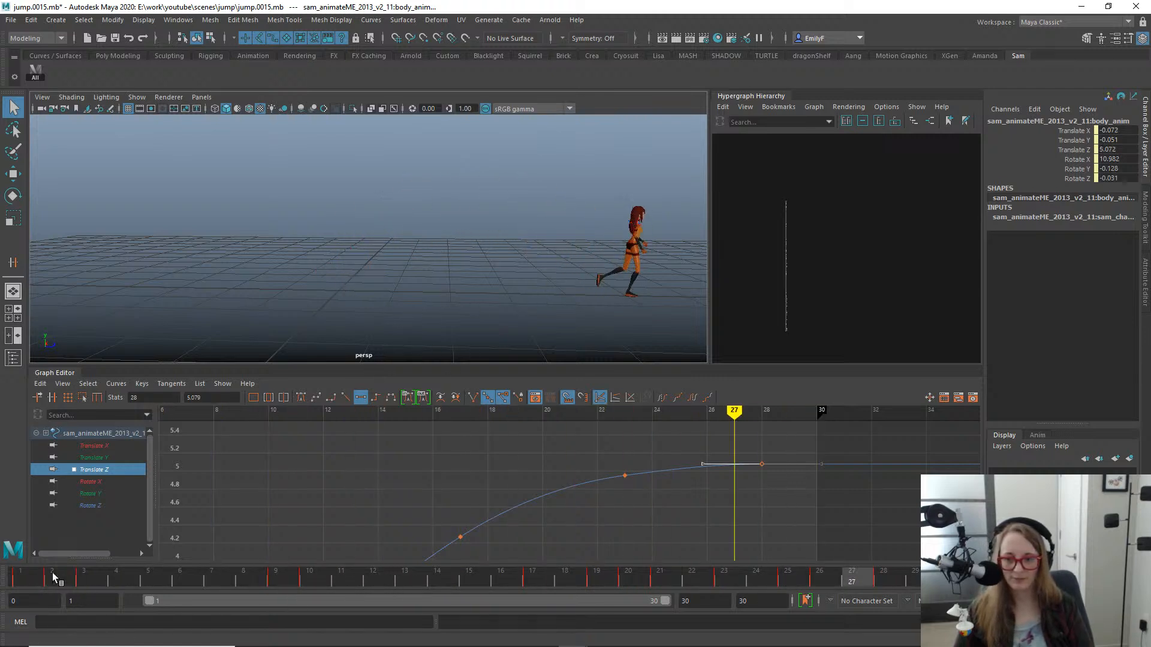
pyautogui.moveTo(52, 573); pyautogui.dragTo(696, 560)
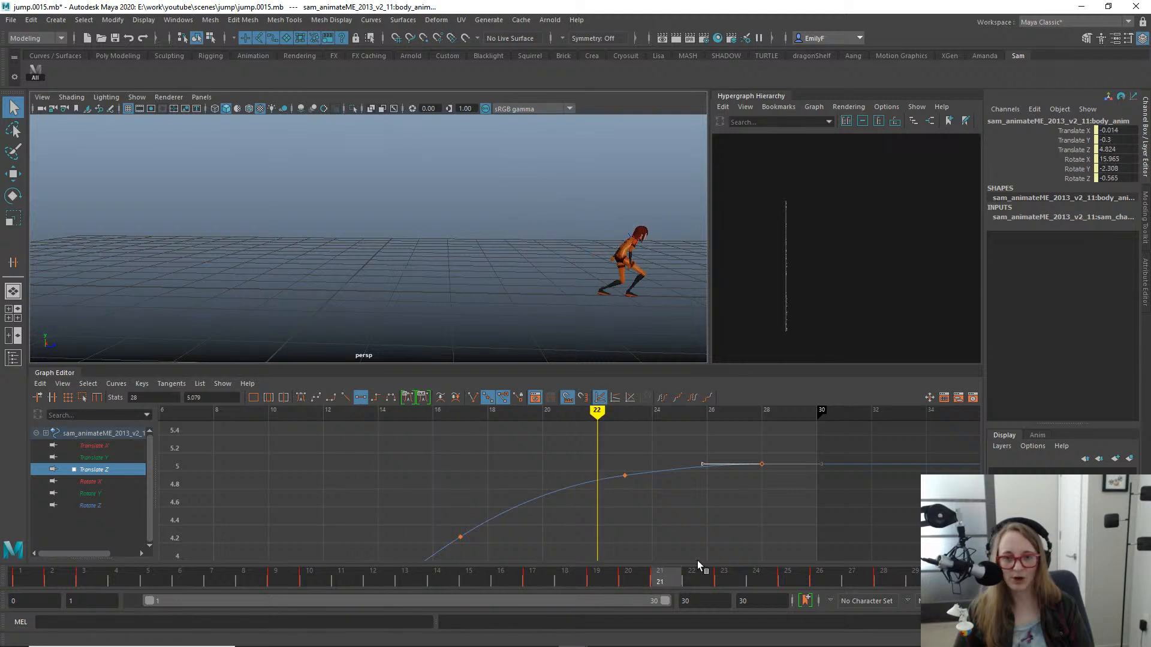
pyautogui.hotkey('alt', 'v')
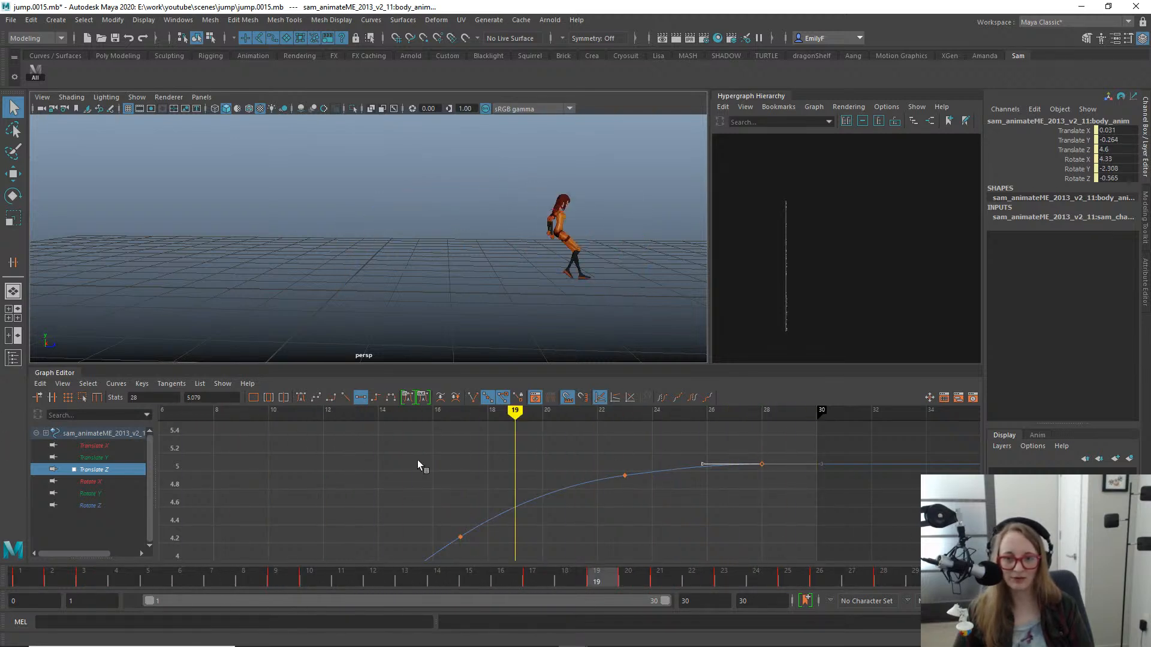
# - Examine the landing poses around frames 18 to 20 up close in perspective and replay the jump
pyautogui.moveTo(417, 459); pyautogui.dragTo(570, 360)
pyautogui.keyDown('alt'); pyautogui.moveTo(593, 263); pyautogui.dragTo(429, 239, button='middle'); pyautogui.keyUp('alt')
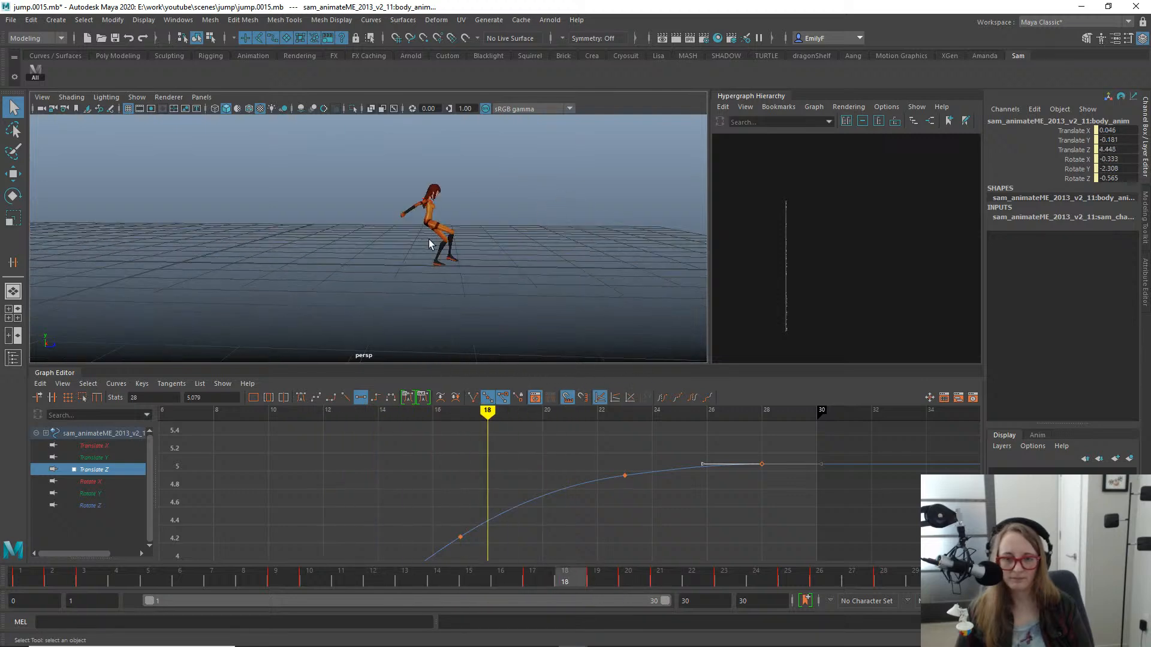
pyautogui.keyDown('alt'); pyautogui.moveTo(429, 239); pyautogui.dragTo(536, 246, button='right'); pyautogui.keyUp('alt')
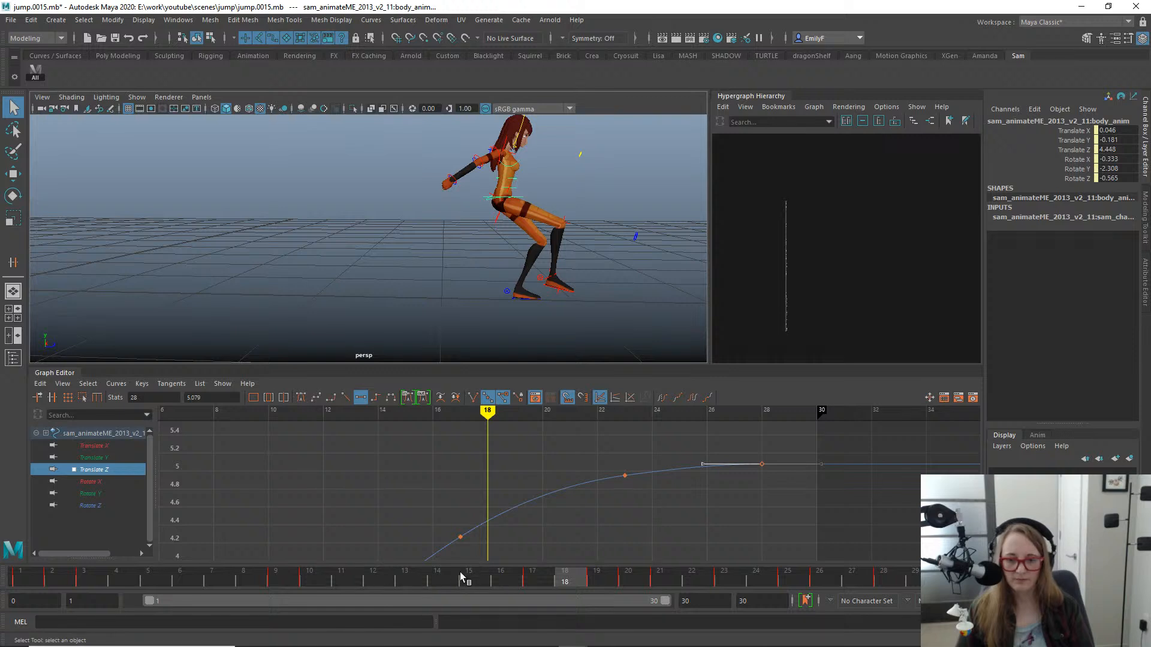
pyautogui.moveTo(446, 578); pyautogui.dragTo(469, 474)
pyautogui.keyDown('alt'); pyautogui.moveTo(395, 237); pyautogui.dragTo(265, 225, button='right'); pyautogui.keyUp('alt')
pyautogui.keyDown('alt'); pyautogui.moveTo(264, 226); pyautogui.dragTo(342, 253, button='middle'); pyautogui.keyUp('alt')
pyautogui.hotkey('alt', 'v')
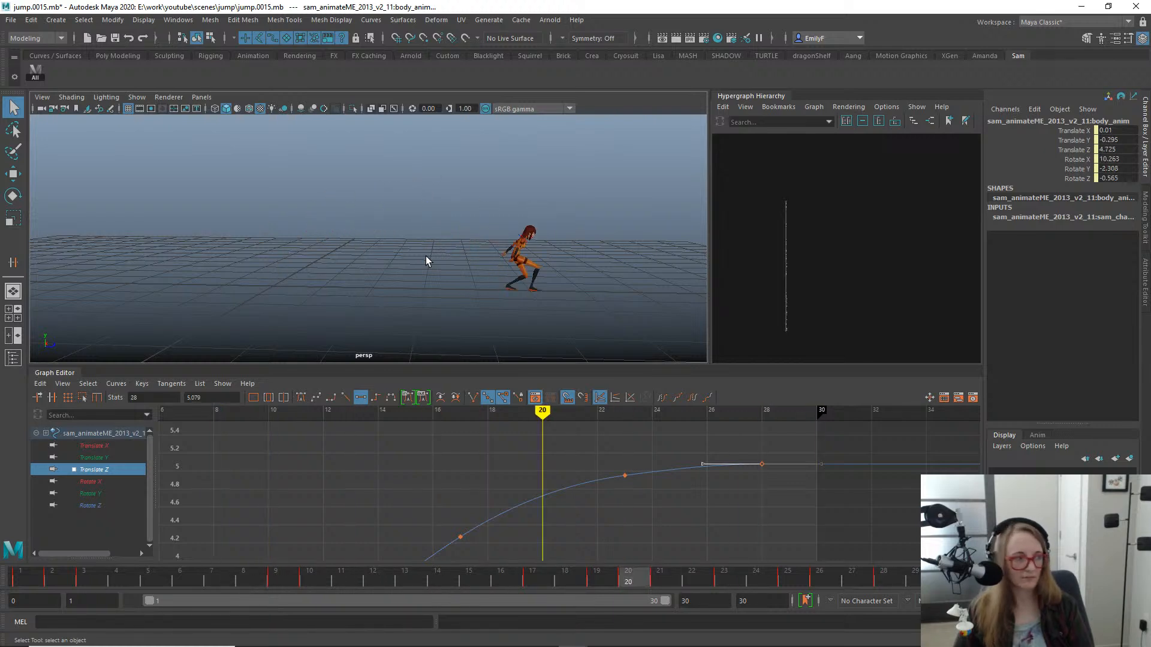
pyautogui.moveTo(460, 244)
pyautogui.keyDown('alt'); pyautogui.mouseDown(button='right')
pyautogui.moveTo(486, 267)
pyautogui.moveTo(463, 265)
pyautogui.mouseUp(button='right'); pyautogui.keyUp('alt')
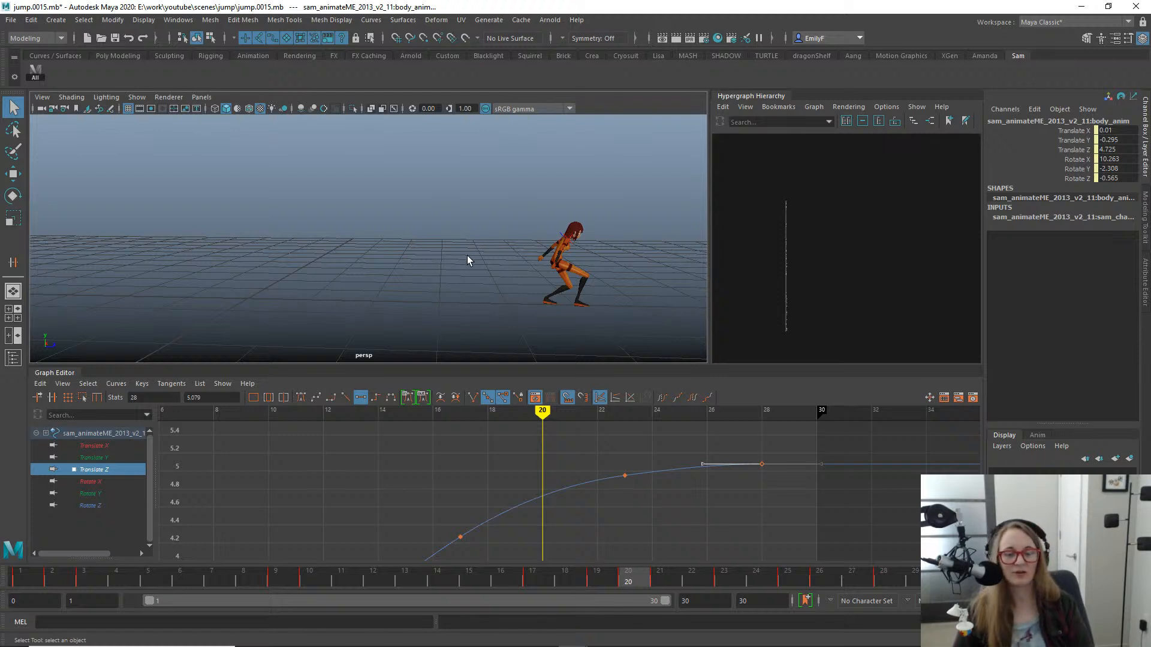
pyautogui.hotkey('alt', 'v')
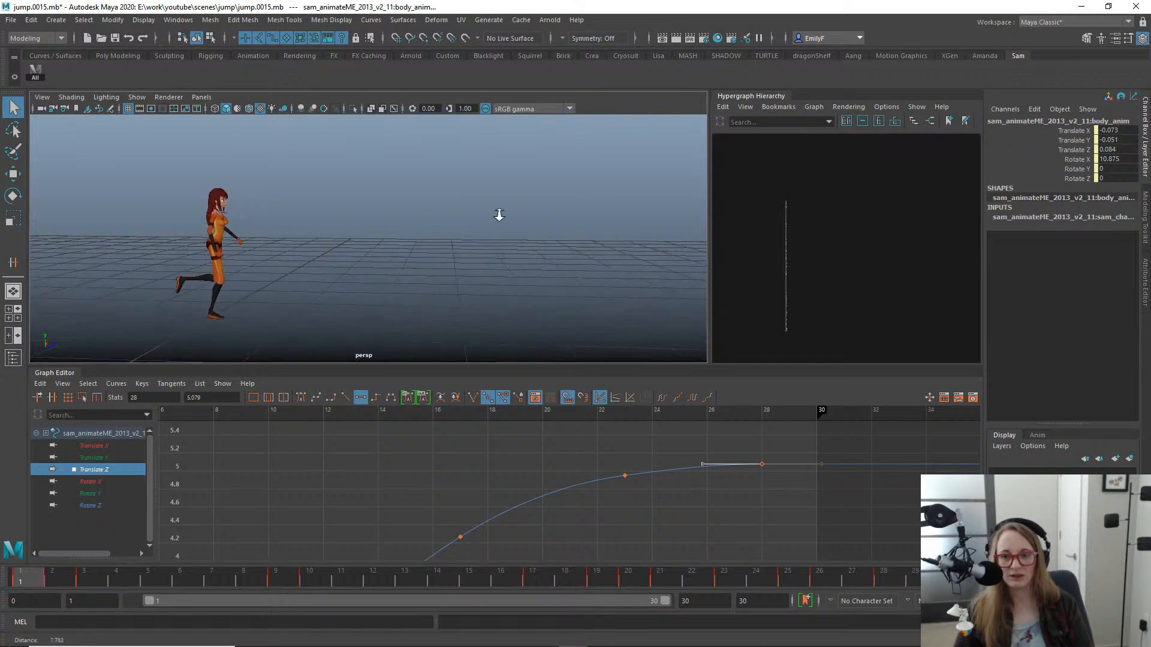
# - Orbit around the character at frame 1, then scrub from takeoff to the landing at frame 18, viewed from the opposite side
pyautogui.keyDown('alt'); pyautogui.moveTo(501, 214); pyautogui.dragTo(392, 246); pyautogui.keyUp('alt')
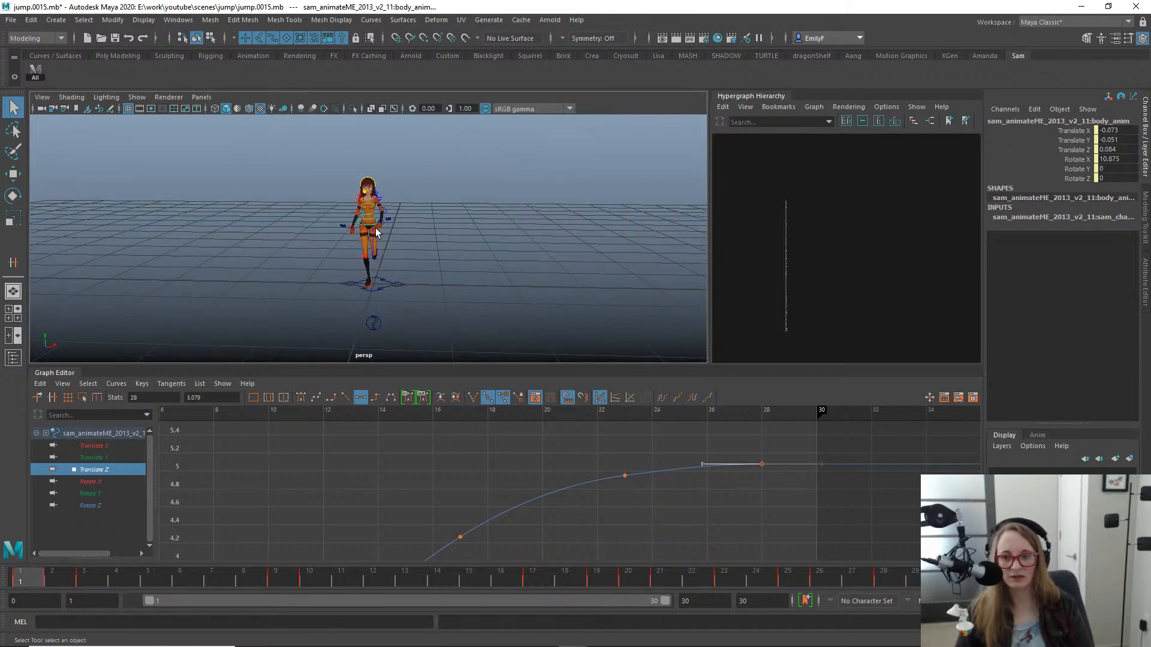
pyautogui.press('f')
pyautogui.keyDown('alt'); pyautogui.moveTo(606, 268); pyautogui.dragTo(163, 149, button='right'); pyautogui.keyUp('alt')
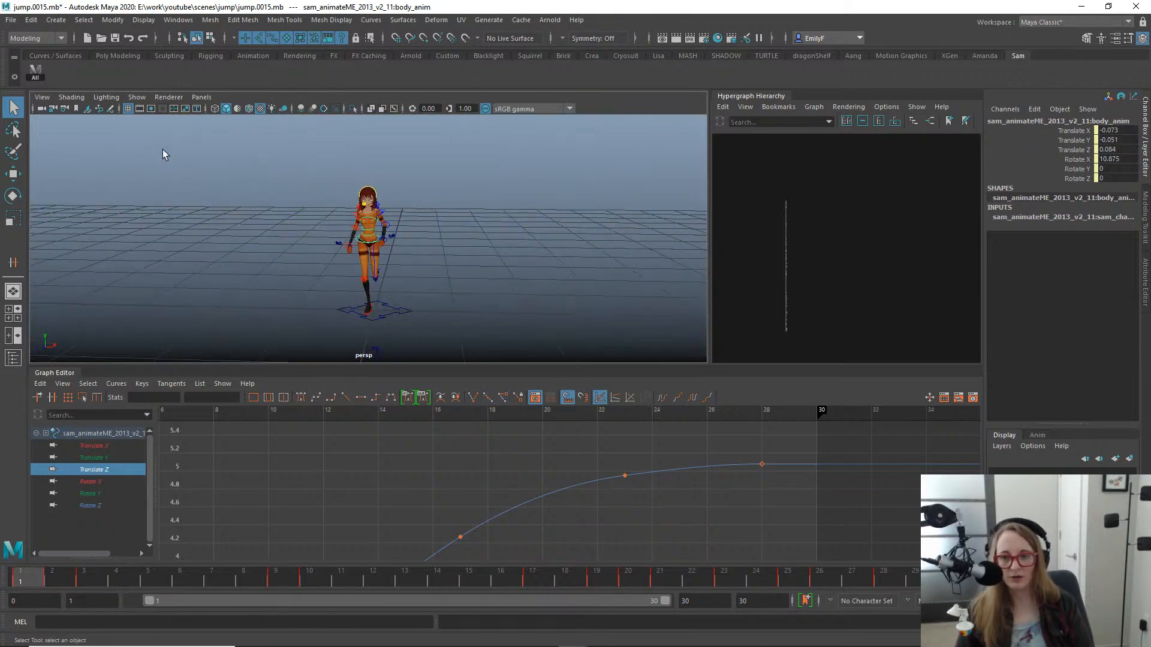
pyautogui.keyDown('alt'); pyautogui.moveTo(443, 240); pyautogui.dragTo(339, 210); pyautogui.keyUp('alt')
pyautogui.keyDown('alt'); pyautogui.moveTo(338, 210); pyautogui.dragTo(509, 240, button='middle'); pyautogui.keyUp('alt')
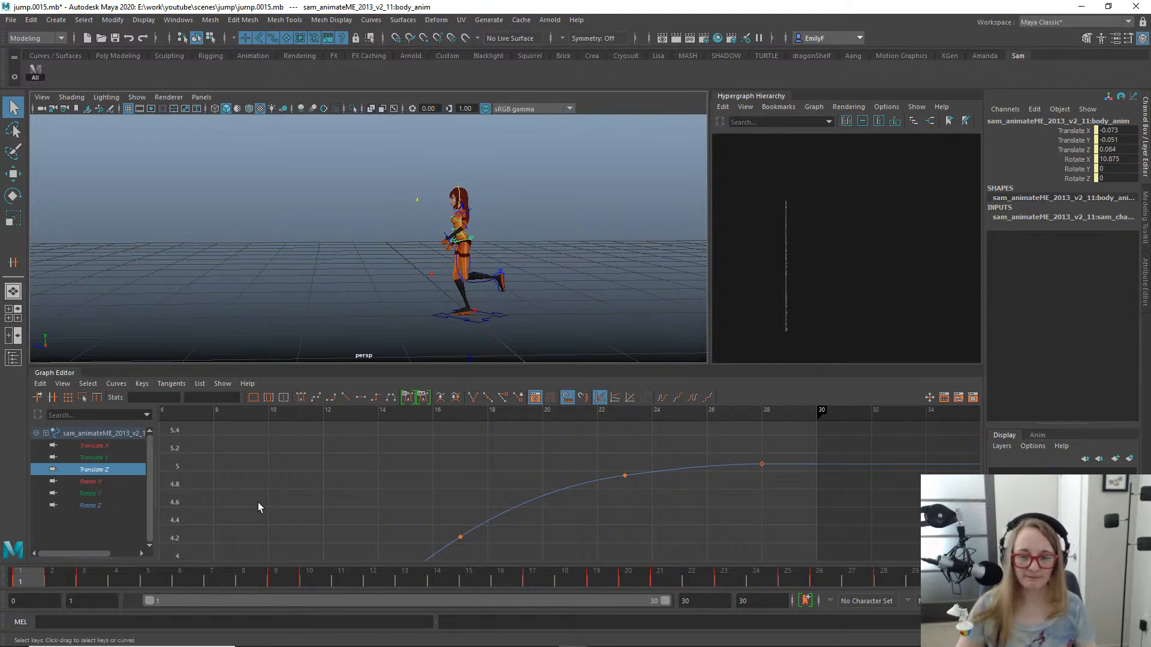
pyautogui.moveTo(27, 646)
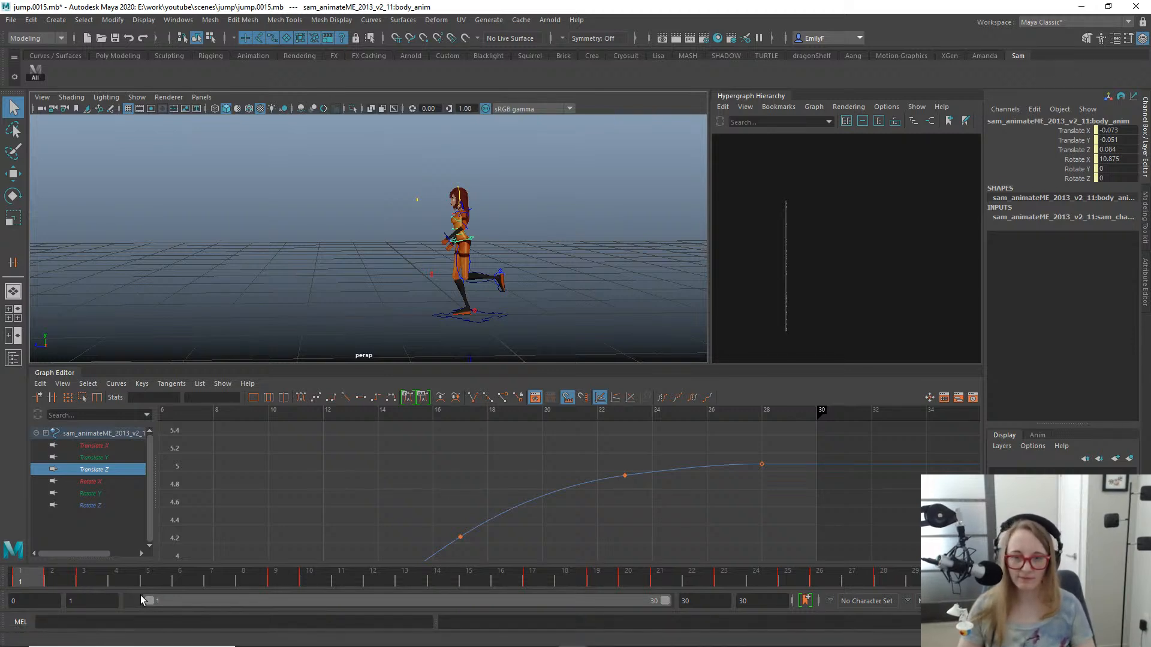
pyautogui.moveTo(40, 580); pyautogui.dragTo(373, 413)
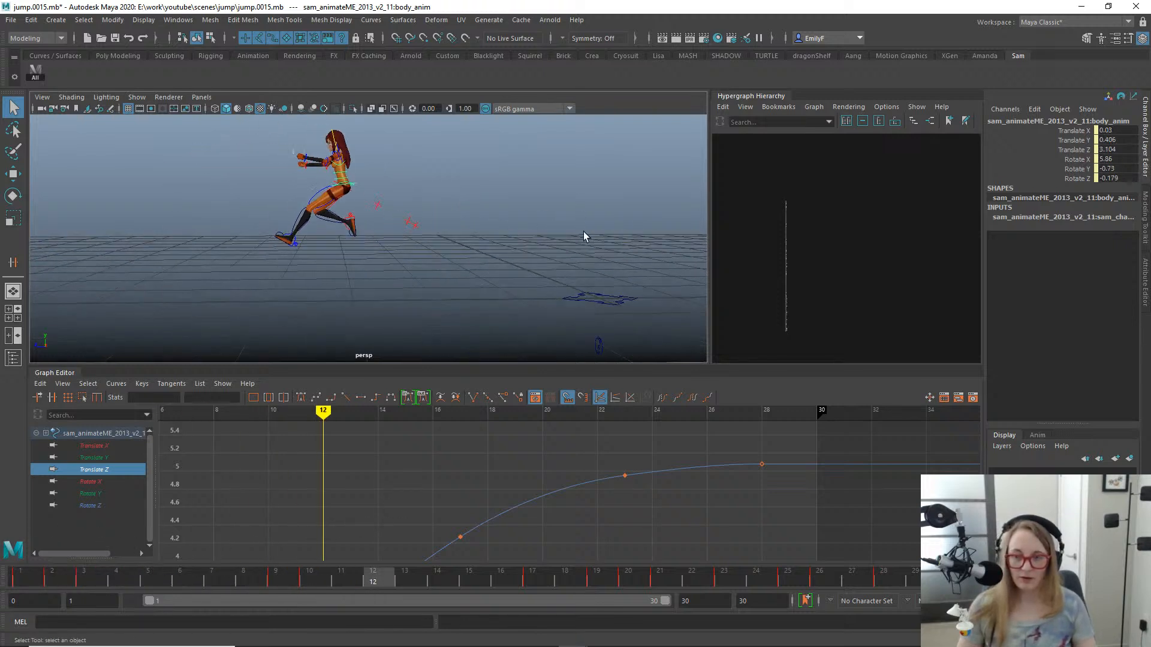
pyautogui.scroll(-3, 583, 231)
pyautogui.moveTo(54, 574); pyautogui.dragTo(87, 492)
pyautogui.moveTo(192, 487)
pyautogui.mouseDown()
pyautogui.moveTo(673, 501)
pyautogui.moveTo(816, 406)
pyautogui.moveTo(793, 480)
pyautogui.moveTo(405, 466)
pyautogui.moveTo(585, 458)
pyautogui.mouseUp()
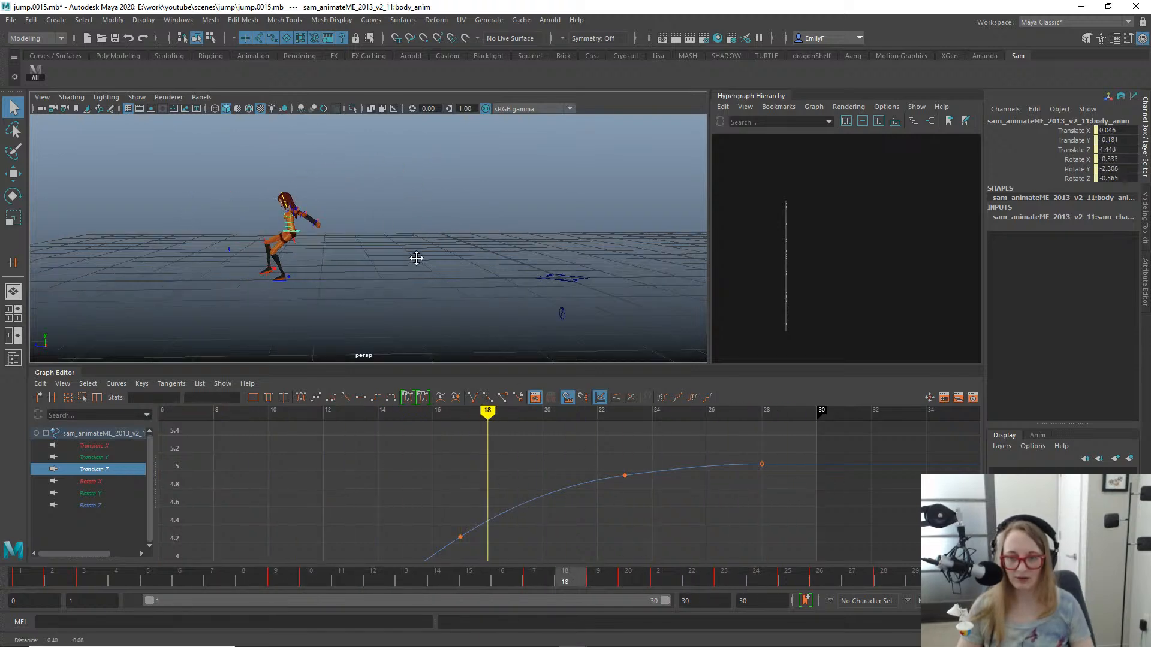
# - Scrub the whole jump in the side view to examine the landing and the crouch from frame 18 to frame 22
pyautogui.press('space')
pyautogui.moveTo(416, 254); pyautogui.dragTo(502, 235)
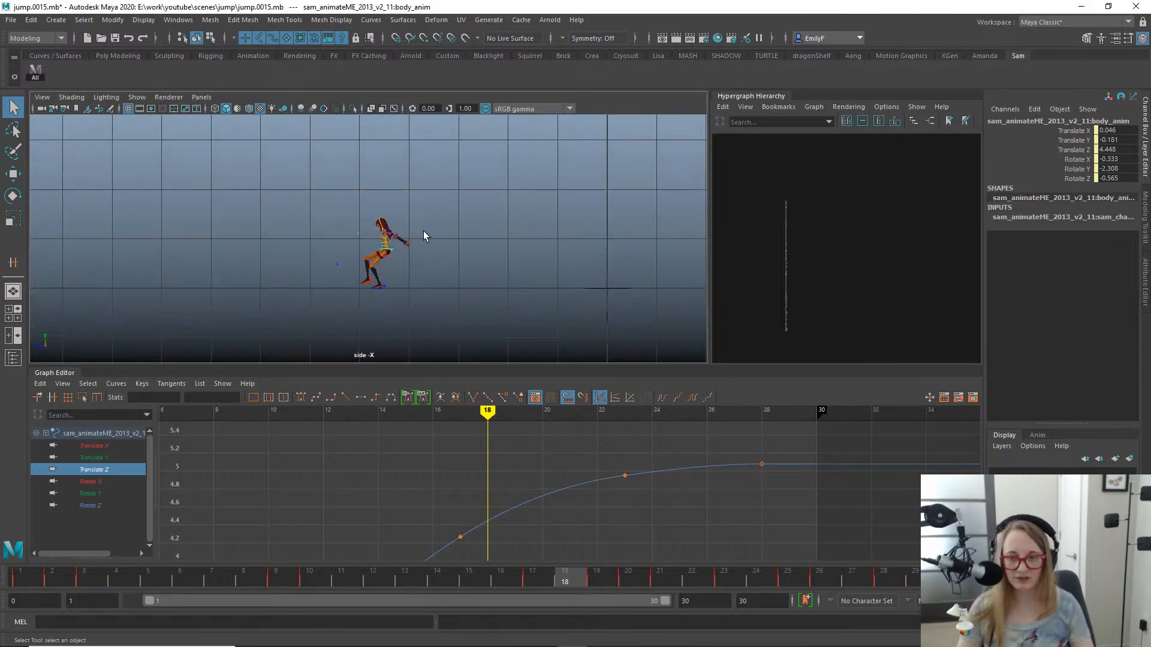
pyautogui.scroll(3, 423, 231)
pyautogui.keyDown('alt'); pyautogui.moveTo(369, 280); pyautogui.dragTo(388, 241, button='middle'); pyautogui.keyUp('alt')
pyautogui.scroll(2, 396, 242)
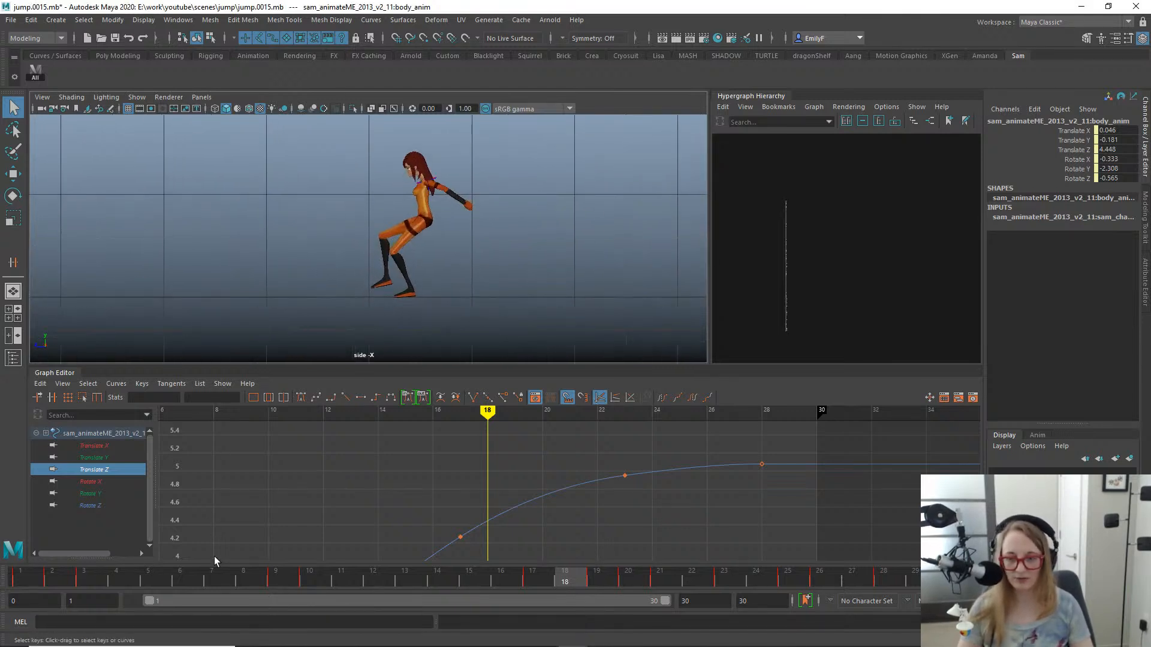
pyautogui.moveTo(124, 577)
pyautogui.mouseDown()
pyautogui.moveTo(50, 576)
pyautogui.moveTo(559, 510)
pyautogui.moveTo(678, 509)
pyautogui.moveTo(591, 526)
pyautogui.moveTo(484, 524)
pyautogui.moveTo(817, 510)
pyautogui.moveTo(553, 513)
pyautogui.moveTo(895, 531)
pyautogui.moveTo(596, 509)
pyautogui.mouseUp()
pyautogui.moveTo(832, 521)
pyautogui.mouseDown()
pyautogui.moveTo(898, 522)
pyautogui.moveTo(832, 548)
pyautogui.moveTo(673, 547)
pyautogui.moveTo(753, 532)
pyautogui.moveTo(695, 537)
pyautogui.mouseUp()
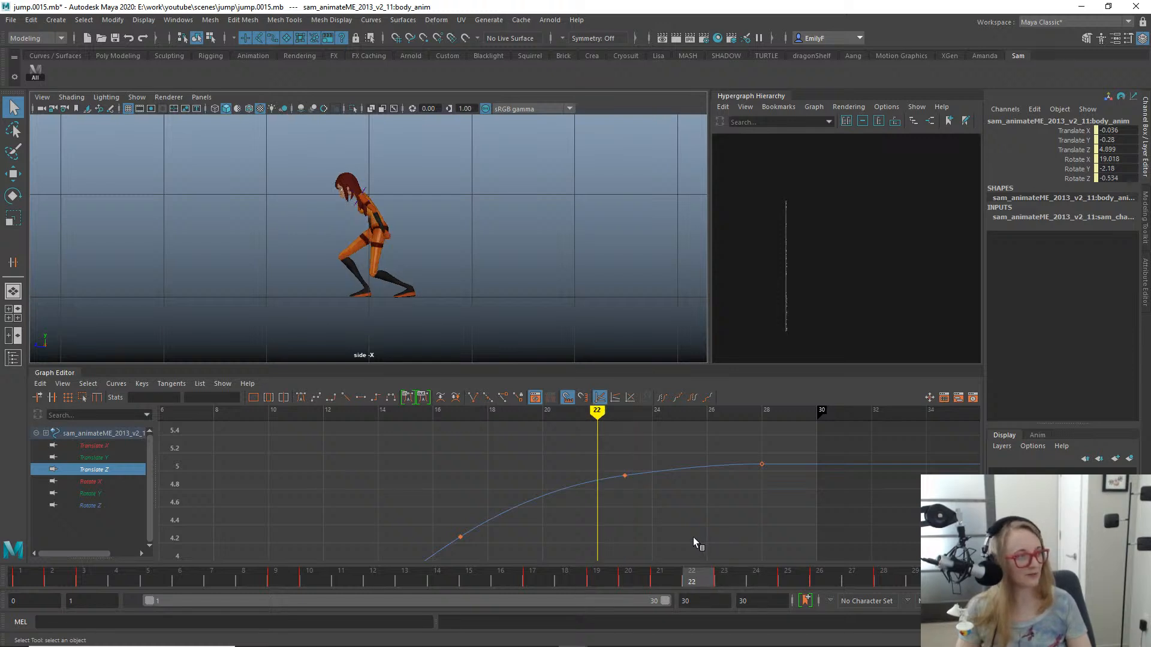
pyautogui.moveTo(682, 557); pyautogui.dragTo(3, 505)
pyautogui.keyDown('alt'); pyautogui.moveTo(315, 279); pyautogui.dragTo(277, 285, button='right'); pyautogui.keyUp('alt')
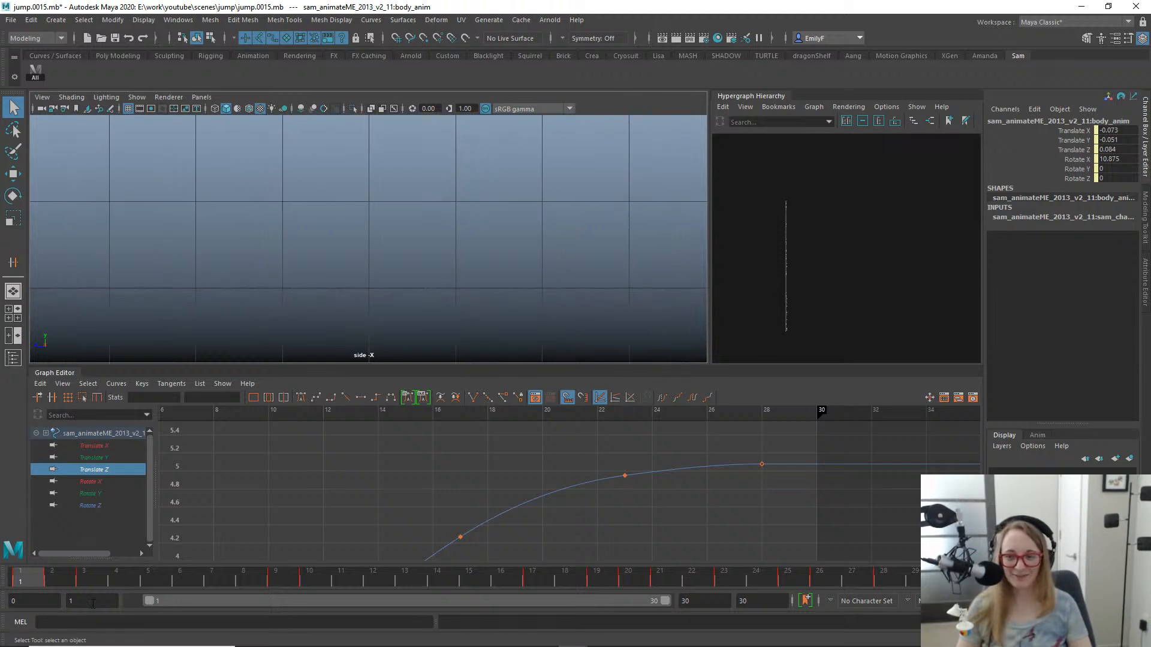
pyautogui.moveTo(56, 581)
pyautogui.mouseDown()
pyautogui.moveTo(316, 590)
pyautogui.moveTo(601, 562)
pyautogui.moveTo(595, 524)
pyautogui.moveTo(620, 537)
pyautogui.moveTo(511, 497)
pyautogui.moveTo(598, 496)
pyautogui.mouseUp()
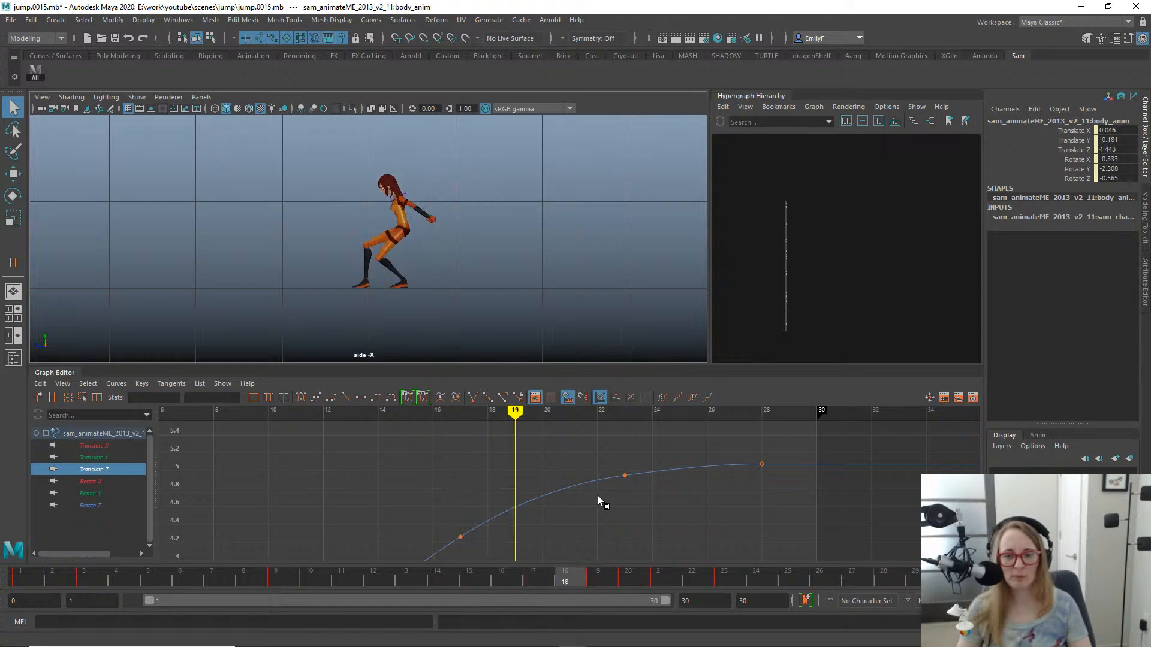
# - Examine the legs and feet at frames 18 and 19 from the front and at angles in the perspective view
pyautogui.press('space')
pyautogui.moveTo(479, 205); pyautogui.dragTo(485, 161)
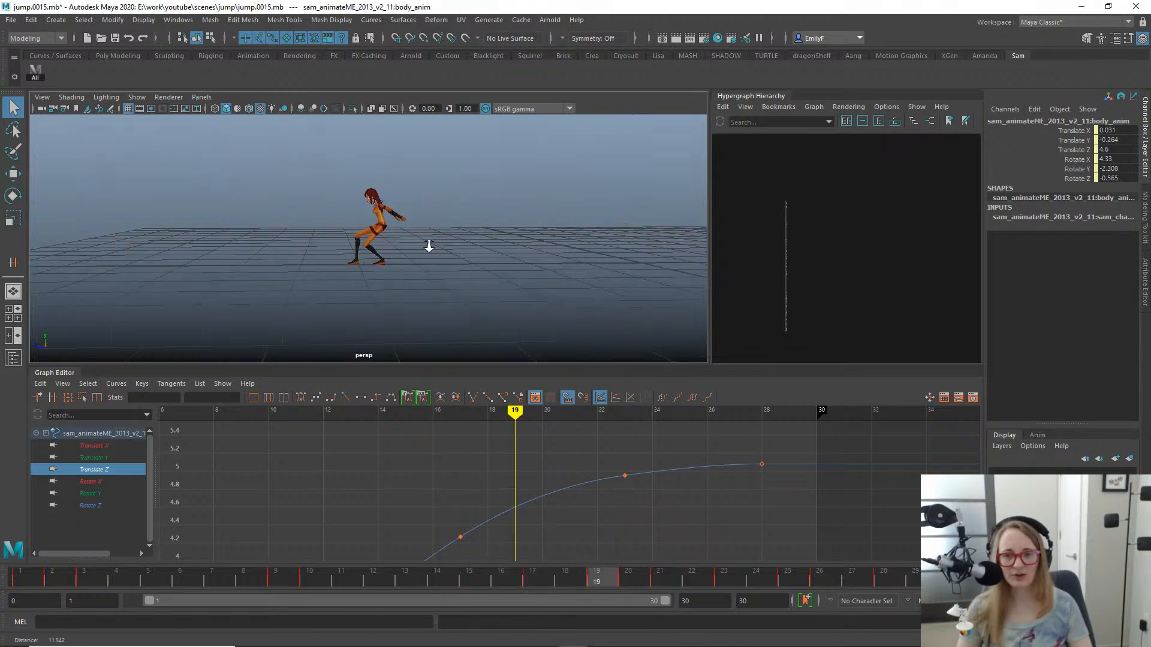
pyautogui.keyDown('alt'); pyautogui.moveTo(429, 246); pyautogui.dragTo(440, 247); pyautogui.keyUp('alt')
pyautogui.keyDown('alt'); pyautogui.moveTo(441, 247); pyautogui.dragTo(521, 299, button='right'); pyautogui.keyUp('alt')
pyautogui.keyDown('alt'); pyautogui.moveTo(522, 300); pyautogui.dragTo(390, 278); pyautogui.keyUp('alt')
pyautogui.keyDown('alt'); pyautogui.moveTo(391, 277); pyautogui.dragTo(445, 265, button='right'); pyautogui.keyUp('alt')
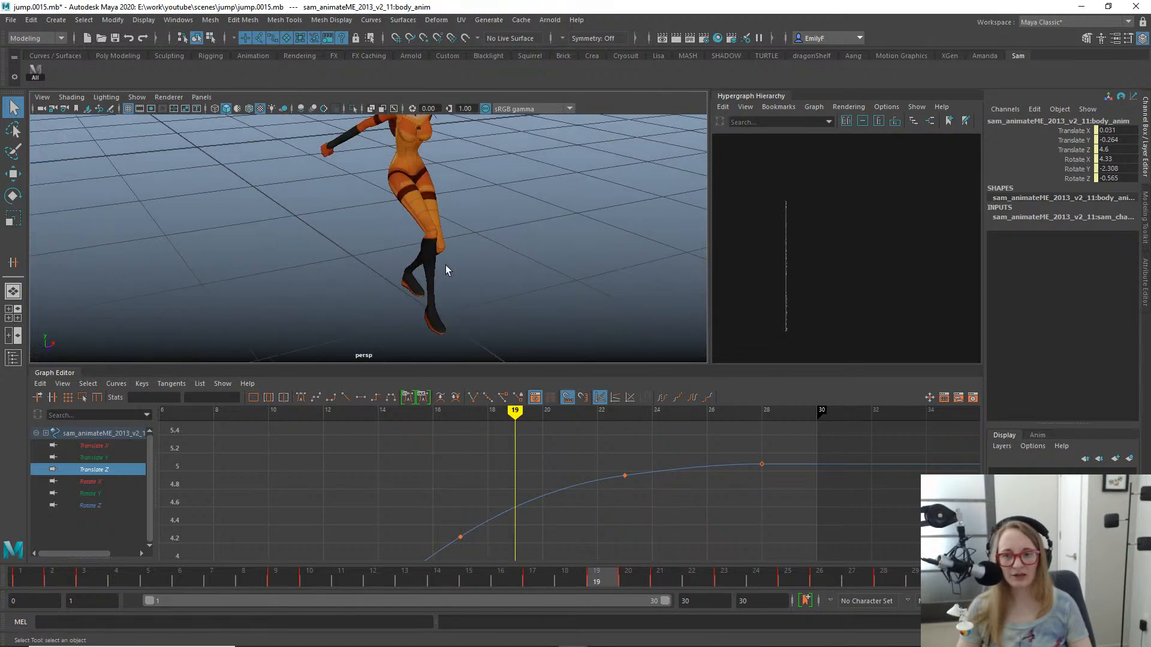
pyautogui.moveTo(444, 264)
pyautogui.keyDown('alt'); pyautogui.mouseDown()
pyautogui.moveTo(483, 260)
pyautogui.moveTo(439, 260)
pyautogui.mouseUp(); pyautogui.keyUp('alt')
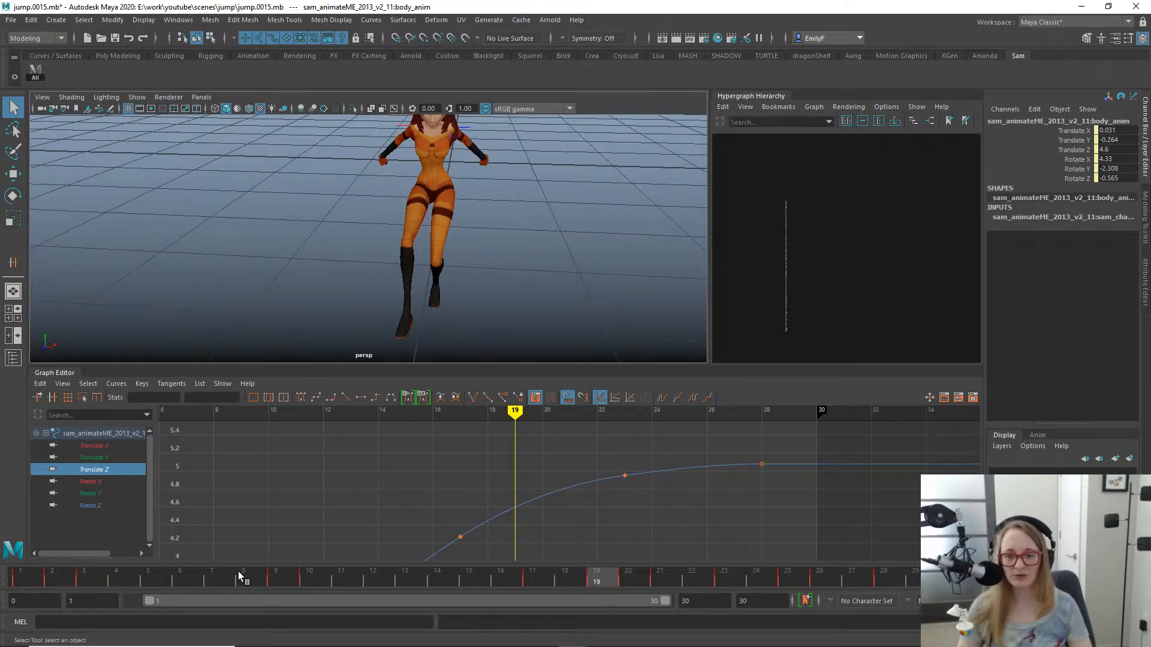
pyautogui.moveTo(238, 571); pyautogui.dragTo(568, 558)
pyautogui.keyDown('alt'); pyautogui.moveTo(479, 251); pyautogui.dragTo(460, 233, button='right'); pyautogui.keyUp('alt')
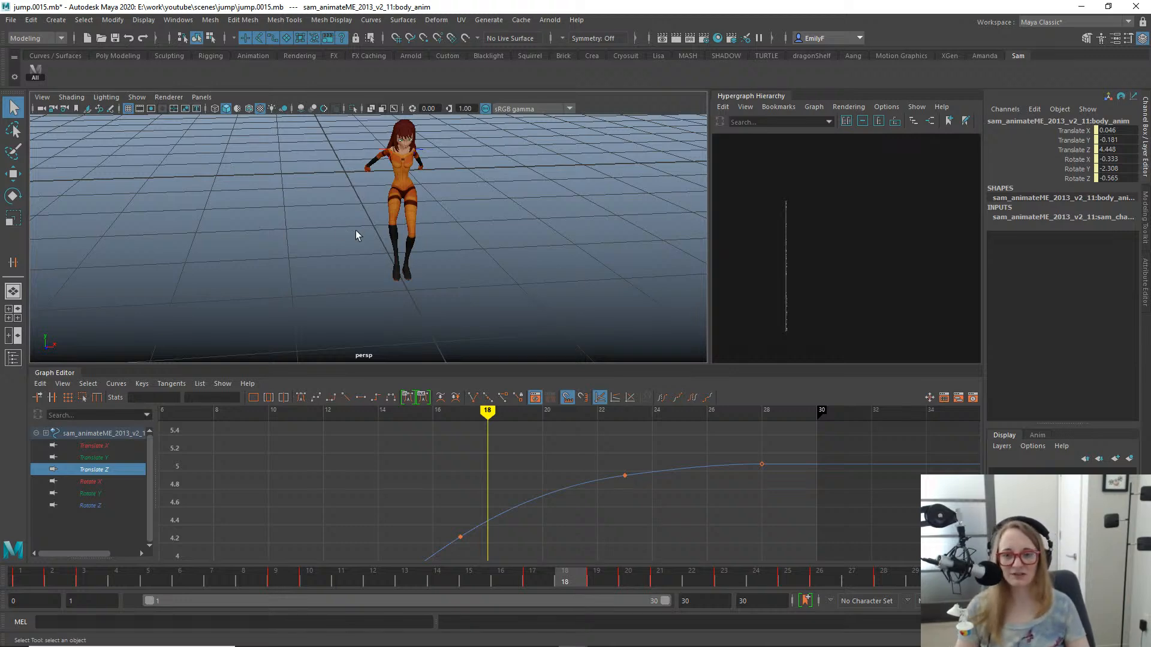
# - Review the jump from the side in perspective, scrubbing to the touchdown at frame 17 and returning to frame 7
pyautogui.keyDown('alt'); pyautogui.moveTo(357, 232); pyautogui.dragTo(393, 218); pyautogui.keyUp('alt')
pyautogui.keyDown('alt'); pyautogui.moveTo(393, 218); pyautogui.dragTo(481, 212, button='middle'); pyautogui.keyUp('alt')
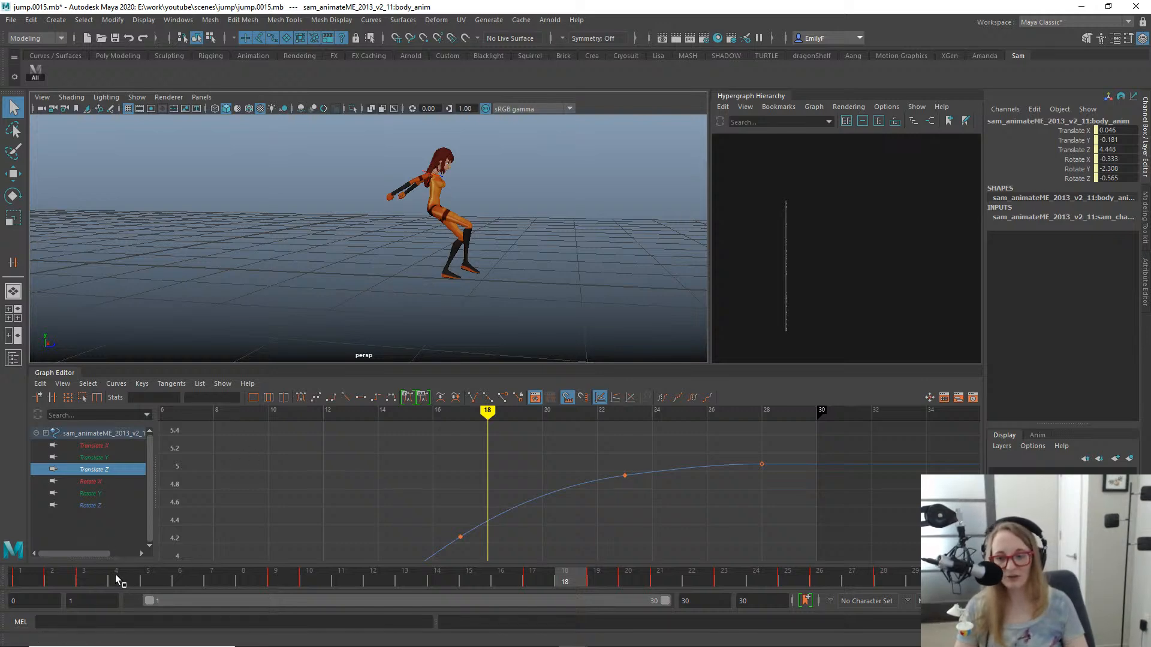
pyautogui.moveTo(115, 574); pyautogui.dragTo(537, 538)
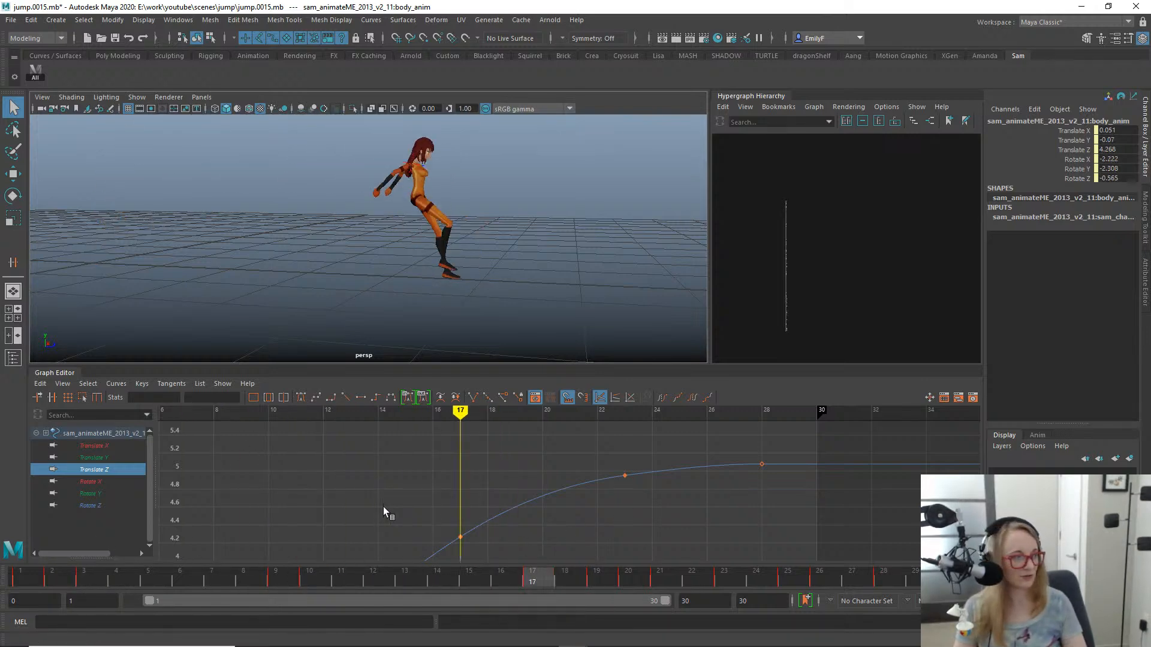
pyautogui.moveTo(383, 506)
pyautogui.mouseDown()
pyautogui.moveTo(689, 508)
pyautogui.moveTo(136, 488)
pyautogui.moveTo(499, 468)
pyautogui.moveTo(795, 483)
pyautogui.moveTo(493, 493)
pyautogui.mouseUp()
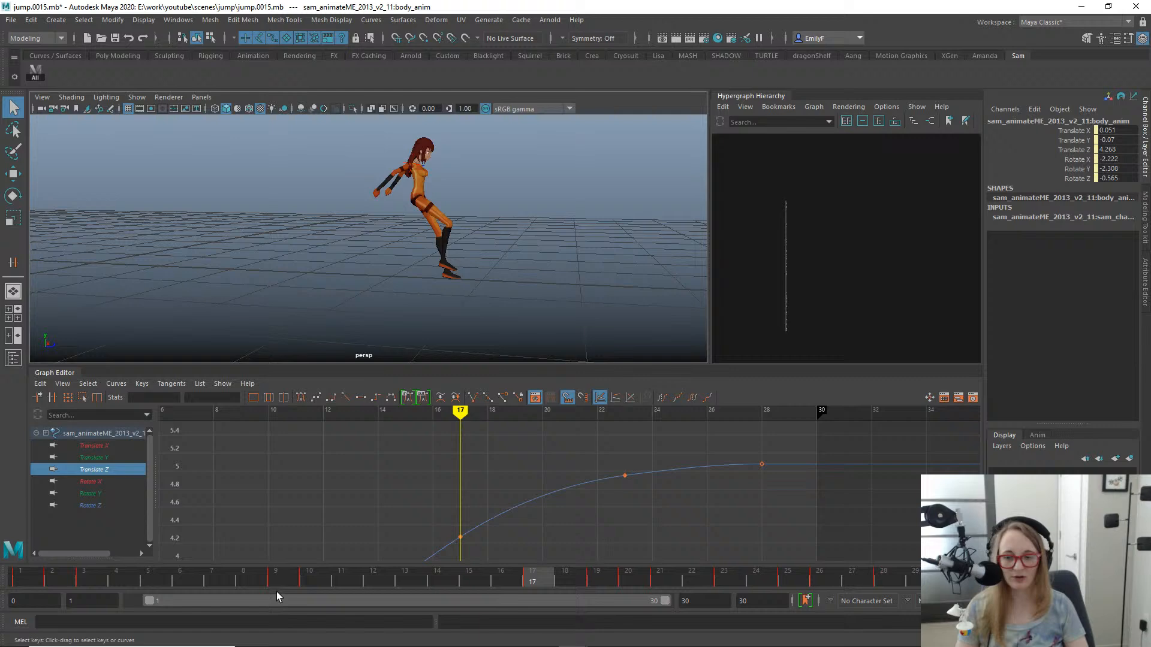
pyautogui.click(201, 585)
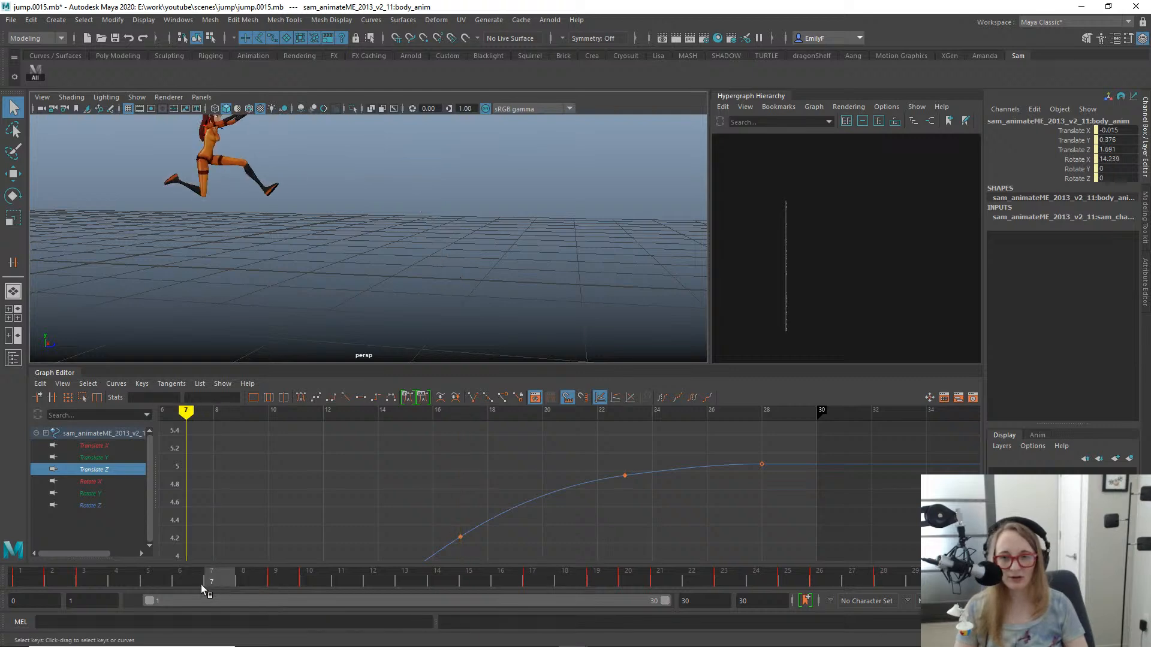
# - Examine the takeoff poses at frames 1 and 2 in the perspective view, looking at the character from the side
pyautogui.moveTo(201, 585); pyautogui.dragTo(2, 447)
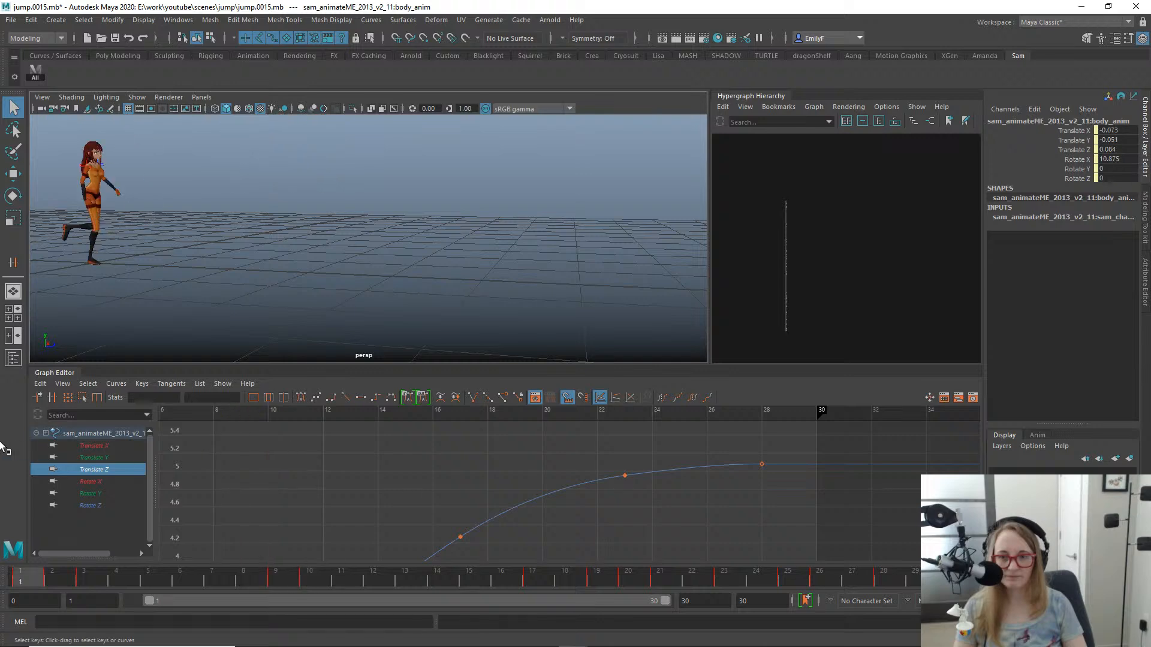
pyautogui.moveTo(45, 567)
pyautogui.mouseDown()
pyautogui.moveTo(171, 575)
pyautogui.moveTo(13, 572)
pyautogui.moveTo(52, 573)
pyautogui.mouseUp()
pyautogui.keyDown('alt'); pyautogui.moveTo(192, 281); pyautogui.dragTo(397, 270); pyautogui.keyUp('alt')
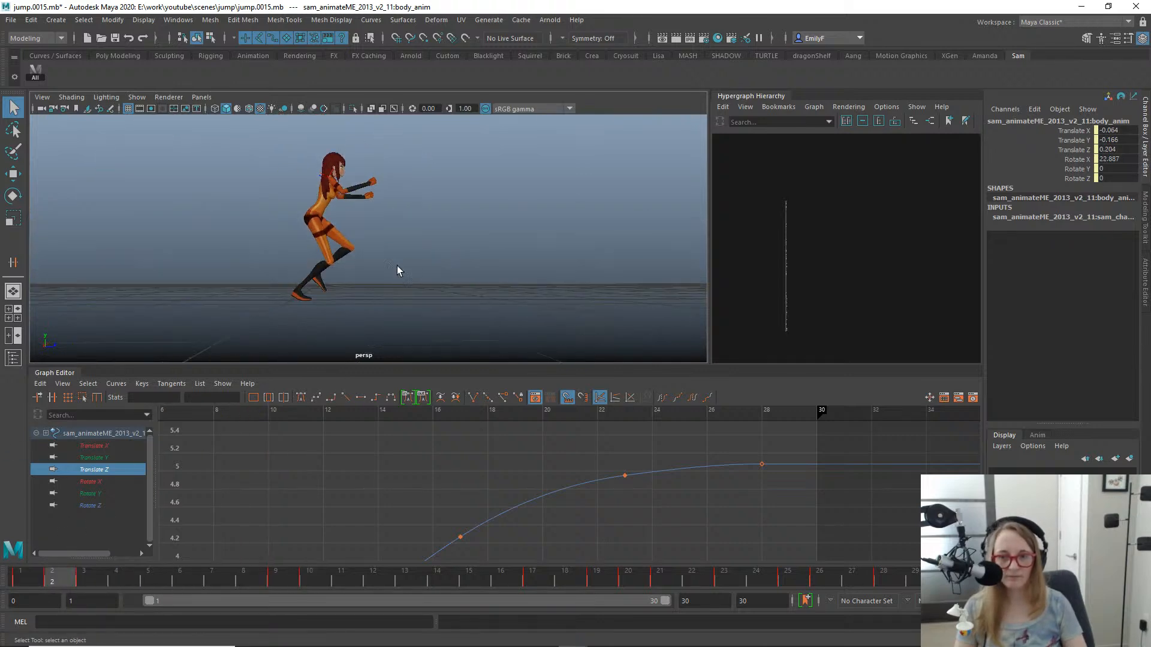
pyautogui.keyDown('alt'); pyautogui.moveTo(328, 174); pyautogui.dragTo(377, 264, button='right'); pyautogui.keyUp('alt')
pyautogui.keyDown('alt'); pyautogui.moveTo(376, 264); pyautogui.dragTo(459, 264, button='middle'); pyautogui.keyUp('alt')
pyautogui.keyDown('alt'); pyautogui.moveTo(352, 270); pyautogui.dragTo(381, 272, button='right'); pyautogui.keyUp('alt')
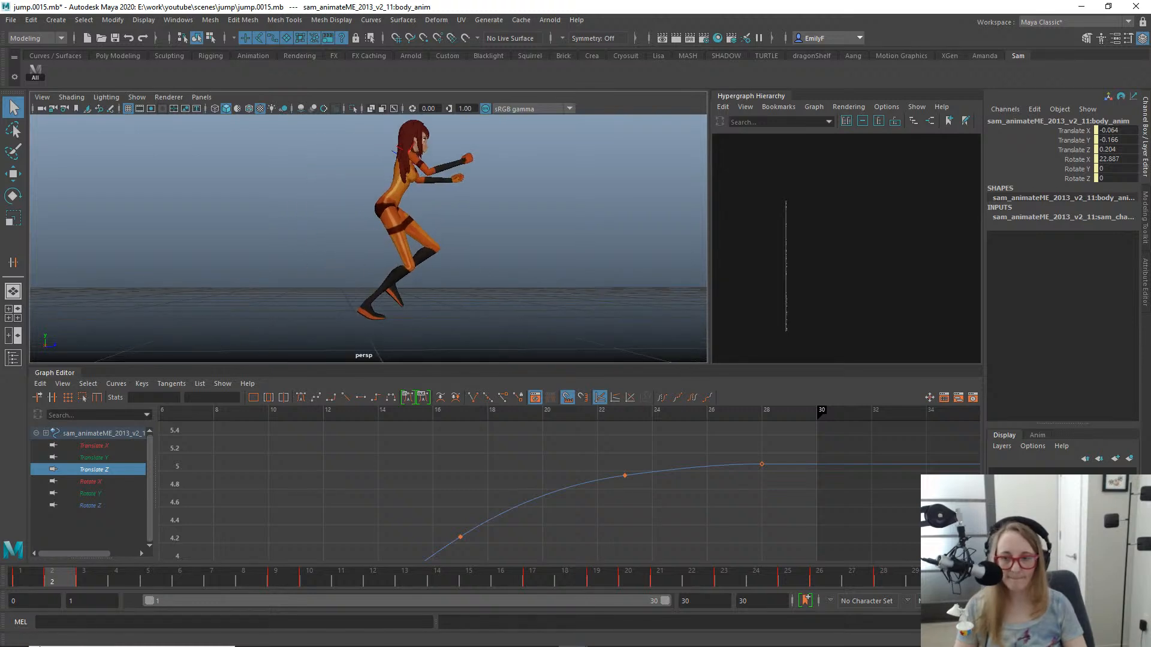
pyautogui.moveTo(33, 580); pyautogui.dragTo(61, 568)
# - Switch to the side view, show the rig controls with the Move tool active, and compare the body's position at frames 1 and 2
pyautogui.press('space')
pyautogui.moveTo(352, 217); pyautogui.dragTo(420, 210)
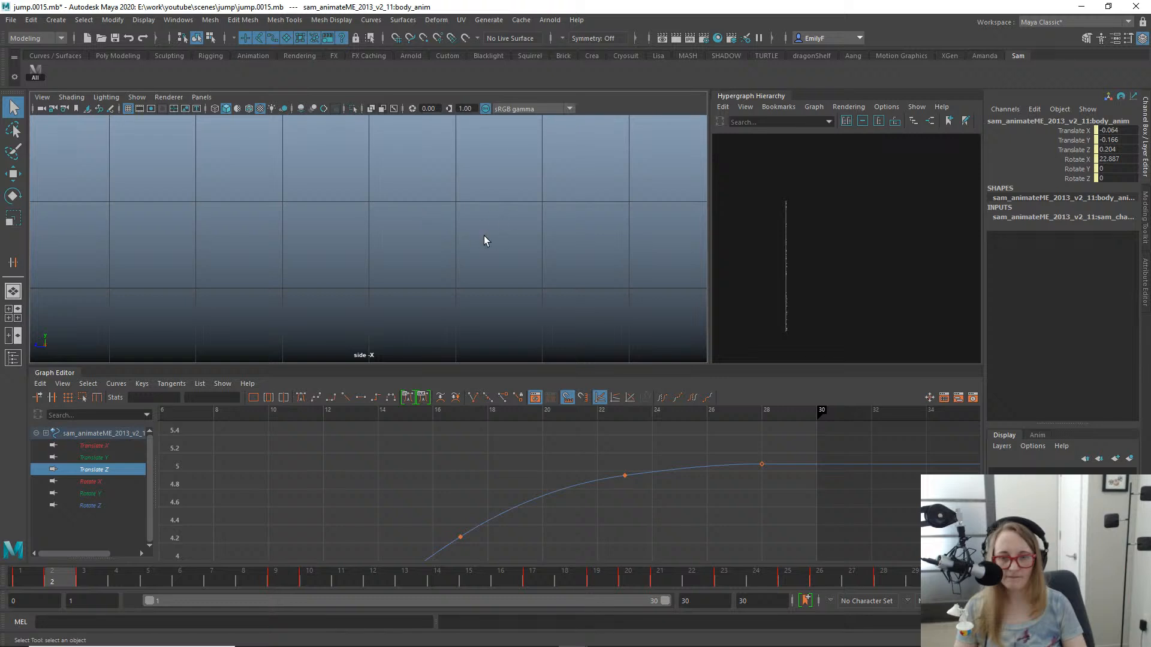
pyautogui.press('f')
pyautogui.keyDown('alt'); pyautogui.moveTo(501, 226); pyautogui.dragTo(383, 251, button='right'); pyautogui.keyUp('alt')
pyautogui.keyDown('alt'); pyautogui.moveTo(471, 264); pyautogui.dragTo(607, 213, button='middle'); pyautogui.keyUp('alt')
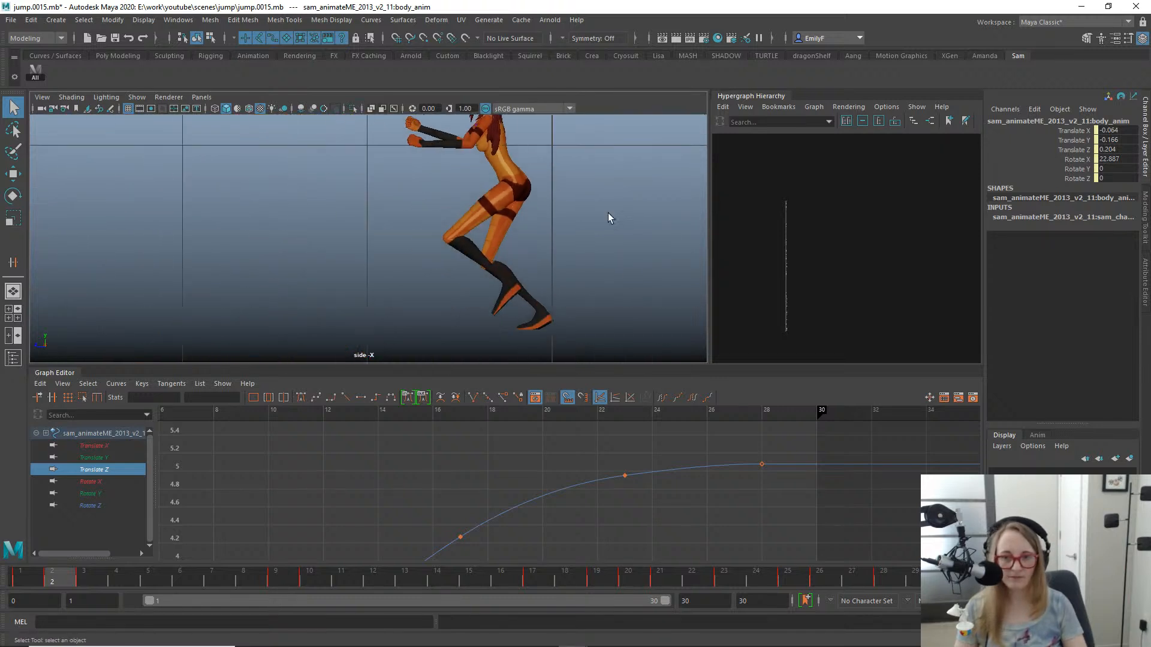
pyautogui.keyDown('alt'); pyautogui.moveTo(608, 213); pyautogui.dragTo(511, 168, button='right'); pyautogui.keyUp('alt')
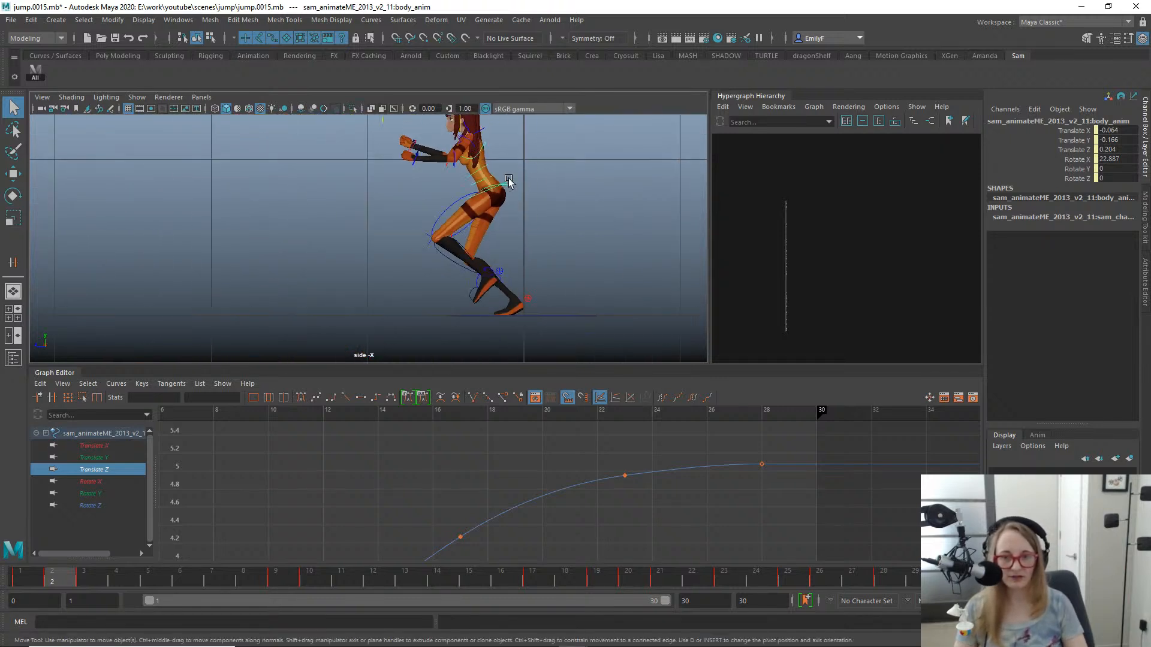
pyautogui.press('w')
pyautogui.moveTo(24, 576); pyautogui.dragTo(54, 567)
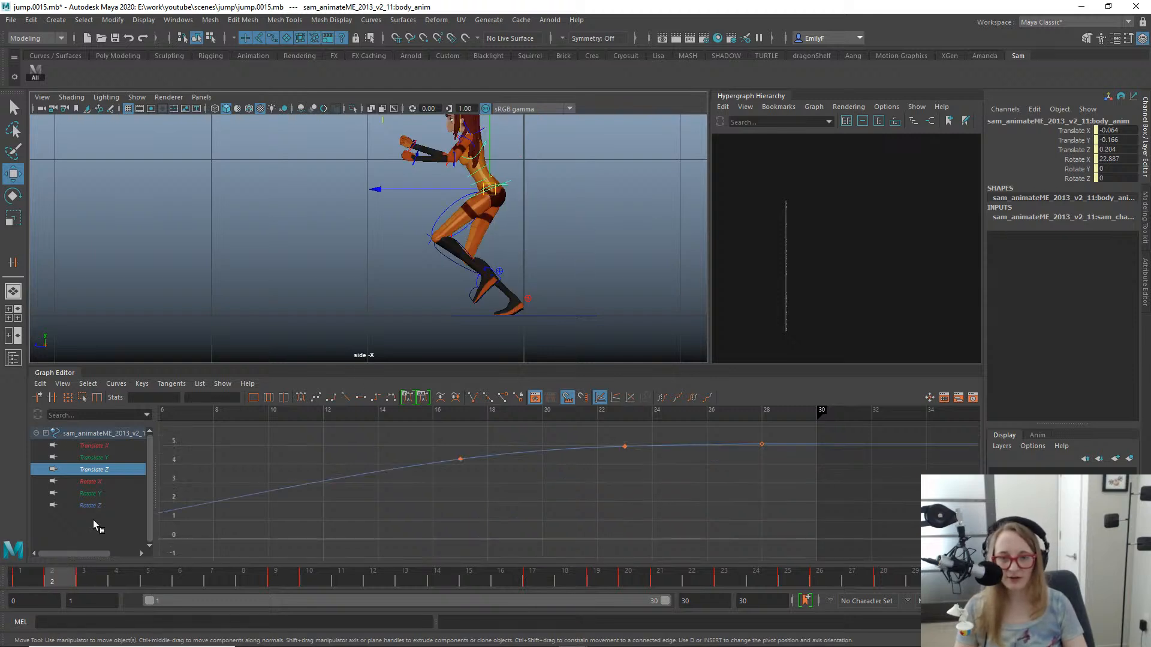
# - At frame 2, lower the body control to Translate Y -0.173 and shift it forward to Translate Z 0.245
pyautogui.click(491, 139)
pyautogui.click(496, 124)
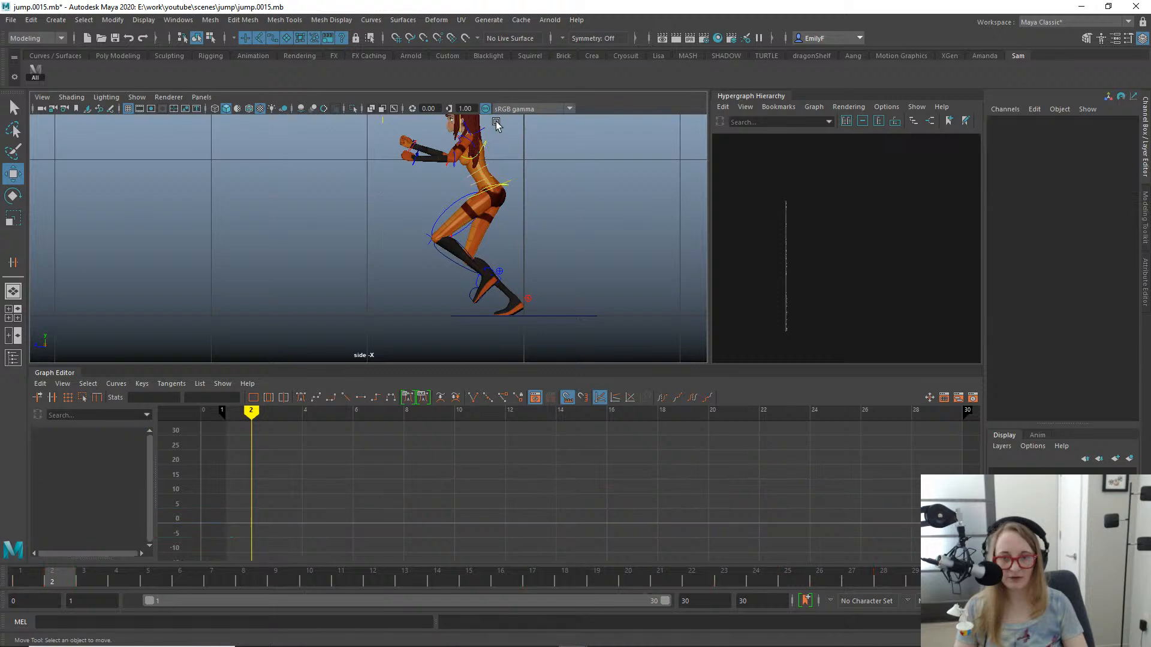
pyautogui.click(510, 172)
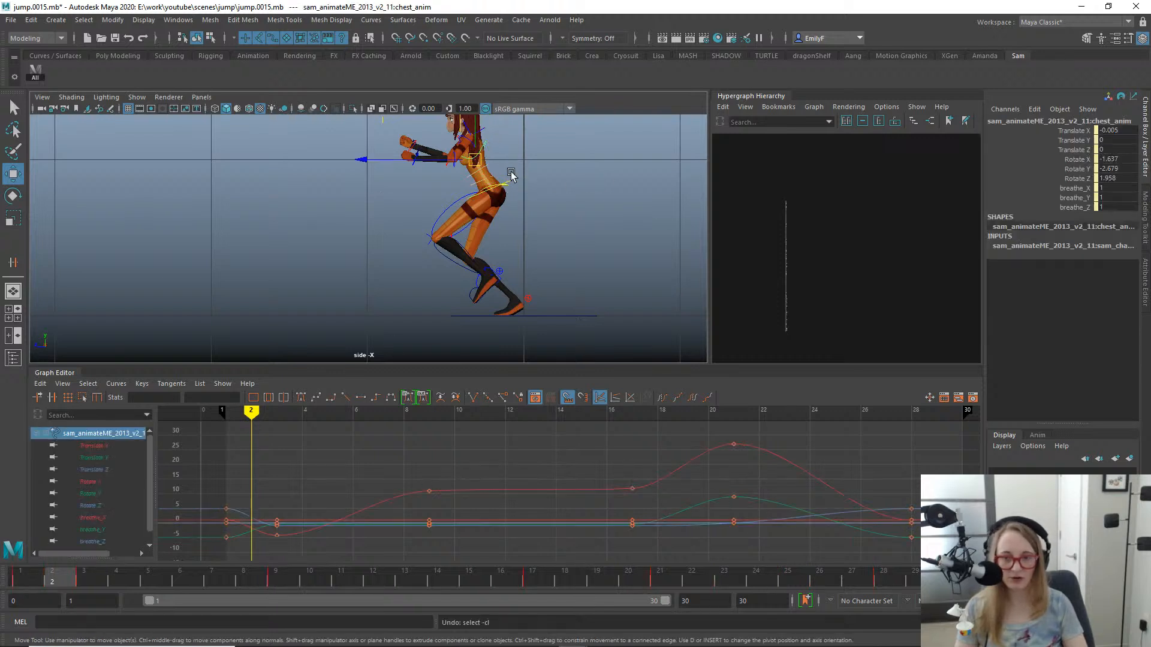
pyautogui.scroll(3, 531, 199)
pyautogui.click(555, 163)
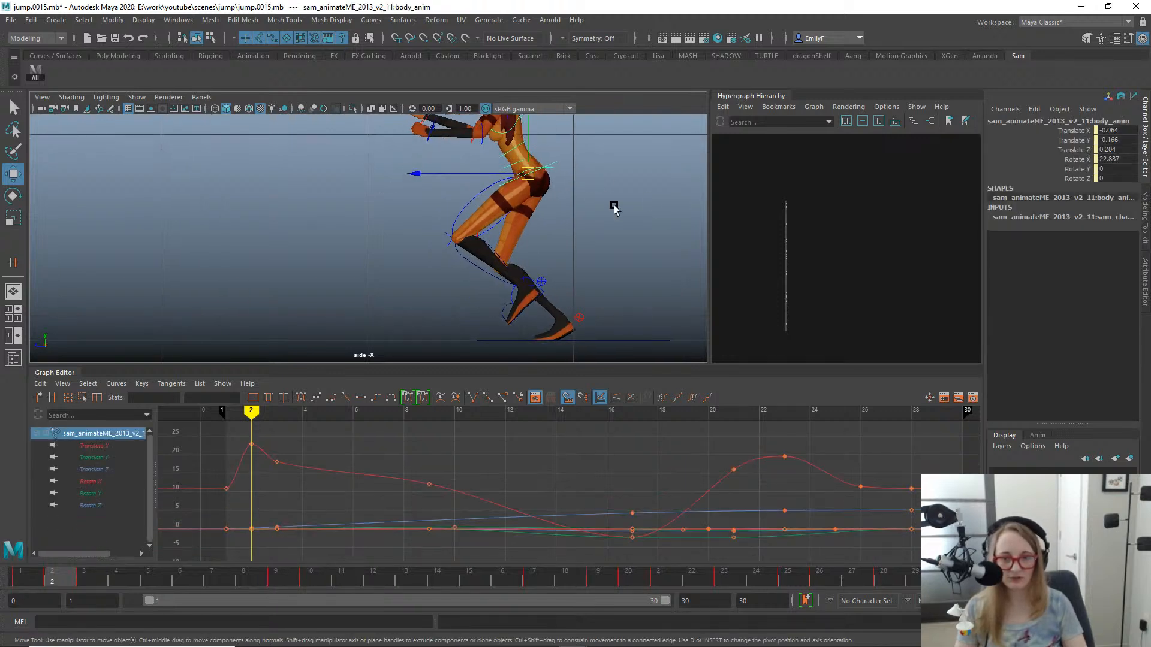
pyautogui.scroll(-2, 569, 257)
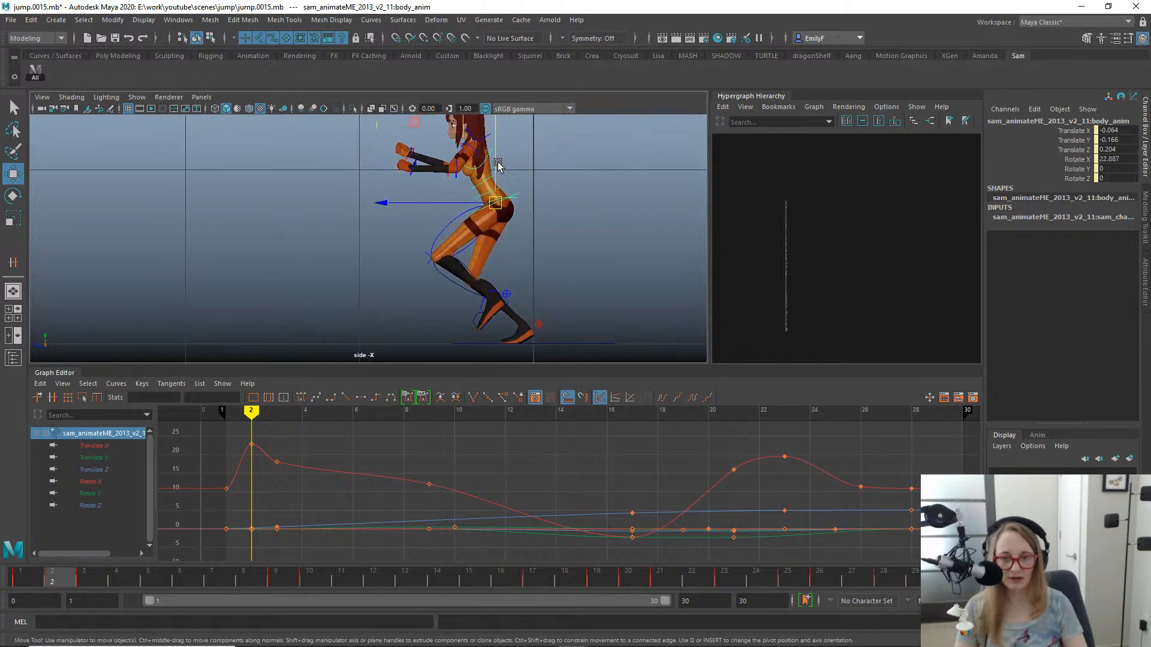
pyautogui.moveTo(498, 163); pyautogui.dragTo(497, 164)
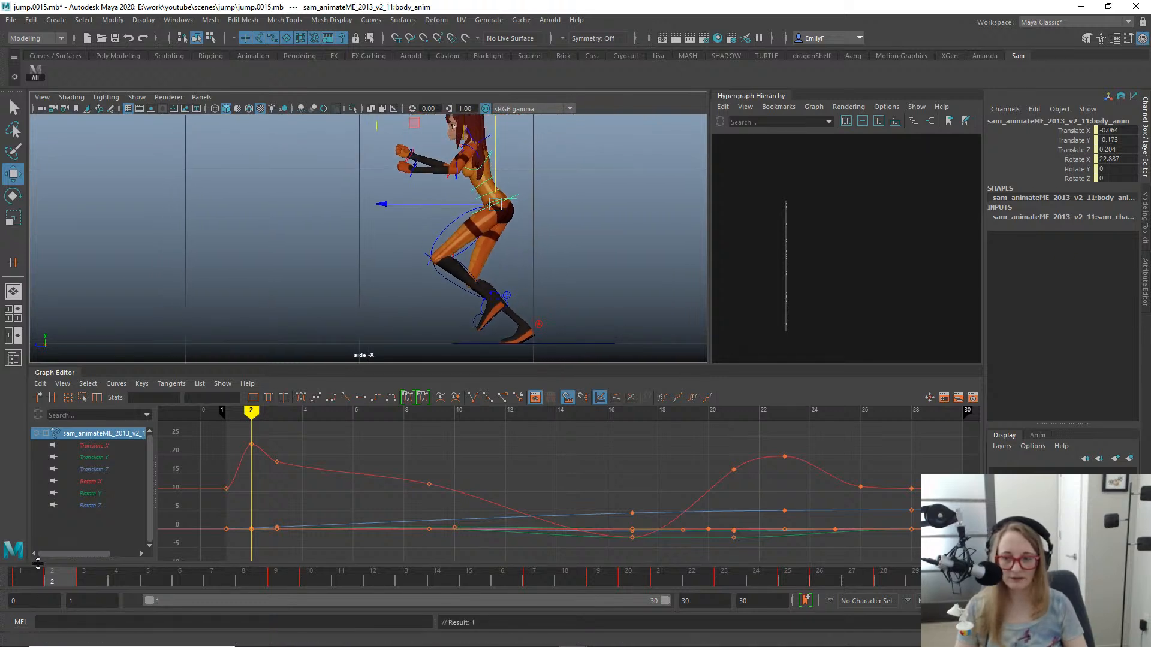
pyautogui.moveTo(41, 578)
pyautogui.mouseDown()
pyautogui.moveTo(27, 579)
pyautogui.moveTo(90, 572)
pyautogui.moveTo(53, 566)
pyautogui.mouseUp()
pyautogui.moveTo(382, 208); pyautogui.dragTo(377, 208)
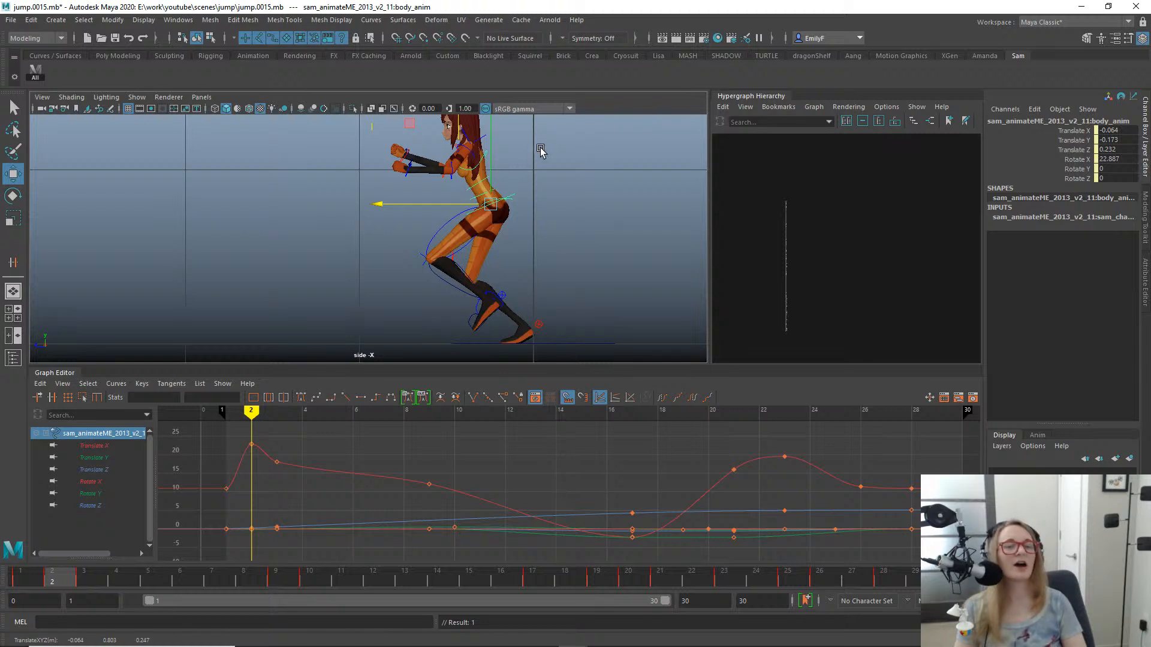
pyautogui.moveTo(38, 582)
pyautogui.mouseDown()
pyautogui.moveTo(24, 584)
pyautogui.moveTo(83, 570)
pyautogui.moveTo(35, 555)
pyautogui.moveTo(95, 541)
pyautogui.moveTo(39, 544)
pyautogui.moveTo(58, 540)
pyautogui.mouseUp()
pyautogui.moveTo(426, 207); pyautogui.dragTo(423, 206)
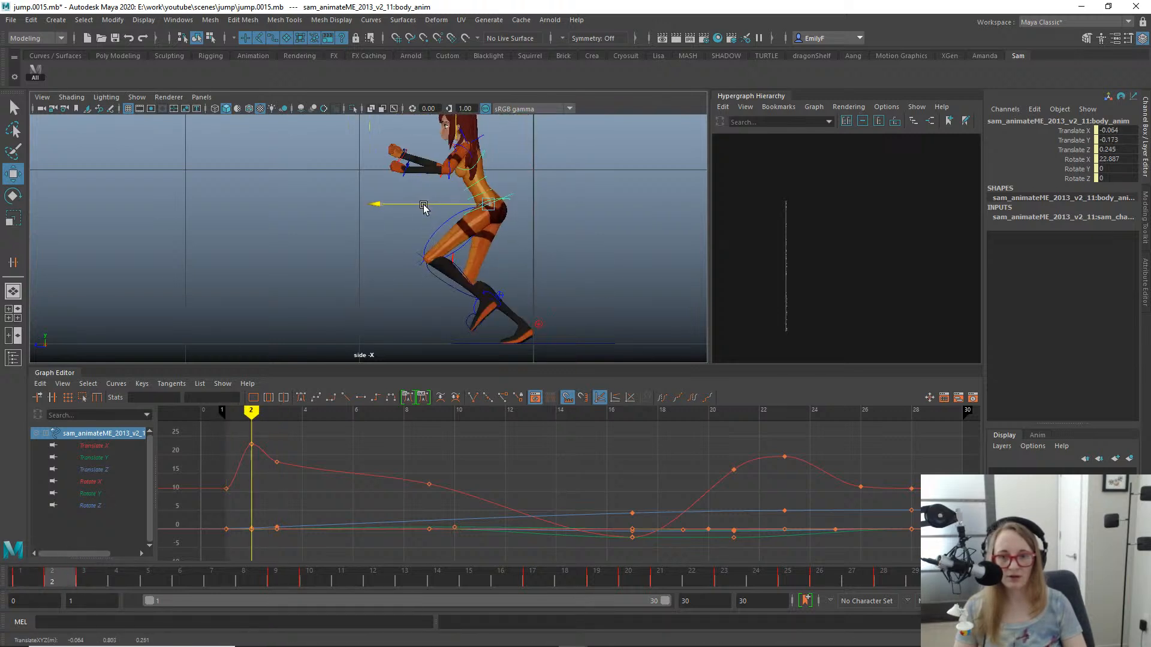
# - At frame 3, move the body control to Translate Y -0.056 and Translate Z 0.539
pyautogui.moveTo(38, 584)
pyautogui.mouseDown()
pyautogui.moveTo(93, 576)
pyautogui.moveTo(21, 576)
pyautogui.moveTo(96, 538)
pyautogui.moveTo(42, 548)
pyautogui.moveTo(91, 541)
pyautogui.moveTo(48, 543)
pyautogui.moveTo(61, 536)
pyautogui.moveTo(116, 543)
pyautogui.moveTo(19, 523)
pyautogui.moveTo(137, 495)
pyautogui.moveTo(7, 485)
pyautogui.moveTo(105, 465)
pyautogui.mouseUp()
pyautogui.moveTo(366, 184); pyautogui.dragTo(365, 183)
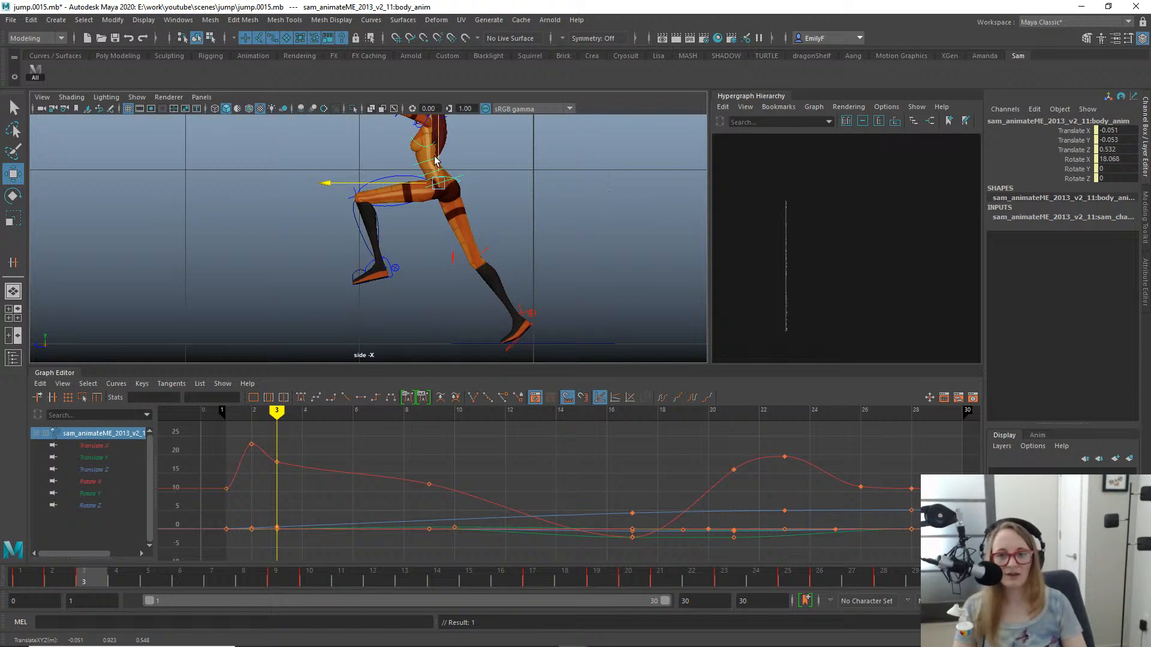
pyautogui.moveTo(438, 157); pyautogui.dragTo(439, 157)
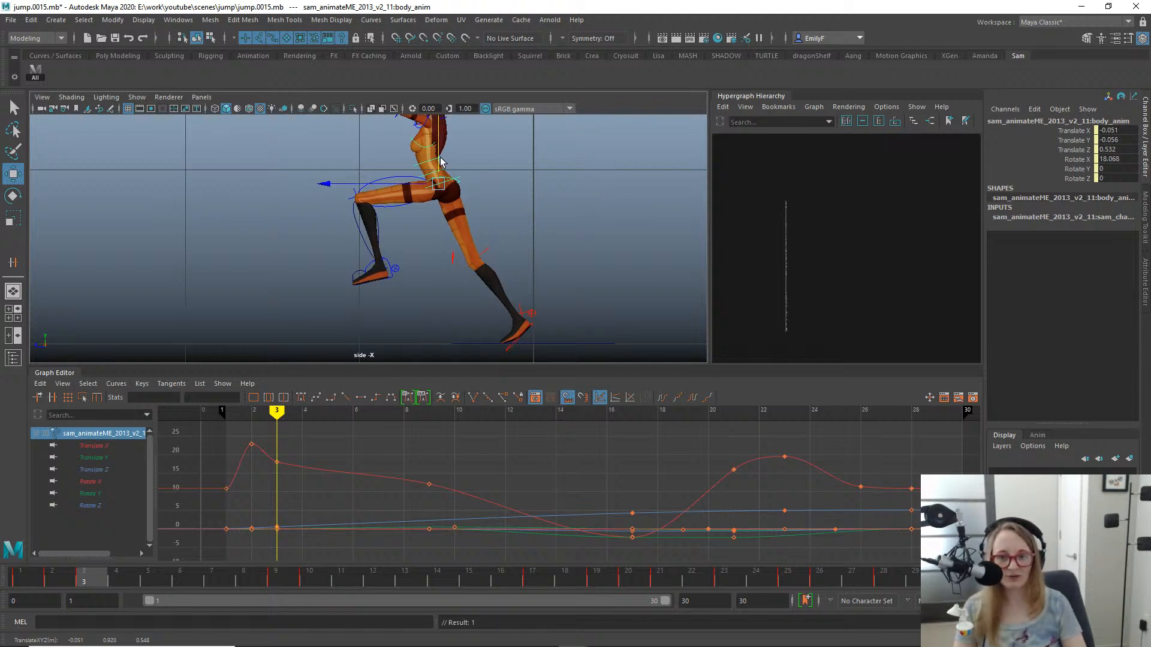
pyautogui.moveTo(60, 573); pyautogui.dragTo(101, 461)
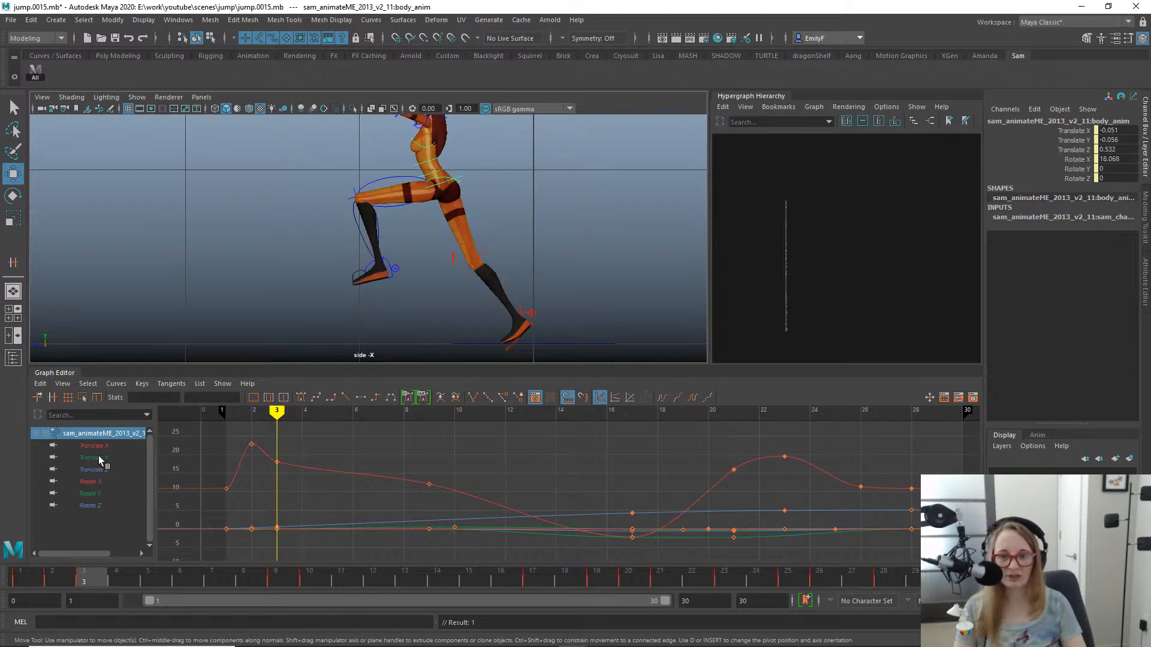
pyautogui.moveTo(372, 181); pyautogui.dragTo(371, 181)
pyautogui.scroll(-2, 408, 236)
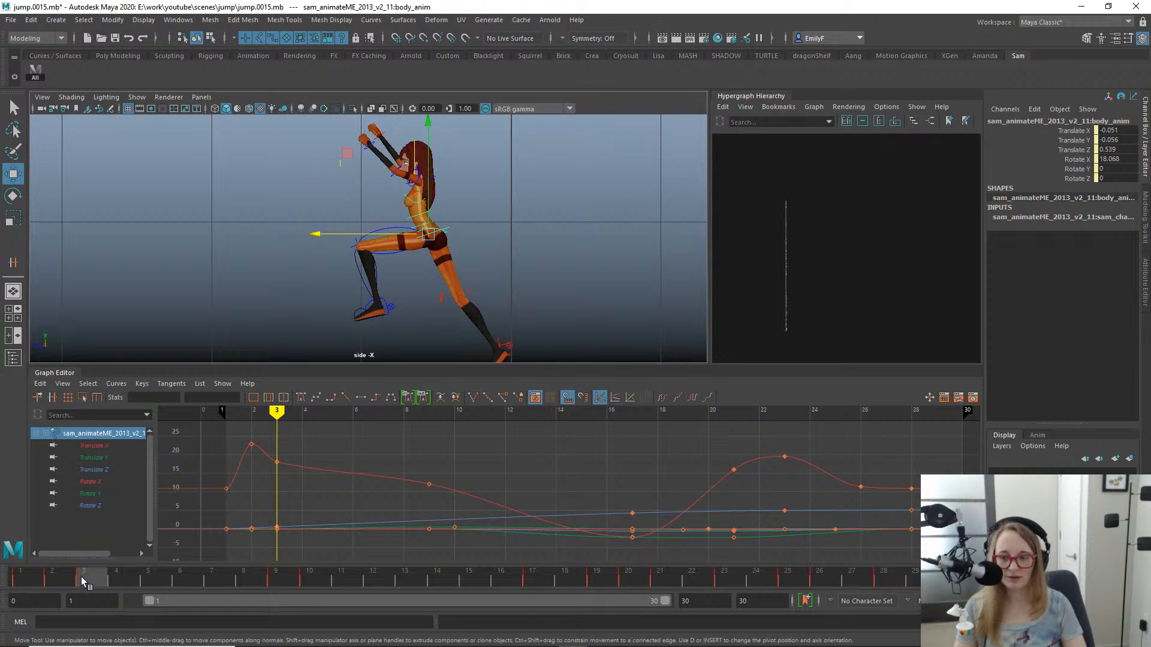
# - Refine the frame 2 crouch by moving the body control to Translate Y -0.197 and Translate Z 0.281, checking against neighbouring frames
pyautogui.moveTo(84, 576); pyautogui.dragTo(64, 523)
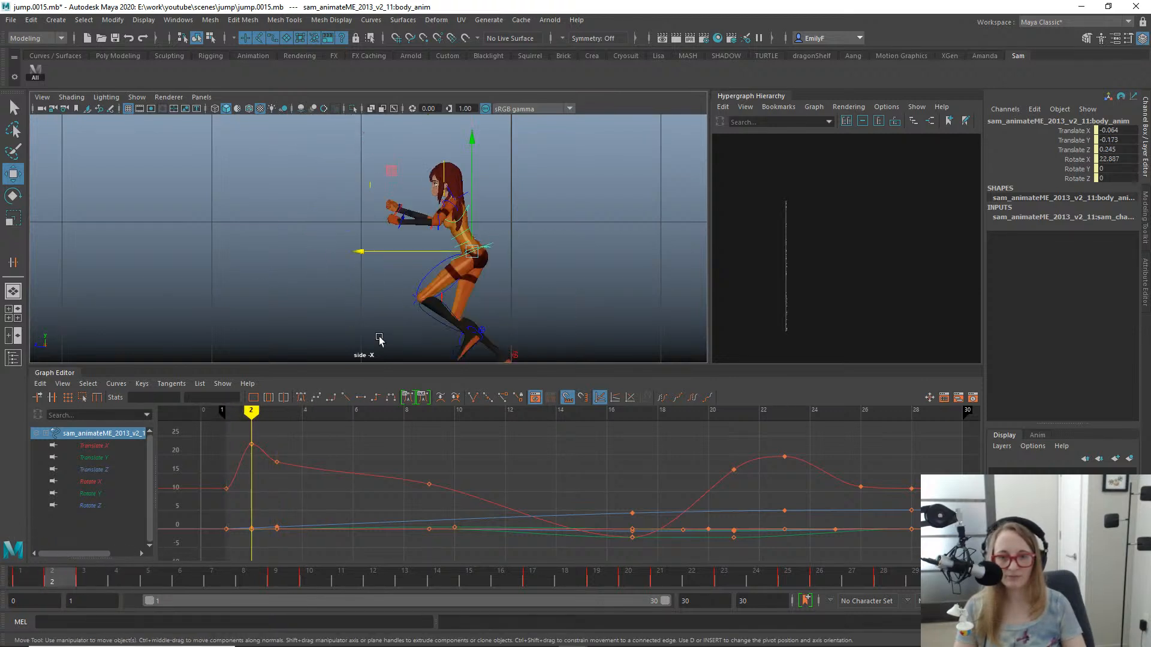
pyautogui.keyDown('alt'); pyautogui.moveTo(396, 295); pyautogui.dragTo(406, 249, button='middle'); pyautogui.keyUp('alt')
pyautogui.moveTo(387, 206); pyautogui.dragTo(390, 207)
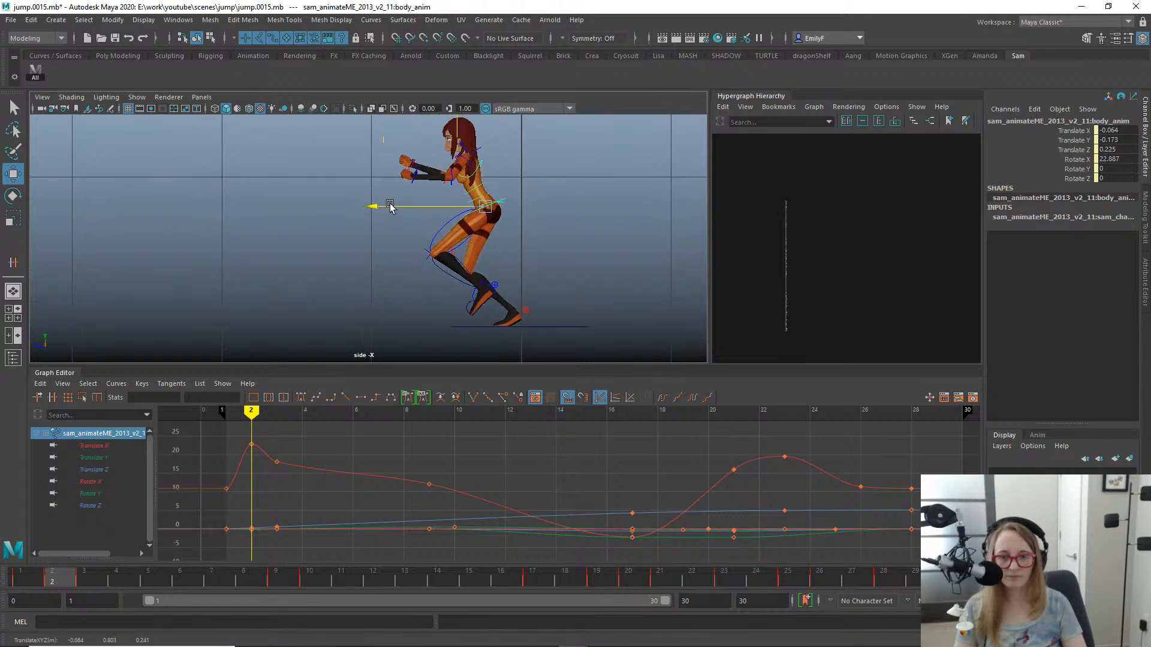
pyautogui.moveTo(486, 170); pyautogui.dragTo(483, 173)
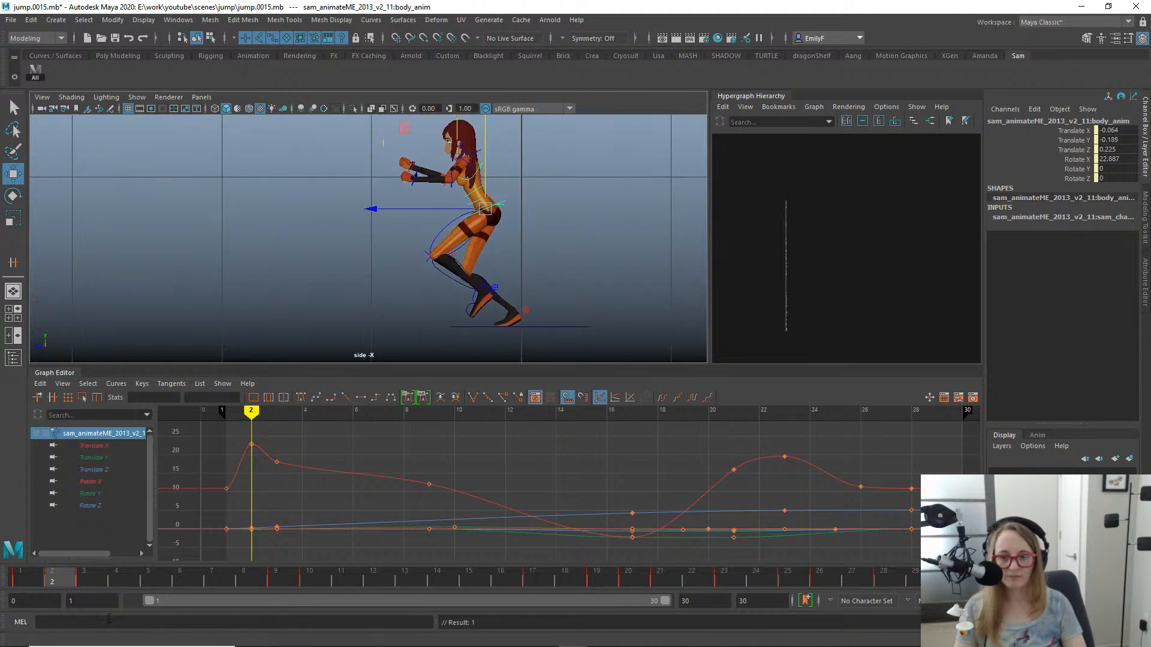
pyautogui.moveTo(51, 583); pyautogui.dragTo(44, 580)
pyautogui.moveTo(90, 575); pyautogui.dragTo(59, 541)
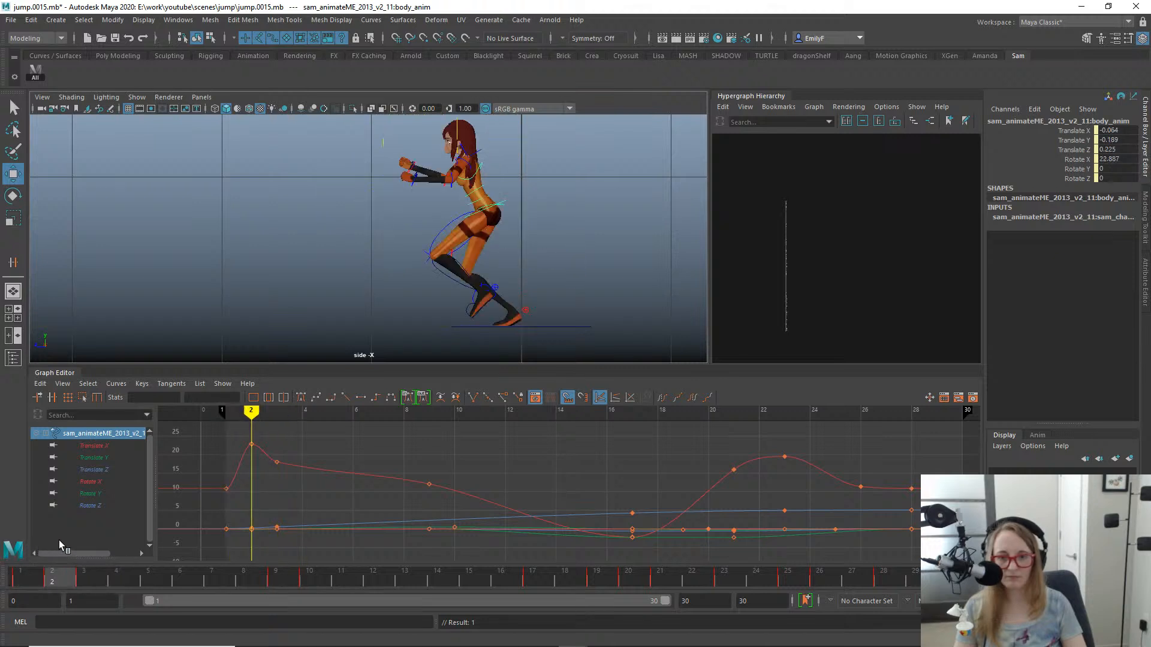
pyautogui.moveTo(377, 211); pyautogui.dragTo(370, 212)
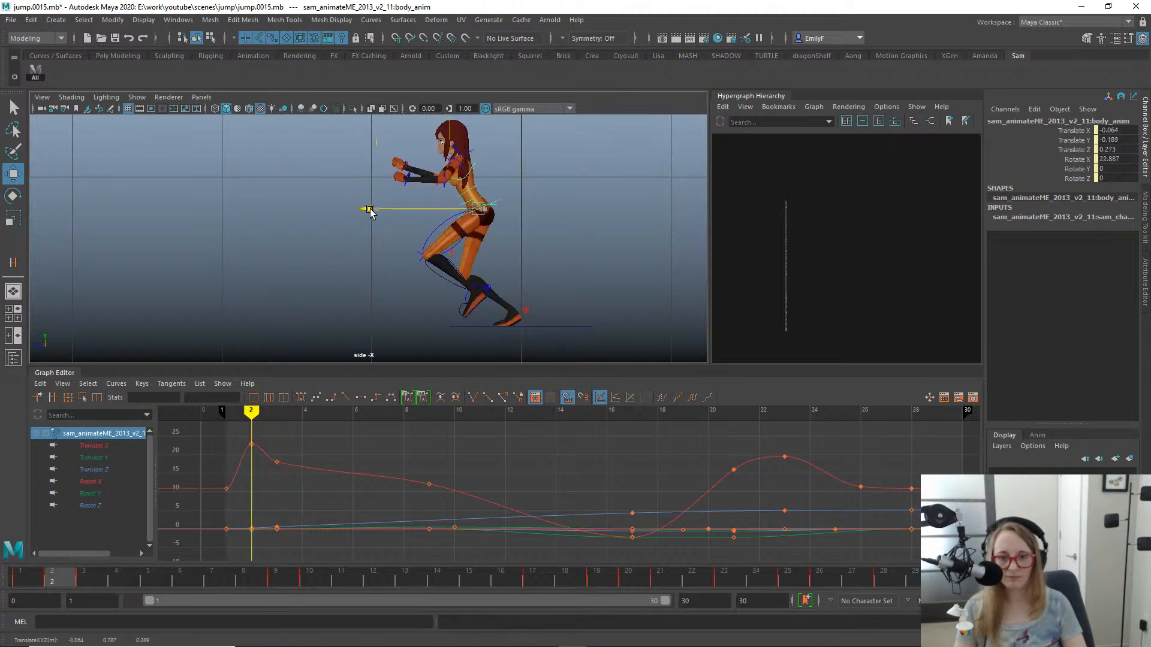
pyautogui.moveTo(45, 580)
pyautogui.mouseDown()
pyautogui.moveTo(24, 579)
pyautogui.moveTo(93, 578)
pyautogui.moveTo(24, 576)
pyautogui.moveTo(90, 559)
pyautogui.moveTo(31, 551)
pyautogui.moveTo(191, 556)
pyautogui.moveTo(6, 560)
pyautogui.moveTo(98, 556)
pyautogui.moveTo(71, 556)
pyautogui.mouseUp()
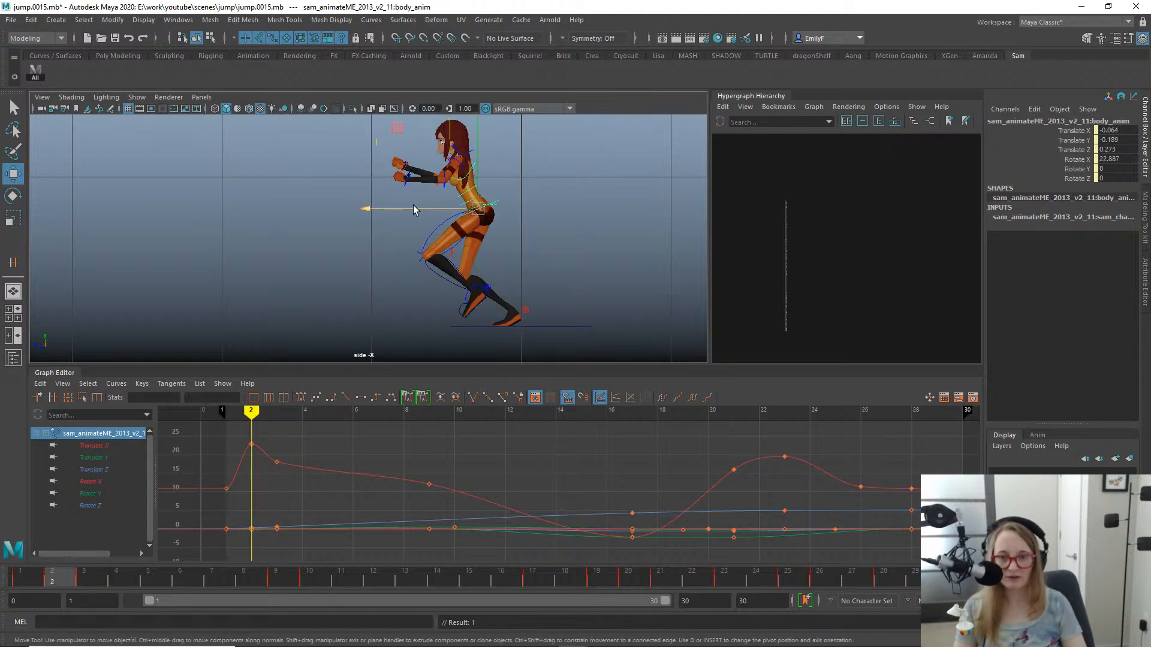
pyautogui.moveTo(414, 209); pyautogui.dragTo(412, 208)
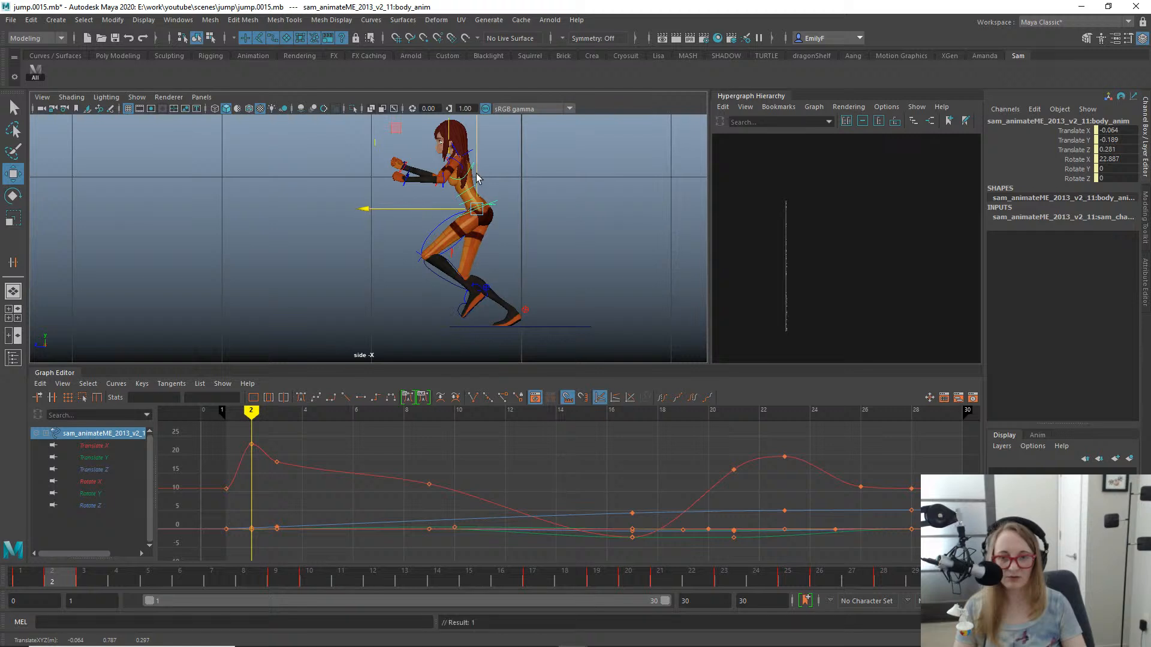
pyautogui.moveTo(476, 174); pyautogui.dragTo(476, 175)
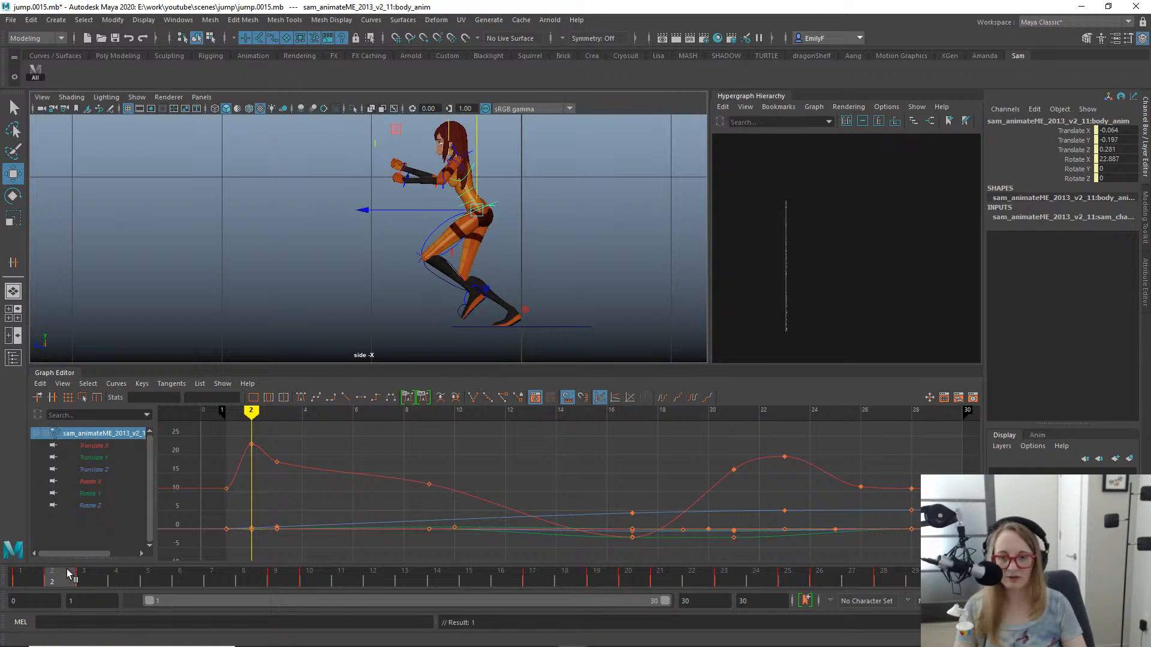
# - Select the right foot IK control at frame 3 and inspect the toe's contact with the ground up close
pyautogui.moveTo(47, 568); pyautogui.dragTo(87, 567)
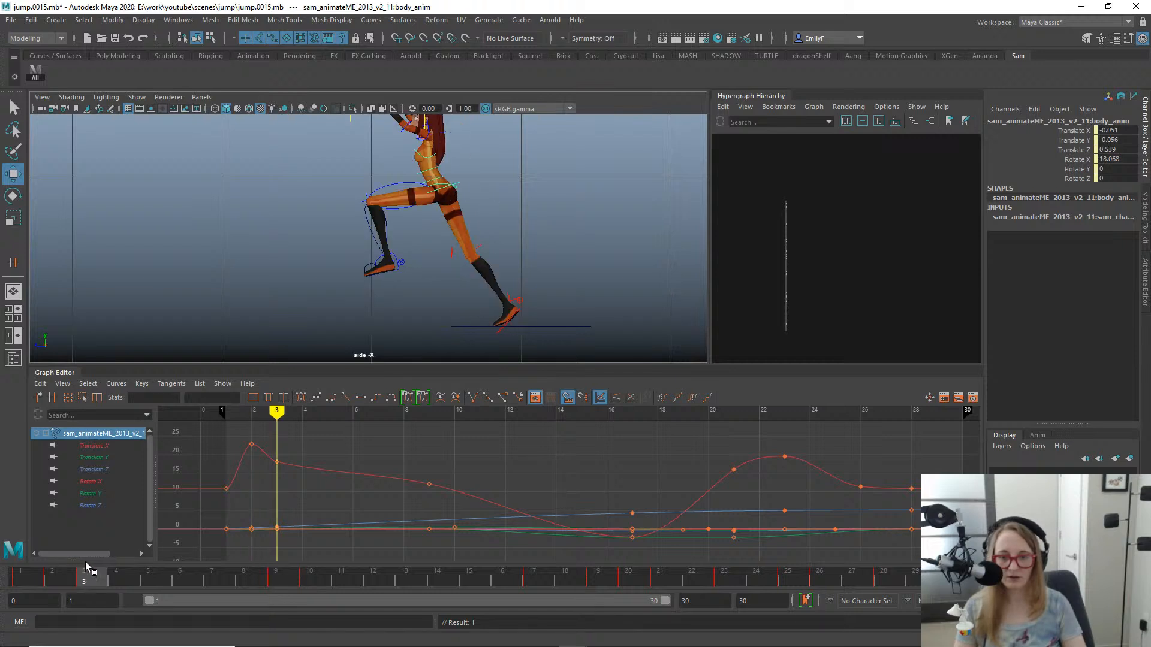
pyautogui.keyDown('alt'); pyautogui.moveTo(440, 323); pyautogui.dragTo(491, 331, button='right'); pyautogui.keyUp('alt')
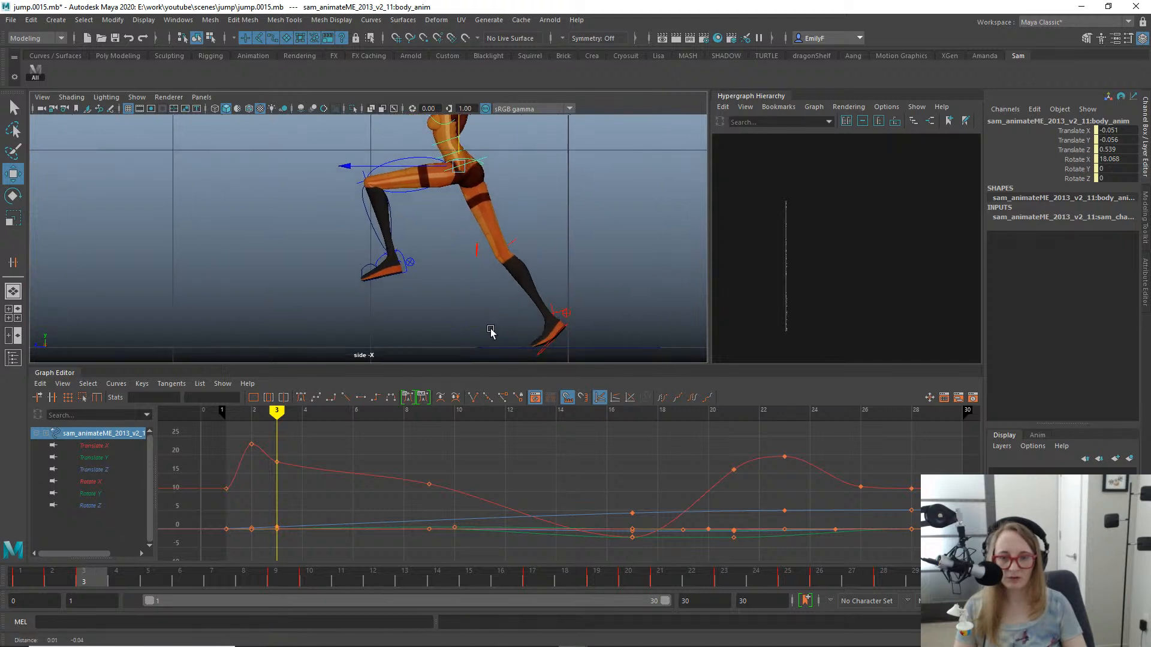
pyautogui.keyDown('alt'); pyautogui.moveTo(491, 331); pyautogui.dragTo(438, 258, button='middle'); pyautogui.keyUp('alt')
pyautogui.keyDown('alt'); pyautogui.moveTo(509, 273); pyautogui.dragTo(595, 286, button='right'); pyautogui.keyUp('alt')
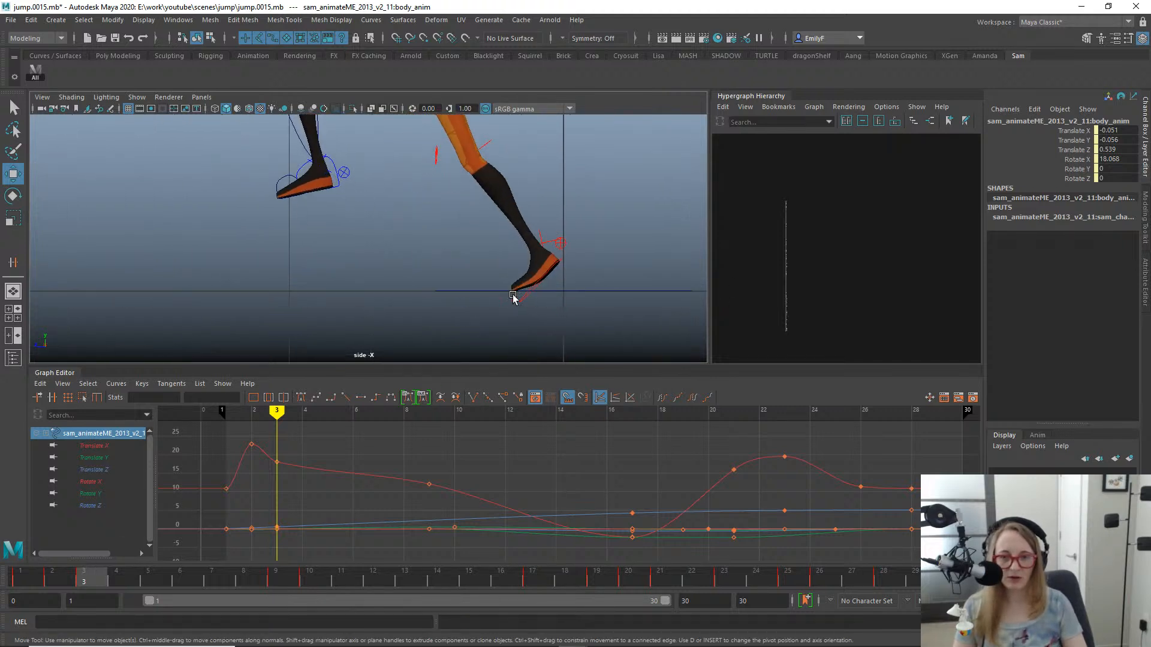
pyautogui.moveTo(620, 280); pyautogui.dragTo(480, 259)
pyautogui.keyDown('alt'); pyautogui.moveTo(471, 258); pyautogui.dragTo(598, 272, button='right'); pyautogui.keyUp('alt')
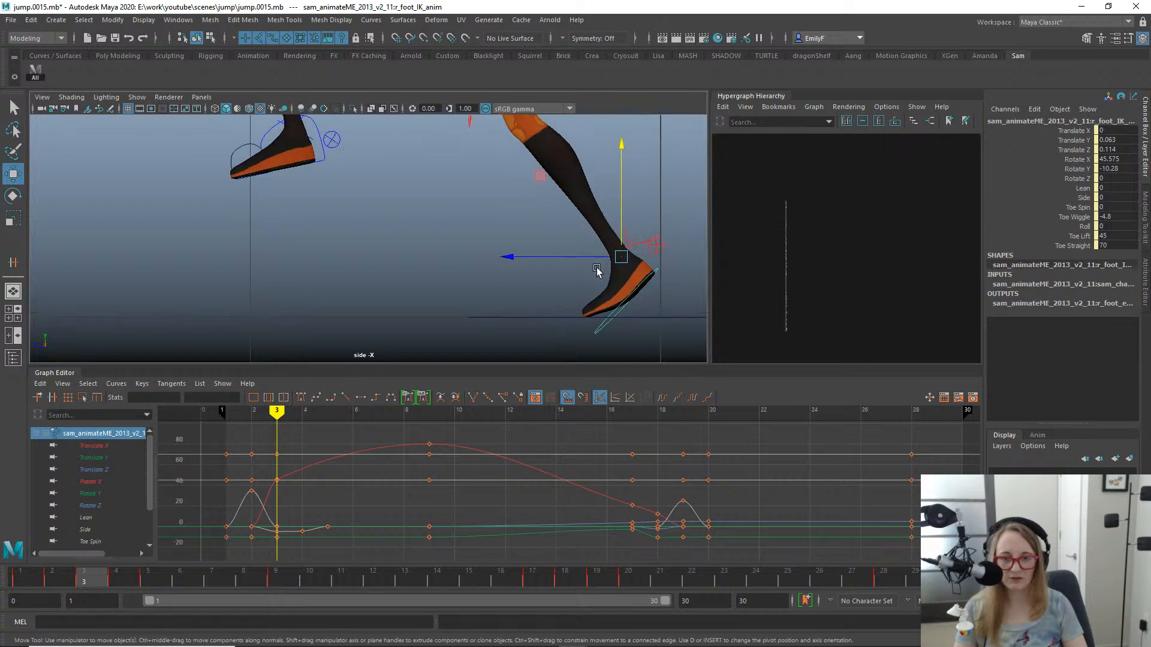
pyautogui.keyDown('alt'); pyautogui.moveTo(598, 276); pyautogui.dragTo(423, 238, button='middle'); pyautogui.keyUp('alt')
pyautogui.keyDown('alt'); pyautogui.moveTo(424, 238); pyautogui.dragTo(533, 263, button='right'); pyautogui.keyUp('alt')
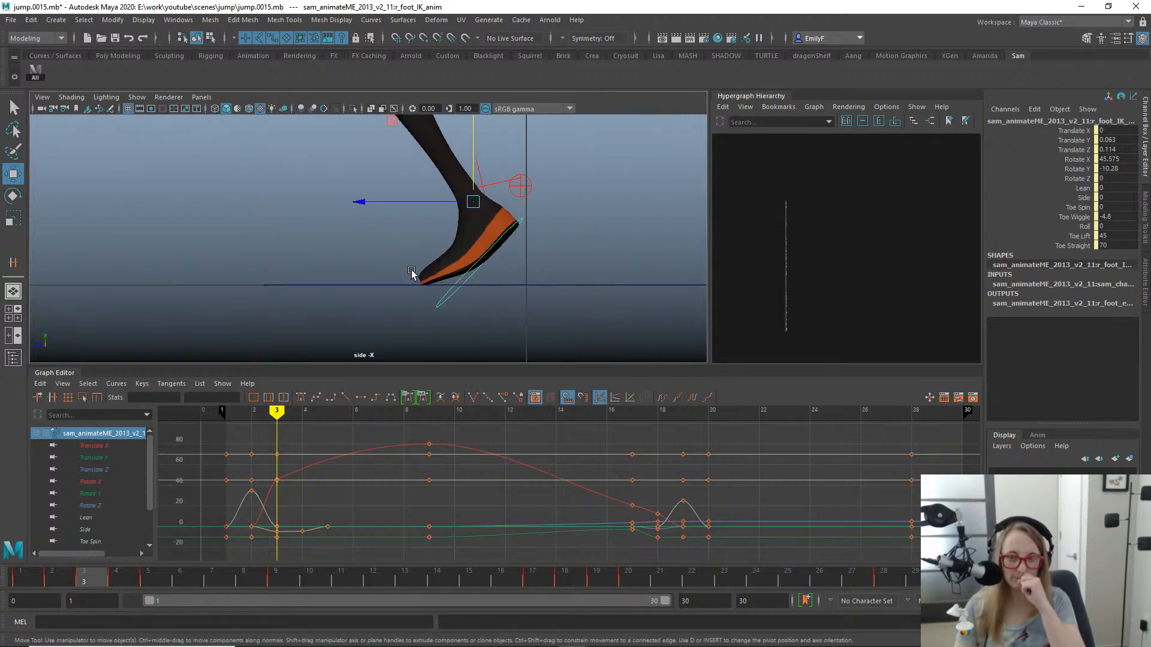
pyautogui.keyDown('alt'); pyautogui.moveTo(486, 259); pyautogui.dragTo(388, 258, button='right'); pyautogui.keyUp('alt')
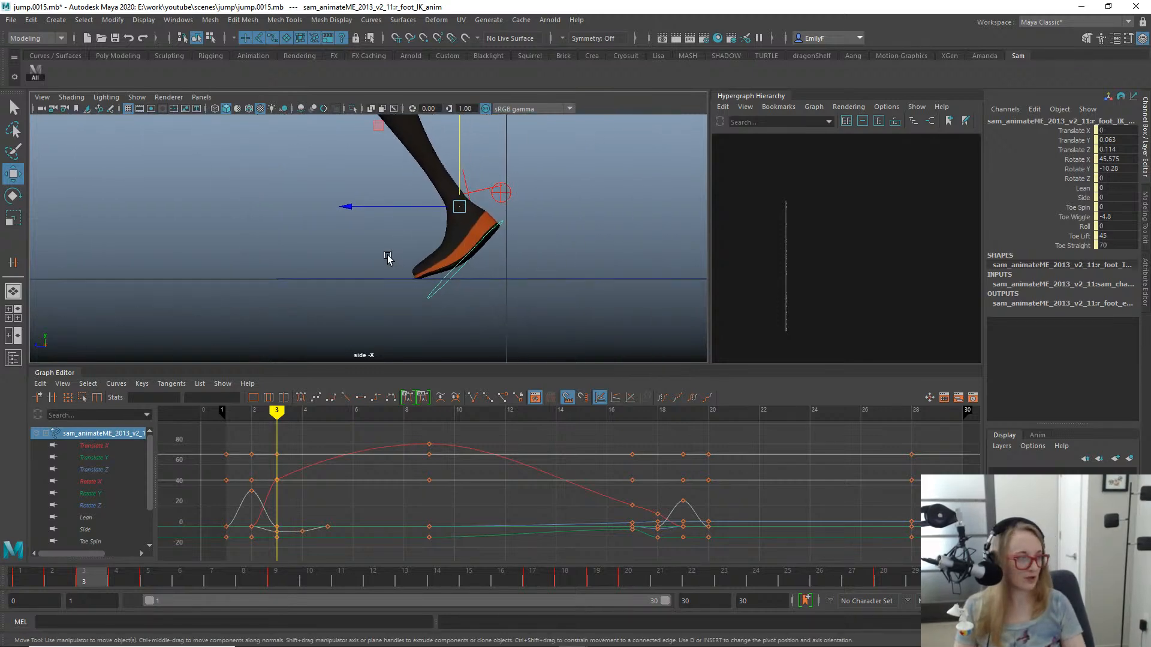
pyautogui.keyDown('alt'); pyautogui.moveTo(546, 258); pyautogui.dragTo(568, 323, button='right'); pyautogui.keyUp('alt')
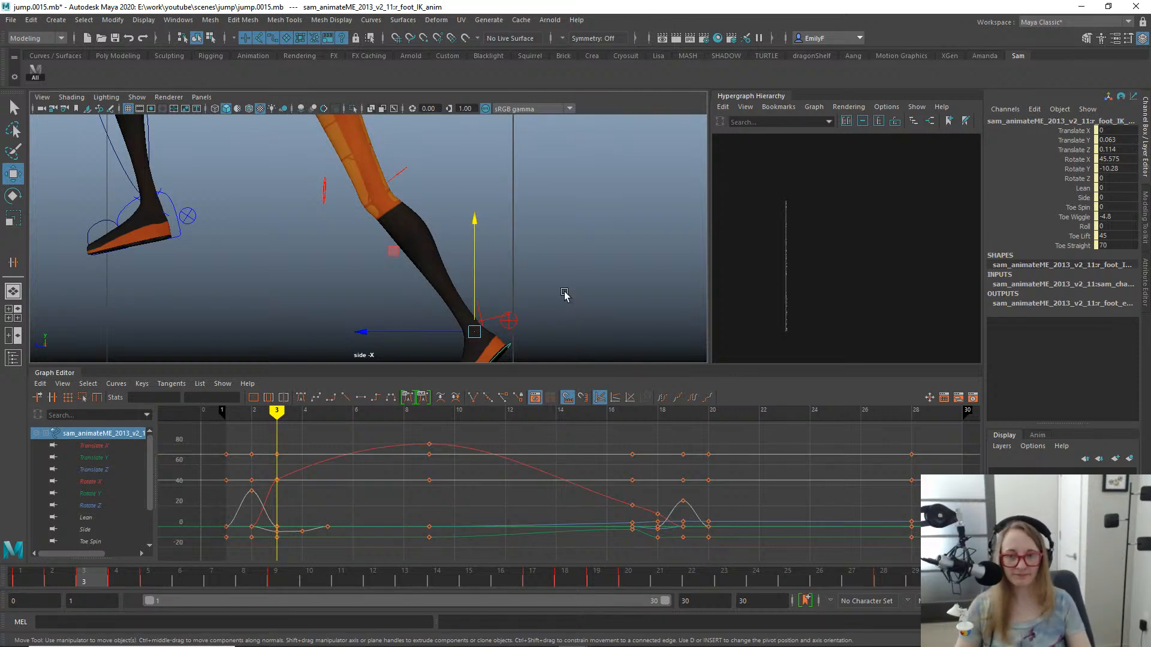
# - Return to the Select tool, save the scene as the next version, jump.0016.mb, and bring up the camera view choices
pyautogui.press('q')
pyautogui.keyDown('alt'); pyautogui.moveTo(564, 293); pyautogui.dragTo(18, 163, button='right'); pyautogui.keyUp('alt')
pyautogui.keyDown('alt'); pyautogui.moveTo(460, 144); pyautogui.dragTo(548, 196, button='middle'); pyautogui.keyUp('alt')
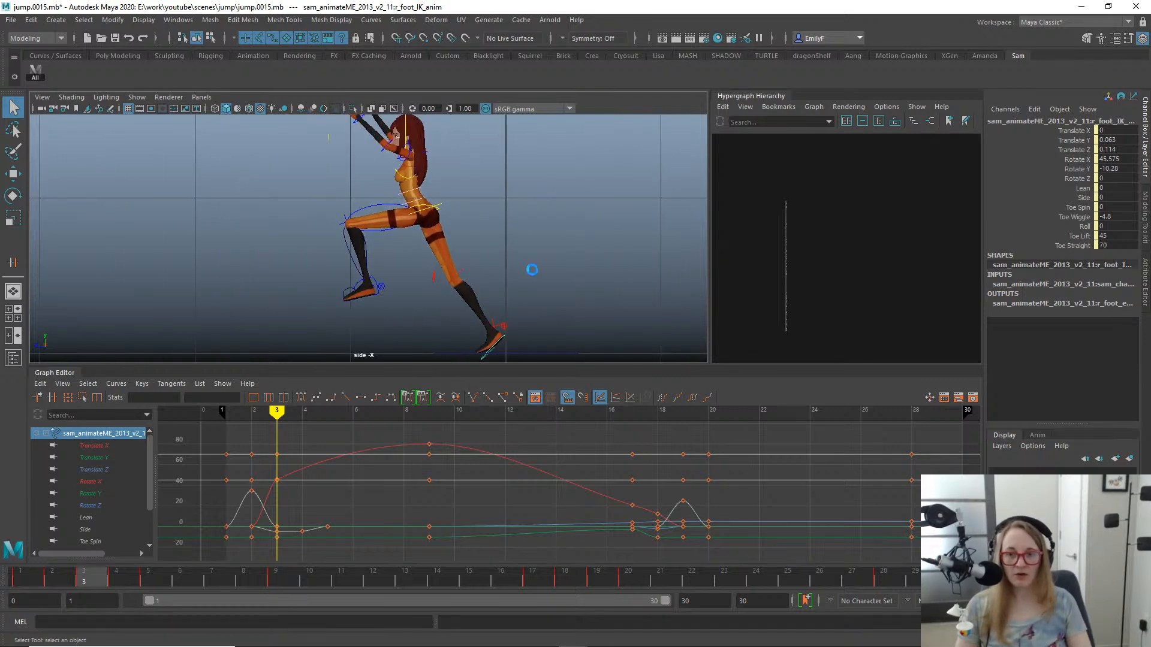
pyautogui.hotkey('ctrl', 's')
pyautogui.press('space')
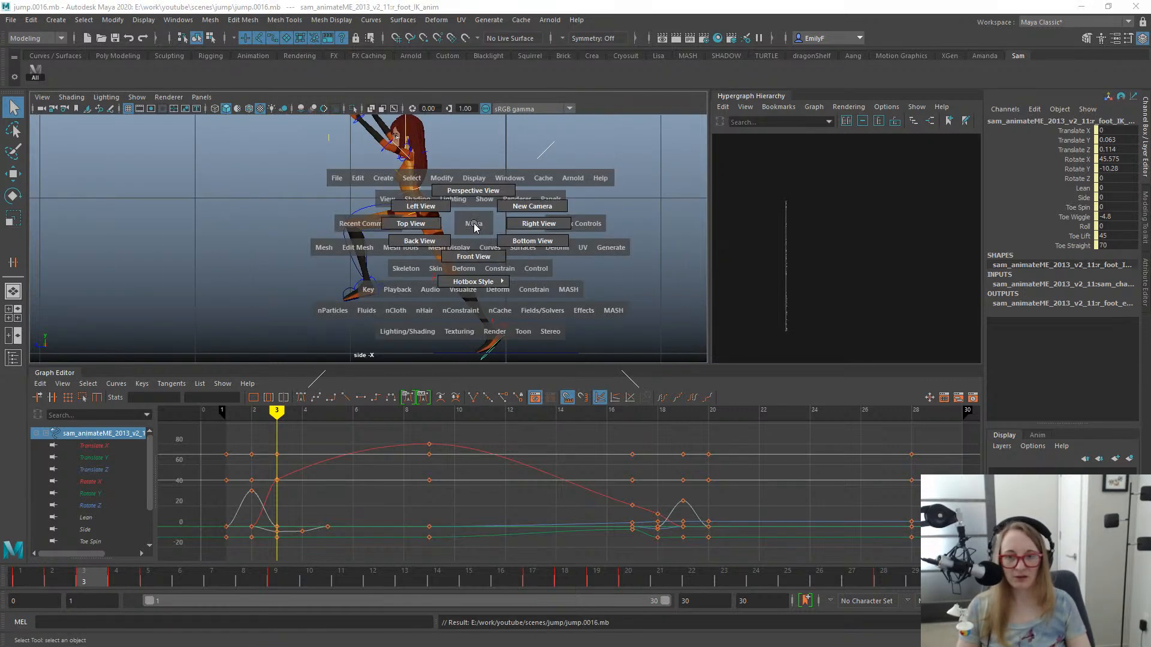
# - Examine the right leg and foot pose at frame 3 from several angles in the perspective view
pyautogui.moveTo(475, 226); pyautogui.dragTo(405, 206)
pyautogui.press('f')
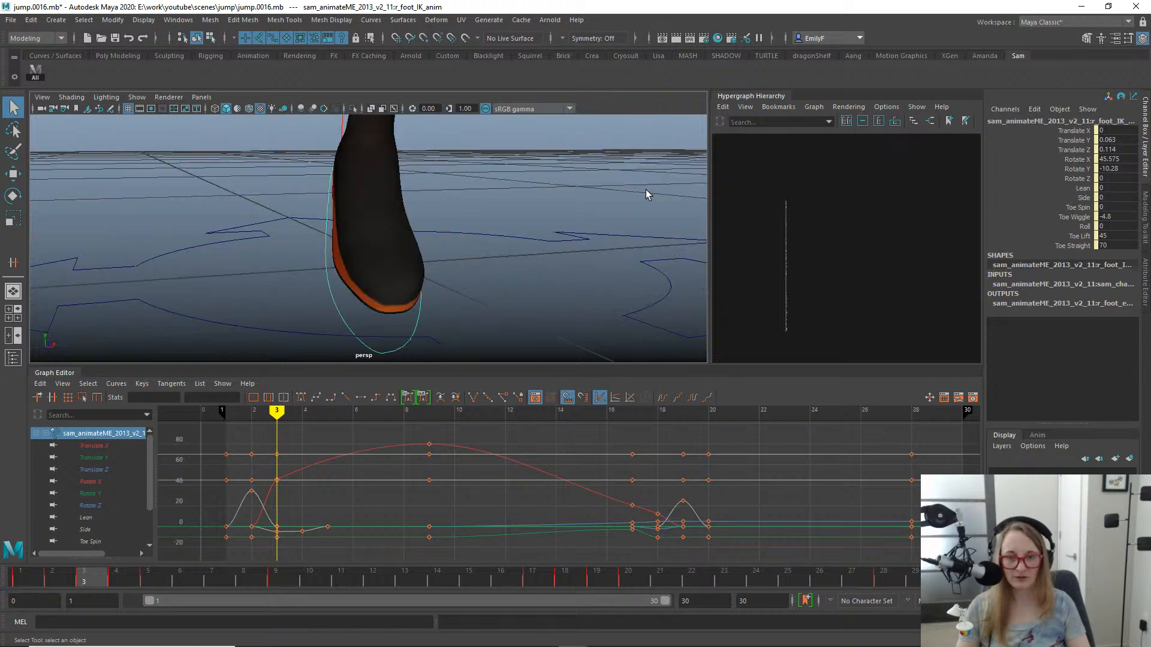
pyautogui.keyDown('alt'); pyautogui.moveTo(646, 189); pyautogui.dragTo(315, 121, button='right'); pyautogui.keyUp('alt')
pyautogui.keyDown('alt'); pyautogui.moveTo(363, 234); pyautogui.dragTo(382, 234, button='right'); pyautogui.keyUp('alt')
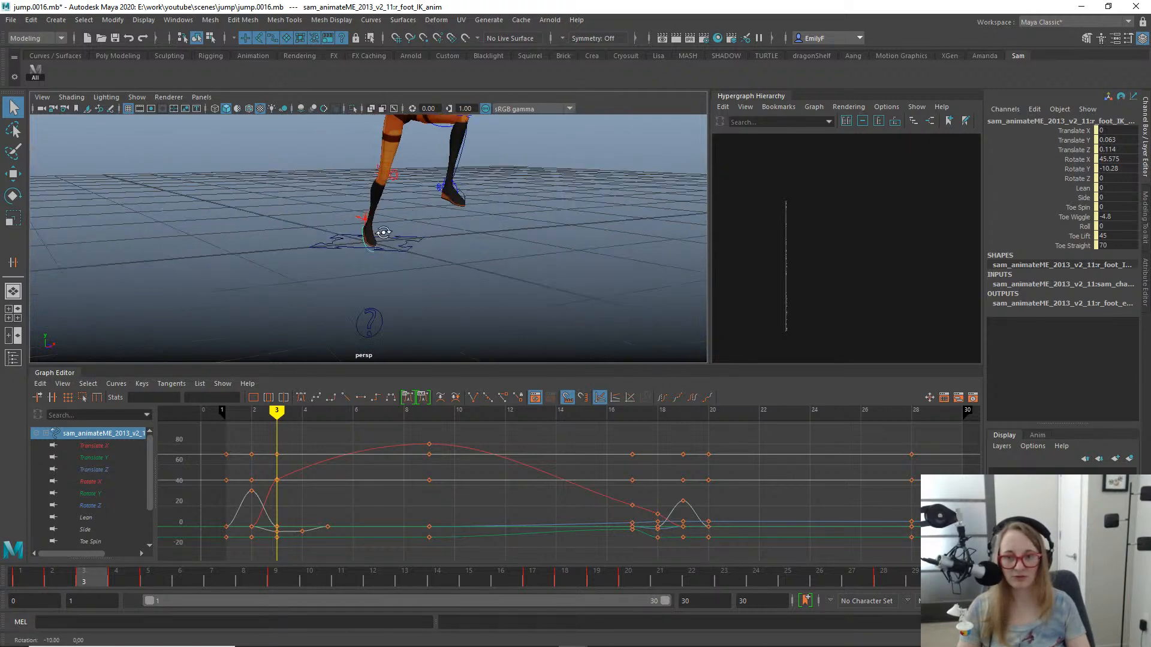
pyautogui.keyDown('alt'); pyautogui.moveTo(382, 234); pyautogui.dragTo(413, 234); pyautogui.keyUp('alt')
pyautogui.keyDown('alt'); pyautogui.moveTo(414, 234); pyautogui.dragTo(401, 262, button='middle'); pyautogui.keyUp('alt')
pyautogui.keyDown('alt'); pyautogui.moveTo(401, 262); pyautogui.dragTo(515, 247, button='right'); pyautogui.keyUp('alt')
pyautogui.keyDown('alt'); pyautogui.moveTo(513, 248); pyautogui.dragTo(385, 235); pyautogui.keyUp('alt')
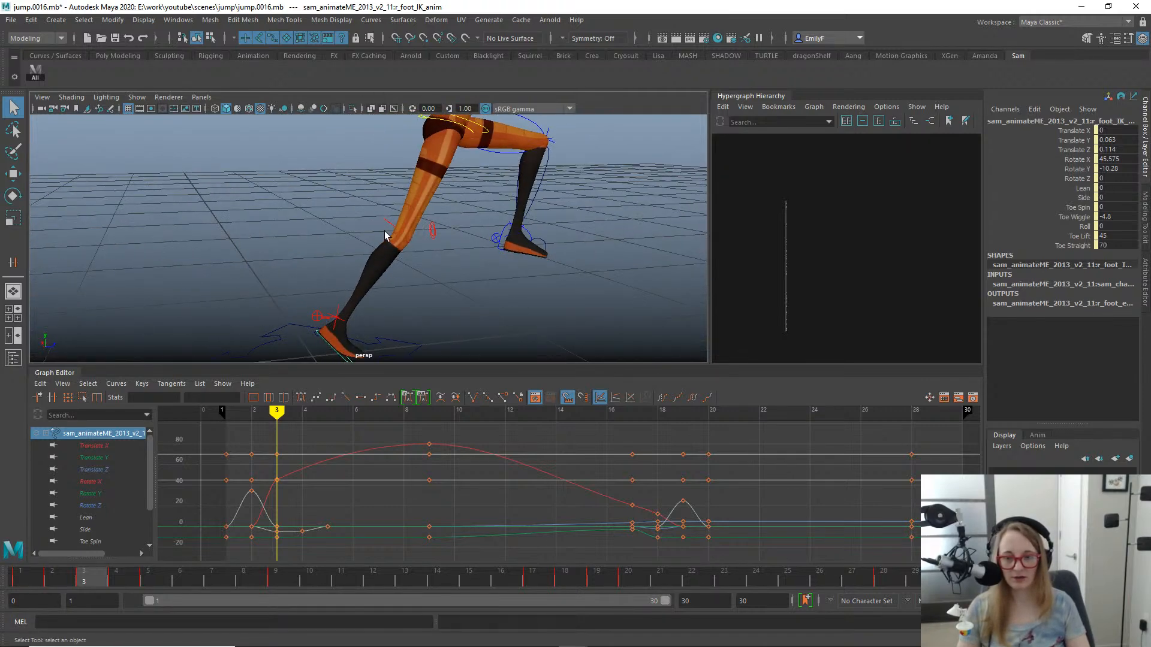
pyautogui.keyDown('alt'); pyautogui.moveTo(315, 328); pyautogui.dragTo(298, 321, button='right'); pyautogui.keyUp('alt')
pyautogui.keyDown('alt'); pyautogui.moveTo(298, 321); pyautogui.dragTo(424, 299); pyautogui.keyUp('alt')
pyautogui.keyDown('alt'); pyautogui.moveTo(423, 299); pyautogui.dragTo(554, 273, button='right'); pyautogui.keyUp('alt')
pyautogui.keyDown('alt'); pyautogui.moveTo(553, 273); pyautogui.dragTo(398, 287); pyautogui.keyUp('alt')
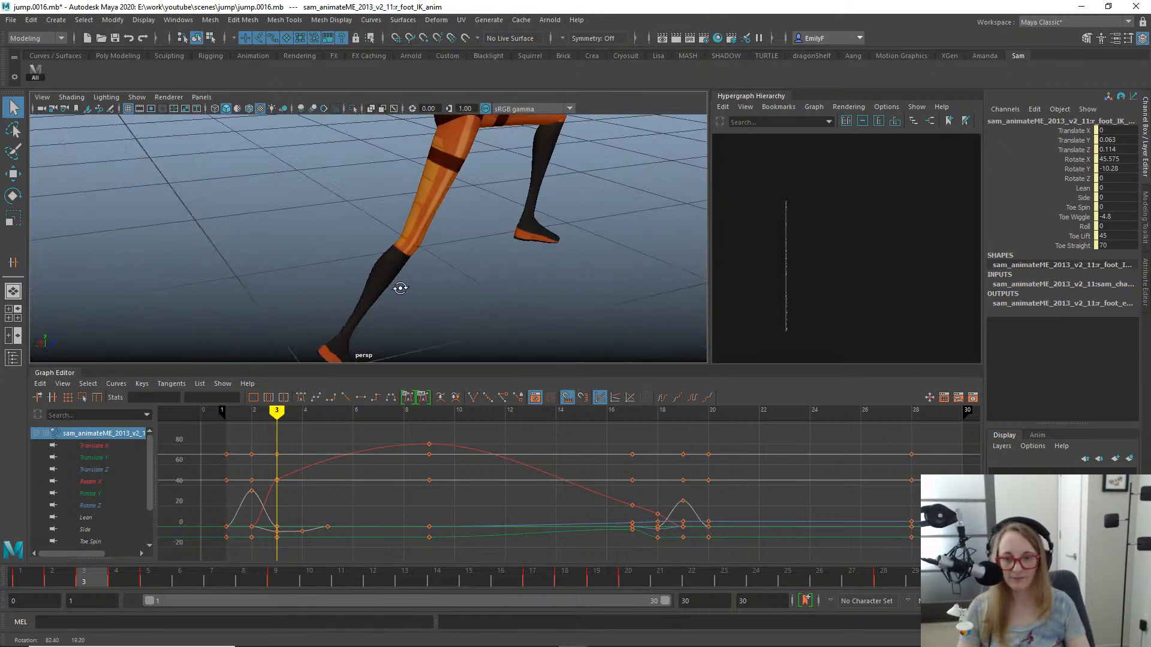
pyautogui.keyDown('alt'); pyautogui.moveTo(398, 288); pyautogui.dragTo(384, 250, button='right'); pyautogui.keyUp('alt')
pyautogui.keyDown('alt'); pyautogui.moveTo(383, 251); pyautogui.dragTo(277, 241); pyautogui.keyUp('alt')
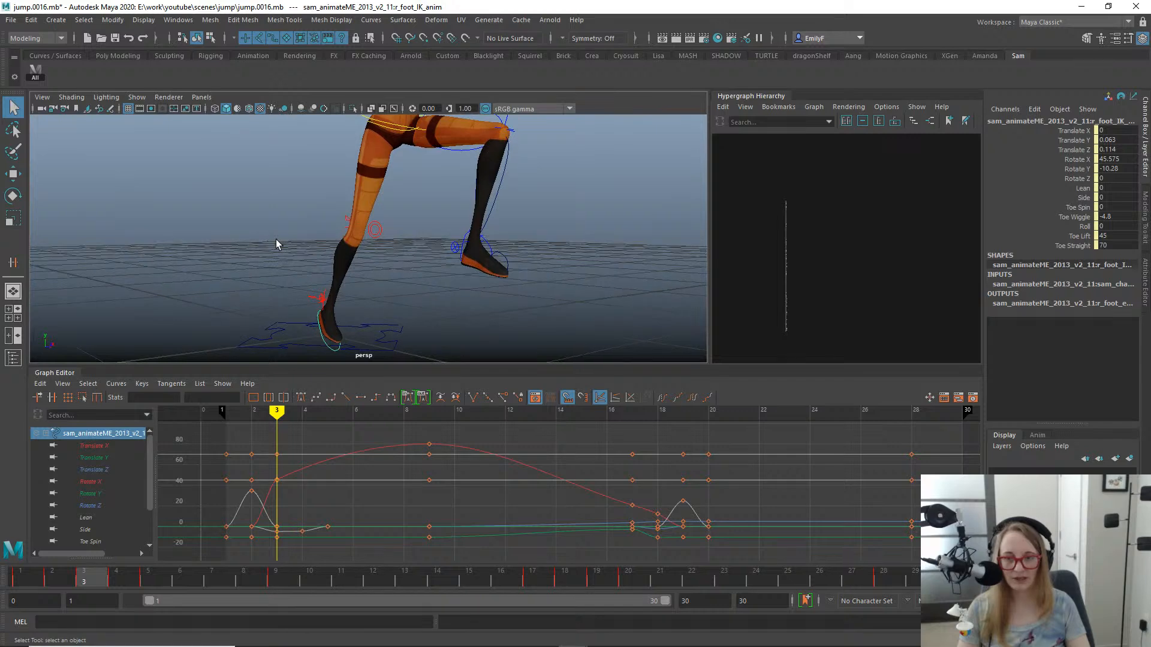
pyautogui.keyDown('alt'); pyautogui.moveTo(276, 241); pyautogui.dragTo(366, 238, button='right'); pyautogui.keyUp('alt')
pyautogui.keyDown('alt'); pyautogui.moveTo(366, 238); pyautogui.dragTo(282, 223); pyautogui.keyUp('alt')
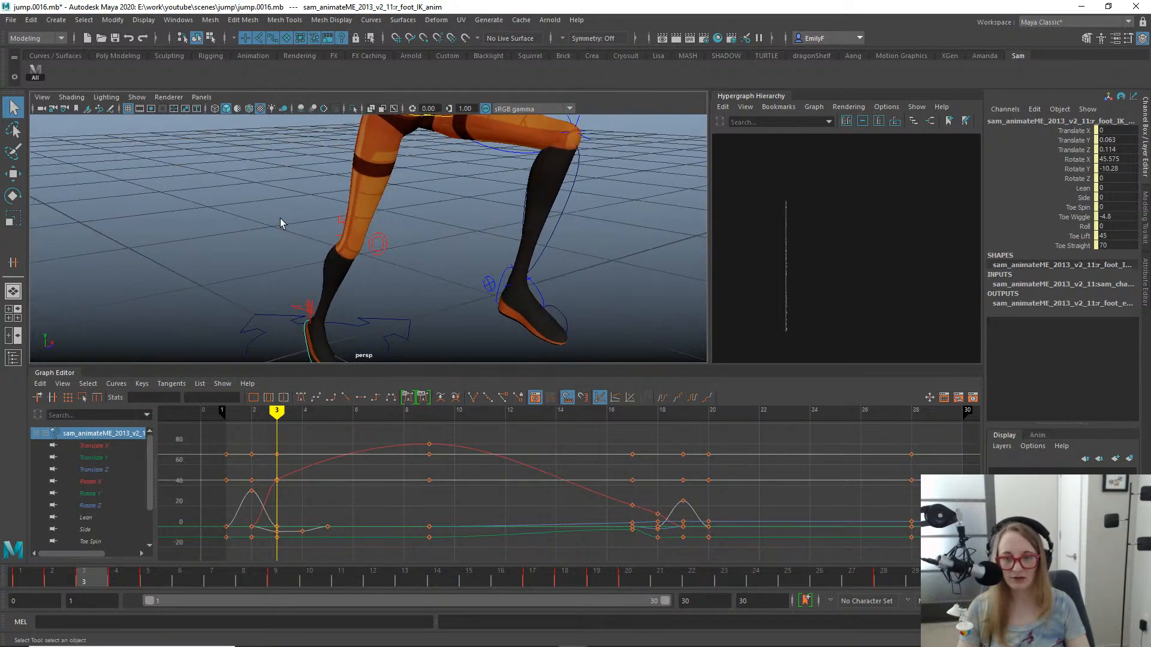
pyautogui.keyDown('alt'); pyautogui.moveTo(282, 224); pyautogui.dragTo(312, 247, button='right'); pyautogui.keyUp('alt')
pyautogui.keyDown('alt'); pyautogui.moveTo(314, 246); pyautogui.dragTo(355, 245); pyautogui.keyUp('alt')
pyautogui.keyDown('alt'); pyautogui.moveTo(301, 305); pyautogui.dragTo(372, 298); pyautogui.keyUp('alt')
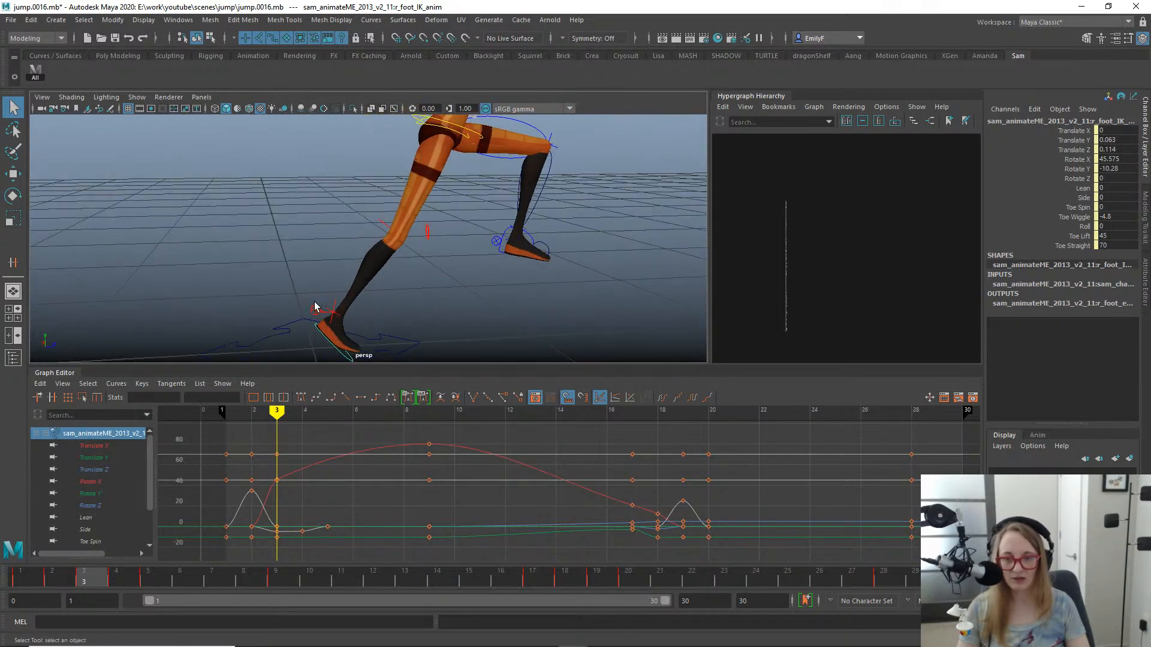
# - Select the right foot settings control and set its Match attribute to FK to IK at frame 1
pyautogui.click(314, 302)
pyautogui.click(312, 309)
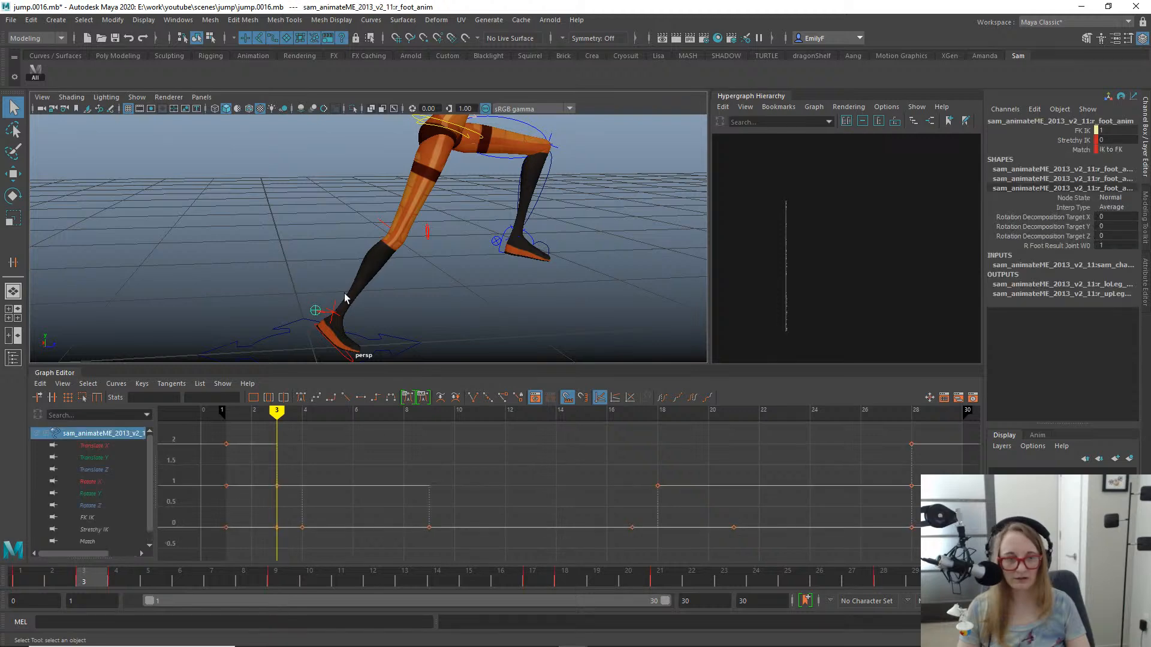
pyautogui.keyDown('alt'); pyautogui.moveTo(329, 308); pyautogui.dragTo(585, 188, button='middle'); pyautogui.keyUp('alt')
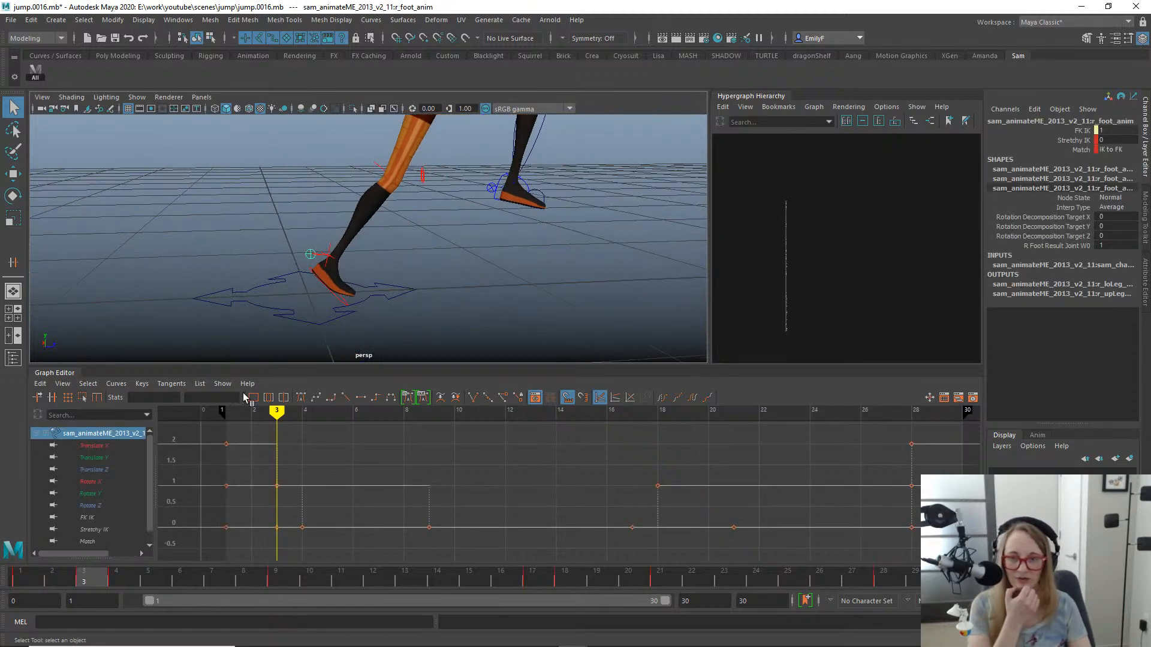
pyautogui.moveTo(83, 580); pyautogui.dragTo(20, 576)
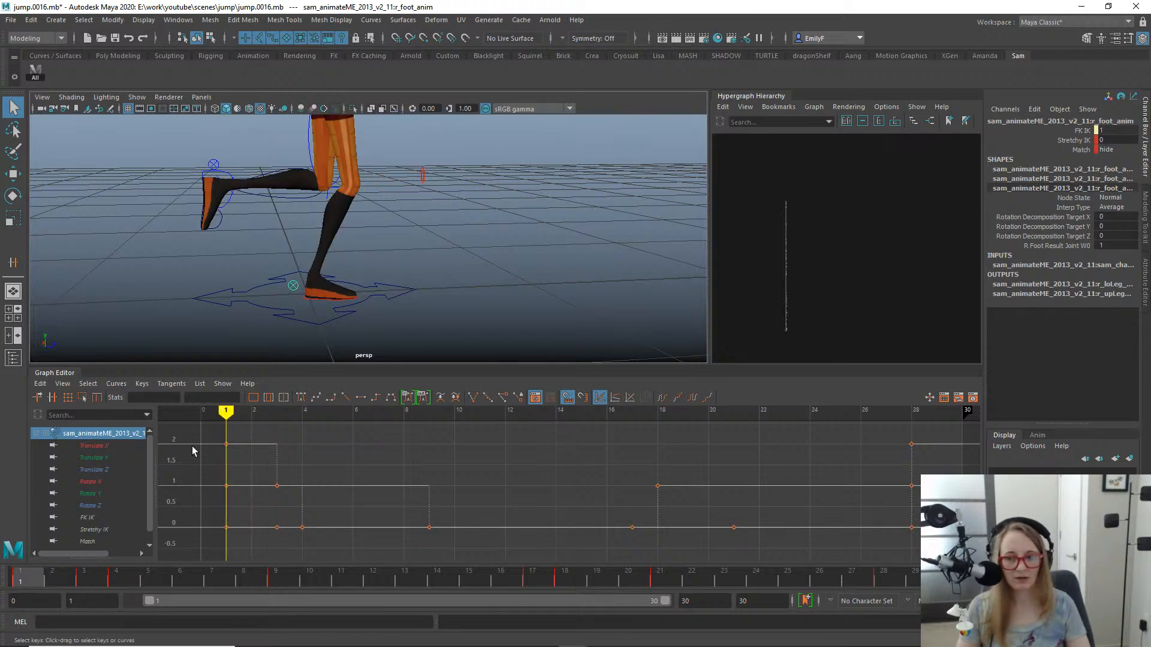
pyautogui.click(90, 542)
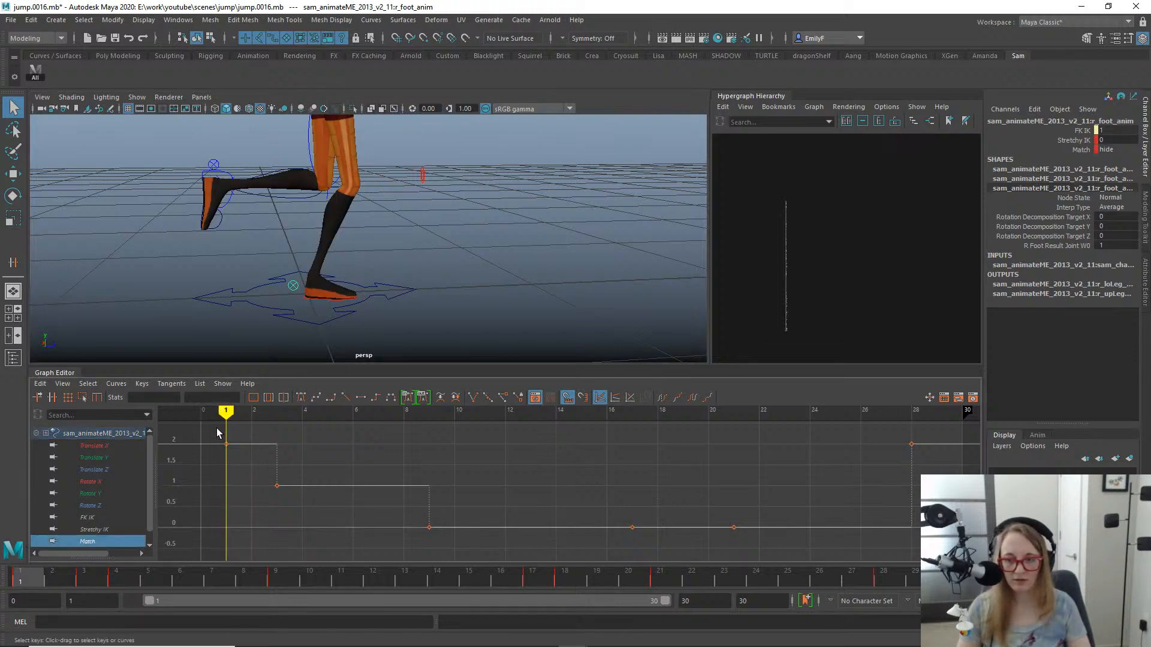
pyautogui.click(1076, 149)
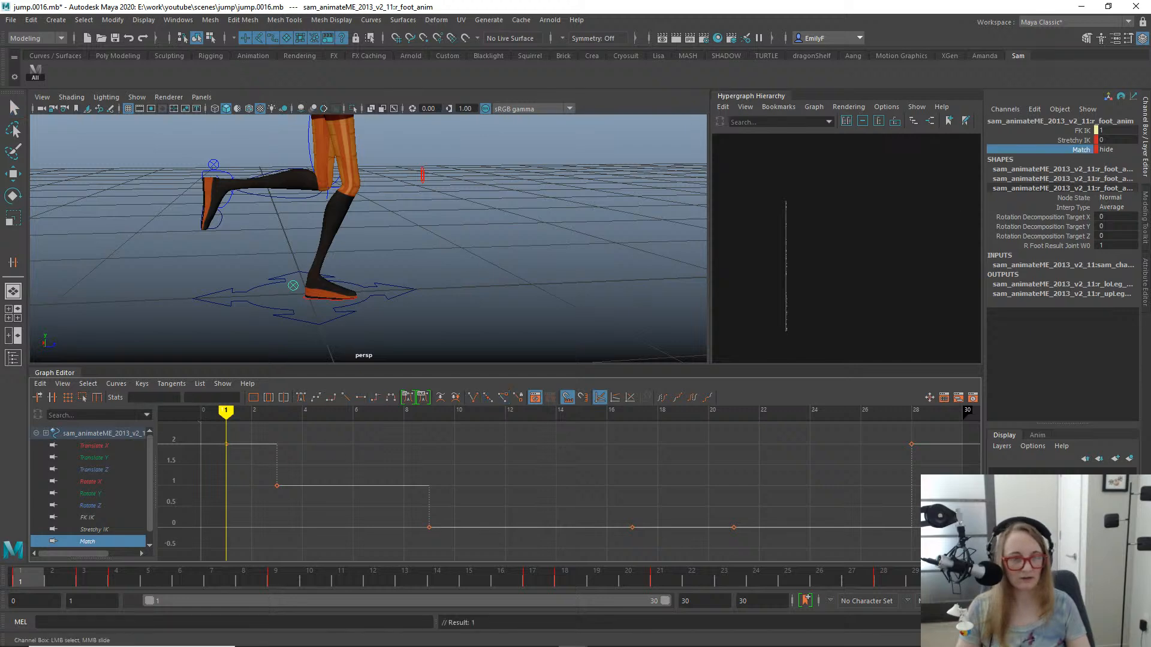
pyautogui.click(1112, 149)
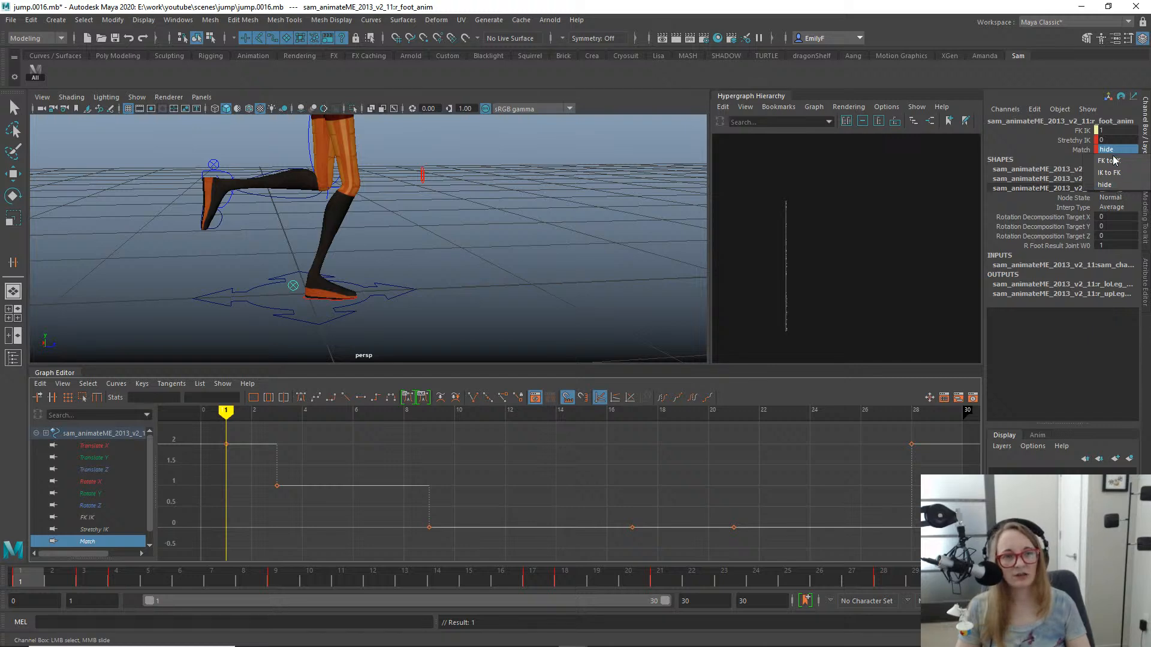
pyautogui.click(1108, 161)
# - Review the right foot's match helpers from frame 2 to frame 12, viewing the airborne pose from both sides
pyautogui.click(55, 580)
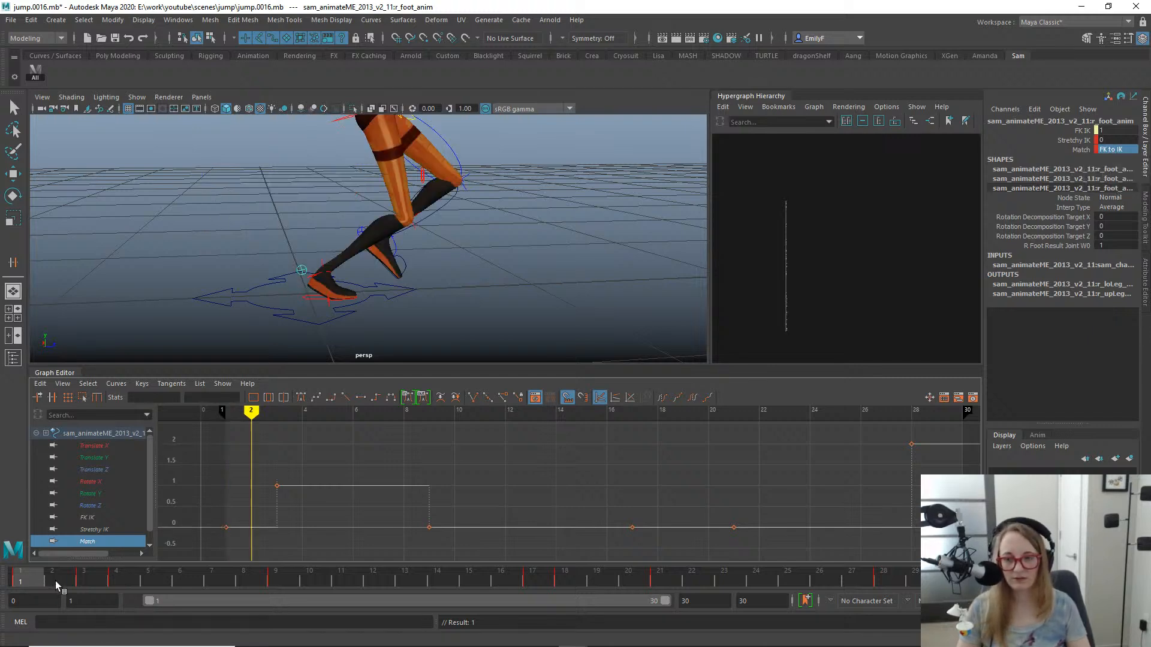
pyautogui.click(83, 581)
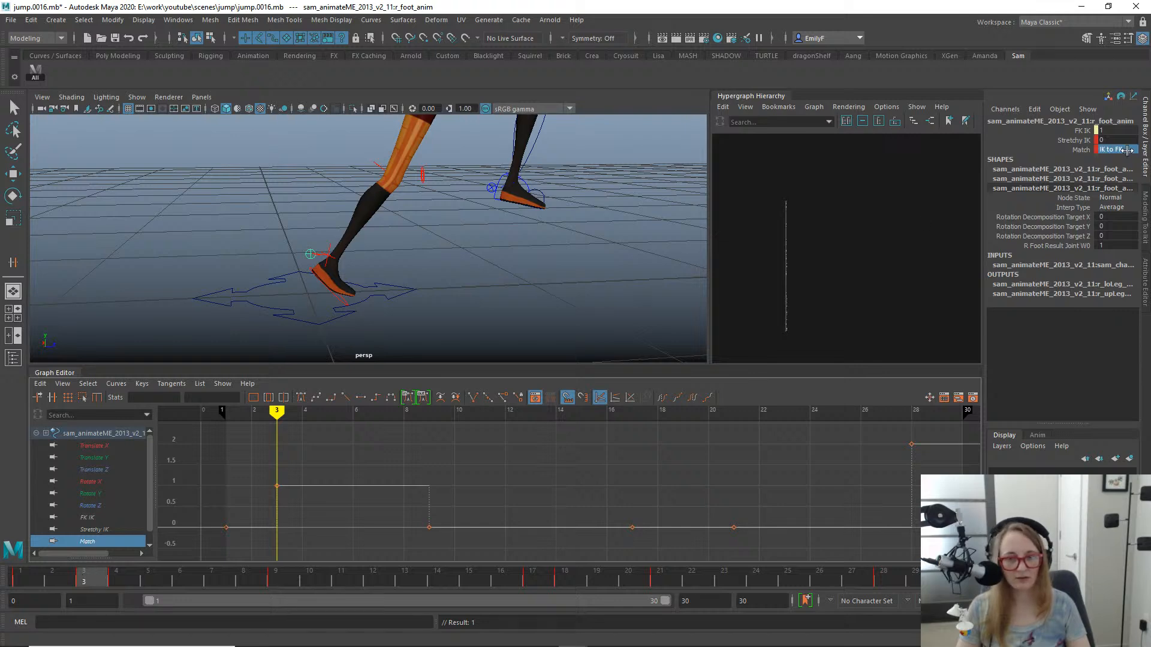
pyautogui.moveTo(99, 576); pyautogui.dragTo(480, 234)
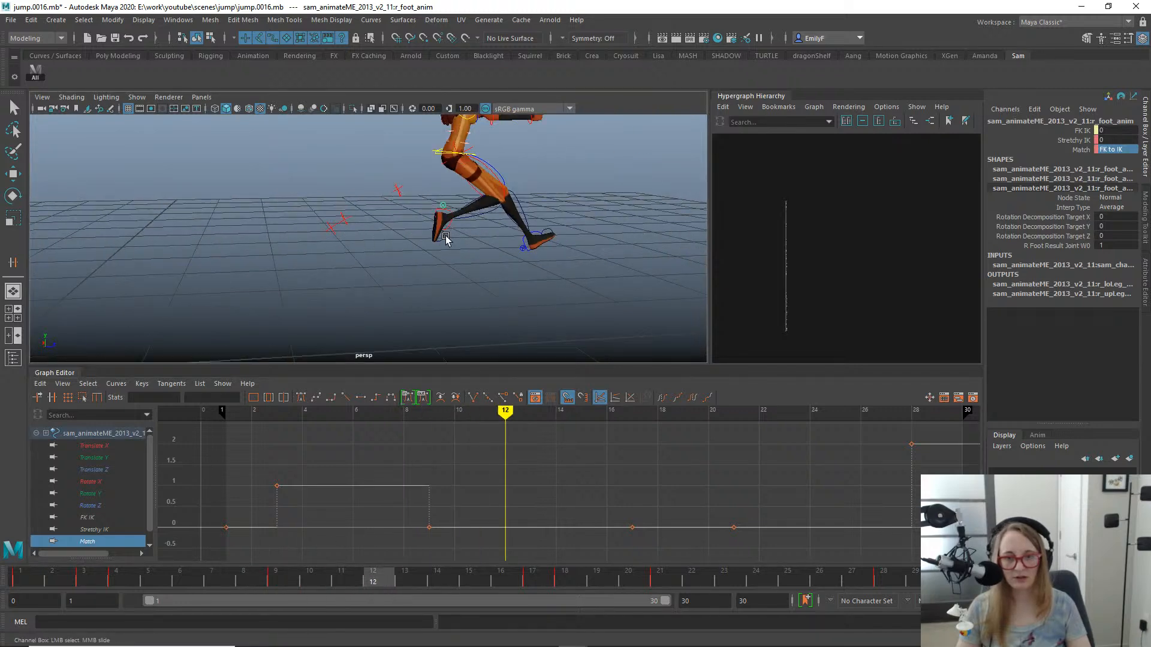
pyautogui.moveTo(380, 575); pyautogui.dragTo(381, 459)
pyautogui.keyDown('alt'); pyautogui.moveTo(346, 249); pyautogui.dragTo(264, 242); pyautogui.keyUp('alt')
pyautogui.keyDown('alt'); pyautogui.moveTo(264, 243); pyautogui.dragTo(257, 244, button='right'); pyautogui.keyUp('alt')
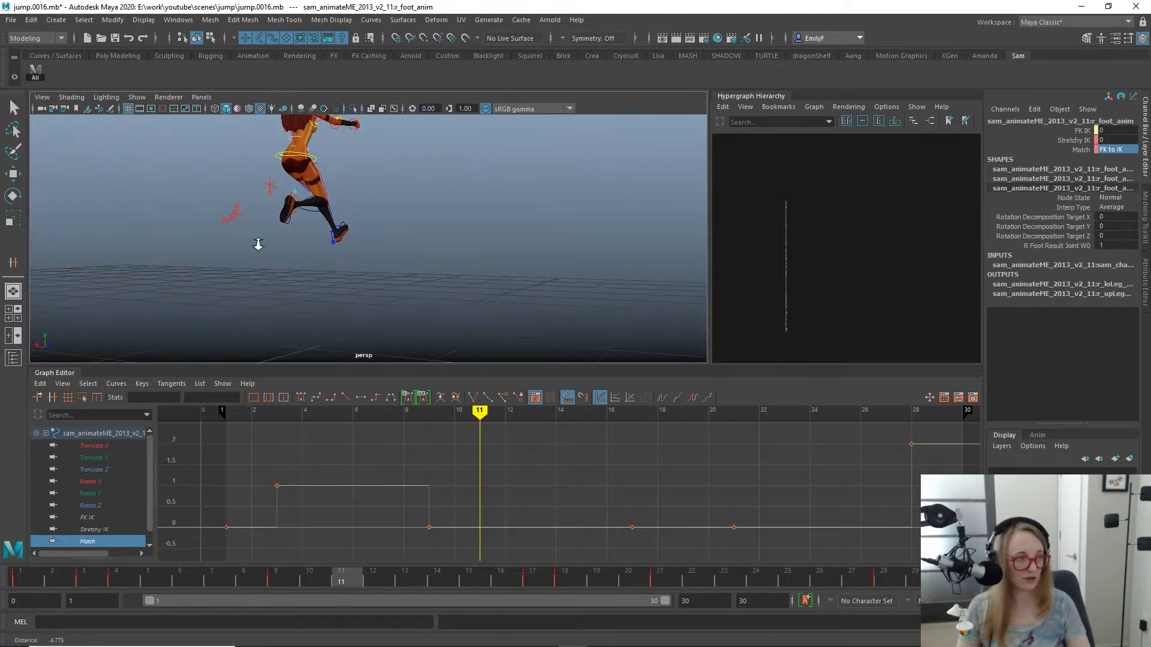
pyautogui.keyDown('alt'); pyautogui.moveTo(257, 244); pyautogui.dragTo(410, 242); pyautogui.keyUp('alt')
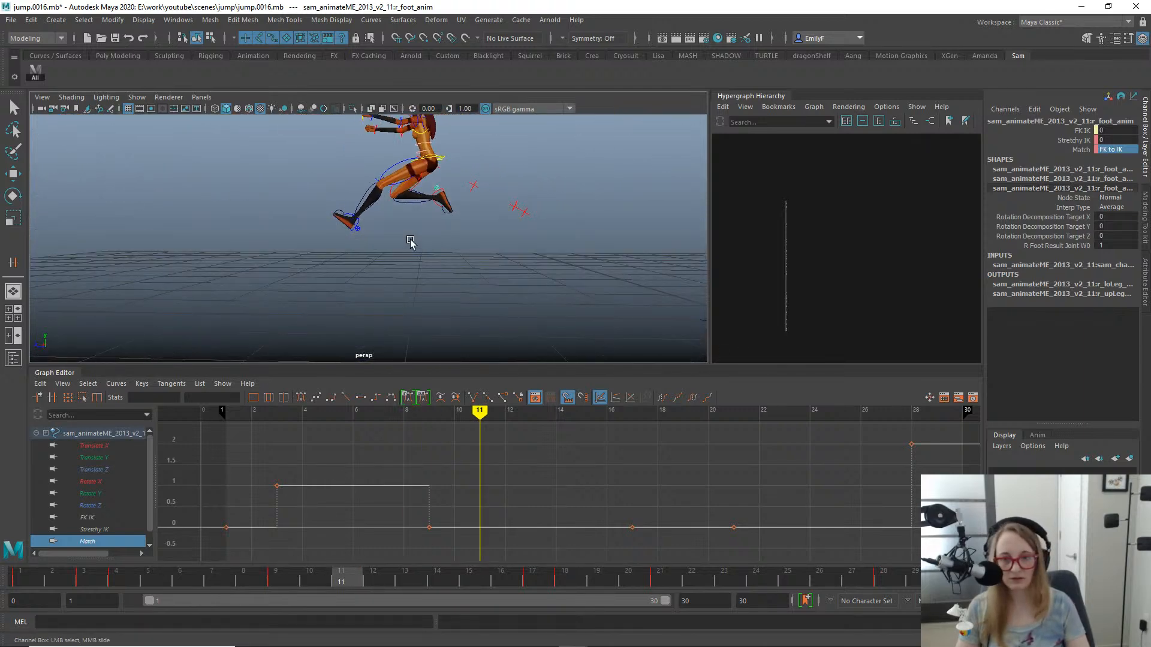
# - Select the left foot settings control and review the motion between frame 1 and the landing from several angles
pyautogui.keyDown('alt'); pyautogui.moveTo(411, 242); pyautogui.dragTo(381, 214, button='right'); pyautogui.keyUp('alt')
pyautogui.click(361, 231)
pyautogui.click(354, 227)
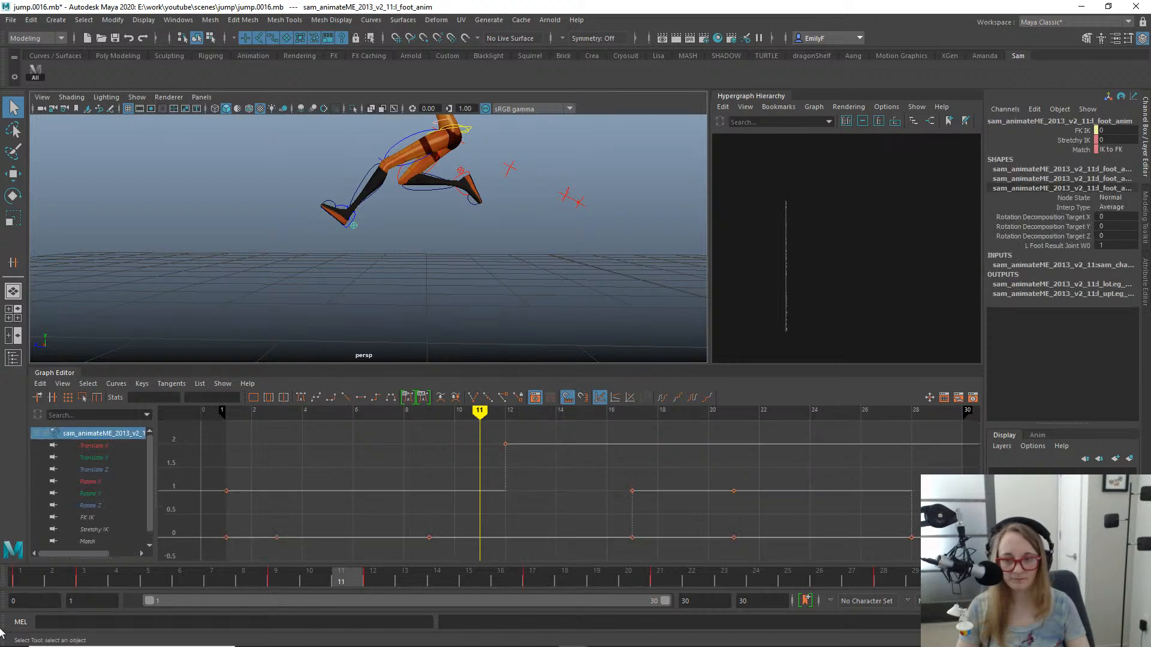
pyautogui.click(21, 573)
pyautogui.keyDown('alt'); pyautogui.moveTo(598, 235); pyautogui.dragTo(391, 224, button='middle'); pyautogui.keyUp('alt')
pyautogui.moveTo(91, 579); pyautogui.dragTo(644, 567)
pyautogui.keyDown('alt'); pyautogui.moveTo(359, 282); pyautogui.dragTo(522, 283, button='middle'); pyautogui.keyUp('alt')
pyautogui.keyDown('alt'); pyautogui.moveTo(420, 290); pyautogui.dragTo(458, 300, button='right'); pyautogui.keyUp('alt')
pyautogui.keyDown('alt'); pyautogui.moveTo(252, 314); pyautogui.dragTo(278, 250, button='middle'); pyautogui.keyUp('alt')
pyautogui.keyDown('alt'); pyautogui.moveTo(278, 251); pyautogui.dragTo(470, 197, button='right'); pyautogui.keyUp('alt')
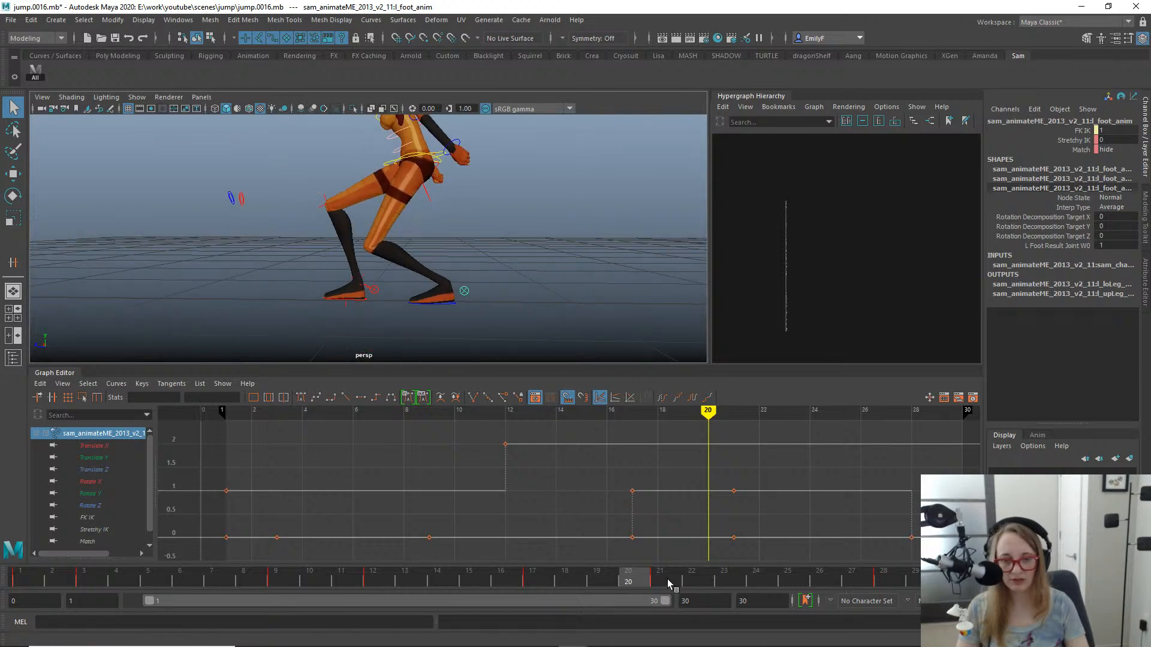
pyautogui.moveTo(668, 584); pyautogui.dragTo(200, 523)
pyautogui.keyDown('alt'); pyautogui.moveTo(252, 245); pyautogui.dragTo(156, 250, button='right'); pyautogui.keyUp('alt')
pyautogui.keyDown('alt'); pyautogui.moveTo(515, 240); pyautogui.dragTo(207, 254, button='middle'); pyautogui.keyUp('alt')
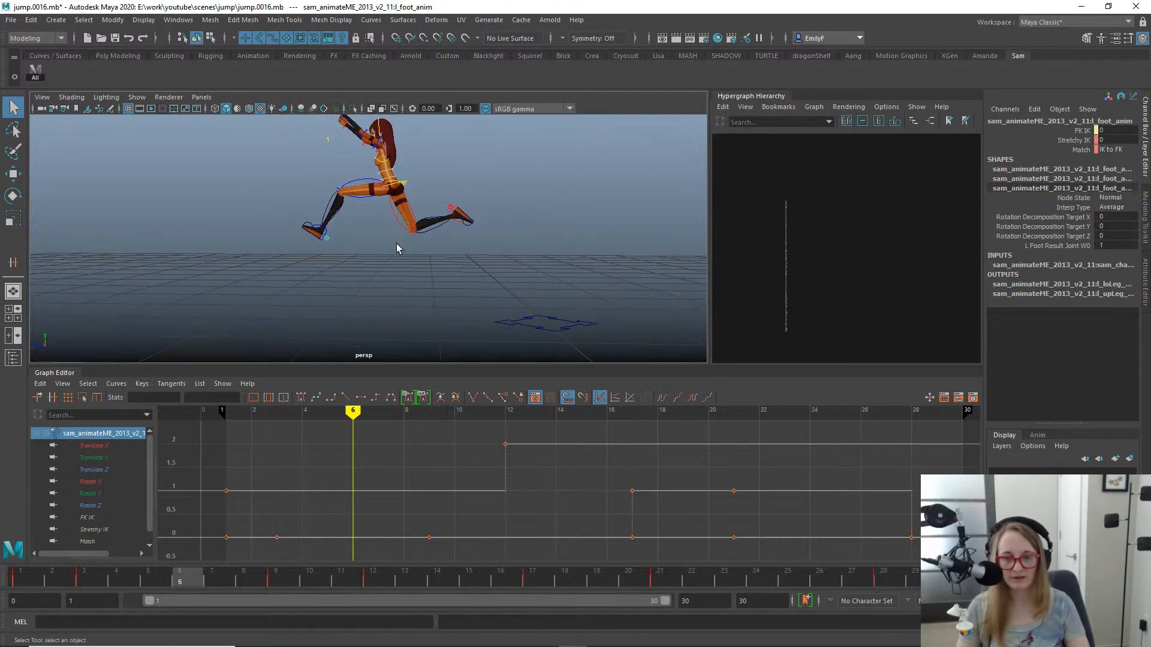
pyautogui.keyDown('alt'); pyautogui.moveTo(397, 244); pyautogui.dragTo(329, 233); pyautogui.keyUp('alt')
pyautogui.keyDown('alt'); pyautogui.moveTo(279, 234); pyautogui.dragTo(332, 244, button='middle'); pyautogui.keyUp('alt')
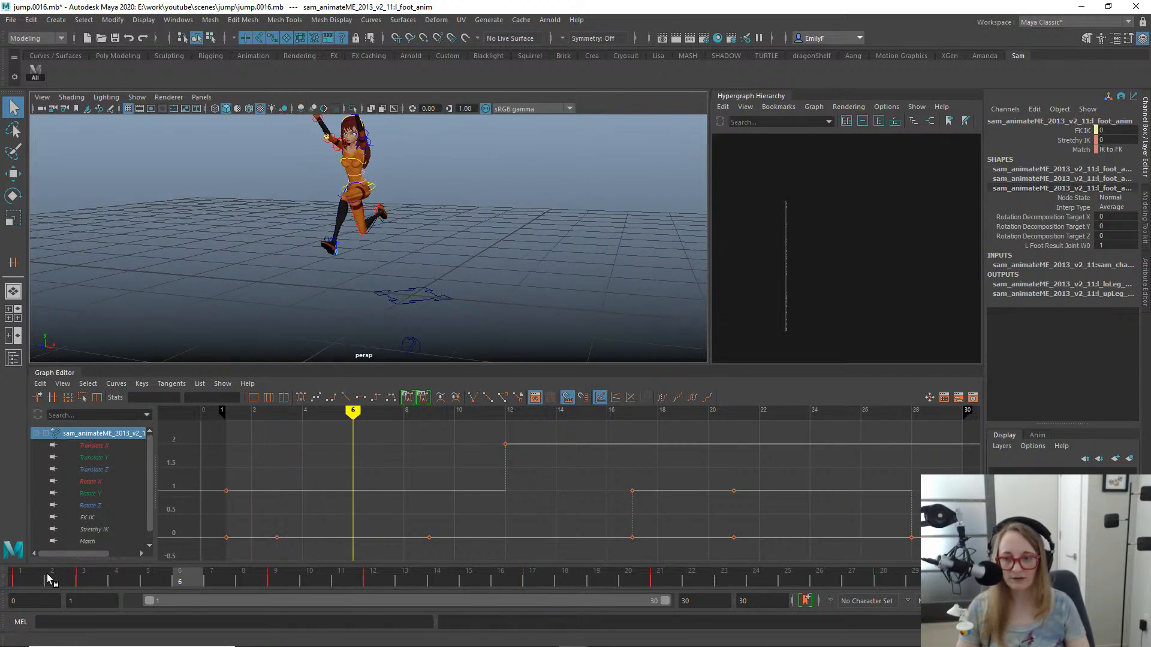
# - Isolate the left foot's FK IK curve and delete its keys at frames 17 and 21
pyautogui.click(98, 530)
pyautogui.click(110, 516)
pyautogui.press('f')
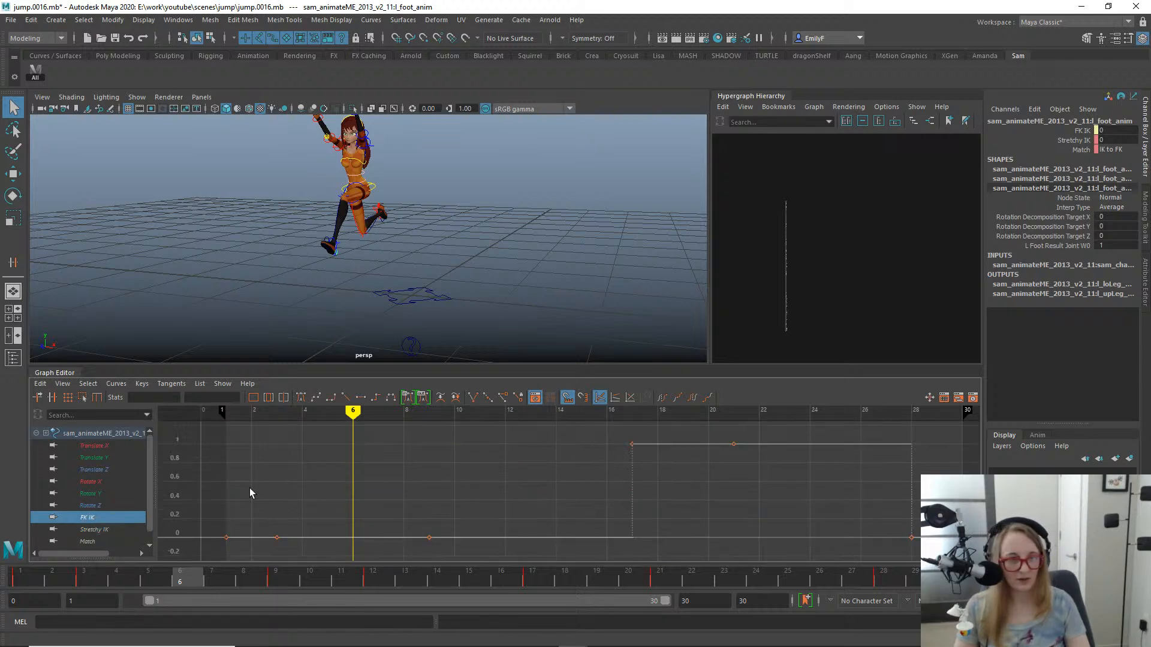
pyautogui.click(68, 532)
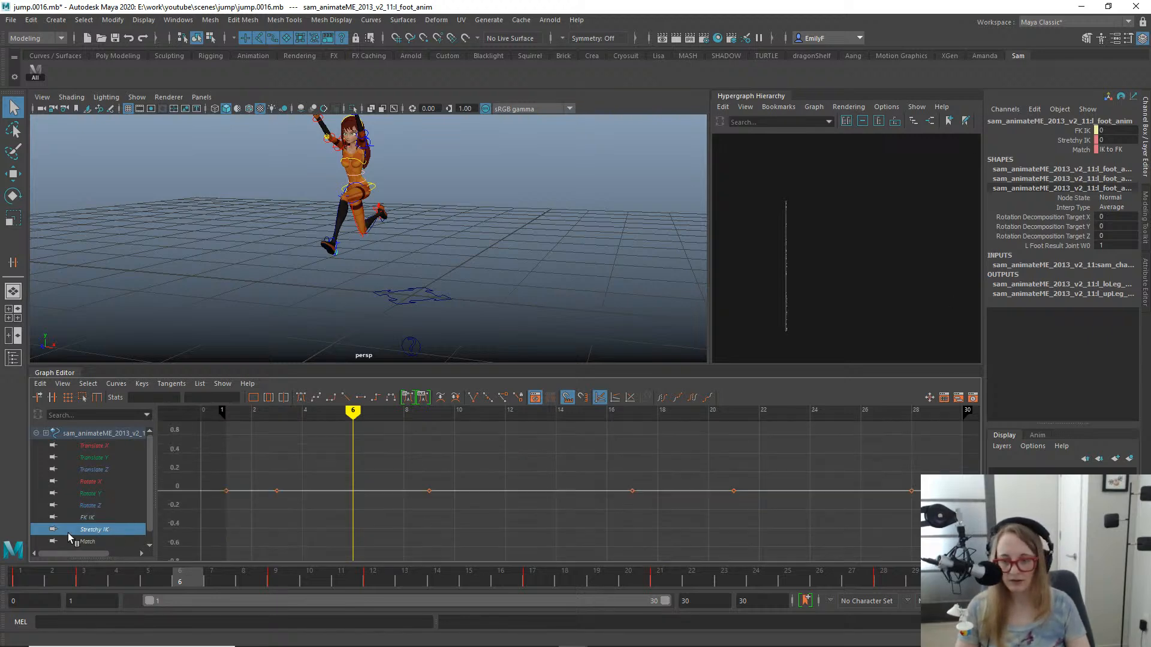
pyautogui.click(90, 517)
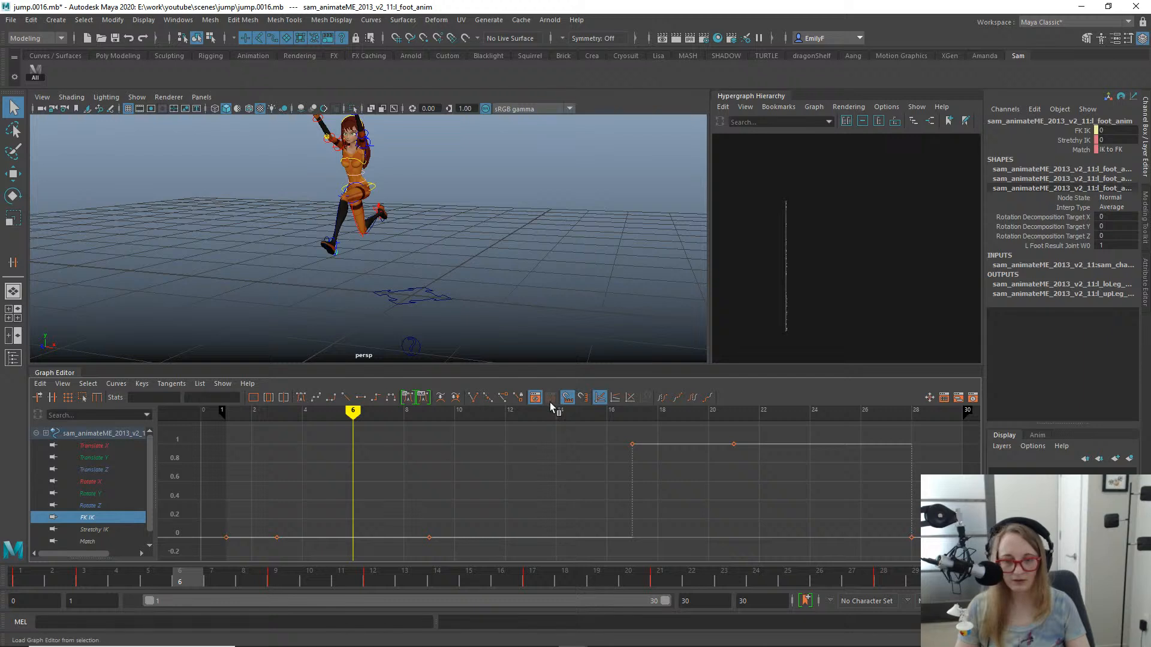
pyautogui.click(681, 443)
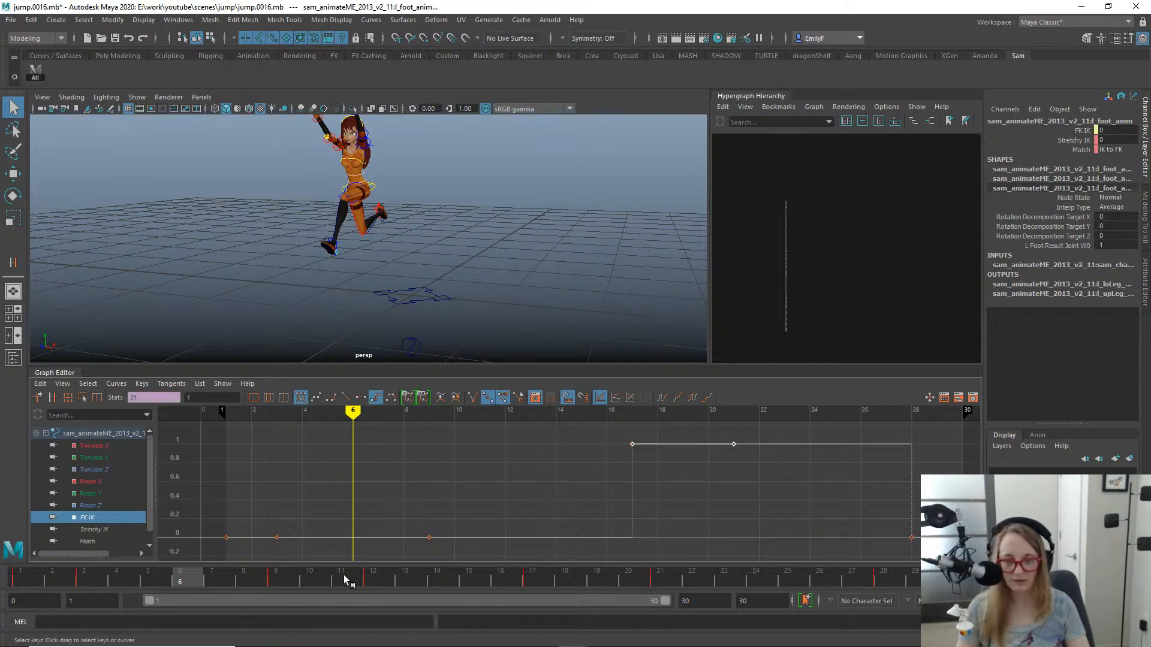
pyautogui.moveTo(343, 574); pyautogui.dragTo(693, 574)
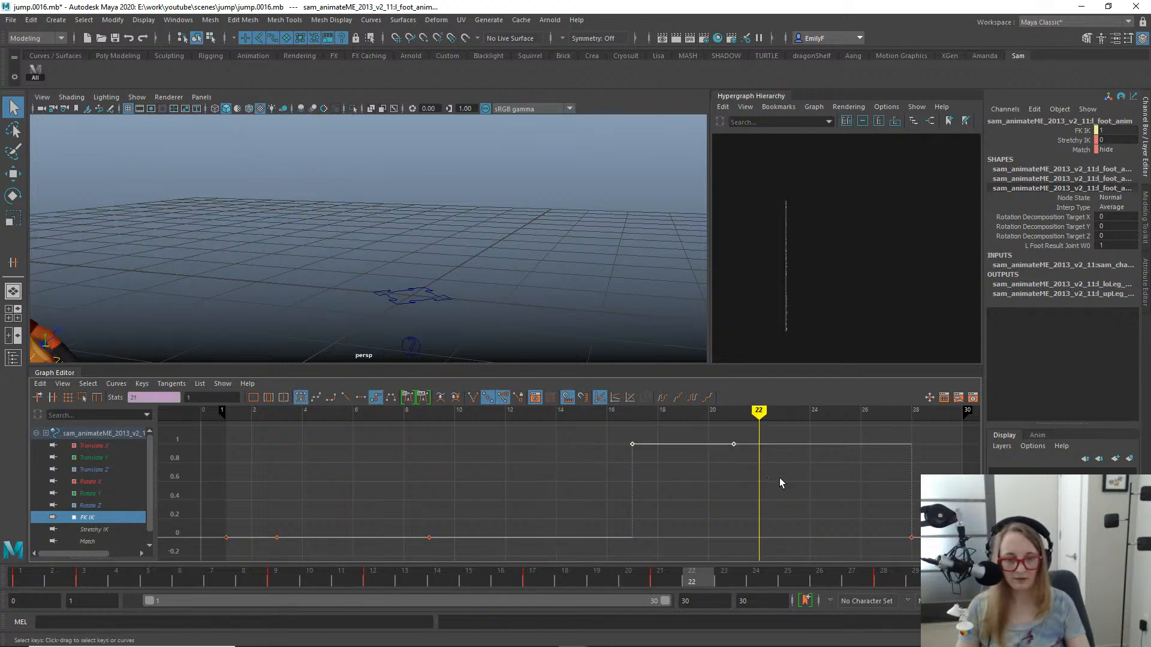
pyautogui.press('Delete')
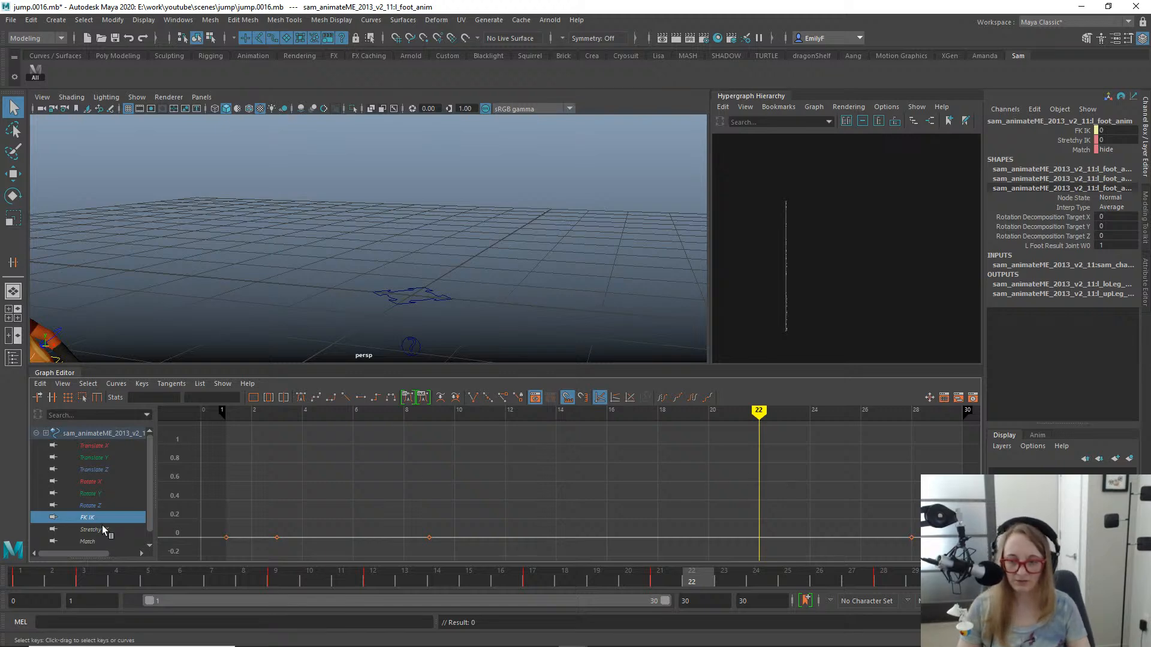
# - Select the right foot settings control and delete its FK IK keys at frames 18 and 28
pyautogui.keyDown('alt'); pyautogui.moveTo(244, 258); pyautogui.dragTo(318, 250); pyautogui.keyUp('alt')
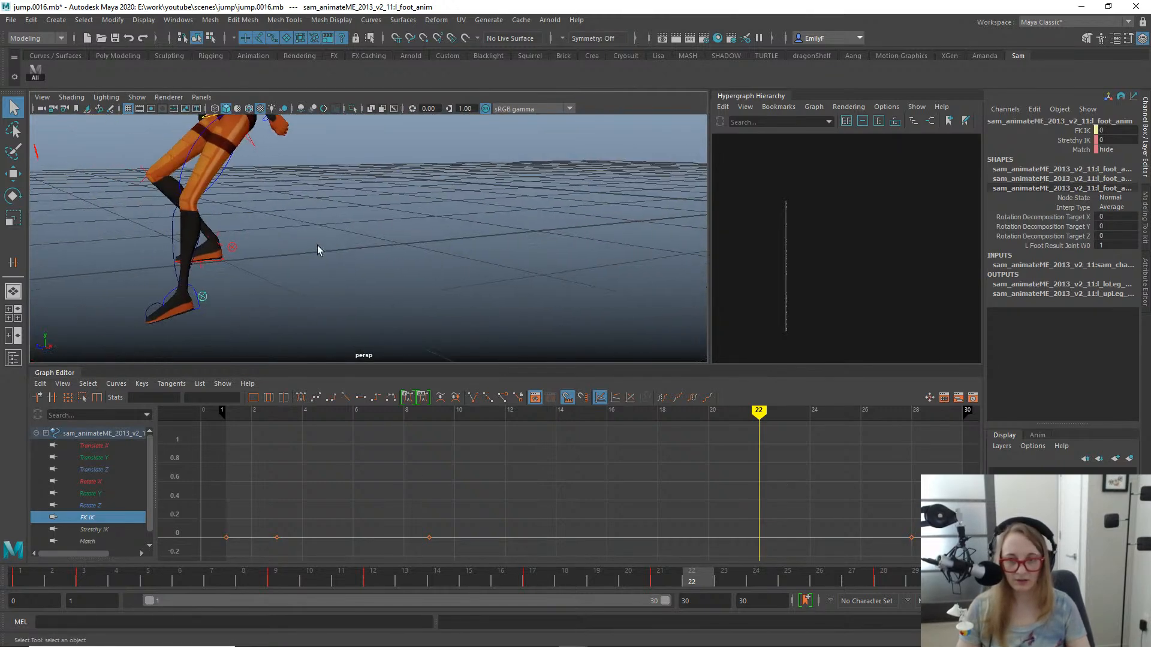
pyautogui.click(231, 248)
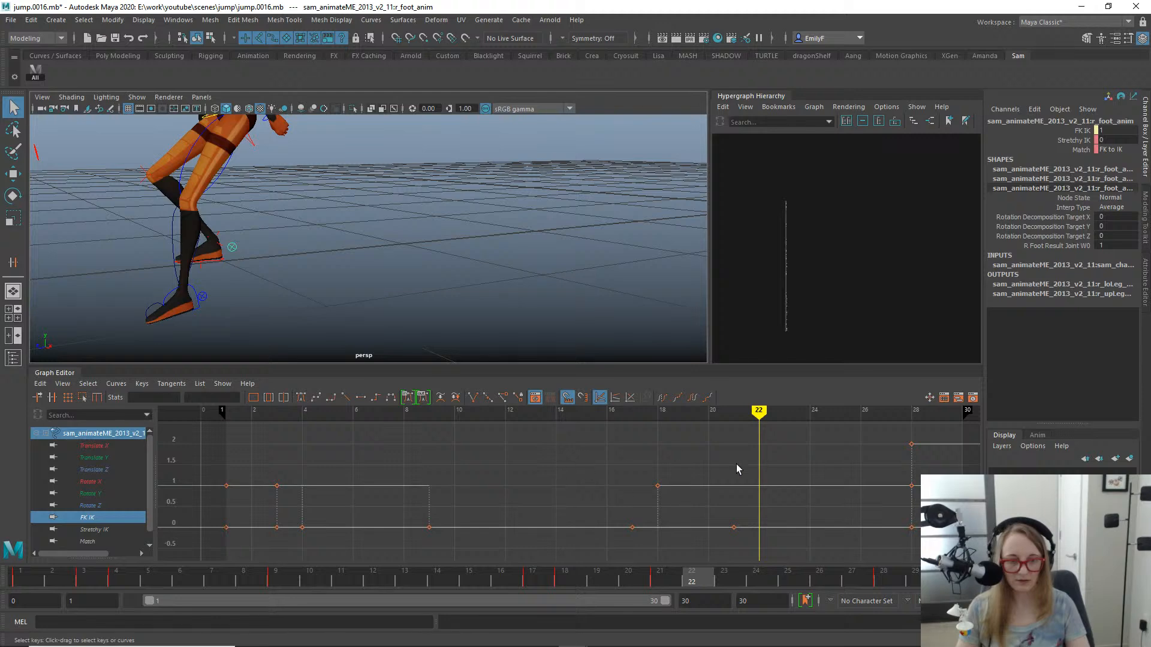
pyautogui.click(95, 517)
pyautogui.press('f')
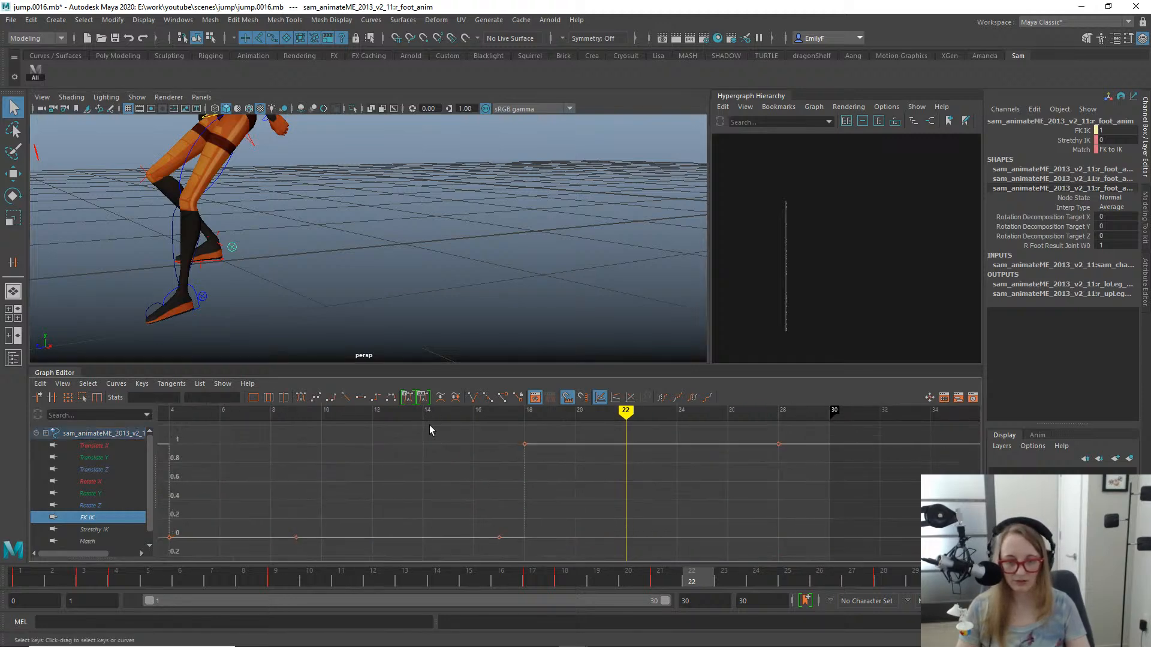
pyautogui.moveTo(447, 429); pyautogui.dragTo(890, 469)
pyautogui.press('Delete')
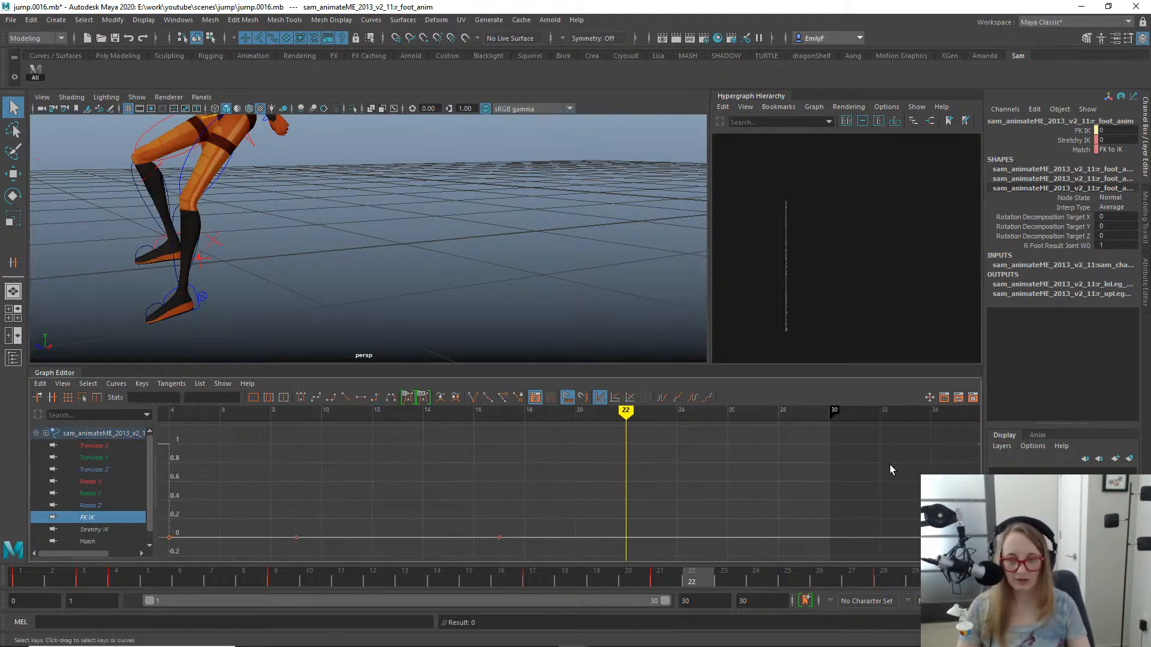
# - Show only the left foot's FK IK curve and inspect the leg pose at frame 1 from another angle
pyautogui.click(192, 288)
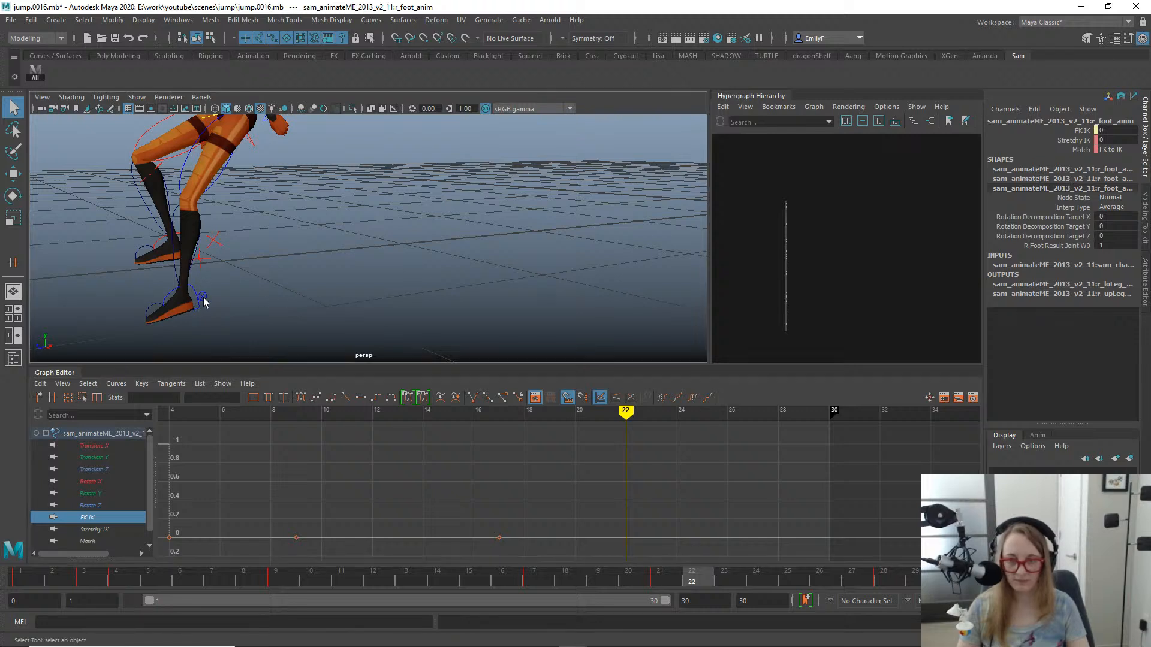
pyautogui.press('f')
pyautogui.click(103, 509)
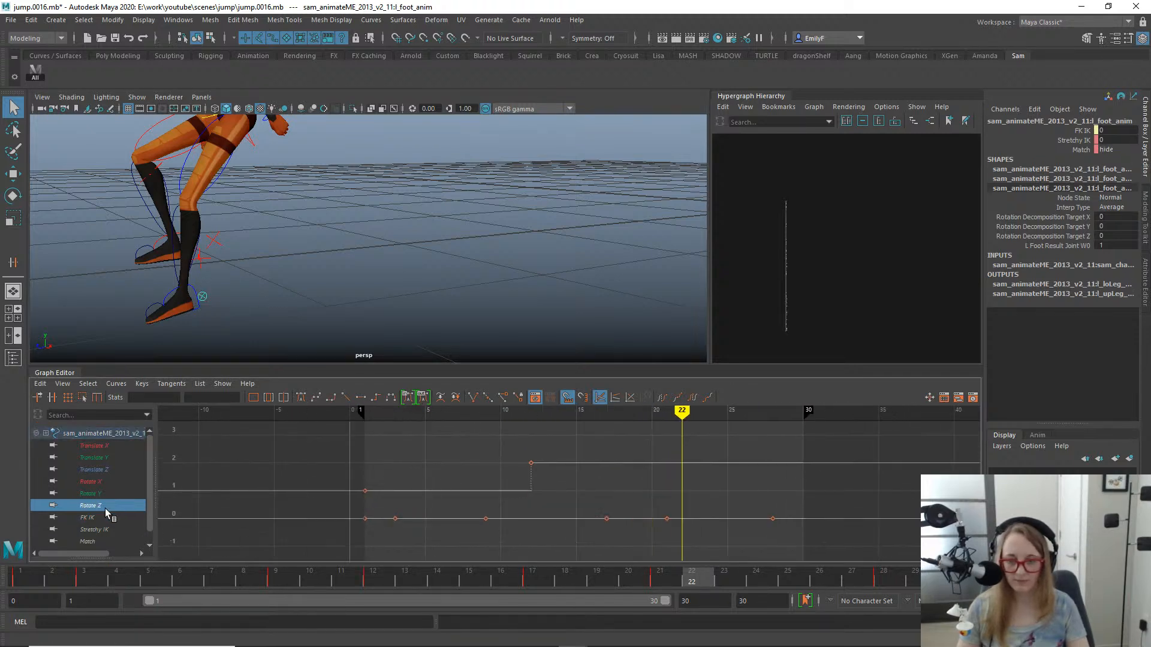
pyautogui.click(104, 515)
pyautogui.moveTo(64, 579); pyautogui.dragTo(0, 526)
pyautogui.keyDown('alt'); pyautogui.moveTo(659, 195); pyautogui.dragTo(565, 211, button='middle'); pyautogui.keyUp('alt')
pyautogui.keyDown('alt'); pyautogui.moveTo(566, 211); pyautogui.dragTo(379, 257); pyautogui.keyUp('alt')
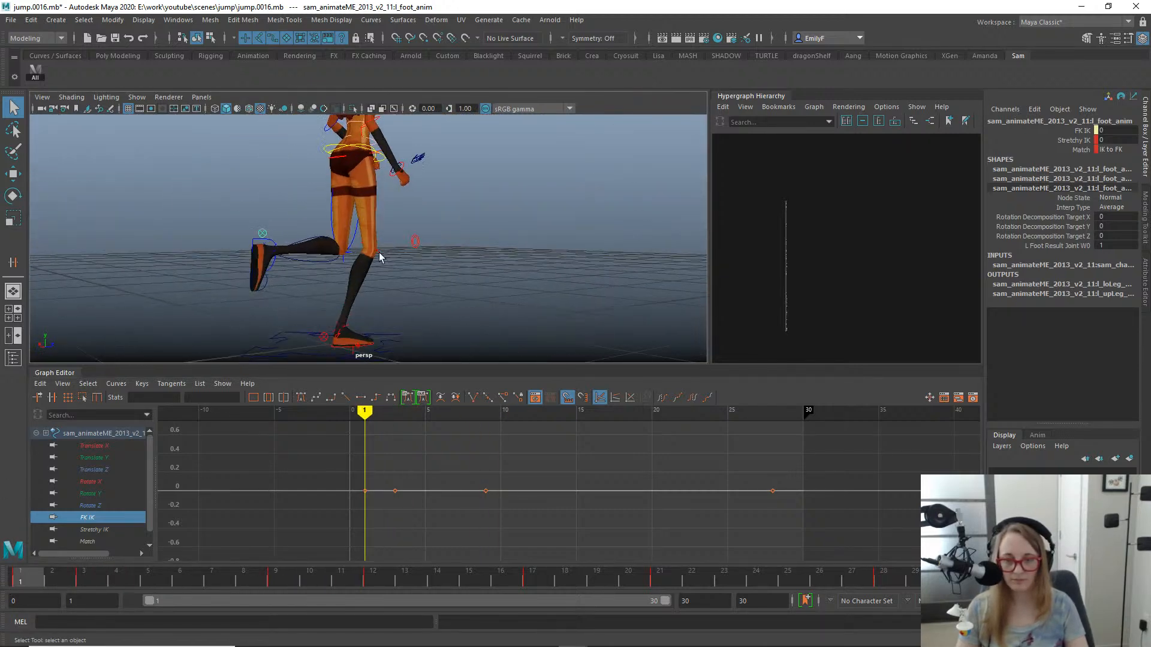
# - Select the right foot settings control and delete its FK IK keys at frames 1 and 3
pyautogui.moveTo(18, 580)
pyautogui.mouseDown()
pyautogui.moveTo(129, 570)
pyautogui.moveTo(24, 579)
pyautogui.moveTo(70, 563)
pyautogui.moveTo(18, 577)
pyautogui.mouseUp()
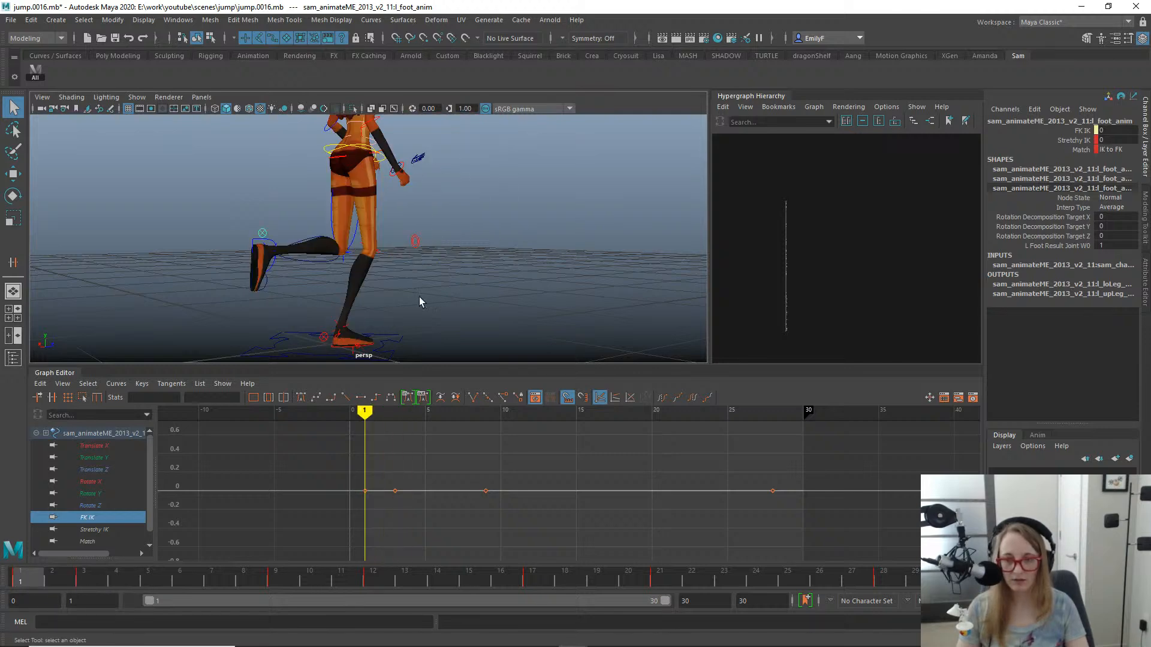
pyautogui.keyDown('alt'); pyautogui.moveTo(419, 296); pyautogui.dragTo(310, 331); pyautogui.keyUp('alt')
pyautogui.click(317, 336)
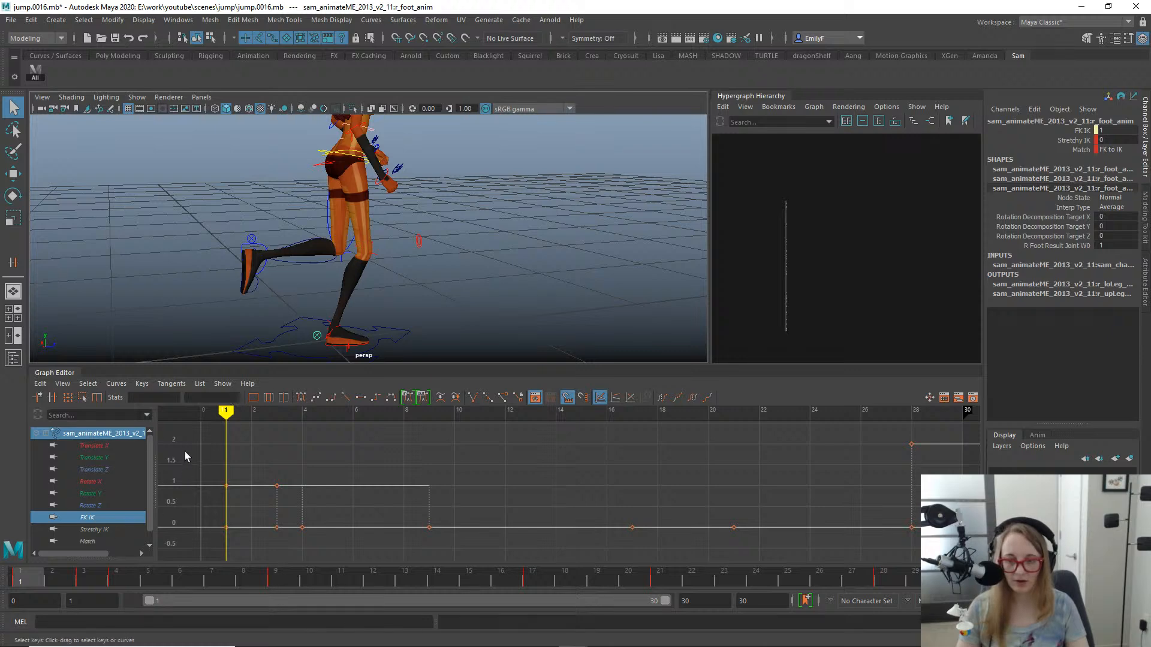
pyautogui.press('f')
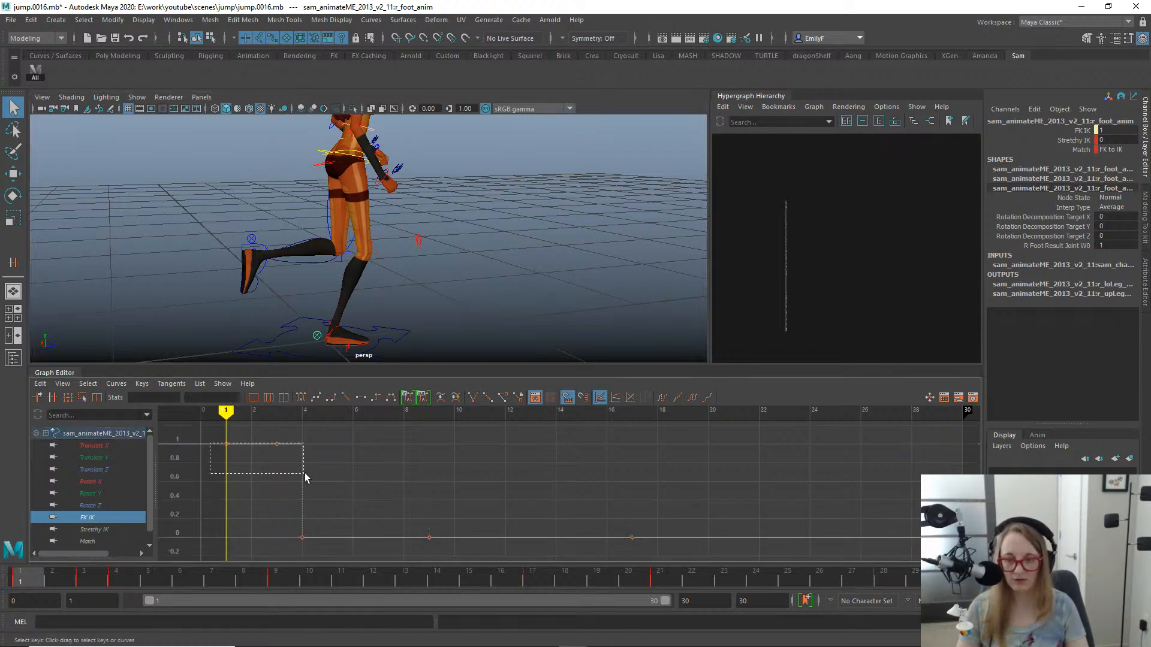
pyautogui.moveTo(304, 473); pyautogui.dragTo(315, 483)
pyautogui.press('Delete')
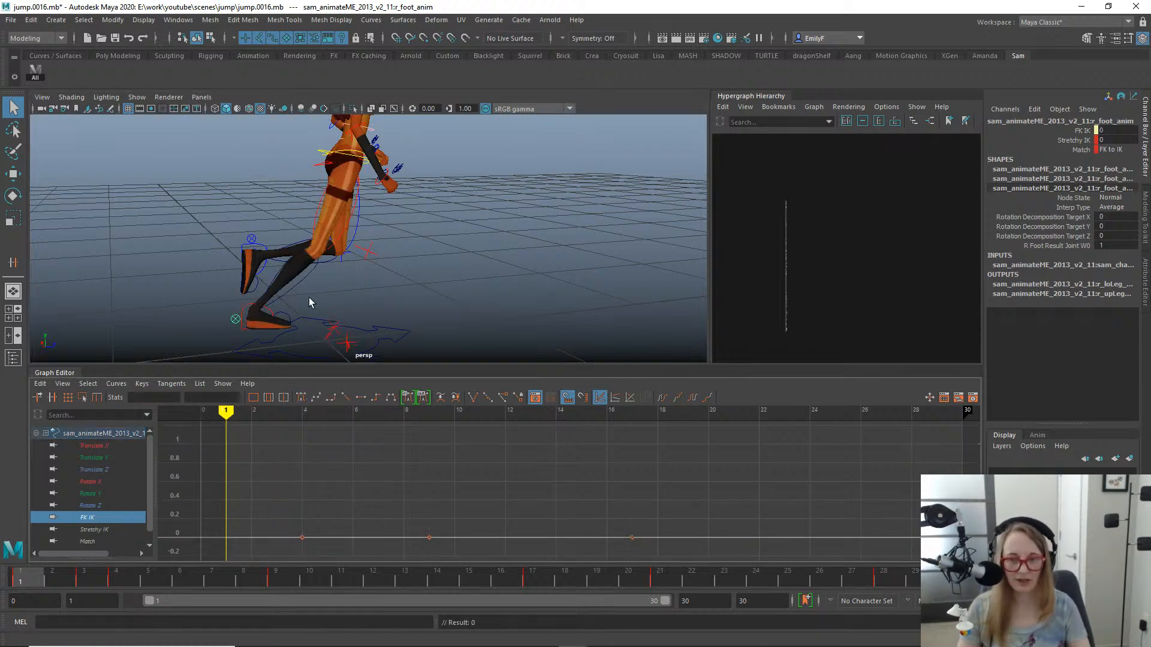
# - Select the right upper leg's FK match control, then add the right upper leg's FK animation control to the selection
pyautogui.keyDown('alt'); pyautogui.moveTo(308, 297); pyautogui.dragTo(481, 228, button='right'); pyautogui.keyUp('alt')
pyautogui.keyDown('alt'); pyautogui.moveTo(481, 228); pyautogui.dragTo(452, 242, button='middle'); pyautogui.keyUp('alt')
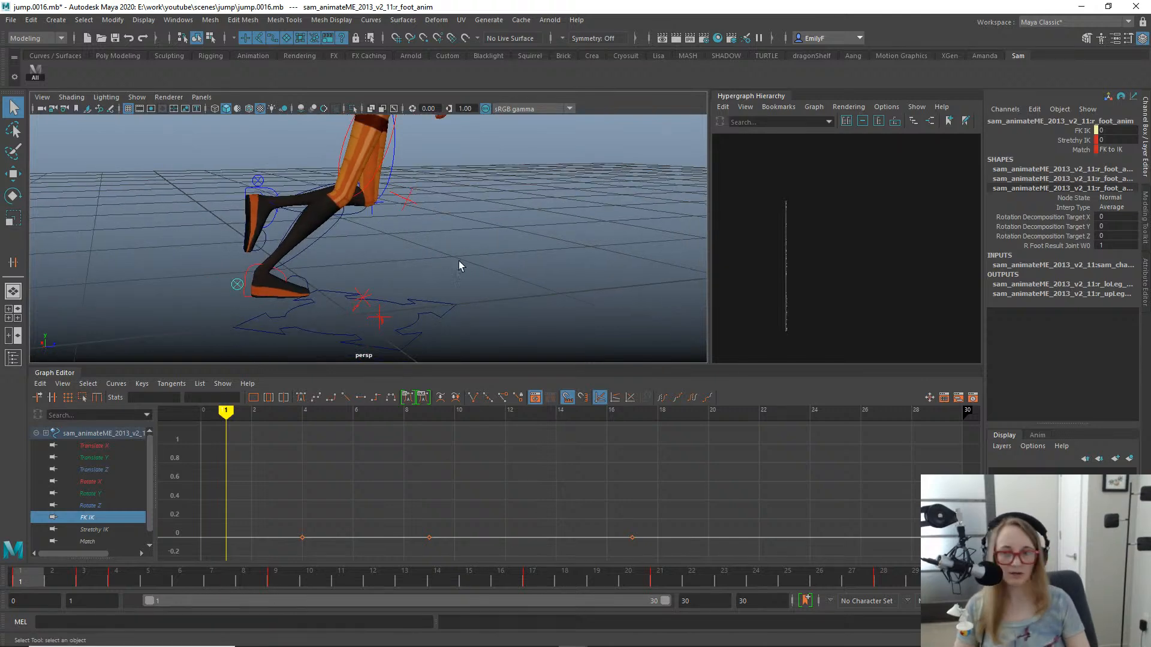
pyautogui.keyDown('alt'); pyautogui.moveTo(459, 261); pyautogui.dragTo(383, 181); pyautogui.keyUp('alt')
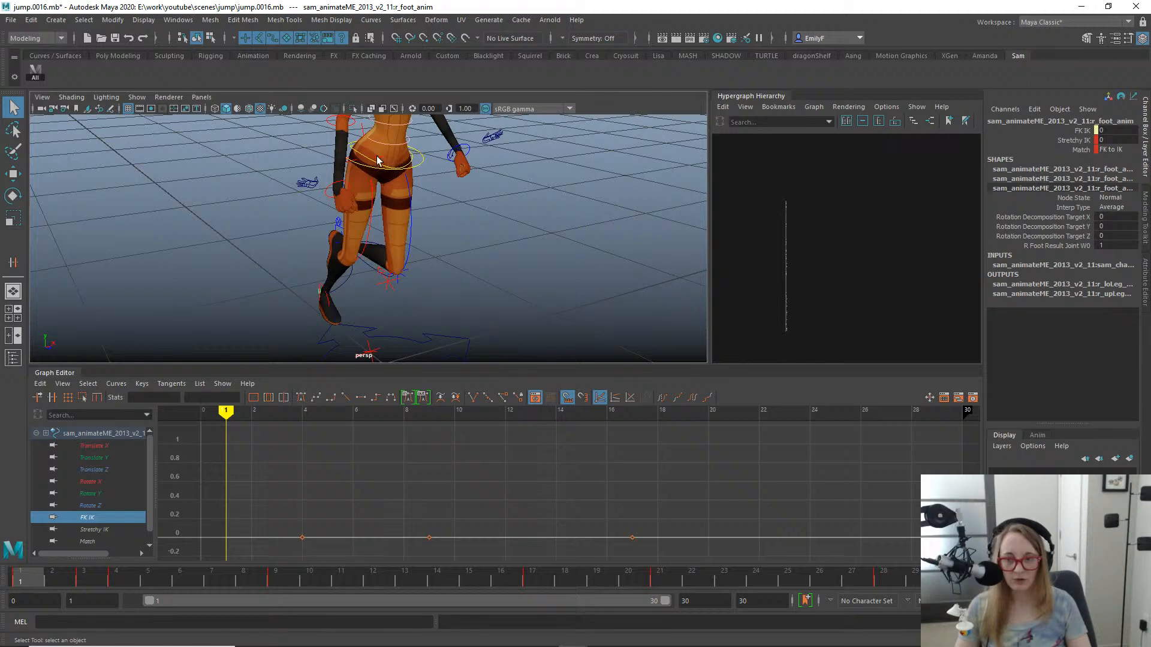
pyautogui.click(384, 166)
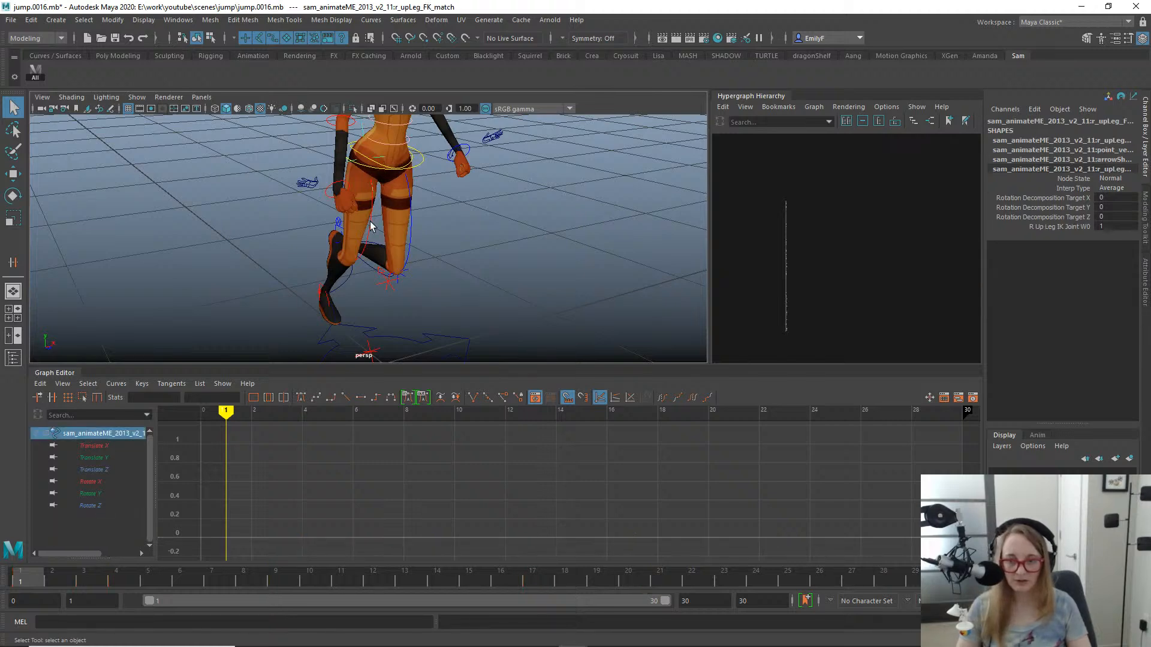
pyautogui.keyDown('shift'); pyautogui.click(370, 226); pyautogui.keyUp('shift')
pyautogui.keyDown('alt'); pyautogui.moveTo(537, 278); pyautogui.dragTo(489, 249); pyautogui.keyUp('alt')
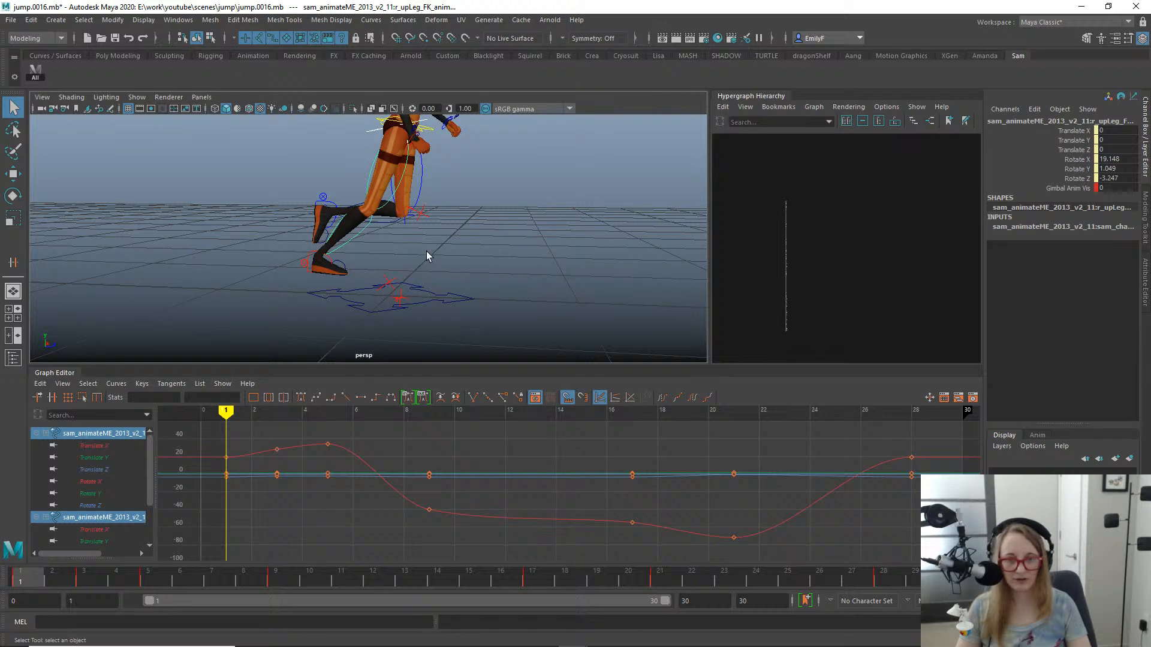
# - Open the options for the Orient constraint
pyautogui.press('space')
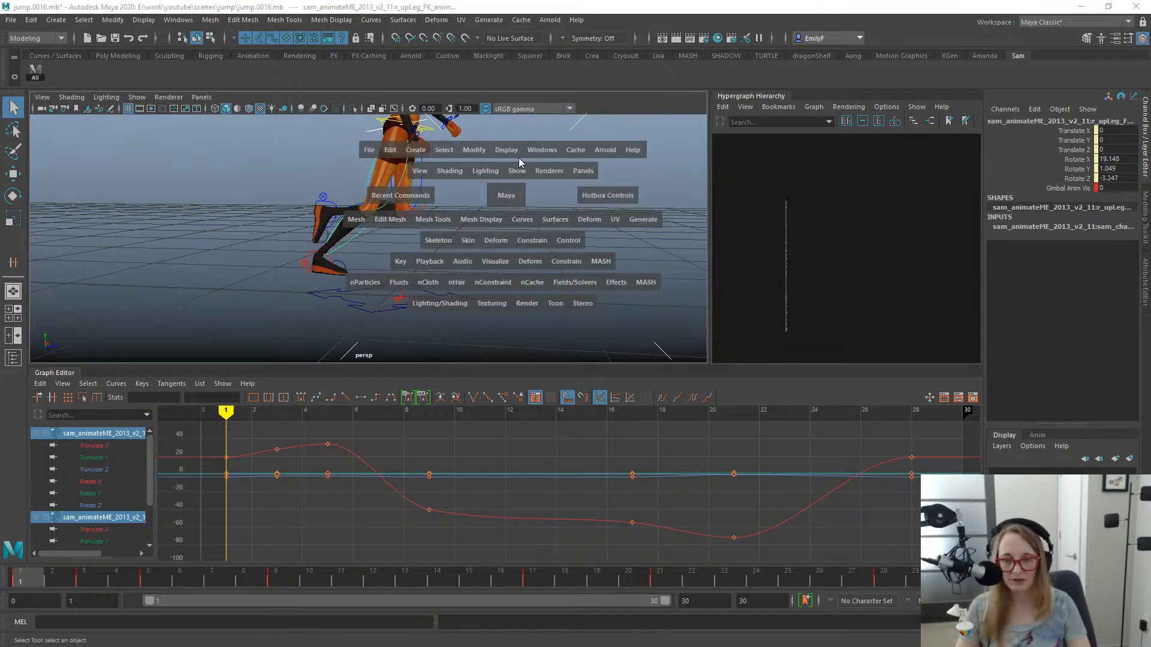
pyautogui.click(547, 155)
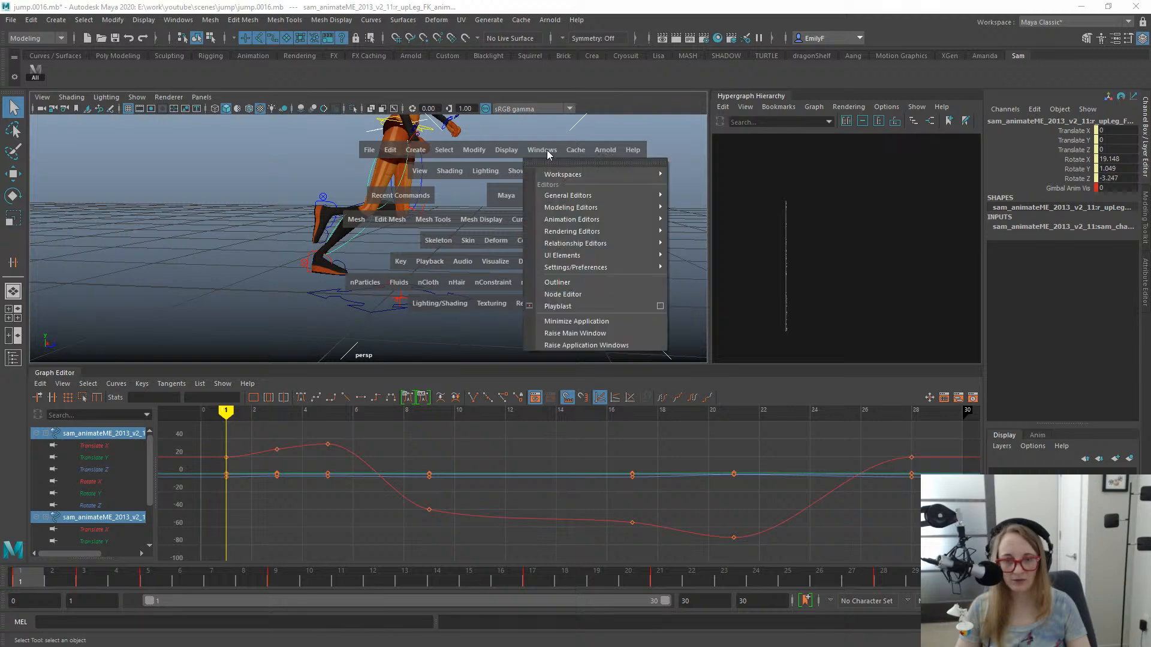
pyautogui.click(531, 155)
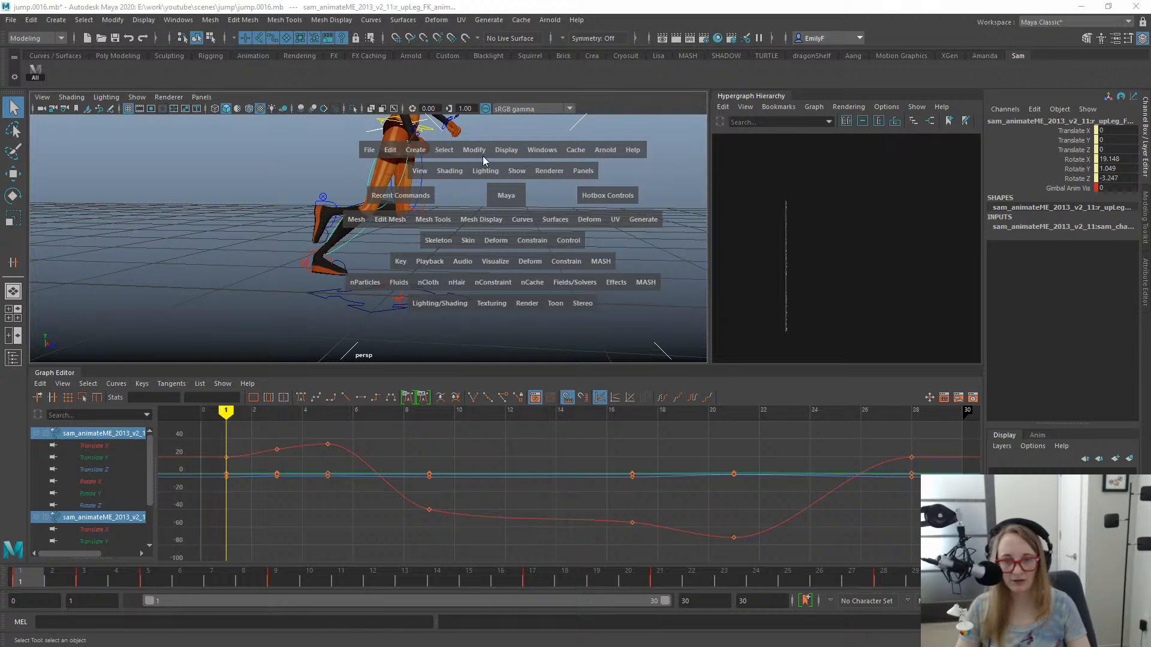
pyautogui.click(531, 243)
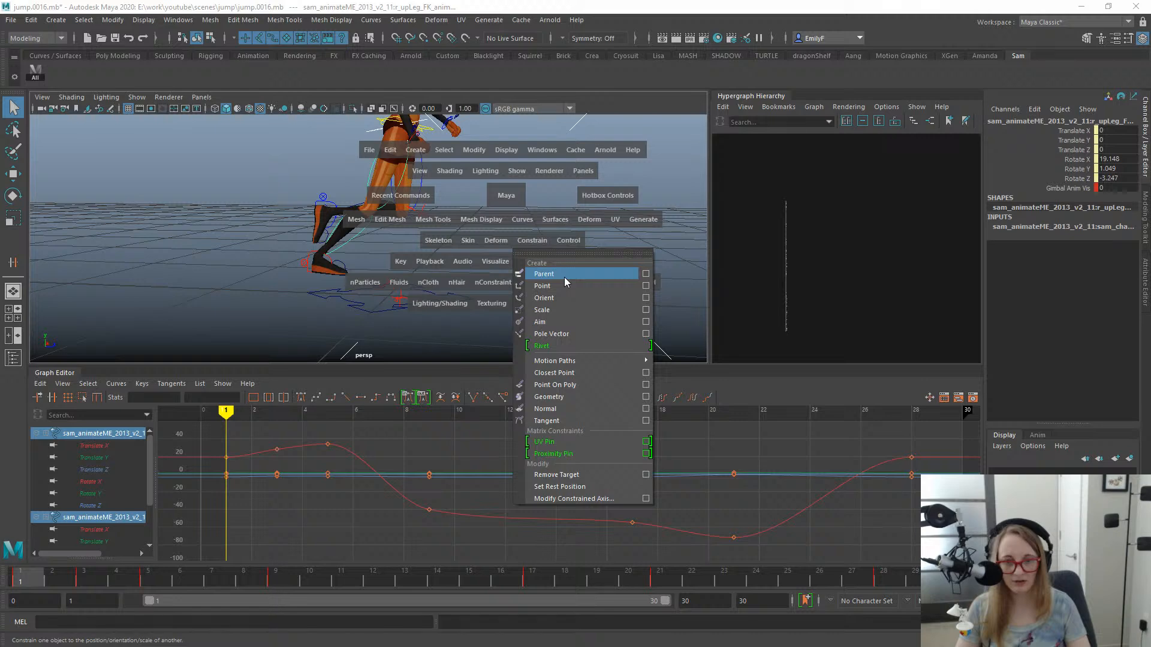
pyautogui.click(646, 298)
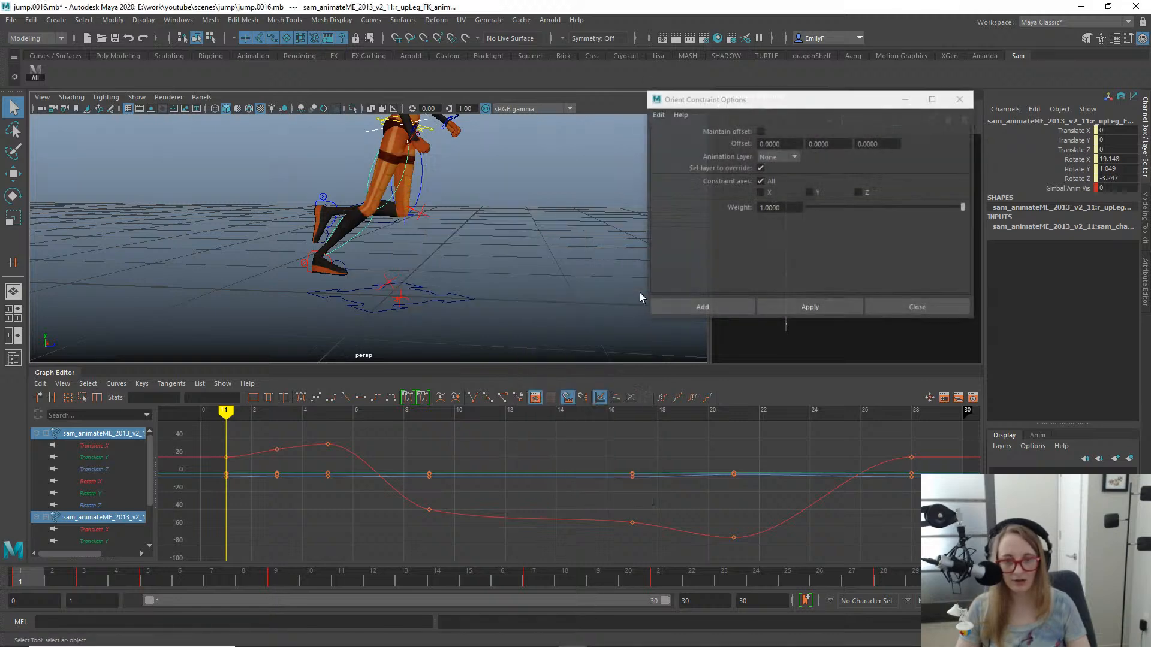
# - Compare the leg pose at frames 9 and 1, then try an orient constraint with zero offset on the right upper leg FK control
pyautogui.keyDown('alt'); pyautogui.moveTo(455, 239); pyautogui.dragTo(419, 266, button='right'); pyautogui.keyUp('alt')
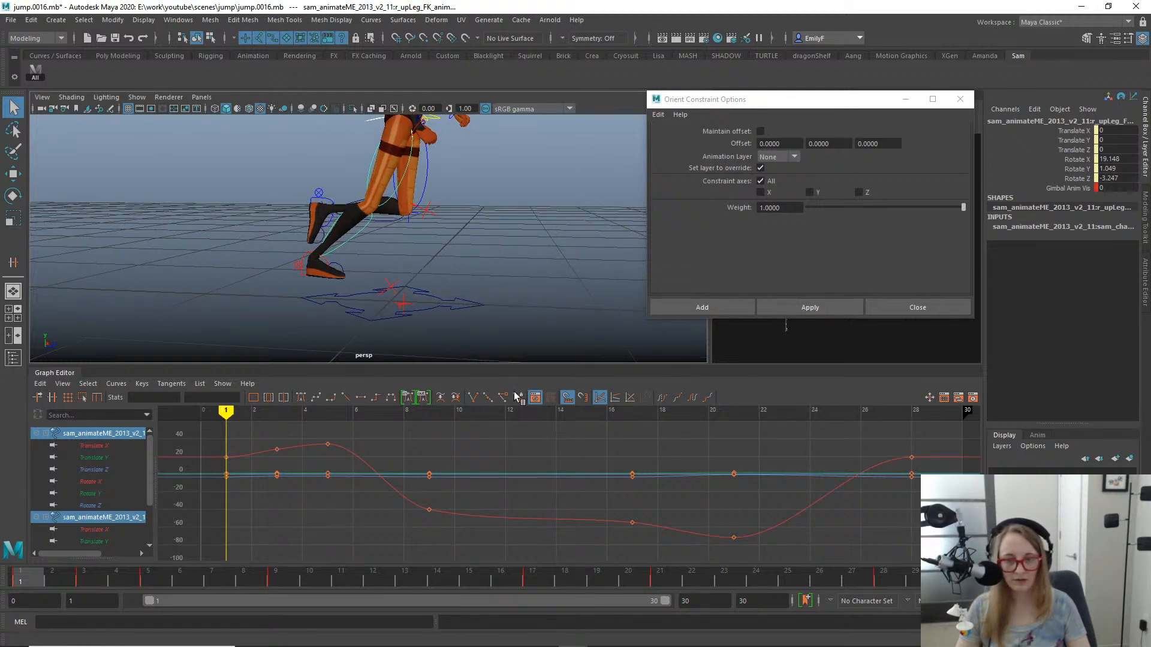
pyautogui.click(256, 578)
pyautogui.click(271, 578)
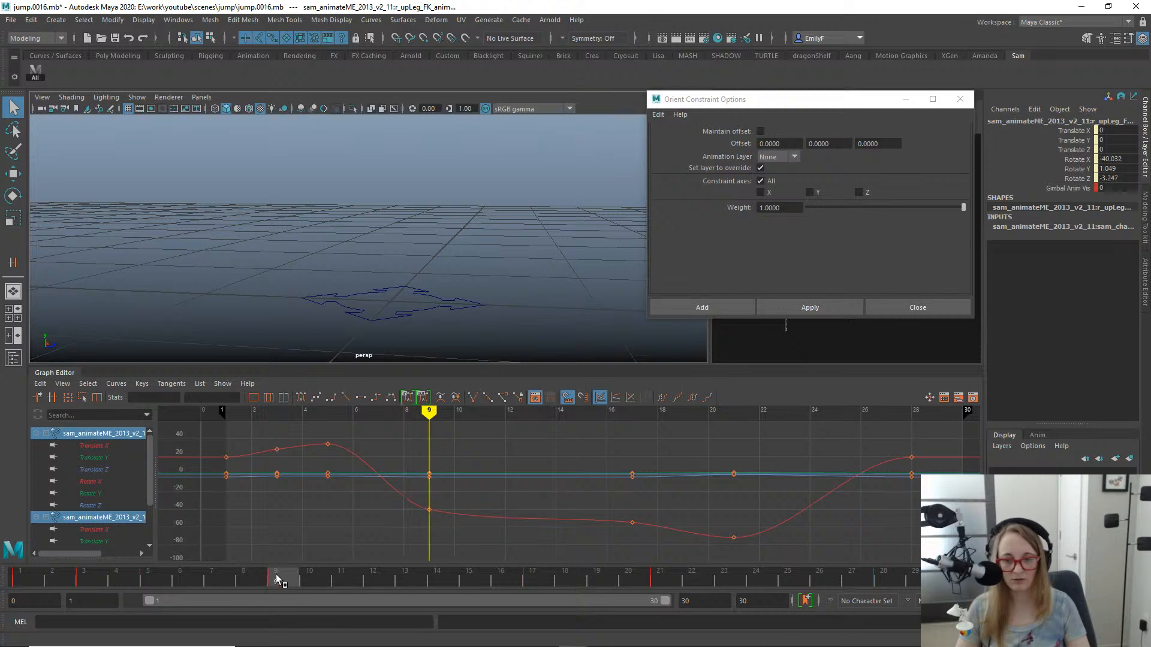
pyautogui.moveTo(352, 266)
pyautogui.keyDown('alt'); pyautogui.mouseDown()
pyautogui.moveTo(299, 269)
pyautogui.moveTo(367, 262)
pyautogui.mouseUp(); pyautogui.keyUp('alt')
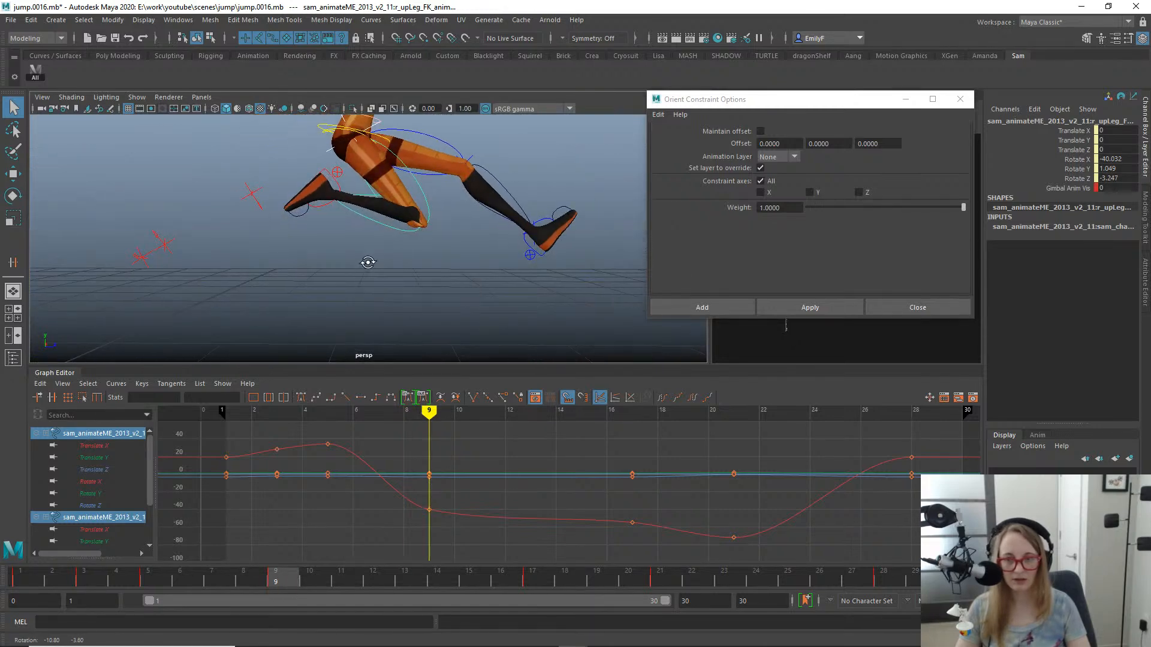
pyautogui.moveTo(252, 579); pyautogui.dragTo(29, 548)
pyautogui.keyDown('alt'); pyautogui.moveTo(240, 269); pyautogui.dragTo(359, 288, button='middle'); pyautogui.keyUp('alt')
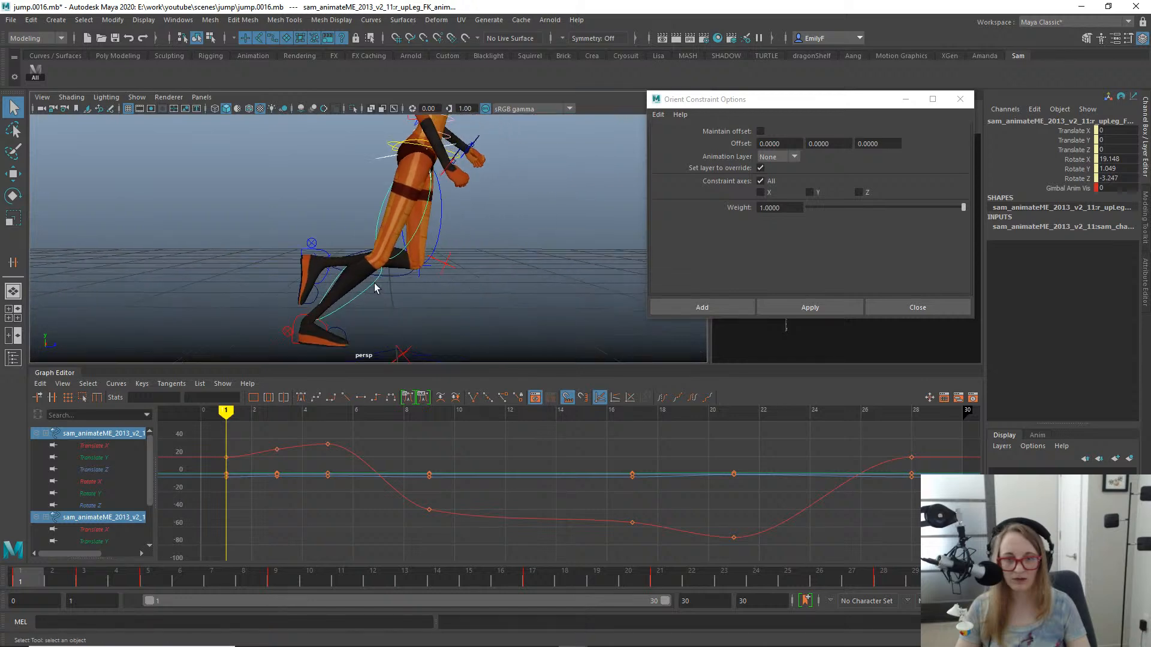
pyautogui.click(826, 306)
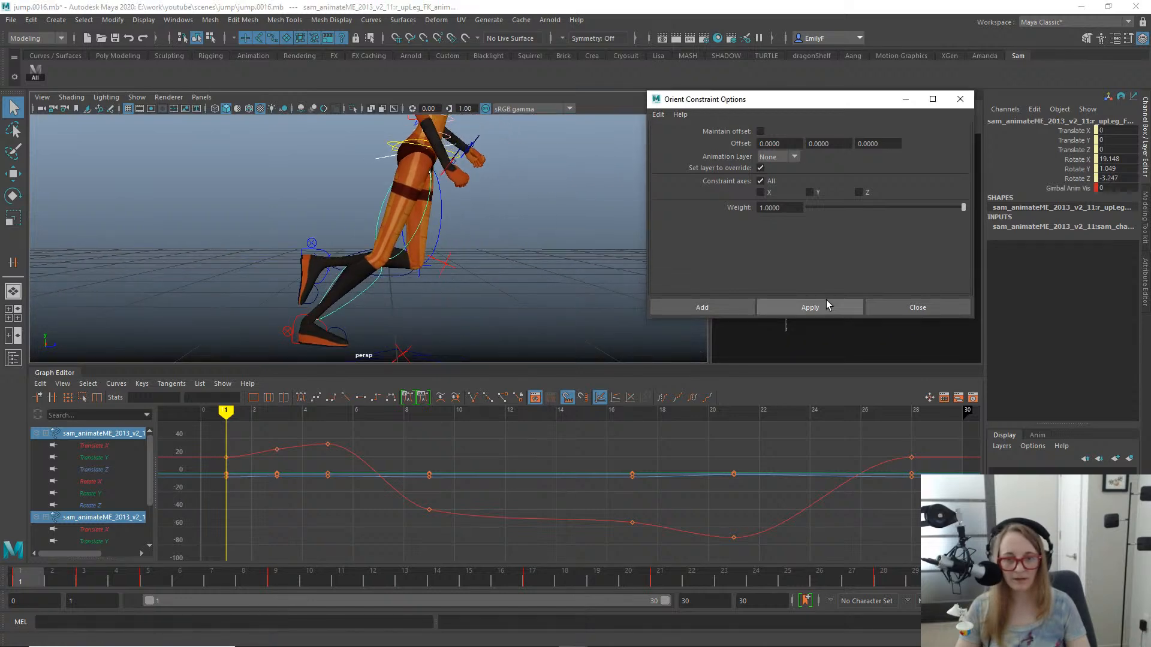
# - Inspect the right leg's constrained pose at frame 1 and undo the zero-offset orient constraint
pyautogui.keyDown('alt'); pyautogui.moveTo(505, 257); pyautogui.dragTo(519, 256, button='right'); pyautogui.keyUp('alt')
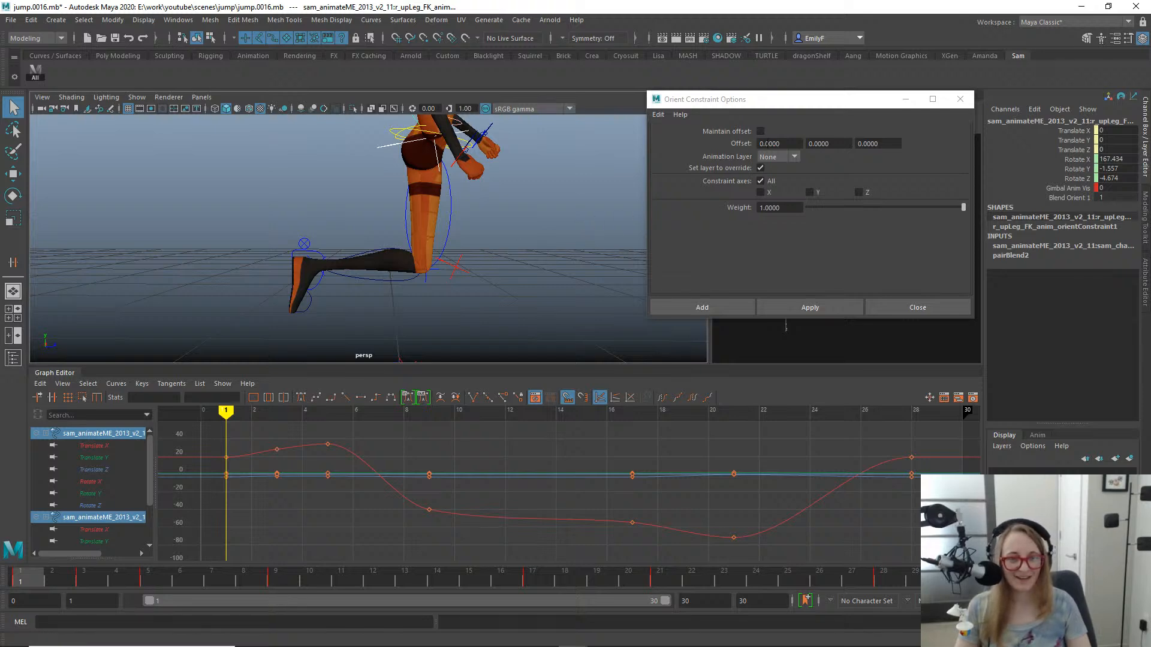
pyautogui.keyDown('alt'); pyautogui.moveTo(372, 185); pyautogui.dragTo(295, 183, button='right'); pyautogui.keyUp('alt')
pyautogui.keyDown('alt'); pyautogui.moveTo(427, 196); pyautogui.dragTo(373, 207, button='middle'); pyautogui.keyUp('alt')
pyautogui.keyDown('alt'); pyautogui.moveTo(372, 207); pyautogui.dragTo(357, 269); pyautogui.keyUp('alt')
pyautogui.moveTo(60, 563); pyautogui.dragTo(4, 549)
pyautogui.keyDown('alt'); pyautogui.moveTo(329, 262); pyautogui.dragTo(463, 196); pyautogui.keyUp('alt')
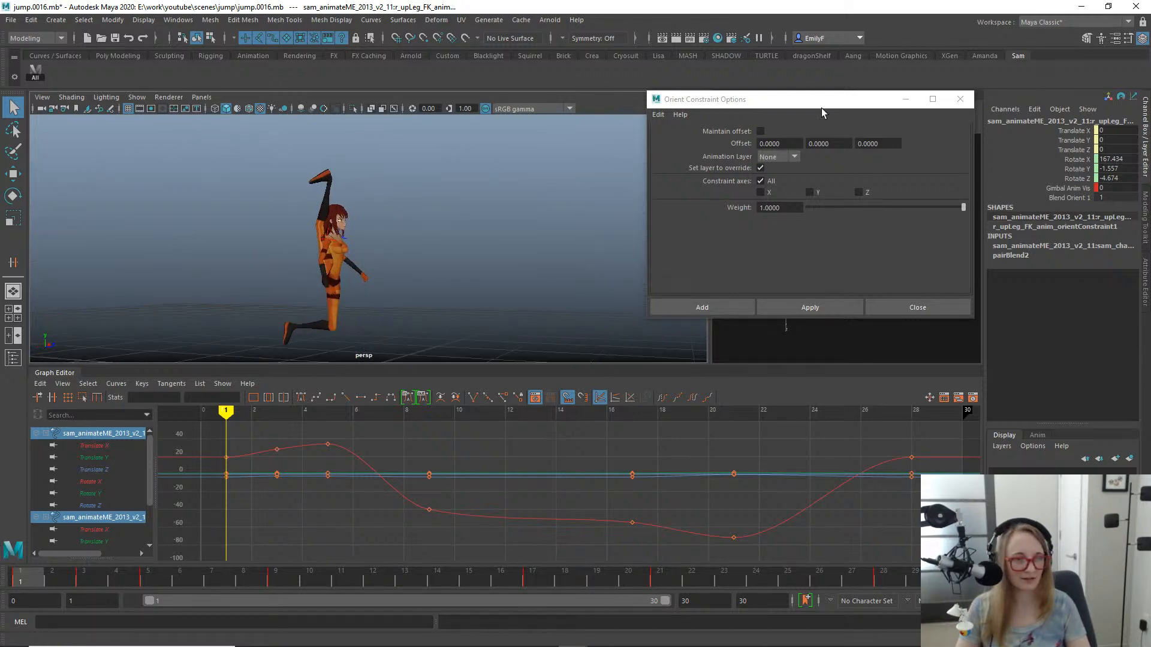
pyautogui.hotkey('ctrl', 'z')
pyautogui.hotkey('ctrl', 'z')
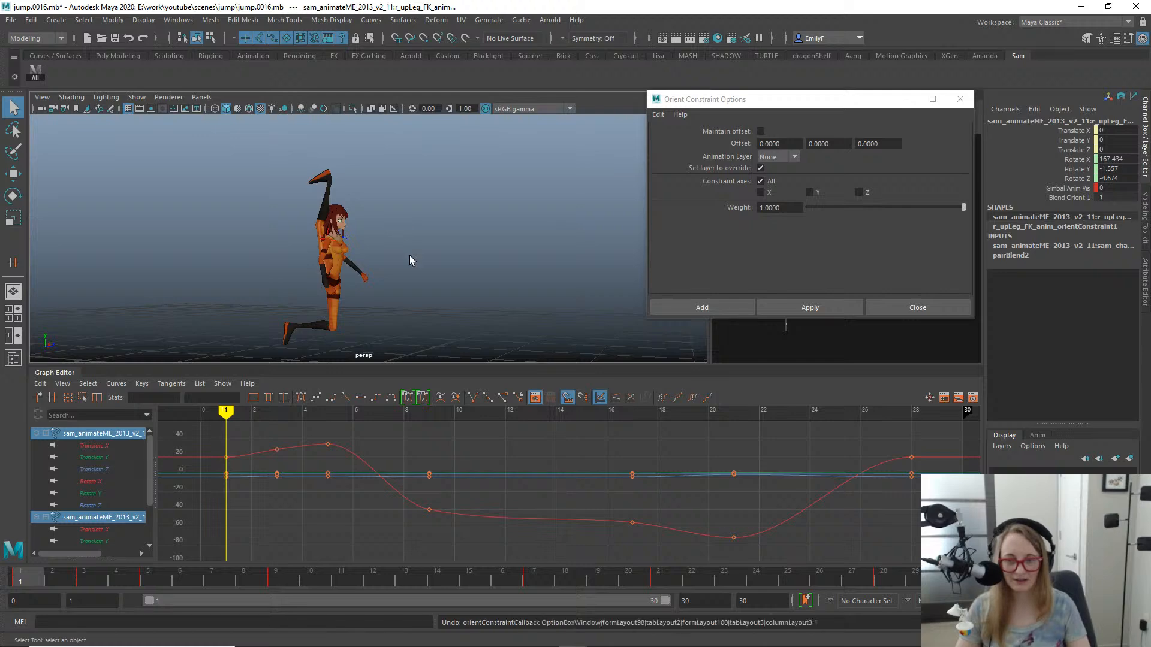
# - Set the orient constraint's X offset to -180 and constrain the right upper leg FK control to its match control
pyautogui.moveTo(822, 112); pyautogui.dragTo(808, 115)
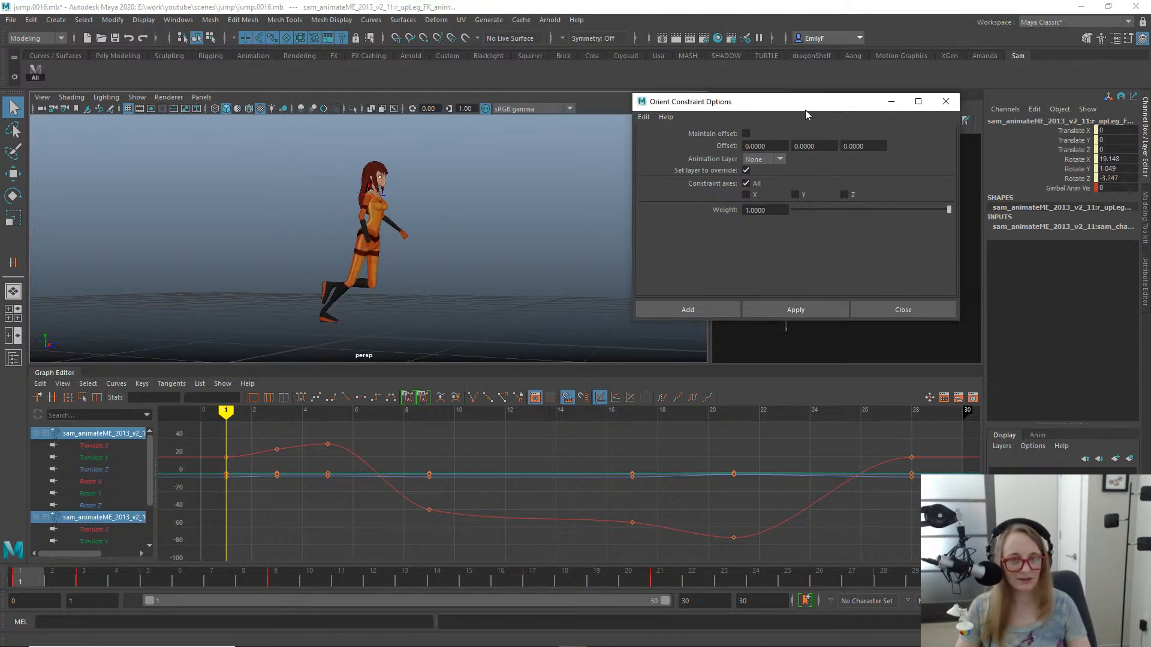
pyautogui.press('e')
pyautogui.press('f')
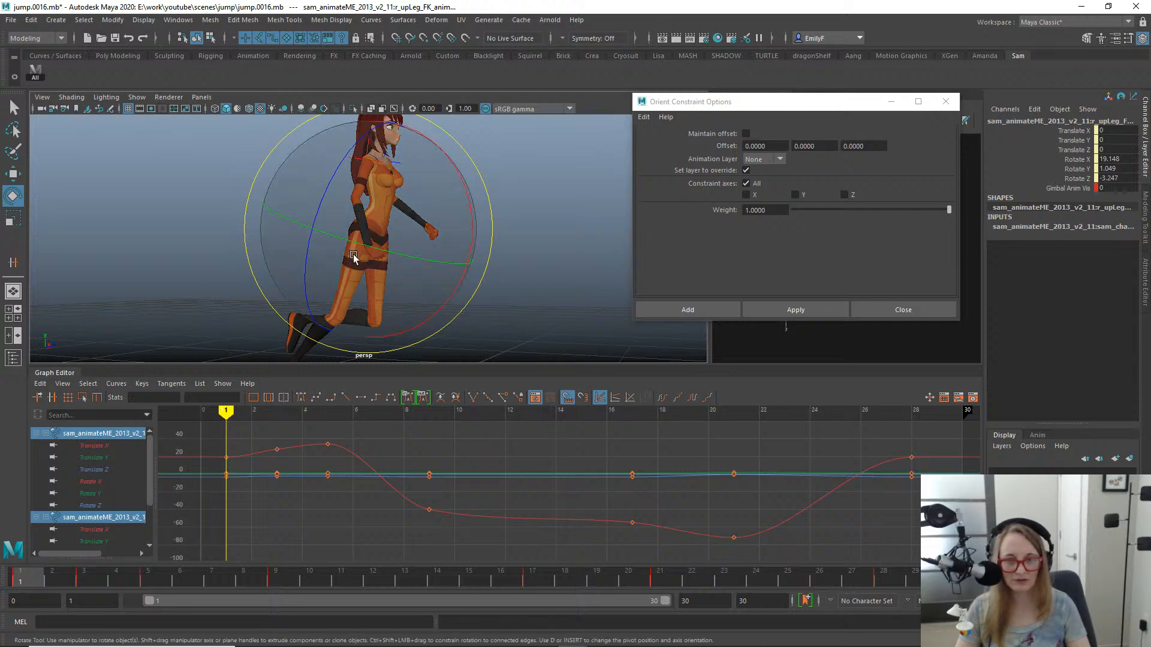
pyautogui.press('e')
pyautogui.moveTo(354, 257); pyautogui.dragTo(408, 257)
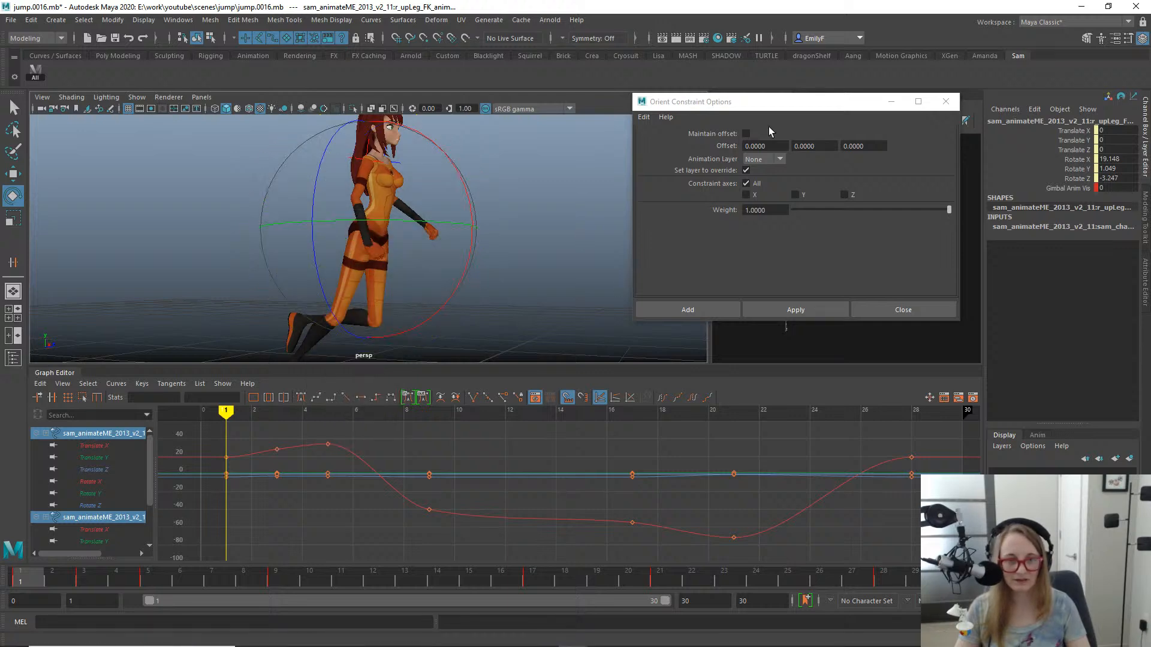
pyautogui.click(775, 146)
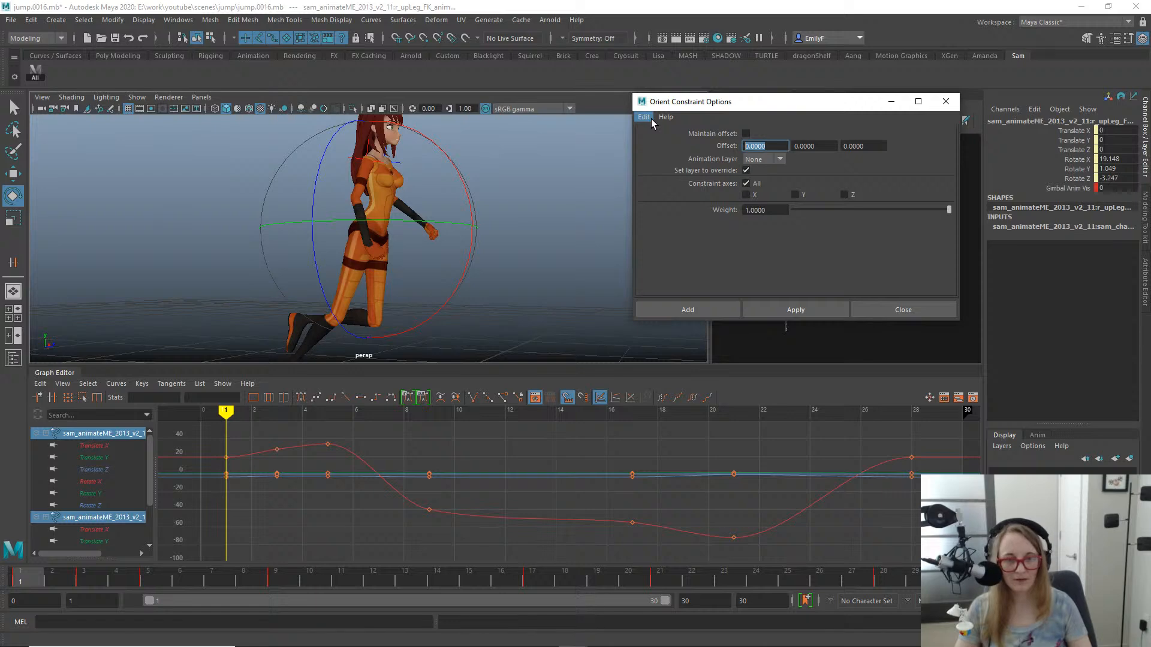
pyautogui.write('-180')
pyautogui.press('Return')
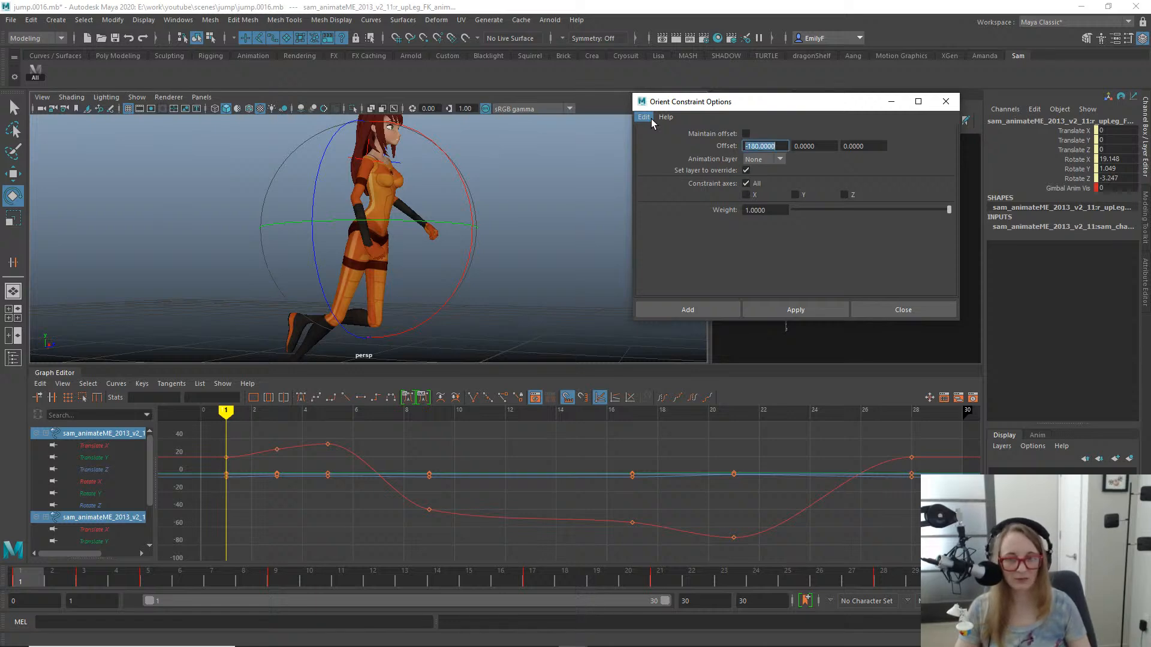
pyautogui.keyDown('alt'); pyautogui.moveTo(534, 203); pyautogui.dragTo(435, 216, button='right'); pyautogui.keyUp('alt')
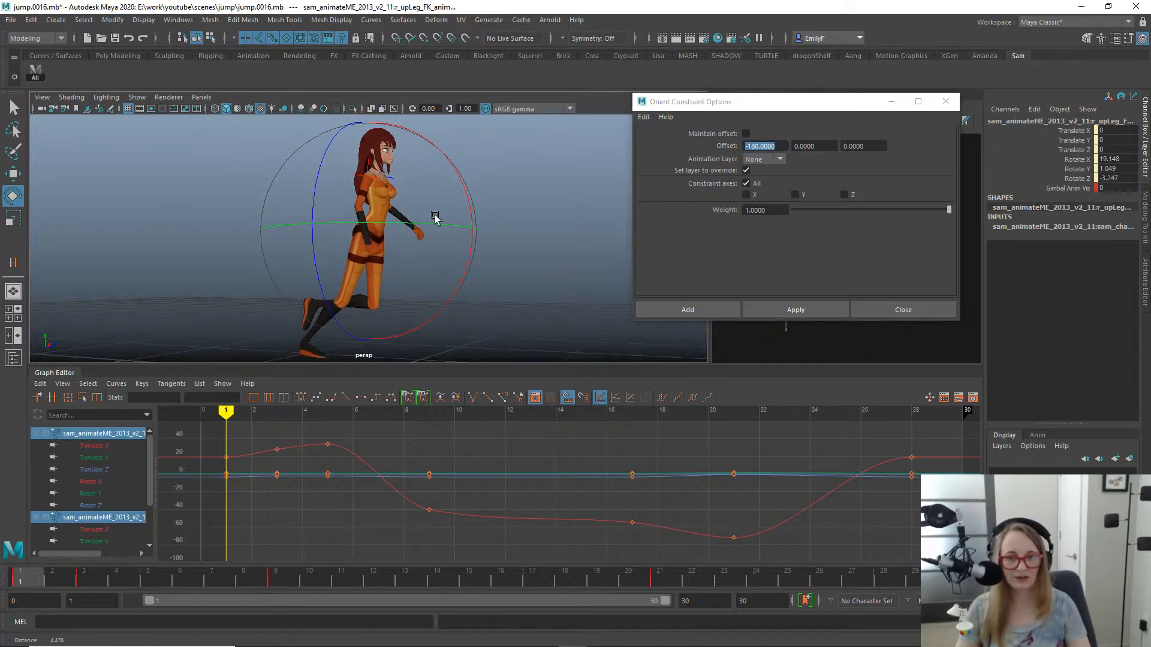
pyautogui.click(795, 310)
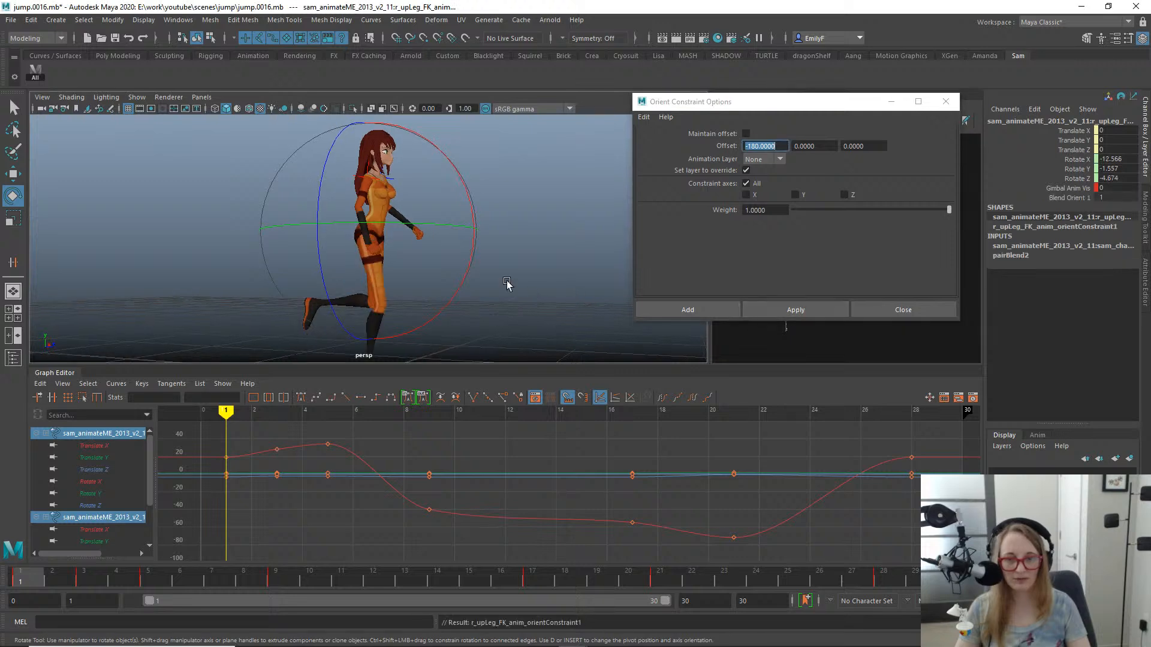
# - Examine the constrained right leg at frame 1 from several angles and check the neighbouring frames
pyautogui.keyDown('alt'); pyautogui.moveTo(506, 283); pyautogui.dragTo(368, 257, button='right'); pyautogui.keyUp('alt')
pyautogui.keyDown('alt'); pyautogui.moveTo(368, 258); pyautogui.dragTo(362, 257); pyautogui.keyUp('alt')
pyautogui.keyDown('alt'); pyautogui.moveTo(325, 250); pyautogui.dragTo(420, 270, button='middle'); pyautogui.keyUp('alt')
pyautogui.keyDown('alt'); pyautogui.moveTo(488, 272); pyautogui.dragTo(521, 282); pyautogui.keyUp('alt')
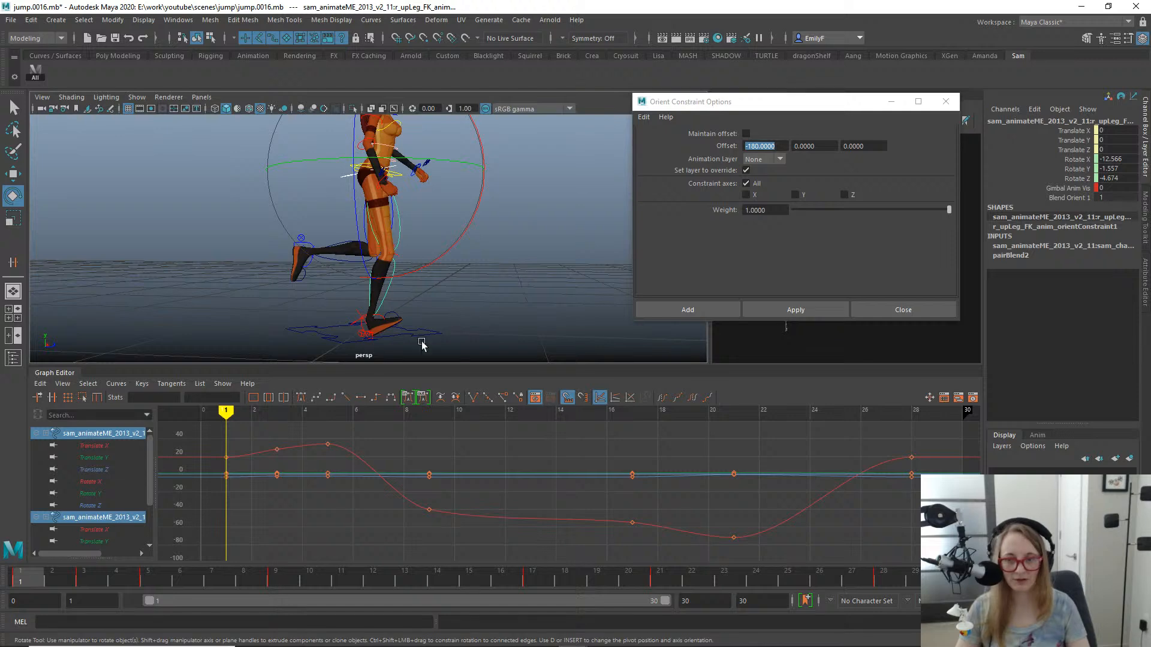
pyautogui.press('q')
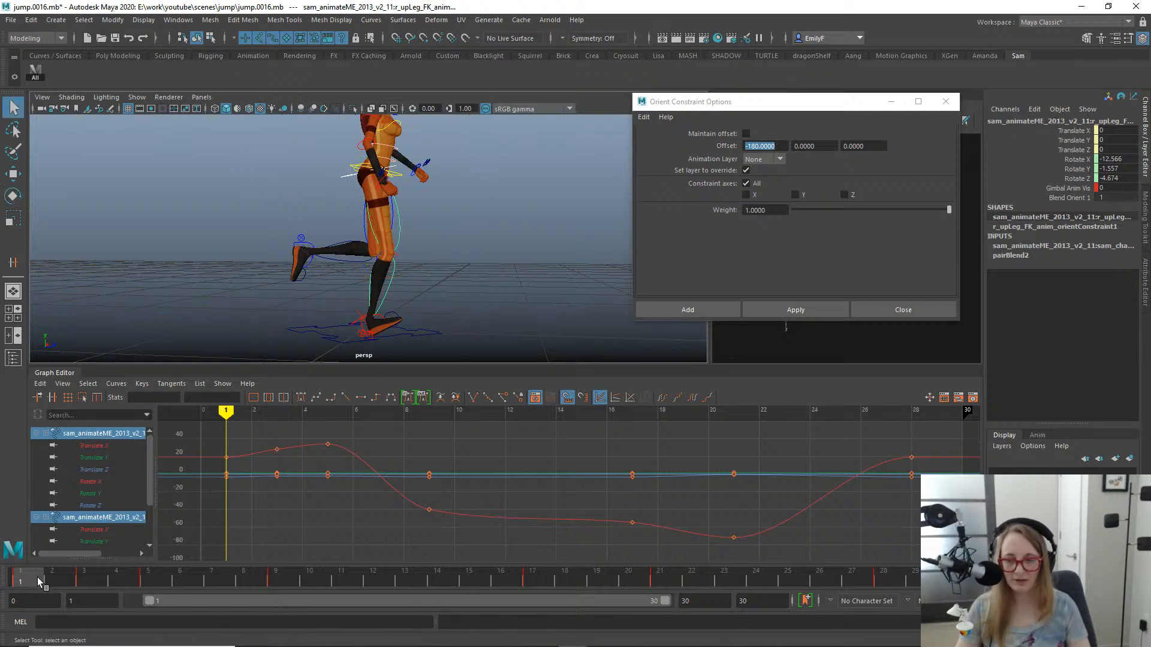
pyautogui.moveTo(37, 577); pyautogui.dragTo(69, 575)
pyautogui.click(21, 582)
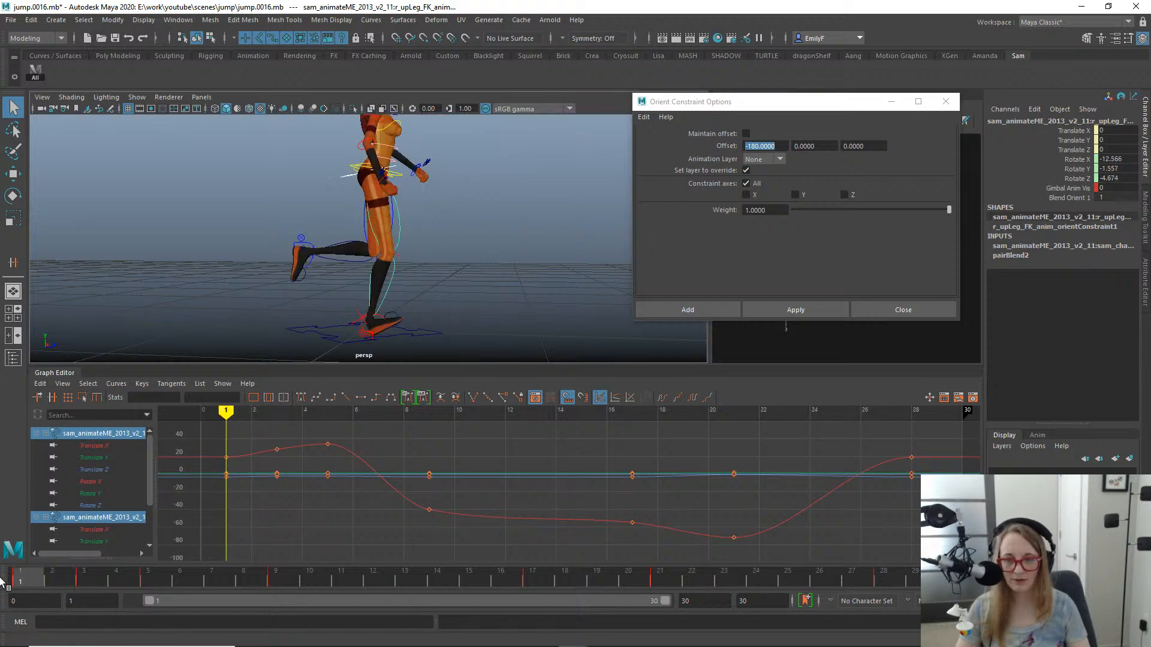
# - Try to orient-constrain the right lower leg FK control to its match control with a -180 X offset, then undo it
pyautogui.keyDown('alt'); pyautogui.moveTo(389, 279); pyautogui.dragTo(360, 267); pyautogui.keyUp('alt')
pyautogui.click(402, 262)
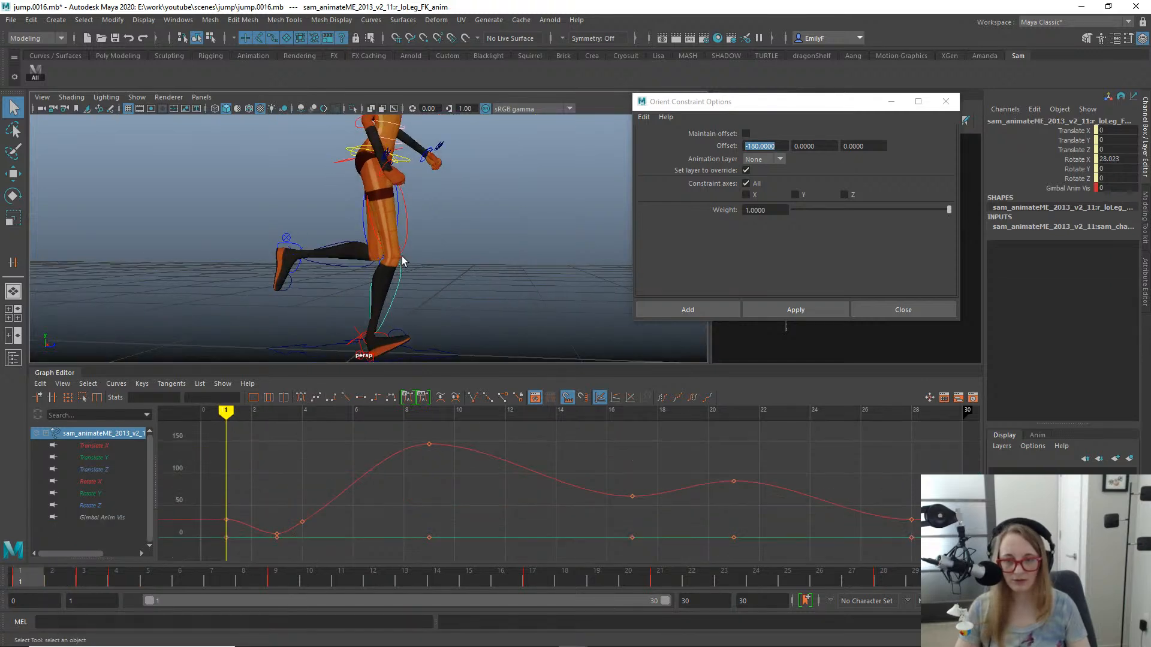
pyautogui.click(405, 262)
pyautogui.keyDown('shift'); pyautogui.click(397, 286); pyautogui.keyUp('shift')
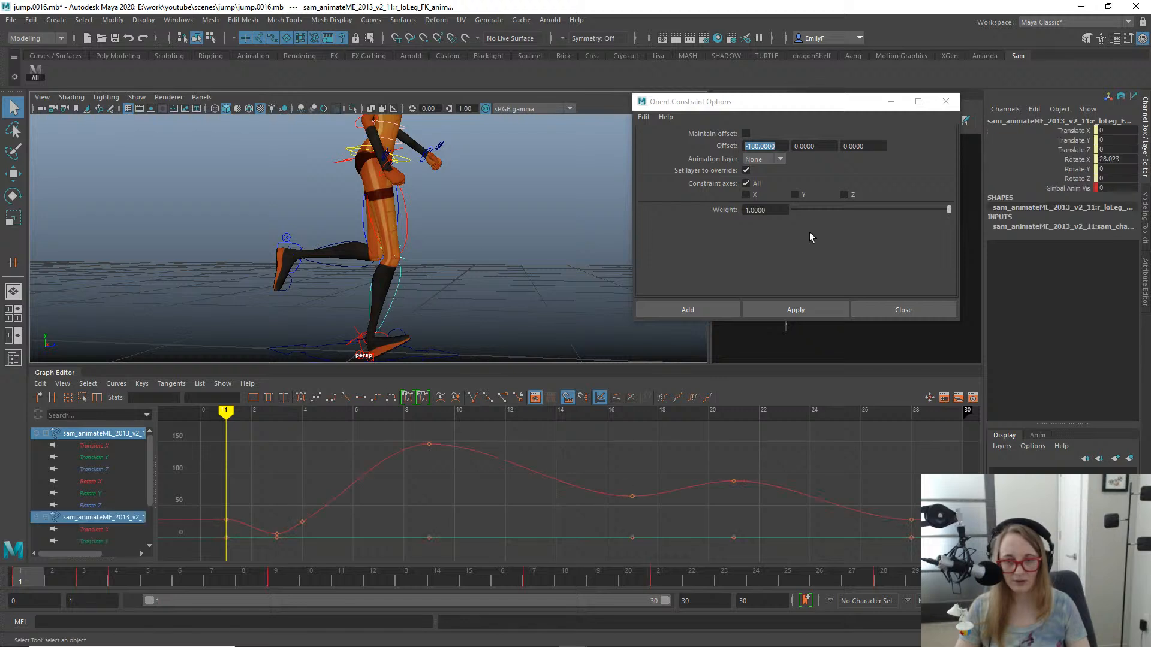
pyautogui.click(788, 309)
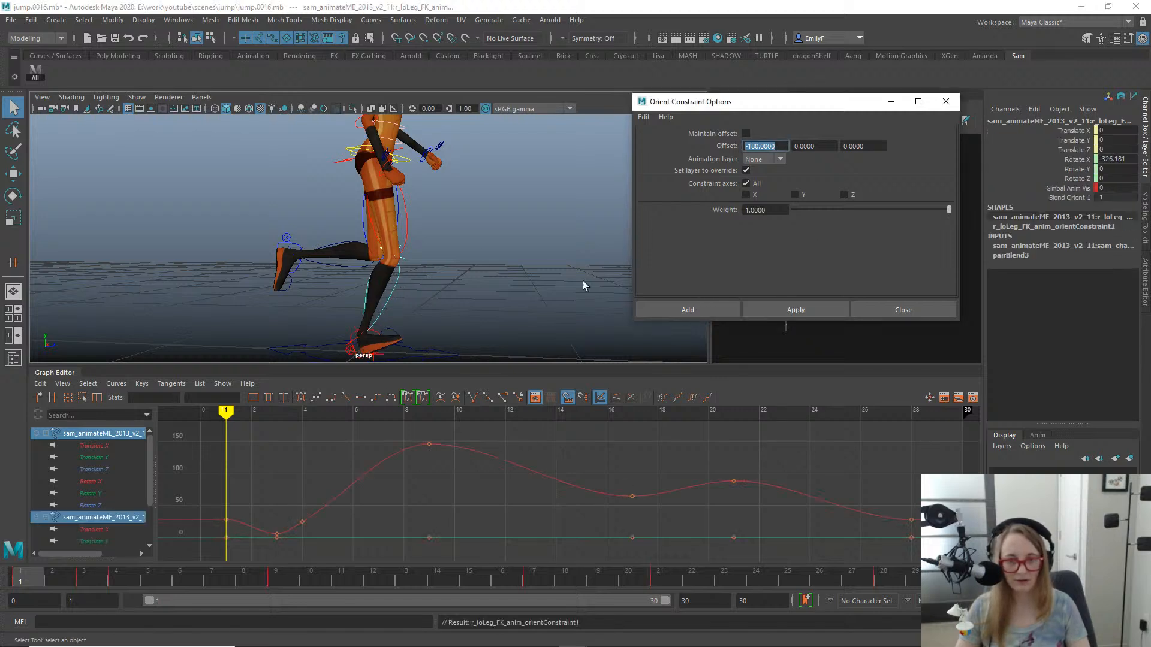
pyautogui.keyDown('alt'); pyautogui.moveTo(433, 265); pyautogui.dragTo(436, 174, button='middle'); pyautogui.keyUp('alt')
pyautogui.hotkey('ctrl', 'z')
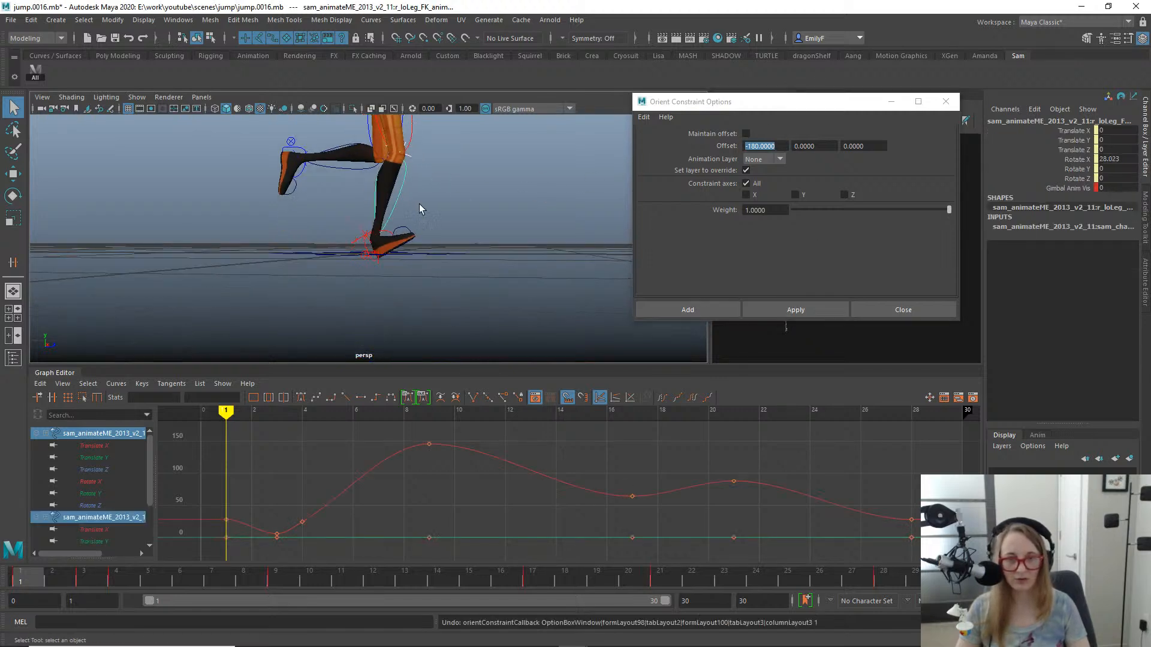
# - Try to orient-constrain the right lower leg FK control to its match control with a 0 X offset, then undo it
pyautogui.click(672, 133)
pyautogui.write('0')
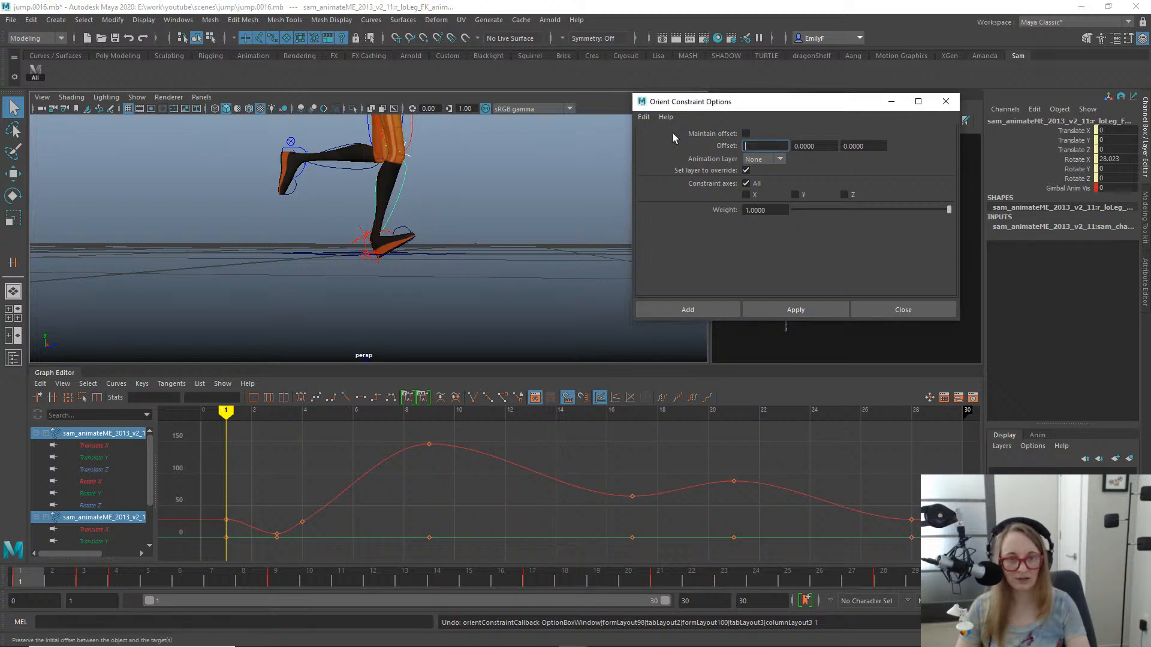
pyautogui.press('Return')
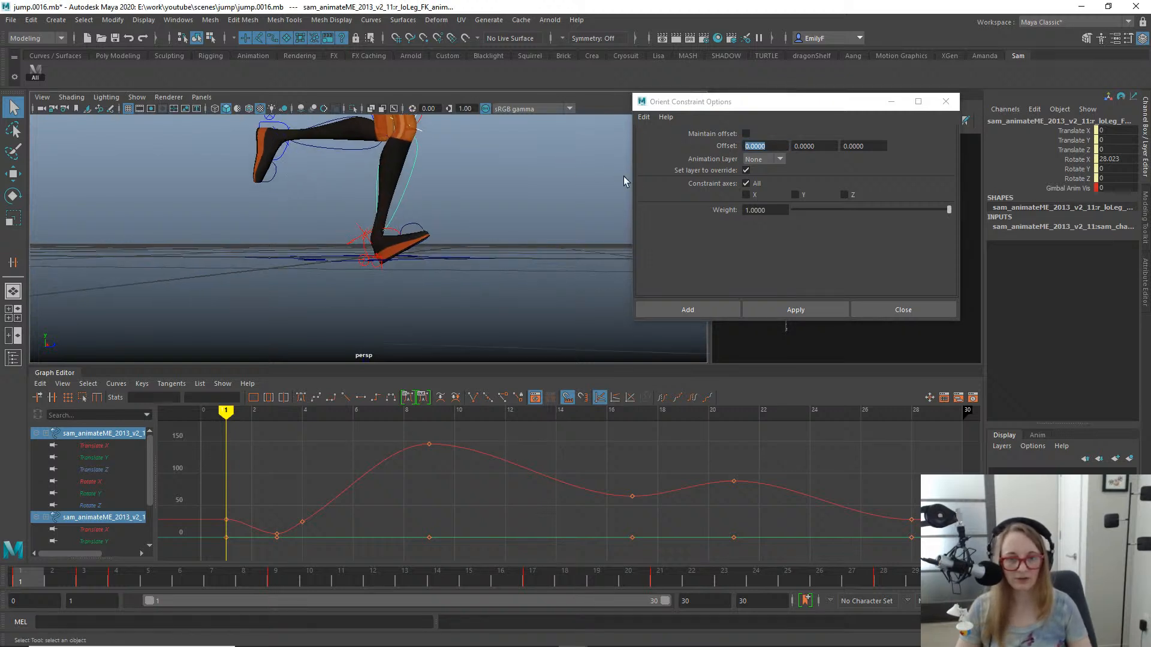
pyautogui.click(810, 311)
pyautogui.keyDown('alt'); pyautogui.moveTo(509, 157); pyautogui.dragTo(470, 282, button='middle'); pyautogui.keyUp('alt')
pyautogui.hotkey('ctrl', 'z')
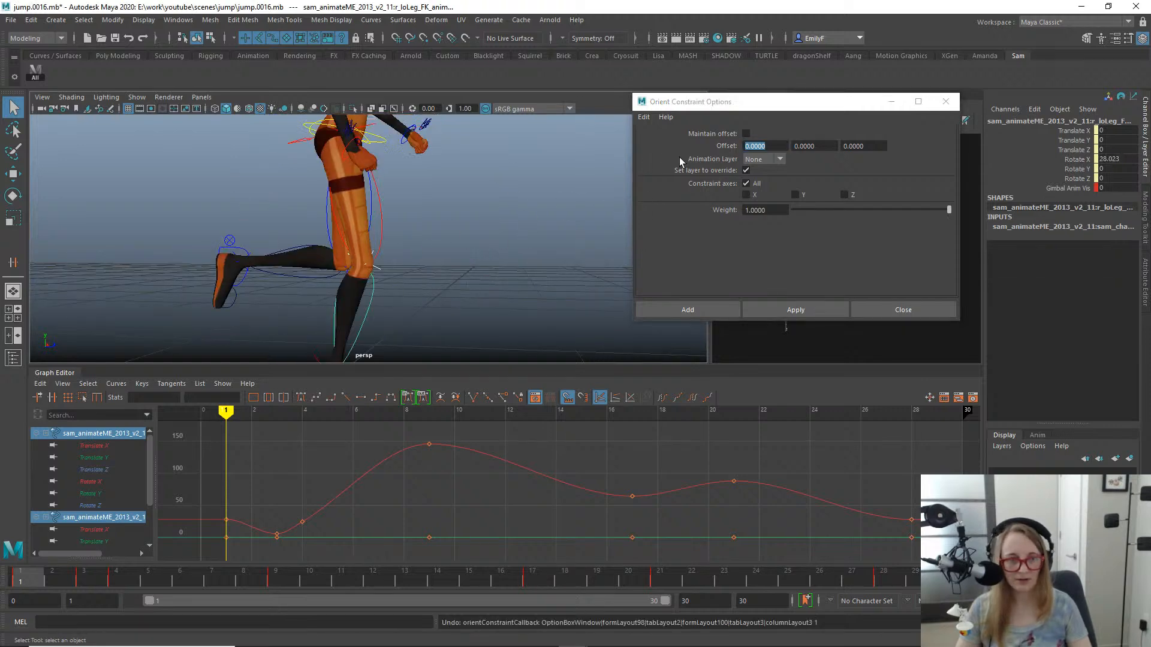
# - Set the orient constraint's X offset to 180 and constrain the right lower leg FK control to its match control
pyautogui.click(767, 145)
pyautogui.write('18')
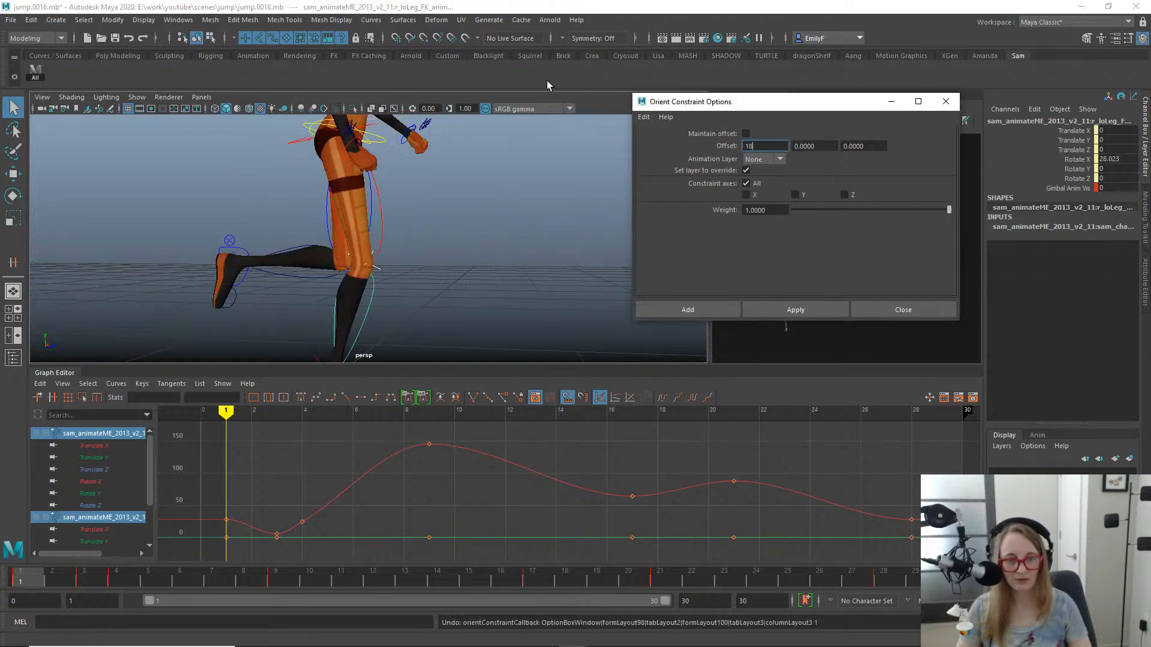
pyautogui.write('0')
pyautogui.press('Return')
pyautogui.click(790, 309)
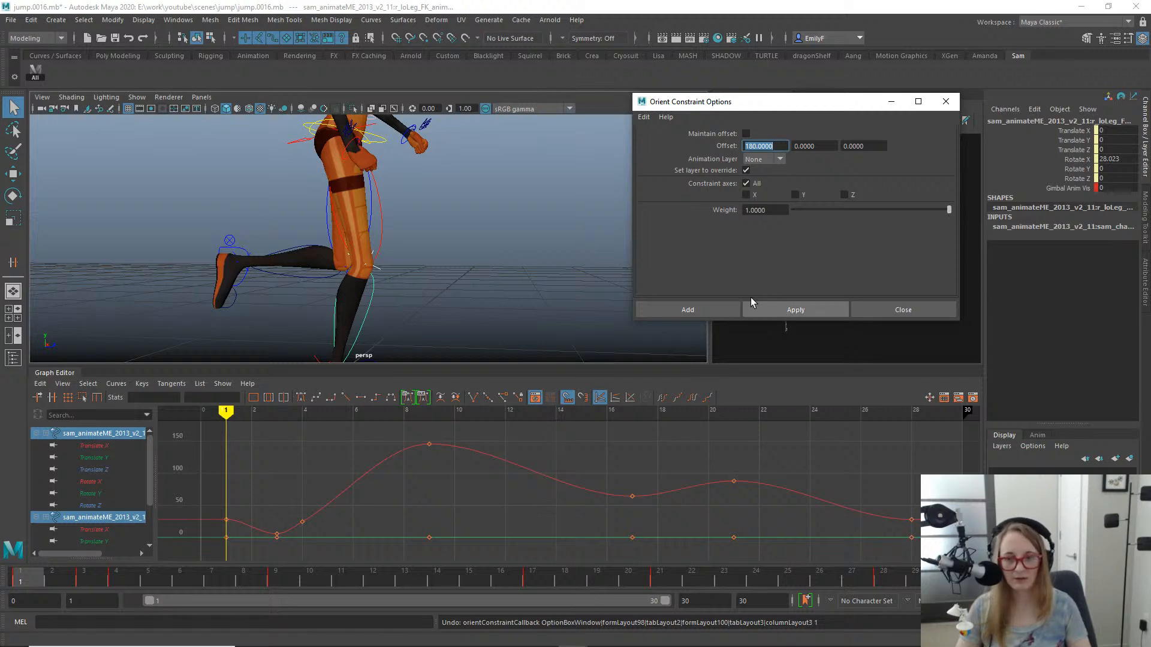
pyautogui.keyDown('alt'); pyautogui.moveTo(443, 272); pyautogui.dragTo(432, 221, button='middle'); pyautogui.keyUp('alt')
pyautogui.keyDown('alt'); pyautogui.moveTo(431, 221); pyautogui.dragTo(468, 255, button='right'); pyautogui.keyUp('alt')
pyautogui.keyDown('alt'); pyautogui.moveTo(469, 255); pyautogui.dragTo(460, 190, button='middle'); pyautogui.keyUp('alt')
pyautogui.keyDown('alt'); pyautogui.moveTo(460, 190); pyautogui.dragTo(388, 244, button='right'); pyautogui.keyUp('alt')
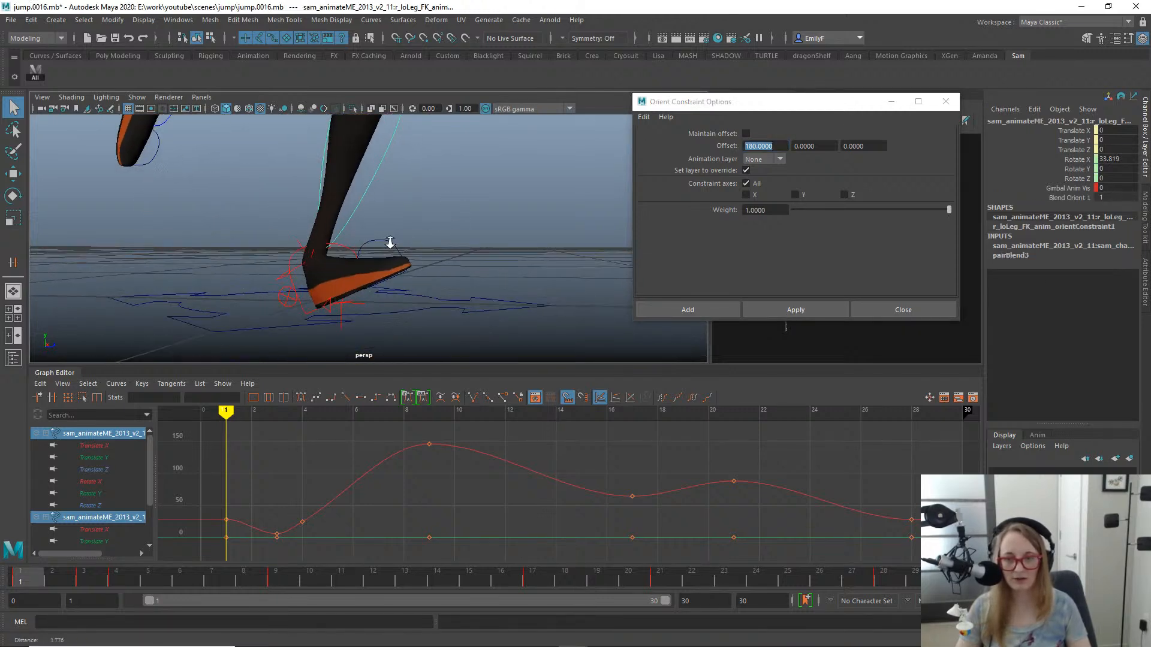
pyautogui.keyDown('alt'); pyautogui.moveTo(387, 244); pyautogui.dragTo(403, 248); pyautogui.keyUp('alt')
# - Try to orient-constrain the right foot FK control to its match control with the 180 X offset, then undo it
pyautogui.click(321, 270)
pyautogui.press('f')
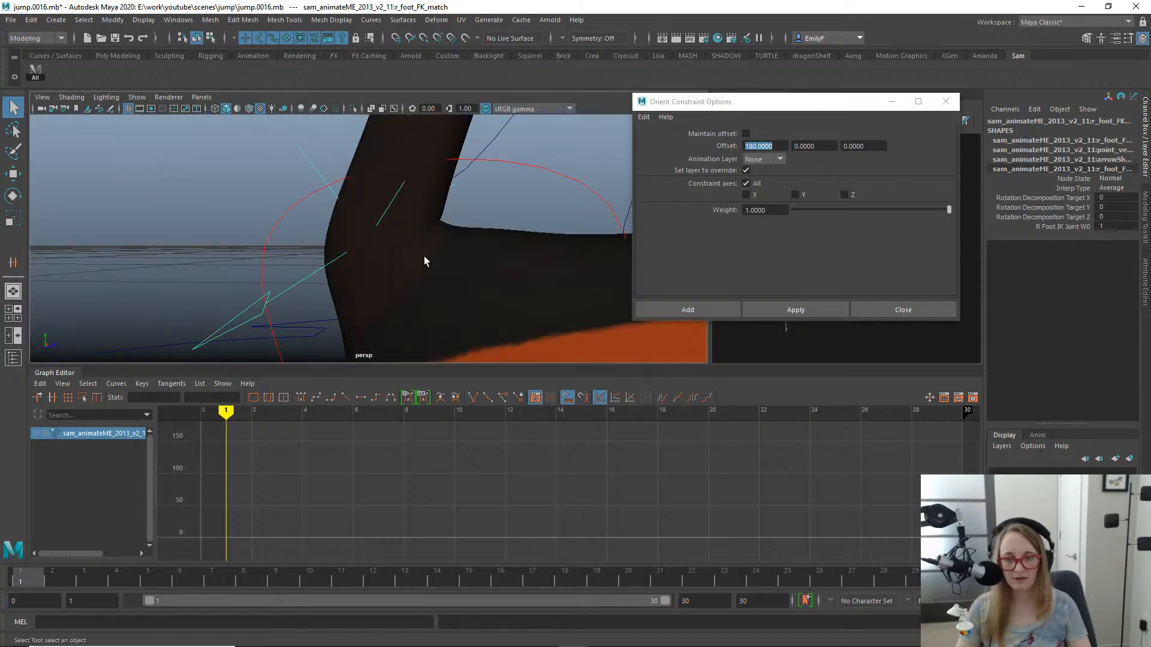
pyautogui.keyDown('alt'); pyautogui.moveTo(426, 260); pyautogui.dragTo(275, 216, button='right'); pyautogui.keyUp('alt')
pyautogui.keyDown('alt'); pyautogui.moveTo(276, 216); pyautogui.dragTo(341, 246); pyautogui.keyUp('alt')
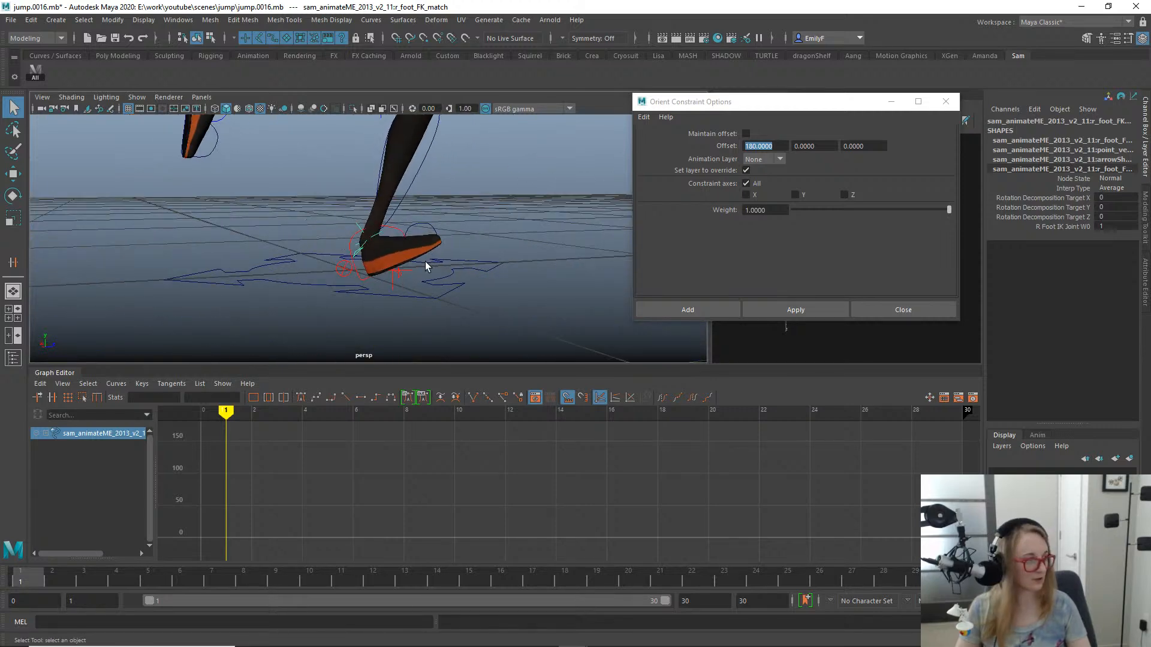
pyautogui.keyDown('shift'); pyautogui.click(387, 237); pyautogui.keyUp('shift')
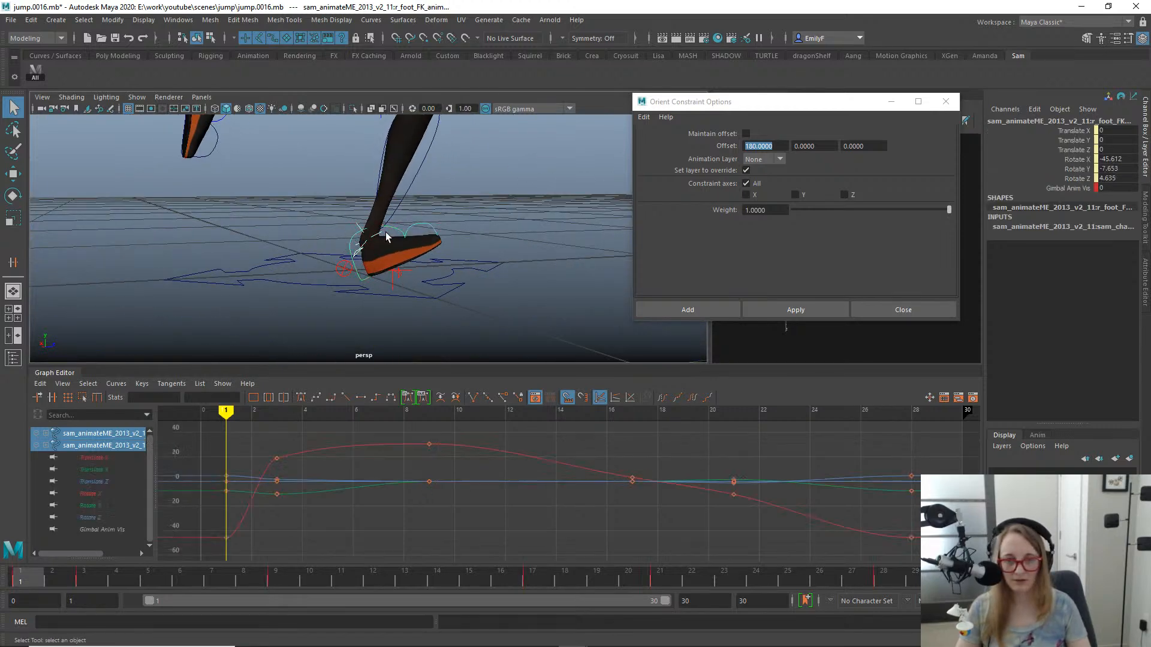
pyautogui.keyDown('alt'); pyautogui.moveTo(454, 284); pyautogui.dragTo(408, 289); pyautogui.keyUp('alt')
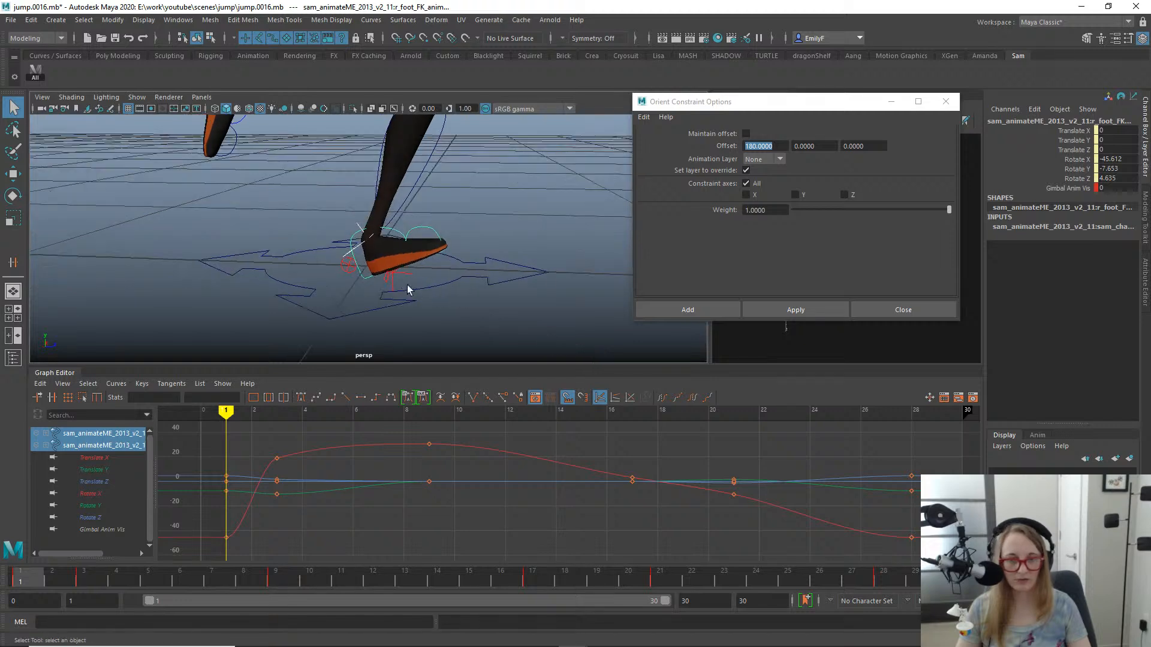
pyautogui.click(780, 309)
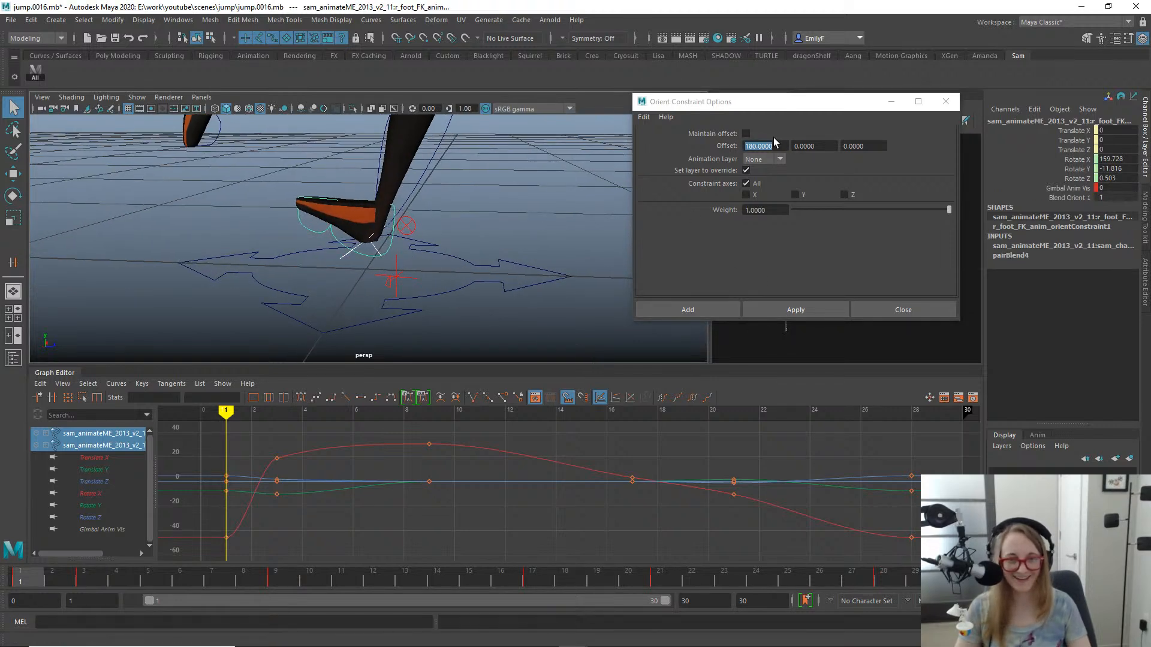
pyautogui.hotkey('ctrl', 'z')
# - Set the orient constraint's X offset to 0 and constrain the right foot FK control to its match control
pyautogui.write('0')
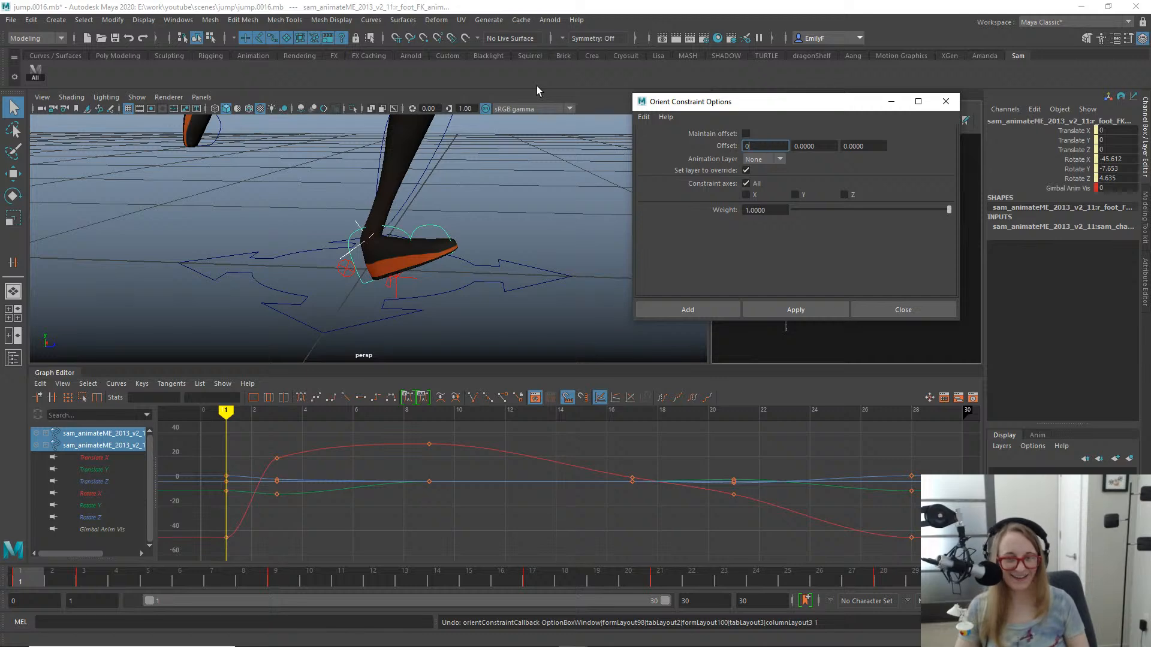
pyautogui.press('Return')
pyautogui.click(791, 316)
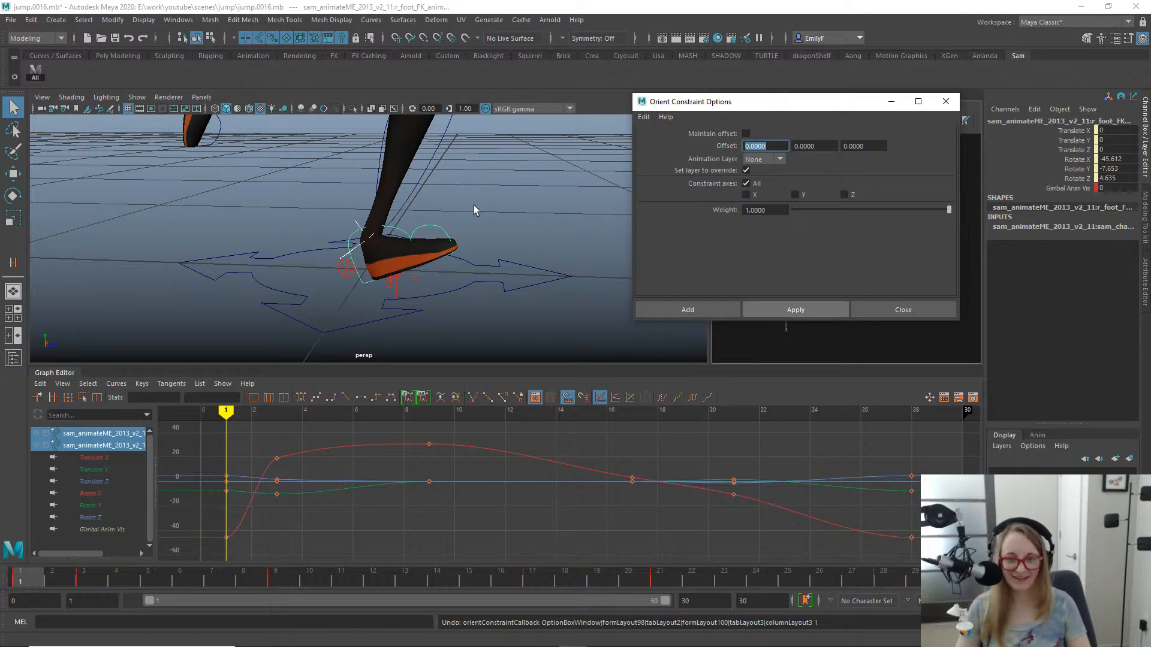
pyautogui.keyDown('alt'); pyautogui.moveTo(475, 220); pyautogui.dragTo(585, 238, button='right'); pyautogui.keyUp('alt')
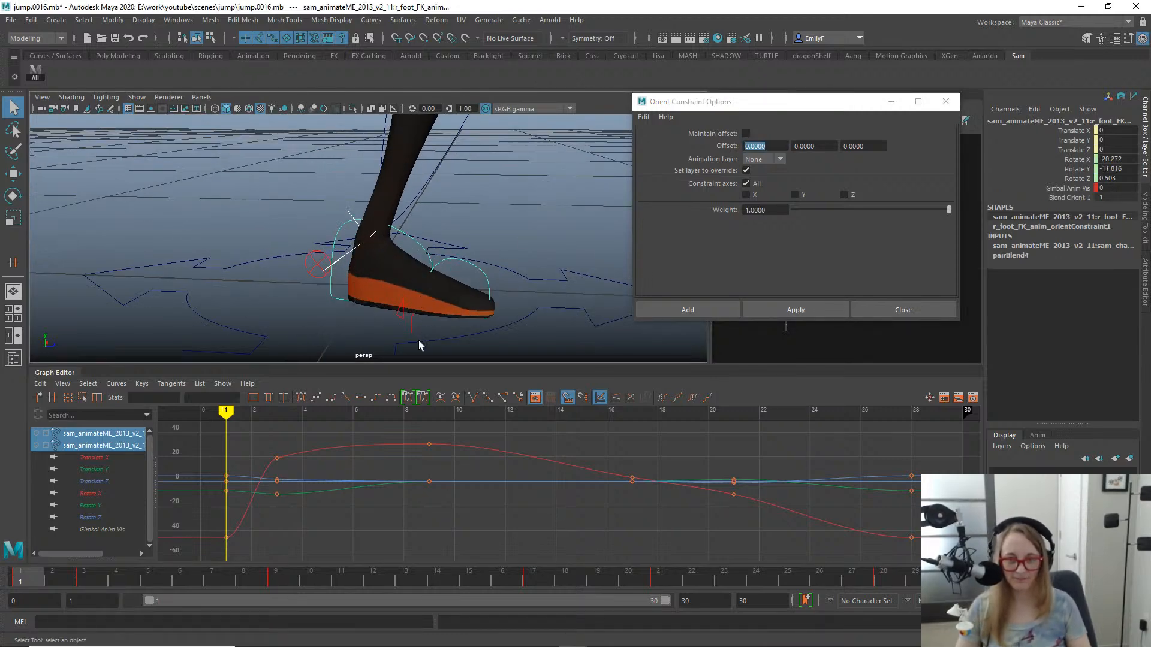
# - Orient-constrain the right toe FK control to its match control with zero offset
pyautogui.click(458, 275)
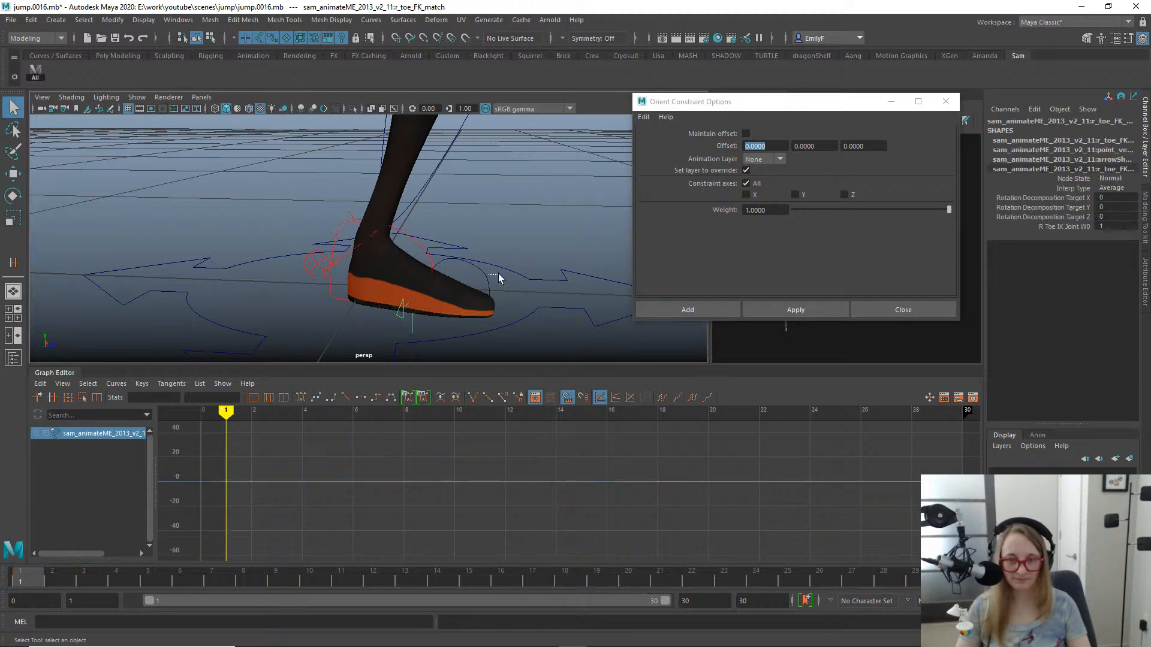
pyautogui.click(481, 282)
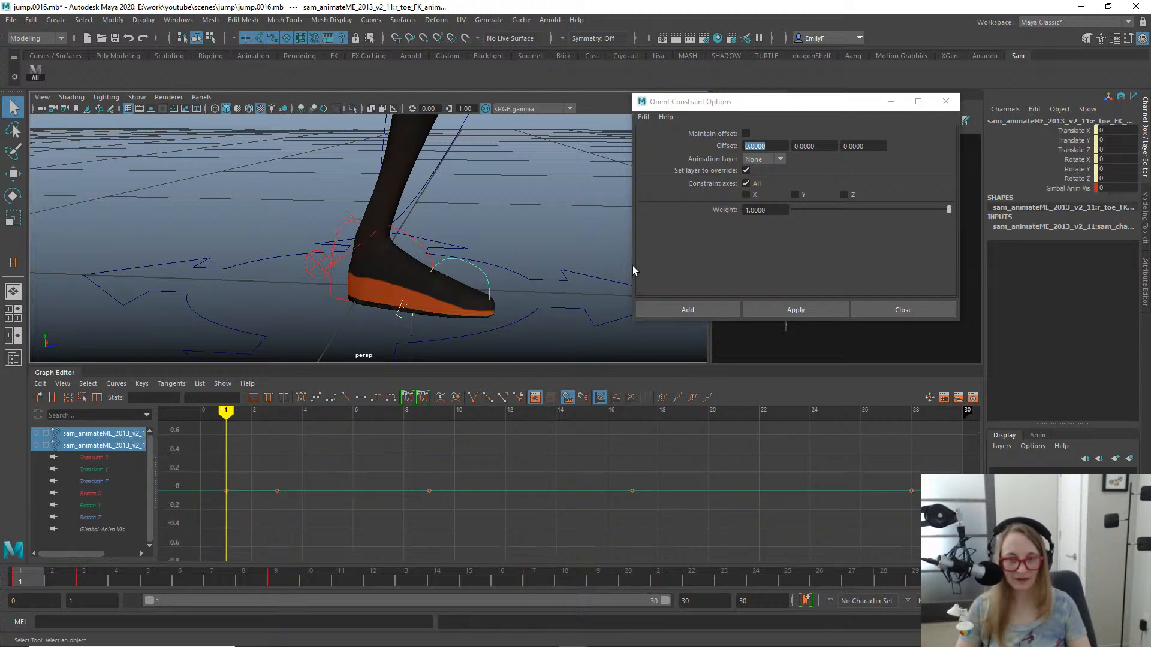
pyautogui.click(808, 308)
pyautogui.scroll(-5, 446, 252)
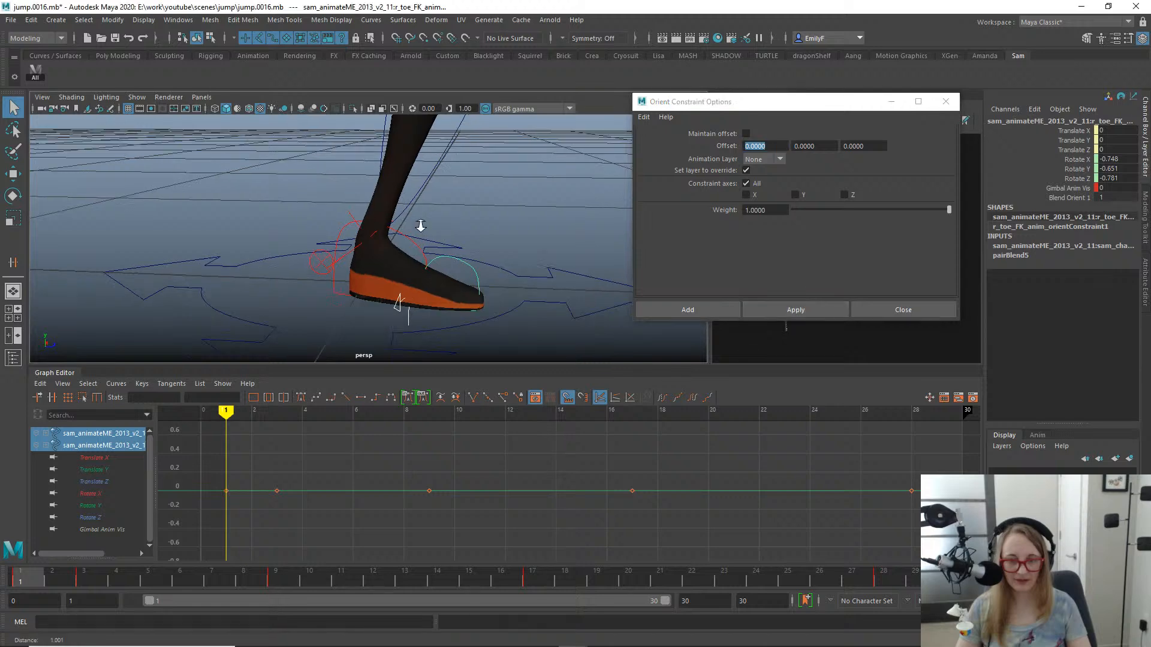
# - Select the right toe, foot, lower leg and upper leg FK controls and check the leg's motion from frame 1 to 3
pyautogui.click(417, 258)
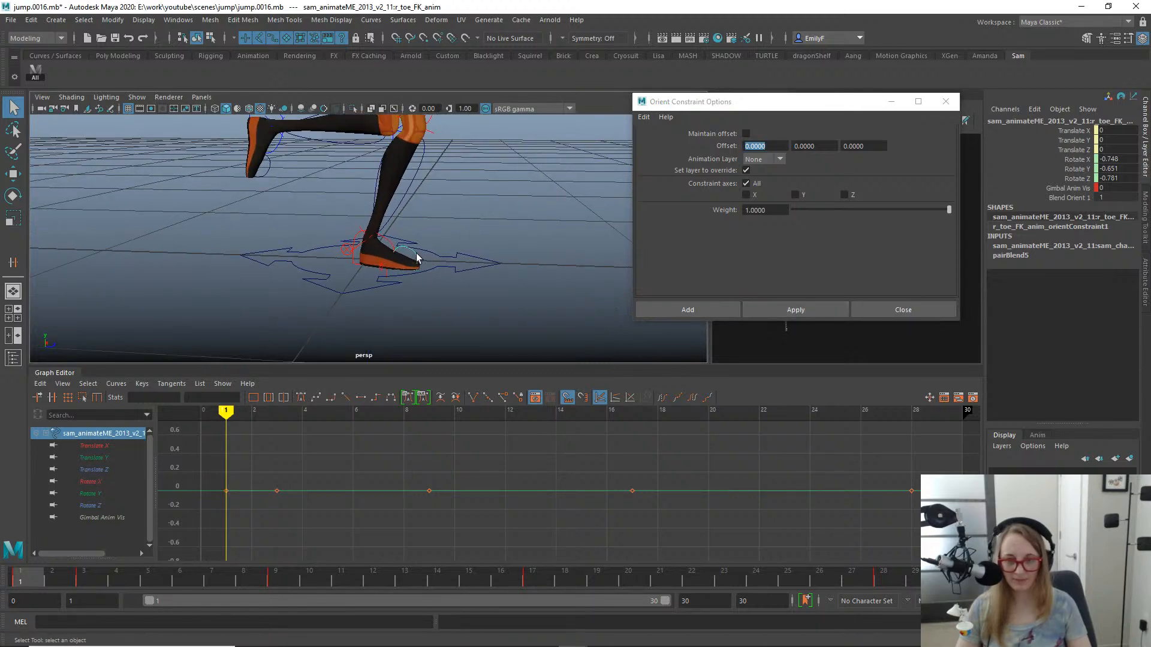
pyautogui.keyDown('shift'); pyautogui.click(385, 238); pyautogui.keyUp('shift')
pyautogui.keyDown('alt'); pyautogui.moveTo(415, 198); pyautogui.dragTo(411, 254, button='middle'); pyautogui.keyUp('alt')
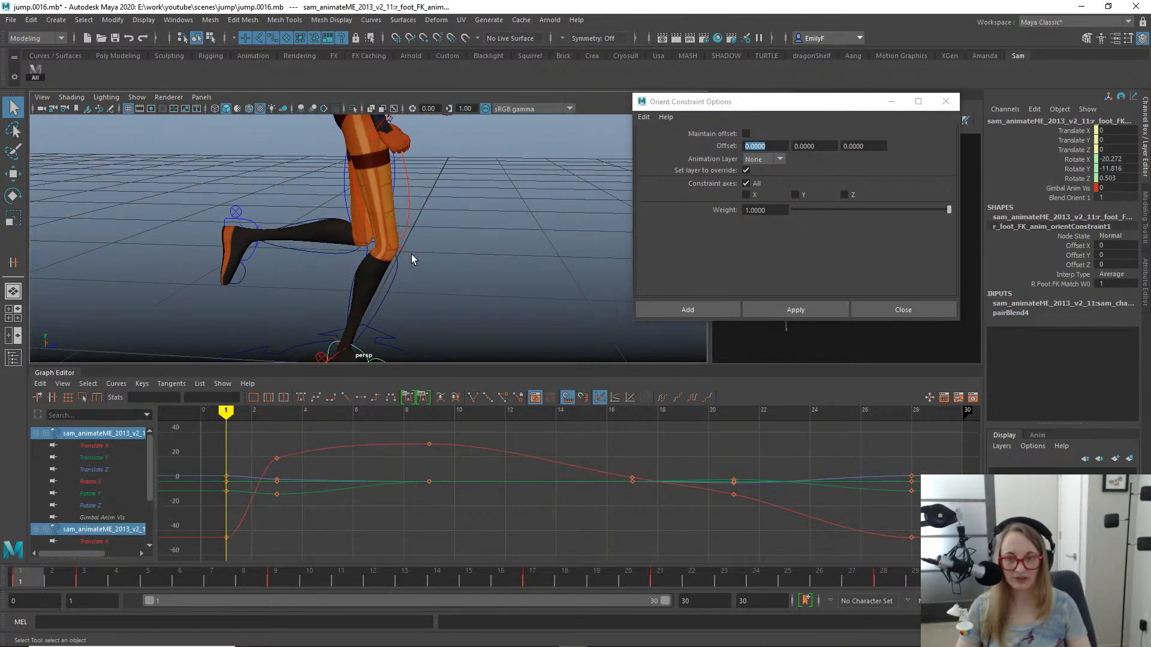
pyautogui.keyDown('shift'); pyautogui.click(397, 275); pyautogui.keyUp('shift')
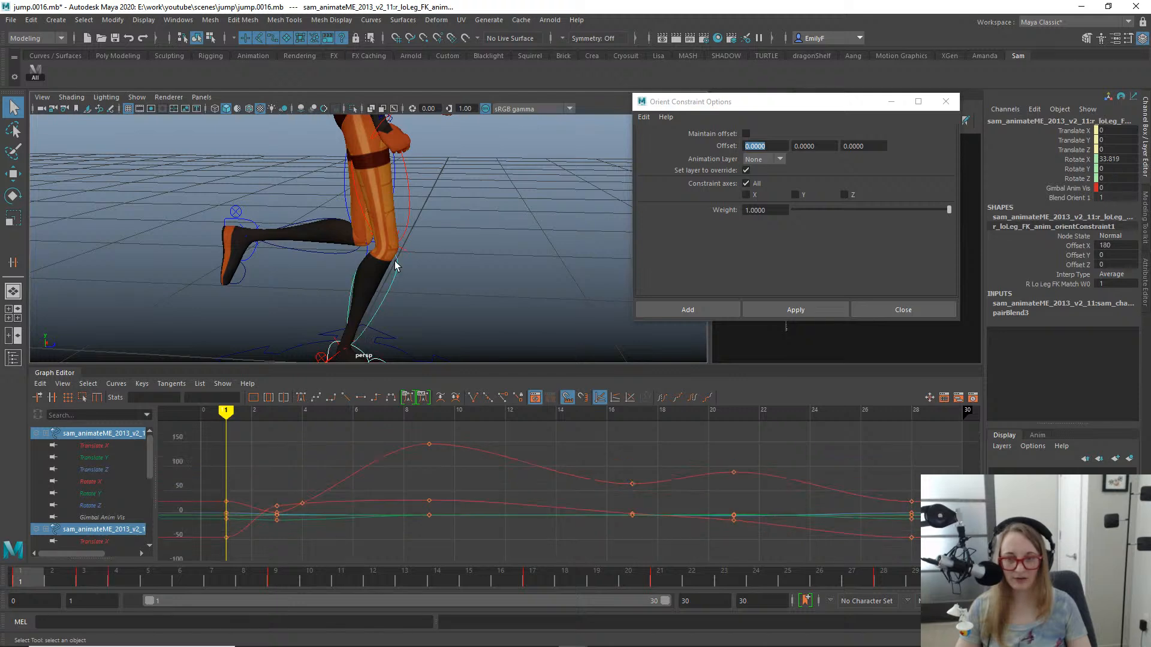
pyautogui.keyDown('shift'); pyautogui.click(409, 193); pyautogui.keyUp('shift')
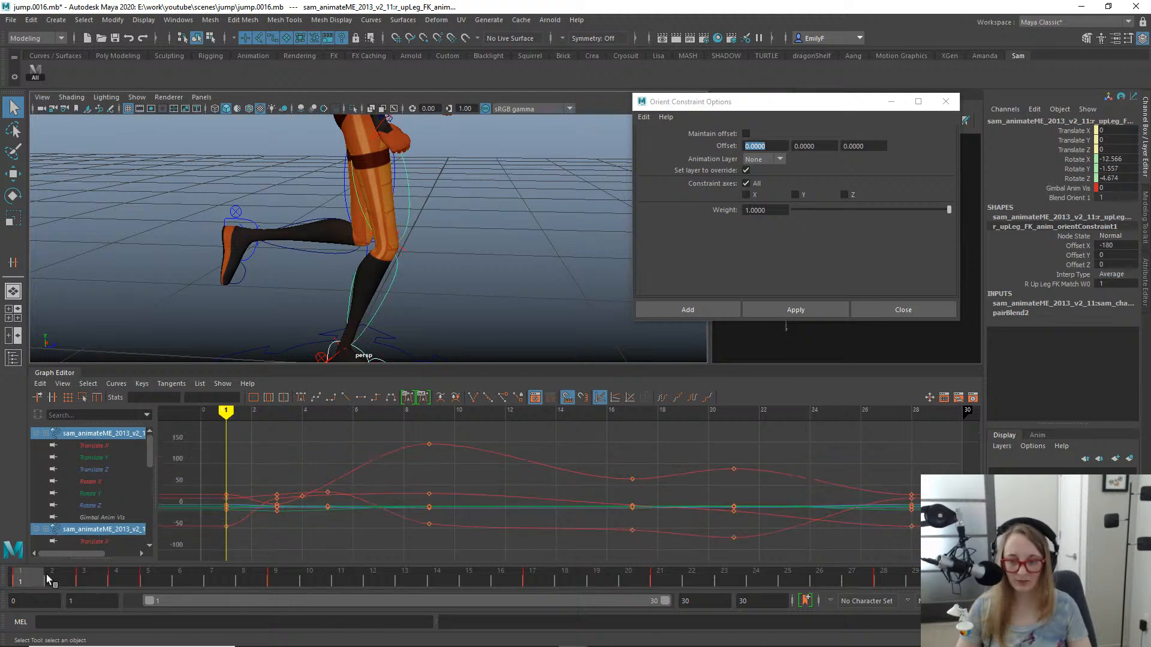
pyautogui.moveTo(48, 577); pyautogui.dragTo(93, 577)
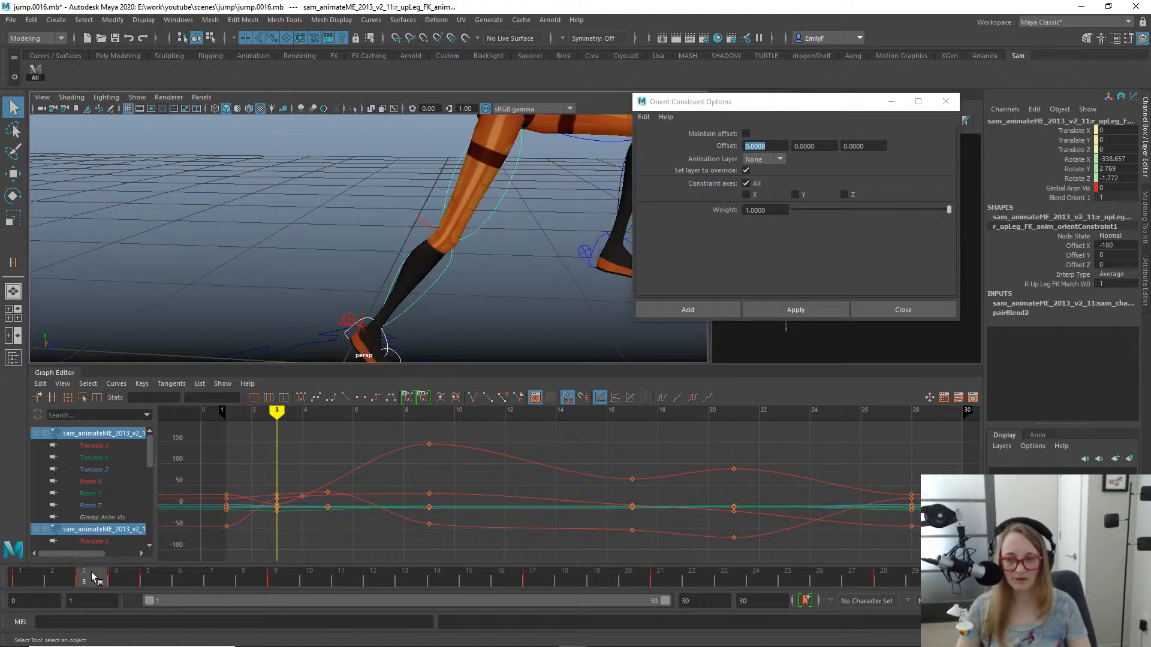
pyautogui.keyDown('alt'); pyautogui.moveTo(339, 202); pyautogui.dragTo(110, 190, button='right'); pyautogui.keyUp('alt')
pyautogui.keyDown('alt'); pyautogui.moveTo(323, 294); pyautogui.dragTo(325, 251); pyautogui.keyUp('alt')
pyautogui.moveTo(17, 575); pyautogui.dragTo(99, 562)
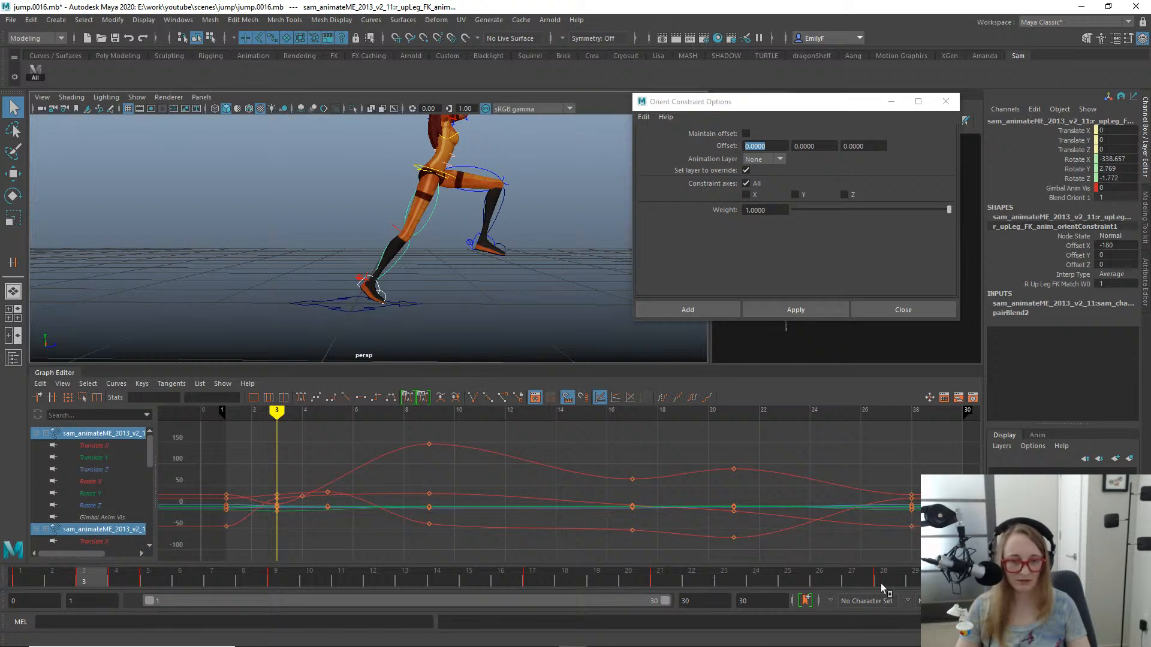
pyautogui.keyDown('alt'); pyautogui.moveTo(412, 196); pyautogui.dragTo(531, 220, button='right'); pyautogui.keyUp('alt')
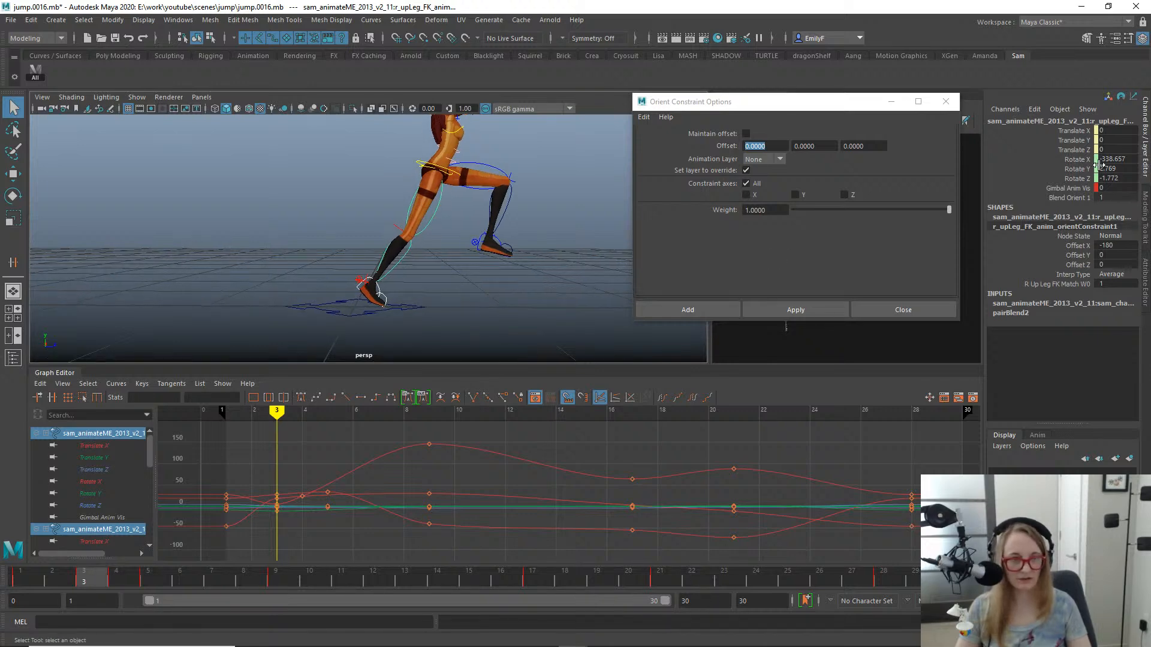
# - Select the FK controls' Rotate X, Y and Z channels and open the Bake Simulation options
pyautogui.moveTo(1070, 161); pyautogui.dragTo(1070, 183)
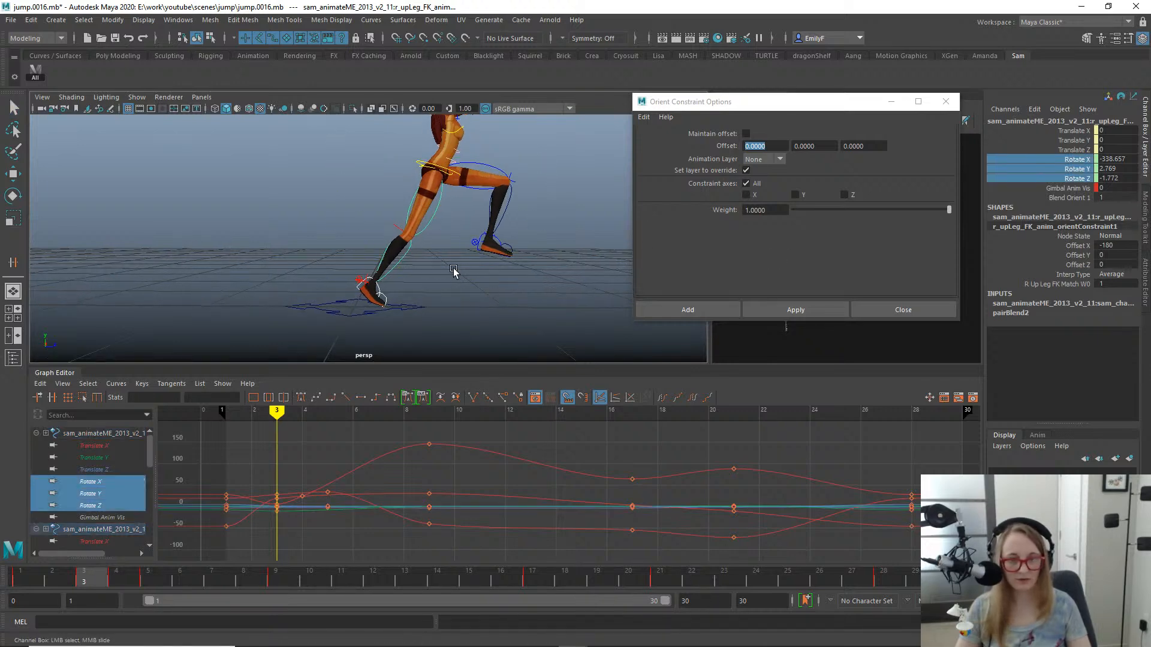
pyautogui.press('space')
pyautogui.click(347, 224)
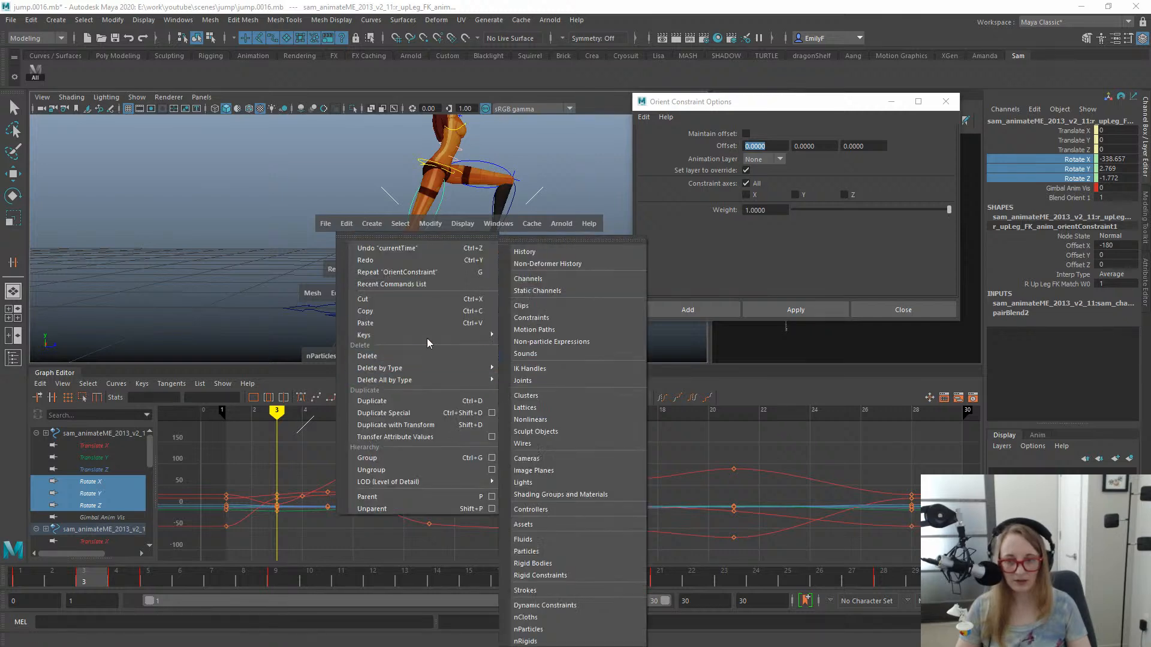
pyautogui.moveTo(426, 335)
pyautogui.click(598, 406)
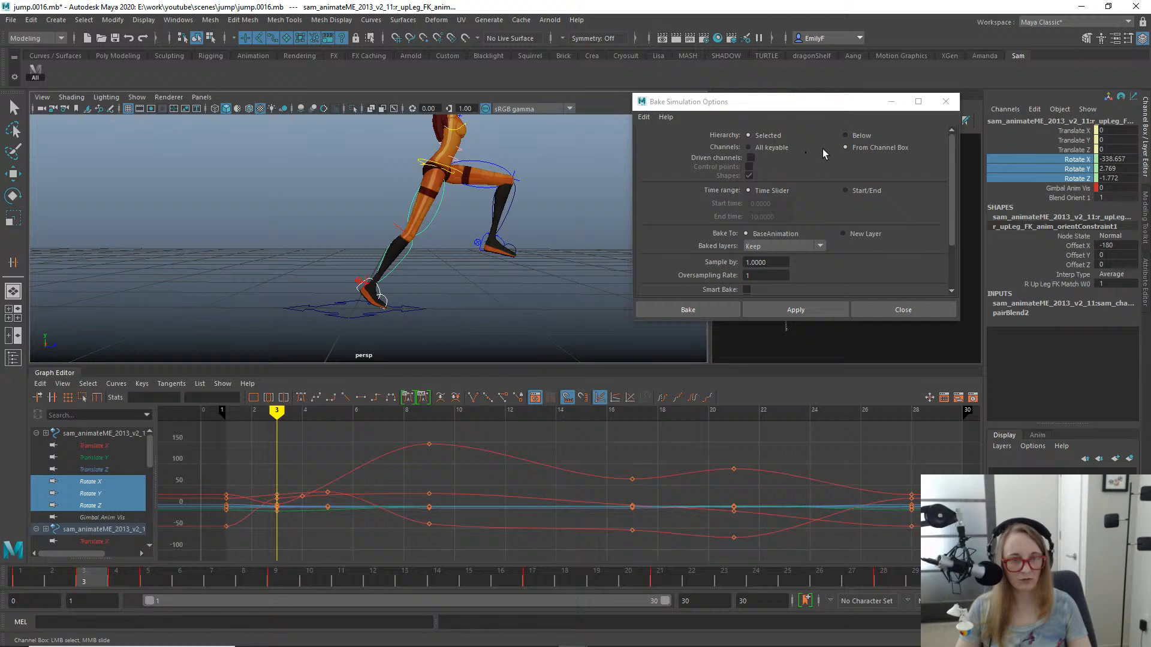
# - Bake the selected rotation channels over a Start/End range from frame 1 to frame 3, then close the bake options
pyautogui.click(846, 192)
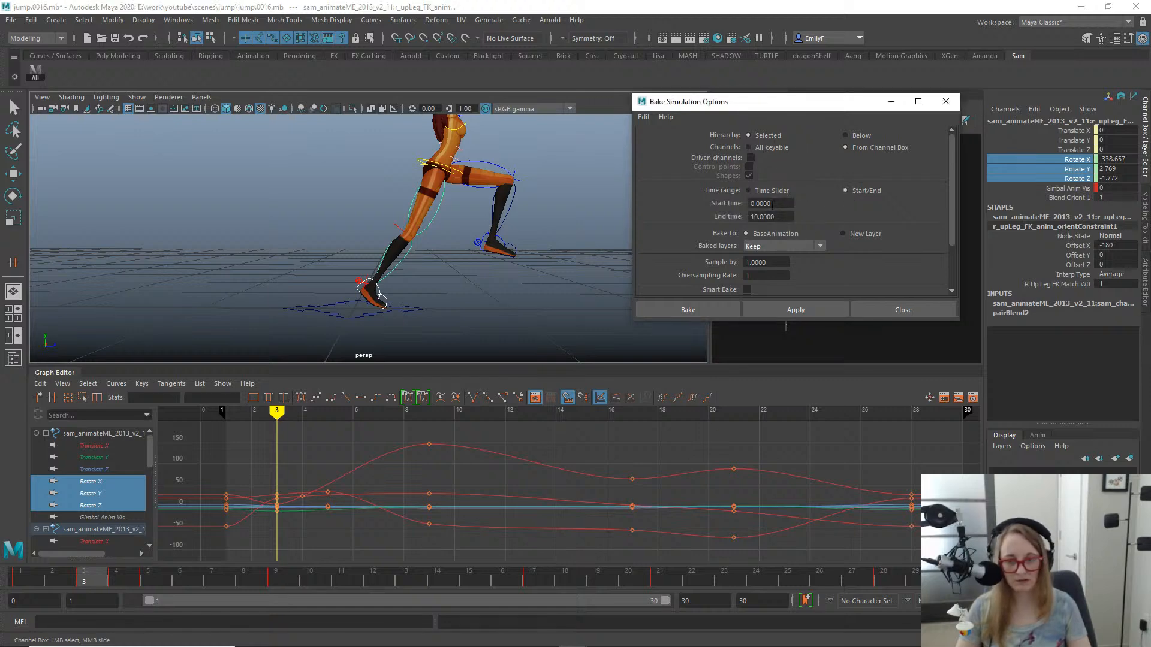
pyautogui.moveTo(783, 204); pyautogui.dragTo(614, 188)
pyautogui.write('1')
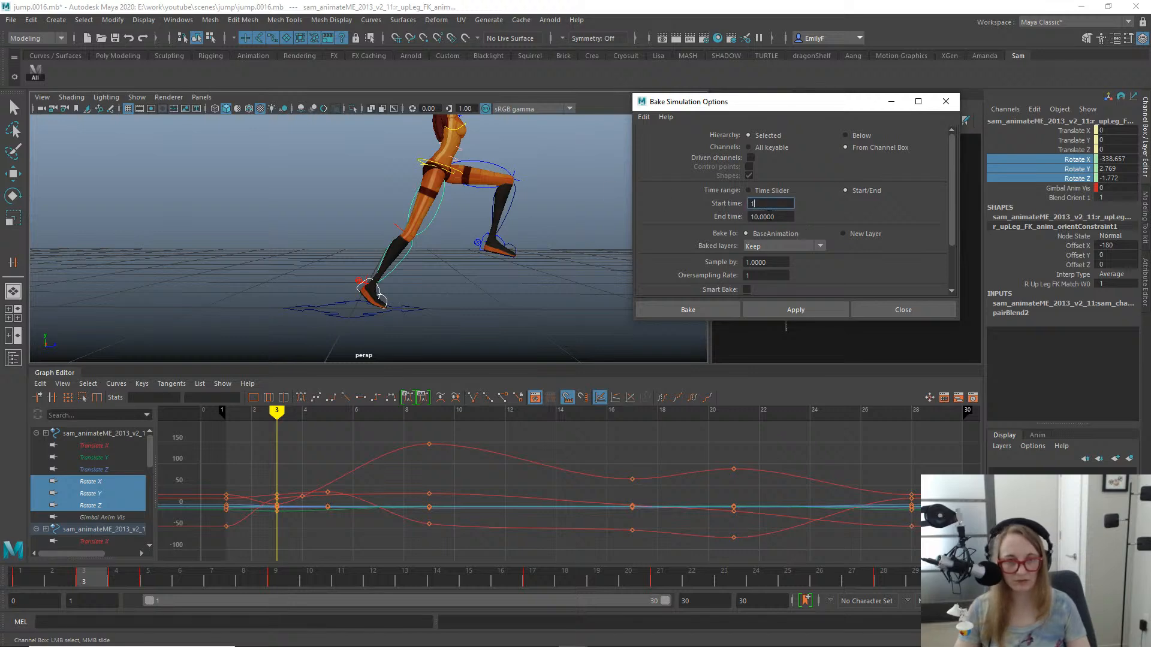
pyautogui.press('Tab')
pyautogui.write('3')
pyautogui.press('Return')
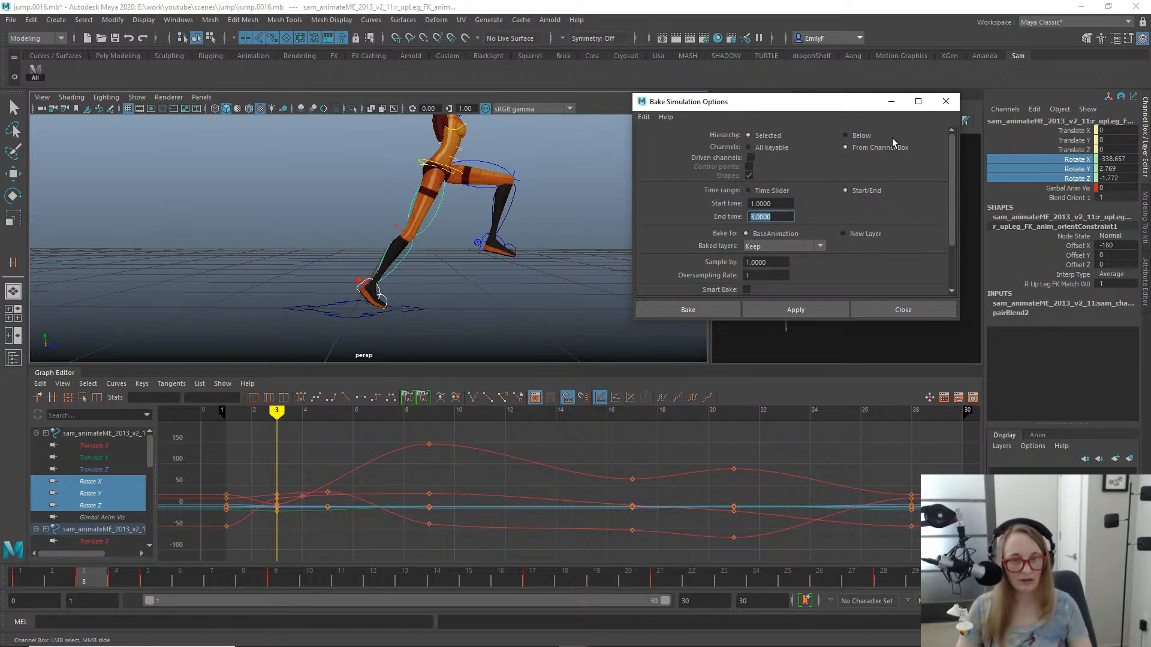
pyautogui.scroll(-2, 875, 282)
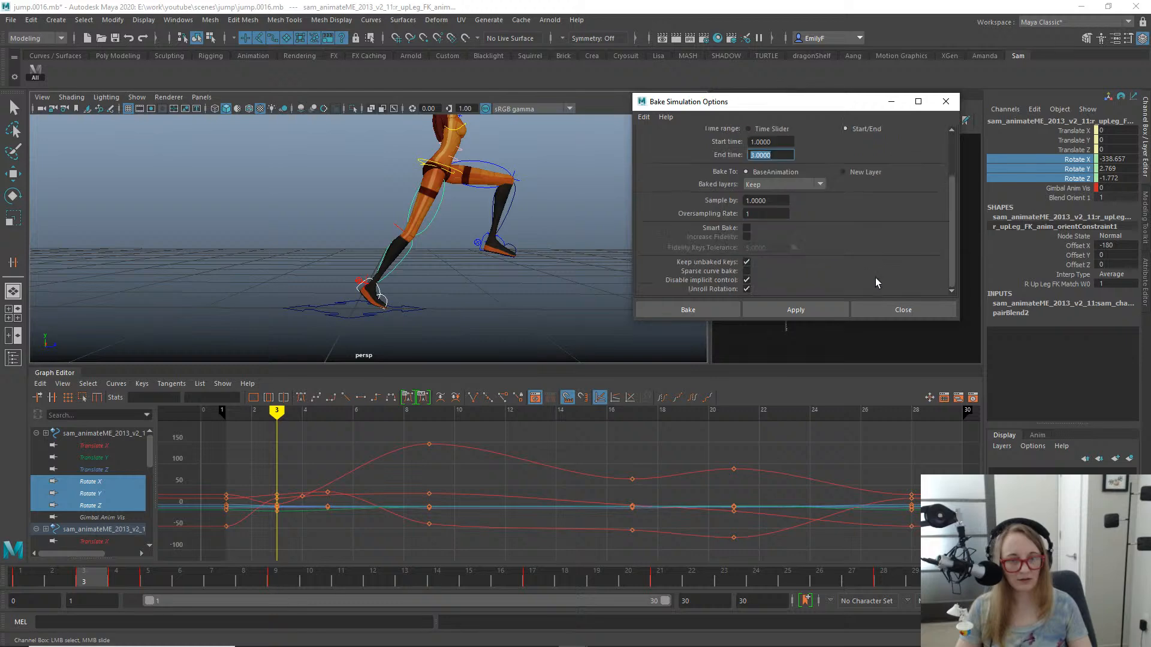
pyautogui.click(792, 309)
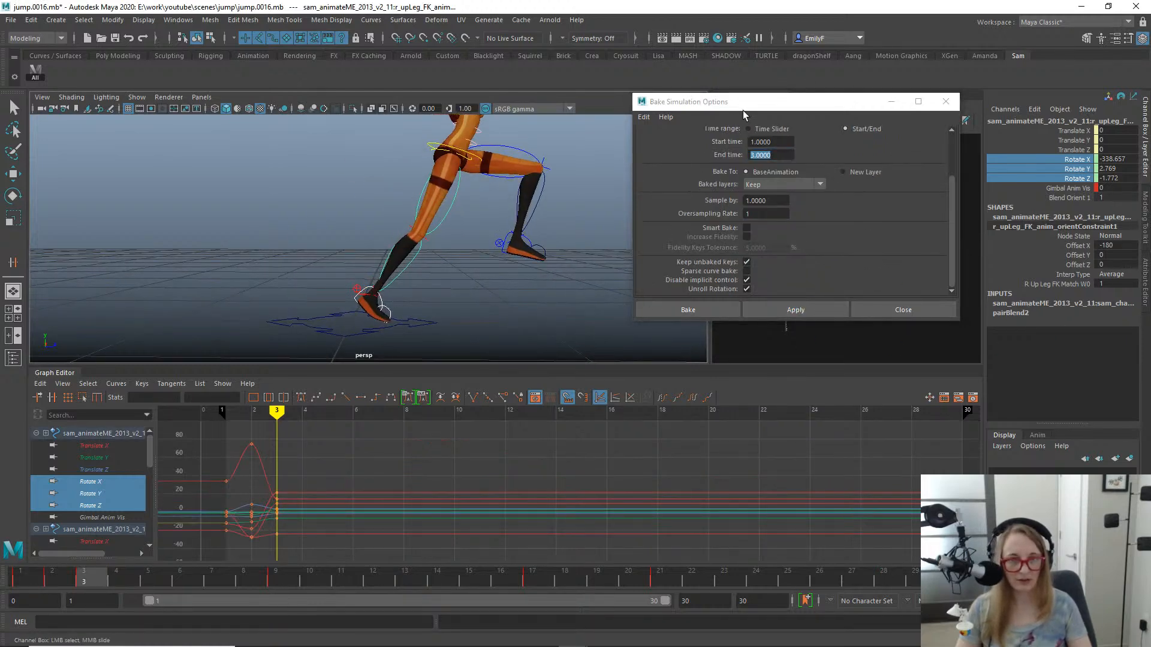
pyautogui.click(944, 102)
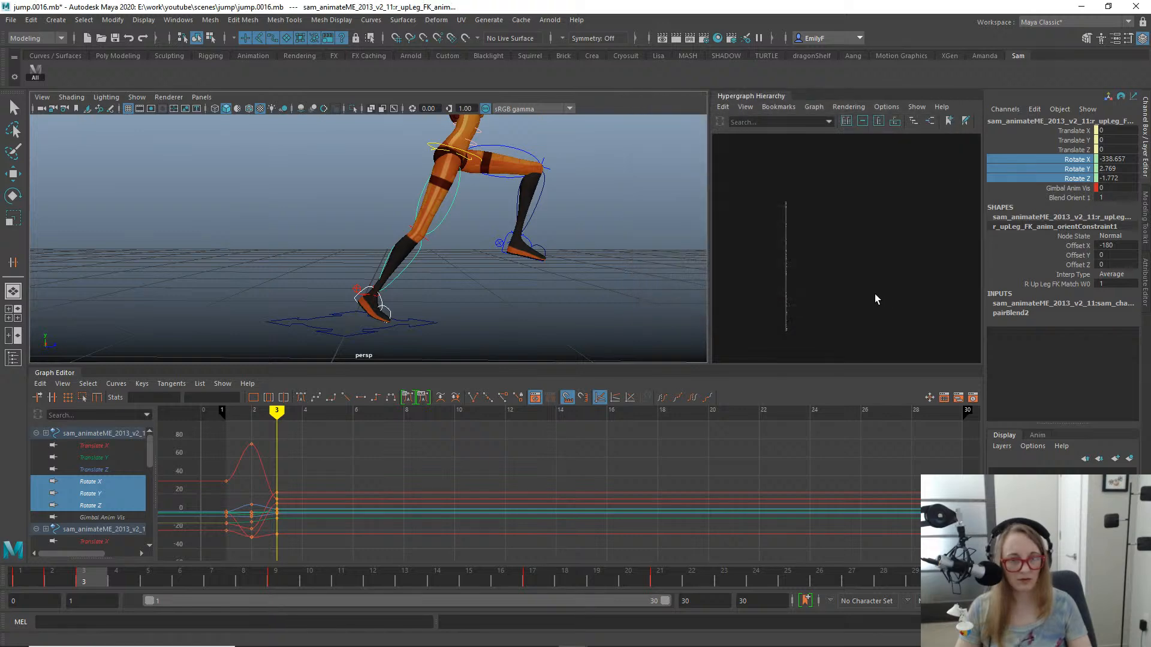
# - Delete the orient constraints on the right toe and right foot FK controls in the hierarchy
pyautogui.keyDown('alt'); pyautogui.moveTo(860, 220); pyautogui.dragTo(812, 278, button='middle'); pyautogui.keyUp('alt')
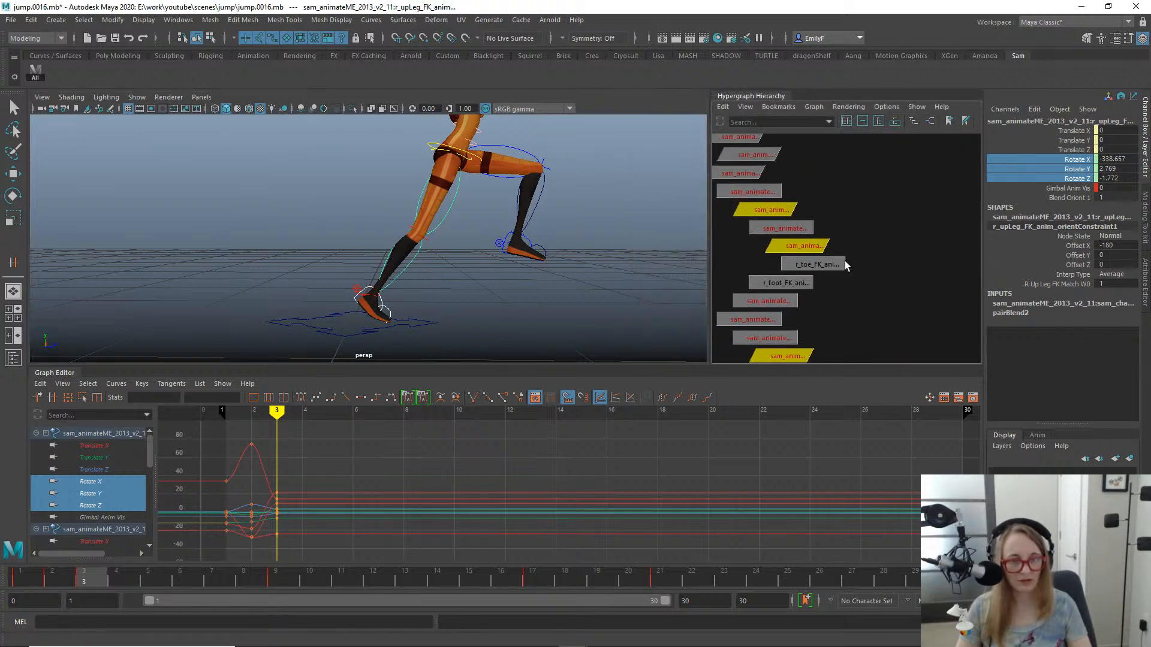
pyautogui.keyDown('alt'); pyautogui.moveTo(844, 261); pyautogui.dragTo(882, 258, button='right'); pyautogui.keyUp('alt')
pyautogui.keyDown('alt'); pyautogui.moveTo(799, 252); pyautogui.dragTo(896, 234, button='middle'); pyautogui.keyUp('alt')
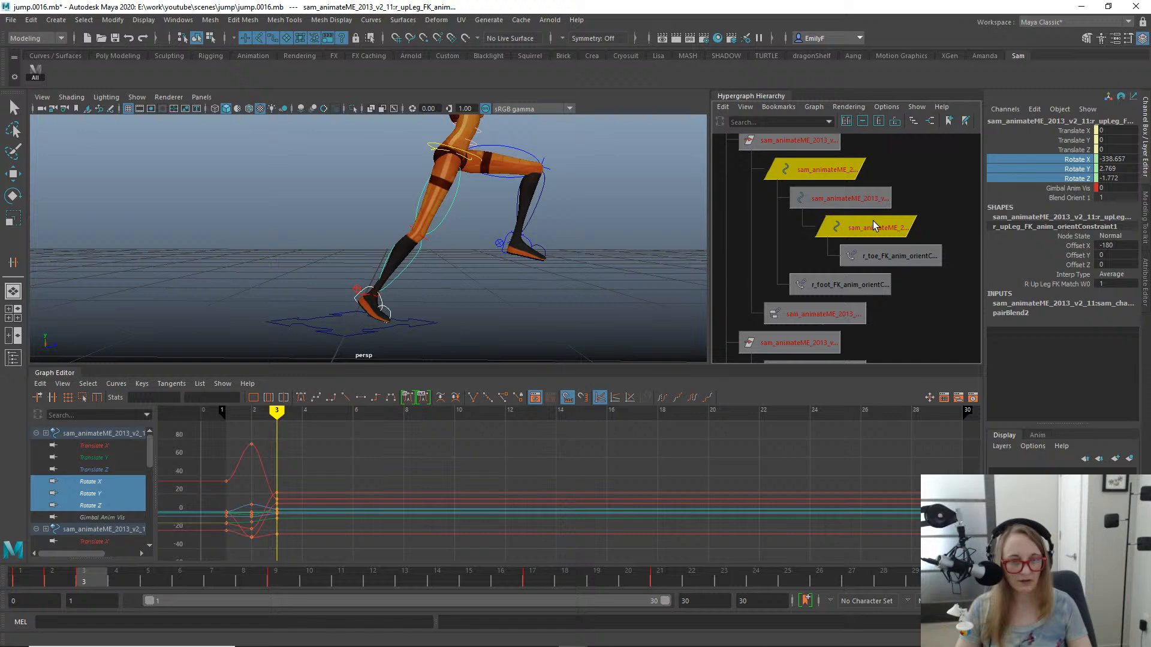
pyautogui.click(888, 255)
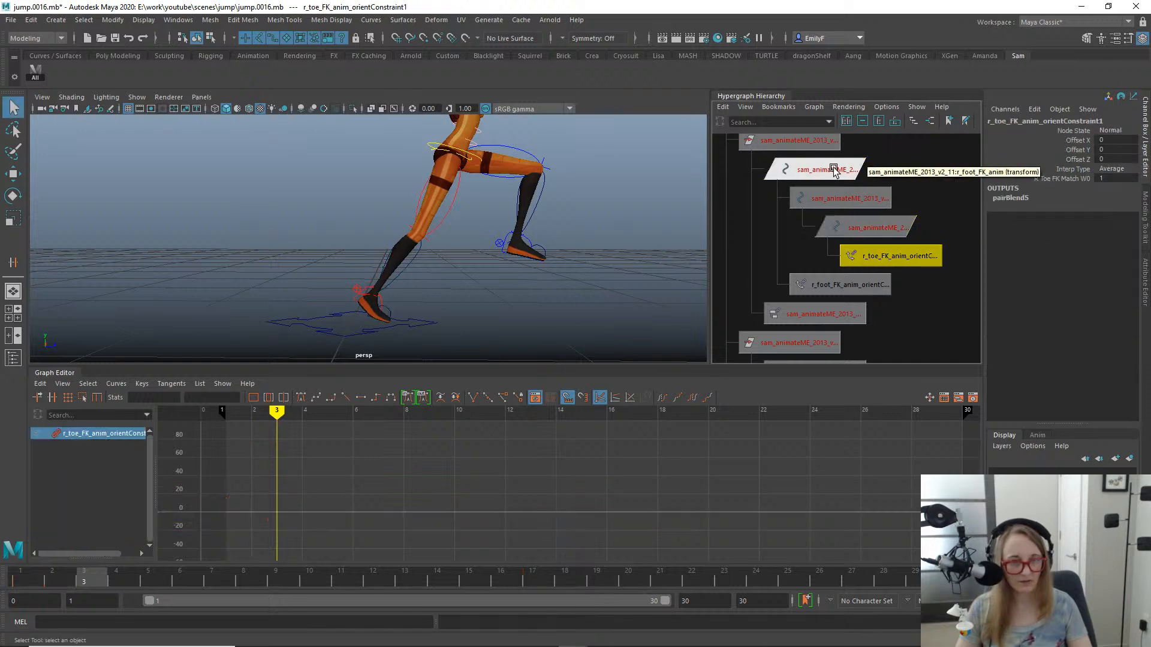
pyautogui.keyDown('shift'); pyautogui.click(850, 285); pyautogui.keyUp('shift')
pyautogui.press('Delete')
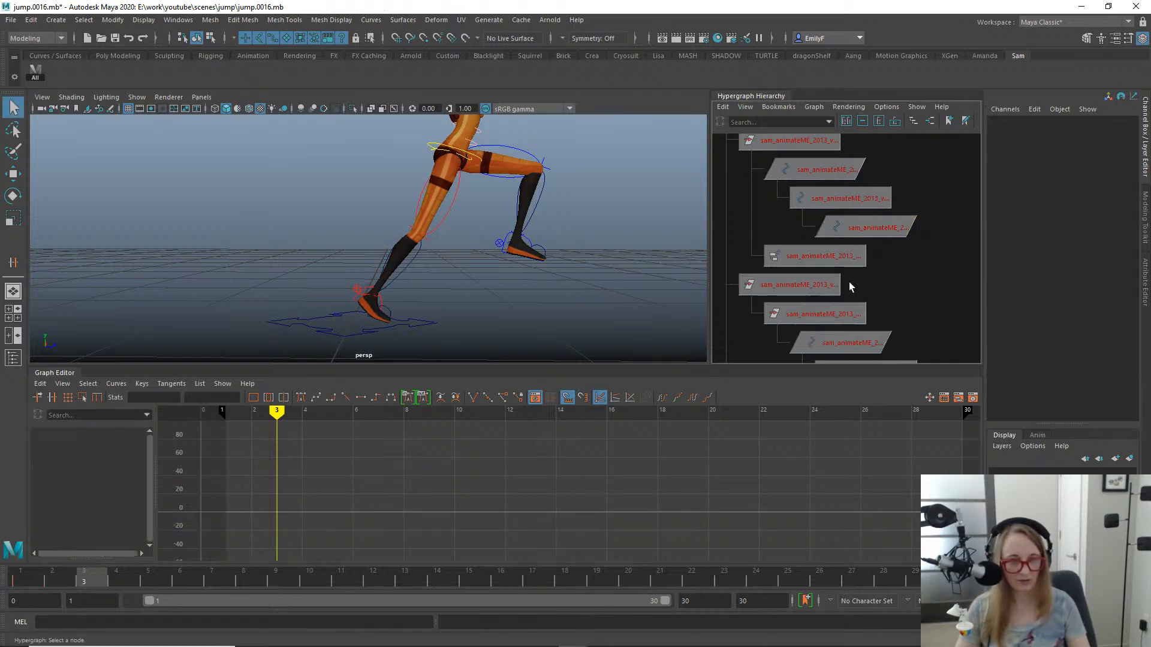
# - Delete the orient constraints on the right lower leg and upper leg FK controls in the hierarchy
pyautogui.keyDown('alt'); pyautogui.moveTo(851, 286); pyautogui.dragTo(778, 270, button='right'); pyautogui.keyUp('alt')
pyautogui.keyDown('alt'); pyautogui.moveTo(778, 270); pyautogui.dragTo(717, 55, button='middle'); pyautogui.keyUp('alt')
pyautogui.keyDown('alt'); pyautogui.moveTo(832, 231); pyautogui.dragTo(872, 279, button='middle'); pyautogui.keyUp('alt')
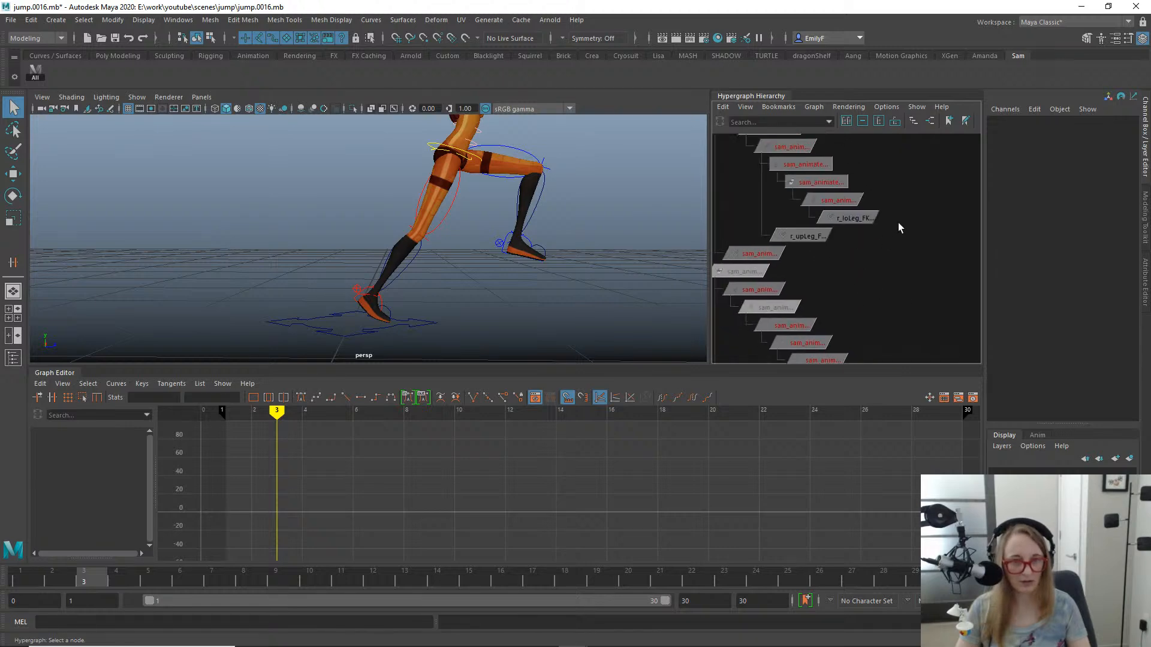
pyautogui.moveTo(828, 224); pyautogui.dragTo(815, 224)
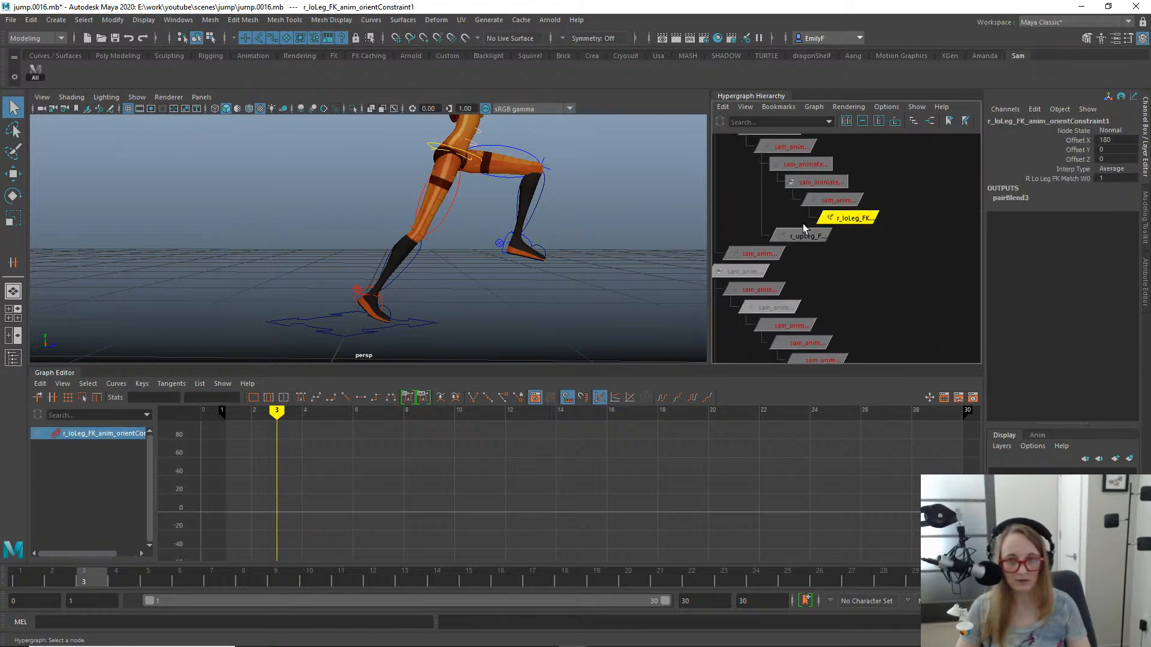
pyautogui.click(823, 232)
pyautogui.moveTo(900, 249); pyautogui.dragTo(813, 219)
pyautogui.press('Delete')
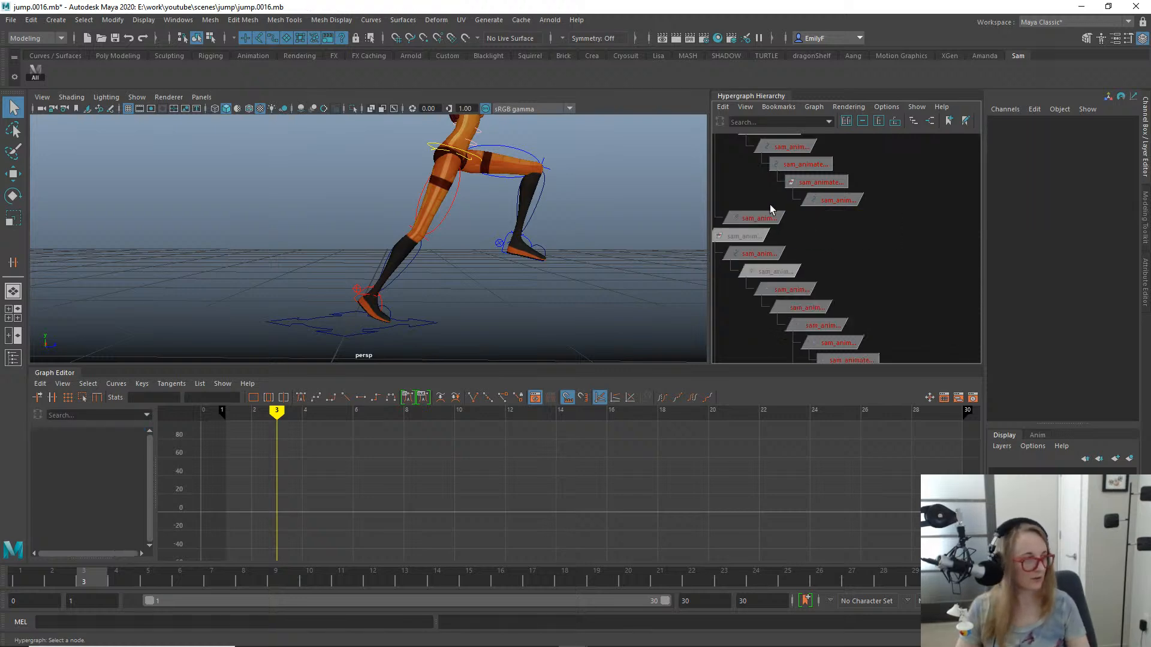
# - Play the jump animation from frame 1 and scrub its opening frames to check the right leg
pyautogui.moveTo(13, 583); pyautogui.dragTo(42, 491)
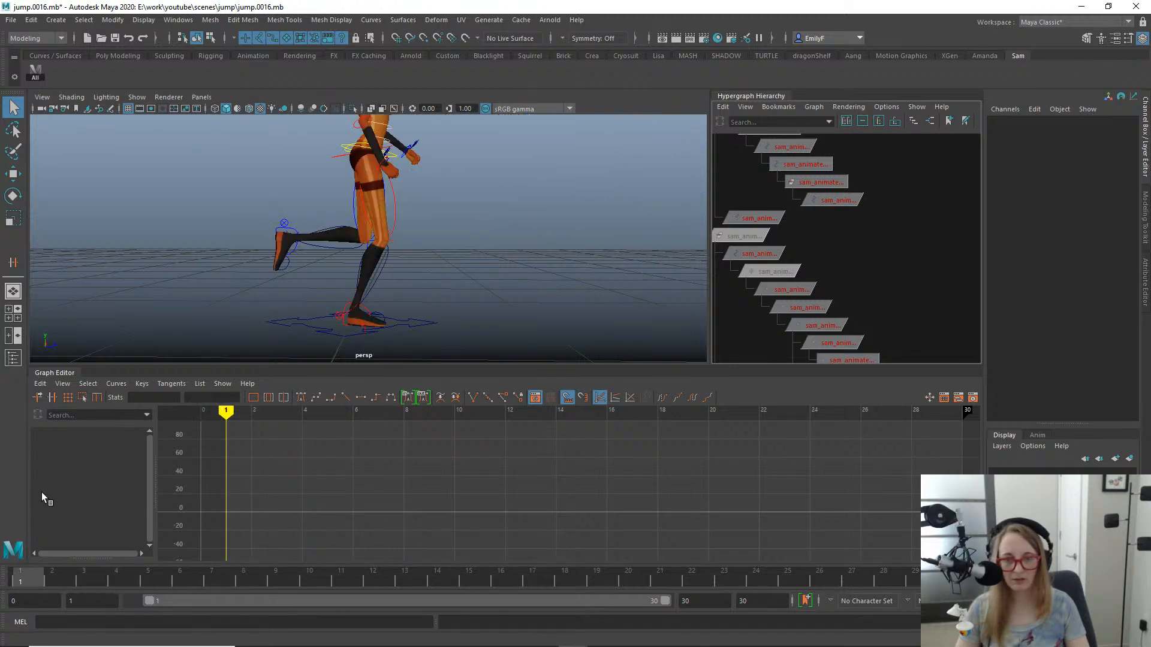
pyautogui.hotkey('alt', 'v')
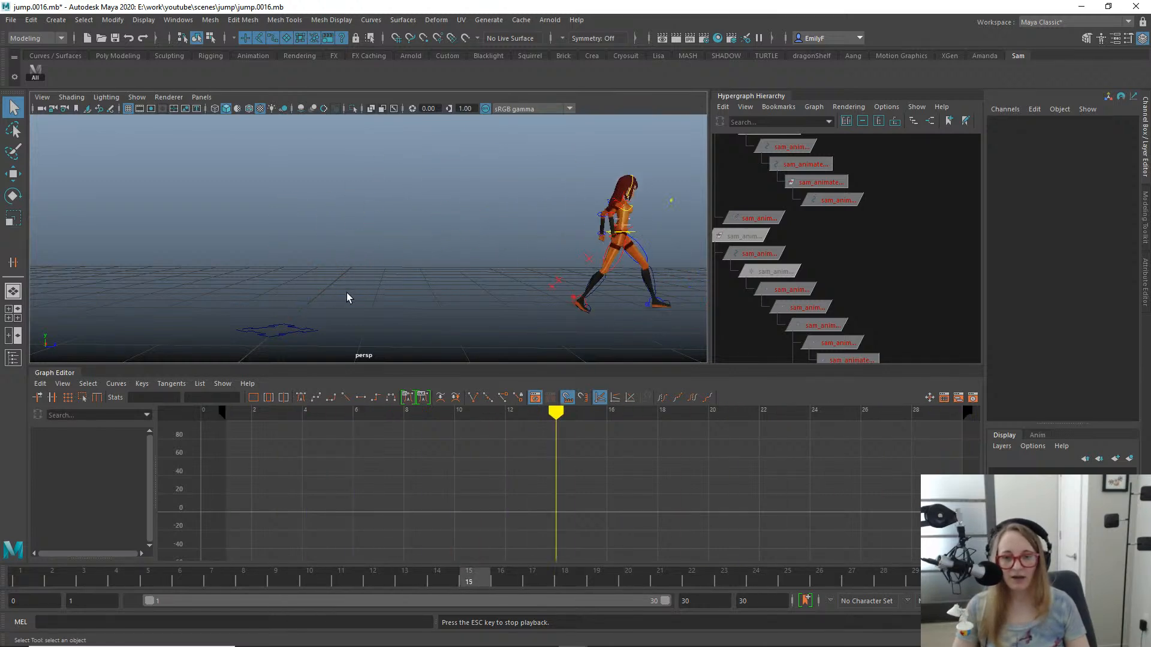
pyautogui.moveTo(156, 577); pyautogui.dragTo(2, 576)
# - Undo the deletion of the right upper and lower leg orient constraints and check the leg back to frame 1
pyautogui.hotkey('ctrl', 'z')
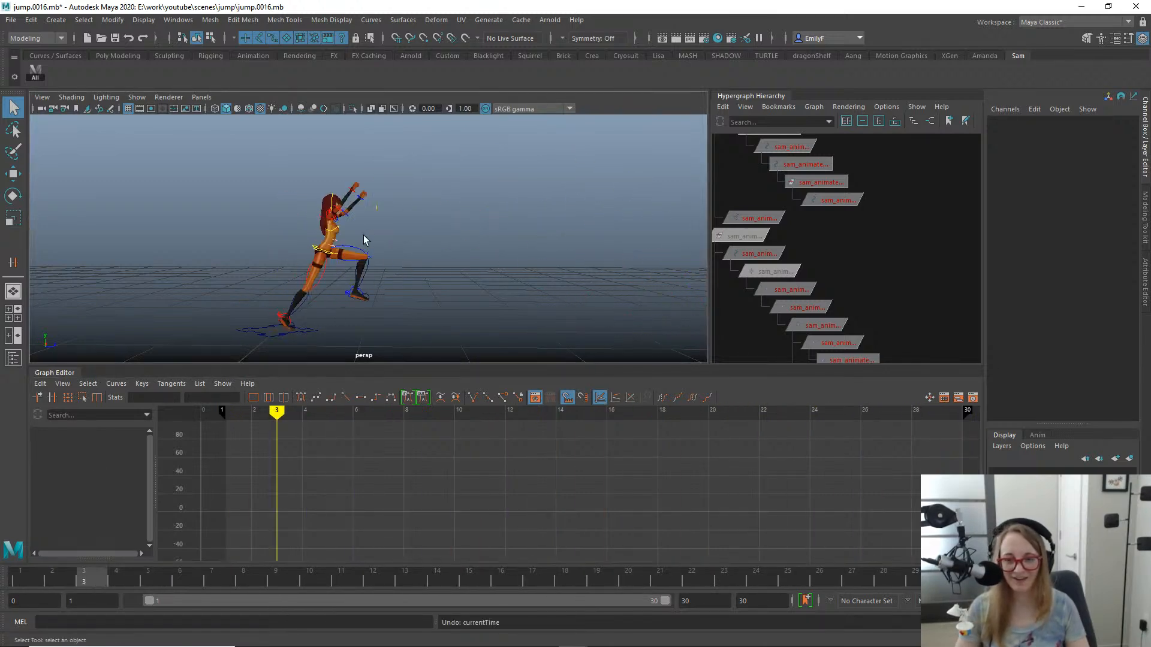
pyautogui.hotkey('ctrl', 'z')
pyautogui.keyDown('alt'); pyautogui.moveTo(271, 285); pyautogui.dragTo(451, 253, button='right'); pyautogui.keyUp('alt')
pyautogui.keyDown('alt'); pyautogui.moveTo(289, 304); pyautogui.dragTo(417, 201, button='middle'); pyautogui.keyUp('alt')
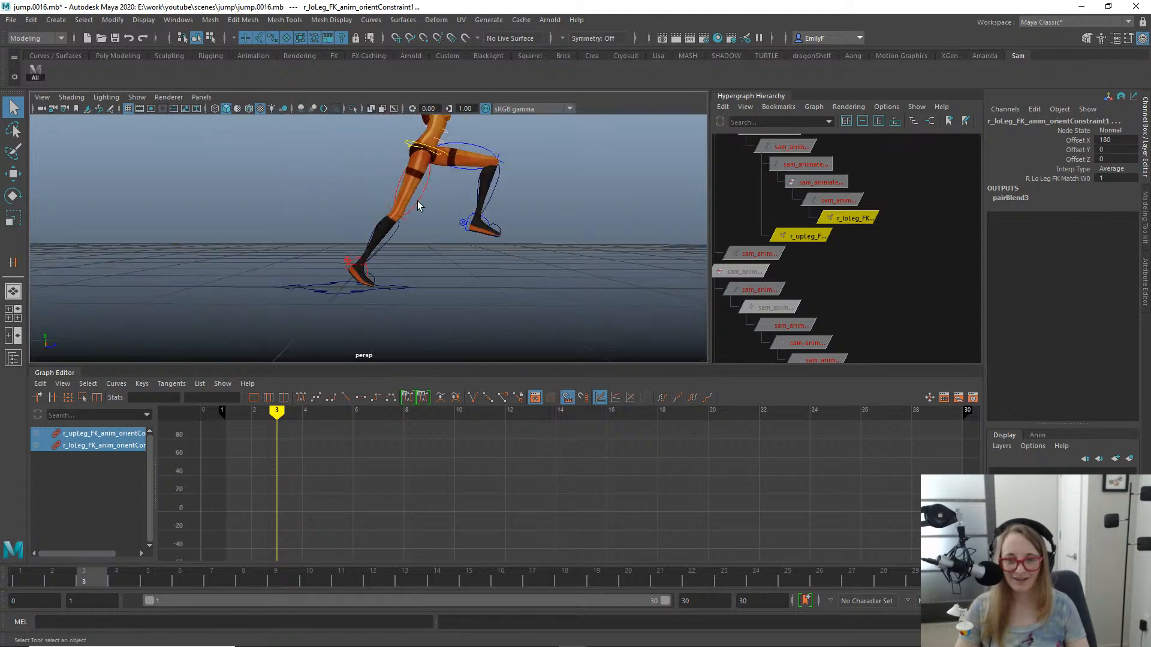
pyautogui.keyDown('alt'); pyautogui.moveTo(418, 200); pyautogui.dragTo(357, 248, button='right'); pyautogui.keyUp('alt')
pyautogui.moveTo(82, 576); pyautogui.dragTo(1, 542)
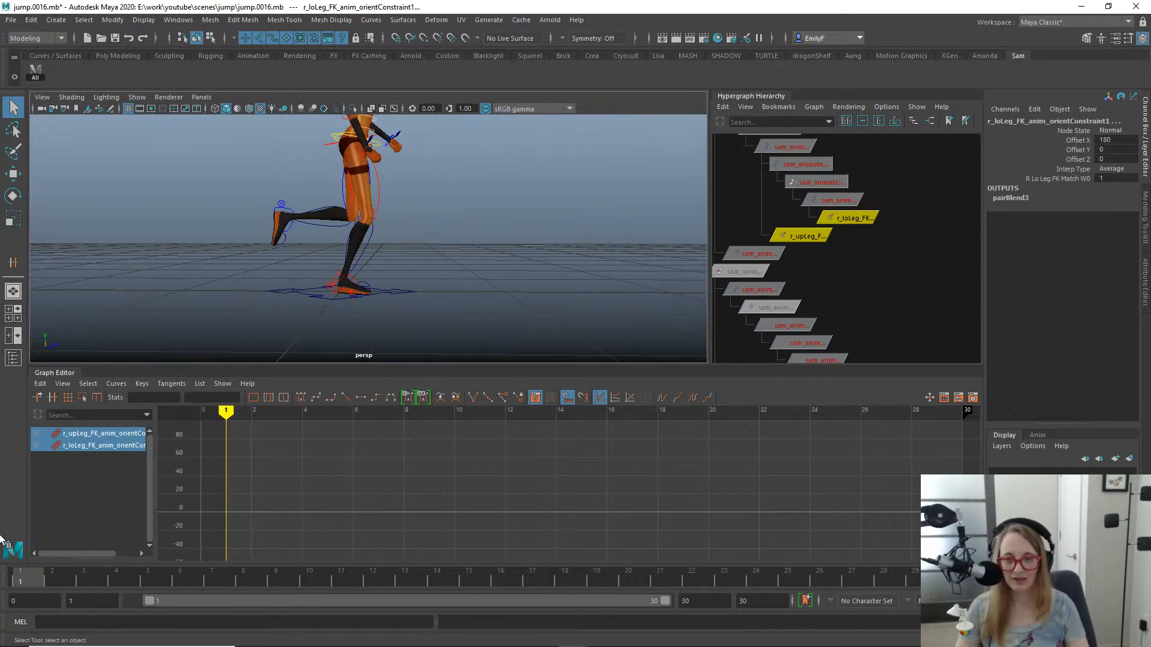
# - Undo the right foot and toe constraint deletions and continue undoing back to before the rotation bake
pyautogui.hotkey('ctrl', 'z')
pyautogui.hotkey('ctrl', 'z')
pyautogui.hotkey('ctrl', 'z')
pyautogui.hotkey('ctrl', 'z')
pyautogui.hotkey('ctrl', 'z')
pyautogui.hotkey('ctrl', 'z')
pyautogui.hotkey('ctrl', 'z')
pyautogui.hotkey('ctrl', 'z')
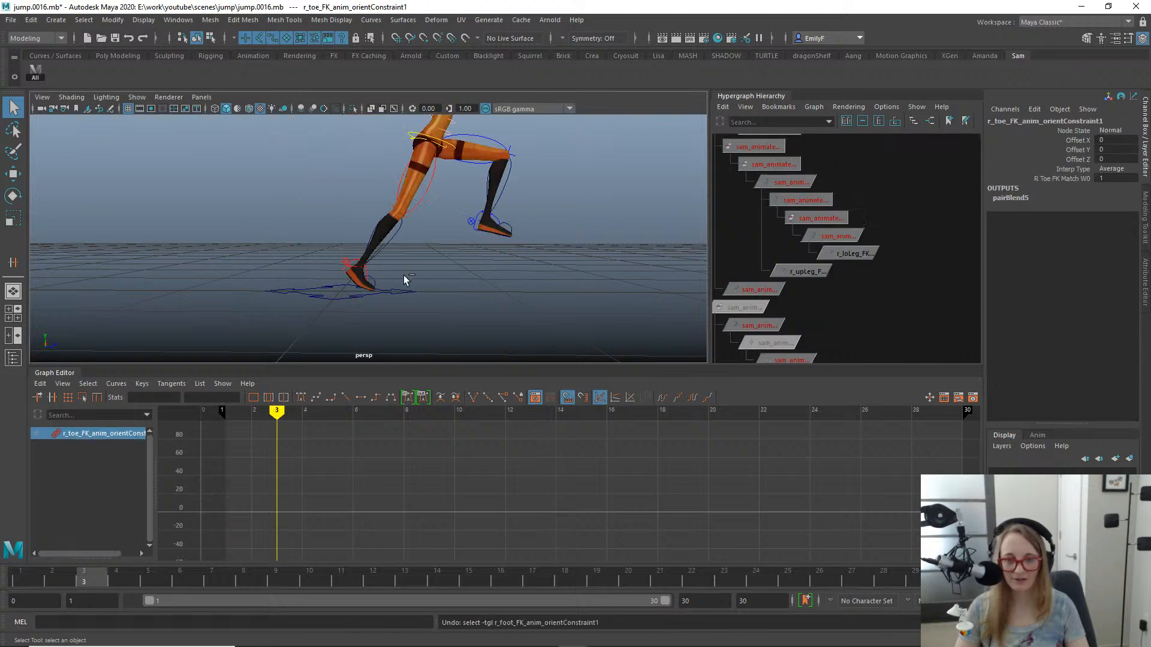
pyautogui.hotkey('ctrl', 'z')
pyautogui.hotkey('ctrl', 'z')
pyautogui.hotkey('ctrl', 'z')
pyautogui.hotkey('ctrl', 'z')
pyautogui.hotkey('ctrl', 'z')
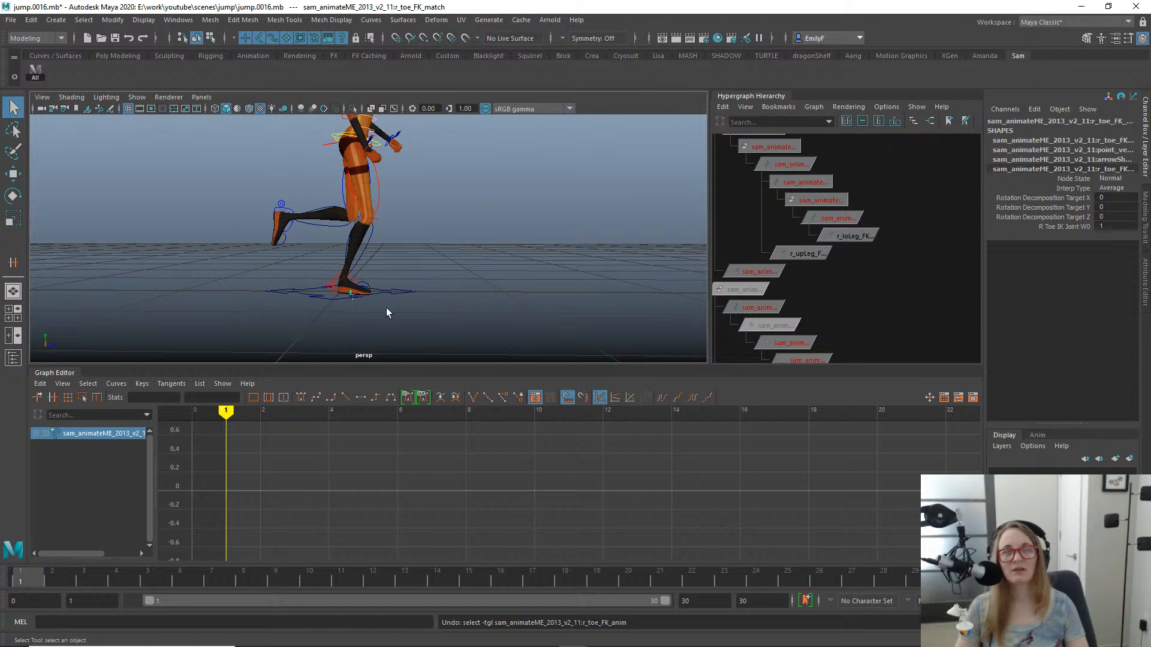
# - Examine the right leg's motion between frames 1 and 3, stopping at frame 2
pyautogui.click(99, 566)
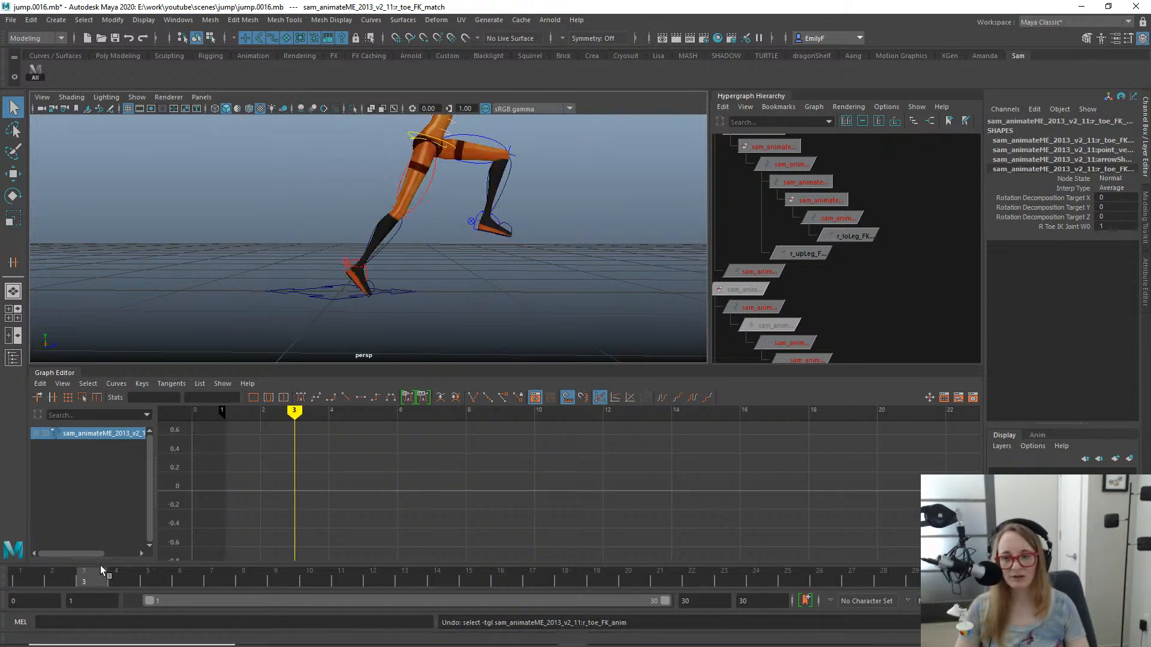
pyautogui.moveTo(95, 562)
pyautogui.mouseDown()
pyautogui.moveTo(17, 564)
pyautogui.moveTo(147, 536)
pyautogui.moveTo(19, 539)
pyautogui.mouseUp()
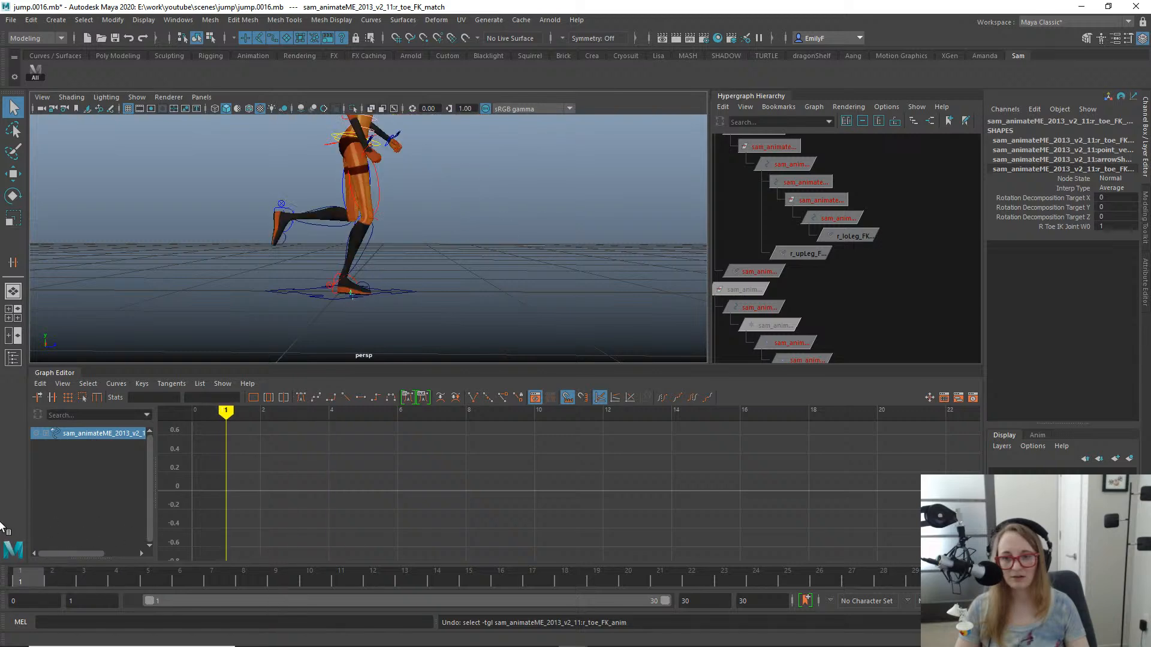
pyautogui.keyDown('alt'); pyautogui.moveTo(323, 335); pyautogui.dragTo(228, 269); pyautogui.keyUp('alt')
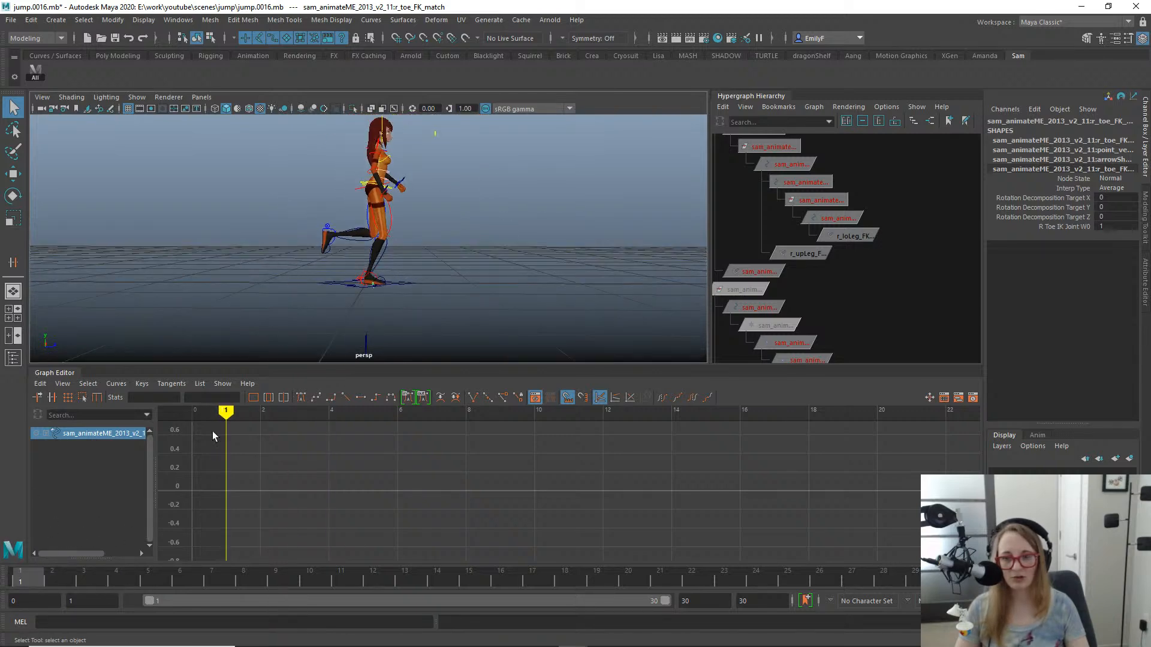
pyautogui.moveTo(41, 575)
pyautogui.mouseDown()
pyautogui.moveTo(110, 561)
pyautogui.moveTo(56, 559)
pyautogui.moveTo(66, 557)
pyautogui.mouseUp()
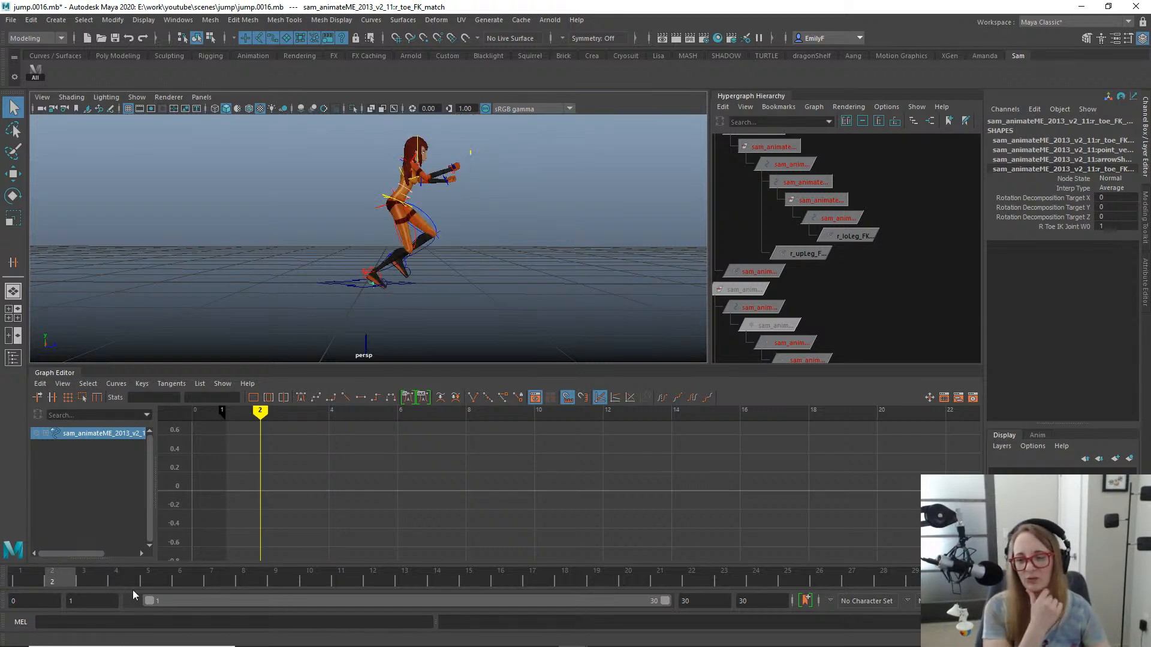
pyautogui.click(38, 579)
pyautogui.moveTo(38, 578)
pyautogui.mouseDown()
pyautogui.moveTo(462, 537)
pyautogui.moveTo(21, 516)
pyautogui.moveTo(105, 485)
pyautogui.moveTo(66, 497)
pyautogui.mouseUp()
# - Select the right upper leg FK control and open the Bake Simulation options
pyautogui.scroll(5, 479, 195)
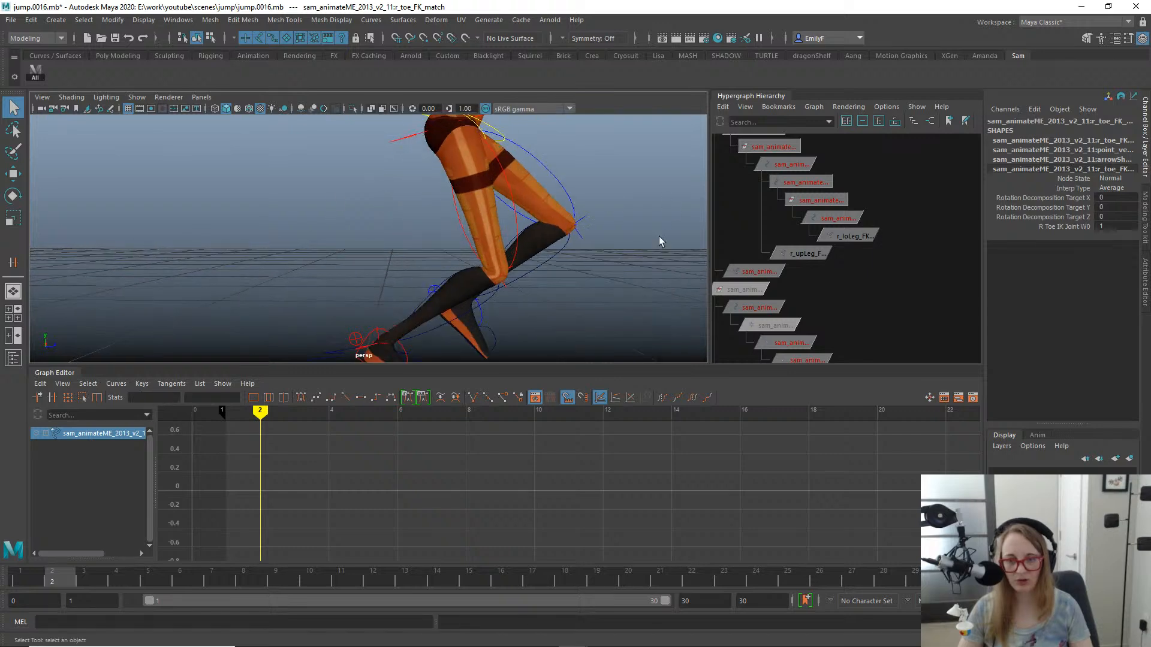
pyautogui.click(501, 192)
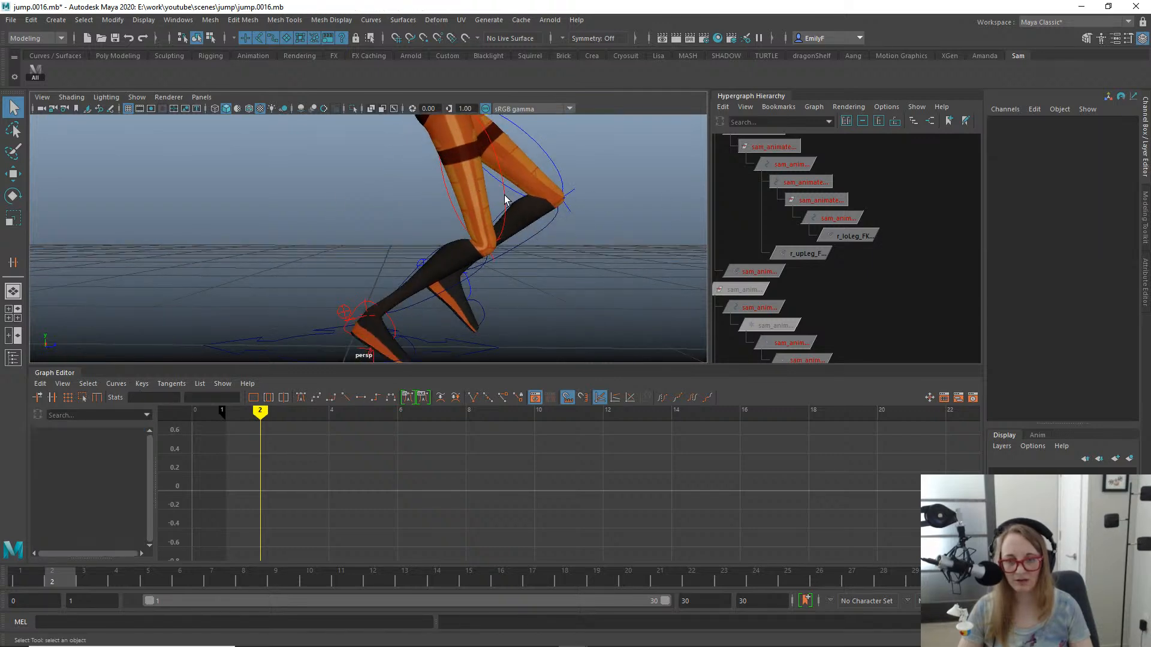
pyautogui.click(505, 196)
pyautogui.keyDown('alt'); pyautogui.moveTo(486, 240); pyautogui.dragTo(476, 181, button='middle'); pyautogui.keyUp('alt')
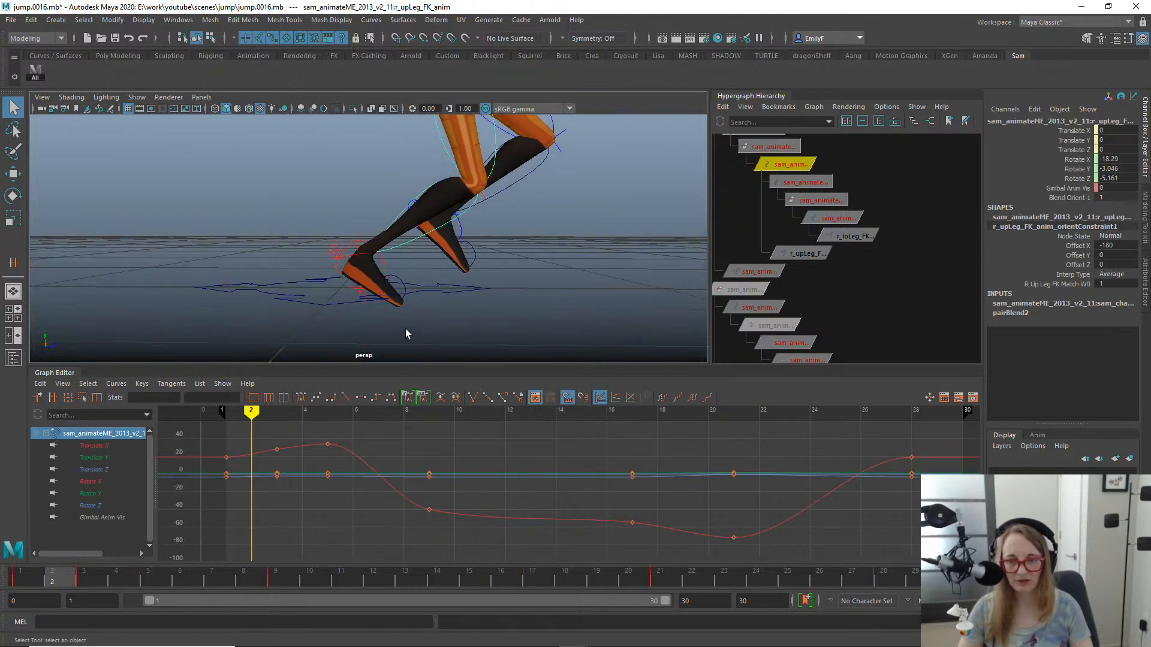
pyautogui.scroll(1, 483, 181)
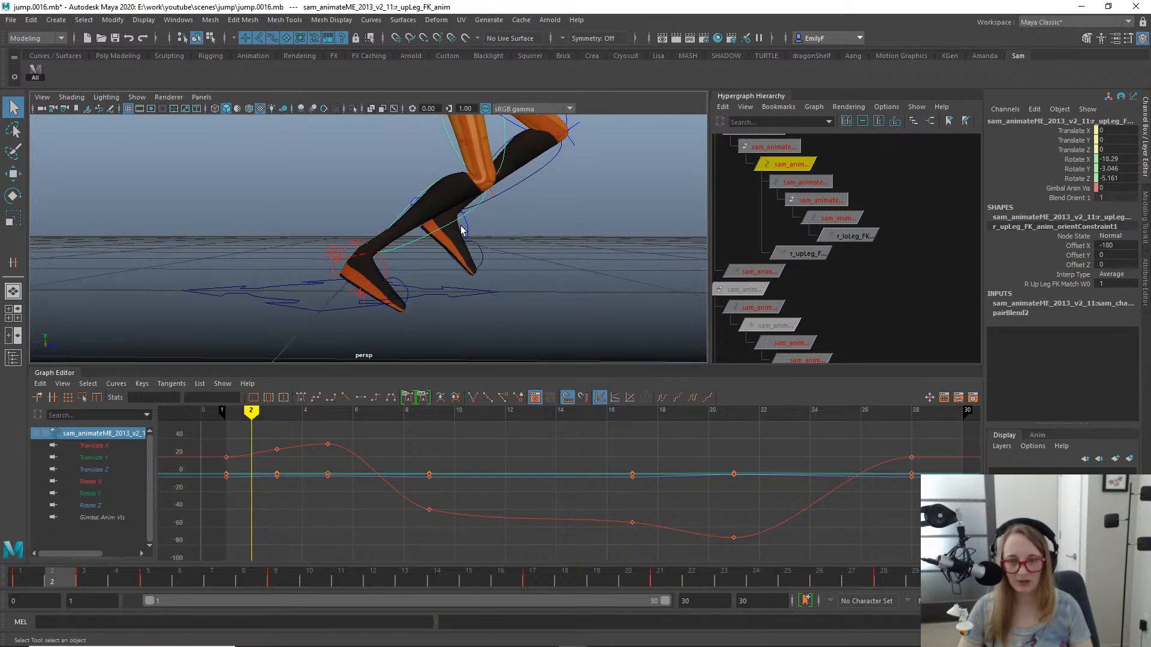
pyautogui.keyDown('alt'); pyautogui.moveTo(413, 244); pyautogui.dragTo(394, 307, button='middle'); pyautogui.keyUp('alt')
pyautogui.press('space')
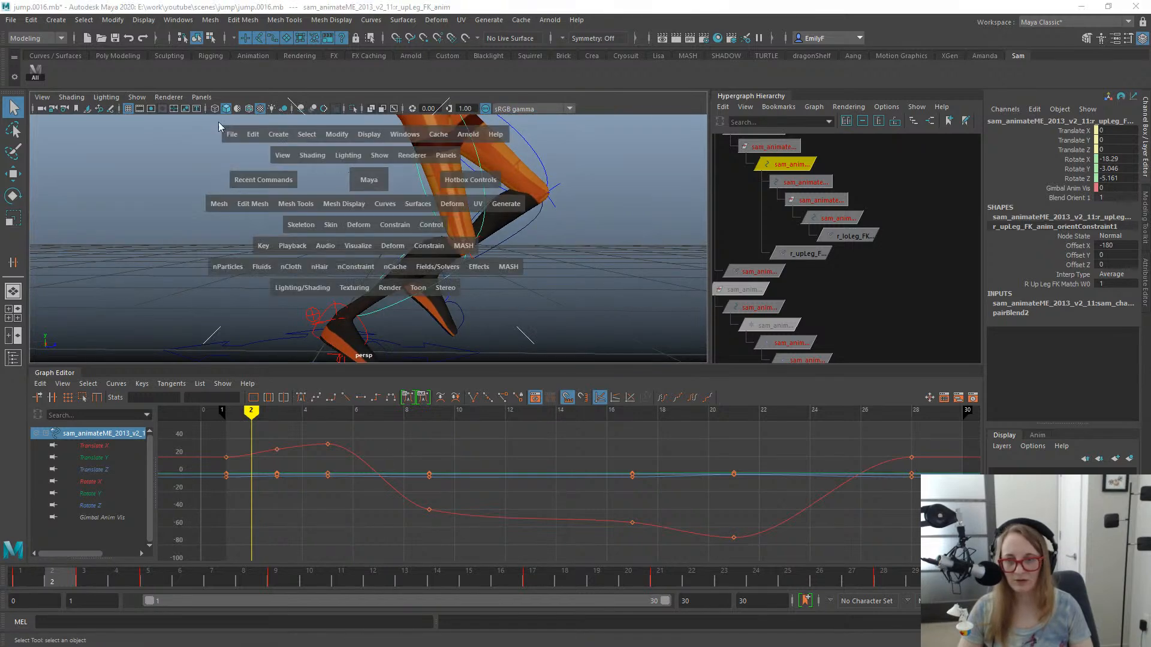
pyautogui.click(253, 135)
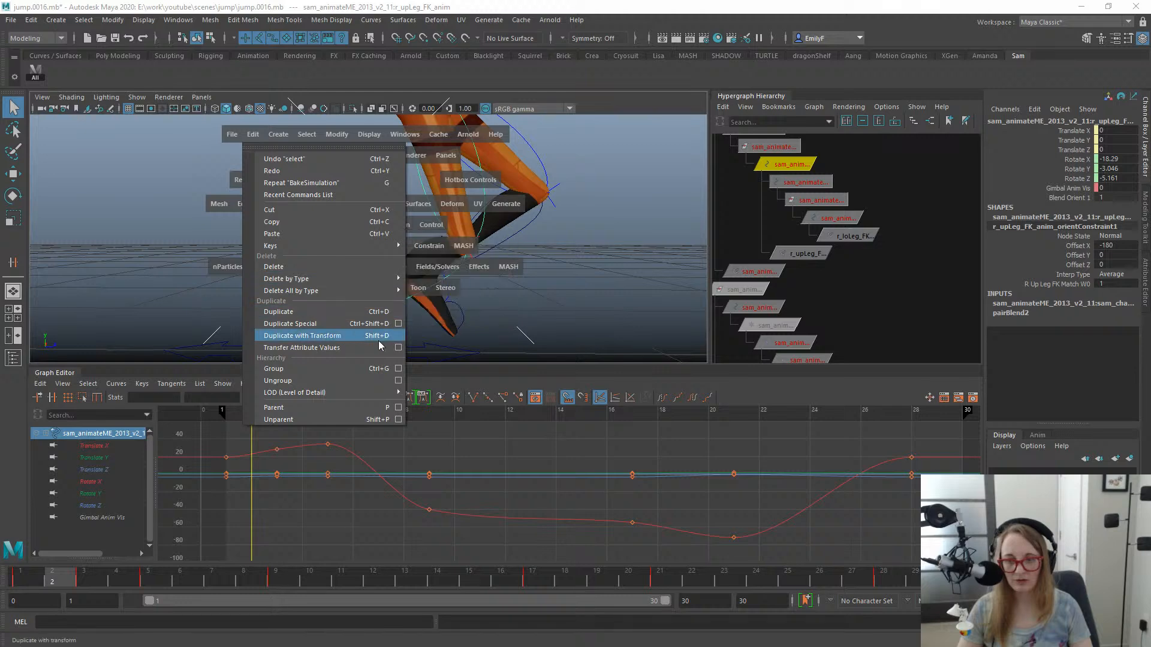
pyautogui.moveTo(377, 245)
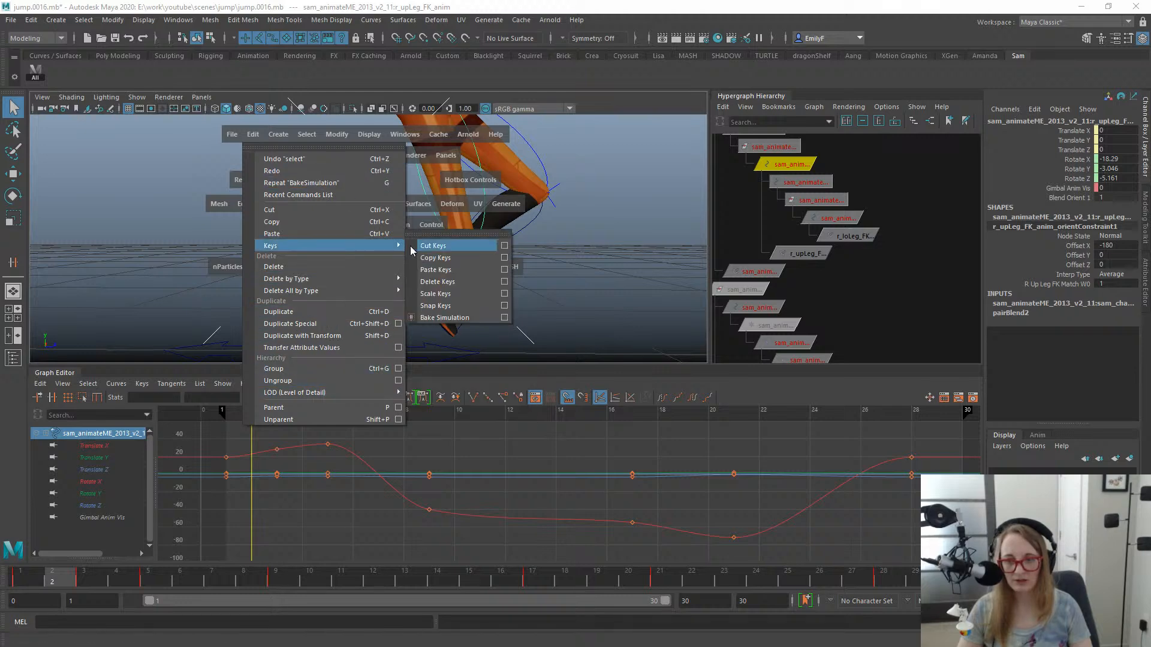
pyautogui.click(504, 318)
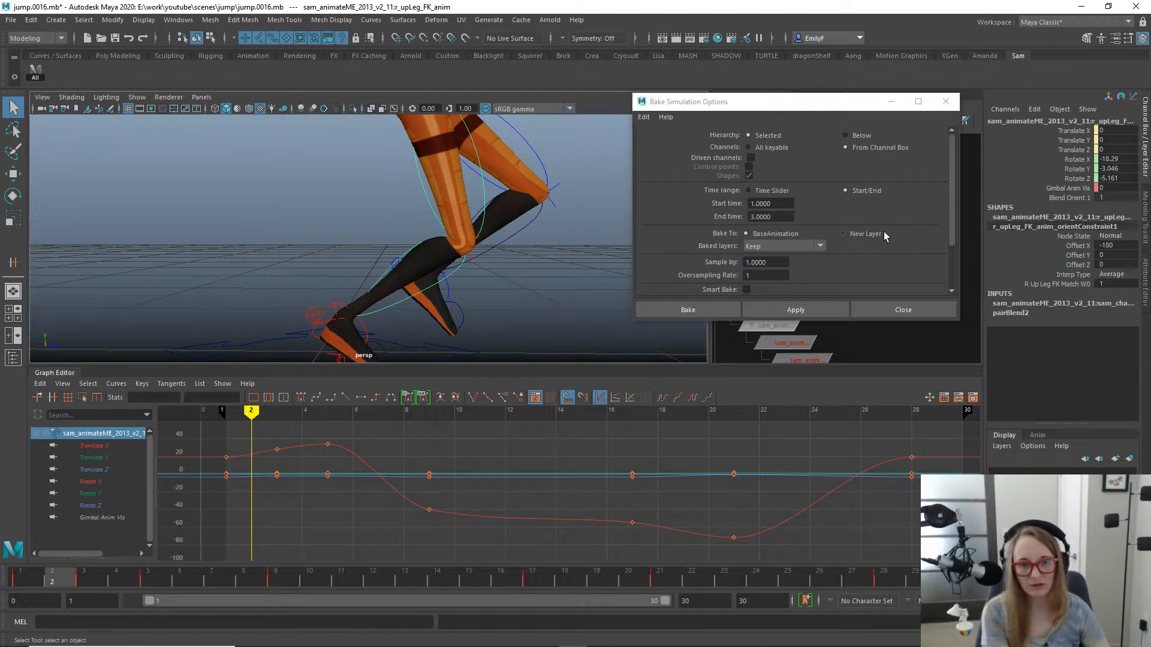
# - Try baking the right upper leg FK control's Rotate X, Y and Z over frames 1 to 3, then undo the bake
pyautogui.moveTo(954, 223); pyautogui.dragTo(947, 268)
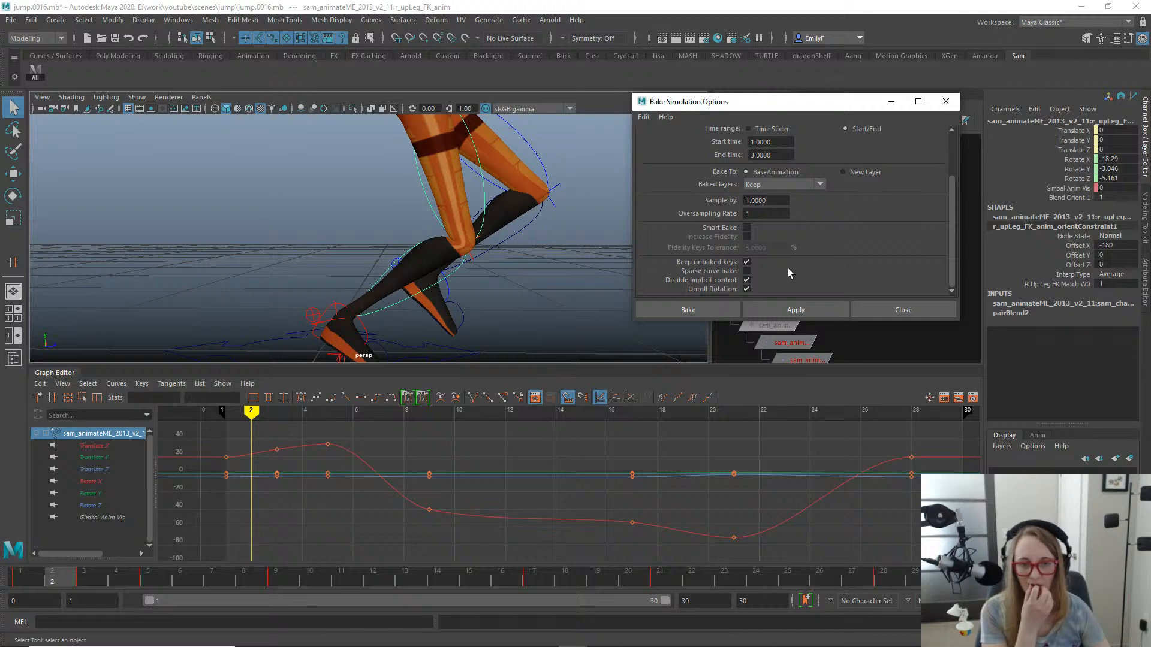
pyautogui.click(786, 307)
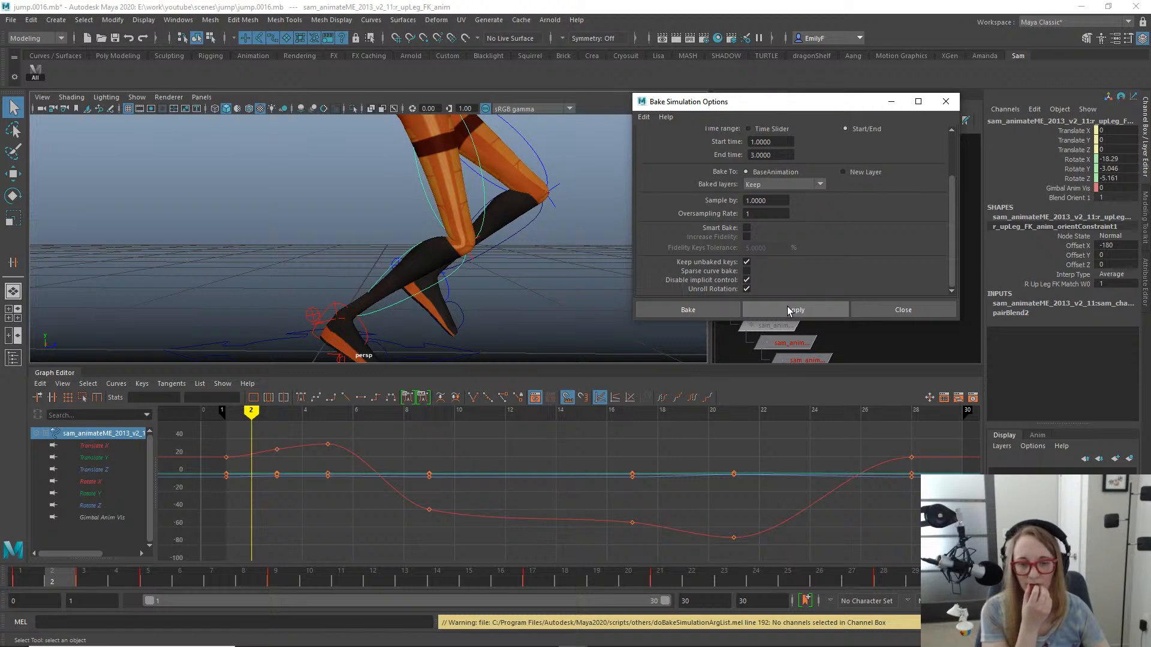
pyautogui.moveTo(1072, 160); pyautogui.dragTo(1073, 181)
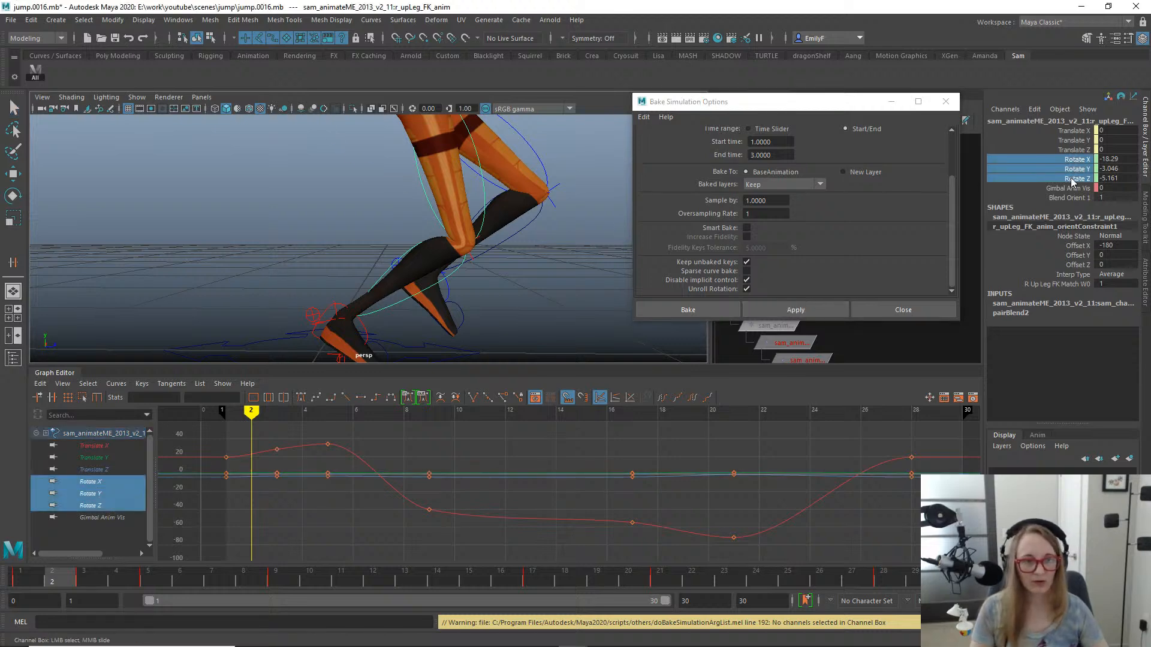
pyautogui.click(794, 309)
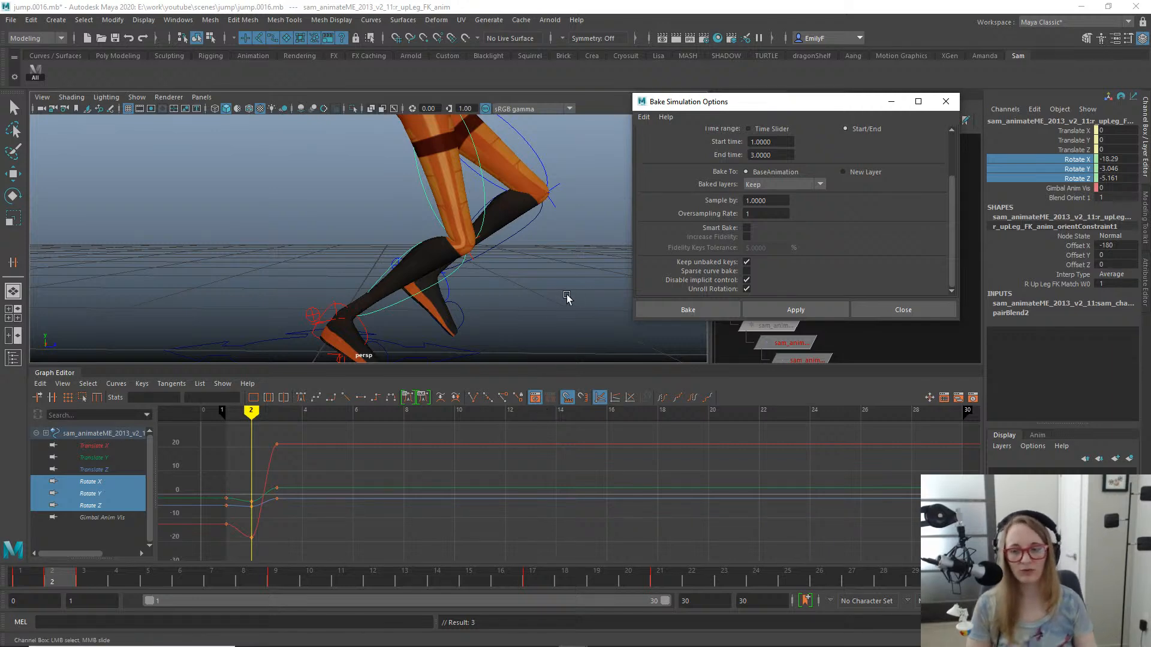
pyautogui.keyDown('alt'); pyautogui.moveTo(444, 233); pyautogui.dragTo(409, 243, button='right'); pyautogui.keyUp('alt')
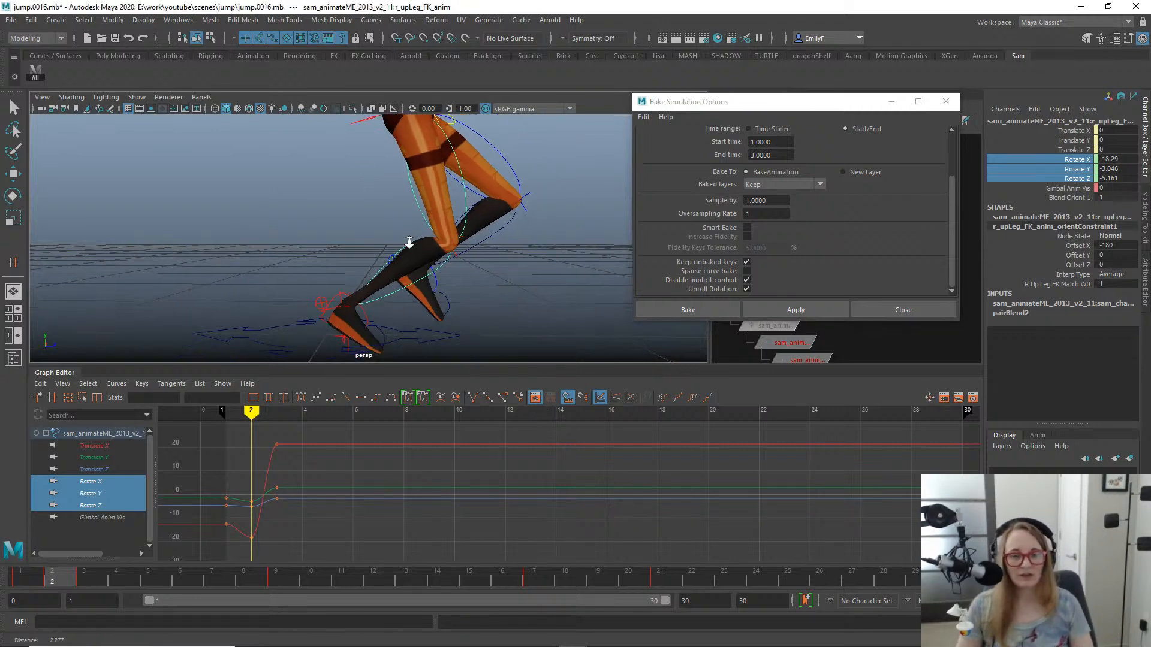
pyautogui.hotkey('ctrl', 'z')
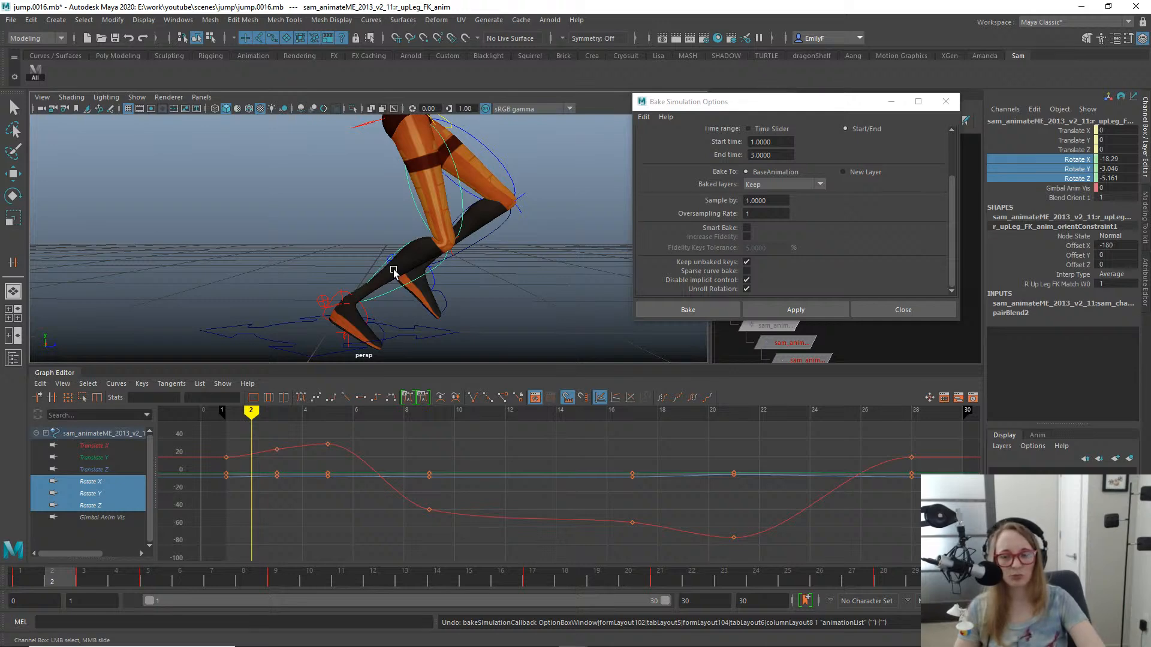
# - Check the right leg's FK controls for orient constraints across frames 1 to 3 and close the Bake Simulation options
pyautogui.press('q')
pyautogui.click(391, 219)
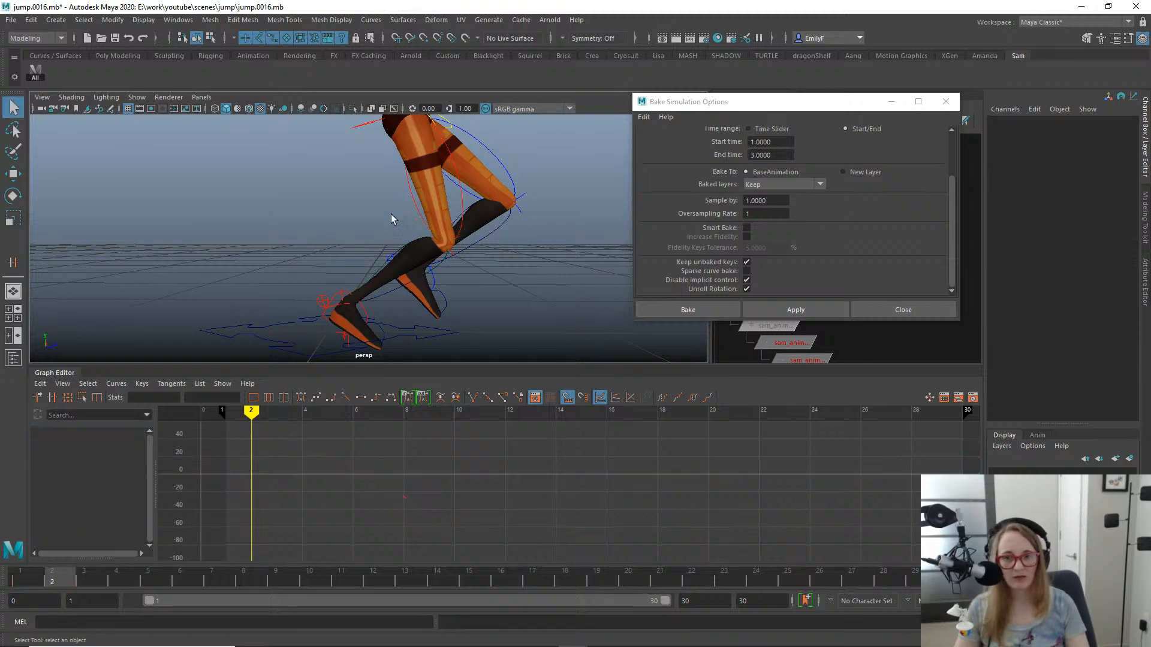
pyautogui.click(417, 202)
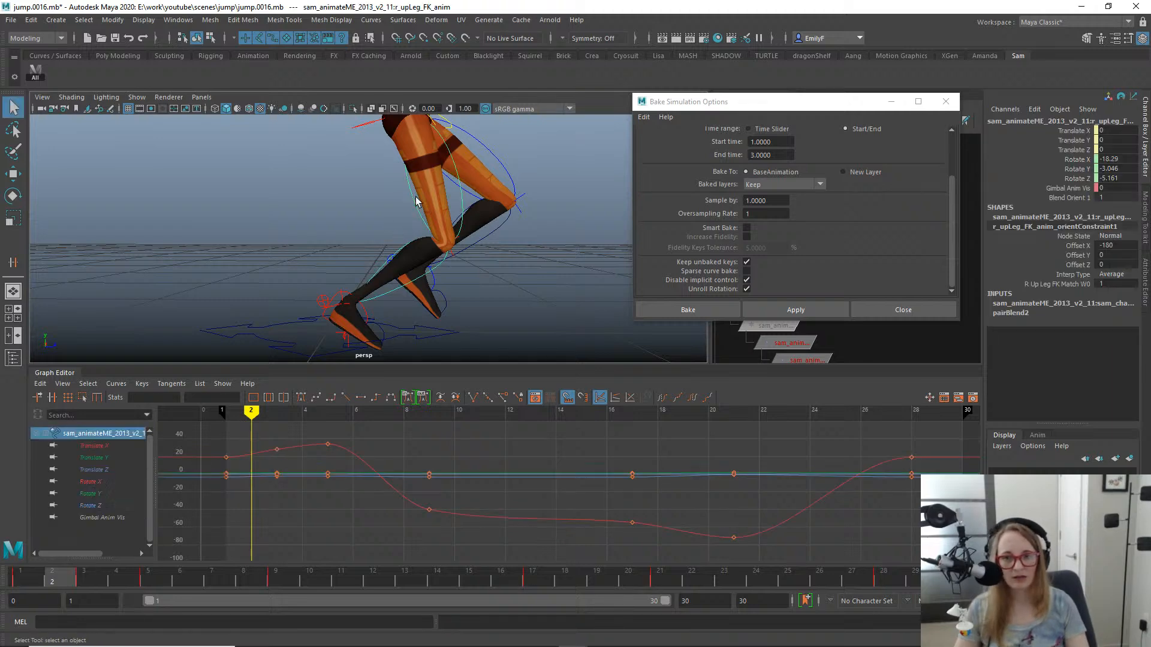
pyautogui.keyDown('shift'); pyautogui.click(389, 298); pyautogui.keyUp('shift')
pyautogui.keyDown('shift'); pyautogui.click(380, 334); pyautogui.keyUp('shift')
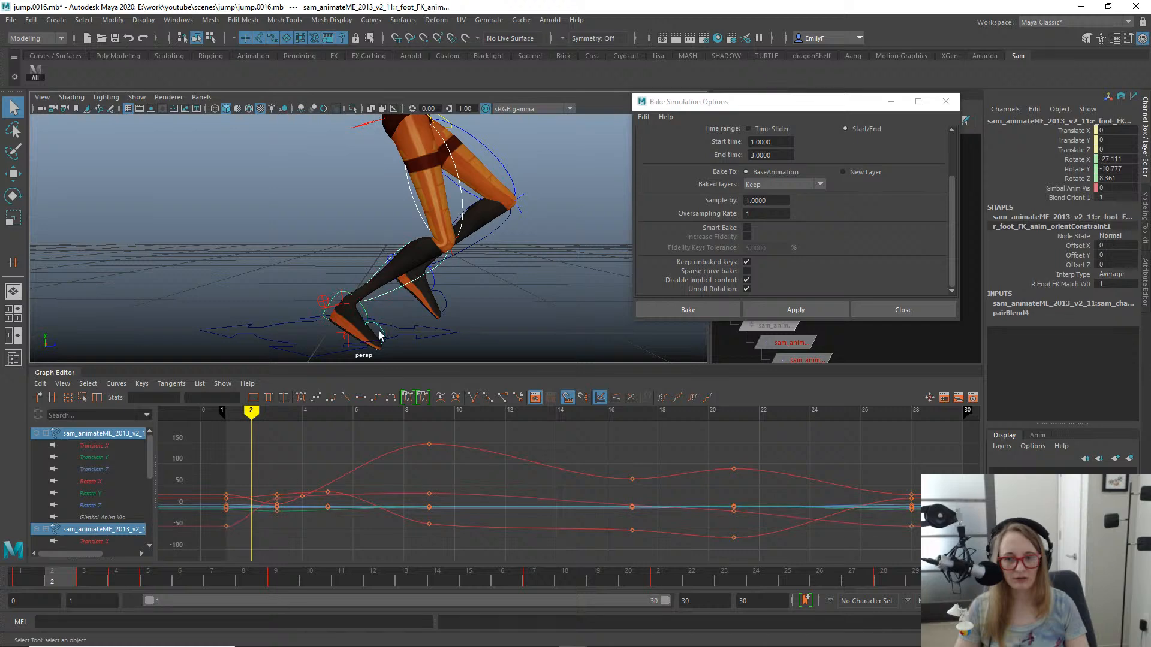
pyautogui.keyDown('shift'); pyautogui.click(383, 336); pyautogui.keyUp('shift')
pyautogui.click(18, 584)
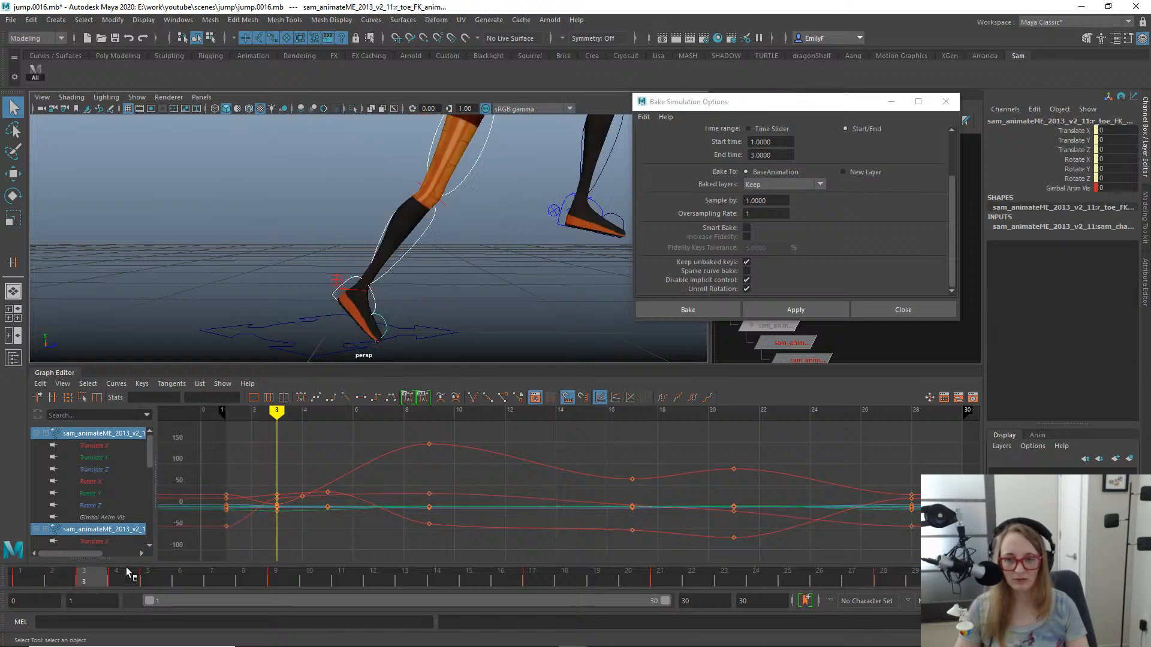
pyautogui.moveTo(59, 531); pyautogui.dragTo(1, 530)
pyautogui.click(349, 310)
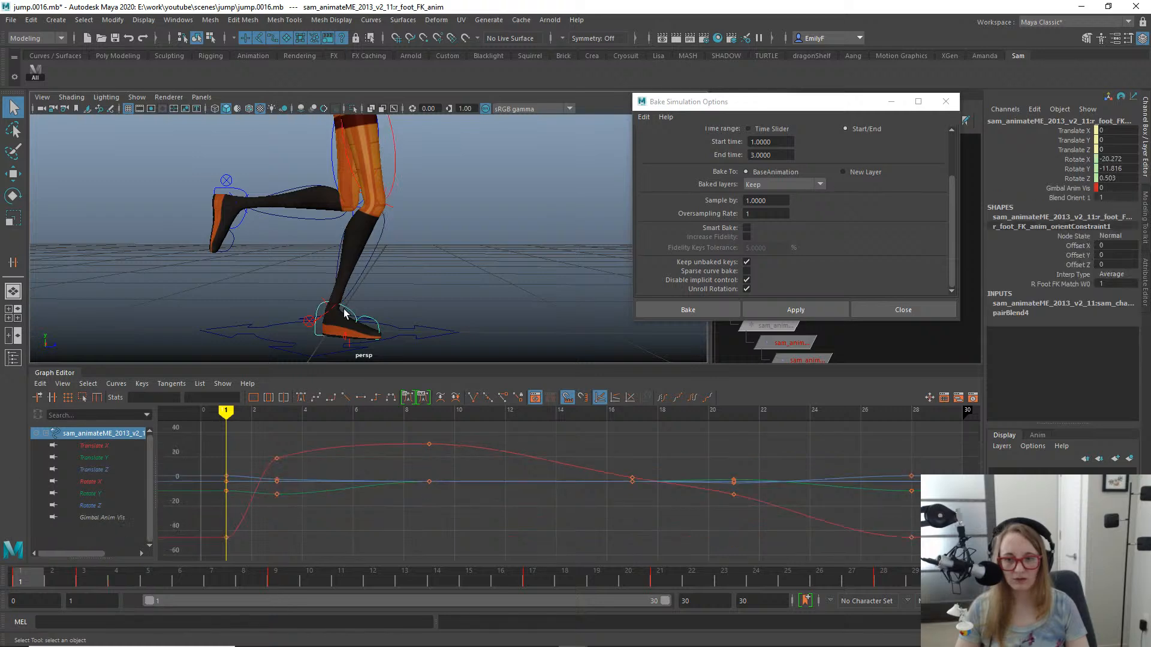
pyautogui.click(945, 102)
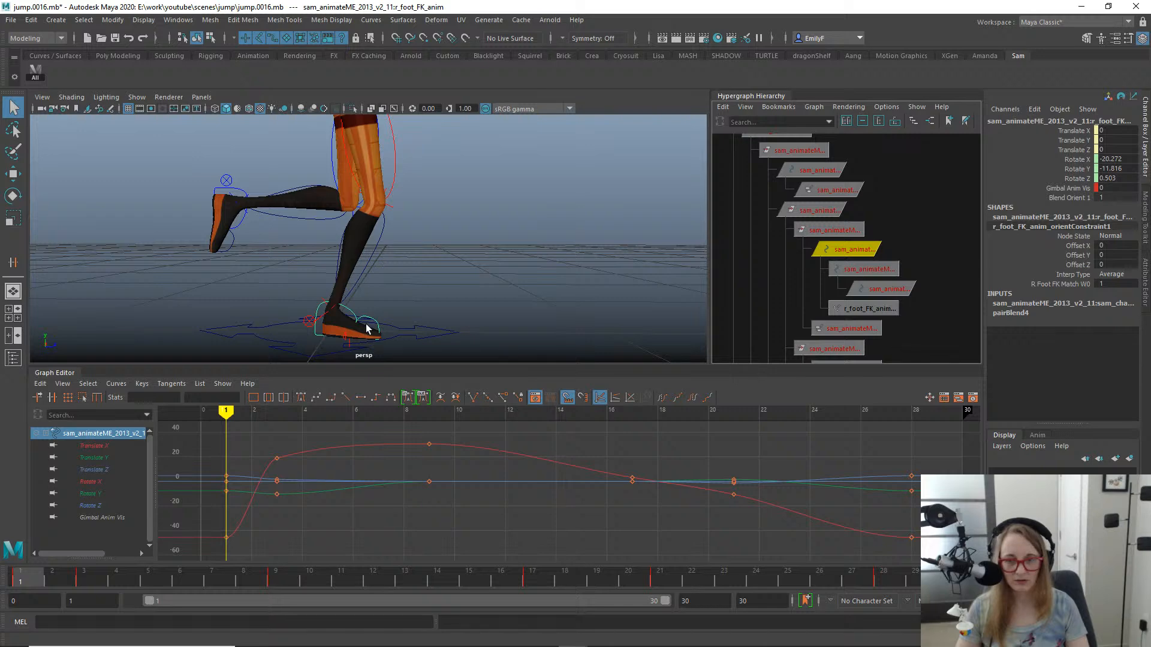
# - Orient-constrain the right toe FK control to the right toe FK match control with Maintain Offset off and all axes constrained
pyautogui.click(346, 339)
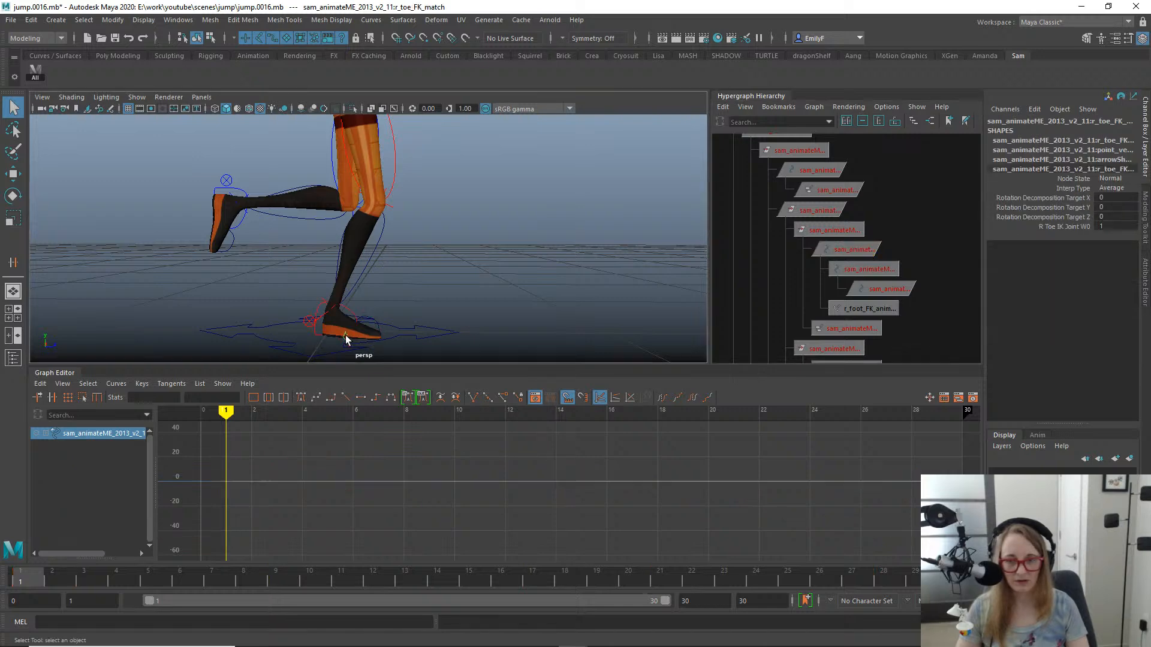
pyautogui.keyDown('shift'); pyautogui.click(378, 334); pyautogui.keyUp('shift')
pyautogui.press('space')
pyautogui.click(611, 281)
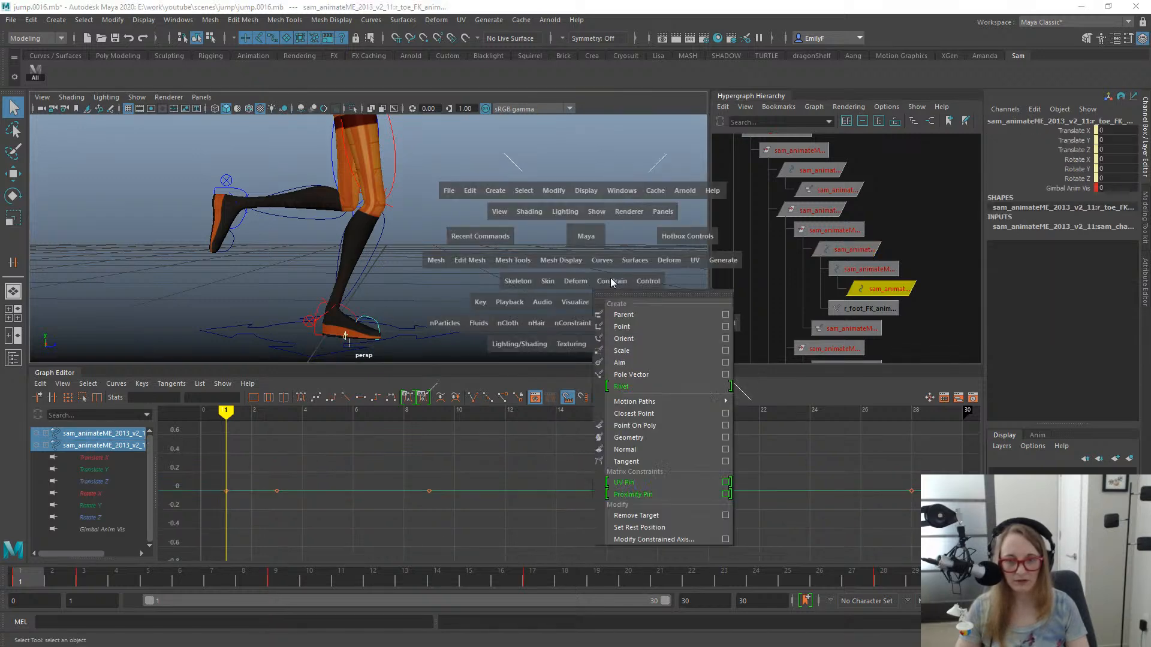
pyautogui.click(726, 338)
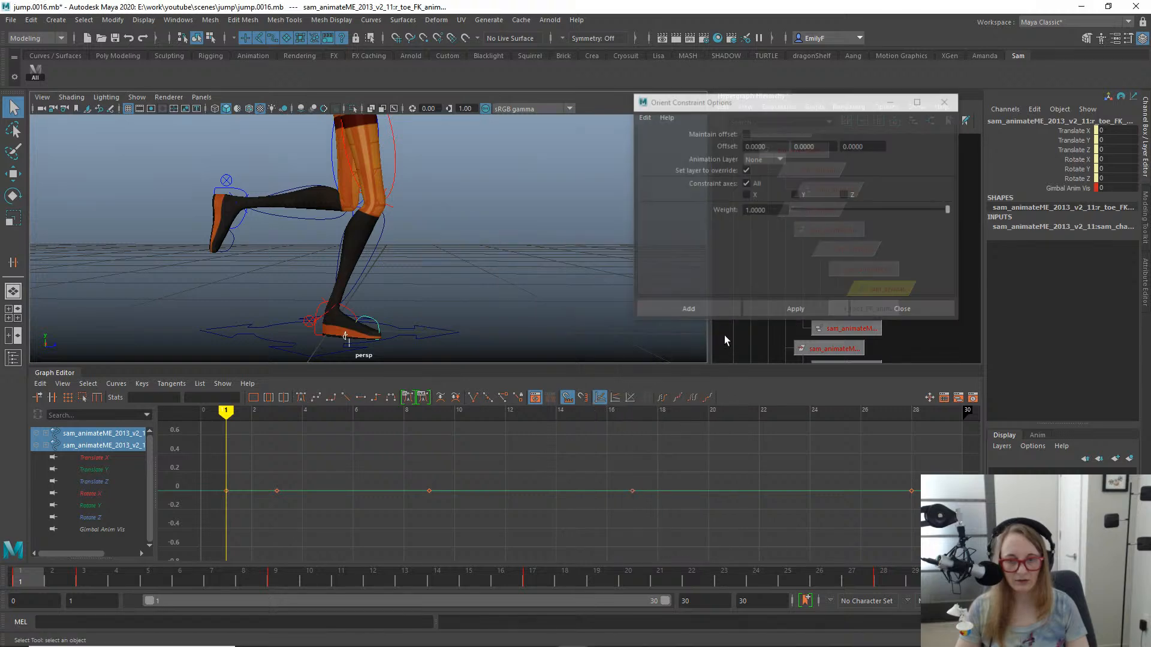
pyautogui.click(825, 305)
pyautogui.click(885, 311)
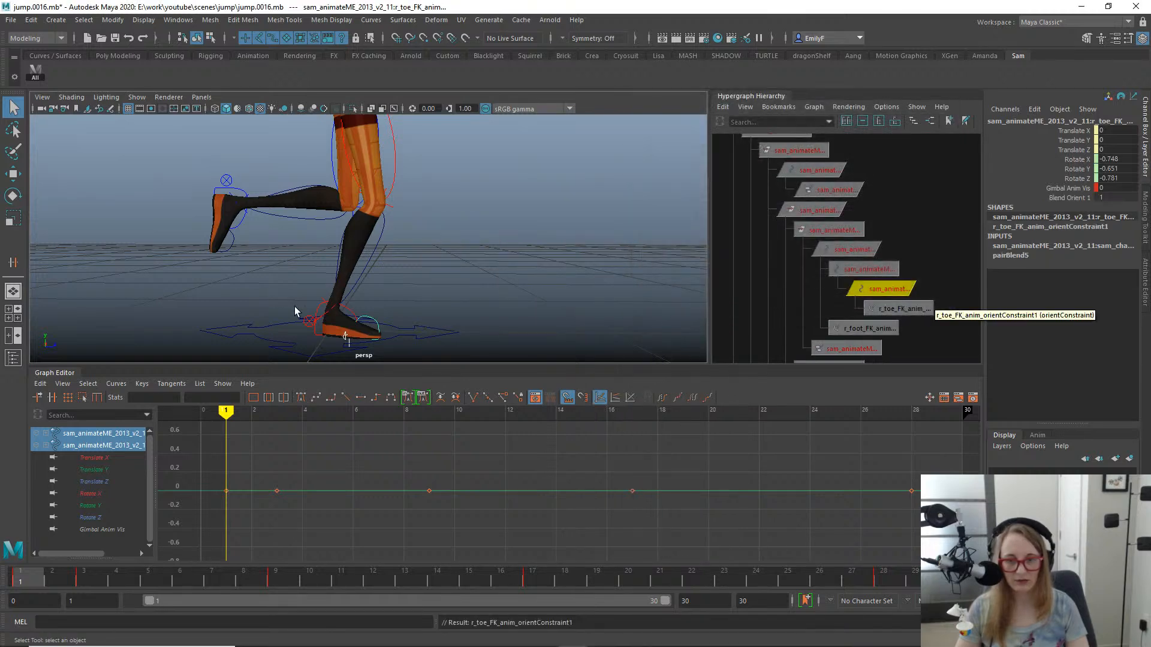
# - Select the right toe, foot, lower leg and upper leg FK controls and key them on frames 1, 2 and 3
pyautogui.click(374, 321)
pyautogui.keyDown('shift'); pyautogui.click(351, 313); pyautogui.keyUp('shift')
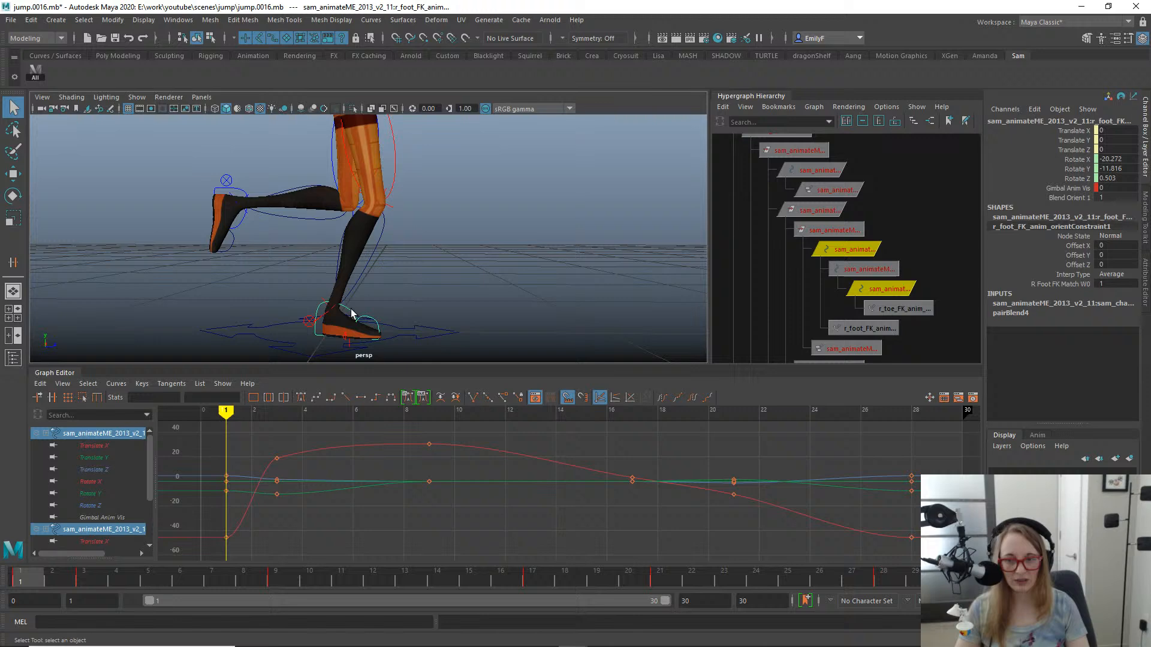
pyautogui.keyDown('shift'); pyautogui.click(379, 257); pyautogui.keyUp('shift')
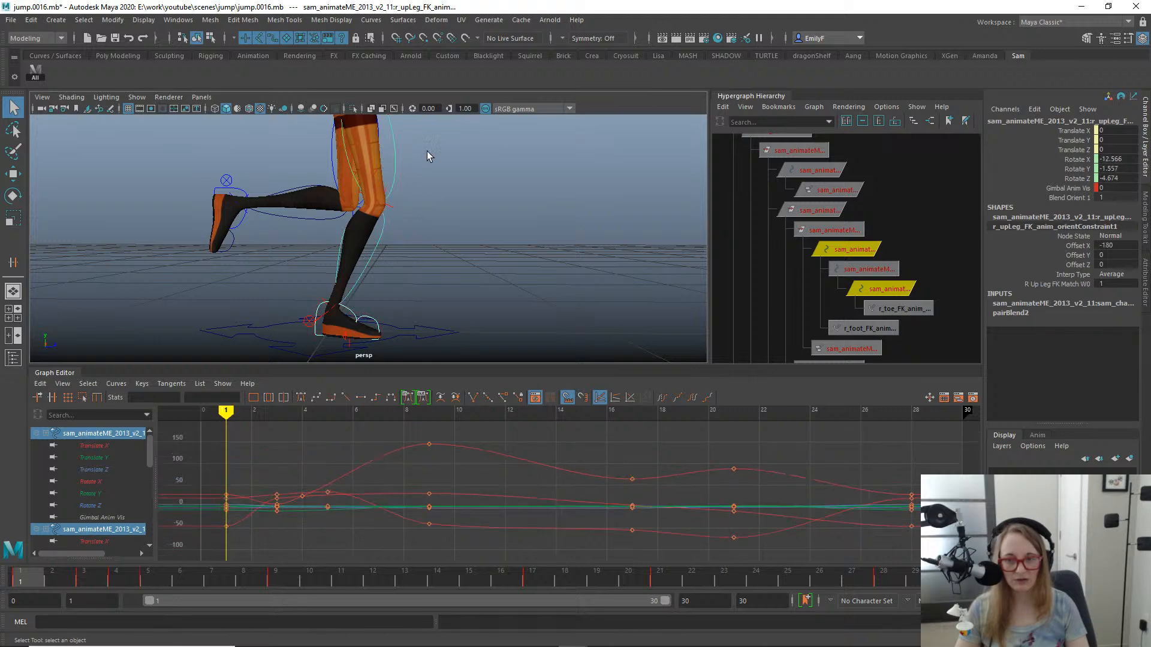
pyautogui.click(52, 579)
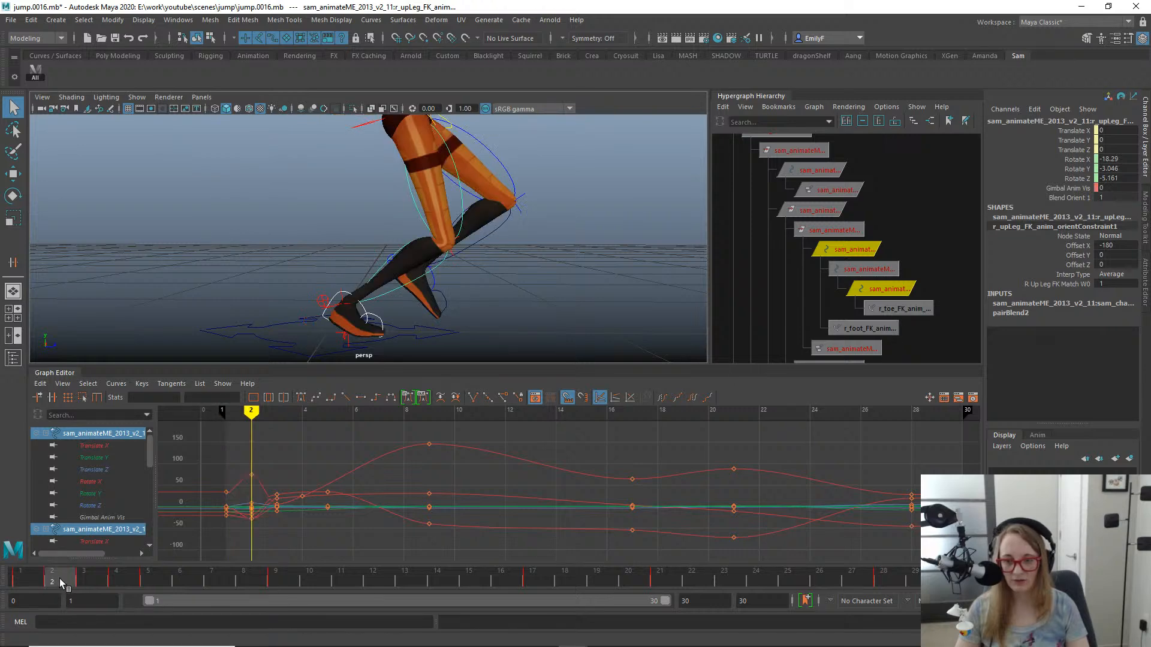
pyautogui.click(84, 580)
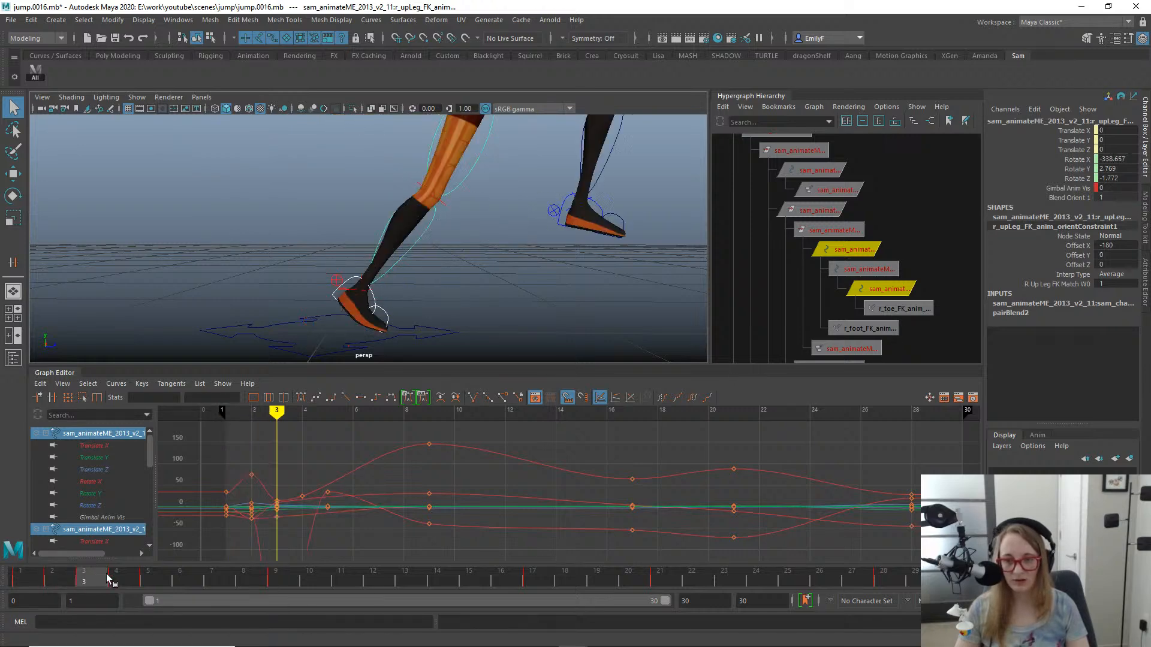
pyautogui.click(117, 579)
pyautogui.click(106, 576)
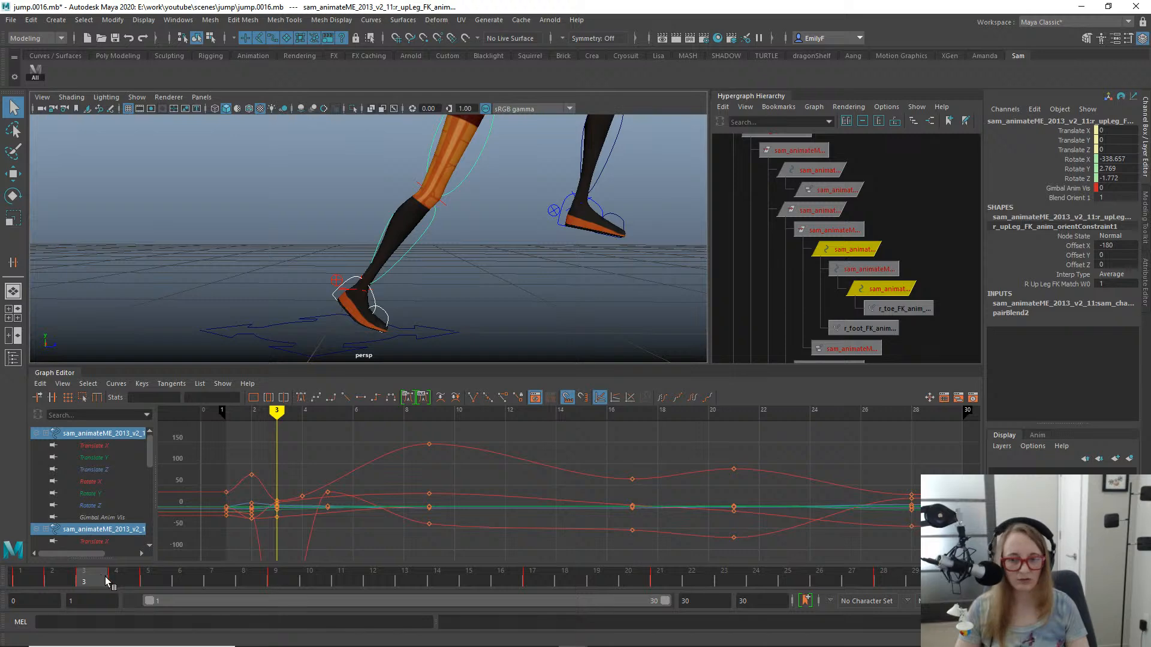
pyautogui.press('f')
# - Delete the right foot and right toe FK orient constraints, then return to frame 1
pyautogui.keyDown('alt'); pyautogui.moveTo(688, 286); pyautogui.dragTo(551, 258, button='right'); pyautogui.keyUp('alt')
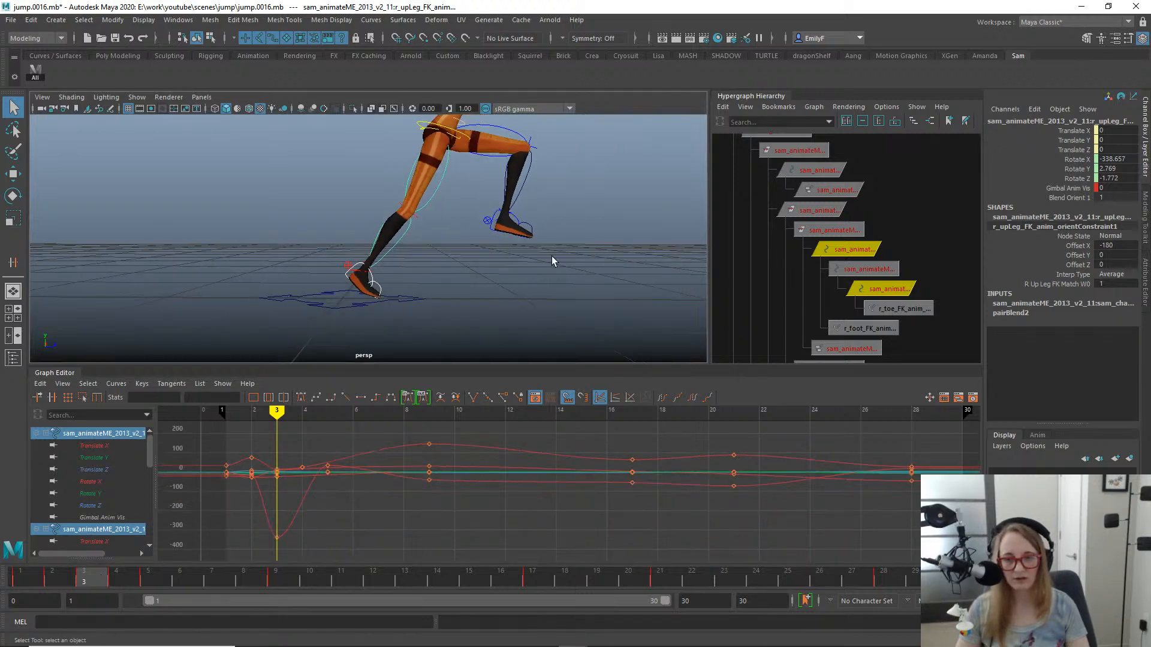
pyautogui.keyDown('alt'); pyautogui.moveTo(551, 258); pyautogui.dragTo(562, 282, button='middle'); pyautogui.keyUp('alt')
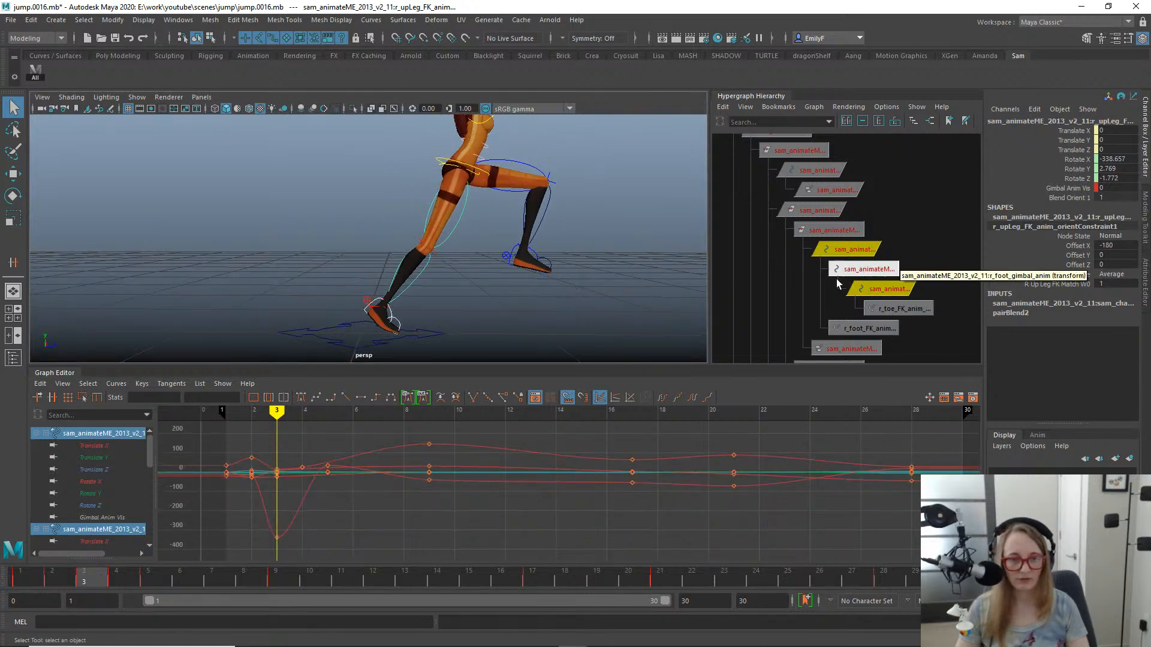
pyautogui.moveTo(906, 338); pyautogui.dragTo(820, 298)
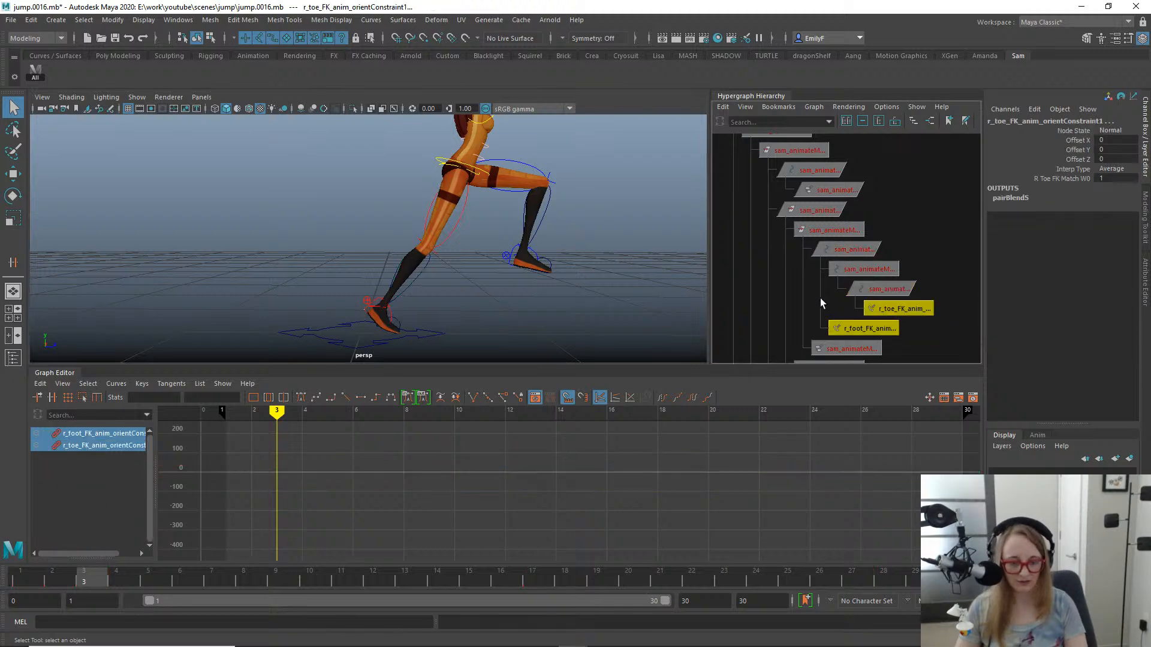
pyautogui.press('Delete')
pyautogui.click(7, 581)
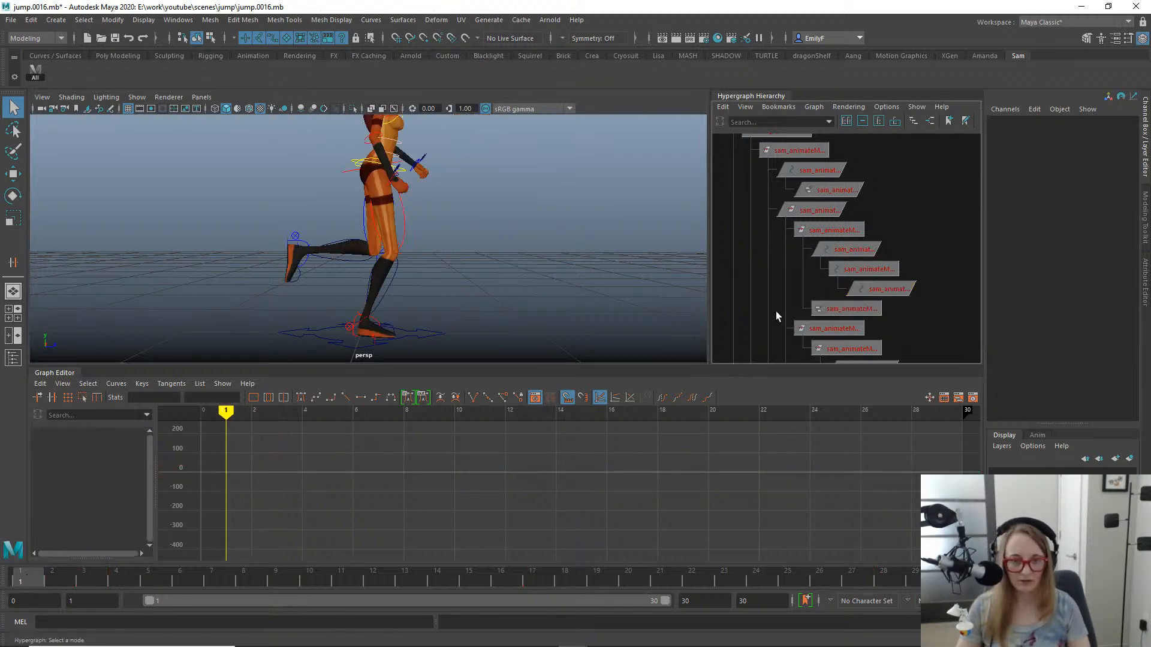
# - Delete the right upper leg and lower leg FK orient constraints and check the leg's motion through frame 3
pyautogui.keyDown('alt'); pyautogui.moveTo(959, 326); pyautogui.dragTo(941, 268, button='middle'); pyautogui.keyUp('alt')
pyautogui.keyDown('alt'); pyautogui.moveTo(941, 268); pyautogui.dragTo(894, 355, button='right'); pyautogui.keyUp('alt')
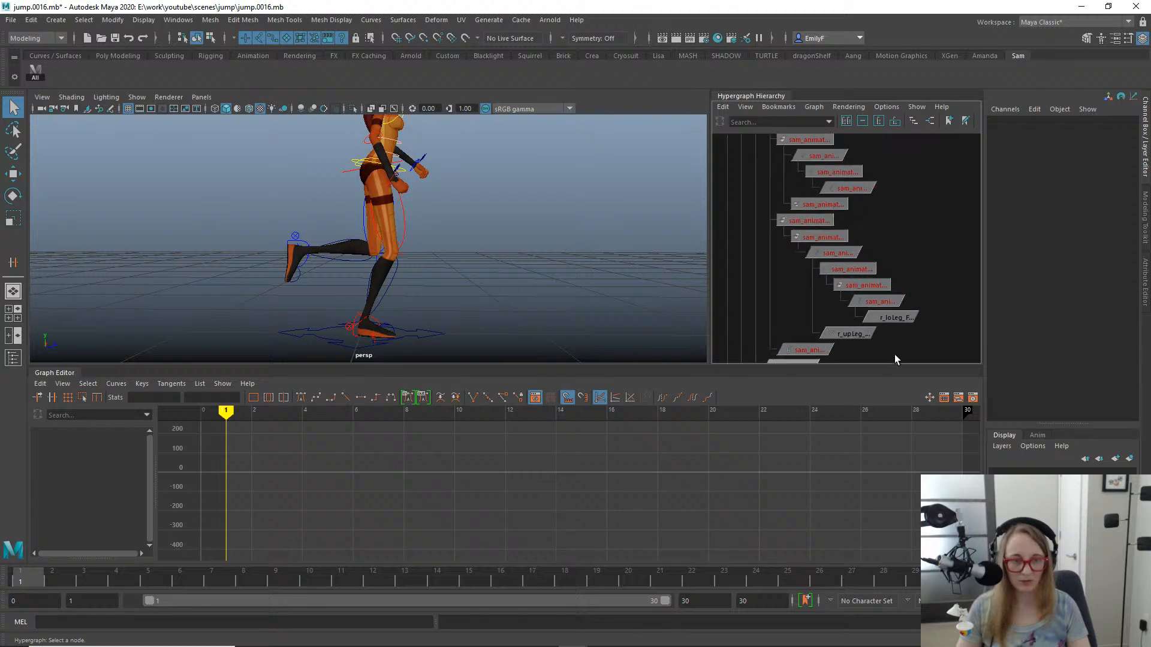
pyautogui.moveTo(847, 318); pyautogui.dragTo(847, 319)
pyautogui.press('Delete')
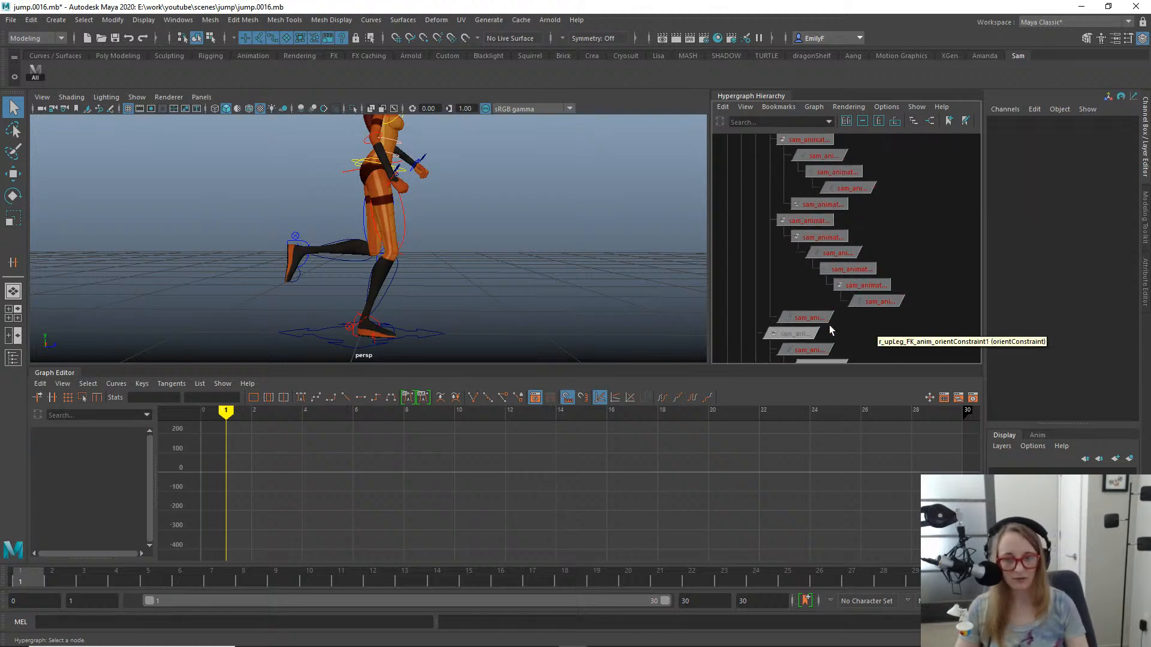
pyautogui.moveTo(40, 577); pyautogui.dragTo(98, 589)
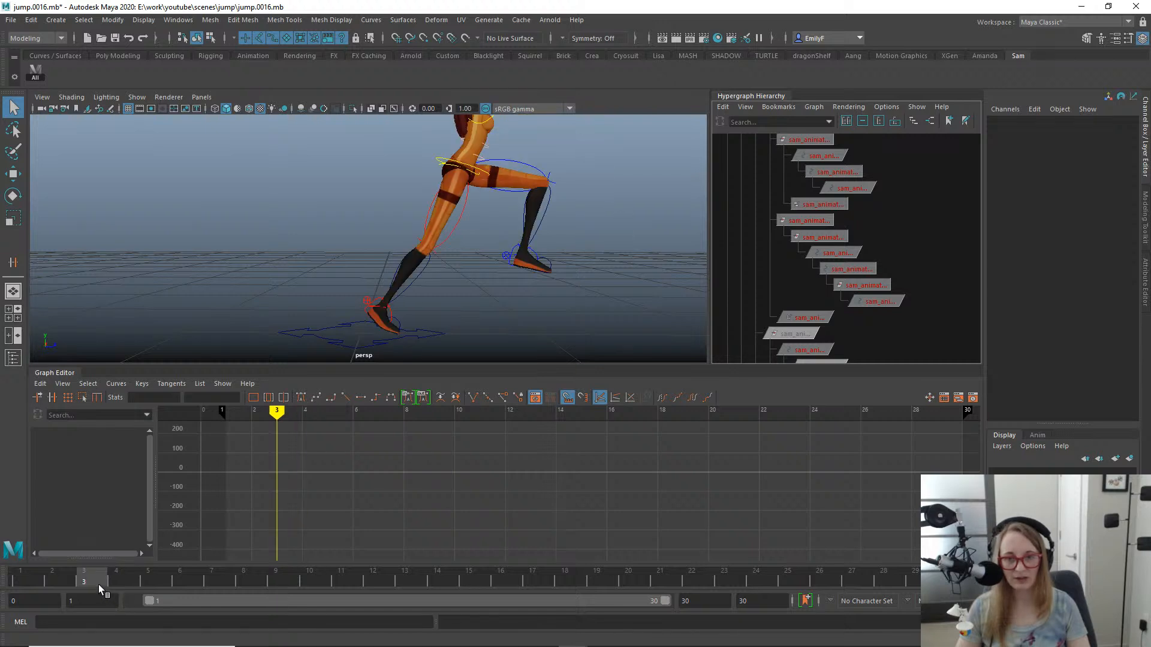
# - Examine the right upper leg FK control's Rotate X curve around its key on frame 3
pyautogui.click(447, 239)
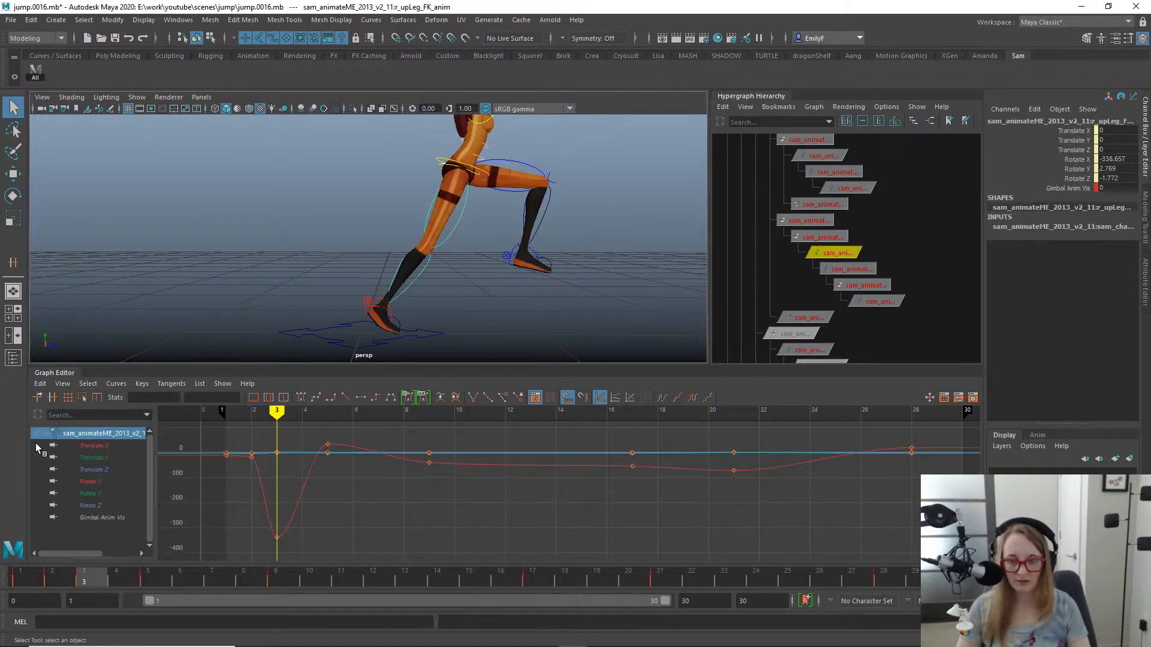
pyautogui.click(93, 482)
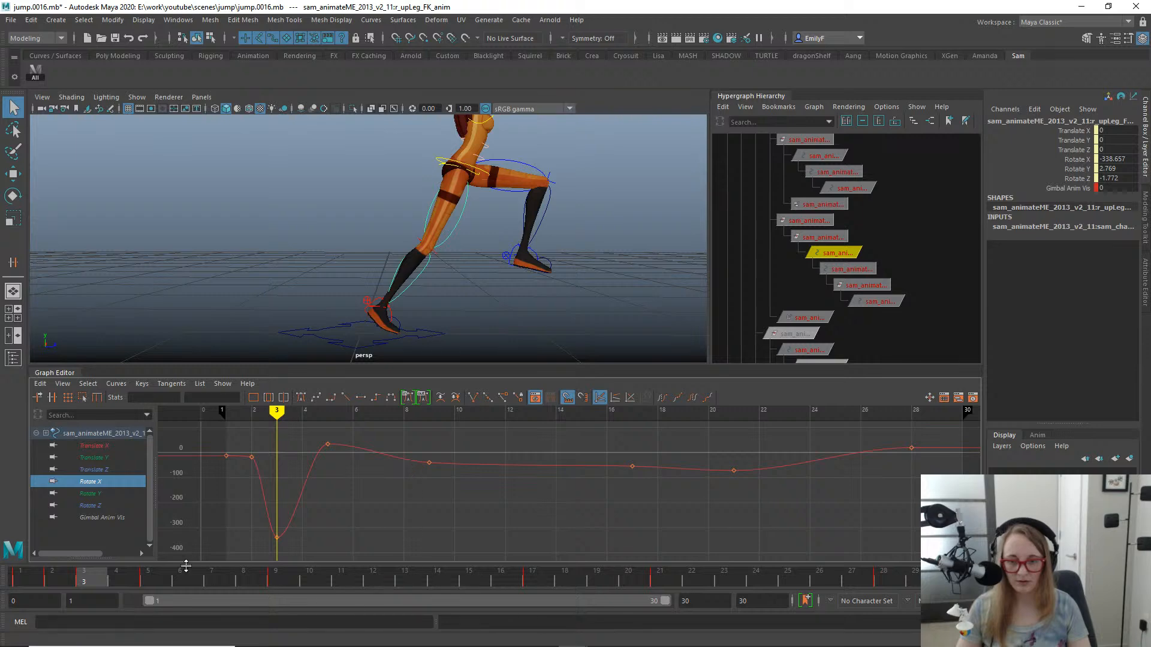
pyautogui.moveTo(138, 576); pyautogui.dragTo(84, 577)
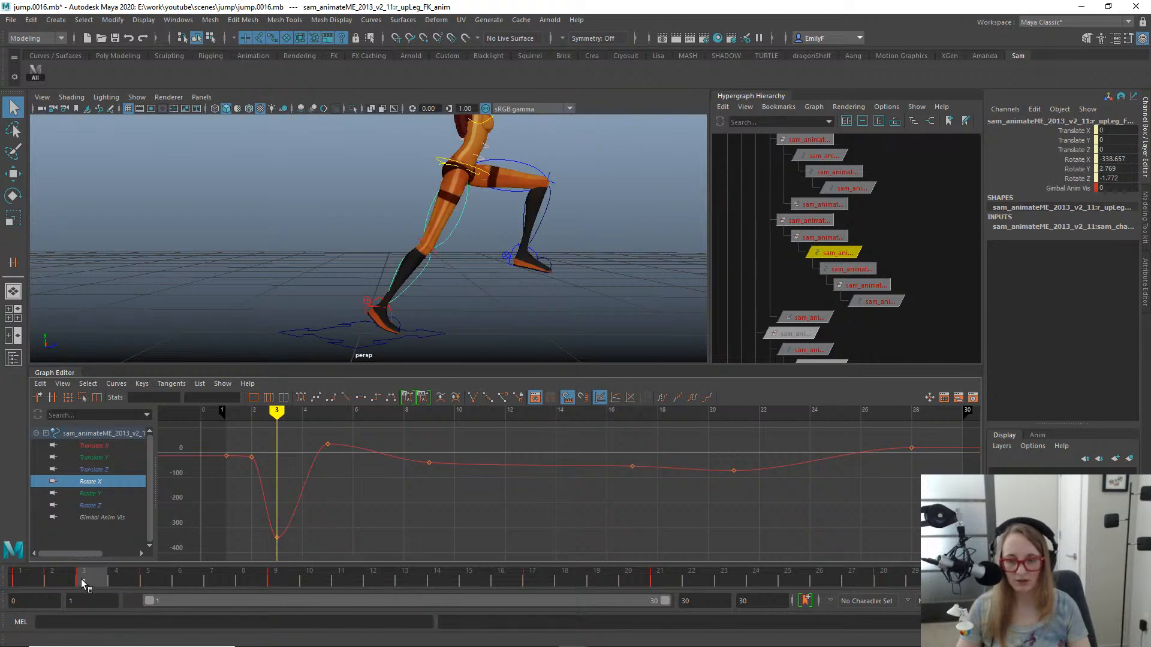
pyautogui.moveTo(232, 502); pyautogui.dragTo(311, 567)
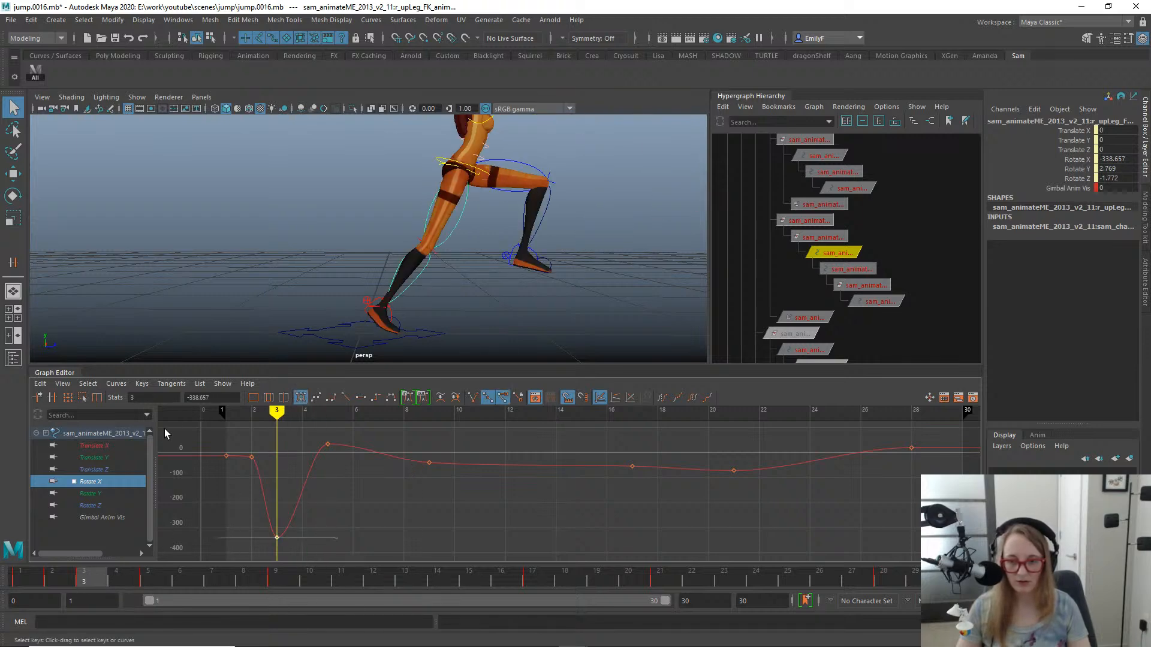
# - Apply the Euler Filter to the right upper leg FK control's Rotate X, Y and Z curves
pyautogui.click(114, 384)
pyautogui.click(114, 384)
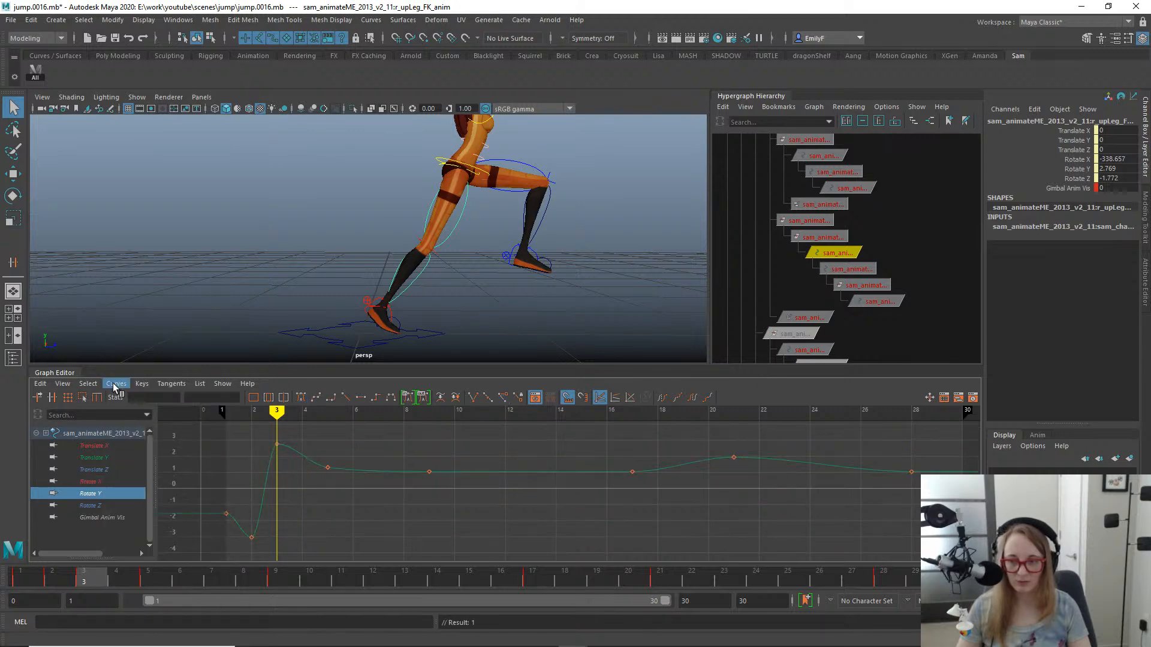
pyautogui.hotkey('ctrl', 'z')
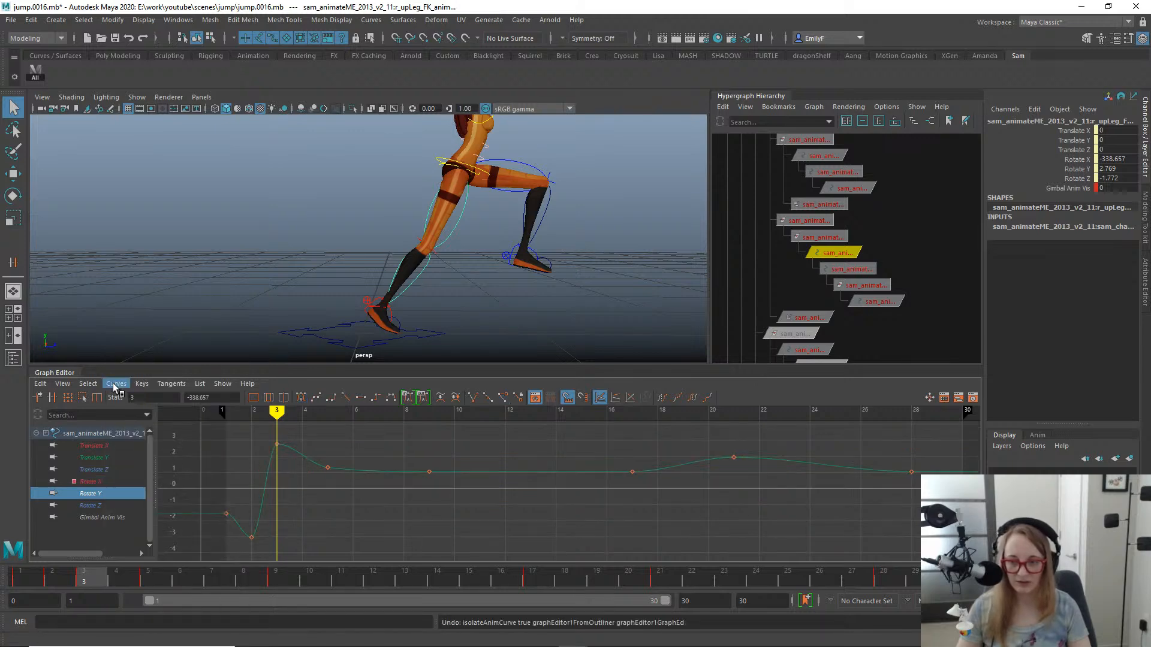
pyautogui.click(111, 479)
pyautogui.keyDown('shift'); pyautogui.click(100, 506); pyautogui.keyUp('shift')
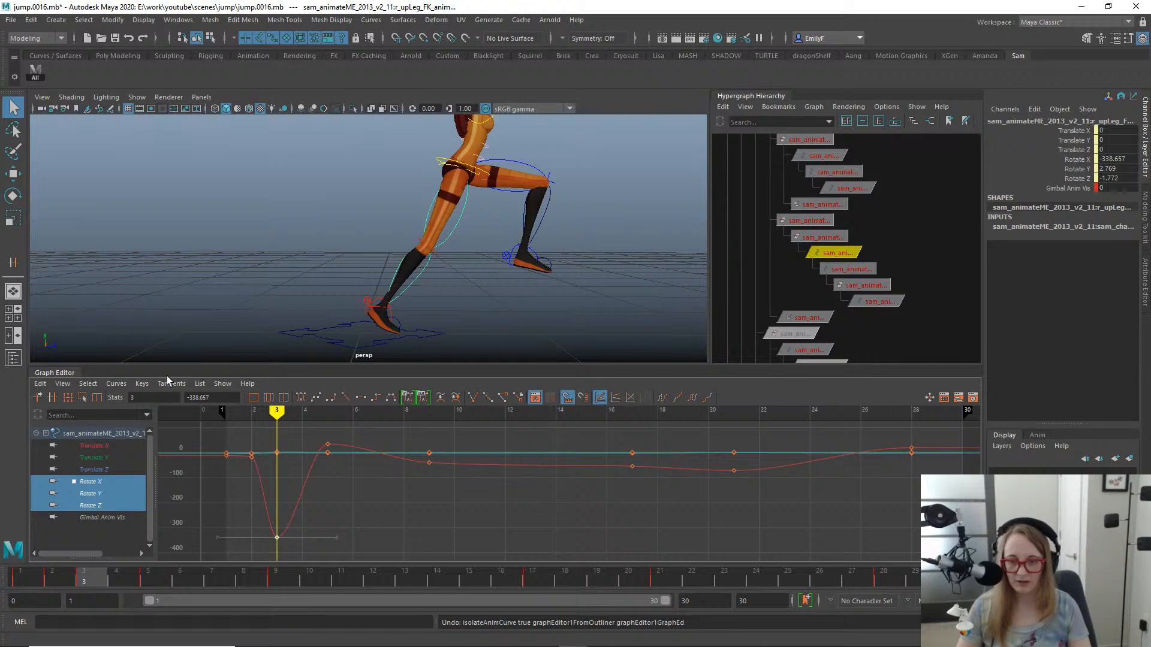
pyautogui.click(142, 383)
pyautogui.click(117, 384)
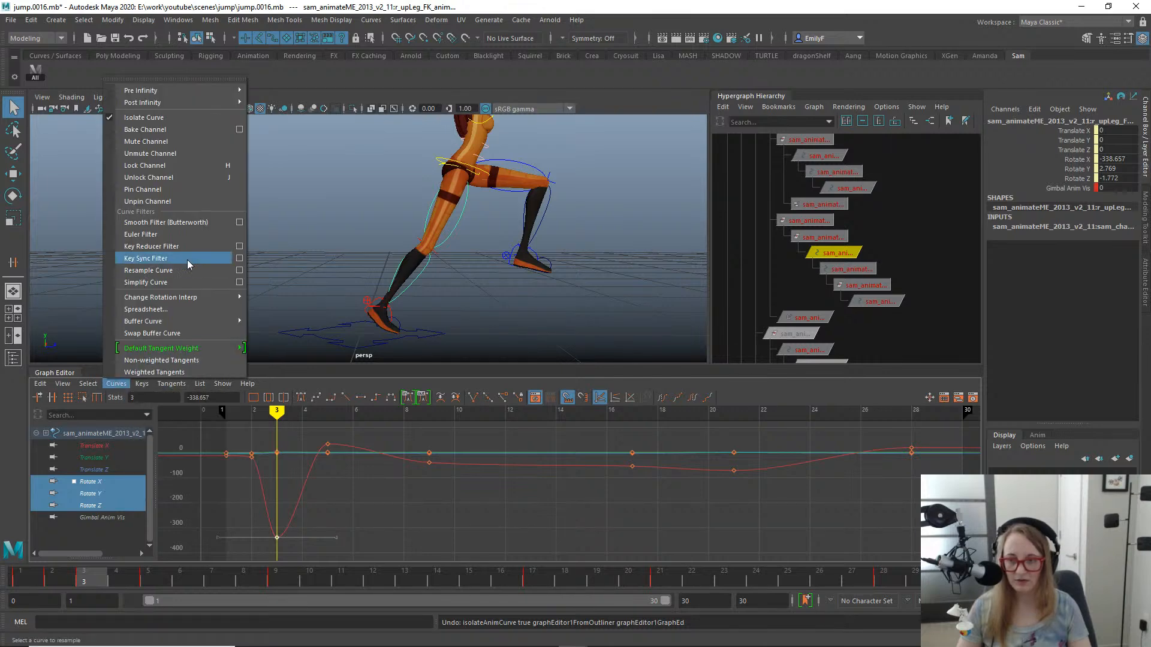
pyautogui.click(184, 233)
pyautogui.click(257, 517)
# - Play back the jump, scrub to the landing at frame 21 and examine the legs up close
pyautogui.hotkey('alt', 'v')
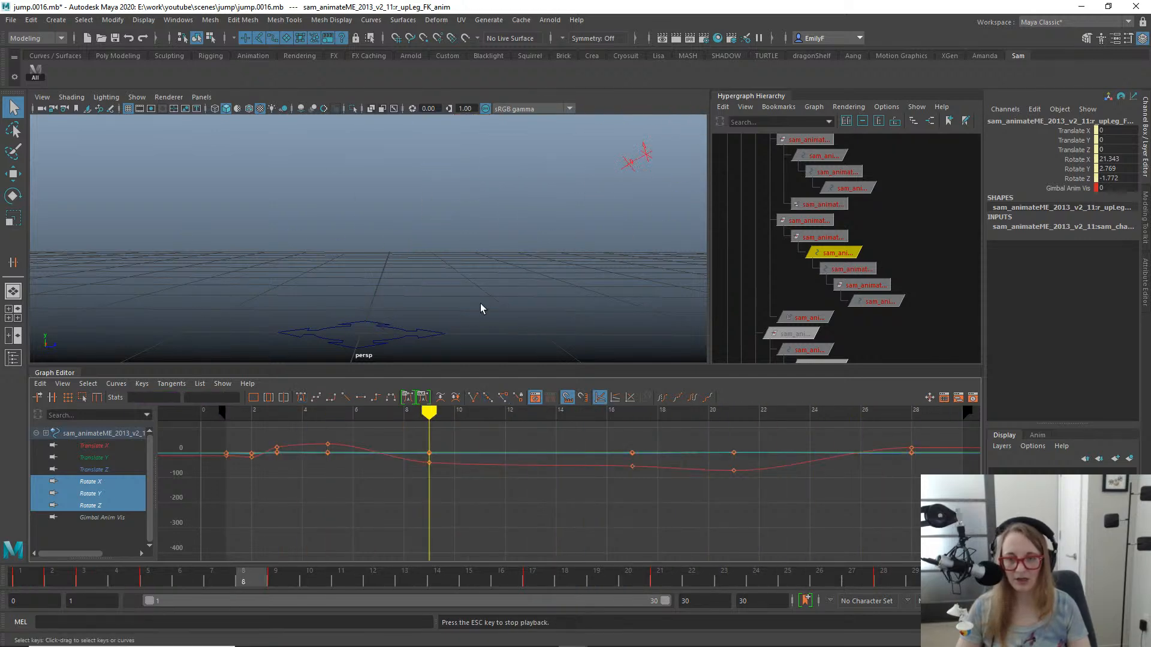
pyautogui.keyDown('alt'); pyautogui.moveTo(480, 304); pyautogui.dragTo(334, 174, button='right'); pyautogui.keyUp('alt')
pyautogui.keyDown('alt'); pyautogui.moveTo(334, 174); pyautogui.dragTo(266, 200, button='middle'); pyautogui.keyUp('alt')
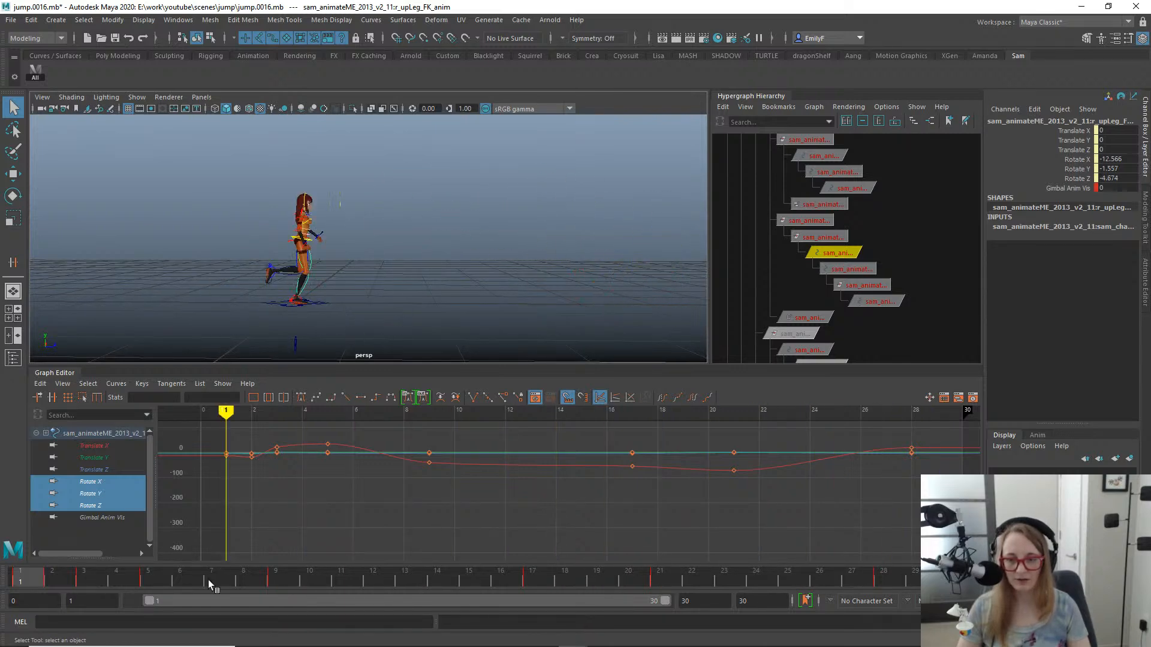
pyautogui.moveTo(207, 580); pyautogui.dragTo(652, 516)
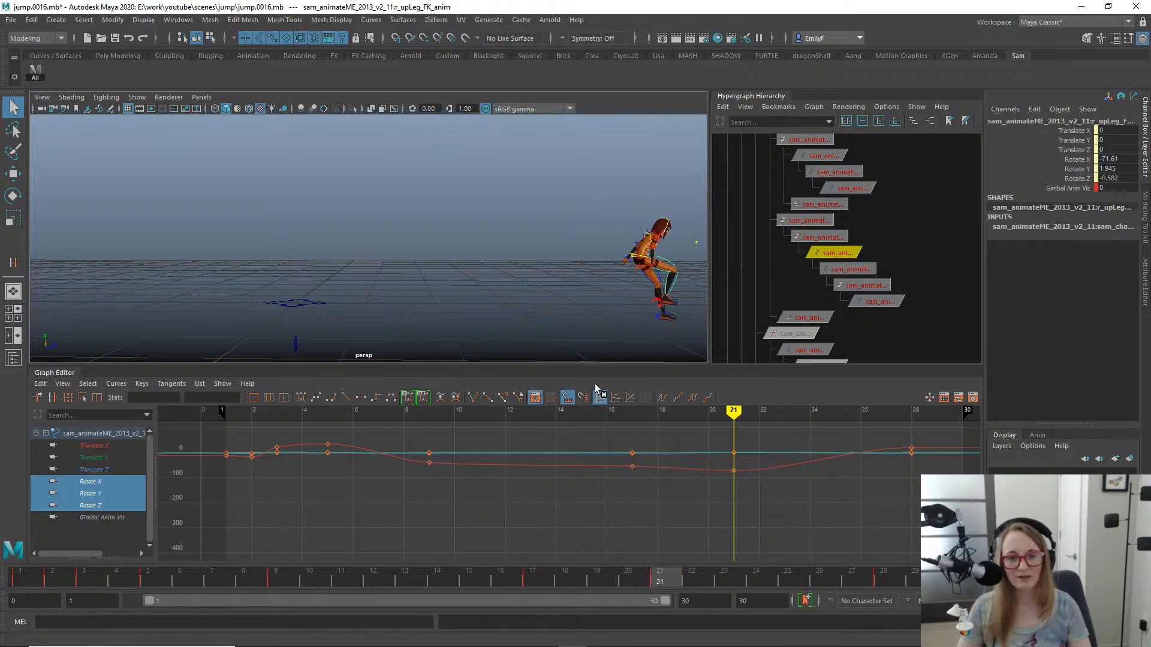
pyautogui.keyDown('alt'); pyautogui.moveTo(586, 315); pyautogui.dragTo(369, 279, button='middle'); pyautogui.keyUp('alt')
pyautogui.keyDown('alt'); pyautogui.moveTo(368, 279); pyautogui.dragTo(533, 232, button='right'); pyautogui.keyUp('alt')
pyautogui.keyDown('alt'); pyautogui.moveTo(533, 233); pyautogui.dragTo(285, 212, button='middle'); pyautogui.keyUp('alt')
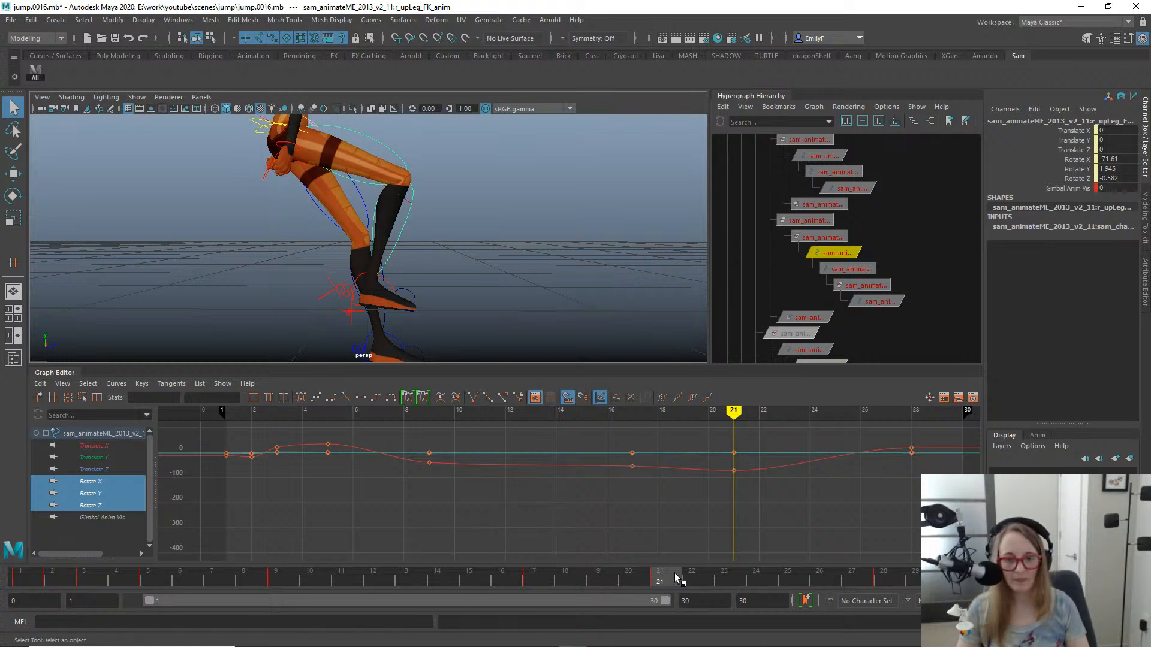
# - At frame 28, set the right foot control's Match attribute to FK to IK
pyautogui.moveTo(675, 573); pyautogui.dragTo(883, 574)
pyautogui.keyDown('alt'); pyautogui.moveTo(390, 233); pyautogui.dragTo(509, 240, button='middle'); pyautogui.keyUp('alt')
pyautogui.click(359, 290)
pyautogui.keyDown('alt'); pyautogui.moveTo(360, 290); pyautogui.dragTo(389, 292); pyautogui.keyUp('alt')
pyautogui.click(405, 288)
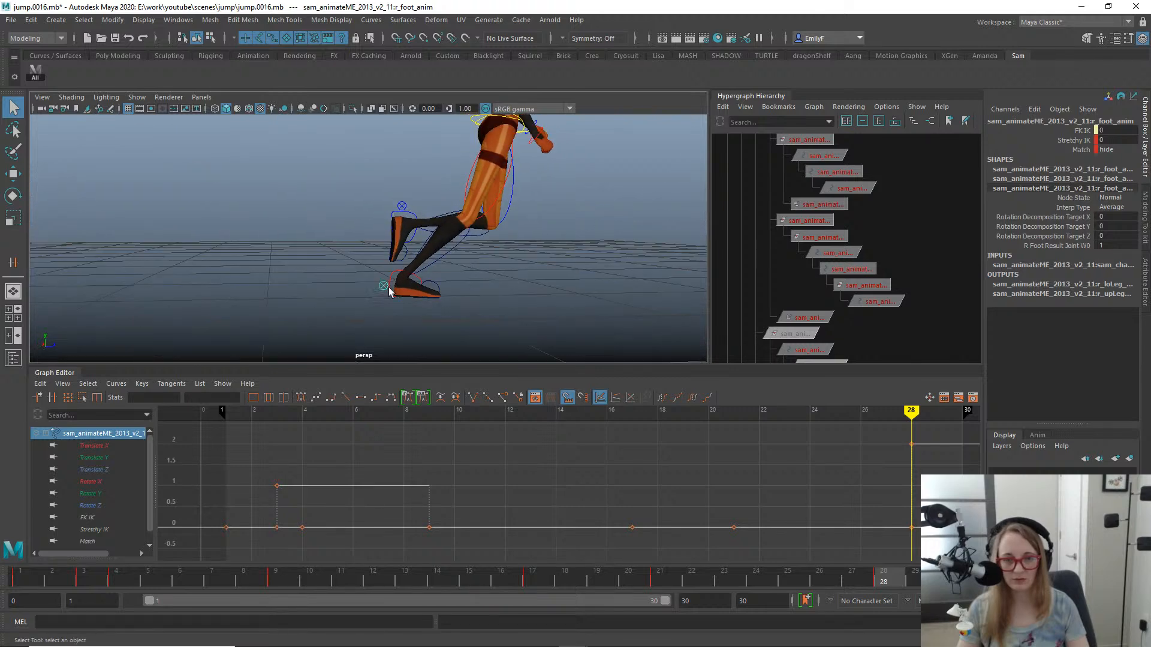
pyautogui.click(1081, 130)
pyautogui.moveTo(401, 204)
pyautogui.mouseDown(button='middle')
pyautogui.moveTo(498, 213)
pyautogui.moveTo(391, 219)
pyautogui.mouseUp(button='middle')
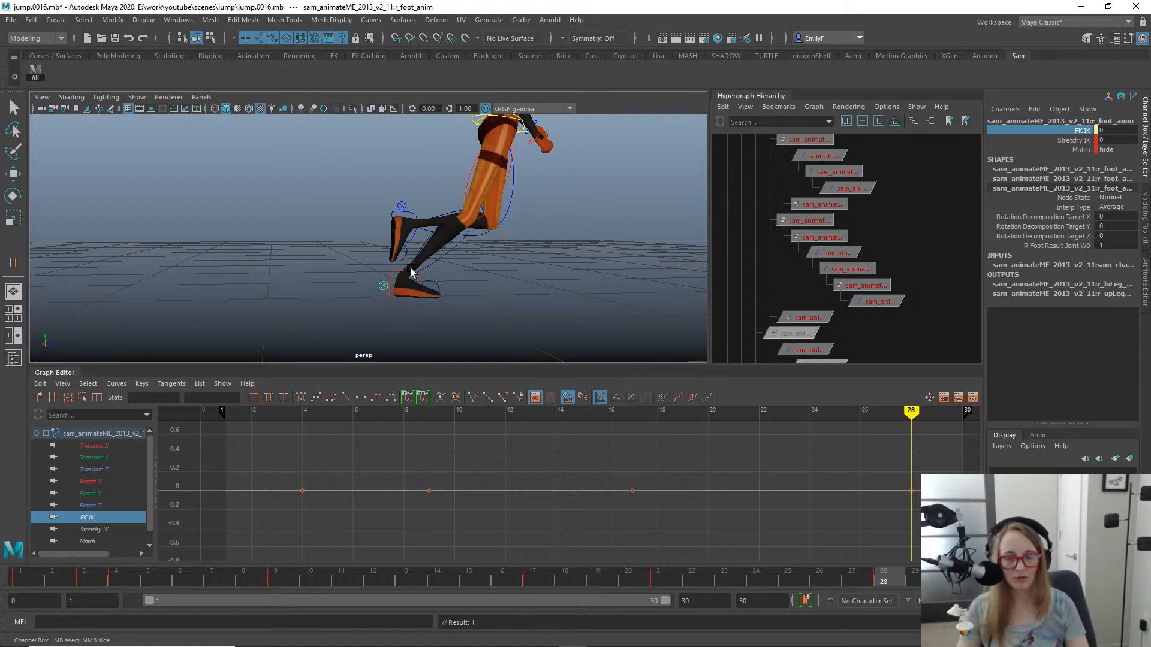
pyautogui.click(1115, 148)
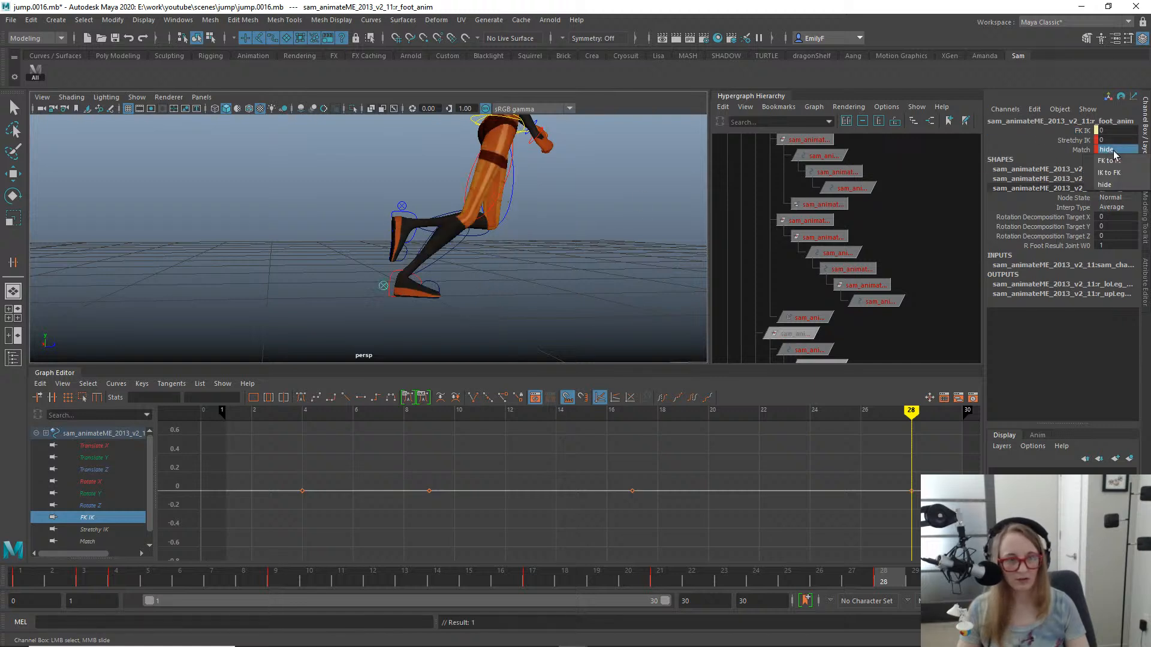
pyautogui.click(1109, 160)
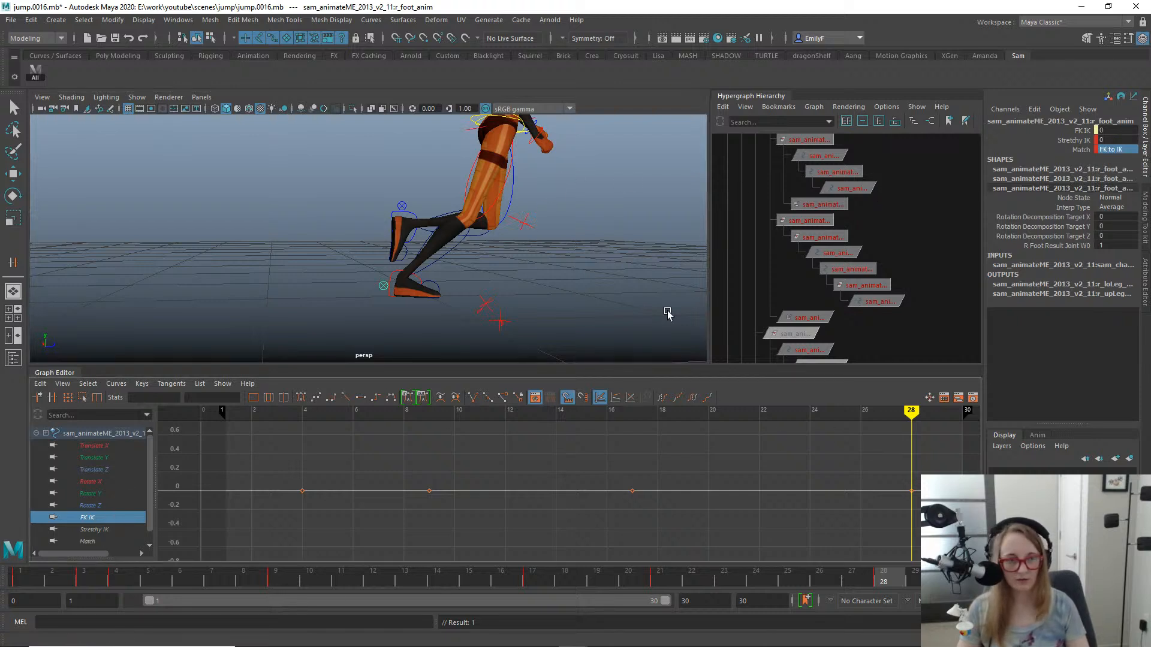
pyautogui.moveTo(877, 580); pyautogui.dragTo(899, 555)
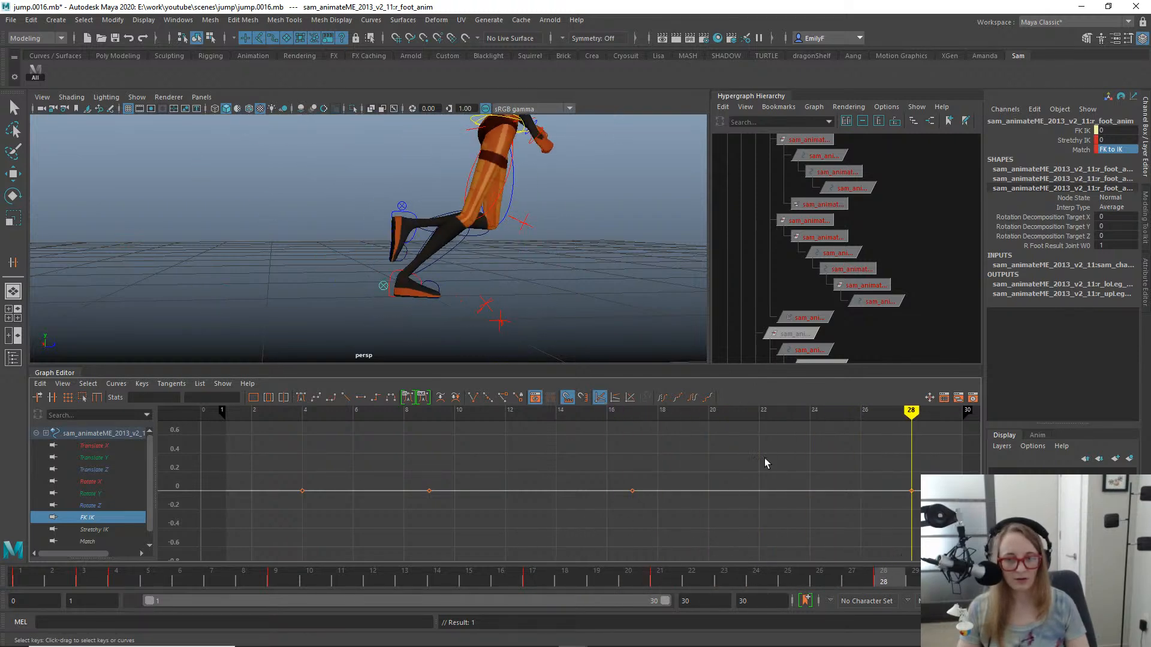
# - Orient-constrain the right upper leg FK control to its match control with an X offset of 180 and no maintained offset
pyautogui.keyDown('alt'); pyautogui.moveTo(560, 207); pyautogui.dragTo(385, 252); pyautogui.keyUp('alt')
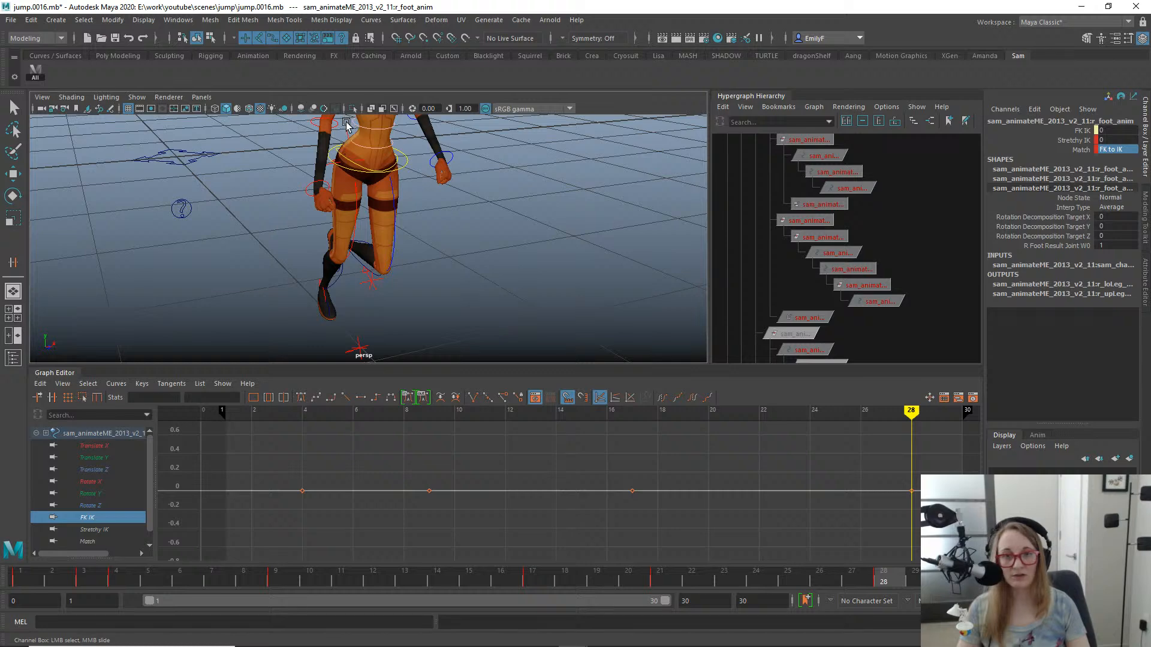
pyautogui.press('q')
pyautogui.click(380, 236)
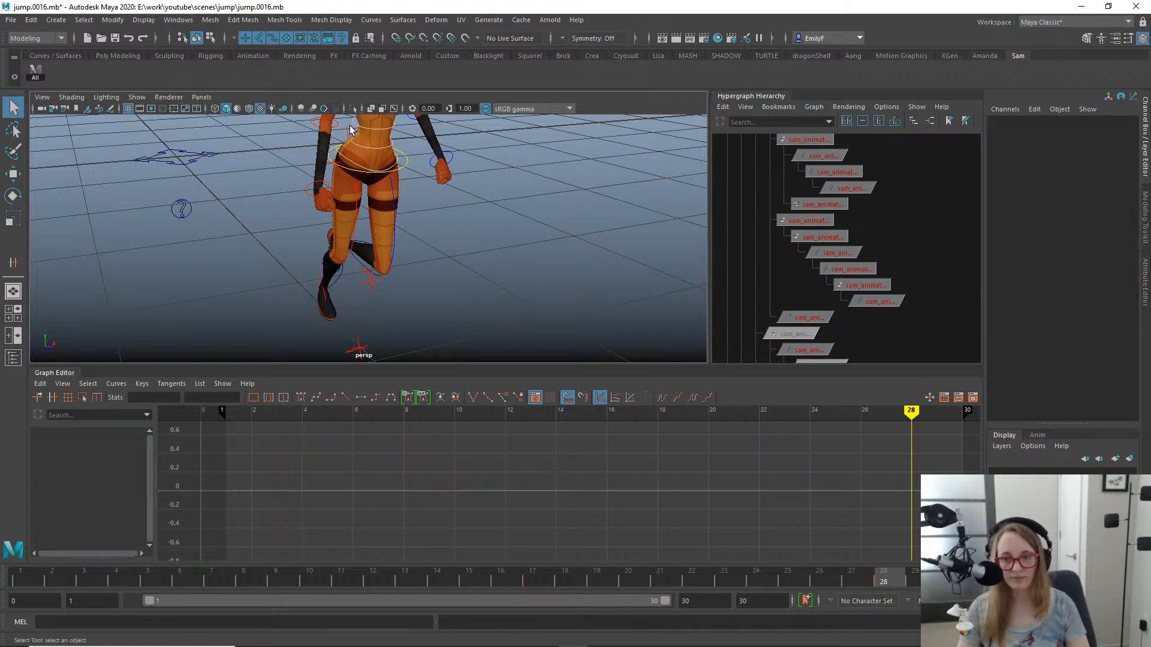
pyautogui.click(375, 215)
pyautogui.click(356, 226)
pyautogui.keyDown('alt'); pyautogui.moveTo(356, 227); pyautogui.dragTo(525, 250); pyautogui.keyUp('alt')
pyautogui.press('space')
pyautogui.click(551, 291)
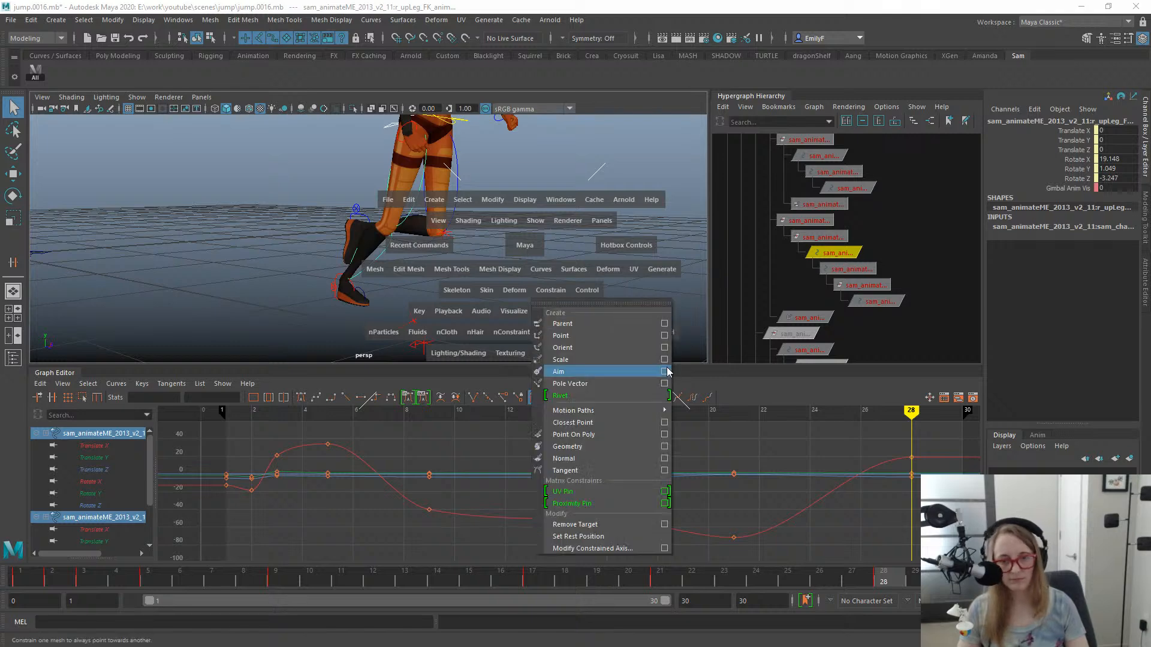
pyautogui.click(664, 349)
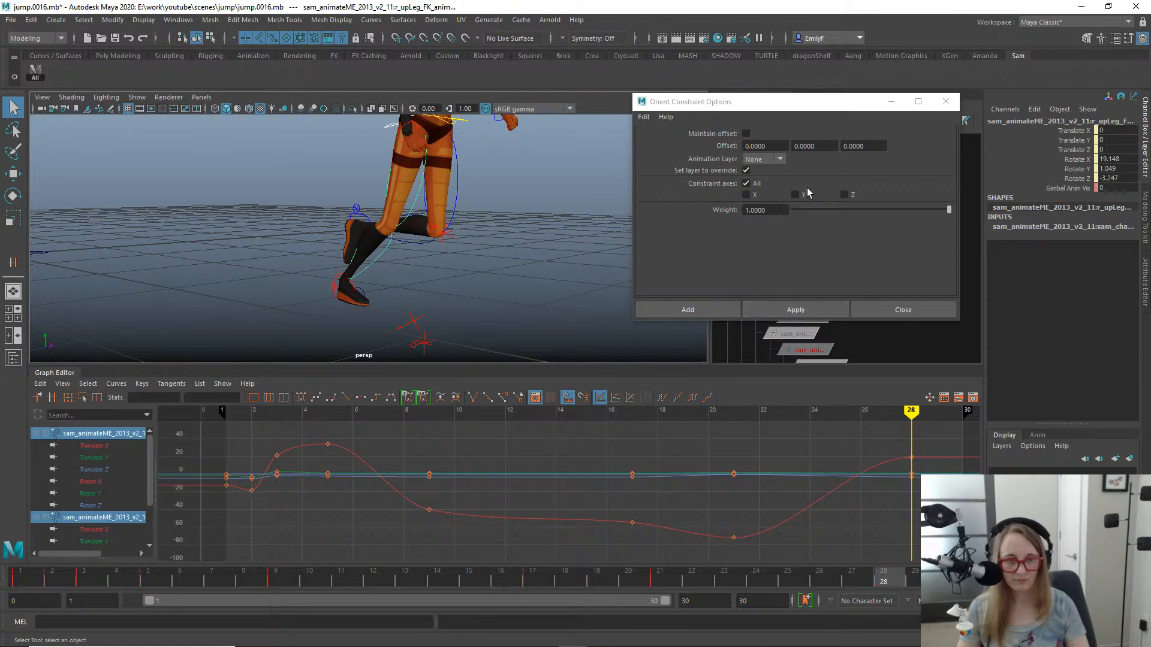
pyautogui.click(776, 146)
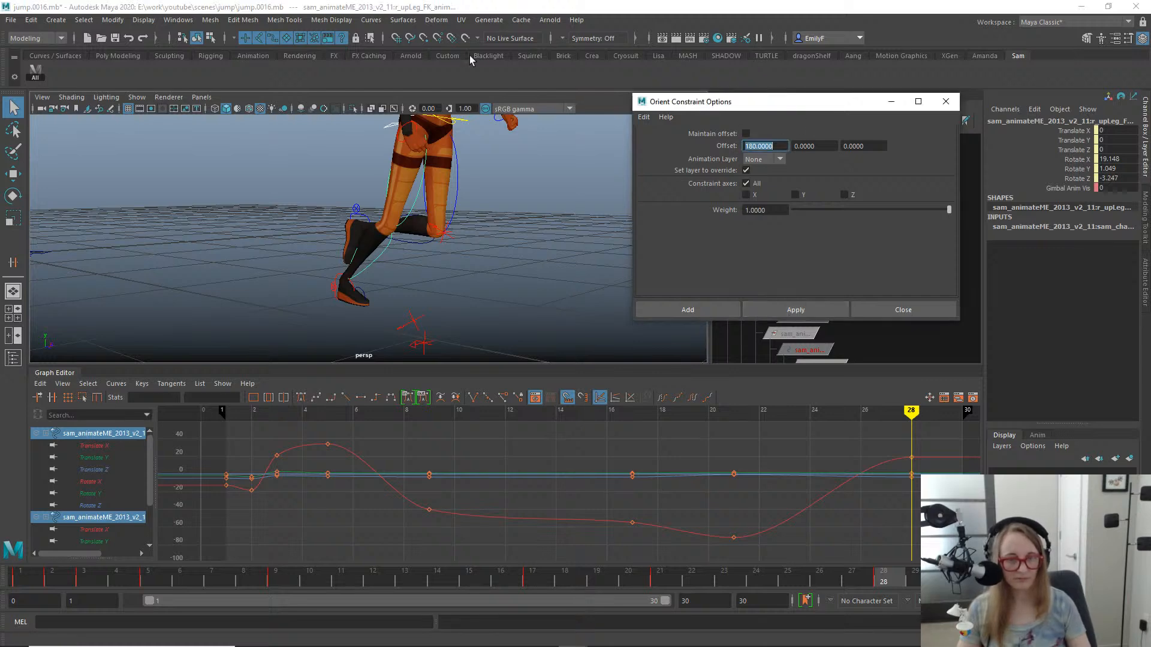
pyautogui.click(812, 305)
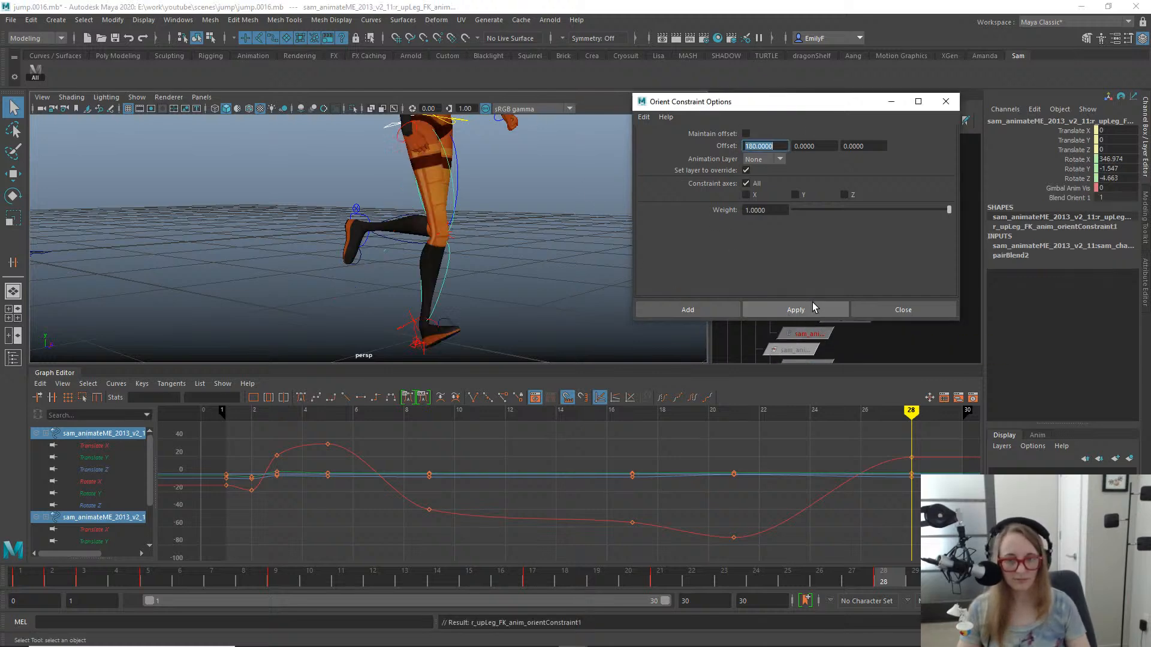
# - Orient-constrain the right lower leg FK control to its match control with the same 180 X offset
pyautogui.keyDown('alt'); pyautogui.moveTo(473, 251); pyautogui.dragTo(526, 247, button='right'); pyautogui.keyUp('alt')
pyautogui.click(476, 241)
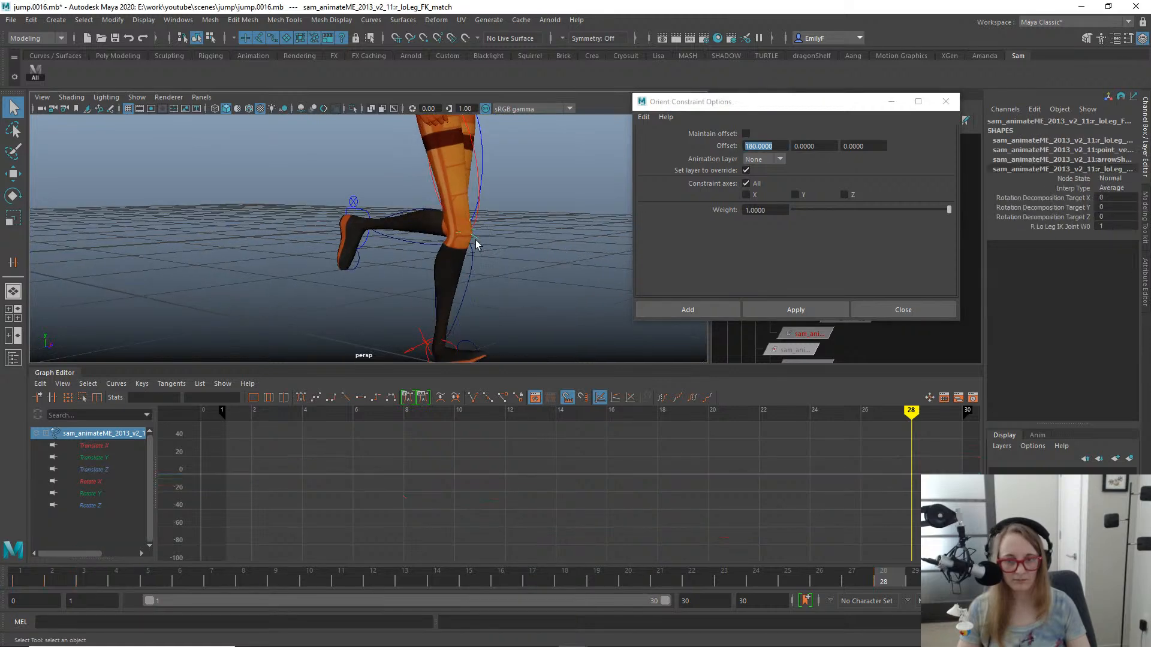
pyautogui.keyDown('shift'); pyautogui.click(467, 273); pyautogui.keyUp('shift')
pyautogui.click(789, 310)
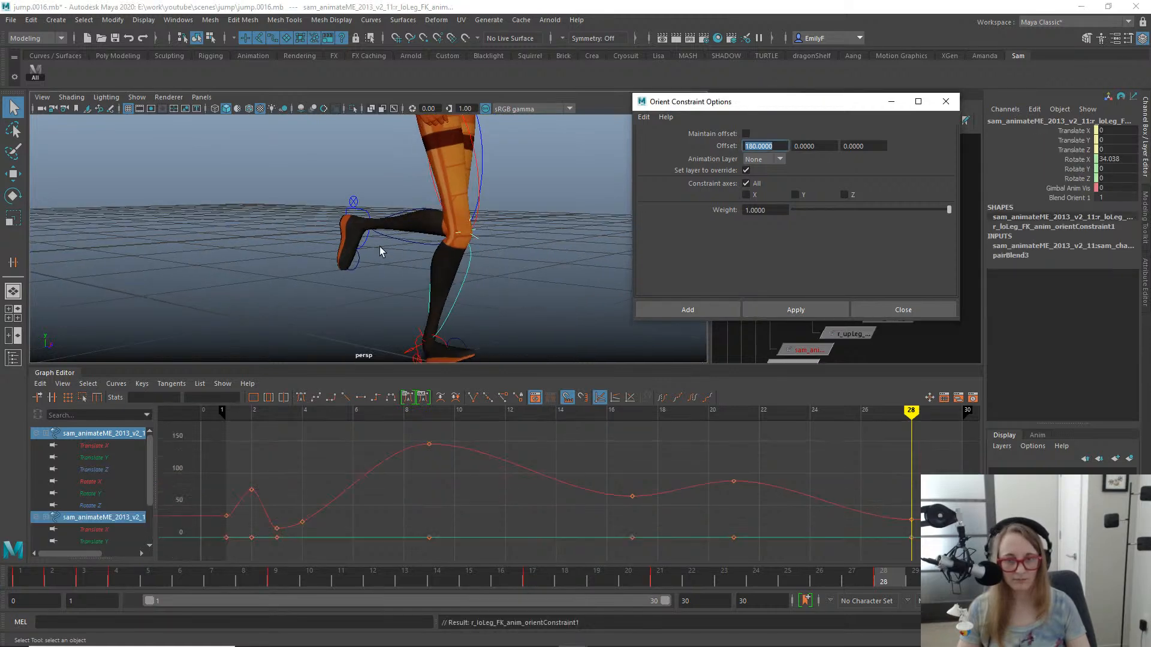
# - Set the constraint's X offset to 0 and orient-constrain the right foot FK control to its match control
pyautogui.keyDown('alt'); pyautogui.moveTo(380, 246); pyautogui.dragTo(479, 295); pyautogui.keyUp('alt')
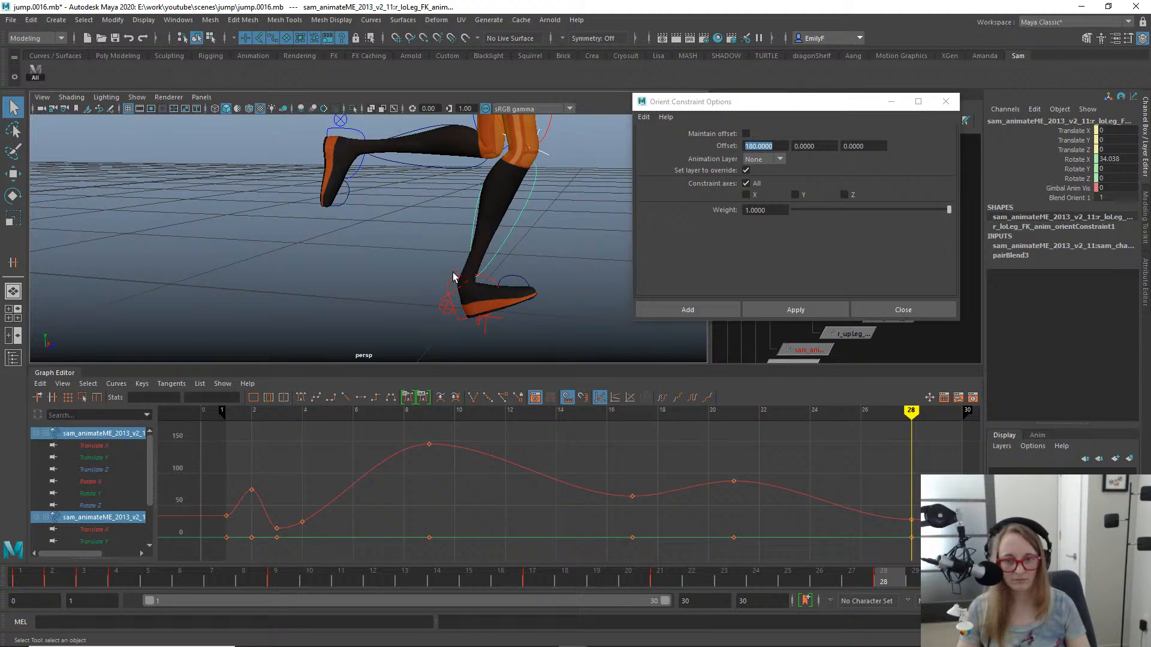
pyautogui.click(453, 277)
pyautogui.keyDown('shift'); pyautogui.click(450, 285); pyautogui.keyUp('shift')
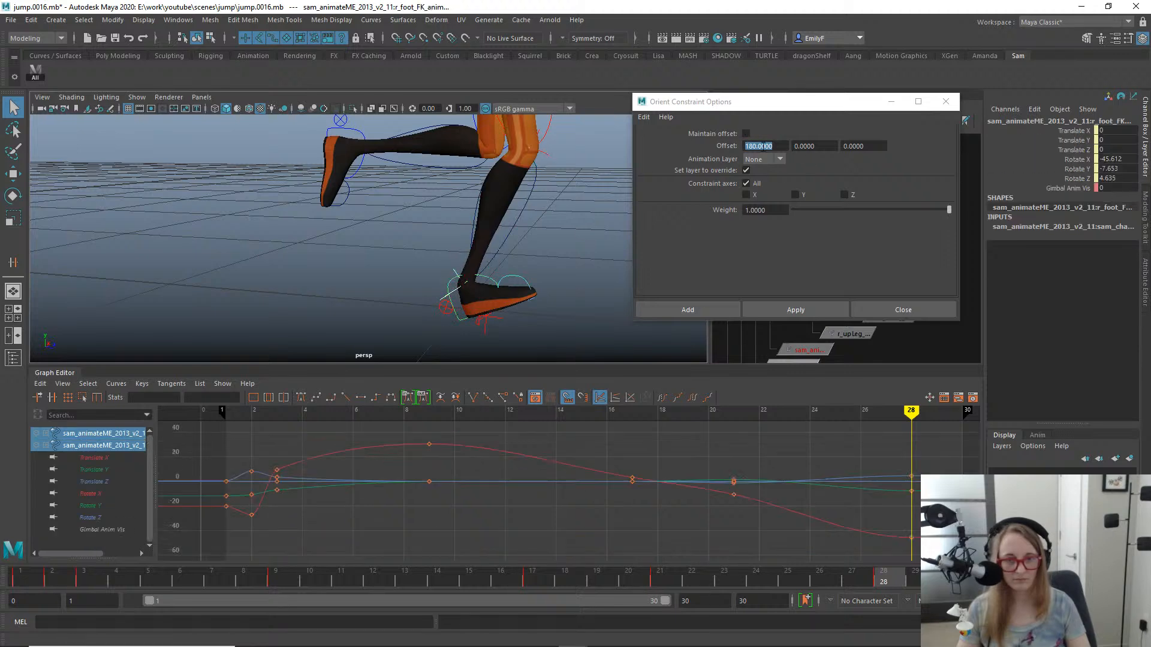
pyautogui.write('0')
pyautogui.press('Return')
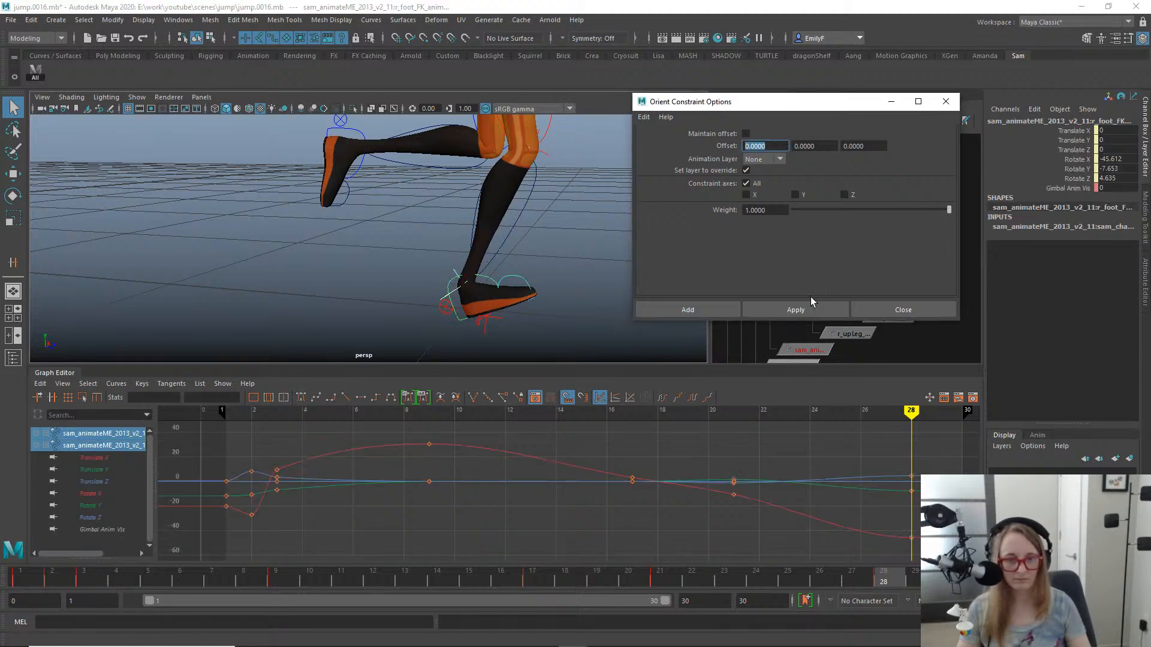
pyautogui.click(783, 308)
# - Orient-constrain the right toe FK control to its match control with zero offset
pyautogui.keyDown('alt'); pyautogui.moveTo(504, 291); pyautogui.dragTo(520, 337, button='right'); pyautogui.keyUp('alt')
pyautogui.click(514, 350)
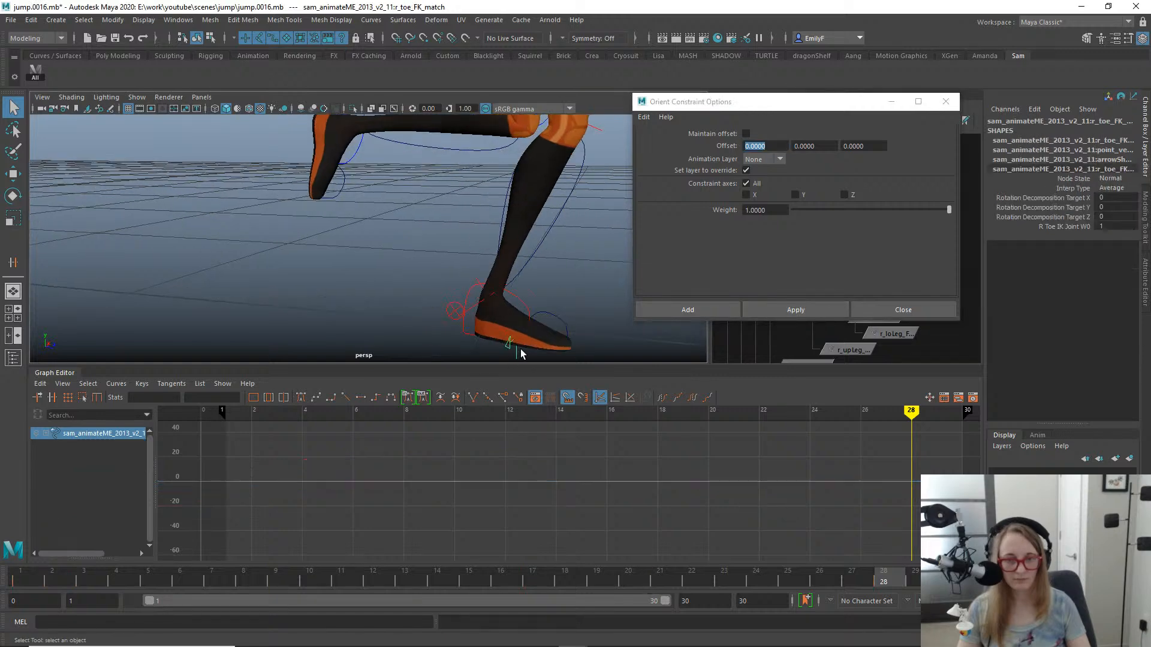
pyautogui.keyDown('shift'); pyautogui.click(554, 323); pyautogui.keyUp('shift')
pyautogui.click(791, 309)
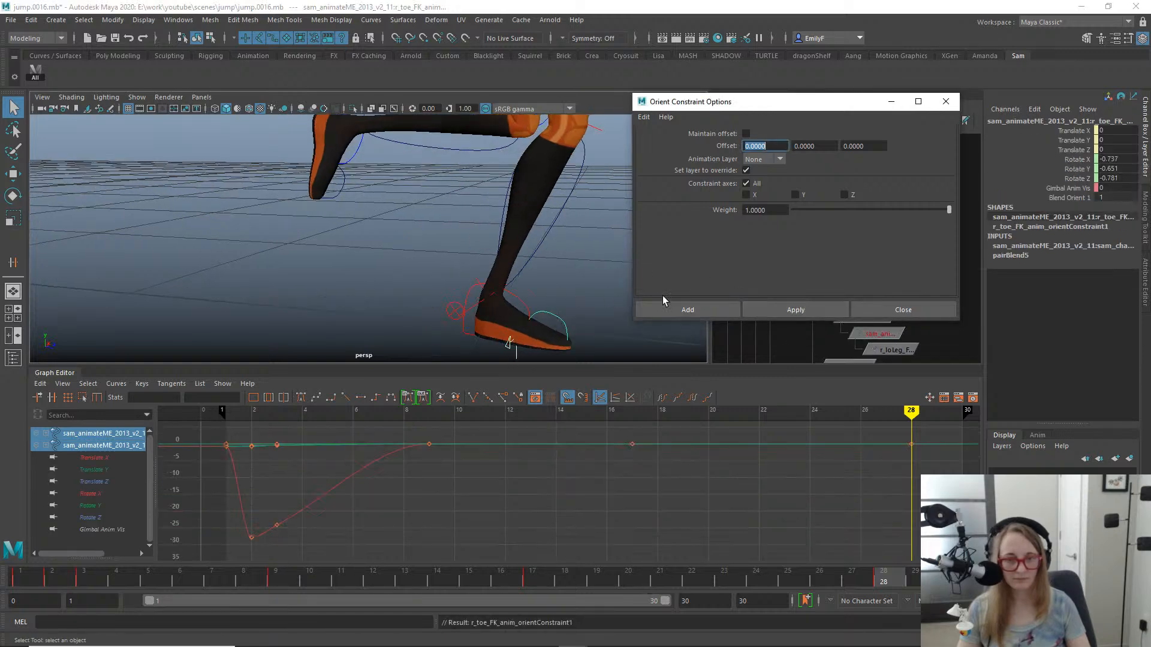
# - Select the right toe, foot, lower leg and upper leg FK controls and key them on every frame from 28 back to 18
pyautogui.click(556, 276)
pyautogui.moveTo(549, 291); pyautogui.dragTo(541, 318)
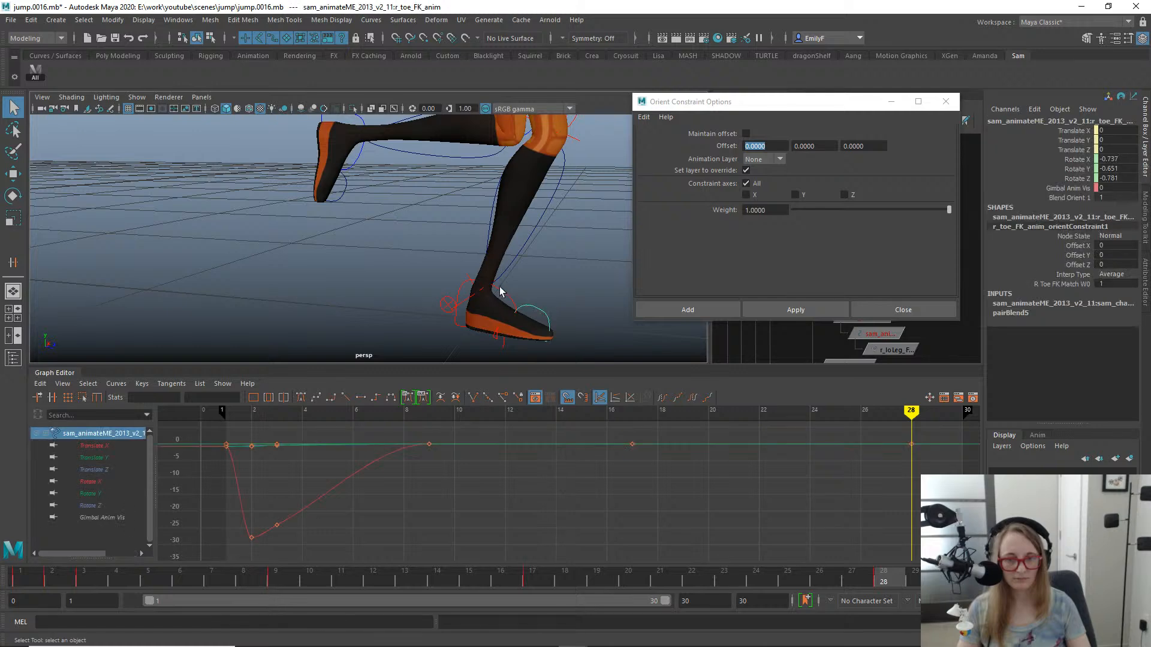
pyautogui.keyDown('shift'); pyautogui.click(506, 301); pyautogui.keyUp('shift')
pyautogui.keyDown('alt'); pyautogui.moveTo(513, 300); pyautogui.dragTo(507, 304, button='middle'); pyautogui.keyUp('alt')
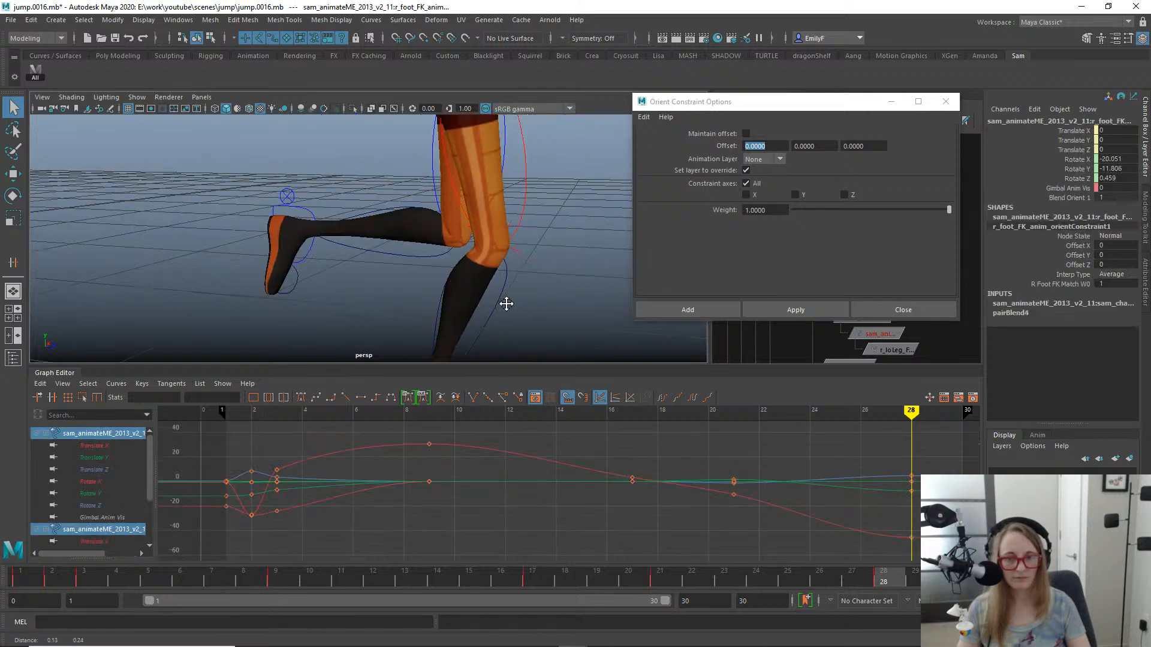
pyautogui.keyDown('shift'); pyautogui.click(499, 294); pyautogui.keyUp('shift')
pyautogui.keyDown('shift'); pyautogui.click(525, 180); pyautogui.keyUp('shift')
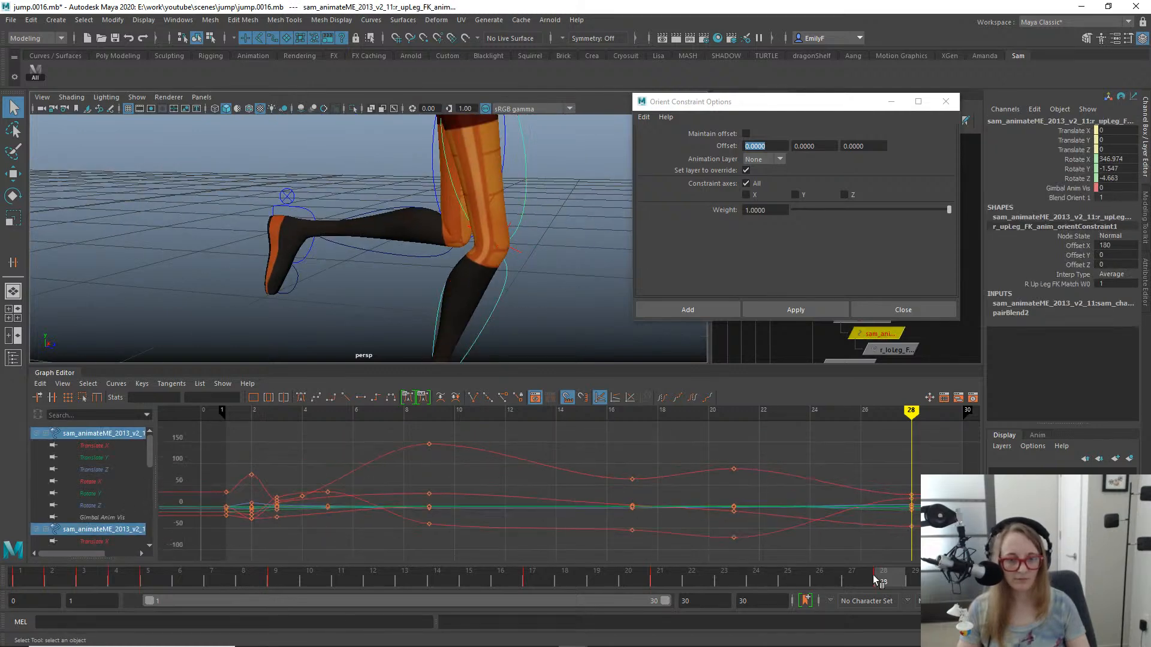
pyautogui.press('f')
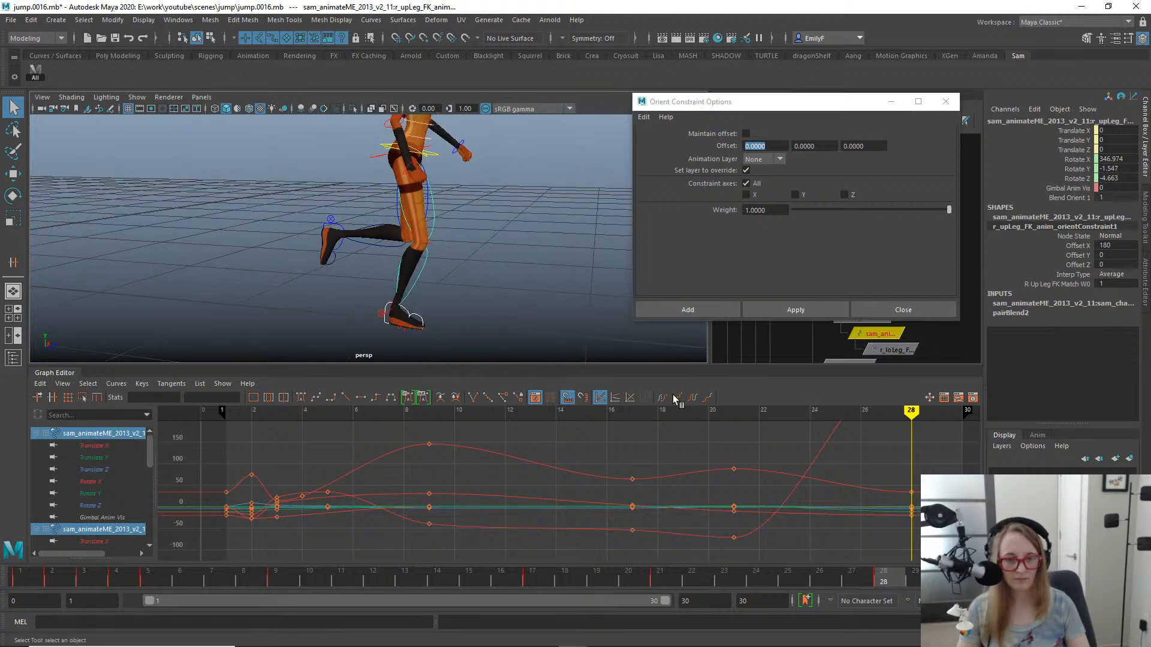
pyautogui.click(852, 581)
pyautogui.click(818, 579)
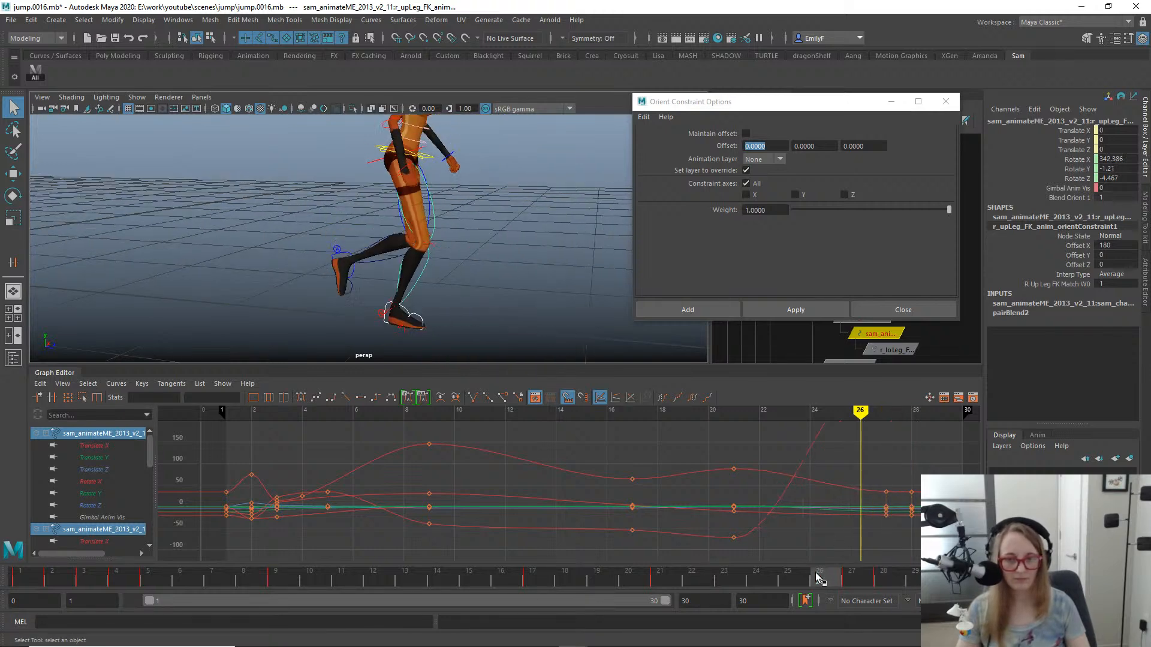
pyautogui.moveTo(818, 579); pyautogui.dragTo(600, 537)
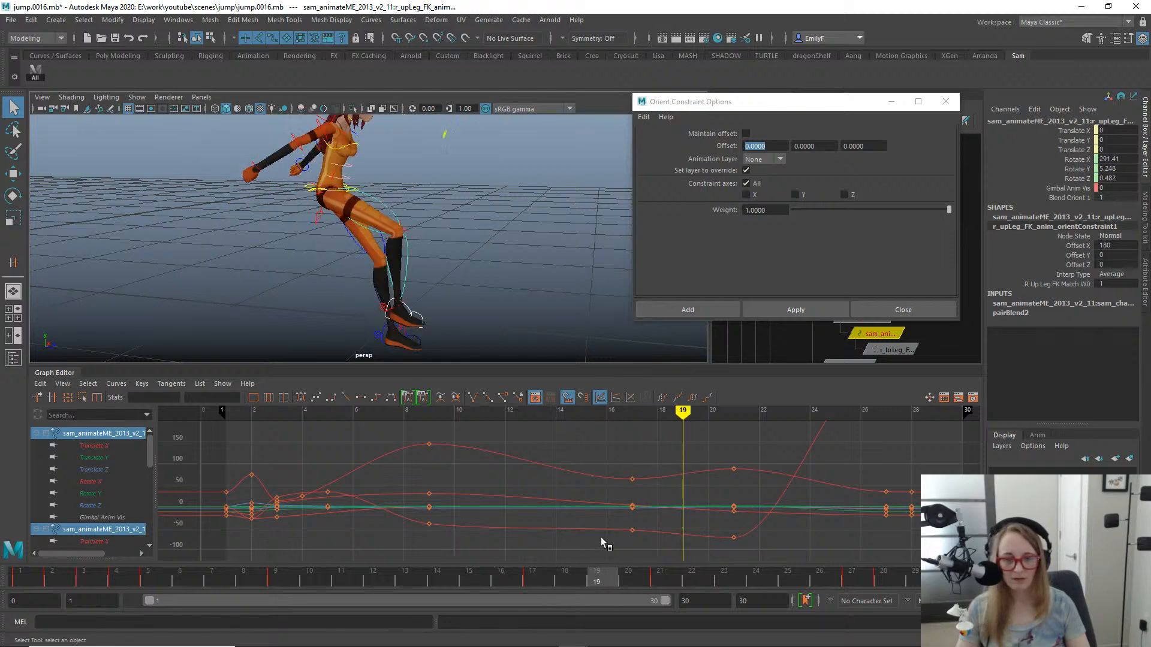
pyautogui.keyDown('alt'); pyautogui.moveTo(406, 203); pyautogui.dragTo(442, 194); pyautogui.keyUp('alt')
pyautogui.moveTo(601, 558); pyautogui.dragTo(699, 577)
pyautogui.press('s')
pyautogui.press('s')
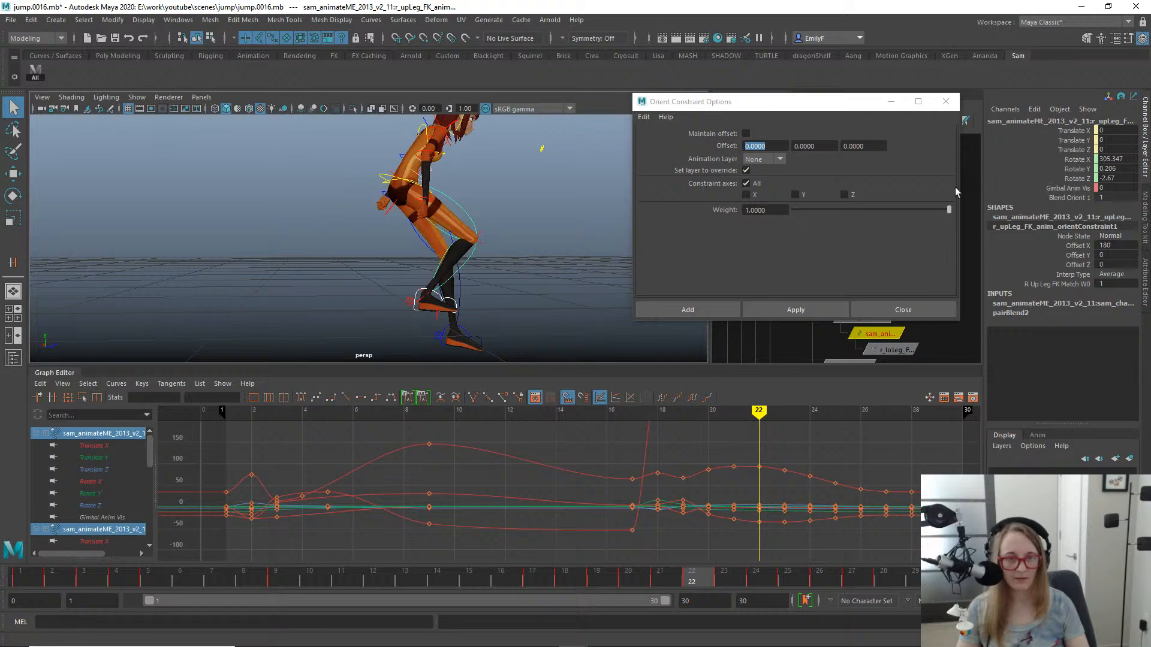
# - Close the orient constraint options and delete the orient constraints on the right upper leg, lower leg, foot and toe FK controls
pyautogui.click(902, 310)
pyautogui.keyDown('alt'); pyautogui.moveTo(853, 258); pyautogui.dragTo(825, 200, button='middle'); pyautogui.keyUp('alt')
pyautogui.keyDown('alt'); pyautogui.moveTo(872, 286); pyautogui.dragTo(876, 271, button='middle'); pyautogui.keyUp('alt')
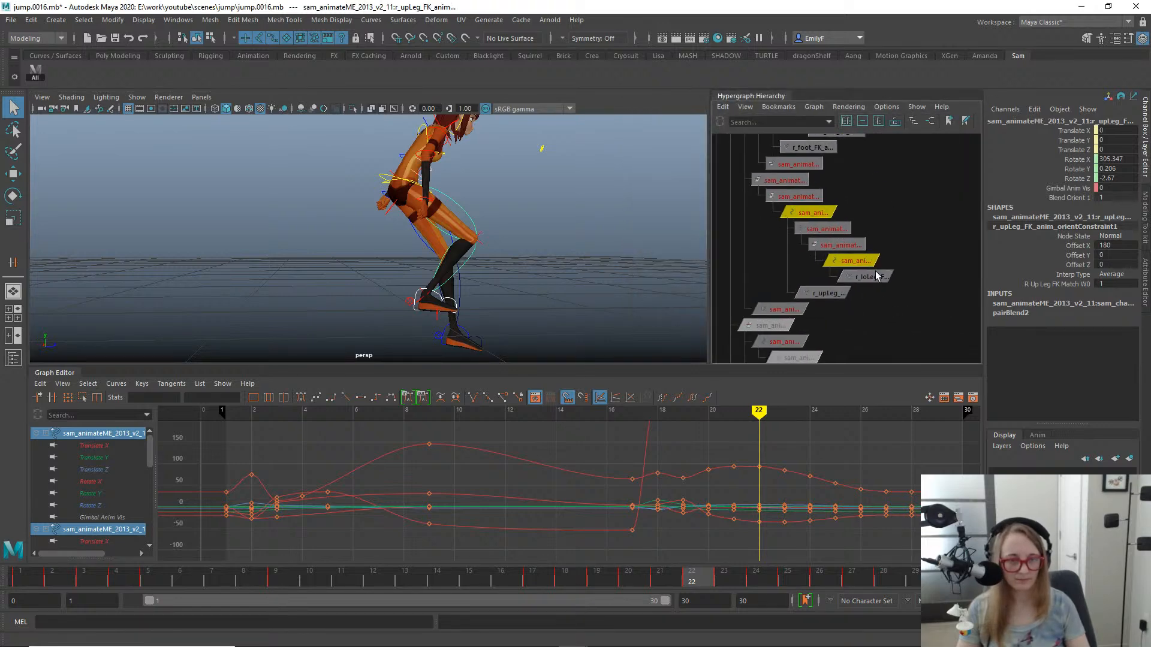
pyautogui.moveTo(827, 284); pyautogui.dragTo(822, 279)
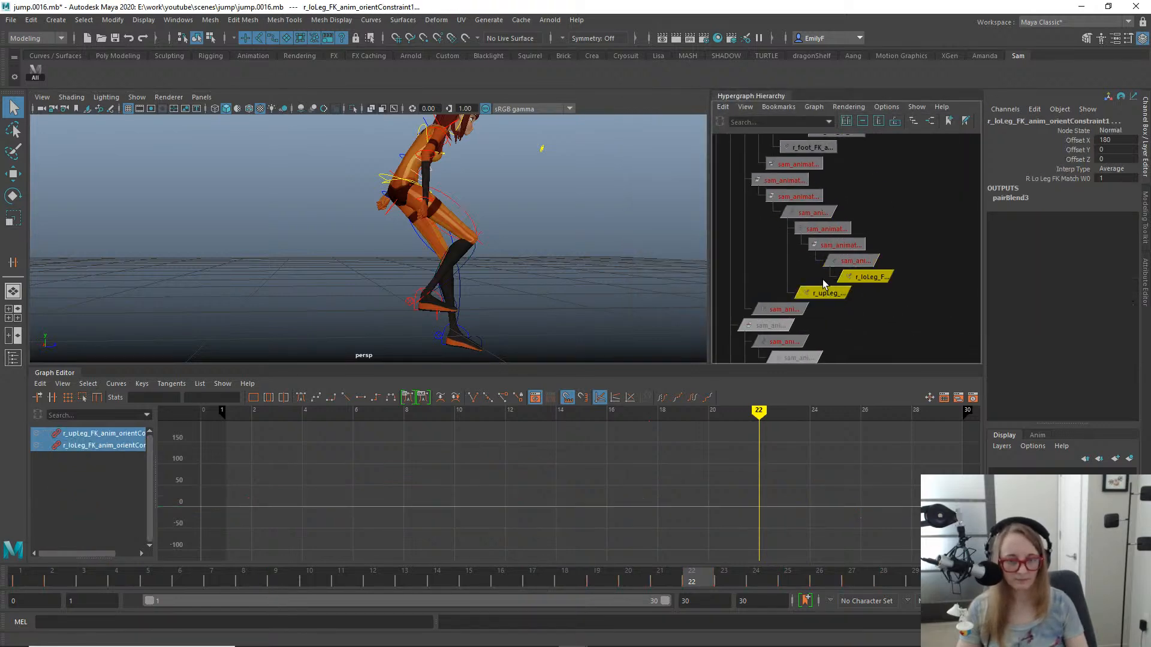
pyautogui.press('Delete')
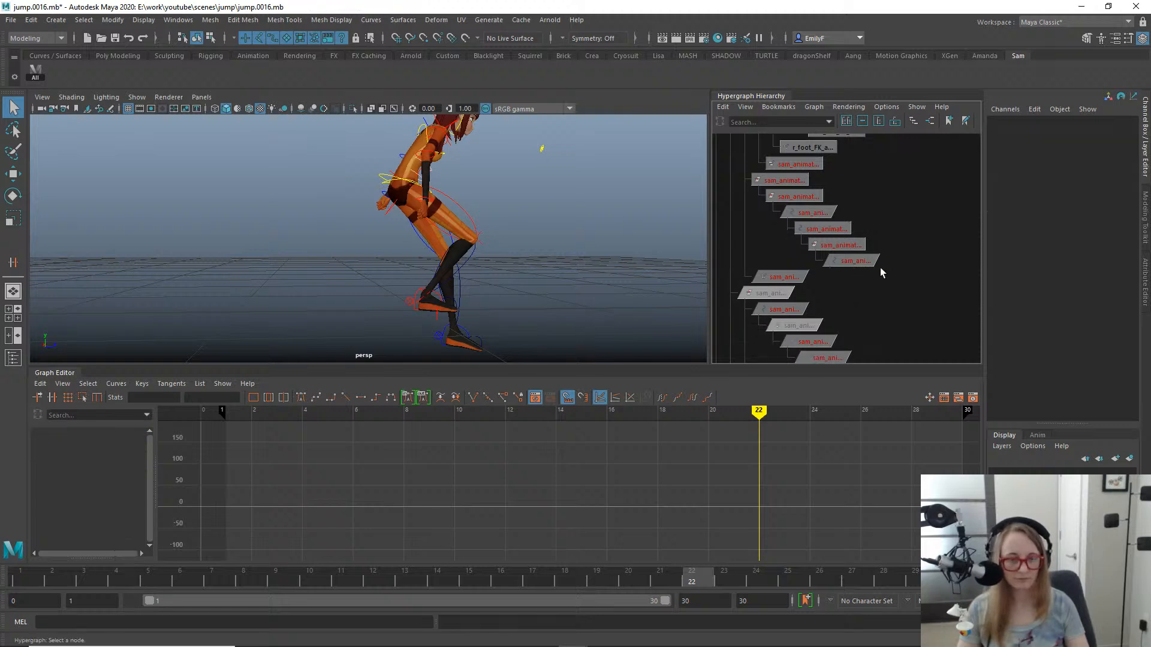
pyautogui.keyDown('alt'); pyautogui.moveTo(880, 273); pyautogui.dragTo(863, 343, button='middle'); pyautogui.keyUp('alt')
pyautogui.moveTo(804, 246); pyautogui.dragTo(799, 229)
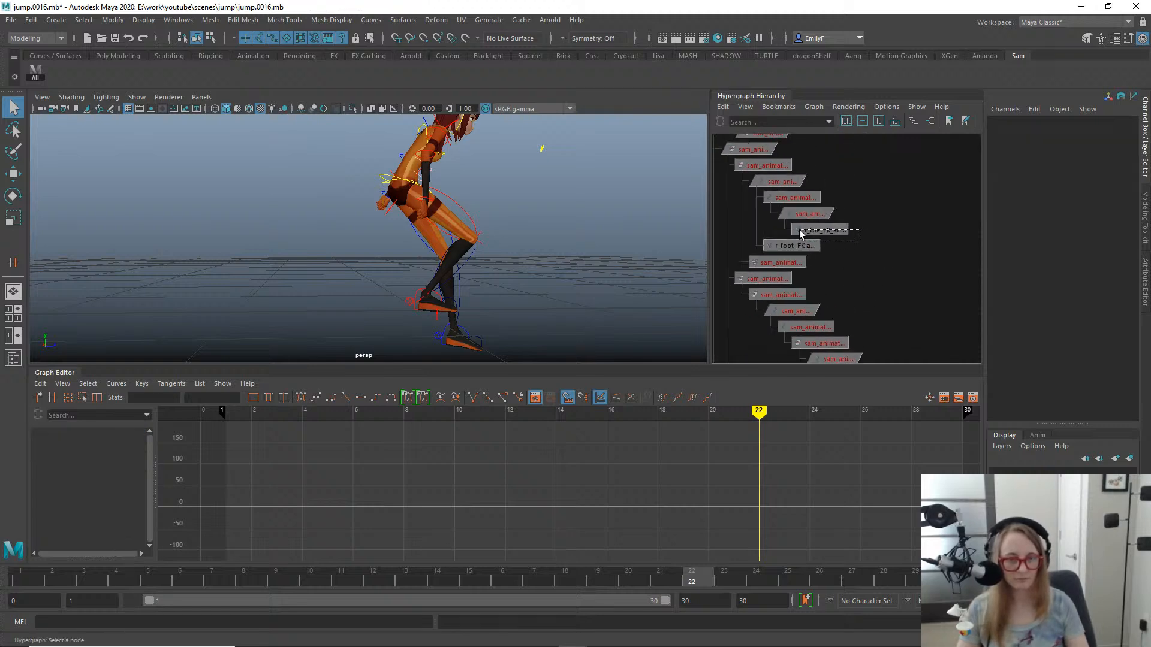
pyautogui.press('Delete')
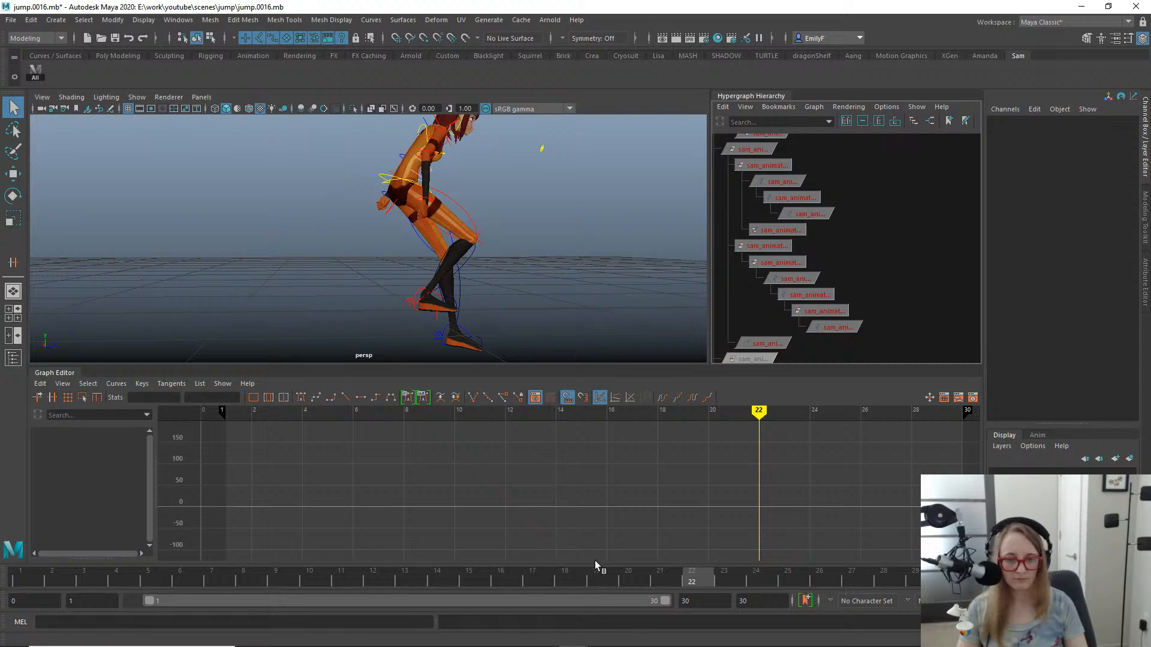
# - Apply the Euler Filter to the curves of the right upper leg and lower leg FK controls
pyautogui.moveTo(625, 576); pyautogui.dragTo(571, 441)
pyautogui.click(414, 195)
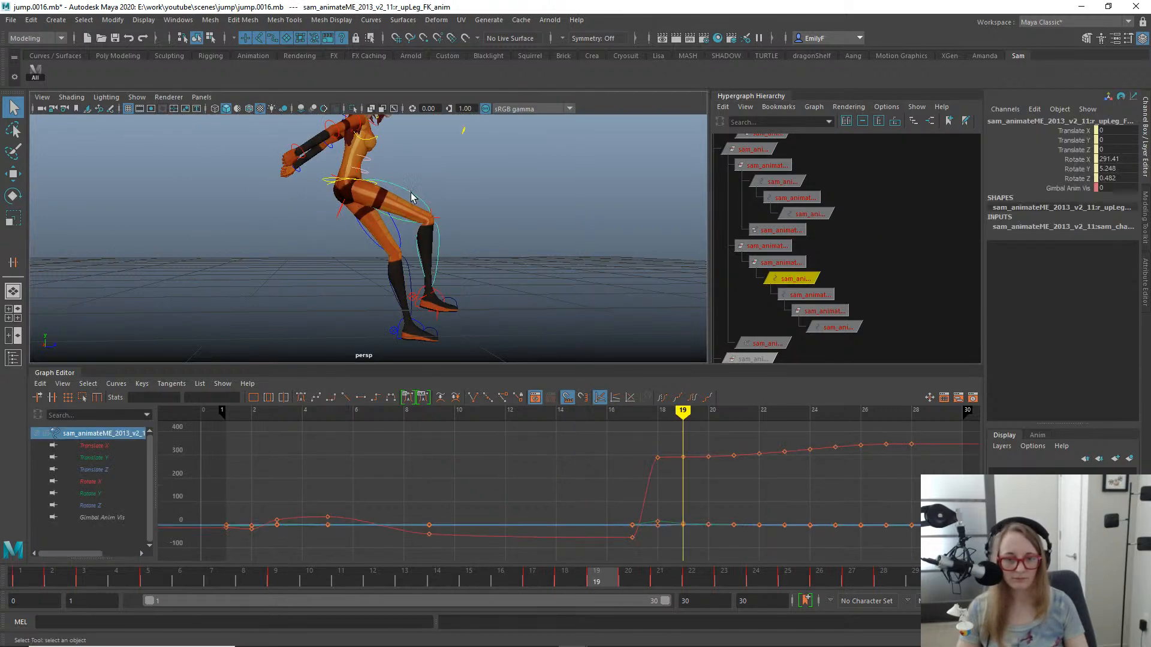
pyautogui.keyDown('shift'); pyautogui.click(437, 251); pyautogui.keyUp('shift')
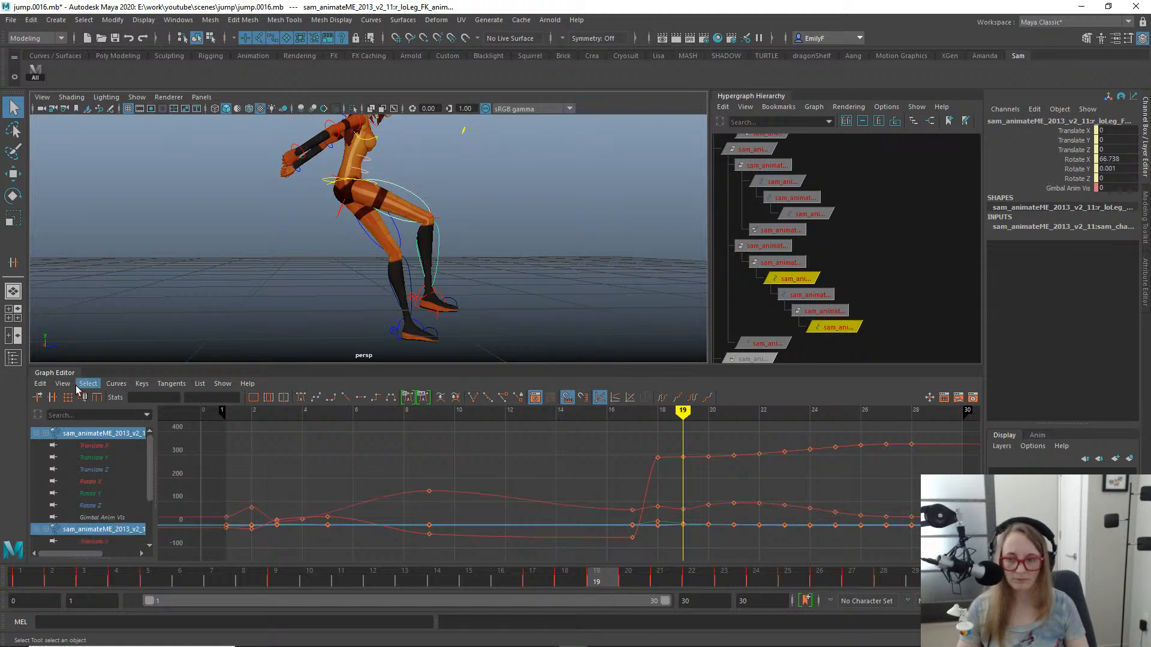
pyautogui.click(113, 388)
pyautogui.moveTo(116, 383)
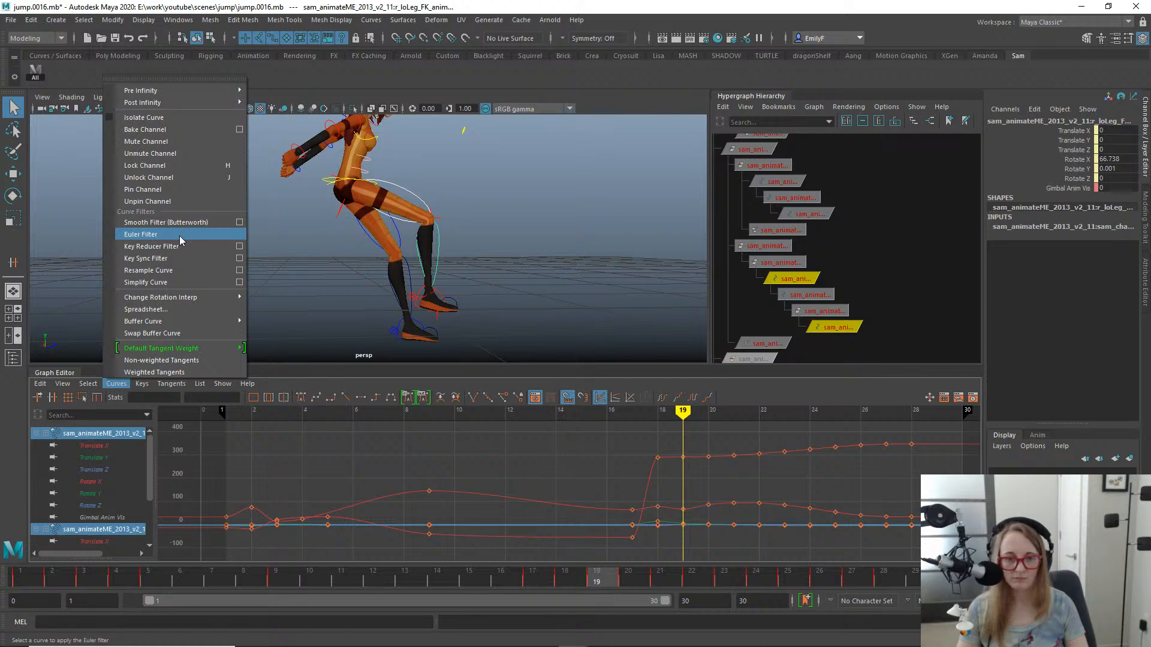
pyautogui.click(179, 236)
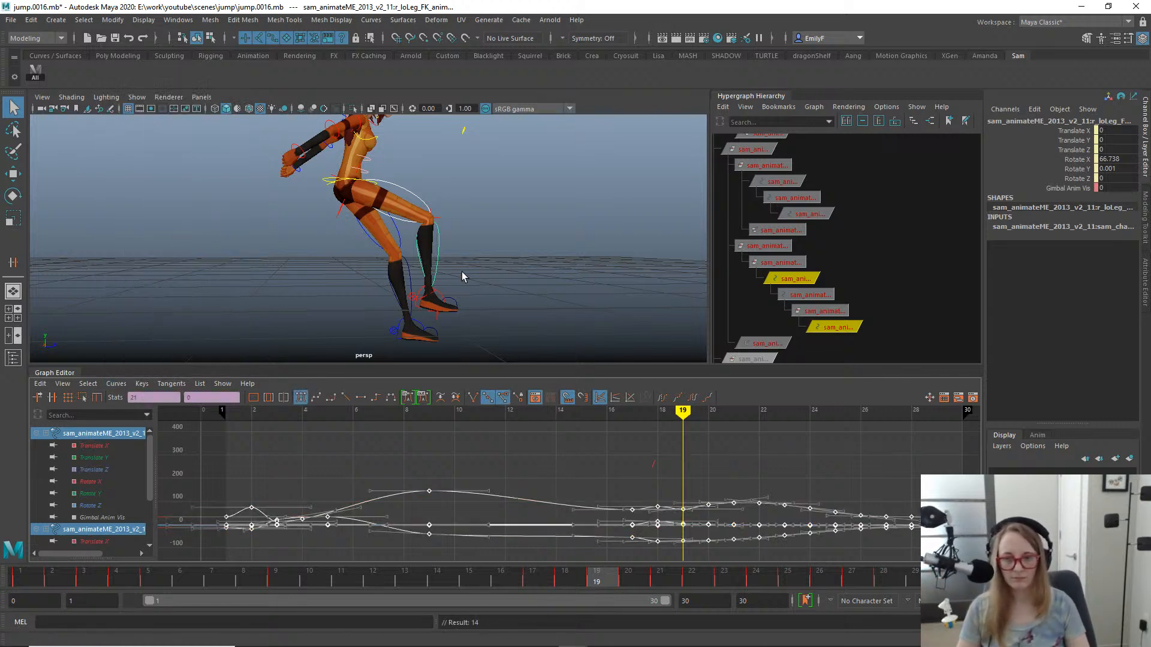
# - Play back the jump in the perspective and side views to examine the right leg's motion through the landing
pyautogui.keyDown('alt'); pyautogui.moveTo(462, 273); pyautogui.dragTo(291, 219, button='right'); pyautogui.keyUp('alt')
pyautogui.keyDown('alt'); pyautogui.moveTo(291, 218); pyautogui.dragTo(372, 236, button='middle'); pyautogui.keyUp('alt')
pyautogui.hotkey('alt', 'v')
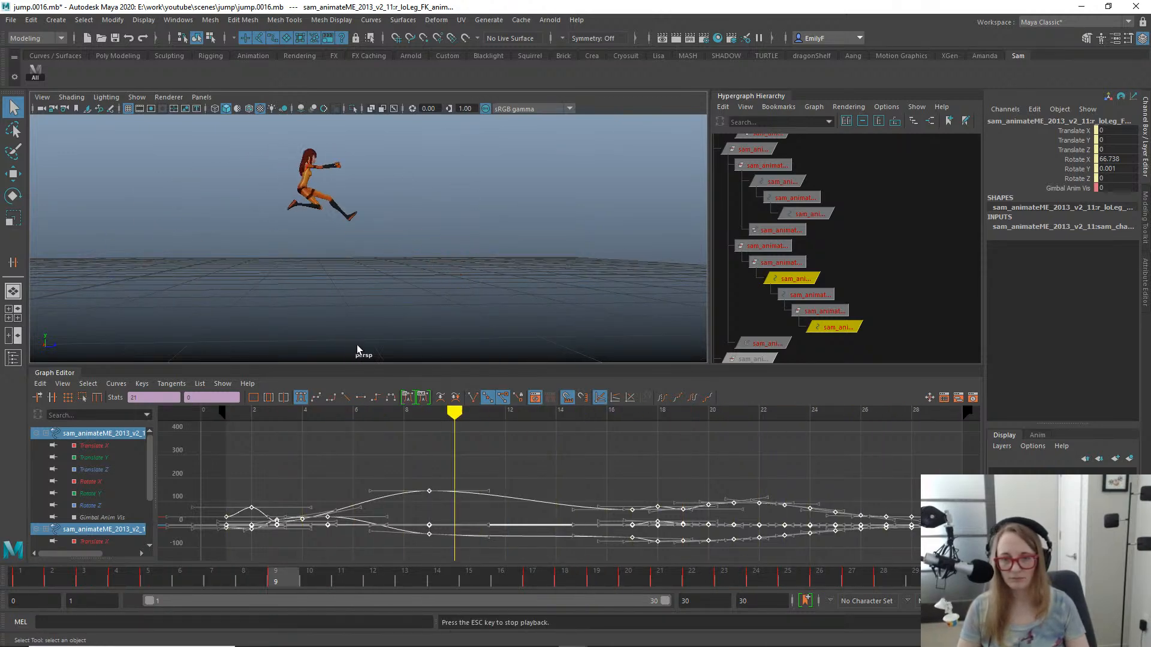
pyautogui.keyDown('alt'); pyautogui.moveTo(527, 210); pyautogui.dragTo(321, 211); pyautogui.keyUp('alt')
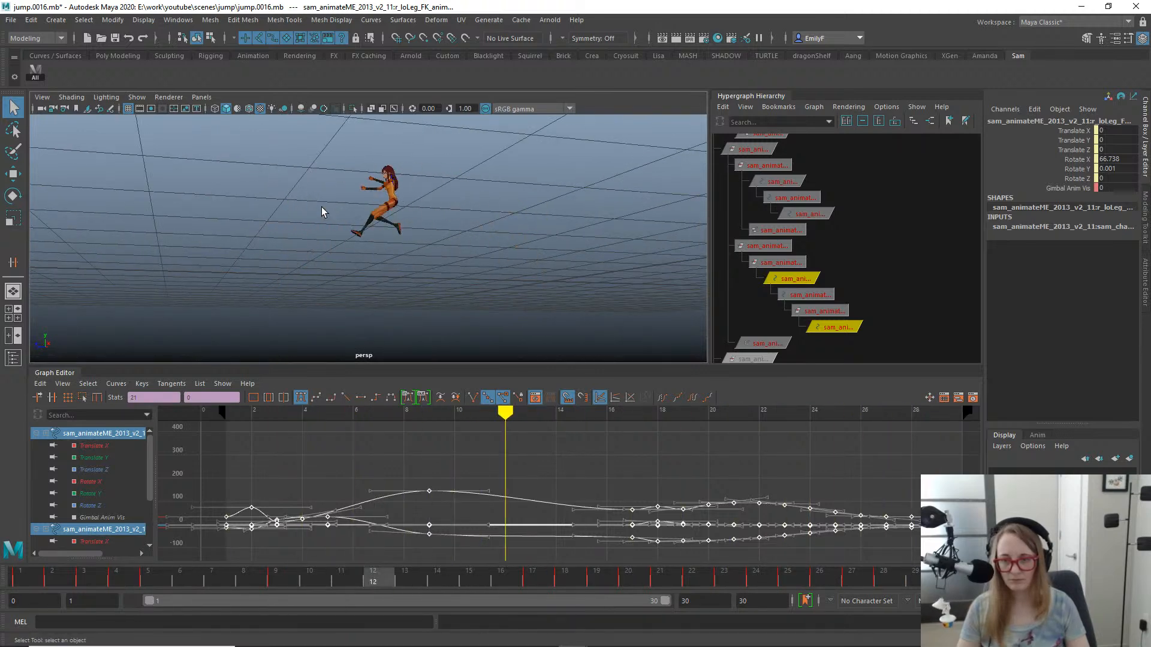
pyautogui.press('space')
pyautogui.moveTo(358, 235); pyautogui.dragTo(423, 230)
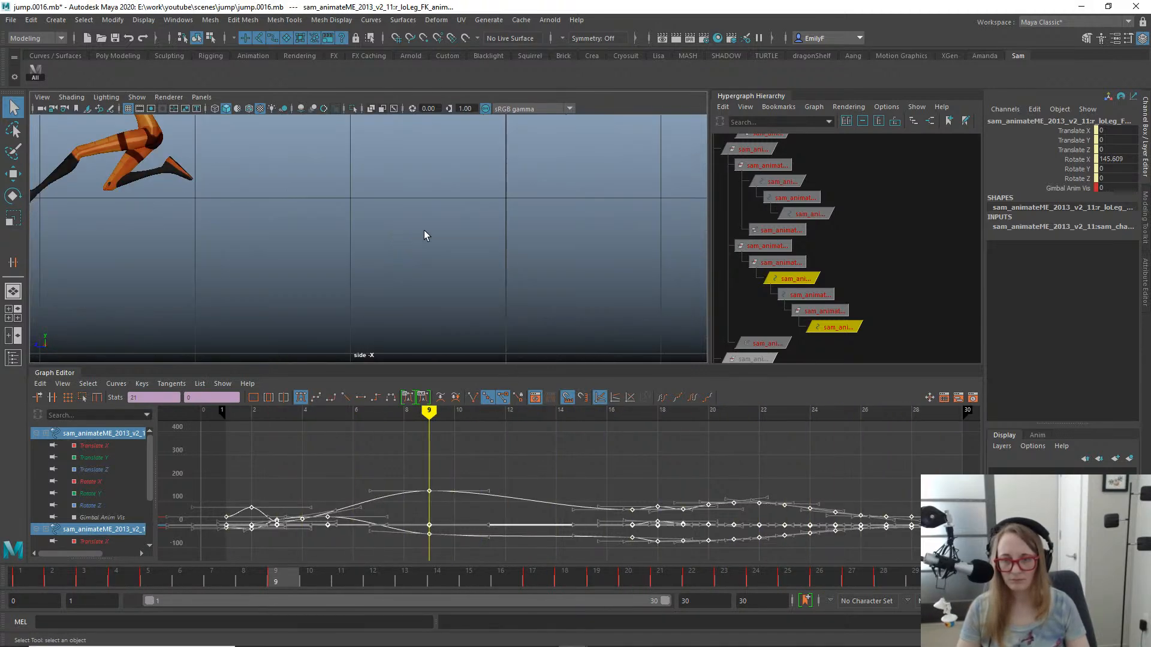
pyautogui.hotkey('alt', 'v')
pyautogui.keyDown('alt'); pyautogui.moveTo(402, 211); pyautogui.dragTo(854, 165, button='middle'); pyautogui.keyUp('alt')
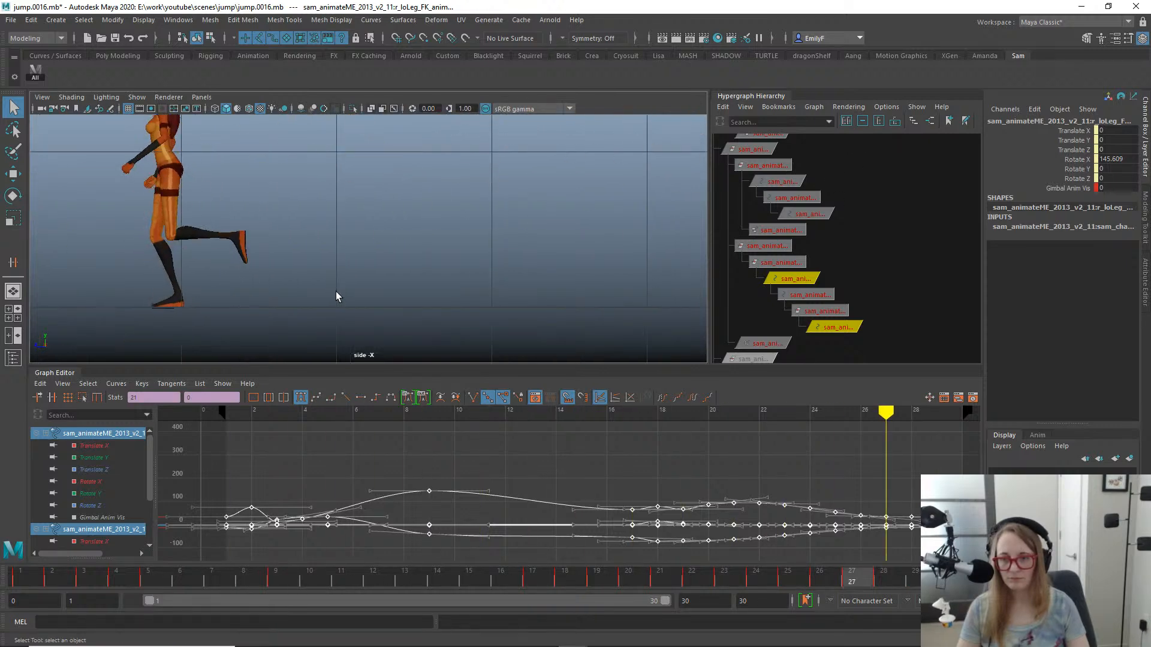
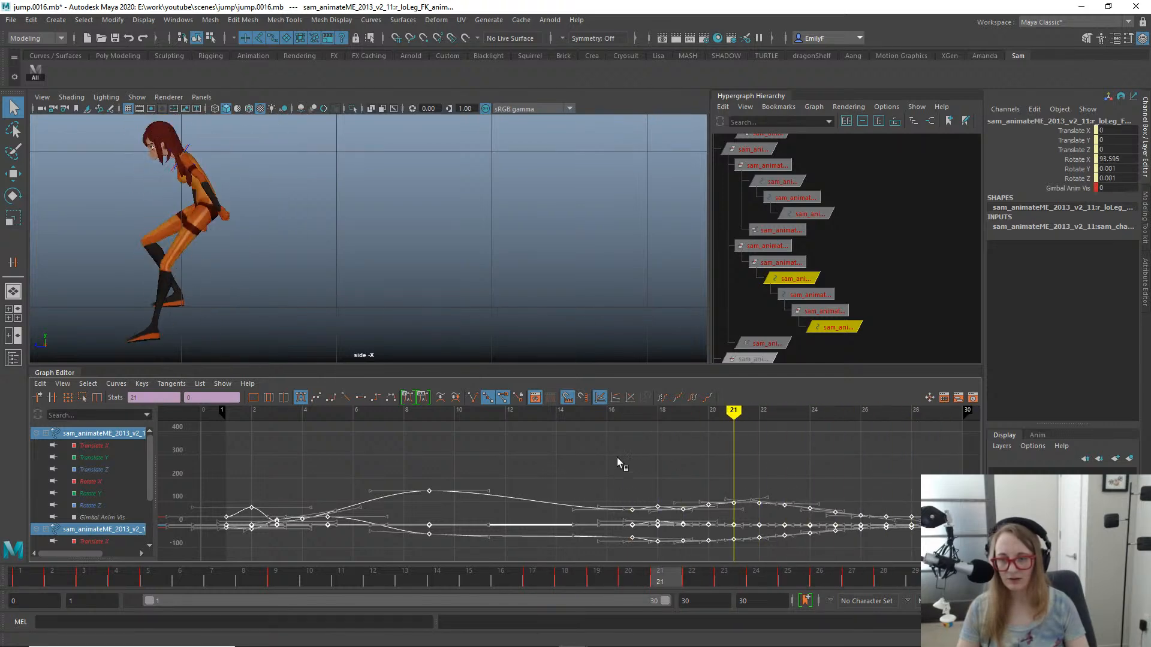
# - Return the animation to frame 1 and switch the viewport from the side camera to the perspective camera
pyautogui.moveTo(617, 458); pyautogui.dragTo(2, 457)
pyautogui.keyDown('alt'); pyautogui.moveTo(512, 288); pyautogui.dragTo(524, 216, button='right'); pyautogui.keyUp('alt')
pyautogui.keyDown('alt'); pyautogui.moveTo(689, 169); pyautogui.dragTo(450, 166, button='middle'); pyautogui.keyUp('alt')
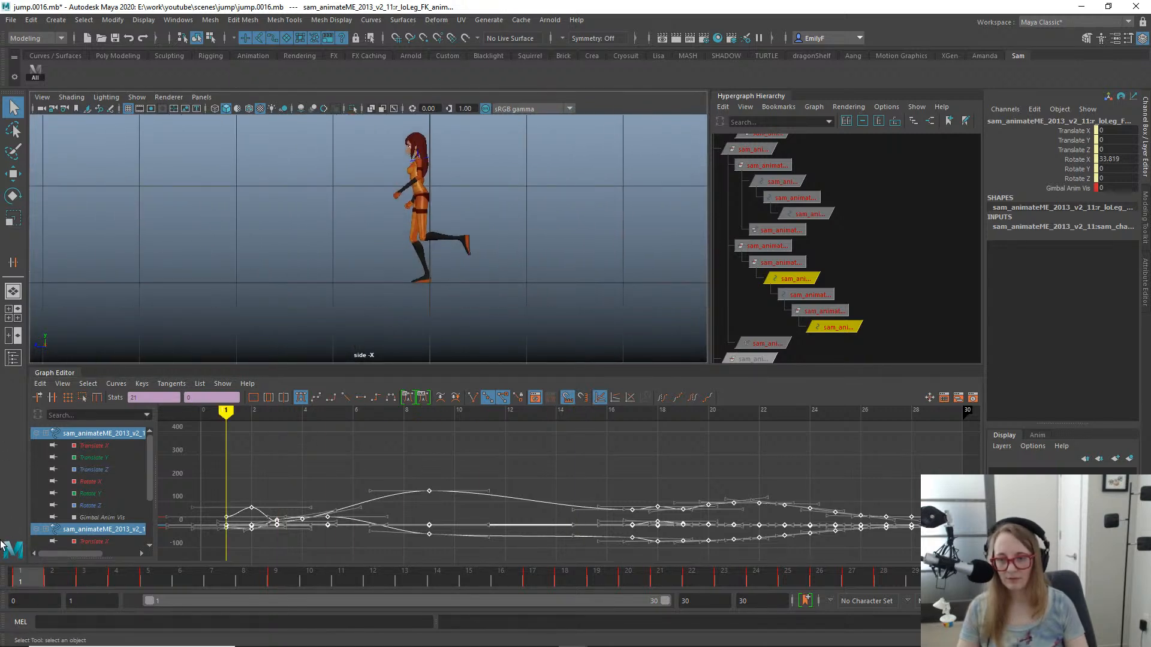
pyautogui.moveTo(51, 575); pyautogui.dragTo(15, 575)
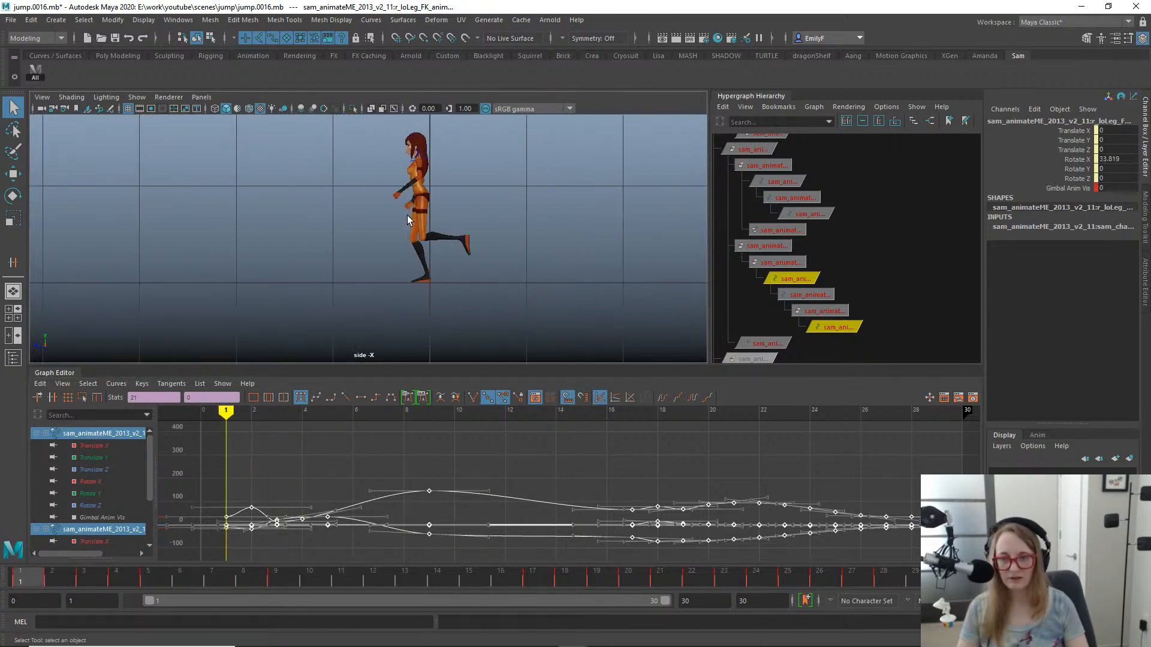
pyautogui.keyDown('alt'); pyautogui.moveTo(426, 225); pyautogui.dragTo(524, 229, button='middle'); pyautogui.keyUp('alt')
pyautogui.press('space')
pyautogui.moveTo(523, 224); pyautogui.dragTo(536, 193)
pyautogui.keyDown('alt'); pyautogui.moveTo(502, 249); pyautogui.dragTo(606, 252); pyautogui.keyUp('alt')
# - Select the left upper-leg FK control, check the character's pose at frame 17, and advance to frame 18
pyautogui.click(612, 247)
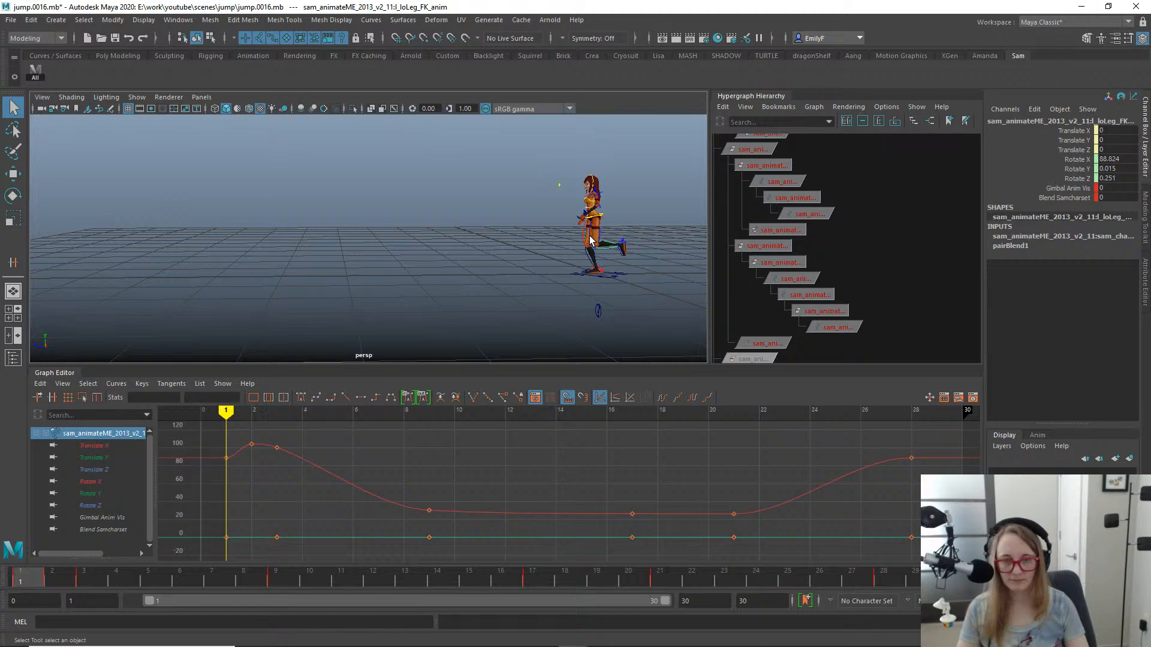
pyautogui.click(590, 240)
pyautogui.moveTo(36, 582); pyautogui.dragTo(527, 547)
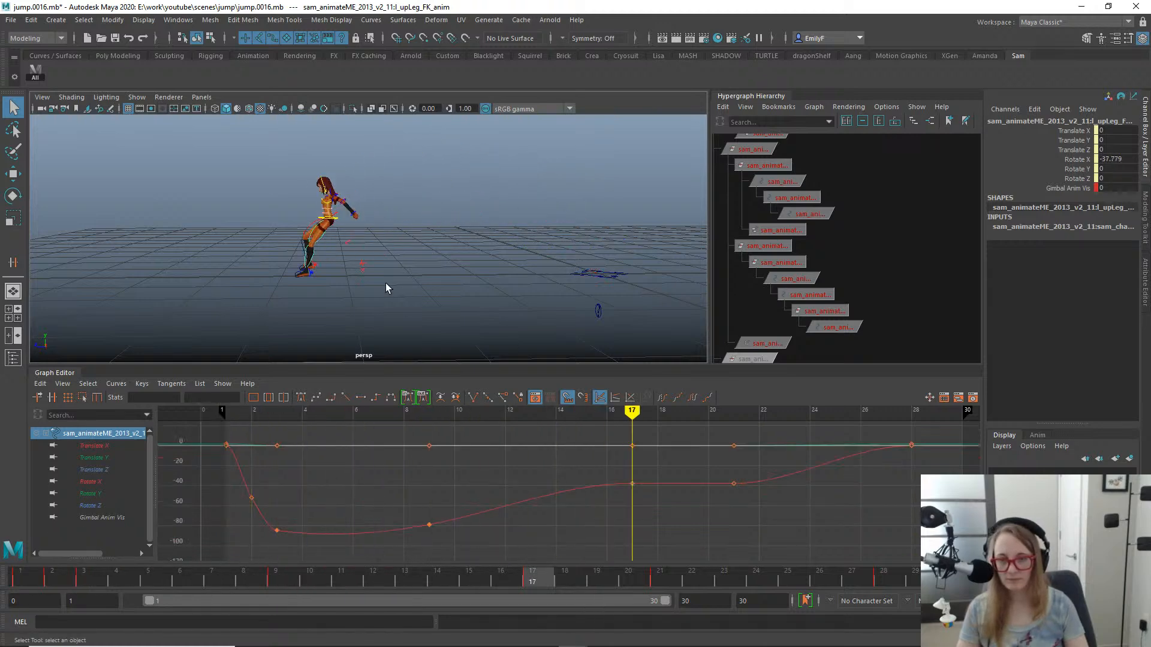
pyautogui.press('f')
pyautogui.keyDown('alt'); pyautogui.moveTo(446, 241); pyautogui.dragTo(300, 216, button='right'); pyautogui.keyUp('alt')
pyautogui.keyDown('alt'); pyautogui.moveTo(342, 219); pyautogui.dragTo(384, 133, button='middle'); pyautogui.keyUp('alt')
pyautogui.keyDown('alt'); pyautogui.moveTo(418, 193); pyautogui.dragTo(411, 273, button='middle'); pyautogui.keyUp('alt')
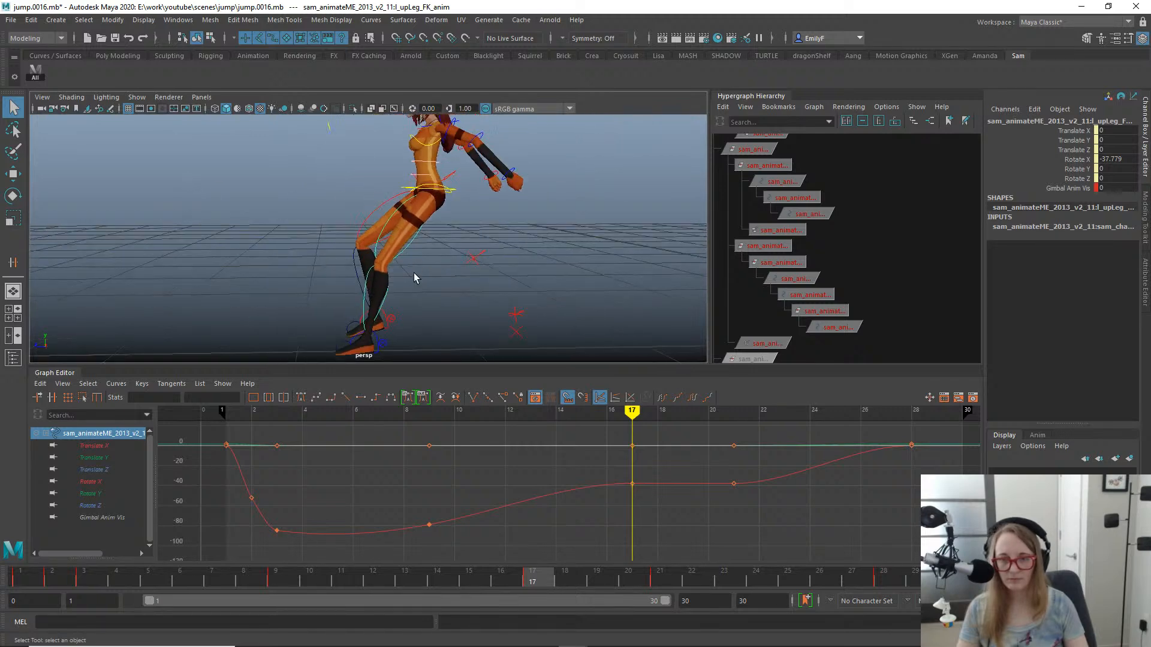
pyautogui.keyDown('alt'); pyautogui.moveTo(411, 273); pyautogui.dragTo(384, 288, button='right'); pyautogui.keyUp('alt')
pyautogui.moveTo(469, 566); pyautogui.dragTo(563, 565)
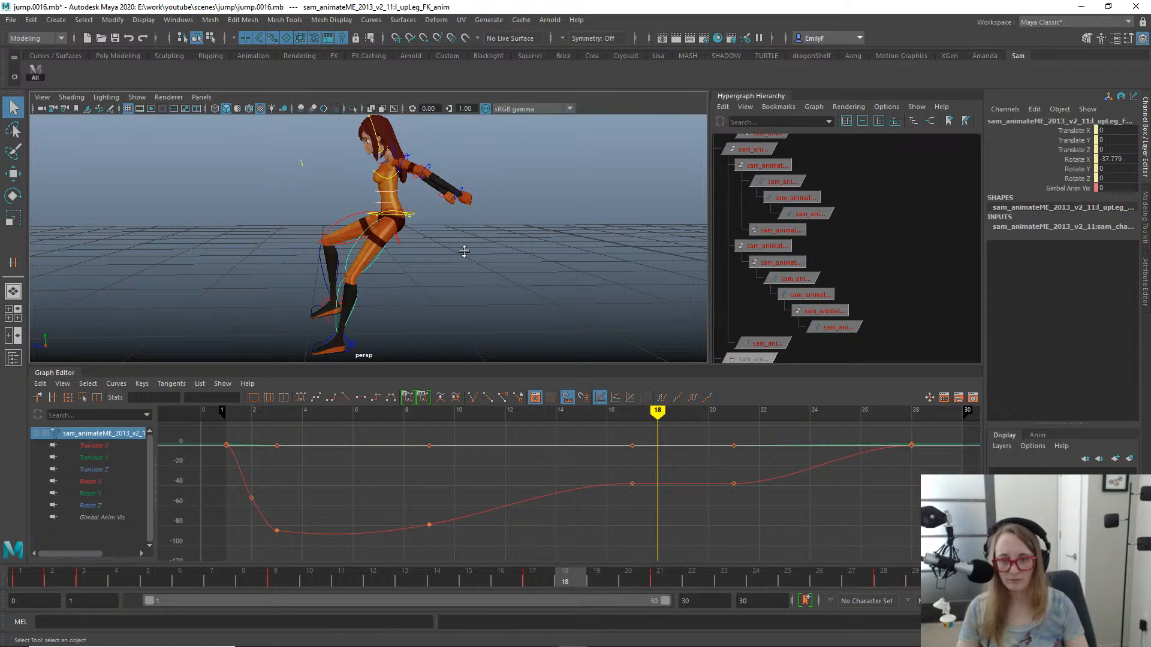
# - Try setting the left foot control's Match attribute to IK to FK at frame 18
pyautogui.keyDown('alt'); pyautogui.moveTo(464, 251); pyautogui.dragTo(429, 249, button='right'); pyautogui.keyUp('alt')
pyautogui.click(424, 222)
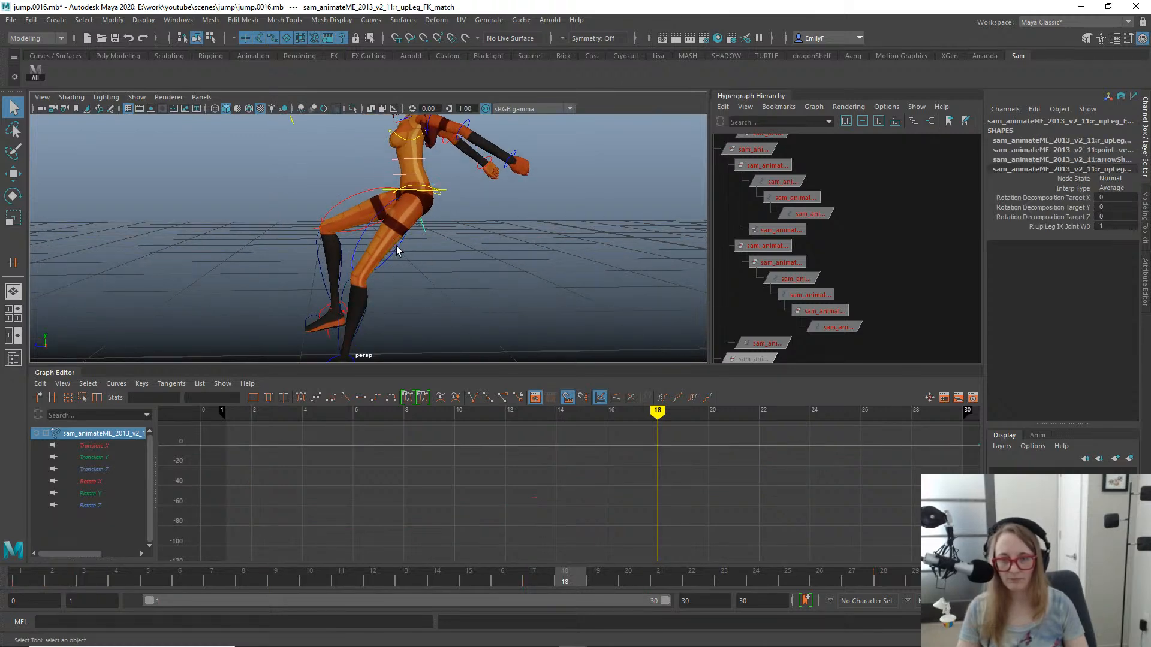
pyautogui.keyDown('alt'); pyautogui.moveTo(396, 251); pyautogui.dragTo(298, 272); pyautogui.keyUp('alt')
pyautogui.keyDown('alt'); pyautogui.moveTo(298, 272); pyautogui.dragTo(519, 218, button='right'); pyautogui.keyUp('alt')
pyautogui.keyDown('alt'); pyautogui.moveTo(493, 228); pyautogui.dragTo(318, 188); pyautogui.keyUp('alt')
pyautogui.click(200, 212)
pyautogui.keyDown('alt'); pyautogui.moveTo(204, 214); pyautogui.dragTo(398, 234); pyautogui.keyUp('alt')
pyautogui.keyDown('alt'); pyautogui.moveTo(398, 233); pyautogui.dragTo(290, 182, button='right'); pyautogui.keyUp('alt')
pyautogui.keyDown('alt'); pyautogui.moveTo(341, 256); pyautogui.dragTo(371, 154, button='middle'); pyautogui.keyUp('alt')
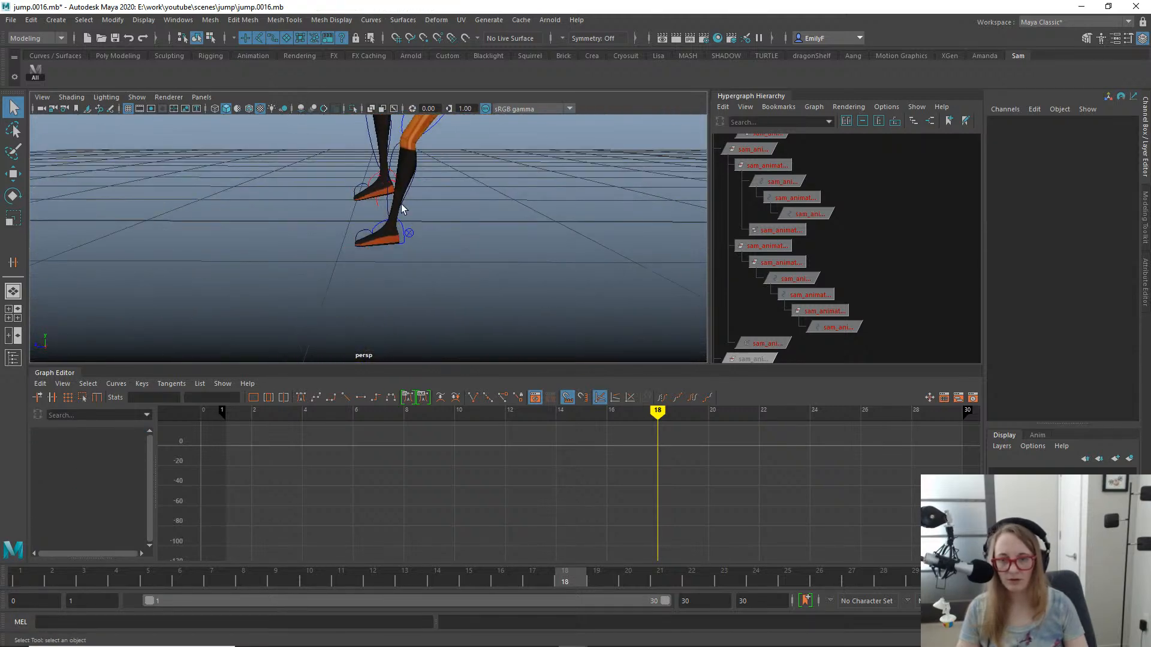
pyautogui.click(408, 233)
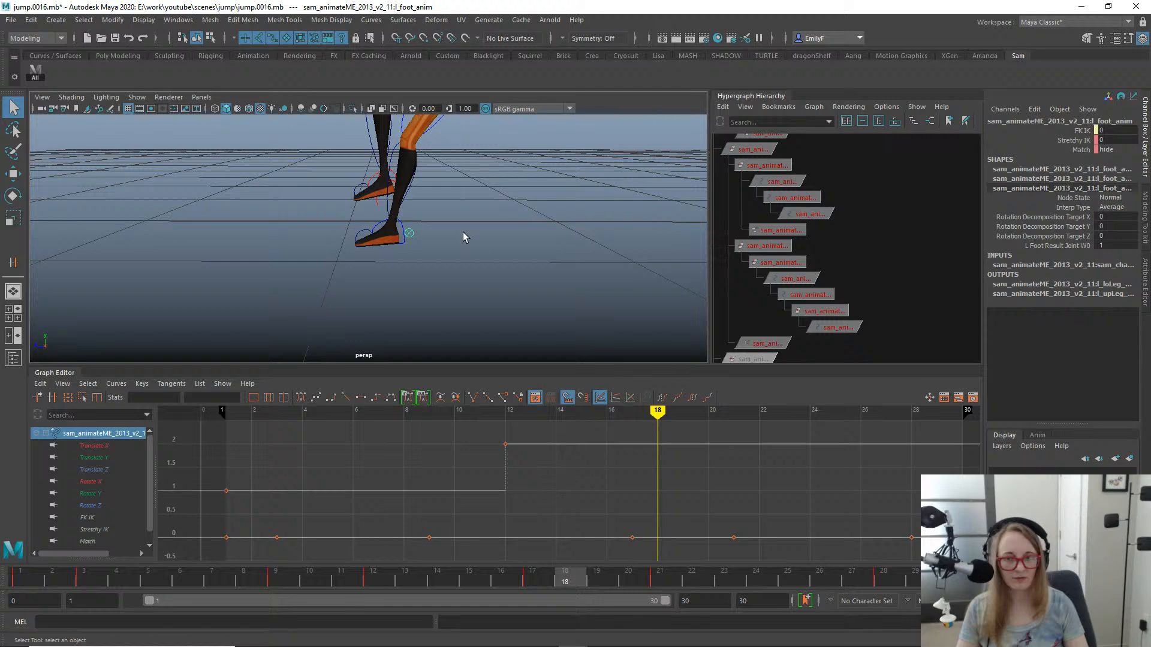
pyautogui.click(1064, 151)
pyautogui.click(1116, 149)
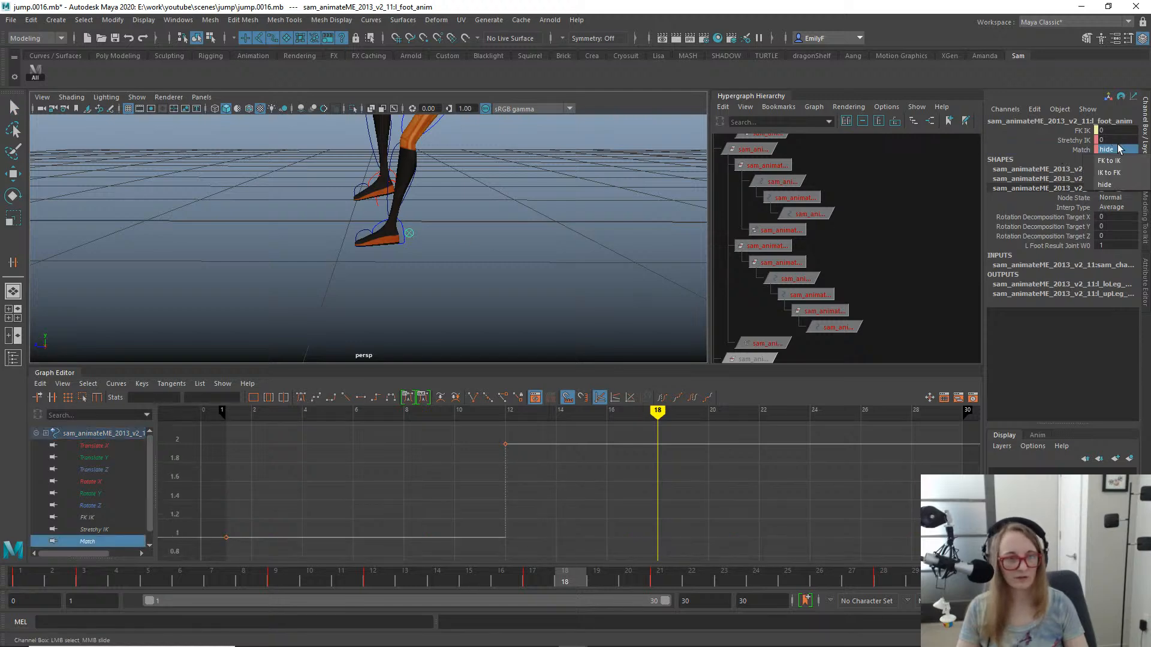
pyautogui.click(1113, 172)
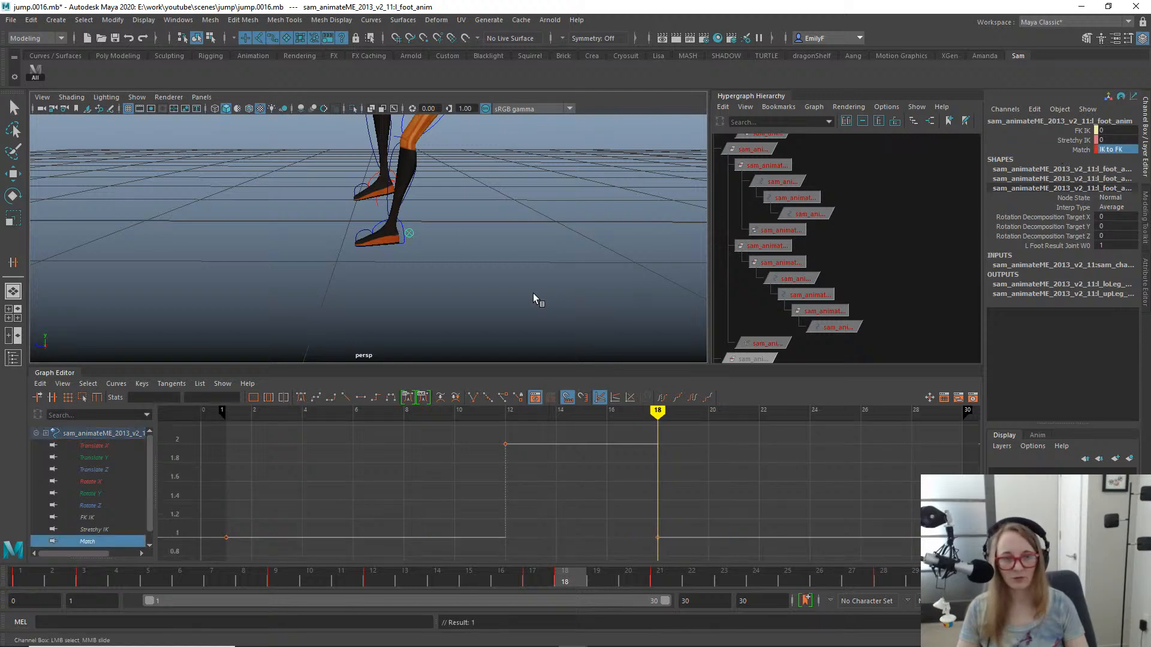
# - Delete the left foot control's Match key at frame 12 and recheck the leg pose at frame 18
pyautogui.keyDown('alt'); pyautogui.moveTo(533, 293); pyautogui.dragTo(496, 277, button='right'); pyautogui.keyUp('alt')
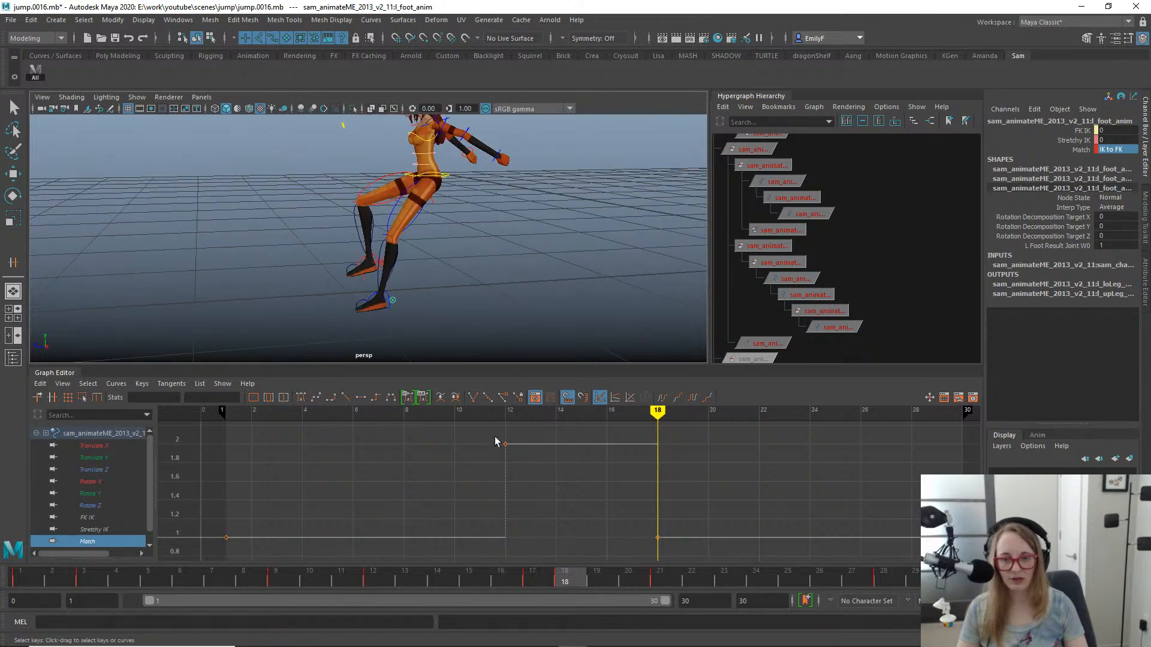
pyautogui.moveTo(494, 441); pyautogui.dragTo(569, 483)
pyautogui.press('Delete')
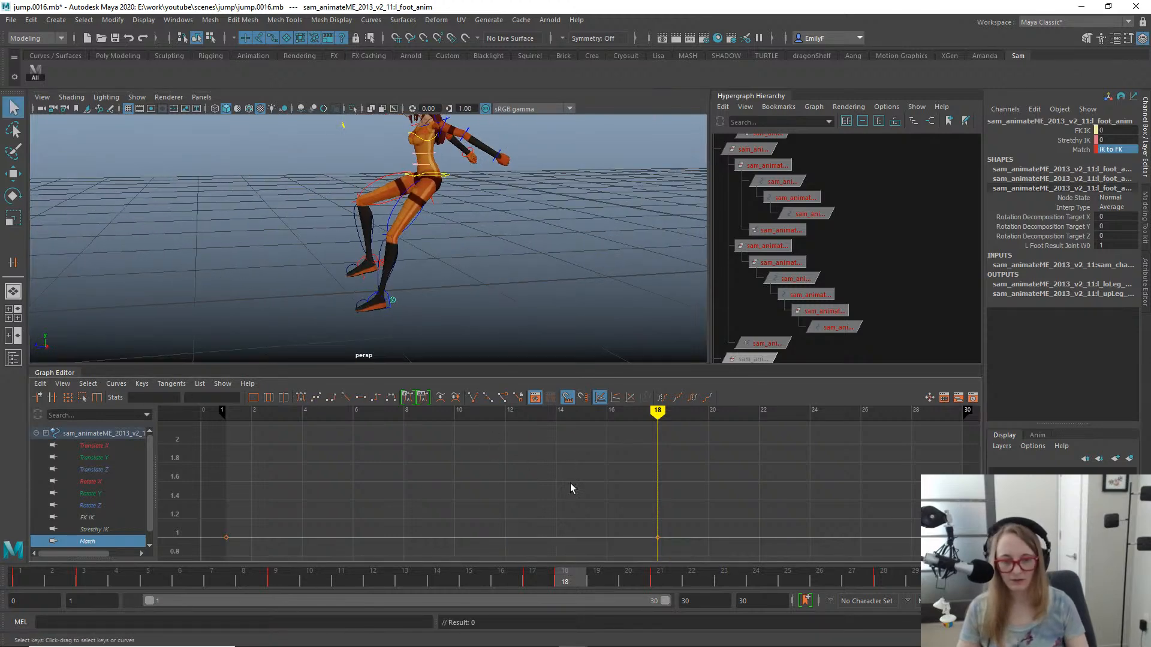
pyautogui.moveTo(534, 584); pyautogui.dragTo(564, 581)
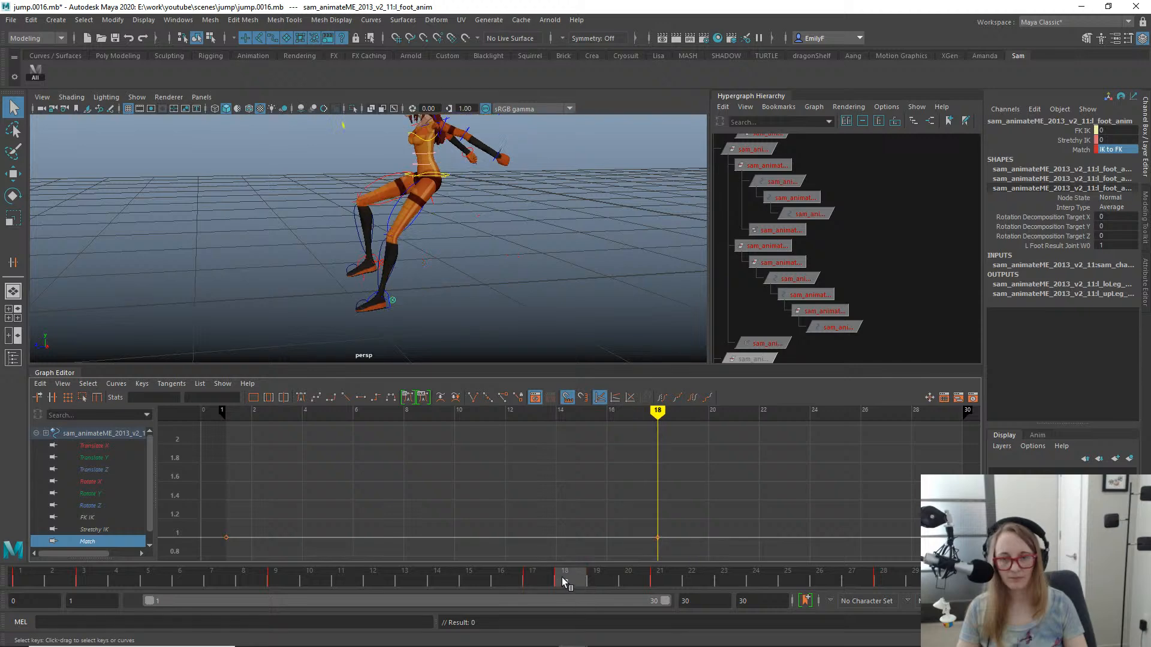
pyautogui.scroll(3, 584, 190)
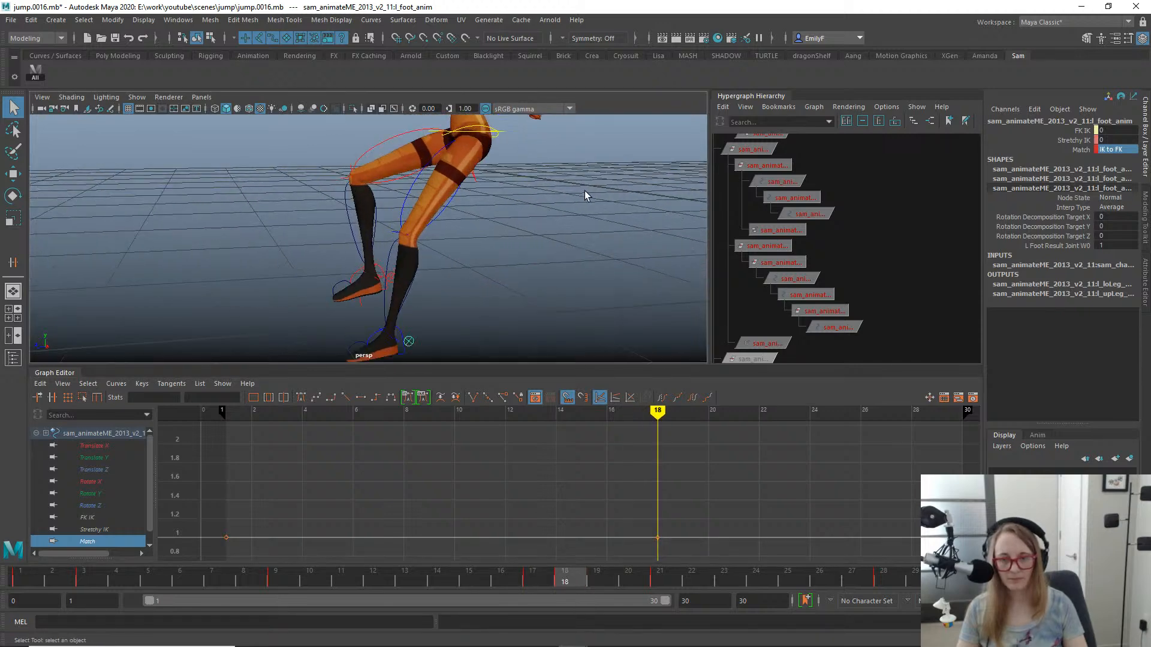
# - Examine the right upper-leg match control around the hips in wireframe display, and clear the selection
pyautogui.click(477, 181)
pyautogui.keyDown('alt'); pyautogui.moveTo(478, 182); pyautogui.dragTo(621, 285); pyautogui.keyUp('alt')
pyautogui.press('4')
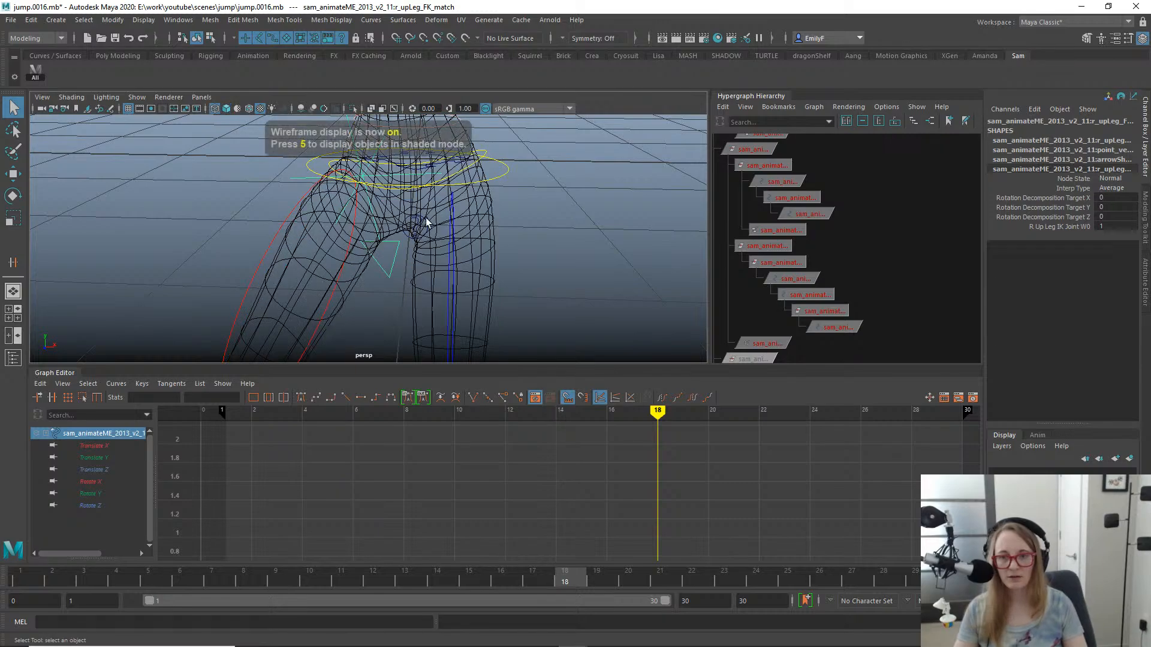
pyautogui.keyDown('alt'); pyautogui.moveTo(425, 218); pyautogui.dragTo(541, 281); pyautogui.keyUp('alt')
pyautogui.click(579, 295)
pyautogui.keyDown('alt'); pyautogui.moveTo(579, 295); pyautogui.dragTo(401, 269, button='right'); pyautogui.keyUp('alt')
# - Set the left foot control's Match attribute to FK to IK at frame 18
pyautogui.keyDown('alt'); pyautogui.moveTo(409, 261); pyautogui.dragTo(403, 317); pyautogui.keyUp('alt')
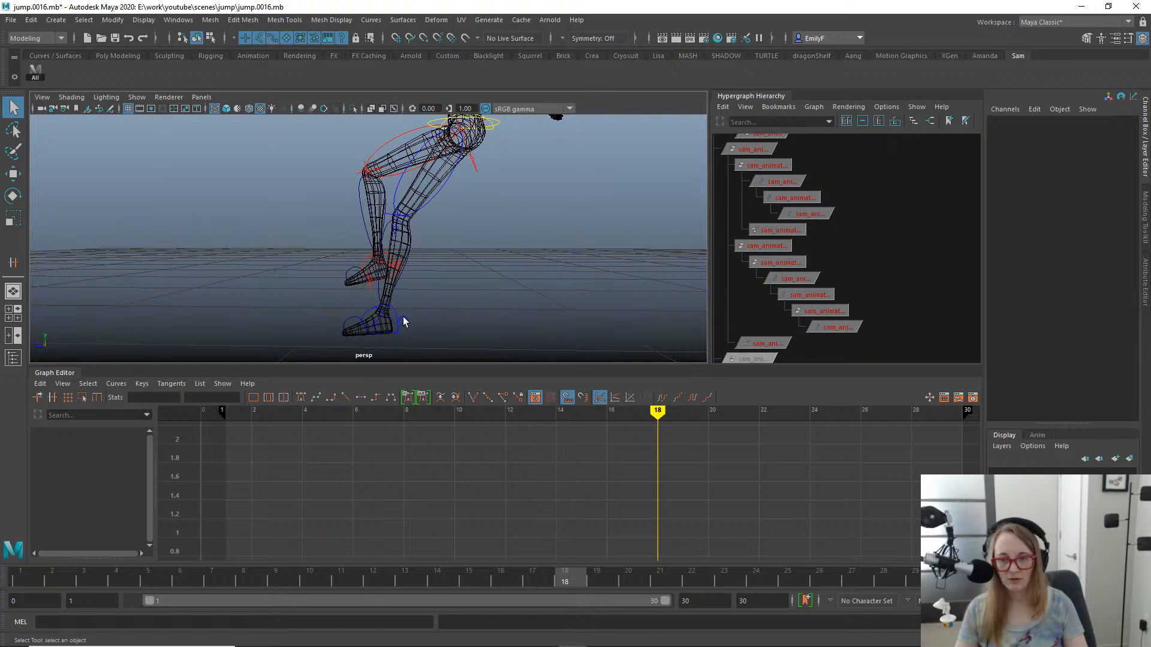
pyautogui.click(402, 316)
pyautogui.click(1131, 150)
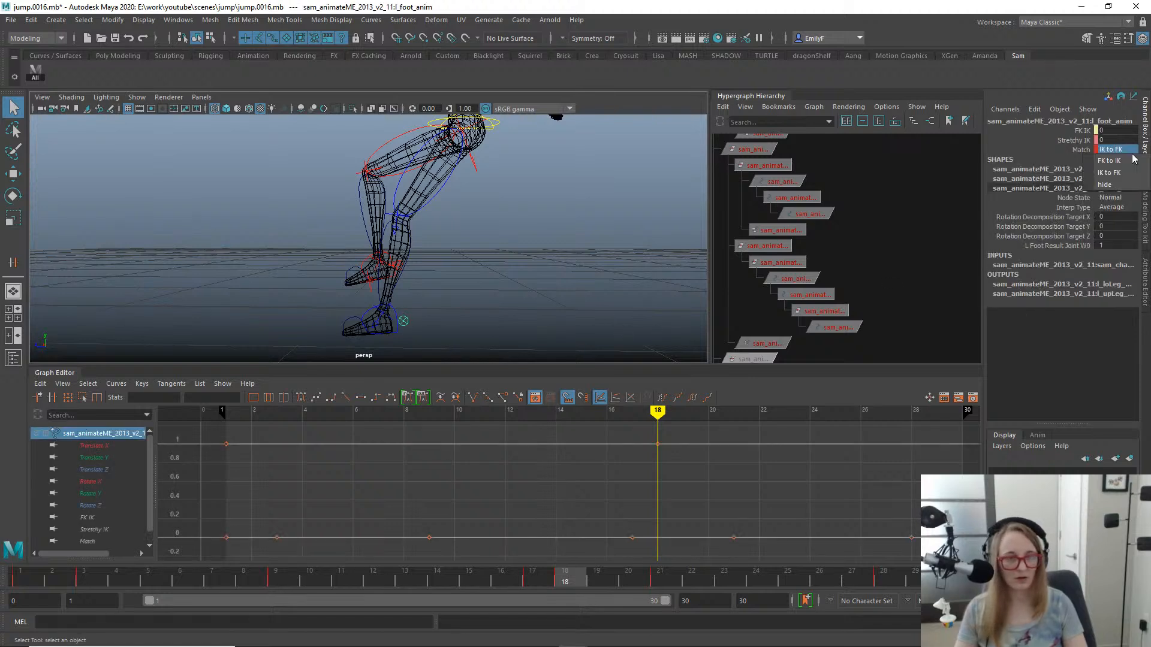
pyautogui.click(1132, 160)
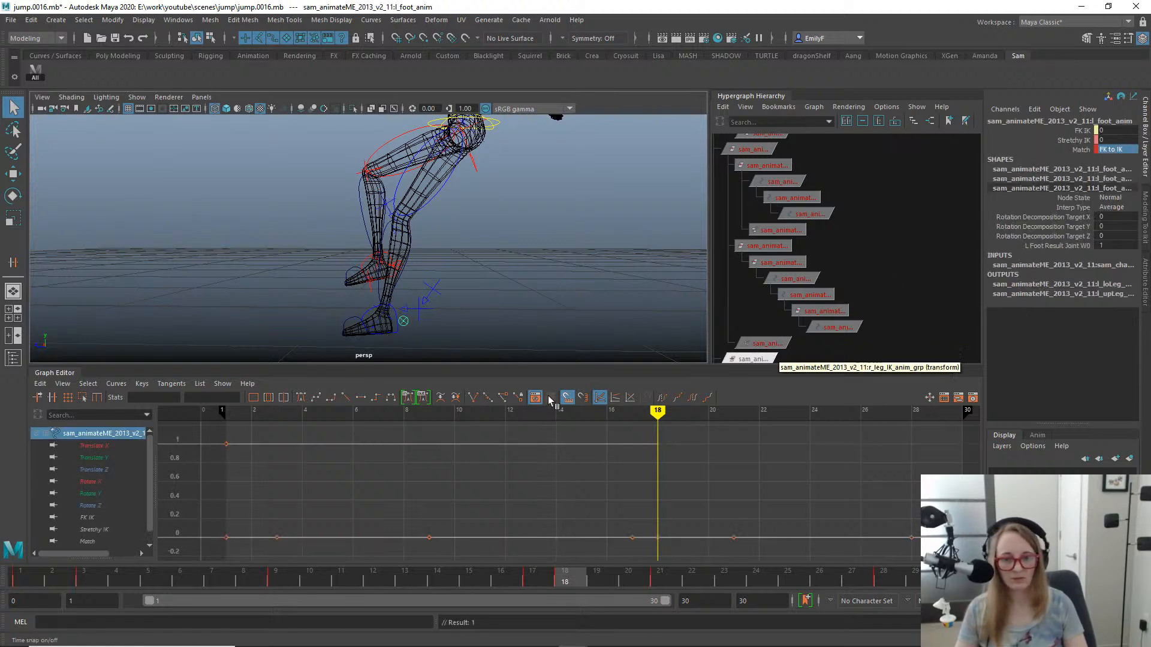
# - Examine the left foot control's FK IK animation curve and return the character to textured shading
pyautogui.click(78, 517)
pyautogui.keyDown('alt'); pyautogui.moveTo(462, 270); pyautogui.dragTo(440, 271, button='right'); pyautogui.keyUp('alt')
pyautogui.press('f')
pyautogui.moveTo(436, 205)
pyautogui.keyDown('alt'); pyautogui.mouseDown(button='right')
pyautogui.moveTo(356, 225)
pyautogui.moveTo(436, 210)
pyautogui.mouseUp(button='right'); pyautogui.keyUp('alt')
pyautogui.keyDown('alt'); pyautogui.moveTo(436, 211); pyautogui.dragTo(408, 308, button='middle'); pyautogui.keyUp('alt')
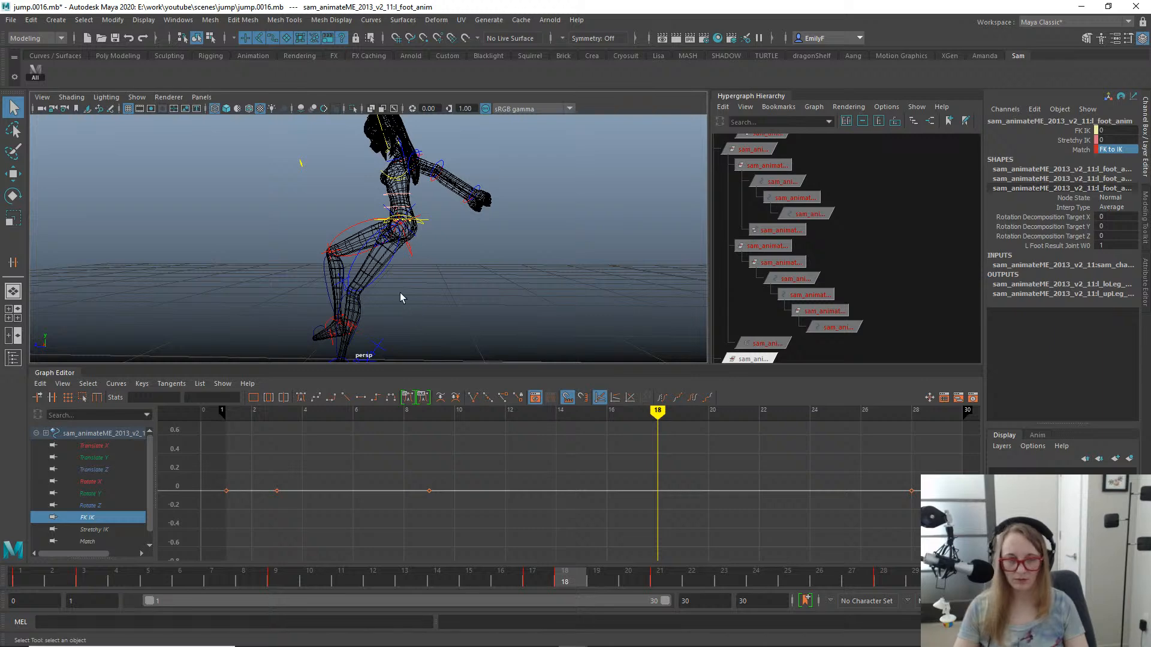
pyautogui.press('7')
pyautogui.keyDown('alt'); pyautogui.moveTo(373, 267); pyautogui.dragTo(452, 264, button='right'); pyautogui.keyUp('alt')
pyautogui.press('6')
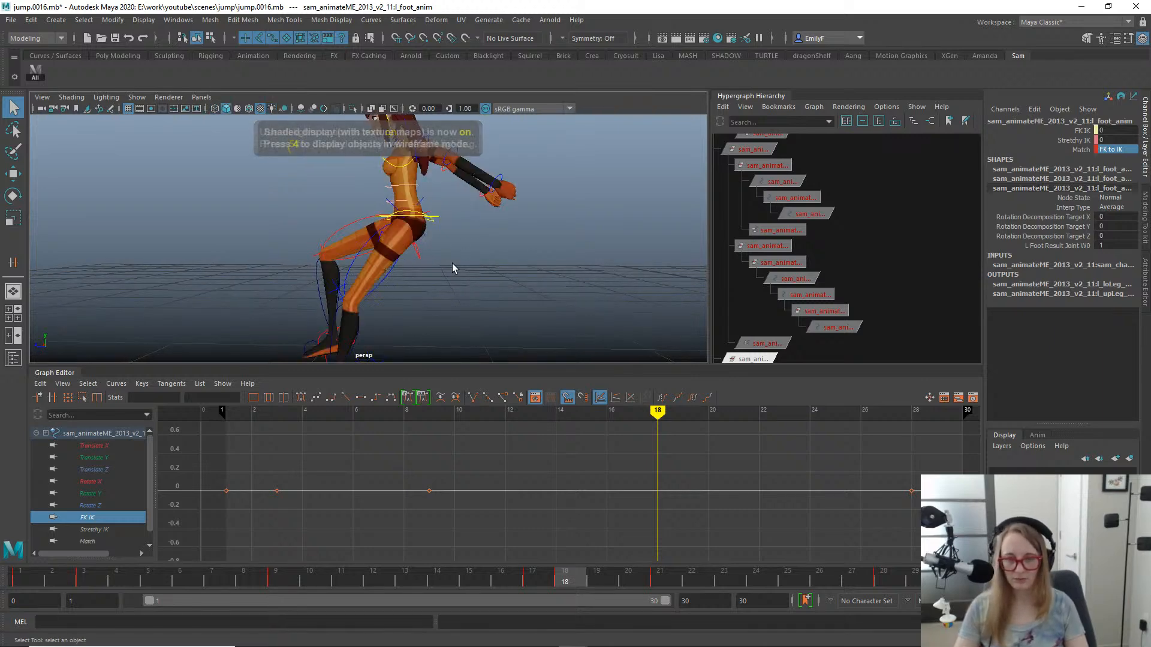
# - Select the left upper-leg match control and add the left upper-leg FK control to the selection
pyautogui.keyDown('alt'); pyautogui.moveTo(324, 243); pyautogui.dragTo(393, 270); pyautogui.keyUp('alt')
pyautogui.keyDown('alt'); pyautogui.moveTo(393, 270); pyautogui.dragTo(435, 247, button='right'); pyautogui.keyUp('alt')
pyautogui.keyDown('alt'); pyautogui.moveTo(436, 247); pyautogui.dragTo(362, 191, button='middle'); pyautogui.keyUp('alt')
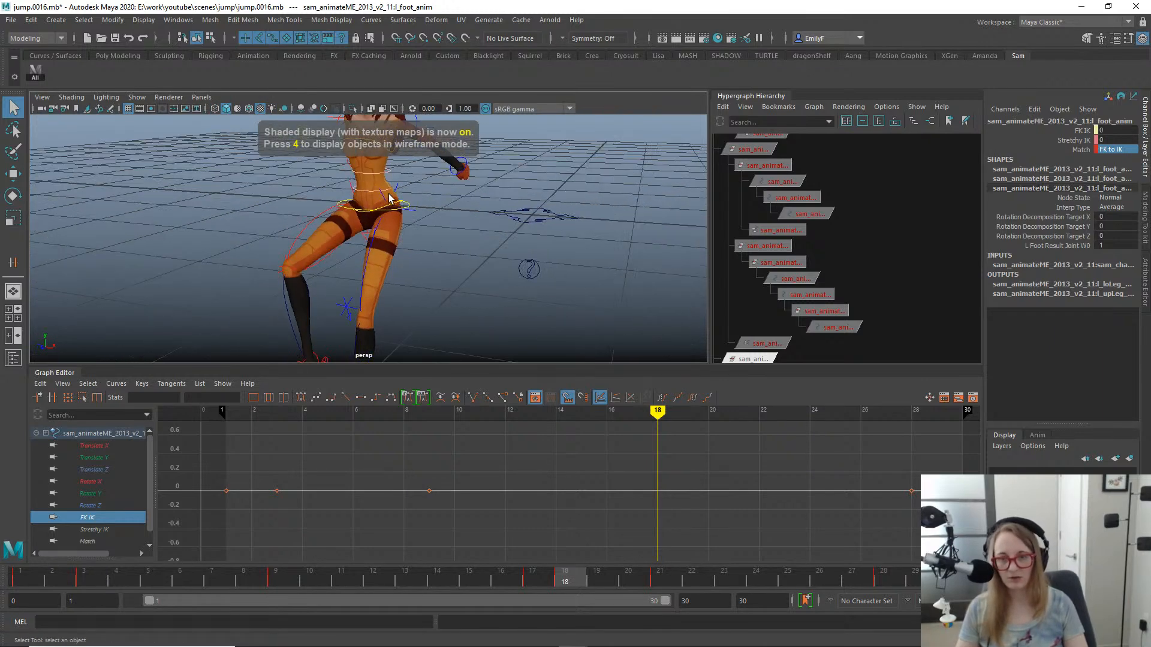
pyautogui.click(380, 192)
pyautogui.keyDown('alt'); pyautogui.moveTo(435, 223); pyautogui.dragTo(366, 265); pyautogui.keyUp('alt')
pyautogui.click(353, 275)
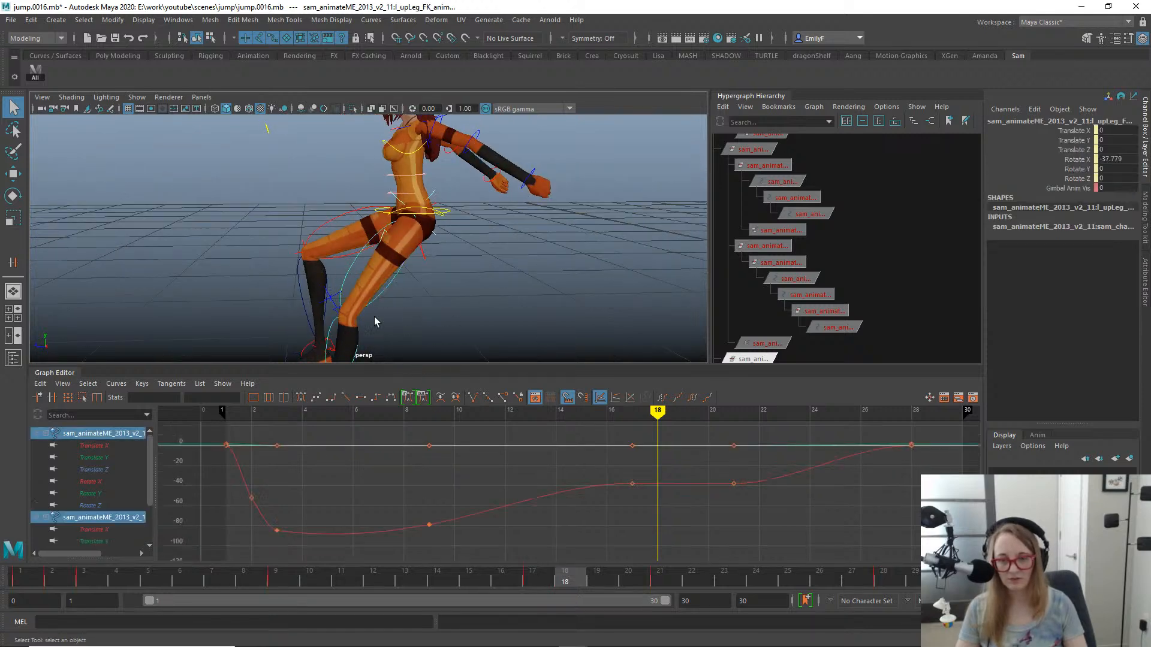
pyautogui.keyDown('alt'); pyautogui.moveTo(552, 329); pyautogui.dragTo(389, 251, button='right'); pyautogui.keyUp('alt')
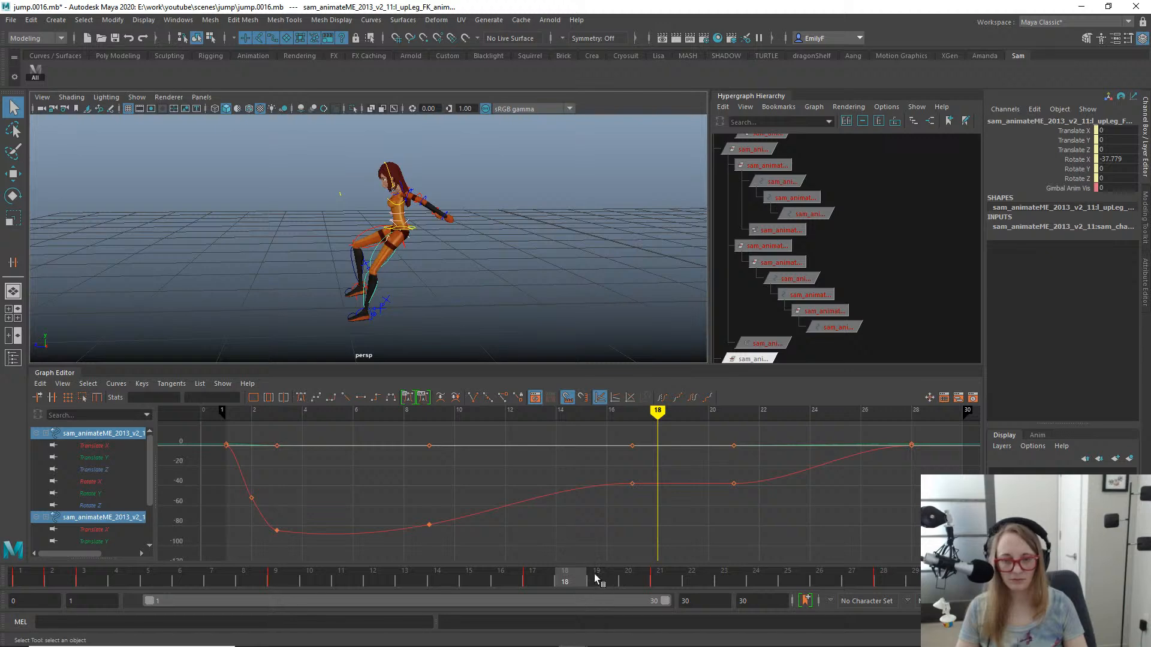
pyautogui.moveTo(596, 578)
pyautogui.mouseDown()
pyautogui.moveTo(946, 579)
pyautogui.moveTo(833, 548)
pyautogui.moveTo(588, 542)
pyautogui.moveTo(497, 527)
pyautogui.moveTo(588, 527)
pyautogui.moveTo(533, 530)
pyautogui.moveTo(560, 521)
pyautogui.mouseUp()
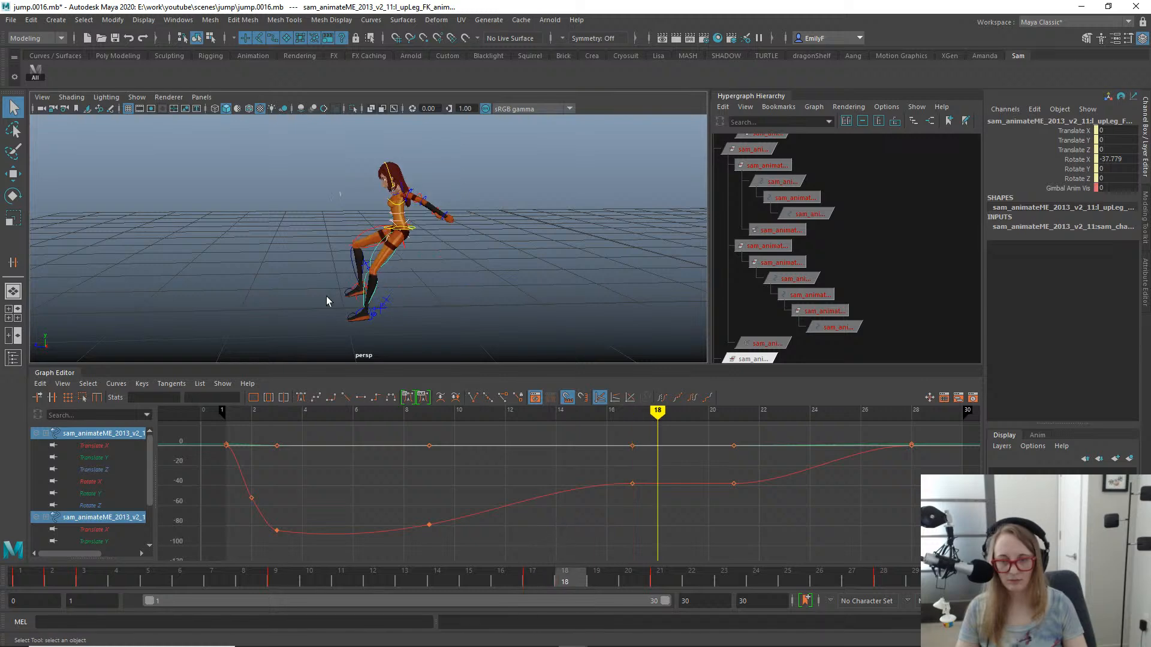
# - Open the Orient Constraint options for the selected left upper-leg controls
pyautogui.keyDown('alt'); pyautogui.moveTo(329, 304); pyautogui.dragTo(468, 292); pyautogui.keyUp('alt')
pyautogui.press('space')
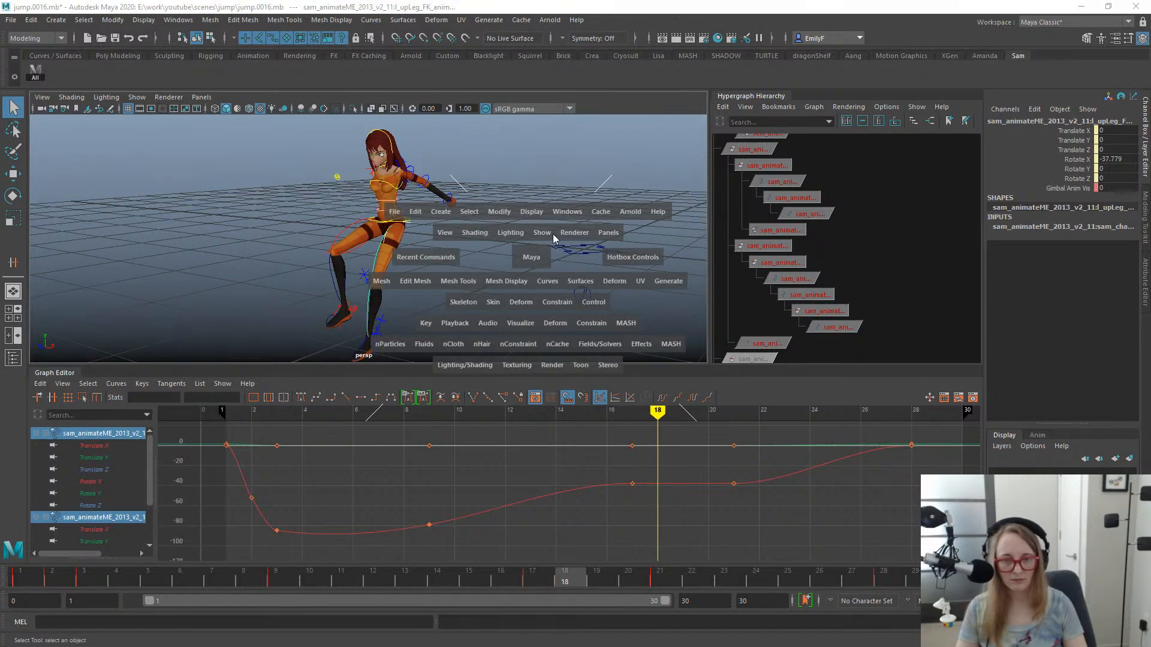
pyautogui.click(564, 303)
pyautogui.click(672, 364)
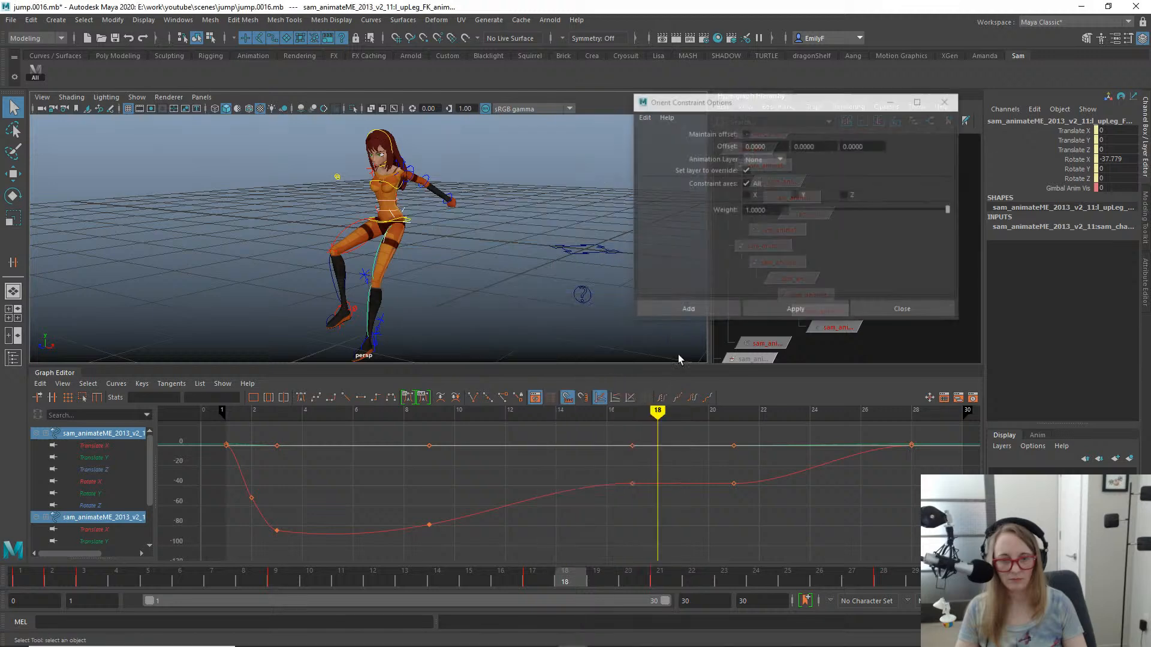
# - Try orient-constraining the left upper-leg FK control with an X offset of 180, and undo the constraint
pyautogui.write('180')
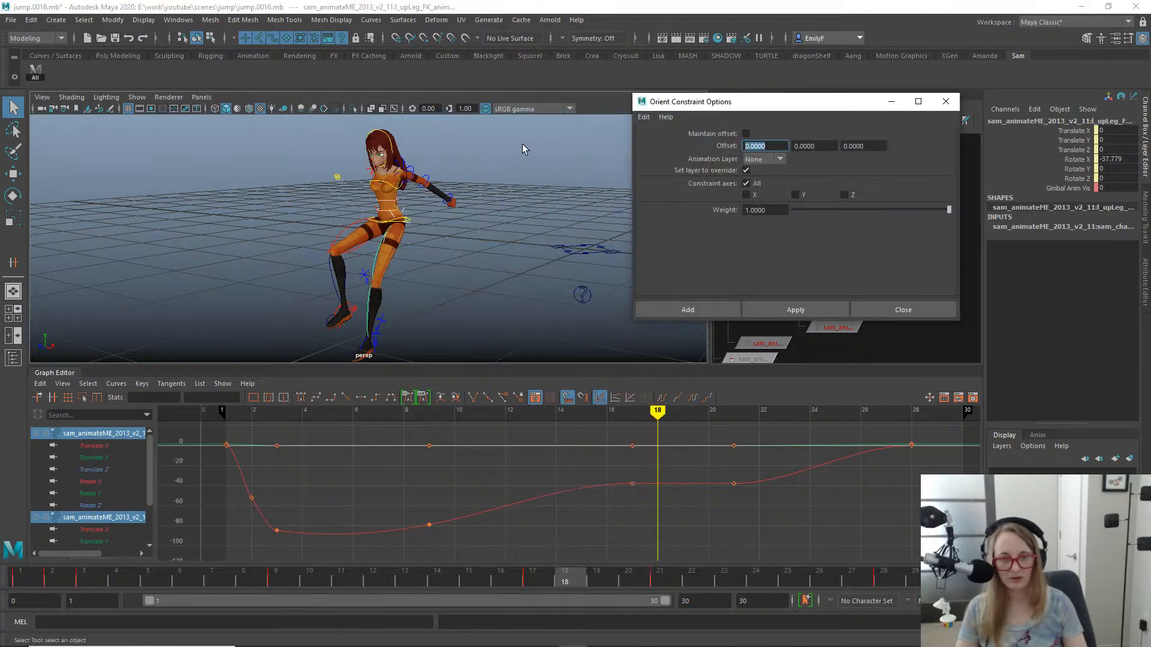
pyautogui.press('Return')
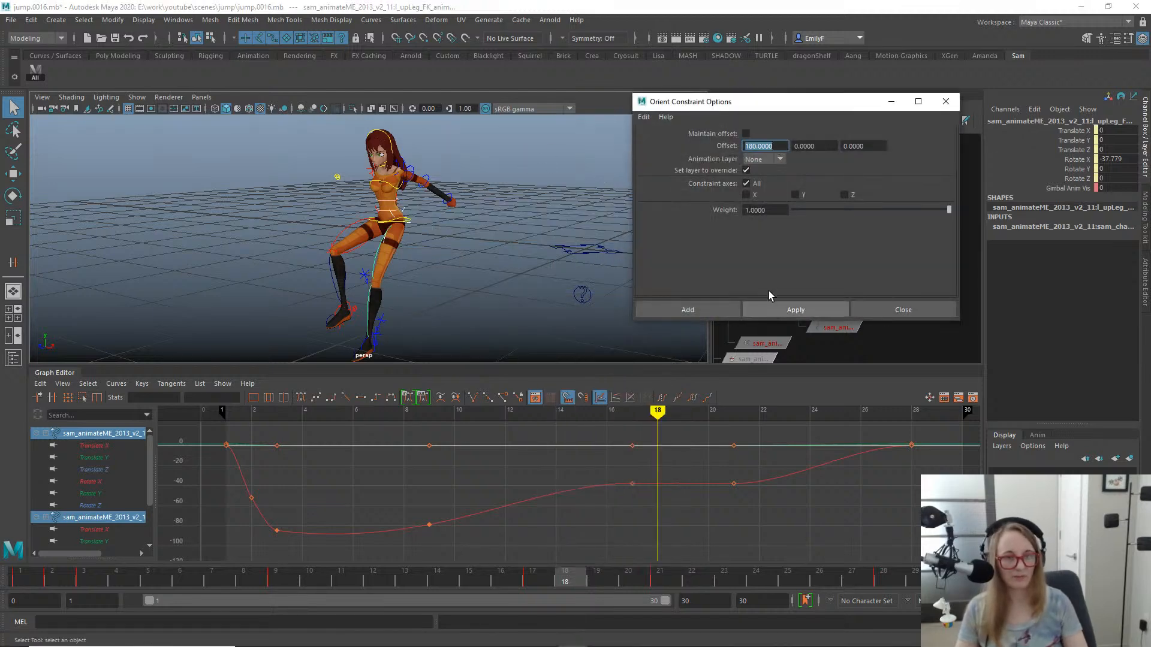
pyautogui.click(796, 310)
pyautogui.hotkey('ctrl', 'z')
pyautogui.hotkey('ctrl', 'z')
pyautogui.hotkey('ctrl', 'z')
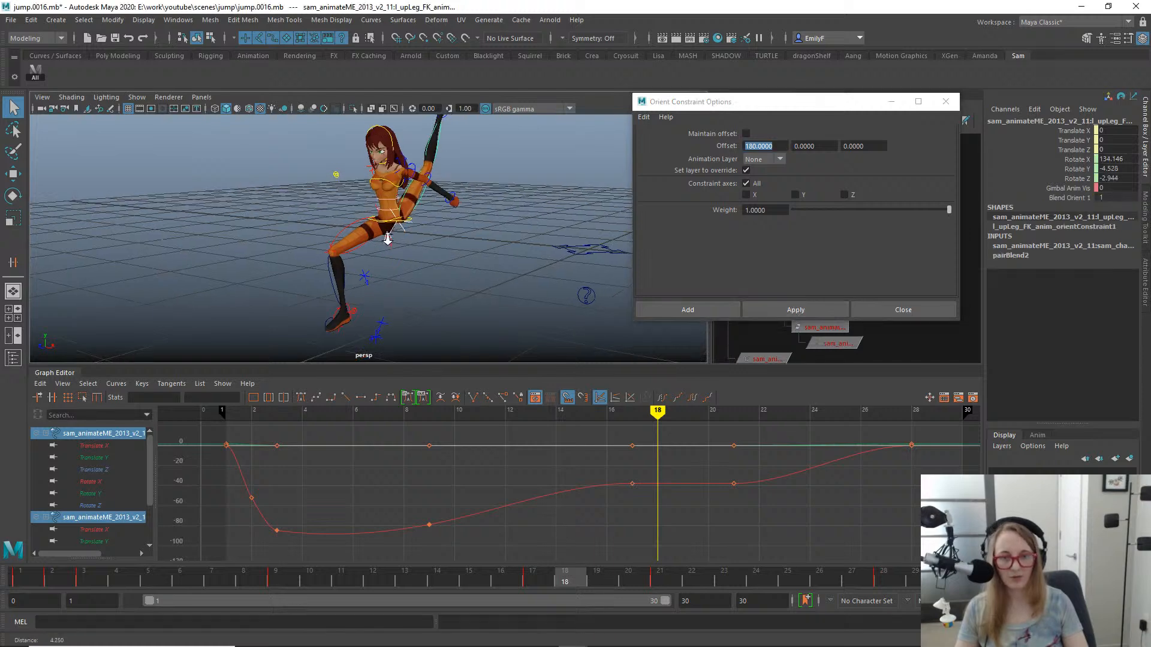
# - Reset the constraint's X offset to 0 and orient-constrain the left upper-leg FK control to its match control
pyautogui.doubleClick(762, 148)
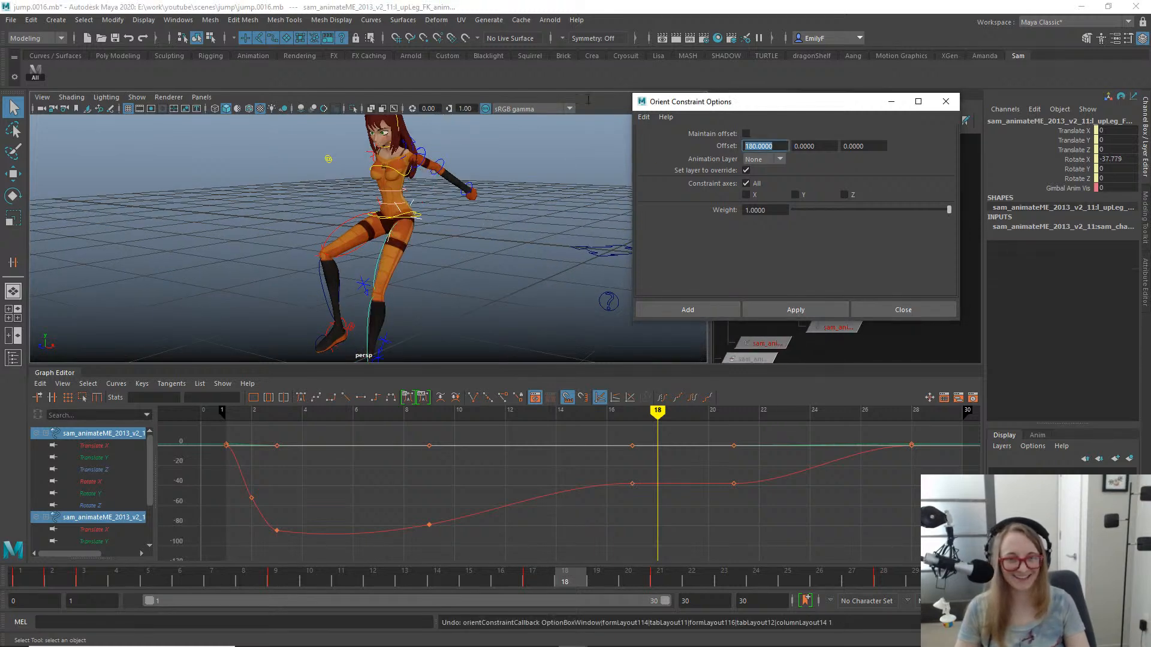
pyautogui.write('0')
pyautogui.press('Return')
pyautogui.keyDown('alt'); pyautogui.moveTo(483, 225); pyautogui.dragTo(502, 235, button='right'); pyautogui.keyUp('alt')
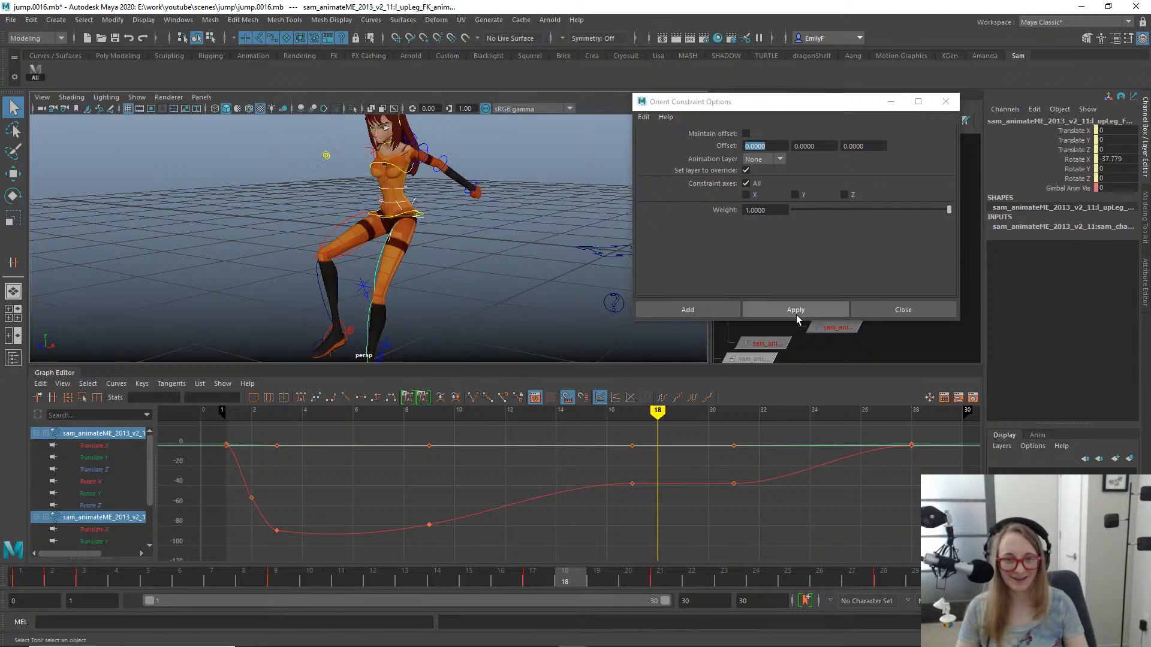
pyautogui.click(795, 314)
# - Try orient-constraining the left lower-leg FK control to its match control at frame 18, and undo the constraint
pyautogui.keyDown('alt'); pyautogui.moveTo(509, 271); pyautogui.dragTo(447, 251); pyautogui.keyUp('alt')
pyautogui.keyDown('alt'); pyautogui.moveTo(447, 250); pyautogui.dragTo(449, 223, button='middle'); pyautogui.keyUp('alt')
pyautogui.keyDown('alt'); pyautogui.moveTo(448, 226); pyautogui.dragTo(470, 248, button='right'); pyautogui.keyUp('alt')
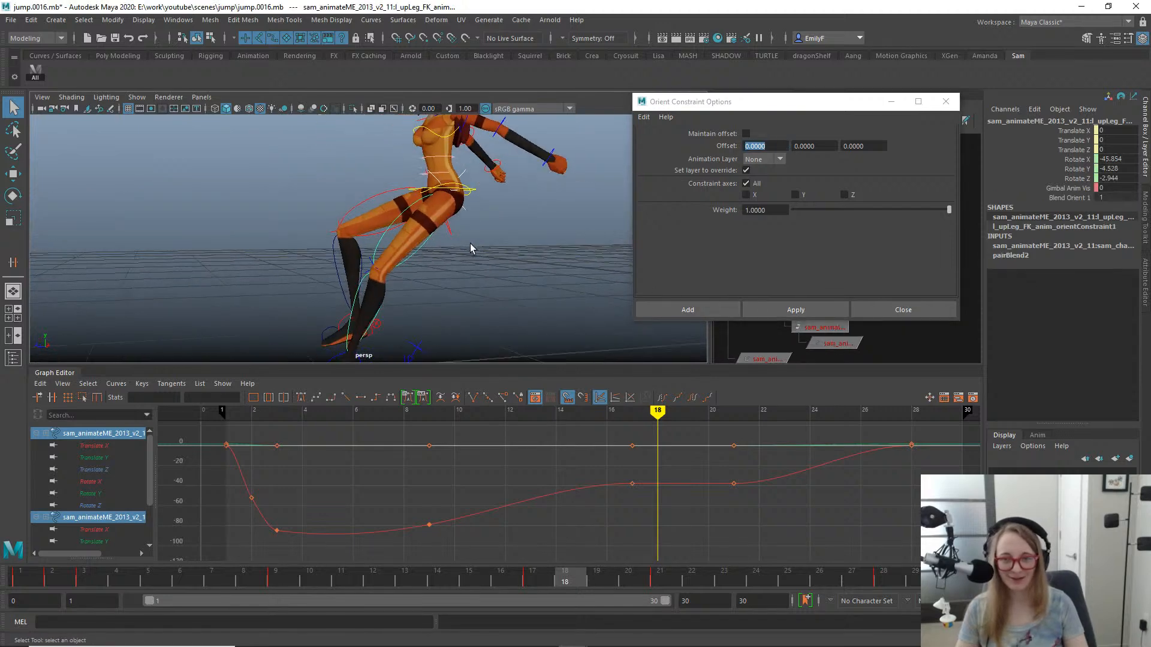
pyautogui.keyDown('alt'); pyautogui.moveTo(470, 249); pyautogui.dragTo(498, 215, button='middle'); pyautogui.keyUp('alt')
pyautogui.click(402, 237)
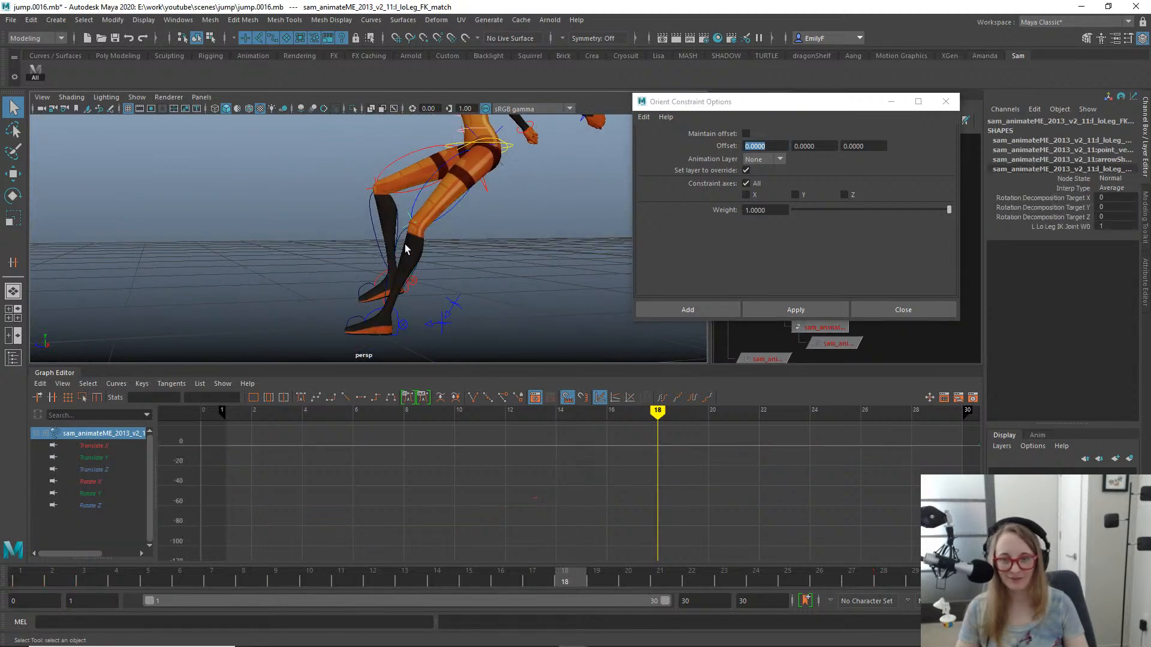
pyautogui.click(402, 235)
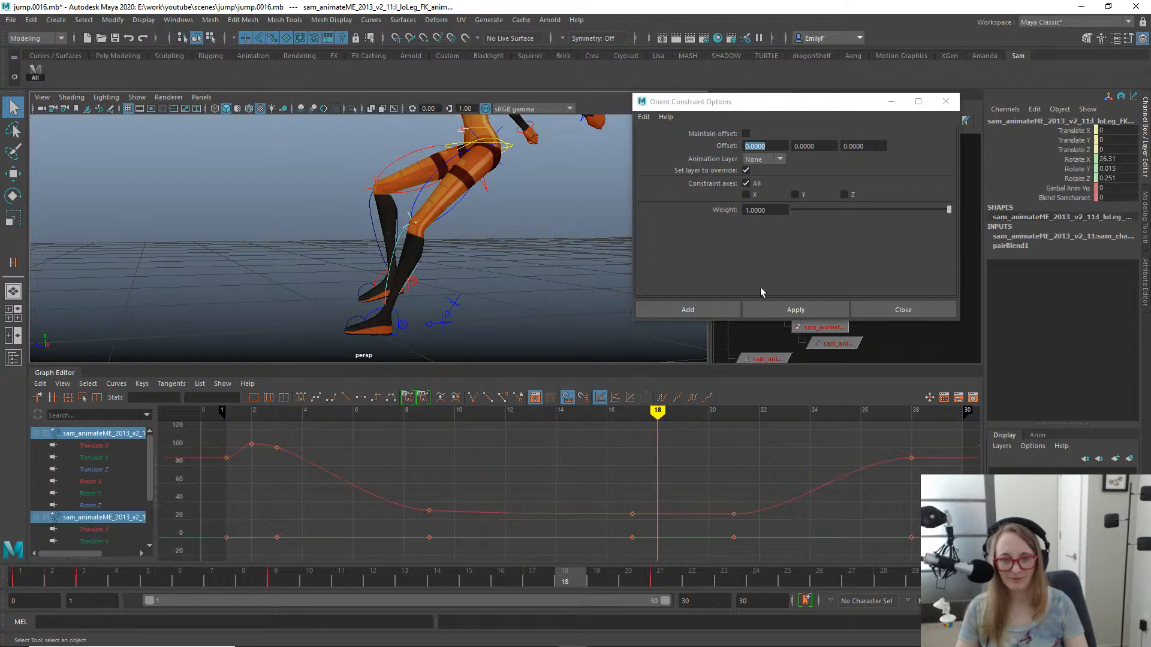
pyautogui.click(769, 311)
pyautogui.keyDown('alt'); pyautogui.moveTo(463, 281); pyautogui.dragTo(377, 258); pyautogui.keyUp('alt')
pyautogui.hotkey('ctrl', 'z')
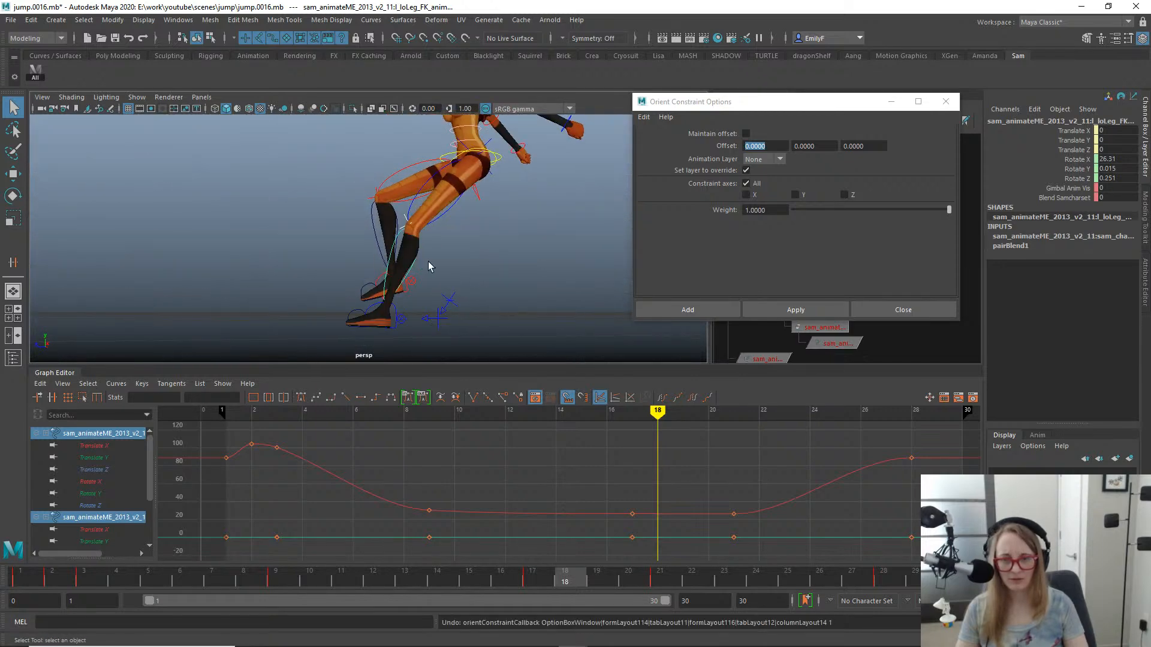
# - Go to frame 17 and select the left knee match control together with the left lower-leg FK control
pyautogui.moveTo(580, 586); pyautogui.dragTo(542, 535)
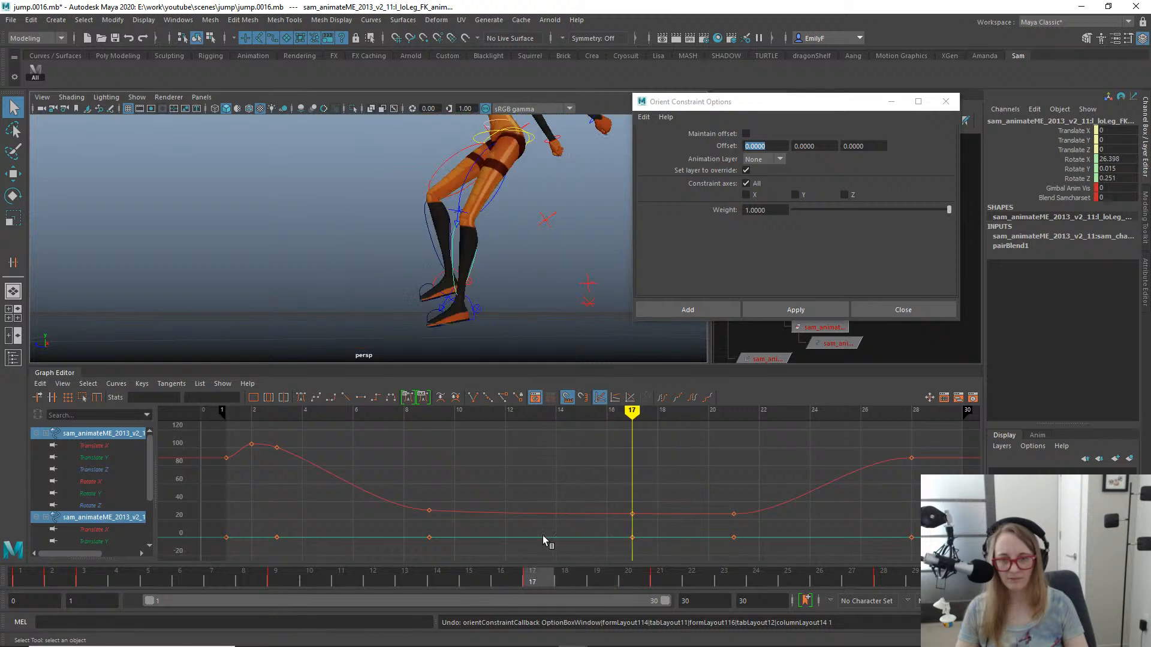
pyautogui.keyDown('alt'); pyautogui.moveTo(432, 256); pyautogui.dragTo(387, 262, button='middle'); pyautogui.keyUp('alt')
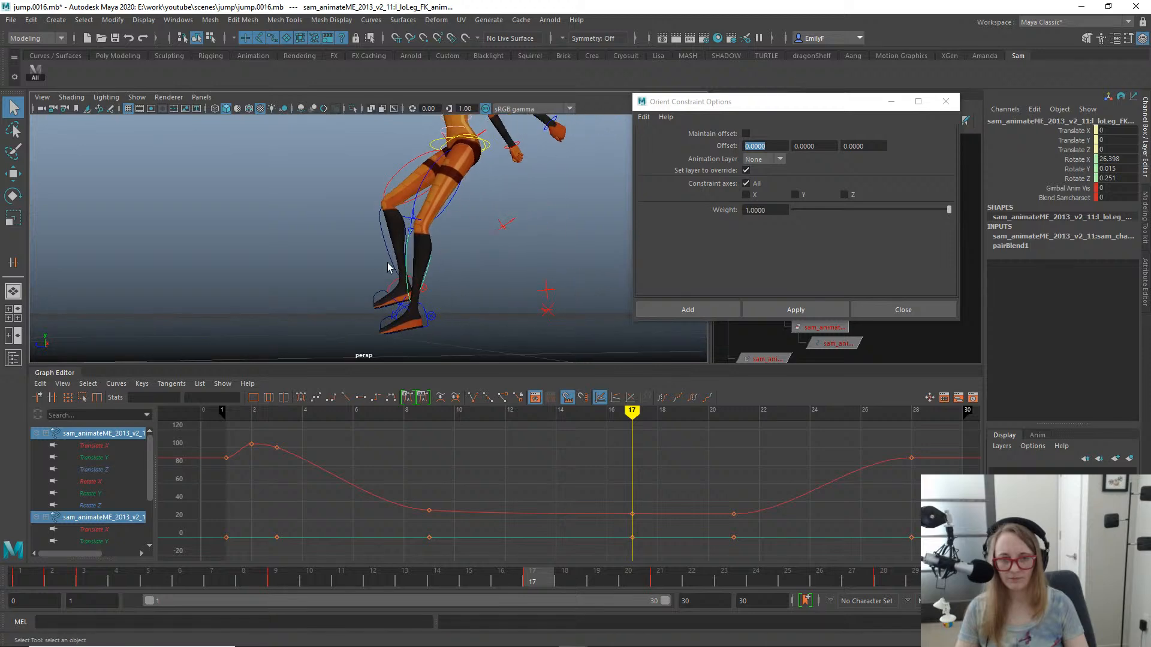
pyautogui.keyDown('alt'); pyautogui.moveTo(480, 226); pyautogui.dragTo(562, 253); pyautogui.keyUp('alt')
pyautogui.keyDown('alt'); pyautogui.moveTo(416, 227); pyautogui.dragTo(437, 230, button='right'); pyautogui.keyUp('alt')
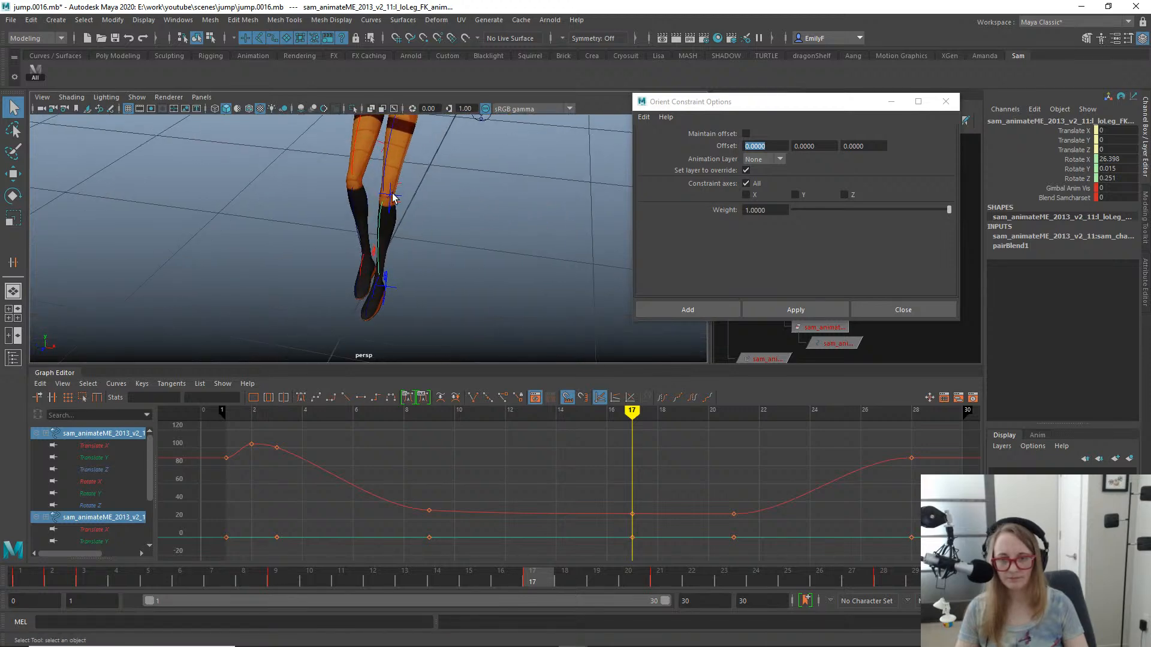
pyautogui.click(393, 193)
pyautogui.click(380, 227)
pyautogui.keyDown('alt'); pyautogui.moveTo(455, 275); pyautogui.dragTo(404, 268); pyautogui.keyUp('alt')
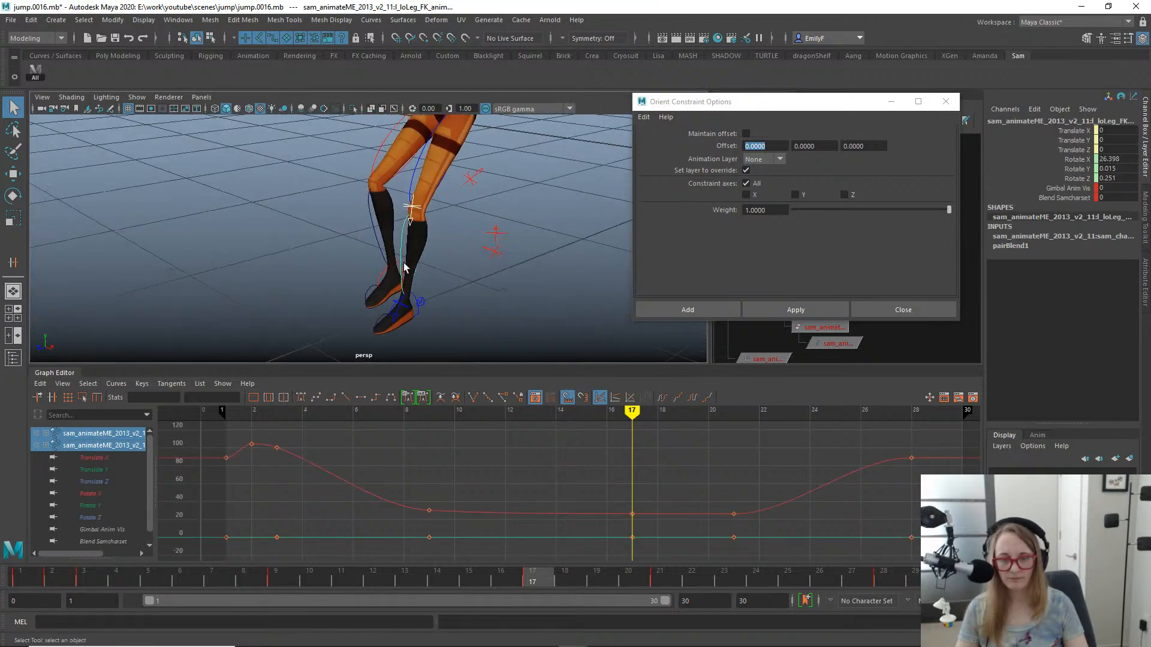
# - Select only the left lower-leg FK control and locate its node in the Hypergraph hierarchy
pyautogui.click(400, 238)
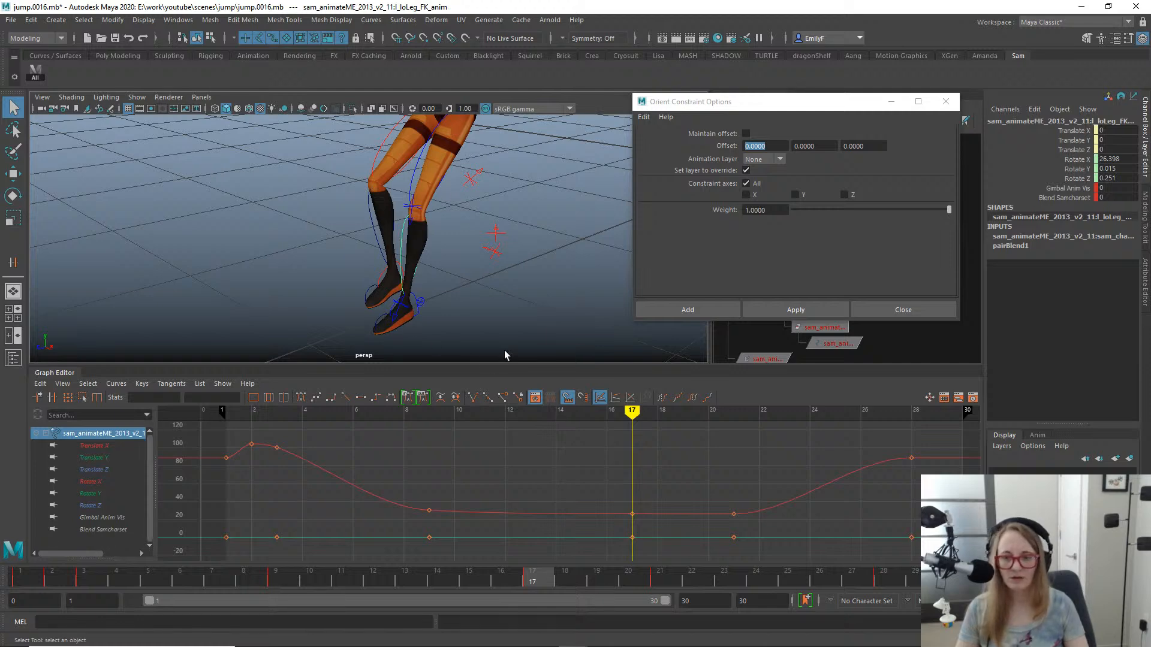
pyautogui.moveTo(772, 101); pyautogui.dragTo(525, 87)
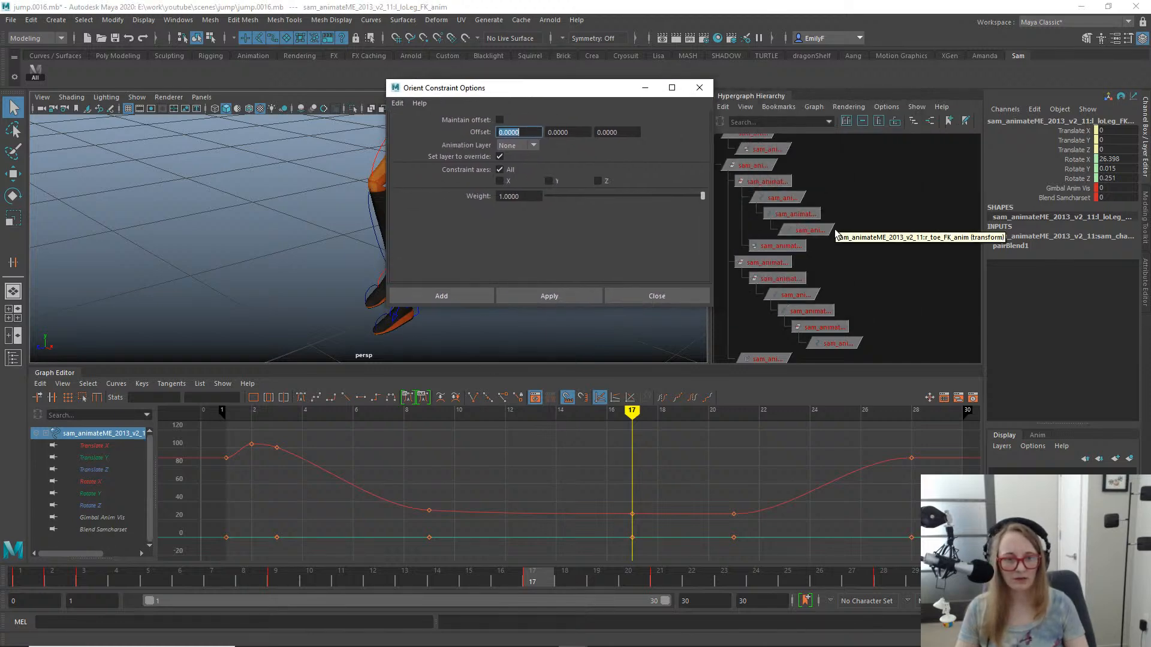
pyautogui.press('f')
pyautogui.keyDown('alt'); pyautogui.moveTo(883, 272); pyautogui.dragTo(767, 247, button='right'); pyautogui.keyUp('alt')
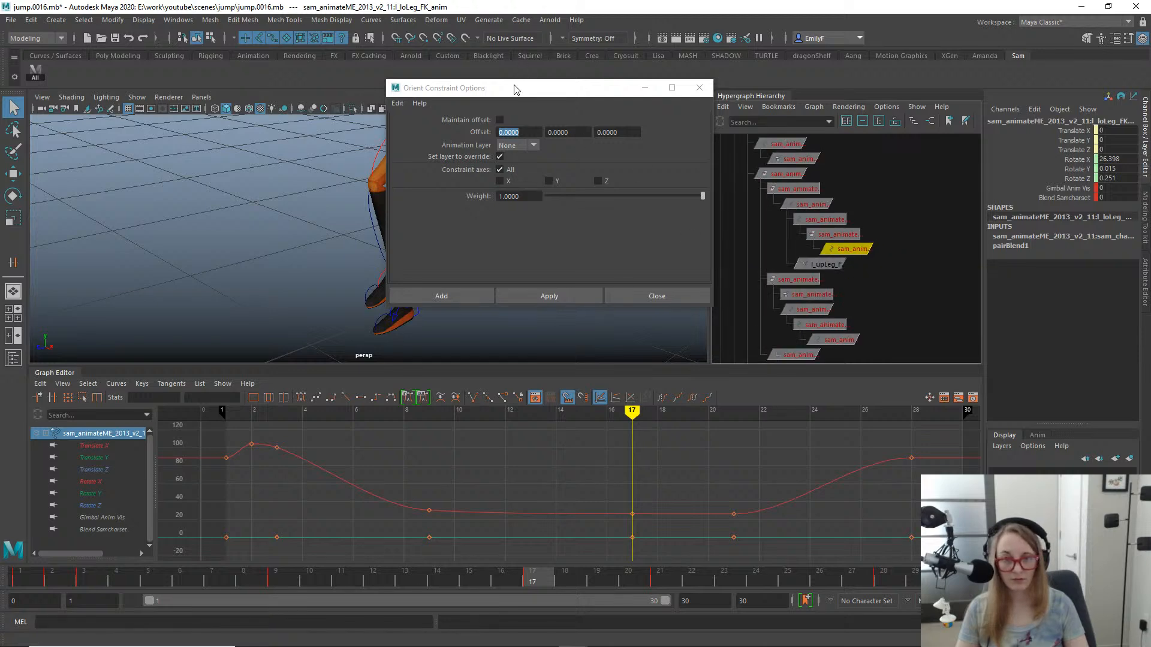
pyautogui.moveTo(513, 88); pyautogui.dragTo(822, 128)
# - Try orient-constraining the left lower-leg FK control to the left knee IK match control at frame 17
pyautogui.click(439, 201)
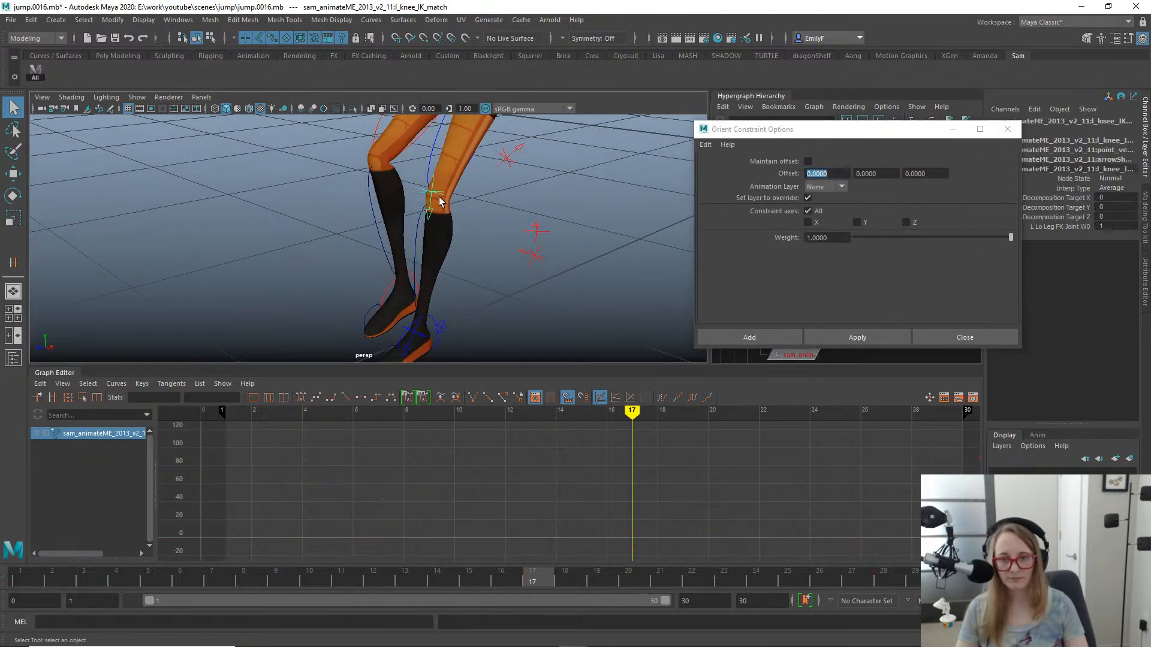
pyautogui.keyDown('shift'); pyautogui.click(430, 227); pyautogui.keyUp('shift')
pyautogui.keyDown('alt'); pyautogui.moveTo(403, 180); pyautogui.dragTo(262, 179, button='right'); pyautogui.keyUp('alt')
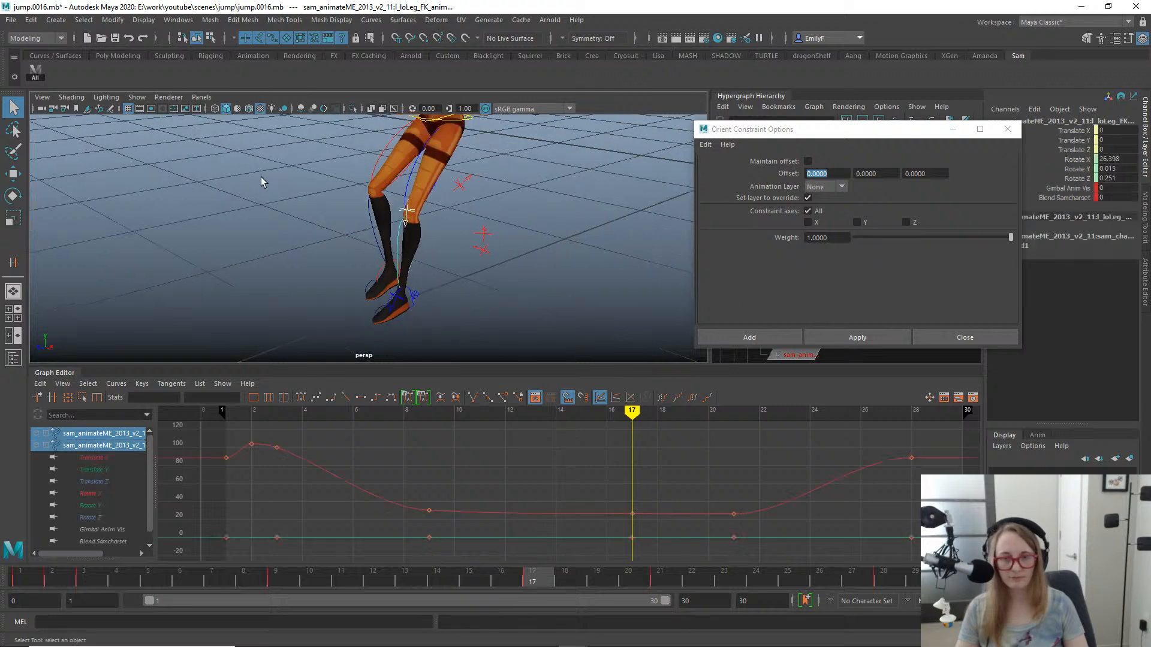
pyautogui.keyDown('alt'); pyautogui.moveTo(262, 180); pyautogui.dragTo(355, 192); pyautogui.keyUp('alt')
pyautogui.click(830, 339)
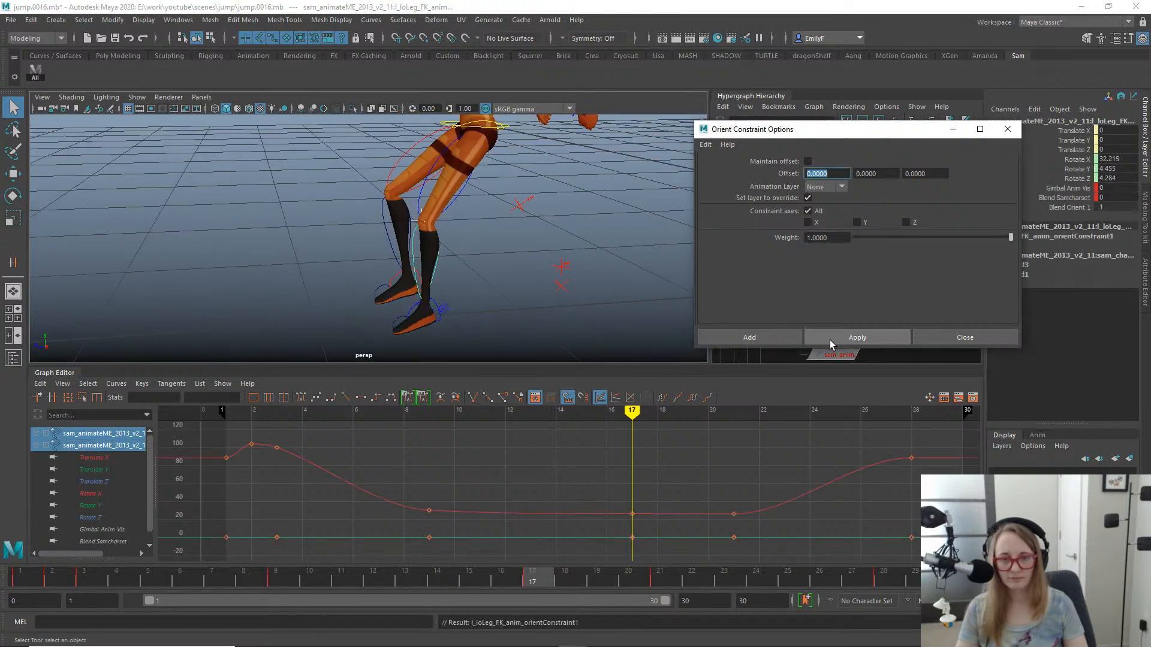
# - Try orient-constraining the left foot FK control to the match control at the left ankle
pyautogui.keyDown('alt'); pyautogui.moveTo(505, 259); pyautogui.dragTo(534, 190, button='middle'); pyautogui.keyUp('alt')
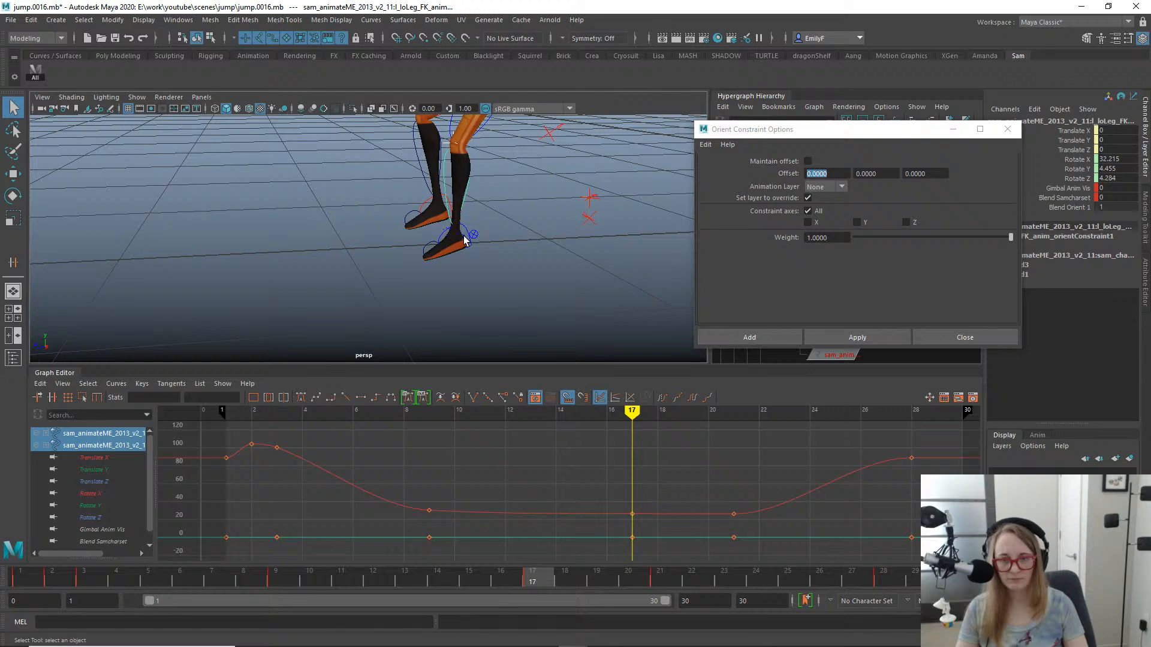
pyautogui.click(464, 240)
pyautogui.keyDown('alt'); pyautogui.moveTo(452, 230); pyautogui.dragTo(568, 236, button='right'); pyautogui.keyUp('alt')
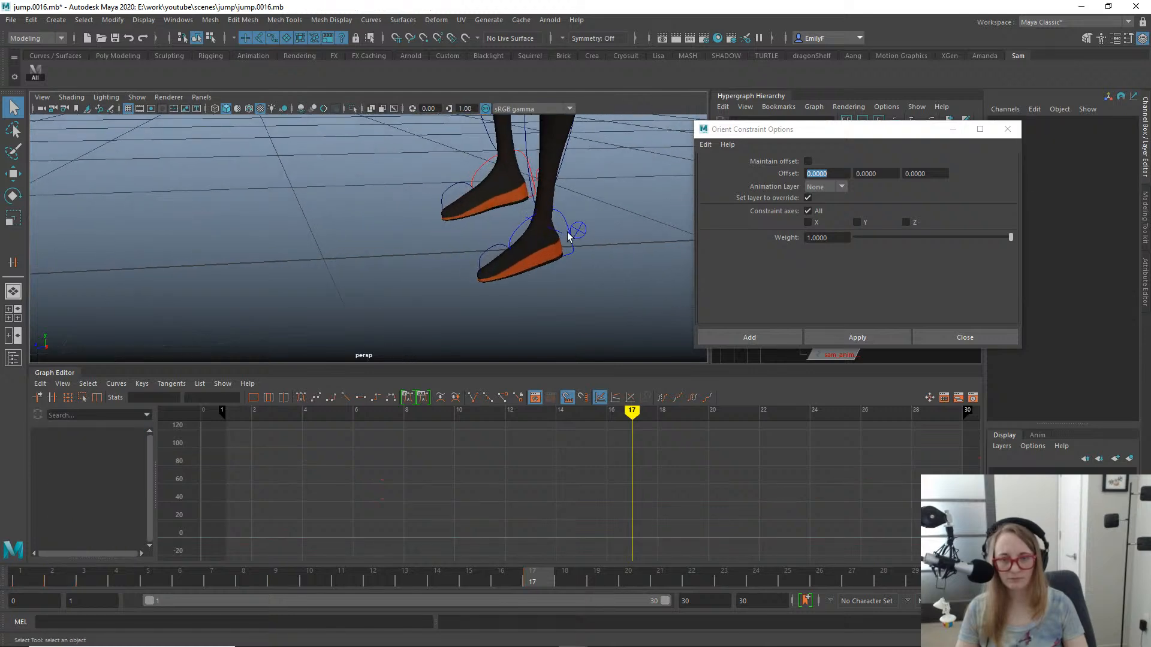
pyautogui.click(557, 234)
pyautogui.keyDown('shift'); pyautogui.click(517, 234); pyautogui.keyUp('shift')
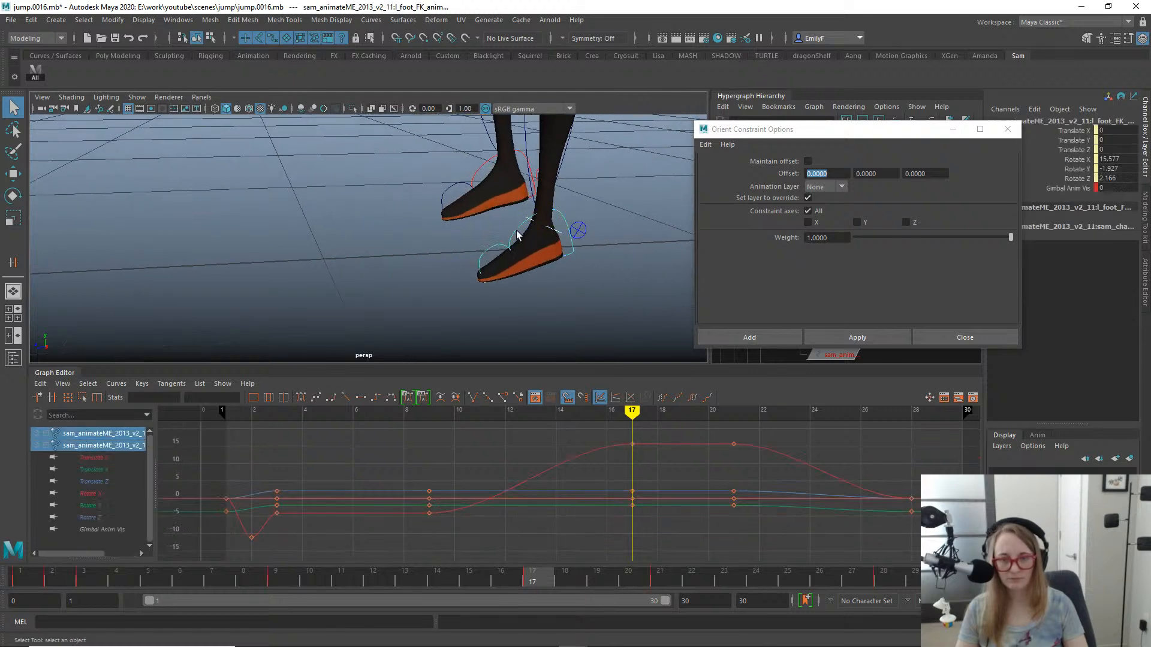
pyautogui.click(844, 336)
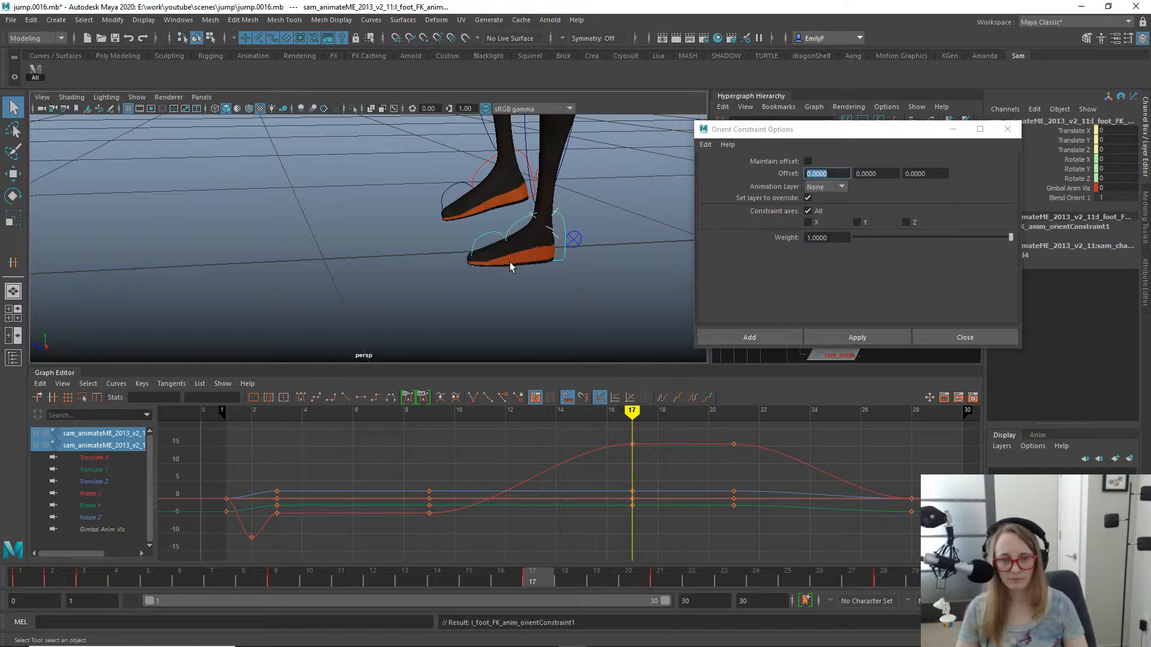
# - Examine the left foot and its FK and match controls in wireframe display
pyautogui.keyDown('alt'); pyautogui.moveTo(510, 261); pyautogui.dragTo(460, 229, button='right'); pyautogui.keyUp('alt')
pyautogui.press('f')
pyautogui.press('4')
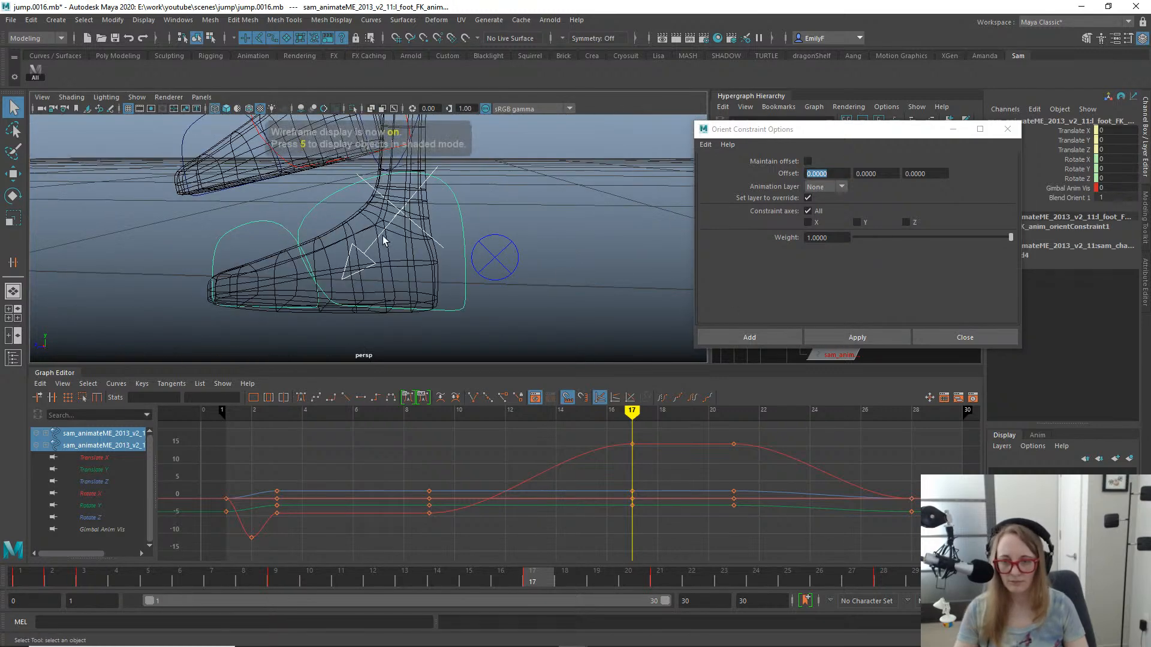
pyautogui.keyDown('alt'); pyautogui.moveTo(358, 268); pyautogui.dragTo(188, 216, button='right'); pyautogui.keyUp('alt')
pyautogui.keyDown('alt'); pyautogui.moveTo(334, 237); pyautogui.dragTo(353, 275, button='middle'); pyautogui.keyUp('alt')
pyautogui.keyDown('alt'); pyautogui.moveTo(357, 274); pyautogui.dragTo(367, 238); pyautogui.keyUp('alt')
pyautogui.keyDown('alt'); pyautogui.moveTo(367, 238); pyautogui.dragTo(478, 280, button='right'); pyautogui.keyUp('alt')
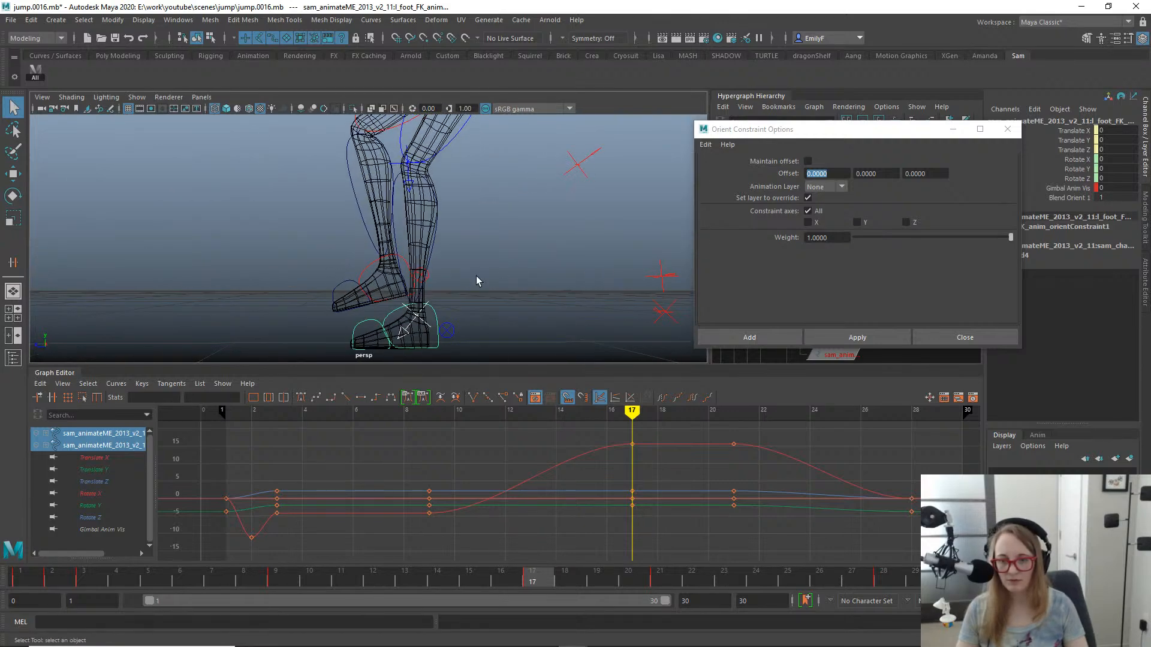
pyautogui.keyDown('alt'); pyautogui.moveTo(477, 280); pyautogui.dragTo(478, 237, button='middle'); pyautogui.keyUp('alt')
pyautogui.keyDown('alt'); pyautogui.moveTo(381, 241); pyautogui.dragTo(401, 265, button='right'); pyautogui.keyUp('alt')
pyautogui.keyDown('alt'); pyautogui.moveTo(400, 265); pyautogui.dragTo(375, 295); pyautogui.keyUp('alt')
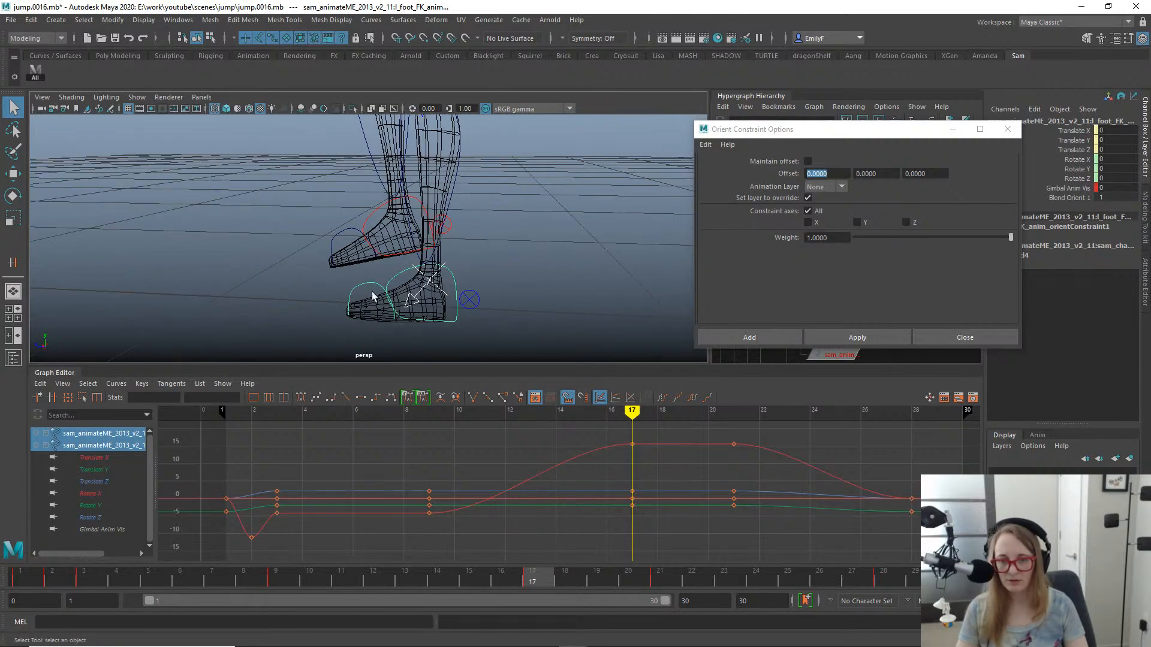
# - Go to frame 18, restore textured shaded display and examine the left leg's pose with the left foot settings control selected
pyautogui.moveTo(532, 580); pyautogui.dragTo(569, 578)
pyautogui.keyDown('alt'); pyautogui.moveTo(392, 150); pyautogui.dragTo(323, 293, button='right'); pyautogui.keyUp('alt')
pyautogui.press('6')
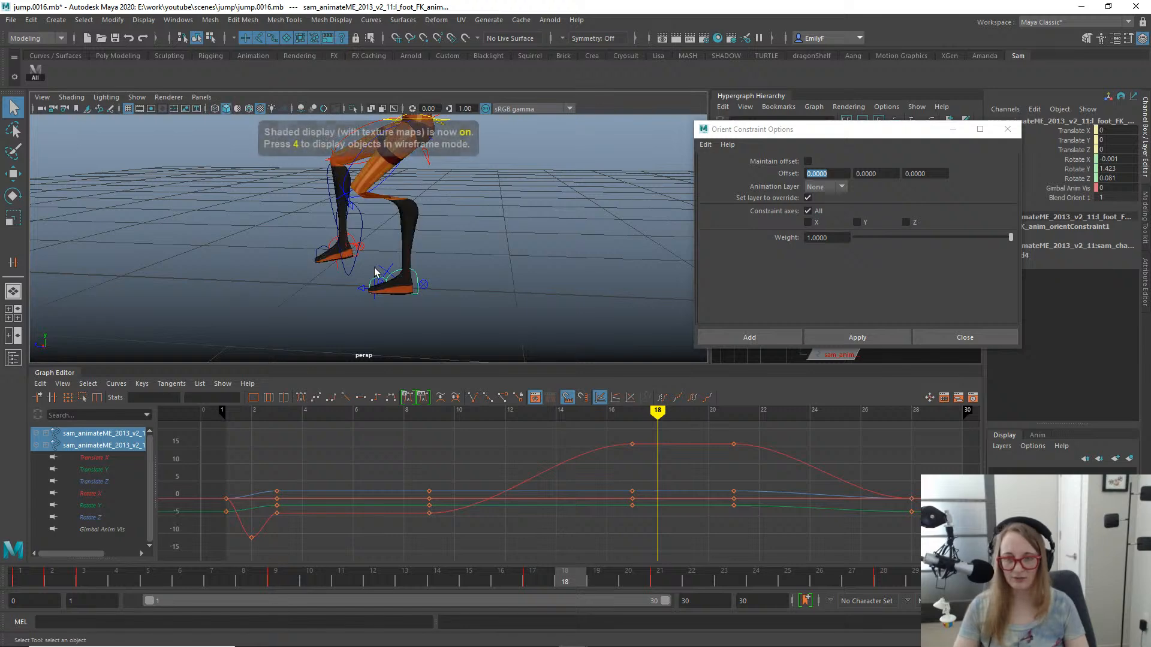
pyautogui.moveTo(372, 275)
pyautogui.keyDown('alt'); pyautogui.mouseDown()
pyautogui.moveTo(483, 241)
pyautogui.moveTo(431, 244)
pyautogui.mouseUp(); pyautogui.keyUp('alt')
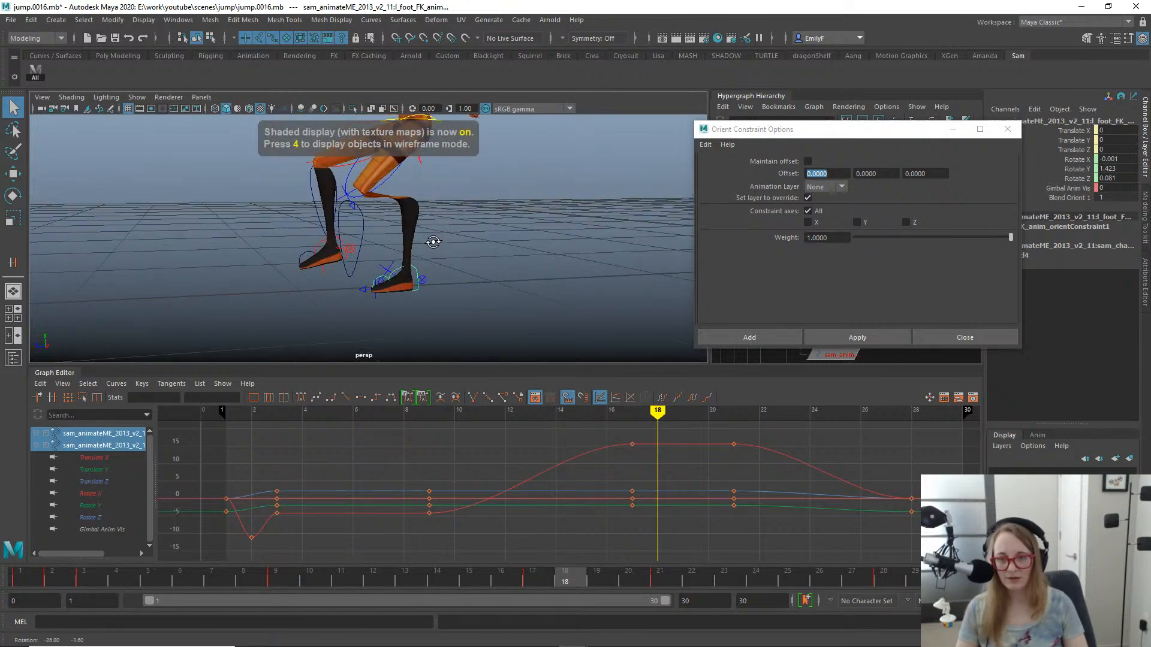
pyautogui.click(423, 280)
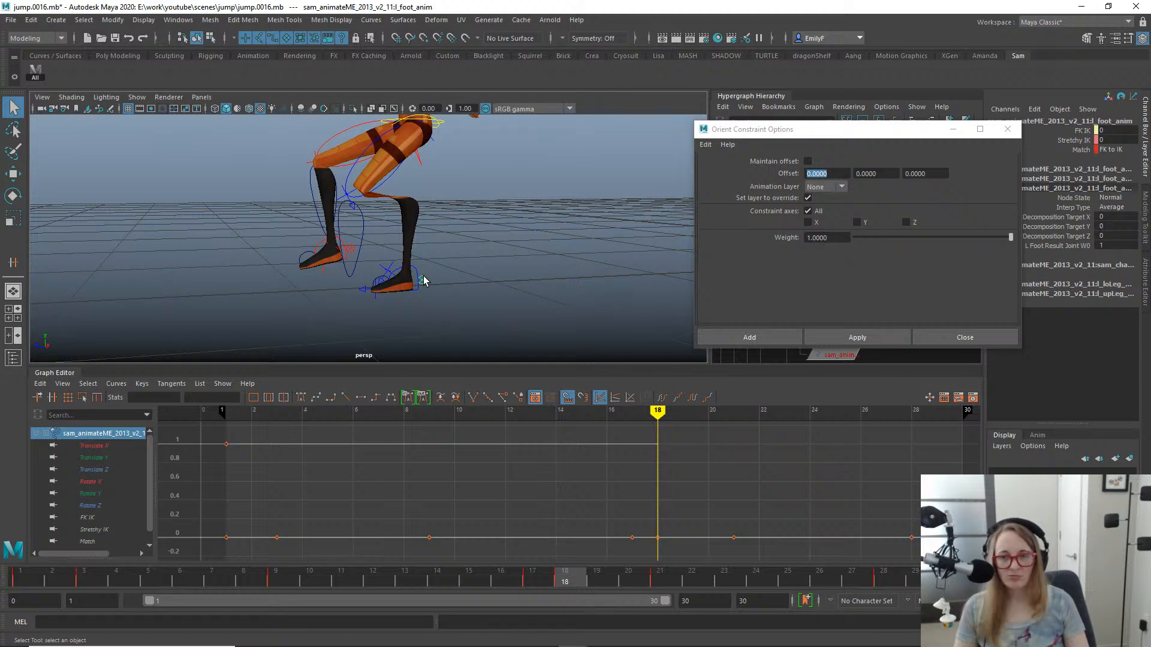
pyautogui.keyDown('alt'); pyautogui.moveTo(424, 280); pyautogui.dragTo(347, 269); pyautogui.keyUp('alt')
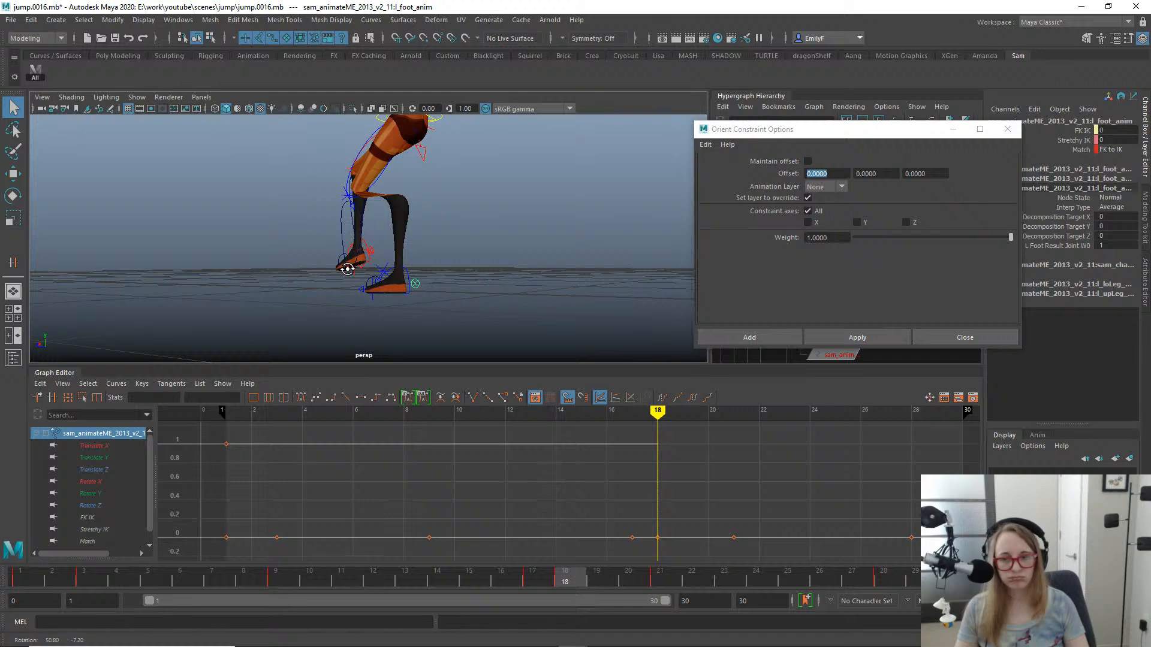
pyautogui.keyDown('alt'); pyautogui.moveTo(347, 269); pyautogui.dragTo(457, 282); pyautogui.keyUp('alt')
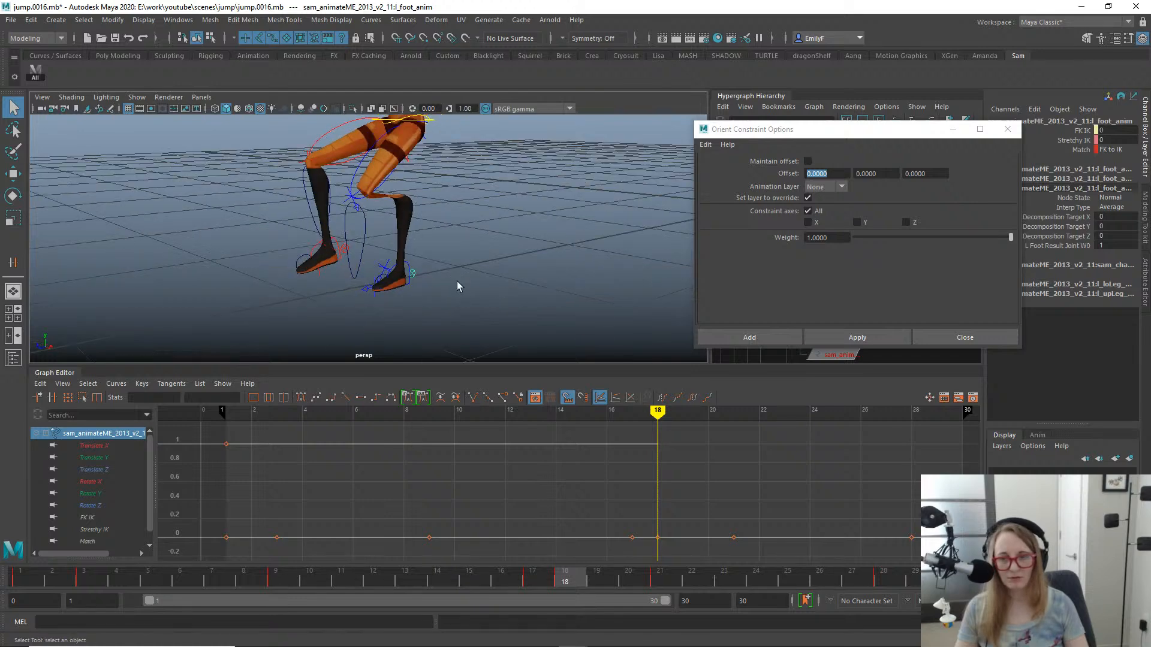
# - Undo the orient constraints on the left foot and left lower-leg FK controls
pyautogui.hotkey('ctrl', 'z')
pyautogui.hotkey('ctrl', 'z')
pyautogui.hotkey('ctrl', 'z')
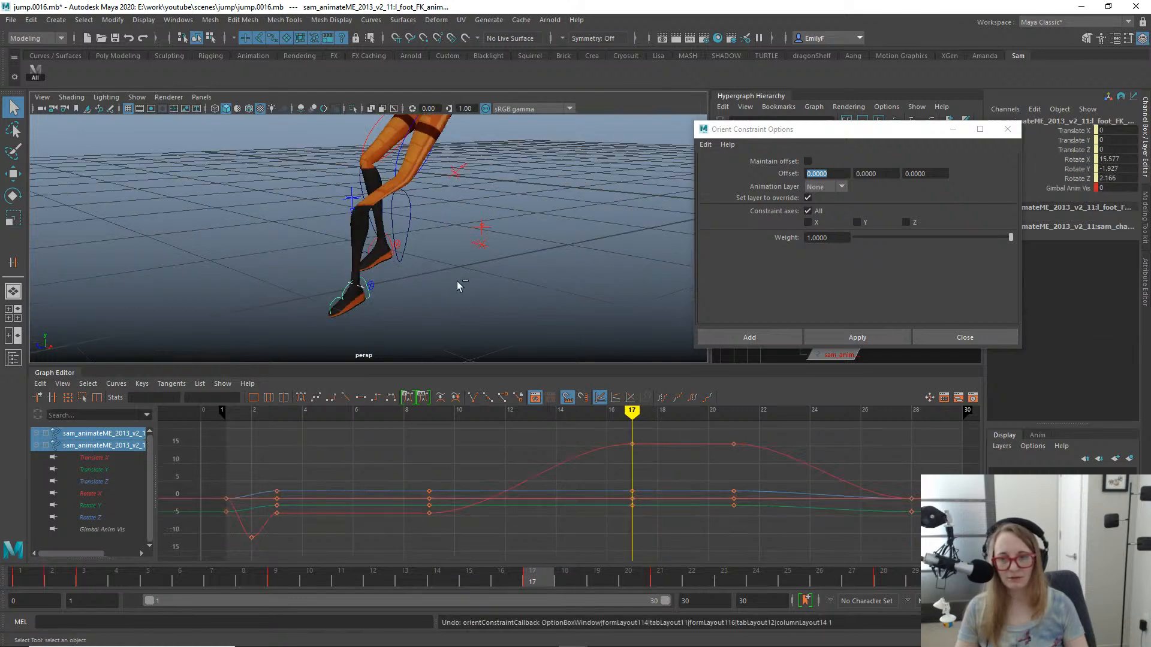
pyautogui.hotkey('ctrl', 'z')
pyautogui.hotkey('ctrl', 'z')
pyautogui.hotkey('ctrl', 'z')
pyautogui.hotkey('ctrl', 'z')
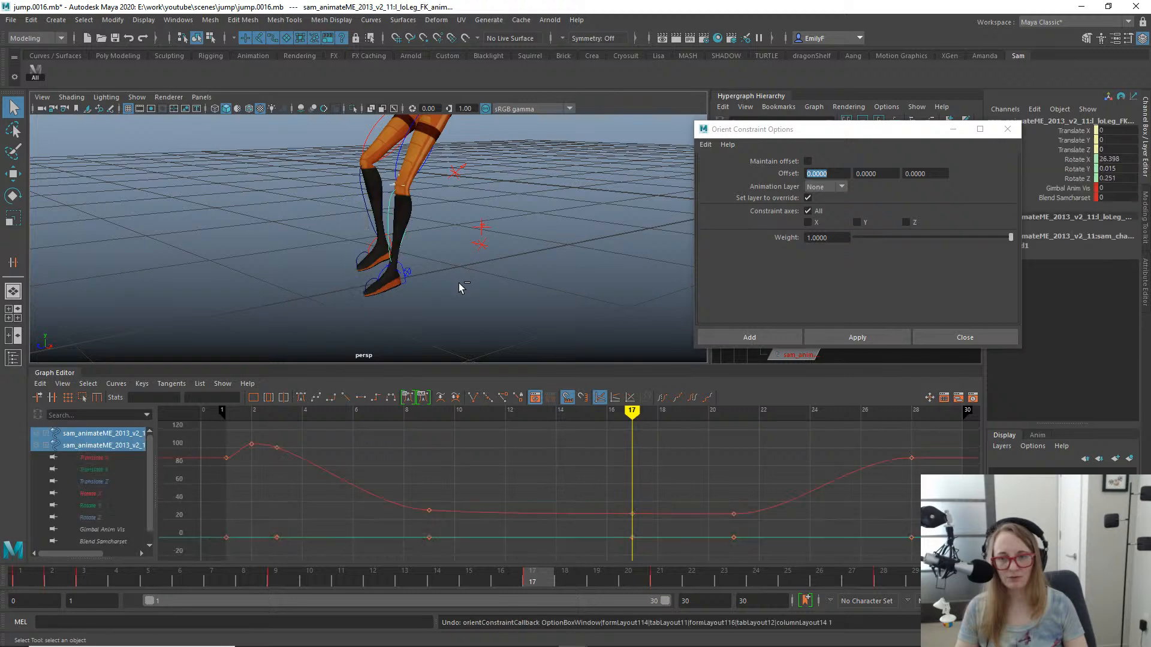
# - Compare the left leg's pose between frames 17 and 18
pyautogui.moveTo(551, 579)
pyautogui.mouseDown()
pyautogui.moveTo(513, 580)
pyautogui.moveTo(577, 581)
pyautogui.moveTo(537, 579)
pyautogui.mouseUp()
pyautogui.keyDown('alt'); pyautogui.moveTo(464, 361); pyautogui.dragTo(377, 311); pyautogui.keyUp('alt')
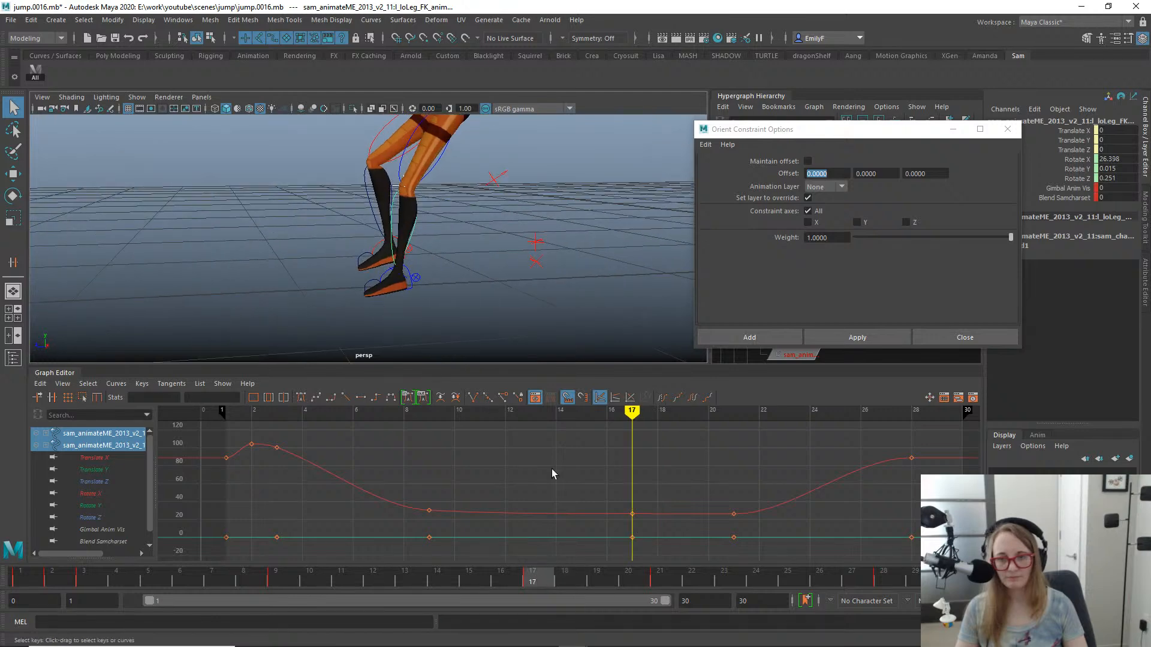
pyautogui.moveTo(538, 578); pyautogui.dragTo(573, 581)
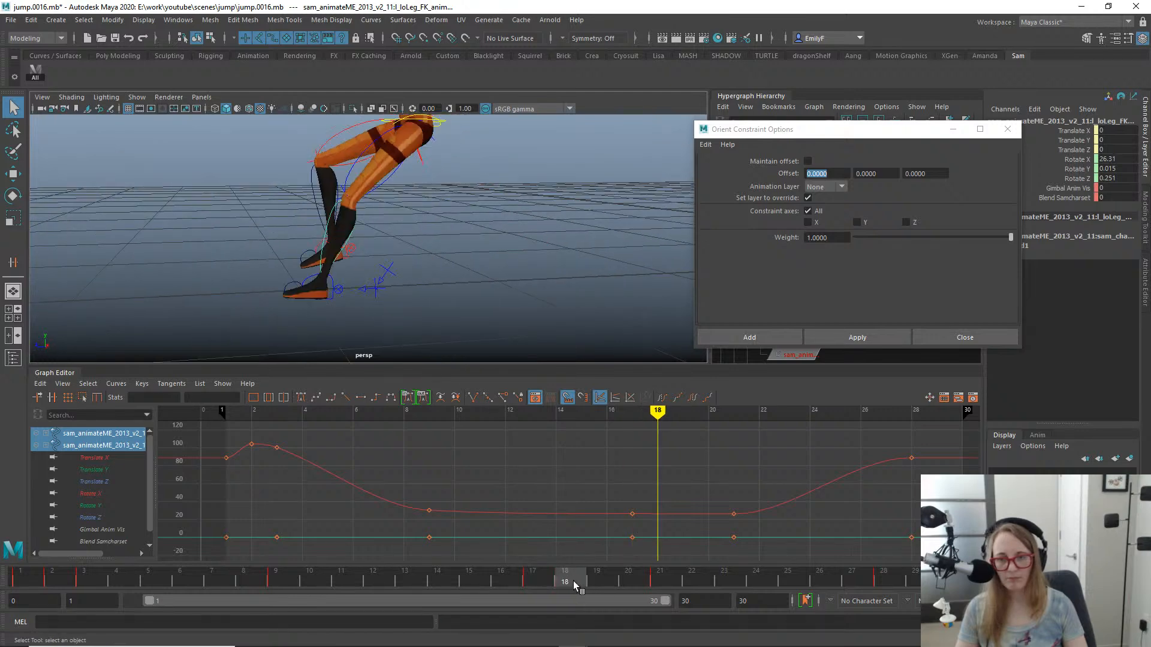
pyautogui.hotkey('alt', 'v')
# - Locate the left upper-leg FK control in the Hypergraph hierarchy, go to frame 21 and select the control's orient constraint node
pyautogui.click(347, 173)
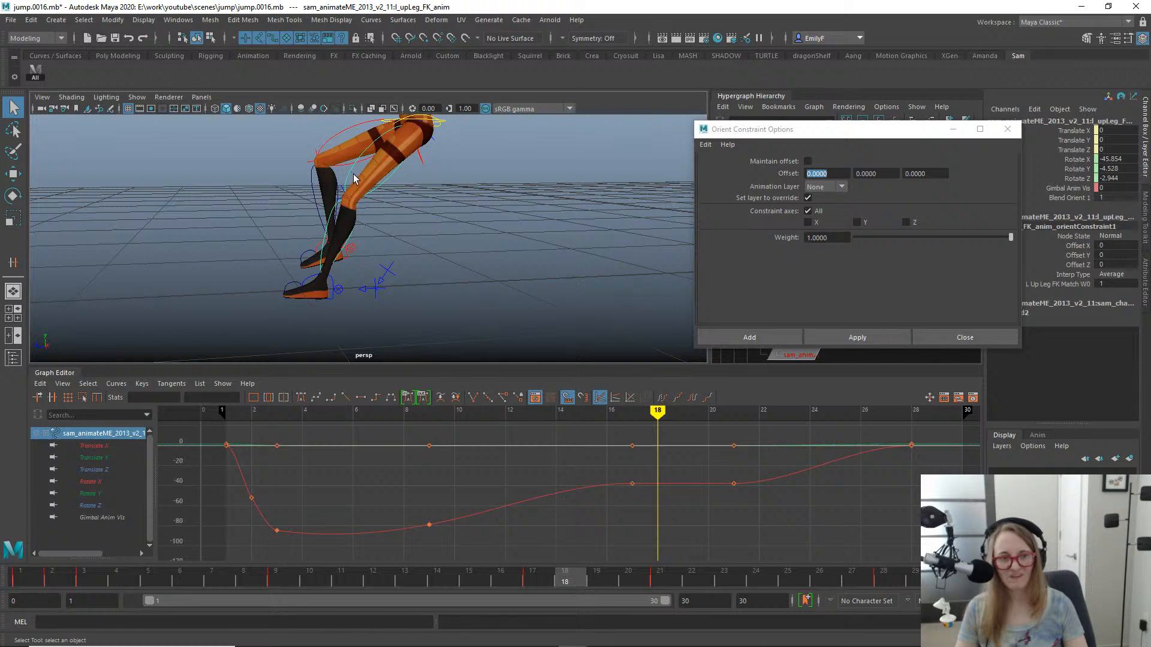
pyautogui.moveTo(847, 136); pyautogui.dragTo(564, 126)
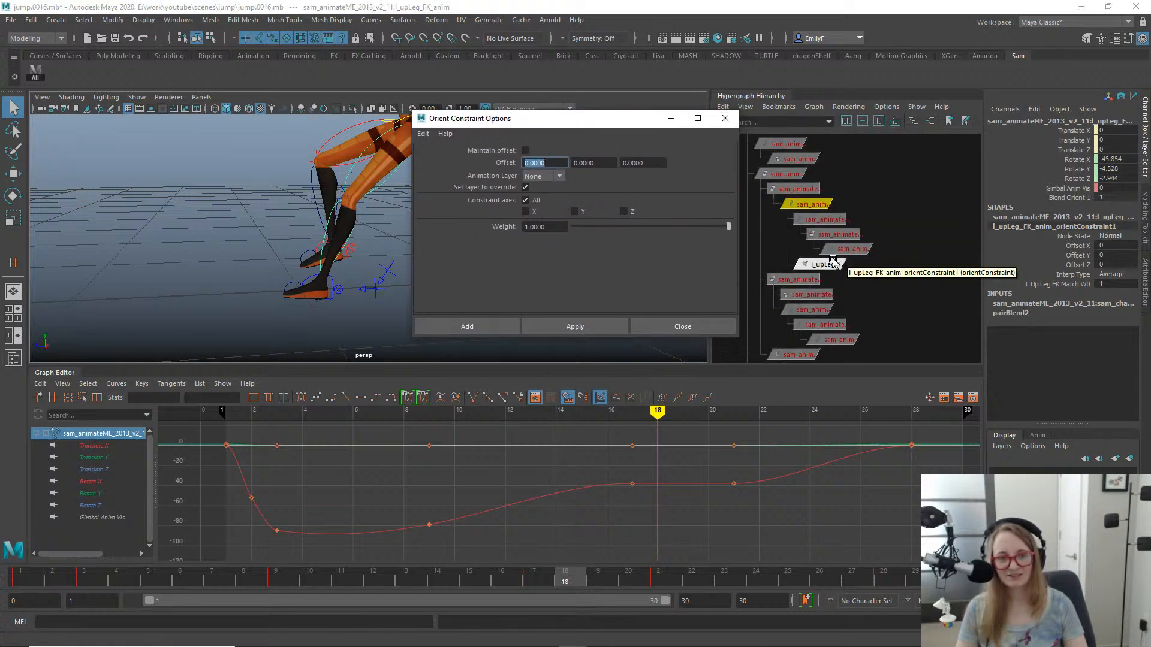
pyautogui.click(654, 574)
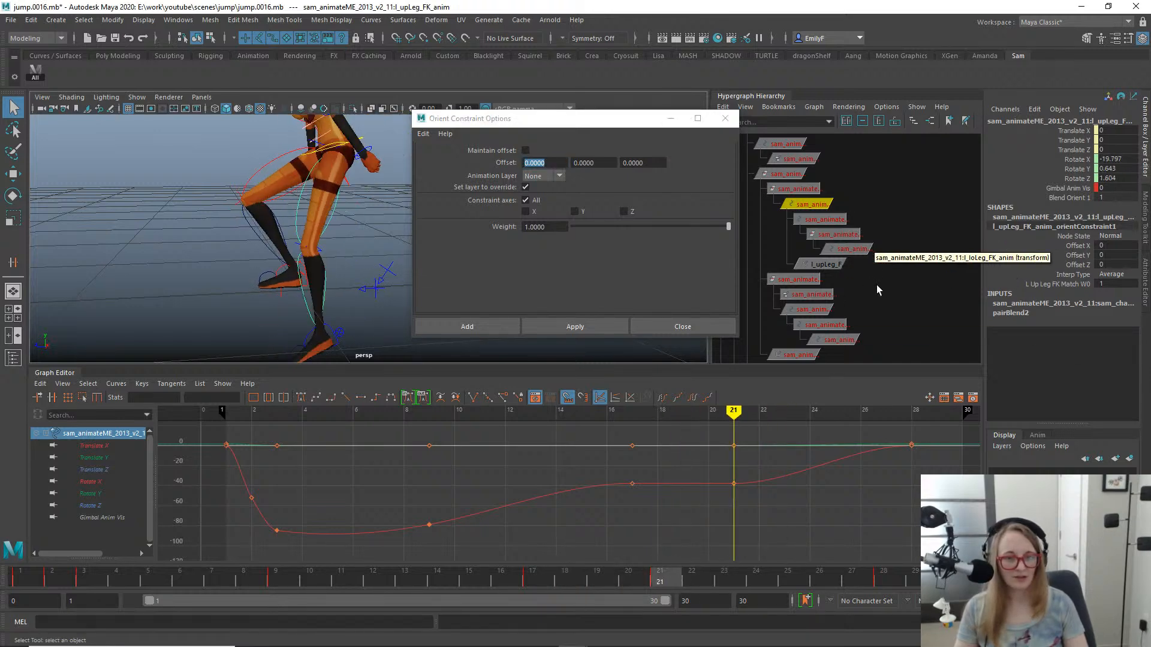
pyautogui.click(828, 264)
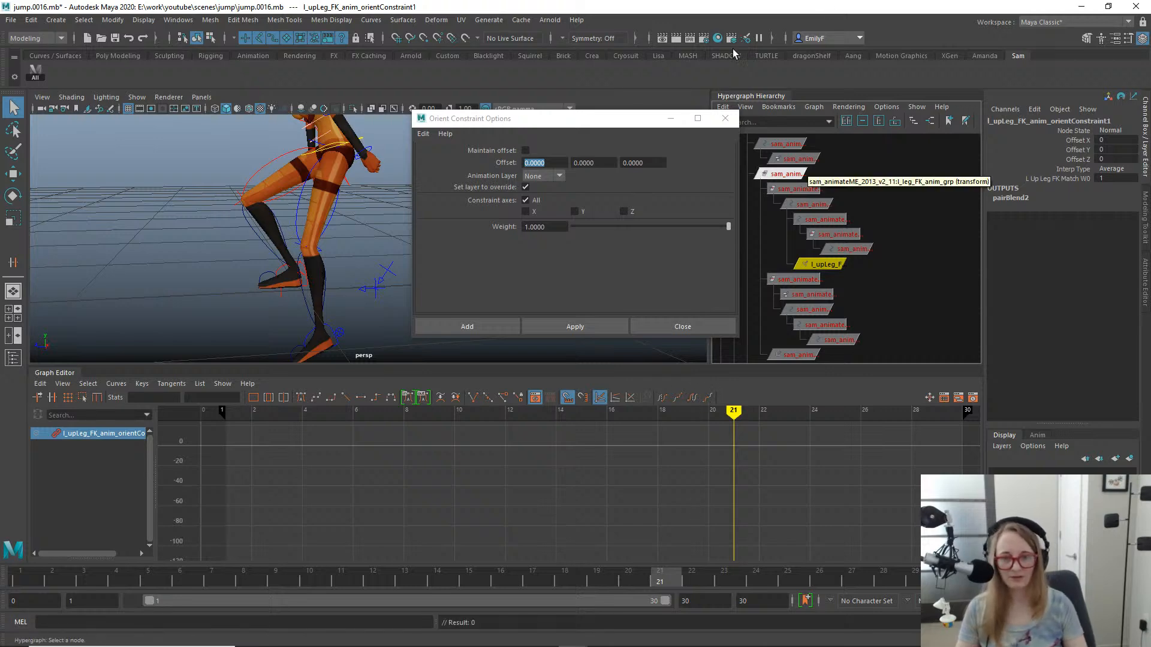
# - At frame 18, orient-constrain the left upper-leg FK control to its FK match control
pyautogui.moveTo(577, 126); pyautogui.dragTo(778, 116)
pyautogui.click(296, 199)
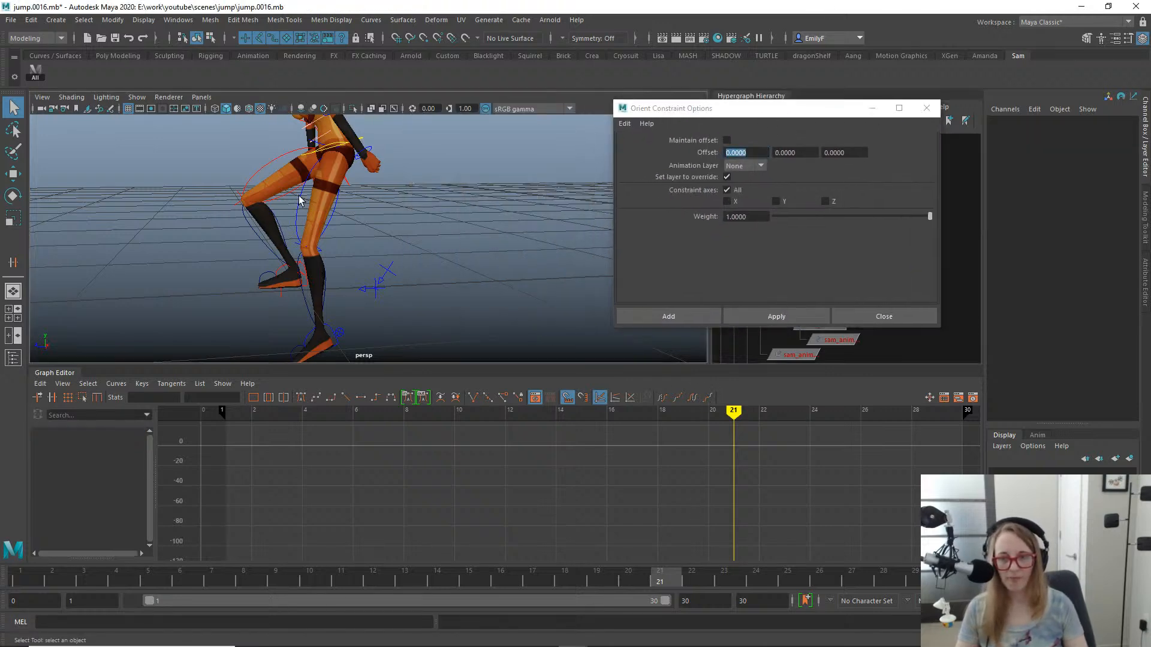
pyautogui.moveTo(626, 591); pyautogui.dragTo(565, 528)
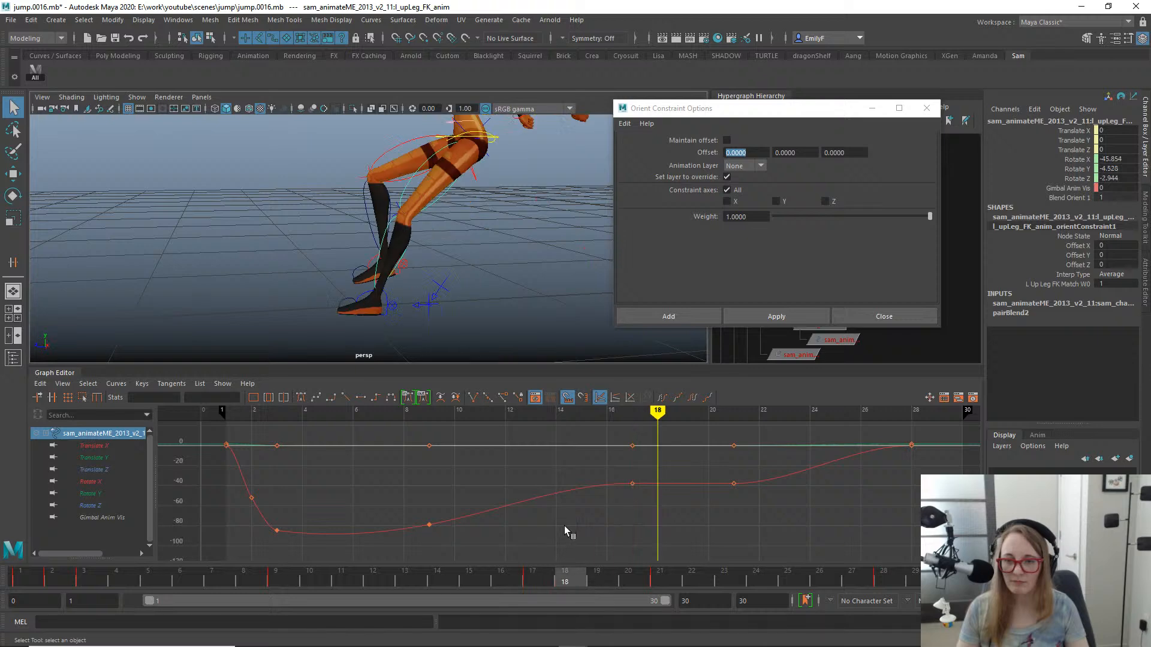
pyautogui.keyDown('alt'); pyautogui.moveTo(396, 187); pyautogui.dragTo(495, 219, button='right'); pyautogui.keyUp('alt')
pyautogui.keyDown('alt'); pyautogui.moveTo(496, 219); pyautogui.dragTo(440, 237, button='middle'); pyautogui.keyUp('alt')
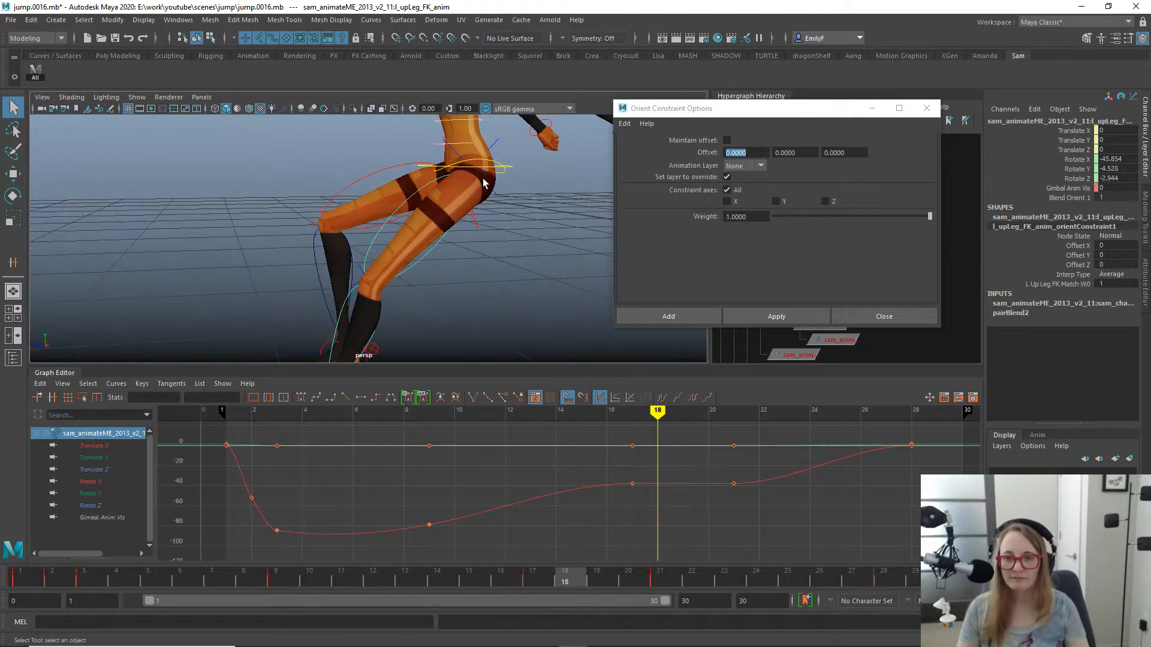
pyautogui.click(500, 199)
pyautogui.click(495, 199)
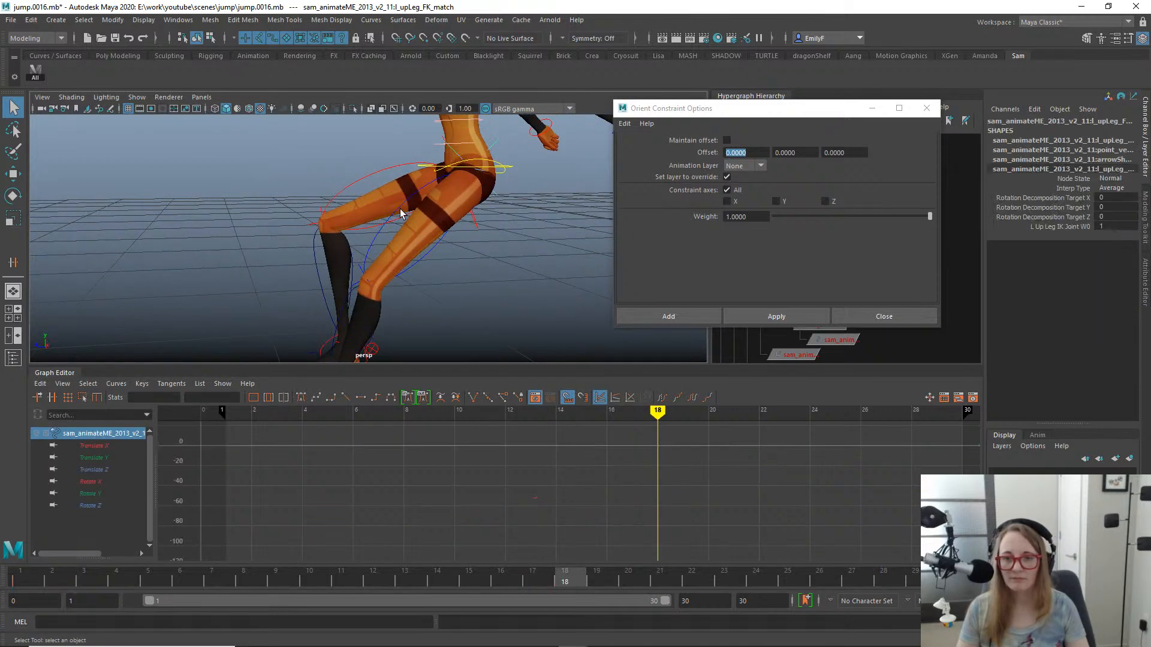
pyautogui.keyDown('shift'); pyautogui.click(384, 247); pyautogui.keyUp('shift')
pyautogui.click(777, 317)
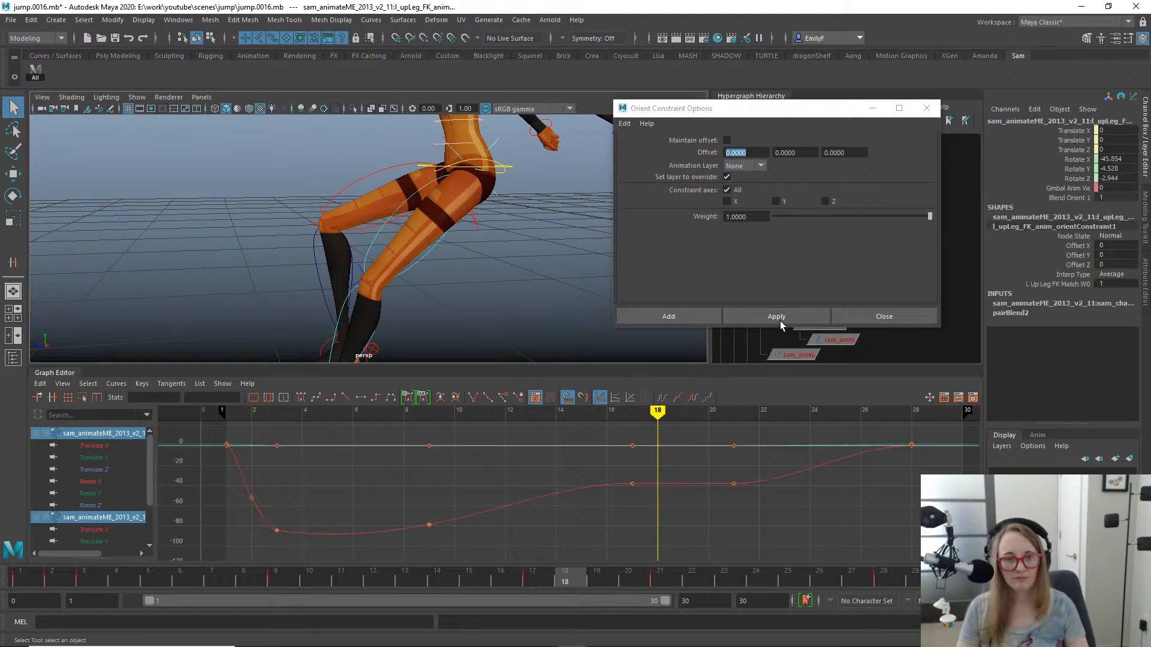
pyautogui.click(777, 316)
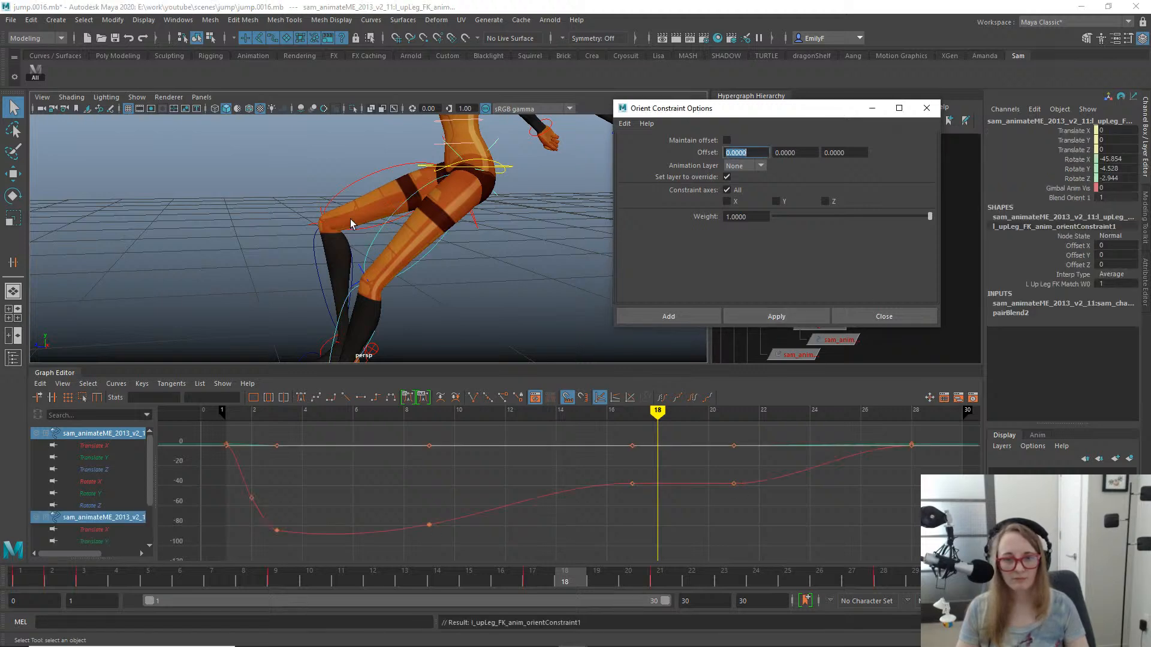
# - Orient-constrain the left lower-leg FK control to its FK match control at frame 18
pyautogui.keyDown('alt'); pyautogui.moveTo(353, 225); pyautogui.dragTo(353, 185); pyautogui.keyUp('alt')
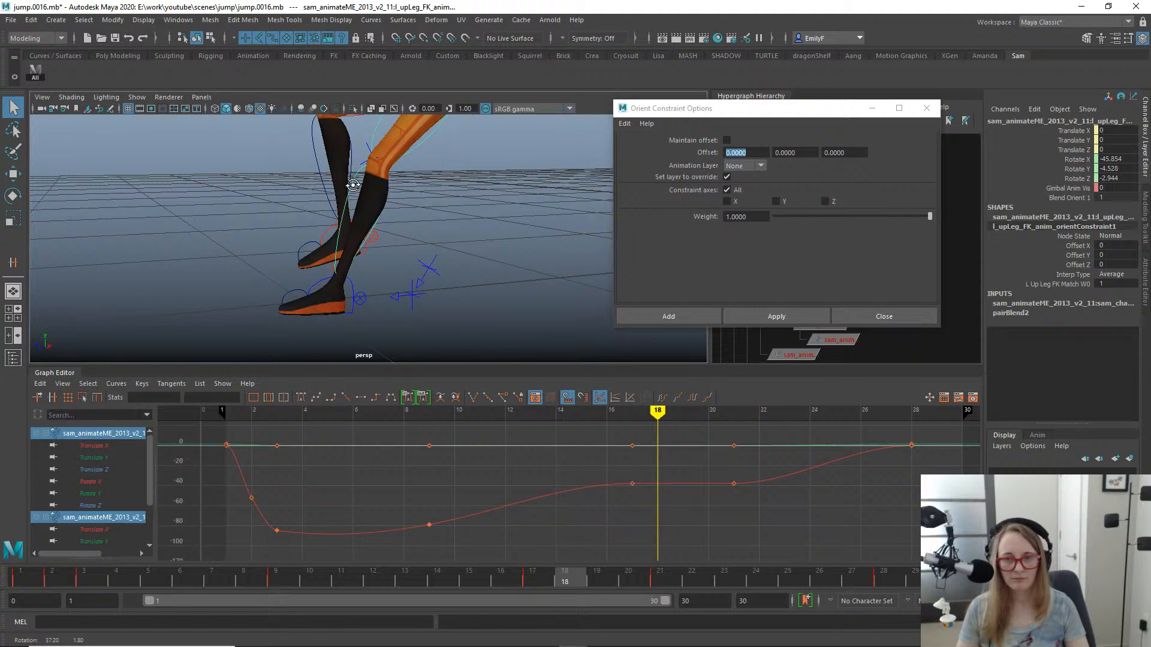
pyautogui.click(368, 152)
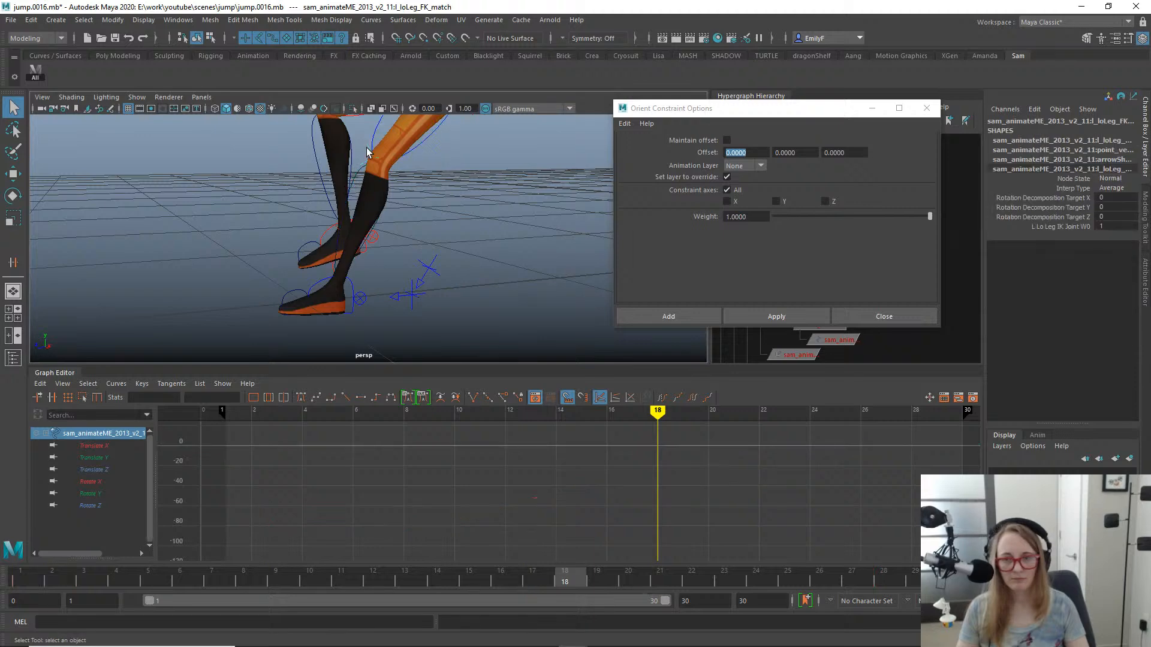
pyautogui.keyDown('shift'); pyautogui.click(352, 180); pyautogui.keyUp('shift')
pyautogui.click(754, 311)
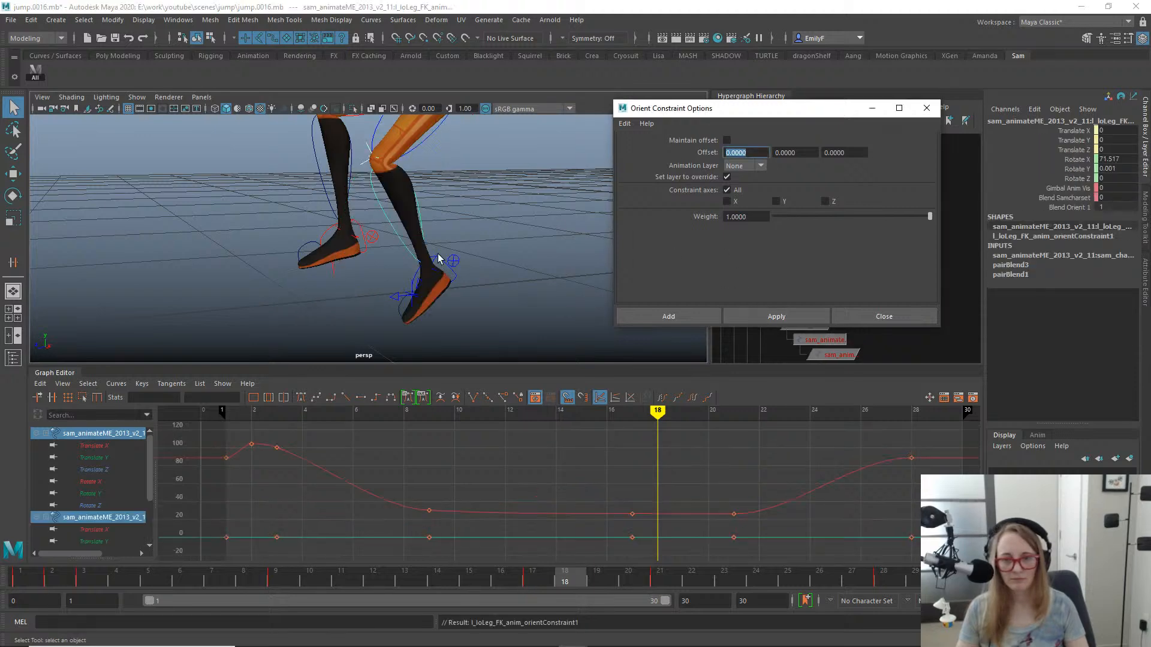
# - Orient-constrain the left foot and left toe FK controls to their matching FK match controls
pyautogui.click(435, 264)
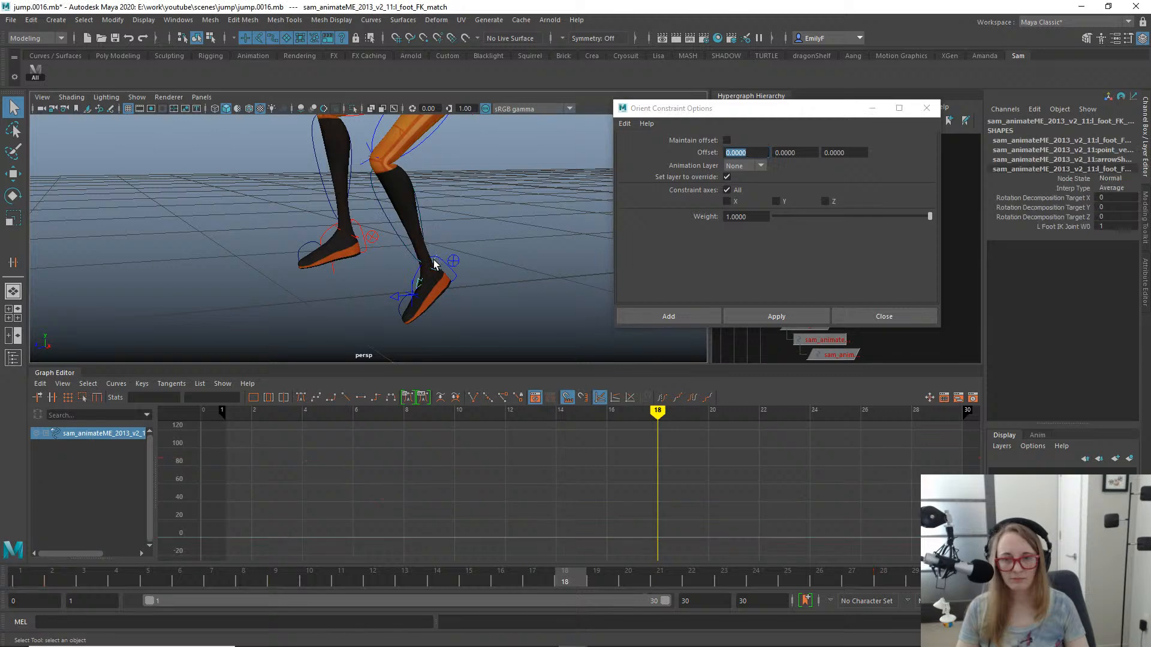
pyautogui.keyDown('shift'); pyautogui.click(463, 277); pyautogui.keyUp('shift')
pyautogui.click(751, 315)
pyautogui.click(416, 309)
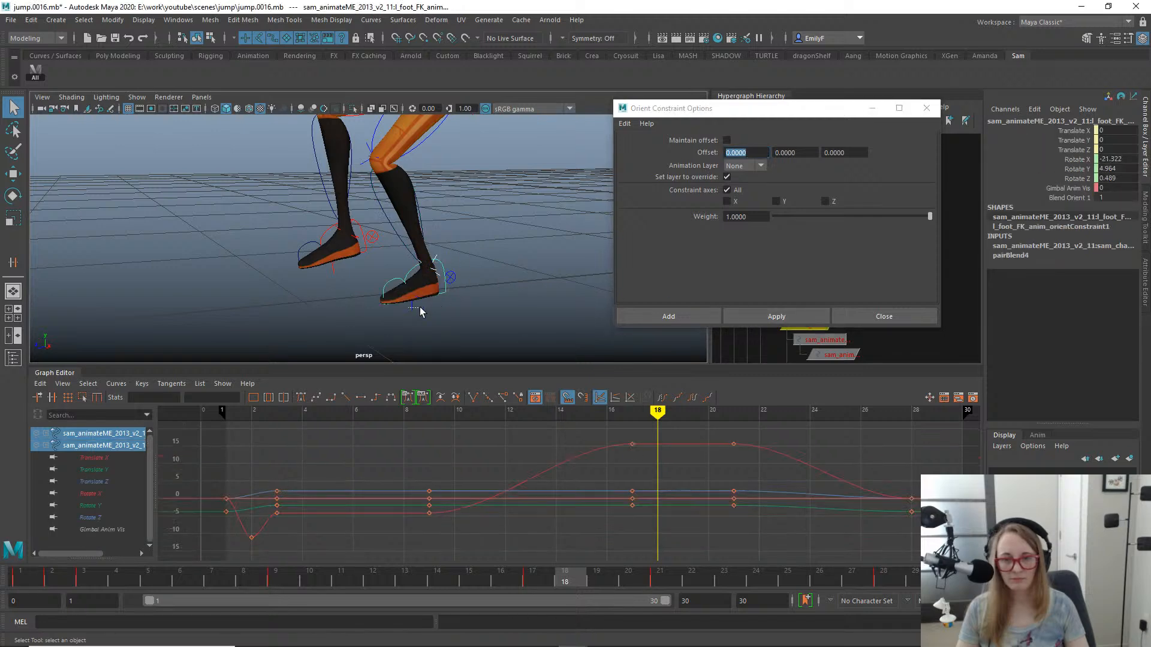
pyautogui.keyDown('shift'); pyautogui.click(394, 287); pyautogui.keyUp('shift')
pyautogui.click(772, 315)
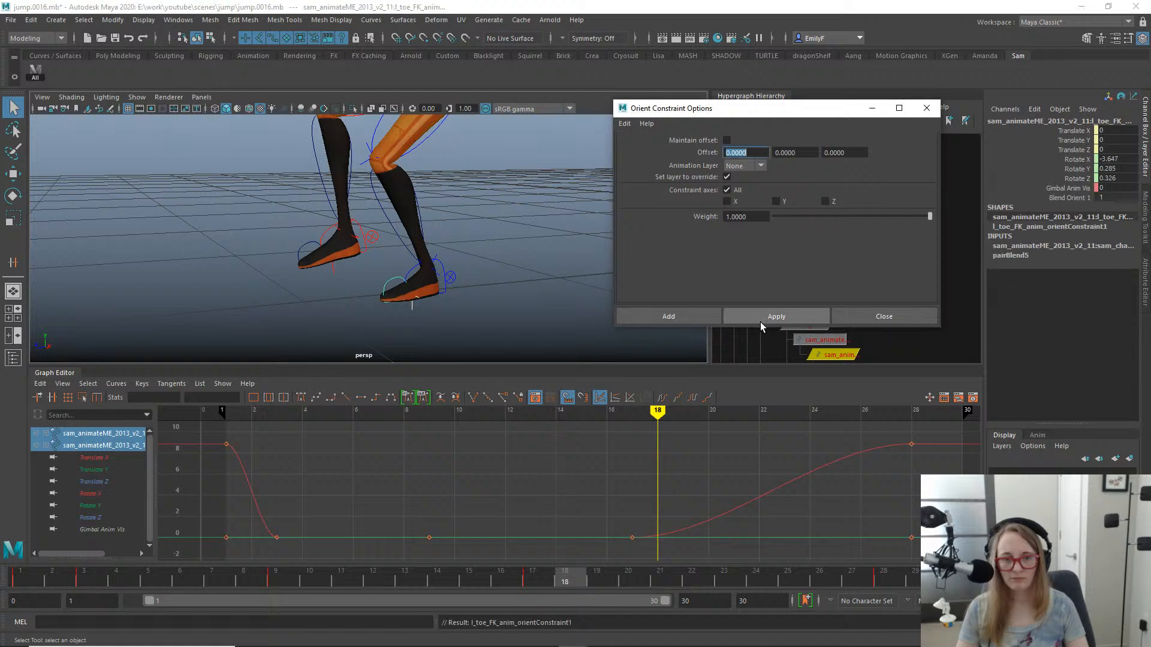
# - Select the left toe, foot, lower-leg and upper-leg FK controls, key them at frame 18 and close the orient constraint options
pyautogui.click(398, 284)
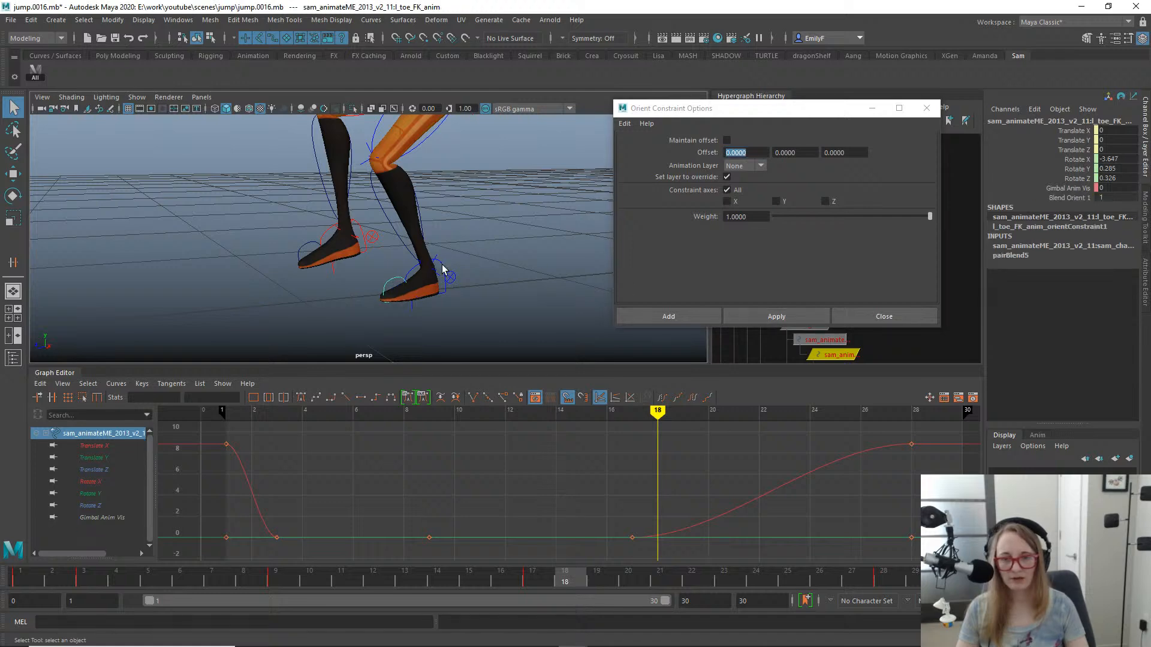
pyautogui.keyDown('shift'); pyautogui.click(443, 266); pyautogui.keyUp('shift')
pyautogui.keyDown('alt'); pyautogui.moveTo(397, 186); pyautogui.dragTo(382, 257, button='middle'); pyautogui.keyUp('alt')
pyautogui.click(371, 278)
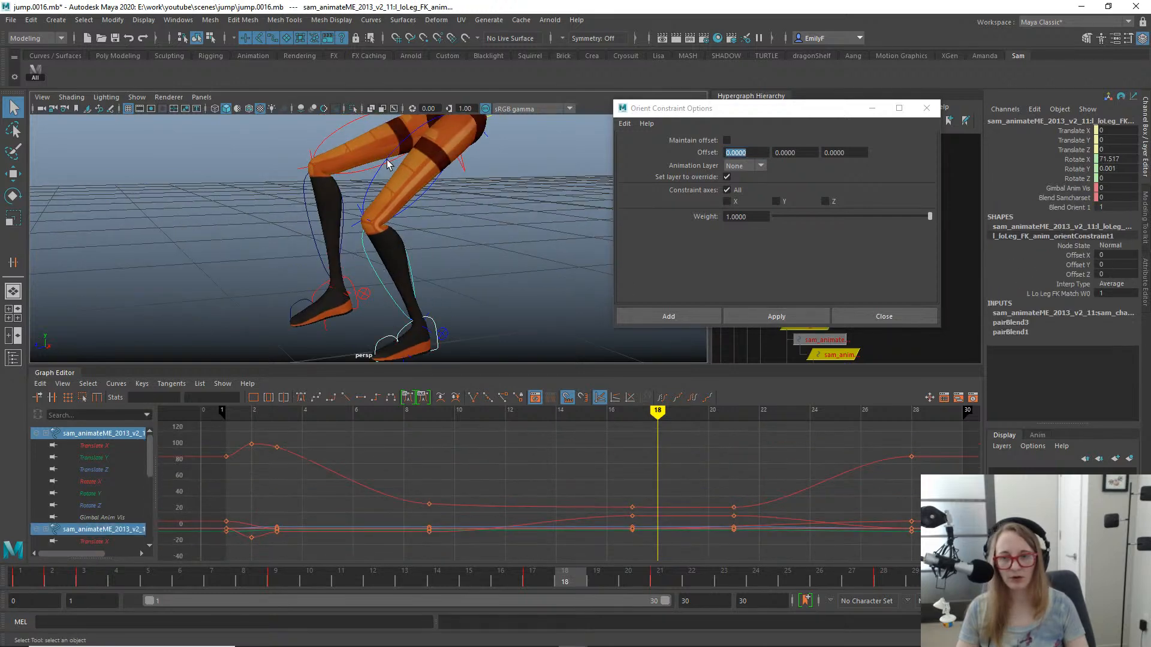
pyautogui.keyDown('shift'); pyautogui.click(372, 181); pyautogui.keyUp('shift')
pyautogui.keyDown('alt'); pyautogui.moveTo(375, 181); pyautogui.dragTo(247, 176, button='right'); pyautogui.keyUp('alt')
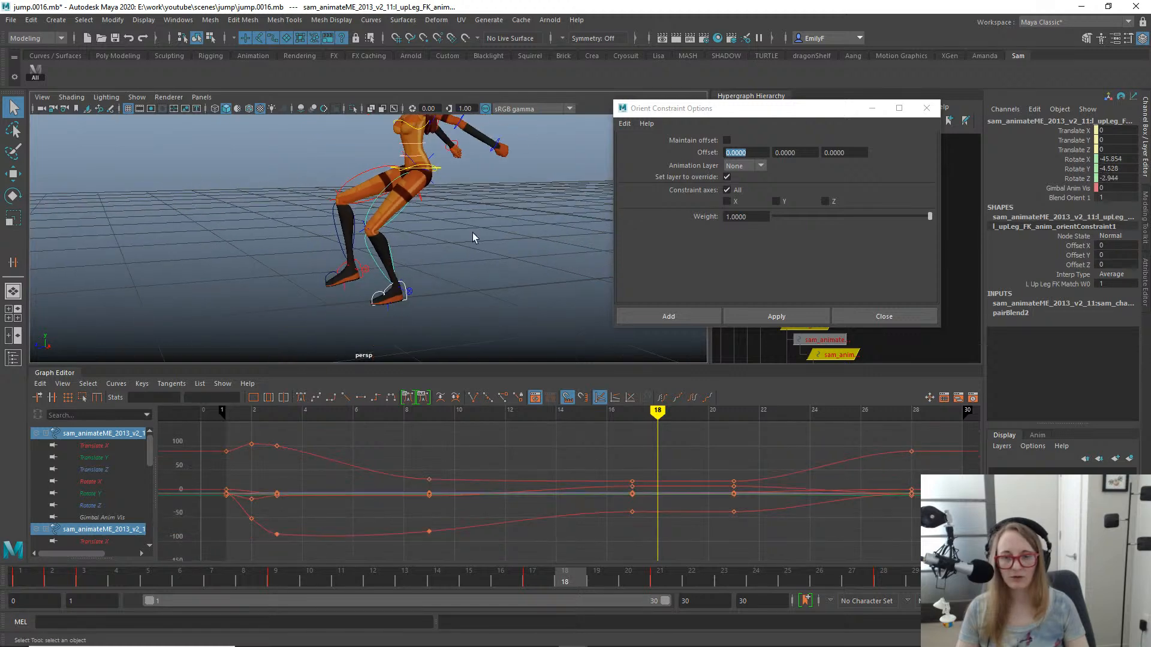
pyautogui.keyDown('alt'); pyautogui.moveTo(472, 232); pyautogui.dragTo(417, 230); pyautogui.keyUp('alt')
pyautogui.press('s')
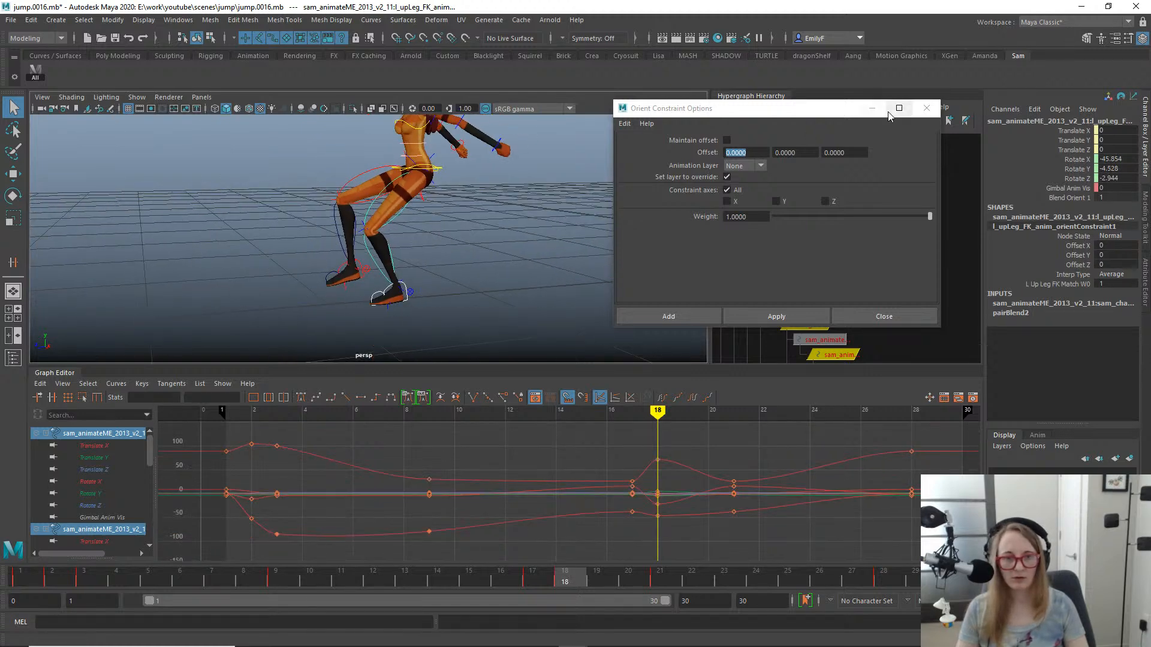
pyautogui.click(926, 109)
# - In the side view, key the selected left-leg FK controls on frames 19, 20 and 21
pyautogui.press('space')
pyautogui.moveTo(513, 197); pyautogui.dragTo(458, 232)
pyautogui.press('f')
pyautogui.keyDown('alt'); pyautogui.moveTo(379, 243); pyautogui.dragTo(340, 236, button='right'); pyautogui.keyUp('alt')
pyautogui.keyDown('alt'); pyautogui.moveTo(341, 236); pyautogui.dragTo(382, 224, button='middle'); pyautogui.keyUp('alt')
pyautogui.click(531, 577)
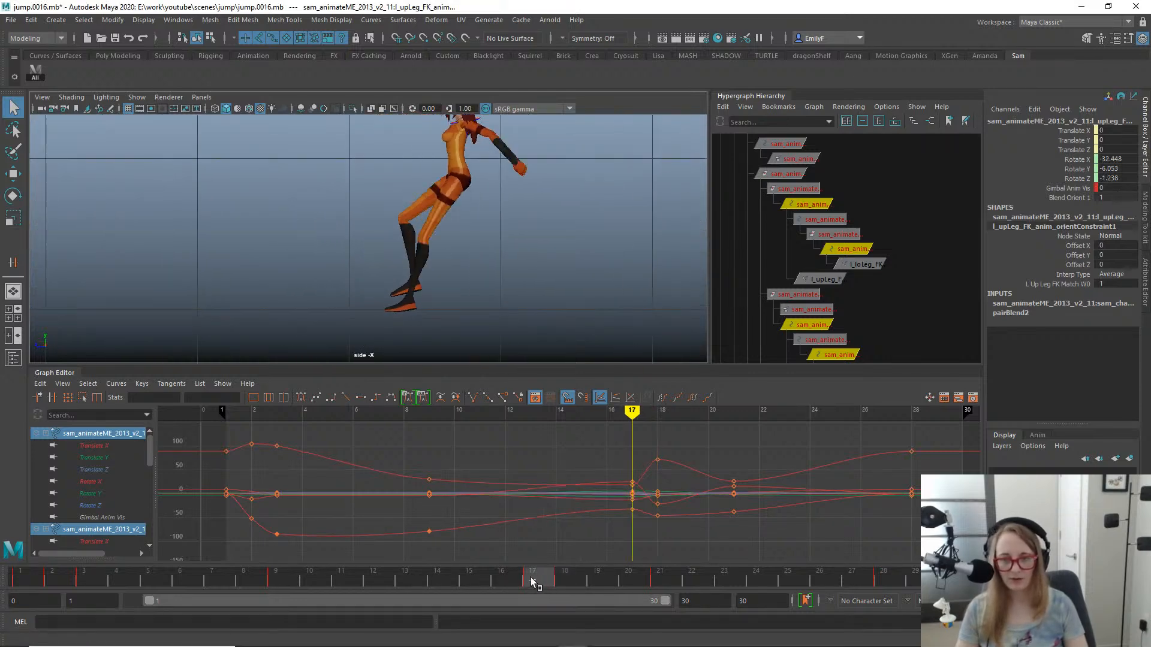
pyautogui.moveTo(535, 581); pyautogui.dragTo(623, 586)
pyautogui.press('s')
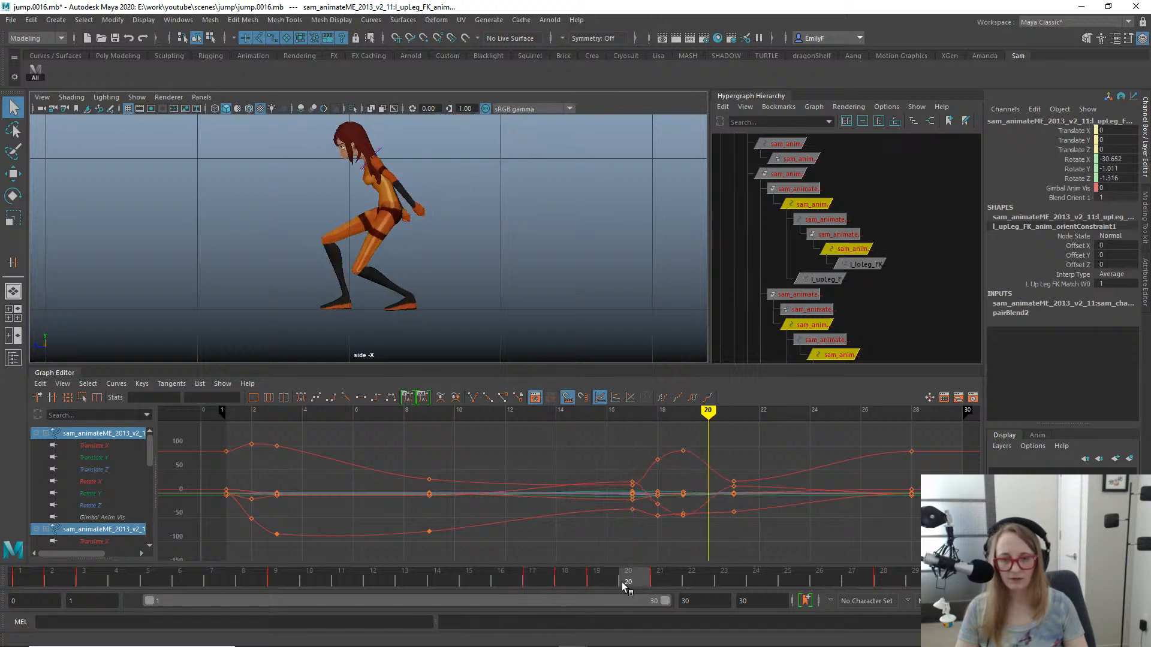
pyautogui.click(659, 578)
pyautogui.press('s')
# - Key the selected left-leg FK controls on each frame from 22 to 26
pyautogui.click(691, 578)
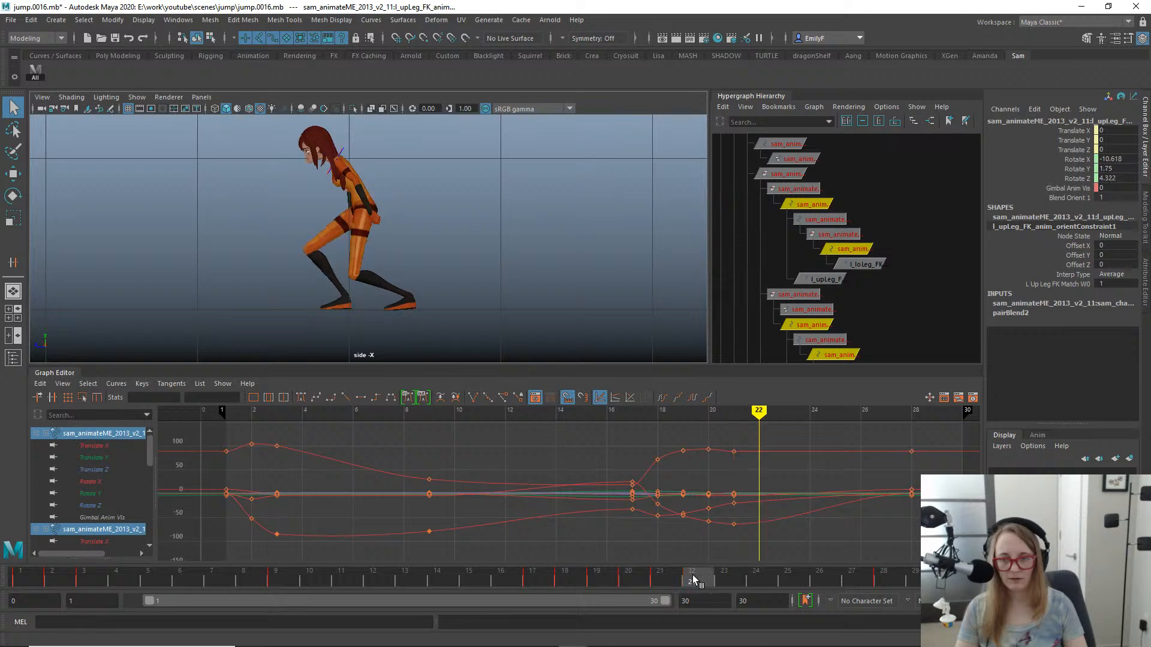
pyautogui.press('s')
pyautogui.click(728, 576)
pyautogui.press('s')
pyautogui.click(749, 576)
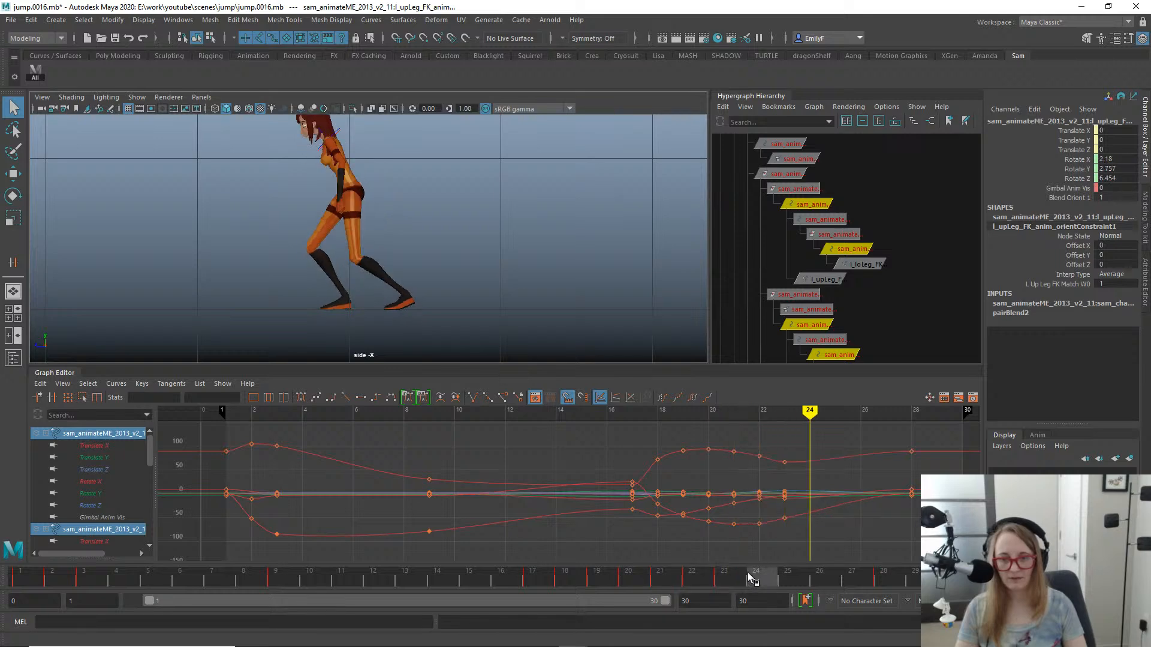
pyautogui.press('s')
pyautogui.click(783, 576)
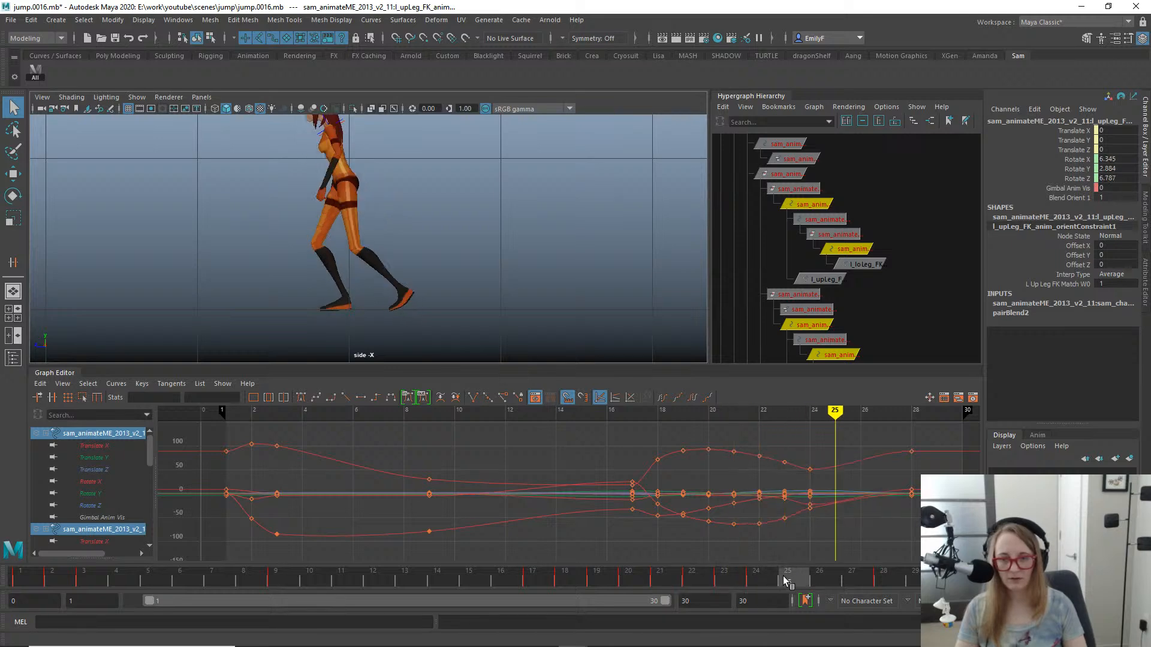
pyautogui.press('s')
pyautogui.click(821, 577)
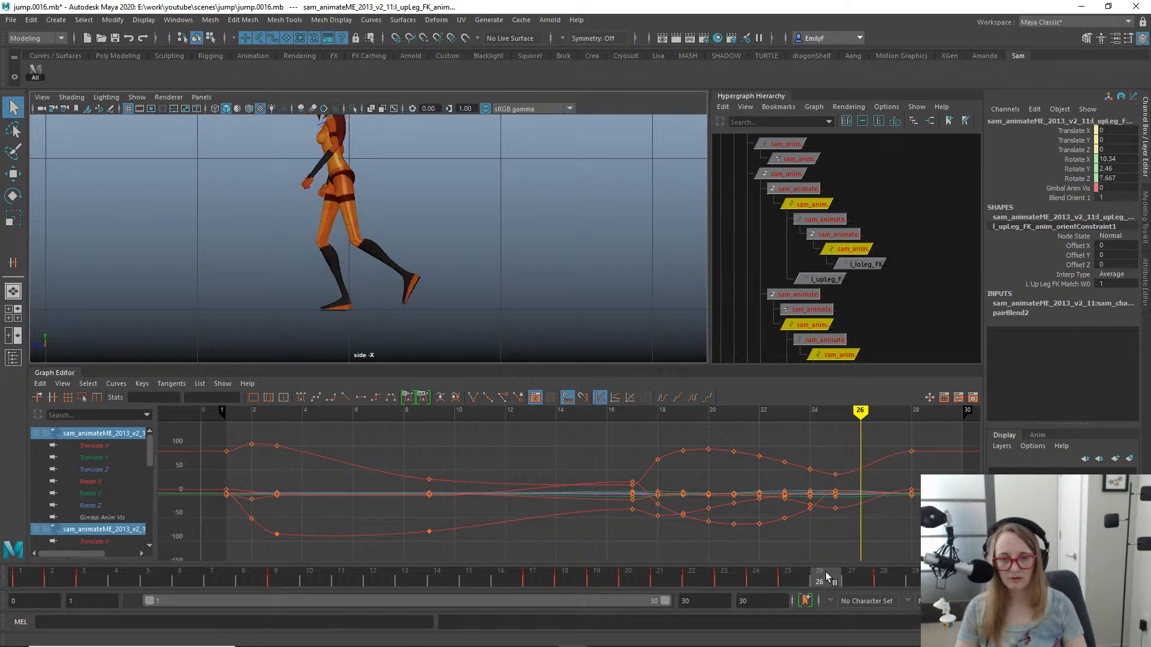
# - Check the left leg's pose at frames 27 and 28, and scrub the animation back to frame 17
pyautogui.click(852, 578)
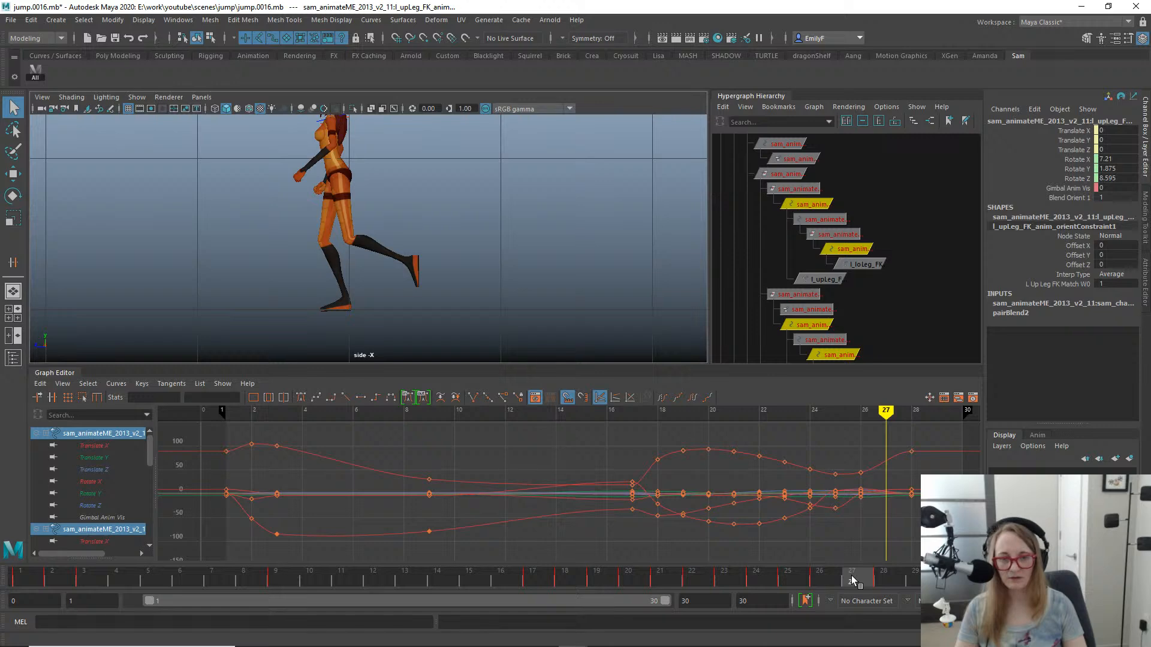
pyautogui.click(882, 579)
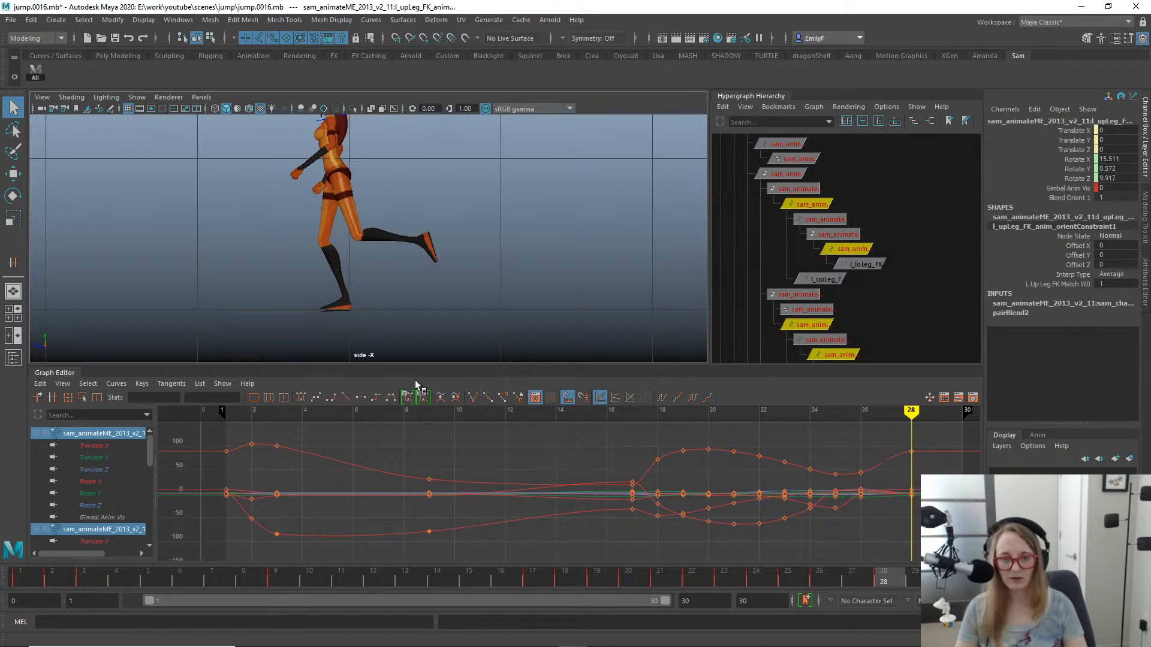
pyautogui.moveTo(872, 585); pyautogui.dragTo(542, 551)
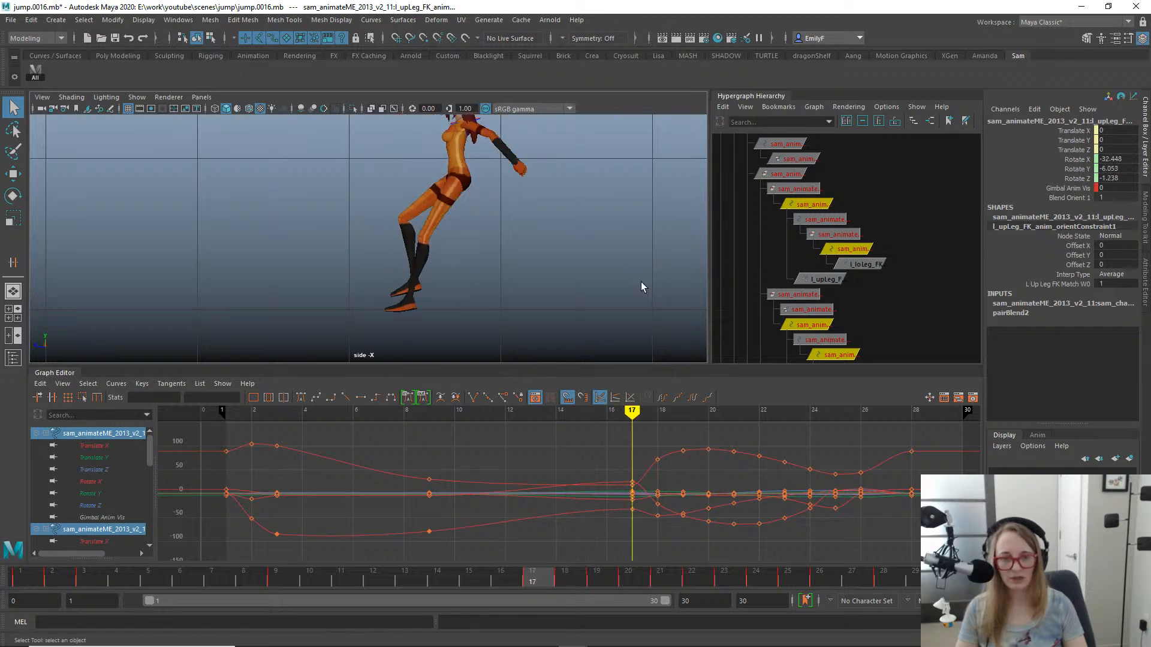
# - Delete the orient constraint nodes of the left upper-leg, lower-leg, foot and toe FK controls from the Hypergraph hierarchy
pyautogui.keyDown('alt'); pyautogui.moveTo(861, 271); pyautogui.dragTo(784, 256, button='middle'); pyautogui.keyUp('alt')
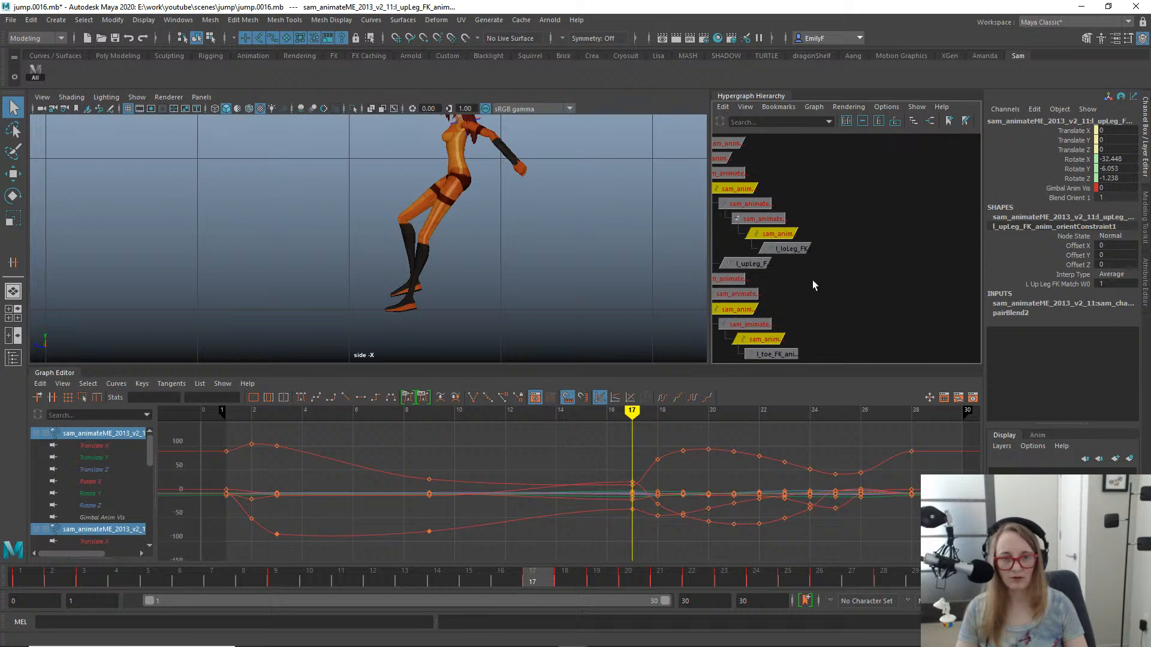
pyautogui.click(761, 263)
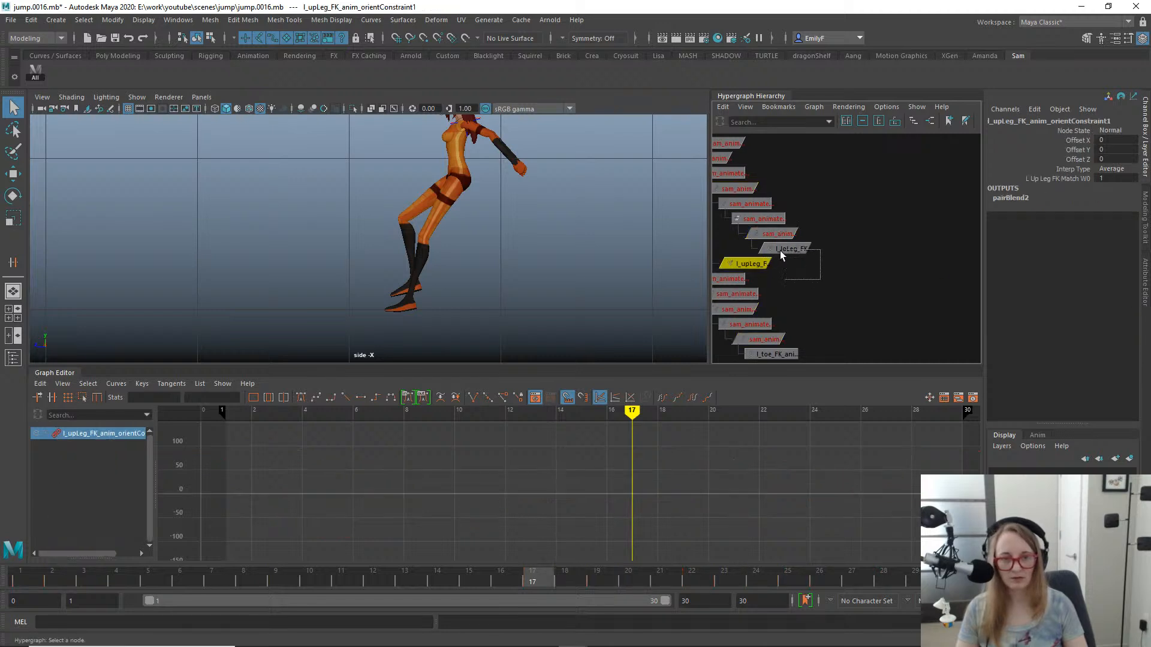
pyautogui.press('Delete')
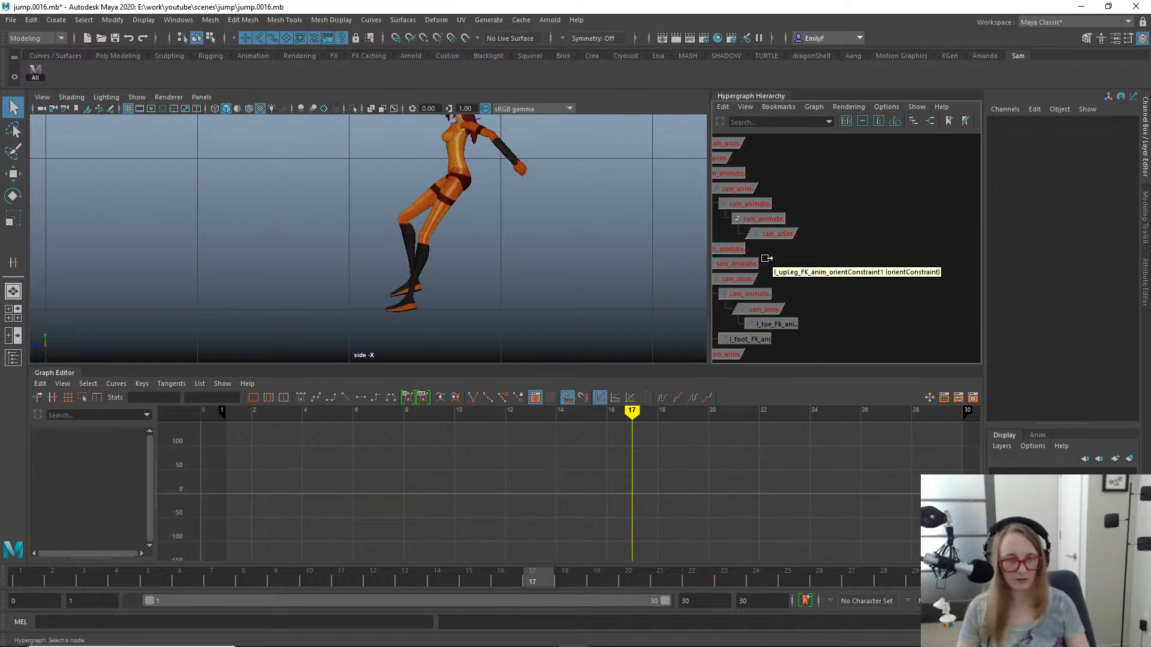
pyautogui.moveTo(782, 339); pyautogui.dragTo(756, 321)
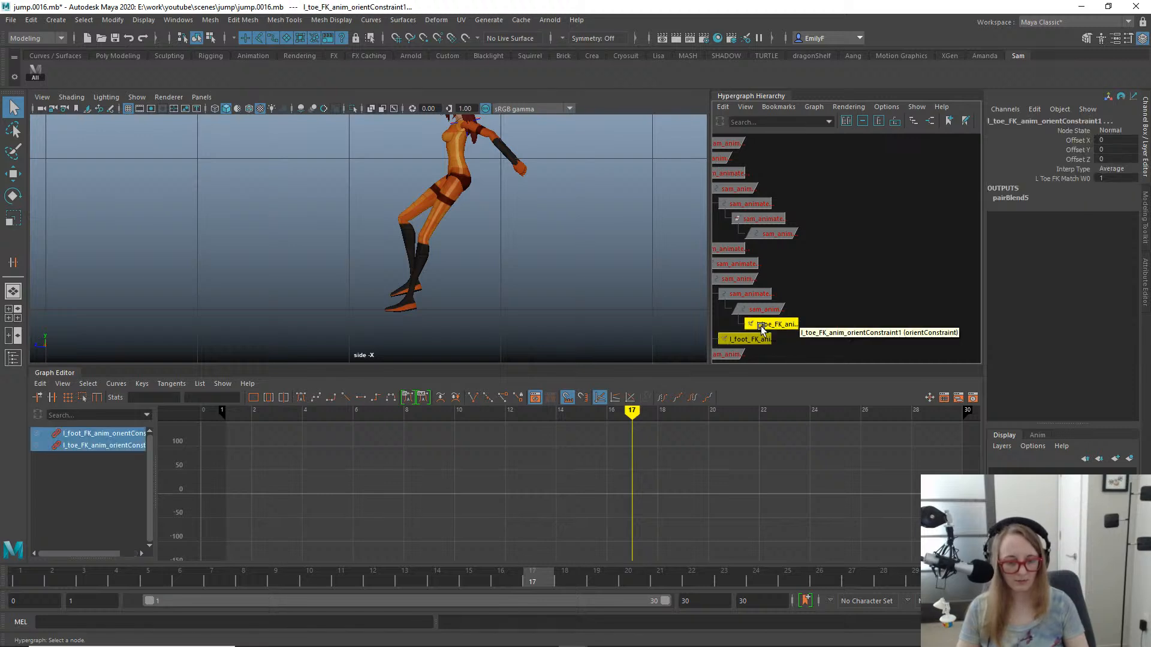
pyautogui.press('Delete')
# - Play back the jump in the side view and save the scene incrementally as jump.0017.mb
pyautogui.keyDown('alt'); pyautogui.moveTo(590, 270); pyautogui.dragTo(334, 187, button='right'); pyautogui.keyUp('alt')
pyautogui.hotkey('alt', 'v')
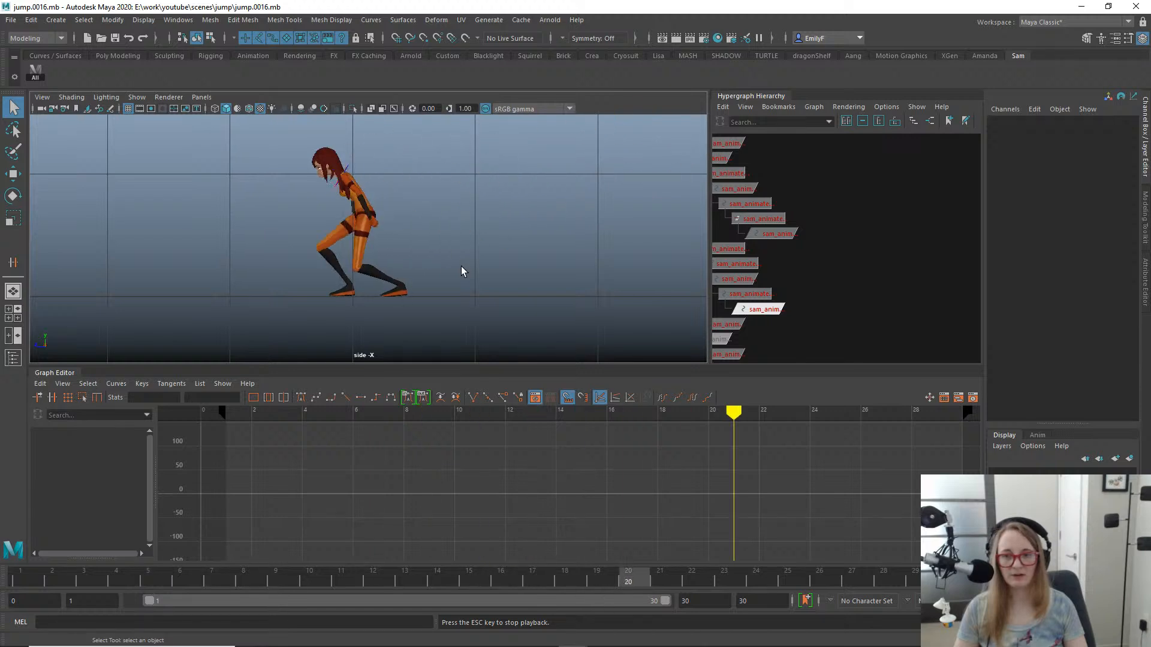
pyautogui.keyDown('alt'); pyautogui.moveTo(461, 266); pyautogui.dragTo(285, 214, button='right'); pyautogui.keyUp('alt')
pyautogui.keyDown('alt'); pyautogui.moveTo(411, 223); pyautogui.dragTo(324, 267, button='middle'); pyautogui.keyUp('alt')
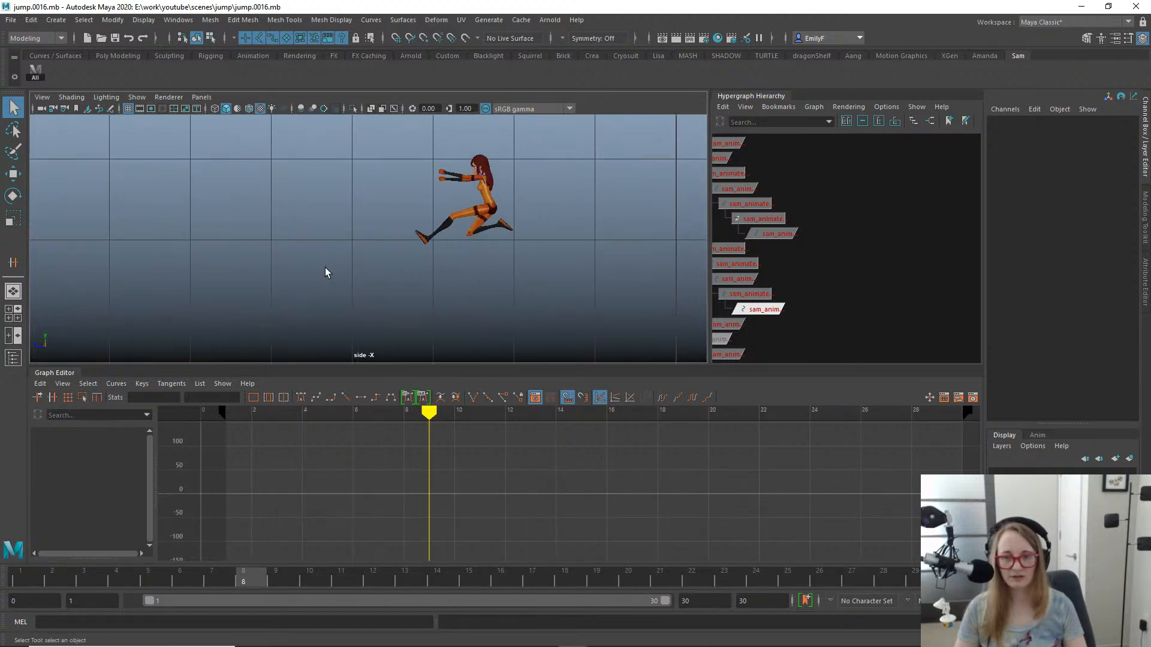
pyautogui.hotkey('ctrl', 's')
# - Play back the jump in the front view and scrub the animation to frame 16
pyautogui.press('space')
pyautogui.click(398, 247)
pyautogui.moveTo(399, 246); pyautogui.dragTo(398, 277)
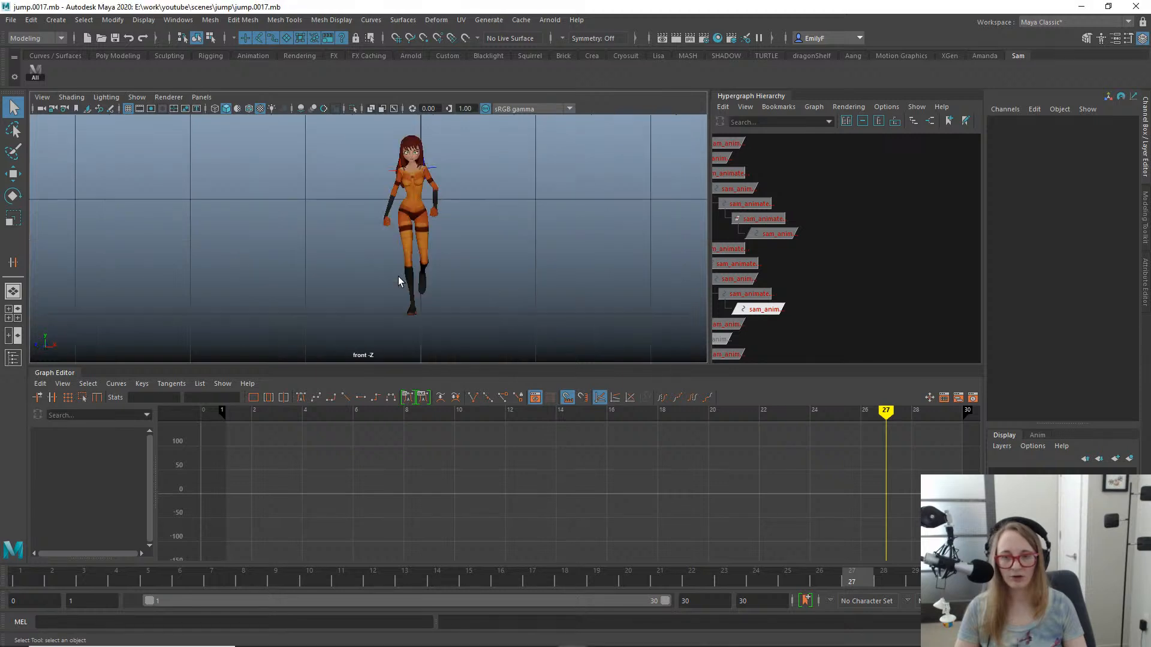
pyautogui.hotkey('alt', 'v')
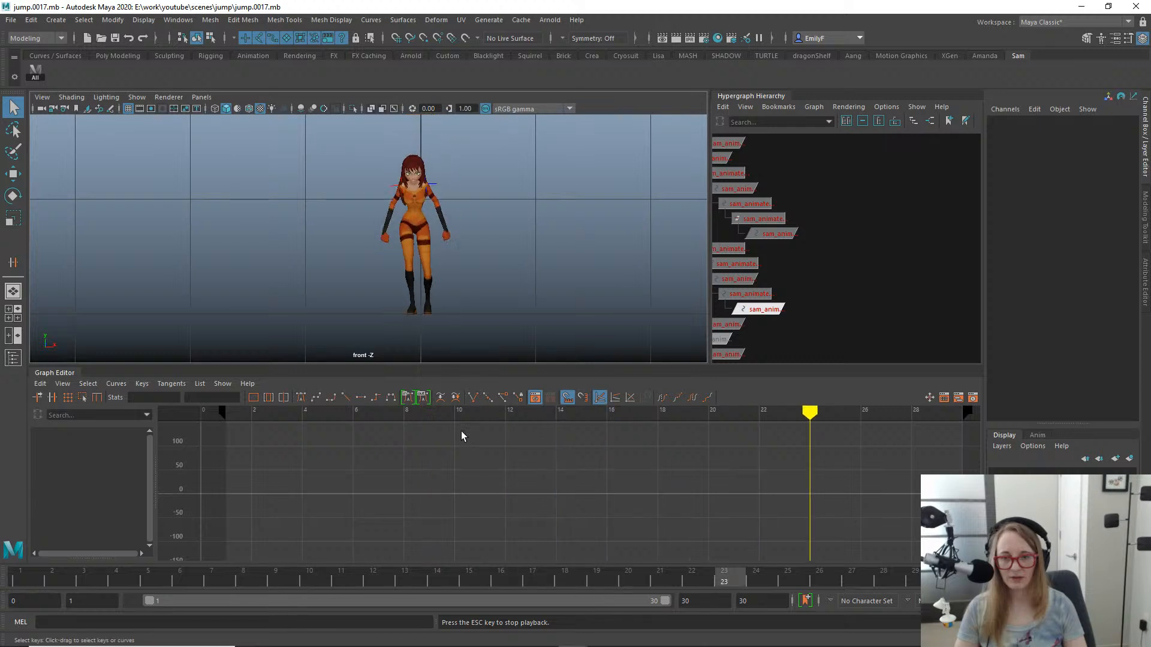
pyautogui.press('Escape')
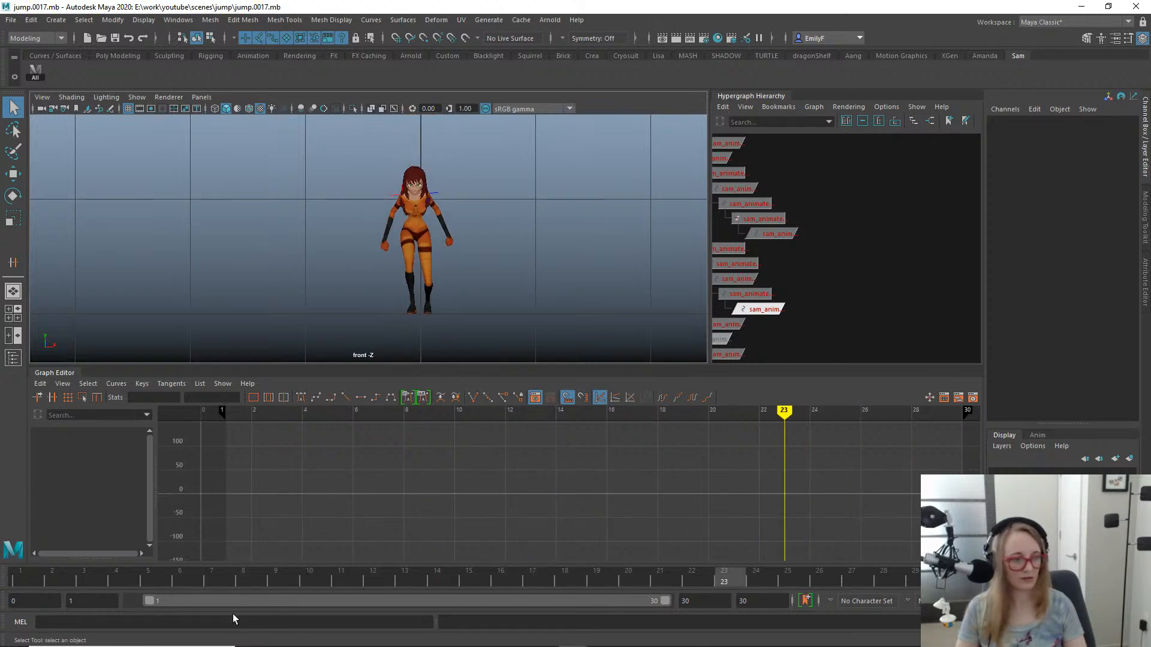
pyautogui.moveTo(215, 580); pyautogui.dragTo(507, 601)
# - In the perspective view, inspect the left upper-leg FK control's Rotate X curve and scrub the motion up to frame 17
pyautogui.press('space')
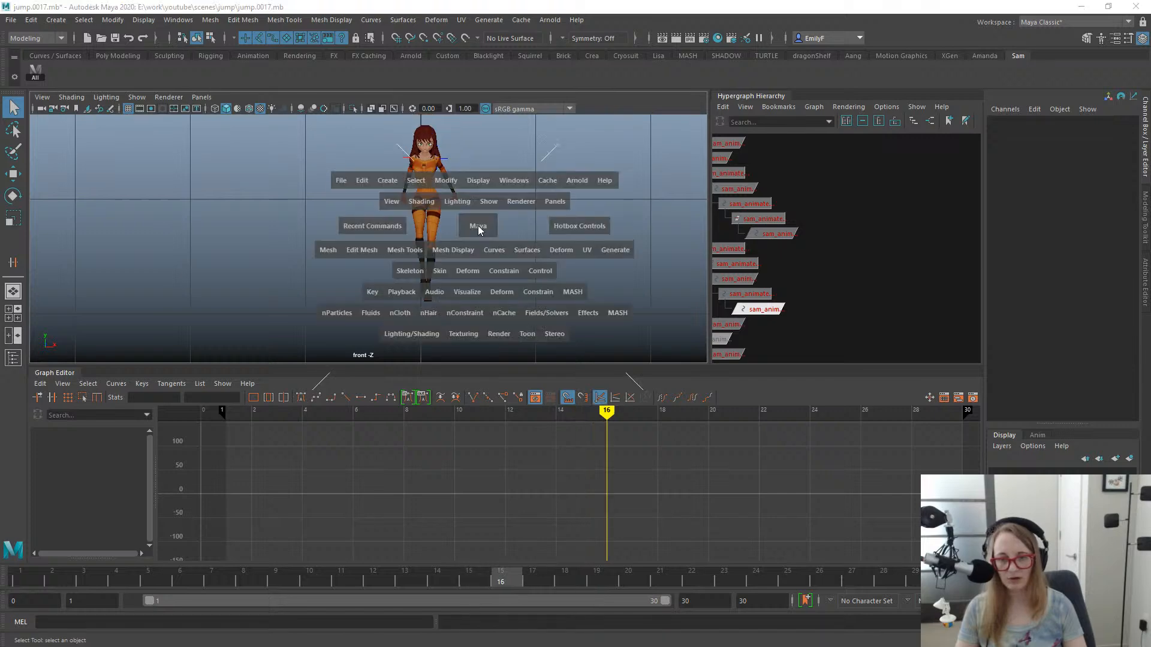
pyautogui.moveTo(477, 227); pyautogui.dragTo(477, 190)
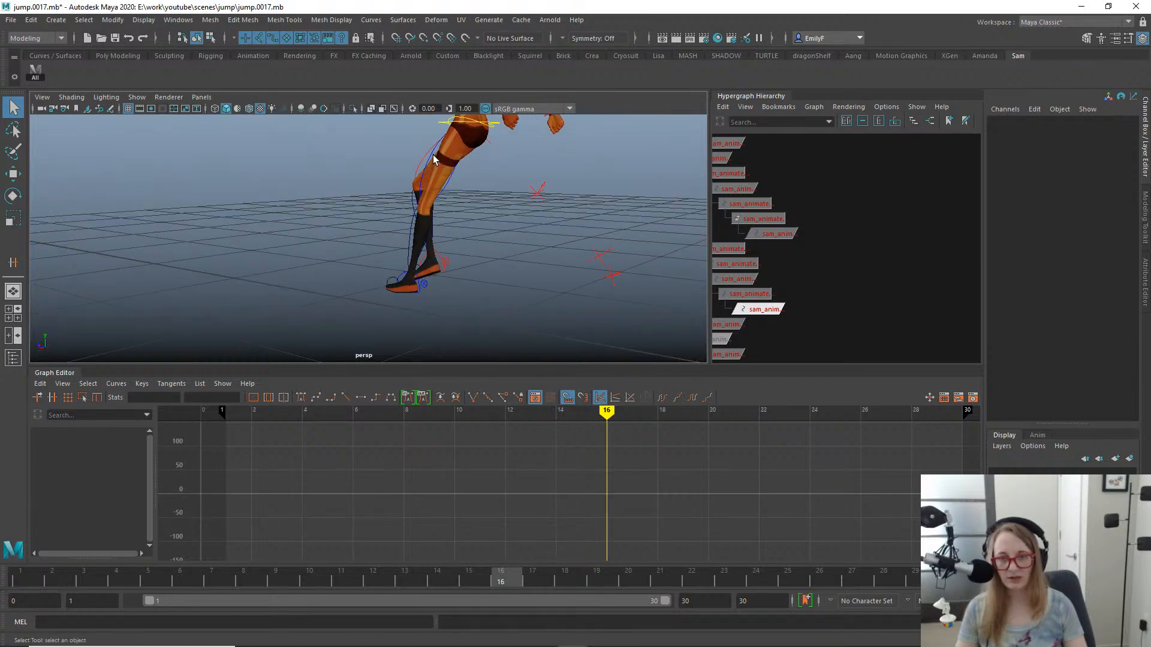
pyautogui.click(432, 155)
pyautogui.keyDown('alt'); pyautogui.moveTo(433, 154); pyautogui.dragTo(363, 223, button='middle'); pyautogui.keyUp('alt')
pyautogui.keyDown('alt'); pyautogui.moveTo(363, 223); pyautogui.dragTo(390, 211, button='right'); pyautogui.keyUp('alt')
pyautogui.keyDown('alt'); pyautogui.moveTo(390, 210); pyautogui.dragTo(476, 232); pyautogui.keyUp('alt')
pyautogui.press('e')
pyautogui.click(90, 481)
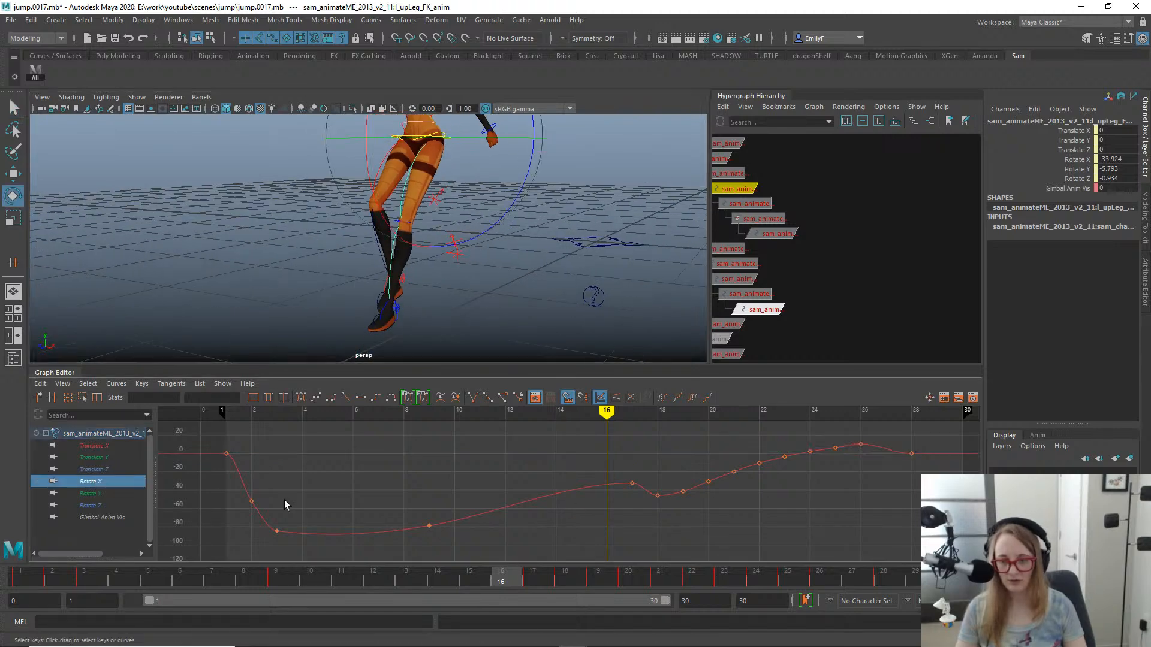
pyautogui.moveTo(517, 547); pyautogui.dragTo(517, 547)
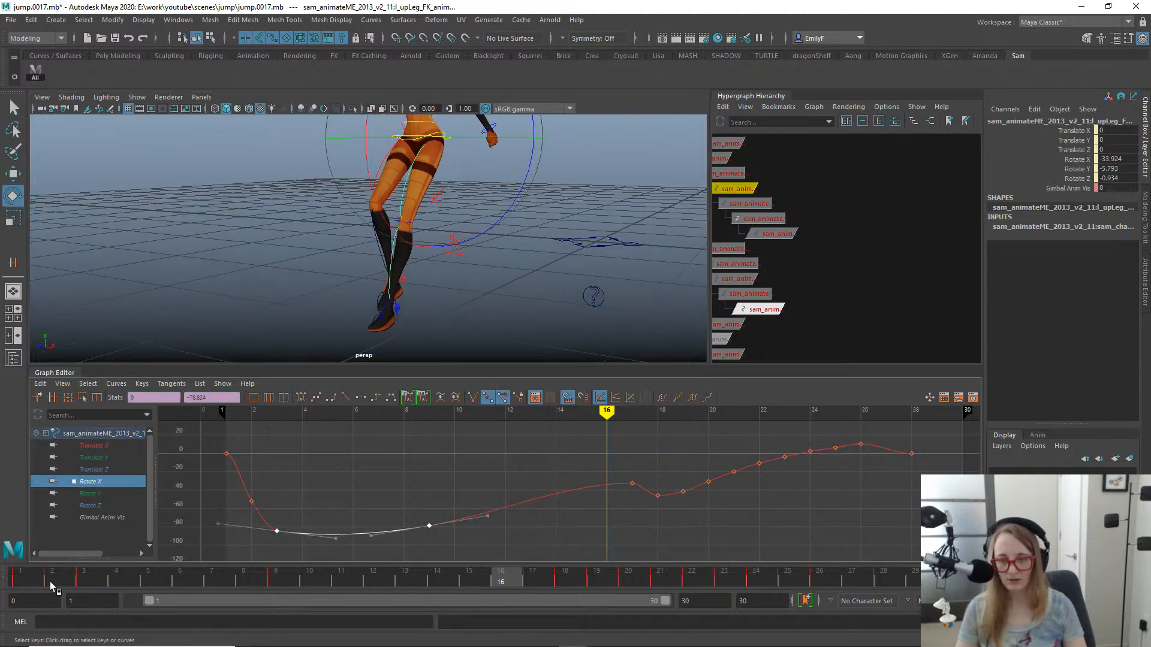
pyautogui.moveTo(49, 581); pyautogui.dragTo(549, 517)
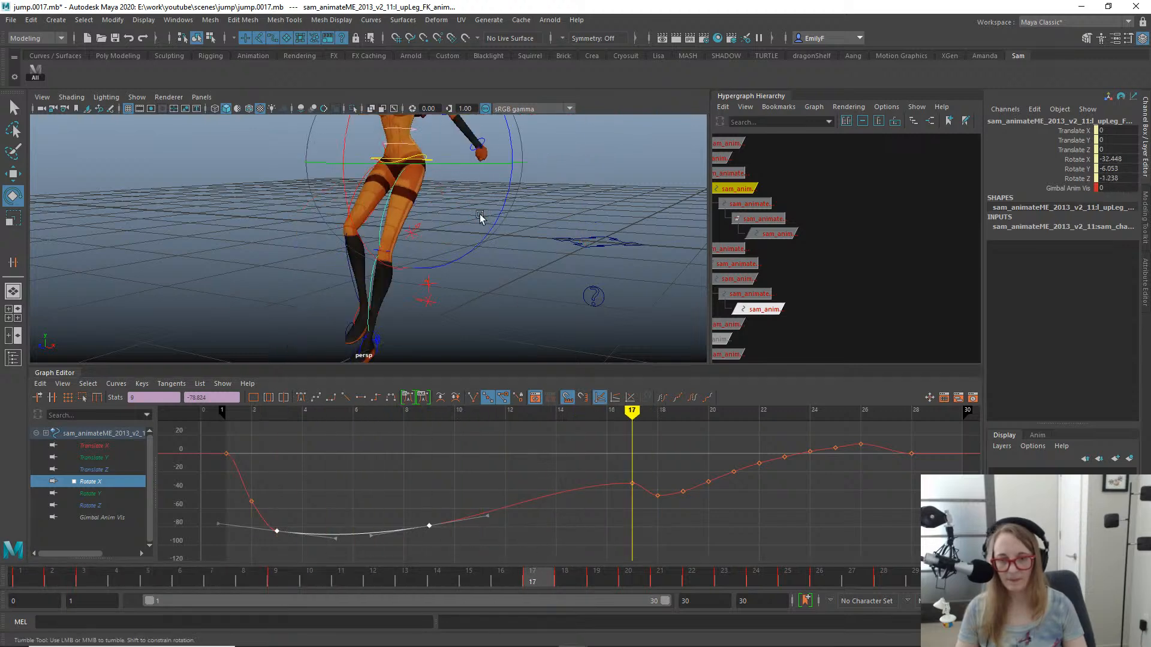
# - Examine how the legs move between frames 17 and 18 from several angles in the perspective view
pyautogui.keyDown('alt'); pyautogui.moveTo(480, 214); pyautogui.dragTo(398, 236); pyautogui.keyUp('alt')
pyautogui.moveTo(537, 580); pyautogui.dragTo(535, 514)
pyautogui.keyDown('alt'); pyautogui.moveTo(414, 278); pyautogui.dragTo(298, 282, button='right'); pyautogui.keyUp('alt')
pyautogui.keyDown('alt'); pyautogui.moveTo(298, 282); pyautogui.dragTo(439, 323); pyautogui.keyUp('alt')
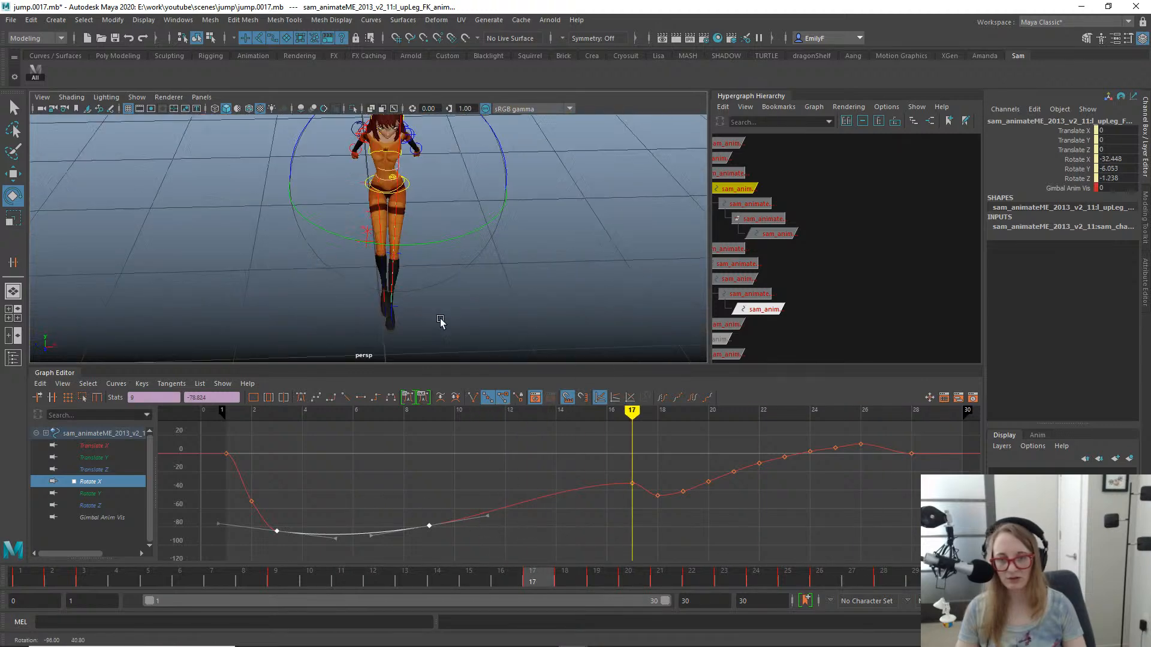
pyautogui.keyDown('alt'); pyautogui.moveTo(398, 276); pyautogui.dragTo(393, 208); pyautogui.keyUp('alt')
pyautogui.keyDown('alt'); pyautogui.moveTo(392, 209); pyautogui.dragTo(411, 207, button='right'); pyautogui.keyUp('alt')
pyautogui.keyDown('alt'); pyautogui.moveTo(411, 207); pyautogui.dragTo(366, 223); pyautogui.keyUp('alt')
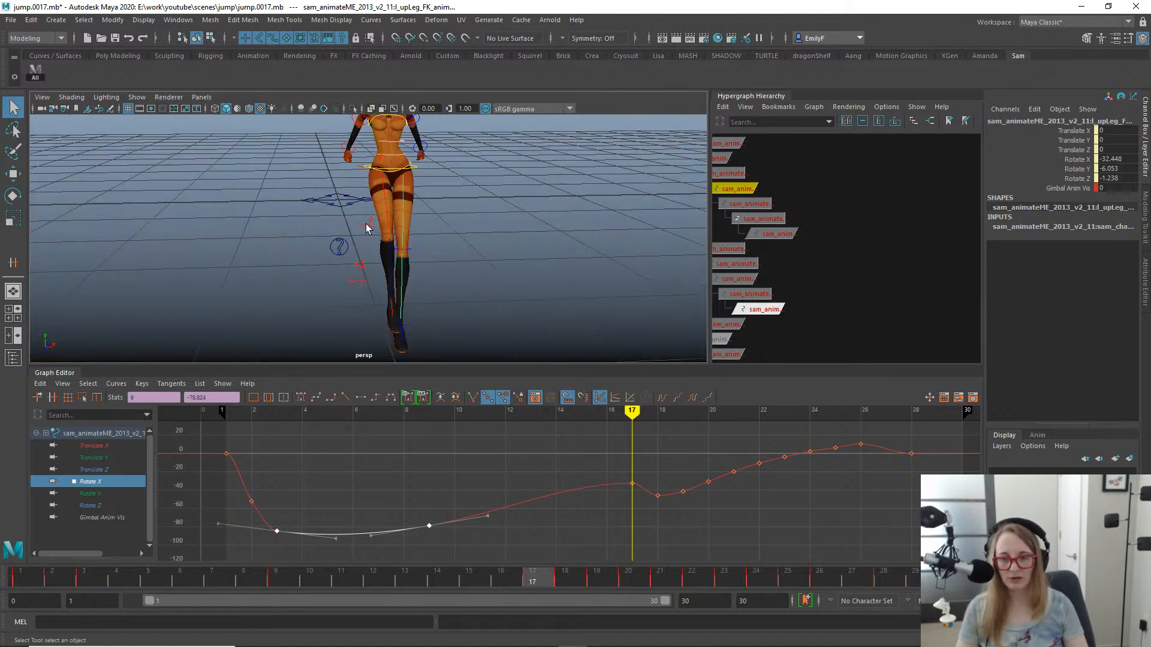
pyautogui.moveTo(312, 575); pyautogui.dragTo(559, 566)
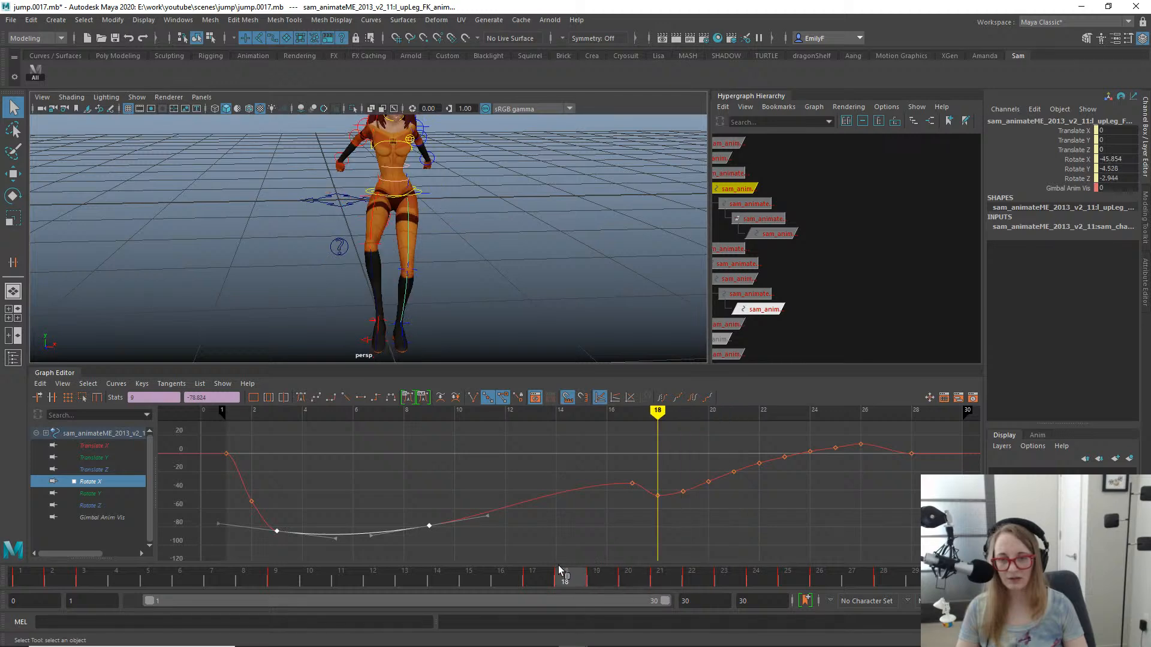
# - Set the right upper-leg FK control's Rotate Z to about 0.913 at frame 17, moving the leg sideways
pyautogui.click(375, 207)
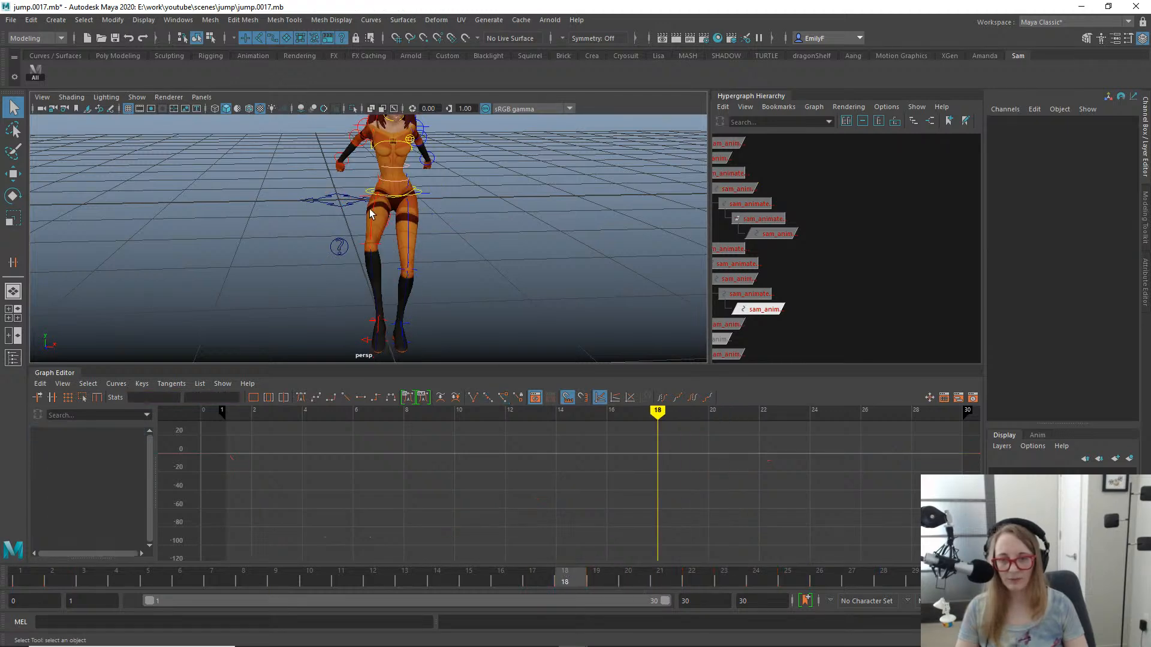
pyautogui.click(373, 214)
pyautogui.press('e')
pyautogui.click(532, 579)
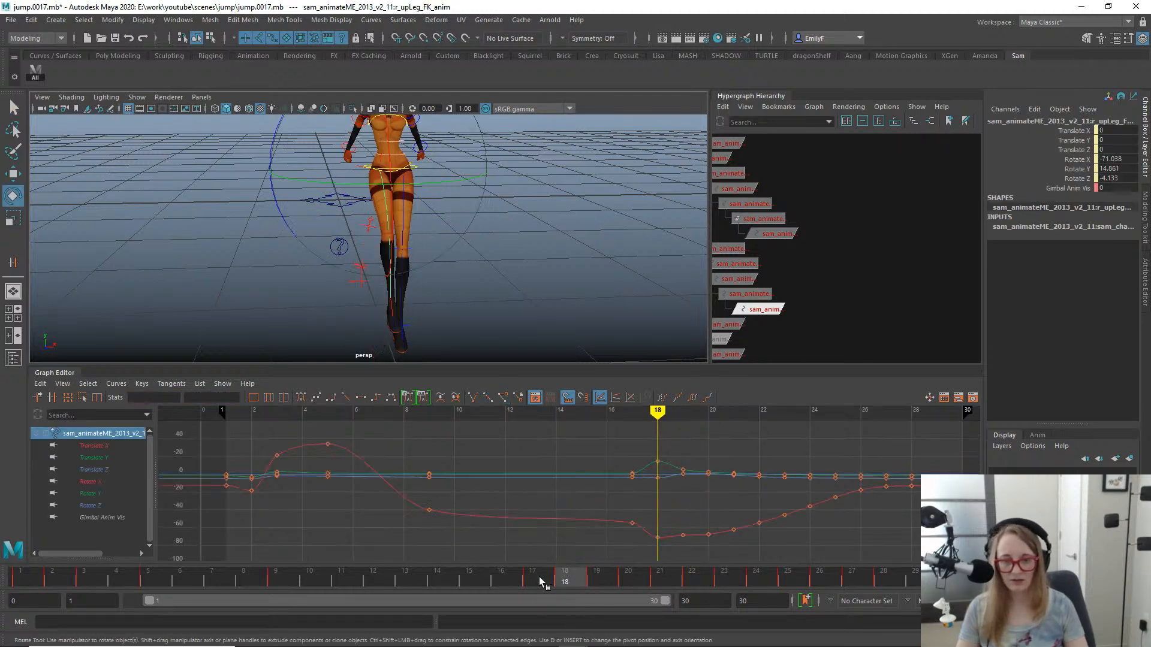
pyautogui.keyDown('alt'); pyautogui.moveTo(474, 300); pyautogui.dragTo(480, 337); pyautogui.keyUp('alt')
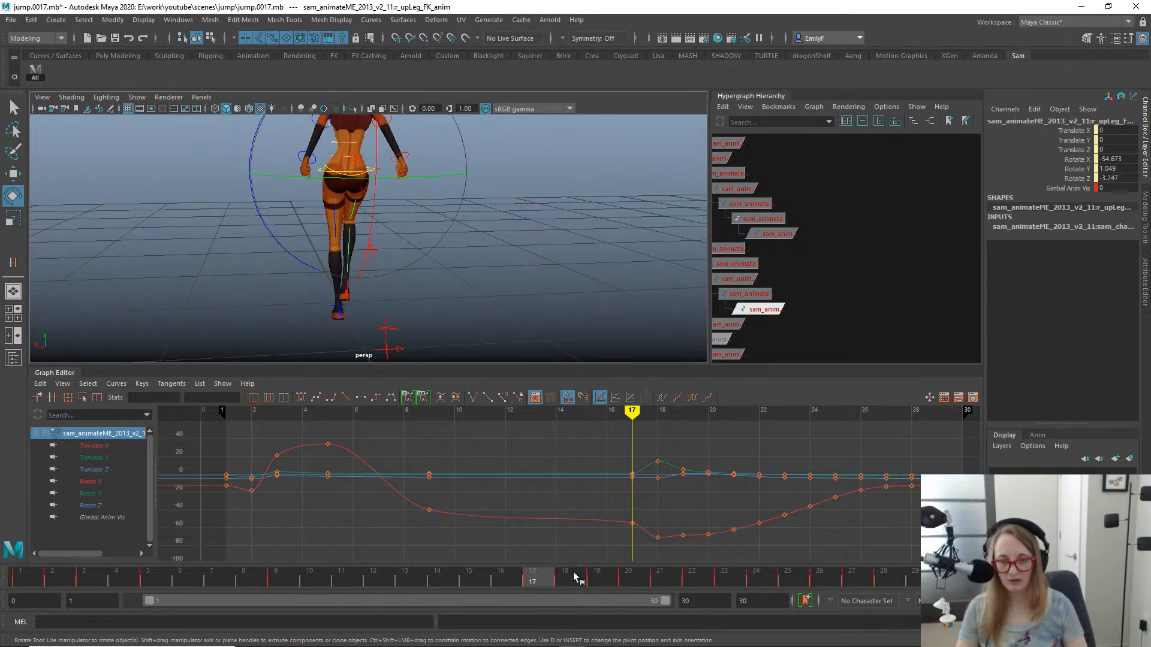
pyautogui.moveTo(533, 579); pyautogui.dragTo(538, 556)
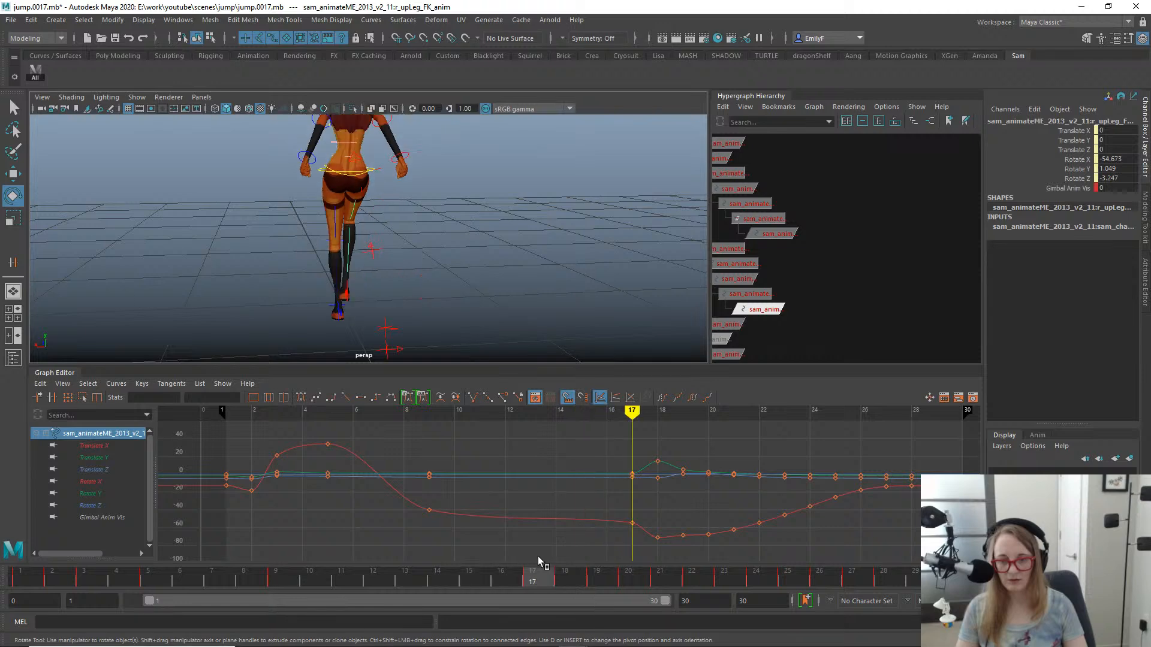
pyautogui.moveTo(270, 228); pyautogui.dragTo(274, 237)
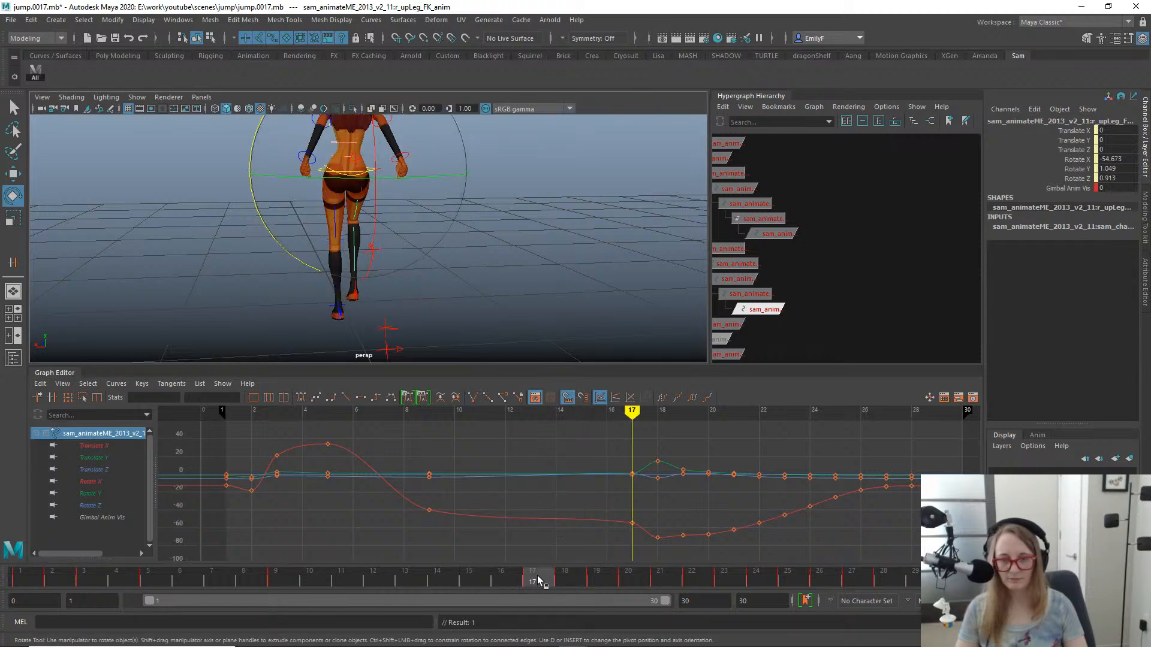
# - Delete the right upper-leg FK control's key at frame 18 and check the motion through to frame 19
pyautogui.moveTo(538, 580); pyautogui.dragTo(577, 581)
pyautogui.rightClick(576, 581)
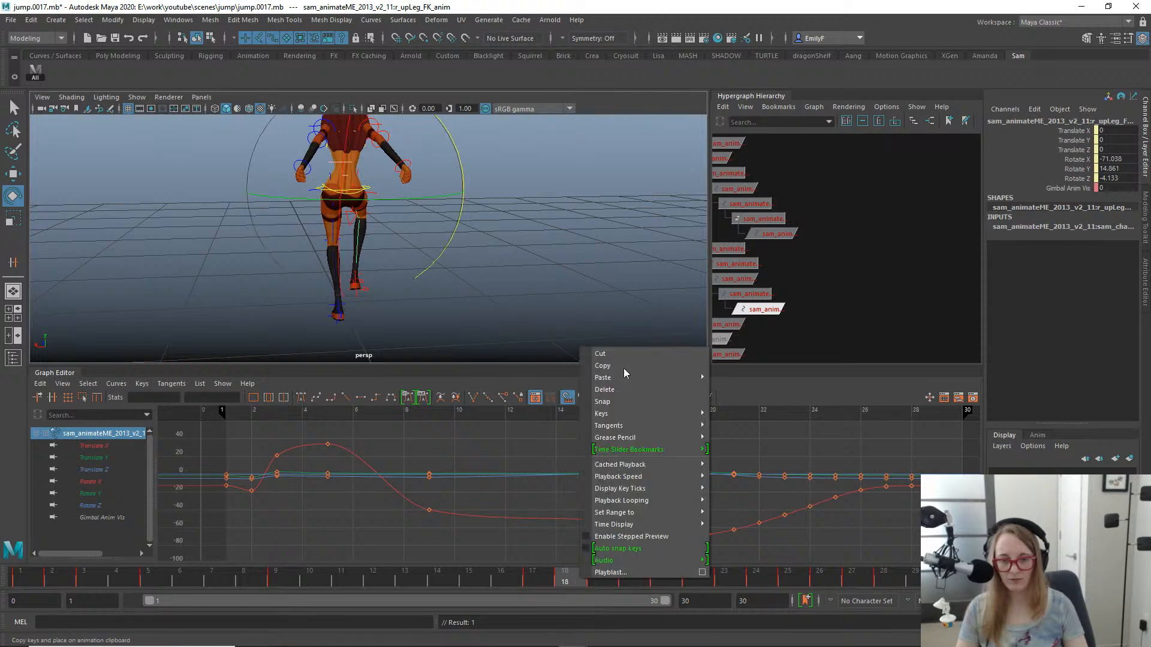
pyautogui.click(638, 387)
pyautogui.keyDown('alt'); pyautogui.moveTo(575, 335); pyautogui.dragTo(553, 323); pyautogui.keyUp('alt')
pyautogui.moveTo(592, 574)
pyautogui.mouseDown()
pyautogui.moveTo(659, 579)
pyautogui.moveTo(570, 578)
pyautogui.moveTo(602, 578)
pyautogui.mouseUp()
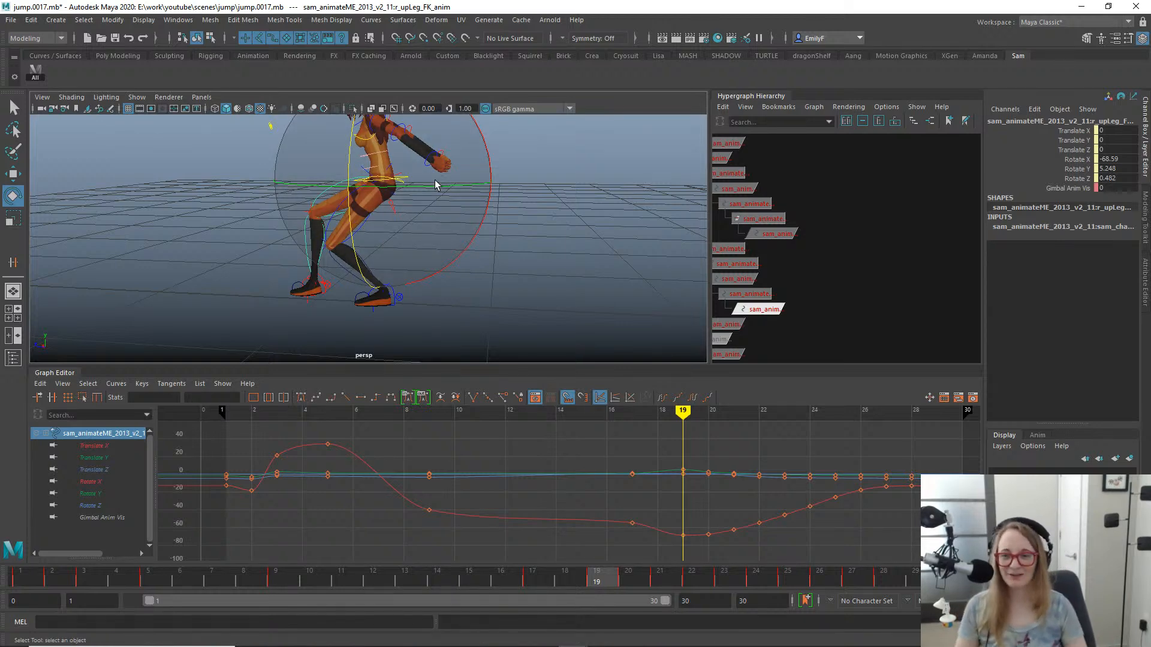
# - Play back the whole jump in the perspective view while looking at it from different angles
pyautogui.press('q')
pyautogui.keyDown('alt'); pyautogui.moveTo(434, 180); pyautogui.dragTo(305, 173, button='right'); pyautogui.keyUp('alt')
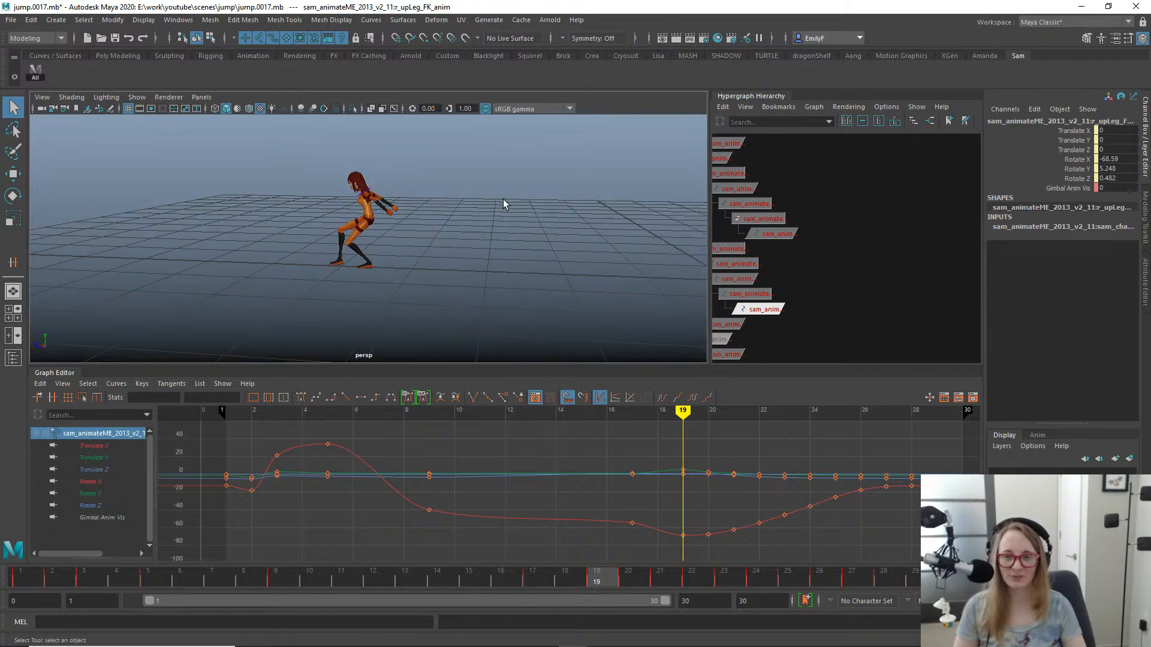
pyautogui.hotkey('alt', 'v')
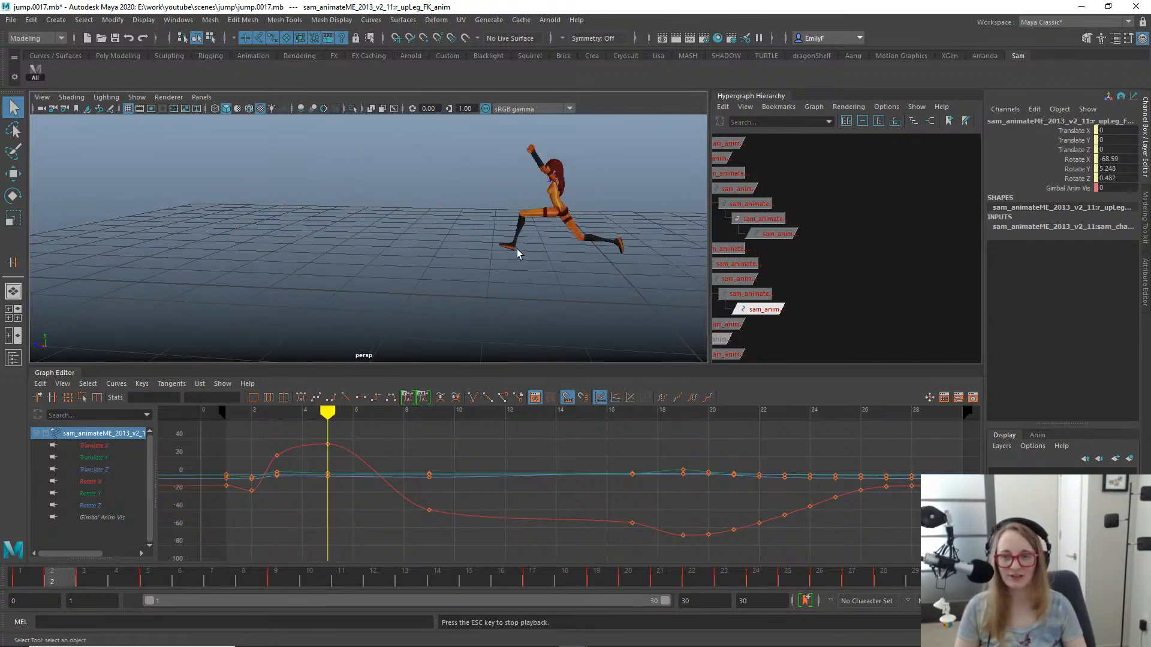
pyautogui.keyDown('alt'); pyautogui.moveTo(518, 250); pyautogui.dragTo(563, 250); pyautogui.keyUp('alt')
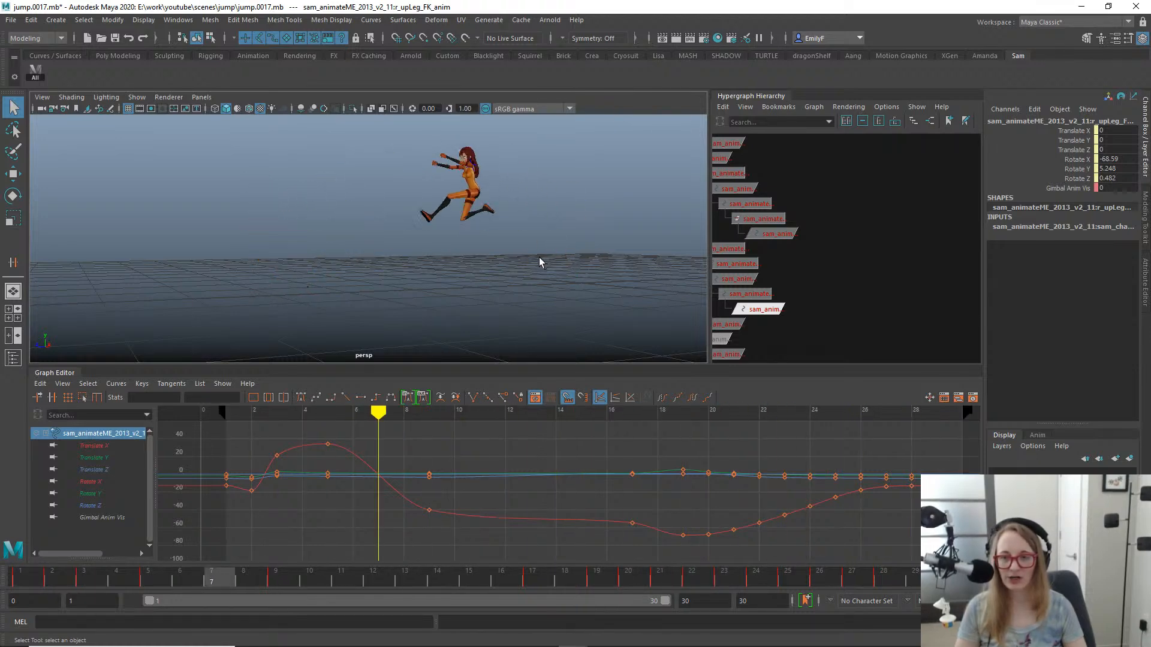
pyautogui.keyDown('alt'); pyautogui.moveTo(534, 267); pyautogui.dragTo(465, 276); pyautogui.keyUp('alt')
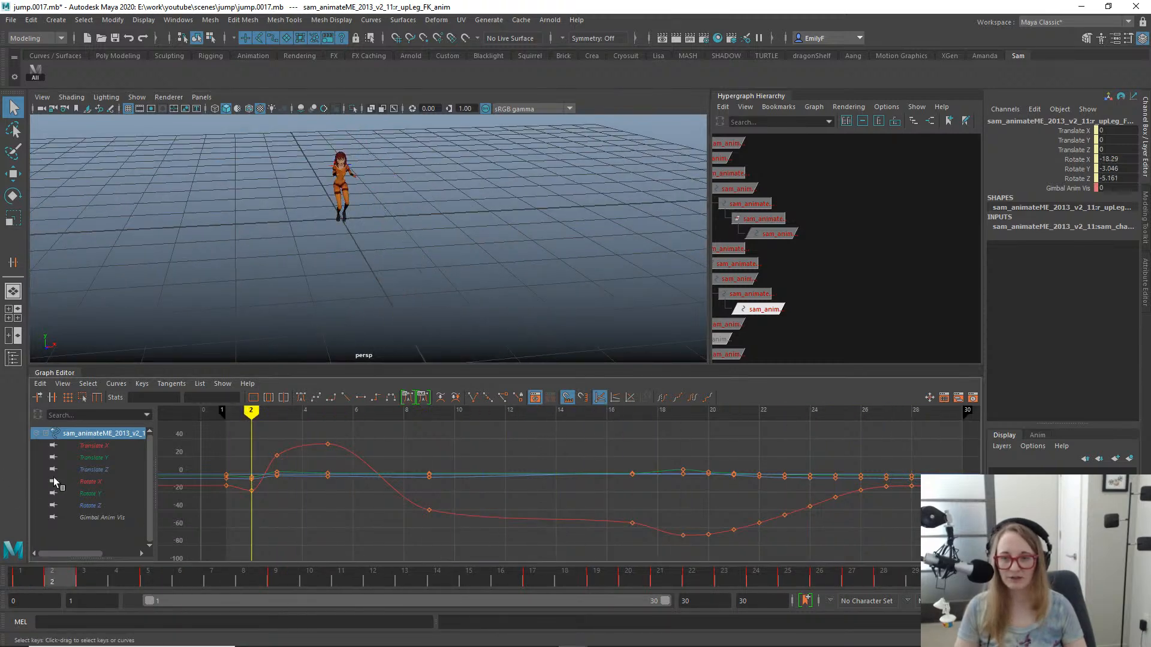
pyautogui.keyDown('alt'); pyautogui.moveTo(300, 257); pyautogui.dragTo(193, 513); pyautogui.keyUp('alt')
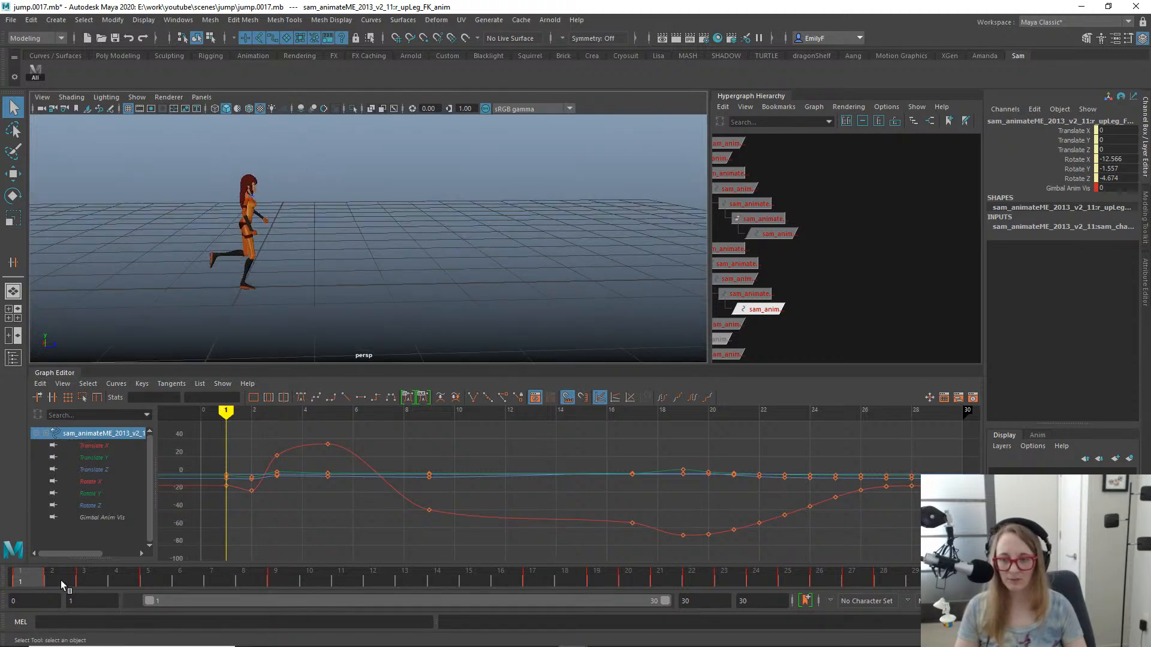
# - Scrub through the takeoff frames and examine the trailing right leg at frame 4
pyautogui.moveTo(60, 580); pyautogui.dragTo(110, 520)
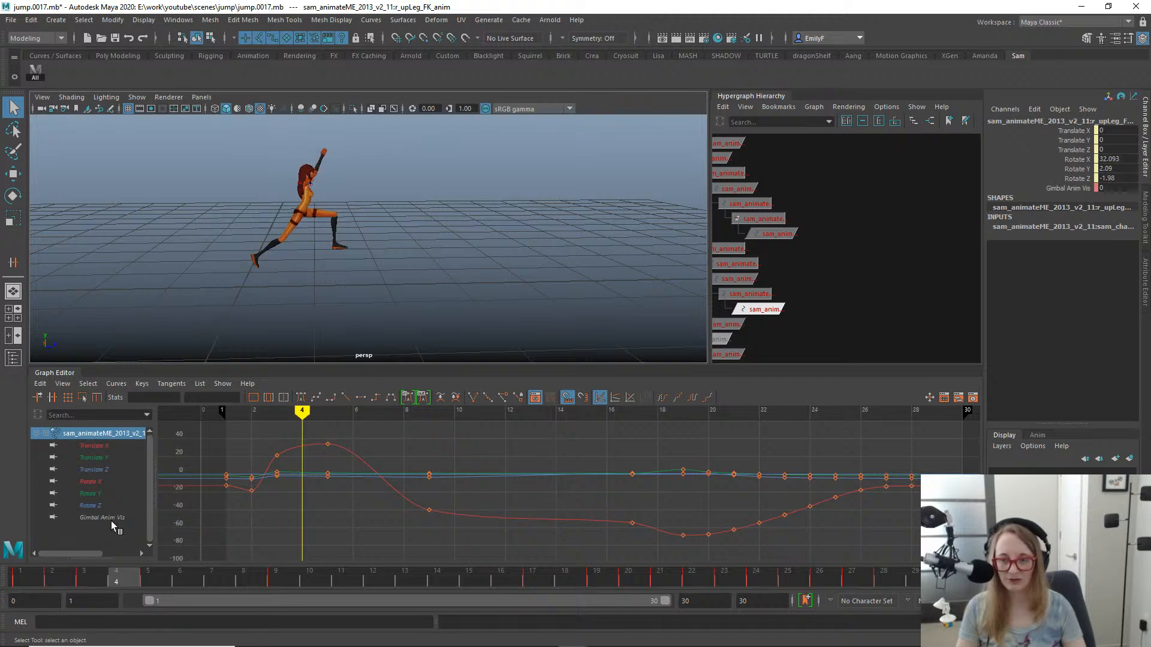
pyautogui.keyDown('alt'); pyautogui.moveTo(254, 299); pyautogui.dragTo(414, 163); pyautogui.keyUp('alt')
pyautogui.moveTo(99, 576); pyautogui.dragTo(125, 478)
pyautogui.keyDown('alt'); pyautogui.moveTo(230, 211); pyautogui.dragTo(407, 218); pyautogui.keyUp('alt')
pyautogui.moveTo(81, 580); pyautogui.dragTo(122, 546)
pyautogui.keyDown('alt'); pyautogui.moveTo(371, 216); pyautogui.dragTo(514, 179, button='right'); pyautogui.keyUp('alt')
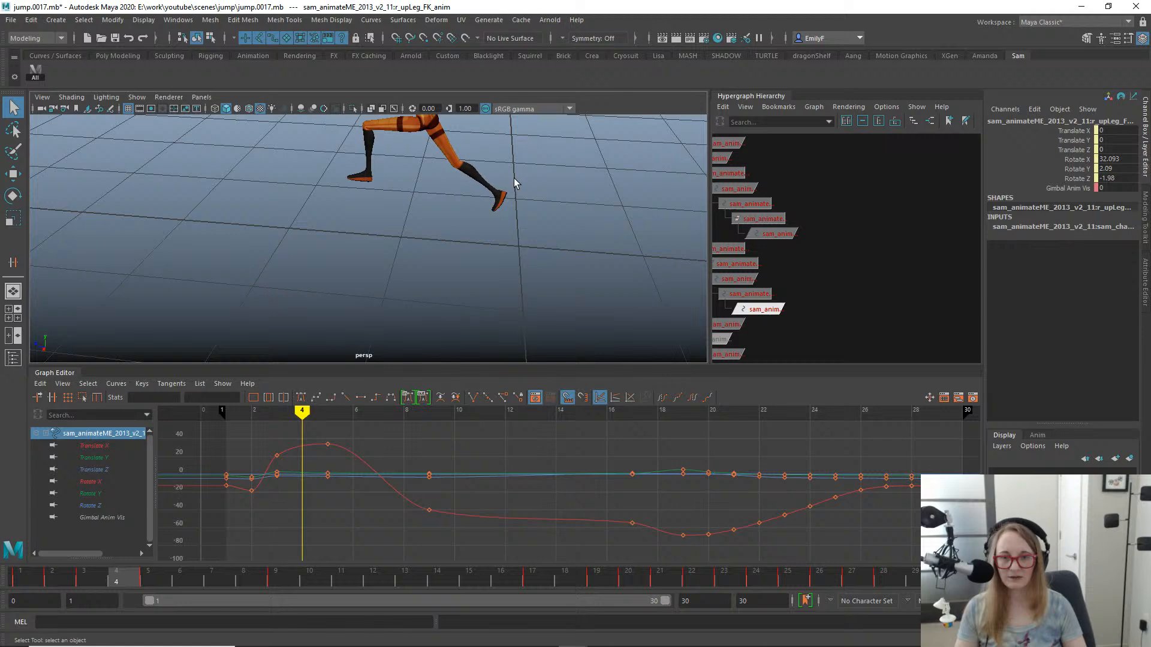
# - Rotate the right foot FK control at frame 4 to a Rotate X of about 40 degrees
pyautogui.click(491, 202)
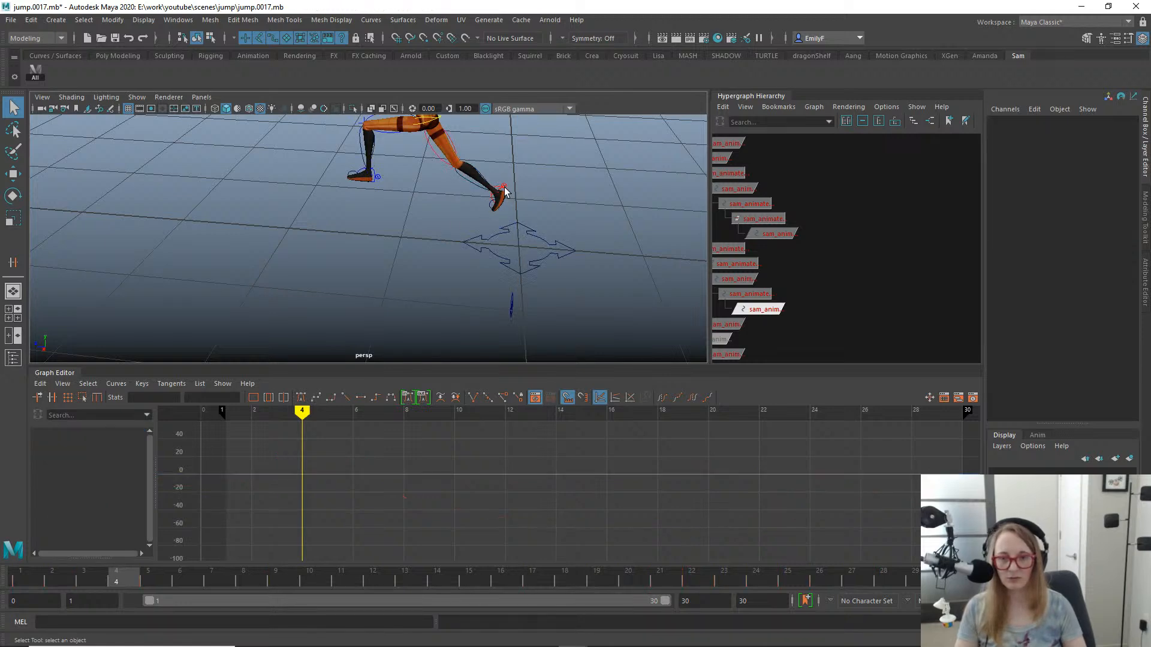
pyautogui.click(505, 191)
pyautogui.click(498, 201)
pyautogui.click(493, 199)
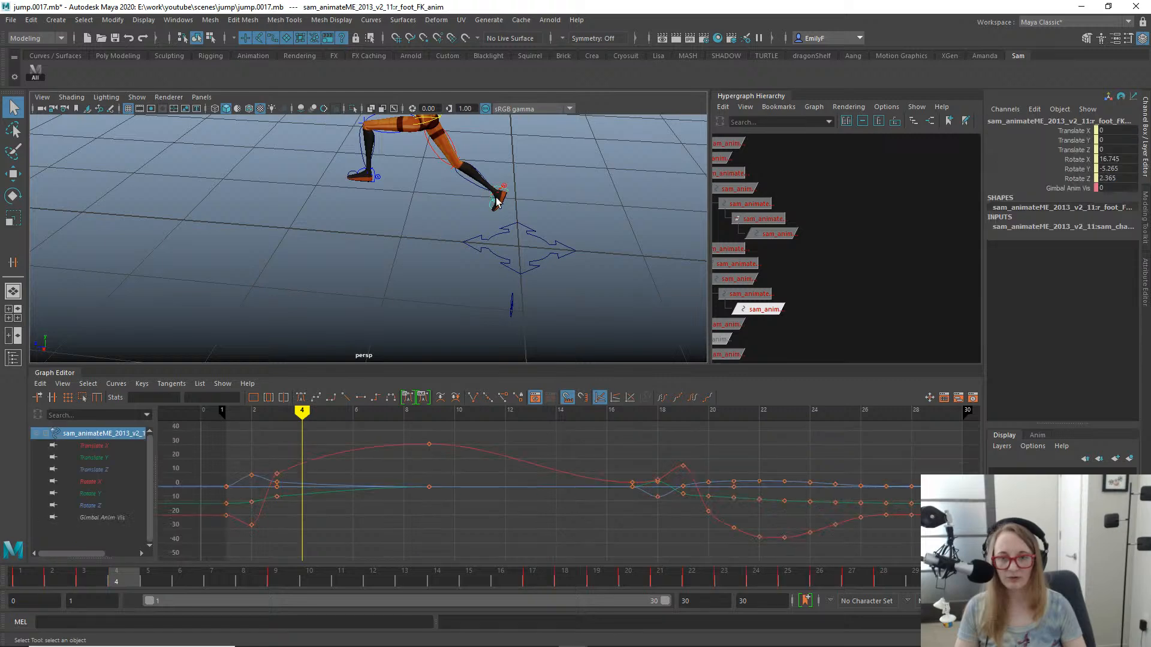
pyautogui.press('f')
pyautogui.keyDown('alt'); pyautogui.moveTo(498, 228); pyautogui.dragTo(371, 175, button='right'); pyautogui.keyUp('alt')
pyautogui.keyDown('alt'); pyautogui.moveTo(447, 276); pyautogui.dragTo(455, 211, button='right'); pyautogui.keyUp('alt')
pyautogui.press('e')
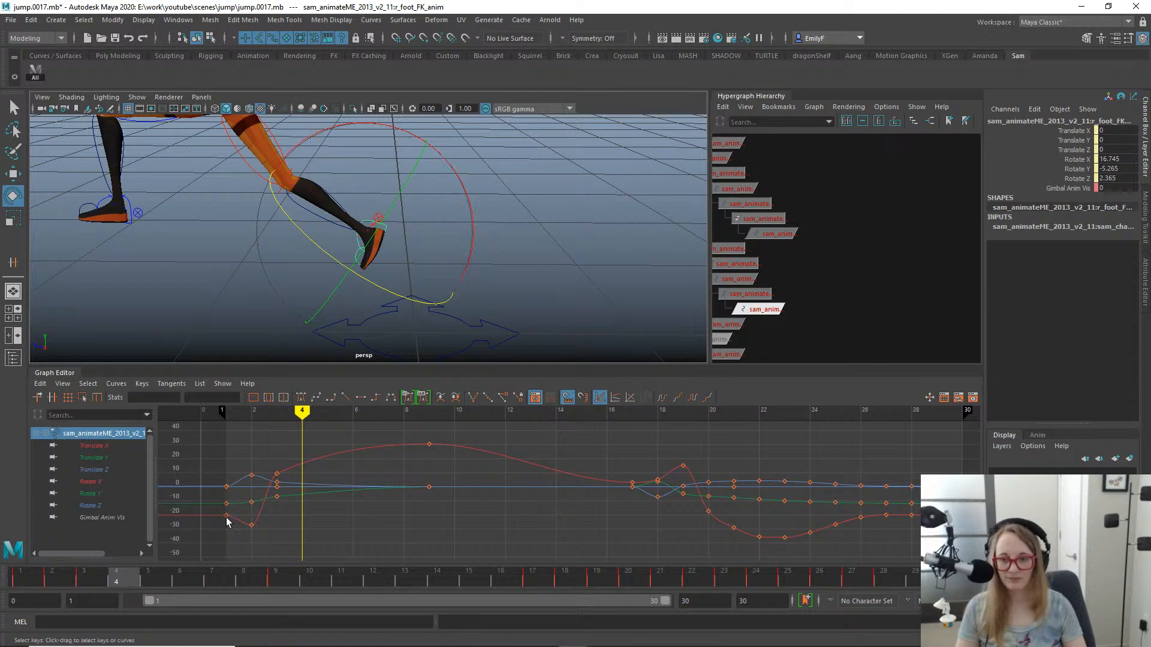
pyautogui.click(103, 577)
pyautogui.click(122, 577)
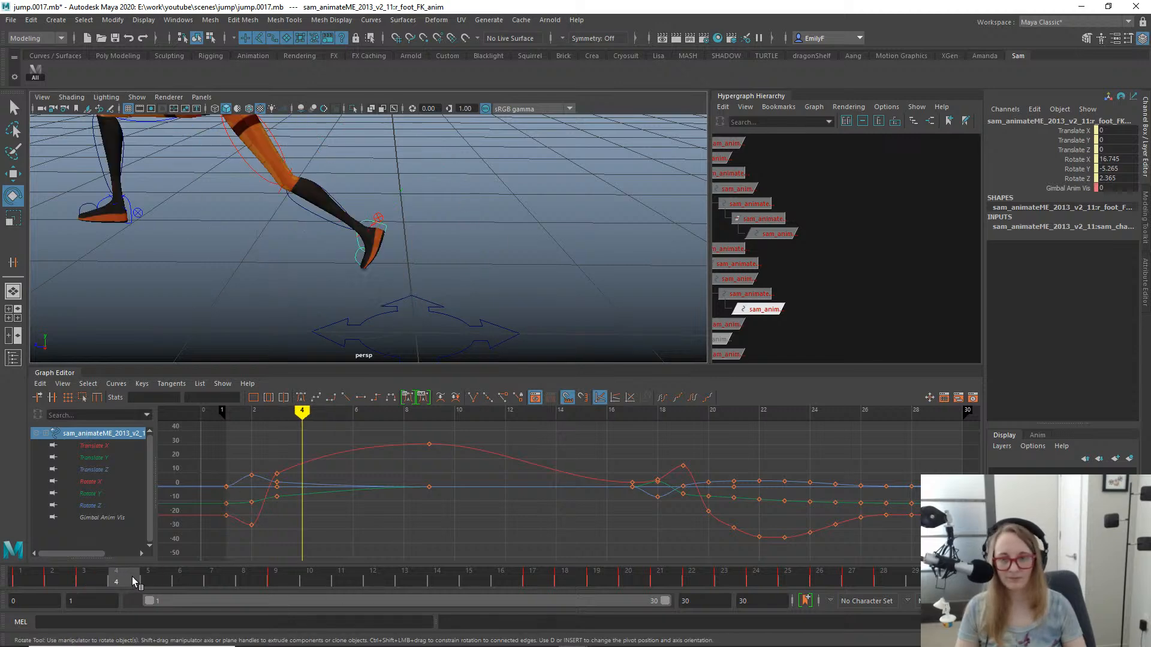
pyautogui.moveTo(451, 159); pyautogui.dragTo(414, 142)
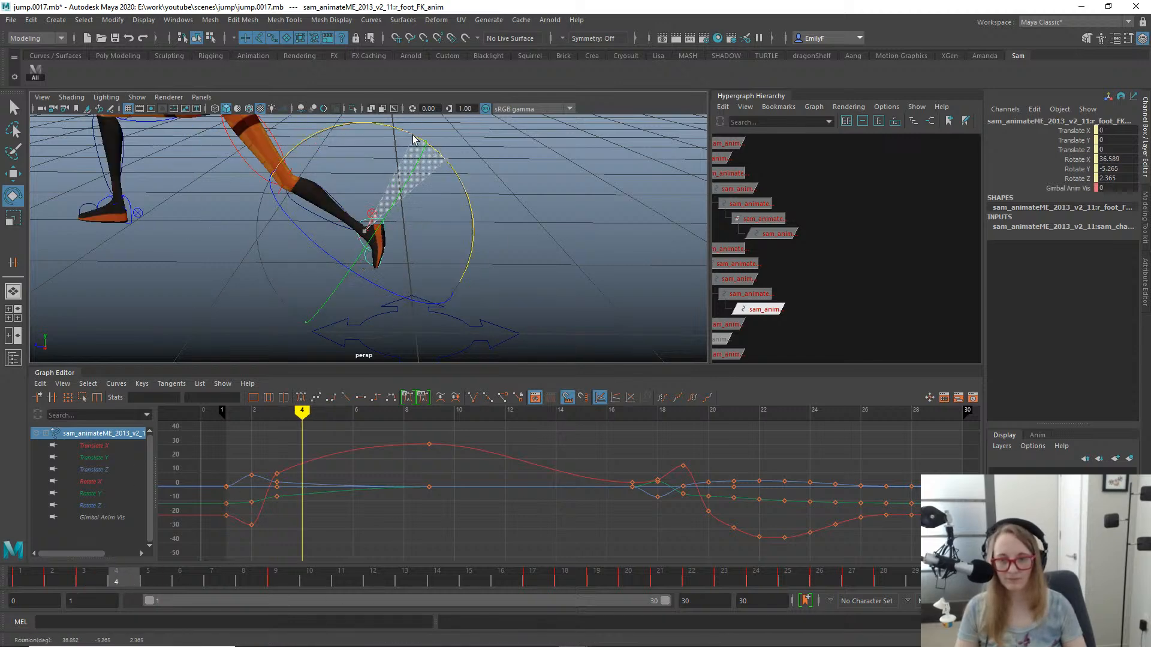
# - Rotate the right toe FK control at frame 4 to a Rotate X of about 8.18 degrees and check the foot
pyautogui.press('q')
pyautogui.click(368, 268)
pyautogui.press('e')
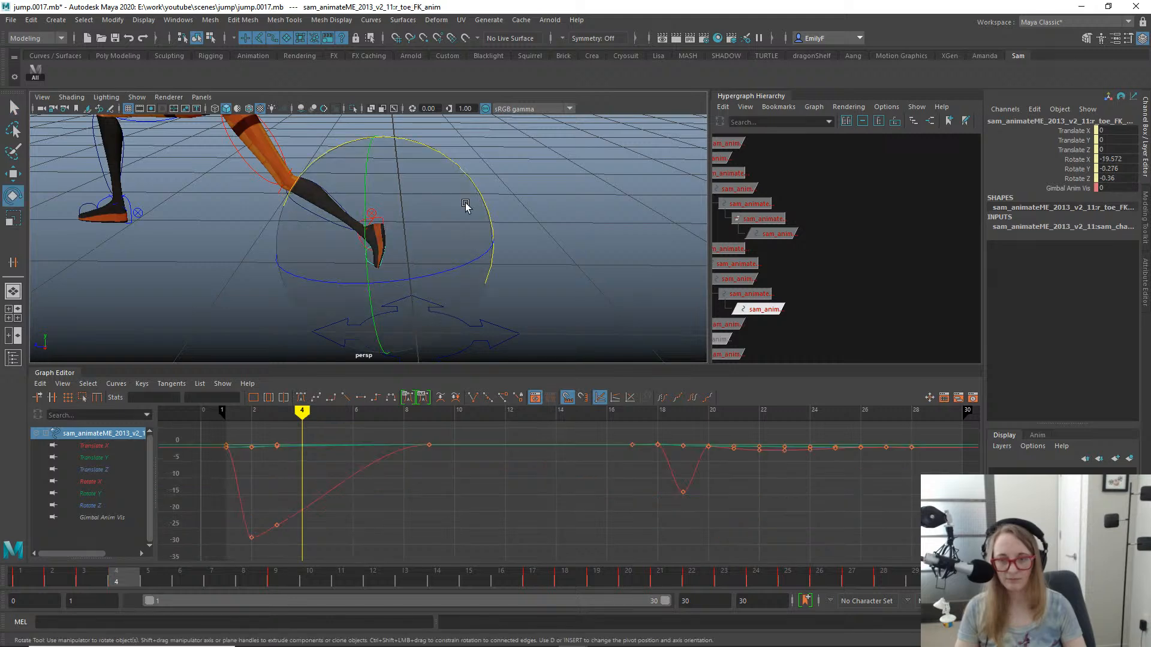
pyautogui.moveTo(467, 206); pyautogui.dragTo(415, 155)
pyautogui.press('q')
pyautogui.scroll(-4, 372, 209)
pyautogui.keyDown('alt'); pyautogui.moveTo(358, 240); pyautogui.dragTo(373, 214); pyautogui.keyUp('alt')
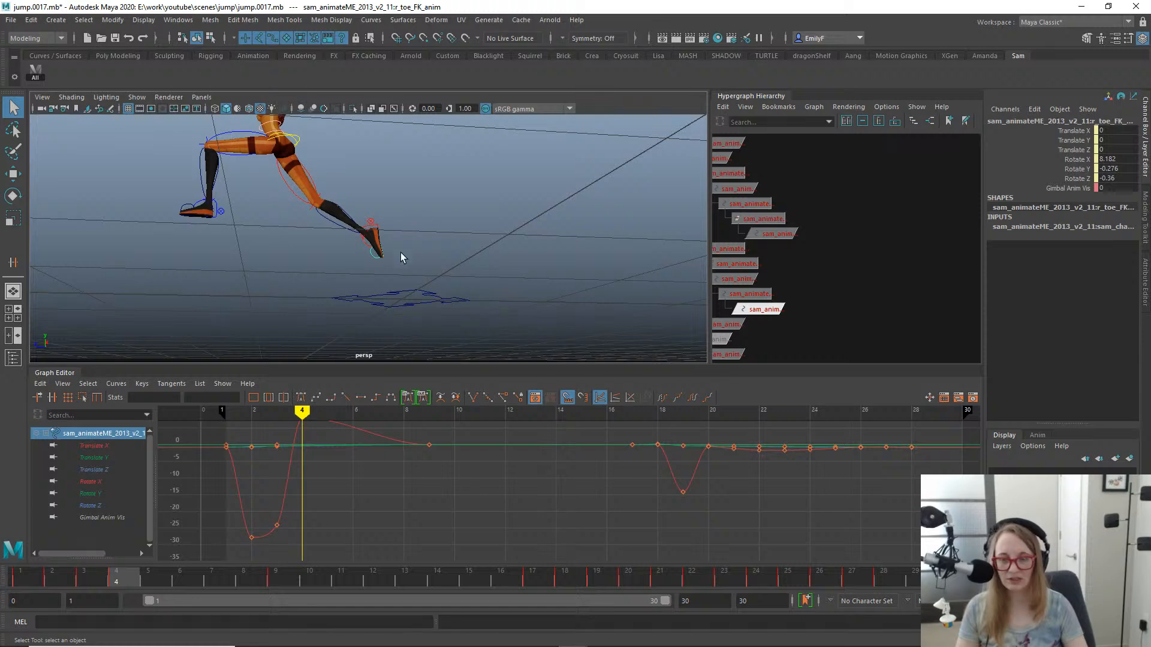
pyautogui.keyDown('alt'); pyautogui.moveTo(400, 253); pyautogui.dragTo(376, 263); pyautogui.keyUp('alt')
pyautogui.scroll(3, 376, 264)
pyautogui.keyDown('alt'); pyautogui.moveTo(411, 278); pyautogui.dragTo(490, 301, button='middle'); pyautogui.keyUp('alt')
pyautogui.scroll(-1, 491, 301)
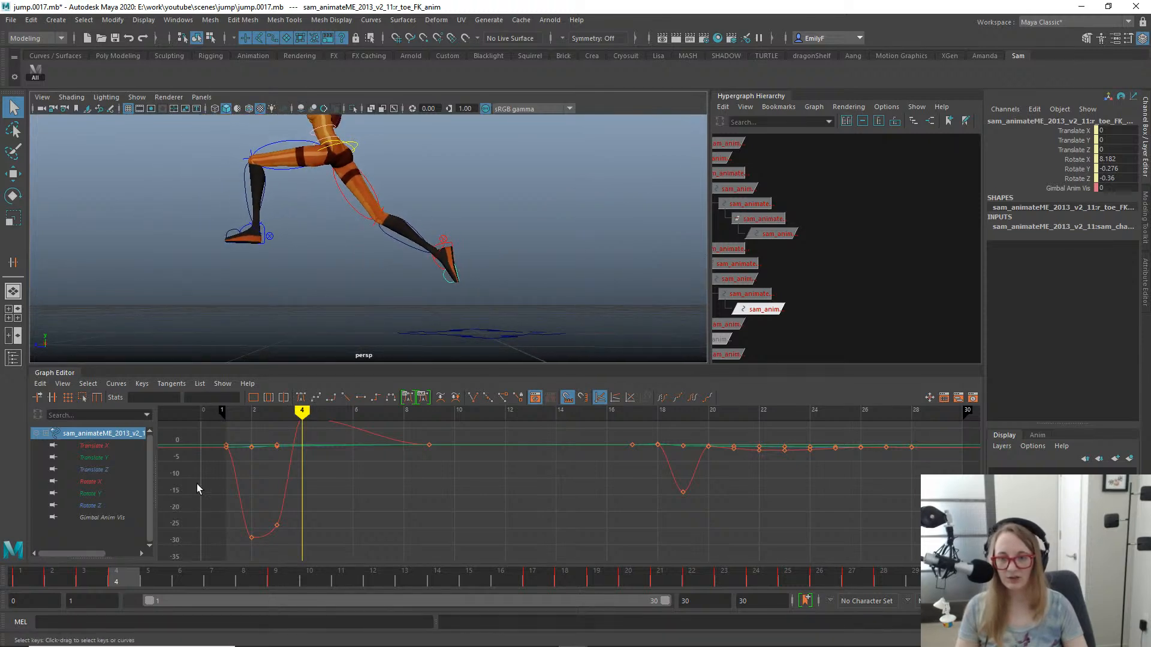
# - Scrub through the jump from several angles and stop at the landing pose on frame 22
pyautogui.moveTo(122, 585)
pyautogui.mouseDown()
pyautogui.moveTo(52, 573)
pyautogui.moveTo(120, 560)
pyautogui.moveTo(7, 534)
pyautogui.moveTo(63, 527)
pyautogui.moveTo(1, 505)
pyautogui.moveTo(67, 498)
pyautogui.moveTo(0, 498)
pyautogui.moveTo(48, 501)
pyautogui.moveTo(8, 497)
pyautogui.moveTo(116, 480)
pyautogui.moveTo(3, 473)
pyautogui.moveTo(60, 454)
pyautogui.moveTo(33, 451)
pyautogui.moveTo(123, 445)
pyautogui.moveTo(219, 470)
pyautogui.moveTo(4, 416)
pyautogui.moveTo(366, 452)
pyautogui.moveTo(723, 510)
pyautogui.mouseUp()
pyautogui.moveTo(414, 452); pyautogui.dragTo(196, 401)
pyautogui.keyDown('alt'); pyautogui.moveTo(433, 198); pyautogui.dragTo(198, 213, button='right'); pyautogui.keyUp('alt')
pyautogui.keyDown('alt'); pyautogui.moveTo(198, 212); pyautogui.dragTo(409, 247, button='middle'); pyautogui.keyUp('alt')
pyautogui.moveTo(116, 566); pyautogui.dragTo(405, 580)
pyautogui.moveTo(421, 470); pyautogui.dragTo(708, 488)
pyautogui.keyDown('alt'); pyautogui.moveTo(248, 266); pyautogui.dragTo(440, 269, button='right'); pyautogui.keyUp('alt')
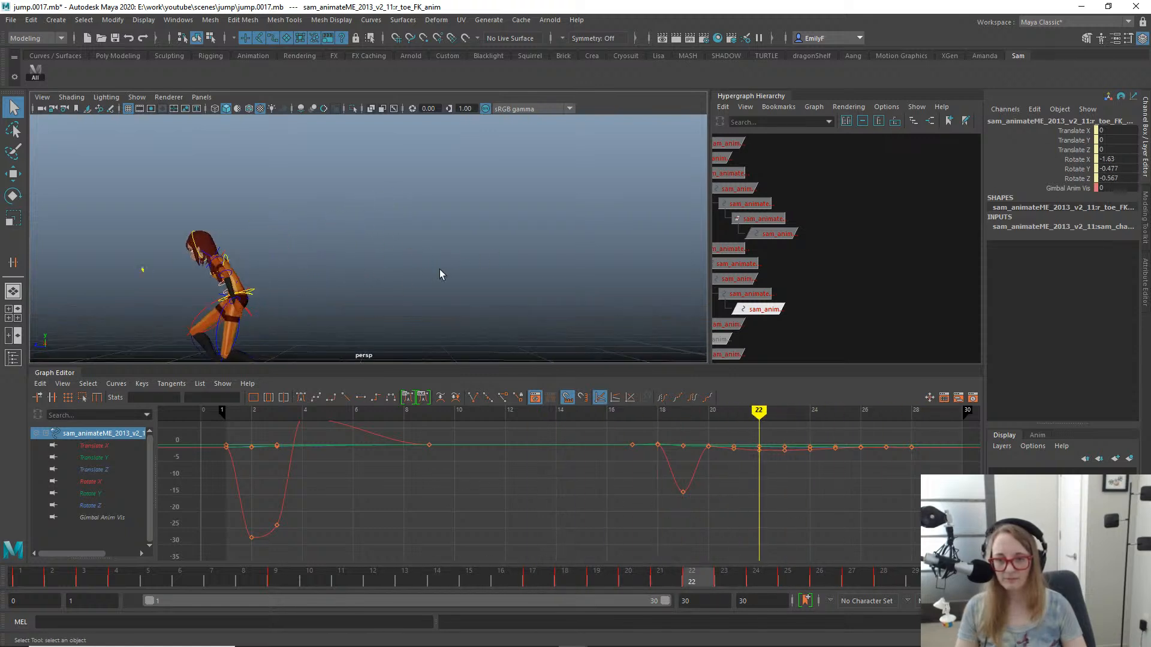
# - Examine the left leg from the side up to frame 27 and the upper leg FK control's rotation curves around the landing
pyautogui.keyDown('alt'); pyautogui.moveTo(279, 351); pyautogui.dragTo(393, 254, button='middle'); pyautogui.keyUp('alt')
pyautogui.keyDown('alt'); pyautogui.moveTo(224, 270); pyautogui.dragTo(341, 272, button='right'); pyautogui.keyUp('alt')
pyautogui.click(347, 259)
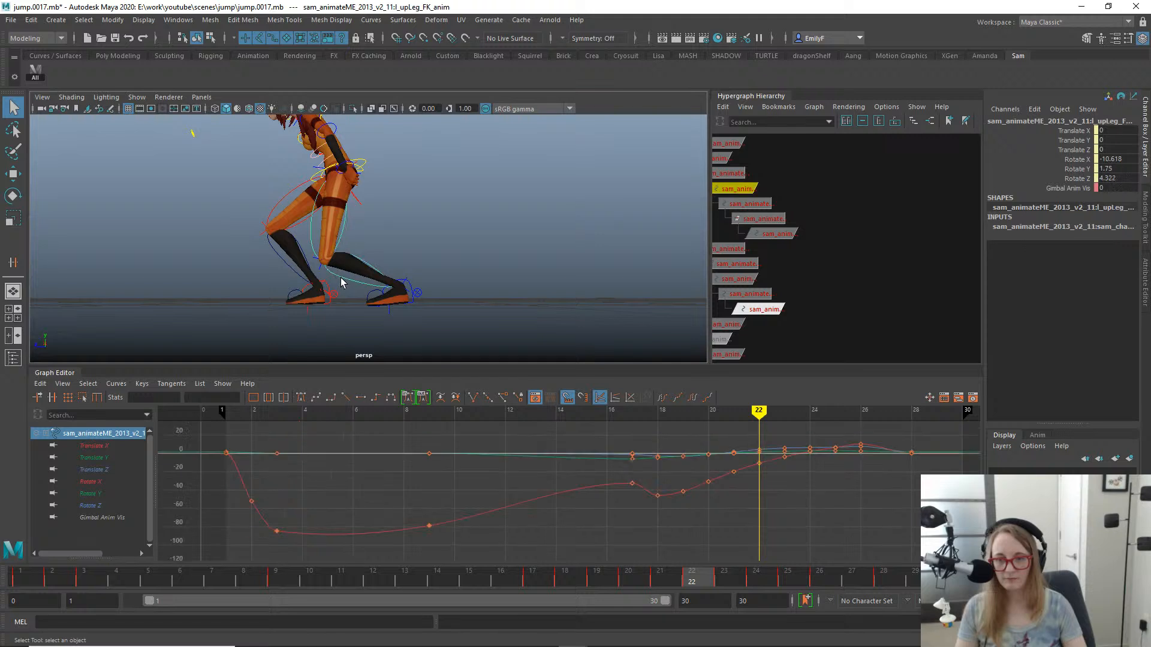
pyautogui.moveTo(657, 585); pyautogui.dragTo(839, 538)
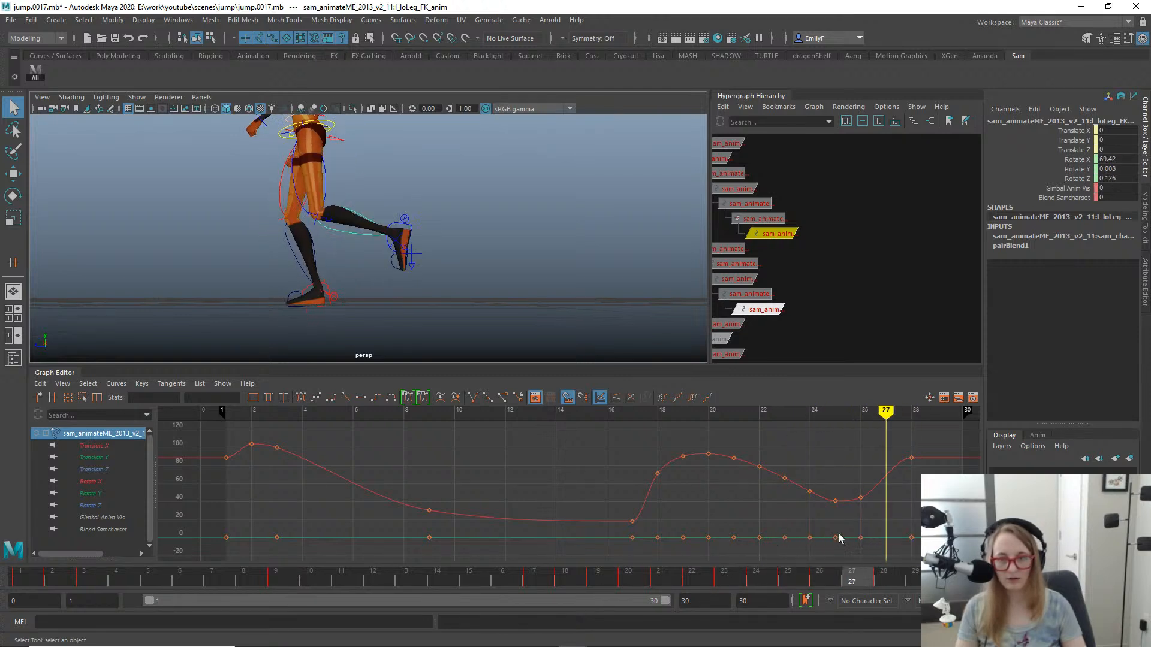
pyautogui.click(327, 178)
pyautogui.press('e')
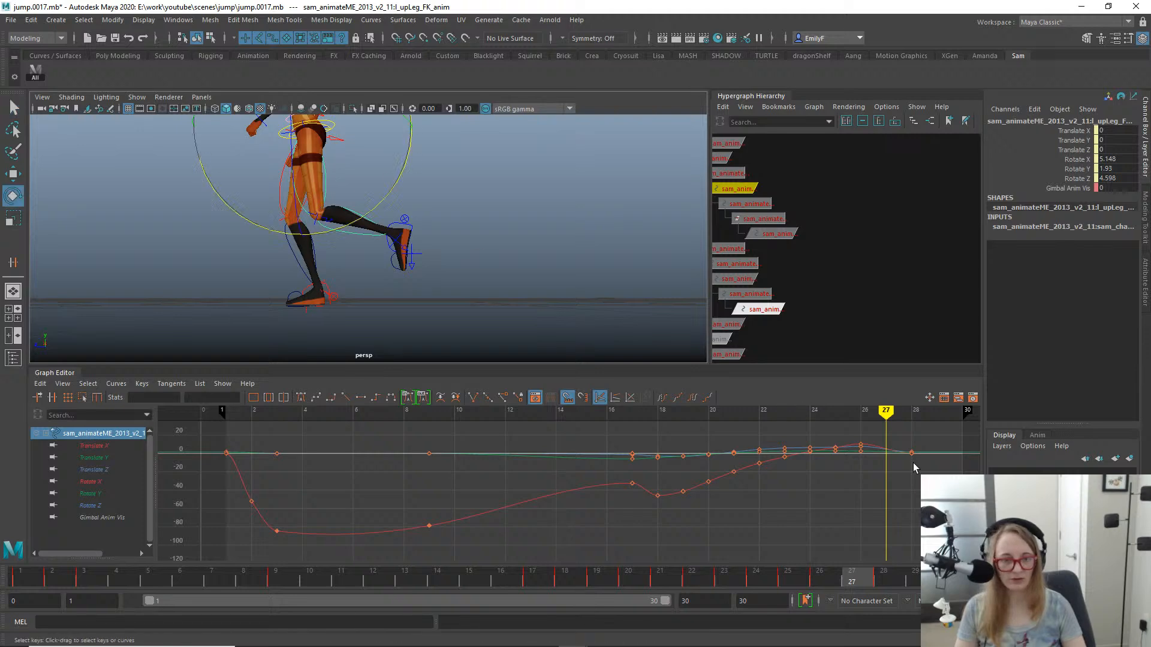
pyautogui.press('f')
pyautogui.keyDown('alt'); pyautogui.moveTo(654, 458); pyautogui.dragTo(639, 495, button='middle'); pyautogui.keyUp('alt')
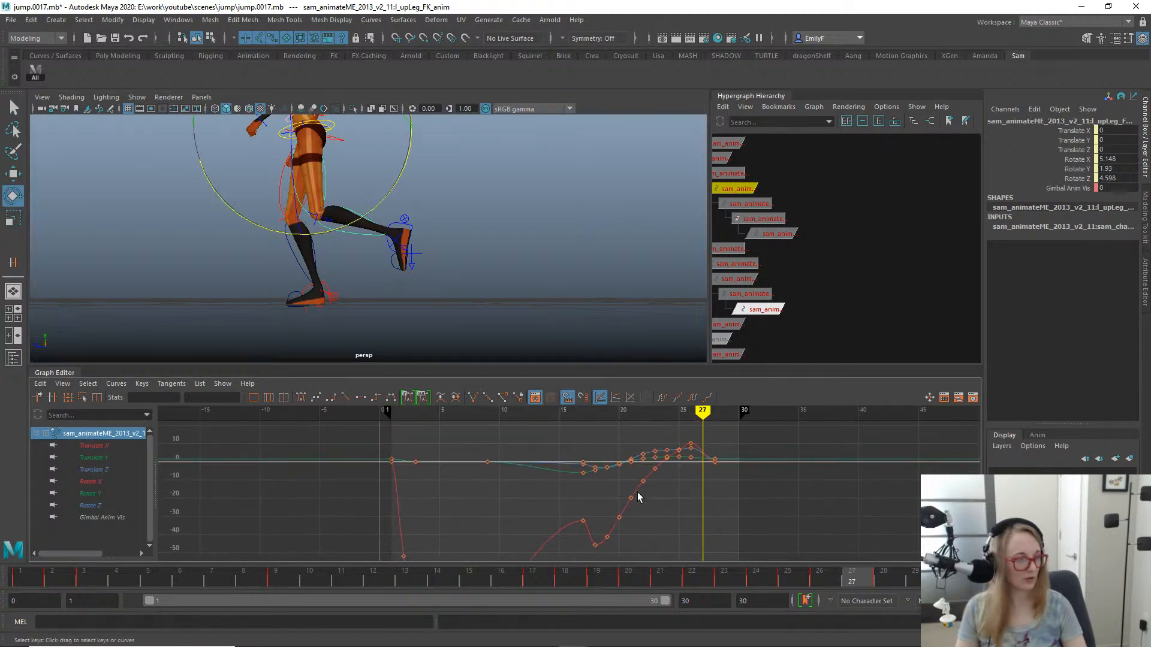
pyautogui.keyDown('alt'); pyautogui.moveTo(640, 496); pyautogui.dragTo(737, 470, button='right'); pyautogui.keyUp('alt')
pyautogui.keyDown('alt'); pyautogui.moveTo(737, 470); pyautogui.dragTo(308, 478, button='middle'); pyautogui.keyUp('alt')
pyautogui.keyDown('alt'); pyautogui.moveTo(830, 499); pyautogui.dragTo(667, 514, button='middle'); pyautogui.keyUp('alt')
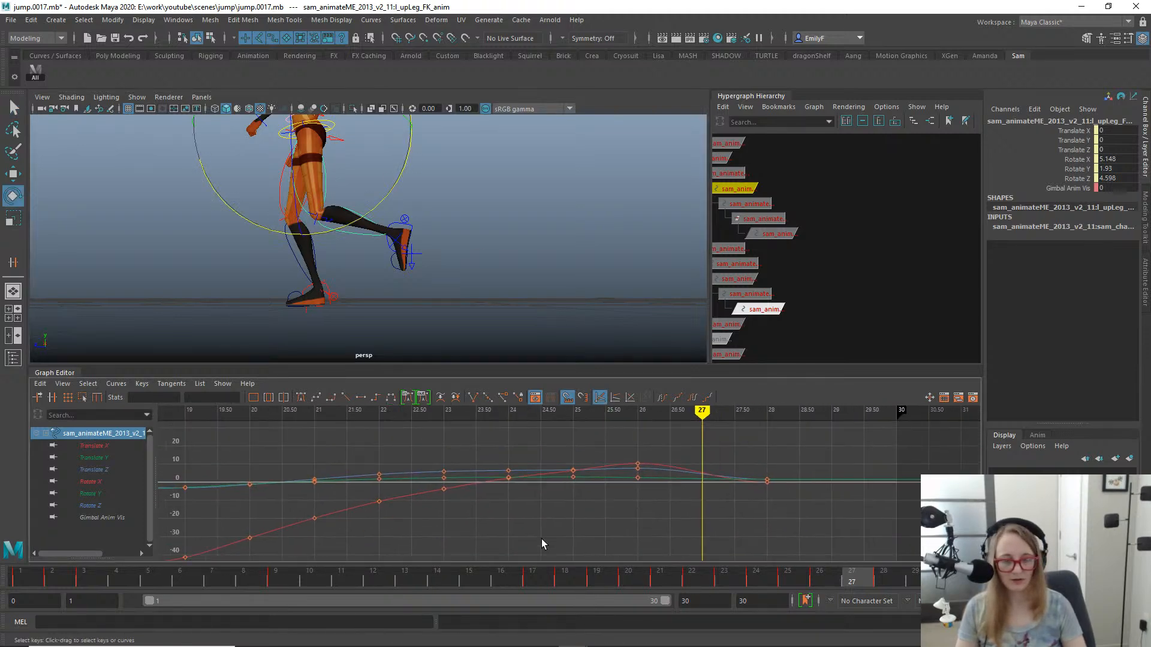
# - Try deleting the left upper leg FK control's keys at frame 26, scrub through the landing and undo the deletion
pyautogui.moveTo(860, 572); pyautogui.dragTo(821, 577)
pyautogui.rightClick(821, 577)
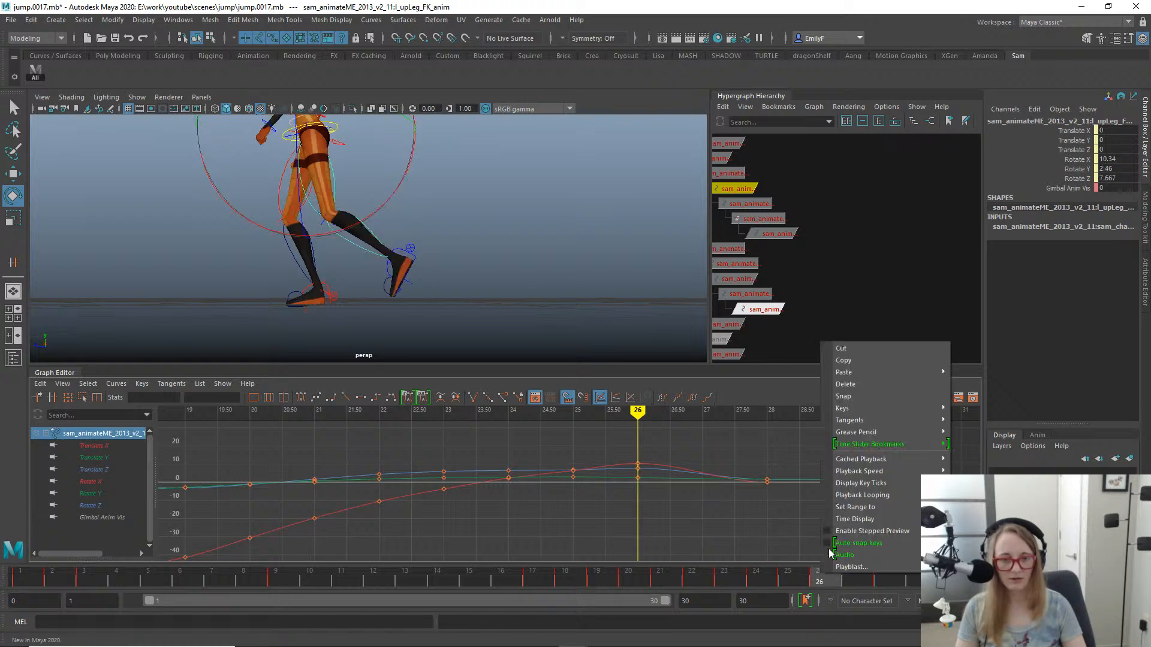
pyautogui.click(879, 388)
pyautogui.moveTo(659, 577); pyautogui.dragTo(851, 577)
pyautogui.moveTo(831, 553); pyautogui.dragTo(811, 534)
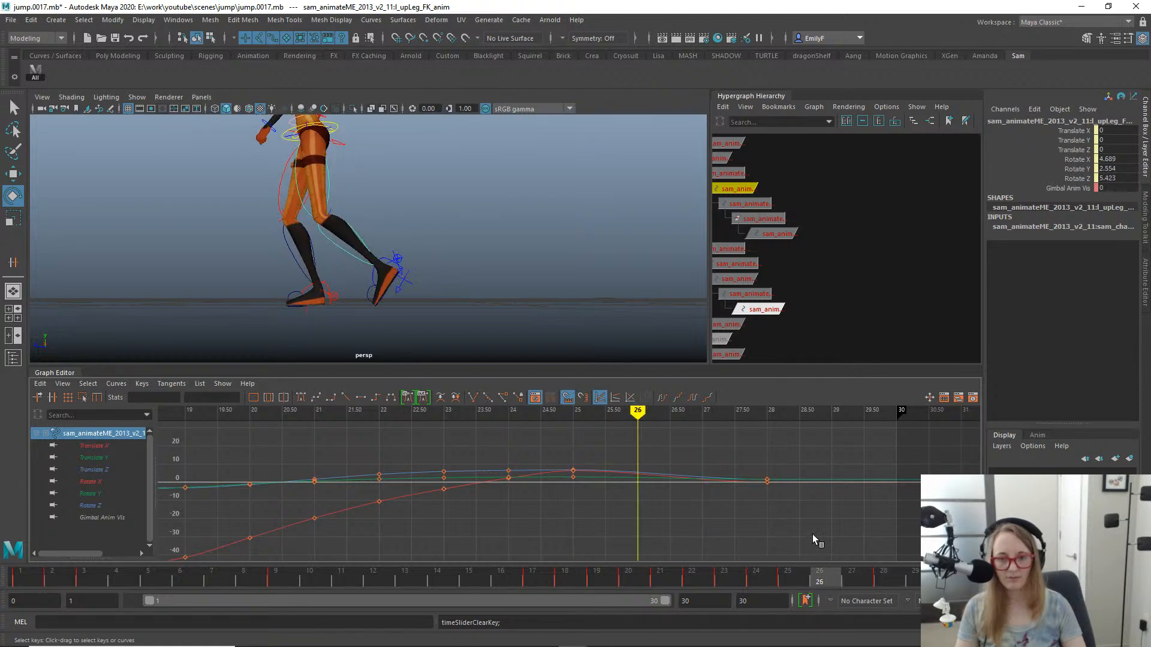
pyautogui.hotkey('ctrl', 'z')
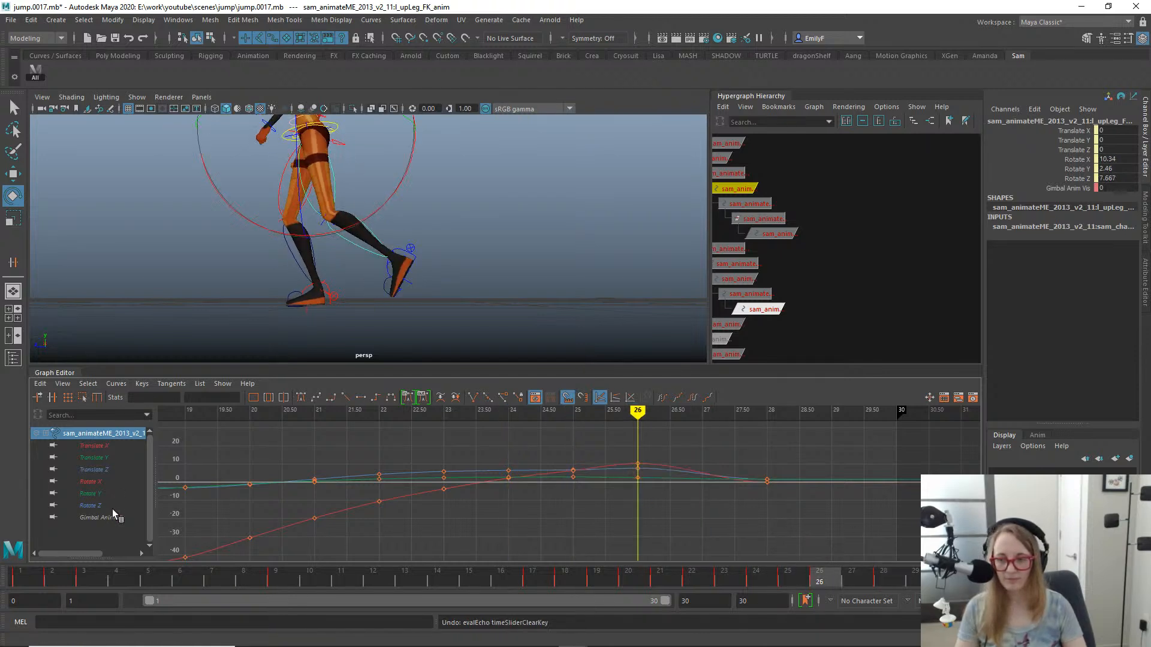
# - Isolate the left upper leg's Rotate X curve, lower its frame 26 key to about 8.37 and scrub the landing
pyautogui.click(90, 482)
pyautogui.press('f')
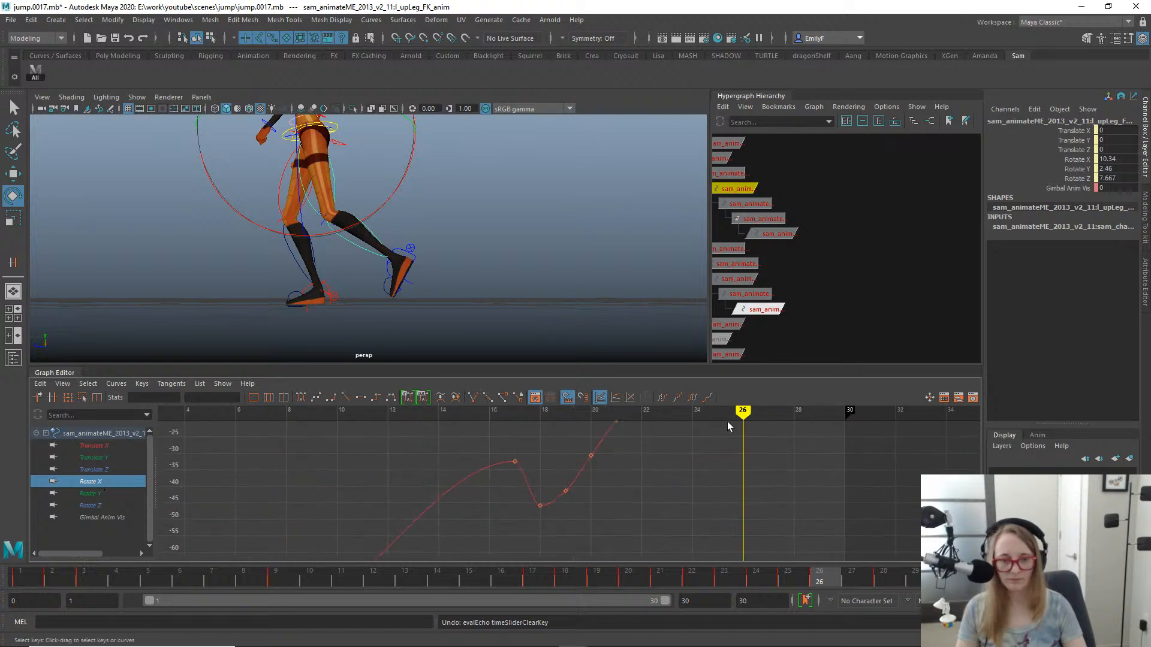
pyautogui.keyDown('alt'); pyautogui.moveTo(728, 422); pyautogui.dragTo(626, 528, button='middle'); pyautogui.keyUp('alt')
pyautogui.keyDown('alt'); pyautogui.keyDown('shift'); pyautogui.moveTo(617, 503); pyautogui.dragTo(652, 496, button='right'); pyautogui.keyUp('shift'); pyautogui.keyUp('alt')
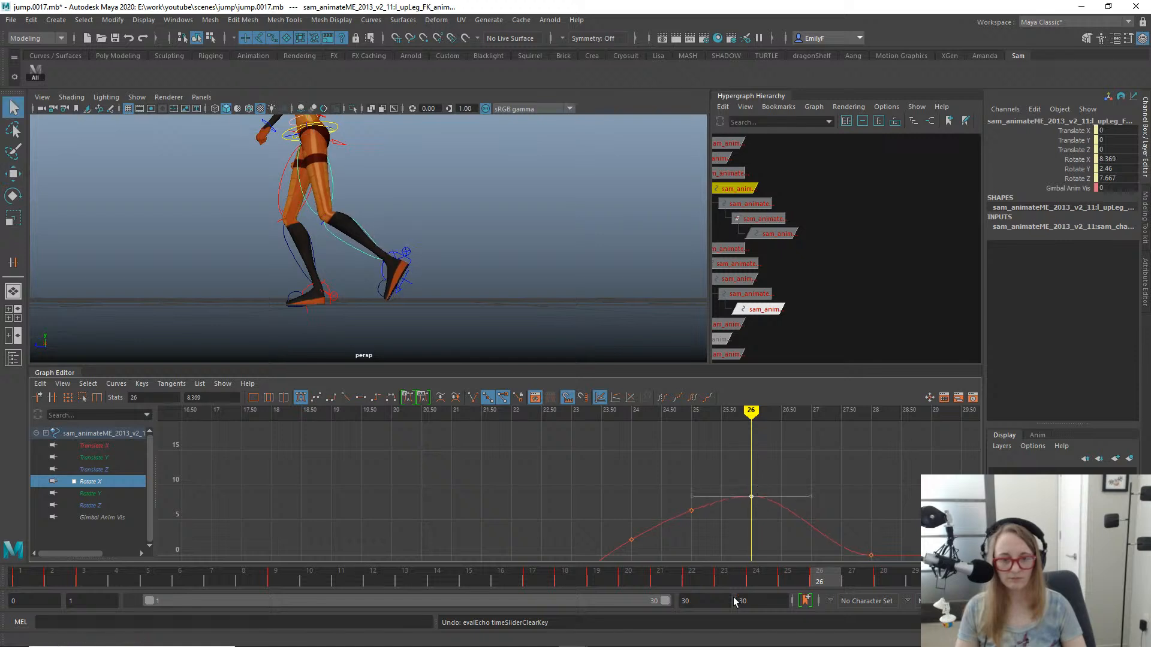
pyautogui.moveTo(597, 579)
pyautogui.mouseDown()
pyautogui.moveTo(890, 582)
pyautogui.moveTo(597, 581)
pyautogui.mouseUp()
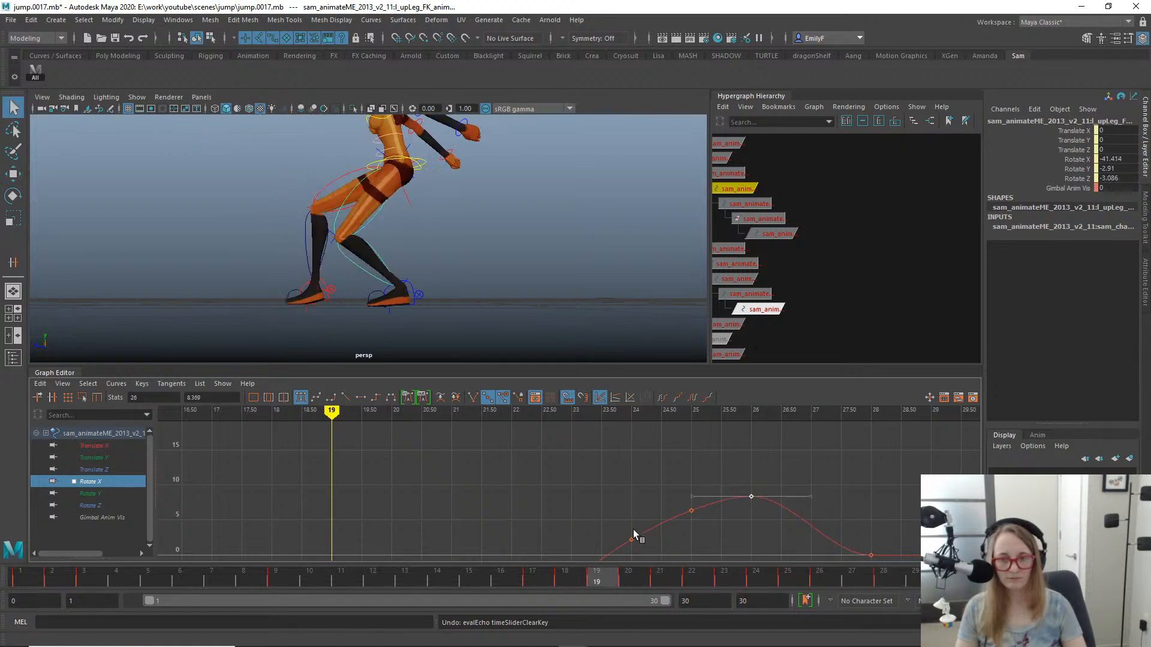
pyautogui.moveTo(633, 529); pyautogui.dragTo(862, 502)
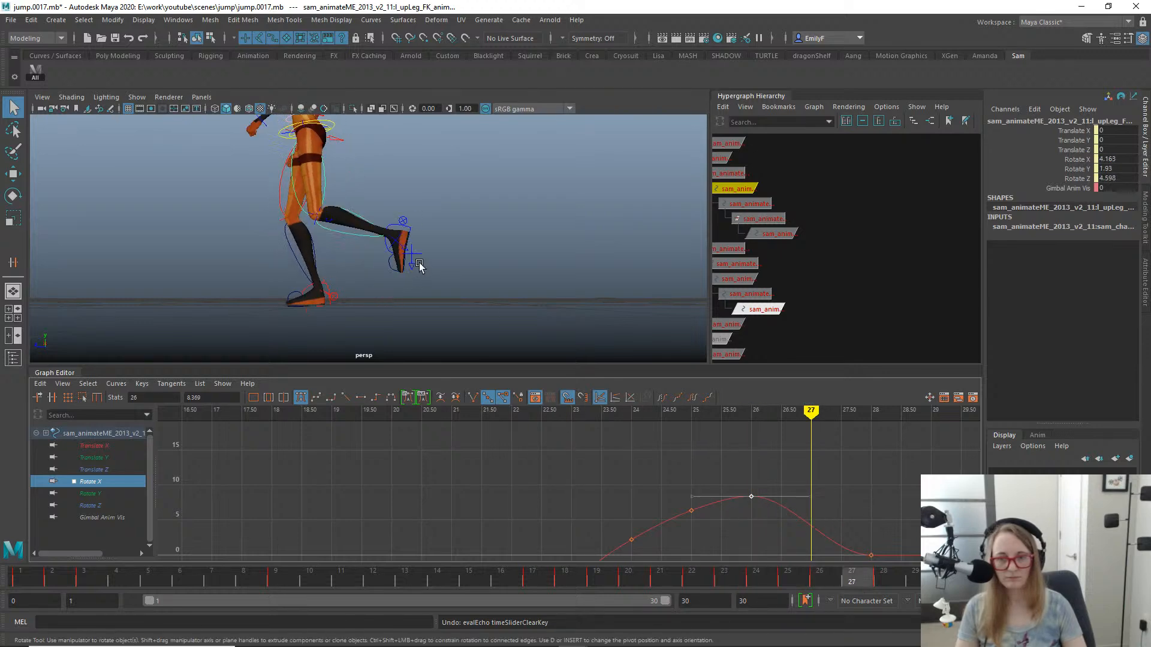
# - Lower the left upper leg's Rotate Z key at frame 26 to about 5.82 while checking the landing from the front
pyautogui.keyDown('alt'); pyautogui.moveTo(419, 266); pyautogui.dragTo(545, 260); pyautogui.keyUp('alt')
pyautogui.moveTo(662, 573); pyautogui.dragTo(861, 577)
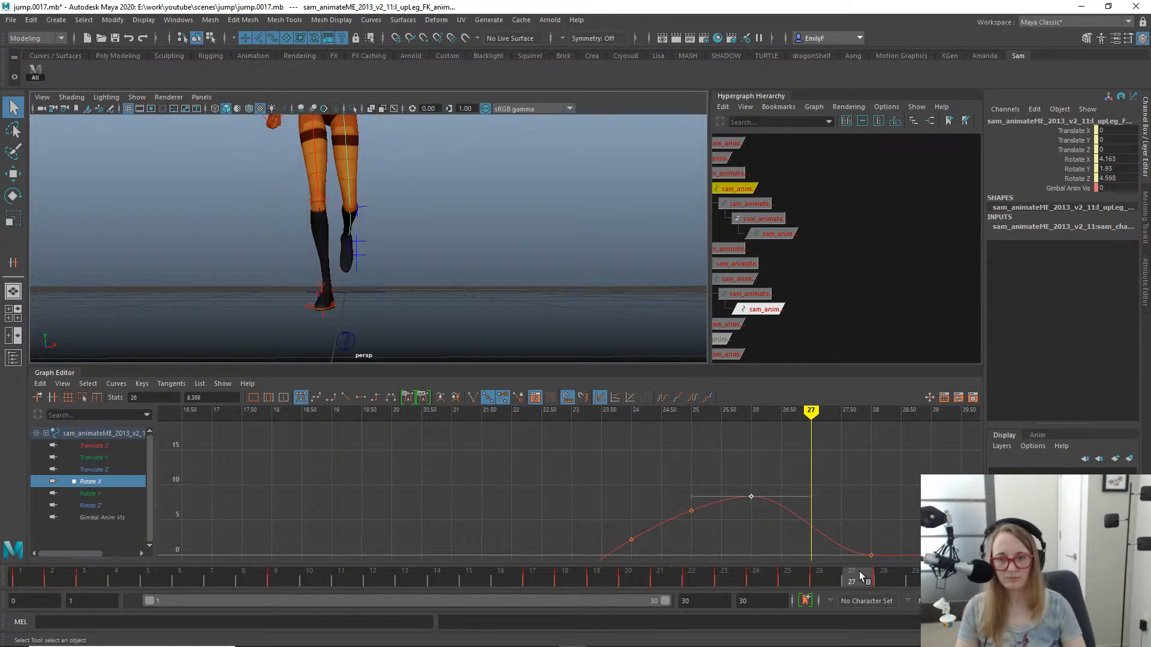
pyautogui.click(756, 549)
pyautogui.click(842, 538)
pyautogui.press('e')
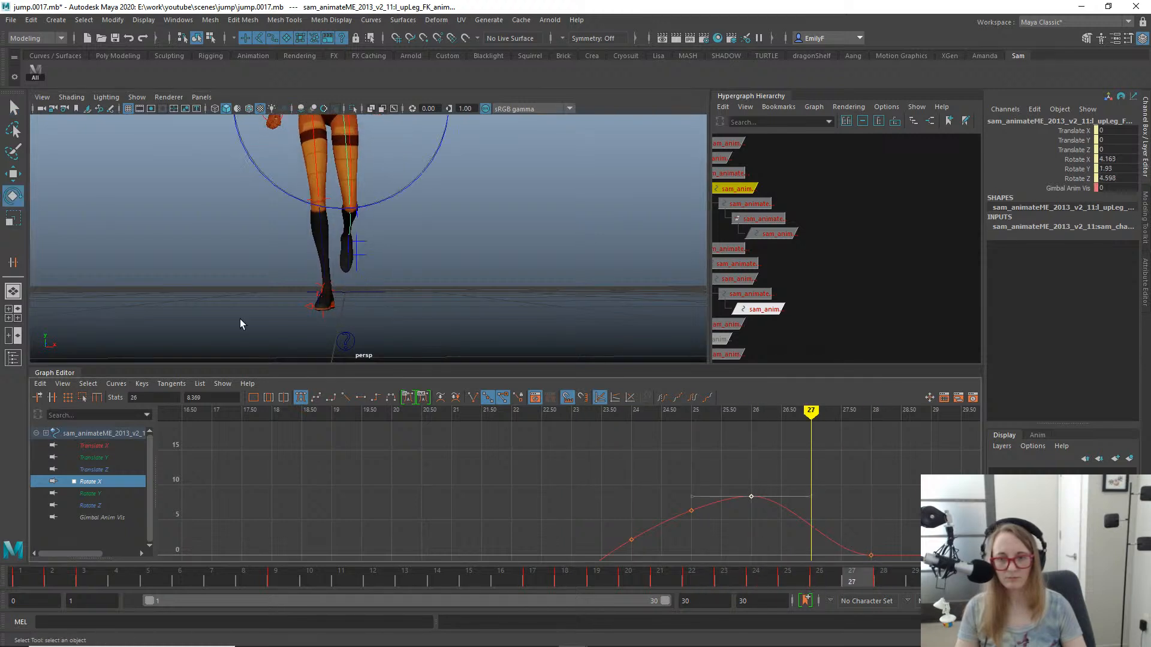
pyautogui.click(116, 503)
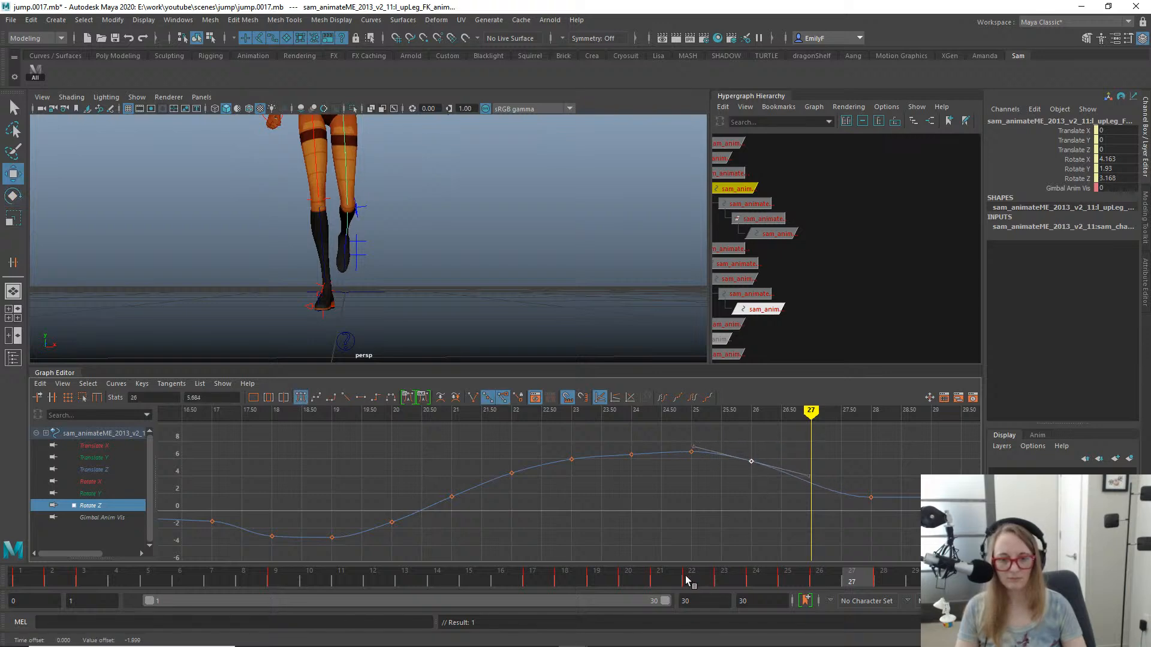
pyautogui.moveTo(687, 580); pyautogui.dragTo(828, 555)
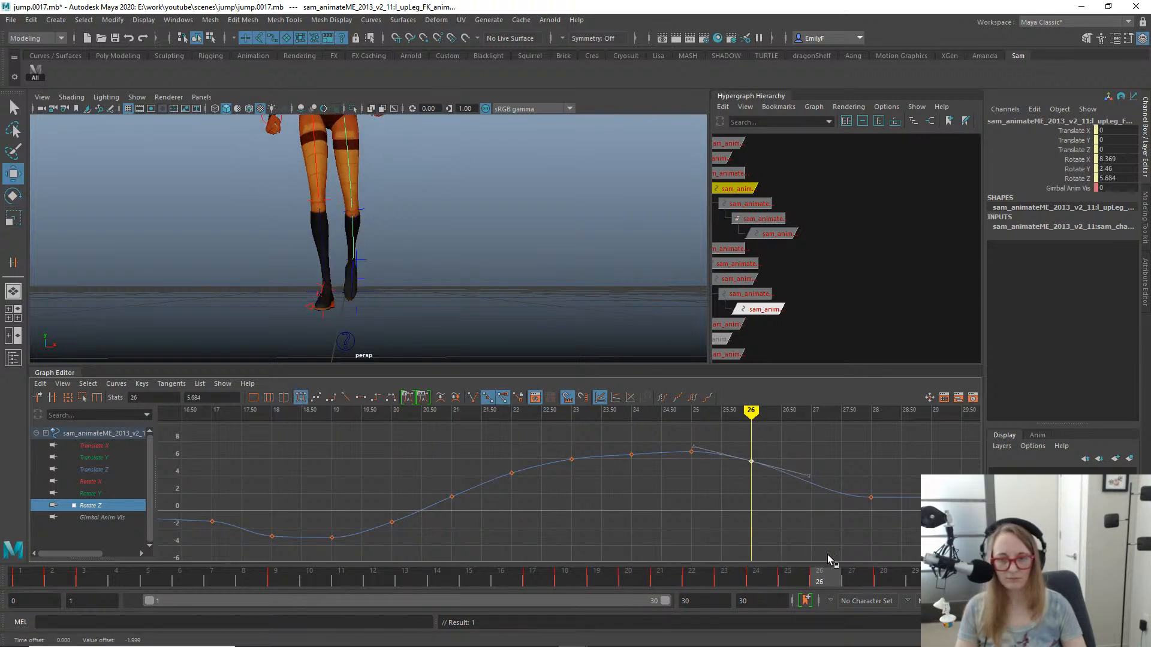
pyautogui.keyDown('shift'); pyautogui.moveTo(791, 502); pyautogui.dragTo(791, 504, button='middle'); pyautogui.keyUp('shift')
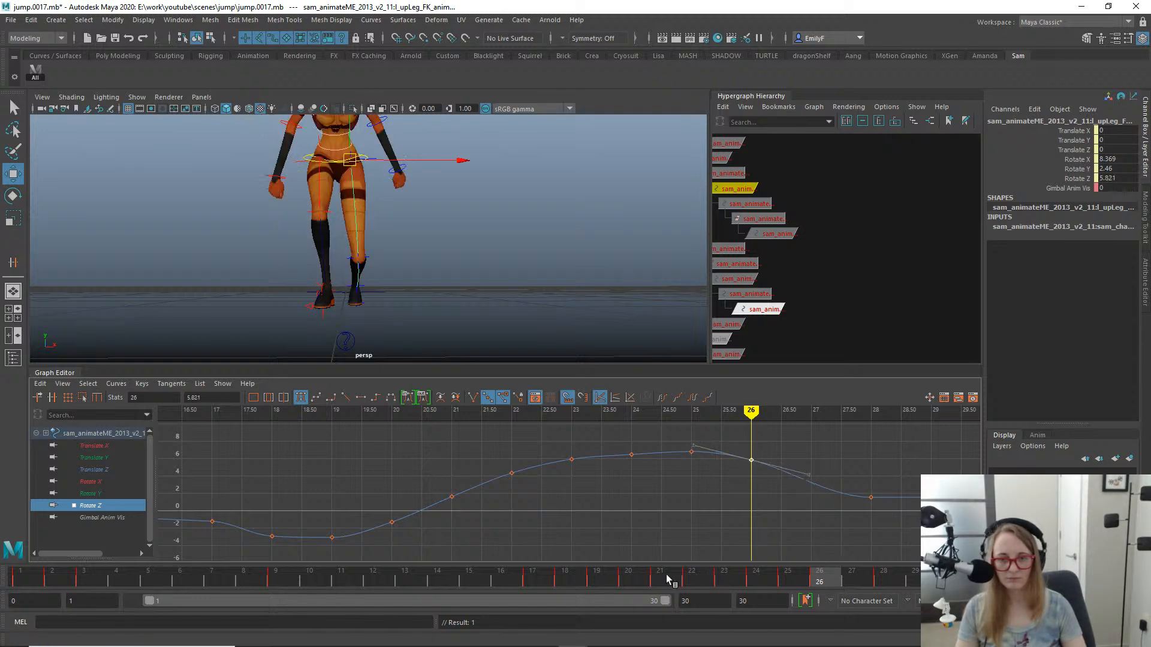
pyautogui.moveTo(704, 575); pyautogui.dragTo(756, 567)
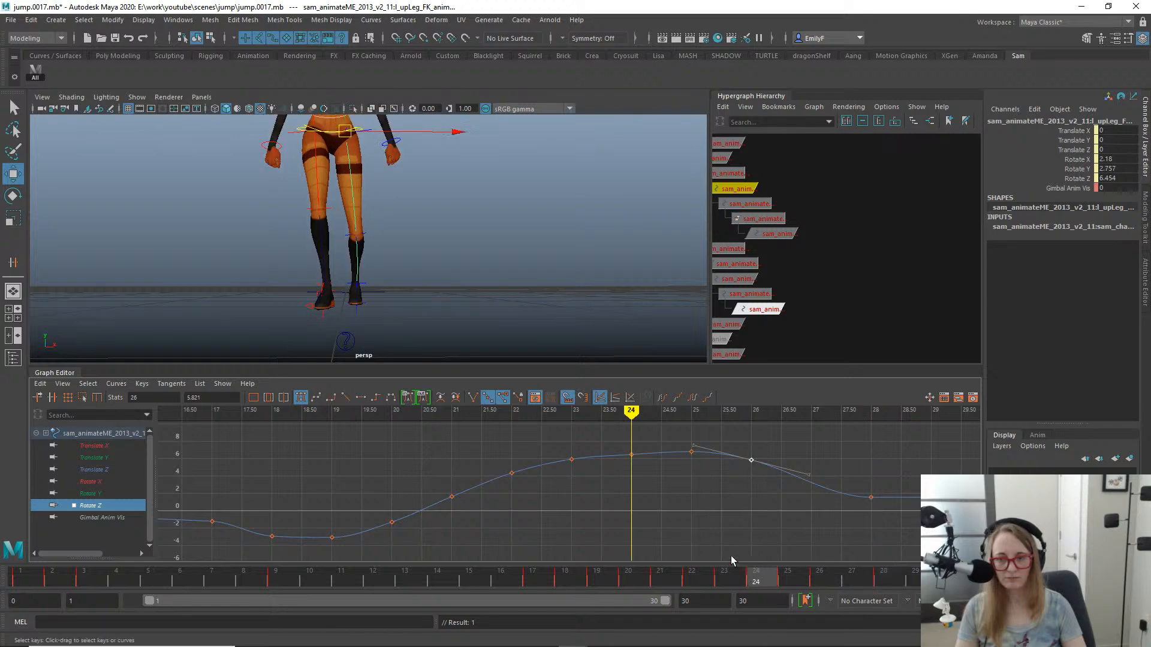
# - Inspect the left upper leg's Rotate Y curve, select its keys at frames 24 and 25, and scrub to frame 26
pyautogui.press('e')
pyautogui.click(103, 481)
pyautogui.click(96, 492)
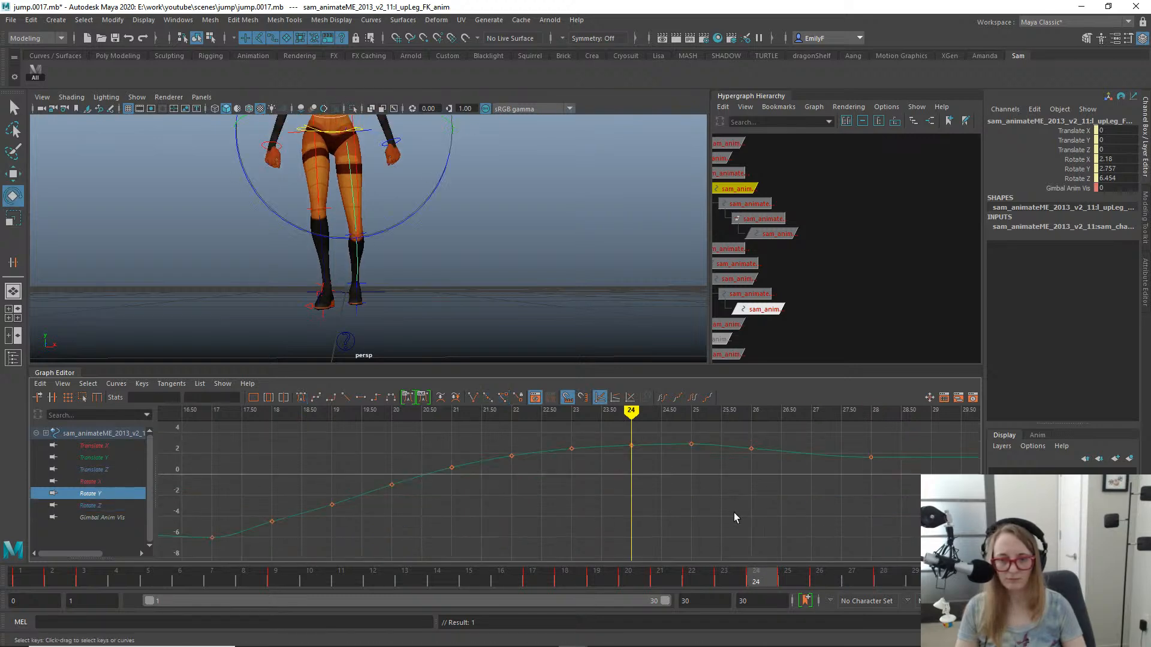
pyautogui.moveTo(767, 460); pyautogui.dragTo(769, 465)
pyautogui.press('f')
pyautogui.keyDown('alt'); pyautogui.moveTo(839, 482); pyautogui.dragTo(569, 481, button='right'); pyautogui.keyUp('alt')
pyautogui.moveTo(471, 446); pyautogui.dragTo(517, 487)
pyautogui.press('w')
pyautogui.moveTo(720, 580); pyautogui.dragTo(820, 536)
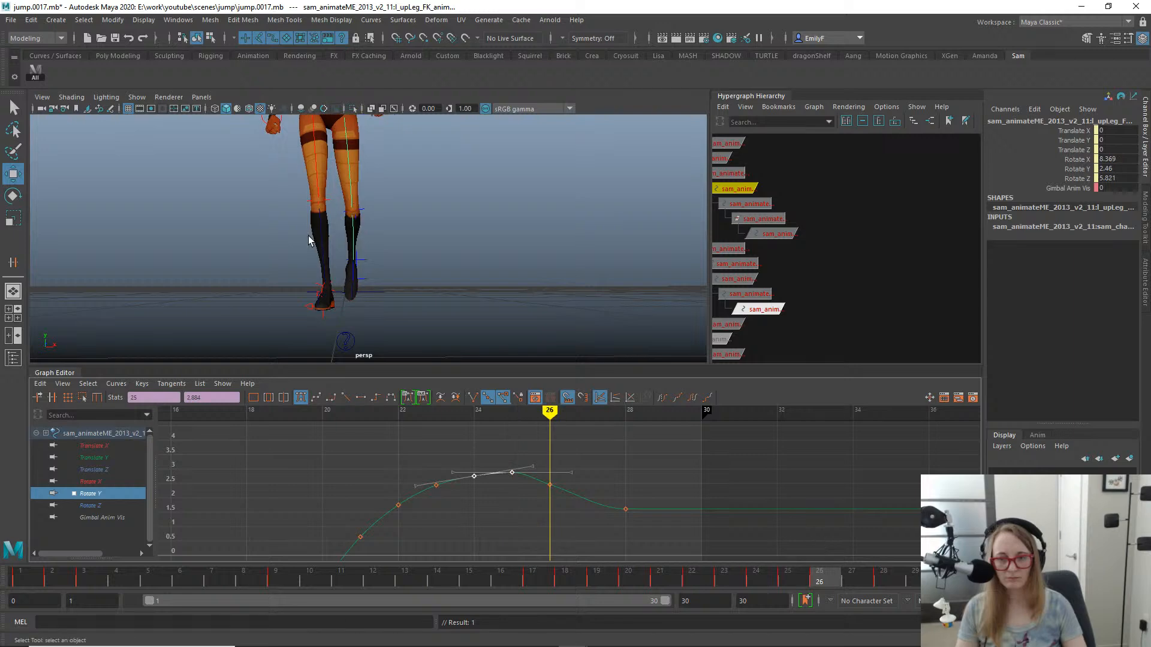
# - Delete the Match channel's keys on the left and right foot controls and set Match to hide
pyautogui.keyDown('alt'); pyautogui.moveTo(314, 239); pyautogui.dragTo(403, 249, button='right'); pyautogui.keyUp('alt')
pyautogui.keyDown('alt'); pyautogui.moveTo(403, 249); pyautogui.dragTo(394, 278); pyautogui.keyUp('alt')
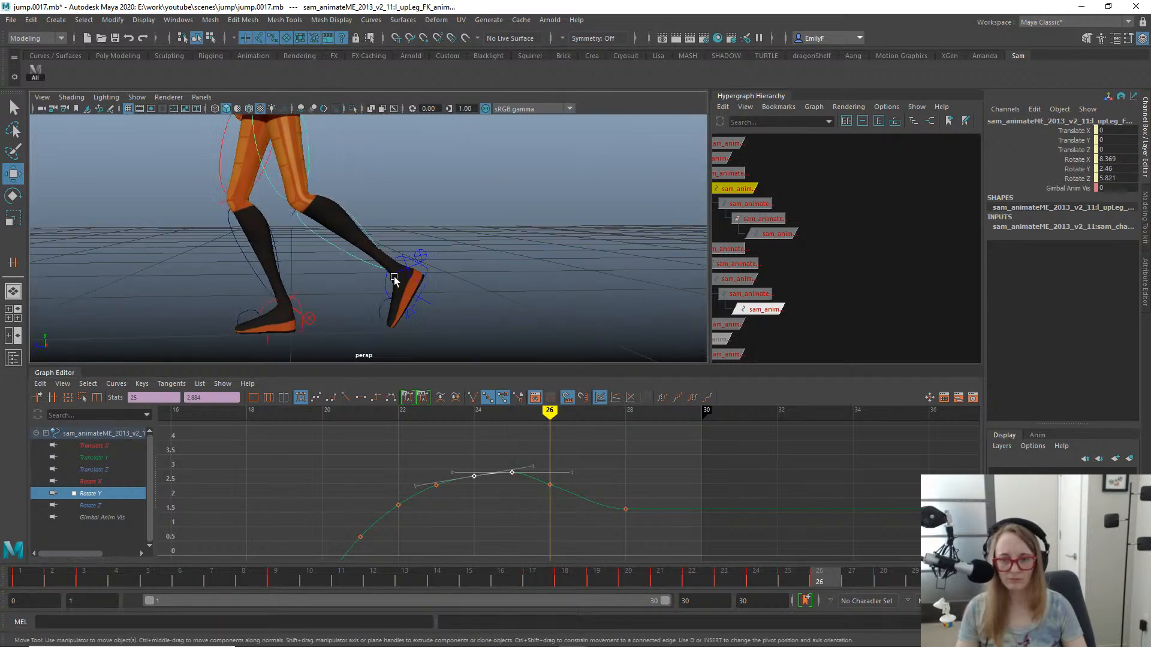
pyautogui.click(430, 270)
pyautogui.press('q')
pyautogui.keyDown('alt'); pyautogui.moveTo(492, 254); pyautogui.dragTo(360, 236, button='right'); pyautogui.keyUp('alt')
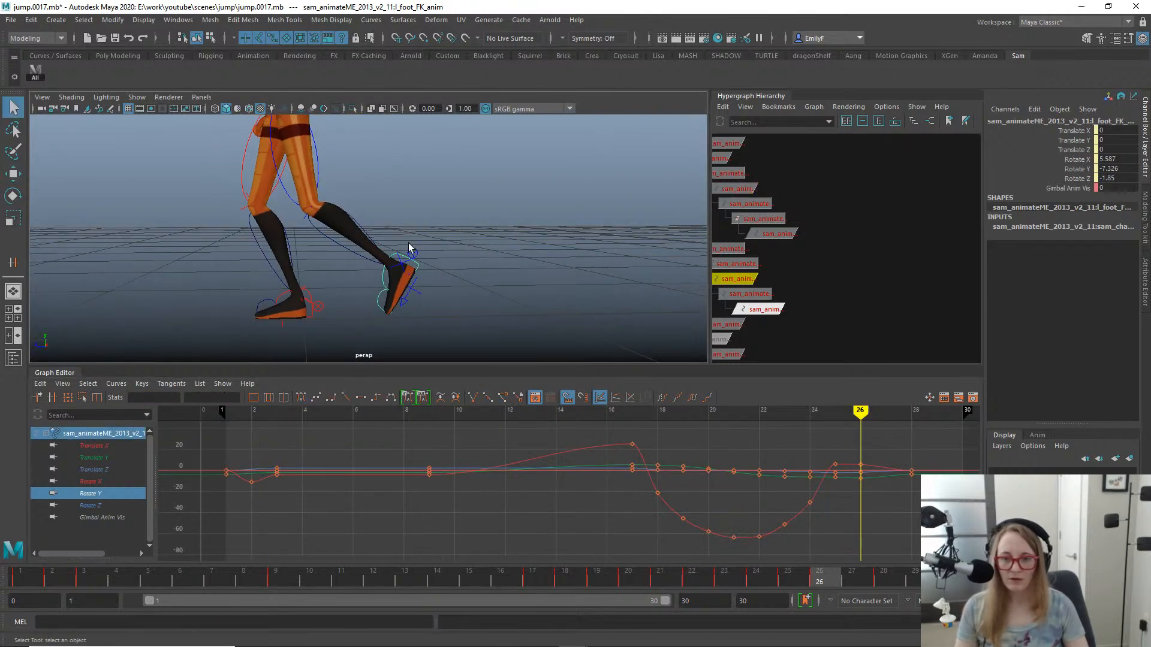
pyautogui.click(412, 253)
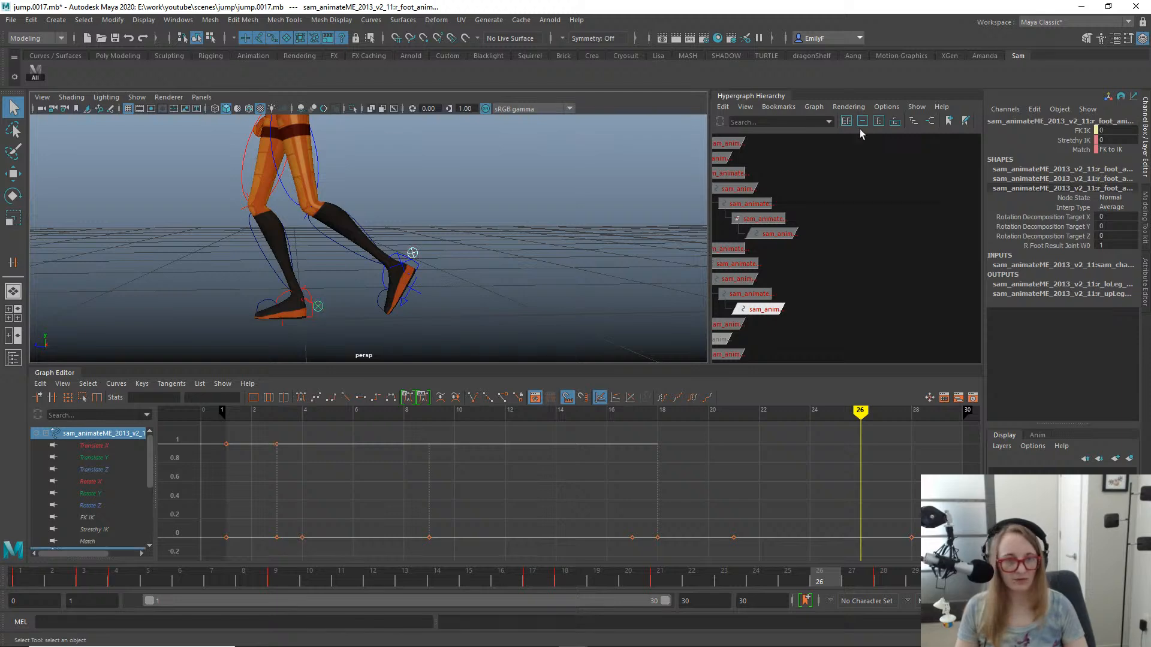
pyautogui.click(1061, 149)
pyautogui.rightClick(1058, 150)
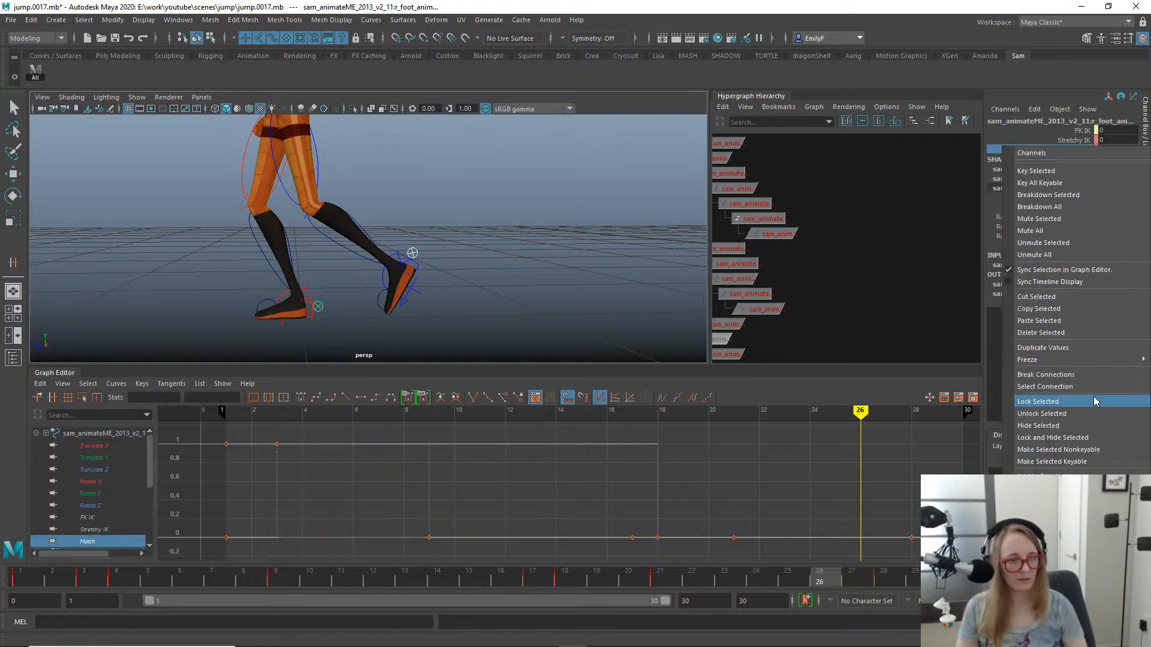
pyautogui.click(1089, 333)
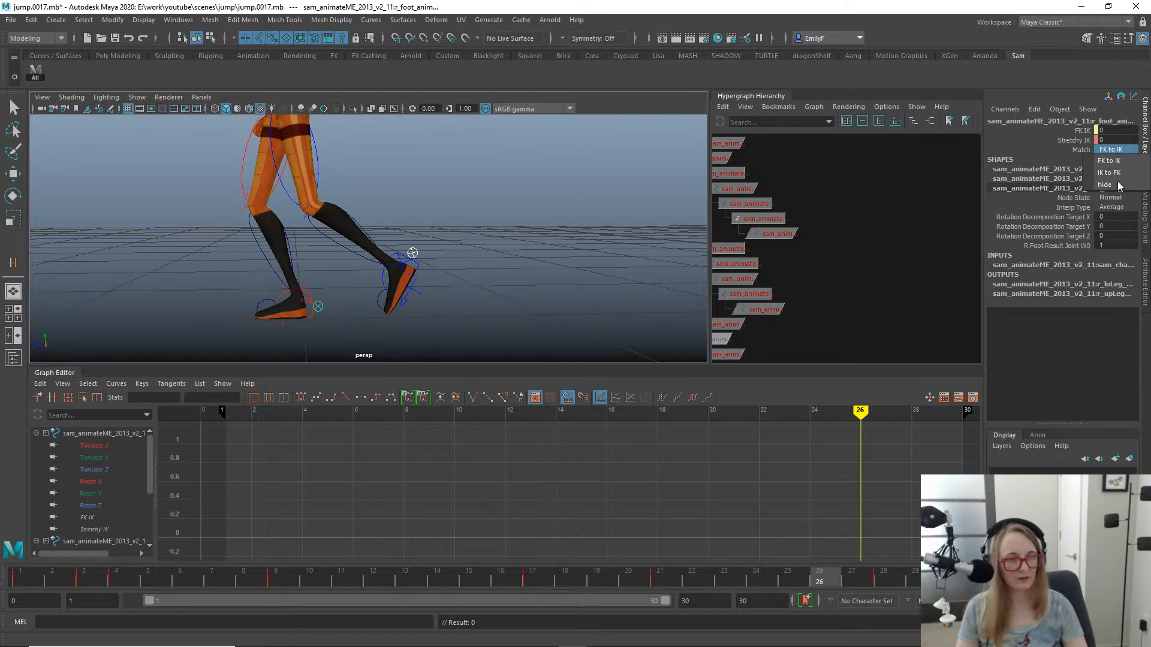
# - Rotate the left foot FK control at frame 26 in the front view to a Rotate Y of about -1.82 and Rotate Z of about 2.29
pyautogui.click(428, 276)
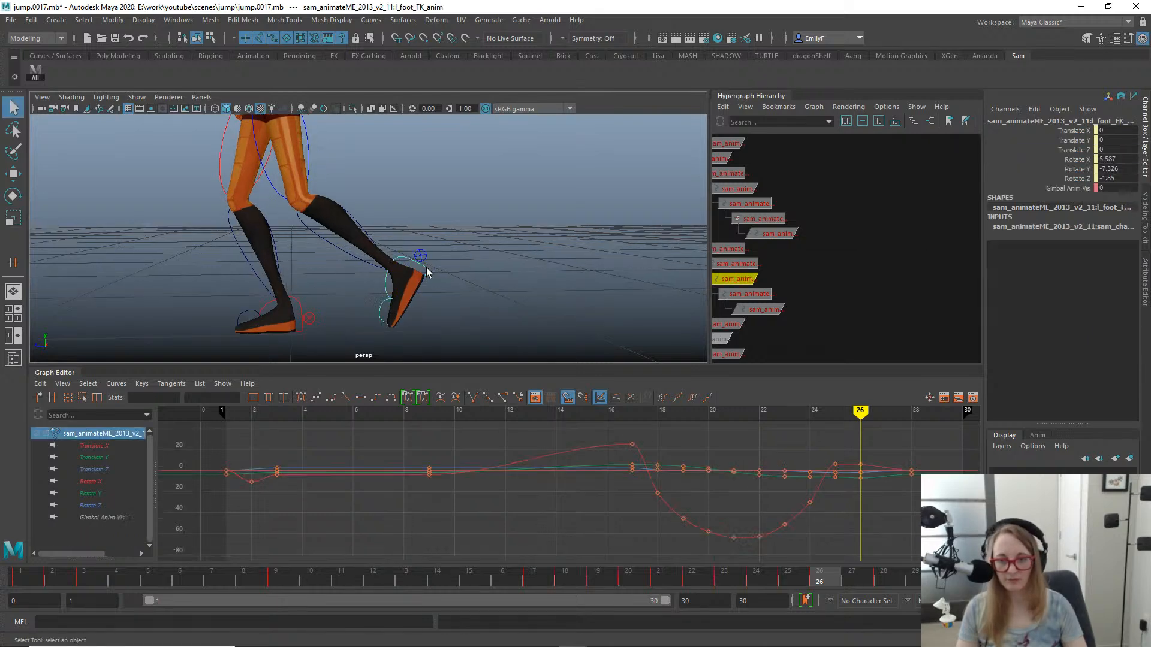
pyautogui.press('e')
pyautogui.keyDown('alt'); pyautogui.moveTo(519, 267); pyautogui.dragTo(433, 254); pyautogui.keyUp('alt')
pyautogui.press('space')
pyautogui.press('f')
pyautogui.keyDown('alt'); pyautogui.moveTo(537, 278); pyautogui.dragTo(252, 210, button='right'); pyautogui.keyUp('alt')
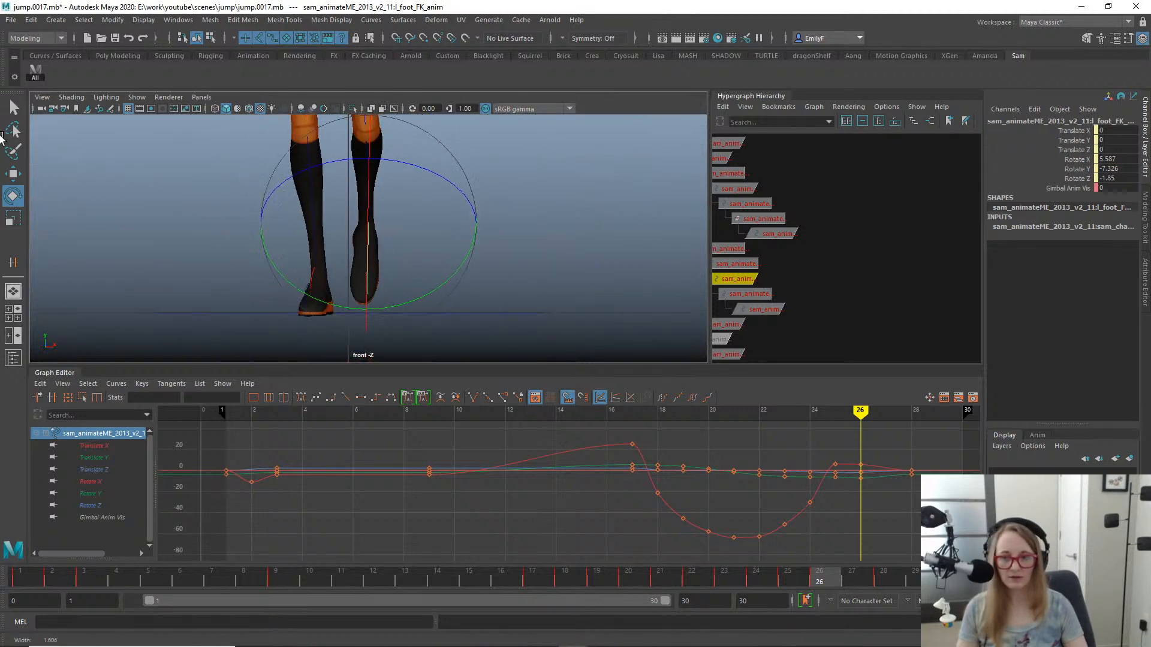
pyautogui.keyDown('alt'); pyautogui.moveTo(496, 231); pyautogui.dragTo(558, 224, button='middle'); pyautogui.keyUp('alt')
pyautogui.press('q')
pyautogui.press('e')
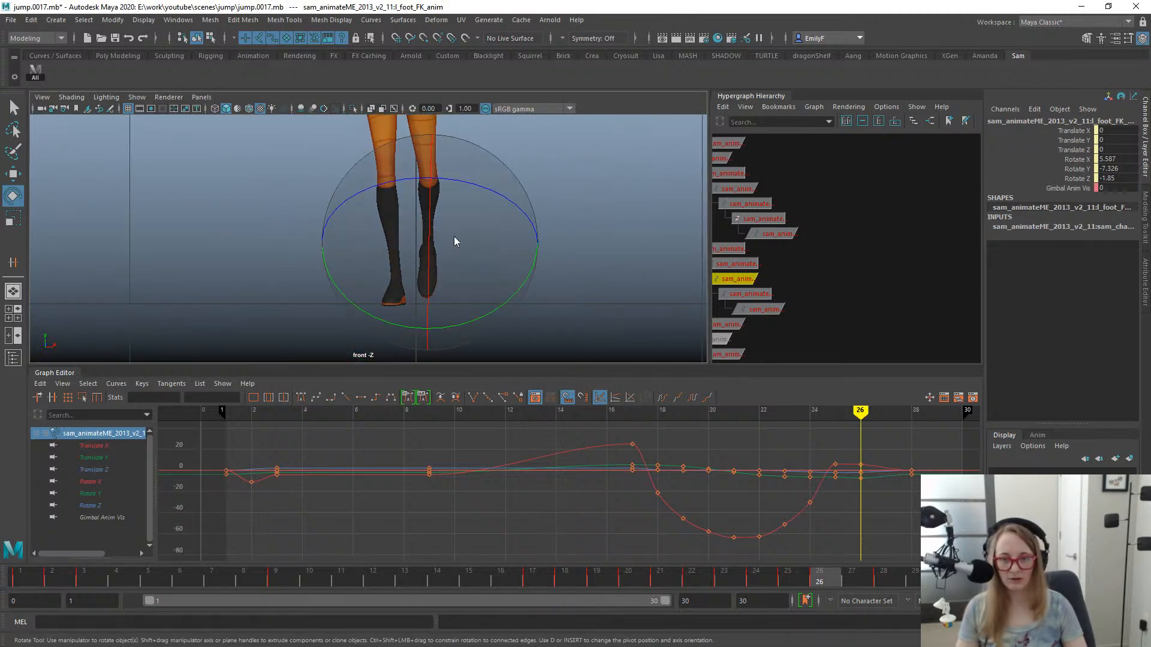
pyautogui.moveTo(653, 590); pyautogui.dragTo(821, 570)
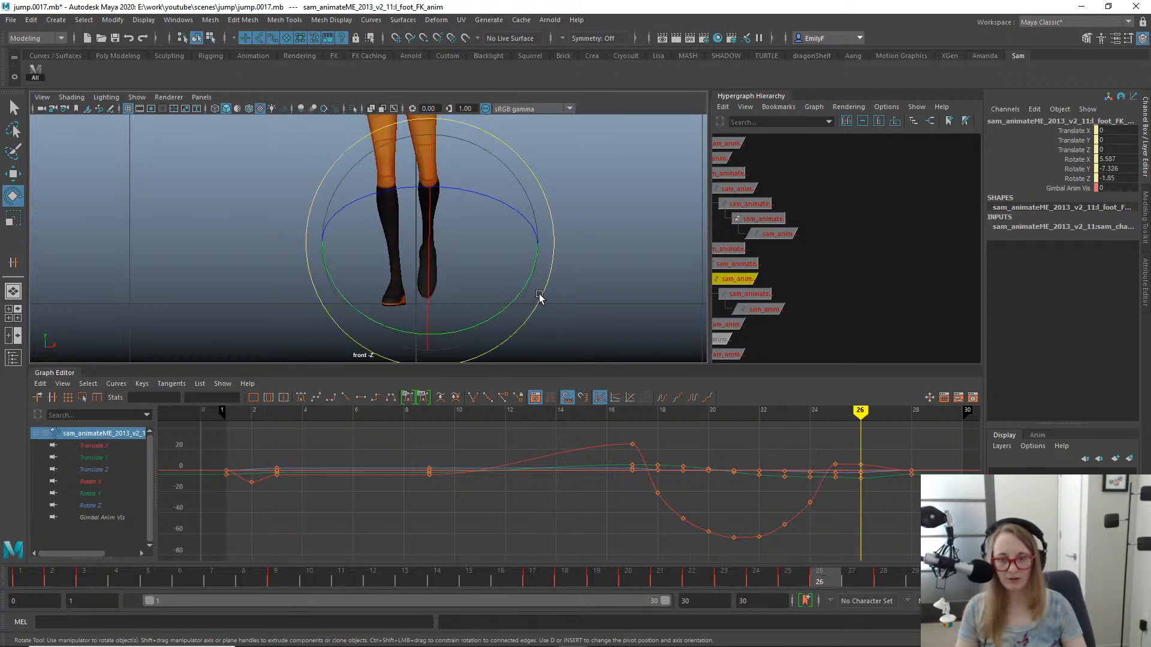
pyautogui.moveTo(538, 296); pyautogui.dragTo(544, 288)
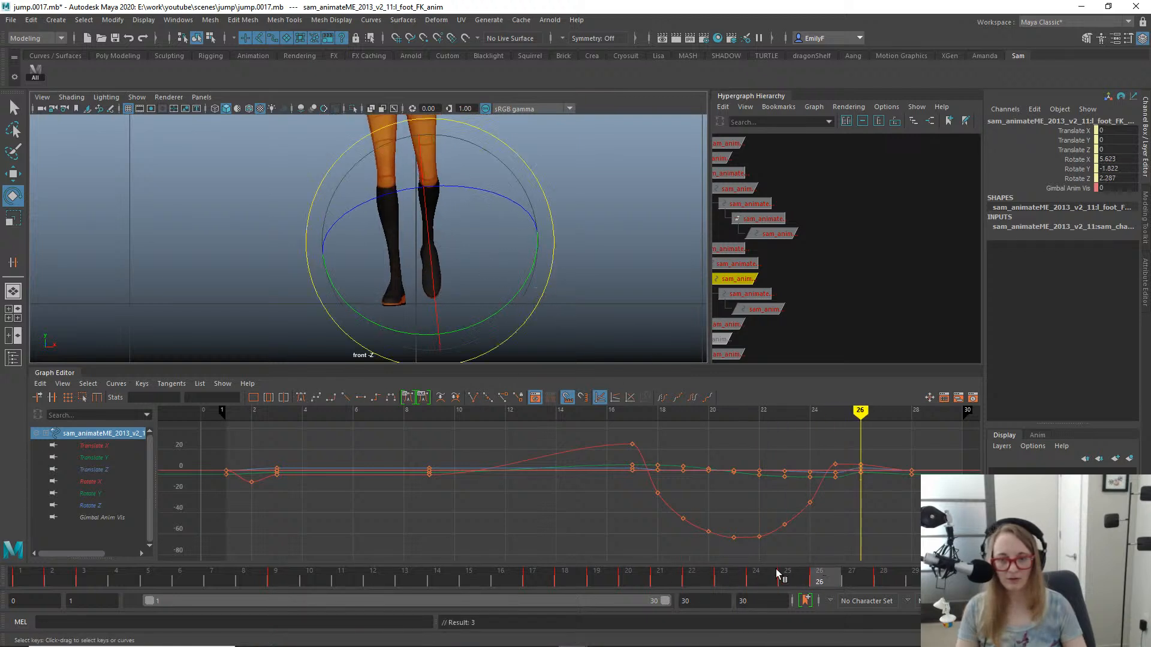
# - Rotate the left foot FK control at frame 27 to about 0.26 in Y and 2.03 in Z, scrub nearby frames and undo the last action
pyautogui.moveTo(775, 574); pyautogui.dragTo(843, 494)
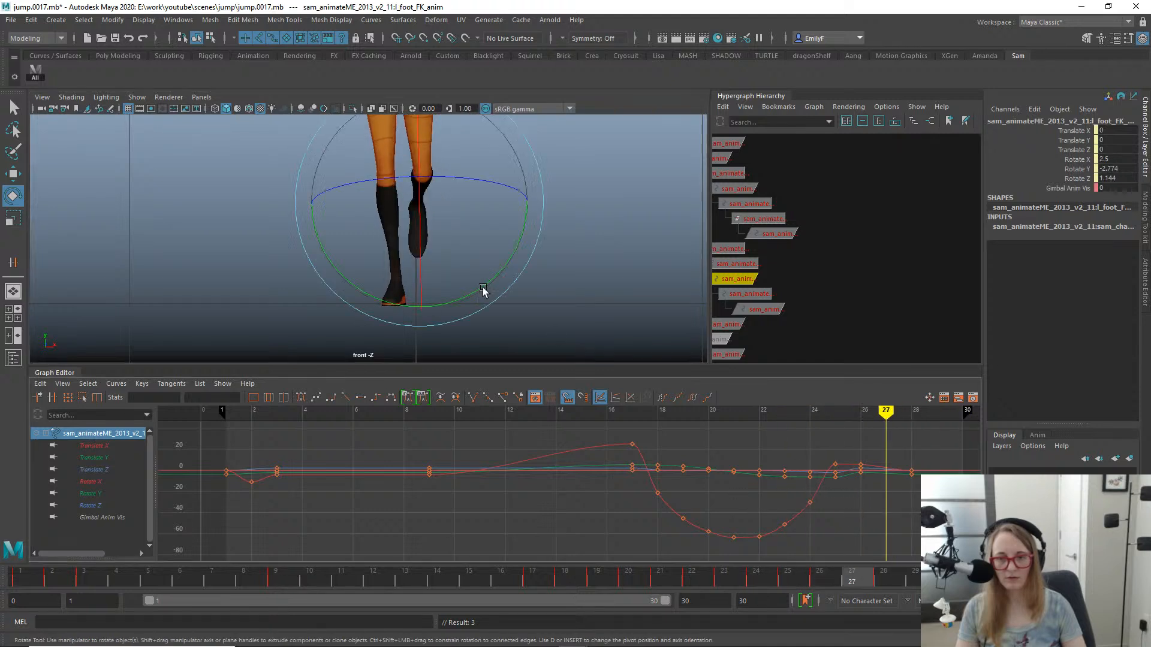
pyautogui.moveTo(501, 289); pyautogui.dragTo(513, 284)
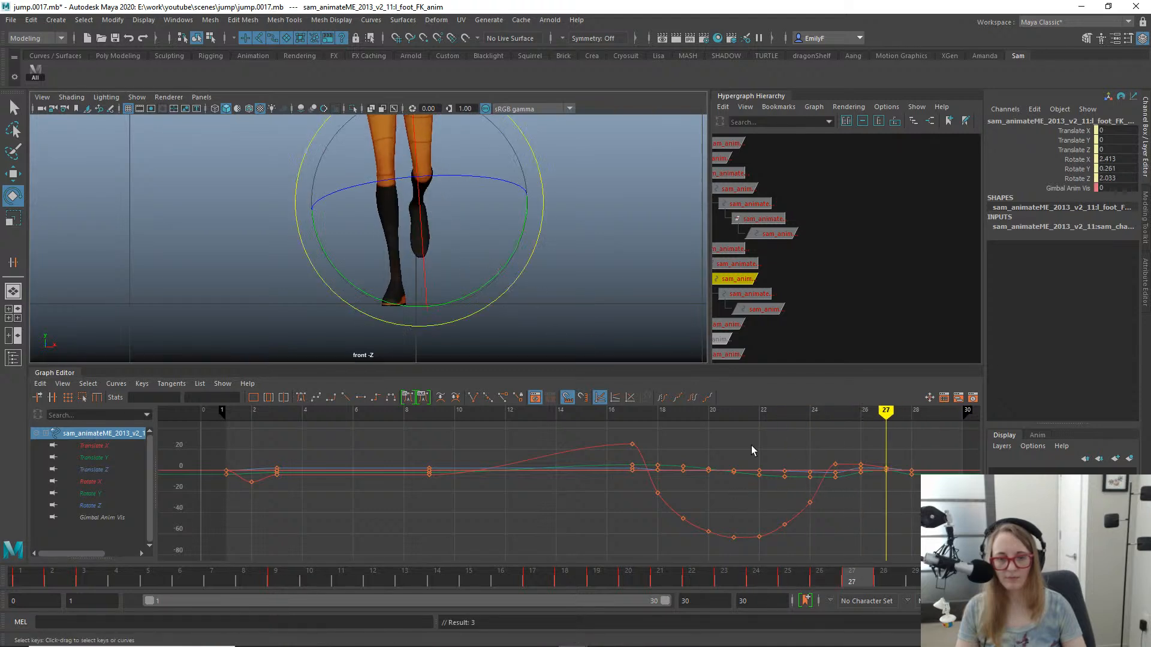
pyautogui.moveTo(805, 575); pyautogui.dragTo(801, 509)
pyautogui.hotkey('ctrl', 'z')
# - Try rotating the left lower leg FK control at frame 24 in the perspective view and undo the rotation
pyautogui.press('space')
pyautogui.moveTo(516, 230); pyautogui.dragTo(347, 191)
pyautogui.click(369, 162)
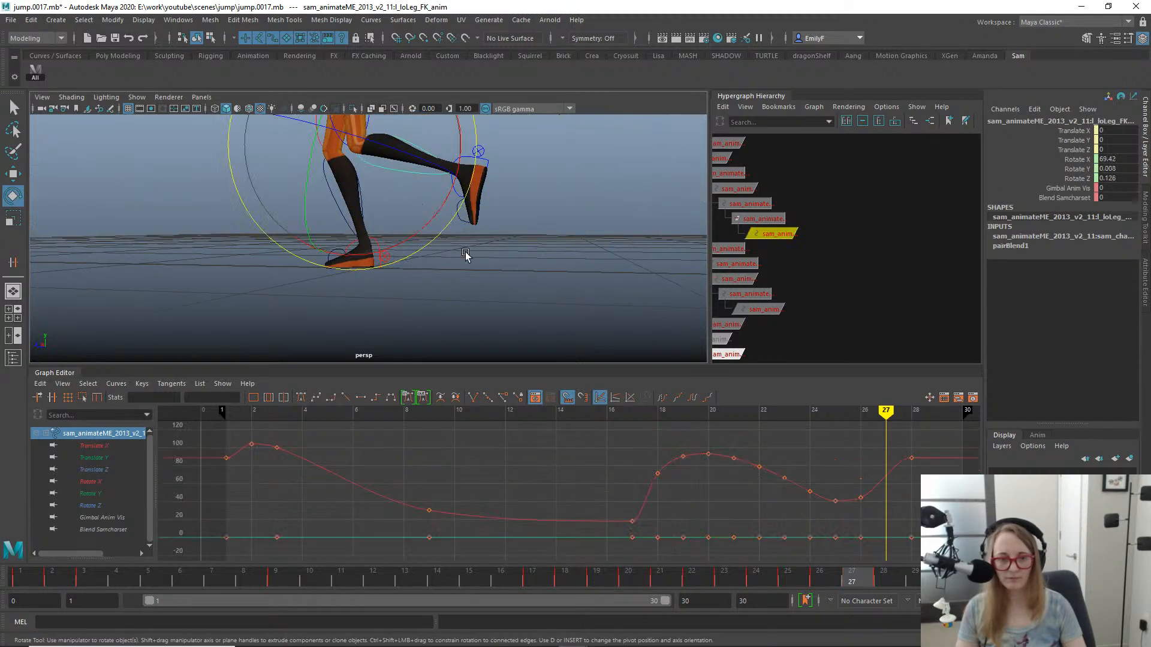
pyautogui.moveTo(770, 581)
pyautogui.mouseDown()
pyautogui.moveTo(659, 579)
pyautogui.moveTo(757, 576)
pyautogui.mouseUp()
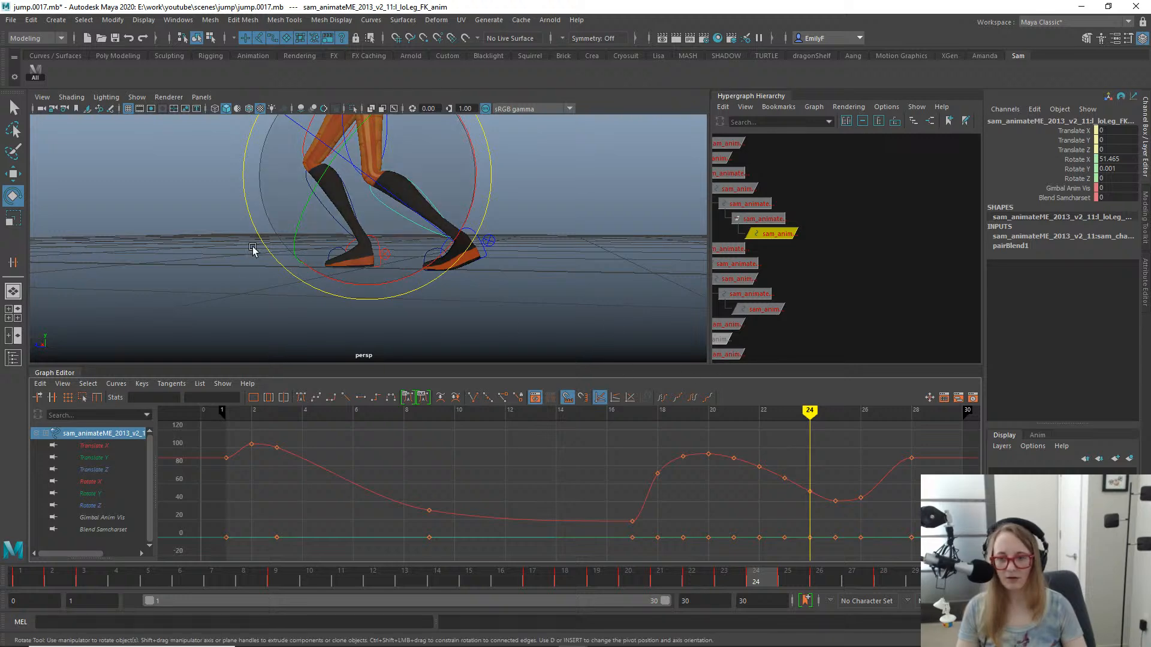
pyautogui.keyDown('alt'); pyautogui.moveTo(335, 250); pyautogui.dragTo(362, 215); pyautogui.keyUp('alt')
pyautogui.hotkey('ctrl', 'z')
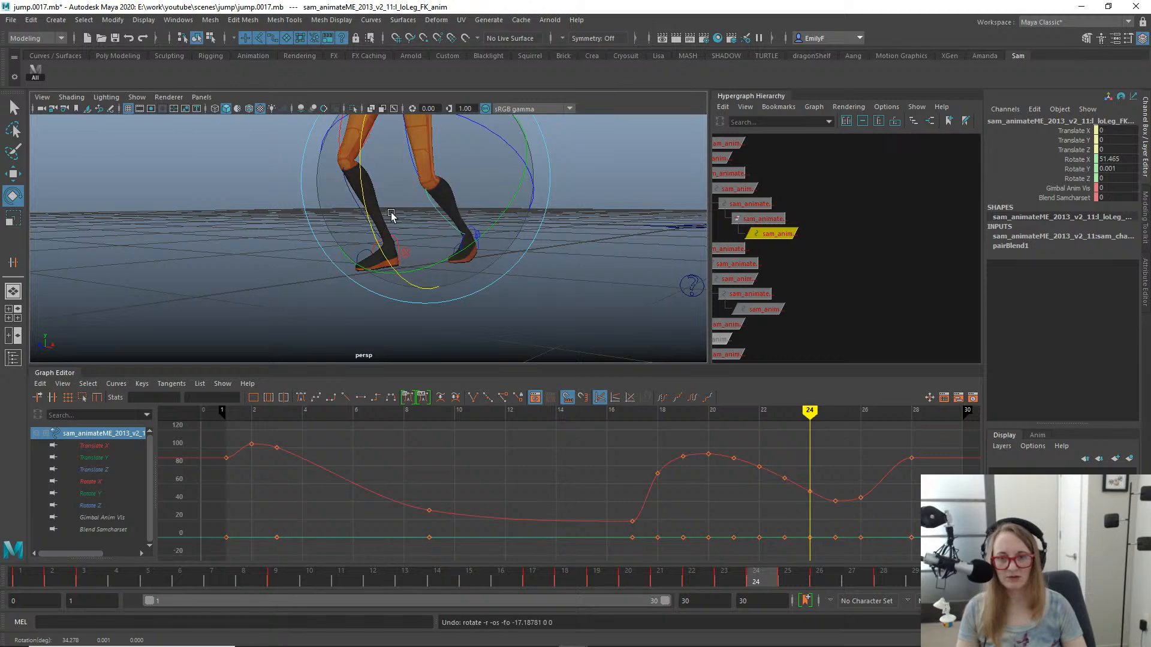
# - Try rotating the left lower leg FK control at frame 24 to a Rotate X of 73.237, then undo it
pyautogui.keyDown('alt'); pyautogui.moveTo(514, 232); pyautogui.dragTo(308, 226); pyautogui.keyUp('alt')
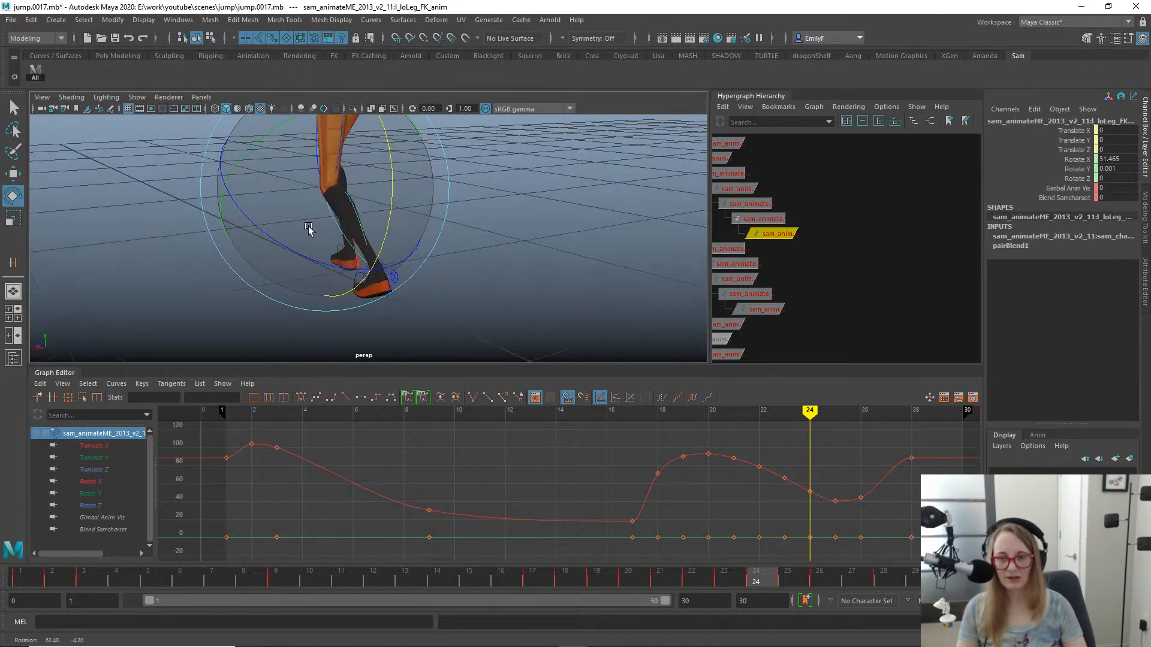
pyautogui.moveTo(385, 218); pyautogui.dragTo(367, 149)
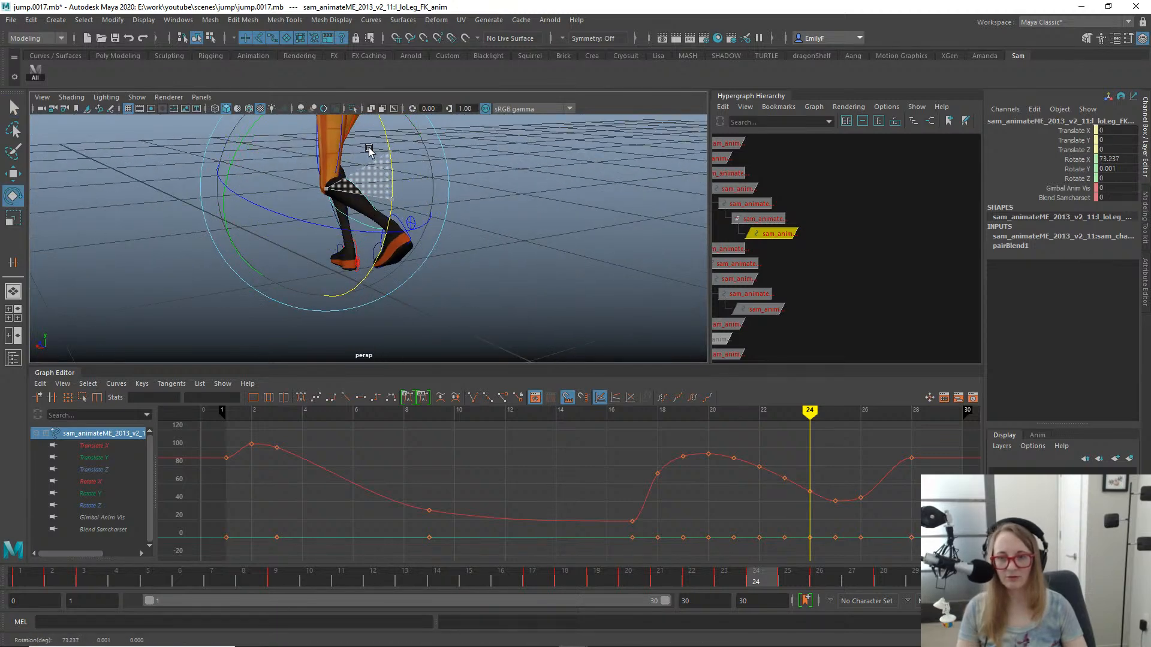
pyautogui.hotkey('ctrl', 'z')
pyautogui.press('q')
# - Try rotating the left lower arm FK control at frame 24 to a Rotate Y of about -54.35
pyautogui.moveTo(480, 221)
pyautogui.keyDown('alt'); pyautogui.mouseDown()
pyautogui.moveTo(347, 204)
pyautogui.moveTo(442, 221)
pyautogui.moveTo(493, 209)
pyautogui.mouseUp(); pyautogui.keyUp('alt')
pyautogui.keyDown('alt'); pyautogui.moveTo(350, 152); pyautogui.dragTo(519, 257); pyautogui.keyUp('alt')
pyautogui.click(476, 261)
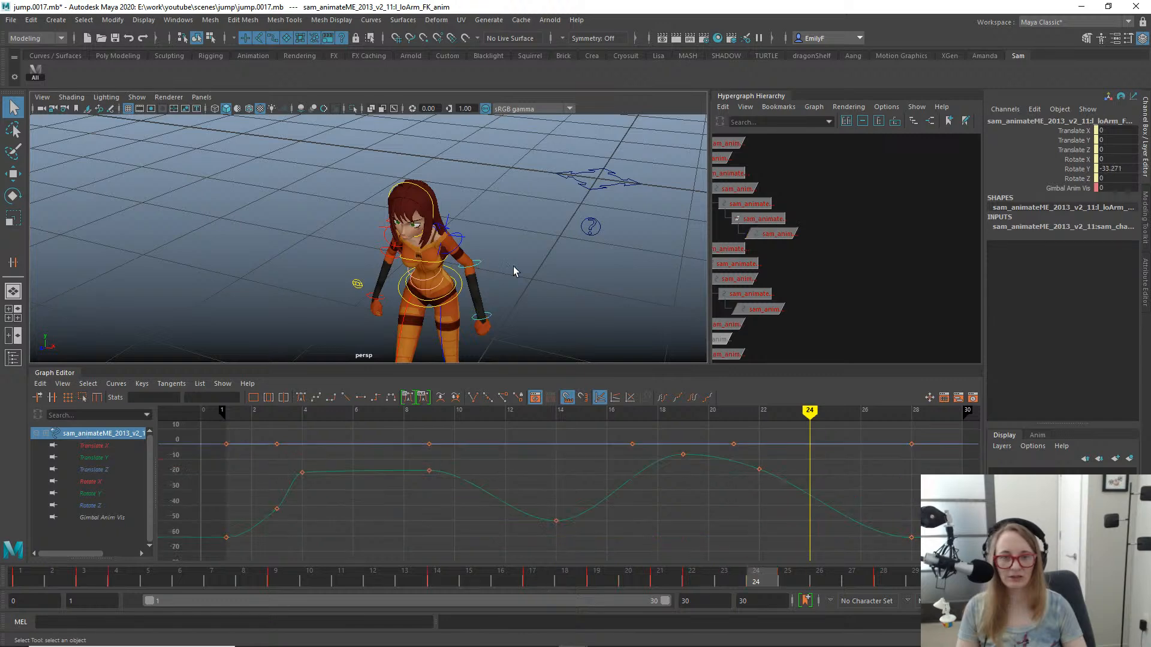
pyautogui.press('e')
pyautogui.moveTo(401, 335); pyautogui.dragTo(389, 299)
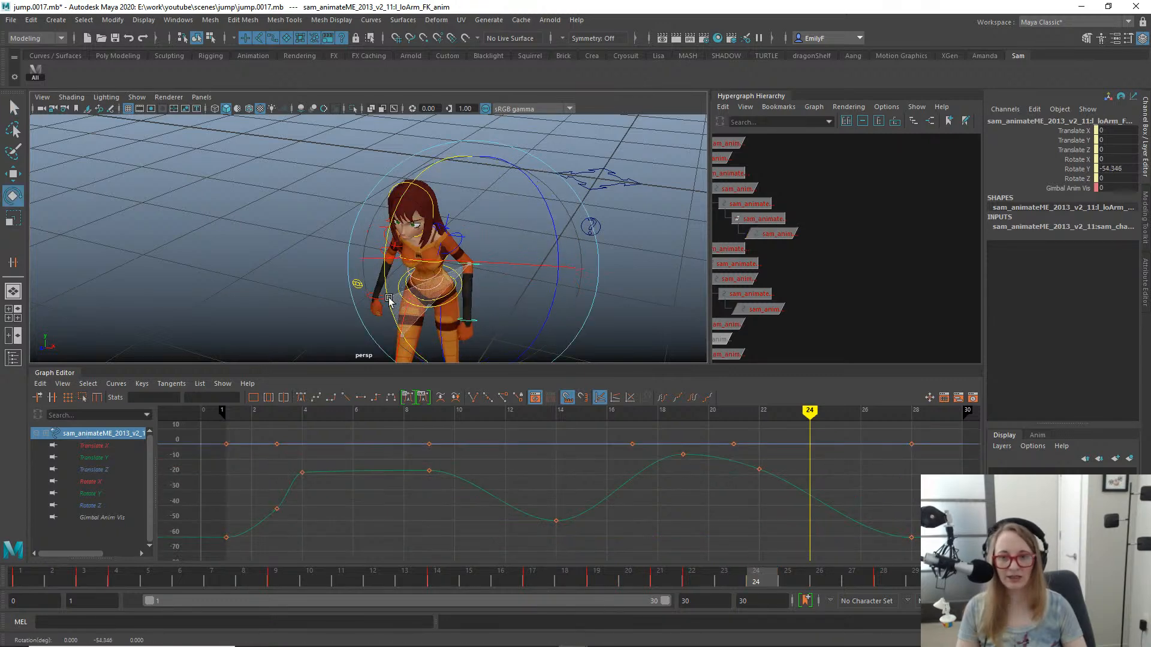
pyautogui.press('q')
# - Check the left leg across frames 24 to 27 and rotate the left toe FK control at frame 26 to a Rotate X of -13.307
pyautogui.keyDown('alt'); pyautogui.moveTo(488, 302); pyautogui.dragTo(344, 254); pyautogui.keyUp('alt')
pyautogui.keyDown('alt'); pyautogui.moveTo(344, 254); pyautogui.dragTo(443, 198, button='middle'); pyautogui.keyUp('alt')
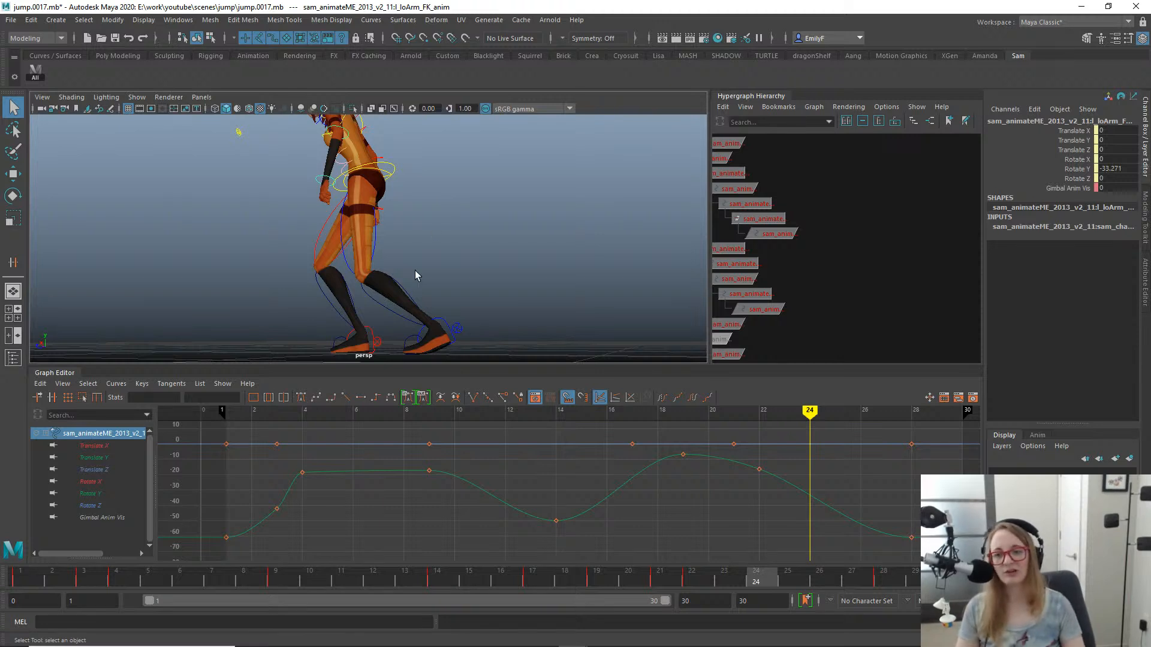
pyautogui.click(380, 311)
pyautogui.press('e')
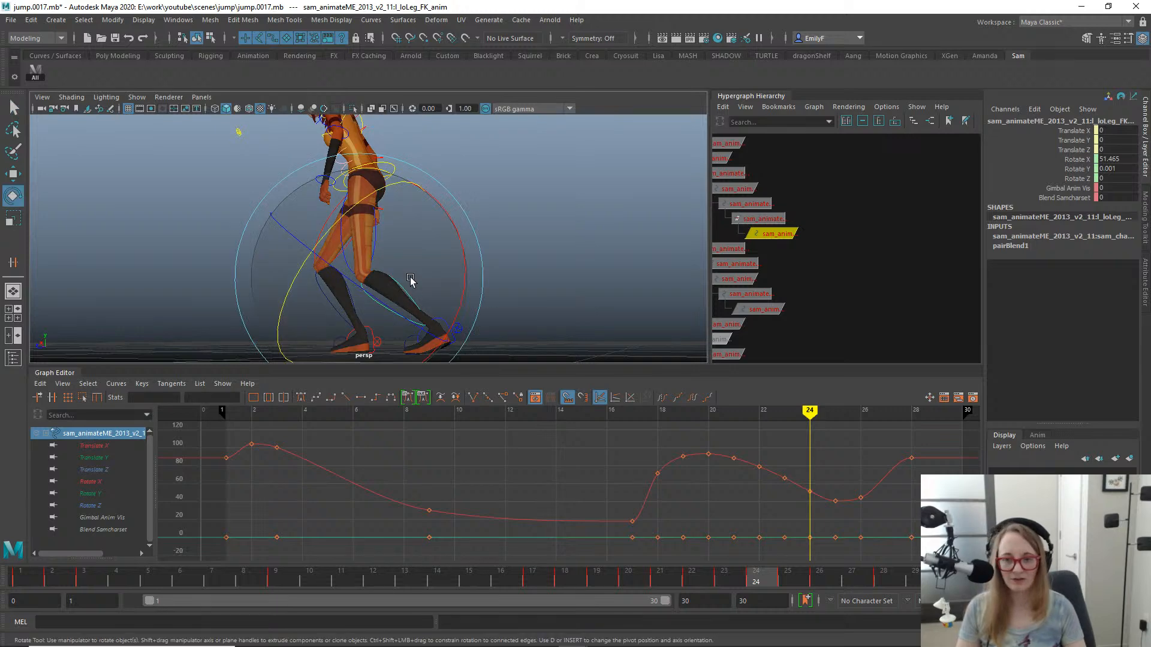
pyautogui.moveTo(676, 585); pyautogui.dragTo(871, 488)
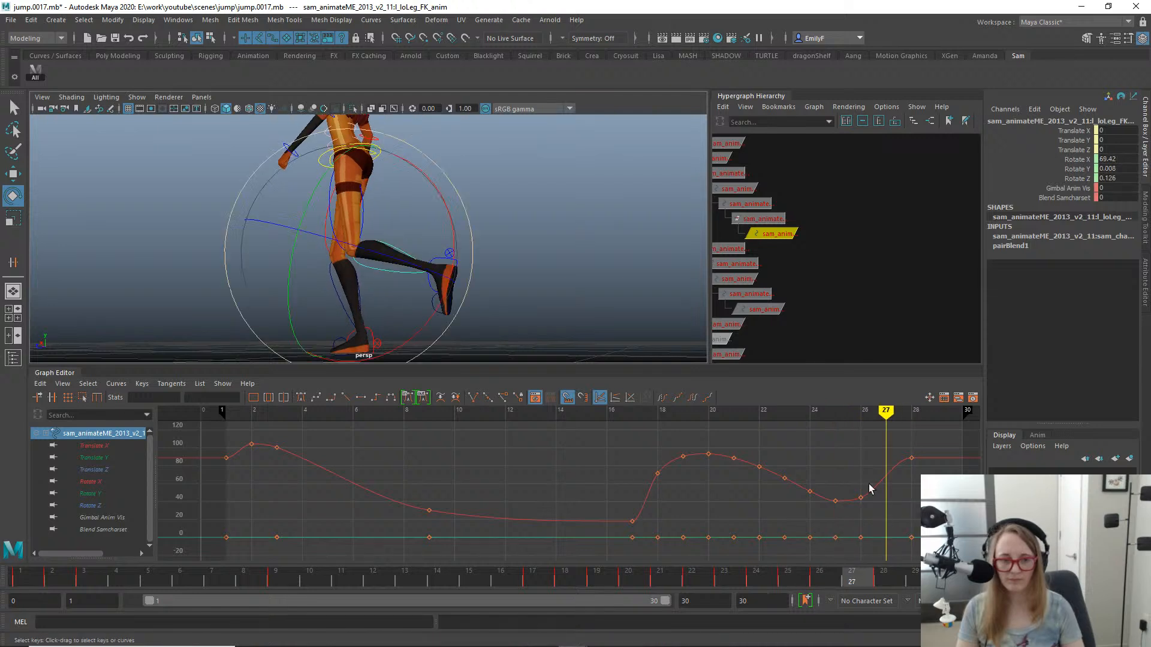
pyautogui.click(436, 308)
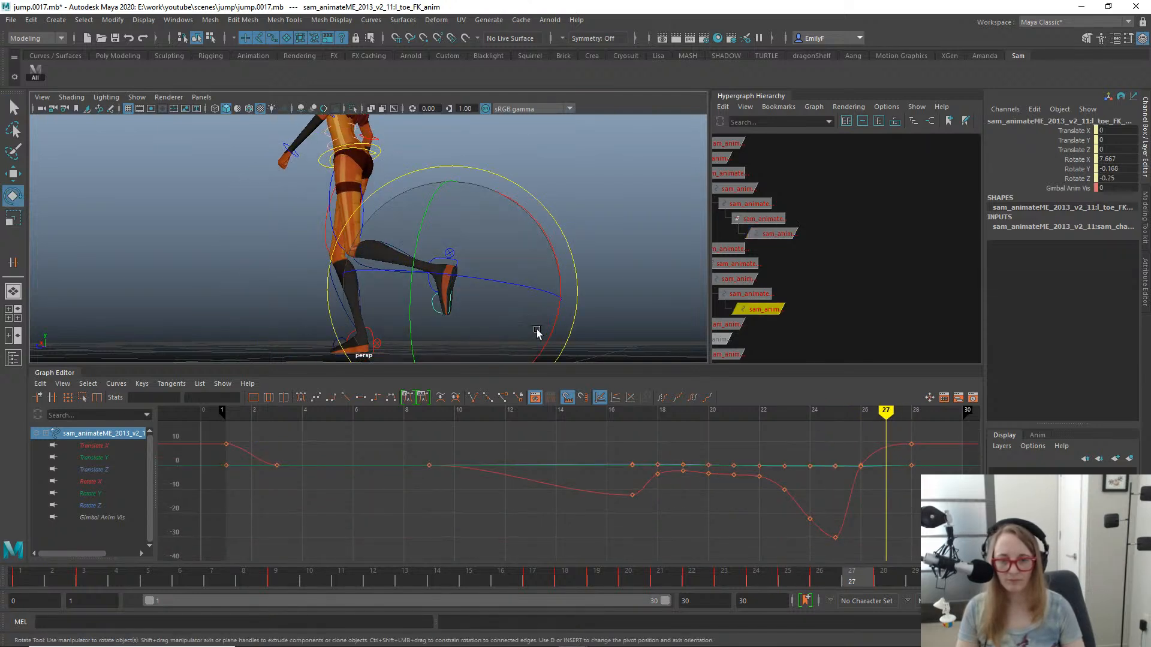
pyautogui.click(779, 583)
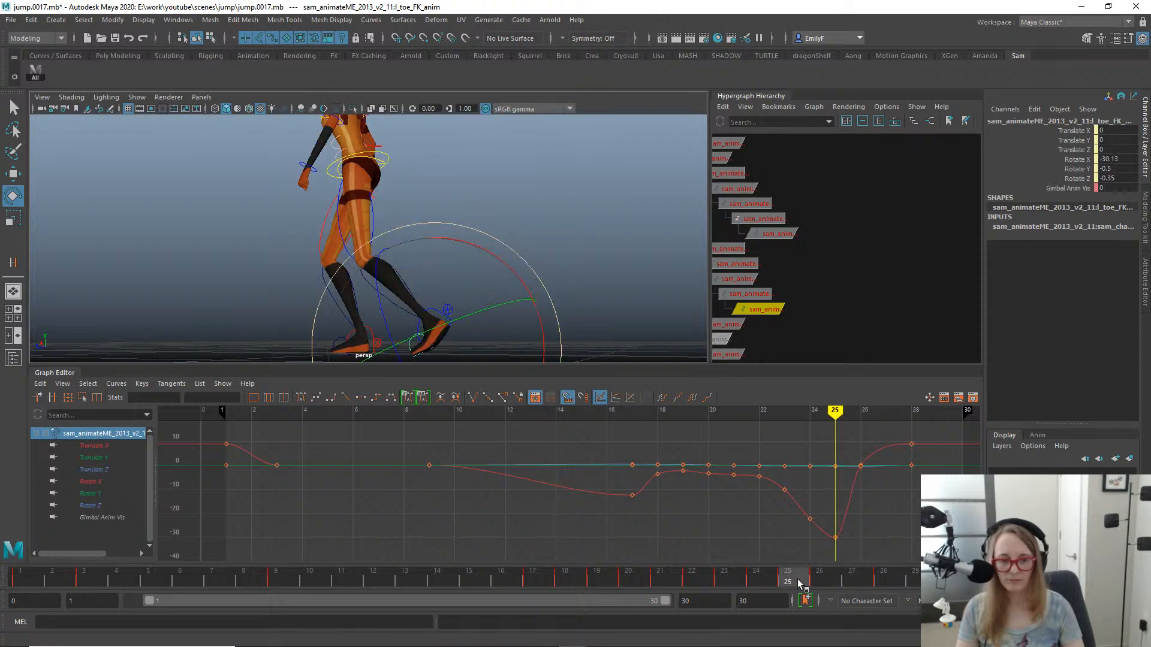
pyautogui.moveTo(799, 584); pyautogui.dragTo(821, 583)
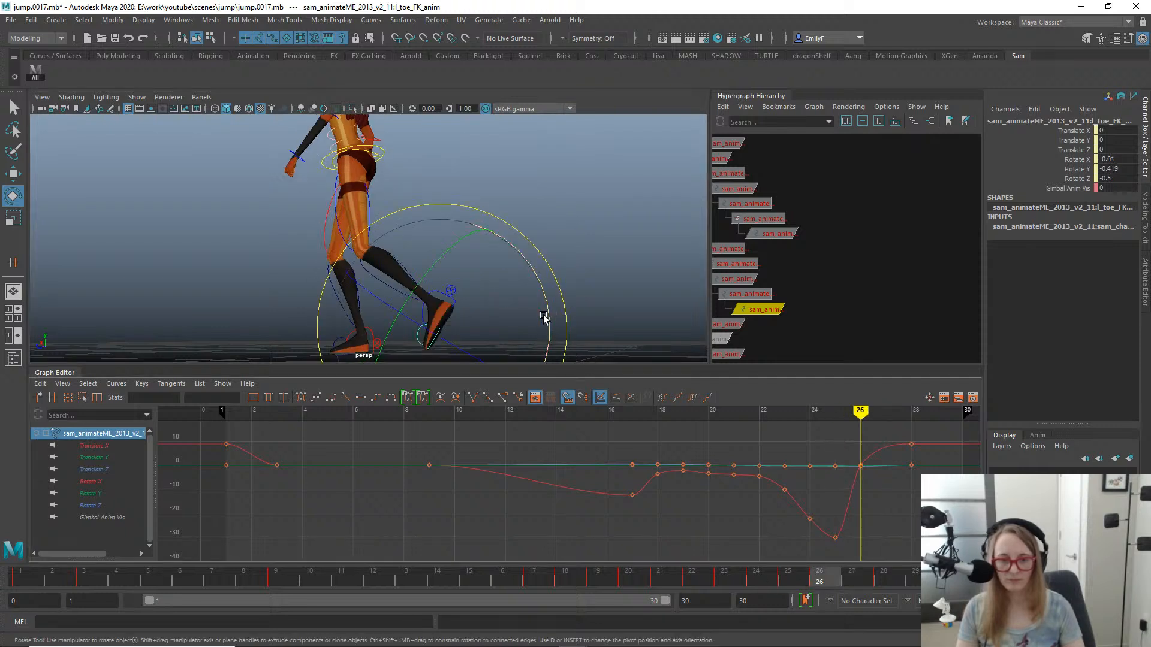
pyautogui.moveTo(544, 317); pyautogui.dragTo(549, 341)
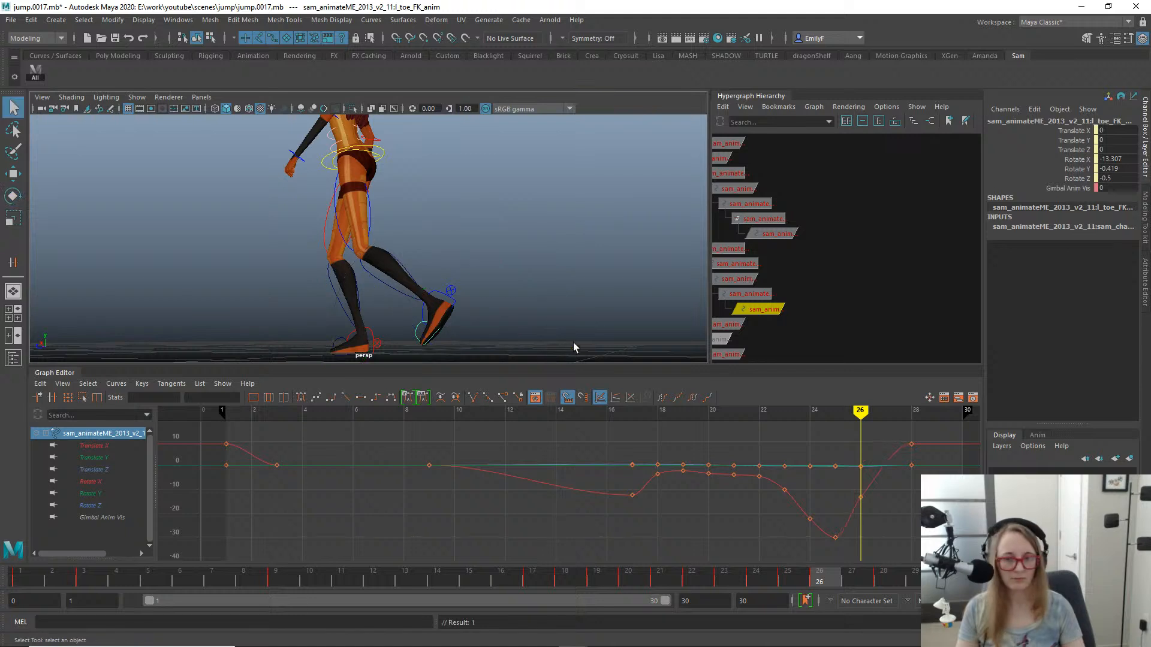
# - Adjust the left toe's Rotate X key at frame 26 in the Graph Editor to -7.81 and scrub the surrounding frames
pyautogui.keyDown('alt'); pyautogui.moveTo(573, 343); pyautogui.dragTo(497, 246, button='right'); pyautogui.keyUp('alt')
pyautogui.keyDown('alt'); pyautogui.moveTo(577, 274); pyautogui.dragTo(414, 276); pyautogui.keyUp('alt')
pyautogui.moveTo(666, 581); pyautogui.dragTo(693, 576)
pyautogui.moveTo(725, 508)
pyautogui.mouseDown()
pyautogui.moveTo(883, 513)
pyautogui.moveTo(797, 497)
pyautogui.moveTo(941, 510)
pyautogui.moveTo(615, 479)
pyautogui.moveTo(905, 501)
pyautogui.moveTo(786, 500)
pyautogui.moveTo(836, 489)
pyautogui.moveTo(902, 515)
pyautogui.mouseUp()
pyautogui.press('w')
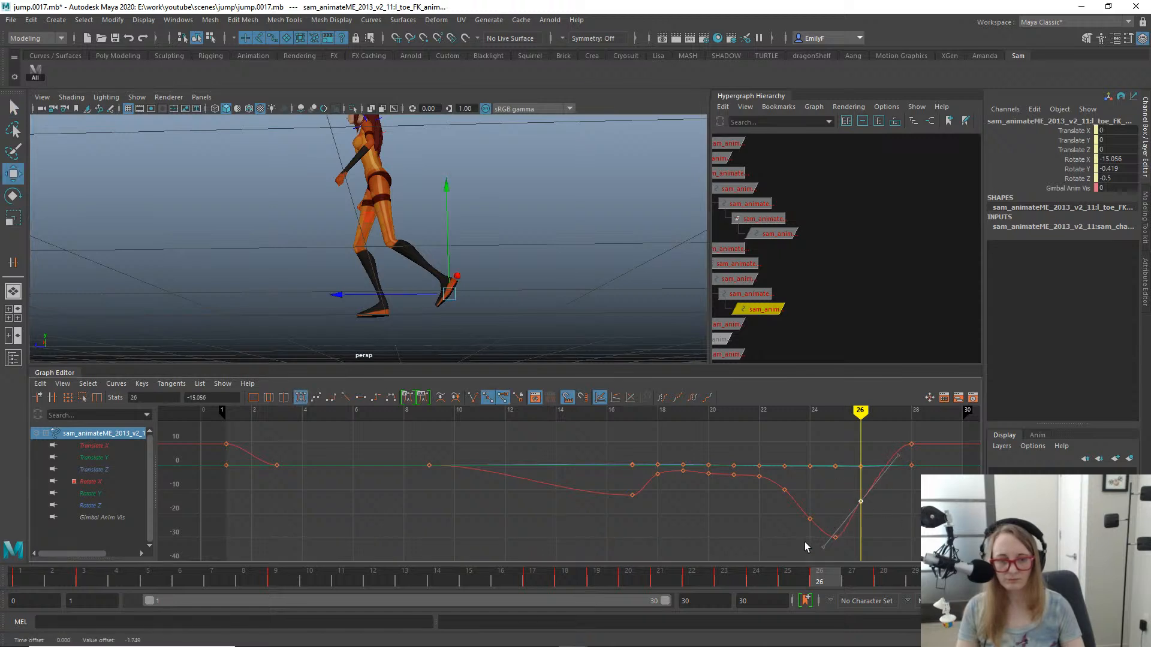
pyautogui.moveTo(804, 542); pyautogui.dragTo(833, 560)
pyautogui.moveTo(833, 560); pyautogui.dragTo(832, 540, button='middle')
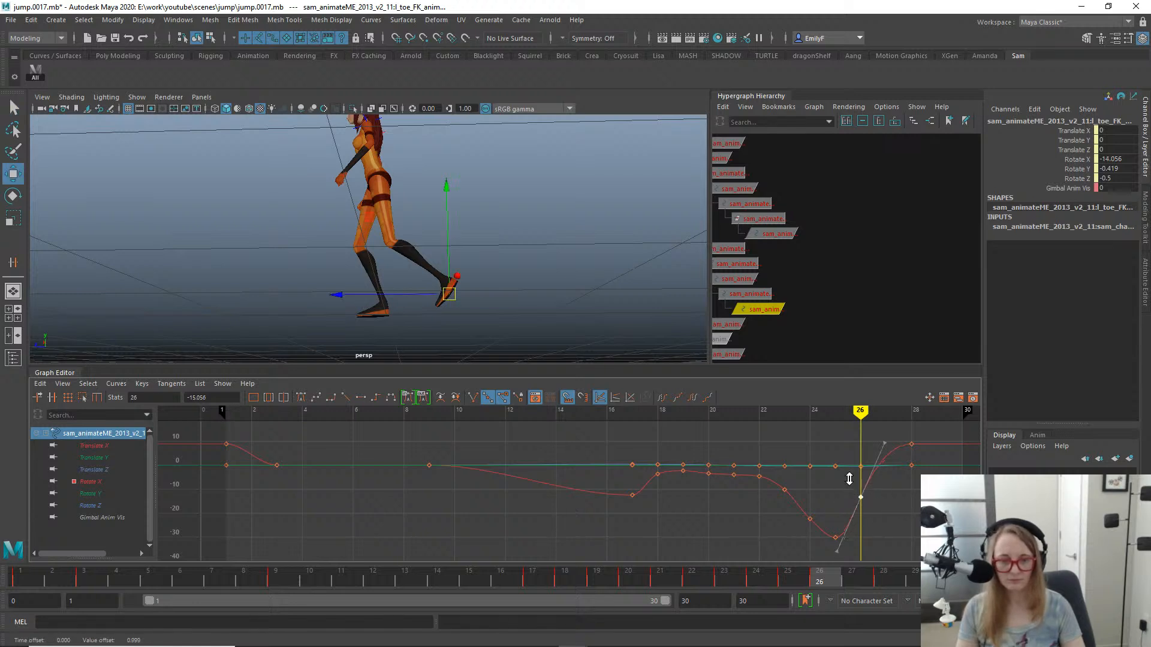
pyautogui.moveTo(707, 580); pyautogui.dragTo(857, 566)
pyautogui.moveTo(739, 539); pyautogui.dragTo(704, 476)
# - Play the jump animation and examine the motion from front and side angles in the perspective view
pyautogui.scroll(-5, 330, 222)
pyautogui.moveTo(329, 210)
pyautogui.keyDown('alt'); pyautogui.mouseDown()
pyautogui.moveTo(325, 237)
pyautogui.moveTo(343, 248)
pyautogui.moveTo(306, 237)
pyautogui.mouseUp(); pyautogui.keyUp('alt')
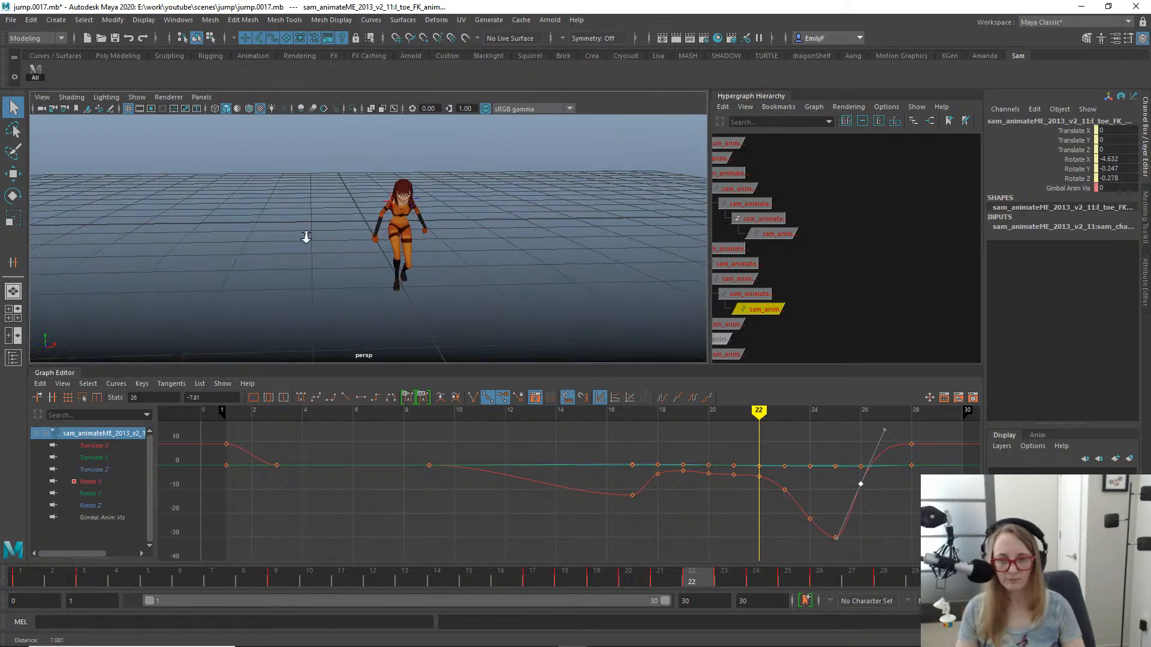
pyautogui.scroll(3, 306, 236)
pyautogui.hotkey('alt', 'v')
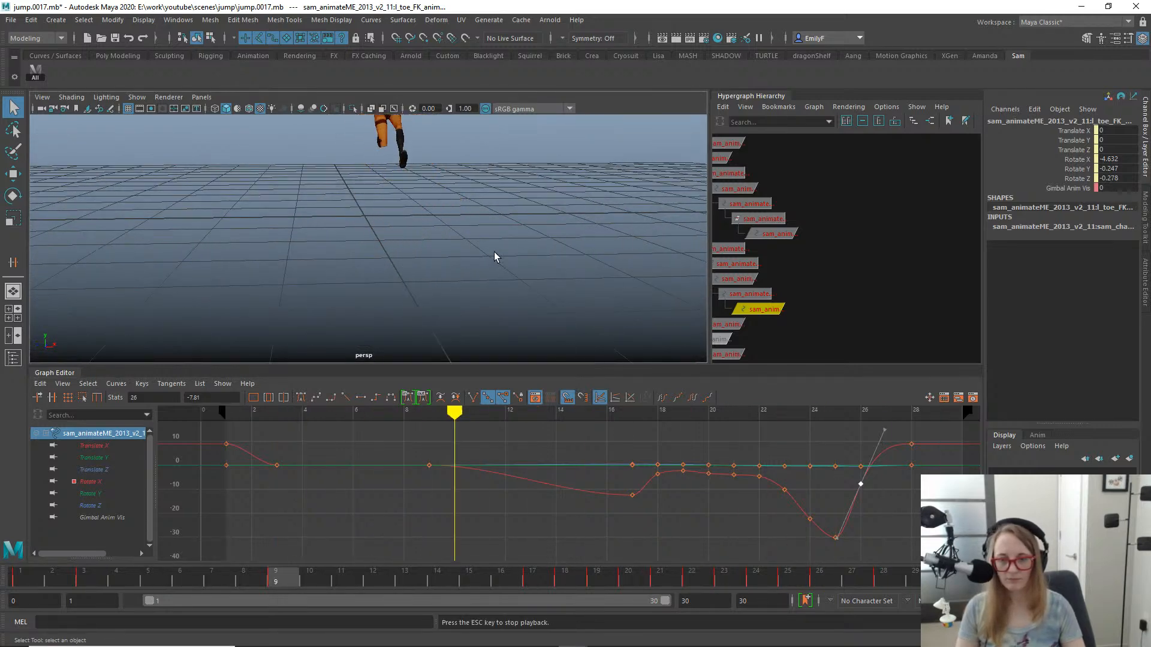
pyautogui.keyDown('alt'); pyautogui.moveTo(350, 283); pyautogui.dragTo(470, 275); pyautogui.keyUp('alt')
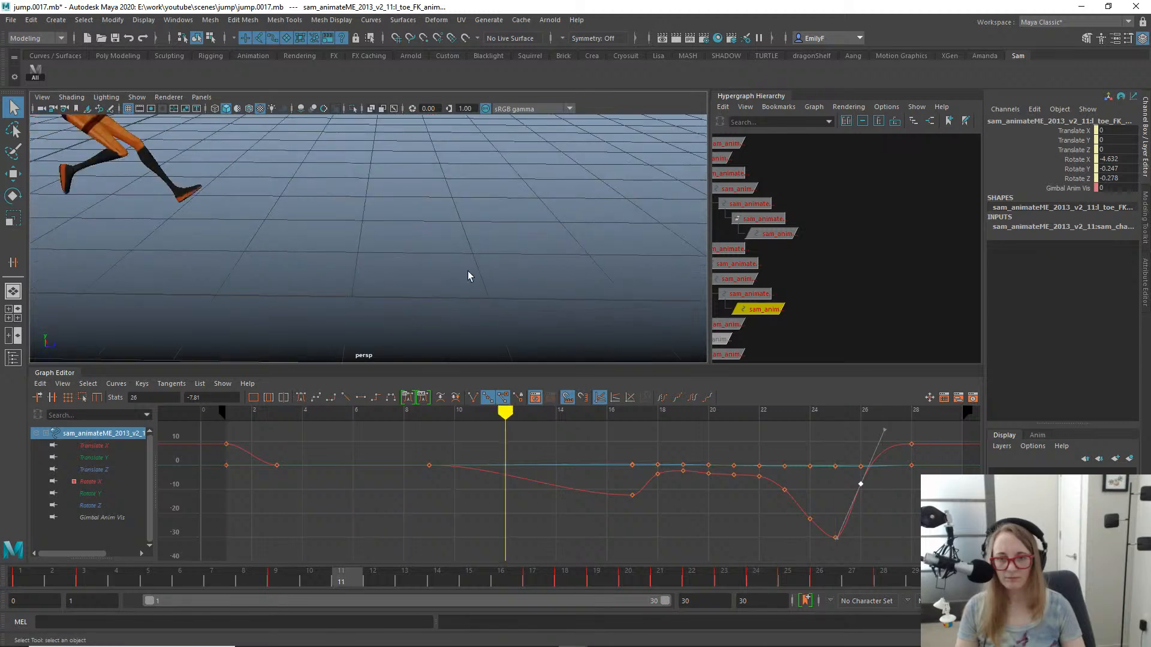
pyautogui.keyDown('alt'); pyautogui.moveTo(470, 275); pyautogui.dragTo(313, 197, button='right'); pyautogui.keyUp('alt')
pyautogui.keyDown('alt'); pyautogui.moveTo(313, 198); pyautogui.dragTo(496, 198, button='middle'); pyautogui.keyUp('alt')
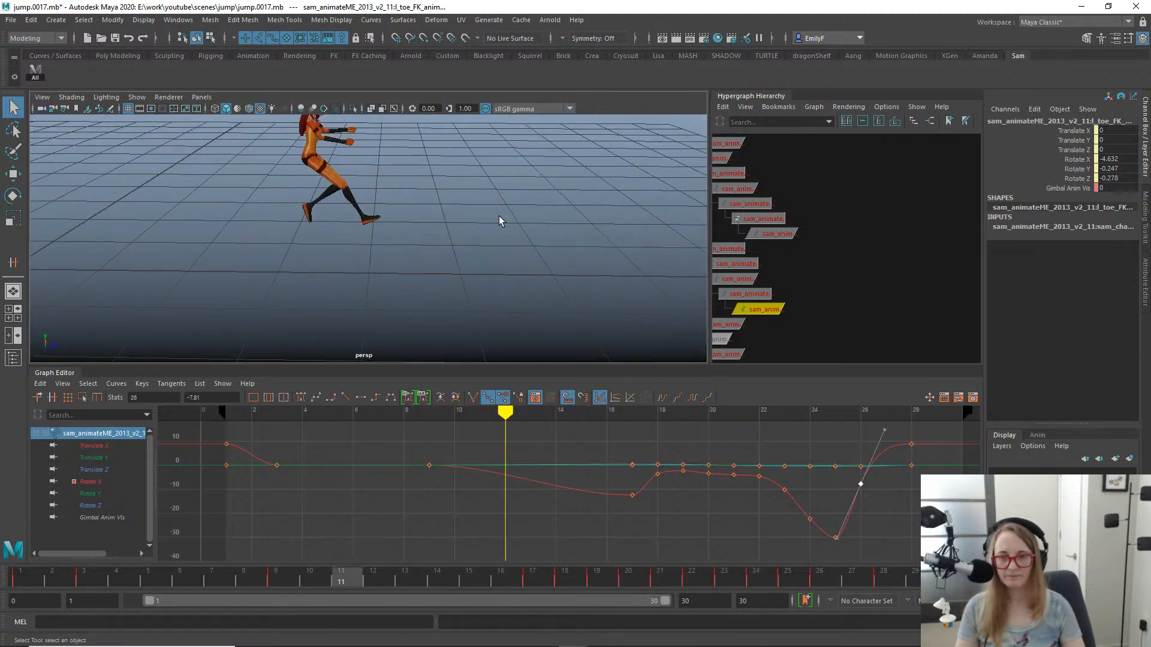
pyautogui.keyDown('alt'); pyautogui.moveTo(370, 180); pyautogui.dragTo(342, 175, button='right'); pyautogui.keyUp('alt')
pyautogui.keyDown('alt'); pyautogui.moveTo(414, 187); pyautogui.dragTo(503, 219, button='middle'); pyautogui.keyUp('alt')
pyautogui.keyDown('alt'); pyautogui.moveTo(378, 220); pyautogui.dragTo(418, 226, button='right'); pyautogui.keyUp('alt')
pyautogui.hotkey('alt', 'v')
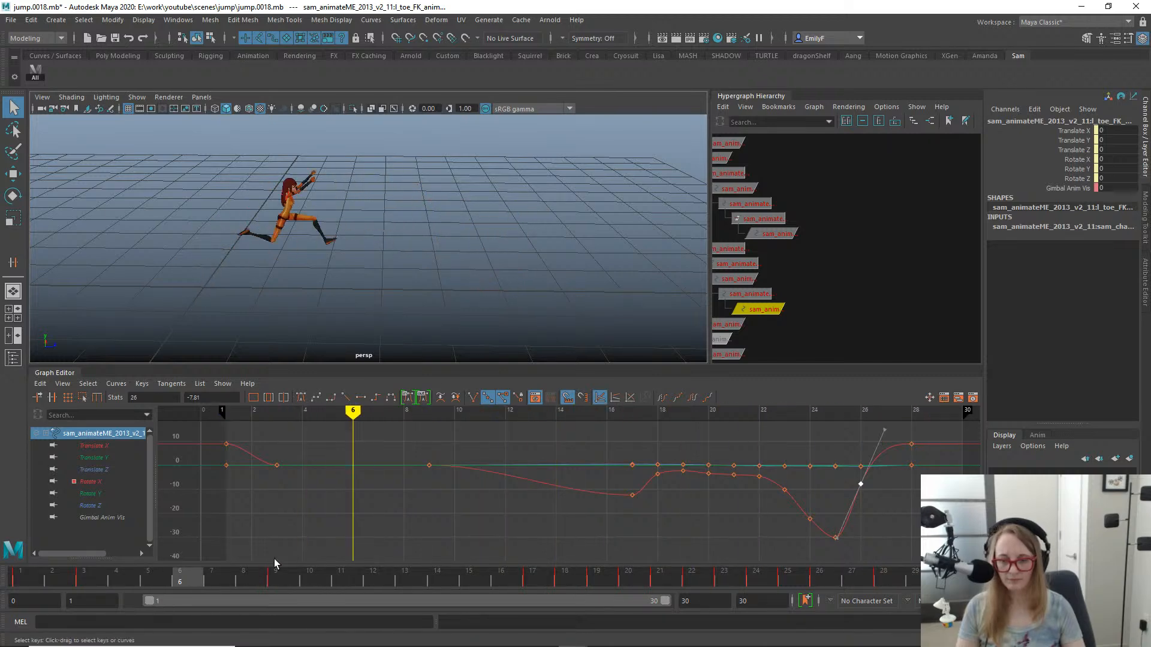
# - Select the right lower leg FK control at frame 14 and examine the leg pose from the side
pyautogui.moveTo(279, 584); pyautogui.dragTo(426, 246)
pyautogui.click(473, 264)
pyautogui.press('f')
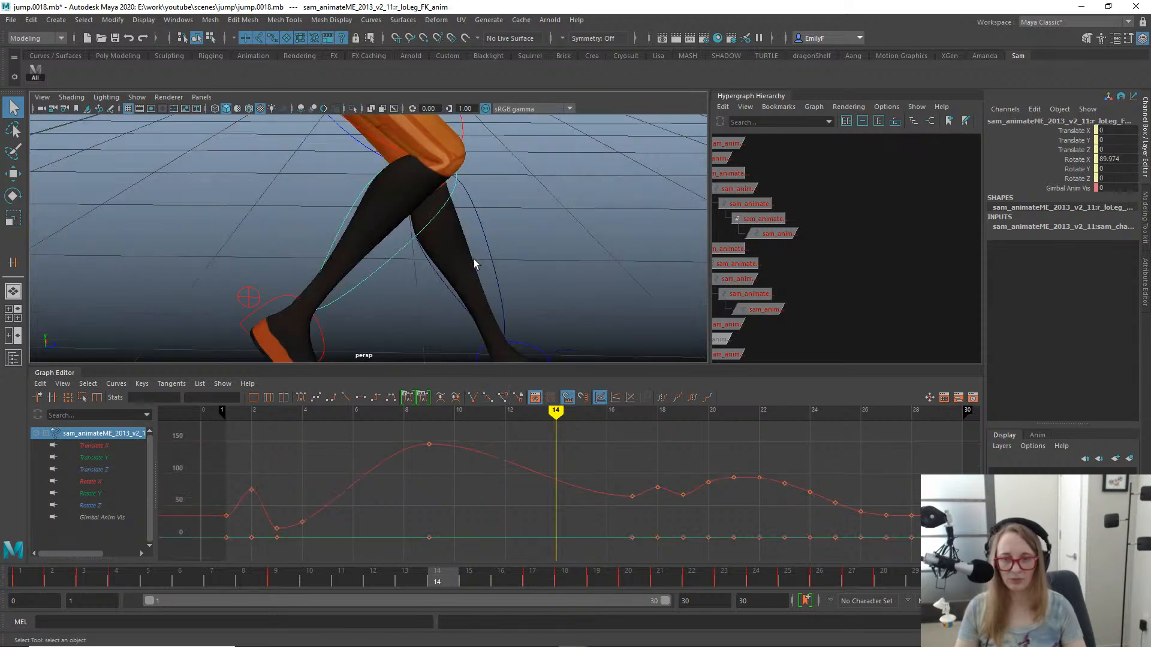
pyautogui.keyDown('alt'); pyautogui.moveTo(495, 266); pyautogui.dragTo(361, 224, button='right'); pyautogui.keyUp('alt')
pyautogui.moveTo(362, 224)
pyautogui.keyDown('alt'); pyautogui.mouseDown()
pyautogui.moveTo(357, 214)
pyautogui.moveTo(378, 239)
pyautogui.mouseUp(); pyautogui.keyUp('alt')
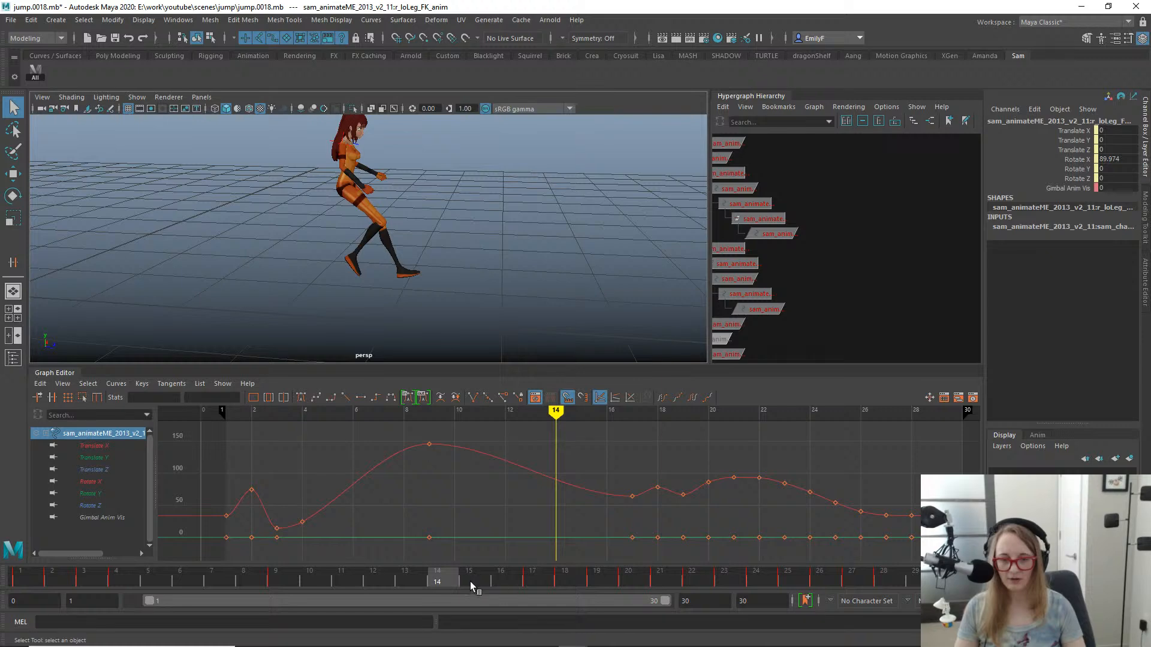
# - Set the right lower leg FK control's Rotate X key at frame 17 to 51.813
pyautogui.moveTo(470, 582)
pyautogui.mouseDown()
pyautogui.moveTo(640, 553)
pyautogui.moveTo(548, 542)
pyautogui.mouseUp()
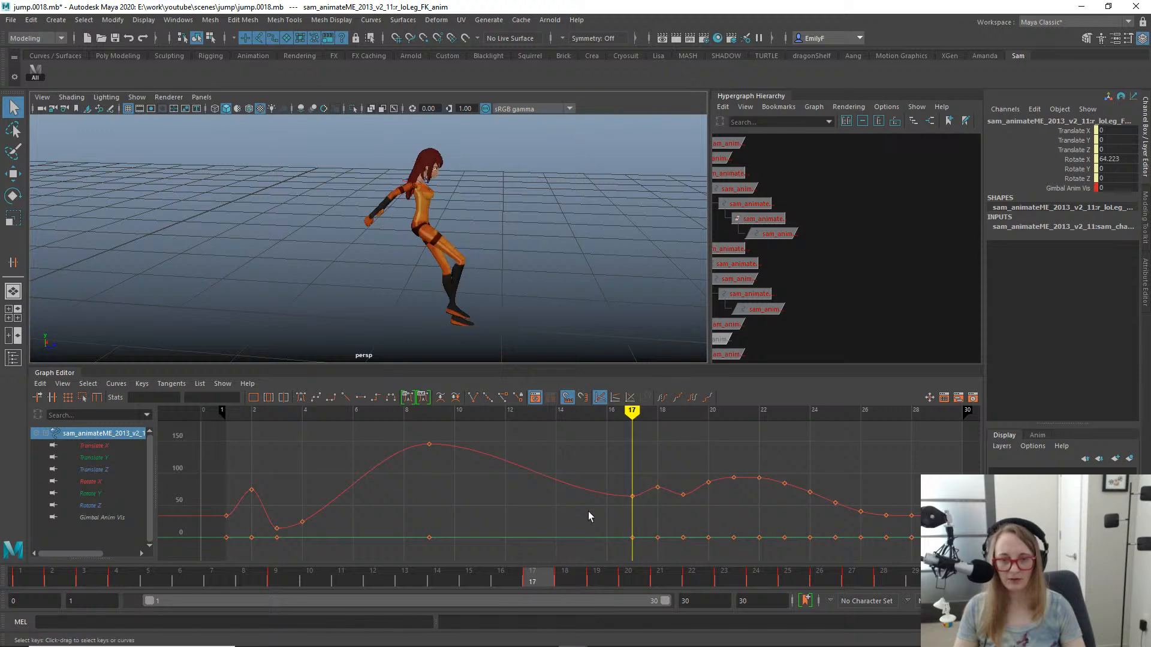
pyautogui.moveTo(622, 464); pyautogui.dragTo(641, 522)
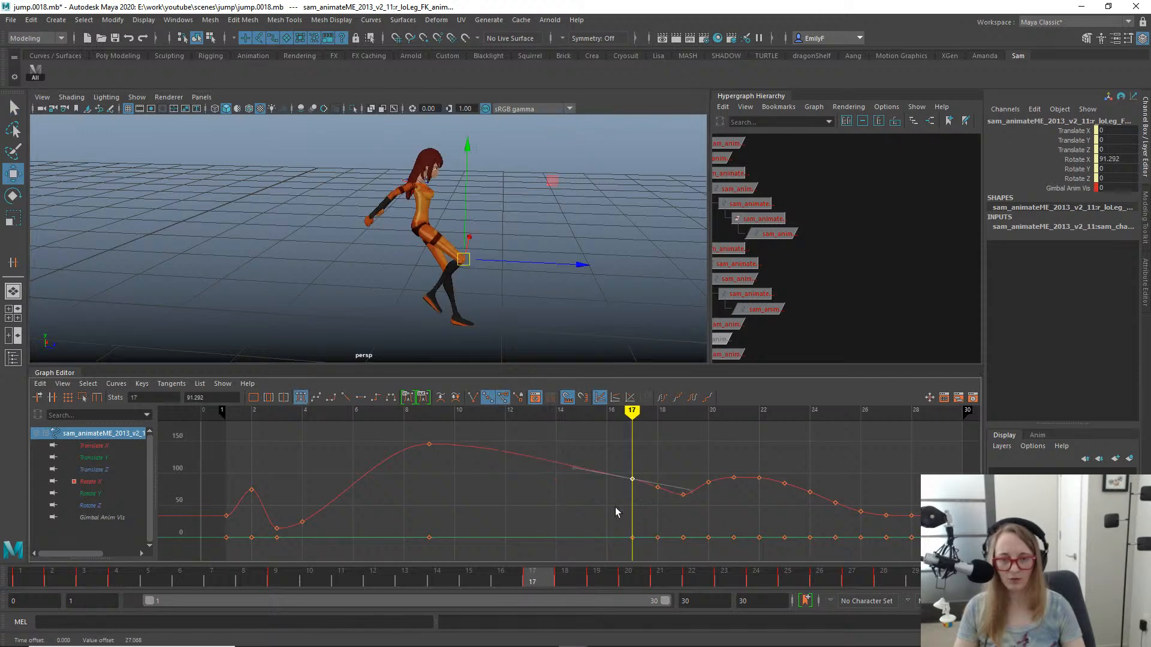
pyautogui.press('e')
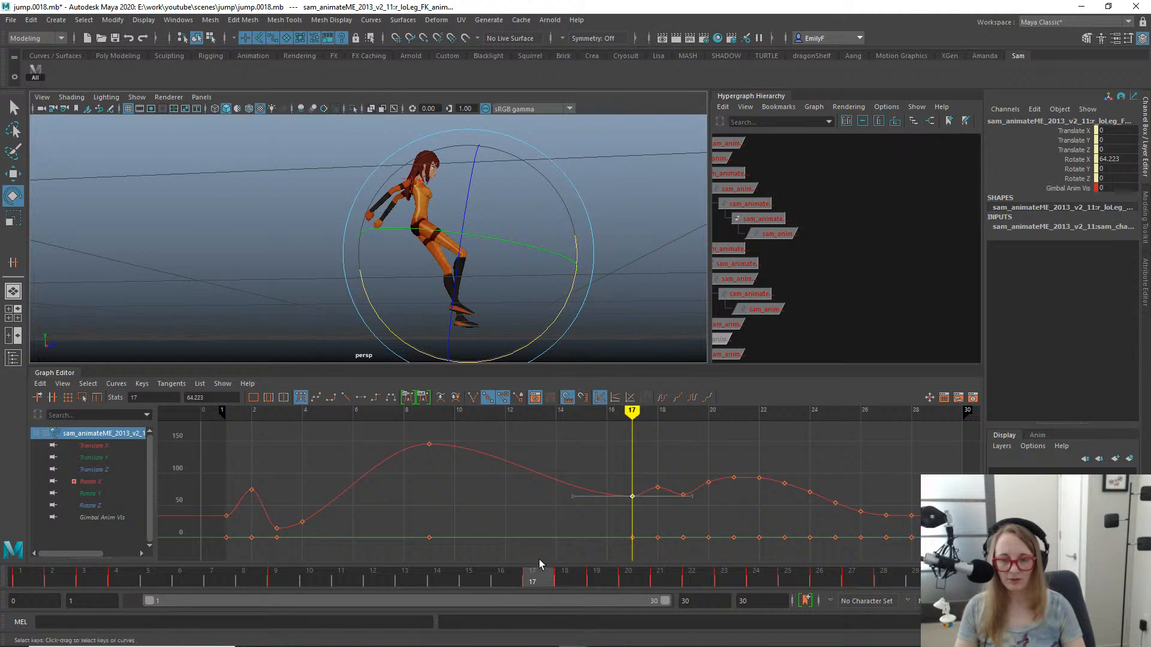
pyautogui.moveTo(539, 566)
pyautogui.mouseDown()
pyautogui.moveTo(509, 569)
pyautogui.moveTo(596, 567)
pyautogui.moveTo(541, 559)
pyautogui.mouseUp()
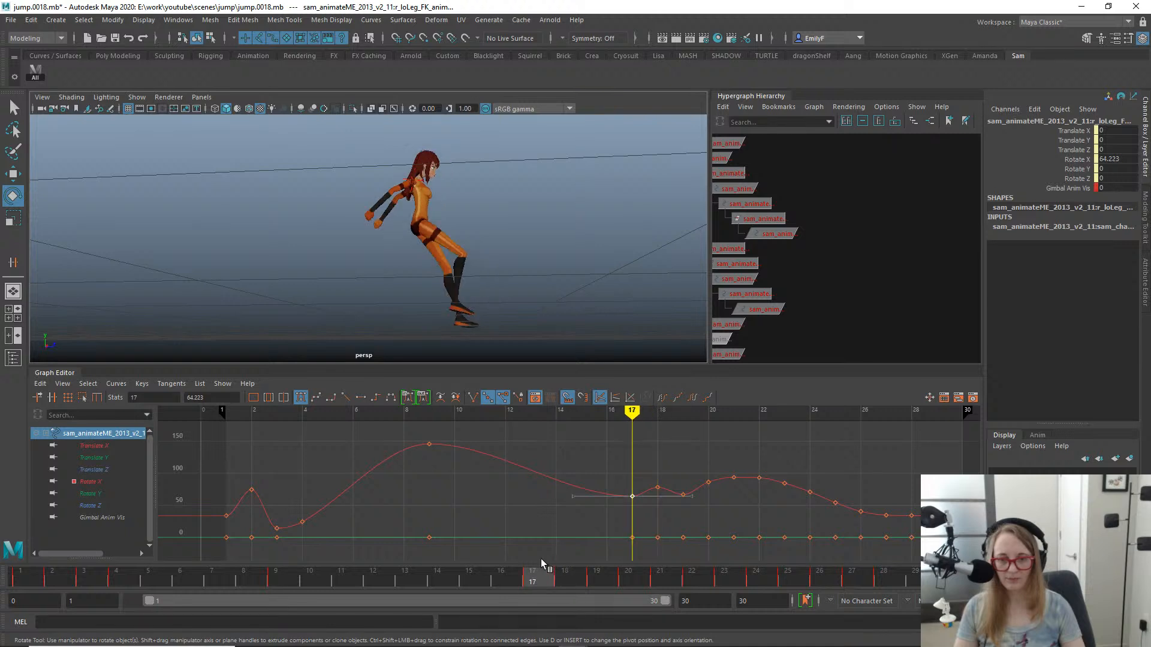
pyautogui.moveTo(552, 326); pyautogui.dragTo(378, 257)
pyautogui.press('q')
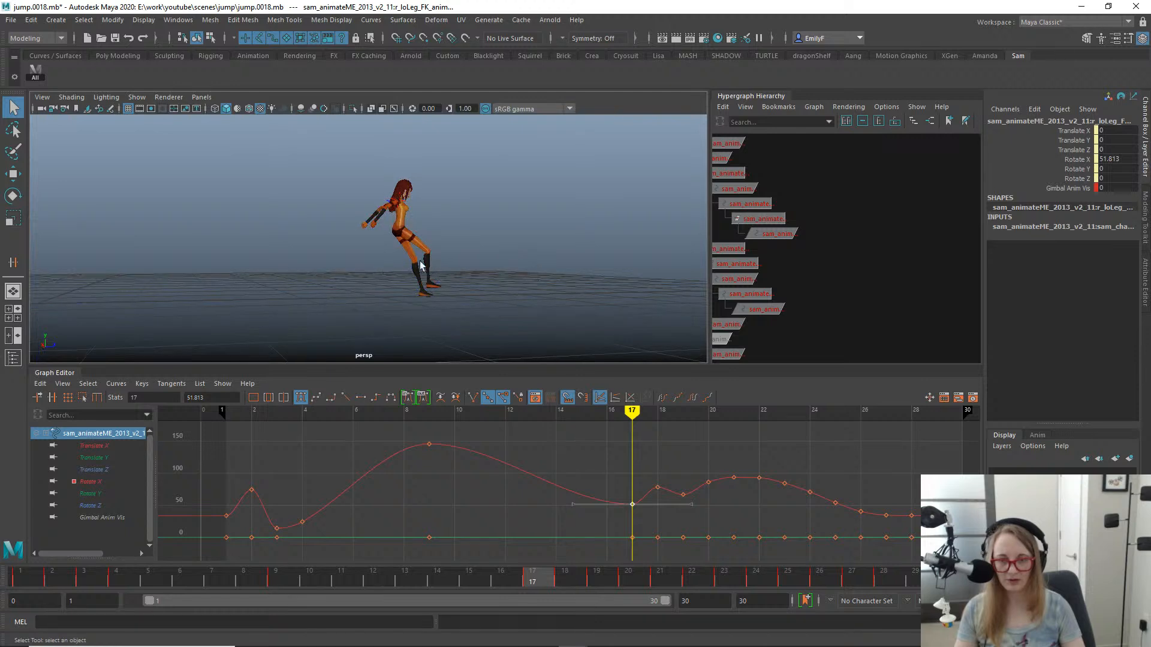
# - Delete the right lower leg's Rotate X key at frame 18 and scrub the neighbouring frames
pyautogui.keyDown('alt'); pyautogui.moveTo(379, 257); pyautogui.dragTo(432, 281, button='right'); pyautogui.keyUp('alt')
pyautogui.moveTo(543, 581)
pyautogui.mouseDown()
pyautogui.moveTo(592, 581)
pyautogui.moveTo(565, 580)
pyautogui.mouseUp()
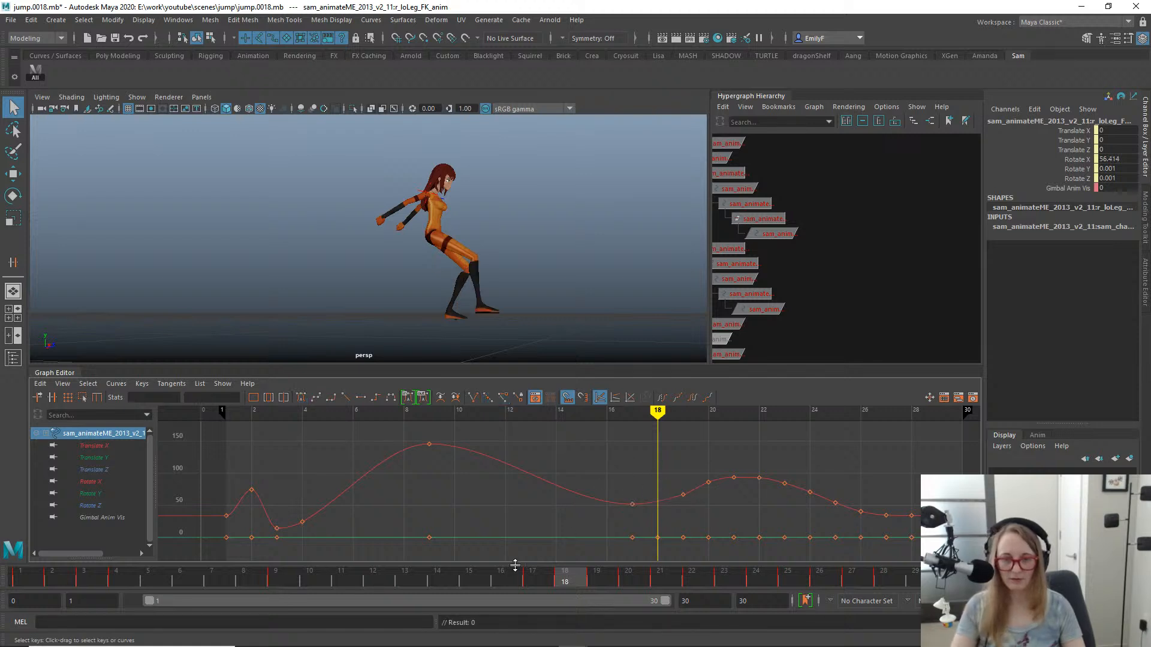
pyautogui.moveTo(585, 582); pyautogui.dragTo(562, 536)
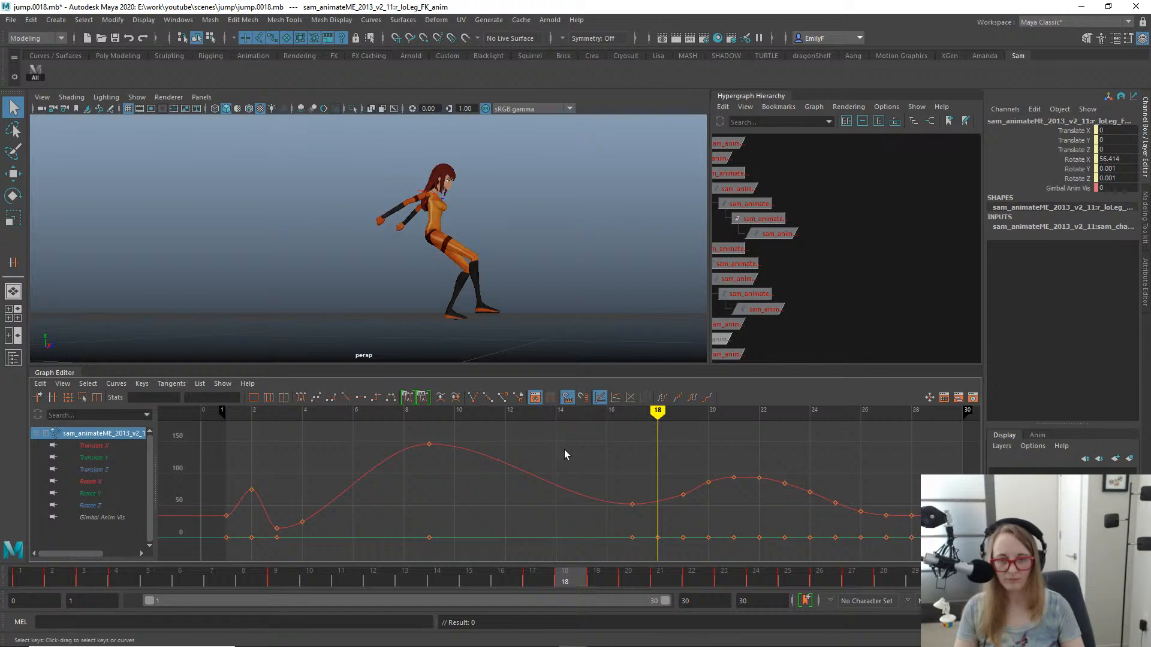
# - Select the right foot FK control and compare the foot's placement at frames 18 and 19 from several angles
pyautogui.click(485, 303)
pyautogui.press('f')
pyautogui.keyDown('alt'); pyautogui.moveTo(498, 275); pyautogui.dragTo(221, 218, button='right'); pyautogui.keyUp('alt')
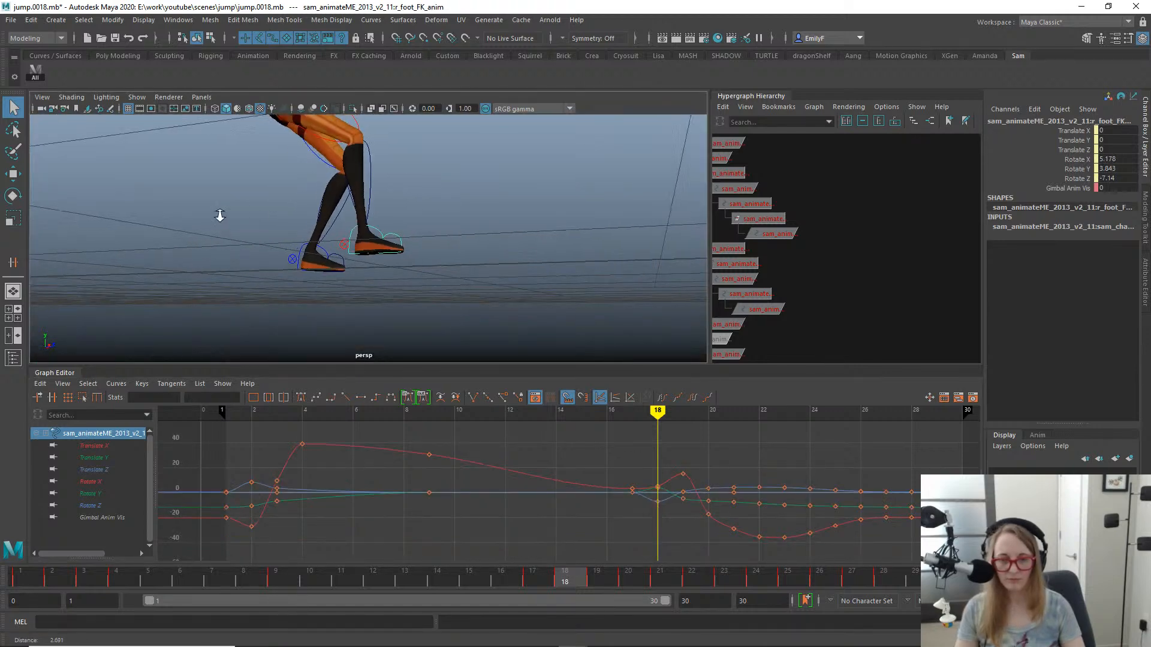
pyautogui.keyDown('alt'); pyautogui.moveTo(221, 218); pyautogui.dragTo(425, 243); pyautogui.keyUp('alt')
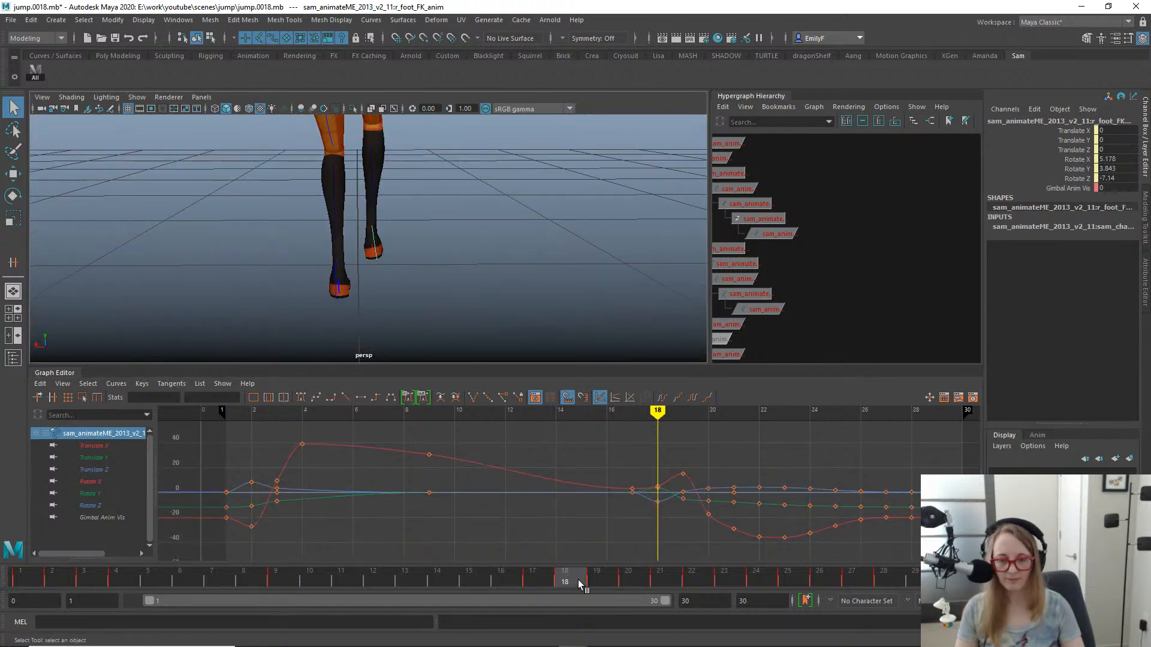
pyautogui.moveTo(580, 584); pyautogui.dragTo(606, 532)
pyautogui.press('e')
pyautogui.keyDown('alt'); pyautogui.moveTo(444, 326); pyautogui.dragTo(259, 276); pyautogui.keyUp('alt')
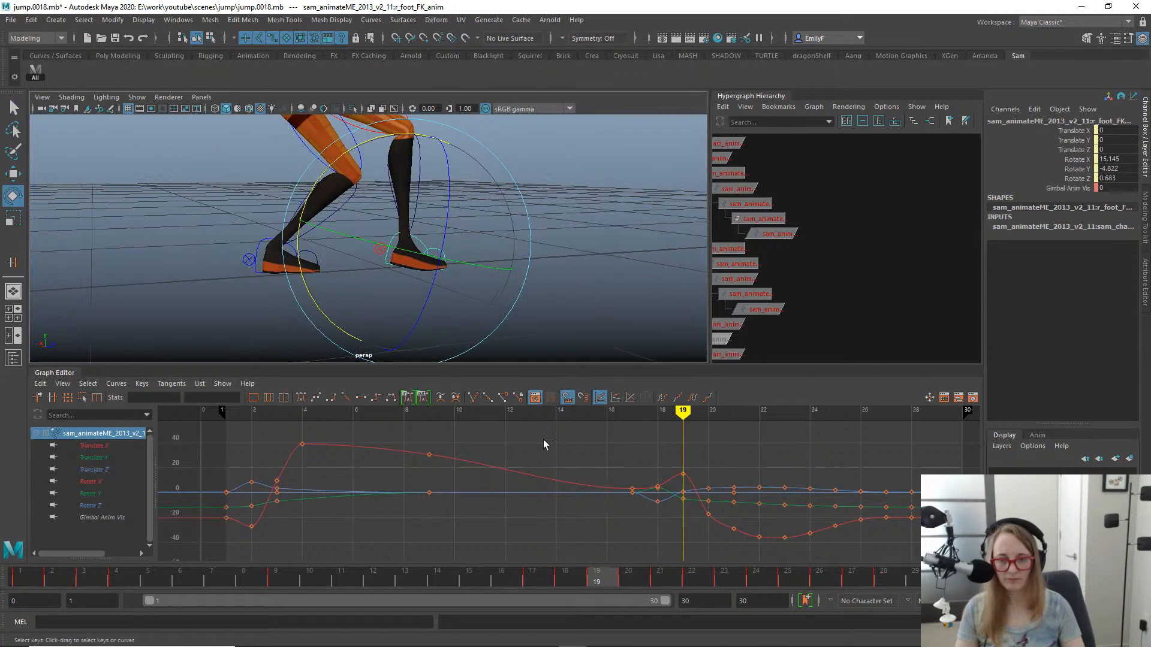
# - Try rotating the right foot FK control at frame 18 and undo the rotation
pyautogui.moveTo(592, 576); pyautogui.dragTo(573, 574)
pyautogui.moveTo(325, 333); pyautogui.dragTo(293, 289)
pyautogui.hotkey('ctrl', 'z')
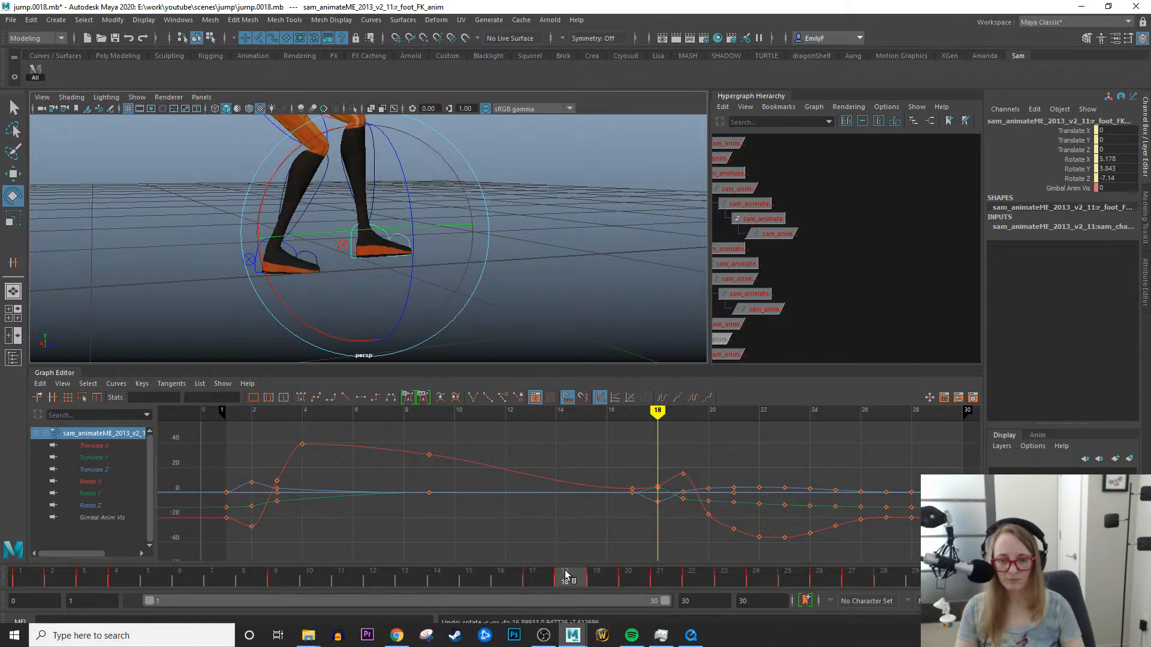
# - Delete the right foot FK control's keys at frame 18 and rotate it there to a Rotate X of 14.553
pyautogui.rightClick(564, 569)
pyautogui.click(613, 382)
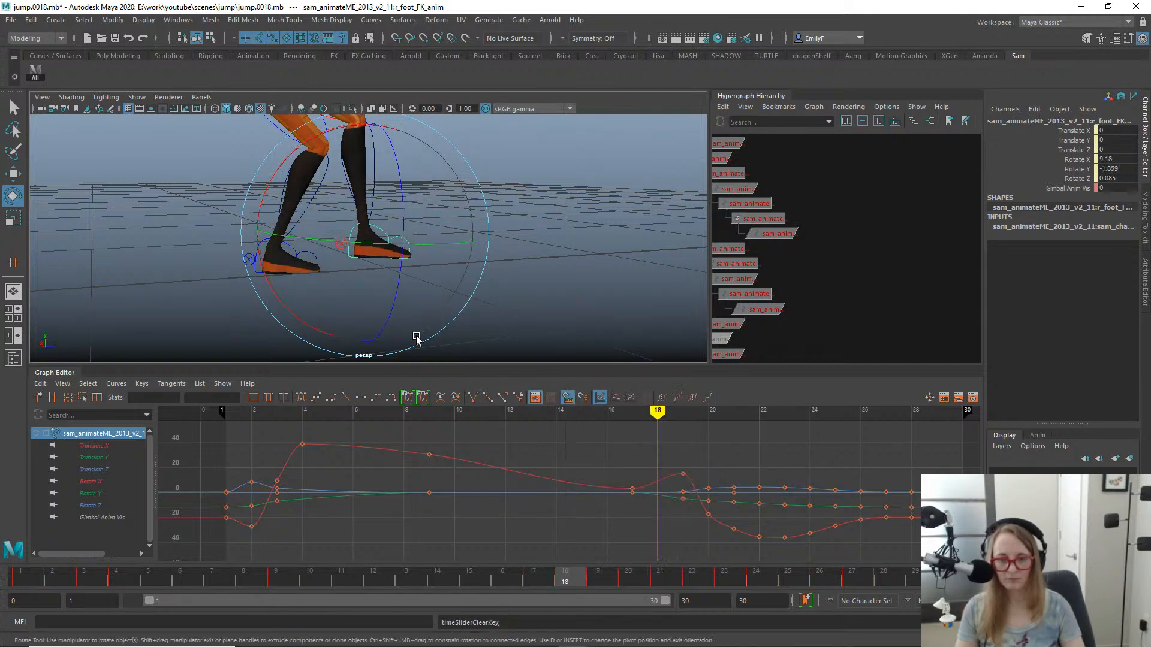
pyautogui.keyDown('alt'); pyautogui.moveTo(419, 337); pyautogui.dragTo(532, 271); pyautogui.keyUp('alt')
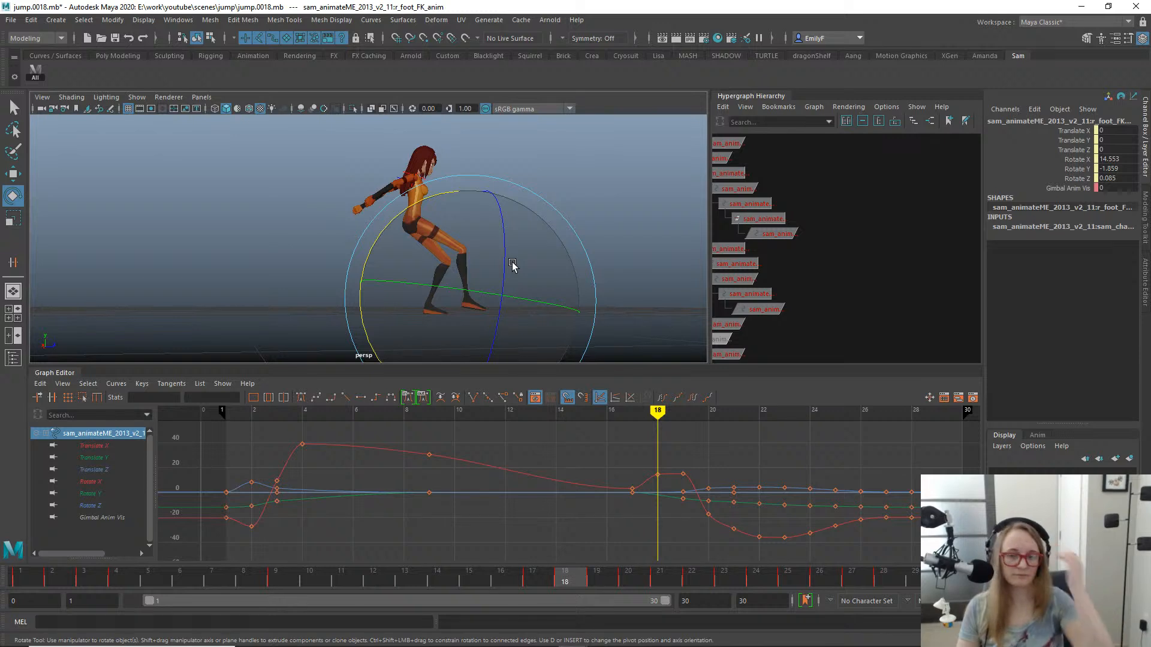
# - Delete the right foot FK control's keys at frame 17 and inspect the resulting pose from the side
pyautogui.moveTo(536, 564)
pyautogui.mouseDown()
pyautogui.moveTo(537, 579)
pyautogui.moveTo(407, 576)
pyautogui.moveTo(569, 585)
pyautogui.moveTo(513, 575)
pyautogui.moveTo(536, 577)
pyautogui.mouseUp()
pyautogui.rightClick(535, 576)
pyautogui.click(568, 390)
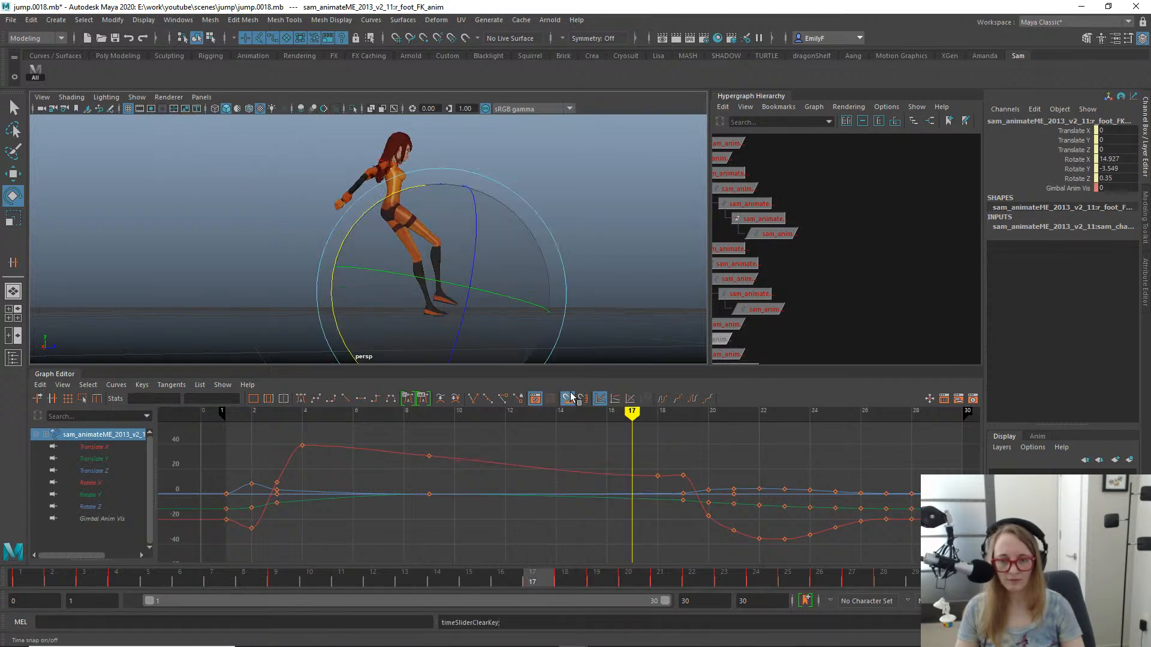
pyautogui.keyDown('alt'); pyautogui.moveTo(452, 333); pyautogui.dragTo(524, 228); pyautogui.keyUp('alt')
pyautogui.keyDown('alt'); pyautogui.moveTo(524, 228); pyautogui.dragTo(473, 264, button='right'); pyautogui.keyUp('alt')
pyautogui.keyDown('alt'); pyautogui.moveTo(472, 265); pyautogui.dragTo(462, 262); pyautogui.keyUp('alt')
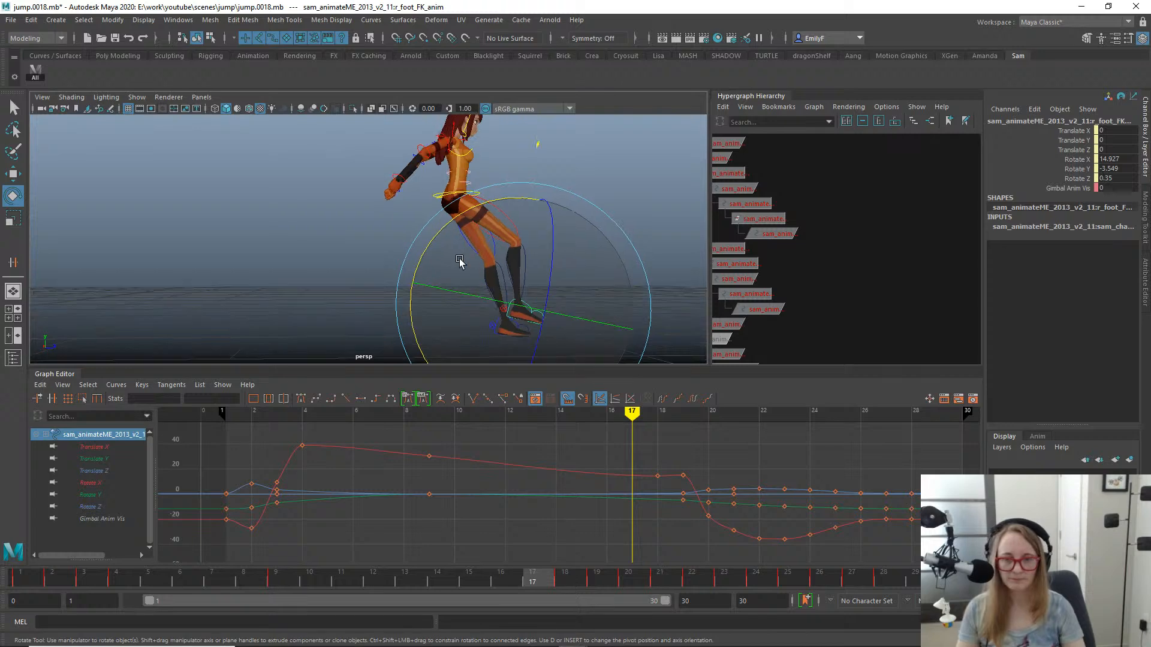
# - Inspect the right upper and lower leg FK controls and curves while comparing the leg poses between frames 16 and 19
pyautogui.press('q')
pyautogui.click(501, 215)
pyautogui.press('e')
pyautogui.keyDown('alt'); pyautogui.moveTo(535, 249); pyautogui.dragTo(514, 358, button='right'); pyautogui.keyUp('alt')
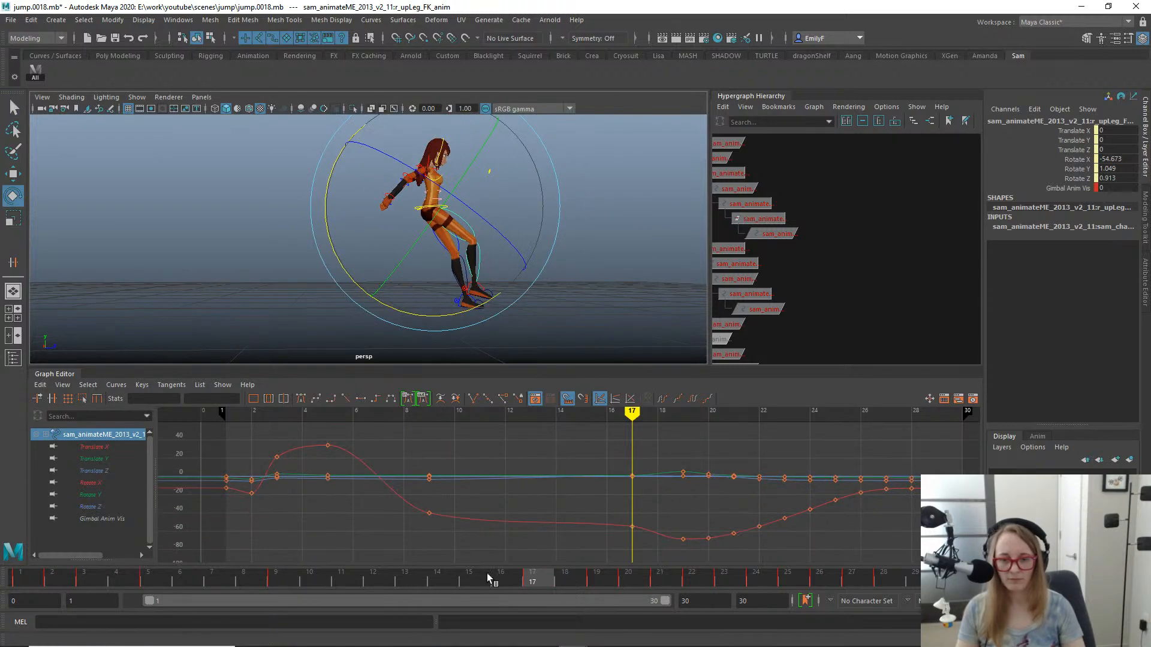
pyautogui.moveTo(486, 573)
pyautogui.mouseDown()
pyautogui.moveTo(476, 577)
pyautogui.moveTo(649, 569)
pyautogui.moveTo(628, 574)
pyautogui.mouseUp()
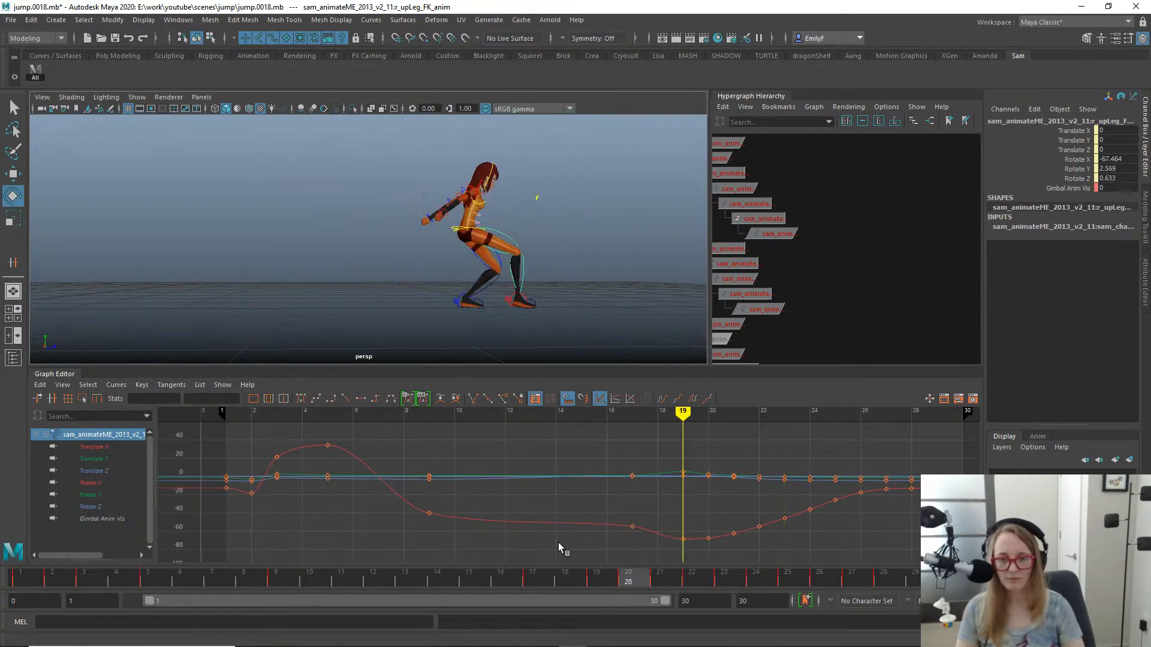
pyautogui.moveTo(559, 543); pyautogui.dragTo(617, 483)
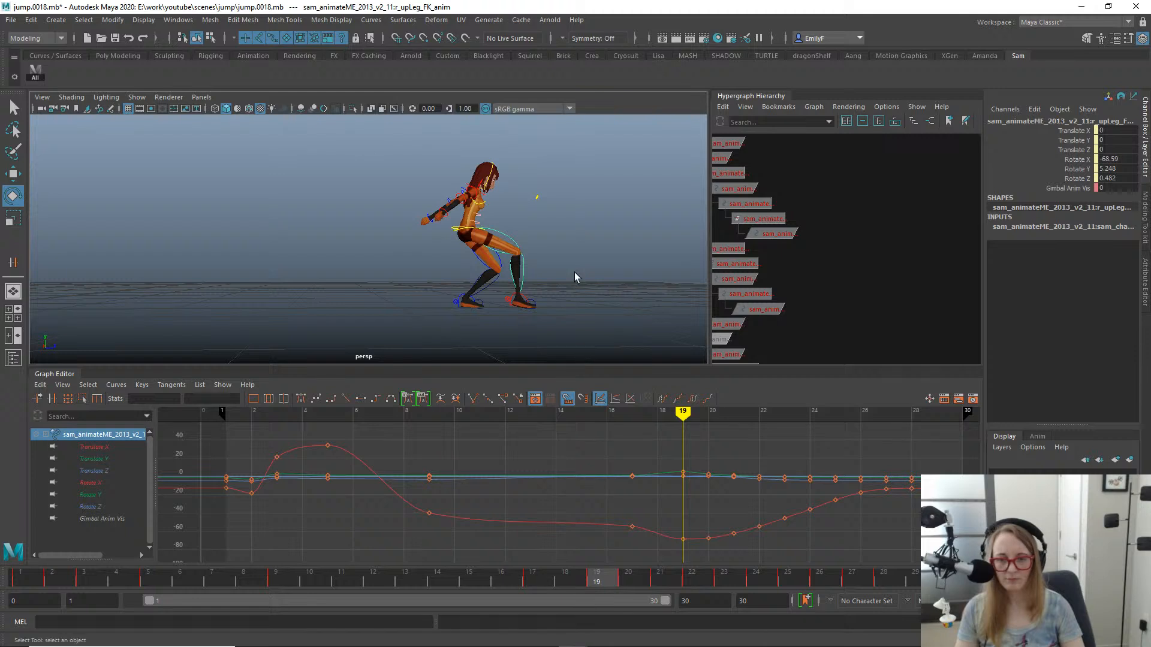
pyautogui.click(526, 276)
pyautogui.click(524, 275)
pyautogui.press('e')
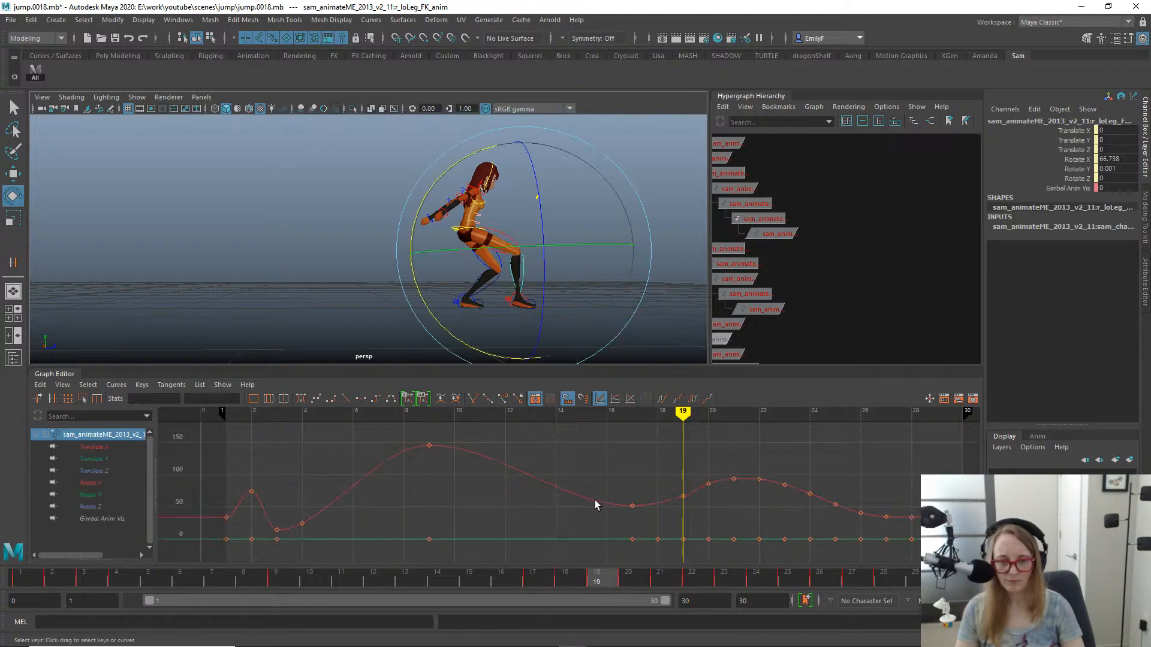
pyautogui.press('q')
pyautogui.click(508, 242)
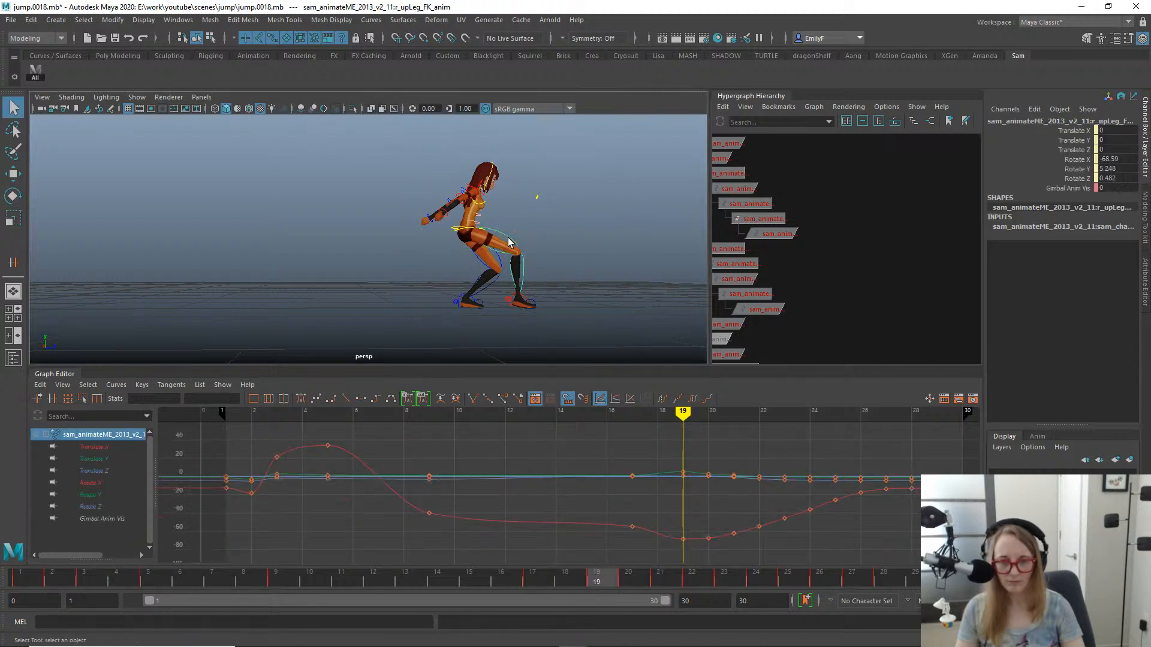
pyautogui.moveTo(607, 584); pyautogui.dragTo(504, 558)
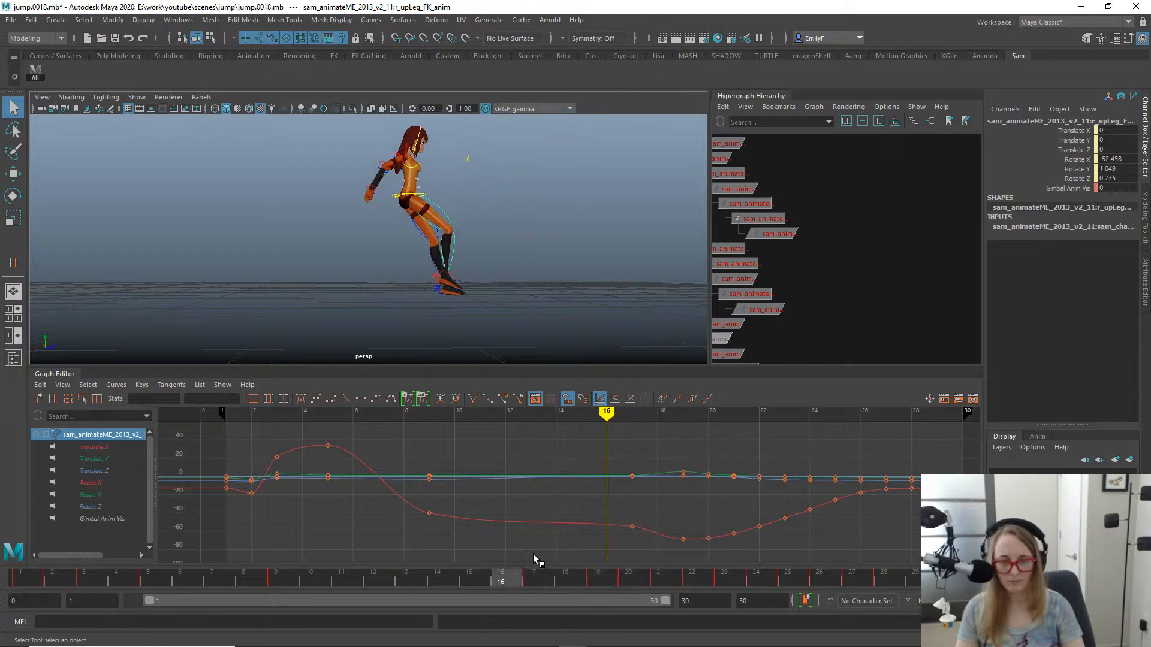
# - Rotate the right upper leg FK control at frame 17 to a Rotate X of -62.811 and check the surrounding frames
pyautogui.press('.')
pyautogui.press('e')
pyautogui.moveTo(460, 302); pyautogui.dragTo(462, 310)
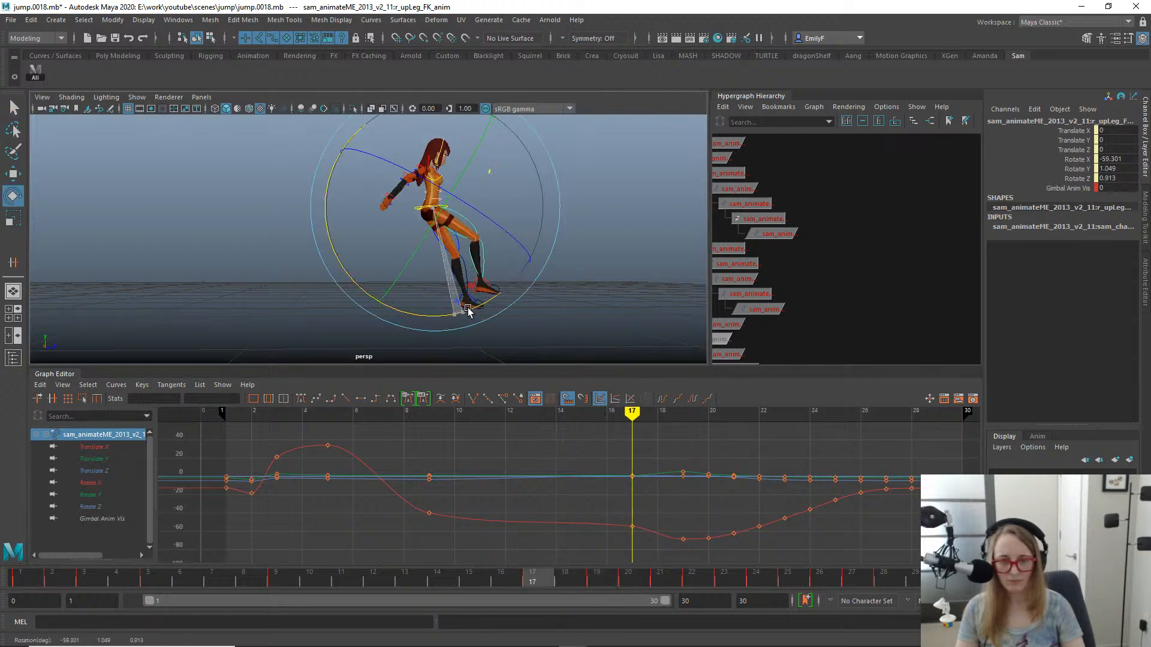
pyautogui.press('q')
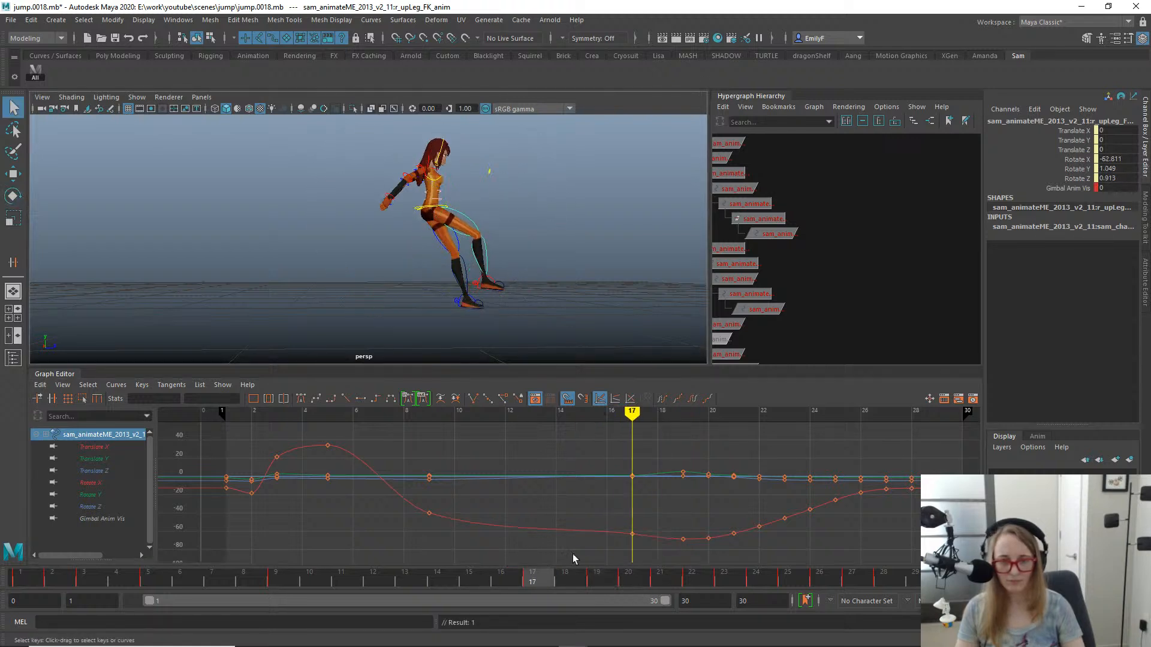
pyautogui.middleClick(419, 240)
pyautogui.hotkey('alt', '1')
pyautogui.moveTo(544, 576); pyautogui.dragTo(561, 492)
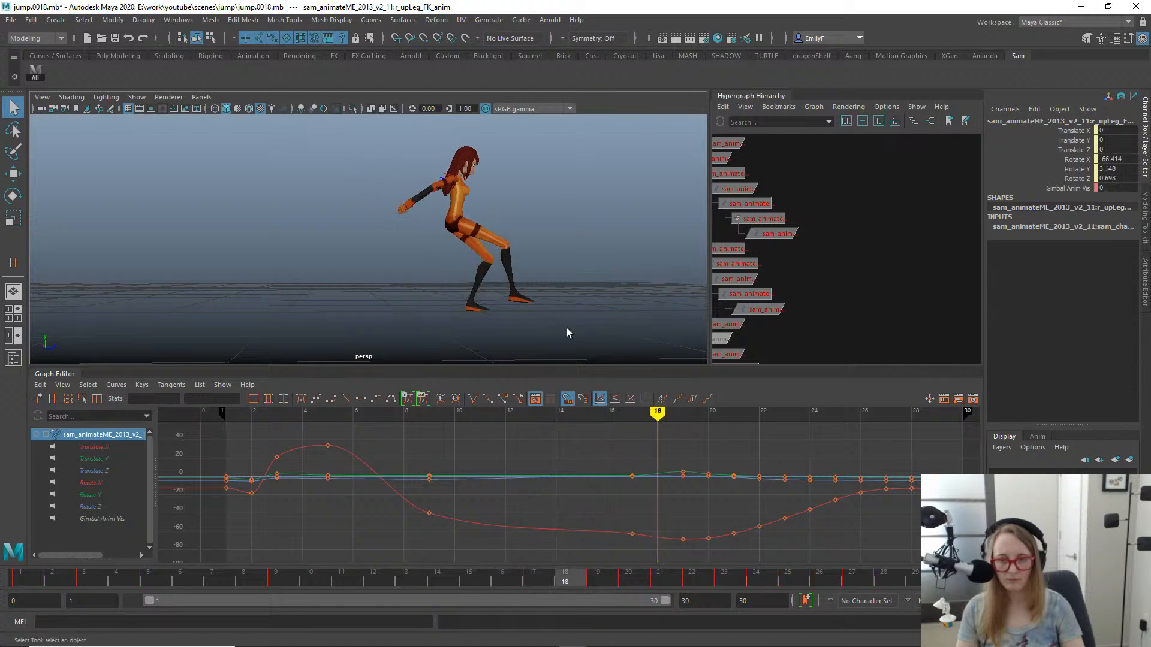
# - Rotate the right lower leg FK control at frame 18 to a Rotate X of 50.282, key it and scrub through the landing
pyautogui.click(513, 252)
pyautogui.press('e')
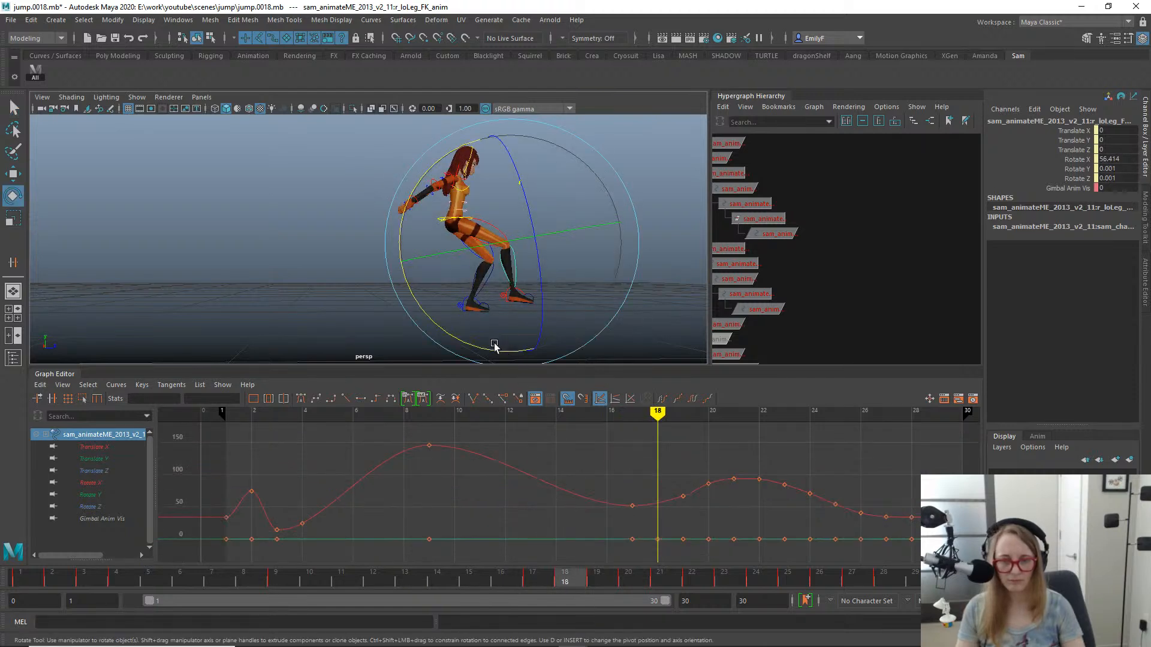
pyautogui.moveTo(494, 346); pyautogui.dragTo(487, 347)
pyautogui.press('s')
pyautogui.press('q')
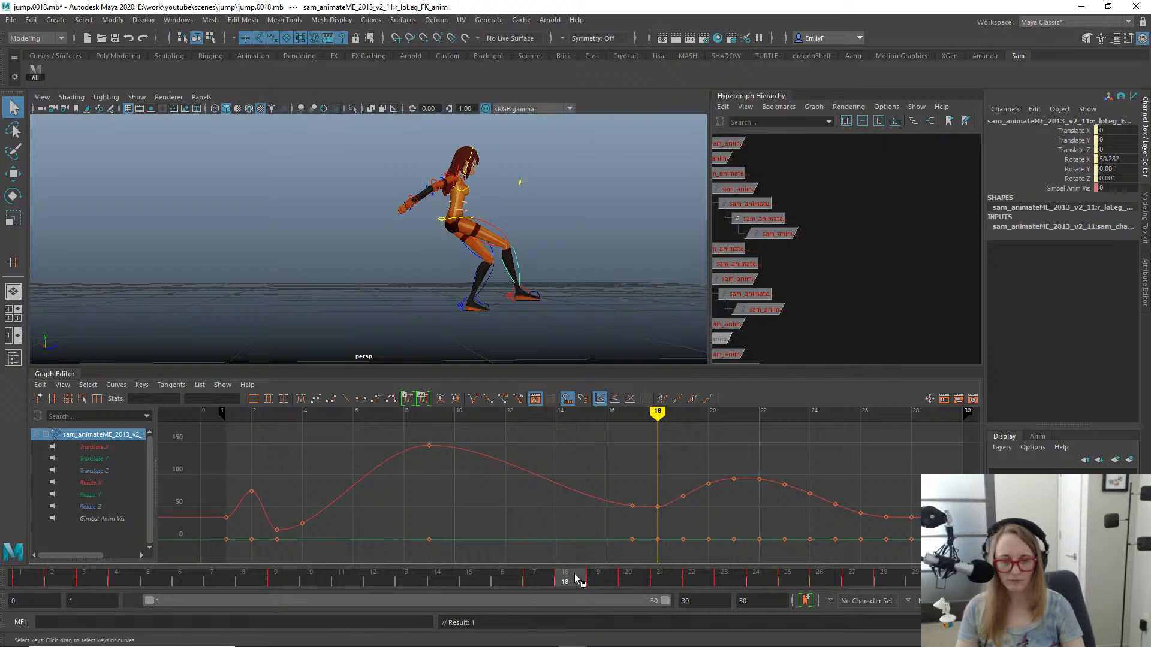
pyautogui.moveTo(575, 576); pyautogui.dragTo(592, 493)
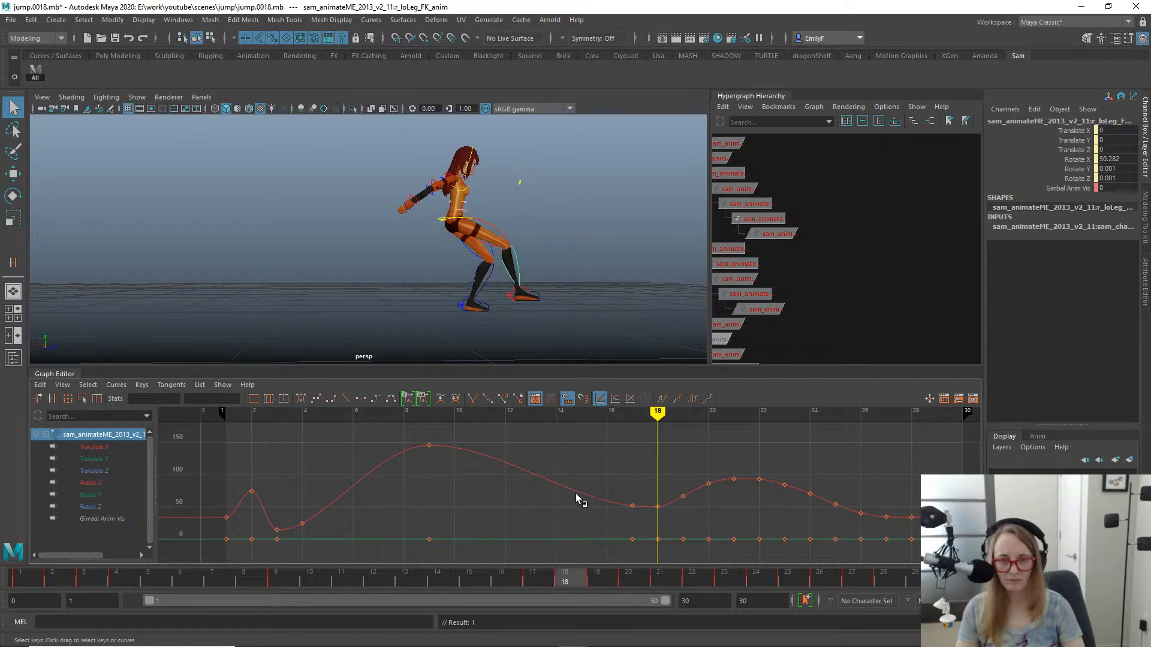
# - Switch to the side -X view and scrub through the midair poses back to frame 10
pyautogui.moveTo(521, 246)
pyautogui.keyDown('alt'); pyautogui.mouseDown()
pyautogui.moveTo(329, 256)
pyautogui.moveTo(390, 260)
pyautogui.mouseUp(); pyautogui.keyUp('alt')
pyautogui.press('space')
pyautogui.keyDown('alt'); pyautogui.moveTo(273, 253); pyautogui.dragTo(503, 257, button='right'); pyautogui.keyUp('alt')
pyautogui.keyDown('alt'); pyautogui.moveTo(503, 258); pyautogui.dragTo(696, 213, button='middle'); pyautogui.keyUp('alt')
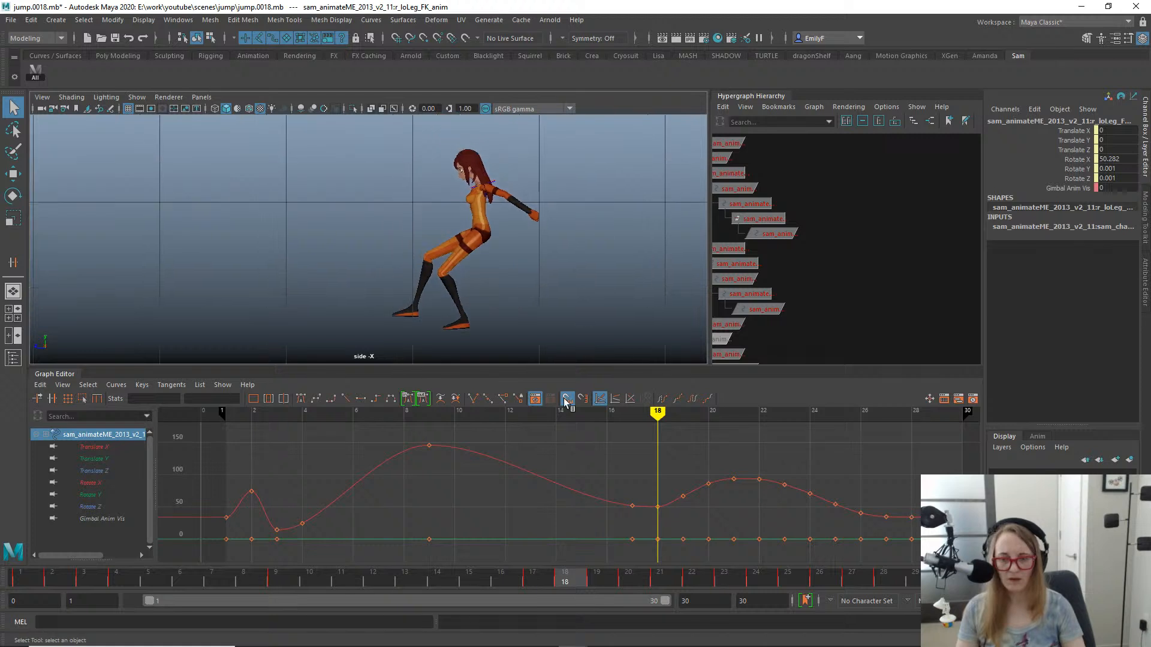
pyautogui.moveTo(530, 567); pyautogui.dragTo(437, 572)
pyautogui.moveTo(465, 485); pyautogui.dragTo(330, 369)
pyautogui.keyDown('alt'); pyautogui.moveTo(469, 217); pyautogui.dragTo(127, 255, button='middle'); pyautogui.keyUp('alt')
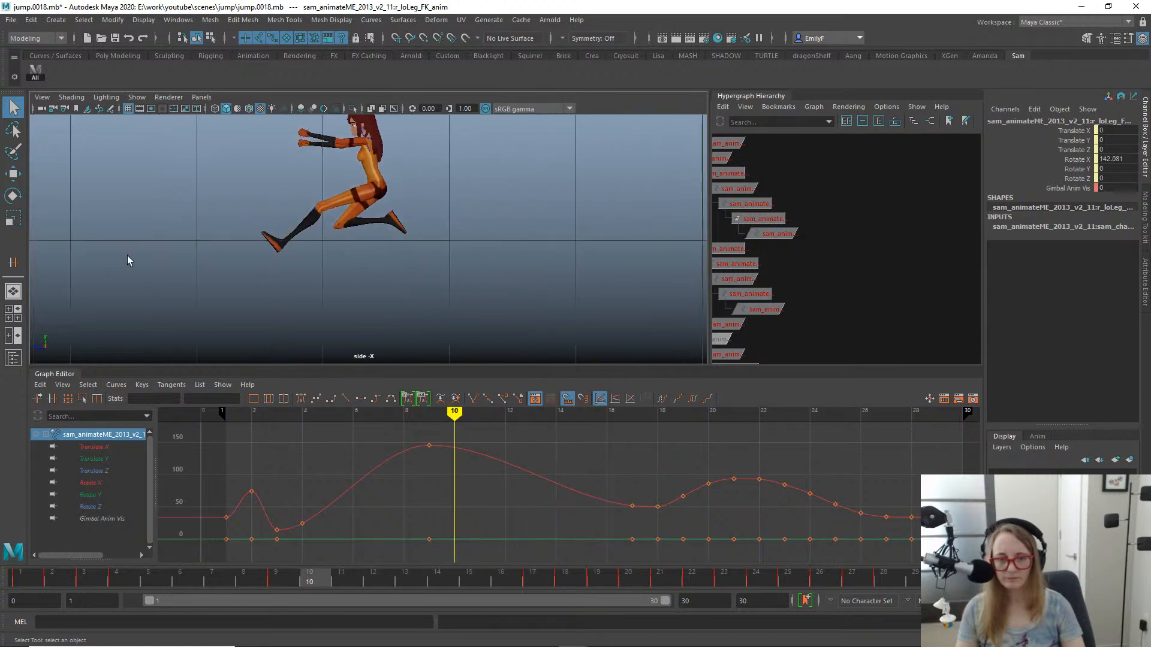
# - Rotate the right upper leg FK control at frame 13 to a Rotate X of -32.529
pyautogui.keyDown('alt'); pyautogui.moveTo(414, 230); pyautogui.dragTo(456, 228, button='right'); pyautogui.keyUp('alt')
pyautogui.press('Up')
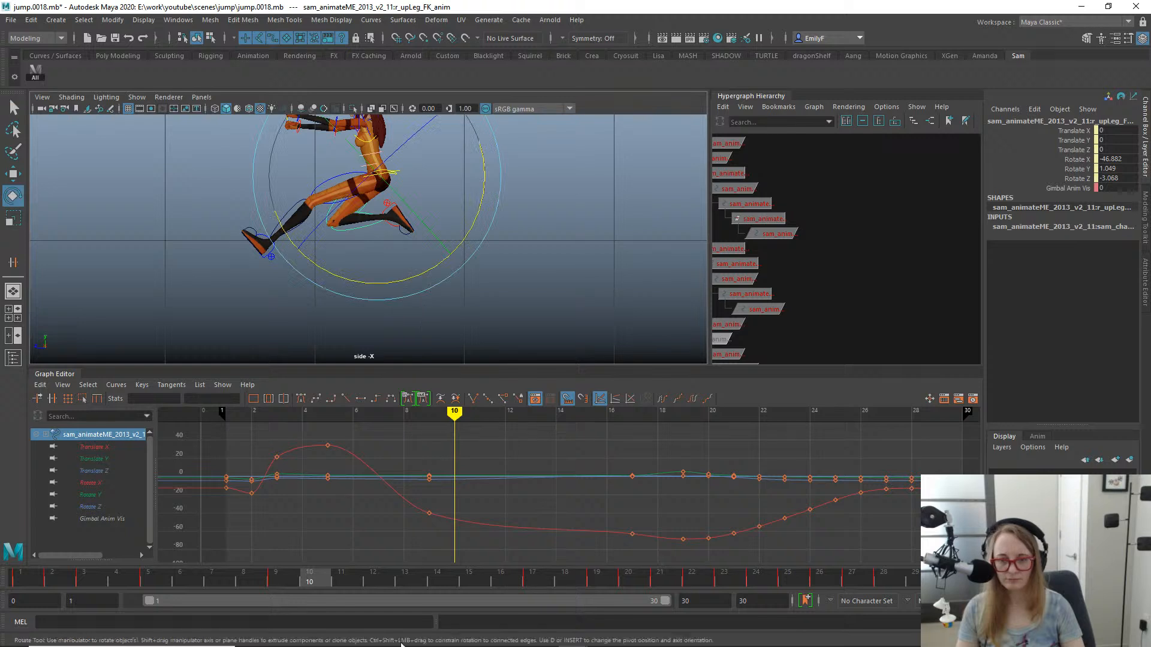
pyautogui.moveTo(249, 585); pyautogui.dragTo(273, 530)
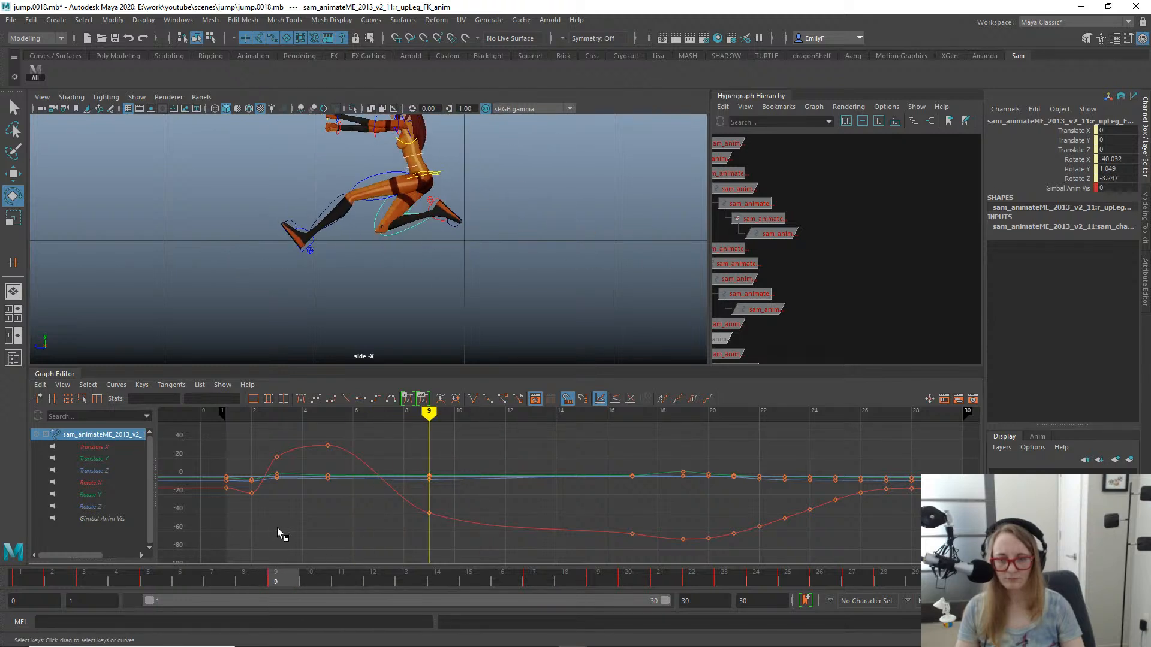
pyautogui.moveTo(333, 581); pyautogui.dragTo(413, 580)
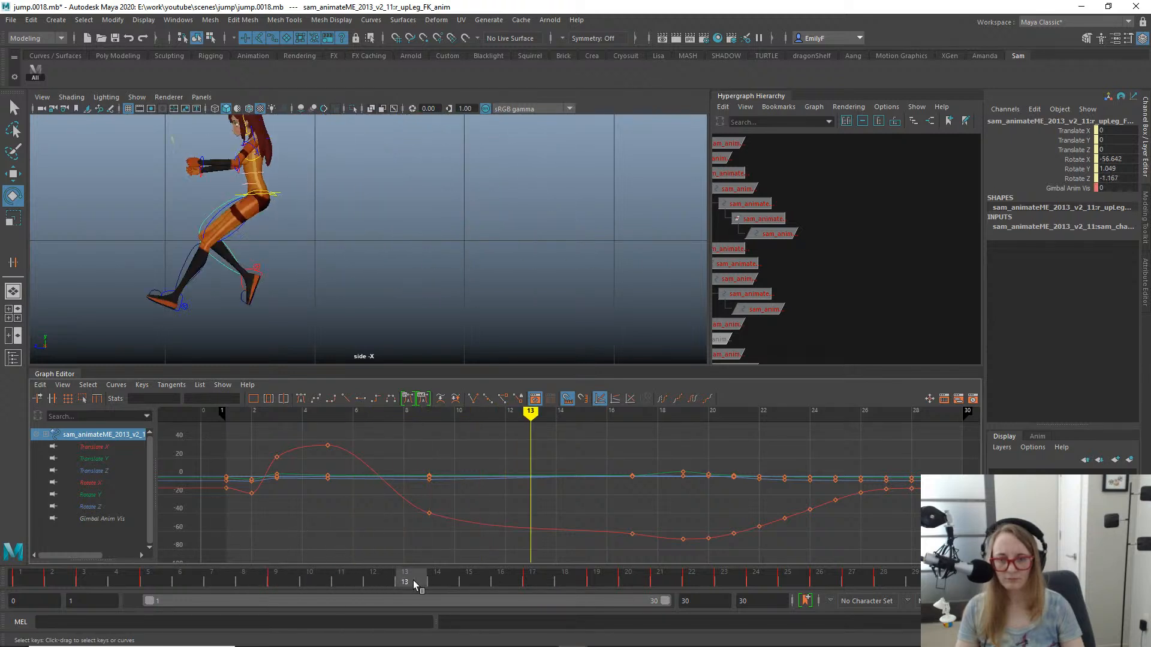
pyautogui.moveTo(479, 207); pyautogui.dragTo(481, 198)
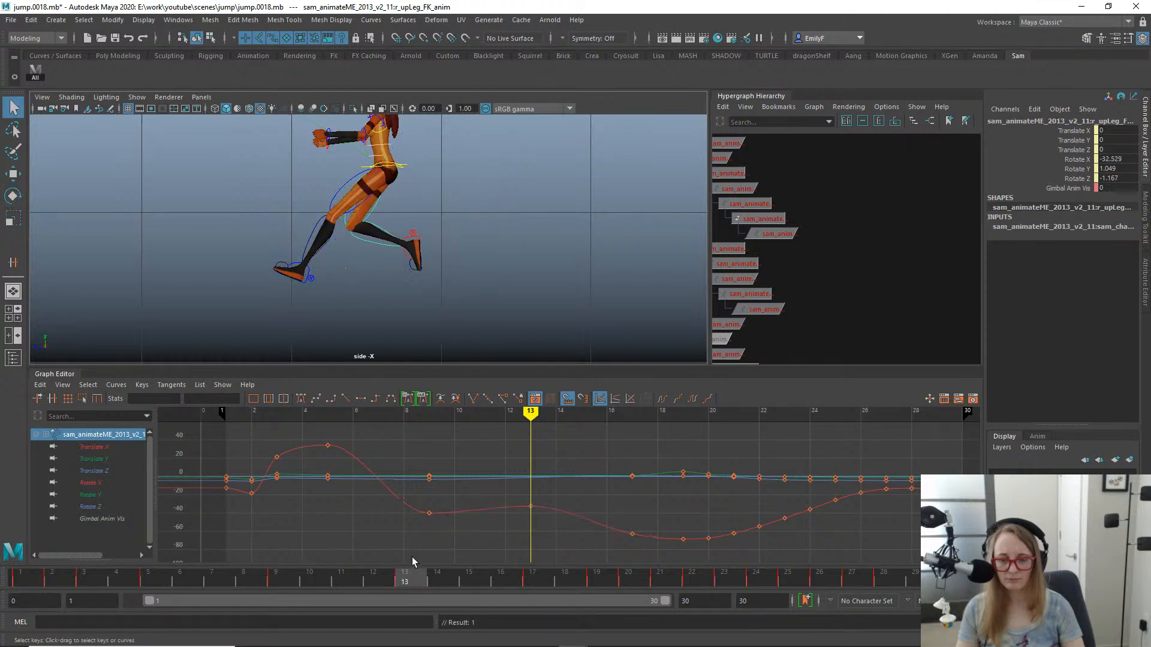
pyautogui.moveTo(412, 556); pyautogui.dragTo(409, 502)
# - Rotate the right lower leg FK control at frame 13 to a Rotate X of 113.087 and scrub to check the motion
pyautogui.click(367, 251)
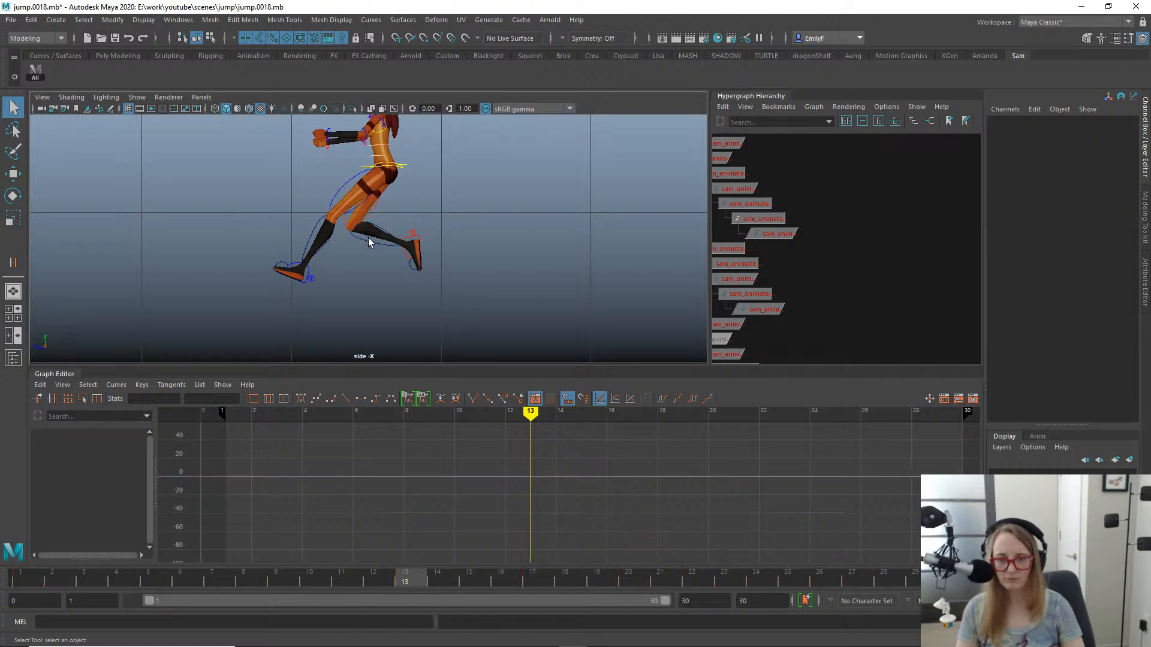
pyautogui.click(372, 250)
pyautogui.press('e')
pyautogui.moveTo(397, 328); pyautogui.dragTo(417, 313)
pyautogui.press('q')
pyautogui.keyDown('alt'); pyautogui.moveTo(517, 271); pyautogui.dragTo(338, 214, button='right'); pyautogui.keyUp('alt')
pyautogui.keyDown('alt'); pyautogui.moveTo(339, 215); pyautogui.dragTo(382, 224, button='middle'); pyautogui.keyUp('alt')
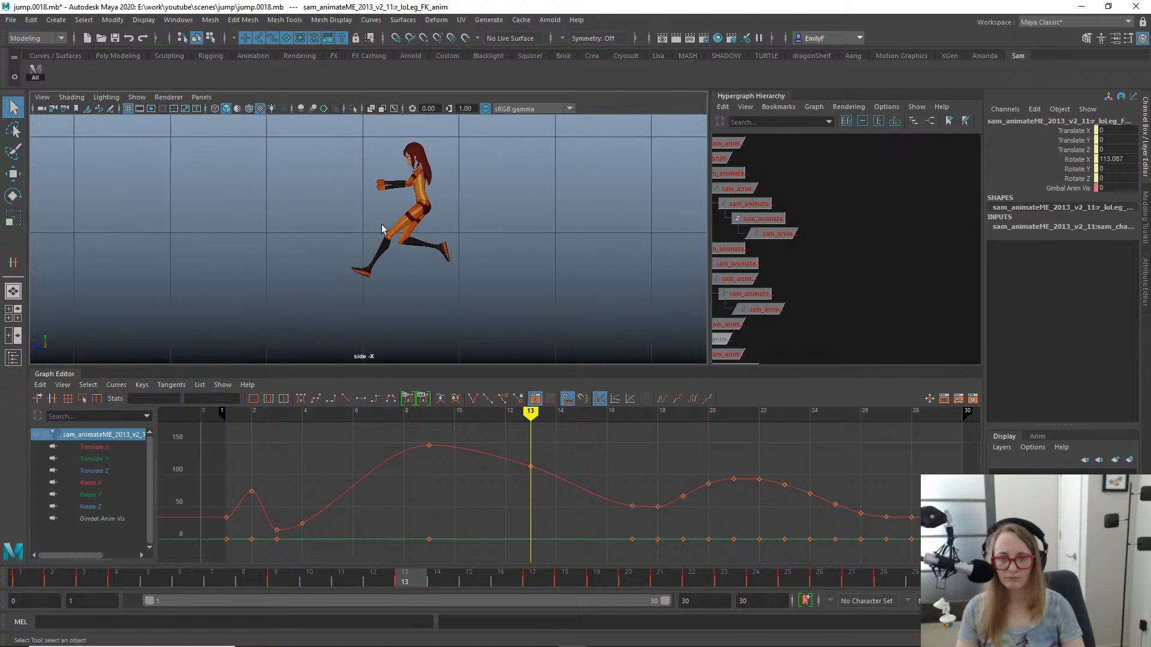
pyautogui.moveTo(399, 581); pyautogui.dragTo(422, 565)
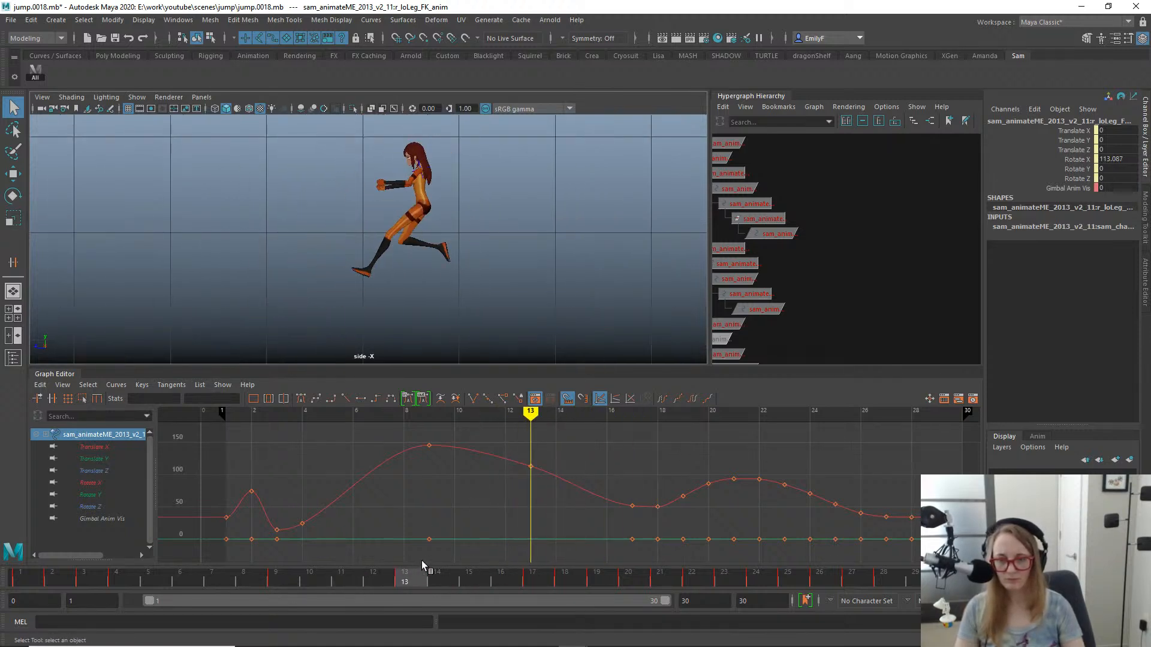
# - Rotate the left foot FK control at frame 16 to a Rotate X of 47.393 and review it with the controls hidden
pyautogui.click(372, 273)
pyautogui.press('e')
pyautogui.press('q')
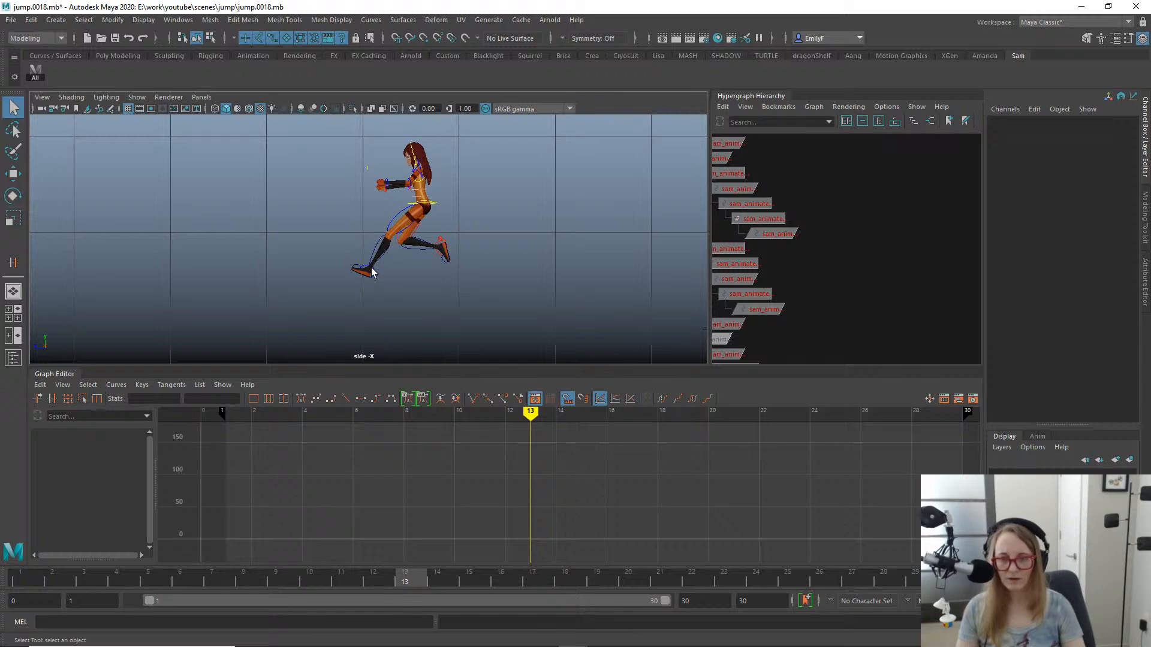
pyautogui.click(389, 278)
pyautogui.press('f')
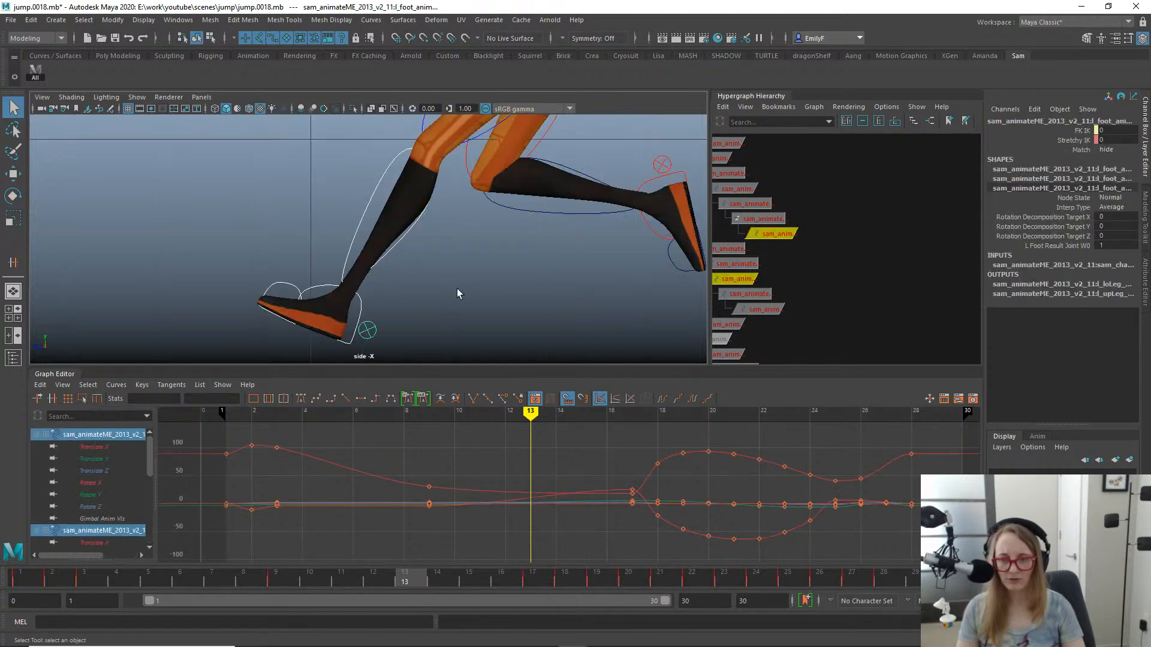
pyautogui.click(356, 301)
pyautogui.press('e')
pyautogui.press('f')
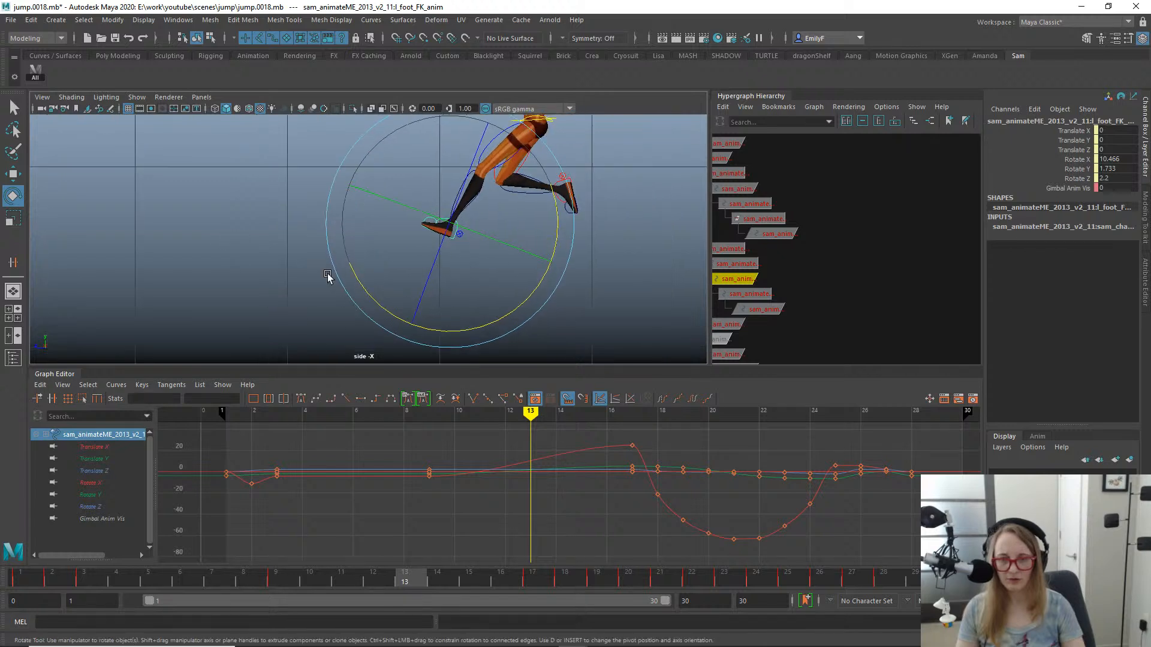
pyautogui.moveTo(414, 576); pyautogui.dragTo(495, 552)
pyautogui.moveTo(481, 314); pyautogui.dragTo(496, 274)
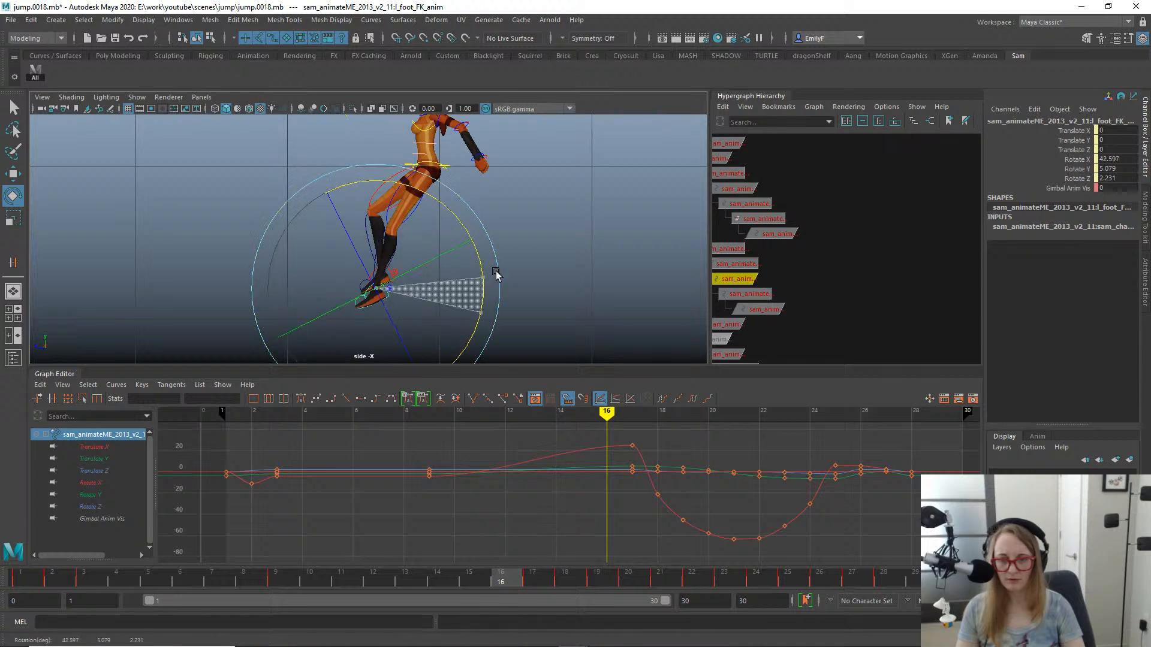
pyautogui.press('q')
pyautogui.scroll(-1, 437, 257)
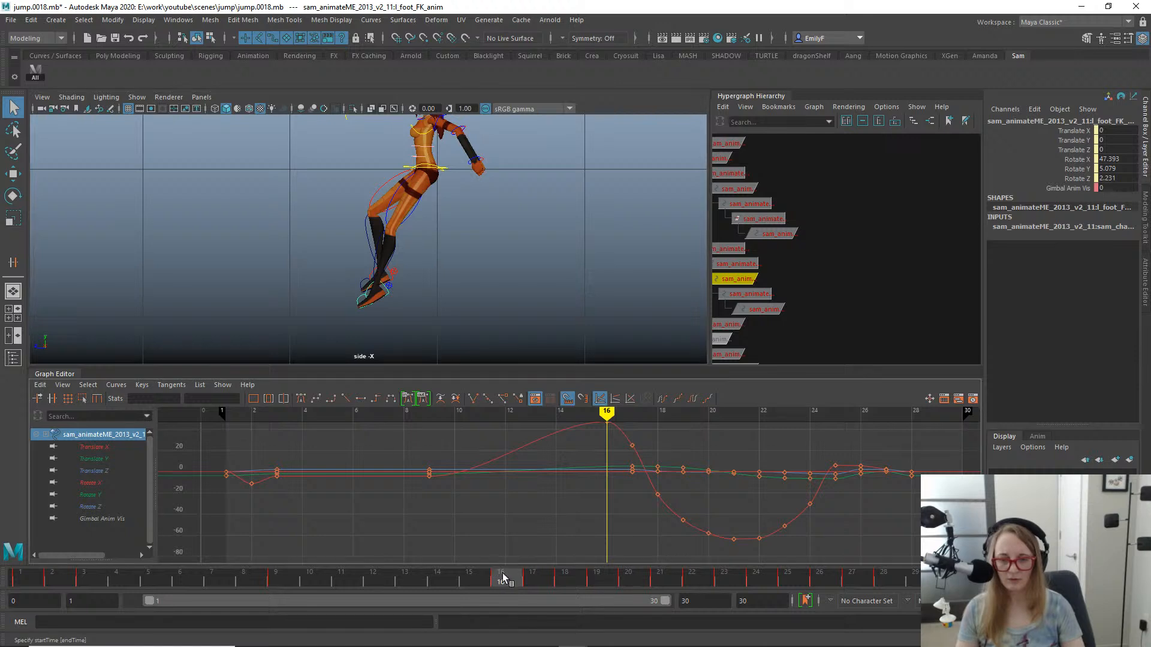
pyautogui.scroll(1, 468, 344)
pyautogui.hotkey('alt', '1')
pyautogui.moveTo(489, 591); pyautogui.dragTo(506, 569)
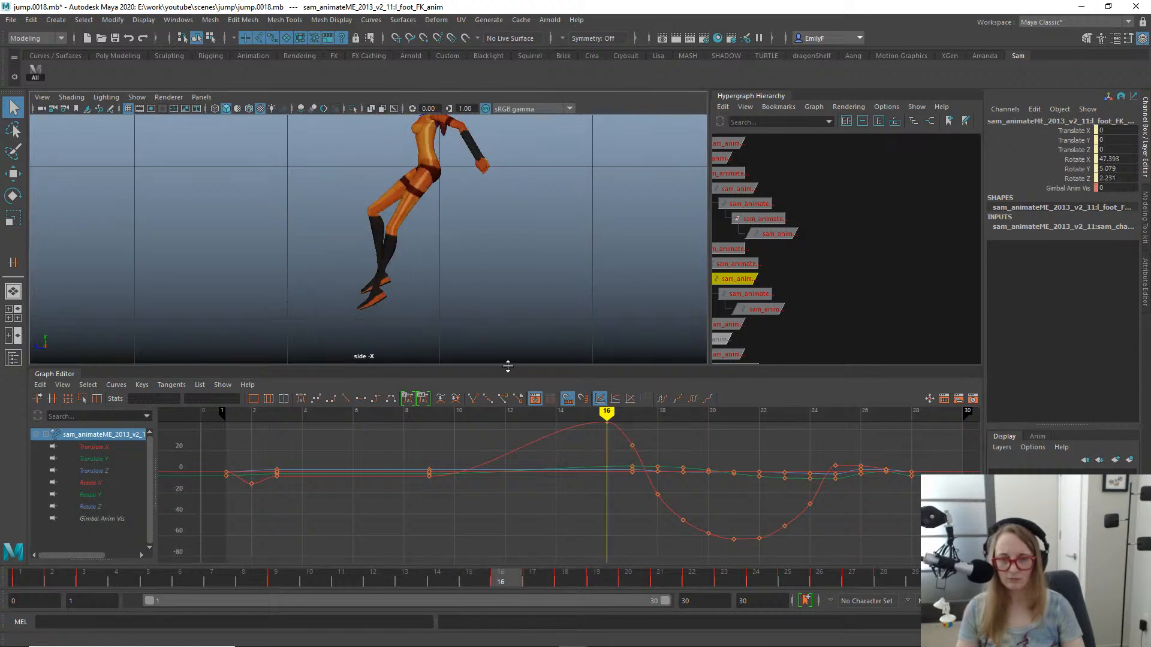
# - Rotate the left upper leg FK control at frame 16 to a Rotate X of -36.132 and scrub back to frame 13
pyautogui.click(420, 206)
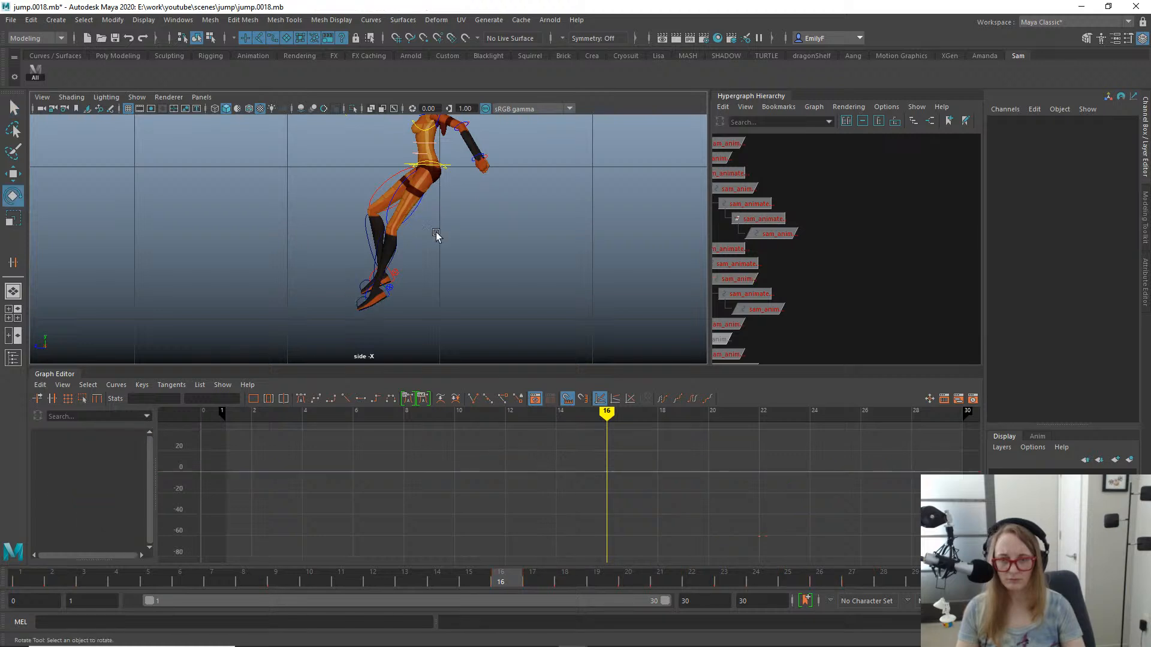
pyautogui.click(416, 210)
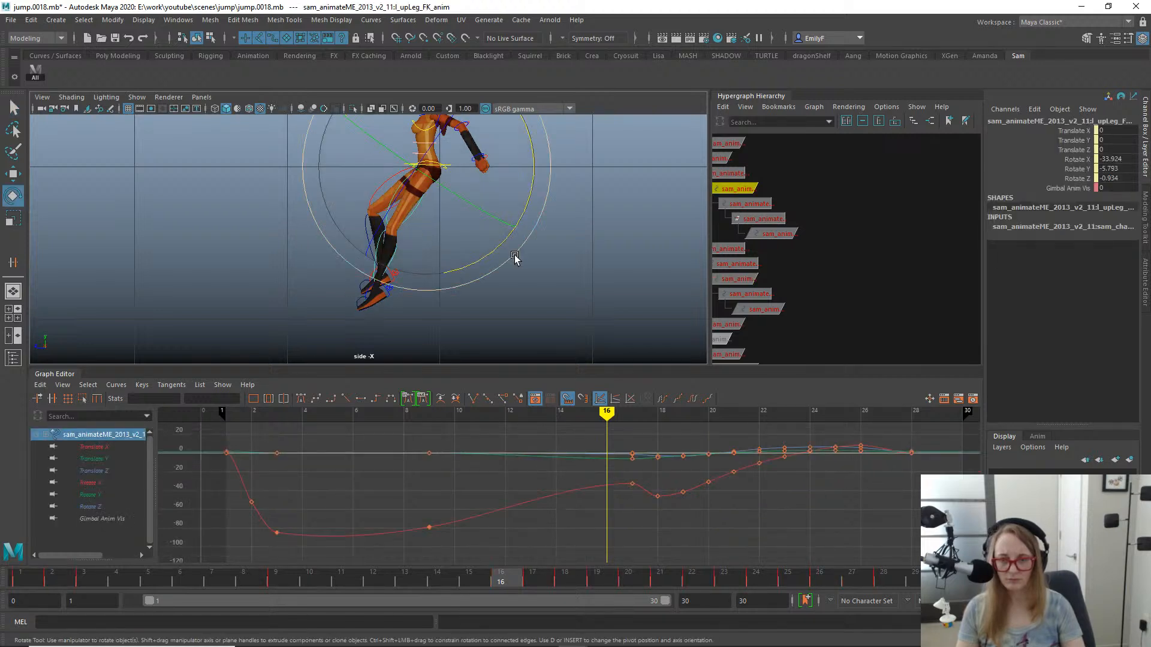
pyautogui.moveTo(507, 256); pyautogui.dragTo(508, 257)
pyautogui.press('q')
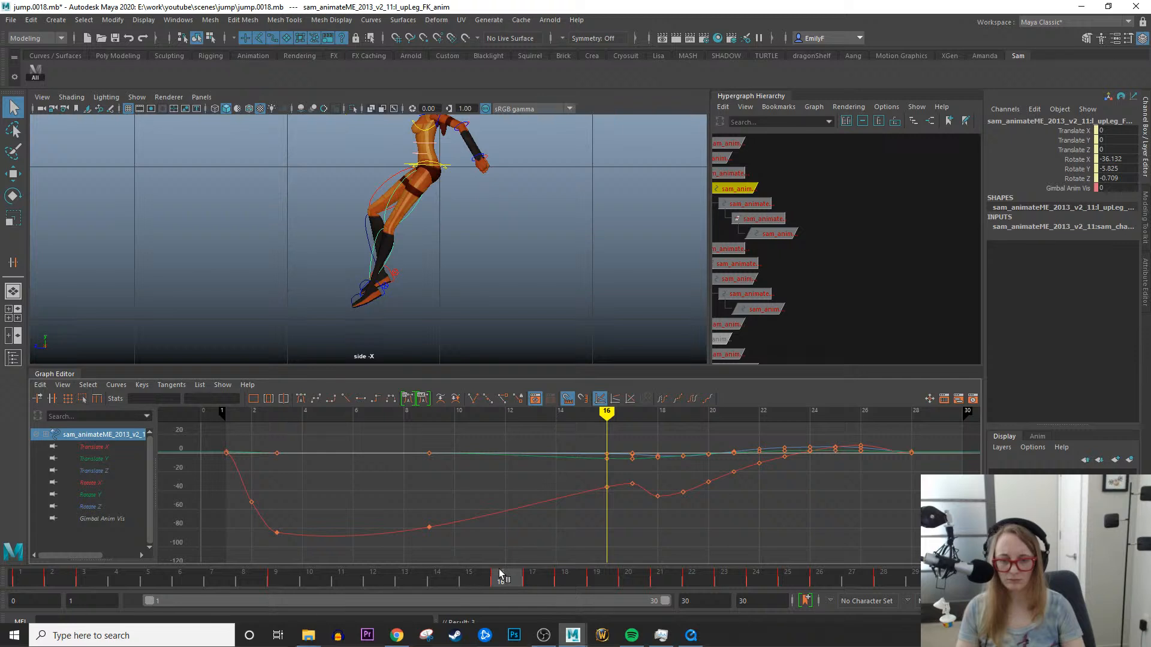
pyautogui.moveTo(501, 575); pyautogui.dragTo(407, 457)
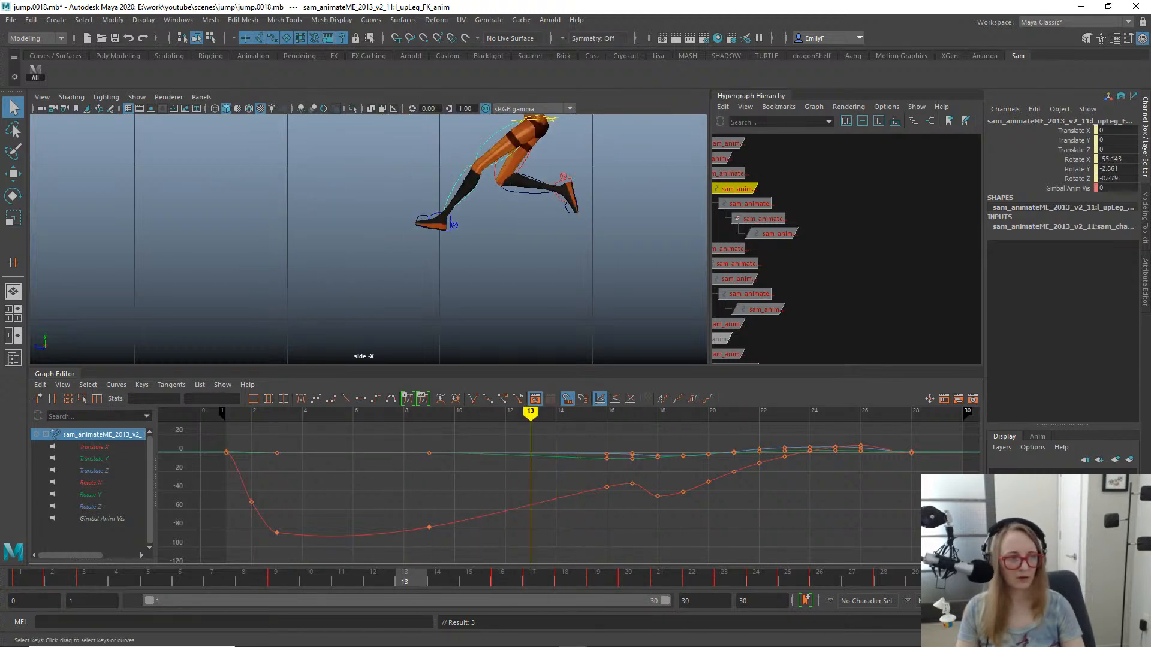
# - Switch to the rooftop jump reference video and step through its frames to study the midair and landing leg poses
pyautogui.moveTo(1150, 186); pyautogui.dragTo(414, 123)
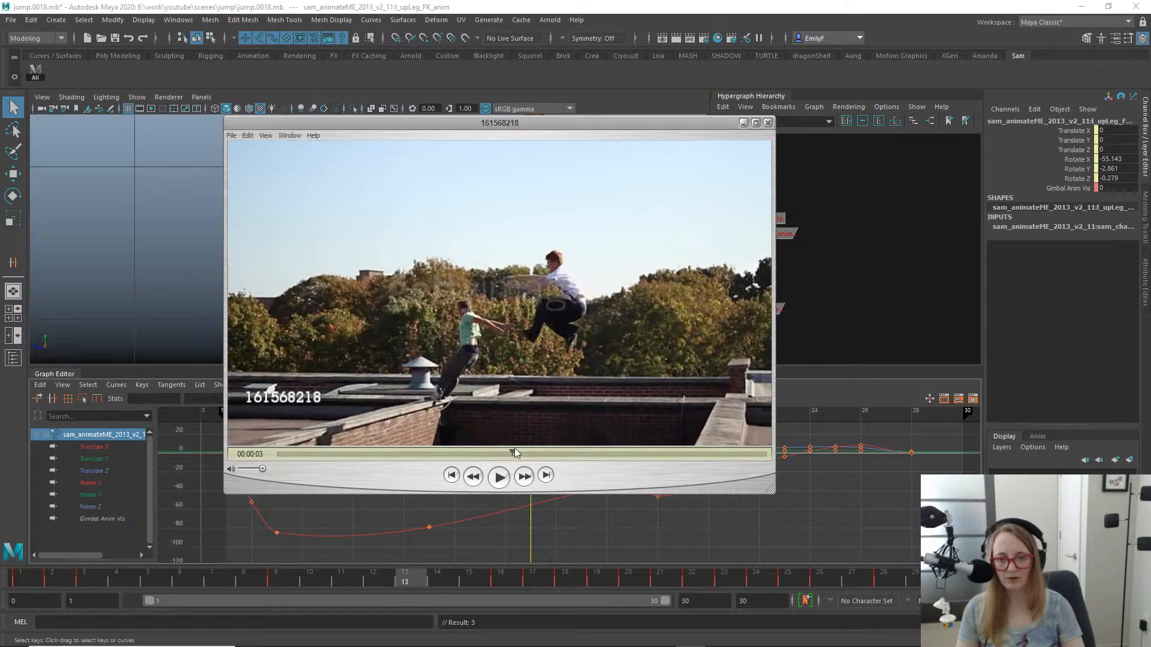
pyautogui.moveTo(502, 456)
pyautogui.mouseDown()
pyautogui.moveTo(472, 457)
pyautogui.moveTo(514, 456)
pyautogui.moveTo(486, 456)
pyautogui.mouseUp()
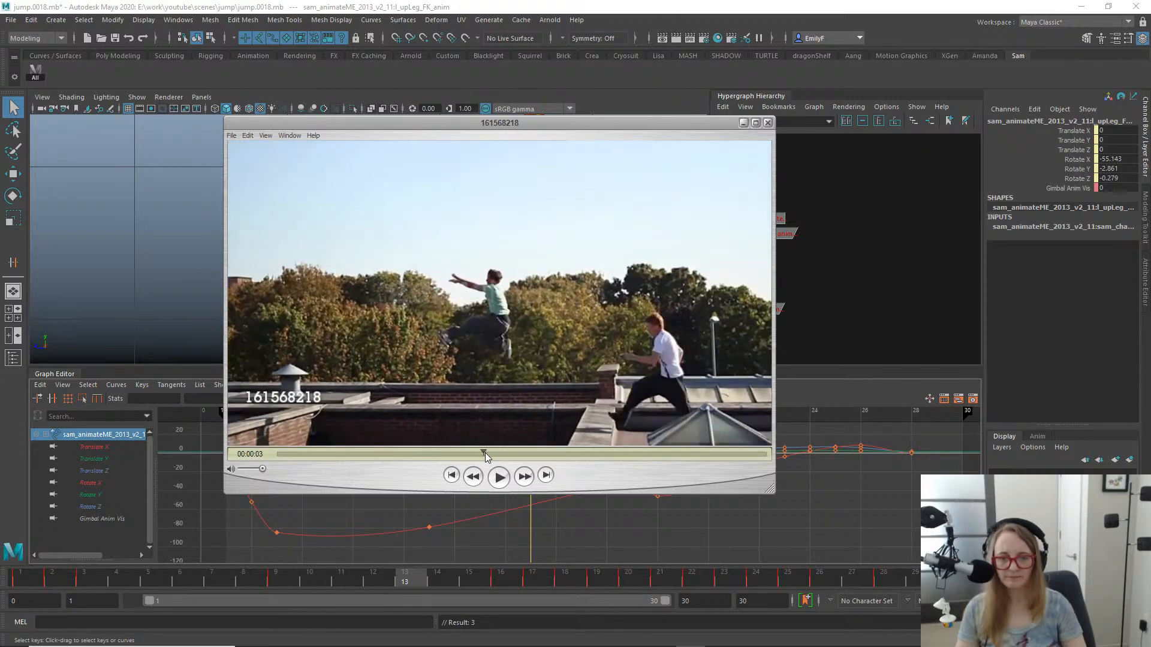
pyautogui.press('Right')
pyautogui.press('Right')
pyautogui.press('Right')
pyautogui.press('Right')
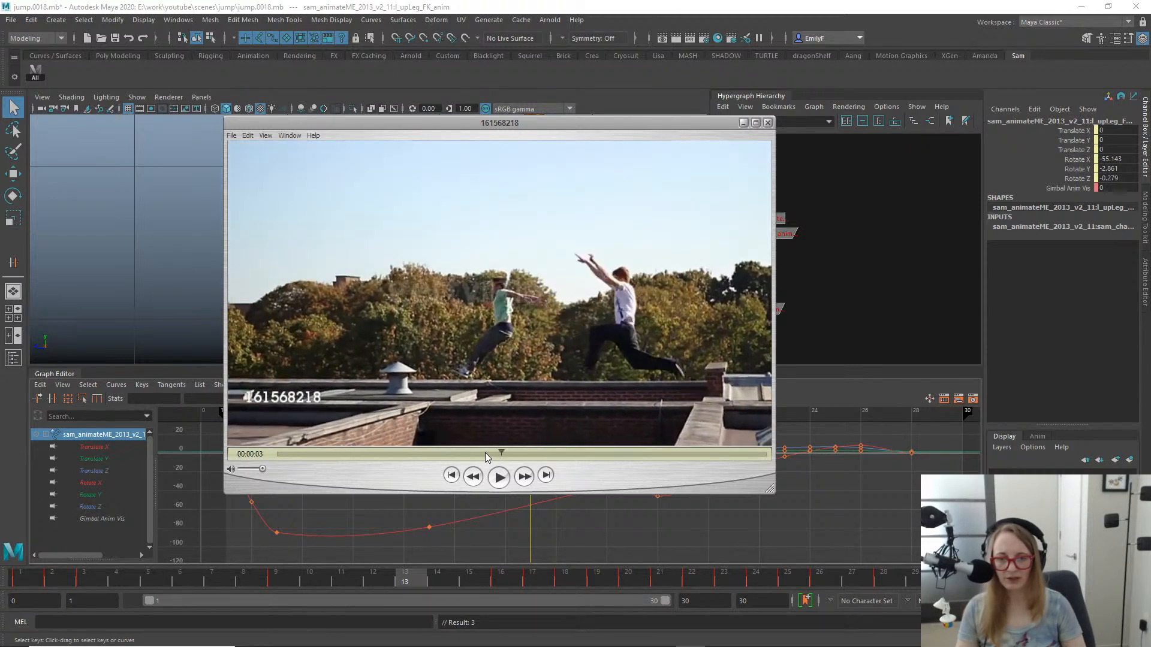
pyautogui.press('Right')
pyautogui.press('Right')
pyautogui.press('Right')
pyautogui.press('Left')
pyautogui.press('Left')
pyautogui.press('Left')
pyautogui.press('Left')
pyautogui.press('Left')
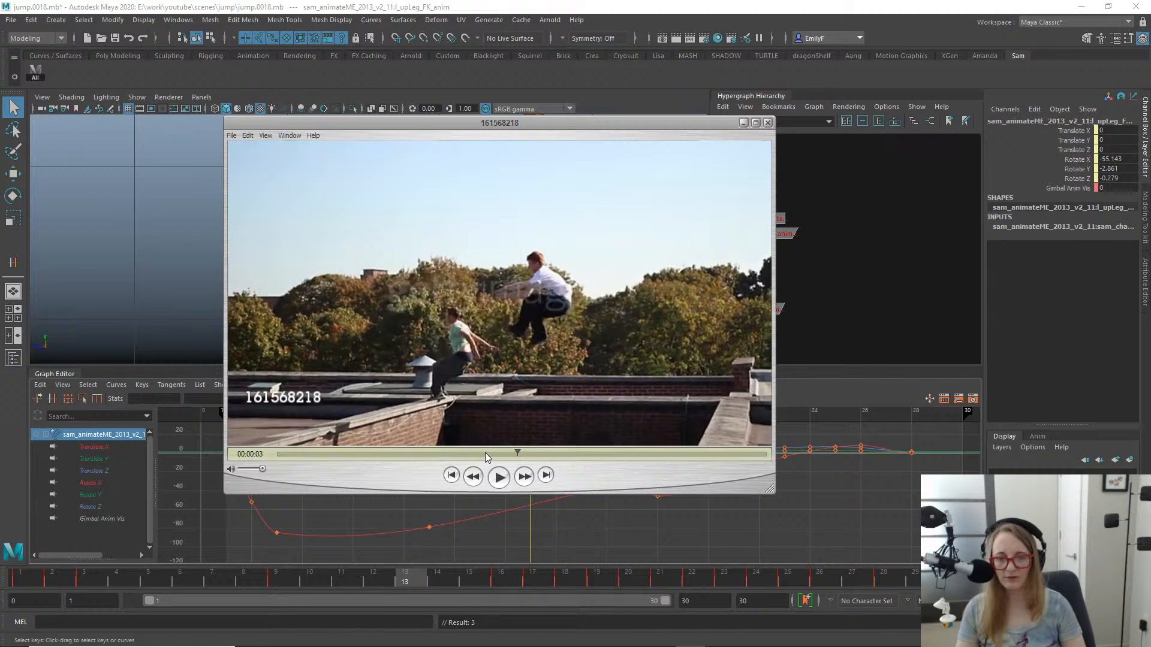
# - Step through the rooftop jump reference video to study the landing leg poses, and move it off the scene
pyautogui.press('Left')
pyautogui.press('Left')
pyautogui.press('Left')
pyautogui.press('Left')
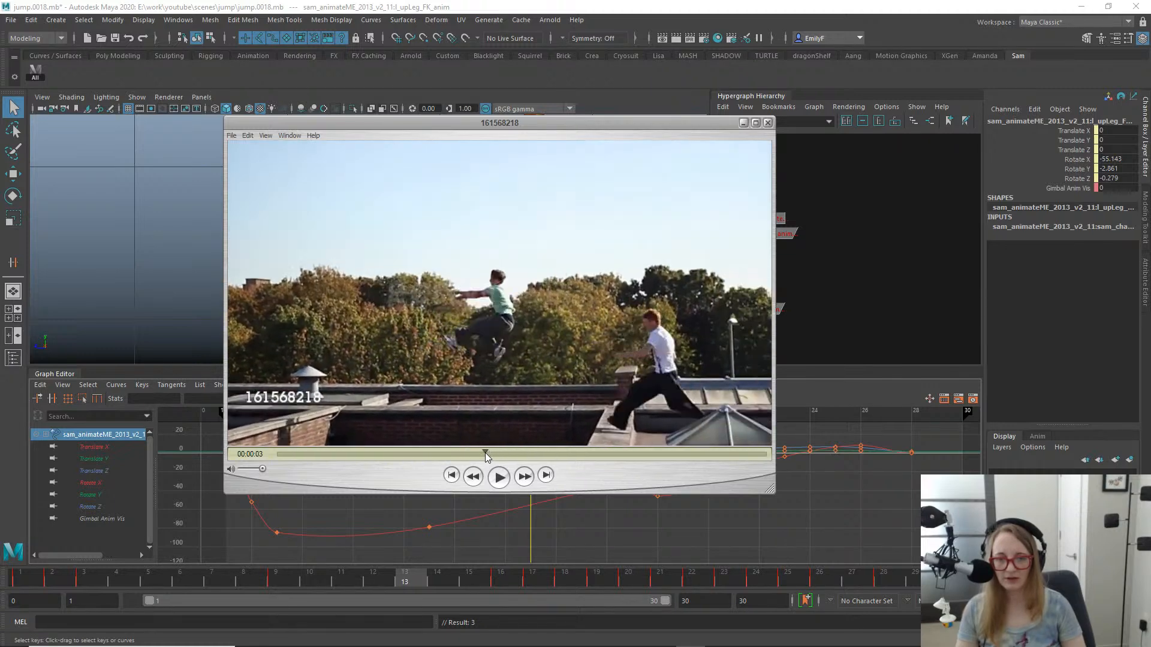
pyautogui.press('Right')
pyautogui.press('Right')
pyautogui.press('Right')
pyautogui.press('Right')
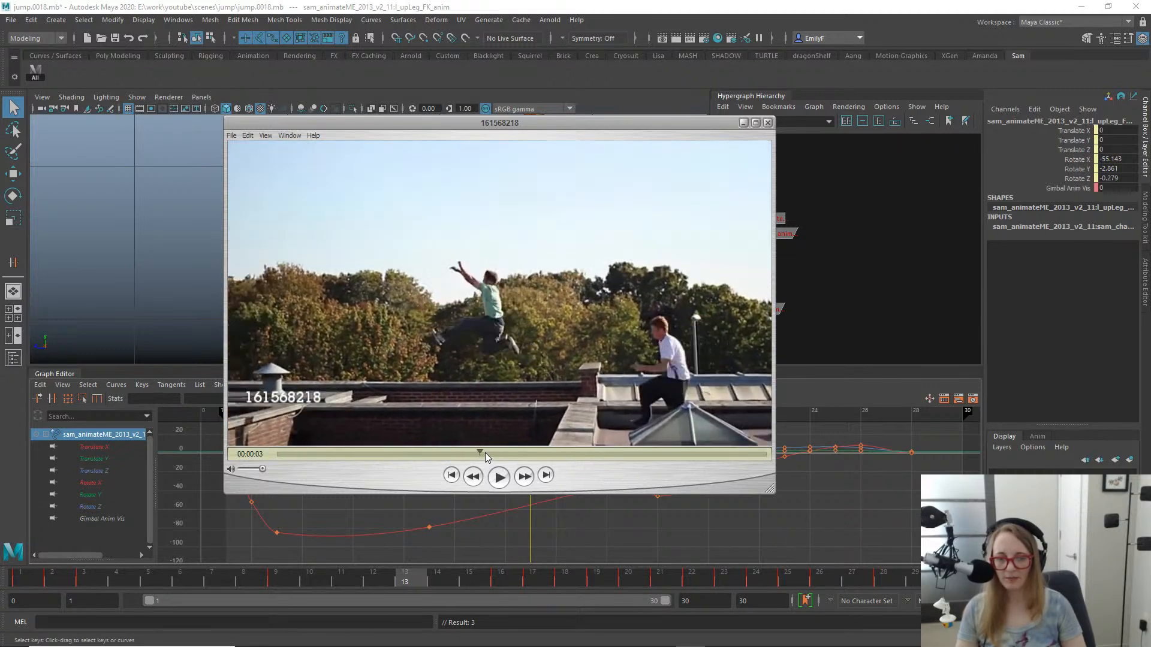
pyautogui.press('Right')
pyautogui.press('Right')
pyautogui.press('Right')
pyautogui.press('Right')
pyautogui.press('Right')
pyautogui.press('Right')
pyautogui.press('Right')
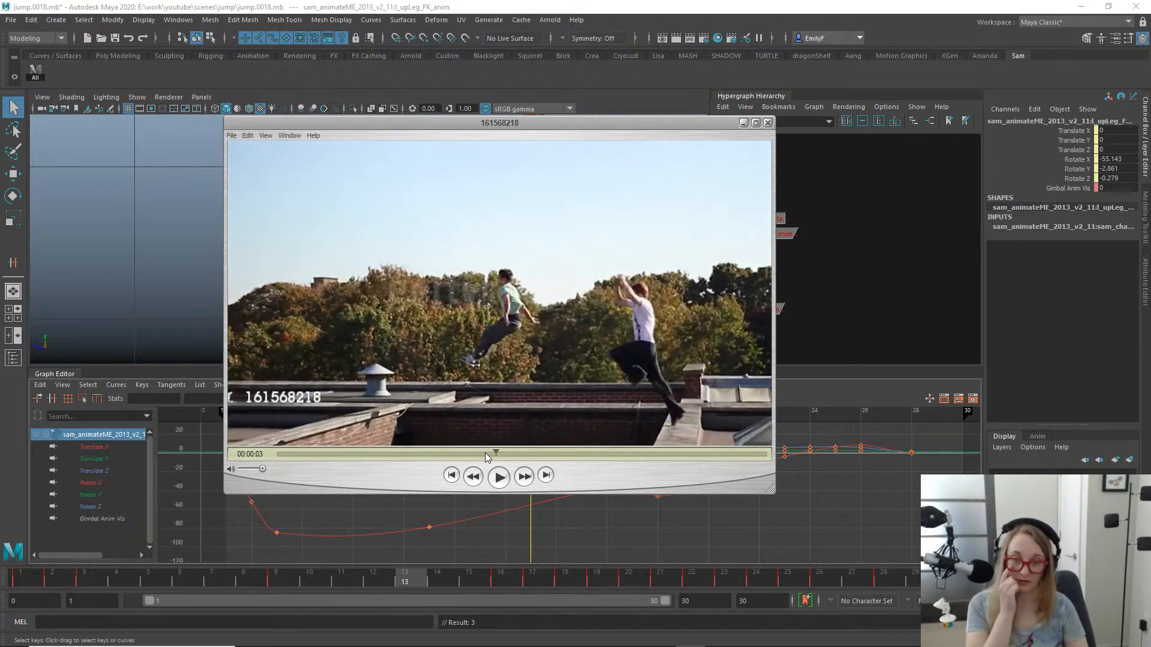
pyautogui.press('Right')
pyautogui.press('Right')
pyautogui.press('Right')
pyautogui.press('Right')
pyautogui.press('Right')
pyautogui.press('Right')
pyautogui.press('Right')
pyautogui.press('Right')
pyautogui.press('Right')
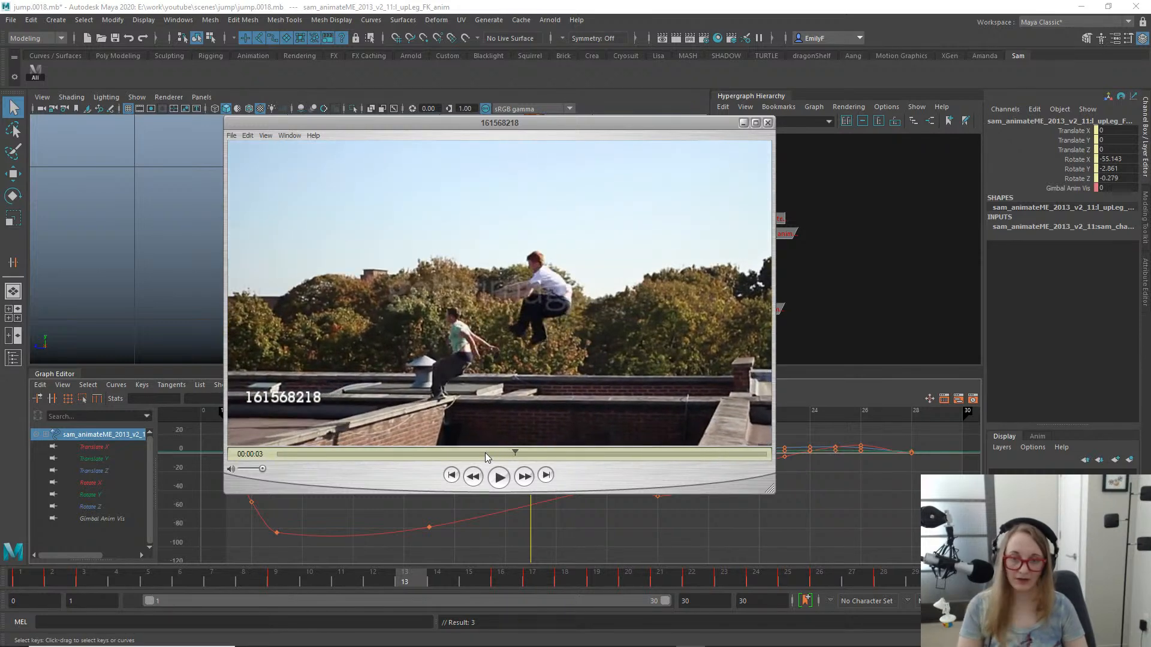
pyautogui.press('Right')
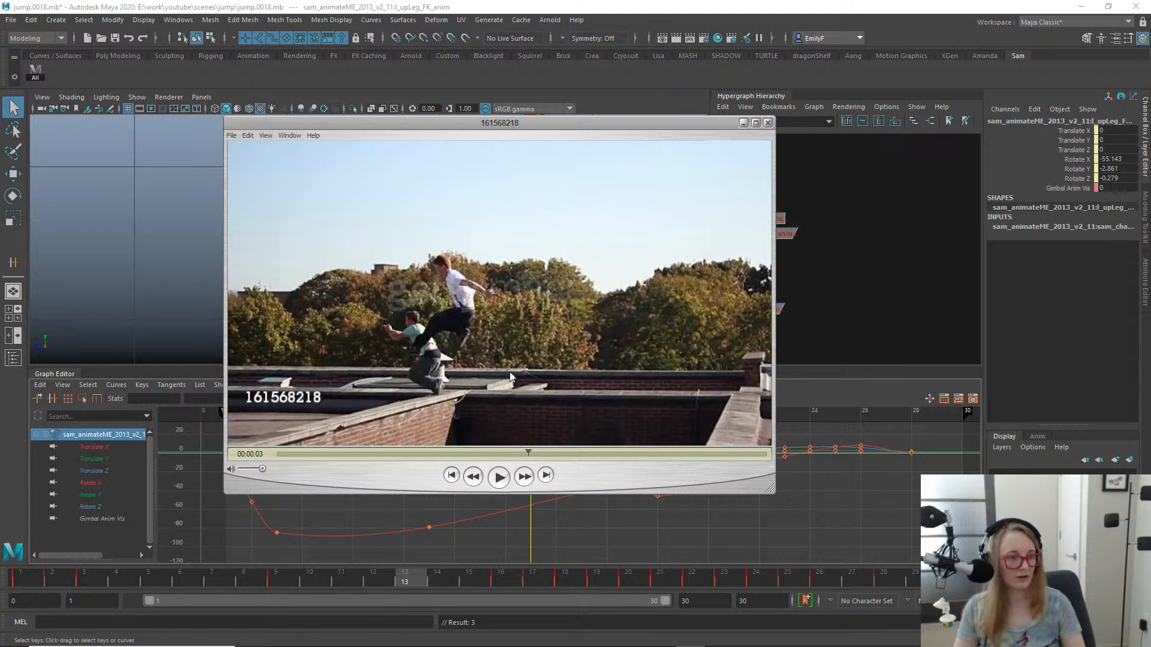
pyautogui.moveTo(580, 127); pyautogui.dragTo(1150, 127)
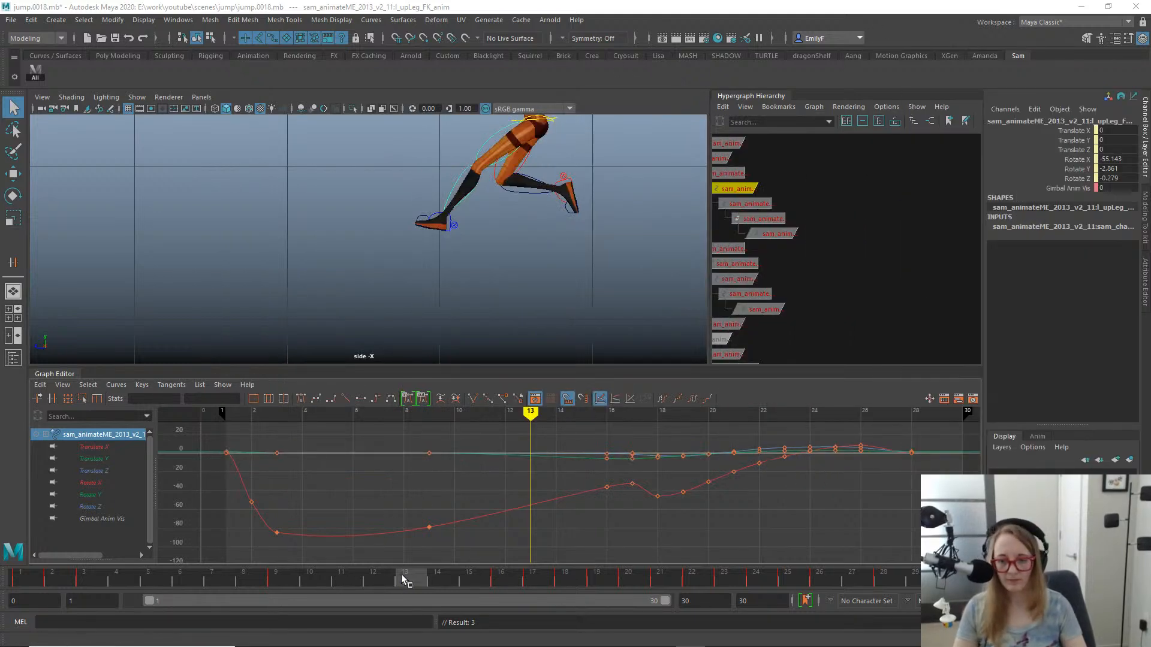
# - Rotate the right upper leg FK control at frame 18 to lower the raised knee slightly
pyautogui.moveTo(405, 578); pyautogui.dragTo(565, 500)
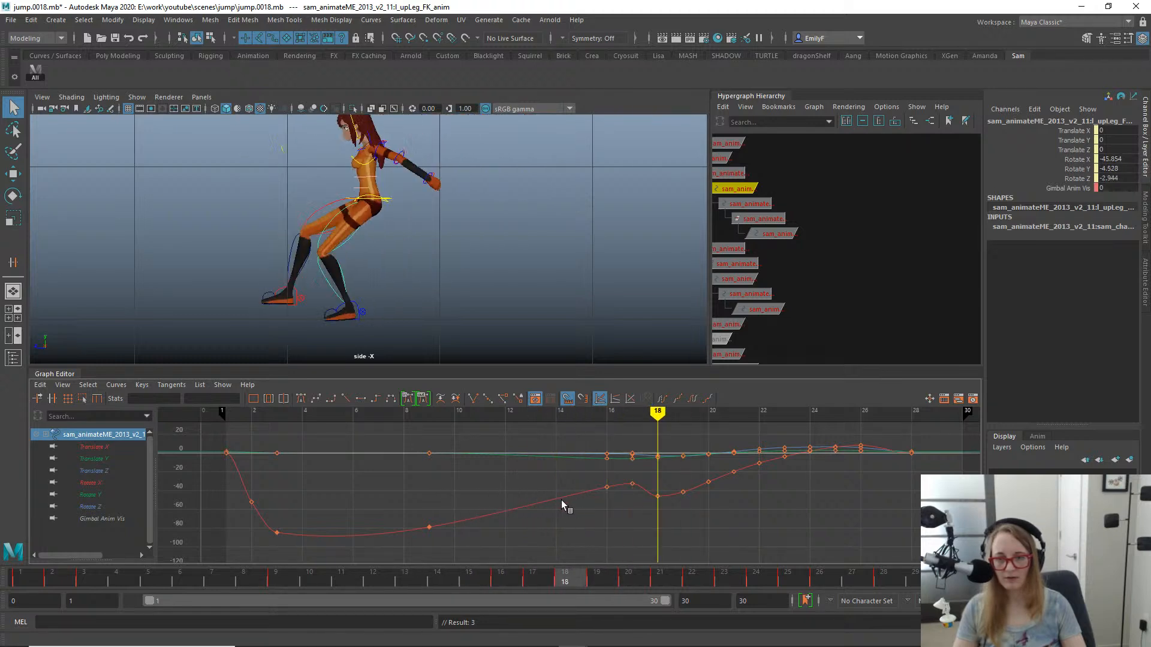
pyautogui.click(325, 207)
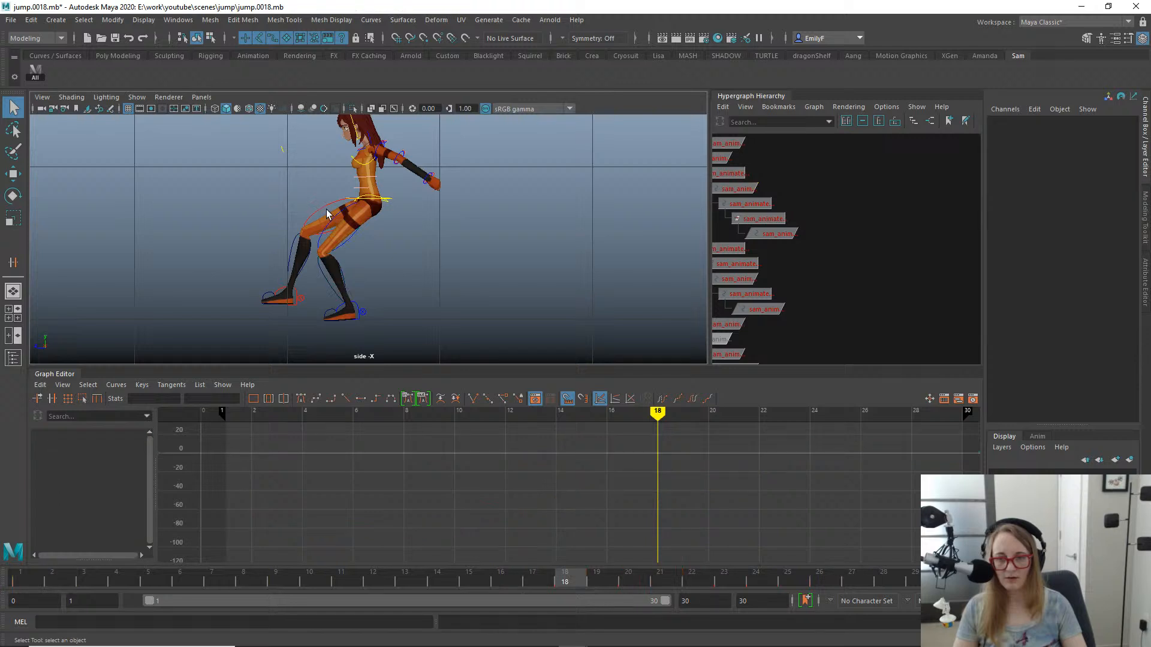
pyautogui.click(319, 205)
pyautogui.press('e')
pyautogui.keyDown('alt'); pyautogui.moveTo(378, 252); pyautogui.dragTo(512, 214, button='middle'); pyautogui.keyUp('alt')
pyautogui.keyDown('alt'); pyautogui.moveTo(478, 236); pyautogui.dragTo(514, 230, button='right'); pyautogui.keyUp('alt')
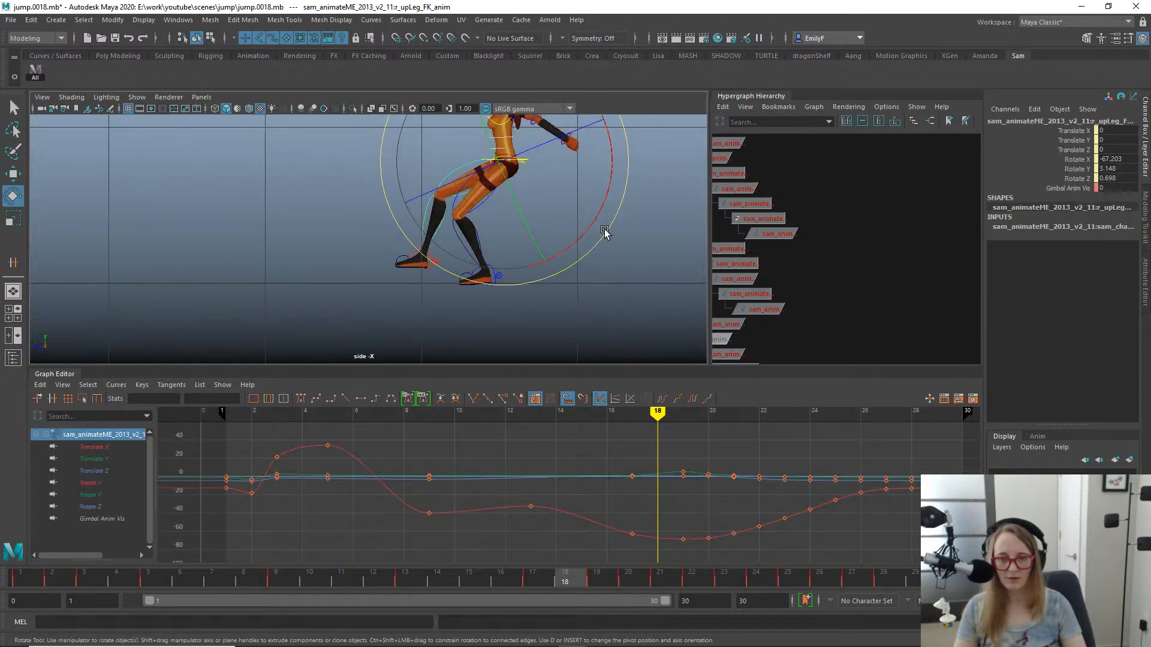
pyautogui.moveTo(606, 233); pyautogui.dragTo(543, 215)
# - Rotate the right lower leg FK control at frame 18 to a Rotate X of 37.451
pyautogui.click(429, 238)
pyautogui.press('e')
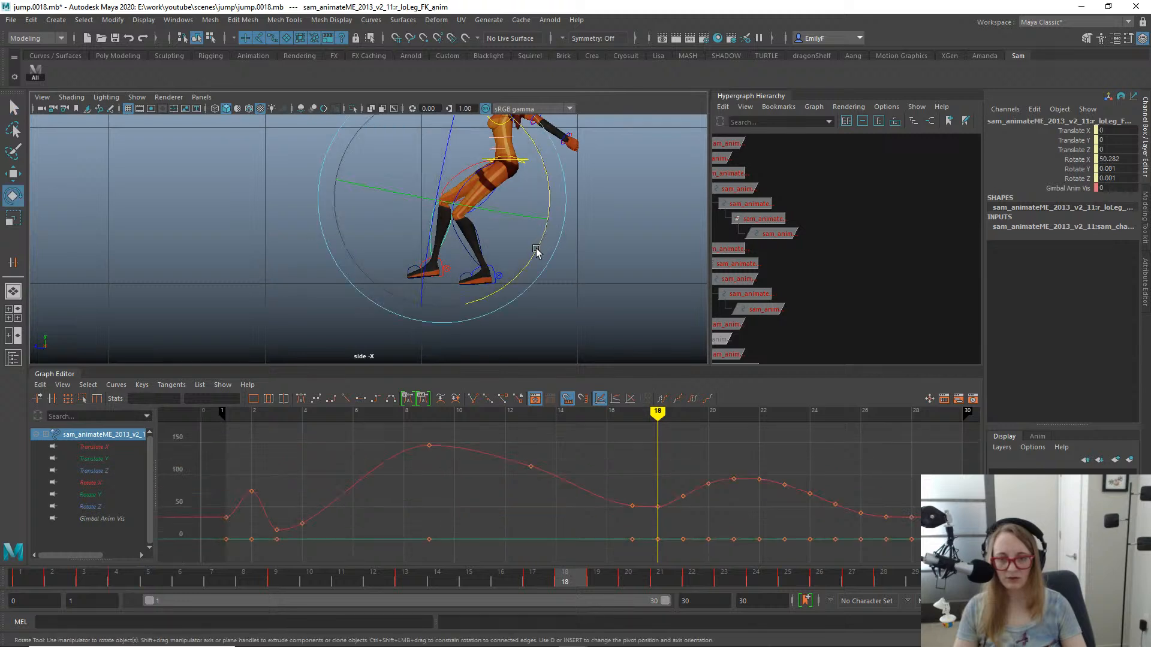
pyautogui.moveTo(518, 268); pyautogui.dragTo(516, 270)
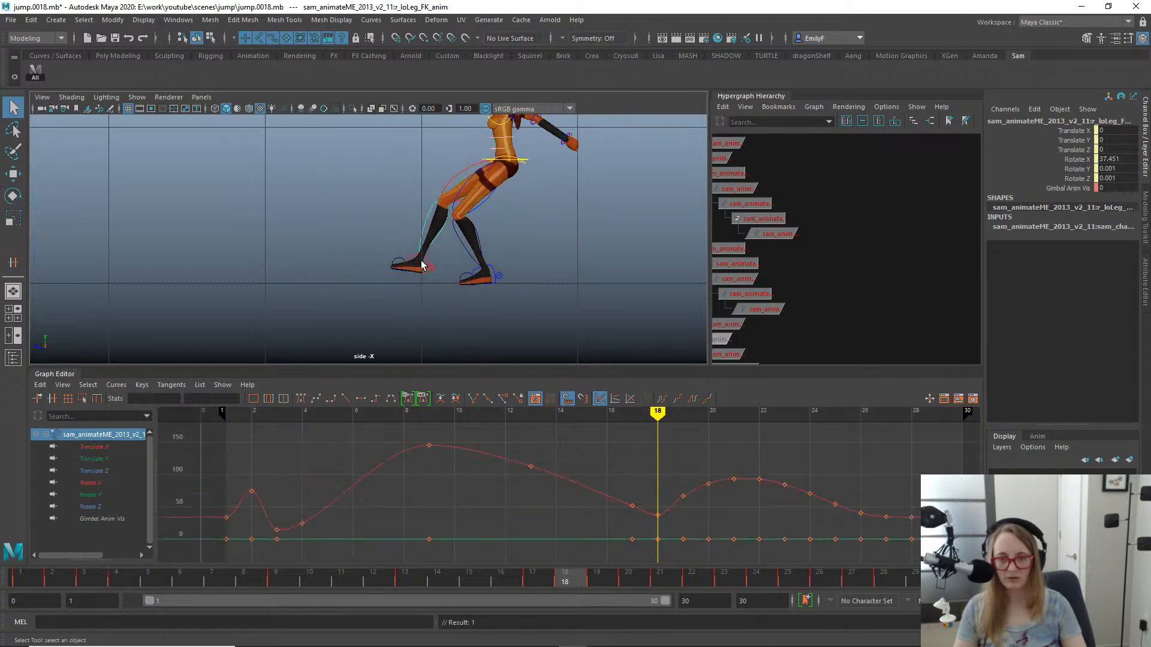
# - Rotate the right foot FK control at frame 18 and scrub back to frame 16 to check the motion
pyautogui.click(427, 265)
pyautogui.moveTo(509, 312); pyautogui.dragTo(509, 337)
pyautogui.press('q')
pyautogui.click(628, 575)
pyautogui.moveTo(627, 574)
pyautogui.mouseDown()
pyautogui.moveTo(519, 564)
pyautogui.moveTo(532, 547)
pyautogui.moveTo(739, 544)
pyautogui.moveTo(382, 504)
pyautogui.moveTo(705, 505)
pyautogui.moveTo(314, 455)
pyautogui.moveTo(485, 465)
pyautogui.mouseUp()
pyautogui.hotkey('alt', '.')
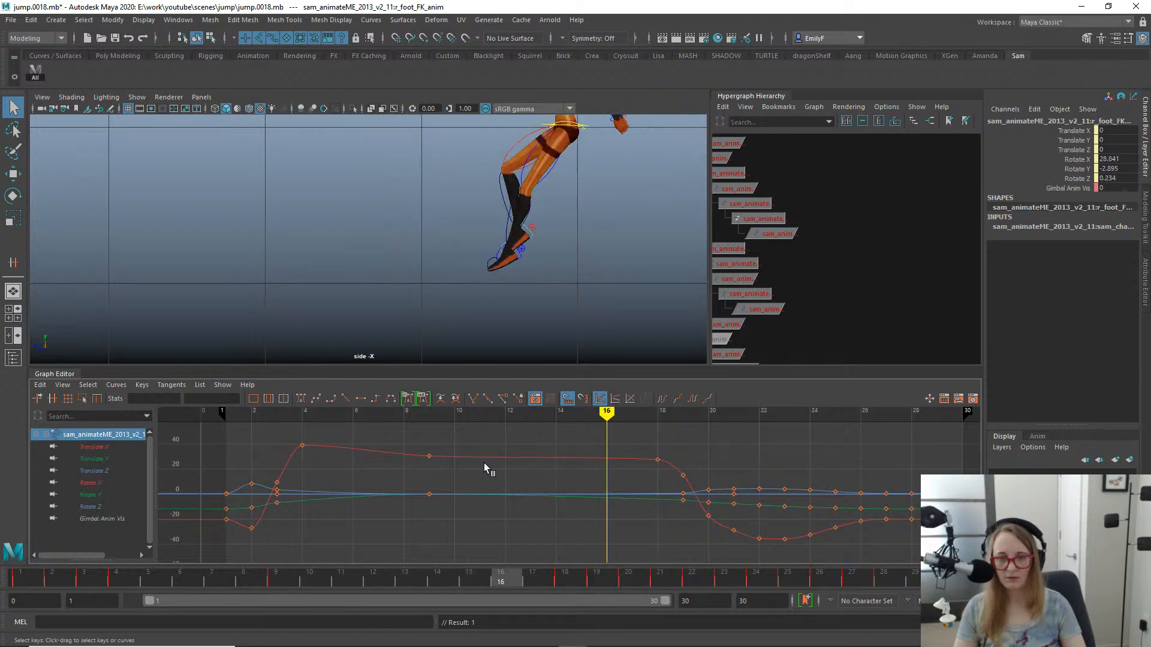
# - Try a Rotate X of -3.122 on the right foot FK control at frame 16, scrub, and undo it
pyautogui.hotkey('alt', ',')
pyautogui.hotkey('alt', '.')
pyautogui.press('e')
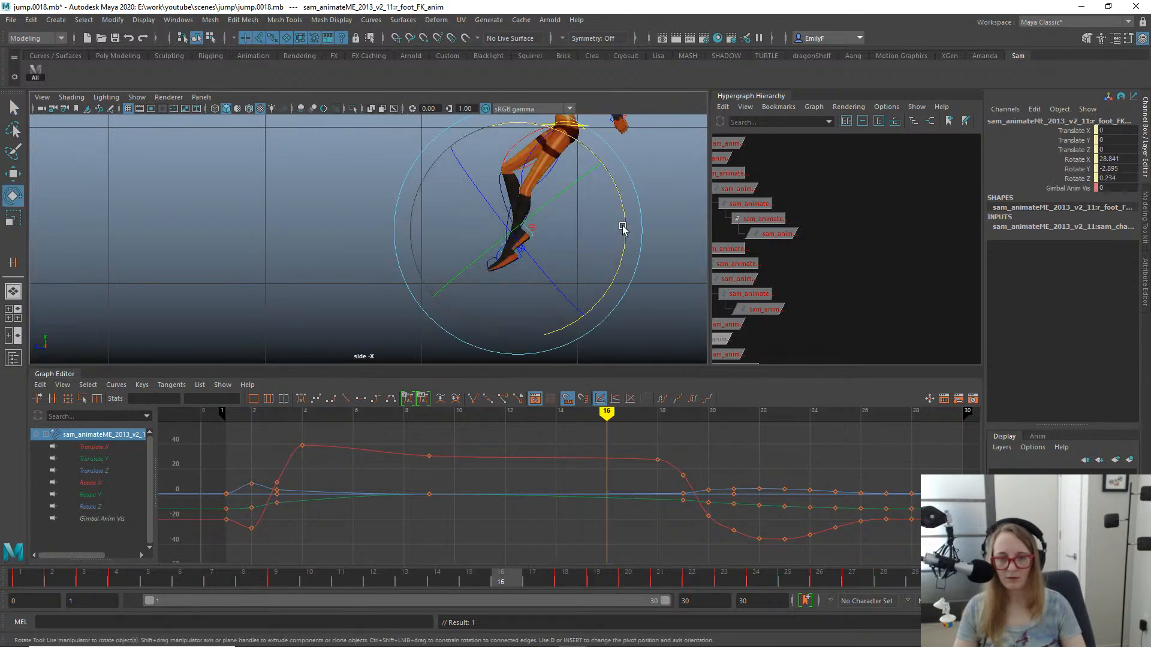
pyautogui.moveTo(623, 232); pyautogui.dragTo(603, 294)
pyautogui.press('s')
pyautogui.press('q')
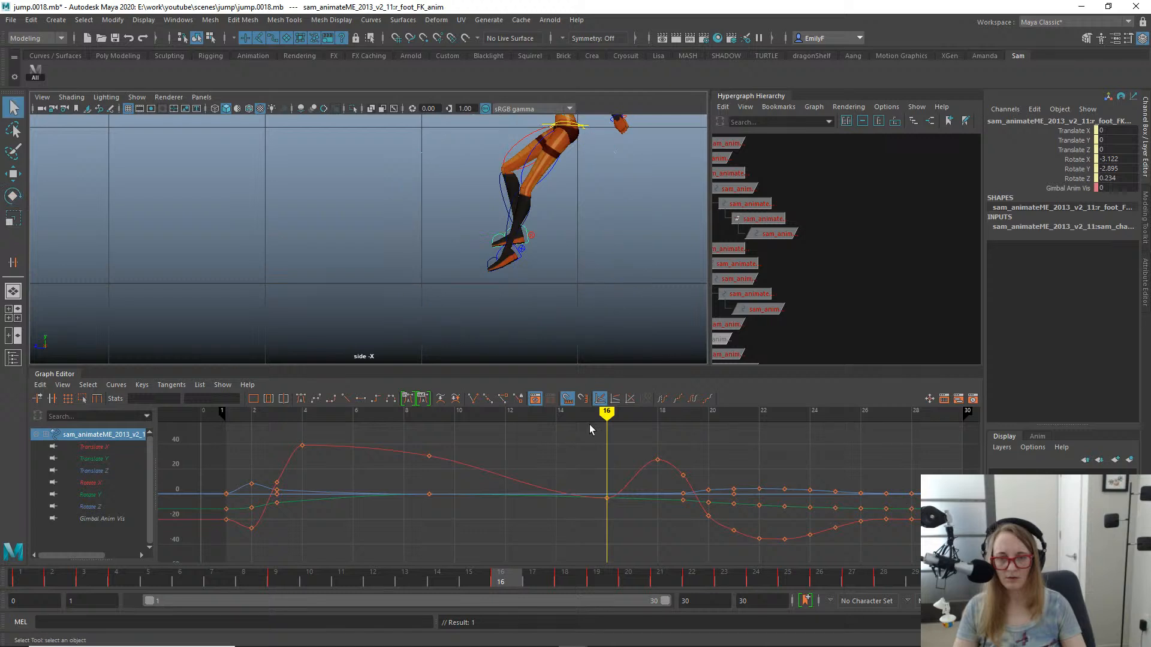
pyautogui.moveTo(501, 580); pyautogui.dragTo(452, 471)
pyautogui.hotkey('ctrl', 'z')
pyautogui.hotkey('ctrl', 'z')
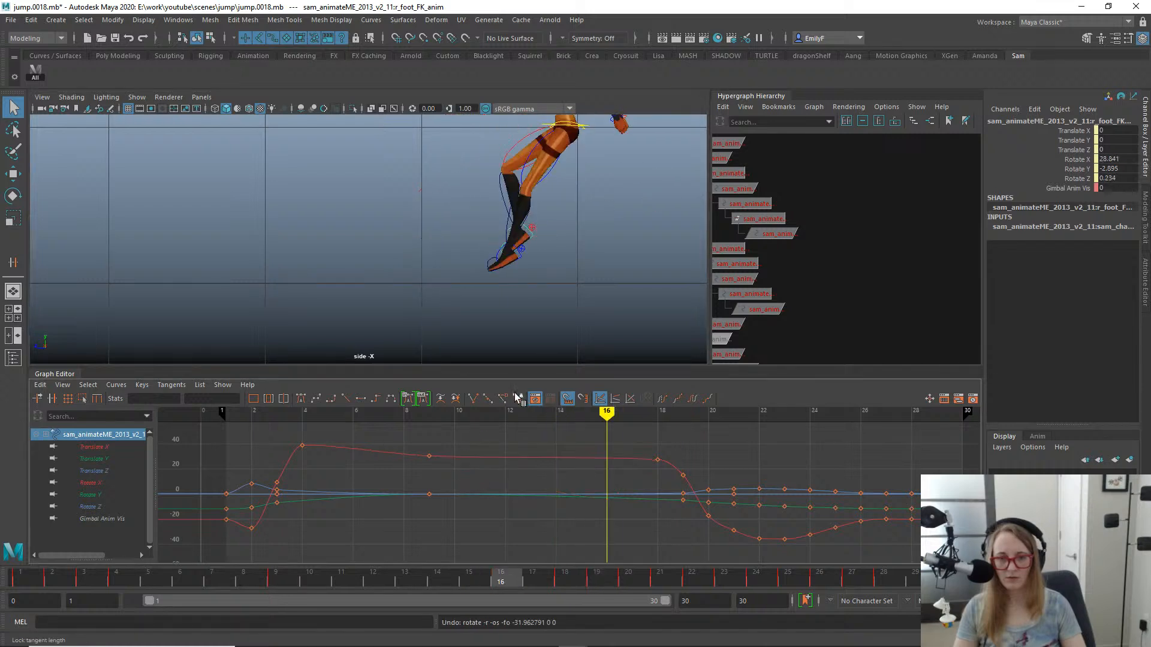
# - Scrub through the midair poses and rotate the left upper leg FK control at frame 15 to a Rotate X of -36.171
pyautogui.moveTo(426, 577); pyautogui.dragTo(375, 427)
pyautogui.keyDown('alt'); pyautogui.moveTo(658, 206); pyautogui.dragTo(468, 265, button='middle'); pyautogui.keyUp('alt')
pyautogui.scroll(-1, 468, 264)
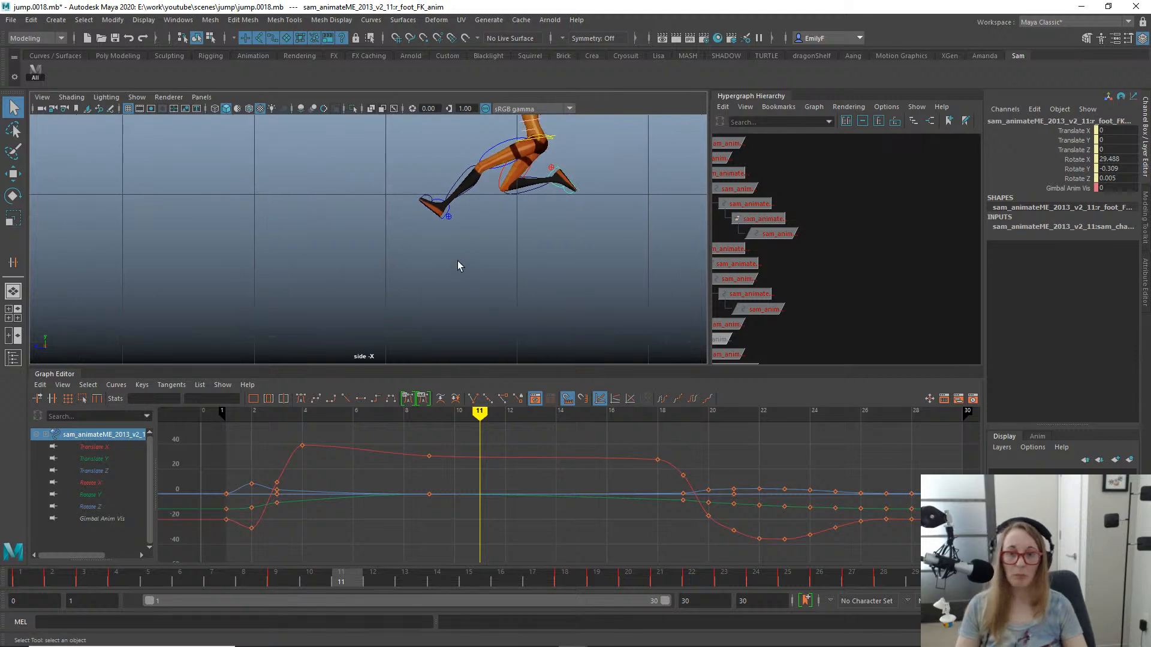
pyautogui.moveTo(339, 576); pyautogui.dragTo(473, 434)
pyautogui.click(390, 214)
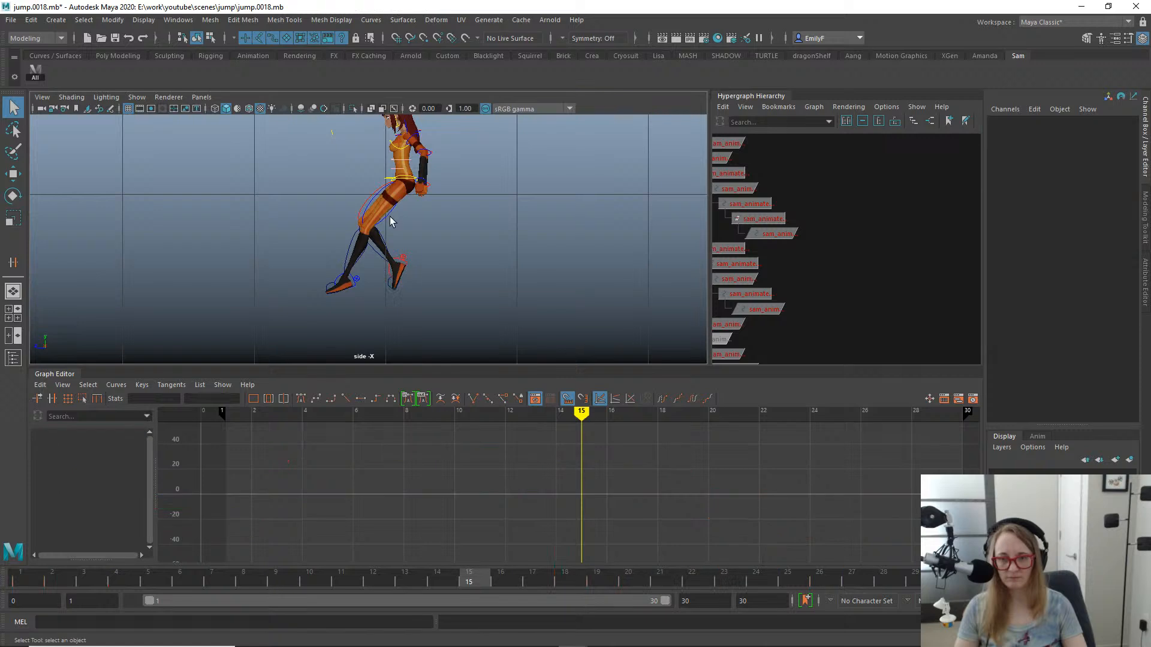
pyautogui.click(393, 217)
pyautogui.press('e')
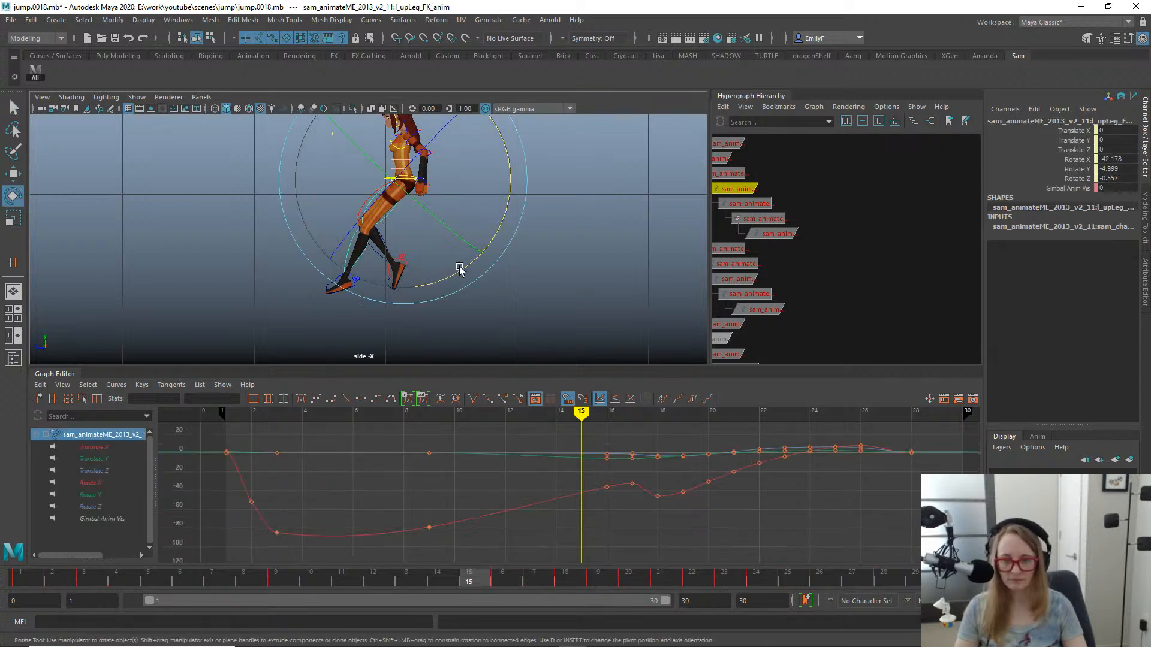
# - Rotate the left foot FK control at frame 15 to a Rotate X of 27.765 and review it with the controls hidden
pyautogui.click(358, 260)
pyautogui.click(367, 290)
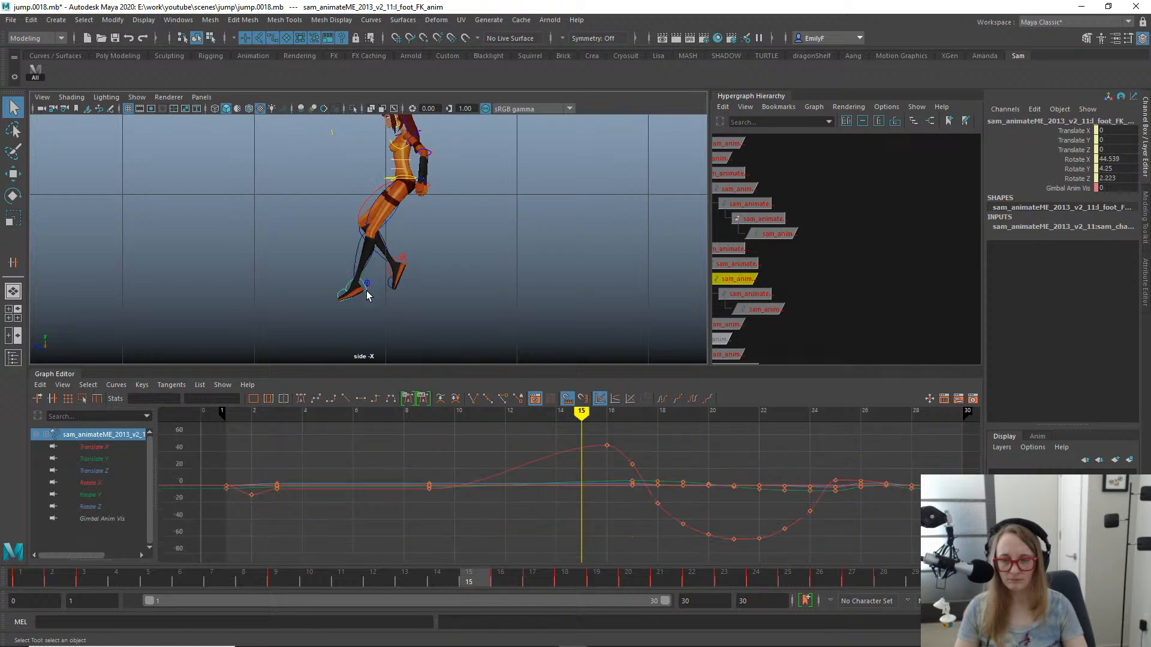
pyautogui.press('e')
pyautogui.moveTo(458, 303); pyautogui.dragTo(458, 324)
pyautogui.press('q')
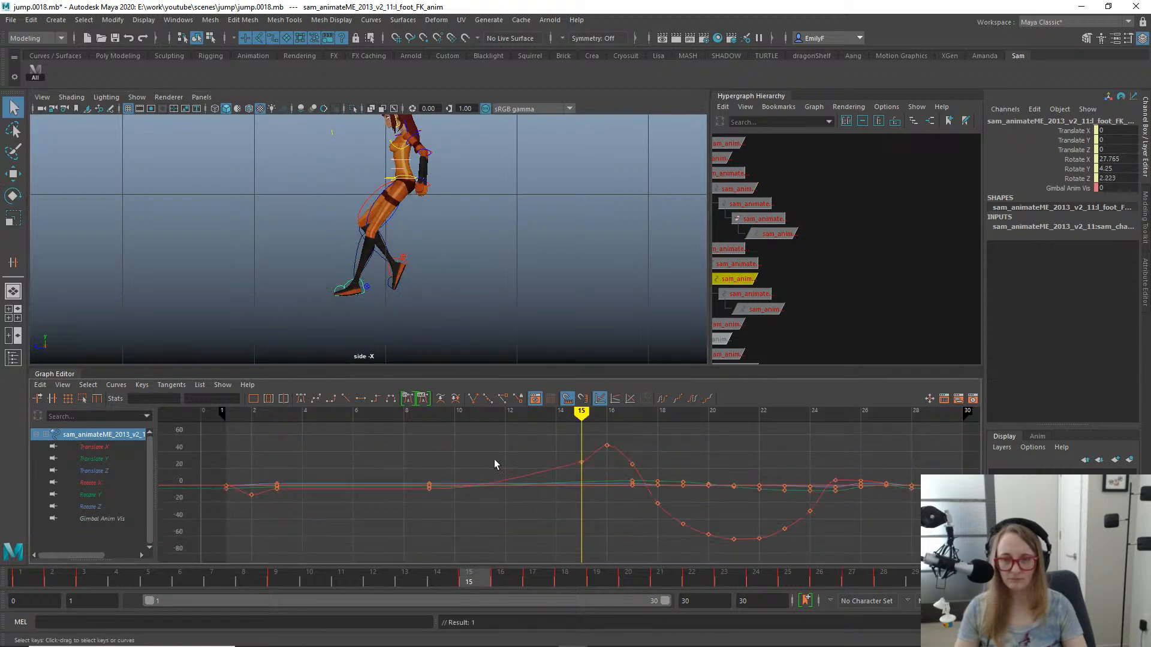
pyautogui.hotkey('alt', '1')
pyautogui.scroll(-1, 419, 312)
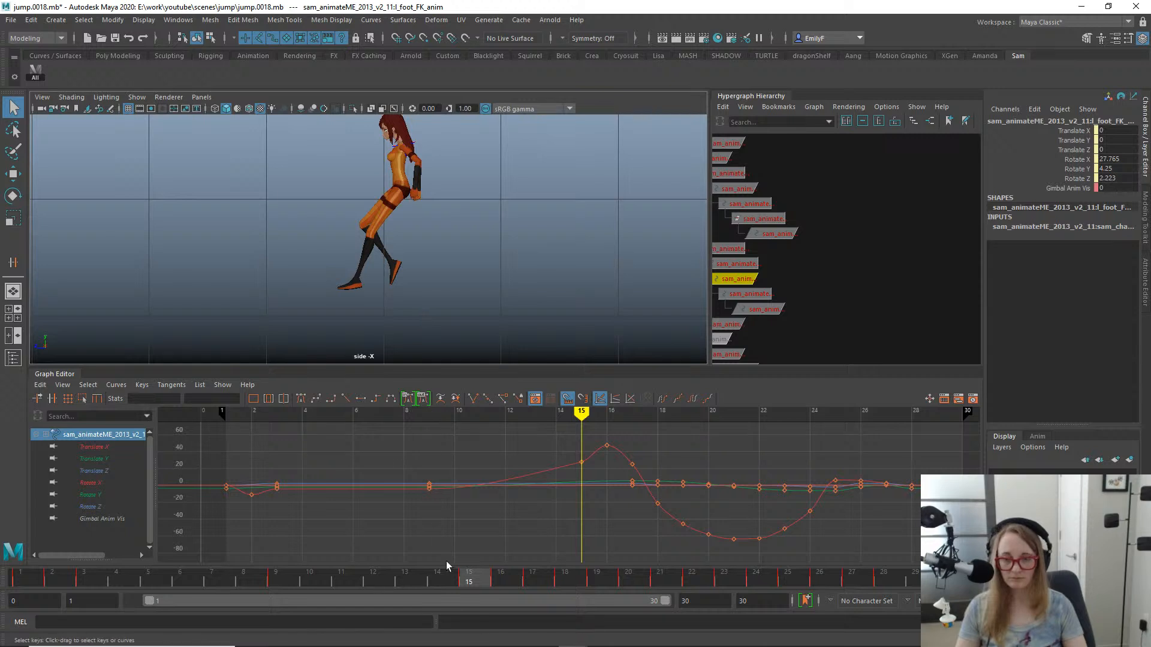
pyautogui.moveTo(446, 561); pyautogui.dragTo(508, 537)
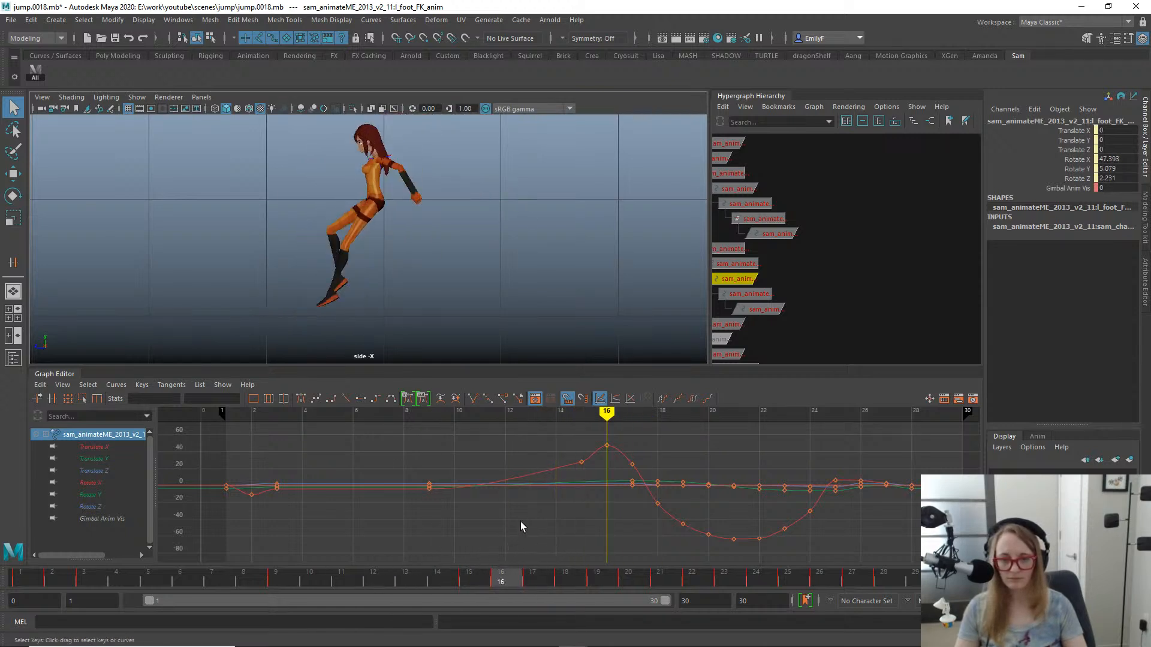
# - Lower the left foot's Rotate X key at frame 16 to 43.142 on its curve
pyautogui.moveTo(581, 432); pyautogui.dragTo(626, 452)
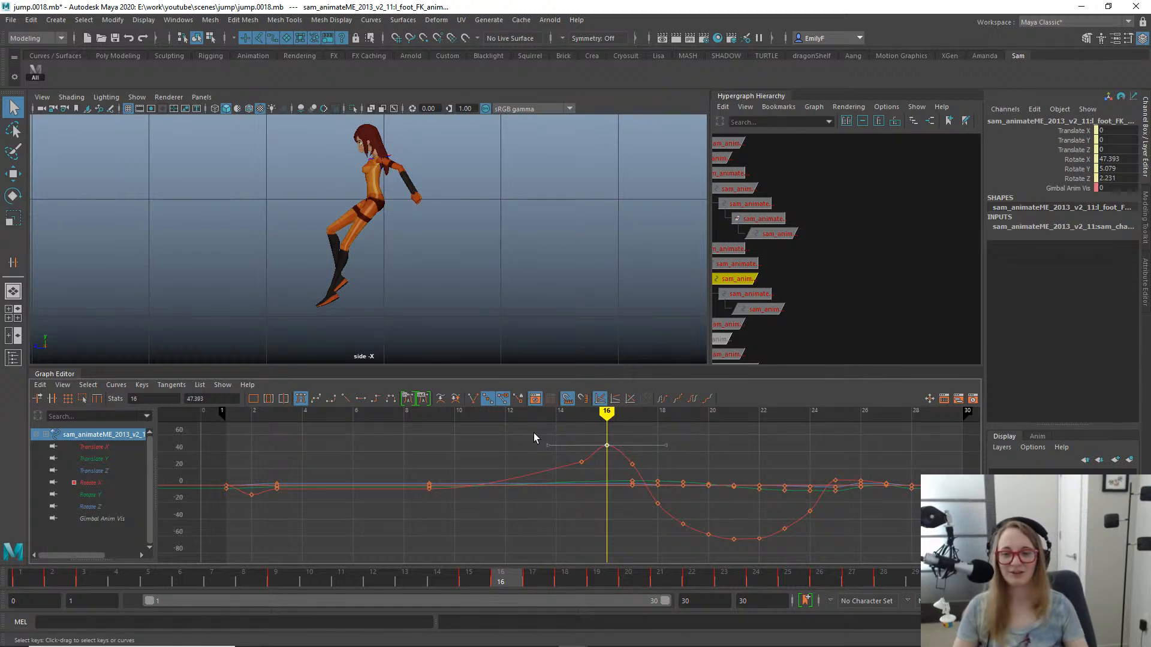
pyautogui.press('w')
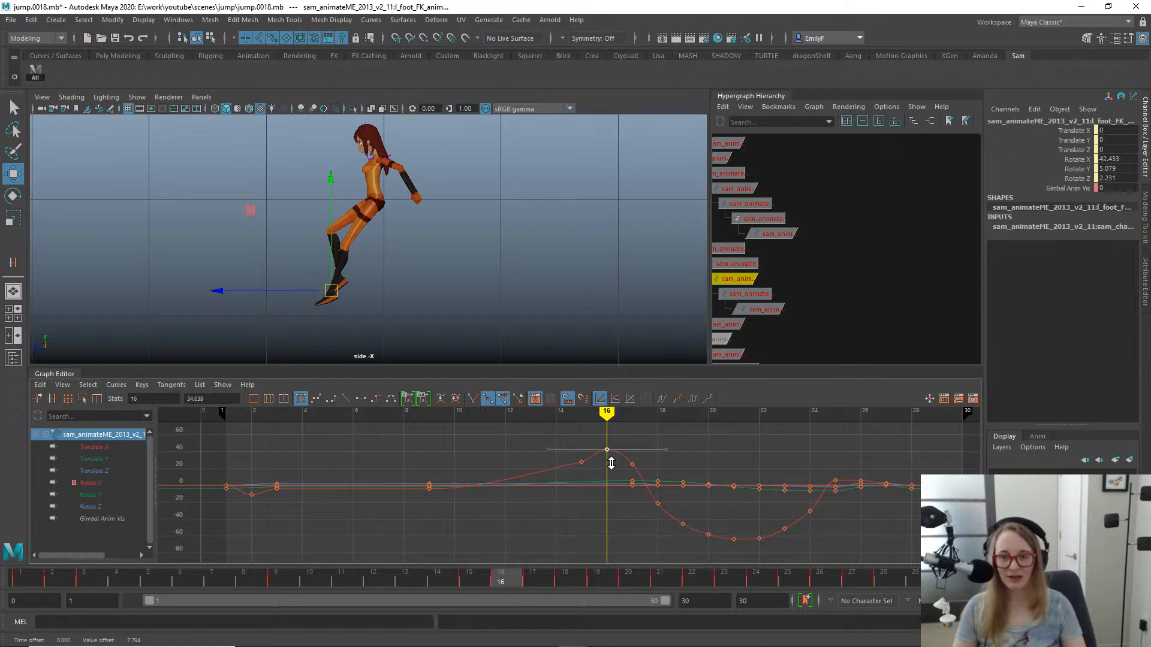
pyautogui.scroll(4, 430, 265)
pyautogui.keyDown('alt'); pyautogui.moveTo(396, 195); pyautogui.dragTo(519, 169, button='middle'); pyautogui.keyUp('alt')
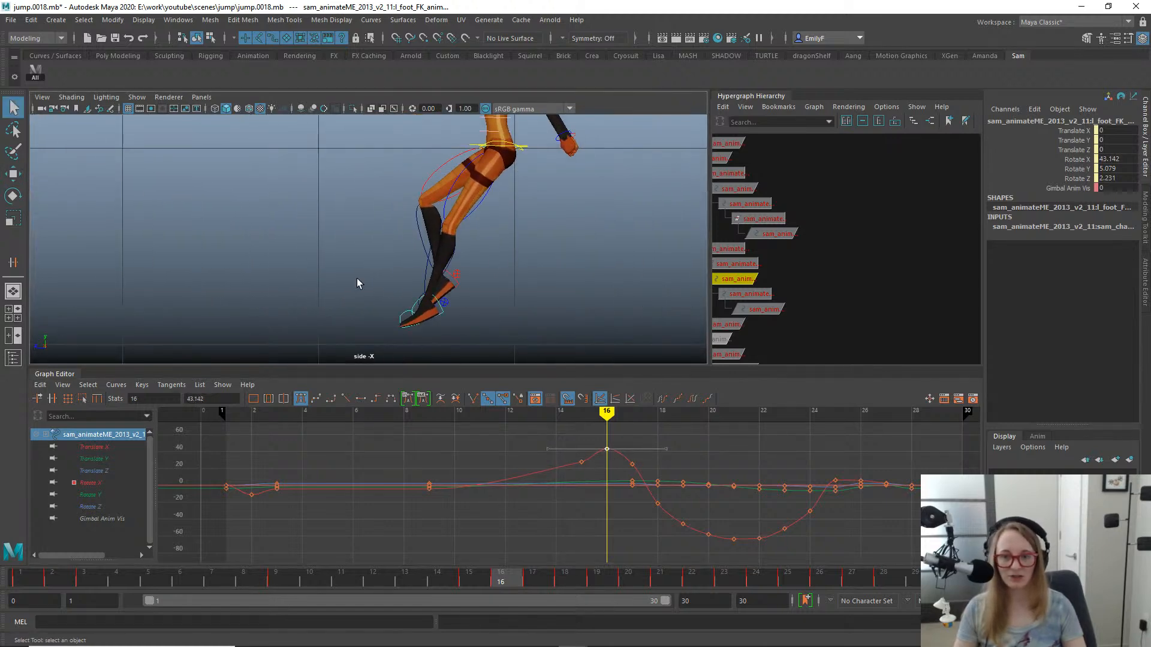
# - Select the left toe FK control and scrub from takeoff to landing to examine its rotation curve and pose
pyautogui.keyDown('alt'); pyautogui.moveTo(357, 280); pyautogui.dragTo(375, 231, button='middle'); pyautogui.keyUp('alt')
pyautogui.scroll(2, 551, 262)
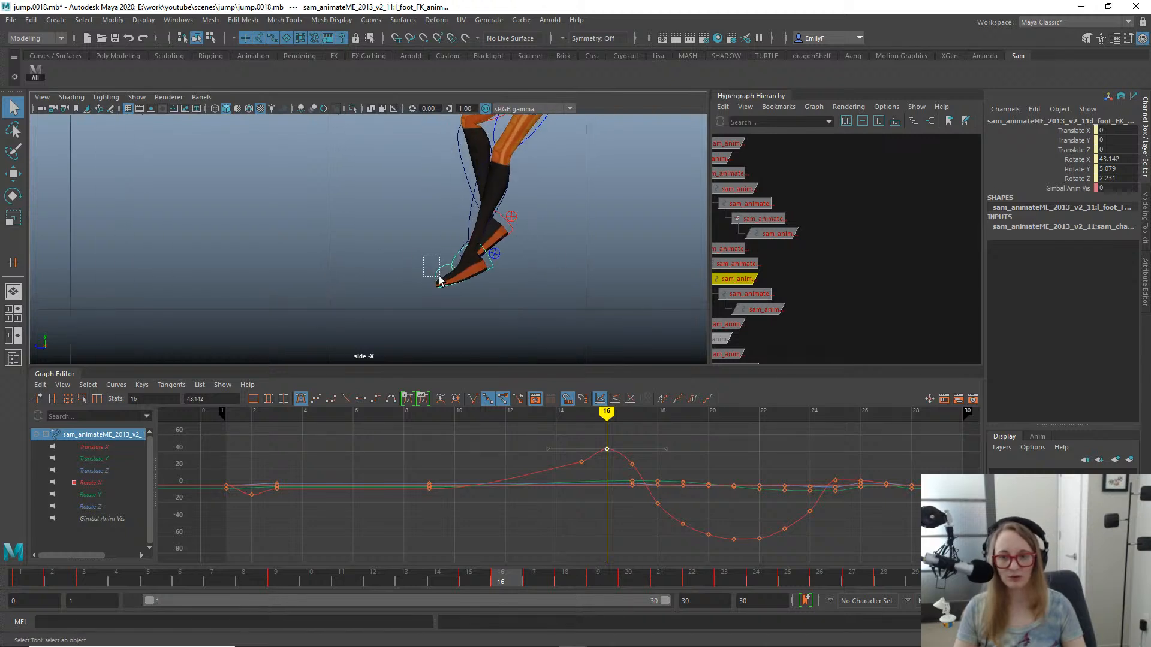
pyautogui.moveTo(423, 256); pyautogui.dragTo(439, 278)
pyautogui.press('e')
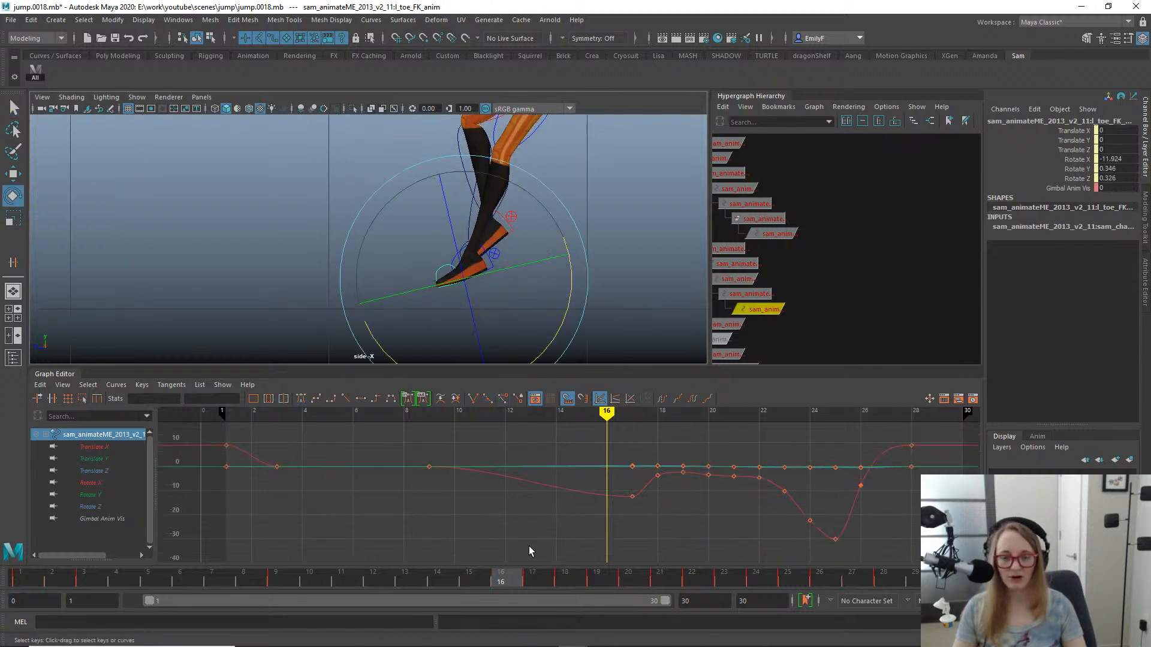
pyautogui.moveTo(515, 578); pyautogui.dragTo(139, 473)
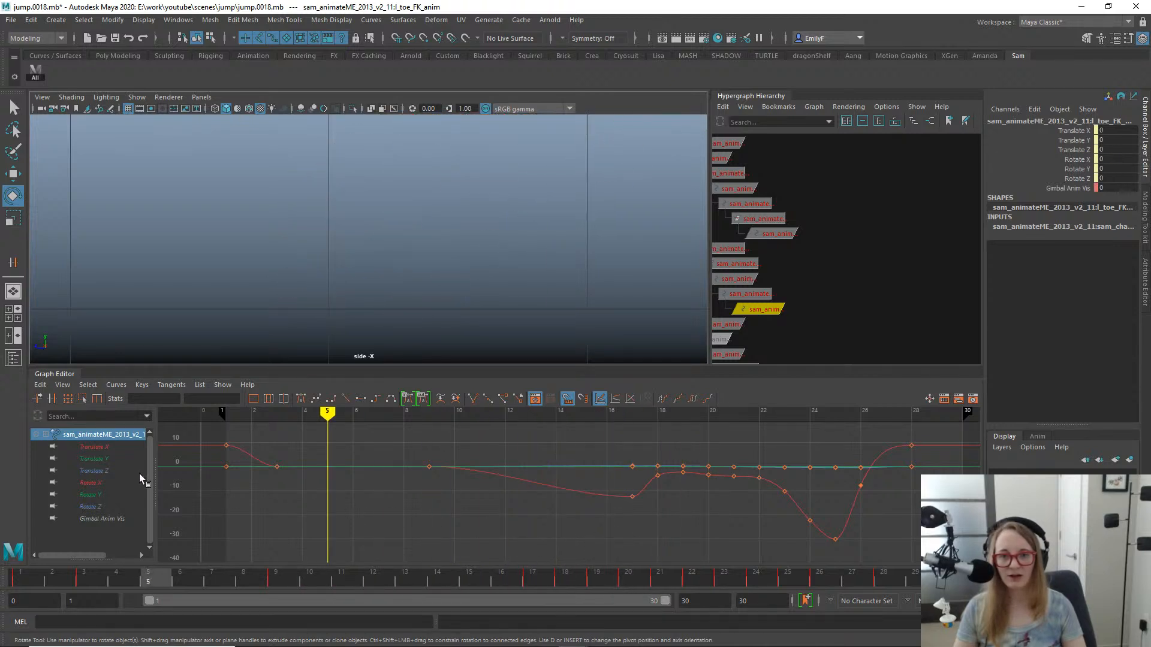
pyautogui.moveTo(377, 520); pyautogui.dragTo(533, 404)
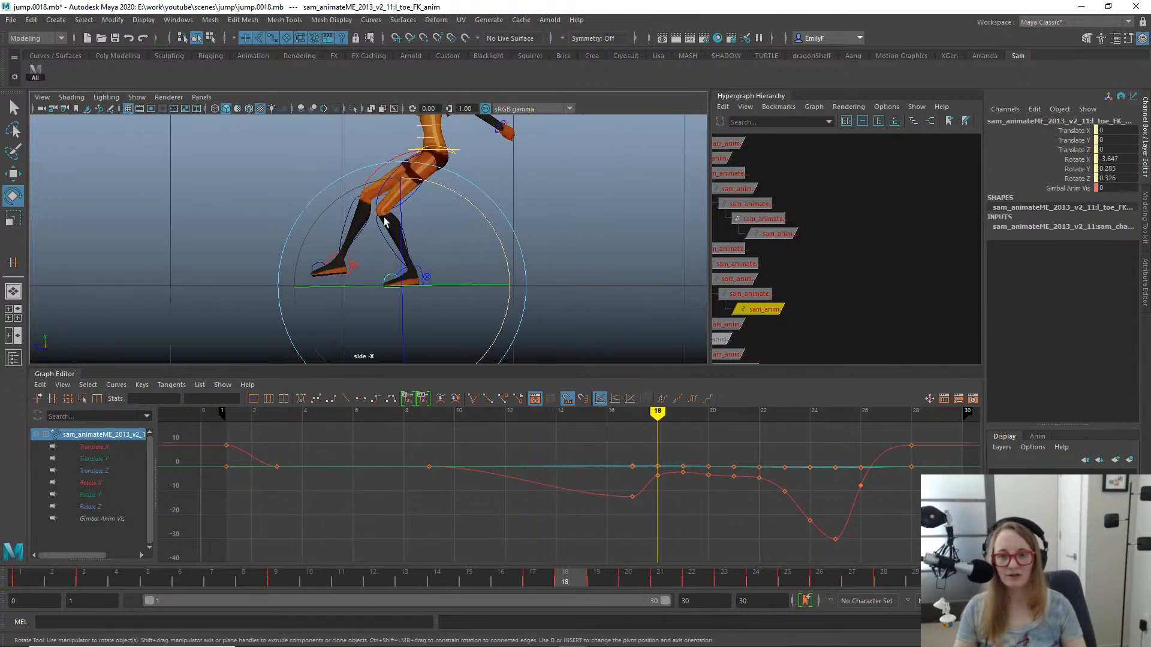
# - Hide the controls and scrub the jump in the perspective view from several angles to examine the leg motion
pyautogui.press('q')
pyautogui.hotkey('alt', '1')
pyautogui.press('space')
pyautogui.moveTo(510, 193); pyautogui.dragTo(511, 162)
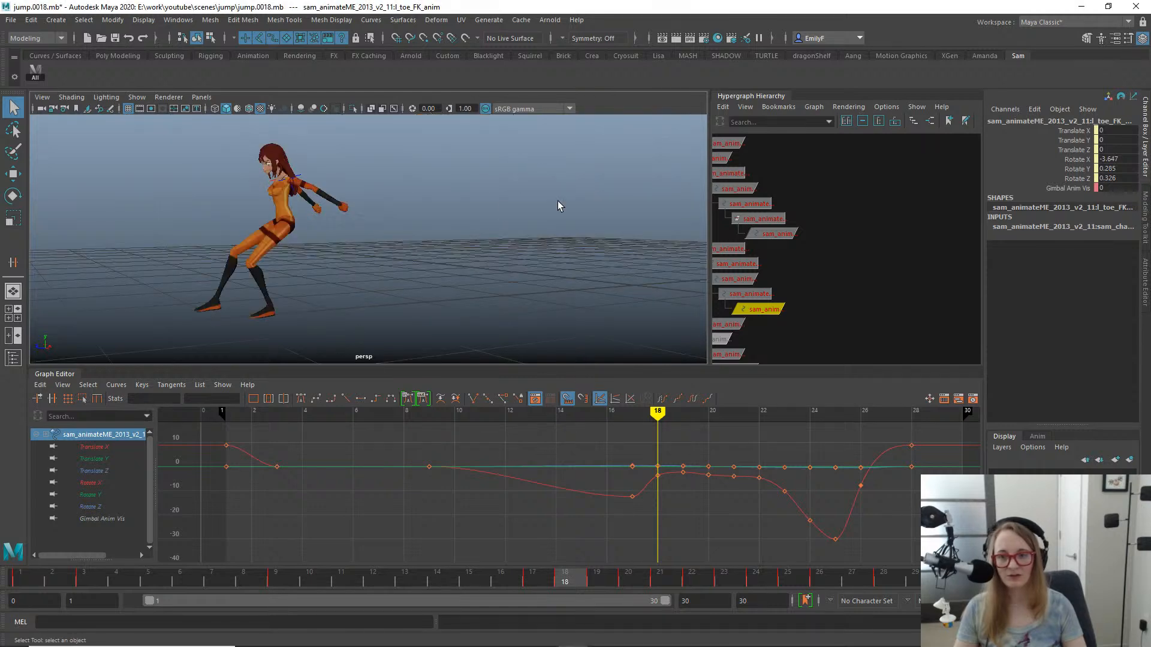
pyautogui.keyDown('alt'); pyautogui.moveTo(558, 200); pyautogui.dragTo(336, 247); pyautogui.keyUp('alt')
pyautogui.keyDown('alt'); pyautogui.moveTo(337, 248); pyautogui.dragTo(290, 252, button='right'); pyautogui.keyUp('alt')
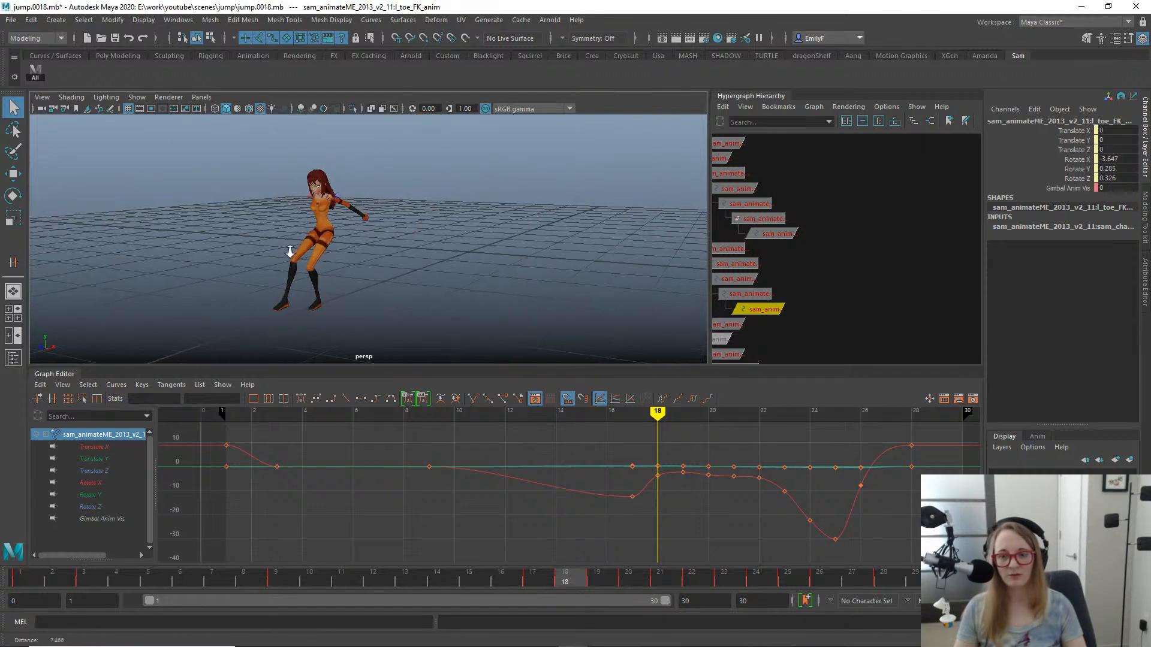
pyautogui.keyDown('alt'); pyautogui.moveTo(290, 252); pyautogui.dragTo(385, 248); pyautogui.keyUp('alt')
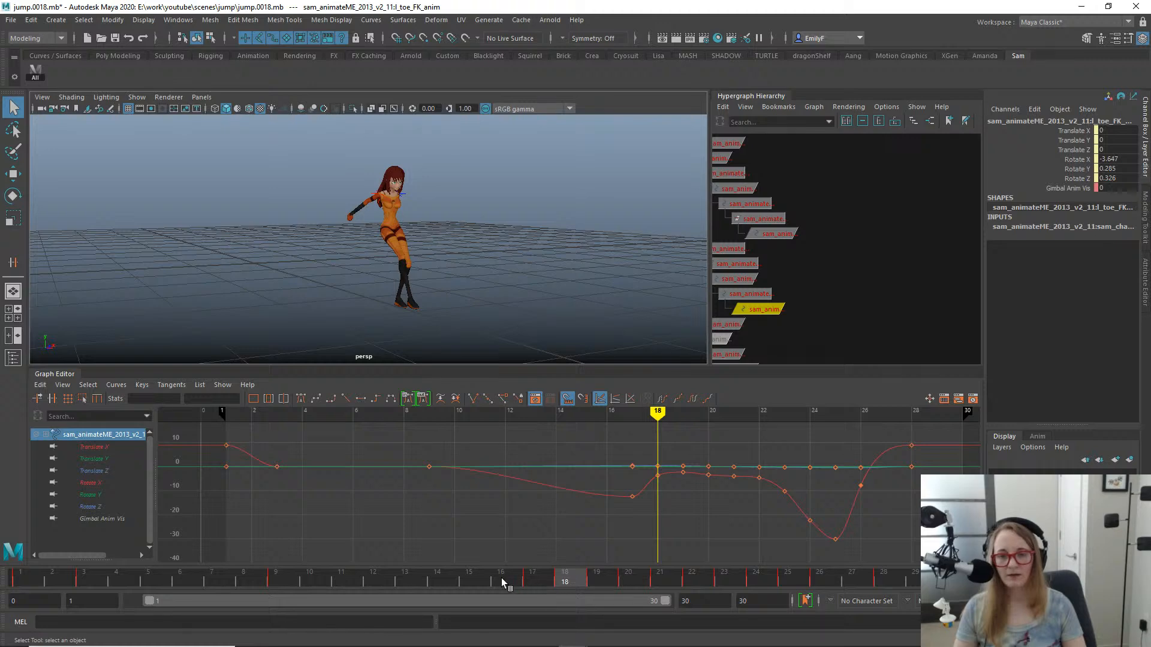
pyautogui.moveTo(501, 578)
pyautogui.mouseDown()
pyautogui.moveTo(175, 499)
pyautogui.moveTo(805, 563)
pyautogui.moveTo(691, 558)
pyautogui.mouseUp()
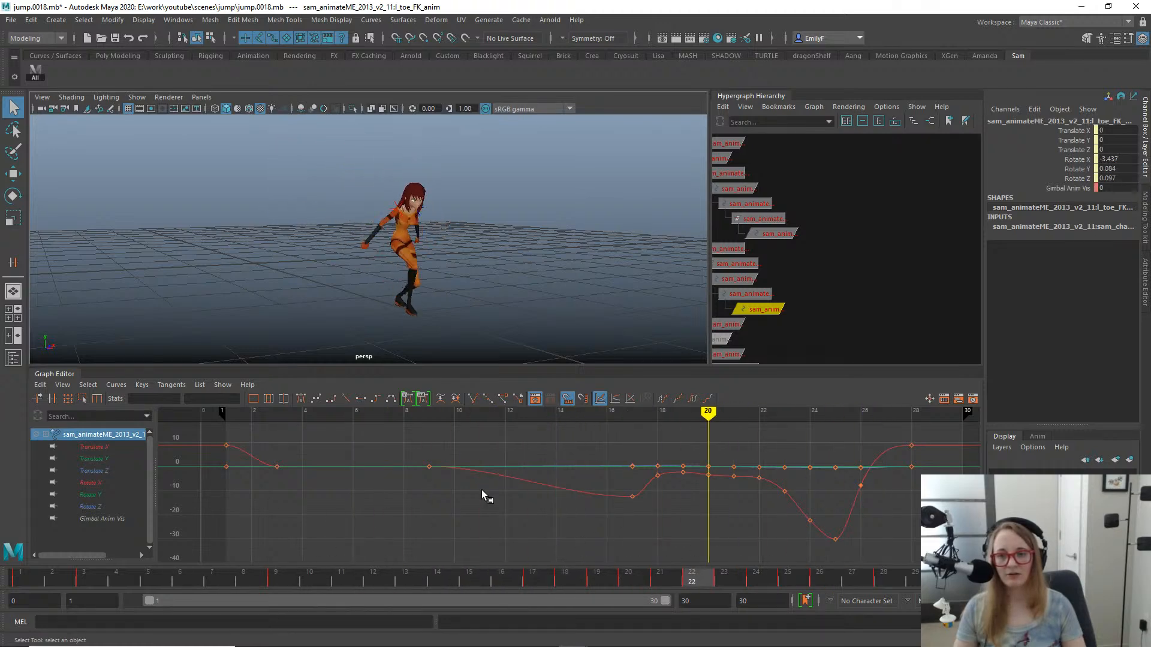
pyautogui.moveTo(481, 490)
pyautogui.mouseDown()
pyautogui.moveTo(573, 491)
pyautogui.moveTo(860, 537)
pyautogui.moveTo(419, 458)
pyautogui.moveTo(315, 464)
pyautogui.moveTo(446, 502)
pyautogui.moveTo(308, 494)
pyautogui.moveTo(809, 544)
pyautogui.moveTo(776, 524)
pyautogui.moveTo(380, 483)
pyautogui.moveTo(739, 525)
pyautogui.moveTo(498, 508)
pyautogui.moveTo(738, 529)
pyautogui.moveTo(611, 507)
pyautogui.moveTo(139, 551)
pyautogui.mouseUp()
# - Frame the whole jump path in the perspective view and play the animation back to review the overall motion
pyautogui.keyDown('alt'); pyautogui.moveTo(292, 248); pyautogui.dragTo(471, 277); pyautogui.keyUp('alt')
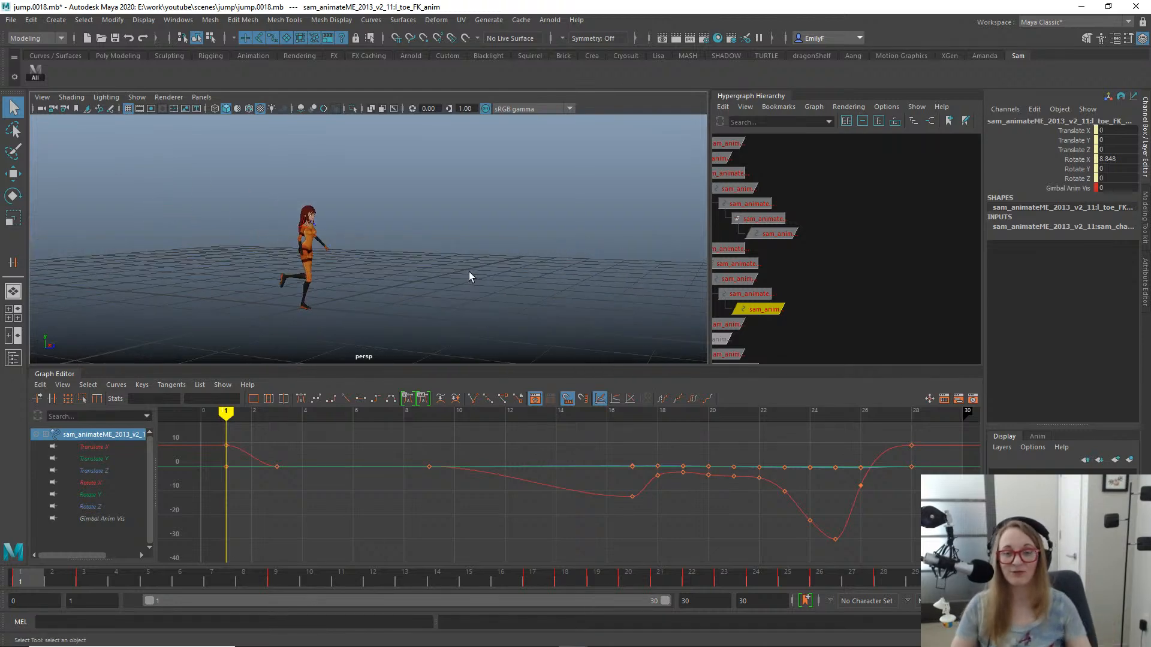
pyautogui.keyDown('alt'); pyautogui.moveTo(463, 247); pyautogui.dragTo(401, 235); pyautogui.keyUp('alt')
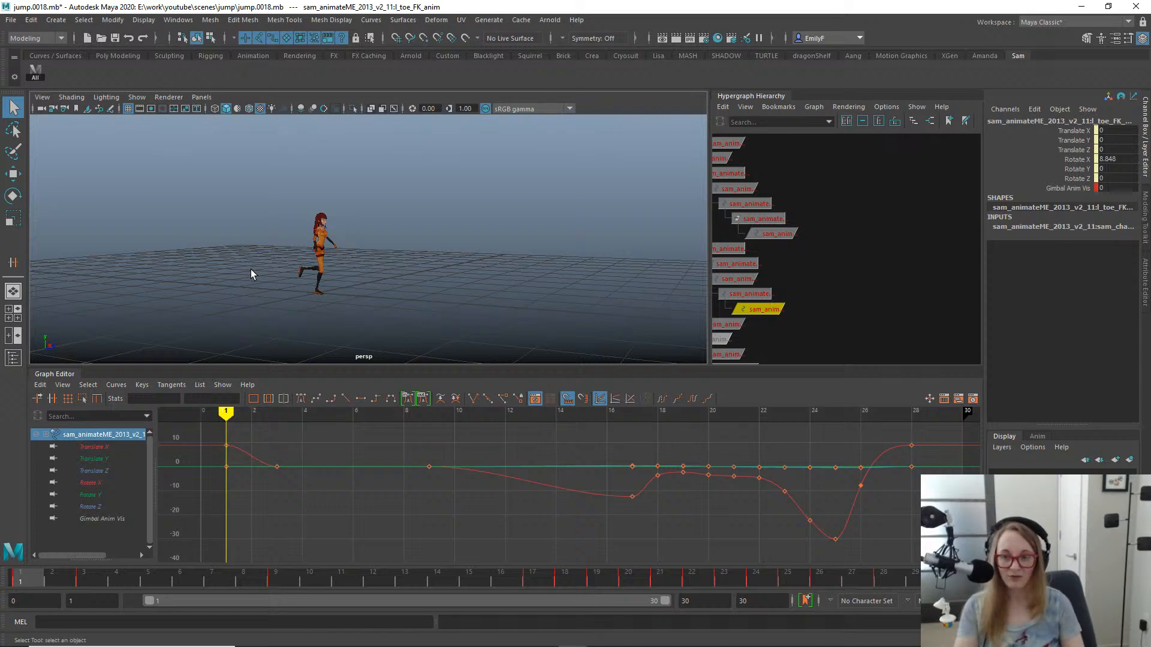
pyautogui.moveTo(215, 571); pyautogui.dragTo(952, 561)
pyautogui.moveTo(710, 571); pyautogui.dragTo(512, 515)
pyautogui.hotkey('alt', 'v')
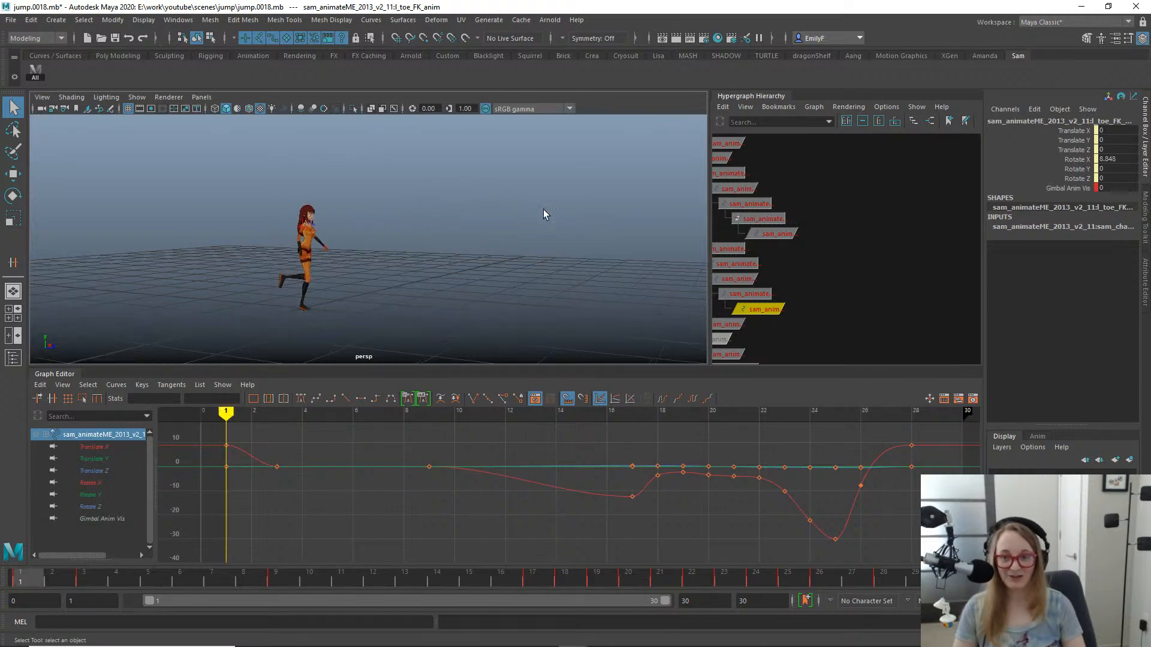
pyautogui.keyDown('alt'); pyautogui.moveTo(545, 288); pyautogui.dragTo(457, 205, button='middle'); pyautogui.keyUp('alt')
pyautogui.keyDown('alt'); pyautogui.moveTo(457, 205); pyautogui.dragTo(403, 213); pyautogui.keyUp('alt')
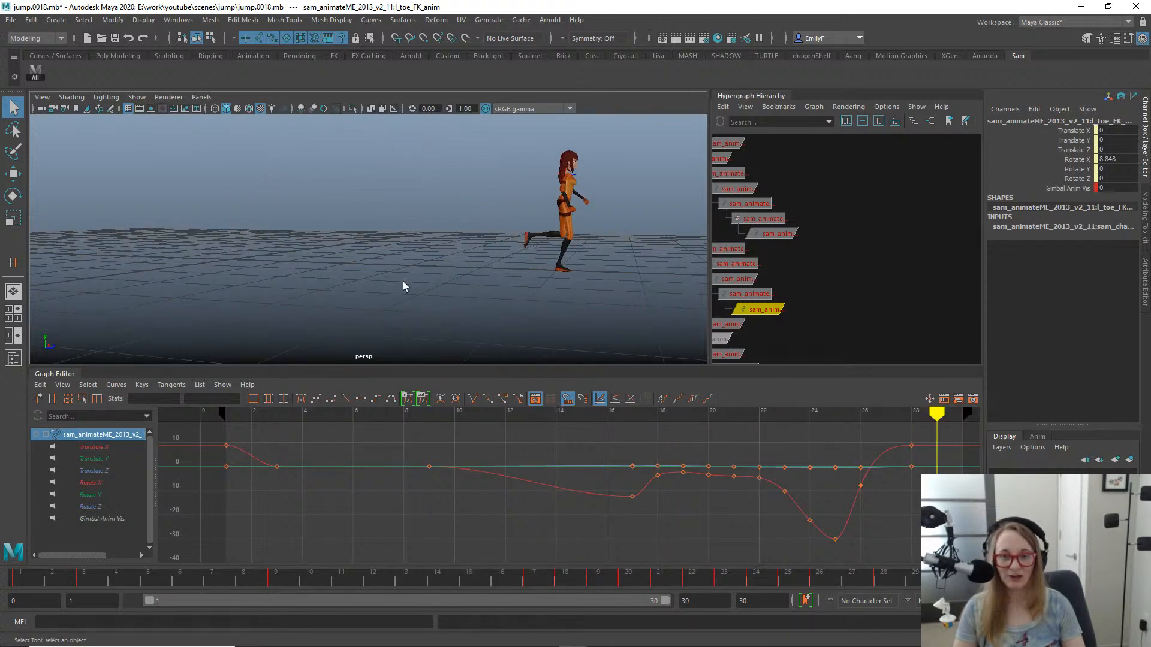
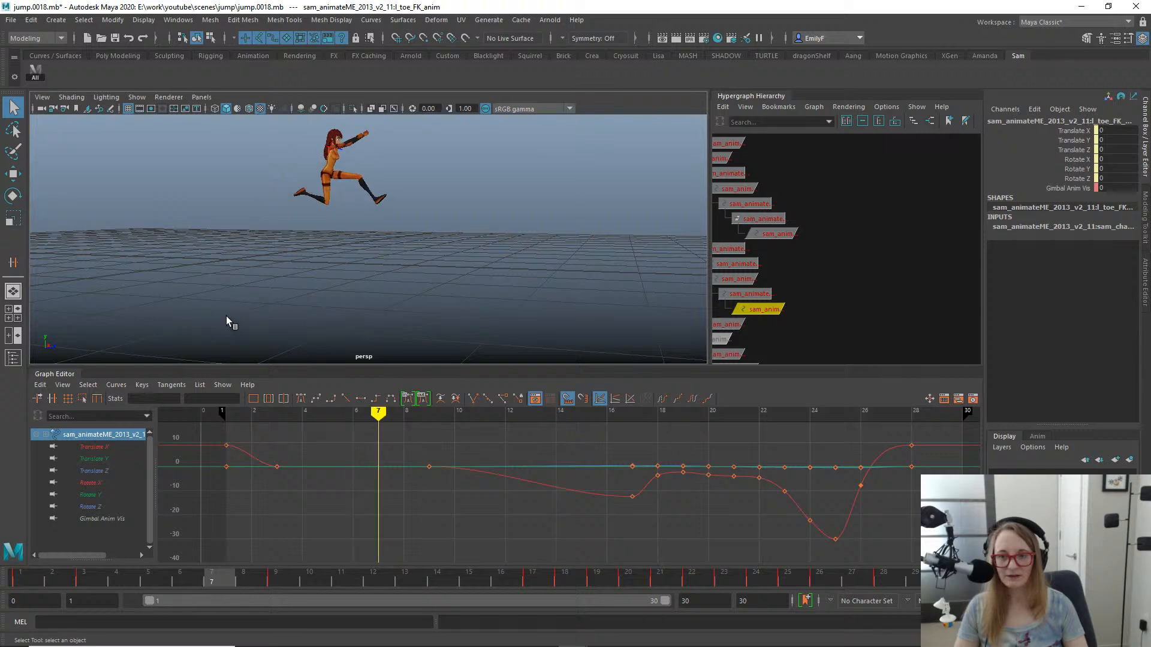
# - Select the right lower leg FK control and scrub from takeoff through mid-air to examine the knee bend around frame 11
pyautogui.moveTo(434, 302); pyautogui.dragTo(399, 232)
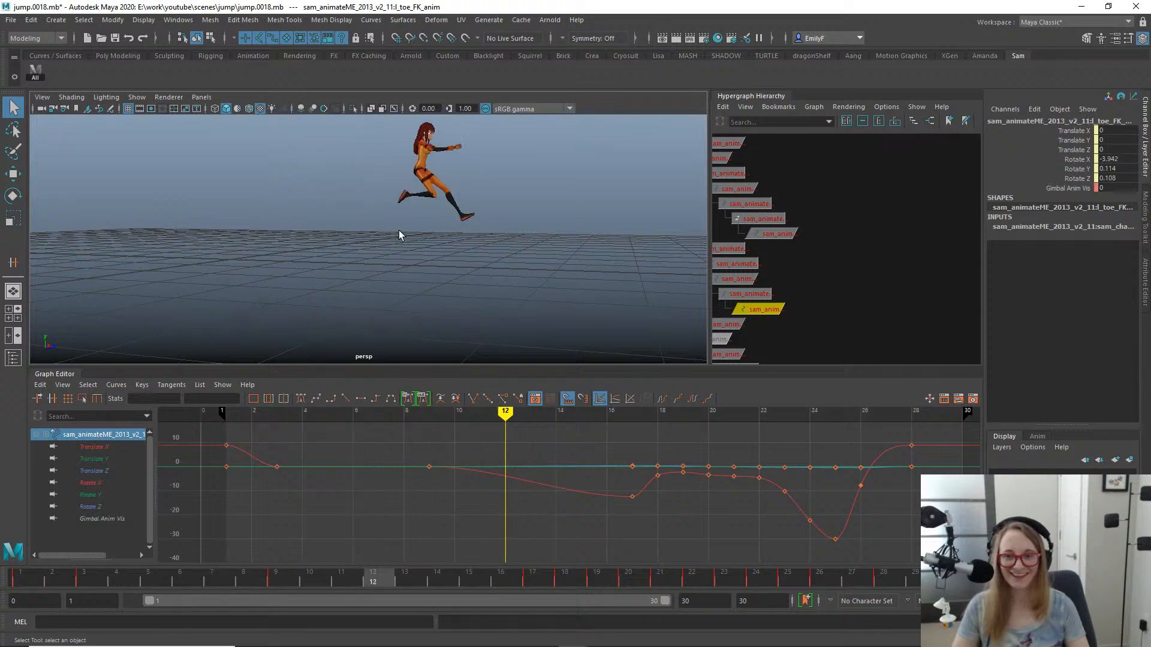
pyautogui.scroll(3, 479, 193)
pyautogui.click(437, 194)
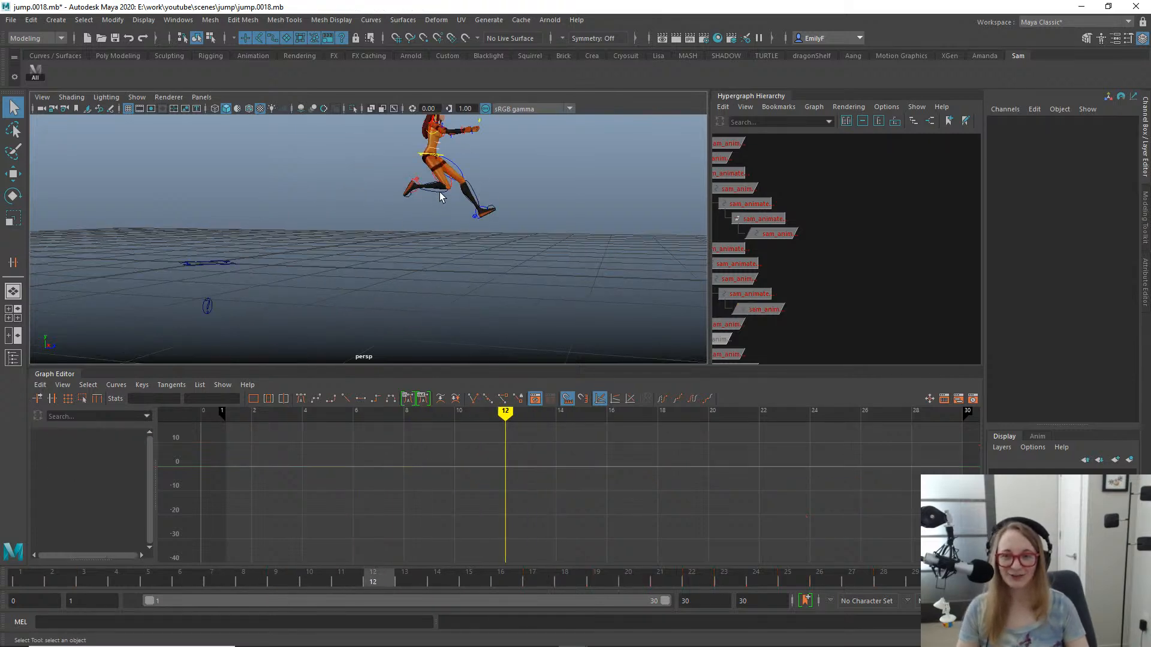
pyautogui.click(440, 197)
pyautogui.press('e')
pyautogui.keyDown('alt'); pyautogui.moveTo(542, 283); pyautogui.dragTo(523, 256); pyautogui.keyUp('alt')
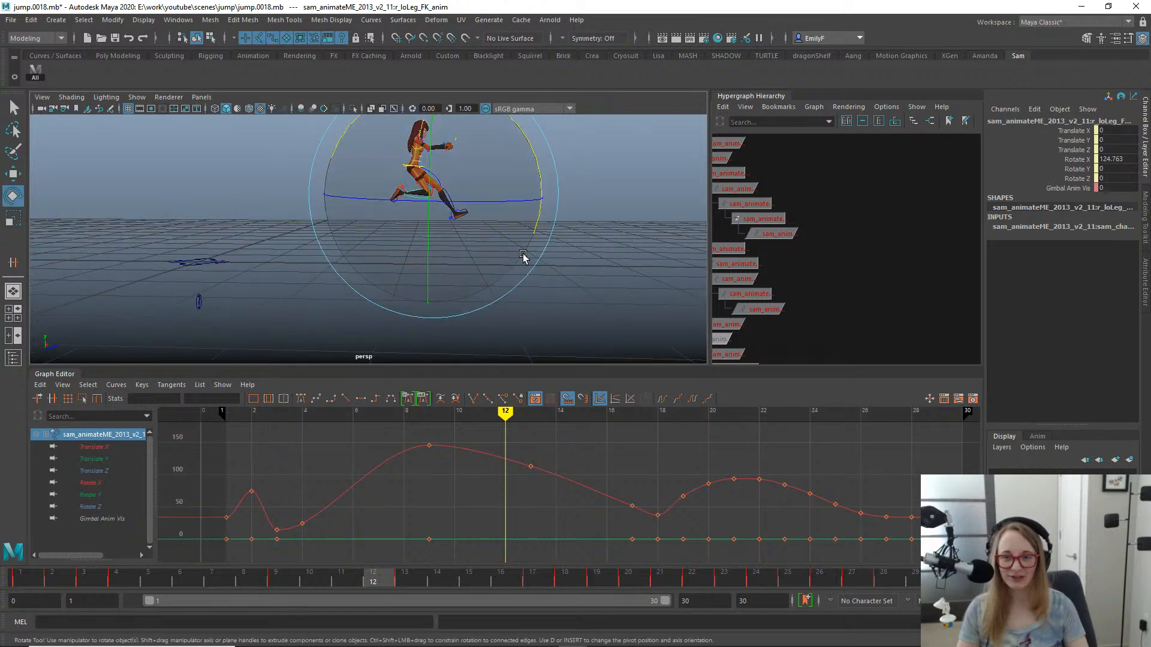
pyautogui.moveTo(334, 583); pyautogui.dragTo(163, 483)
pyautogui.keyDown('alt'); pyautogui.moveTo(329, 195); pyautogui.dragTo(373, 239, button='middle'); pyautogui.keyUp('alt')
pyautogui.press('q')
pyautogui.moveTo(166, 585); pyautogui.dragTo(342, 496)
pyautogui.press('e')
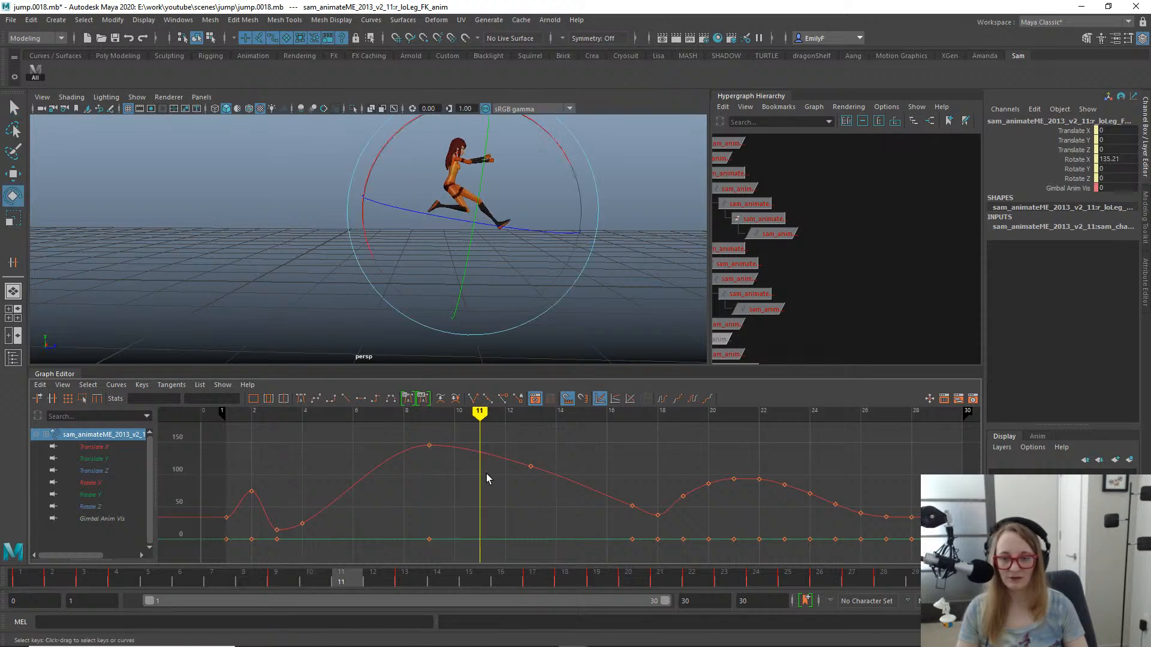
# - Insert a right lower leg Rotate X key at frame 11, raise it to 138.928, and delete the frame 13 key
pyautogui.click(484, 463)
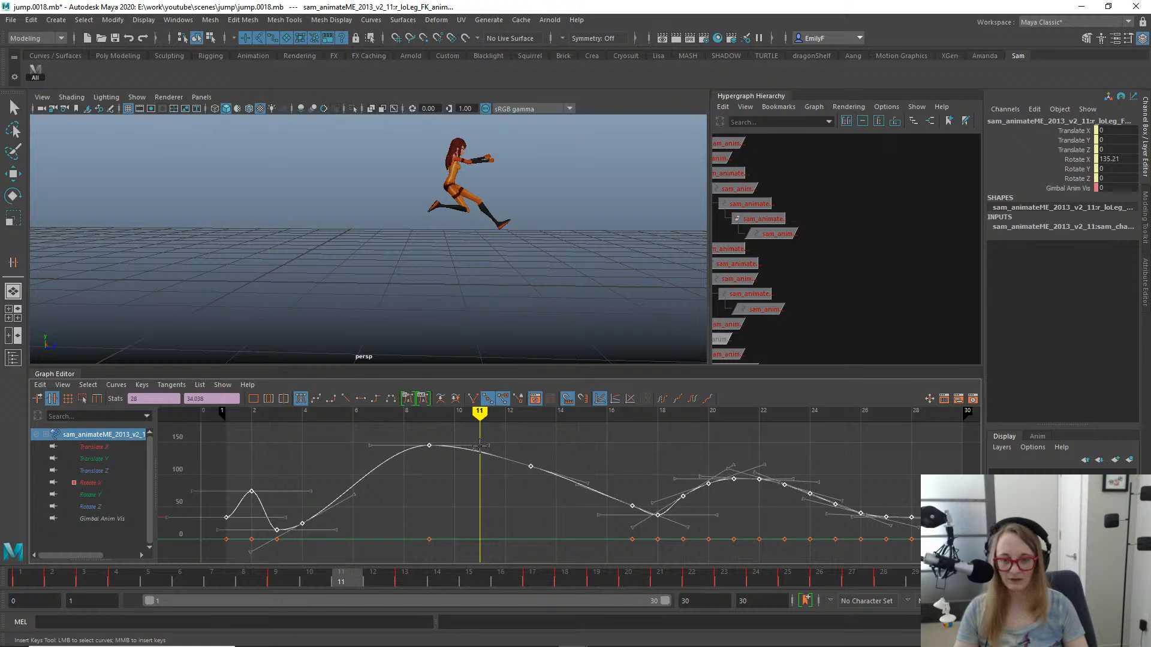
pyautogui.middleClick(479, 445)
pyautogui.press('e')
pyautogui.press('w')
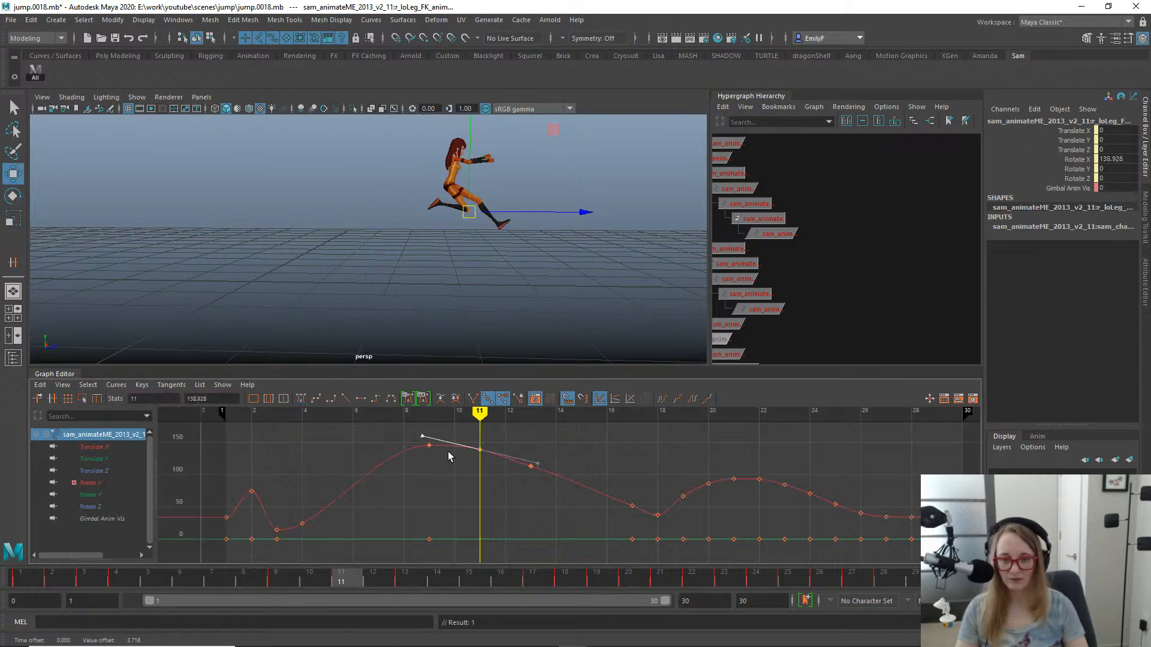
pyautogui.click(560, 437)
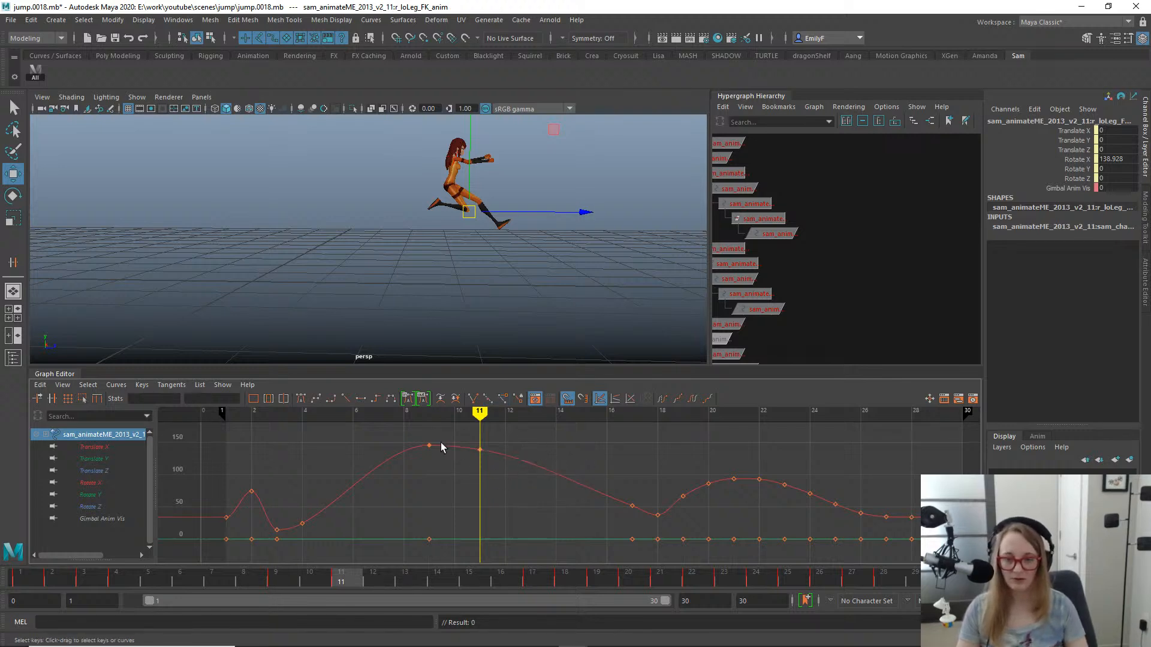
# - Steepen the tangent of the right lower leg's frame 11 Rotate X key and check the jump by playback and scrubbing
pyautogui.keyDown('alt'); pyautogui.moveTo(442, 446); pyautogui.dragTo(470, 447, button='right'); pyautogui.keyUp('alt')
pyautogui.keyDown('alt'); pyautogui.moveTo(471, 451); pyautogui.dragTo(493, 492, button='middle'); pyautogui.keyUp('alt')
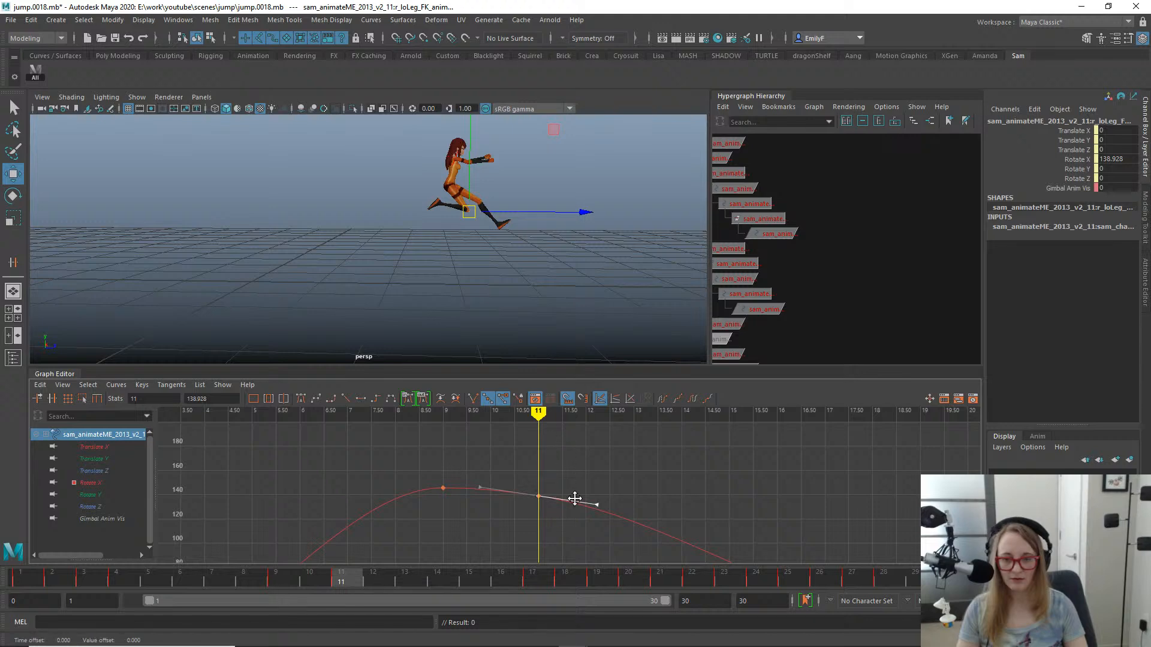
pyautogui.hotkey('alt', 'v')
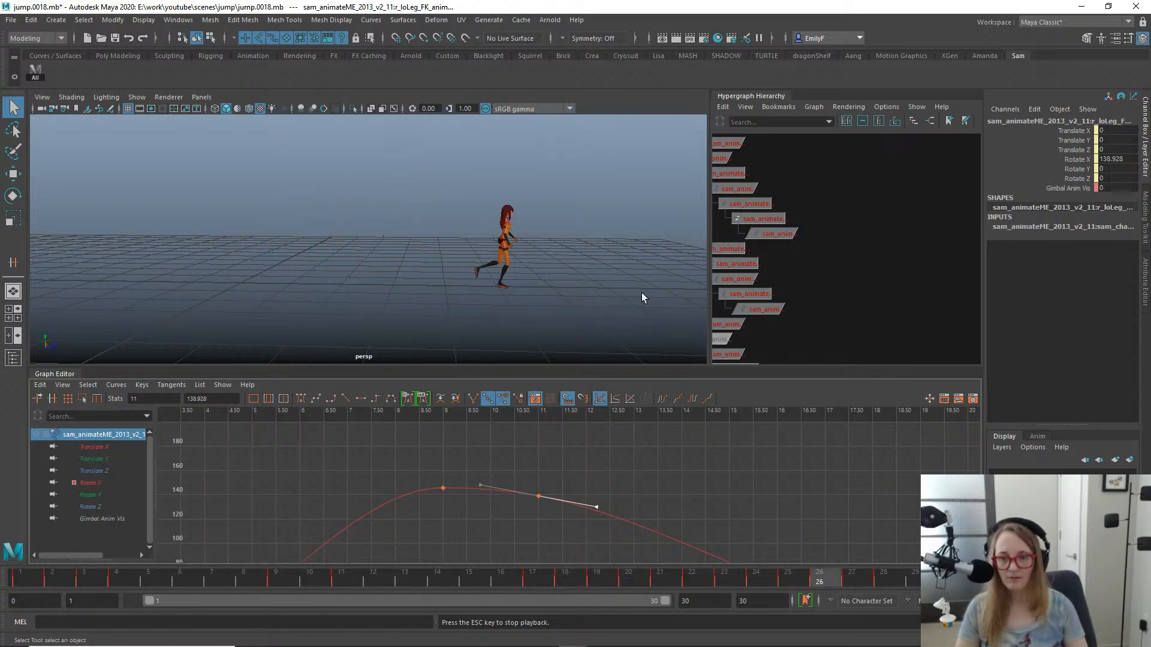
pyautogui.hotkey('alt', 'v')
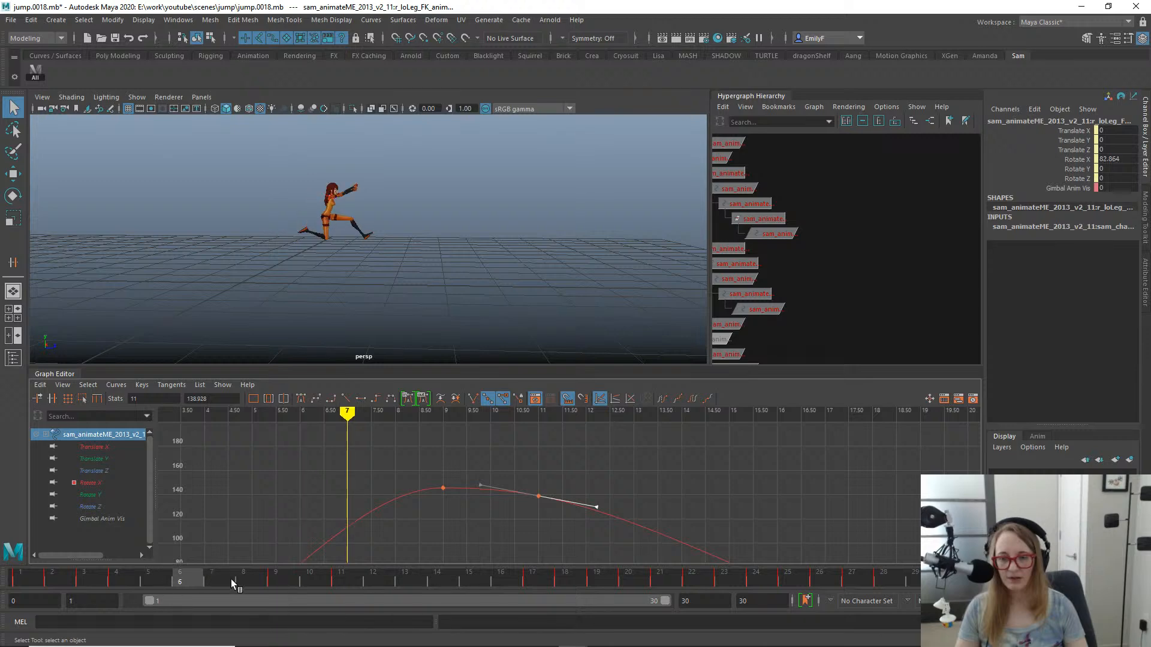
pyautogui.moveTo(231, 579); pyautogui.dragTo(440, 581)
pyautogui.moveTo(619, 556); pyautogui.dragTo(117, 452)
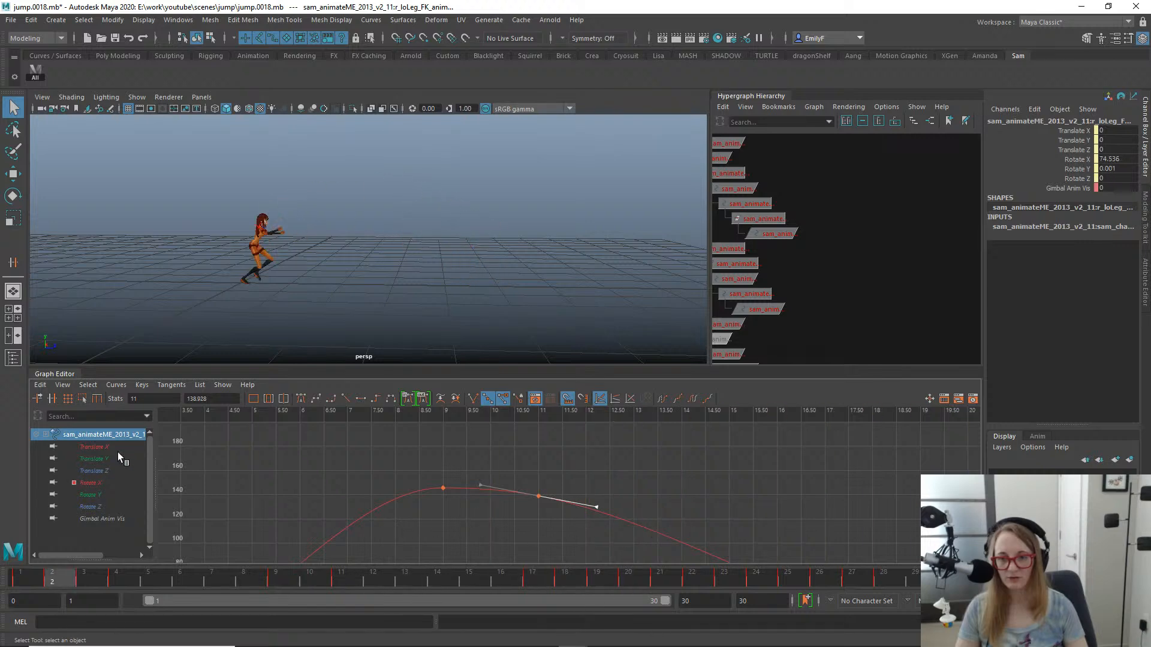
pyautogui.hotkey('alt', 'v')
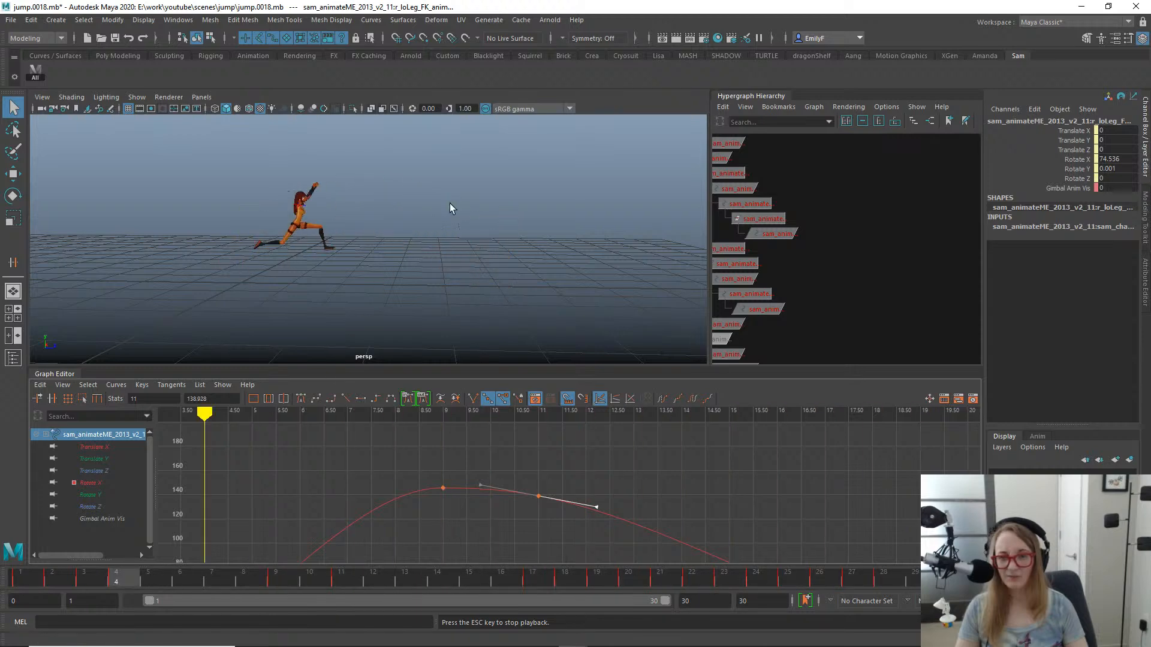
pyautogui.press('Escape')
# - Switch to the side view, play the jump and scrub into the landing frames to examine the body pose in profile
pyautogui.press('space')
pyautogui.click(508, 197)
pyautogui.hotkey('alt', 'v')
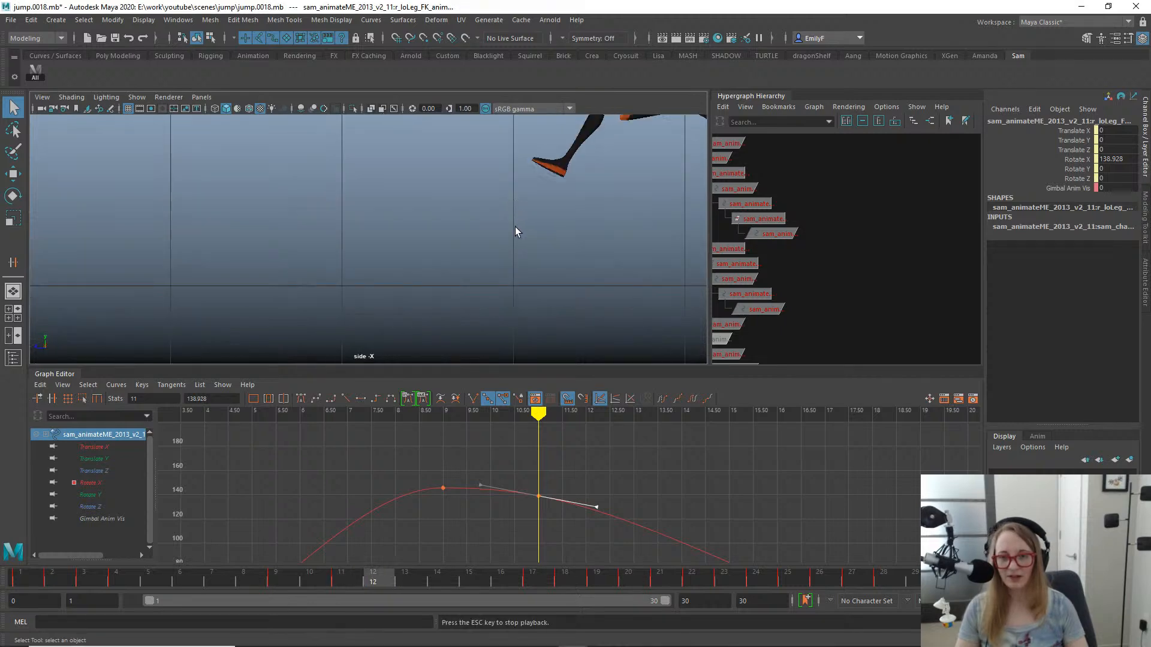
pyautogui.scroll(-3, 311, 255)
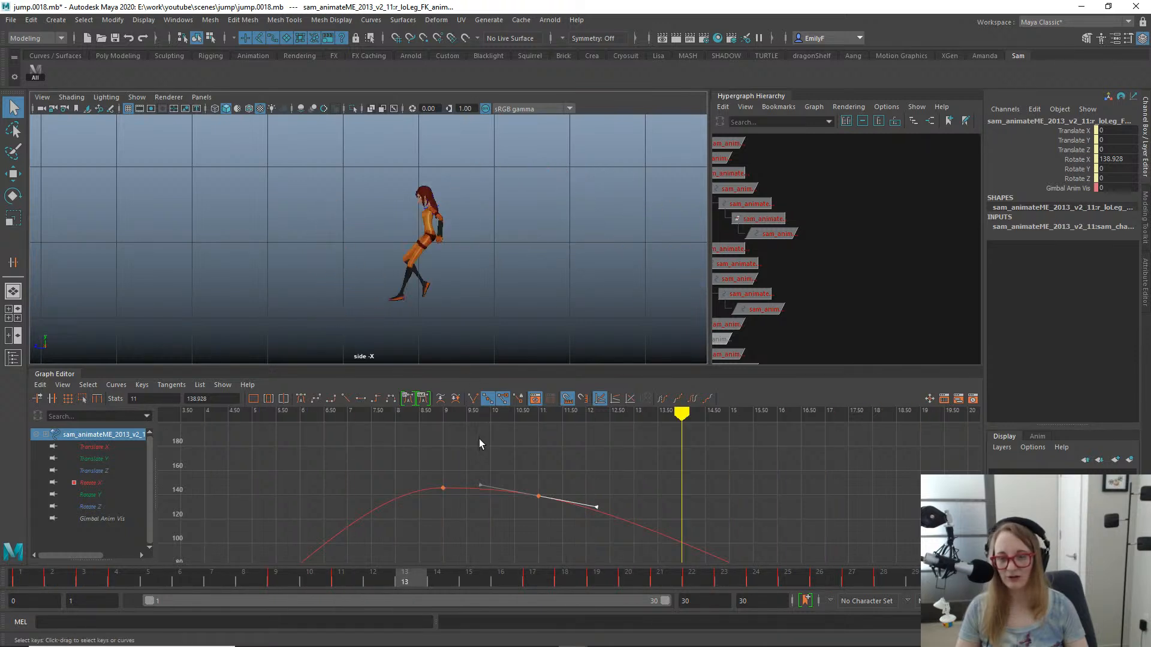
pyautogui.click(178, 572)
pyautogui.moveTo(210, 571); pyautogui.dragTo(922, 540)
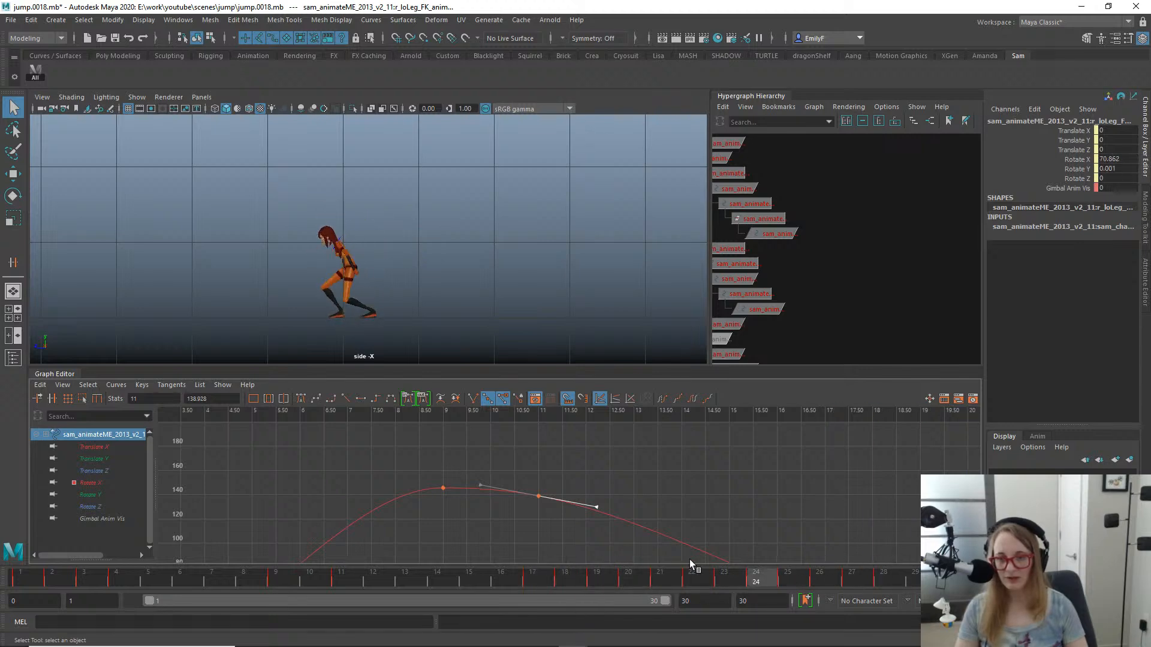
pyautogui.moveTo(691, 561); pyautogui.dragTo(796, 542)
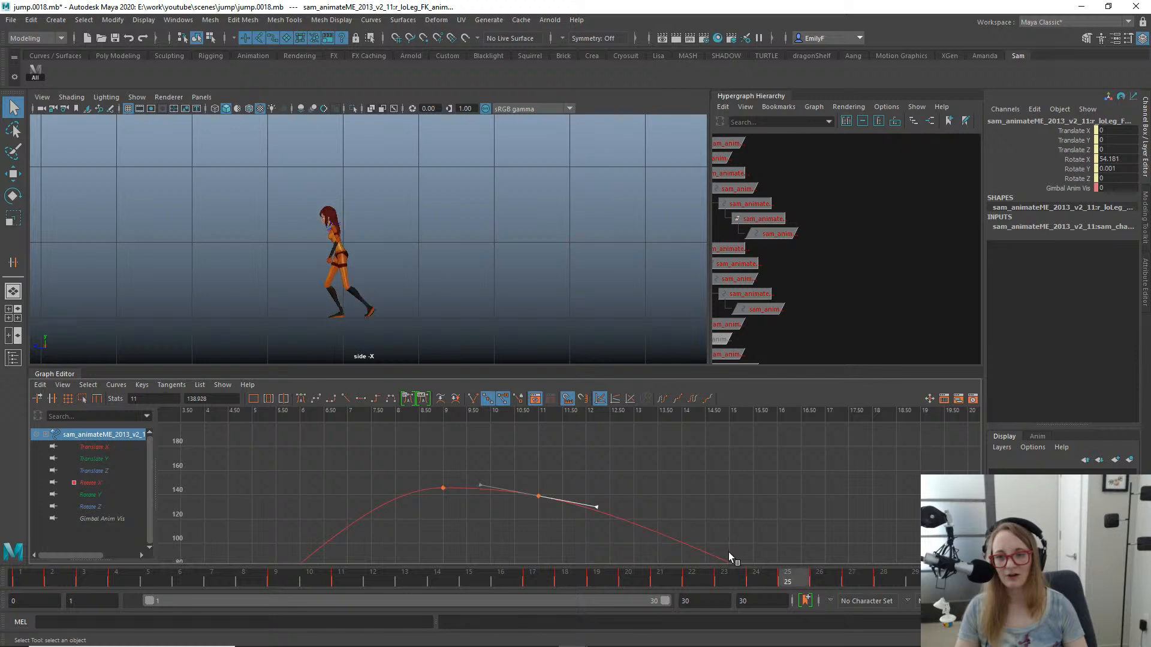
pyautogui.moveTo(729, 552); pyautogui.dragTo(779, 541)
# - Scrub the jump in the side view from frame 1 to frame 13 to examine the takeoff and mid-air silhouette
pyautogui.moveTo(860, 555); pyautogui.dragTo(139, 551)
pyautogui.keyDown('alt'); pyautogui.moveTo(519, 181); pyautogui.dragTo(334, 208, button='middle'); pyautogui.keyUp('alt')
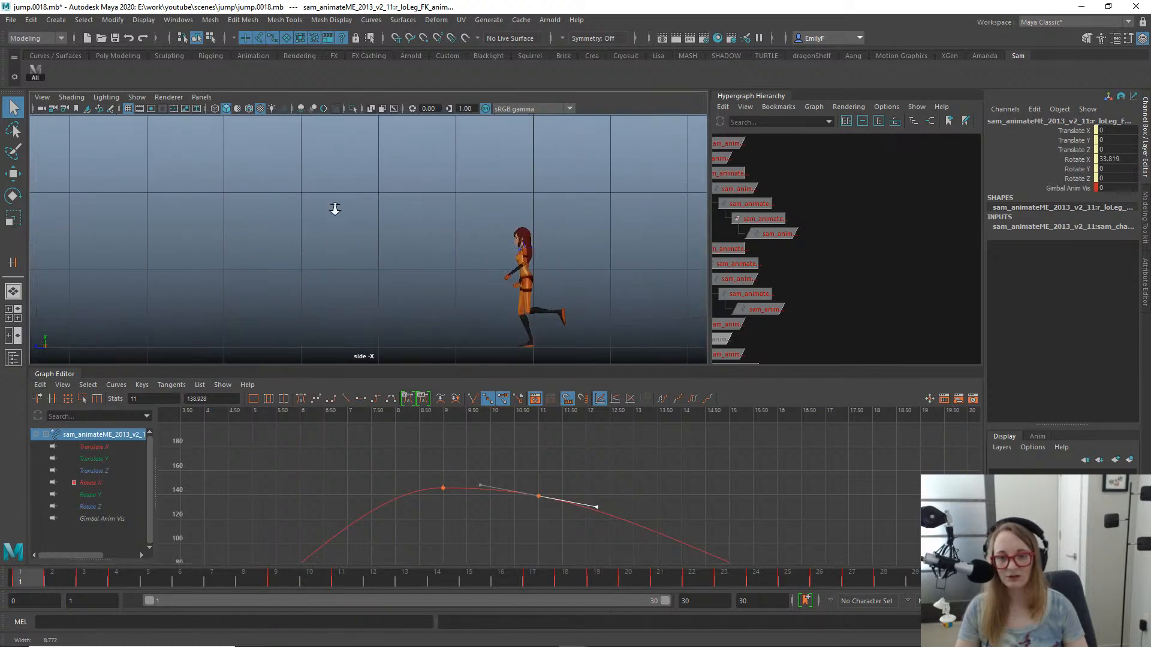
pyautogui.scroll(1, 334, 208)
pyautogui.moveTo(42, 579)
pyautogui.mouseDown()
pyautogui.moveTo(189, 566)
pyautogui.moveTo(544, 613)
pyautogui.moveTo(326, 584)
pyautogui.moveTo(305, 566)
pyautogui.moveTo(856, 643)
pyautogui.moveTo(441, 580)
pyautogui.moveTo(876, 612)
pyautogui.moveTo(412, 571)
pyautogui.moveTo(757, 578)
pyautogui.moveTo(914, 599)
pyautogui.moveTo(84, 497)
pyautogui.moveTo(153, 511)
pyautogui.moveTo(278, 506)
pyautogui.moveTo(489, 538)
pyautogui.moveTo(268, 523)
pyautogui.moveTo(139, 552)
pyautogui.moveTo(156, 483)
pyautogui.moveTo(495, 505)
pyautogui.moveTo(360, 501)
pyautogui.moveTo(112, 436)
pyautogui.moveTo(115, 415)
pyautogui.moveTo(427, 456)
pyautogui.mouseUp()
pyautogui.keyDown('alt'); pyautogui.moveTo(329, 268); pyautogui.dragTo(514, 238, button='middle'); pyautogui.keyUp('alt')
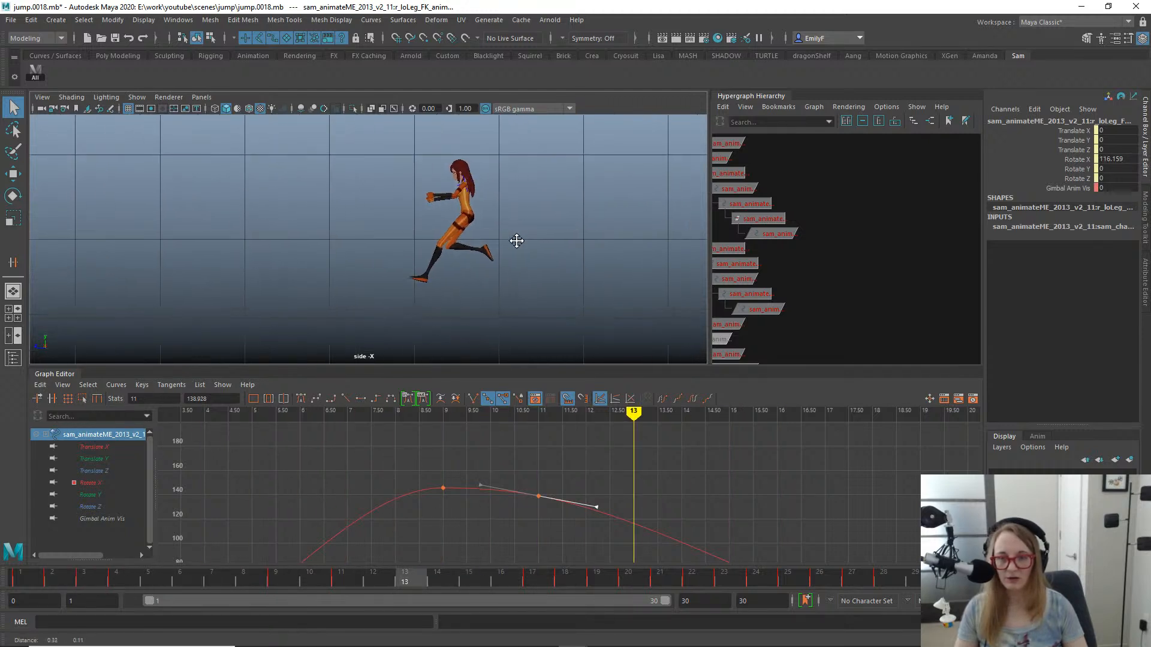
pyautogui.keyDown('alt'); pyautogui.moveTo(514, 238); pyautogui.dragTo(701, 157, button='right'); pyautogui.keyUp('alt')
# - Select the chest control at frame 13 in the side view with the Move tool active
pyautogui.keyDown('alt'); pyautogui.moveTo(549, 155); pyautogui.dragTo(405, 268, button='middle'); pyautogui.keyUp('alt')
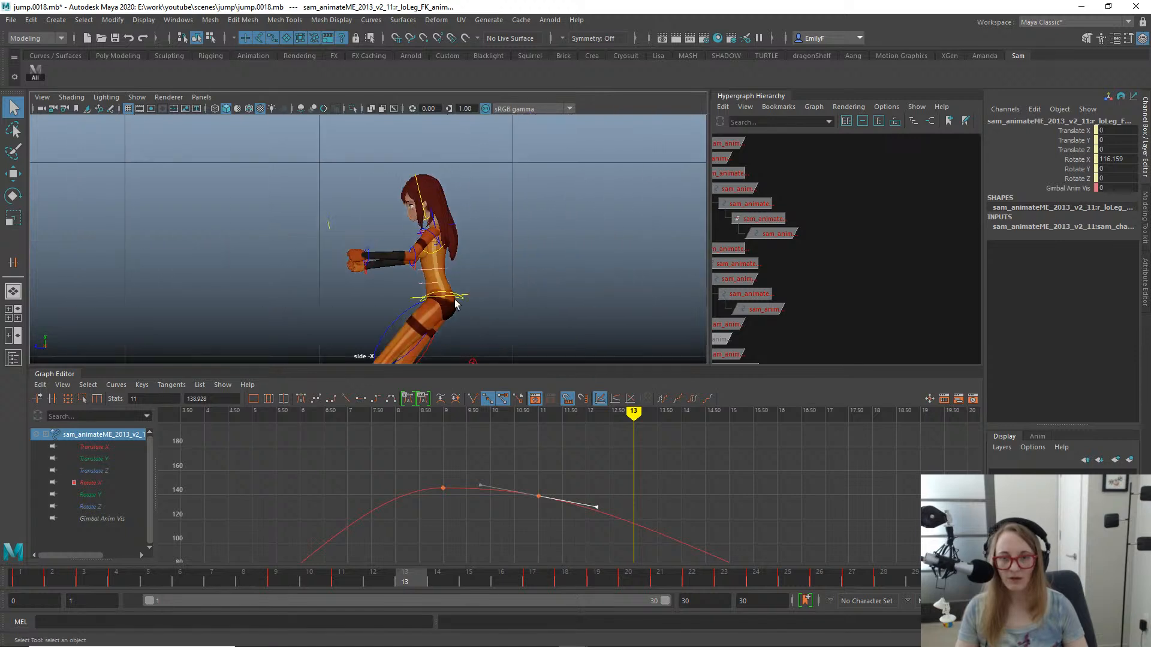
pyautogui.keyDown('alt'); pyautogui.moveTo(405, 268); pyautogui.dragTo(454, 251, button='right'); pyautogui.keyUp('alt')
pyautogui.click(461, 256)
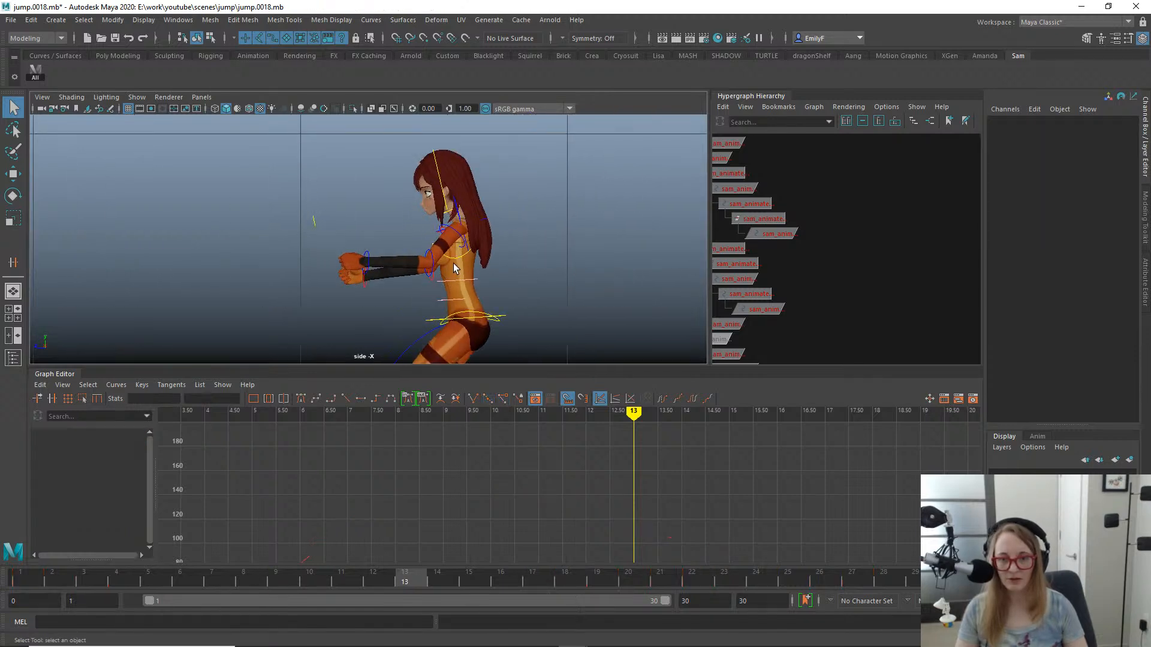
pyautogui.click(454, 268)
pyautogui.press('e')
pyautogui.press('w')
pyautogui.keyDown('alt'); pyautogui.moveTo(579, 277); pyautogui.dragTo(554, 288, button='right'); pyautogui.keyUp('alt')
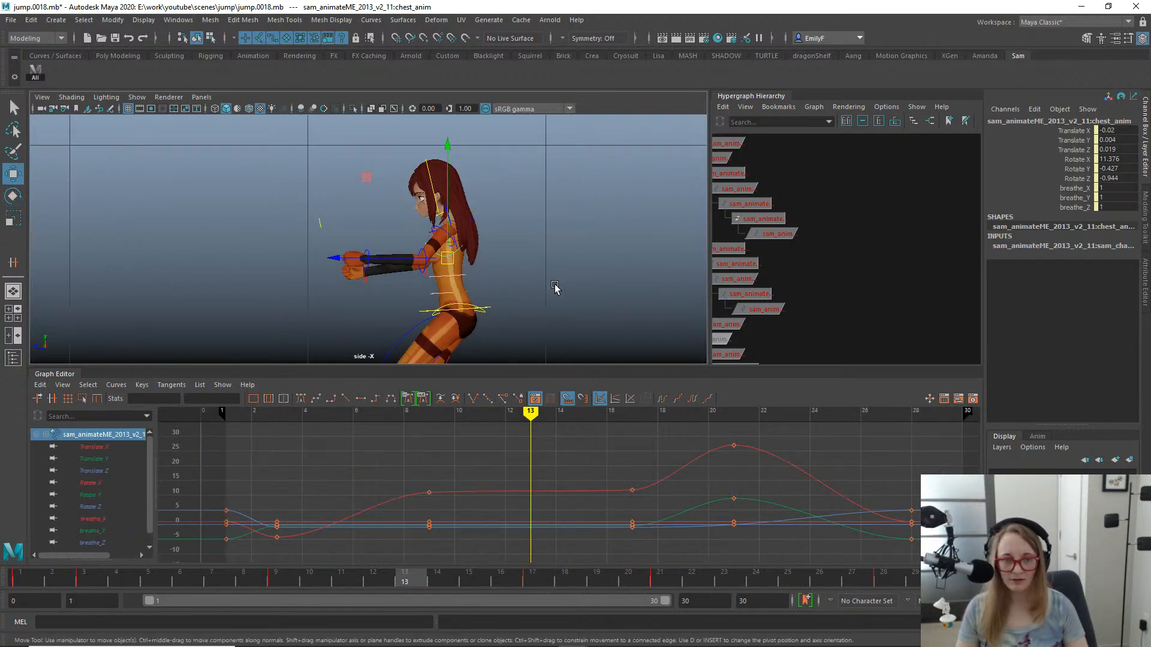
# - Scrub between the takeoff at frame 4 and mid-air frames with the chest control selected to examine the torso's lean
pyautogui.keyDown('alt'); pyautogui.moveTo(555, 288); pyautogui.dragTo(522, 225, button='middle'); pyautogui.keyUp('alt')
pyautogui.keyDown('alt'); pyautogui.moveTo(479, 234); pyautogui.dragTo(318, 208, button='right'); pyautogui.keyUp('alt')
pyautogui.keyDown('alt'); pyautogui.moveTo(348, 211); pyautogui.dragTo(222, 206, button='right'); pyautogui.keyUp('alt')
pyautogui.keyDown('alt'); pyautogui.moveTo(365, 242); pyautogui.dragTo(400, 222, button='middle'); pyautogui.keyUp('alt')
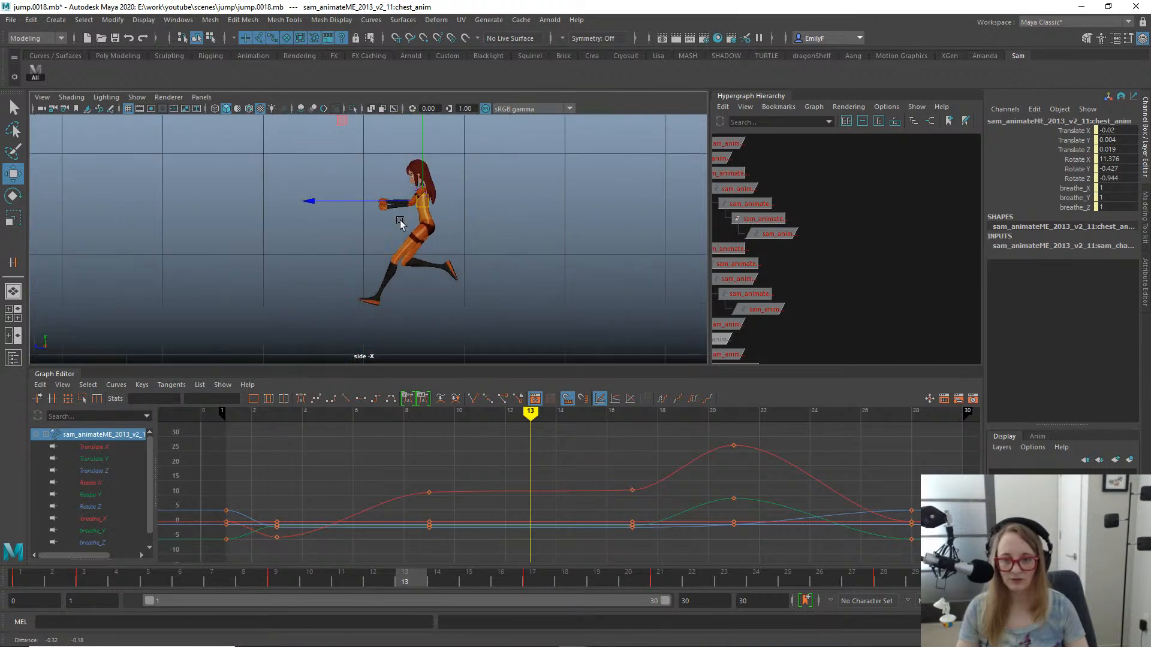
pyautogui.moveTo(182, 576); pyautogui.dragTo(127, 576)
pyautogui.keyDown('alt'); pyautogui.moveTo(674, 273); pyautogui.dragTo(516, 257, button='middle'); pyautogui.keyUp('alt')
pyautogui.keyDown('alt'); pyautogui.moveTo(516, 257); pyautogui.dragTo(505, 260, button='right'); pyautogui.keyUp('alt')
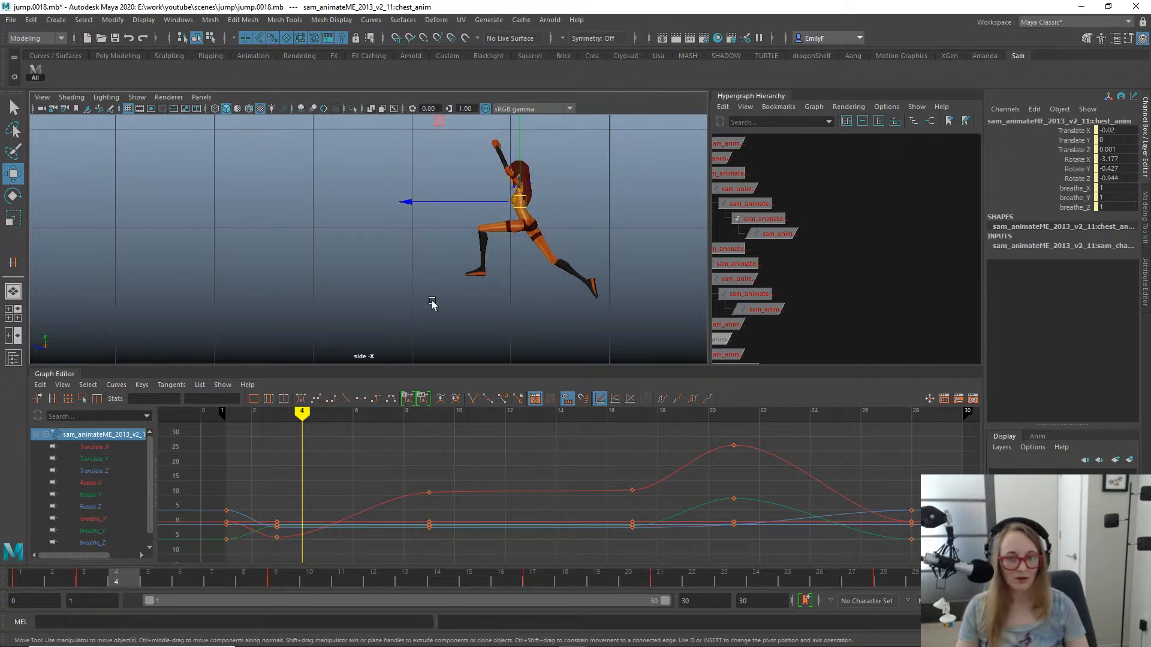
pyautogui.moveTo(114, 576); pyautogui.dragTo(356, 559)
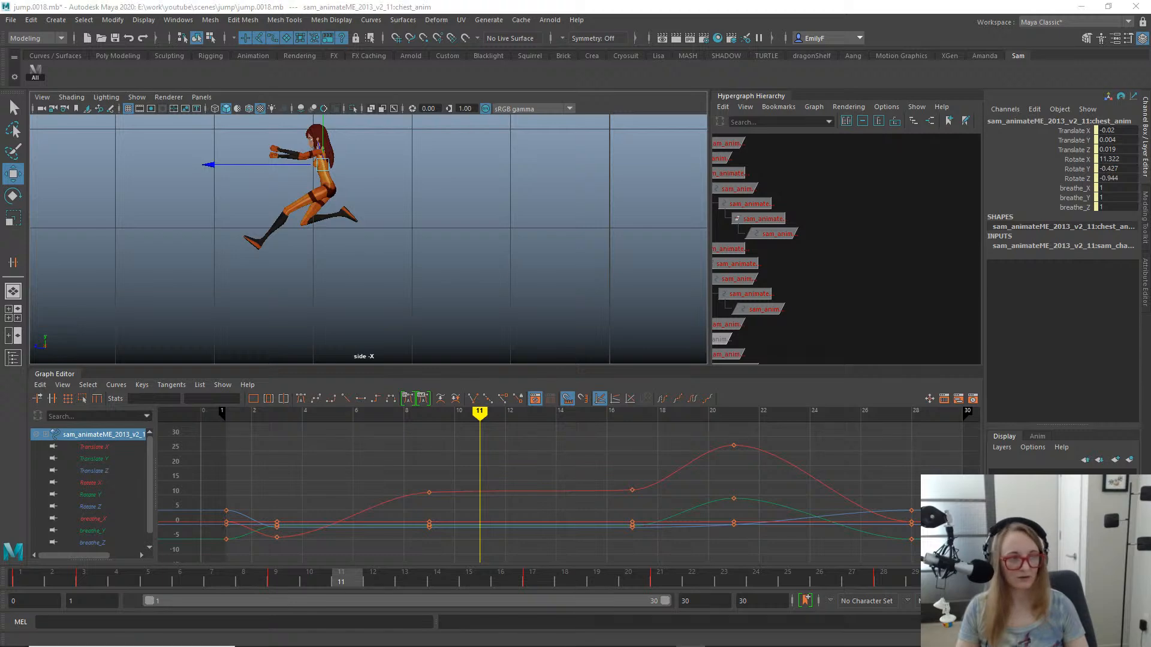
# - Bring up the jump reference video and step around the white-shirted runner's mid-air frames to examine the tucked body pose
pyautogui.moveTo(1150, 180); pyautogui.dragTo(588, 154)
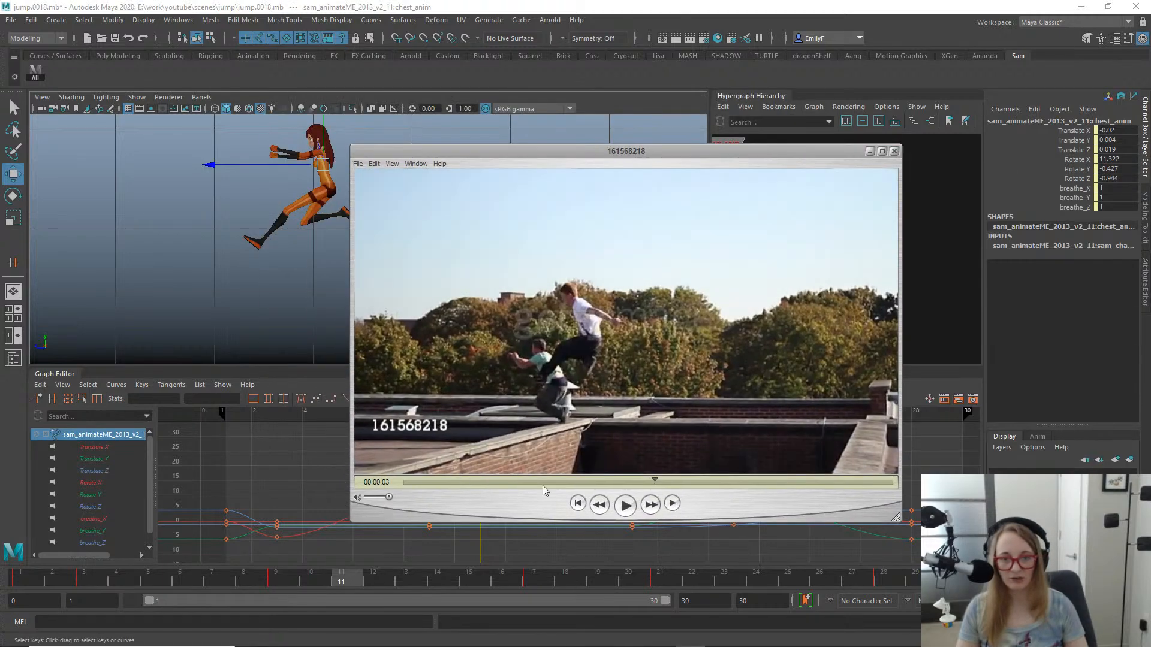
pyautogui.moveTo(542, 484)
pyautogui.mouseDown()
pyautogui.moveTo(532, 484)
pyautogui.moveTo(632, 483)
pyautogui.moveTo(598, 483)
pyautogui.moveTo(614, 483)
pyautogui.mouseUp()
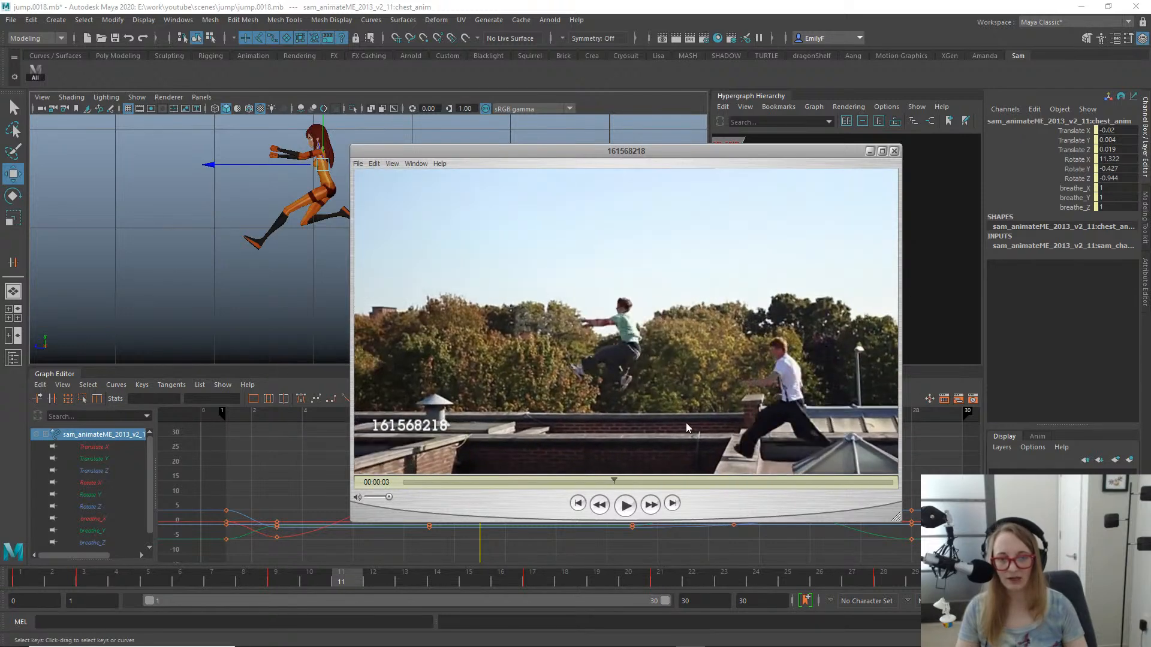
pyautogui.moveTo(614, 484); pyautogui.dragTo(647, 477)
pyautogui.press('Left')
pyautogui.press('Left')
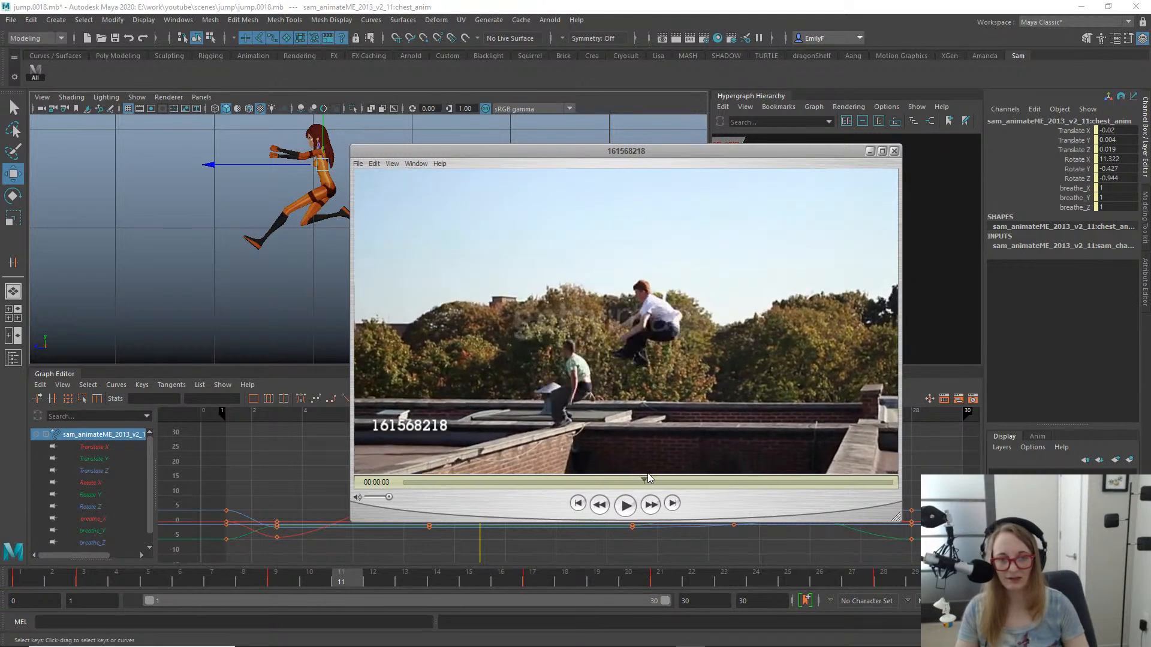
pyautogui.press('Right')
pyautogui.press('Right')
pyautogui.press('Left')
pyautogui.press('Left')
pyautogui.press('Left')
pyautogui.press('Left')
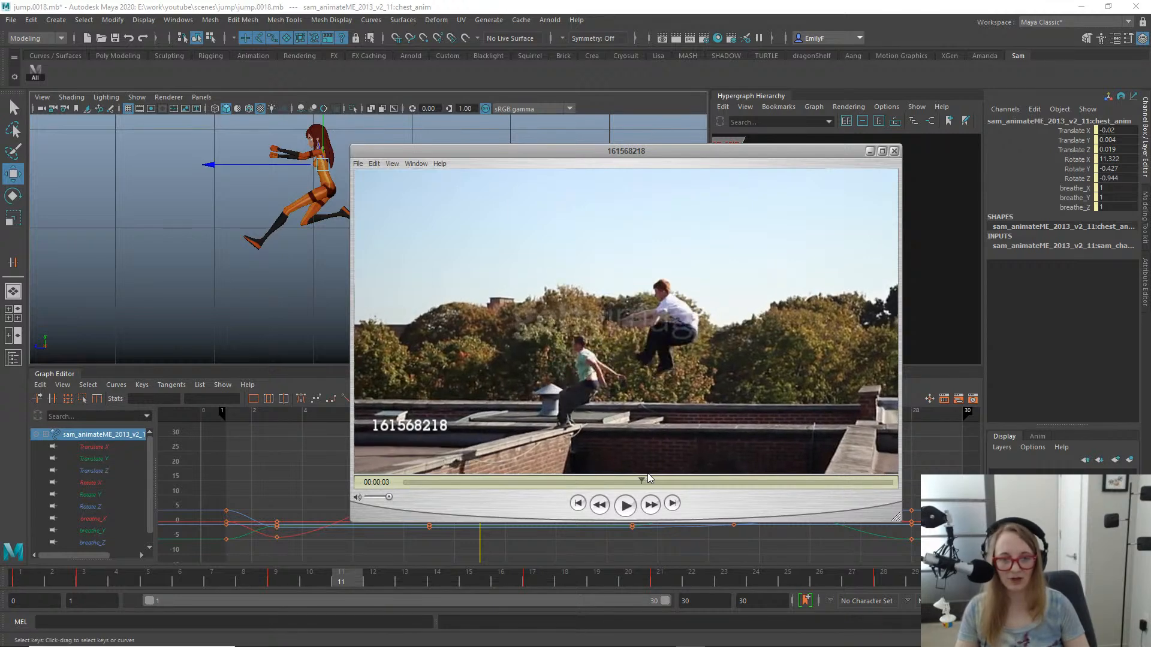
# - Step the reference video between the white-shirted runner's descent and early flight to examine how the torso and legs move
pyautogui.press('Right')
pyautogui.press('Right')
pyautogui.press('Right')
pyautogui.press('Right')
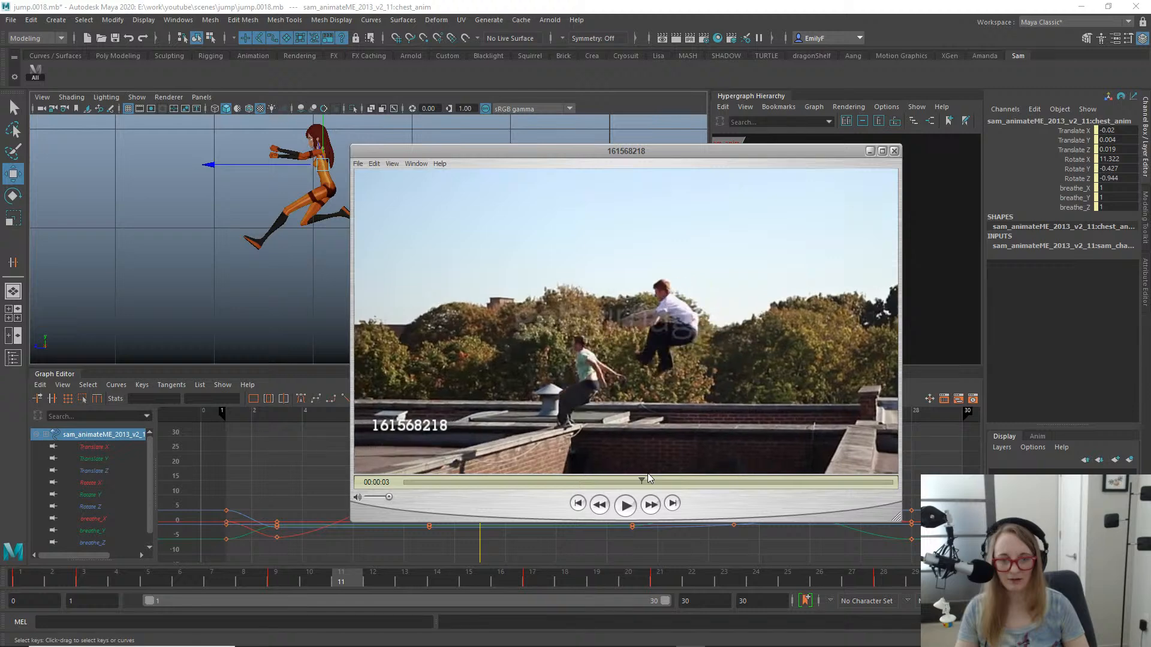
pyautogui.press('Right')
pyautogui.press('Right')
pyautogui.press('Right')
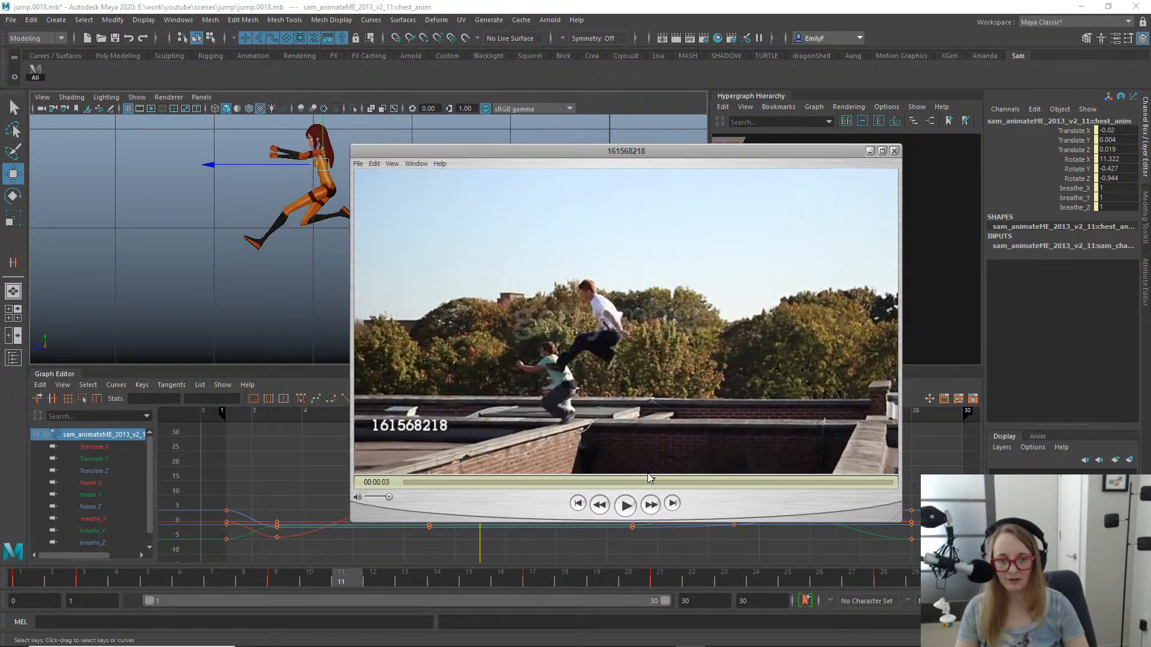
pyautogui.press('Left')
pyautogui.press('Left')
pyautogui.press('Left')
pyautogui.press('Left')
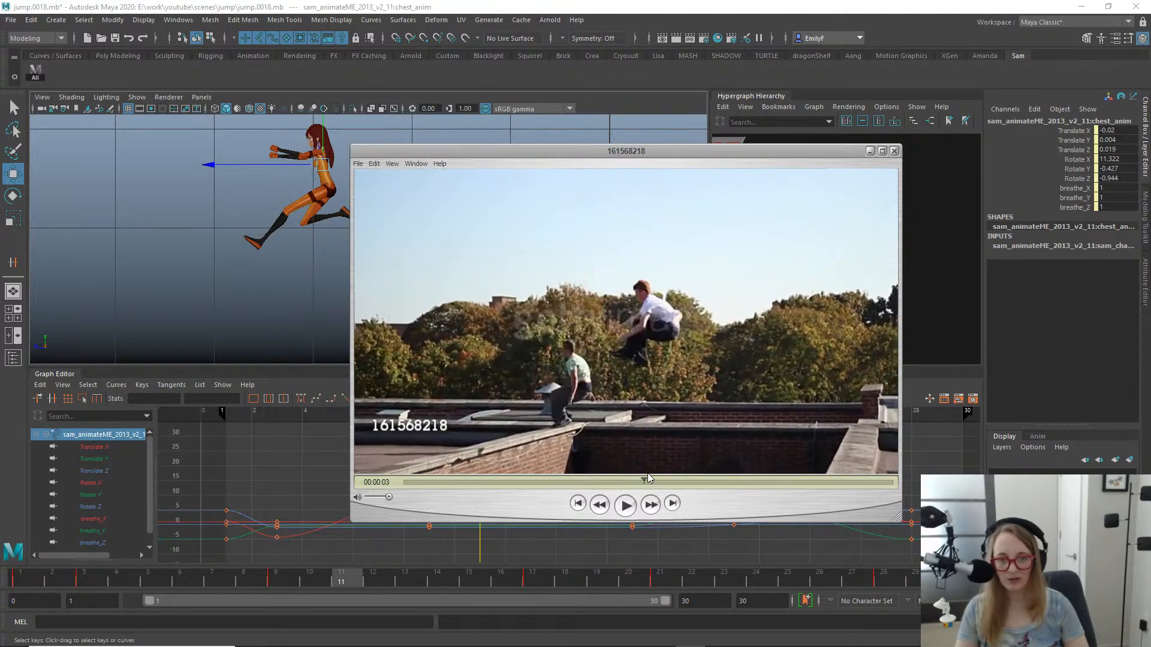
pyautogui.press('Left')
pyautogui.press('Left')
pyautogui.press('Left')
pyautogui.press('Left')
pyautogui.press('Left')
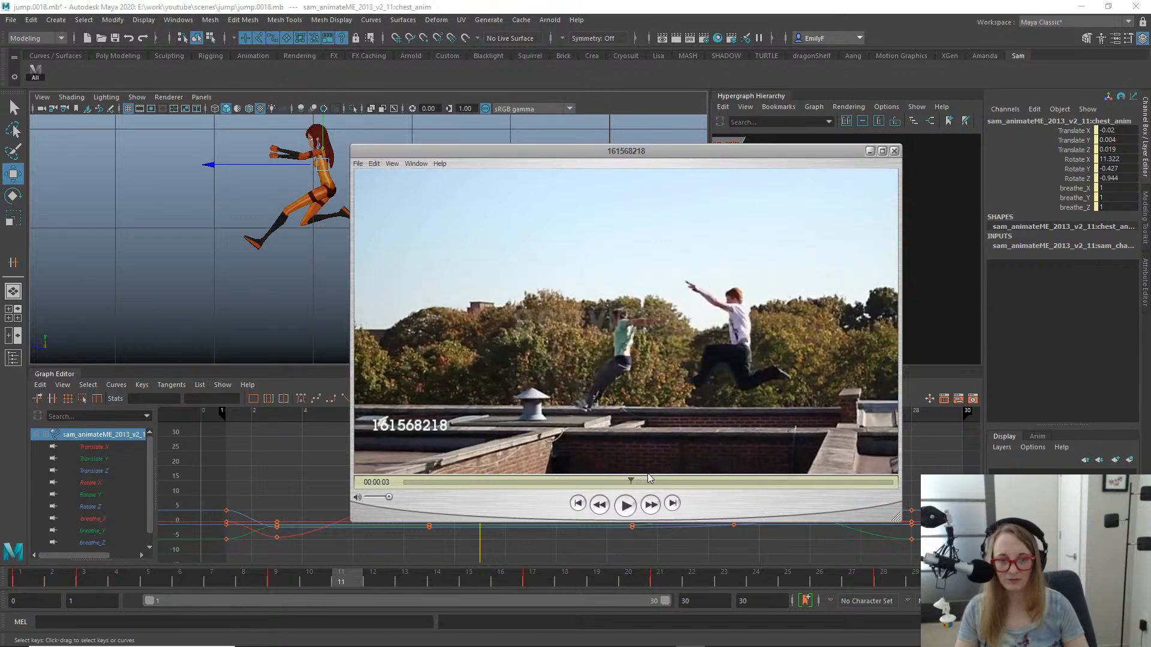
# - Step the reference video back to the green-shirted runner's takeoff to examine the torso, arm and leg extension
pyautogui.press('Right')
pyautogui.press('Right')
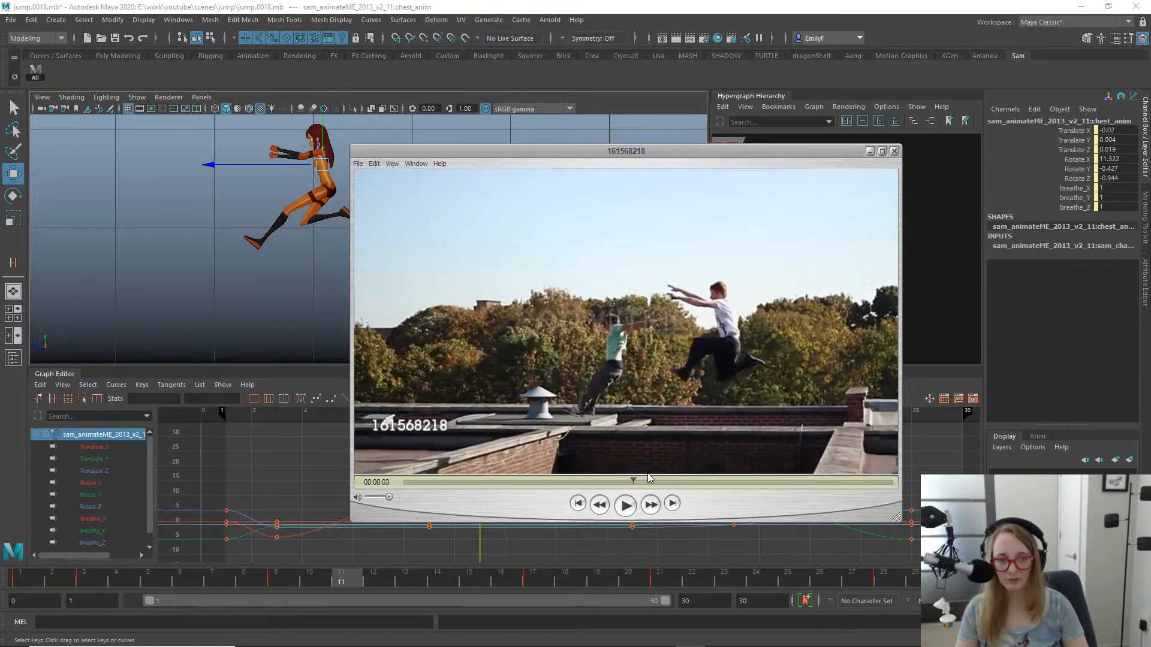
pyautogui.press('Left')
pyautogui.press('Left')
pyautogui.press('Left')
pyautogui.press('Left')
pyautogui.press('Left')
pyautogui.press('Left')
pyautogui.press('Left')
pyautogui.press('Left')
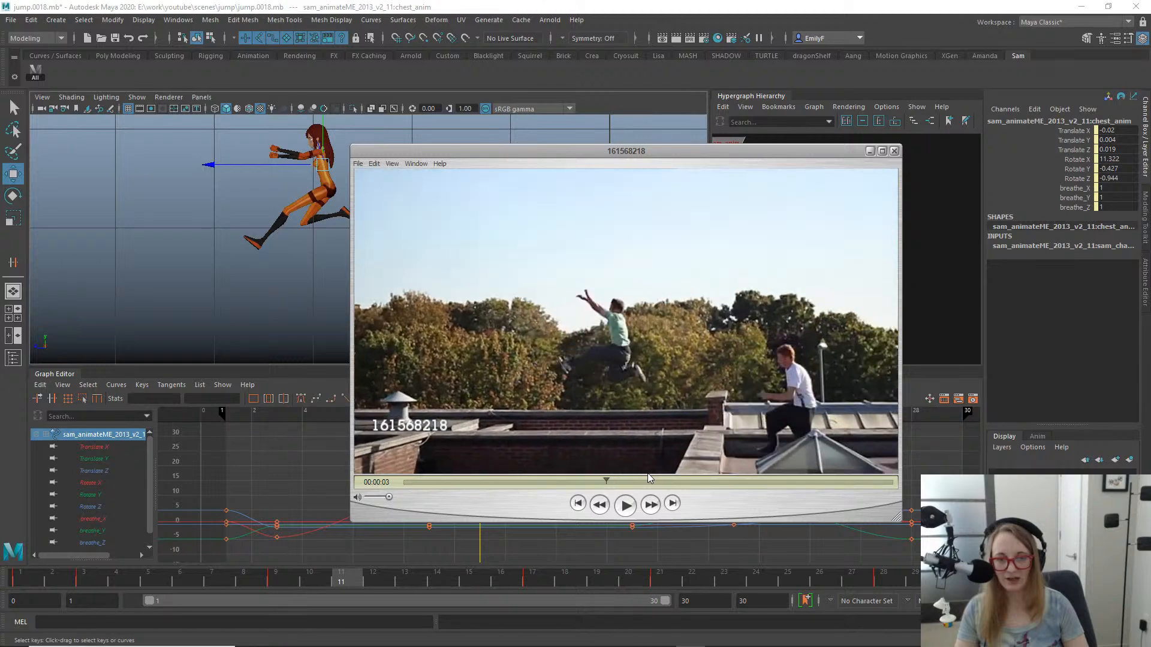
pyautogui.press('Left')
pyautogui.press('Left')
pyautogui.press('Left')
pyautogui.press('Left')
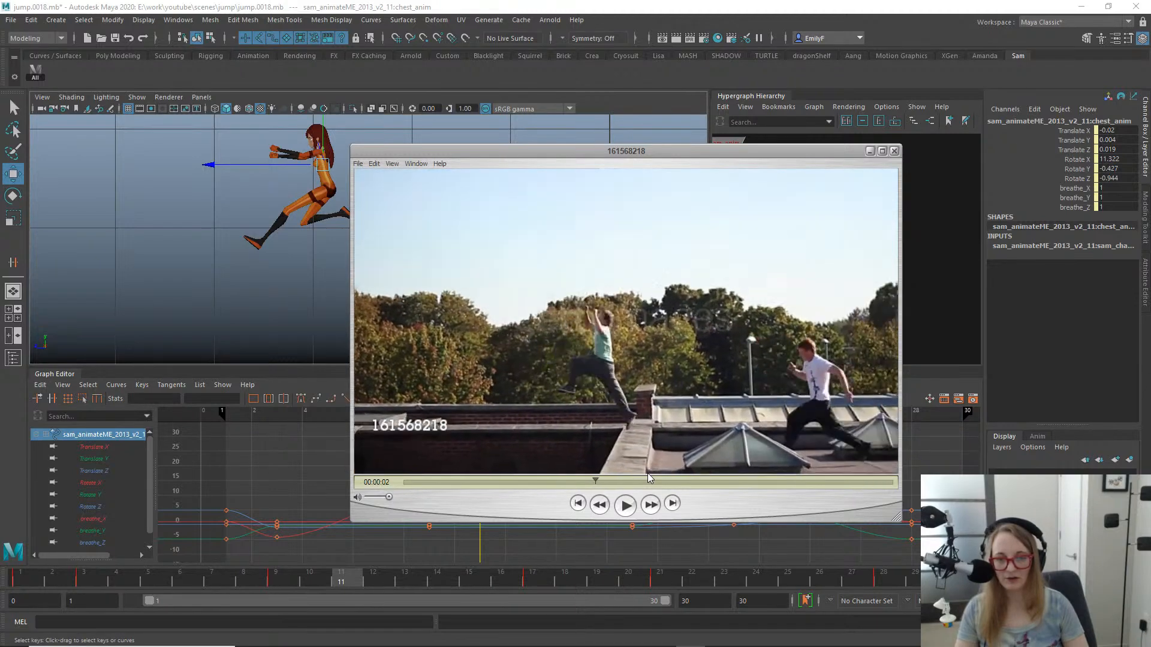
# - Step the reference video forward from the green-shirted runner's takeoff to his landing to examine the torso and leg motion
pyautogui.press('Right')
pyautogui.press('Right')
pyautogui.press('Right')
pyautogui.press('Right')
pyautogui.press('Right')
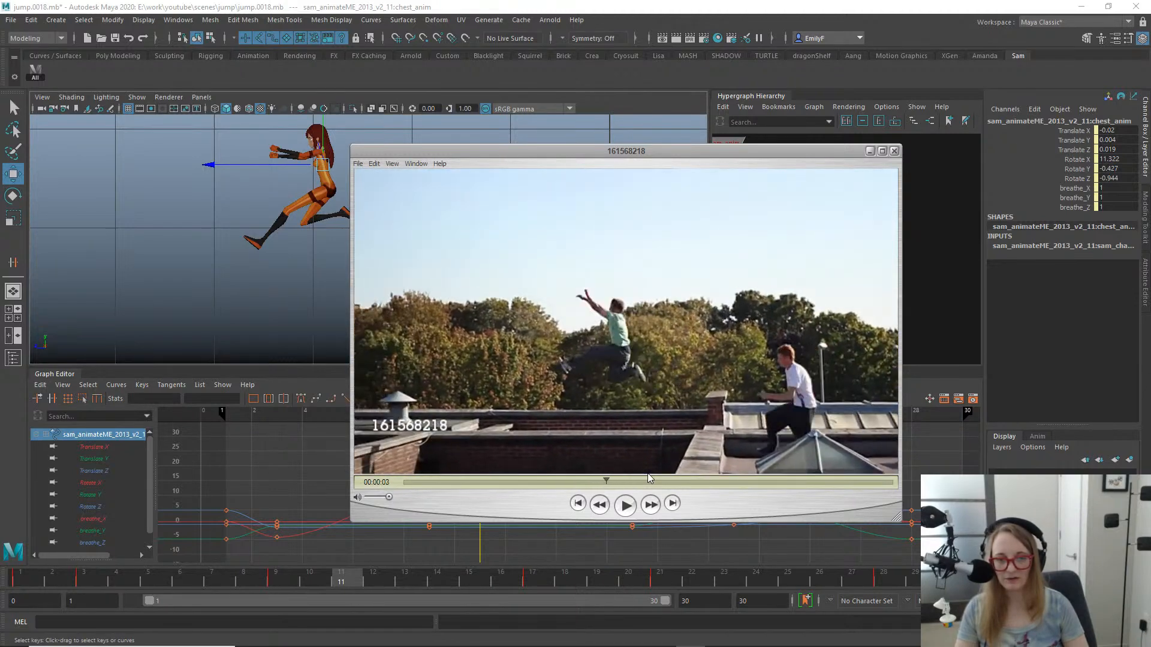
pyautogui.press('Right')
pyautogui.press('Right')
pyautogui.press('Right')
pyautogui.press('Right')
pyautogui.press('Right')
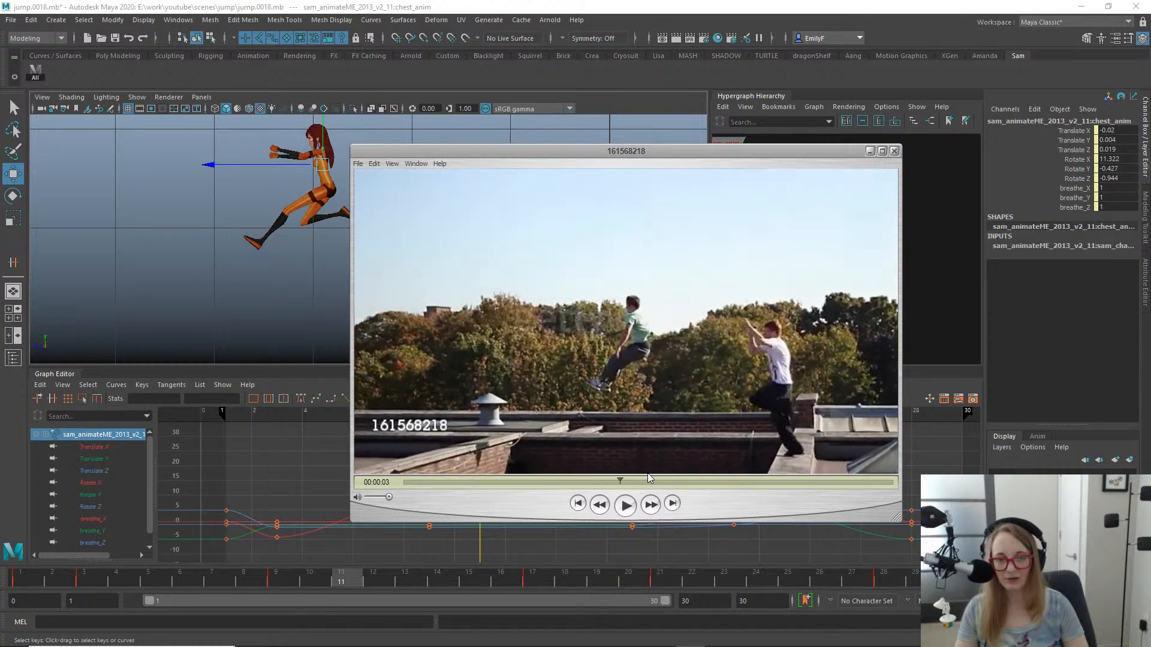
pyautogui.press('Right')
pyautogui.press('Right')
pyautogui.press('Right')
pyautogui.press('Right')
pyautogui.press('Right')
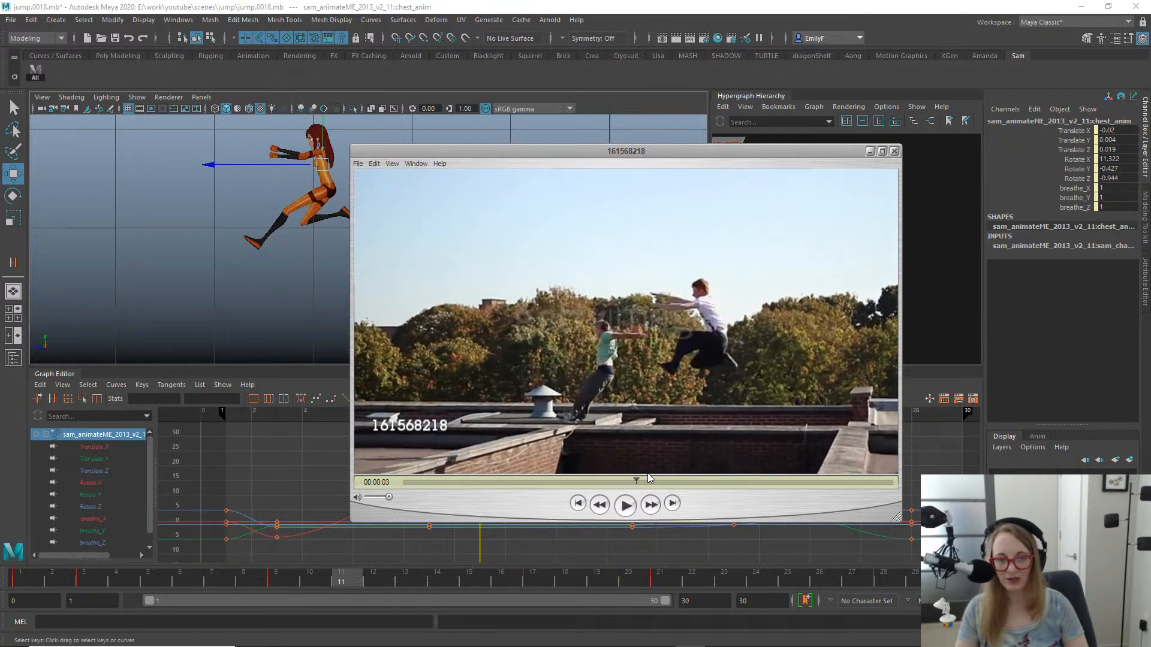
# - Step the reference video forward through the white-shirted runner's mid-air tuck to examine how the torso folds over the legs
pyautogui.press('Right')
pyautogui.press('Right')
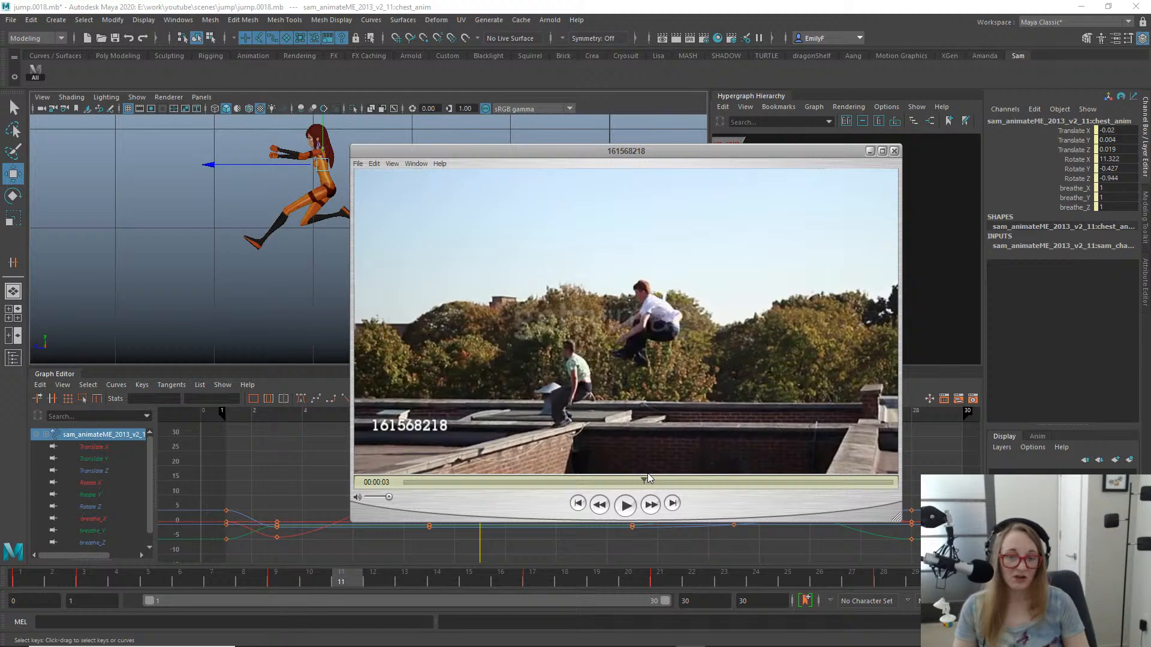
pyautogui.press('Right')
pyautogui.press('Right')
pyautogui.press('Right')
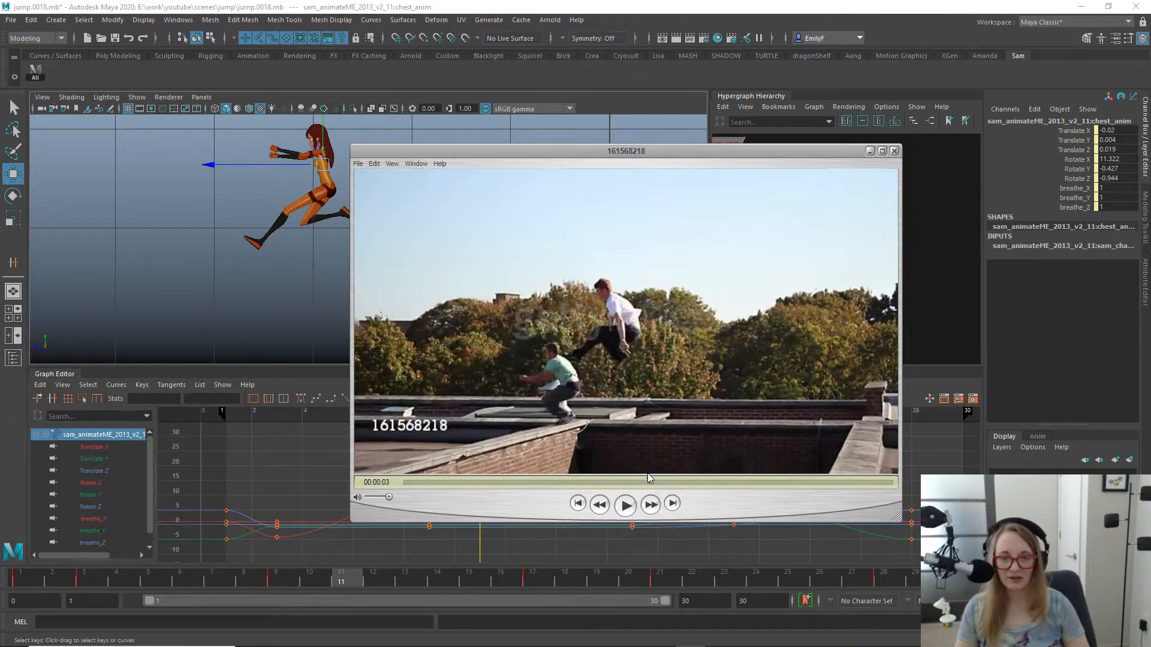
pyautogui.press('Right')
pyautogui.press('Right')
pyautogui.press('Right')
pyautogui.press('Right')
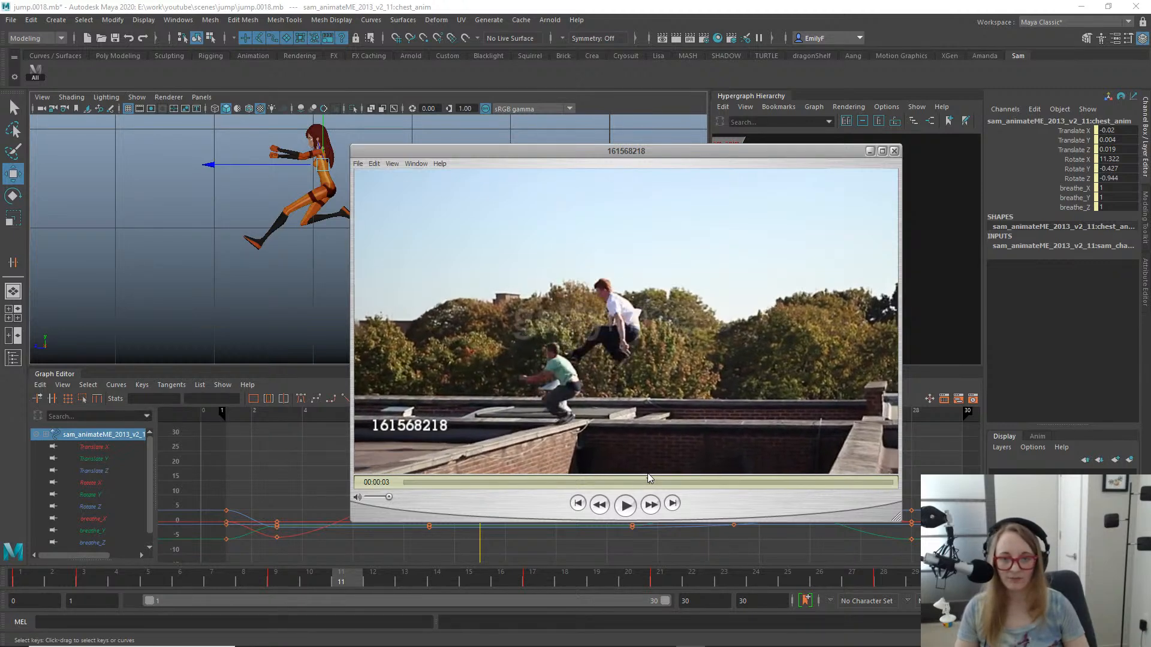
# - Step the reference video back to the white-shirted runner's takeoff to examine the upright torso and raised arms
pyautogui.press('Left')
pyautogui.press('Left')
pyautogui.press('Left')
pyautogui.press('Left')
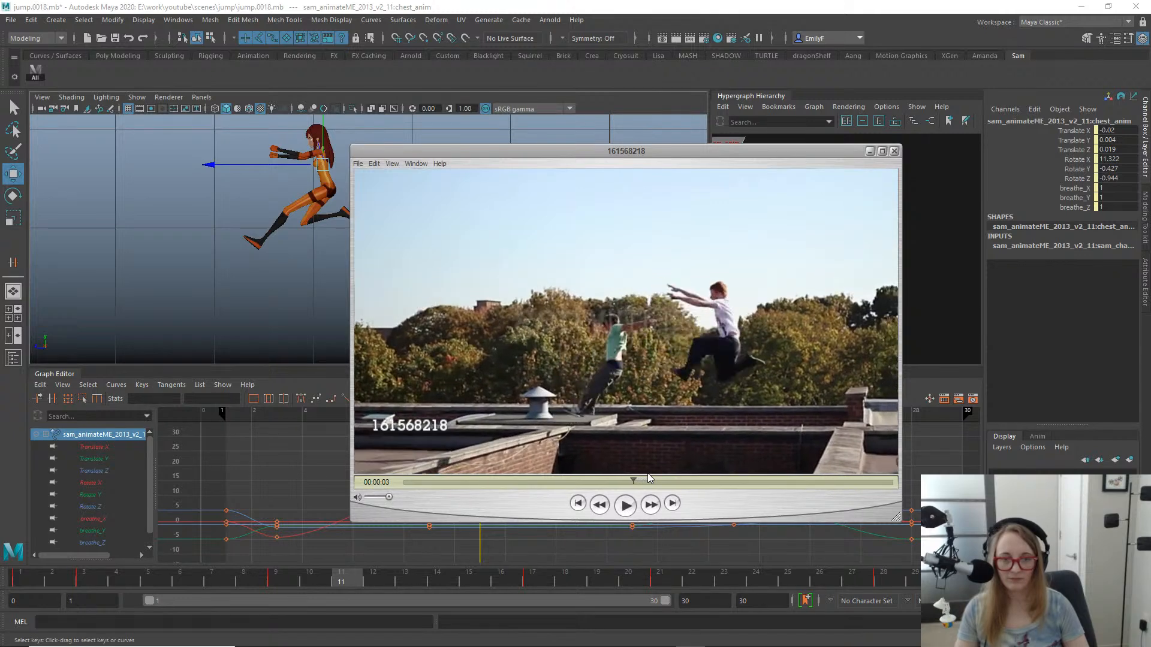
pyautogui.press('Right')
pyautogui.press('Right')
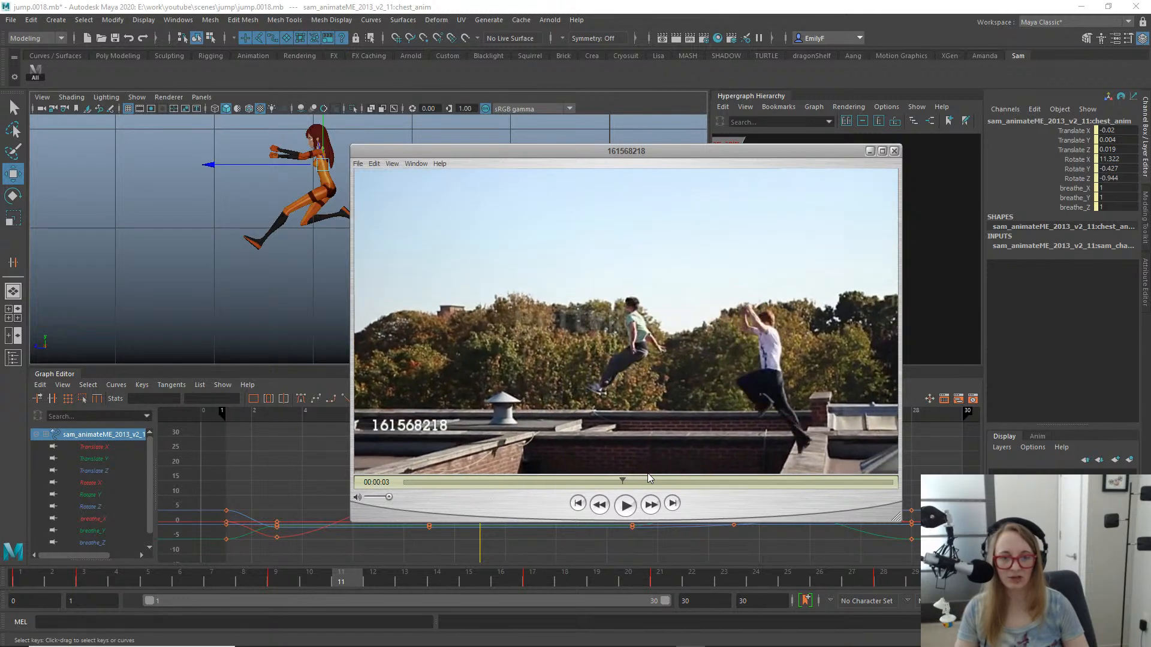
pyautogui.press('Left')
pyautogui.press('Left')
# - Step the reference video forward from the white-shirted runner's takeoff to his descent to examine the forward bend of the torso
pyautogui.press('Right')
pyautogui.press('Right')
pyautogui.press('Right')
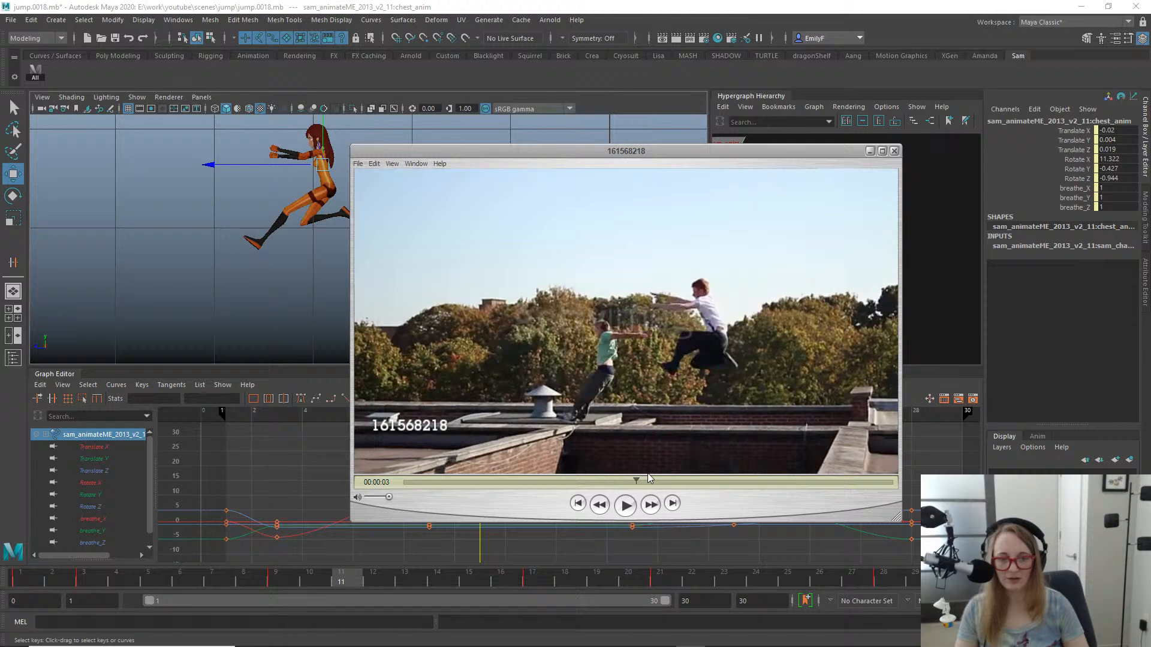
pyautogui.press('Right')
pyautogui.press('Right')
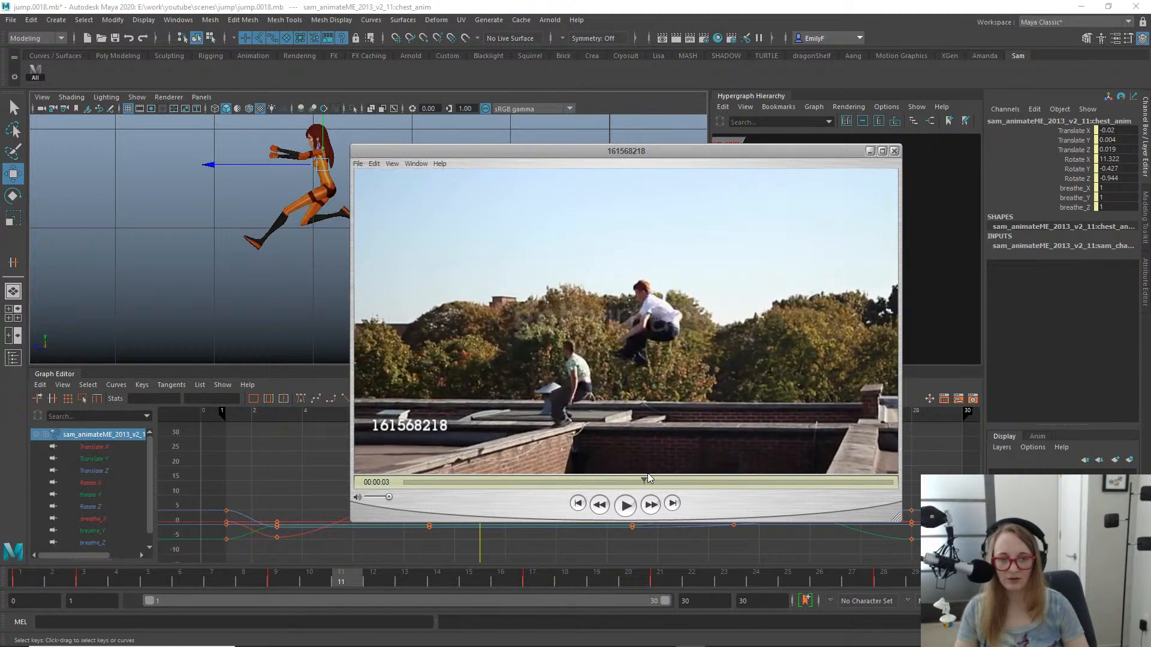
pyautogui.press('Right')
pyautogui.press('Right')
pyautogui.press('Right')
pyautogui.press('Right')
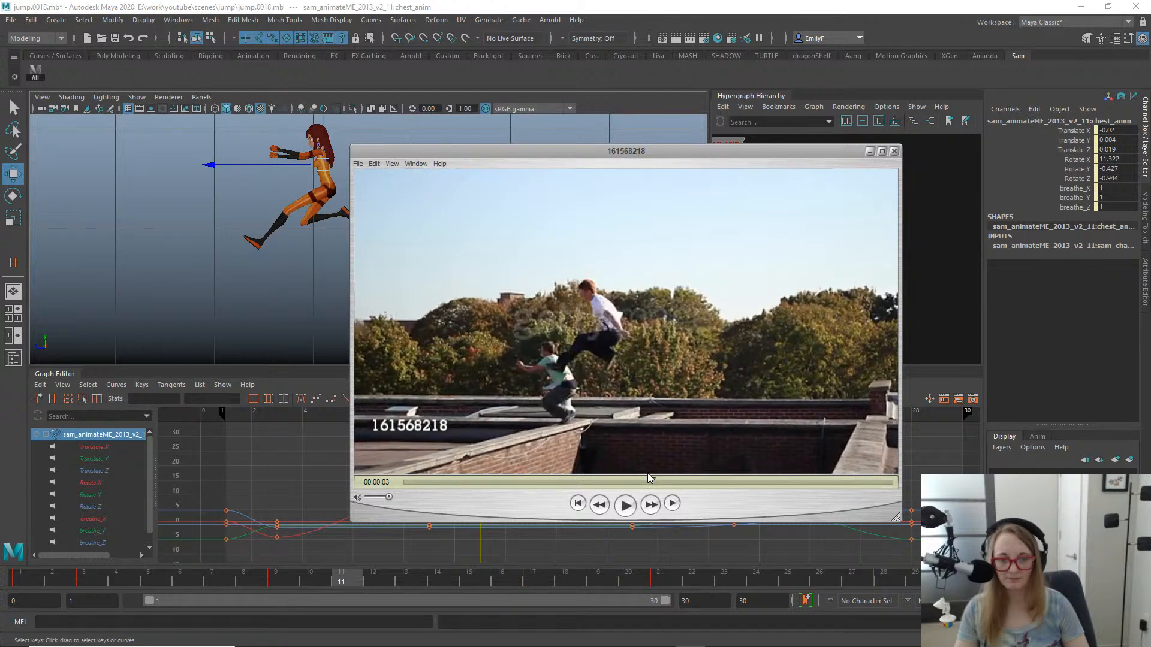
# - Step back and forth between the white-shirted runner's early and late tuck frames to compare the torso lean
pyautogui.press('Left')
pyautogui.press('Left')
pyautogui.press('Left')
pyautogui.press('Left')
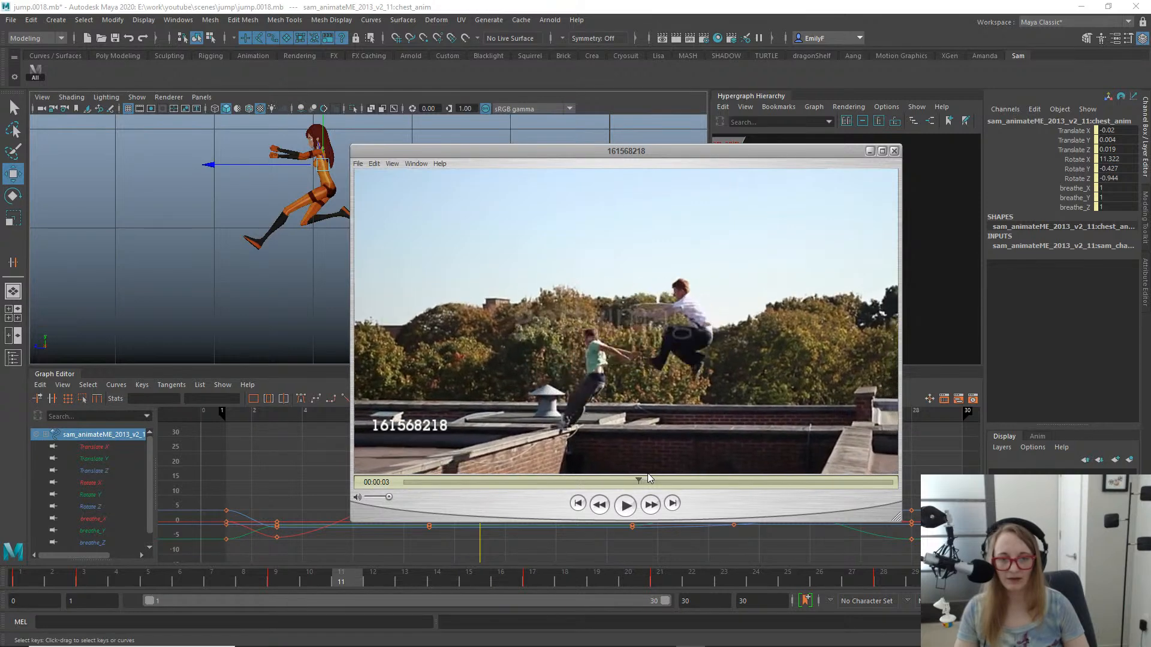
pyautogui.press('Right')
pyautogui.press('Right')
pyautogui.press('Right')
pyautogui.press('Right')
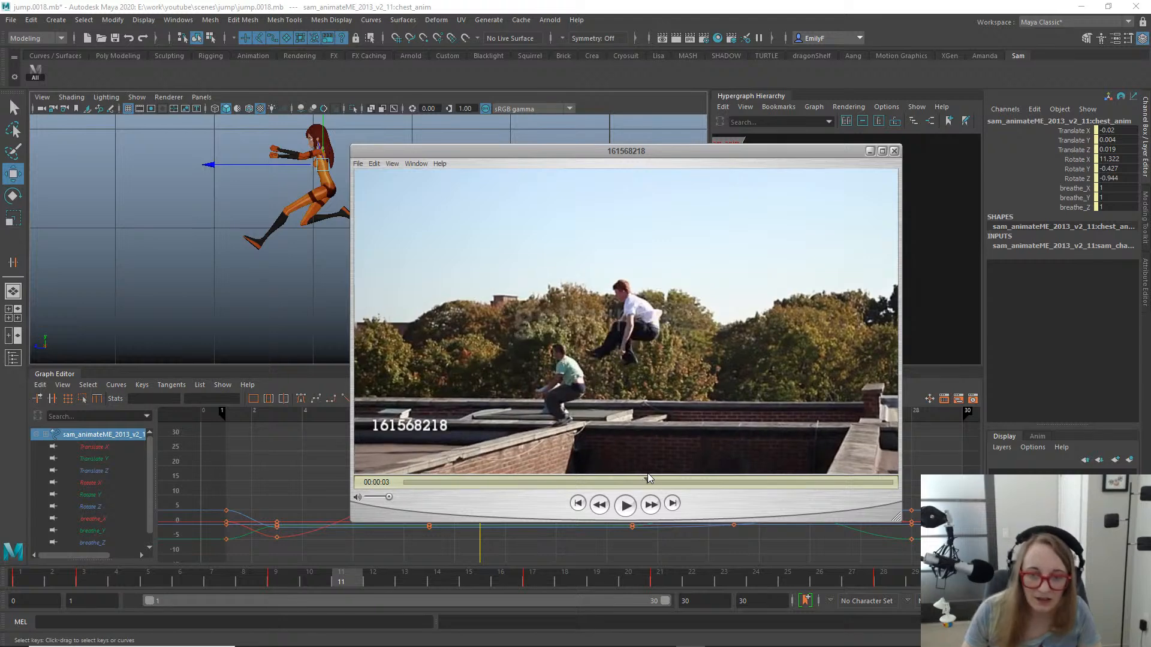
pyautogui.press('Right')
pyautogui.press('Left')
pyautogui.press('Left')
pyautogui.press('Left')
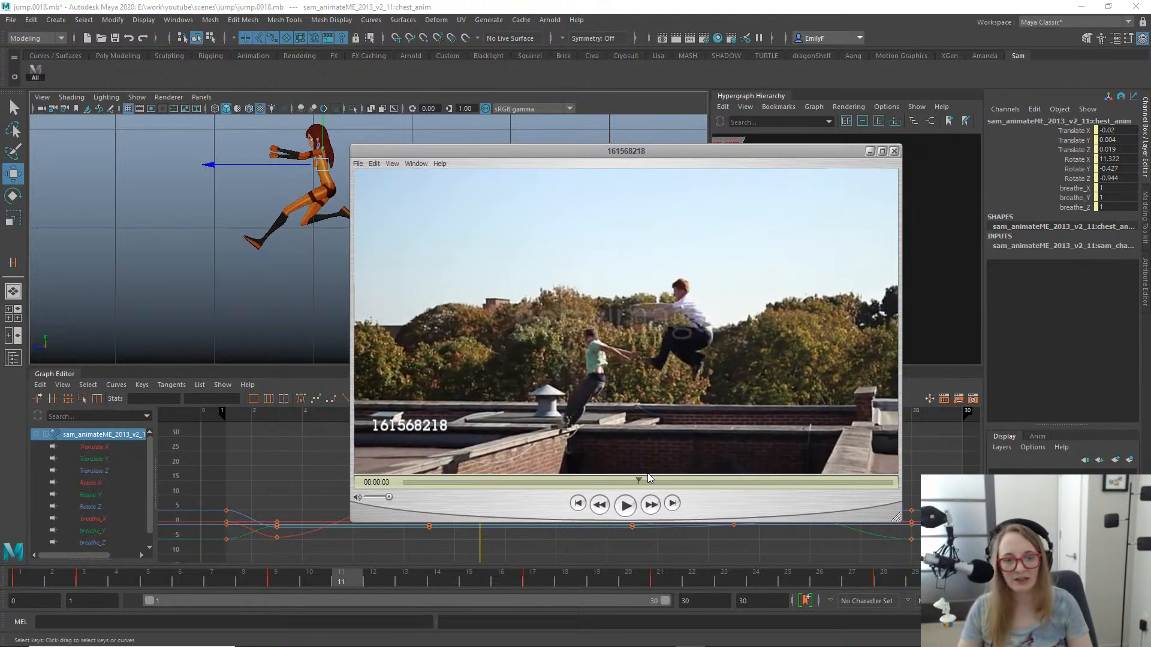
# - Step the reference video from the white-shirted runner's early flight through his landing and run-off to examine the whole body action
pyautogui.press('Left')
pyautogui.press('Left')
pyautogui.press('Left')
pyautogui.press('Left')
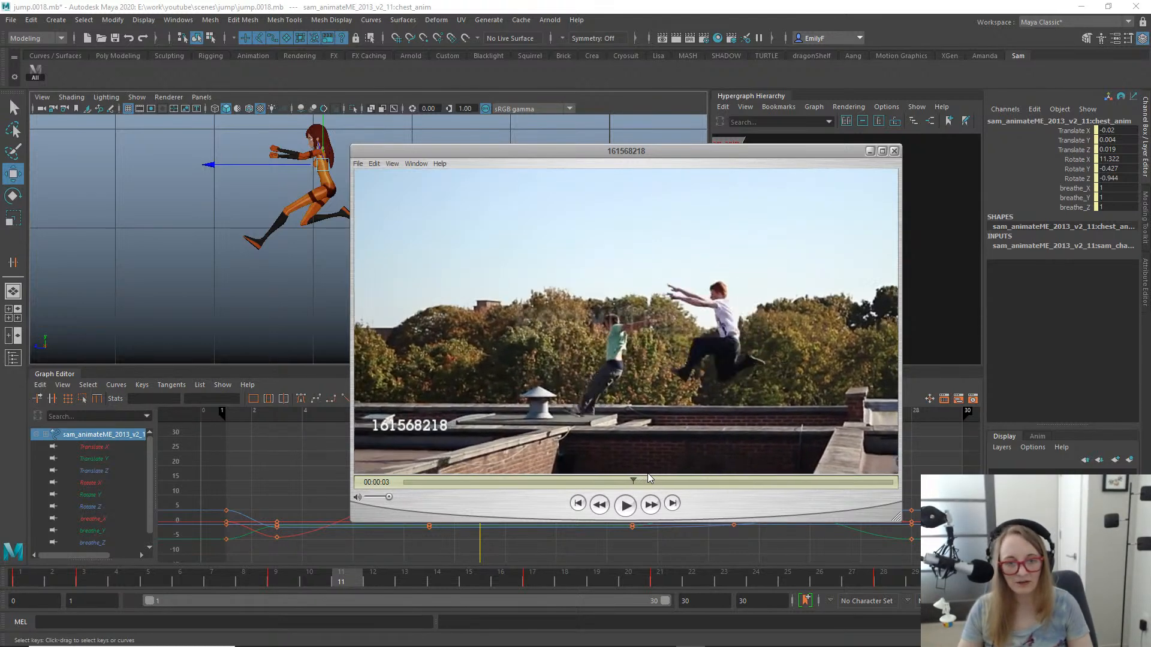
pyautogui.press('Right')
pyautogui.press('Right')
pyautogui.press('Right')
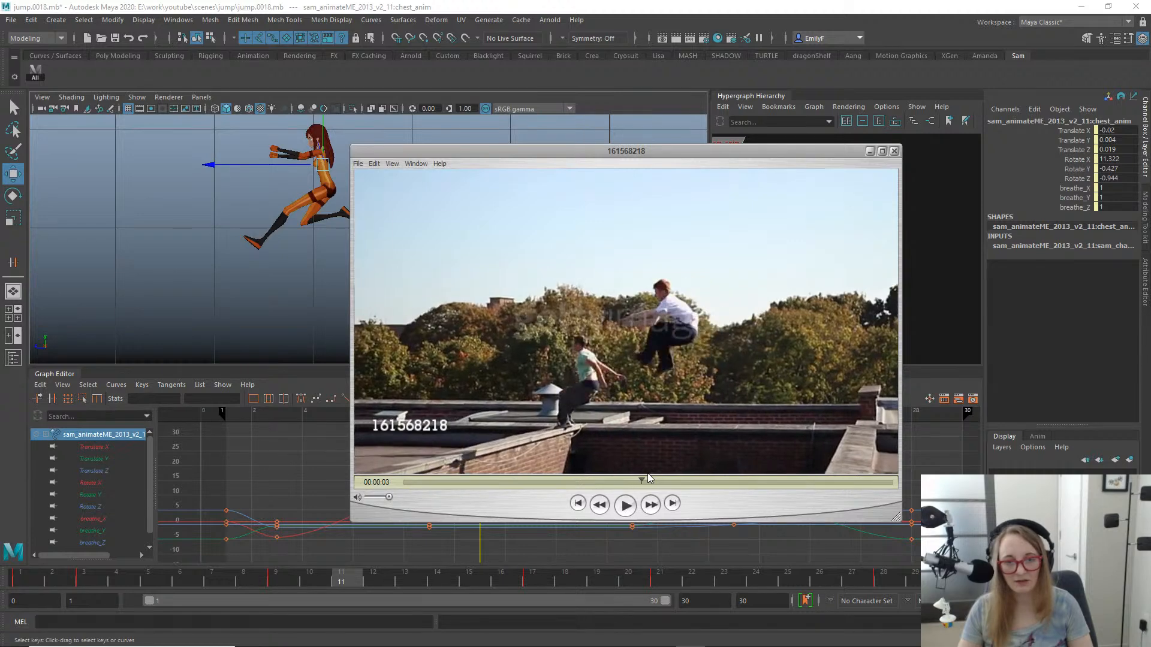
pyautogui.press('Right')
pyautogui.press('Right')
pyautogui.press('Right')
pyautogui.press('Right')
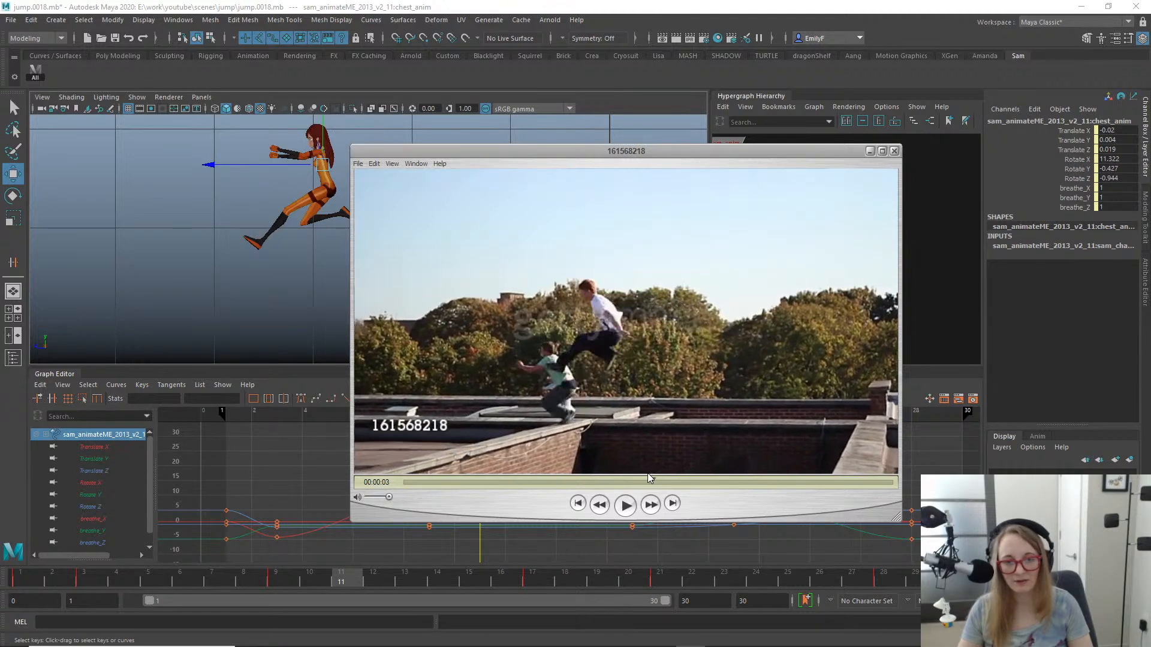
pyautogui.press('Right')
pyautogui.press('Right')
pyautogui.press('Right')
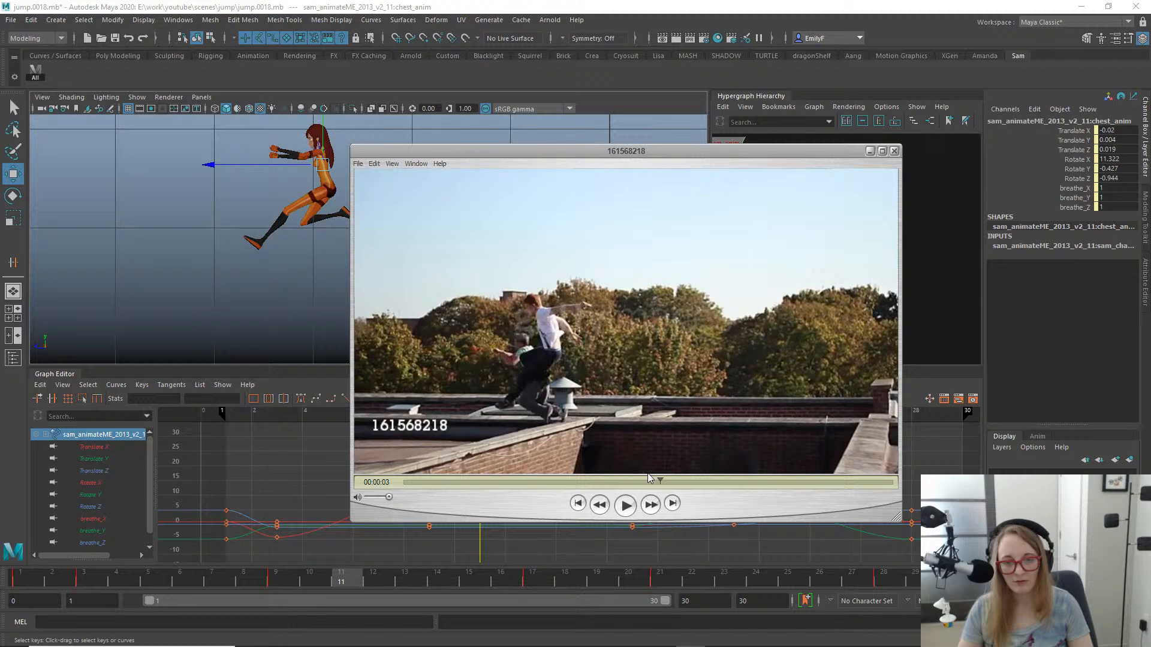
pyautogui.press('Right')
pyautogui.press('Right')
pyautogui.press('Right')
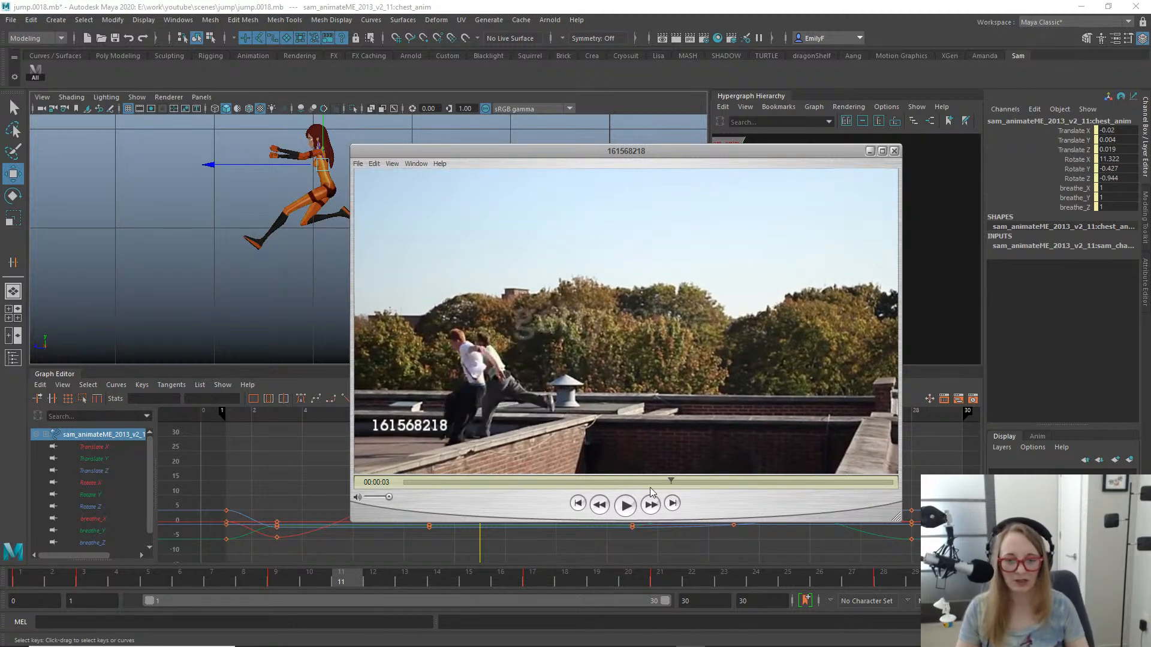
# - Replay the reference jump from the run-up, and scrub to the white-shirted runner's mid-air tuck to examine its timing and pose
pyautogui.moveTo(618, 492); pyautogui.dragTo(563, 492)
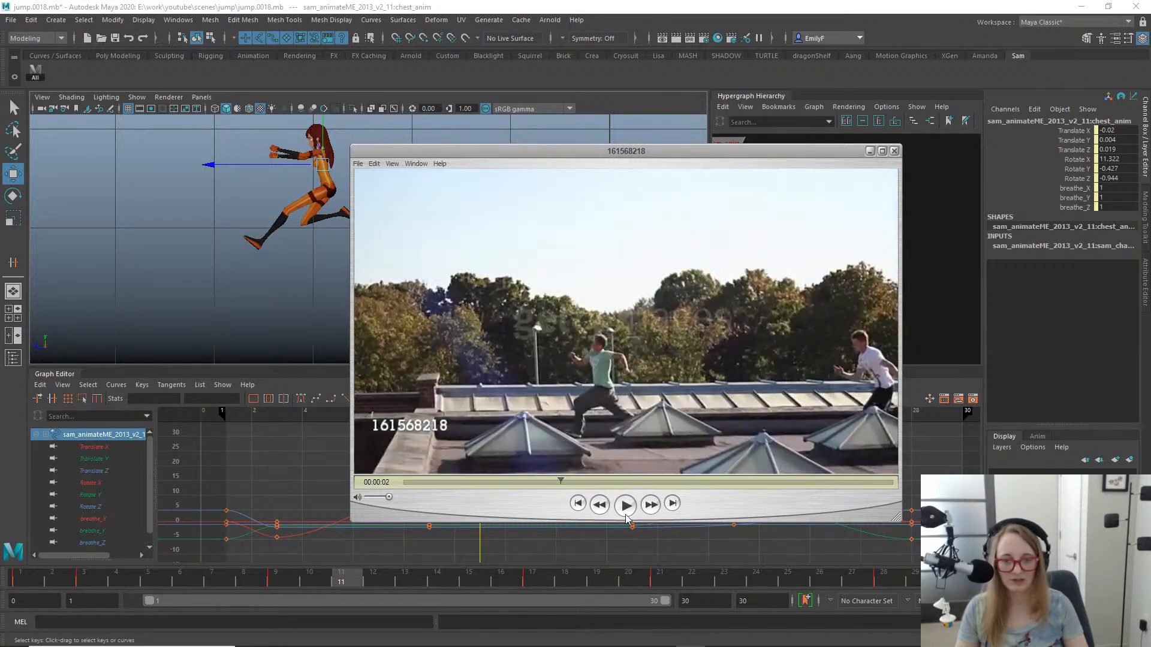
pyautogui.click(628, 510)
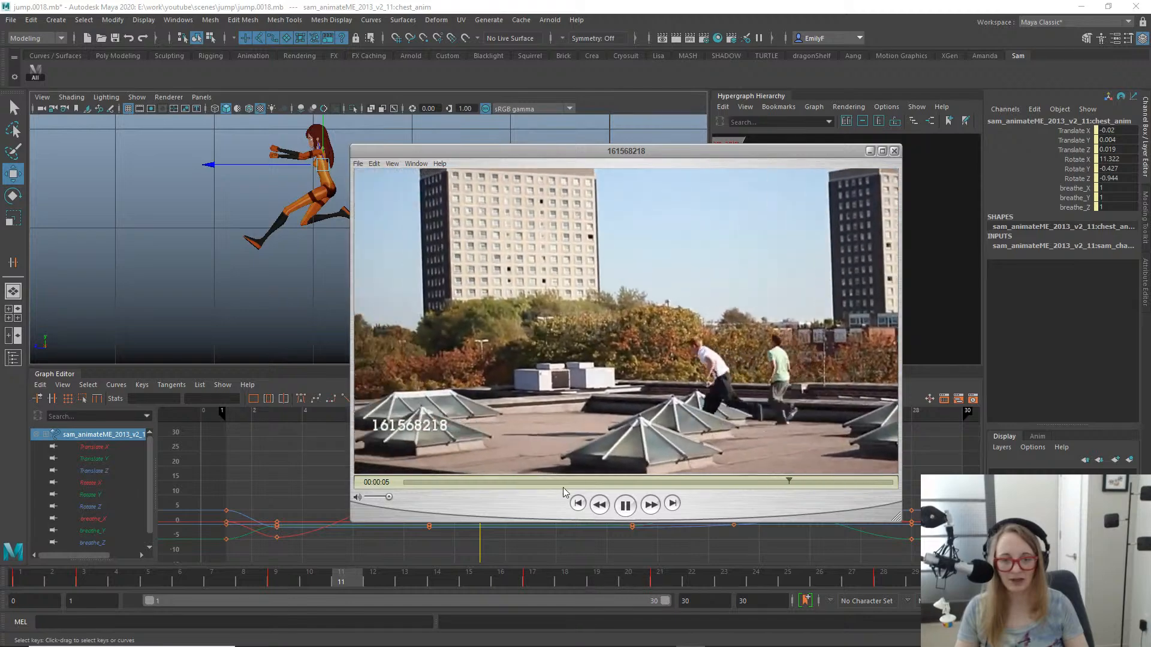
pyautogui.click(564, 485)
pyautogui.click(625, 505)
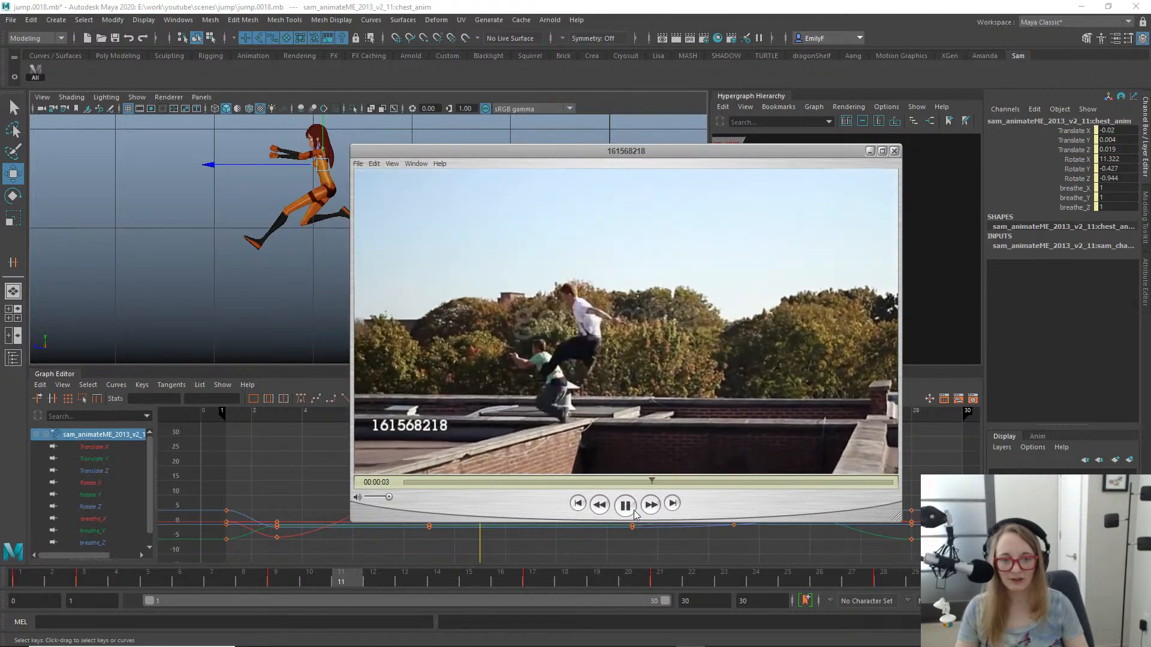
pyautogui.click(625, 505)
pyautogui.click(592, 482)
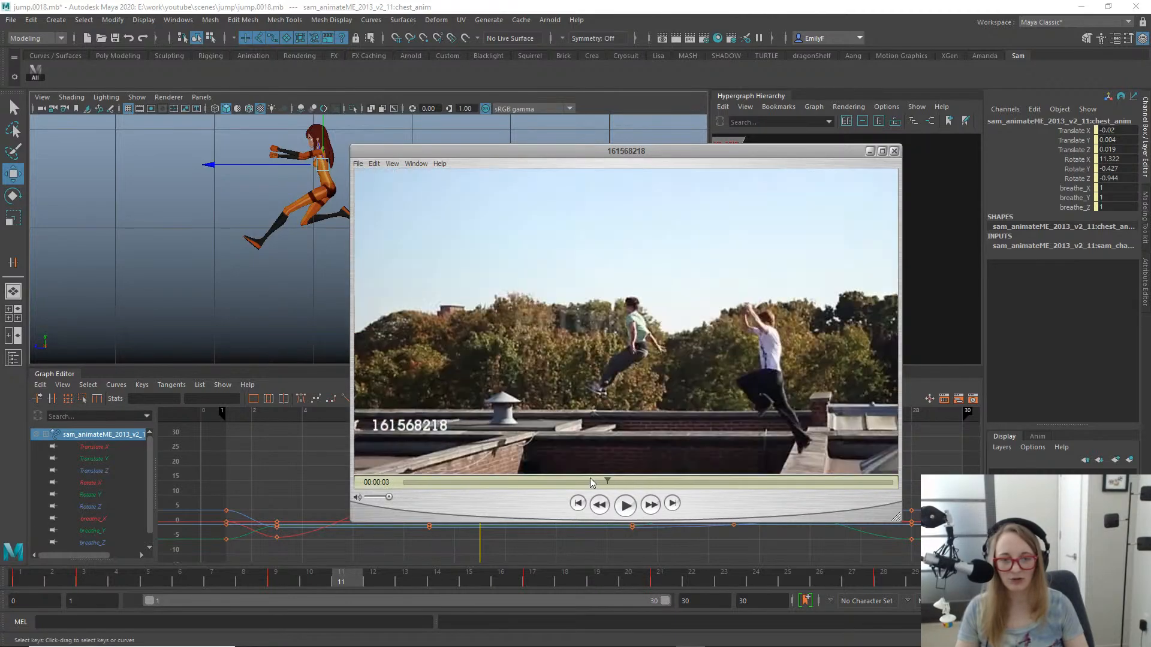
pyautogui.moveTo(592, 482); pyautogui.dragTo(644, 473)
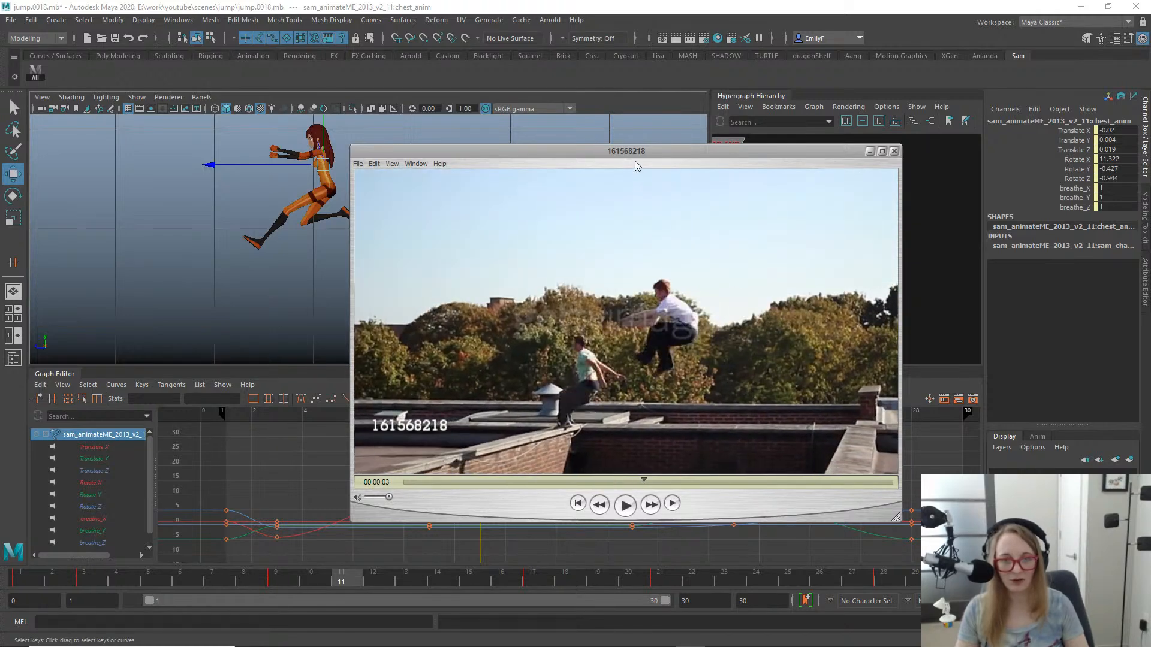
# - Move the reference video out of the way and scrub around frames 10 and 11 to examine the character's mid-air torso pose
pyautogui.moveTo(637, 159); pyautogui.dragTo(828, 180)
pyautogui.moveTo(742, 159); pyautogui.dragTo(1150, 164)
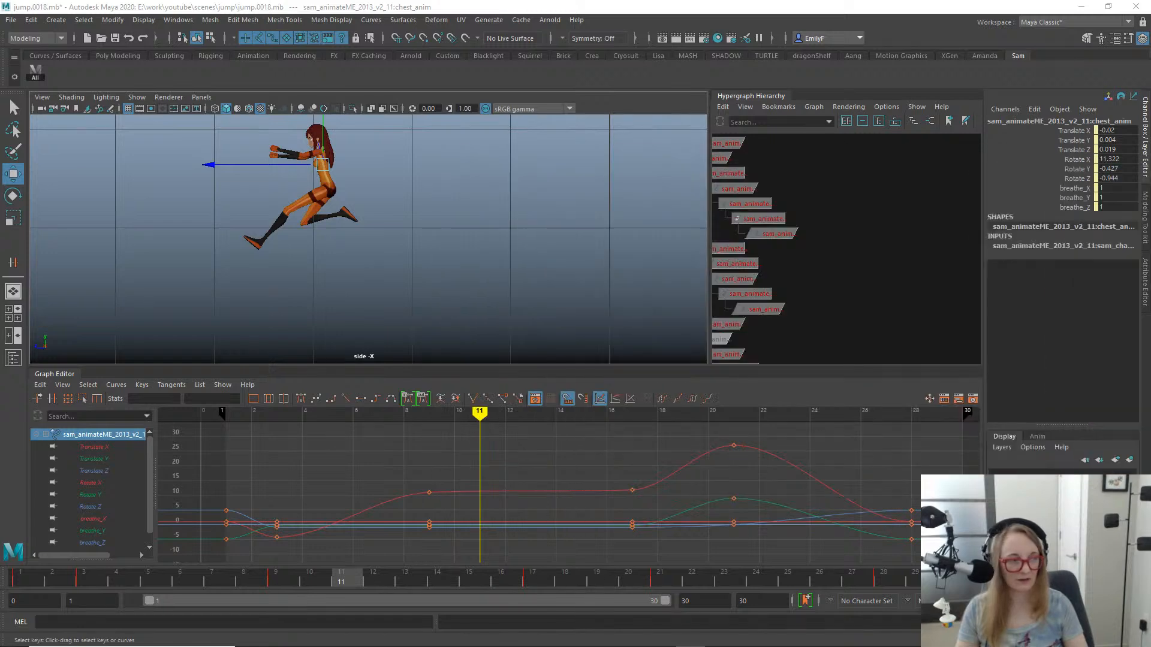
pyautogui.moveTo(284, 579); pyautogui.dragTo(326, 548)
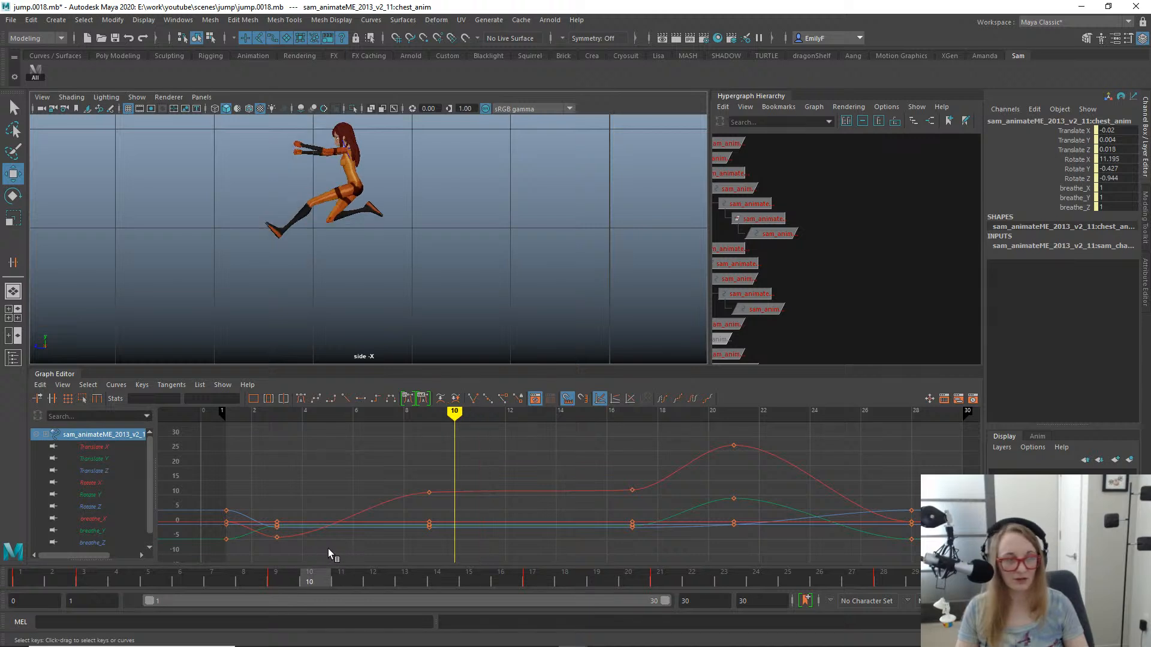
pyautogui.press('f')
pyautogui.scroll(1, 471, 223)
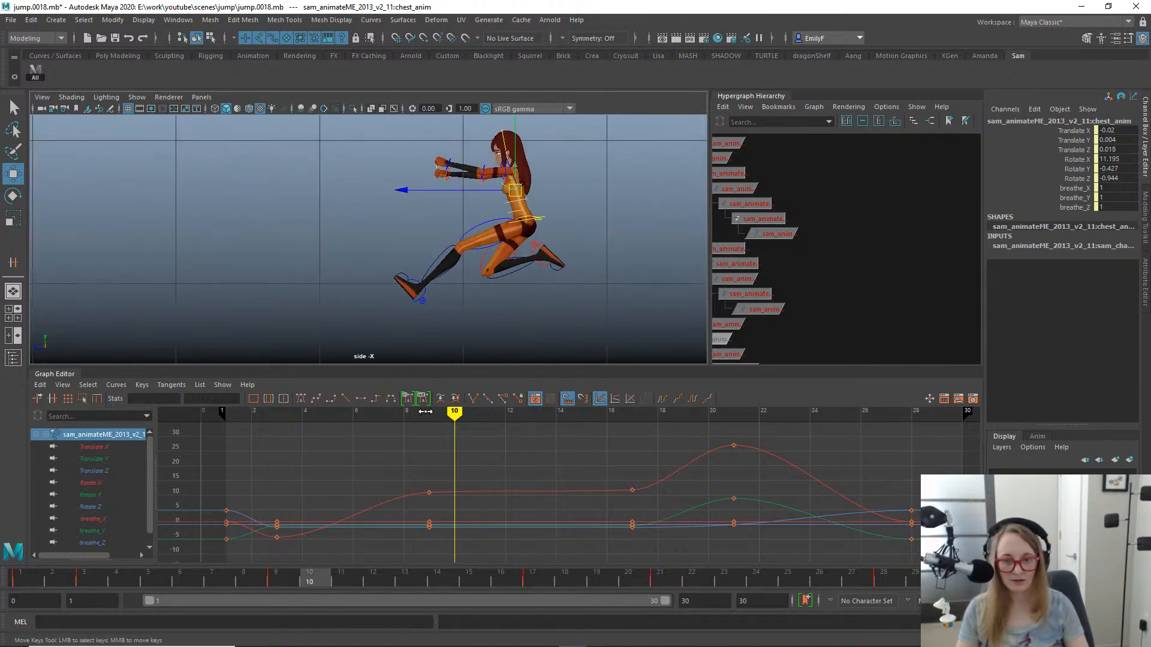
pyautogui.moveTo(302, 576); pyautogui.dragTo(357, 575)
# - Try to rotate the chest control forward to about 28.7 degrees in X at frame 11 and shift it forward
pyautogui.press('e')
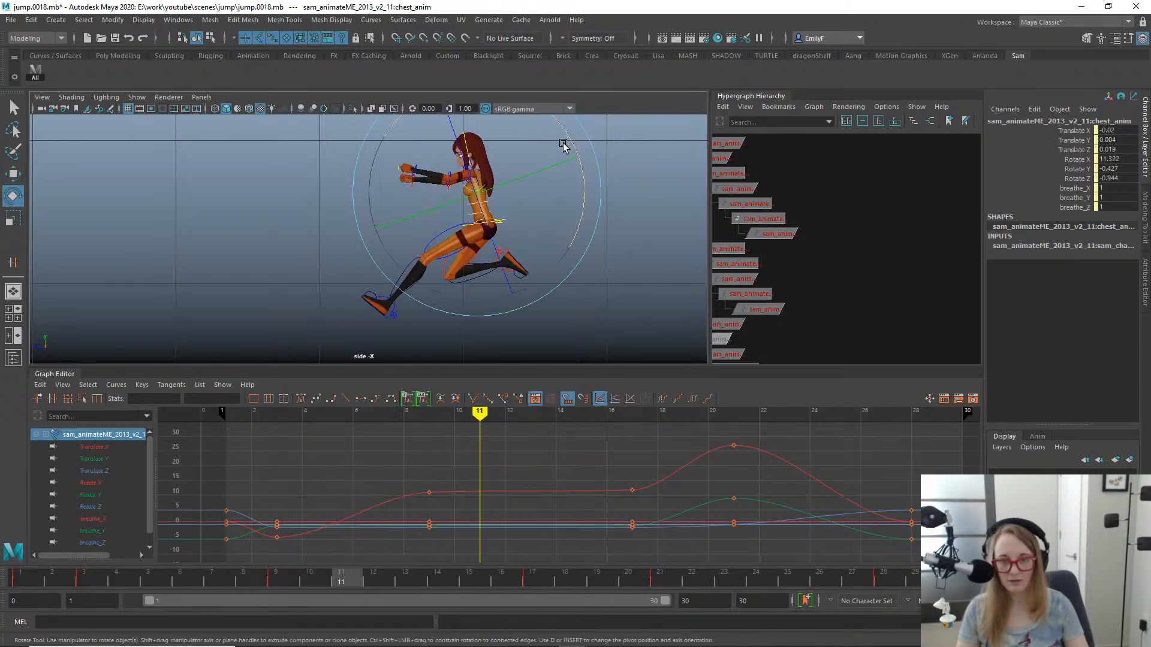
pyautogui.moveTo(576, 223); pyautogui.dragTo(580, 170)
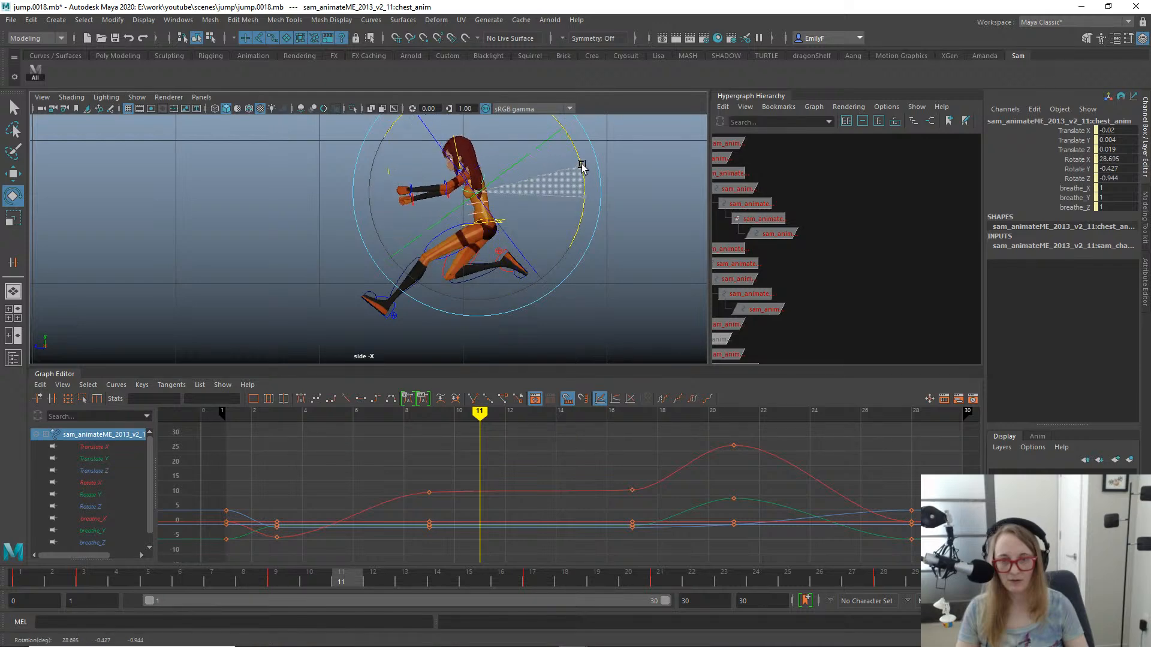
pyautogui.press('w')
pyautogui.scroll(1, 547, 214)
pyautogui.scroll(2, 547, 214)
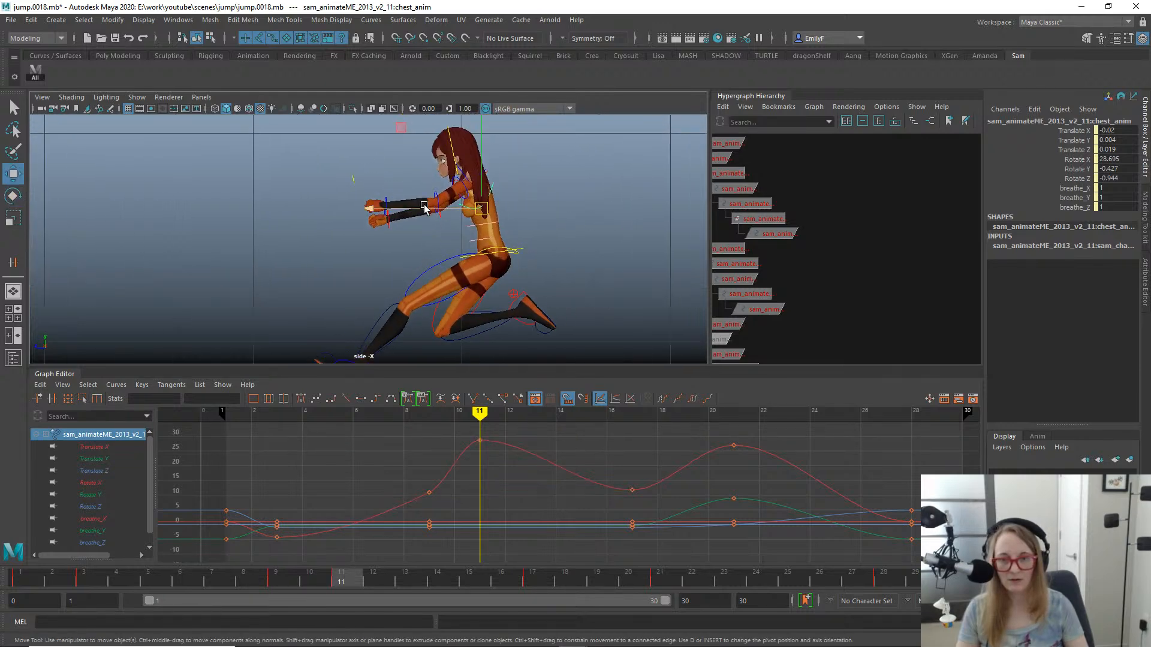
pyautogui.moveTo(424, 208); pyautogui.dragTo(414, 211)
pyautogui.hotkey('ctrl', 'z')
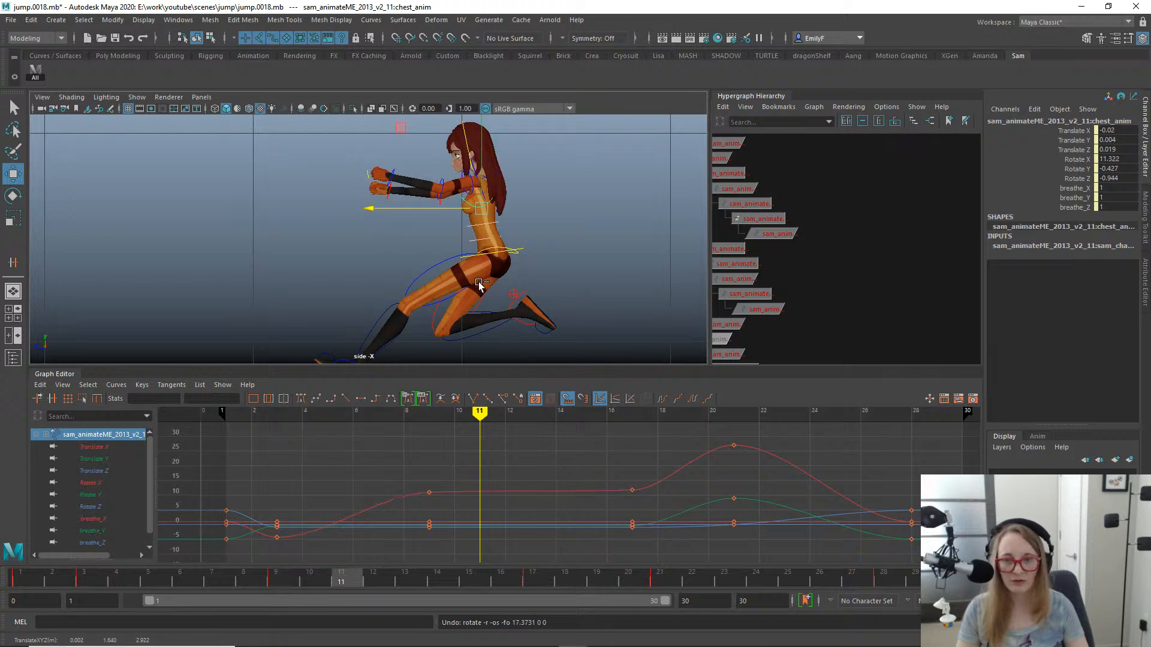
# - Select the lower torso FK control and try to bend it forward about 18 degrees in X at frame 11
pyautogui.press('q')
pyautogui.scroll(3, 385, 265)
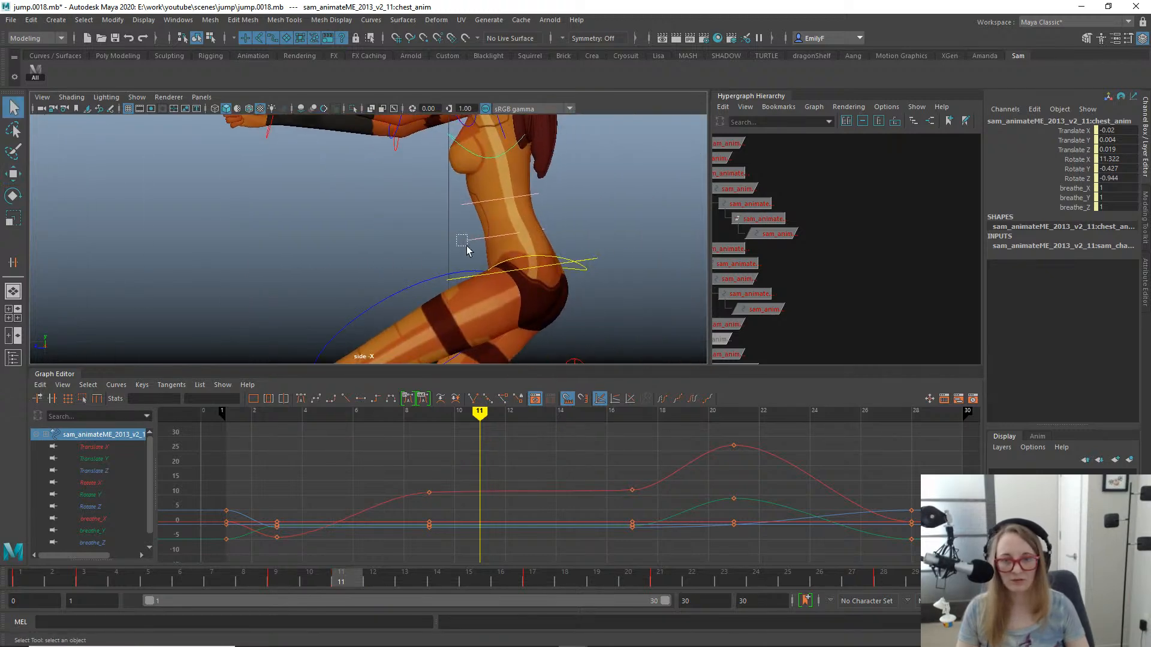
pyautogui.moveTo(468, 251); pyautogui.dragTo(481, 257)
pyautogui.press('e')
pyautogui.moveTo(609, 264); pyautogui.dragTo(607, 262)
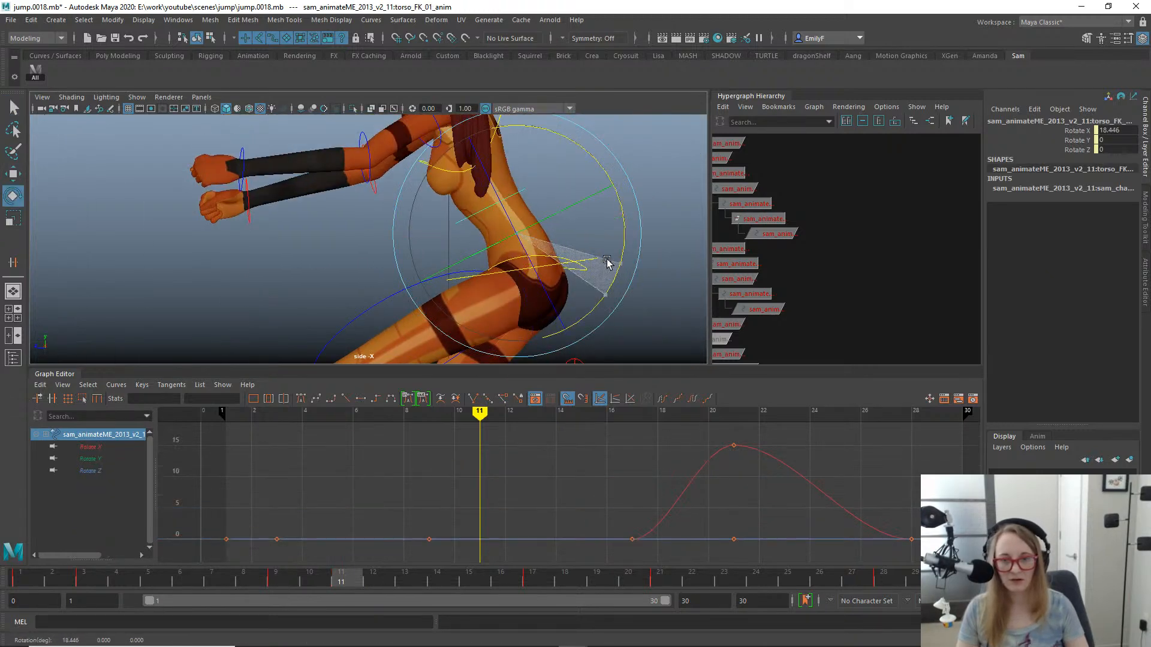
pyautogui.hotkey('ctrl', 'z')
# - Switch to the perspective view and orbit to the character's opposite side to examine the torso at frame 11
pyautogui.press('space')
pyautogui.moveTo(517, 167); pyautogui.dragTo(519, 137)
pyautogui.keyDown('alt'); pyautogui.moveTo(518, 231); pyautogui.dragTo(382, 238, button='right'); pyautogui.keyUp('alt')
pyautogui.keyDown('alt'); pyautogui.moveTo(382, 239); pyautogui.dragTo(458, 272); pyautogui.keyUp('alt')
pyautogui.keyDown('alt'); pyautogui.moveTo(458, 271); pyautogui.dragTo(459, 295); pyautogui.keyUp('alt')
pyautogui.hotkey('ctrl', 'z')
pyautogui.press('q')
pyautogui.keyDown('alt'); pyautogui.moveTo(452, 291); pyautogui.dragTo(480, 252, button='right'); pyautogui.keyUp('alt')
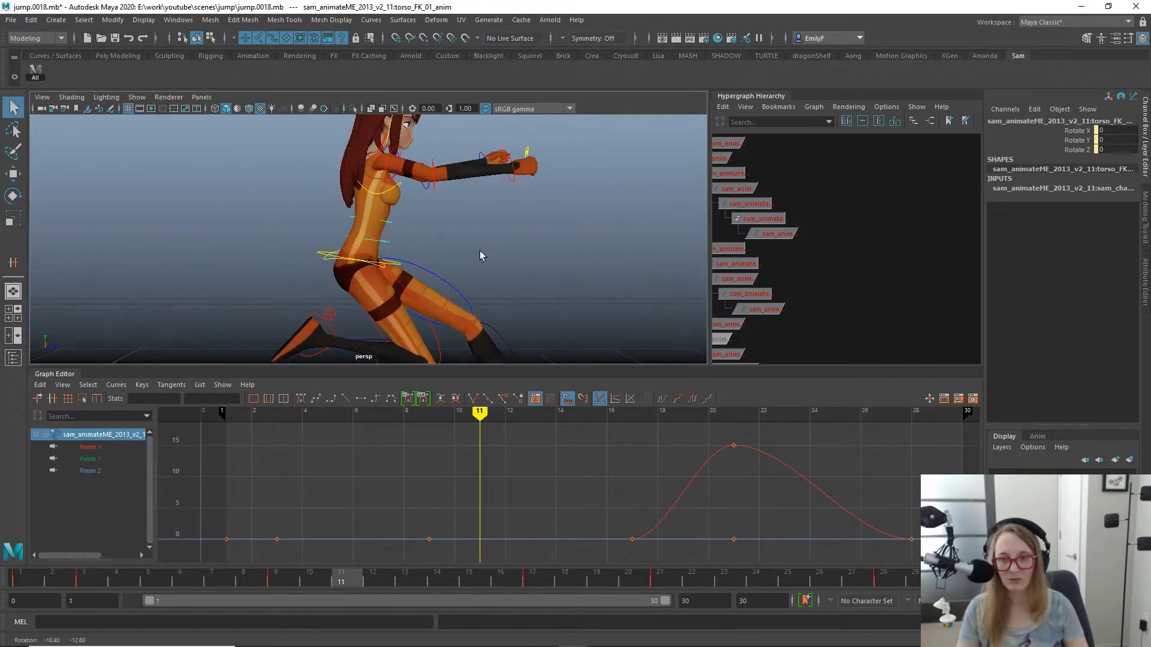
# - Try to rotate the lower torso FK control about 13.7 degrees in X at frame 11 in the perspective view
pyautogui.press('e')
pyautogui.moveTo(465, 237)
pyautogui.mouseDown()
pyautogui.moveTo(465, 274)
pyautogui.moveTo(465, 258)
pyautogui.mouseUp()
pyautogui.press('s')
pyautogui.hotkey('ctrl', 'z')
pyautogui.hotkey('ctrl', 'z')
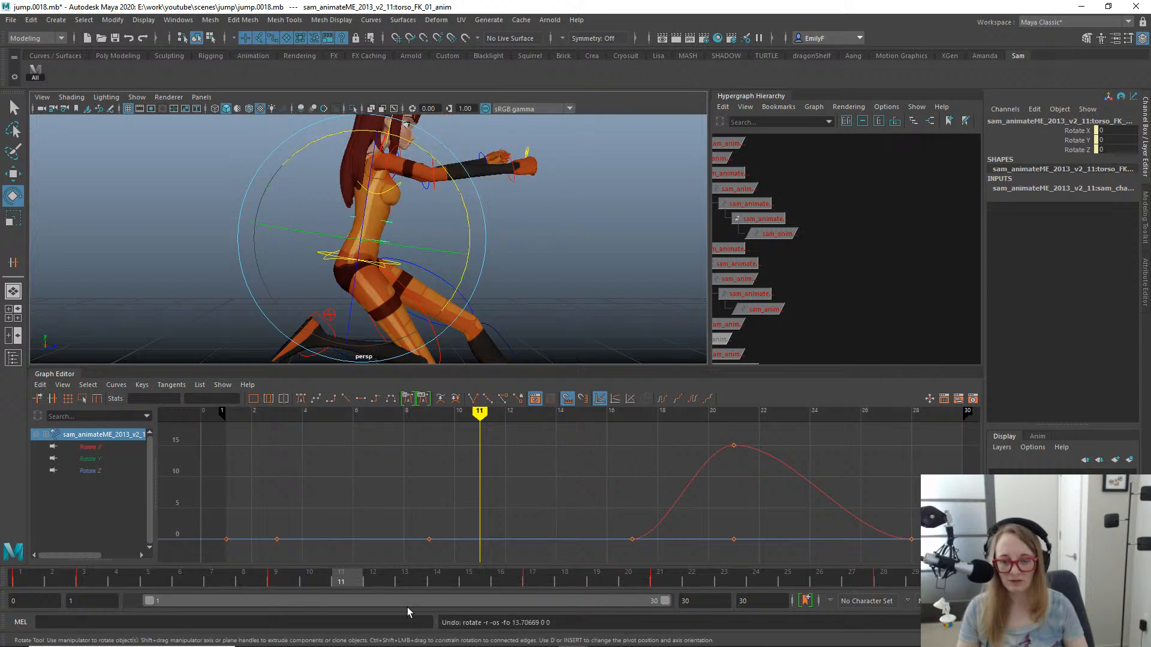
# - Rotate the lower torso FK control forward to about 8.5 degrees in X at frame 11
pyautogui.moveTo(294, 581); pyautogui.dragTo(160, 467)
pyautogui.keyDown('alt'); pyautogui.moveTo(240, 252); pyautogui.dragTo(175, 167, button='right'); pyautogui.keyUp('alt')
pyautogui.keyDown('alt'); pyautogui.moveTo(175, 167); pyautogui.dragTo(280, 190, button='middle'); pyautogui.keyUp('alt')
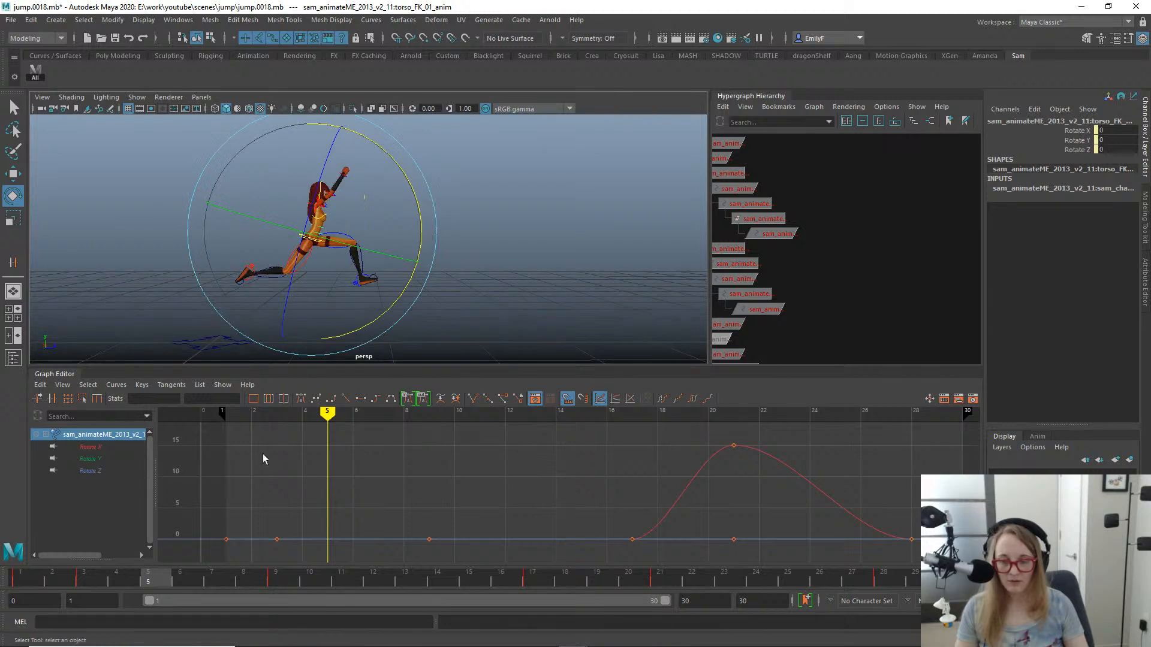
pyautogui.press('q')
pyautogui.moveTo(154, 577); pyautogui.dragTo(334, 560)
pyautogui.press('e')
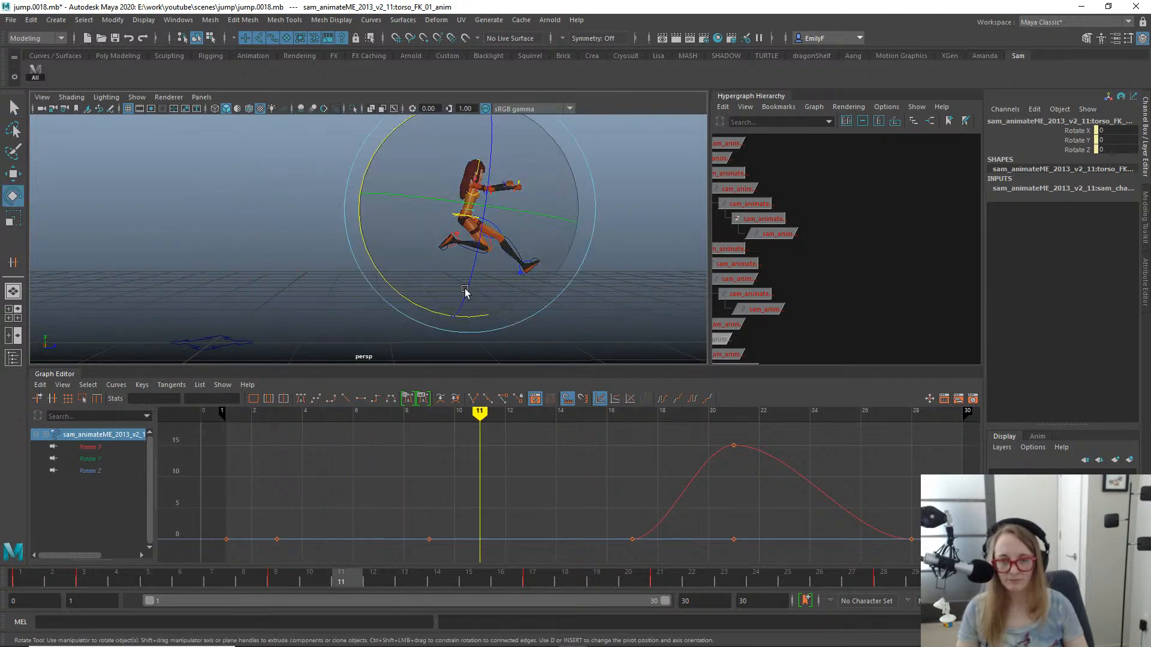
pyautogui.moveTo(393, 285); pyautogui.dragTo(382, 264)
pyautogui.press('q')
pyautogui.keyDown('alt'); pyautogui.moveTo(420, 131); pyautogui.dragTo(562, 206, button='right'); pyautogui.keyUp('alt')
pyautogui.keyDown('alt'); pyautogui.moveTo(563, 205); pyautogui.dragTo(447, 244, button='middle'); pyautogui.keyUp('alt')
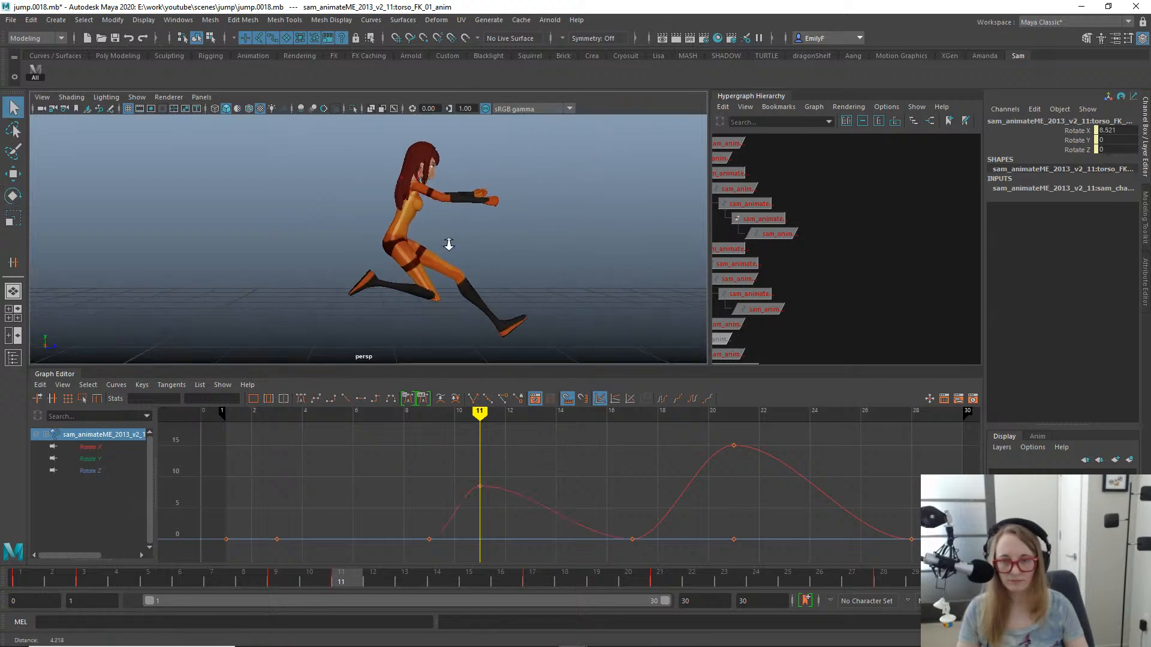
pyautogui.keyDown('alt'); pyautogui.moveTo(447, 244); pyautogui.dragTo(458, 244, button='right'); pyautogui.keyUp('alt')
# - Select the second torso FK control and bend it forward to about 11.4 degrees in X at frame 11
pyautogui.click(400, 211)
pyautogui.click(400, 211)
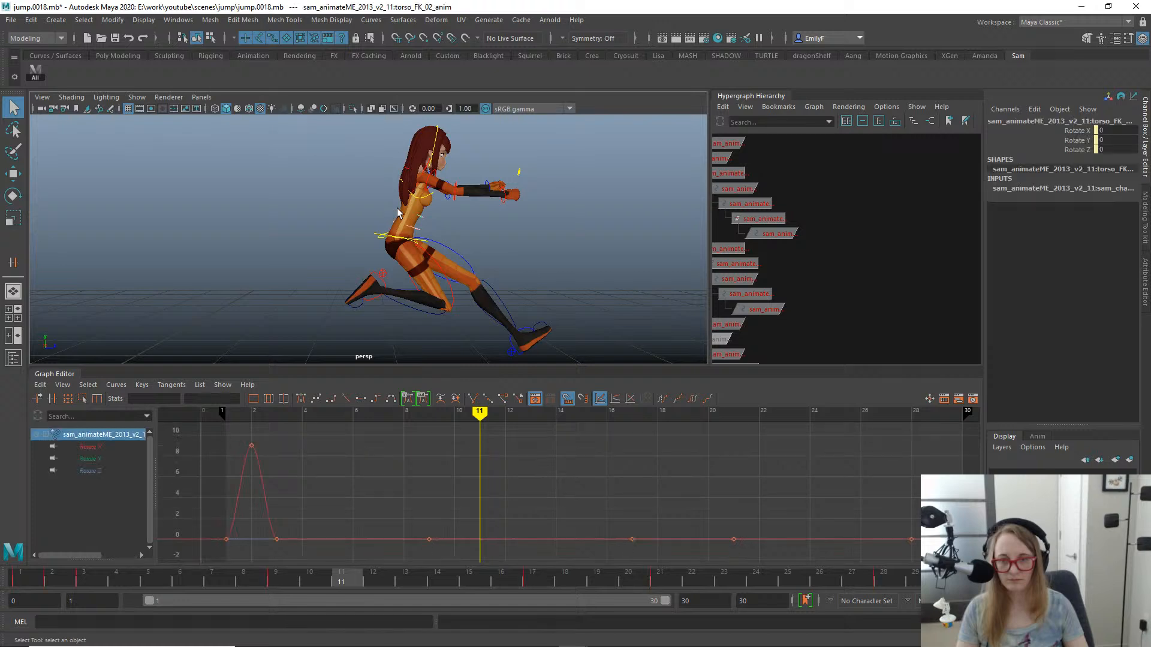
pyautogui.press('e')
pyautogui.moveTo(418, 322); pyautogui.dragTo(399, 318)
pyautogui.press('q')
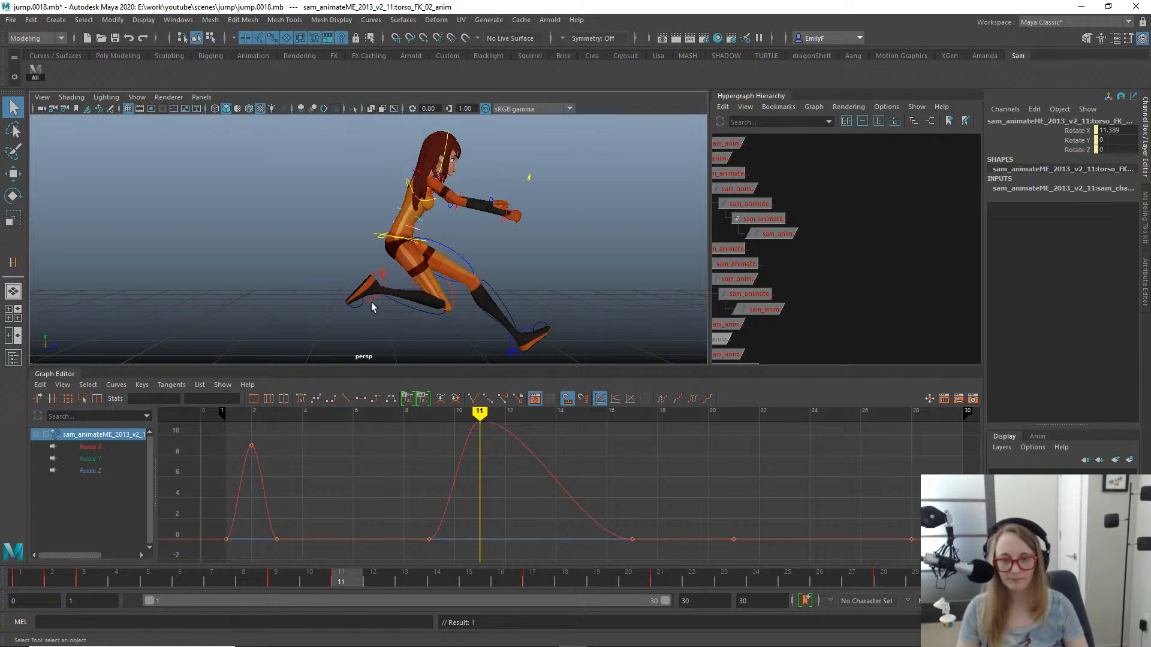
# - Shift the frame 9 keys of both torso FK controls back to frame 8 and check the bend timing
pyautogui.keyDown('shift'); pyautogui.click(418, 233); pyautogui.keyUp('shift')
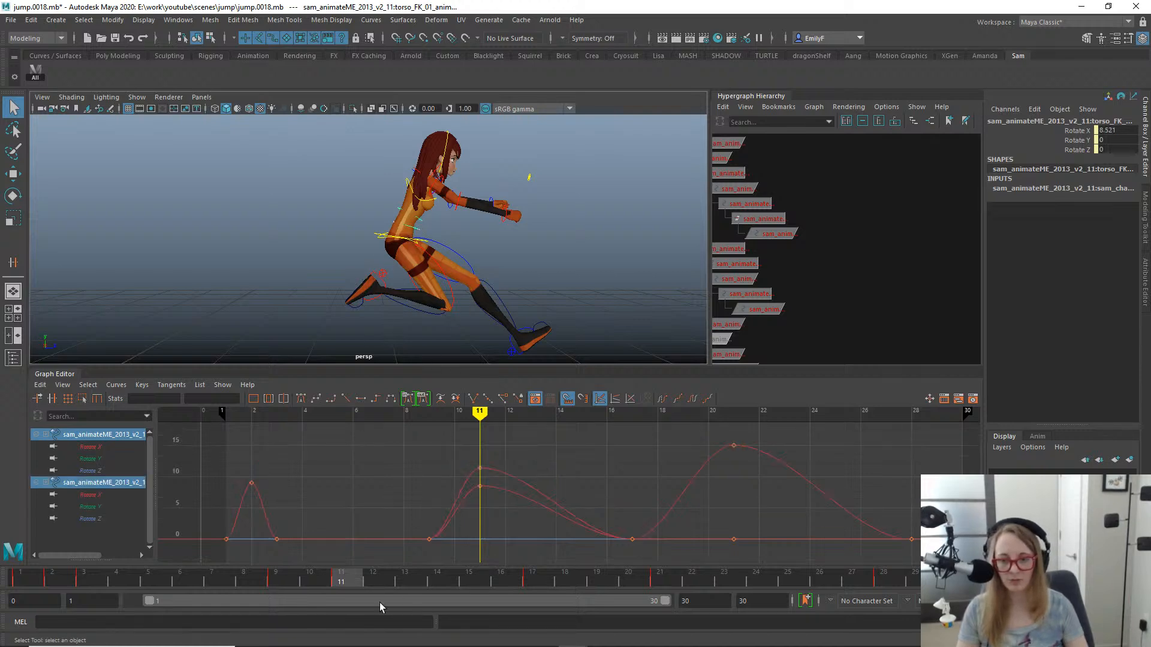
pyautogui.moveTo(300, 574); pyautogui.dragTo(289, 526)
pyautogui.moveTo(391, 509); pyautogui.dragTo(441, 539)
pyautogui.moveTo(433, 561)
pyautogui.keyDown('shift'); pyautogui.mouseDown(button='middle')
pyautogui.moveTo(384, 550)
pyautogui.moveTo(418, 550)
pyautogui.mouseUp(button='middle'); pyautogui.keyUp('shift')
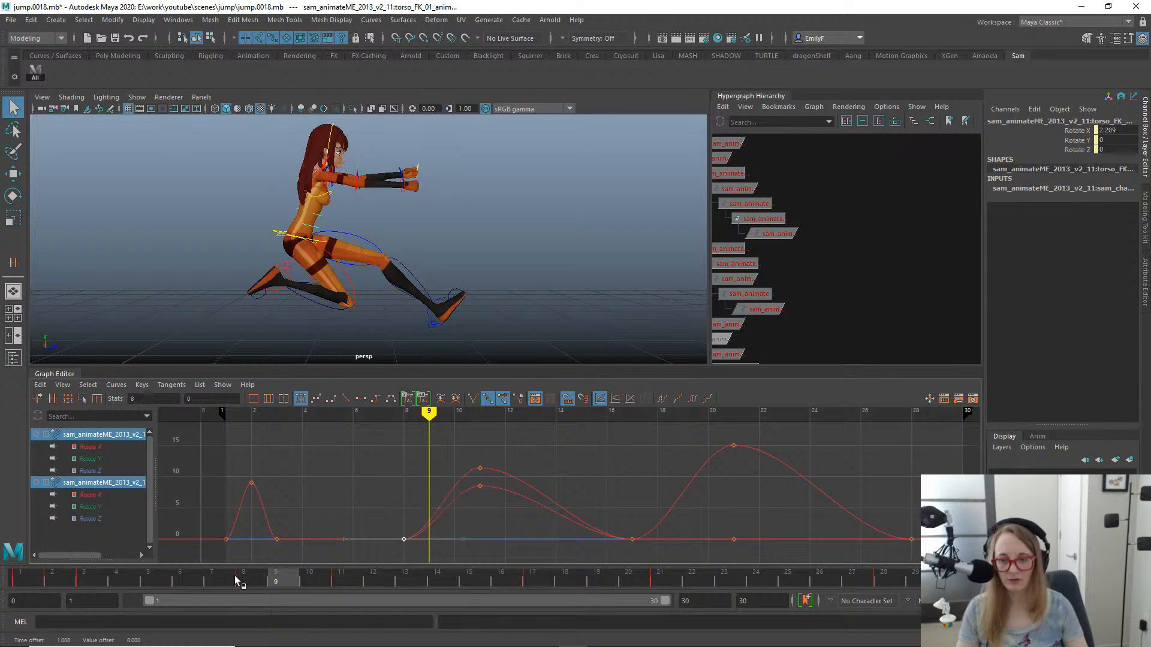
pyautogui.moveTo(235, 579)
pyautogui.mouseDown()
pyautogui.moveTo(148, 579)
pyautogui.moveTo(103, 552)
pyautogui.moveTo(207, 551)
pyautogui.moveTo(64, 522)
pyautogui.mouseUp()
pyautogui.keyDown('alt'); pyautogui.moveTo(257, 227); pyautogui.dragTo(512, 162, button='middle'); pyautogui.keyUp('alt')
pyautogui.moveTo(20, 584); pyautogui.dragTo(361, 550)
pyautogui.keyDown('alt'); pyautogui.moveTo(522, 279); pyautogui.dragTo(239, 360, button='middle'); pyautogui.keyUp('alt')
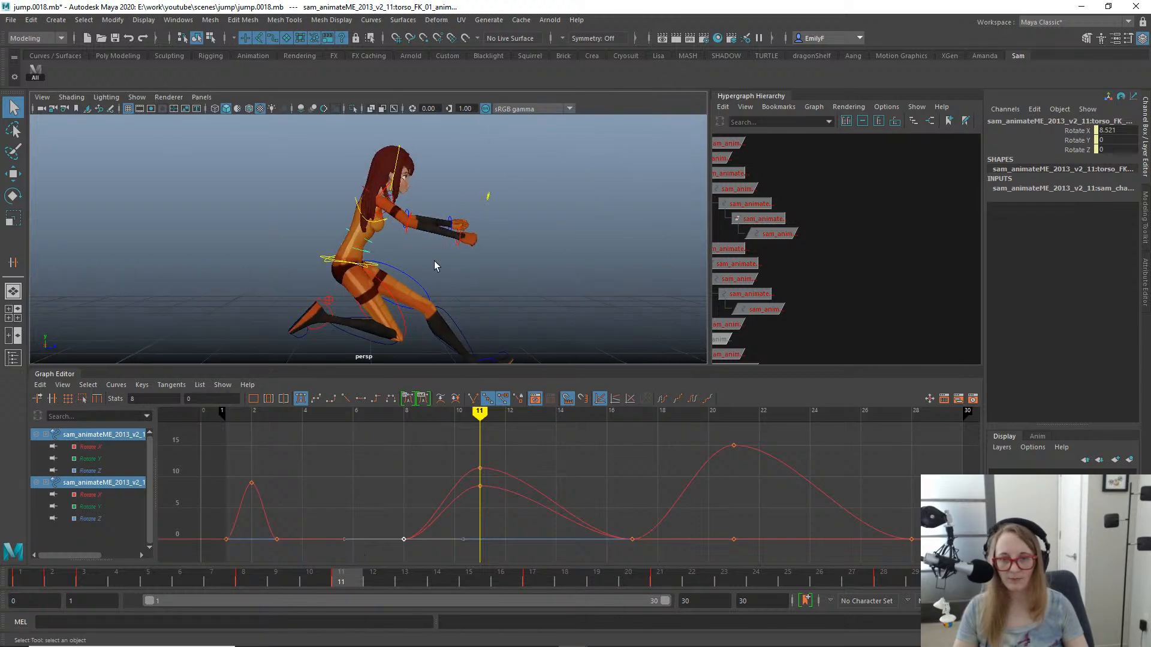
# - Rotate the right lower arm FK control at frame 11 to lower the forearm slightly
pyautogui.click(408, 231)
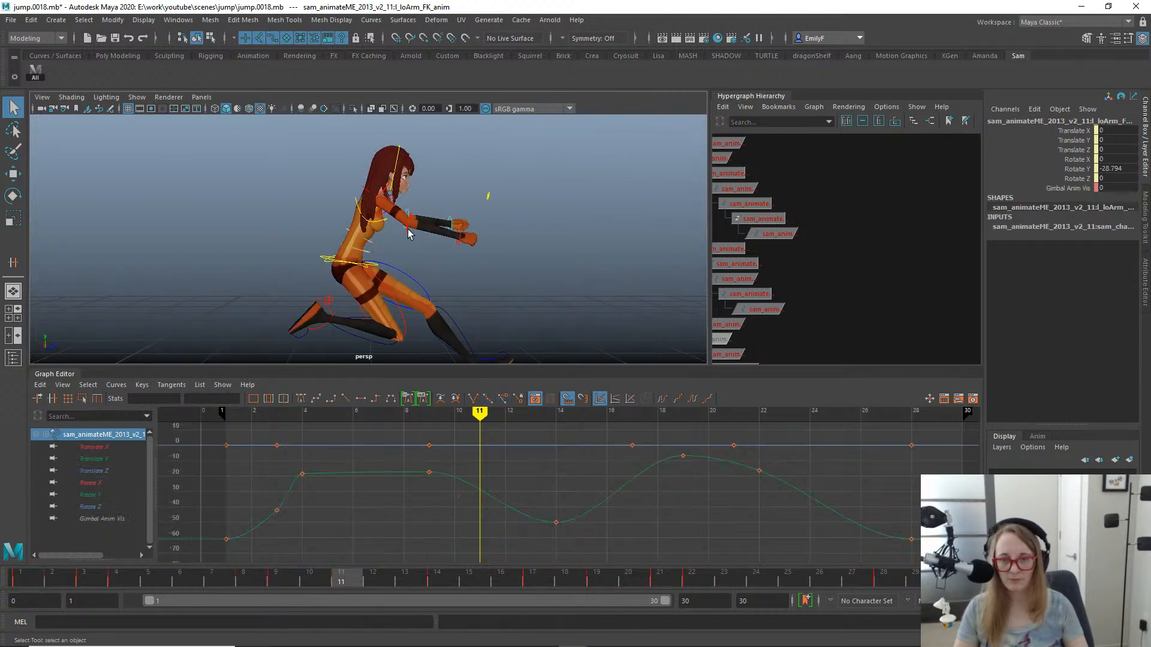
pyautogui.press('e')
pyautogui.moveTo(469, 307); pyautogui.dragTo(449, 322)
pyautogui.press('q')
# - Select the right hand FK control to show its motion trail and save the scene incrementally as jump.0019.mb
pyautogui.click(457, 252)
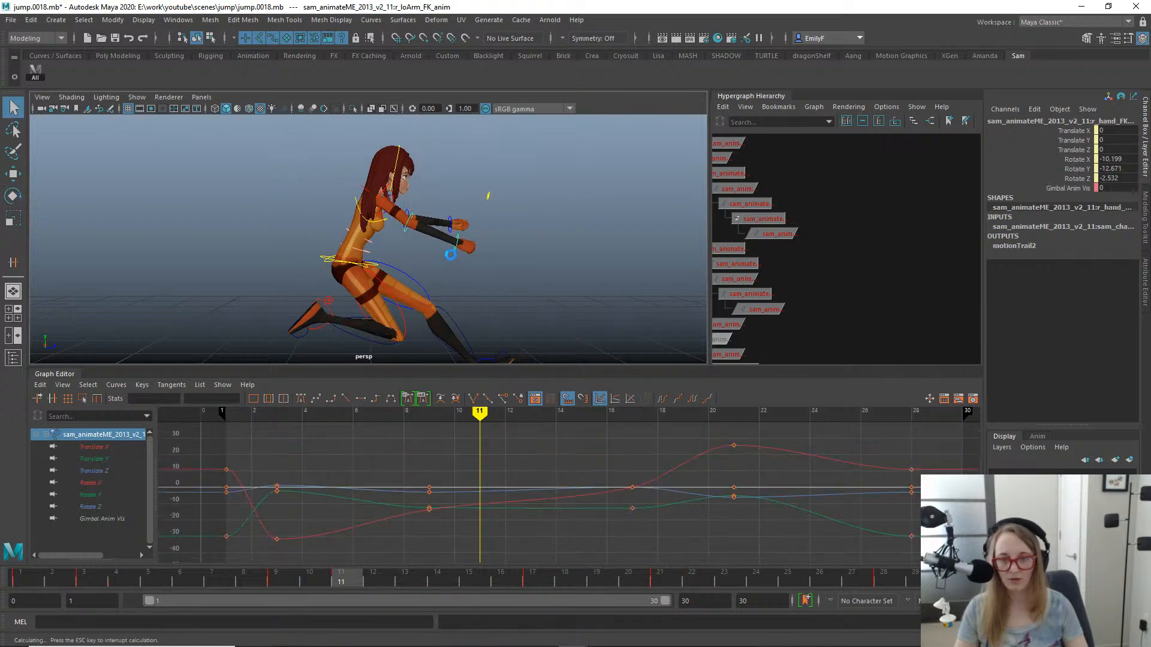
pyautogui.keyDown('alt'); pyautogui.moveTo(465, 249); pyautogui.dragTo(409, 206); pyautogui.keyUp('alt')
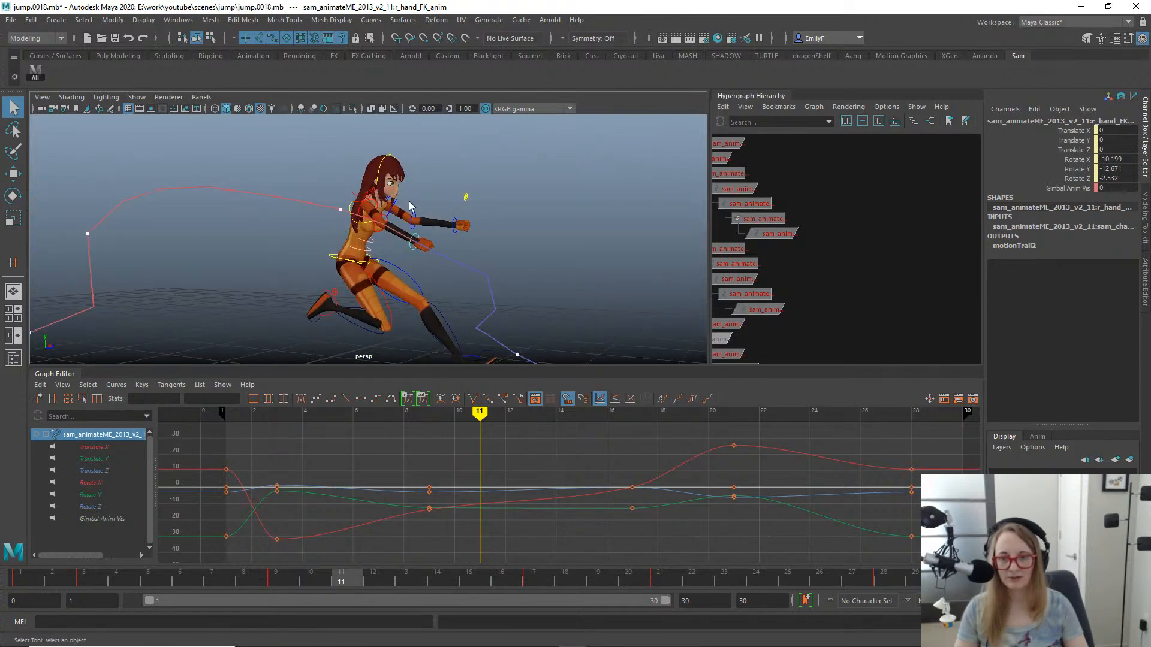
pyautogui.hotkey('ctrl', 'alt', 's')
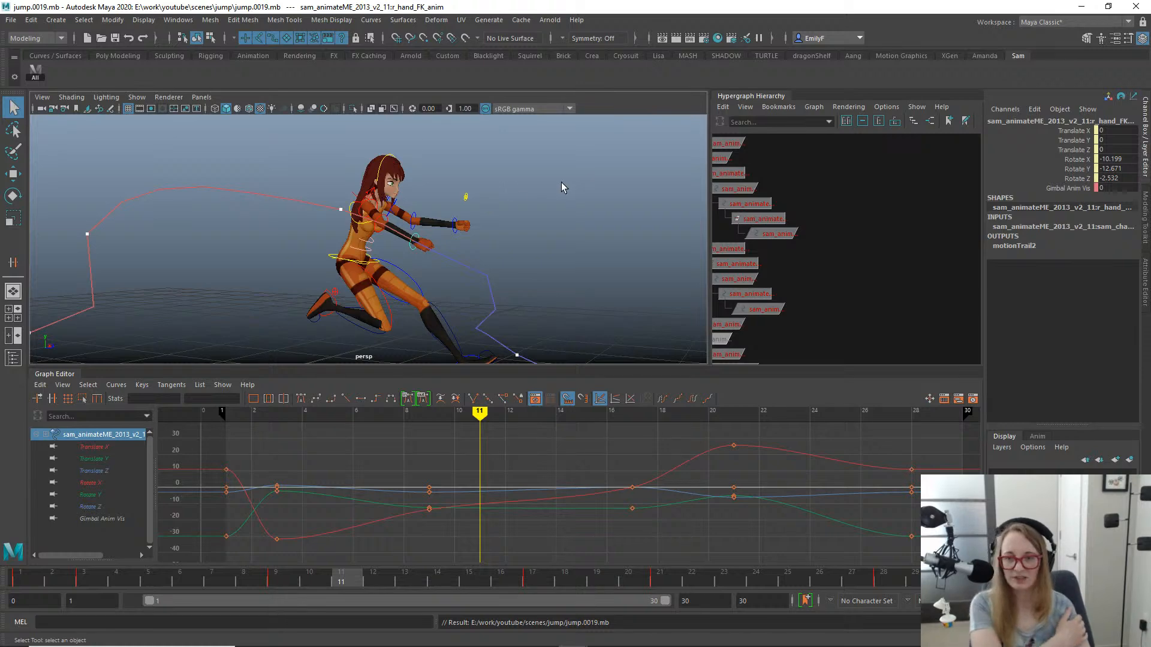
# - Examine the right hand's motion trail and the right upper arm pose around frames 2 and 3
pyautogui.keyDown('alt'); pyautogui.moveTo(344, 239); pyautogui.dragTo(383, 258); pyautogui.keyUp('alt')
pyautogui.moveTo(347, 580); pyautogui.dragTo(96, 546)
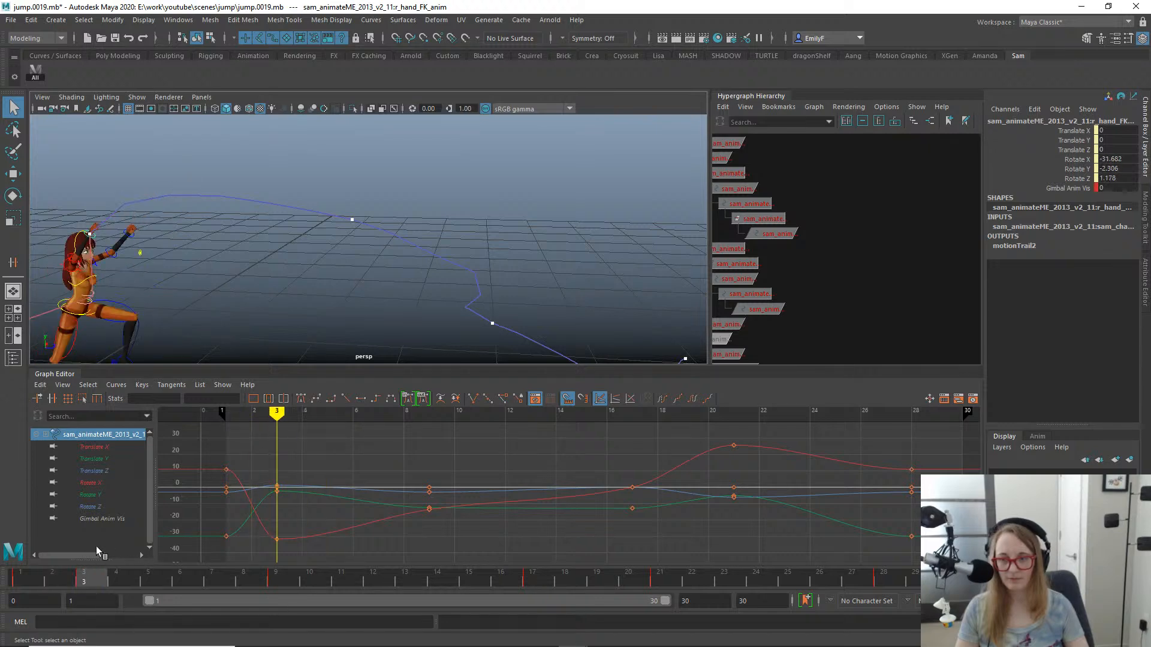
pyautogui.keyDown('alt'); pyautogui.moveTo(254, 275); pyautogui.dragTo(456, 183); pyautogui.keyUp('alt')
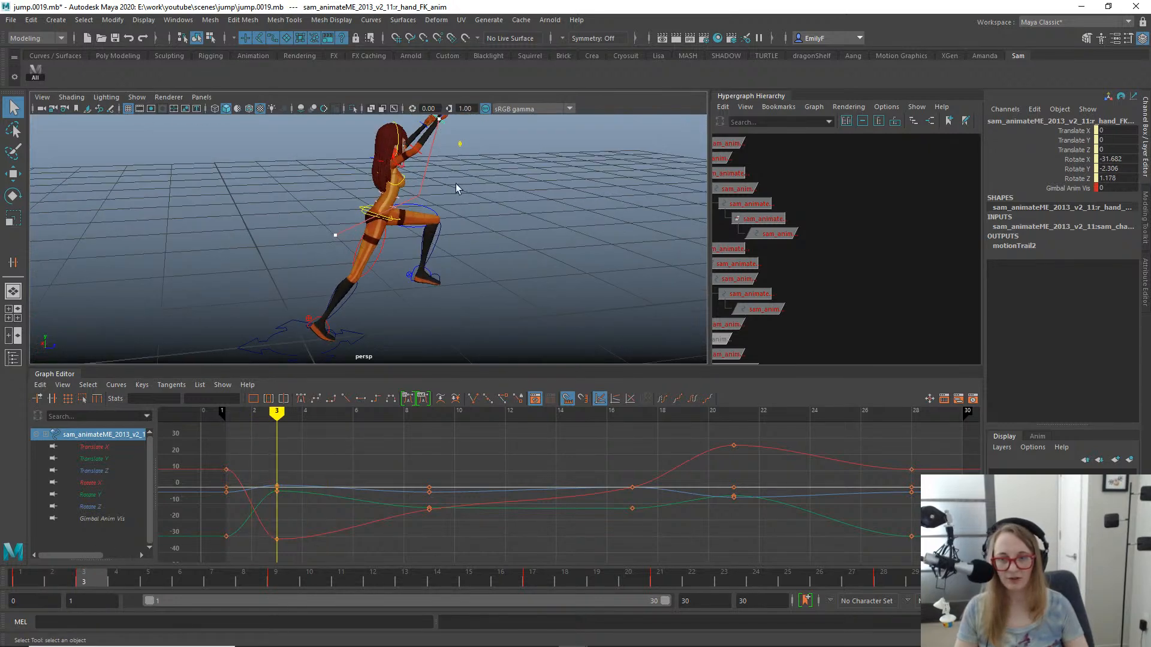
pyautogui.click(394, 157)
pyautogui.click(393, 158)
pyautogui.press('f')
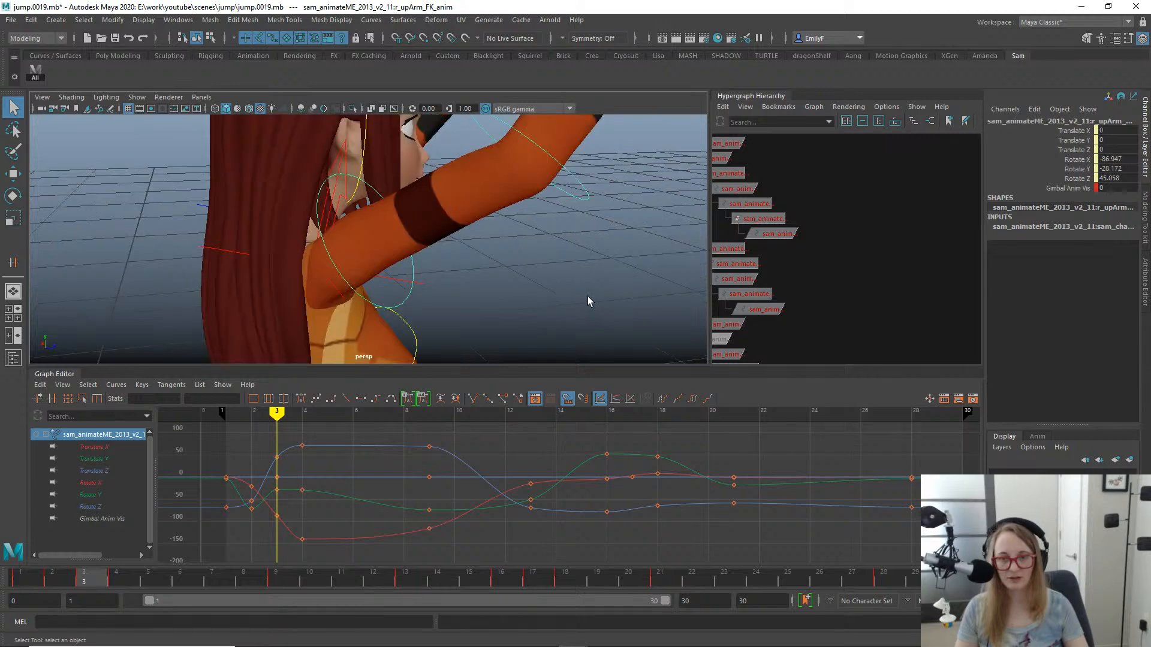
pyautogui.keyDown('alt'); pyautogui.moveTo(588, 300); pyautogui.dragTo(379, 216, button='right'); pyautogui.keyUp('alt')
pyautogui.keyDown('alt'); pyautogui.moveTo(379, 216); pyautogui.dragTo(537, 242); pyautogui.keyUp('alt')
pyautogui.scroll(5, 498, 231)
pyautogui.scroll(3, 413, 191)
pyautogui.click(434, 162)
pyautogui.moveTo(36, 576); pyautogui.dragTo(63, 577)
pyautogui.scroll(2, 377, 299)
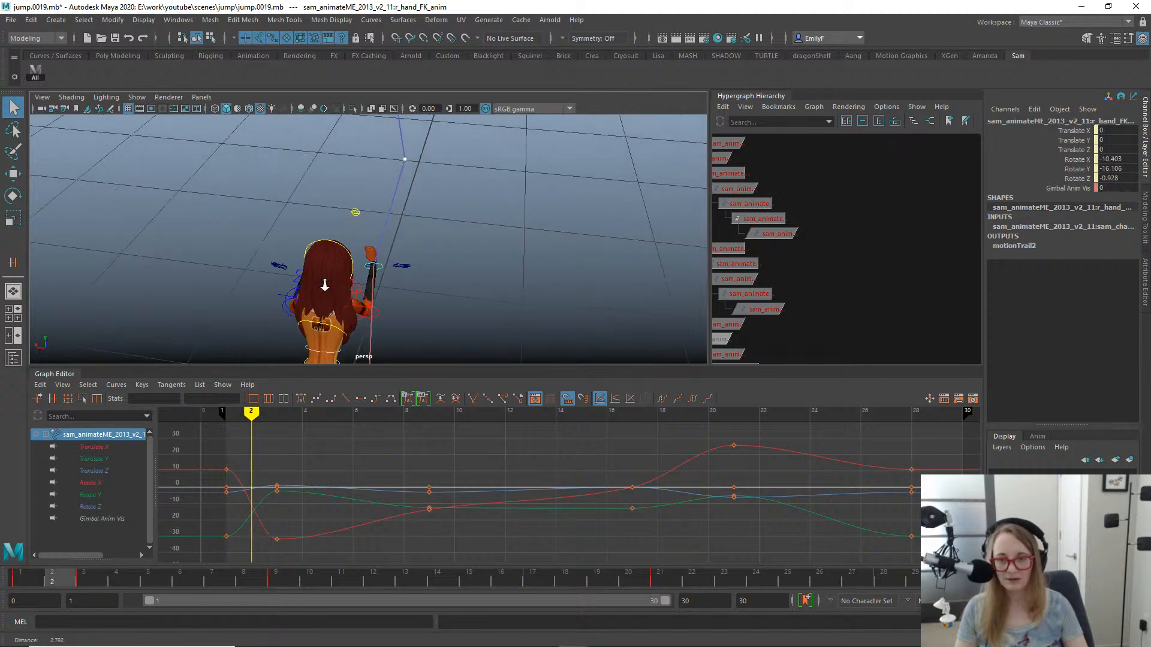
# - Rotate the right upper arm FK control at frame 2 to about -41.2, -66.6 and -32.1 degrees, and check the hand arc around frame 3
pyautogui.click(368, 307)
pyautogui.press('e')
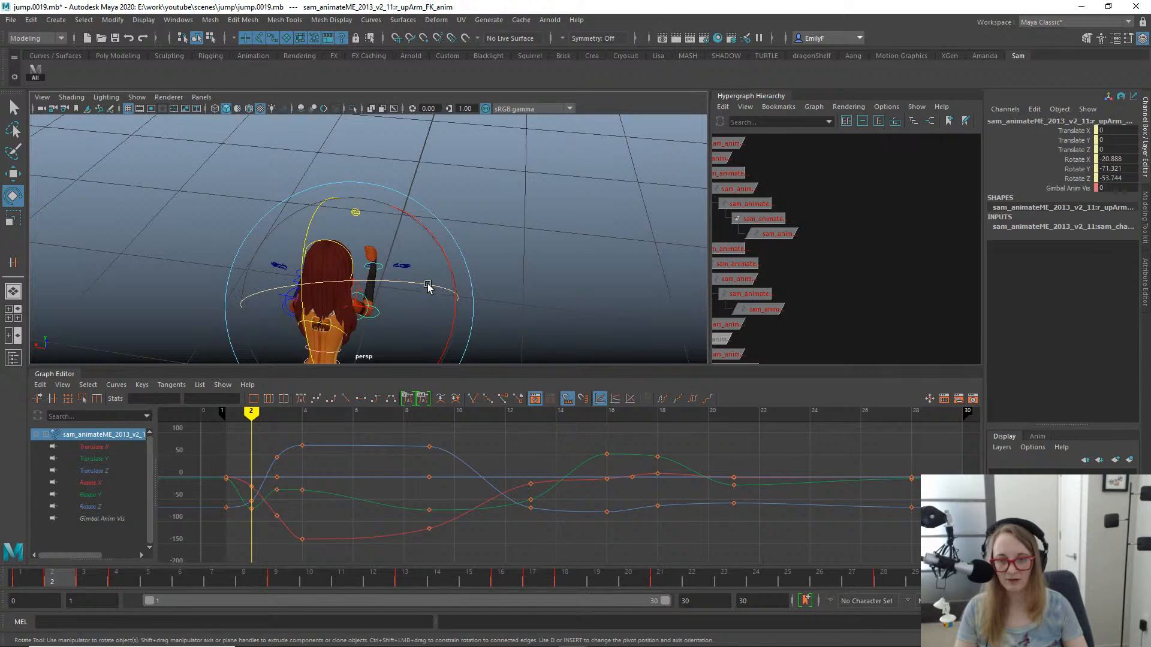
pyautogui.moveTo(426, 288); pyautogui.dragTo(550, 269)
pyautogui.press('q')
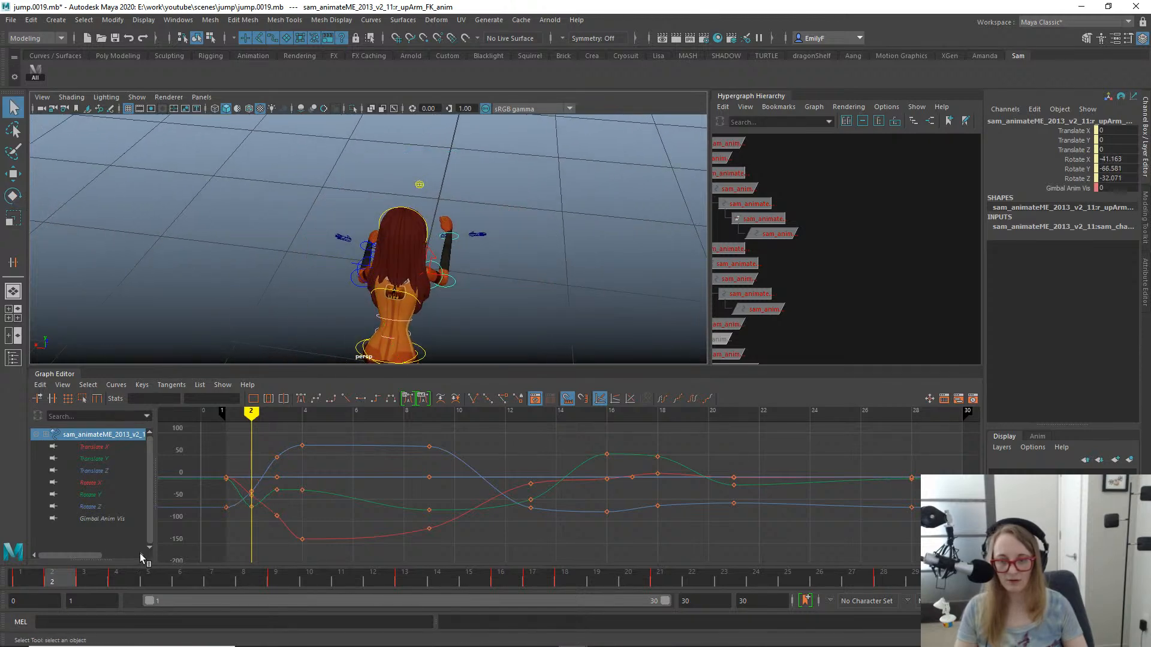
pyautogui.moveTo(38, 582); pyautogui.dragTo(103, 562)
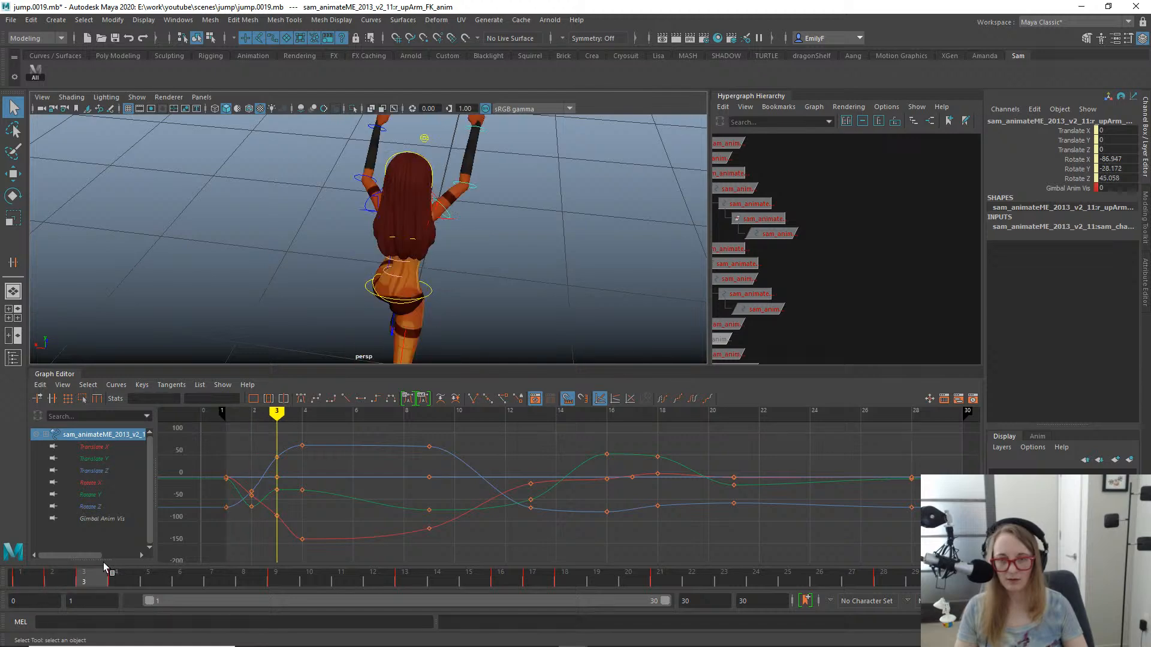
pyautogui.keyDown('alt'); pyautogui.moveTo(437, 345); pyautogui.dragTo(445, 231); pyautogui.keyUp('alt')
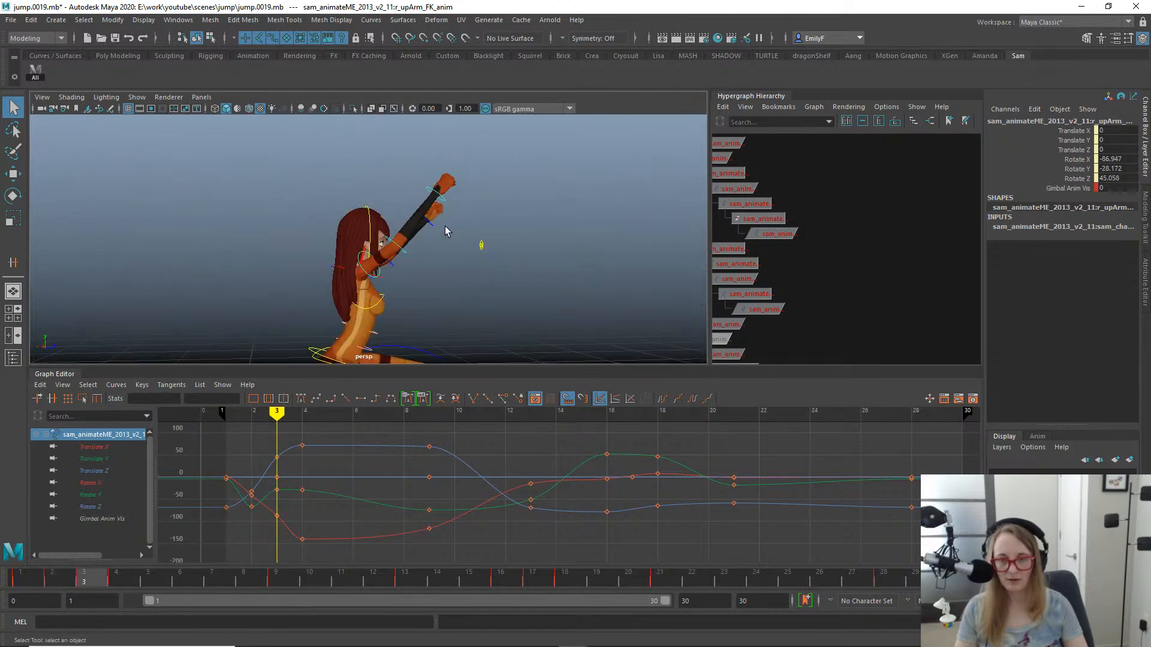
pyautogui.click(441, 206)
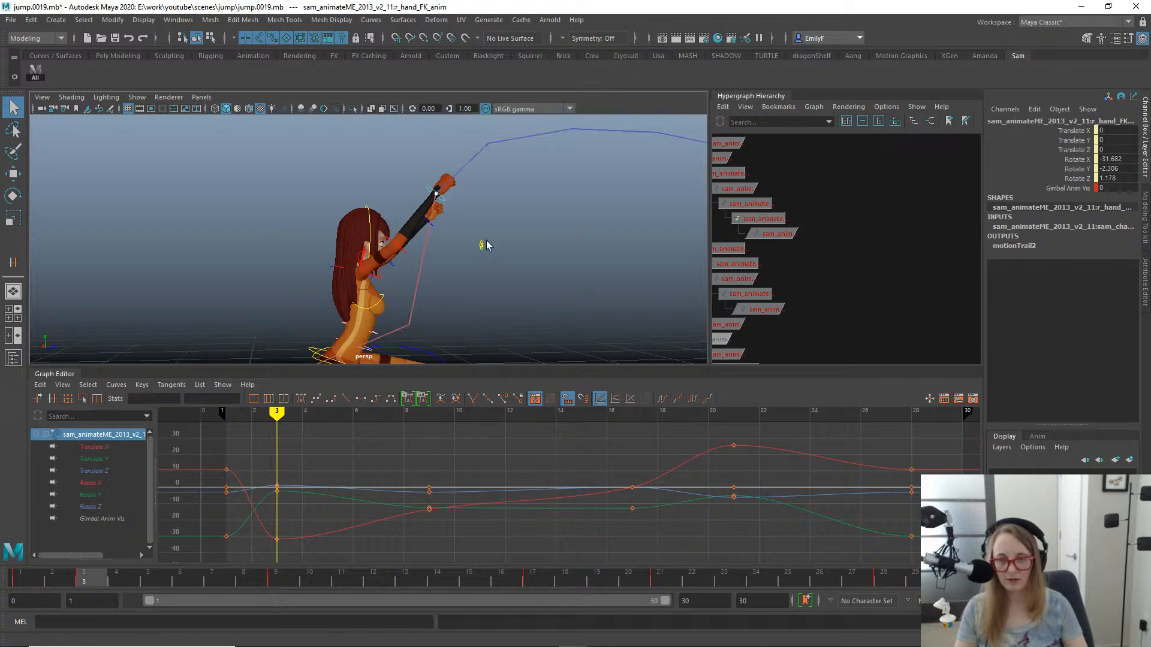
pyautogui.keyDown('alt'); pyautogui.moveTo(483, 249); pyautogui.dragTo(405, 307); pyautogui.keyUp('alt')
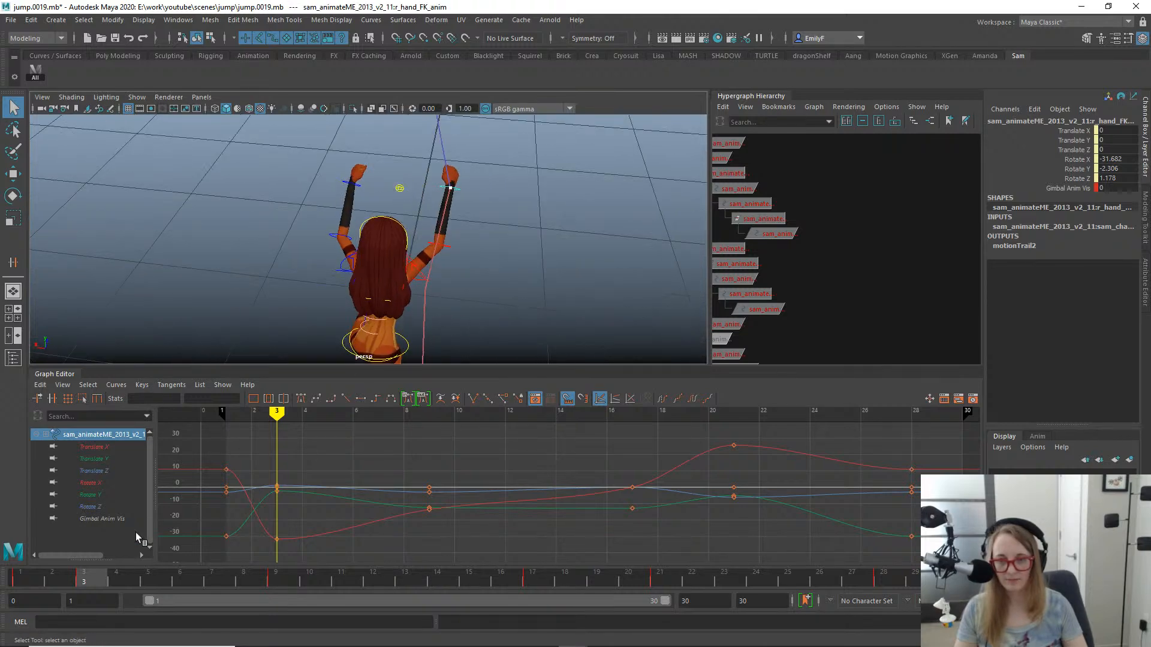
pyautogui.moveTo(24, 584); pyautogui.dragTo(96, 566)
# - Rotate the right upper arm FK control in the top view at frame 3 to about -98.7, -36.3 and 54.5 degrees
pyautogui.click(423, 271)
pyautogui.press('e')
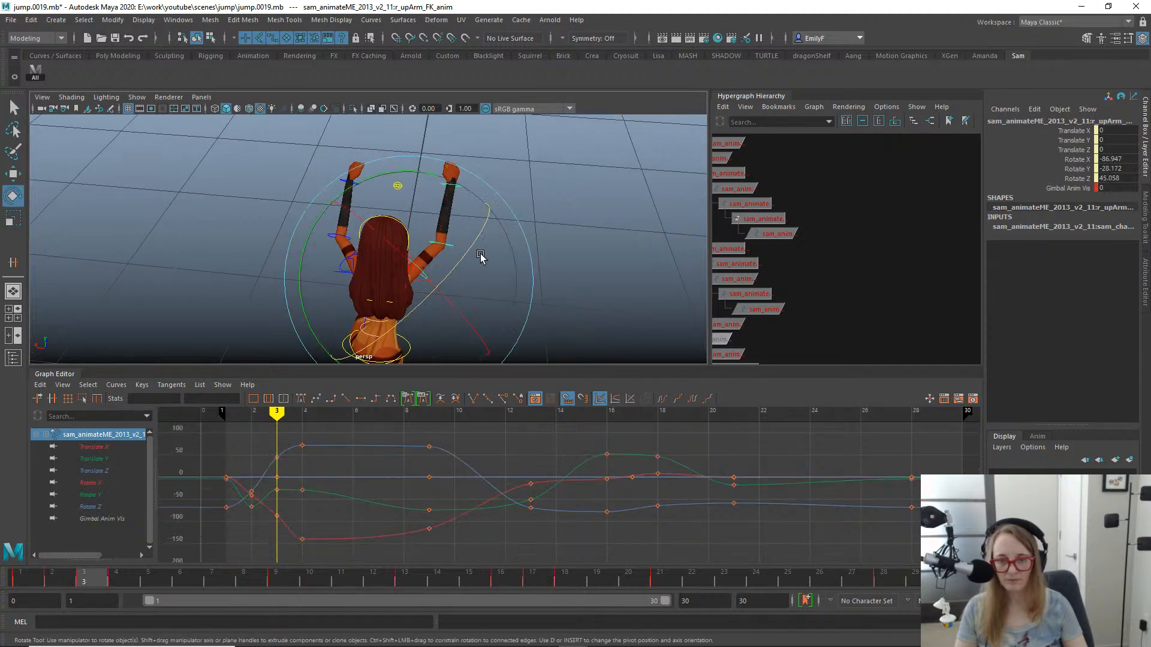
pyautogui.press('space')
pyautogui.moveTo(500, 237); pyautogui.dragTo(507, 265)
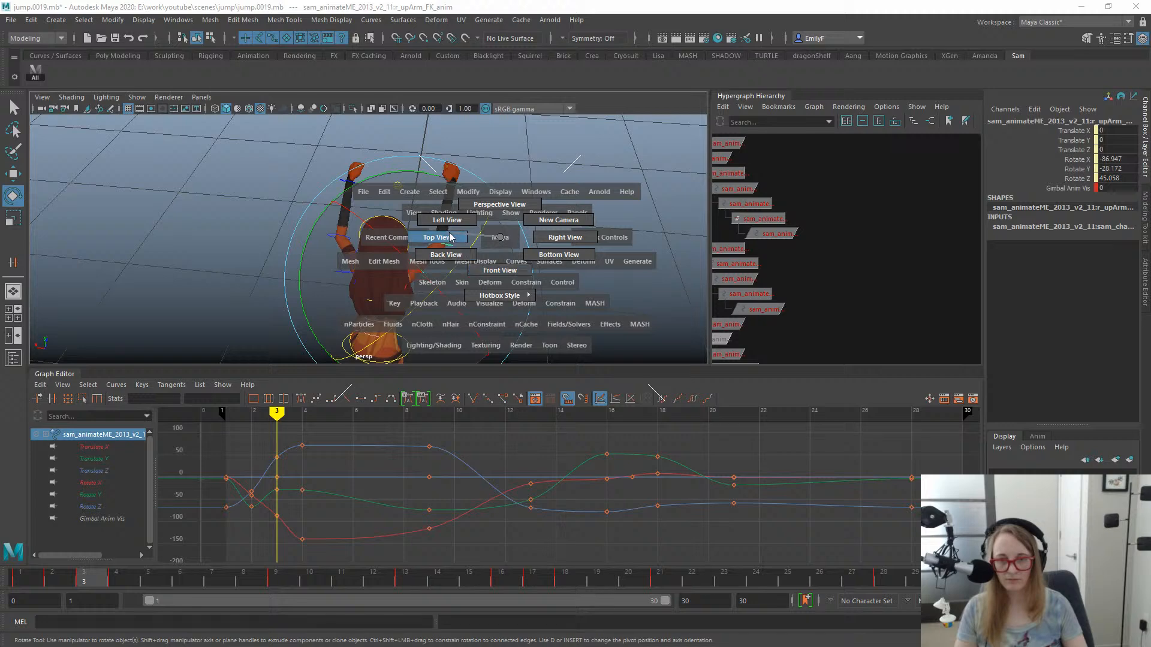
pyautogui.moveTo(450, 236); pyautogui.dragTo(457, 254)
pyautogui.scroll(5, 432, 236)
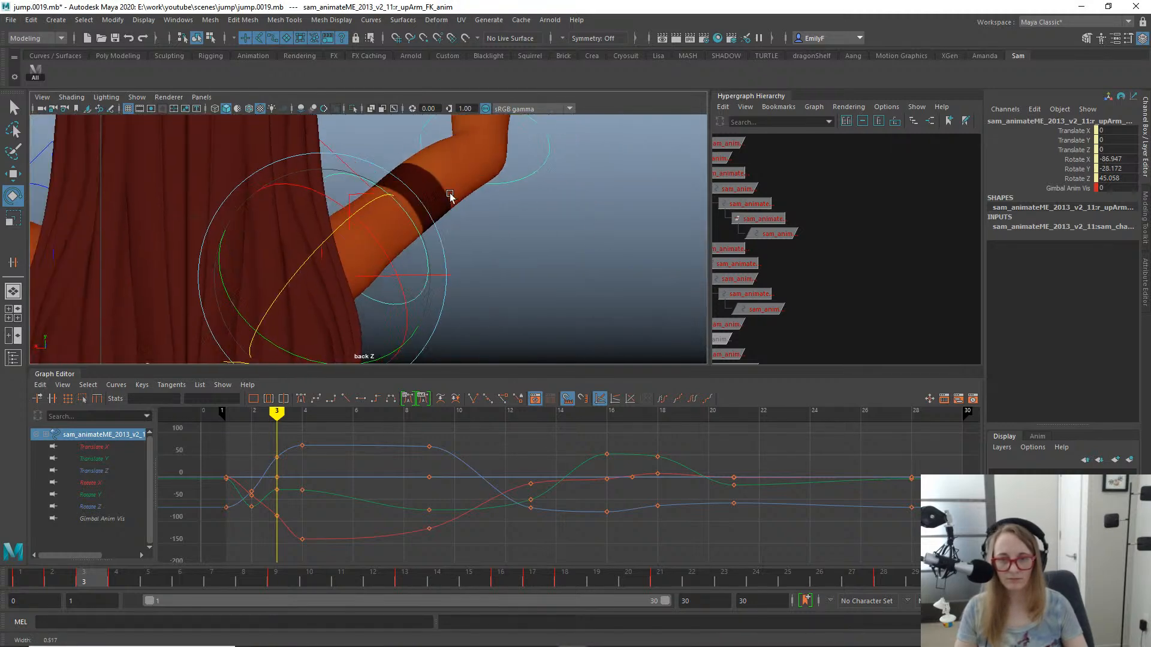
pyautogui.scroll(-8, 450, 196)
pyautogui.press('space')
pyautogui.click(426, 222)
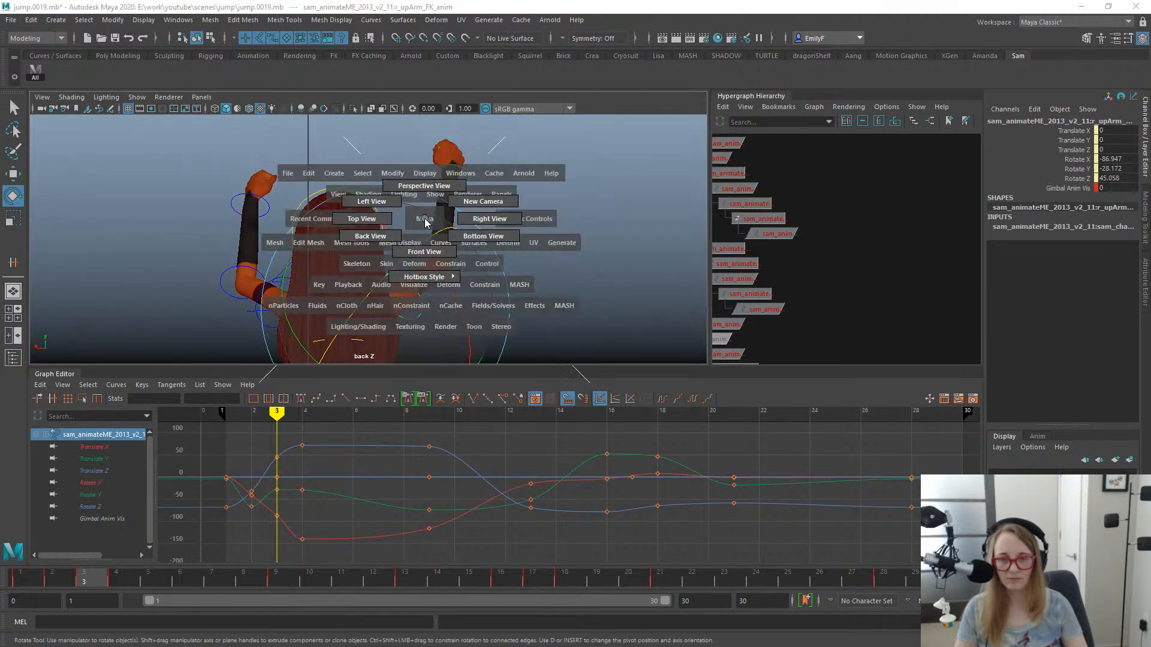
pyautogui.moveTo(385, 222); pyautogui.dragTo(385, 221)
pyautogui.scroll(5, 483, 213)
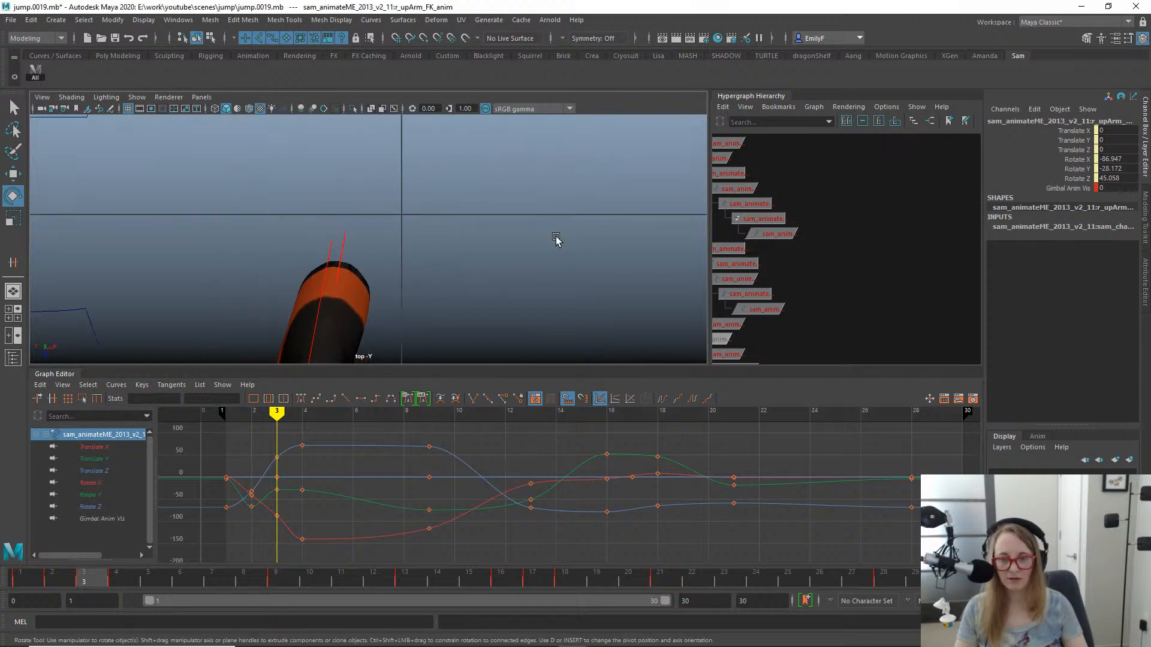
pyautogui.scroll(-8, 424, 290)
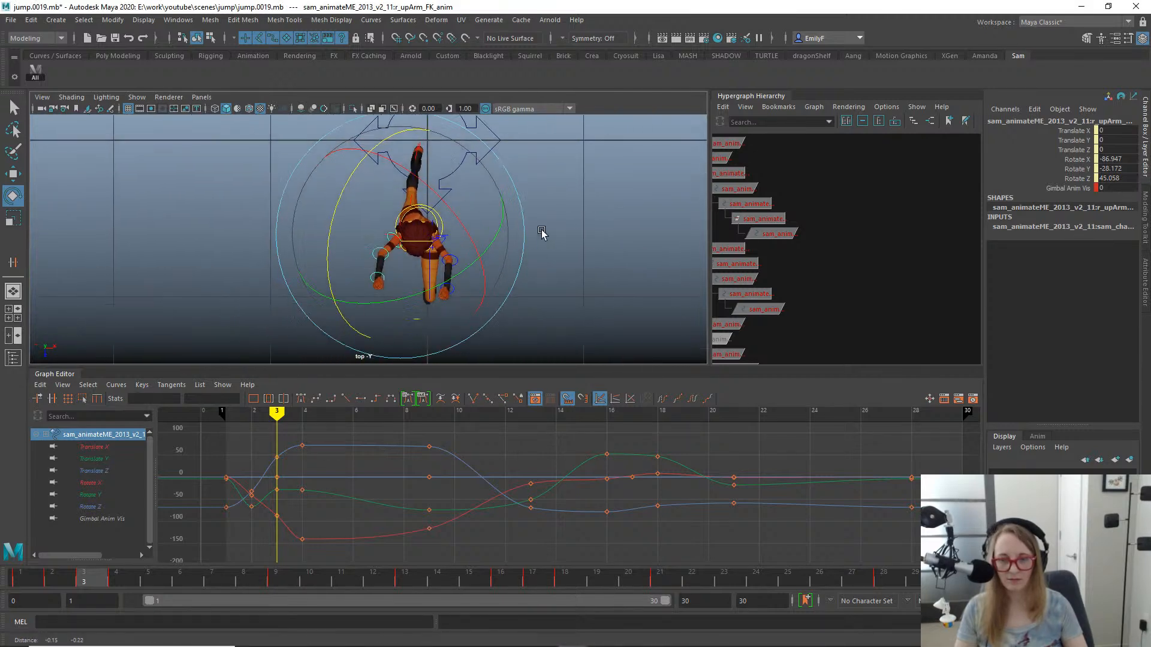
pyautogui.moveTo(521, 252); pyautogui.dragTo(522, 214)
pyautogui.press('q')
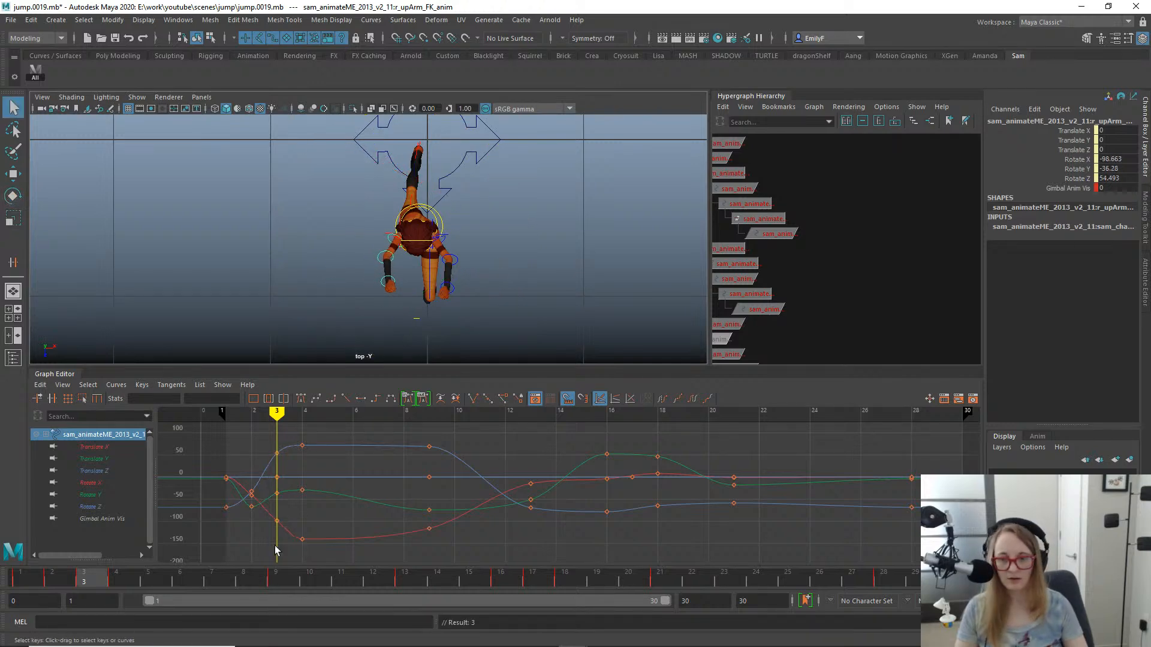
# - Scrub frames 1 to 3 in the top view to examine the right arm's swing and the hand's motion trail
pyautogui.moveTo(62, 580); pyautogui.dragTo(12, 563)
pyautogui.press('.')
pyautogui.press('.')
pyautogui.press('.')
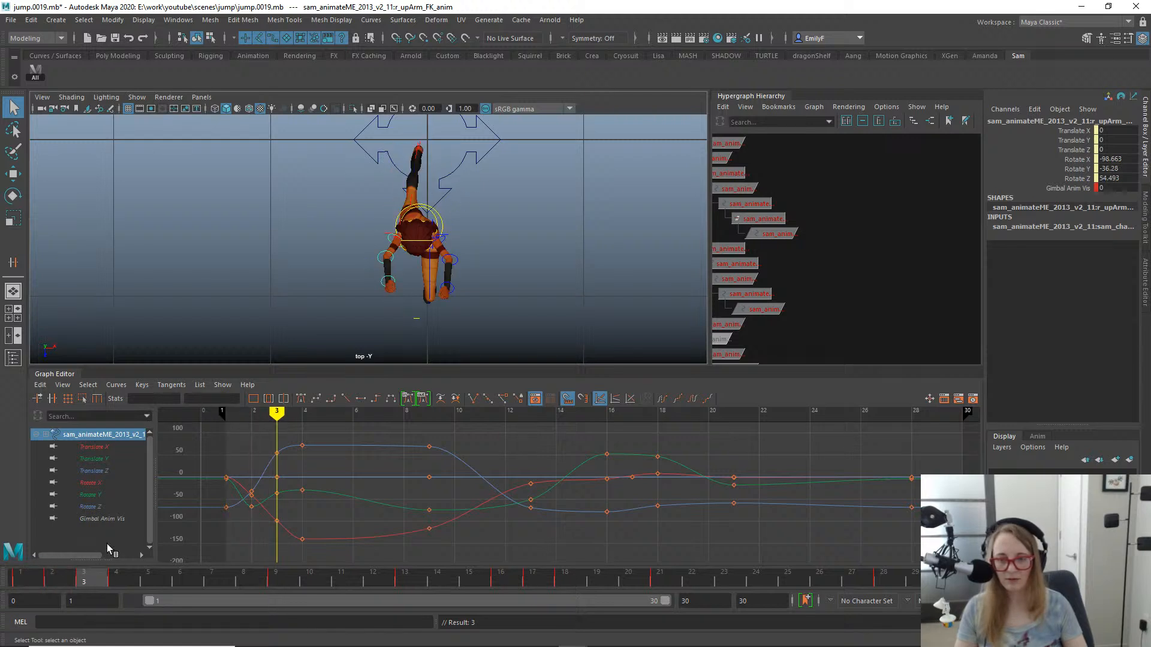
pyautogui.moveTo(120, 539); pyautogui.dragTo(110, 470)
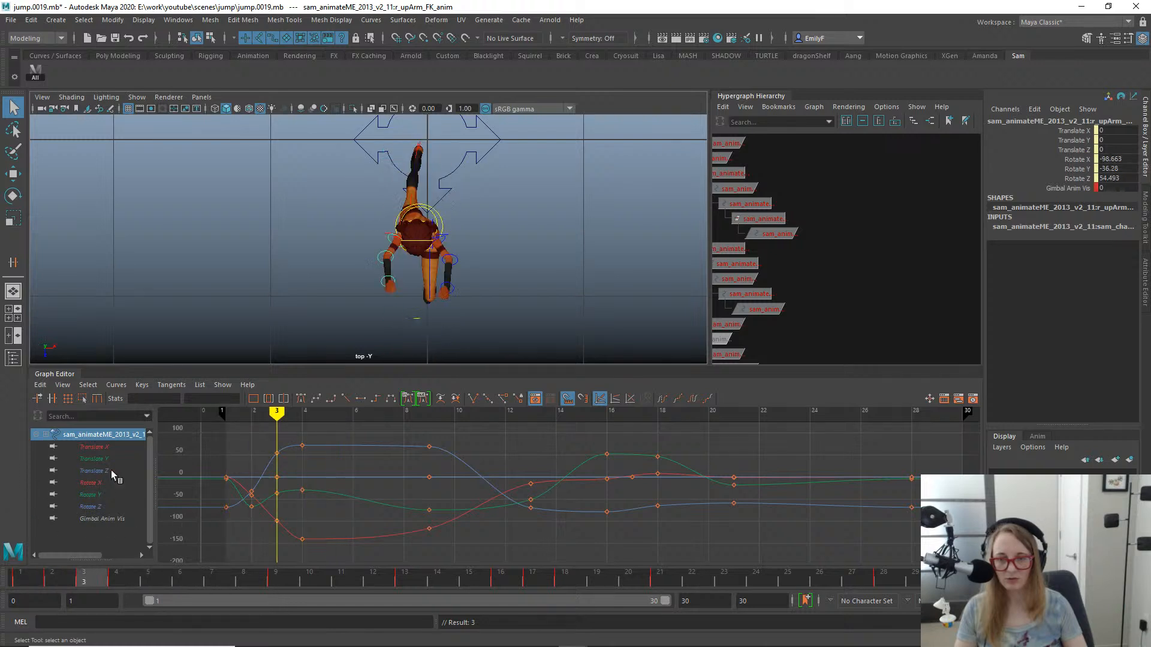
pyautogui.click(384, 277)
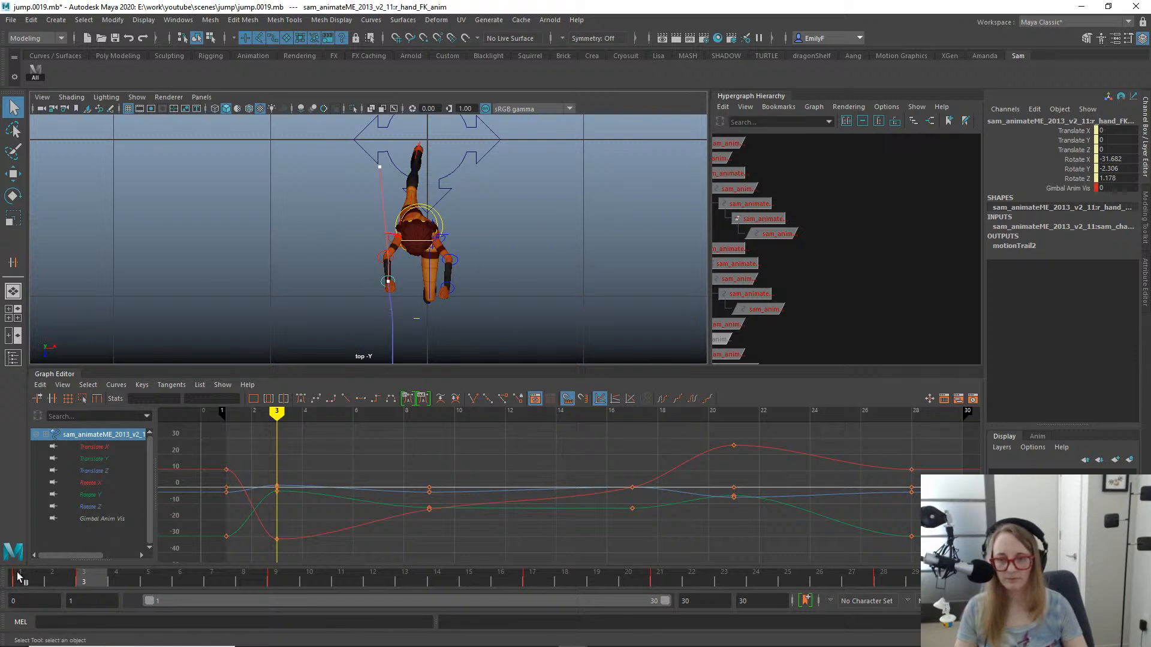
pyautogui.moveTo(17, 578)
pyautogui.mouseDown()
pyautogui.moveTo(7, 576)
pyautogui.moveTo(178, 537)
pyautogui.moveTo(12, 527)
pyautogui.moveTo(111, 513)
pyautogui.moveTo(1, 503)
pyautogui.moveTo(114, 491)
pyautogui.moveTo(70, 503)
pyautogui.mouseUp()
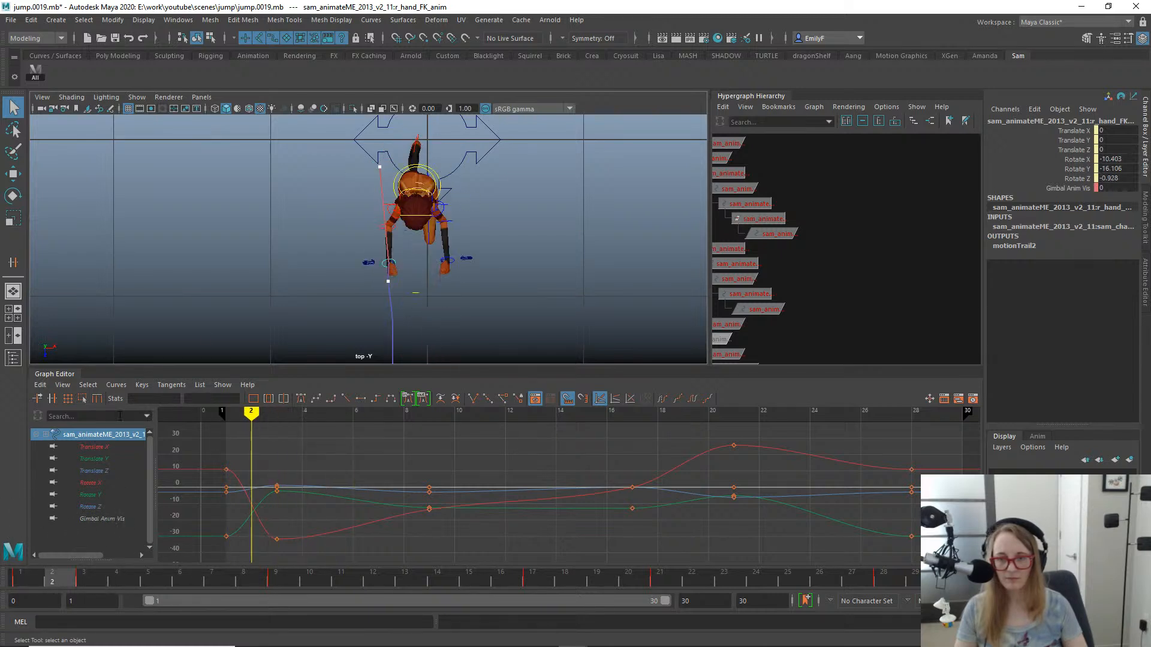
# - Rotate the right upper arm FK control to about -44.9 degrees in X at frame 2, nudging the arm outward
pyautogui.scroll(3, 547, 223)
pyautogui.click(383, 217)
pyautogui.click(387, 220)
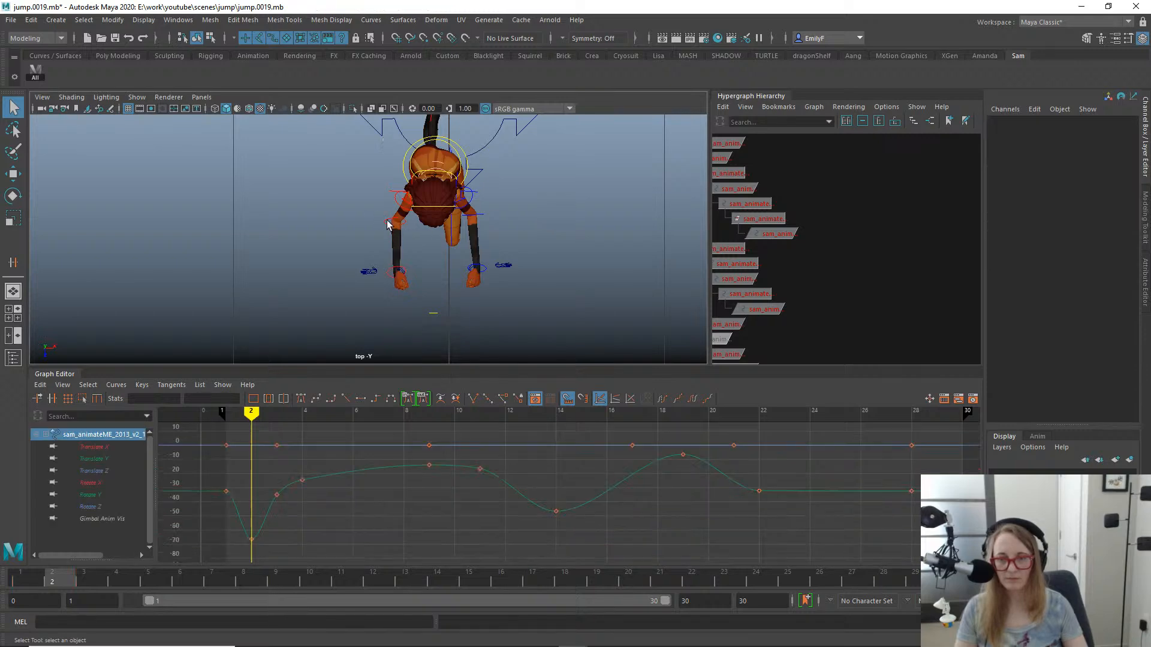
pyautogui.press('e')
pyautogui.moveTo(431, 260); pyautogui.dragTo(465, 275)
pyautogui.press('q')
pyautogui.click(396, 202)
pyautogui.press('e')
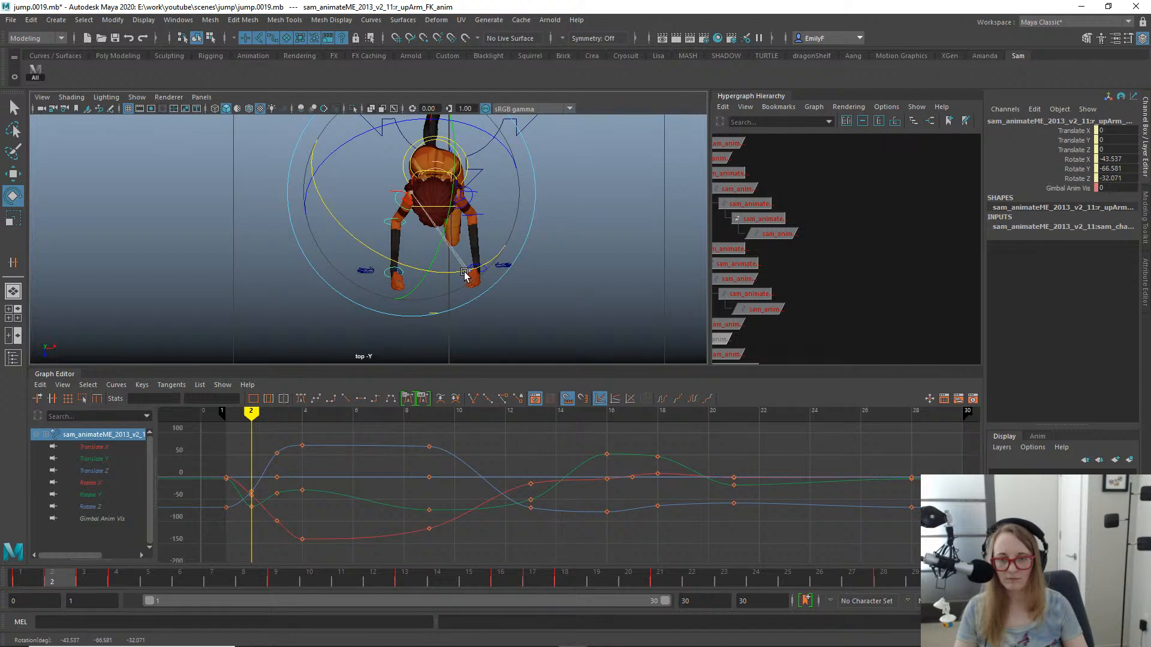
pyautogui.press('q')
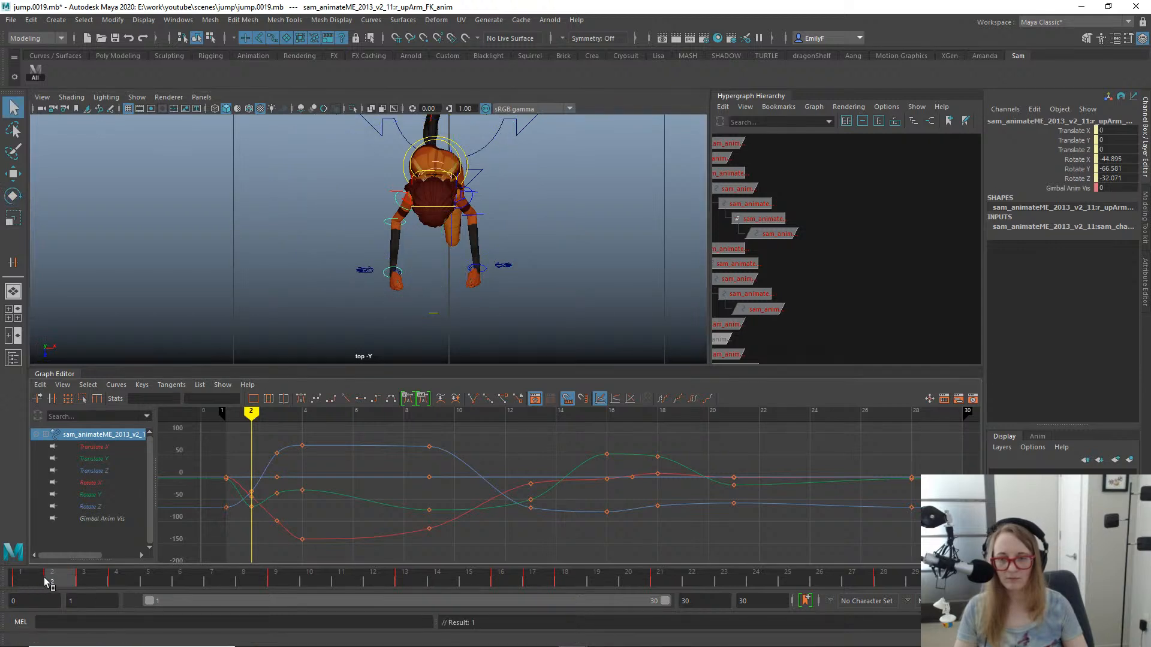
# - Examine the right arm's pose and hand position between frames 1 and 3 from the side in the perspective view
pyautogui.moveTo(47, 581); pyautogui.dragTo(91, 534)
pyautogui.press('space')
pyautogui.moveTo(467, 205); pyautogui.dragTo(467, 160)
pyautogui.keyDown('alt'); pyautogui.moveTo(614, 218); pyautogui.dragTo(413, 219, button='right'); pyautogui.keyUp('alt')
pyautogui.keyDown('alt'); pyautogui.moveTo(414, 218); pyautogui.dragTo(442, 243); pyautogui.keyUp('alt')
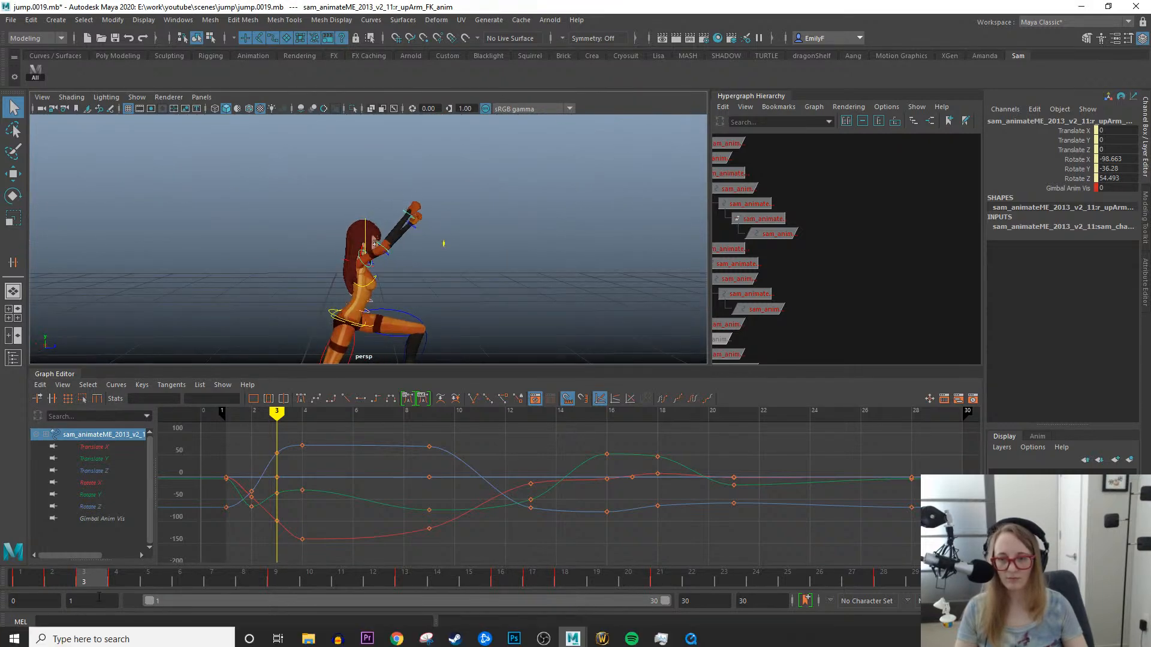
pyautogui.click(16, 580)
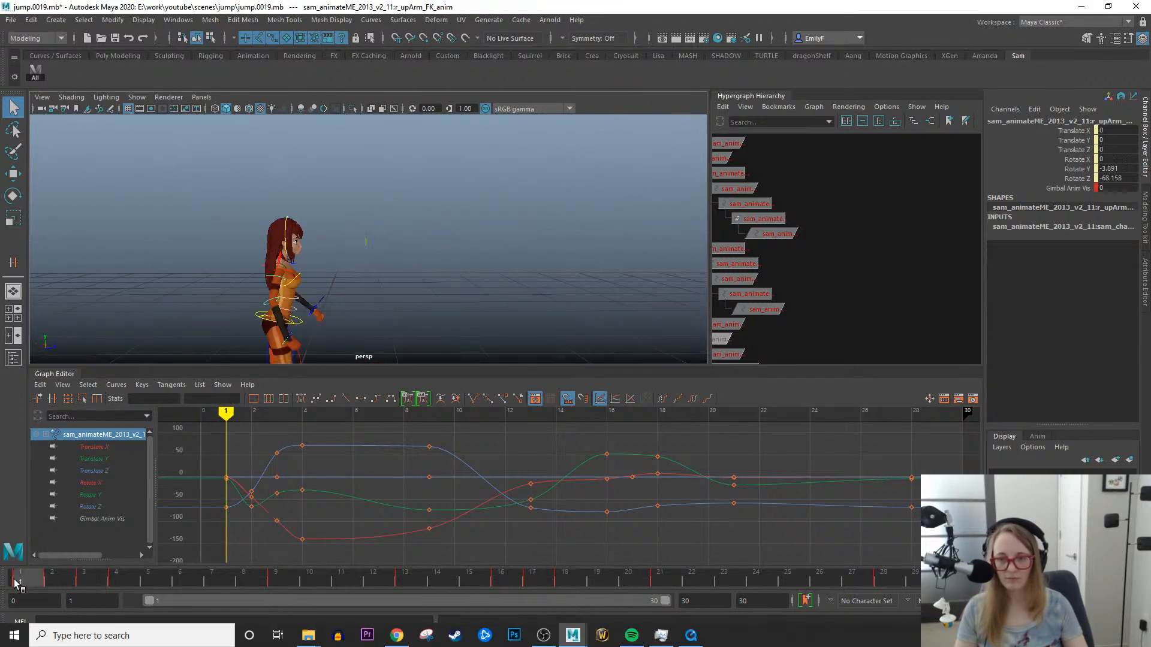
pyautogui.moveTo(16, 580); pyautogui.dragTo(23, 444)
pyautogui.keyDown('alt'); pyautogui.moveTo(356, 249); pyautogui.dragTo(418, 186, button='middle'); pyautogui.keyUp('alt')
pyautogui.scroll(-2, 413, 195)
pyautogui.scroll(1, 359, 271)
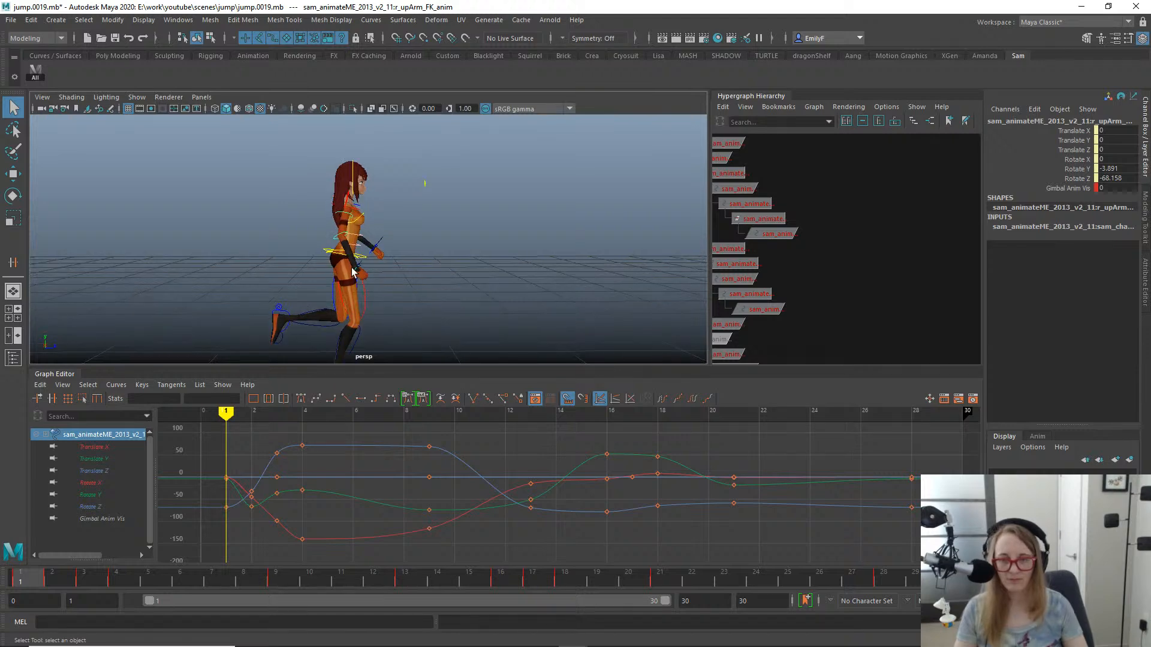
pyautogui.click(360, 268)
pyautogui.click(353, 279)
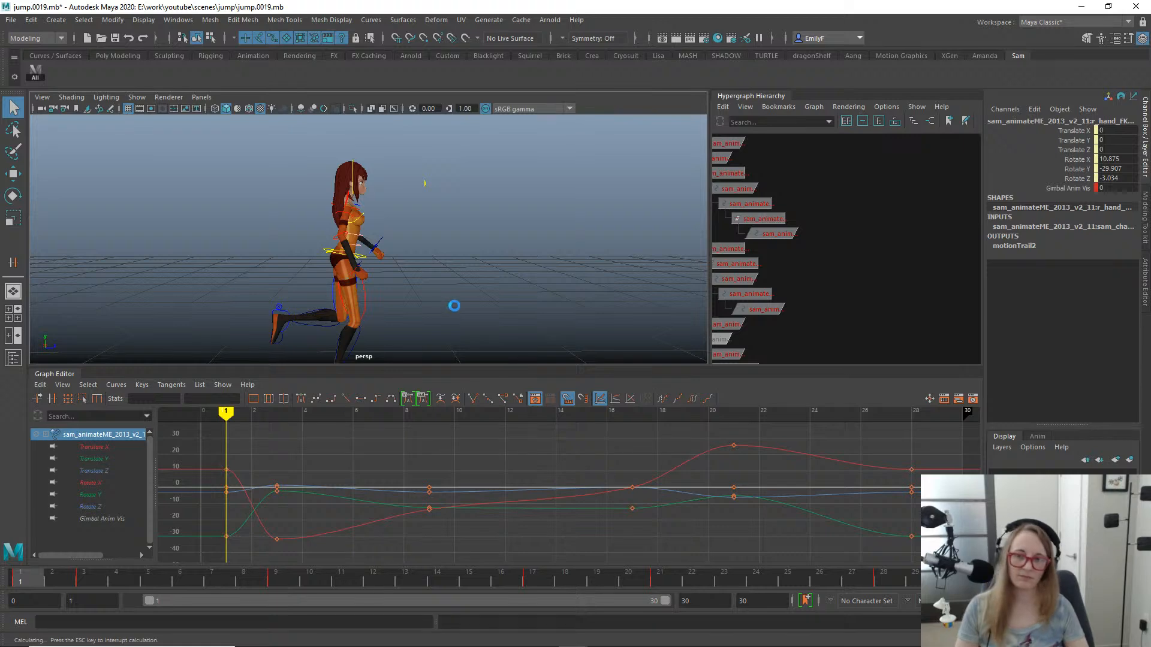
pyautogui.moveTo(42, 570); pyautogui.dragTo(94, 571)
pyautogui.keyDown('alt'); pyautogui.moveTo(419, 297); pyautogui.dragTo(353, 225); pyautogui.keyUp('alt')
# - In the left orthographic view, rotate the right upper arm FK control at frame 4 to about -135.7, -40.2 and 69.5 degrees
pyautogui.click(352, 220)
pyautogui.press('e')
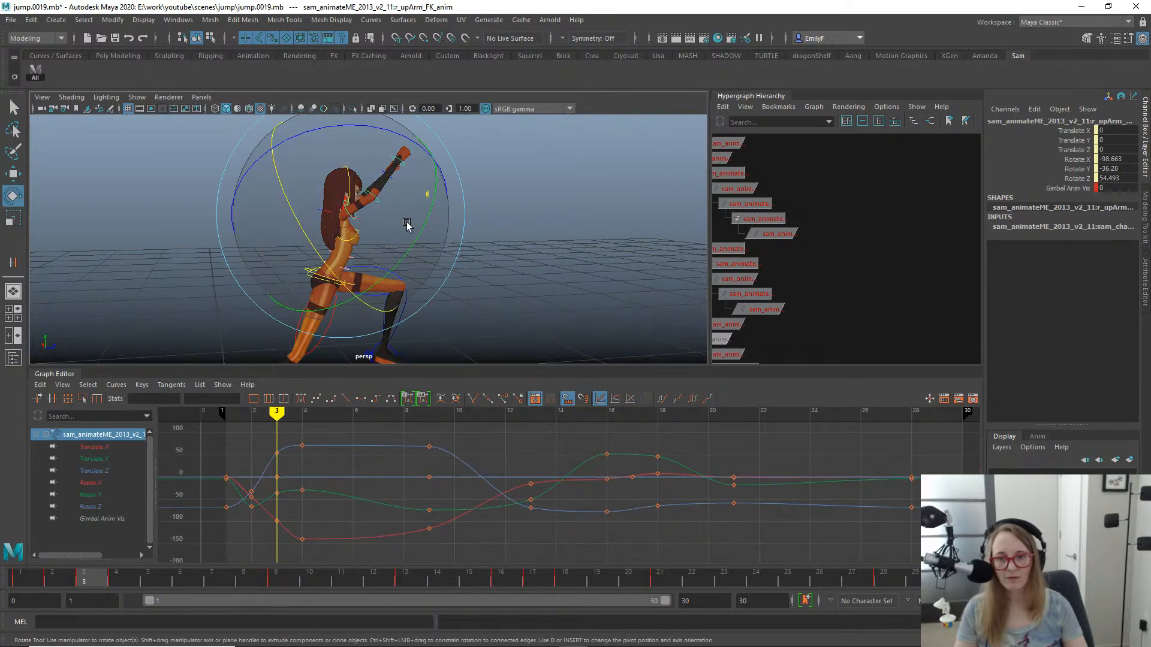
pyautogui.press('space')
pyautogui.moveTo(467, 247); pyautogui.dragTo(521, 226)
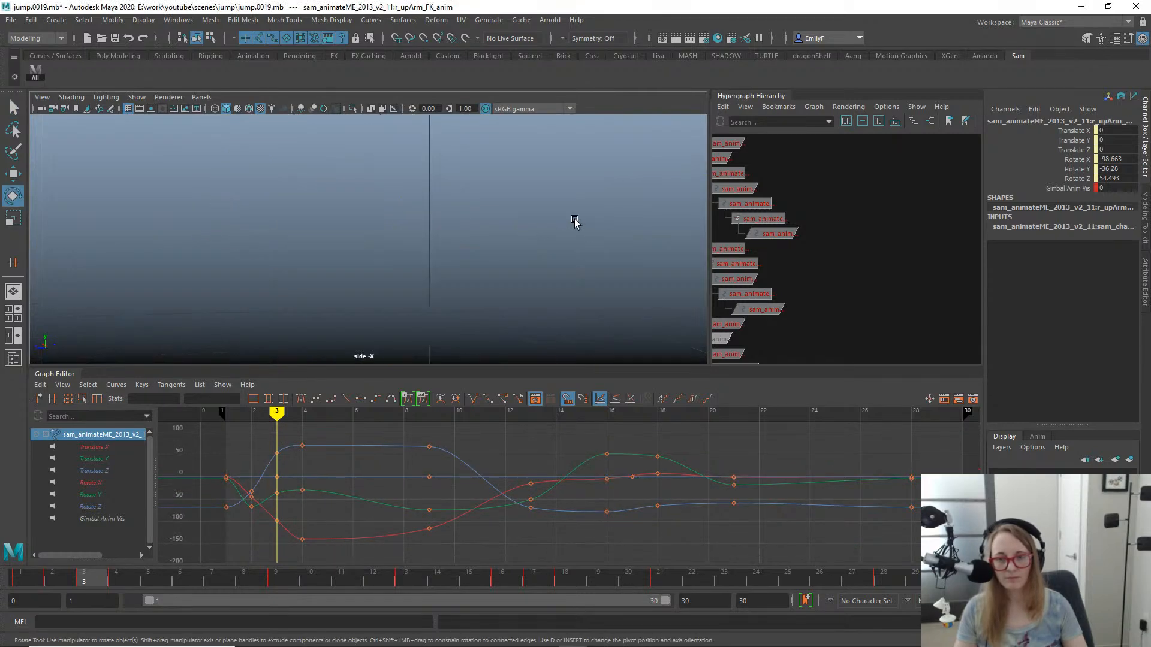
pyautogui.press('f')
pyautogui.press('space')
pyautogui.click(465, 192)
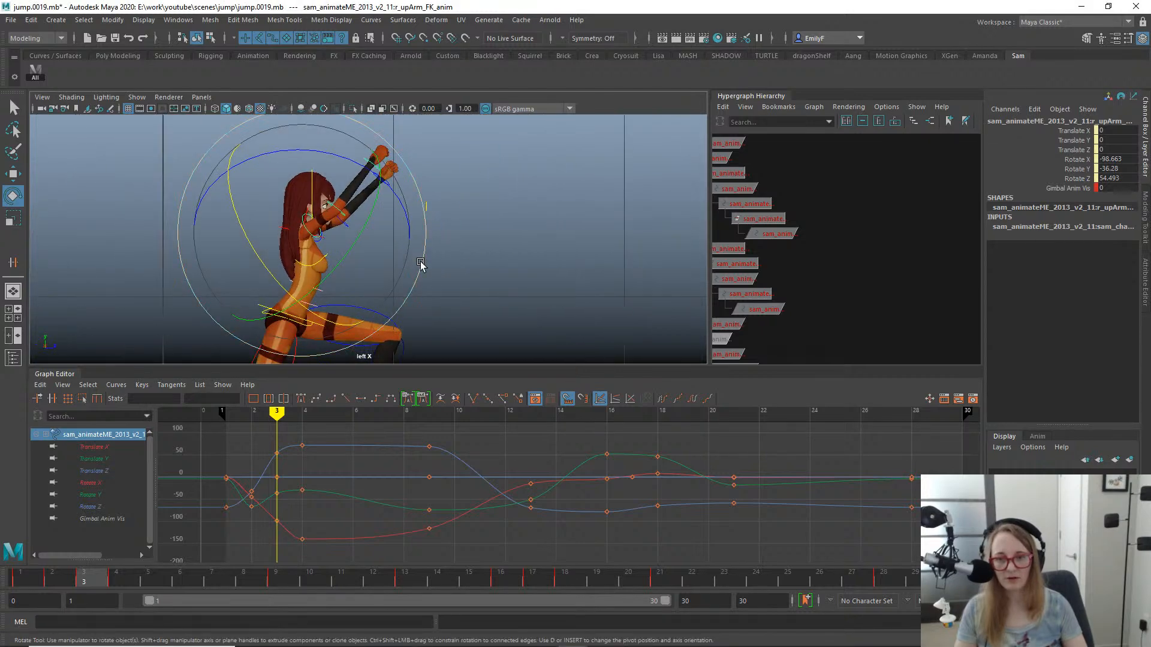
pyautogui.click(70, 584)
pyautogui.moveTo(71, 585); pyautogui.dragTo(119, 562)
pyautogui.scroll(-1, 281, 156)
pyautogui.keyDown('alt'); pyautogui.moveTo(281, 155); pyautogui.dragTo(200, 231, button='middle'); pyautogui.keyUp('alt')
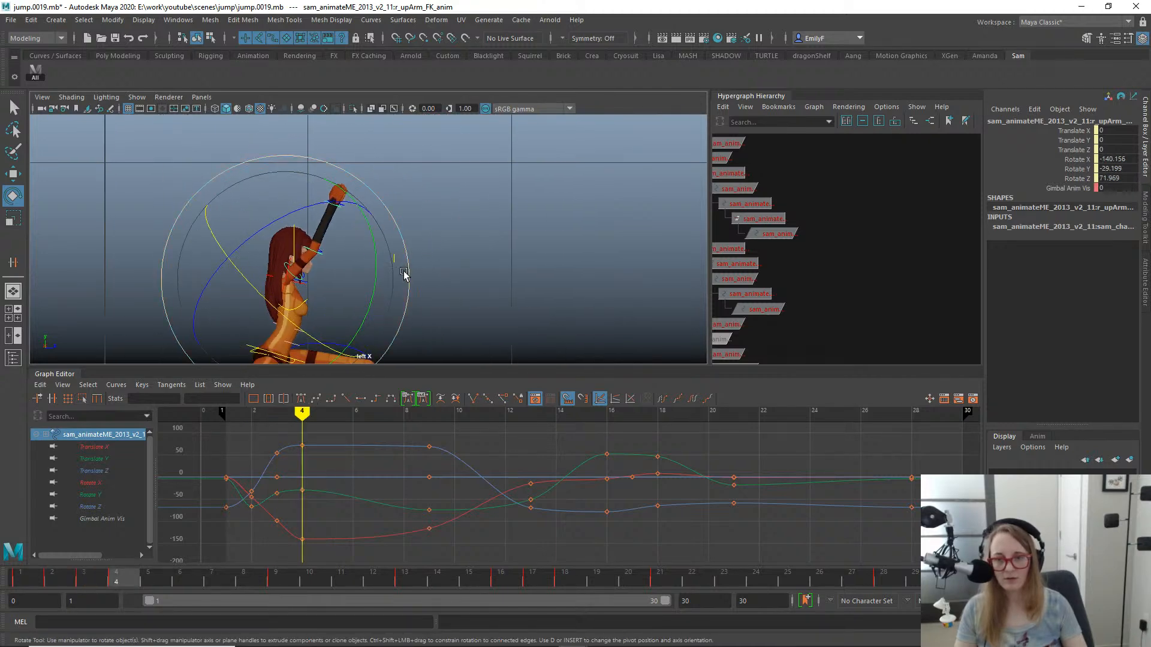
pyautogui.moveTo(404, 274); pyautogui.dragTo(398, 180)
pyautogui.press('q')
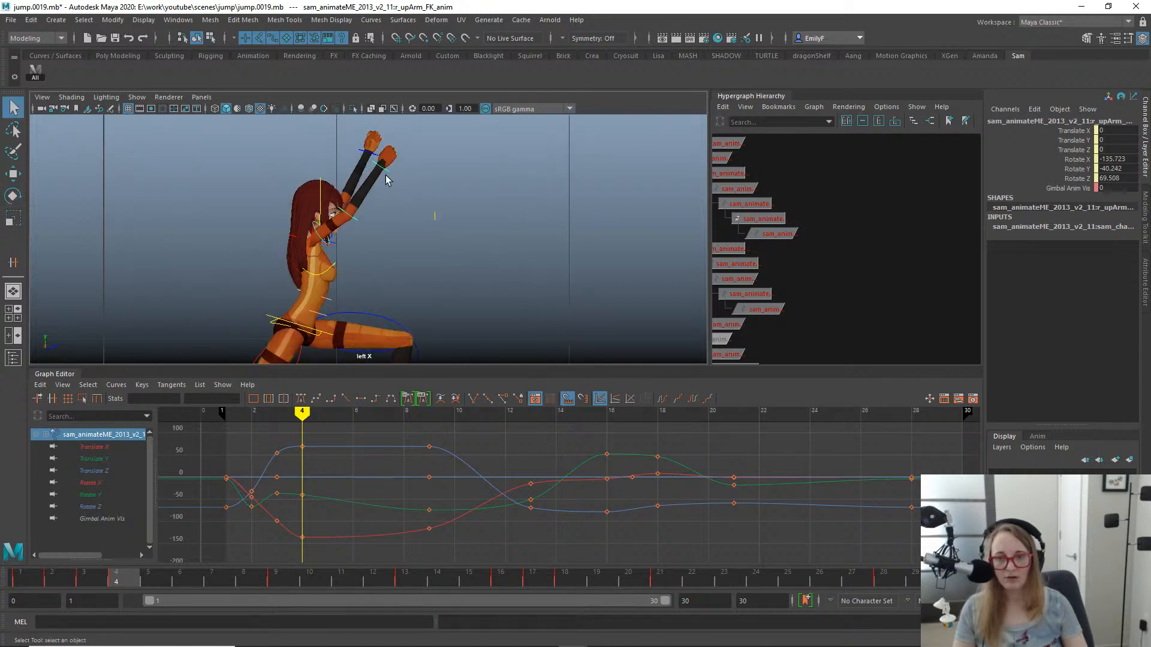
# - Delete the existing motion trail of the right hand FK control
pyautogui.click(386, 174)
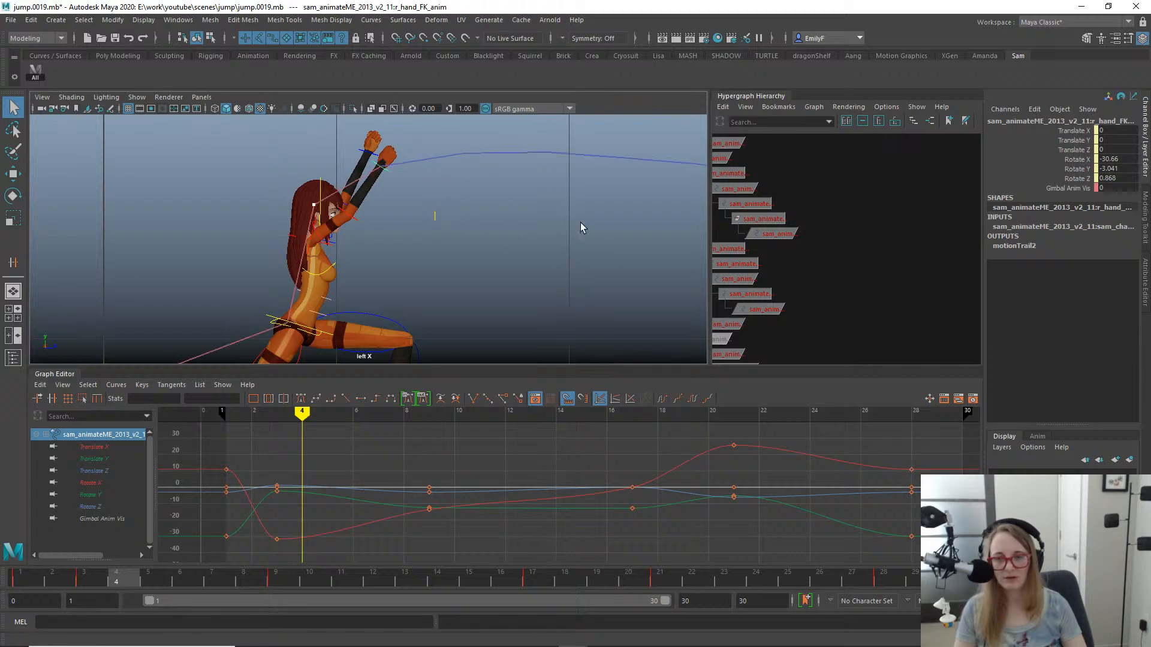
pyautogui.keyDown('alt'); pyautogui.moveTo(580, 222); pyautogui.dragTo(646, 200, button='right'); pyautogui.keyUp('alt')
pyautogui.keyDown('alt'); pyautogui.moveTo(467, 164); pyautogui.dragTo(435, 257, button='middle'); pyautogui.keyUp('alt')
pyautogui.click(470, 224)
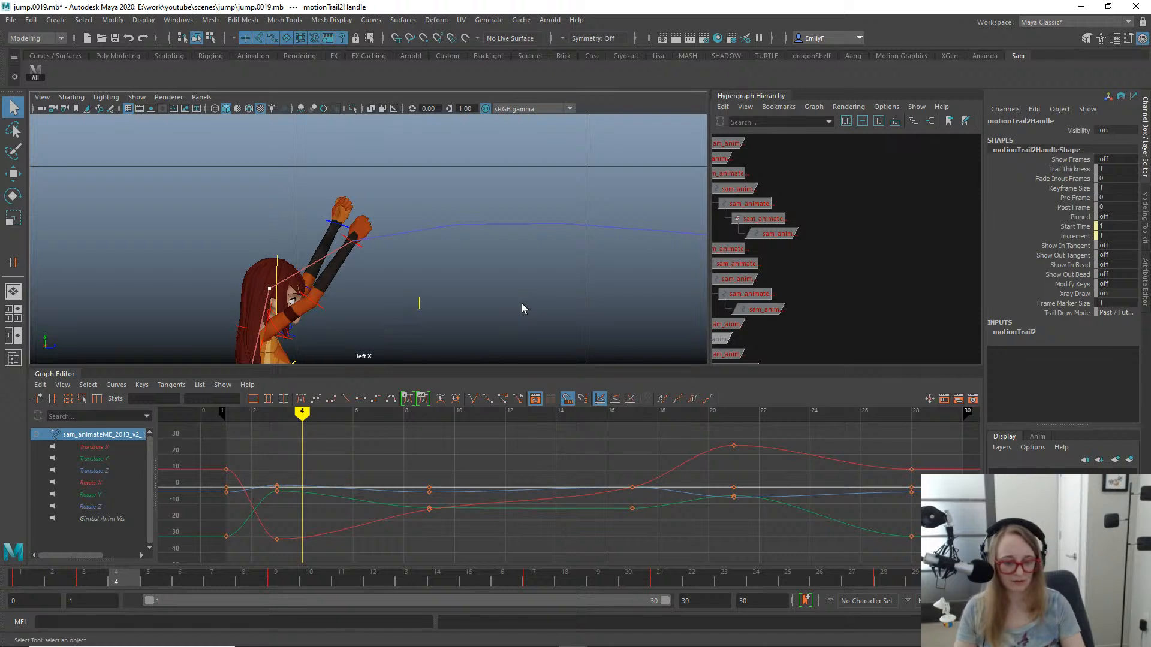
pyautogui.click(521, 303)
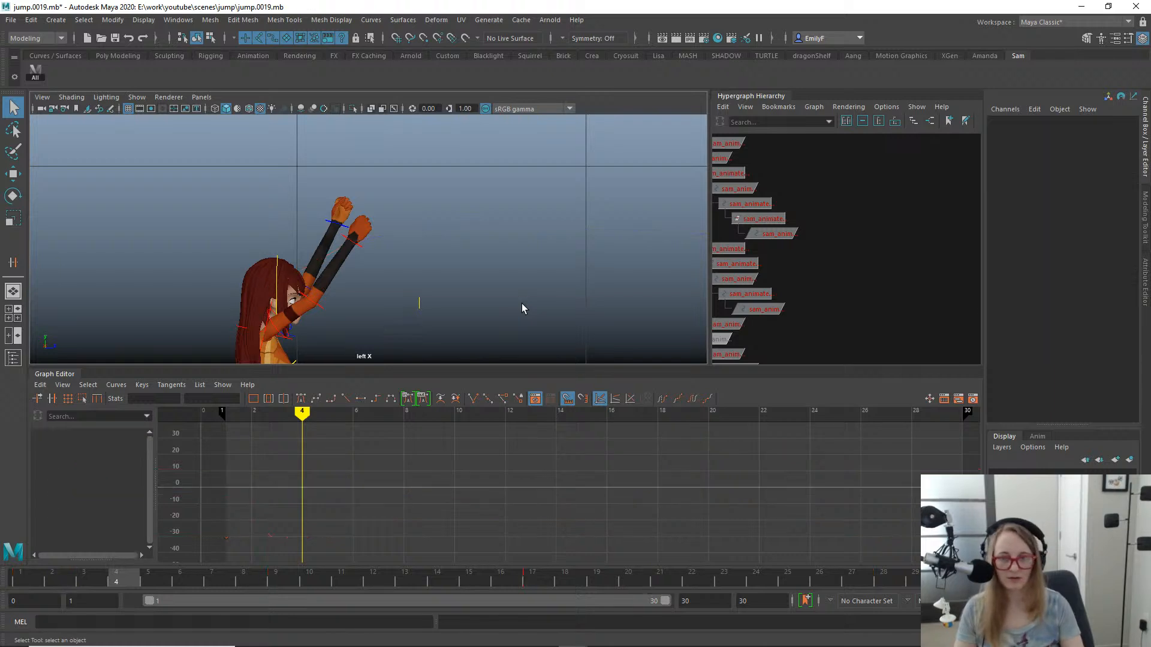
# - Create an editable motion trail for the right hand FK control with pinning set to Always draw
pyautogui.click(362, 250)
pyautogui.press('space')
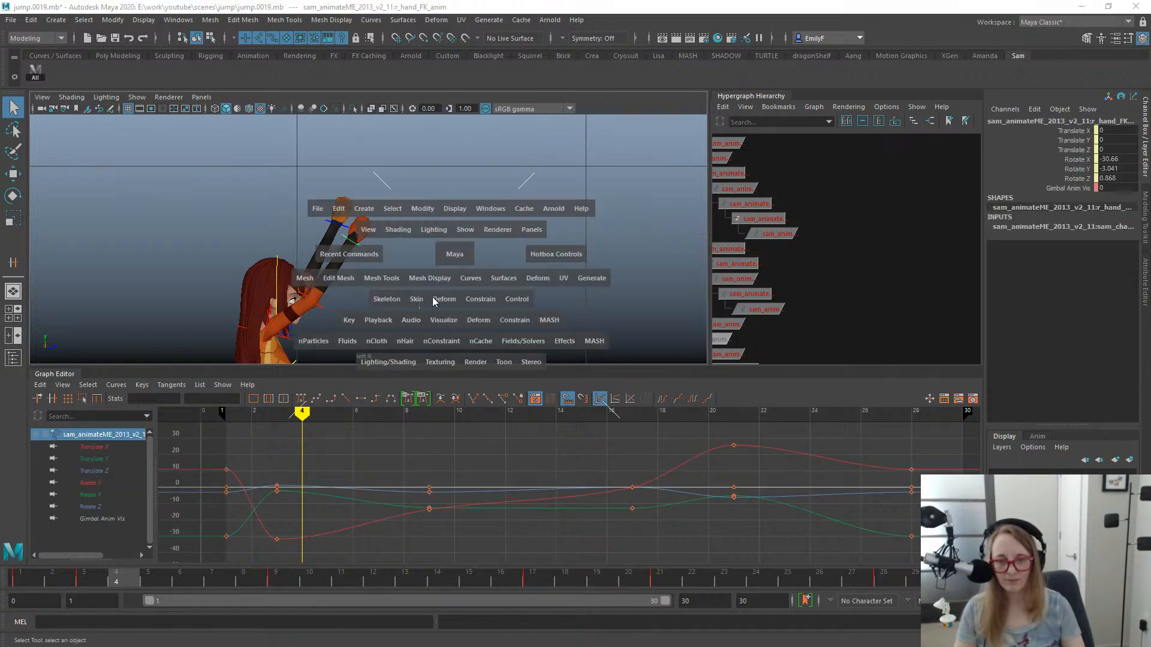
pyautogui.click(442, 318)
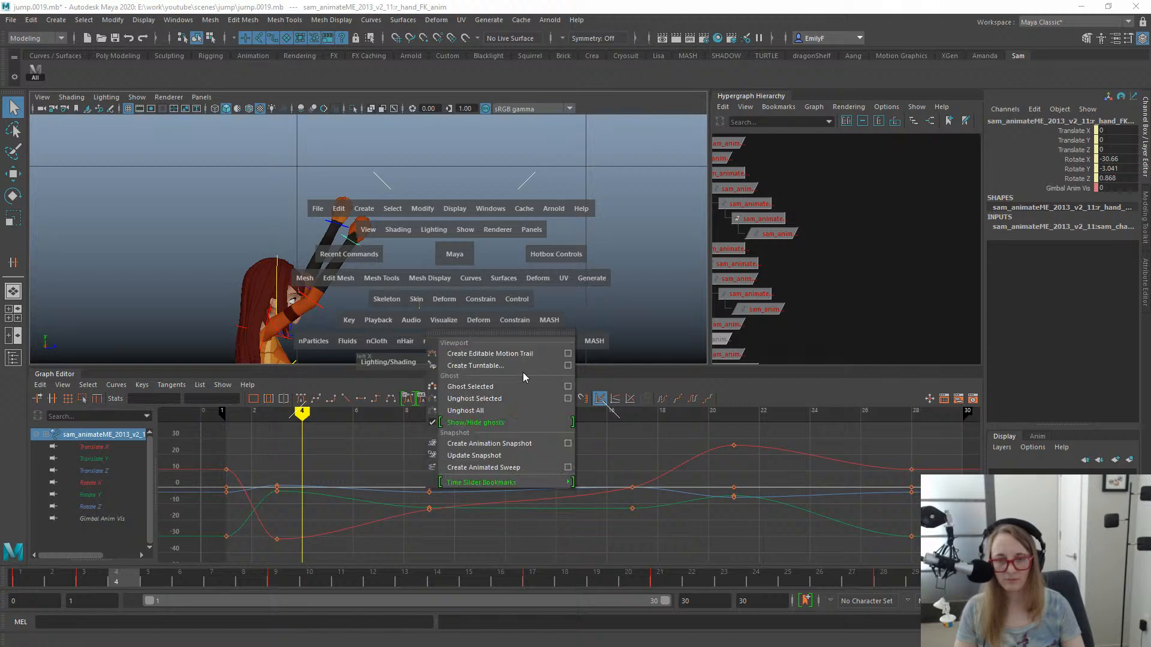
pyautogui.click(567, 354)
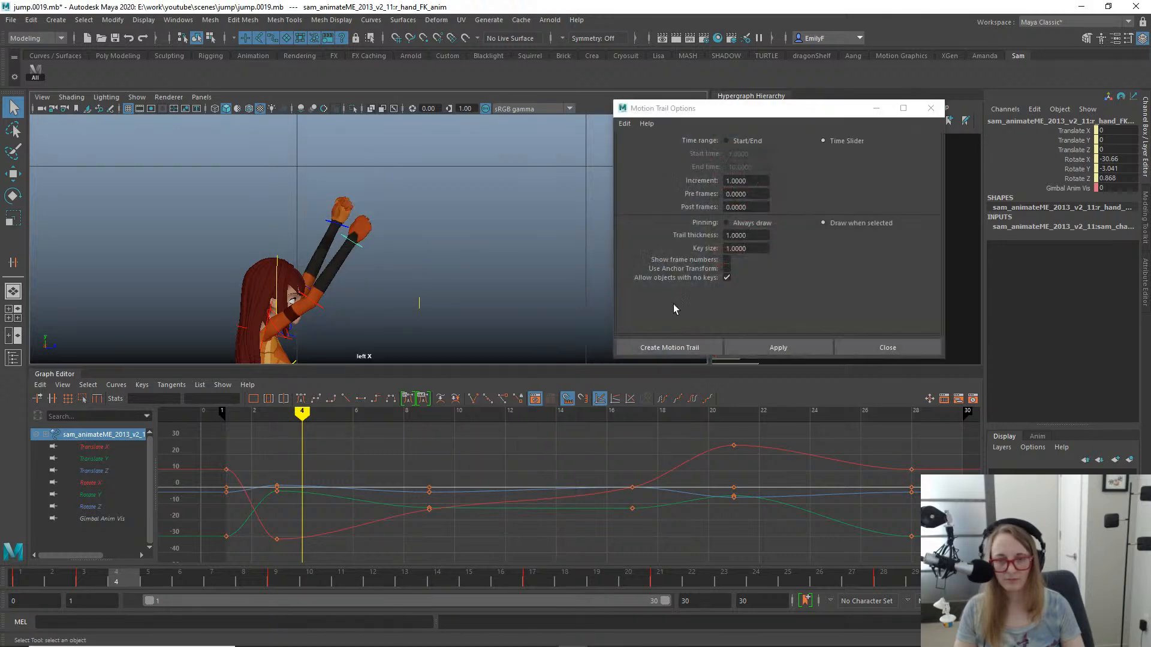
pyautogui.click(731, 223)
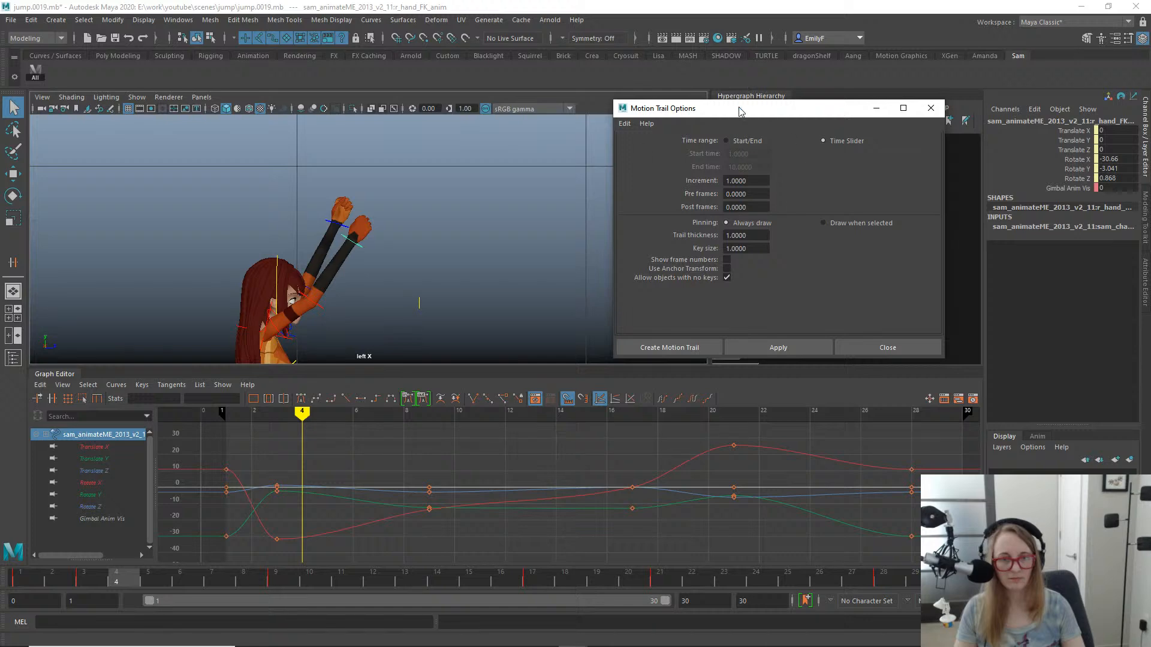
pyautogui.click(759, 347)
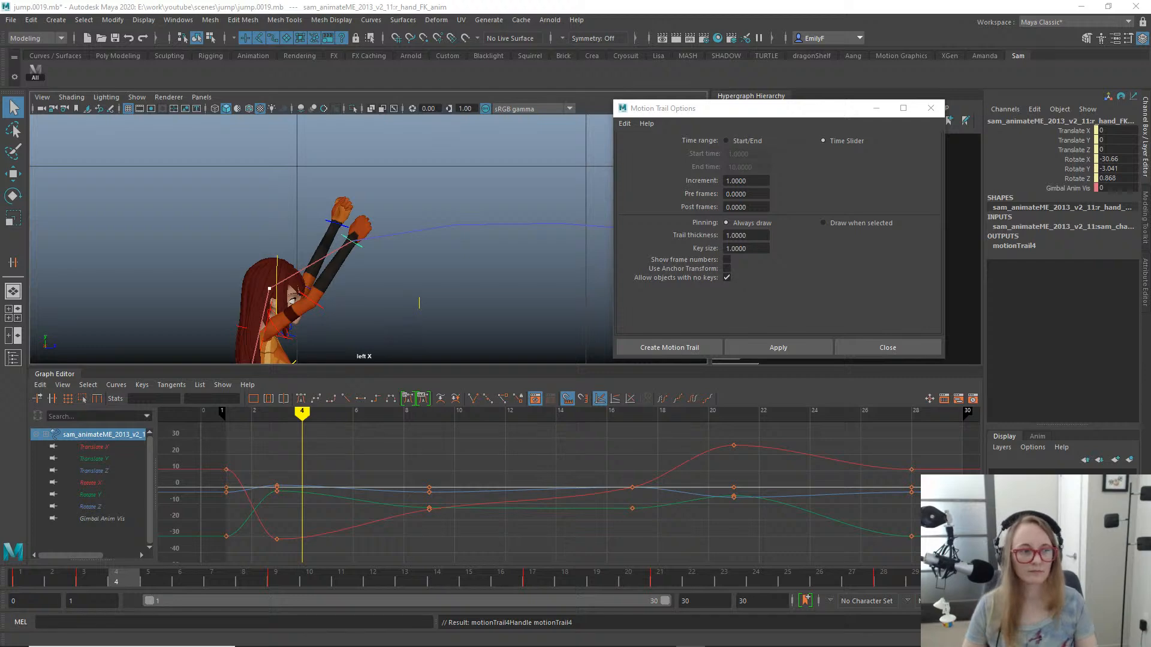
pyautogui.click(884, 350)
# - Select the right upper arm FK control, scrub frames 4 to 6, and examine the hand's pinned arc with the rig controls hidden
pyautogui.keyDown('alt'); pyautogui.moveTo(354, 207); pyautogui.dragTo(259, 185, button='right'); pyautogui.keyUp('alt')
pyautogui.keyDown('alt'); pyautogui.moveTo(397, 318); pyautogui.dragTo(459, 223, button='middle'); pyautogui.keyUp('alt')
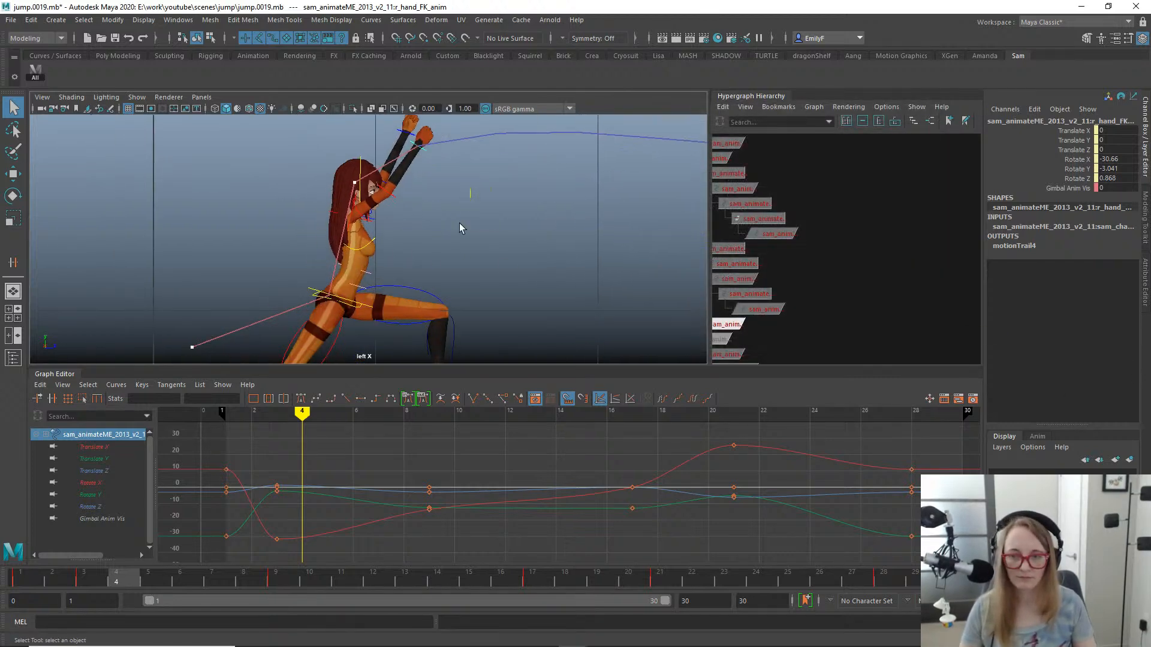
pyautogui.click(358, 217)
pyautogui.press('w')
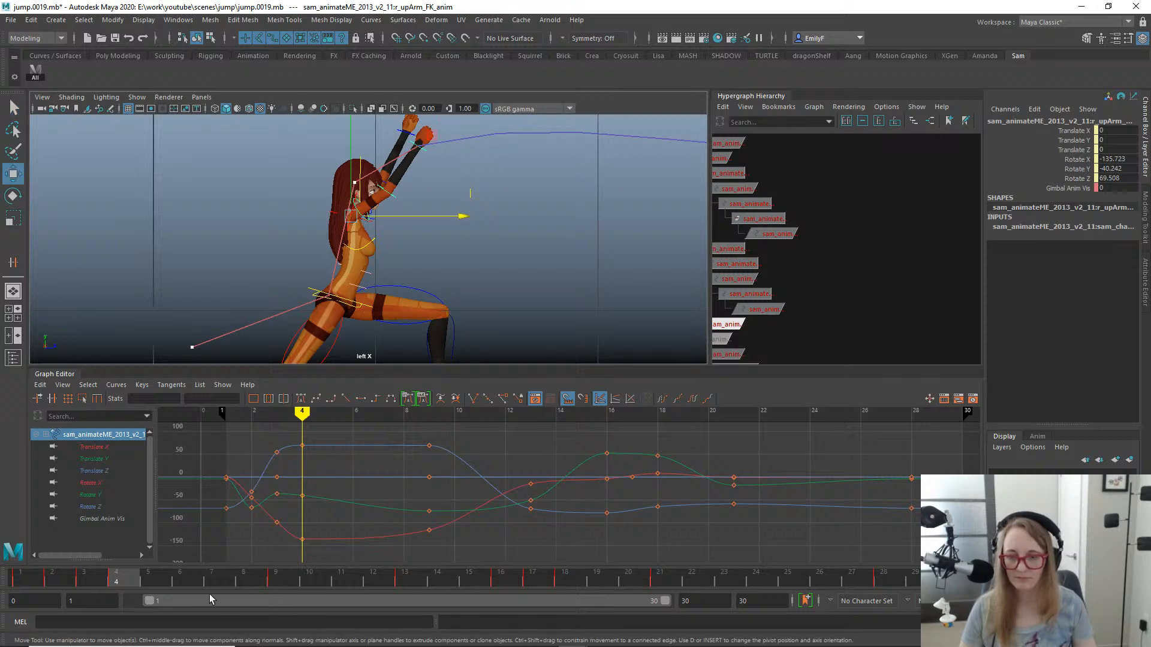
pyautogui.moveTo(108, 577)
pyautogui.mouseDown()
pyautogui.moveTo(81, 567)
pyautogui.moveTo(82, 547)
pyautogui.moveTo(48, 556)
pyautogui.moveTo(175, 527)
pyautogui.mouseUp()
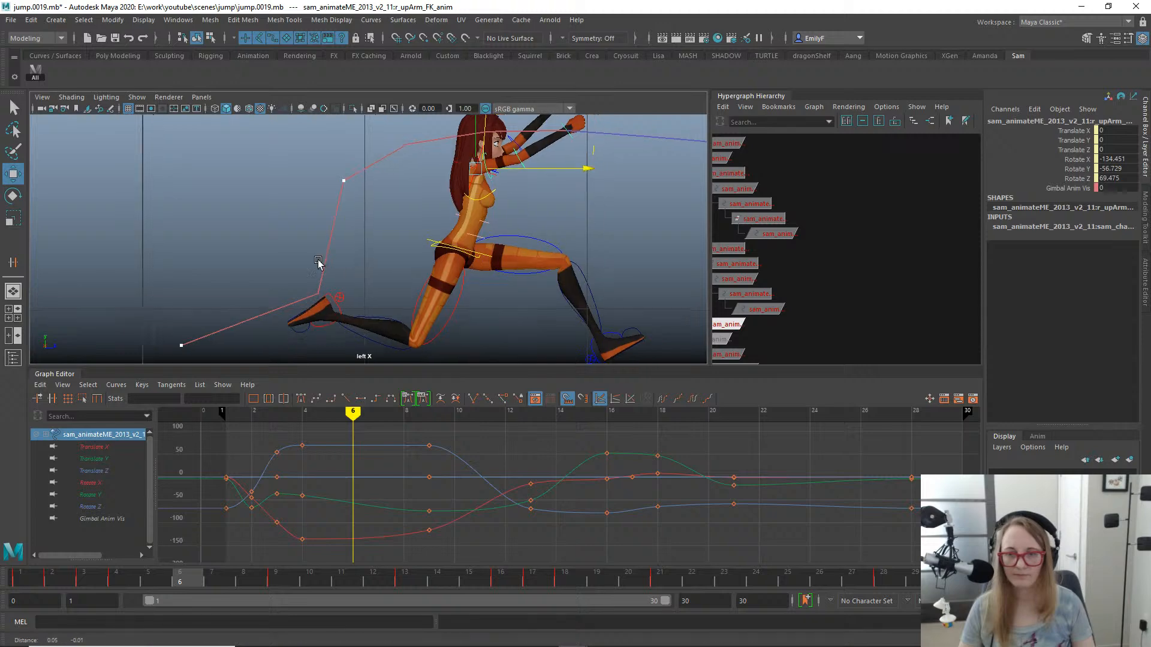
pyautogui.keyDown('alt'); pyautogui.moveTo(318, 262); pyautogui.dragTo(126, 188, button='middle'); pyautogui.keyUp('alt')
pyautogui.hotkey('alt', '1')
pyautogui.scroll(-4, 126, 187)
pyautogui.keyDown('alt'); pyautogui.moveTo(275, 222); pyautogui.dragTo(344, 234, button='middle'); pyautogui.keyUp('alt')
pyautogui.scroll(-3, 488, 275)
pyautogui.scroll(3, 532, 233)
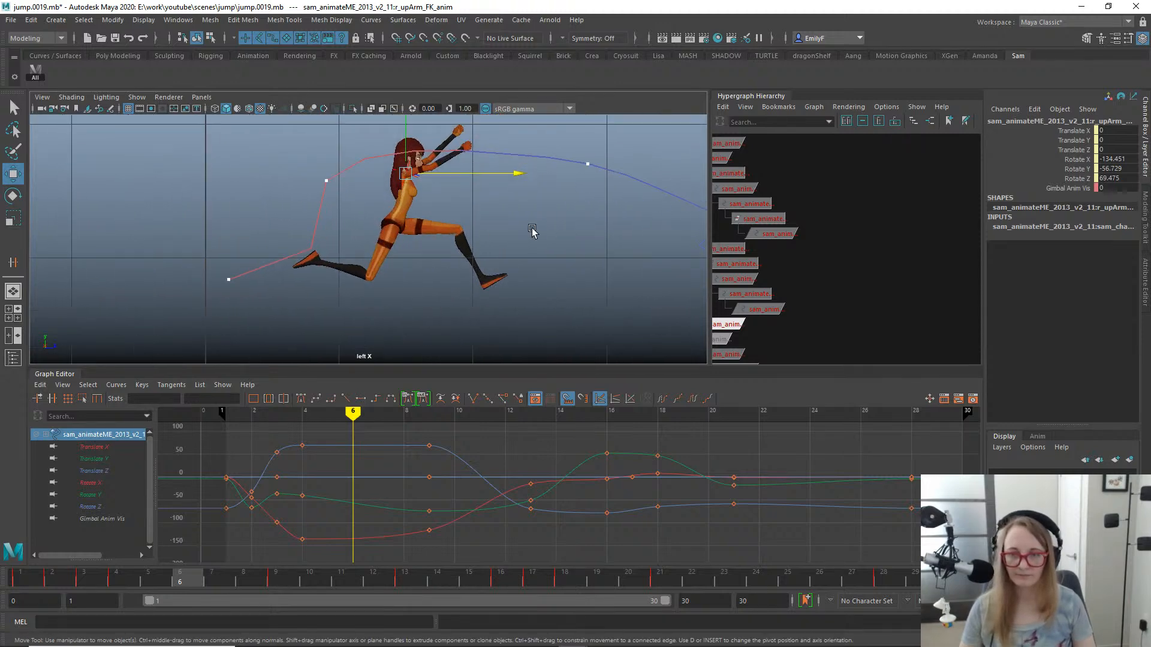
pyautogui.keyDown('alt'); pyautogui.moveTo(532, 233); pyautogui.dragTo(580, 187, button='middle'); pyautogui.keyUp('alt')
# - Scrub between frames 4 and 2 in the left view to examine how the right hand follows its motion trail during takeoff
pyautogui.moveTo(72, 577)
pyautogui.mouseDown()
pyautogui.moveTo(42, 582)
pyautogui.moveTo(75, 565)
pyautogui.moveTo(35, 559)
pyautogui.moveTo(92, 560)
pyautogui.moveTo(28, 545)
pyautogui.moveTo(59, 547)
pyautogui.moveTo(14, 555)
pyautogui.moveTo(113, 539)
pyautogui.mouseUp()
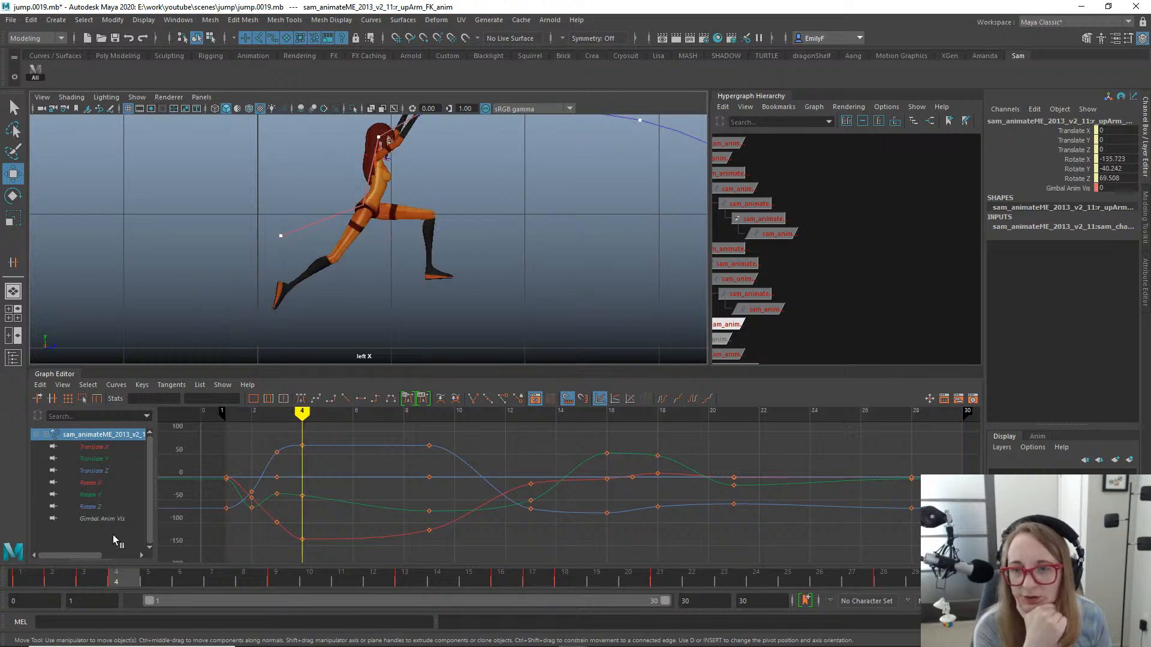
pyautogui.keyDown('alt'); pyautogui.moveTo(507, 154); pyautogui.dragTo(493, 238, button='middle'); pyautogui.keyUp('alt')
pyautogui.scroll(-1, 483, 286)
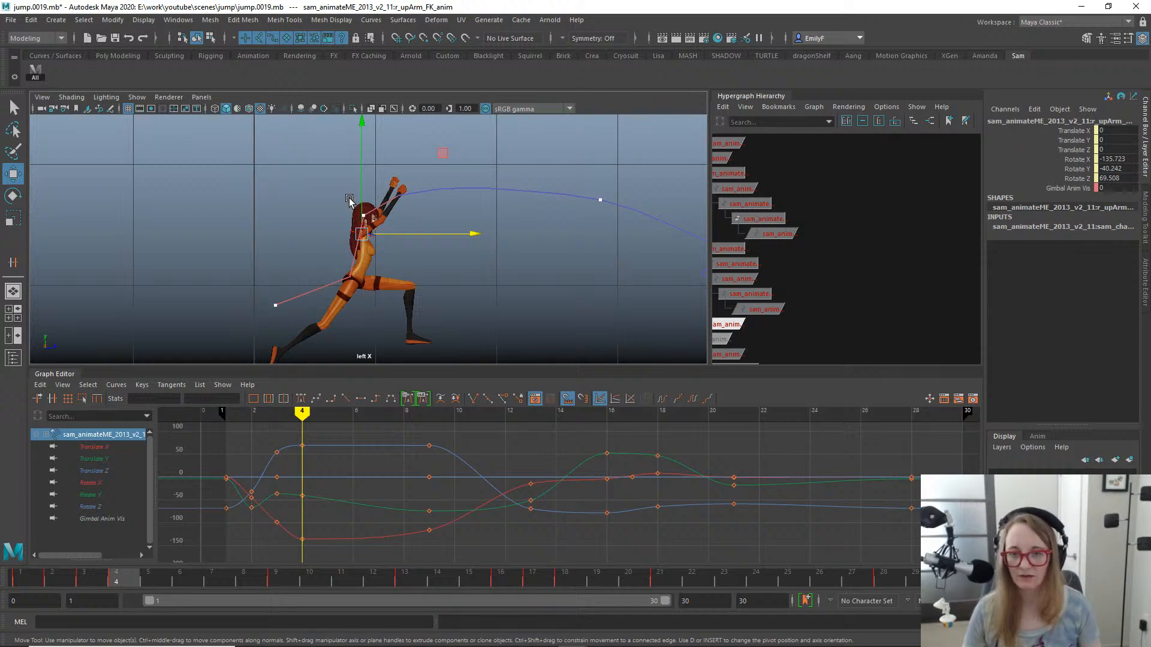
pyautogui.scroll(2, 428, 261)
pyautogui.keyDown('alt'); pyautogui.moveTo(428, 260); pyautogui.dragTo(457, 174, button='middle'); pyautogui.keyUp('alt')
pyautogui.moveTo(84, 573); pyautogui.dragTo(51, 597)
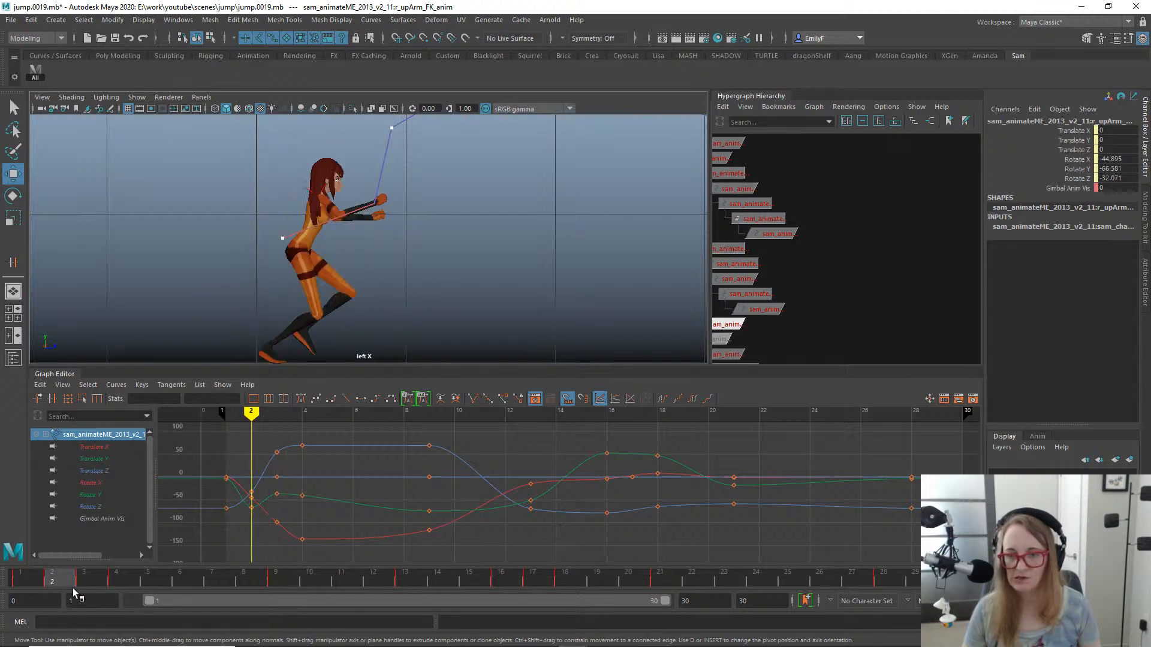
pyautogui.moveTo(74, 588)
pyautogui.mouseDown()
pyautogui.moveTo(41, 600)
pyautogui.moveTo(89, 592)
pyautogui.moveTo(64, 603)
pyautogui.mouseUp()
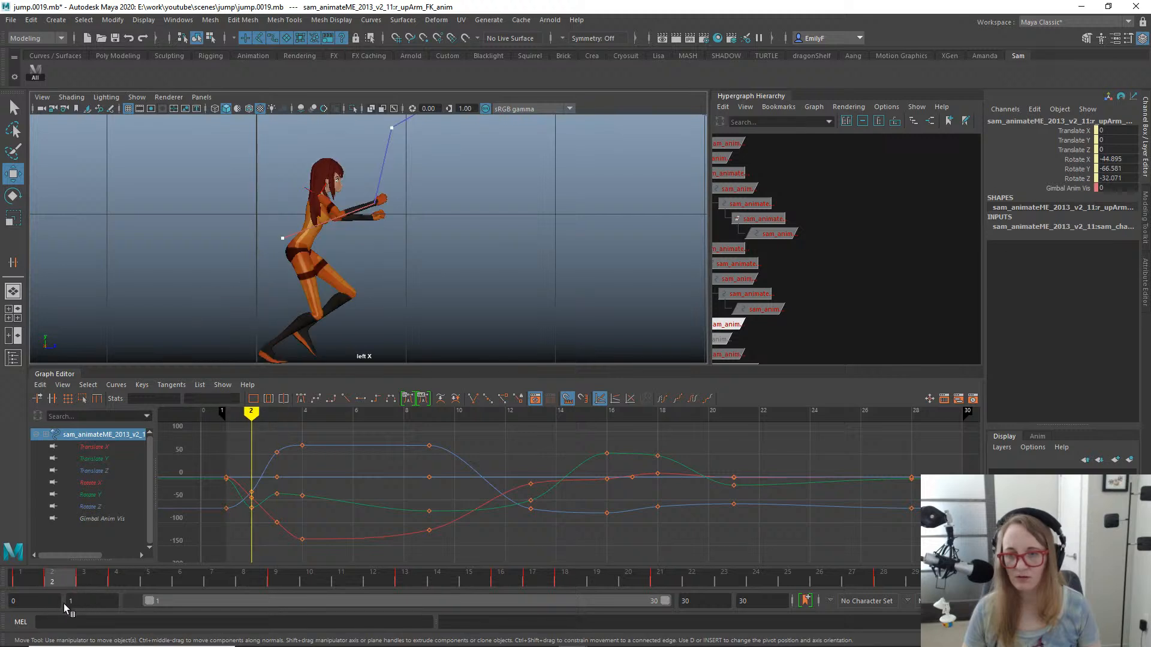
# - Rotate the right upper arm FK control at frame 2 to about -84.2, -73.6 and 9.4 degrees, raising the arm
pyautogui.keyDown('alt'); pyautogui.moveTo(420, 222); pyautogui.dragTo(599, 234, button='right'); pyautogui.keyUp('alt')
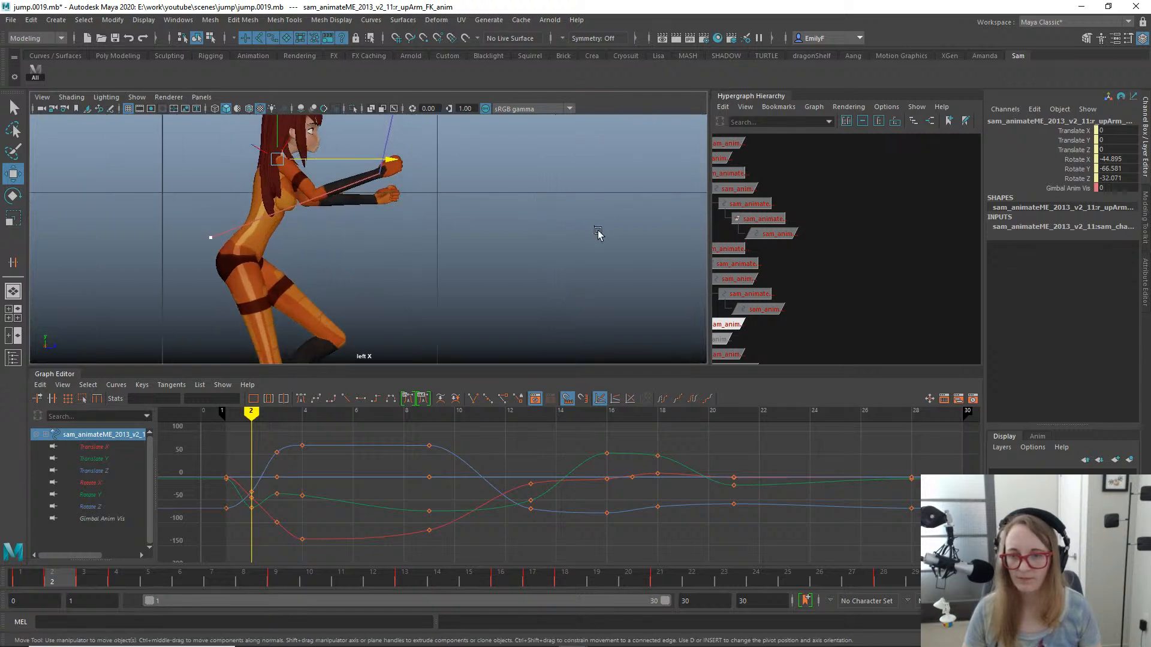
pyautogui.keyDown('alt'); pyautogui.moveTo(386, 234); pyautogui.dragTo(381, 268, button='middle'); pyautogui.keyUp('alt')
pyautogui.keyDown('alt'); pyautogui.moveTo(382, 268); pyautogui.dragTo(475, 257, button='right'); pyautogui.keyUp('alt')
pyautogui.press('q')
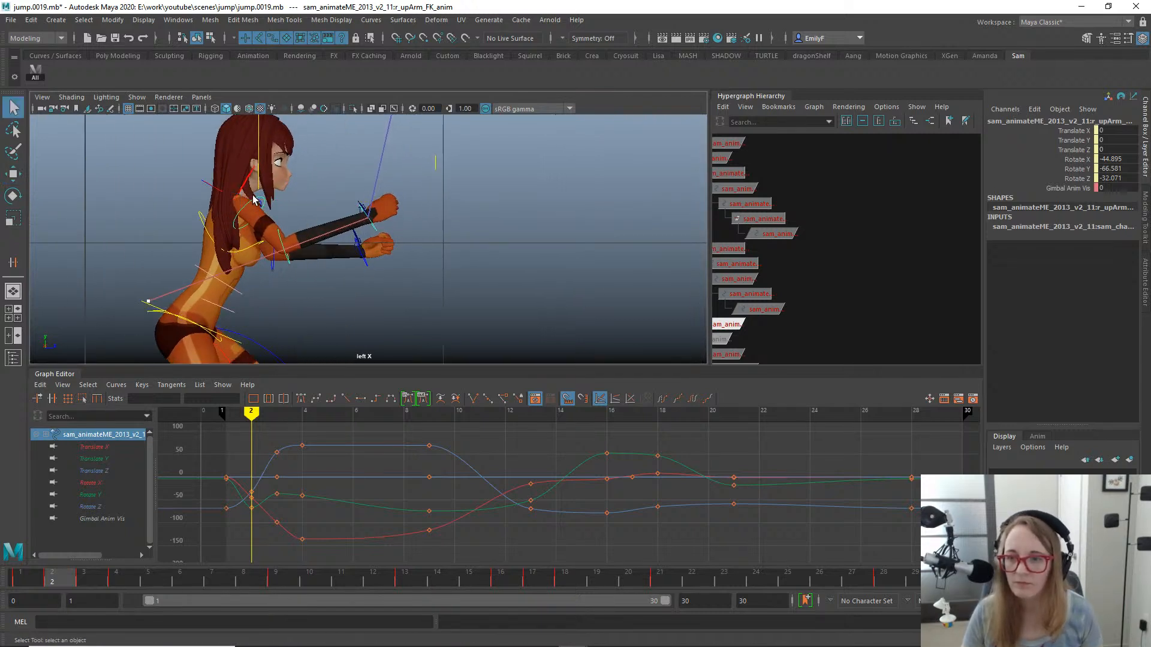
pyautogui.press('e')
pyautogui.moveTo(329, 229); pyautogui.dragTo(333, 218)
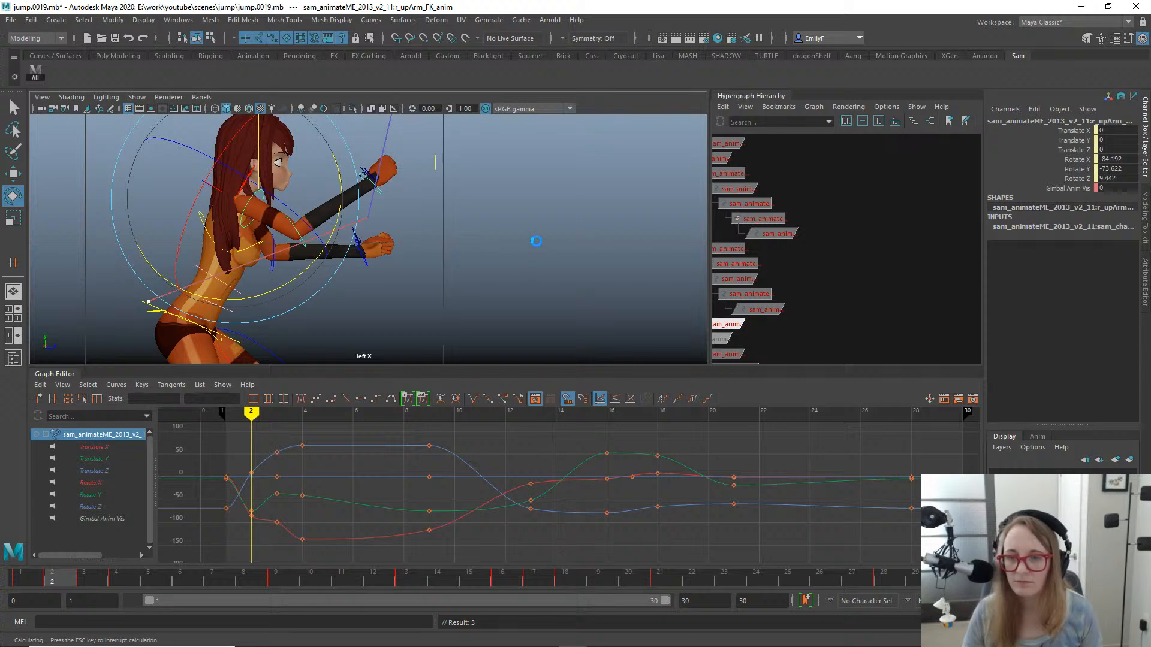
pyautogui.press('q')
# - Check the hand arc at frame 3, and rotate the right upper arm FK control at frame 4 to about -141.7, -24.7 and 72.6 degrees
pyautogui.scroll(-5, 570, 246)
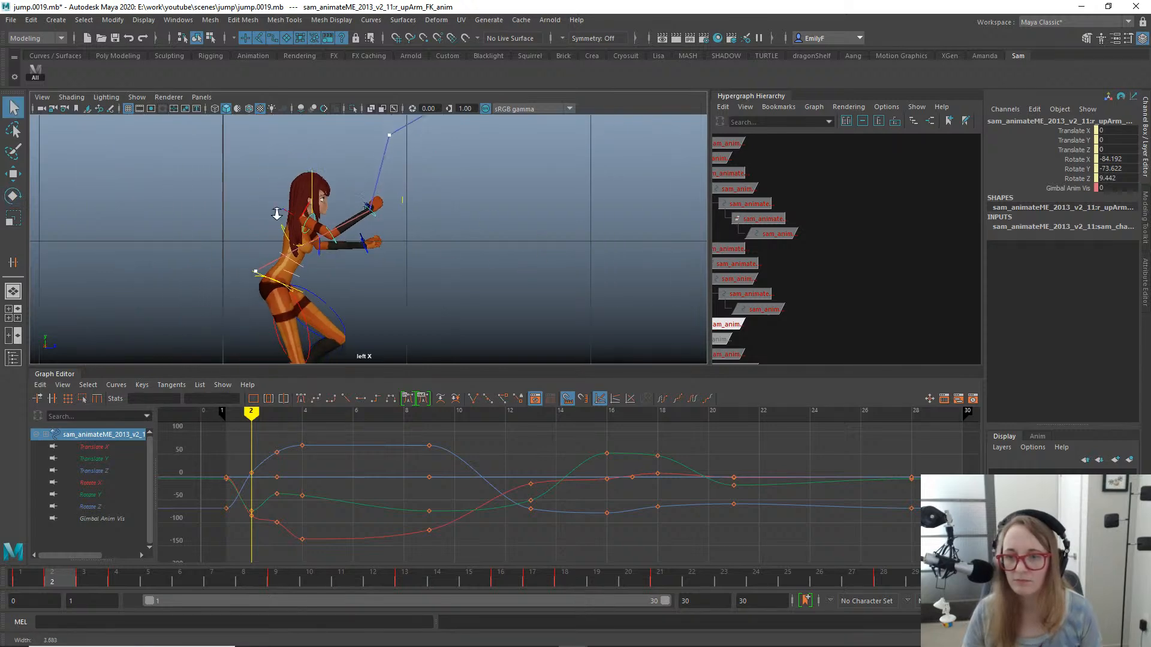
pyautogui.moveTo(60, 582); pyautogui.dragTo(92, 570)
pyautogui.keyDown('alt'); pyautogui.moveTo(447, 206); pyautogui.dragTo(295, 306, button='middle'); pyautogui.keyUp('alt')
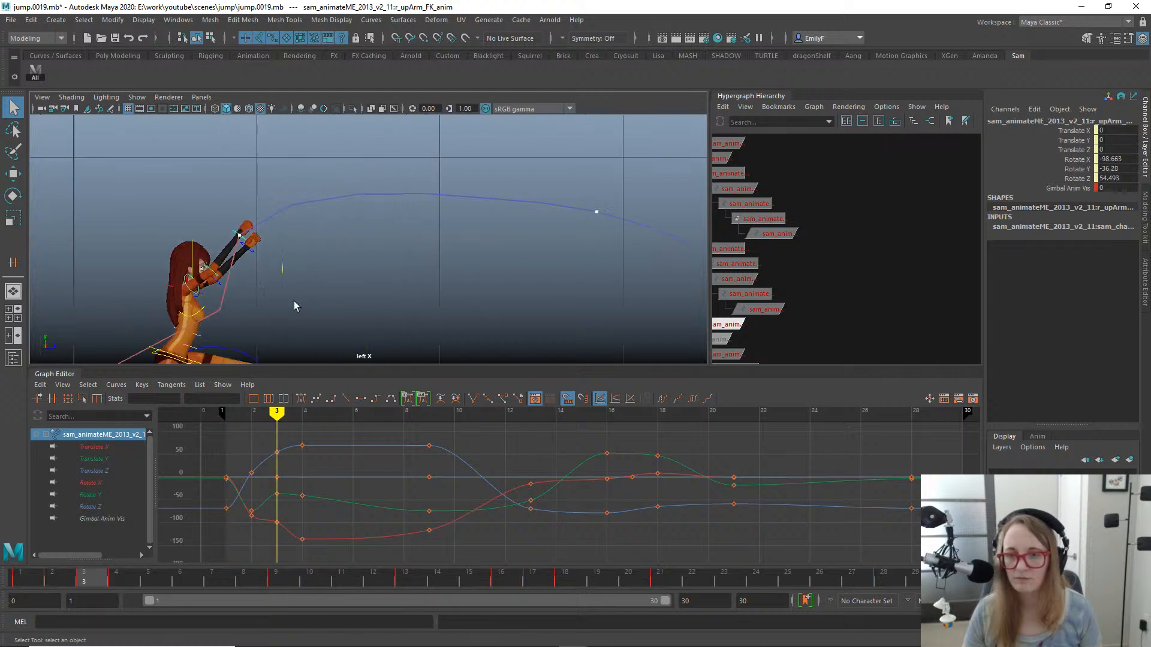
pyautogui.scroll(-1, 295, 306)
pyautogui.keyDown('alt'); pyautogui.moveTo(326, 215); pyautogui.dragTo(347, 255, button='middle'); pyautogui.keyUp('alt')
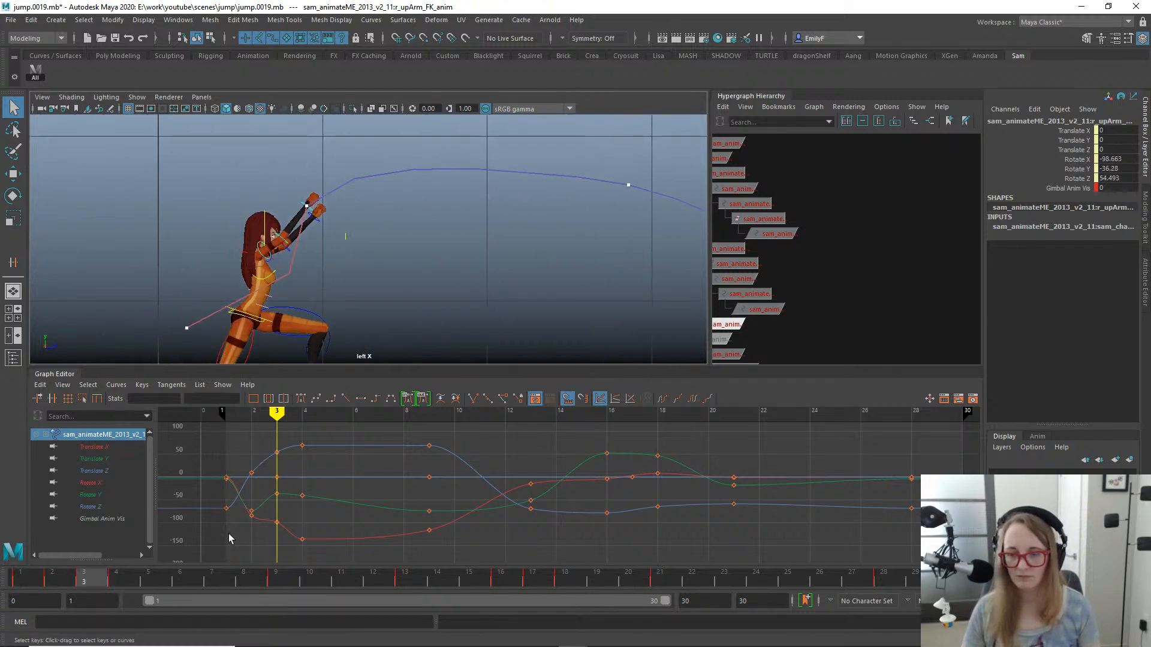
pyautogui.click(118, 580)
pyautogui.press('e')
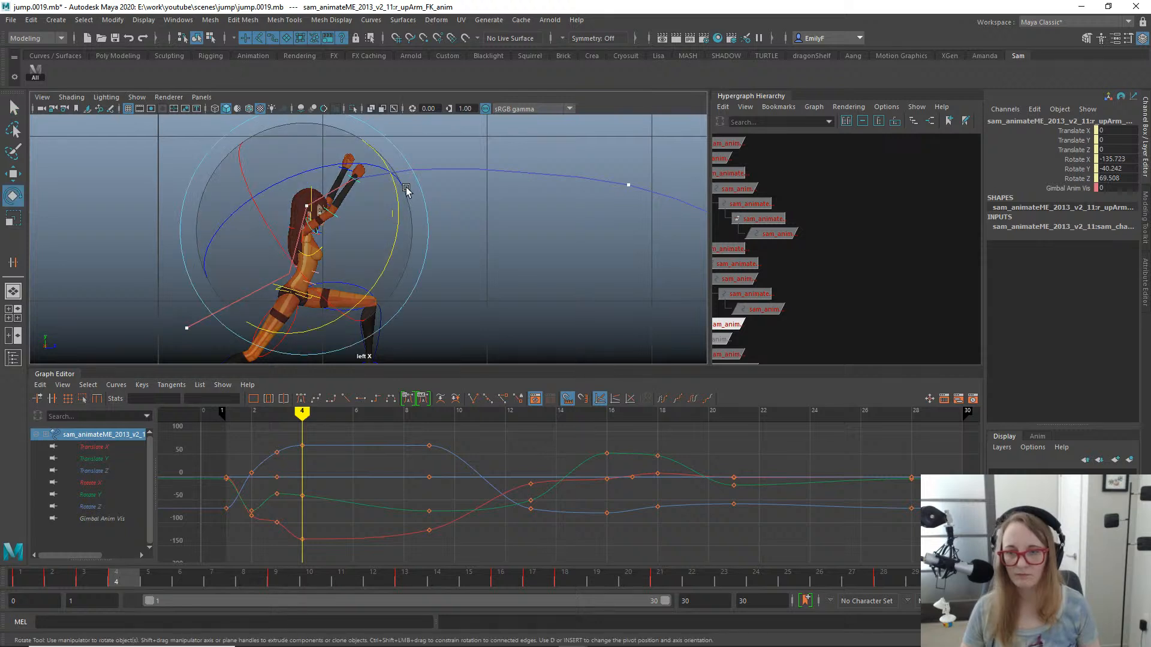
pyautogui.moveTo(429, 238); pyautogui.dragTo(423, 200)
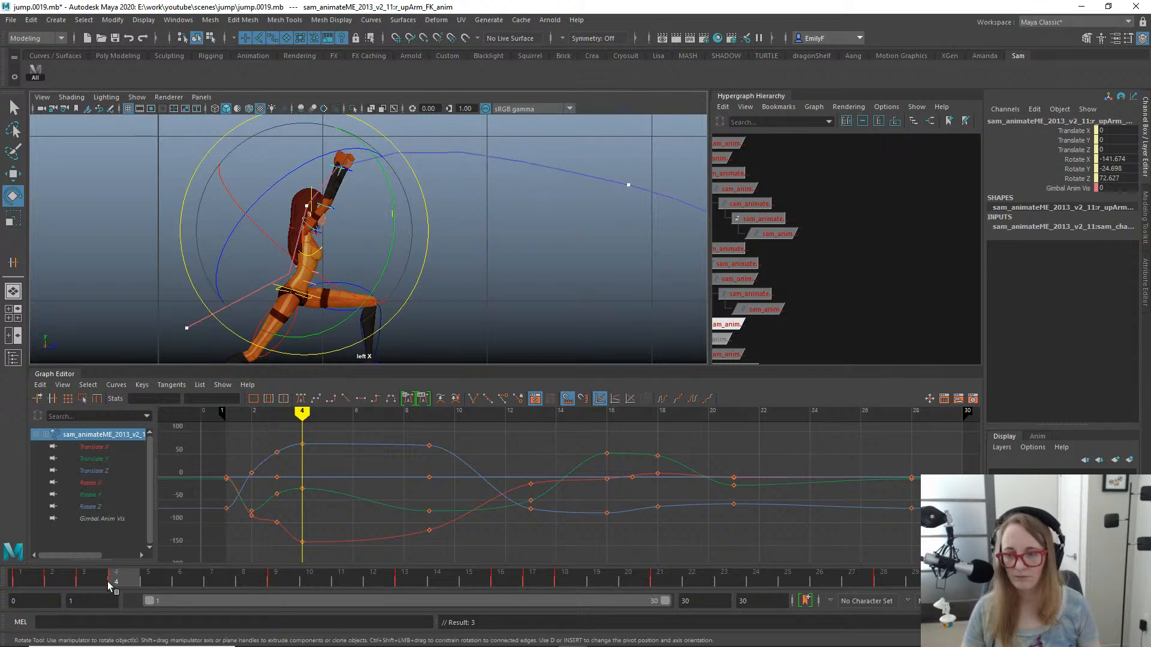
# - Bend the right elbow at frame 2 by rotating the lower arm FK control to about -78.2 degrees in Y
pyautogui.moveTo(107, 585)
pyautogui.mouseDown()
pyautogui.moveTo(21, 579)
pyautogui.moveTo(257, 537)
pyautogui.moveTo(30, 521)
pyautogui.moveTo(75, 502)
pyautogui.moveTo(5, 513)
pyautogui.moveTo(63, 512)
pyautogui.mouseUp()
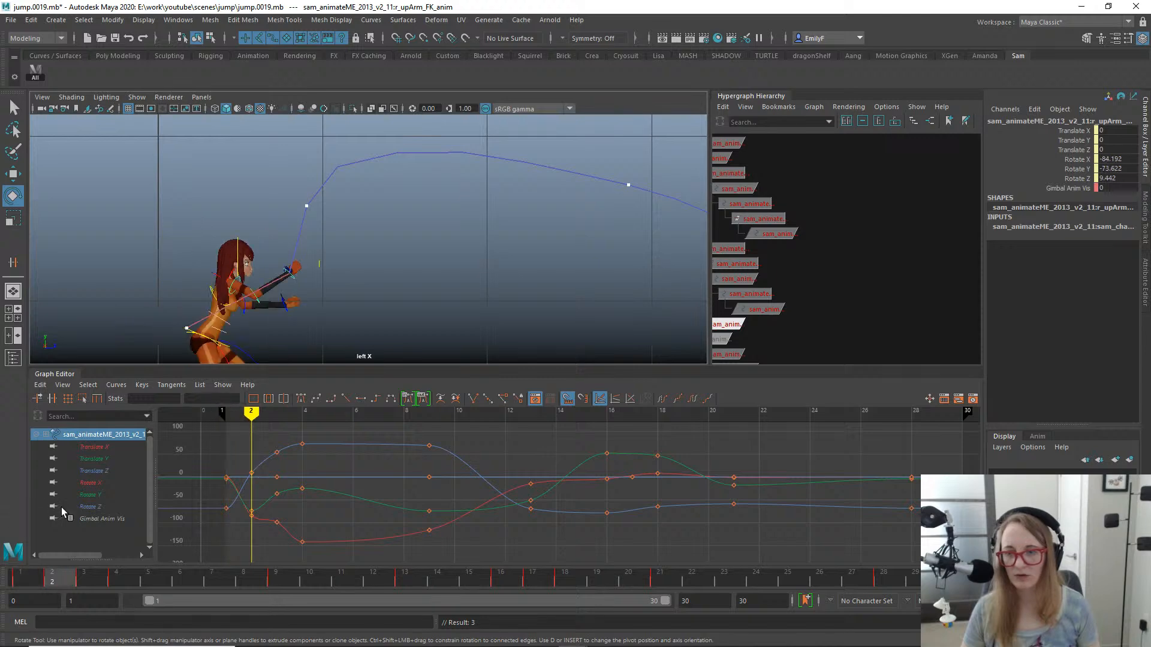
pyautogui.keyDown('alt'); pyautogui.moveTo(306, 207); pyautogui.dragTo(509, 167, button='right'); pyautogui.keyUp('alt')
pyautogui.keyDown('alt'); pyautogui.moveTo(305, 353); pyautogui.dragTo(371, 335, button='middle'); pyautogui.keyUp('alt')
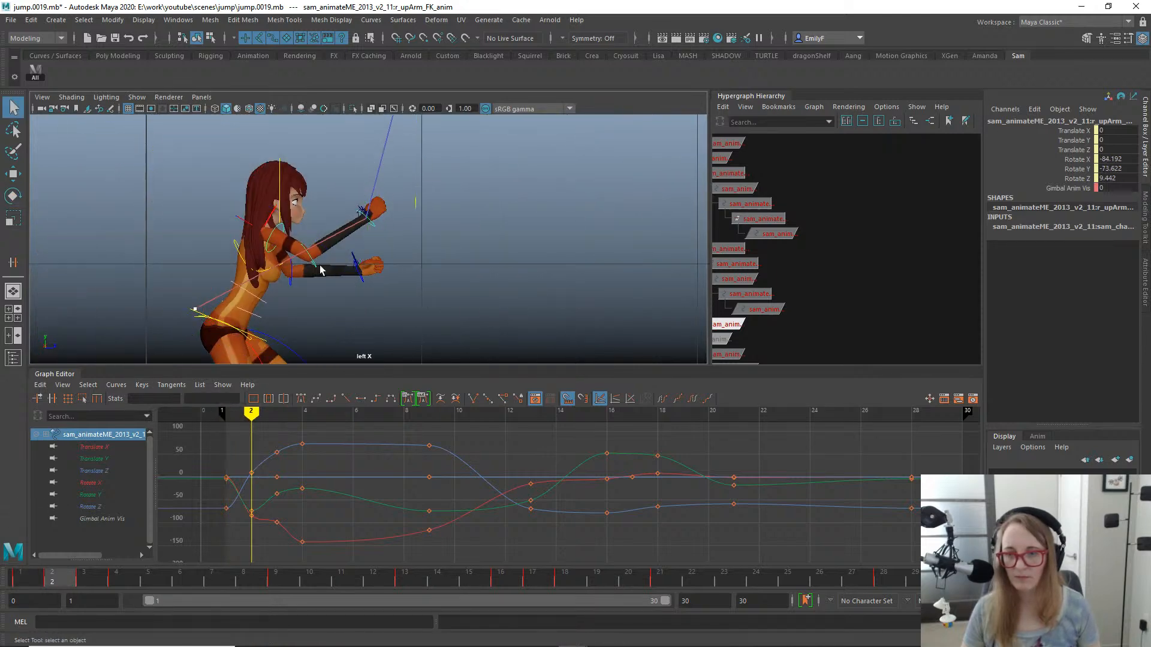
pyautogui.click(313, 266)
pyautogui.moveTo(405, 333); pyautogui.dragTo(407, 273)
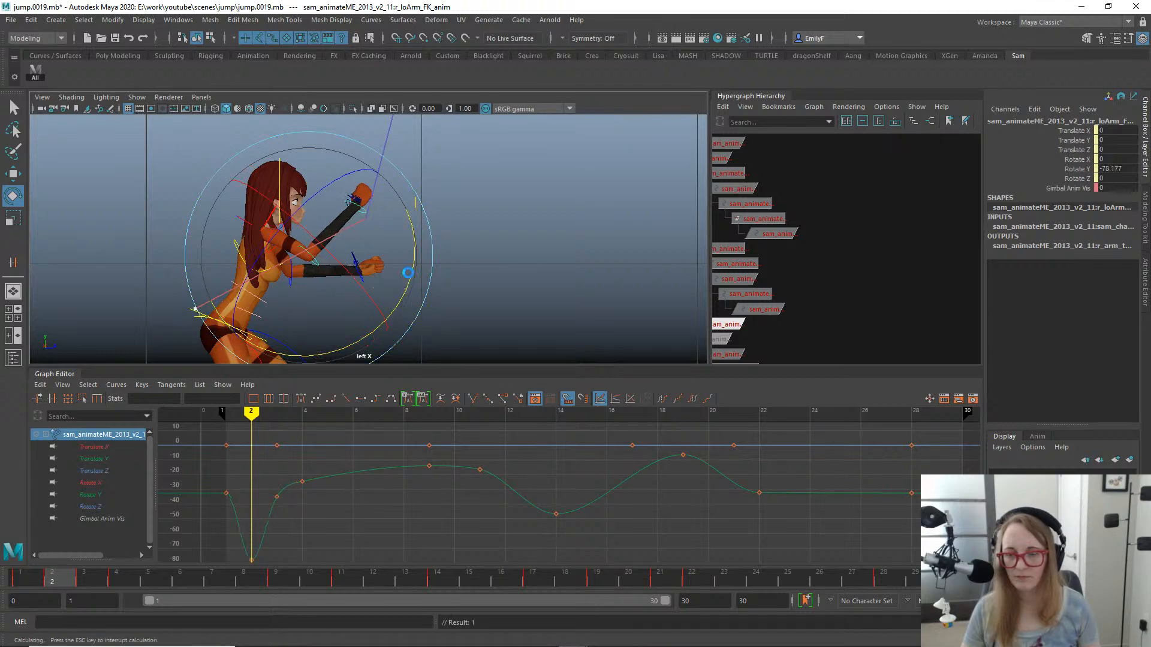
# - Select the right upper arm FK control and scrub between frames 1 and 9 to examine the right hand's motion trail
pyautogui.keyDown('alt'); pyautogui.moveTo(560, 242); pyautogui.dragTo(388, 246, button='right'); pyautogui.keyUp('alt')
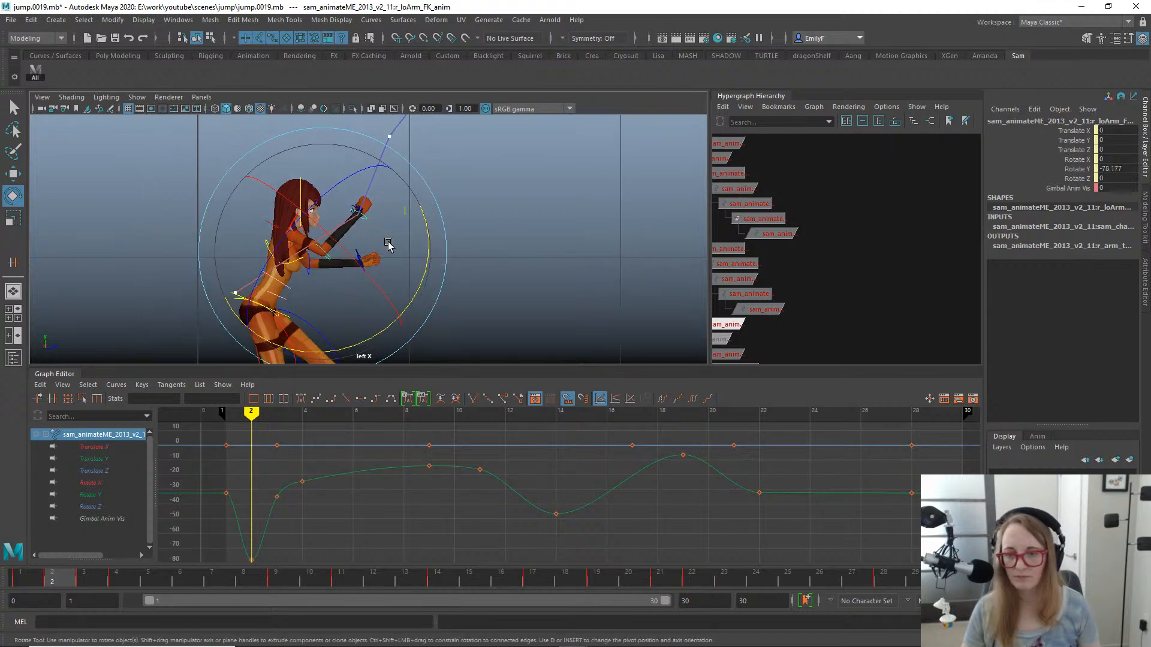
pyautogui.keyDown('alt'); pyautogui.moveTo(389, 246); pyautogui.dragTo(460, 262); pyautogui.keyUp('alt')
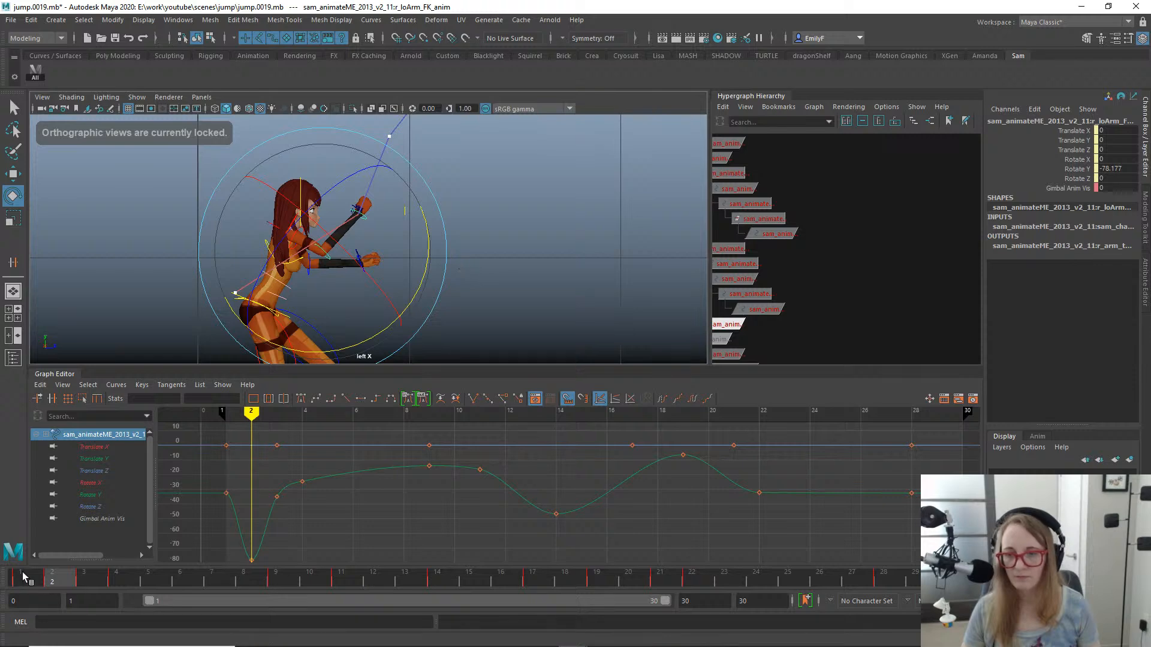
pyautogui.moveTo(23, 577); pyautogui.dragTo(180, 507)
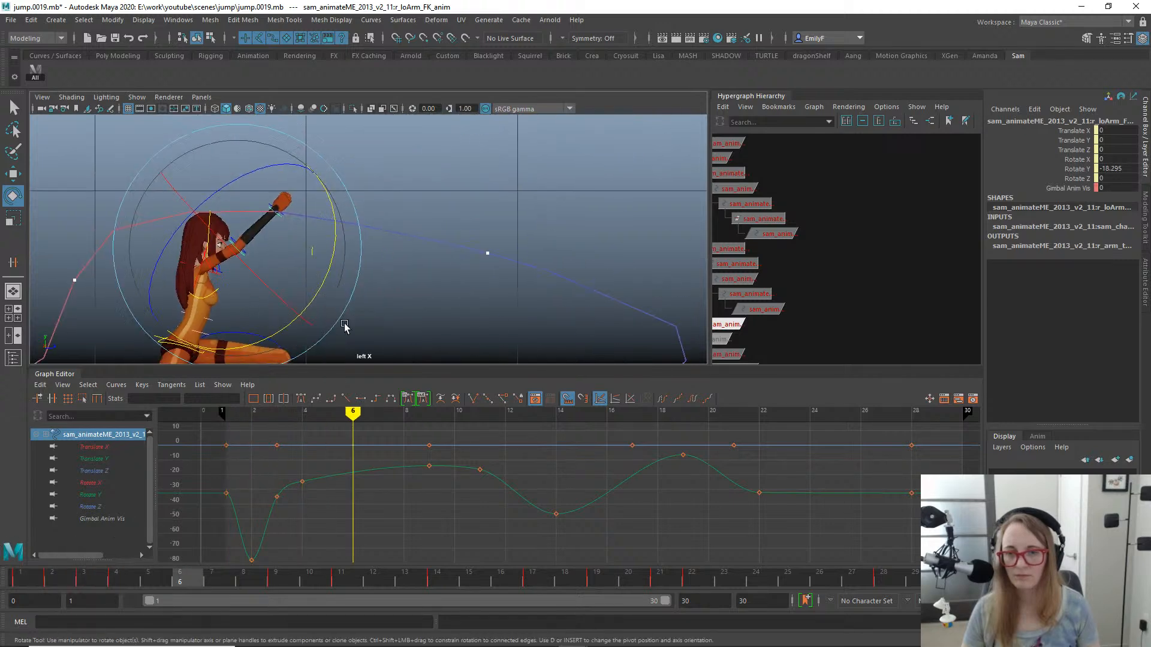
pyautogui.keyDown('alt'); pyautogui.moveTo(344, 324); pyautogui.dragTo(509, 229, button='middle'); pyautogui.keyUp('alt')
pyautogui.moveTo(509, 230)
pyautogui.keyDown('alt'); pyautogui.mouseDown(button='right')
pyautogui.moveTo(542, 162)
pyautogui.moveTo(503, 212)
pyautogui.mouseUp(button='right'); pyautogui.keyUp('alt')
pyautogui.press('q')
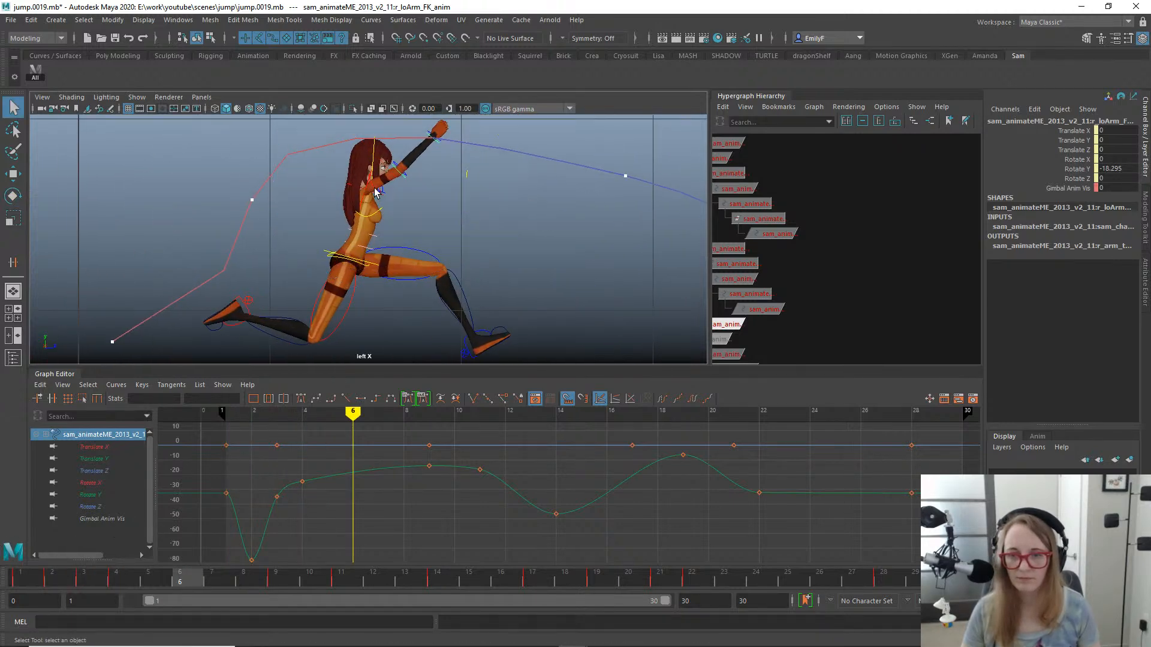
pyautogui.click(379, 191)
pyautogui.press('e')
pyautogui.keyDown('alt'); pyautogui.moveTo(575, 260); pyautogui.dragTo(530, 294, button='right'); pyautogui.keyUp('alt')
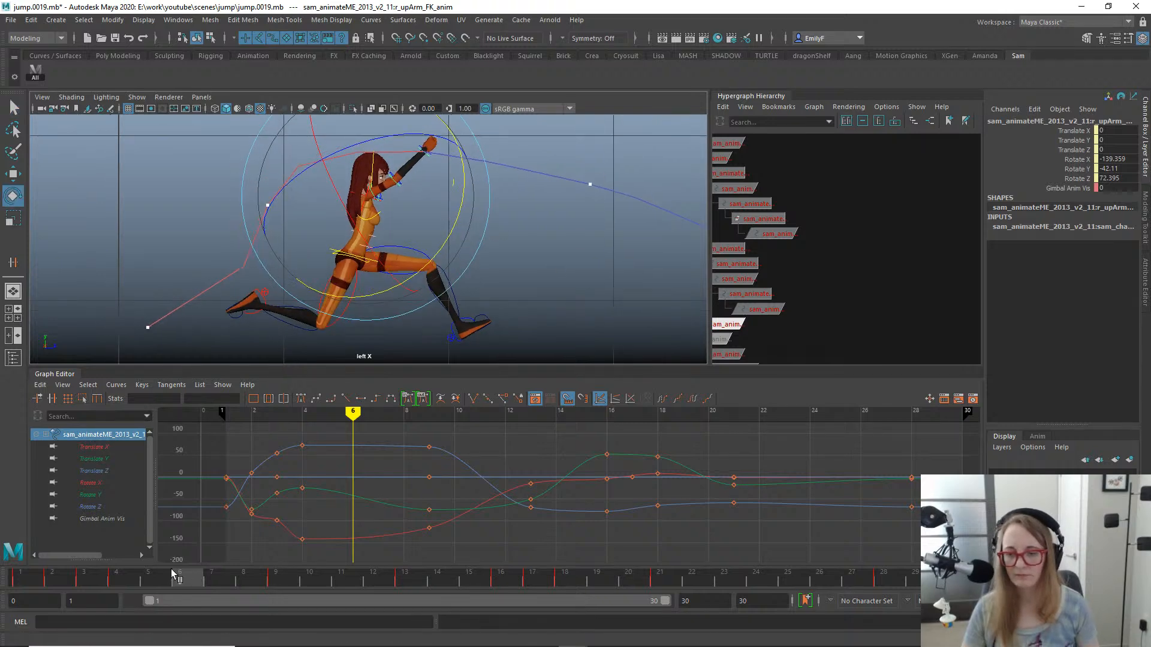
pyautogui.moveTo(173, 575); pyautogui.dragTo(119, 577)
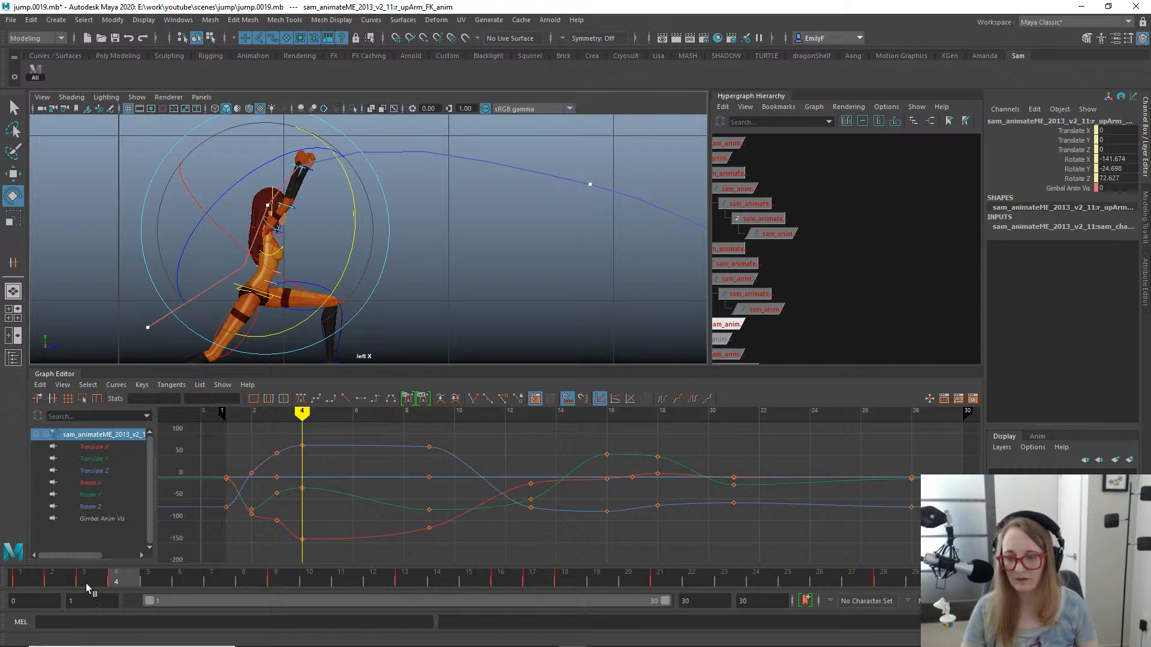
pyautogui.moveTo(85, 584); pyautogui.dragTo(275, 553)
# - Delete the right upper arm FK control's rotation keys at frame 13
pyautogui.keyDown('alt'); pyautogui.moveTo(622, 255); pyautogui.dragTo(313, 220, button='middle'); pyautogui.keyUp('alt')
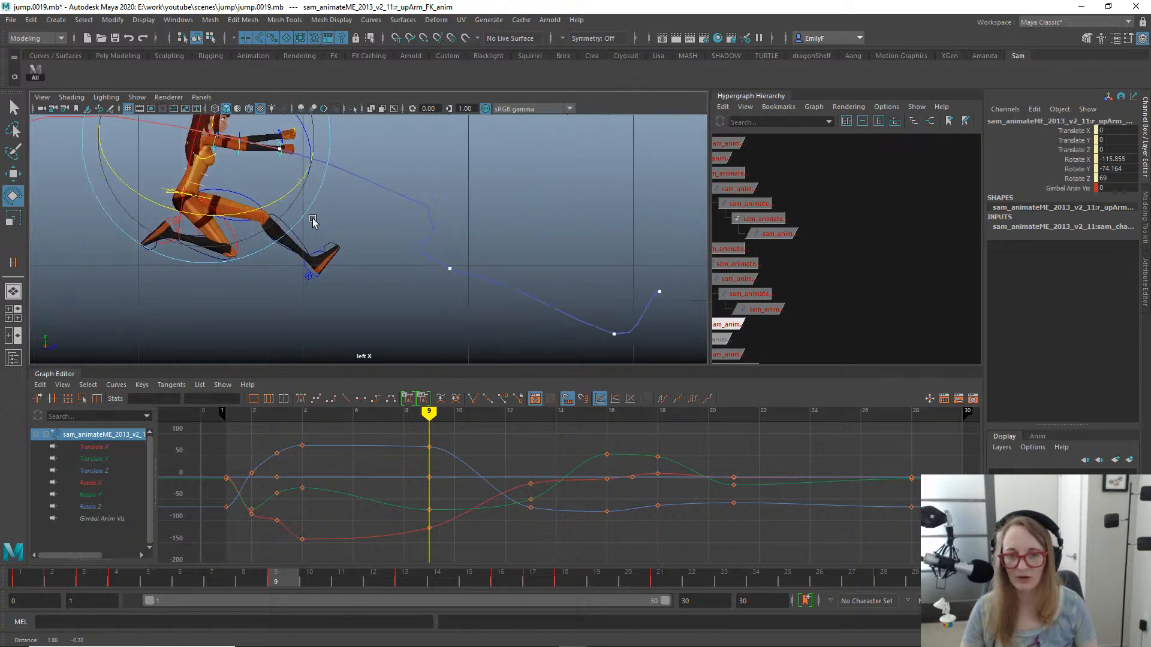
pyautogui.scroll(-3, 389, 237)
pyautogui.keyDown('alt'); pyautogui.moveTo(398, 239); pyautogui.dragTo(434, 242, button='middle'); pyautogui.keyUp('alt')
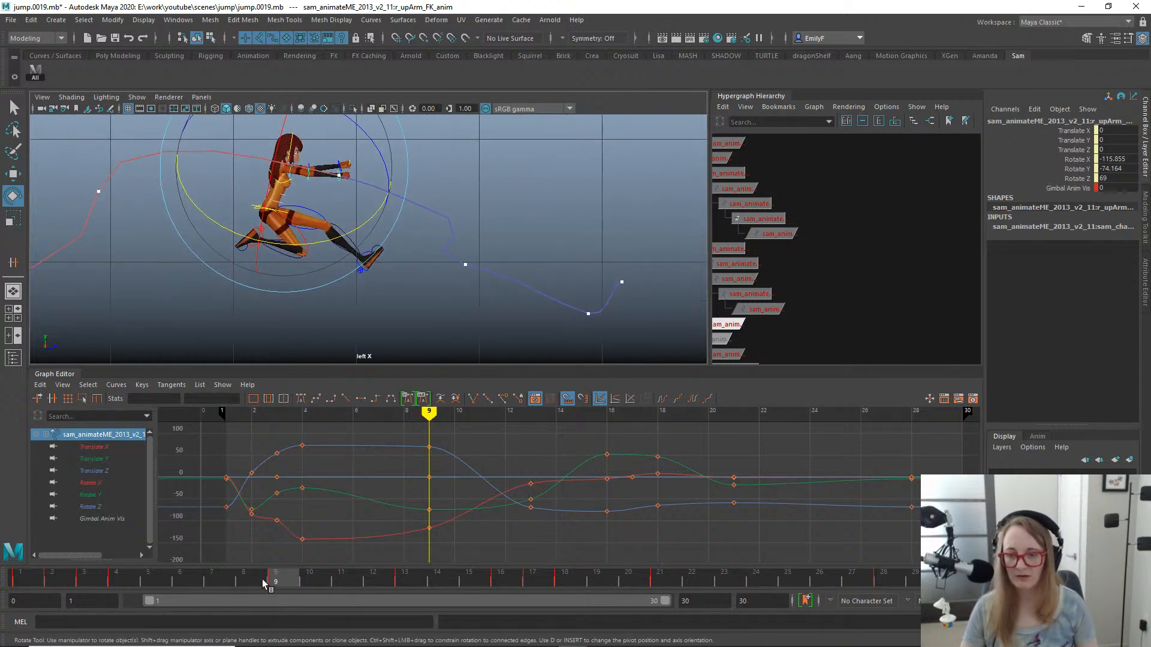
pyautogui.moveTo(263, 580); pyautogui.dragTo(411, 562)
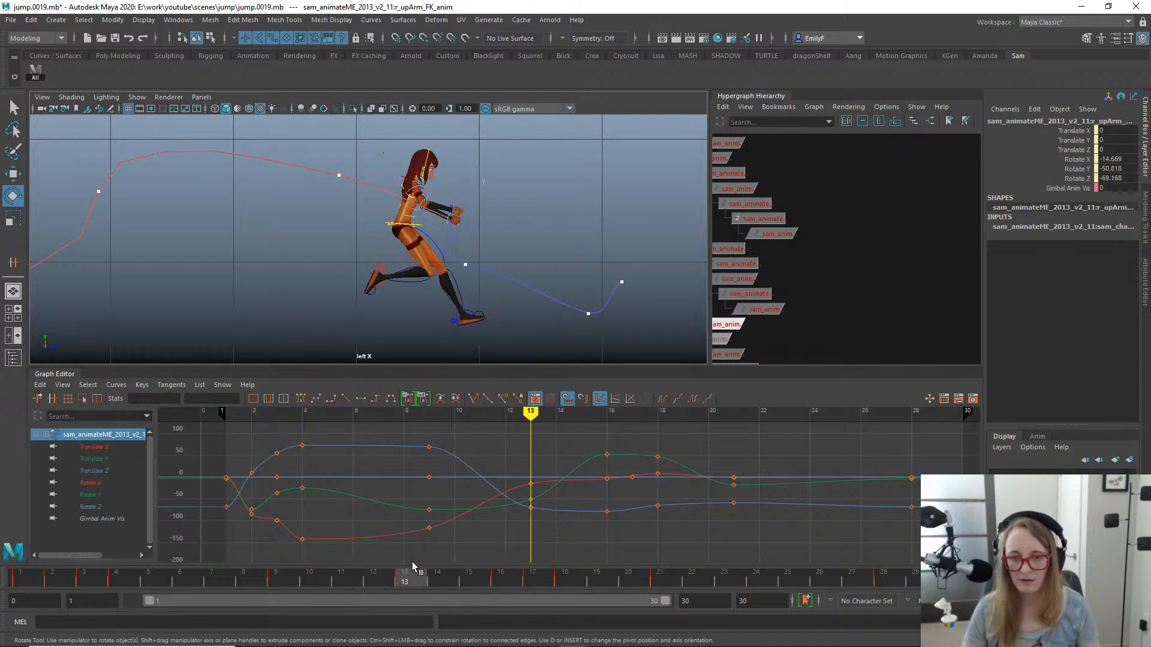
pyautogui.moveTo(517, 465); pyautogui.dragTo(552, 526)
pyautogui.press('Delete')
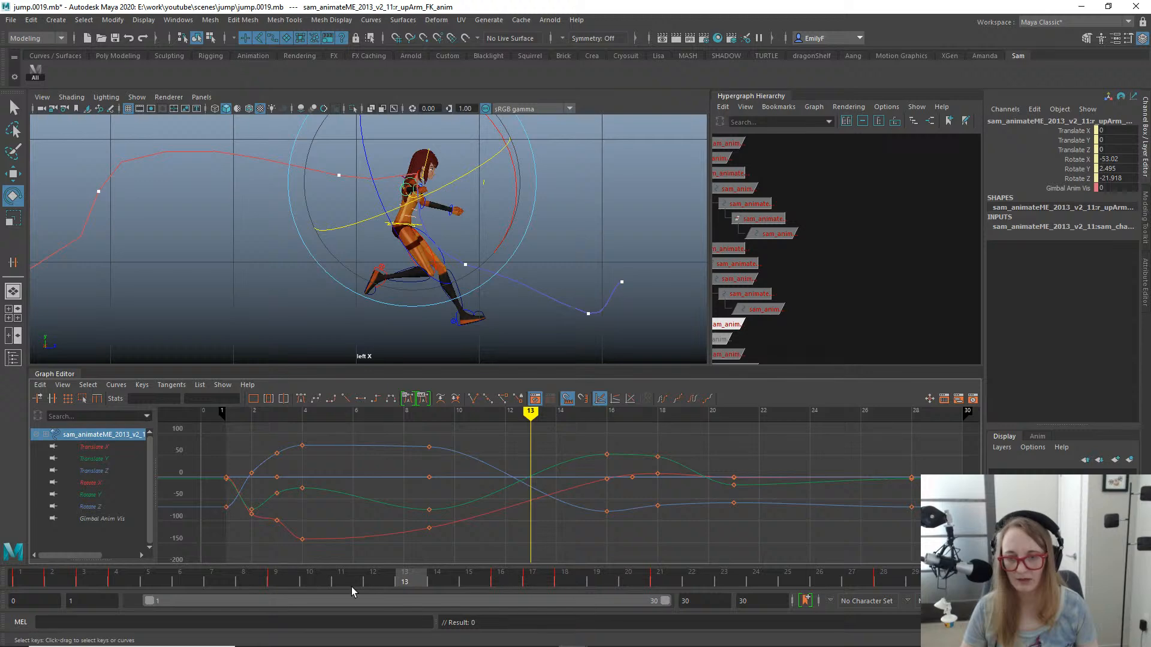
# - Try rotating the right upper arm FK control at frame 12 to about -36.2, -68.1 and -34.6 degrees, and key its rotation
pyautogui.moveTo(368, 574); pyautogui.dragTo(393, 541)
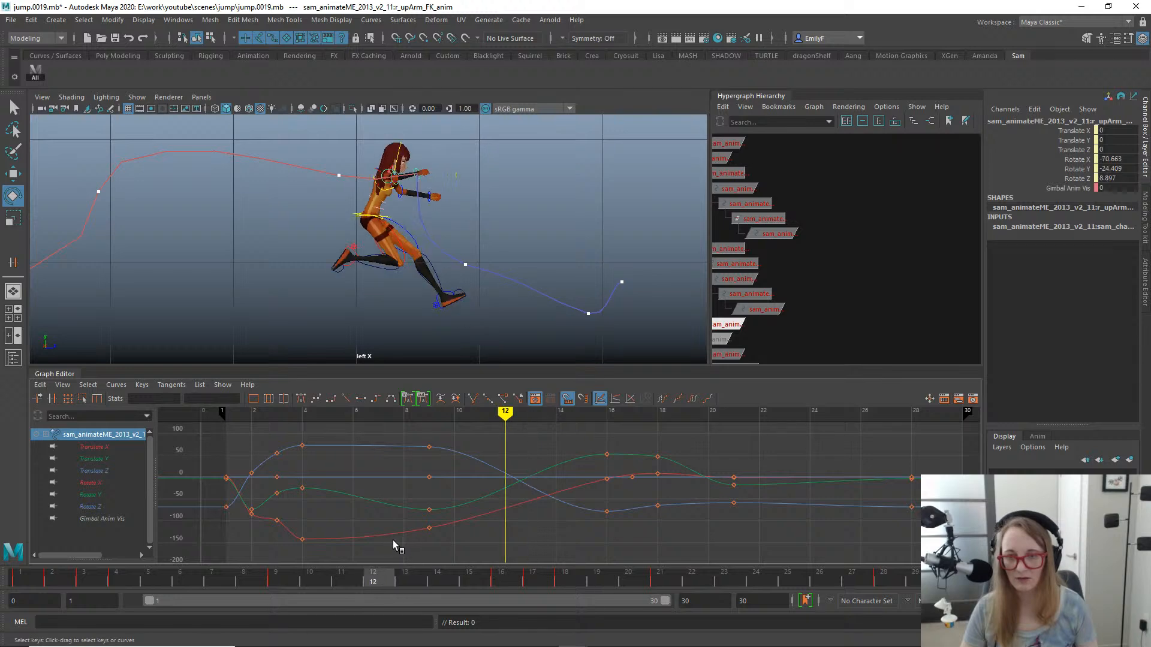
pyautogui.press('space')
pyautogui.moveTo(504, 190); pyautogui.dragTo(511, 157)
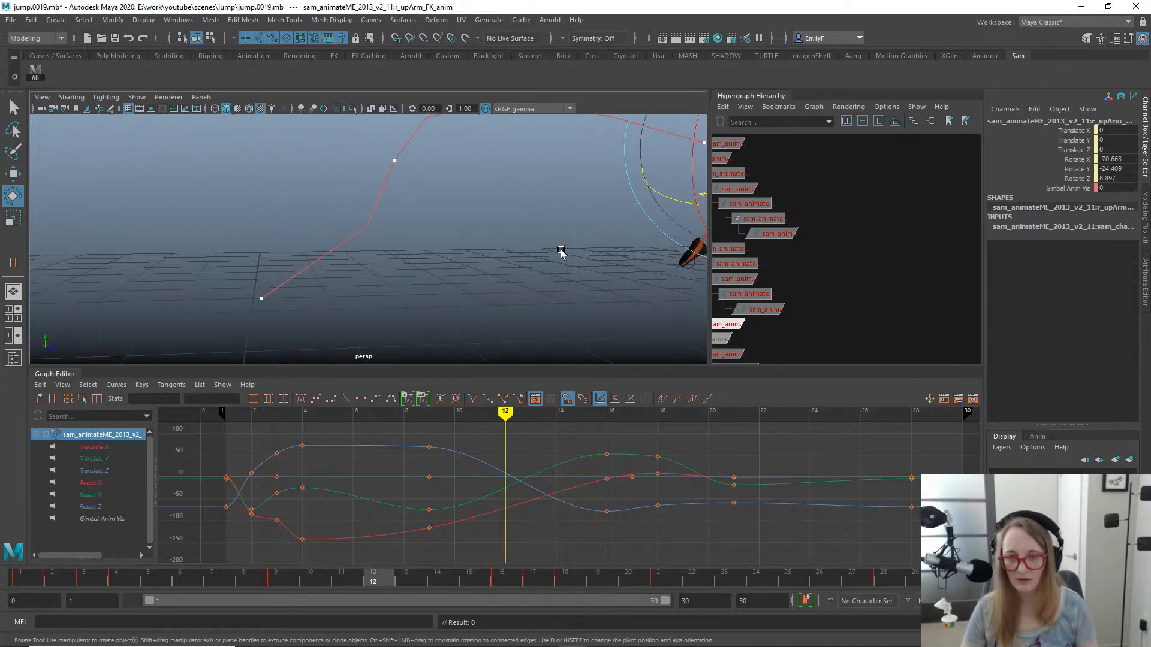
pyautogui.press('f')
pyautogui.keyDown('alt'); pyautogui.moveTo(610, 253); pyautogui.dragTo(544, 242, button='right'); pyautogui.keyUp('alt')
pyautogui.keyDown('alt'); pyautogui.moveTo(544, 242); pyautogui.dragTo(459, 309); pyautogui.keyUp('alt')
pyautogui.moveTo(329, 576); pyautogui.dragTo(386, 541)
pyautogui.keyDown('alt'); pyautogui.moveTo(488, 239); pyautogui.dragTo(492, 252); pyautogui.keyUp('alt')
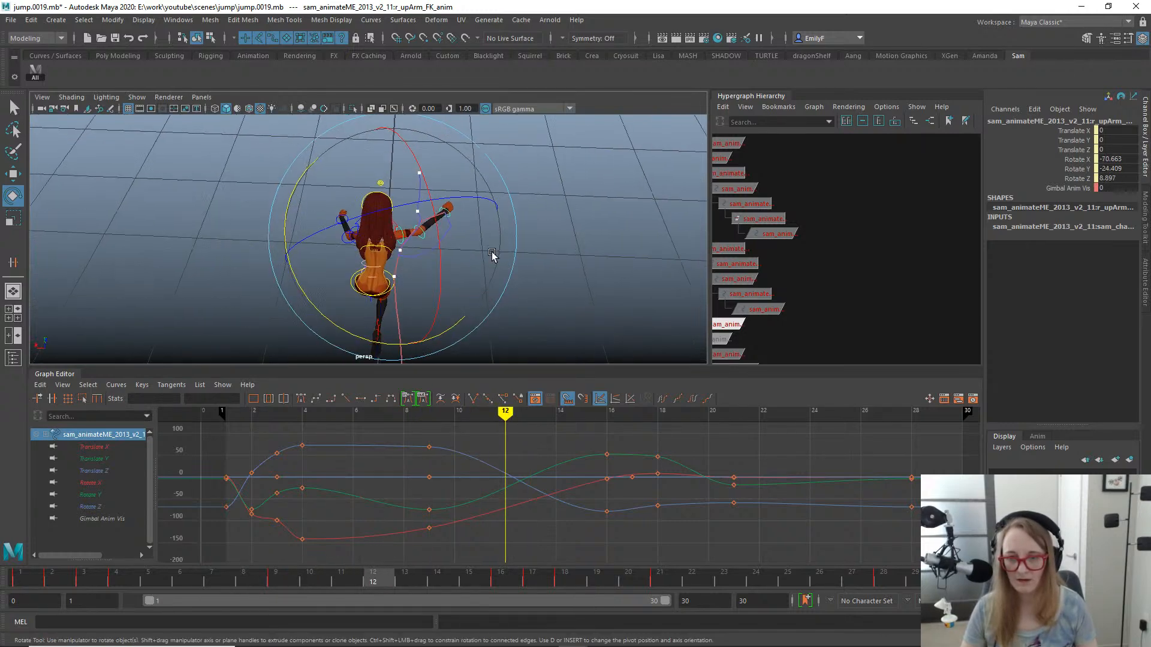
pyautogui.moveTo(463, 195); pyautogui.dragTo(535, 203)
pyautogui.hotkey('shift', 'e')
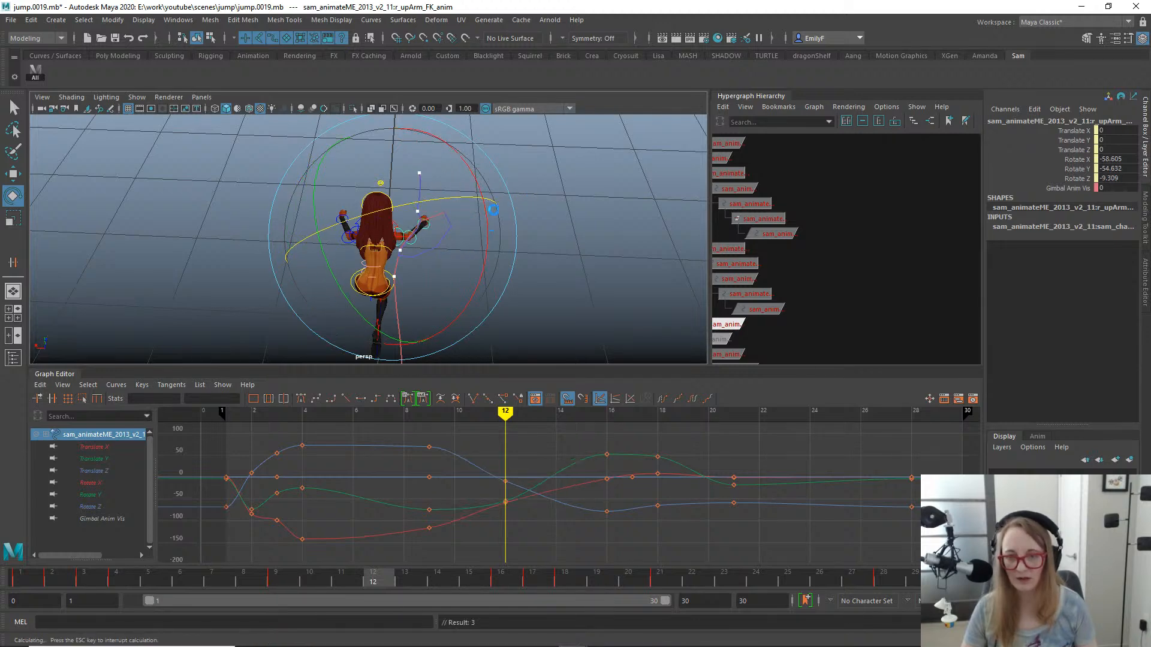
pyautogui.keyDown('alt'); pyautogui.moveTo(575, 225); pyautogui.dragTo(539, 270); pyautogui.keyUp('alt')
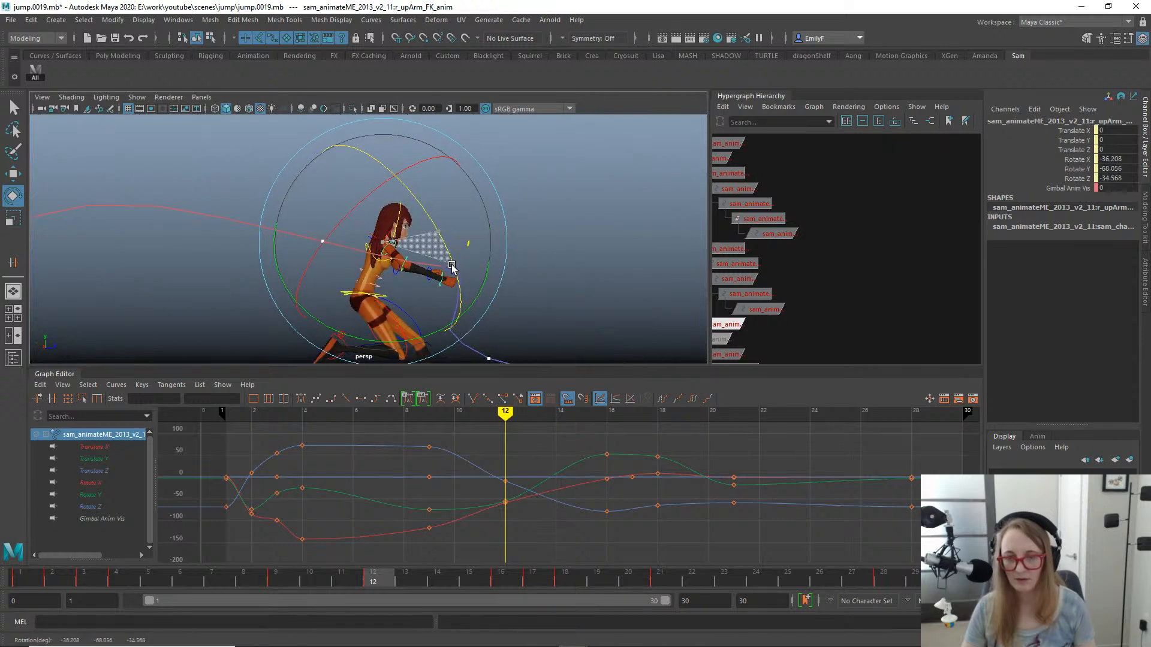
pyautogui.hotkey('shift', 'e')
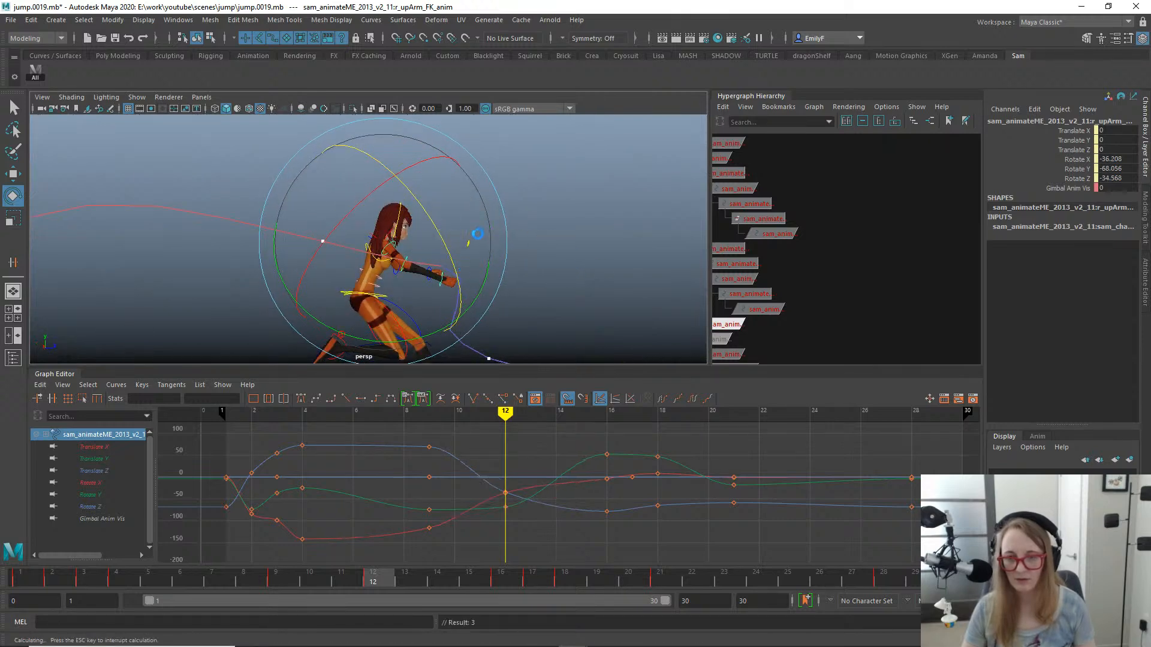
# - Examine the right arm pose and hand arc around frame 12 from several angles in the perspective view
pyautogui.keyDown('alt'); pyautogui.moveTo(430, 262); pyautogui.dragTo(463, 271); pyautogui.keyUp('alt')
pyautogui.moveTo(368, 574); pyautogui.dragTo(379, 547)
pyautogui.press('e')
pyautogui.moveTo(483, 216); pyautogui.dragTo(525, 215)
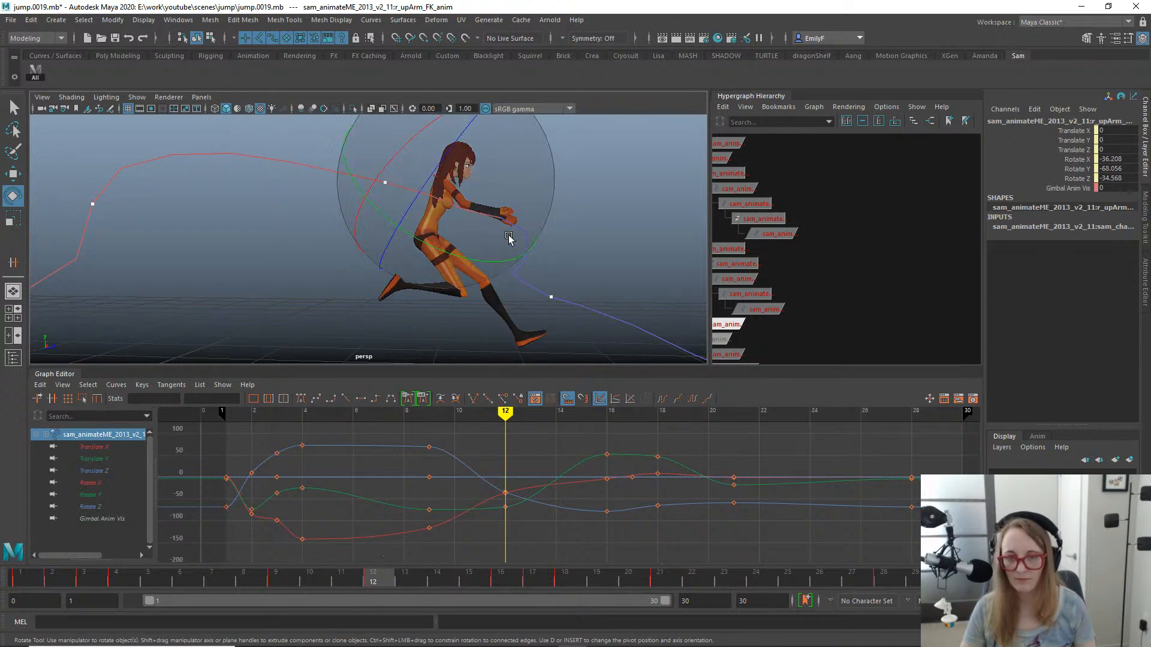
pyautogui.keyDown('alt'); pyautogui.moveTo(480, 277); pyautogui.dragTo(414, 306); pyautogui.keyUp('alt')
pyautogui.moveTo(359, 577)
pyautogui.mouseDown()
pyautogui.moveTo(290, 576)
pyautogui.moveTo(368, 577)
pyautogui.mouseUp()
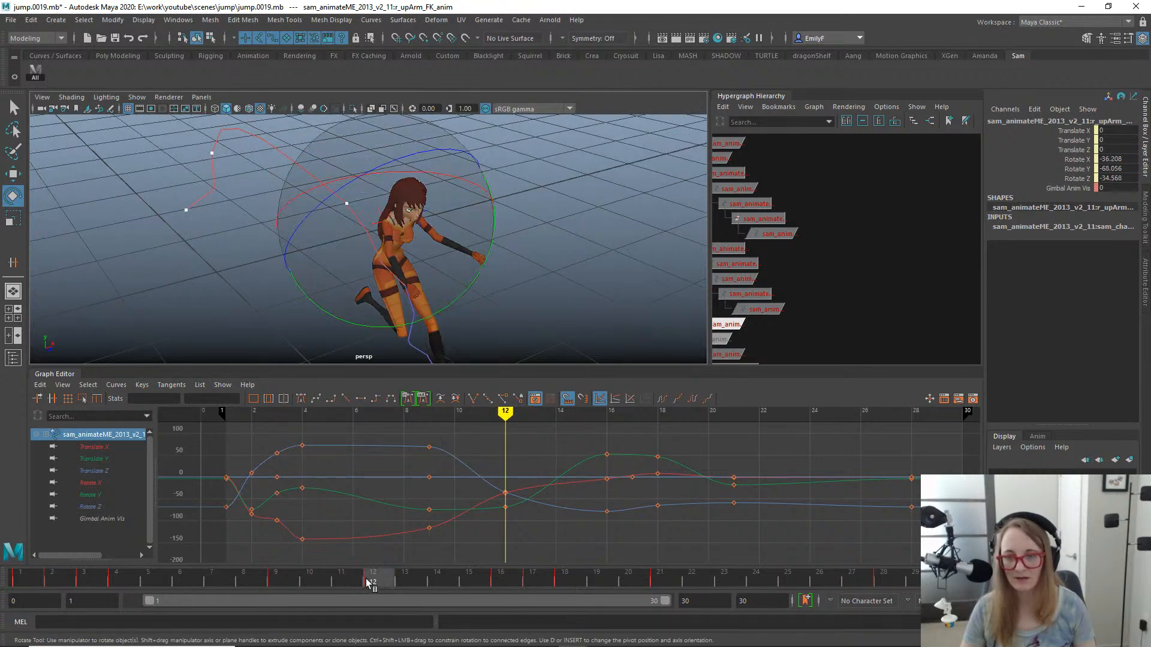
pyautogui.keyDown('alt'); pyautogui.moveTo(437, 257); pyautogui.dragTo(575, 253); pyautogui.keyUp('alt')
pyautogui.moveTo(549, 207)
pyautogui.keyDown('alt'); pyautogui.mouseDown()
pyautogui.moveTo(609, 180)
pyautogui.moveTo(566, 198)
pyautogui.mouseUp(); pyautogui.keyUp('alt')
pyautogui.keyDown('alt'); pyautogui.moveTo(522, 245); pyautogui.dragTo(626, 216); pyautogui.keyUp('alt')
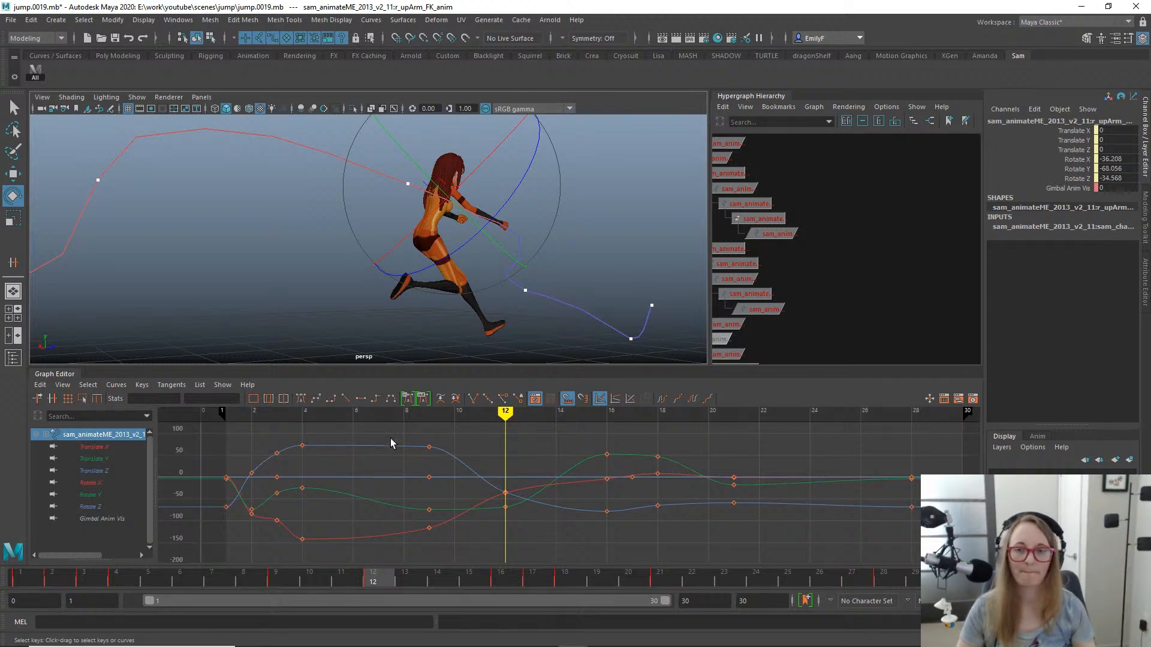
# - Delete all keys from the right upper arm FK control's Gimbal Anim Vis channel and set it to 1
pyautogui.keyDown('alt'); pyautogui.moveTo(359, 187); pyautogui.dragTo(261, 252); pyautogui.keyUp('alt')
pyautogui.press('f')
pyautogui.scroll(-5, 326, 233)
pyautogui.keyDown('alt'); pyautogui.moveTo(326, 233); pyautogui.dragTo(512, 207); pyautogui.keyUp('alt')
pyautogui.press('q')
pyautogui.click(1065, 187)
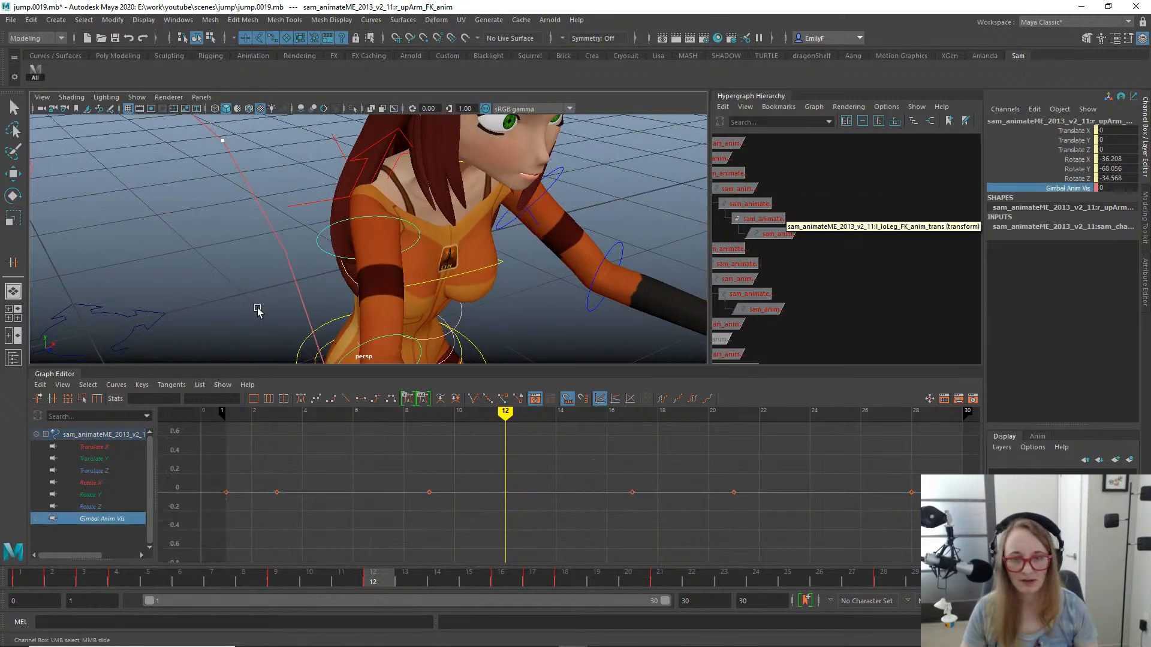
pyautogui.moveTo(258, 311); pyautogui.dragTo(642, 224, button='middle')
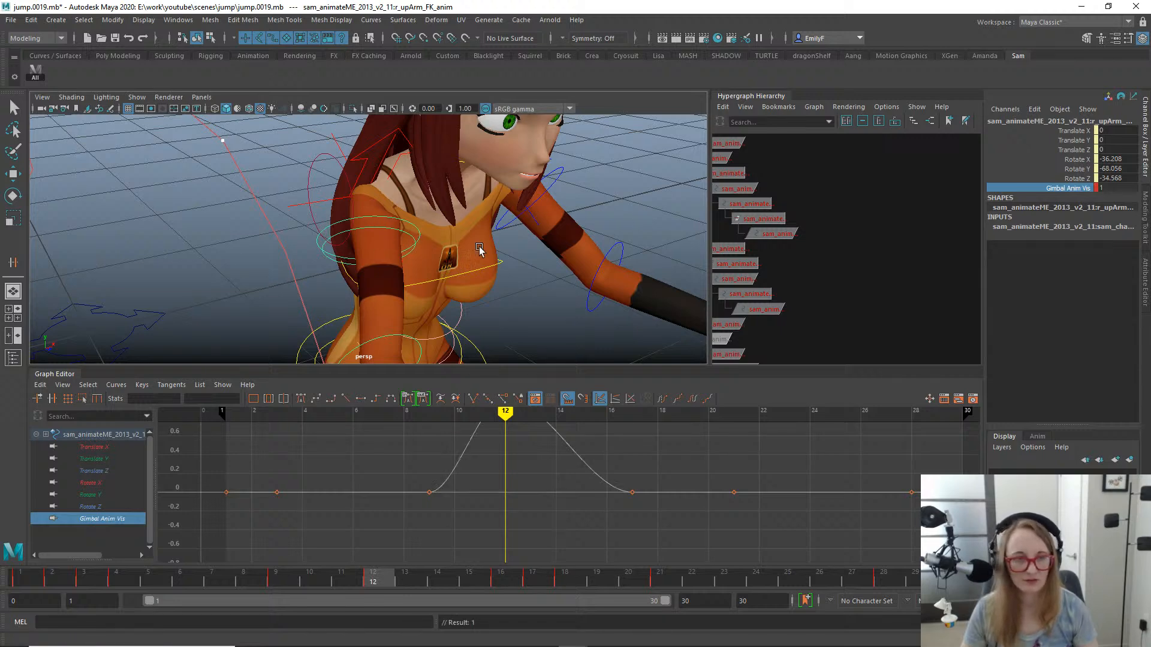
pyautogui.rightClick(1073, 188)
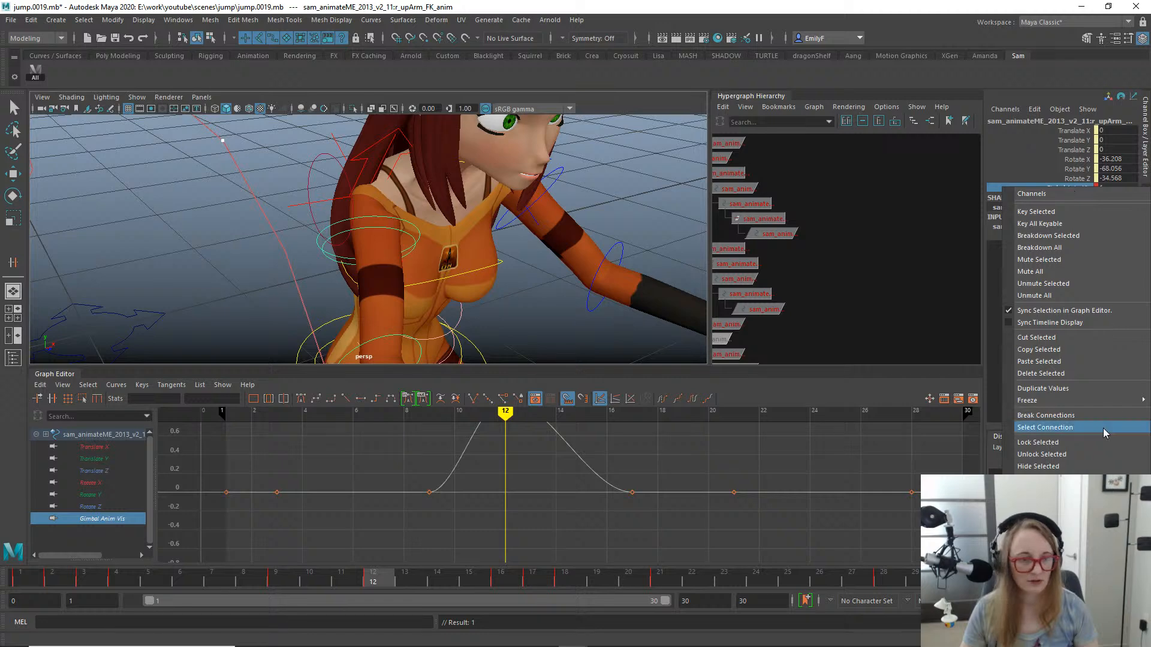
pyautogui.click(1092, 373)
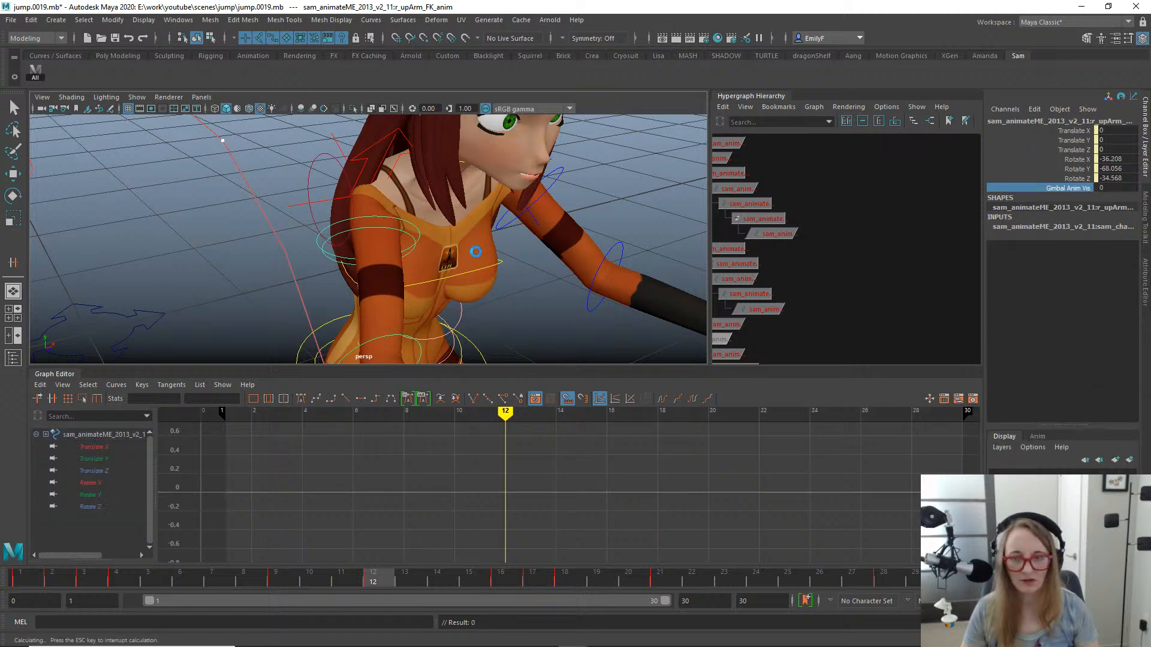
pyautogui.scroll(-1, 516, 231)
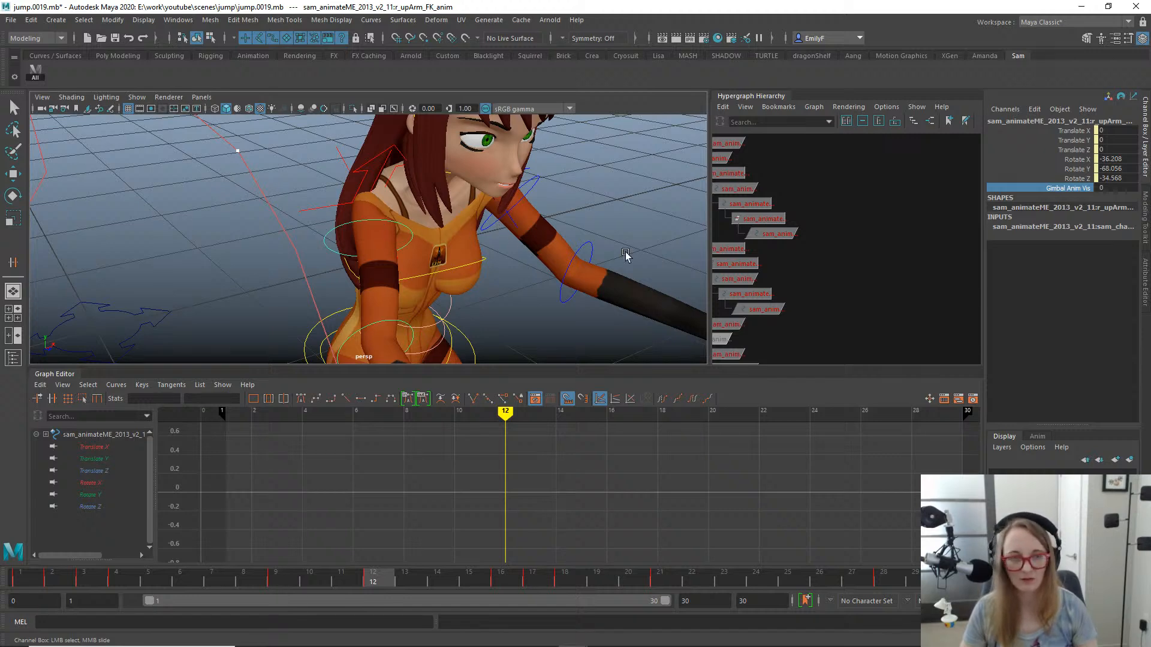
pyautogui.moveTo(549, 196); pyautogui.dragTo(611, 196, button='middle')
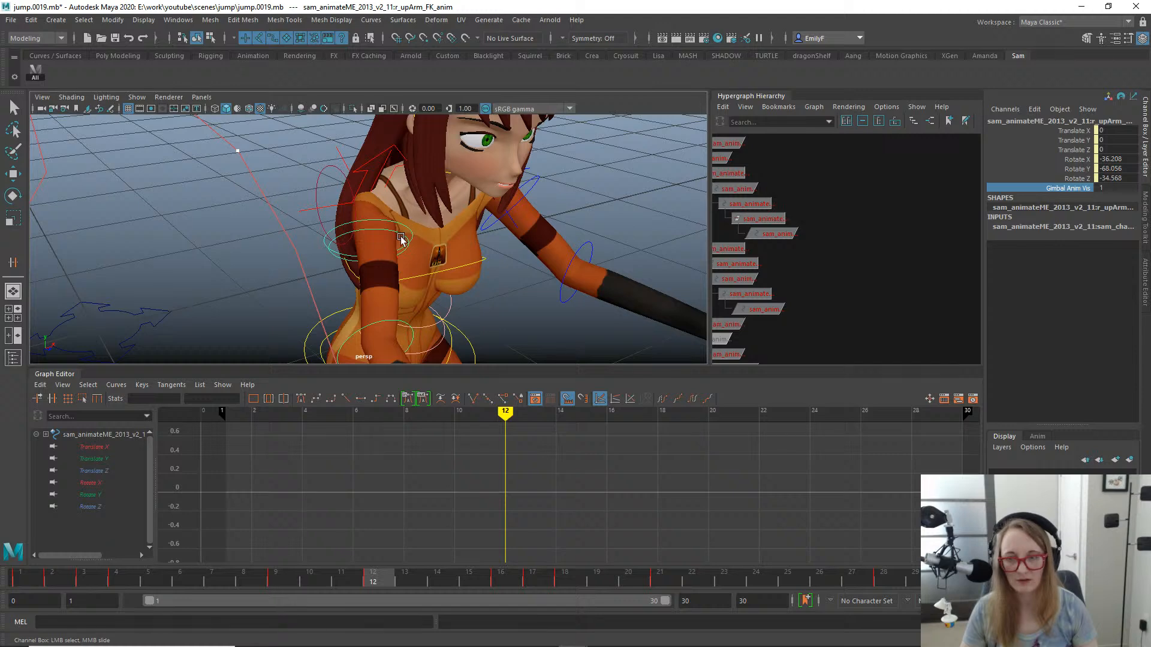
# - Select the right upper arm gimbal control and key its rotation at 0 on frames 7 and 1
pyautogui.click(382, 254)
pyautogui.press('e')
pyautogui.press('f')
pyautogui.keyDown('alt'); pyautogui.moveTo(267, 198); pyautogui.dragTo(431, 236); pyautogui.keyUp('alt')
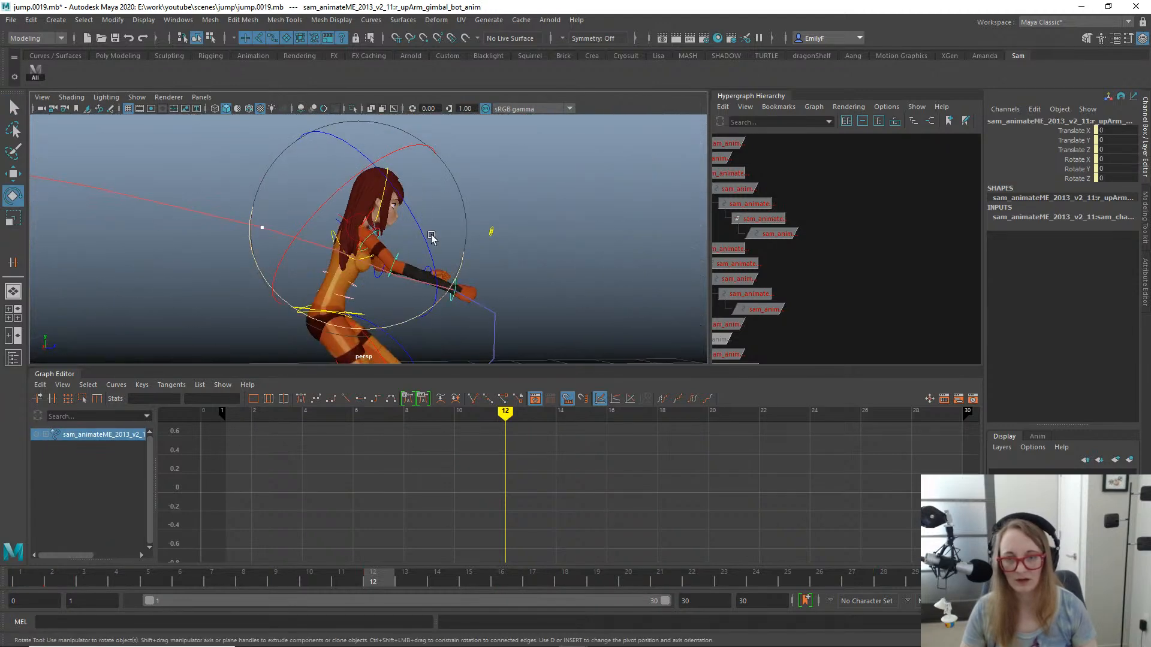
pyautogui.moveTo(348, 577); pyautogui.dragTo(347, 534)
pyautogui.keyDown('alt'); pyautogui.moveTo(332, 231); pyautogui.dragTo(501, 256); pyautogui.keyUp('alt')
pyautogui.moveTo(306, 581); pyautogui.dragTo(943, 584)
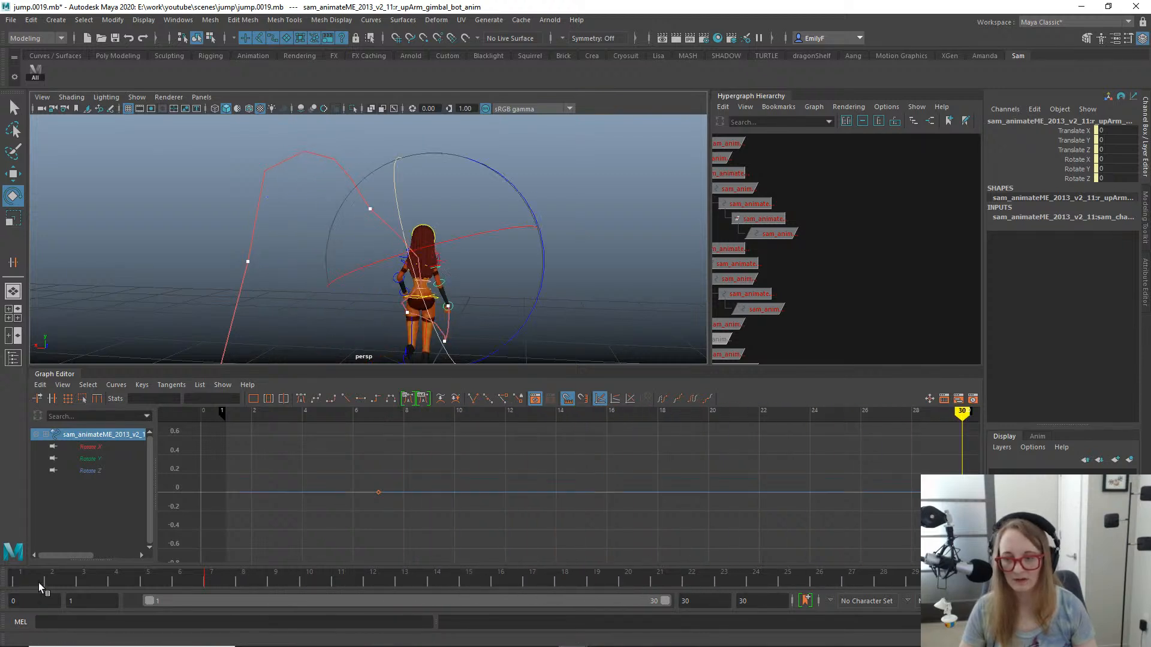
pyautogui.click(21, 580)
# - Reselect the right upper arm FK control and delete its keys at frame 12
pyautogui.moveTo(153, 580)
pyautogui.mouseDown()
pyautogui.moveTo(441, 580)
pyautogui.moveTo(418, 582)
pyautogui.mouseUp()
pyautogui.keyDown('alt'); pyautogui.moveTo(442, 271); pyautogui.dragTo(375, 262); pyautogui.keyUp('alt')
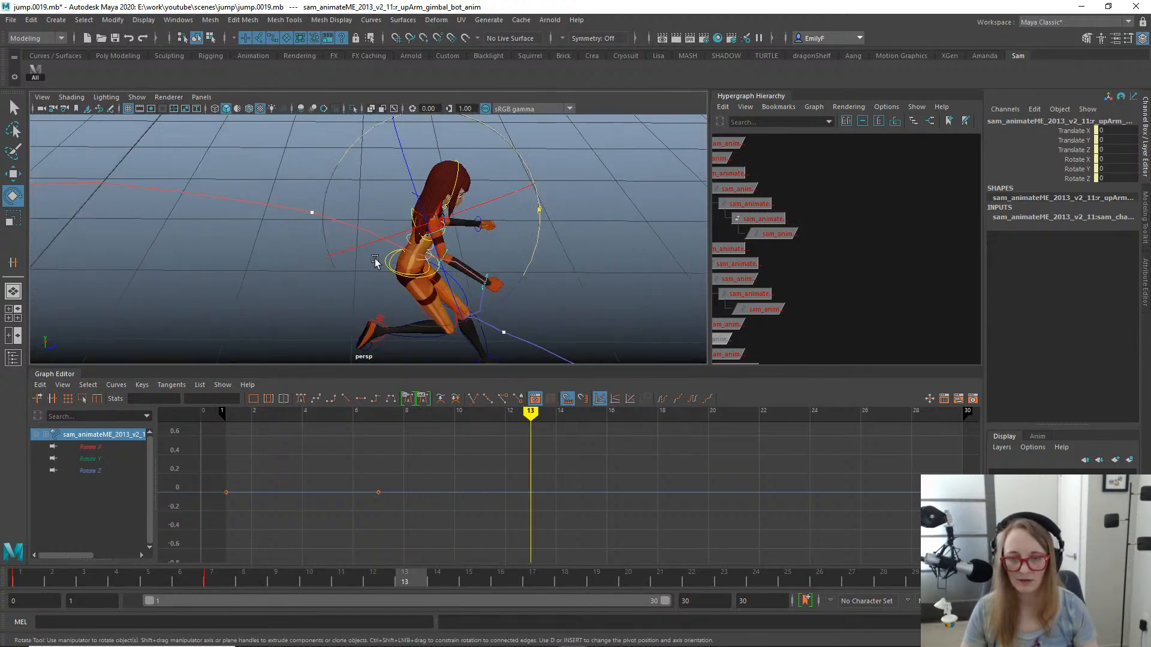
pyautogui.keyDown('alt'); pyautogui.moveTo(375, 262); pyautogui.dragTo(521, 239, button='right'); pyautogui.keyUp('alt')
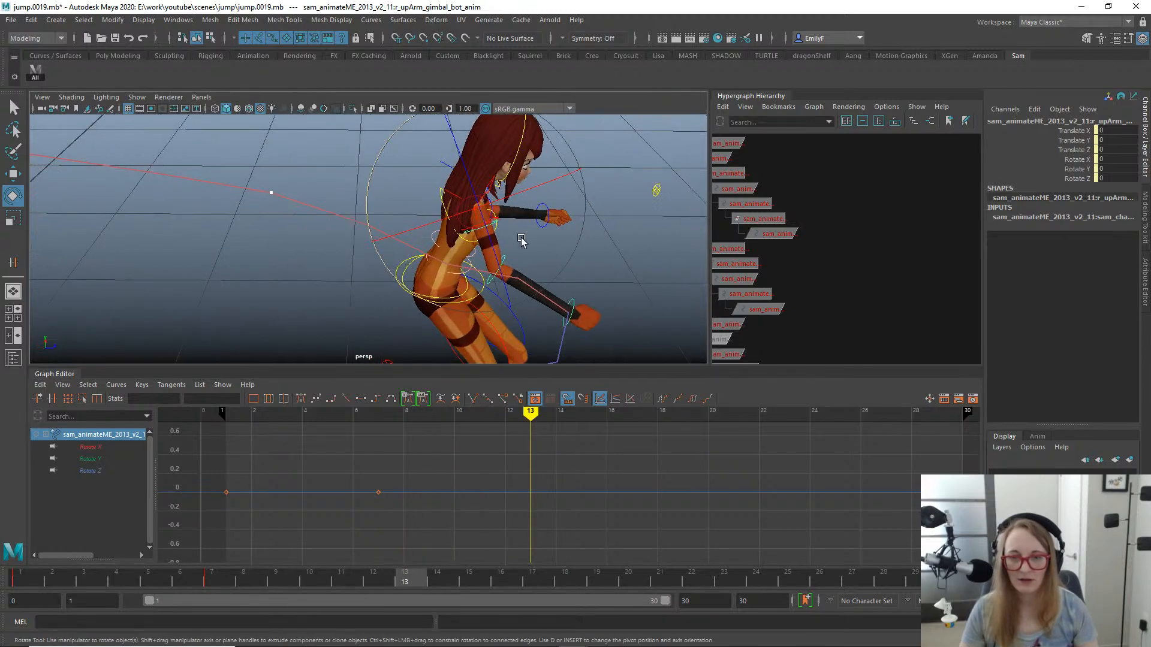
pyautogui.press('q')
pyautogui.click(476, 224)
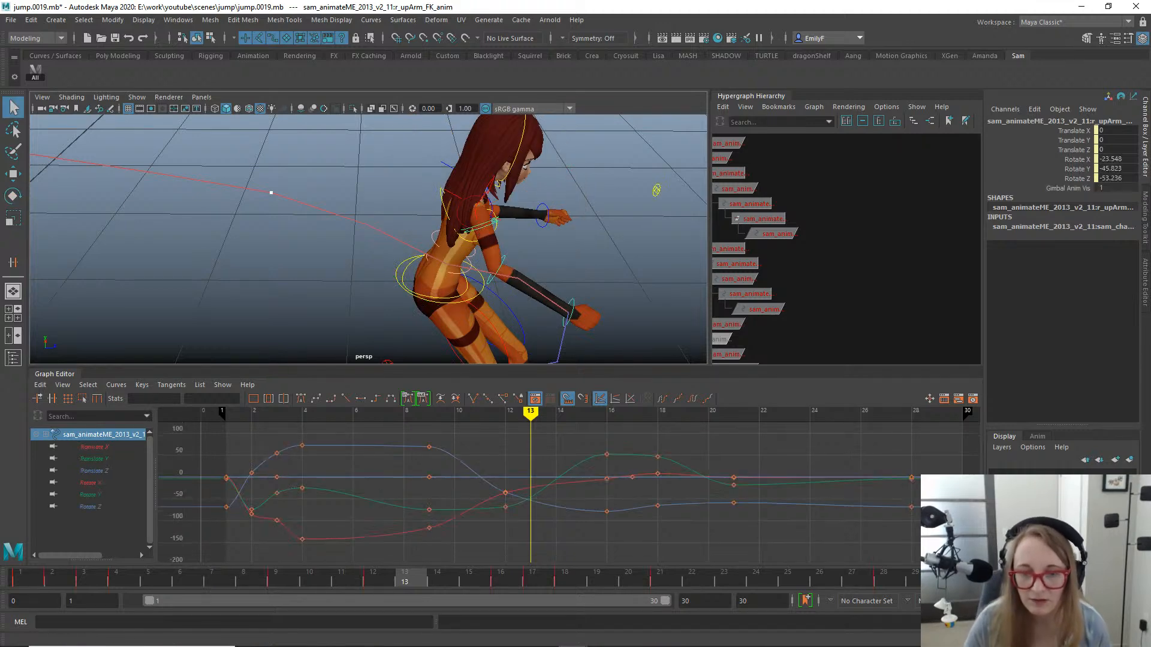
pyautogui.click(387, 577)
pyautogui.rightClick(388, 573)
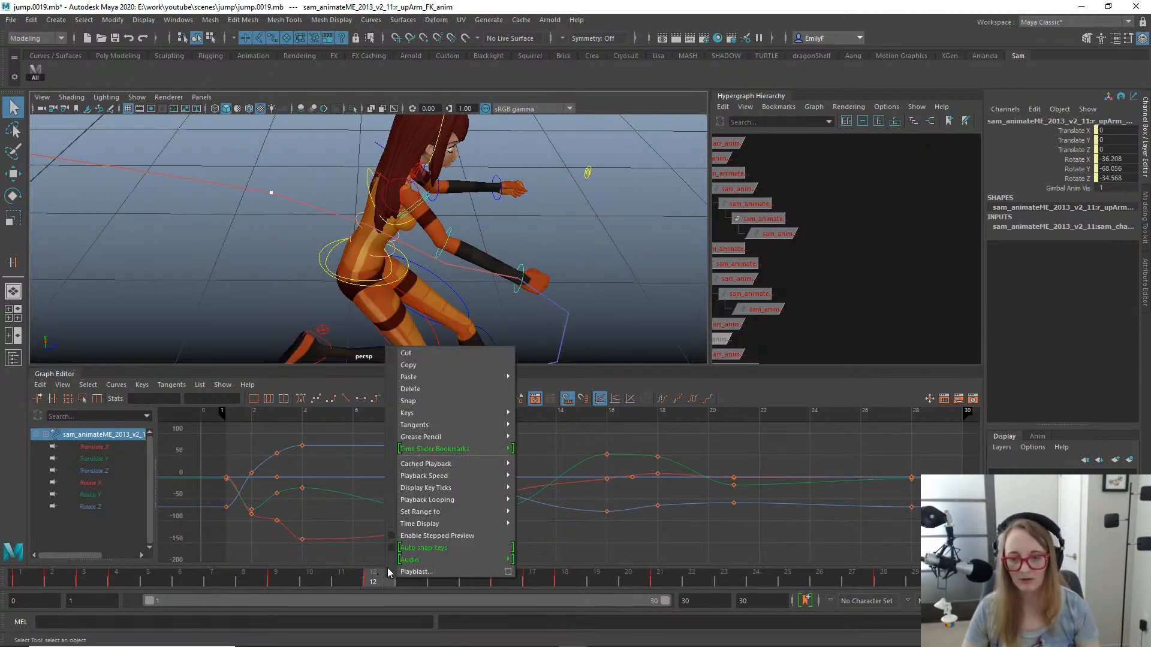
pyautogui.click(419, 389)
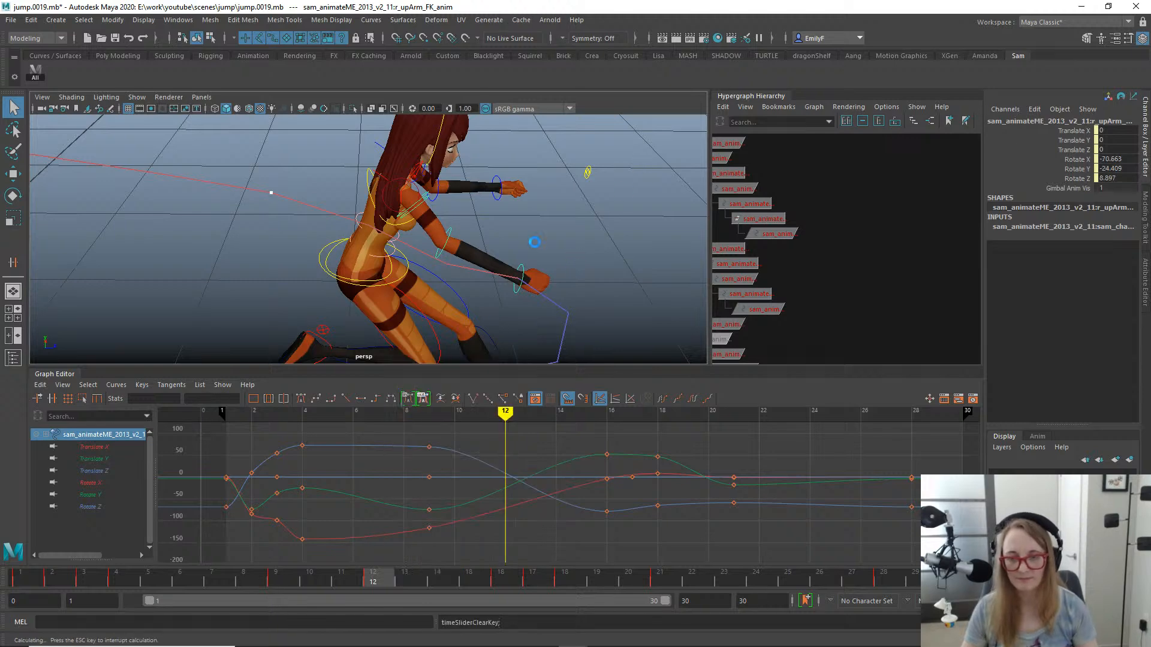
# - Play back the jump, and move the right upper arm FK control's rotation keys from frame 16 to frame 15
pyautogui.keyDown('alt'); pyautogui.moveTo(535, 243); pyautogui.dragTo(407, 305, button='right'); pyautogui.keyUp('alt')
pyautogui.keyDown('alt'); pyautogui.moveTo(408, 306); pyautogui.dragTo(390, 279); pyautogui.keyUp('alt')
pyautogui.hotkey('alt', 'v')
pyautogui.keyDown('alt'); pyautogui.moveTo(528, 294); pyautogui.dragTo(459, 203, button='middle'); pyautogui.keyUp('alt')
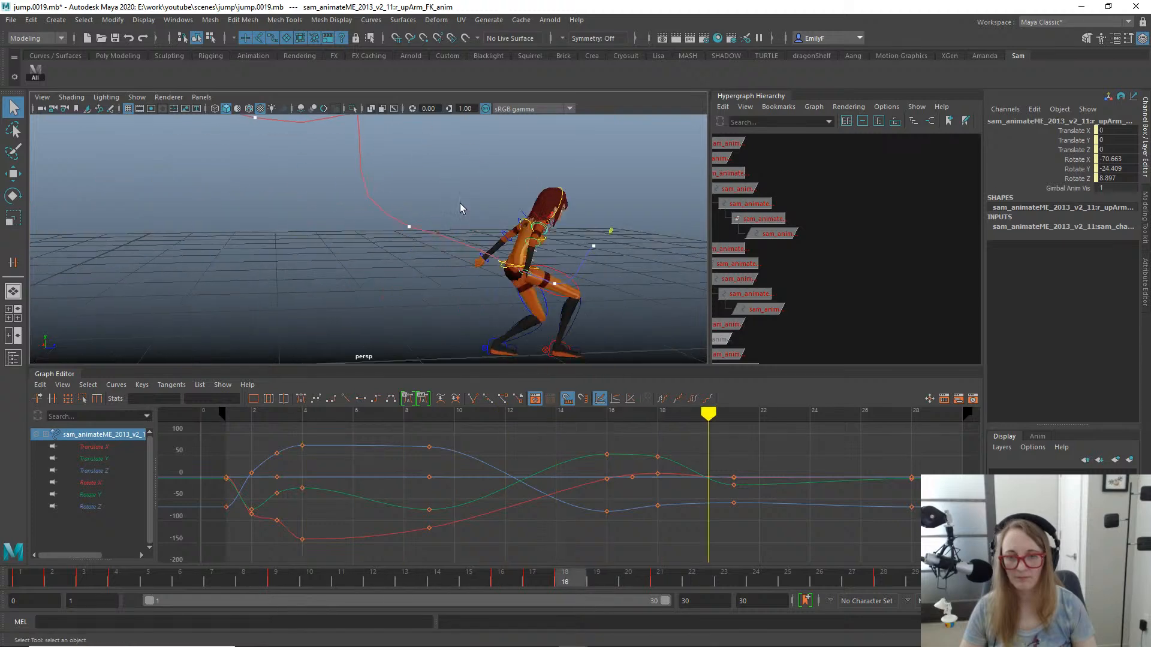
pyautogui.hotkey('alt', 'v')
pyautogui.moveTo(227, 585); pyautogui.dragTo(500, 570)
pyautogui.moveTo(568, 442); pyautogui.dragTo(612, 540)
pyautogui.press('w')
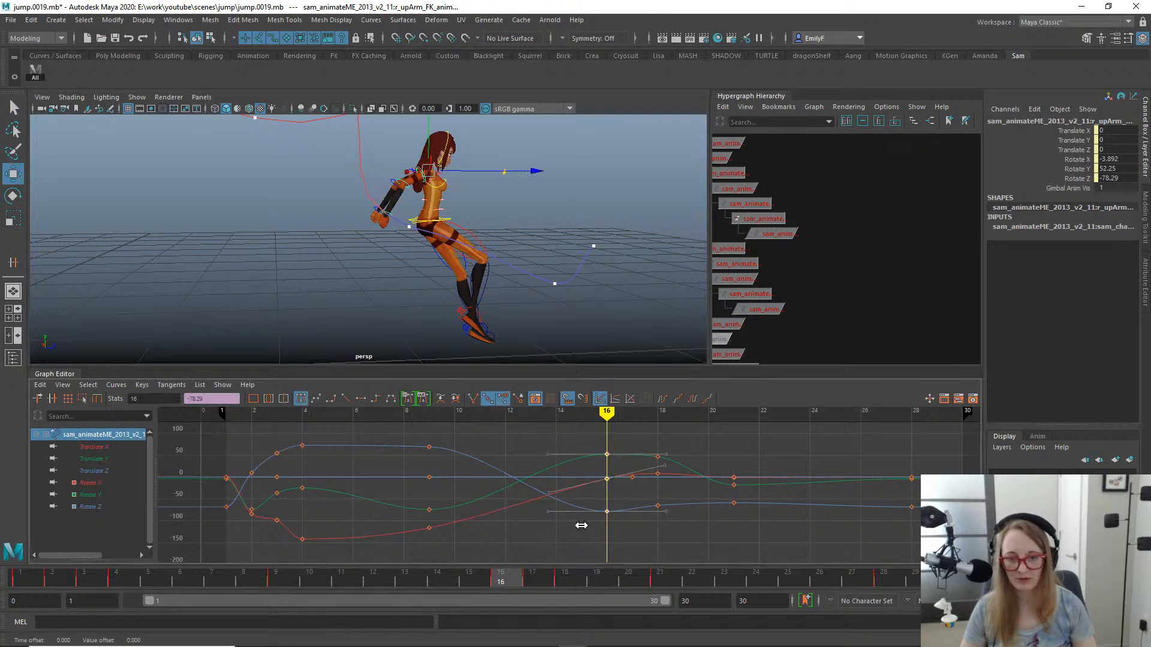
pyautogui.moveTo(580, 531); pyautogui.dragTo(568, 522, button='middle')
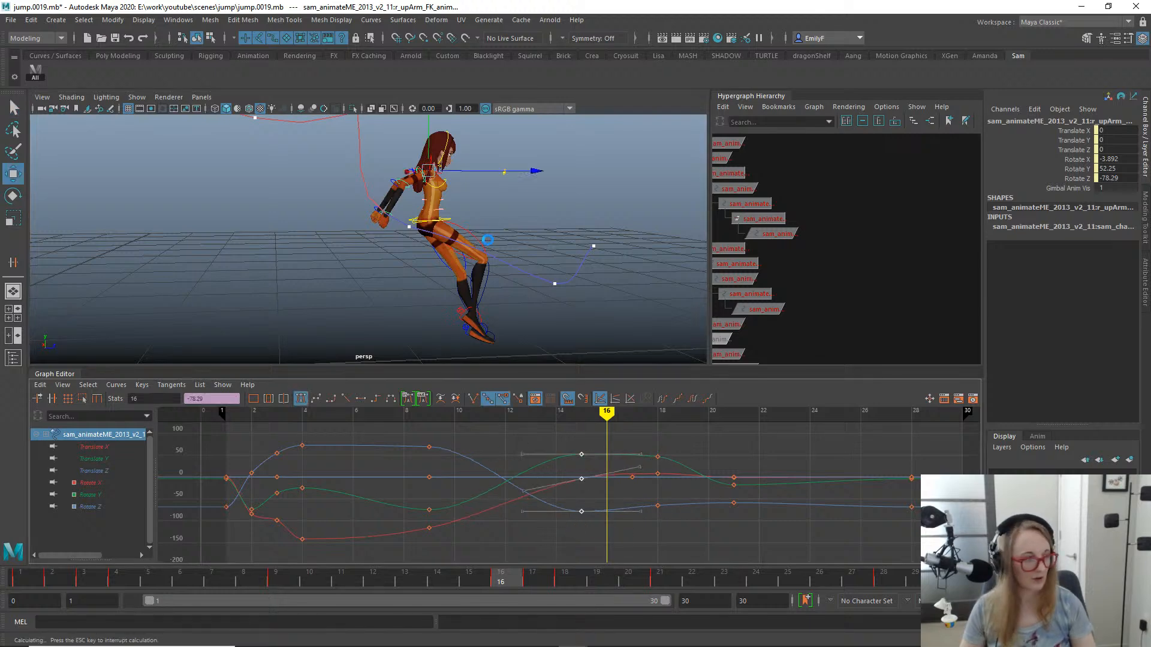
# - Examine the right arm pose and hand motion trail between frames 15 and 17 from behind and from both sides
pyautogui.press('q')
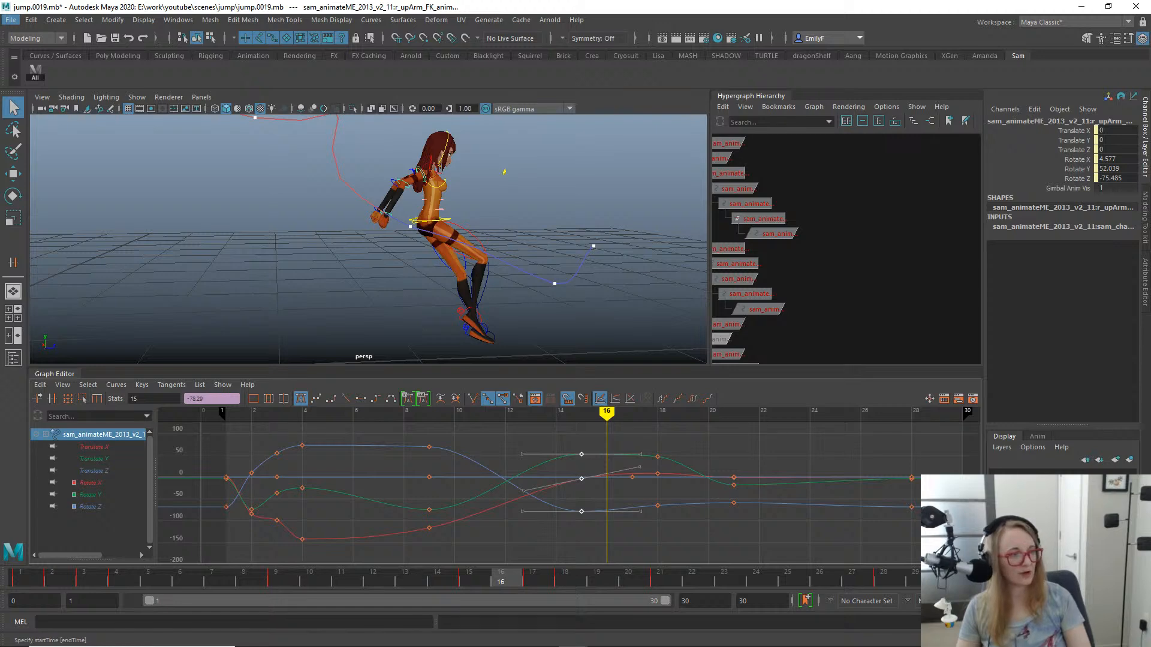
pyautogui.hotkey('alt', 'Tab')
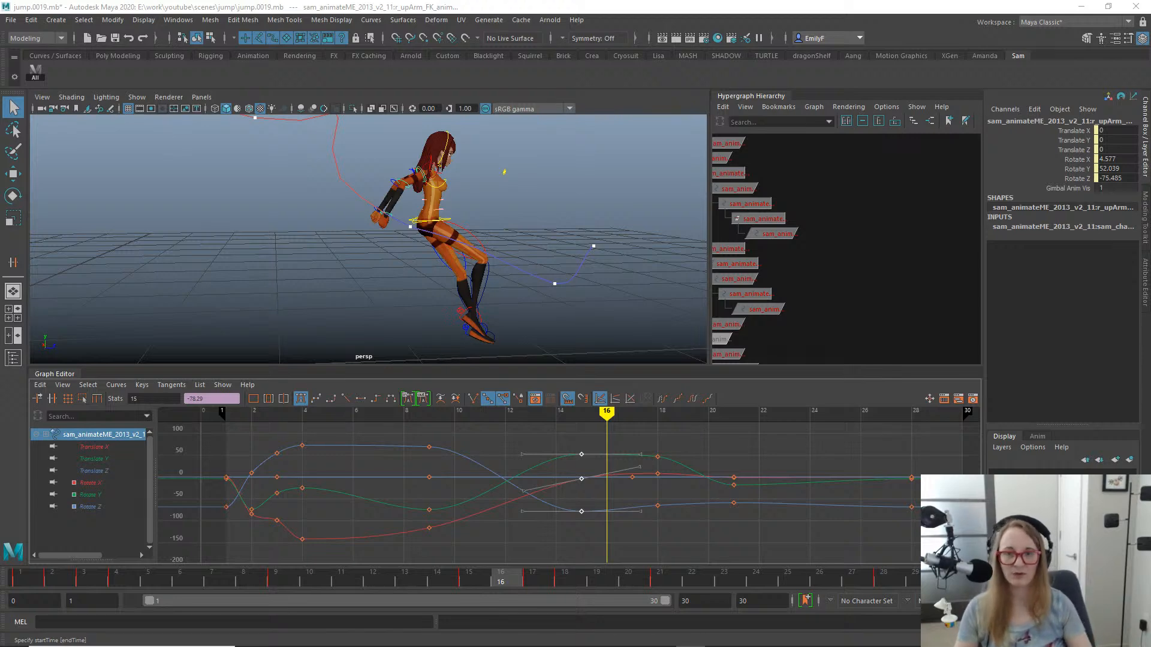
pyautogui.click(758, 310)
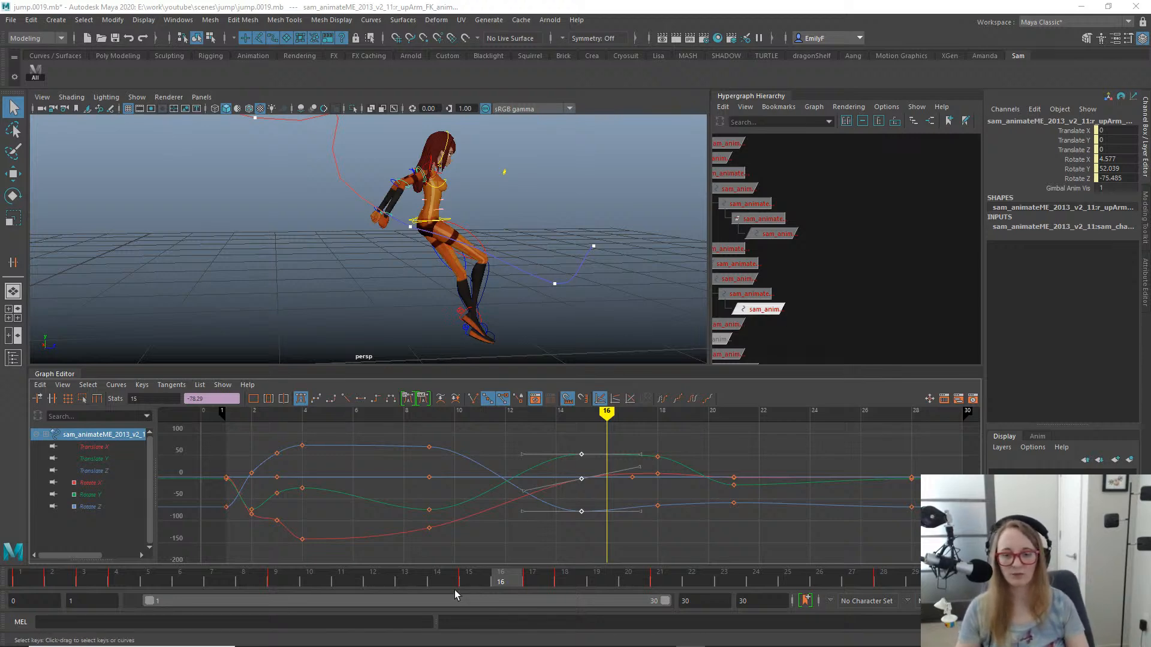
pyautogui.moveTo(491, 586); pyautogui.dragTo(542, 578)
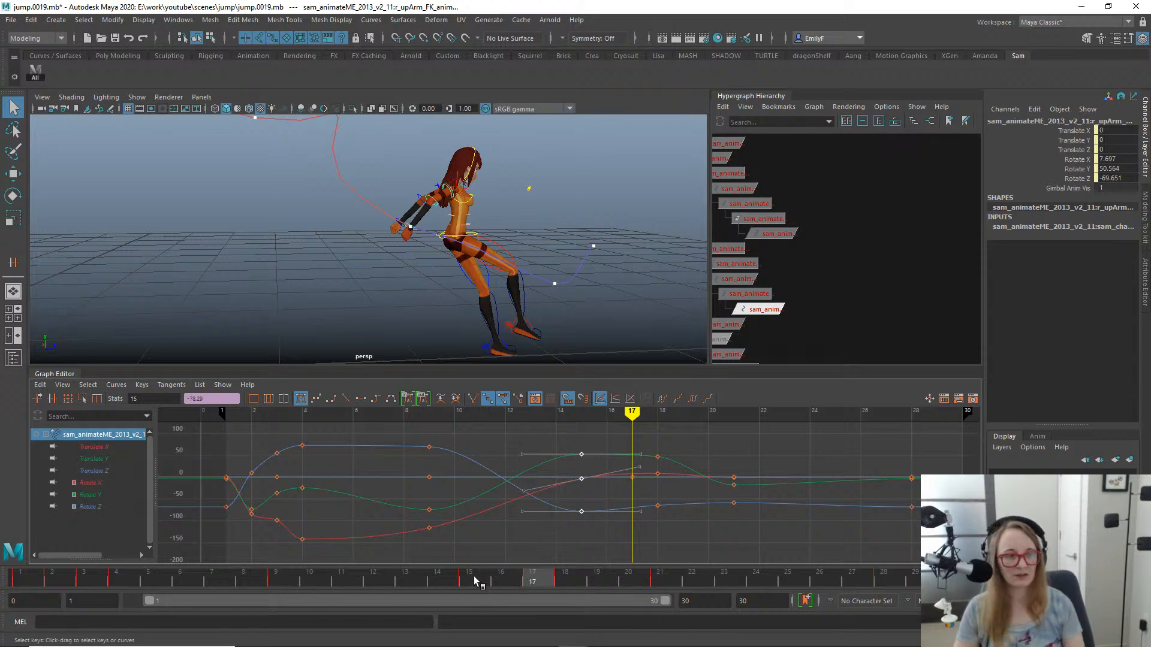
pyautogui.moveTo(474, 577)
pyautogui.mouseDown()
pyautogui.moveTo(411, 580)
pyautogui.moveTo(480, 577)
pyautogui.moveTo(412, 566)
pyautogui.moveTo(464, 552)
pyautogui.moveTo(402, 556)
pyautogui.moveTo(473, 553)
pyautogui.mouseUp()
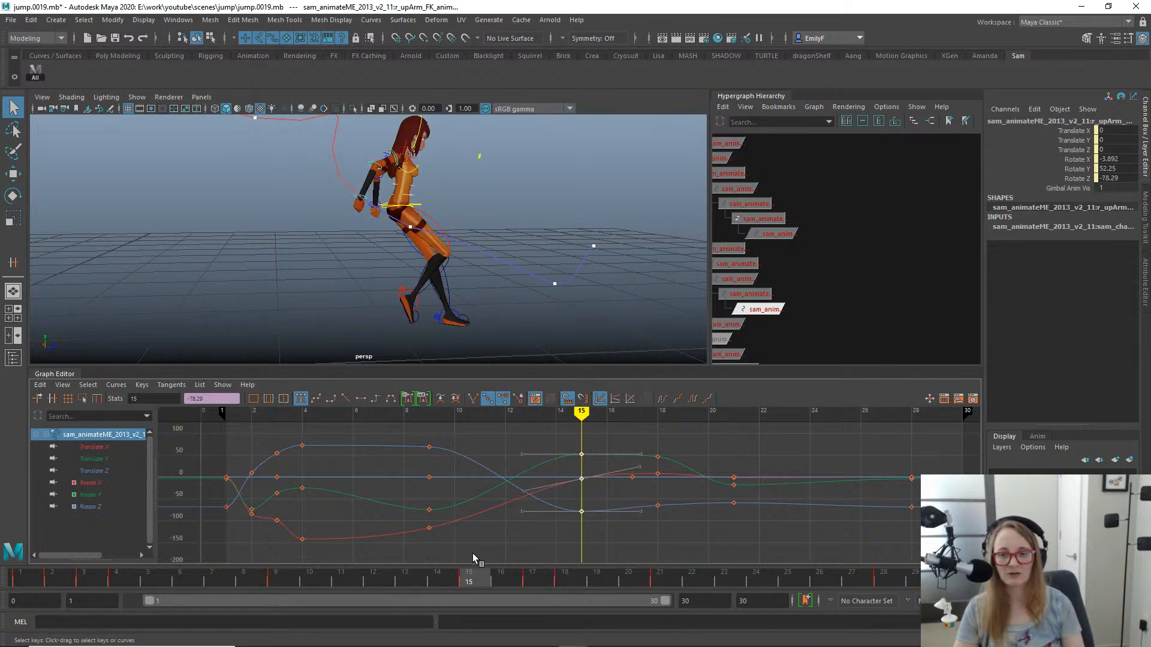
pyautogui.scroll(-5, 488, 308)
pyautogui.keyDown('alt'); pyautogui.moveTo(488, 308); pyautogui.dragTo(469, 264); pyautogui.keyUp('alt')
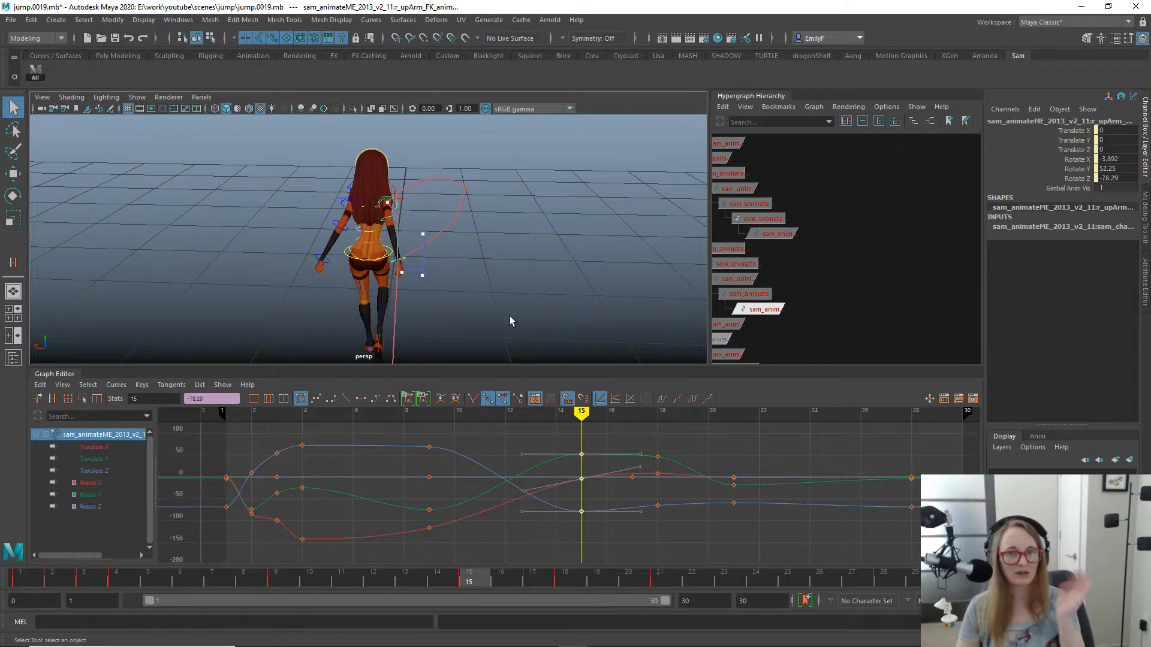
pyautogui.keyDown('alt'); pyautogui.moveTo(474, 248); pyautogui.dragTo(361, 242); pyautogui.keyUp('alt')
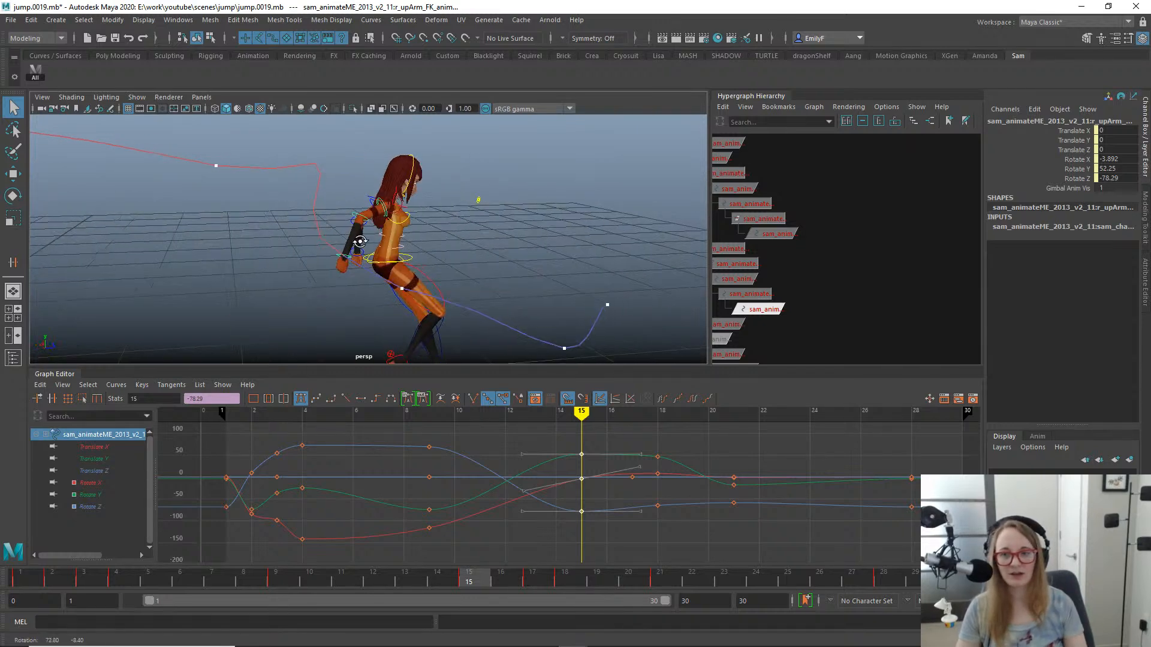
pyautogui.keyDown('alt'); pyautogui.moveTo(361, 242); pyautogui.dragTo(506, 244, button='right'); pyautogui.keyUp('alt')
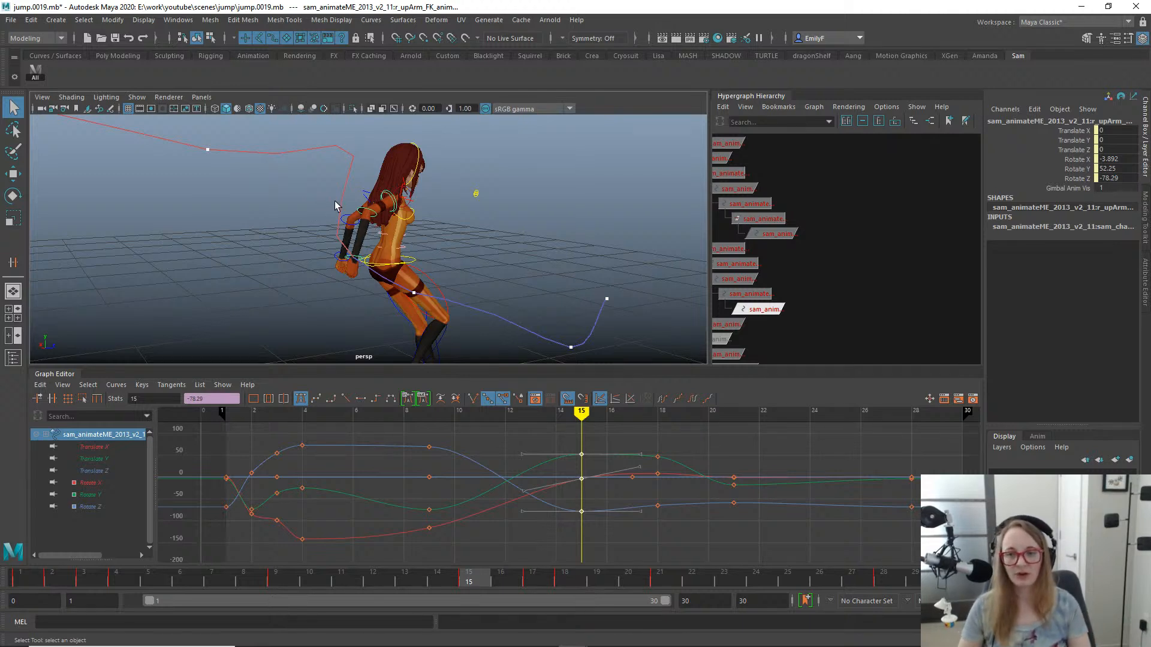
pyautogui.keyDown('alt'); pyautogui.moveTo(351, 221); pyautogui.dragTo(457, 201); pyautogui.keyUp('alt')
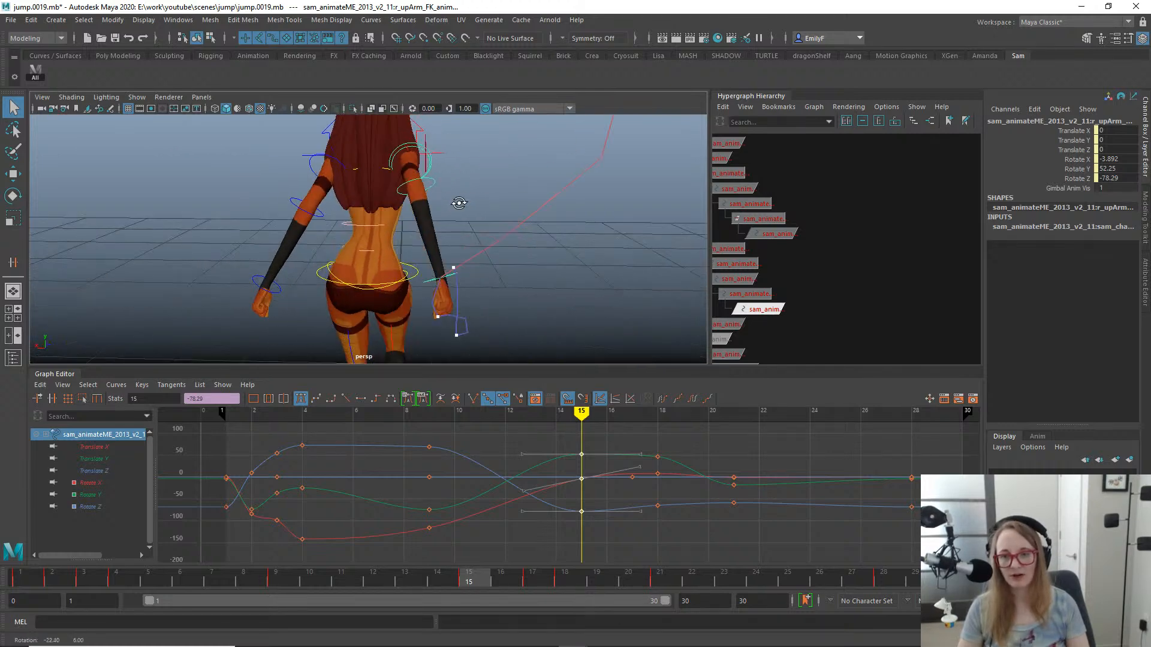
pyautogui.keyDown('alt'); pyautogui.moveTo(457, 200); pyautogui.dragTo(500, 207, button='right'); pyautogui.keyUp('alt')
pyautogui.keyDown('alt'); pyautogui.moveTo(500, 207); pyautogui.dragTo(456, 171); pyautogui.keyUp('alt')
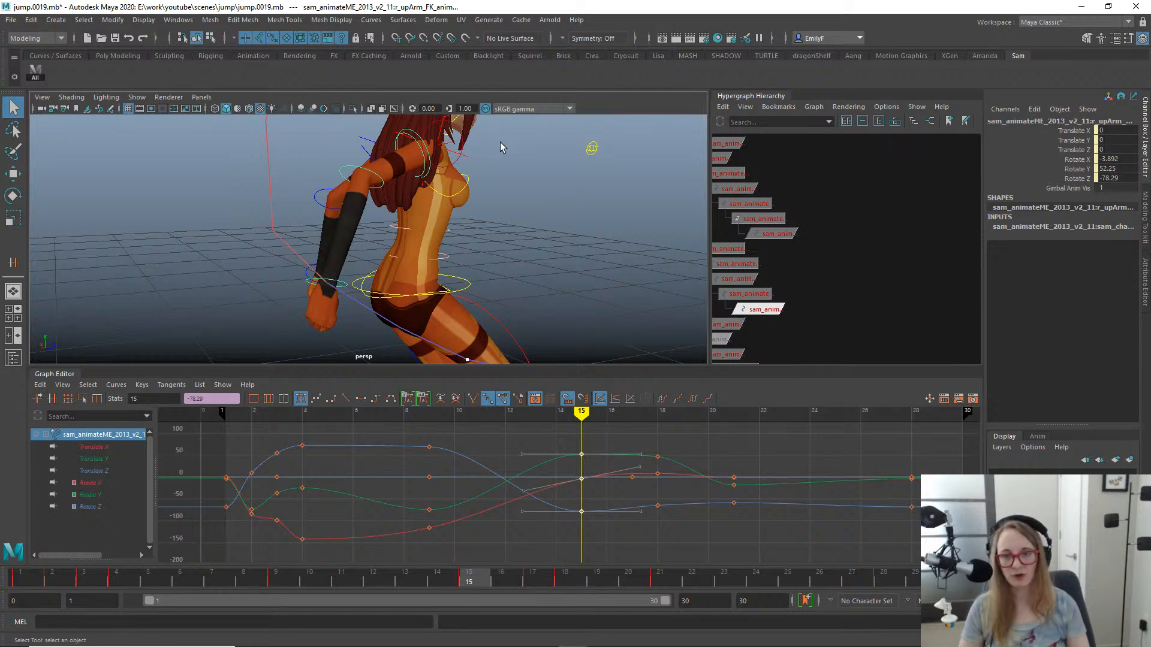
pyautogui.keyDown('alt'); pyautogui.moveTo(502, 147); pyautogui.dragTo(444, 204); pyautogui.keyUp('alt')
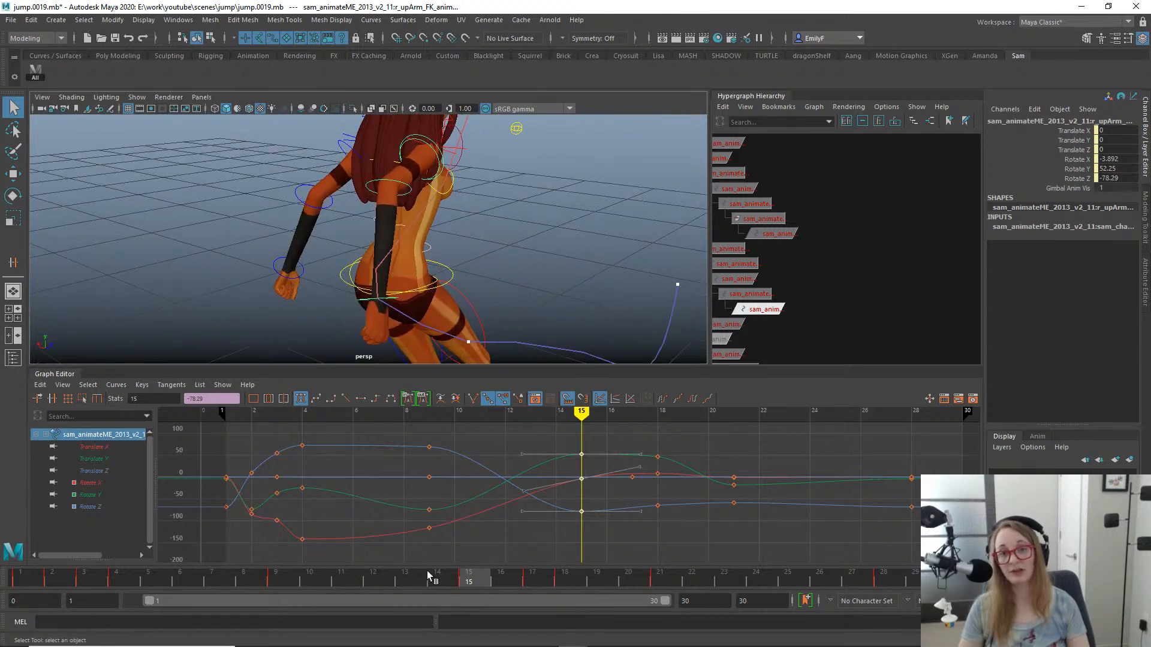
pyautogui.keyDown('alt'); pyautogui.moveTo(480, 299); pyautogui.dragTo(392, 219); pyautogui.keyUp('alt')
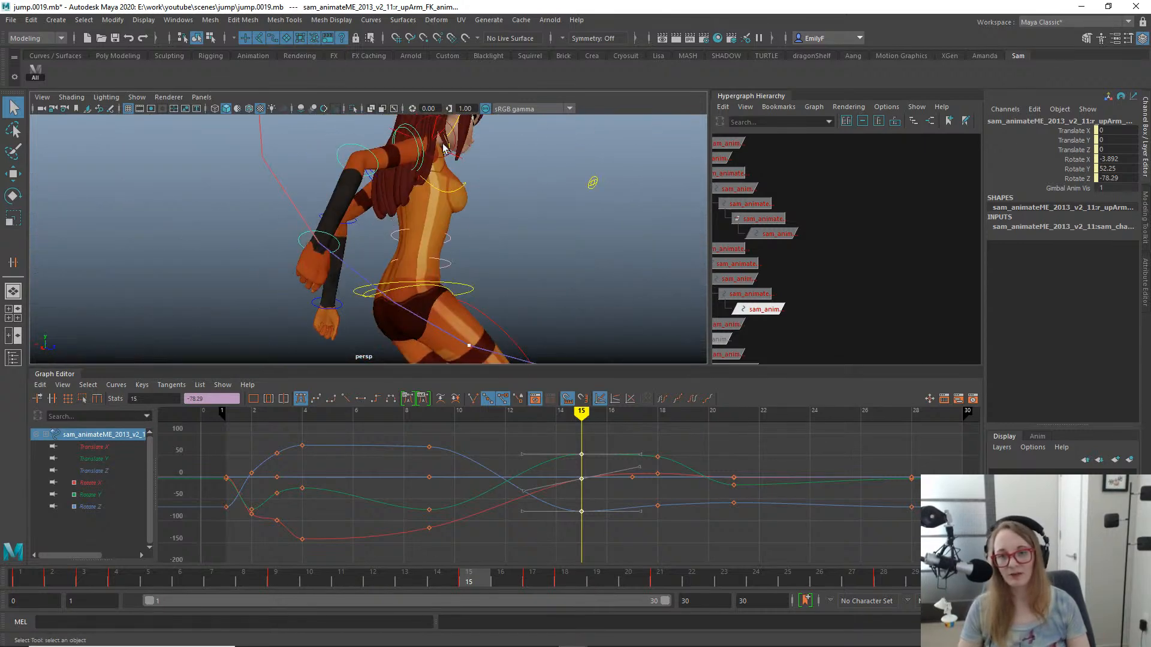
pyautogui.moveTo(484, 577)
pyautogui.mouseDown()
pyautogui.moveTo(426, 577)
pyautogui.moveTo(467, 582)
pyautogui.mouseUp()
pyautogui.click(450, 582)
pyautogui.keyDown('alt'); pyautogui.moveTo(543, 302); pyautogui.dragTo(443, 279, button='right'); pyautogui.keyUp('alt')
pyautogui.keyDown('alt'); pyautogui.moveTo(443, 278); pyautogui.dragTo(380, 273); pyautogui.keyUp('alt')
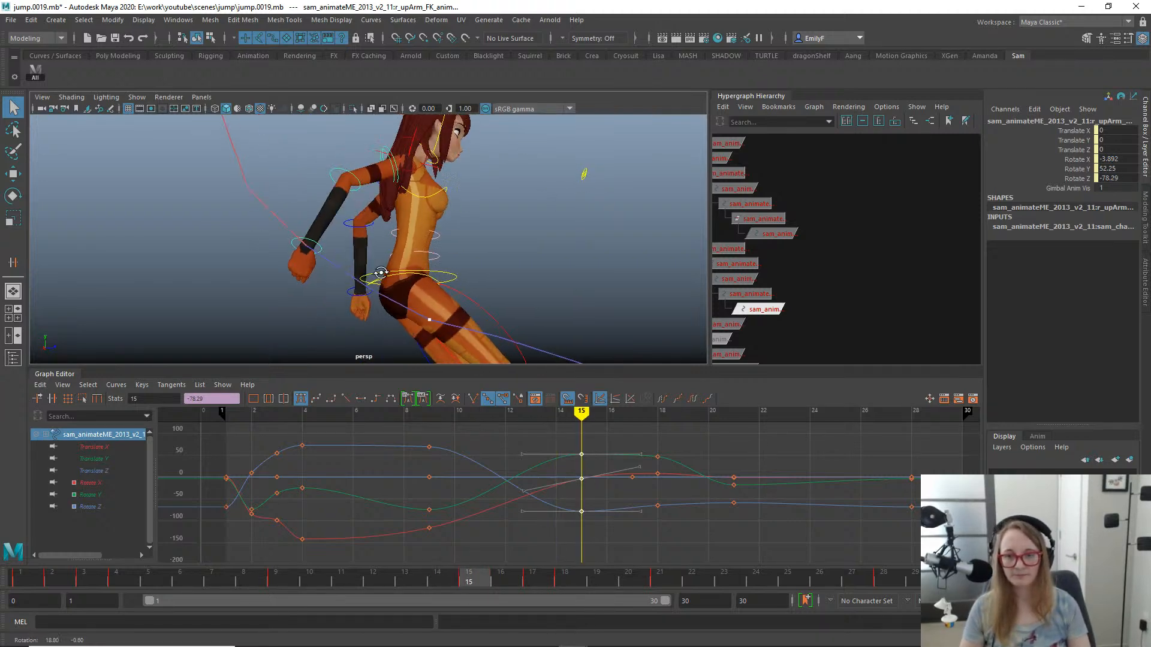
pyautogui.keyDown('alt'); pyautogui.moveTo(380, 272); pyautogui.dragTo(290, 258, button='right'); pyautogui.keyUp('alt')
# - At frame 12, rotate the right upper arm gimbal control to about -68.5 in Z
pyautogui.moveTo(419, 585)
pyautogui.mouseDown()
pyautogui.moveTo(351, 583)
pyautogui.moveTo(519, 552)
pyautogui.moveTo(129, 472)
pyautogui.moveTo(316, 471)
pyautogui.moveTo(503, 501)
pyautogui.moveTo(377, 495)
pyautogui.moveTo(717, 520)
pyautogui.moveTo(390, 471)
pyautogui.moveTo(577, 497)
pyautogui.moveTo(378, 482)
pyautogui.mouseUp()
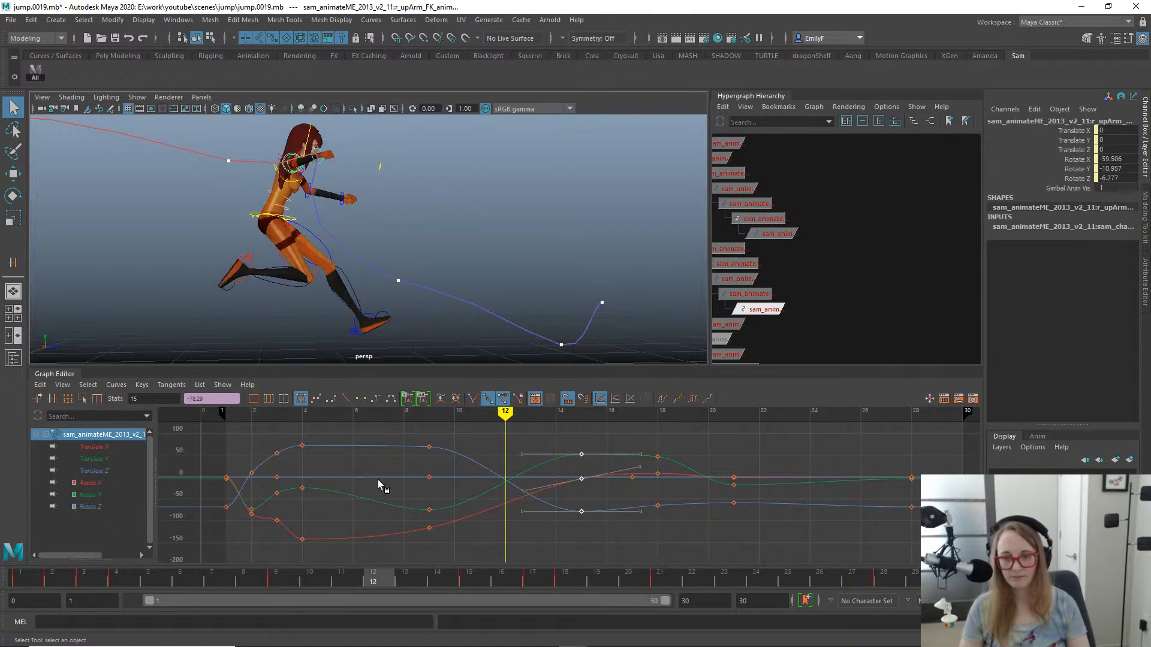
pyautogui.keyDown('alt'); pyautogui.moveTo(395, 180); pyautogui.dragTo(276, 239); pyautogui.keyUp('alt')
pyautogui.click(307, 181)
pyautogui.press('e')
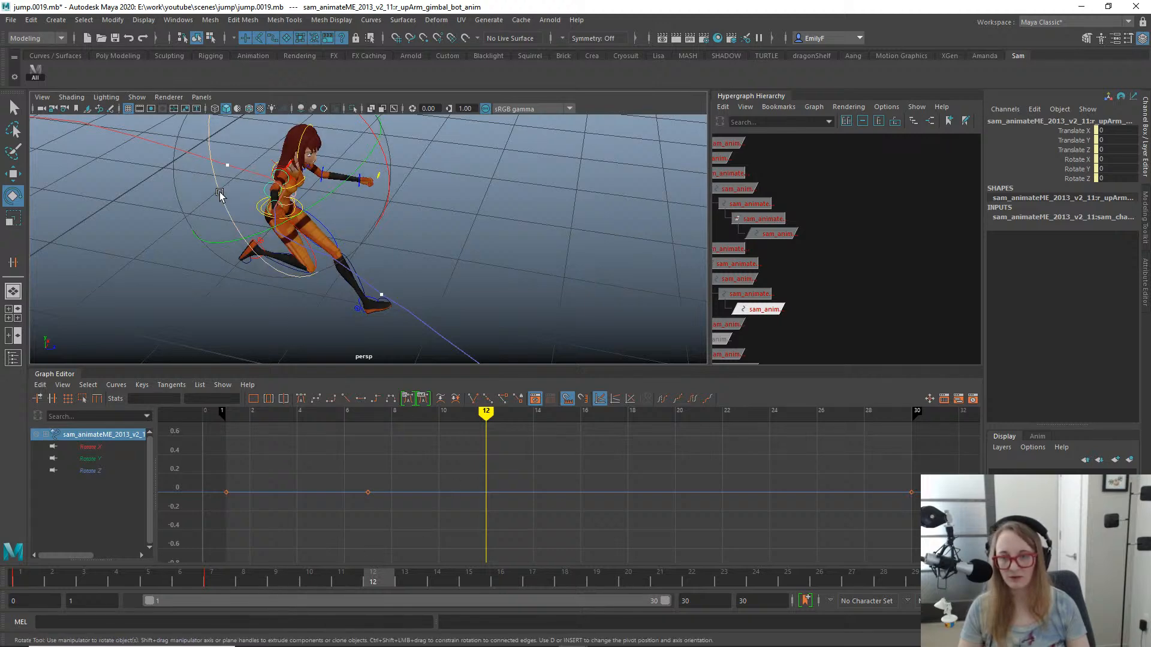
pyautogui.moveTo(220, 193); pyautogui.dragTo(337, 260)
pyautogui.keyDown('alt'); pyautogui.moveTo(442, 257); pyautogui.dragTo(512, 275); pyautogui.keyUp('alt')
pyautogui.press('a')
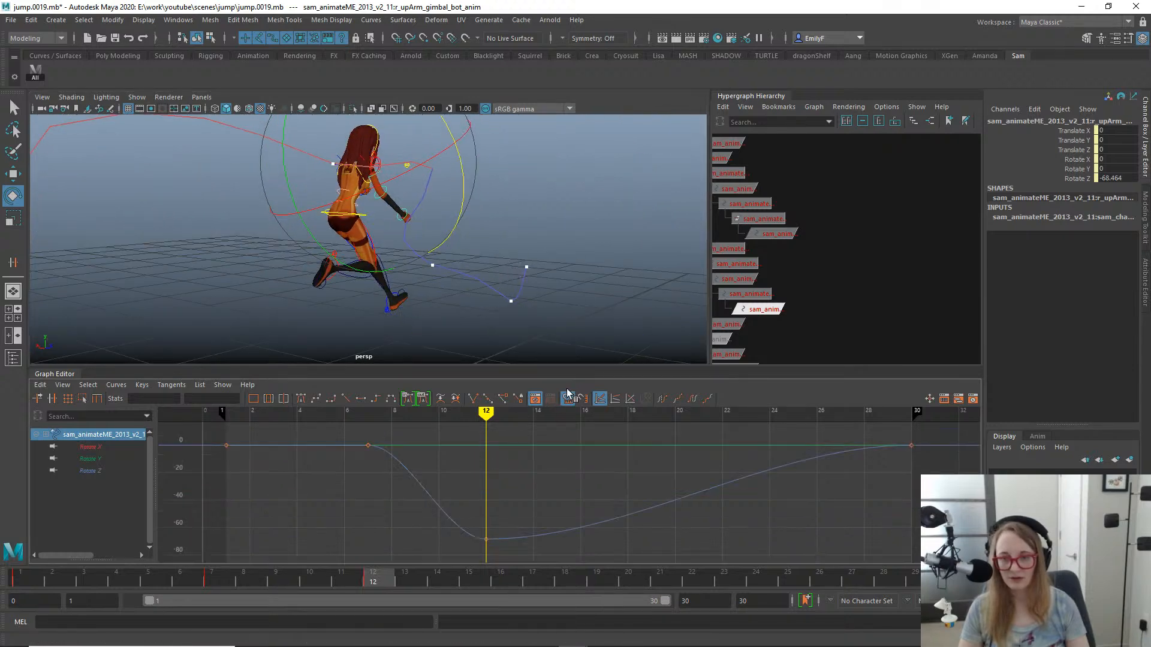
# - Move the gimbal control's frame-12 rotation key to frame 11 and raise its Rotate Z to about -44.4
pyautogui.click(327, 574)
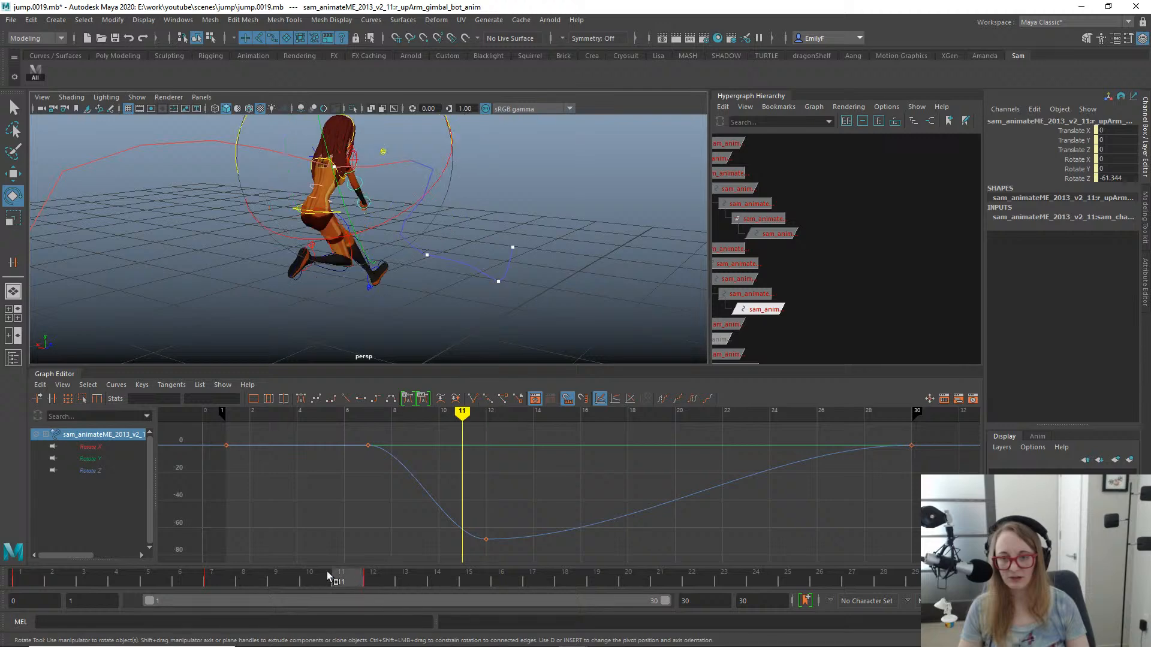
pyautogui.moveTo(327, 575); pyautogui.dragTo(346, 517)
pyautogui.keyDown('alt'); pyautogui.moveTo(469, 133); pyautogui.dragTo(496, 180, button='middle'); pyautogui.keyUp('alt')
pyautogui.moveTo(444, 502); pyautogui.dragTo(528, 573)
pyautogui.press('w')
pyautogui.moveTo(511, 519); pyautogui.dragTo(495, 485, button='middle')
# - Inspect the right hand and upper arm FK controls and the arm's pose at frames 11 and 10 from several angles
pyautogui.keyDown('alt'); pyautogui.moveTo(336, 240); pyautogui.dragTo(328, 268); pyautogui.keyUp('alt')
pyautogui.click(329, 268)
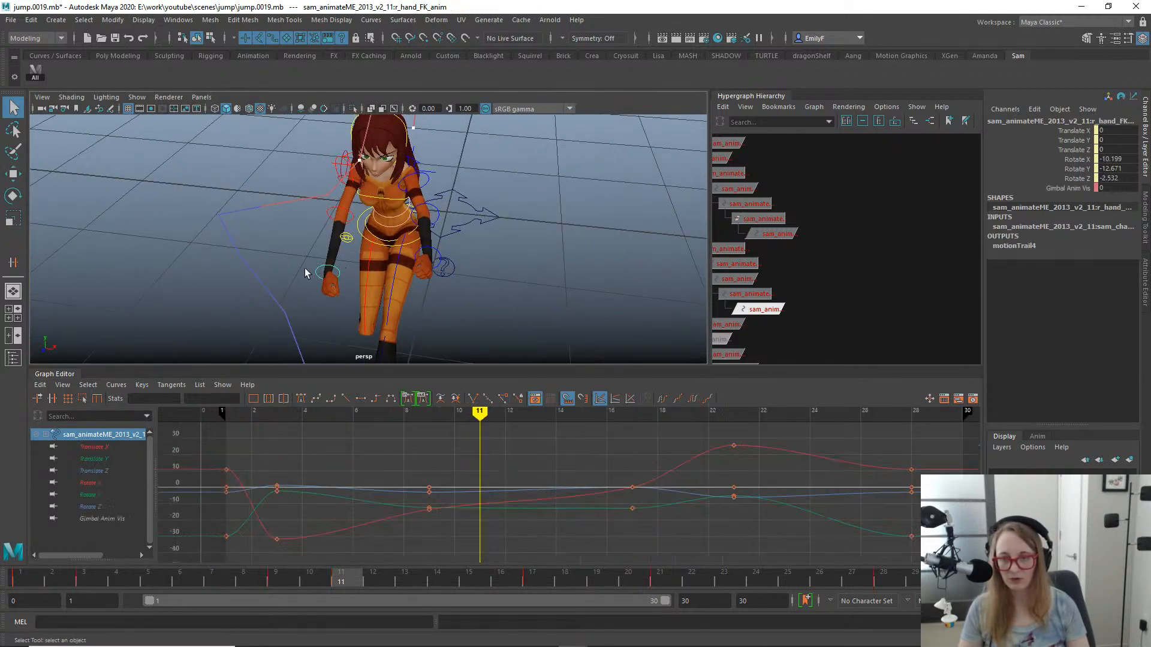
pyautogui.moveTo(332, 583); pyautogui.dragTo(336, 519)
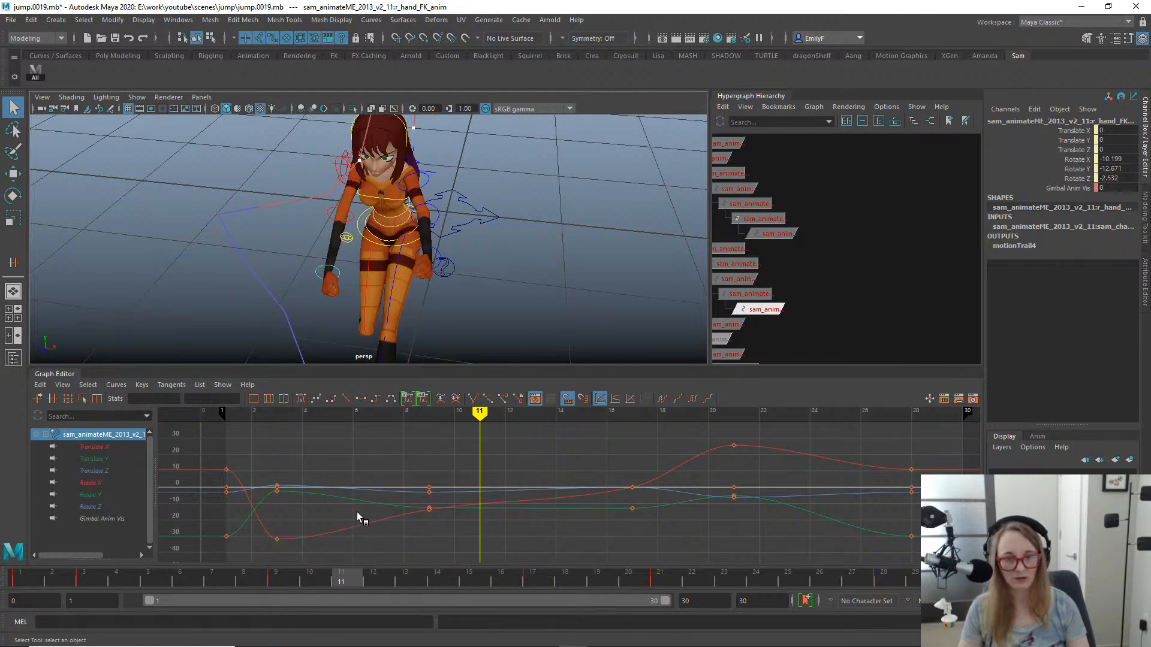
pyautogui.moveTo(309, 525)
pyautogui.mouseDown()
pyautogui.moveTo(290, 524)
pyautogui.moveTo(342, 516)
pyautogui.moveTo(315, 522)
pyautogui.mouseUp()
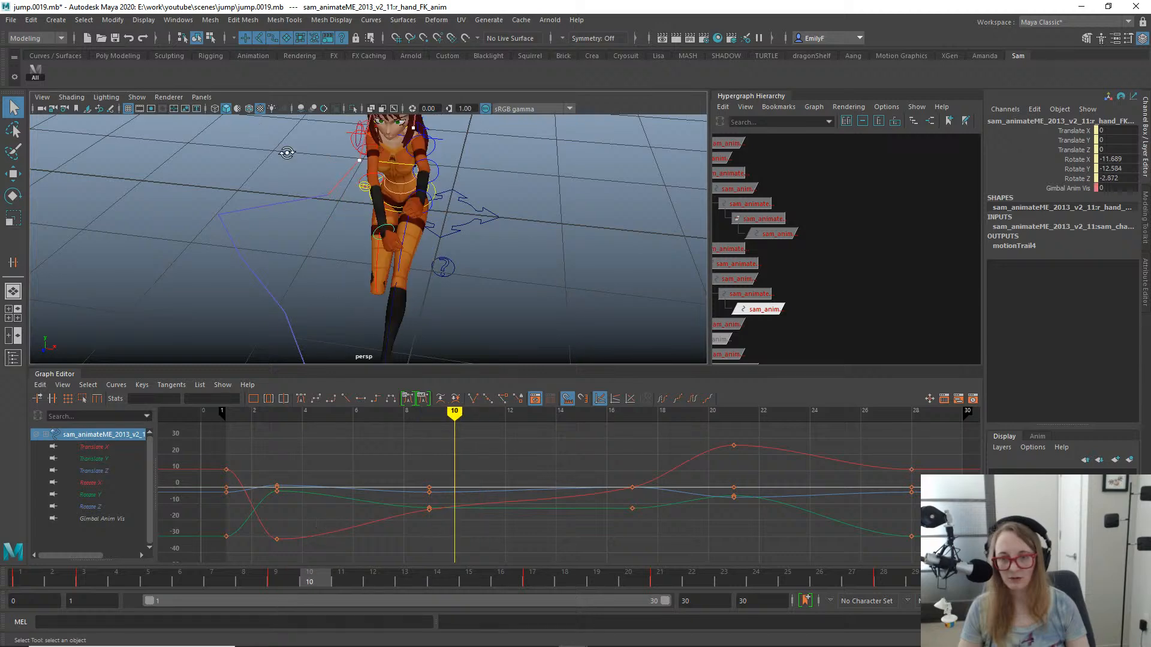
pyautogui.keyDown('alt'); pyautogui.moveTo(286, 153); pyautogui.dragTo(430, 144); pyautogui.keyUp('alt')
pyautogui.click(281, 175)
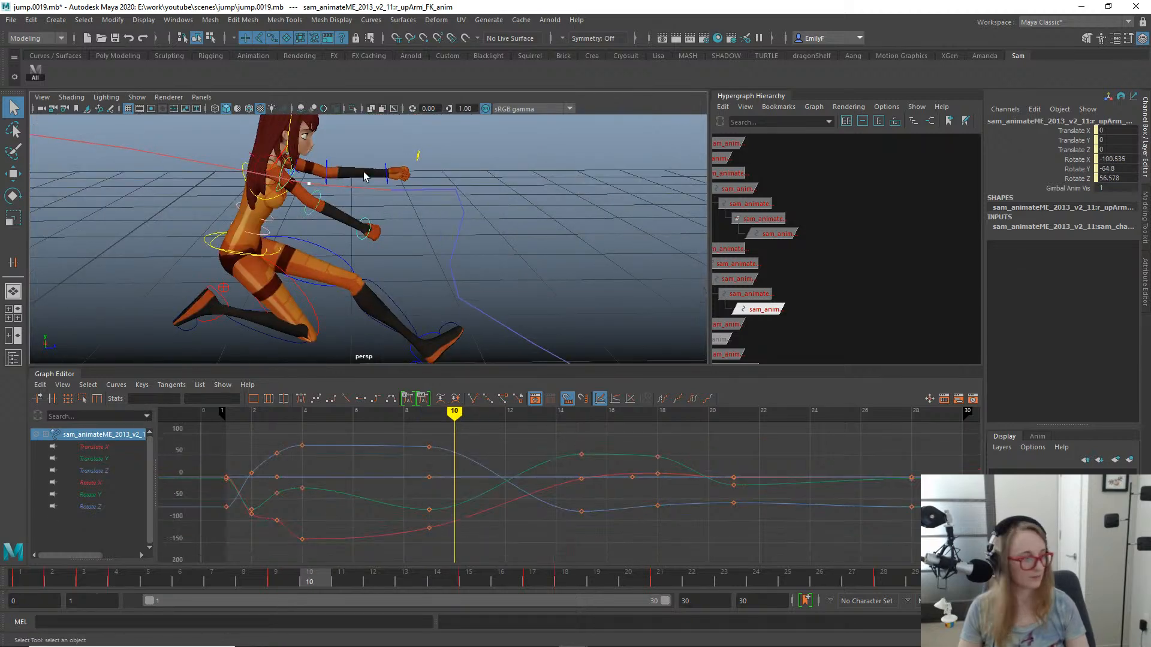
pyautogui.keyDown('alt'); pyautogui.moveTo(415, 165); pyautogui.dragTo(452, 165, button='middle'); pyautogui.keyUp('alt')
pyautogui.keyDown('alt'); pyautogui.moveTo(413, 212); pyautogui.dragTo(397, 193); pyautogui.keyUp('alt')
pyautogui.keyDown('alt'); pyautogui.moveTo(397, 193); pyautogui.dragTo(612, 280, button='right'); pyautogui.keyUp('alt')
pyautogui.keyDown('alt'); pyautogui.moveTo(365, 239); pyautogui.dragTo(407, 234); pyautogui.keyUp('alt')
pyautogui.keyDown('alt'); pyautogui.moveTo(407, 234); pyautogui.dragTo(512, 286, button='middle'); pyautogui.keyUp('alt')
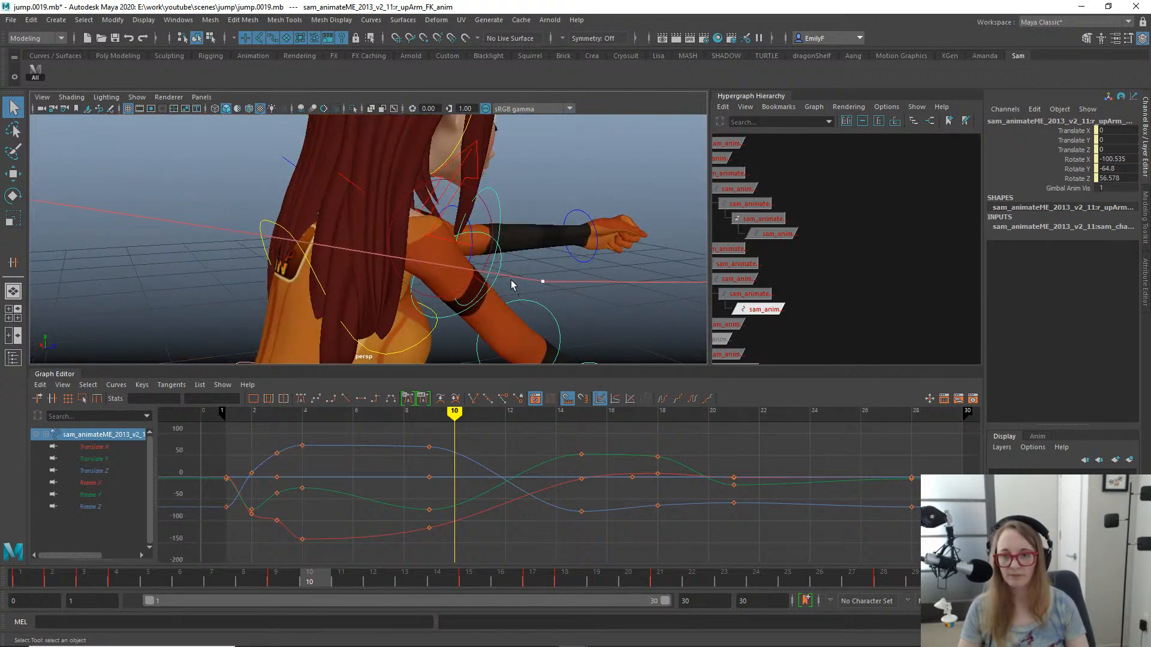
pyautogui.click(504, 258)
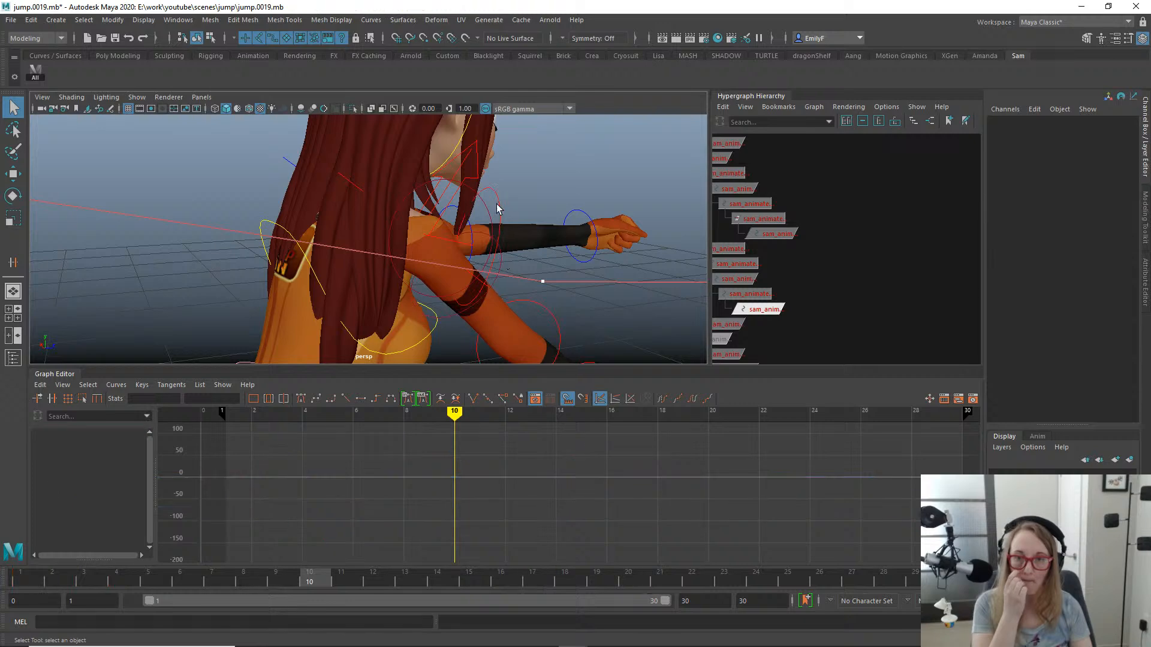
pyautogui.hotkey('ctrl', 'z')
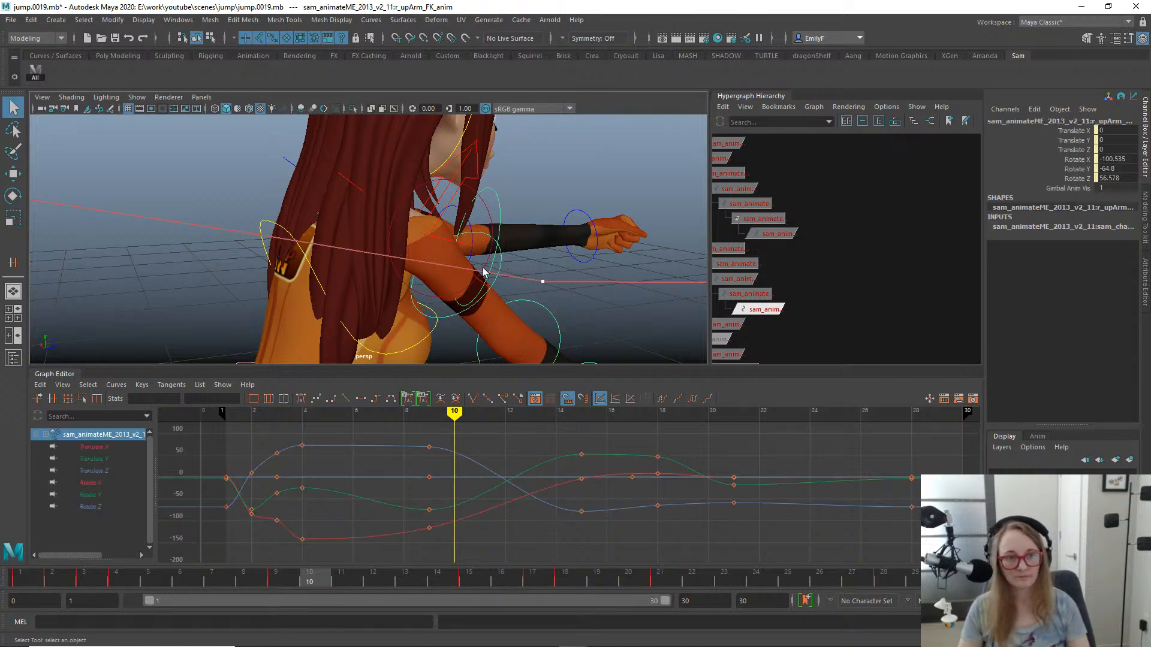
pyautogui.keyDown('alt'); pyautogui.moveTo(527, 246); pyautogui.dragTo(383, 252); pyautogui.keyUp('alt')
# - Reselect the right upper arm gimbal control and move its rotation keys from frame 7 to frame 9
pyautogui.click(333, 228)
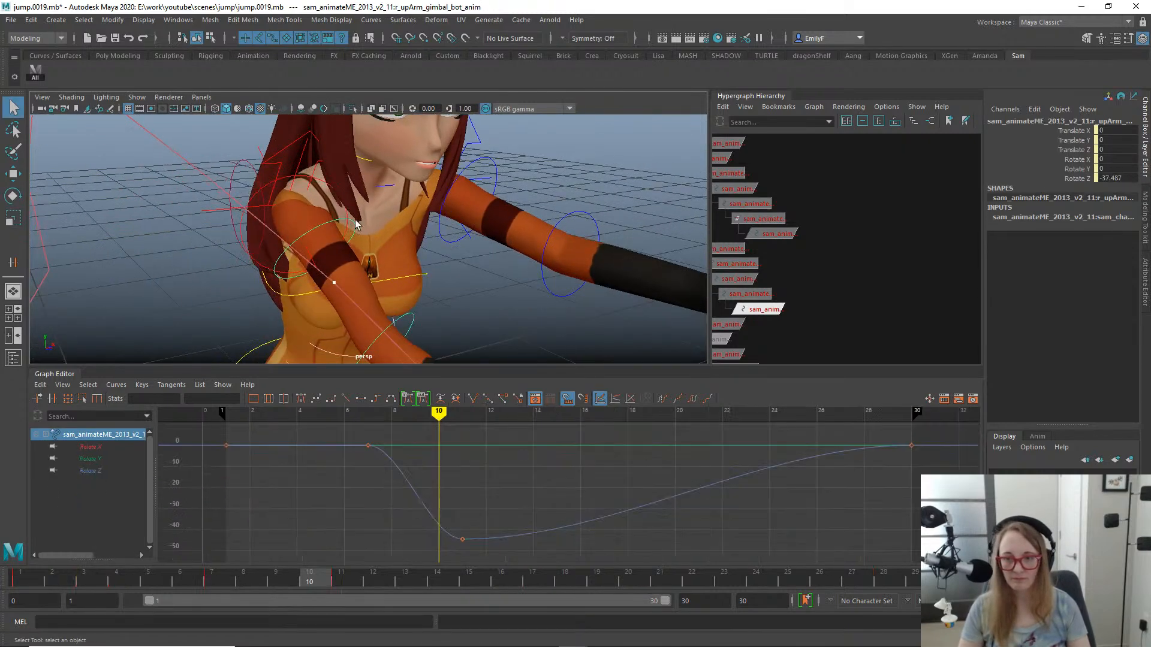
pyautogui.press('e')
pyautogui.keyDown('alt'); pyautogui.moveTo(509, 257); pyautogui.dragTo(413, 235, button='right'); pyautogui.keyUp('alt')
pyautogui.keyDown('alt'); pyautogui.moveTo(413, 234); pyautogui.dragTo(520, 229); pyautogui.keyUp('alt')
pyautogui.moveTo(440, 414); pyautogui.dragTo(435, 414)
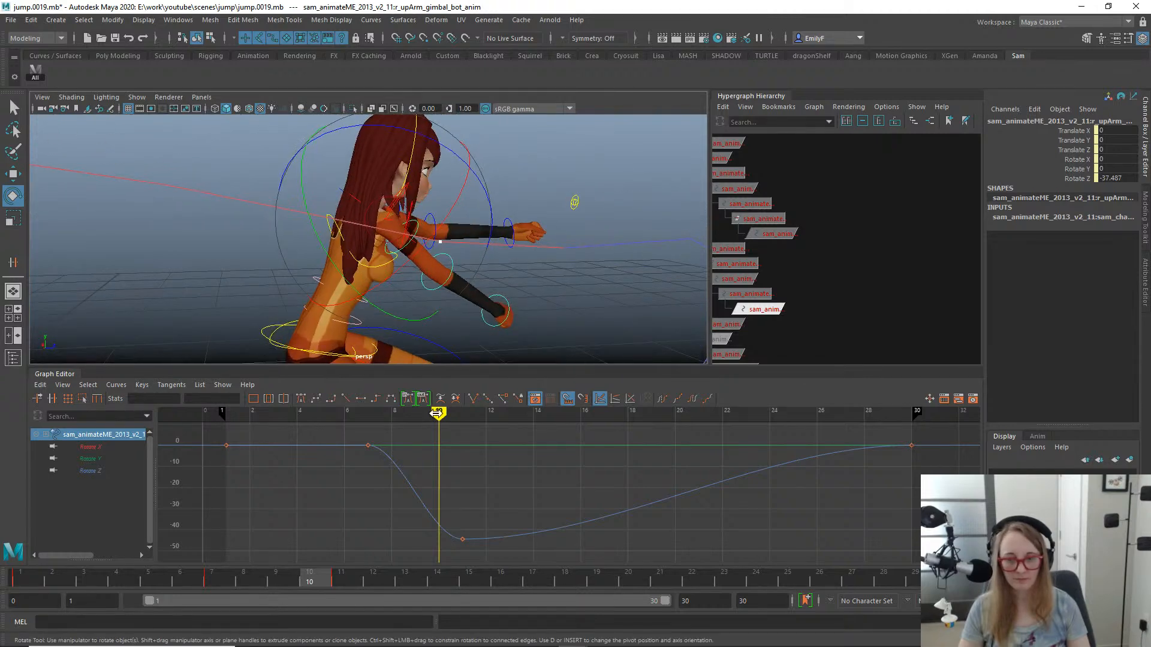
pyautogui.moveTo(355, 437); pyautogui.dragTo(379, 460)
pyautogui.press('w')
pyautogui.keyDown('shift'); pyautogui.moveTo(384, 454); pyautogui.dragTo(434, 453, button='middle'); pyautogui.keyUp('shift')
pyautogui.press('q')
# - Move the gimbal control's rotation keys from frame 30 to frame 14
pyautogui.keyDown('alt'); pyautogui.moveTo(465, 287); pyautogui.dragTo(414, 282, button='right'); pyautogui.keyUp('alt')
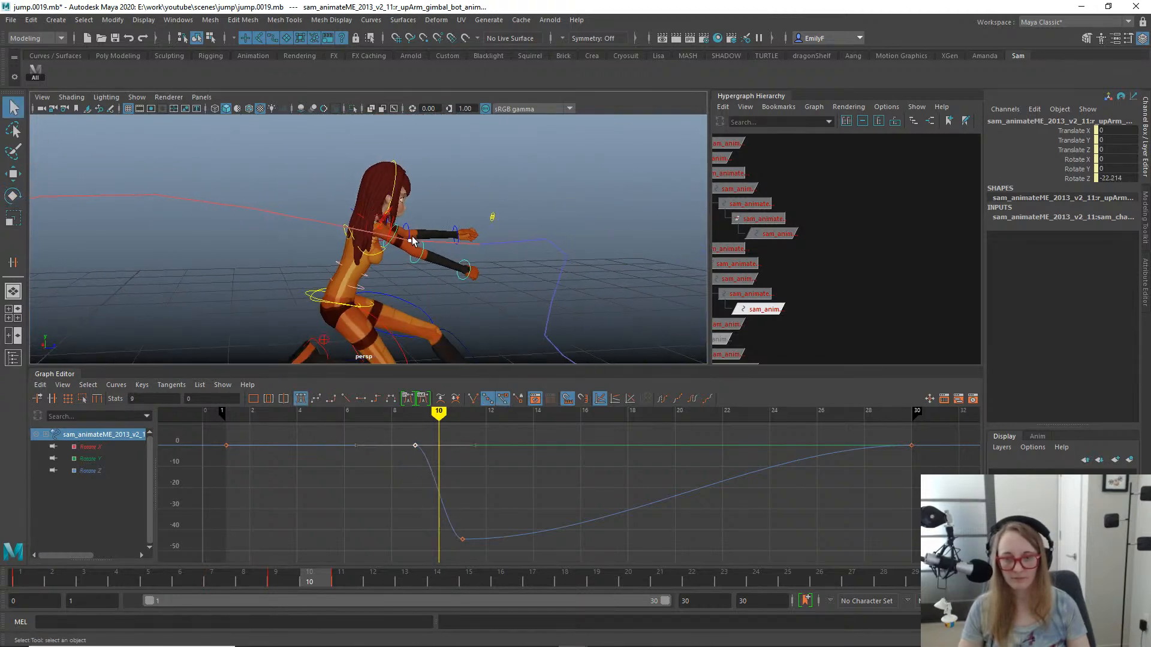
pyautogui.keyDown('alt'); pyautogui.moveTo(413, 282); pyautogui.dragTo(427, 258, button='middle'); pyautogui.keyUp('alt')
pyautogui.moveTo(282, 572)
pyautogui.mouseDown()
pyautogui.moveTo(182, 563)
pyautogui.moveTo(432, 548)
pyautogui.moveTo(344, 545)
pyautogui.moveTo(385, 539)
pyautogui.moveTo(347, 544)
pyautogui.moveTo(446, 545)
pyautogui.mouseUp()
pyautogui.moveTo(867, 433); pyautogui.dragTo(940, 479)
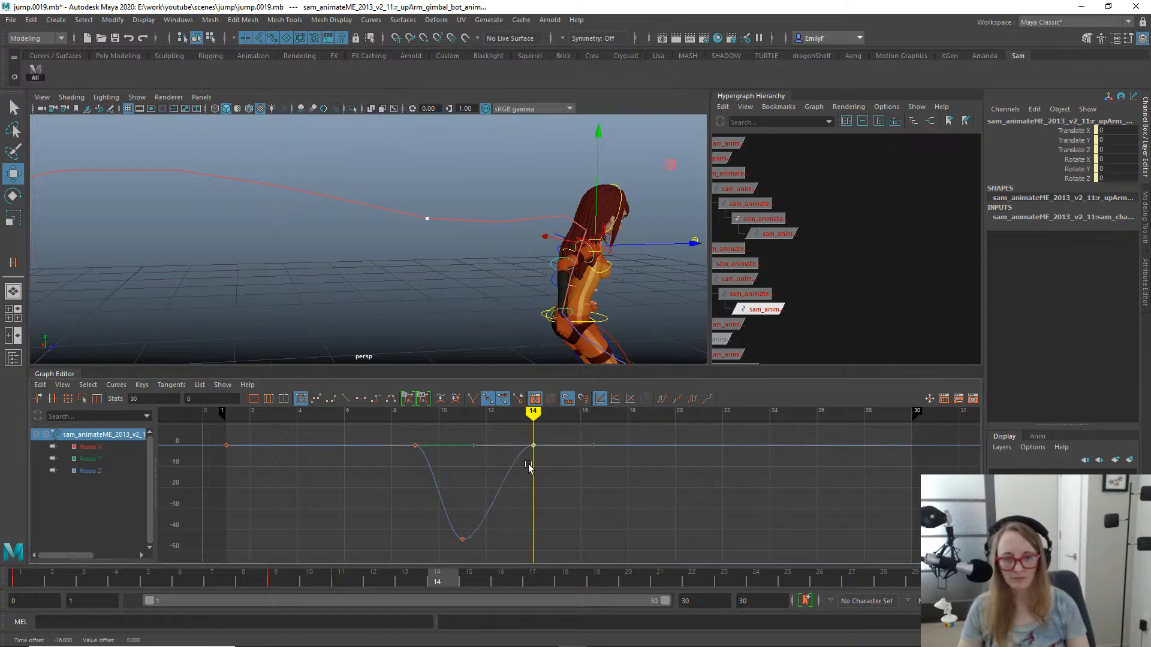
# - Rotate the gimbal control to about 18.8 in X and -4.7 in Z at frame 14, and to -57.4 in Z at frame 12
pyautogui.keyDown('alt'); pyautogui.moveTo(503, 267); pyautogui.dragTo(617, 299); pyautogui.keyUp('alt')
pyautogui.keyDown('alt'); pyautogui.moveTo(474, 230); pyautogui.dragTo(527, 249, button='middle'); pyautogui.keyUp('alt')
pyautogui.press('e')
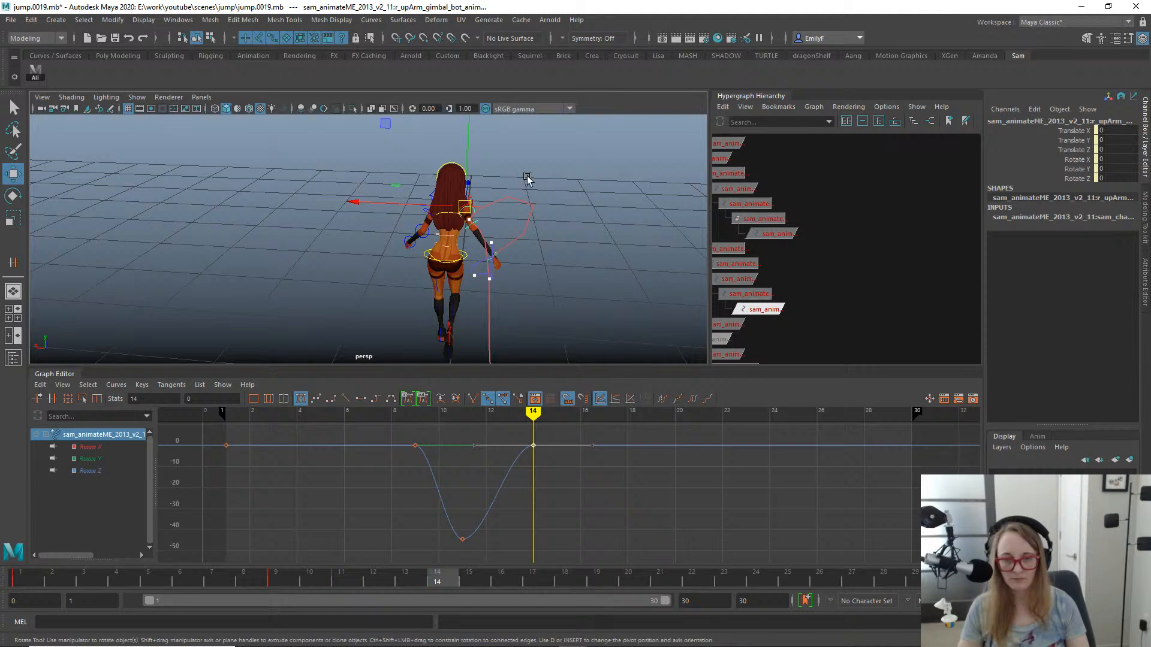
pyautogui.moveTo(544, 118); pyautogui.dragTo(400, 284)
pyautogui.moveTo(422, 574)
pyautogui.mouseDown()
pyautogui.moveTo(294, 558)
pyautogui.moveTo(413, 550)
pyautogui.moveTo(394, 550)
pyautogui.mouseUp()
pyautogui.moveTo(250, 173); pyautogui.dragTo(272, 214)
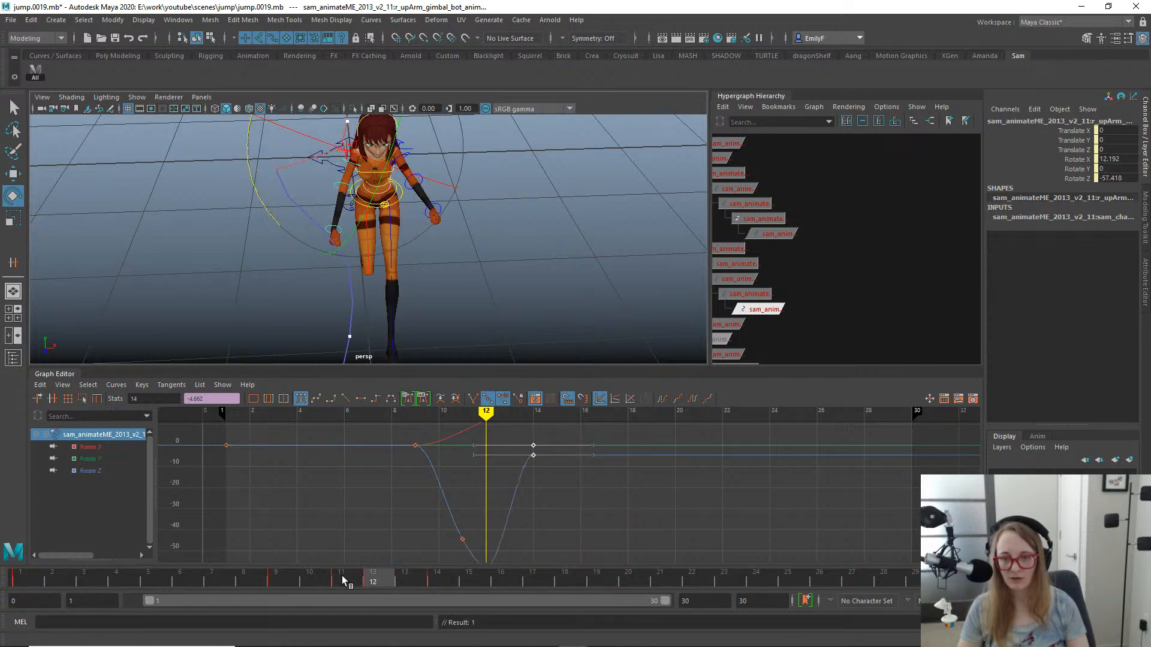
# - Key the gimbal control's X, Y and Z rotation at 0 on frame 15 and reframe its curves
pyautogui.moveTo(345, 578); pyautogui.dragTo(469, 584)
pyautogui.keyDown('alt'); pyautogui.moveTo(451, 262); pyautogui.dragTo(524, 285); pyautogui.keyUp('alt')
pyautogui.press('a')
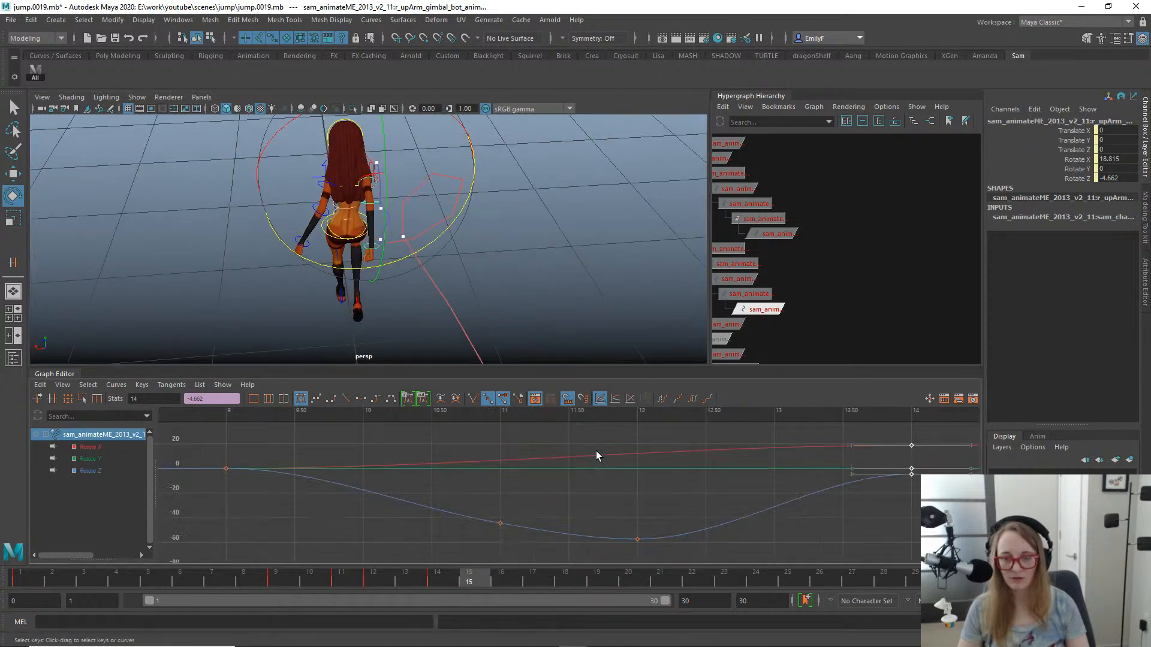
pyautogui.keyDown('alt'); pyautogui.moveTo(643, 435); pyautogui.dragTo(637, 429, button='middle'); pyautogui.keyUp('alt')
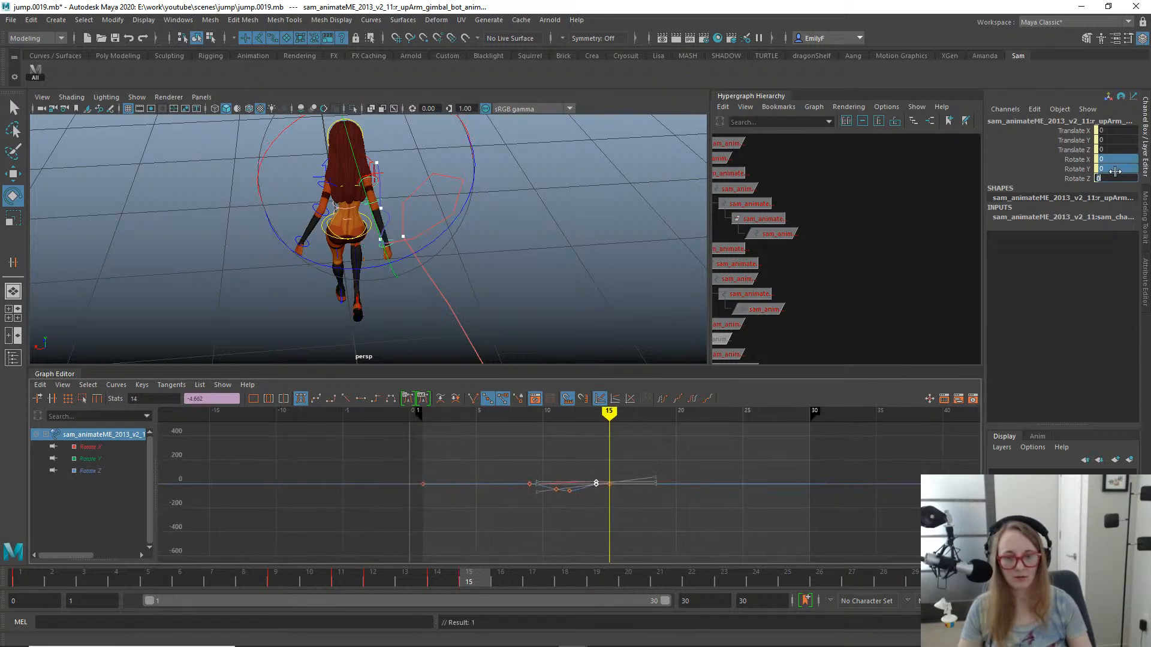
pyautogui.keyDown('alt'); pyautogui.moveTo(473, 290); pyautogui.dragTo(487, 294, button='right'); pyautogui.keyUp('alt')
pyautogui.click(689, 537)
pyautogui.press('f')
pyautogui.keyDown('alt'); pyautogui.moveTo(857, 442); pyautogui.dragTo(680, 442, button='middle'); pyautogui.keyUp('alt')
pyautogui.keyDown('alt'); pyautogui.keyDown('shift'); pyautogui.moveTo(680, 441); pyautogui.dragTo(721, 447, button='right'); pyautogui.keyUp('shift'); pyautogui.keyUp('alt')
pyautogui.middleClick(319, 297)
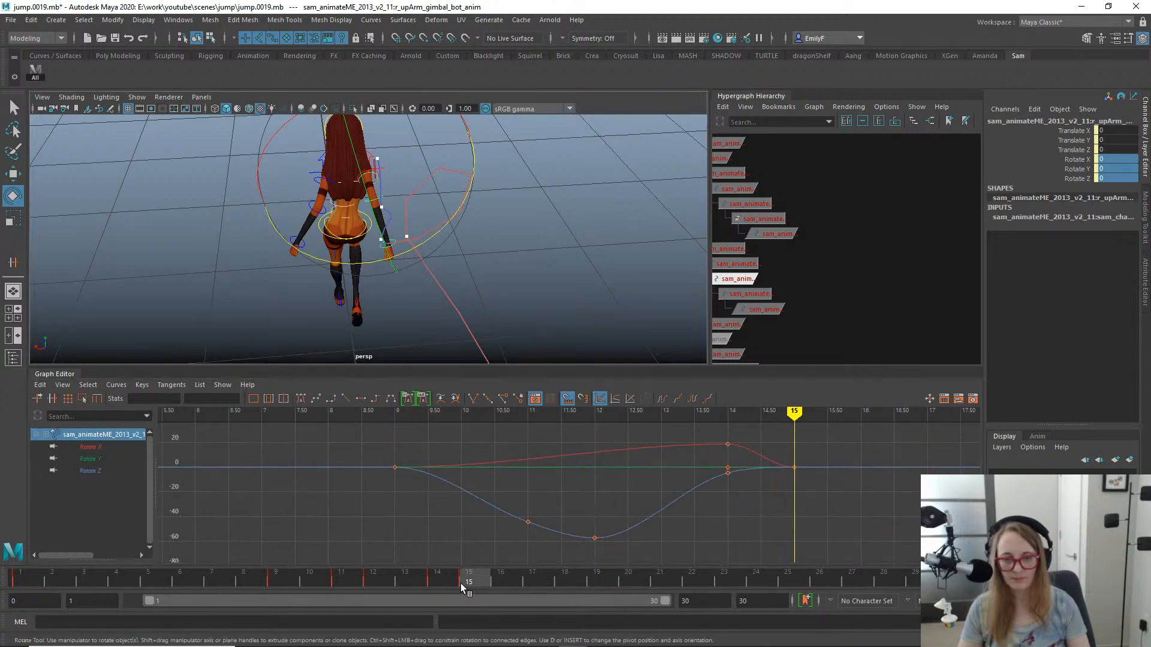
# - At frame 11, set the gimbal control's Rotate X to 0
pyautogui.moveTo(461, 583); pyautogui.dragTo(409, 528)
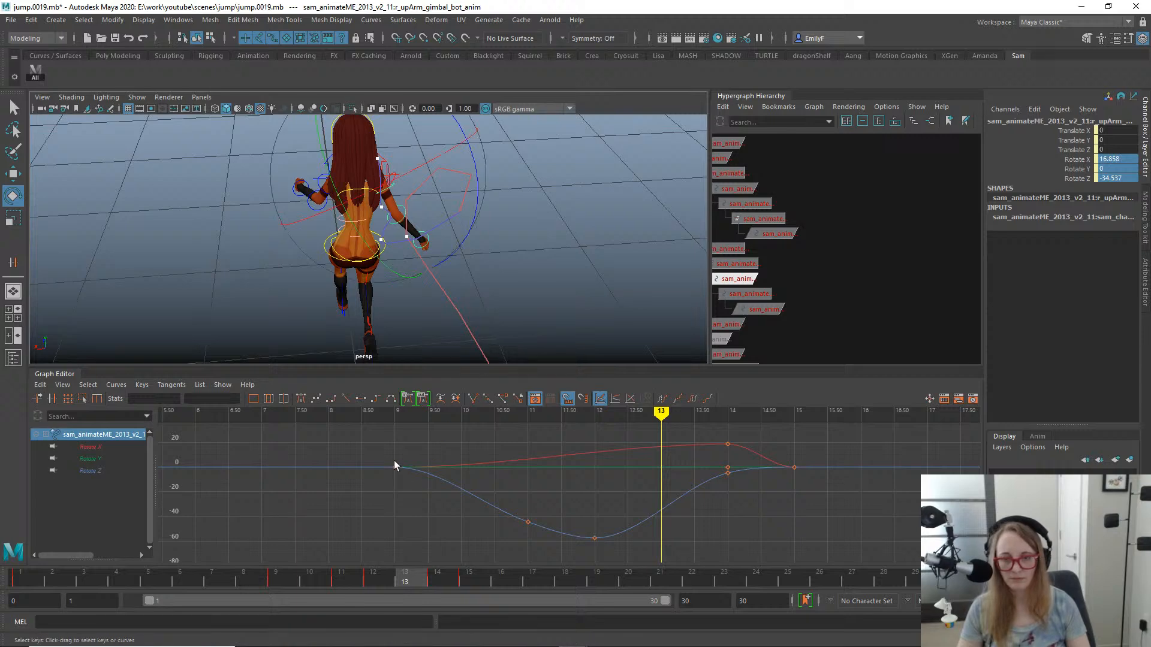
pyautogui.click(341, 584)
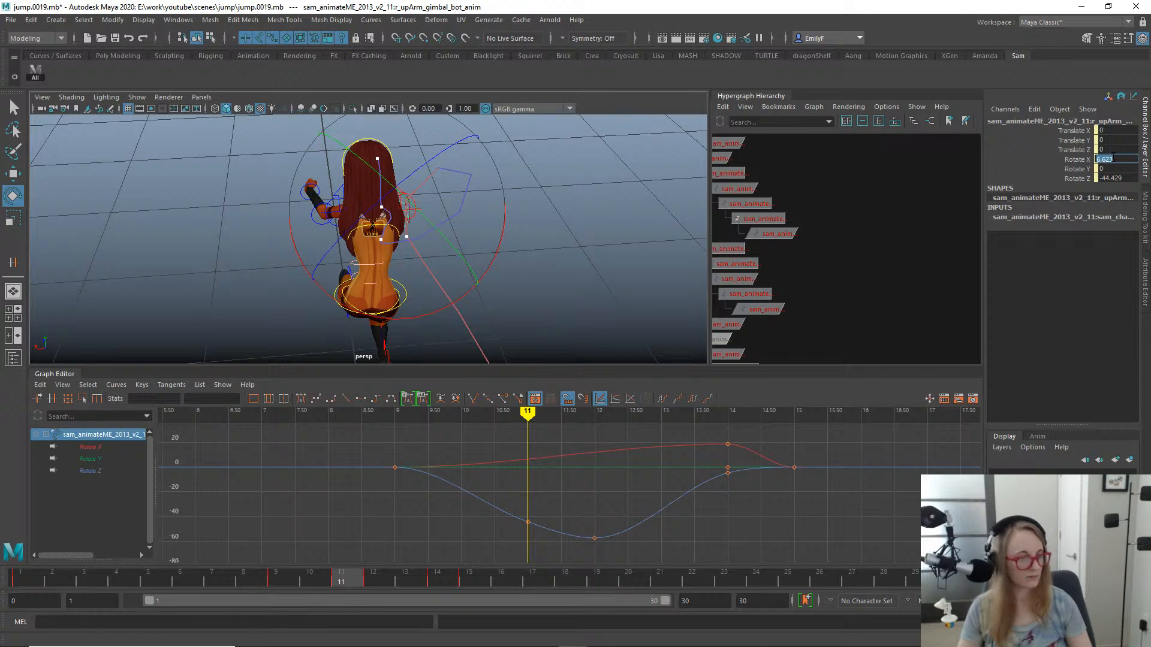
pyautogui.press('Return')
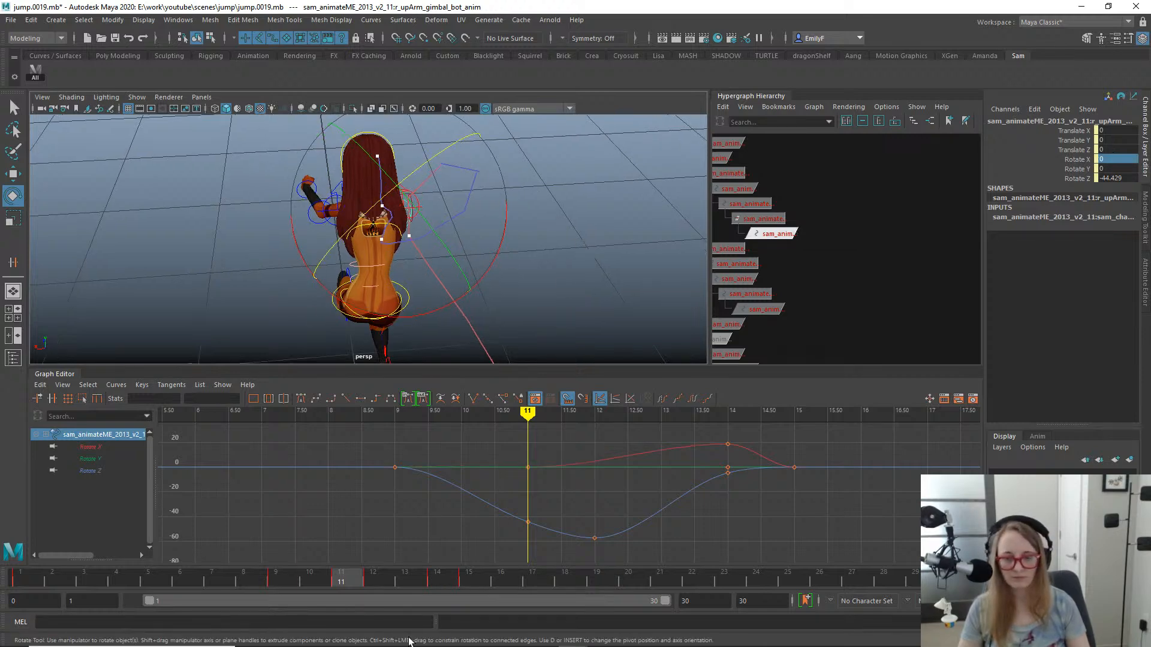
# - Rotate the right upper arm gimbal control to about 35.7 in X at frame 13
pyautogui.moveTo(310, 581); pyautogui.dragTo(419, 544)
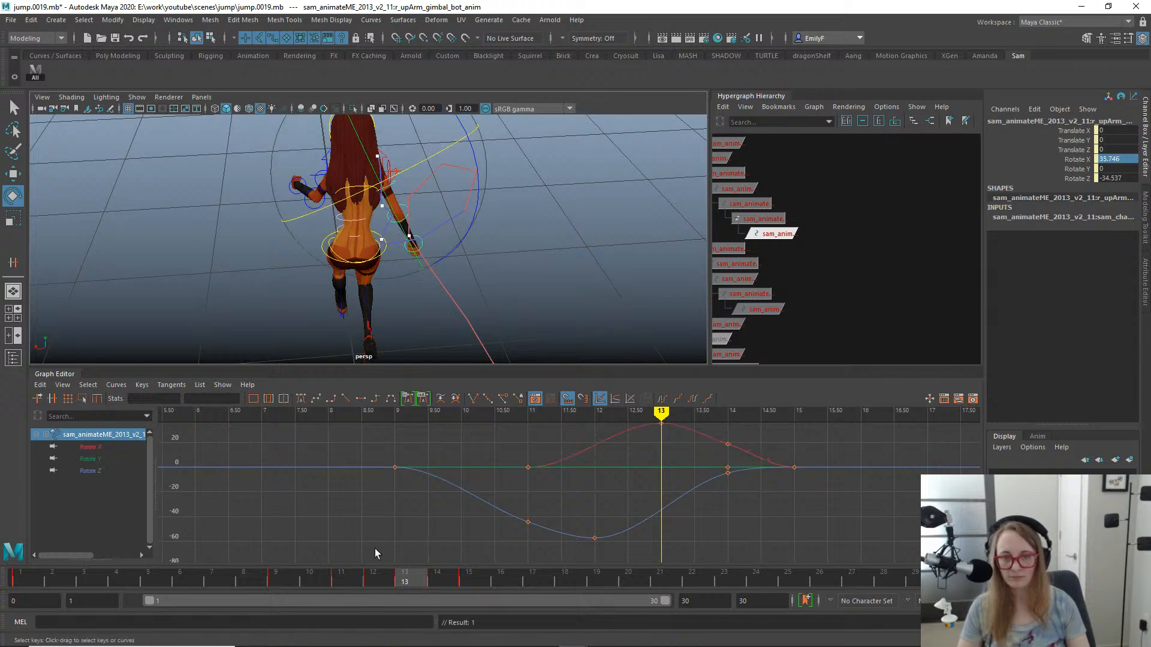
pyautogui.press('q')
# - At frame 15, rotate the right upper arm FK control to about 2.6 in X and -75.3 in Z
pyautogui.moveTo(340, 582); pyautogui.dragTo(483, 543)
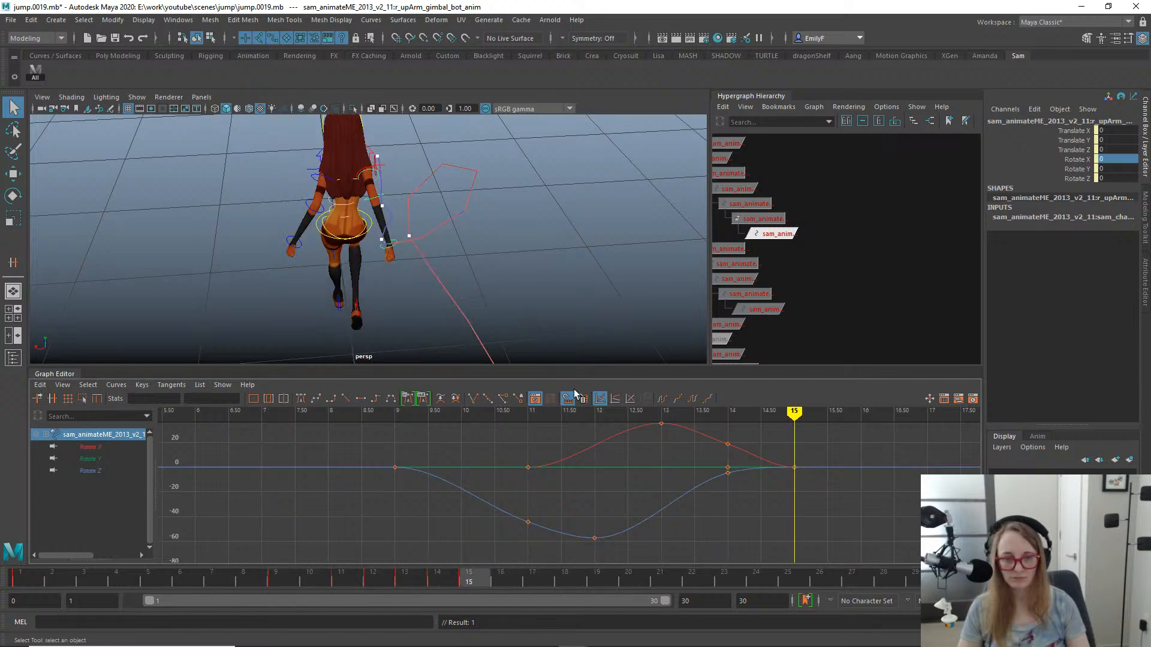
pyautogui.keyDown('alt'); pyautogui.moveTo(522, 264); pyautogui.dragTo(404, 171); pyautogui.keyUp('alt')
pyautogui.press('q')
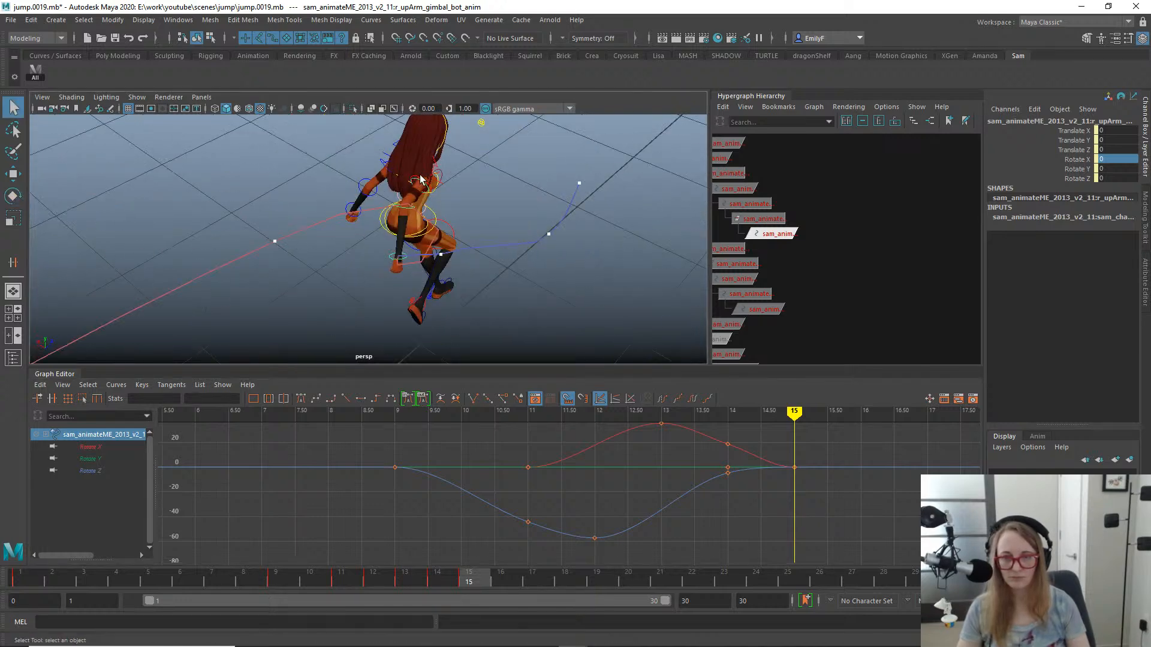
pyautogui.click(420, 174)
pyautogui.press('e')
pyautogui.keyDown('alt'); pyautogui.moveTo(492, 234); pyautogui.dragTo(509, 252); pyautogui.keyUp('alt')
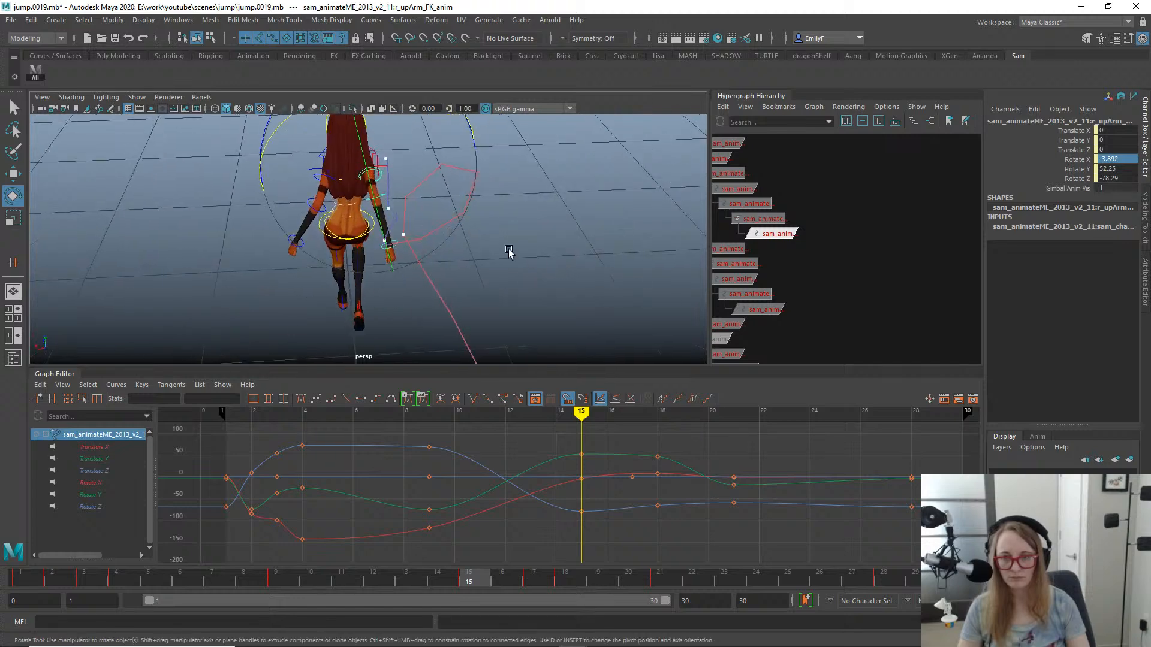
pyautogui.moveTo(258, 175); pyautogui.dragTo(300, 140)
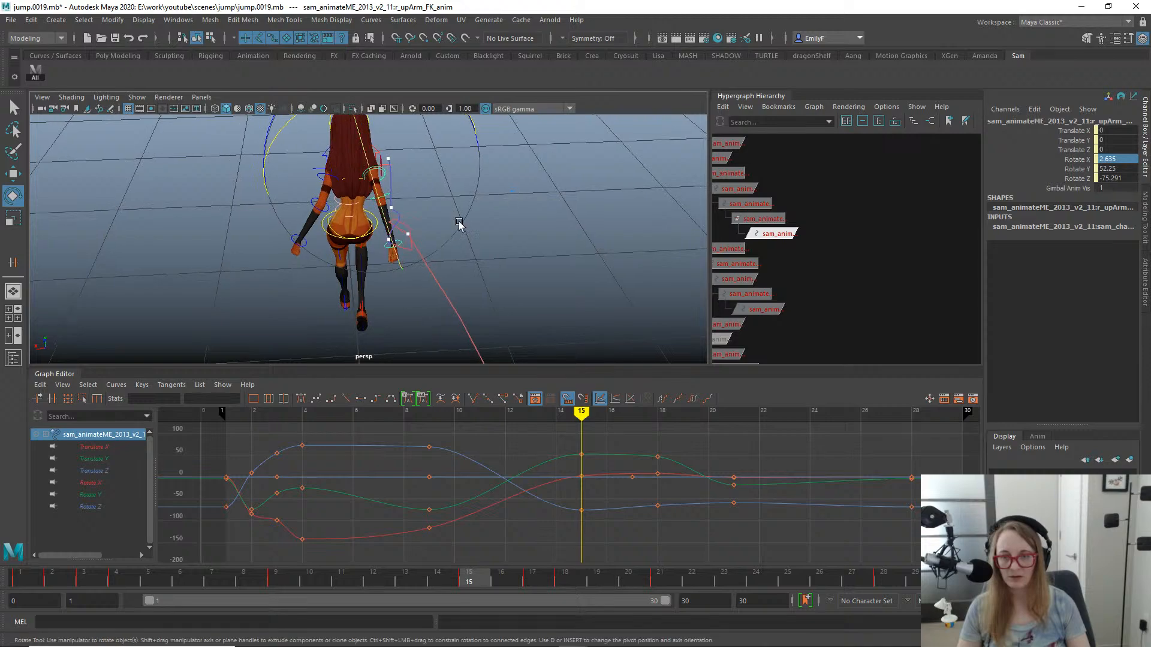
# - Scrub the jump from behind with the rig controls hidden to check the right arm, and save a new incremental version of the scene
pyautogui.keyDown('alt'); pyautogui.moveTo(458, 225); pyautogui.dragTo(387, 211); pyautogui.keyUp('alt')
pyautogui.moveTo(161, 578); pyautogui.dragTo(340, 542)
pyautogui.keyDown('alt'); pyautogui.moveTo(359, 251); pyautogui.dragTo(423, 319); pyautogui.keyUp('alt')
pyautogui.hotkey('alt', '1')
pyautogui.keyDown('alt'); pyautogui.moveTo(423, 318); pyautogui.dragTo(586, 252, button='right'); pyautogui.keyUp('alt')
pyautogui.press('q')
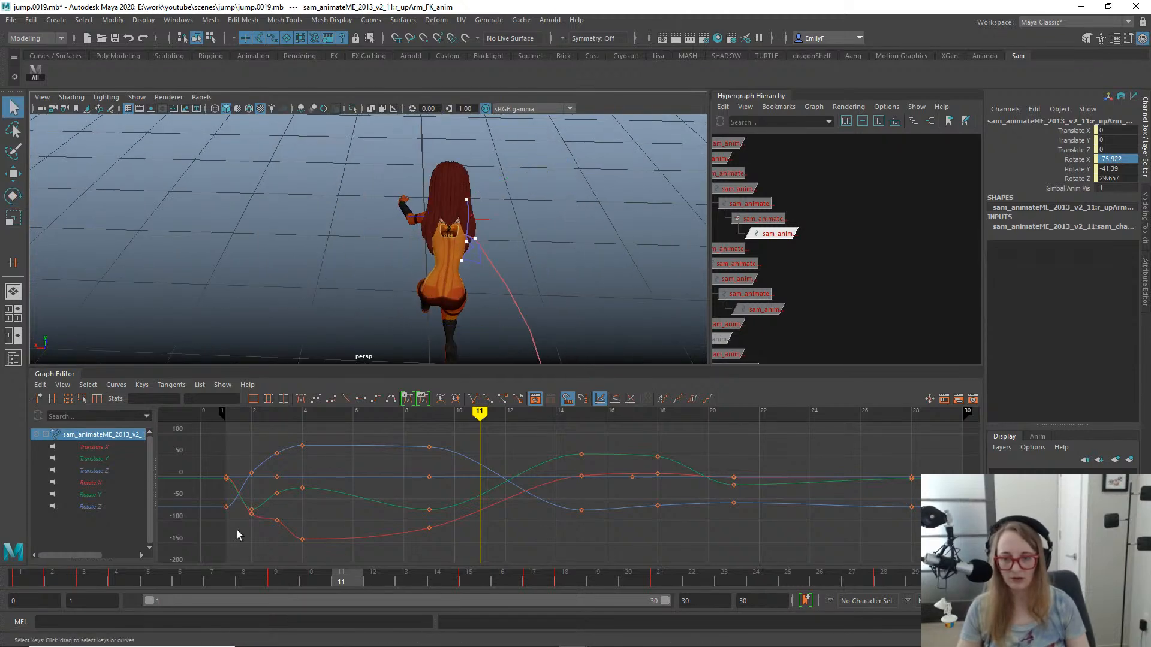
pyautogui.moveTo(166, 583); pyautogui.dragTo(640, 541)
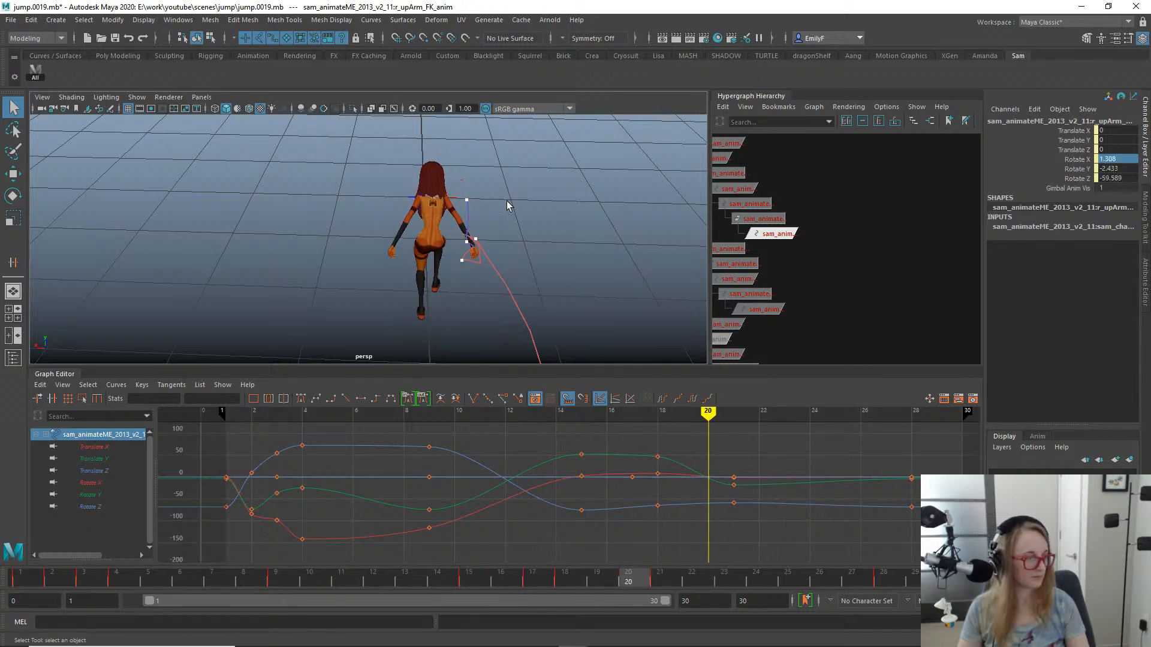
pyautogui.keyDown('alt'); pyautogui.moveTo(494, 207); pyautogui.dragTo(354, 205); pyautogui.keyUp('alt')
pyautogui.hotkey('ctrl', 's')
# - Play the jump in the left side view with the motion trails hidden
pyautogui.moveTo(477, 232)
pyautogui.keyDown('alt'); pyautogui.mouseDown()
pyautogui.moveTo(471, 178)
pyautogui.moveTo(453, 223)
pyautogui.moveTo(442, 215)
pyautogui.moveTo(489, 214)
pyautogui.mouseUp(); pyautogui.keyUp('alt')
pyautogui.press('space')
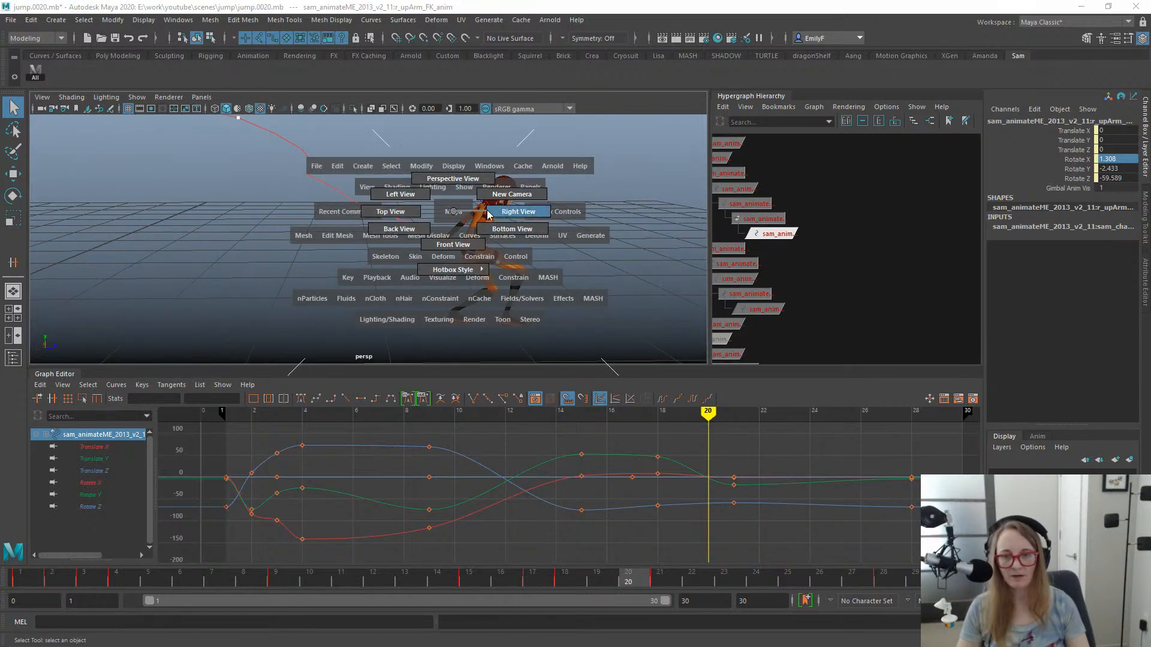
pyautogui.moveTo(384, 201); pyautogui.dragTo(385, 198)
pyautogui.hotkey('alt', 'v')
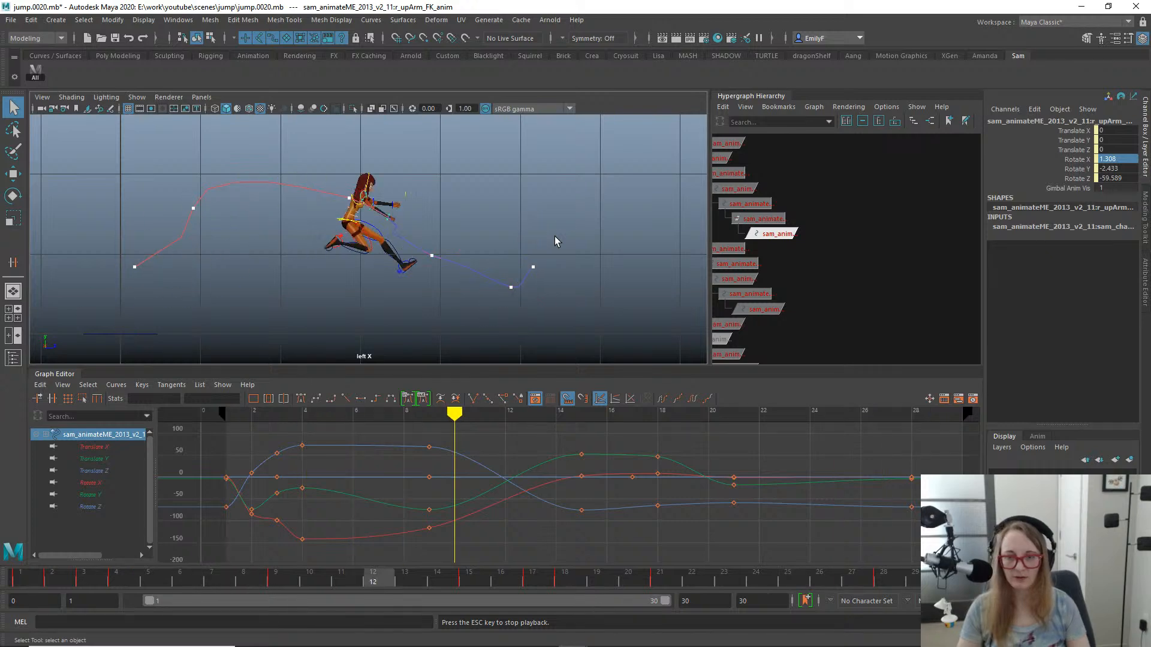
pyautogui.click(136, 98)
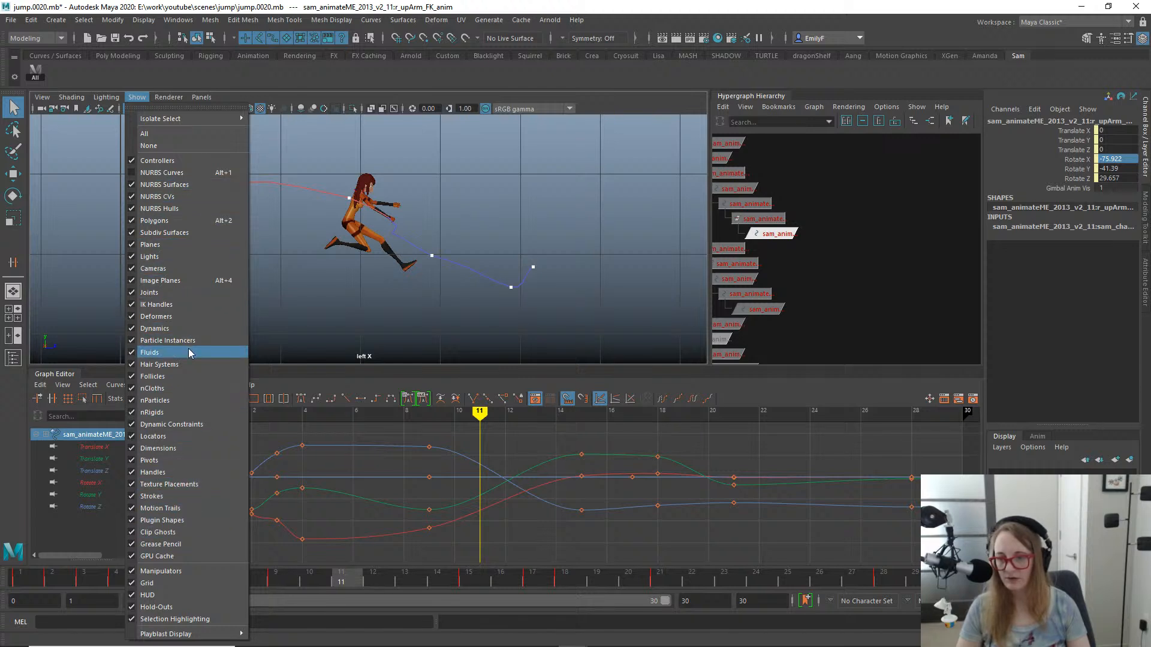
pyautogui.click(183, 511)
pyautogui.hotkey('alt', 'v')
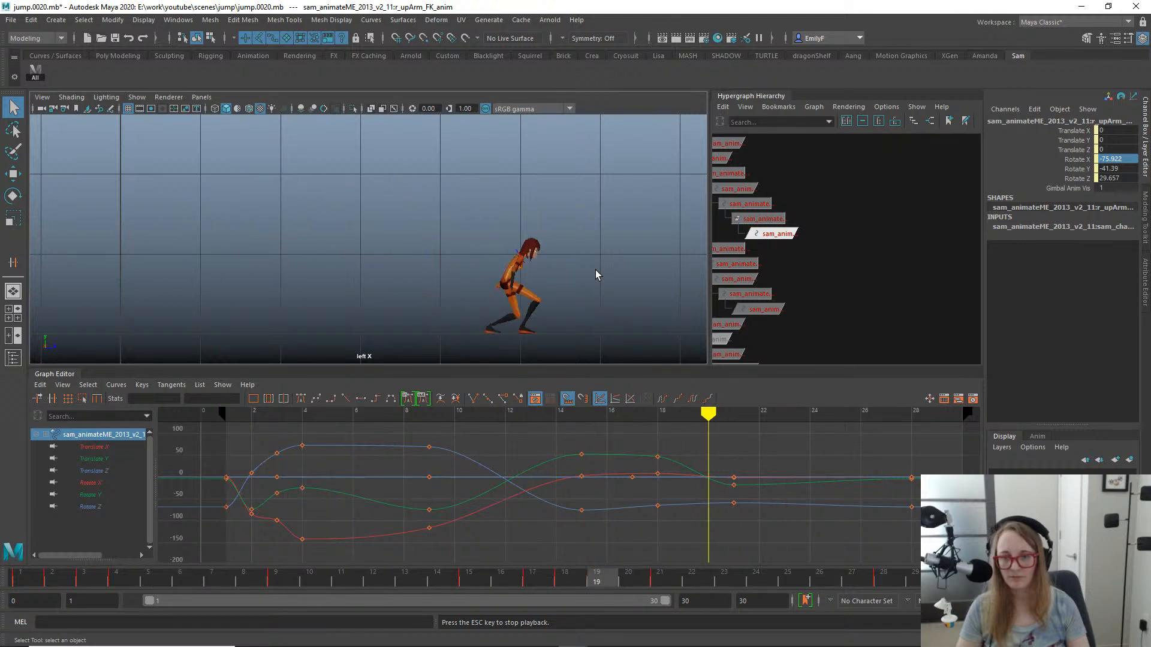
# - Move the right lower arm FK control's Rotate Y key from frame 11 to frame 10
pyautogui.moveTo(141, 584); pyautogui.dragTo(486, 484)
pyautogui.keyDown('alt'); pyautogui.moveTo(576, 293); pyautogui.dragTo(935, 278, button='right'); pyautogui.keyUp('alt')
pyautogui.keyDown('alt'); pyautogui.moveTo(512, 254); pyautogui.dragTo(303, 297, button='middle'); pyautogui.keyUp('alt')
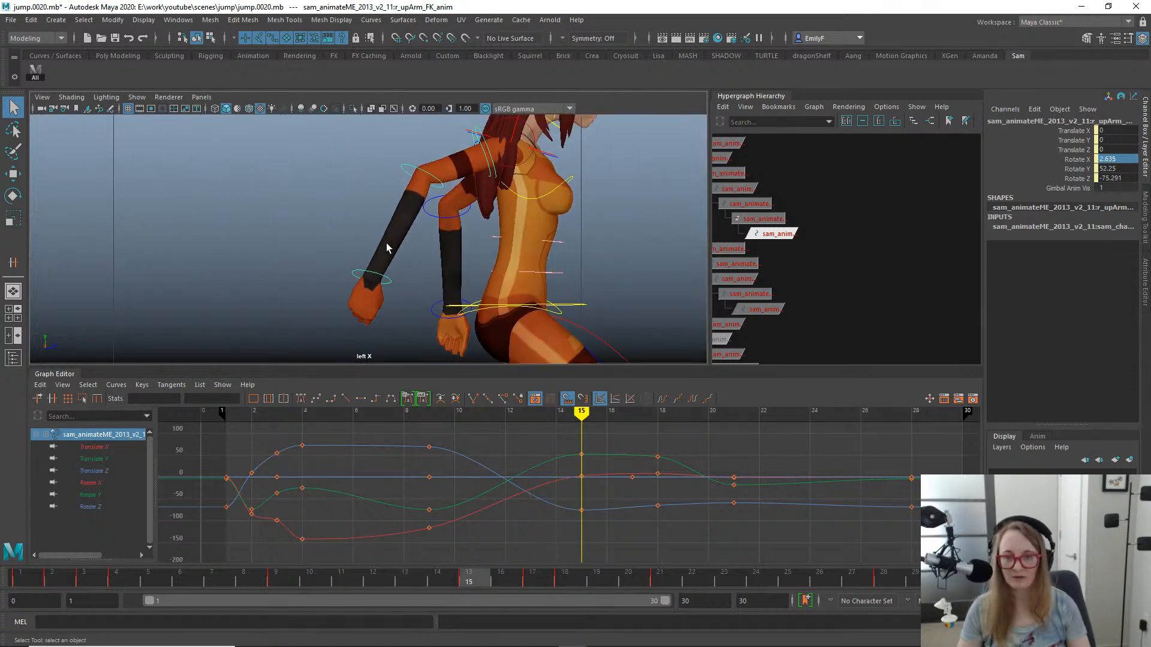
pyautogui.click(406, 170)
pyautogui.press('e')
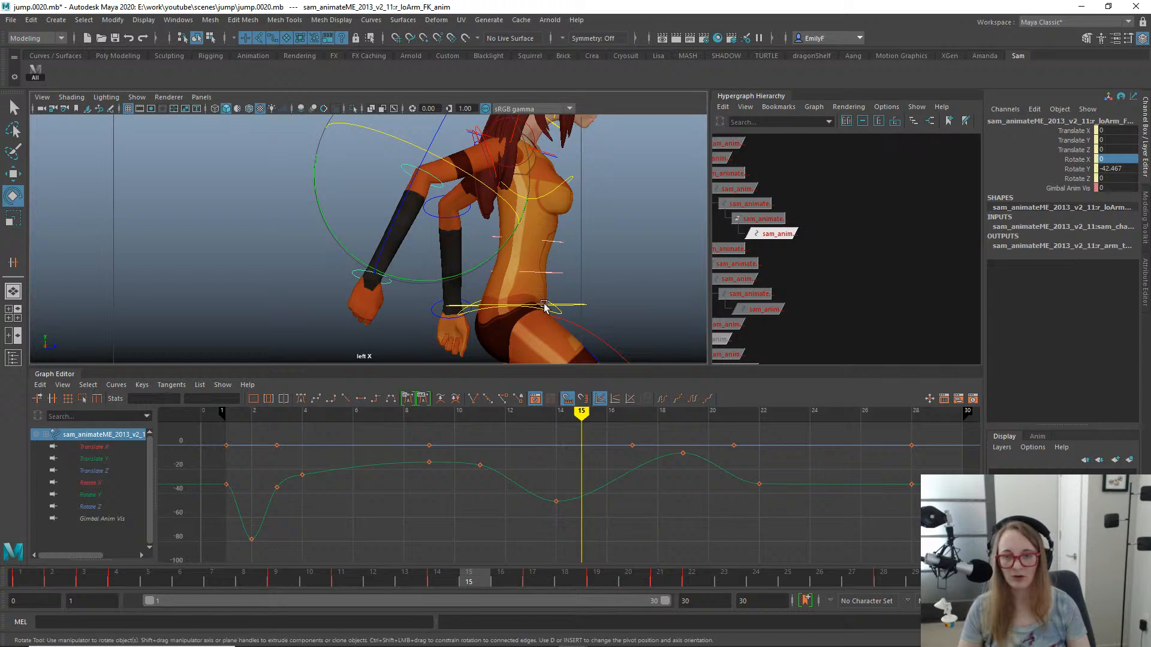
pyautogui.keyDown('alt'); pyautogui.moveTo(545, 304); pyautogui.dragTo(492, 293, button='right'); pyautogui.keyUp('alt')
pyautogui.click(309, 576)
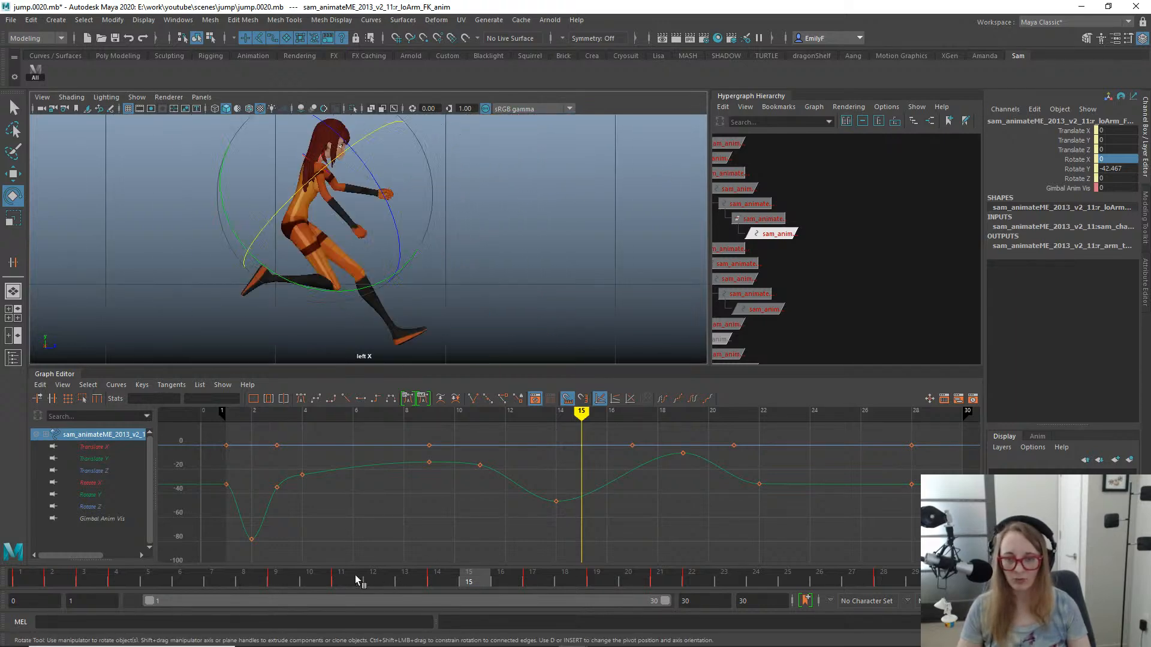
pyautogui.moveTo(362, 574)
pyautogui.mouseDown()
pyautogui.moveTo(405, 574)
pyautogui.moveTo(247, 545)
pyautogui.moveTo(349, 544)
pyautogui.mouseUp()
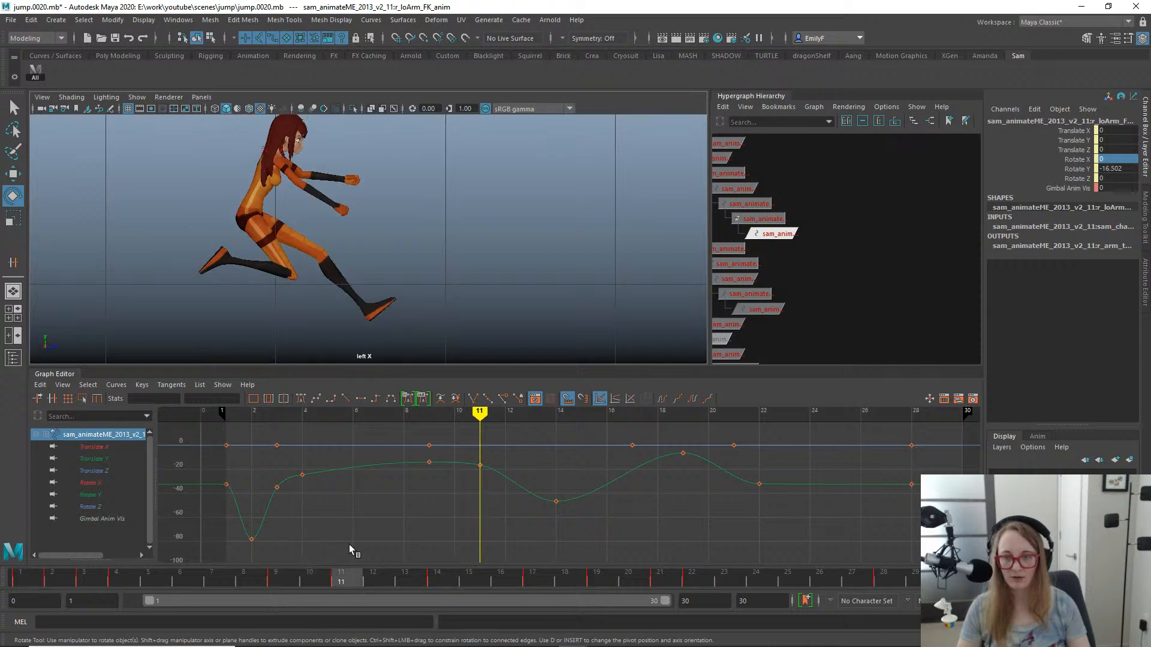
pyautogui.moveTo(514, 483); pyautogui.dragTo(469, 457)
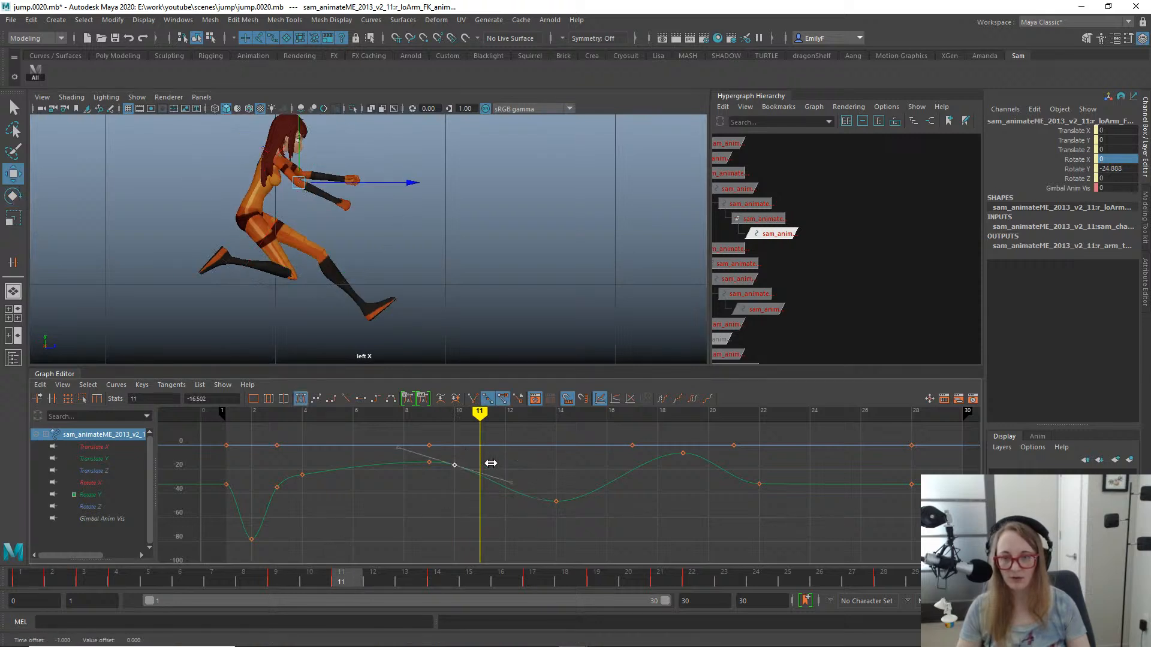
# - At frame 17, rotate the right lower arm FK control to about -11.5 in Y
pyautogui.moveTo(289, 575); pyautogui.dragTo(426, 539)
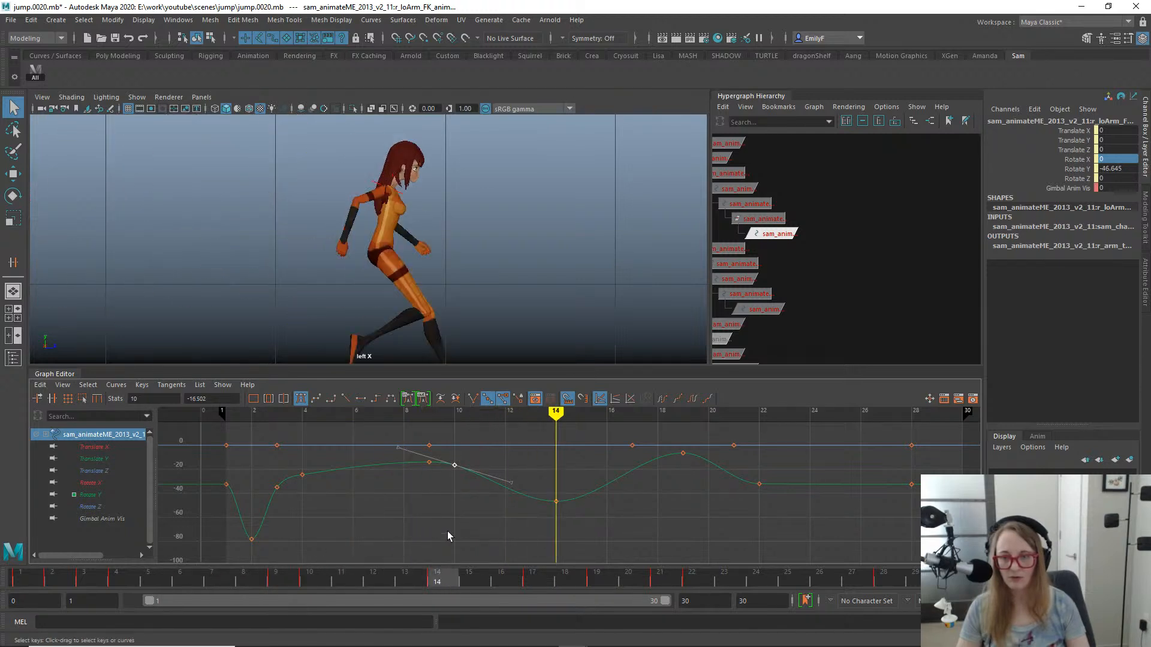
pyautogui.moveTo(437, 585); pyautogui.dragTo(542, 570)
pyautogui.press('e')
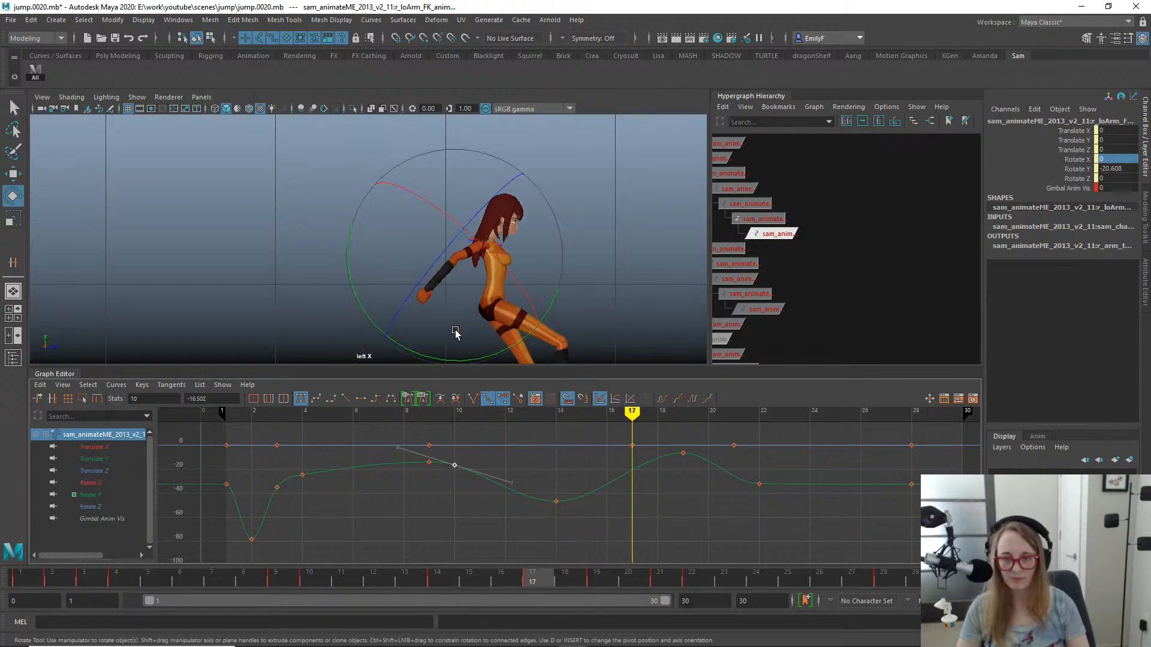
pyautogui.moveTo(440, 361); pyautogui.dragTo(429, 361)
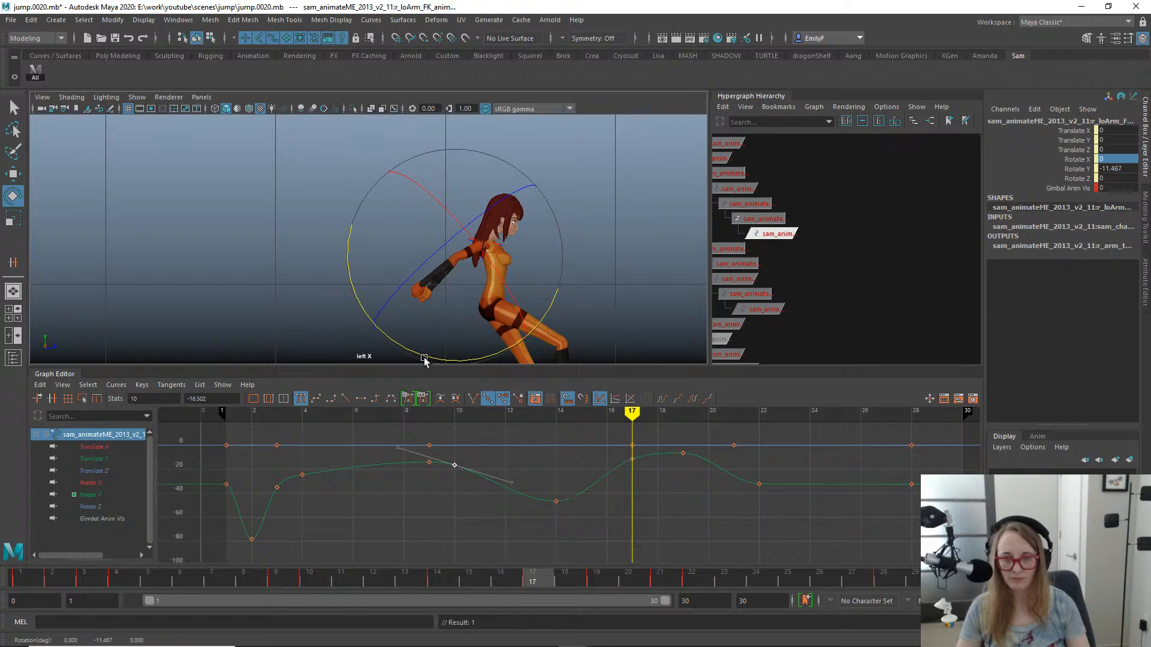
# - Play and scrub the jump through to frame 30 in the side view with the controls hidden to check the forearm motion
pyautogui.scroll(-4, 639, 509)
pyautogui.keyDown('alt'); pyautogui.moveTo(603, 353); pyautogui.dragTo(578, 282, button='middle'); pyautogui.keyUp('alt')
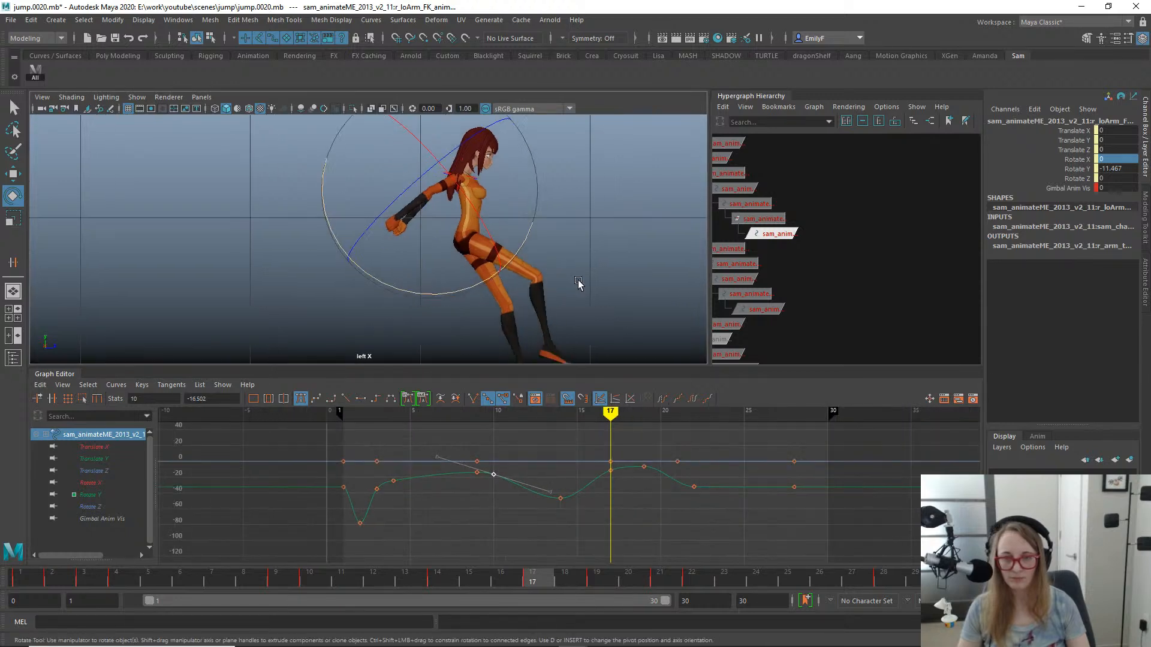
pyautogui.scroll(-2, 599, 301)
pyautogui.hotkey('alt', '1')
pyautogui.scroll(-2, 631, 329)
pyautogui.press('q')
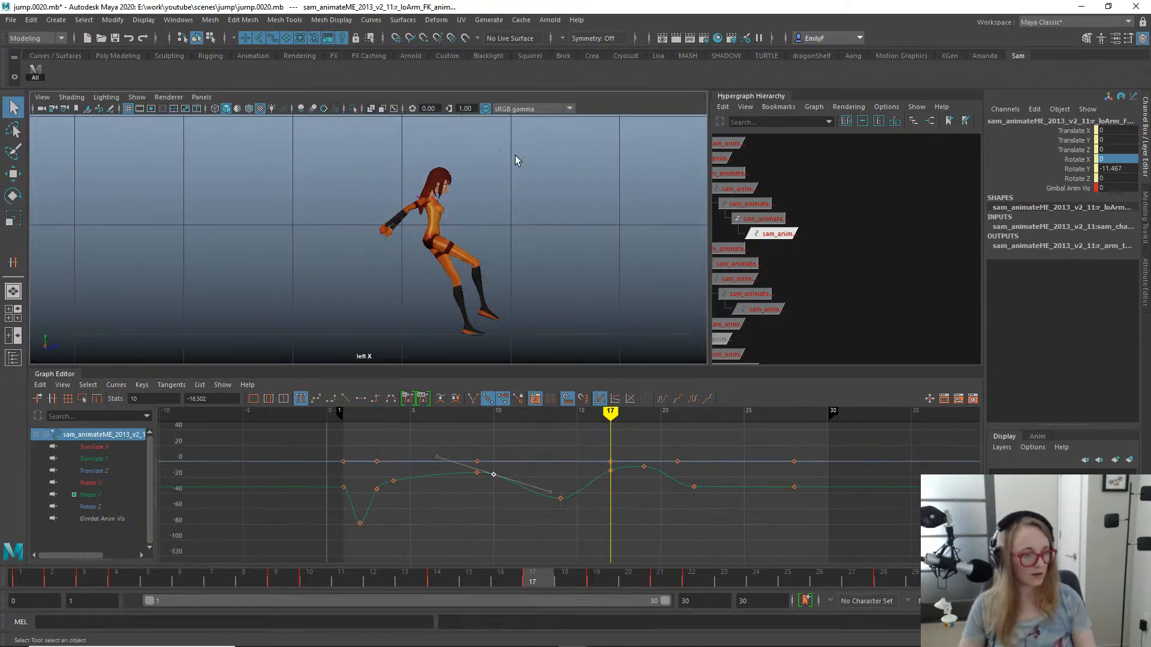
pyautogui.scroll(1, 381, 175)
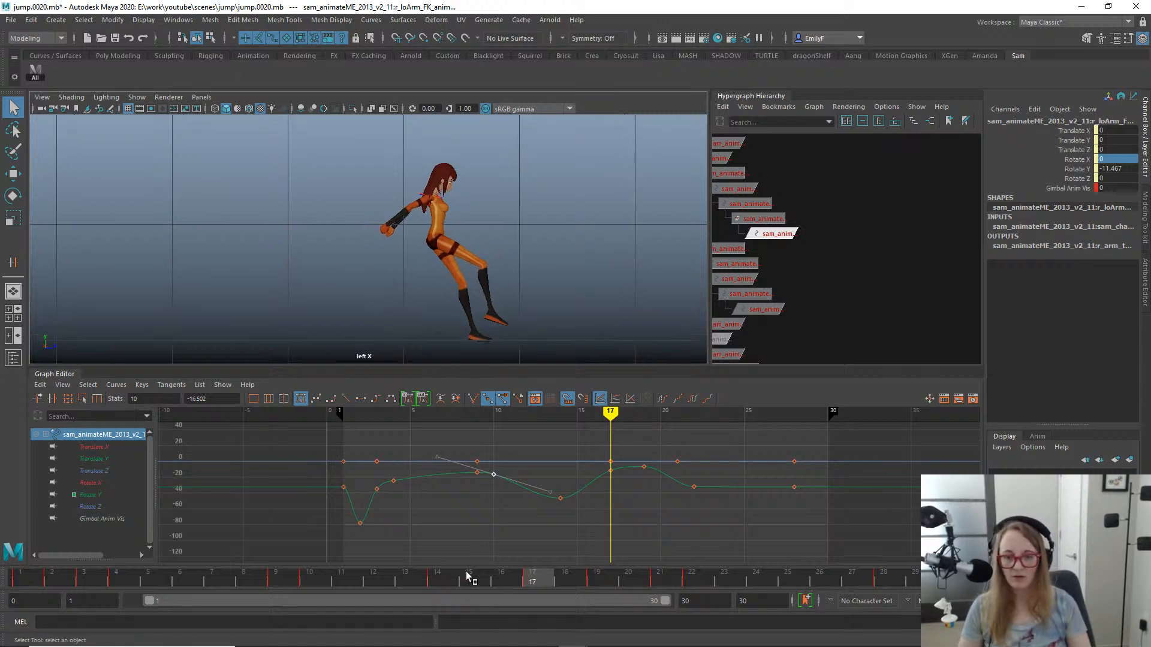
pyautogui.hotkey('alt', 'v')
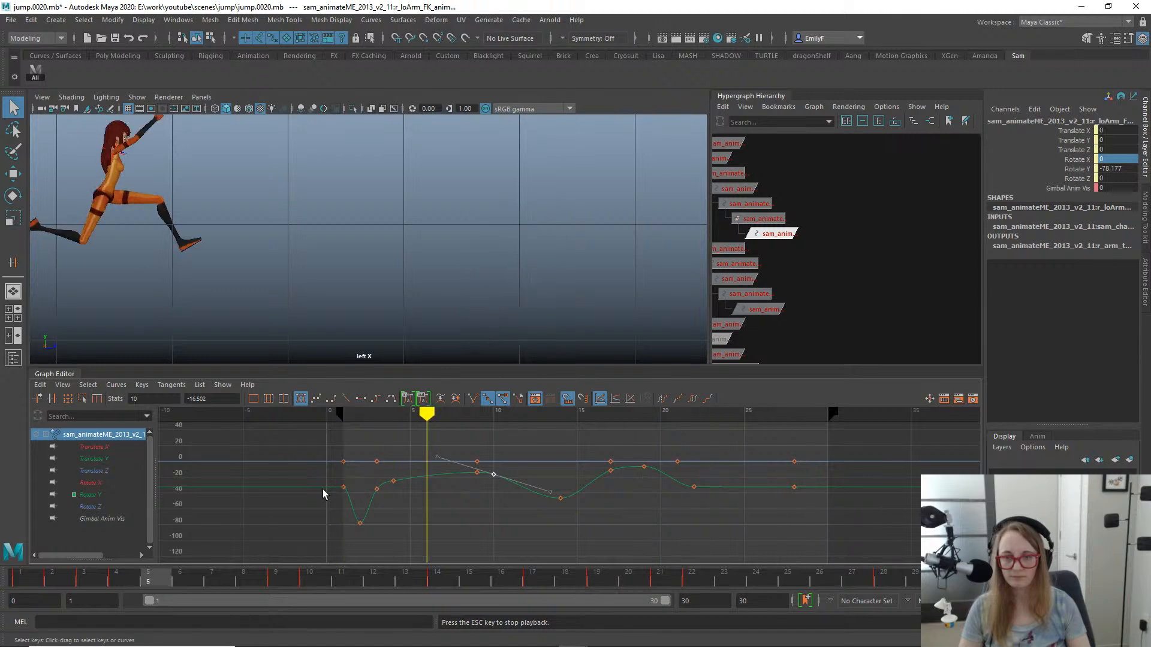
pyautogui.moveTo(287, 590)
pyautogui.mouseDown()
pyautogui.moveTo(653, 607)
pyautogui.moveTo(854, 587)
pyautogui.moveTo(372, 584)
pyautogui.mouseUp()
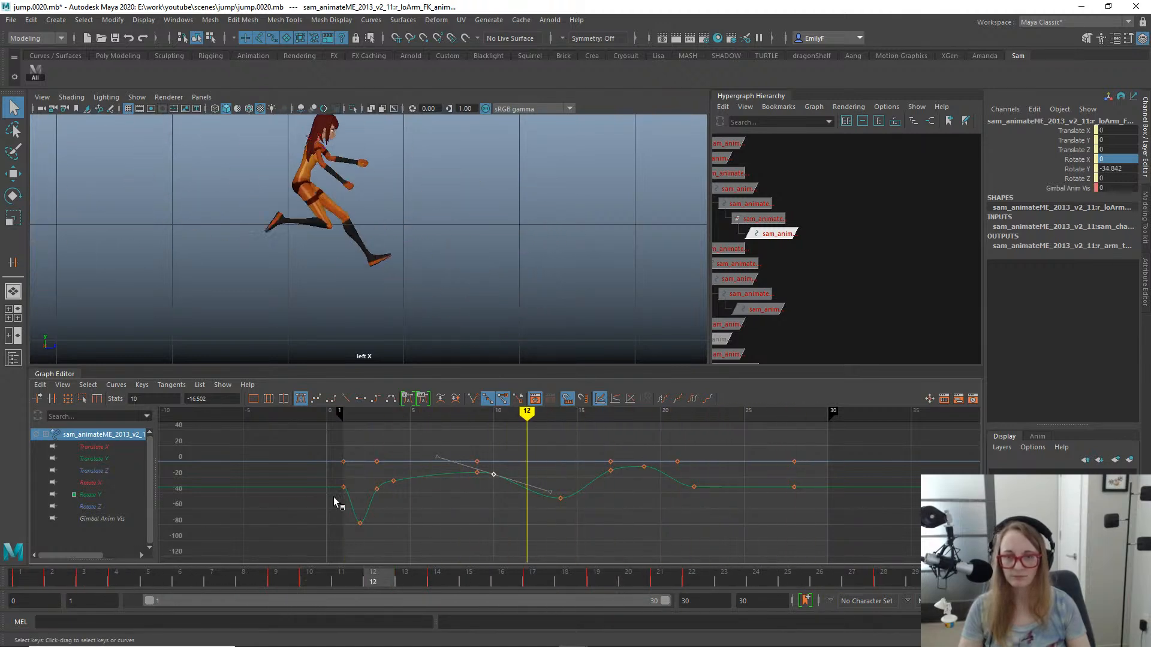
pyautogui.moveTo(333, 498)
pyautogui.mouseDown()
pyautogui.moveTo(286, 494)
pyautogui.moveTo(456, 486)
pyautogui.moveTo(548, 502)
pyautogui.moveTo(1055, 445)
pyautogui.moveTo(677, 420)
pyautogui.moveTo(229, 334)
pyautogui.moveTo(480, 369)
pyautogui.mouseUp()
pyautogui.moveTo(513, 384); pyautogui.dragTo(1069, 426)
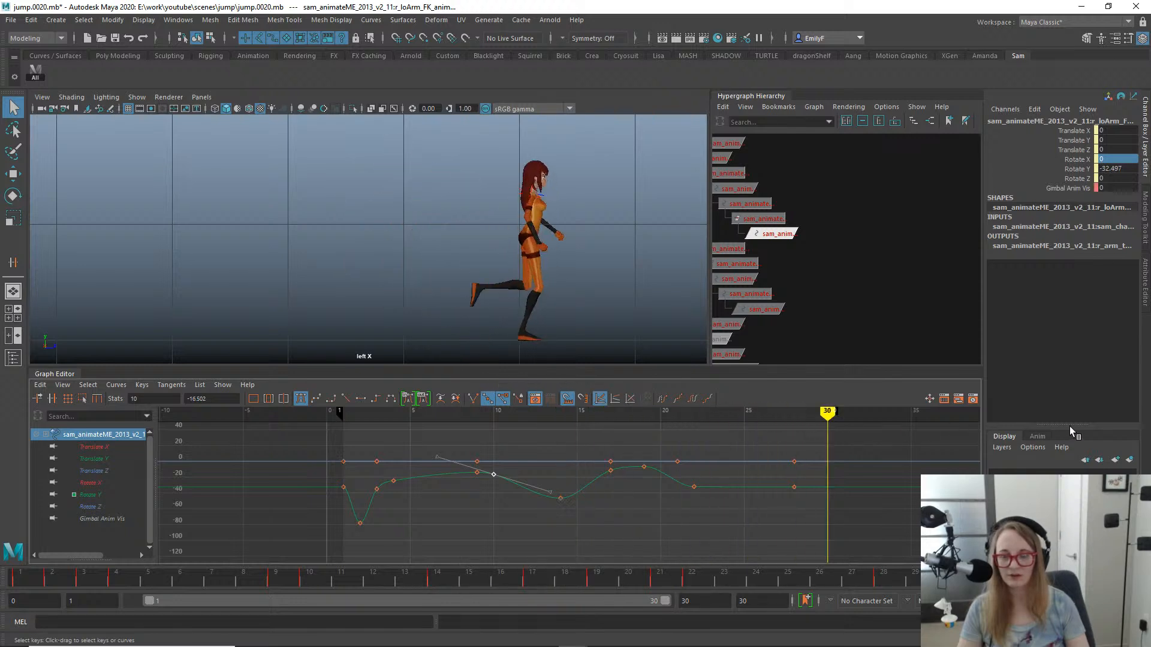
# - Show the rig controls, select the right upper arm FK control at frame 30, and return to the perspective view
pyautogui.keyDown('alt'); pyautogui.moveTo(270, 207); pyautogui.dragTo(674, 208, button='right'); pyautogui.keyUp('alt')
pyautogui.keyDown('alt'); pyautogui.moveTo(523, 156); pyautogui.dragTo(470, 182, button='middle'); pyautogui.keyUp('alt')
pyautogui.click(474, 171)
pyautogui.press('e')
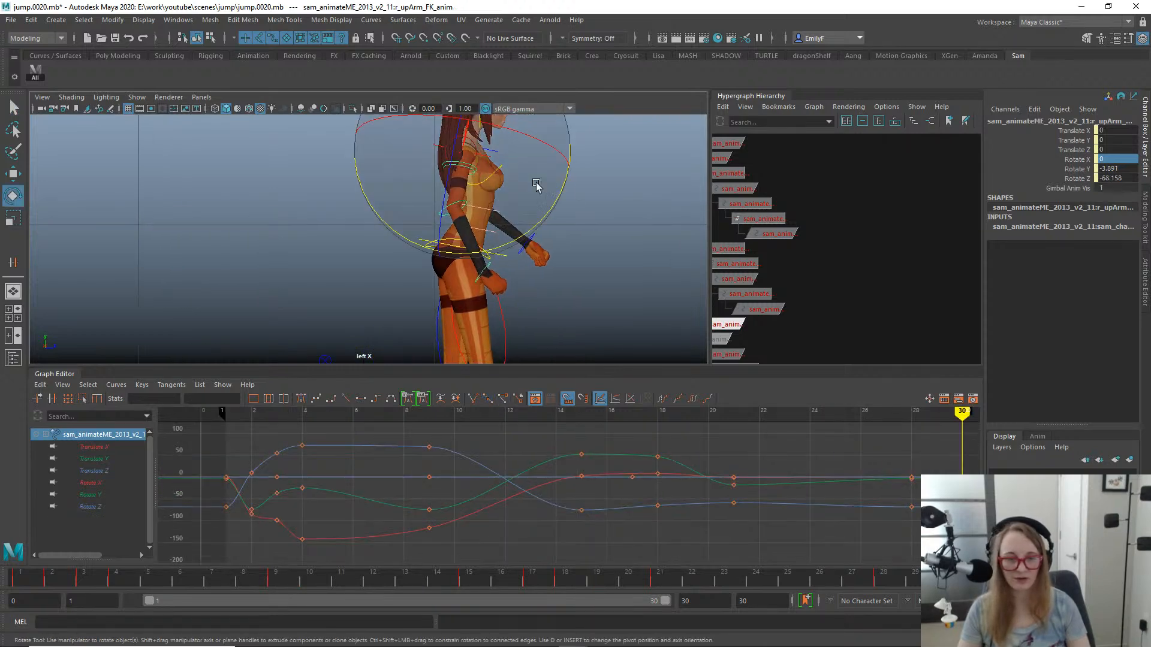
pyautogui.press('space')
pyautogui.press('space')
pyautogui.keyDown('alt'); pyautogui.moveTo(569, 219); pyautogui.dragTo(220, 161, button='right'); pyautogui.keyUp('alt')
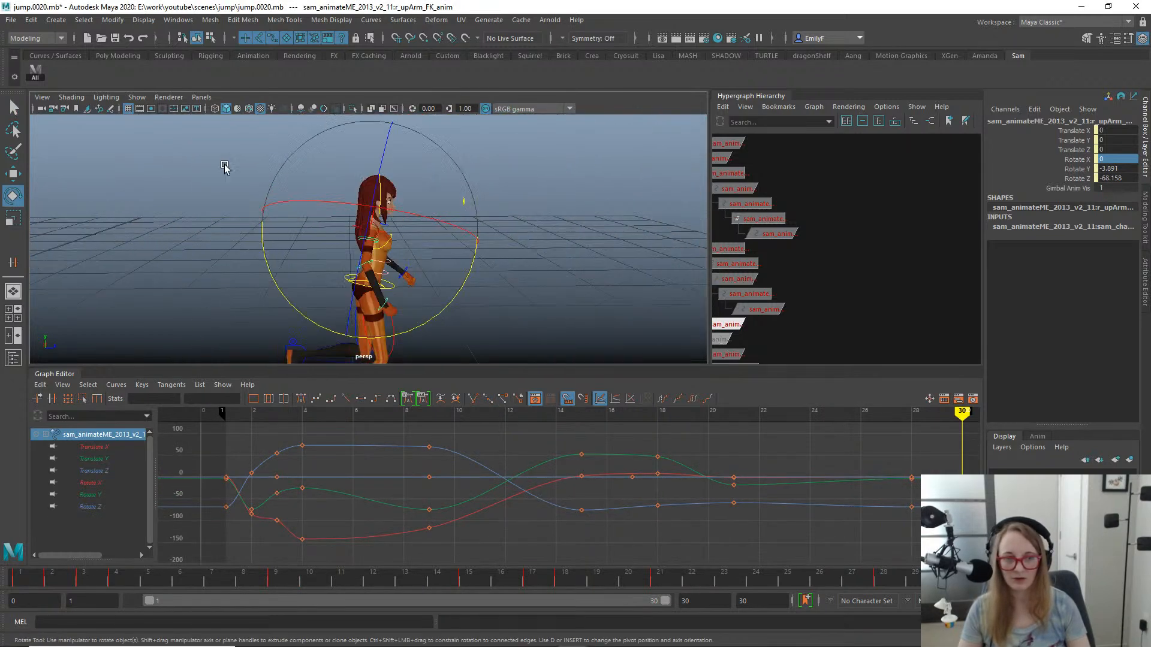
pyautogui.press('q')
pyautogui.keyDown('alt'); pyautogui.moveTo(358, 248); pyautogui.dragTo(365, 246); pyautogui.keyUp('alt')
pyautogui.press('e')
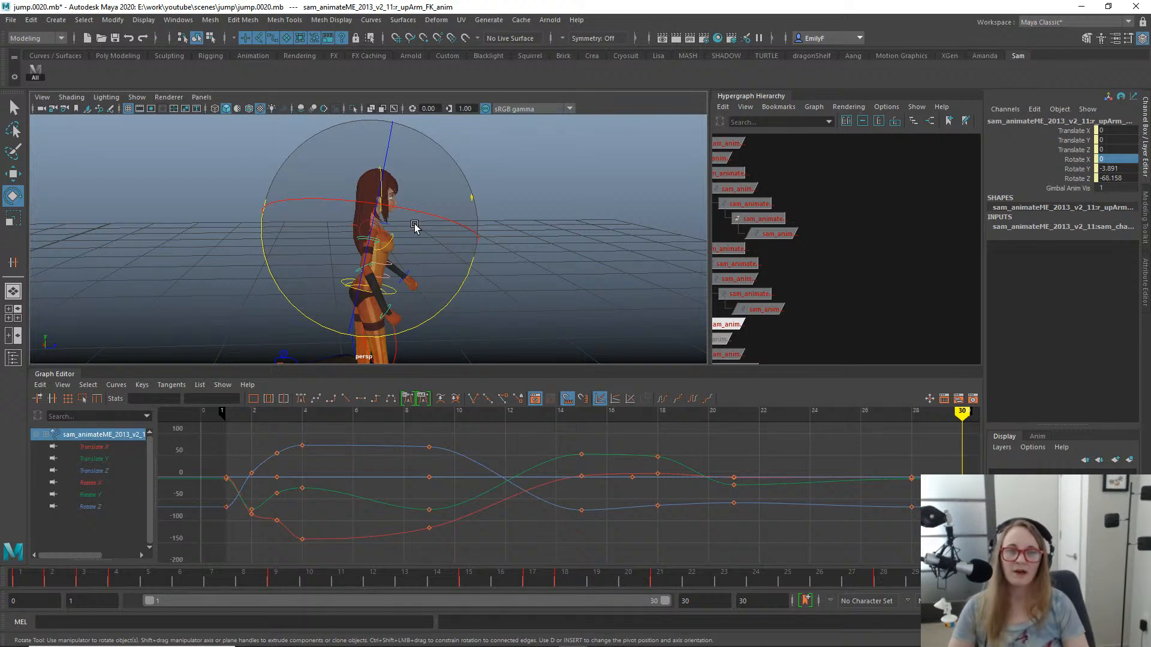
# - Examine the final pose at frame 30 from the front, back and sides, and play the jump in the perspective view
pyautogui.keyDown('alt'); pyautogui.moveTo(531, 248); pyautogui.dragTo(457, 245, button='right'); pyautogui.keyUp('alt')
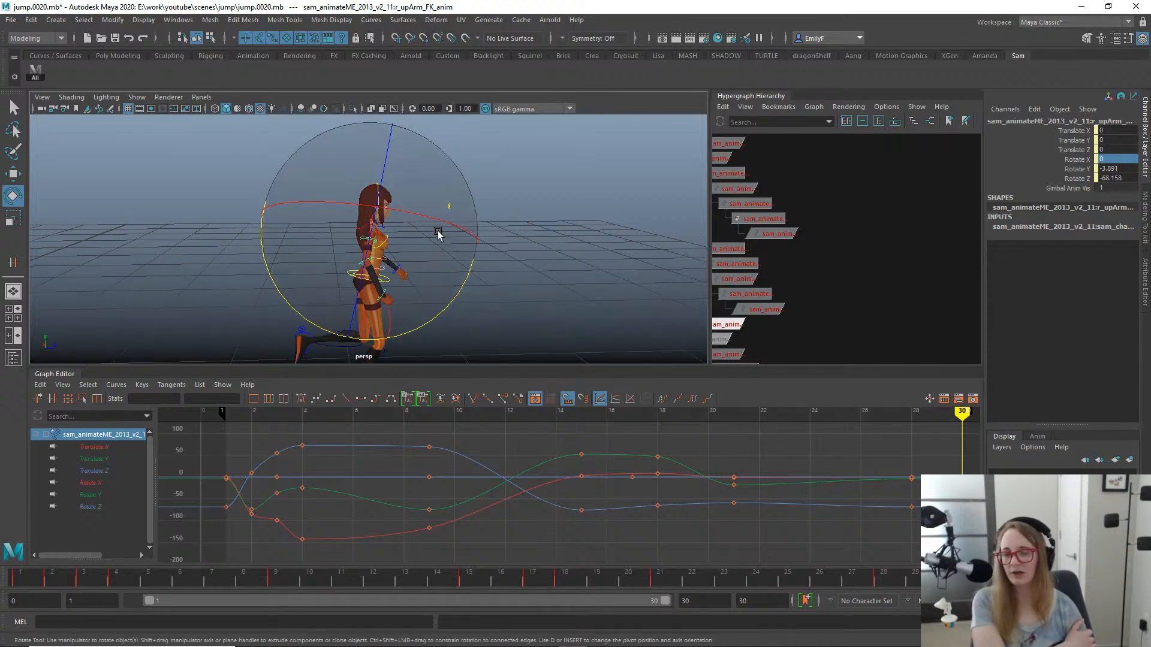
pyautogui.keyDown('alt'); pyautogui.moveTo(533, 267); pyautogui.dragTo(555, 245); pyautogui.keyUp('alt')
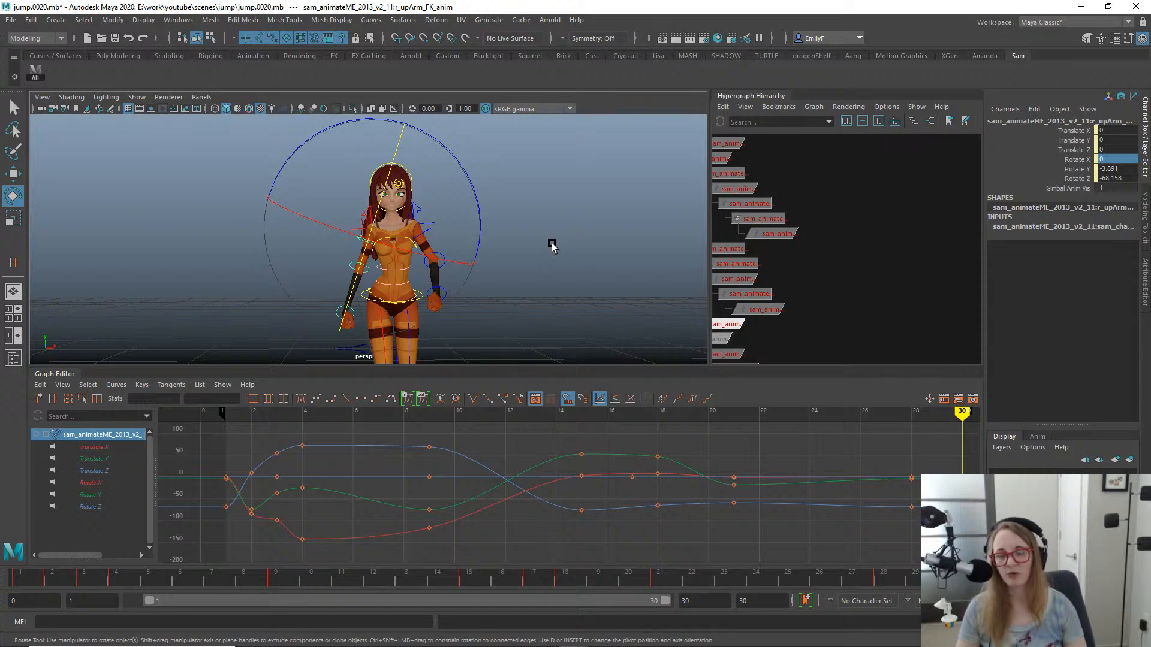
pyautogui.keyDown('alt'); pyautogui.moveTo(552, 245); pyautogui.dragTo(419, 254, button='right'); pyautogui.keyUp('alt')
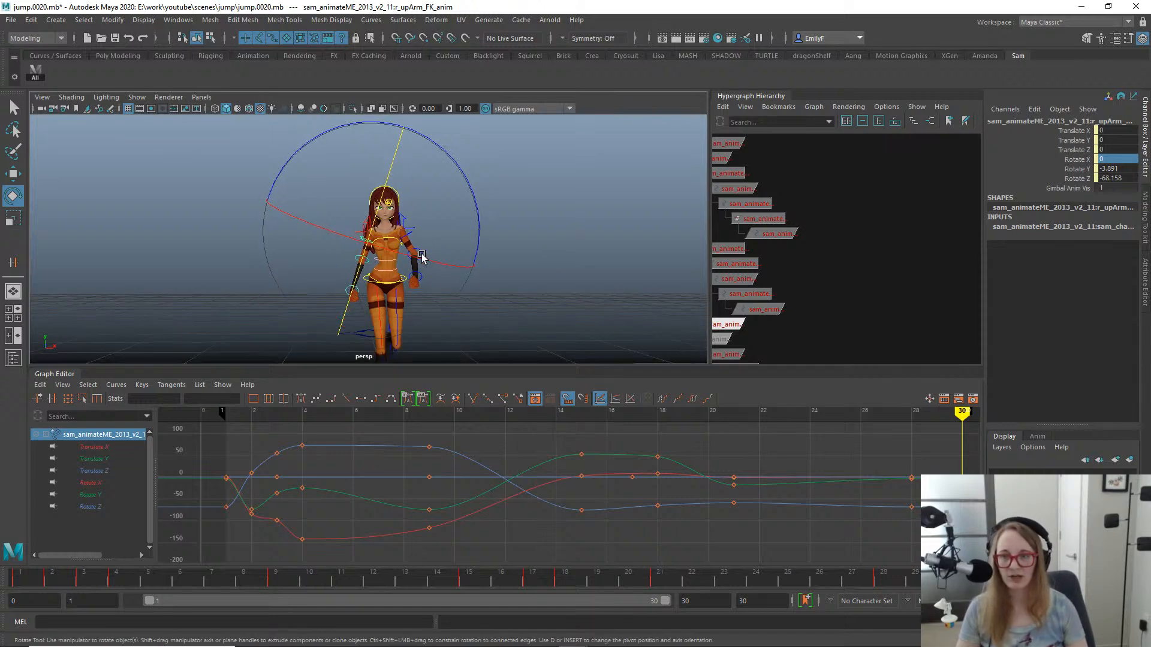
pyautogui.keyDown('alt'); pyautogui.moveTo(419, 254); pyautogui.dragTo(527, 265); pyautogui.keyUp('alt')
pyautogui.keyDown('alt'); pyautogui.moveTo(415, 265); pyautogui.dragTo(552, 178, button='right'); pyautogui.keyUp('alt')
pyautogui.keyDown('alt'); pyautogui.moveTo(552, 178); pyautogui.dragTo(596, 234); pyautogui.keyUp('alt')
pyautogui.scroll(6, 491, 244)
pyautogui.press('q')
pyautogui.scroll(-2, 490, 244)
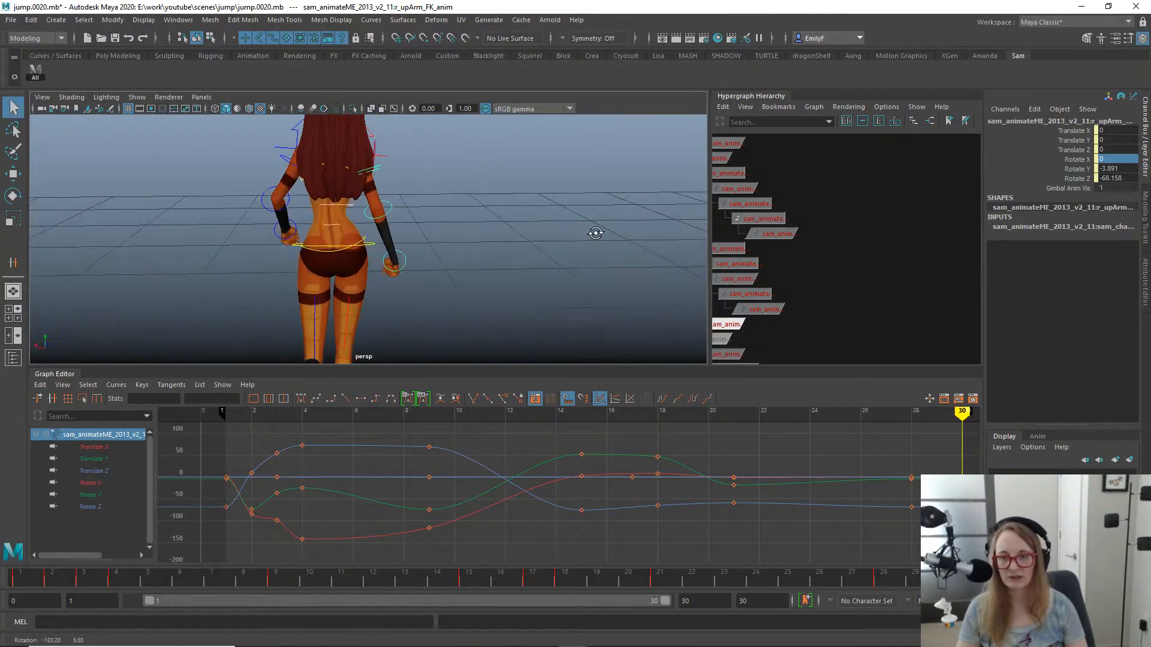
pyautogui.keyDown('alt'); pyautogui.moveTo(596, 234); pyautogui.dragTo(342, 225, button='right'); pyautogui.keyUp('alt')
pyautogui.keyDown('alt'); pyautogui.moveTo(342, 226); pyautogui.dragTo(403, 234); pyautogui.keyUp('alt')
pyautogui.keyDown('alt'); pyautogui.moveTo(403, 234); pyautogui.dragTo(485, 259, button='right'); pyautogui.keyUp('alt')
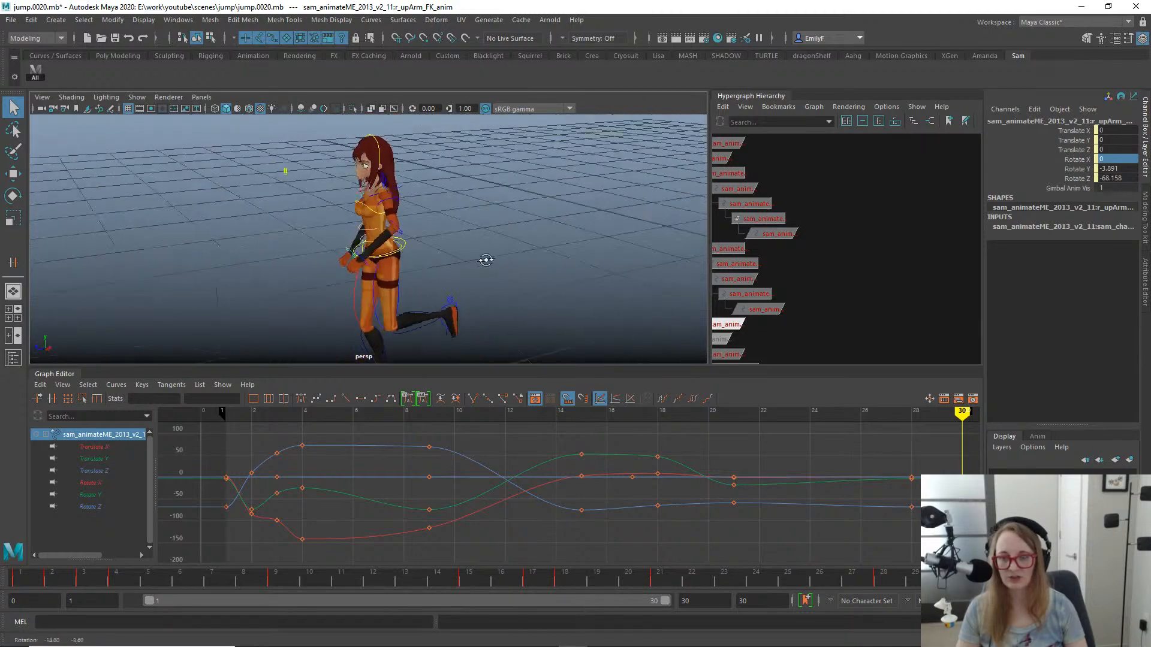
pyautogui.keyDown('alt'); pyautogui.moveTo(485, 259); pyautogui.dragTo(591, 262); pyautogui.keyUp('alt')
pyautogui.keyDown('alt'); pyautogui.moveTo(350, 257); pyautogui.dragTo(456, 256, button='right'); pyautogui.keyUp('alt')
pyautogui.keyDown('alt'); pyautogui.moveTo(455, 256); pyautogui.dragTo(329, 236); pyautogui.keyUp('alt')
pyautogui.hotkey('alt', 'v')
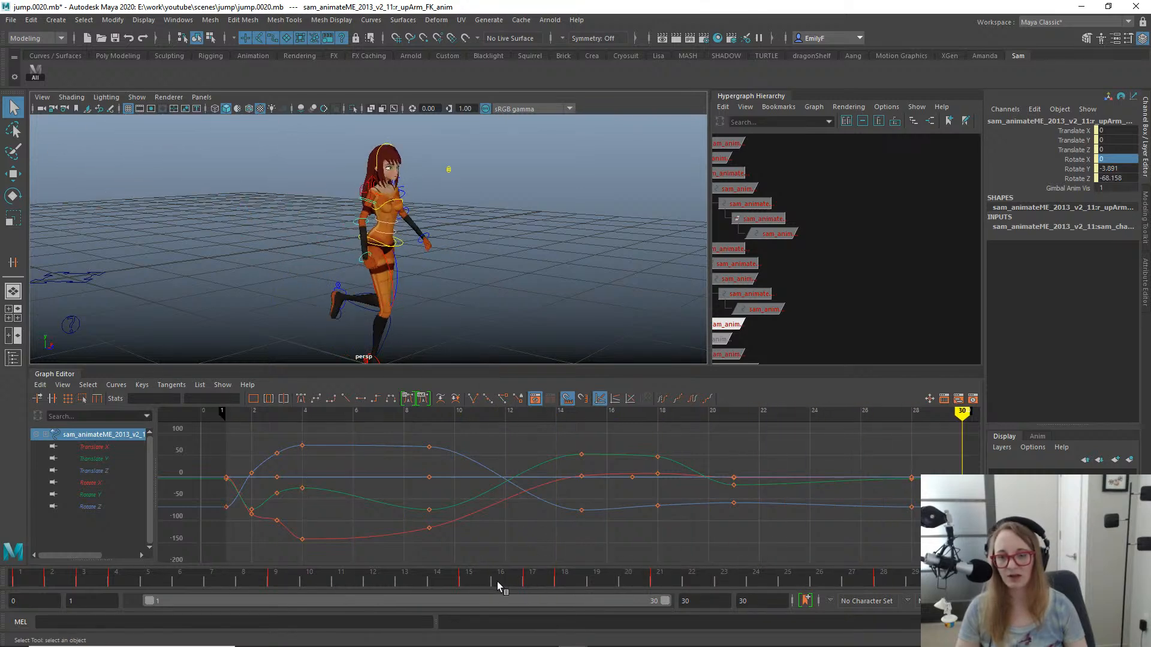
pyautogui.press('Escape')
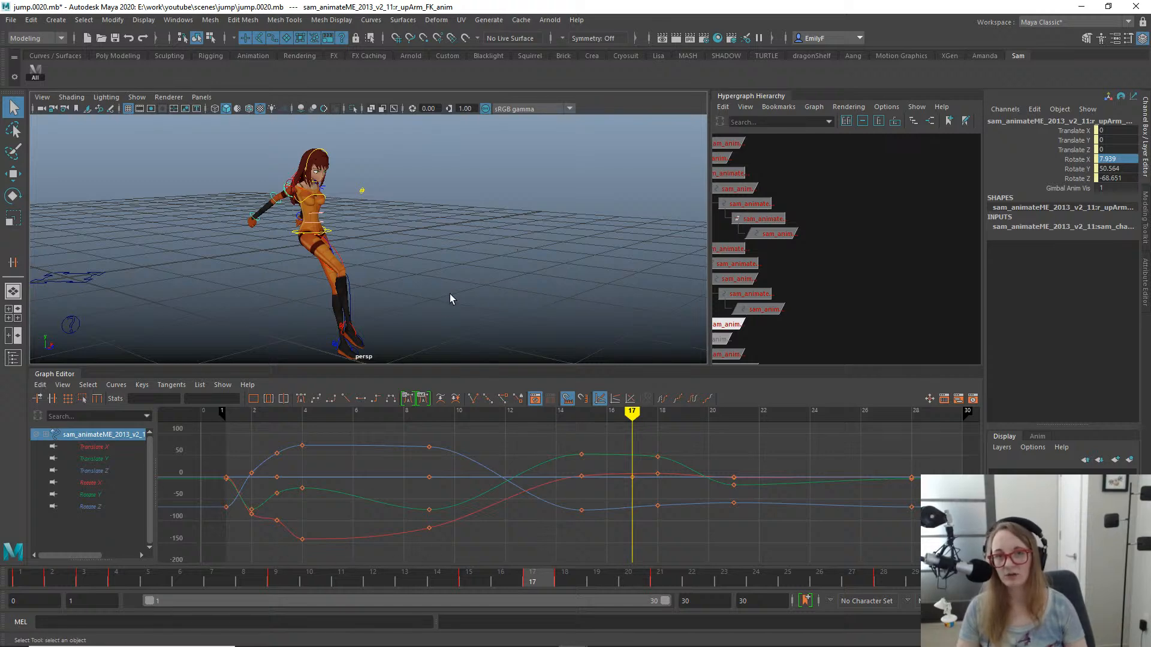
# - Scrub the jump to frame 27 and examine the landing pose from the front and side in the perspective view
pyautogui.keyDown('alt'); pyautogui.moveTo(447, 252); pyautogui.dragTo(335, 254); pyautogui.keyUp('alt')
pyautogui.moveTo(497, 586); pyautogui.dragTo(874, 488)
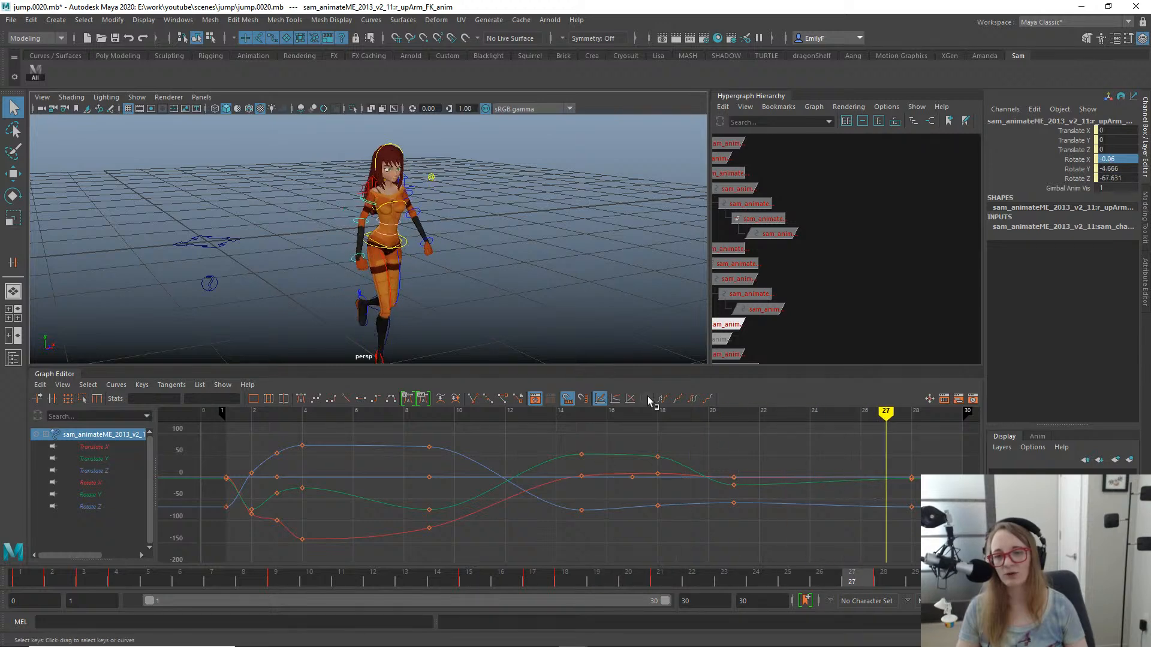
pyautogui.keyDown('alt'); pyautogui.moveTo(326, 270); pyautogui.dragTo(429, 227); pyautogui.keyUp('alt')
pyautogui.keyDown('alt'); pyautogui.moveTo(480, 231); pyautogui.dragTo(595, 239, button='middle'); pyautogui.keyUp('alt')
pyautogui.keyDown('alt'); pyautogui.moveTo(594, 239); pyautogui.dragTo(372, 247, button='right'); pyautogui.keyUp('alt')
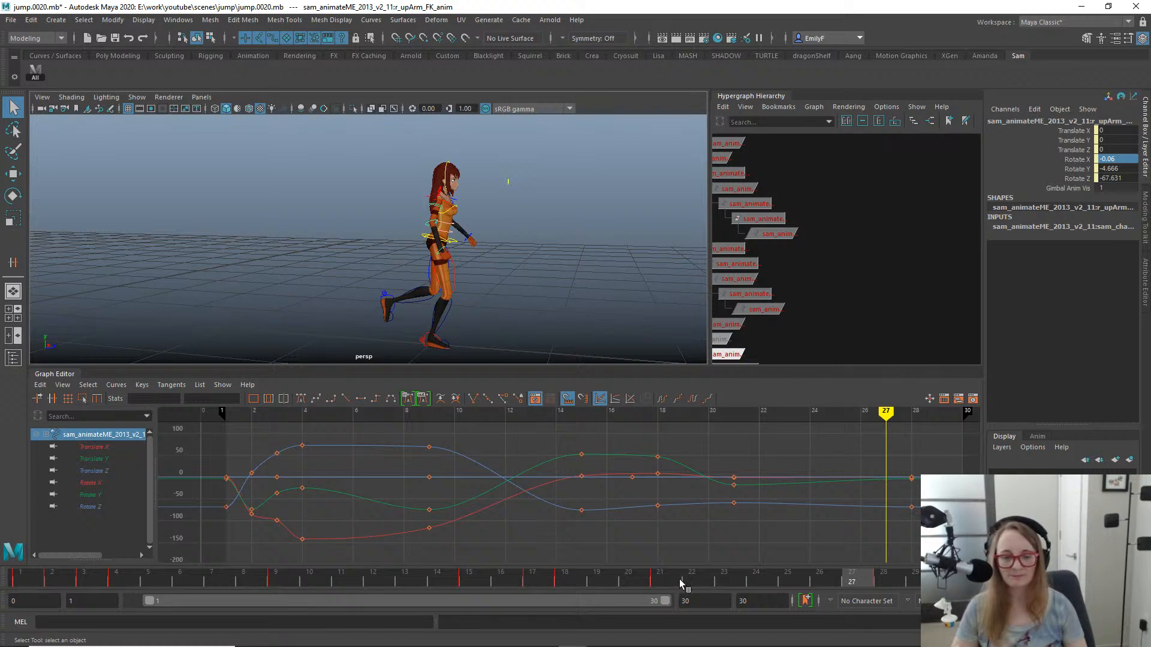
# - Go to frame 20 and examine the crouched upper body, arms and face from several angles
pyautogui.moveTo(678, 579)
pyautogui.mouseDown()
pyautogui.moveTo(488, 561)
pyautogui.moveTo(734, 547)
pyautogui.moveTo(553, 532)
pyautogui.moveTo(857, 506)
pyautogui.moveTo(635, 468)
pyautogui.mouseUp()
pyautogui.keyDown('alt'); pyautogui.moveTo(515, 258); pyautogui.dragTo(692, 243, button='right'); pyautogui.keyUp('alt')
pyautogui.keyDown('alt'); pyautogui.moveTo(551, 235); pyautogui.dragTo(461, 227); pyautogui.keyUp('alt')
pyautogui.keyDown('alt'); pyautogui.moveTo(474, 222); pyautogui.dragTo(568, 207, button='right'); pyautogui.keyUp('alt')
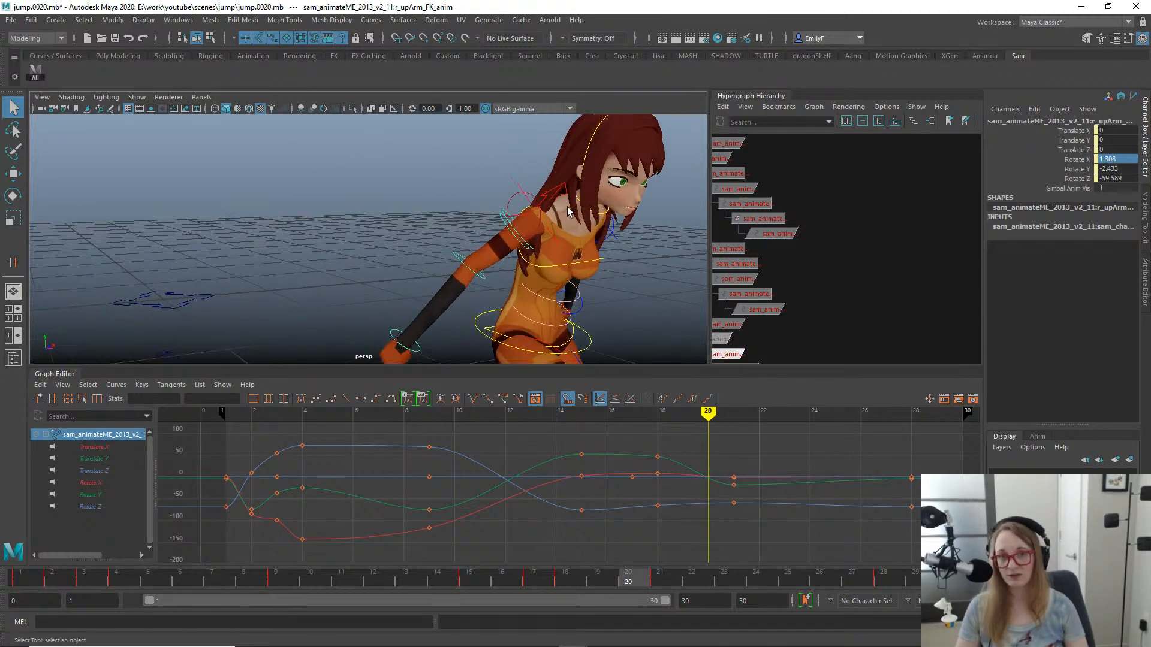
pyautogui.keyDown('alt'); pyautogui.moveTo(568, 207); pyautogui.dragTo(381, 220, button='middle'); pyautogui.keyUp('alt')
pyautogui.keyDown('alt'); pyautogui.moveTo(381, 220); pyautogui.dragTo(335, 179, button='right'); pyautogui.keyUp('alt')
pyautogui.keyDown('alt'); pyautogui.moveTo(468, 200); pyautogui.dragTo(427, 193); pyautogui.keyUp('alt')
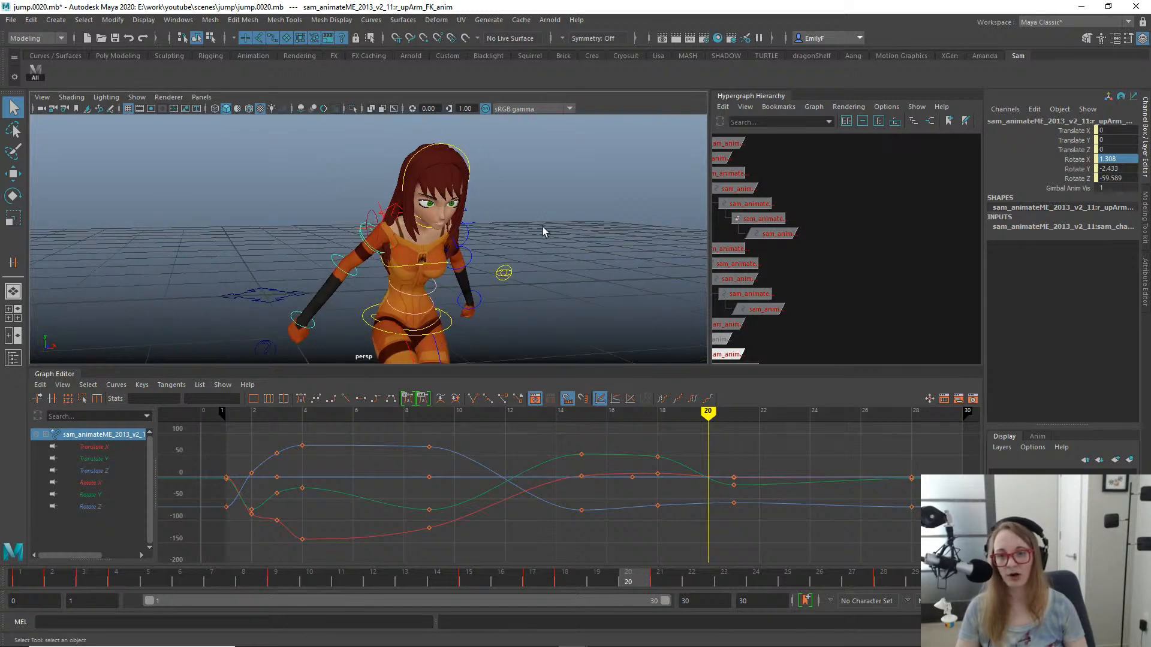
pyautogui.keyDown('alt'); pyautogui.moveTo(543, 231); pyautogui.dragTo(671, 254, button='right'); pyautogui.keyUp('alt')
pyautogui.keyDown('alt'); pyautogui.moveTo(423, 204); pyautogui.dragTo(512, 207, button='right'); pyautogui.keyUp('alt')
pyautogui.keyDown('alt'); pyautogui.moveTo(512, 207); pyautogui.dragTo(453, 227, button='middle'); pyautogui.keyUp('alt')
pyautogui.keyDown('alt'); pyautogui.moveTo(453, 228); pyautogui.dragTo(486, 230, button='right'); pyautogui.keyUp('alt')
pyautogui.keyDown('alt'); pyautogui.moveTo(485, 230); pyautogui.dragTo(378, 258, button='middle'); pyautogui.keyUp('alt')
pyautogui.keyDown('alt'); pyautogui.moveTo(377, 259); pyautogui.dragTo(320, 248, button='right'); pyautogui.keyUp('alt')
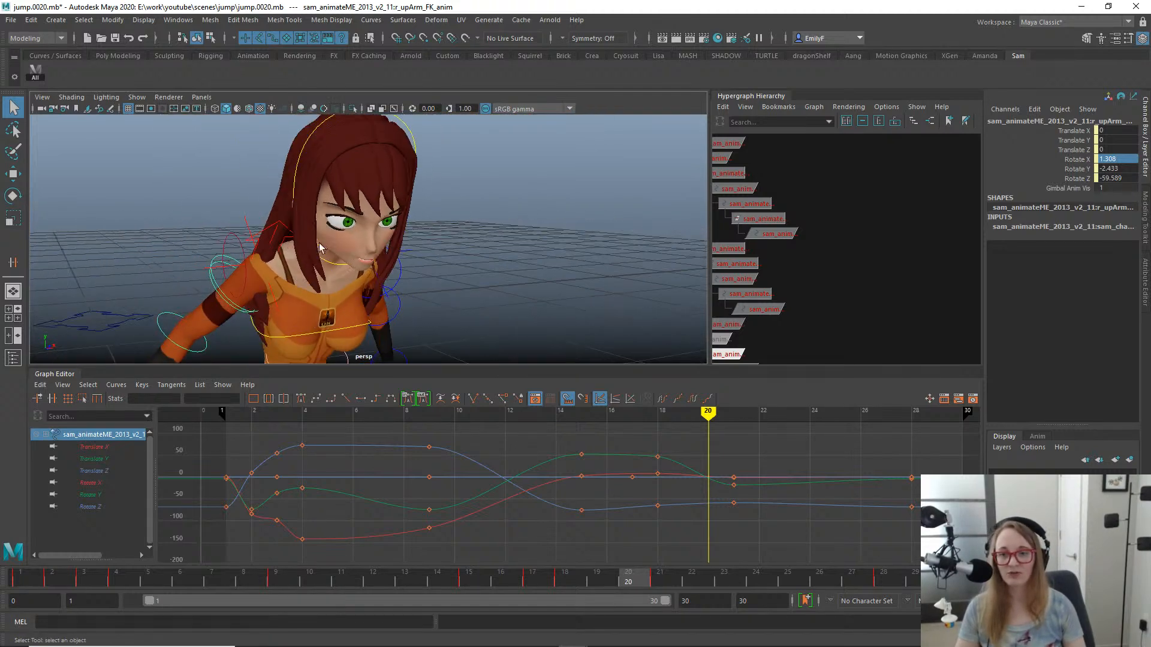
# - Select the head control at frame 20 and set its Face Anim Vis attribute to 2
pyautogui.click(307, 137)
pyautogui.click(310, 139)
pyautogui.press('f')
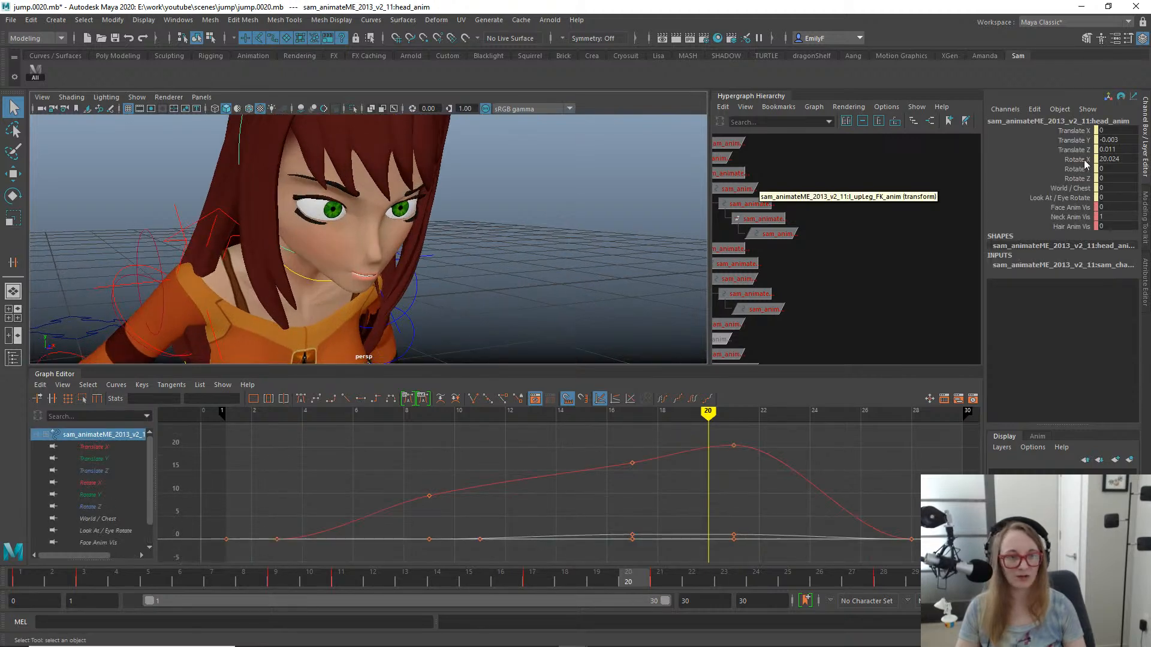
pyautogui.click(1067, 208)
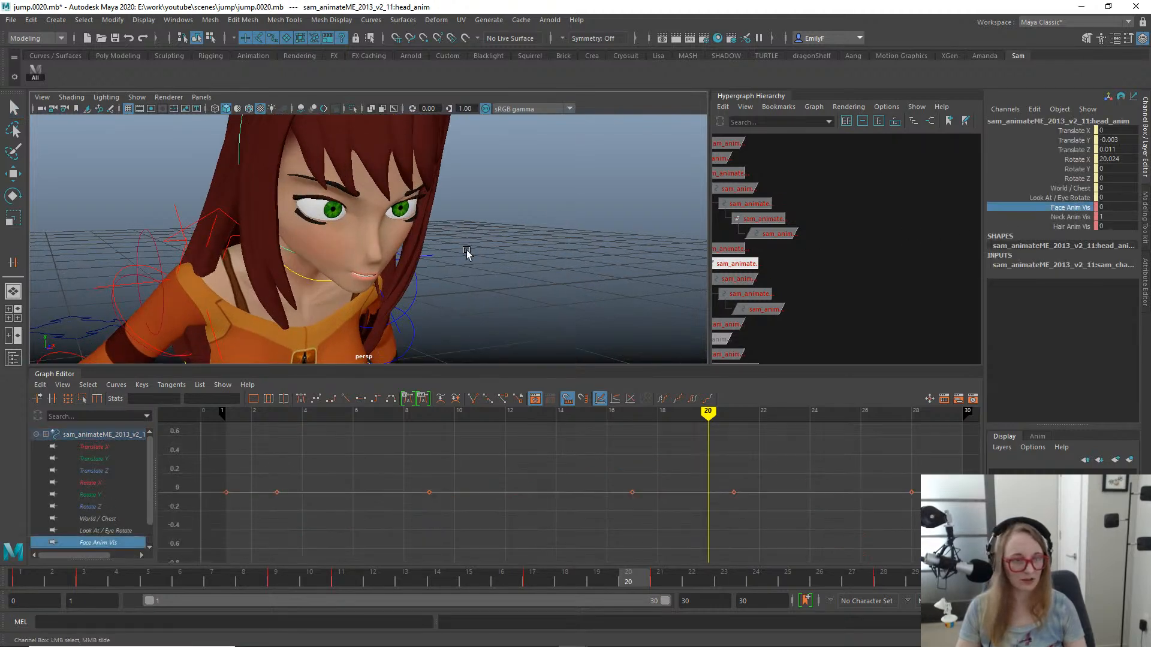
pyautogui.moveTo(329, 235); pyautogui.dragTo(441, 224, button='middle')
pyautogui.keyDown('alt'); pyautogui.moveTo(419, 242); pyautogui.dragTo(483, 262); pyautogui.keyUp('alt')
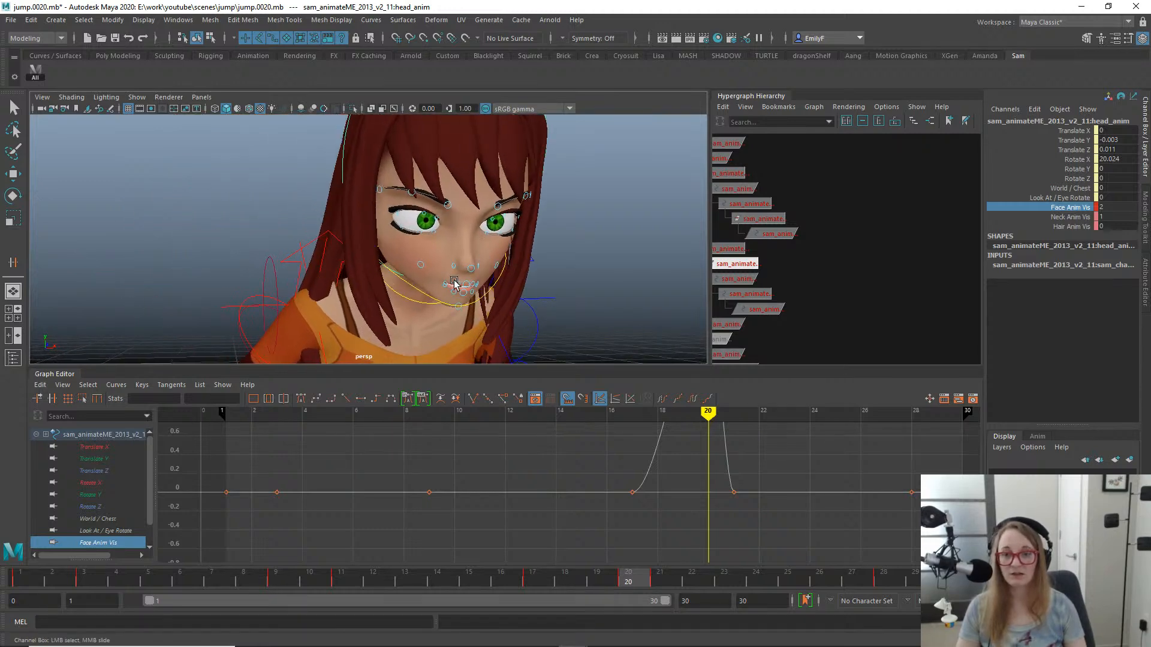
# - Select the middle control of the upper lip and examine the mouth and the surrounding face controls
pyautogui.click(471, 285)
pyautogui.press('f')
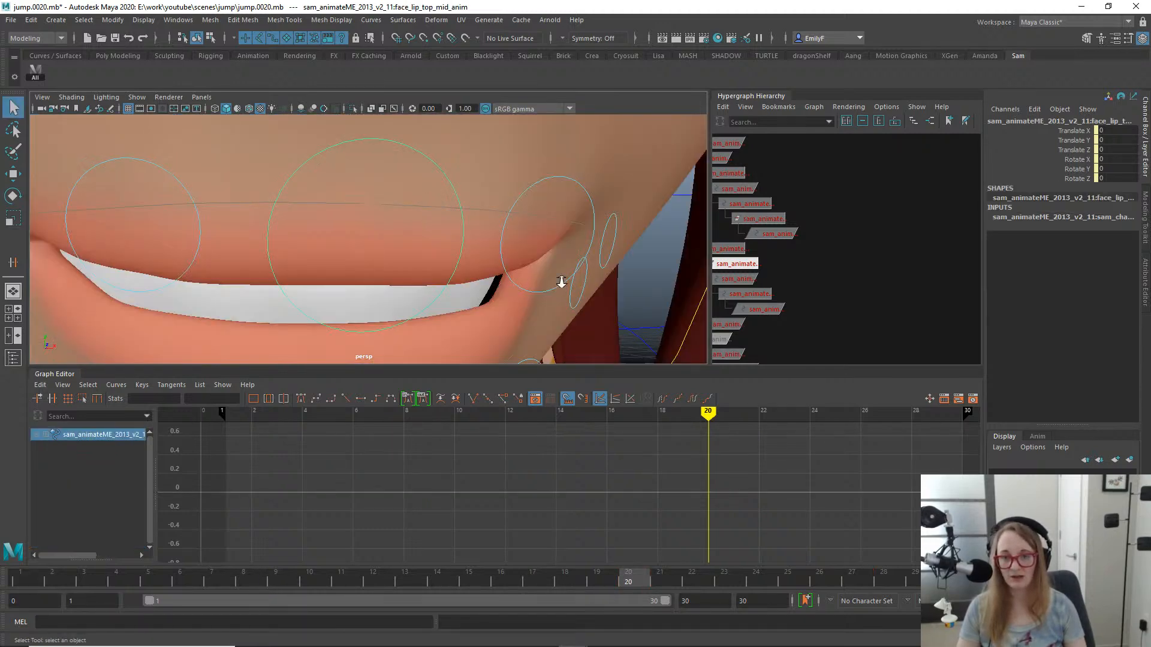
pyautogui.keyDown('alt'); pyautogui.moveTo(559, 278); pyautogui.dragTo(497, 273, button='right'); pyautogui.keyUp('alt')
pyautogui.keyDown('alt'); pyautogui.moveTo(496, 272); pyautogui.dragTo(523, 271); pyautogui.keyUp('alt')
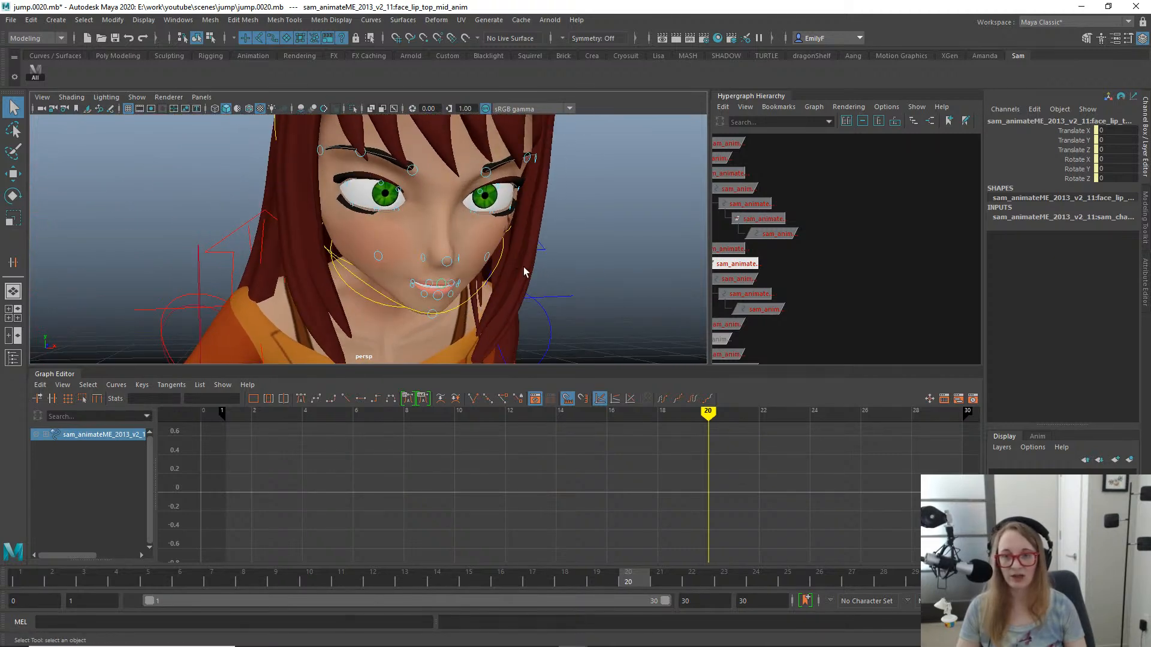
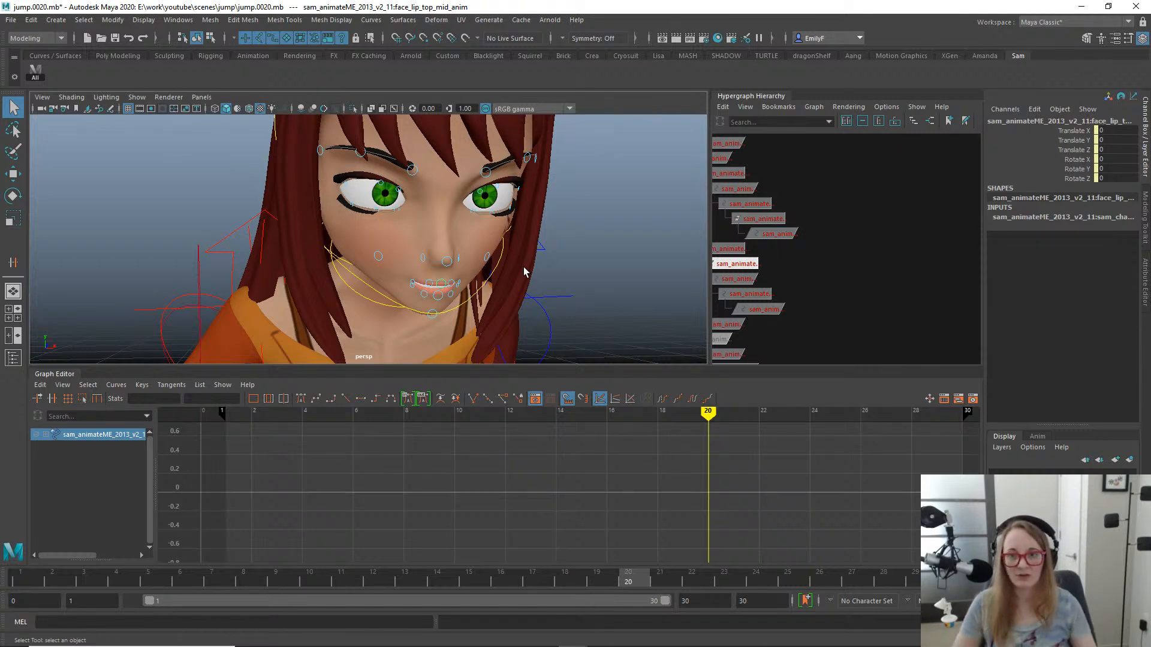
# - Select the chin control and try moving it downward, then revert the chin
pyautogui.keyDown('alt'); pyautogui.moveTo(346, 145); pyautogui.dragTo(312, 180, button='right'); pyautogui.keyUp('alt')
pyautogui.keyDown('alt'); pyautogui.moveTo(375, 239); pyautogui.dragTo(459, 235); pyautogui.keyUp('alt')
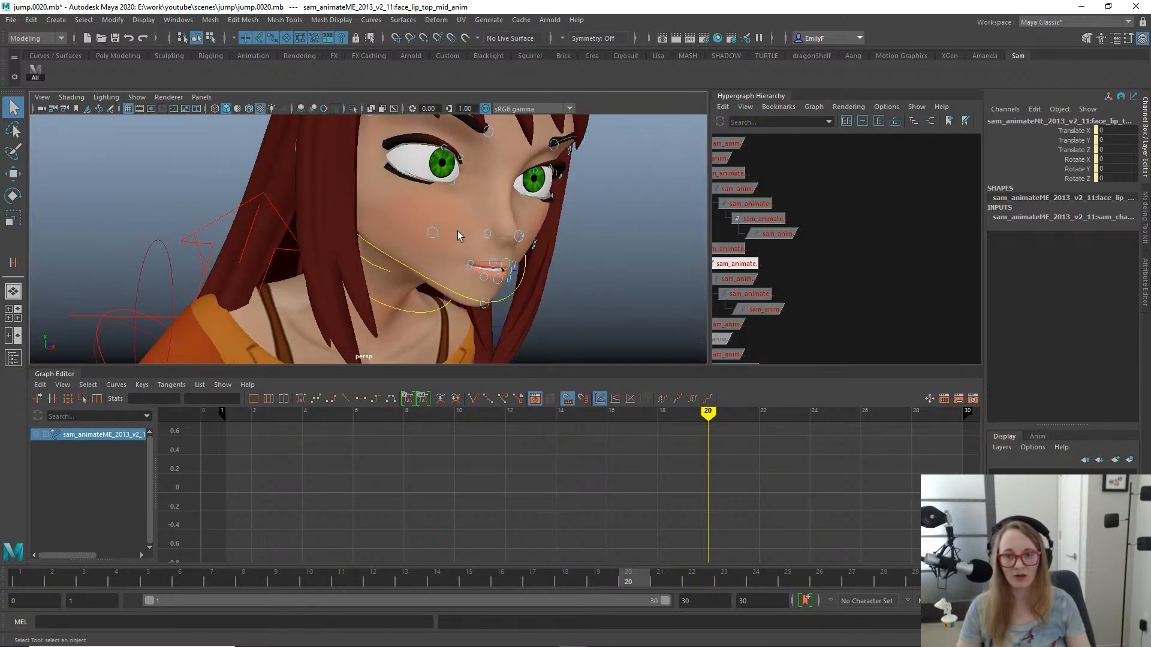
pyautogui.click(505, 298)
pyautogui.click(497, 301)
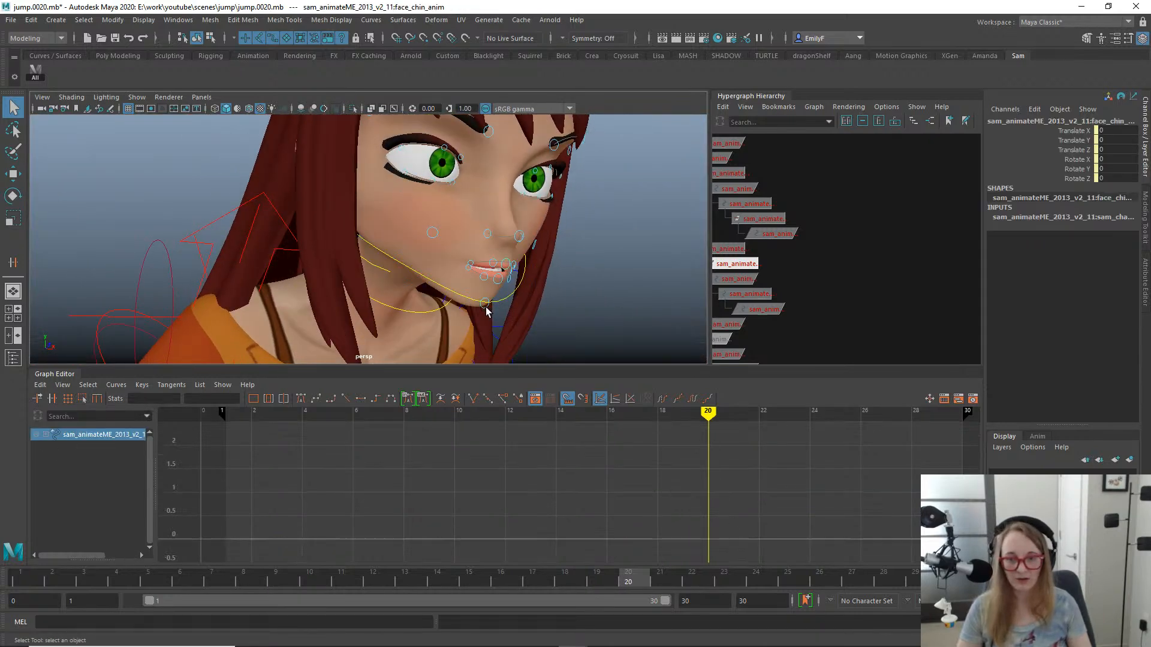
pyautogui.press('w')
pyautogui.moveTo(481, 271); pyautogui.dragTo(481, 286)
pyautogui.hotkey('ctrl', 'z')
pyautogui.press('q')
# - Try opening the mouth by rotating the jaw control about 8 degrees in X, and view it from the front
pyautogui.click(511, 290)
pyautogui.press('e')
pyautogui.moveTo(505, 226); pyautogui.dragTo(419, 239)
pyautogui.scroll(2, 414, 243)
pyautogui.hotkey('ctrl', 'z')
pyautogui.press('q')
pyautogui.scroll(-4, 496, 249)
pyautogui.scroll(3, 506, 244)
pyautogui.scroll(6, 487, 239)
pyautogui.scroll(-3, 488, 239)
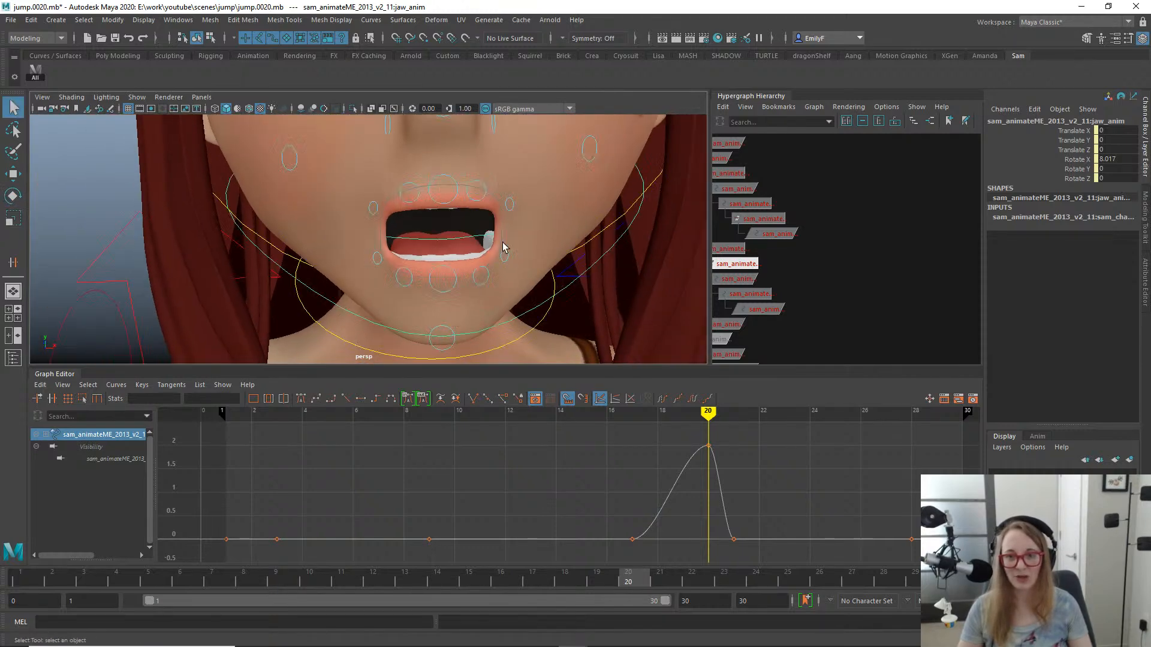
# - Try shifting the left bottom lip corner control by 0.004 in Y and -0.002 in Z, and inspect the mouth's shape
pyautogui.click(499, 243)
pyautogui.press('w')
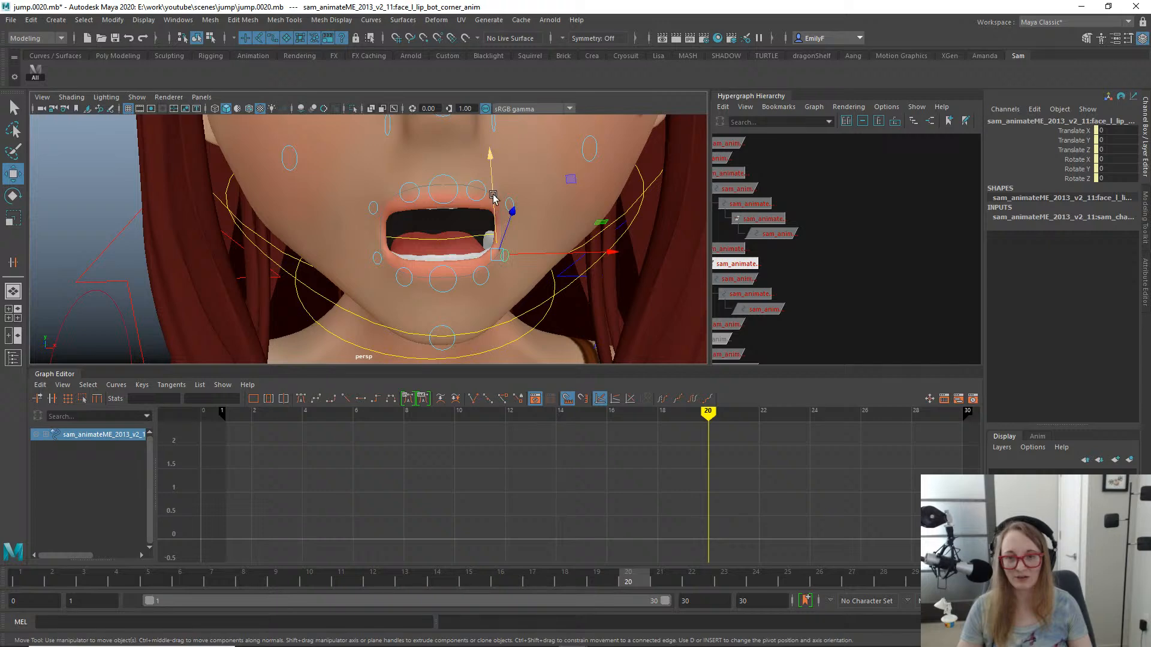
pyautogui.moveTo(493, 180); pyautogui.dragTo(491, 214)
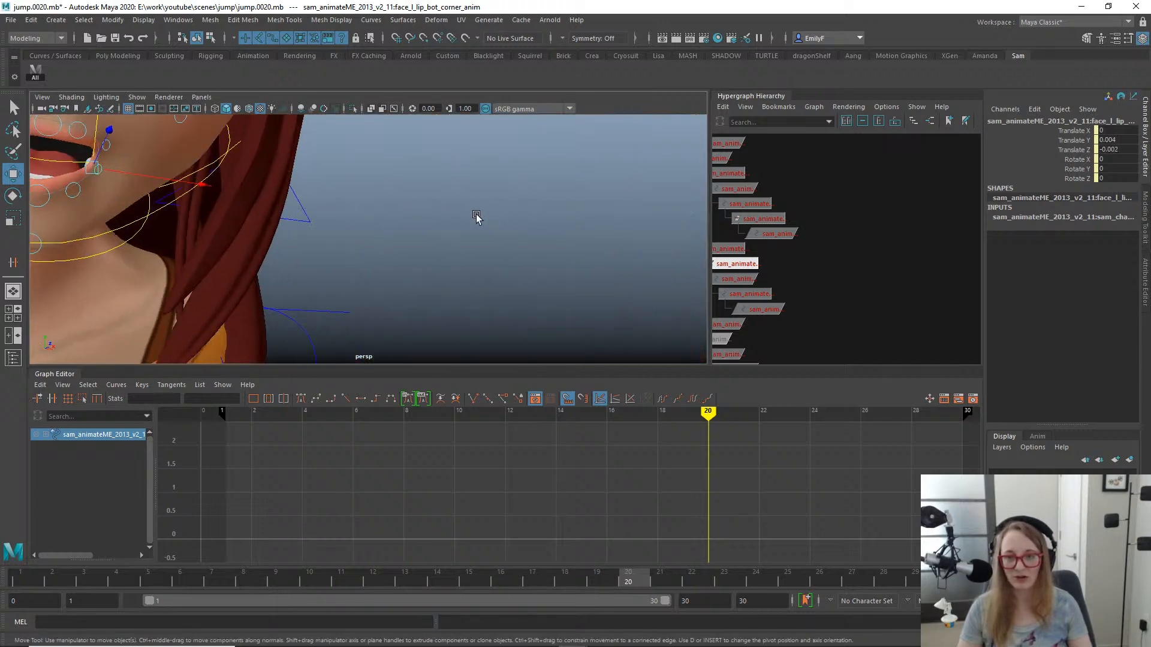
pyautogui.press('f')
pyautogui.scroll(-5, 451, 225)
pyautogui.keyDown('alt'); pyautogui.moveTo(452, 225); pyautogui.dragTo(400, 212, button='right'); pyautogui.keyUp('alt')
pyautogui.keyDown('alt'); pyautogui.moveTo(400, 212); pyautogui.dragTo(434, 221); pyautogui.keyUp('alt')
pyautogui.keyDown('alt'); pyautogui.moveTo(434, 220); pyautogui.dragTo(614, 274, button='right'); pyautogui.keyUp('alt')
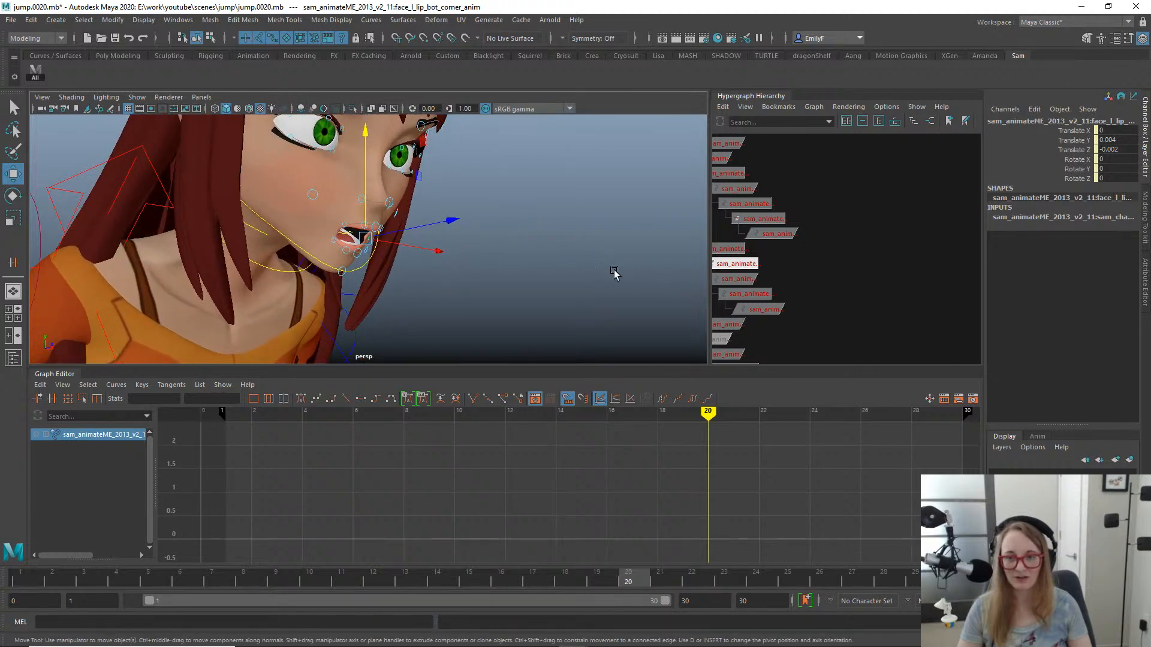
# - Undo the test changes to the lip corner and jaw controls
pyautogui.hotkey('ctrl', 'z')
pyautogui.hotkey('ctrl', 'z')
pyautogui.hotkey('ctrl', 'z')
pyautogui.press('q')
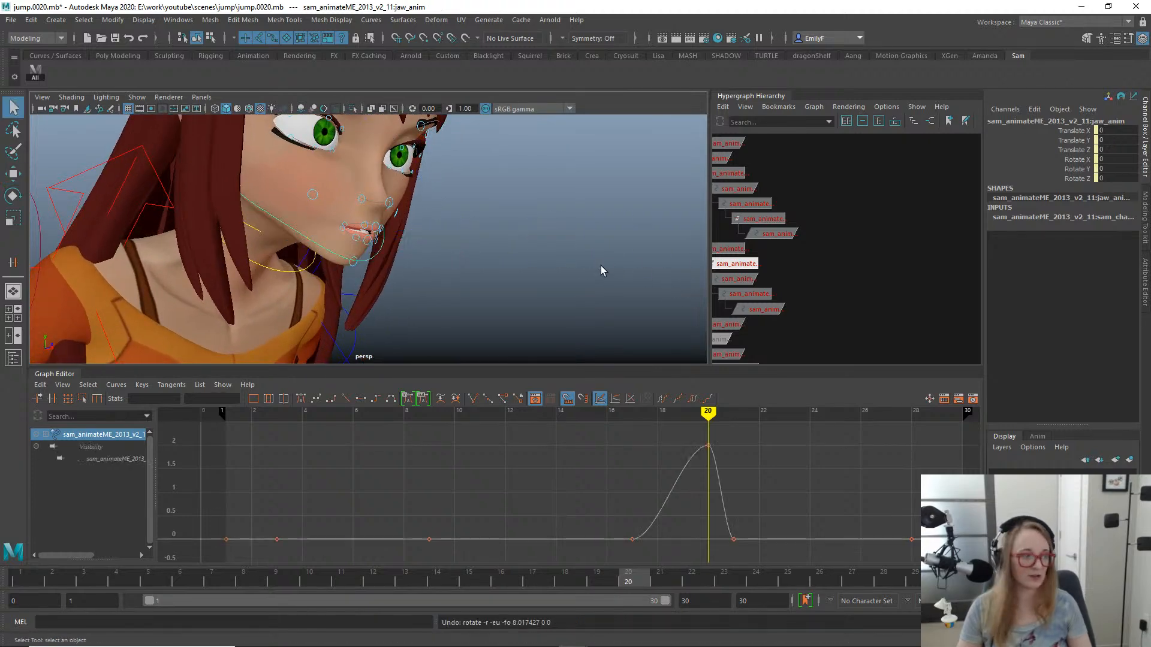
pyautogui.keyDown('alt'); pyautogui.moveTo(601, 265); pyautogui.dragTo(477, 253); pyautogui.keyUp('alt')
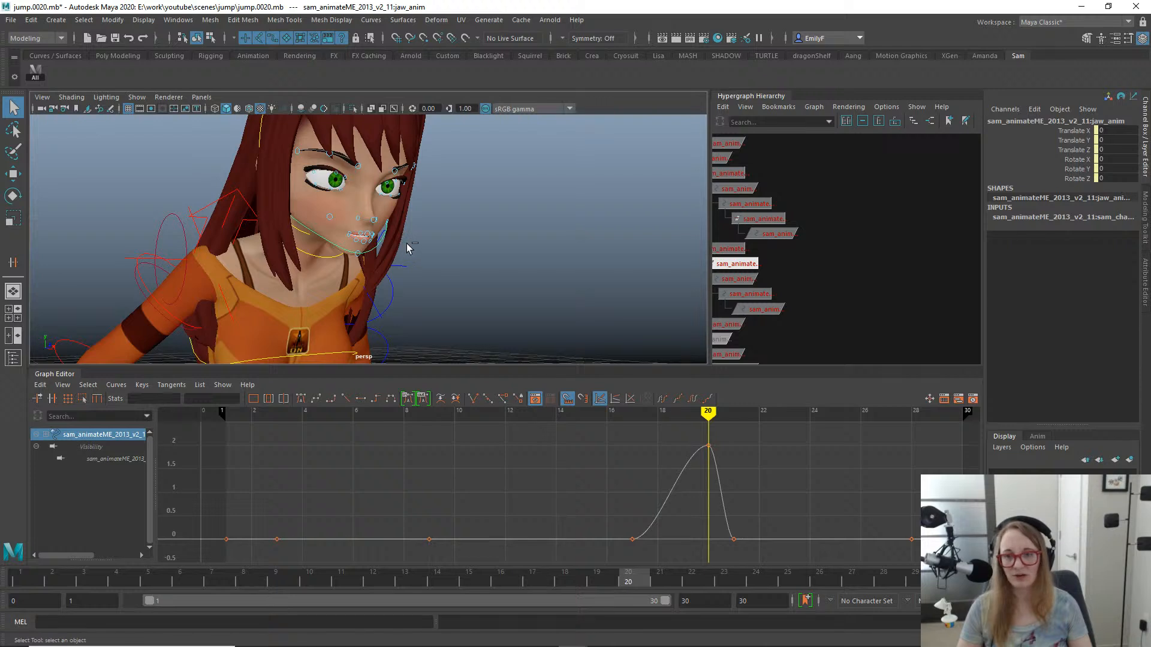
# - Step back through the undo history to the head control and undo its Face Anim Vis change
pyautogui.hotkey('ctrl', 'z')
pyautogui.hotkey('ctrl', 'z')
pyautogui.hotkey('ctrl', 'z')
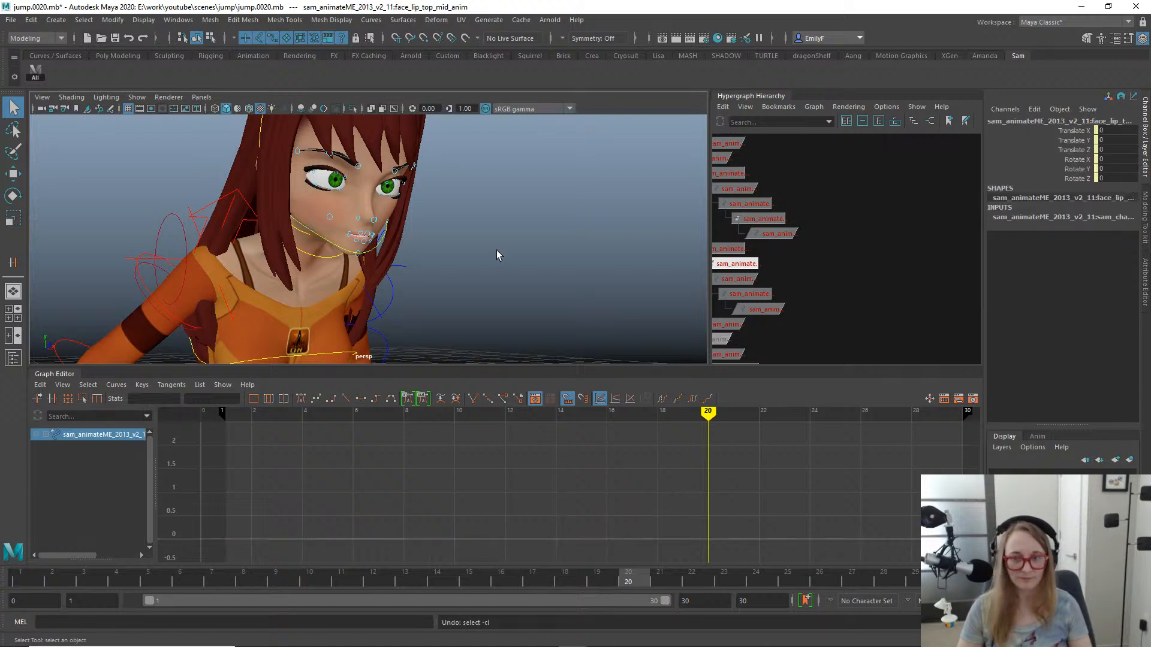
pyautogui.hotkey('ctrl', 'z')
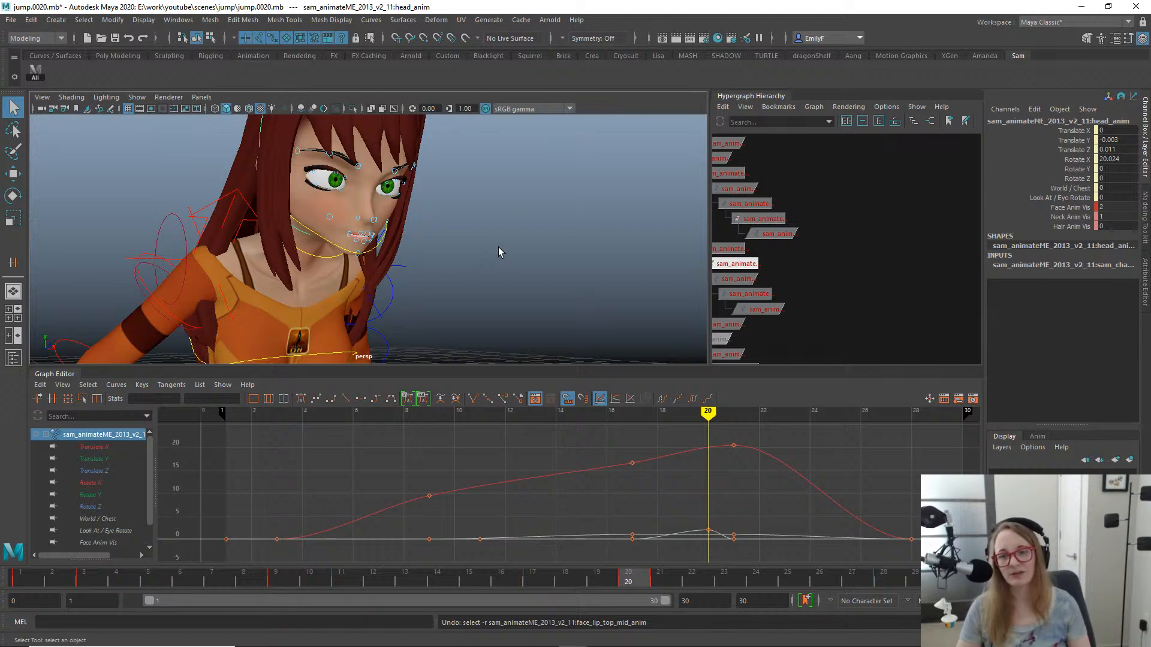
pyautogui.keyDown('alt'); pyautogui.moveTo(533, 246); pyautogui.dragTo(380, 242, button='right'); pyautogui.keyUp('alt')
pyautogui.hotkey('ctrl', 'z')
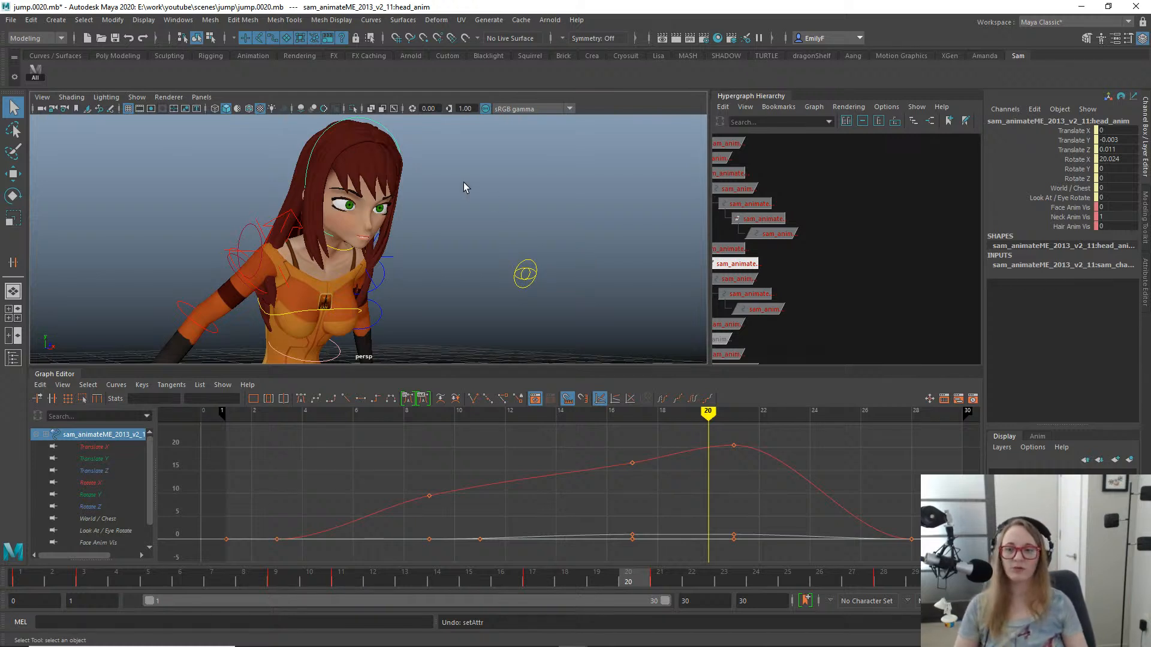
# - Examine the full-body crouch at frame 20 from several angles, and the final pose at frame 30
pyautogui.keyDown('alt'); pyautogui.moveTo(446, 185); pyautogui.dragTo(341, 258, button='right'); pyautogui.keyUp('alt')
pyautogui.keyDown('alt'); pyautogui.moveTo(342, 264); pyautogui.dragTo(347, 125, button='middle'); pyautogui.keyUp('alt')
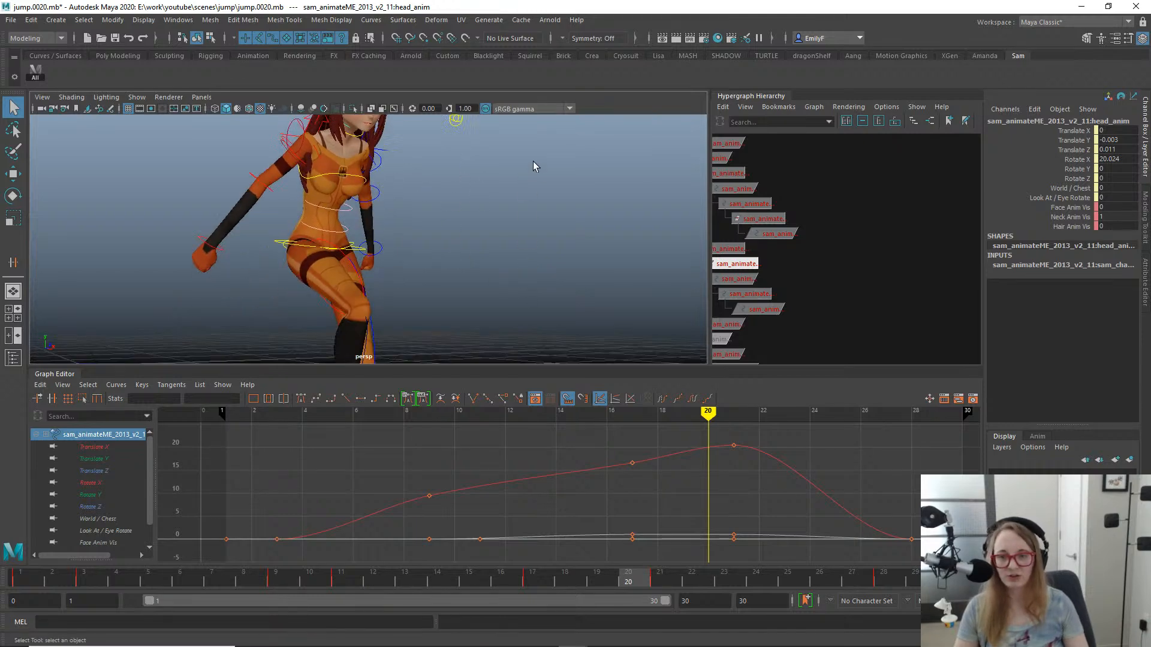
pyautogui.keyDown('alt'); pyautogui.moveTo(534, 161); pyautogui.dragTo(420, 241, button='right'); pyautogui.keyUp('alt')
pyautogui.keyDown('alt'); pyautogui.moveTo(336, 243); pyautogui.dragTo(455, 270); pyautogui.keyUp('alt')
pyautogui.keyDown('alt'); pyautogui.moveTo(455, 270); pyautogui.dragTo(316, 244, button='right'); pyautogui.keyUp('alt')
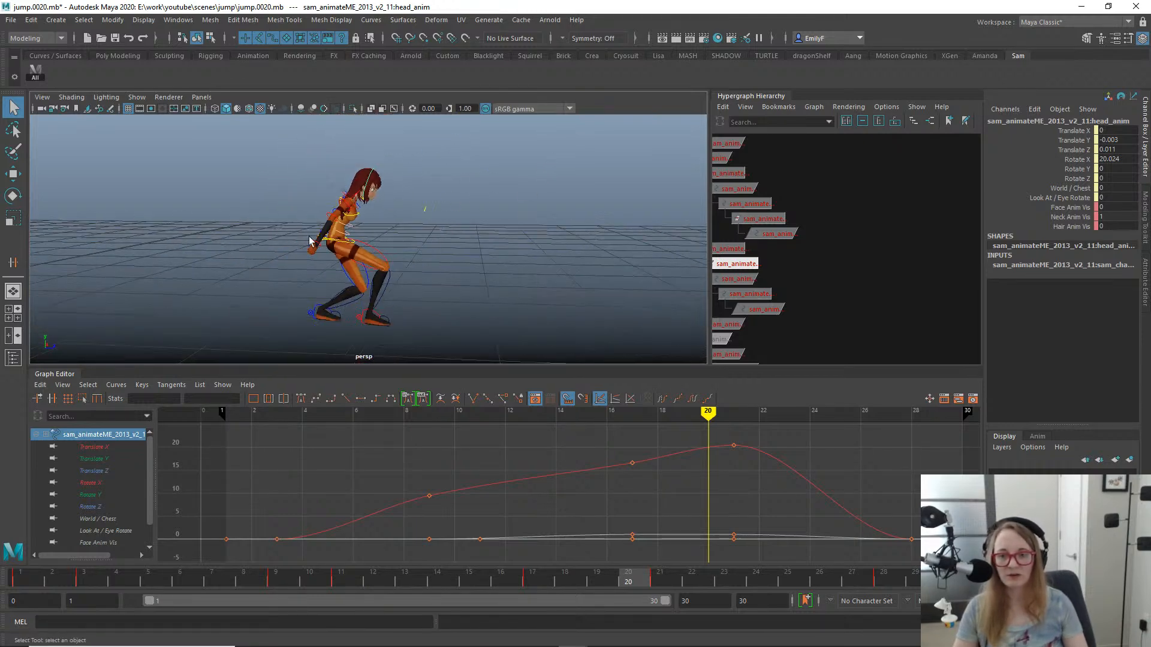
pyautogui.keyDown('alt'); pyautogui.moveTo(403, 252); pyautogui.dragTo(421, 222, button='middle'); pyautogui.keyUp('alt')
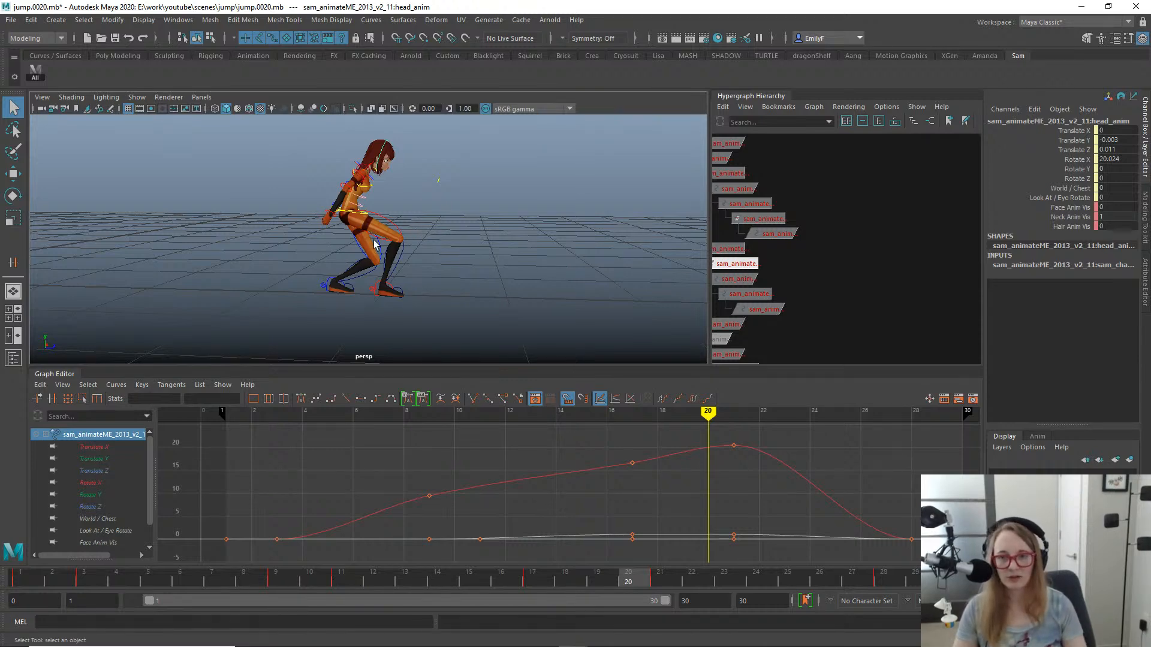
pyautogui.moveTo(412, 226)
pyautogui.keyDown('alt'); pyautogui.mouseDown()
pyautogui.moveTo(283, 240)
pyautogui.moveTo(393, 228)
pyautogui.moveTo(400, 273)
pyautogui.moveTo(340, 220)
pyautogui.moveTo(395, 201)
pyautogui.moveTo(368, 191)
pyautogui.moveTo(353, 194)
pyautogui.moveTo(403, 219)
pyautogui.mouseUp(); pyautogui.keyUp('alt')
pyautogui.keyDown('alt'); pyautogui.moveTo(447, 274); pyautogui.dragTo(373, 253, button='right'); pyautogui.keyUp('alt')
pyautogui.keyDown('alt'); pyautogui.moveTo(374, 253); pyautogui.dragTo(447, 242); pyautogui.keyUp('alt')
pyautogui.moveTo(606, 567); pyautogui.dragTo(962, 537)
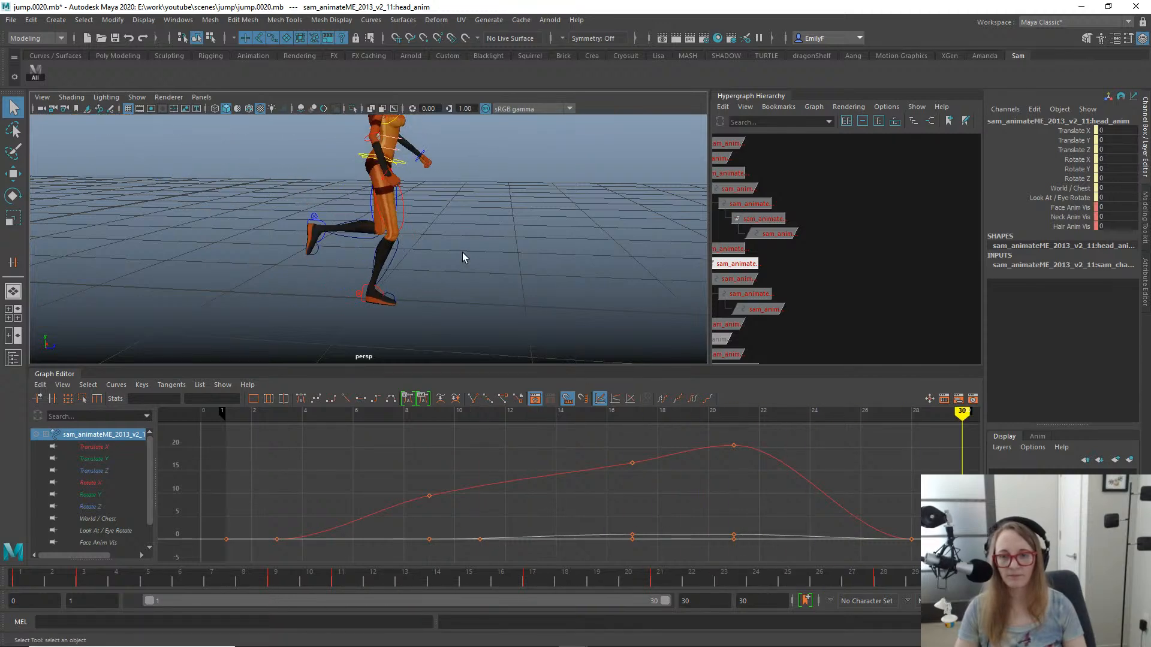
pyautogui.scroll(-3, 470, 256)
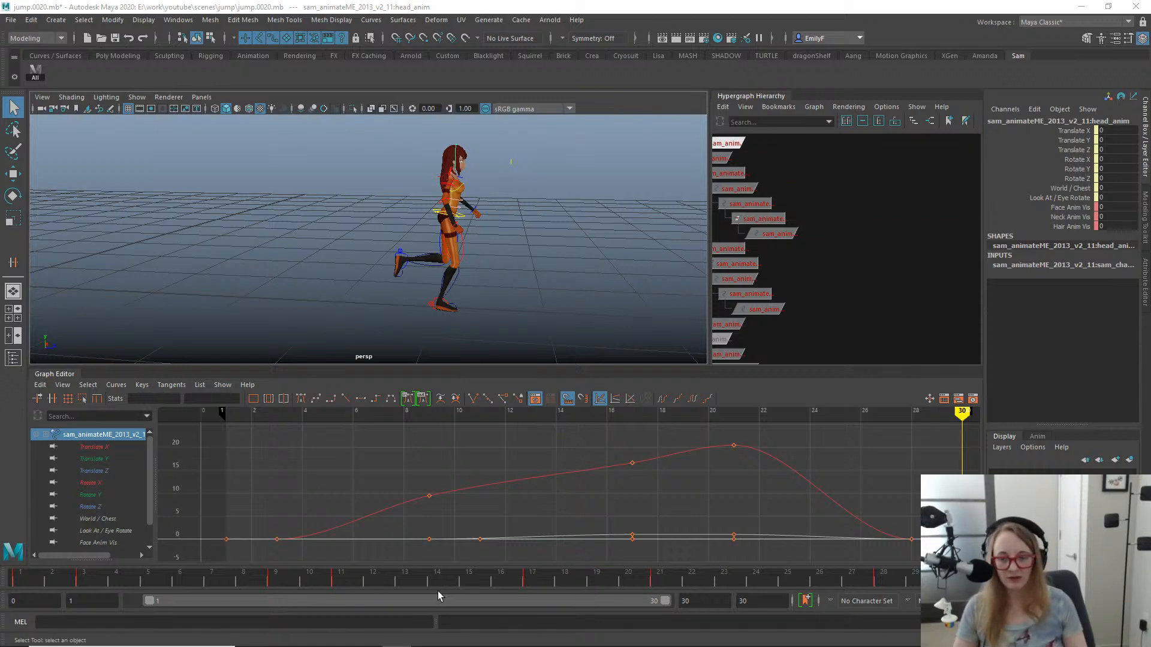
# - Go to frame 10 and examine the legs and feet of the mid-air pose from several angles
pyautogui.moveTo(425, 578)
pyautogui.mouseDown()
pyautogui.moveTo(307, 576)
pyautogui.moveTo(282, 549)
pyautogui.moveTo(702, 559)
pyautogui.moveTo(508, 527)
pyautogui.moveTo(745, 540)
pyautogui.moveTo(569, 514)
pyautogui.moveTo(965, 528)
pyautogui.moveTo(294, 463)
pyautogui.moveTo(718, 476)
pyautogui.moveTo(963, 461)
pyautogui.moveTo(619, 475)
pyautogui.moveTo(417, 446)
pyautogui.moveTo(290, 414)
pyautogui.moveTo(332, 401)
pyautogui.moveTo(327, 393)
pyautogui.mouseUp()
pyautogui.keyDown('alt'); pyautogui.moveTo(293, 261); pyautogui.dragTo(547, 285, button='middle'); pyautogui.keyUp('alt')
pyautogui.keyDown('alt'); pyautogui.moveTo(547, 285); pyautogui.dragTo(611, 277, button='right'); pyautogui.keyUp('alt')
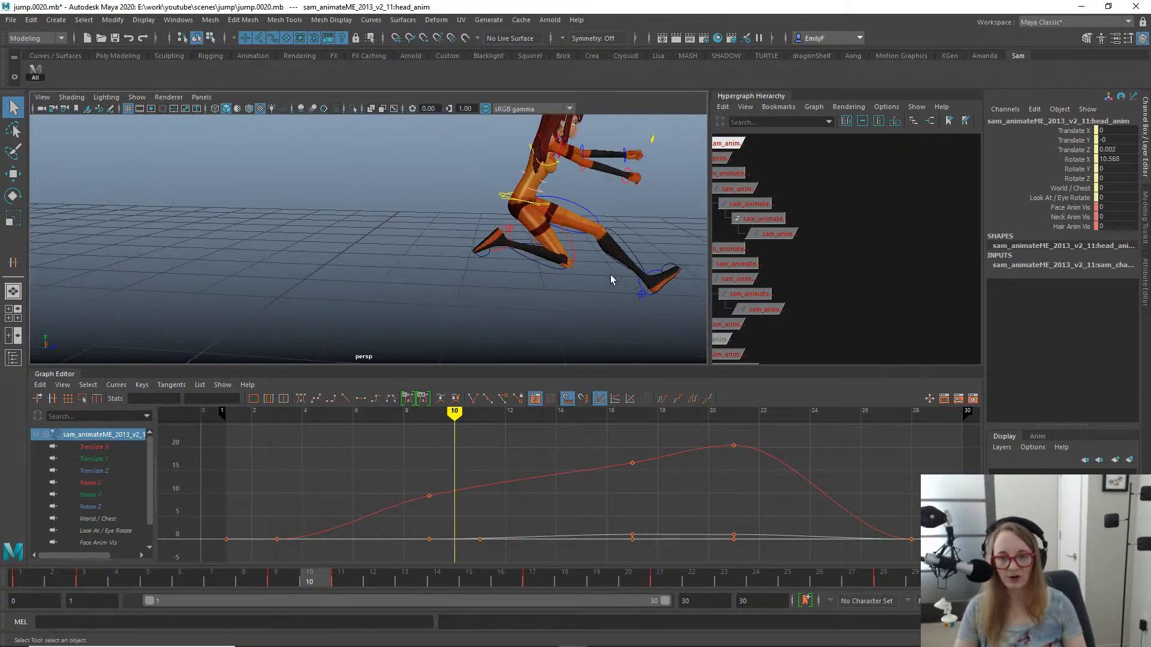
pyautogui.keyDown('alt'); pyautogui.moveTo(540, 258); pyautogui.dragTo(480, 246, button='middle'); pyautogui.keyUp('alt')
pyautogui.keyDown('alt'); pyautogui.moveTo(480, 246); pyautogui.dragTo(675, 239, button='right'); pyautogui.keyUp('alt')
pyautogui.keyDown('alt'); pyautogui.moveTo(676, 240); pyautogui.dragTo(544, 241, button='middle'); pyautogui.keyUp('alt')
pyautogui.keyDown('alt'); pyautogui.moveTo(508, 254); pyautogui.dragTo(427, 249); pyautogui.keyUp('alt')
pyautogui.keyDown('alt'); pyautogui.moveTo(569, 270); pyautogui.dragTo(384, 222, button='middle'); pyautogui.keyUp('alt')
pyautogui.keyDown('alt'); pyautogui.moveTo(435, 232); pyautogui.dragTo(524, 226); pyautogui.keyUp('alt')
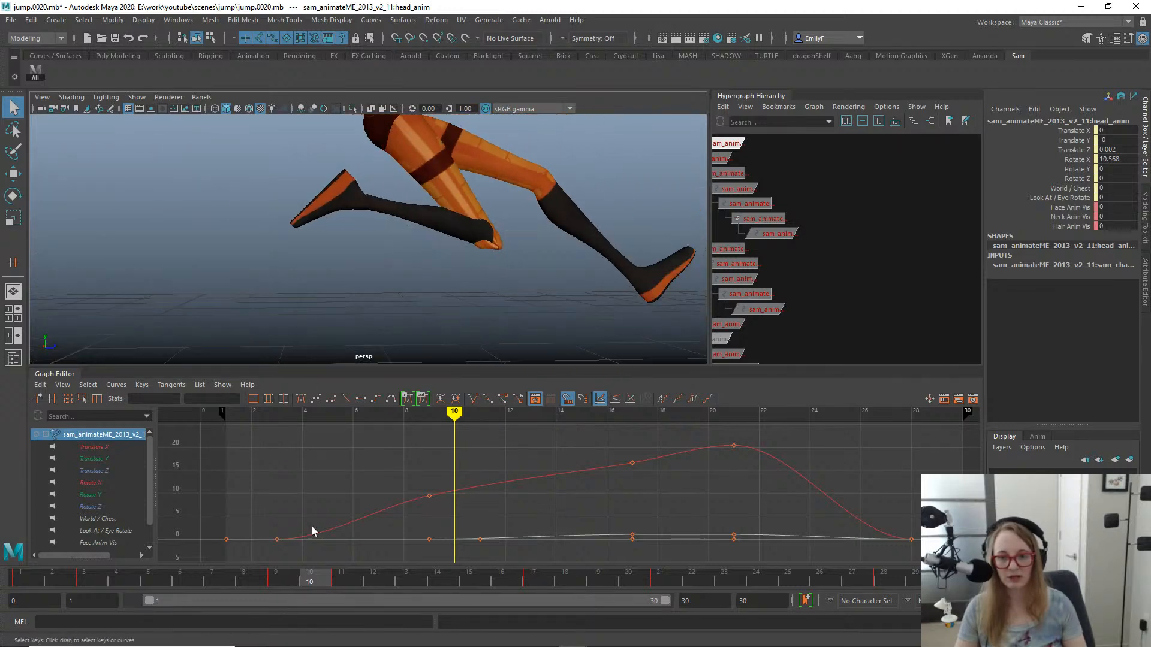
# - Go to frame 9 and play back the jump from a distant side view
pyautogui.moveTo(312, 584); pyautogui.dragTo(293, 517)
pyautogui.keyDown('alt'); pyautogui.moveTo(464, 254); pyautogui.dragTo(274, 267, button='right'); pyautogui.keyUp('alt')
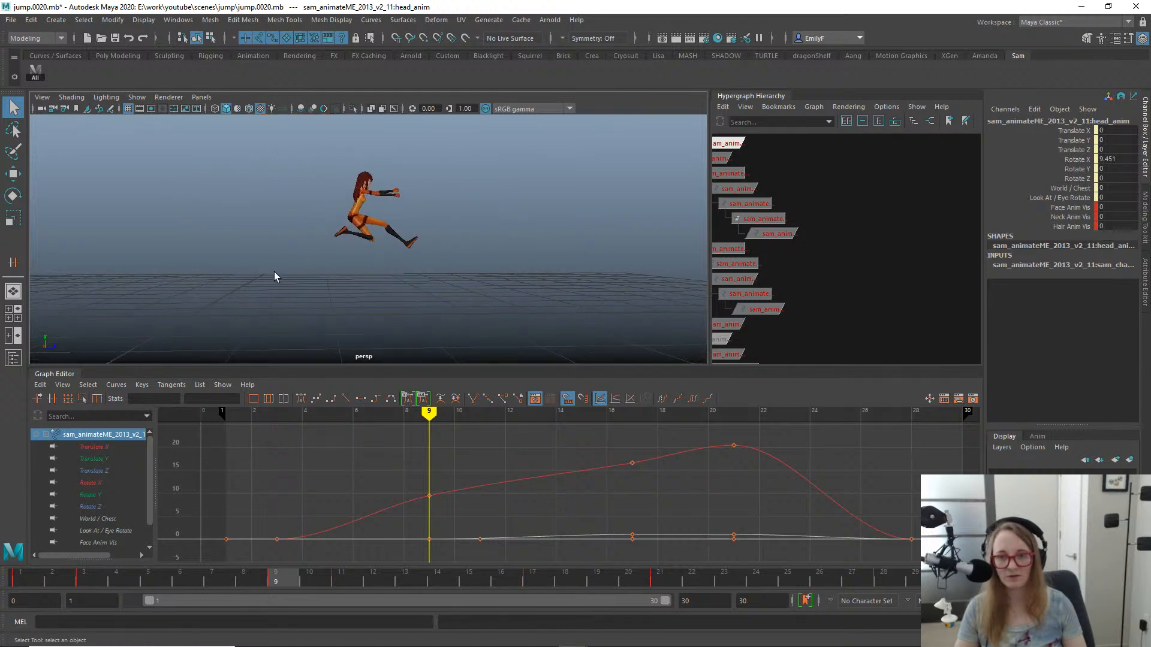
pyautogui.hotkey('alt', 'v')
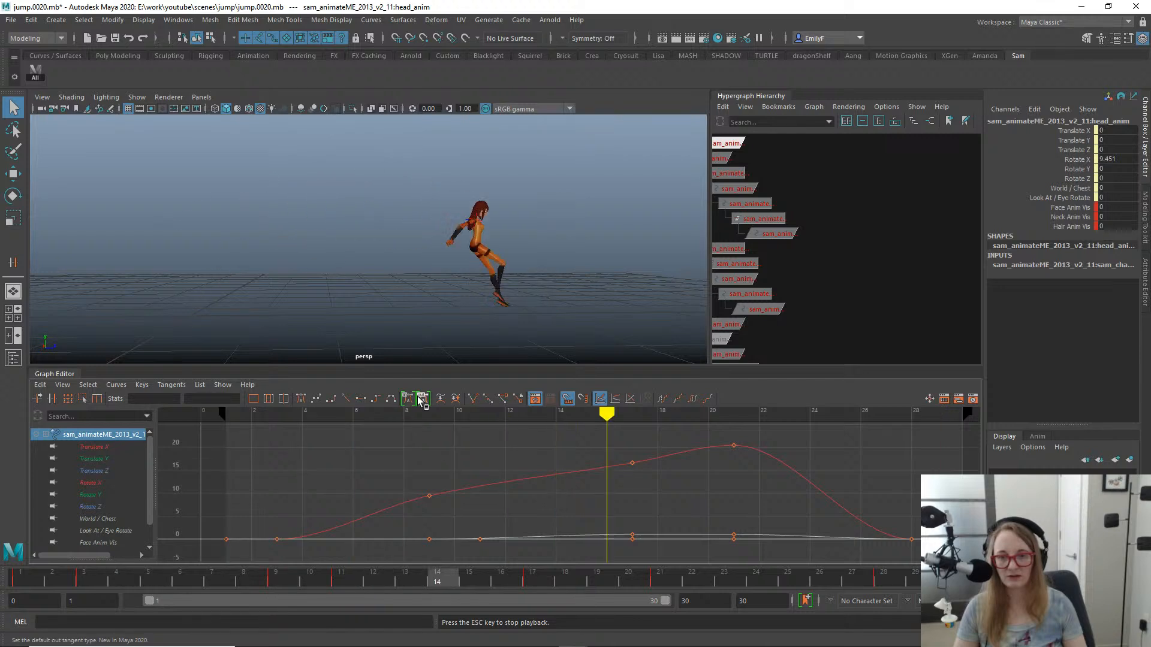
pyautogui.hotkey('alt', 'v')
# - Go to frame 26 and select the right upper arm's FK control for rotation in a close side view
pyautogui.moveTo(287, 583); pyautogui.dragTo(825, 566)
pyautogui.keyDown('alt'); pyautogui.moveTo(477, 147); pyautogui.dragTo(626, 161, button='right'); pyautogui.keyUp('alt')
pyautogui.keyDown('alt'); pyautogui.moveTo(626, 160); pyautogui.dragTo(420, 164, button='middle'); pyautogui.keyUp('alt')
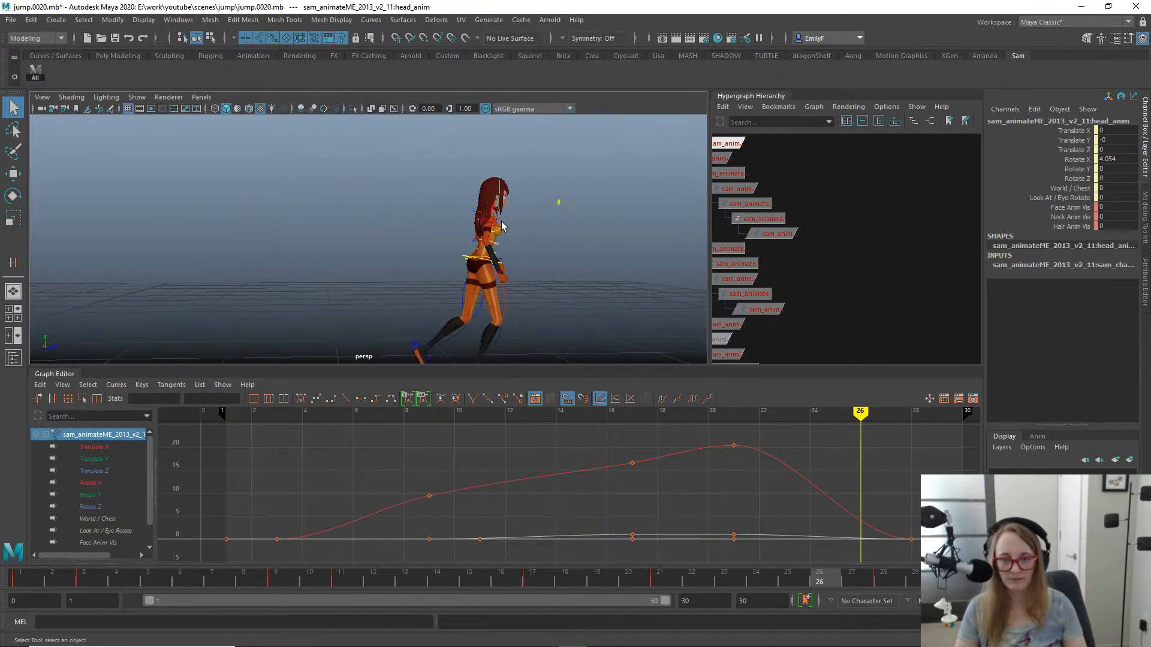
pyautogui.click(491, 221)
pyautogui.press('f')
pyautogui.keyDown('alt'); pyautogui.moveTo(607, 235); pyautogui.dragTo(465, 214, button='right'); pyautogui.keyUp('alt')
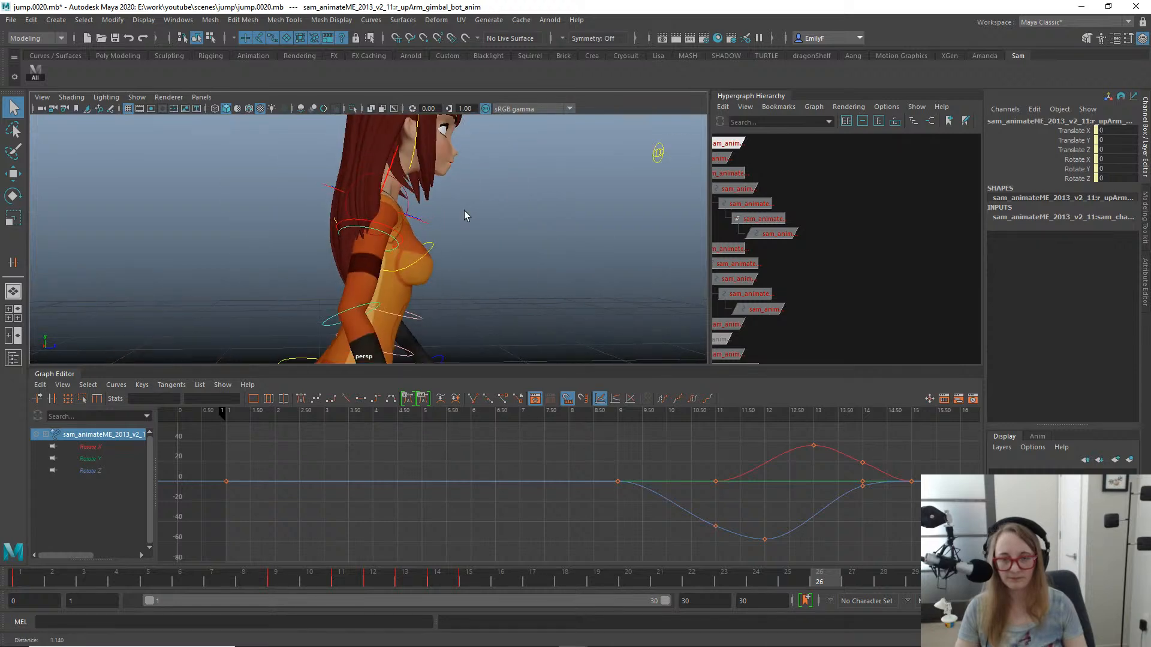
pyautogui.click(402, 232)
pyautogui.click(399, 233)
pyautogui.press('e')
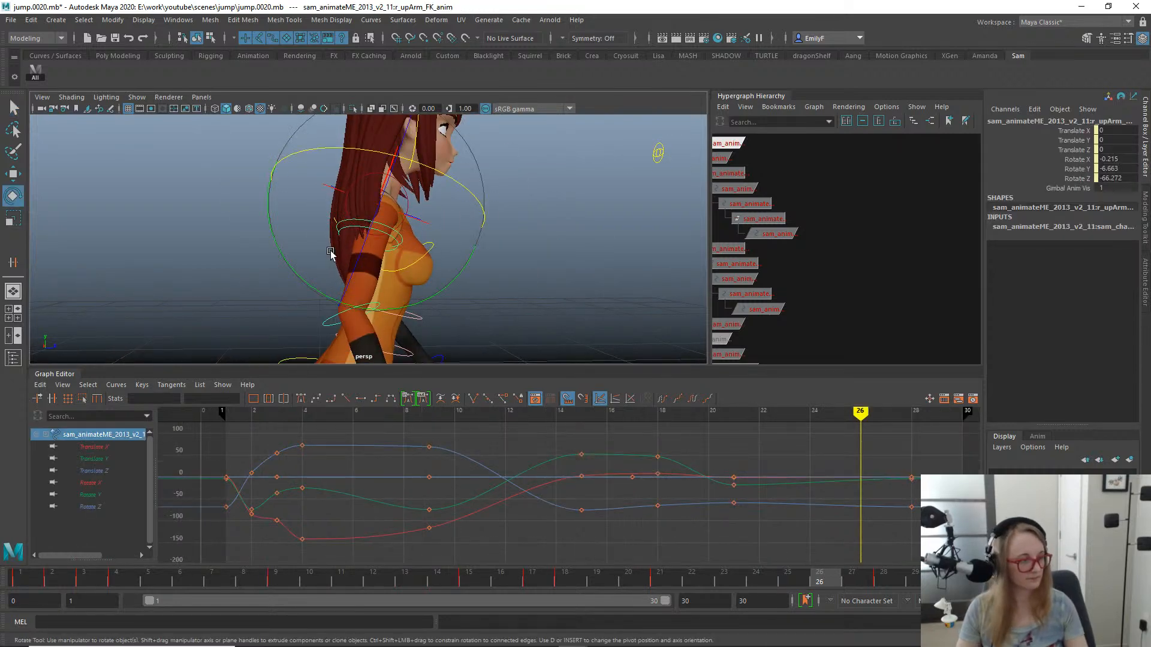
pyautogui.keyDown('alt'); pyautogui.moveTo(501, 269); pyautogui.dragTo(452, 283, button='right'); pyautogui.keyUp('alt')
pyautogui.keyDown('alt'); pyautogui.moveTo(452, 282); pyautogui.dragTo(493, 275, button='middle'); pyautogui.keyUp('alt')
pyautogui.keyDown('alt'); pyautogui.moveTo(493, 275); pyautogui.dragTo(479, 278, button='right'); pyautogui.keyUp('alt')
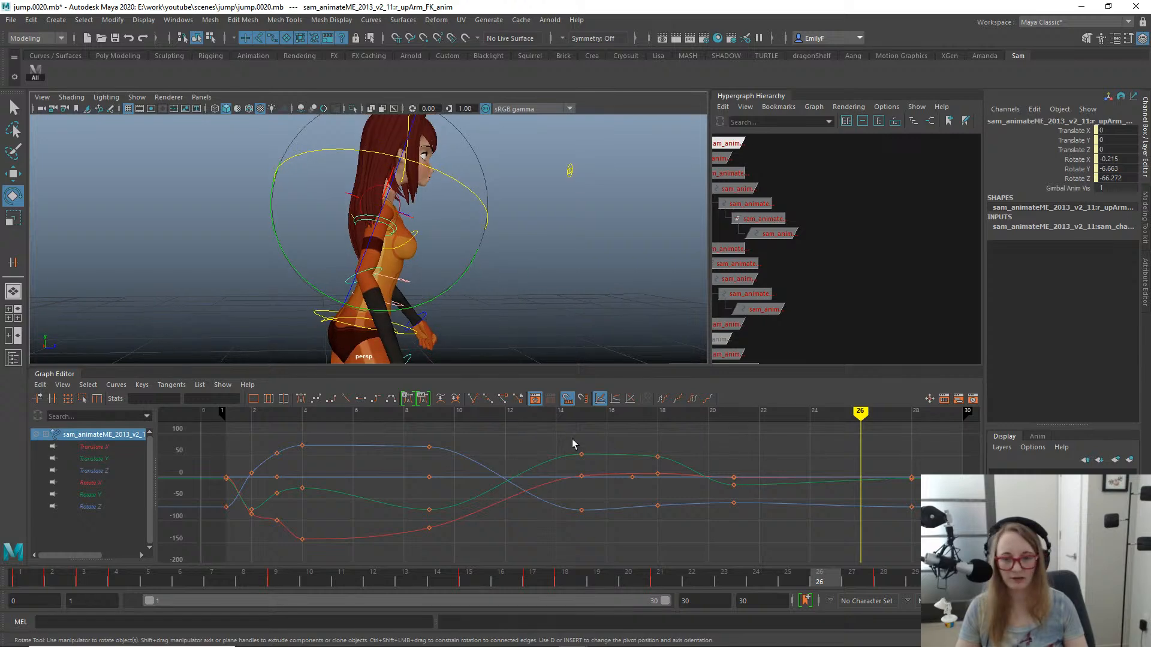
# - Review the arm swing between frames 19 and 24, and key the frame 28 upper arm pose at frame 24
pyautogui.moveTo(650, 576); pyautogui.dragTo(596, 557)
pyautogui.keyDown('alt'); pyautogui.moveTo(493, 210); pyautogui.dragTo(553, 144, button='right'); pyautogui.keyUp('alt')
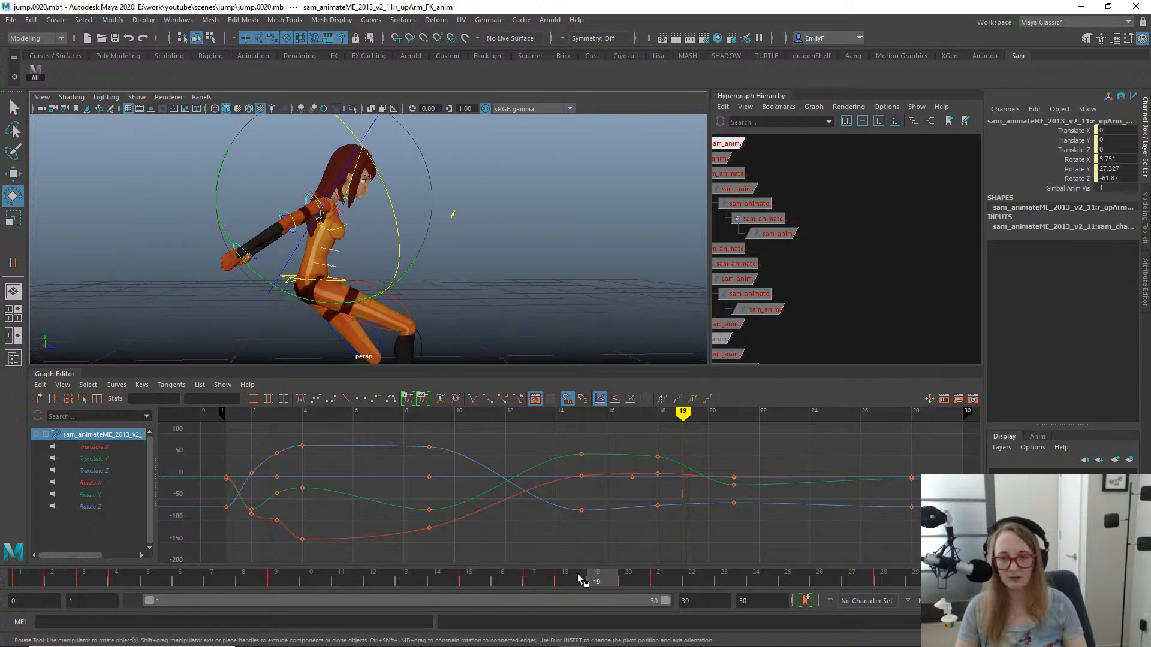
pyautogui.moveTo(580, 579); pyautogui.dragTo(772, 541)
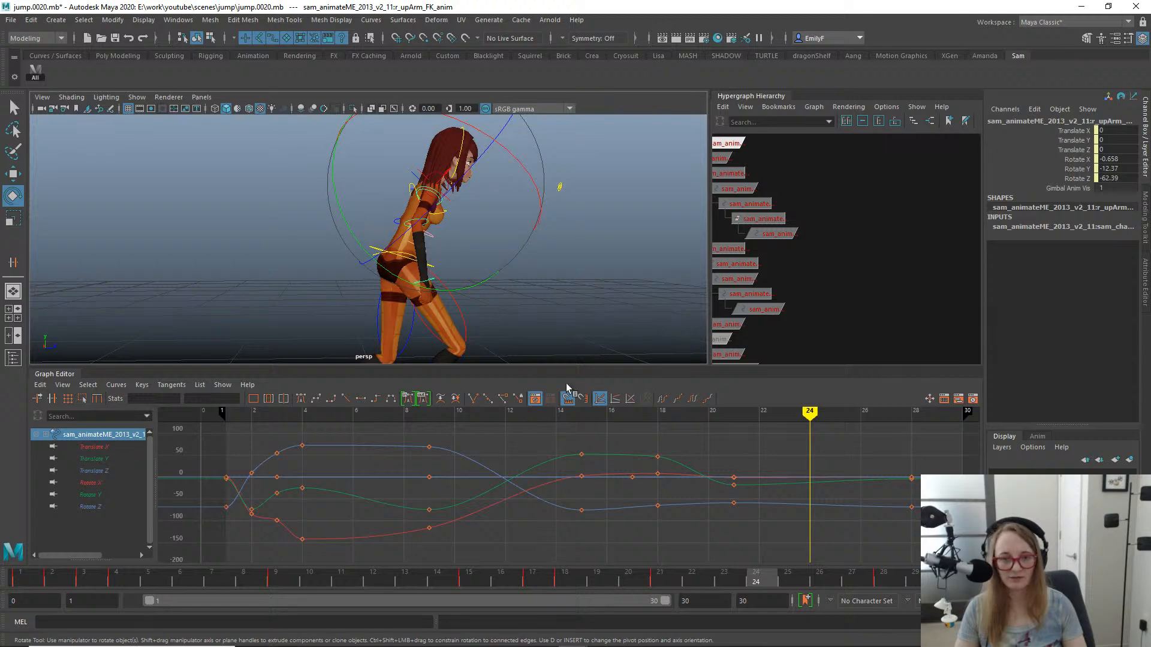
pyautogui.moveTo(896, 576); pyautogui.dragTo(767, 568)
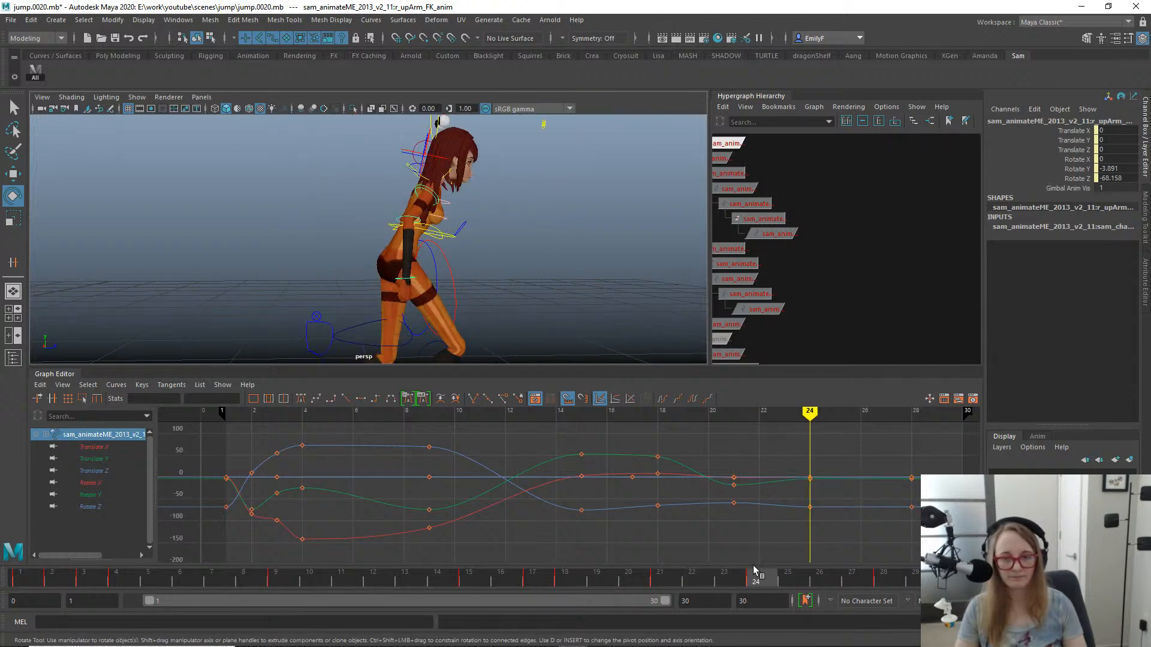
# - Swing the right upper arm forward at frame 24, rotating it to about -10 in X and -41 in Y
pyautogui.moveTo(420, 288); pyautogui.dragTo(504, 291)
pyautogui.keyDown('alt'); pyautogui.moveTo(389, 222); pyautogui.dragTo(274, 200); pyautogui.keyUp('alt')
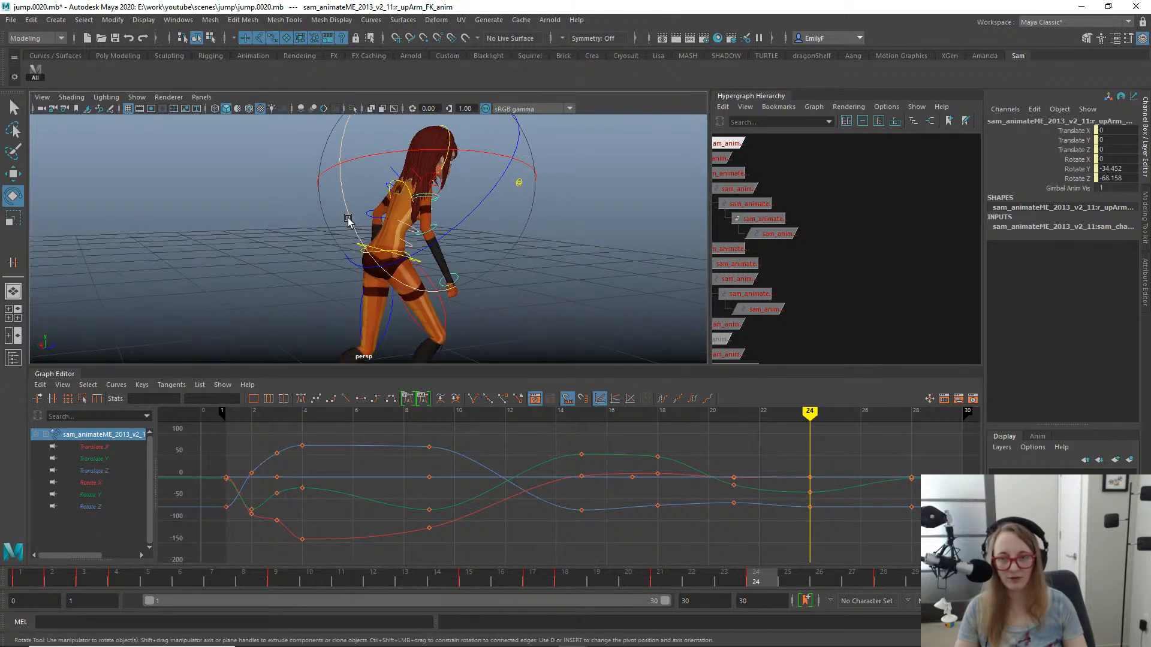
pyautogui.moveTo(347, 218); pyautogui.dragTo(361, 232)
pyautogui.moveTo(389, 166); pyautogui.dragTo(368, 172)
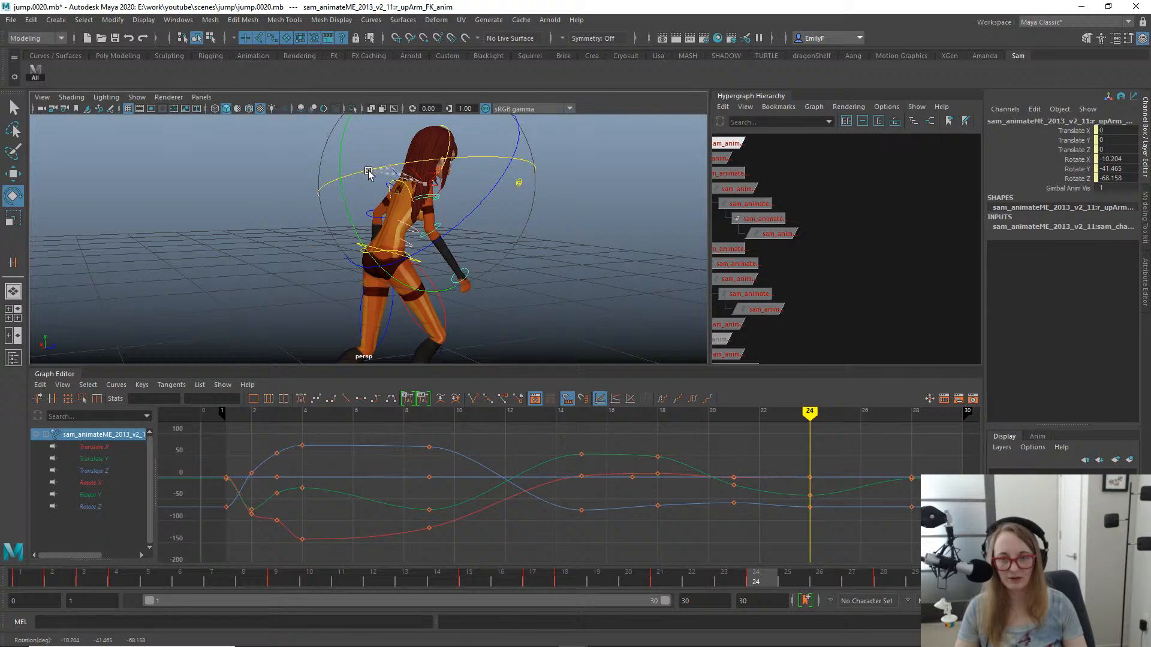
pyautogui.keyDown('alt'); pyautogui.moveTo(641, 274); pyautogui.dragTo(474, 204); pyautogui.keyUp('alt')
# - Play back the jump and scrub around frames 21 and 22 to review the arm's forward swing during landing
pyautogui.moveTo(419, 576); pyautogui.dragTo(812, 557)
pyautogui.hotkey('alt', 'v')
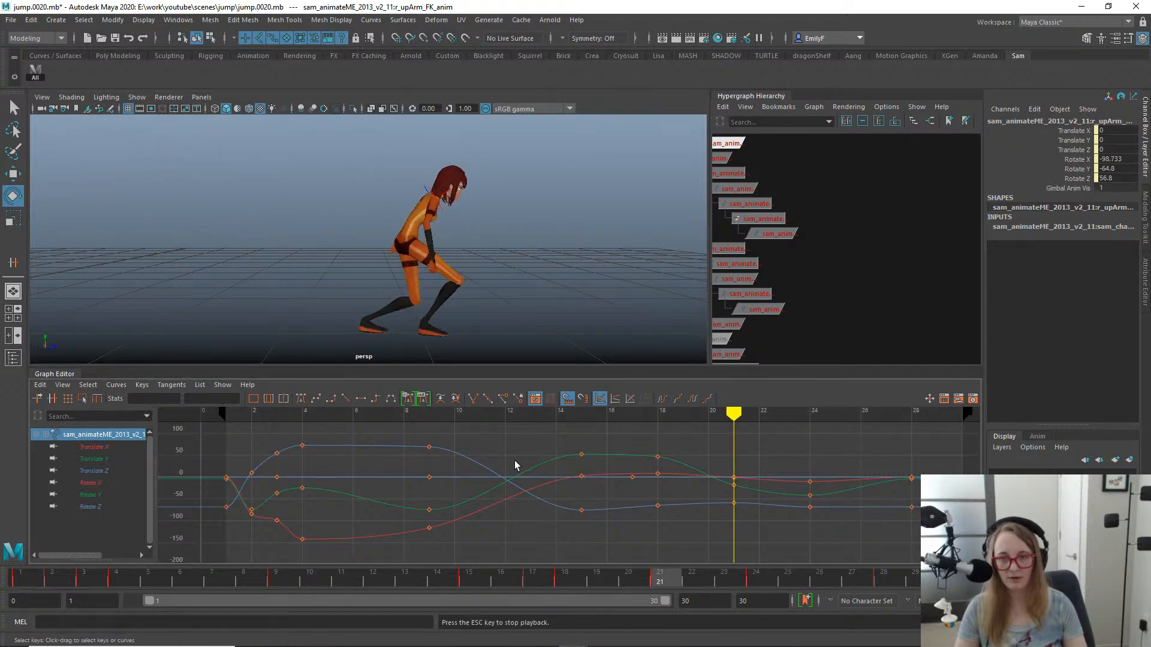
pyautogui.press('Escape')
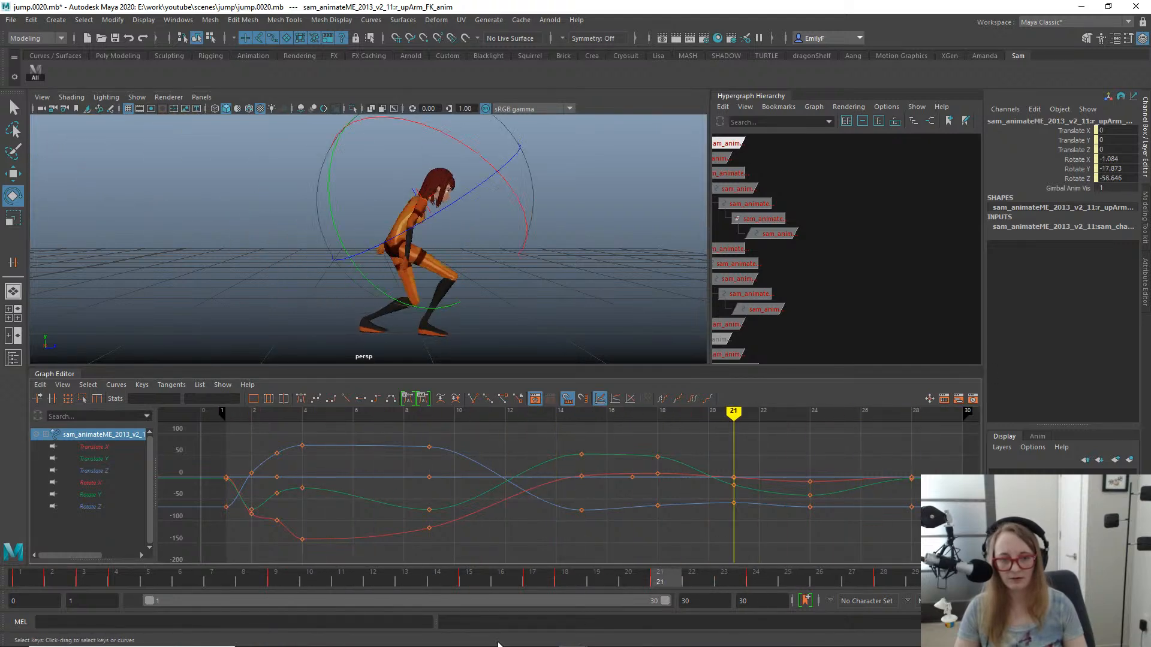
pyautogui.moveTo(632, 582); pyautogui.dragTo(691, 566)
pyautogui.moveTo(607, 564); pyautogui.dragTo(690, 550)
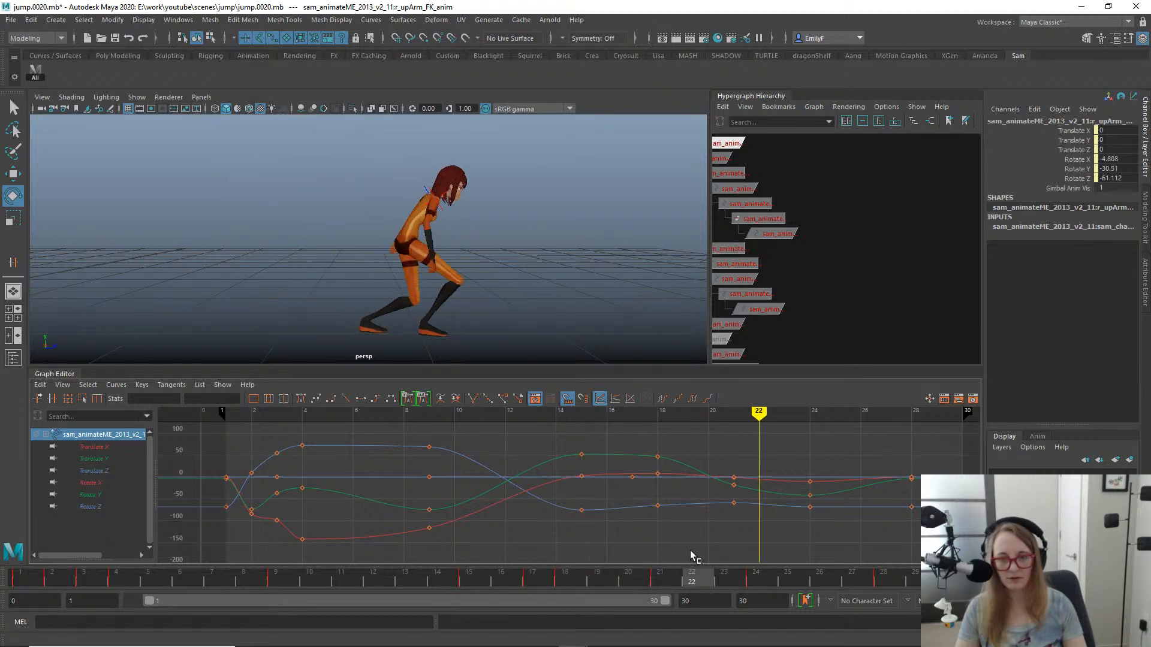
# - Shift the right upper arm's frame 24 keys to frame 23 and select its keys at frame 21
pyautogui.moveTo(790, 444); pyautogui.dragTo(839, 537)
pyautogui.press('w')
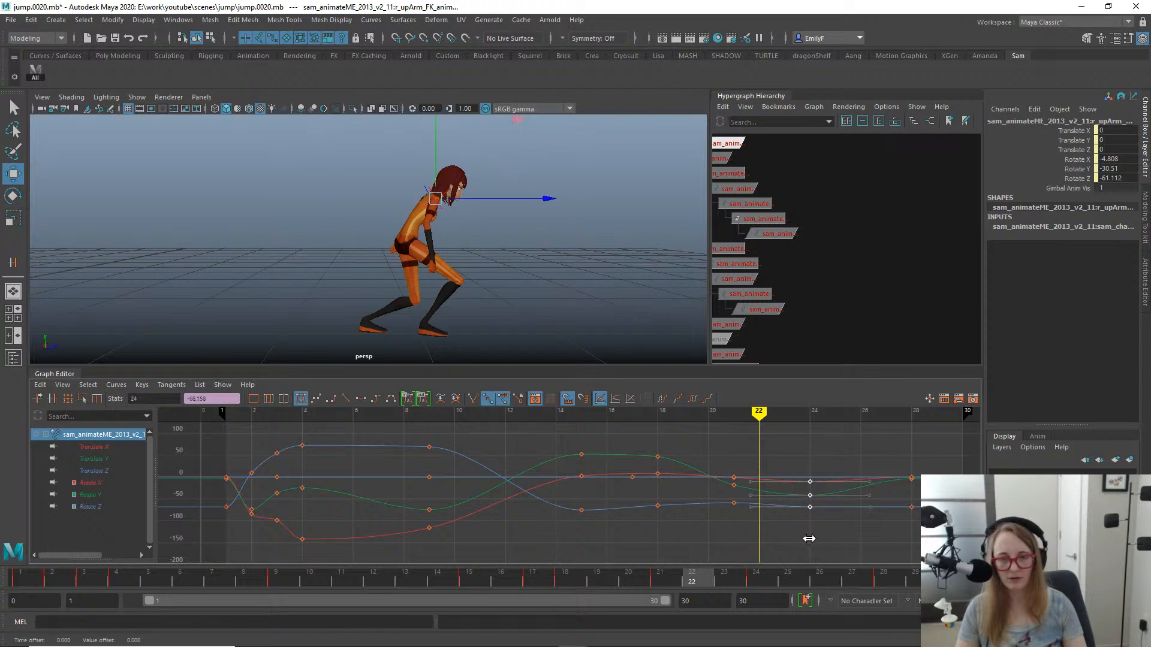
pyautogui.keyDown('shift'); pyautogui.moveTo(809, 538); pyautogui.dragTo(800, 539, button='middle'); pyautogui.keyUp('shift')
pyautogui.moveTo(715, 455); pyautogui.dragTo(739, 533)
# - Scrub and play back the jump from behind and from the side to review the retimed right arm swing
pyautogui.keyDown('alt'); pyautogui.moveTo(303, 335); pyautogui.dragTo(552, 260); pyautogui.keyUp('alt')
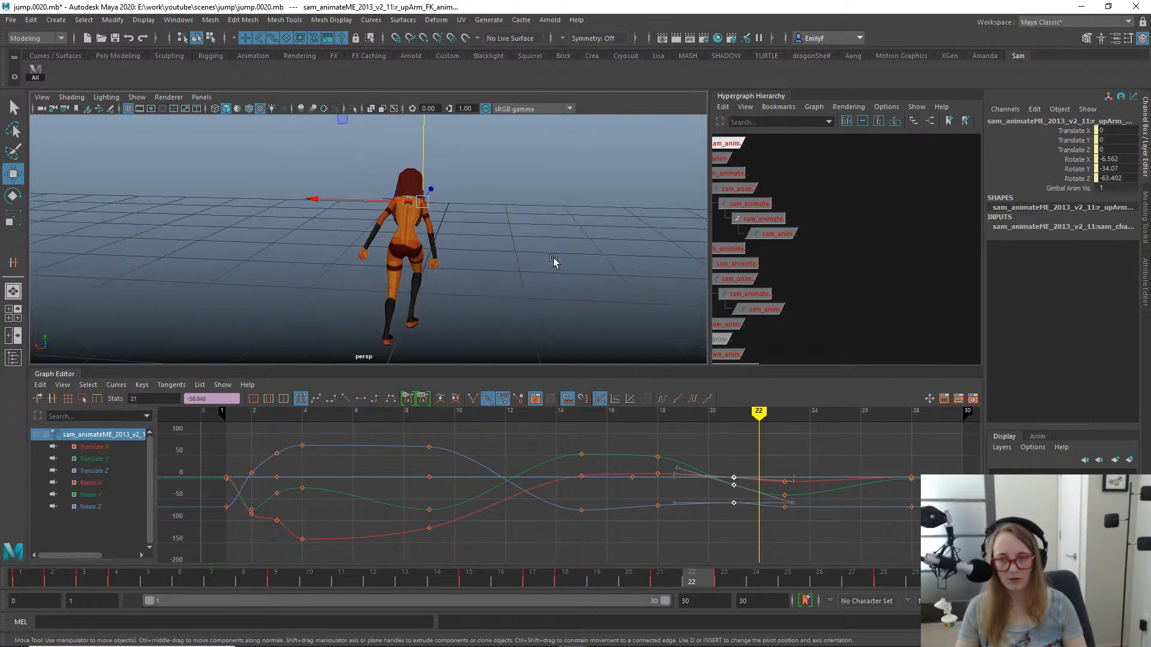
pyautogui.moveTo(542, 576); pyautogui.dragTo(699, 491)
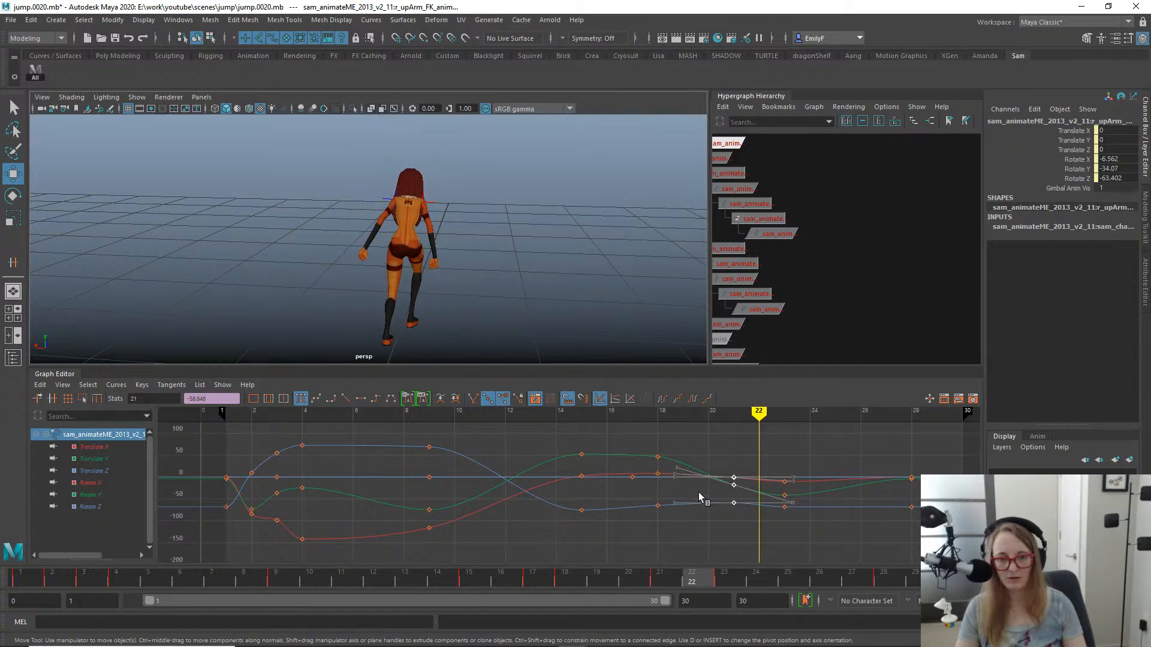
pyautogui.keyDown('alt'); pyautogui.moveTo(420, 188); pyautogui.dragTo(234, 183); pyautogui.keyUp('alt')
pyautogui.keyDown('alt'); pyautogui.moveTo(460, 242); pyautogui.dragTo(476, 183, button='middle'); pyautogui.keyUp('alt')
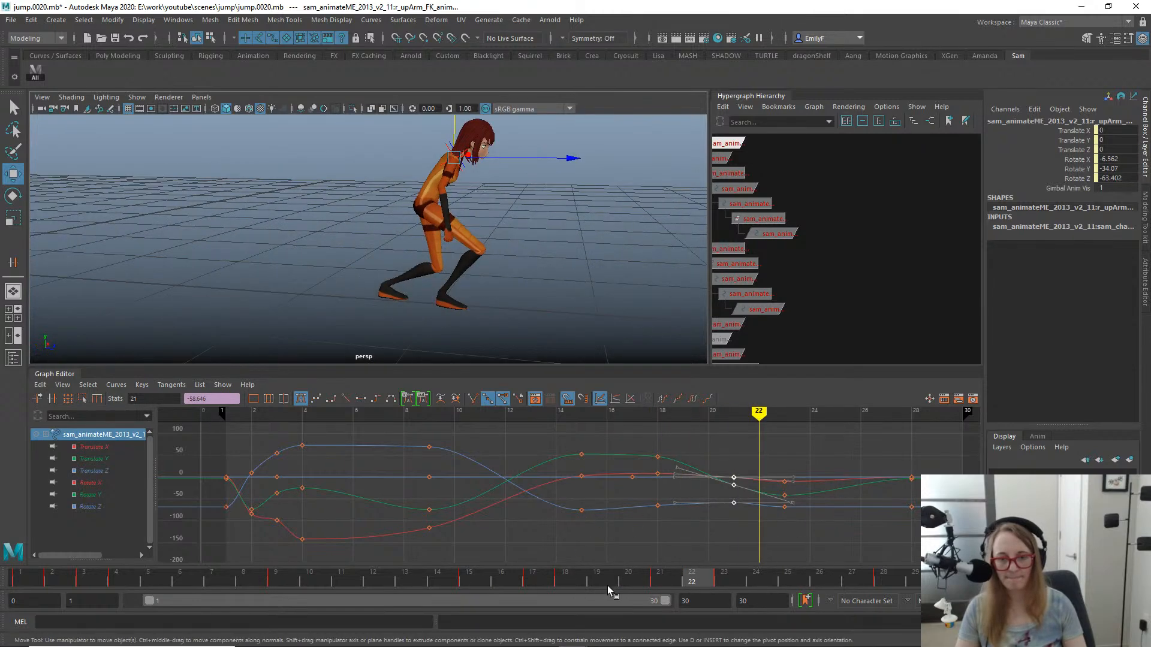
pyautogui.moveTo(607, 585); pyautogui.dragTo(380, 518)
pyautogui.keyDown('alt'); pyautogui.moveTo(506, 284); pyautogui.dragTo(314, 258, button='right'); pyautogui.keyUp('alt')
pyautogui.hotkey('alt', 'v')
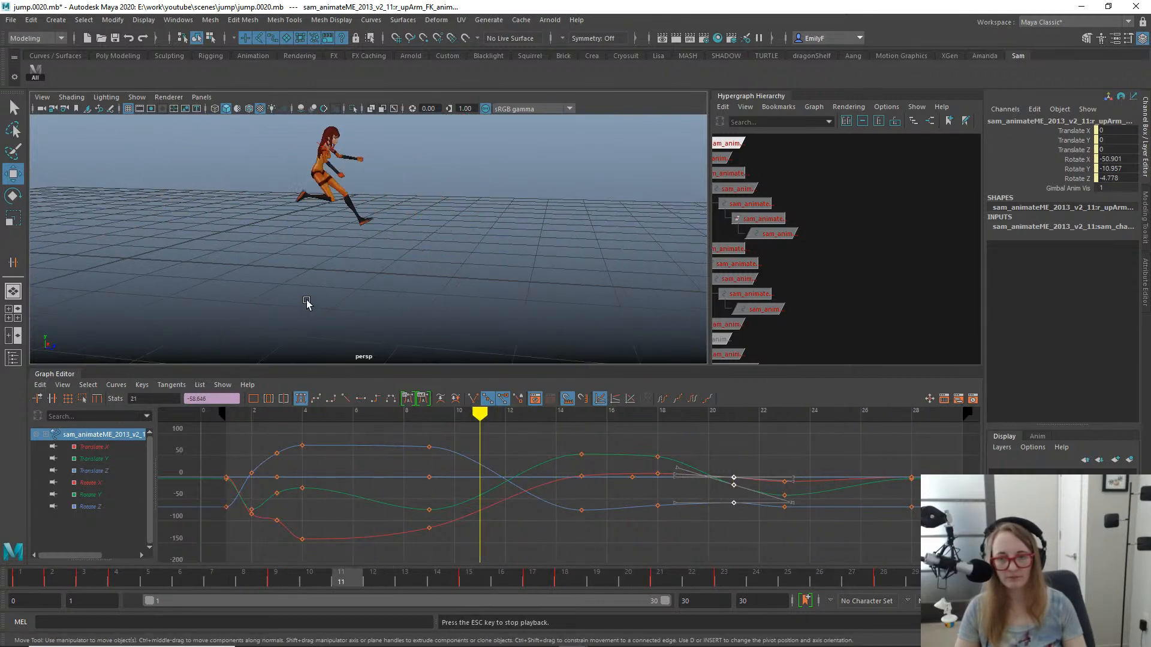
pyautogui.keyDown('alt'); pyautogui.moveTo(307, 302); pyautogui.dragTo(471, 245, button='right'); pyautogui.keyUp('alt')
pyautogui.hotkey('alt', 'v')
# - Straighten the right elbow at frame 22 by rotating the lower arm's FK control to about -22.7 in Y
pyautogui.moveTo(415, 574); pyautogui.dragTo(698, 549)
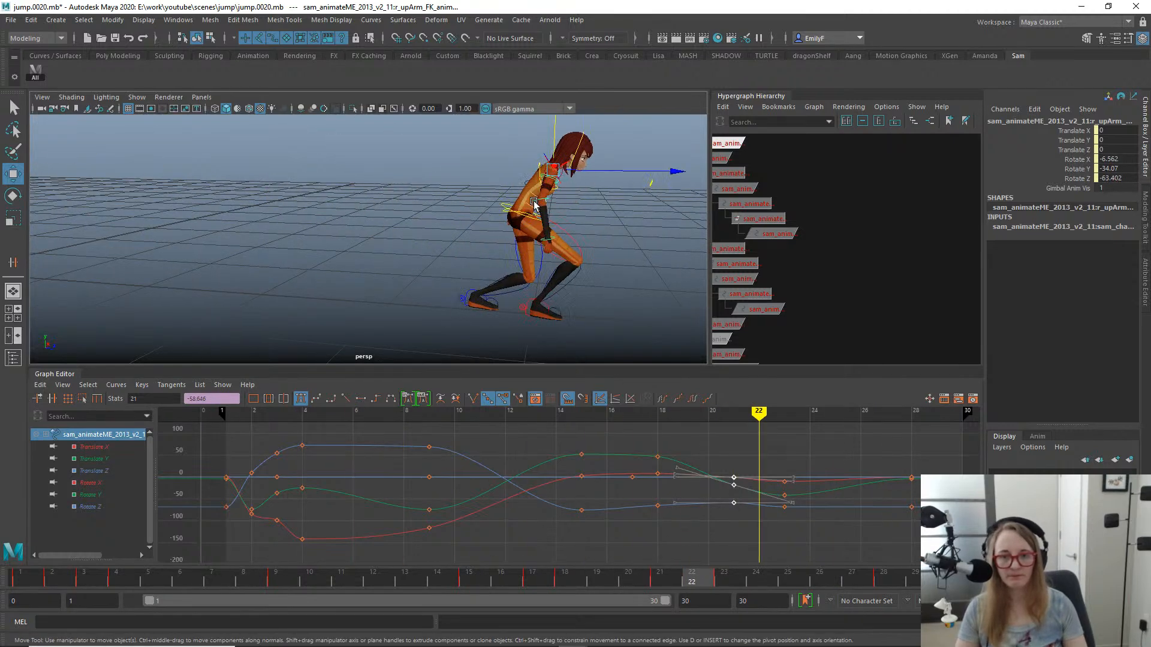
pyautogui.click(534, 204)
pyautogui.press('e')
pyautogui.moveTo(562, 578); pyautogui.dragTo(685, 551)
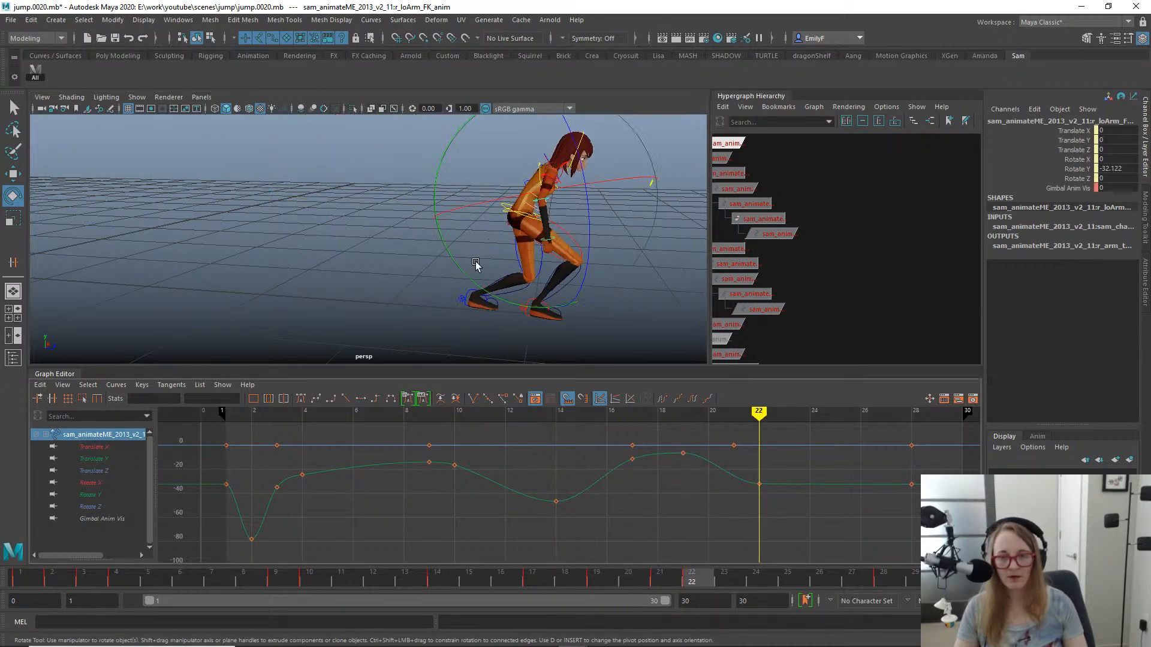
pyautogui.moveTo(459, 262); pyautogui.dragTo(453, 246)
pyautogui.press('q')
pyautogui.keyDown('alt'); pyautogui.moveTo(557, 217); pyautogui.dragTo(606, 197); pyautogui.keyUp('alt')
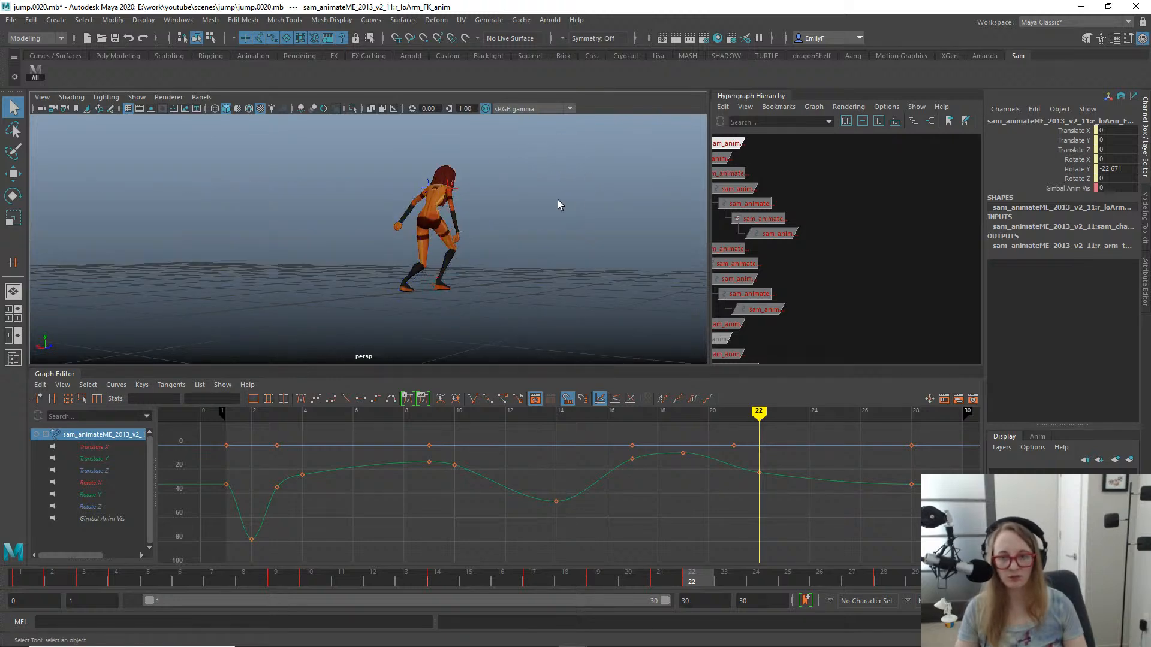
# - Check the landing pose from behind and straighten the right forearm further at frame 22
pyautogui.press('f')
pyautogui.keyDown('alt'); pyautogui.moveTo(570, 204); pyautogui.dragTo(361, 204, button='right'); pyautogui.keyUp('alt')
pyautogui.keyDown('alt'); pyautogui.moveTo(424, 202); pyautogui.dragTo(473, 171, button='middle'); pyautogui.keyUp('alt')
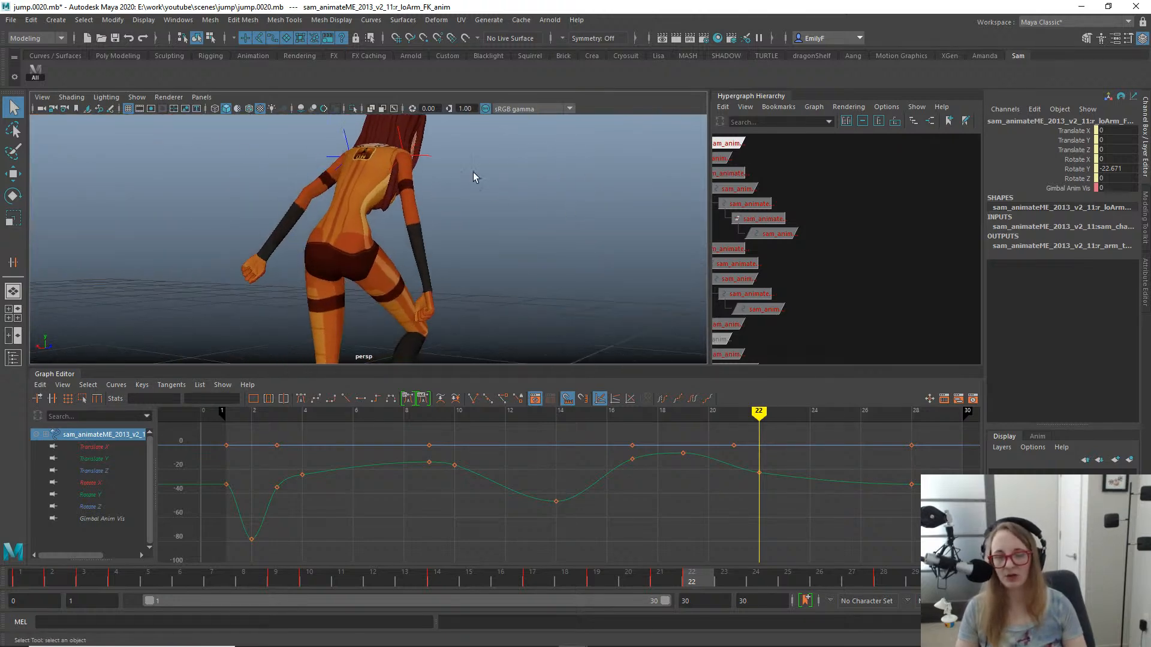
pyautogui.keyDown('alt'); pyautogui.moveTo(473, 172); pyautogui.dragTo(463, 230); pyautogui.keyUp('alt')
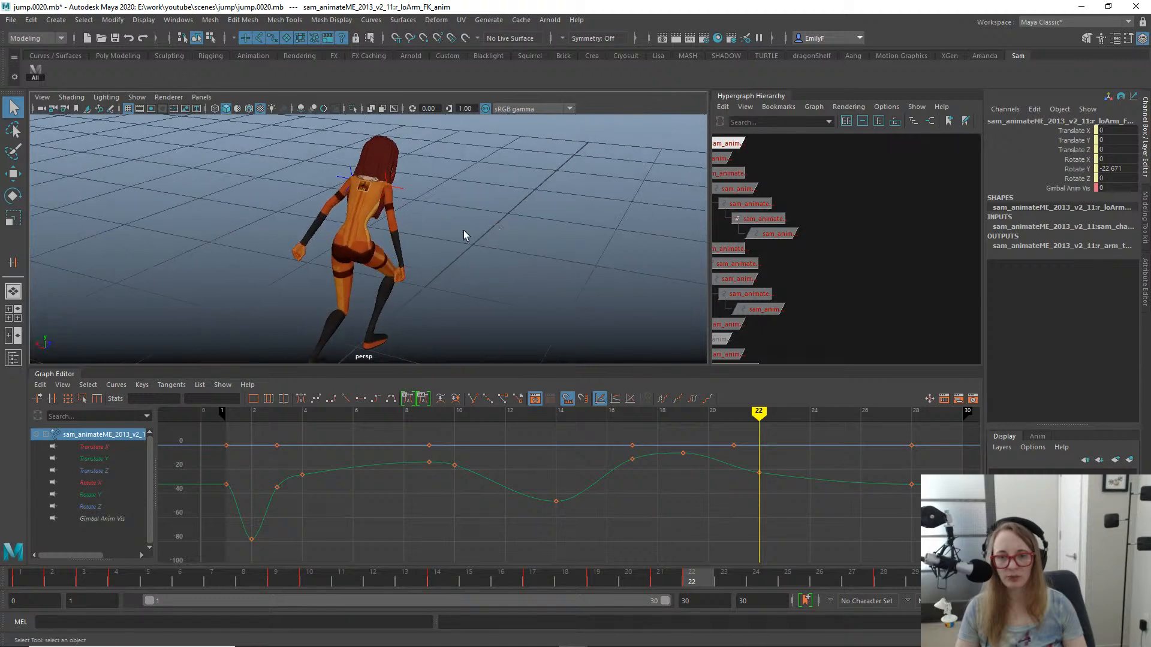
pyautogui.keyDown('alt'); pyautogui.moveTo(438, 234); pyautogui.dragTo(518, 205, button='middle'); pyautogui.keyUp('alt')
pyautogui.keyDown('alt'); pyautogui.moveTo(435, 223); pyautogui.dragTo(499, 188); pyautogui.keyUp('alt')
pyautogui.moveTo(634, 577); pyautogui.dragTo(697, 576)
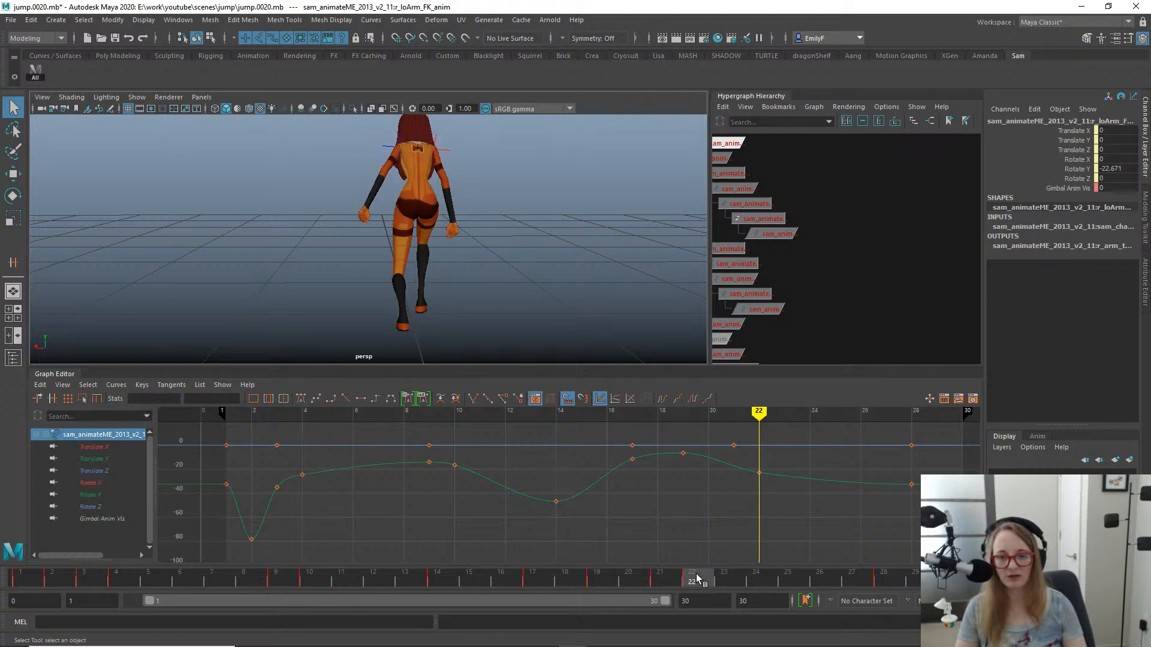
pyautogui.keyDown('alt'); pyautogui.moveTo(520, 345); pyautogui.dragTo(460, 264); pyautogui.keyUp('alt')
pyautogui.press('e')
pyautogui.press('q')
# - Bend the right forearm at frame 24, rotating its FK control to about -36.7 in Y
pyautogui.moveTo(583, 568); pyautogui.dragTo(796, 562)
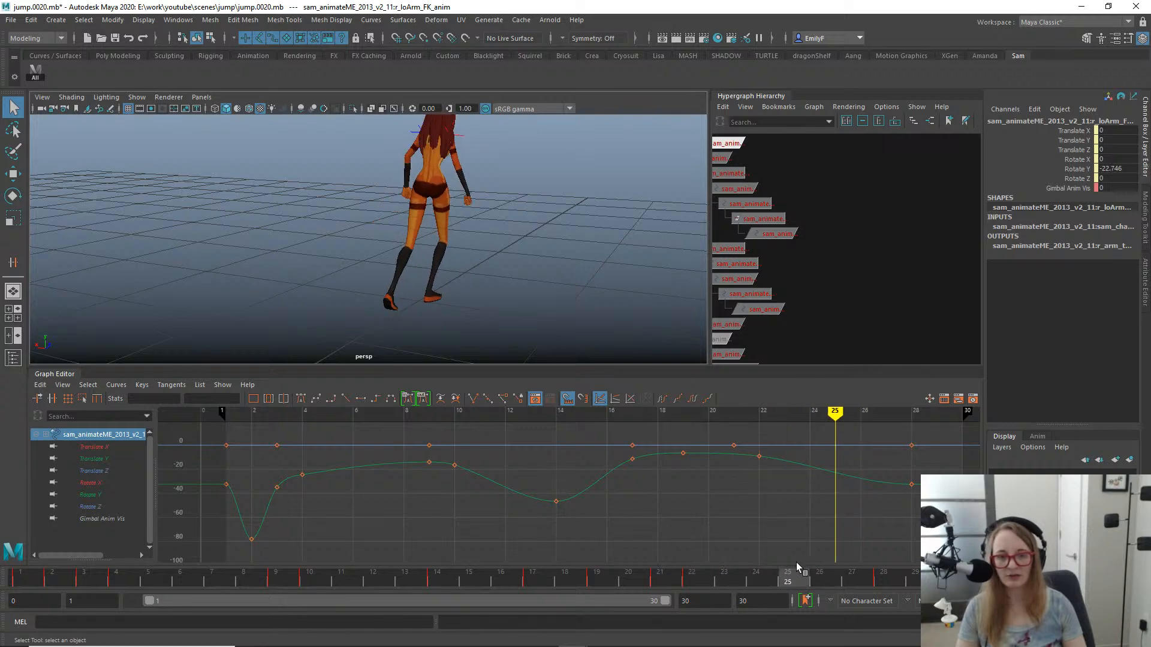
pyautogui.keyDown('alt'); pyautogui.moveTo(380, 202); pyautogui.dragTo(276, 200); pyautogui.keyUp('alt')
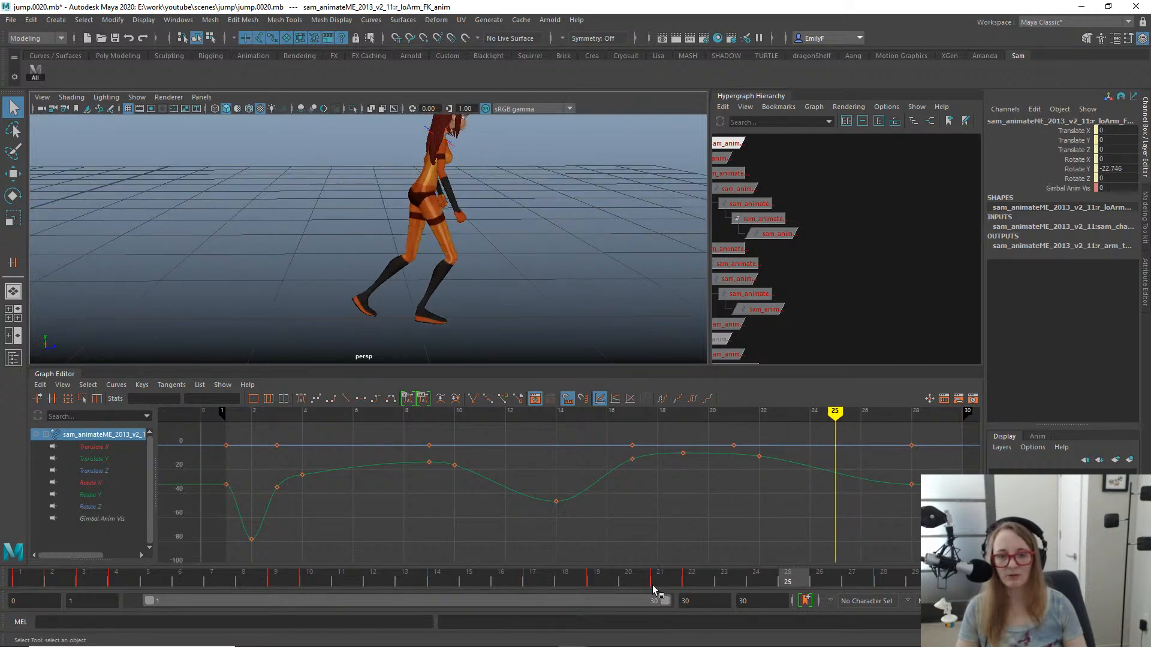
pyautogui.moveTo(652, 585); pyautogui.dragTo(696, 556)
pyautogui.moveTo(771, 542)
pyautogui.mouseDown()
pyautogui.moveTo(786, 541)
pyautogui.moveTo(679, 553)
pyautogui.moveTo(680, 577)
pyautogui.moveTo(702, 590)
pyautogui.moveTo(935, 580)
pyautogui.moveTo(725, 579)
pyautogui.moveTo(884, 572)
pyautogui.moveTo(769, 564)
pyautogui.mouseUp()
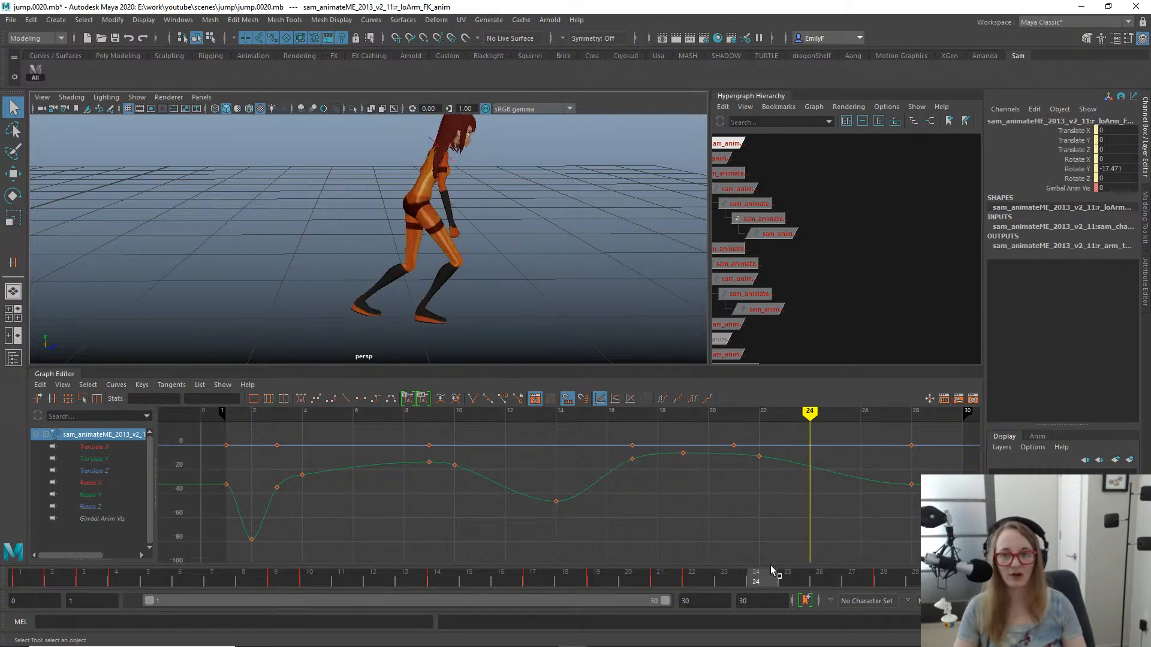
pyautogui.press('e')
pyautogui.moveTo(390, 290); pyautogui.dragTo(448, 284)
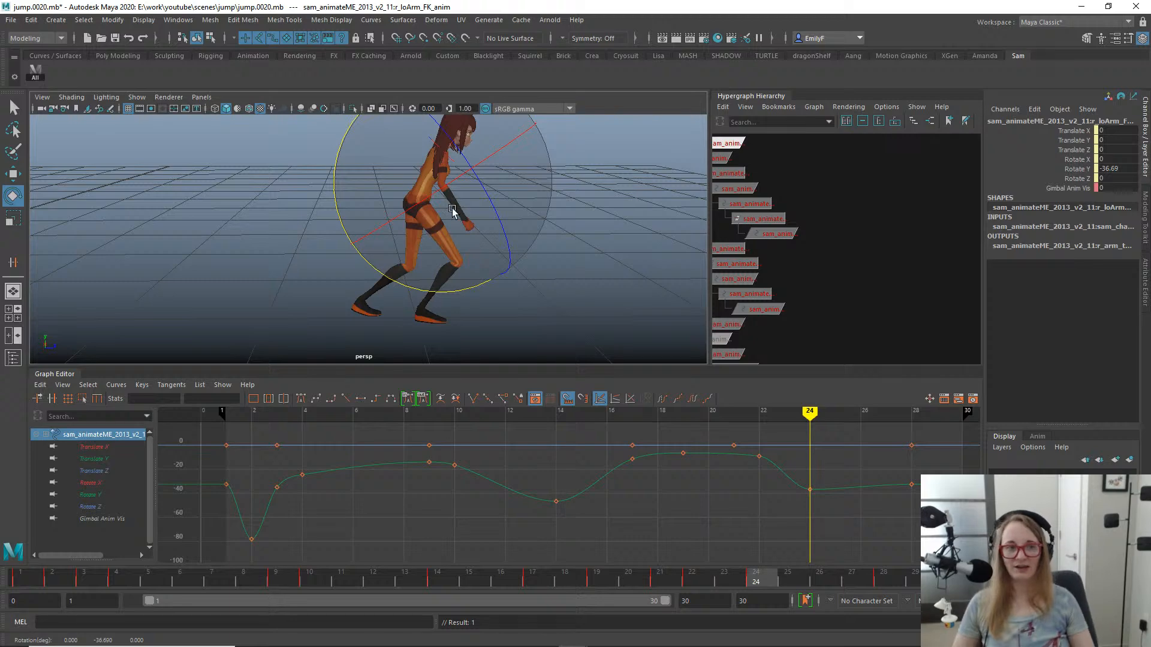
pyautogui.press('q')
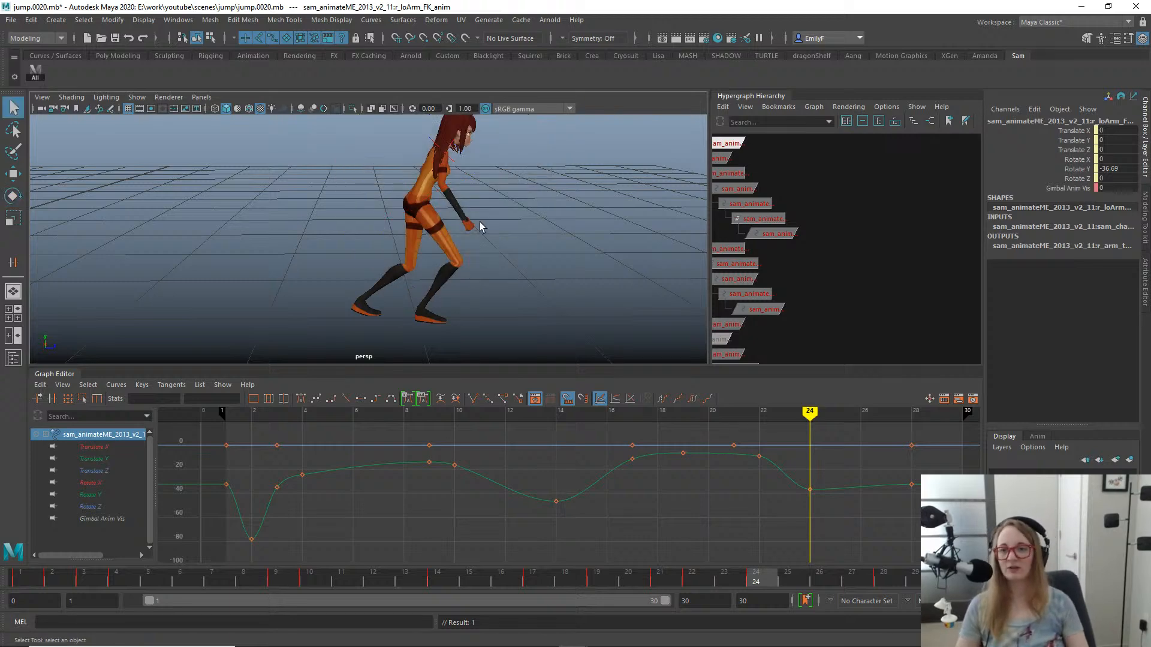
# - Select the right upper arm's FK control and shift its frame 28 keys to frame 27
pyautogui.press('alt')
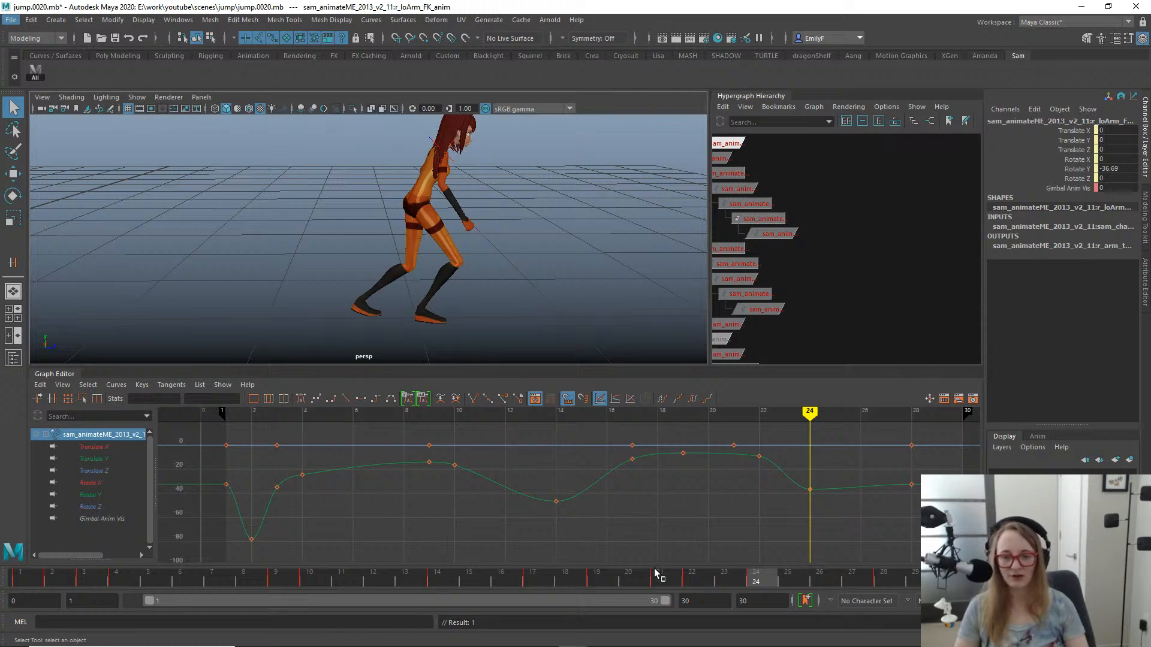
pyautogui.moveTo(623, 582)
pyautogui.mouseDown()
pyautogui.moveTo(499, 577)
pyautogui.moveTo(513, 557)
pyautogui.moveTo(681, 574)
pyautogui.moveTo(950, 575)
pyautogui.moveTo(577, 541)
pyautogui.moveTo(876, 547)
pyautogui.moveTo(753, 544)
pyautogui.moveTo(779, 545)
pyautogui.mouseUp()
pyautogui.keyDown('alt'); pyautogui.moveTo(406, 168); pyautogui.dragTo(453, 255); pyautogui.keyUp('alt')
pyautogui.click(453, 266)
pyautogui.press('f')
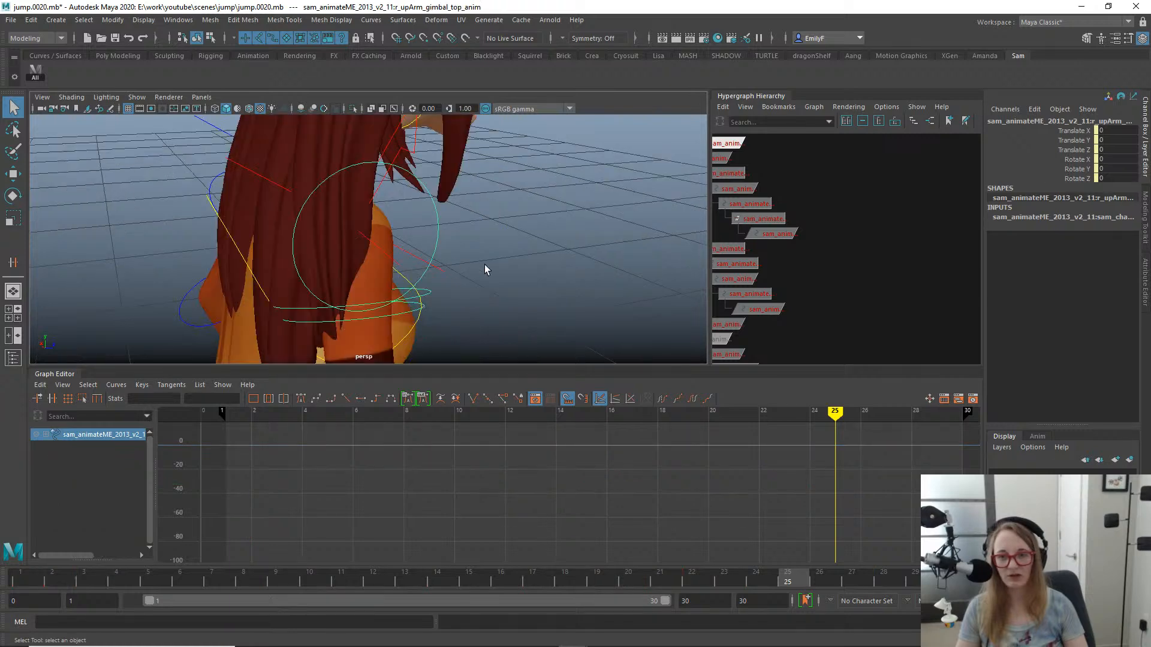
pyautogui.click(391, 273)
pyautogui.press('e')
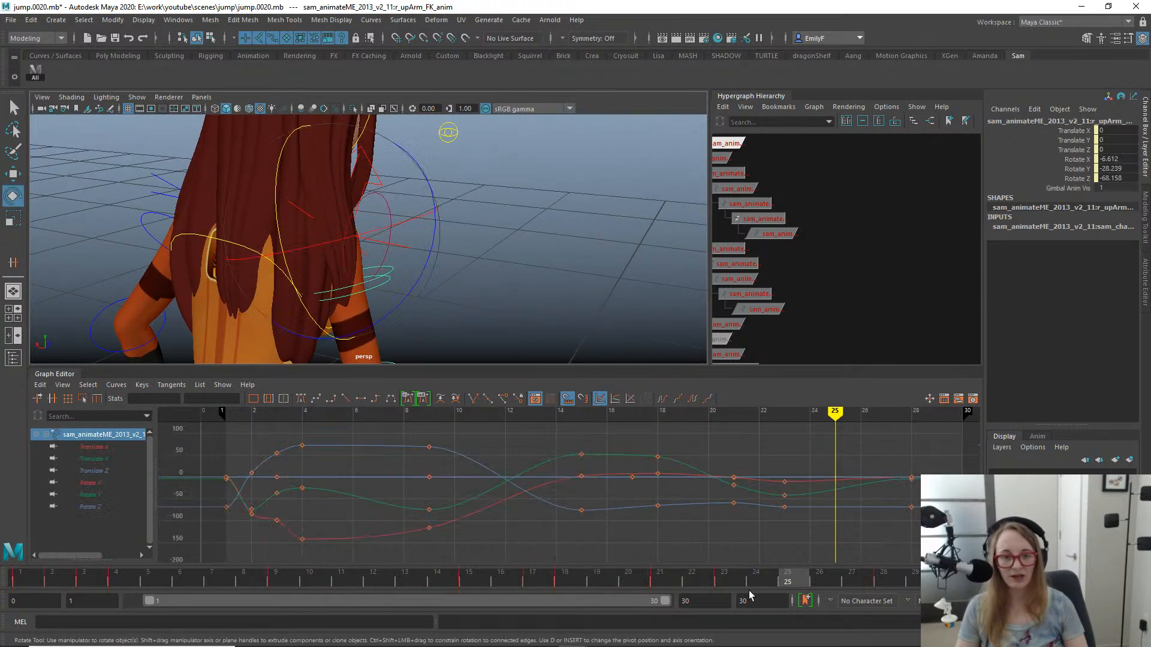
pyautogui.moveTo(893, 437); pyautogui.dragTo(964, 534)
pyautogui.press('w')
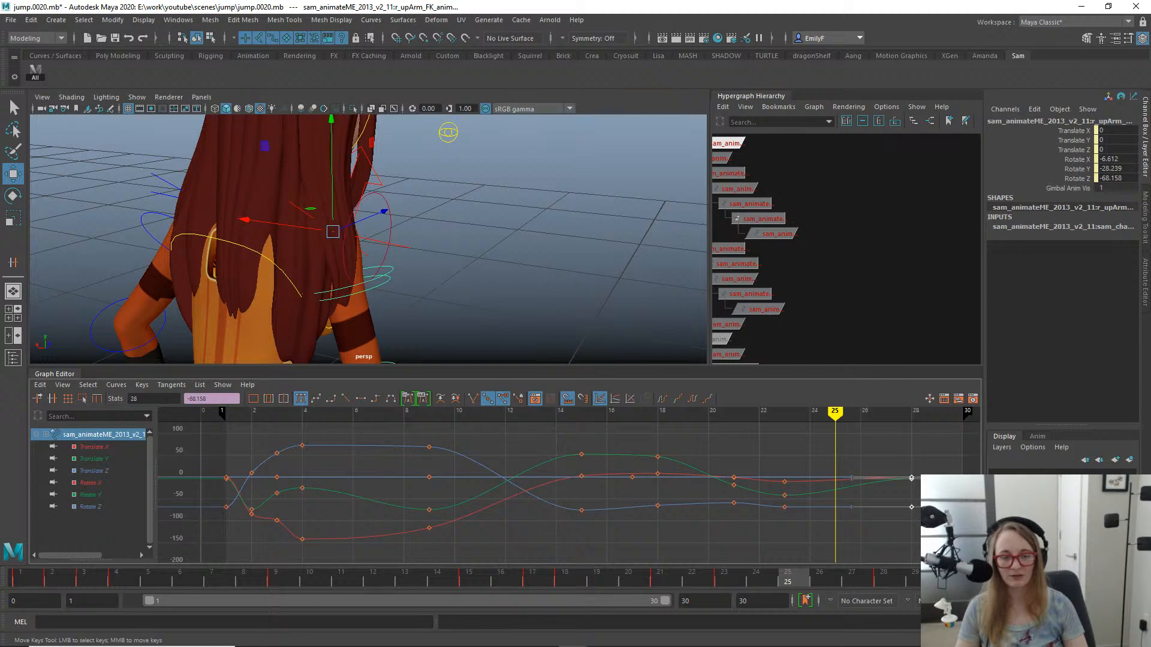
pyautogui.keyDown('shift'); pyautogui.moveTo(887, 497); pyautogui.dragTo(870, 497, button='middle'); pyautogui.keyUp('shift')
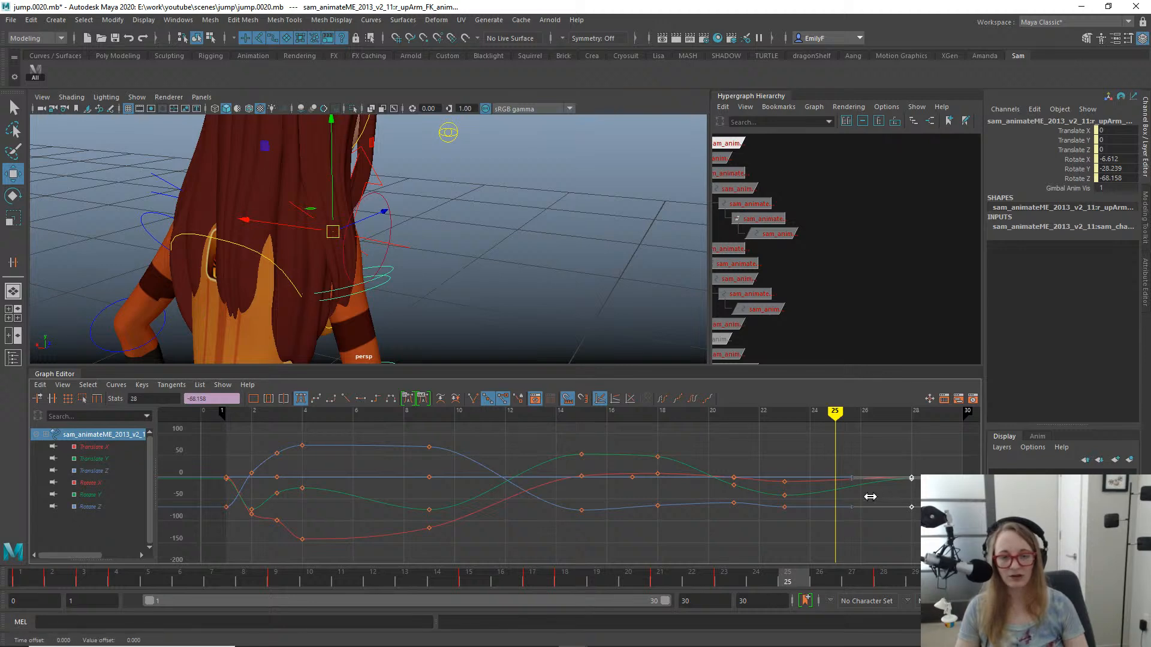
pyautogui.keyDown('shift'); pyautogui.moveTo(870, 497); pyautogui.dragTo(868, 500); pyautogui.keyUp('shift')
pyautogui.press('q')
# - Scrub through the landing up to frame 28 from several angles to examine the right arm's follow-through
pyautogui.keyDown('alt'); pyautogui.moveTo(460, 288); pyautogui.dragTo(347, 270, button='right'); pyautogui.keyUp('alt')
pyautogui.keyDown('alt'); pyautogui.moveTo(347, 270); pyautogui.dragTo(372, 263); pyautogui.keyUp('alt')
pyautogui.keyDown('alt'); pyautogui.moveTo(373, 262); pyautogui.dragTo(385, 202, button='middle'); pyautogui.keyUp('alt')
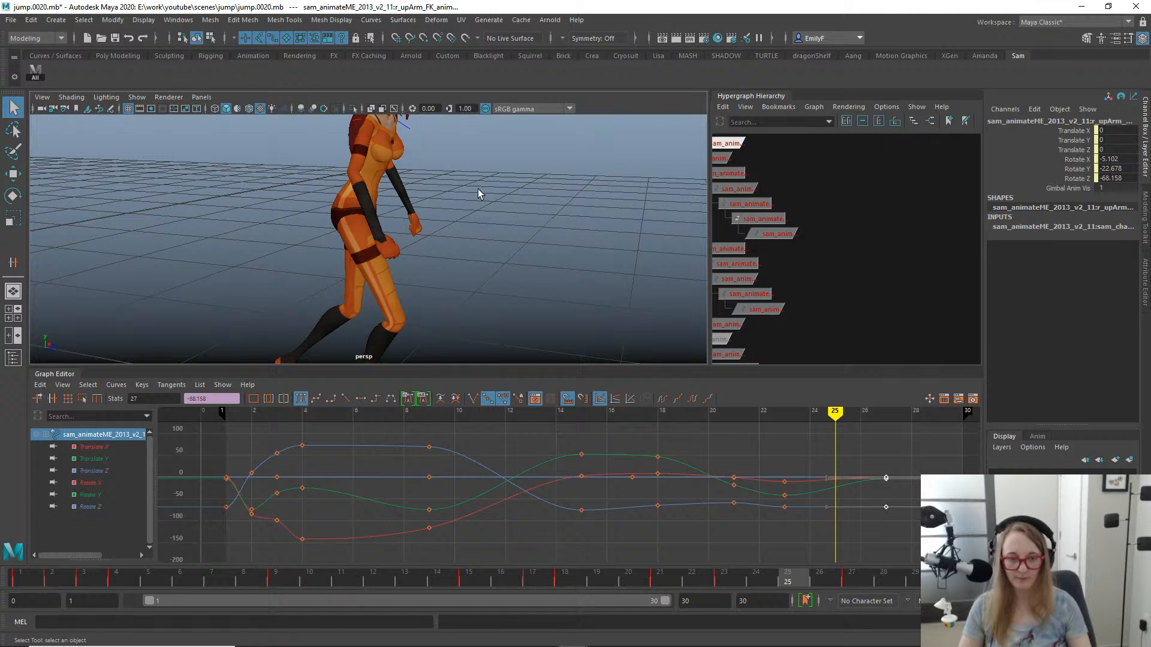
pyautogui.moveTo(540, 579)
pyautogui.mouseDown()
pyautogui.moveTo(465, 568)
pyautogui.moveTo(858, 544)
pyautogui.moveTo(673, 530)
pyautogui.moveTo(479, 468)
pyautogui.moveTo(675, 488)
pyautogui.moveTo(701, 473)
pyautogui.mouseUp()
pyautogui.keyDown('alt'); pyautogui.moveTo(504, 210); pyautogui.dragTo(400, 208, button='right'); pyautogui.keyUp('alt')
pyautogui.keyDown('alt'); pyautogui.moveTo(400, 208); pyautogui.dragTo(447, 230); pyautogui.keyUp('alt')
pyautogui.moveTo(614, 567); pyautogui.dragTo(838, 563)
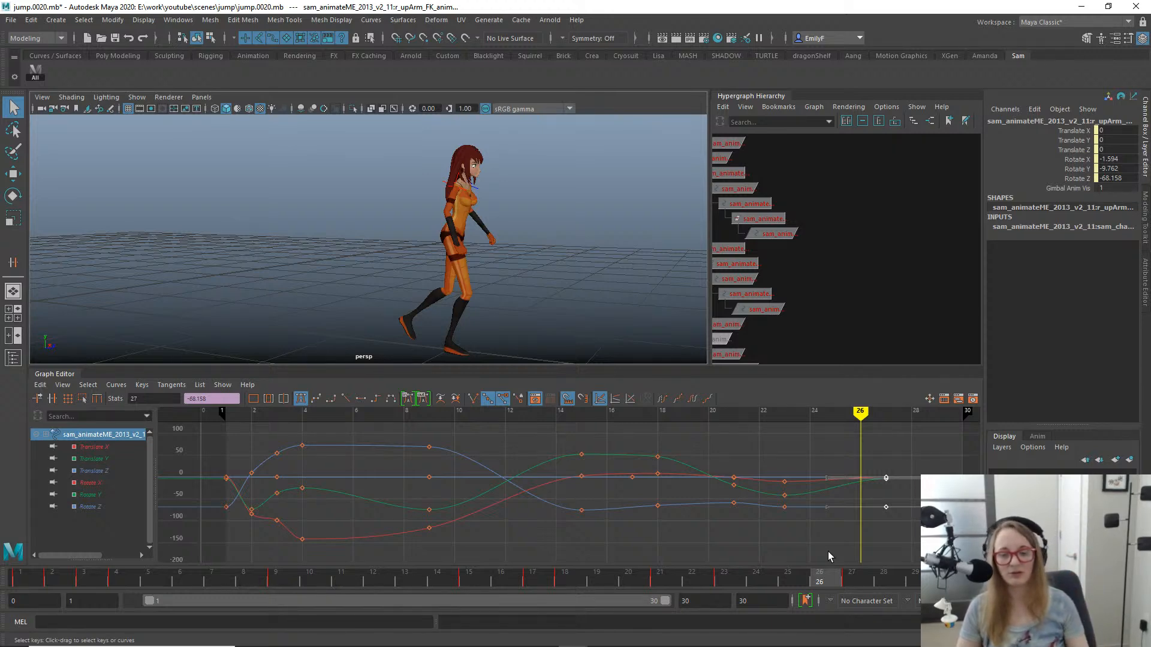
pyautogui.moveTo(764, 575); pyautogui.dragTo(884, 543)
pyautogui.keyDown('alt'); pyautogui.moveTo(534, 270); pyautogui.dragTo(452, 253); pyautogui.keyUp('alt')
pyautogui.keyDown('alt'); pyautogui.moveTo(502, 248); pyautogui.dragTo(429, 237, button='middle'); pyautogui.keyUp('alt')
pyautogui.keyDown('alt'); pyautogui.moveTo(429, 237); pyautogui.dragTo(404, 230, button='right'); pyautogui.keyUp('alt')
pyautogui.keyDown('alt'); pyautogui.moveTo(403, 228); pyautogui.dragTo(415, 222); pyautogui.keyUp('alt')
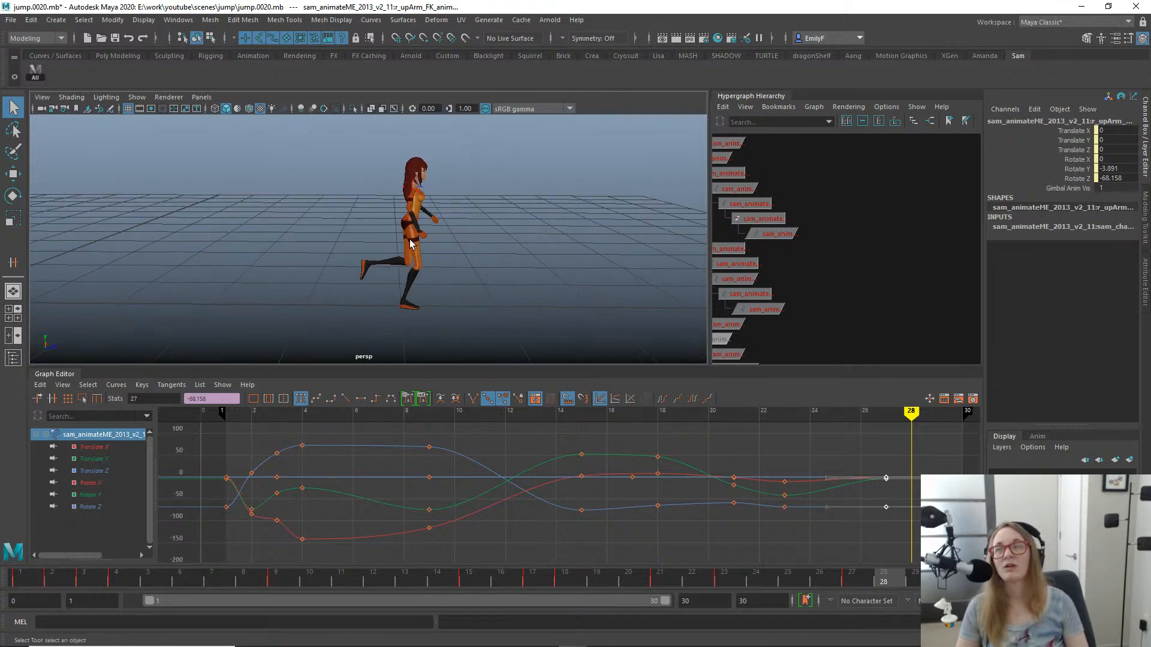
pyautogui.keyDown('alt'); pyautogui.moveTo(408, 239); pyautogui.dragTo(416, 251, button='middle'); pyautogui.keyUp('alt')
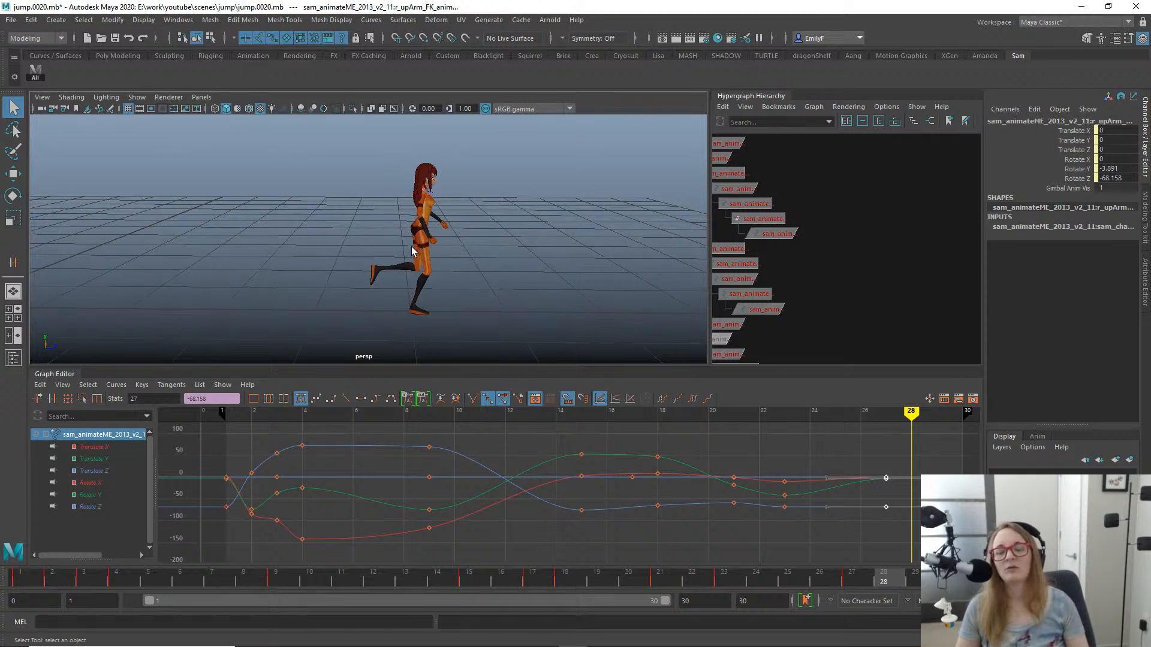
# - Scrub the jump from midair through frame 27 in side view to examine the overall arm motion
pyautogui.keyDown('alt'); pyautogui.moveTo(414, 252); pyautogui.dragTo(539, 273, button='right'); pyautogui.keyUp('alt')
pyautogui.moveTo(315, 587); pyautogui.dragTo(477, 599)
pyautogui.keyDown('alt'); pyautogui.moveTo(360, 257); pyautogui.dragTo(229, 264, button='right'); pyautogui.keyUp('alt')
pyautogui.keyDown('alt'); pyautogui.moveTo(294, 275); pyautogui.dragTo(338, 300, button='middle'); pyautogui.keyUp('alt')
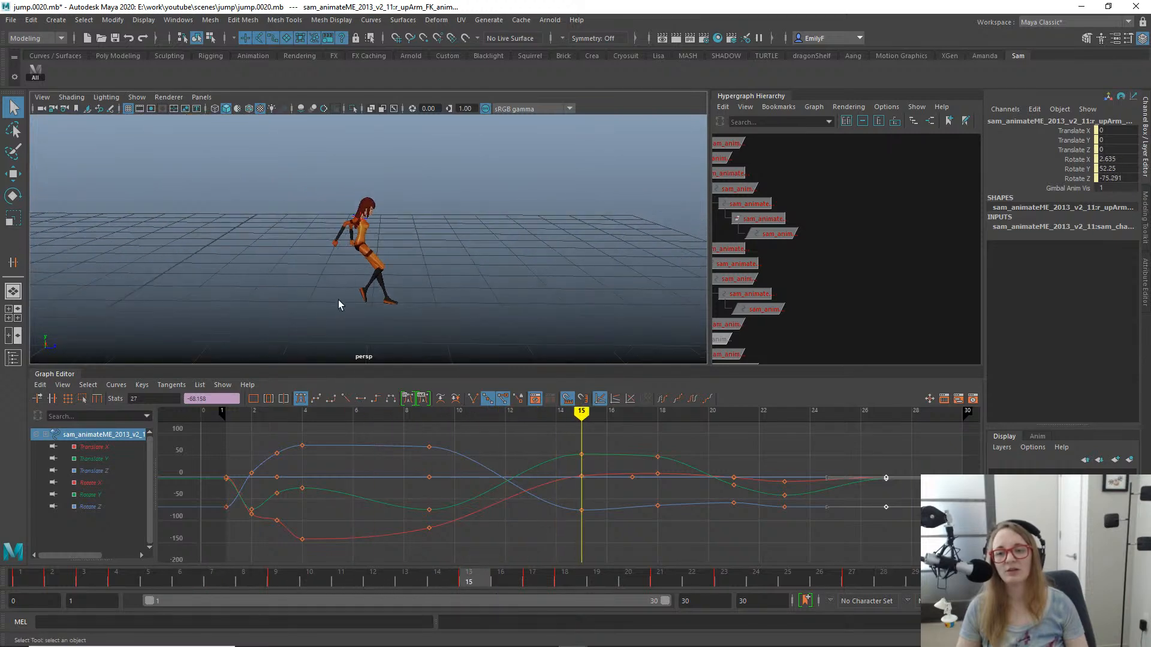
pyautogui.moveTo(288, 575); pyautogui.dragTo(387, 514)
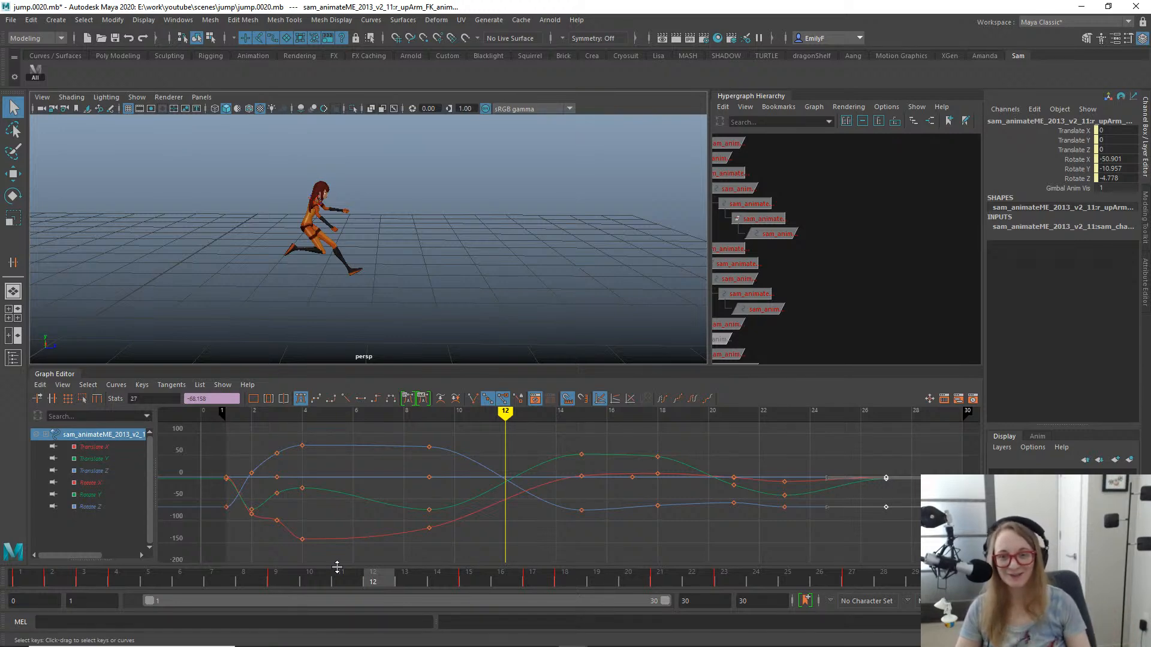
pyautogui.moveTo(373, 579); pyautogui.dragTo(745, 557)
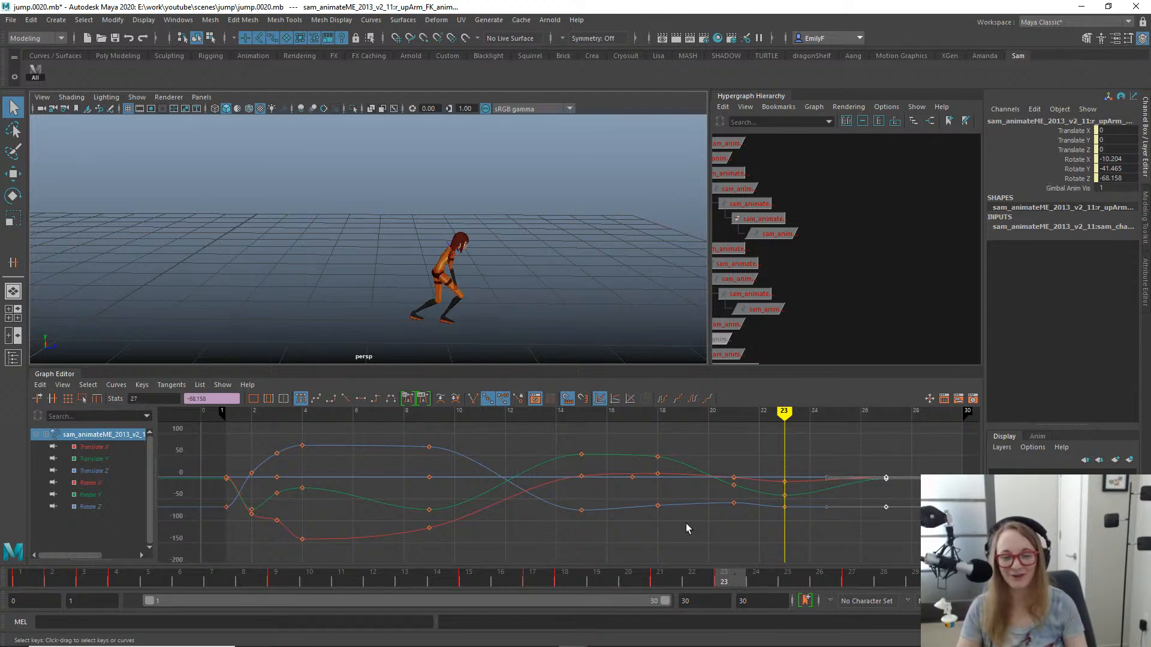
pyautogui.moveTo(650, 580); pyautogui.dragTo(847, 538)
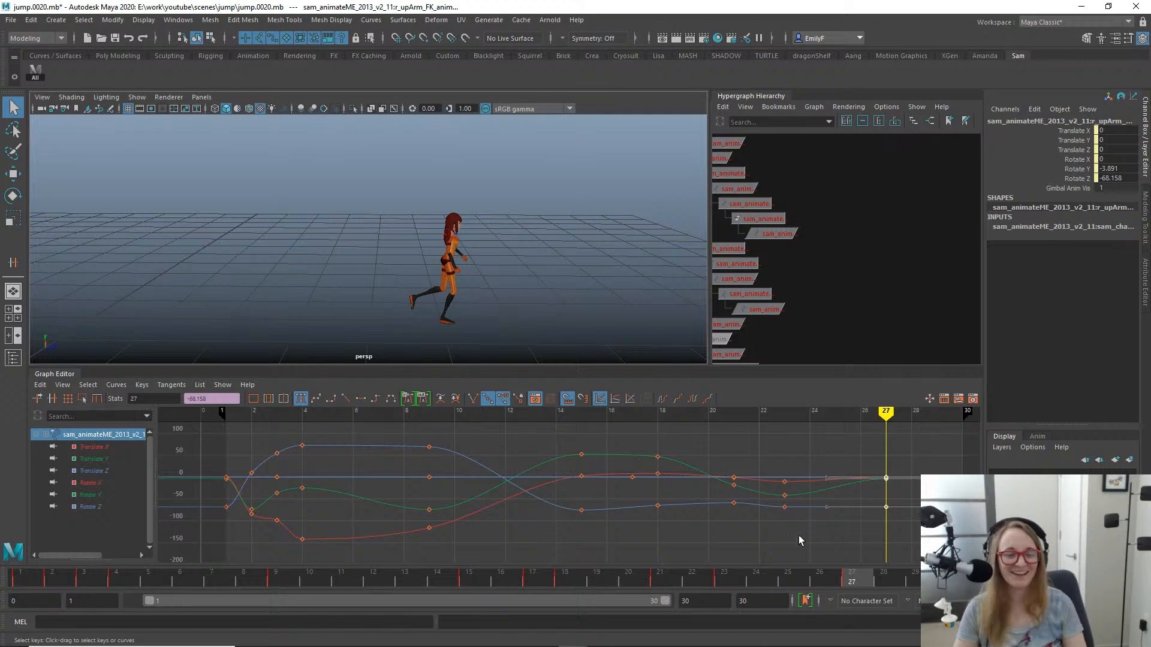
pyautogui.moveTo(682, 576); pyautogui.dragTo(846, 534)
pyautogui.keyDown('alt'); pyautogui.moveTo(393, 286); pyautogui.dragTo(570, 284, button='right'); pyautogui.keyUp('alt')
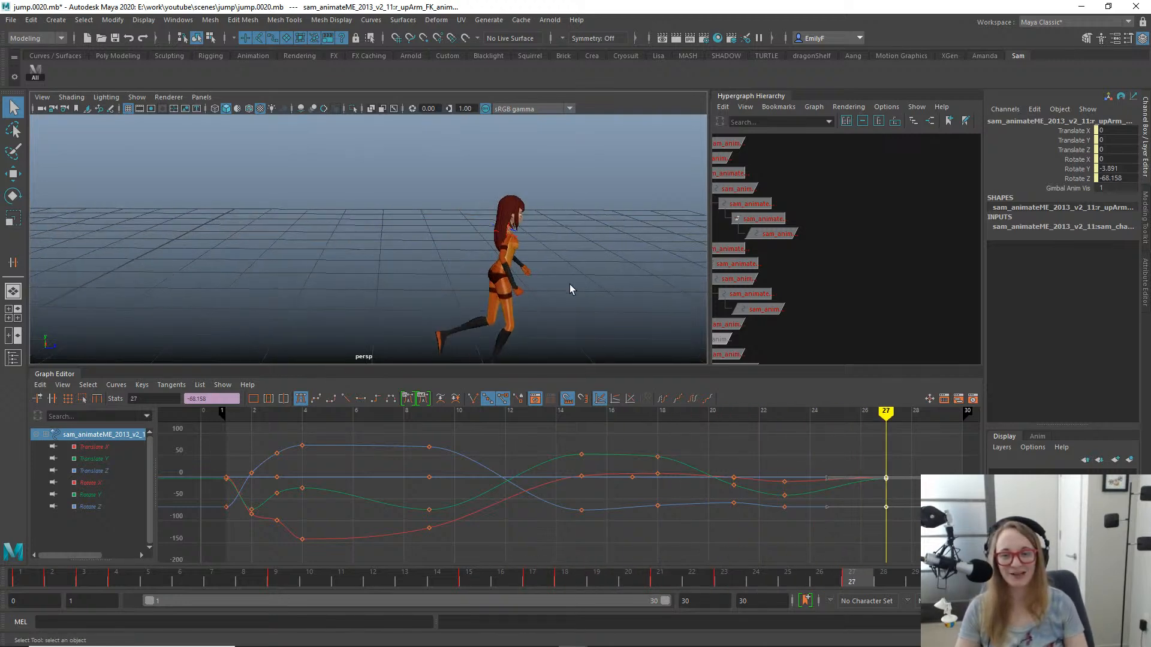
pyautogui.keyDown('alt'); pyautogui.moveTo(569, 284); pyautogui.dragTo(480, 246, button='middle'); pyautogui.keyUp('alt')
pyautogui.keyDown('alt'); pyautogui.moveTo(480, 246); pyautogui.dragTo(533, 256, button='right'); pyautogui.keyUp('alt')
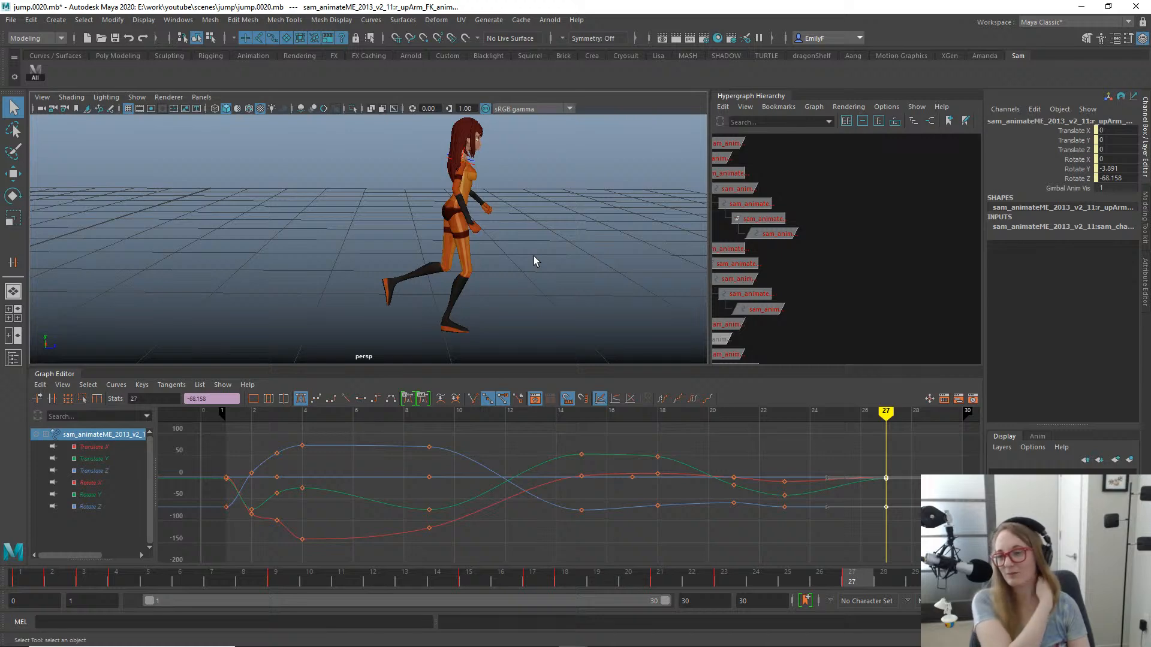
# - Bring the whole rig hierarchy into view in the Hypergraph and select all its nodes to inspect their animation curves
pyautogui.keyDown('alt'); pyautogui.moveTo(898, 281); pyautogui.dragTo(691, 239, button='right'); pyautogui.keyUp('alt')
pyautogui.keyDown('alt'); pyautogui.moveTo(833, 239); pyautogui.dragTo(602, 201, button='right'); pyautogui.keyUp('alt')
pyautogui.keyDown('alt'); pyautogui.moveTo(829, 221); pyautogui.dragTo(822, 276, button='middle'); pyautogui.keyUp('alt')
pyautogui.keyDown('alt'); pyautogui.moveTo(822, 275); pyautogui.dragTo(736, 232, button='right'); pyautogui.keyUp('alt')
pyautogui.keyDown('alt'); pyautogui.moveTo(799, 225); pyautogui.dragTo(771, 295, button='middle'); pyautogui.keyUp('alt')
pyautogui.keyDown('alt'); pyautogui.moveTo(824, 284); pyautogui.dragTo(798, 275, button='right'); pyautogui.keyUp('alt')
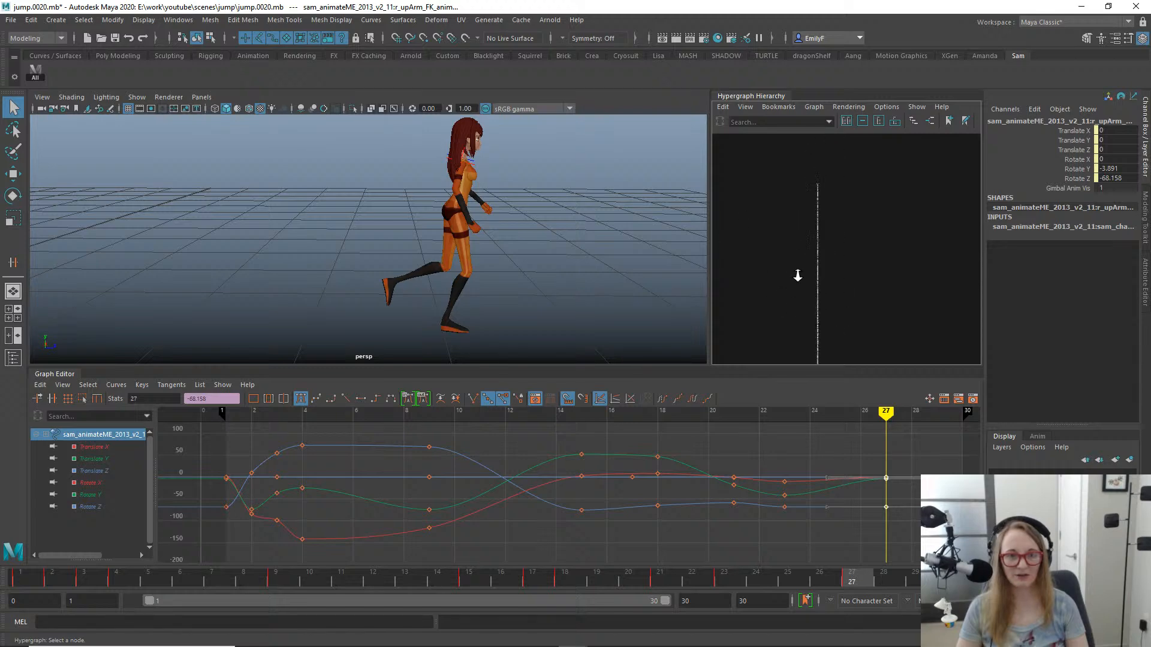
pyautogui.keyDown('alt'); pyautogui.moveTo(797, 275); pyautogui.dragTo(794, 249, button='middle'); pyautogui.keyUp('alt')
pyautogui.moveTo(797, 147); pyautogui.dragTo(896, 341)
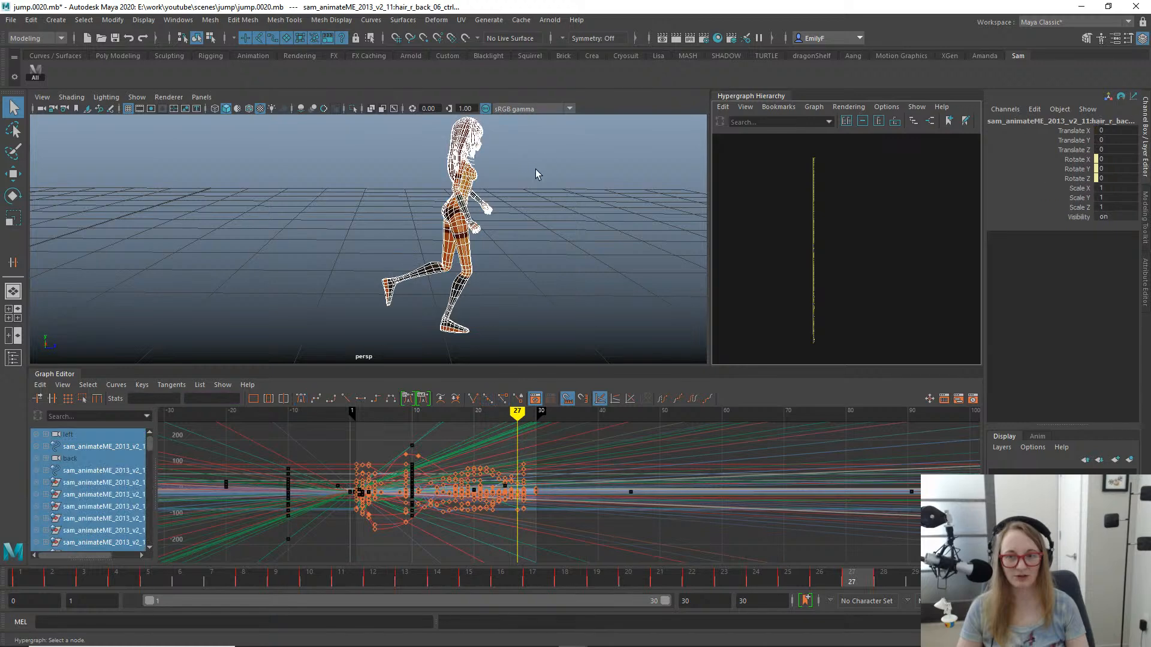
# - Clear the selection and save the scene, with the character and hierarchy viewed closer up
pyautogui.click(578, 198)
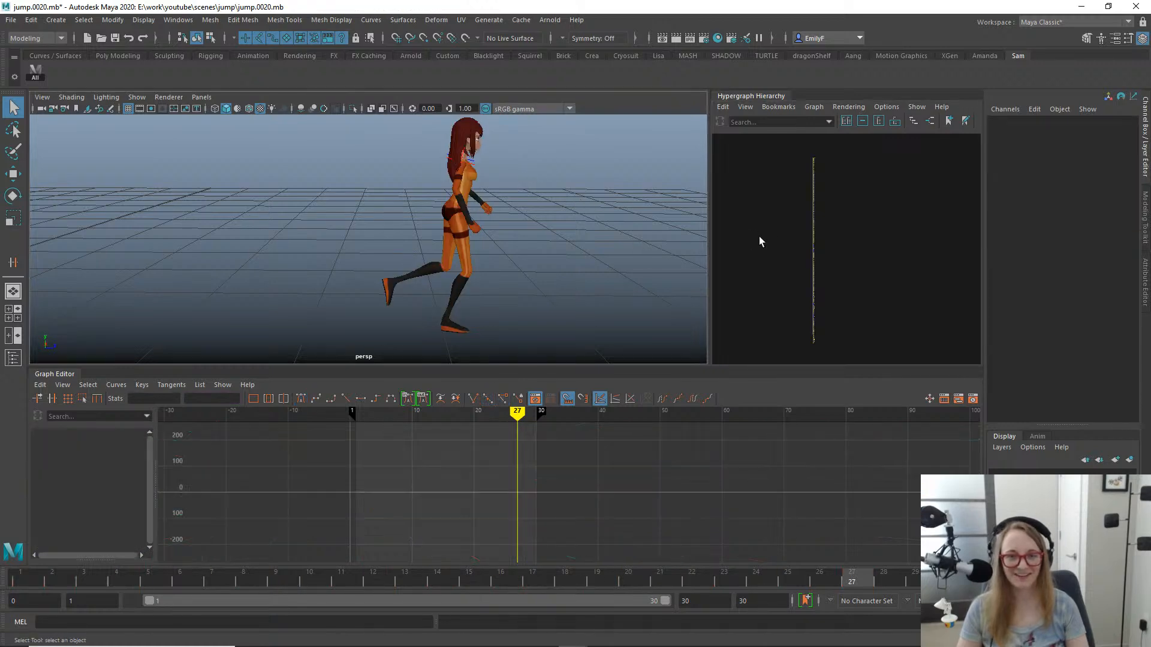
pyautogui.keyDown('alt'); pyautogui.moveTo(760, 241); pyautogui.dragTo(936, 238, button='right'); pyautogui.keyUp('alt')
pyautogui.keyDown('alt'); pyautogui.moveTo(796, 251); pyautogui.dragTo(894, 309, button='middle'); pyautogui.keyUp('alt')
pyautogui.keyDown('alt'); pyautogui.moveTo(501, 201); pyautogui.dragTo(623, 194, button='right'); pyautogui.keyUp('alt')
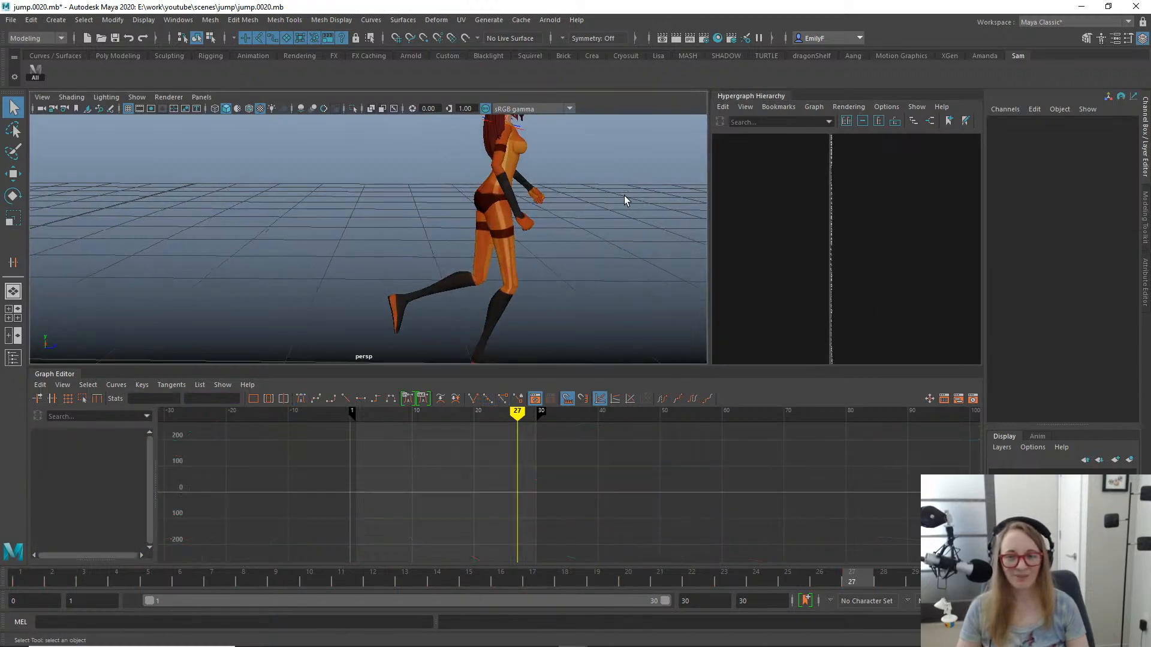
# - Select the body control and scrub the landing up to frame 28 to examine the pose from several angles
pyautogui.click(468, 188)
pyautogui.press('f')
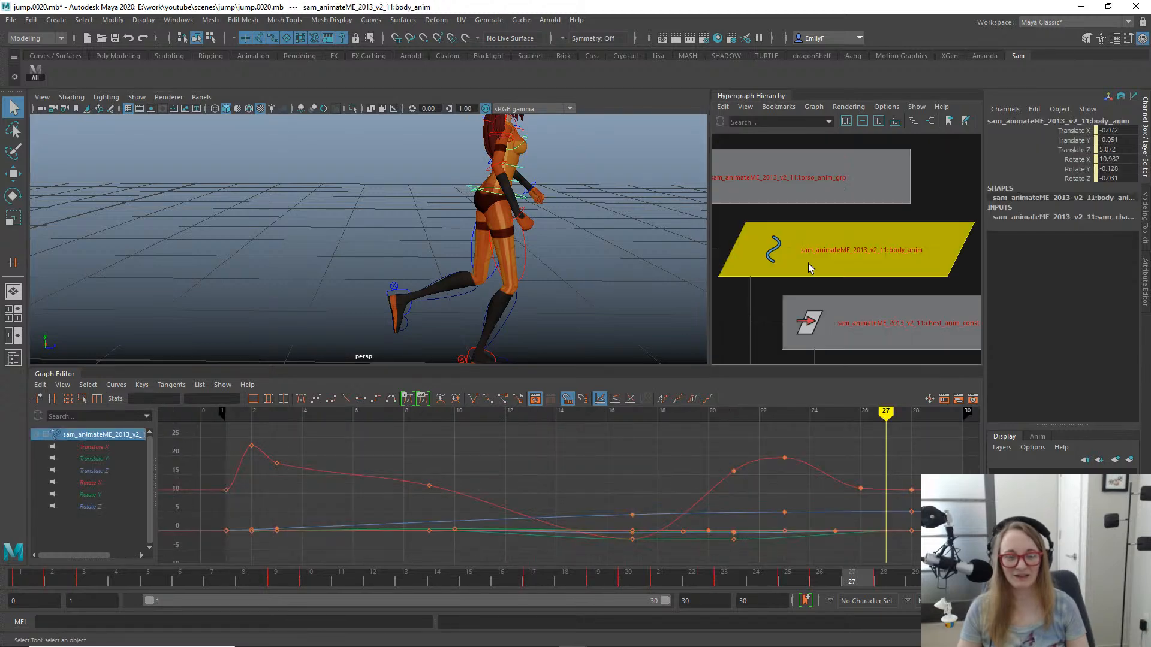
pyautogui.keyDown('alt'); pyautogui.moveTo(411, 188); pyautogui.dragTo(209, 131, button='right'); pyautogui.keyUp('alt')
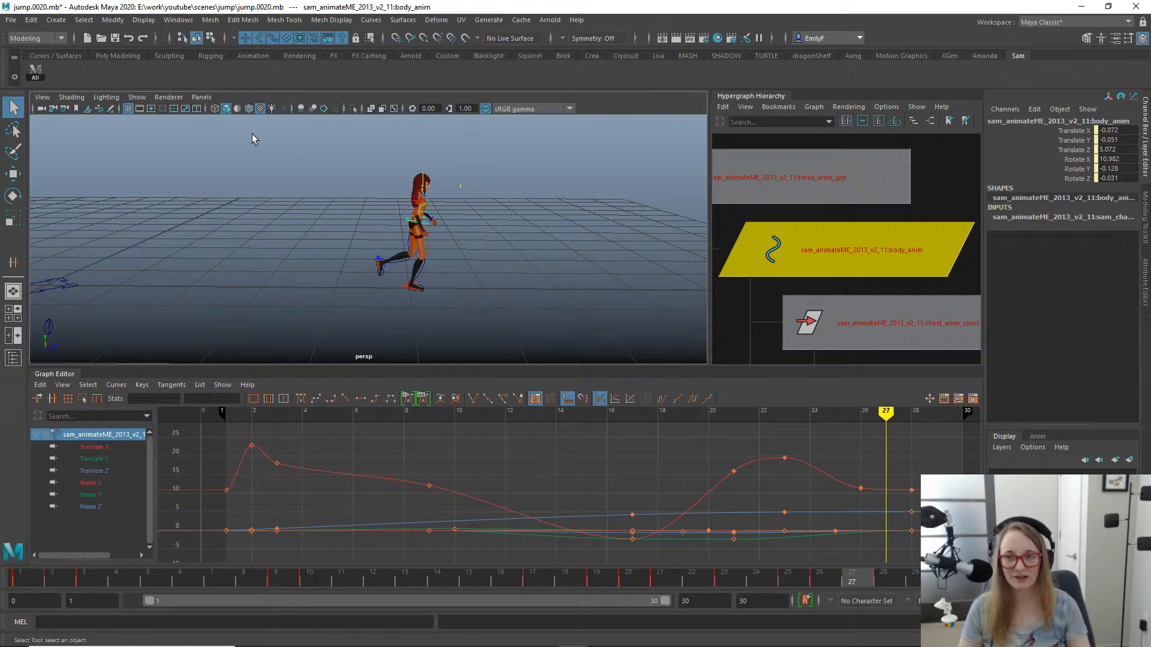
pyautogui.keyDown('alt'); pyautogui.moveTo(380, 246); pyautogui.dragTo(486, 231, button='right'); pyautogui.keyUp('alt')
pyautogui.keyDown('alt'); pyautogui.moveTo(486, 232); pyautogui.dragTo(424, 213); pyautogui.keyUp('alt')
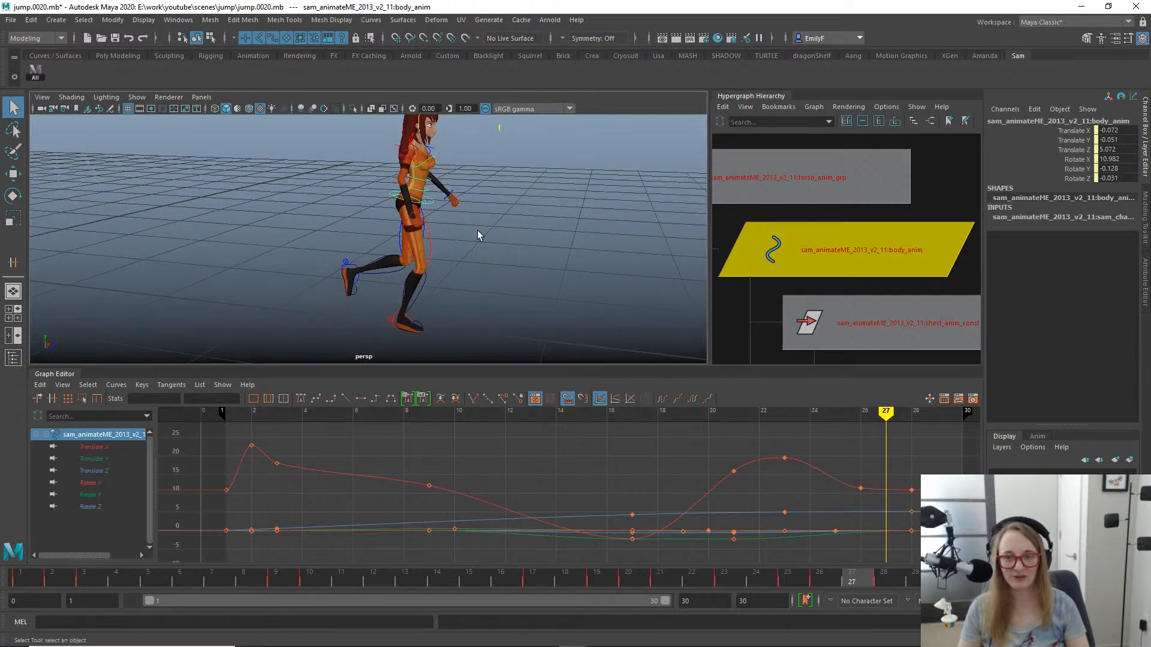
pyautogui.click(627, 580)
pyautogui.moveTo(632, 581); pyautogui.dragTo(873, 523)
pyautogui.keyDown('alt'); pyautogui.moveTo(390, 236); pyautogui.dragTo(454, 214); pyautogui.keyUp('alt')
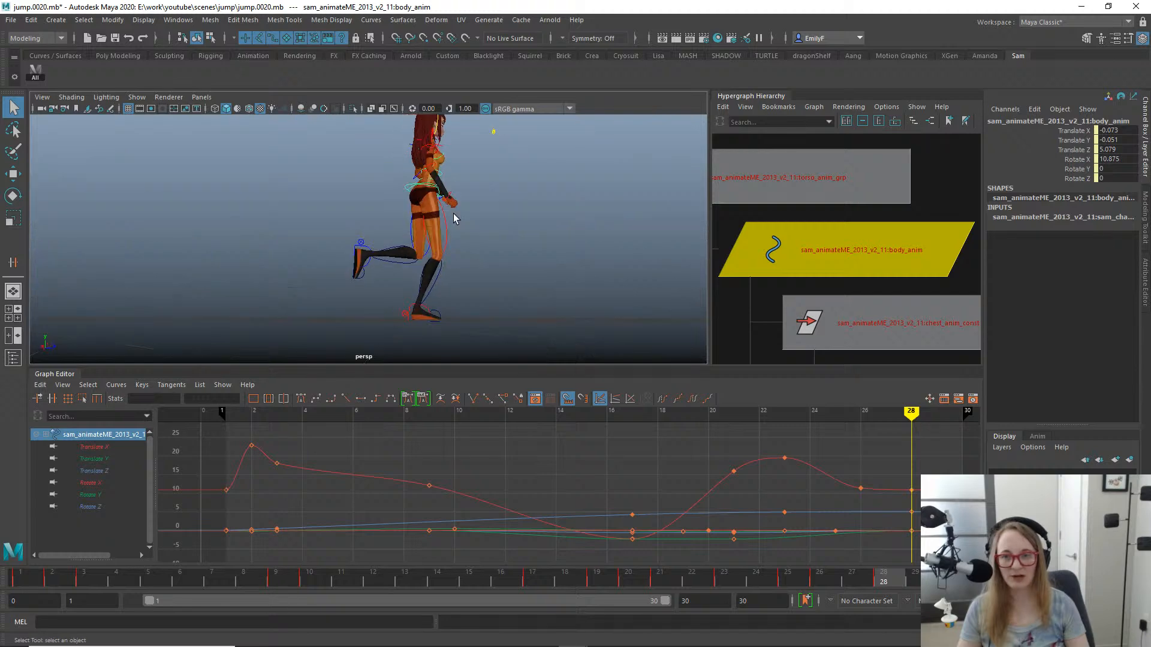
pyautogui.hotkey('alt', '1')
pyautogui.keyDown('alt'); pyautogui.moveTo(379, 200); pyautogui.dragTo(372, 255, button='middle'); pyautogui.keyUp('alt')
pyautogui.keyDown('alt'); pyautogui.moveTo(373, 255); pyautogui.dragTo(419, 255, button='right'); pyautogui.keyUp('alt')
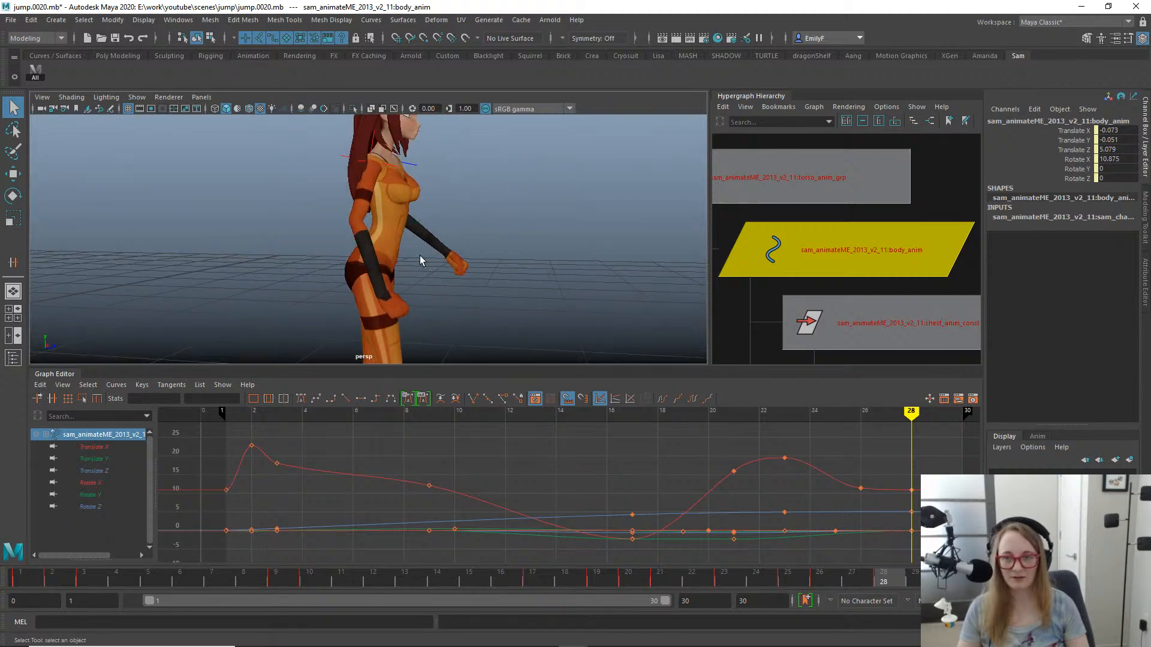
# - Select the torso_FK_02 control and scrub the landing between frames 19 and 23 to examine the spine's motion
pyautogui.moveTo(313, 246); pyautogui.dragTo(339, 276)
pyautogui.click(407, 226)
pyautogui.press('e')
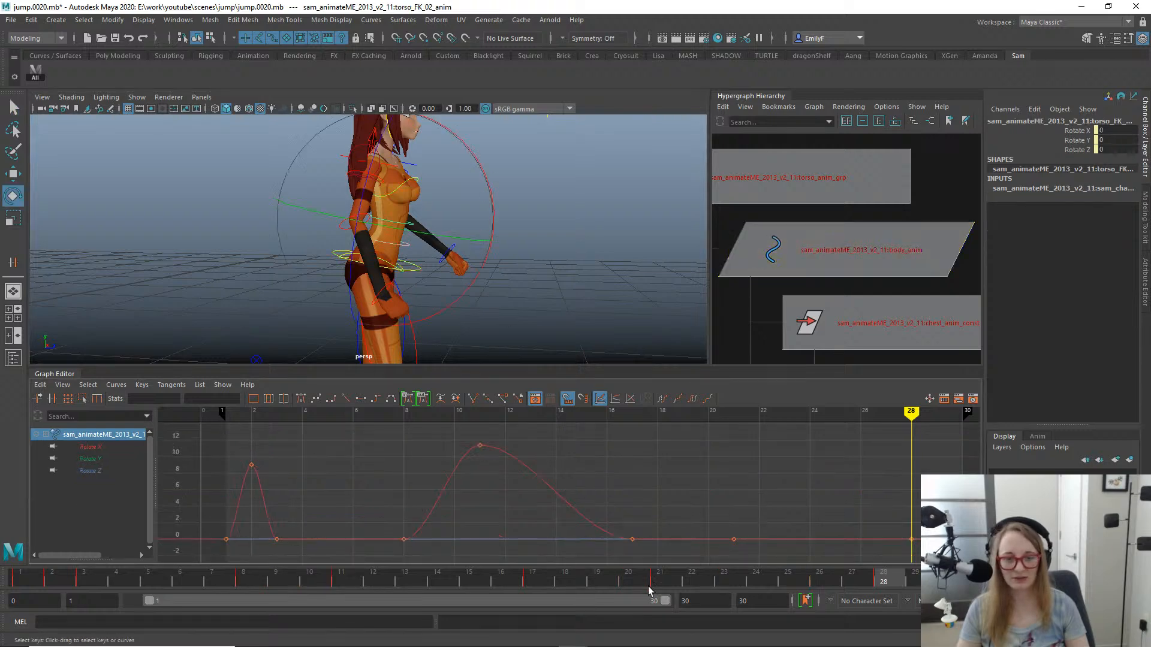
pyautogui.moveTo(648, 580); pyautogui.dragTo(730, 524)
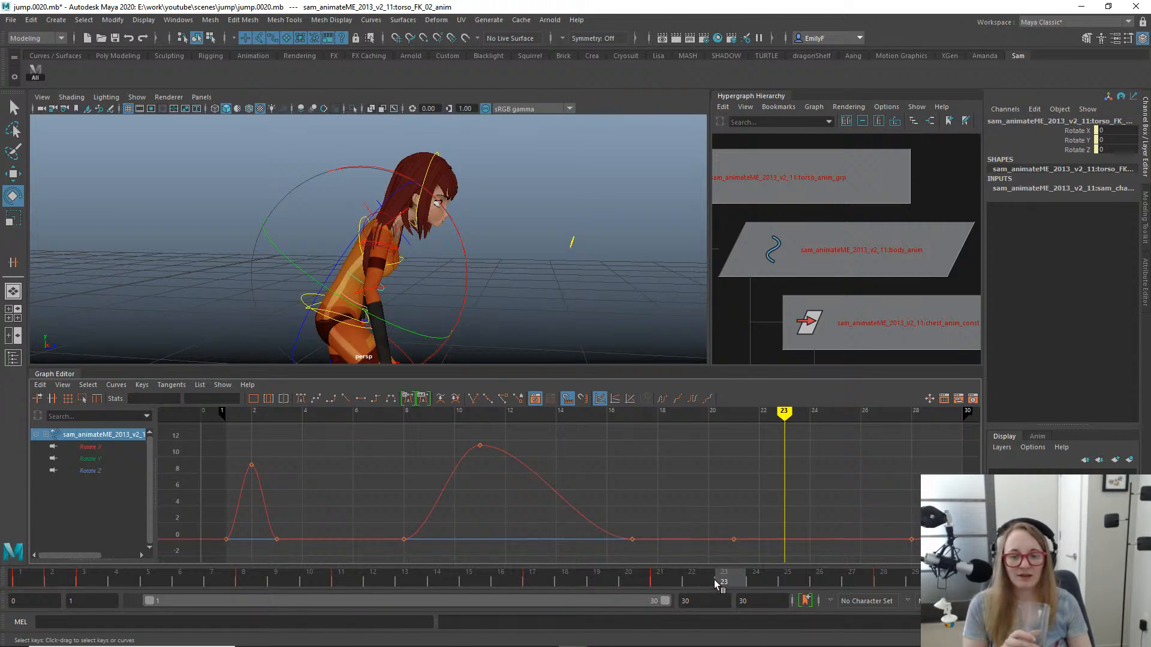
pyautogui.click(655, 580)
pyautogui.moveTo(680, 574); pyautogui.dragTo(614, 515)
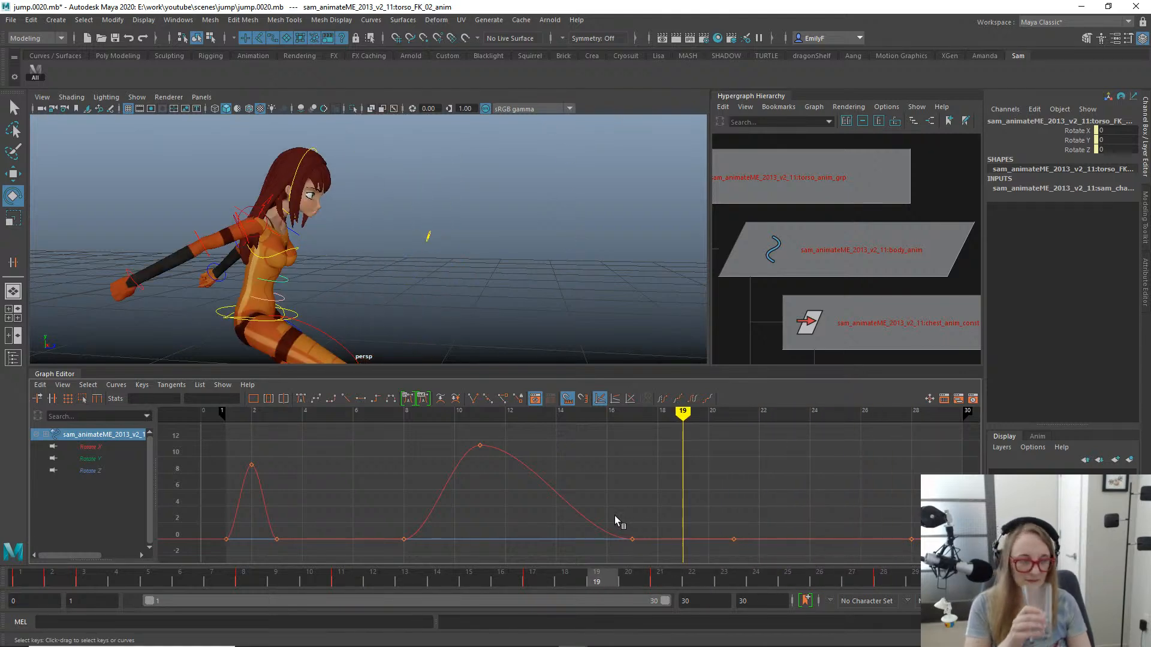
pyautogui.moveTo(614, 515); pyautogui.dragTo(692, 527)
pyautogui.keyDown('alt'); pyautogui.moveTo(487, 195); pyautogui.dragTo(336, 200, button='right'); pyautogui.keyUp('alt')
pyautogui.keyDown('alt'); pyautogui.moveTo(335, 201); pyautogui.dragTo(300, 248); pyautogui.keyUp('alt')
pyautogui.keyDown('alt'); pyautogui.moveTo(300, 248); pyautogui.dragTo(450, 266, button='right'); pyautogui.keyUp('alt')
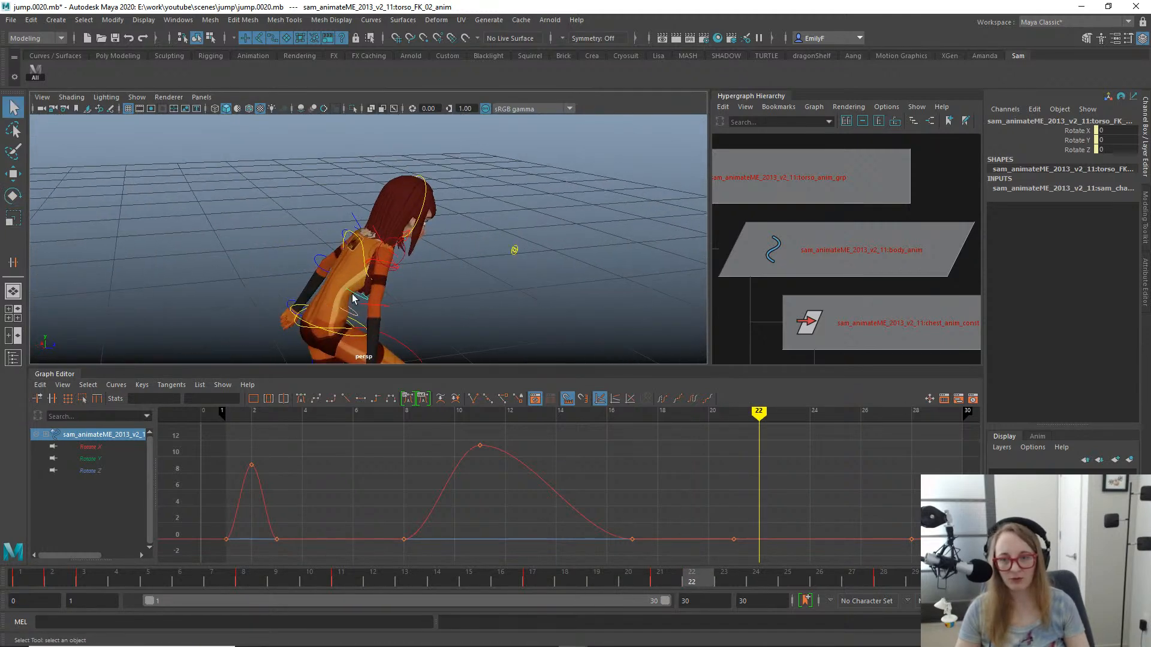
# - Select the chest control and scrub the jump through frame 24 to examine how its rotation curves drive the landing
pyautogui.press('e')
pyautogui.moveTo(592, 567); pyautogui.dragTo(689, 501)
pyautogui.press('q')
pyautogui.click(360, 240)
pyautogui.press('e')
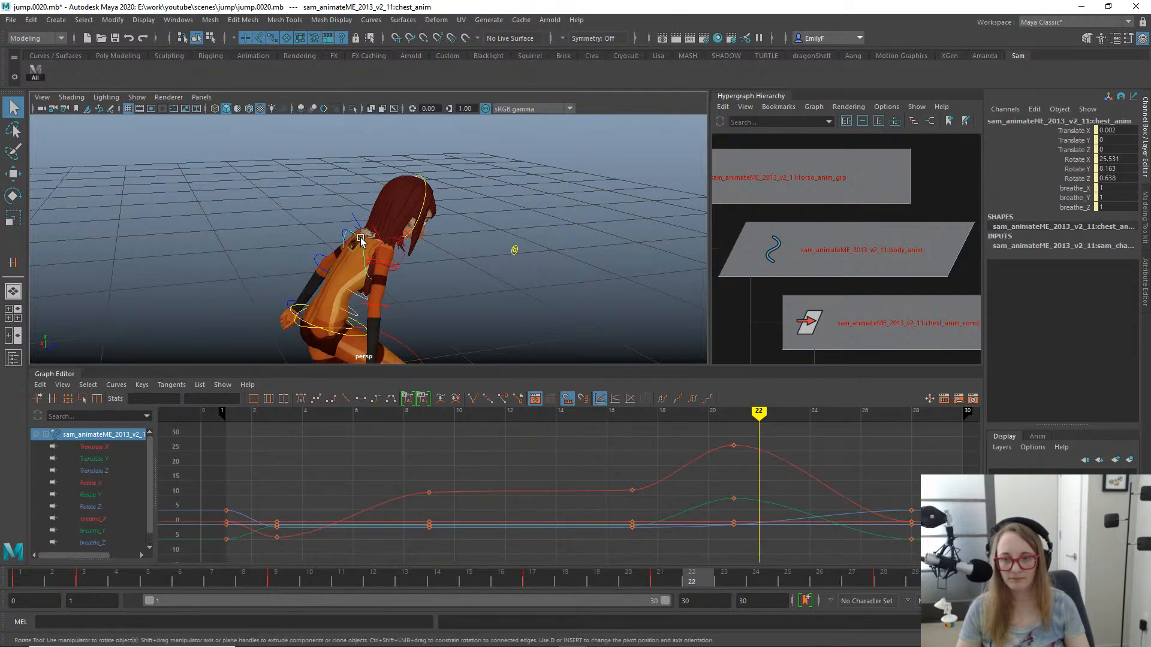
pyautogui.moveTo(419, 575); pyautogui.dragTo(748, 577)
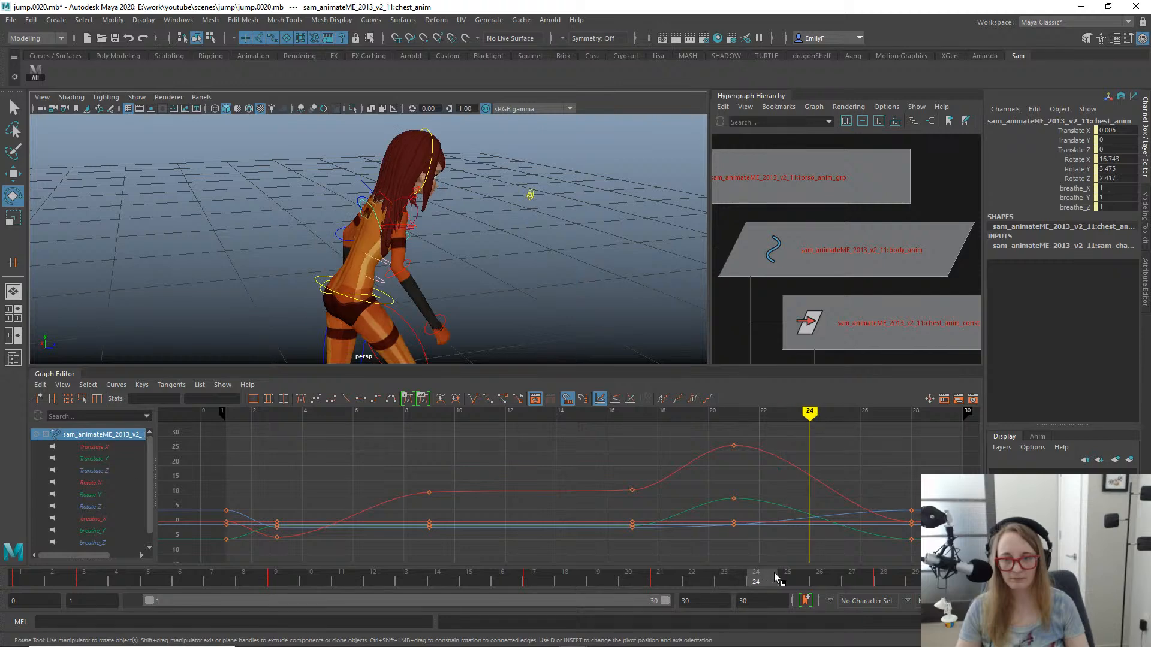
# - Bend the torso_FK_02 control forward to about 7.3 degrees in Rotate X at frame 24
pyautogui.press('q')
pyautogui.click(379, 262)
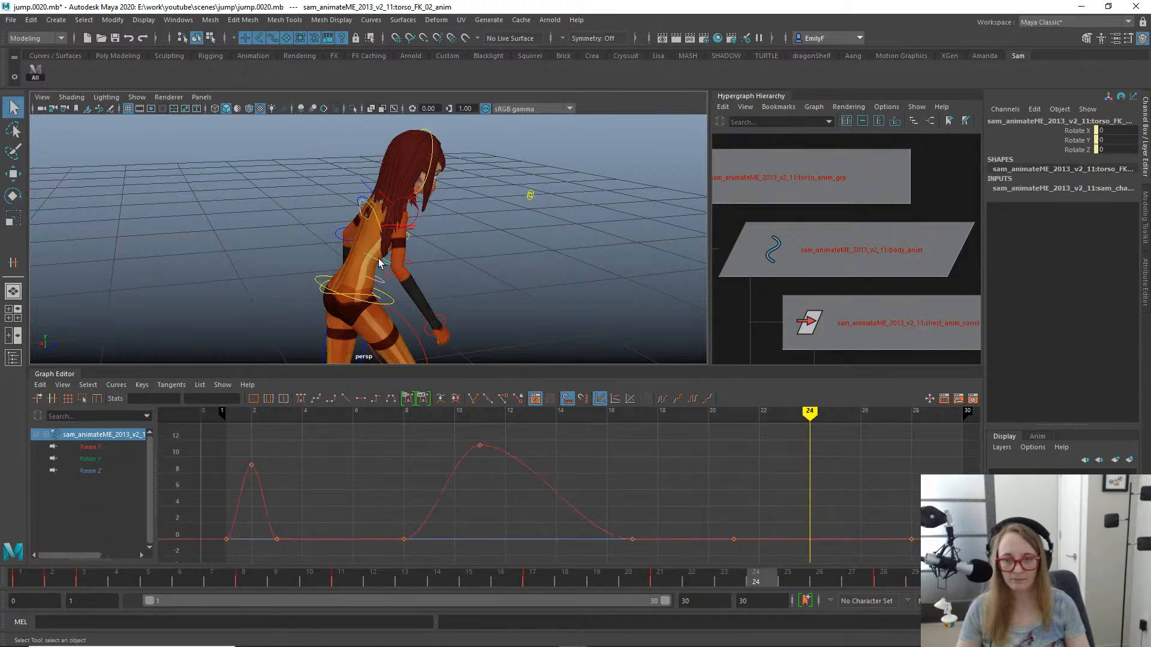
pyautogui.press('e')
pyautogui.moveTo(318, 153); pyautogui.dragTo(353, 157)
pyautogui.keyDown('alt'); pyautogui.moveTo(528, 210); pyautogui.dragTo(473, 223); pyautogui.keyUp('alt')
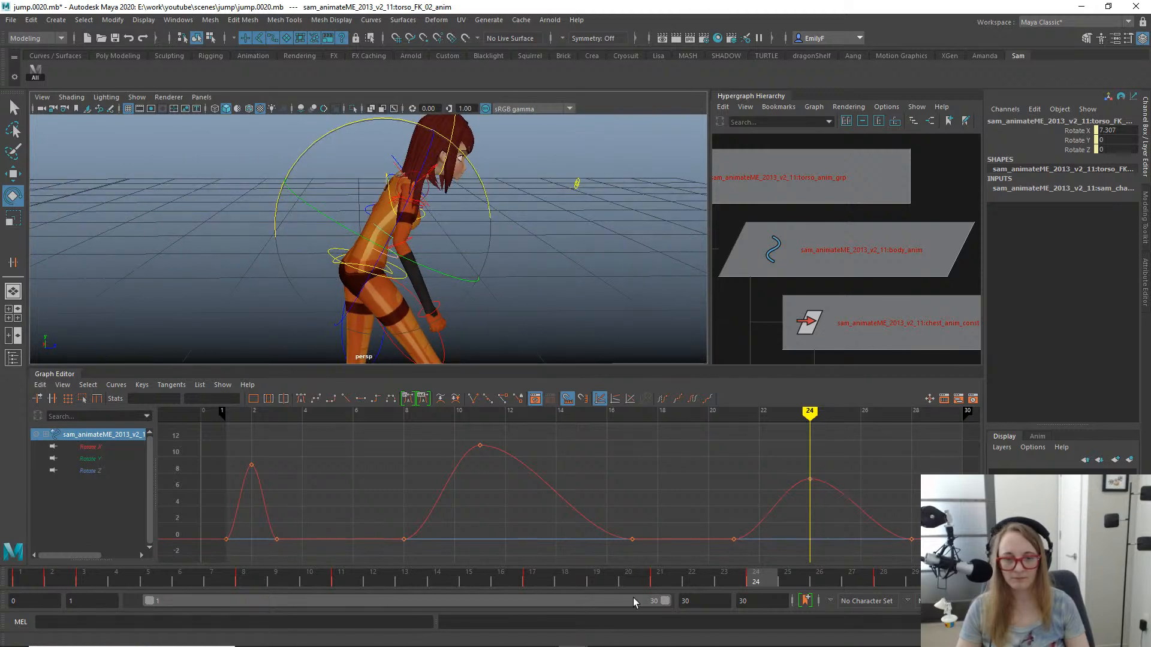
# - Move the torso_FK_02 control's frame 21 key to frame 22 and scrub the landing to check the bend's timing
pyautogui.moveTo(590, 576); pyautogui.dragTo(704, 574)
pyautogui.moveTo(773, 554)
pyautogui.mouseDown()
pyautogui.moveTo(710, 543)
pyautogui.moveTo(710, 533)
pyautogui.moveTo(781, 571)
pyautogui.mouseUp()
pyautogui.press('w')
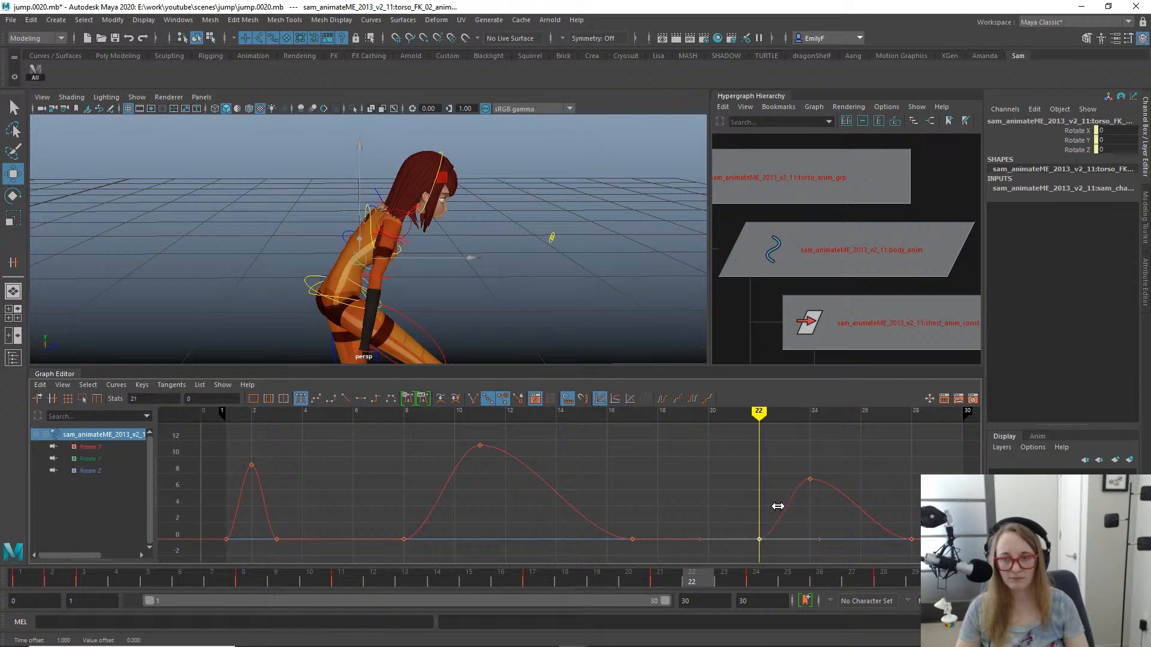
pyautogui.moveTo(637, 581); pyautogui.dragTo(800, 565)
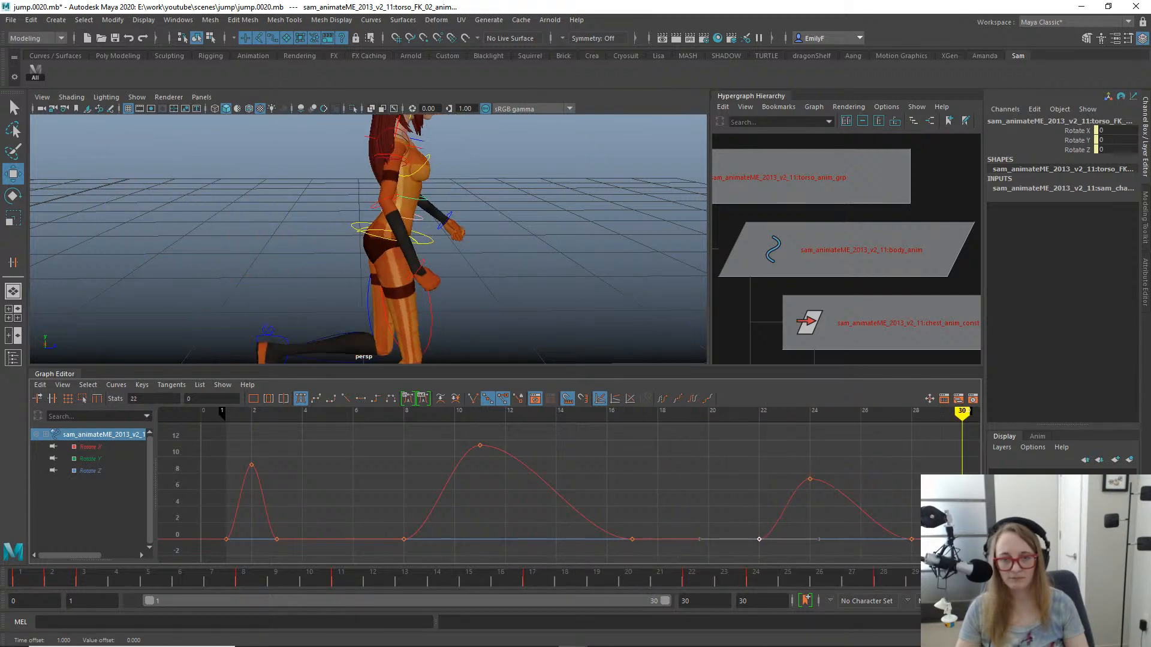
pyautogui.moveTo(890, 564); pyautogui.dragTo(758, 567)
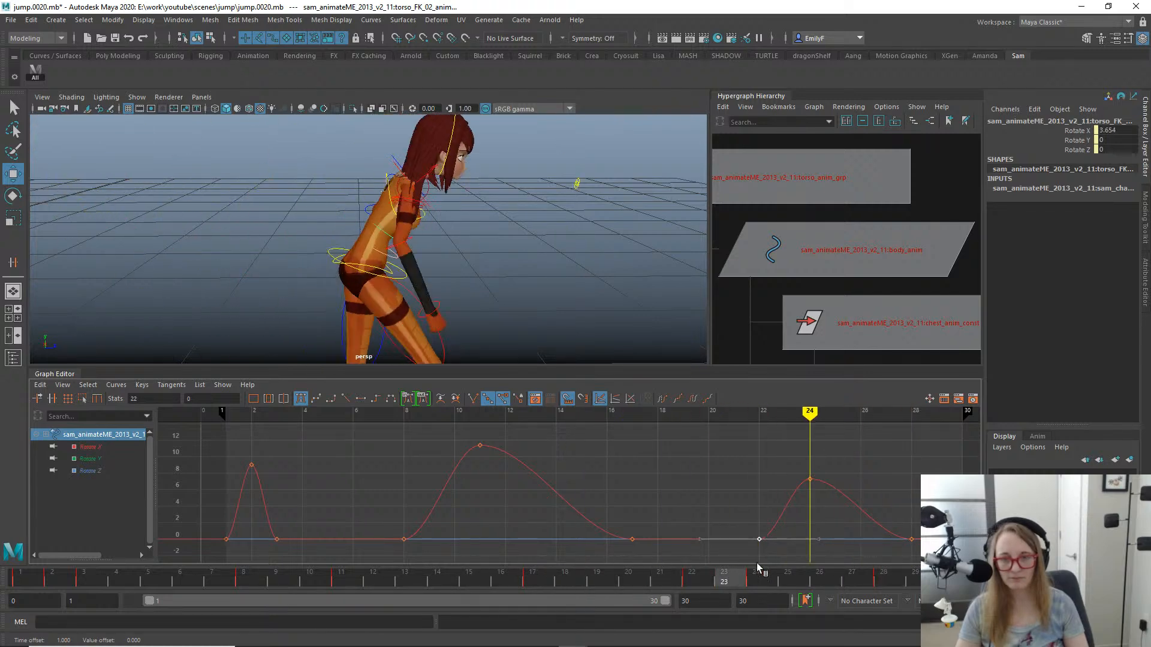
pyautogui.moveTo(879, 557); pyautogui.dragTo(839, 545)
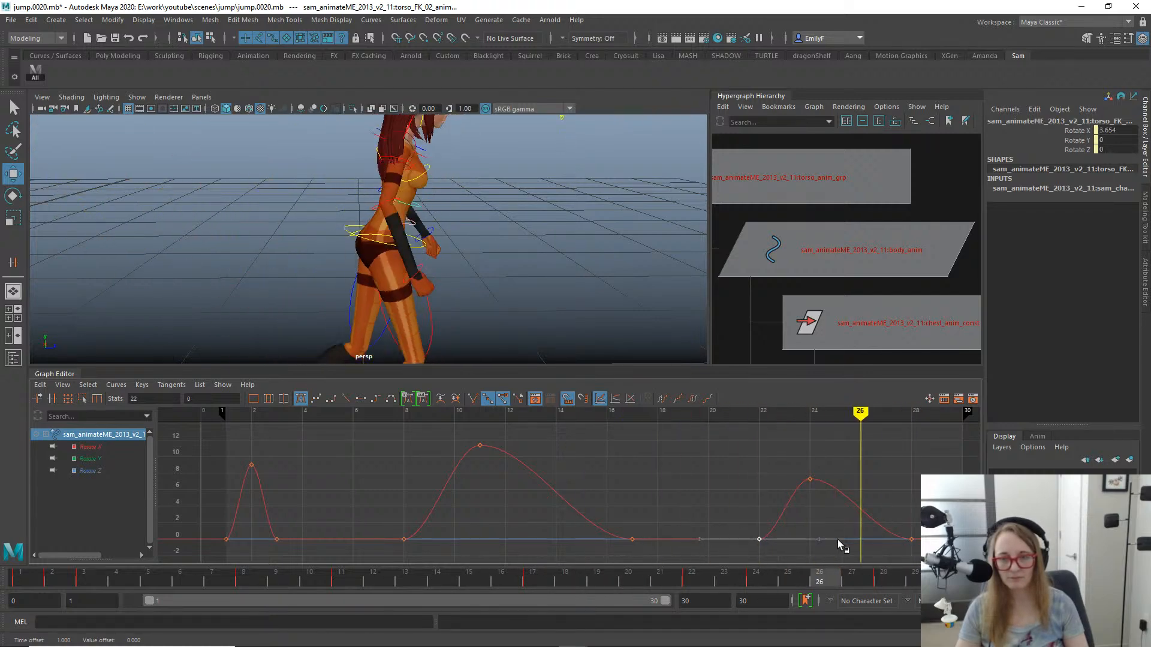
pyautogui.moveTo(935, 533); pyautogui.dragTo(809, 509)
# - Isolate the chest control's Rotate X curve and insert a key on it at frame 26
pyautogui.press('q')
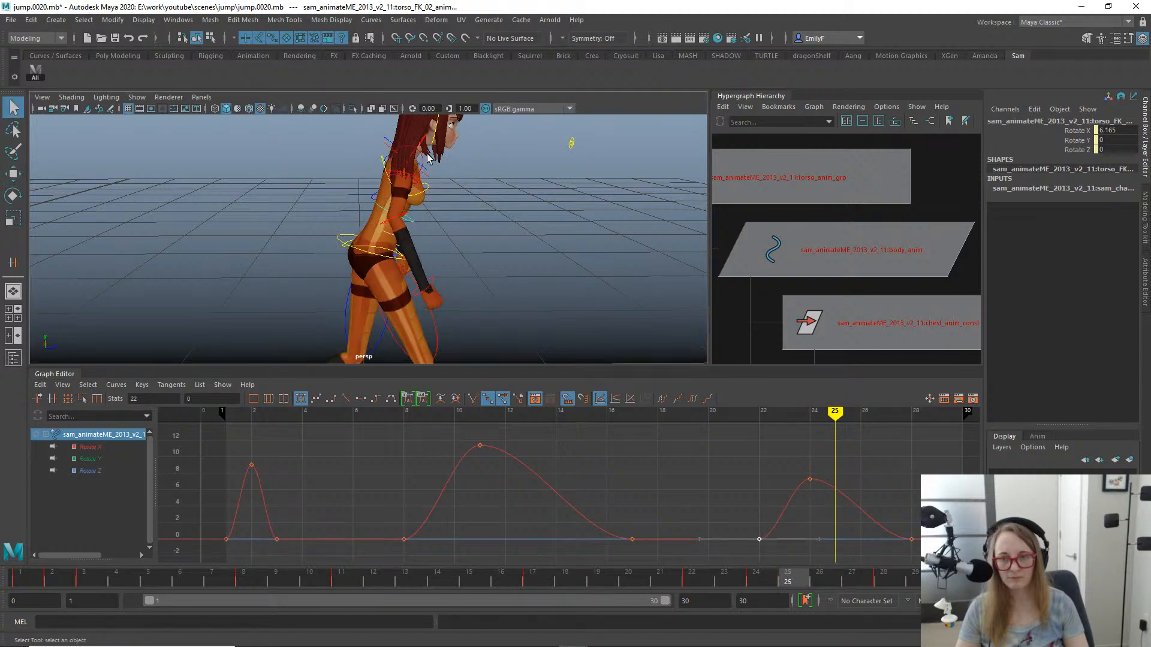
pyautogui.click(372, 165)
pyautogui.press('e')
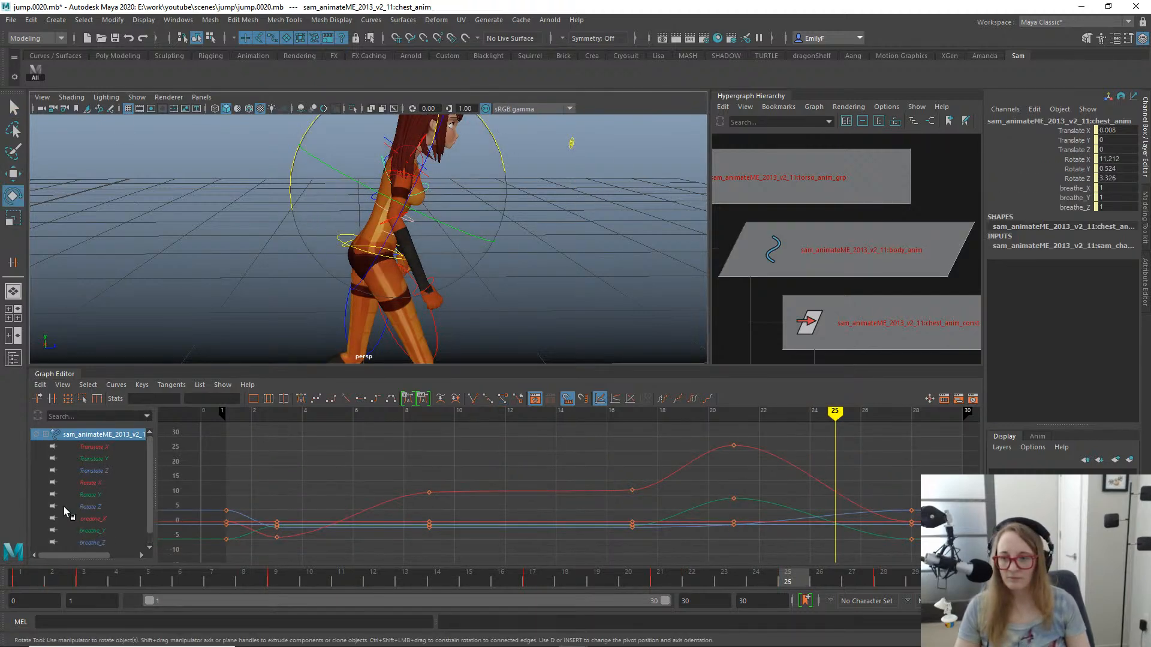
pyautogui.click(94, 470)
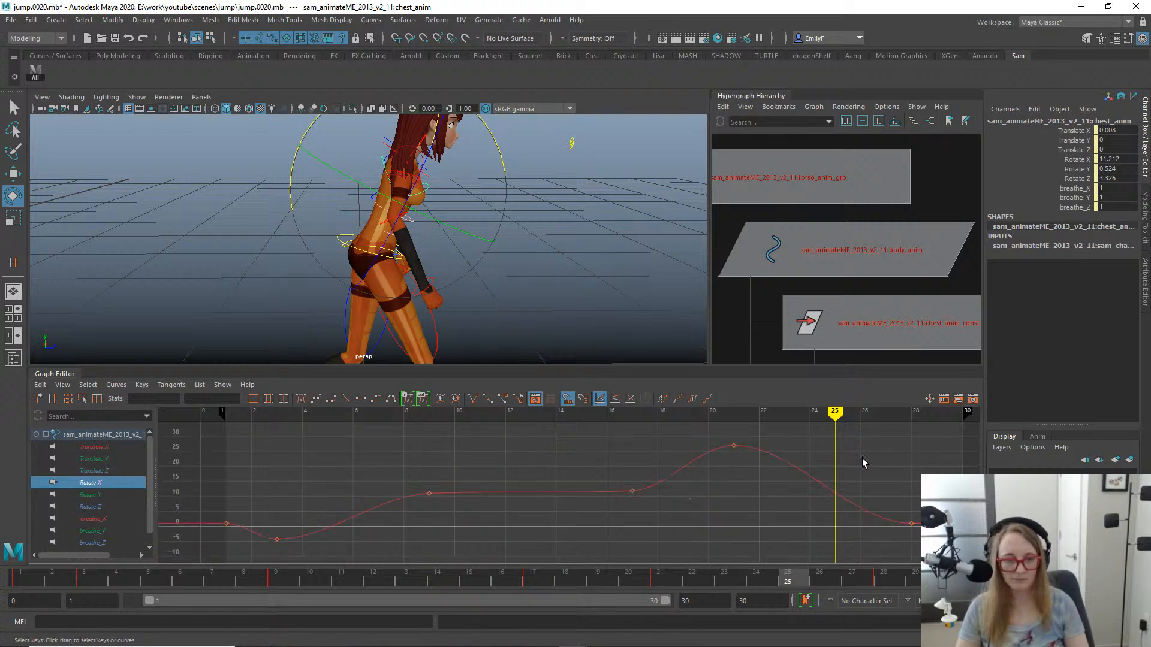
pyautogui.press('f')
pyautogui.moveTo(779, 580); pyautogui.dragTo(817, 574)
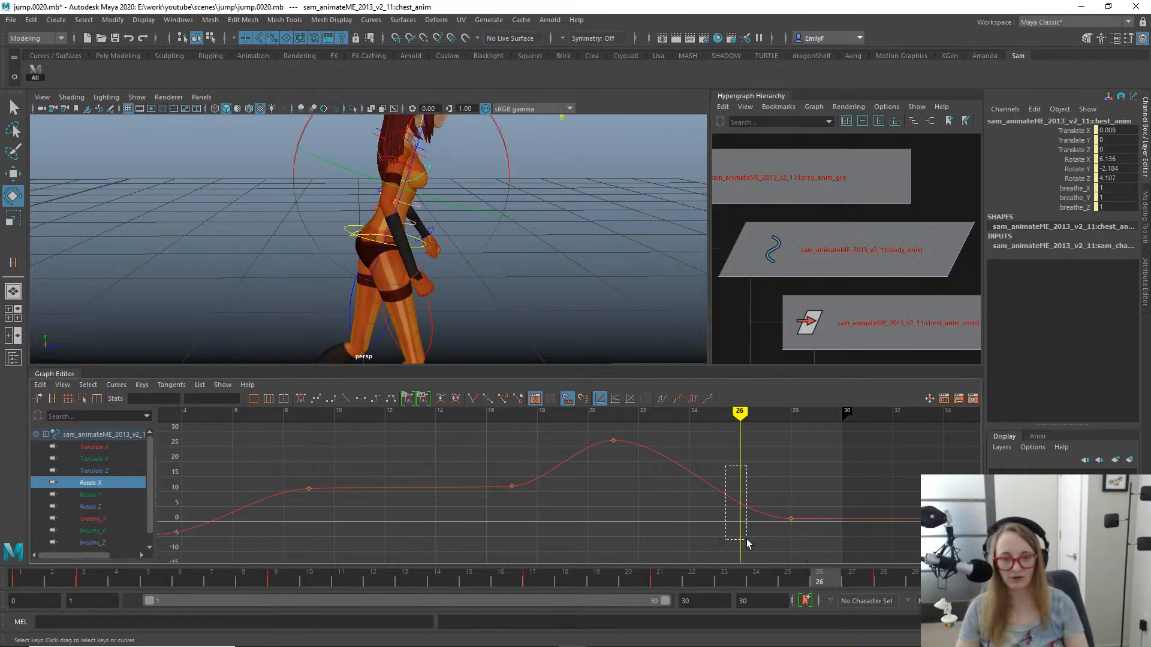
pyautogui.moveTo(747, 540); pyautogui.dragTo(748, 540)
pyautogui.rightClick(752, 471)
pyautogui.click(761, 478)
# - Lower the chest's frame 26 Rotate X key to about 0.19 so the torso straightens sooner
pyautogui.moveTo(726, 460); pyautogui.dragTo(766, 538)
pyautogui.press('w')
pyautogui.keyDown('shift'); pyautogui.moveTo(739, 514); pyautogui.dragTo(726, 530, button='middle'); pyautogui.keyUp('shift')
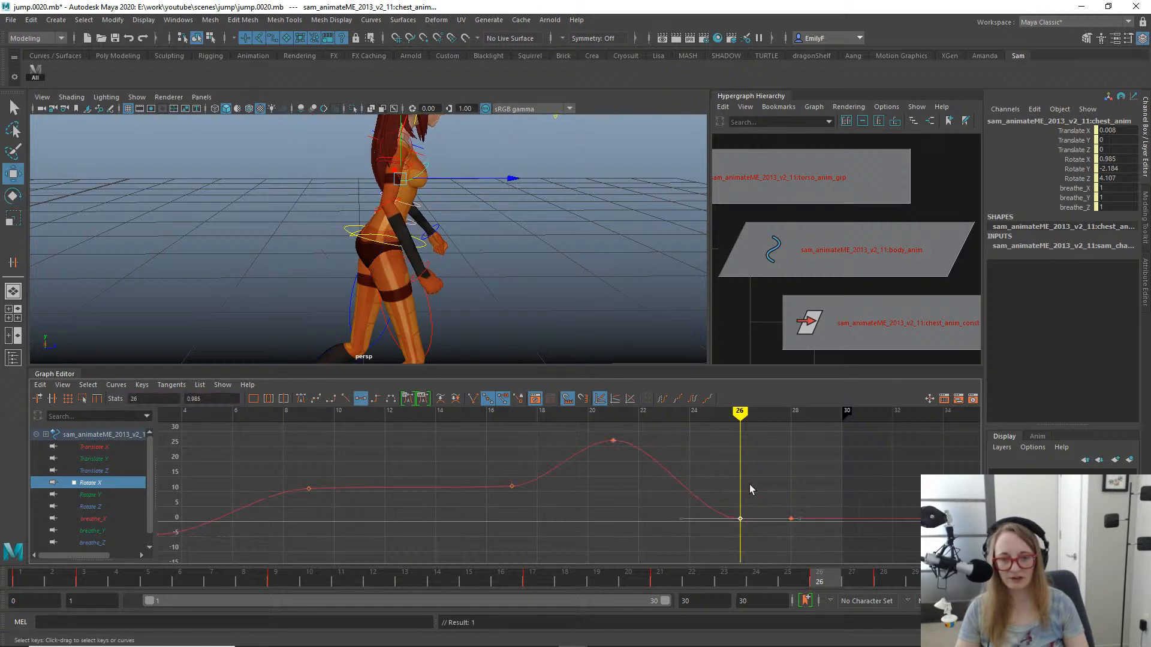
pyautogui.keyDown('shift'); pyautogui.moveTo(745, 508); pyautogui.dragTo(742, 521, button='middle'); pyautogui.keyUp('shift')
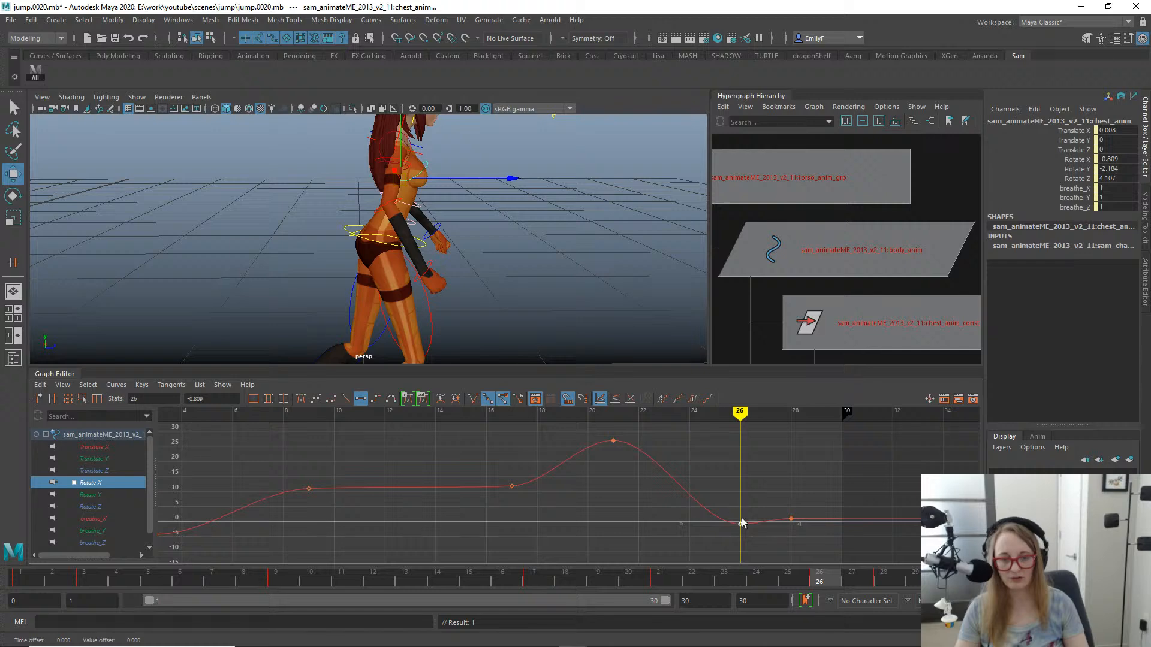
pyautogui.scroll(-5, 771, 479)
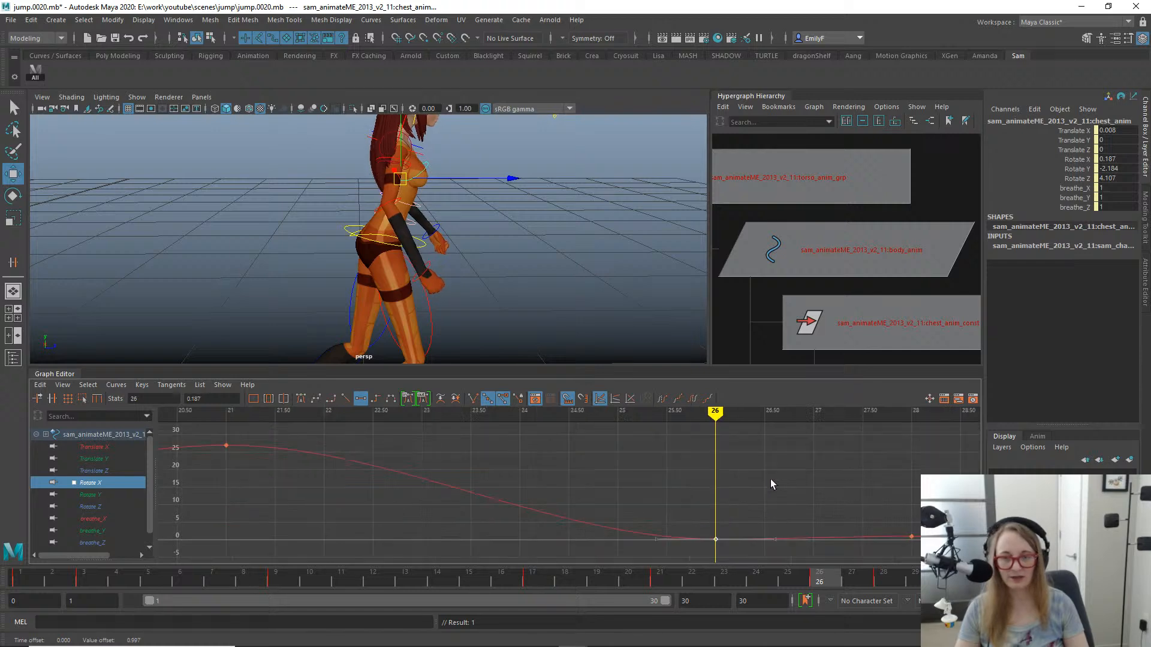
pyautogui.scroll(5, 600, 474)
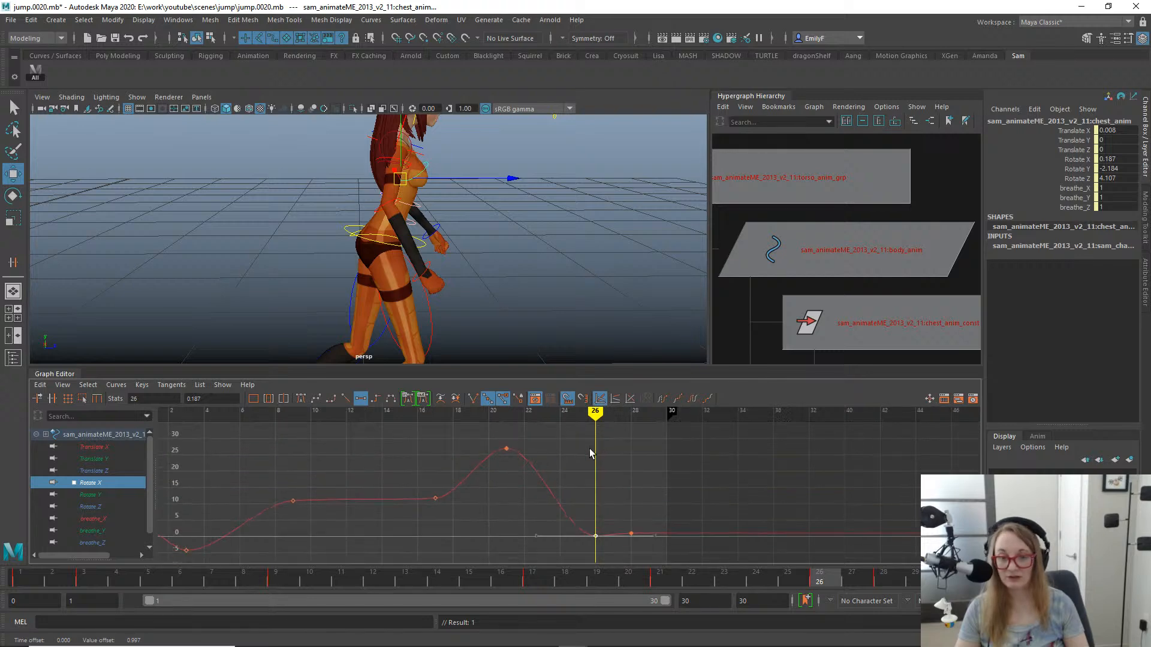
# - Scrub the landing between frames 16 and 24 with the full body in side view to examine the torso's recovery
pyautogui.moveTo(736, 587); pyautogui.dragTo(599, 584)
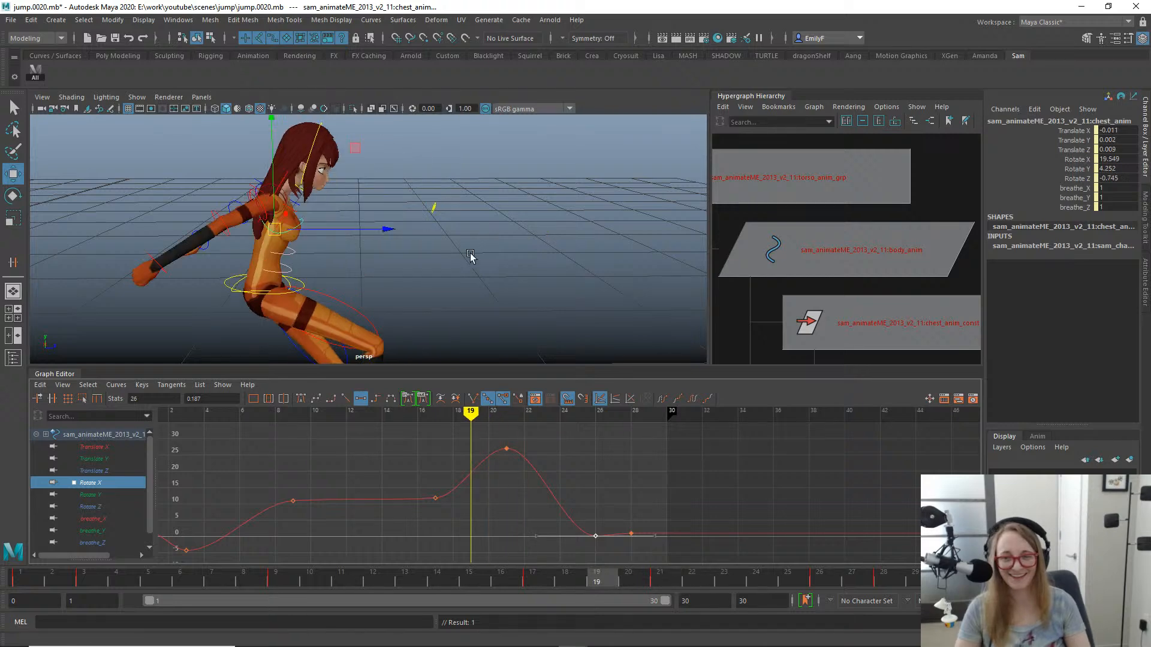
pyautogui.keyDown('alt'); pyautogui.moveTo(470, 254); pyautogui.dragTo(418, 281, button='right'); pyautogui.keyUp('alt')
pyautogui.keyDown('alt'); pyautogui.moveTo(418, 281); pyautogui.dragTo(450, 272, button='middle'); pyautogui.keyUp('alt')
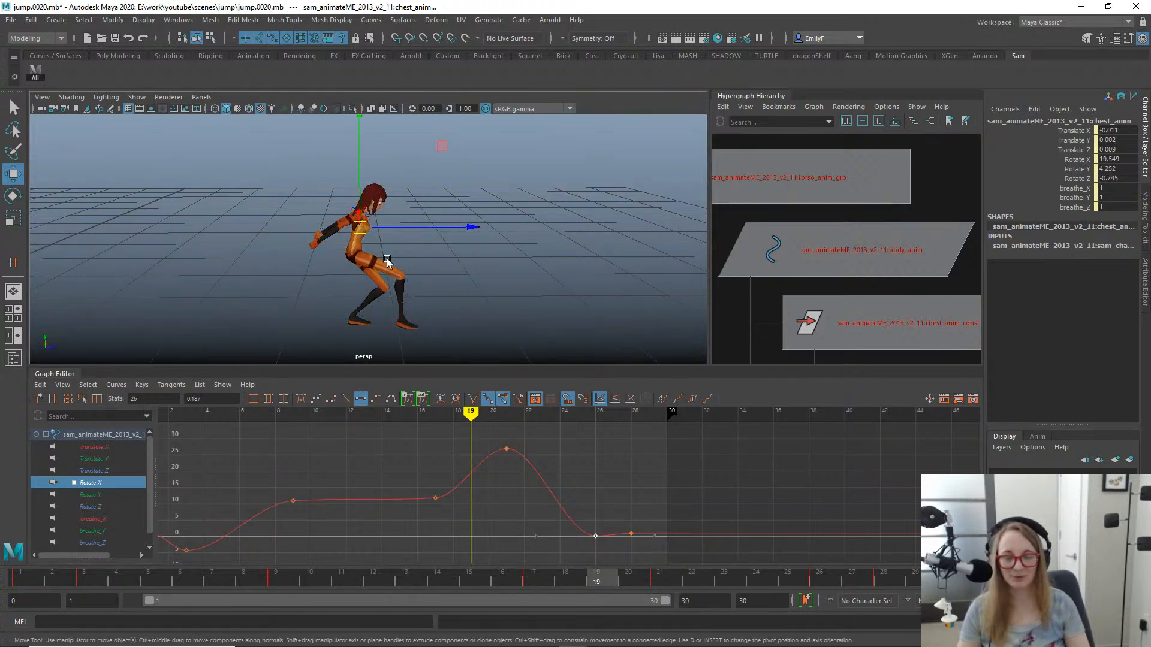
pyautogui.keyDown('alt'); pyautogui.moveTo(387, 262); pyautogui.dragTo(479, 262, button='right'); pyautogui.keyUp('alt')
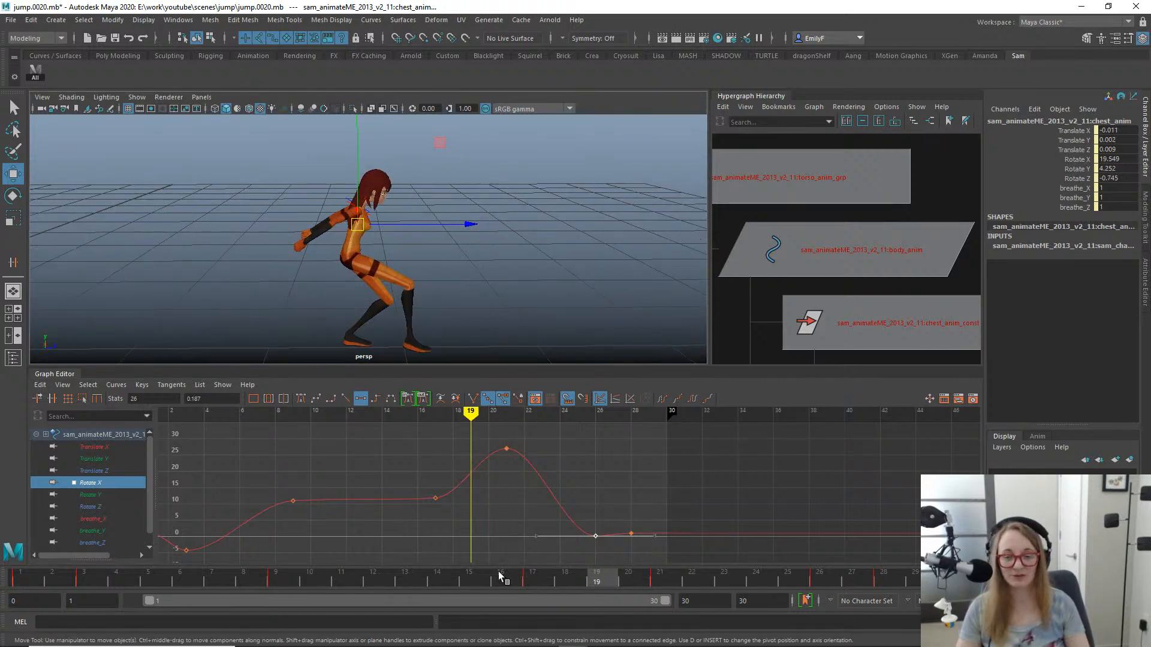
pyautogui.moveTo(491, 578); pyautogui.dragTo(761, 531)
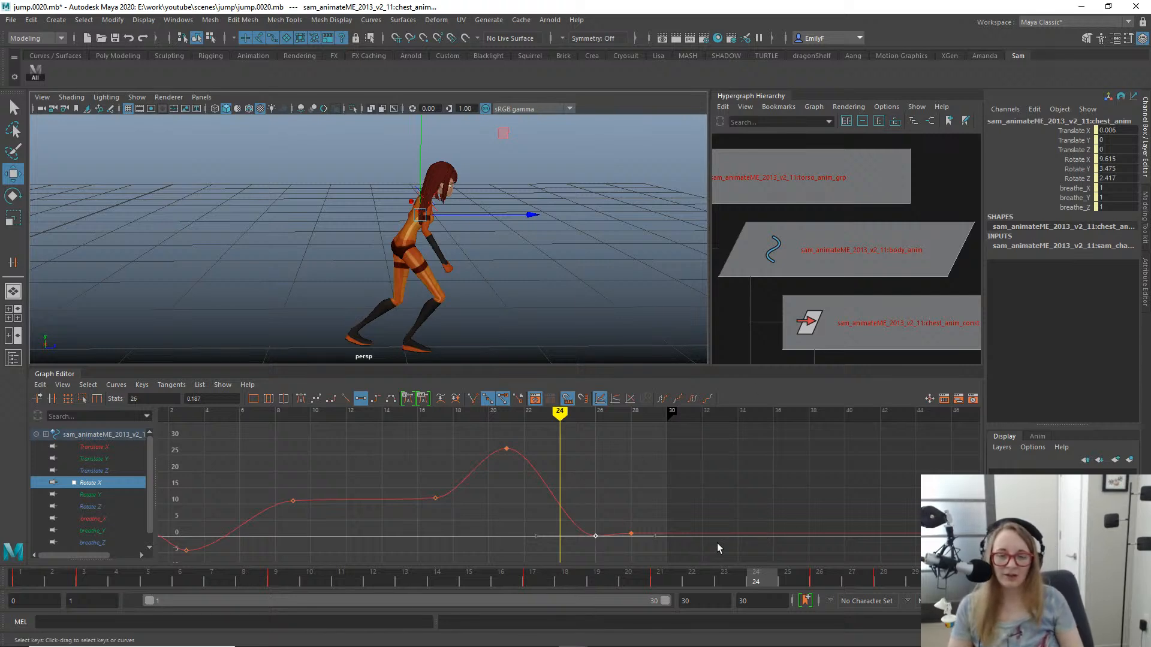
pyautogui.moveTo(645, 591); pyautogui.dragTo(664, 509)
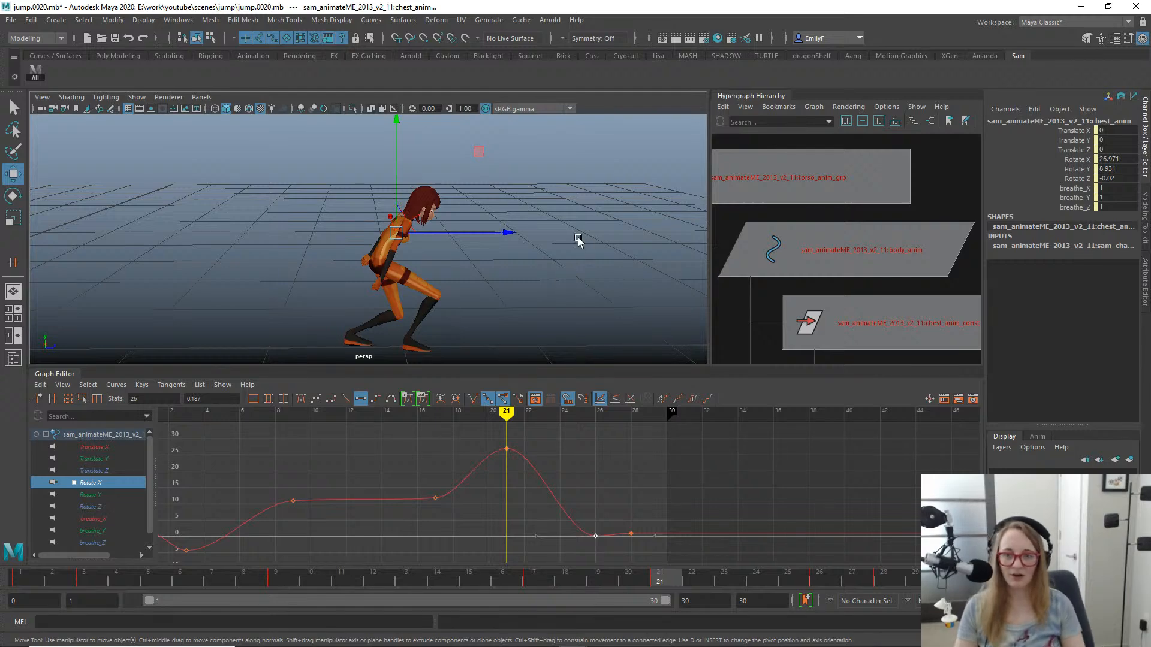
pyautogui.keyDown('alt'); pyautogui.moveTo(578, 239); pyautogui.dragTo(519, 264); pyautogui.keyUp('alt')
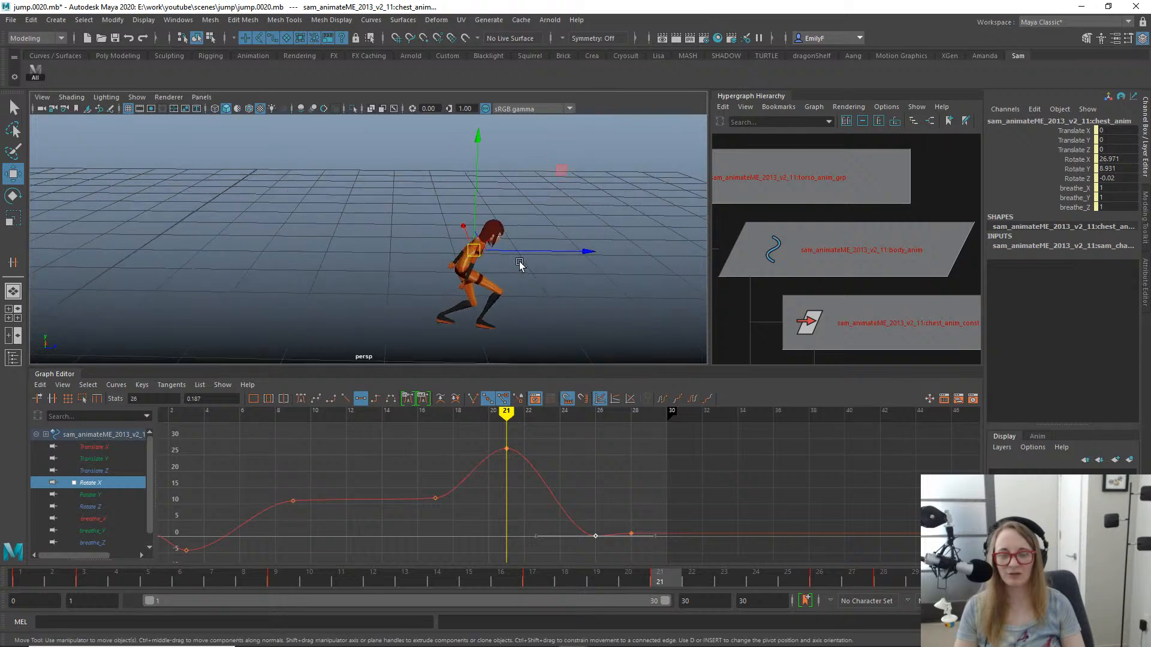
# - Scrub the jump through frame 28 to check it and save the scene as a new incremental version
pyautogui.moveTo(398, 584); pyautogui.dragTo(875, 459)
pyautogui.press('q')
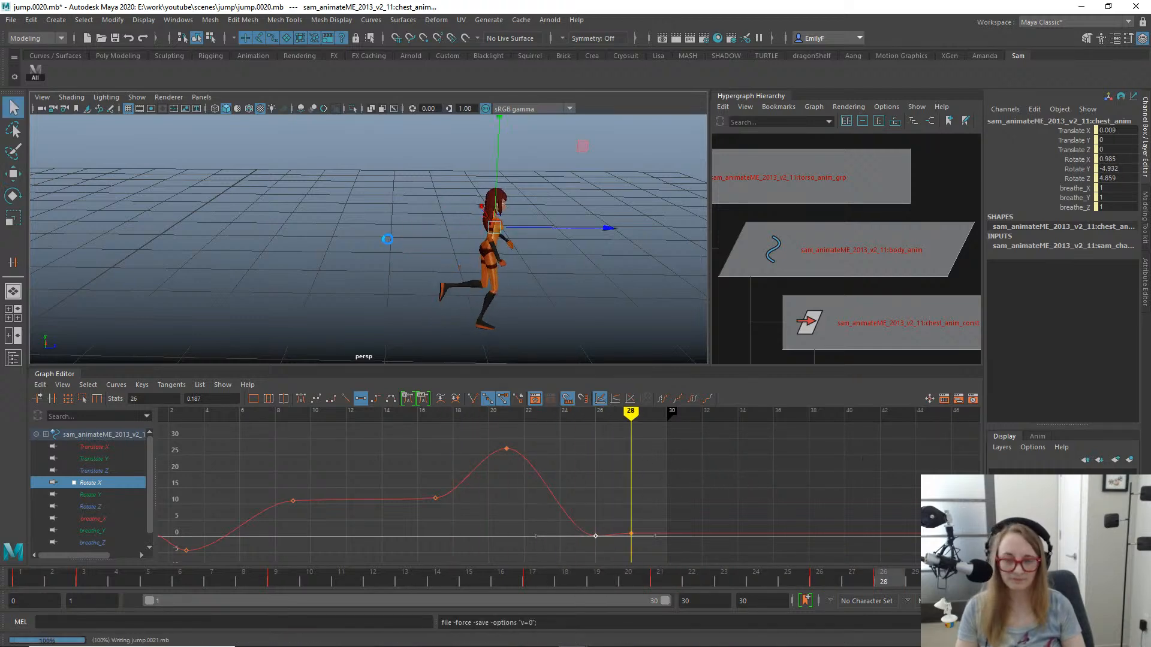
pyautogui.press('q')
# - Try straightening the body control at frame 20 by rotating its Rotate X to about 4.1
pyautogui.moveTo(98, 579)
pyautogui.mouseDown()
pyautogui.moveTo(26, 570)
pyautogui.moveTo(288, 529)
pyautogui.moveTo(671, 516)
pyautogui.moveTo(466, 487)
pyautogui.moveTo(594, 467)
pyautogui.moveTo(453, 474)
pyautogui.mouseUp()
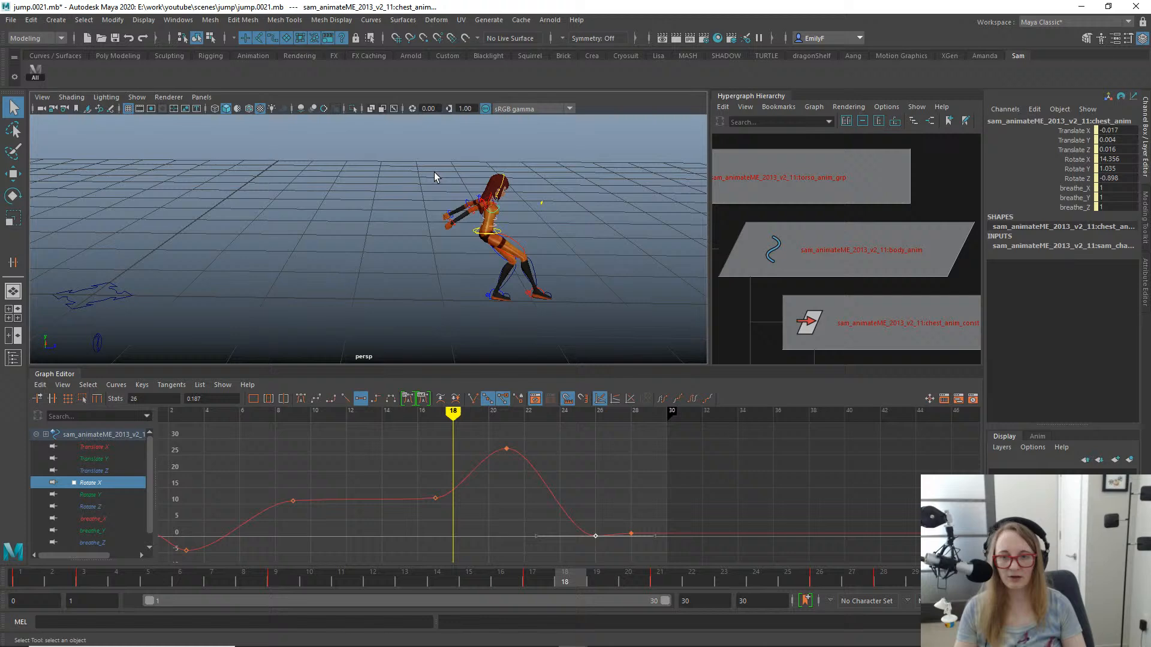
pyautogui.click(474, 232)
pyautogui.press('f')
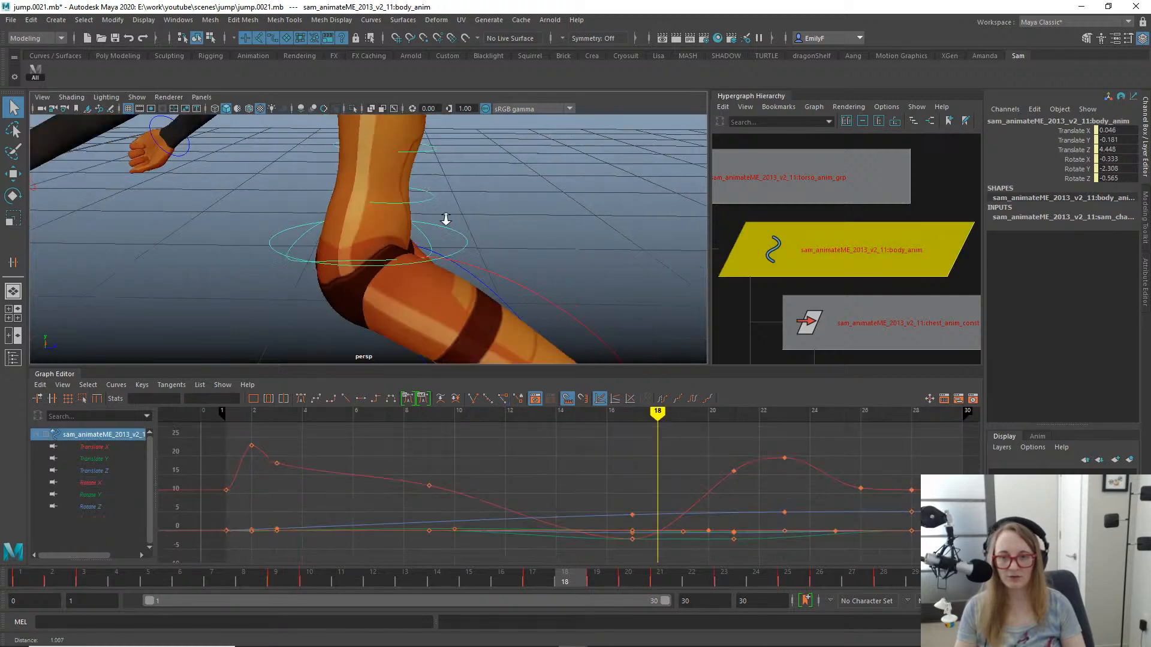
pyautogui.press('e')
pyautogui.keyDown('alt'); pyautogui.moveTo(548, 288); pyautogui.dragTo(487, 326, button='right'); pyautogui.keyUp('alt')
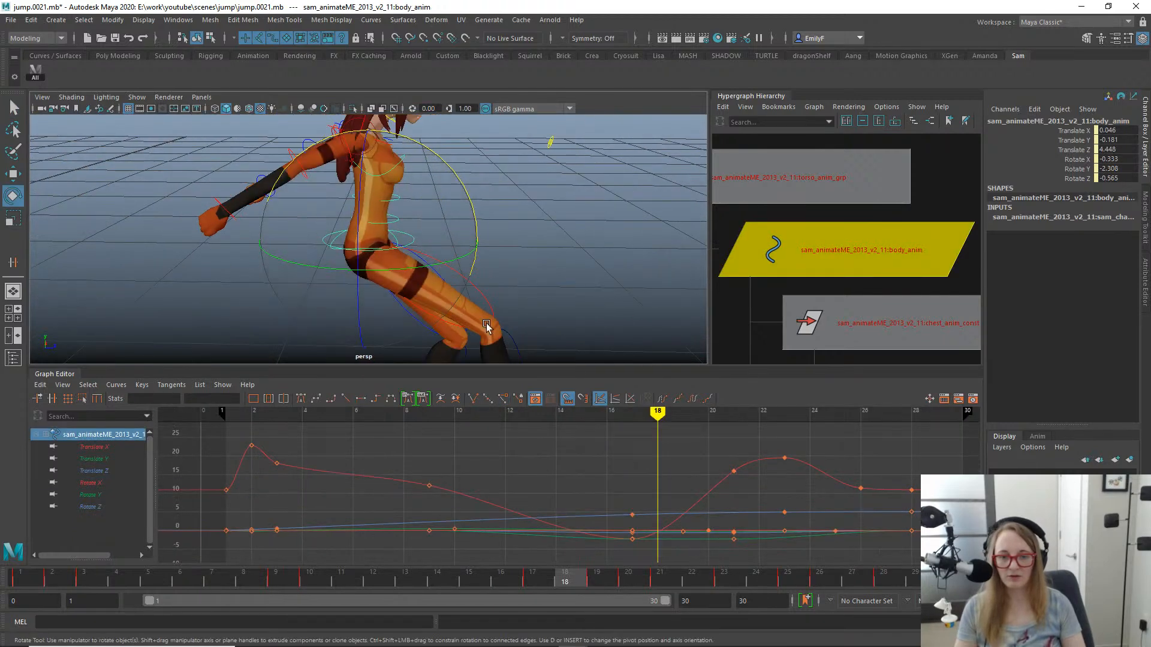
pyautogui.keyDown('alt'); pyautogui.moveTo(535, 284); pyautogui.dragTo(462, 303, button='right'); pyautogui.keyUp('alt')
pyautogui.moveTo(483, 575); pyautogui.dragTo(618, 575)
pyautogui.click(623, 572)
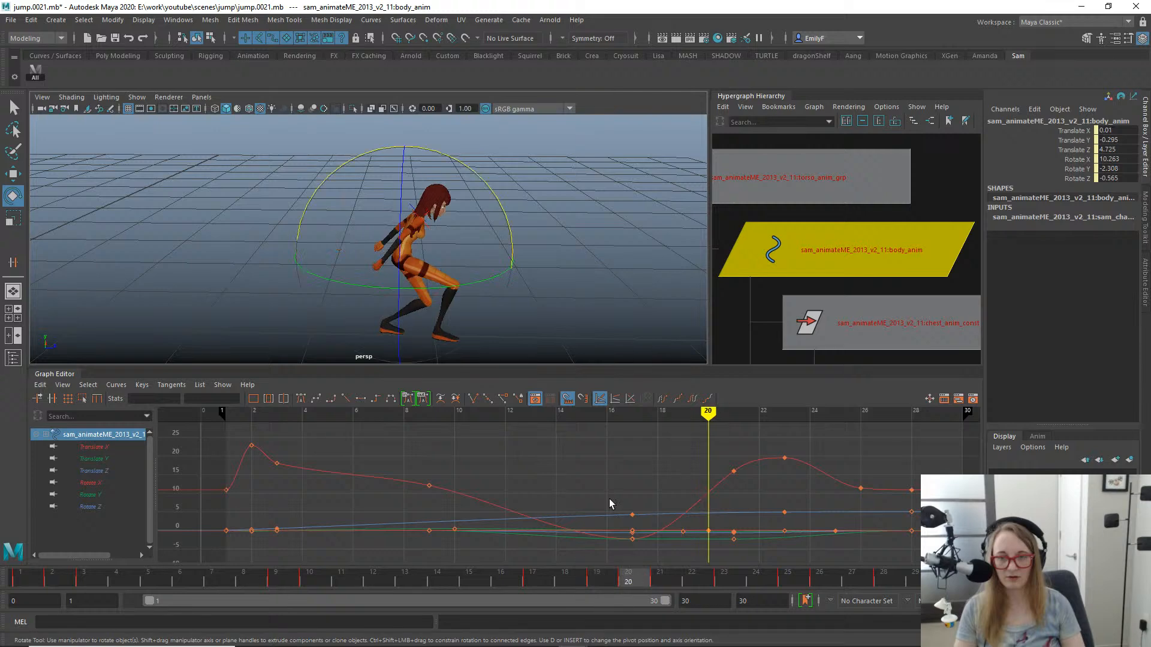
pyautogui.moveTo(458, 174); pyautogui.dragTo(459, 162)
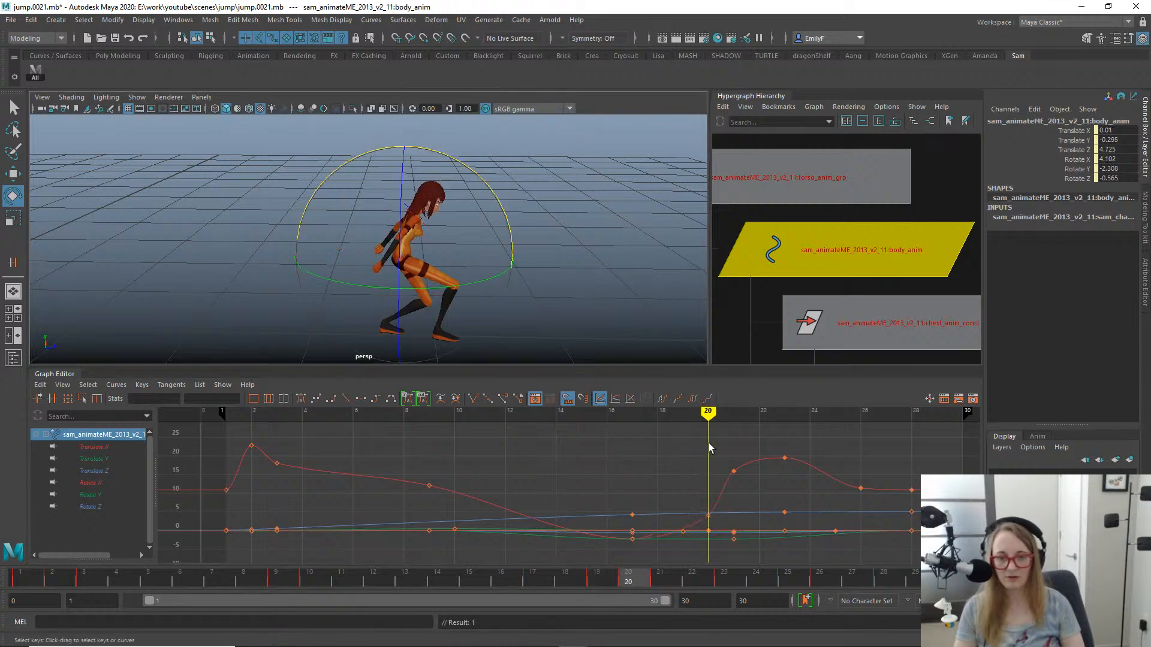
# - Try deleting the body control's Rotate X key at frame 21 and scrub the landing to check the motion
pyautogui.moveTo(635, 576); pyautogui.dragTo(702, 574)
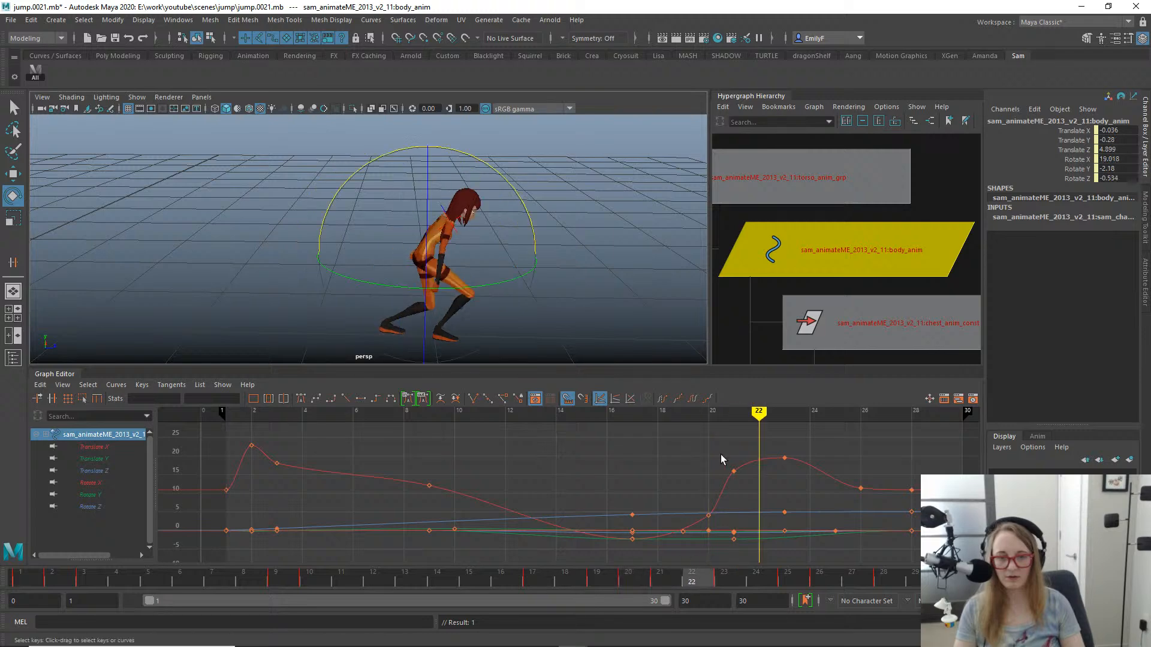
pyautogui.moveTo(745, 476)
pyautogui.mouseDown()
pyautogui.moveTo(732, 483)
pyautogui.moveTo(749, 487)
pyautogui.mouseUp()
pyautogui.press('w')
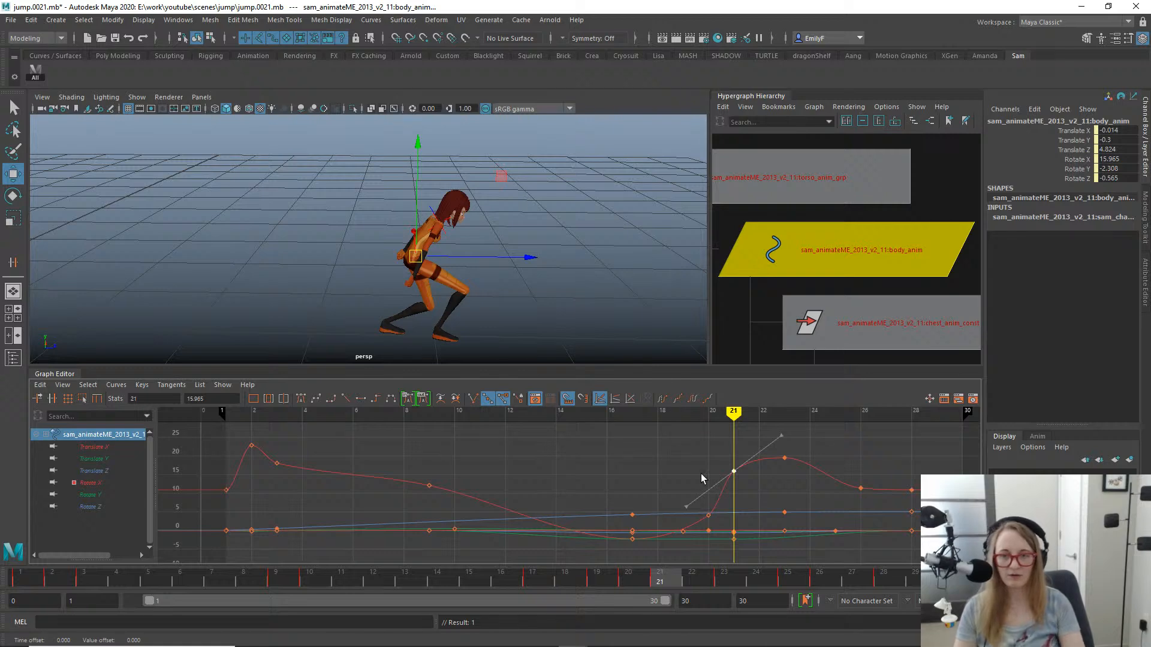
pyautogui.press('Delete')
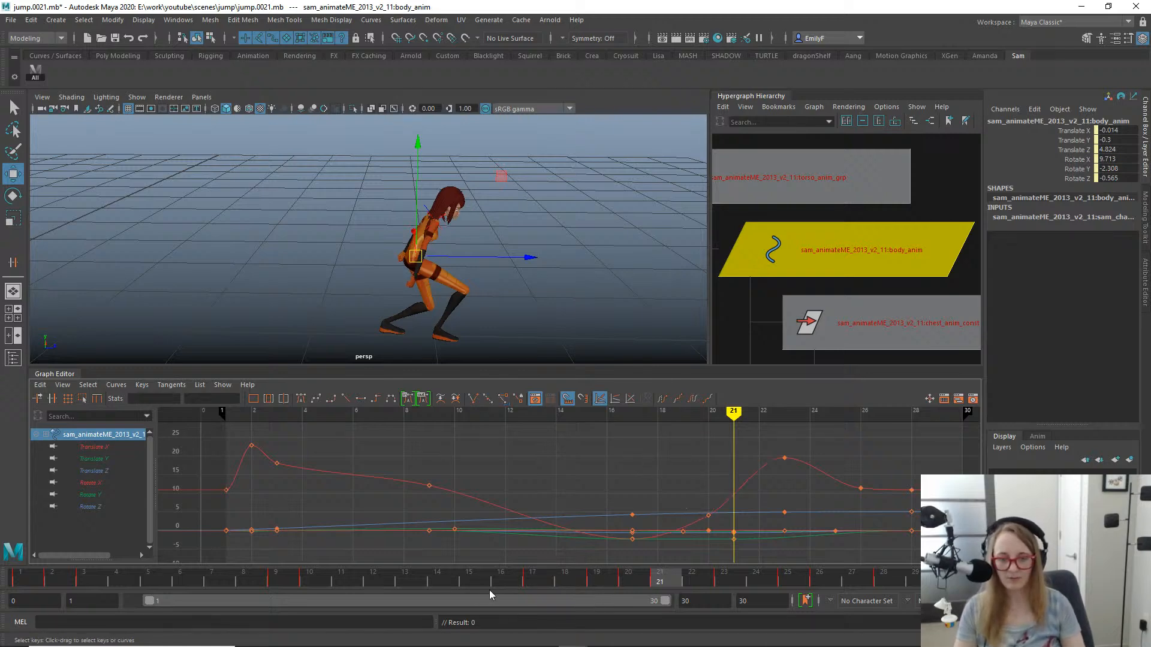
pyautogui.moveTo(345, 580); pyautogui.dragTo(750, 545)
# - Undo the body control's Rotate X key deletion at frame 21 and its rotation at frame 20
pyautogui.hotkey('ctrl', 'z')
pyautogui.hotkey('ctrl', 'z')
pyautogui.hotkey('ctrl', 'z')
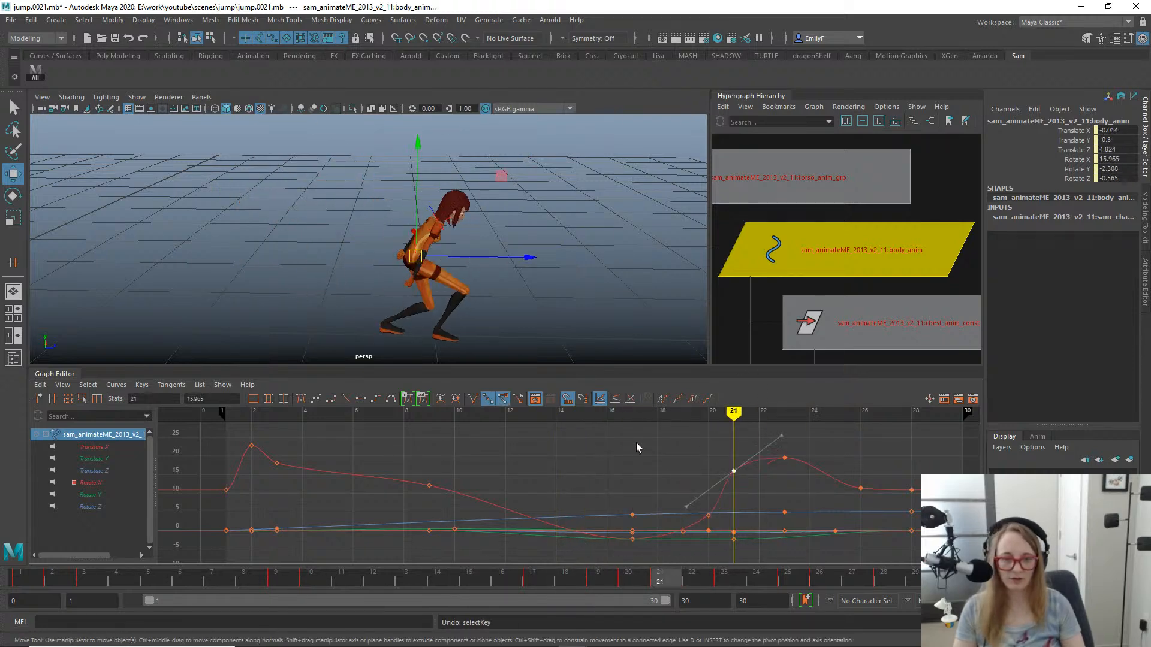
pyautogui.hotkey('ctrl', 'z')
pyautogui.hotkey('ctrl', 'z')
pyautogui.hotkey('ctrl', 'z')
pyautogui.press('q')
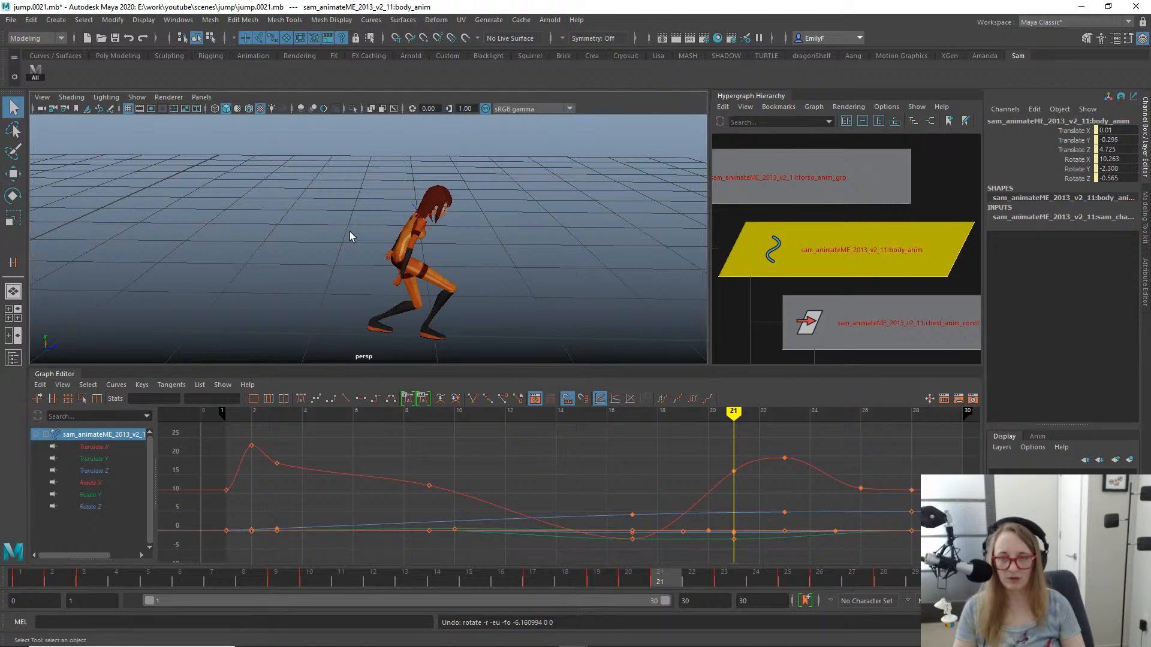
# - Select the chest control and rotate it back at frame 17 to a Rotate X of about 9.1
pyautogui.keyDown('alt'); pyautogui.moveTo(351, 236); pyautogui.dragTo(387, 212); pyautogui.keyUp('alt')
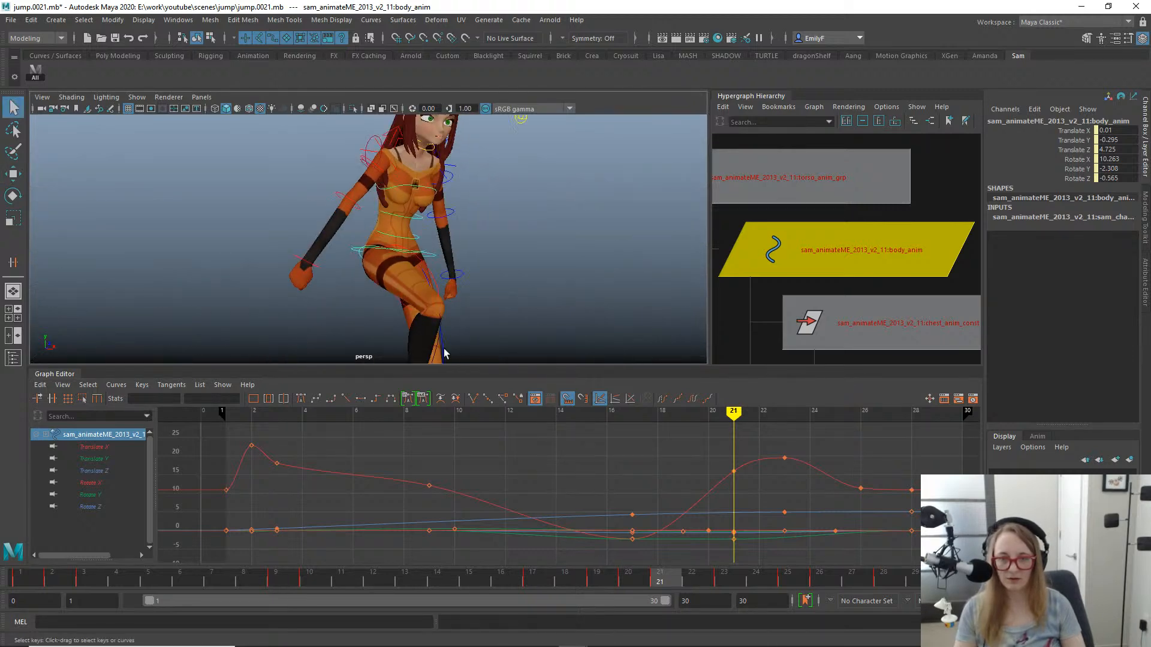
pyautogui.click(420, 189)
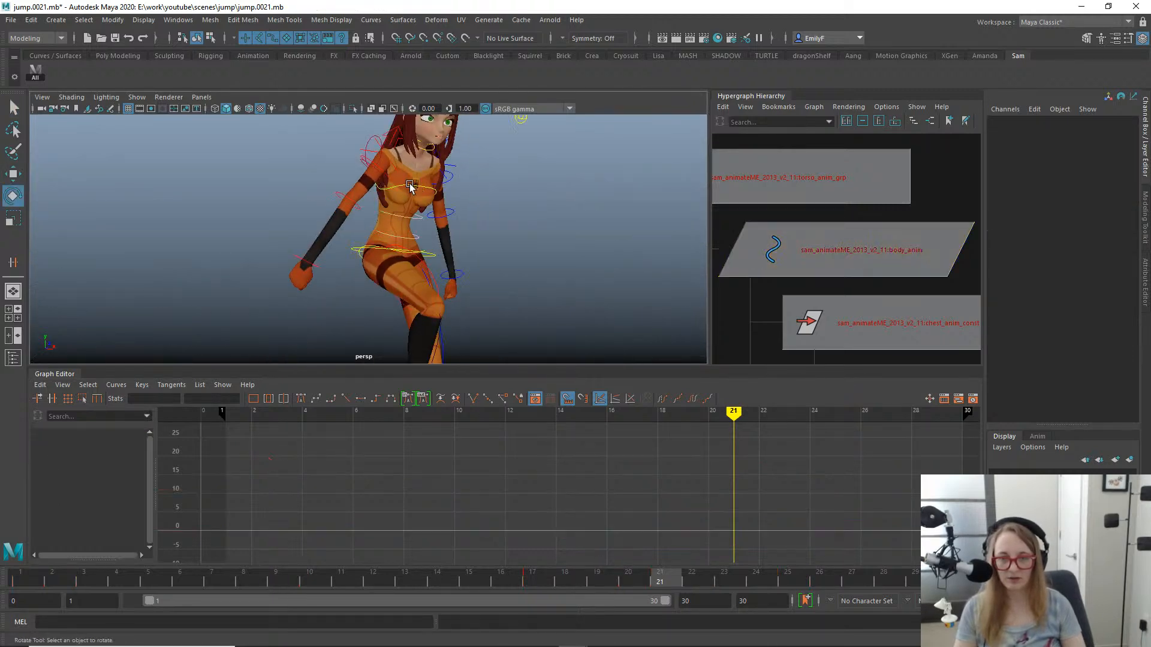
pyautogui.click(410, 185)
pyautogui.keyDown('alt'); pyautogui.moveTo(409, 186); pyautogui.dragTo(533, 301); pyautogui.keyUp('alt')
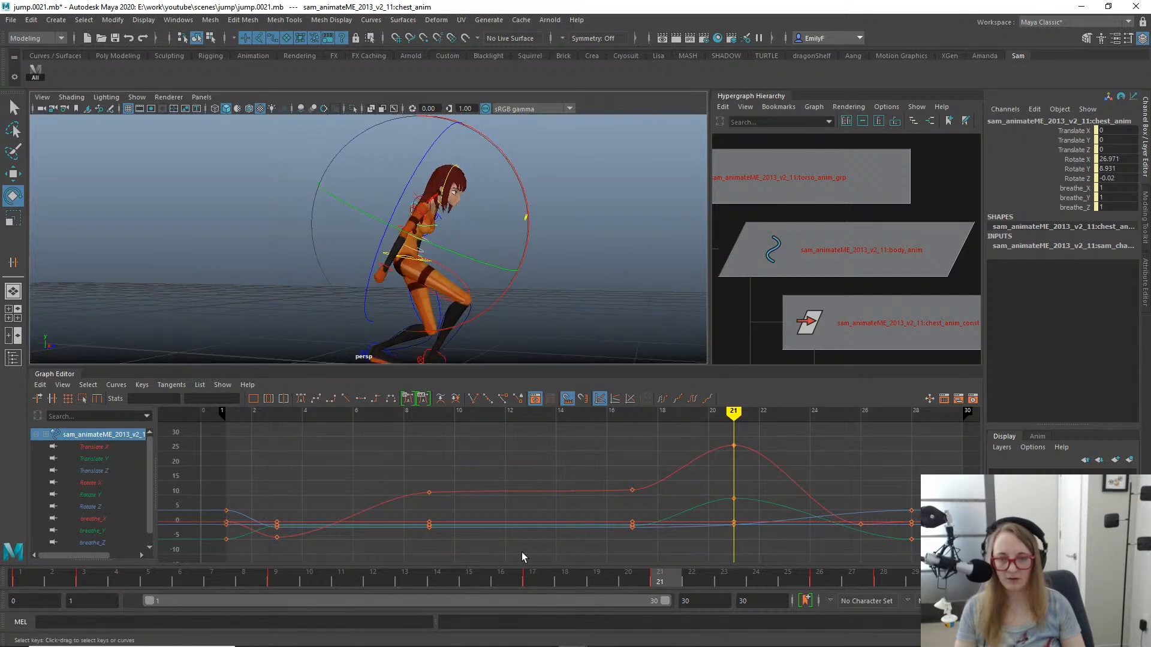
pyautogui.moveTo(432, 586); pyautogui.dragTo(534, 582)
pyautogui.moveTo(437, 233); pyautogui.dragTo(436, 222)
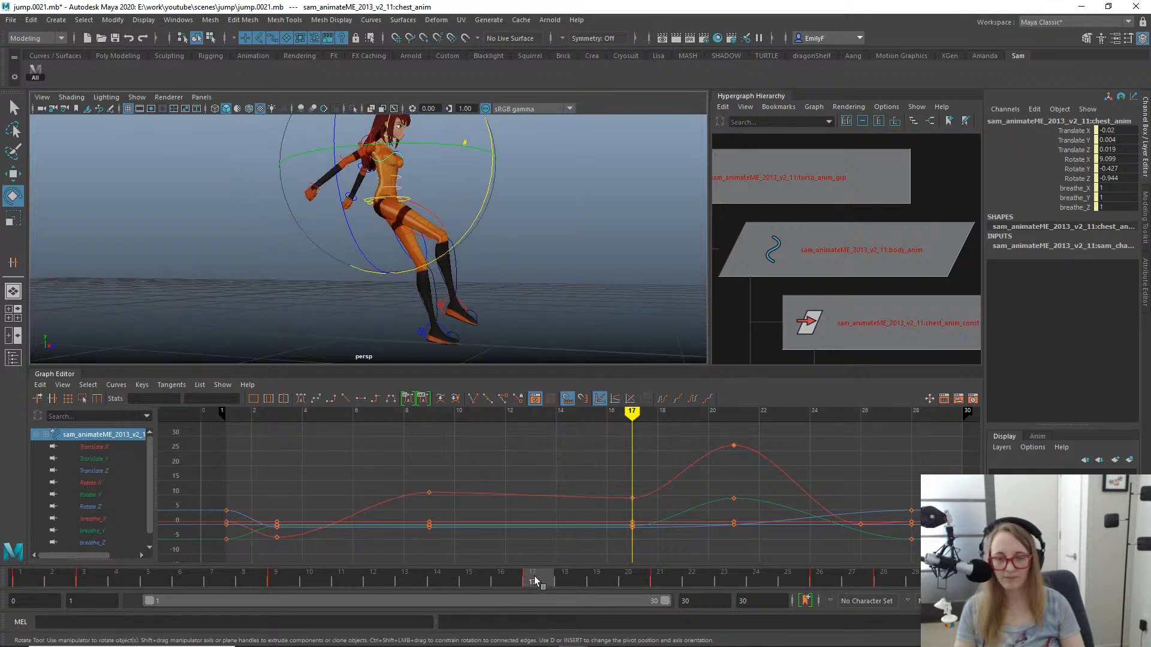
# - Rotate the chest control at frame 19 to key its Rotate X at about 14.86
pyautogui.click(617, 588)
pyautogui.moveTo(617, 588); pyautogui.dragTo(593, 590)
pyautogui.click(532, 250)
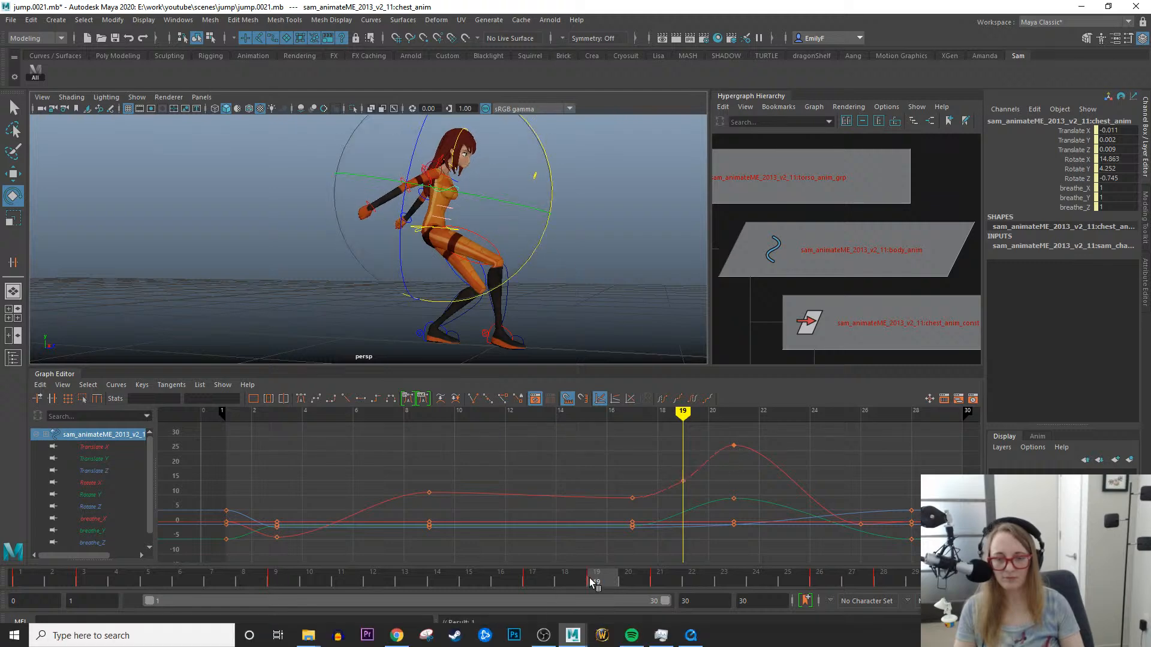
# - Move the chest's peak Rotate X key from frame 21 to frame 22 so the forward bend lands later
pyautogui.moveTo(594, 584); pyautogui.dragTo(698, 581)
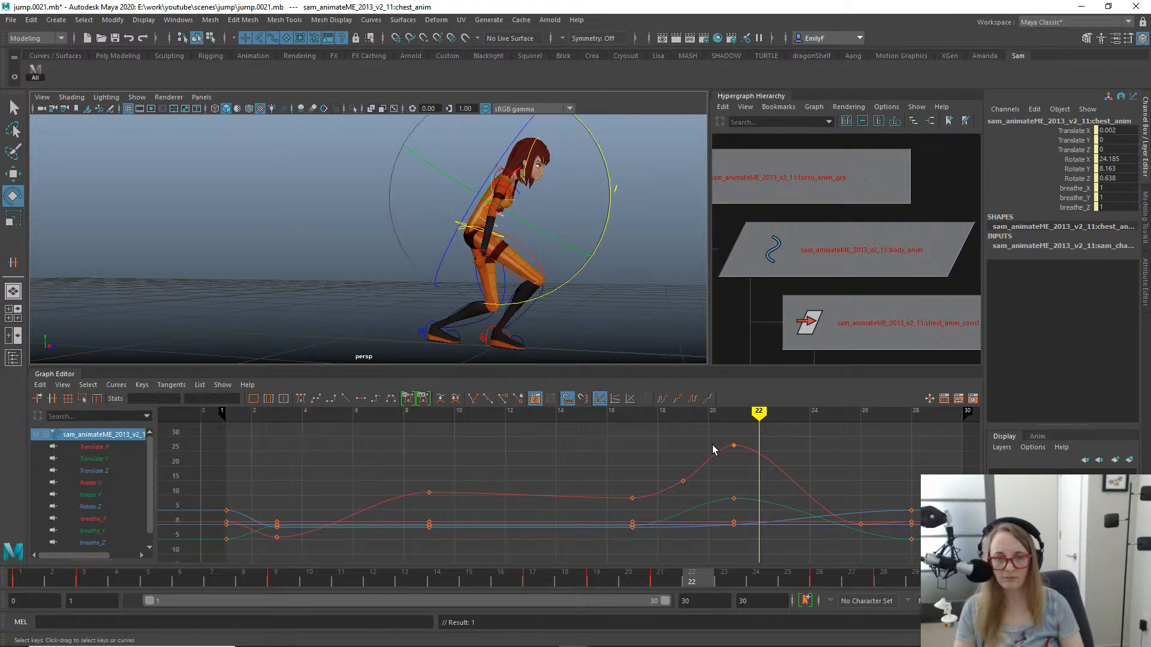
pyautogui.moveTo(713, 434); pyautogui.dragTo(753, 457)
pyautogui.press('w')
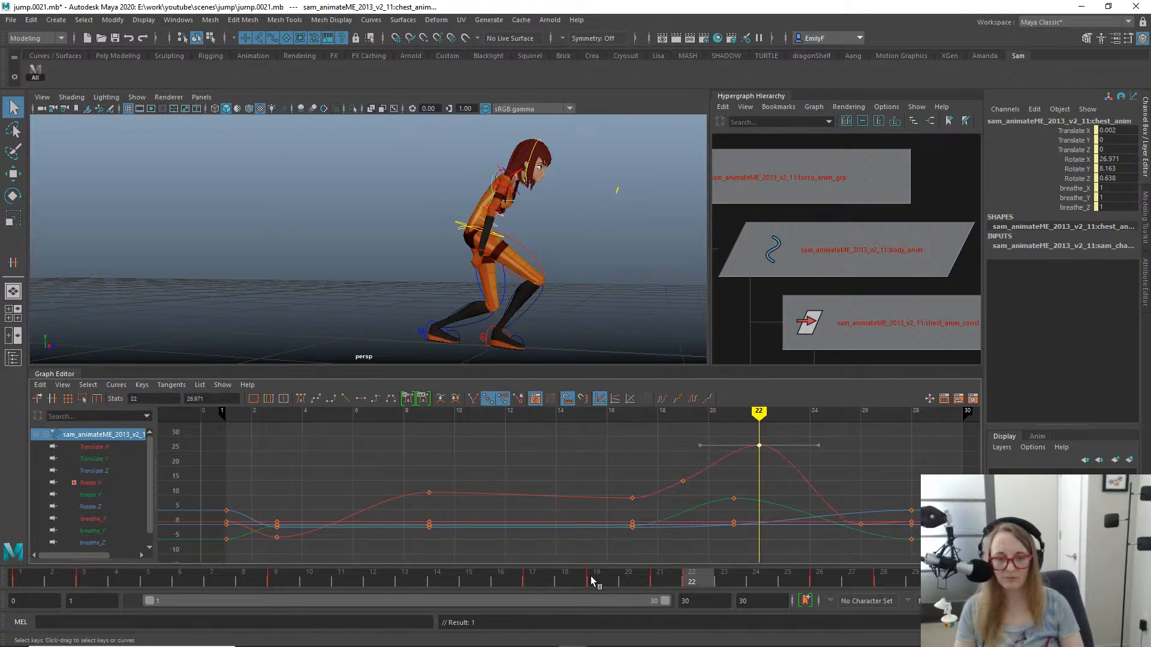
# - Isolate the chest's Rotate X curve, raise its frame 26 key to about 4.26 and smooth that key's tangent
pyautogui.moveTo(590, 577); pyautogui.dragTo(824, 528)
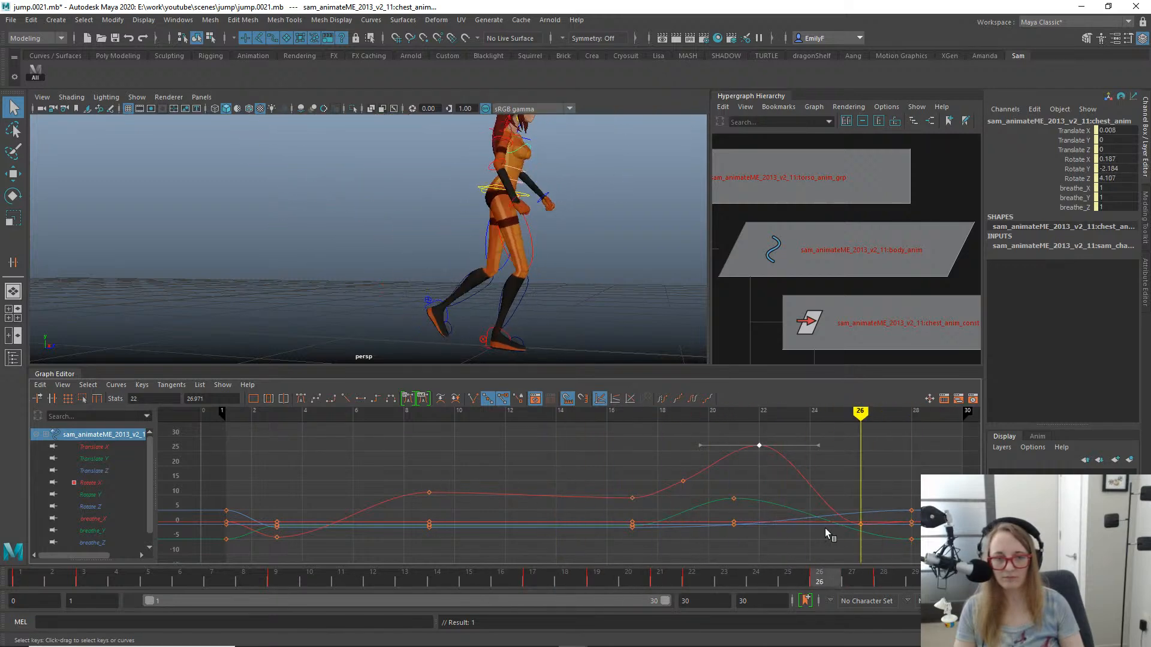
pyautogui.click(104, 485)
pyautogui.moveTo(881, 560); pyautogui.dragTo(881, 560)
pyautogui.press('w')
pyautogui.moveTo(862, 533); pyautogui.dragTo(861, 529, button='middle')
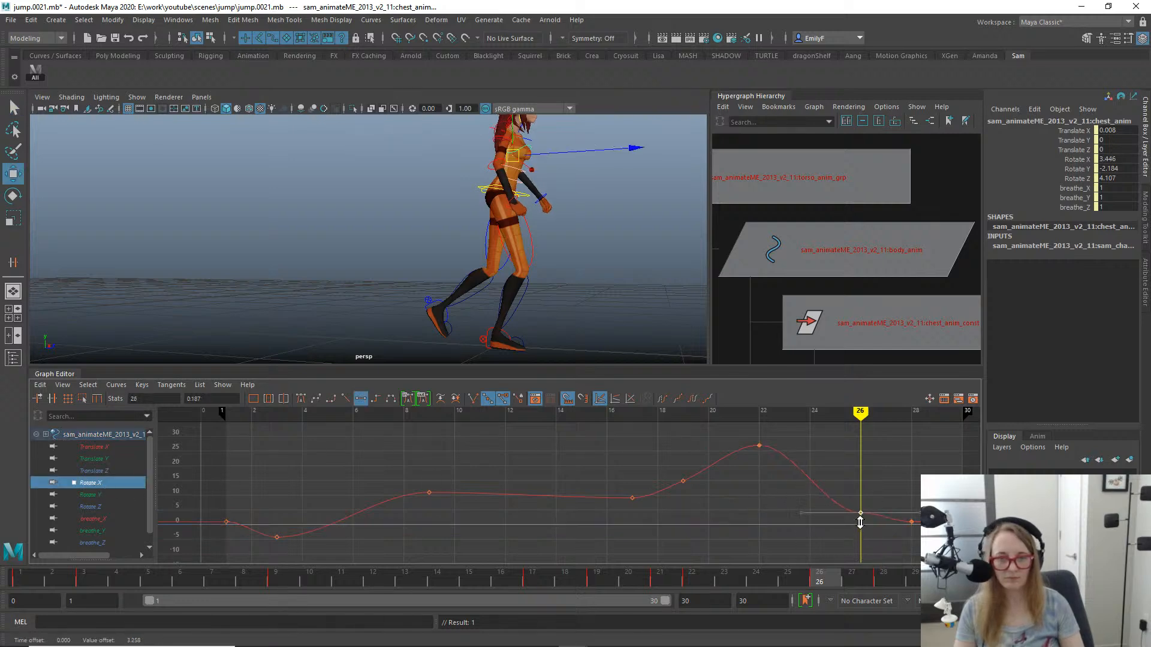
pyautogui.press('q')
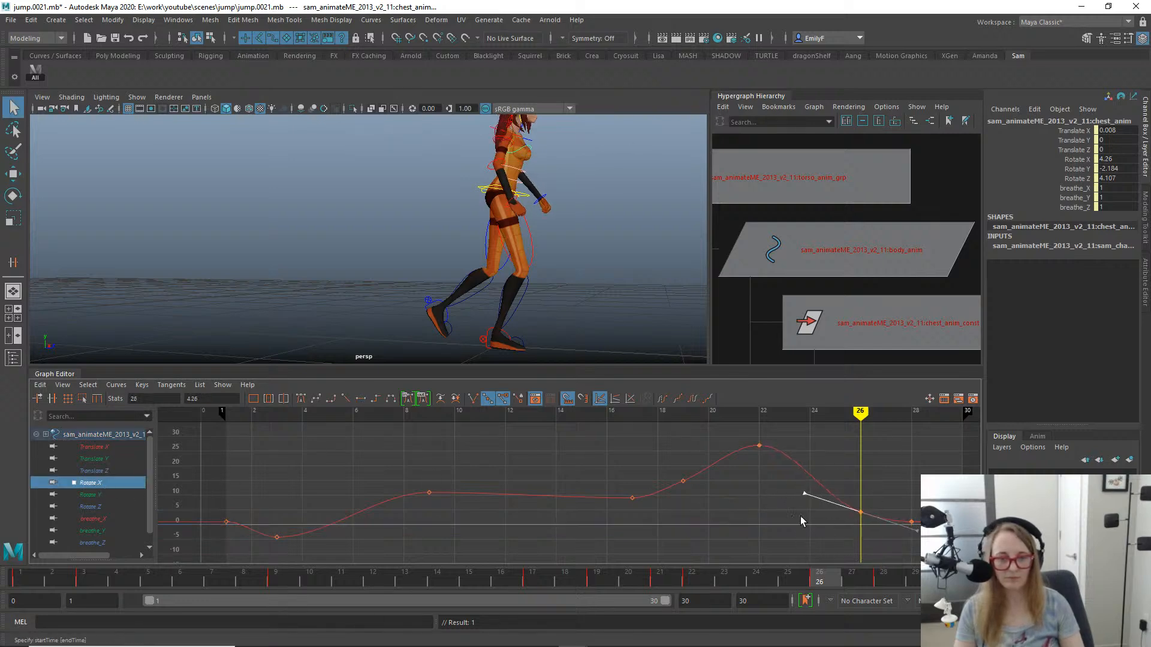
# - Play the whole jump from several angles and scrub through to frame 22 to examine the chest's landing motion
pyautogui.keyDown('alt'); pyautogui.moveTo(427, 226); pyautogui.dragTo(265, 177, button='right'); pyautogui.keyUp('alt')
pyautogui.keyDown('alt'); pyautogui.moveTo(265, 177); pyautogui.dragTo(424, 315); pyautogui.keyUp('alt')
pyautogui.hotkey('alt', 'v')
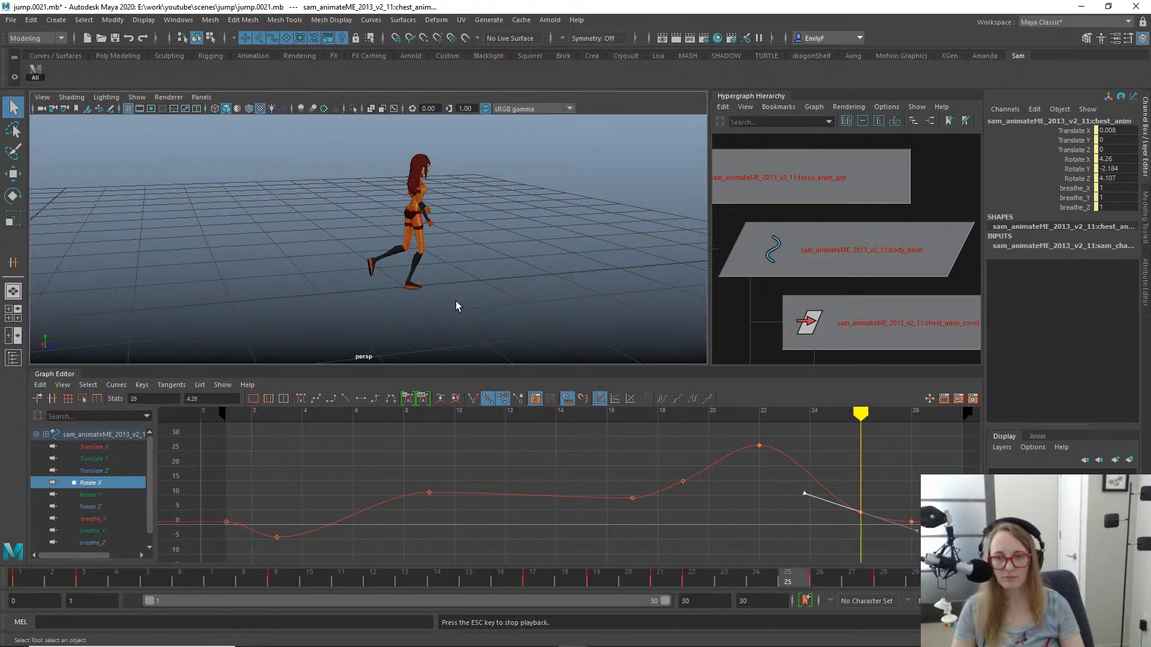
pyautogui.keyDown('alt'); pyautogui.moveTo(456, 301); pyautogui.dragTo(404, 290); pyautogui.keyUp('alt')
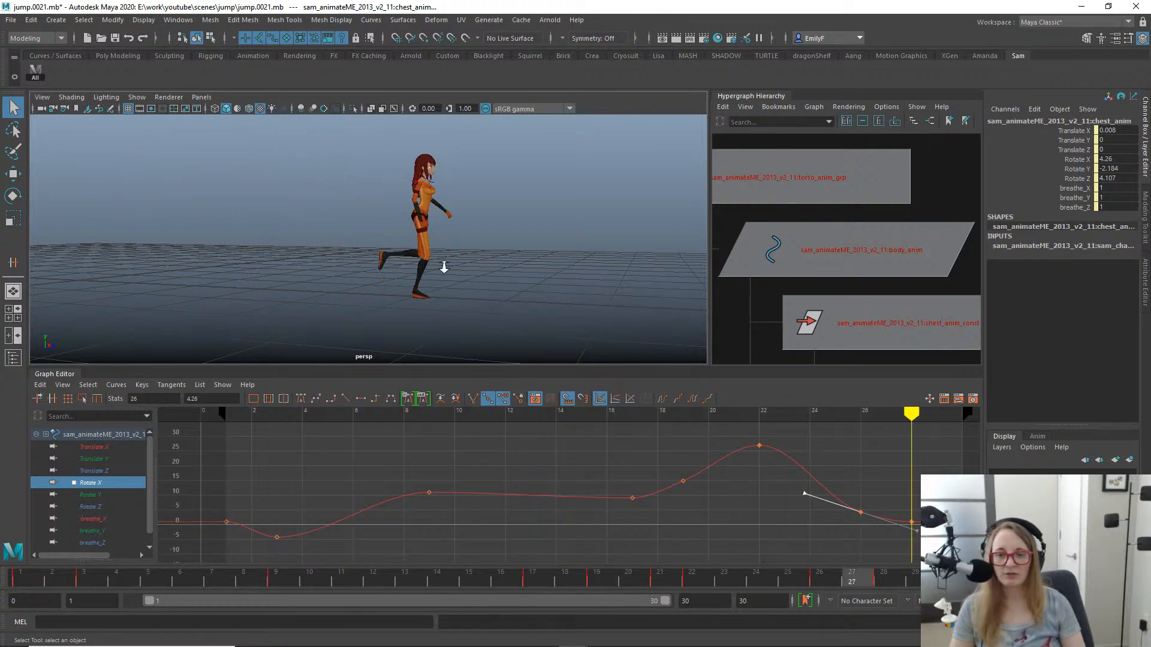
pyautogui.keyDown('alt'); pyautogui.moveTo(442, 265); pyautogui.dragTo(493, 263, button='right'); pyautogui.keyUp('alt')
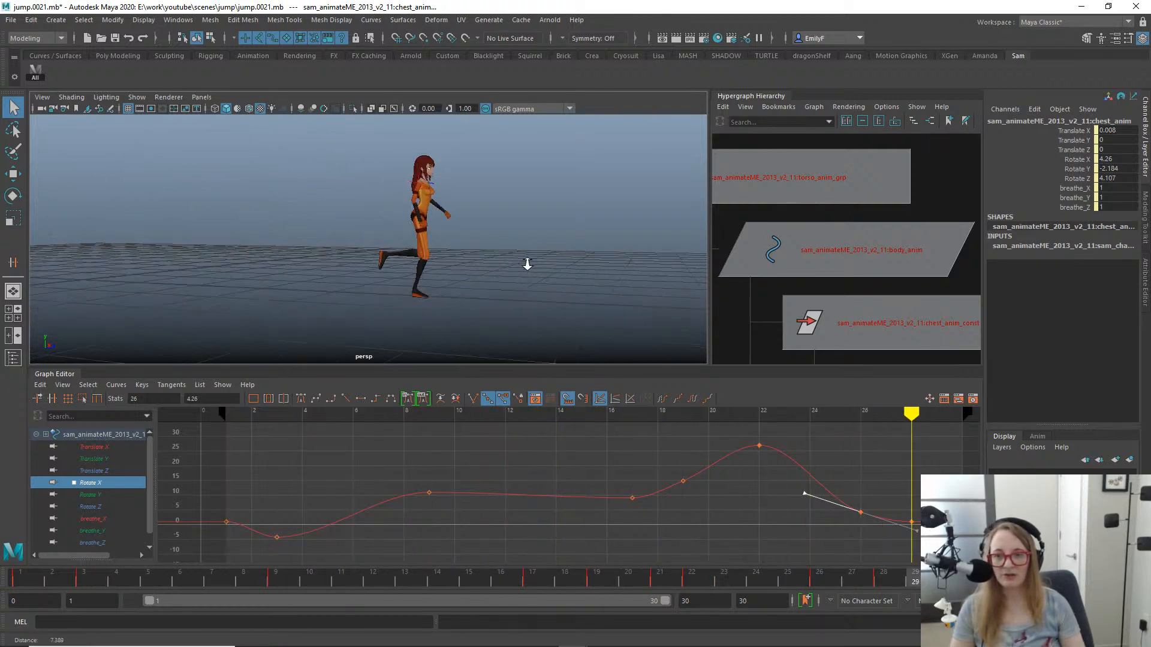
pyautogui.keyDown('alt'); pyautogui.moveTo(373, 265); pyautogui.dragTo(364, 262, button='right'); pyautogui.keyUp('alt')
pyautogui.keyDown('alt'); pyautogui.moveTo(363, 261); pyautogui.dragTo(391, 284); pyautogui.keyUp('alt')
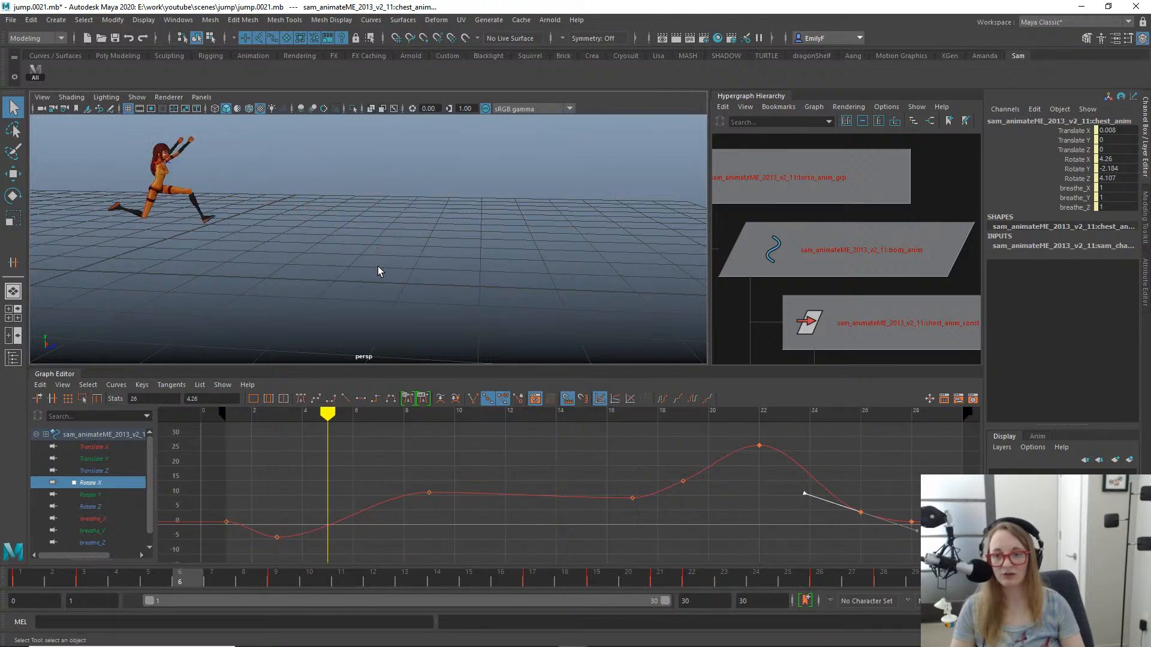
pyautogui.keyDown('alt'); pyautogui.moveTo(408, 275); pyautogui.dragTo(510, 291, button='middle'); pyautogui.keyUp('alt')
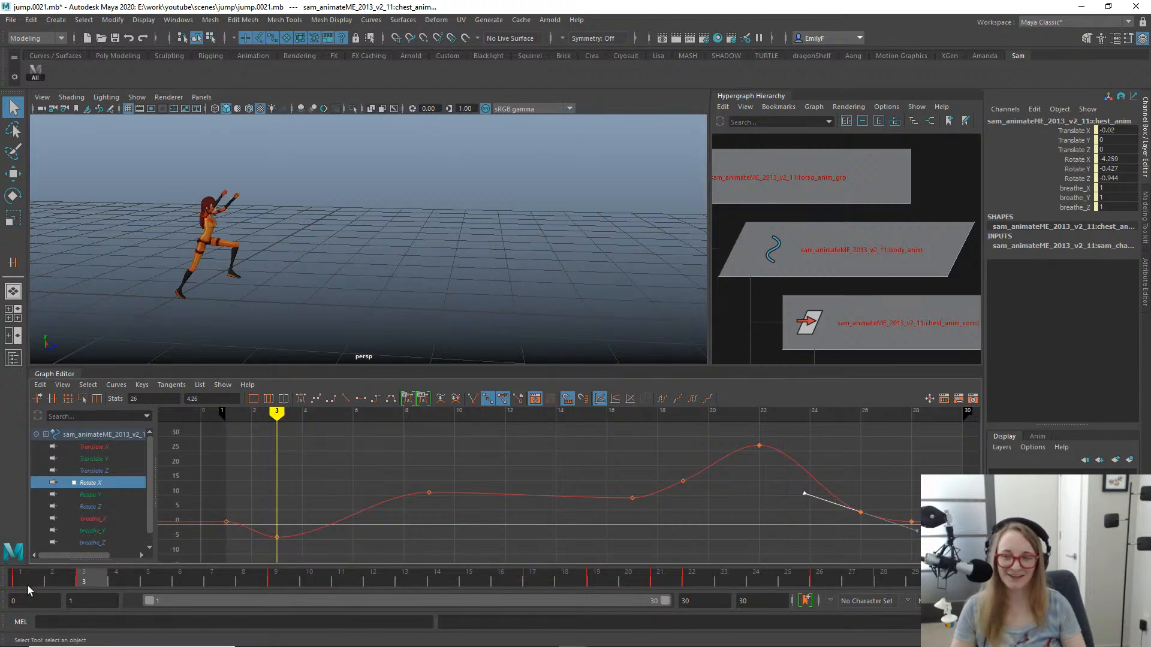
pyautogui.moveTo(37, 581); pyautogui.dragTo(689, 455)
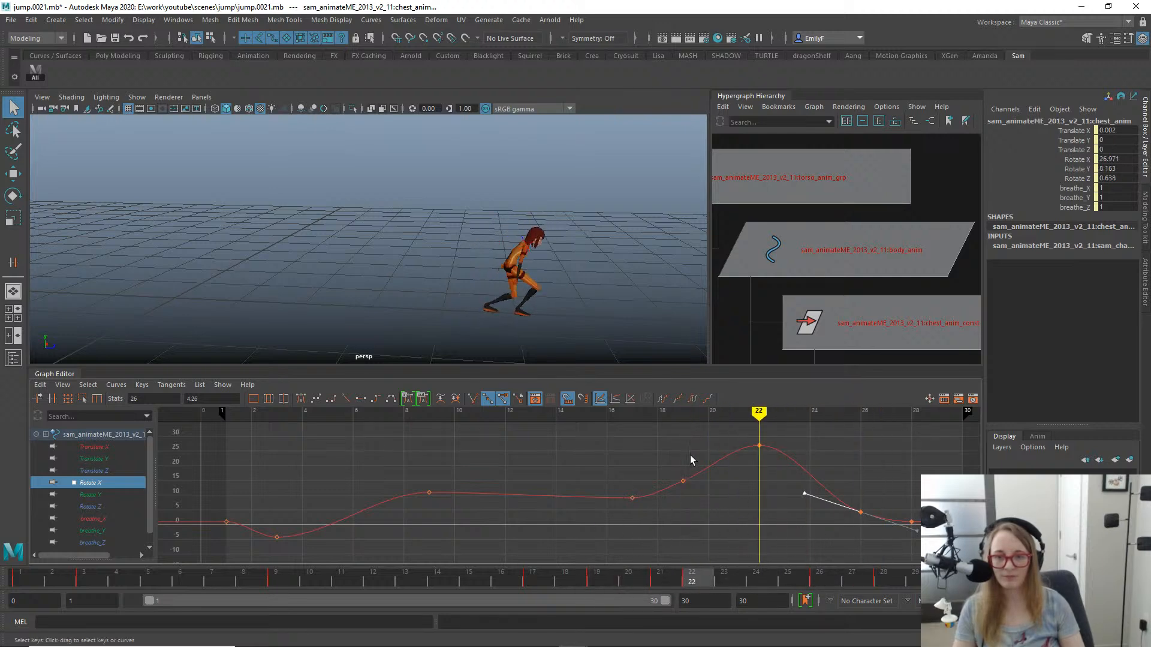
# - Show the rig controls at frame 22 and select the right upper arm FK control
pyautogui.scroll(3, 565, 264)
pyautogui.keyDown('alt'); pyautogui.moveTo(566, 263); pyautogui.dragTo(471, 243, button='middle'); pyautogui.keyUp('alt')
pyautogui.keyDown('alt'); pyautogui.moveTo(472, 243); pyautogui.dragTo(588, 247, button='right'); pyautogui.keyUp('alt')
pyautogui.hotkey('alt', '1')
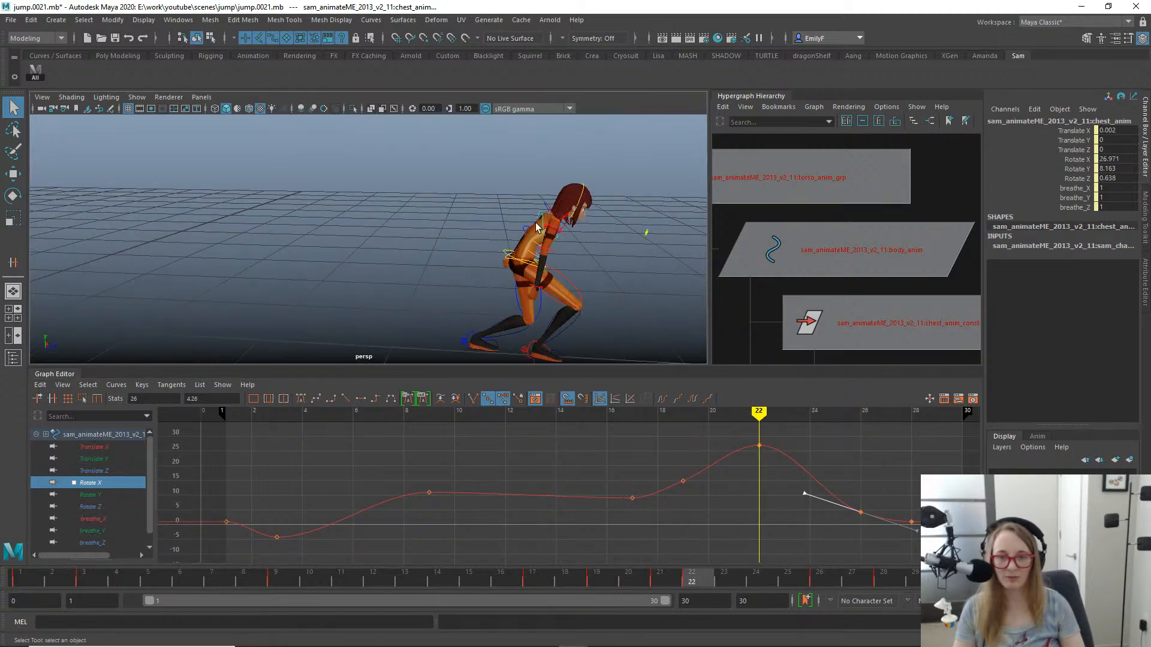
pyautogui.click(546, 234)
pyautogui.click(547, 228)
pyautogui.press('f')
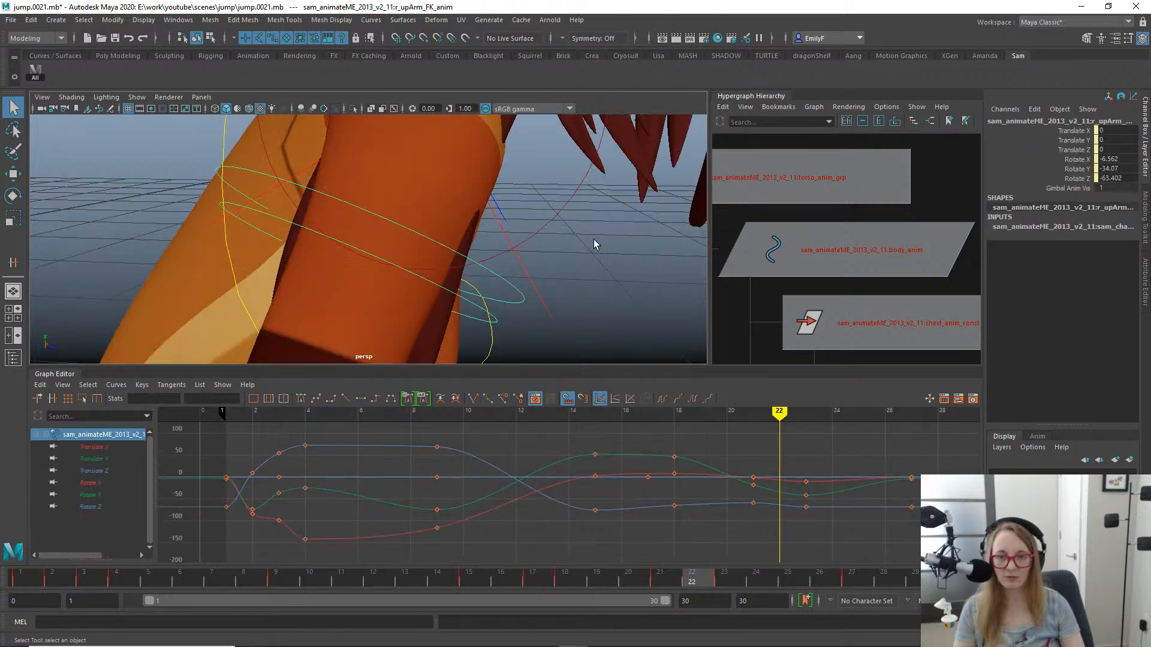
# - Scrub the arm swing to frame 23 and isolate the right upper arm's Rotate Y curve
pyautogui.keyDown('alt'); pyautogui.moveTo(597, 244); pyautogui.dragTo(268, 199, button='right'); pyautogui.keyUp('alt')
pyautogui.keyDown('alt'); pyautogui.moveTo(268, 199); pyautogui.dragTo(456, 204); pyautogui.keyUp('alt')
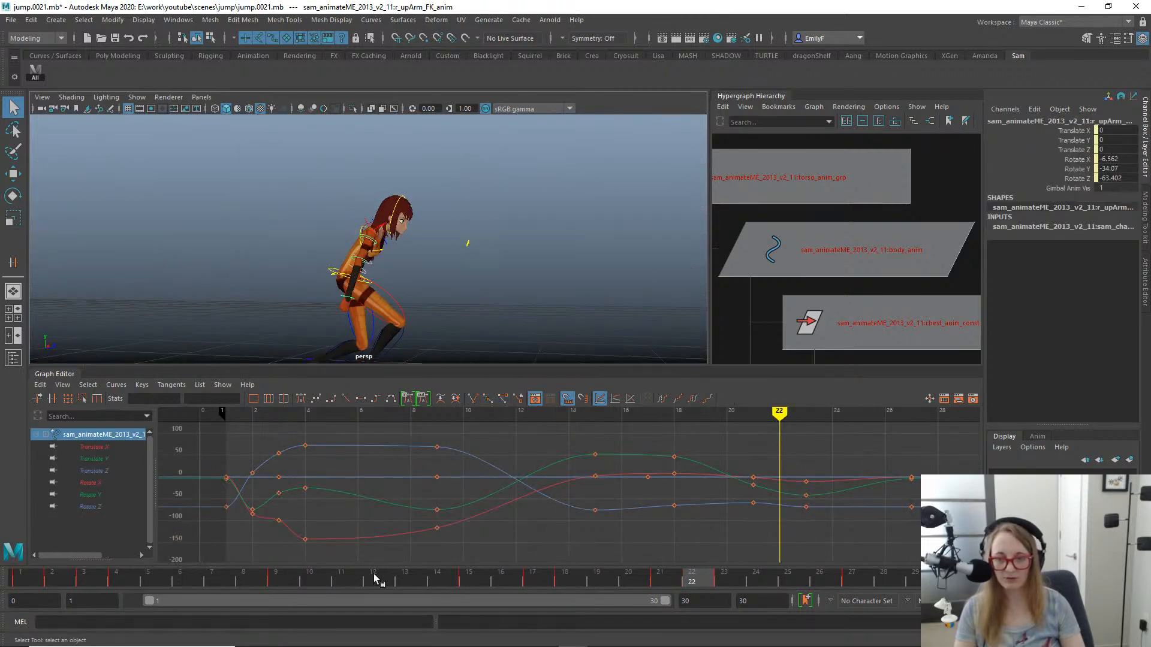
pyautogui.click(461, 577)
pyautogui.moveTo(461, 578); pyautogui.dragTo(727, 599)
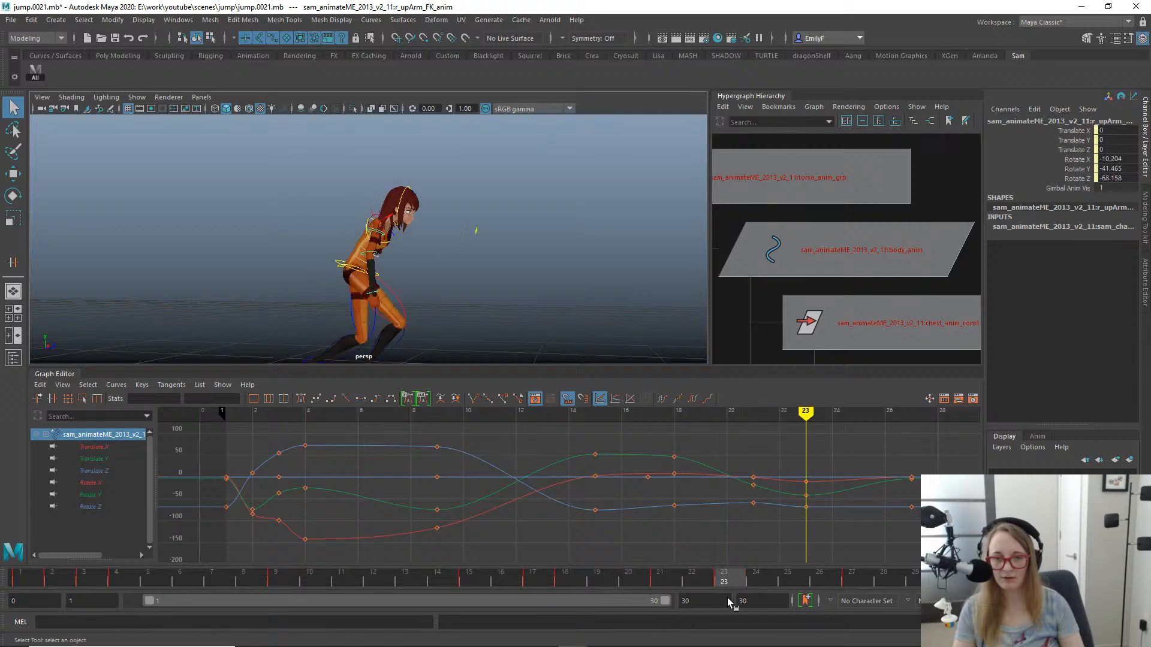
pyautogui.press('e')
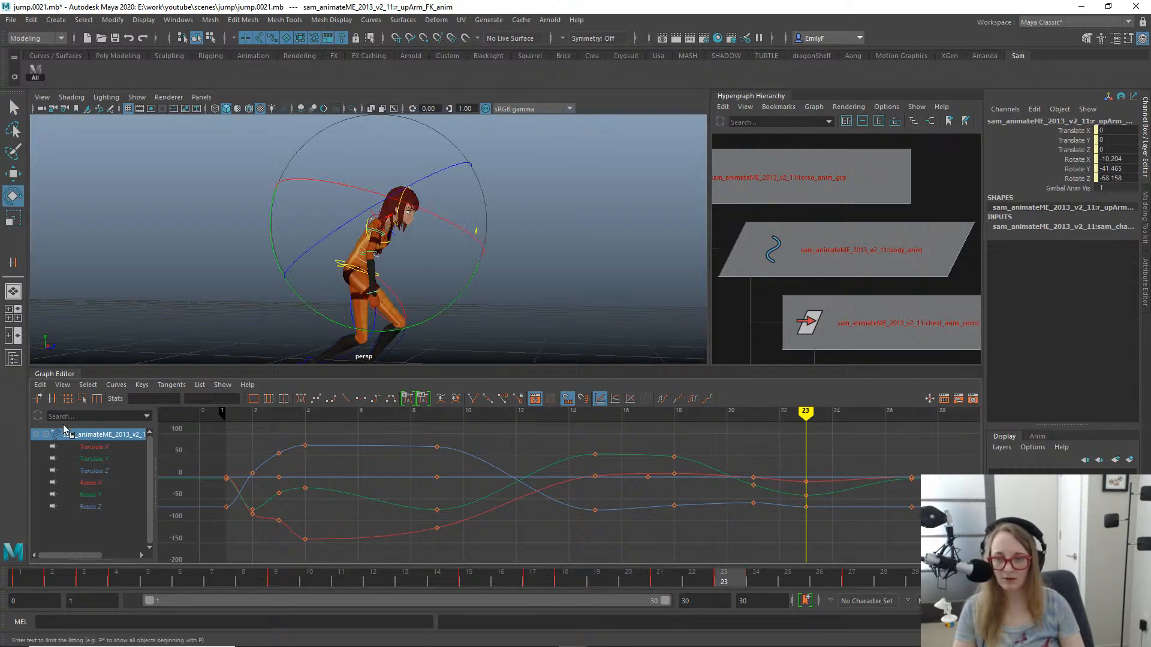
pyautogui.click(93, 471)
pyautogui.click(100, 496)
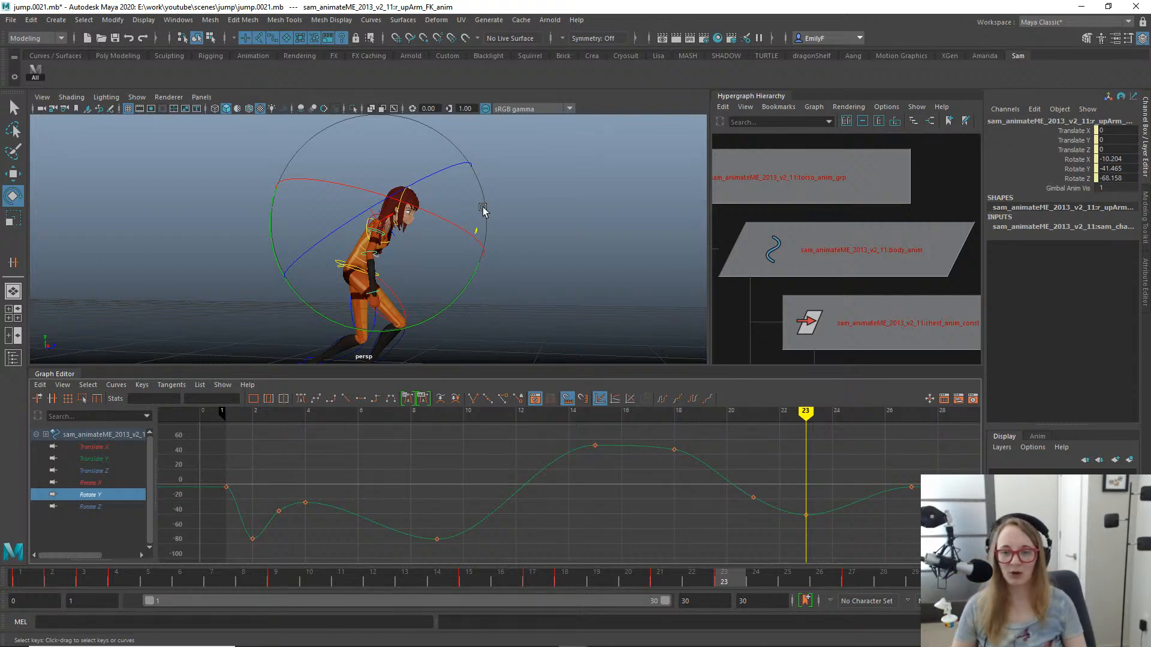
# - Orbit around the character at frame 23 to examine the landing pose and arm positions
pyautogui.press('q')
pyautogui.keyDown('alt'); pyautogui.moveTo(530, 326); pyautogui.dragTo(462, 299, button='right'); pyautogui.keyUp('alt')
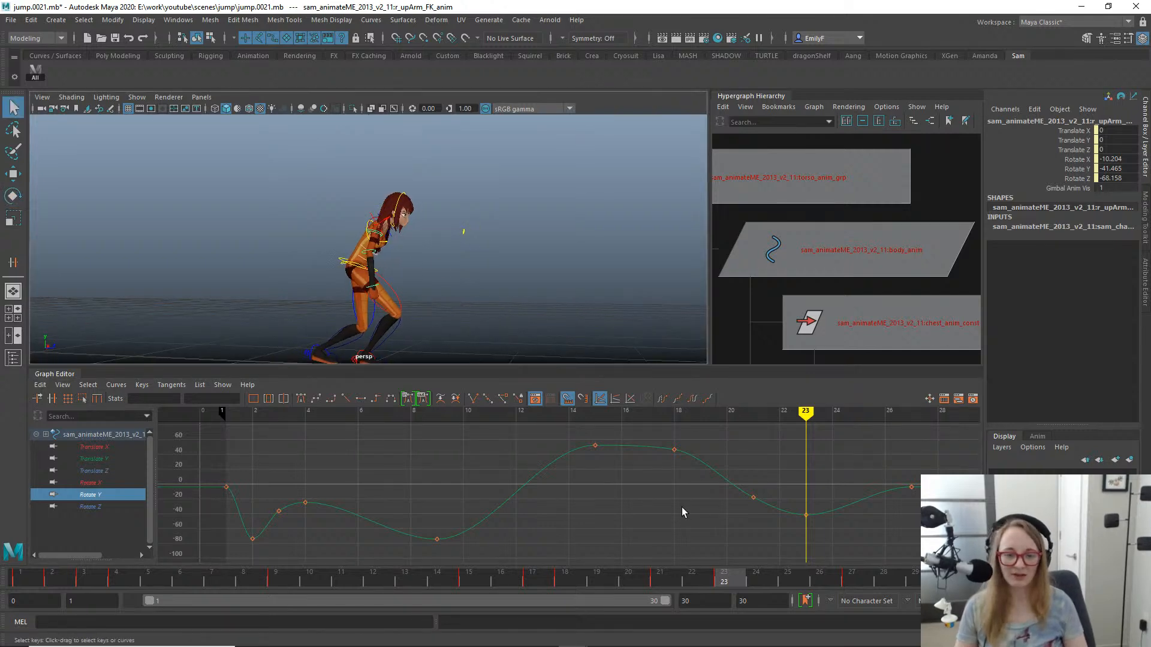
pyautogui.moveTo(722, 580)
pyautogui.mouseDown()
pyautogui.moveTo(603, 580)
pyautogui.moveTo(735, 592)
pyautogui.mouseUp()
pyautogui.keyDown('alt'); pyautogui.moveTo(512, 303); pyautogui.dragTo(476, 293); pyautogui.keyUp('alt')
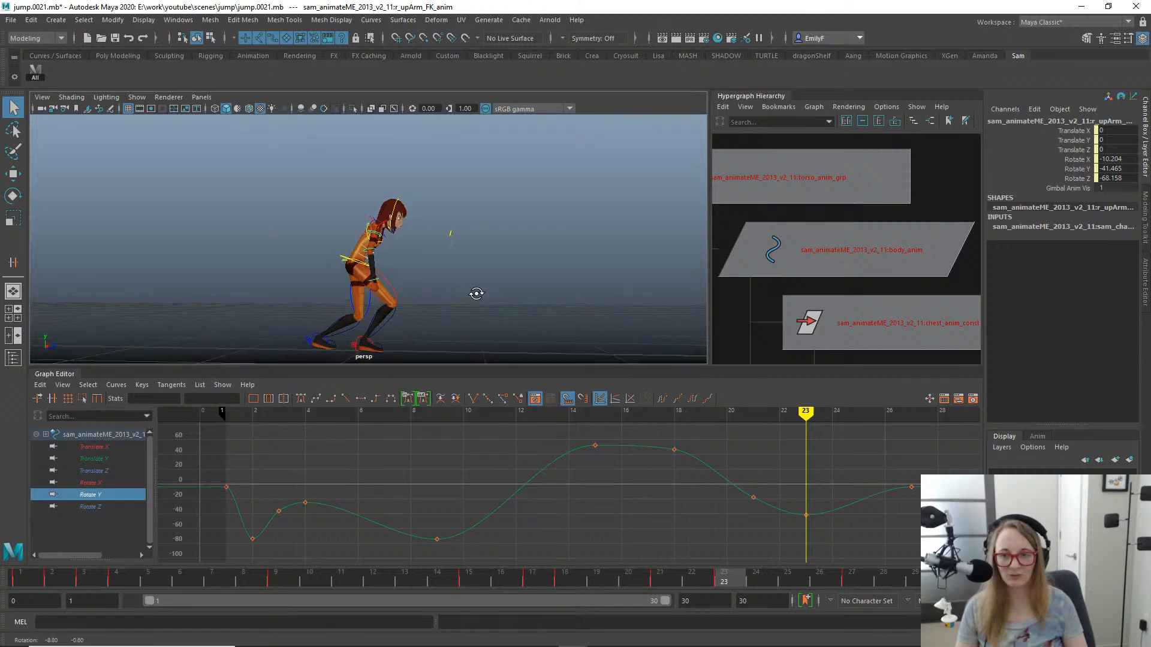
pyautogui.keyDown('alt'); pyautogui.moveTo(475, 293); pyautogui.dragTo(501, 261, button='middle'); pyautogui.keyUp('alt')
pyautogui.keyDown('alt'); pyautogui.moveTo(329, 246); pyautogui.dragTo(475, 254, button='right'); pyautogui.keyUp('alt')
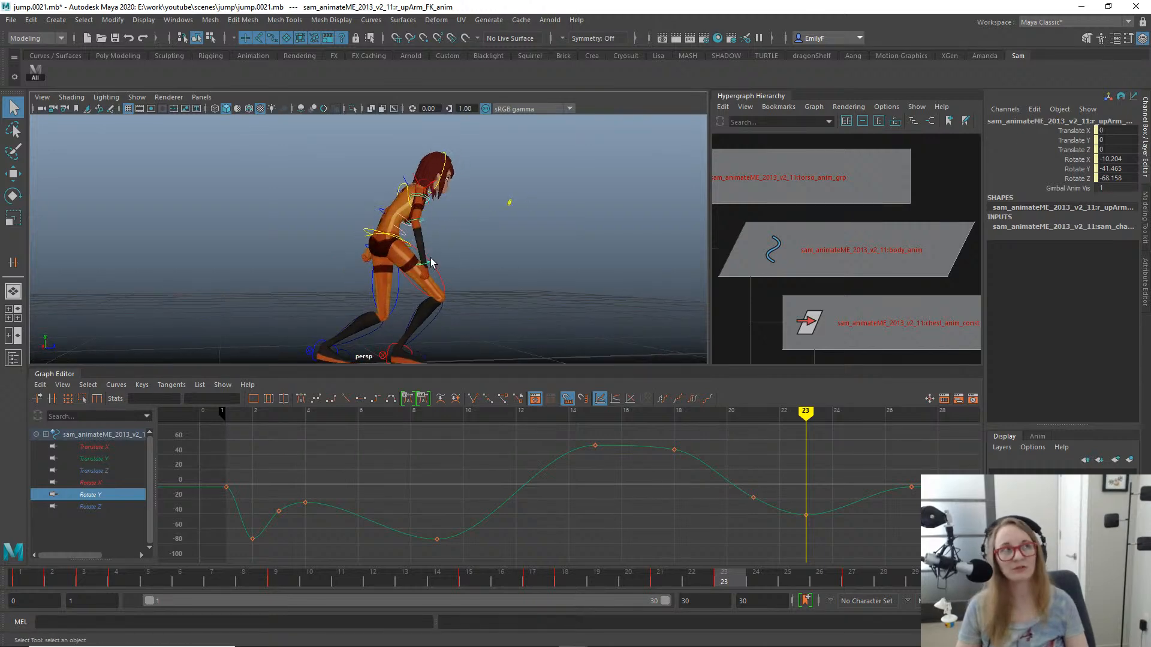
pyautogui.keyDown('alt'); pyautogui.moveTo(463, 254); pyautogui.dragTo(363, 252); pyautogui.keyUp('alt')
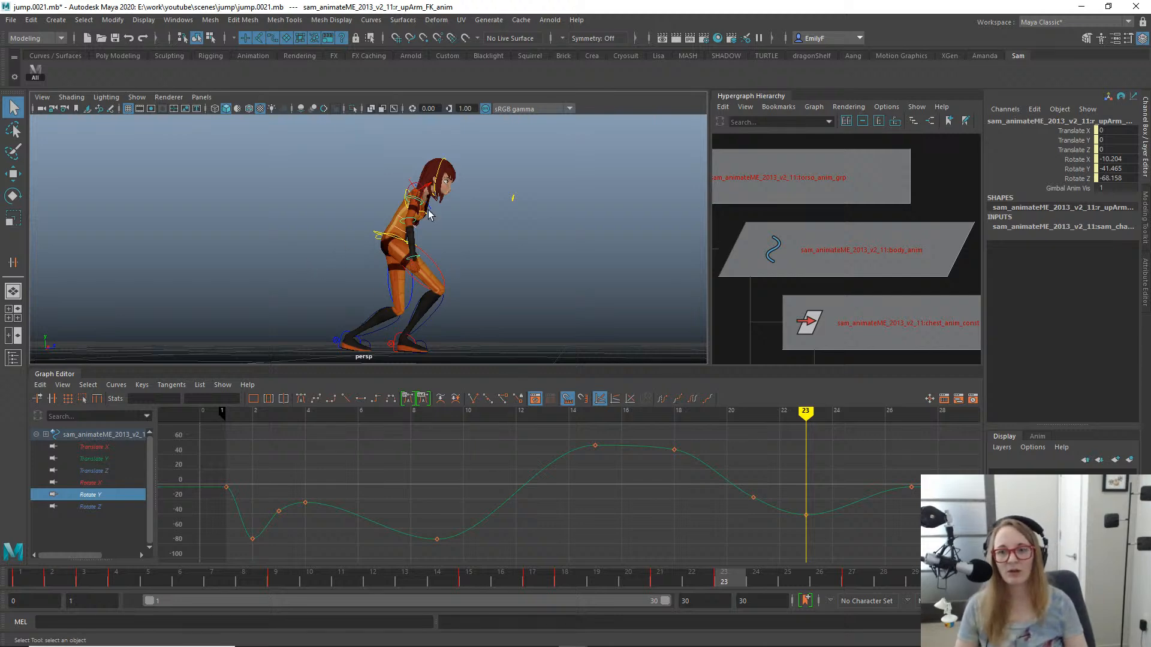
# - Scrub the arm swing from frame 16 through frame 27 and select the right upper arm's Rotate Y key at frame 15
pyautogui.keyDown('alt'); pyautogui.moveTo(429, 214); pyautogui.dragTo(399, 237); pyautogui.keyUp('alt')
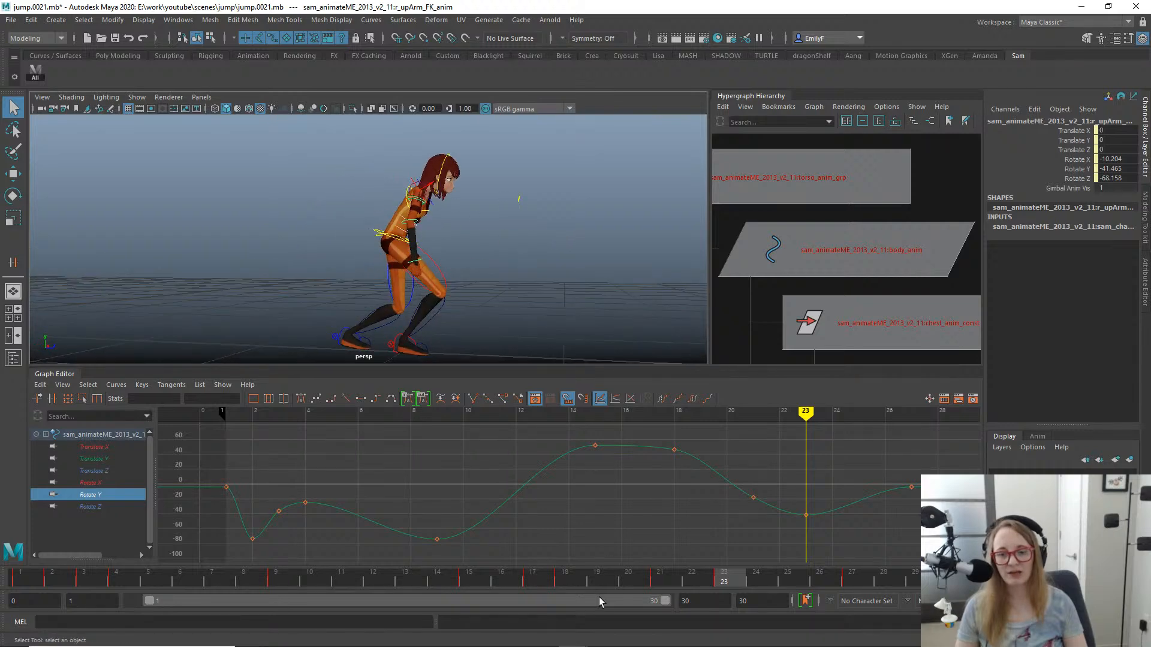
pyautogui.moveTo(548, 577); pyautogui.dragTo(504, 545)
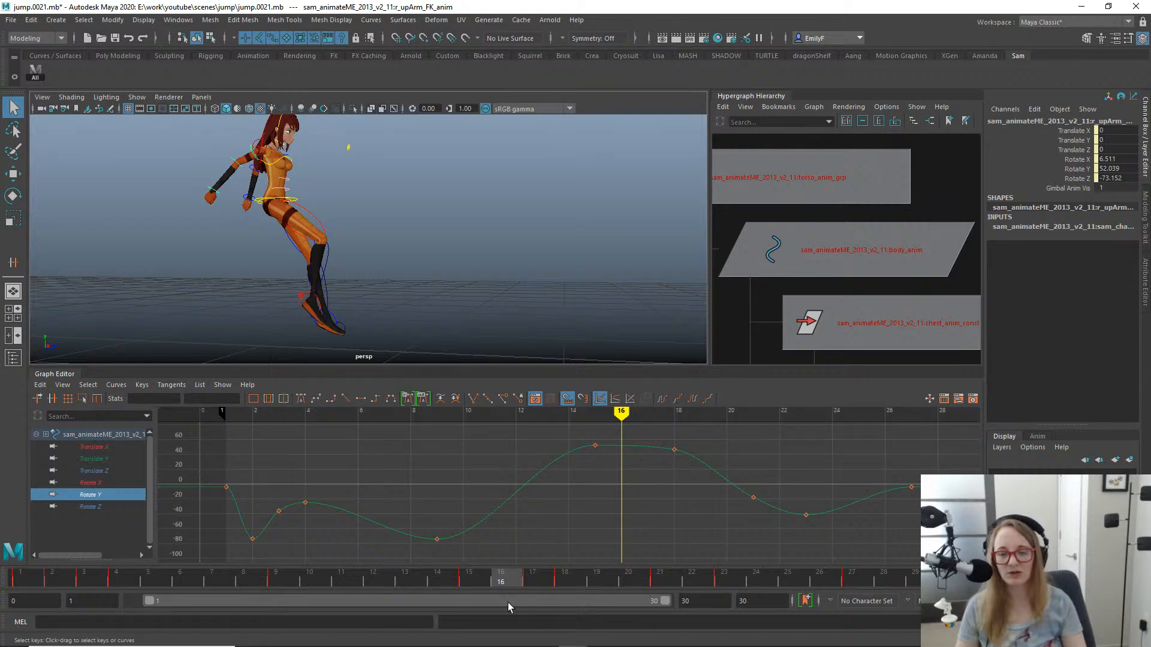
pyautogui.moveTo(522, 583); pyautogui.dragTo(577, 563)
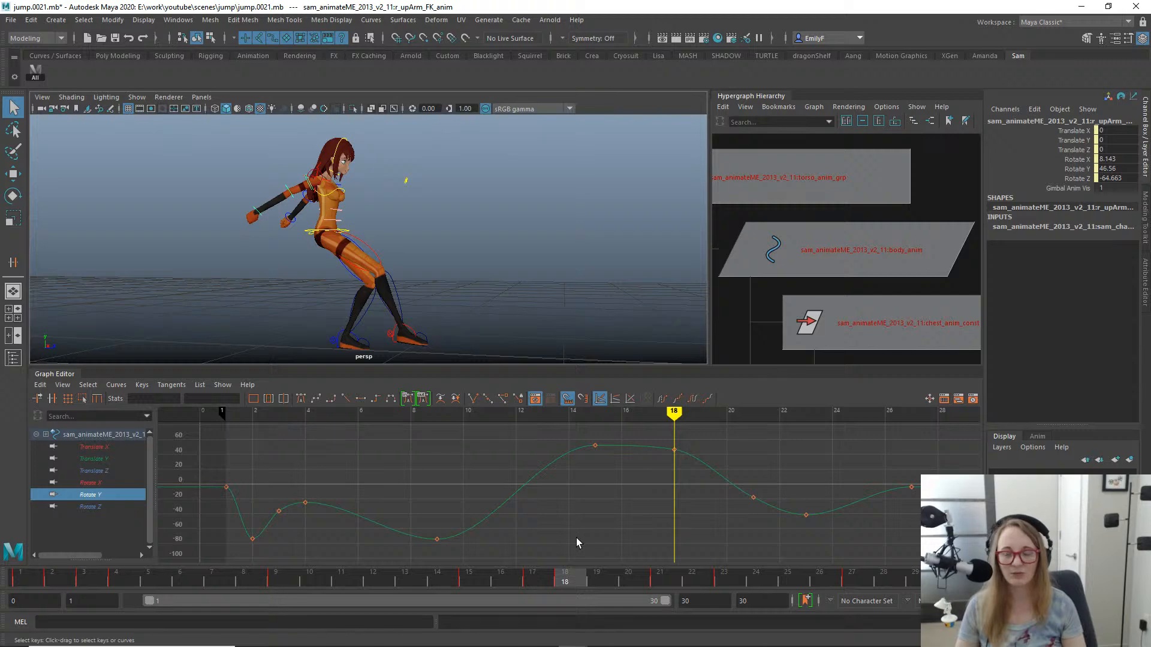
pyautogui.moveTo(613, 465); pyautogui.dragTo(535, 420)
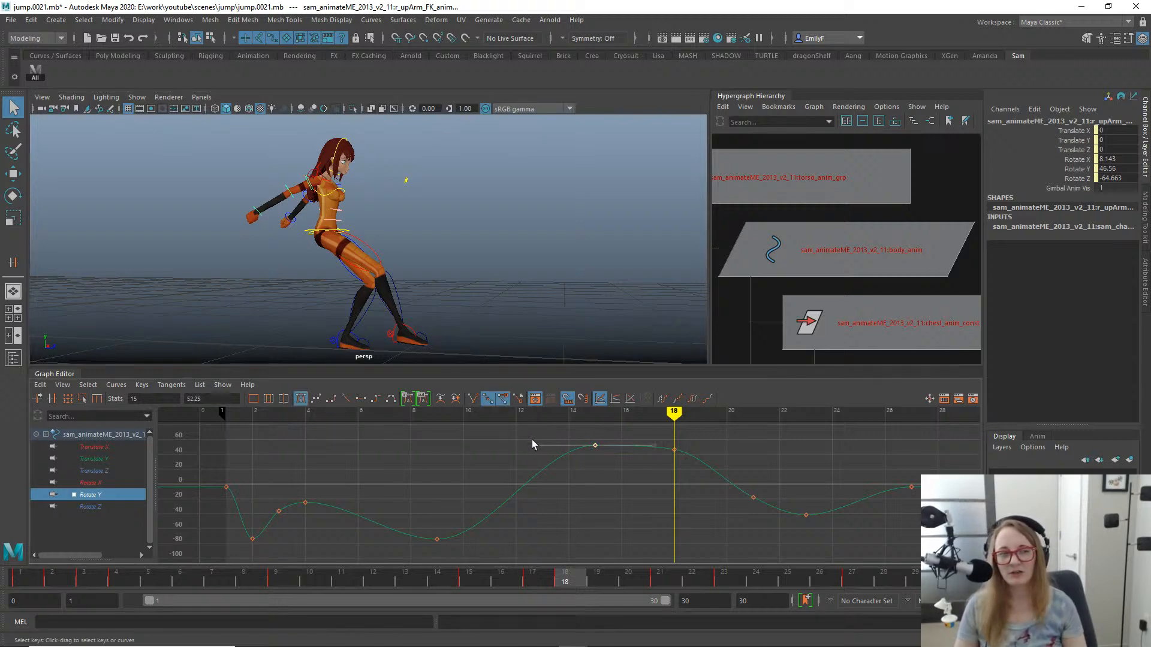
pyautogui.keyDown('alt'); pyautogui.moveTo(394, 247); pyautogui.dragTo(343, 223); pyautogui.keyUp('alt')
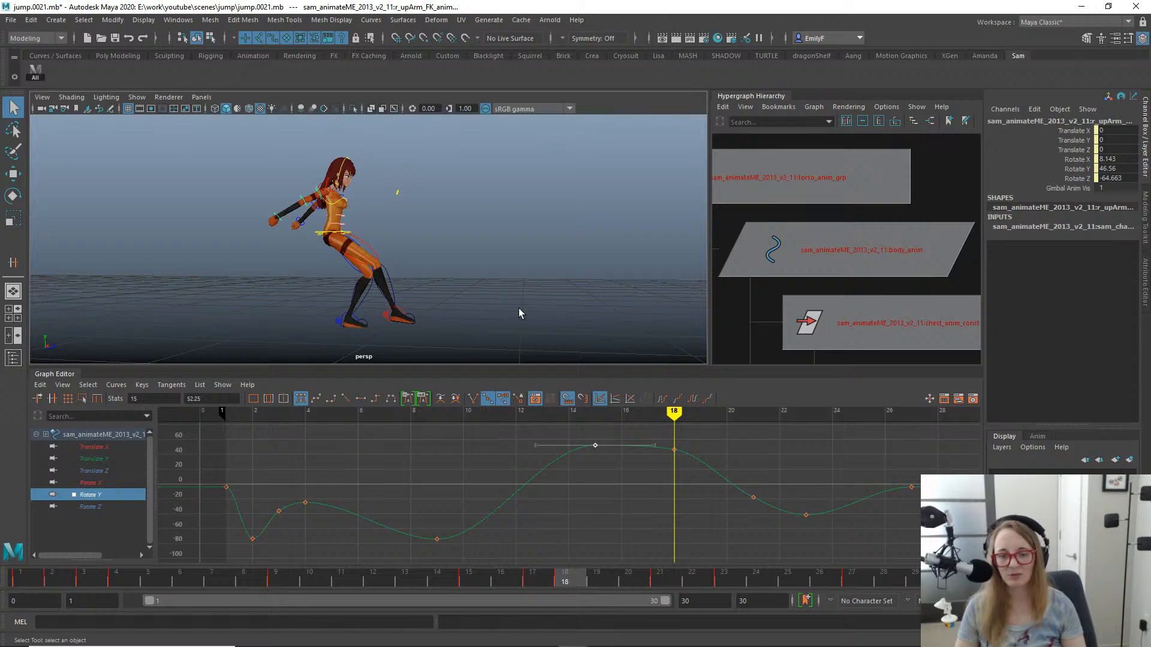
pyautogui.moveTo(561, 578); pyautogui.dragTo(602, 561)
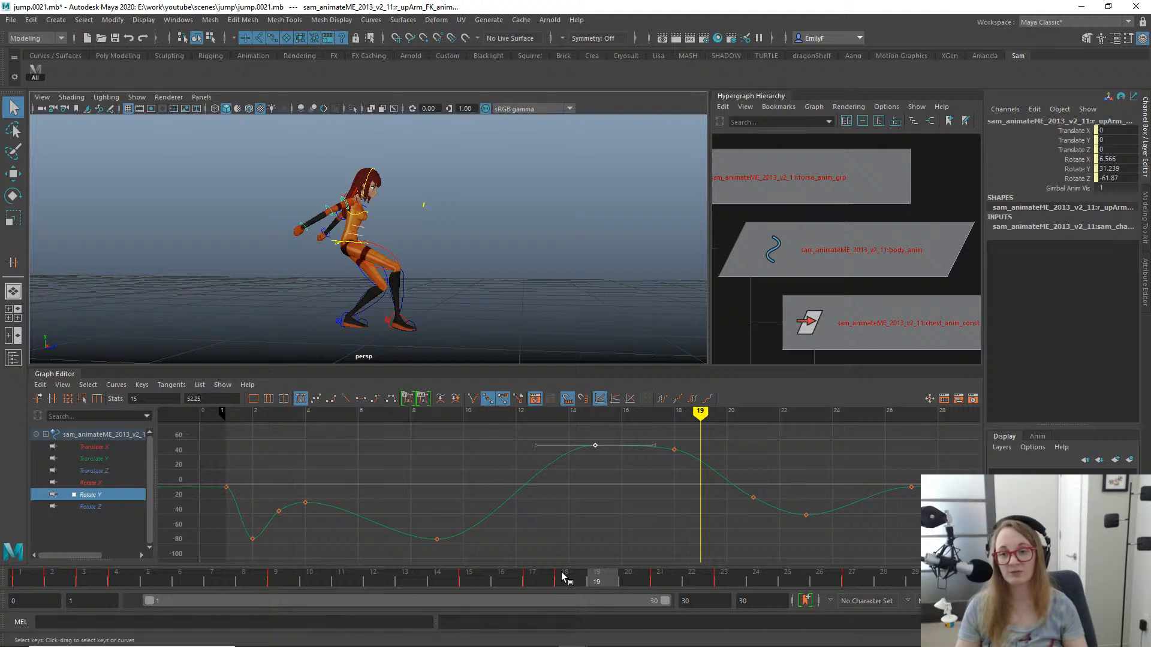
pyautogui.moveTo(578, 582); pyautogui.dragTo(857, 531)
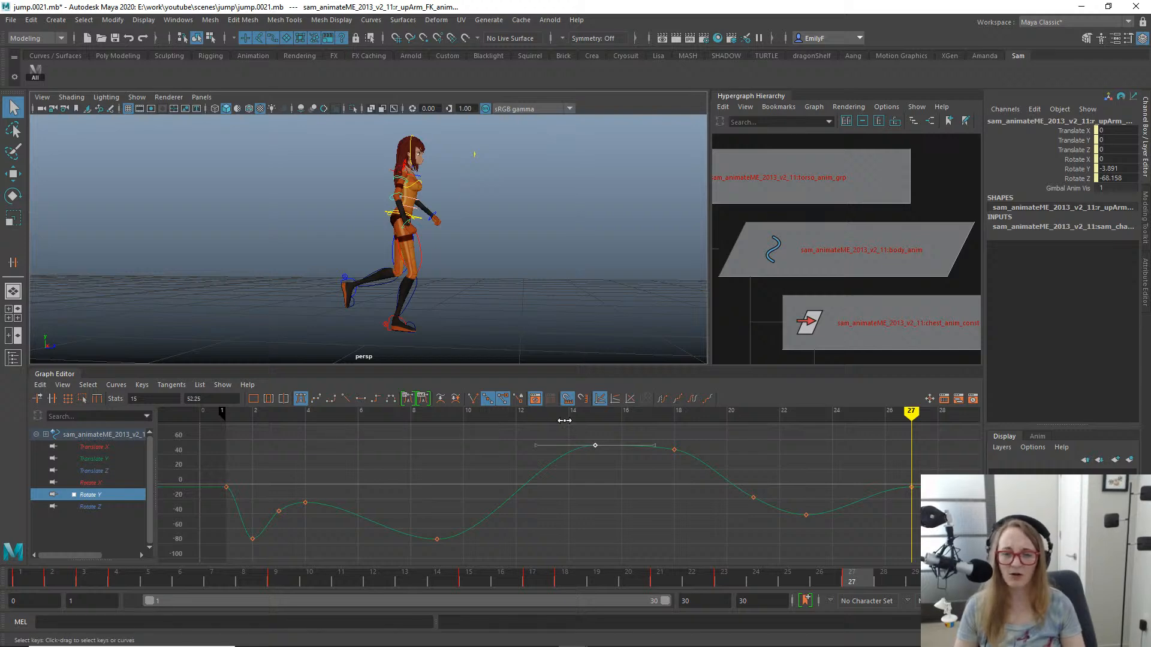
# - Orbit to the character's opposite side and scrub the landing through frame 27 to examine the arm follow-through
pyautogui.moveTo(596, 443); pyautogui.dragTo(590, 468)
pyautogui.moveTo(470, 579); pyautogui.dragTo(851, 580)
pyautogui.keyDown('alt'); pyautogui.moveTo(389, 219); pyautogui.dragTo(485, 219); pyautogui.keyUp('alt')
pyautogui.keyDown('alt'); pyautogui.moveTo(370, 198); pyautogui.dragTo(445, 232); pyautogui.keyUp('alt')
pyautogui.moveTo(598, 572); pyautogui.dragTo(752, 590)
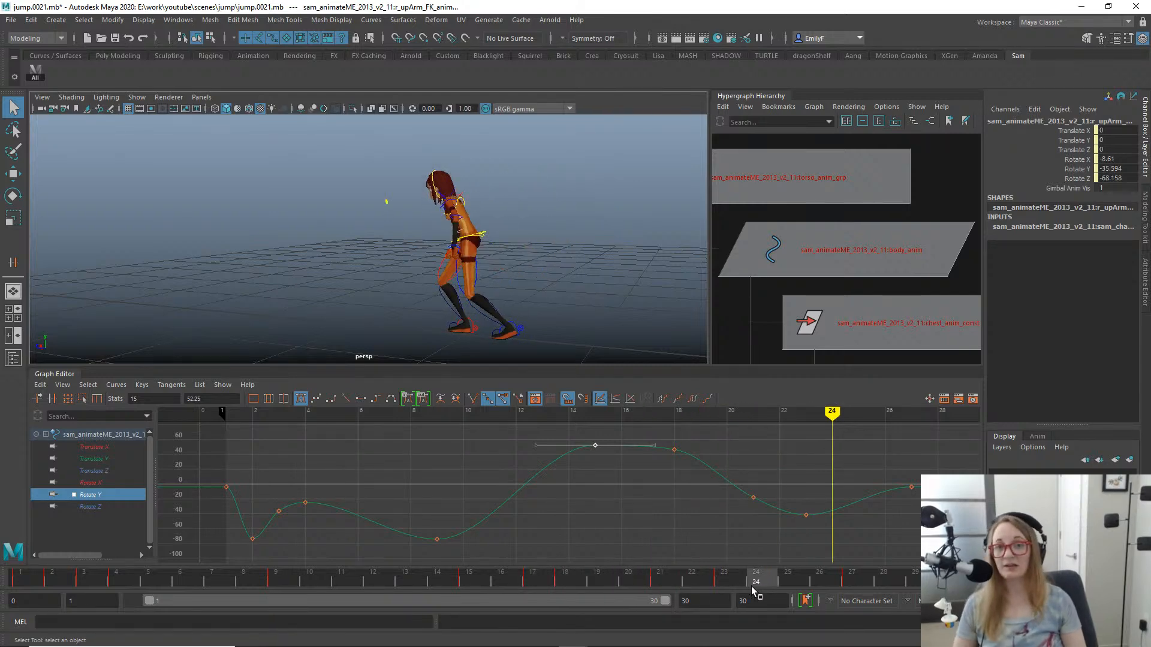
pyautogui.moveTo(755, 591); pyautogui.dragTo(915, 558)
pyautogui.moveTo(835, 538); pyautogui.dragTo(864, 519)
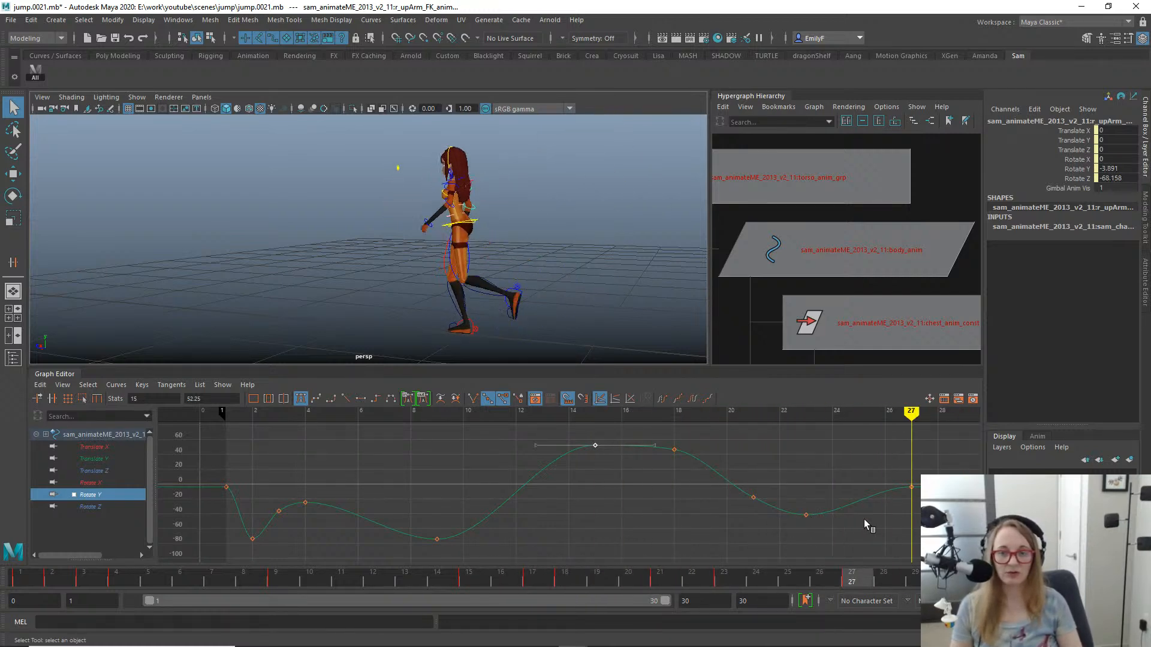
# - Examine the full jump from wide and close side views, scrubbing back to takeoff and forward to frame 20
pyautogui.keyDown('alt'); pyautogui.moveTo(413, 230); pyautogui.dragTo(350, 213, button='right'); pyautogui.keyUp('alt')
pyautogui.keyDown('alt'); pyautogui.moveTo(350, 213); pyautogui.dragTo(379, 296); pyautogui.keyUp('alt')
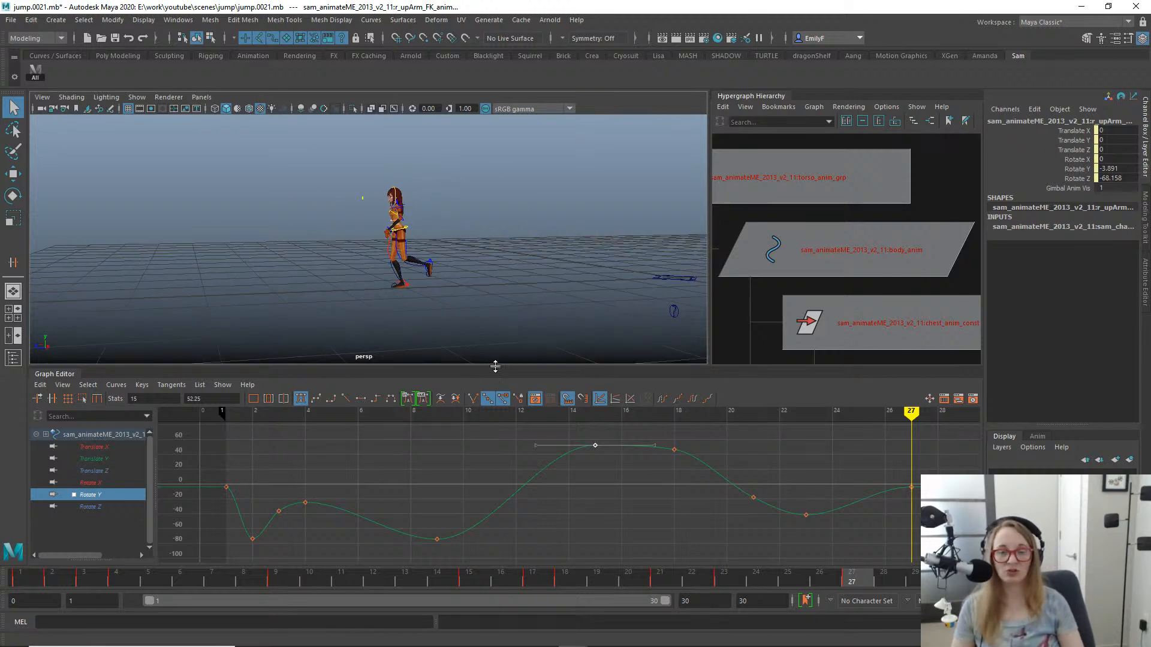
pyautogui.moveTo(564, 579); pyautogui.dragTo(843, 488)
pyautogui.keyDown('alt'); pyautogui.moveTo(390, 264); pyautogui.dragTo(372, 219); pyautogui.keyUp('alt')
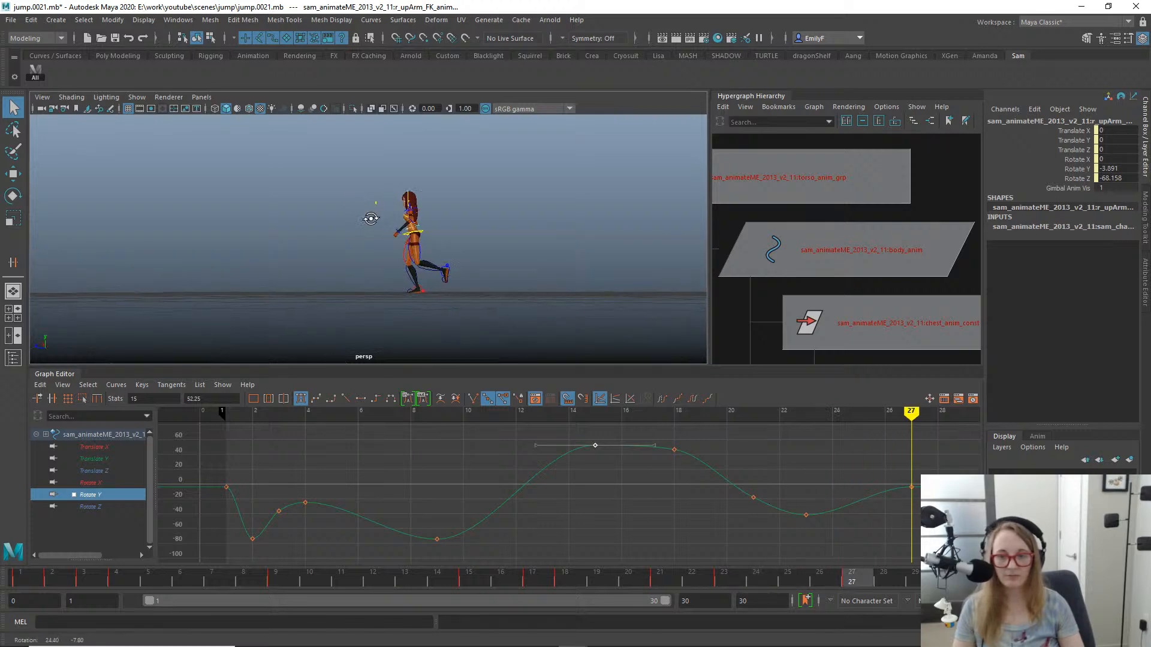
pyautogui.keyDown('alt'); pyautogui.moveTo(378, 222); pyautogui.dragTo(559, 229, button='right'); pyautogui.keyUp('alt')
pyautogui.keyDown('alt'); pyautogui.moveTo(381, 247); pyautogui.dragTo(399, 266); pyautogui.keyUp('alt')
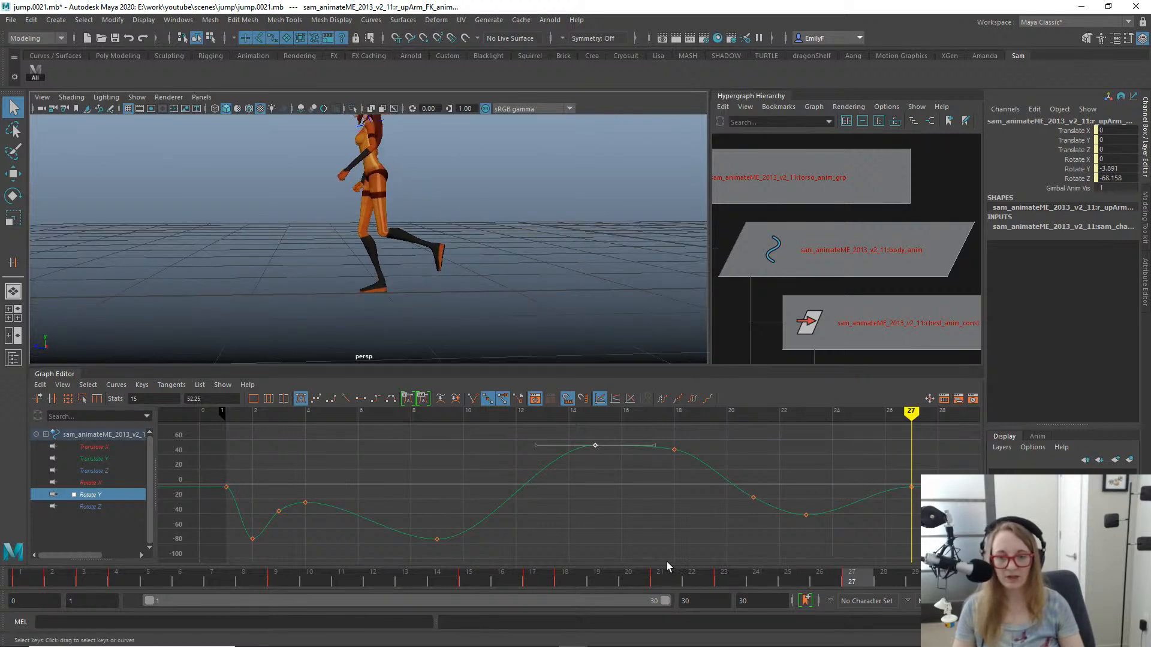
pyautogui.moveTo(619, 578); pyautogui.dragTo(371, 468)
pyautogui.keyDown('alt'); pyautogui.moveTo(422, 293); pyautogui.dragTo(254, 275, button='right'); pyautogui.keyUp('alt')
pyautogui.keyDown('alt'); pyautogui.moveTo(363, 247); pyautogui.dragTo(350, 261, button='middle'); pyautogui.keyUp('alt')
pyautogui.moveTo(324, 576); pyautogui.dragTo(523, 533)
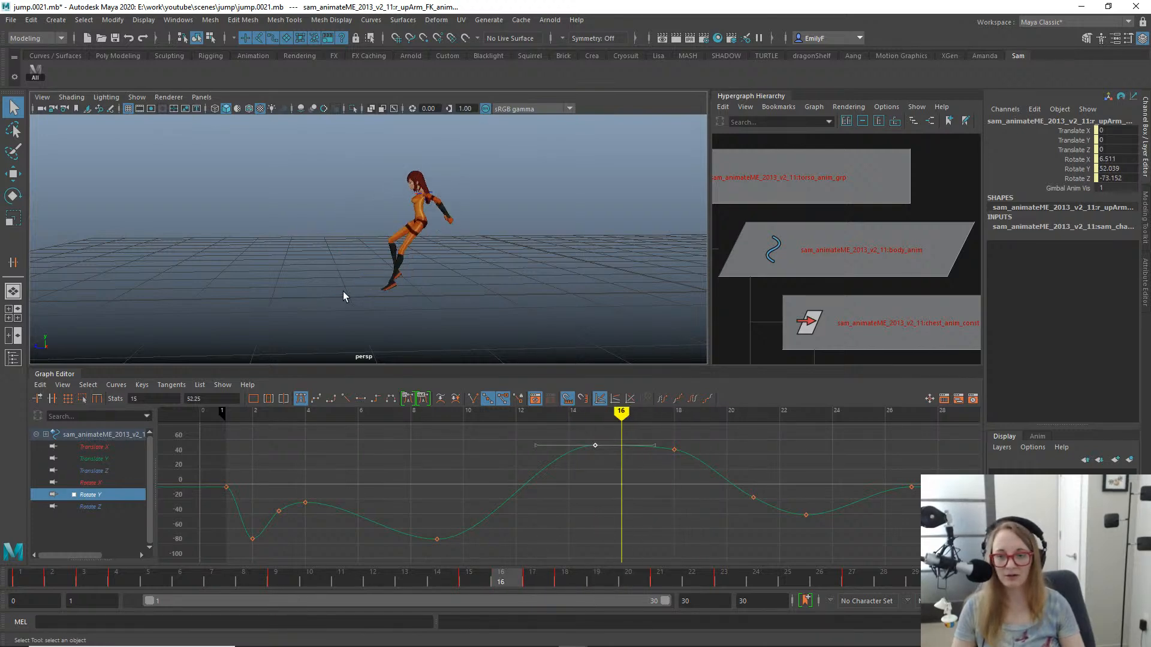
pyautogui.moveTo(357, 569); pyautogui.dragTo(632, 569)
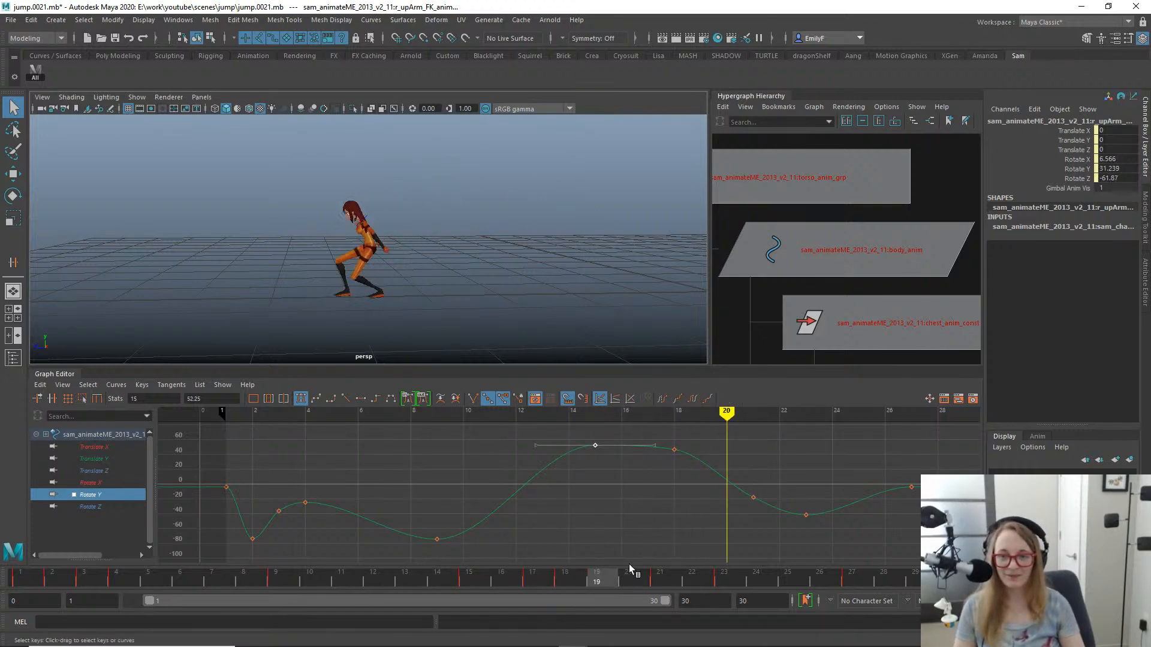
# - Orbit around the right upper arm at frame 20 and scrub to frame 24 to examine the shoulder and arm pose
pyautogui.keyDown('alt'); pyautogui.moveTo(490, 221); pyautogui.dragTo(498, 219, button='right'); pyautogui.keyUp('alt')
pyautogui.keyDown('alt'); pyautogui.moveTo(498, 219); pyautogui.dragTo(316, 232); pyautogui.keyUp('alt')
pyautogui.keyDown('alt'); pyautogui.moveTo(316, 232); pyautogui.dragTo(408, 237, button='right'); pyautogui.keyUp('alt')
pyautogui.keyDown('alt'); pyautogui.moveTo(407, 237); pyautogui.dragTo(386, 247); pyautogui.keyUp('alt')
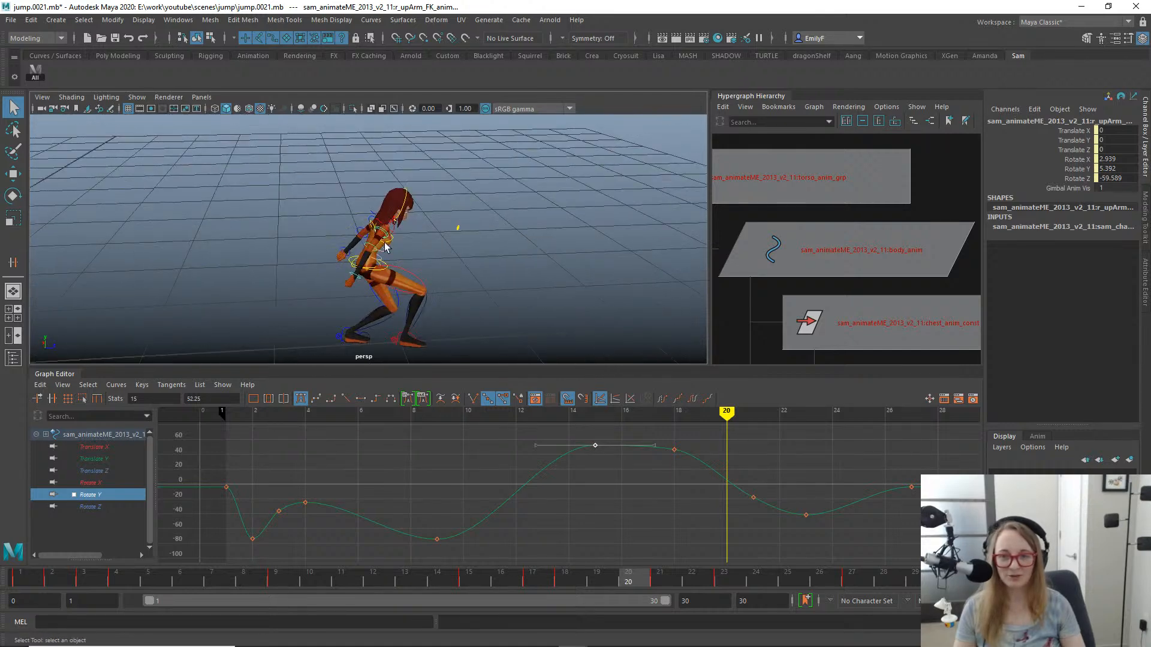
pyautogui.click(386, 231)
pyautogui.press('e')
pyautogui.keyDown('alt'); pyautogui.moveTo(542, 267); pyautogui.dragTo(503, 261, button='right'); pyautogui.keyUp('alt')
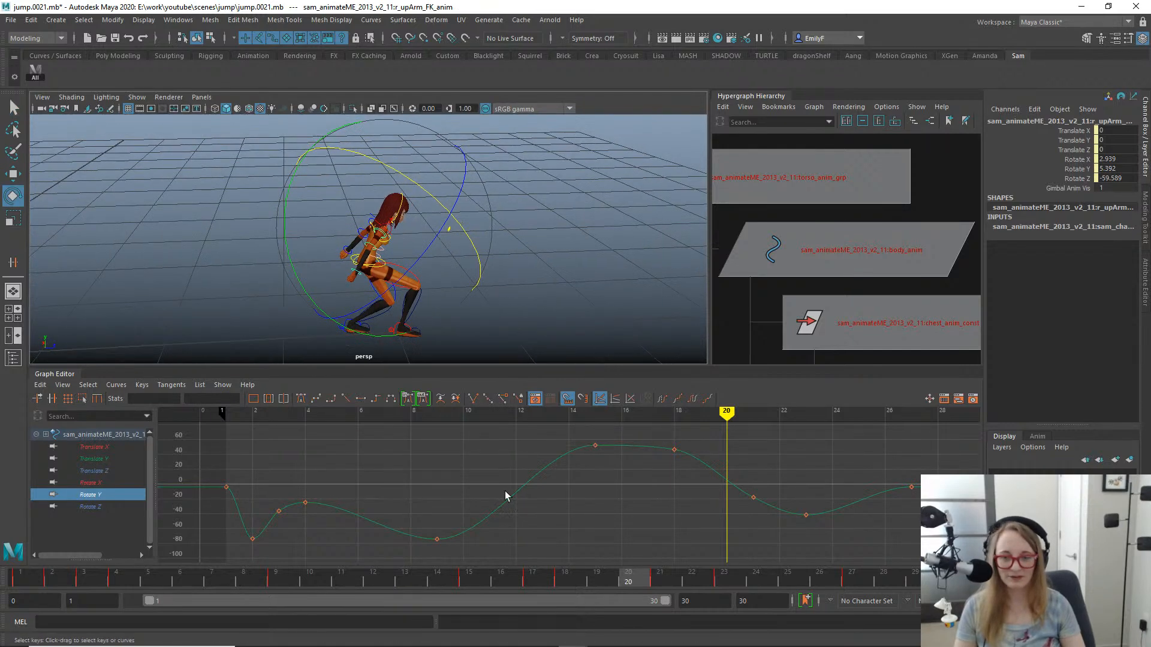
pyautogui.moveTo(548, 582)
pyautogui.mouseDown()
pyautogui.moveTo(833, 574)
pyautogui.moveTo(661, 555)
pyautogui.moveTo(904, 531)
pyautogui.moveTo(877, 542)
pyautogui.moveTo(674, 540)
pyautogui.moveTo(664, 525)
pyautogui.moveTo(755, 526)
pyautogui.mouseUp()
pyautogui.keyDown('alt'); pyautogui.moveTo(337, 199); pyautogui.dragTo(471, 195, button='right'); pyautogui.keyUp('alt')
pyautogui.press('q')
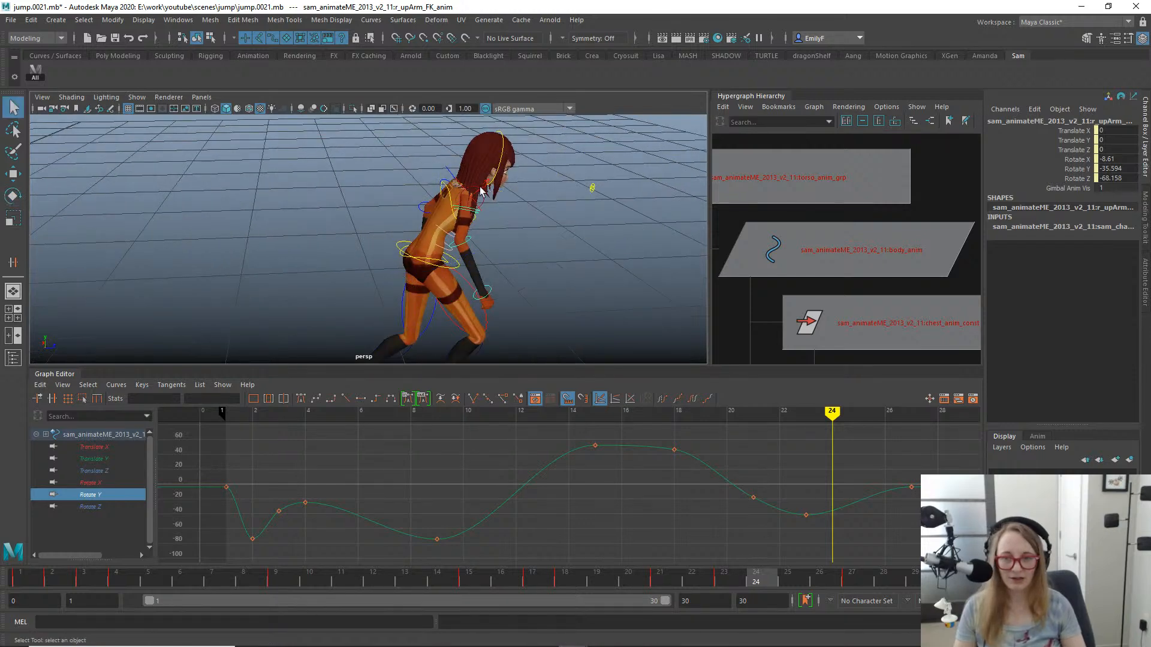
# - Select the right shoulder control at frame 24, frame it in the view and activate the Move tool
pyautogui.click(470, 193)
pyautogui.click(471, 193)
pyautogui.press('f')
pyautogui.keyDown('alt'); pyautogui.moveTo(470, 193); pyautogui.dragTo(383, 183); pyautogui.keyUp('alt')
pyautogui.press('e')
pyautogui.press('w')
pyautogui.keyDown('alt'); pyautogui.moveTo(476, 196); pyautogui.dragTo(336, 197, button='right'); pyautogui.keyUp('alt')
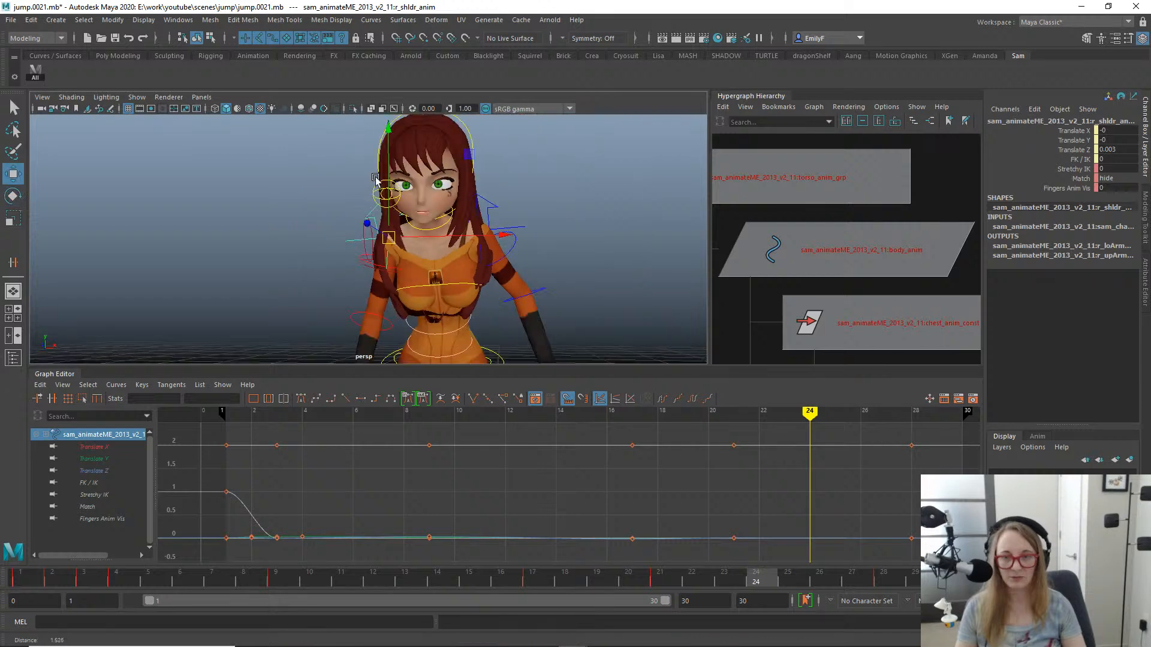
pyautogui.keyDown('alt'); pyautogui.moveTo(334, 195); pyautogui.dragTo(352, 214); pyautogui.keyUp('alt')
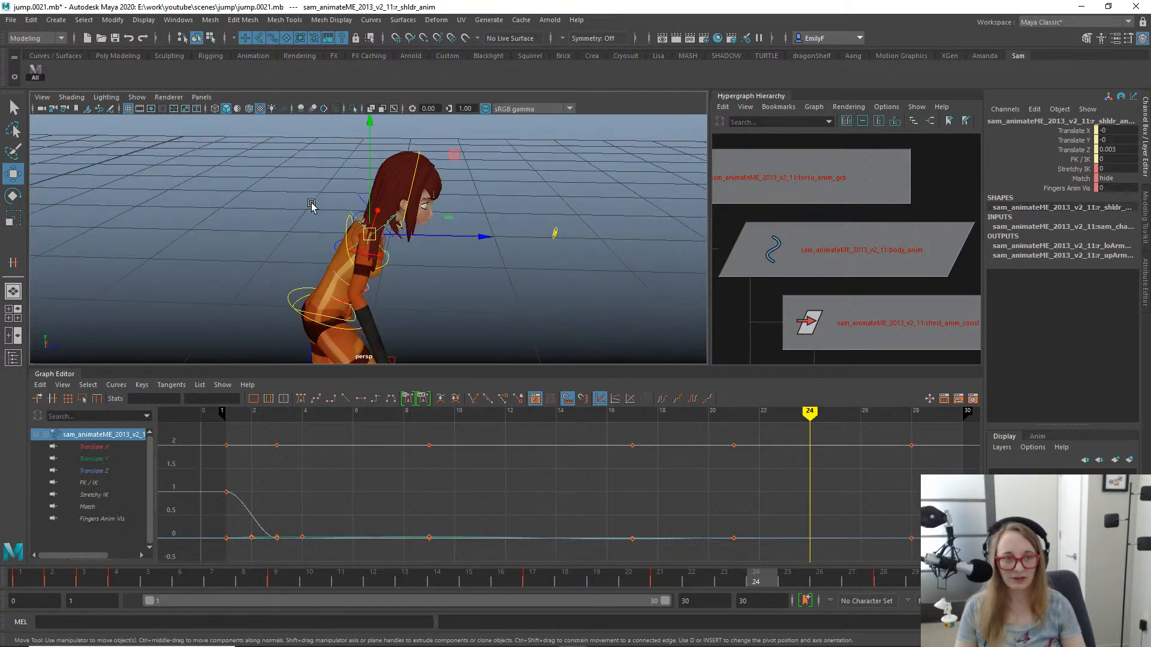
# - Try moving the right shoulder control up and forward at frame 24 and undo the move
pyautogui.keyDown('alt'); pyautogui.moveTo(311, 206); pyautogui.dragTo(356, 216, button='right'); pyautogui.keyUp('alt')
pyautogui.moveTo(367, 232); pyautogui.dragTo(372, 233)
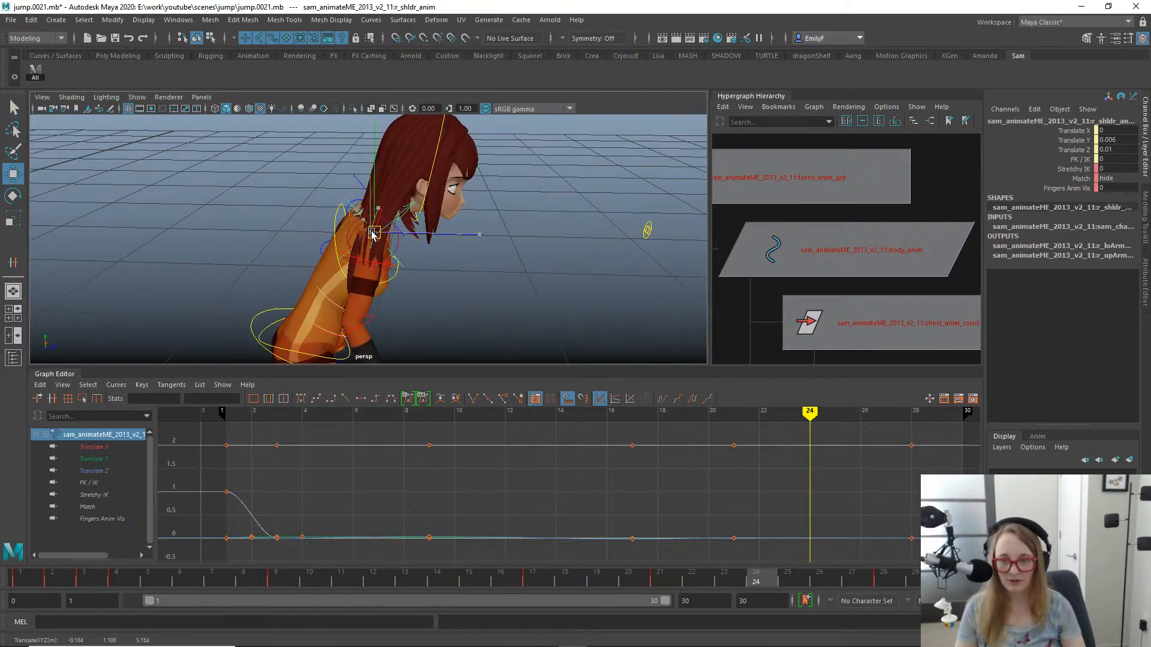
pyautogui.hotkey('ctrl', 'z')
# - Isolate the right shoulder's Translate X, Y and Z curves and align the Move tool to the control's object axes
pyautogui.click(108, 450)
pyautogui.moveTo(108, 454); pyautogui.dragTo(141, 470)
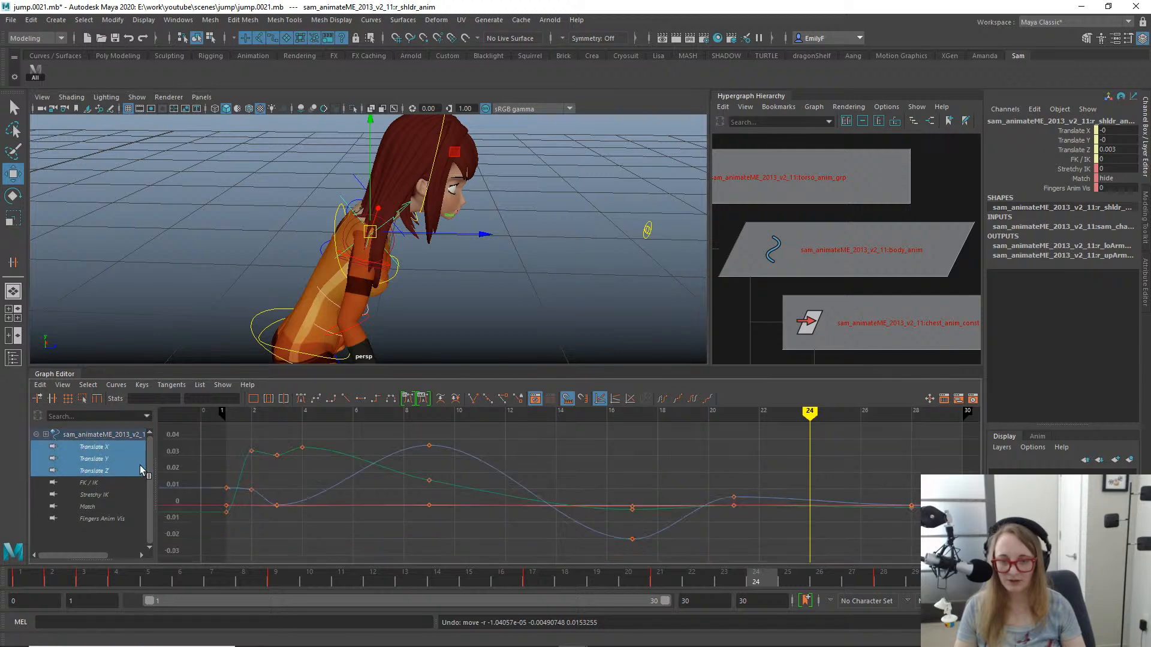
pyautogui.press('e')
pyautogui.keyDown('alt'); pyautogui.moveTo(420, 309); pyautogui.dragTo(383, 208); pyautogui.keyUp('alt')
pyautogui.press('w')
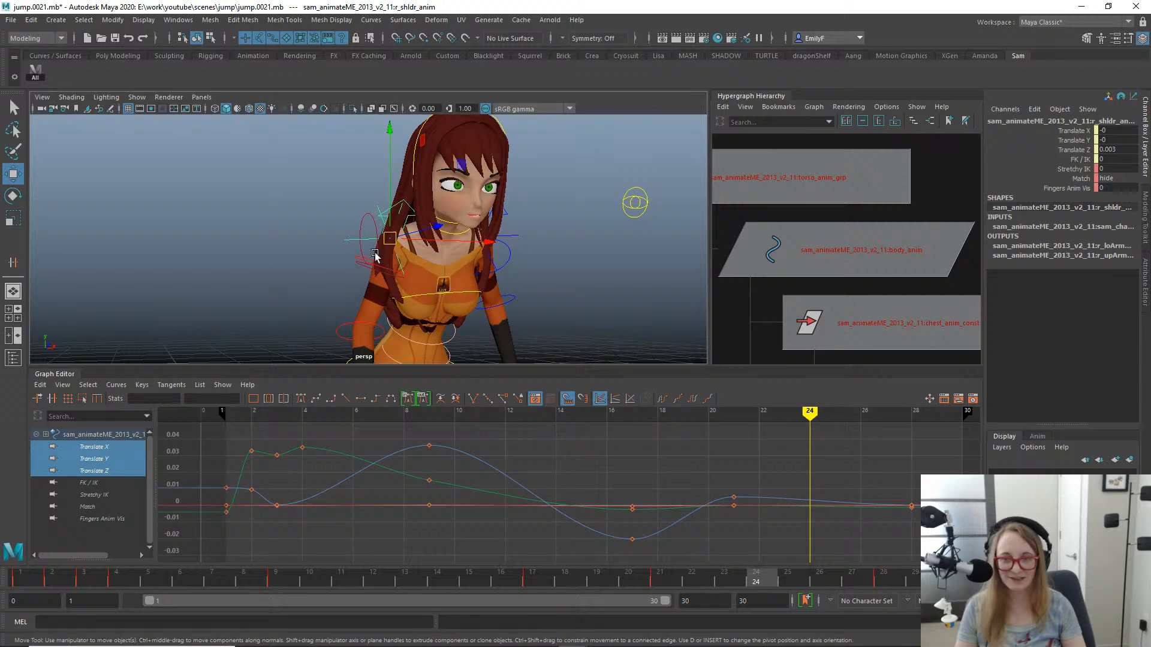
pyautogui.keyDown('alt'); pyautogui.moveTo(374, 254); pyautogui.dragTo(330, 202); pyautogui.keyUp('alt')
pyautogui.press('w')
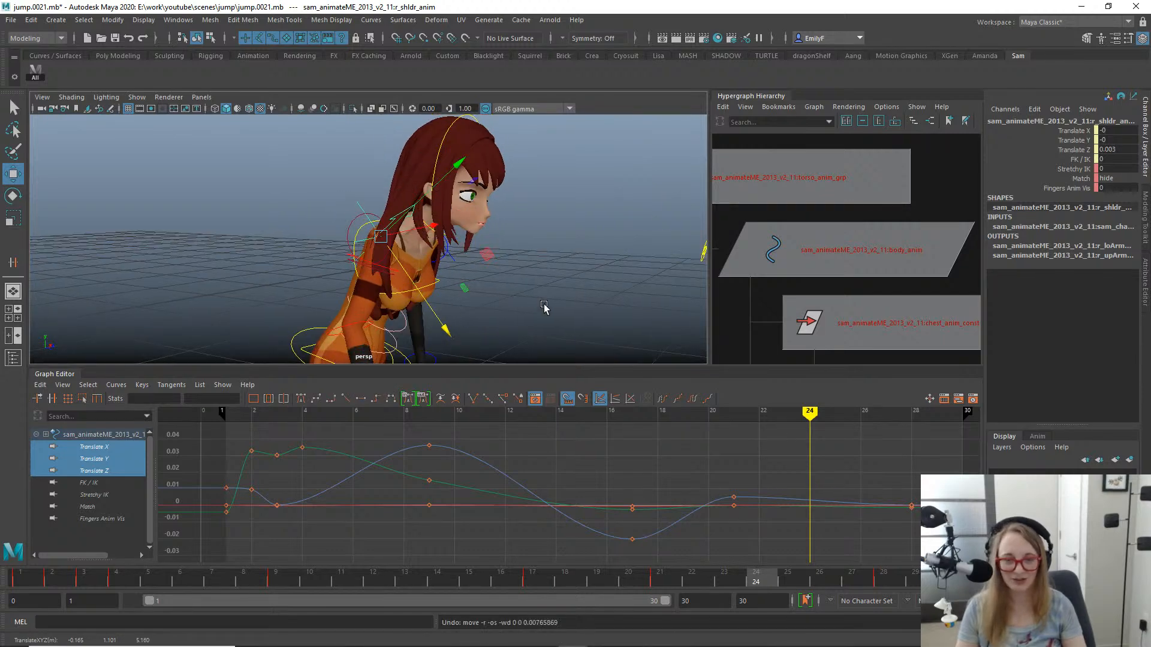
# - Key the right shoulder at frame 23 and move it to Translate Y 0.008 and Translate Z 0.017
pyautogui.keyDown('alt'); pyautogui.moveTo(545, 308); pyautogui.dragTo(464, 339, button='right'); pyautogui.keyUp('alt')
pyautogui.moveTo(601, 578); pyautogui.dragTo(725, 579)
pyautogui.press('s')
pyautogui.keyDown('alt'); pyautogui.moveTo(399, 304); pyautogui.dragTo(419, 335); pyautogui.keyUp('alt')
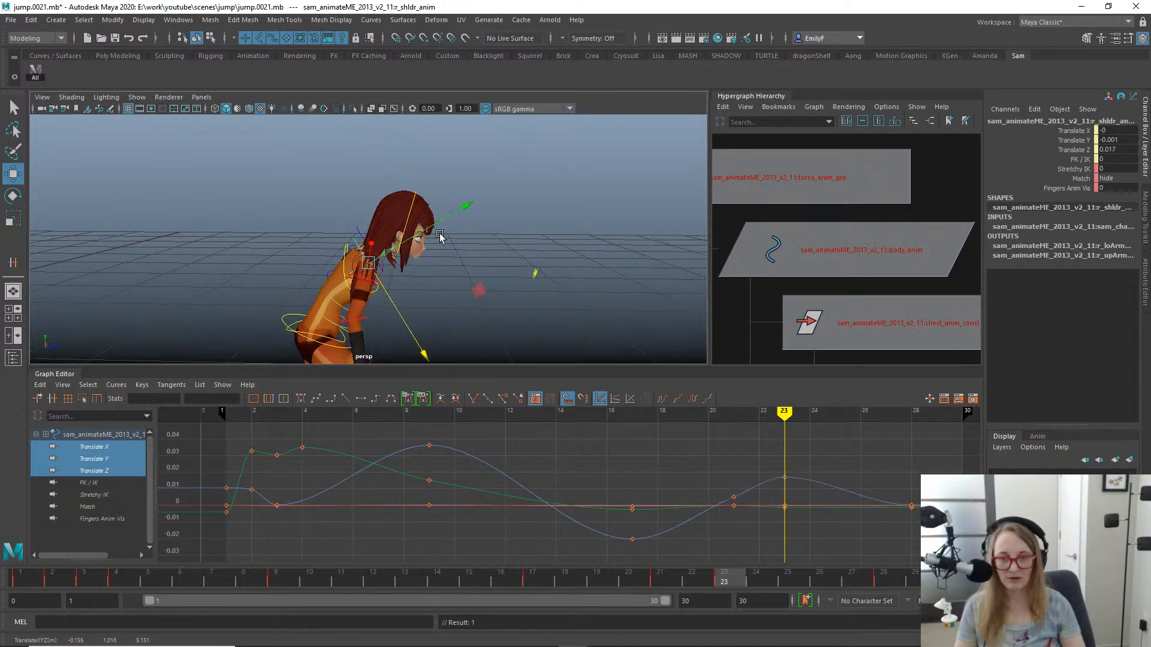
pyautogui.moveTo(451, 219); pyautogui.dragTo(489, 153)
# - Steepen the tangent of the right shoulder's Translate Z key at frame 21 and scrub the landing to check it
pyautogui.click(106, 471)
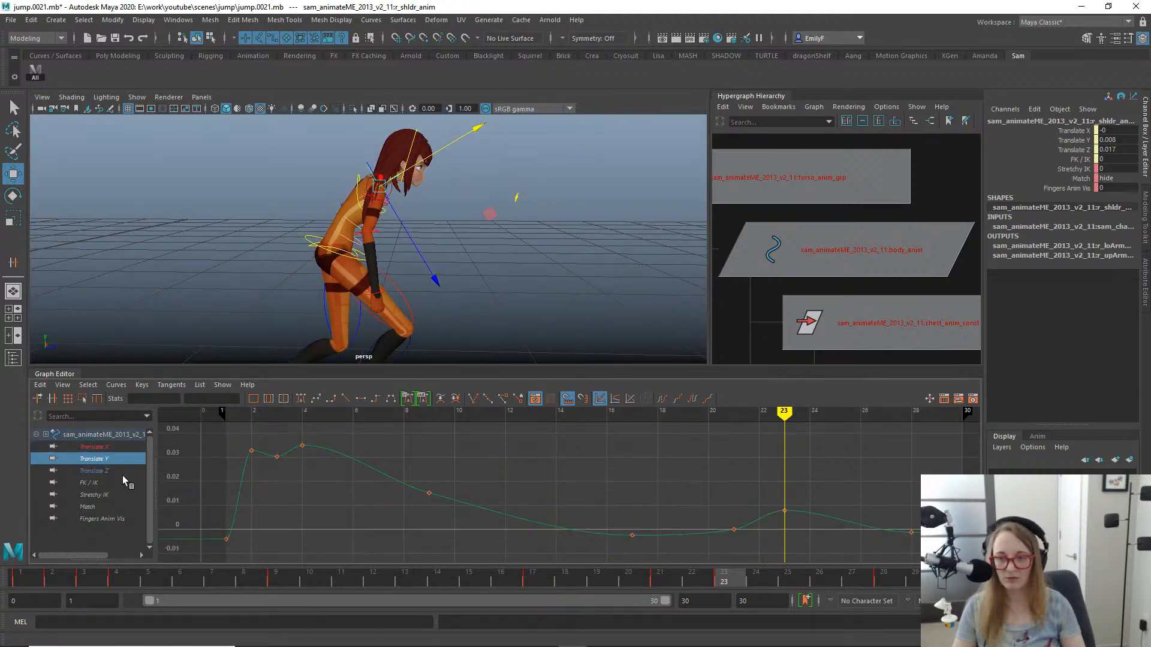
pyautogui.moveTo(777, 549); pyautogui.dragTo(777, 549)
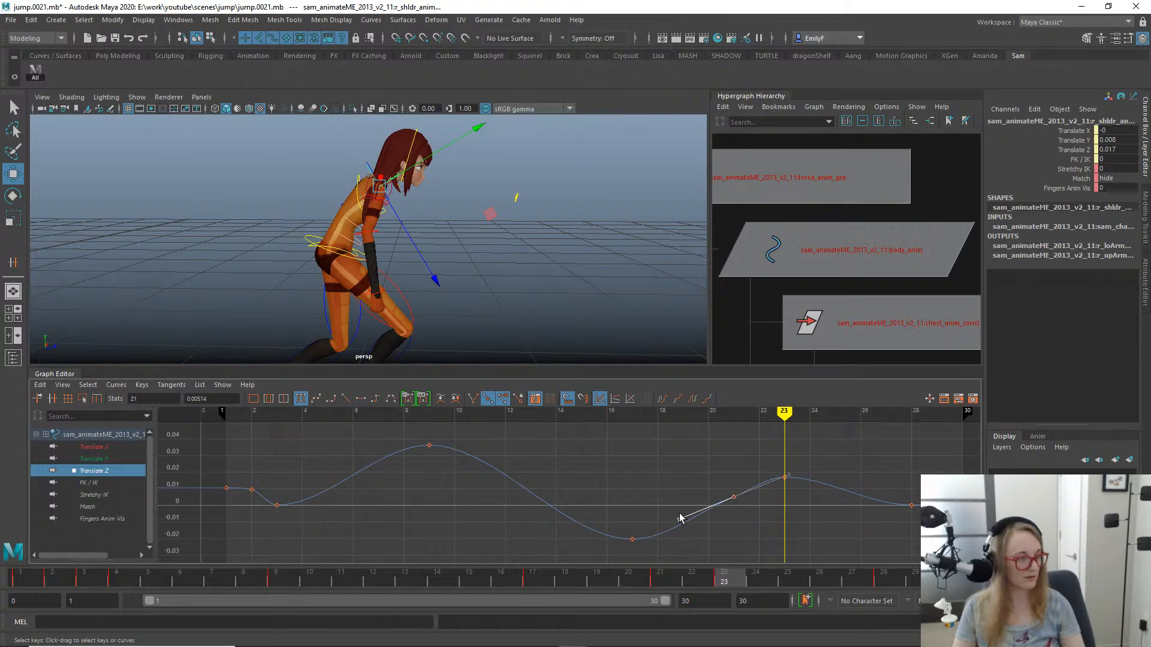
pyautogui.moveTo(678, 513); pyautogui.dragTo(679, 517)
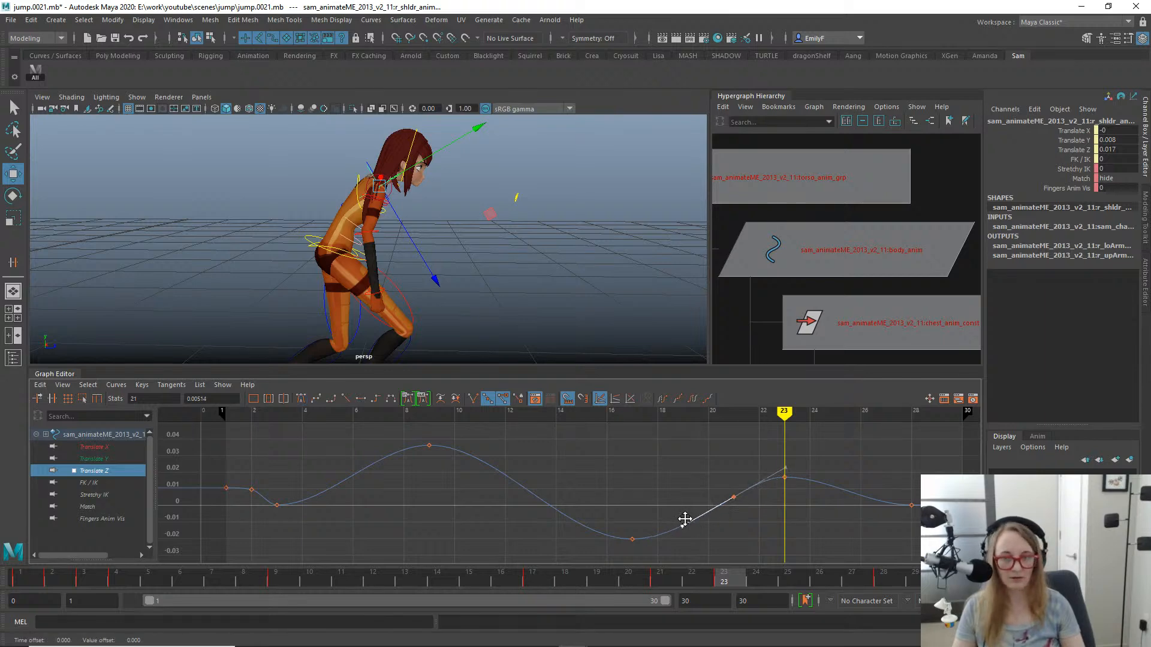
pyautogui.moveTo(488, 581); pyautogui.dragTo(807, 551)
# - Move the right shoulder's translate keys from frame 28 to frame 26 and scrub the recovery through frame 28
pyautogui.keyDown('shift'); pyautogui.click(101, 447); pyautogui.keyUp('shift')
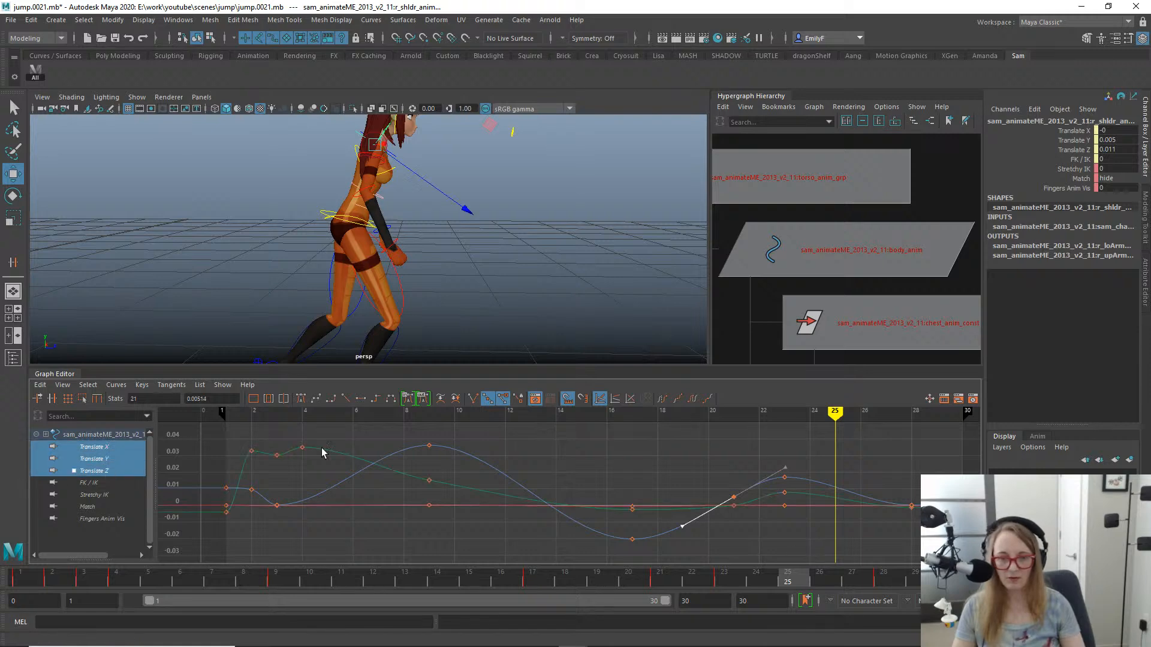
pyautogui.moveTo(894, 506); pyautogui.dragTo(866, 509)
pyautogui.press('q')
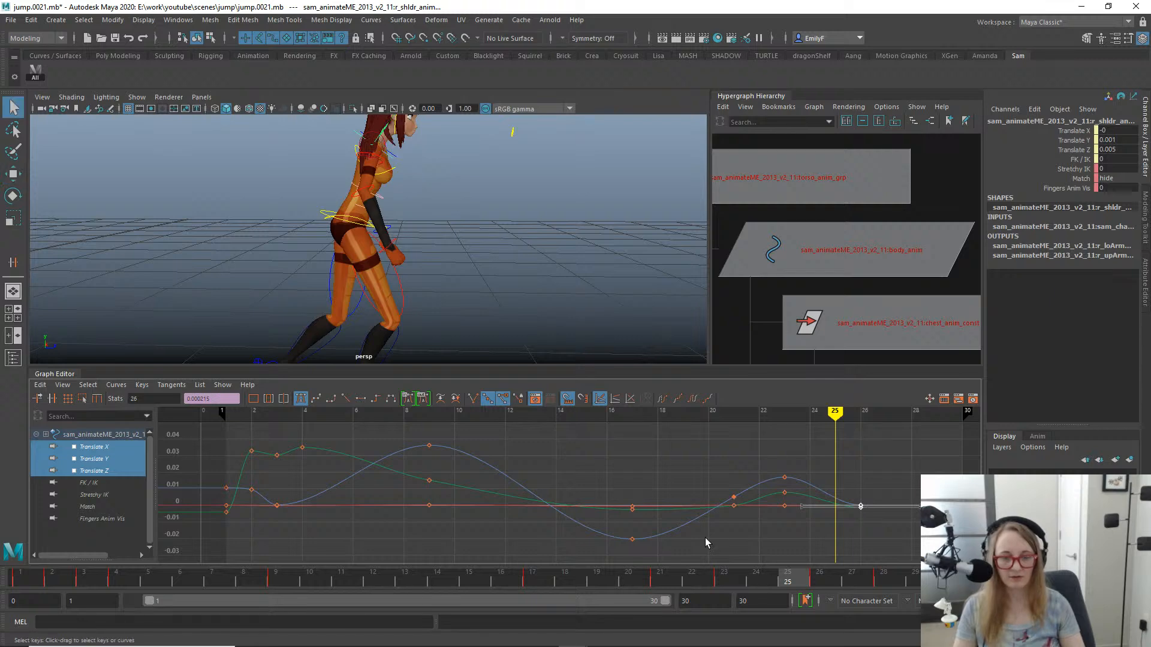
pyautogui.moveTo(267, 584); pyautogui.dragTo(884, 599)
# - Lower the chest control's Rotate X key at frame 26 to 2.335 and flatten its incoming tangent
pyautogui.click(394, 148)
pyautogui.press('e')
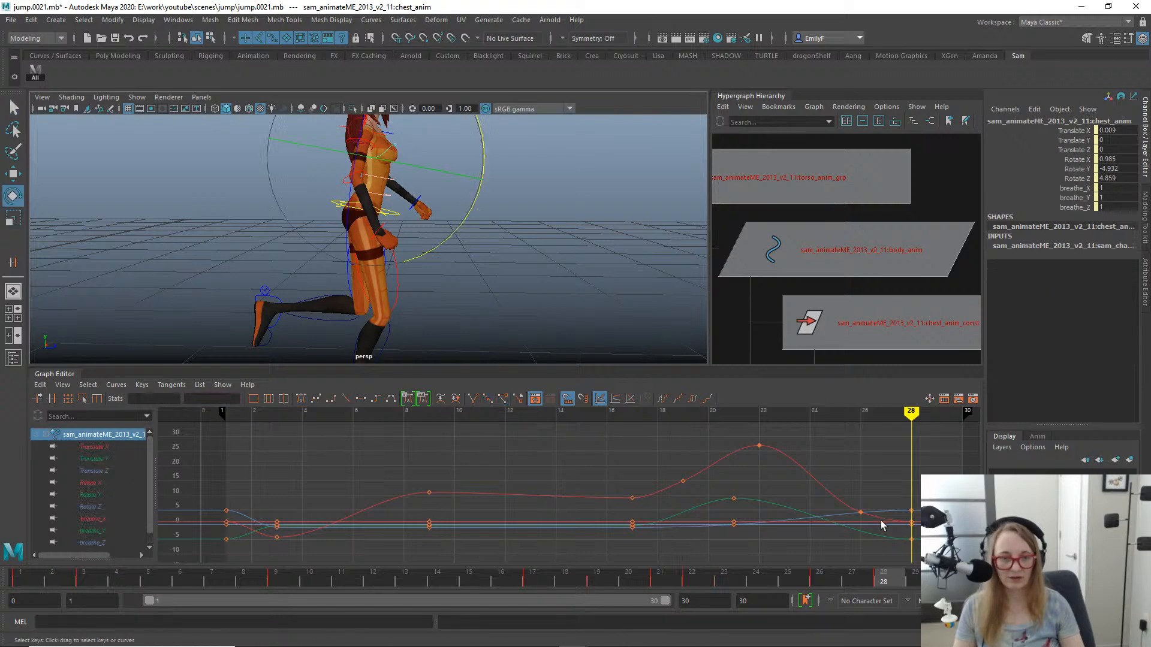
pyautogui.click(89, 482)
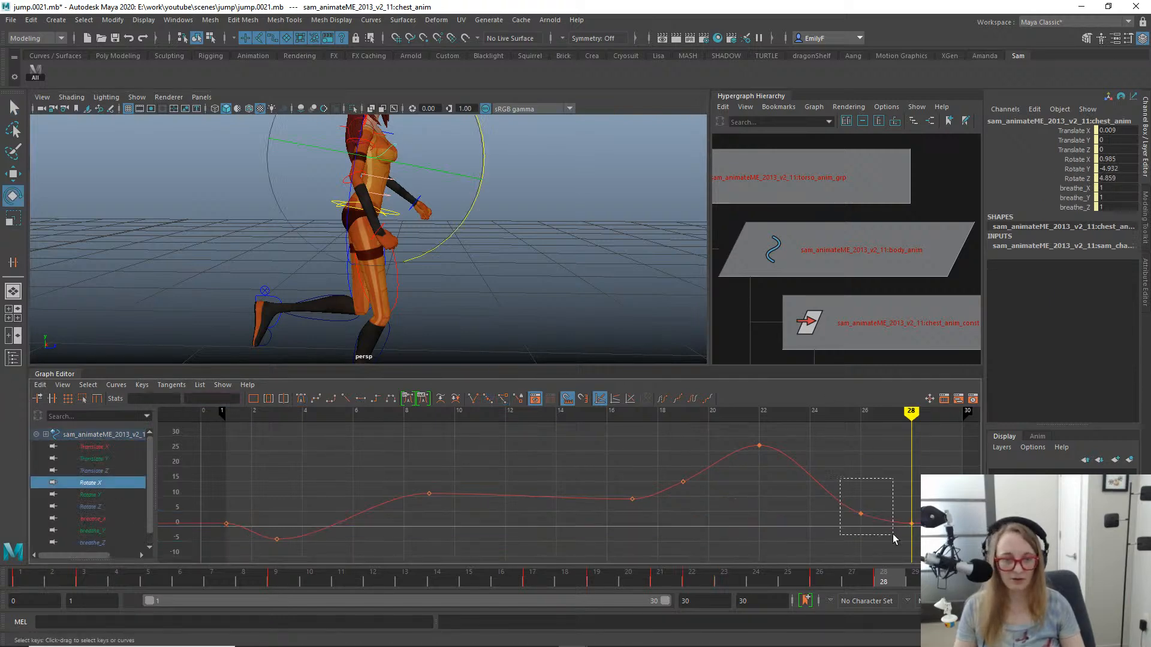
pyautogui.moveTo(893, 534); pyautogui.dragTo(893, 536)
pyautogui.press('f')
pyautogui.keyDown('alt'); pyautogui.keyDown('shift'); pyautogui.moveTo(829, 473); pyautogui.dragTo(555, 456, button='right'); pyautogui.keyUp('shift'); pyautogui.keyUp('alt')
pyautogui.press('w')
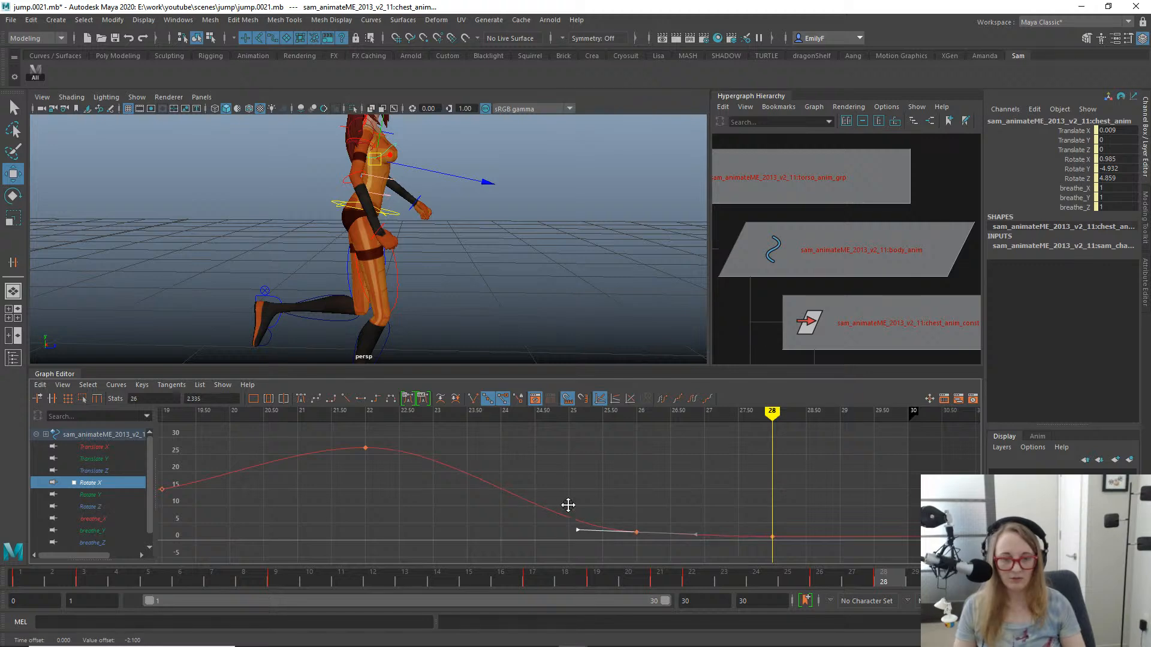
pyautogui.press('q')
# - Rotate the right upper arm FK control forward at frame 24 to Rotate Y -53.214 and isolate its Rotate X curve
pyautogui.moveTo(703, 582)
pyautogui.mouseDown()
pyautogui.moveTo(596, 521)
pyautogui.moveTo(950, 522)
pyautogui.moveTo(800, 525)
pyautogui.moveTo(715, 494)
pyautogui.moveTo(763, 480)
pyautogui.mouseUp()
pyautogui.click(374, 179)
pyautogui.press('e')
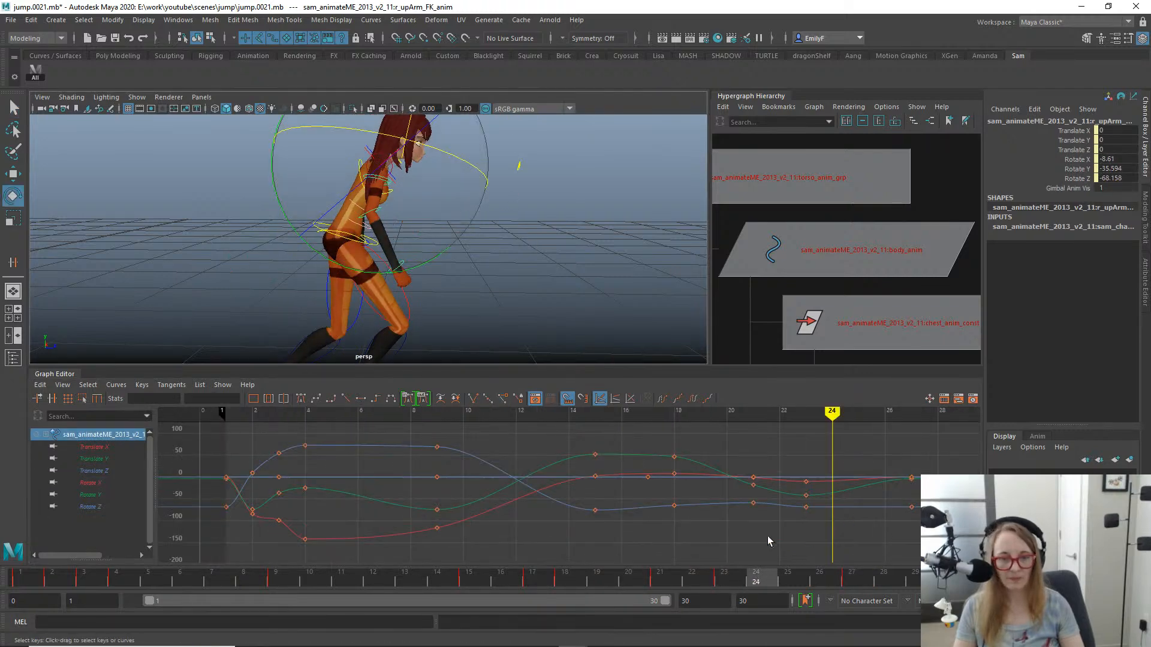
pyautogui.click(495, 584)
pyautogui.moveTo(495, 584)
pyautogui.mouseDown()
pyautogui.moveTo(719, 574)
pyautogui.moveTo(778, 560)
pyautogui.moveTo(761, 562)
pyautogui.mouseUp()
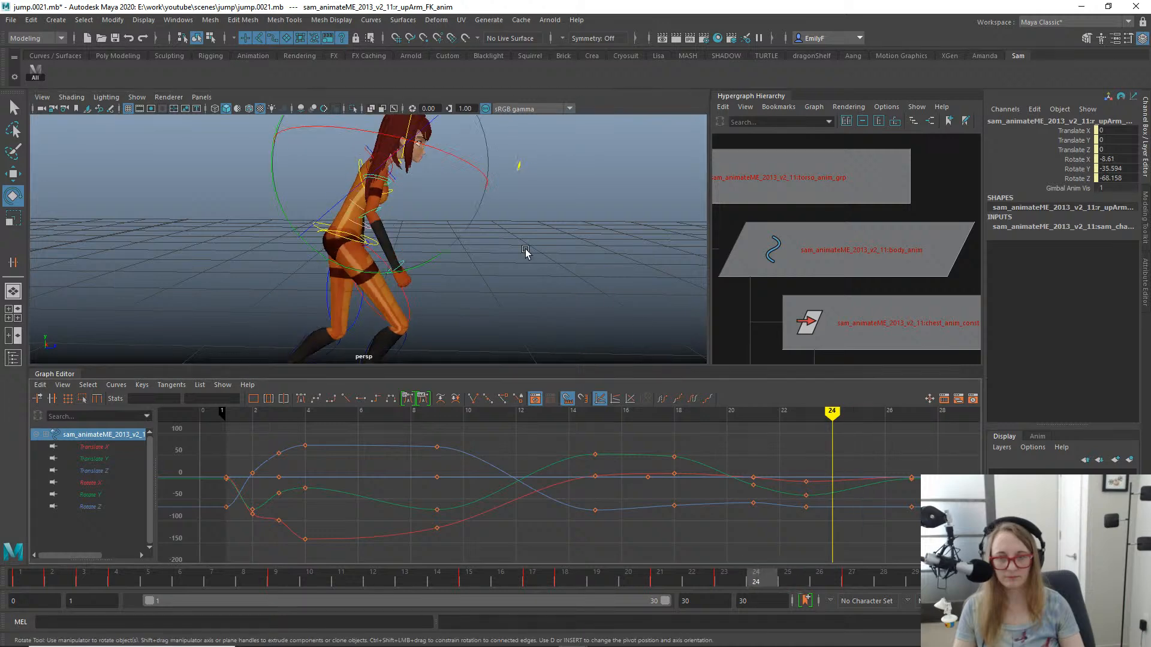
pyautogui.moveTo(398, 278); pyautogui.dragTo(438, 273)
pyautogui.click(99, 483)
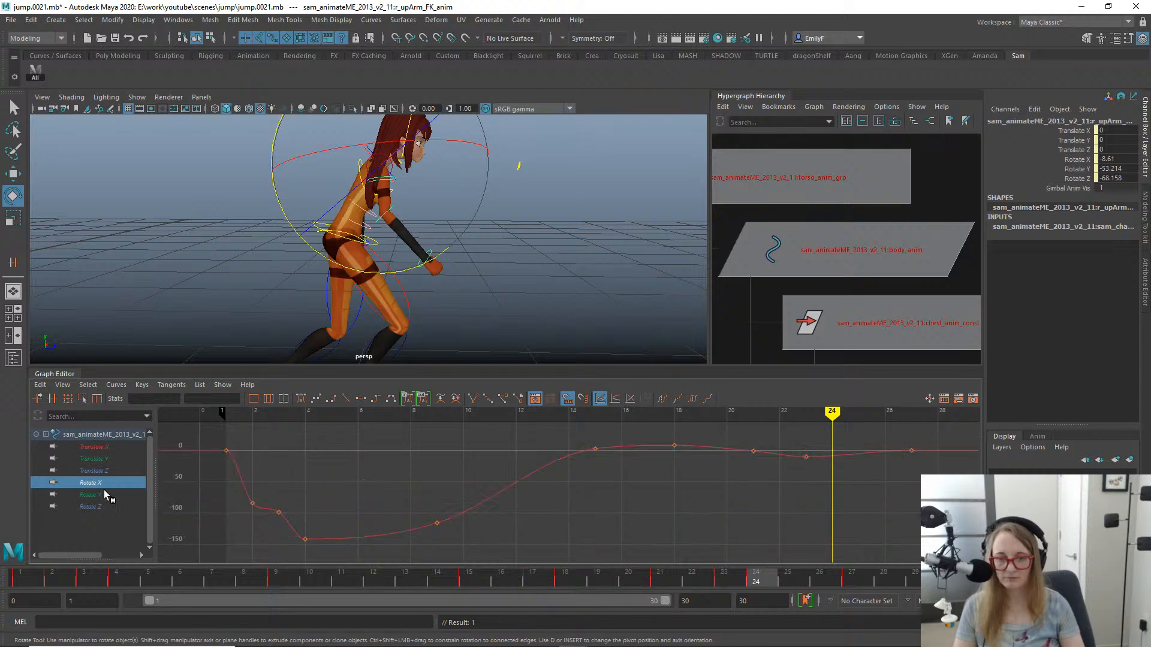
# - Isolate the right upper arm's Rotate Y curve and delete its key at frame 23
pyautogui.click(103, 494)
pyautogui.moveTo(813, 497); pyautogui.dragTo(809, 542)
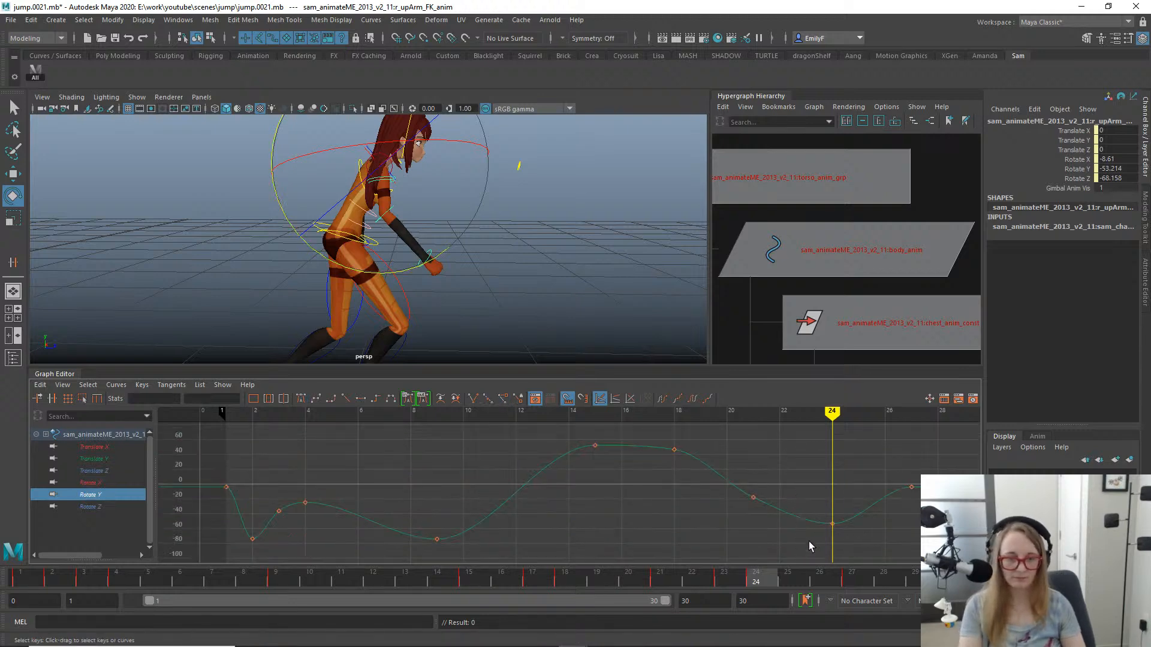
pyautogui.press('Delete')
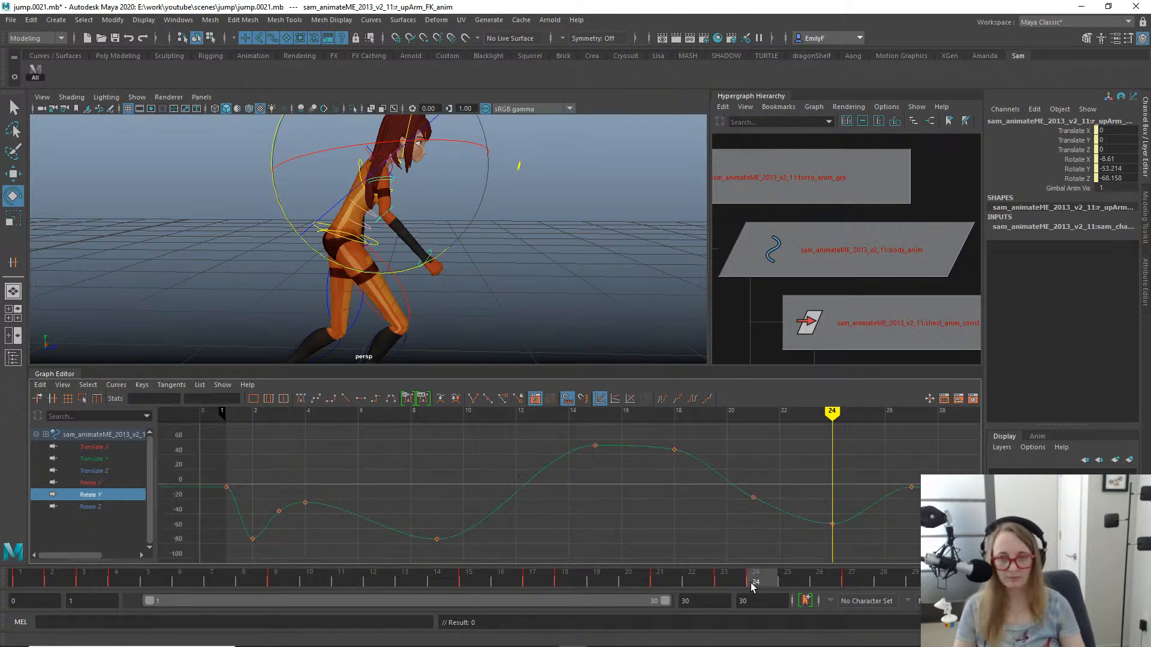
# - Move the right upper arm's Rotate Y key at frame 27 to frame 28
pyautogui.moveTo(642, 587); pyautogui.dragTo(887, 582)
pyautogui.keyDown('alt'); pyautogui.moveTo(880, 468); pyautogui.dragTo(720, 429, button='middle'); pyautogui.keyUp('alt')
pyautogui.moveTo(787, 481); pyautogui.dragTo(789, 481)
pyautogui.press('w')
pyautogui.keyDown('shift'); pyautogui.moveTo(788, 481); pyautogui.dragTo(803, 480, button='middle'); pyautogui.keyUp('shift')
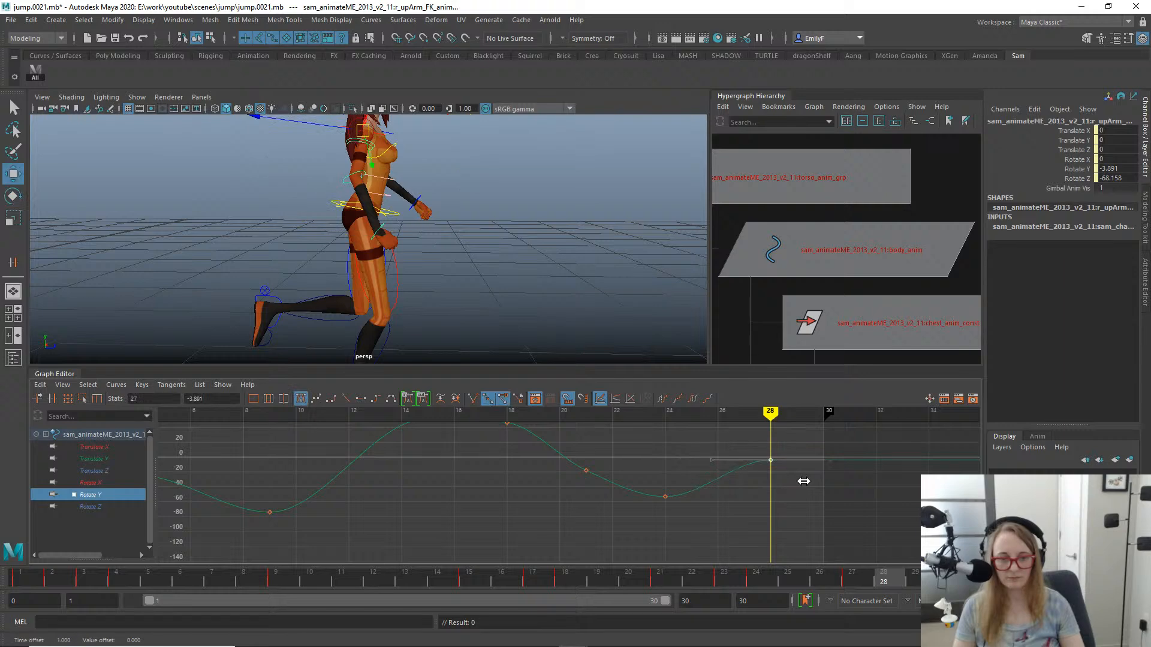
pyautogui.press('q')
# - Scrub back through the jump and play the animation to check the arm swing
pyautogui.moveTo(737, 582); pyautogui.dragTo(157, 446)
pyautogui.keyDown('alt'); pyautogui.moveTo(327, 206); pyautogui.dragTo(311, 208, button='right'); pyautogui.keyUp('alt')
pyautogui.hotkey('alt', 'v')
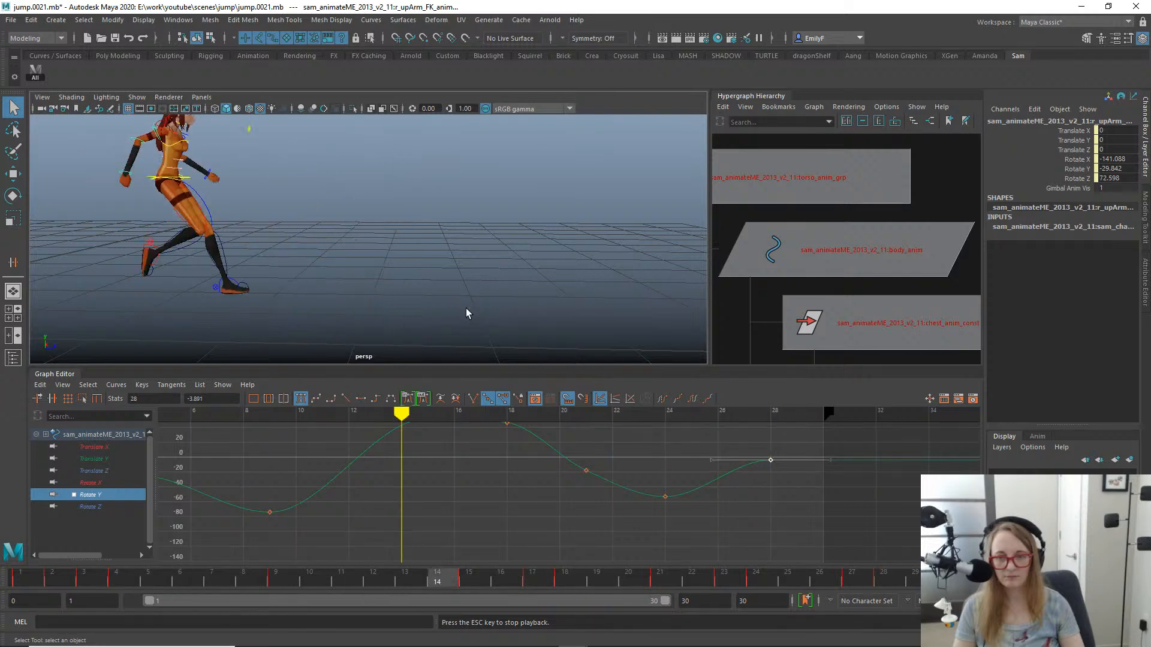
pyautogui.press('Escape')
# - Examine the airborne, landing and recovery poses by scrubbing between about frames 17 and 28 and playing the jump again
pyautogui.moveTo(321, 581)
pyautogui.mouseDown()
pyautogui.moveTo(243, 566)
pyautogui.moveTo(735, 570)
pyautogui.moveTo(771, 552)
pyautogui.moveTo(917, 539)
pyautogui.moveTo(635, 550)
pyautogui.moveTo(432, 503)
pyautogui.moveTo(907, 521)
pyautogui.moveTo(803, 544)
pyautogui.moveTo(543, 516)
pyautogui.moveTo(911, 563)
pyautogui.moveTo(873, 570)
pyautogui.moveTo(586, 508)
pyautogui.moveTo(829, 521)
pyautogui.moveTo(856, 539)
pyautogui.moveTo(658, 529)
pyautogui.mouseUp()
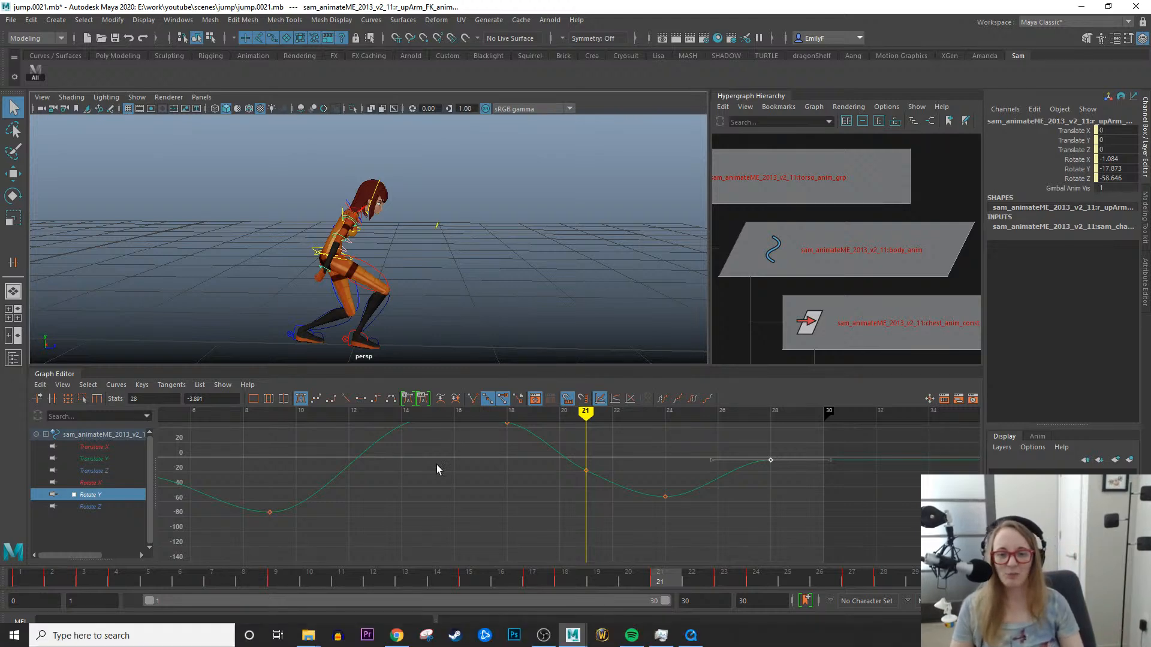
pyautogui.moveTo(597, 572); pyautogui.dragTo(883, 561)
pyautogui.moveTo(813, 554); pyautogui.dragTo(606, 541)
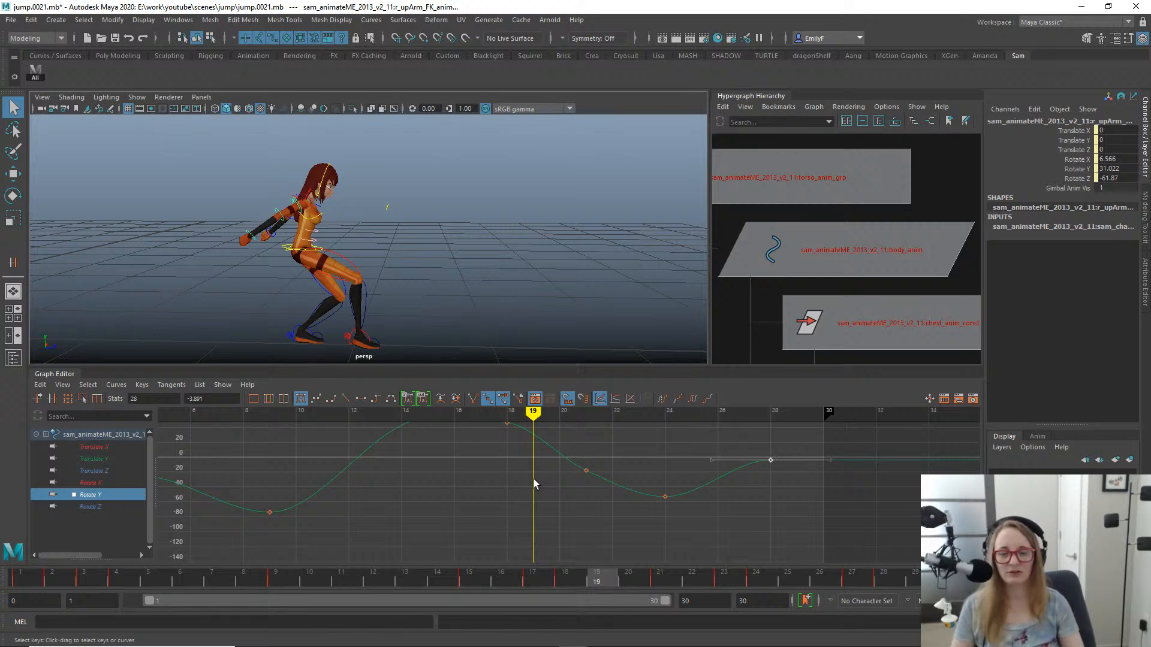
pyautogui.moveTo(598, 581); pyautogui.dragTo(719, 522)
pyautogui.scroll(-4, 308, 208)
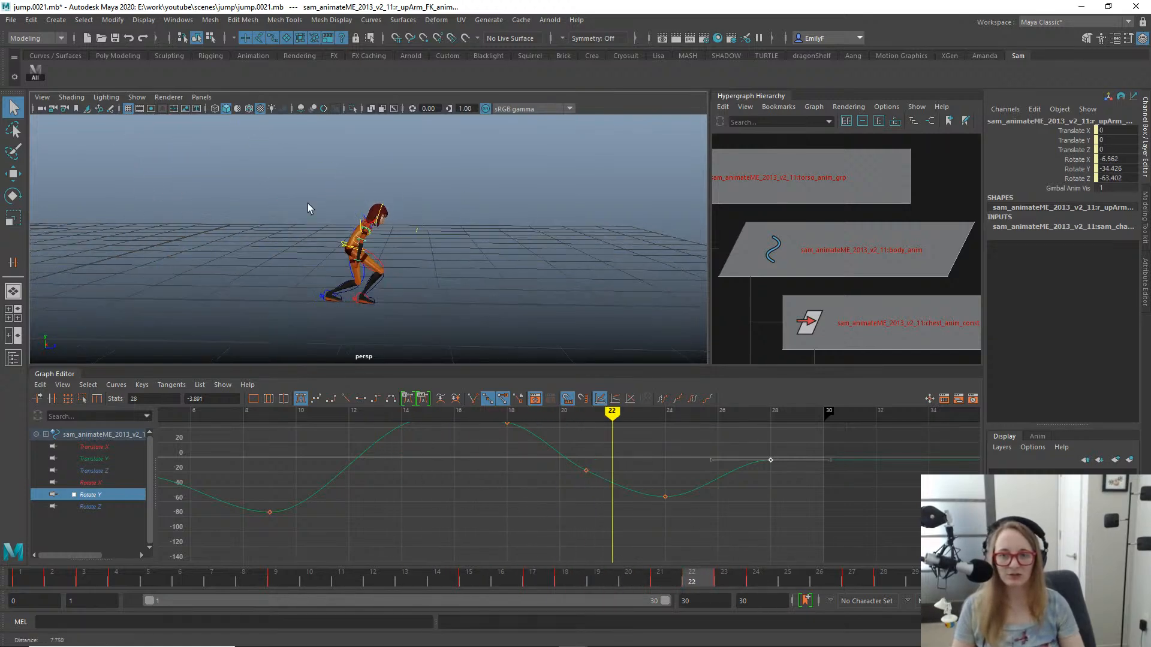
pyautogui.keyDown('alt'); pyautogui.moveTo(308, 208); pyautogui.dragTo(319, 218, button='middle'); pyautogui.keyUp('alt')
pyautogui.scroll(2, 318, 218)
pyautogui.moveTo(409, 566)
pyautogui.mouseDown()
pyautogui.moveTo(385, 586)
pyautogui.moveTo(947, 521)
pyautogui.moveTo(576, 534)
pyautogui.moveTo(254, 489)
pyautogui.moveTo(438, 489)
pyautogui.moveTo(562, 511)
pyautogui.moveTo(720, 488)
pyautogui.moveTo(615, 513)
pyautogui.moveTo(775, 492)
pyautogui.moveTo(606, 506)
pyautogui.moveTo(652, 504)
pyautogui.moveTo(636, 508)
pyautogui.moveTo(694, 501)
pyautogui.moveTo(569, 491)
pyautogui.mouseUp()
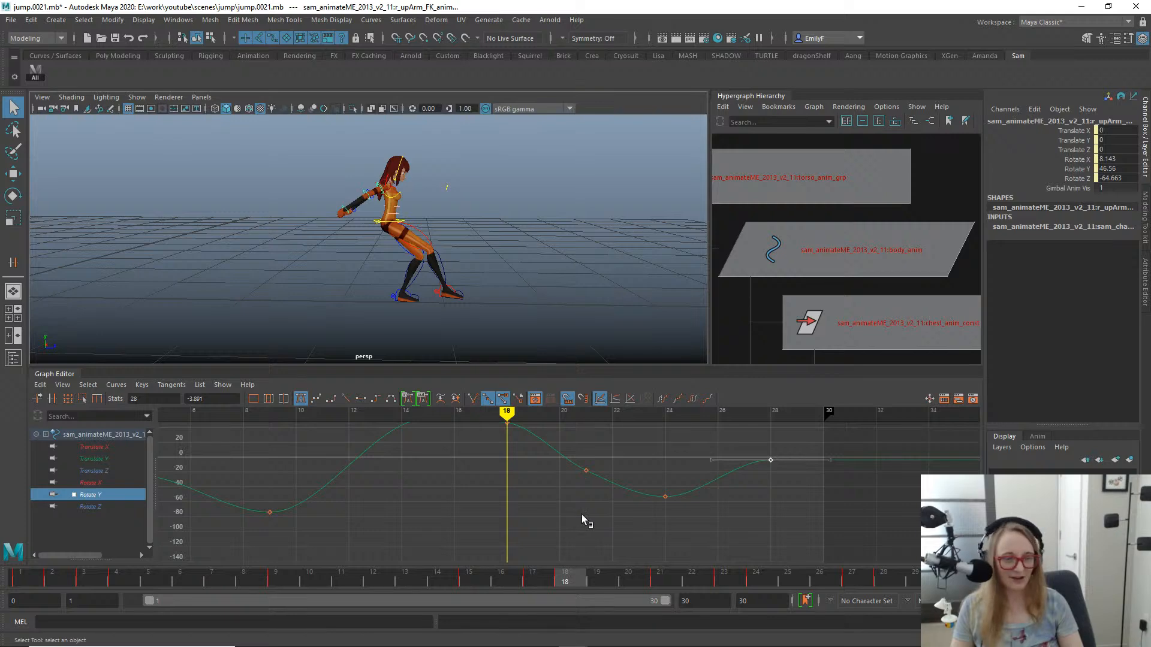
pyautogui.moveTo(585, 516)
pyautogui.mouseDown()
pyautogui.moveTo(604, 521)
pyautogui.moveTo(488, 496)
pyautogui.moveTo(636, 516)
pyautogui.moveTo(522, 519)
pyautogui.mouseUp()
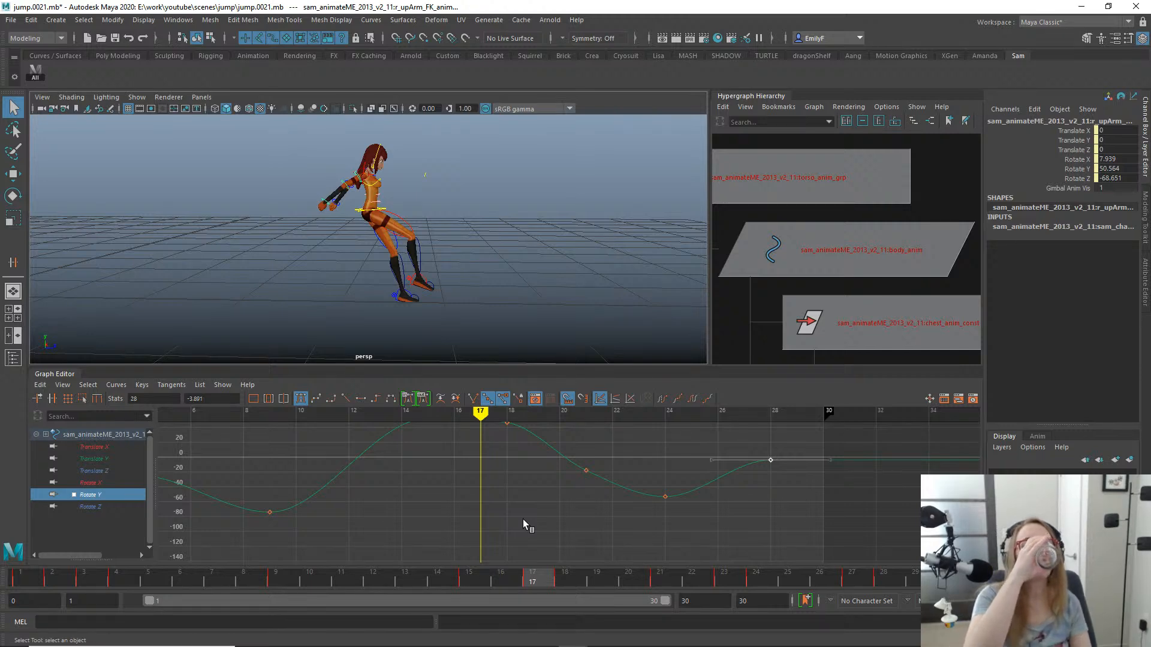
pyautogui.moveTo(539, 570)
pyautogui.mouseDown()
pyautogui.moveTo(411, 577)
pyautogui.moveTo(629, 572)
pyautogui.moveTo(499, 522)
pyautogui.moveTo(717, 483)
pyautogui.moveTo(462, 462)
pyautogui.mouseUp()
pyautogui.moveTo(560, 419)
pyautogui.mouseDown()
pyautogui.moveTo(742, 524)
pyautogui.moveTo(926, 527)
pyautogui.moveTo(619, 521)
pyautogui.moveTo(326, 465)
pyautogui.moveTo(893, 503)
pyautogui.moveTo(441, 463)
pyautogui.moveTo(668, 493)
pyautogui.moveTo(275, 432)
pyautogui.moveTo(506, 451)
pyautogui.mouseUp()
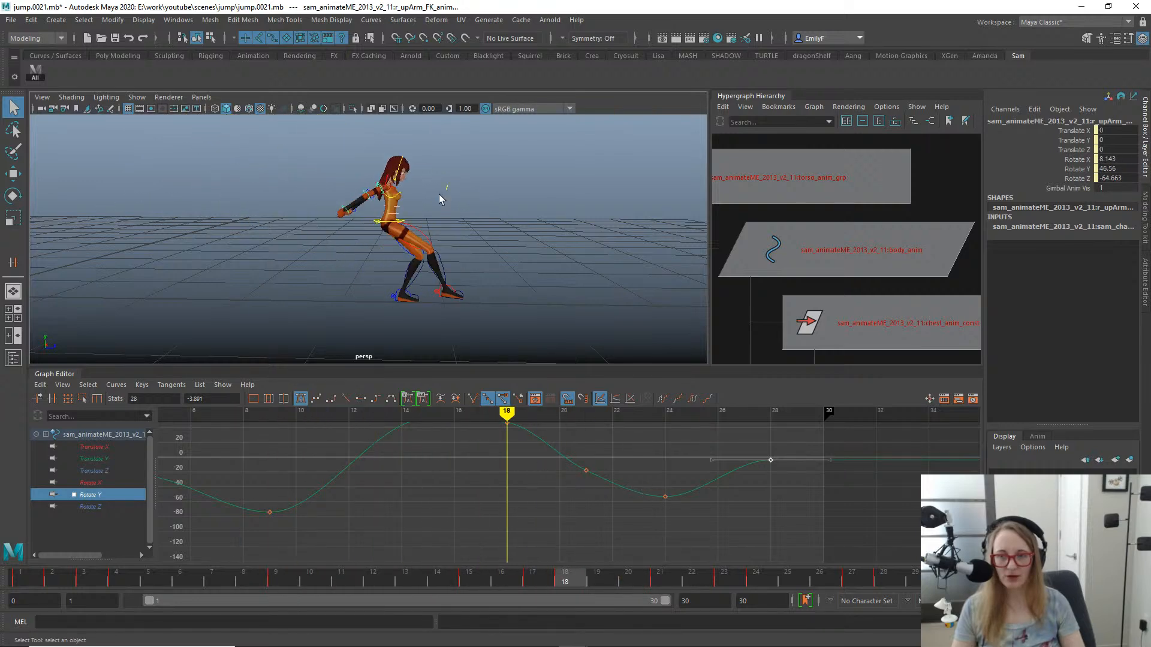
pyautogui.hotkey('alt', 'v')
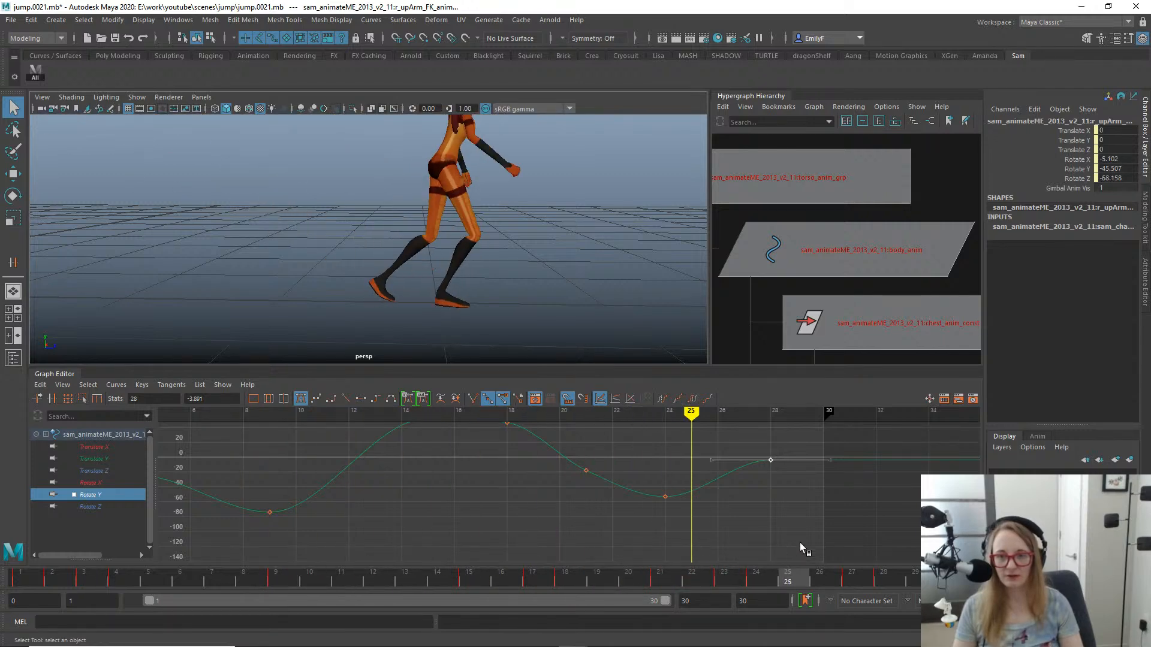
pyautogui.moveTo(749, 541)
pyautogui.mouseDown()
pyautogui.moveTo(646, 541)
pyautogui.moveTo(685, 523)
pyautogui.mouseUp()
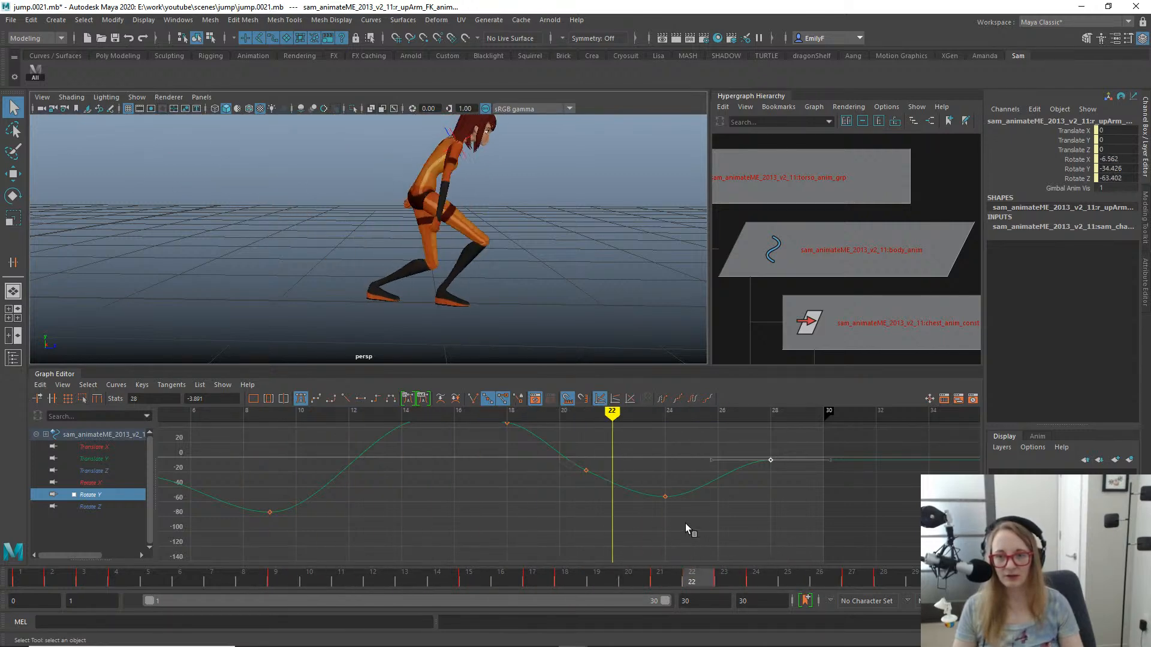
# - Try rotating the right upper arm FK control about X at frame 22, viewed from behind, and undo the rotation
pyautogui.keyDown('alt'); pyautogui.moveTo(389, 184); pyautogui.dragTo(509, 188); pyautogui.keyUp('alt')
pyautogui.keyDown('alt'); pyautogui.moveTo(441, 206); pyautogui.dragTo(514, 250, button='middle'); pyautogui.keyUp('alt')
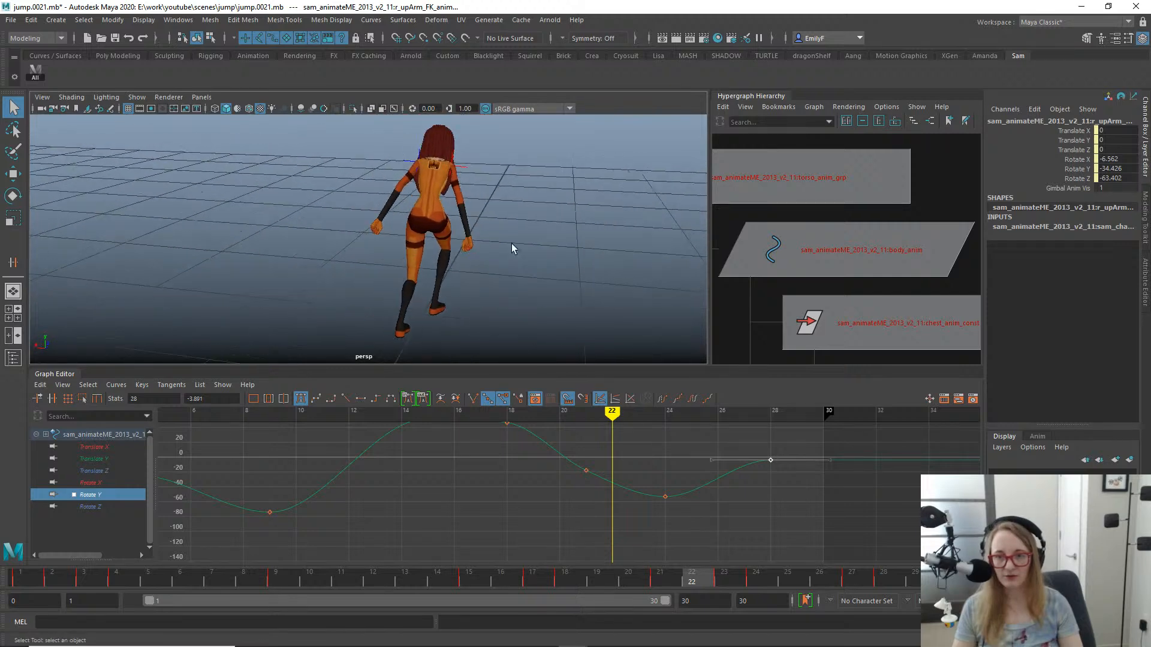
pyautogui.keyDown('alt'); pyautogui.moveTo(513, 249); pyautogui.dragTo(558, 245, button='right'); pyautogui.keyUp('alt')
pyautogui.keyDown('alt'); pyautogui.moveTo(529, 162); pyautogui.dragTo(493, 232, button='middle'); pyautogui.keyUp('alt')
pyautogui.click(506, 206)
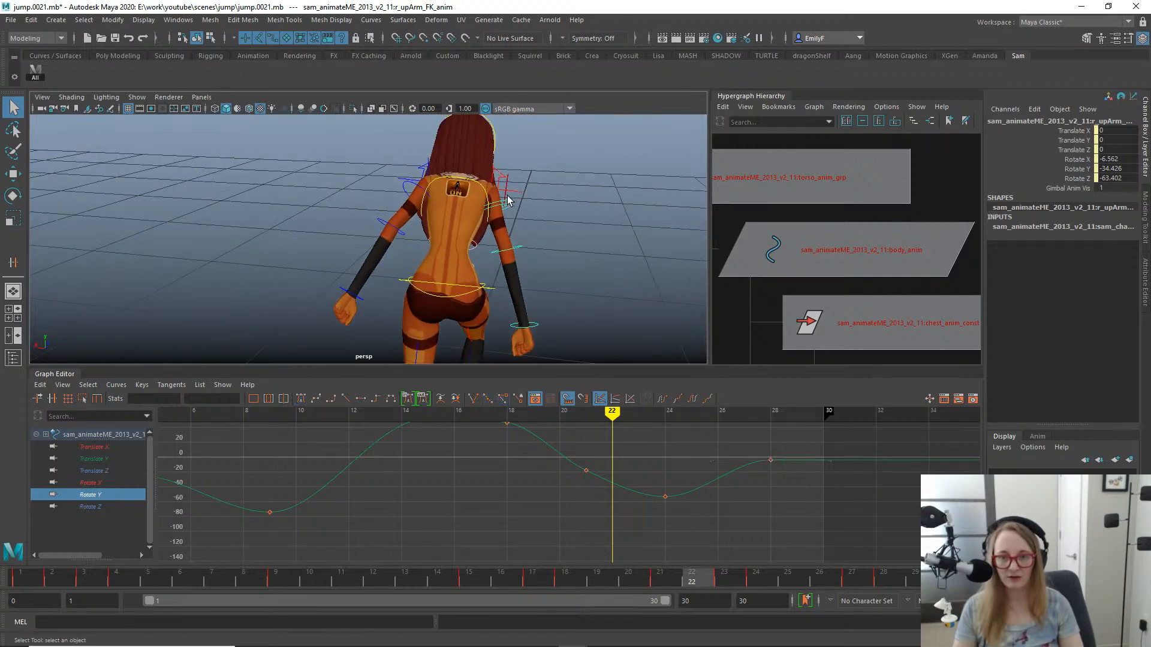
pyautogui.press('e')
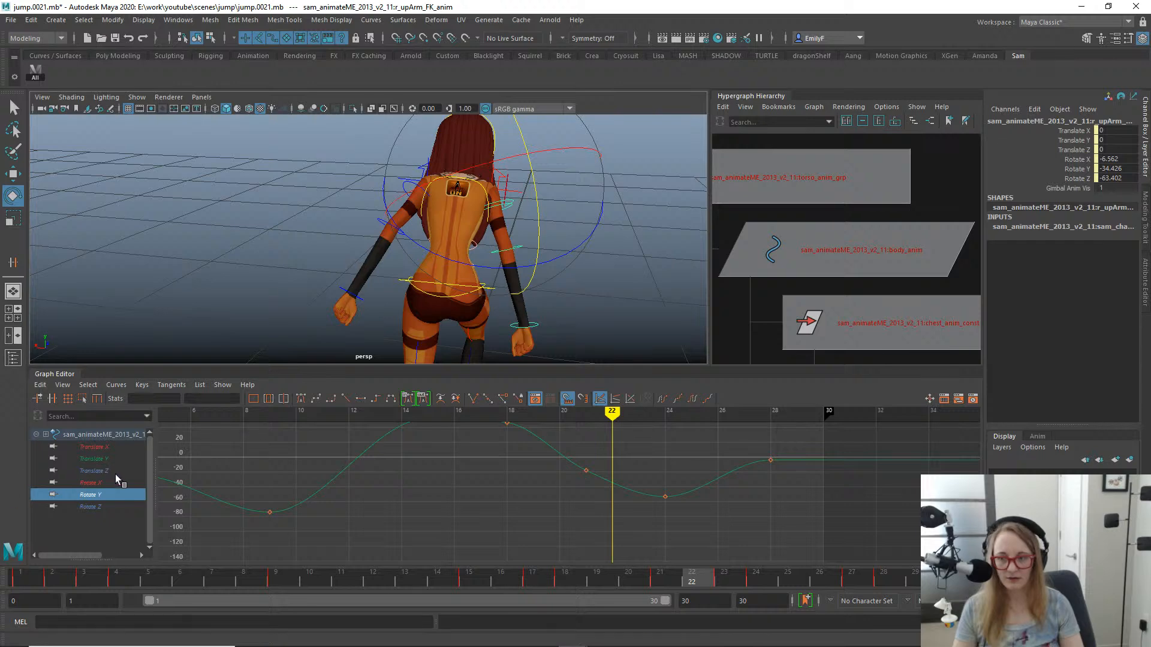
pyautogui.click(91, 482)
pyautogui.press('f')
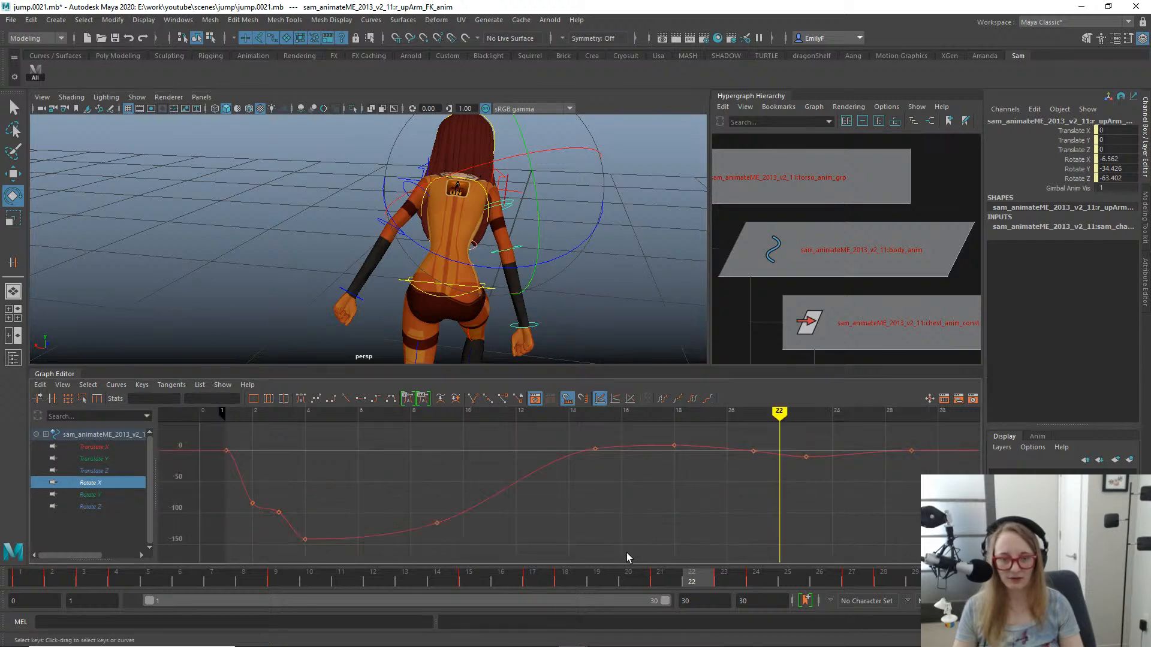
pyautogui.moveTo(486, 163); pyautogui.dragTo(432, 182)
pyautogui.hotkey('ctrl', 'z')
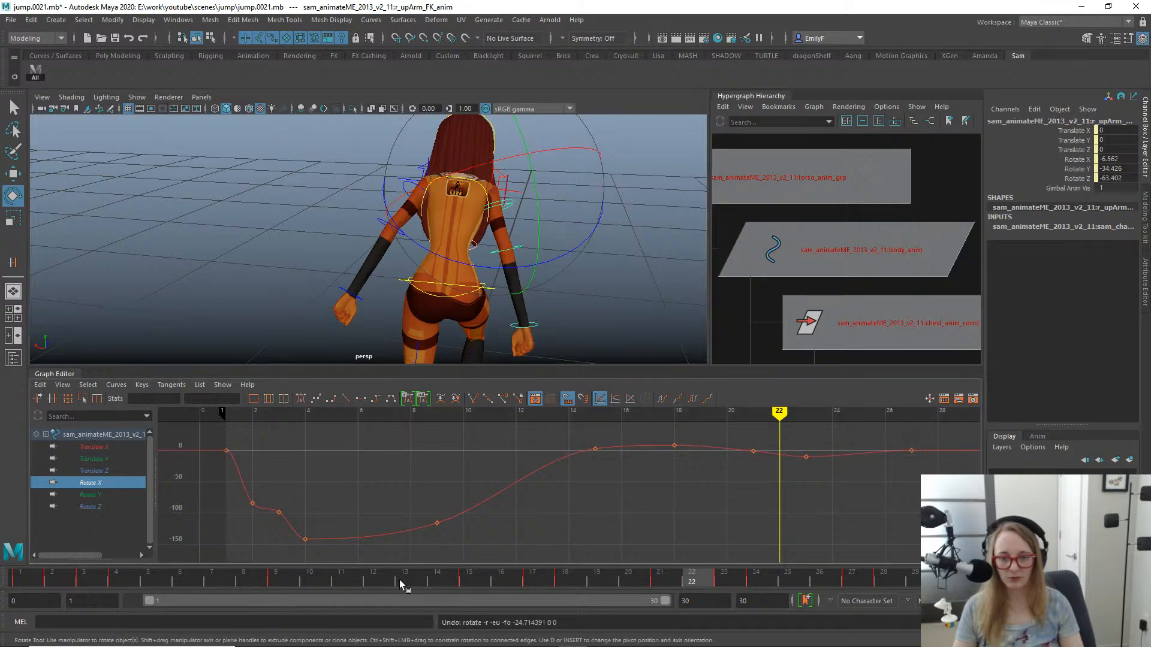
# - Try a small X rotation of the right upper arm FK control at frame 20 and undo it
pyautogui.moveTo(399, 580); pyautogui.dragTo(635, 514)
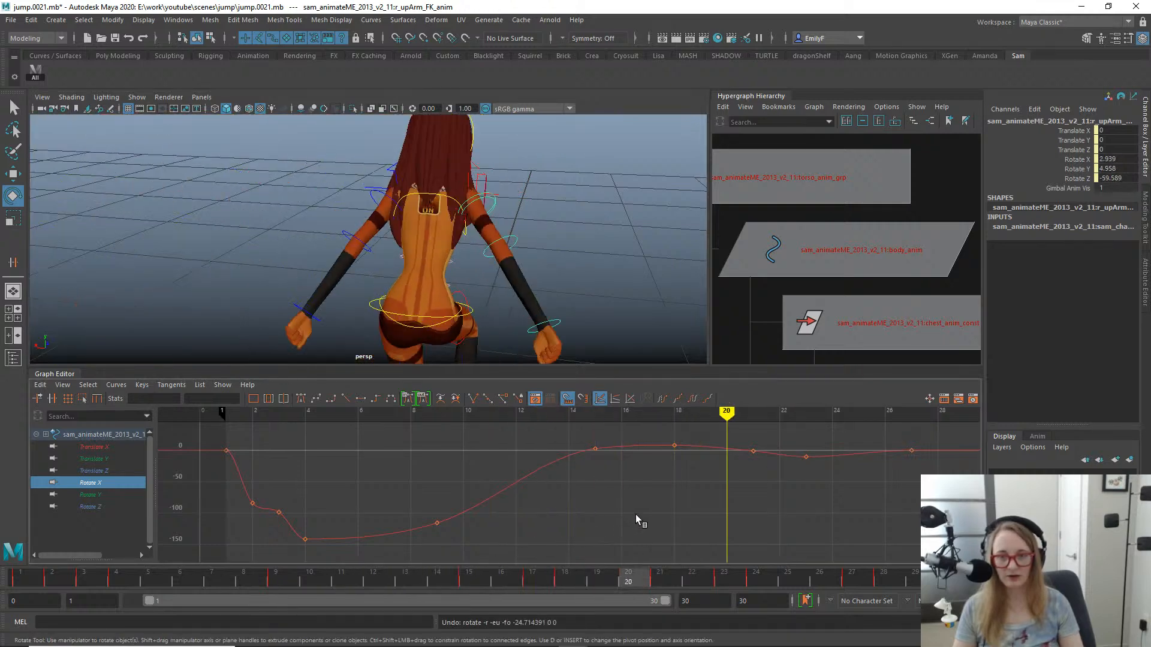
pyautogui.moveTo(461, 163); pyautogui.dragTo(423, 147)
pyautogui.hotkey('ctrl', 'z')
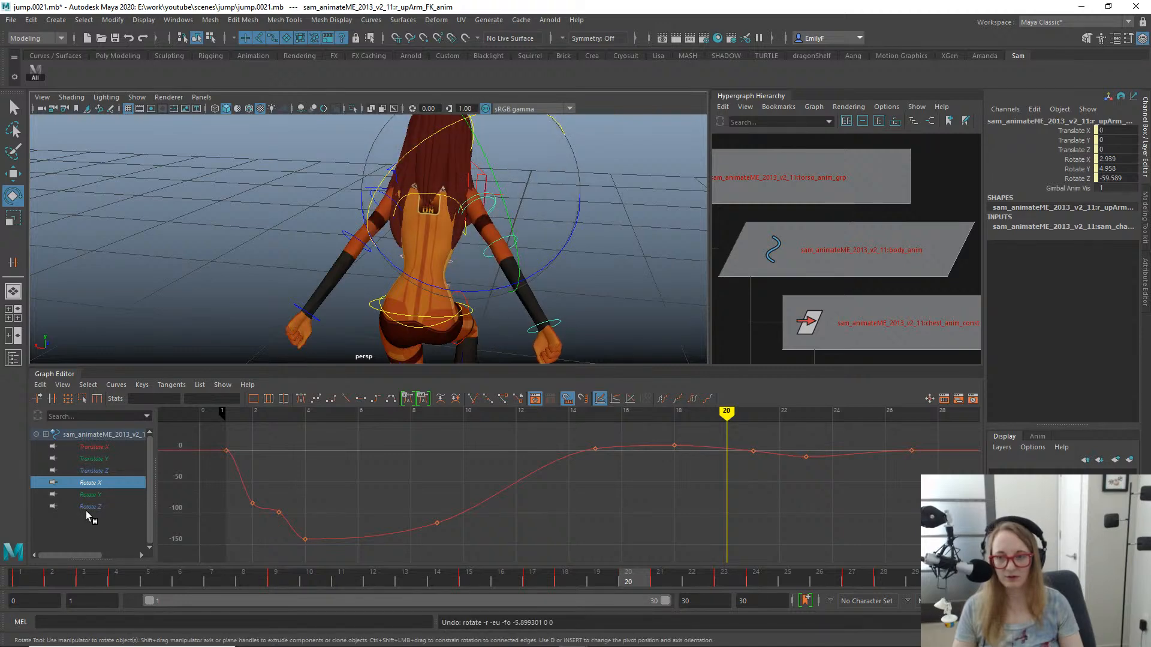
# - Bring the right upper arm inward at frame 20 to Rotate Z -69.613 and delete its Rotate Z key at frame 21
pyautogui.click(111, 507)
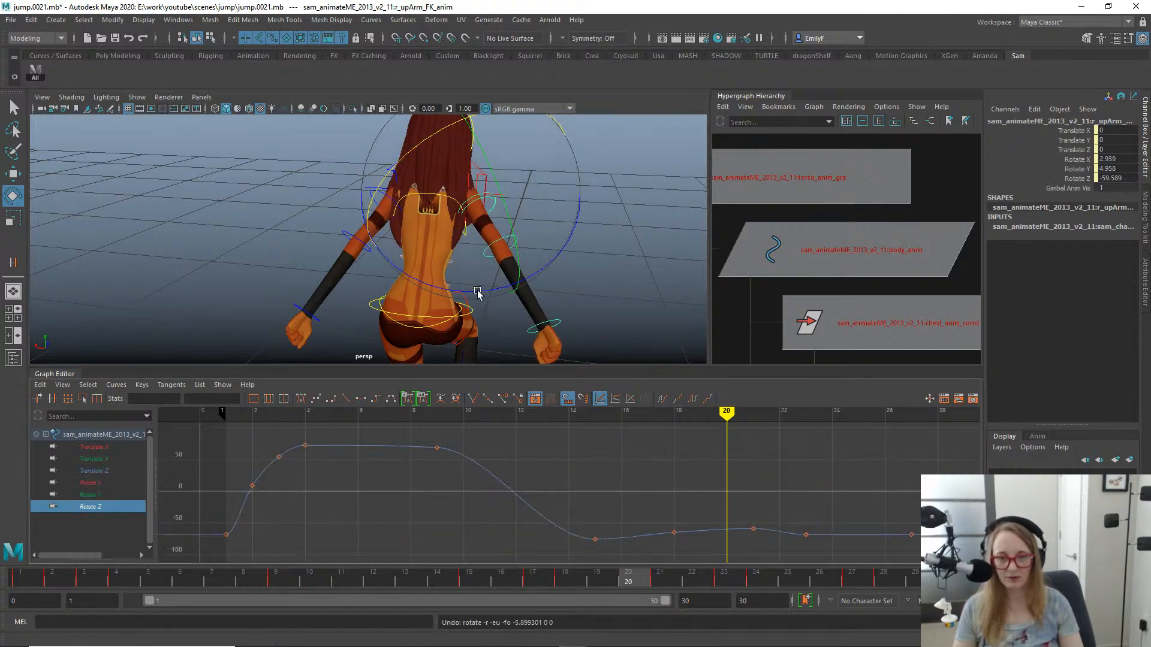
pyautogui.moveTo(478, 292); pyautogui.dragTo(456, 296)
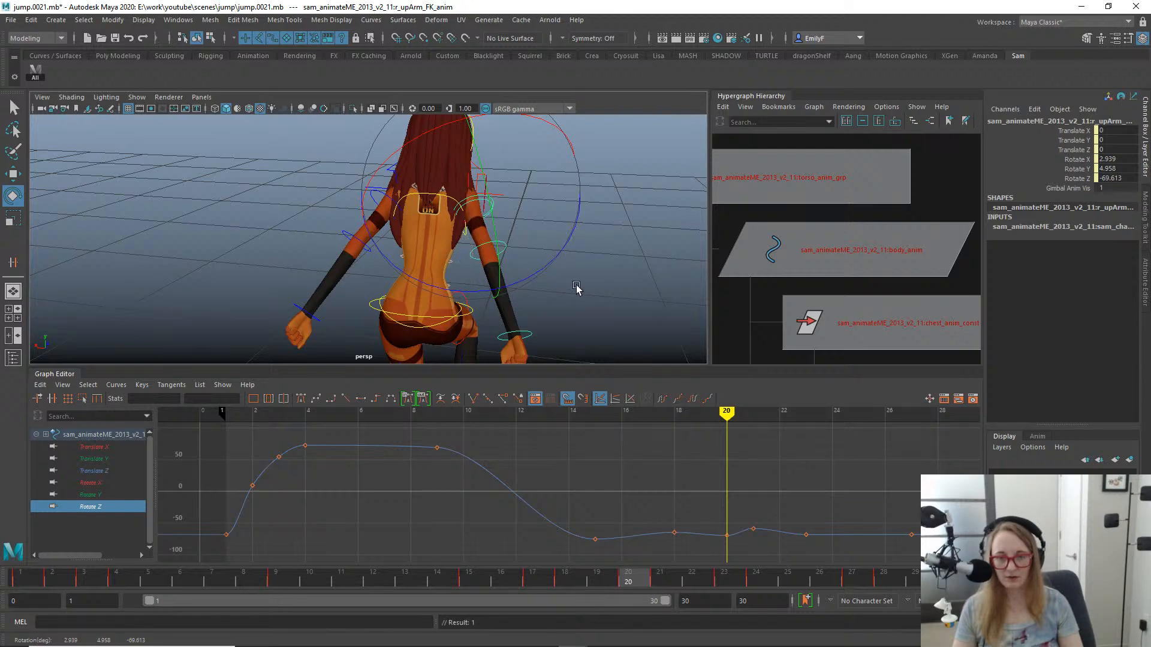
pyautogui.moveTo(751, 502); pyautogui.dragTo(778, 534)
pyautogui.press('Delete')
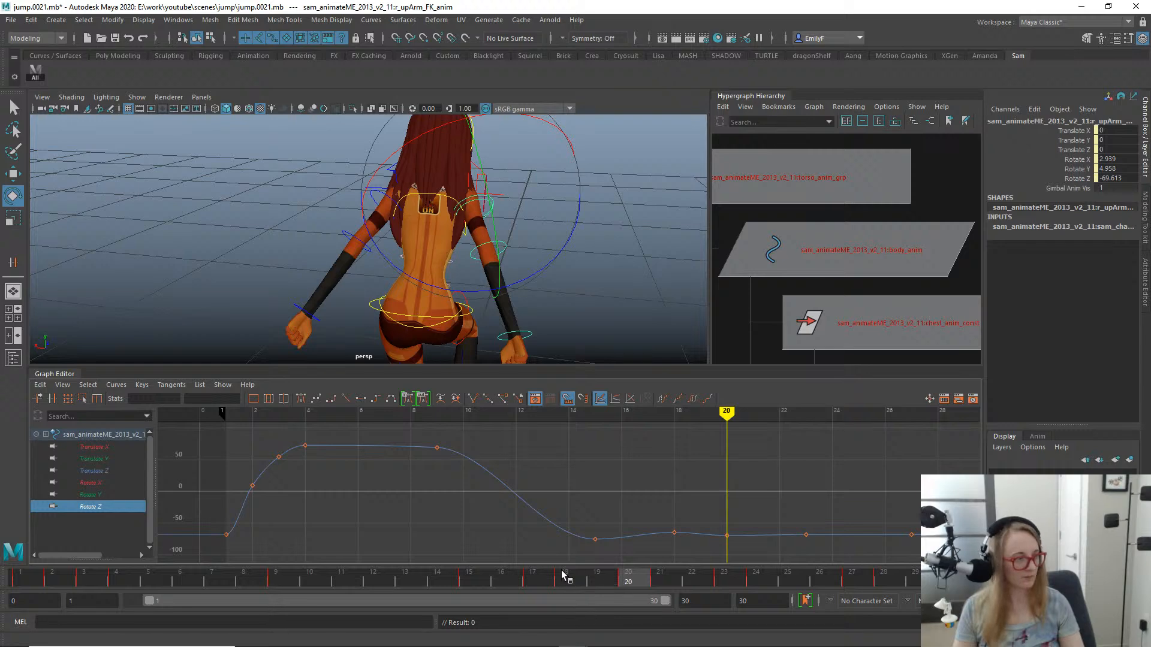
# - Select the right lower arm FK control and move its Rotate Y key at frame 24 to frame 25
pyautogui.moveTo(569, 577)
pyautogui.mouseDown()
pyautogui.moveTo(450, 557)
pyautogui.moveTo(644, 549)
pyautogui.moveTo(845, 511)
pyautogui.mouseUp()
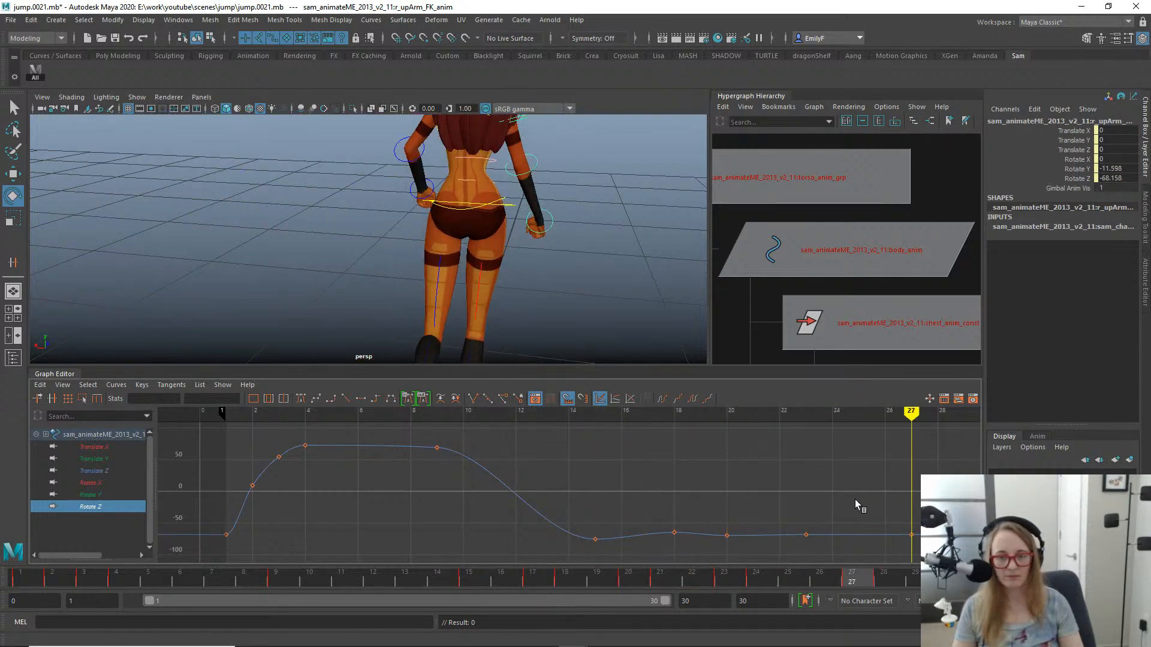
pyautogui.keyDown('alt'); pyautogui.moveTo(599, 255); pyautogui.dragTo(420, 267); pyautogui.keyUp('alt')
pyautogui.press('q')
pyautogui.click(599, 228)
pyautogui.keyDown('alt'); pyautogui.moveTo(593, 237); pyautogui.dragTo(360, 239, button='middle'); pyautogui.keyUp('alt')
pyautogui.moveTo(739, 467); pyautogui.dragTo(835, 501)
pyautogui.press('w')
pyautogui.keyDown('shift'); pyautogui.moveTo(839, 501); pyautogui.dragTo(873, 500, button='middle'); pyautogui.keyUp('shift')
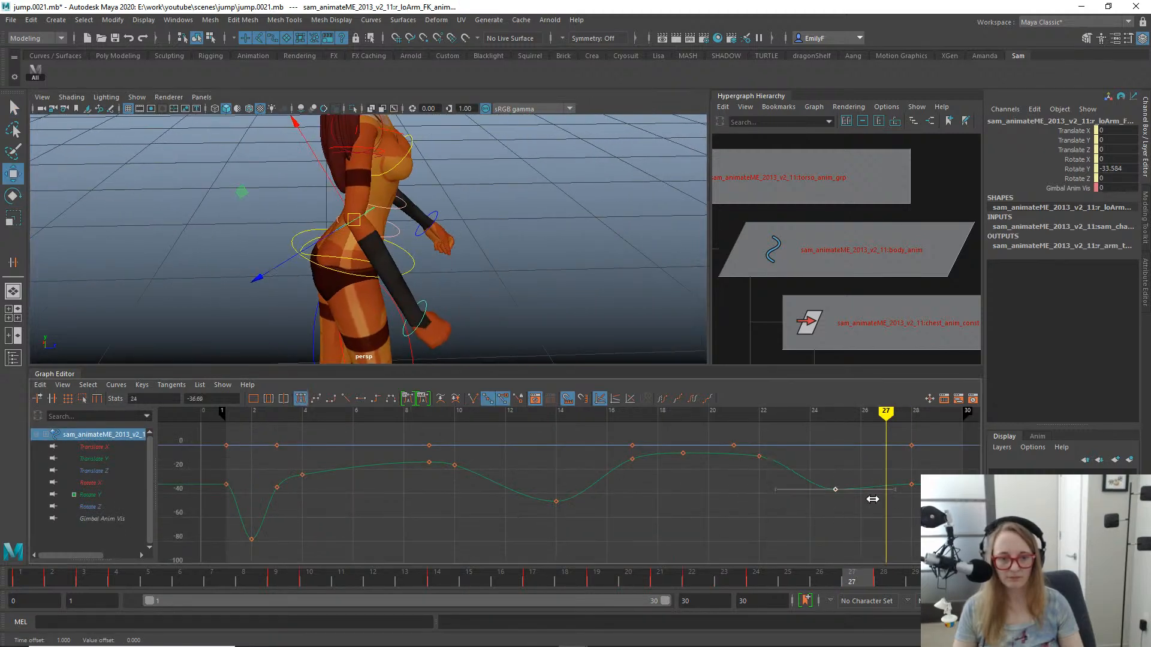
pyautogui.press('q')
# - Move the right lower arm's Rotate Y key at frame 22 to frame 23
pyautogui.moveTo(419, 576); pyautogui.dragTo(739, 566)
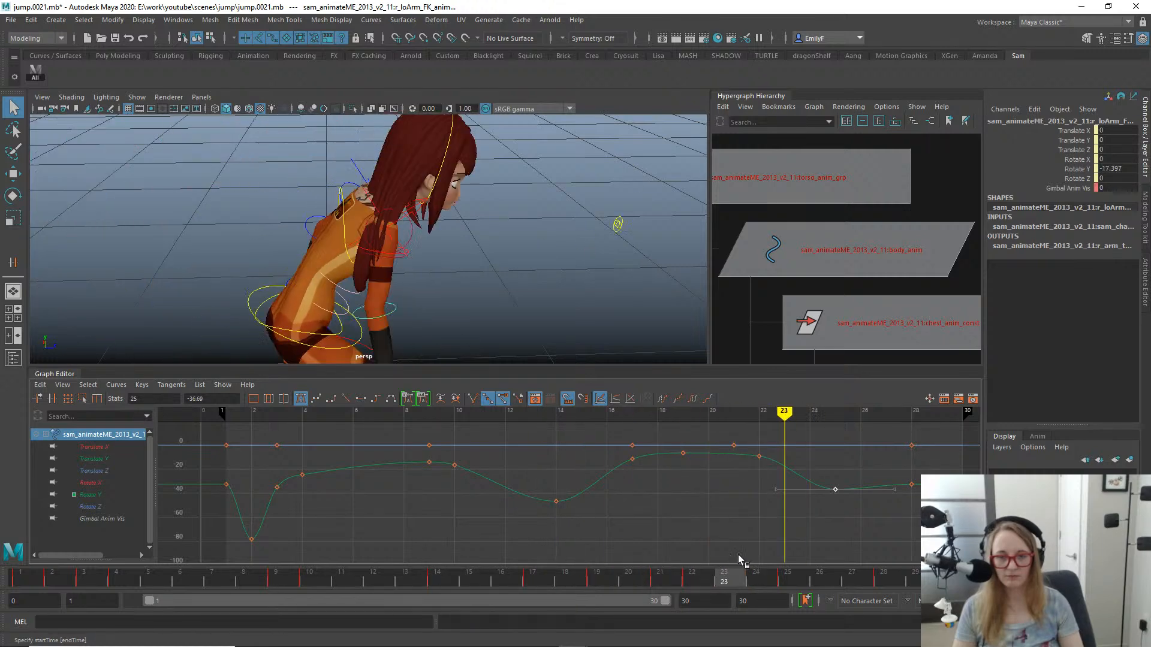
pyautogui.moveTo(748, 450); pyautogui.dragTo(749, 453)
pyautogui.press('w')
pyautogui.keyDown('shift'); pyautogui.moveTo(753, 458); pyautogui.dragTo(780, 478, button='middle'); pyautogui.keyUp('shift')
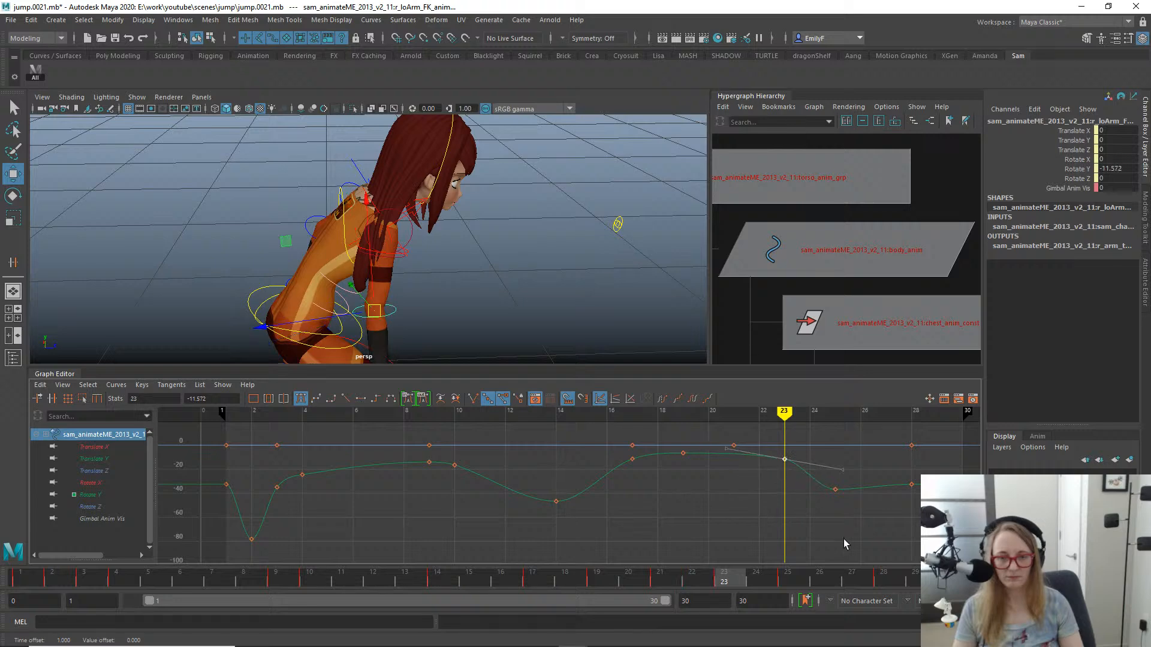
# - Move the right lower arm's Rotate Y key at frame 25 to frame 26 and set its value to -33.593
pyautogui.moveTo(809, 483); pyautogui.dragTo(810, 483)
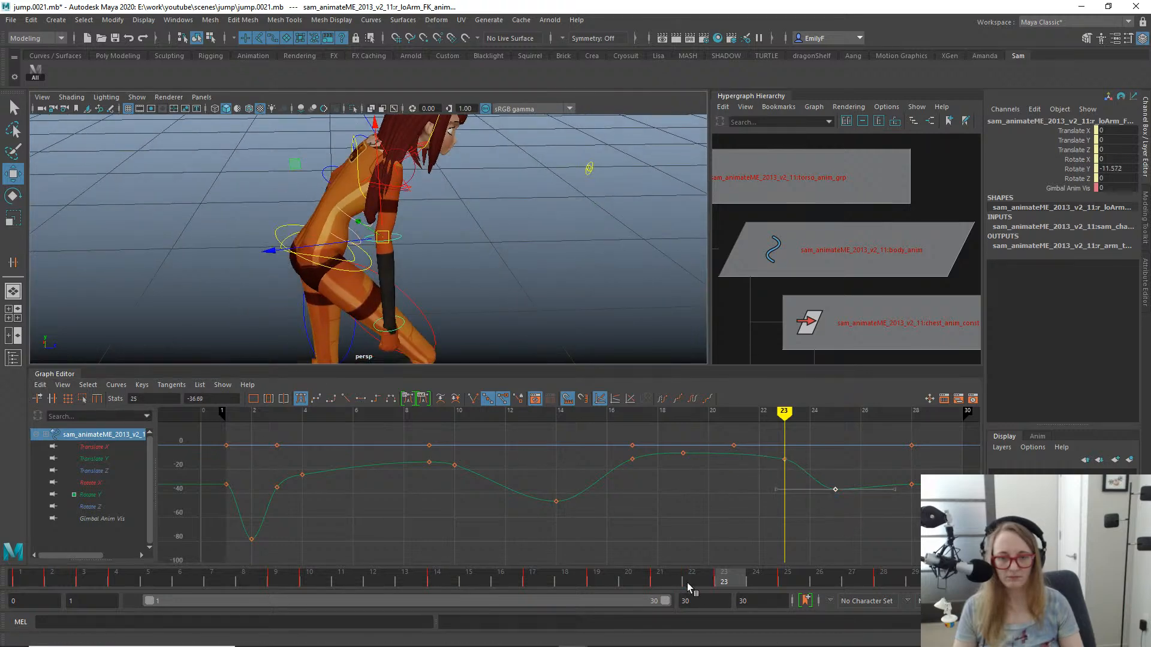
pyautogui.click(757, 576)
pyautogui.moveTo(757, 575); pyautogui.dragTo(833, 552)
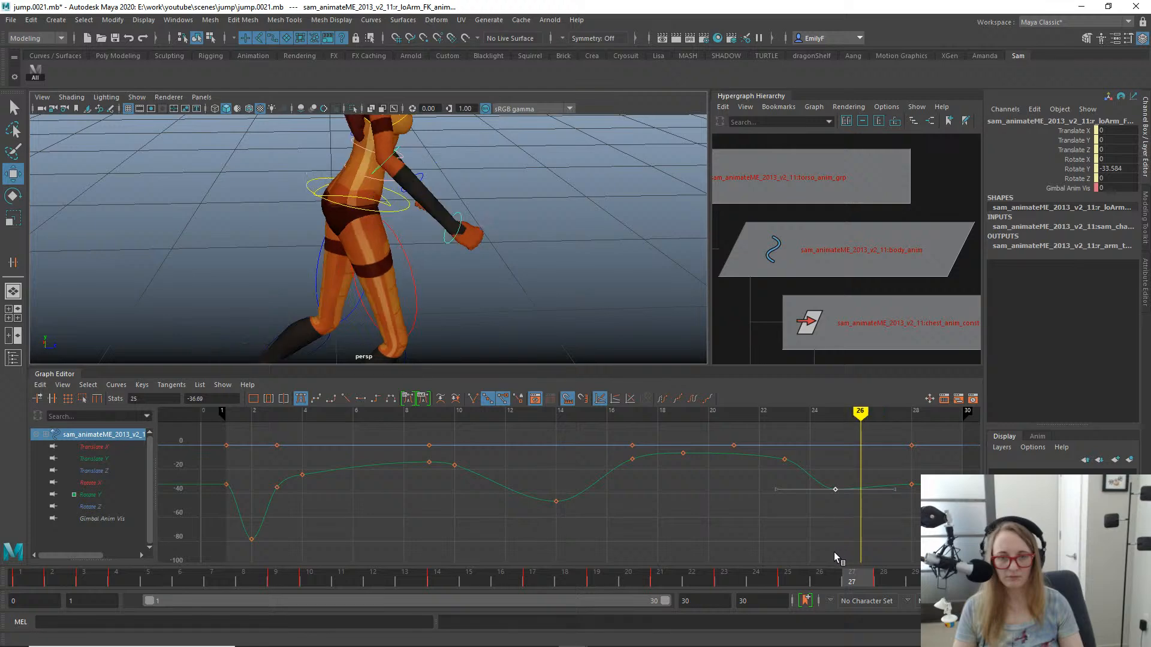
pyautogui.moveTo(858, 499)
pyautogui.keyDown('shift'); pyautogui.mouseDown(button='middle')
pyautogui.moveTo(879, 491)
pyautogui.moveTo(857, 495)
pyautogui.mouseUp(button='middle'); pyautogui.keyUp('shift')
pyautogui.press('f')
pyautogui.scroll(-5, 806, 500)
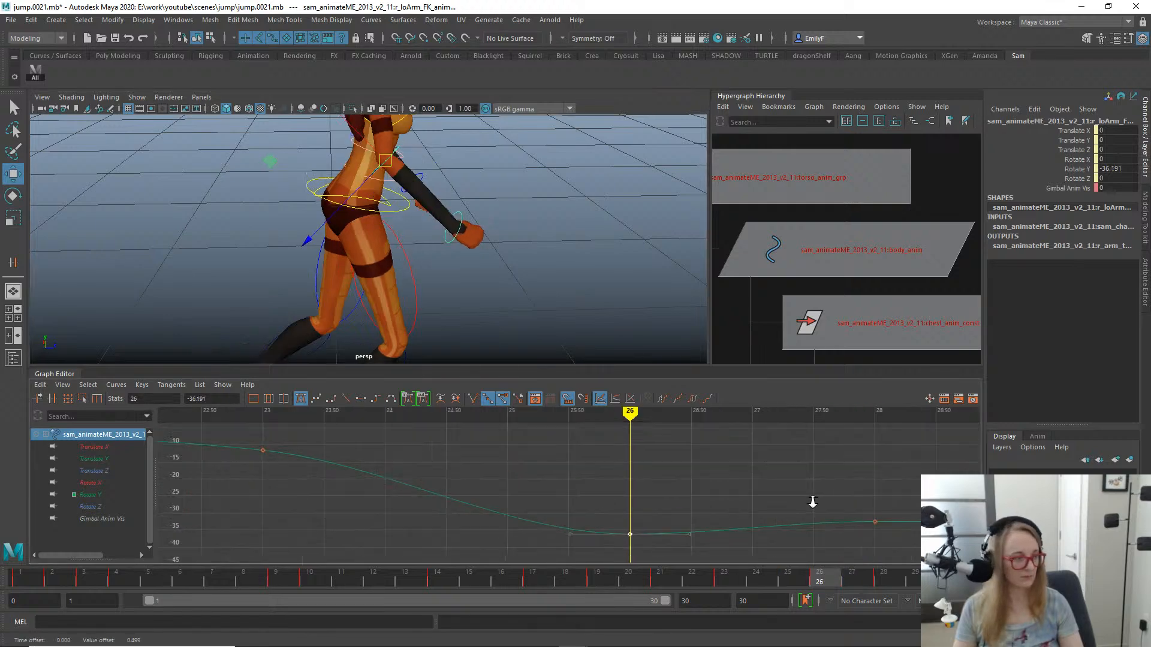
pyautogui.keyDown('alt'); pyautogui.moveTo(721, 496); pyautogui.dragTo(711, 453, button='middle'); pyautogui.keyUp('alt')
pyautogui.keyDown('alt'); pyautogui.keyDown('shift'); pyautogui.moveTo(711, 453); pyautogui.dragTo(687, 417, button='right'); pyautogui.keyUp('shift'); pyautogui.keyUp('alt')
pyautogui.keyDown('alt'); pyautogui.moveTo(658, 423); pyautogui.dragTo(657, 519, button='middle'); pyautogui.keyUp('alt')
pyautogui.click(659, 577)
pyautogui.moveTo(617, 573); pyautogui.dragTo(815, 516)
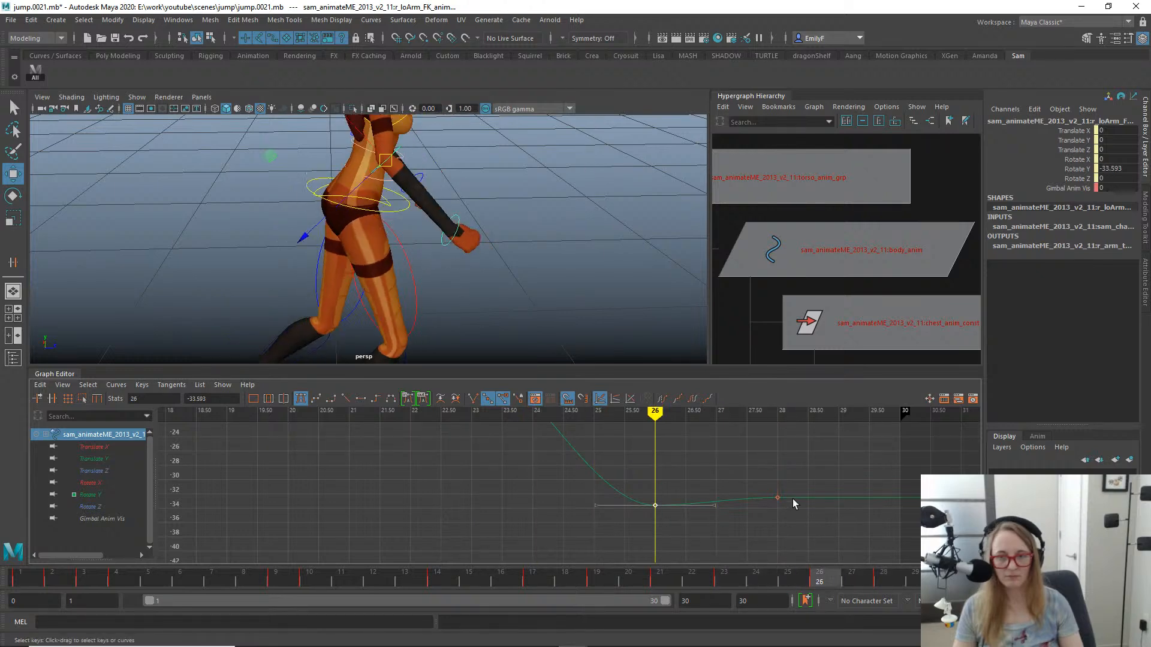
# - Shift the right upper arm FK control's final keys at frames 27 and 28 one frame earlier
pyautogui.keyDown('alt'); pyautogui.moveTo(414, 179); pyautogui.dragTo(442, 241, button='middle'); pyautogui.keyUp('alt')
pyautogui.press('q')
pyautogui.click(407, 168)
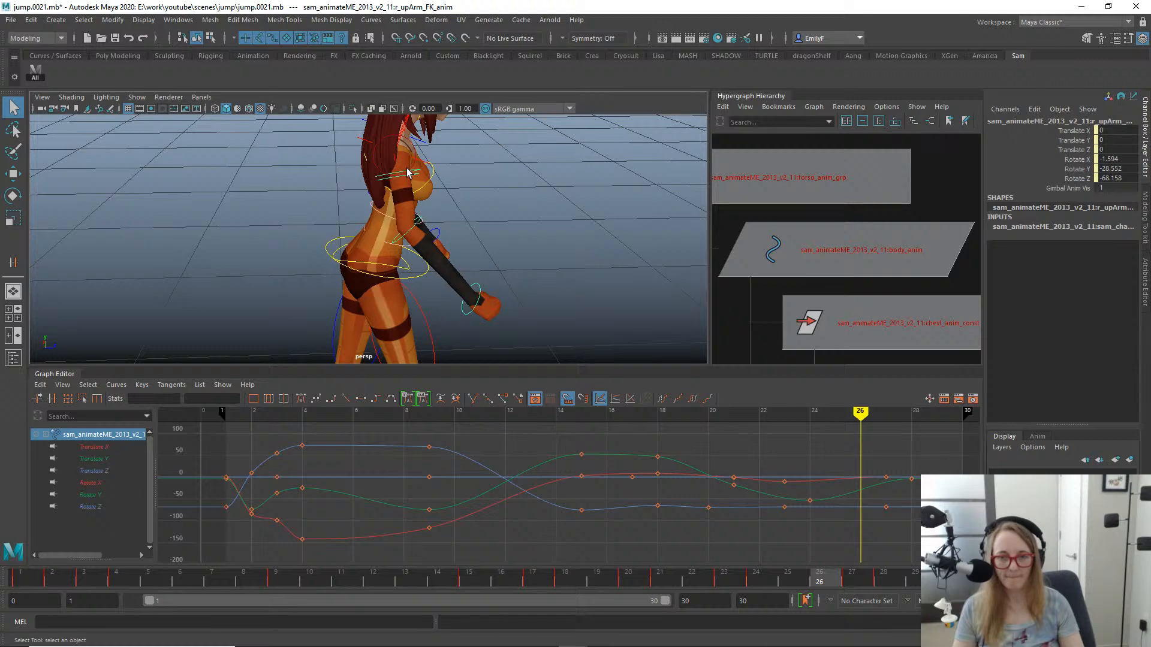
pyautogui.moveTo(881, 519)
pyautogui.mouseDown()
pyautogui.moveTo(911, 519)
pyautogui.moveTo(875, 516)
pyautogui.mouseUp()
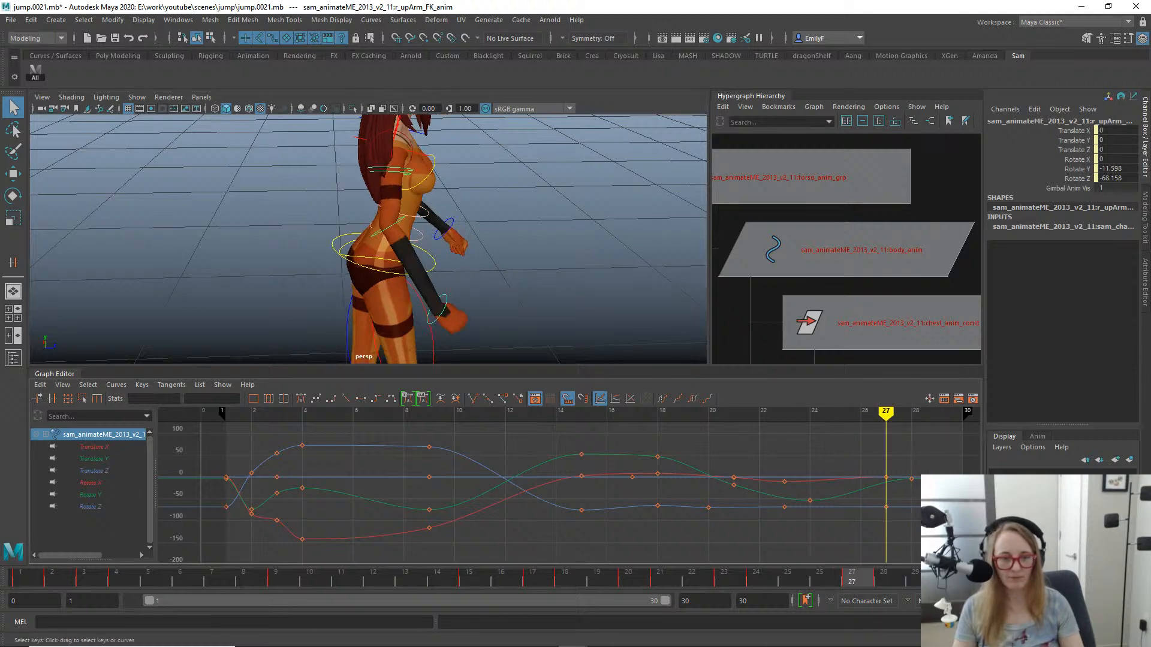
pyautogui.moveTo(865, 452); pyautogui.dragTo(864, 451)
pyautogui.press('w')
pyautogui.keyDown('shift'); pyautogui.moveTo(901, 480); pyautogui.dragTo(875, 477, button='middle'); pyautogui.keyUp('shift')
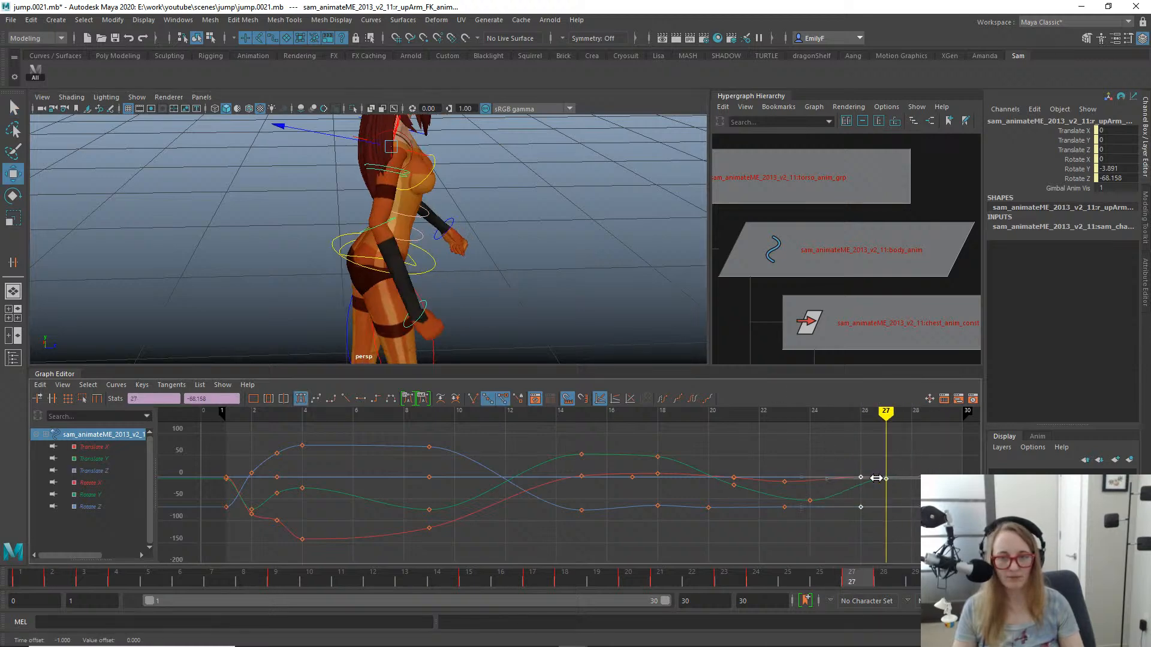
# - Scrub the recovery and move the right upper arm's final translate, Rotate X and Rotate Z keys to frame 28
pyautogui.press('q')
pyautogui.moveTo(578, 591); pyautogui.dragTo(894, 539)
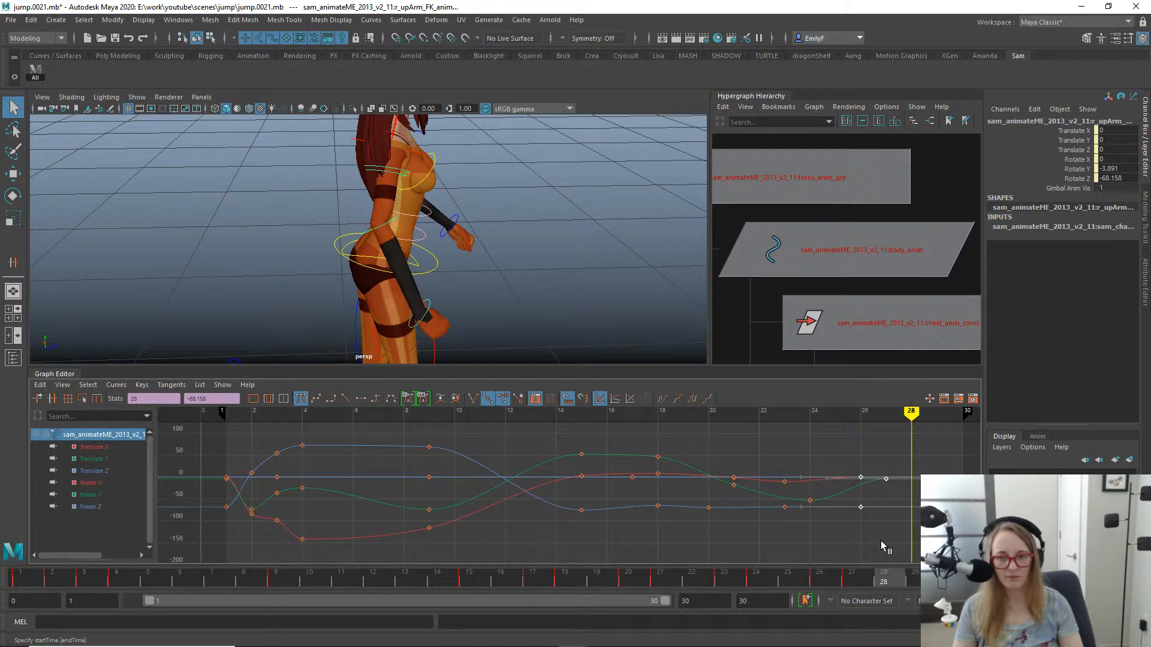
pyautogui.press('w')
pyautogui.keyDown('shift'); pyautogui.moveTo(892, 528); pyautogui.dragTo(918, 528, button='middle'); pyautogui.keyUp('shift')
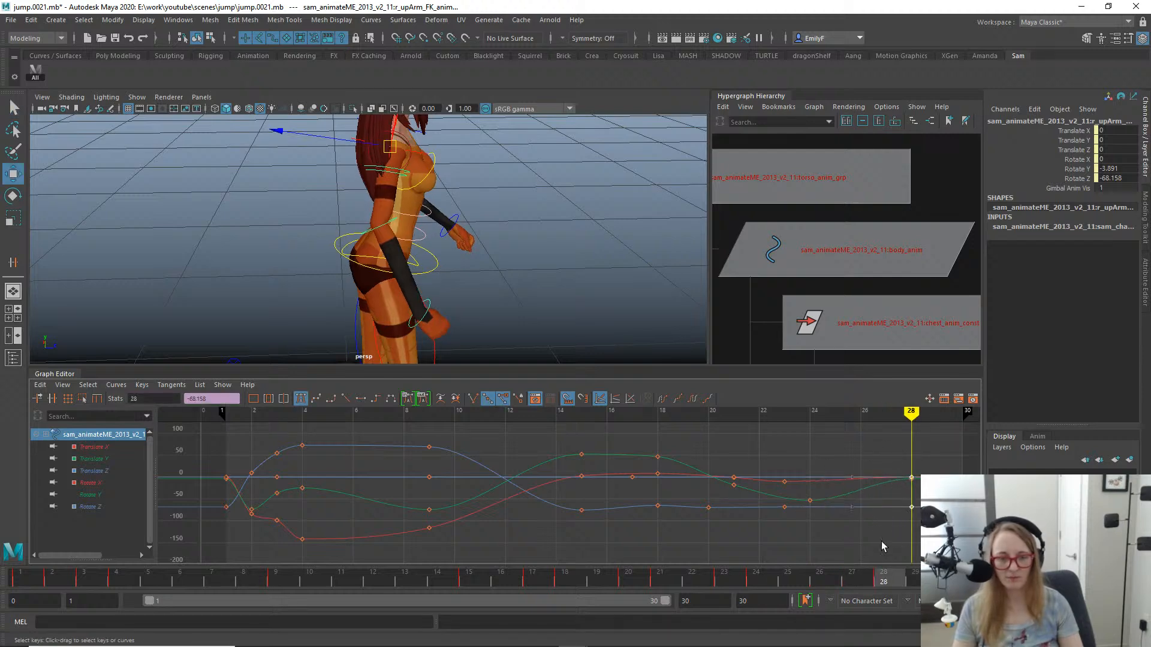
# - Review the recovery, move the right shoulder control's frame 23 translate keys to frame 22, and delete its translate keys from frame 21
pyautogui.hotkey('alt', 'v')
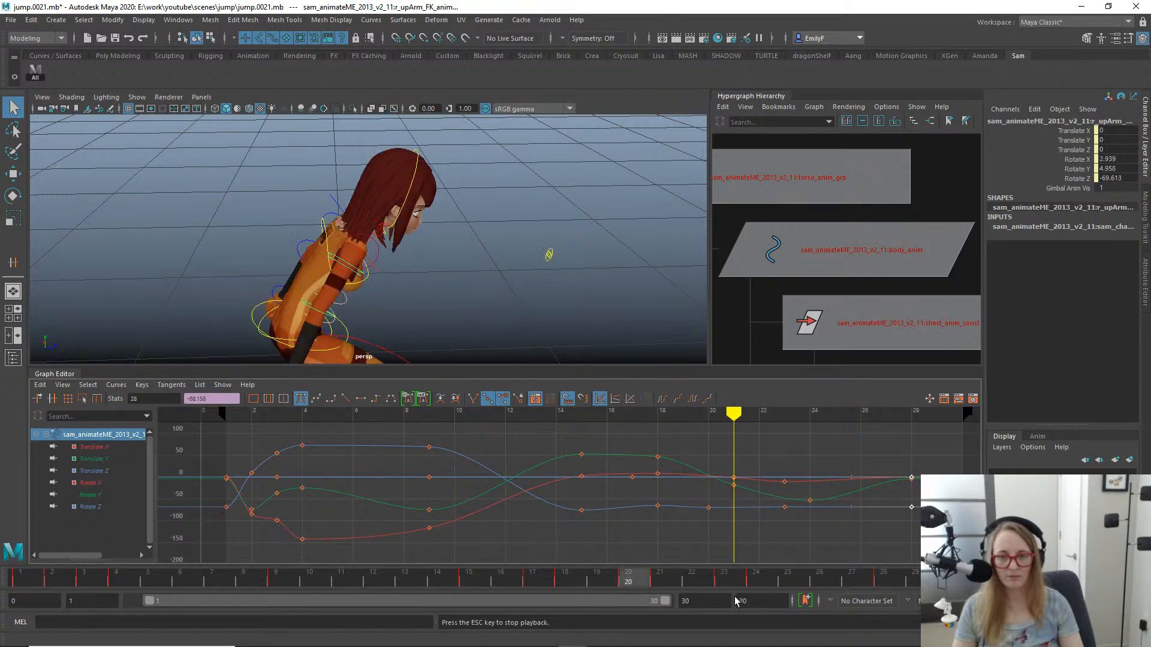
pyautogui.scroll(-1, 446, 341)
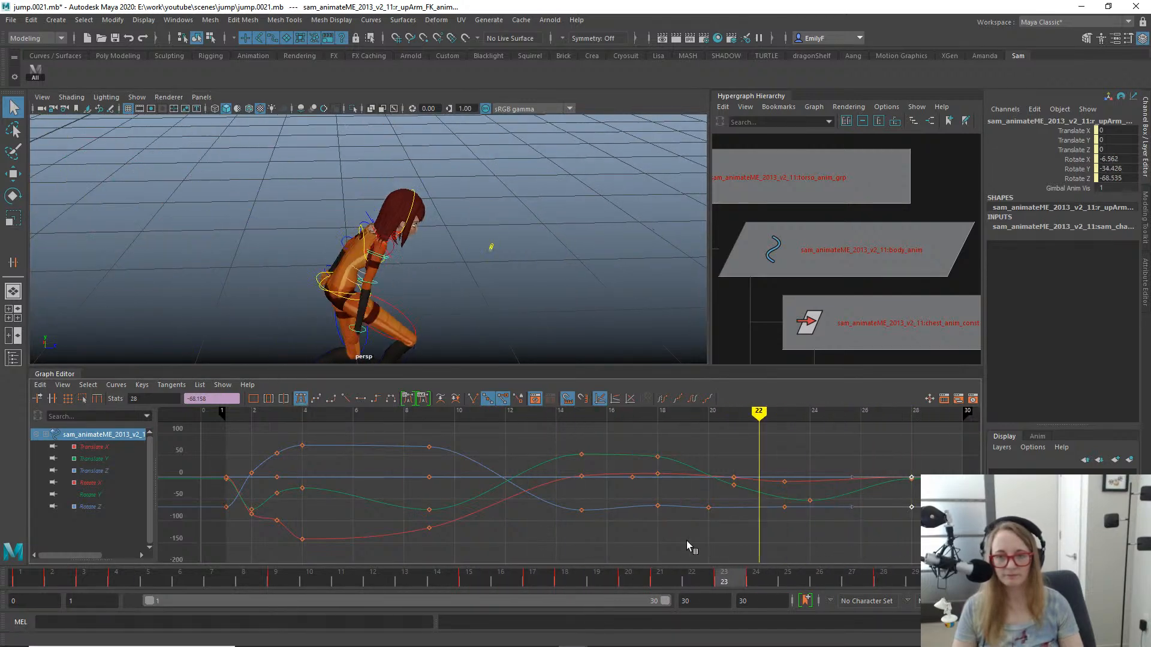
pyautogui.hotkey('alt', '.')
pyautogui.scroll(5, 369, 214)
pyautogui.keyDown('alt'); pyautogui.moveTo(369, 214); pyautogui.dragTo(411, 221); pyautogui.keyUp('alt')
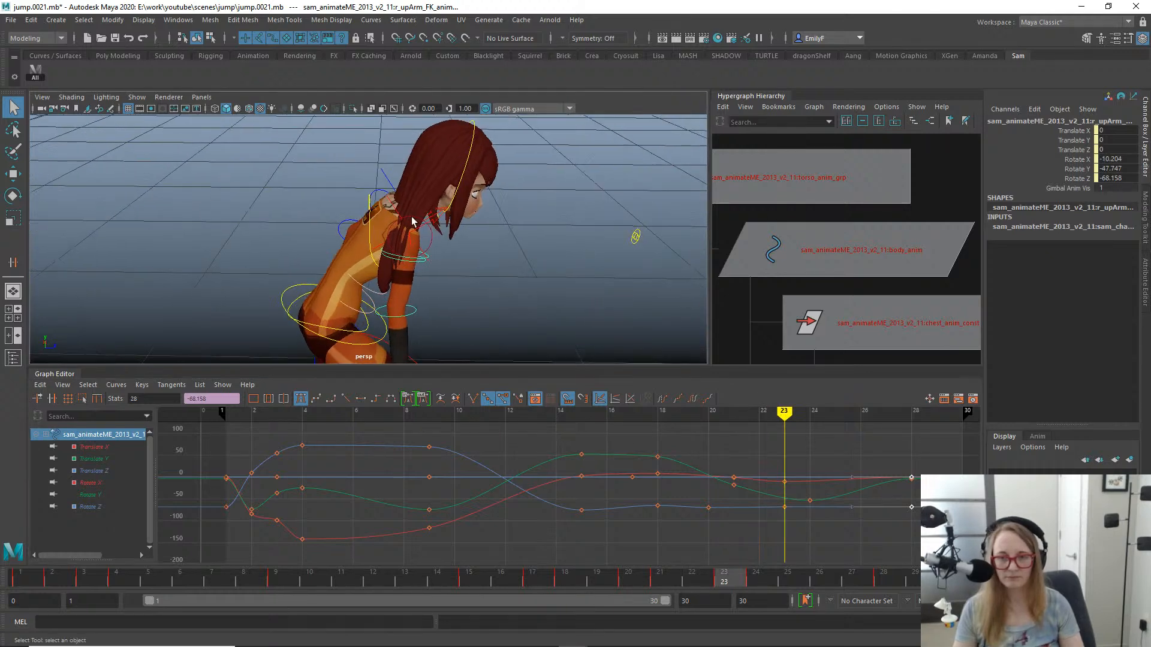
pyautogui.click(438, 217)
pyautogui.press('w')
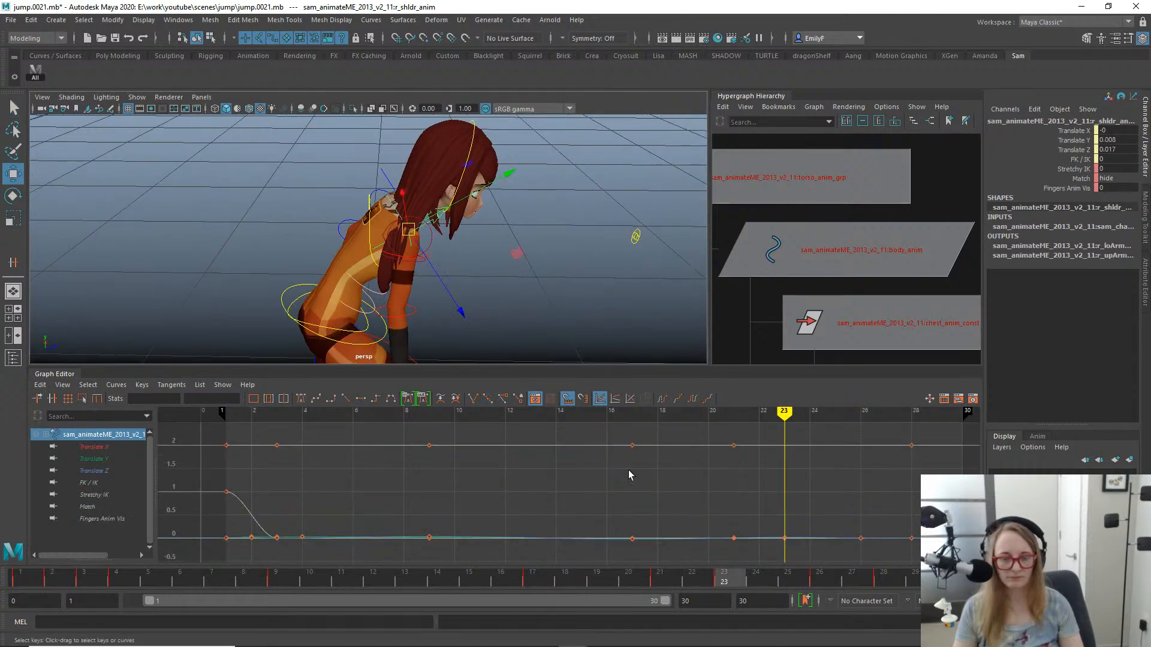
pyautogui.moveTo(101, 446); pyautogui.dragTo(103, 471)
pyautogui.press('f')
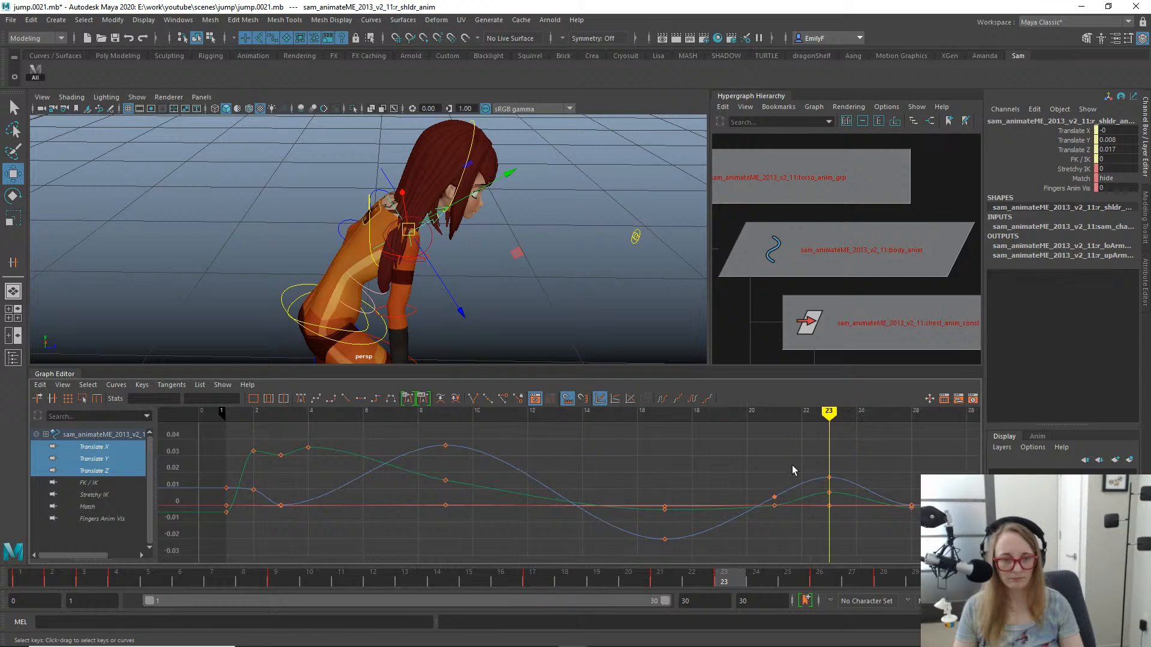
pyautogui.moveTo(721, 450); pyautogui.dragTo(847, 544)
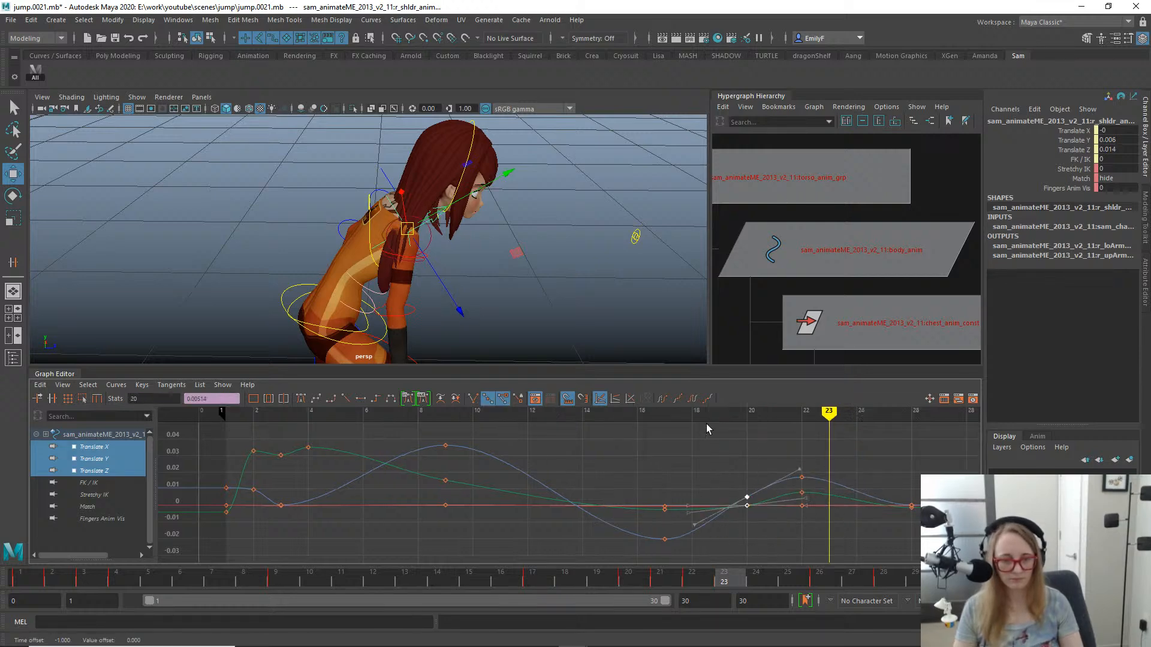
pyautogui.press('Delete')
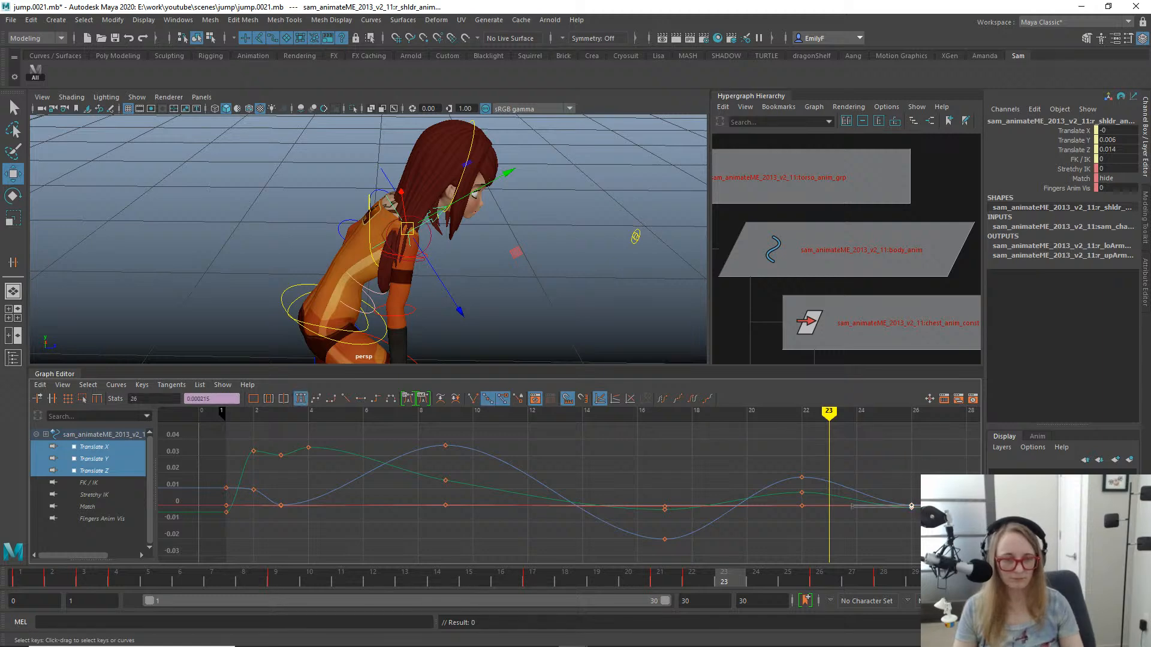
# - Add a right shoulder translation key at frame 24 and move the frame 22 translate keys to frame 21
pyautogui.click(809, 574)
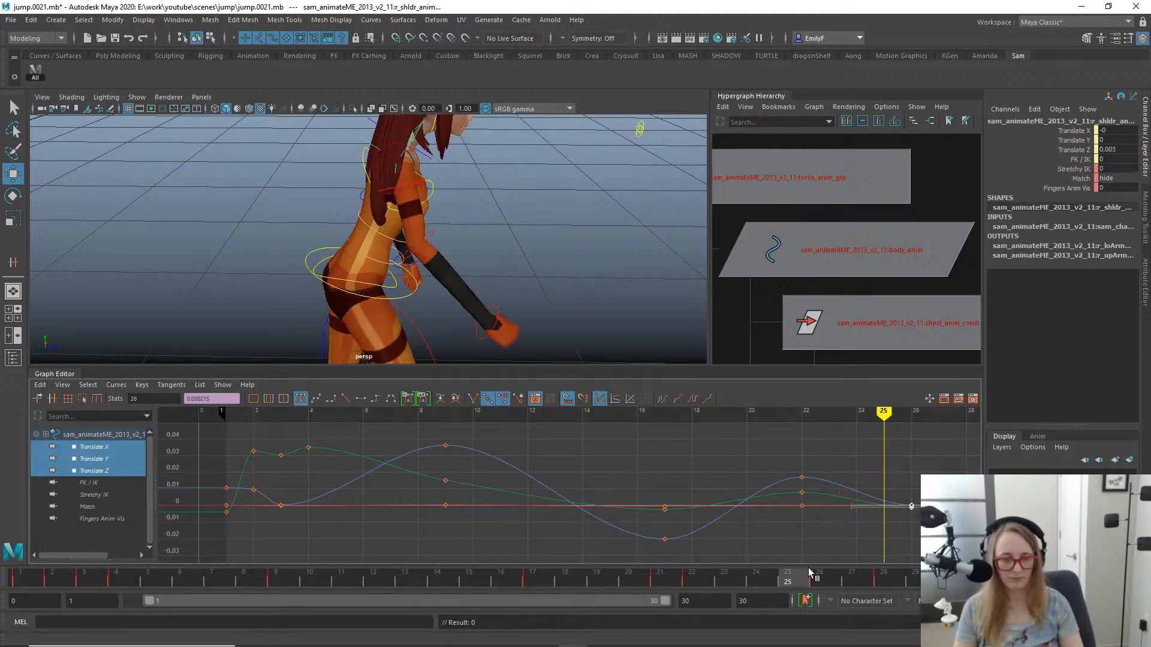
pyautogui.press('s')
pyautogui.moveTo(761, 576); pyautogui.dragTo(712, 536)
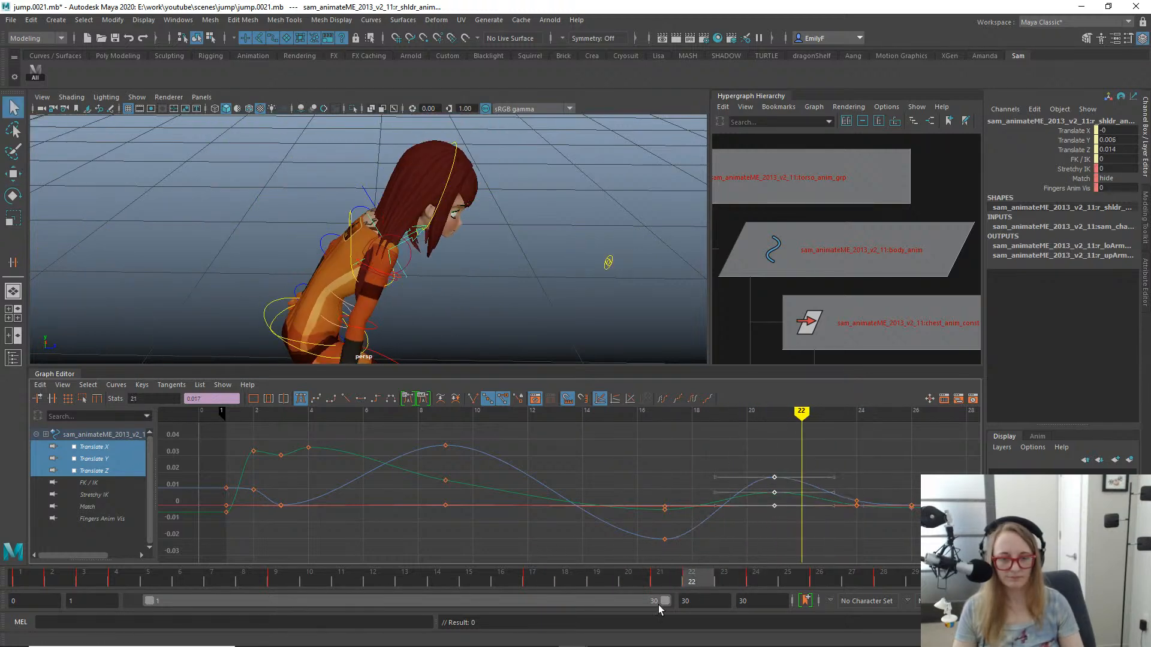
pyautogui.moveTo(729, 569); pyautogui.dragTo(887, 522)
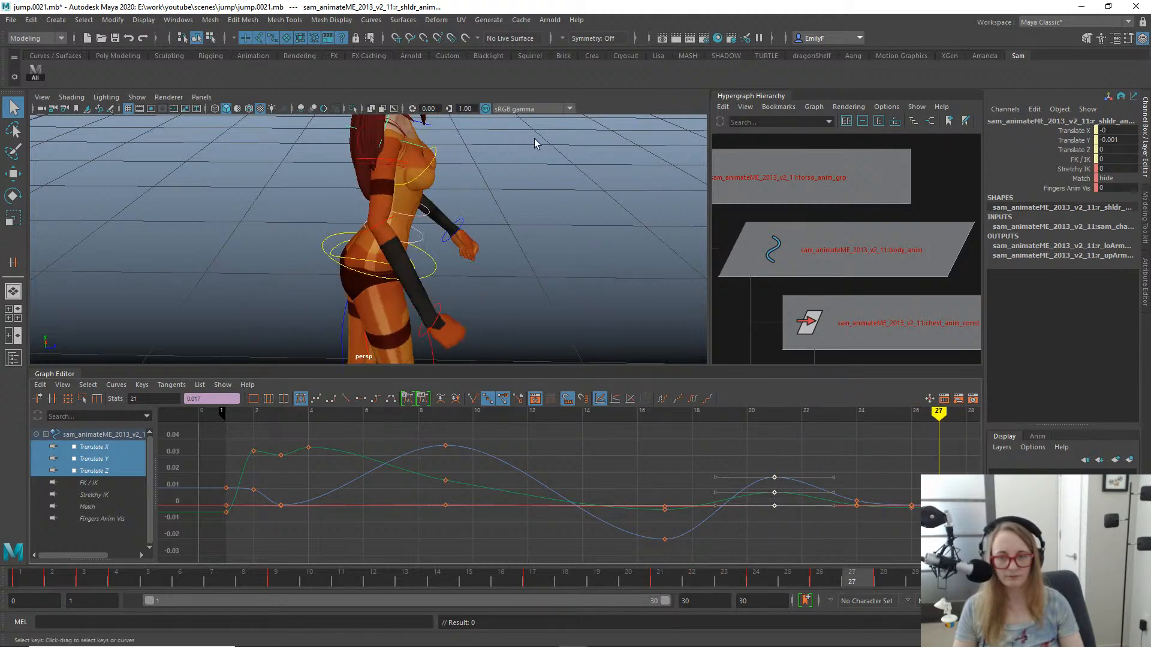
# - Copy the right upper arm FK control's frame 27 rotation pose onto a new key at frame 26
pyautogui.click(399, 165)
pyautogui.press('e')
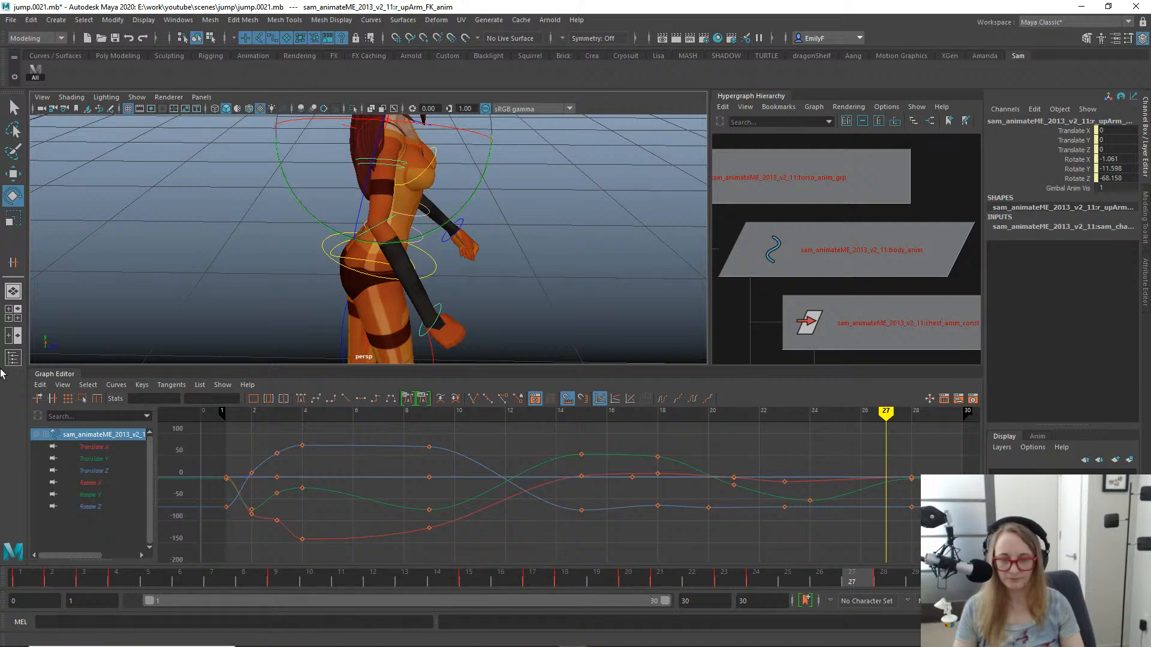
pyautogui.moveTo(102, 482); pyautogui.dragTo(92, 520)
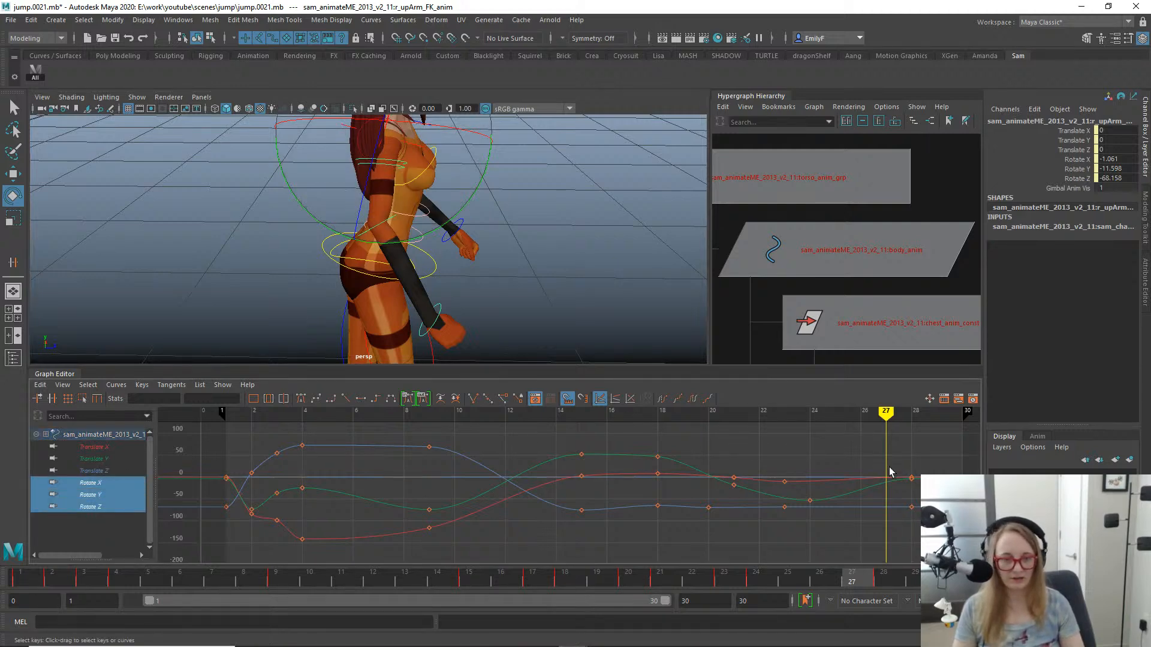
pyautogui.keyDown('alt'); pyautogui.moveTo(846, 463); pyautogui.dragTo(681, 503, button='middle'); pyautogui.keyUp('alt')
pyautogui.scroll(-5, 488, 226)
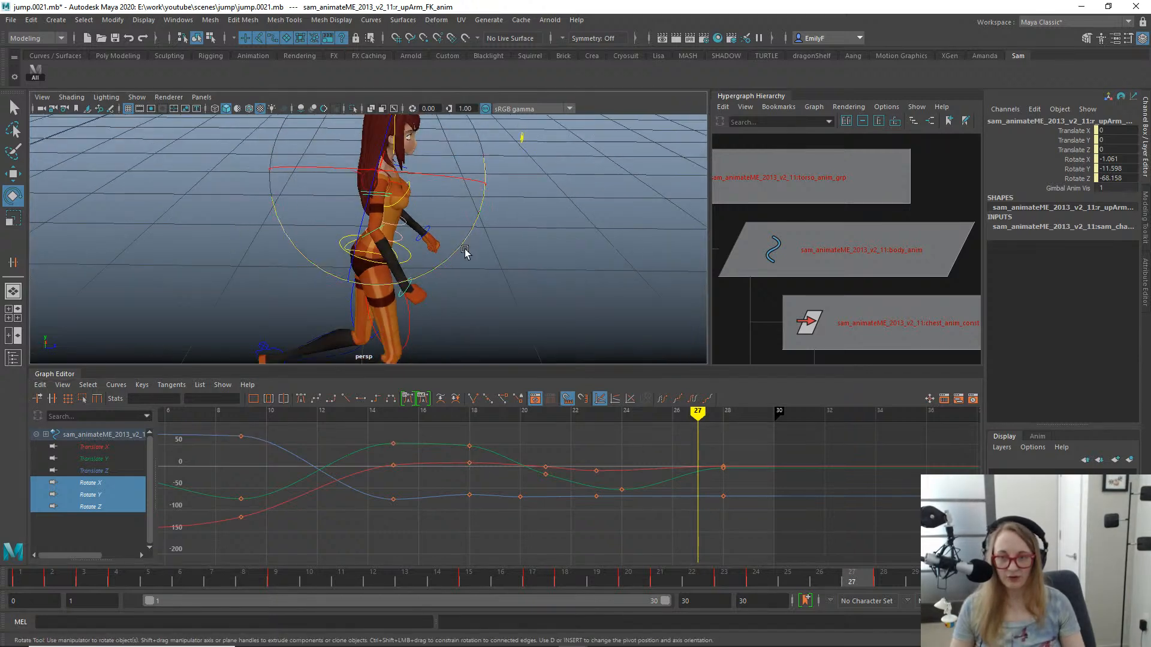
pyautogui.moveTo(573, 586); pyautogui.dragTo(818, 581)
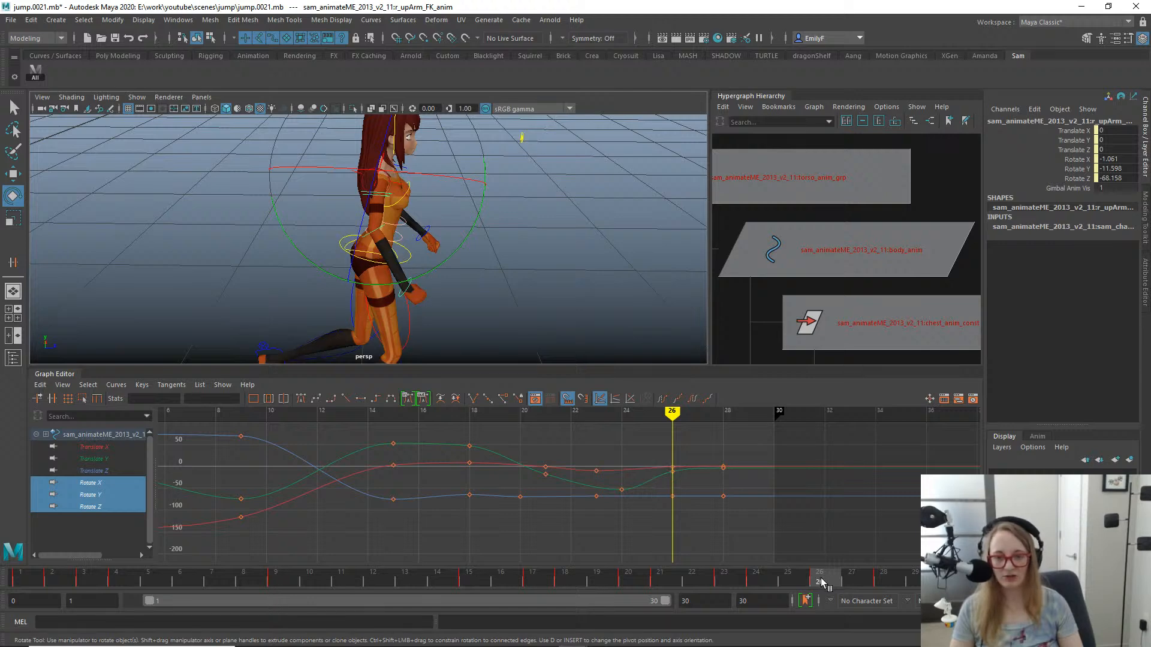
# - Move the right upper arm's Rotate Y key at frame 24 to frame 23 and play back the jump
pyautogui.moveTo(825, 582); pyautogui.dragTo(761, 562)
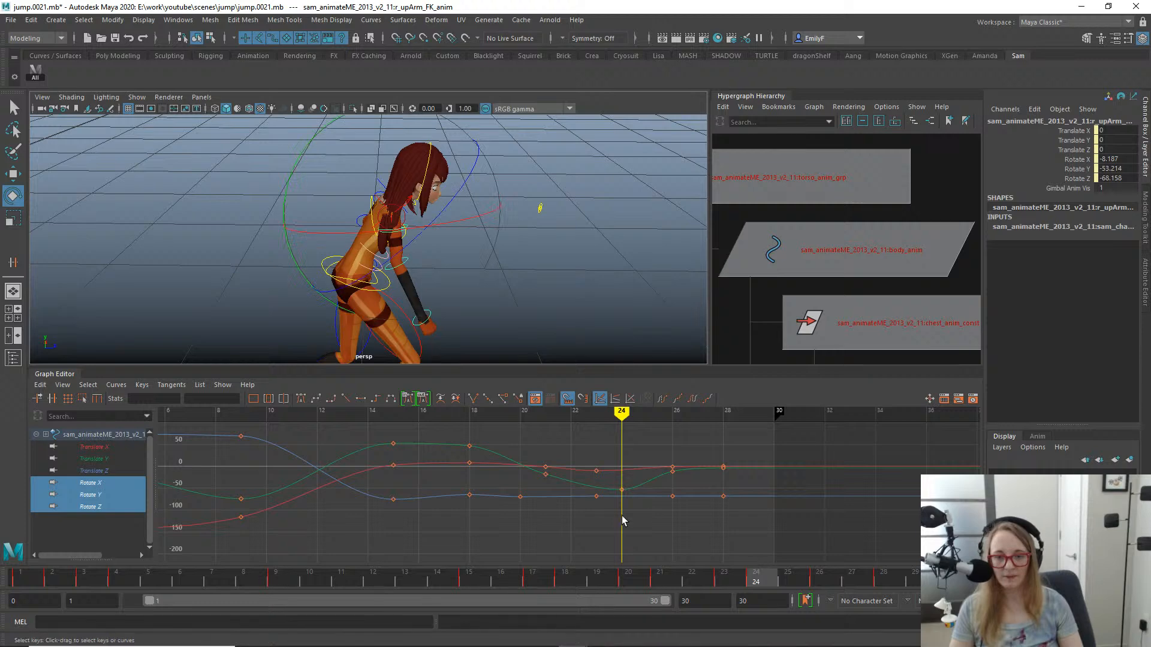
pyautogui.moveTo(625, 517); pyautogui.dragTo(613, 490)
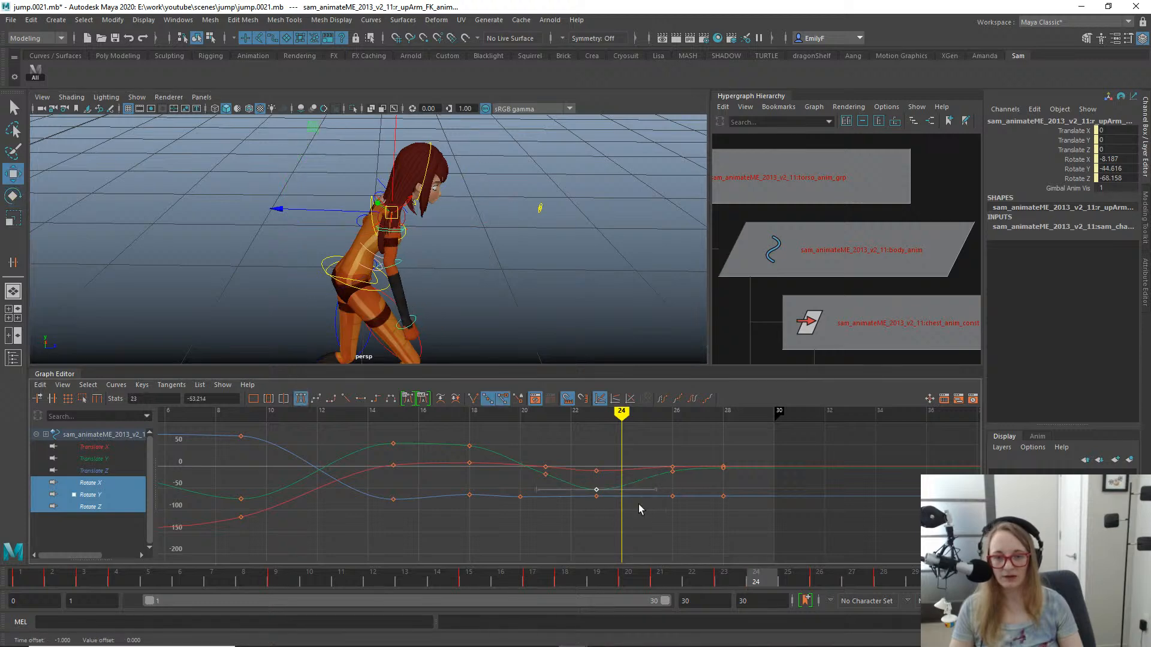
pyautogui.hotkey('alt', 'v')
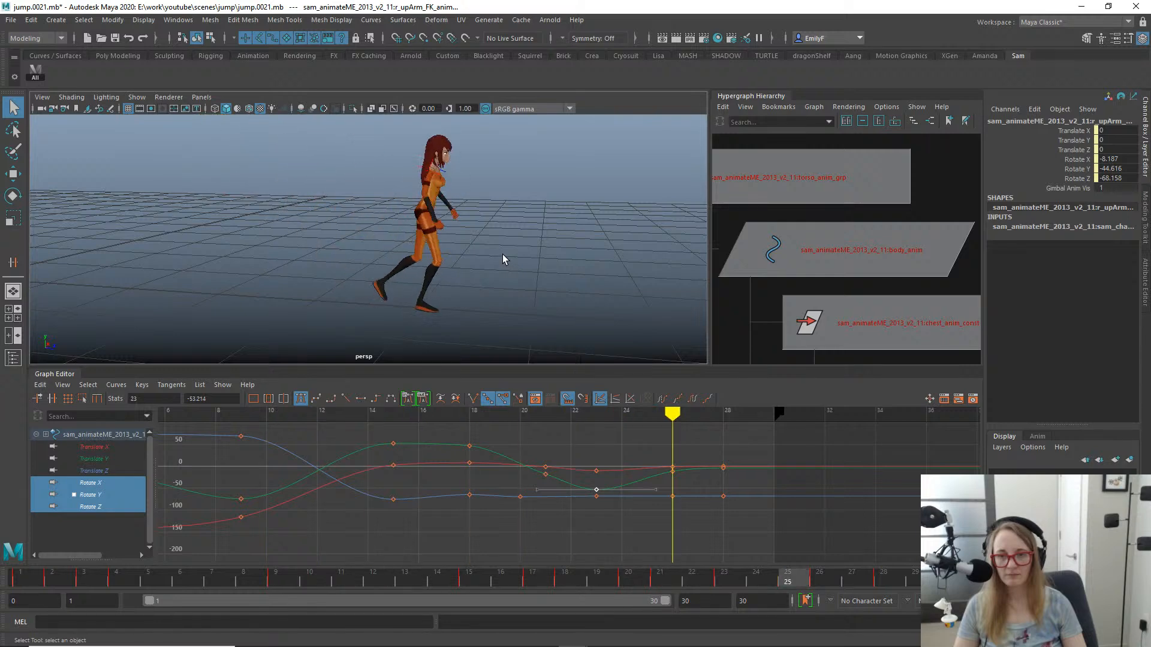
pyautogui.keyDown('alt'); pyautogui.moveTo(489, 254); pyautogui.dragTo(515, 261); pyautogui.keyUp('alt')
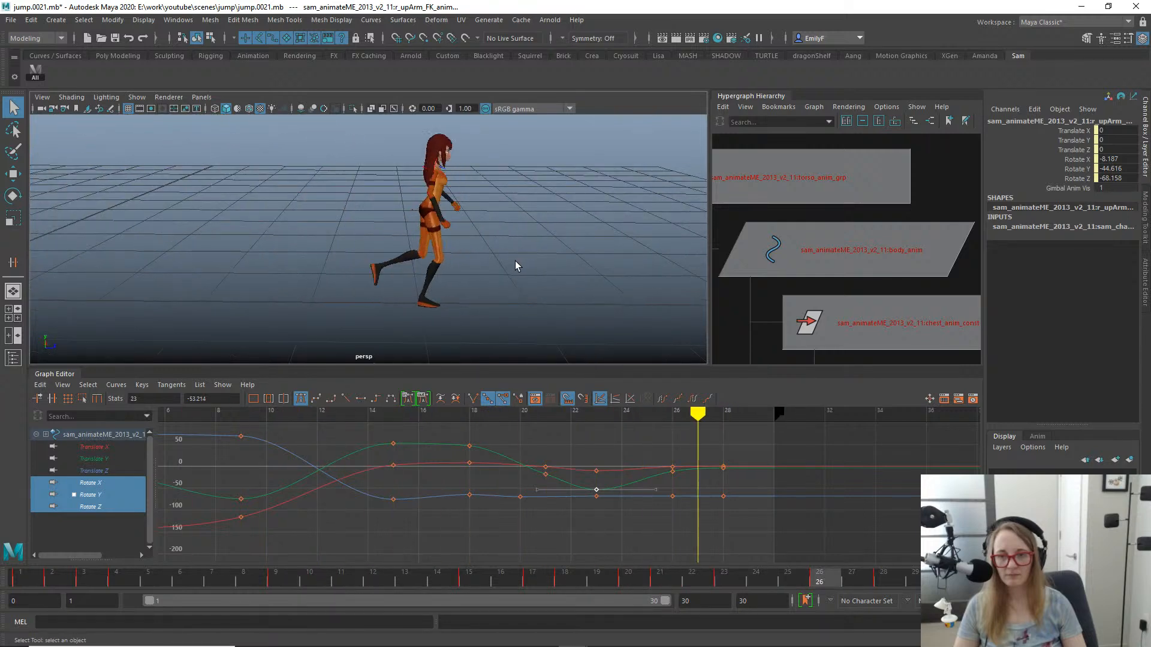
# - Save the scene as jump.0022.mb and shift all character controls' frame 28 keys to frame 29
pyautogui.click(36, 72)
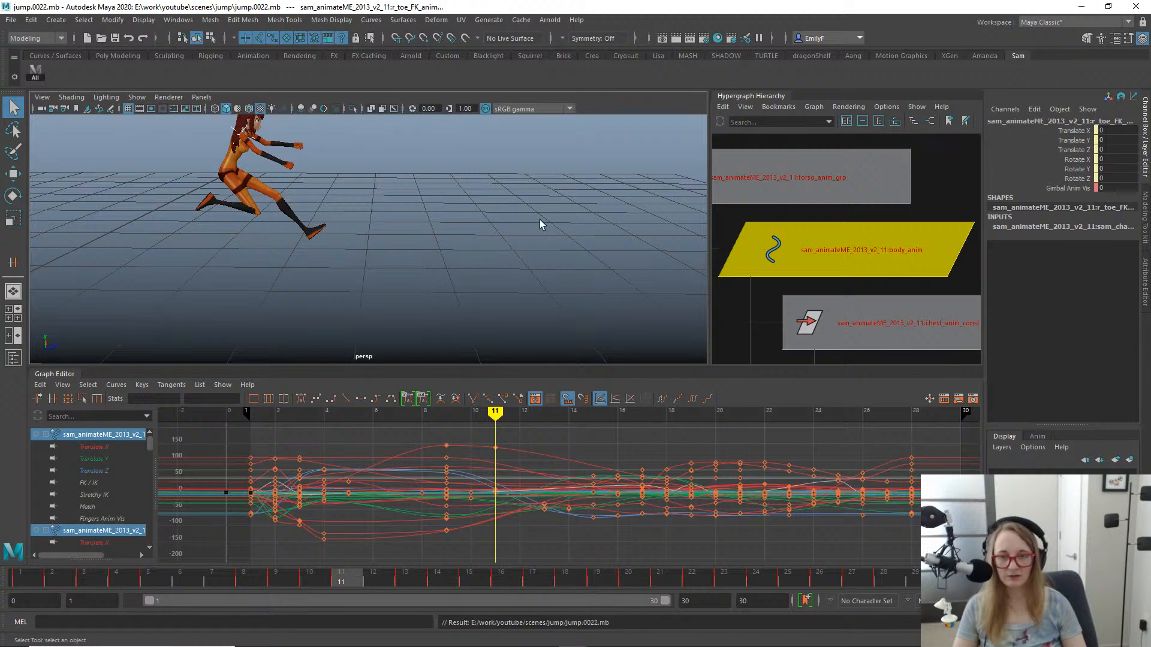
pyautogui.click(885, 578)
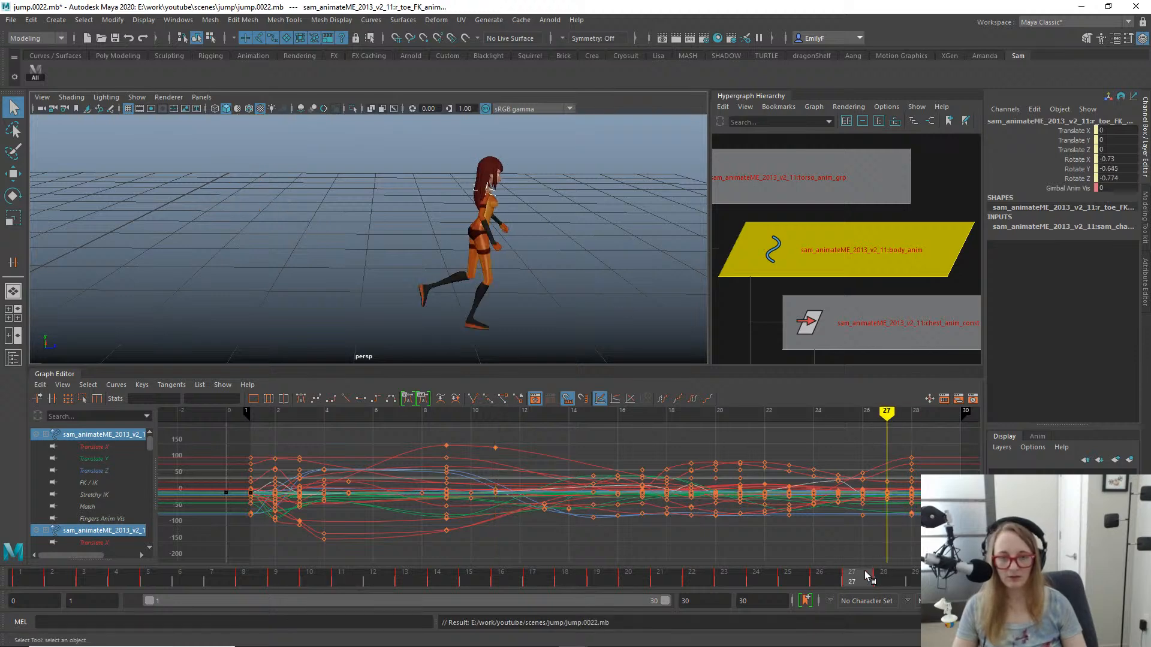
pyautogui.keyDown('shift'); pyautogui.moveTo(885, 579); pyautogui.dragTo(871, 582); pyautogui.keyUp('shift')
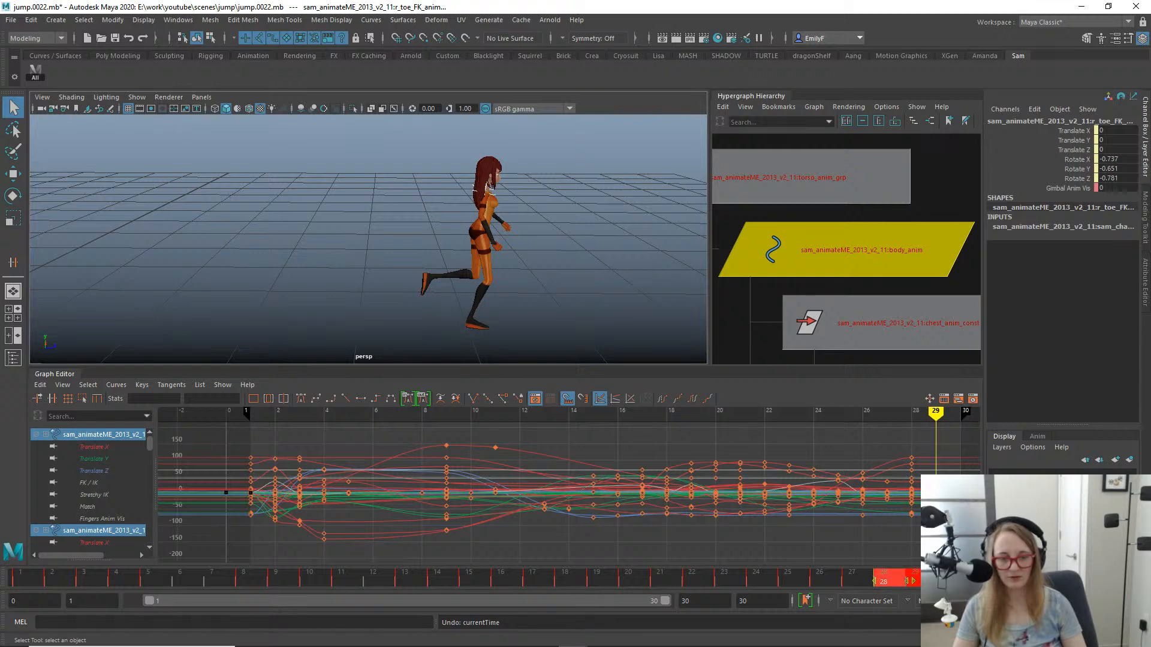
pyautogui.moveTo(860, 584); pyautogui.dragTo(915, 577)
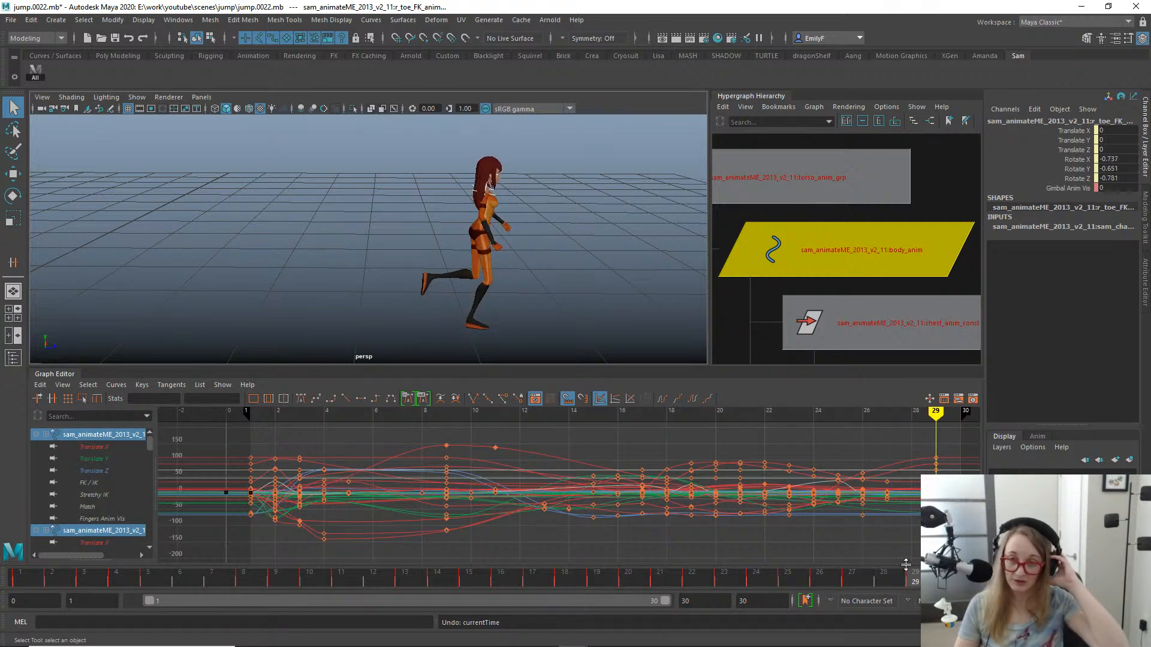
# - Move the body control's final keys from frame 29 to frame 28 and play back the landing recovery
pyautogui.keyDown('alt'); pyautogui.moveTo(587, 253); pyautogui.dragTo(401, 212); pyautogui.keyUp('alt')
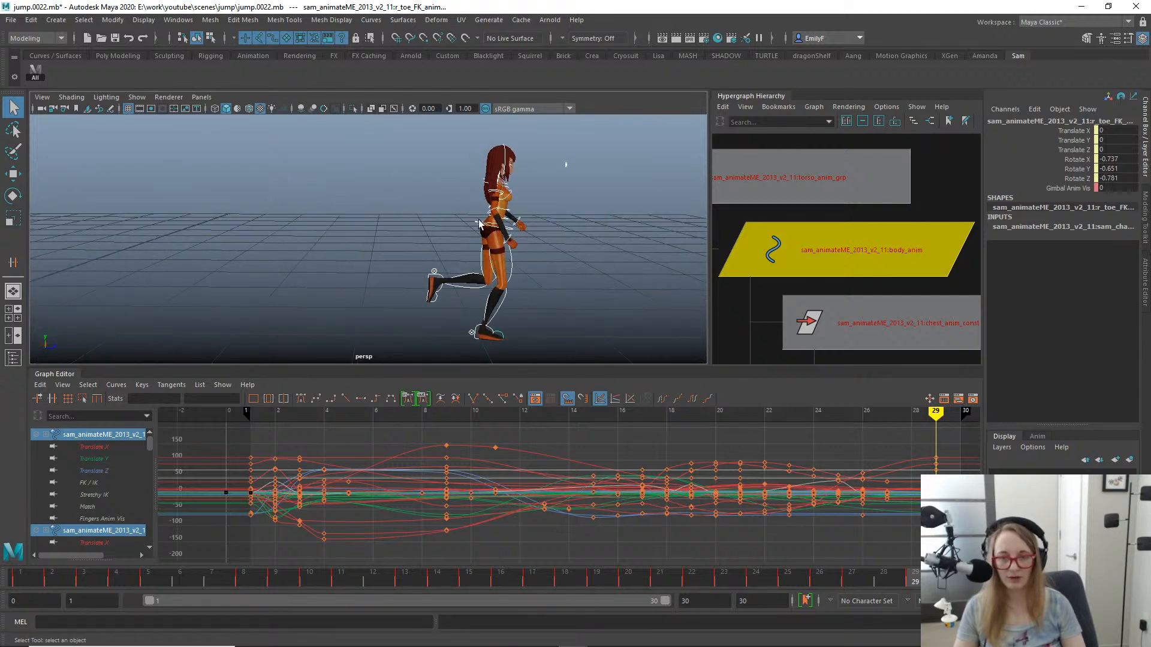
pyautogui.click(479, 223)
pyautogui.keyDown('alt'); pyautogui.moveTo(481, 240); pyautogui.dragTo(549, 337); pyautogui.keyUp('alt')
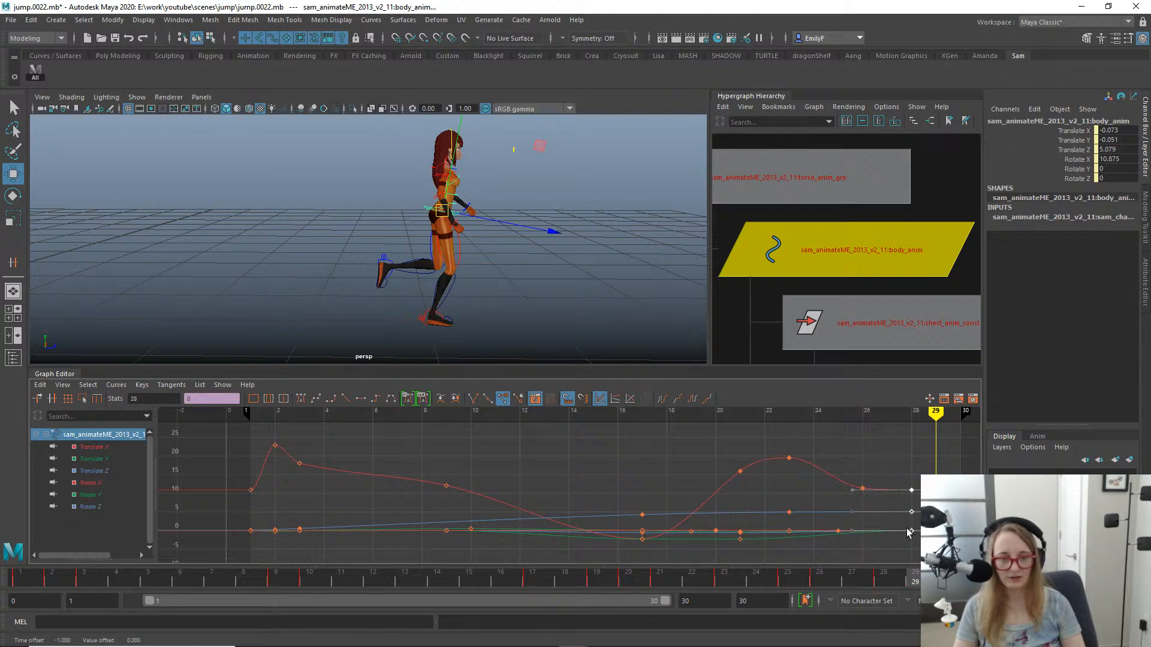
pyautogui.moveTo(569, 580); pyautogui.dragTo(895, 565)
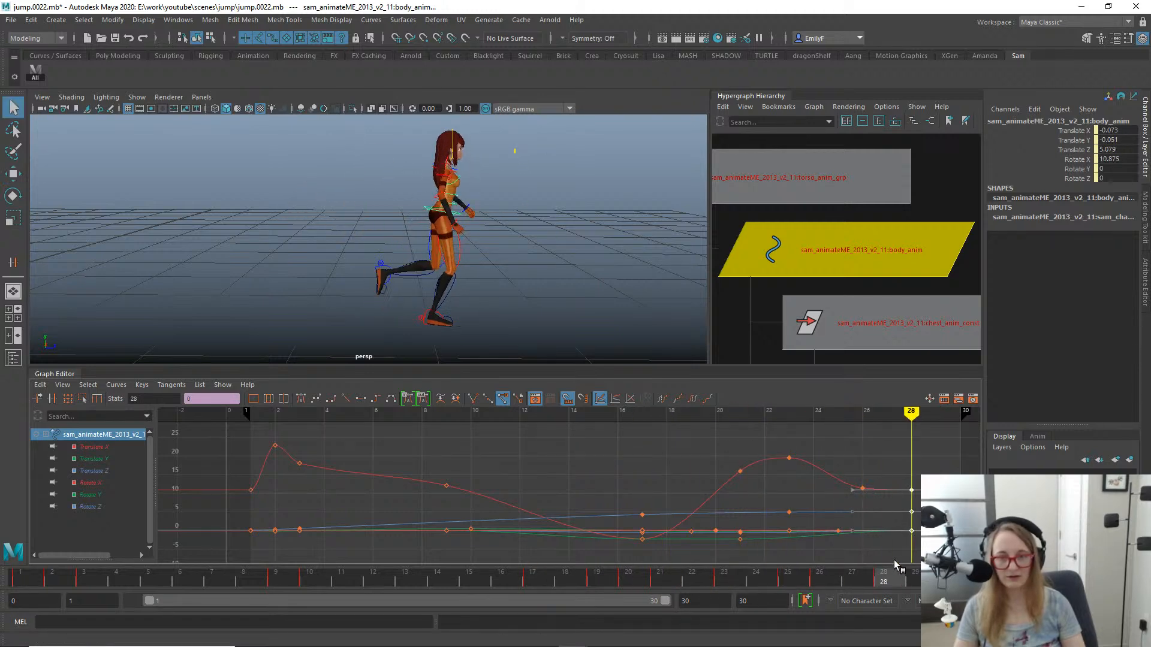
pyautogui.moveTo(952, 542); pyautogui.dragTo(434, 481)
pyautogui.hotkey('alt', 'v')
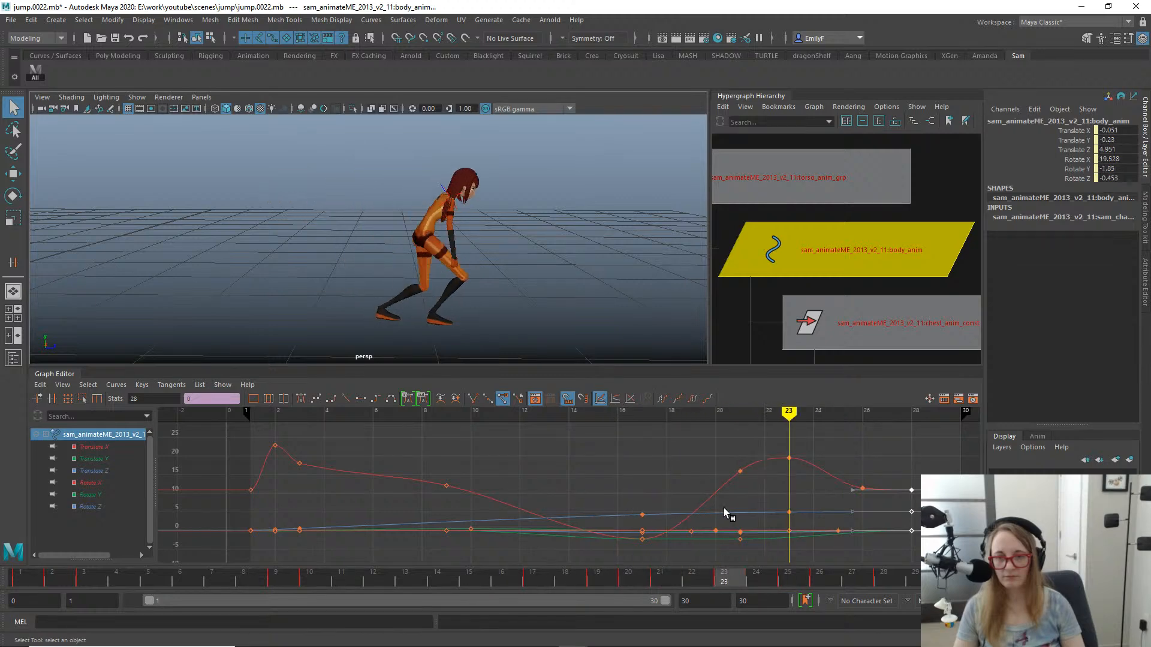
# - Show the rig controls and move the right upper arm's Rotate Y keys at frames 23 and 26 to frames 24 and 27
pyautogui.press(',')
pyautogui.scroll(5, 609, 188)
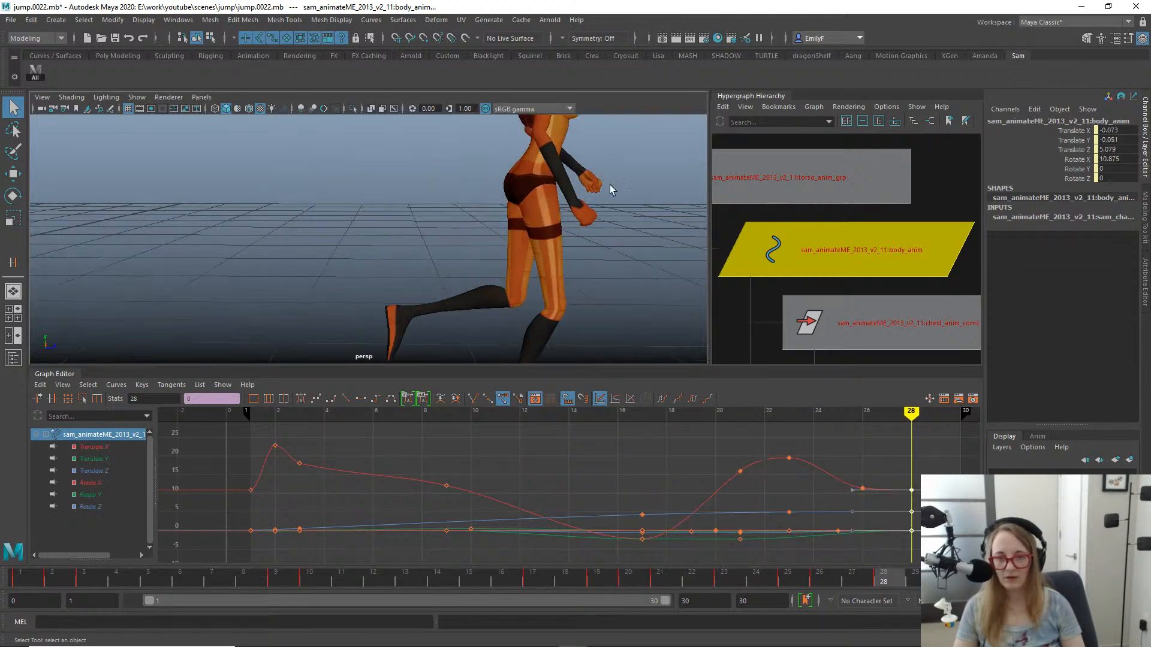
pyautogui.hotkey('alt', '1')
pyautogui.keyDown('alt'); pyautogui.moveTo(540, 186); pyautogui.dragTo(450, 279, button='middle'); pyautogui.keyUp('alt')
pyautogui.click(424, 238)
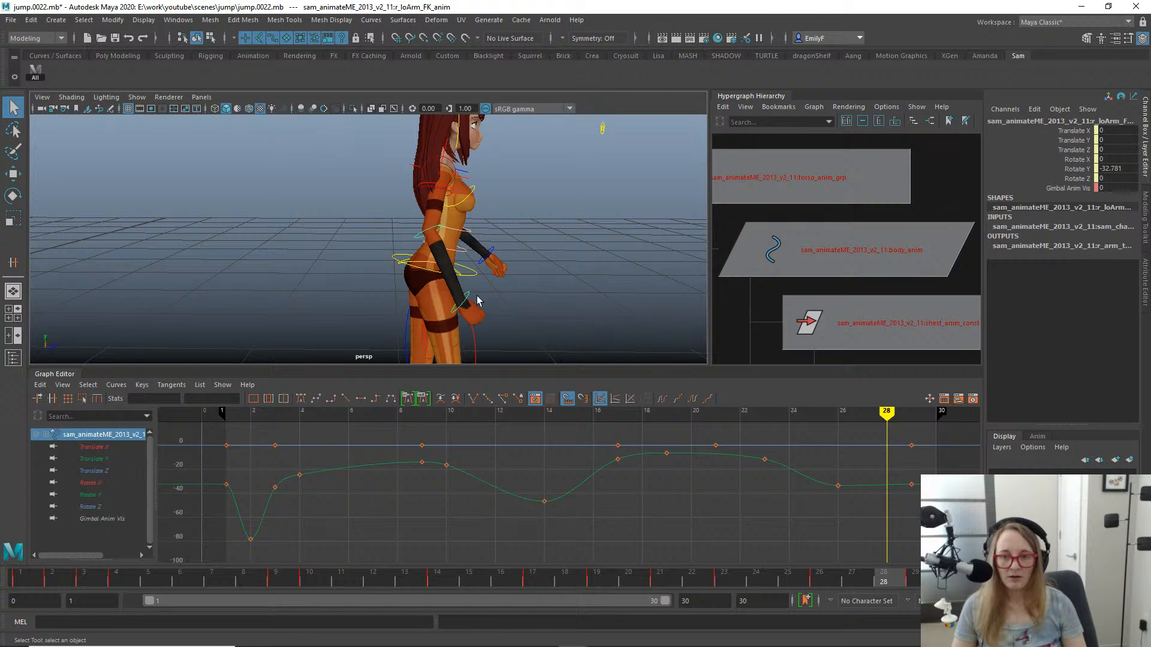
pyautogui.moveTo(627, 585); pyautogui.dragTo(787, 558)
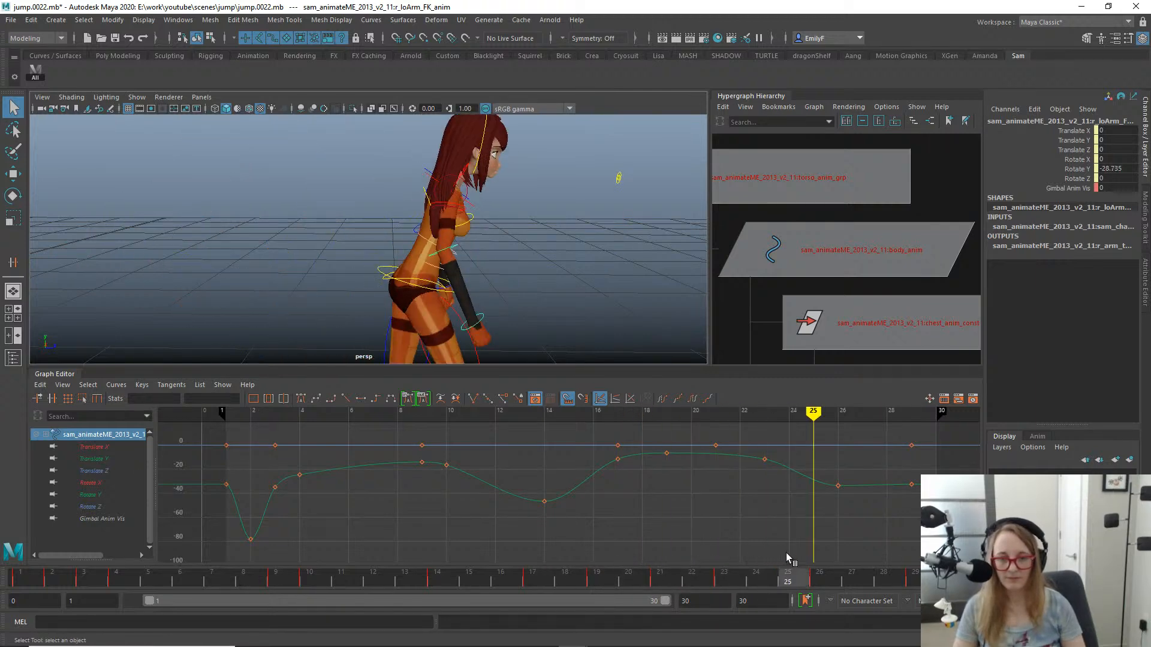
pyautogui.click(456, 201)
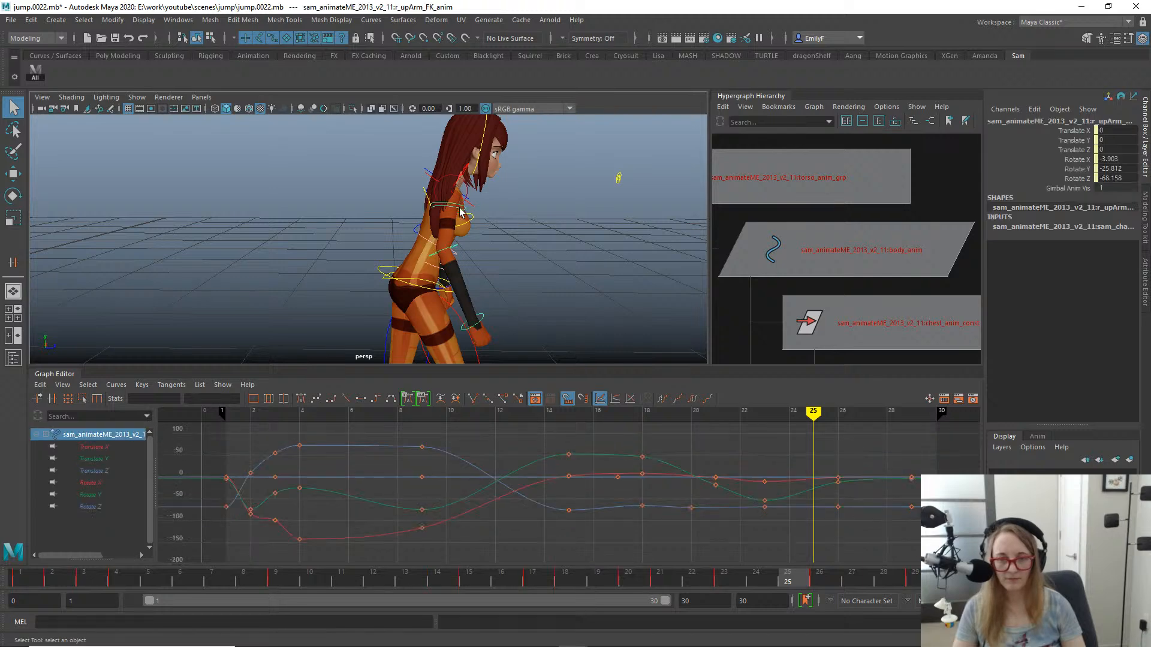
pyautogui.press('e')
pyautogui.click(106, 493)
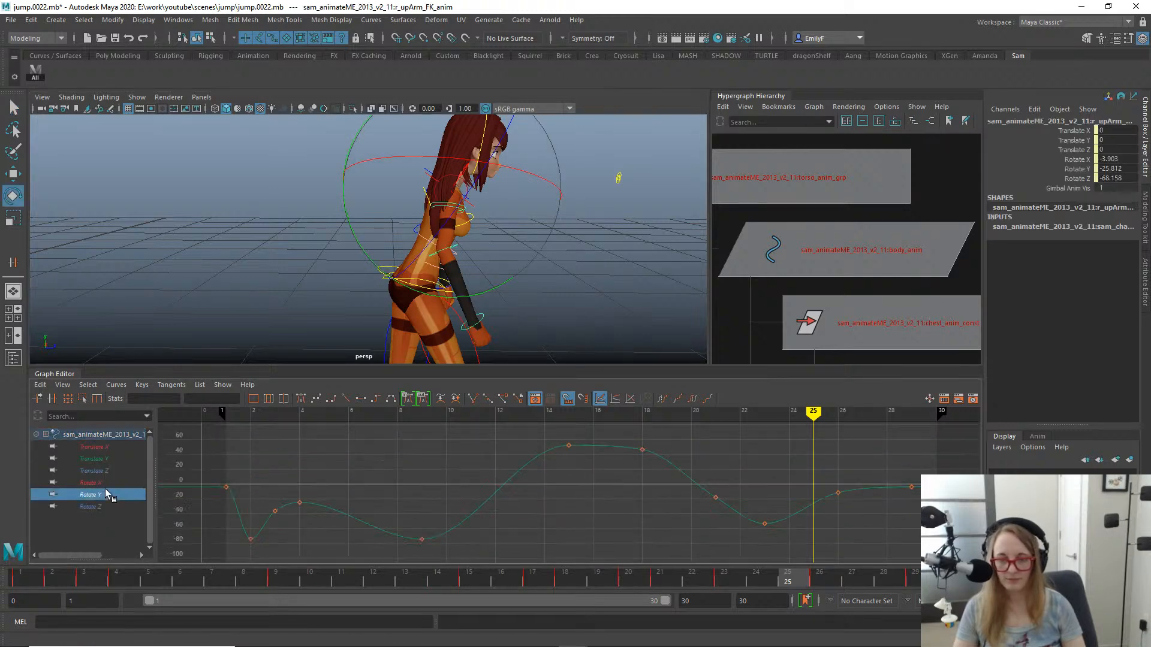
pyautogui.press('w')
pyautogui.keyDown('shift'); pyautogui.moveTo(824, 527); pyautogui.dragTo(855, 512, button='middle'); pyautogui.keyUp('shift')
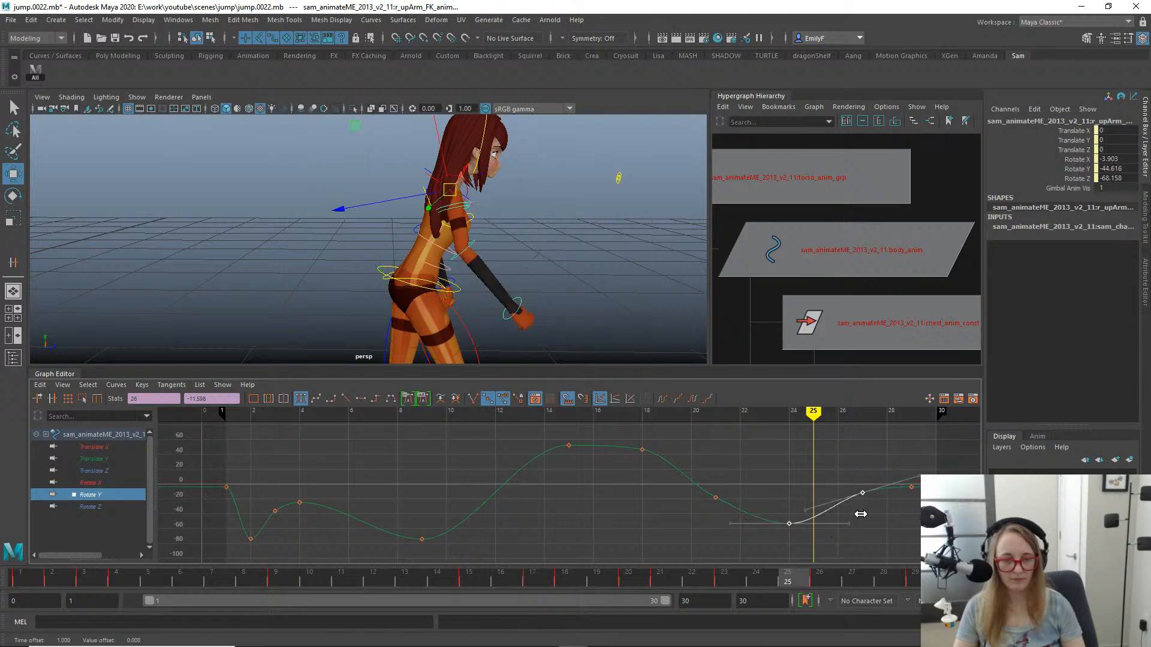
pyautogui.press('q')
pyautogui.moveTo(649, 581)
pyautogui.mouseDown()
pyautogui.moveTo(384, 578)
pyautogui.moveTo(738, 576)
pyautogui.moveTo(915, 543)
pyautogui.mouseUp()
# - Play back the jump, raise the right upper arm's Rotate Y key at frame 24 to -45.952, and scrub the recovery
pyautogui.hotkey('alt', 'v')
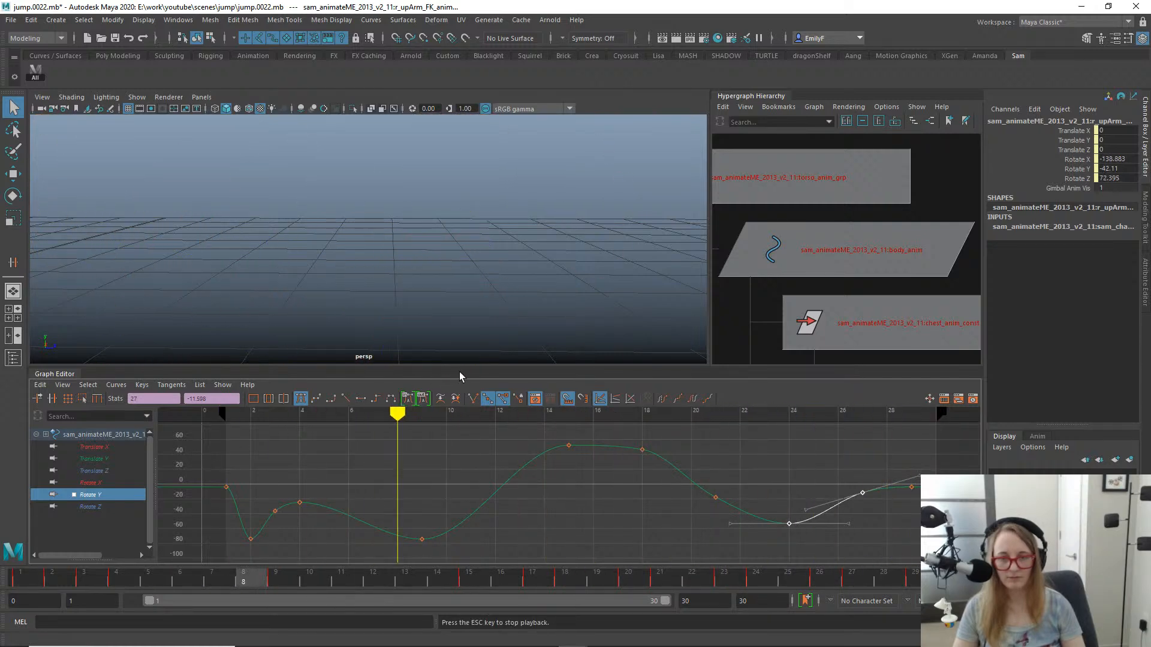
pyautogui.hotkey('alt', 'v')
pyautogui.moveTo(430, 580)
pyautogui.mouseDown()
pyautogui.moveTo(711, 552)
pyautogui.moveTo(917, 504)
pyautogui.moveTo(778, 542)
pyautogui.moveTo(746, 448)
pyautogui.mouseUp()
pyautogui.moveTo(818, 565); pyautogui.dragTo(818, 565)
pyautogui.press('w')
pyautogui.moveTo(801, 528); pyautogui.dragTo(802, 522, button='middle')
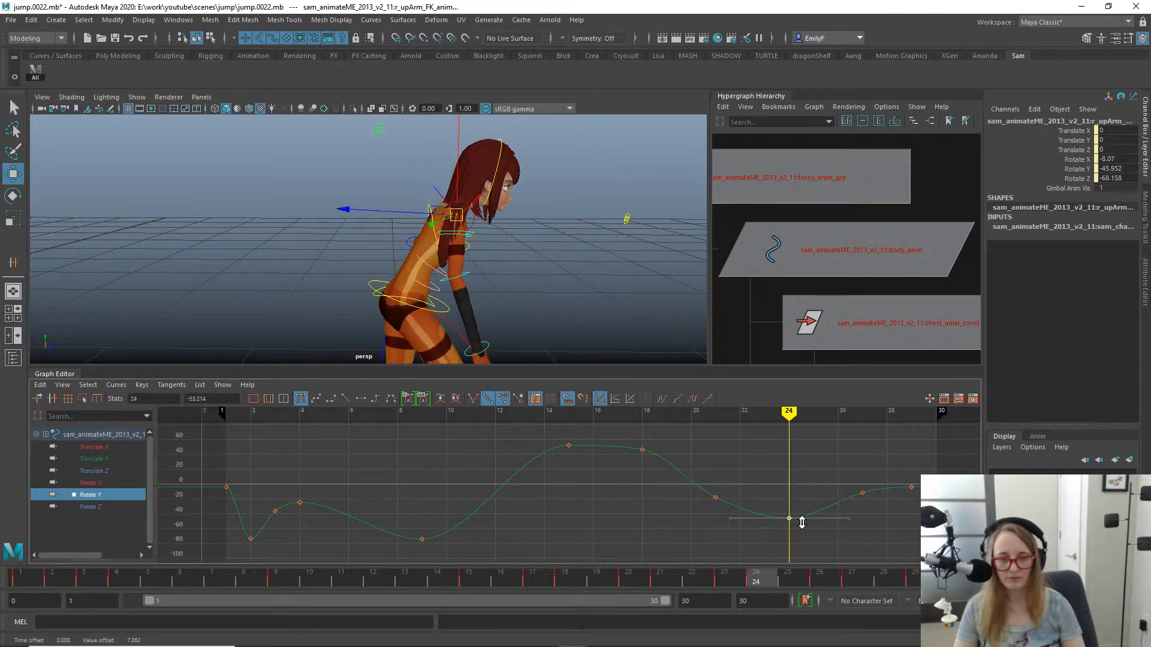
pyautogui.press('q')
pyautogui.moveTo(756, 580); pyautogui.dragTo(947, 575)
pyautogui.moveTo(947, 533); pyautogui.dragTo(813, 510)
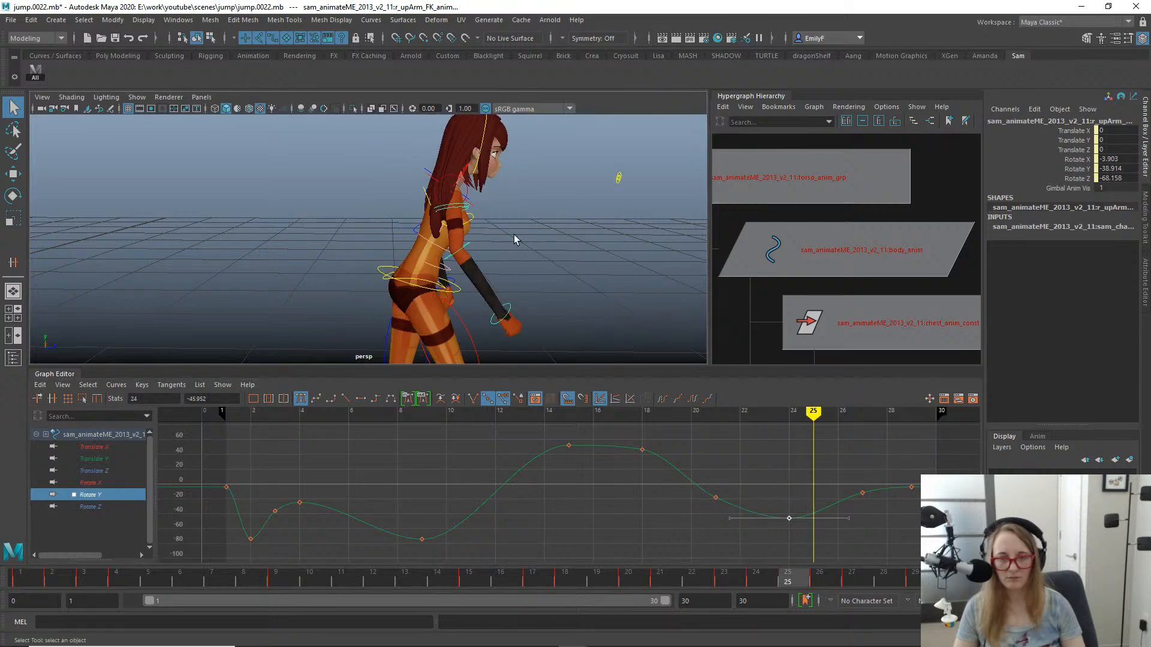
# - Lower the right lower arm's Rotate Y key at frame 26 to -43.573 and play back the landing
pyautogui.click(473, 242)
pyautogui.click(466, 245)
pyautogui.press('e')
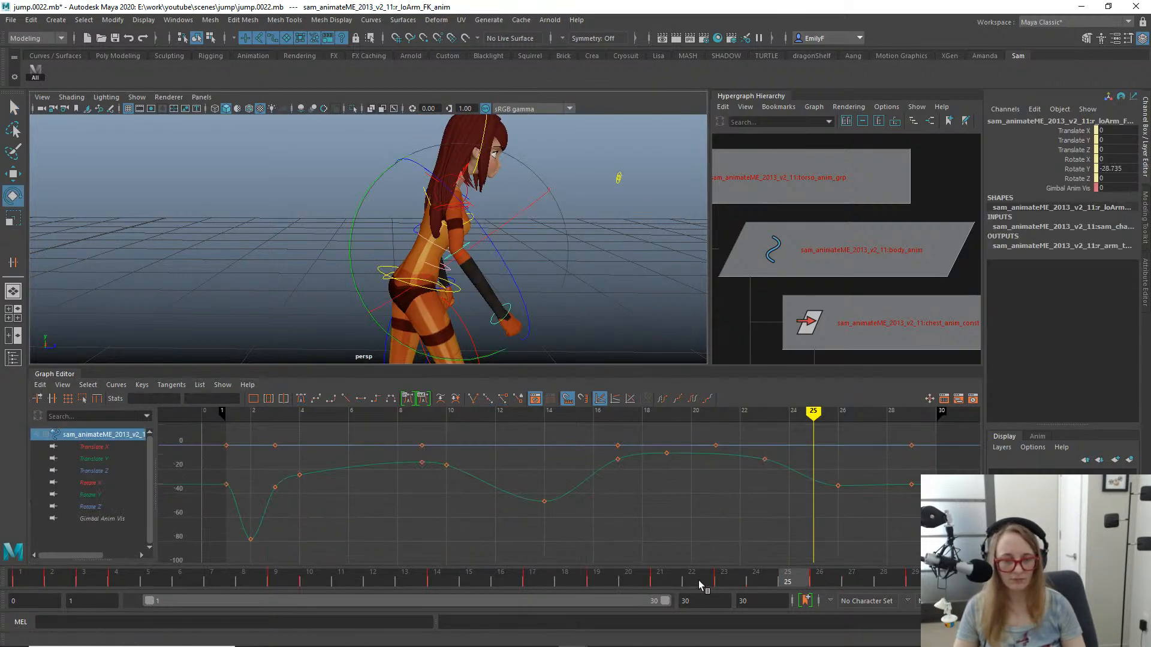
pyautogui.moveTo(822, 575); pyautogui.dragTo(866, 568)
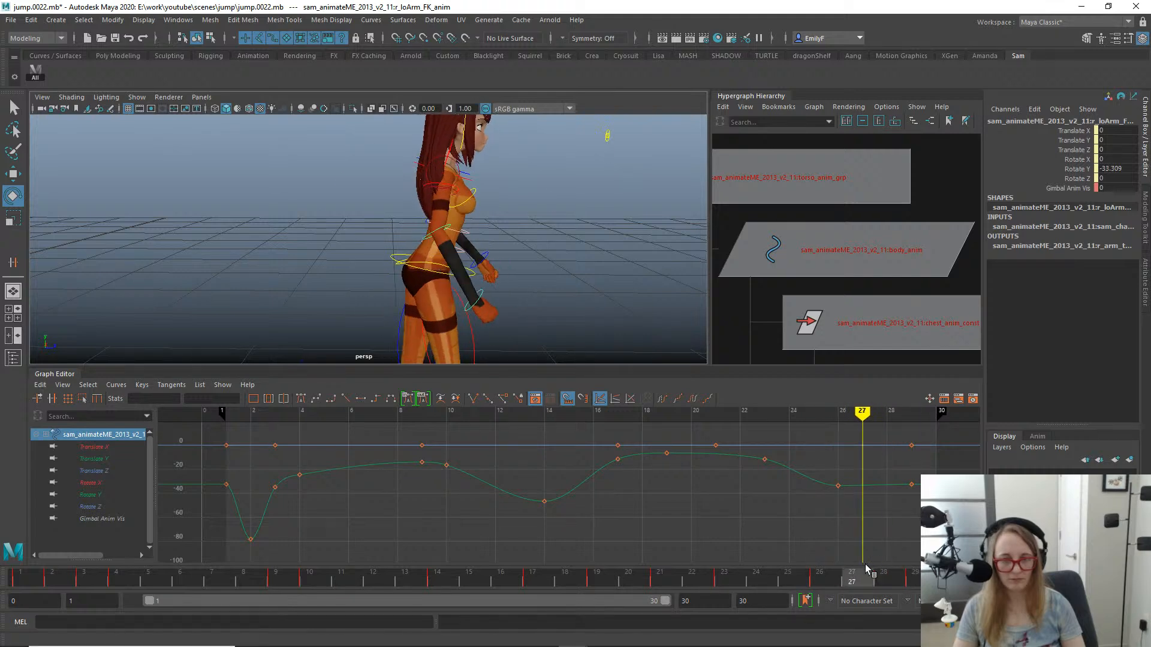
pyautogui.click(838, 486)
pyautogui.press('w')
pyautogui.keyDown('shift'); pyautogui.moveTo(848, 501); pyautogui.dragTo(847, 522, button='middle'); pyautogui.keyUp('shift')
pyautogui.press('q')
pyautogui.moveTo(847, 577); pyautogui.dragTo(677, 574)
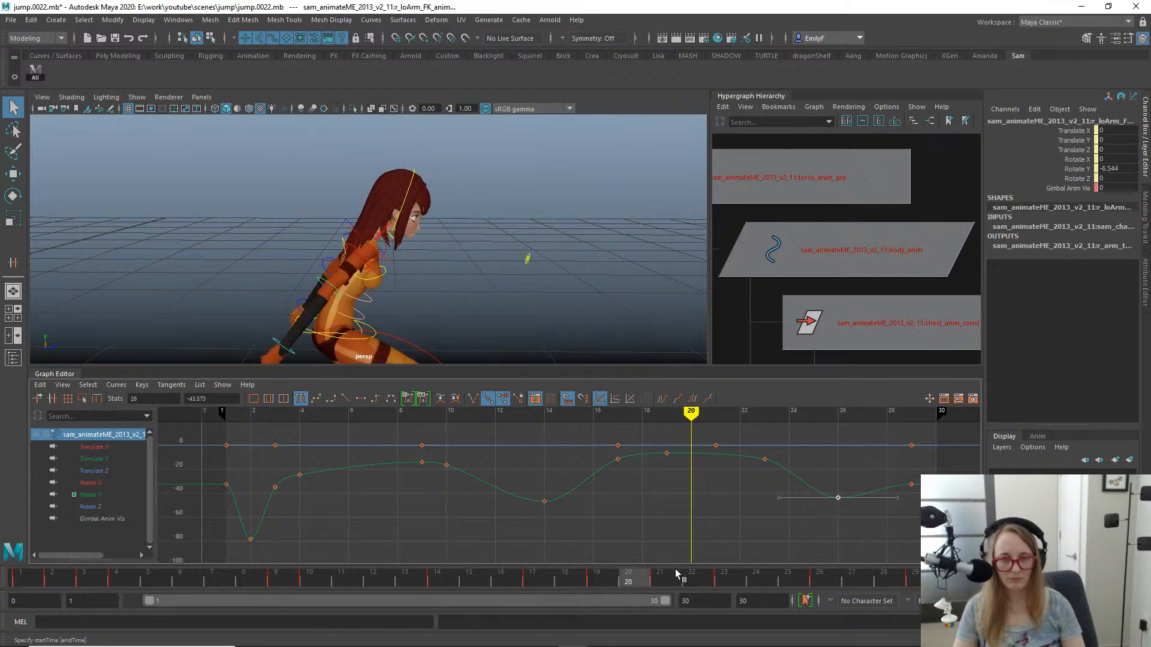
pyautogui.hotkey('alt', 'v')
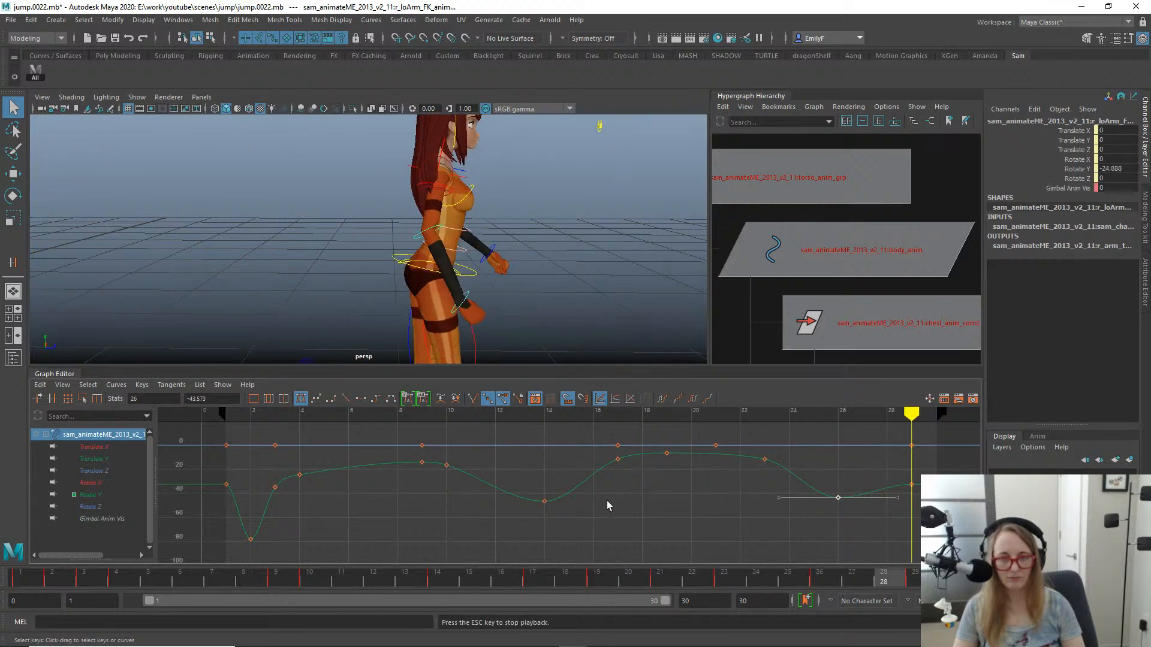
pyautogui.hotkey('alt', 'v')
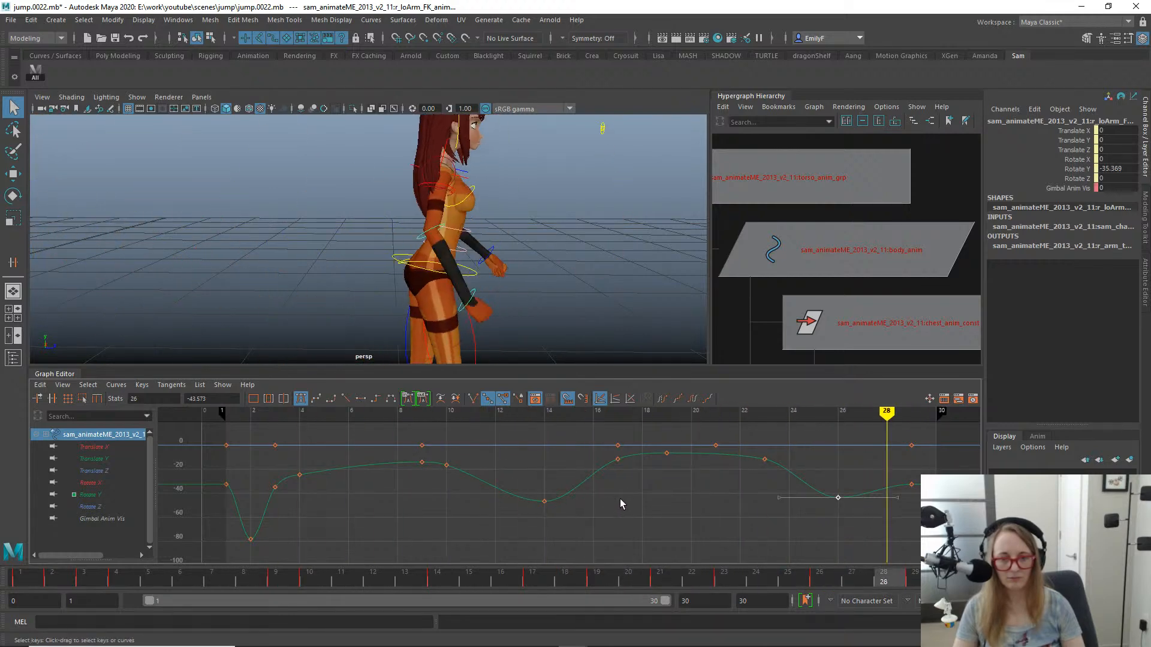
# - Move the right lower arm's Rotate Y key from frame 23 to frame 24
pyautogui.moveTo(440, 584); pyautogui.dragTo(761, 583)
pyautogui.moveTo(775, 486); pyautogui.dragTo(743, 446)
pyautogui.press('w')
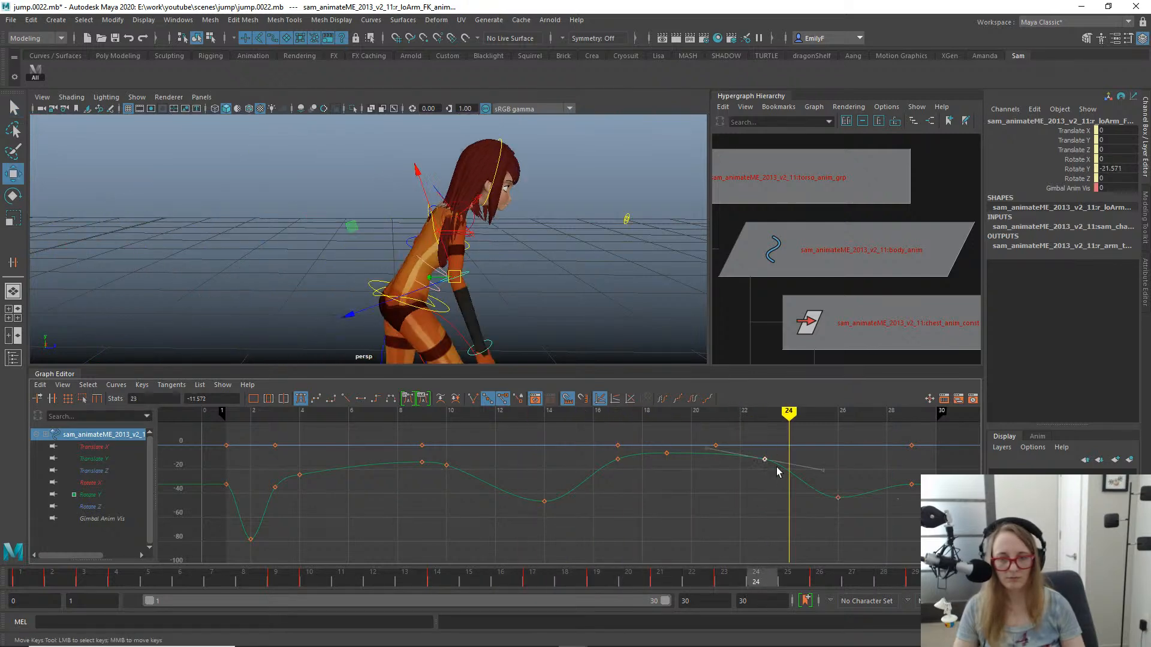
pyautogui.keyDown('shift'); pyautogui.moveTo(778, 472); pyautogui.dragTo(803, 477, button='middle'); pyautogui.keyUp('shift')
pyautogui.press('q')
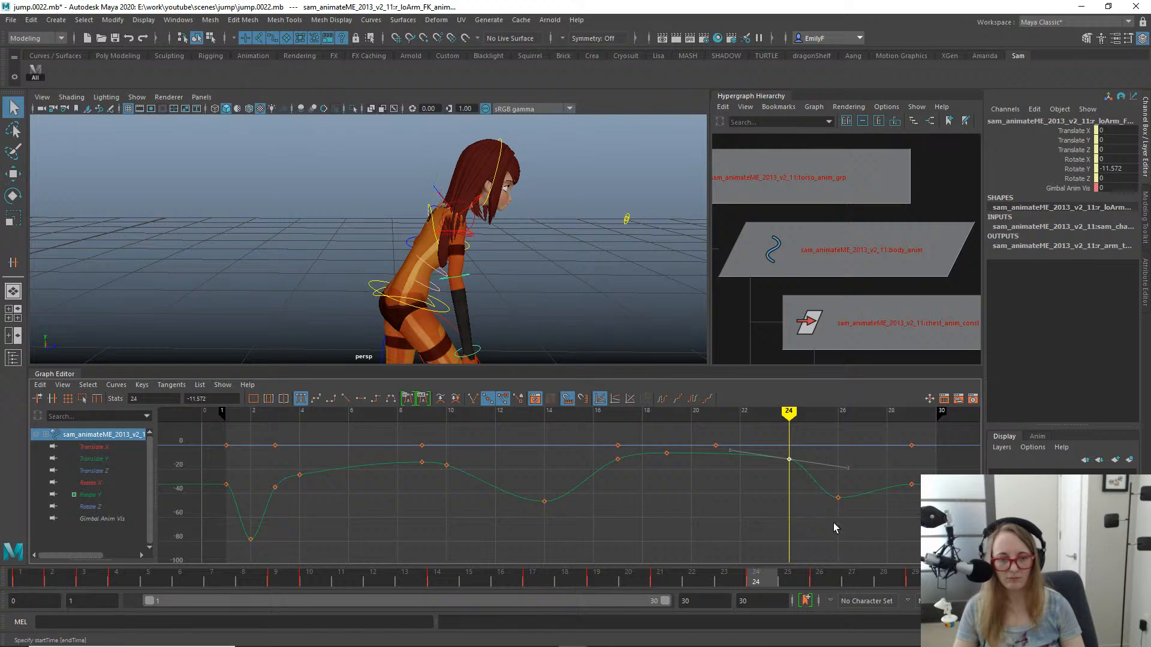
# - Move the right lower arm's Rotate Y key from frame 26 to frame 27 at -37.585 and play back the jump
pyautogui.moveTo(815, 492); pyautogui.dragTo(814, 491)
pyautogui.press('w')
pyautogui.keyDown('shift'); pyautogui.moveTo(880, 515); pyautogui.dragTo(880, 484, button='middle'); pyautogui.keyUp('shift')
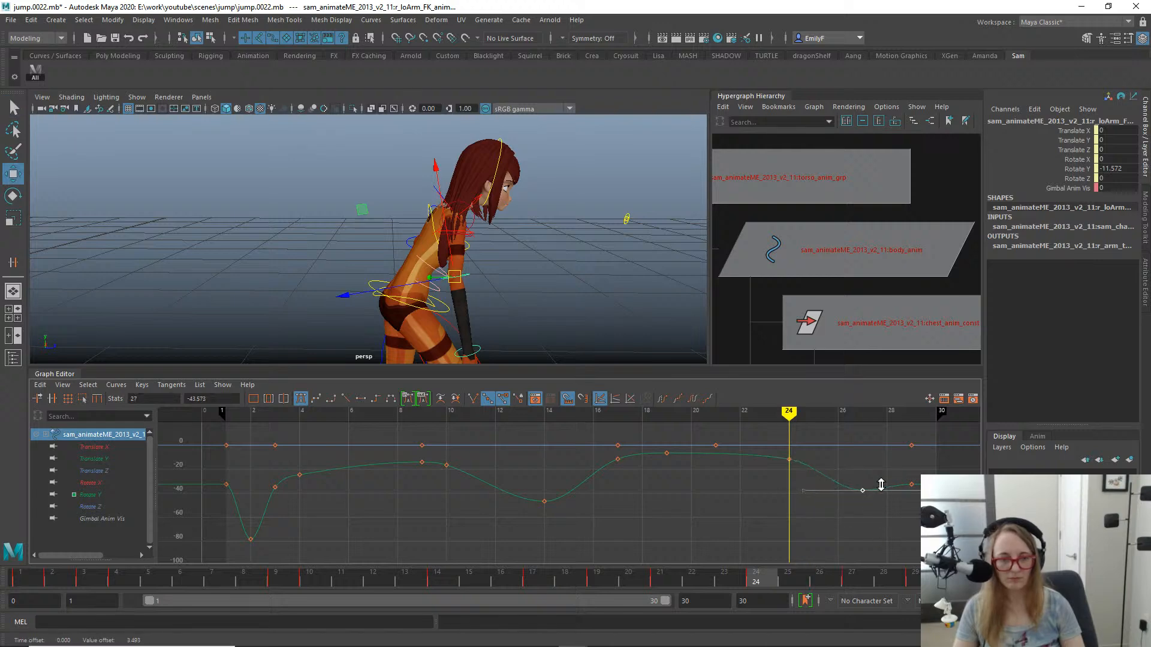
pyautogui.press('q')
pyautogui.hotkey('alt', 'v')
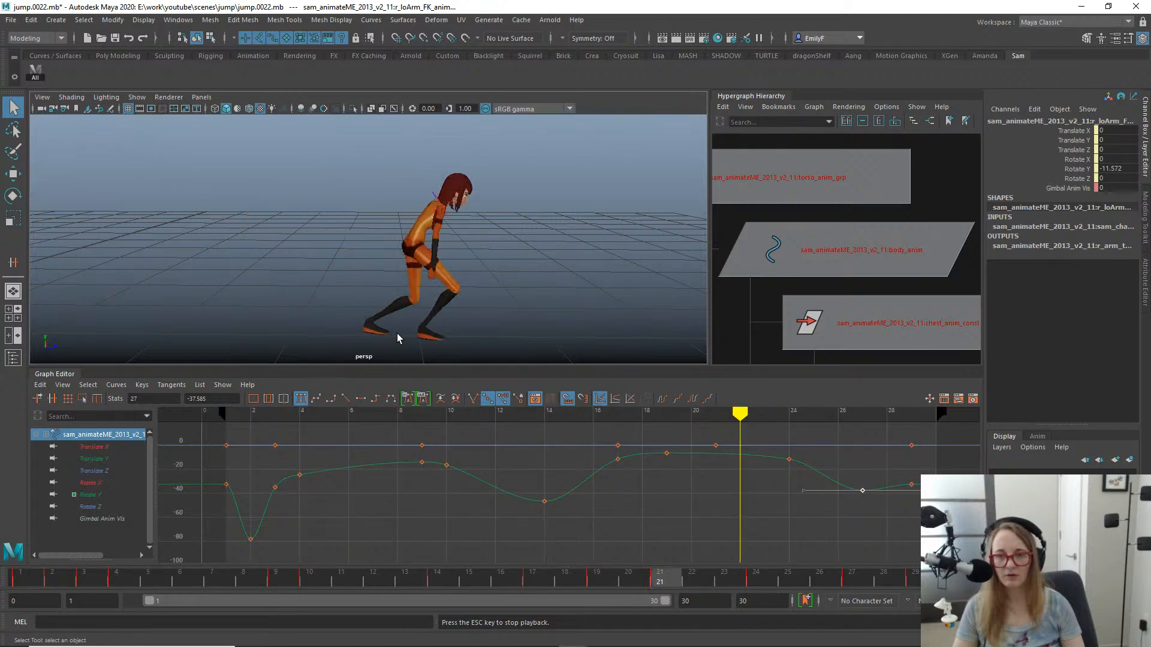
pyautogui.press('Escape')
# - Select the right hand control and rotate the hand to straighten the wrist at frame 21
pyautogui.moveTo(63, 584)
pyautogui.mouseDown()
pyautogui.moveTo(434, 564)
pyautogui.moveTo(641, 597)
pyautogui.moveTo(580, 602)
pyautogui.moveTo(419, 566)
pyautogui.moveTo(659, 580)
pyautogui.moveTo(556, 572)
pyautogui.moveTo(698, 561)
pyautogui.mouseUp()
pyautogui.keyDown('alt'); pyautogui.moveTo(276, 162); pyautogui.dragTo(303, 307, button='right'); pyautogui.keyUp('alt')
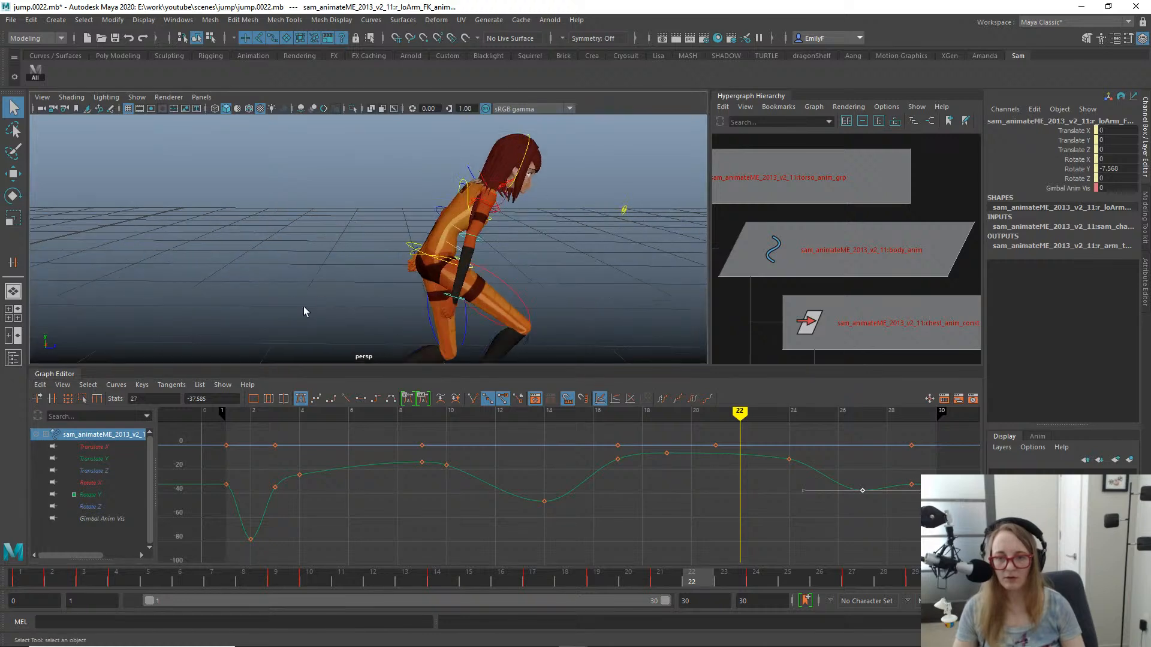
pyautogui.click(455, 303)
pyautogui.press('e')
pyautogui.keyDown('alt'); pyautogui.moveTo(456, 302); pyautogui.dragTo(440, 264, button='right'); pyautogui.keyUp('alt')
pyautogui.press('e')
pyautogui.moveTo(476, 244); pyautogui.dragTo(438, 221)
pyautogui.moveTo(566, 567); pyautogui.dragTo(676, 566)
pyautogui.press('f')
pyautogui.keyDown('alt'); pyautogui.moveTo(437, 288); pyautogui.dragTo(300, 205, button='right'); pyautogui.keyUp('alt')
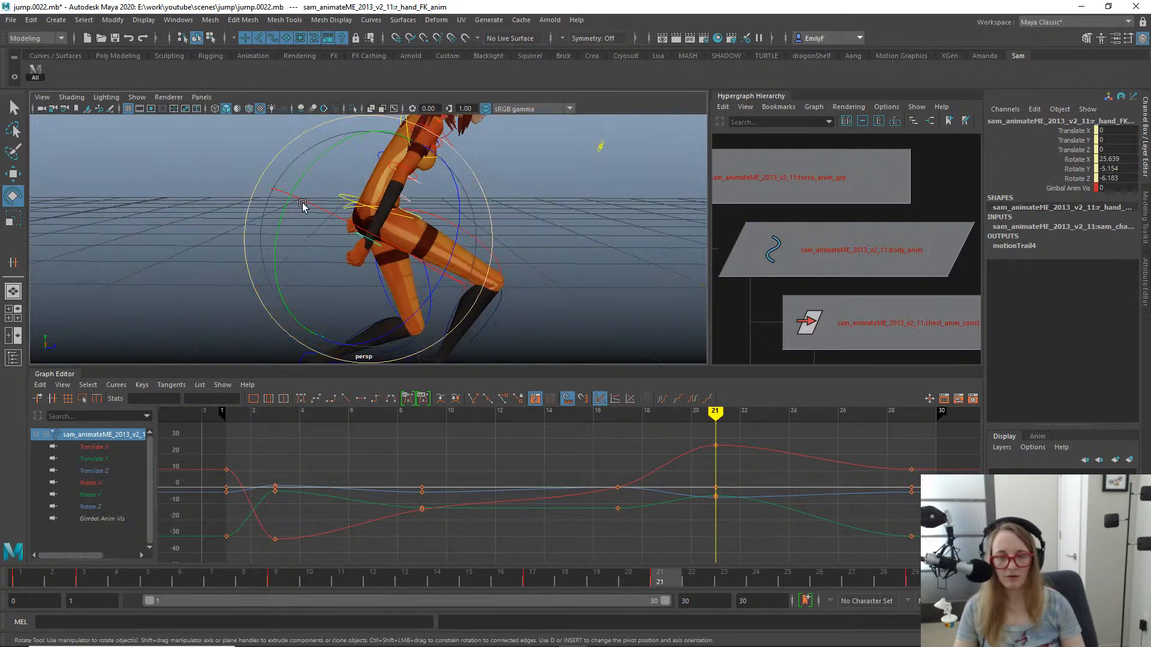
pyautogui.keyDown('alt'); pyautogui.moveTo(475, 256); pyautogui.dragTo(393, 231); pyautogui.keyUp('alt')
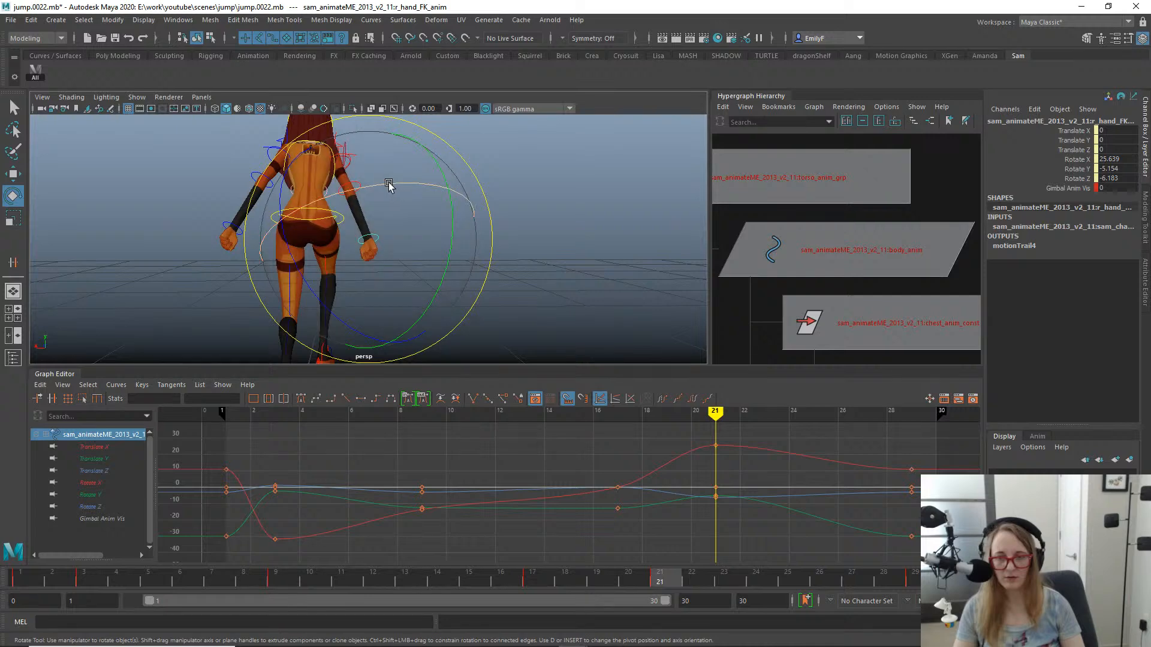
pyautogui.moveTo(388, 185); pyautogui.dragTo(341, 200)
pyautogui.press('q')
# - Rotate the right hand to X 8.648, Y 4.524, Z -6.1 at frame 24, key it, and scrub the recovery
pyautogui.moveTo(624, 581); pyautogui.dragTo(756, 535)
pyautogui.keyDown('alt'); pyautogui.moveTo(549, 253); pyautogui.dragTo(352, 258); pyautogui.keyUp('alt')
pyautogui.press('e')
pyautogui.moveTo(429, 321); pyautogui.dragTo(496, 326)
pyautogui.press('s')
pyautogui.press('q')
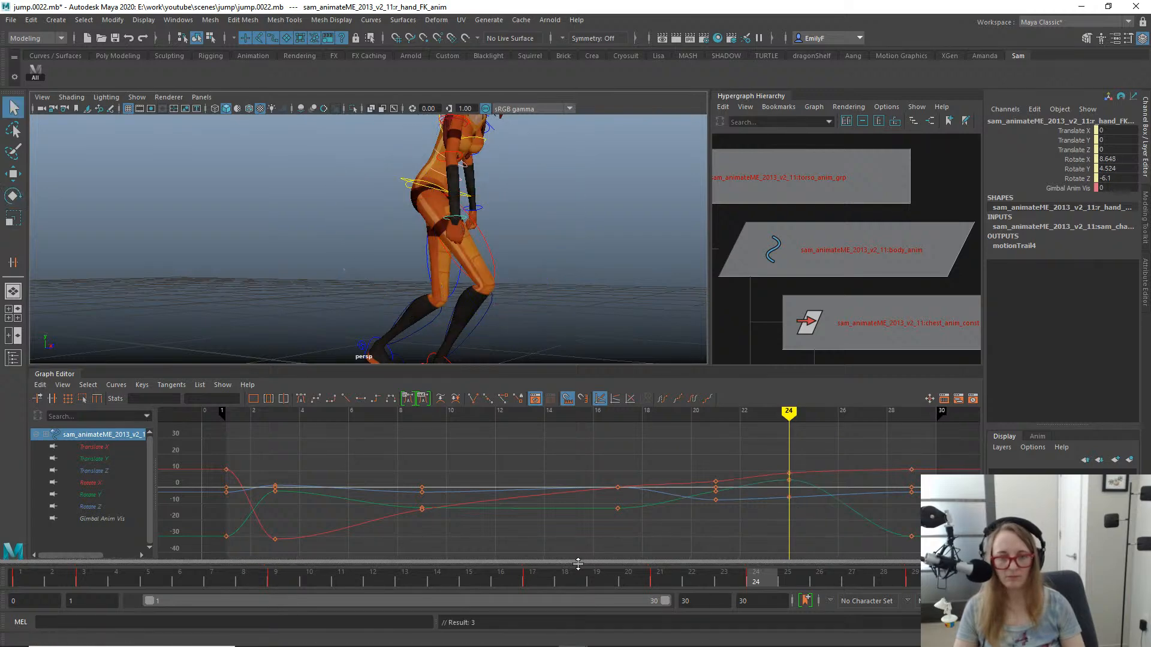
pyautogui.moveTo(632, 589); pyautogui.dragTo(695, 559)
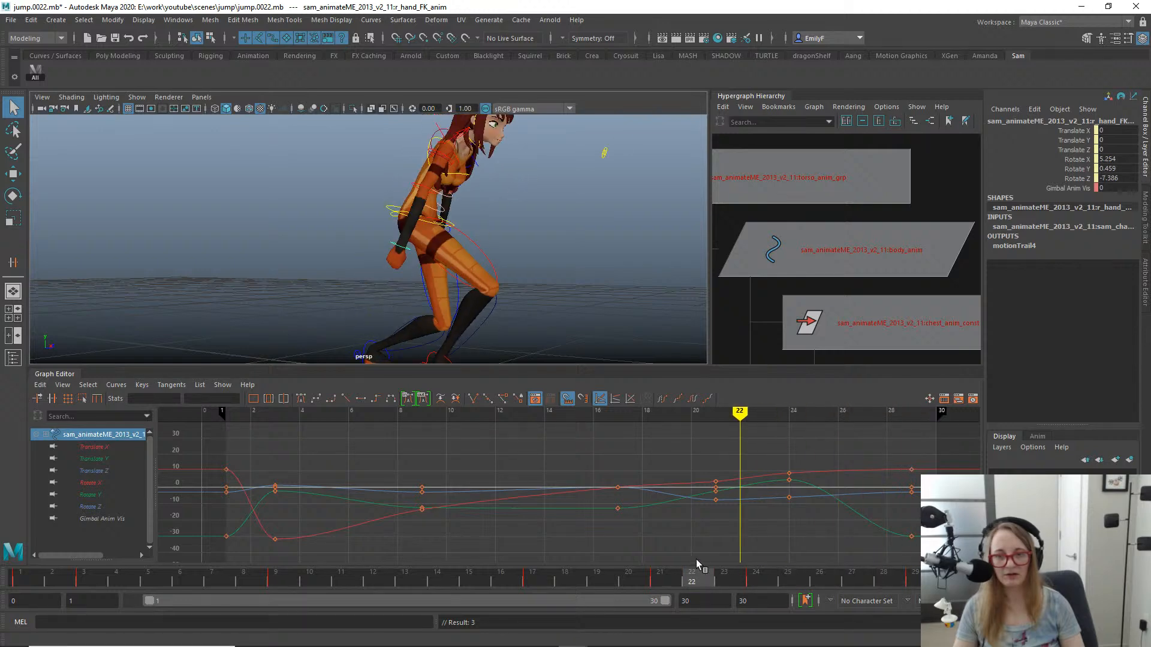
# - Examine the landing poses around frames 19 to 22 from several angles and check the start of the jump
pyautogui.keyDown('alt'); pyautogui.moveTo(206, 278); pyautogui.dragTo(219, 268); pyautogui.keyUp('alt')
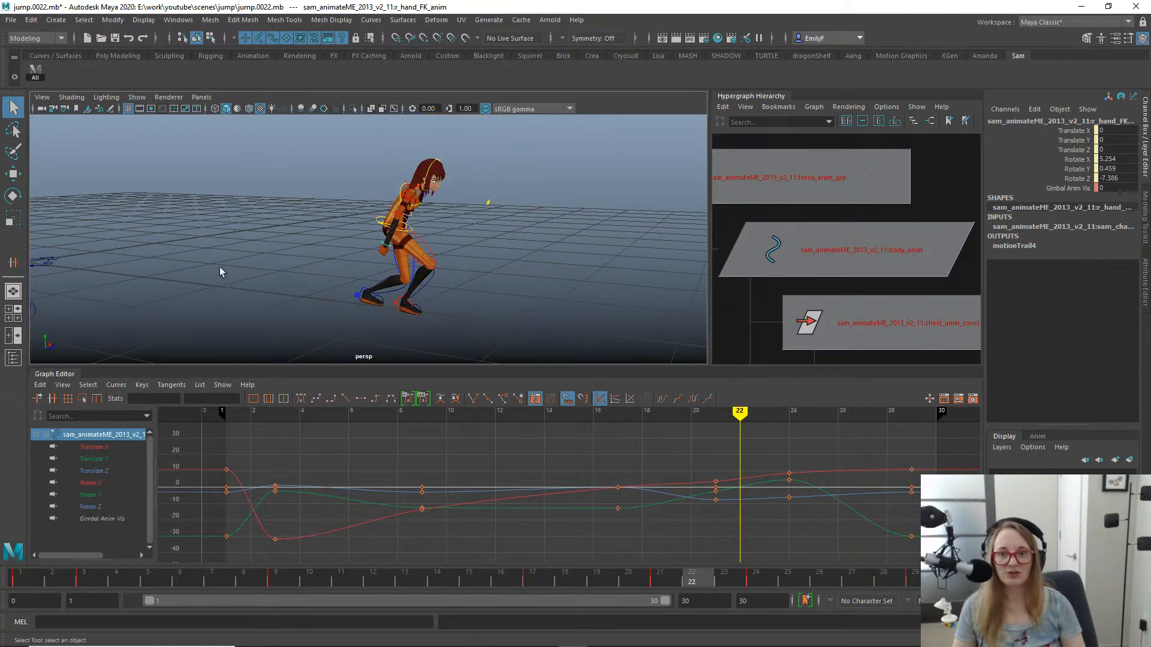
pyautogui.keyDown('alt'); pyautogui.moveTo(219, 268); pyautogui.dragTo(465, 260, button='right'); pyautogui.keyUp('alt')
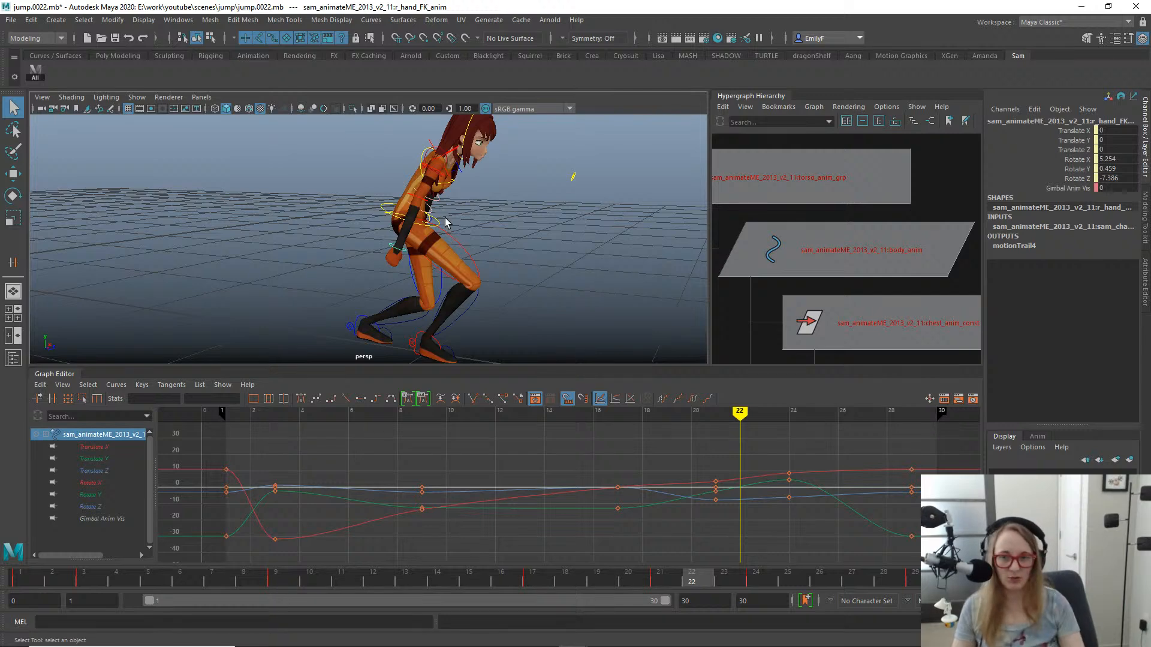
pyautogui.keyDown('alt'); pyautogui.moveTo(446, 223); pyautogui.dragTo(425, 223); pyautogui.keyUp('alt')
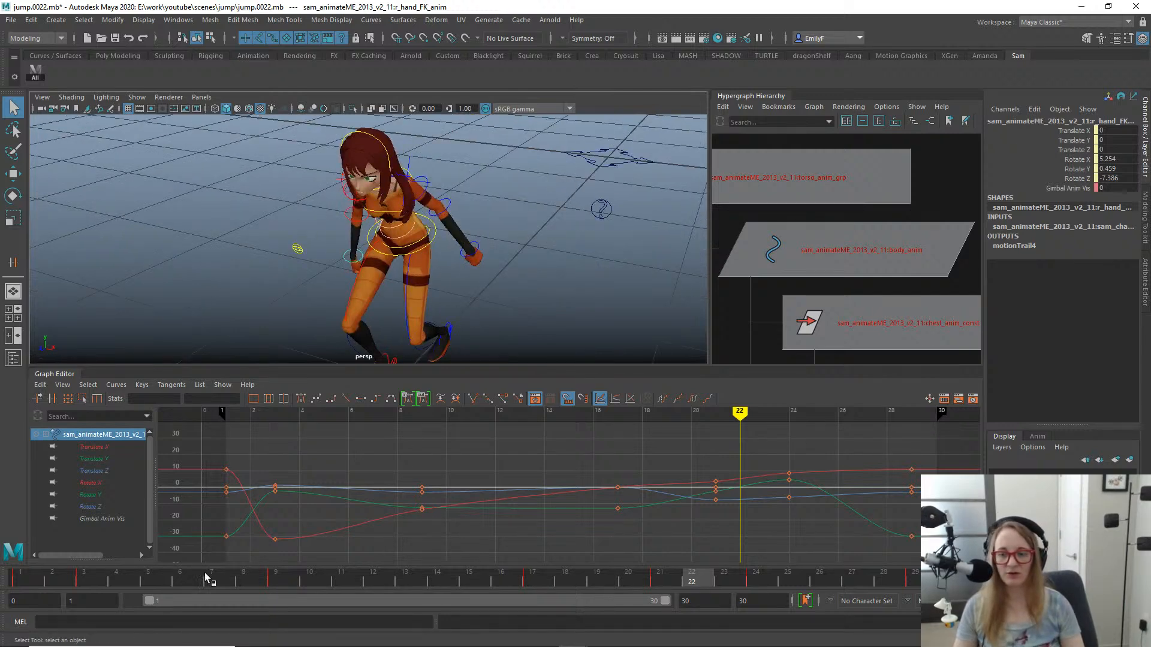
pyautogui.moveTo(204, 573); pyautogui.dragTo(601, 536)
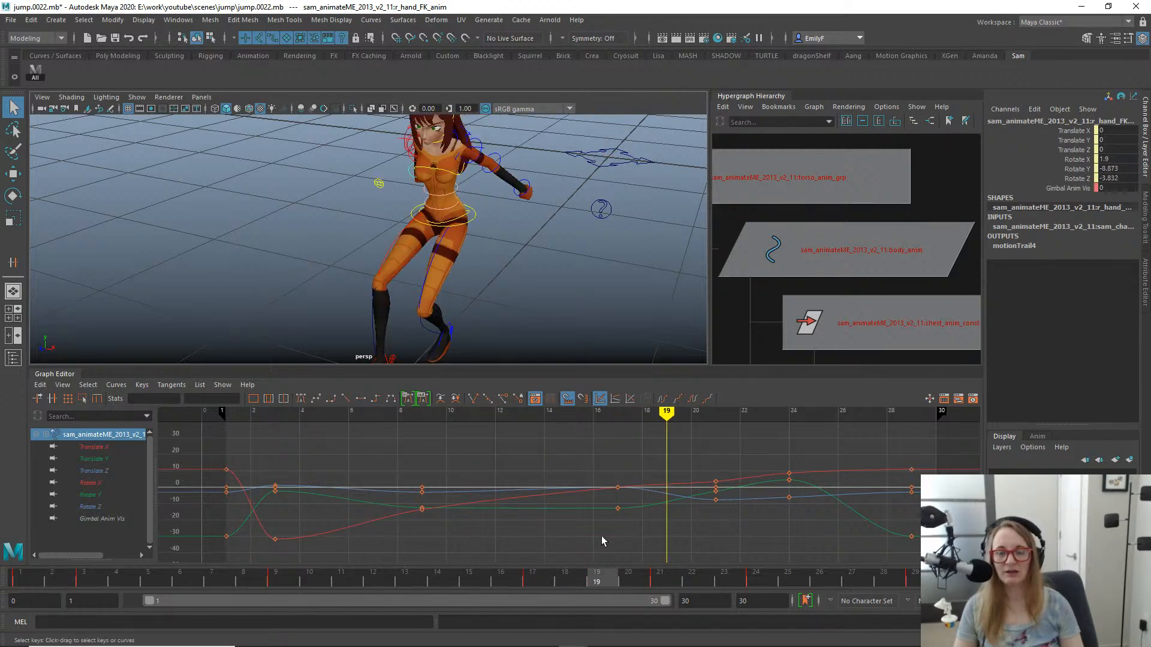
pyautogui.keyDown('alt'); pyautogui.moveTo(456, 233); pyautogui.dragTo(524, 251); pyautogui.keyUp('alt')
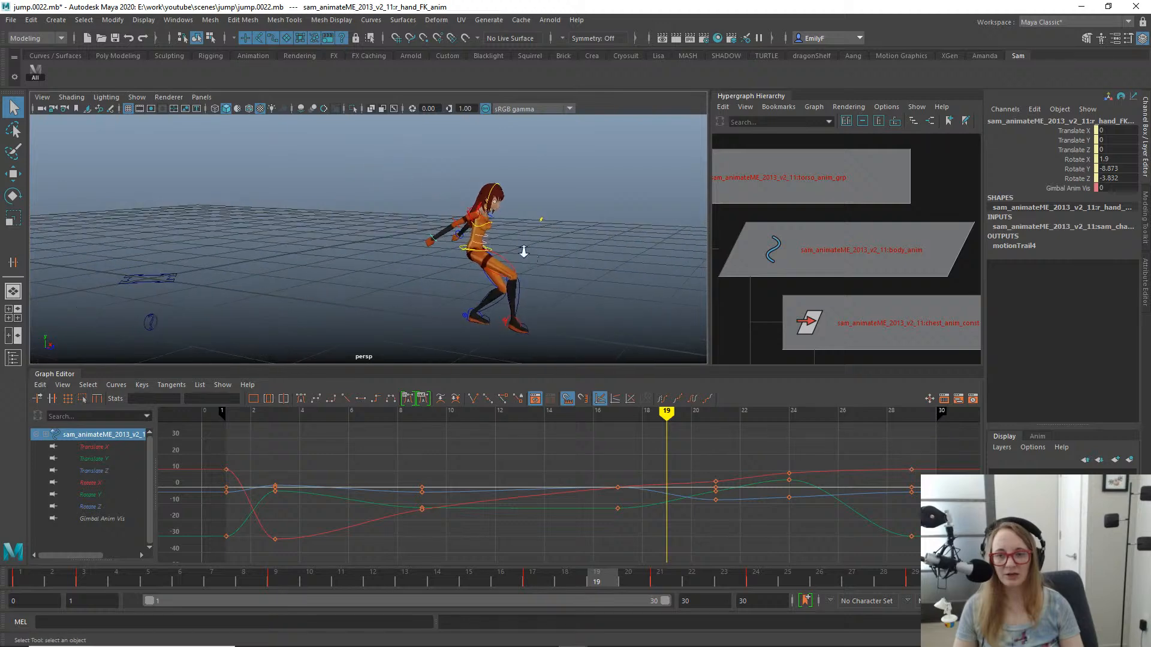
pyautogui.scroll(-2, 524, 251)
pyautogui.moveTo(13, 579); pyautogui.dragTo(29, 495)
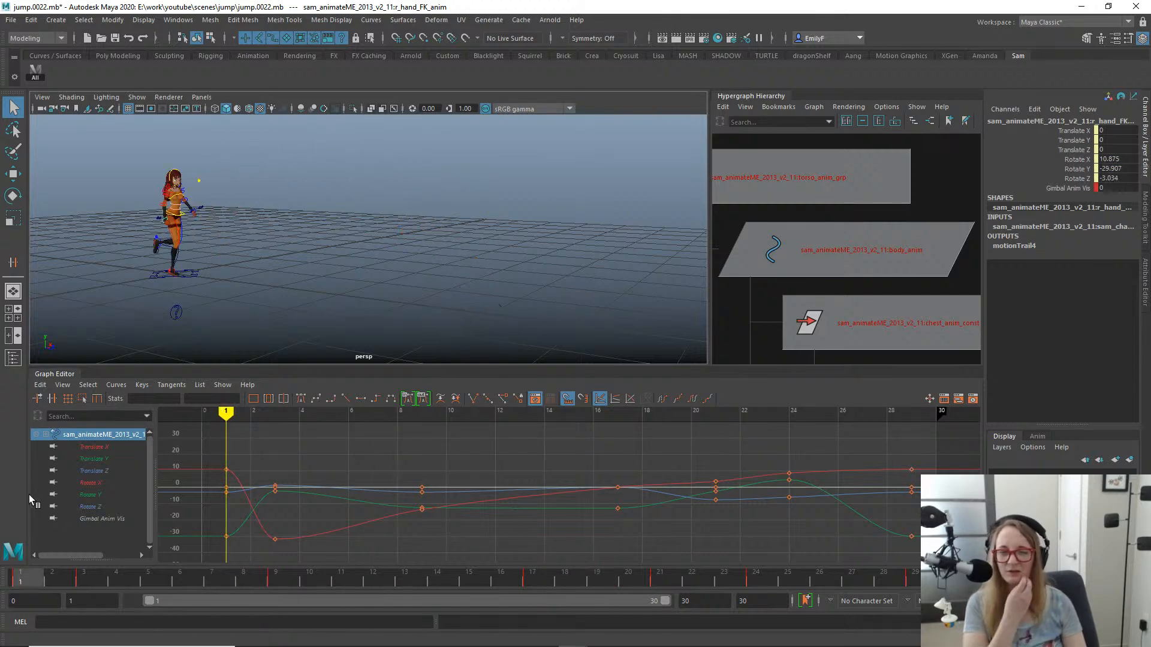
pyautogui.hotkey('alt', '.')
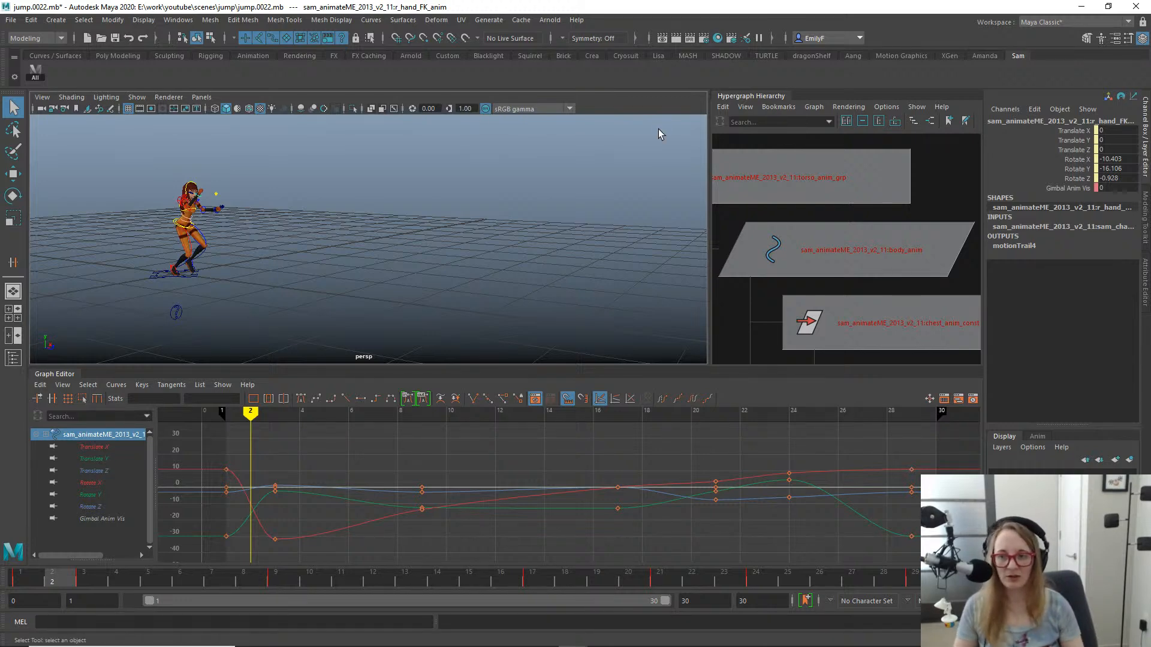
# - At frame 11, select the left shoulder control and set its Fingers Anim Vis to 1
pyautogui.click(337, 576)
pyautogui.keyDown('alt'); pyautogui.moveTo(394, 240); pyautogui.dragTo(360, 212); pyautogui.keyUp('alt')
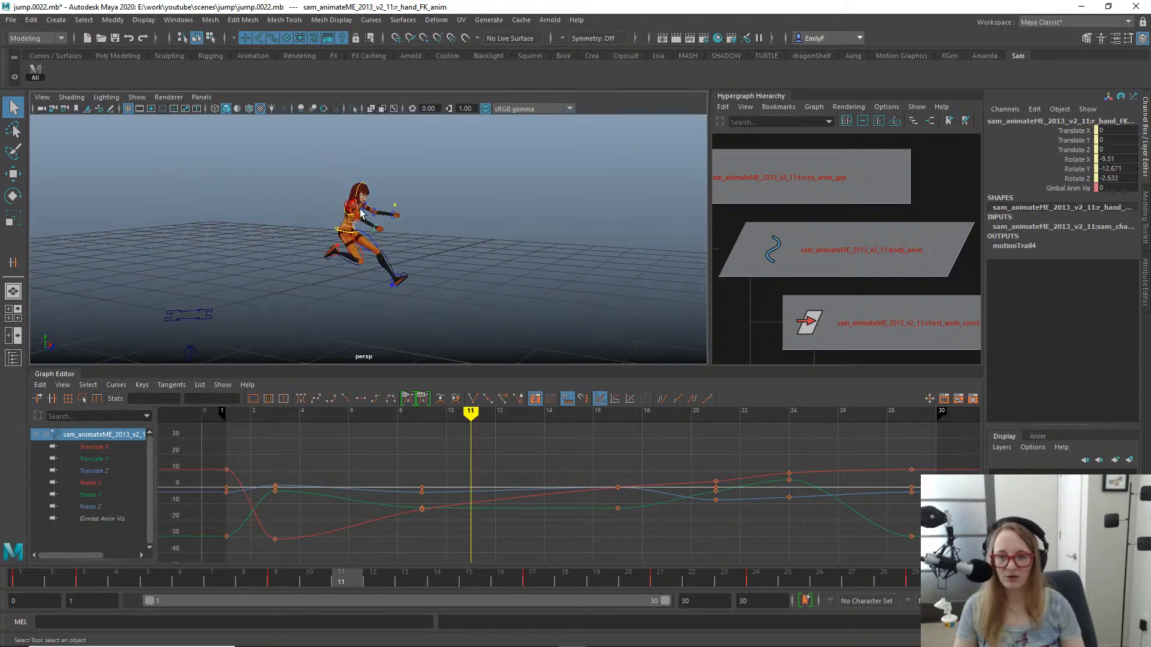
pyautogui.press('f')
pyautogui.keyDown('alt'); pyautogui.moveTo(559, 264); pyautogui.dragTo(528, 221, button='right'); pyautogui.keyUp('alt')
pyautogui.keyDown('alt'); pyautogui.moveTo(528, 221); pyautogui.dragTo(496, 169); pyautogui.keyUp('alt')
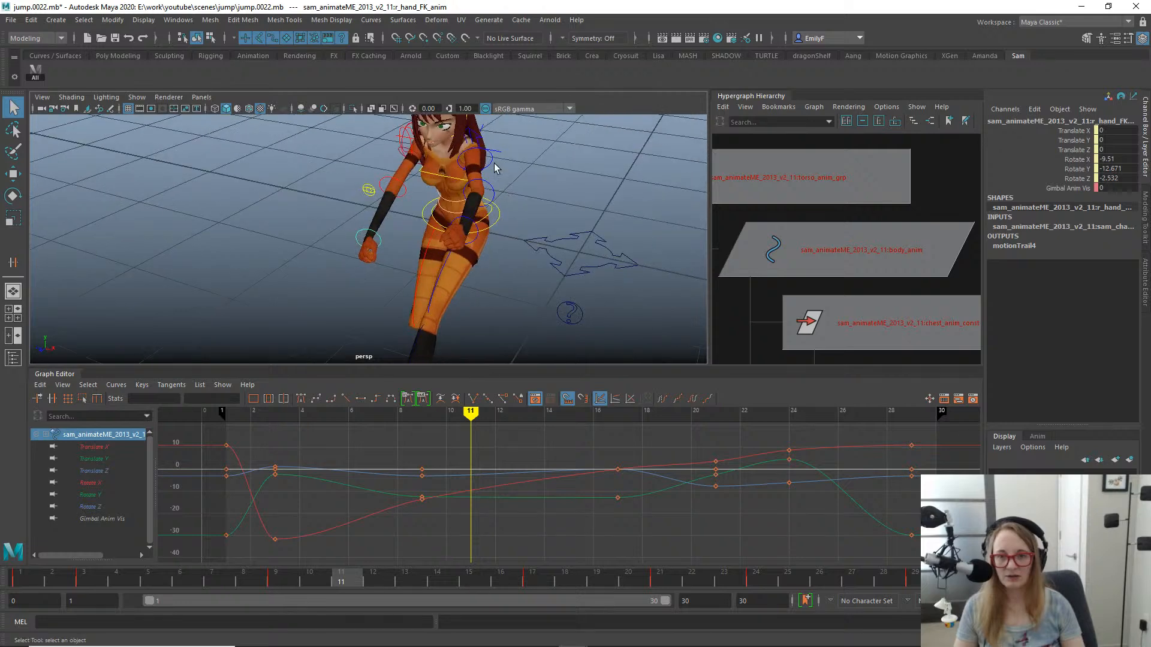
pyautogui.click(479, 133)
pyautogui.click(473, 140)
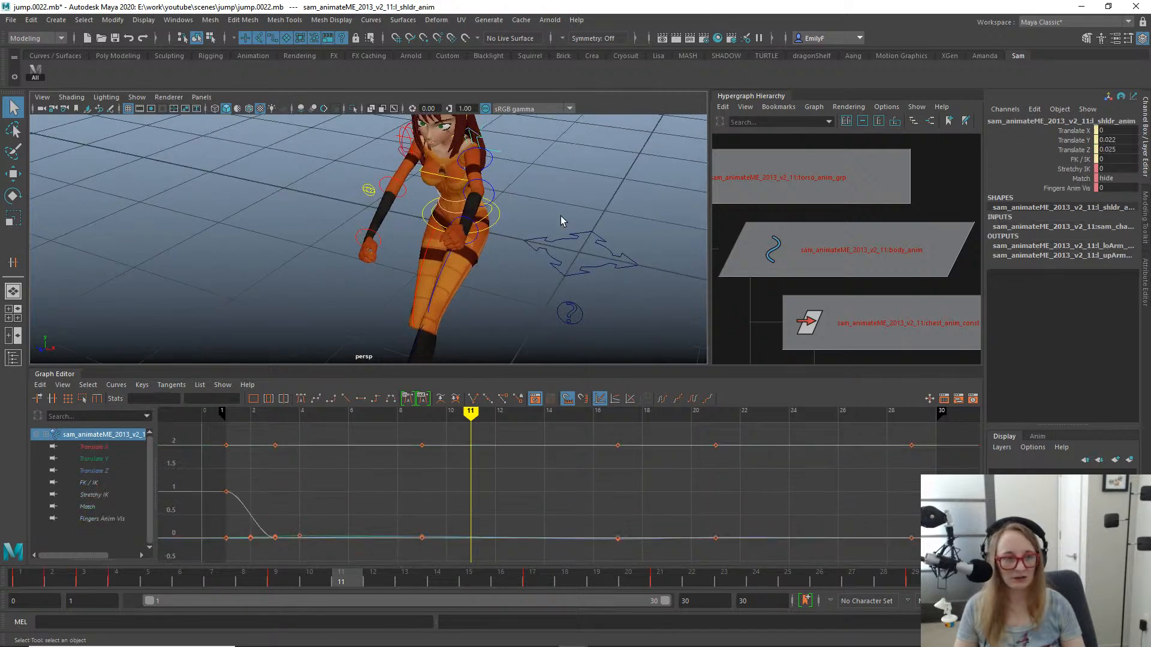
pyautogui.click(1058, 181)
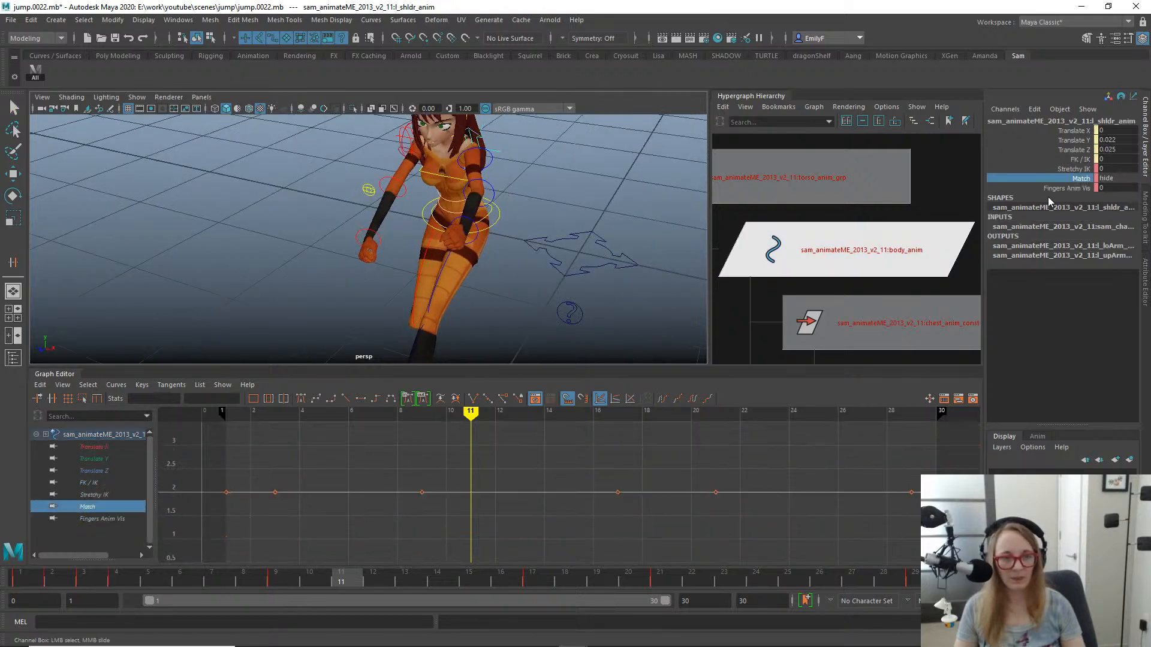
pyautogui.click(1048, 196)
pyautogui.click(1047, 188)
pyautogui.moveTo(656, 194); pyautogui.dragTo(533, 200, button='middle')
pyautogui.keyDown('alt'); pyautogui.moveTo(535, 205); pyautogui.dragTo(519, 193); pyautogui.keyUp('alt')
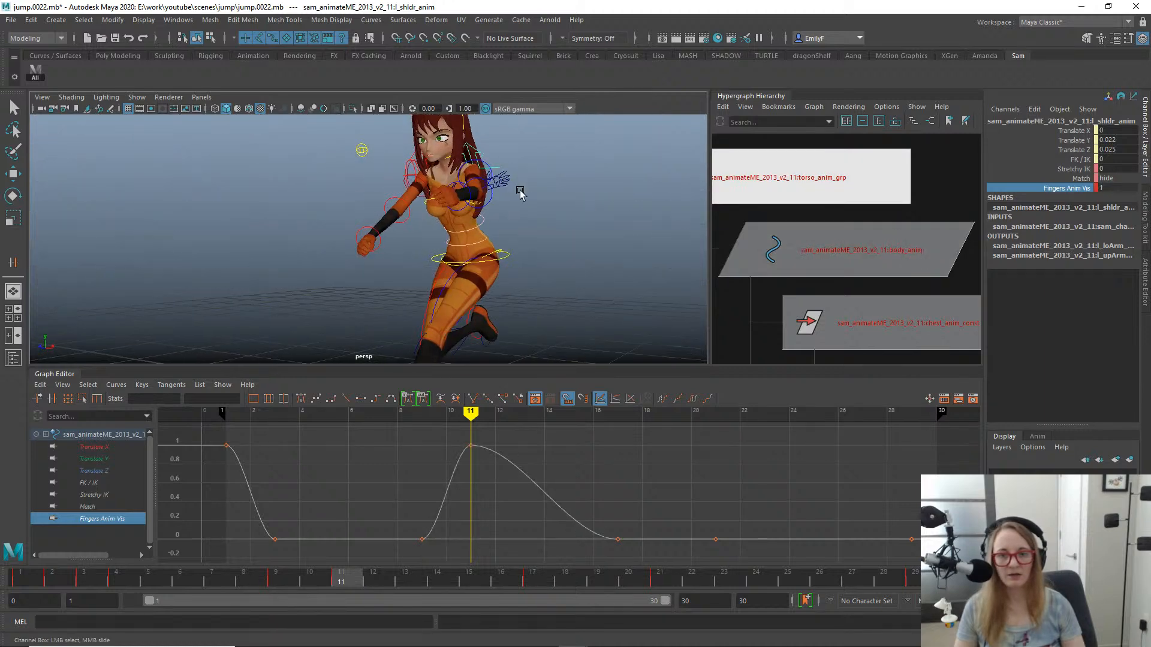
# - Select the left index finger control and frame the view on it
pyautogui.press('q')
pyautogui.click(503, 176)
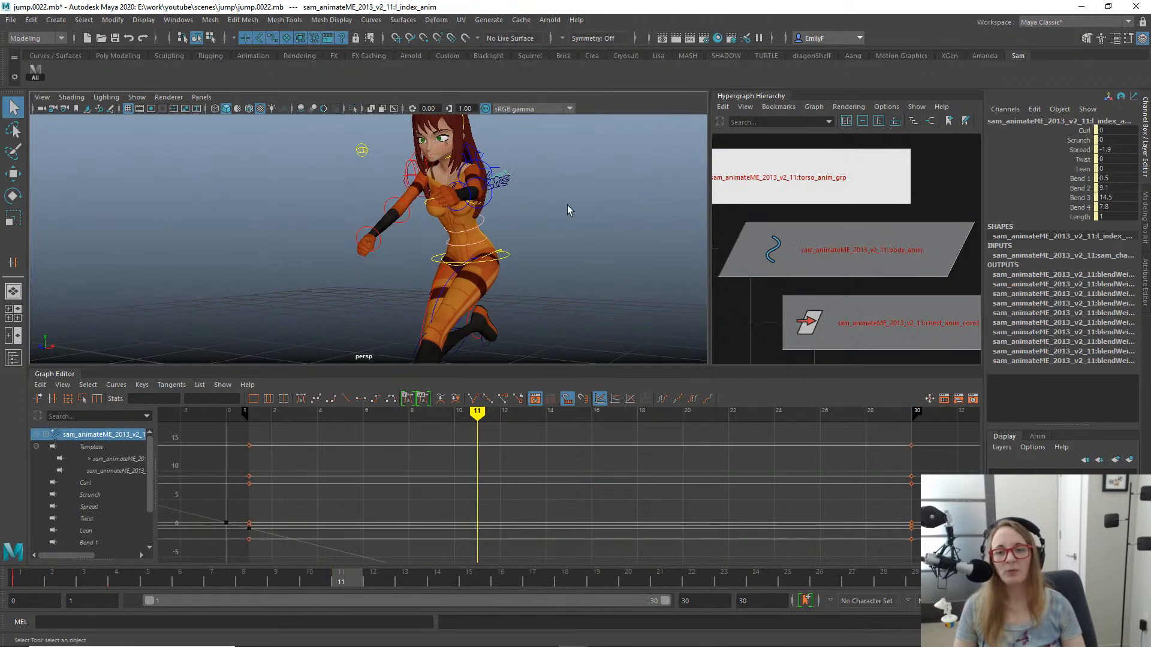
pyautogui.press('e')
pyautogui.press('f')
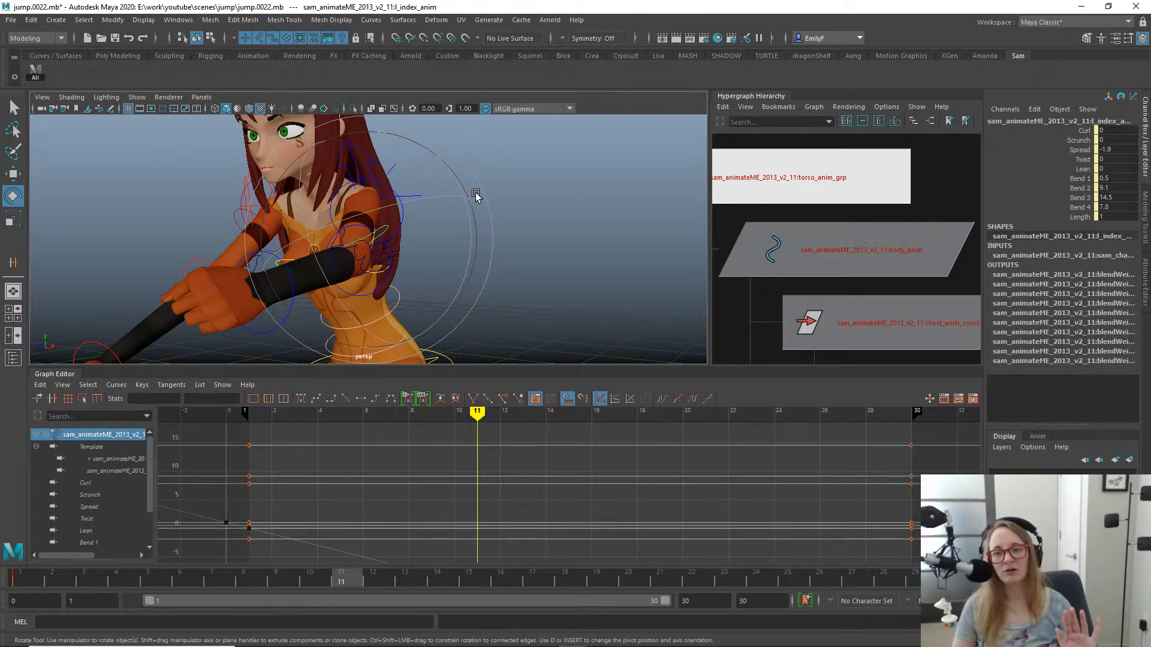
pyautogui.press('q')
# - Examine the left fist's finger pose and the finger controls from several angles at frame 11
pyautogui.keyDown('alt'); pyautogui.moveTo(475, 192); pyautogui.dragTo(390, 260); pyautogui.keyUp('alt')
pyautogui.keyDown('alt'); pyautogui.moveTo(390, 259); pyautogui.dragTo(466, 320, button='right'); pyautogui.keyUp('alt')
pyautogui.keyDown('alt'); pyautogui.moveTo(466, 299); pyautogui.dragTo(645, 182, button='middle'); pyautogui.keyUp('alt')
pyautogui.keyDown('alt'); pyautogui.moveTo(493, 243); pyautogui.dragTo(517, 211); pyautogui.keyUp('alt')
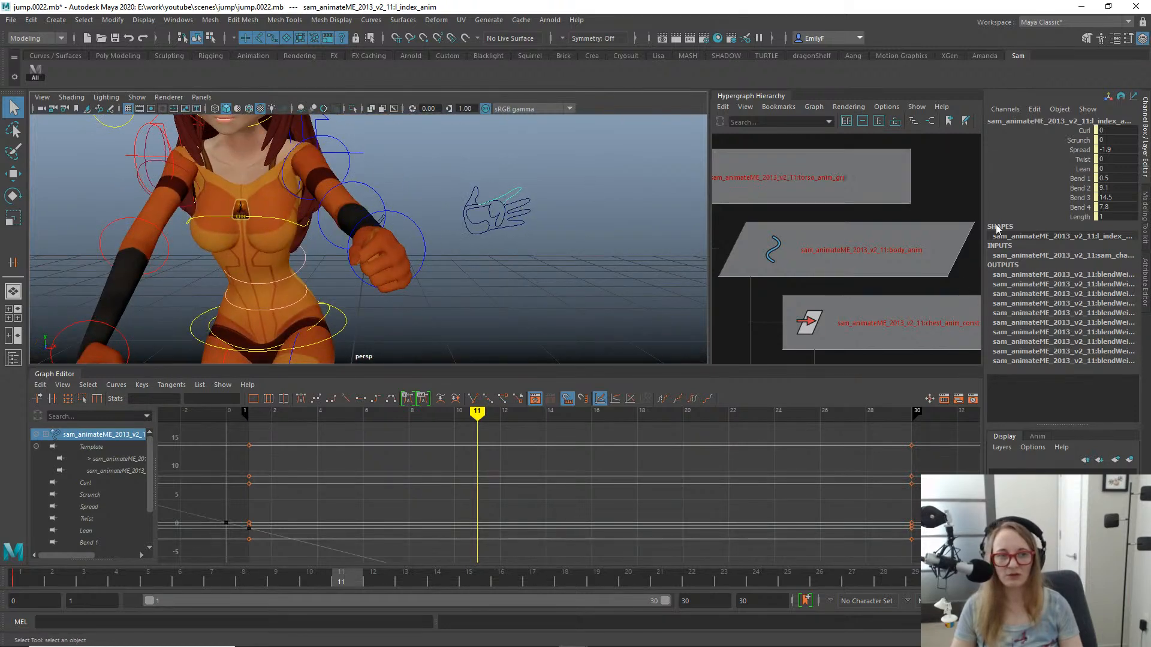
pyautogui.moveTo(430, 276)
pyautogui.keyDown('alt'); pyautogui.mouseDown(button='right')
pyautogui.moveTo(459, 271)
pyautogui.moveTo(449, 270)
pyautogui.mouseUp(button='right'); pyautogui.keyUp('alt')
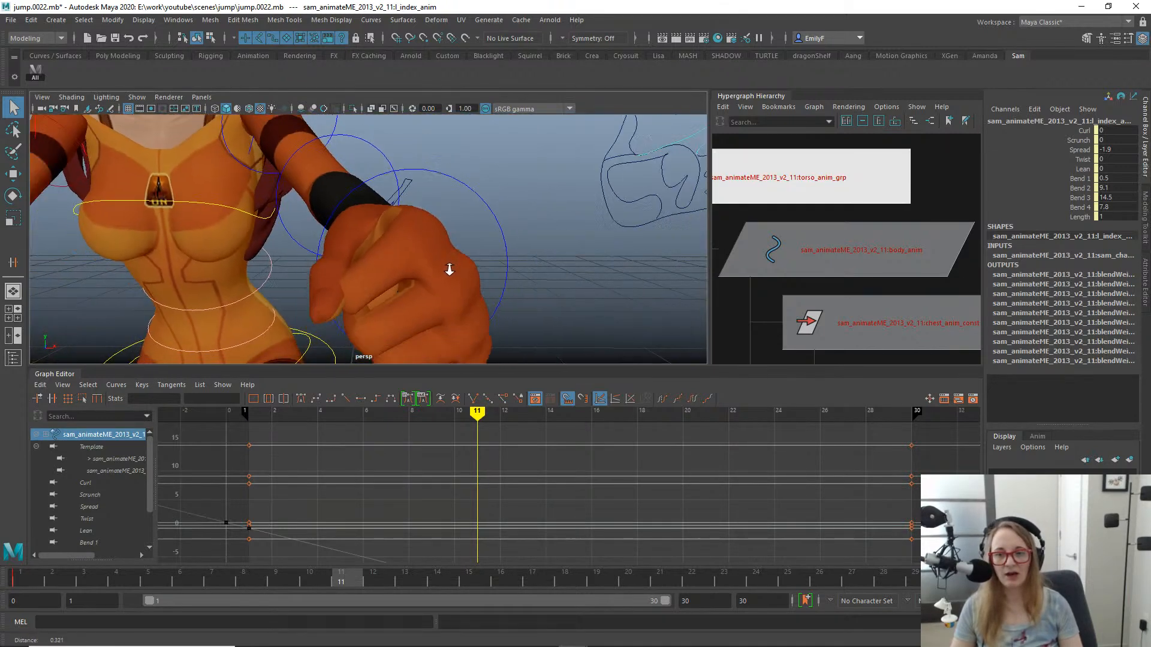
pyautogui.moveTo(449, 269)
pyautogui.keyDown('alt'); pyautogui.mouseDown()
pyautogui.moveTo(442, 263)
pyautogui.moveTo(449, 282)
pyautogui.mouseUp(); pyautogui.keyUp('alt')
pyautogui.keyDown('alt'); pyautogui.moveTo(450, 282); pyautogui.dragTo(509, 277, button='right'); pyautogui.keyUp('alt')
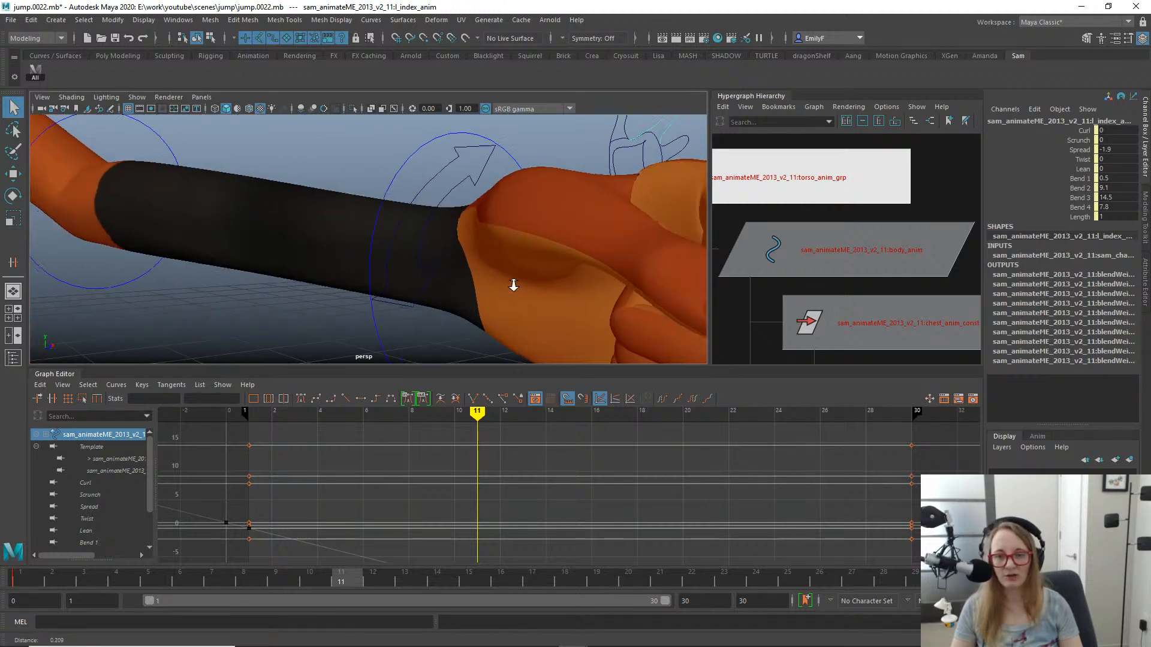
pyautogui.keyDown('alt'); pyautogui.moveTo(509, 277); pyautogui.dragTo(567, 249); pyautogui.keyUp('alt')
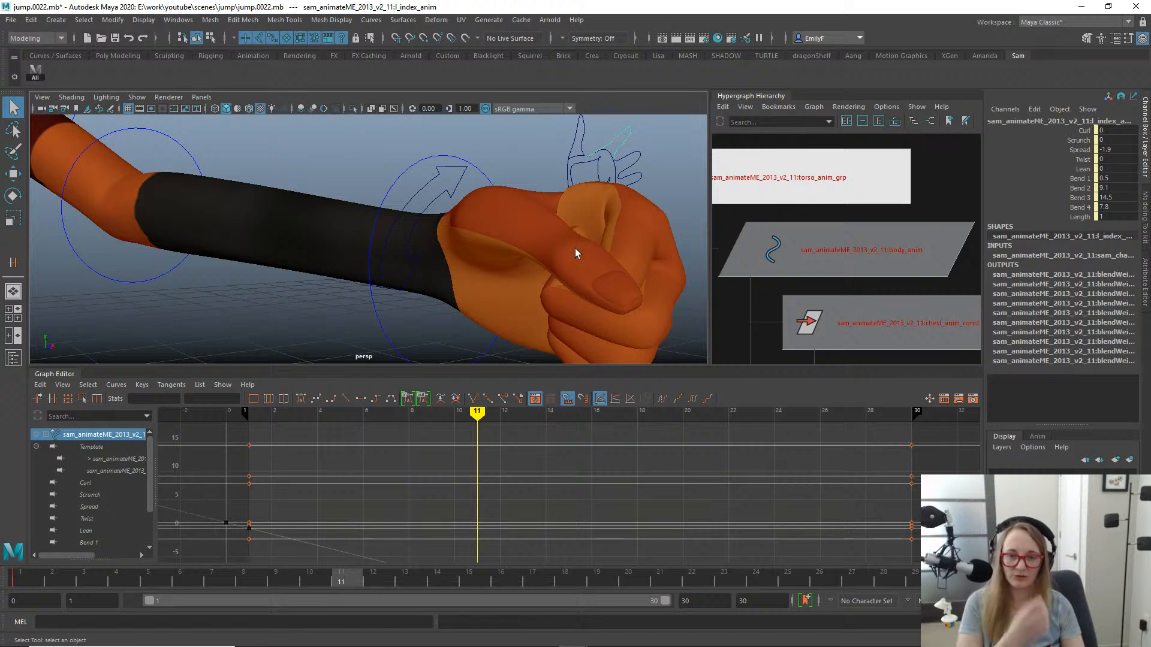
pyautogui.keyDown('alt'); pyautogui.moveTo(583, 236); pyautogui.dragTo(502, 292); pyautogui.keyUp('alt')
pyautogui.keyDown('alt'); pyautogui.moveTo(503, 293); pyautogui.dragTo(507, 289, button='right'); pyautogui.keyUp('alt')
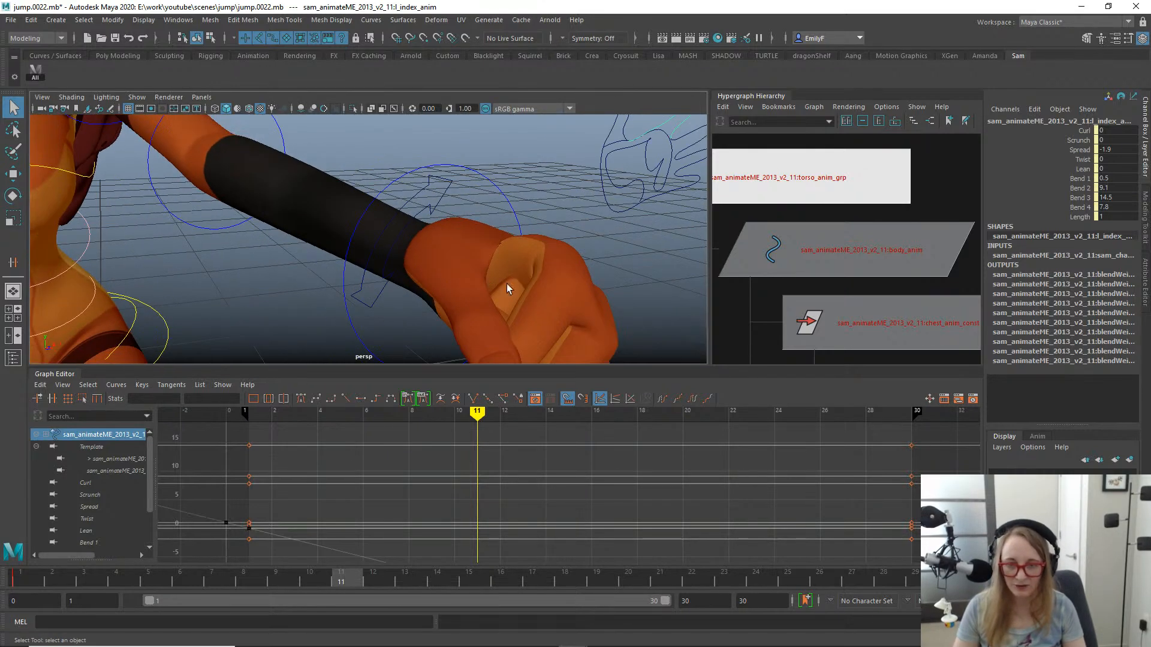
pyautogui.keyDown('alt'); pyautogui.moveTo(488, 277); pyautogui.dragTo(381, 305); pyautogui.keyUp('alt')
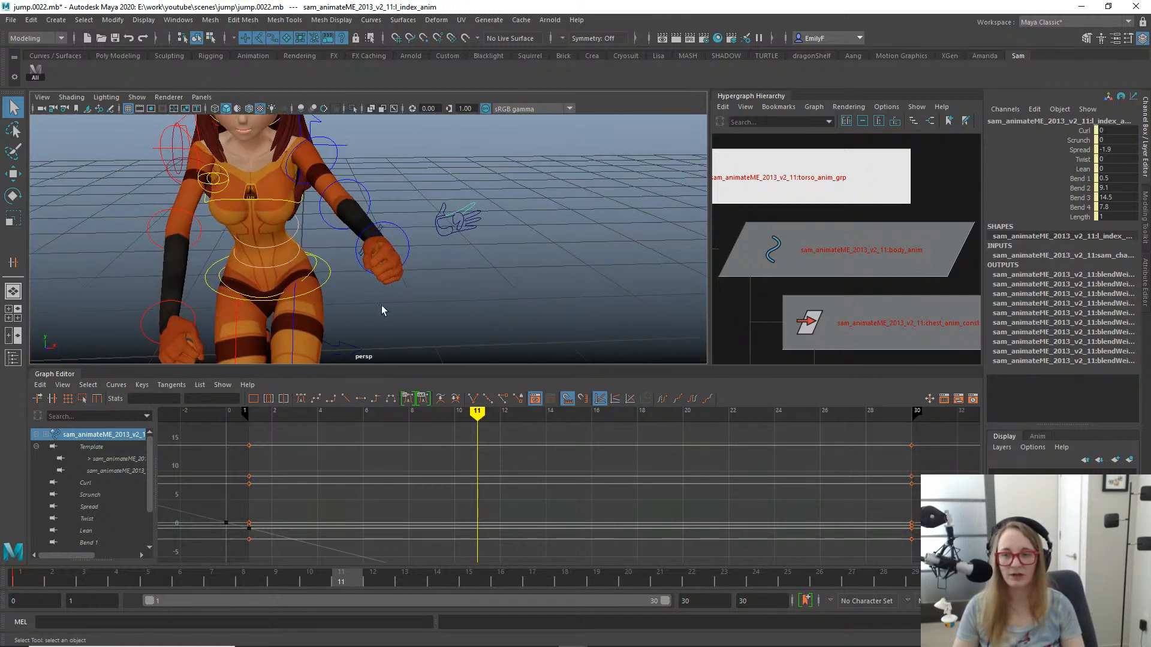
pyautogui.keyDown('alt'); pyautogui.moveTo(381, 305); pyautogui.dragTo(418, 308, button='right'); pyautogui.keyUp('alt')
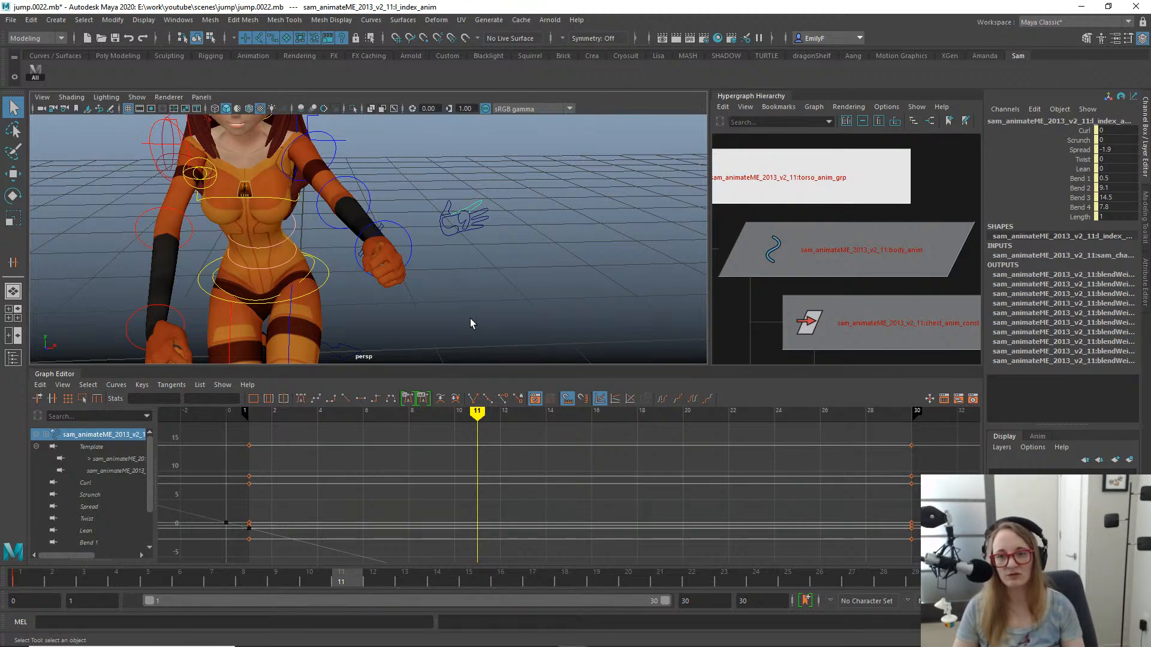
# - At frame 11, try straightening the left middle finger by setting its Bend 2 to 0.3 and Bend 3 to 1.9
pyautogui.keyDown('alt'); pyautogui.moveTo(506, 257); pyautogui.dragTo(513, 193, button='right'); pyautogui.keyUp('alt')
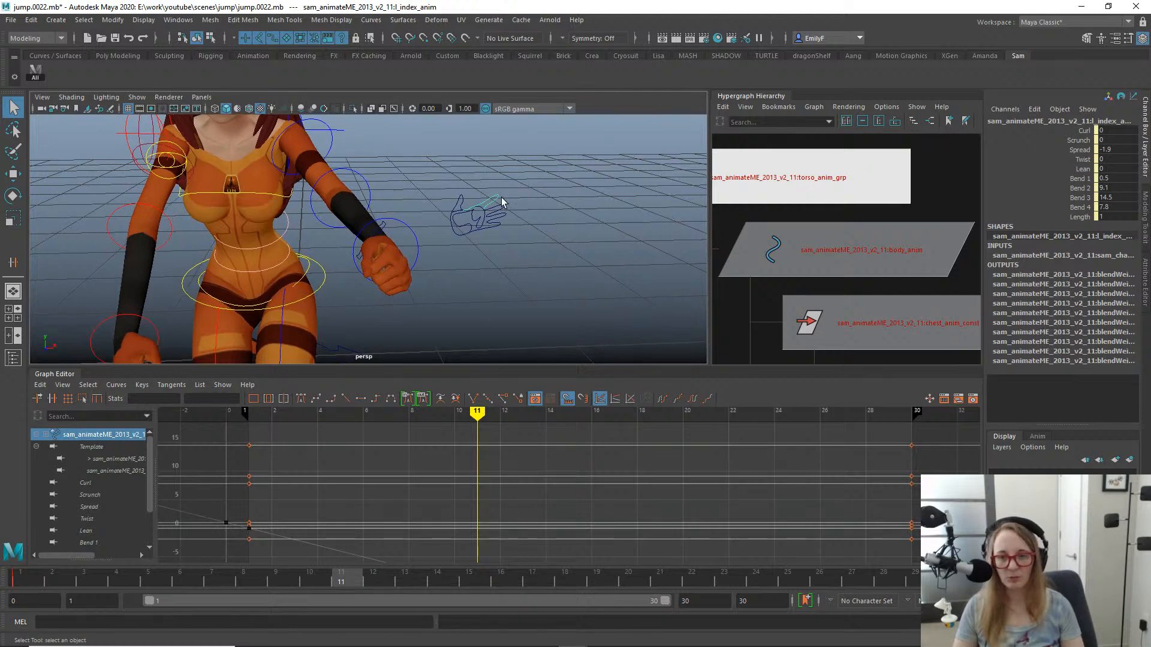
pyautogui.click(503, 207)
pyautogui.click(1079, 188)
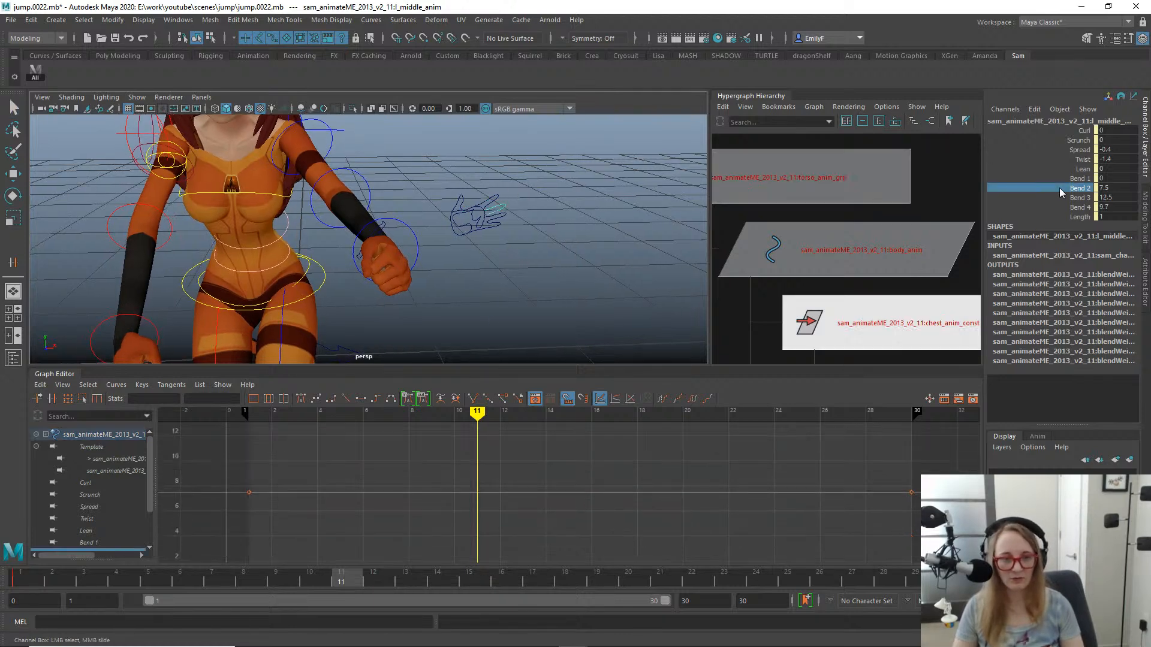
pyautogui.moveTo(607, 193); pyautogui.dragTo(553, 209, button='middle')
pyautogui.click(1022, 206)
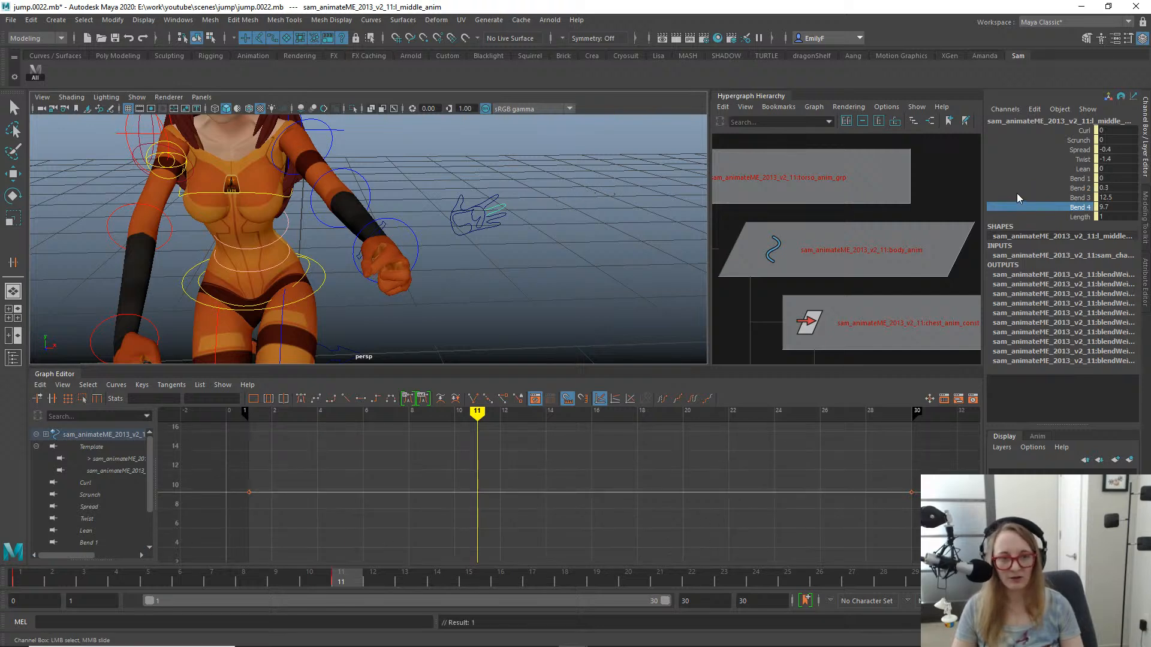
pyautogui.click(1017, 198)
pyautogui.moveTo(463, 198); pyautogui.dragTo(471, 198, button='middle')
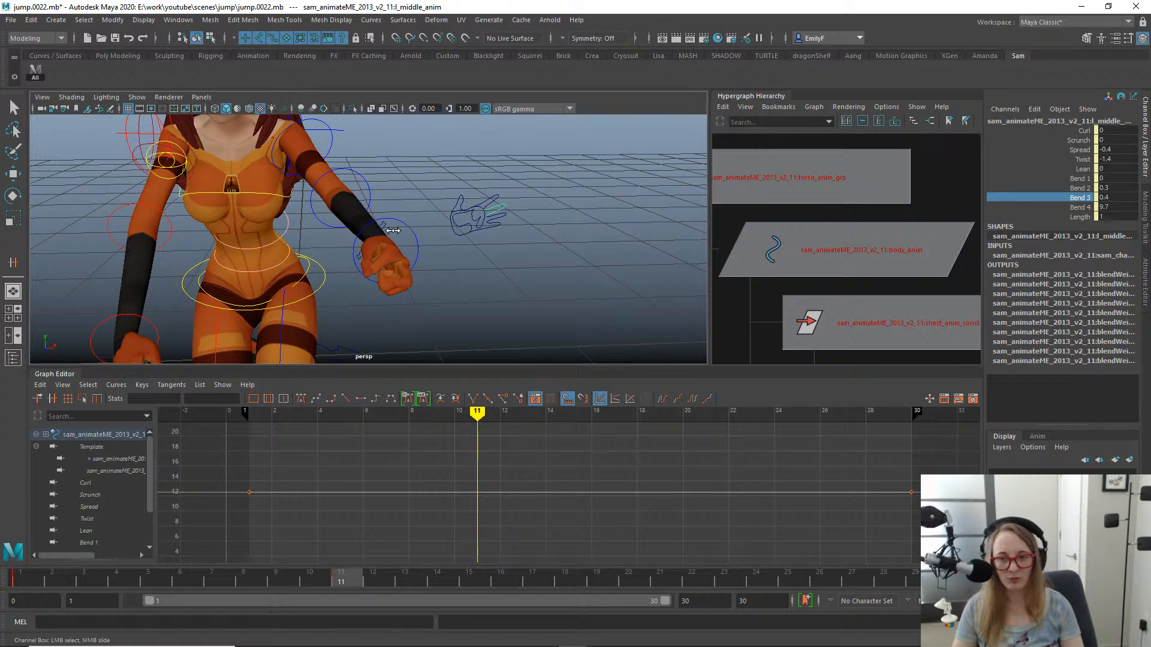
pyautogui.moveTo(400, 232); pyautogui.dragTo(398, 240, button='middle')
pyautogui.keyDown('alt'); pyautogui.moveTo(399, 239); pyautogui.dragTo(340, 228); pyautogui.keyUp('alt')
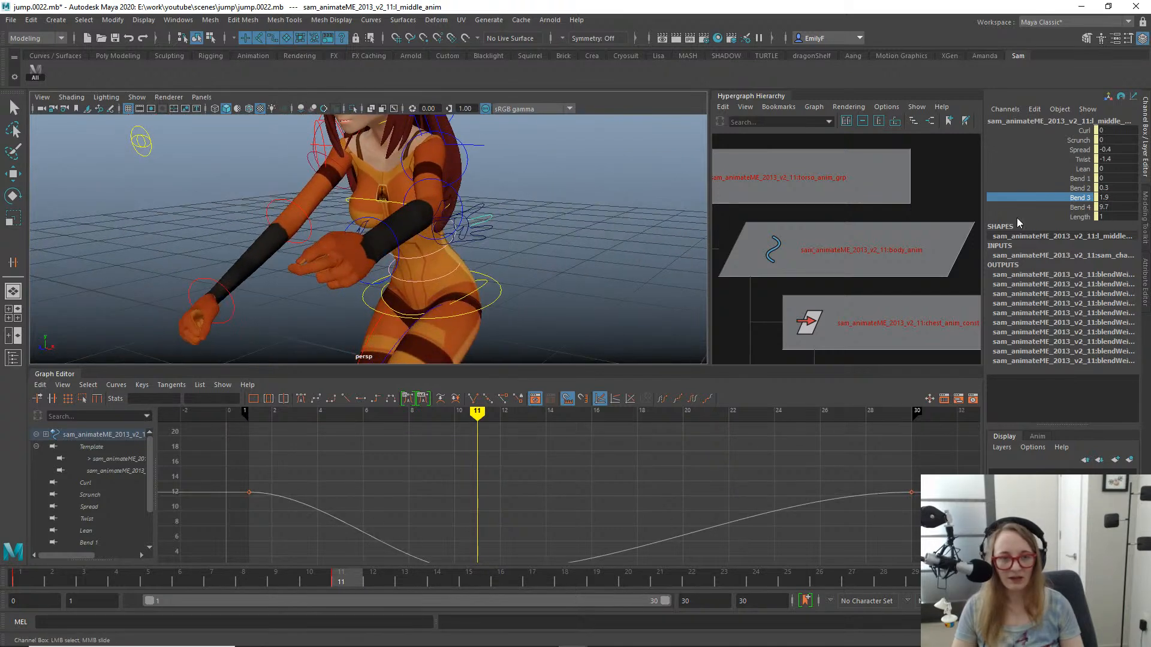
# - Try lowering the left middle finger's Bend 4 to 1.9 at frame 11, checking the hand from several angles
pyautogui.click(1045, 207)
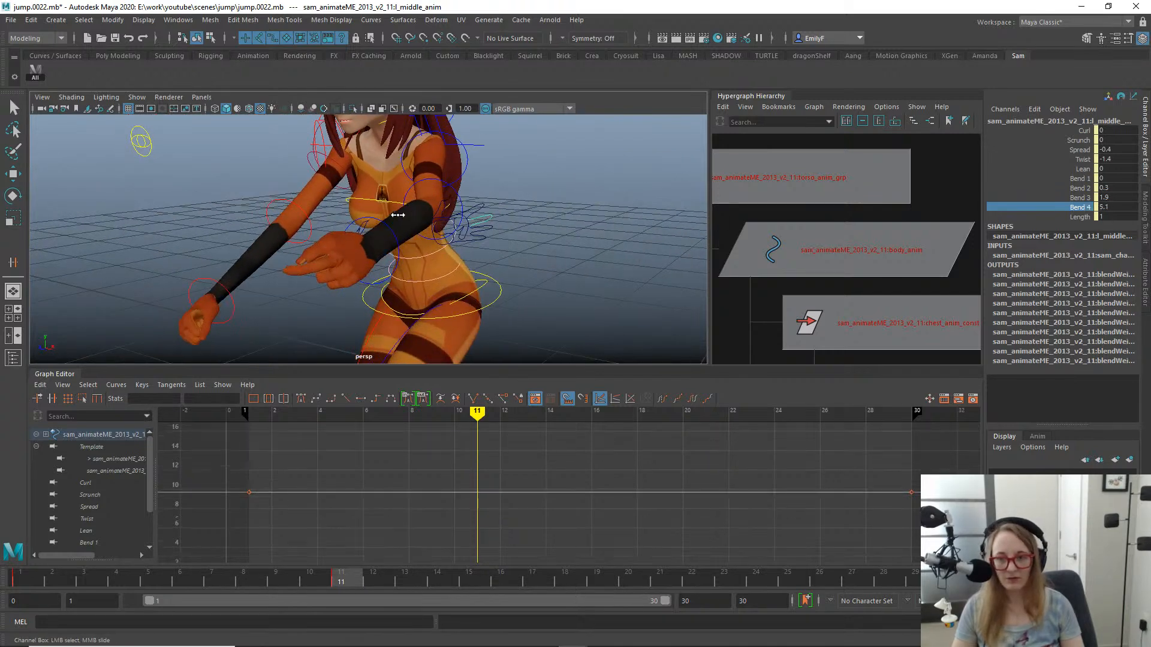
pyautogui.moveTo(388, 215); pyautogui.dragTo(389, 215, button='middle')
pyautogui.keyDown('alt'); pyautogui.moveTo(389, 215); pyautogui.dragTo(498, 232); pyautogui.keyUp('alt')
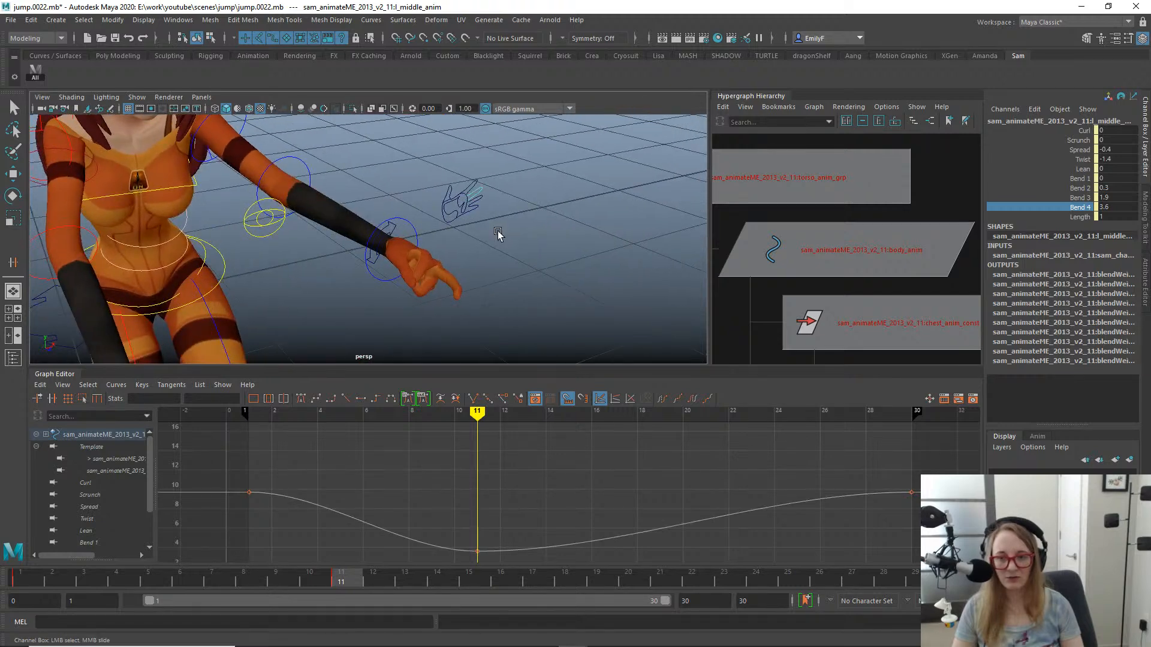
pyautogui.moveTo(498, 234); pyautogui.dragTo(485, 233, button='middle')
pyautogui.keyDown('alt'); pyautogui.moveTo(485, 233); pyautogui.dragTo(410, 239); pyautogui.keyUp('alt')
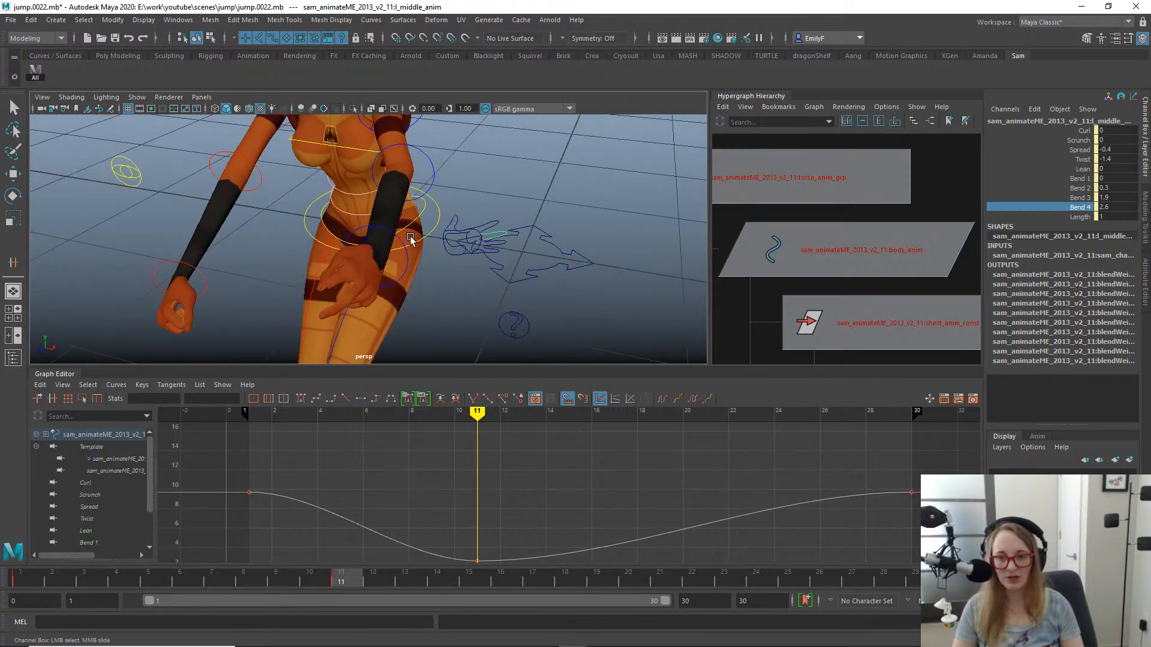
pyautogui.moveTo(420, 235); pyautogui.dragTo(416, 235, button='middle')
pyautogui.keyDown('alt'); pyautogui.moveTo(414, 234); pyautogui.dragTo(427, 235); pyautogui.keyUp('alt')
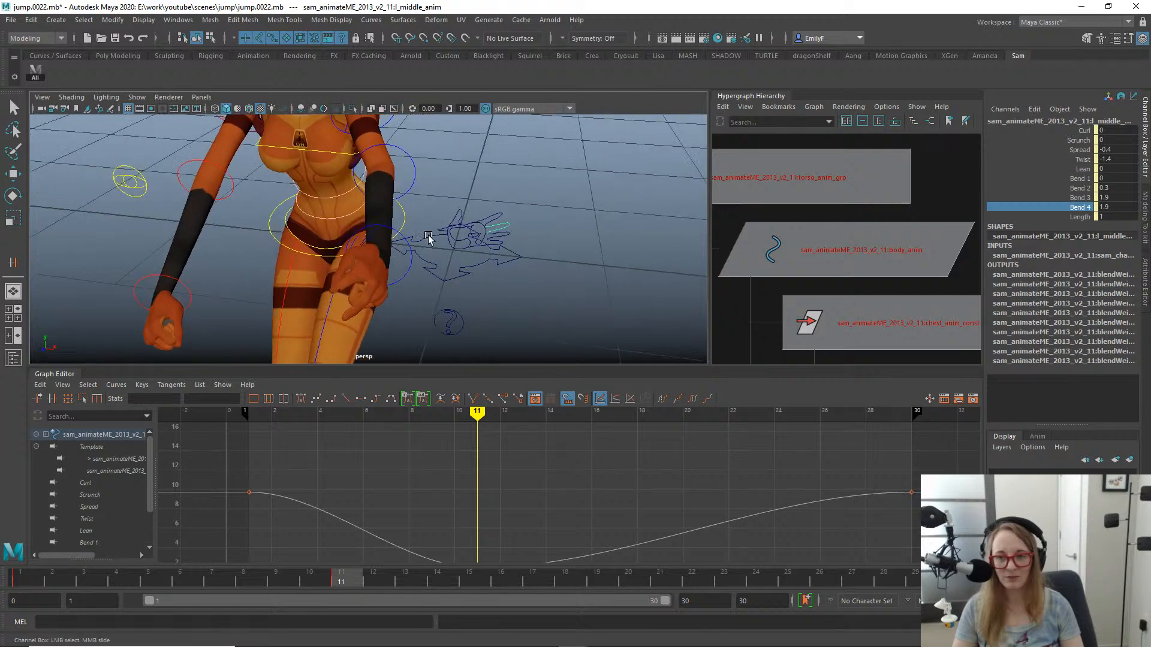
# - Undo the Bend 2, Bend 3 and Bend 4 changes on the left middle finger
pyautogui.hotkey('ctrl', 'z')
pyautogui.hotkey('ctrl', 'z')
pyautogui.hotkey('ctrl', 'z')
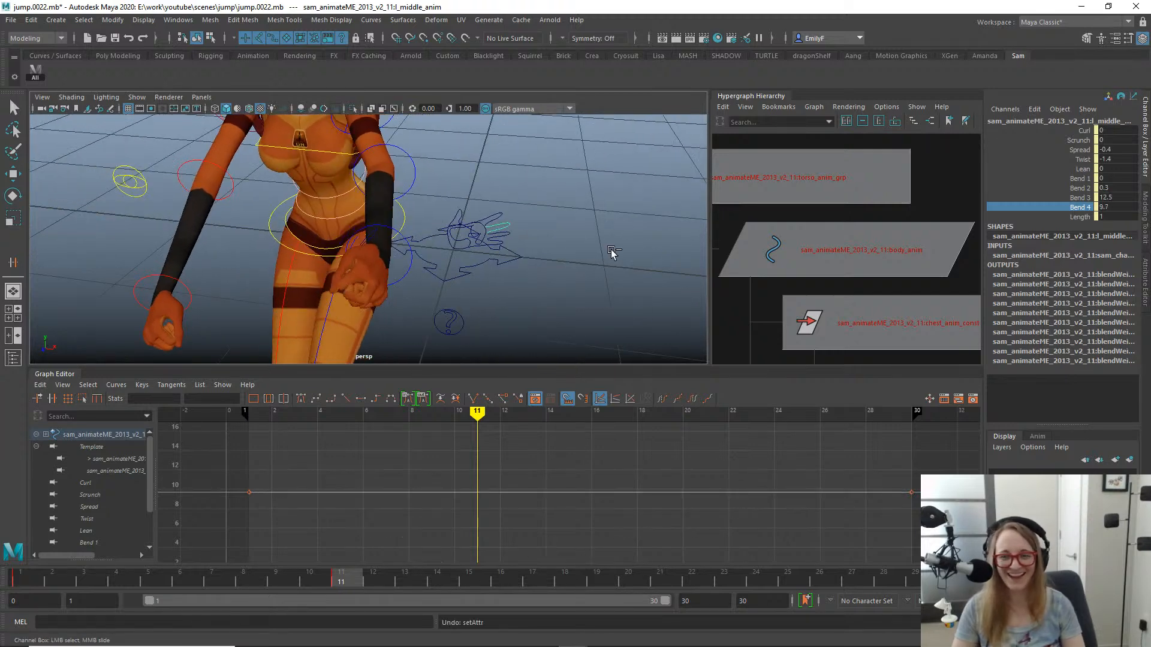
pyautogui.keyDown('alt'); pyautogui.moveTo(524, 252); pyautogui.dragTo(572, 218); pyautogui.keyUp('alt')
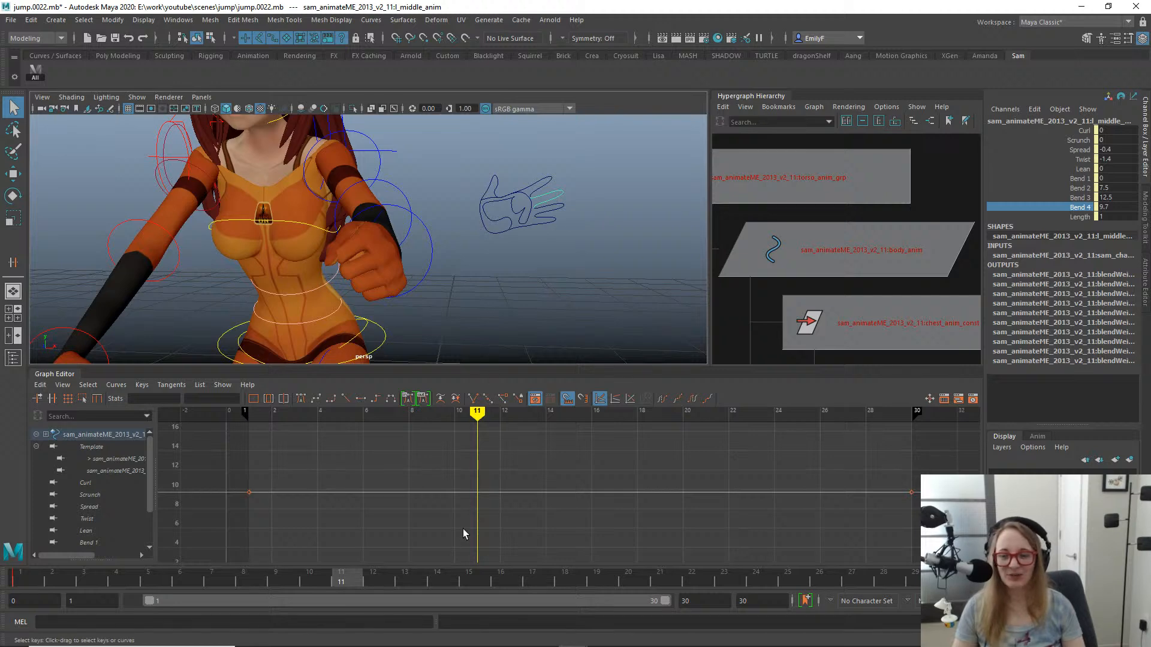
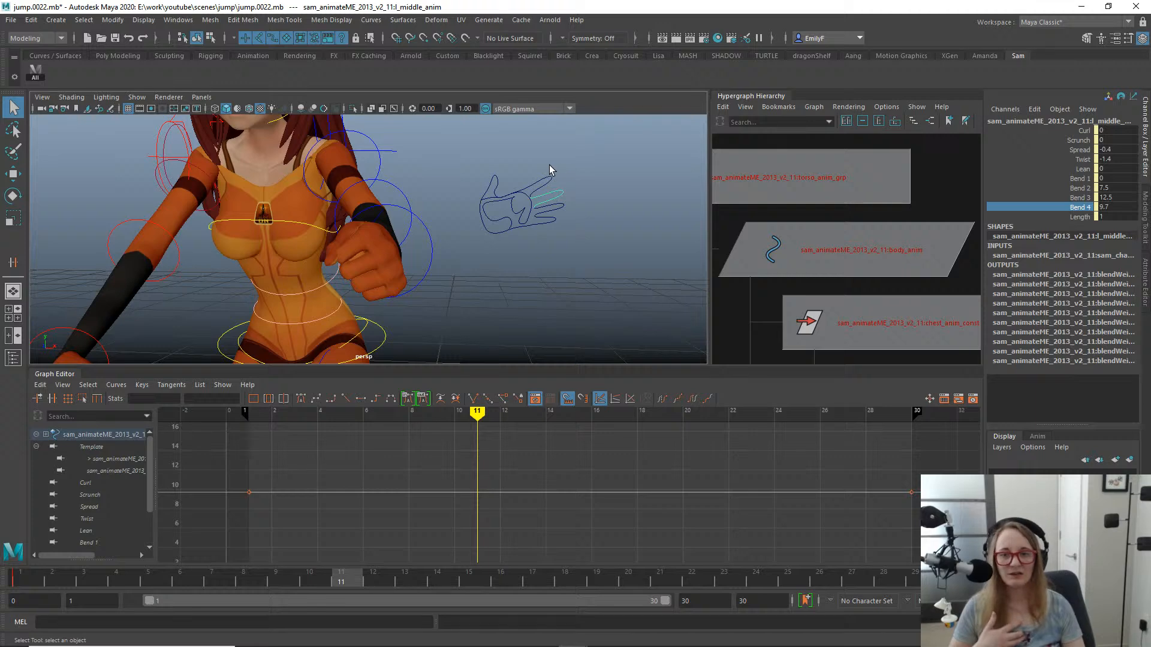
# - Select the left fingers control and examine the left hand's fist pose at frame 11 from several angles
pyautogui.moveTo(547, 167); pyautogui.dragTo(571, 242)
pyautogui.click(479, 225)
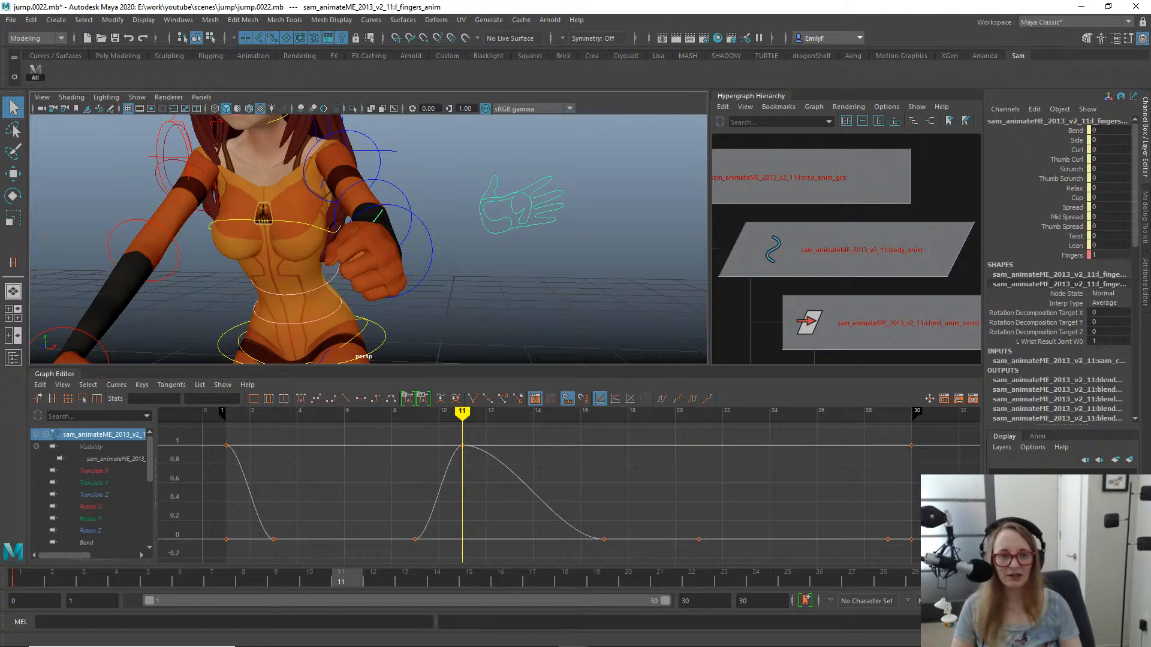
pyautogui.keyDown('alt'); pyautogui.moveTo(593, 218); pyautogui.dragTo(348, 215, button='right'); pyautogui.keyUp('alt')
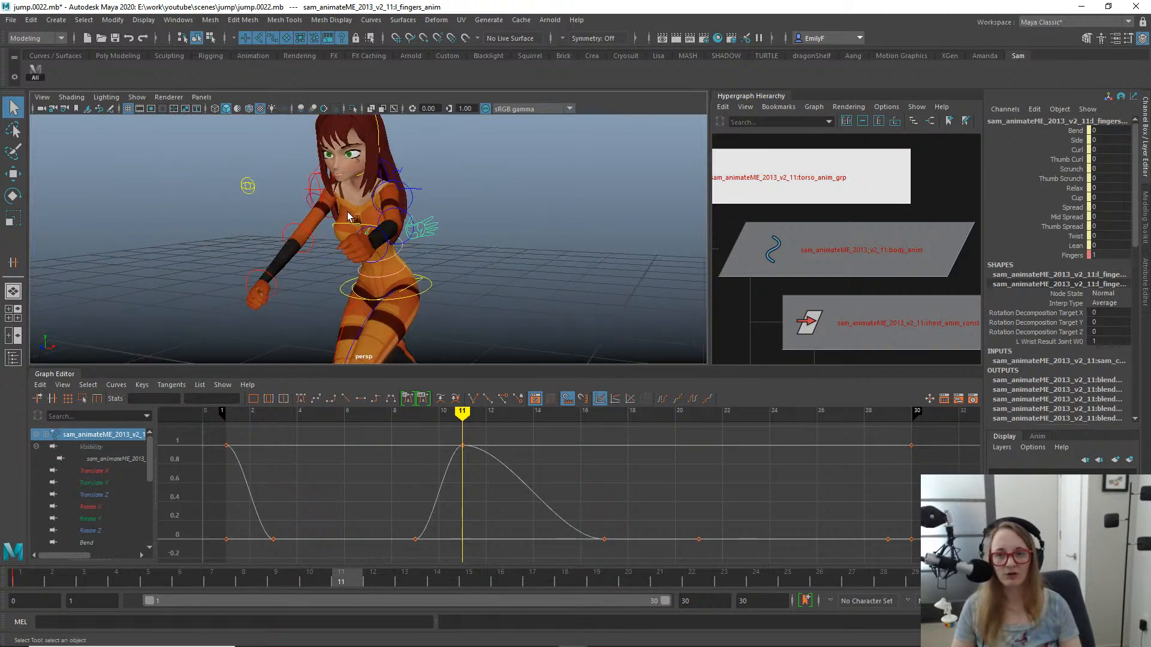
pyautogui.keyDown('alt'); pyautogui.moveTo(348, 216); pyautogui.dragTo(395, 208); pyautogui.keyUp('alt')
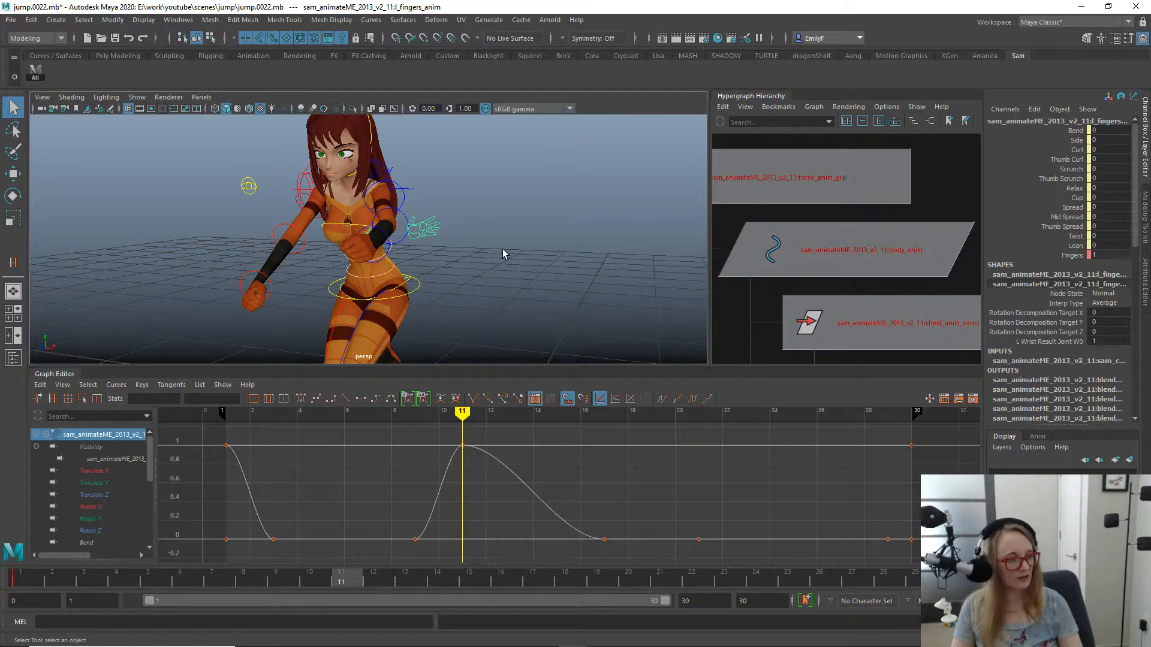
pyautogui.keyDown('alt'); pyautogui.moveTo(460, 220); pyautogui.dragTo(503, 217); pyautogui.keyUp('alt')
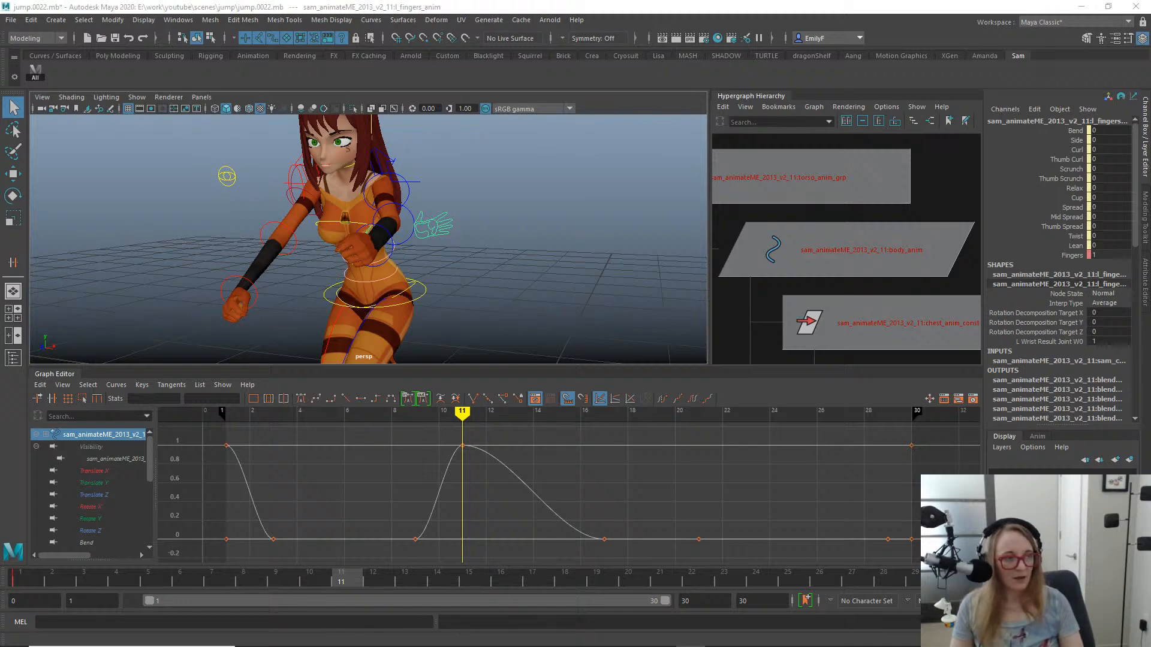
# - Bring the rooftop jump reference video over the scene, enlarge it and play it from the start
pyautogui.moveTo(1150, 180); pyautogui.dragTo(316, 87)
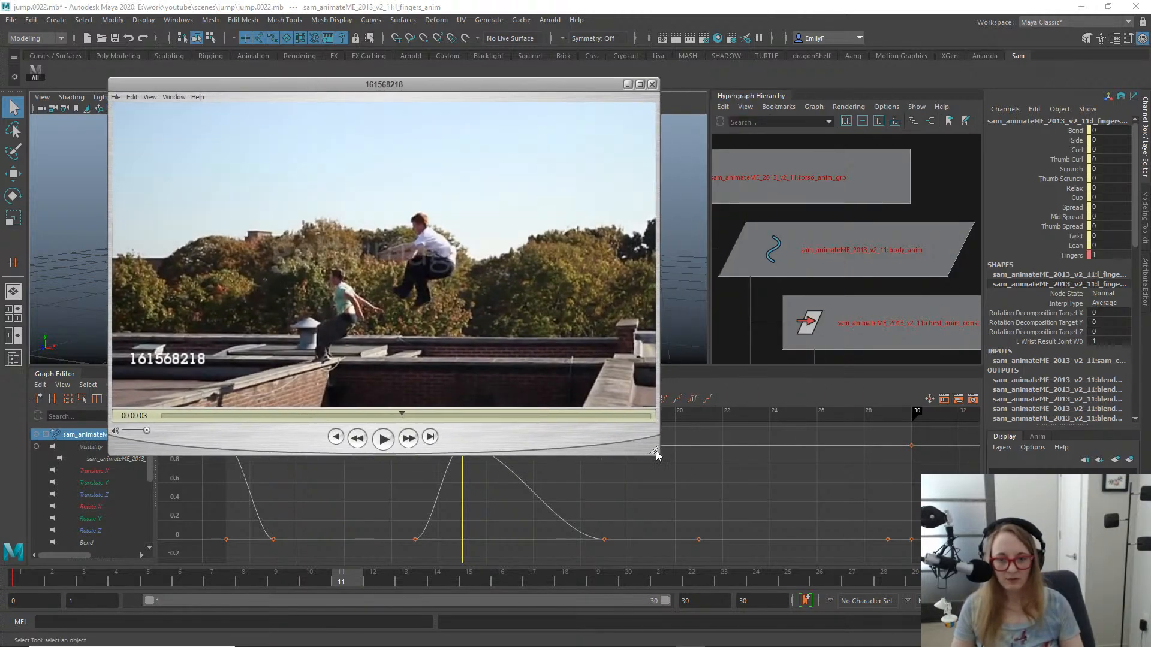
pyautogui.moveTo(657, 456); pyautogui.dragTo(846, 511)
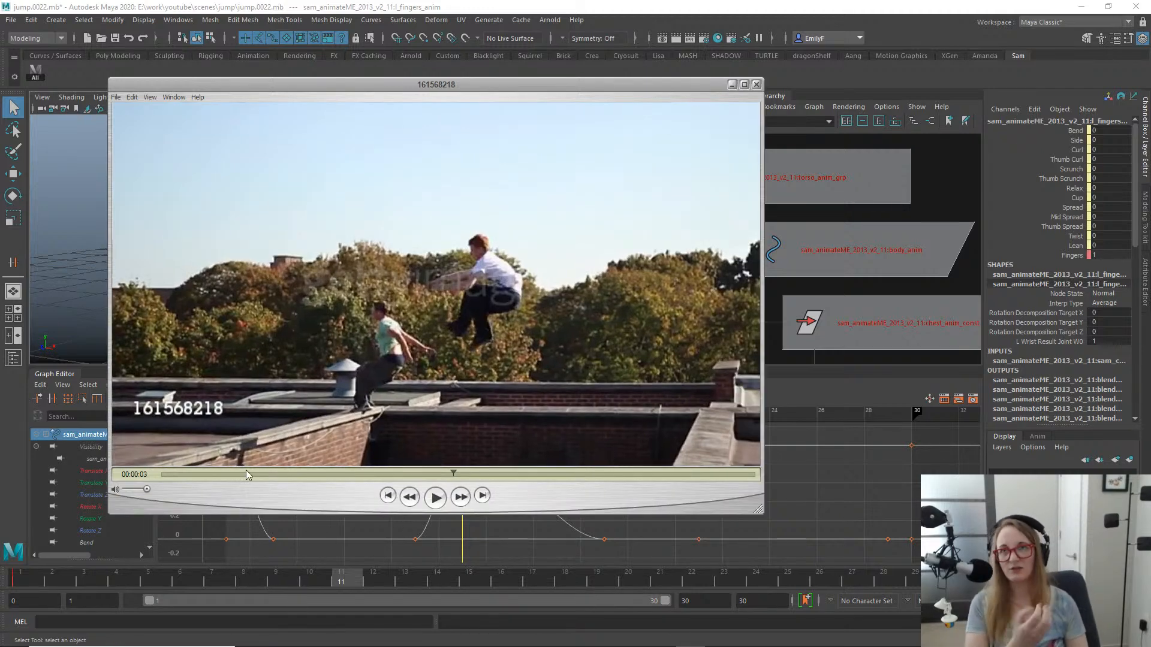
pyautogui.click(162, 474)
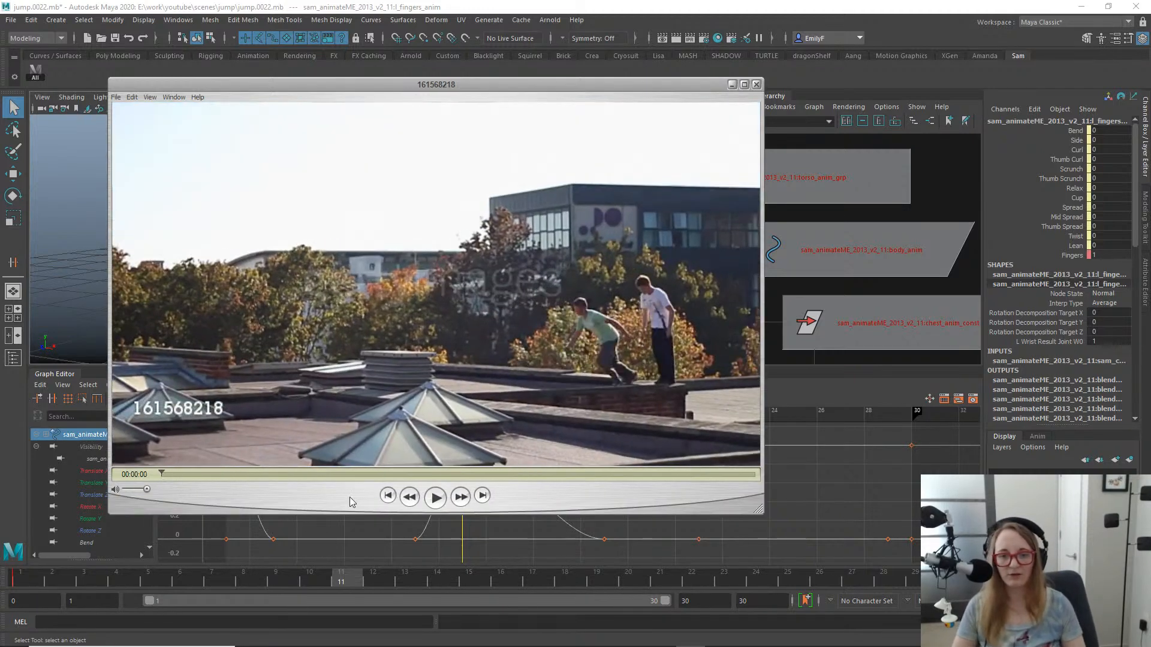
pyautogui.click(435, 498)
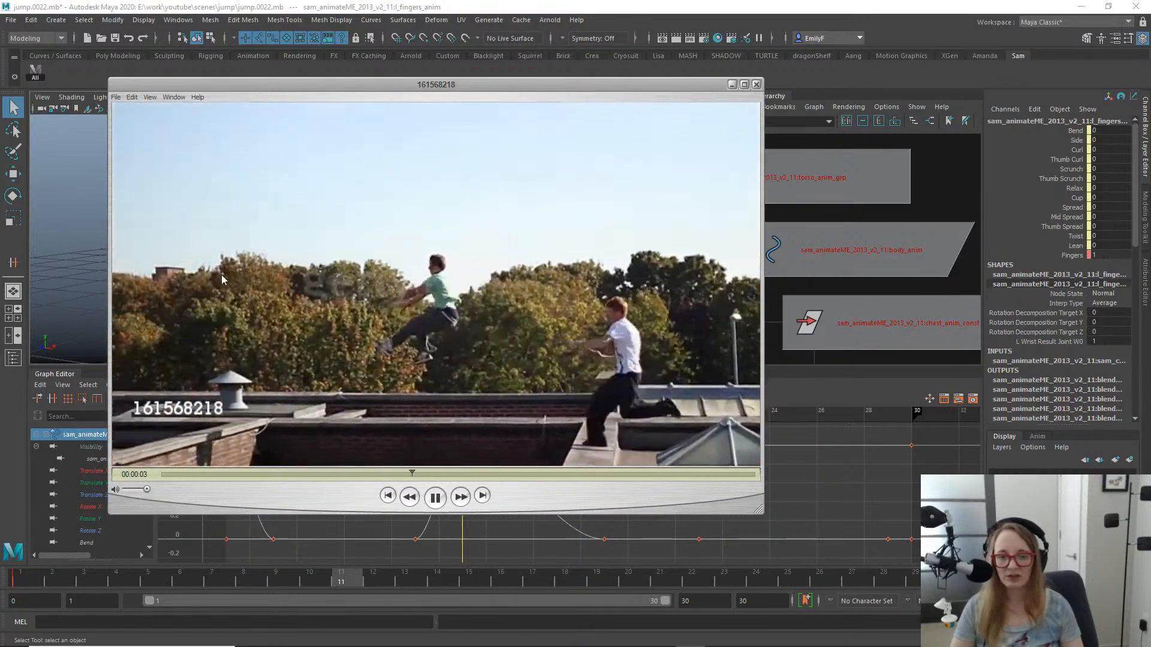
pyautogui.click(436, 497)
# - Study the leap's mid-air arm and body poses around 00:00:03 in the reference video and move its window off the scene
pyautogui.moveTo(273, 474); pyautogui.dragTo(470, 453)
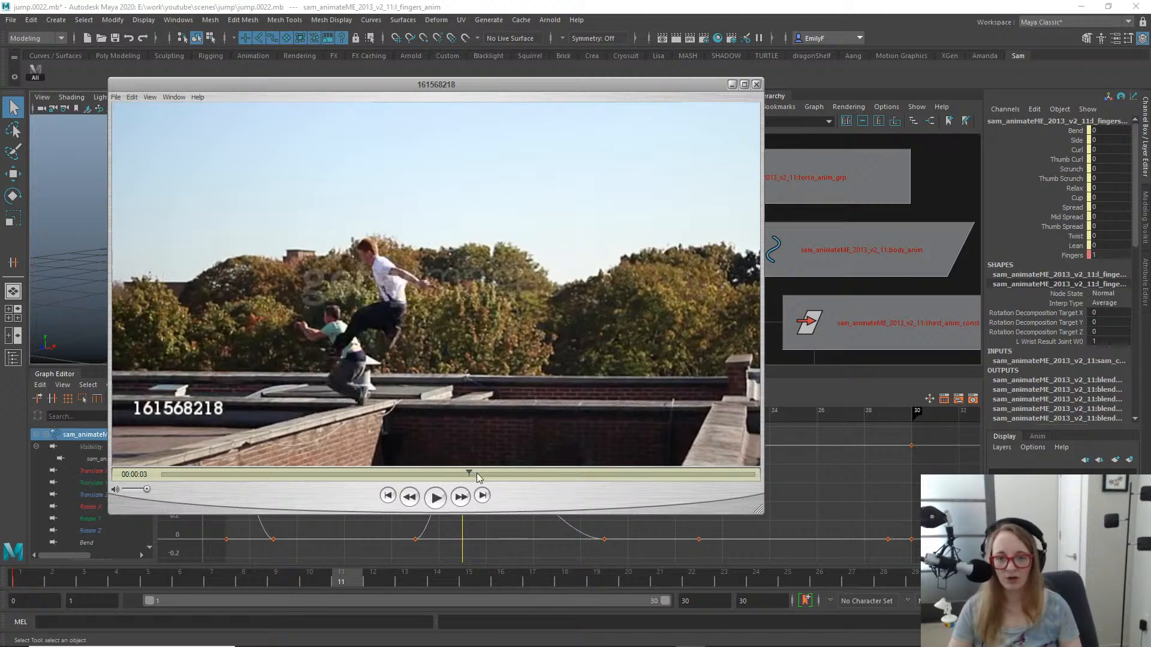
pyautogui.moveTo(457, 479)
pyautogui.mouseDown()
pyautogui.moveTo(427, 475)
pyautogui.moveTo(466, 470)
pyautogui.moveTo(453, 474)
pyautogui.mouseUp()
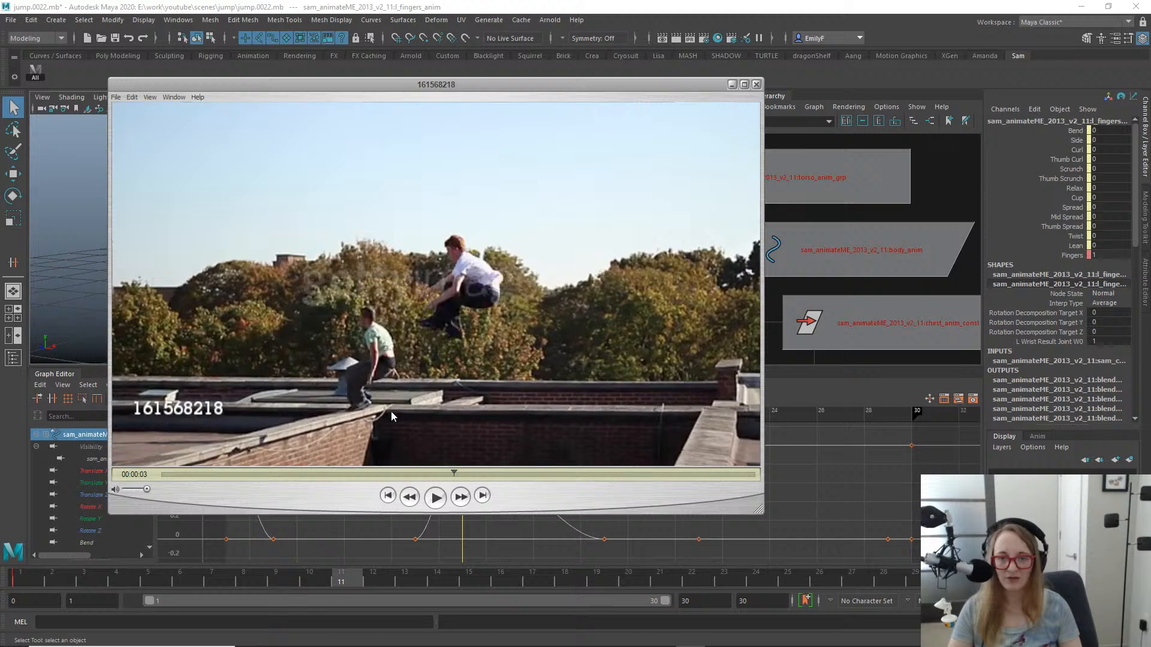
pyautogui.moveTo(456, 474); pyautogui.dragTo(439, 449)
pyautogui.moveTo(508, 88); pyautogui.dragTo(1150, 41)
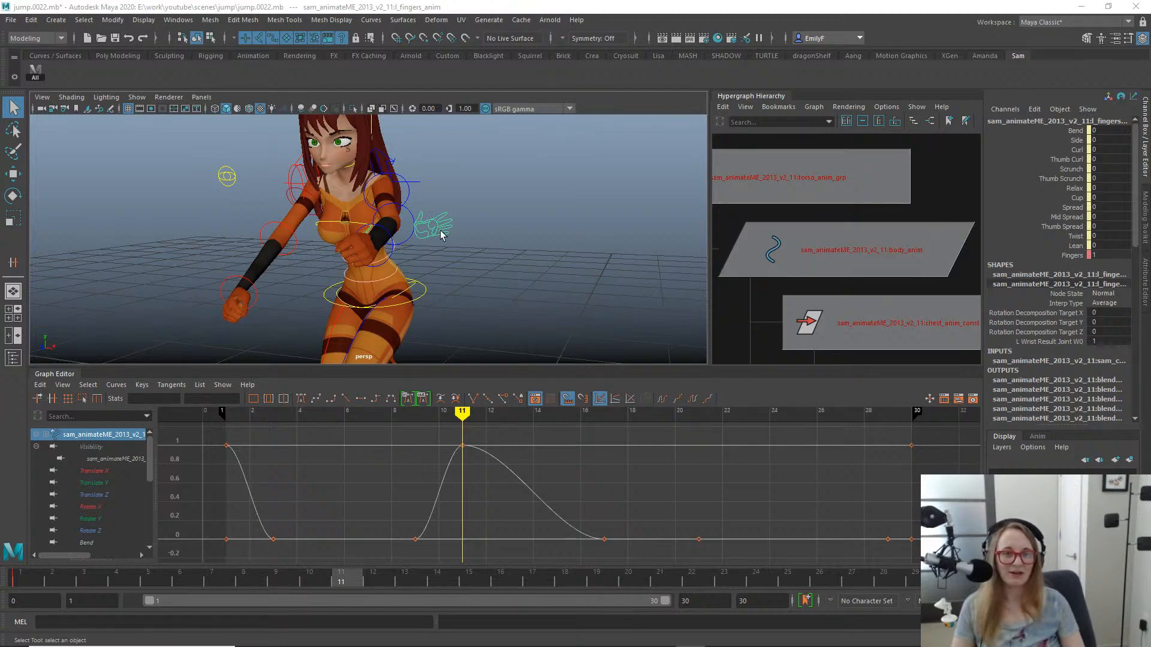
# - Delete the frame 11 key from the left shoulder control's Fingers Anim Vis curve
pyautogui.keyDown('alt'); pyautogui.moveTo(446, 248); pyautogui.dragTo(343, 232); pyautogui.keyUp('alt')
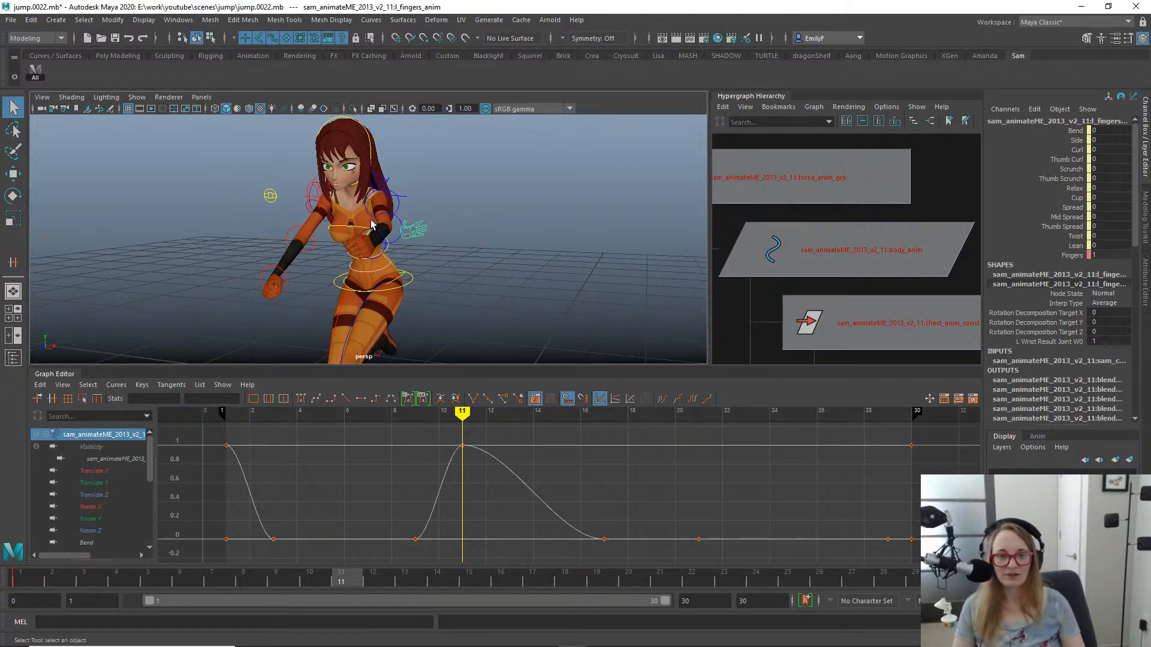
pyautogui.keyDown('alt'); pyautogui.moveTo(371, 223); pyautogui.dragTo(529, 213, button='right'); pyautogui.keyUp('alt')
pyautogui.keyDown('alt'); pyautogui.moveTo(422, 175); pyautogui.dragTo(429, 210, button='middle'); pyautogui.keyUp('alt')
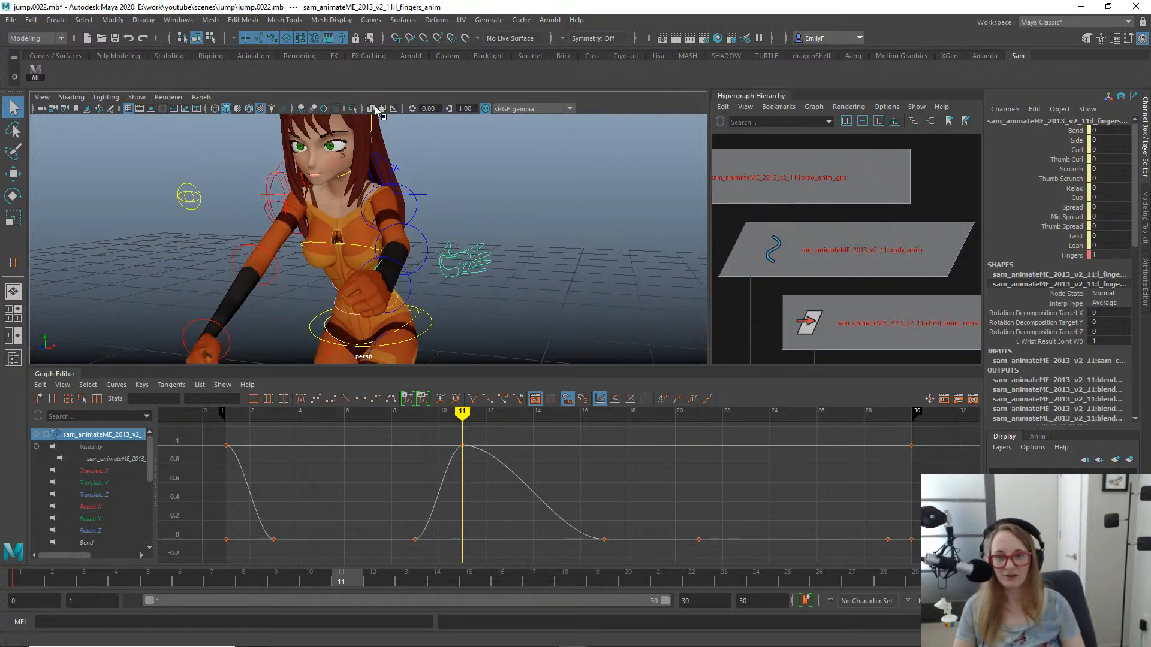
pyautogui.click(387, 164)
pyautogui.click(1067, 188)
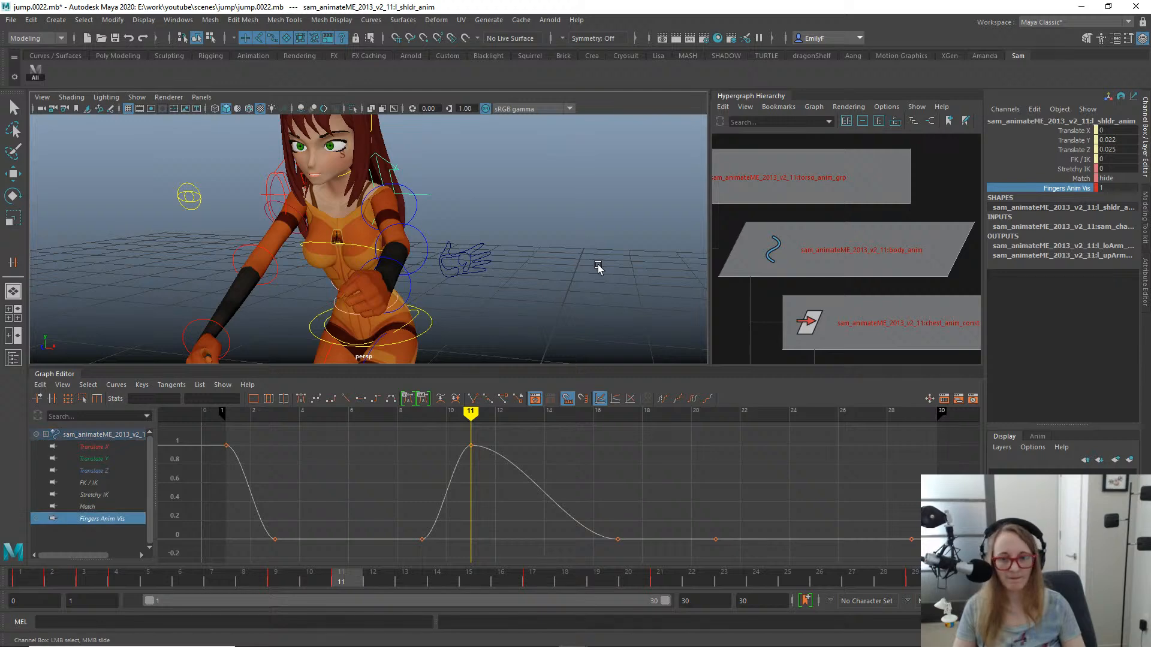
pyautogui.click(471, 446)
pyautogui.press('Delete')
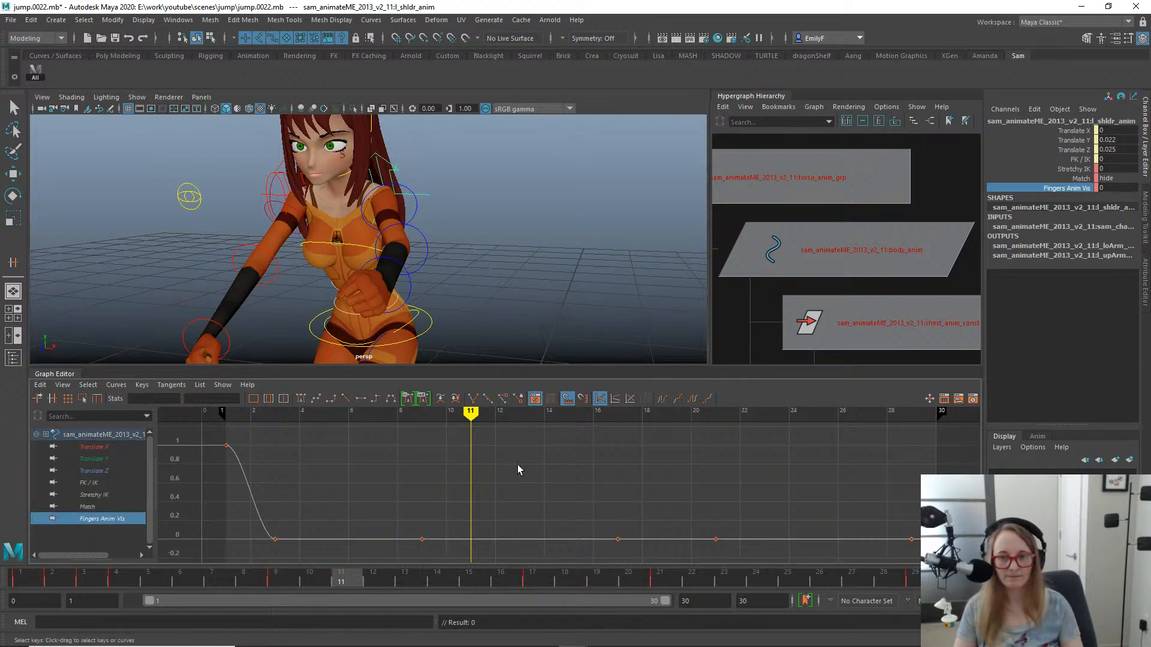
# - Examine the character's jump, landing and recovery from the side by scrubbing through the animation up to frame 30
pyautogui.keyDown('alt'); pyautogui.moveTo(441, 285); pyautogui.dragTo(328, 238, button='right'); pyautogui.keyUp('alt')
pyautogui.keyDown('alt'); pyautogui.moveTo(328, 238); pyautogui.dragTo(450, 249); pyautogui.keyUp('alt')
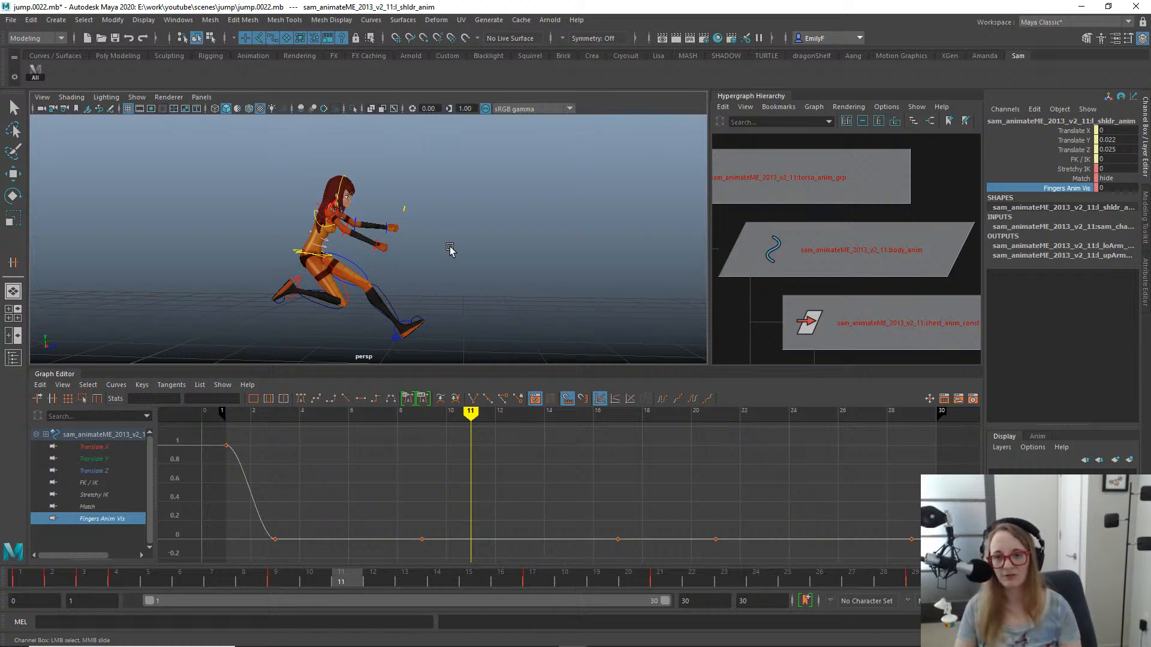
pyautogui.moveTo(325, 581); pyautogui.dragTo(788, 539)
pyautogui.keyDown('alt'); pyautogui.moveTo(606, 278); pyautogui.dragTo(312, 228, button='middle'); pyautogui.keyUp('alt')
pyautogui.scroll(2, 311, 228)
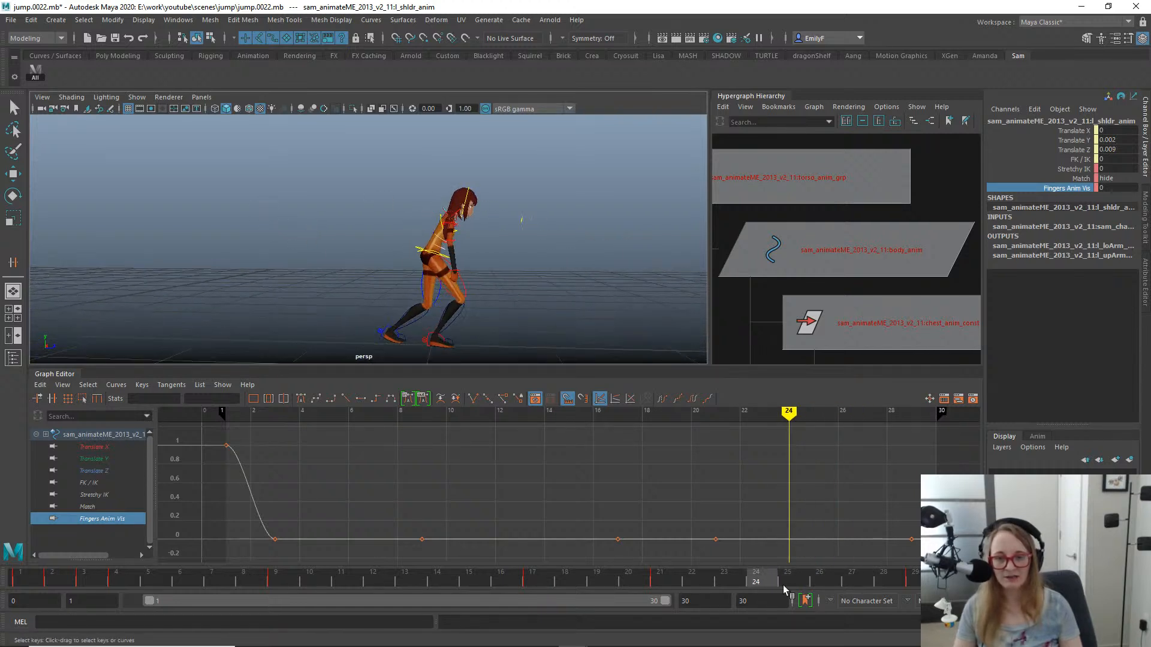
pyautogui.moveTo(729, 582); pyautogui.dragTo(697, 488)
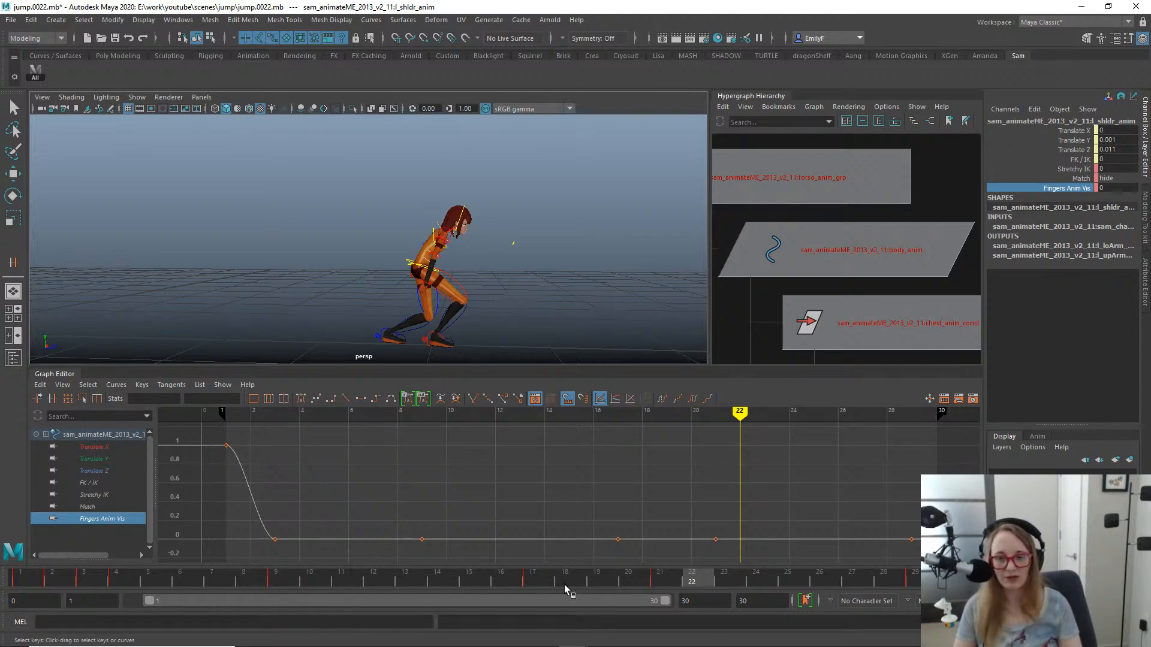
pyautogui.moveTo(470, 585); pyautogui.dragTo(942, 520)
pyautogui.keyDown('alt'); pyautogui.moveTo(349, 240); pyautogui.dragTo(474, 229, button='middle'); pyautogui.keyUp('alt')
pyautogui.moveTo(90, 572); pyautogui.dragTo(953, 563)
pyautogui.scroll(2, 617, 262)
pyautogui.keyDown('alt'); pyautogui.moveTo(599, 259); pyautogui.dragTo(481, 251, button='middle'); pyautogui.keyUp('alt')
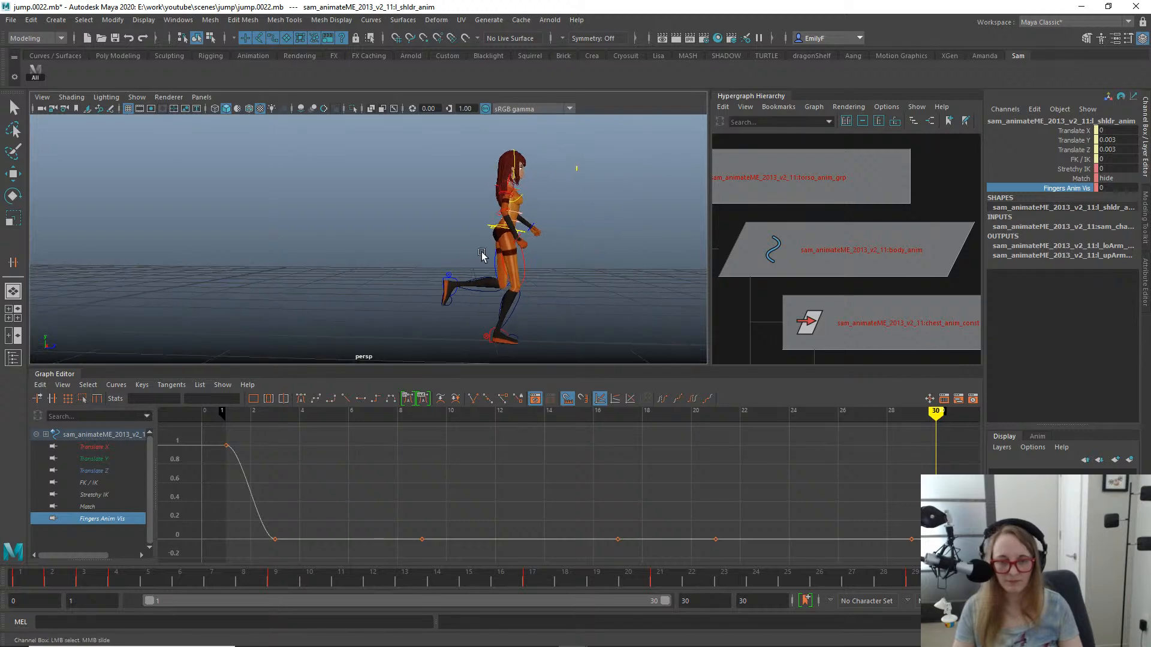
# - Inspect the landing and step-out poses up close with the rig controls hidden, stopping at frame 25
pyautogui.scroll(2, 482, 255)
pyautogui.hotkey('alt', '1')
pyautogui.keyDown('alt'); pyautogui.moveTo(532, 206); pyautogui.dragTo(500, 175, button='middle'); pyautogui.keyUp('alt')
pyautogui.scroll(2, 540, 261)
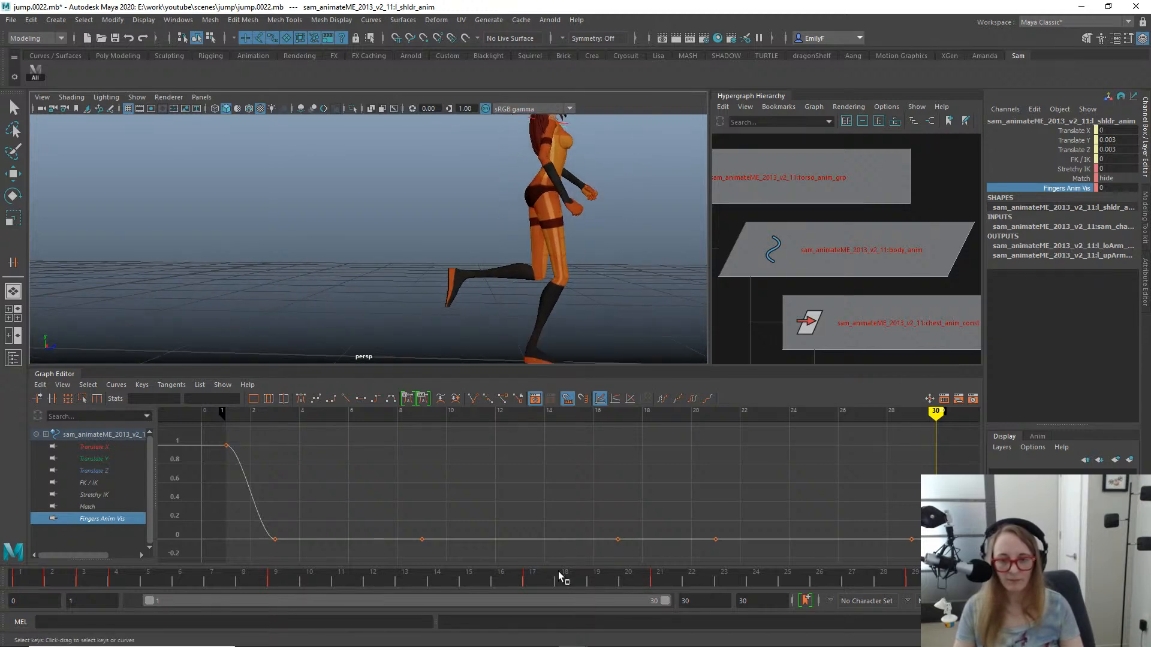
pyautogui.moveTo(560, 576); pyautogui.dragTo(786, 505)
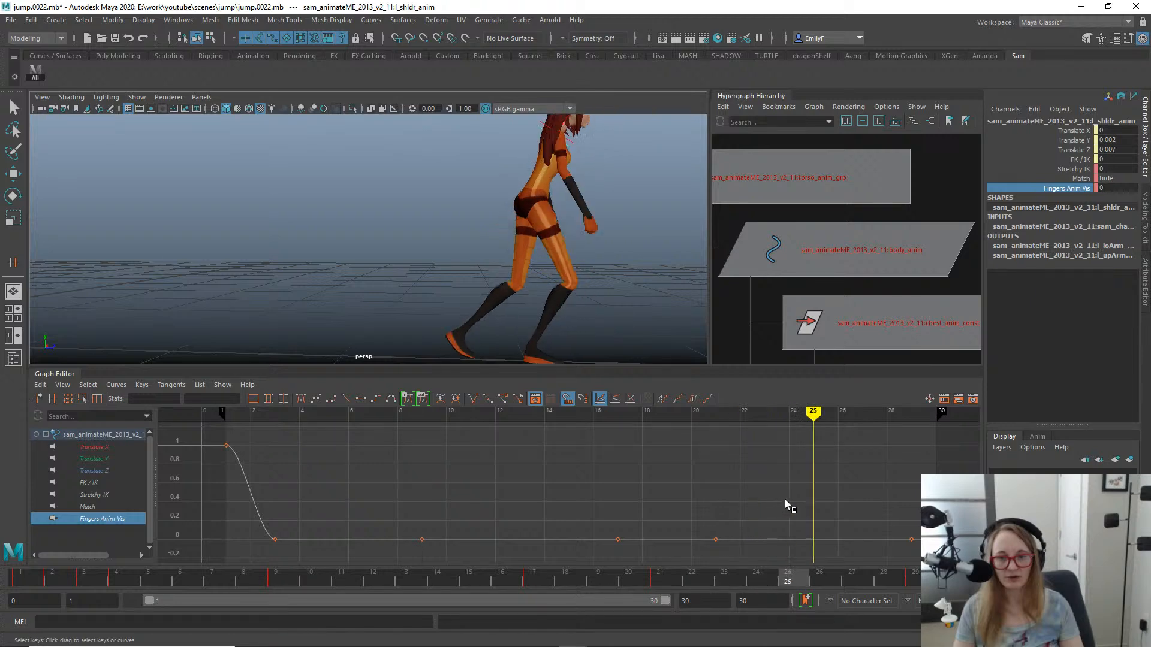
pyautogui.keyDown('alt'); pyautogui.moveTo(609, 275); pyautogui.dragTo(469, 274); pyautogui.keyUp('alt')
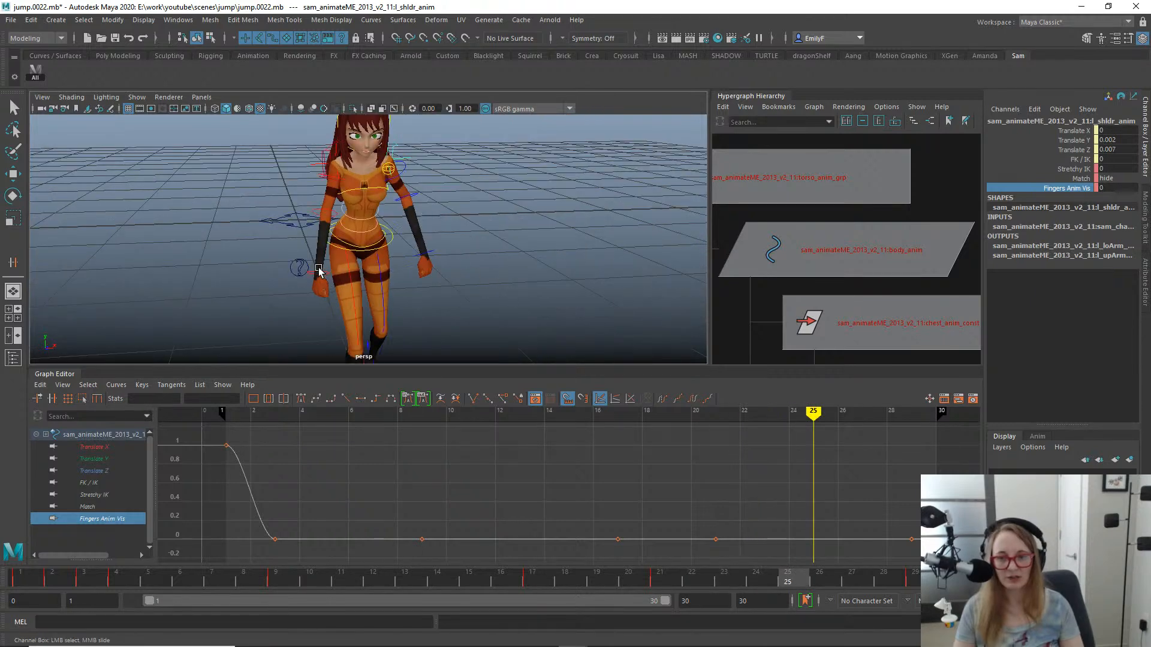
# - Select the right hand FK control and examine the hand's pose from frame 25 to frame 28
pyautogui.click(320, 272)
pyautogui.click(324, 277)
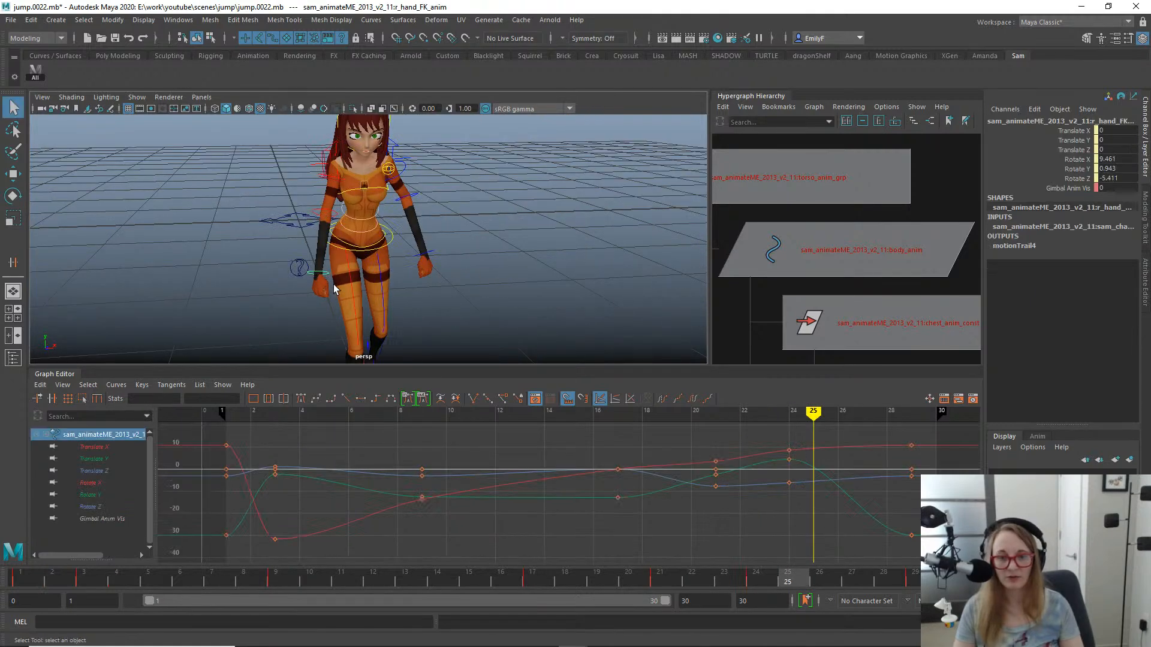
pyautogui.press('e')
pyautogui.keyDown('alt'); pyautogui.moveTo(512, 352); pyautogui.dragTo(389, 183, button='right'); pyautogui.keyUp('alt')
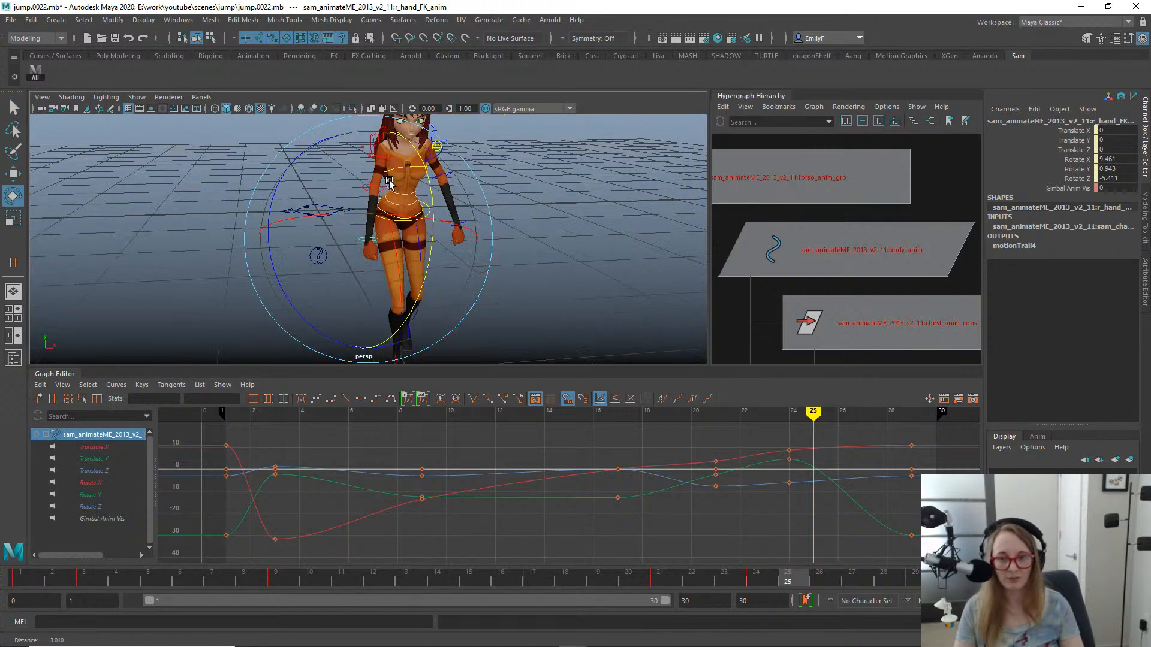
pyautogui.keyDown('alt'); pyautogui.moveTo(389, 182); pyautogui.dragTo(498, 171); pyautogui.keyUp('alt')
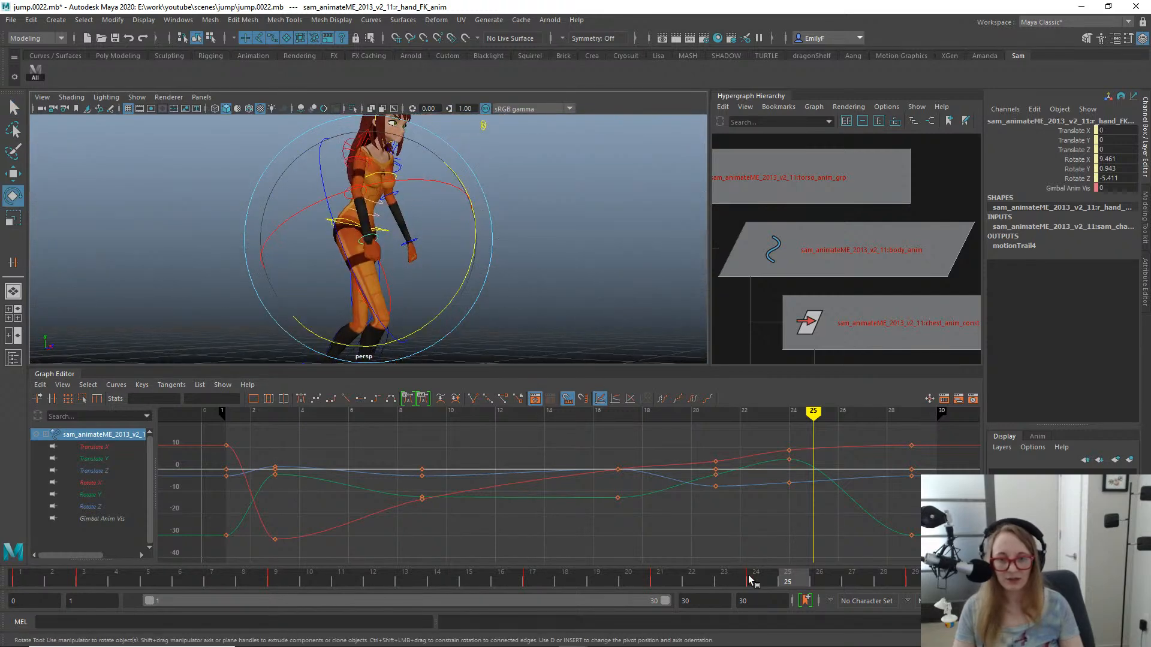
pyautogui.moveTo(750, 579); pyautogui.dragTo(893, 567)
pyautogui.moveTo(310, 234)
pyautogui.keyDown('alt'); pyautogui.mouseDown()
pyautogui.moveTo(291, 238)
pyautogui.moveTo(319, 240)
pyautogui.mouseUp(); pyautogui.keyUp('alt')
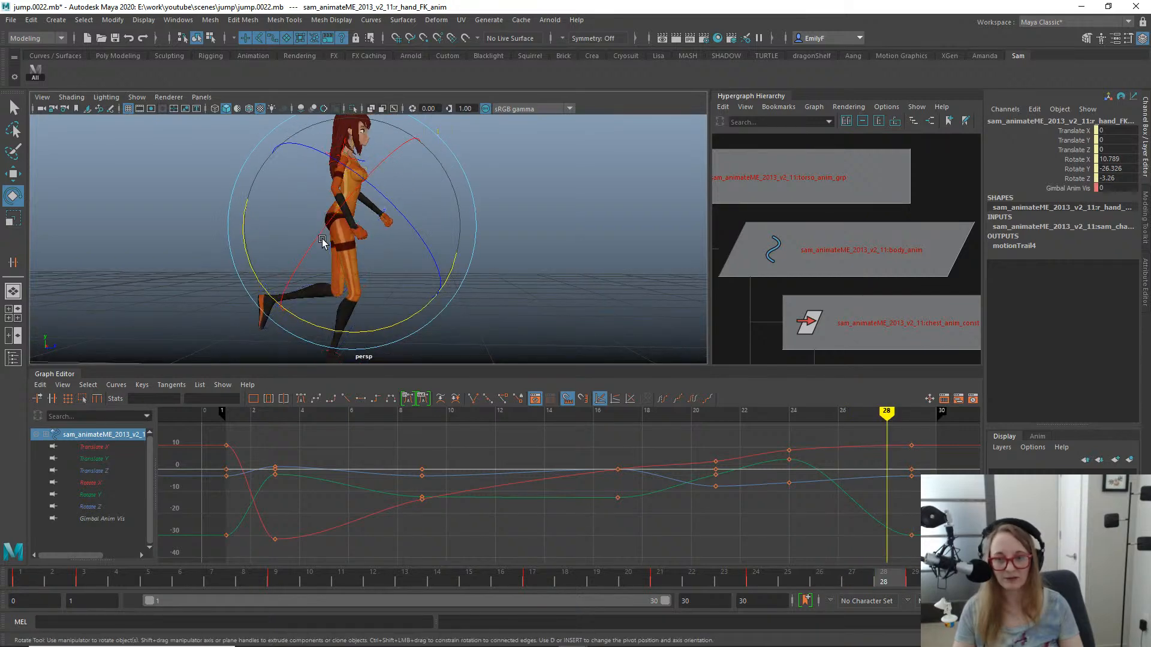
pyautogui.keyDown('alt'); pyautogui.moveTo(318, 241); pyautogui.dragTo(354, 267, button='middle'); pyautogui.keyUp('alt')
# - Review the body and arm poses around frames 14 to 19 from behind and from the opposite side
pyautogui.press('q')
pyautogui.moveTo(740, 586); pyautogui.dragTo(542, 497)
pyautogui.keyDown('alt'); pyautogui.moveTo(422, 291); pyautogui.dragTo(241, 247); pyautogui.keyUp('alt')
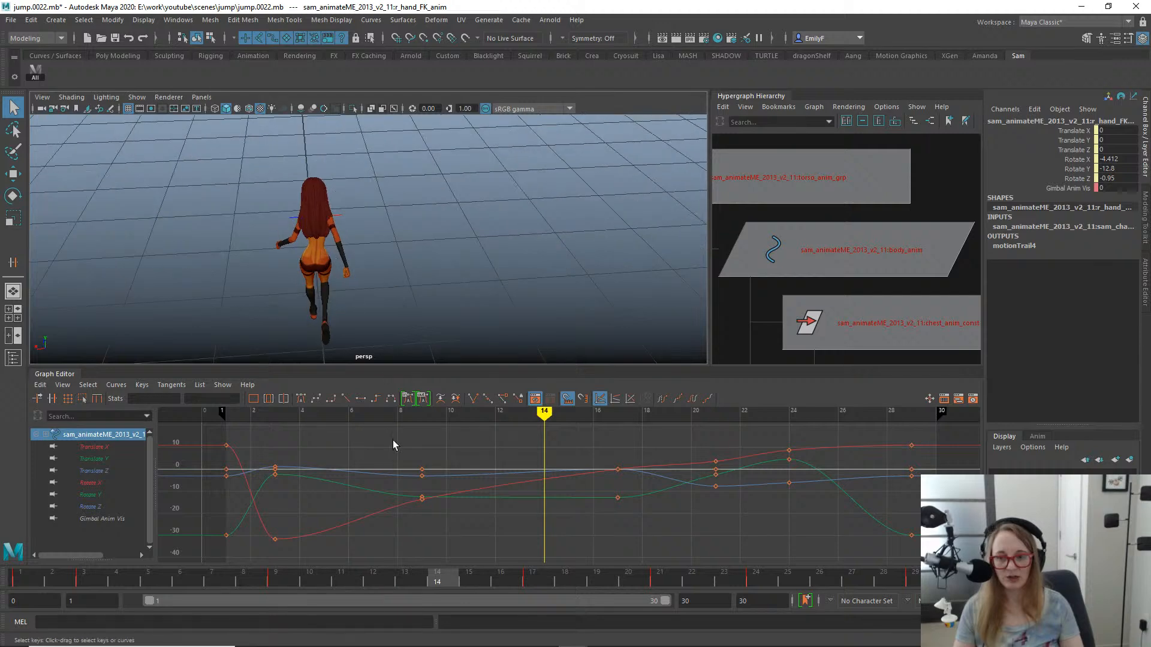
pyautogui.moveTo(290, 577); pyautogui.dragTo(603, 441)
pyautogui.keyDown('alt'); pyautogui.moveTo(339, 265); pyautogui.dragTo(154, 277); pyautogui.keyUp('alt')
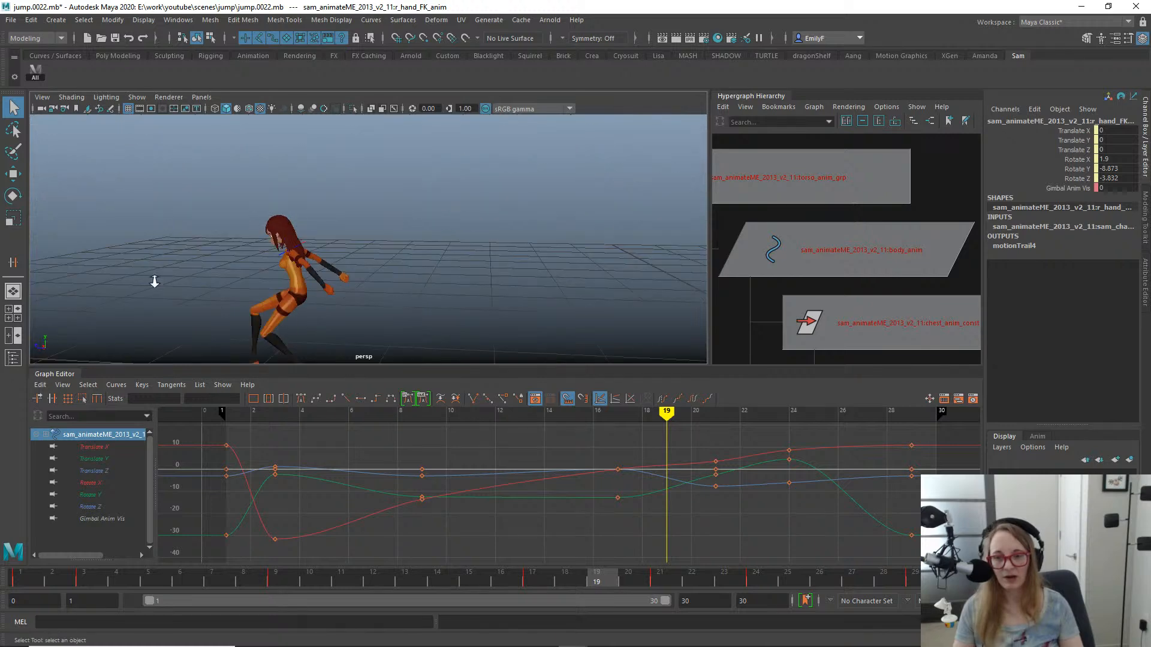
pyautogui.keyDown('alt'); pyautogui.moveTo(153, 277); pyautogui.dragTo(340, 217, button='middle'); pyautogui.keyUp('alt')
pyautogui.scroll(3, 340, 223)
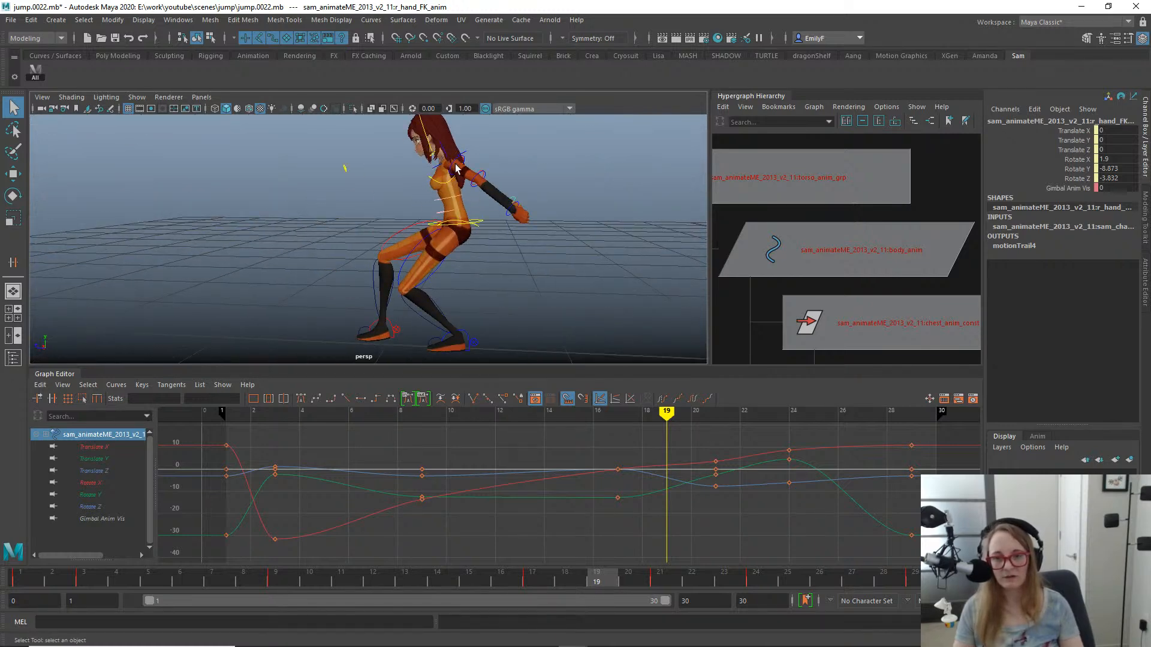
# - Select the left upper arm FK control, check the arm's motion up to frame 15 and save the scene as jump.0023.mb
pyautogui.click(452, 170)
pyautogui.moveTo(186, 585); pyautogui.dragTo(472, 554)
pyautogui.scroll(-4, 587, 308)
pyautogui.keyDown('alt'); pyautogui.moveTo(540, 288); pyautogui.dragTo(458, 289, button='middle'); pyautogui.keyUp('alt')
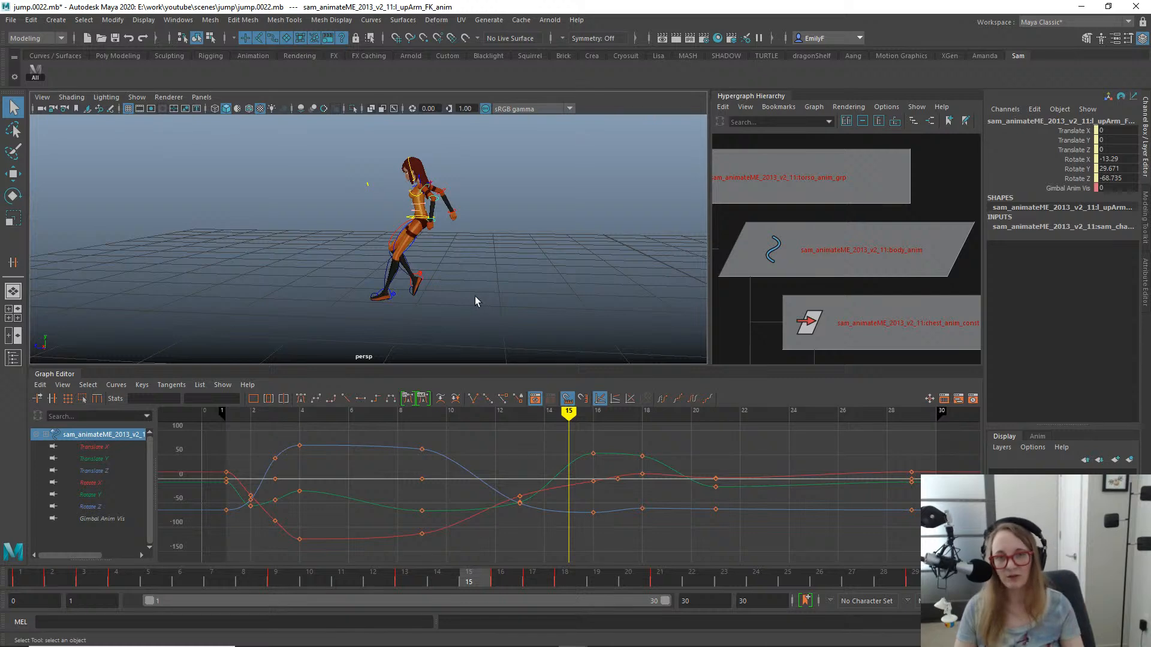
pyautogui.hotkey('ctrl', 's')
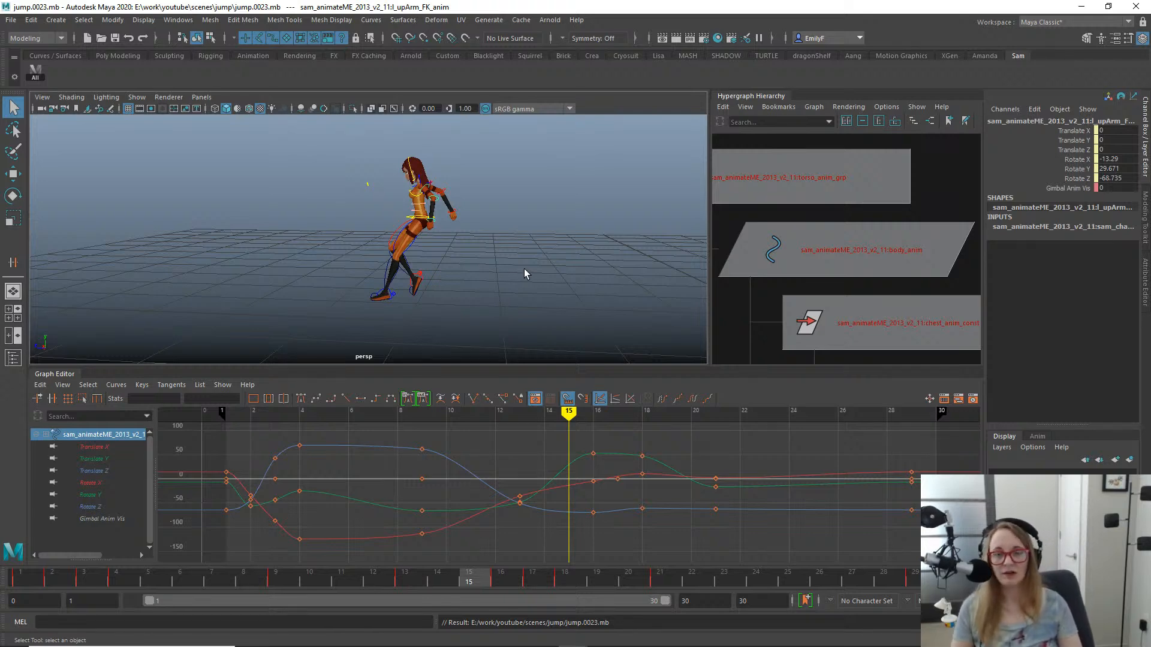
# - Compare the leap's poses between frames 8 and 16 by scrubbing back and forth, ending on frame 8
pyautogui.moveTo(262, 583); pyautogui.dragTo(306, 582)
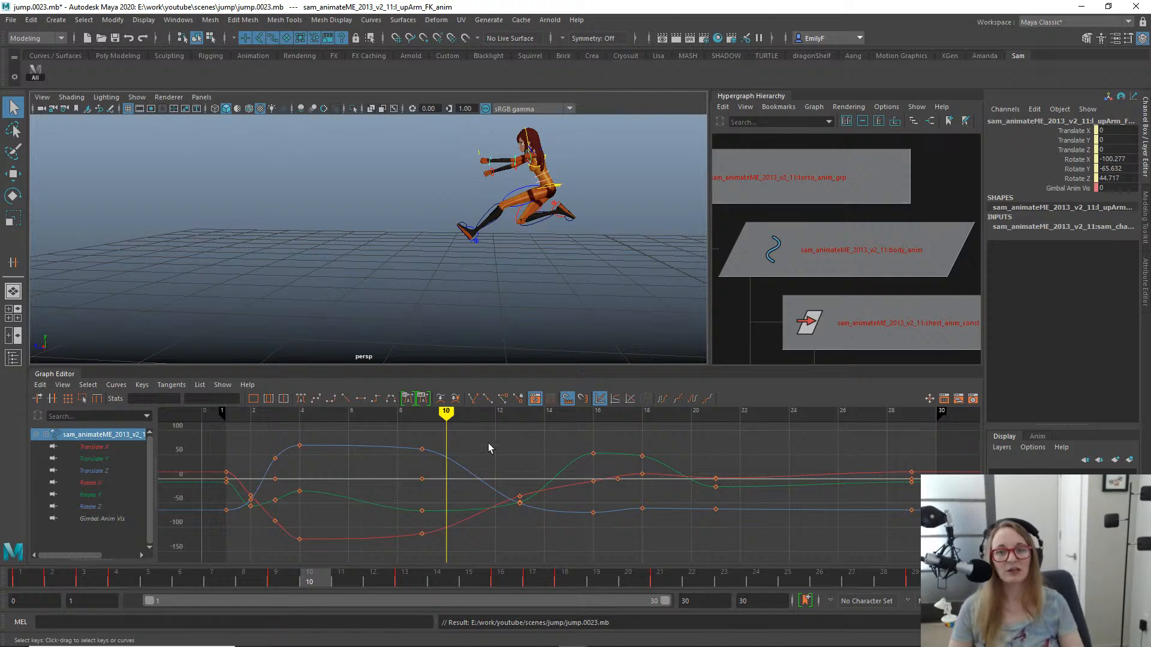
pyautogui.moveTo(446, 412)
pyautogui.mouseDown()
pyautogui.moveTo(742, 412)
pyautogui.moveTo(397, 412)
pyautogui.mouseUp()
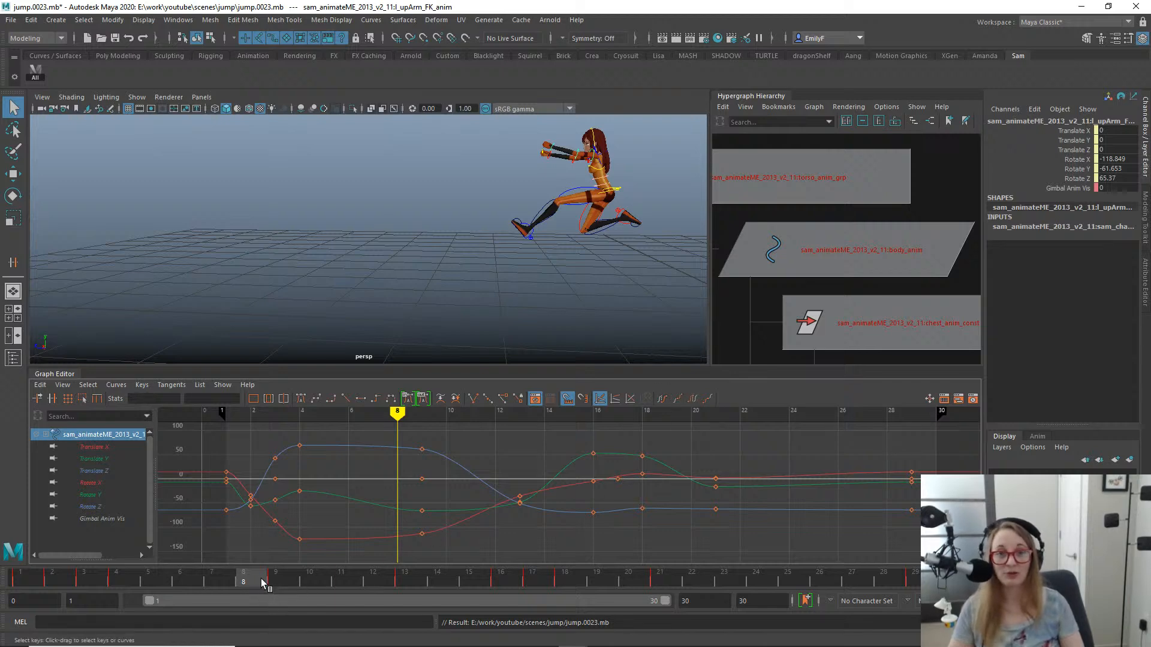
pyautogui.moveTo(264, 585)
pyautogui.mouseDown()
pyautogui.moveTo(688, 542)
pyautogui.moveTo(379, 555)
pyautogui.moveTo(217, 544)
pyautogui.moveTo(349, 531)
pyautogui.moveTo(537, 544)
pyautogui.moveTo(819, 534)
pyautogui.moveTo(504, 519)
pyautogui.mouseUp()
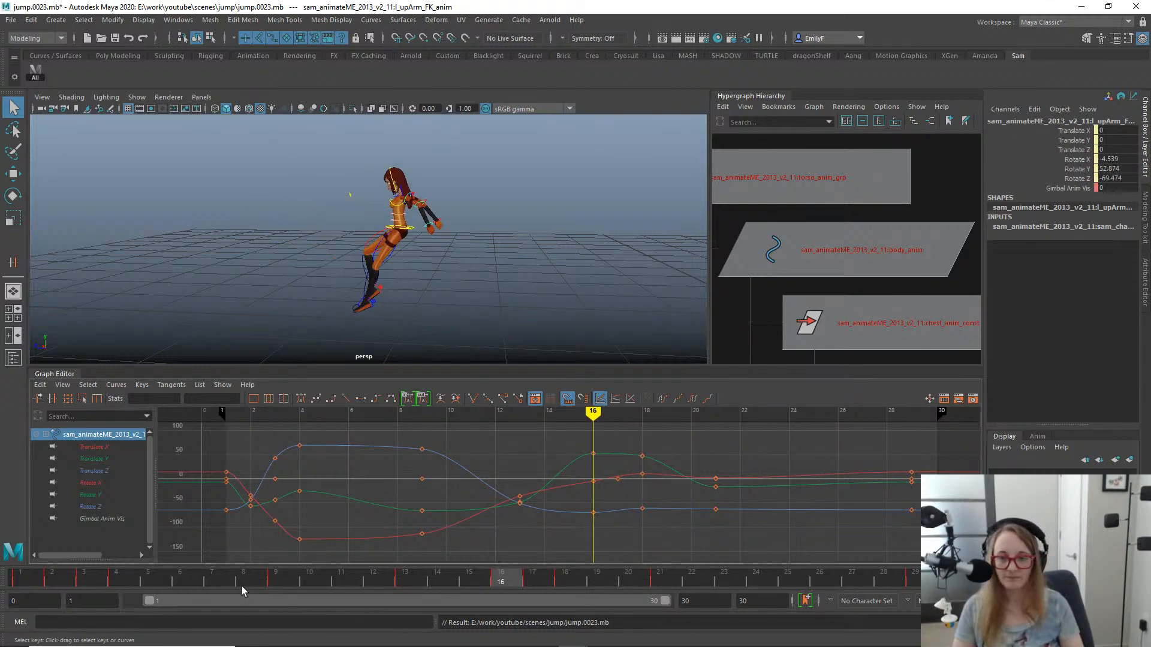
pyautogui.moveTo(199, 580); pyautogui.dragTo(255, 390)
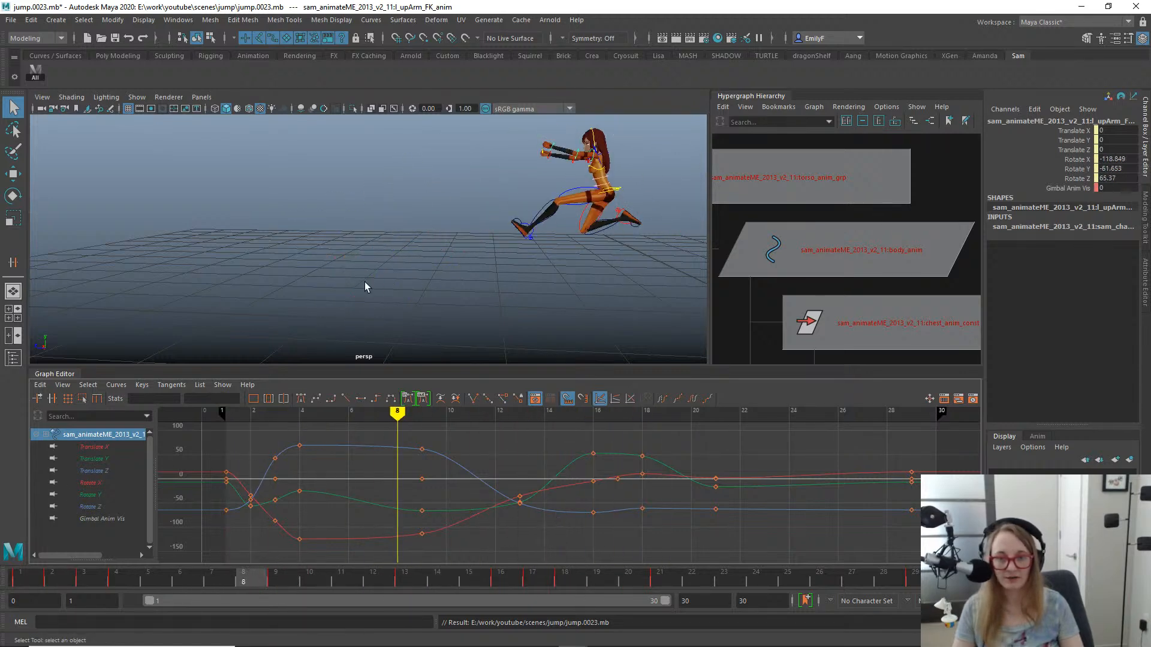
# - Play back the jump and scrub through it from frame 1 to the end, stopping on the landing at frame 18
pyautogui.keyDown('alt'); pyautogui.moveTo(527, 201); pyautogui.dragTo(413, 210, button='middle'); pyautogui.keyUp('alt')
pyautogui.keyDown('alt'); pyautogui.moveTo(413, 210); pyautogui.dragTo(343, 209, button='right'); pyautogui.keyUp('alt')
pyautogui.hotkey('alt', 'v')
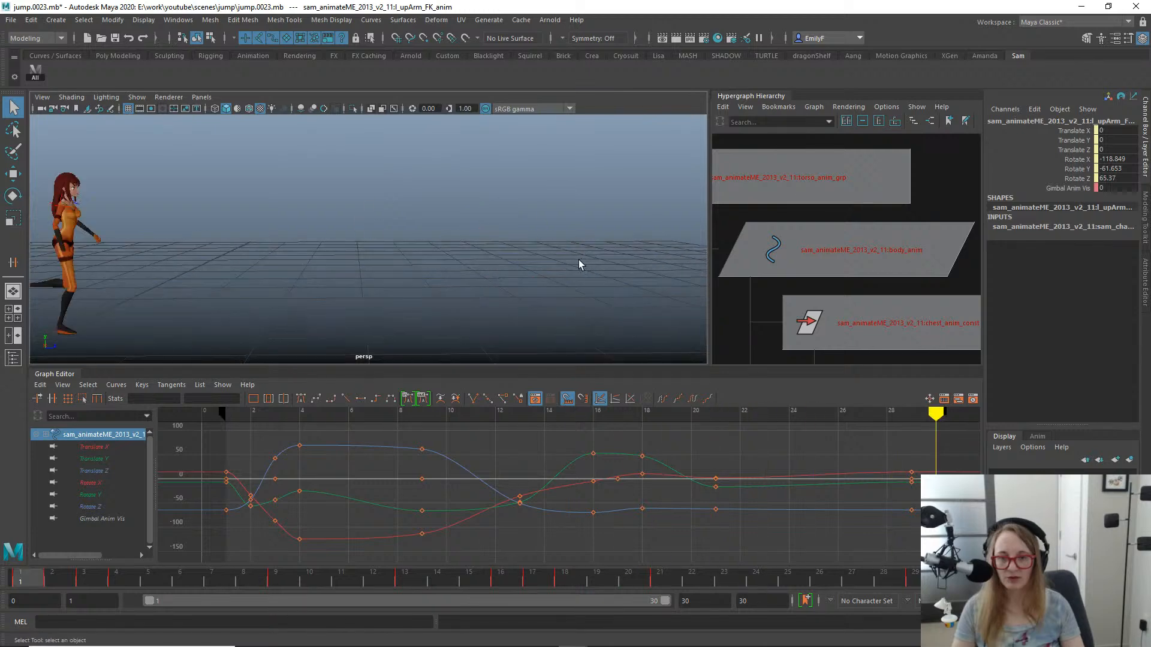
pyautogui.moveTo(276, 585); pyautogui.dragTo(876, 527)
pyautogui.moveTo(887, 521); pyautogui.dragTo(578, 480)
pyautogui.keyDown('alt'); pyautogui.moveTo(596, 192); pyautogui.dragTo(376, 190, button='middle'); pyautogui.keyUp('alt')
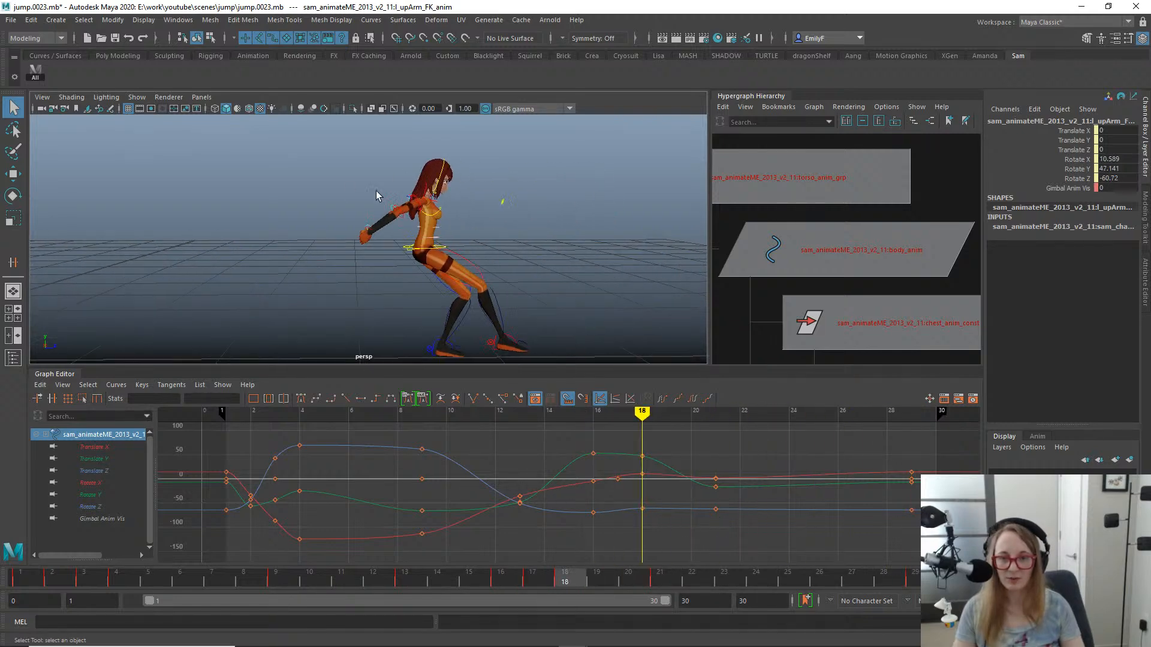
# - Select the right shoulder control and isolate its Translate X, Y and Z curves in the Graph Editor
pyautogui.click(416, 199)
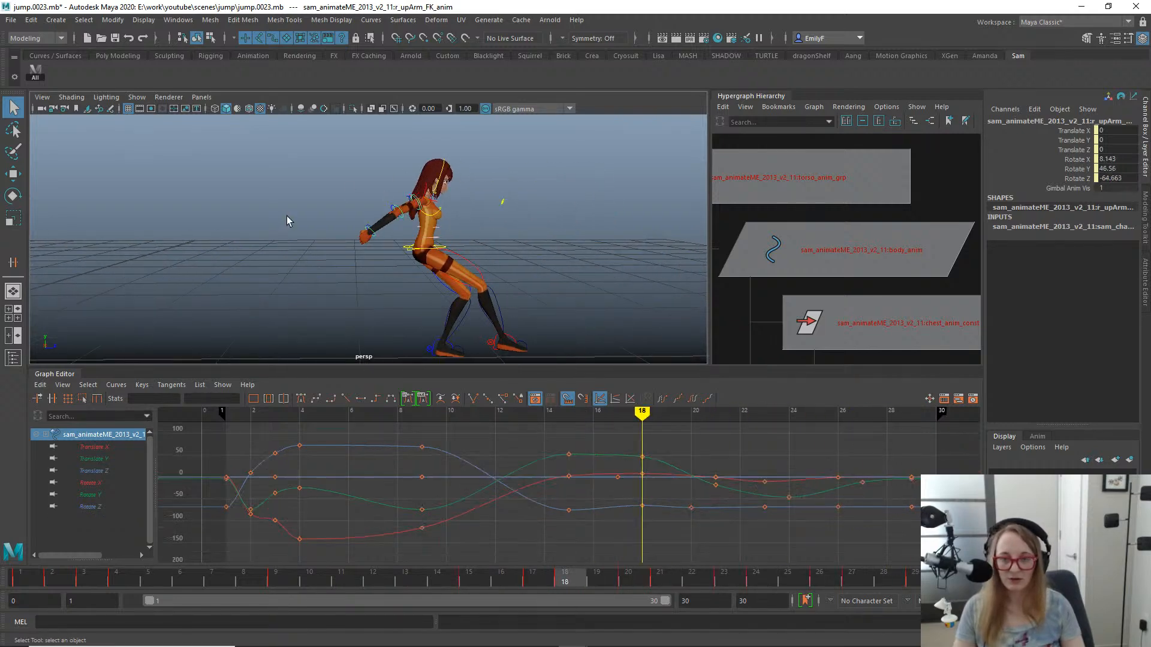
pyautogui.keyDown('alt'); pyautogui.moveTo(287, 221); pyautogui.dragTo(414, 225); pyautogui.keyUp('alt')
pyautogui.click(582, 160)
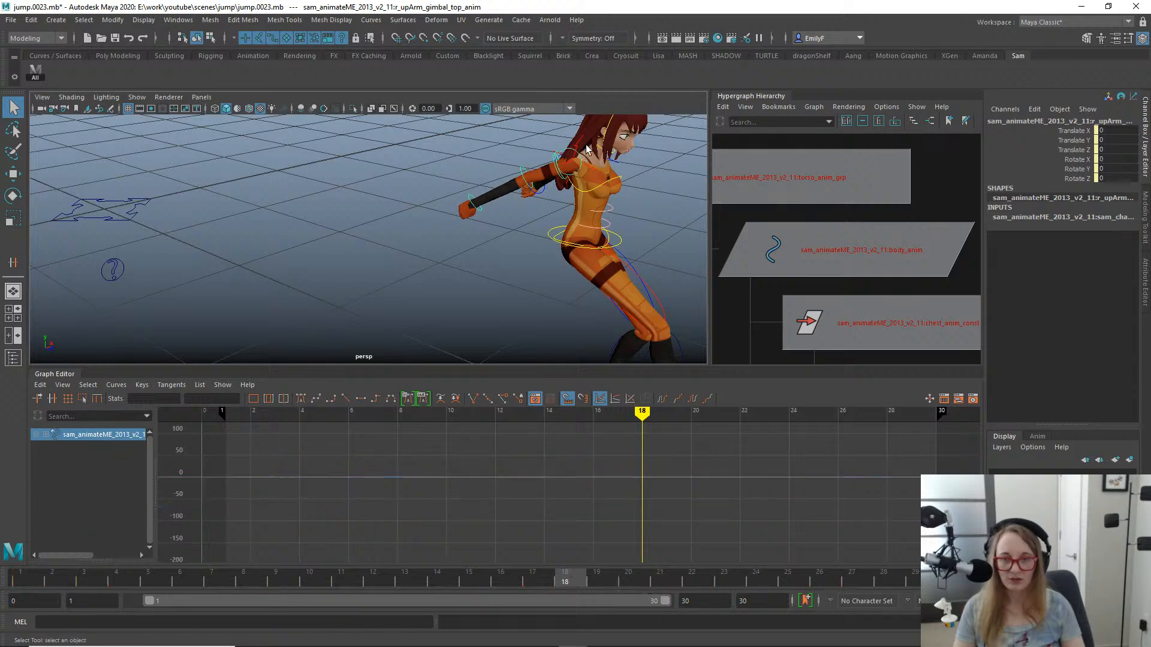
pyautogui.click(585, 150)
pyautogui.press('f')
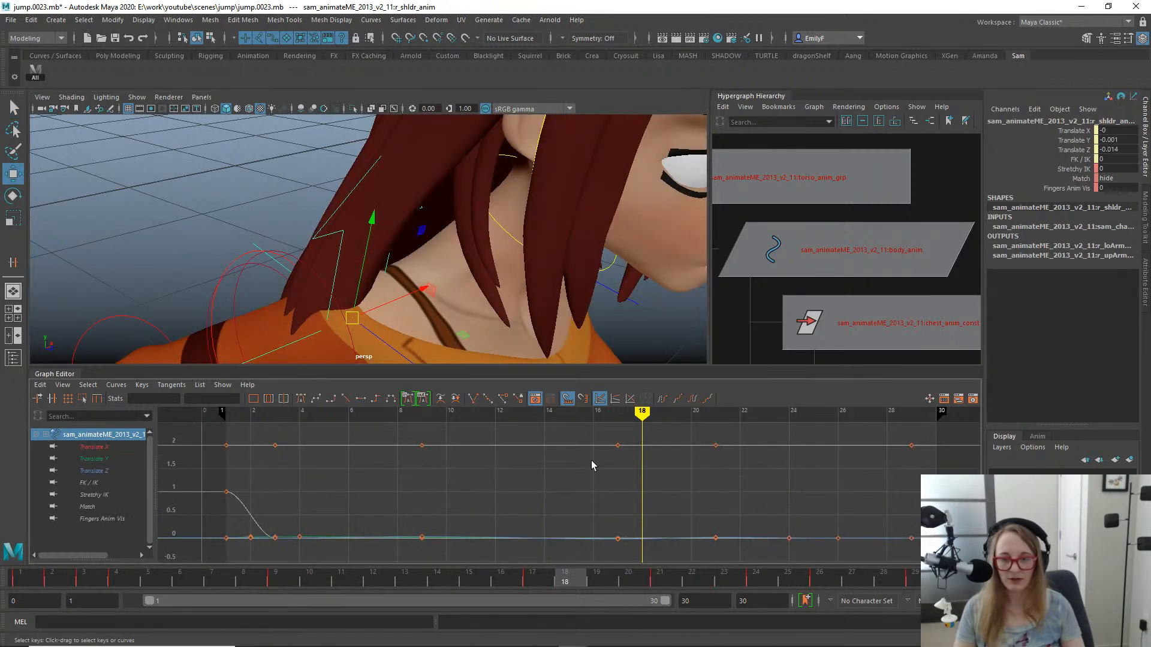
pyautogui.moveTo(117, 445); pyautogui.dragTo(120, 470)
pyautogui.press('f')
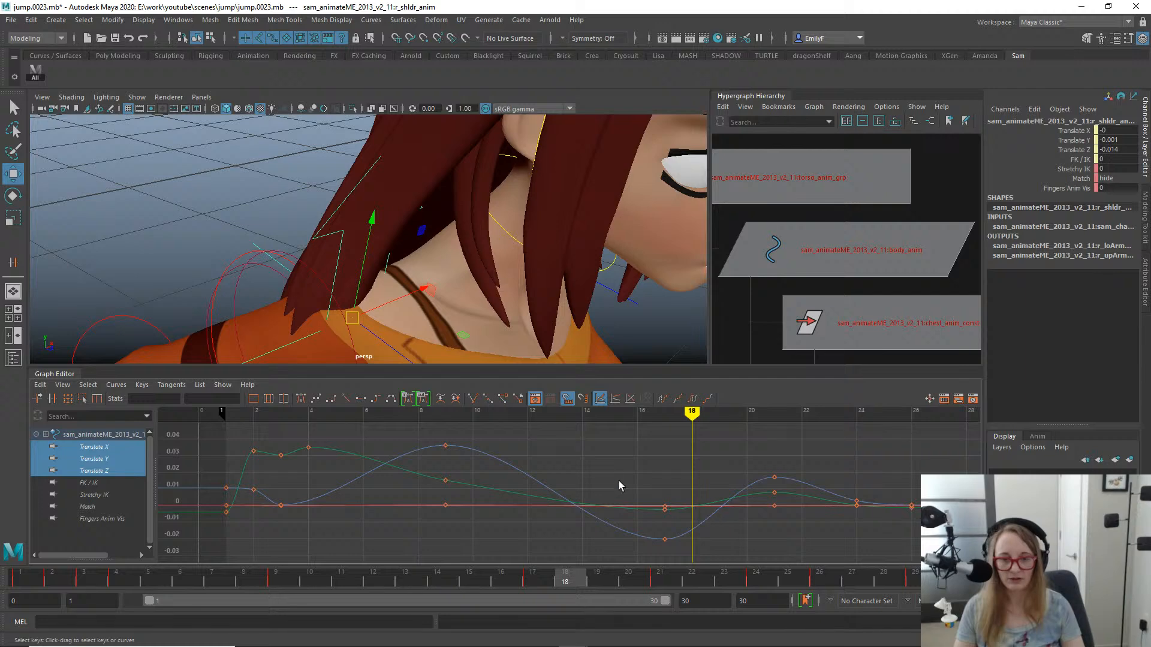
# - Select the right shoulder's translate keys at frame 17 and examine the arm and shoulder pose on that frame
pyautogui.moveTo(717, 573); pyautogui.dragTo(716, 570)
pyautogui.keyDown('alt'); pyautogui.moveTo(389, 264); pyautogui.dragTo(223, 205, button='right'); pyautogui.keyUp('alt')
pyautogui.keyDown('alt'); pyautogui.moveTo(223, 205); pyautogui.dragTo(387, 234); pyautogui.keyUp('alt')
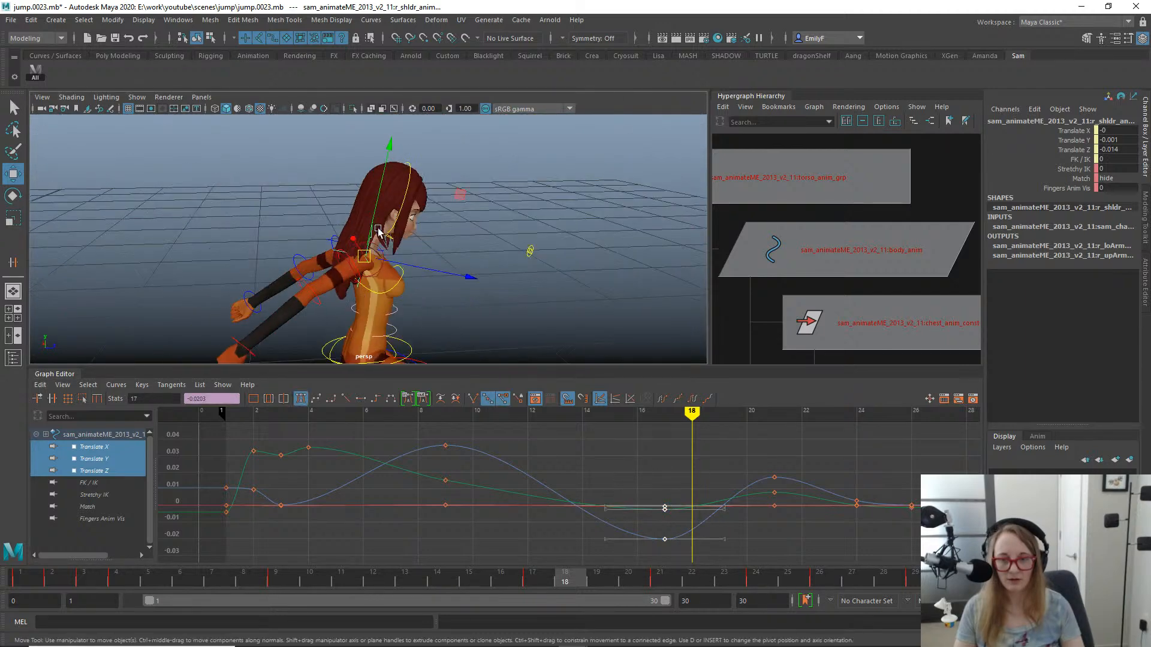
pyautogui.keyDown('alt'); pyautogui.moveTo(386, 234); pyautogui.dragTo(405, 189, button='middle'); pyautogui.keyUp('alt')
pyautogui.moveTo(537, 578)
pyautogui.mouseDown()
pyautogui.moveTo(494, 570)
pyautogui.moveTo(632, 555)
pyautogui.moveTo(532, 561)
pyautogui.mouseUp()
pyautogui.press('q')
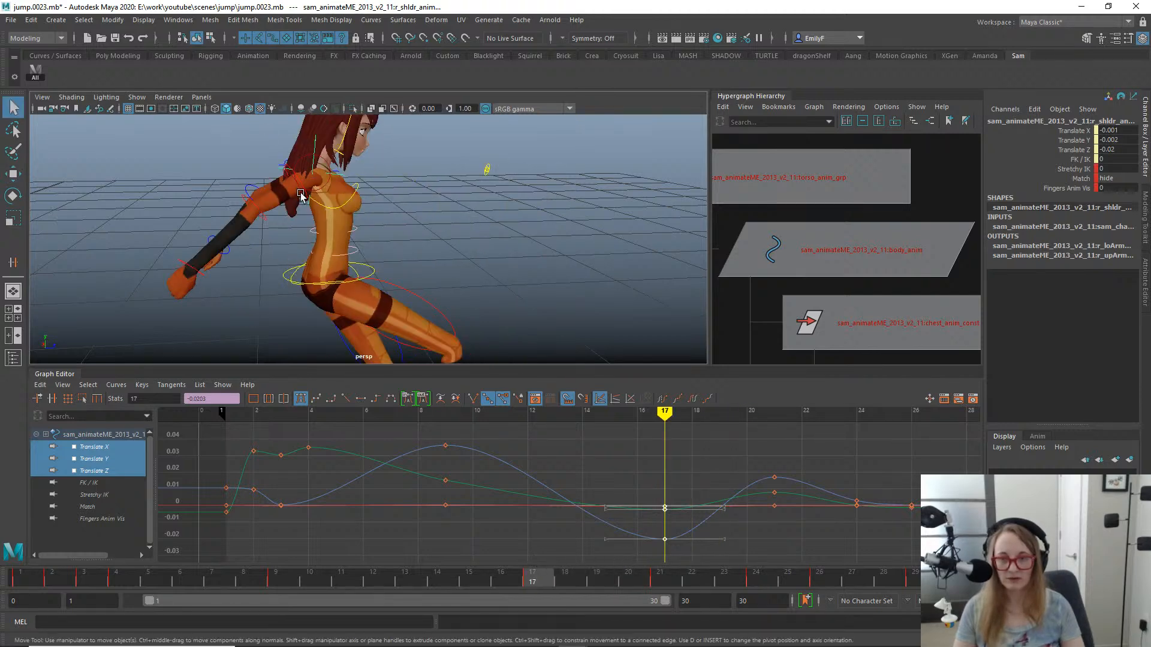
# - Select the right upper arm FK control and lower its Rotate Y key at frame 18 to about 45.75
pyautogui.click(308, 205)
pyautogui.press('e')
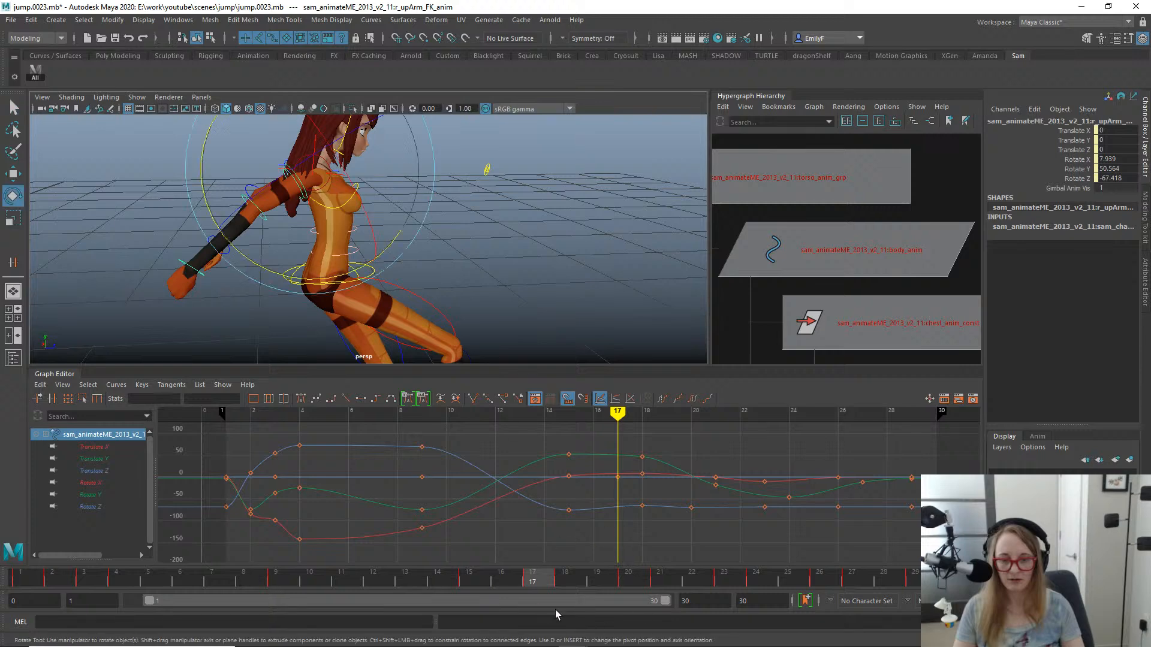
pyautogui.moveTo(533, 584); pyautogui.dragTo(558, 578)
pyautogui.press('e')
pyautogui.moveTo(416, 237); pyautogui.dragTo(455, 237)
pyautogui.keyDown('alt'); pyautogui.moveTo(495, 270); pyautogui.dragTo(533, 266); pyautogui.keyUp('alt')
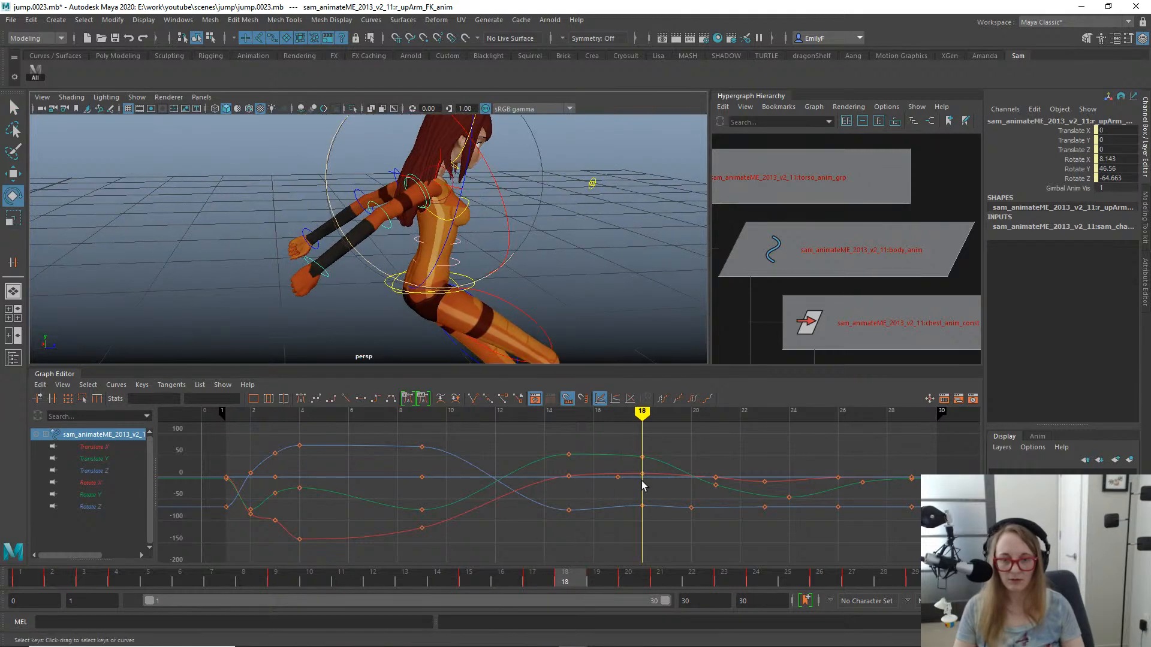
pyautogui.click(90, 494)
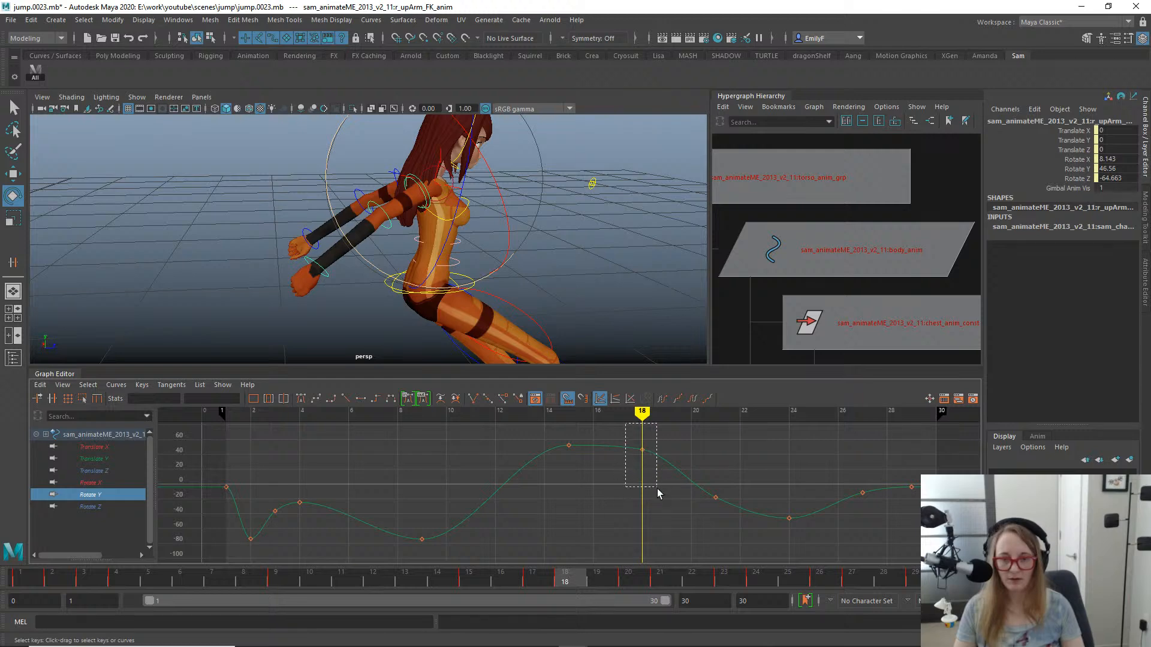
pyautogui.moveTo(658, 494); pyautogui.dragTo(657, 474)
pyautogui.press('w')
pyautogui.moveTo(655, 472); pyautogui.dragTo(654, 473, button='middle')
pyautogui.moveTo(425, 575); pyautogui.dragTo(569, 581)
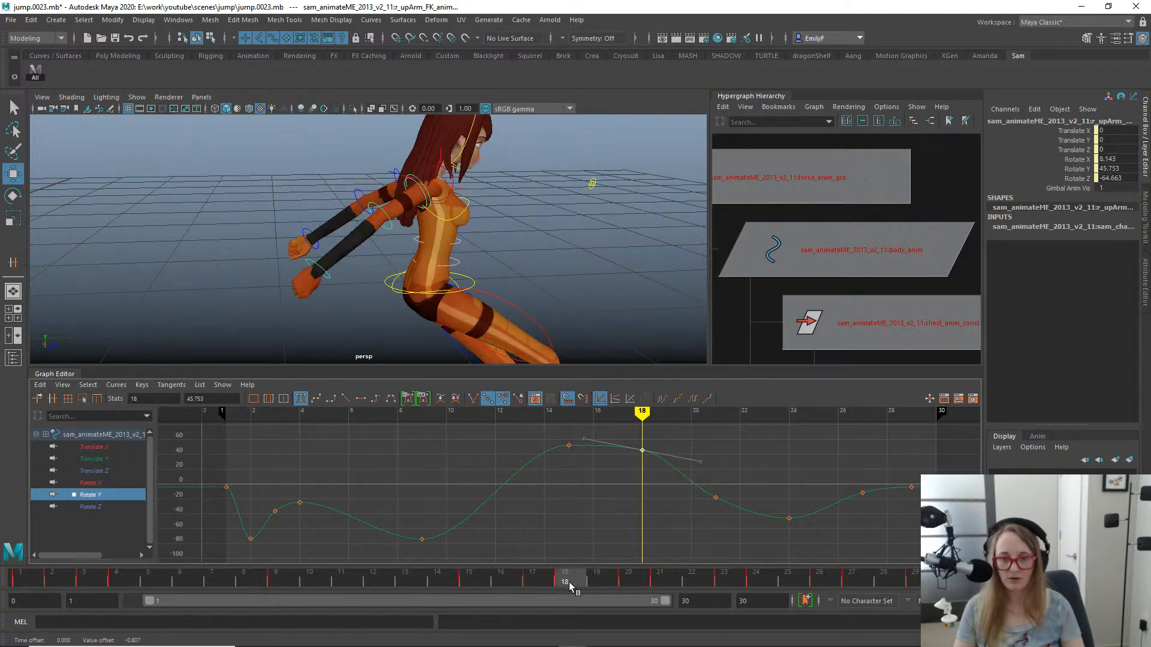
# - Switch to the left side view and compare the arm poses between frames 14 and 18 with the controls hidden
pyautogui.press('space')
pyautogui.moveTo(438, 243); pyautogui.dragTo(383, 227)
pyautogui.keyDown('alt'); pyautogui.moveTo(430, 241); pyautogui.dragTo(517, 221, button='middle'); pyautogui.keyUp('alt')
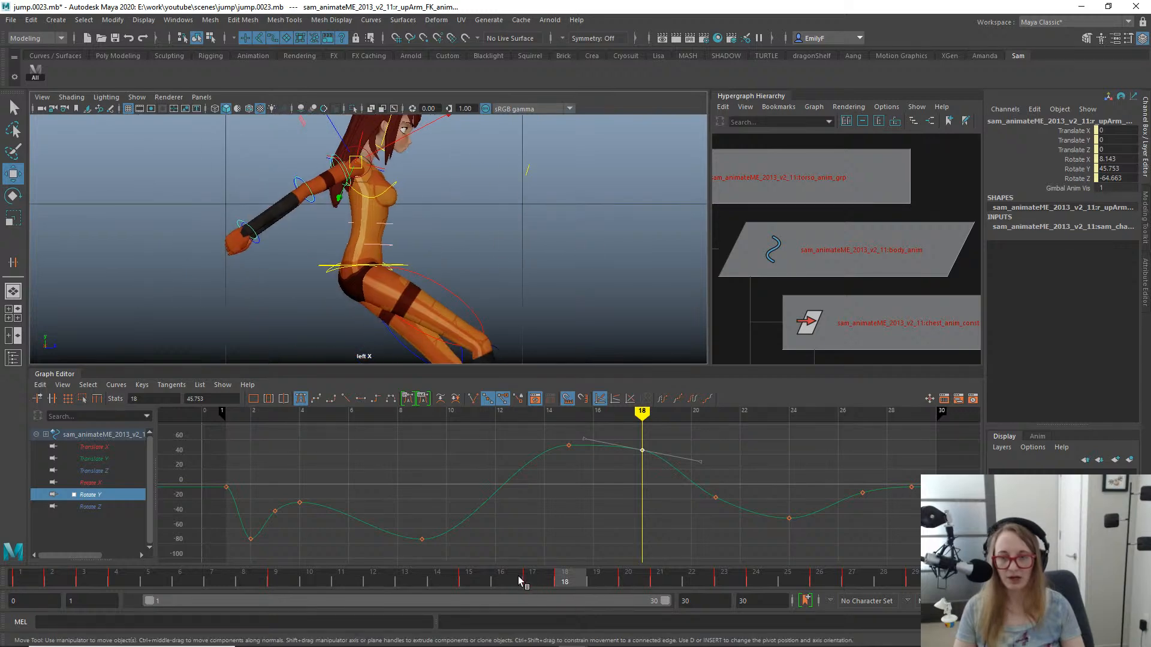
pyautogui.moveTo(520, 581); pyautogui.dragTo(560, 581)
pyautogui.keyDown('alt'); pyautogui.moveTo(479, 312); pyautogui.dragTo(534, 318, button='middle'); pyautogui.keyUp('alt')
pyautogui.hotkey('alt', '1')
pyautogui.keyDown('alt'); pyautogui.moveTo(535, 319); pyautogui.dragTo(566, 222, button='right'); pyautogui.keyUp('alt')
pyautogui.keyDown('alt'); pyautogui.moveTo(440, 185); pyautogui.dragTo(471, 246, button='middle'); pyautogui.keyUp('alt')
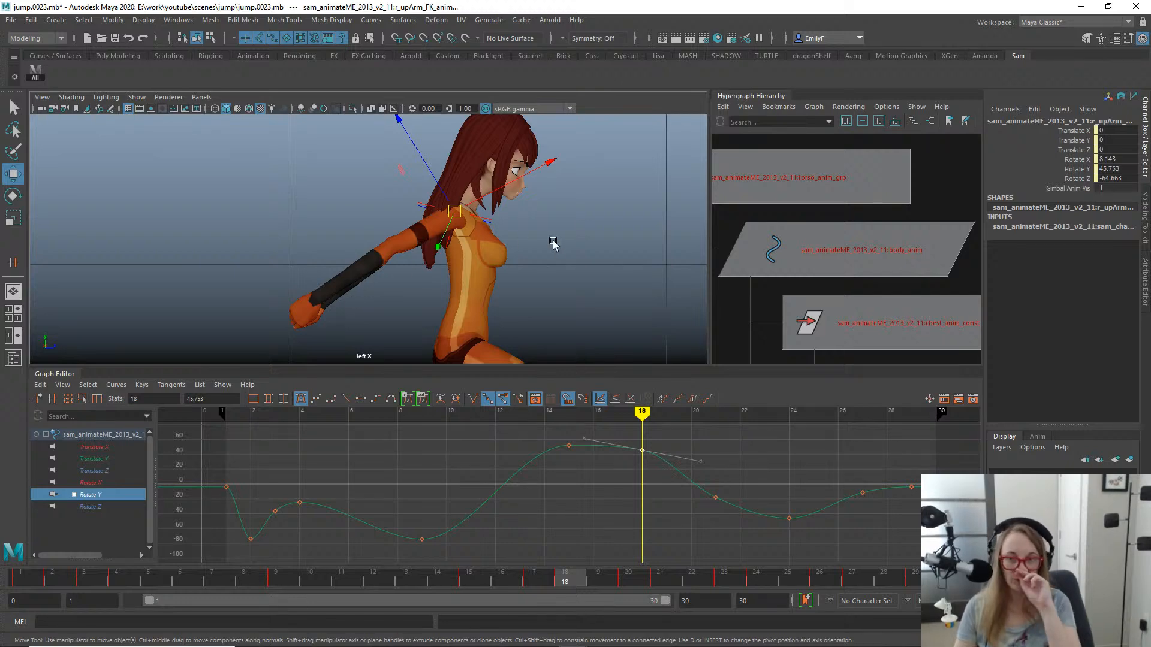
pyautogui.click(449, 584)
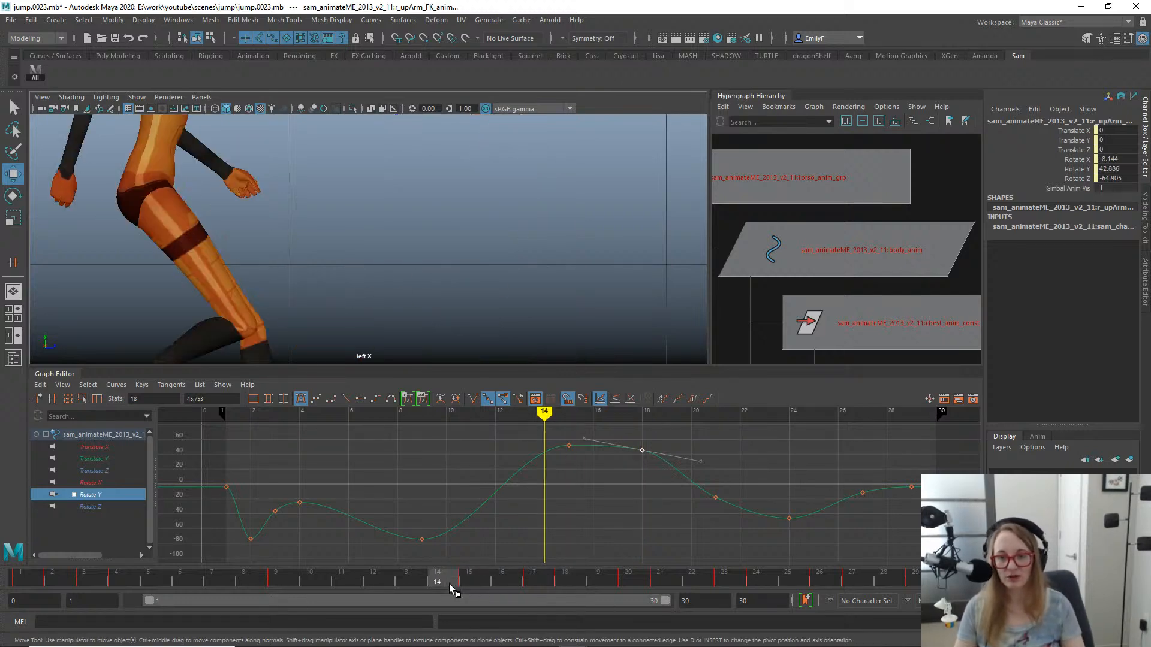
pyautogui.moveTo(448, 584)
pyautogui.mouseDown()
pyautogui.moveTo(660, 581)
pyautogui.moveTo(468, 583)
pyautogui.moveTo(447, 530)
pyautogui.moveTo(602, 537)
pyautogui.moveTo(509, 541)
pyautogui.moveTo(566, 541)
pyautogui.mouseUp()
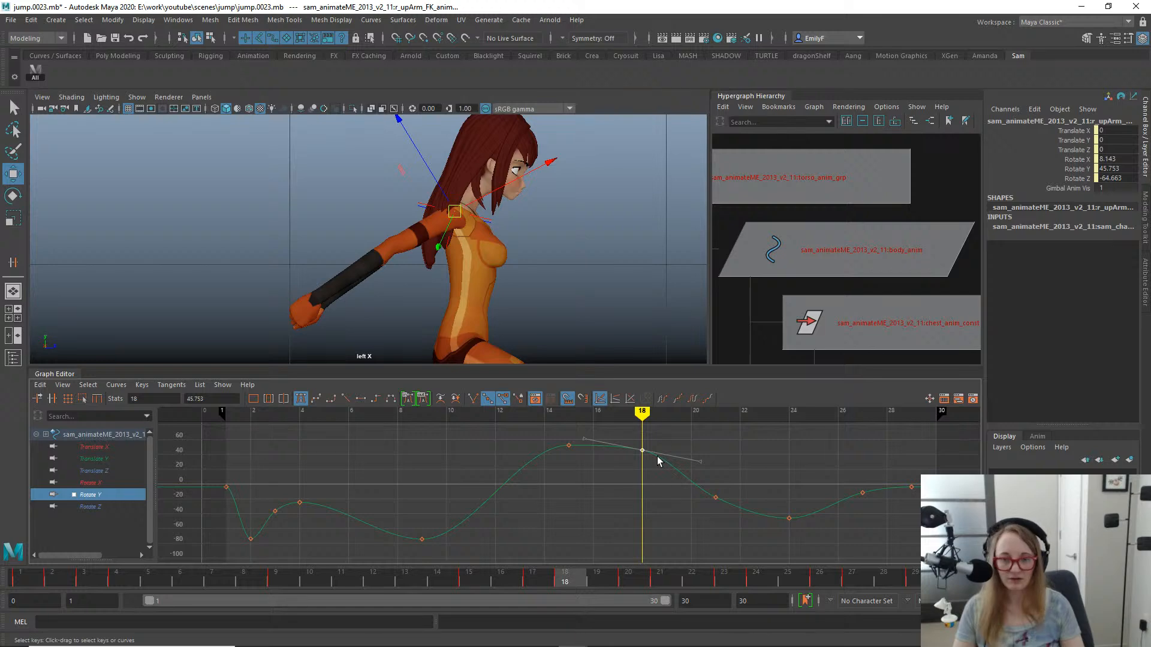
# - Raise the right upper arm's Rotate Y key at frame 18 to about 50.6 and adjust the curve's tangents between frames 15 and 18
pyautogui.keyDown('shift'); pyautogui.moveTo(658, 461); pyautogui.dragTo(652, 451, button='middle'); pyautogui.keyUp('shift')
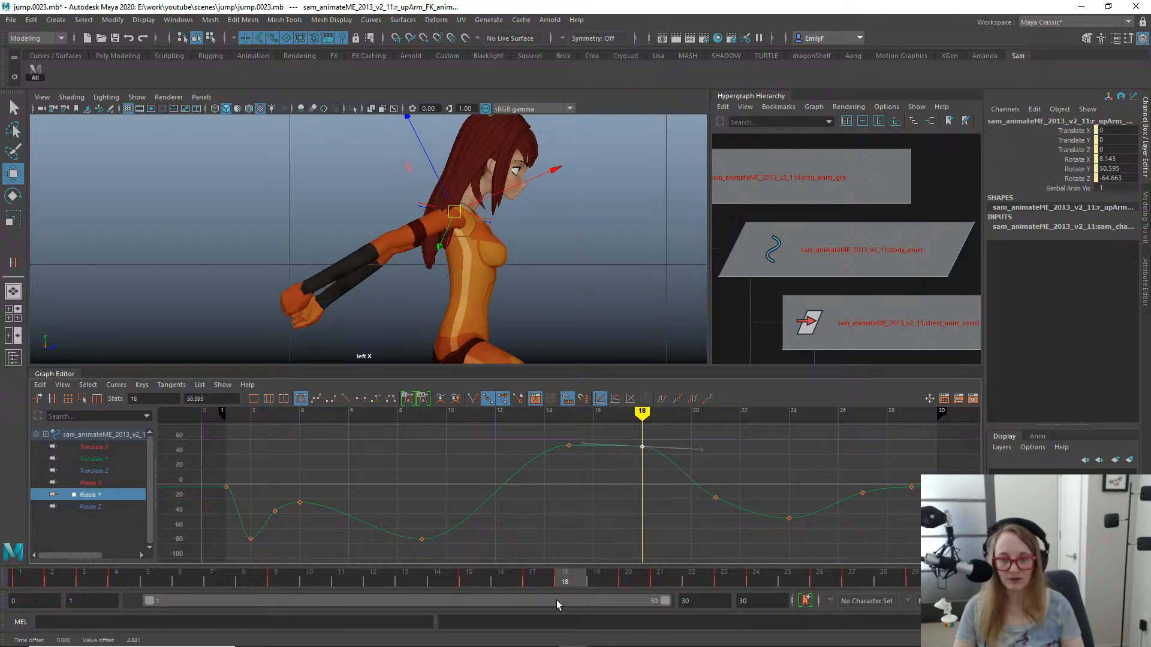
pyautogui.hotkey('ctrl', 'z')
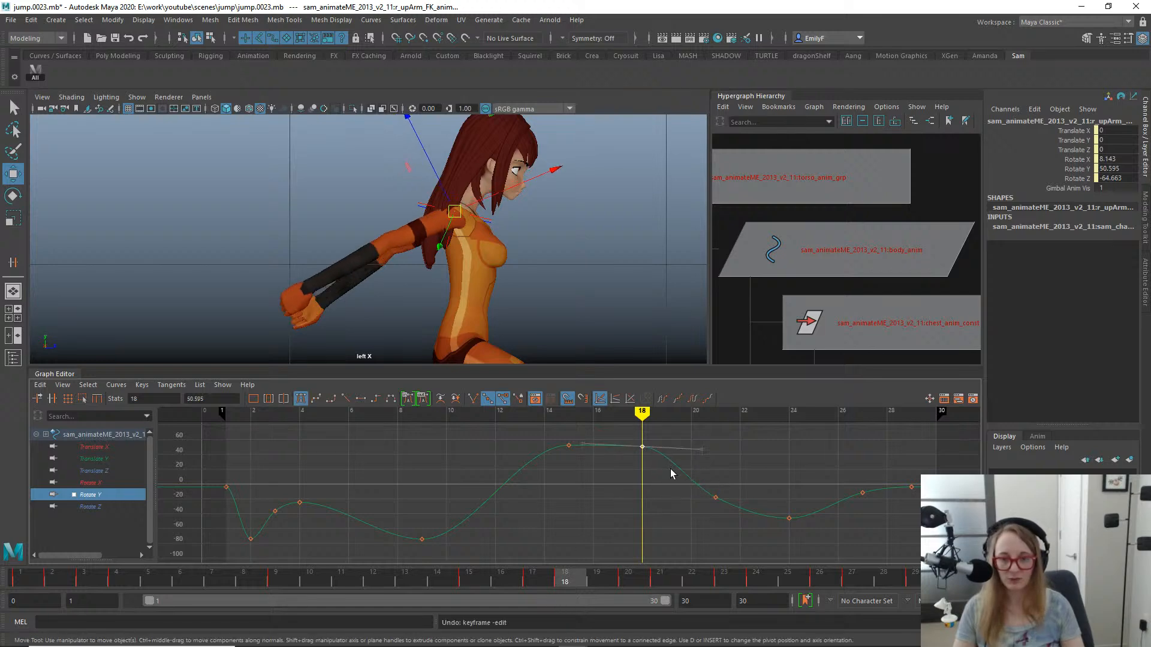
pyautogui.moveTo(473, 579)
pyautogui.mouseDown()
pyautogui.moveTo(450, 566)
pyautogui.moveTo(487, 564)
pyautogui.mouseUp()
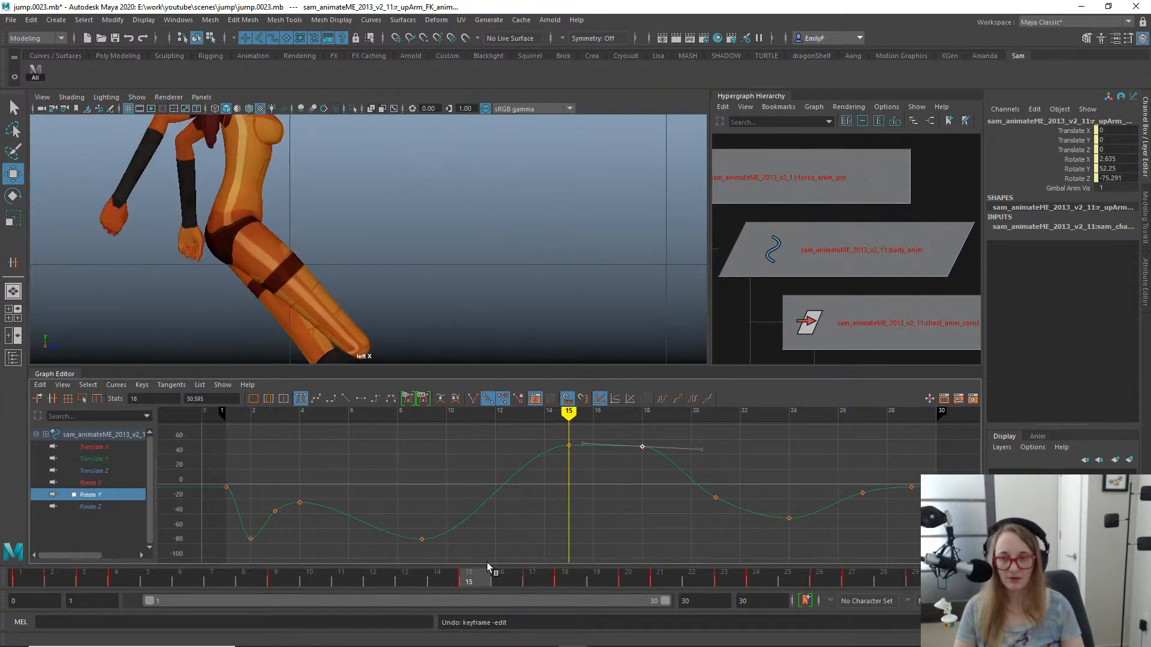
pyautogui.keyDown('alt'); pyautogui.moveTo(419, 191); pyautogui.dragTo(302, 185, button='right'); pyautogui.keyUp('alt')
pyautogui.keyDown('alt'); pyautogui.moveTo(302, 185); pyautogui.dragTo(399, 205, button='middle'); pyautogui.keyUp('alt')
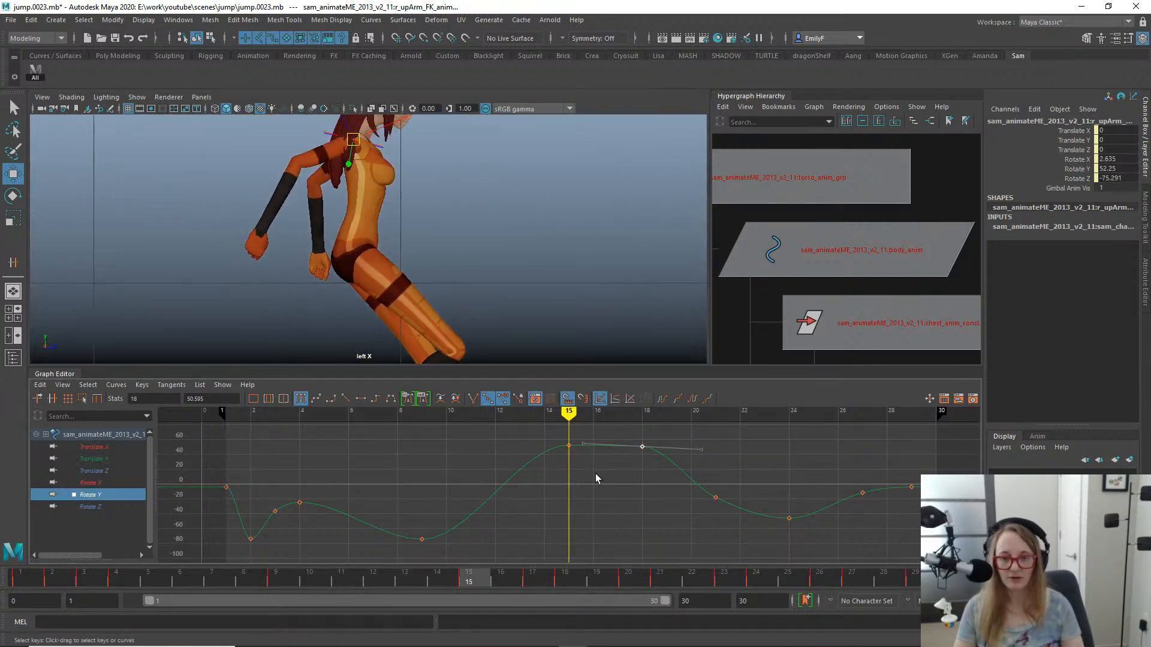
pyautogui.moveTo(523, 463); pyautogui.dragTo(515, 453)
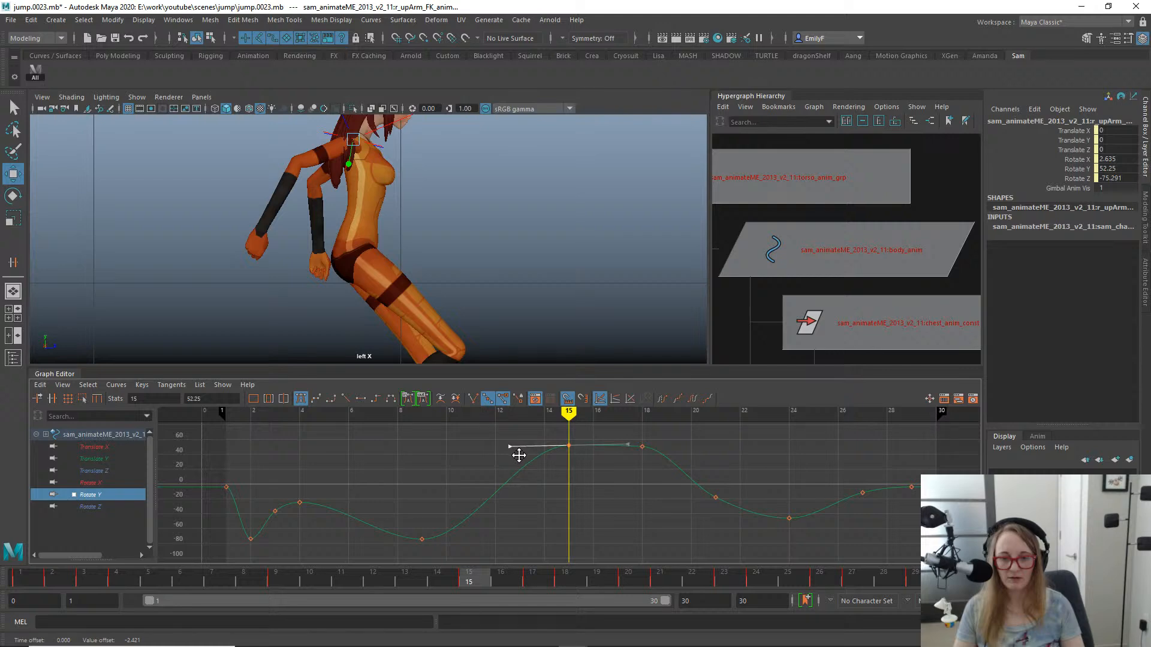
pyautogui.moveTo(519, 455); pyautogui.dragTo(519, 459, button='middle')
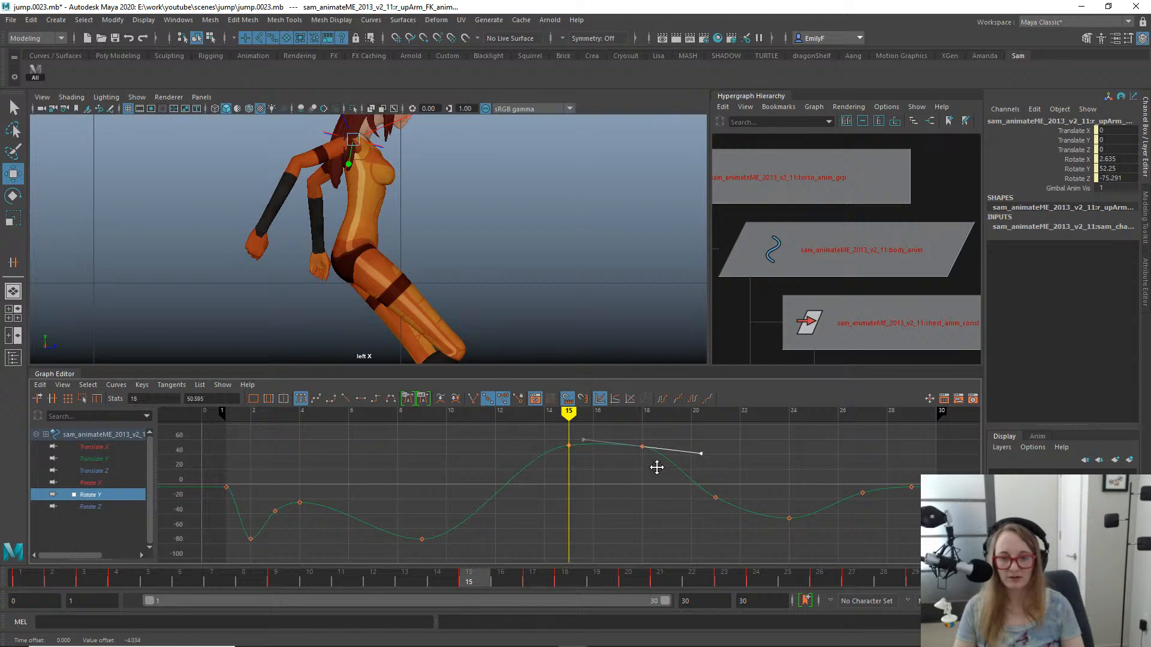
pyautogui.moveTo(441, 577); pyautogui.dragTo(558, 552)
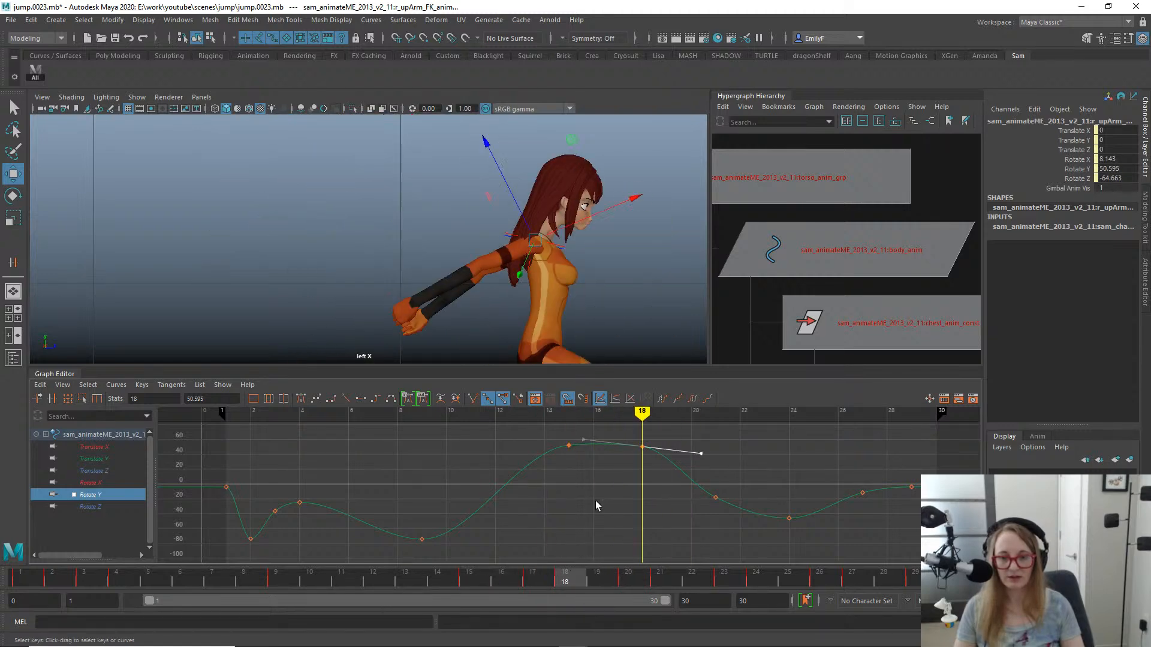
# - Select the right upper arm's Rotate Y keys at frames 15 and 18 together
pyautogui.keyDown('alt'); pyautogui.moveTo(595, 501); pyautogui.dragTo(520, 508, button='middle'); pyautogui.keyUp('alt')
pyautogui.keyDown('alt'); pyautogui.moveTo(520, 508); pyautogui.dragTo(513, 499, button='right'); pyautogui.keyUp('alt')
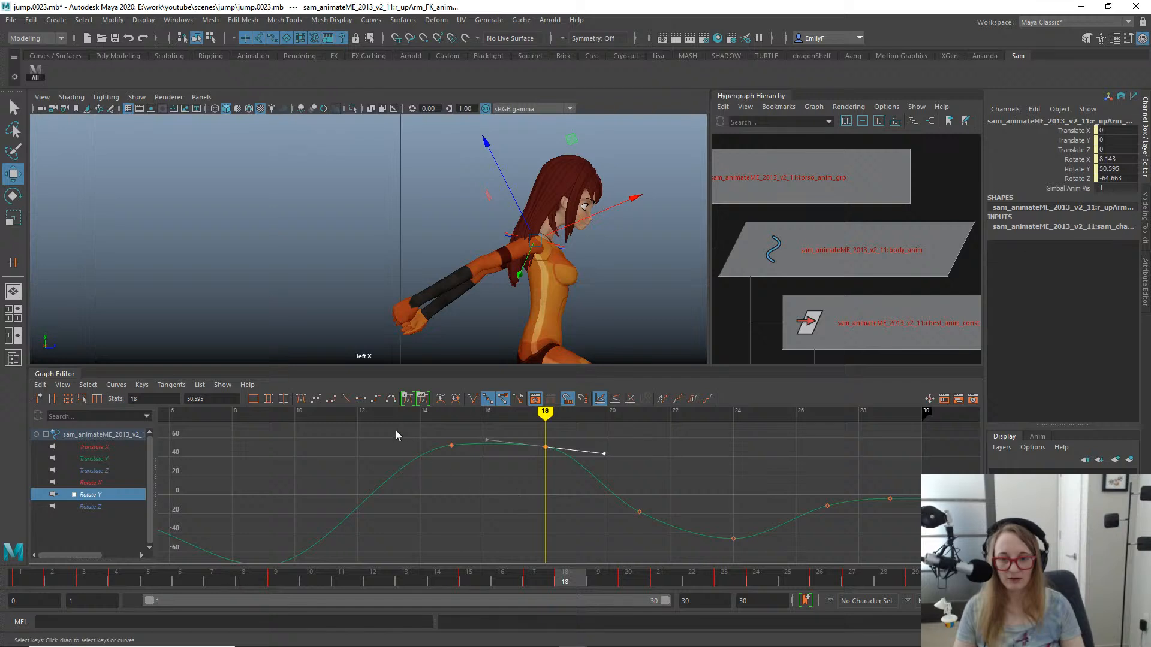
pyautogui.moveTo(575, 489); pyautogui.dragTo(545, 485)
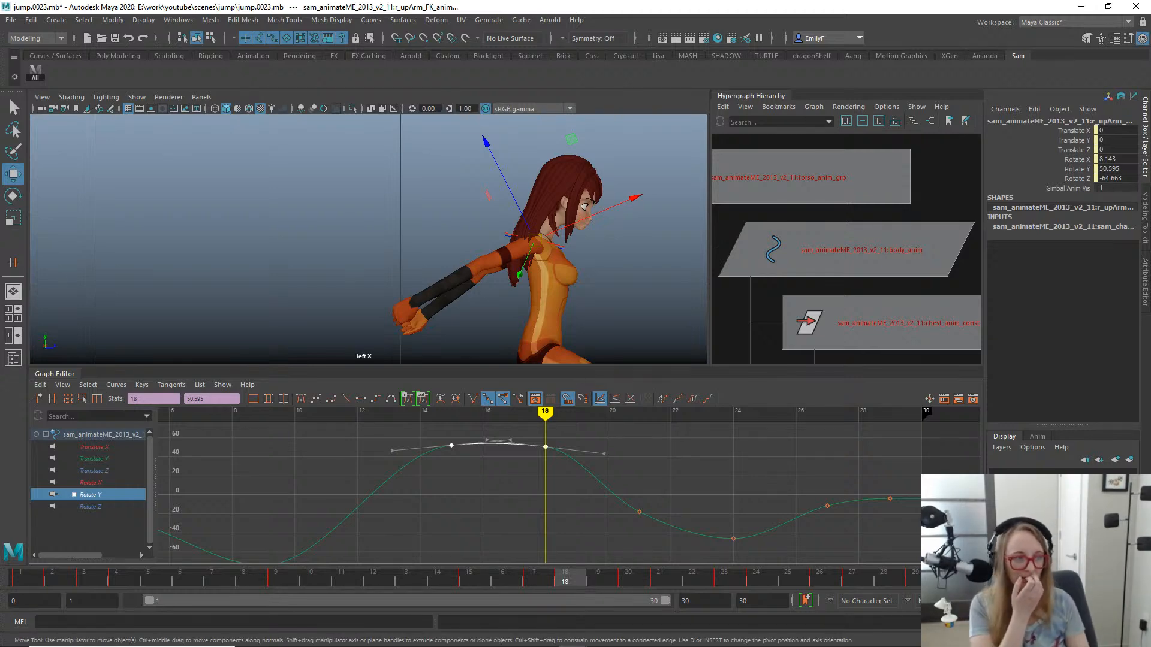
# - Bring up the reference video to check the jumper's arm pose and move it back off the scene
pyautogui.moveTo(1150, 136); pyautogui.dragTo(442, 93)
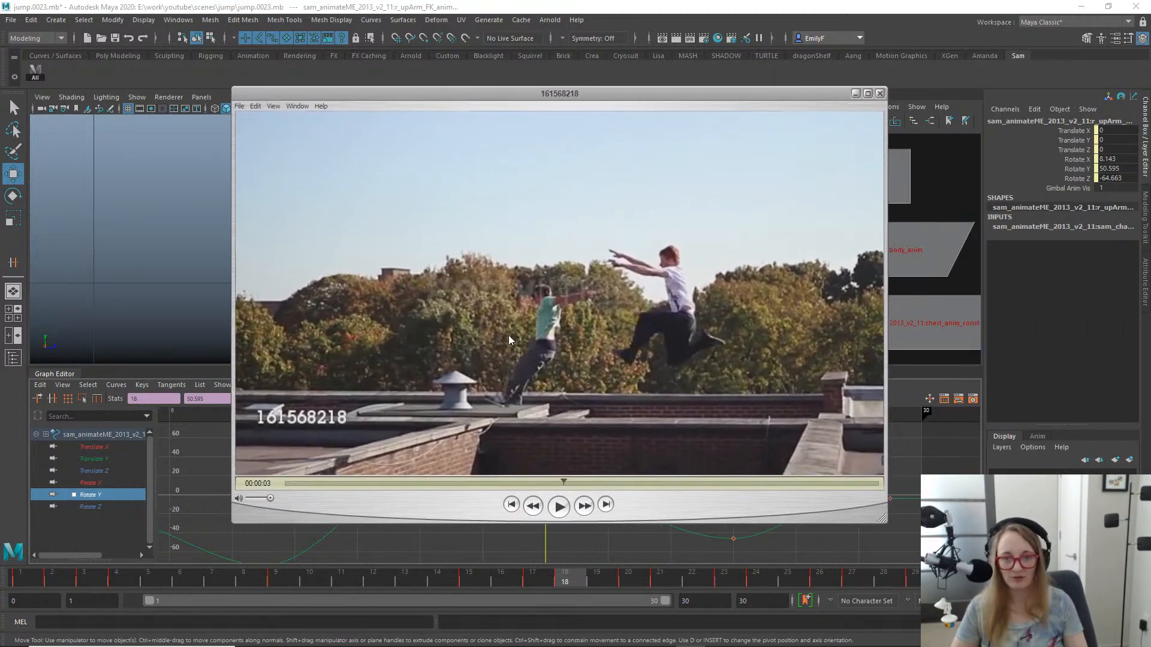
pyautogui.press('Right')
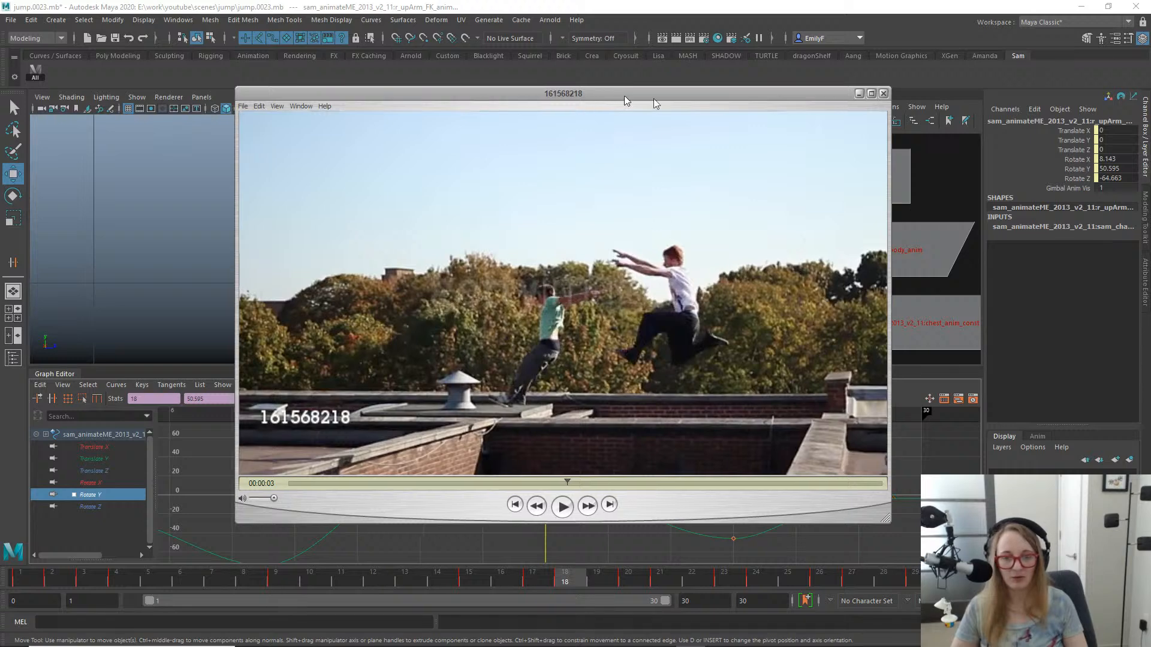
pyautogui.moveTo(624, 95); pyautogui.dragTo(1150, 96)
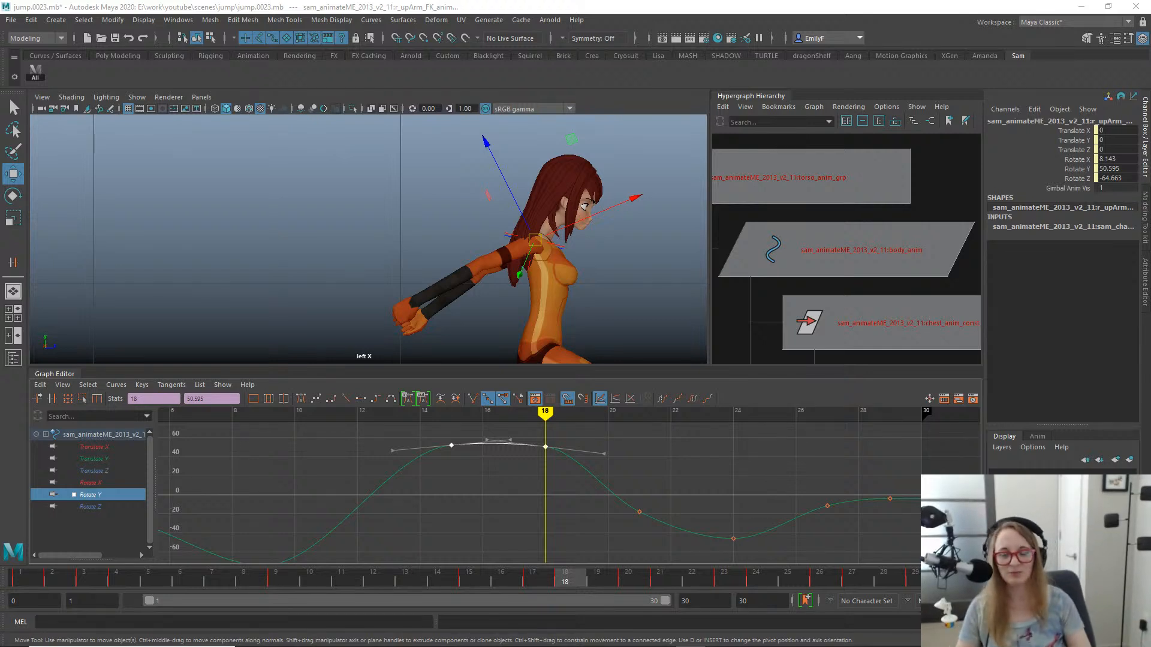
# - Raise the selected Rotate Y keys at frames 15 and 18 together, bringing frame 18 to about 55.6, and review the pose with controls shown
pyautogui.scroll(-1, 366, 240)
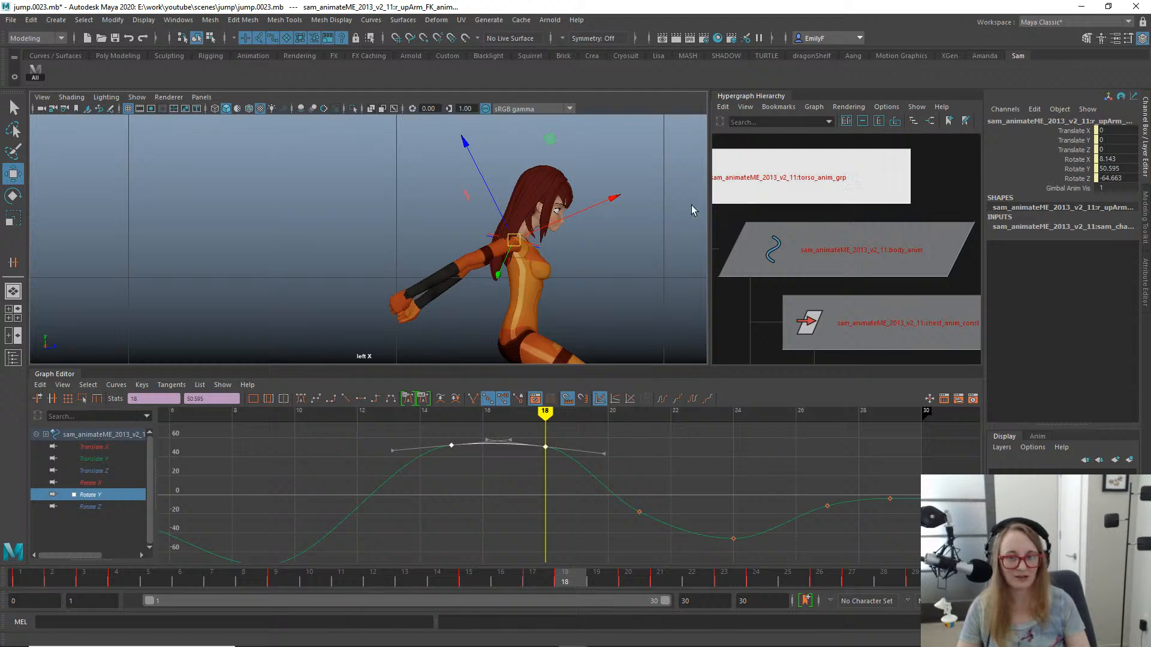
pyautogui.click(530, 579)
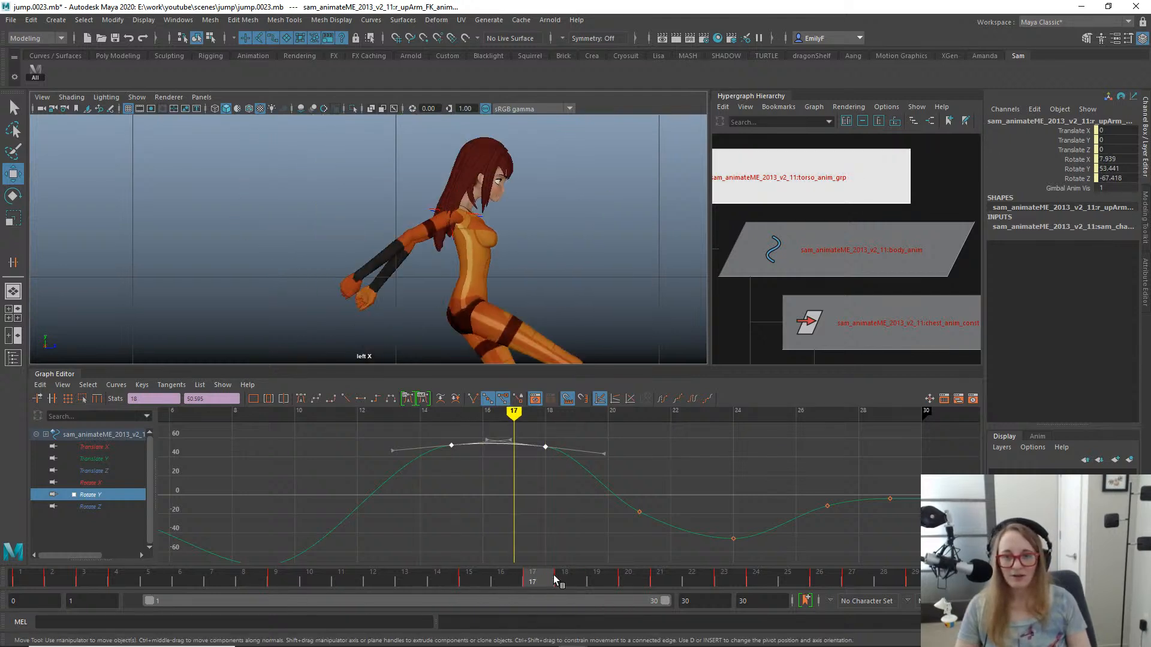
pyautogui.moveTo(555, 579)
pyautogui.mouseDown()
pyautogui.moveTo(584, 575)
pyautogui.moveTo(562, 585)
pyautogui.mouseUp()
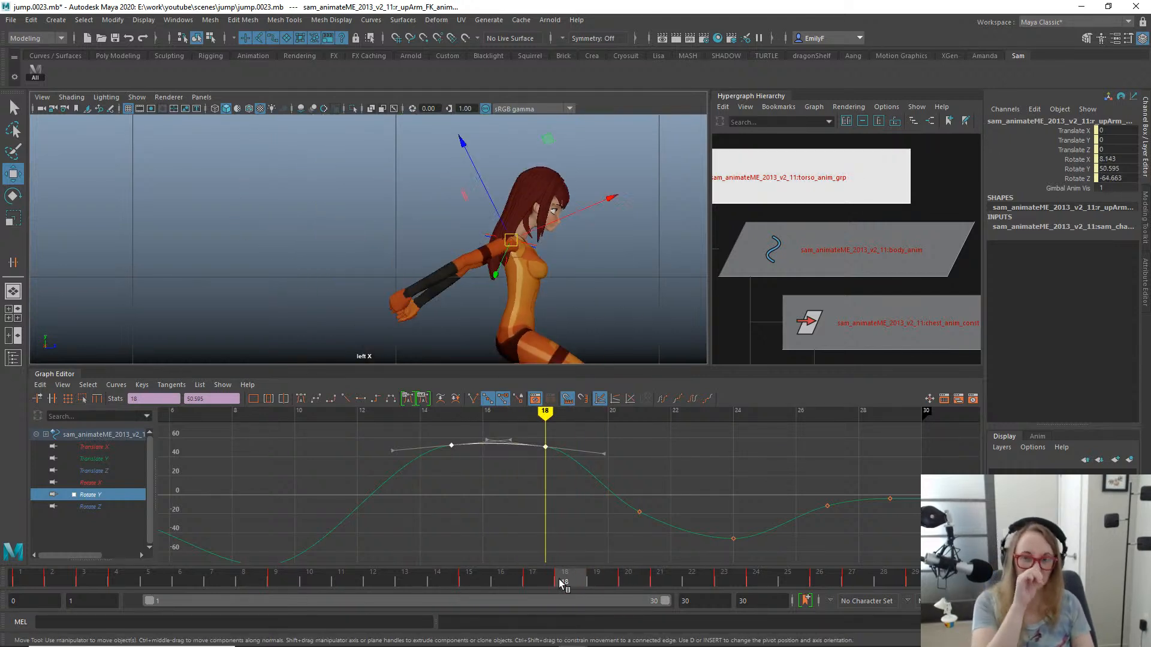
pyautogui.keyDown('alt'); pyautogui.moveTo(541, 508); pyautogui.dragTo(578, 507, button='middle'); pyautogui.keyUp('alt')
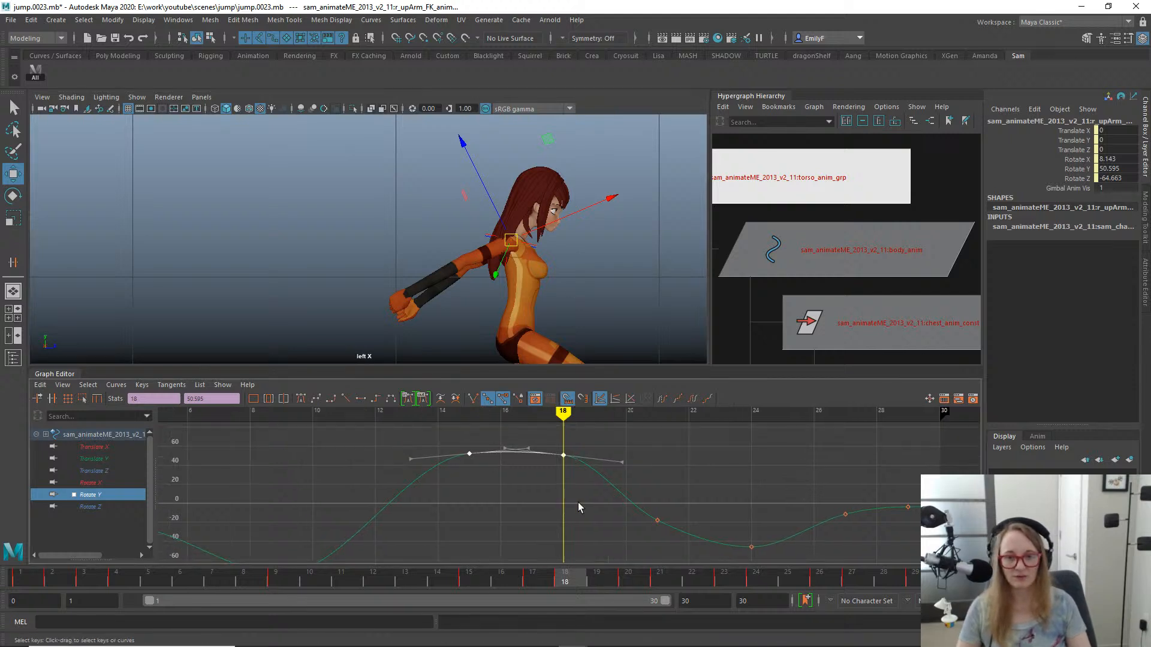
pyautogui.moveTo(495, 455); pyautogui.dragTo(492, 455, button='middle')
pyautogui.press('q')
pyautogui.scroll(-2, 389, 236)
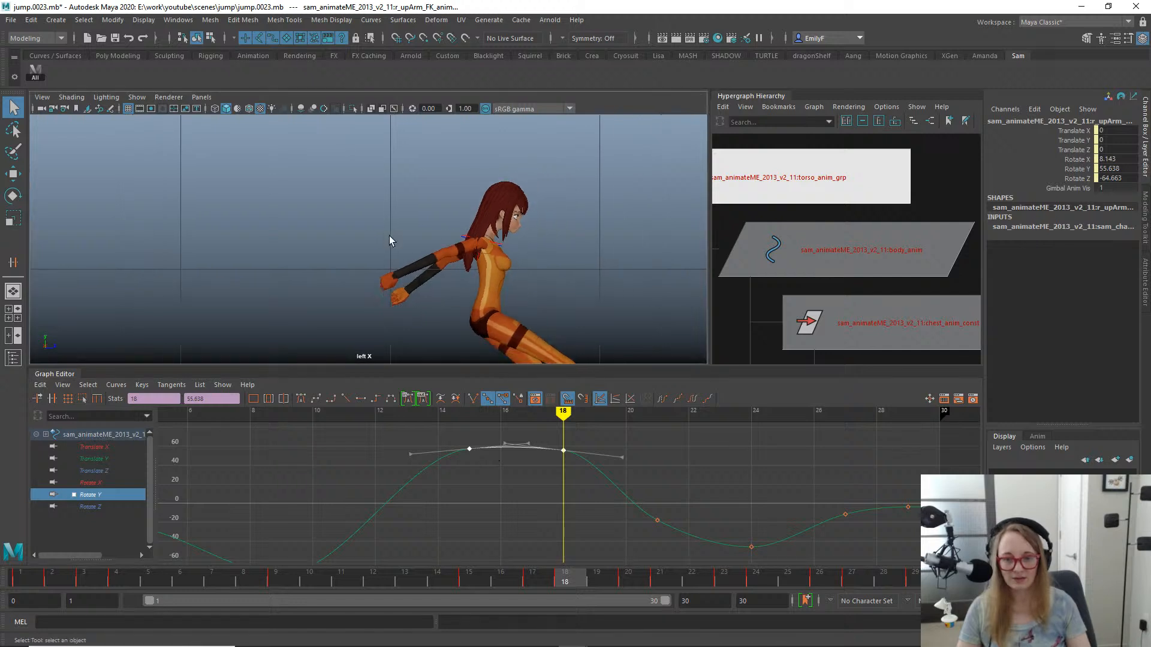
pyautogui.keyDown('alt'); pyautogui.moveTo(390, 235); pyautogui.dragTo(397, 155, button='middle'); pyautogui.keyUp('alt')
pyautogui.hotkey('alt', '1')
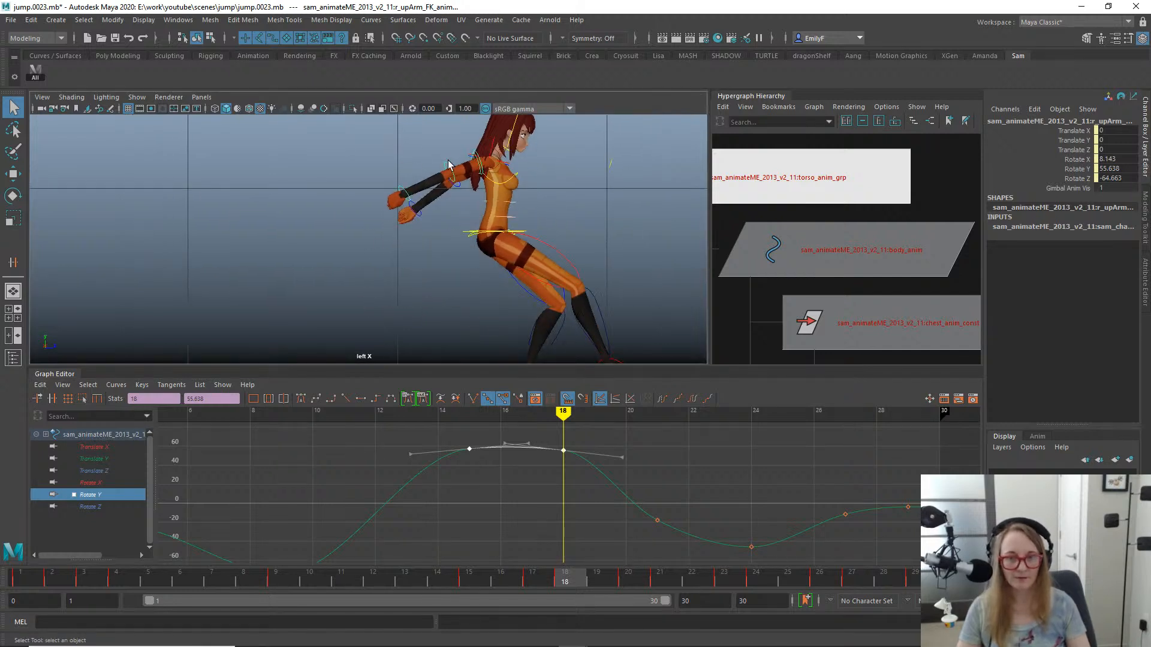
# - Raise the right lower arm's Rotate Y key at frame 19 to about -4.8
pyautogui.click(440, 204)
pyautogui.press('e')
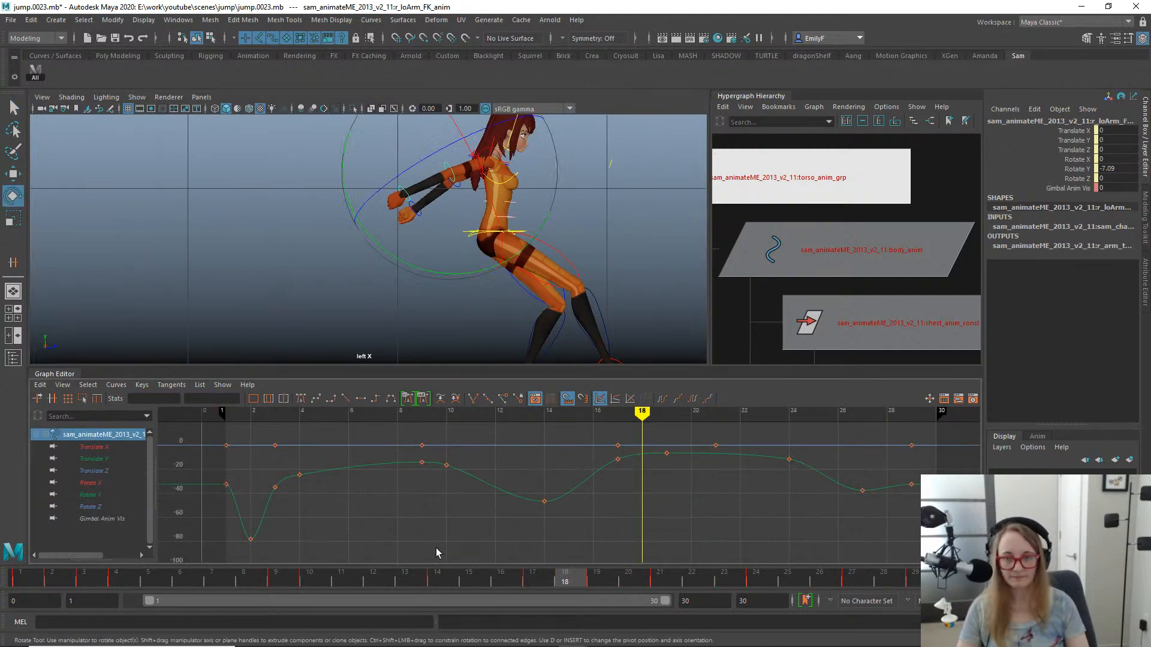
pyautogui.moveTo(468, 577); pyautogui.dragTo(532, 573)
pyautogui.keyDown('alt'); pyautogui.keyDown('shift'); pyautogui.moveTo(671, 484); pyautogui.dragTo(662, 445, button='right'); pyautogui.keyUp('shift'); pyautogui.keyUp('alt')
pyautogui.keyDown('alt'); pyautogui.moveTo(662, 446); pyautogui.dragTo(653, 529, button='middle'); pyautogui.keyUp('alt')
pyautogui.moveTo(667, 487); pyautogui.dragTo(634, 460)
pyautogui.press('w')
pyautogui.moveTo(669, 507); pyautogui.dragTo(673, 497, button='middle')
pyautogui.press('q')
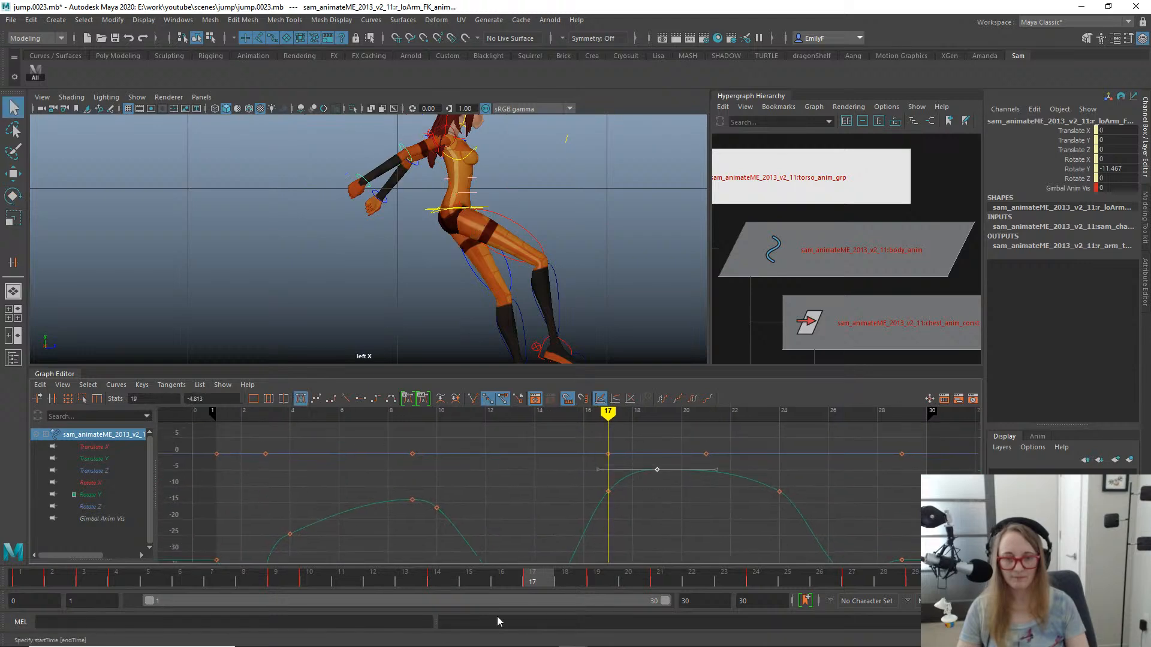
# - Move the right lower arm's Rotate Y key at frame 17 to frame 16, lower it to about -18.3 and steepen its tangents
pyautogui.moveTo(485, 579); pyautogui.dragTo(437, 556)
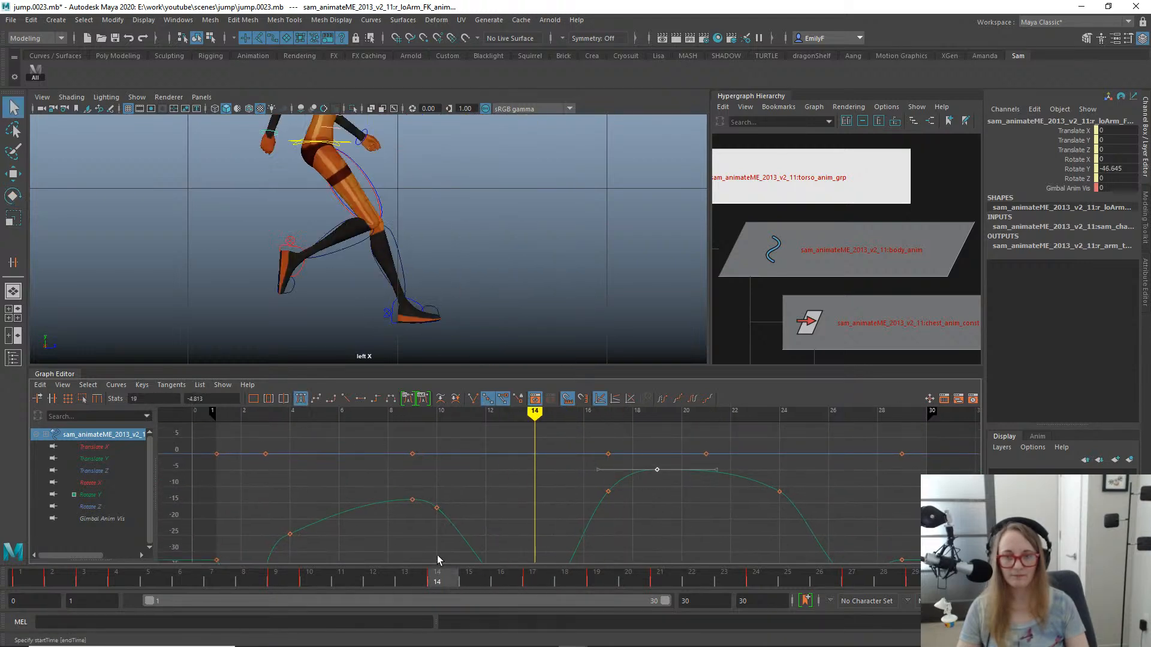
pyautogui.keyDown('alt'); pyautogui.moveTo(437, 209); pyautogui.dragTo(522, 326, button='middle'); pyautogui.keyUp('alt')
pyautogui.keyDown('alt'); pyautogui.moveTo(521, 327); pyautogui.dragTo(444, 262, button='right'); pyautogui.keyUp('alt')
pyautogui.keyDown('alt'); pyautogui.moveTo(444, 262); pyautogui.dragTo(490, 213, button='middle'); pyautogui.keyUp('alt')
pyautogui.hotkey('alt', 'c')
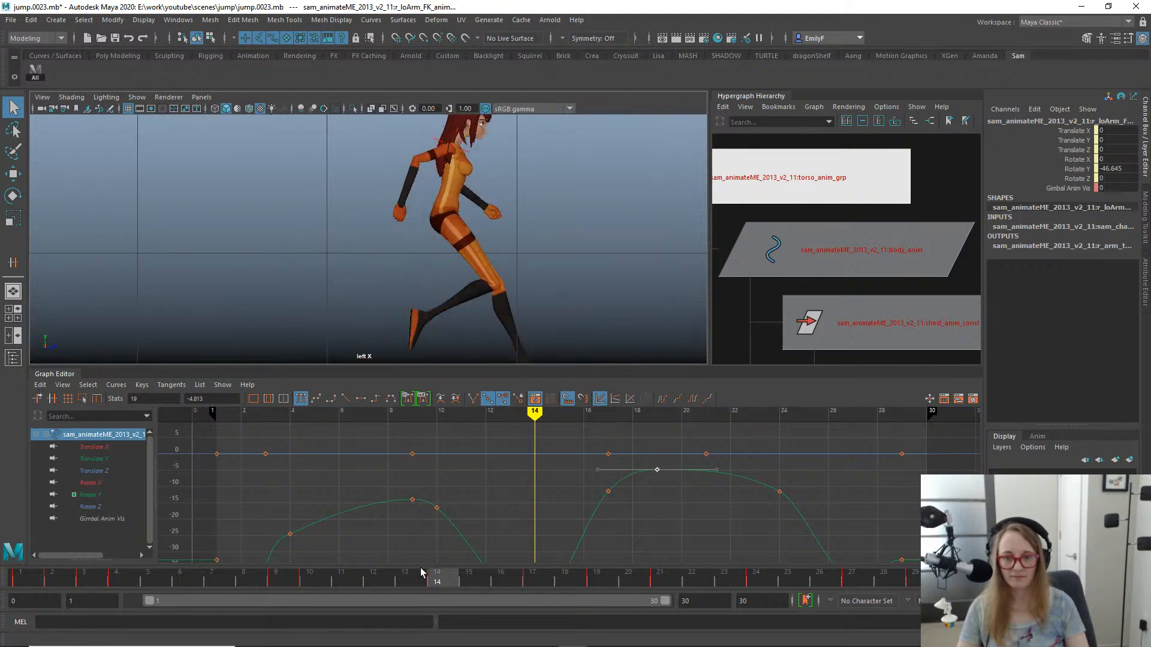
pyautogui.moveTo(335, 565); pyautogui.dragTo(533, 588)
pyautogui.keyDown('alt'); pyautogui.moveTo(601, 514); pyautogui.dragTo(590, 485, button='middle'); pyautogui.keyUp('alt')
pyautogui.moveTo(652, 549); pyautogui.dragTo(652, 549)
pyautogui.press('w')
pyautogui.moveTo(622, 514)
pyautogui.keyDown('shift'); pyautogui.mouseDown(button='middle')
pyautogui.moveTo(603, 514)
pyautogui.moveTo(604, 503)
pyautogui.moveTo(609, 522)
pyautogui.mouseUp(button='middle'); pyautogui.keyUp('shift')
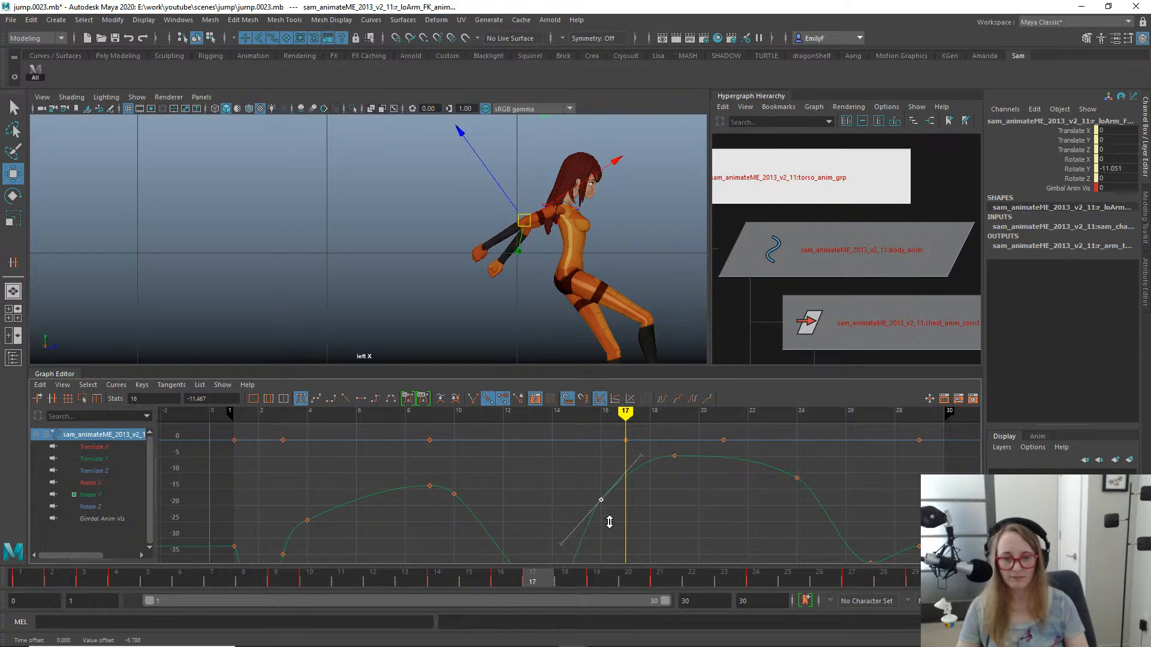
pyautogui.moveTo(598, 543); pyautogui.dragTo(597, 542)
pyautogui.moveTo(597, 542); pyautogui.dragTo(626, 543, button='middle')
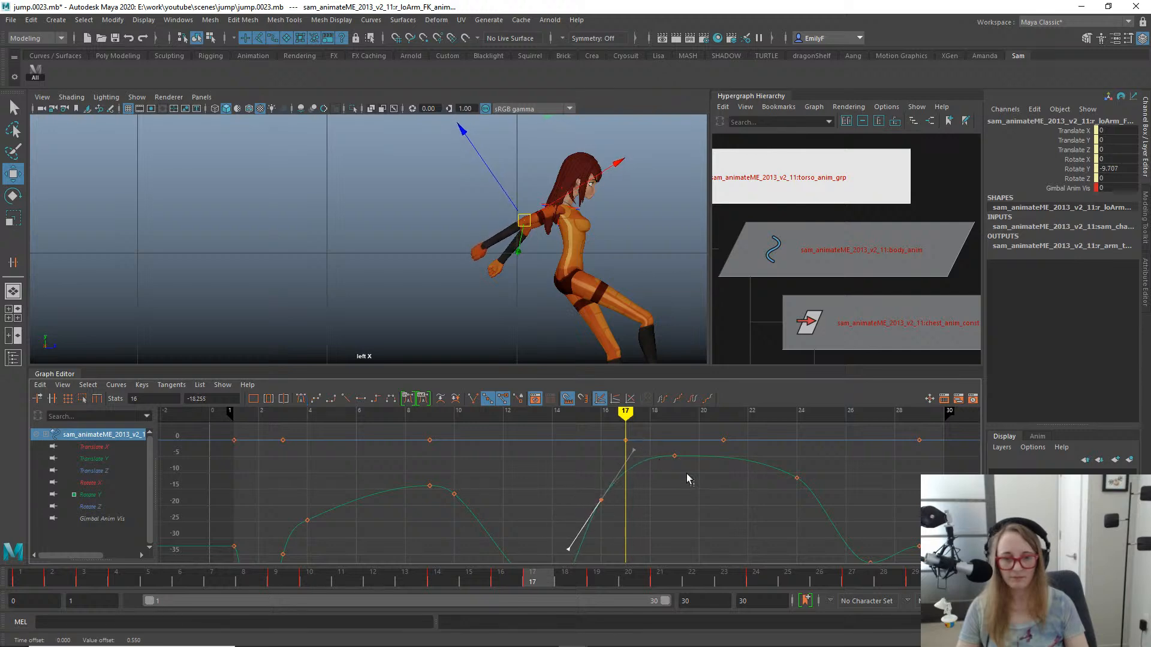
# - Review the right arm's motion in the side view around frames 8 to 12, ending on frame 11
pyautogui.click(674, 457)
pyautogui.click(401, 577)
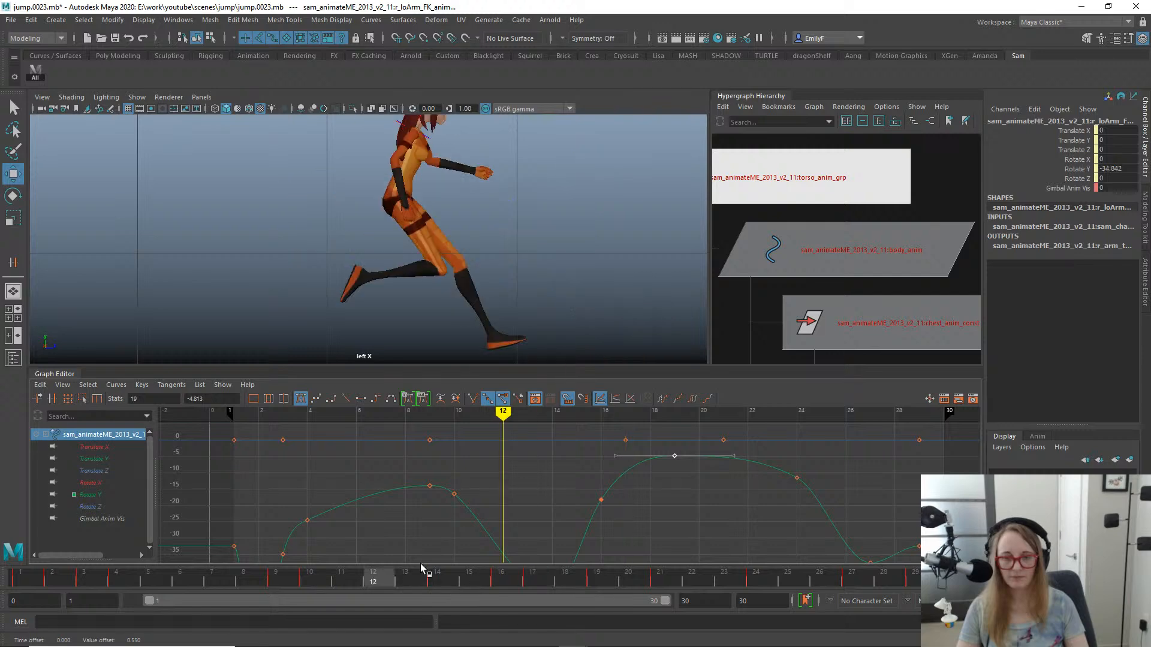
pyautogui.moveTo(420, 563); pyautogui.dragTo(373, 514)
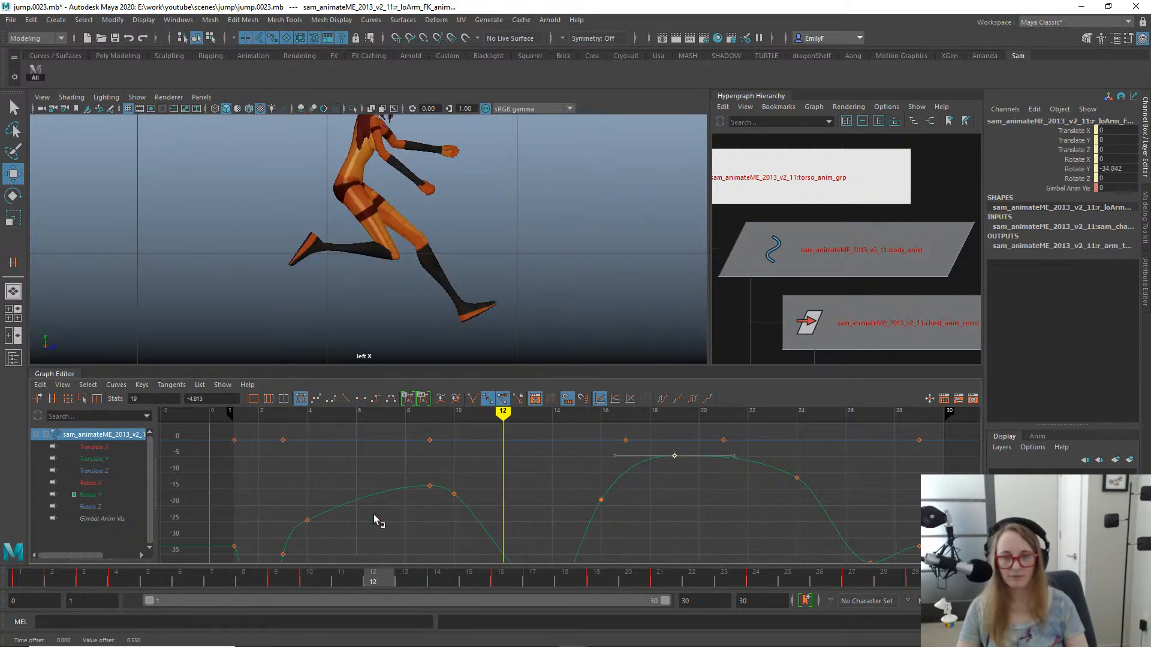
pyautogui.keyDown('alt'); pyautogui.moveTo(586, 462); pyautogui.dragTo(531, 487, button='right'); pyautogui.keyUp('alt')
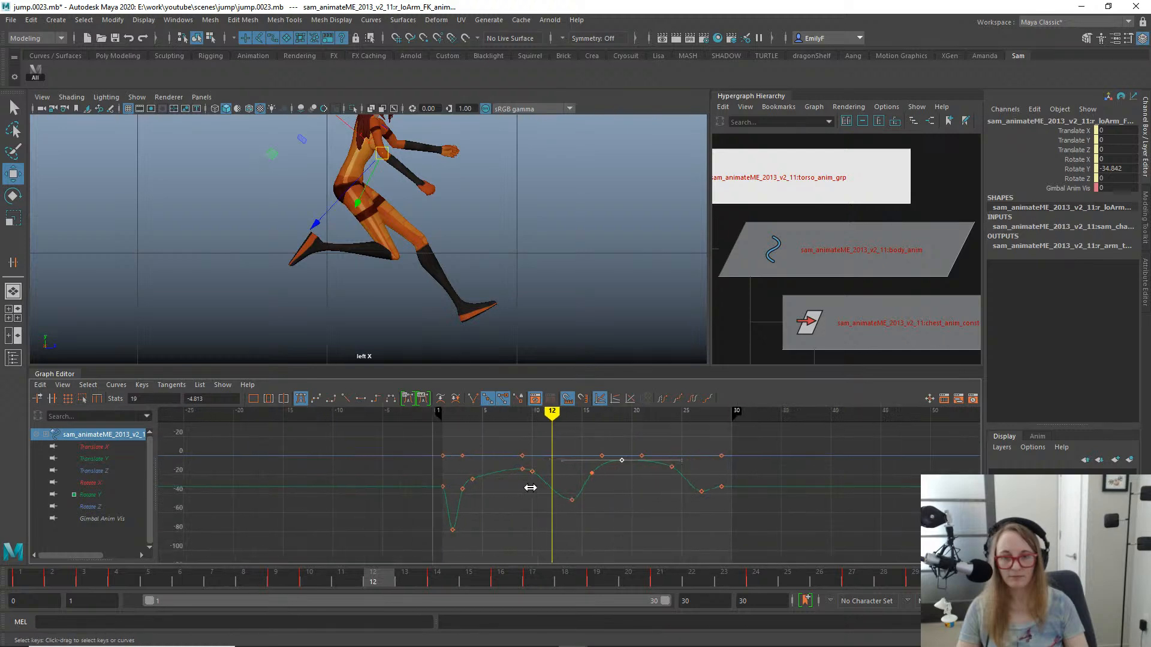
pyautogui.keyDown('alt'); pyautogui.moveTo(537, 207); pyautogui.dragTo(595, 262, button='middle'); pyautogui.keyUp('alt')
pyautogui.moveTo(263, 578); pyautogui.dragTo(351, 555)
# - Select the right upper arm FK control, frame its curves and isolate its Rotate Y curve
pyautogui.press('q')
pyautogui.click(398, 167)
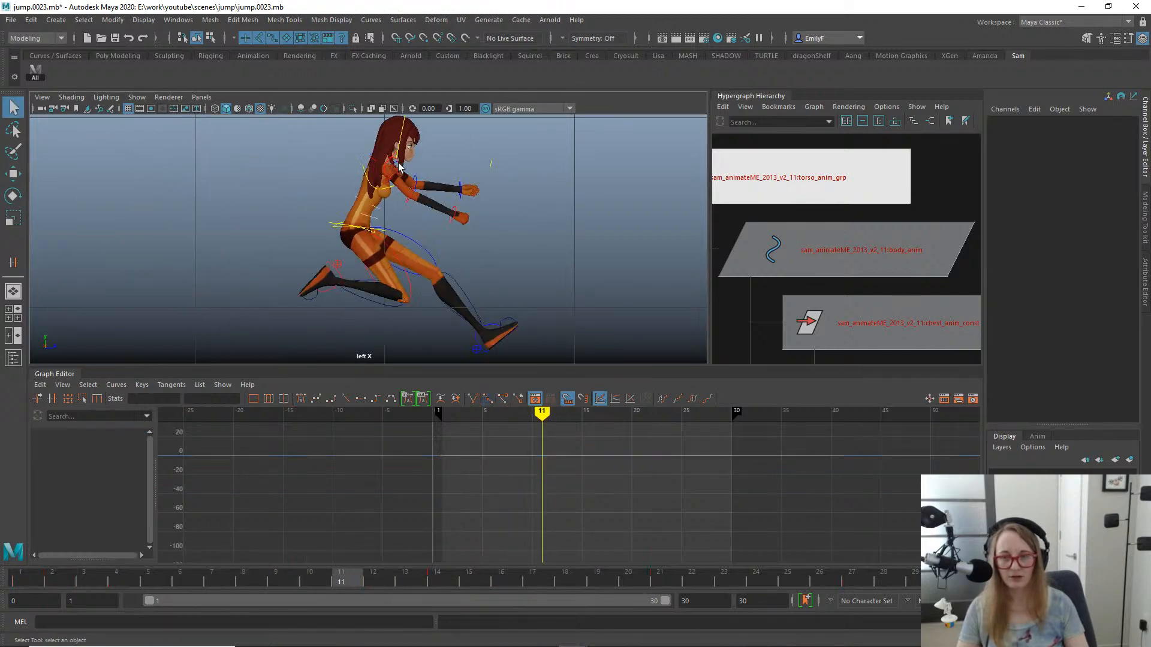
pyautogui.press('e')
pyautogui.press('f')
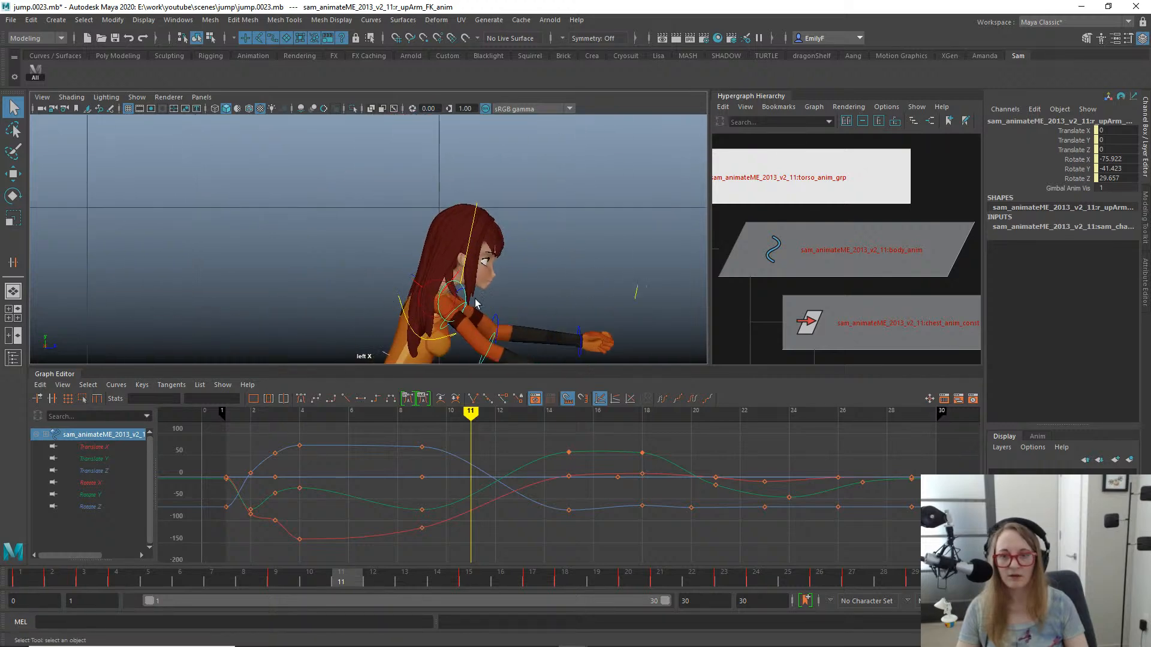
pyautogui.click(90, 495)
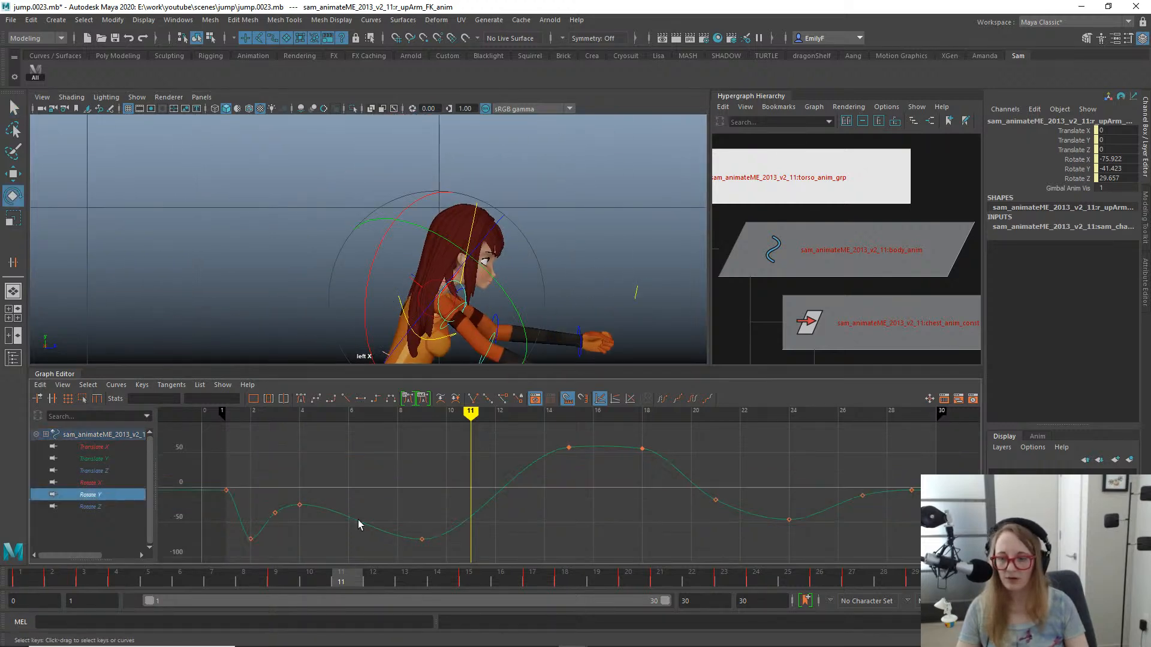
pyautogui.moveTo(520, 528); pyautogui.dragTo(516, 524)
pyautogui.rightClick(478, 501)
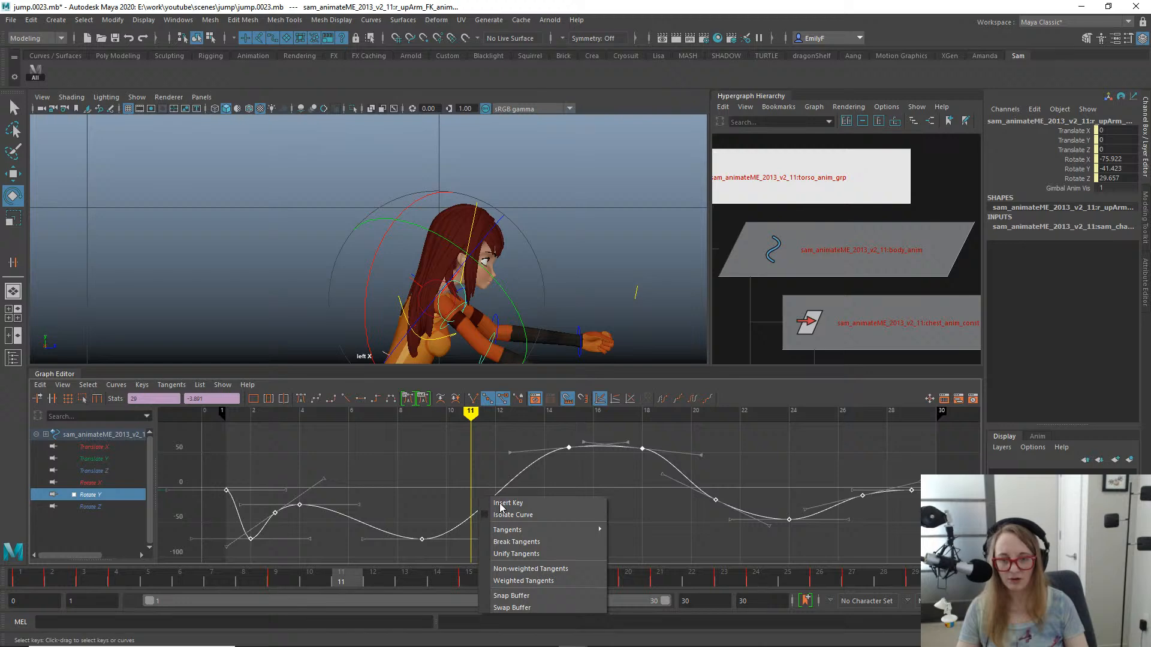
pyautogui.click(380, 459)
pyautogui.click(467, 459)
pyautogui.press('q')
pyautogui.keyDown('alt'); pyautogui.moveTo(524, 464); pyautogui.dragTo(500, 469, button='right'); pyautogui.keyUp('alt')
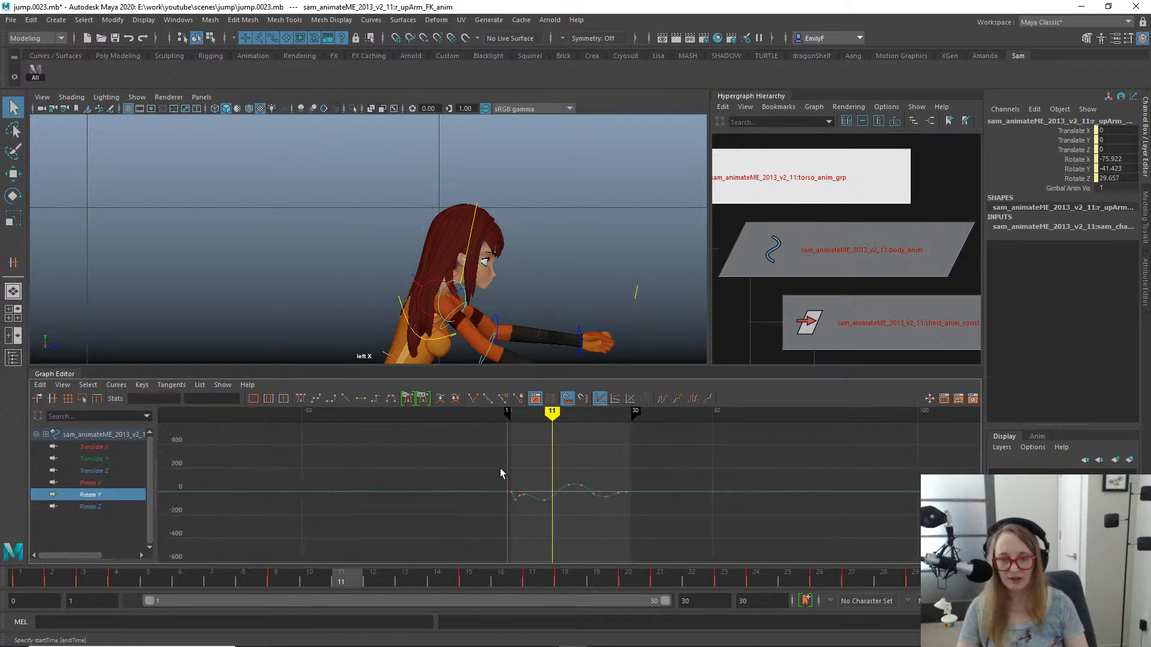
# - Inspect the right upper arm's gimbal control and its curves in the perspective view around frames 11 to 15
pyautogui.press('space')
pyautogui.moveTo(482, 263); pyautogui.dragTo(492, 231)
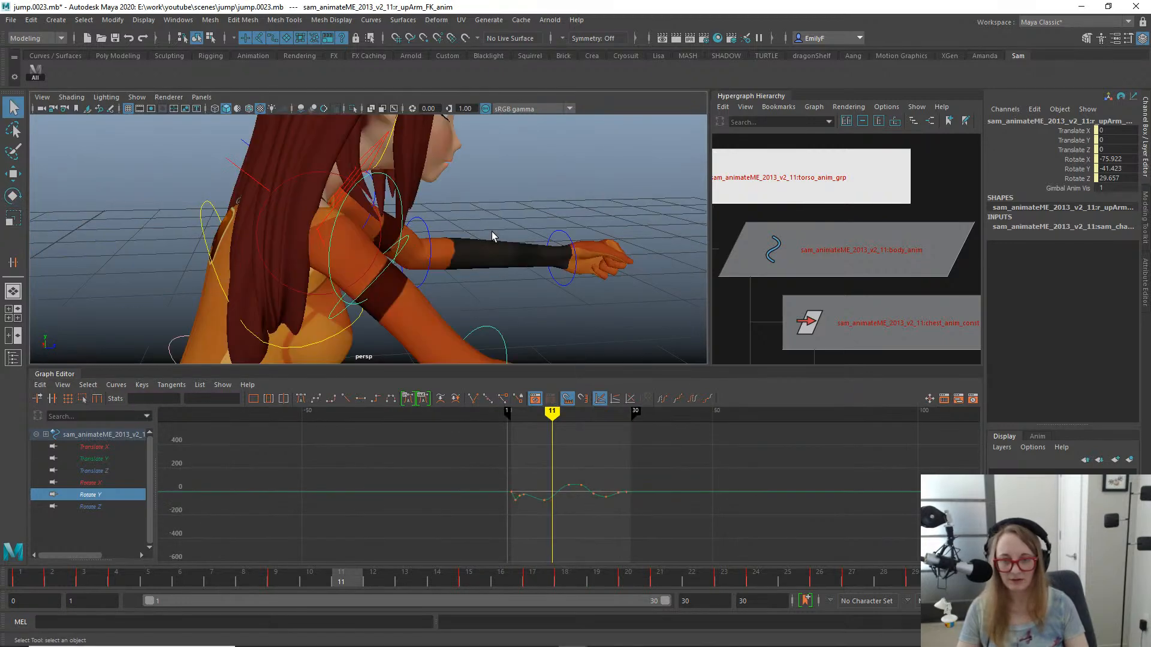
pyautogui.keyDown('alt'); pyautogui.moveTo(491, 231); pyautogui.dragTo(442, 239, button='right'); pyautogui.keyUp('alt')
pyautogui.press('e')
pyautogui.keyDown('alt'); pyautogui.moveTo(442, 239); pyautogui.dragTo(420, 251); pyautogui.keyUp('alt')
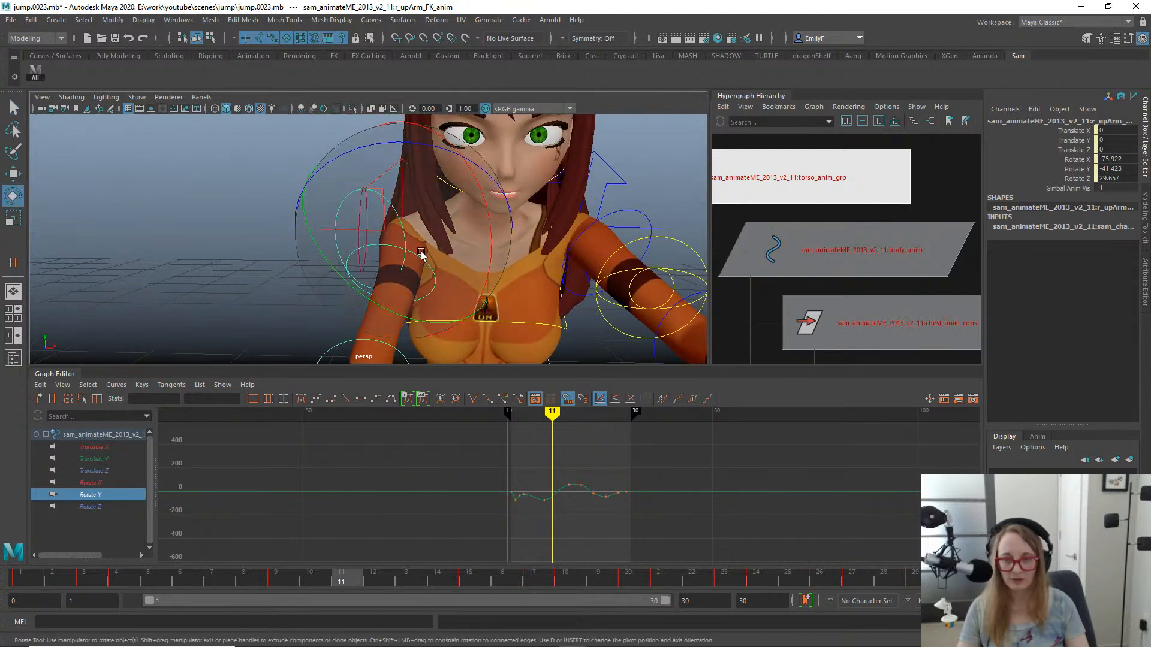
pyautogui.press('q')
pyautogui.click(430, 268)
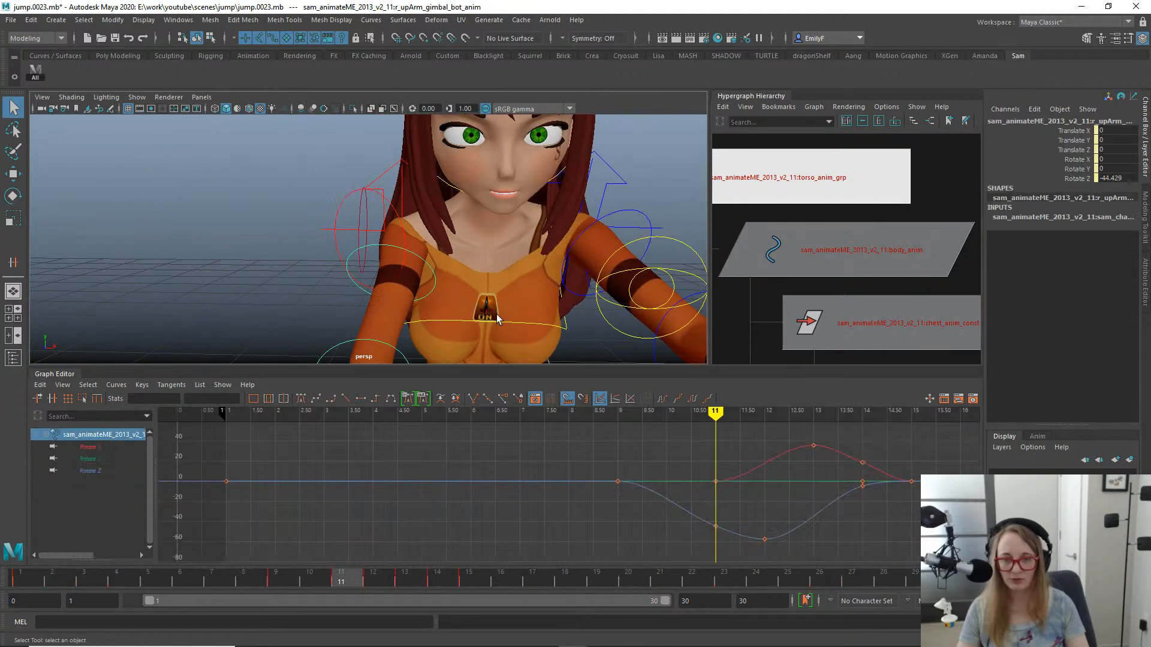
pyautogui.click(412, 580)
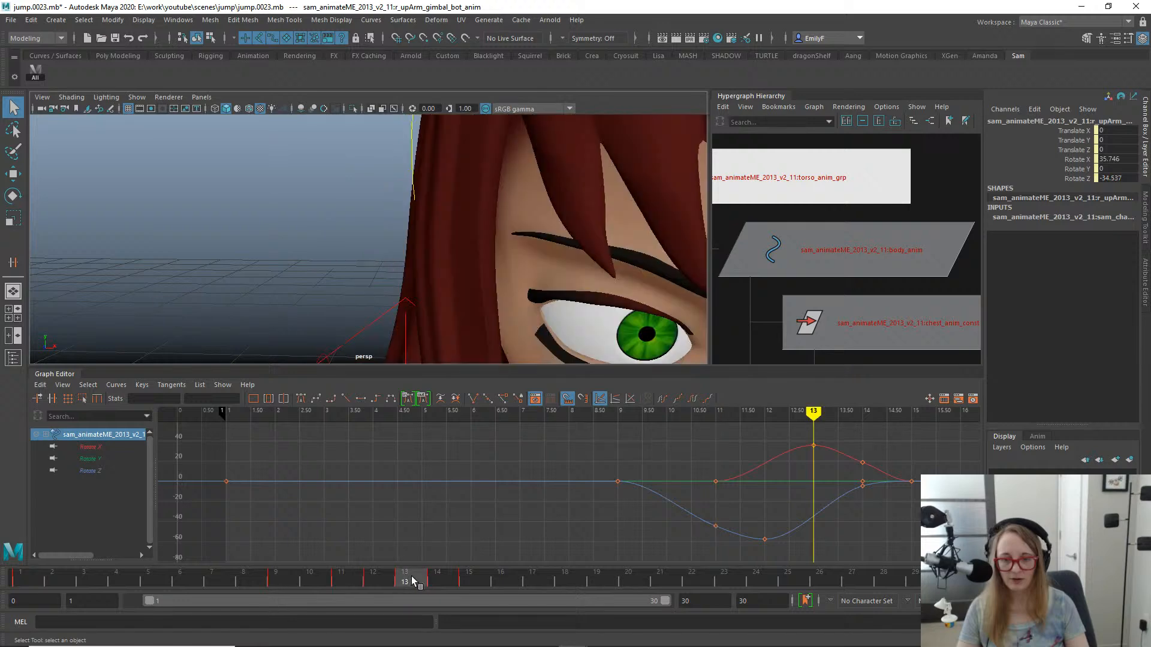
pyautogui.keyDown('alt'); pyautogui.moveTo(532, 359); pyautogui.dragTo(312, 237, button='right'); pyautogui.keyUp('alt')
pyautogui.keyDown('alt'); pyautogui.moveTo(312, 237); pyautogui.dragTo(414, 239); pyautogui.keyUp('alt')
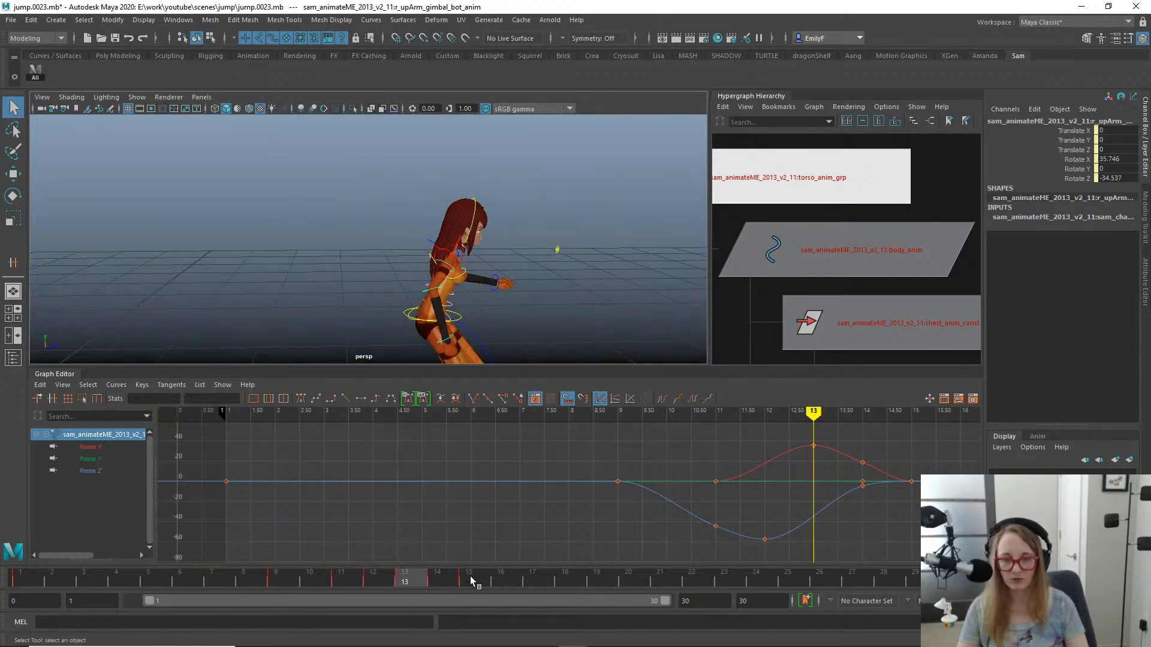
pyautogui.moveTo(471, 580); pyautogui.dragTo(408, 579)
# - Reselect the right upper arm FK control and examine its pose from several angles between frames 13 and 15
pyautogui.click(449, 265)
pyautogui.press('e')
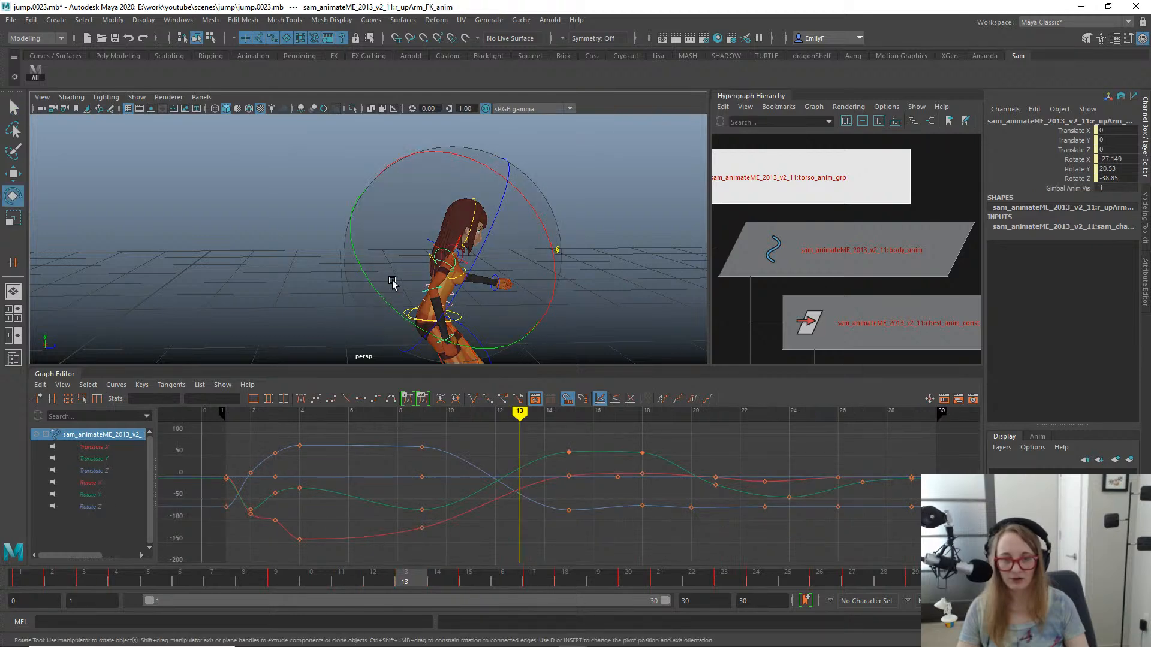
pyautogui.keyDown('alt'); pyautogui.moveTo(393, 281); pyautogui.dragTo(542, 287); pyautogui.keyUp('alt')
pyautogui.moveTo(465, 584); pyautogui.dragTo(488, 582)
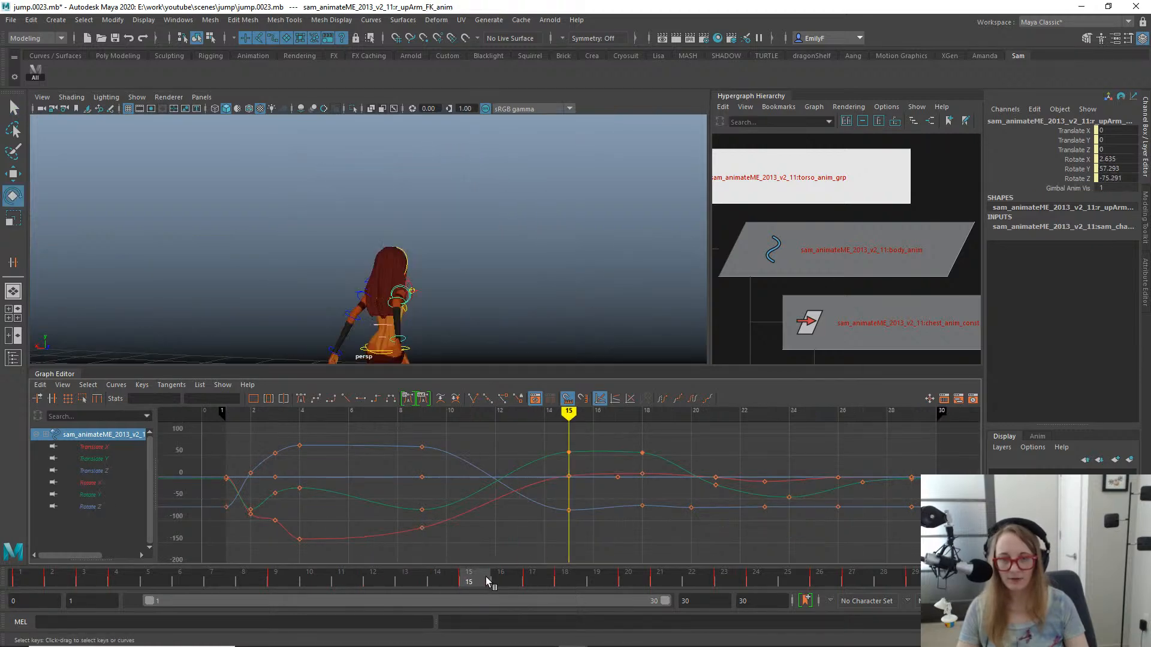
pyautogui.keyDown('alt'); pyautogui.moveTo(455, 228); pyautogui.dragTo(531, 173); pyautogui.keyUp('alt')
pyautogui.keyDown('alt'); pyautogui.moveTo(665, 290); pyautogui.dragTo(544, 277); pyautogui.keyUp('alt')
pyautogui.hotkey('ctrl', 'z')
pyautogui.keyDown('alt'); pyautogui.moveTo(624, 242); pyautogui.dragTo(430, 233, button='right'); pyautogui.keyUp('alt')
pyautogui.keyDown('alt'); pyautogui.moveTo(430, 233); pyautogui.dragTo(445, 222); pyautogui.keyUp('alt')
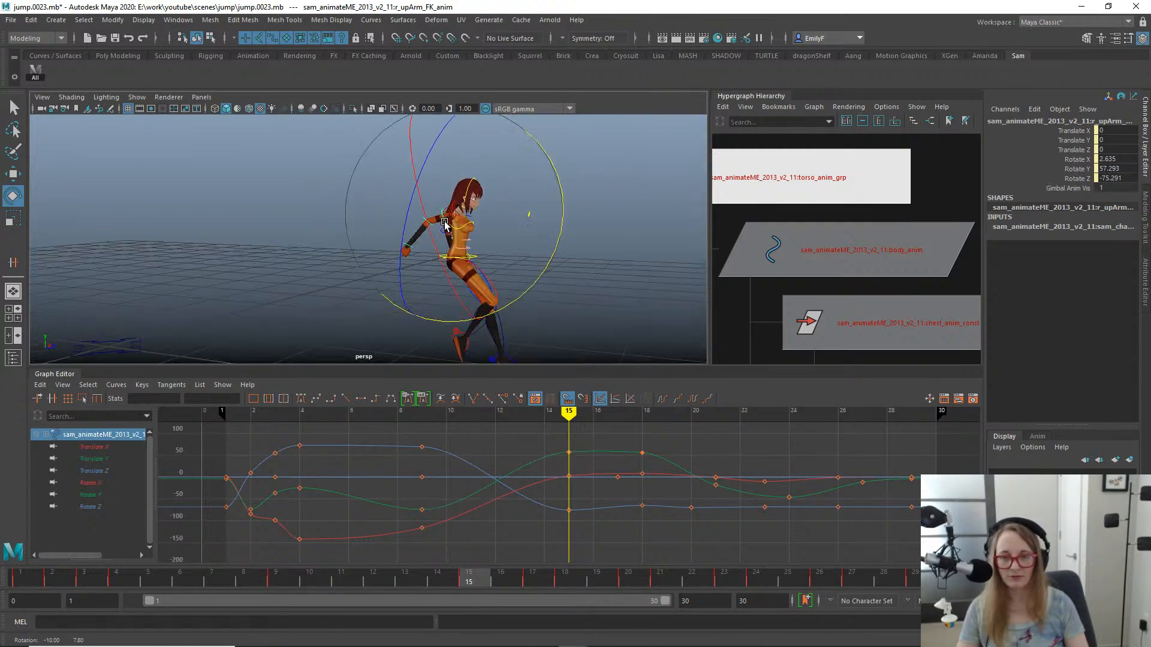
pyautogui.press('q')
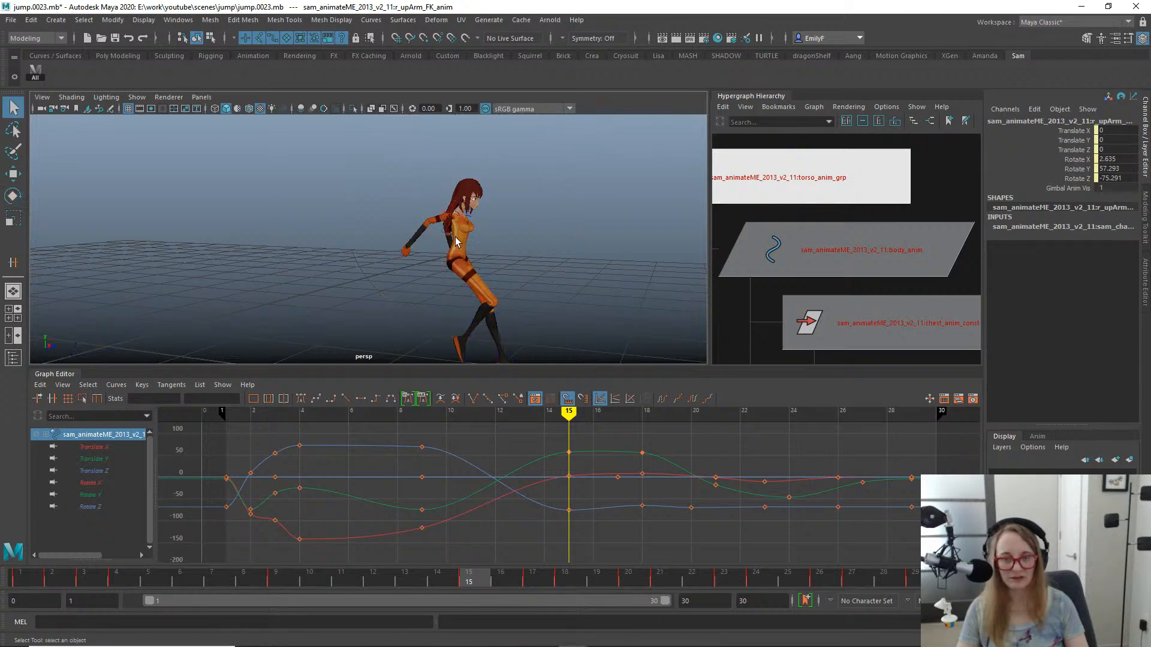
# - Rotate the right upper arm at frame 10 to a Rotate Y of about -61.7 and key it
pyautogui.moveTo(464, 579); pyautogui.dragTo(324, 531)
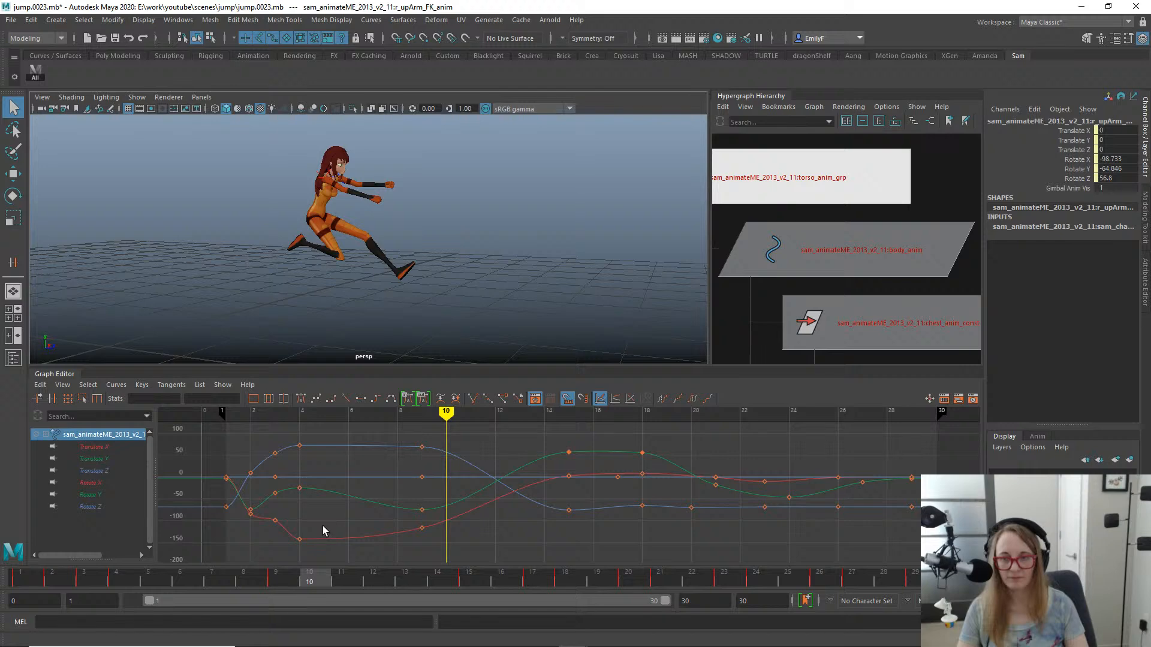
pyautogui.press('e')
pyautogui.keyDown('alt'); pyautogui.moveTo(380, 251); pyautogui.dragTo(418, 315, button='middle'); pyautogui.keyUp('alt')
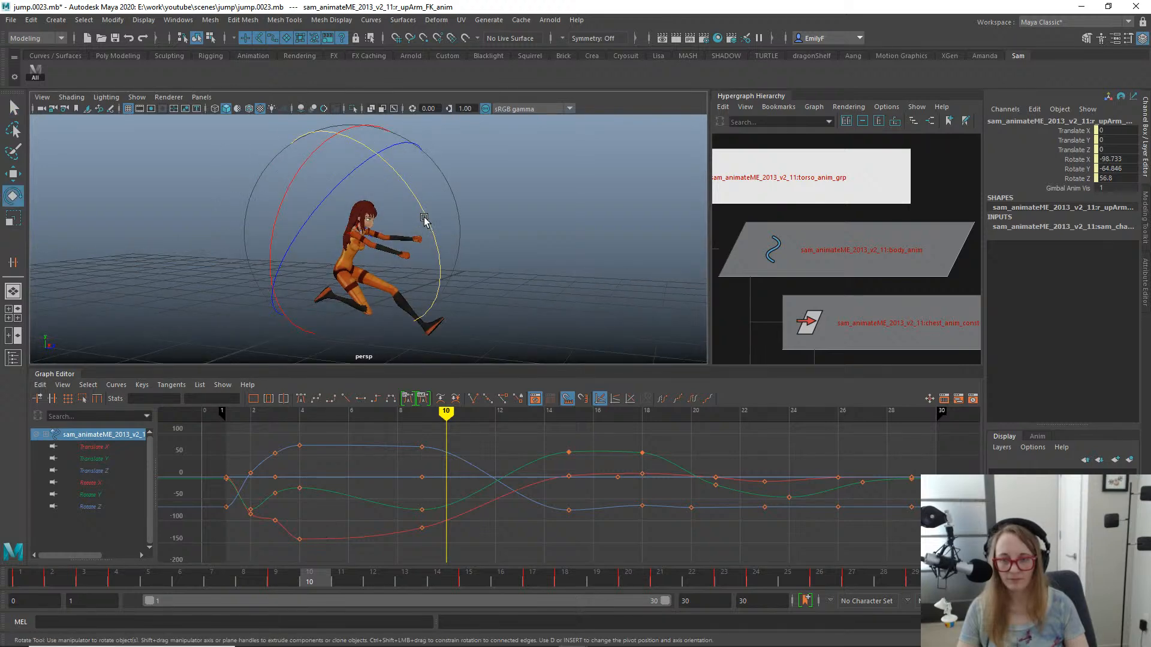
pyautogui.moveTo(424, 220); pyautogui.dragTo(413, 222)
pyautogui.press('s')
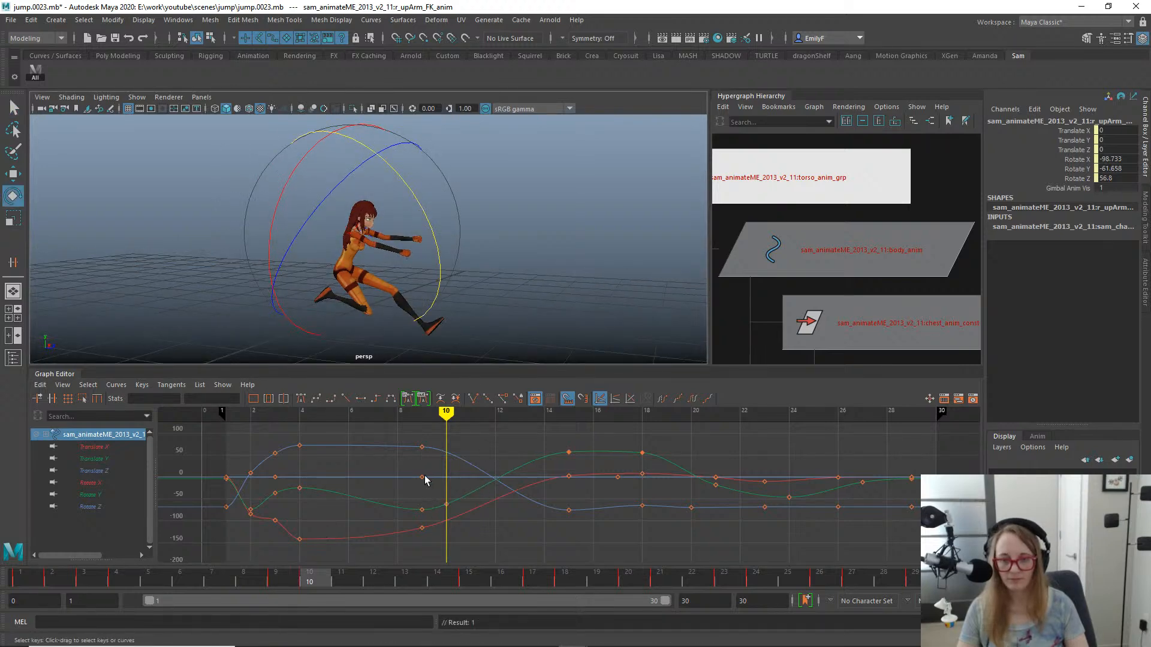
# - Try lowering the right upper arm's new Rotate Y key at frame 10 to about -64.4, and undo the change
pyautogui.moveTo(426, 480); pyautogui.dragTo(462, 523)
pyautogui.press('w')
pyautogui.moveTo(459, 522); pyautogui.dragTo(459, 532, button='middle')
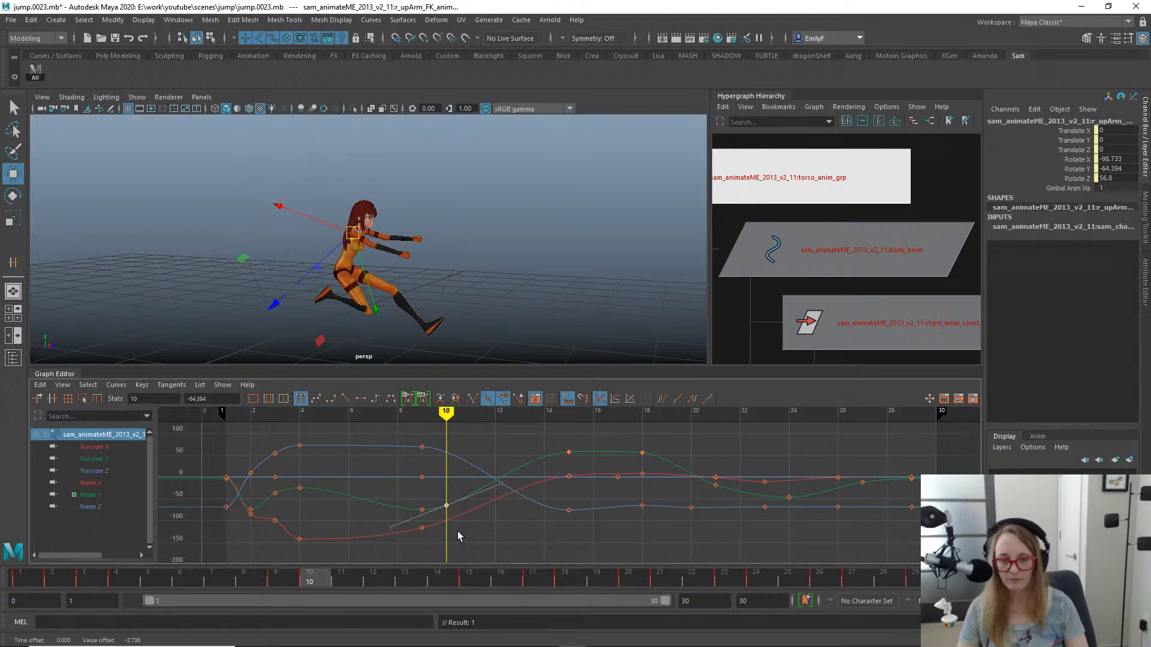
pyautogui.hotkey('ctrl', 'z')
# - Review the arm swing up to frame 11 and try shifting the Rotate Y key at frame 10 one frame later
pyautogui.press('q')
pyautogui.keyDown('alt'); pyautogui.moveTo(429, 293); pyautogui.dragTo(434, 274); pyautogui.keyUp('alt')
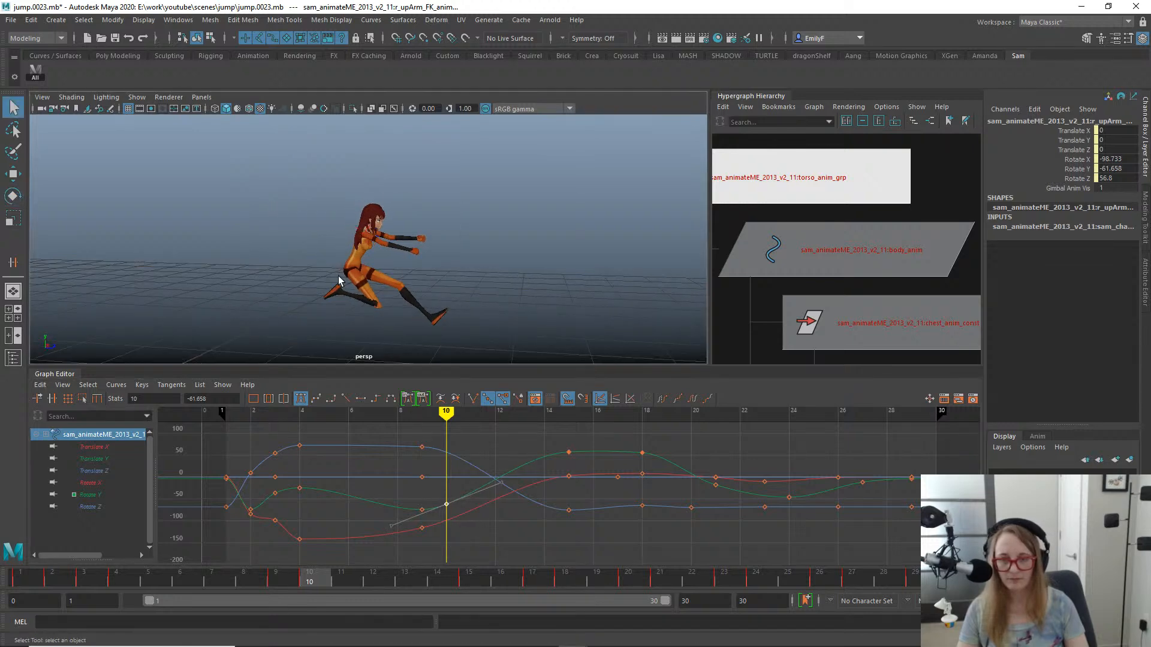
pyautogui.click(200, 577)
pyautogui.moveTo(283, 579); pyautogui.dragTo(347, 575)
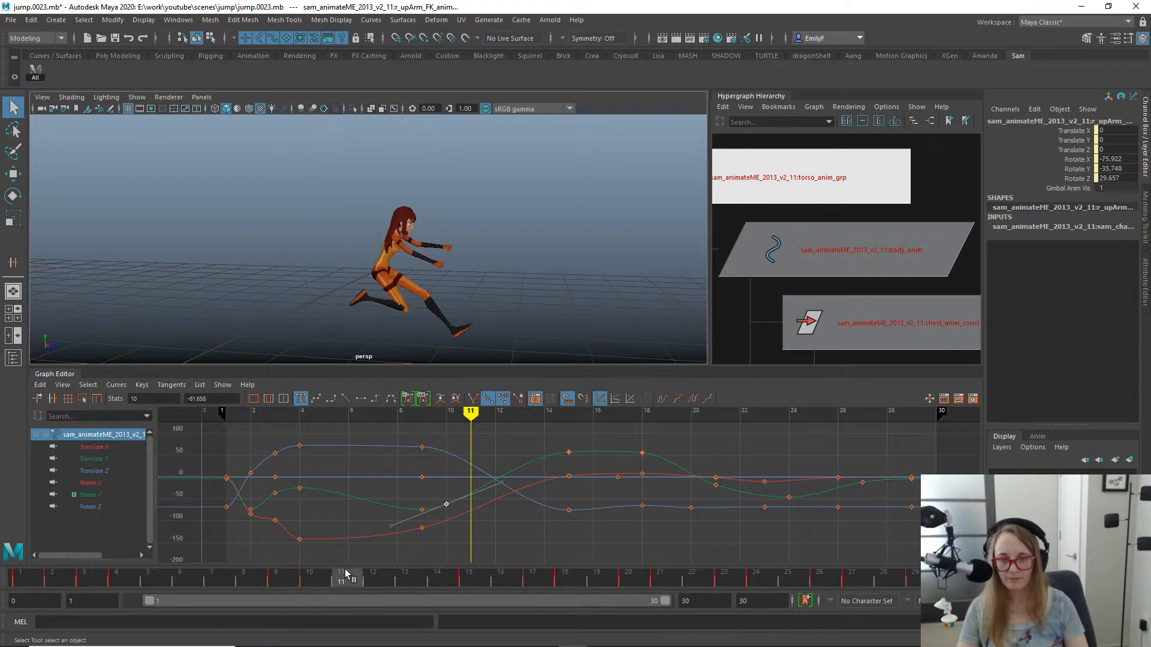
pyautogui.press('w')
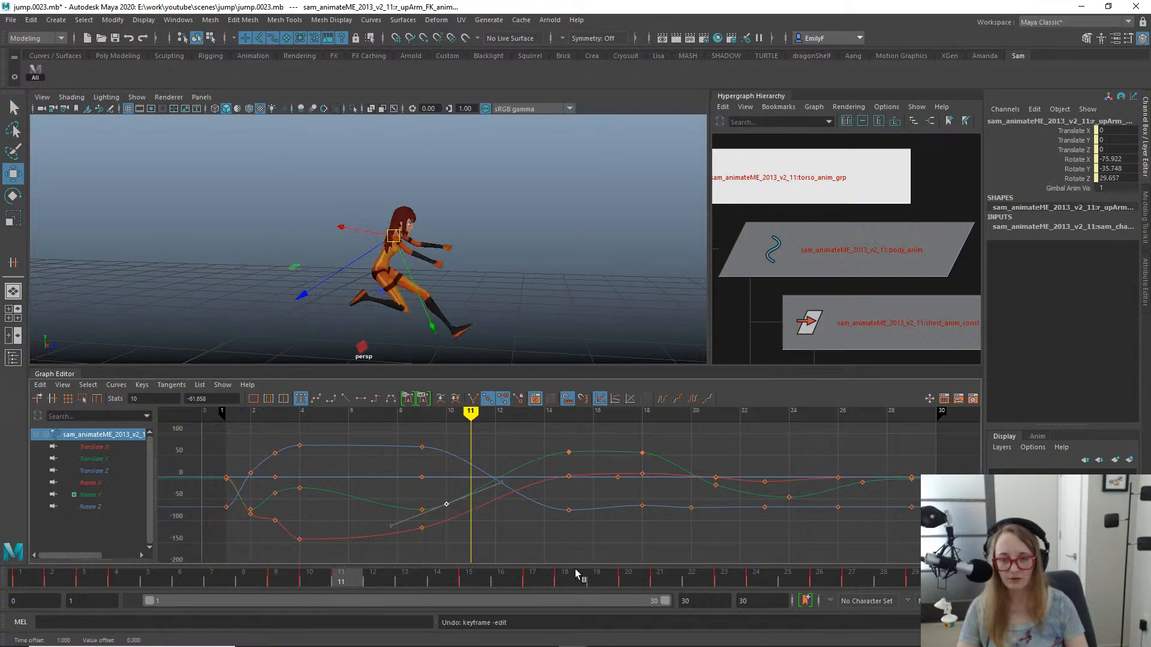
# - Try rotating the upper arm at frame 11 to Rotate Y -32.96 and raising its frame 10 key, undoing both attempts
pyautogui.press('e')
pyautogui.click(433, 577)
pyautogui.moveTo(475, 576); pyautogui.dragTo(333, 566)
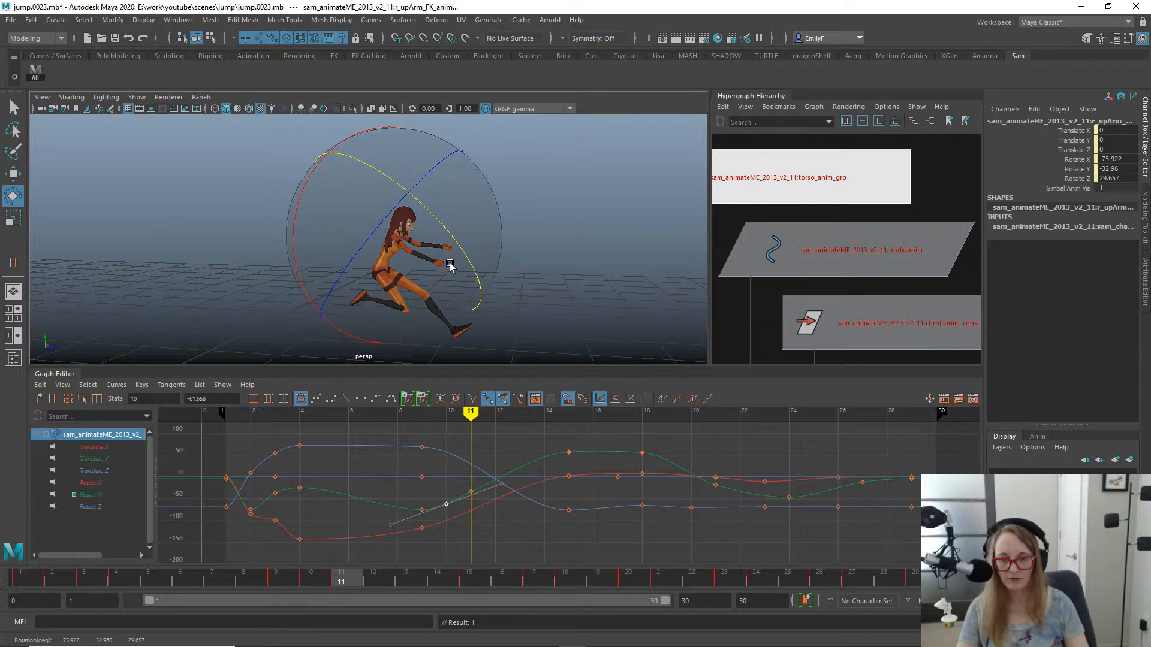
pyautogui.hotkey('ctrl', 'z')
pyautogui.press('w')
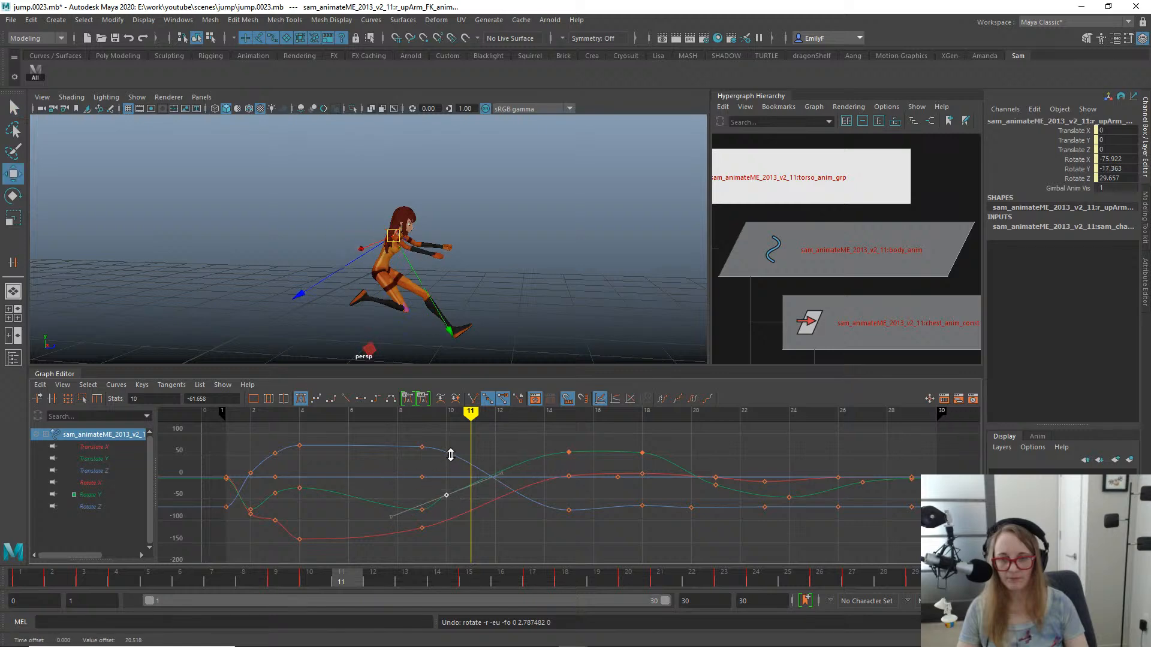
pyautogui.hotkey('ctrl', 'z')
# - Move the right upper arm's Rotate X key at frame 9 to frame 10
pyautogui.keyDown('alt'); pyautogui.moveTo(493, 193); pyautogui.dragTo(357, 223); pyautogui.keyUp('alt')
pyautogui.press('e')
pyautogui.keyDown('alt'); pyautogui.moveTo(334, 308); pyautogui.dragTo(405, 282); pyautogui.keyUp('alt')
pyautogui.keyDown('alt'); pyautogui.moveTo(406, 282); pyautogui.dragTo(542, 278, button='right'); pyautogui.keyUp('alt')
pyautogui.keyDown('alt'); pyautogui.moveTo(440, 254); pyautogui.dragTo(408, 303); pyautogui.keyUp('alt')
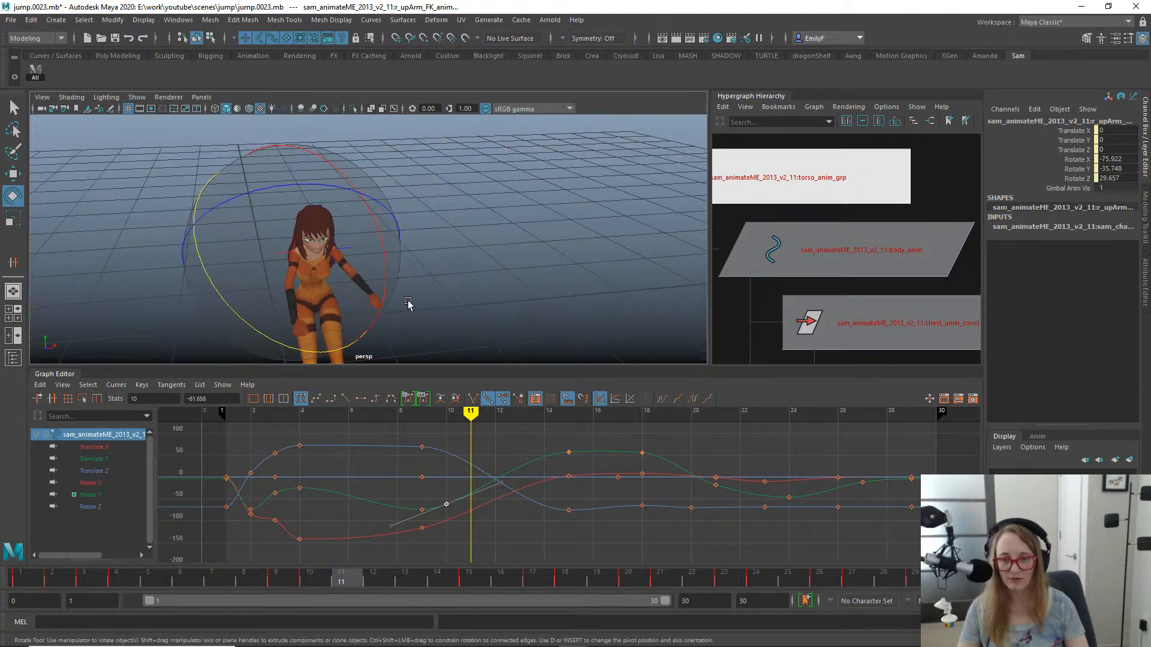
pyautogui.moveTo(474, 537); pyautogui.dragTo(361, 533)
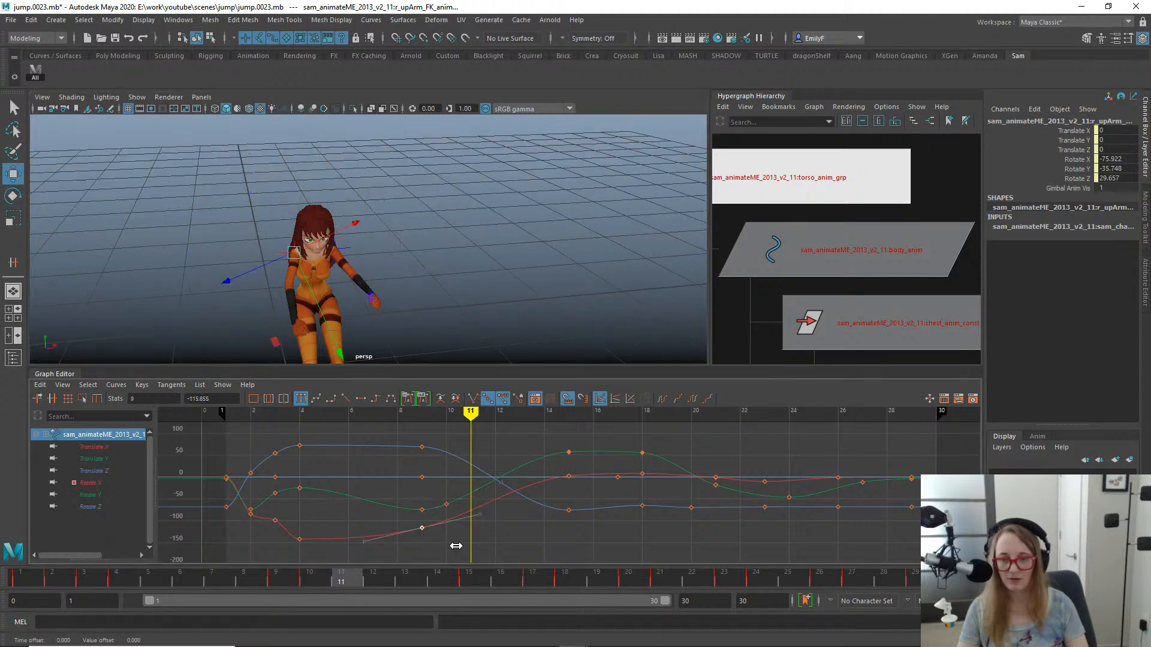
pyautogui.keyDown('alt'); pyautogui.moveTo(338, 302); pyautogui.dragTo(450, 265); pyautogui.keyUp('alt')
# - Check the arm's pose around frame 13, switch to the side view and play back the jump
pyautogui.moveTo(348, 577); pyautogui.dragTo(413, 579)
pyautogui.keyDown('alt'); pyautogui.moveTo(542, 167); pyautogui.dragTo(510, 163, button='middle'); pyautogui.keyUp('alt')
pyautogui.press('space')
pyautogui.moveTo(456, 191); pyautogui.dragTo(369, 161)
pyautogui.keyDown('alt'); pyautogui.moveTo(451, 217); pyautogui.dragTo(156, 221, button='right'); pyautogui.keyUp('alt')
pyautogui.keyDown('alt'); pyautogui.moveTo(617, 331); pyautogui.dragTo(631, 254, button='middle'); pyautogui.keyUp('alt')
pyautogui.keyDown('alt'); pyautogui.moveTo(631, 254); pyautogui.dragTo(452, 220, button='right'); pyautogui.keyUp('alt')
pyautogui.keyDown('alt'); pyautogui.moveTo(453, 221); pyautogui.dragTo(513, 261, button='middle'); pyautogui.keyUp('alt')
pyautogui.hotkey('alt', 'v')
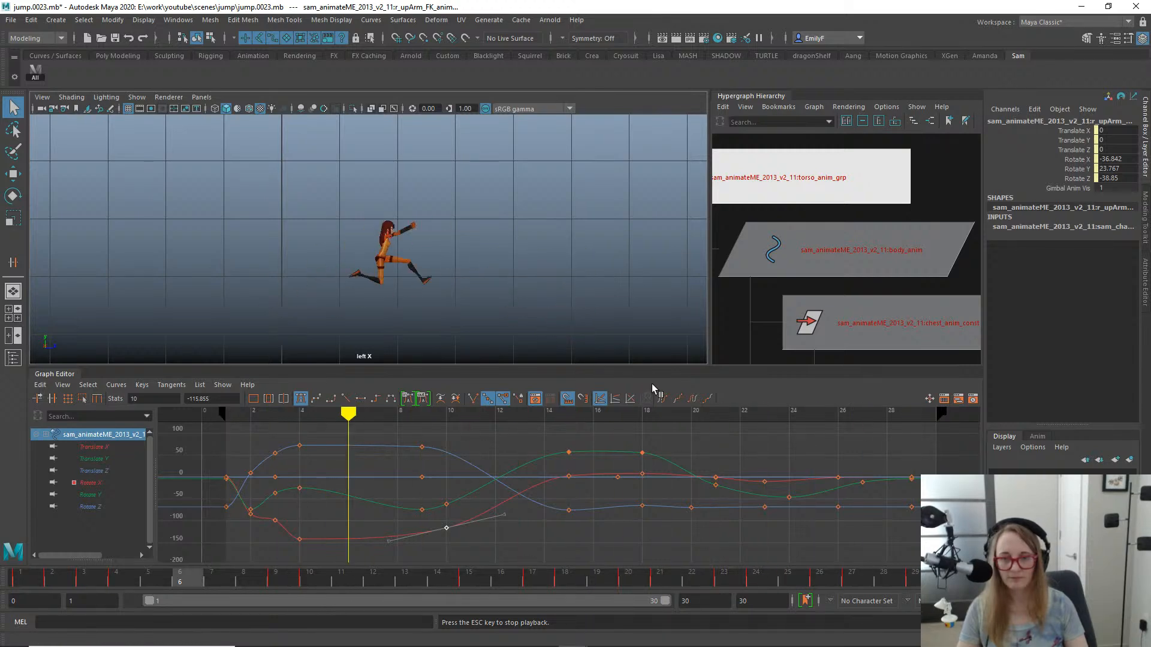
# - Undo the last move of the right upper arm's Rotate X key and replay the jump in the side view
pyautogui.keyDown('alt'); pyautogui.moveTo(499, 246); pyautogui.dragTo(519, 256, button='right'); pyautogui.keyUp('alt')
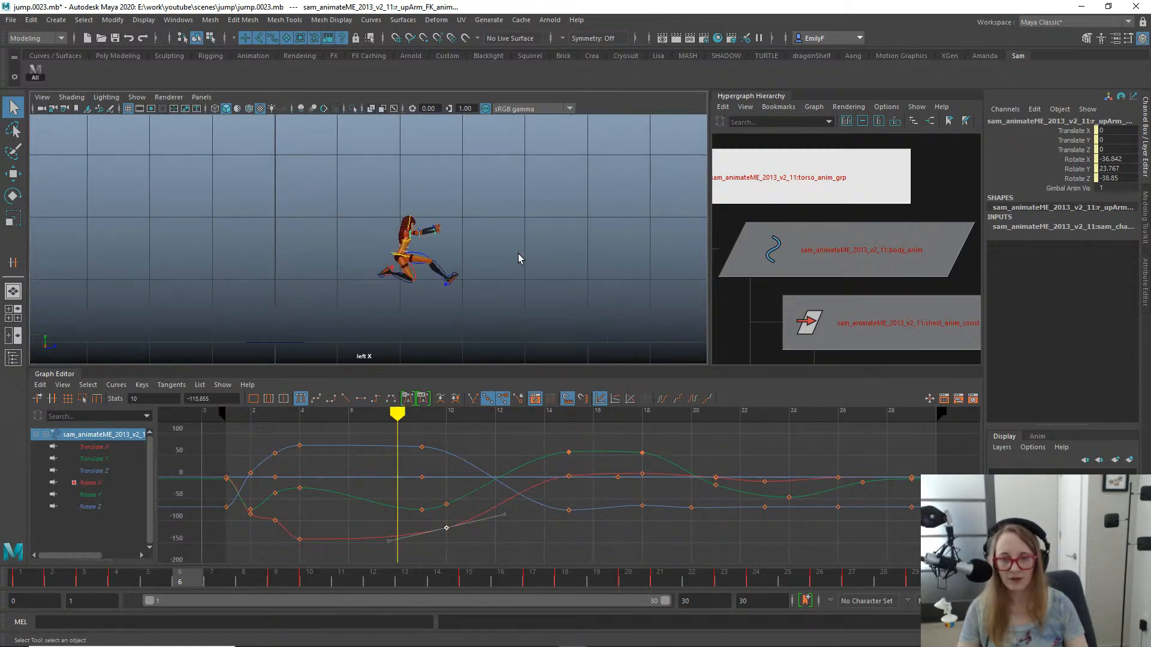
pyautogui.keyDown('alt'); pyautogui.moveTo(561, 274); pyautogui.dragTo(449, 182, button='middle'); pyautogui.keyUp('alt')
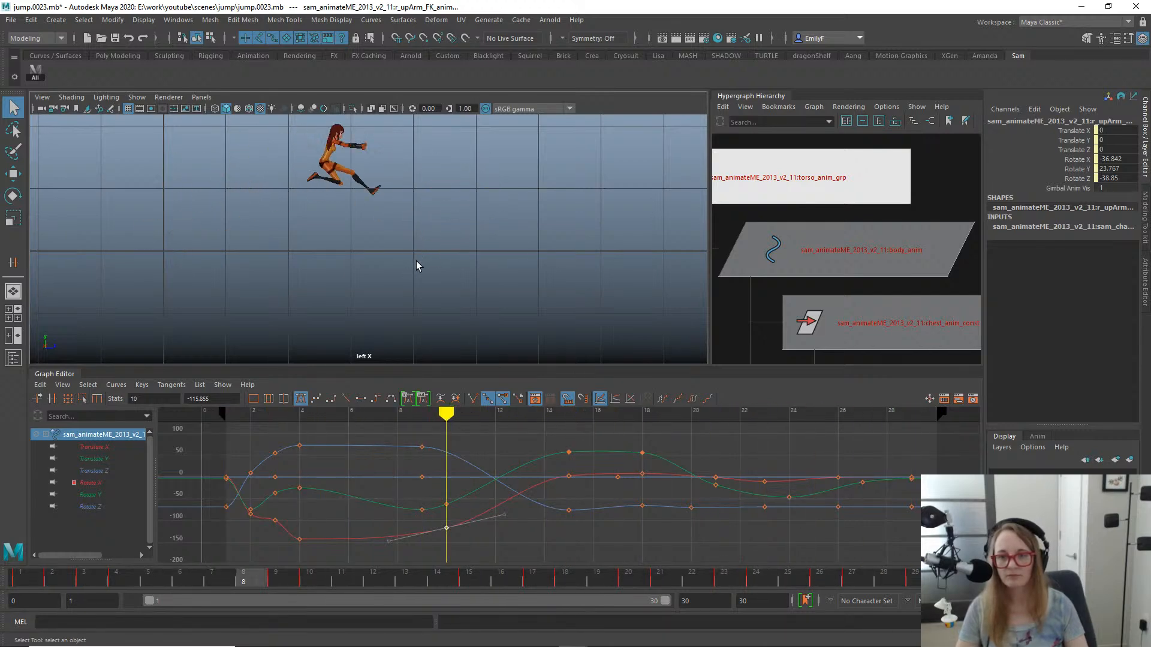
pyautogui.keyDown('alt'); pyautogui.moveTo(416, 260); pyautogui.dragTo(446, 304, button='middle'); pyautogui.keyUp('alt')
pyautogui.hotkey('alt', 'v')
pyautogui.hotkey('ctrl', 'z')
pyautogui.hotkey('alt', 'v')
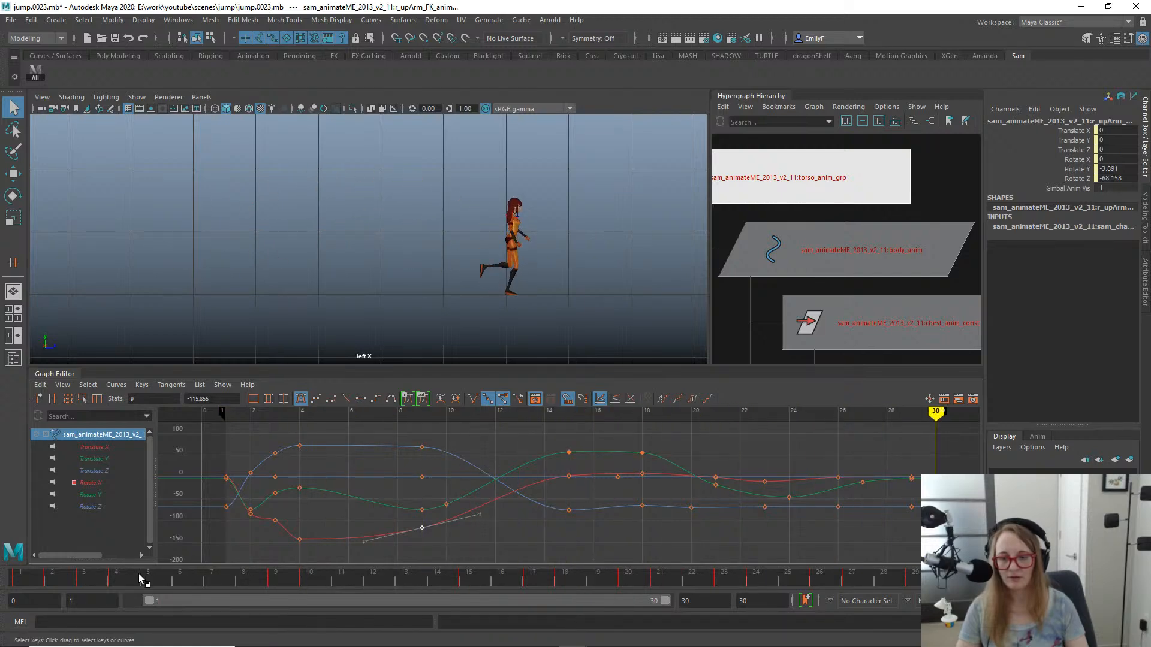
# - Examine the right arm's swing between frames 7 and 14 from the side and play back the whole jump
pyautogui.moveTo(139, 578); pyautogui.dragTo(341, 582)
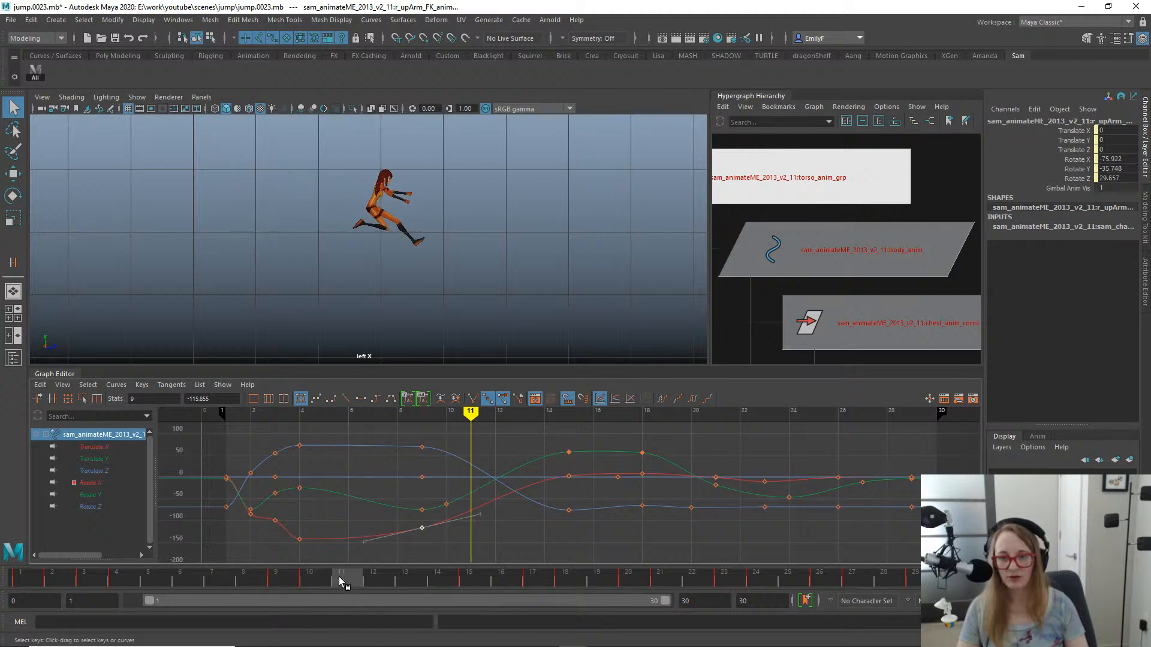
pyautogui.moveTo(411, 584); pyautogui.dragTo(269, 596)
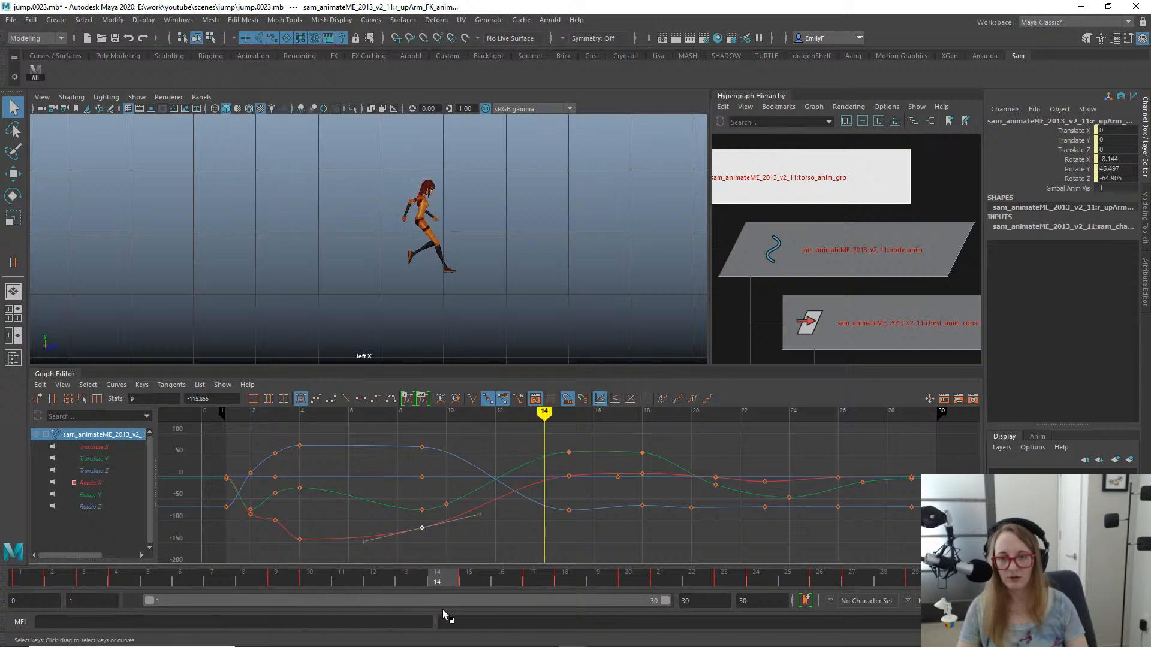
pyautogui.moveTo(445, 610); pyautogui.dragTo(159, 568)
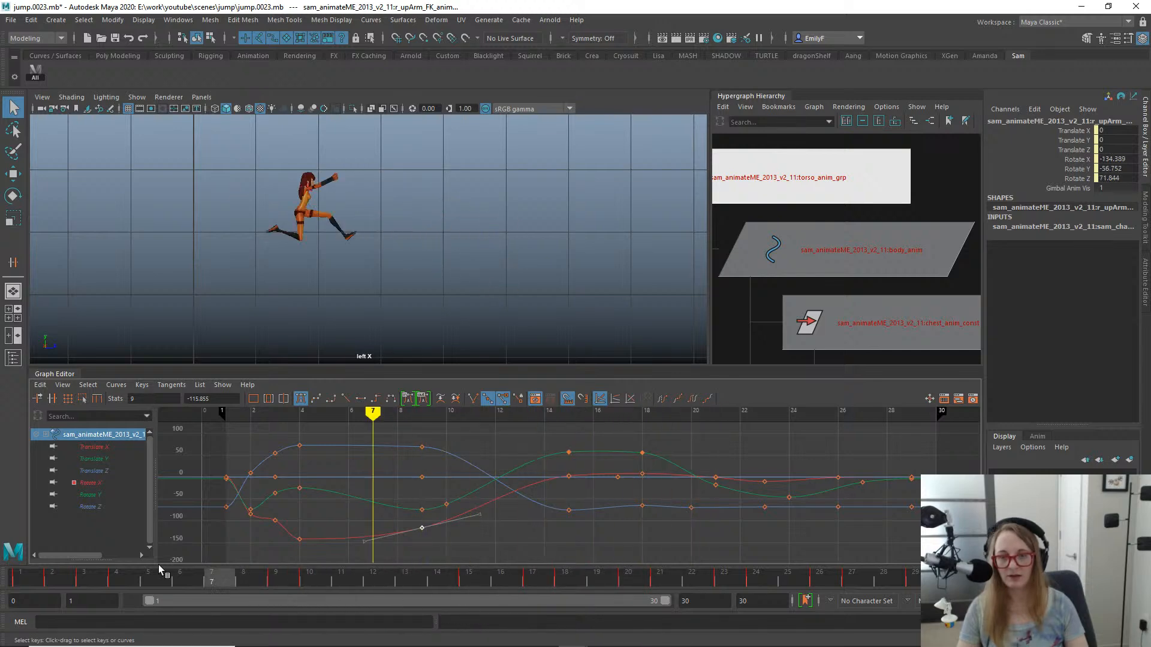
pyautogui.hotkey('alt', 'v')
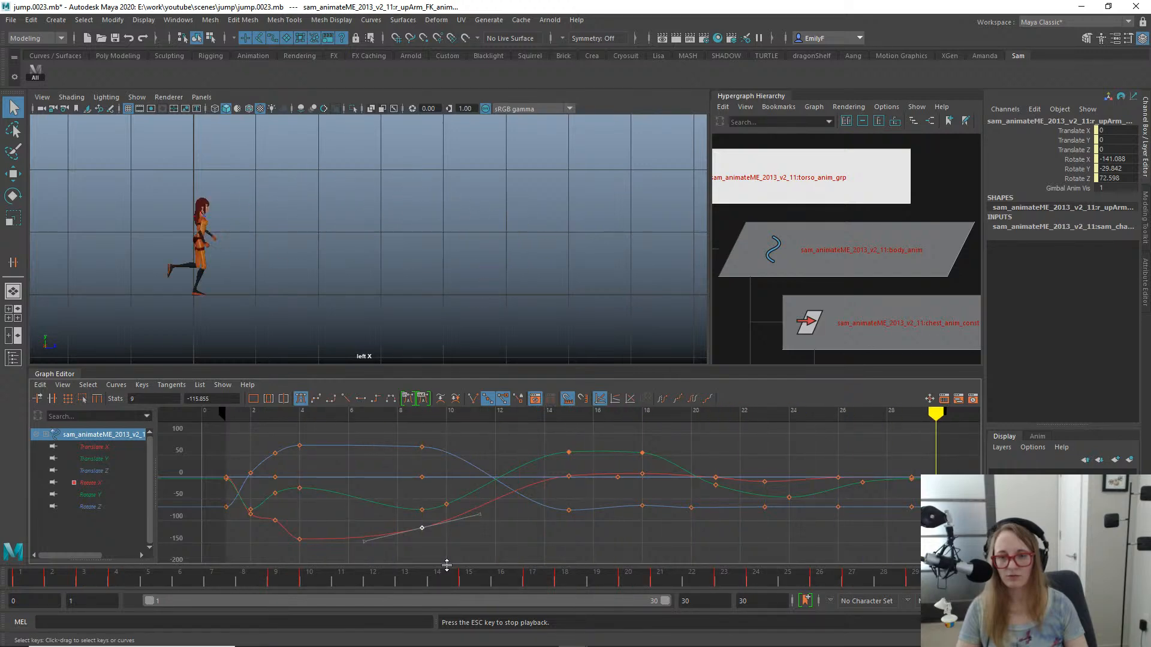
# - Switch to the front view and frame the whole character while the jump plays
pyautogui.press('space')
pyautogui.moveTo(517, 193); pyautogui.dragTo(520, 224)
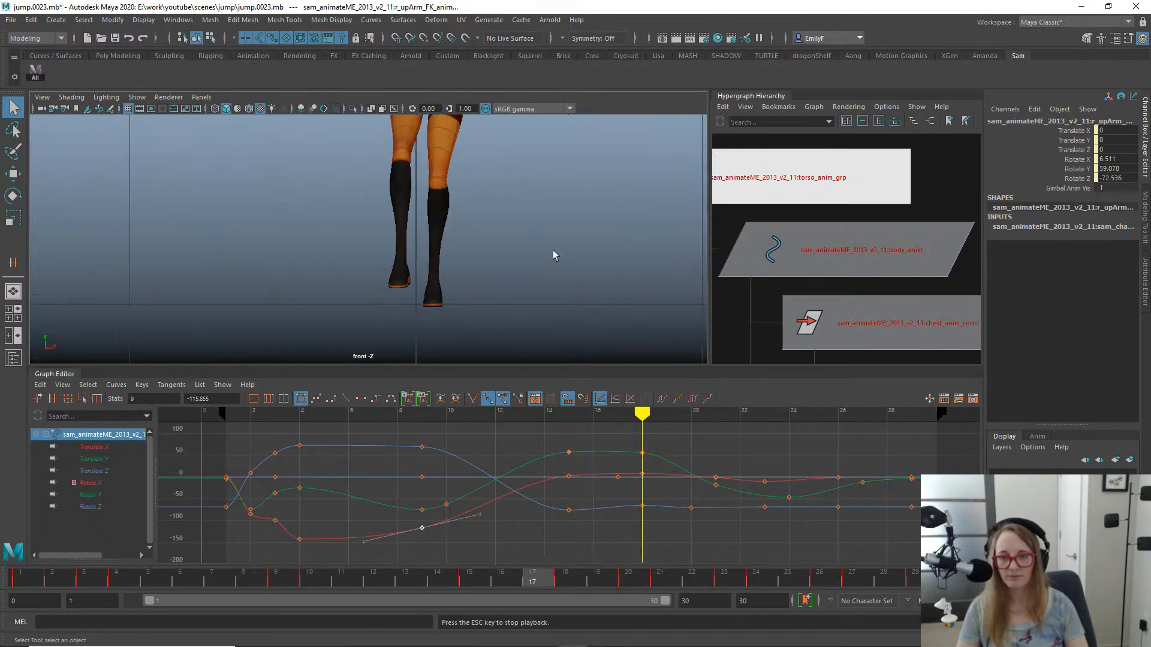
pyautogui.keyDown('alt'); pyautogui.moveTo(553, 250); pyautogui.dragTo(253, 126, button='right'); pyautogui.keyUp('alt')
pyautogui.keyDown('alt'); pyautogui.moveTo(427, 142); pyautogui.dragTo(447, 285, button='middle'); pyautogui.keyUp('alt')
pyautogui.keyDown('alt'); pyautogui.moveTo(447, 285); pyautogui.dragTo(350, 241, button='right'); pyautogui.keyUp('alt')
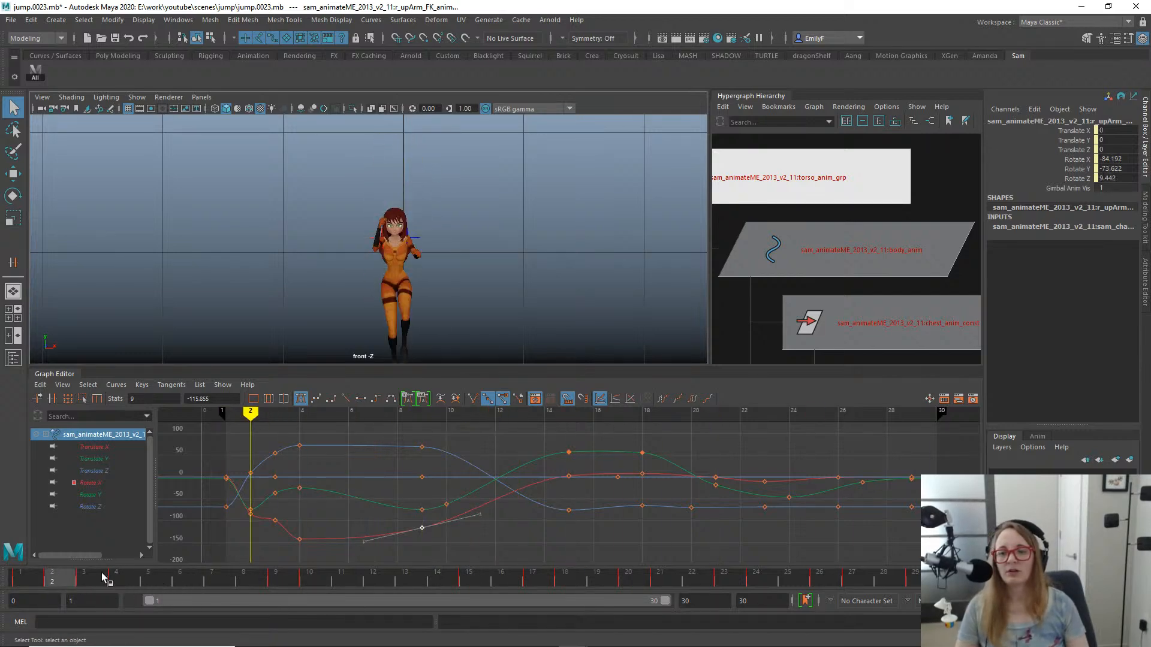
# - Examine the arms from the front between frames 6 and 11 with the right upper arm control selected
pyautogui.click(219, 574)
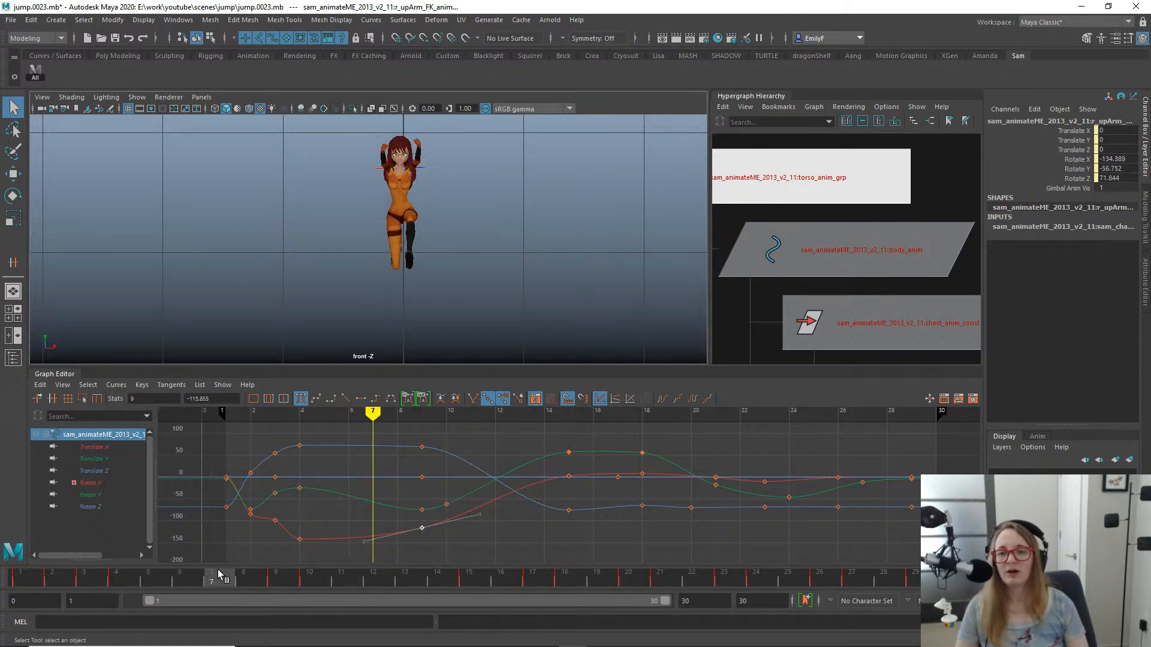
pyautogui.moveTo(220, 574)
pyautogui.mouseDown()
pyautogui.moveTo(723, 579)
pyautogui.moveTo(180, 579)
pyautogui.mouseUp()
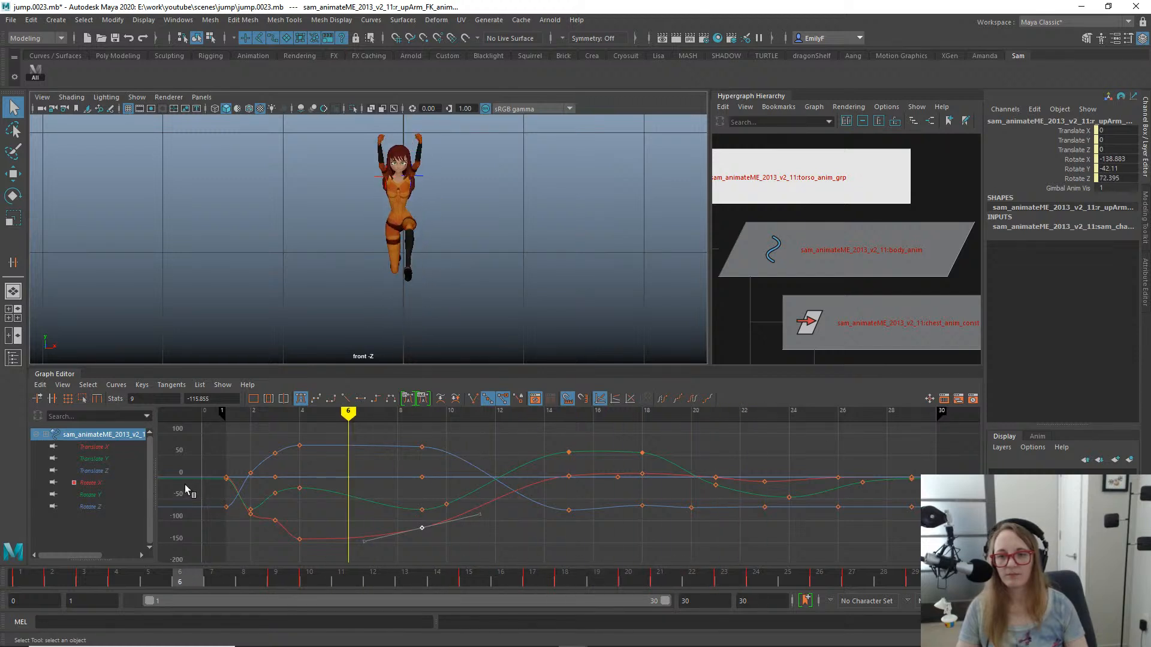
pyautogui.moveTo(184, 485); pyautogui.dragTo(154, 409)
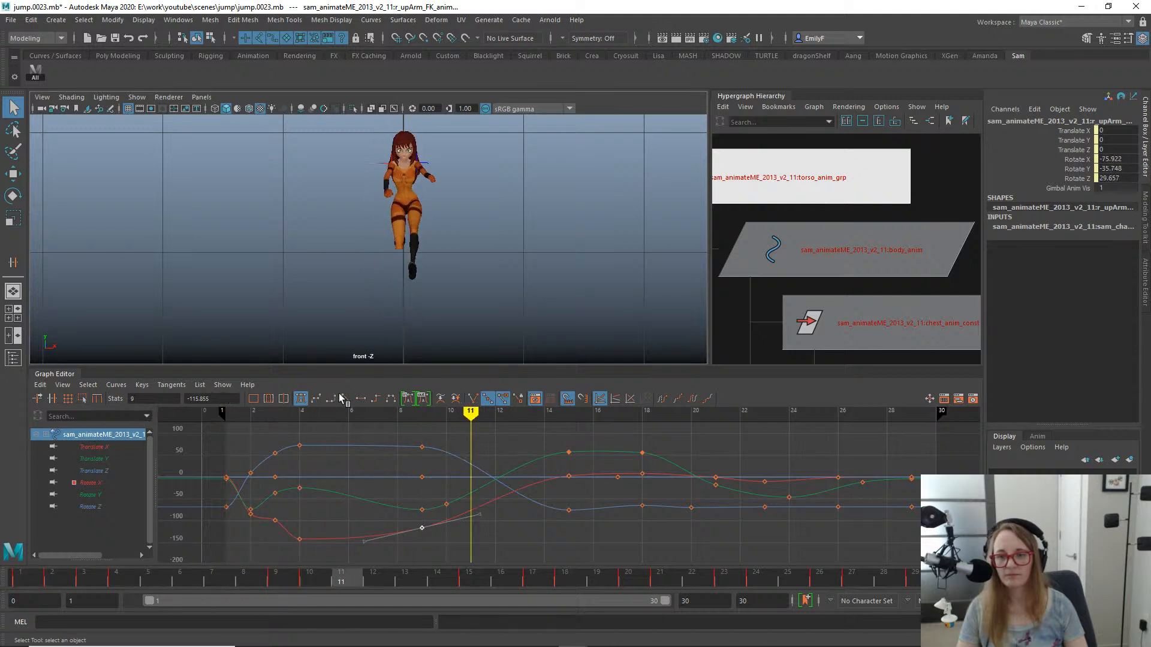
pyautogui.moveTo(377, 399); pyautogui.dragTo(315, 418)
pyautogui.scroll(5, 387, 163)
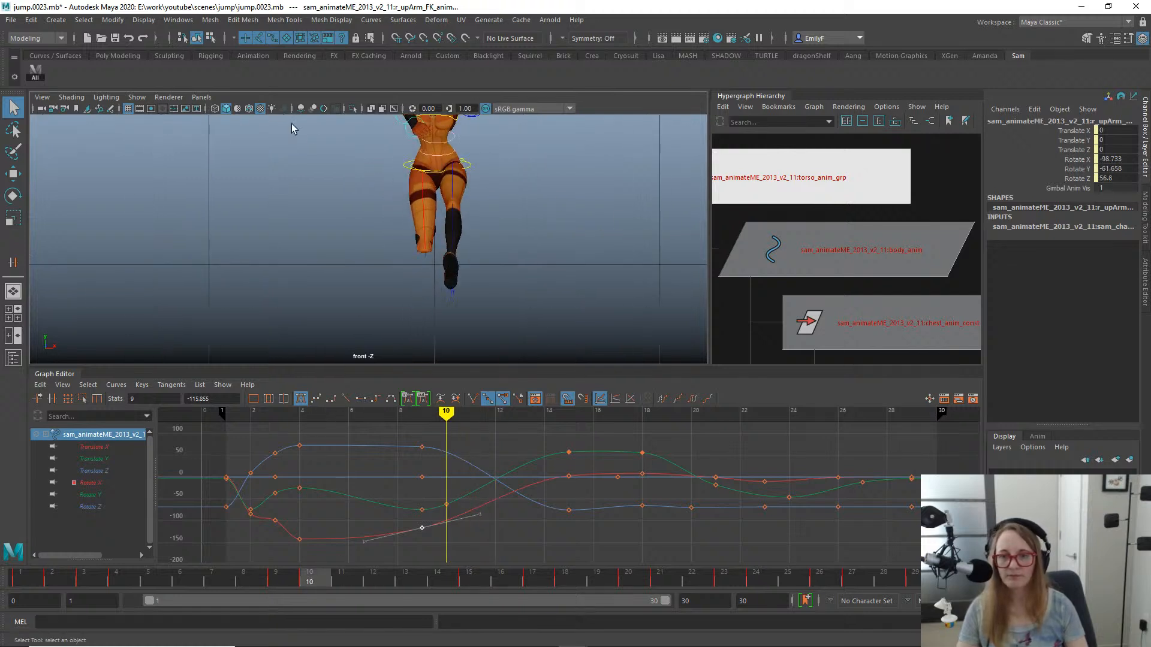
pyautogui.keyDown('alt'); pyautogui.moveTo(290, 129); pyautogui.dragTo(482, 208, button='middle'); pyautogui.keyUp('alt')
pyautogui.click(375, 339)
pyautogui.press('e')
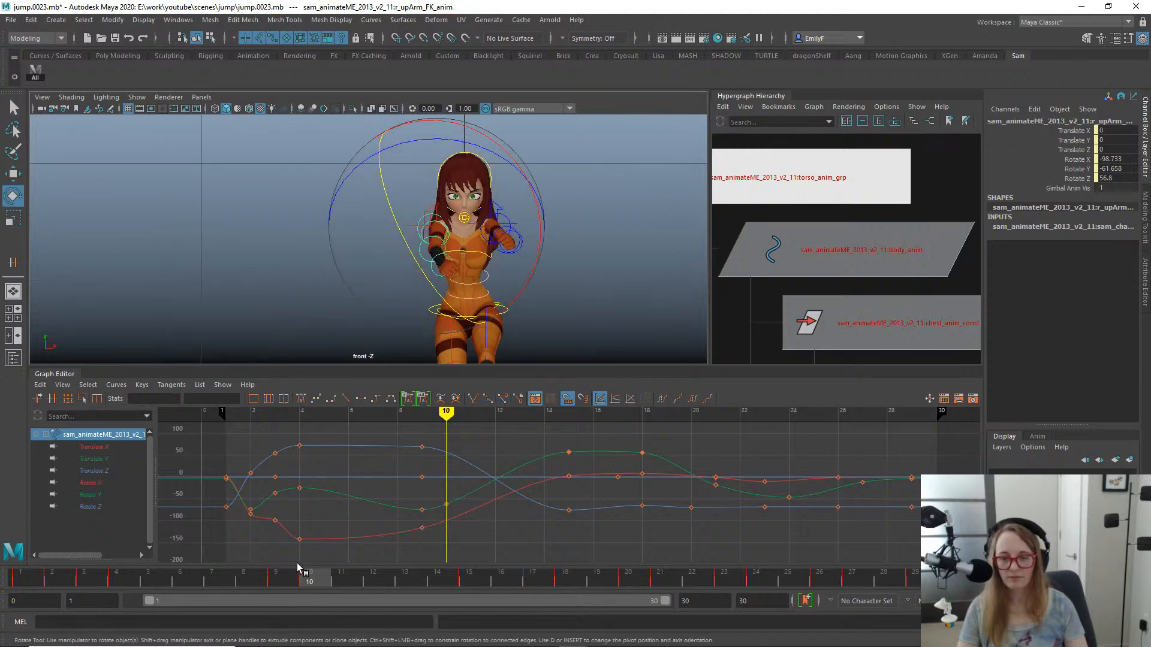
# - Check the arm pose around frames 15 and 16 in the perspective view and save the scene as jump.0024.mb
pyautogui.moveTo(298, 565); pyautogui.dragTo(500, 563)
pyautogui.press('space')
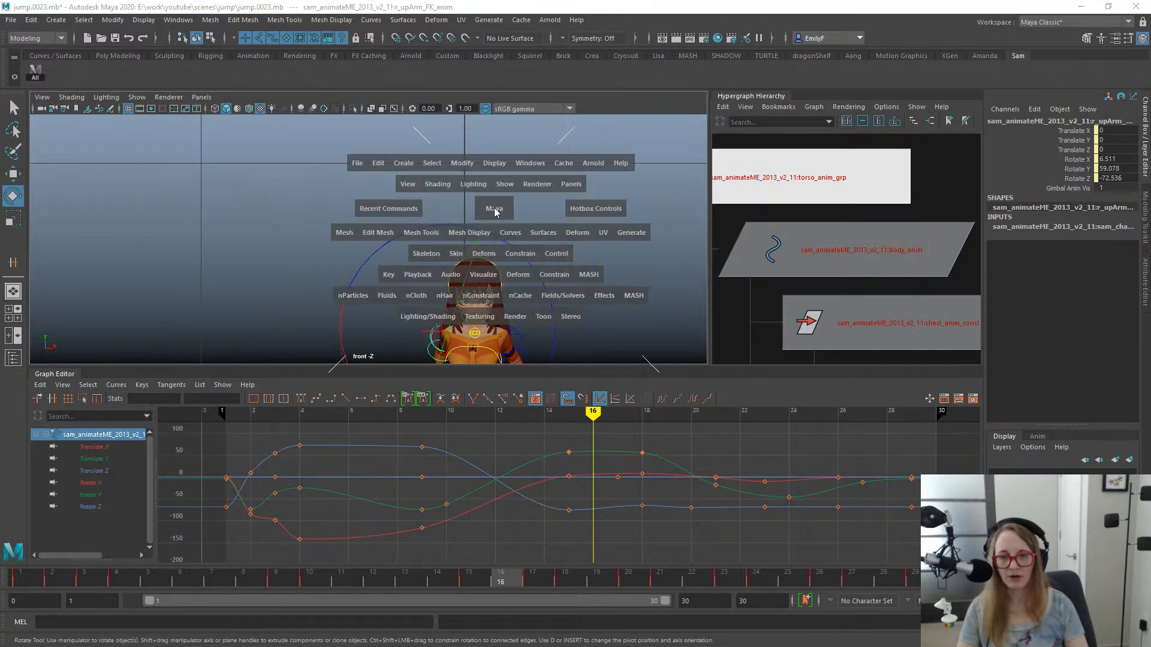
pyautogui.moveTo(494, 208); pyautogui.dragTo(495, 130)
pyautogui.press('q')
pyautogui.keyDown('alt'); pyautogui.moveTo(572, 220); pyautogui.dragTo(440, 219, button='right'); pyautogui.keyUp('alt')
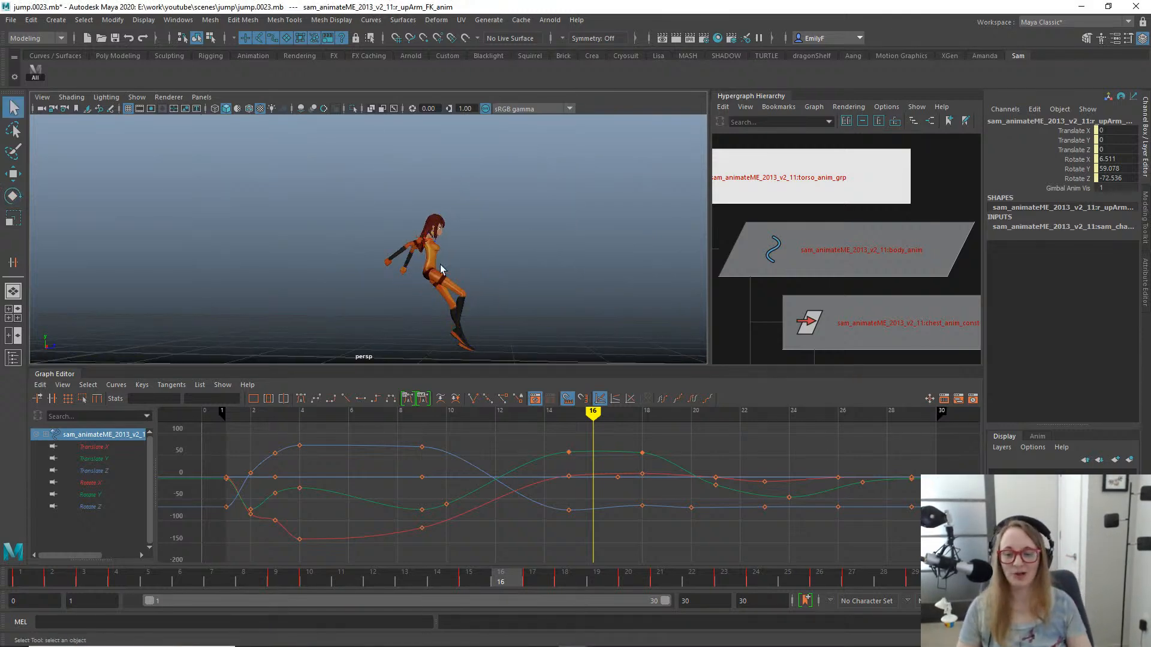
pyautogui.moveTo(327, 586); pyautogui.dragTo(480, 558)
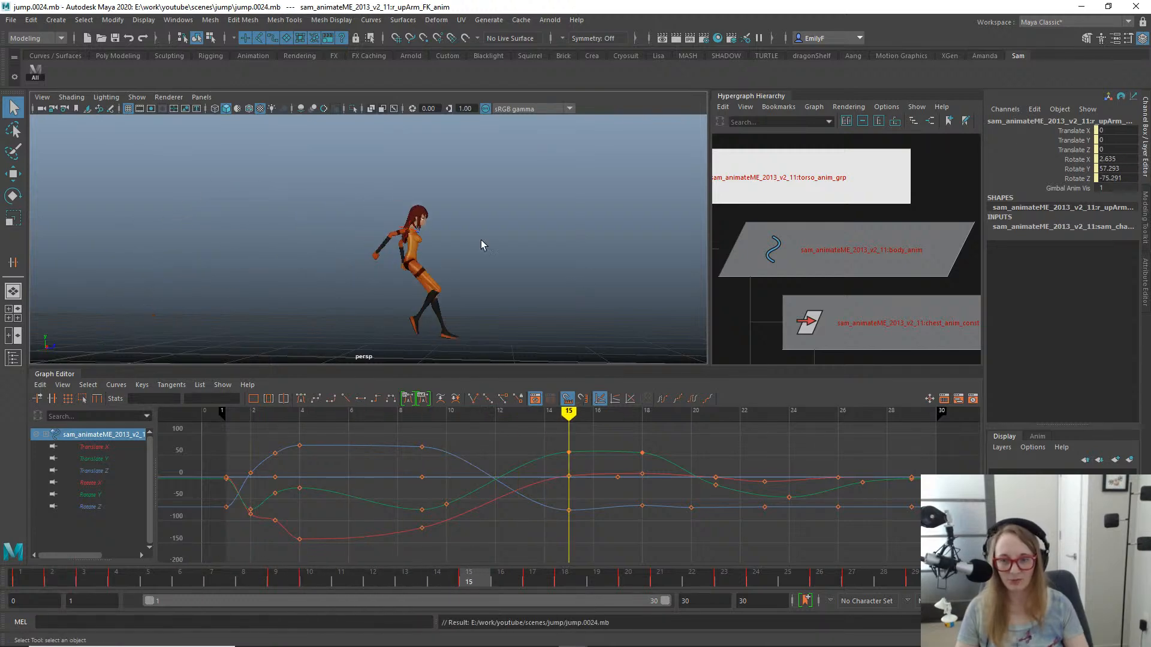
# - Create an always-drawn editable motion trail for the right hand FK control over the time slider range, with increment 1
pyautogui.keyDown('alt'); pyautogui.moveTo(481, 244); pyautogui.dragTo(348, 241); pyautogui.keyUp('alt')
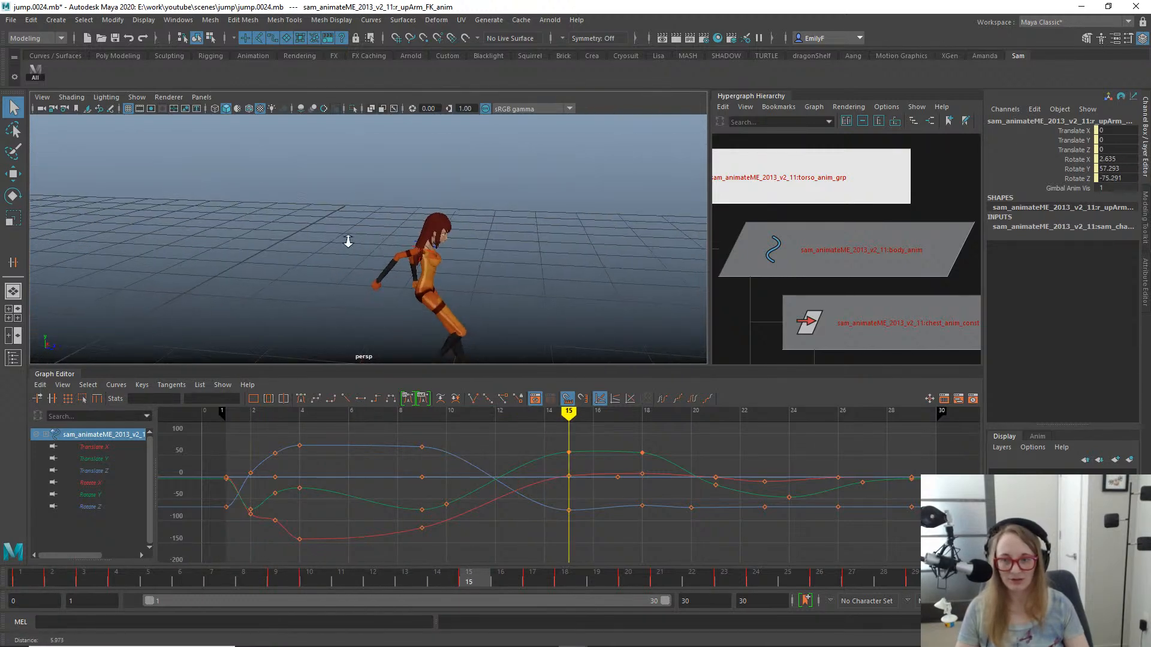
pyautogui.keyDown('alt'); pyautogui.moveTo(319, 283); pyautogui.dragTo(303, 222, button='right'); pyautogui.keyUp('alt')
pyautogui.click(378, 293)
pyautogui.press('e')
pyautogui.keyDown('alt'); pyautogui.moveTo(321, 239); pyautogui.dragTo(466, 251); pyautogui.keyUp('alt')
pyautogui.press('q')
pyautogui.press('space')
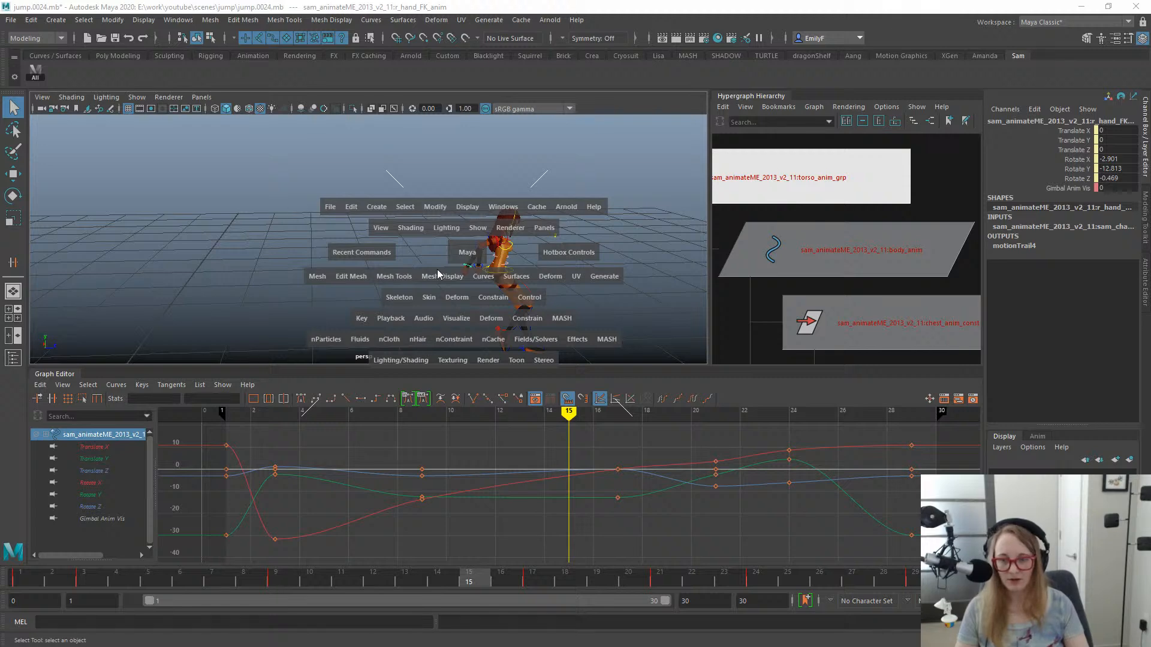
pyautogui.click(454, 321)
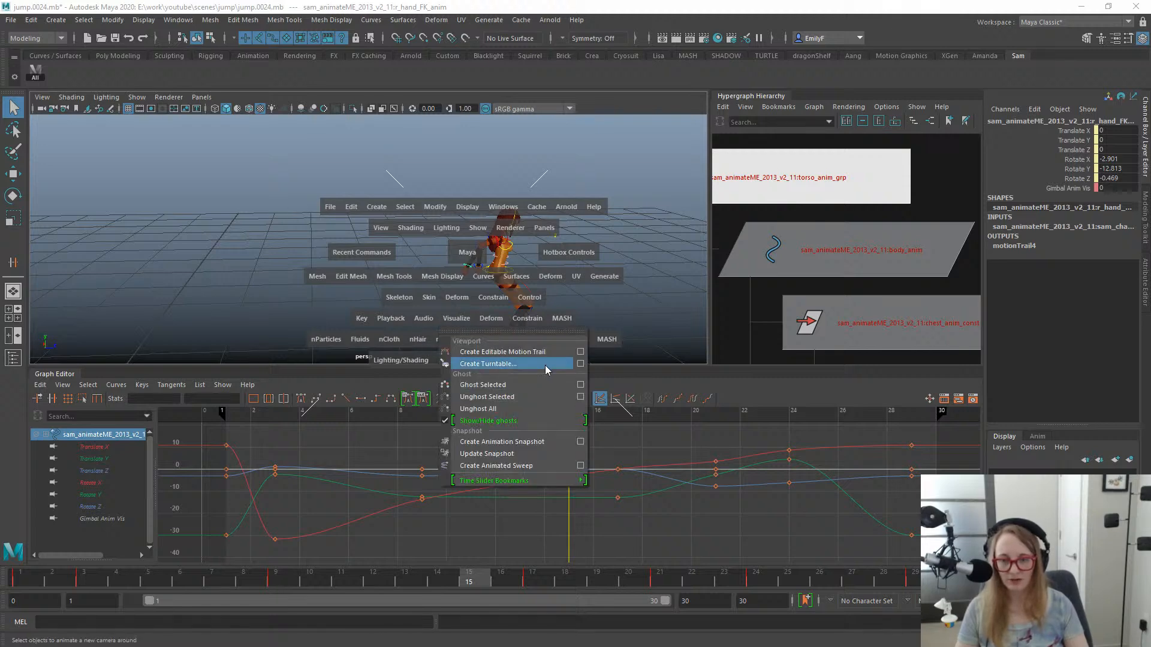
pyautogui.click(580, 352)
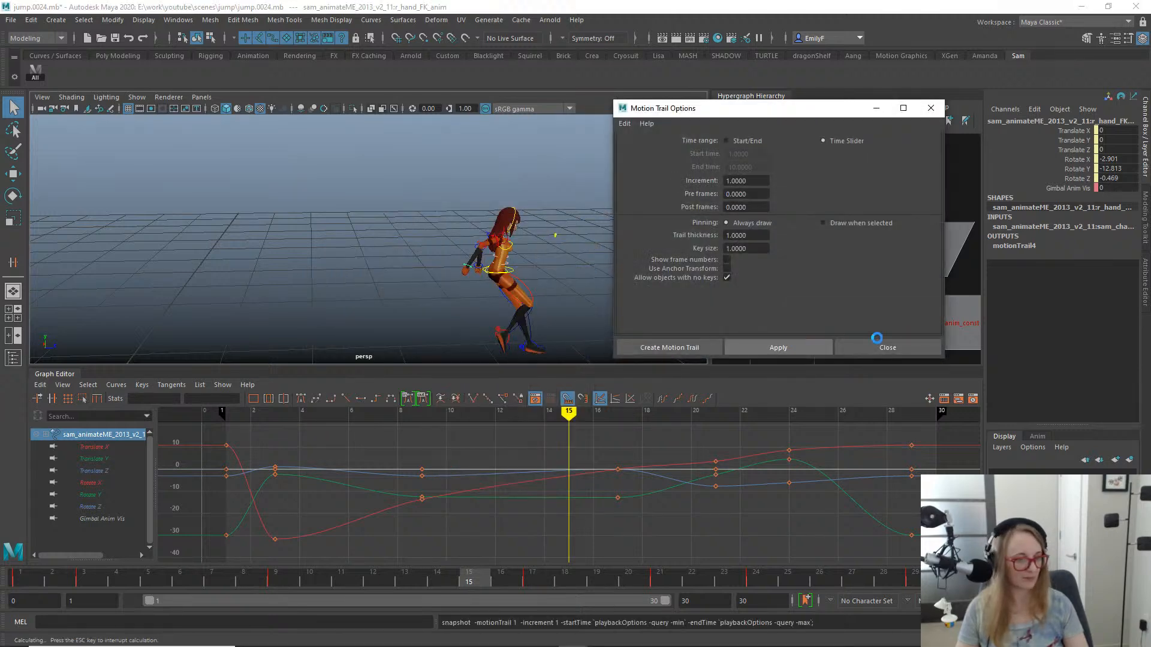
pyautogui.click(886, 346)
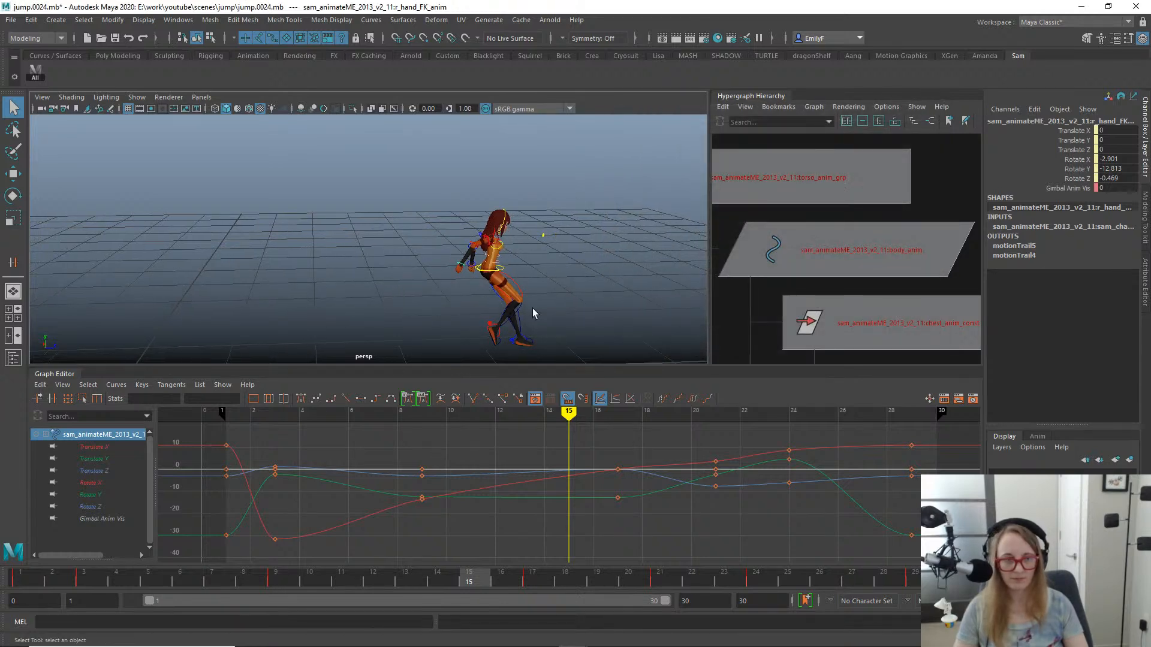
# - Enable motion trail display in the perspective view and play back the jump along the right hand's path
pyautogui.click(168, 97)
pyautogui.moveTo(136, 96)
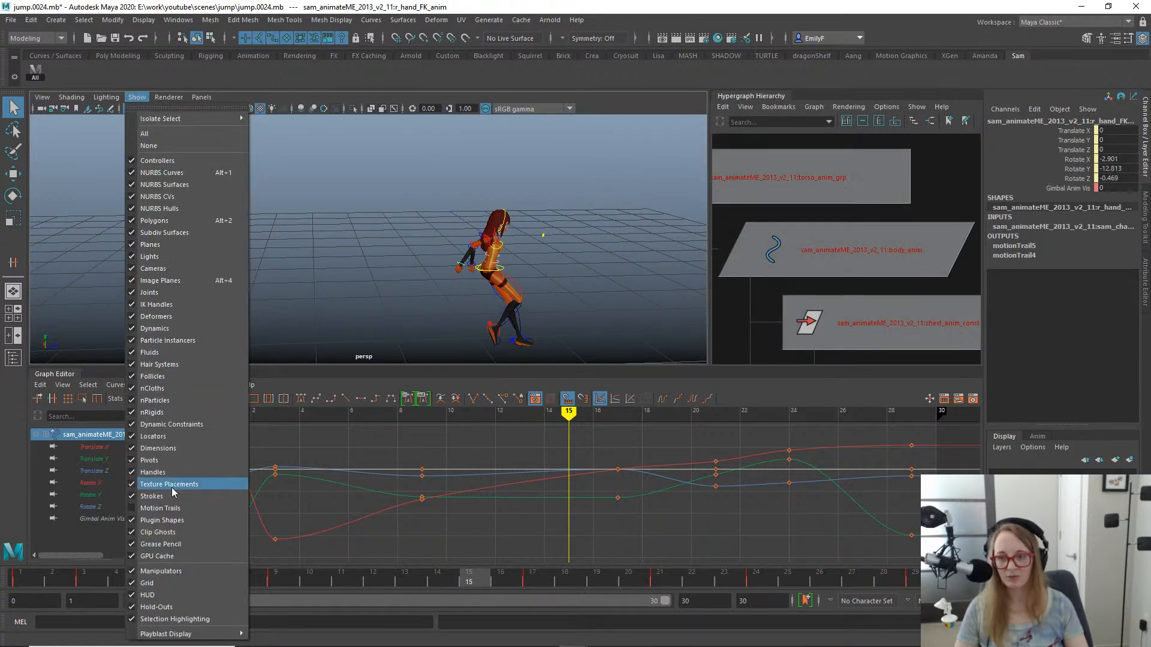
pyautogui.click(173, 508)
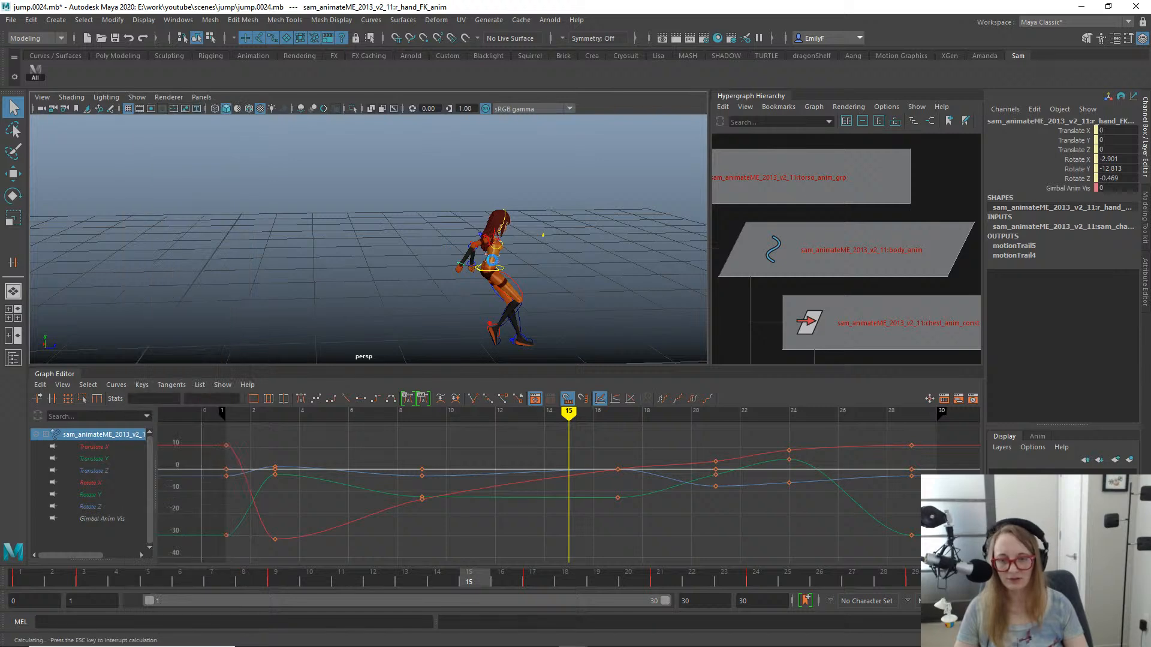
pyautogui.keyDown('alt'); pyautogui.moveTo(562, 260); pyautogui.dragTo(438, 220); pyautogui.keyUp('alt')
pyautogui.hotkey('alt', 'v')
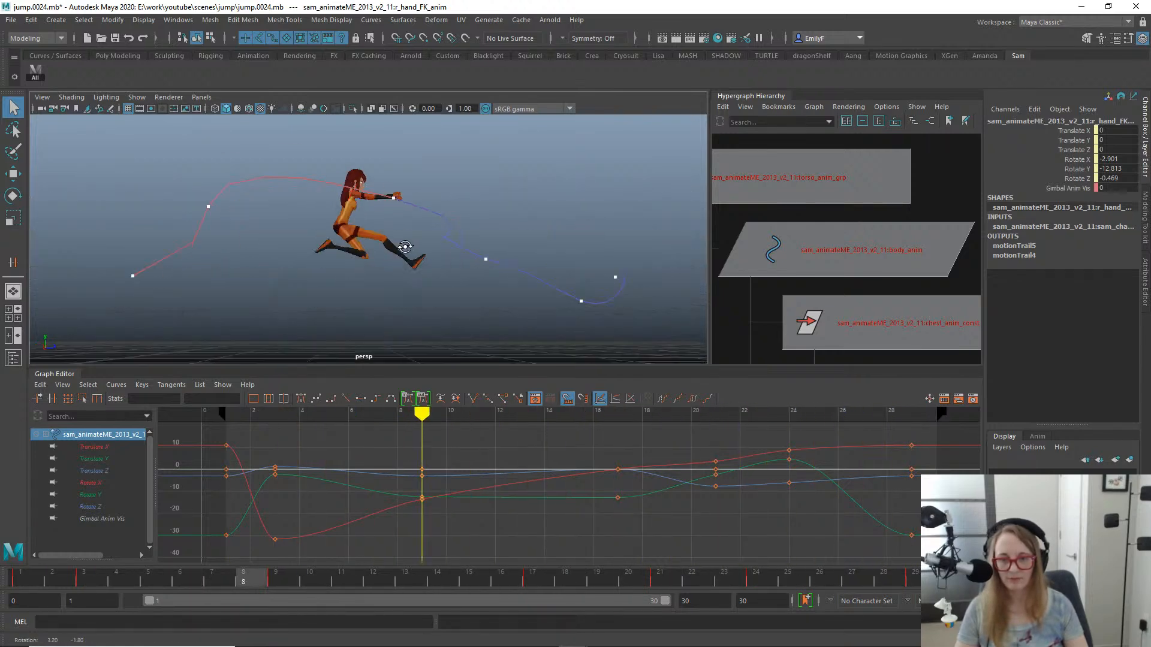
pyautogui.hotkey('alt', 'v')
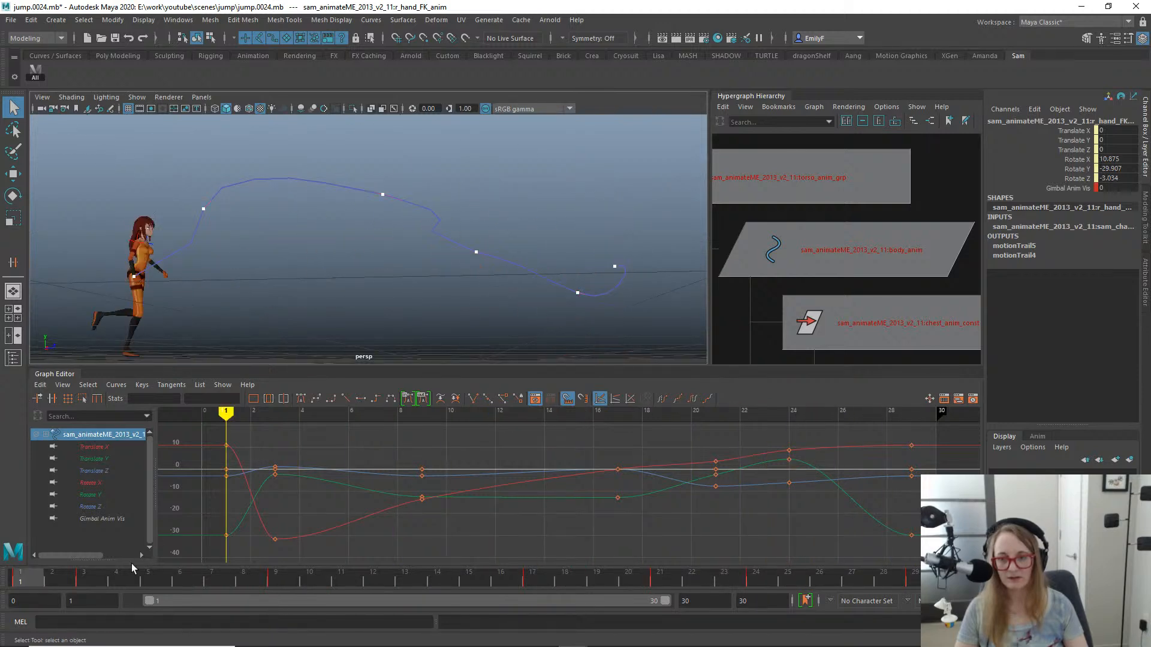
# - Examine the right hand's motion trail up to frame 13 in the side view, close to the character
pyautogui.moveTo(105, 582); pyautogui.dragTo(398, 588)
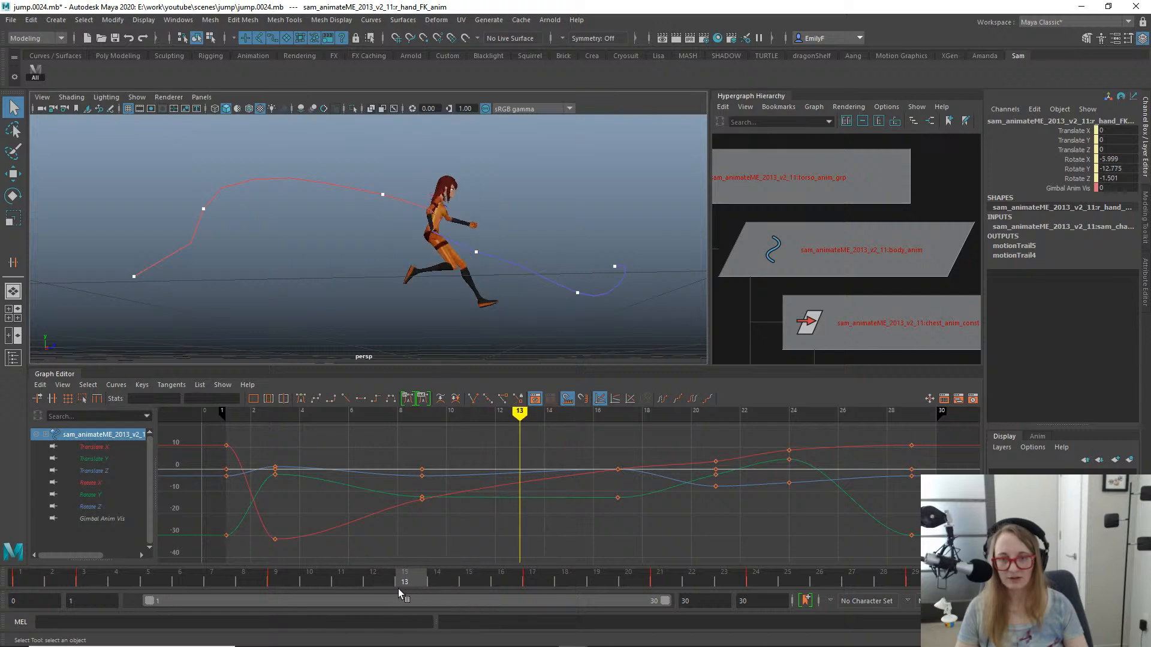
pyautogui.press('space')
pyautogui.click(436, 286)
pyautogui.click(383, 265)
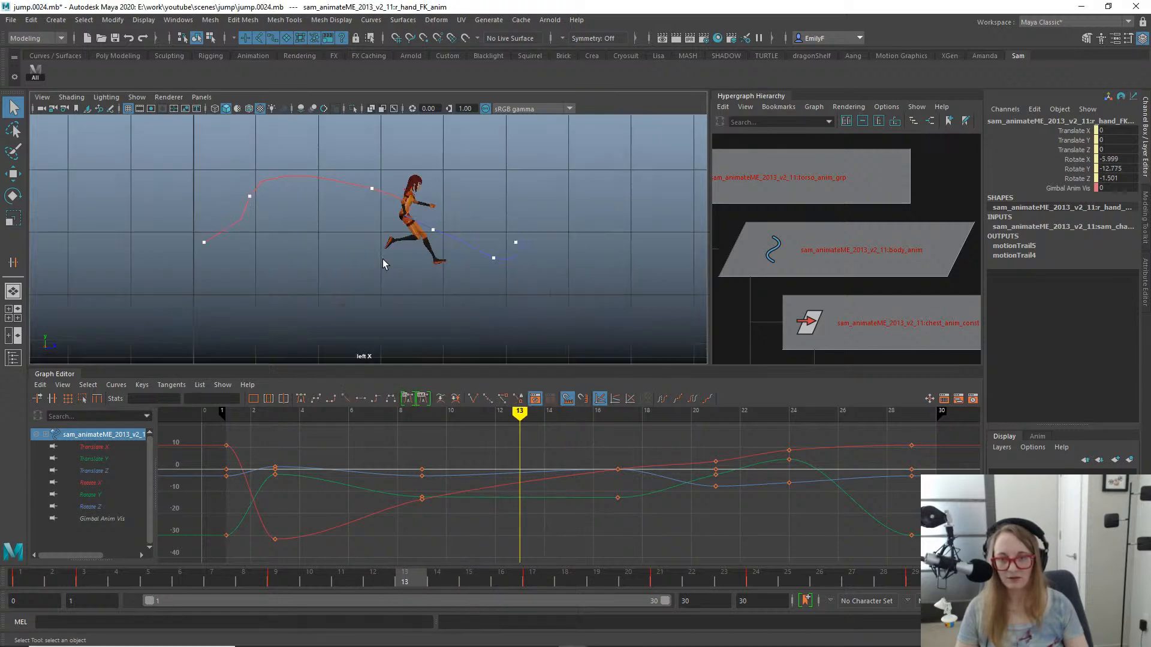
pyautogui.scroll(5, 509, 213)
pyautogui.keyDown('alt'); pyautogui.moveTo(508, 214); pyautogui.dragTo(478, 268, button='middle'); pyautogui.keyUp('alt')
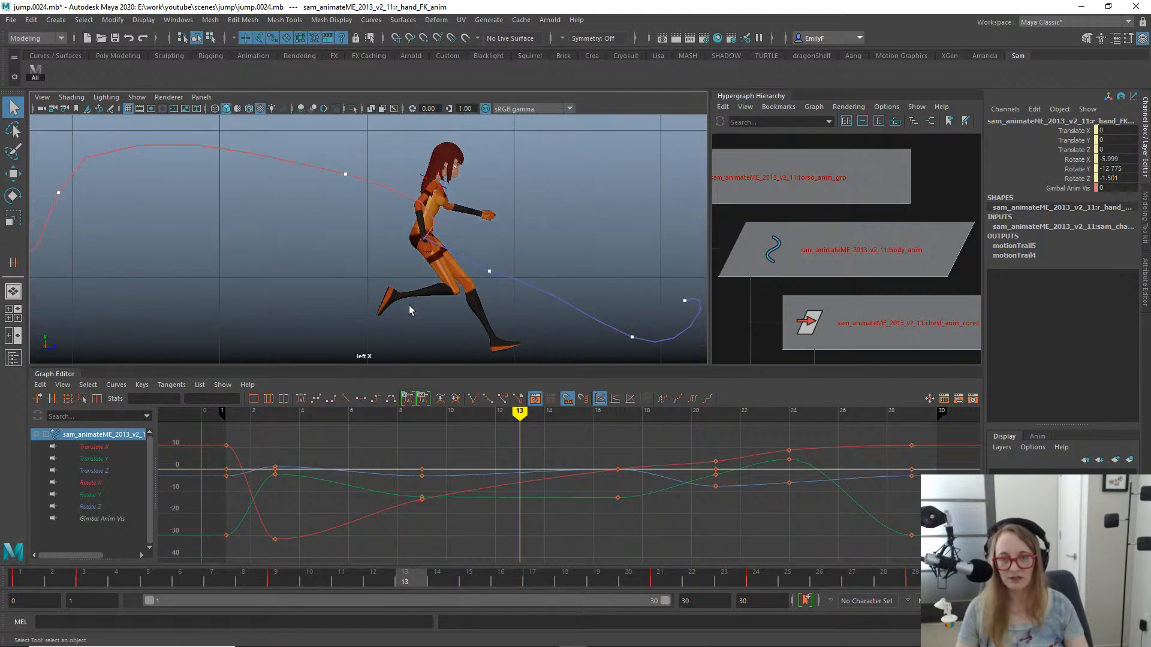
# - Follow the right hand's motion trail in the perspective view from frame 14 through the landing to frame 30
pyautogui.moveTo(369, 568)
pyautogui.mouseDown()
pyautogui.moveTo(378, 579)
pyautogui.moveTo(437, 577)
pyautogui.moveTo(345, 576)
pyautogui.moveTo(466, 591)
pyautogui.moveTo(354, 587)
pyautogui.moveTo(466, 591)
pyautogui.moveTo(308, 566)
pyautogui.moveTo(419, 576)
pyautogui.moveTo(618, 622)
pyautogui.moveTo(217, 527)
pyautogui.moveTo(526, 584)
pyautogui.moveTo(491, 588)
pyautogui.moveTo(283, 551)
pyautogui.moveTo(585, 606)
pyautogui.moveTo(281, 534)
pyautogui.moveTo(616, 603)
pyautogui.moveTo(360, 455)
pyautogui.moveTo(511, 213)
pyautogui.moveTo(513, 185)
pyautogui.moveTo(488, 272)
pyautogui.moveTo(382, 285)
pyautogui.moveTo(390, 250)
pyautogui.moveTo(323, 218)
pyautogui.moveTo(336, 264)
pyautogui.moveTo(540, 187)
pyautogui.moveTo(629, 195)
pyautogui.moveTo(558, 272)
pyautogui.moveTo(410, 216)
pyautogui.moveTo(436, 223)
pyautogui.moveTo(498, 195)
pyautogui.moveTo(426, 189)
pyautogui.mouseUp()
pyautogui.press('space')
pyautogui.keyDown('alt'); pyautogui.moveTo(456, 202); pyautogui.dragTo(406, 201, button='middle'); pyautogui.keyUp('alt')
pyautogui.keyDown('alt'); pyautogui.moveTo(405, 200); pyautogui.dragTo(575, 287, button='right'); pyautogui.keyUp('alt')
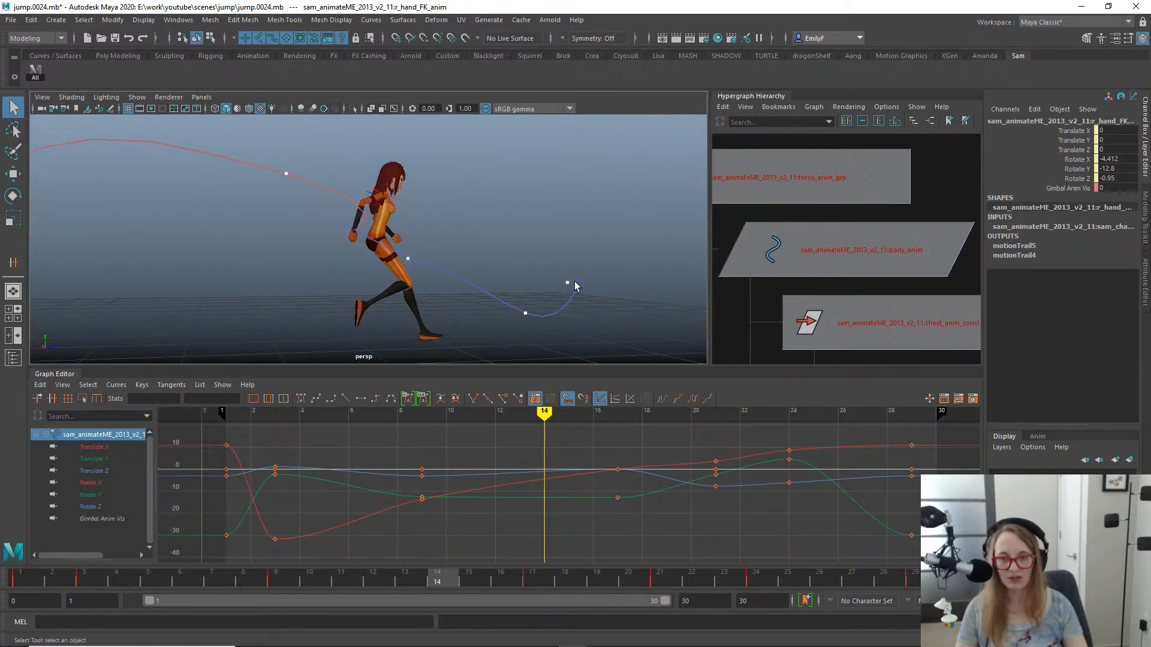
pyautogui.moveTo(575, 287)
pyautogui.keyDown('alt'); pyautogui.mouseDown()
pyautogui.moveTo(473, 264)
pyautogui.moveTo(424, 278)
pyautogui.moveTo(583, 281)
pyautogui.mouseUp(); pyautogui.keyUp('alt')
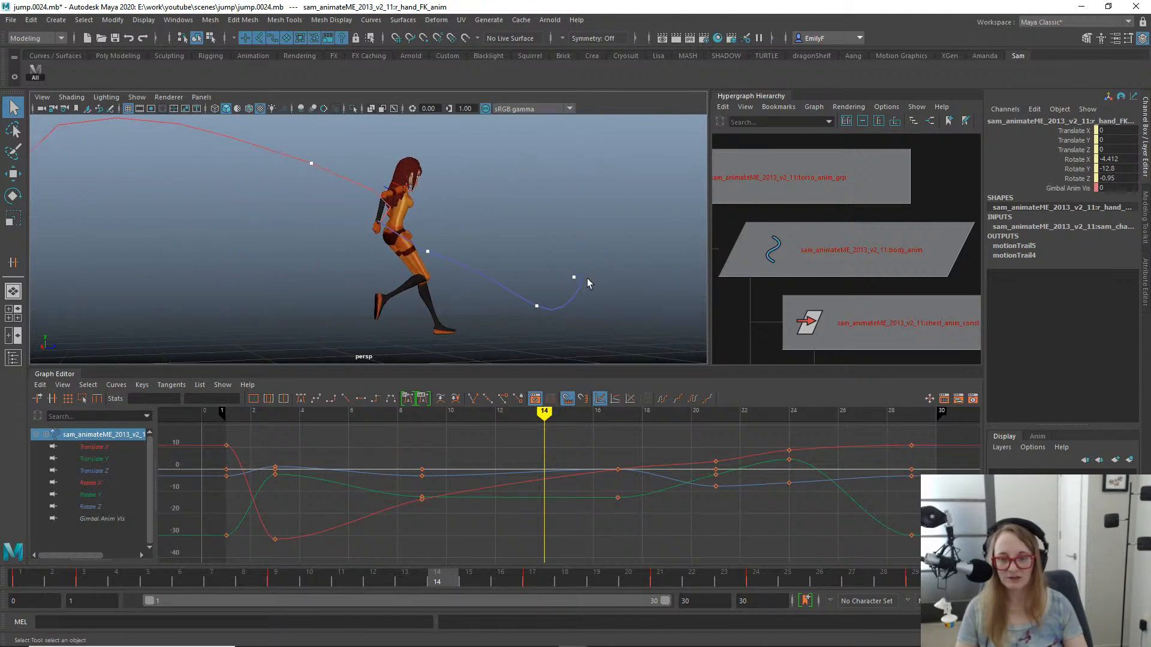
pyautogui.keyDown('alt'); pyautogui.moveTo(584, 281); pyautogui.dragTo(495, 258, button='middle'); pyautogui.keyUp('alt')
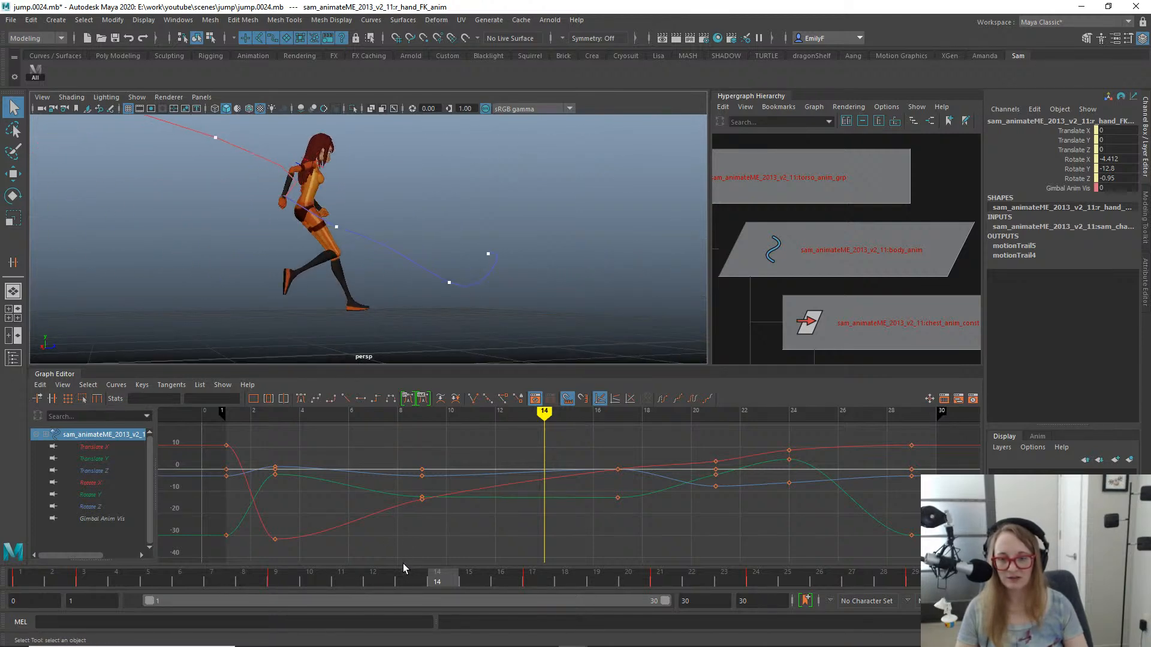
pyautogui.moveTo(466, 584); pyautogui.dragTo(623, 584)
pyautogui.moveTo(747, 583); pyautogui.dragTo(934, 514)
pyautogui.keyDown('alt'); pyautogui.moveTo(371, 259); pyautogui.dragTo(328, 263); pyautogui.keyUp('alt')
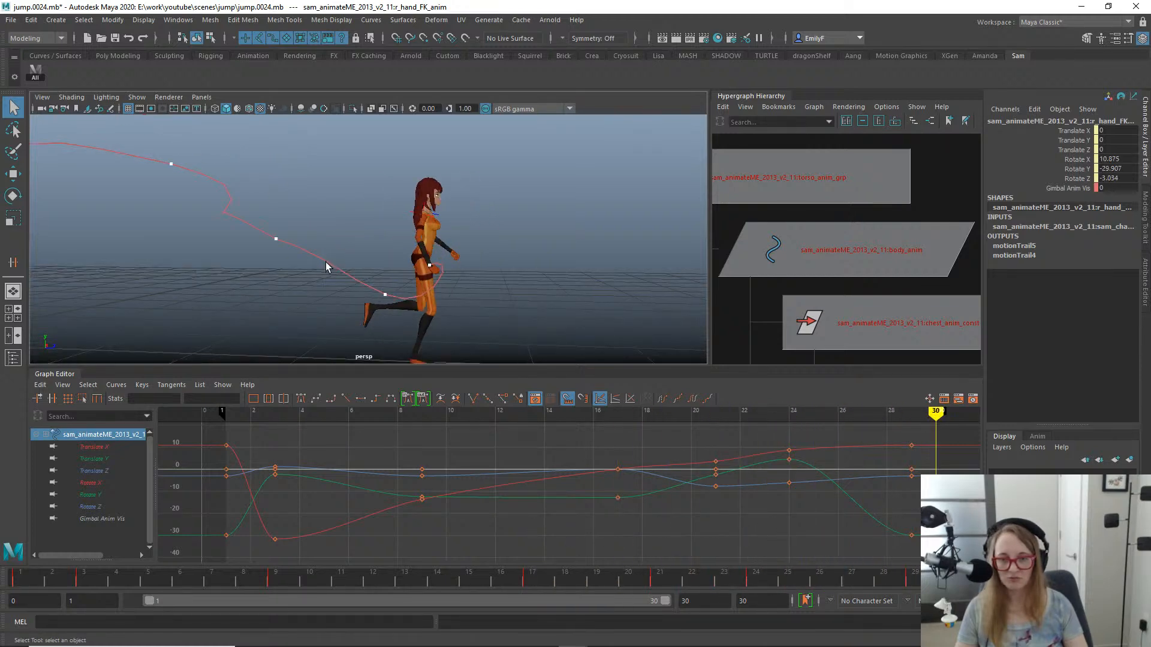
pyautogui.keyDown('alt'); pyautogui.moveTo(149, 186); pyautogui.dragTo(431, 243, button='middle'); pyautogui.keyUp('alt')
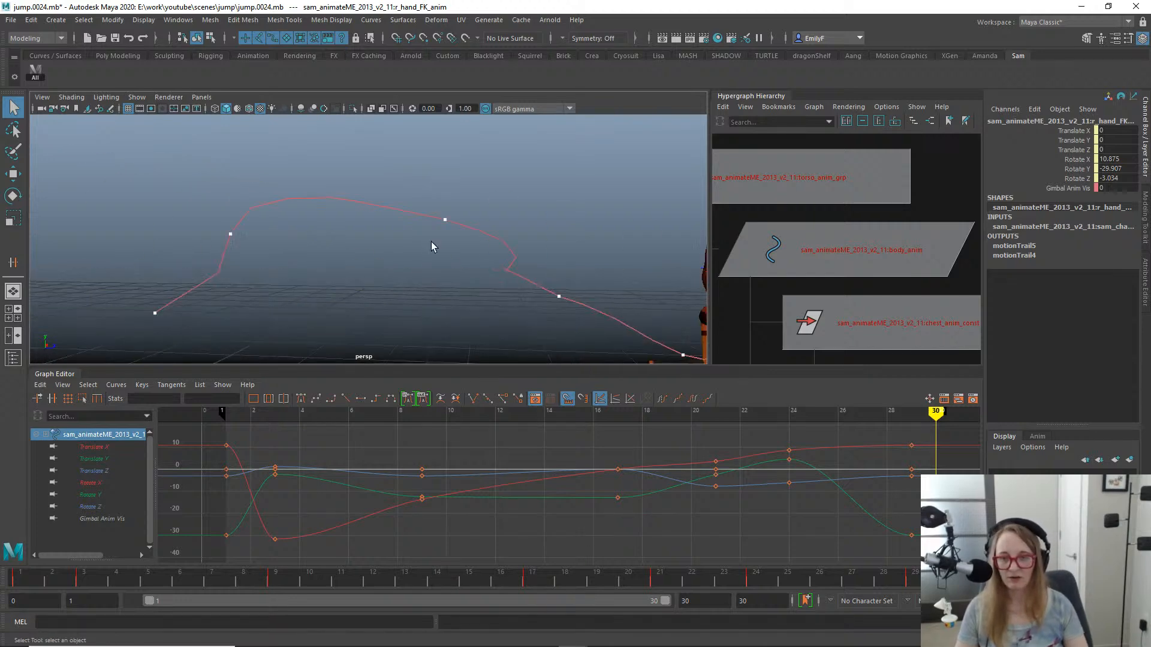
# - Delete the right hand's motion trail and return to frame 1
pyautogui.moveTo(280, 157); pyautogui.dragTo(380, 246)
pyautogui.press('Delete')
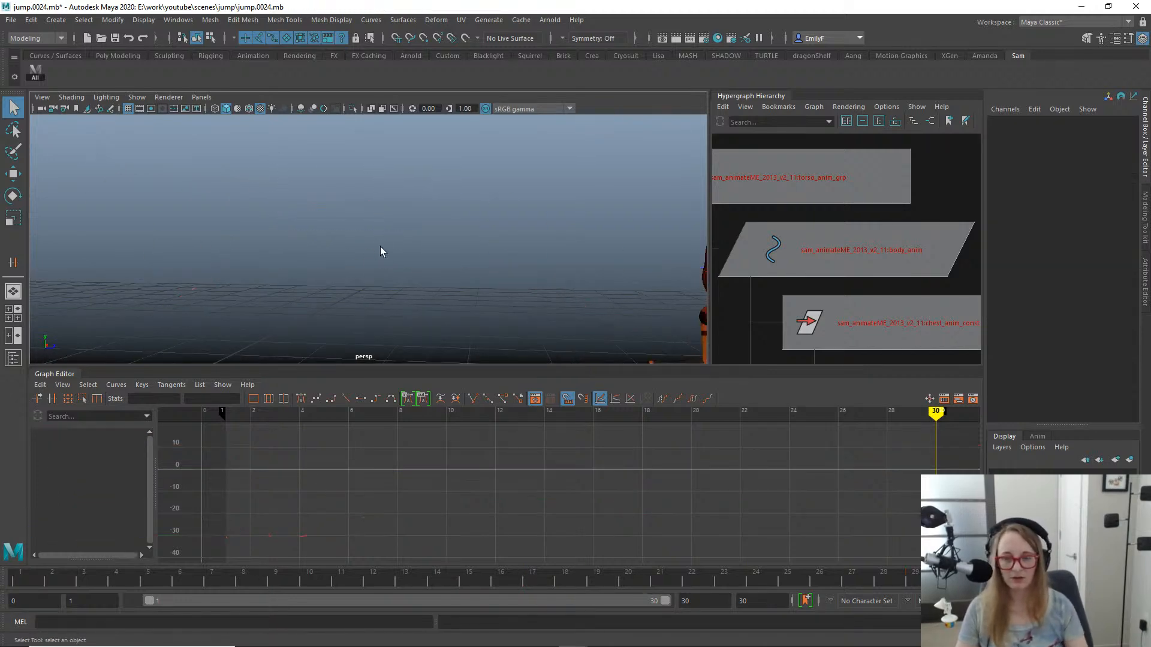
pyautogui.click(33, 585)
pyautogui.moveTo(260, 291)
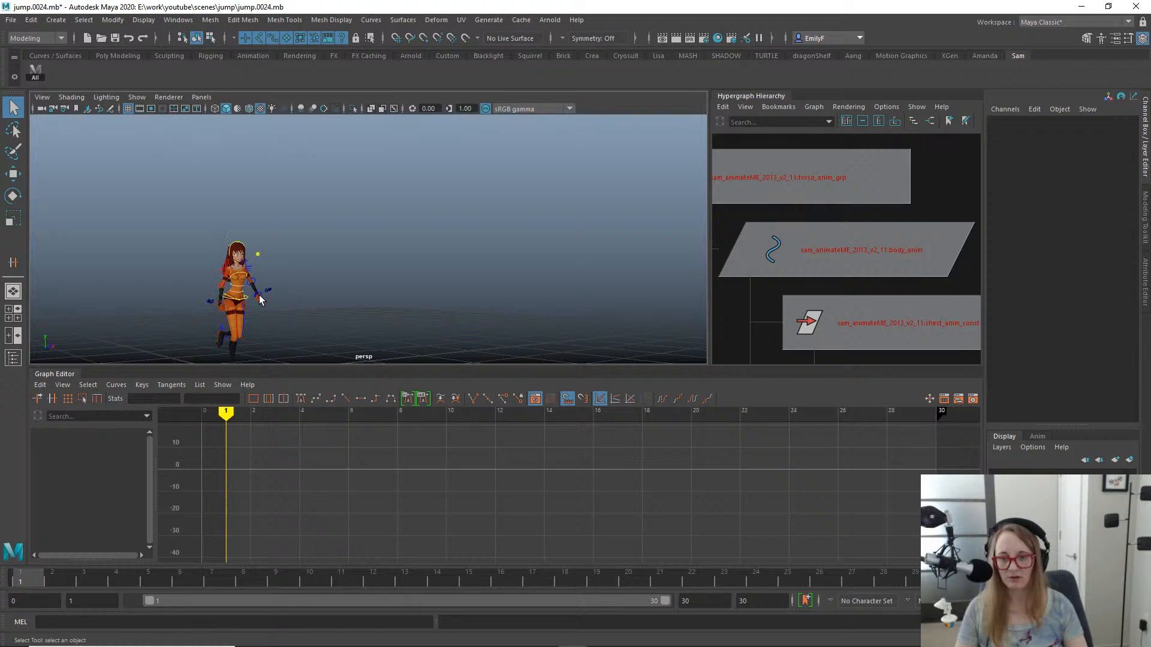
# - Examine the left hand's motion trail in the perspective view from frame 1 through the landing to frame 22
pyautogui.click(261, 292)
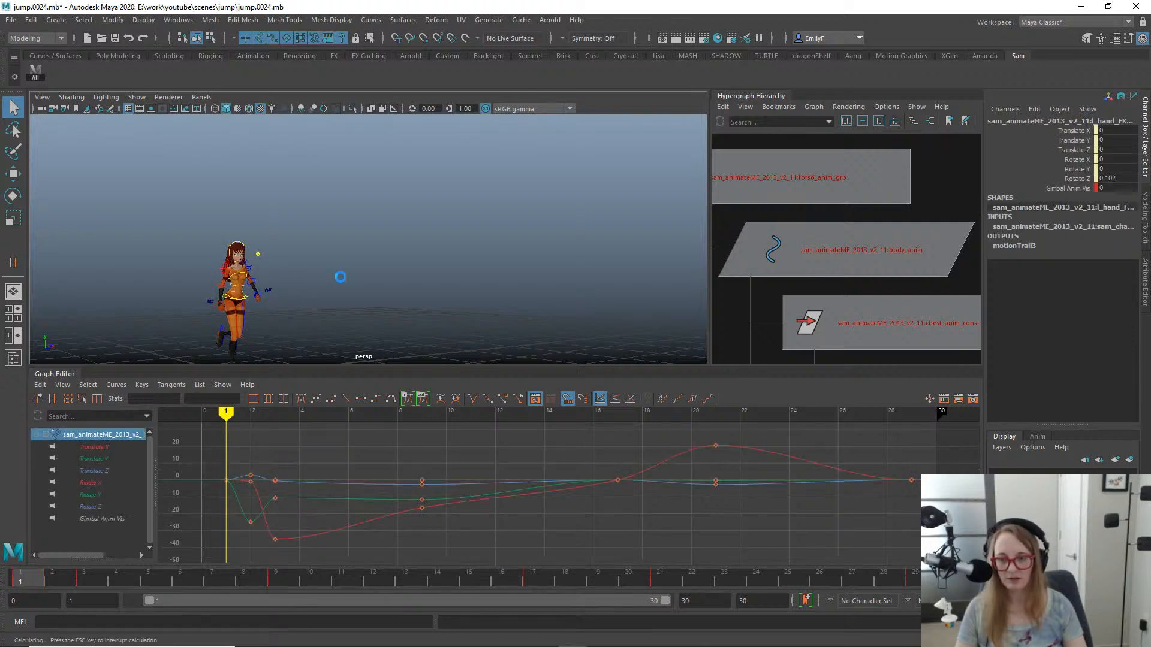
pyautogui.press('f')
pyautogui.keyDown('alt'); pyautogui.moveTo(404, 293); pyautogui.dragTo(322, 225, button='right'); pyautogui.keyUp('alt')
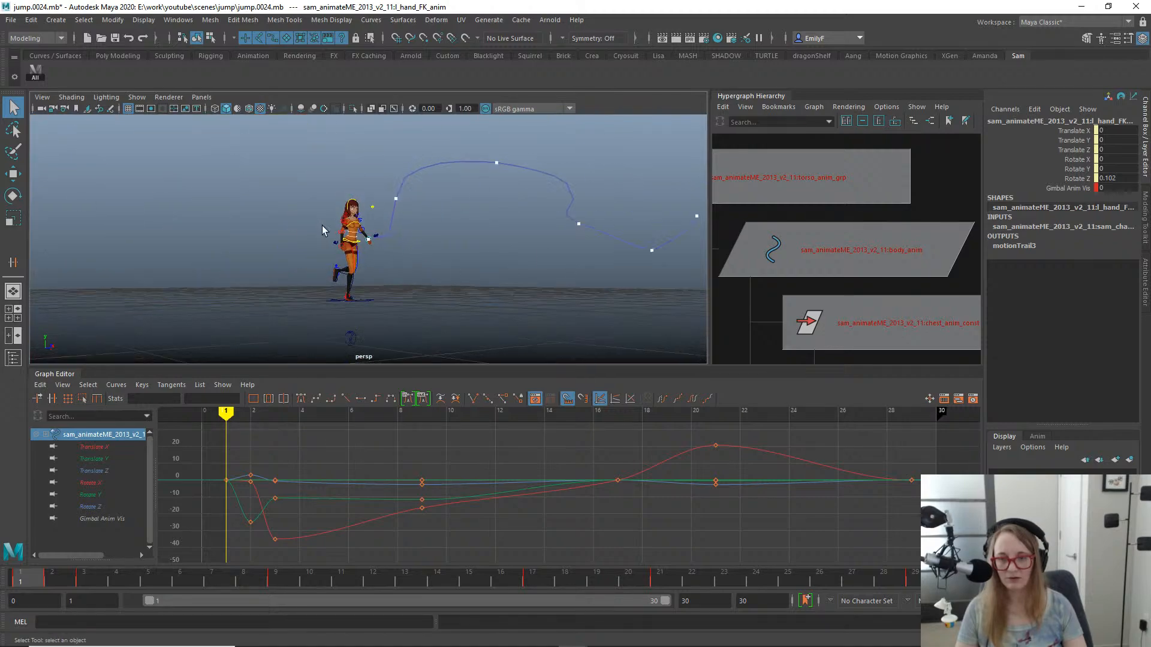
pyautogui.keyDown('alt'); pyautogui.moveTo(322, 225); pyautogui.dragTo(293, 210); pyautogui.keyUp('alt')
pyautogui.moveTo(52, 580); pyautogui.dragTo(707, 573)
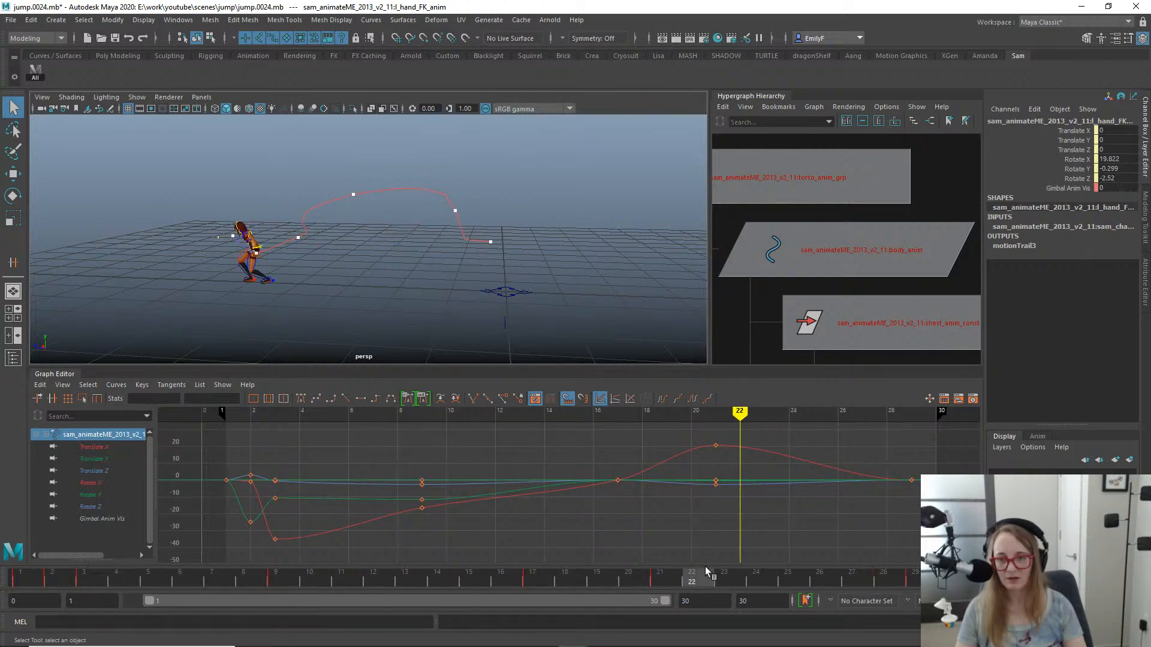
pyautogui.keyDown('alt'); pyautogui.moveTo(281, 263); pyautogui.dragTo(437, 239, button='right'); pyautogui.keyUp('alt')
pyautogui.keyDown('alt'); pyautogui.moveTo(437, 239); pyautogui.dragTo(519, 248); pyautogui.keyUp('alt')
pyautogui.keyDown('alt'); pyautogui.moveTo(518, 248); pyautogui.dragTo(707, 304, button='middle'); pyautogui.keyUp('alt')
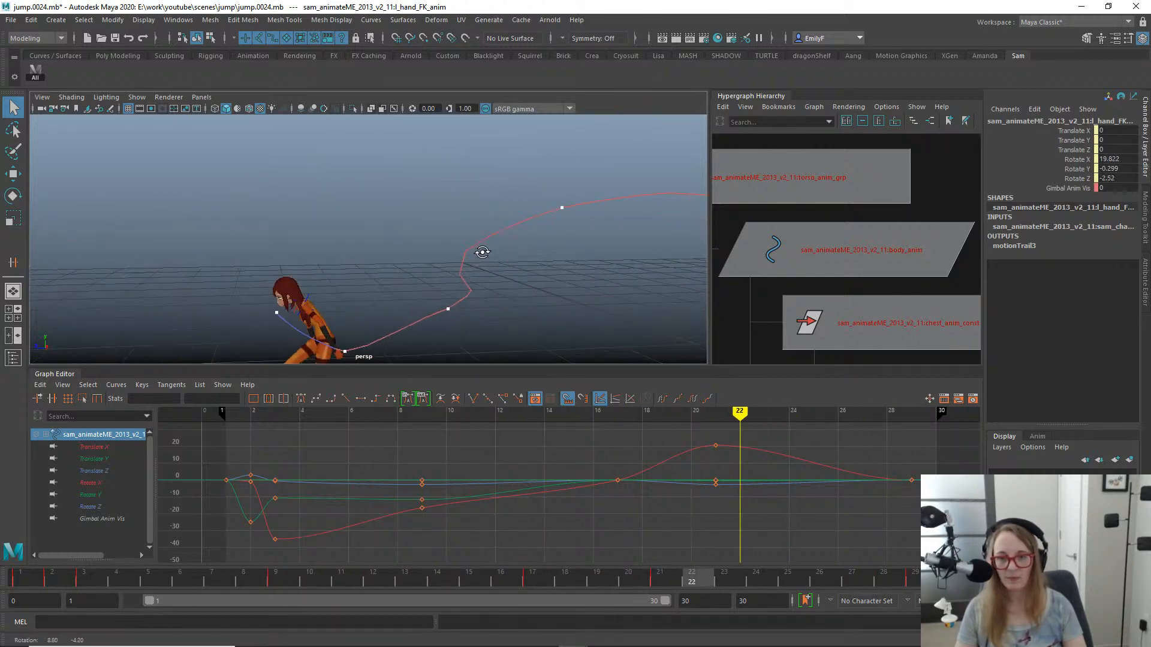
# - Delete the left hand's motion trail and return to frame 1, facing the front of the character
pyautogui.moveTo(463, 192); pyautogui.dragTo(521, 256)
pyautogui.press('Delete')
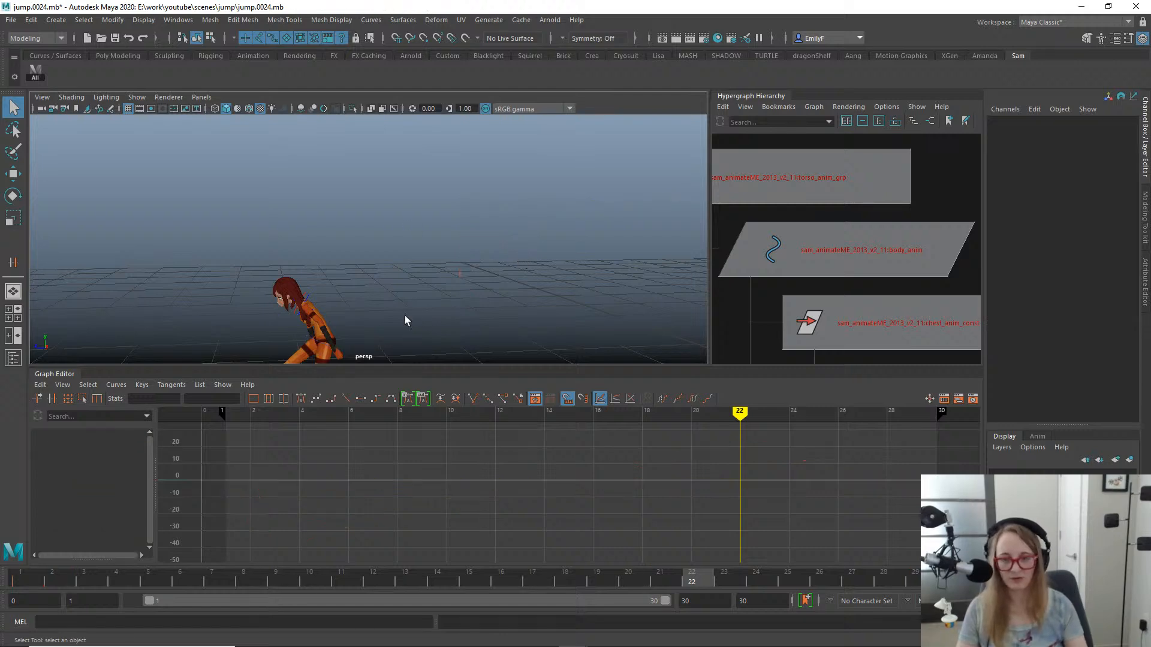
pyautogui.moveTo(157, 582); pyautogui.dragTo(19, 579)
pyautogui.keyDown('alt'); pyautogui.moveTo(383, 292); pyautogui.dragTo(539, 274, button='middle'); pyautogui.keyUp('alt')
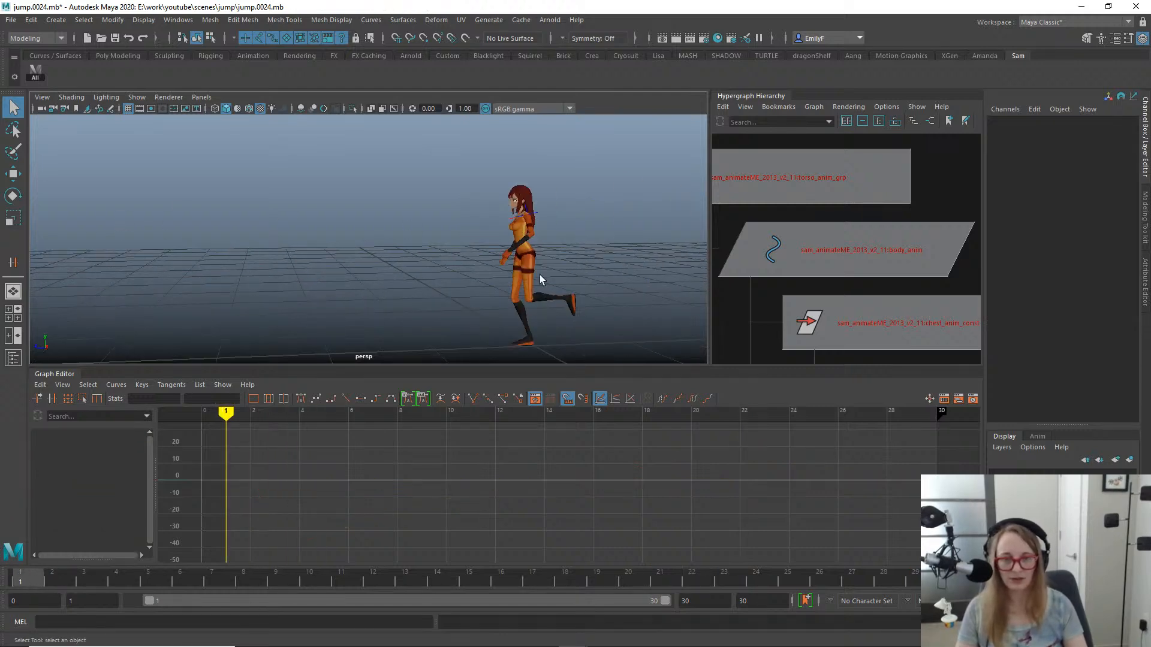
pyautogui.keyDown('alt'); pyautogui.moveTo(539, 274); pyautogui.dragTo(513, 207); pyautogui.keyUp('alt')
# - Frame the view on the chest control and save the scene incrementally as jump.0025.mb
pyautogui.click(474, 204)
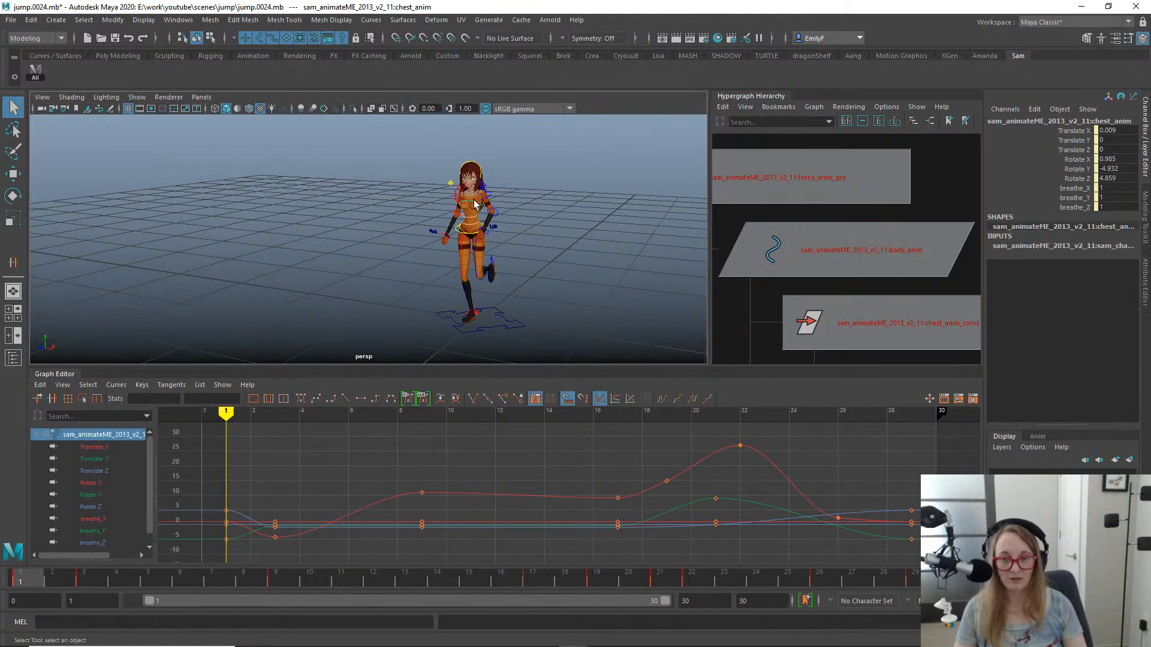
pyautogui.press('f')
pyautogui.keyDown('alt'); pyautogui.moveTo(563, 226); pyautogui.dragTo(477, 216, button='right'); pyautogui.keyUp('alt')
pyautogui.keyDown('alt'); pyautogui.moveTo(478, 216); pyautogui.dragTo(504, 218); pyautogui.keyUp('alt')
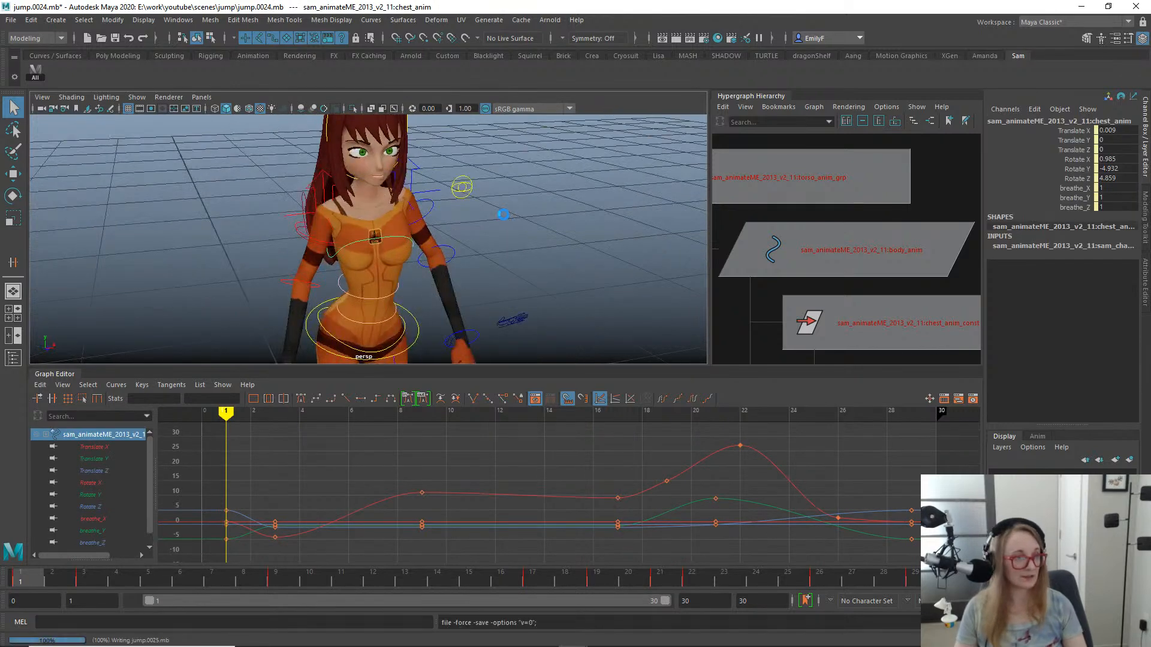
pyautogui.hotkey('ctrl', 'alt', 's')
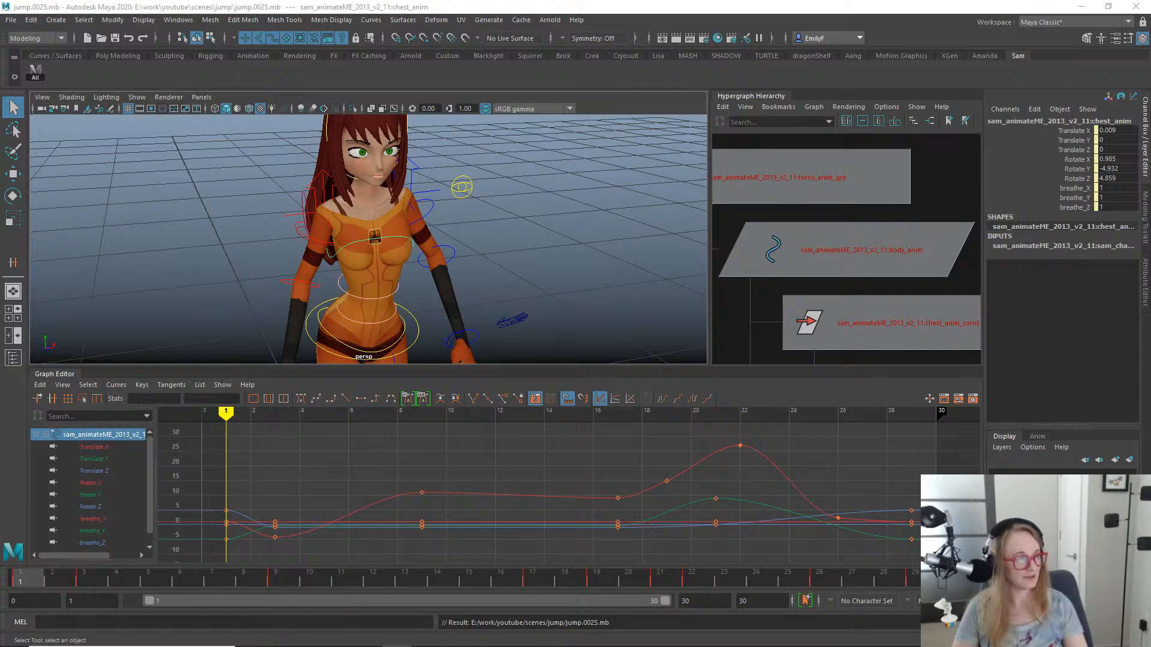
pyautogui.moveTo(1150, 203); pyautogui.dragTo(849, 1)
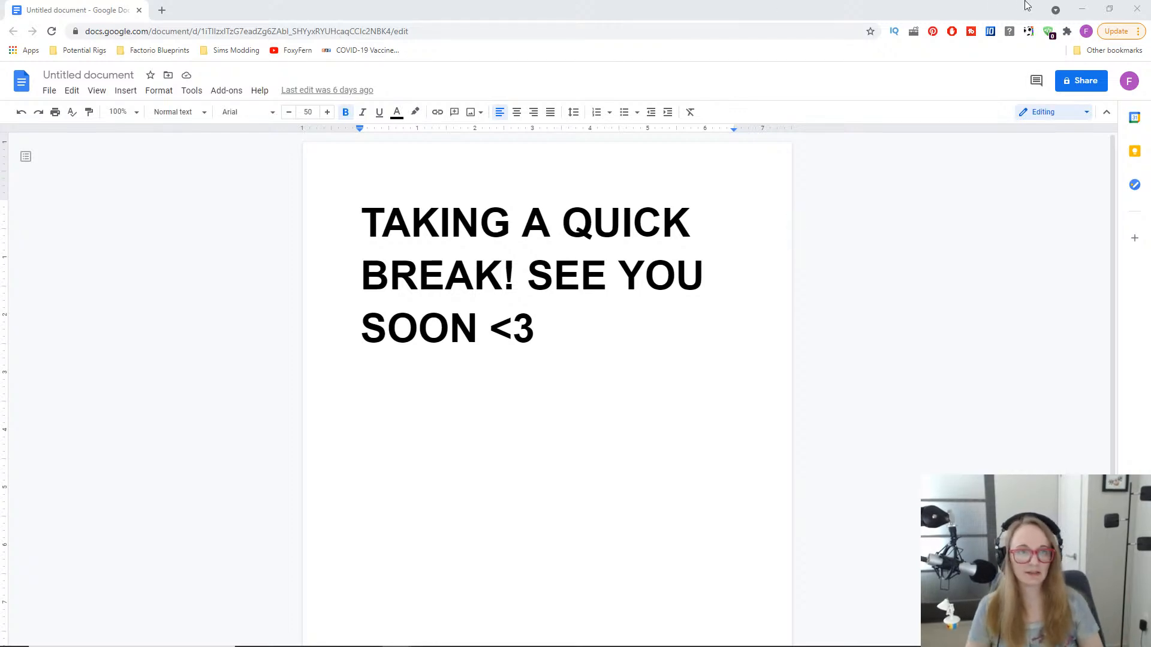
pyautogui.click(1138, 9)
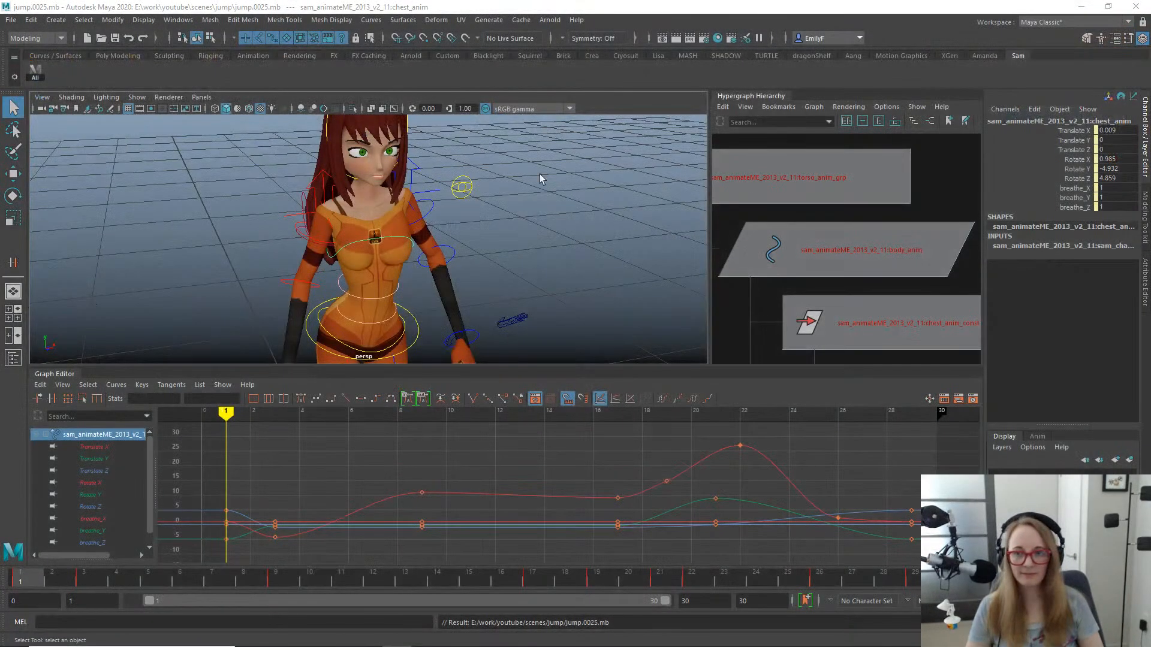
pyautogui.click(577, 3)
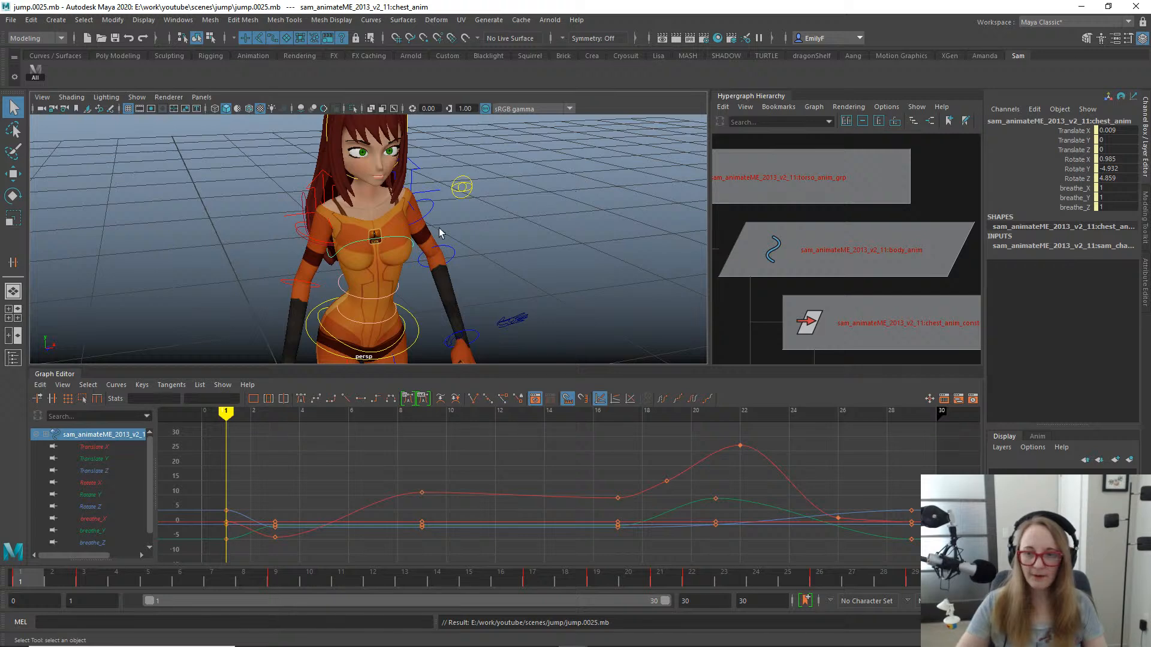
# - Examine the left upper arm's pose at frame 2 in the side view, with both arms in sight
pyautogui.click(431, 204)
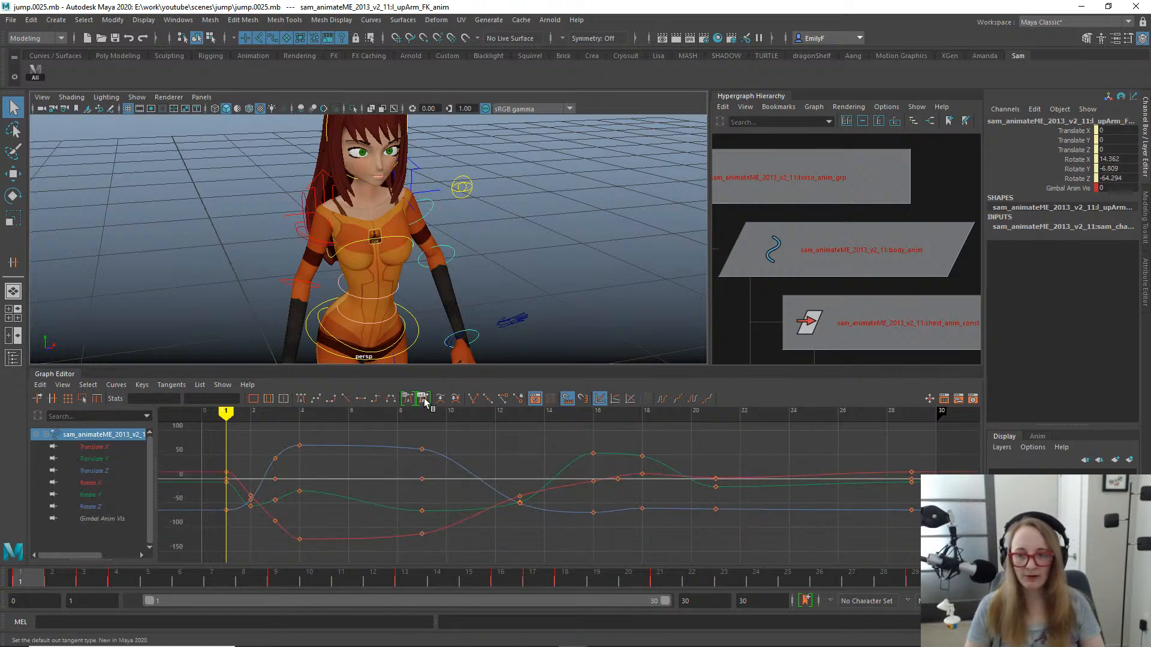
pyautogui.moveTo(30, 576)
pyautogui.mouseDown()
pyautogui.moveTo(96, 574)
pyautogui.moveTo(34, 576)
pyautogui.moveTo(19, 557)
pyautogui.moveTo(71, 556)
pyautogui.mouseUp()
pyautogui.keyDown('alt'); pyautogui.moveTo(480, 284); pyautogui.dragTo(503, 240); pyautogui.keyUp('alt')
pyautogui.press('space')
pyautogui.keyDown('alt'); pyautogui.moveTo(502, 239); pyautogui.dragTo(59, 175, button='right'); pyautogui.keyUp('alt')
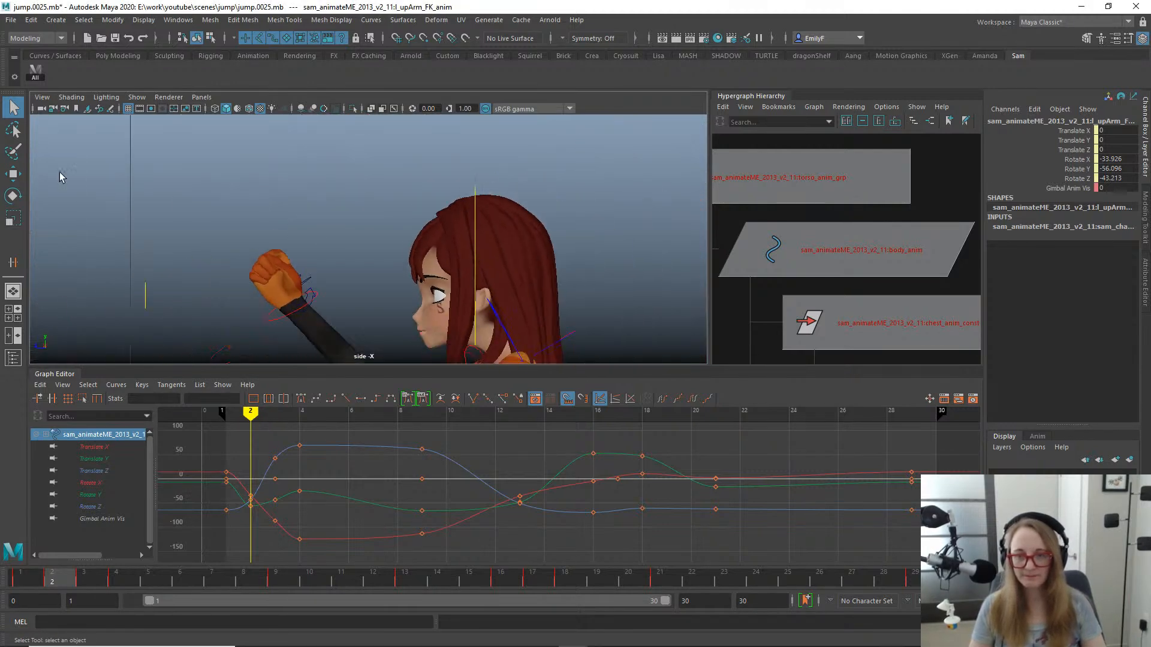
pyautogui.keyDown('alt'); pyautogui.moveTo(647, 246); pyautogui.dragTo(348, 300, button='right'); pyautogui.keyUp('alt')
pyautogui.keyDown('alt'); pyautogui.moveTo(423, 334); pyautogui.dragTo(463, 240, button='middle'); pyautogui.keyUp('alt')
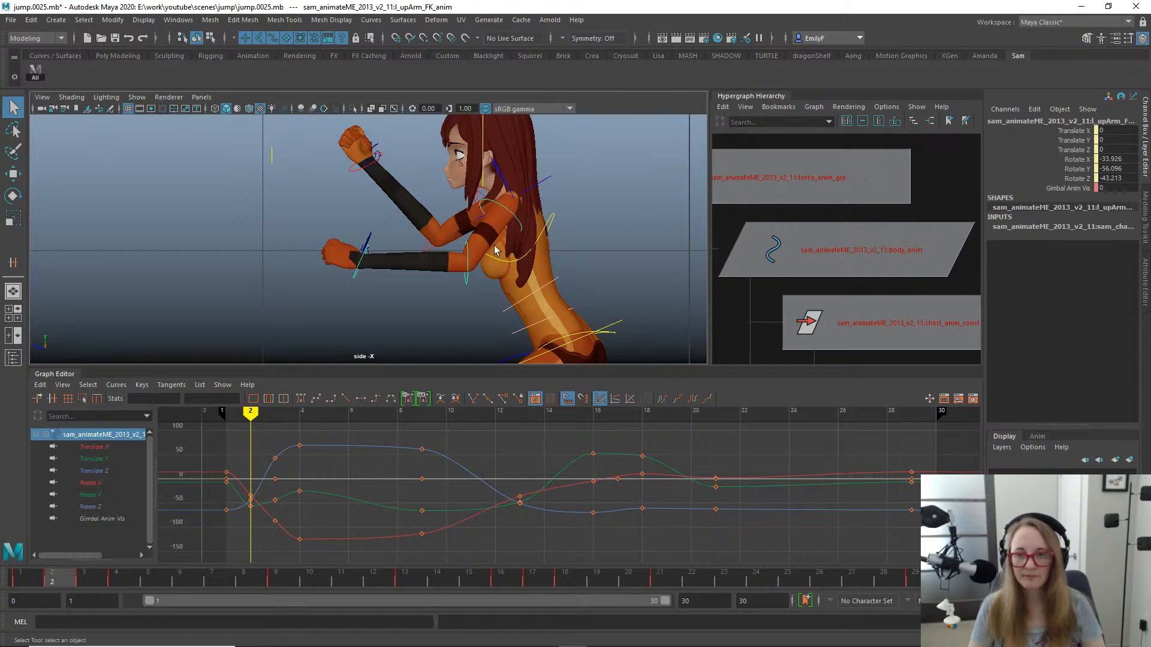
# - Select the left shoulder control in the perspective view and isolate its Translate X, Y and Z curves
pyautogui.click(507, 219)
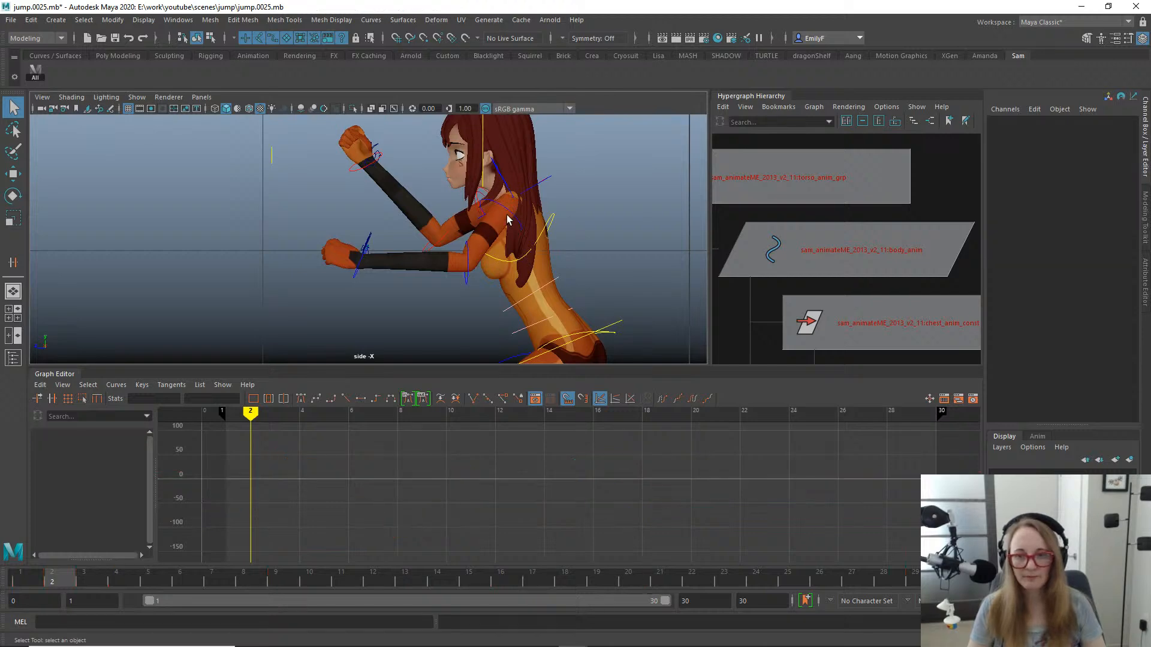
pyautogui.click(502, 178)
pyautogui.press('w')
pyautogui.press('space')
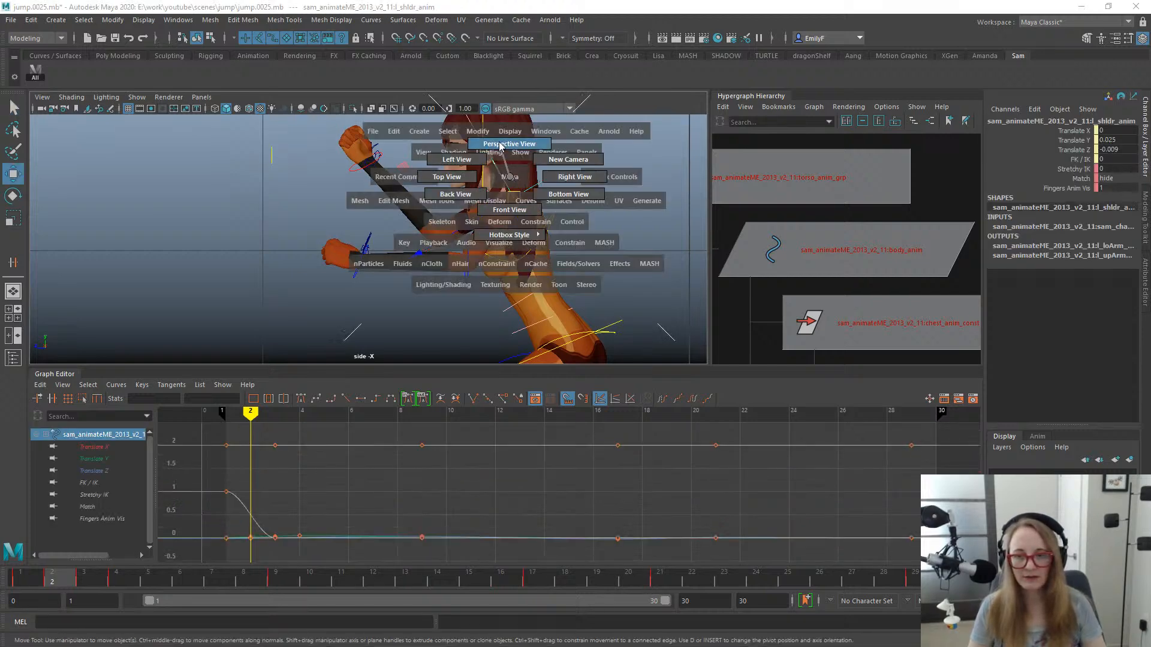
pyautogui.moveTo(510, 177); pyautogui.dragTo(499, 144)
pyautogui.keyDown('alt'); pyautogui.moveTo(326, 171); pyautogui.dragTo(138, 358); pyautogui.keyUp('alt')
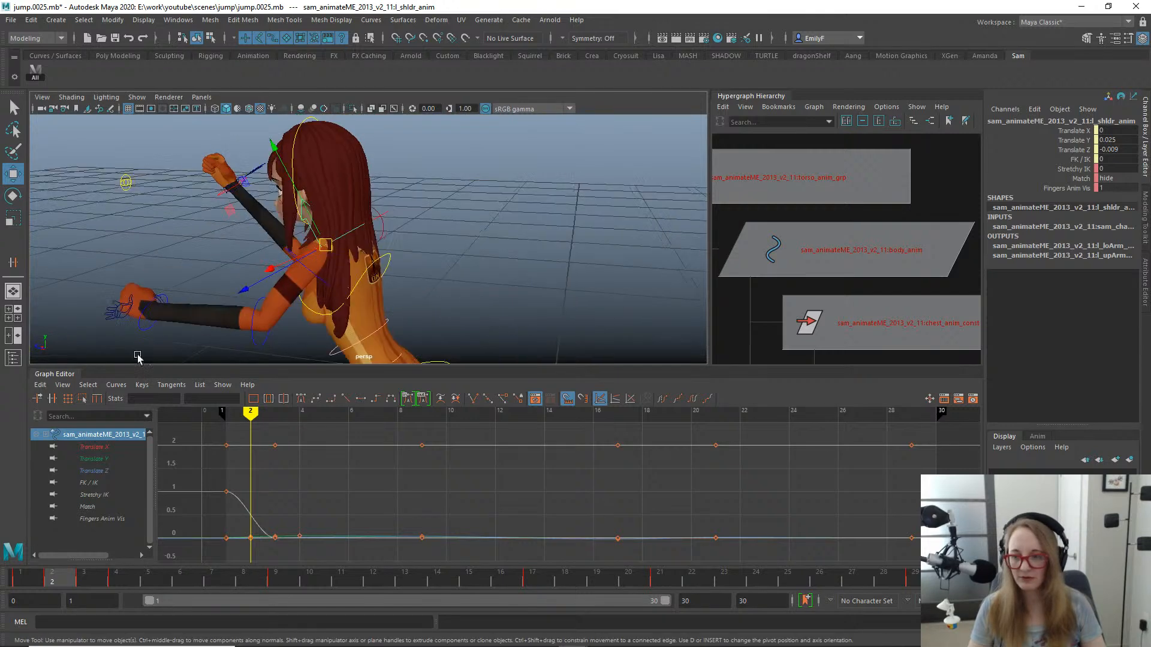
pyautogui.moveTo(90, 446); pyautogui.dragTo(93, 470)
pyautogui.keyDown('alt'); pyautogui.moveTo(460, 211); pyautogui.dragTo(500, 261); pyautogui.keyUp('alt')
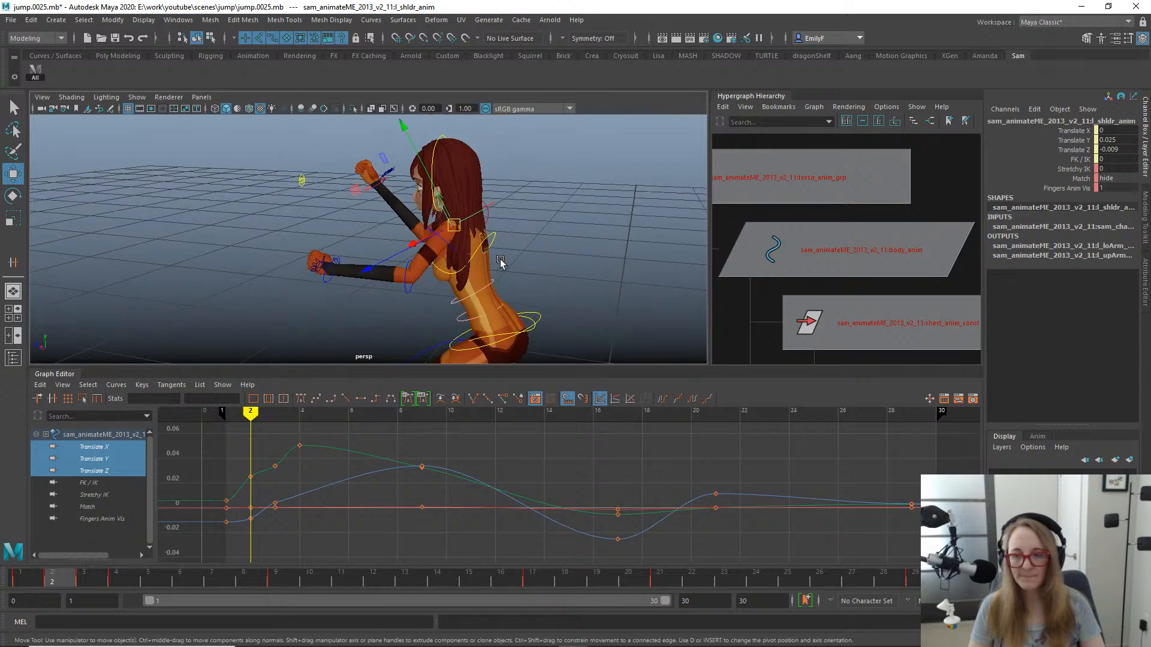
pyautogui.keyDown('alt'); pyautogui.moveTo(501, 262); pyautogui.dragTo(629, 258, button='middle'); pyautogui.keyUp('alt')
pyautogui.keyDown('alt'); pyautogui.moveTo(629, 257); pyautogui.dragTo(591, 264); pyautogui.keyUp('alt')
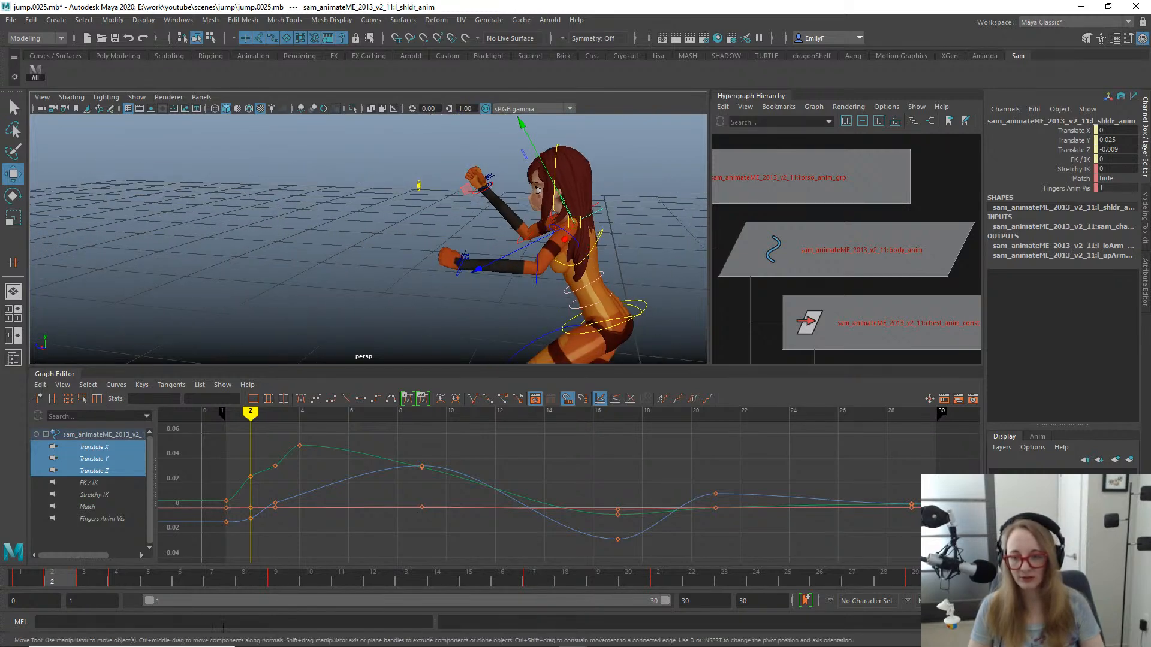
# - Delete the left shoulder's Translate Y key at frame 3
pyautogui.moveTo(53, 581); pyautogui.dragTo(87, 576)
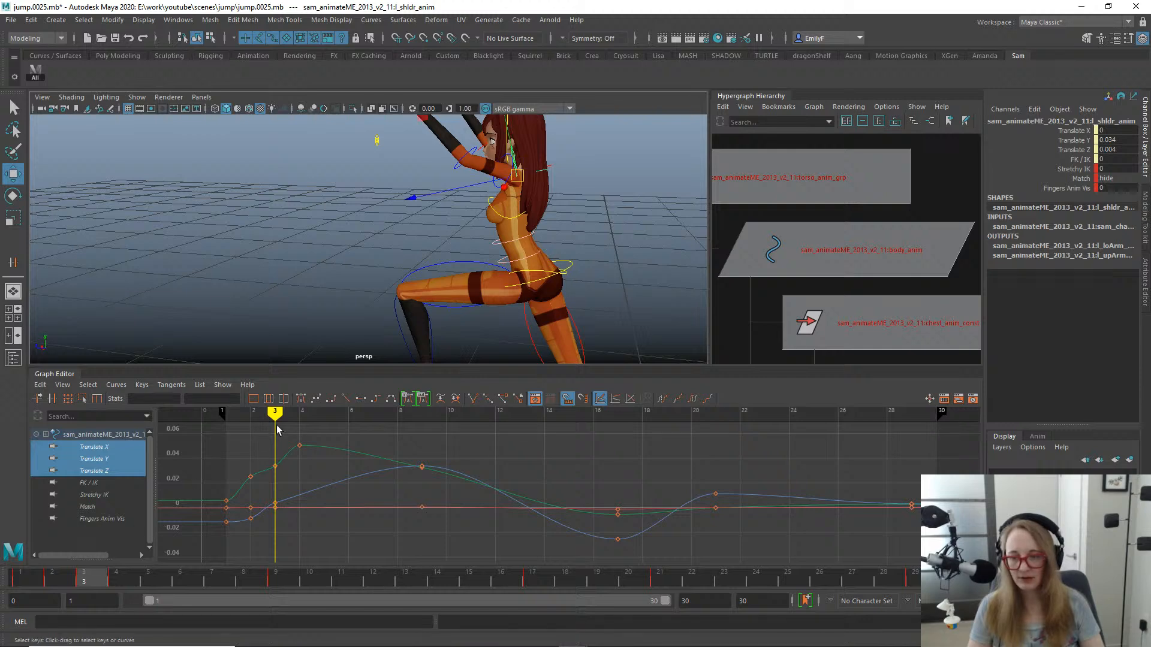
pyautogui.moveTo(257, 427); pyautogui.dragTo(260, 491)
pyautogui.press('Delete')
pyautogui.moveTo(249, 445); pyautogui.dragTo(278, 475)
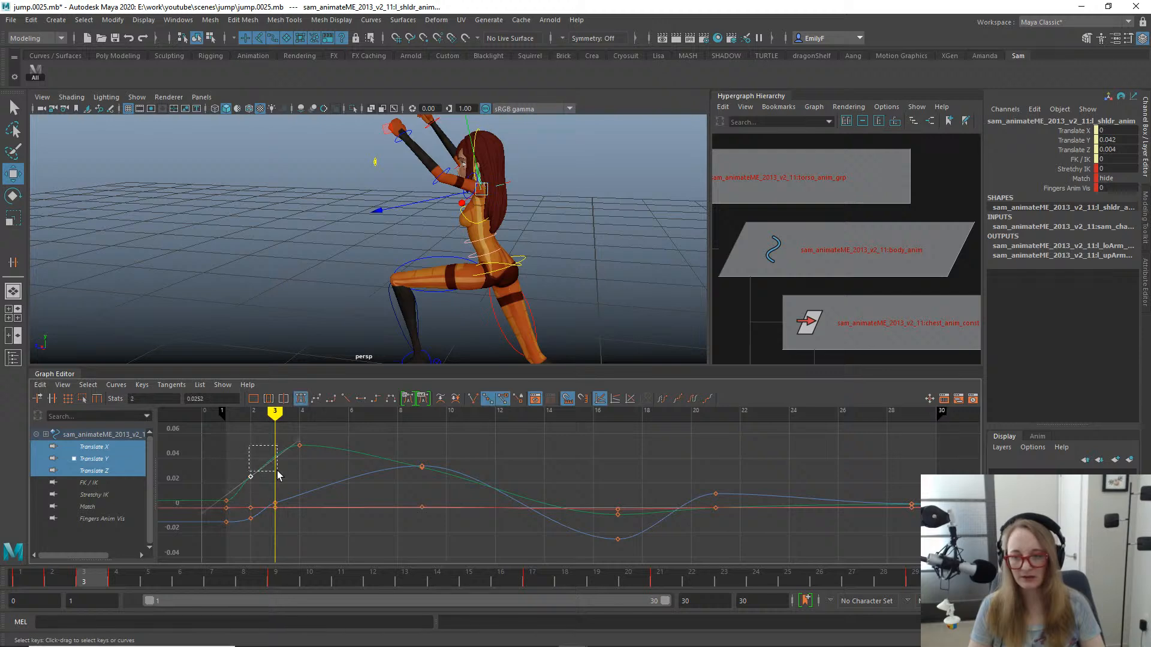
pyautogui.press('q')
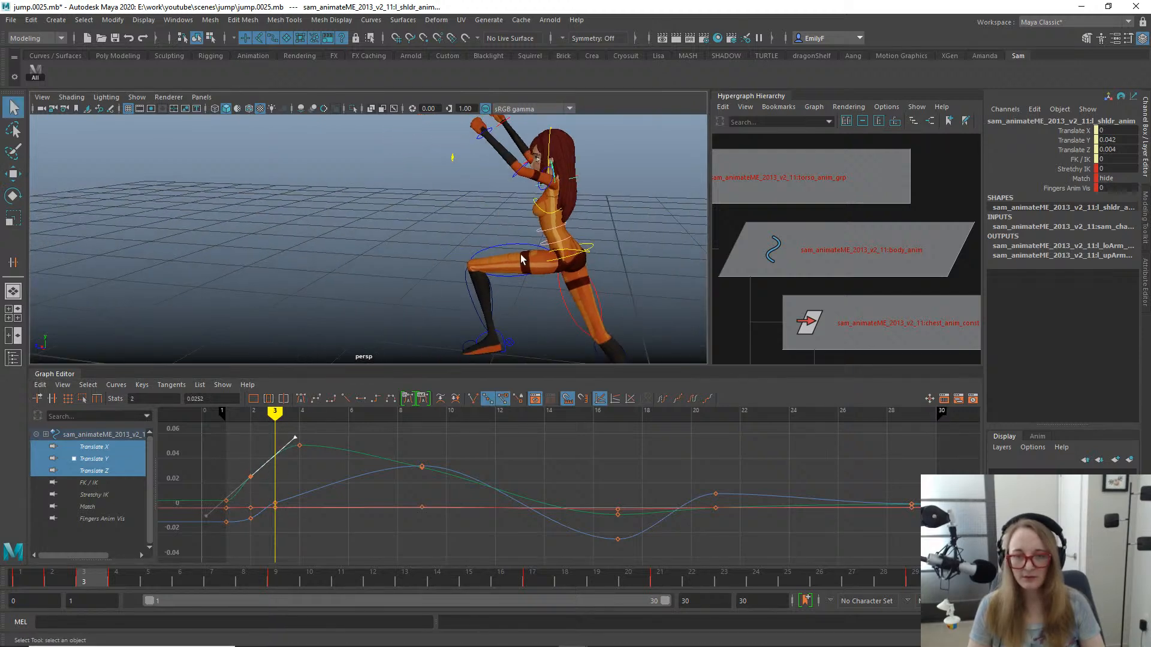
# - Review the jump up to frame 10 and try moving the left shoulder along its Z axis at frame 9
pyautogui.moveTo(66, 577); pyautogui.dragTo(307, 545)
pyautogui.keyDown('alt'); pyautogui.moveTo(368, 163); pyautogui.dragTo(450, 295, button='middle'); pyautogui.keyUp('alt')
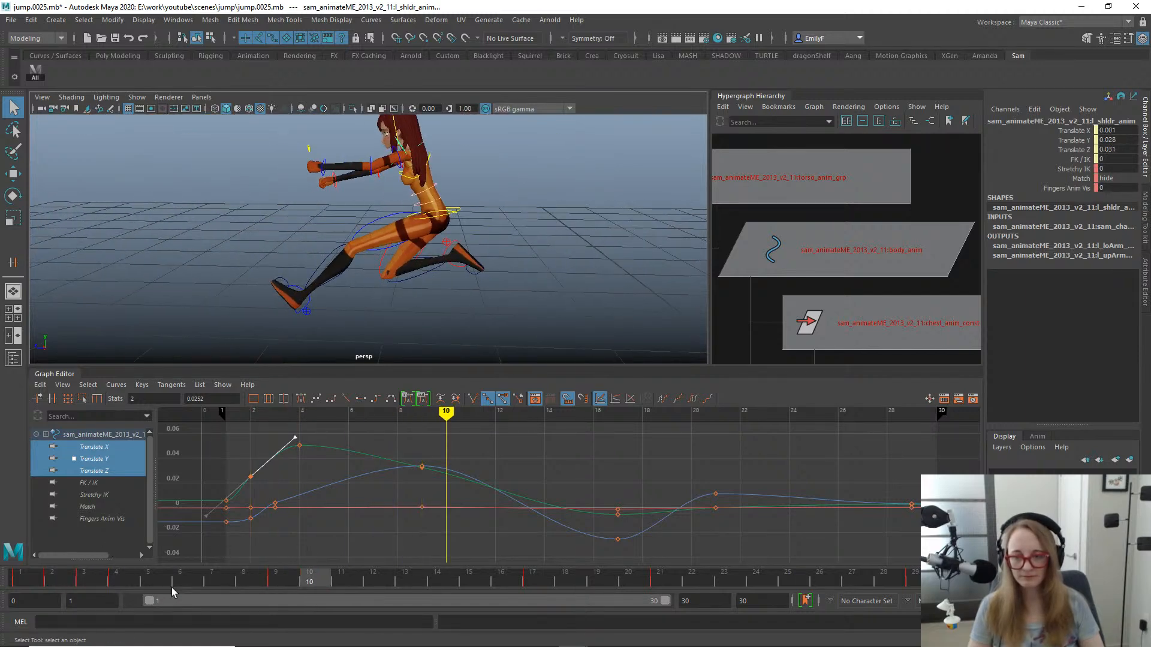
pyautogui.moveTo(172, 586); pyautogui.dragTo(270, 564)
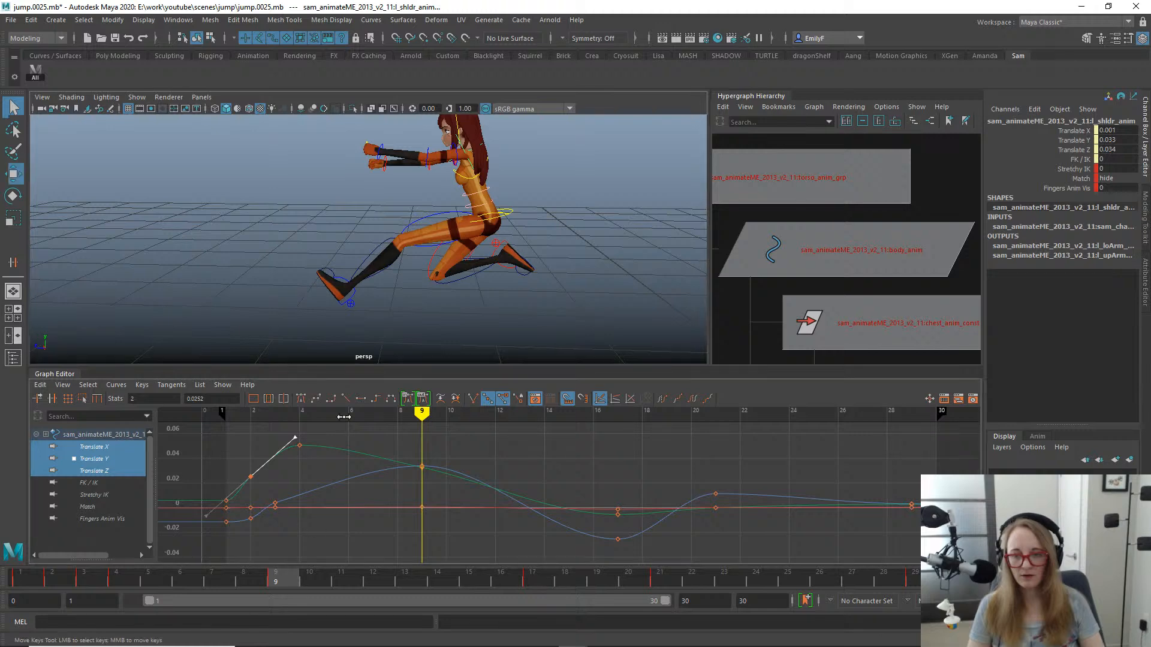
pyautogui.press('w')
pyautogui.moveTo(408, 184); pyautogui.dragTo(411, 200)
pyautogui.hotkey('ctrl', 'z')
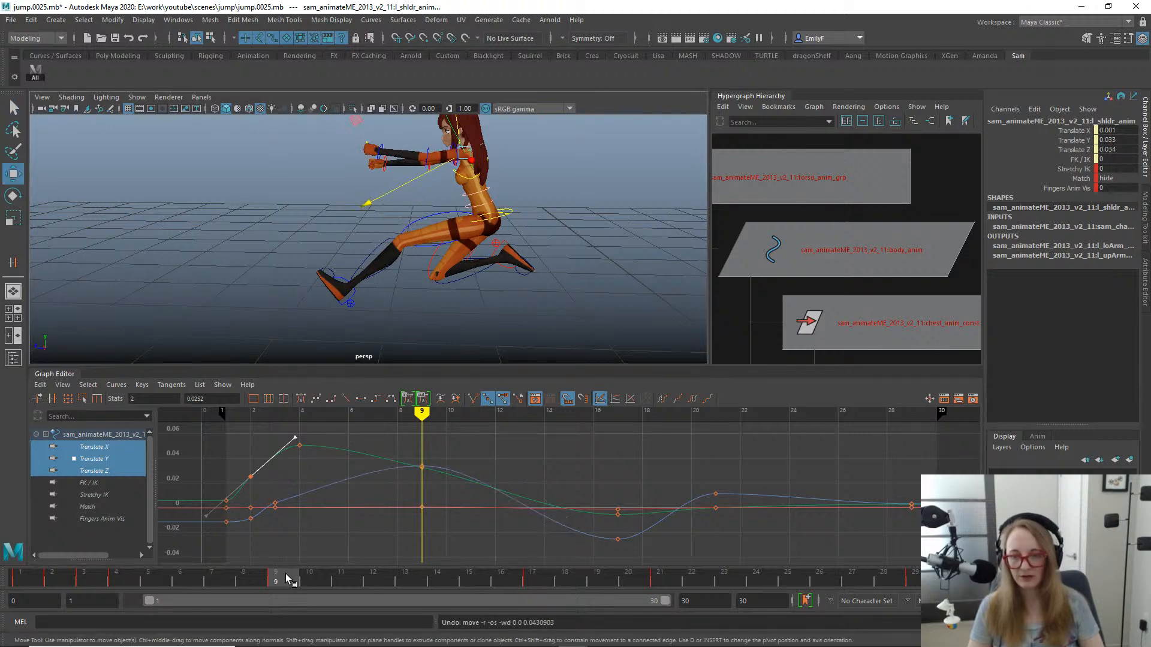
# - Shift the left shoulder's translate keys at frame 17 earlier to frame 15
pyautogui.moveTo(286, 573); pyautogui.dragTo(498, 537)
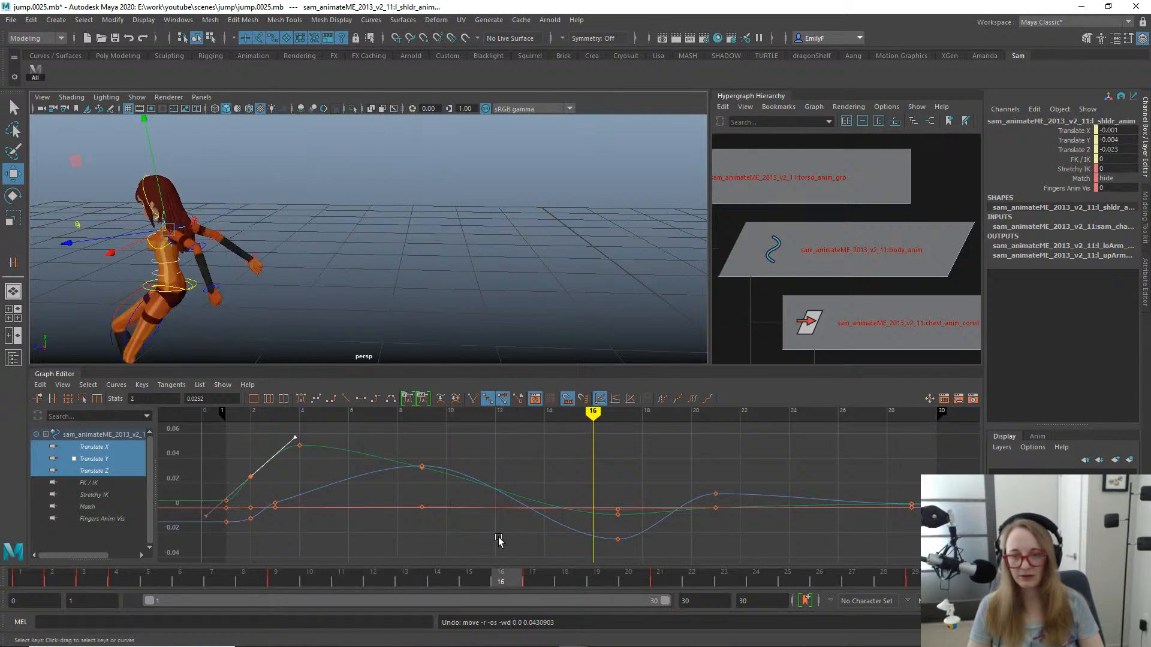
pyautogui.moveTo(552, 474); pyautogui.dragTo(595, 538)
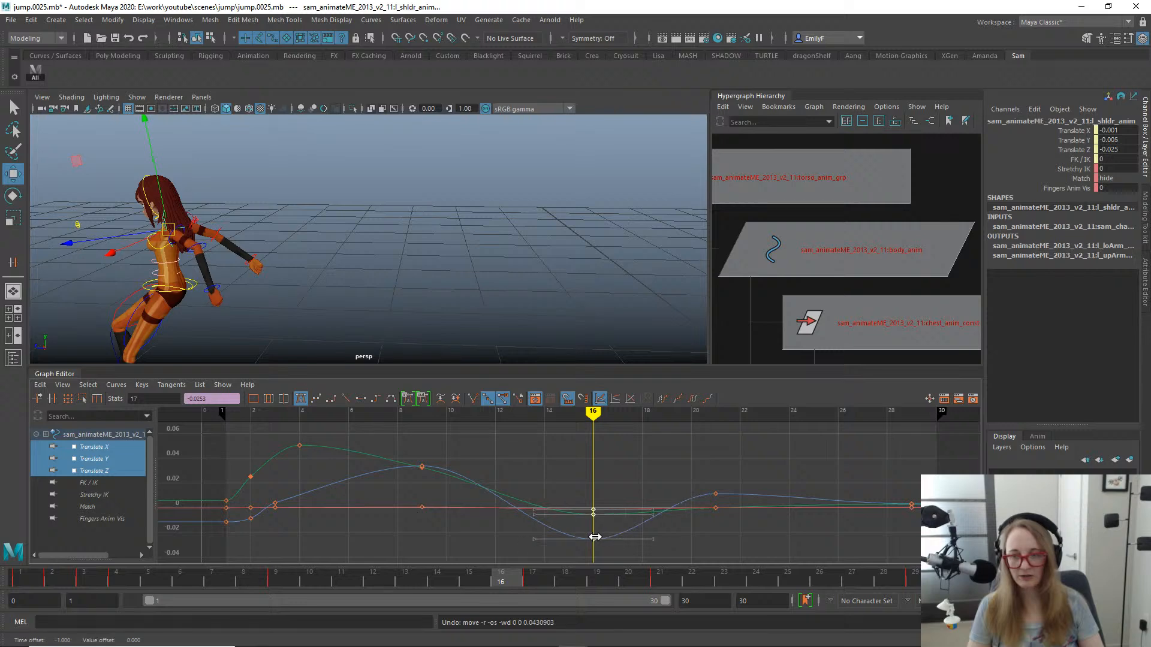
pyautogui.press('q')
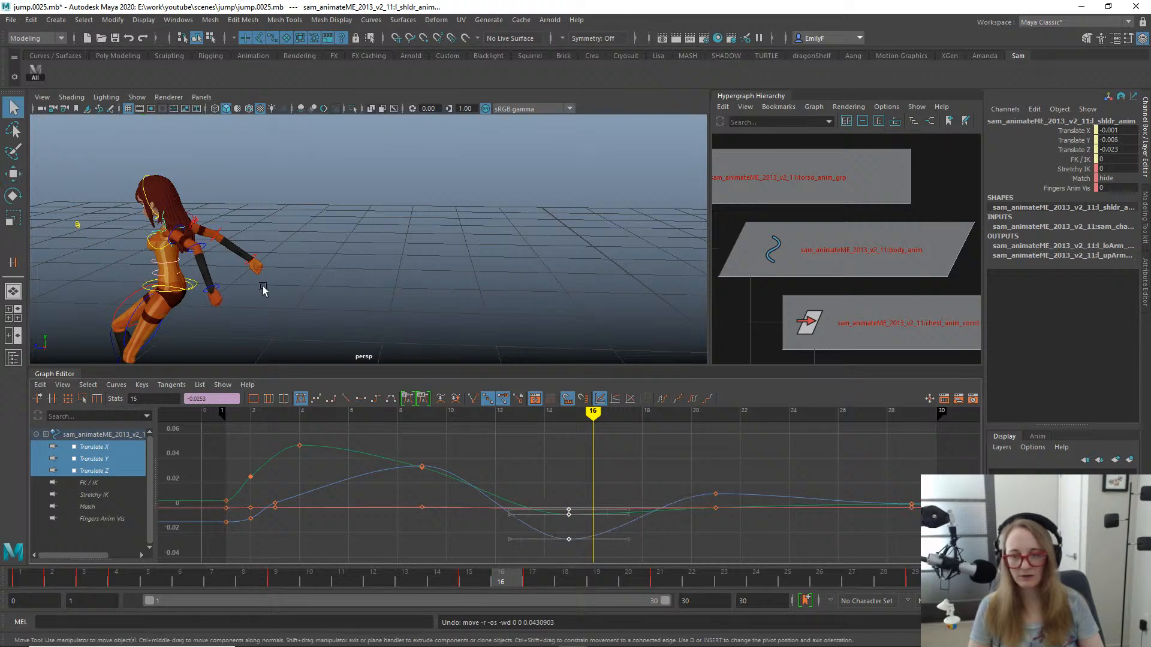
# - Review the landing up to frame 23 and shift the left shoulder's translate keys at frame 21 to frame 22
pyautogui.keyDown('alt'); pyautogui.moveTo(264, 291); pyautogui.dragTo(433, 222); pyautogui.keyUp('alt')
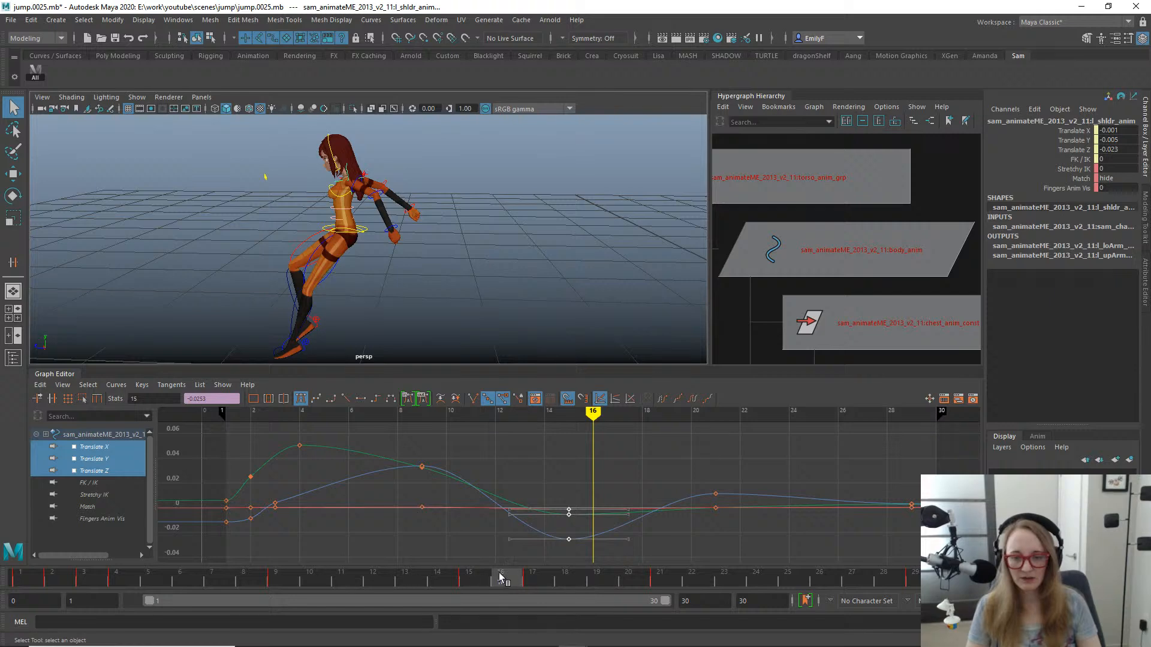
pyautogui.moveTo(500, 577)
pyautogui.mouseDown()
pyautogui.moveTo(732, 568)
pyautogui.moveTo(661, 547)
pyautogui.moveTo(693, 531)
pyautogui.mouseUp()
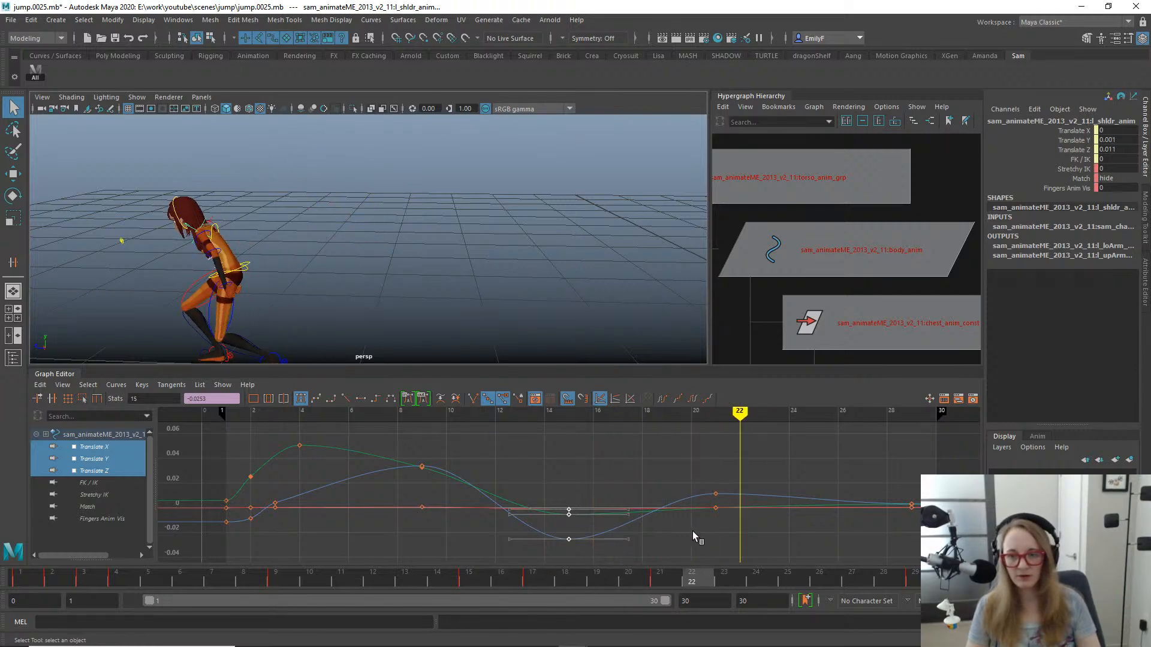
pyautogui.keyDown('alt'); pyautogui.moveTo(394, 240); pyautogui.dragTo(599, 199, button='middle'); pyautogui.keyUp('alt')
pyautogui.moveTo(594, 581); pyautogui.dragTo(741, 543)
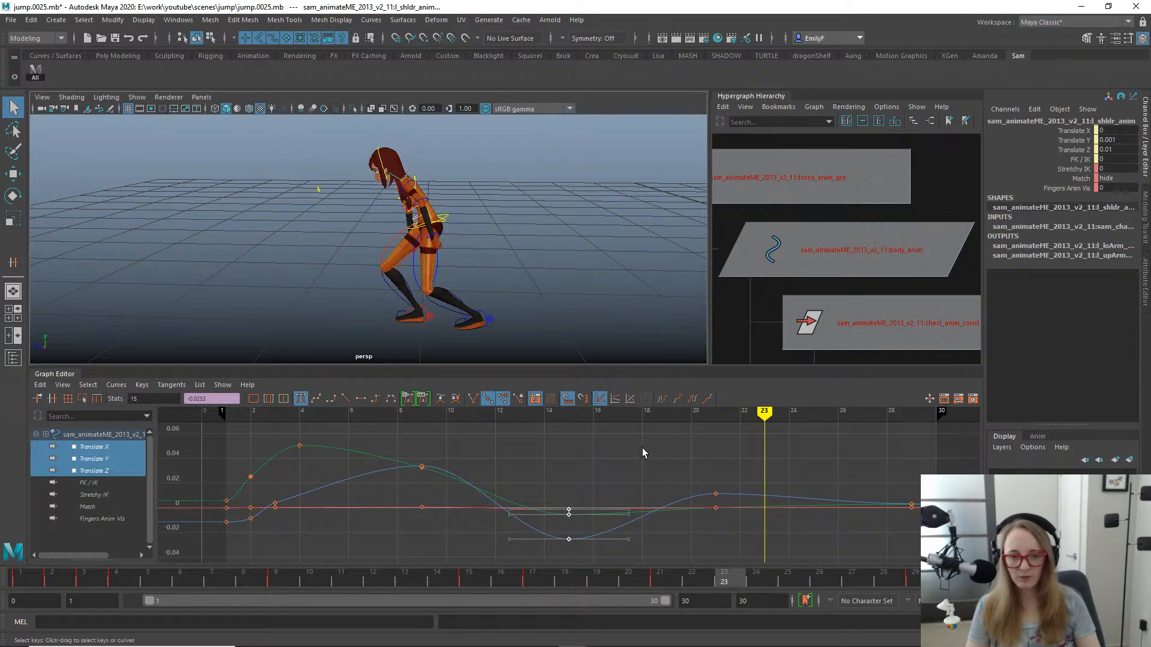
pyautogui.moveTo(642, 452); pyautogui.dragTo(737, 531)
pyautogui.press('w')
pyautogui.press('q')
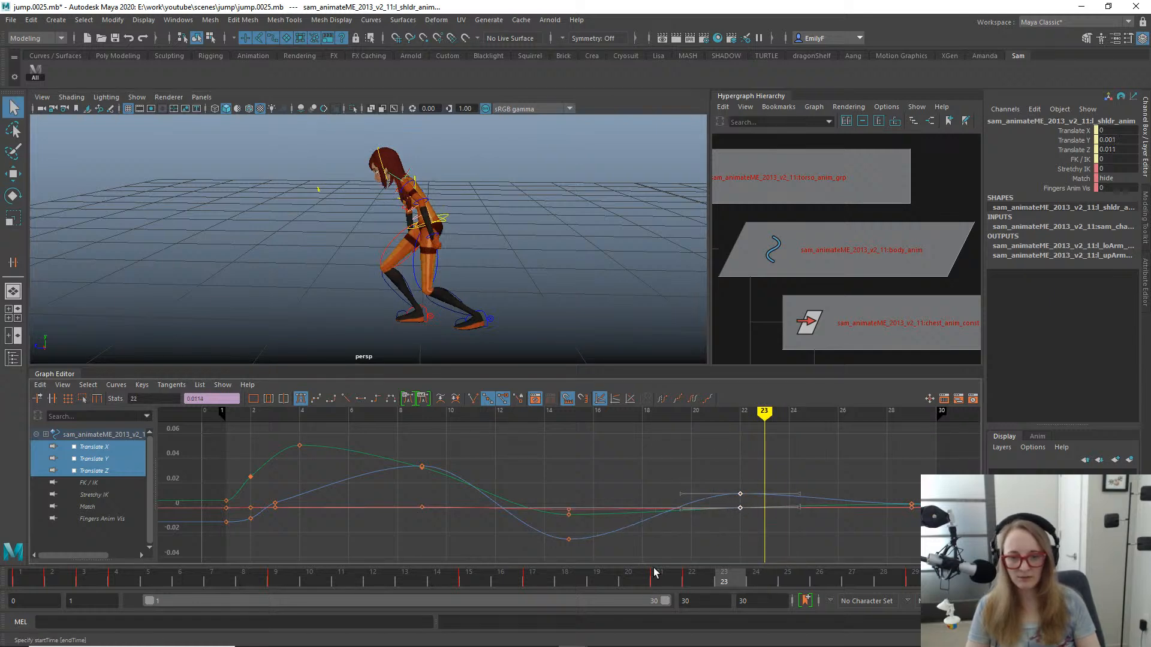
# - Shift the left shoulder's translate keys at frame 29 earlier to frame 27
pyautogui.moveTo(742, 578); pyautogui.dragTo(884, 578)
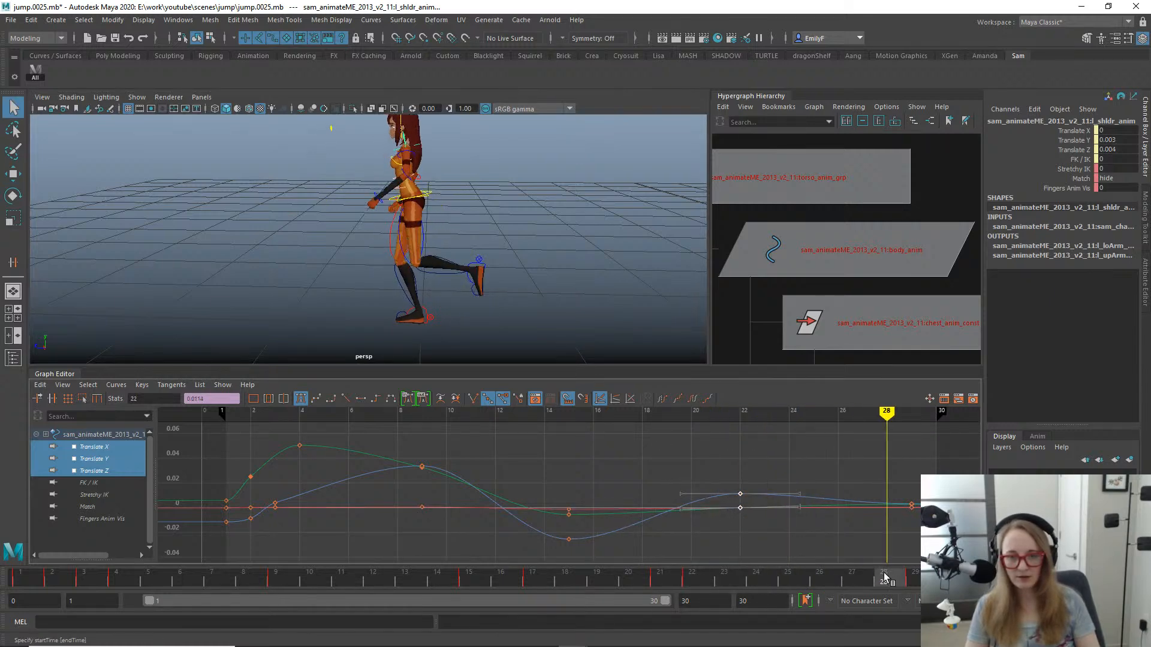
pyautogui.moveTo(899, 495); pyautogui.dragTo(919, 521)
pyautogui.press('w')
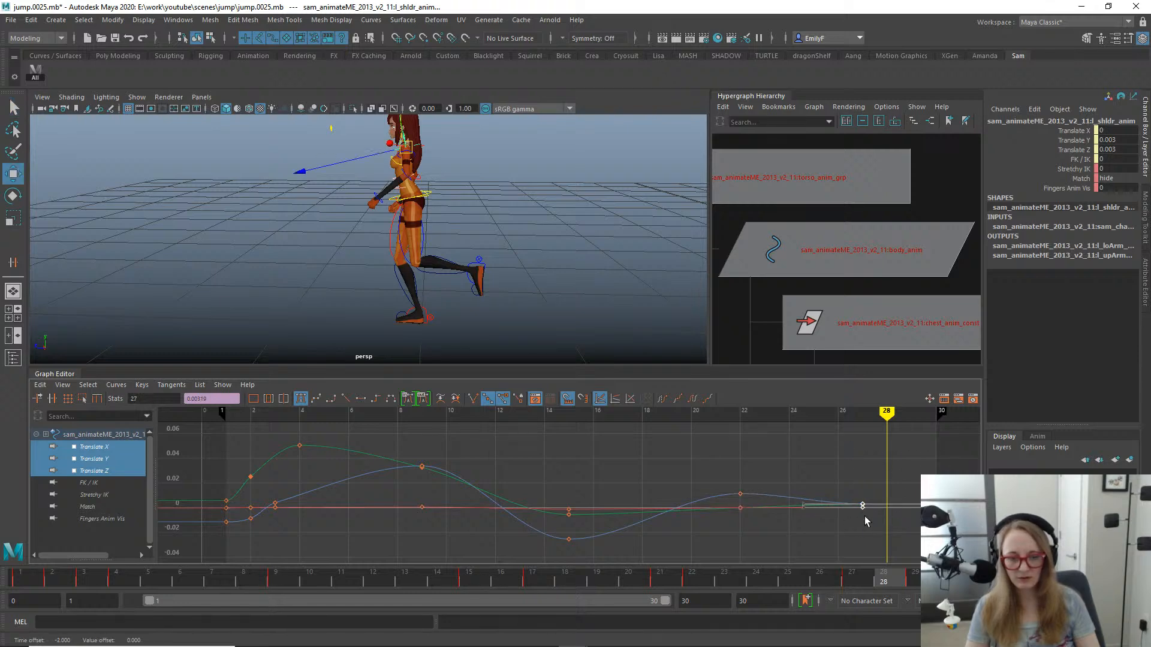
# - Undo the last shift of the left shoulder's final translate keys and play back the jump
pyautogui.moveTo(892, 518); pyautogui.dragTo(867, 518, button='middle')
pyautogui.press('q')
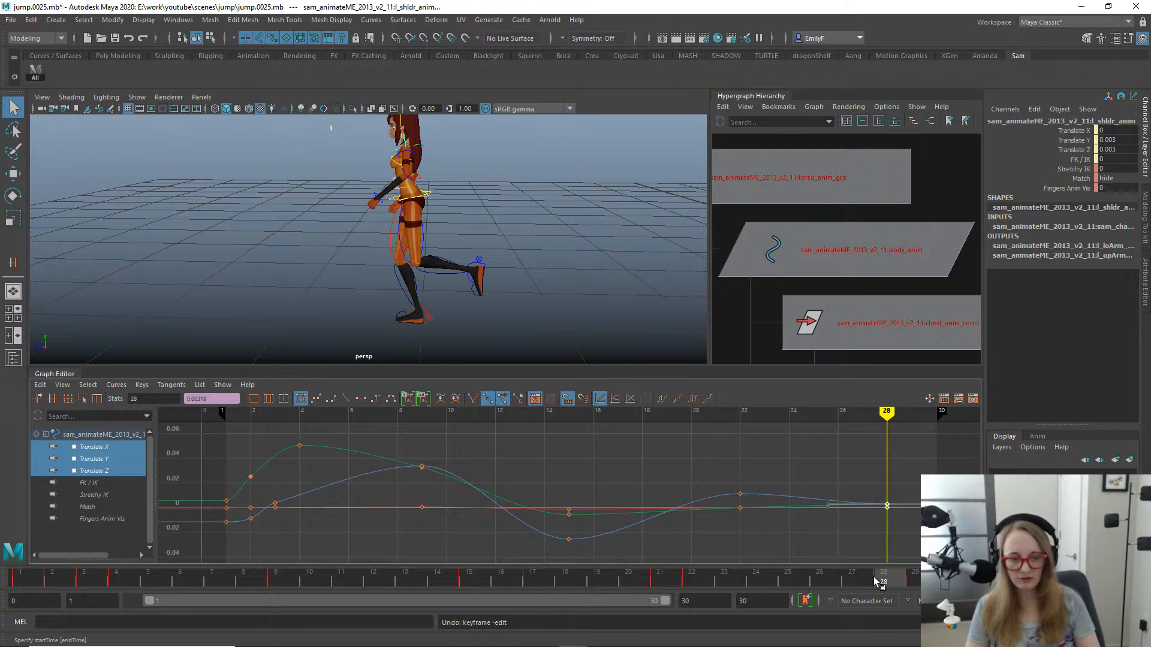
pyautogui.click(833, 577)
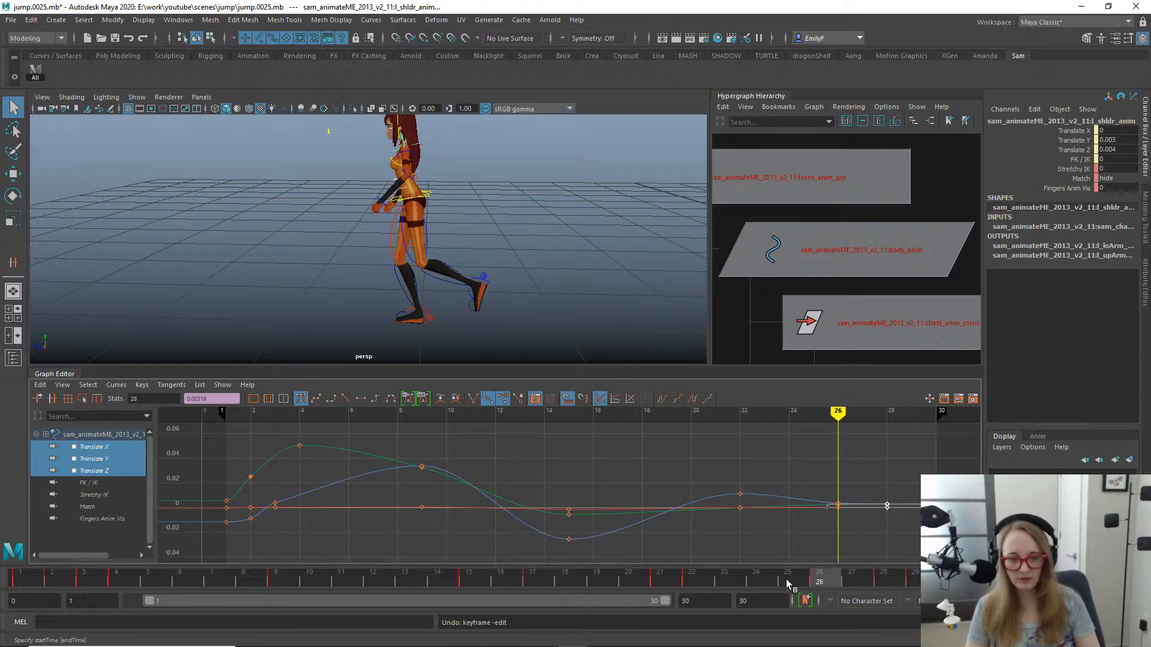
pyautogui.moveTo(786, 581); pyautogui.dragTo(852, 576)
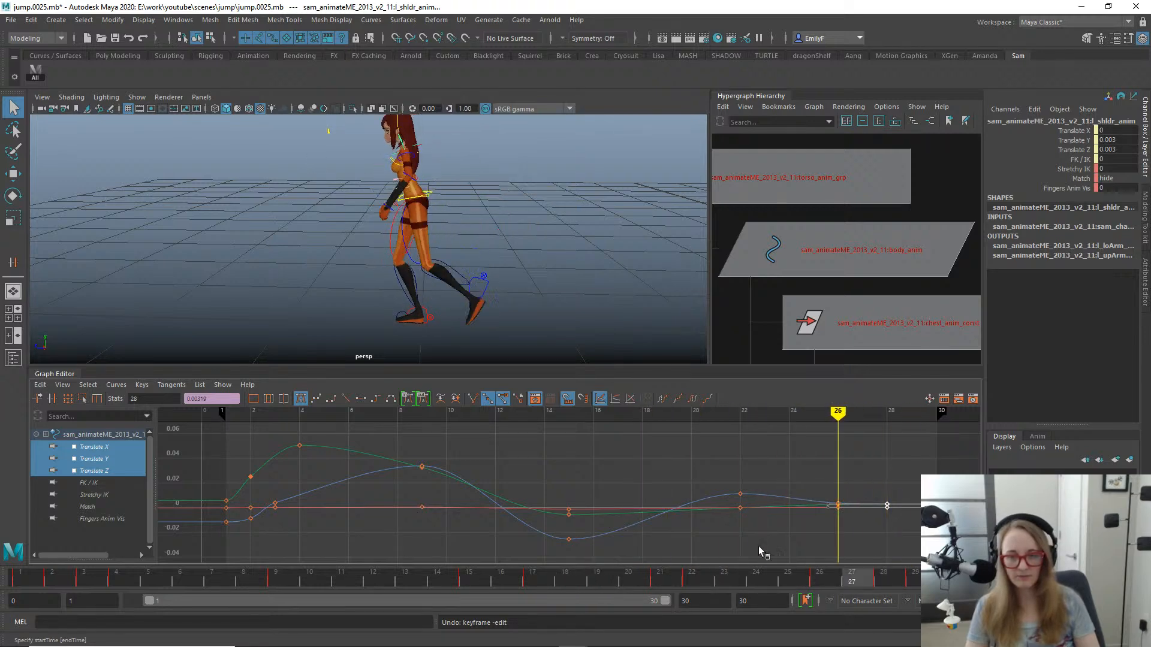
pyautogui.hotkey('alt', 'v')
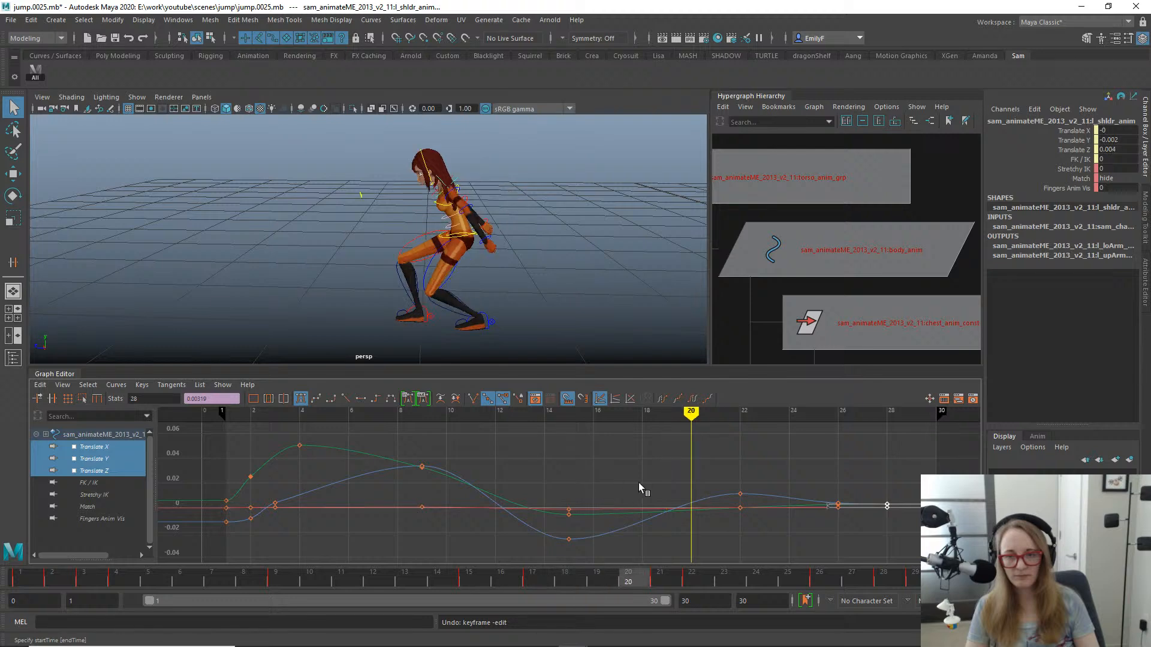
# - Select the chest control from a front view and examine its motion from the takeoff to frame 21
pyautogui.keyDown('alt'); pyautogui.moveTo(370, 277); pyautogui.dragTo(535, 275); pyautogui.keyUp('alt')
pyautogui.keyDown('alt'); pyautogui.moveTo(319, 237); pyautogui.dragTo(516, 258); pyautogui.keyUp('alt')
pyautogui.click(491, 216)
pyautogui.press('e')
pyautogui.press('w')
pyautogui.press('e')
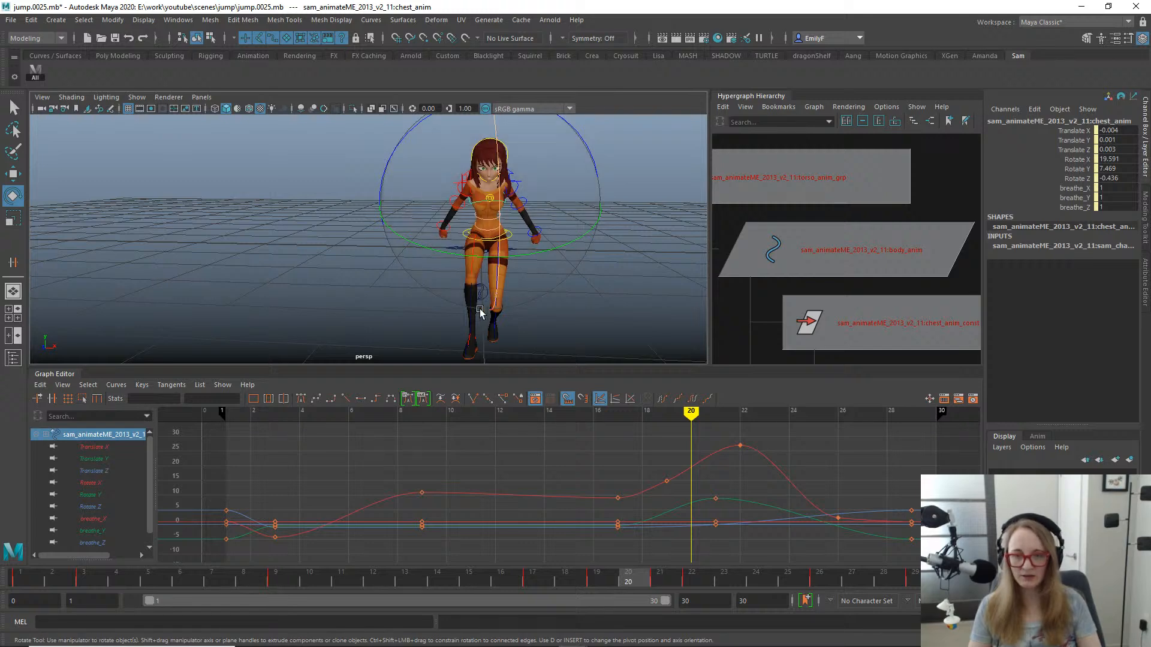
pyautogui.moveTo(66, 575); pyautogui.dragTo(228, 577)
pyautogui.moveTo(382, 578); pyautogui.dragTo(653, 520)
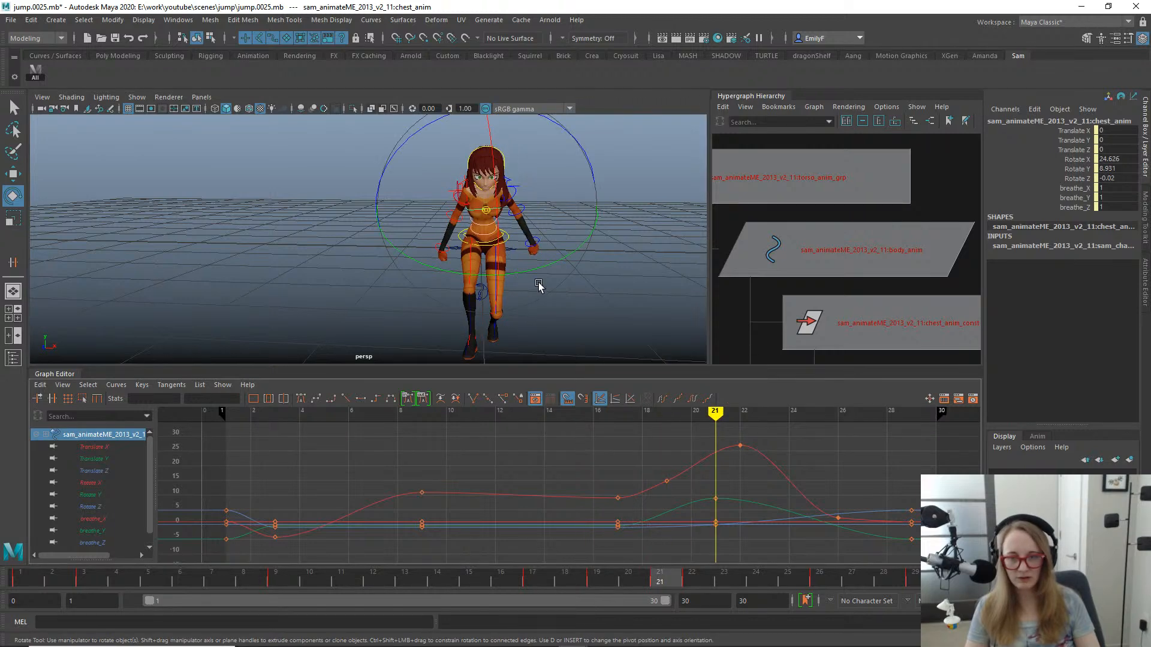
# - Raise the chest's Rotate Y key at frame 21 to 12.393 and review the motion up to frame 17
pyautogui.click(715, 498)
pyautogui.press('w')
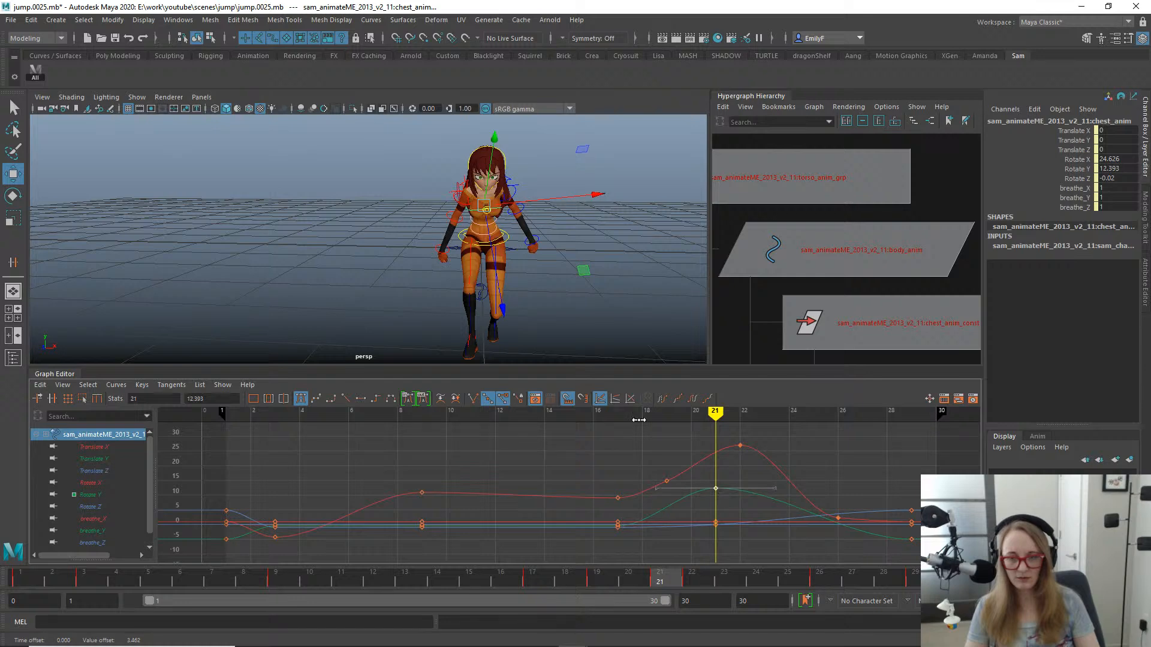
pyautogui.keyDown('alt'); pyautogui.moveTo(562, 277); pyautogui.dragTo(478, 310); pyautogui.keyUp('alt')
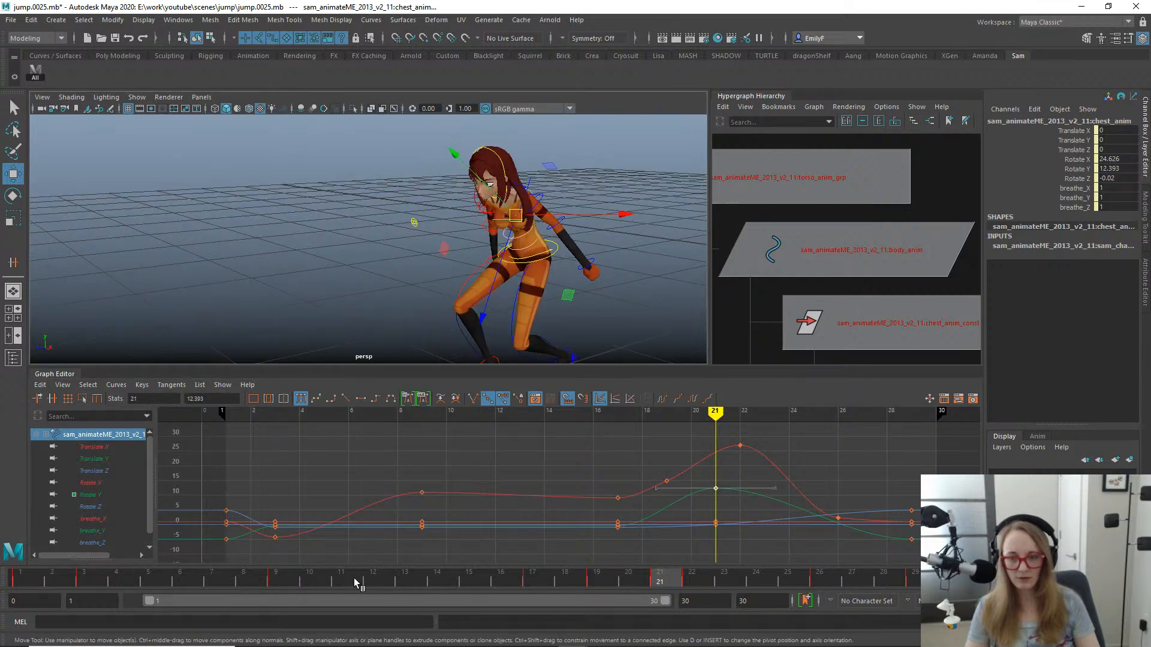
pyautogui.moveTo(353, 578); pyautogui.dragTo(552, 454)
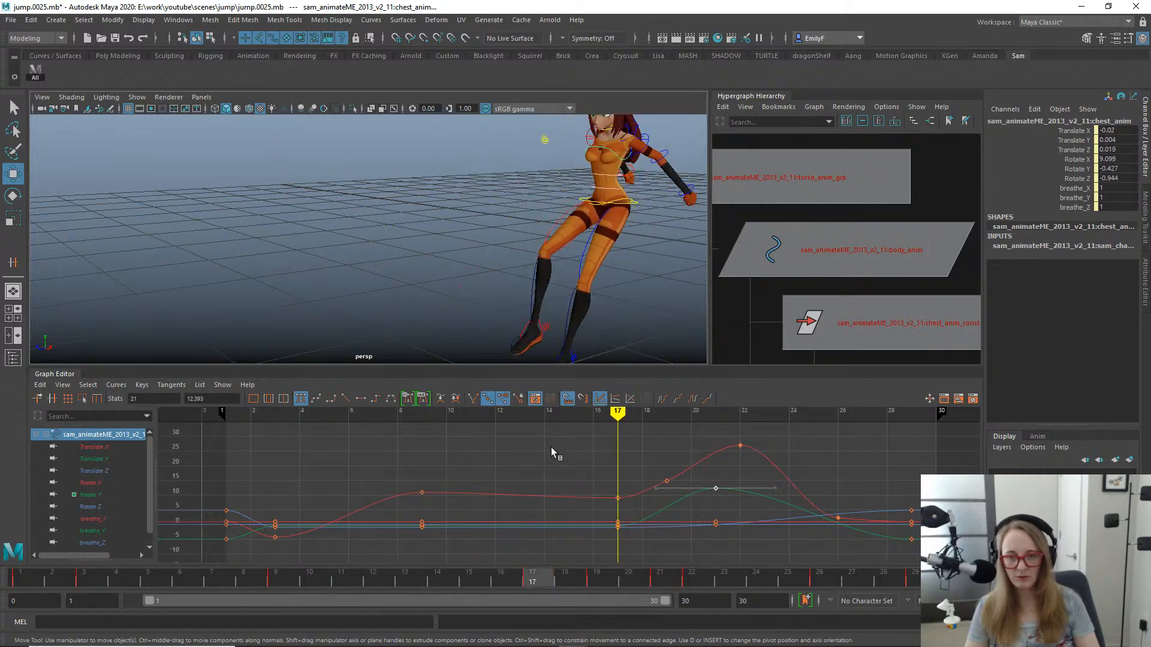
# - Isolate the chest's Rotate Y curve and key the chest's Y rotation at frame 17 to about 4.39
pyautogui.keyDown('alt'); pyautogui.moveTo(575, 163); pyautogui.dragTo(578, 239); pyautogui.keyUp('alt')
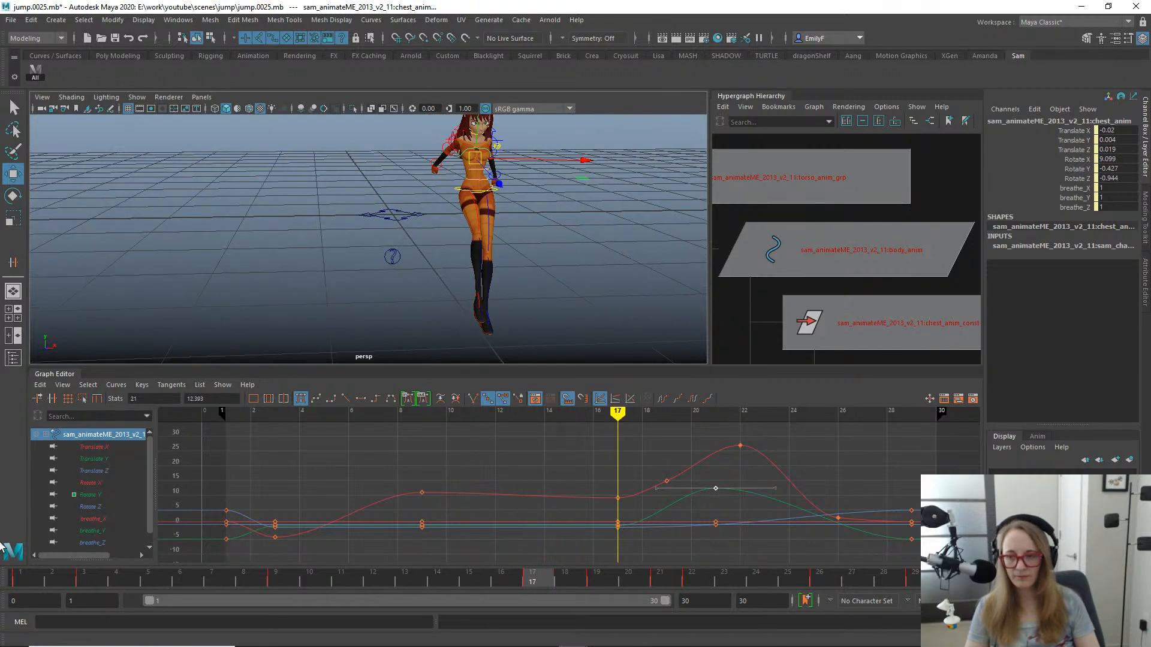
pyautogui.click(114, 496)
pyautogui.press('f')
pyautogui.press('e')
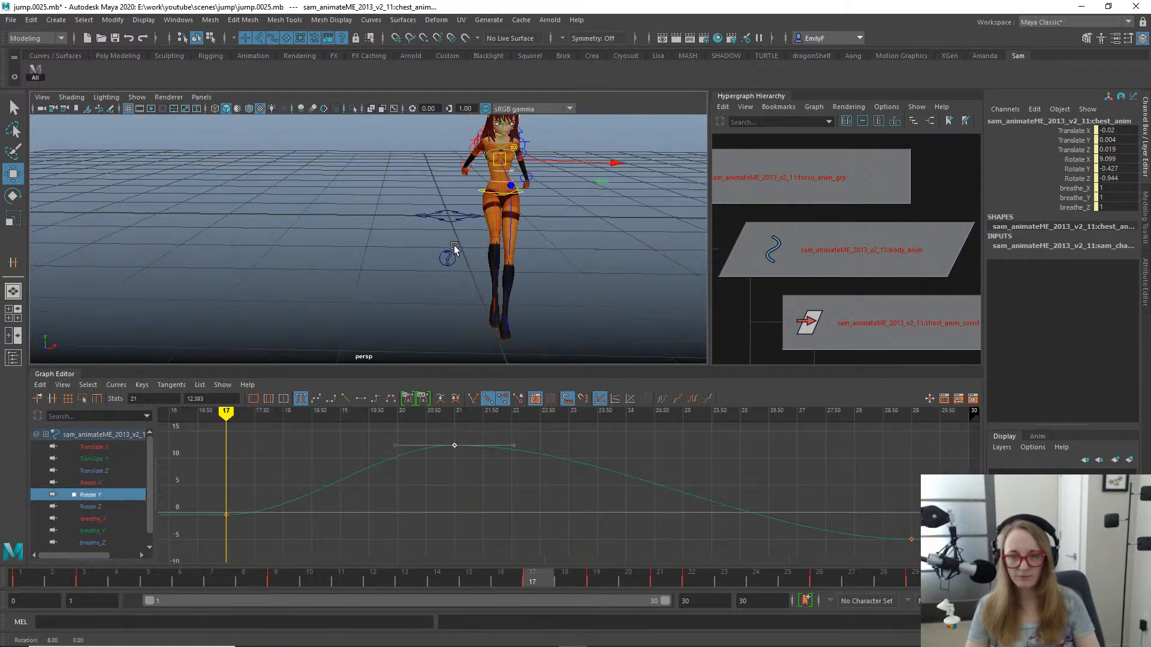
pyautogui.moveTo(560, 164); pyautogui.dragTo(570, 170)
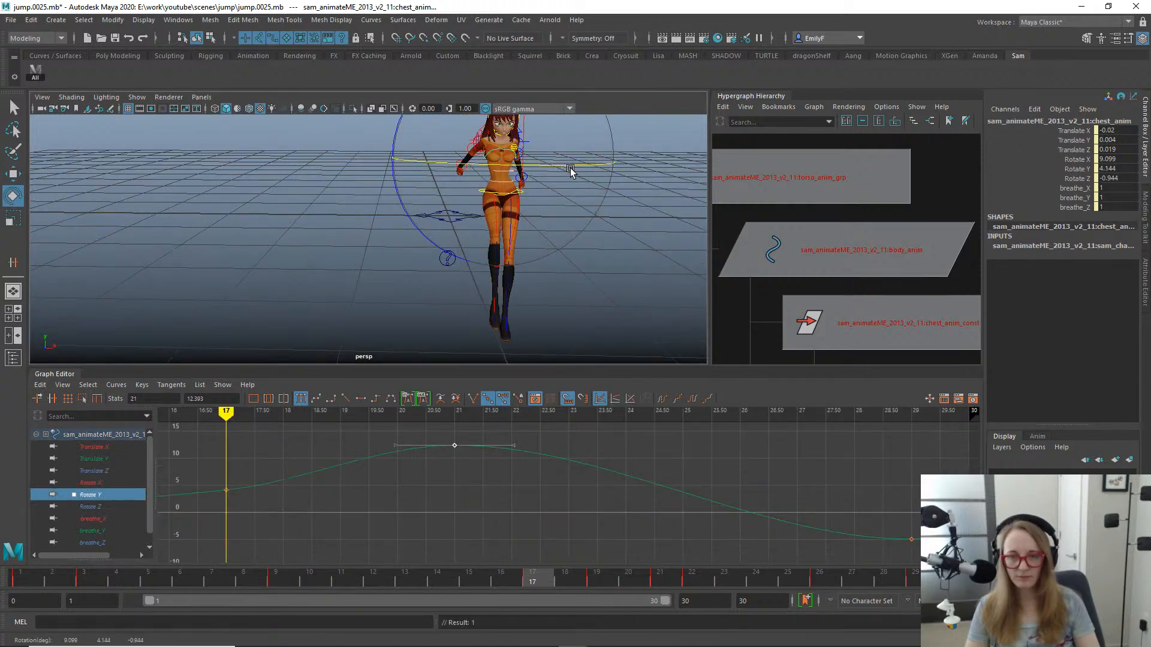
pyautogui.keyDown('alt'); pyautogui.moveTo(358, 462); pyautogui.dragTo(670, 499, button='middle'); pyautogui.keyUp('alt')
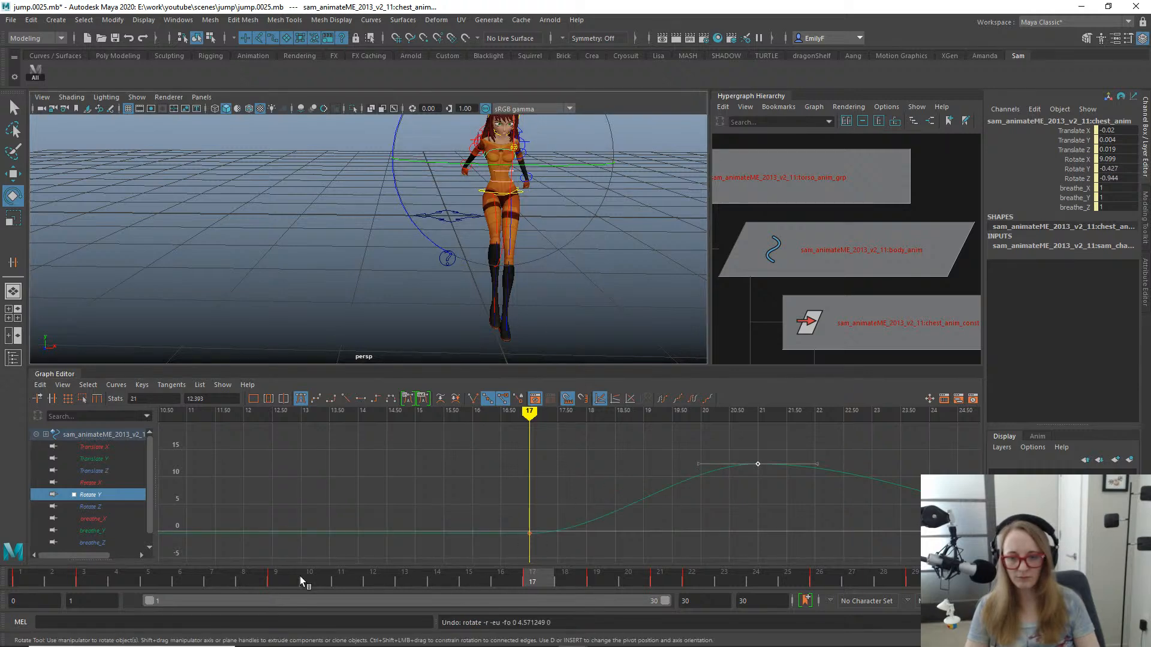
pyautogui.moveTo(299, 576); pyautogui.dragTo(546, 538)
pyautogui.moveTo(545, 165); pyautogui.dragTo(563, 165)
pyautogui.press('s')
# - Shift the chest's Rotate Y key at frame 21 to frame 22 and set it to -3.593
pyautogui.moveTo(546, 574); pyautogui.dragTo(707, 589)
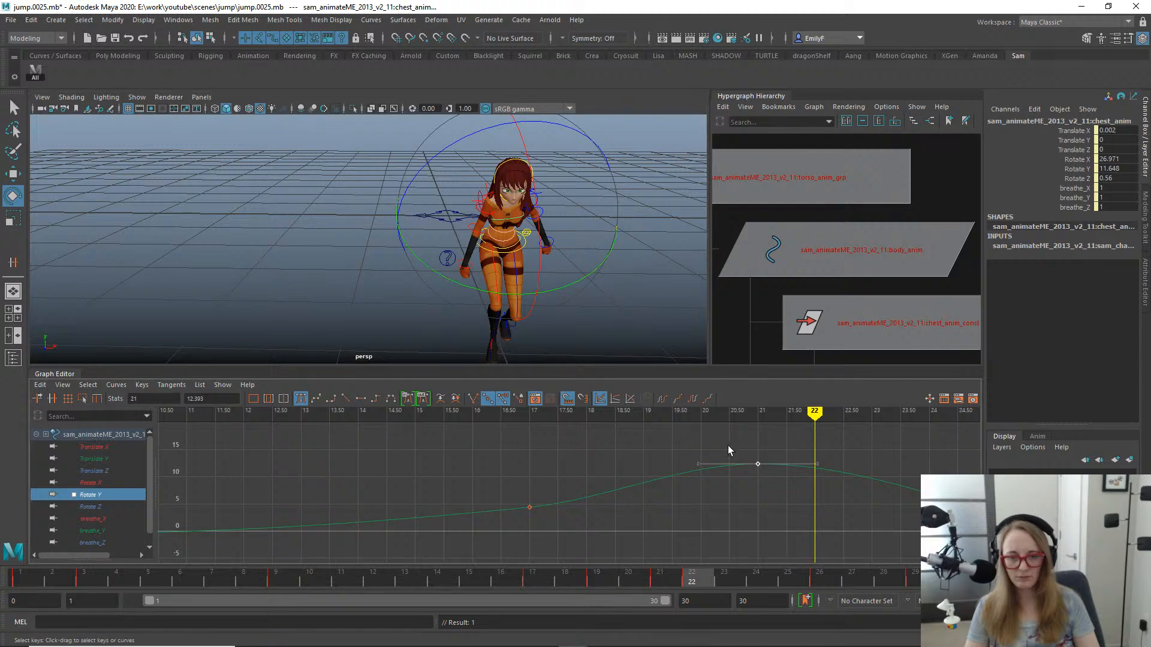
pyautogui.press('w')
pyautogui.press('e')
pyautogui.moveTo(577, 280); pyautogui.dragTo(458, 245)
pyautogui.press('q')
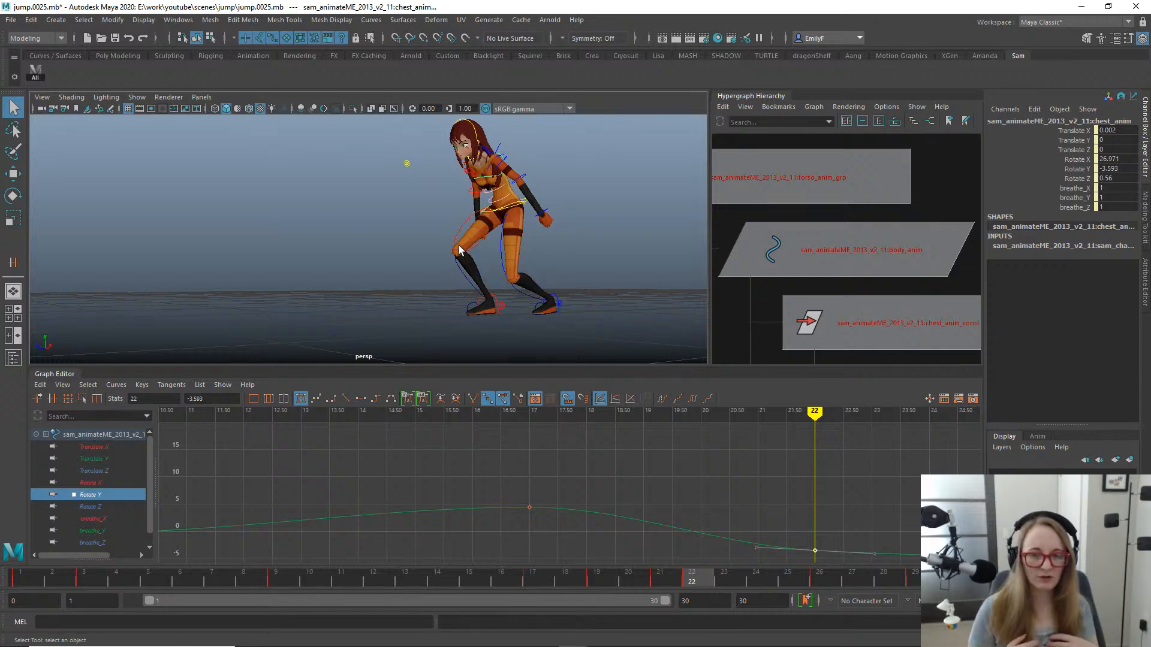
# - Review the landing and rotate the chest further at frame 17 to a Rotate Y of 5.5
pyautogui.keyDown('alt'); pyautogui.moveTo(436, 337); pyautogui.dragTo(488, 354); pyautogui.keyUp('alt')
pyautogui.moveTo(606, 580); pyautogui.dragTo(495, 570)
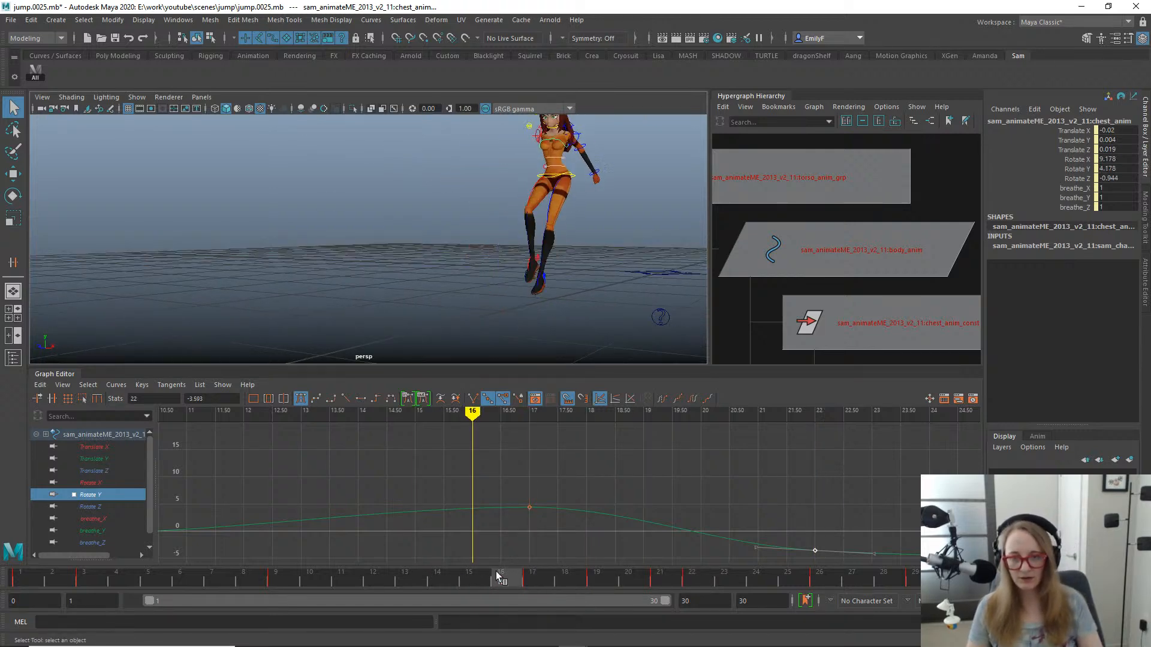
pyautogui.click(520, 574)
pyautogui.keyDown('alt'); pyautogui.moveTo(533, 312); pyautogui.dragTo(496, 318); pyautogui.keyUp('alt')
pyautogui.press('e')
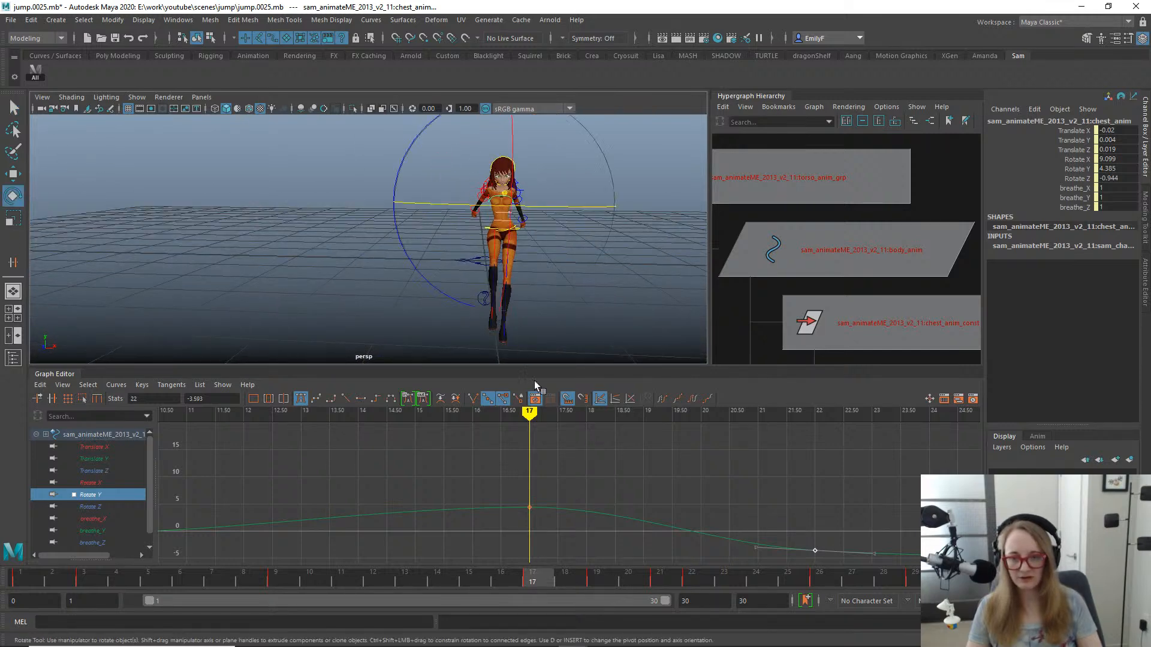
pyautogui.moveTo(542, 200); pyautogui.dragTo(548, 199)
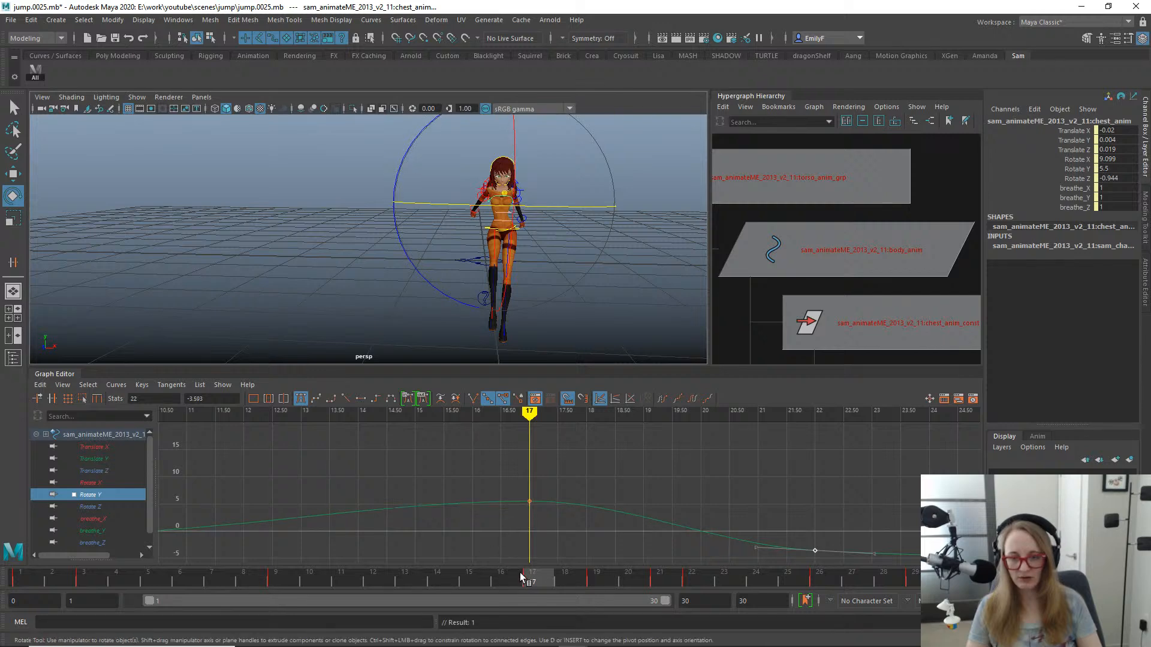
# - Insert a Rotate Y key for the chest at frame 13 with value 0 and flat tangents
pyautogui.moveTo(520, 573); pyautogui.dragTo(405, 572)
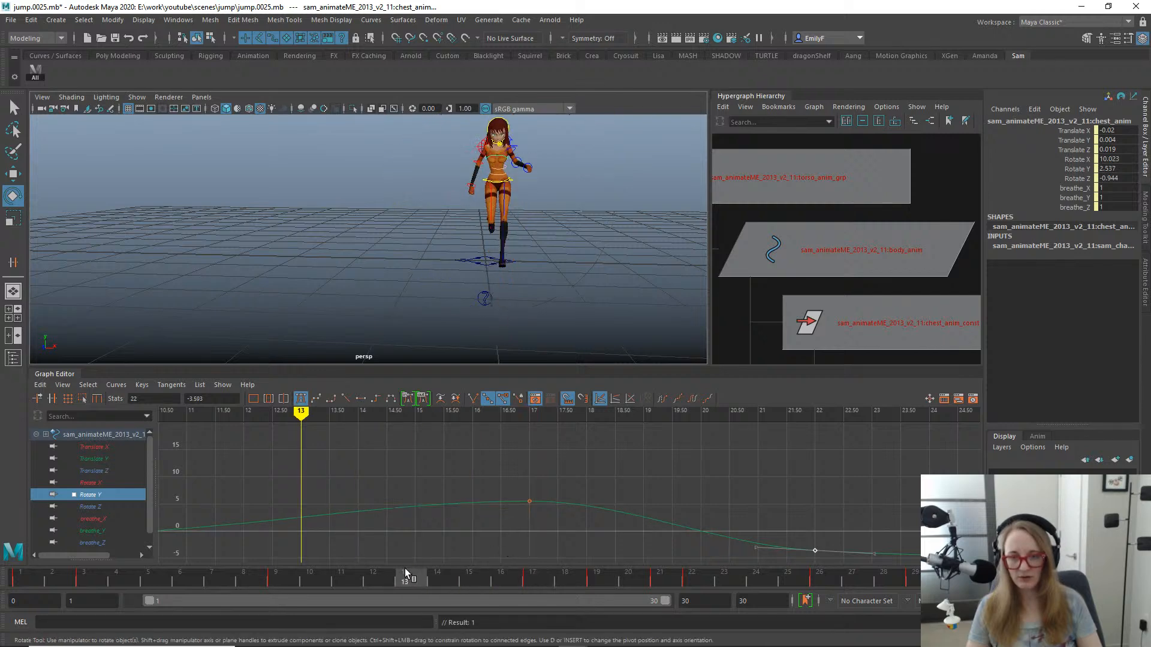
pyautogui.click(393, 507)
pyautogui.rightClick(461, 469)
pyautogui.click(480, 474)
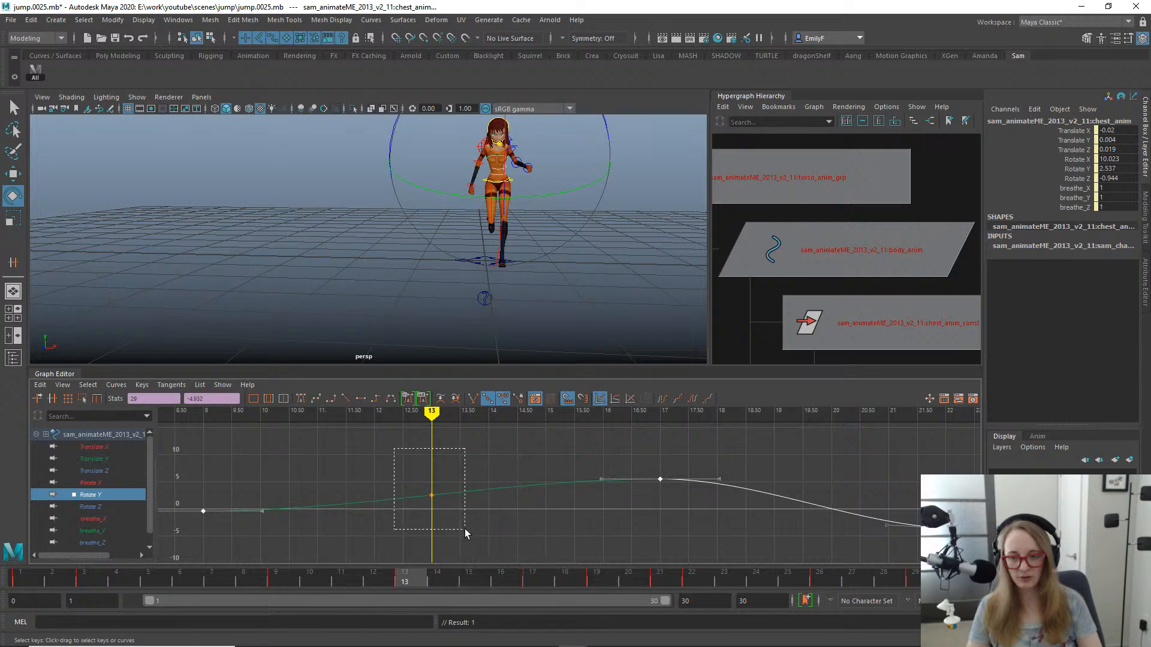
pyautogui.write('0')
pyautogui.press('Return')
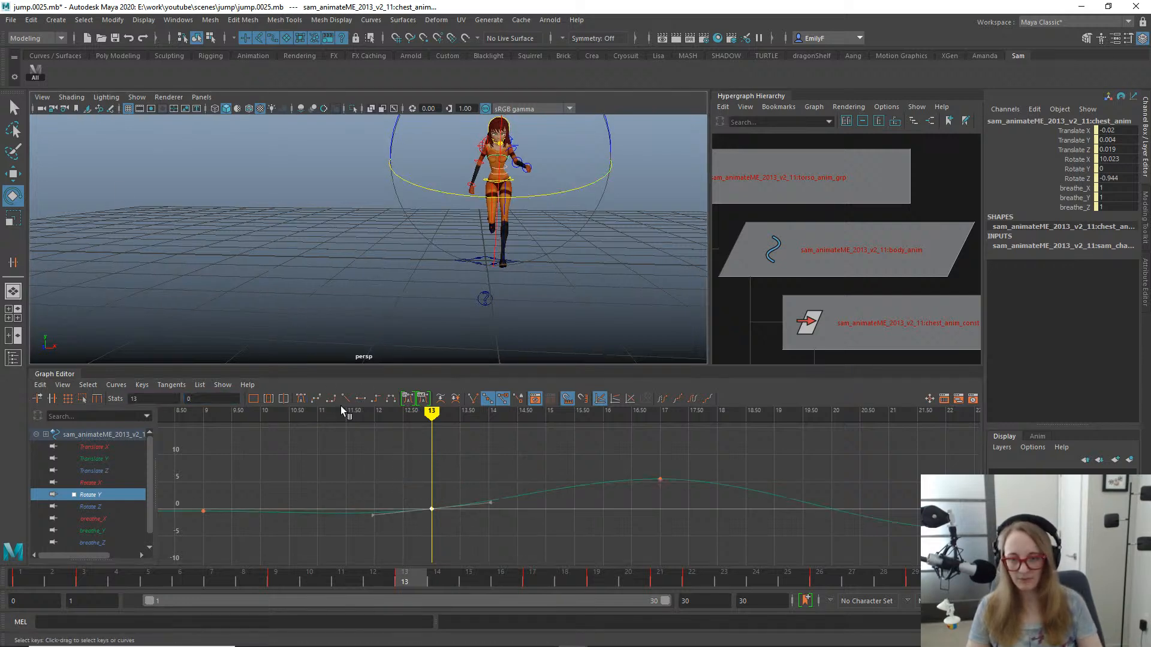
pyautogui.click(358, 400)
# - Review the whole jump and rotate the chest at frame 22 to a Rotate Y of -8.165
pyautogui.moveTo(400, 578); pyautogui.dragTo(920, 558)
pyautogui.scroll(-8, 470, 477)
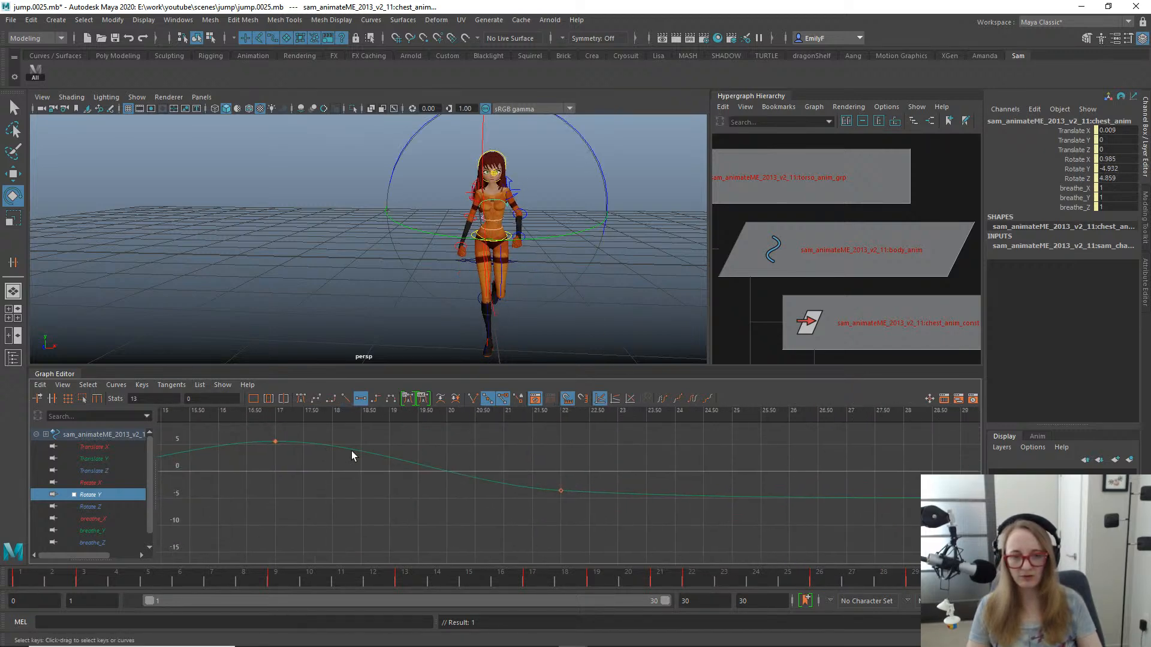
pyautogui.scroll(5, 533, 499)
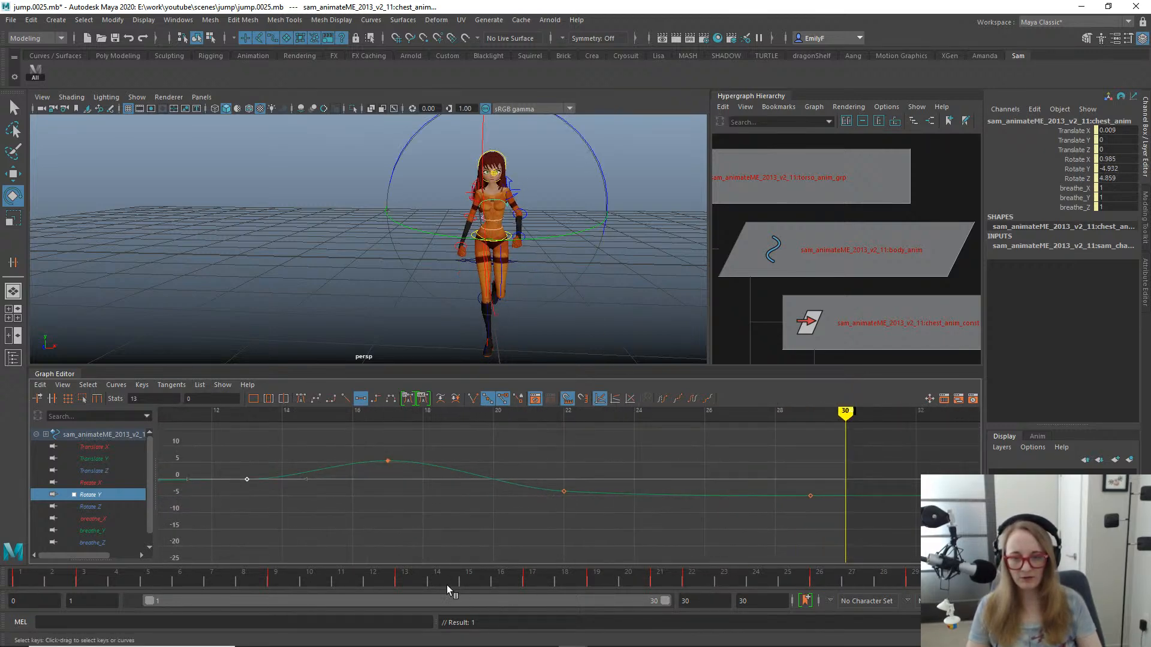
pyautogui.moveTo(447, 585)
pyautogui.mouseDown()
pyautogui.moveTo(344, 581)
pyautogui.moveTo(699, 579)
pyautogui.mouseUp()
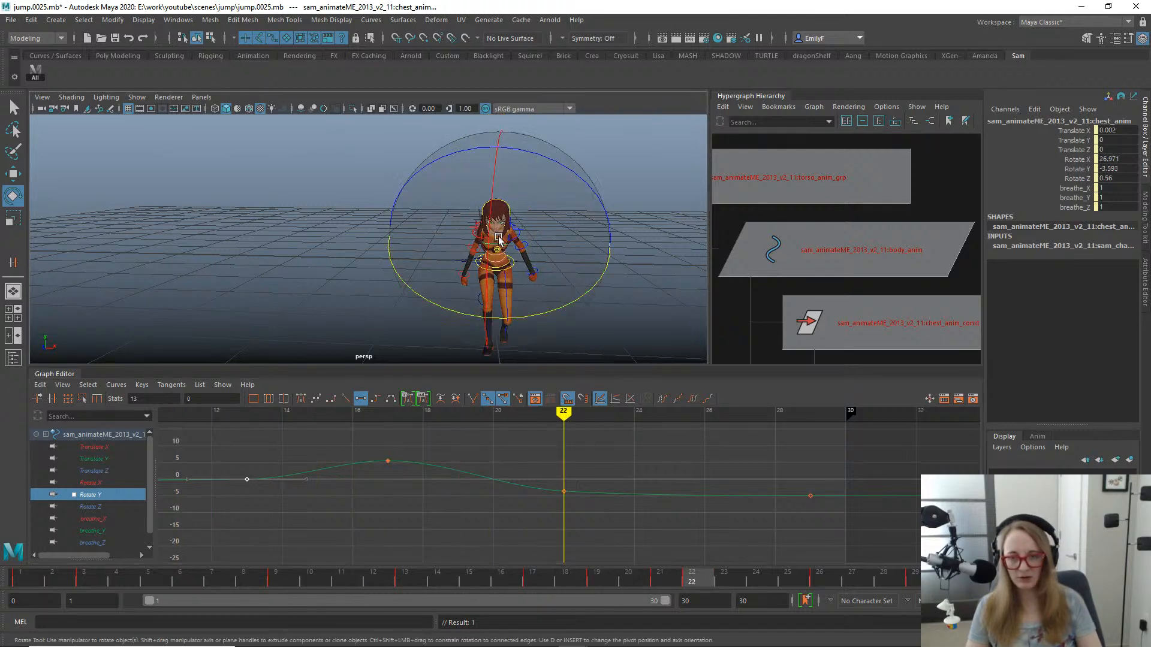
pyautogui.moveTo(549, 308); pyautogui.dragTo(552, 318)
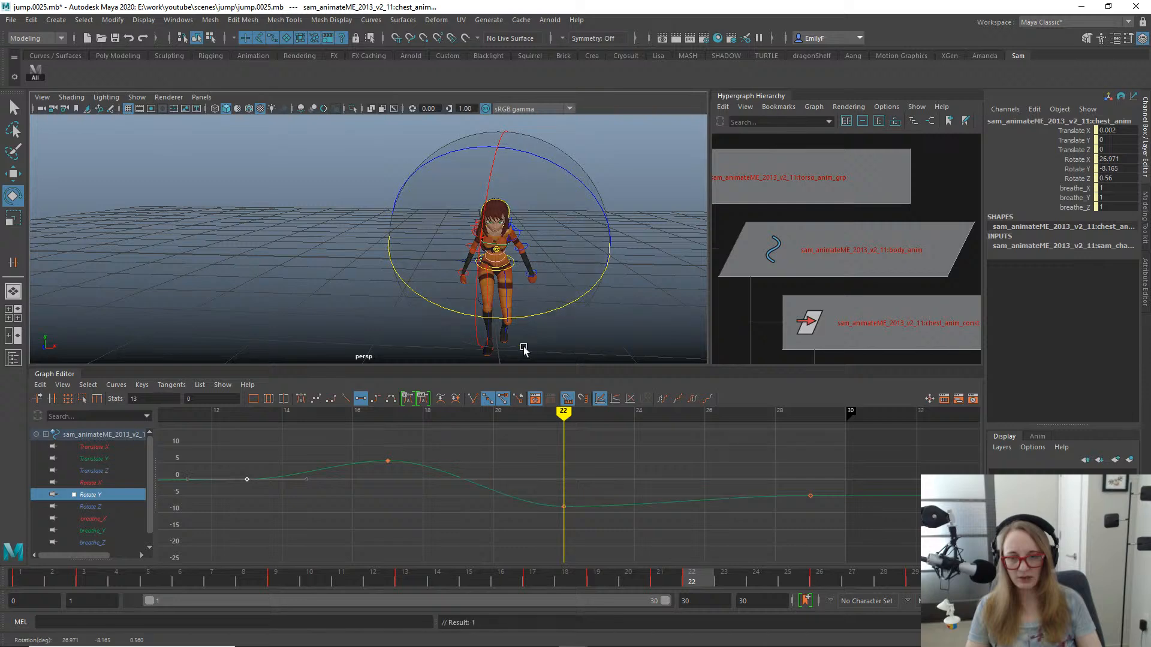
# - Shift the chest's Rotate Y key at frame 17 to frame 18
pyautogui.click(547, 577)
pyautogui.moveTo(546, 574)
pyautogui.mouseDown()
pyautogui.moveTo(659, 579)
pyautogui.moveTo(795, 560)
pyautogui.mouseUp()
pyautogui.moveTo(900, 538); pyautogui.dragTo(570, 454)
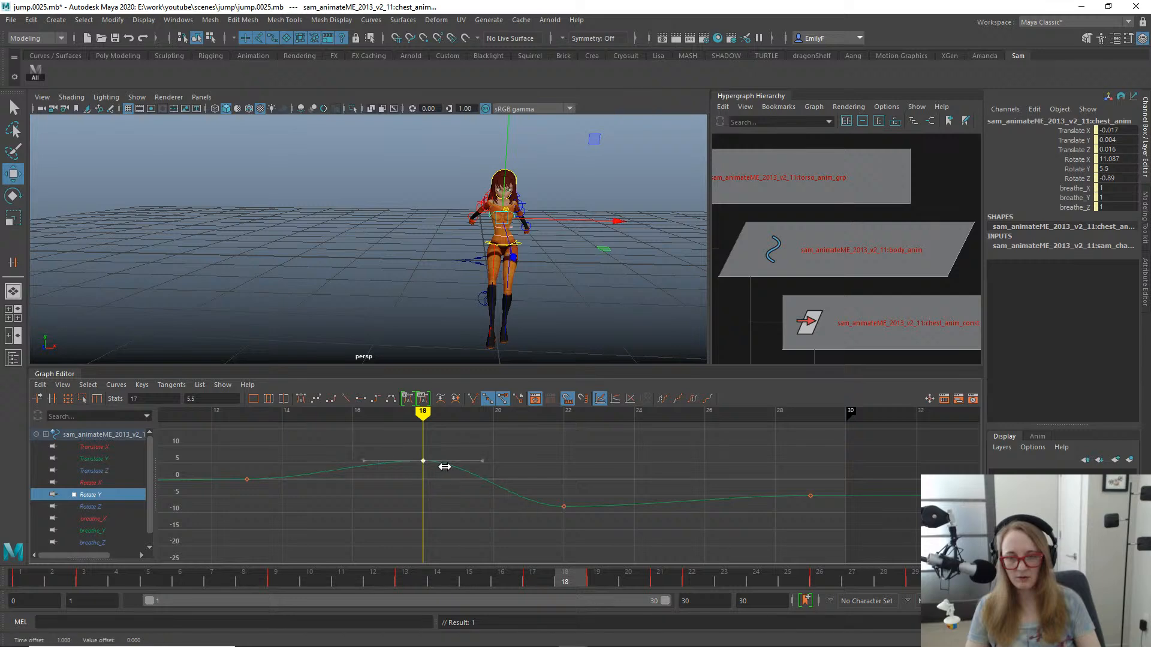
pyautogui.press('q')
pyautogui.keyDown('alt'); pyautogui.moveTo(552, 253); pyautogui.dragTo(558, 250); pyautogui.keyUp('alt')
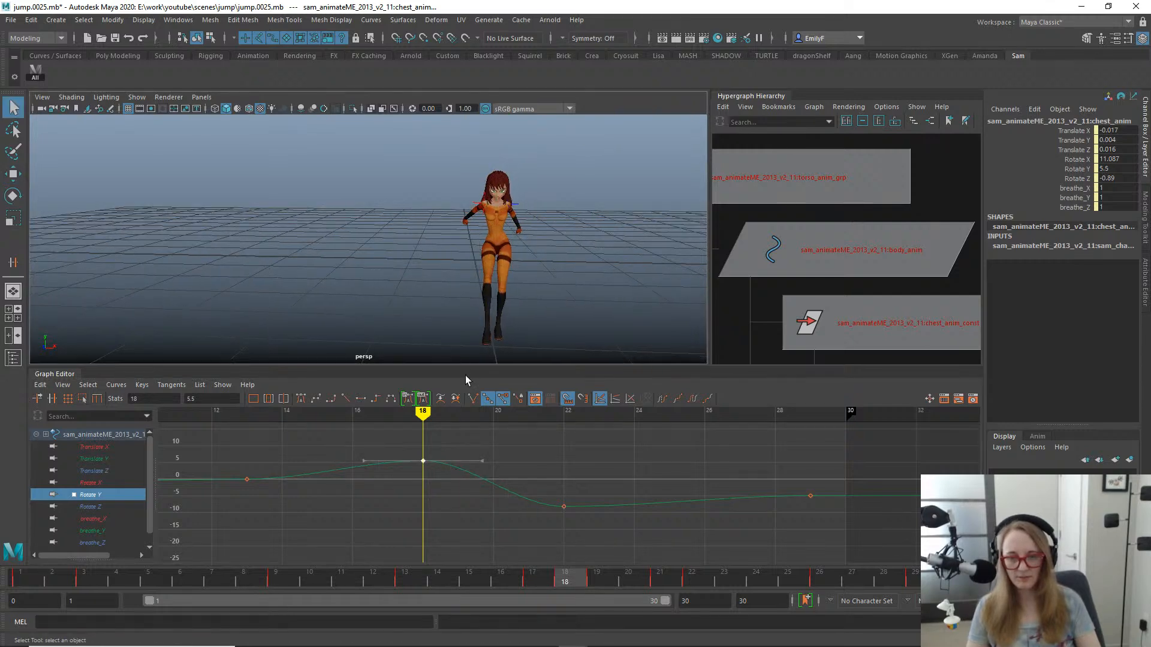
# - Replace the chest's Rotate Y key at frame 22 with one at frame 24 set to -10.751, and review the landing
pyautogui.moveTo(400, 578); pyautogui.dragTo(761, 579)
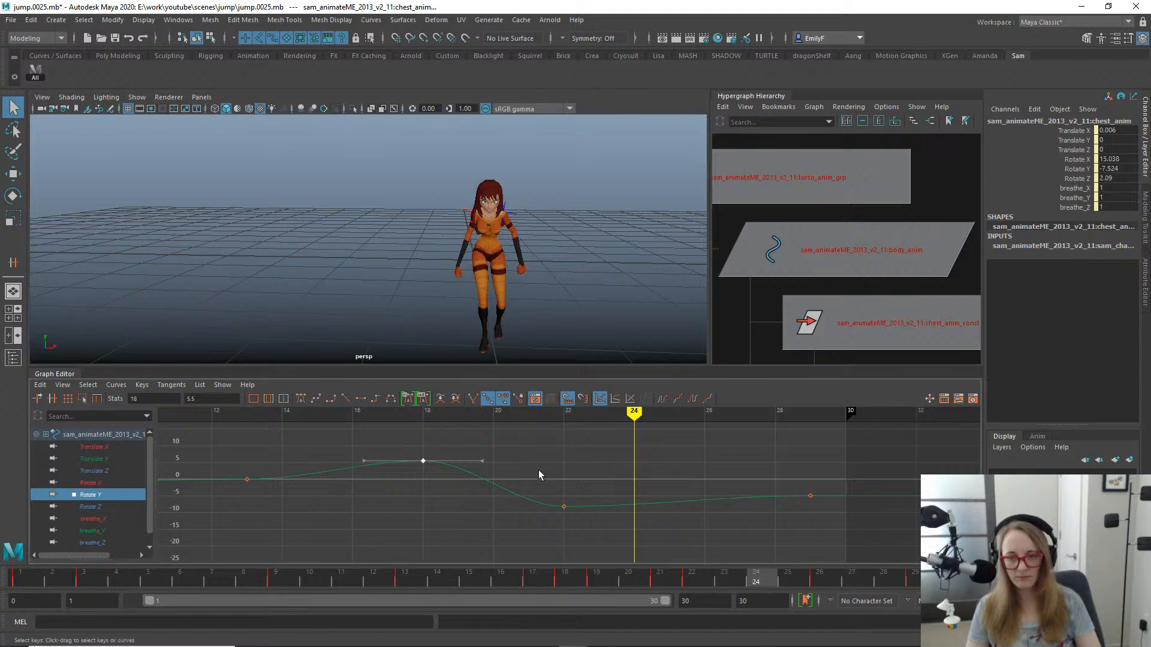
pyautogui.moveTo(538, 470); pyautogui.dragTo(619, 530)
pyautogui.press('w')
pyautogui.keyDown('alt'); pyautogui.moveTo(540, 272); pyautogui.dragTo(553, 292); pyautogui.keyUp('alt')
pyautogui.press('e')
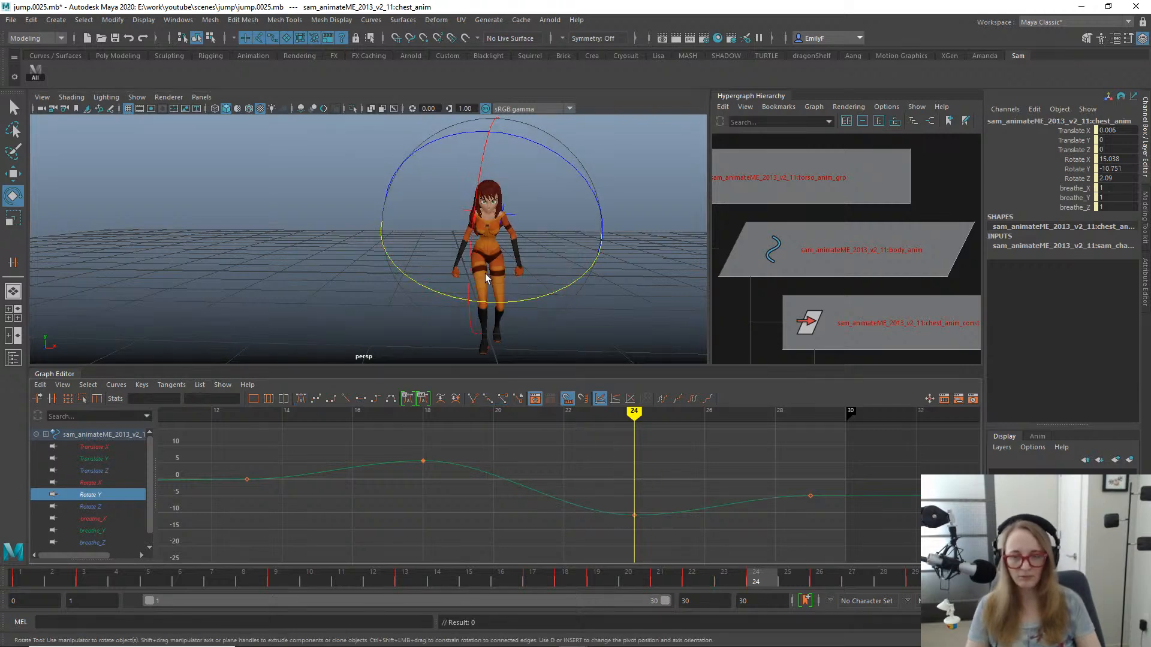
pyautogui.keyDown('alt'); pyautogui.moveTo(486, 278); pyautogui.dragTo(518, 282); pyautogui.keyUp('alt')
pyautogui.press('q')
pyautogui.moveTo(465, 574); pyautogui.dragTo(626, 578)
# - Switch the viewport to the front -Z view and frame the whole character
pyautogui.press('space')
pyautogui.click(590, 254)
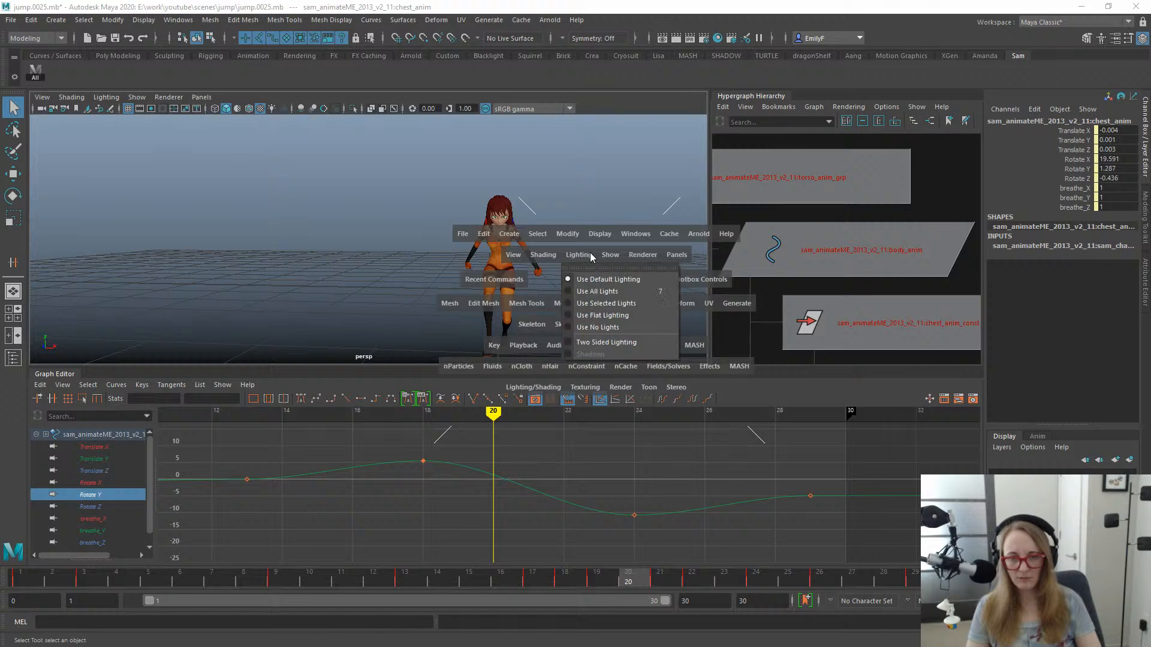
pyautogui.click(608, 275)
pyautogui.click(607, 306)
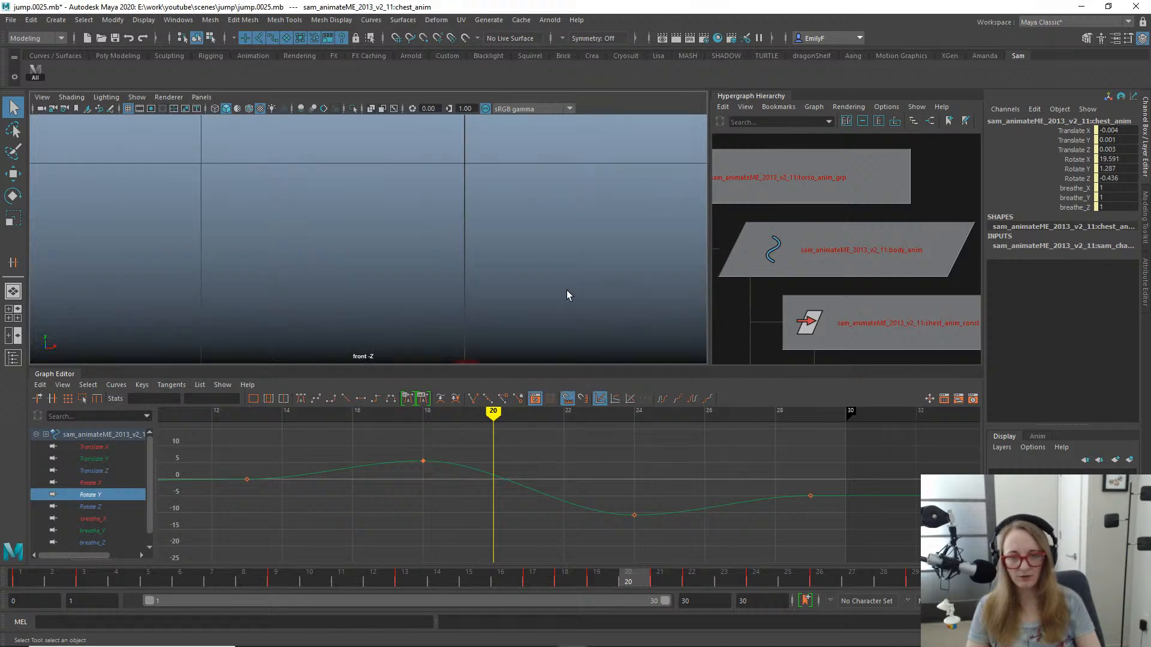
pyautogui.keyDown('alt'); pyautogui.moveTo(334, 250); pyautogui.dragTo(390, 221, button='middle'); pyautogui.keyUp('alt')
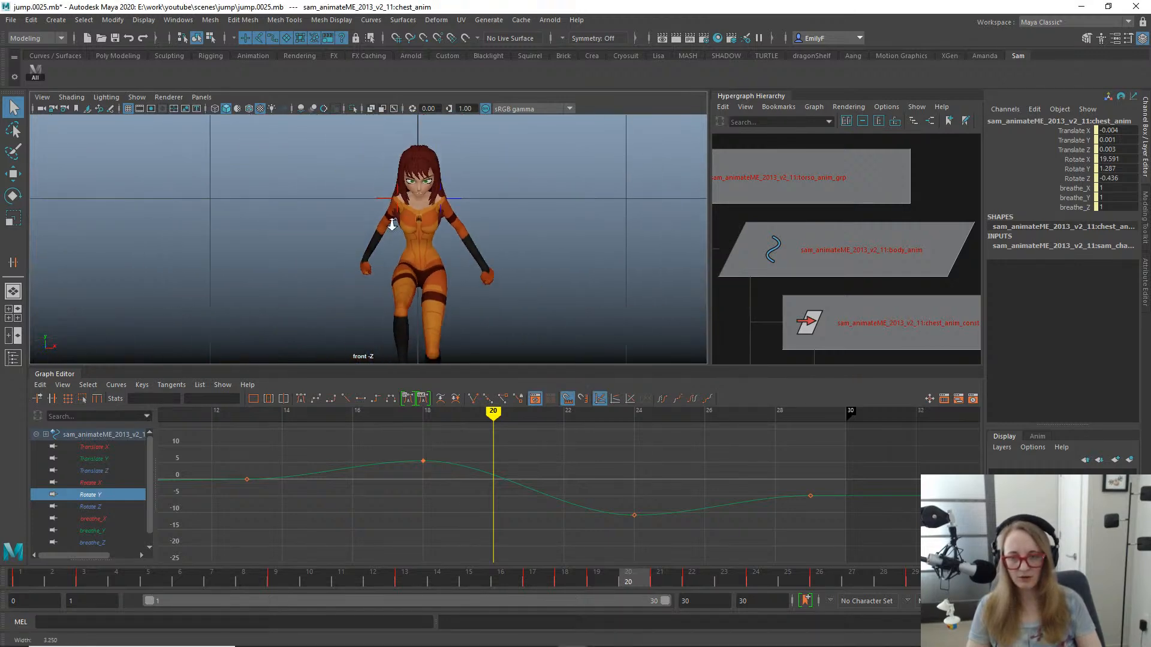
pyautogui.keyDown('alt'); pyautogui.moveTo(584, 186); pyautogui.dragTo(548, 177, button='right'); pyautogui.keyUp('alt')
pyautogui.keyDown('alt'); pyautogui.moveTo(500, 274); pyautogui.dragTo(540, 231, button='middle'); pyautogui.keyUp('alt')
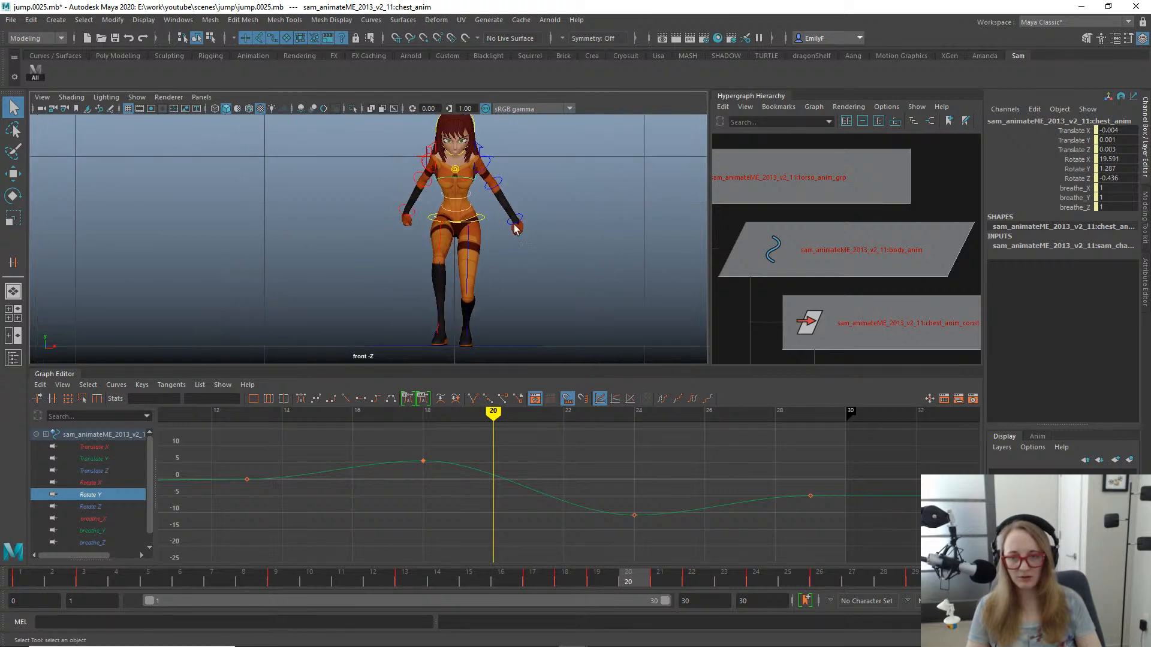
# - Isolate the body control's Translate X curve and try shifting the body sideways at frame 20 to a Translate X of 0.029
pyautogui.click(484, 221)
pyautogui.press('w')
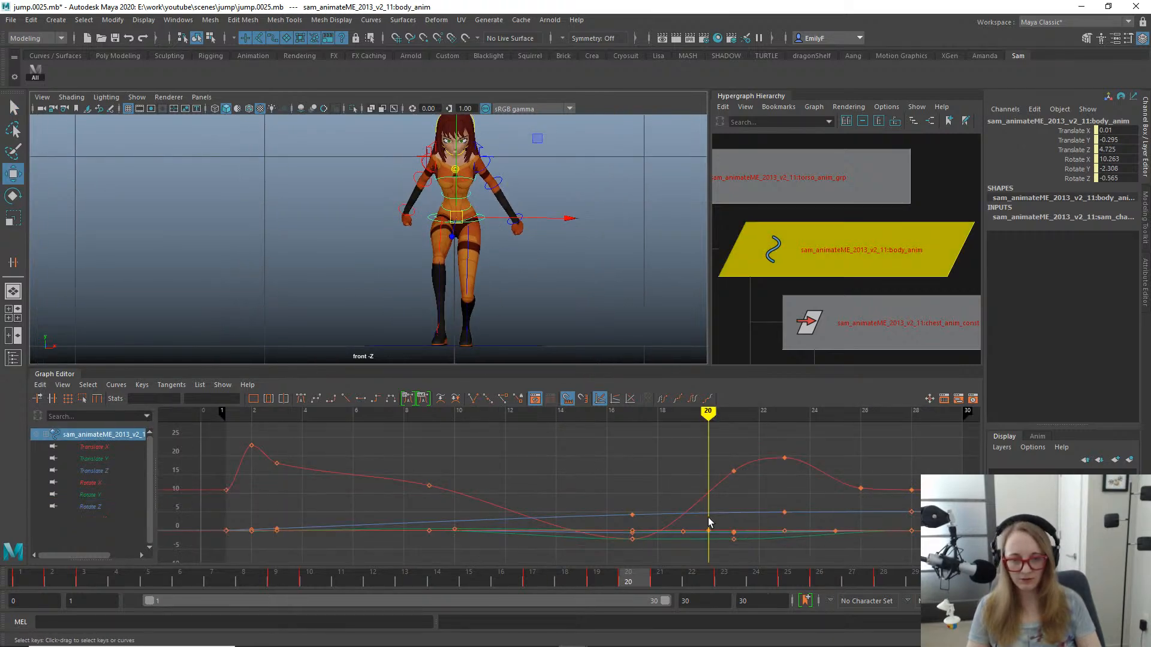
pyautogui.click(93, 447)
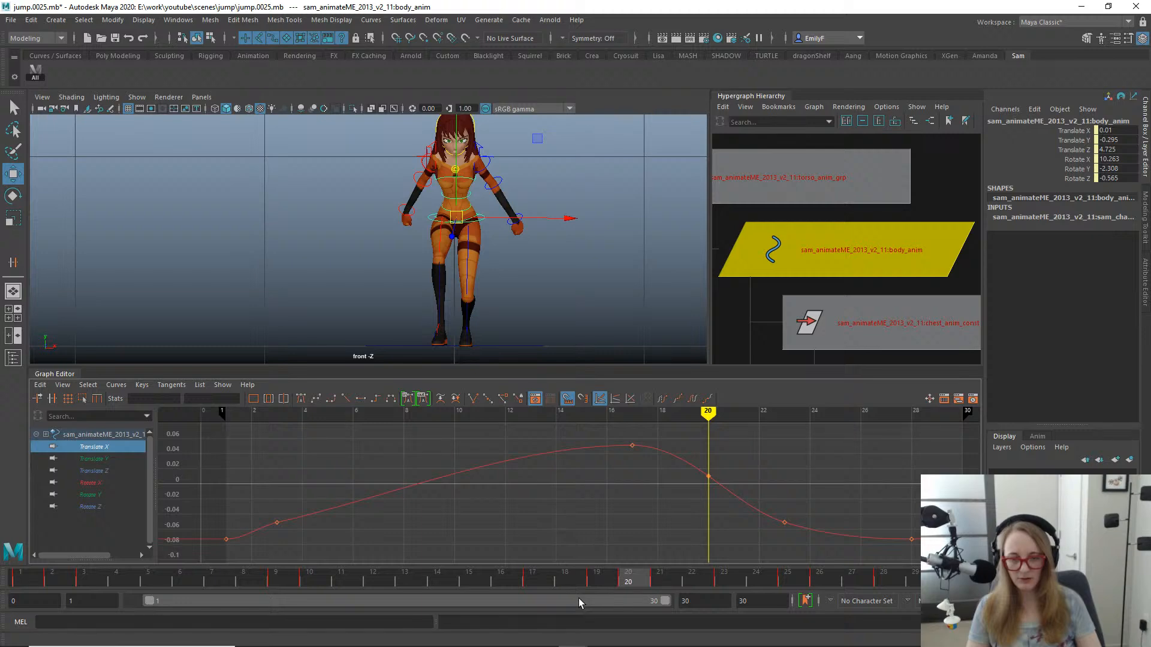
pyautogui.moveTo(569, 580)
pyautogui.mouseDown()
pyautogui.moveTo(514, 584)
pyautogui.moveTo(626, 582)
pyautogui.moveTo(462, 544)
pyautogui.moveTo(646, 552)
pyautogui.mouseUp()
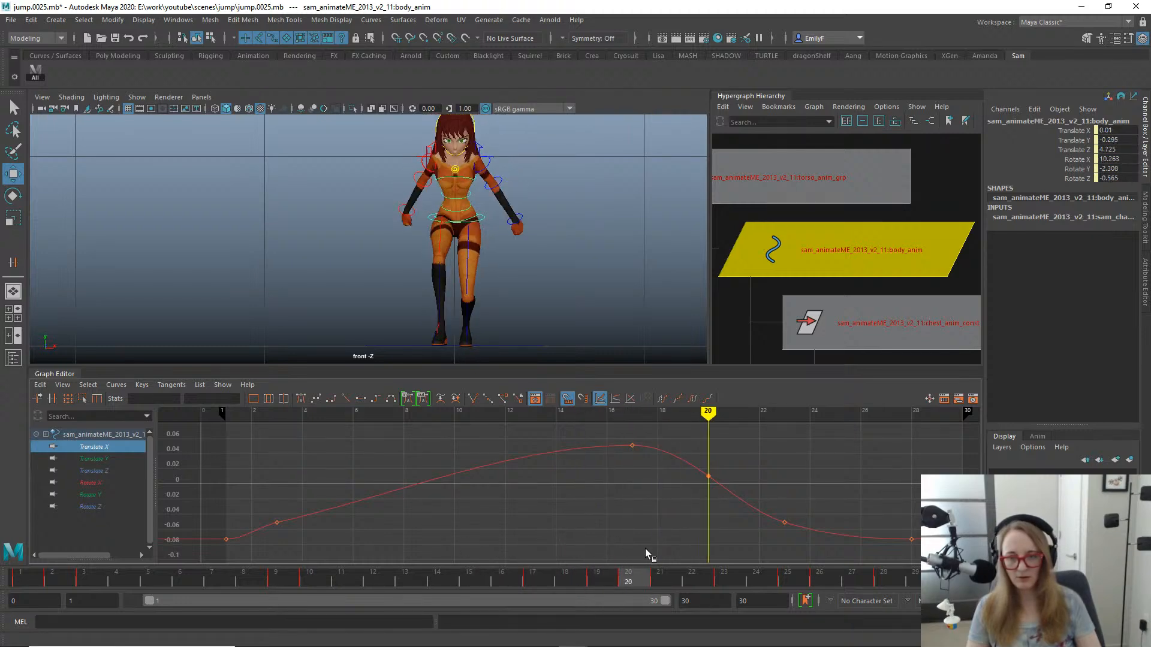
pyautogui.moveTo(549, 220); pyautogui.dragTo(554, 222)
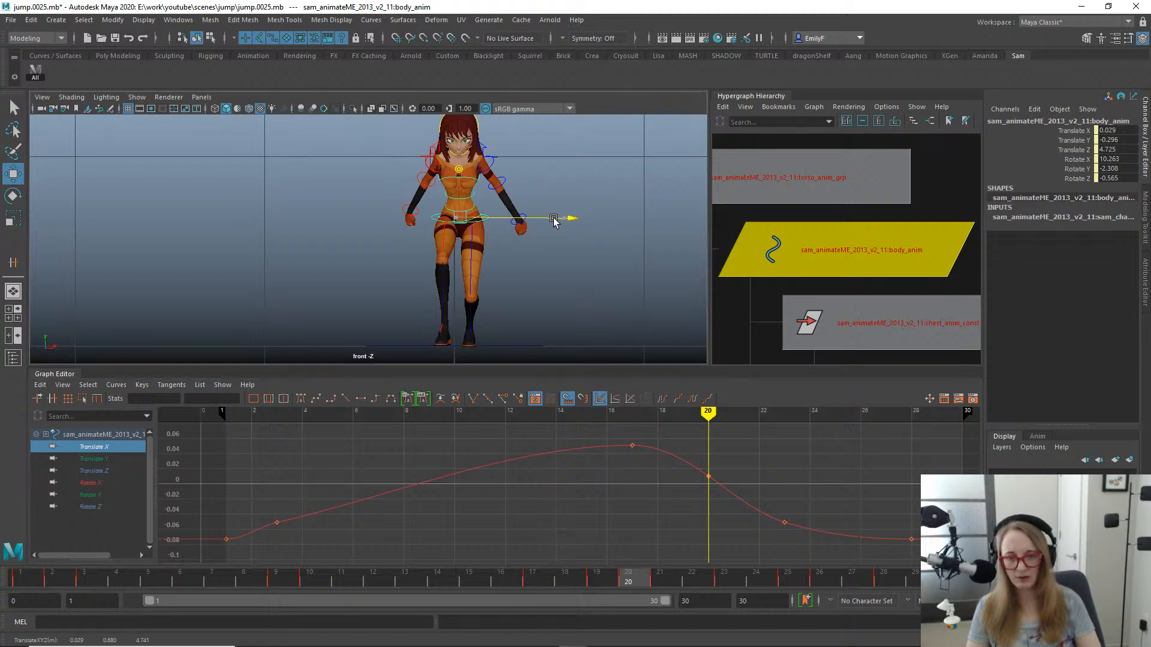
pyautogui.hotkey('ctrl', 'z')
pyautogui.press('q')
# - Hide the rig controls, review the landing through frame 30, and return to the perspective view
pyautogui.hotkey('alt', '1')
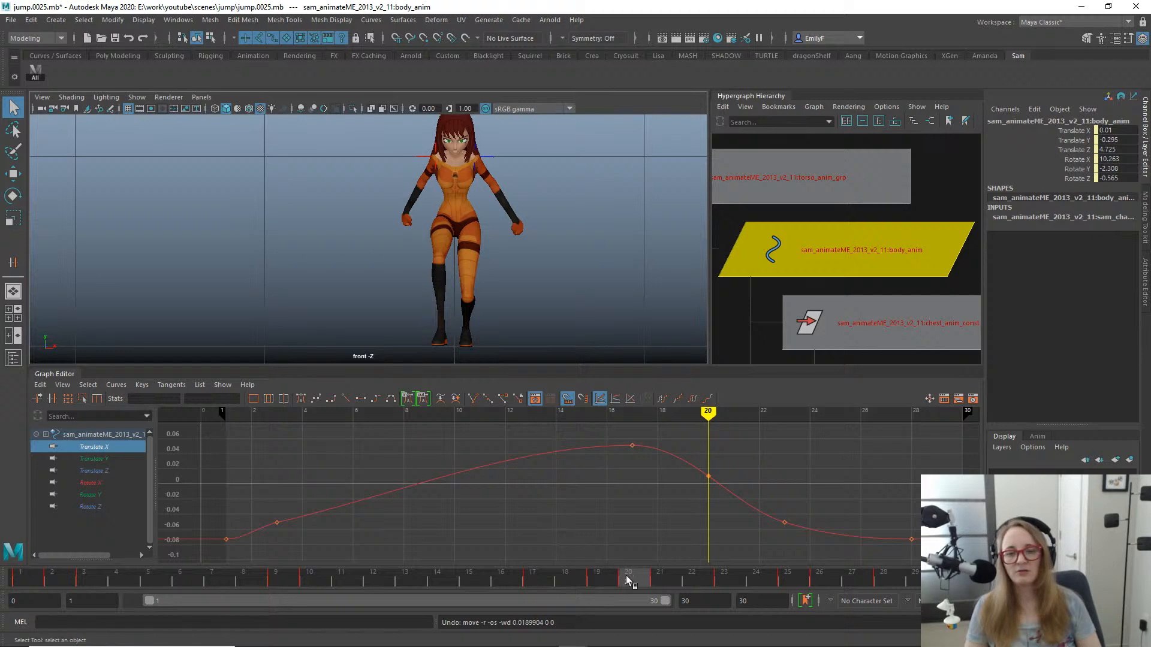
pyautogui.moveTo(630, 580); pyautogui.dragTo(946, 576)
pyautogui.moveTo(851, 564)
pyautogui.mouseDown()
pyautogui.moveTo(493, 524)
pyautogui.moveTo(950, 527)
pyautogui.moveTo(555, 521)
pyautogui.moveTo(829, 562)
pyautogui.mouseUp()
pyautogui.moveTo(953, 539); pyautogui.dragTo(923, 557)
pyautogui.moveTo(860, 539); pyautogui.dragTo(965, 498)
pyautogui.press('space')
pyautogui.moveTo(472, 181); pyautogui.dragTo(424, 213)
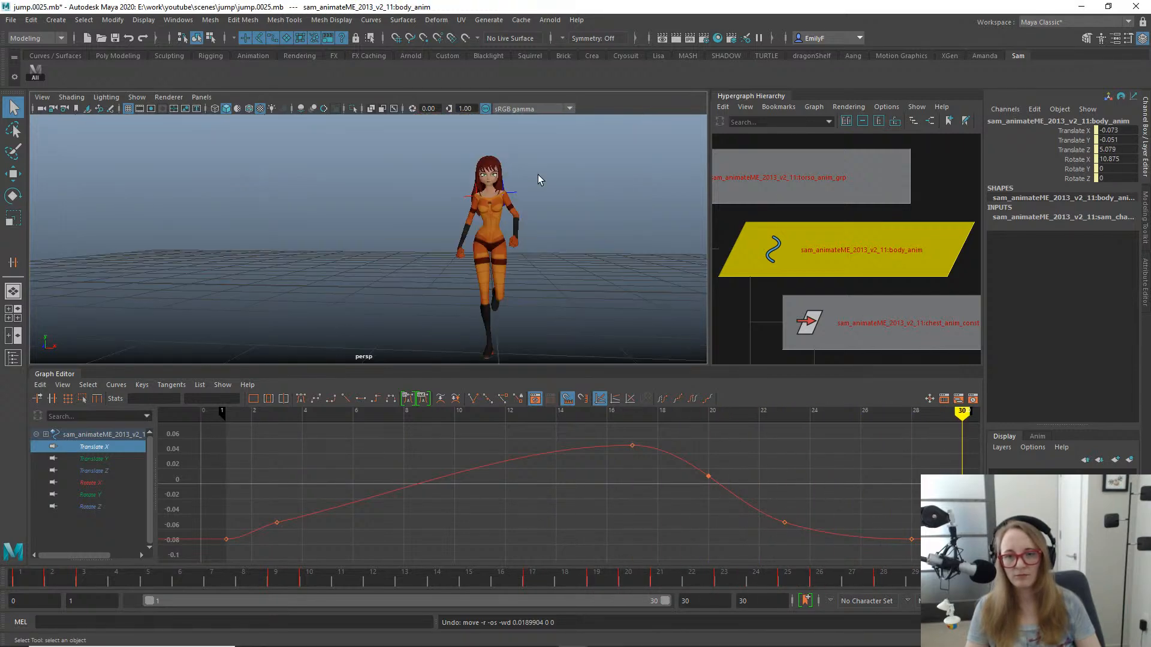
# - Select the chest control and compare its pose between frames 14 and 27 from the front and side
pyautogui.click(465, 223)
pyautogui.click(469, 227)
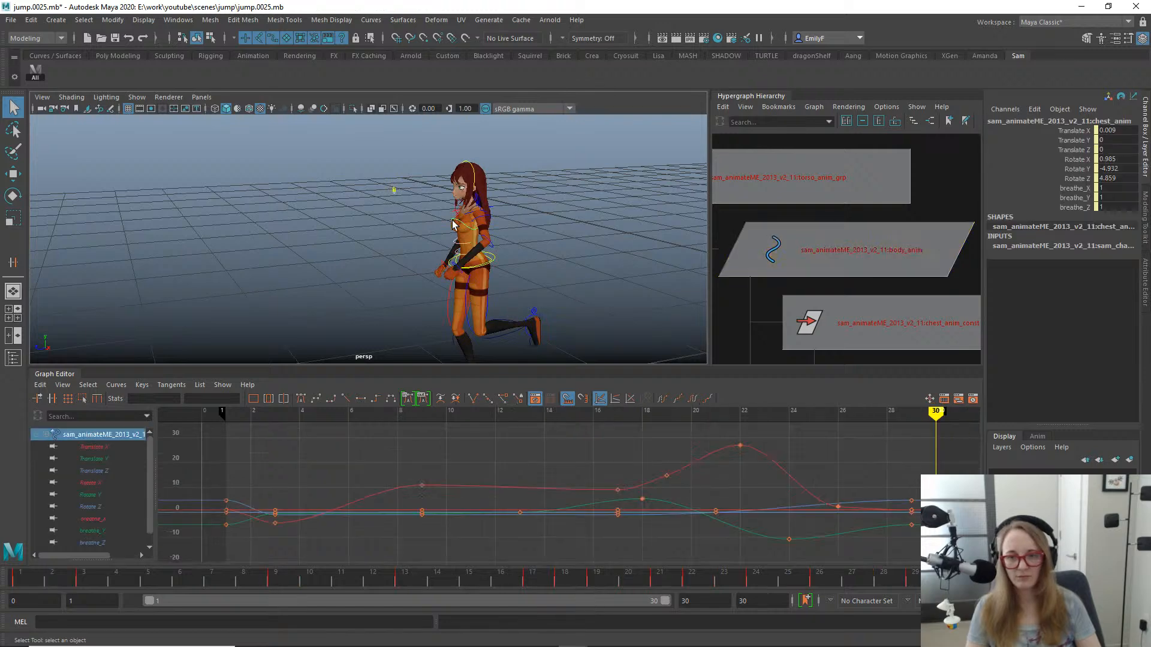
pyautogui.press('e')
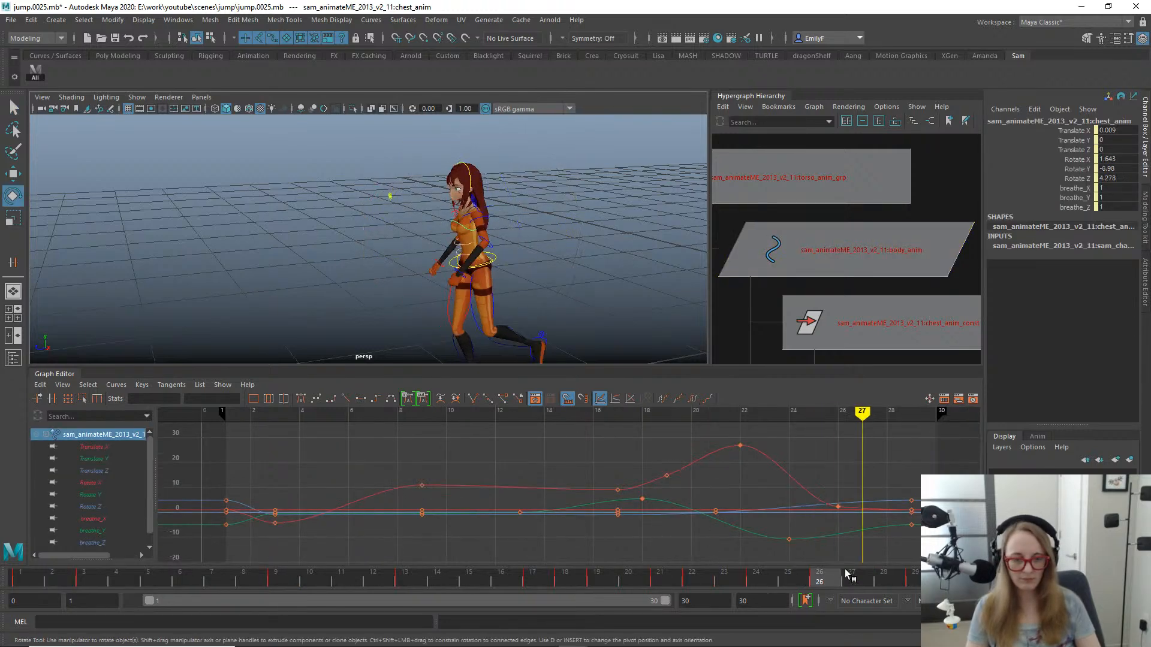
pyautogui.moveTo(845, 573); pyautogui.dragTo(855, 570)
pyautogui.keyDown('alt'); pyautogui.moveTo(528, 284); pyautogui.dragTo(607, 273); pyautogui.keyUp('alt')
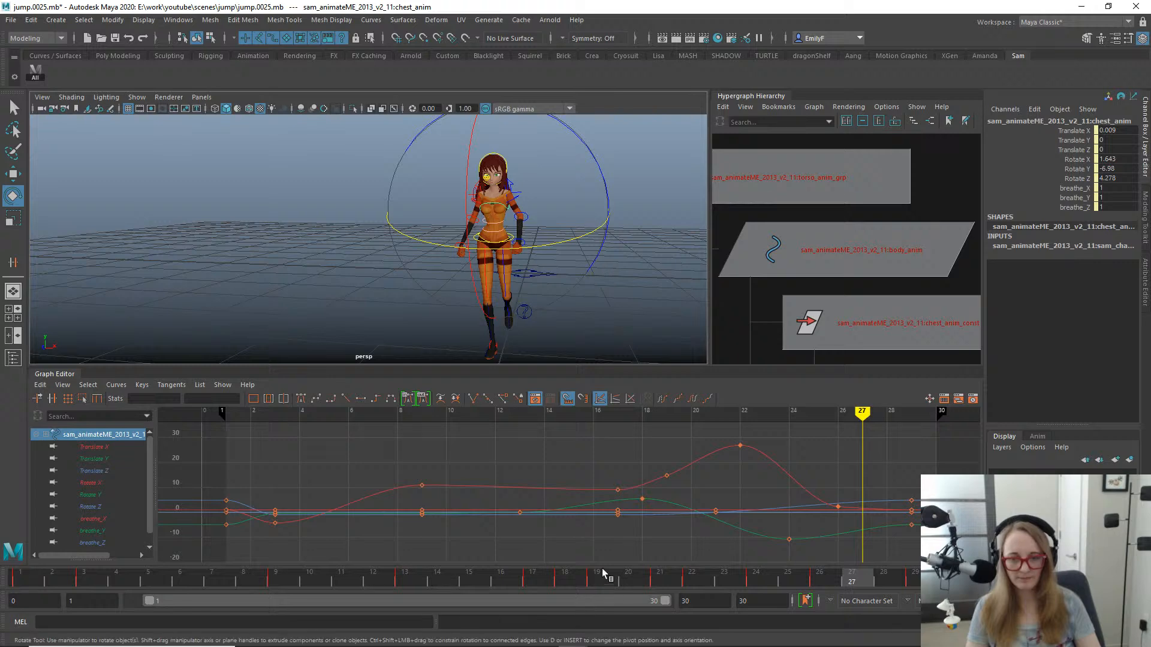
pyautogui.moveTo(601, 568); pyautogui.dragTo(437, 572)
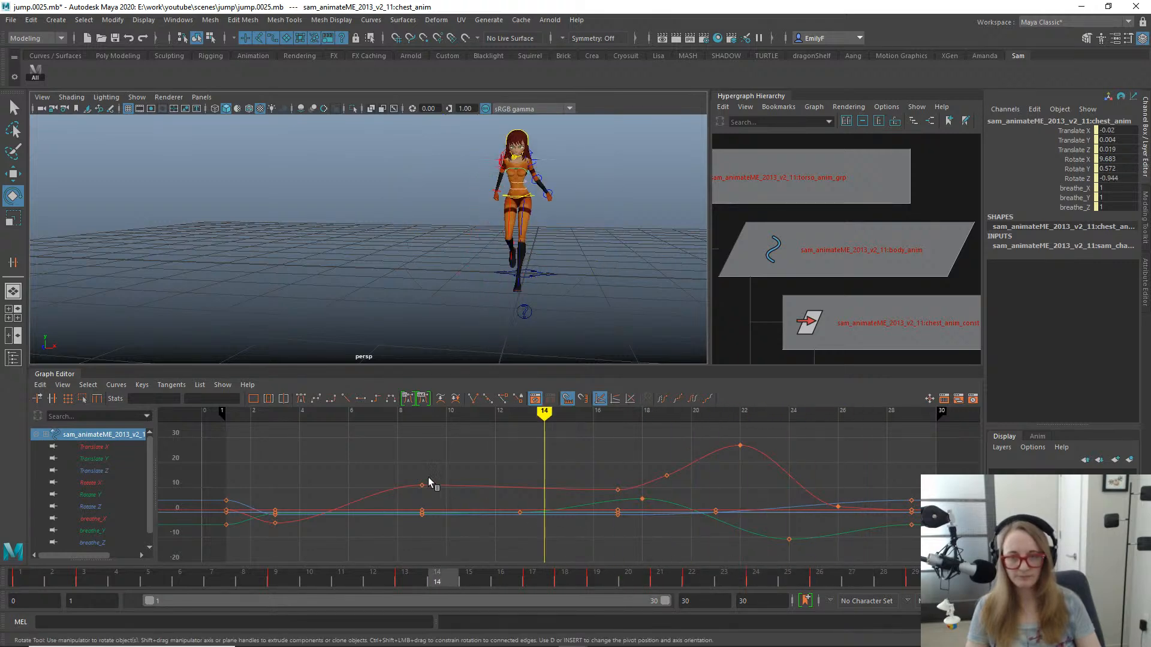
pyautogui.moveTo(428, 477); pyautogui.dragTo(591, 486)
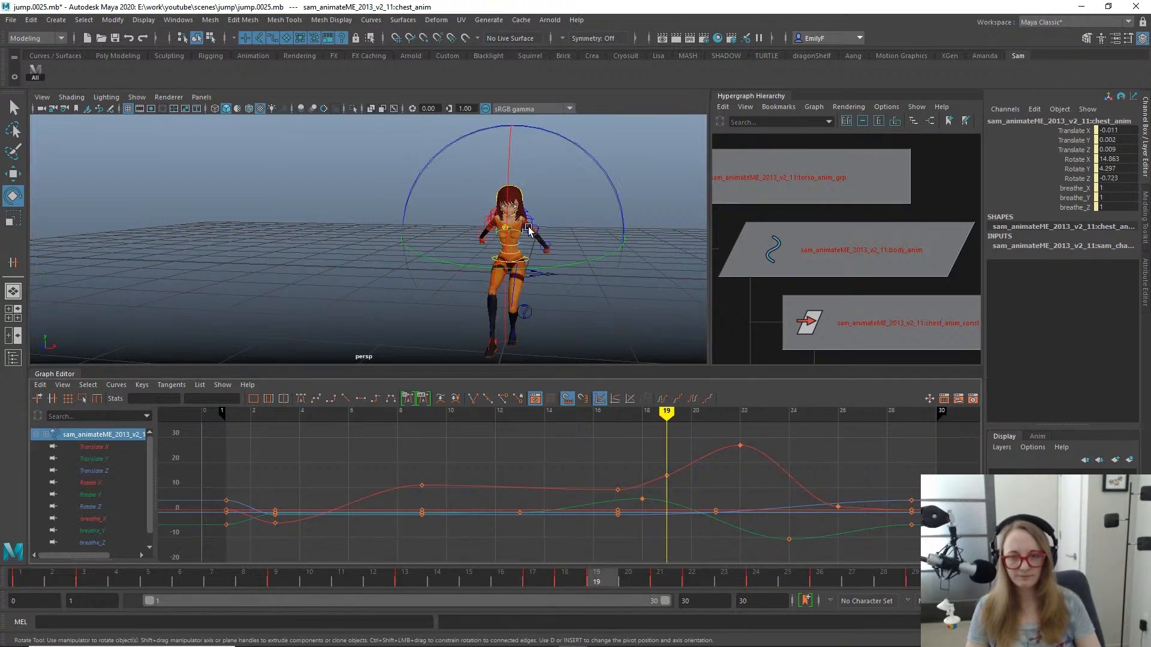
# - Isolate the chest's Rotate Z curve and try tilting the chest by -3.688 about Z at frame 19
pyautogui.moveTo(486, 247)
pyautogui.keyDown('alt'); pyautogui.mouseDown()
pyautogui.moveTo(519, 244)
pyautogui.moveTo(507, 249)
pyautogui.mouseUp(); pyautogui.keyUp('alt')
pyautogui.click(91, 506)
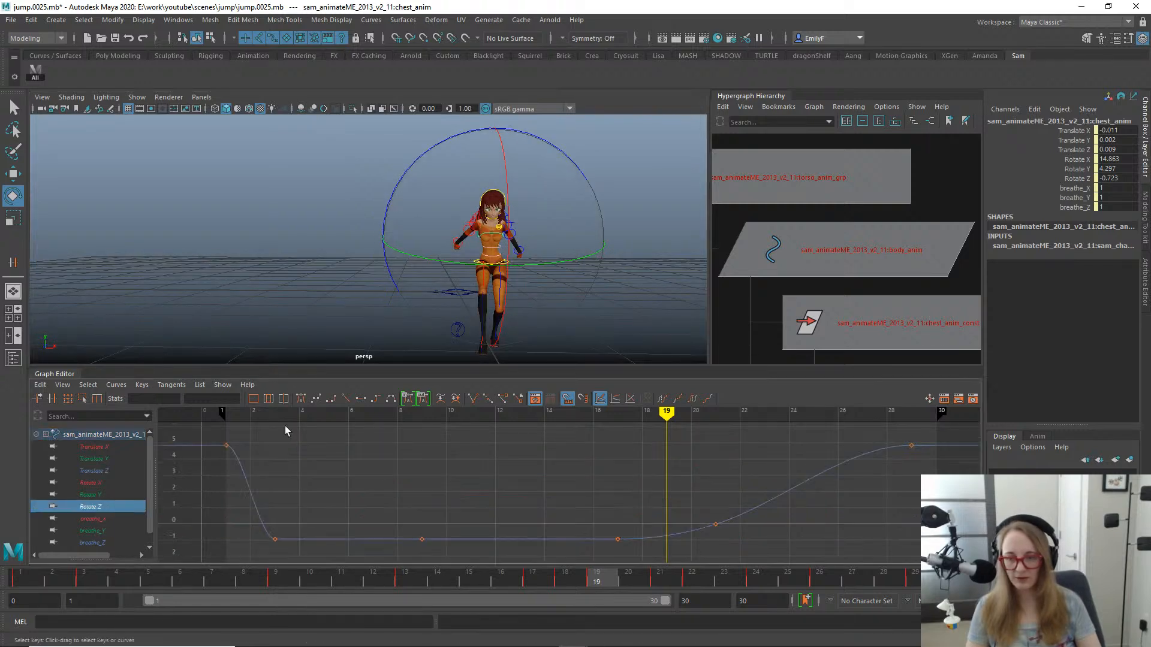
pyautogui.moveTo(541, 141); pyautogui.dragTo(546, 145)
pyautogui.hotkey('ctrl', 'z')
pyautogui.press('q')
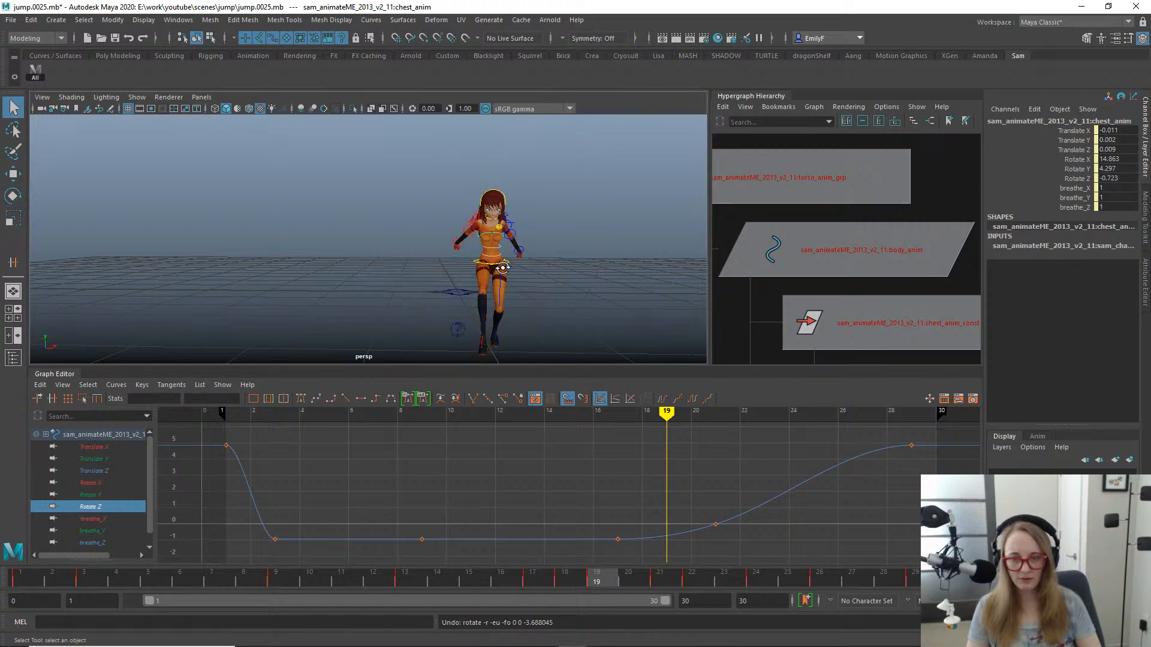
# - Try tilting the torso_FK_01 control by -4.459 about Z at frame 17
pyautogui.moveTo(517, 580); pyautogui.dragTo(532, 478)
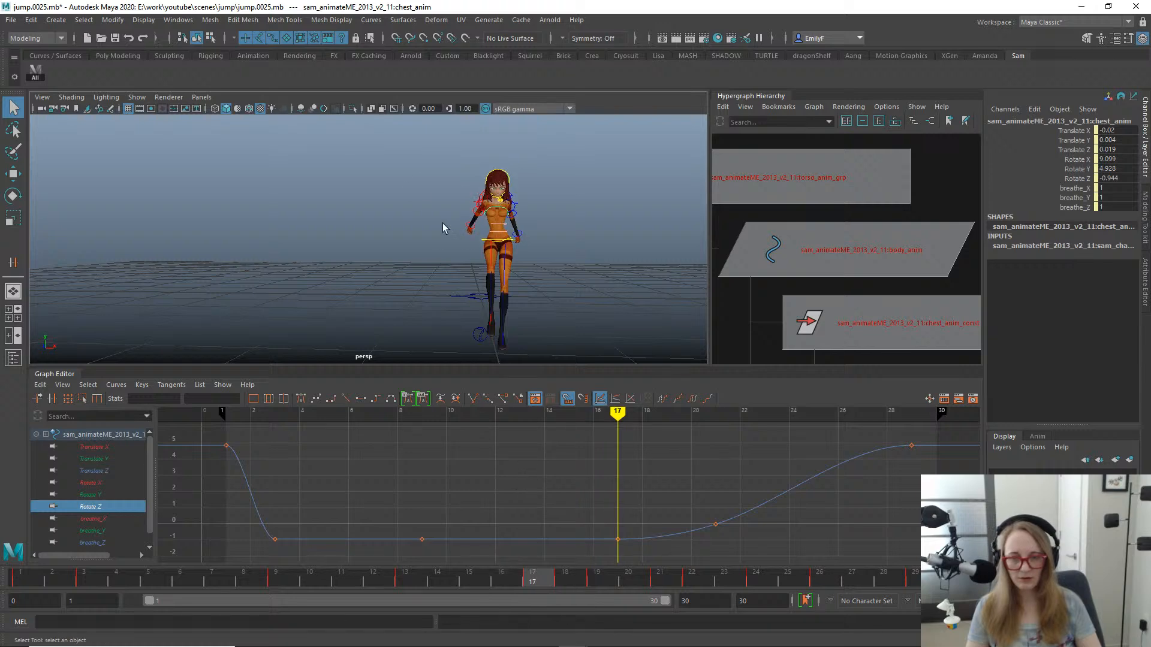
pyautogui.keyDown('alt'); pyautogui.moveTo(442, 223); pyautogui.dragTo(643, 222, button='right'); pyautogui.keyUp('alt')
pyautogui.click(597, 227)
pyautogui.press('e')
pyautogui.keyDown('alt'); pyautogui.moveTo(610, 286); pyautogui.dragTo(535, 256, button='middle'); pyautogui.keyUp('alt')
pyautogui.moveTo(575, 290); pyautogui.dragTo(565, 289)
pyautogui.hotkey('ctrl', 'z')
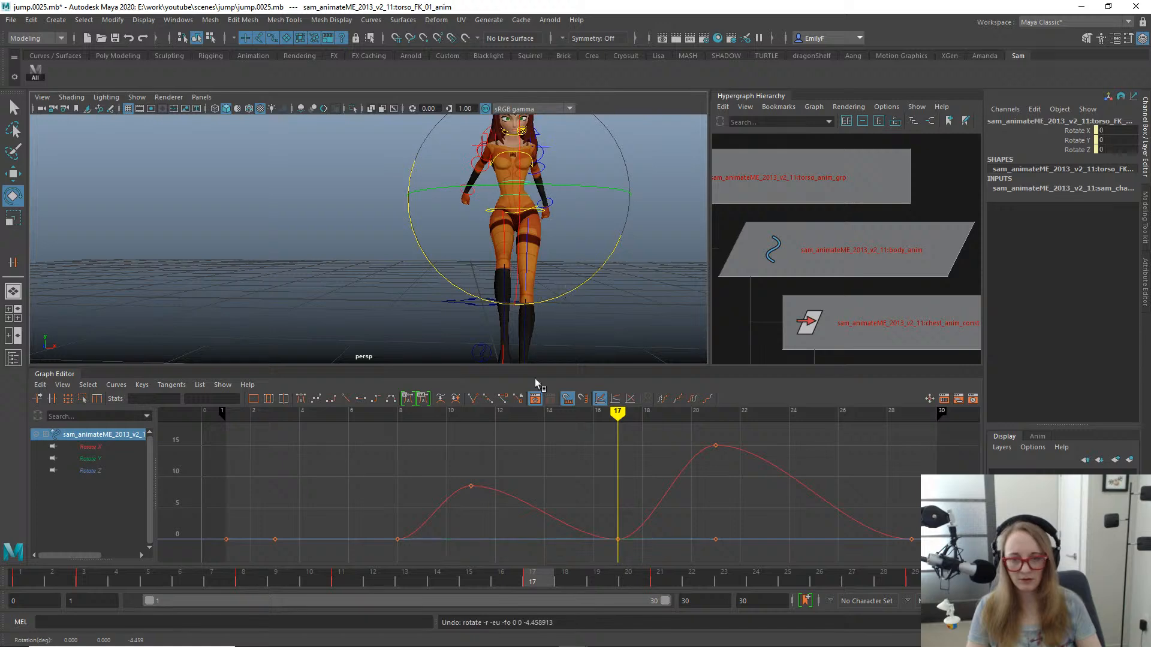
pyautogui.moveTo(497, 305)
pyautogui.keyDown('alt'); pyautogui.mouseDown()
pyautogui.moveTo(555, 303)
pyautogui.moveTo(491, 309)
pyautogui.mouseUp(); pyautogui.keyUp('alt')
# - Try shifting the chest sideways by -0.015 in X at frame 17, working in the front -Z view
pyautogui.press('space')
pyautogui.click(562, 264)
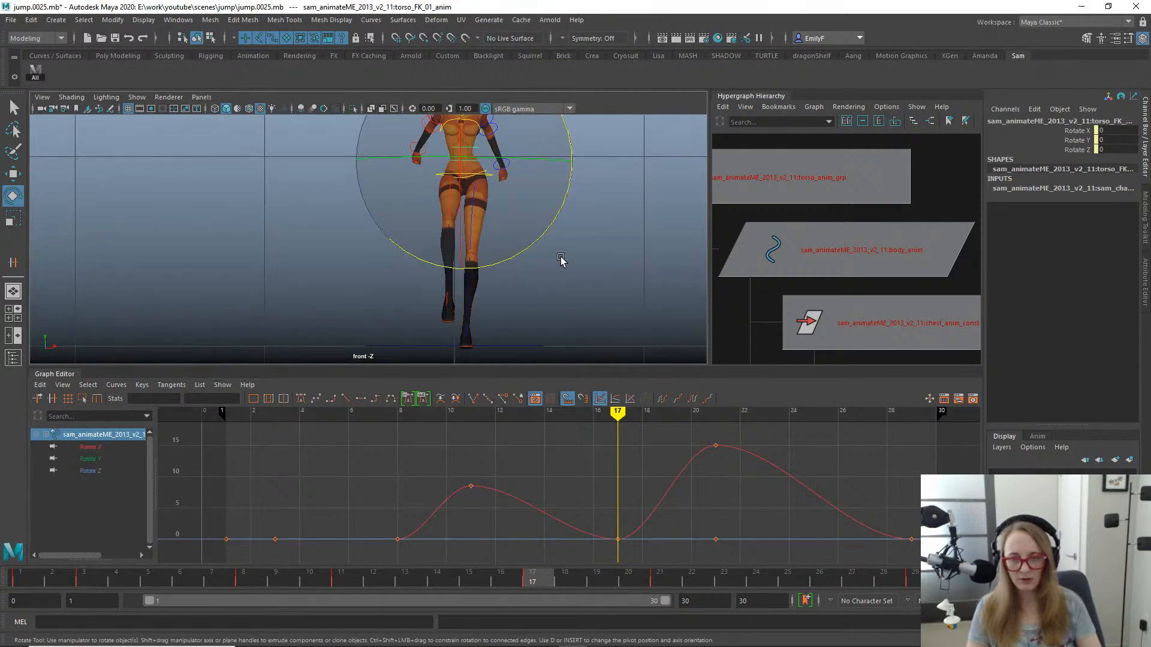
pyautogui.press('q')
pyautogui.keyDown('alt'); pyautogui.moveTo(478, 197); pyautogui.dragTo(470, 244, button='middle'); pyautogui.keyUp('alt')
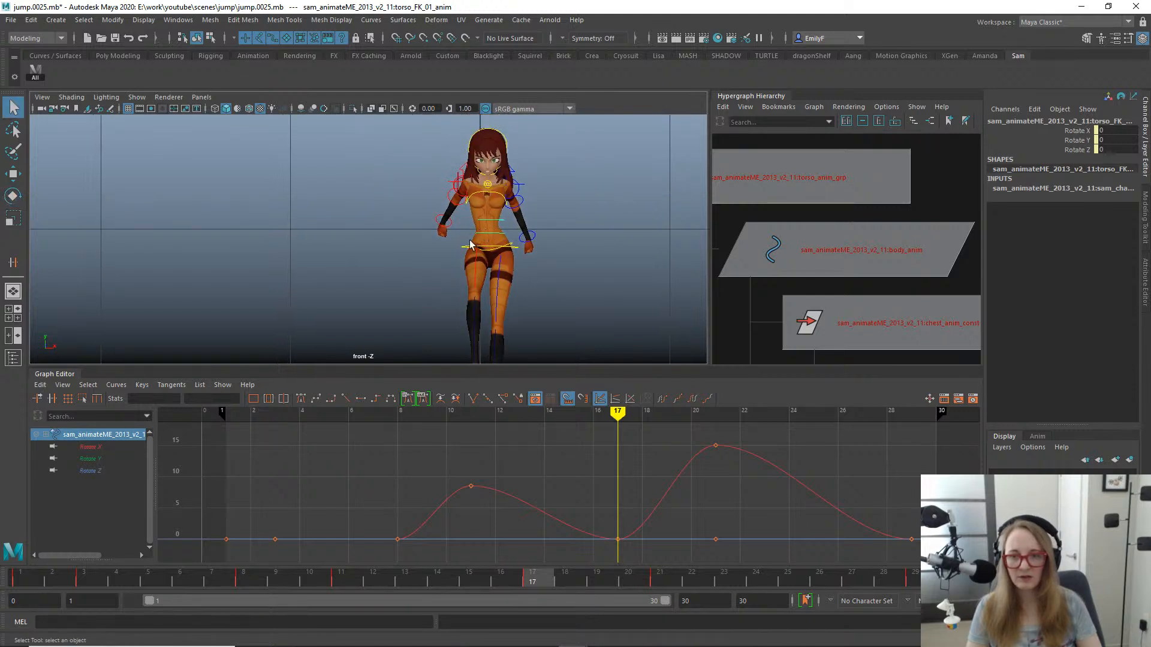
pyautogui.click(484, 198)
pyautogui.press('w')
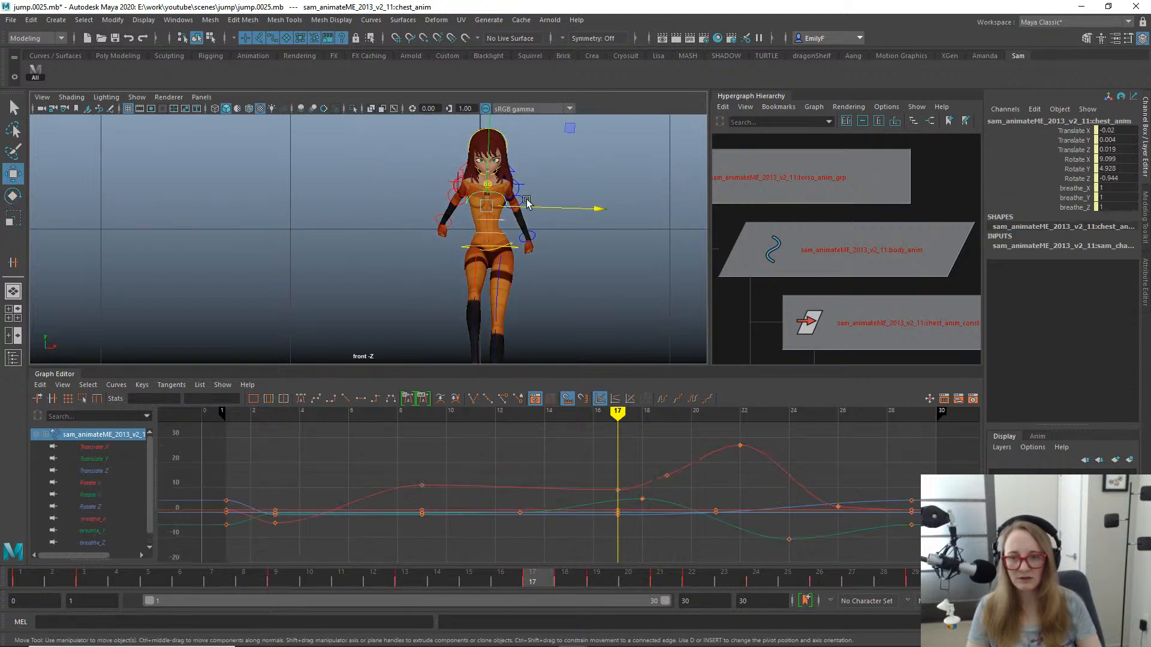
pyautogui.moveTo(537, 208); pyautogui.dragTo(541, 208)
pyautogui.hotkey('ctrl', 'z')
pyautogui.hotkey('ctrl', 'z')
pyautogui.hotkey('ctrl', 'z')
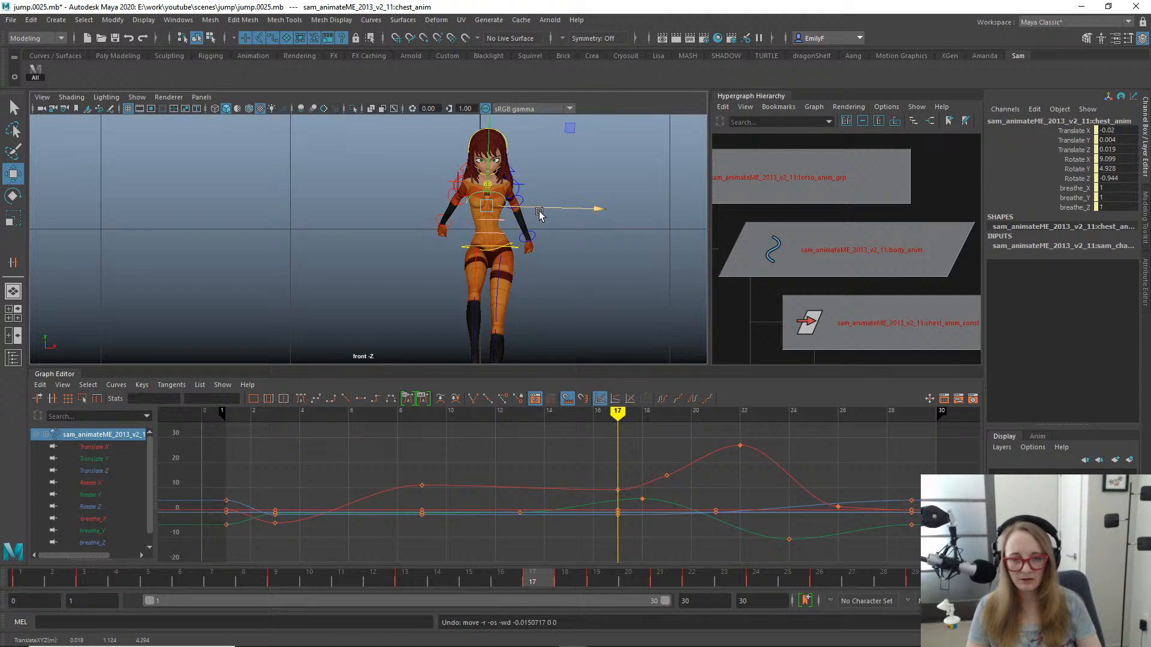
# - Isolate the chest's Translate X curve and try raising the keys at frames 3, 9 and 17 to about -0.002
pyautogui.press('q')
pyautogui.press('e')
pyautogui.press('w')
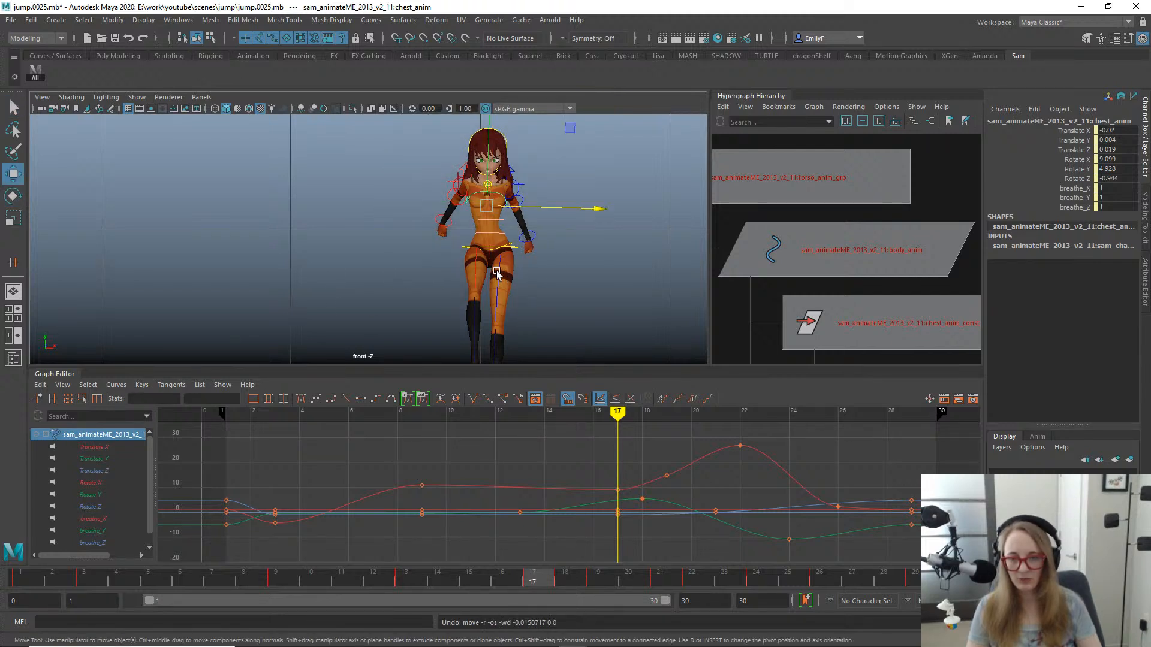
pyautogui.click(117, 447)
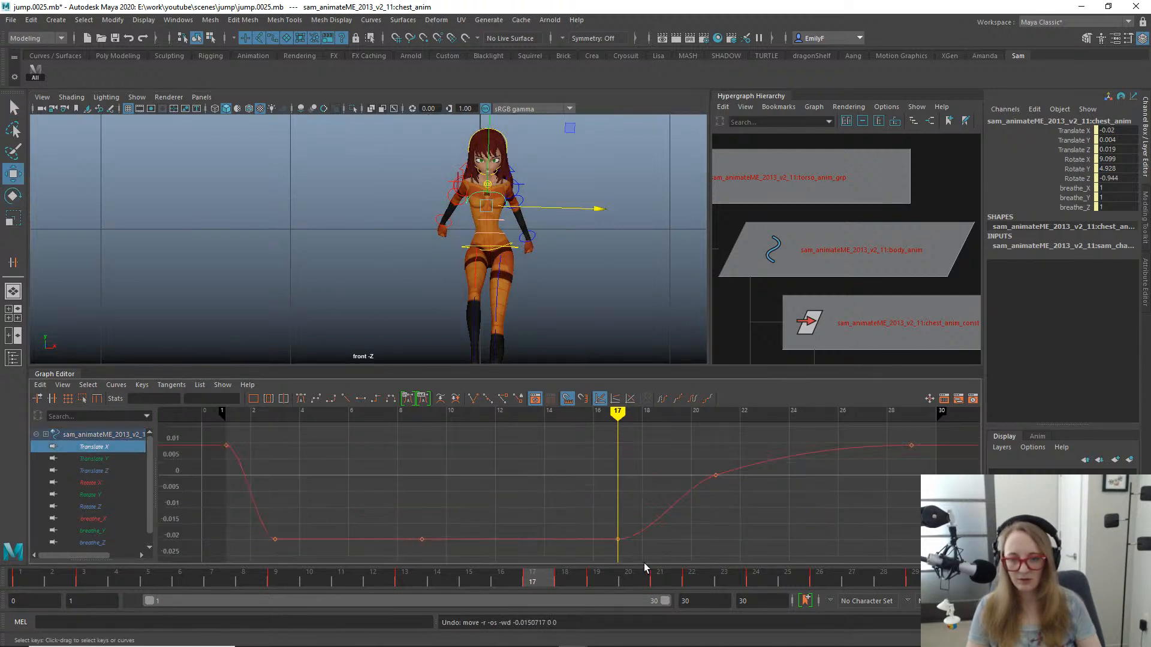
pyautogui.moveTo(687, 577); pyautogui.dragTo(686, 563)
pyautogui.moveTo(678, 509); pyautogui.dragTo(678, 463, button='middle')
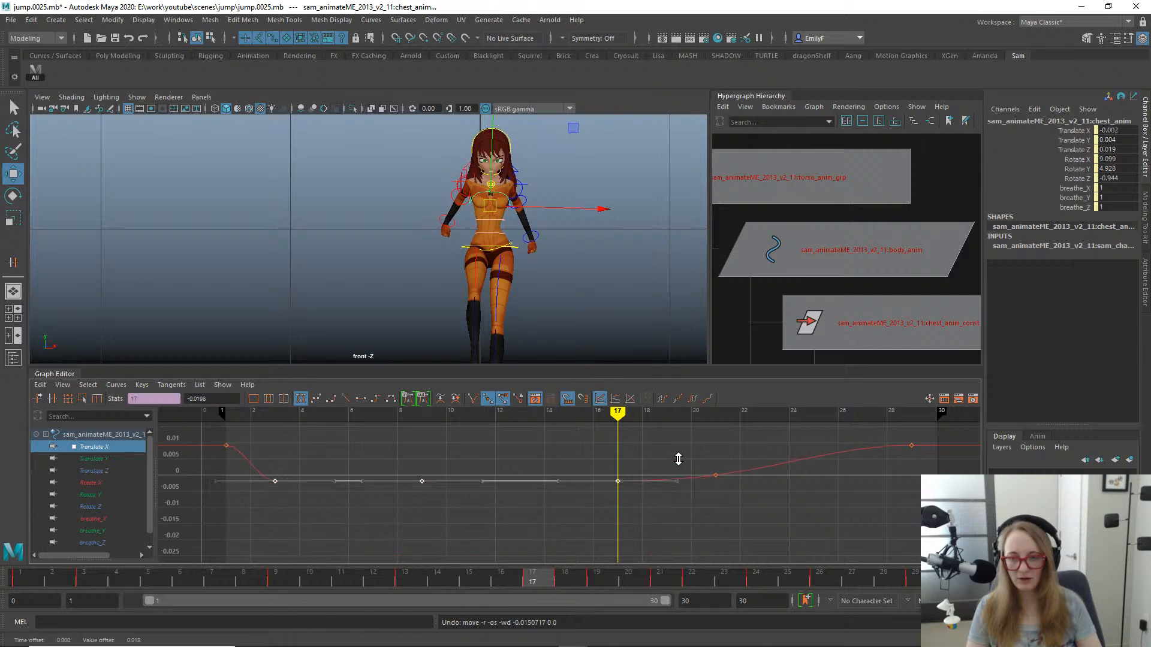
pyautogui.hotkey('ctrl', 'z')
# - Try raising the chest's Translate X keys at frames 3, 9 and 17 to 0, checking the pose at frames 4 and 10
pyautogui.moveTo(213, 578)
pyautogui.mouseDown()
pyautogui.moveTo(12, 552)
pyautogui.moveTo(51, 535)
pyautogui.moveTo(156, 540)
pyautogui.moveTo(303, 510)
pyautogui.mouseUp()
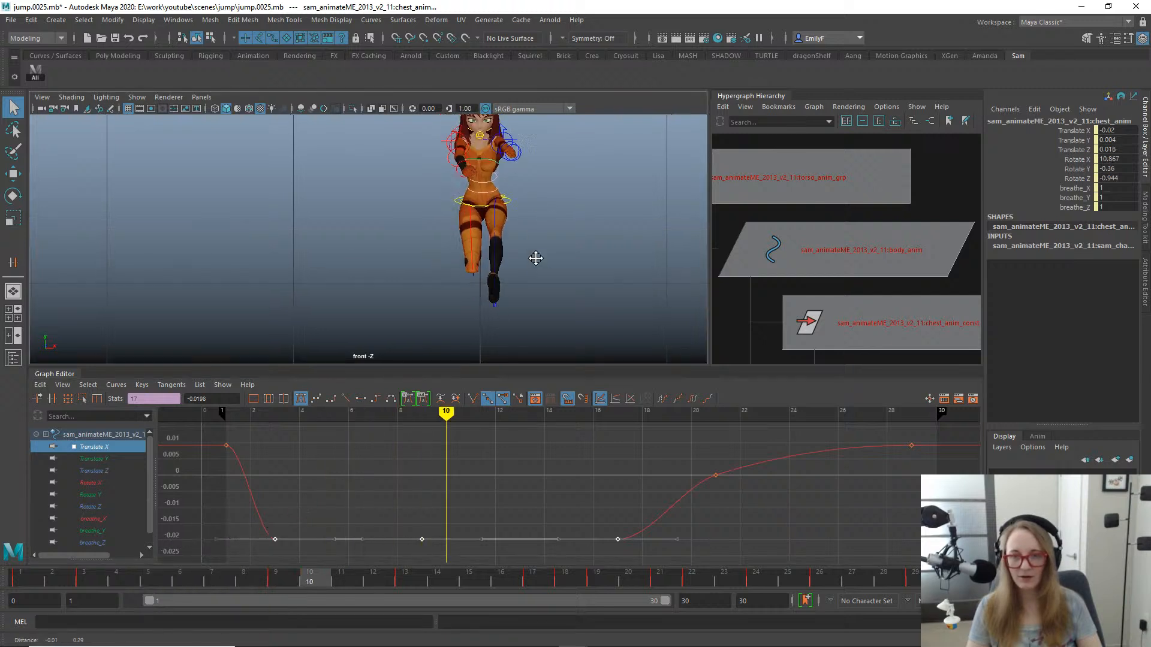
pyautogui.press('w')
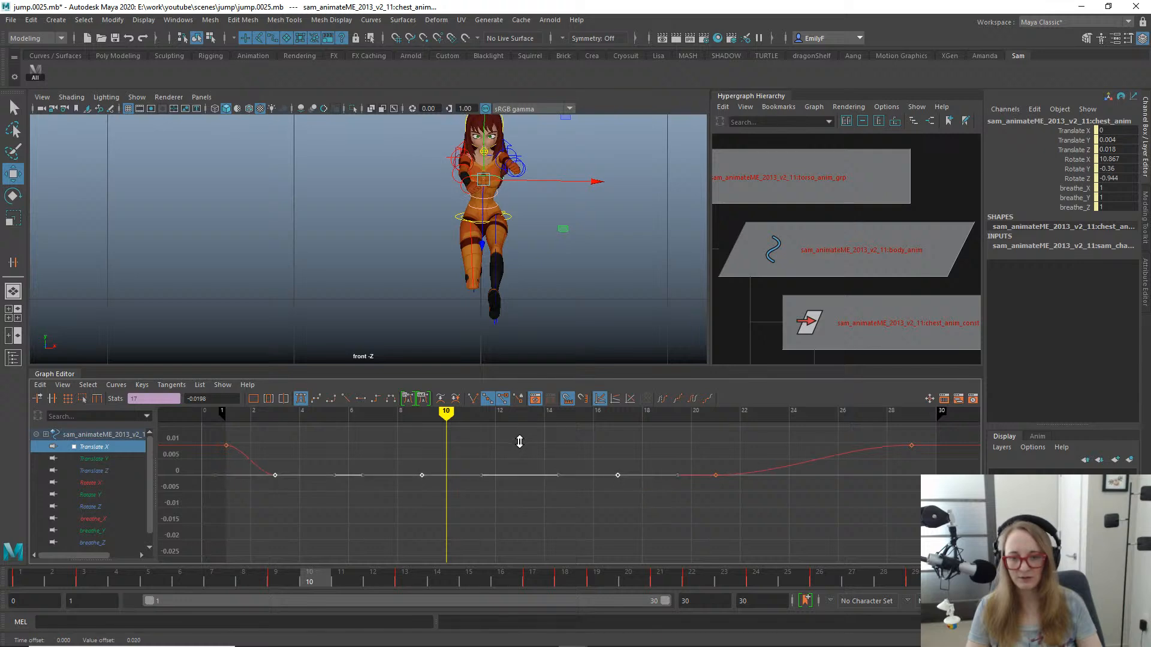
pyautogui.moveTo(19, 577); pyautogui.dragTo(115, 529)
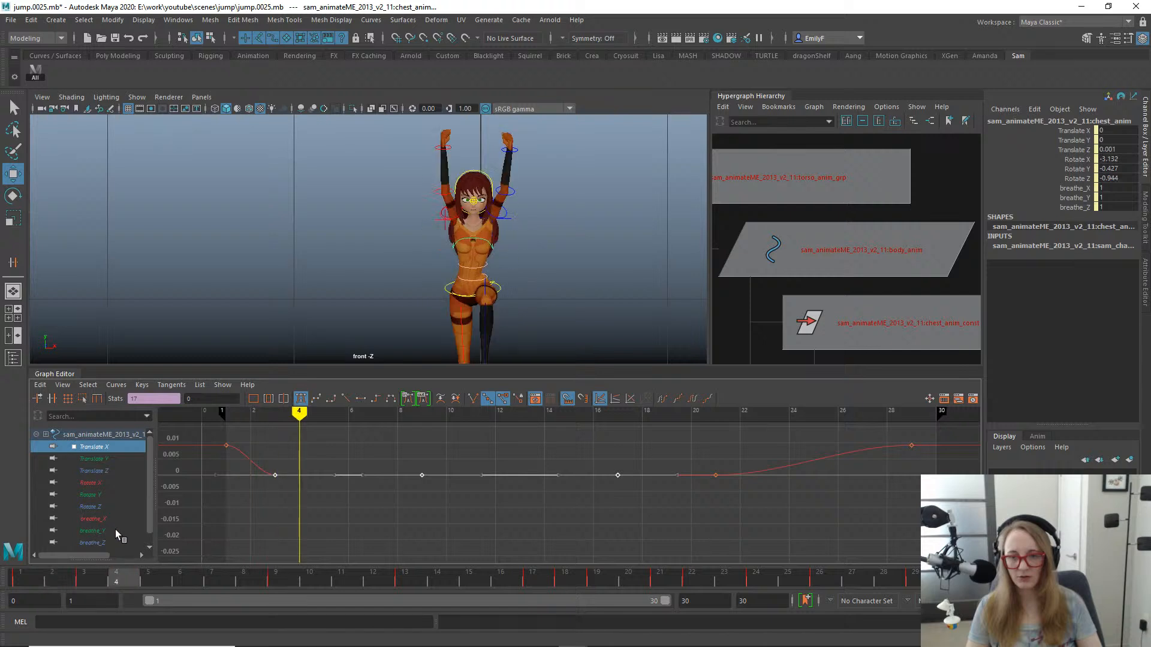
pyautogui.hotkey('ctrl', 'z')
pyautogui.hotkey('ctrl', 'z')
pyautogui.hotkey('ctrl', 'z')
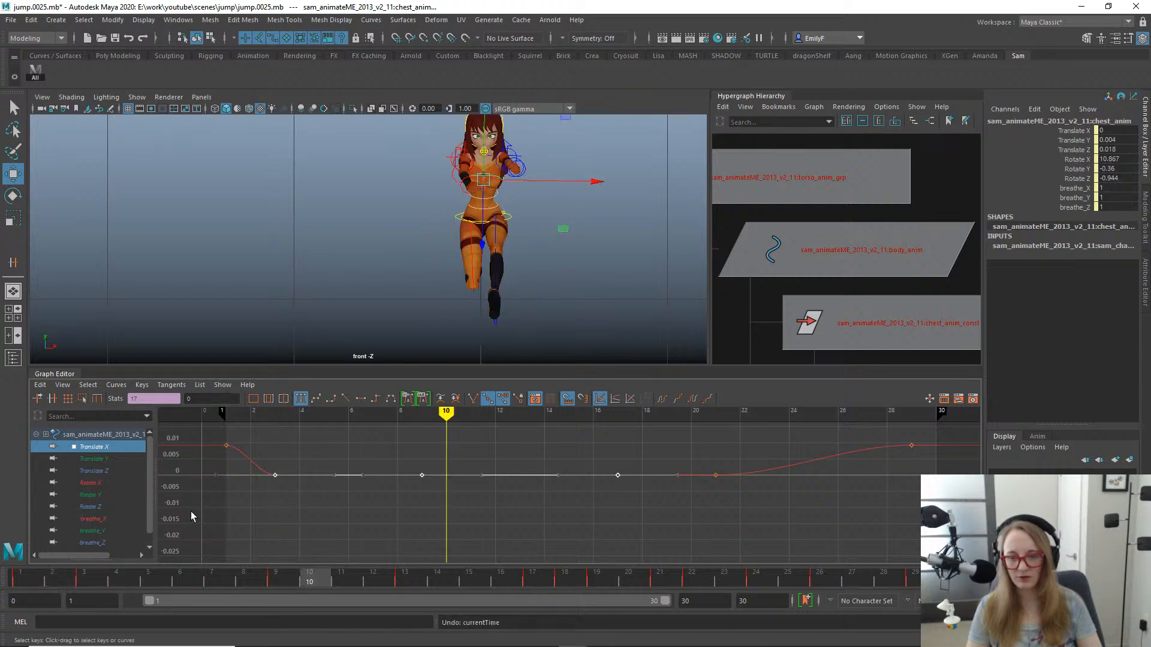
# - Raise only the chest's Translate X keys at frames 9 and 17 to 0, and check the motion up to frame 16
pyautogui.moveTo(124, 582); pyautogui.dragTo(282, 537)
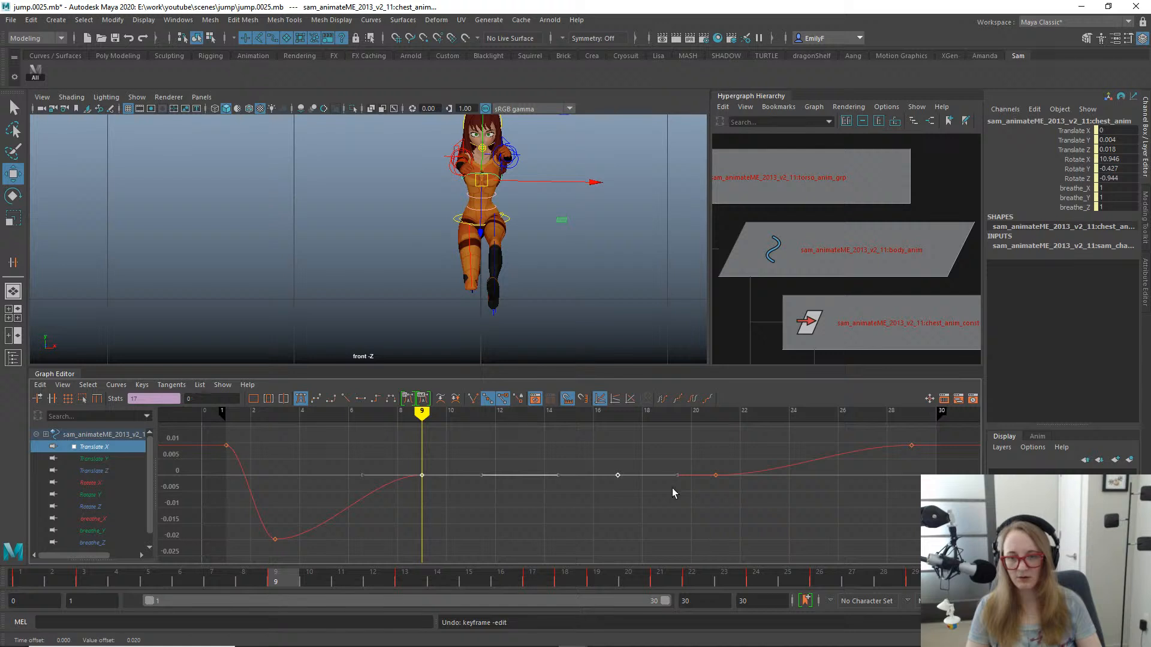
pyautogui.moveTo(285, 581); pyautogui.dragTo(496, 501)
pyautogui.keyDown('alt'); pyautogui.moveTo(548, 283); pyautogui.dragTo(393, 260, button='right'); pyautogui.keyUp('alt')
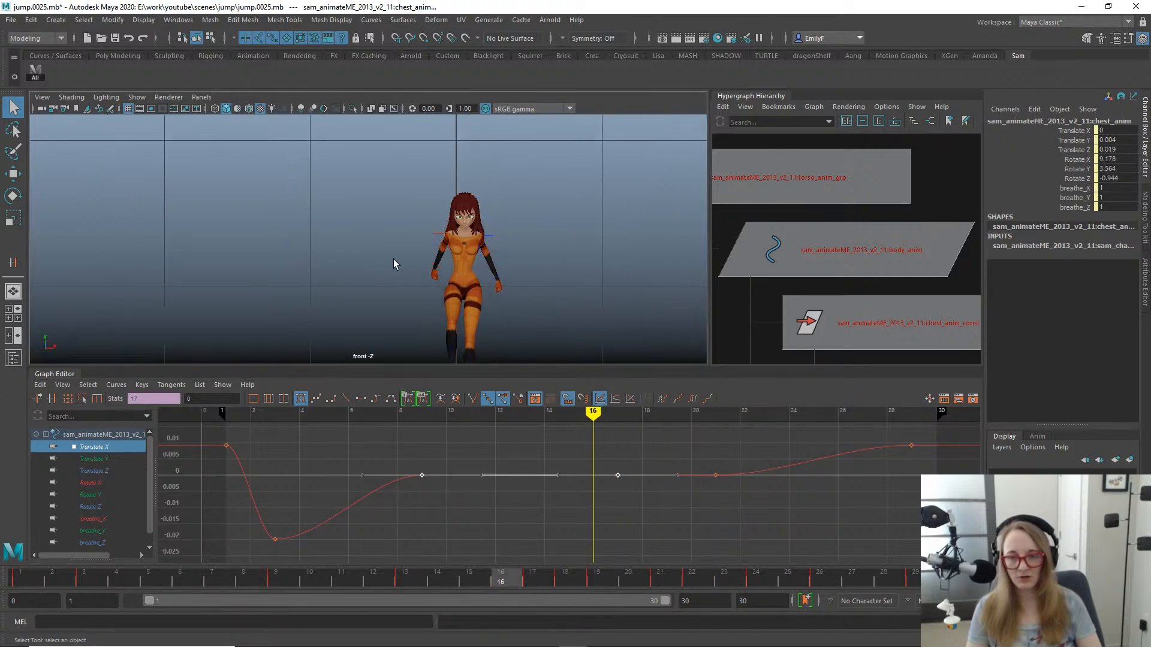
# - Switch to the perspective view, orbit to the character's side, and review the landing from frame 16 to frame 25
pyautogui.keyDown('alt'); pyautogui.moveTo(393, 261); pyautogui.dragTo(438, 224); pyautogui.keyUp('alt')
pyautogui.press('space')
pyautogui.click(503, 235)
pyautogui.press('f')
pyautogui.keyDown('alt'); pyautogui.moveTo(514, 226); pyautogui.dragTo(230, 244, button='right'); pyautogui.keyUp('alt')
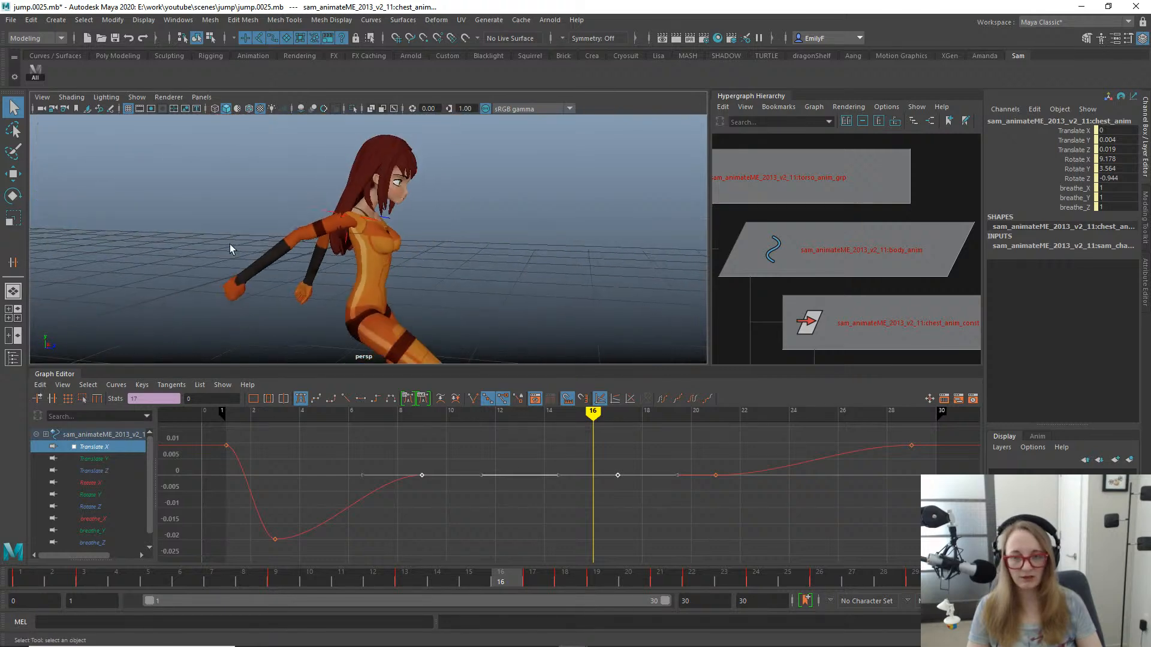
pyautogui.keyDown('alt'); pyautogui.moveTo(351, 239); pyautogui.dragTo(441, 208, button='middle'); pyautogui.keyUp('alt')
pyautogui.keyDown('alt'); pyautogui.moveTo(441, 209); pyautogui.dragTo(350, 238, button='right'); pyautogui.keyUp('alt')
pyautogui.keyDown('alt'); pyautogui.moveTo(495, 201); pyautogui.dragTo(580, 186, button='middle'); pyautogui.keyUp('alt')
pyautogui.keyDown('alt'); pyautogui.moveTo(543, 234); pyautogui.dragTo(483, 255); pyautogui.keyUp('alt')
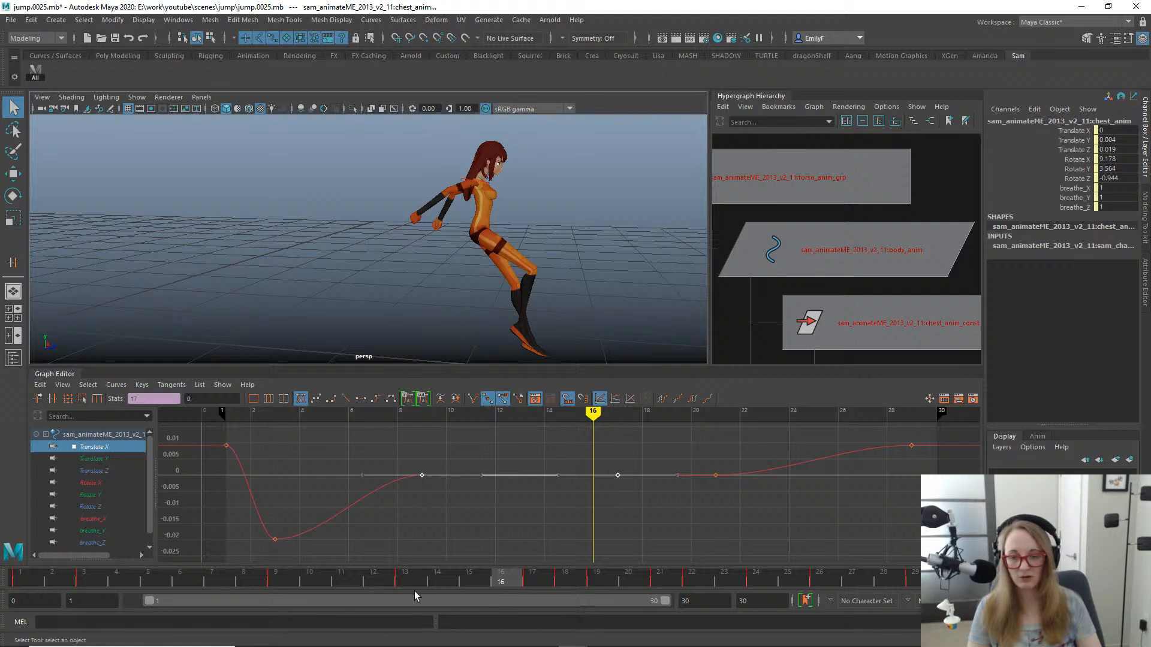
pyautogui.moveTo(491, 581)
pyautogui.mouseDown()
pyautogui.moveTo(290, 527)
pyautogui.moveTo(644, 551)
pyautogui.moveTo(818, 533)
pyautogui.moveTo(204, 463)
pyautogui.moveTo(413, 499)
pyautogui.moveTo(599, 597)
pyautogui.moveTo(899, 590)
pyautogui.moveTo(691, 535)
pyautogui.moveTo(252, 503)
pyautogui.moveTo(300, 477)
pyautogui.moveTo(748, 551)
pyautogui.moveTo(861, 547)
pyautogui.moveTo(242, 500)
pyautogui.moveTo(22, 458)
pyautogui.moveTo(539, 506)
pyautogui.moveTo(853, 550)
pyautogui.moveTo(645, 541)
pyautogui.moveTo(947, 550)
pyautogui.moveTo(612, 533)
pyautogui.moveTo(26, 457)
pyautogui.moveTo(205, 458)
pyautogui.moveTo(824, 509)
pyautogui.moveTo(740, 524)
pyautogui.moveTo(510, 504)
pyautogui.moveTo(550, 491)
pyautogui.moveTo(721, 483)
pyautogui.moveTo(857, 494)
pyautogui.moveTo(814, 506)
pyautogui.mouseUp()
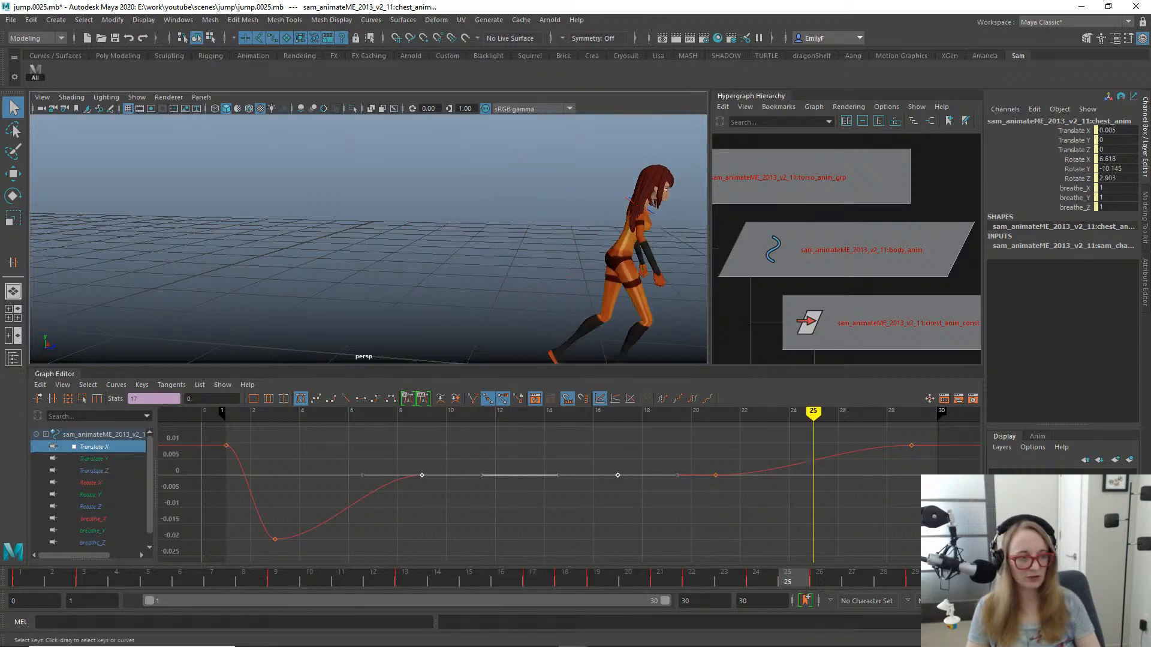
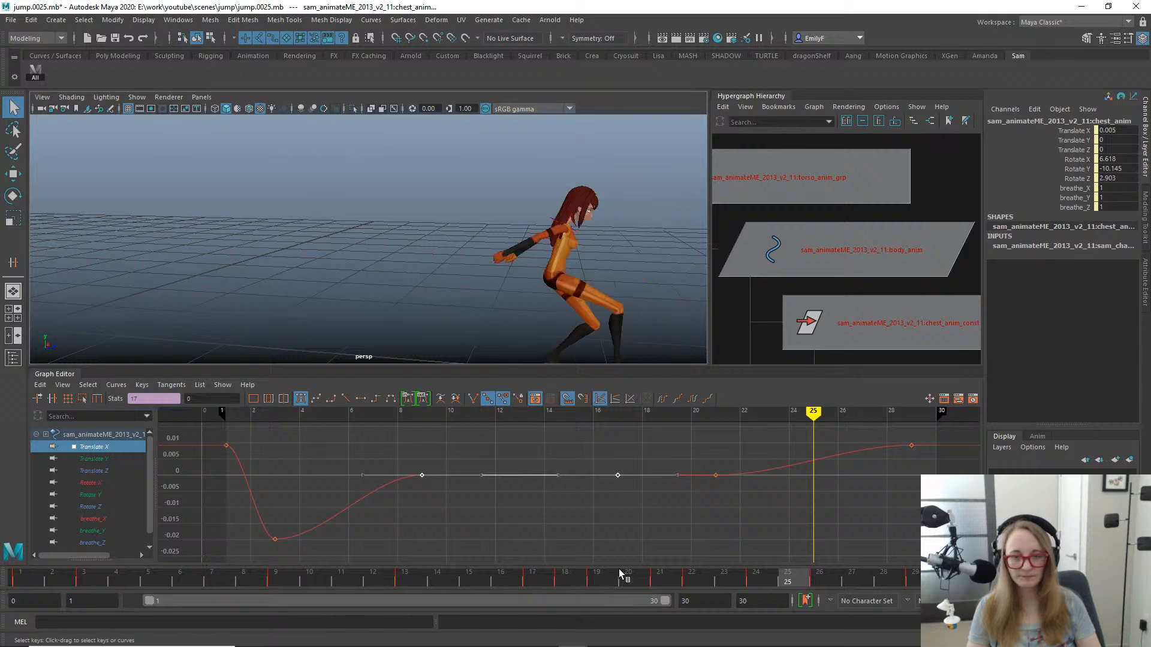
# - Switch to the front view and scrub to frame 17 to check the chest's pose in mid-air
pyautogui.click(741, 549)
pyautogui.press('space')
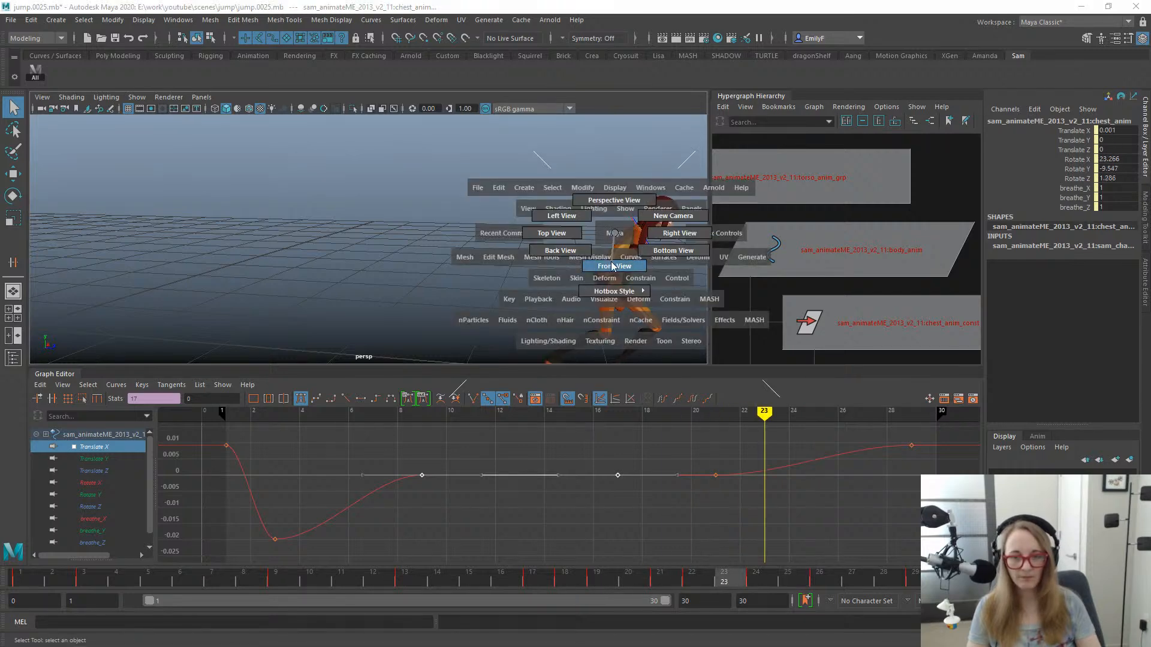
pyautogui.moveTo(614, 237); pyautogui.dragTo(610, 260)
pyautogui.press('e')
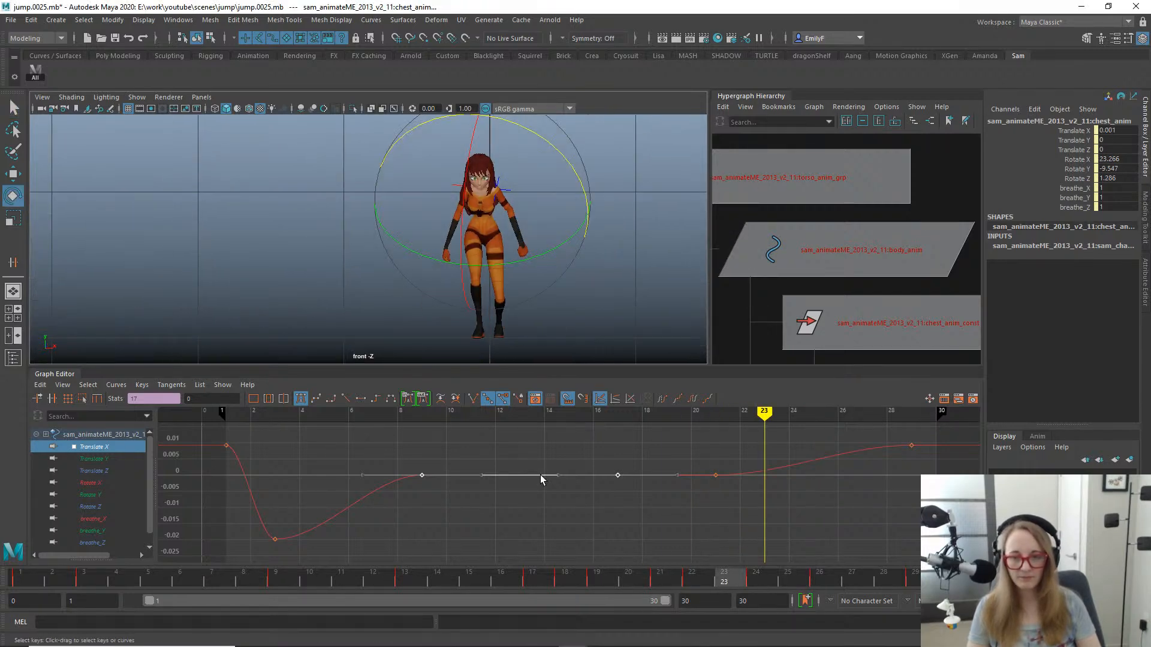
pyautogui.moveTo(382, 581)
pyautogui.mouseDown()
pyautogui.moveTo(567, 566)
pyautogui.moveTo(444, 544)
pyautogui.moveTo(438, 530)
pyautogui.moveTo(567, 502)
pyautogui.moveTo(546, 508)
pyautogui.mouseUp()
# - Isolate the chest's Rotate Z curve and tilt the chest to a Rotate Z of about -4.1 at frame 17
pyautogui.press('w')
pyautogui.moveTo(580, 178); pyautogui.dragTo(539, 275)
pyautogui.hotkey('ctrl', 'z')
pyautogui.press('e')
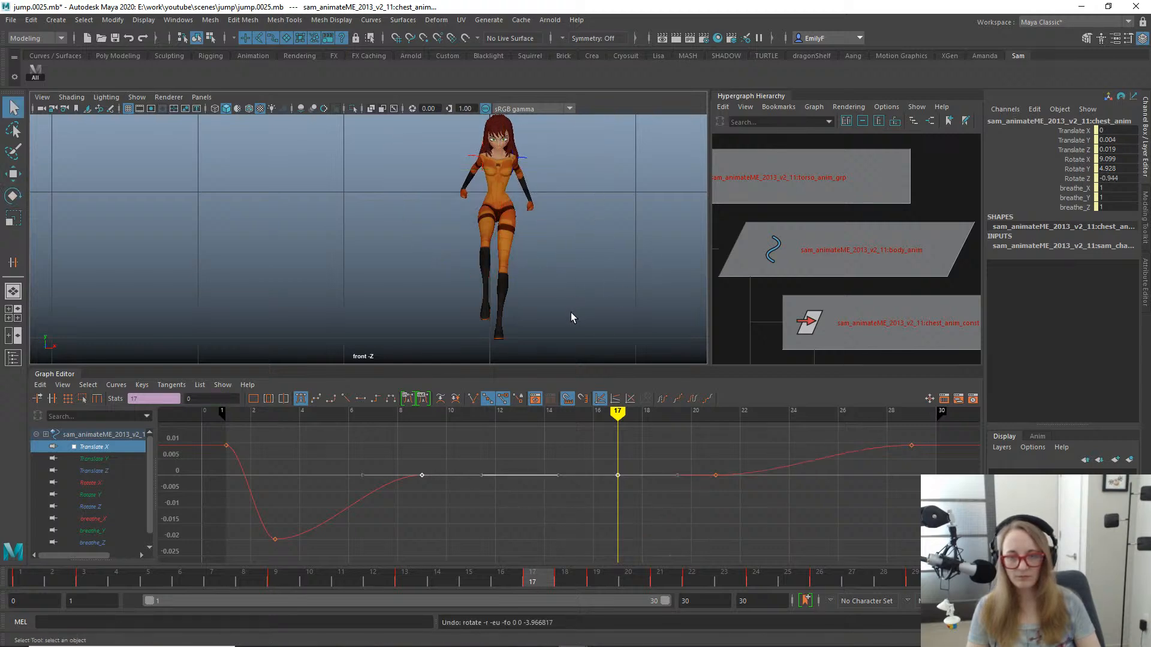
pyautogui.press('e')
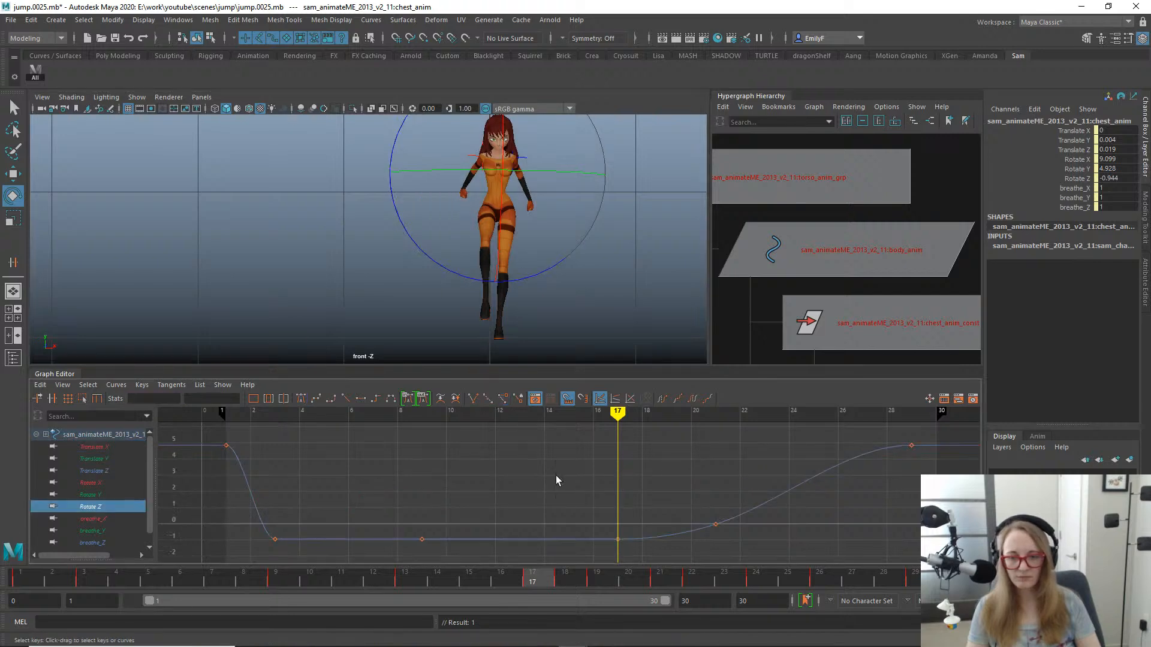
pyautogui.moveTo(543, 270); pyautogui.dragTo(540, 274)
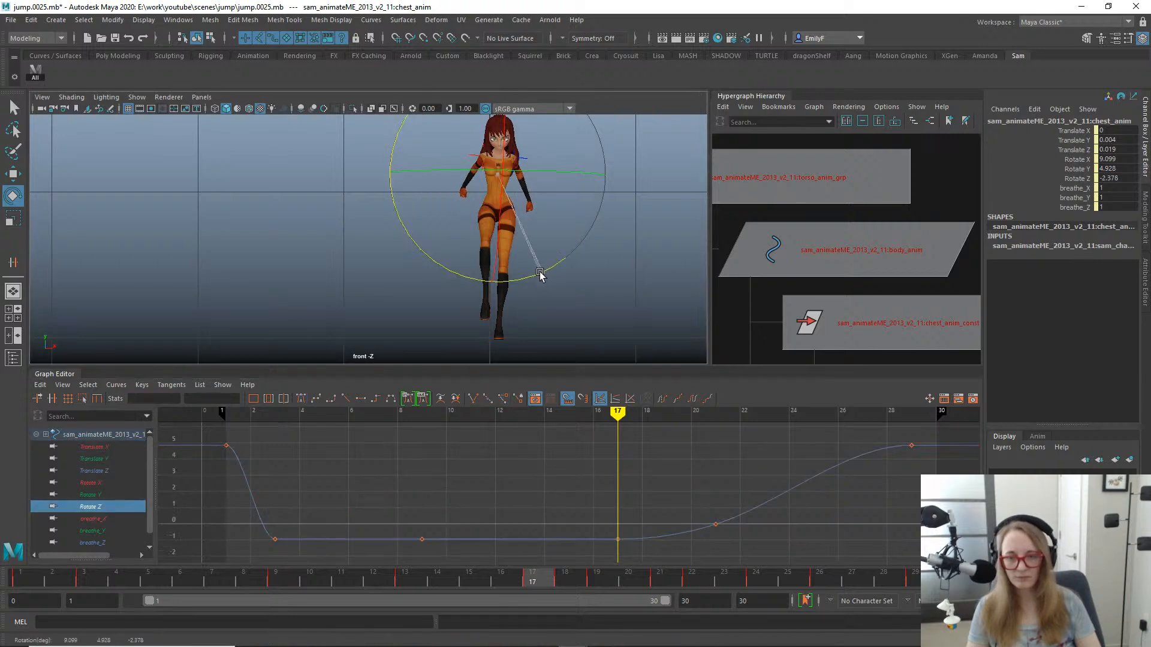
# - Shift the chest's Rotate Z key from frame 9 to frame 12 at about -0.944 and frame the whole curve
pyautogui.moveTo(508, 581); pyautogui.dragTo(372, 541)
pyautogui.keyDown('alt'); pyautogui.moveTo(535, 138); pyautogui.dragTo(542, 231, button='middle'); pyautogui.keyUp('alt')
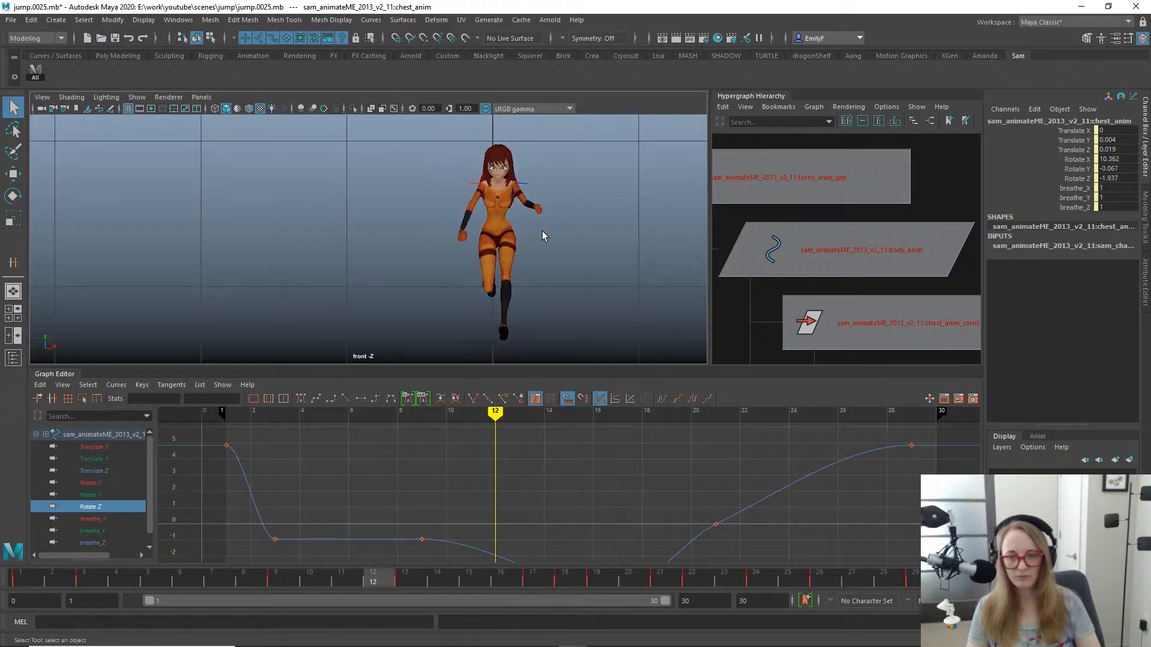
pyautogui.keyDown('alt'); pyautogui.moveTo(542, 231); pyautogui.dragTo(513, 239, button='right'); pyautogui.keyUp('alt')
pyautogui.keyDown('alt'); pyautogui.moveTo(513, 240); pyautogui.dragTo(539, 195, button='middle'); pyautogui.keyUp('alt')
pyautogui.press('f')
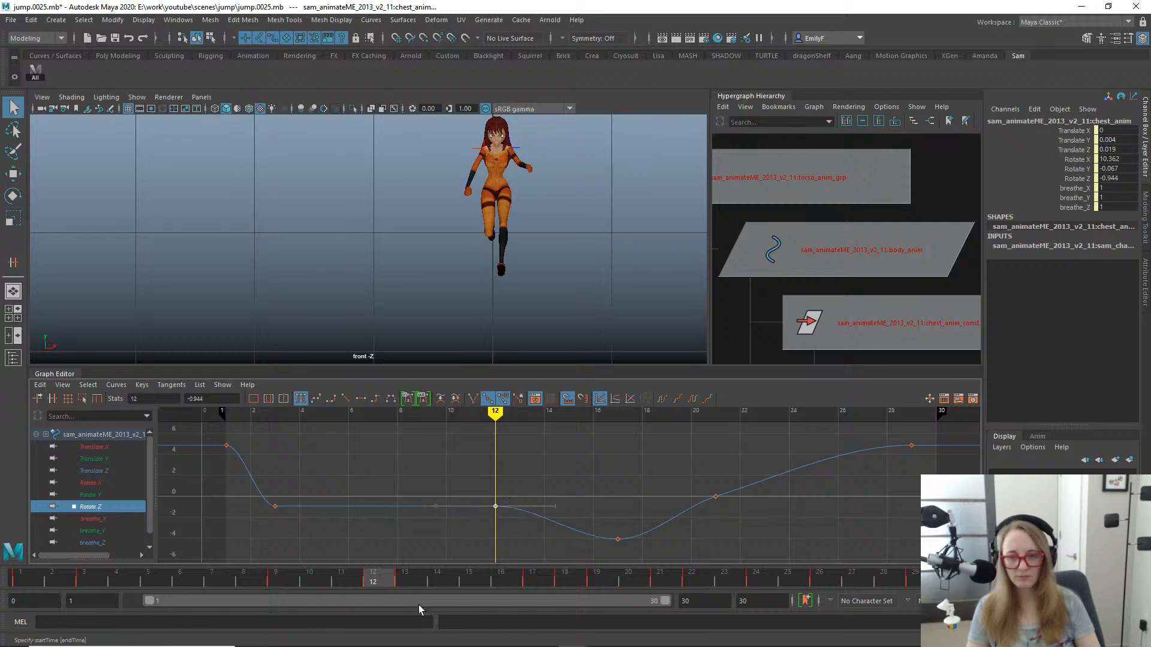
# - Key the chest's Rotate Z at about 5.68 on frame 24 and remove the Rotate Z key at frame 21
pyautogui.moveTo(383, 577); pyautogui.dragTo(559, 513)
pyautogui.moveTo(598, 514); pyautogui.dragTo(767, 513)
pyautogui.press('e')
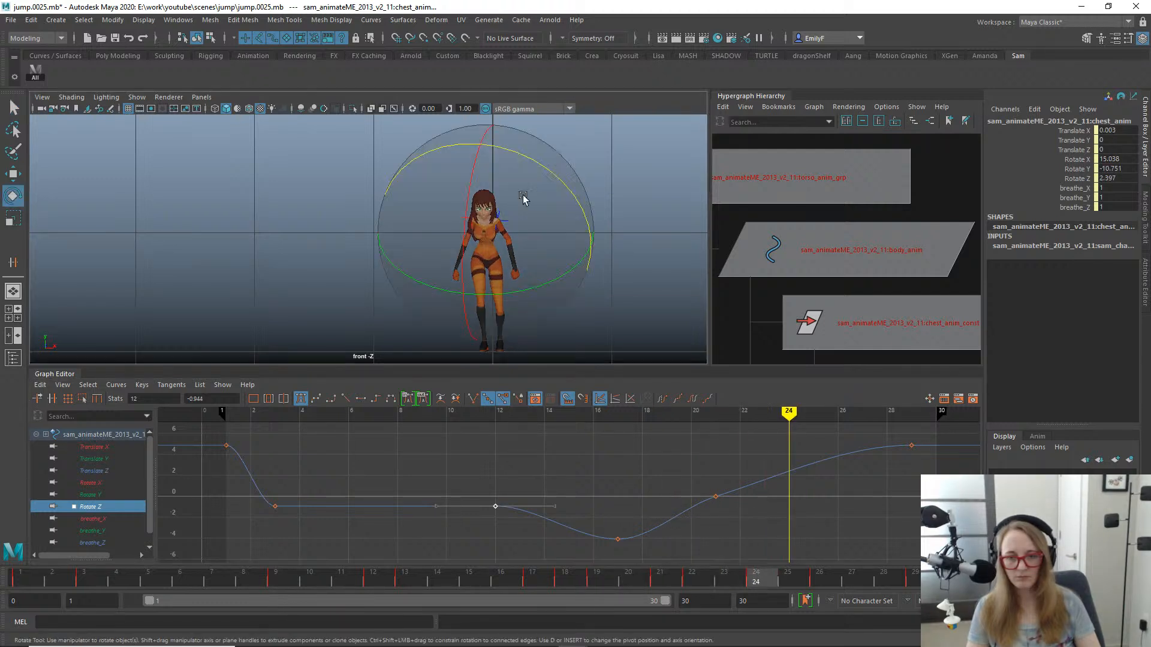
pyautogui.moveTo(545, 174); pyautogui.dragTo(547, 179)
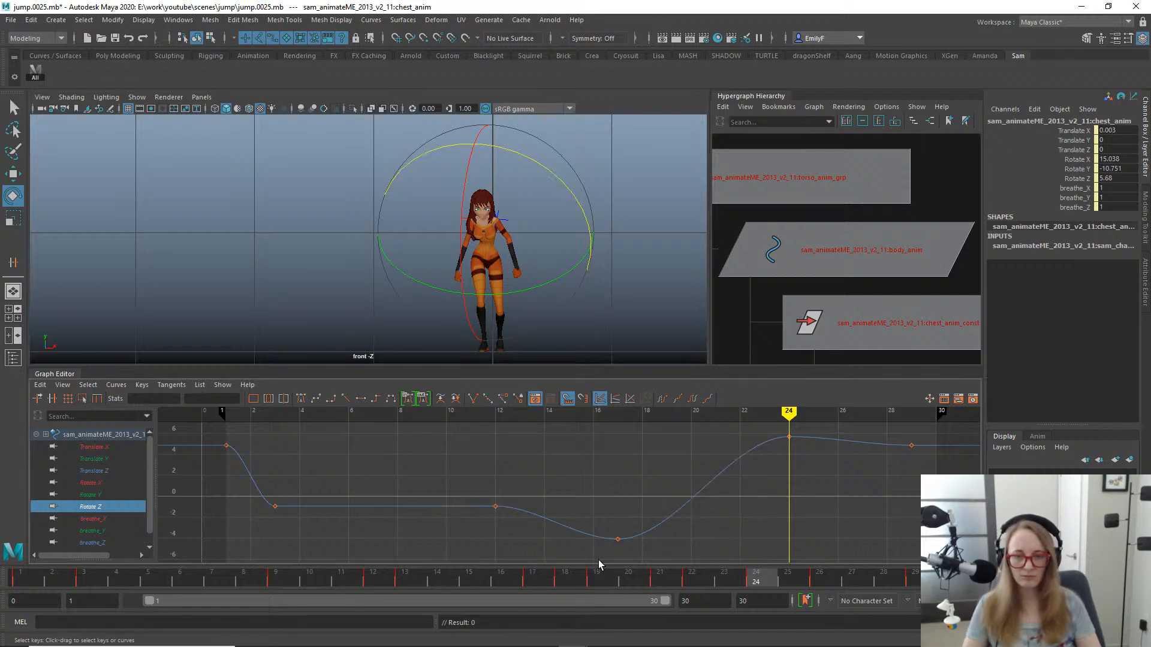
# - Insert a Rotate Z key for the chest at frame 20, lower it to about -2.3, and adjust its tangent
pyautogui.moveTo(632, 586)
pyautogui.mouseDown()
pyautogui.moveTo(914, 577)
pyautogui.moveTo(553, 497)
pyautogui.moveTo(947, 570)
pyautogui.moveTo(409, 470)
pyautogui.moveTo(715, 511)
pyautogui.moveTo(727, 523)
pyautogui.moveTo(537, 498)
pyautogui.moveTo(649, 513)
pyautogui.moveTo(632, 515)
pyautogui.mouseUp()
pyautogui.click(699, 489)
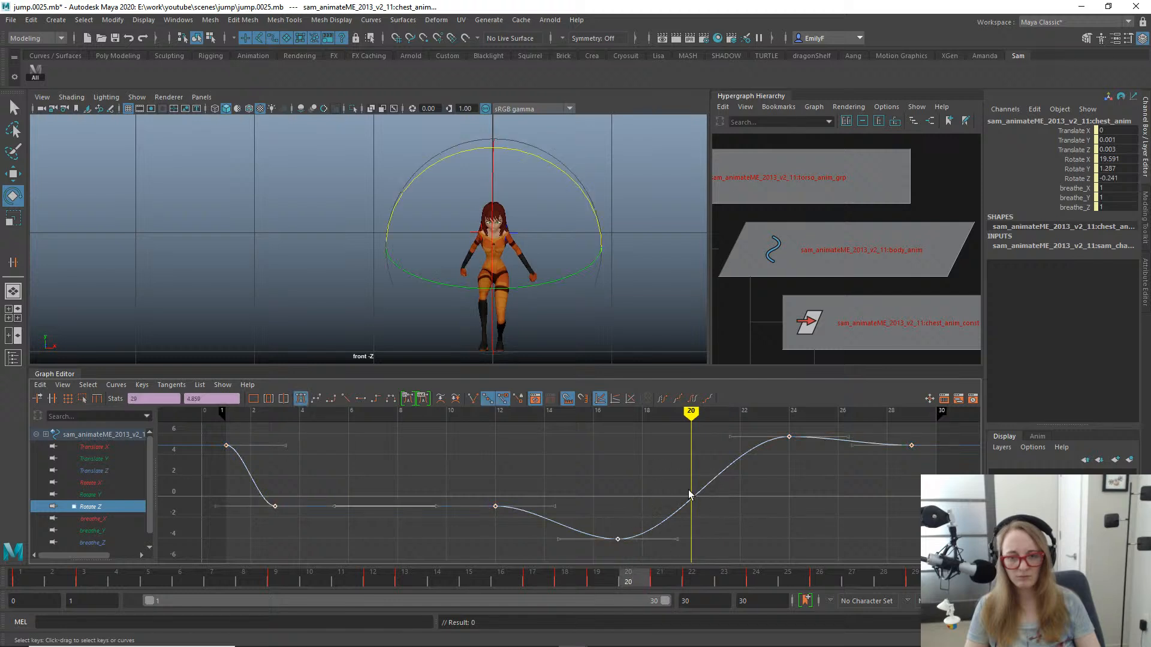
pyautogui.press('w')
pyautogui.click(692, 500)
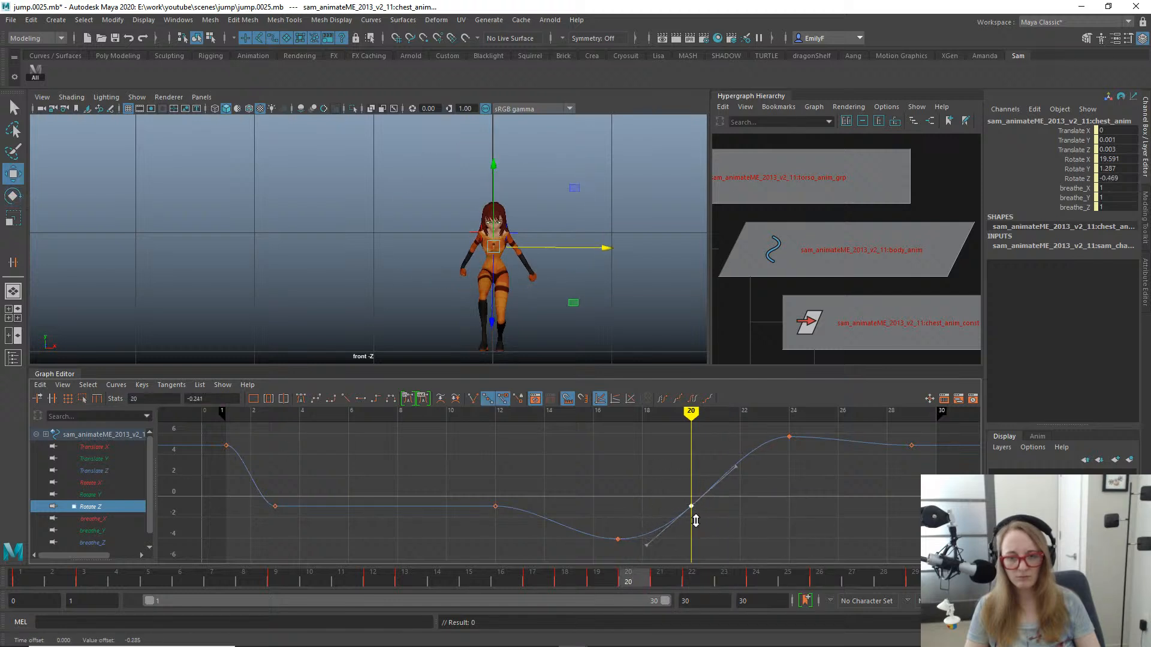
pyautogui.keyDown('shift'); pyautogui.moveTo(695, 521); pyautogui.dragTo(694, 530, button='middle'); pyautogui.keyUp('shift')
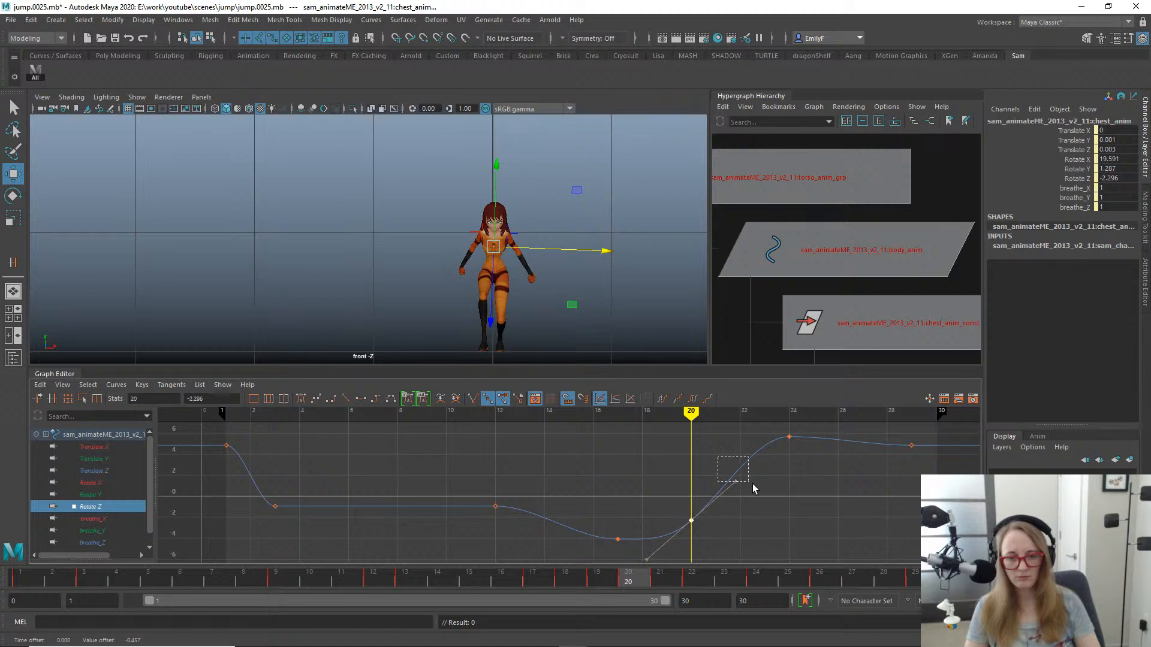
pyautogui.press('q')
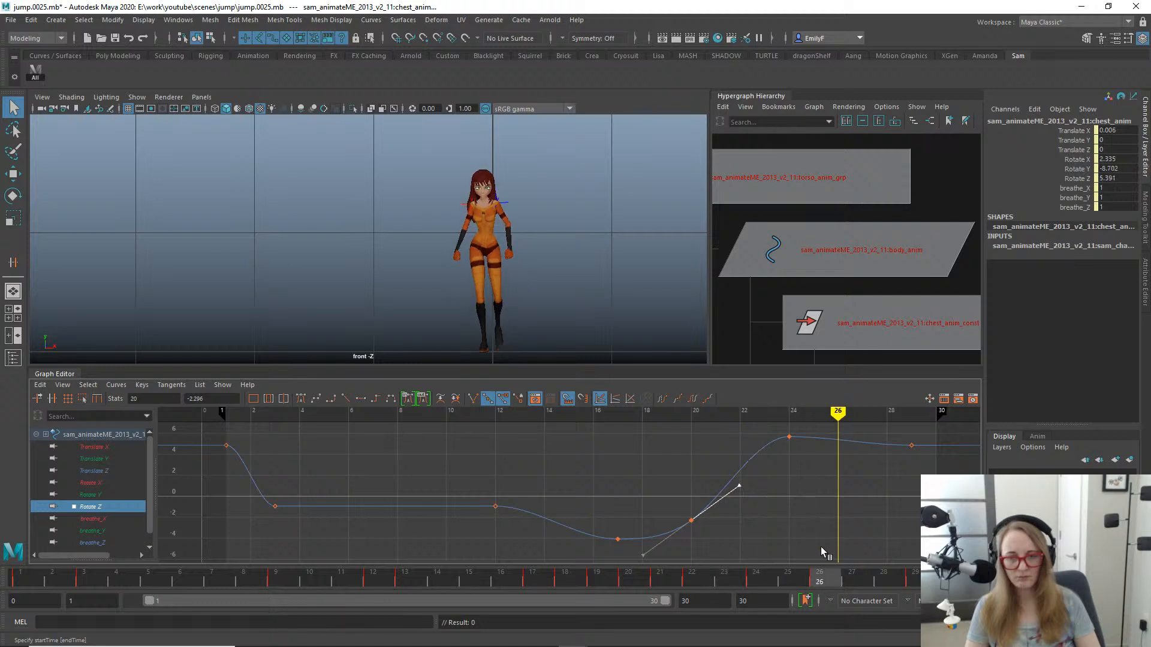
# - Shift the chest's Rotate Z key at frame 24 about one frame forward and review the motion through the landing
pyautogui.click(789, 437)
pyautogui.press('w')
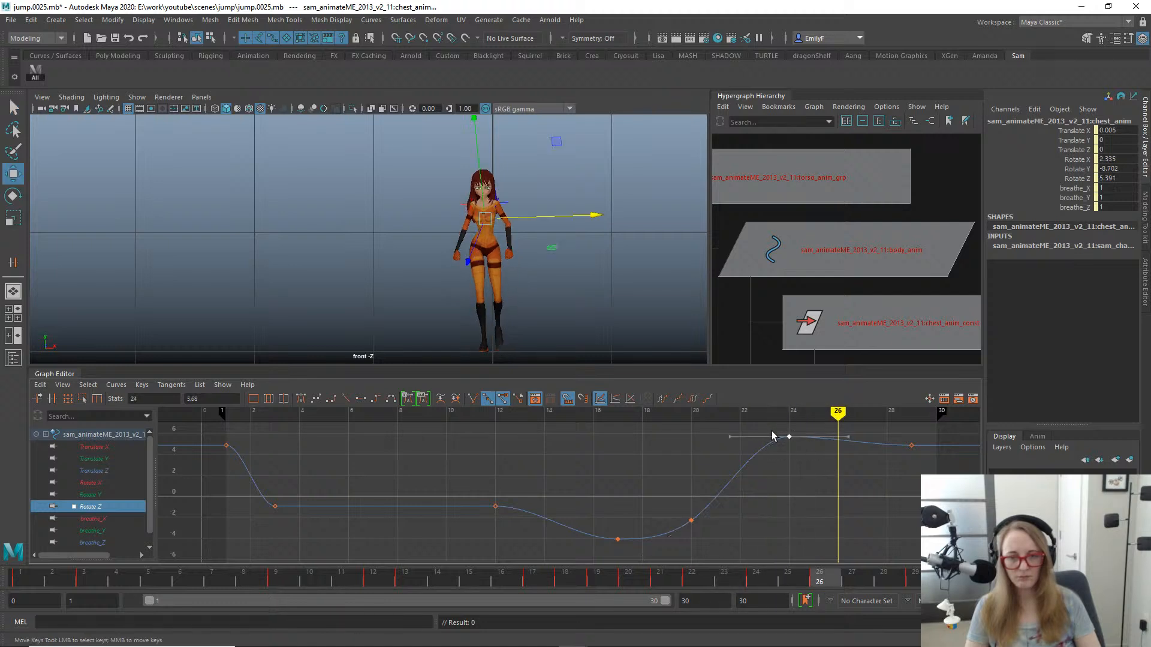
pyautogui.keyDown('shift'); pyautogui.moveTo(789, 436); pyautogui.dragTo(817, 441, button='middle'); pyautogui.keyUp('shift')
pyautogui.press('q')
pyautogui.moveTo(695, 576)
pyautogui.mouseDown()
pyautogui.moveTo(944, 577)
pyautogui.moveTo(795, 542)
pyautogui.moveTo(797, 519)
pyautogui.moveTo(947, 527)
pyautogui.mouseUp()
pyautogui.moveTo(820, 515)
pyautogui.mouseDown()
pyautogui.moveTo(324, 510)
pyautogui.moveTo(941, 515)
pyautogui.moveTo(252, 455)
pyautogui.moveTo(380, 441)
pyautogui.moveTo(606, 462)
pyautogui.moveTo(404, 468)
pyautogui.moveTo(227, 449)
pyautogui.moveTo(303, 432)
pyautogui.moveTo(699, 465)
pyautogui.moveTo(322, 442)
pyautogui.moveTo(540, 465)
pyautogui.mouseUp()
# - Raise the chest's Rotate Y key at frame 18 to about 7.6 and scrub through the jump to check the twist
pyautogui.press('e')
pyautogui.click(105, 493)
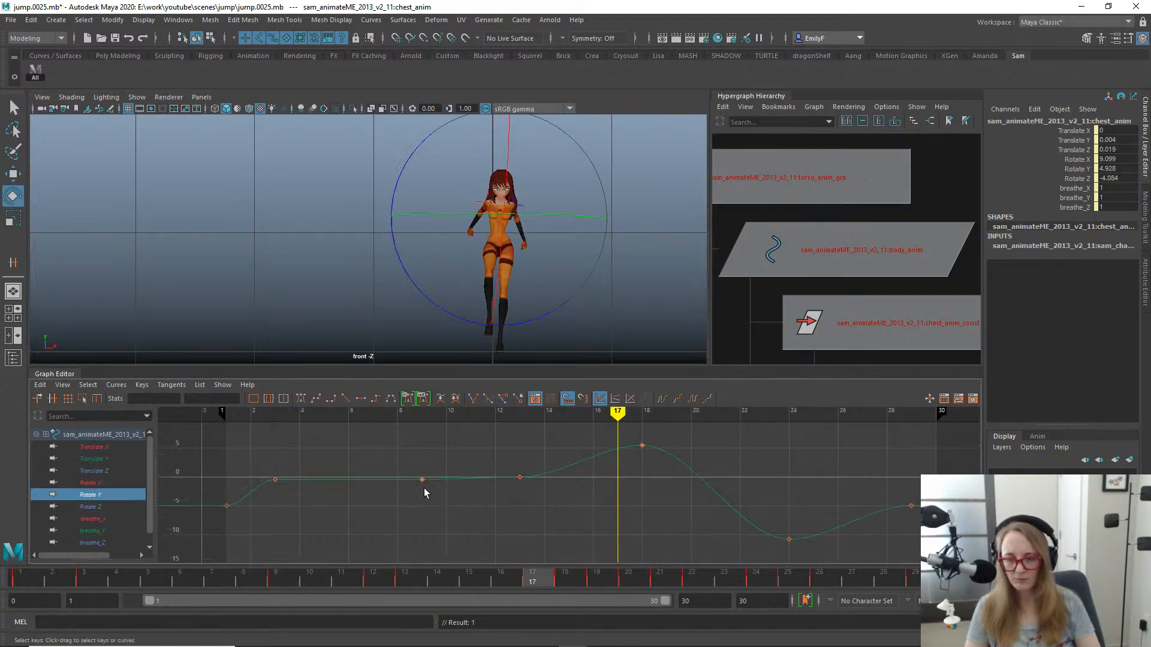
pyautogui.moveTo(393, 584); pyautogui.dragTo(584, 575)
pyautogui.moveTo(622, 442); pyautogui.dragTo(623, 443)
pyautogui.press('w')
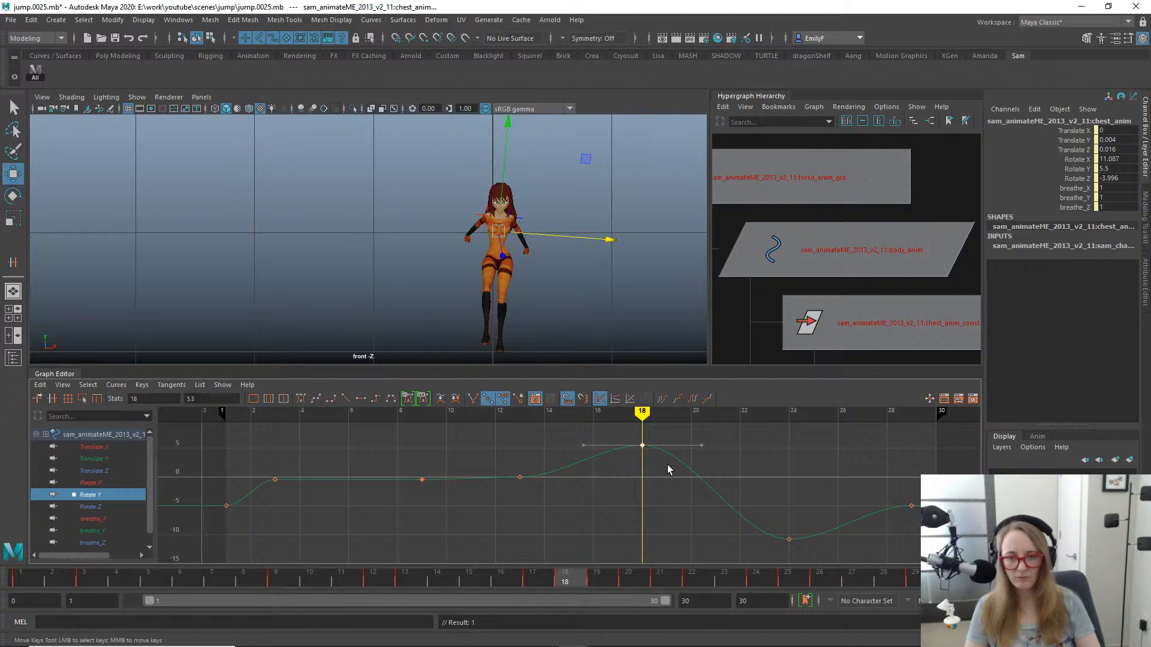
pyautogui.moveTo(666, 451); pyautogui.dragTo(661, 456, button='middle')
pyautogui.press('q')
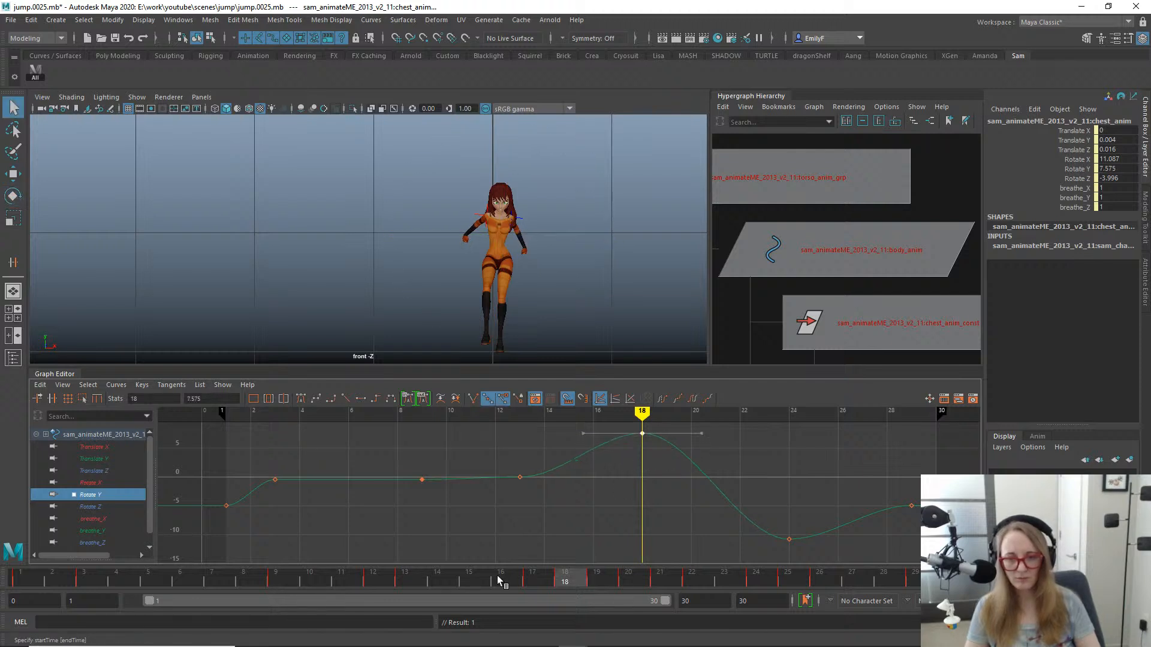
pyautogui.moveTo(525, 576); pyautogui.dragTo(469, 576)
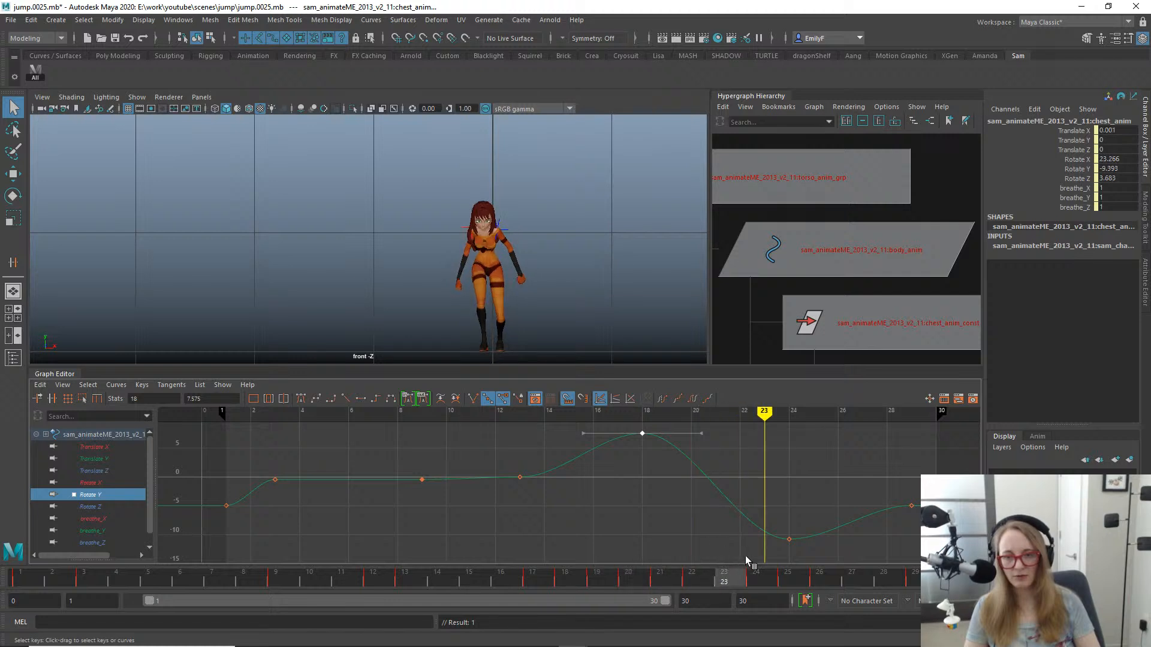
pyautogui.moveTo(815, 560); pyautogui.dragTo(679, 575)
pyautogui.moveTo(821, 560)
pyautogui.mouseDown()
pyautogui.moveTo(923, 560)
pyautogui.moveTo(711, 570)
pyautogui.moveTo(593, 530)
pyautogui.moveTo(832, 530)
pyautogui.moveTo(654, 554)
pyautogui.moveTo(559, 531)
pyautogui.moveTo(742, 547)
pyautogui.moveTo(732, 544)
pyautogui.moveTo(750, 535)
pyautogui.moveTo(670, 516)
pyautogui.moveTo(681, 512)
pyautogui.moveTo(837, 534)
pyautogui.moveTo(929, 531)
pyautogui.moveTo(534, 506)
pyautogui.moveTo(678, 531)
pyautogui.moveTo(914, 524)
pyautogui.moveTo(660, 505)
pyautogui.moveTo(708, 492)
pyautogui.mouseUp()
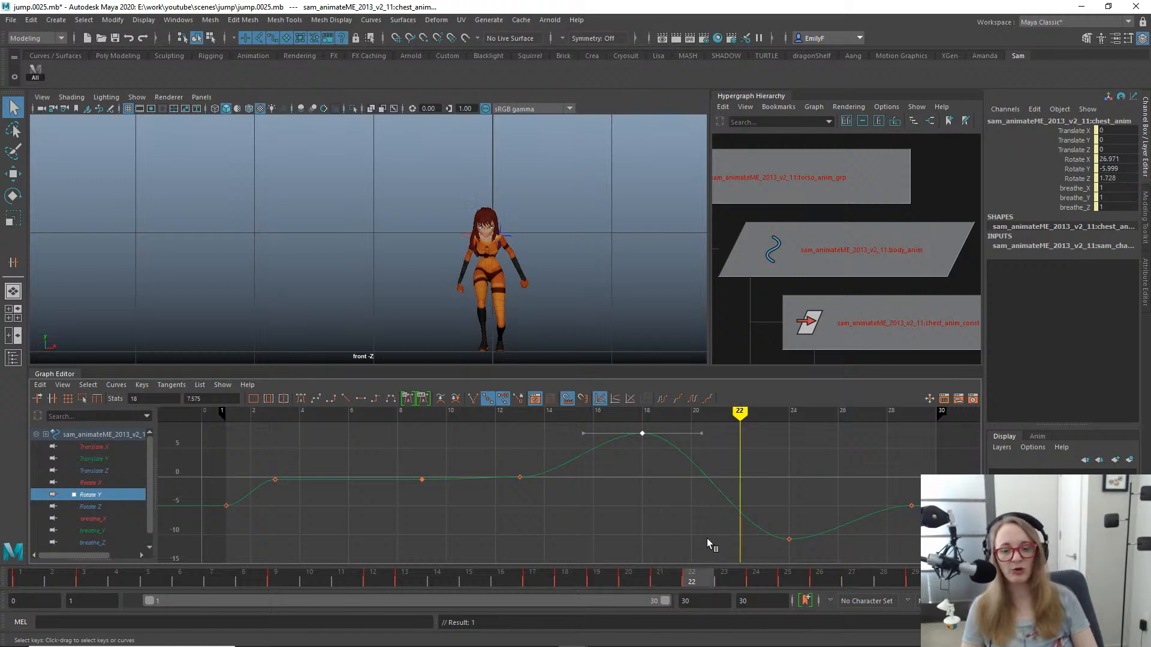
pyautogui.moveTo(707, 538)
pyautogui.mouseDown()
pyautogui.moveTo(606, 582)
pyautogui.moveTo(543, 584)
pyautogui.moveTo(460, 506)
pyautogui.moveTo(541, 625)
pyautogui.mouseUp()
# - Return to the perspective view at frame 21 and inspect the character's upper body and shoulders up close
pyautogui.moveTo(441, 584)
pyautogui.mouseDown()
pyautogui.moveTo(538, 603)
pyautogui.moveTo(699, 580)
pyautogui.moveTo(830, 575)
pyautogui.moveTo(689, 591)
pyautogui.moveTo(917, 576)
pyautogui.moveTo(639, 554)
pyautogui.moveTo(543, 535)
pyautogui.moveTo(719, 552)
pyautogui.moveTo(664, 551)
pyautogui.mouseUp()
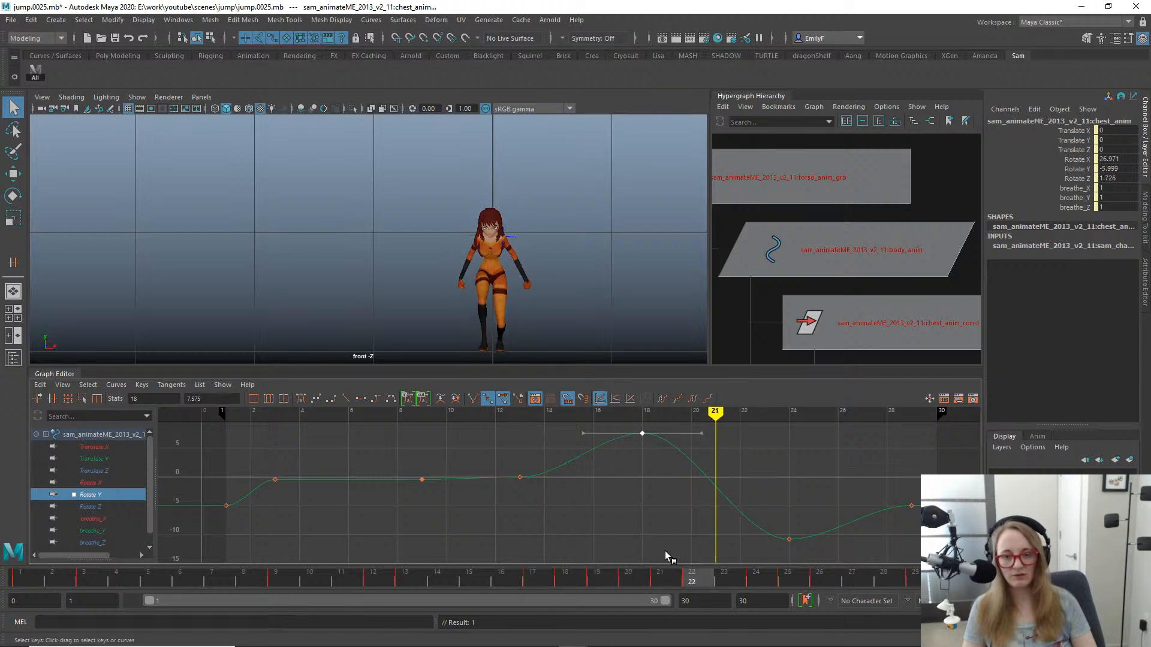
pyautogui.press('e')
pyautogui.moveTo(527, 298); pyautogui.dragTo(498, 226)
pyautogui.hotkey('ctrl', 'z')
pyautogui.press('space')
pyautogui.keyDown('alt'); pyautogui.moveTo(498, 226); pyautogui.dragTo(424, 239, button='right'); pyautogui.keyUp('alt')
pyautogui.moveTo(424, 239); pyautogui.dragTo(383, 259)
pyautogui.hotkey('ctrl', 'z')
pyautogui.press('w')
pyautogui.press('q')
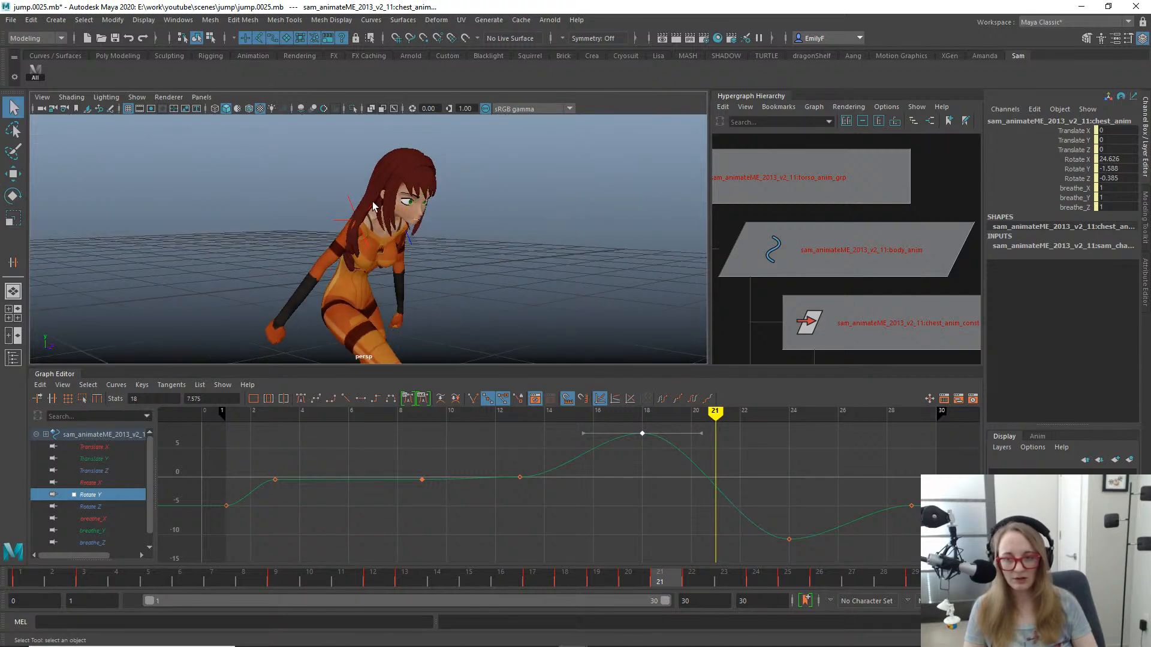
# - Try moving the right shoulder's end locator, undo it, and display the rig's control curves
pyautogui.click(365, 235)
pyautogui.press('w')
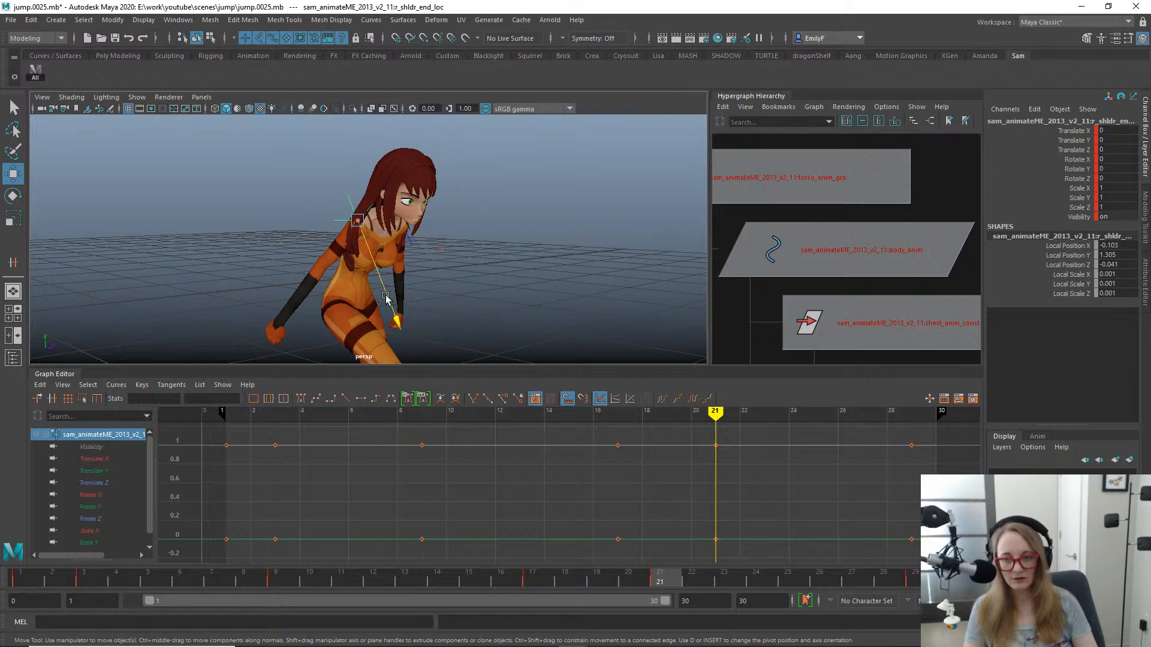
pyautogui.moveTo(387, 297); pyautogui.dragTo(394, 318)
pyautogui.hotkey('ctrl', 'z')
pyautogui.keyDown('alt'); pyautogui.moveTo(485, 280); pyautogui.dragTo(401, 260); pyautogui.keyUp('alt')
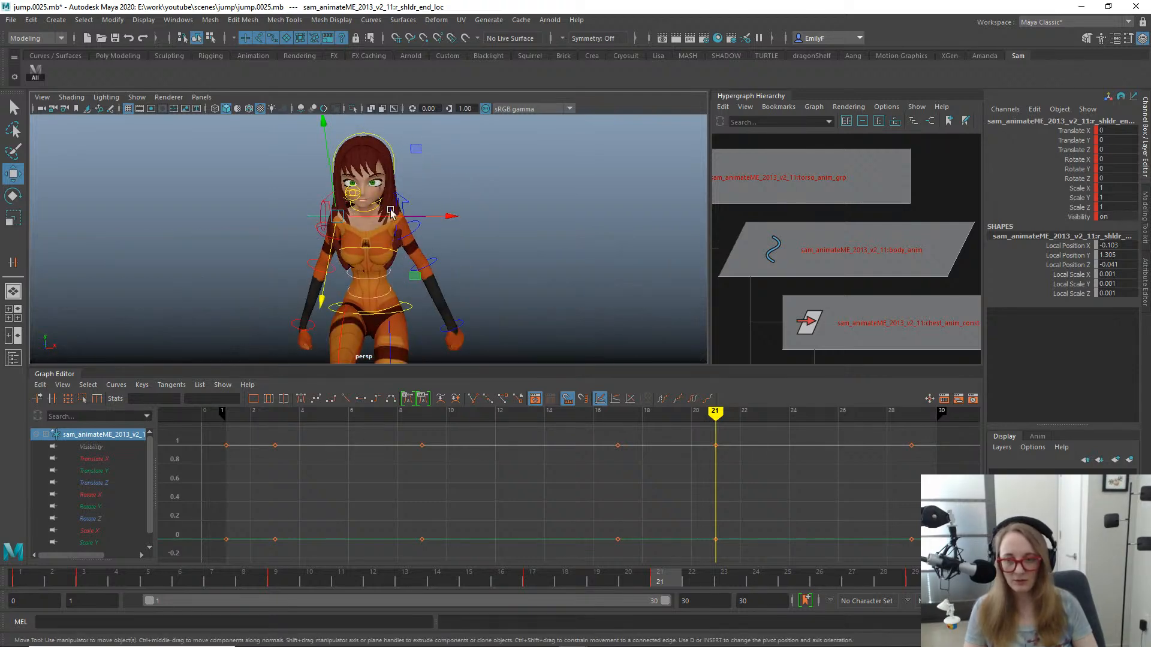
# - Try moving the left shoulder control to a Translate Z of about 0.034 at frame 21, and undo it
pyautogui.click(391, 213)
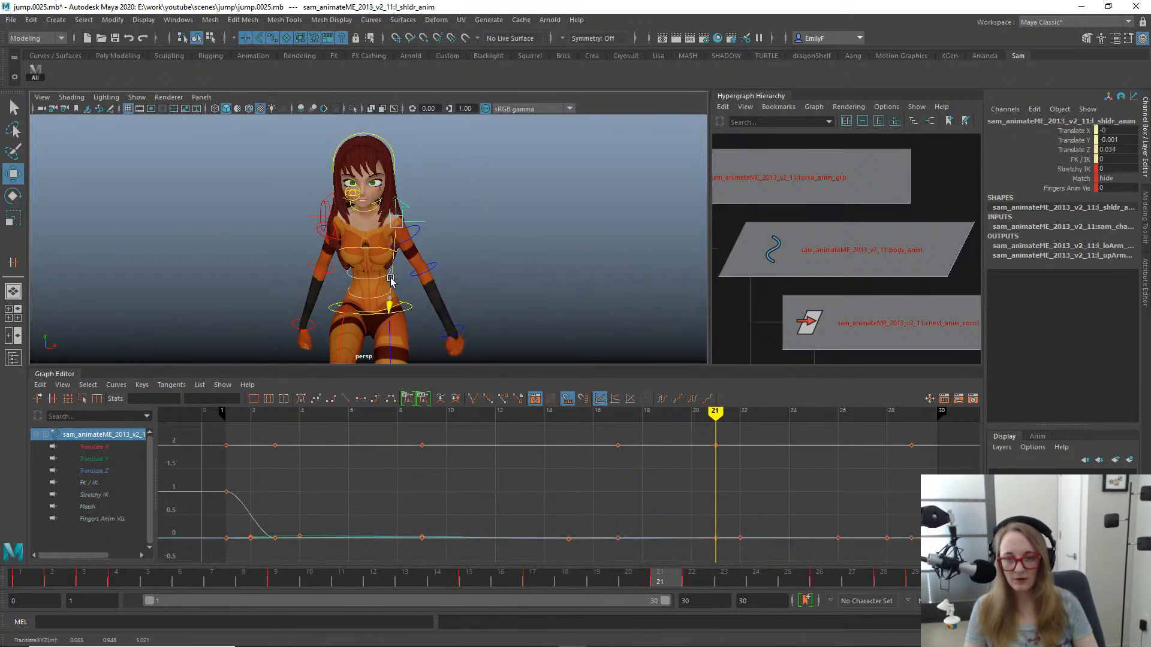
pyautogui.keyDown('alt'); pyautogui.moveTo(390, 280); pyautogui.dragTo(397, 272); pyautogui.keyUp('alt')
pyautogui.hotkey('ctrl', 'z')
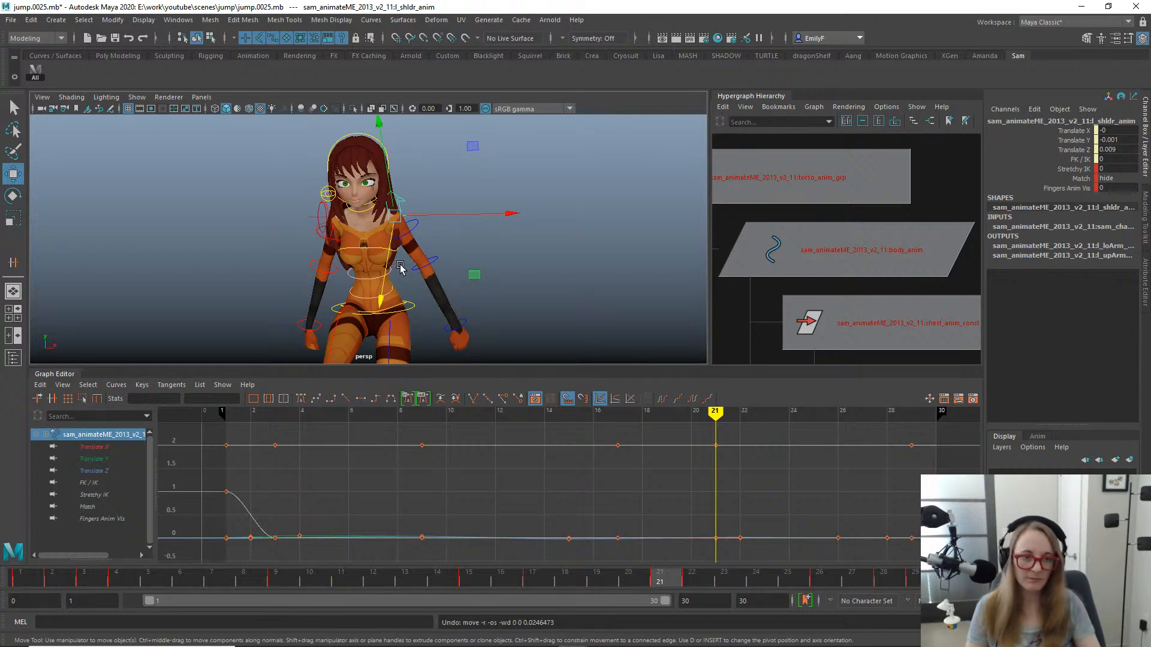
pyautogui.press('q')
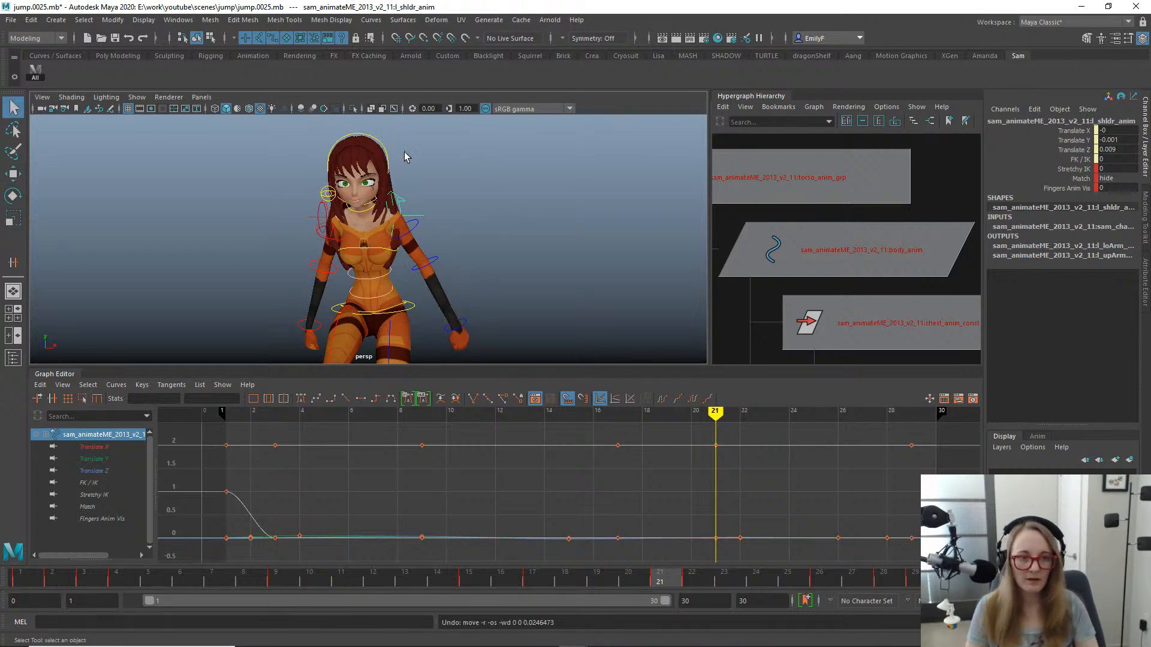
# - Set Gimbal Anim Vis to 1 on the left upper arm's FK control at frame 21
pyautogui.click(427, 227)
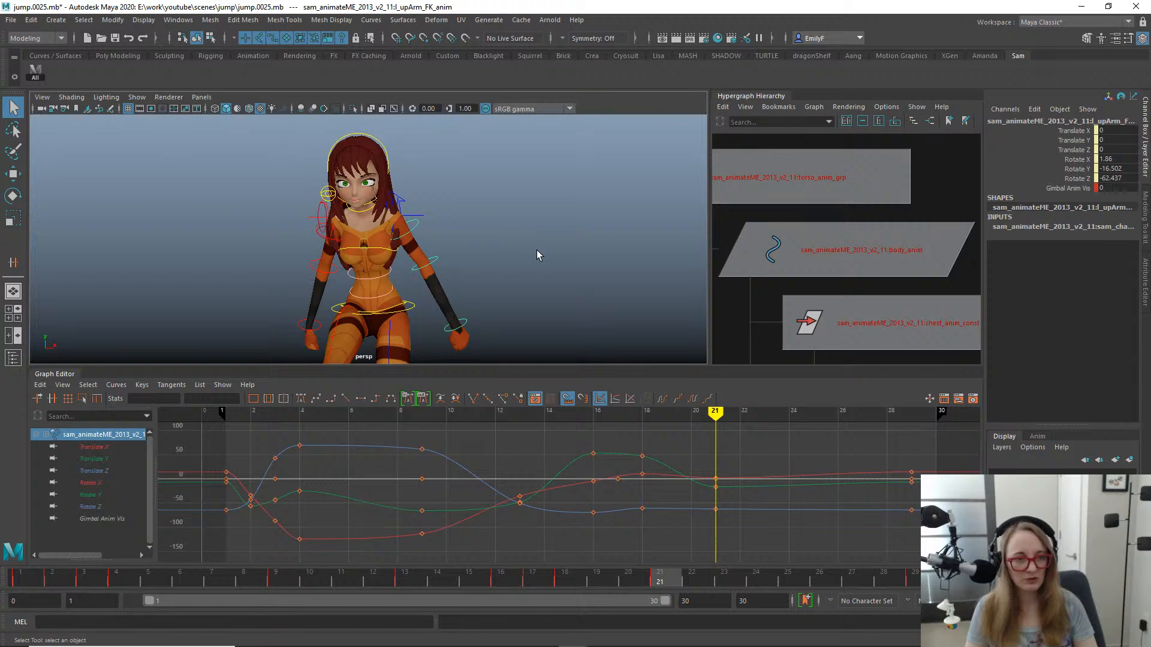
pyautogui.click(1041, 188)
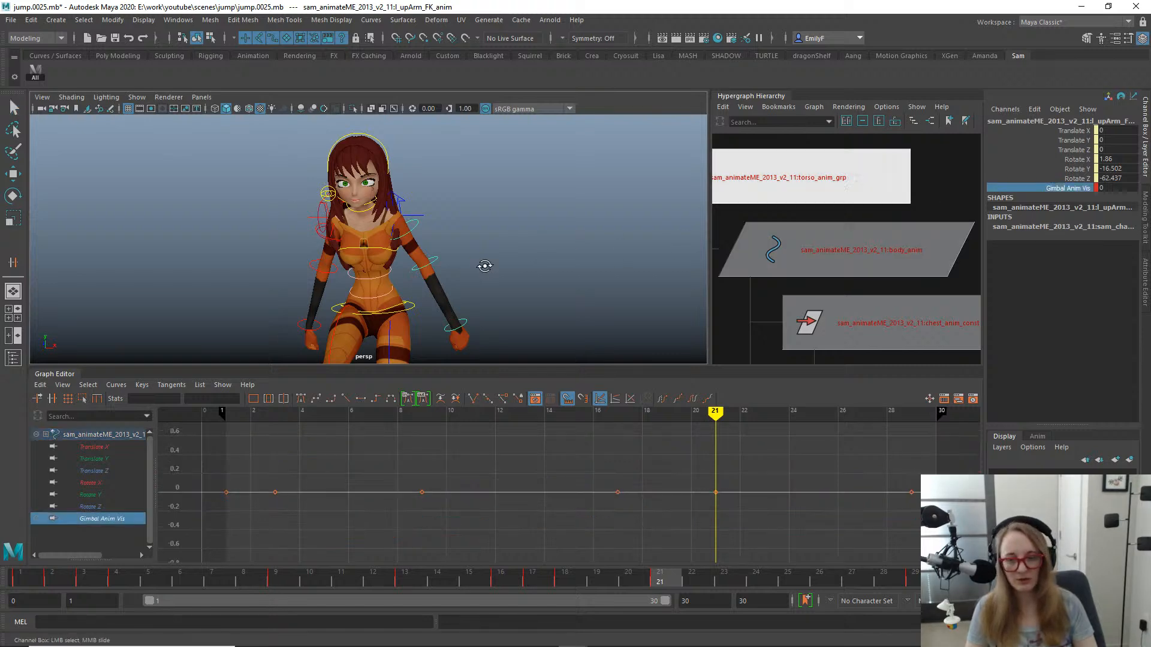
pyautogui.keyDown('alt'); pyautogui.moveTo(483, 265); pyautogui.dragTo(384, 199); pyautogui.keyUp('alt')
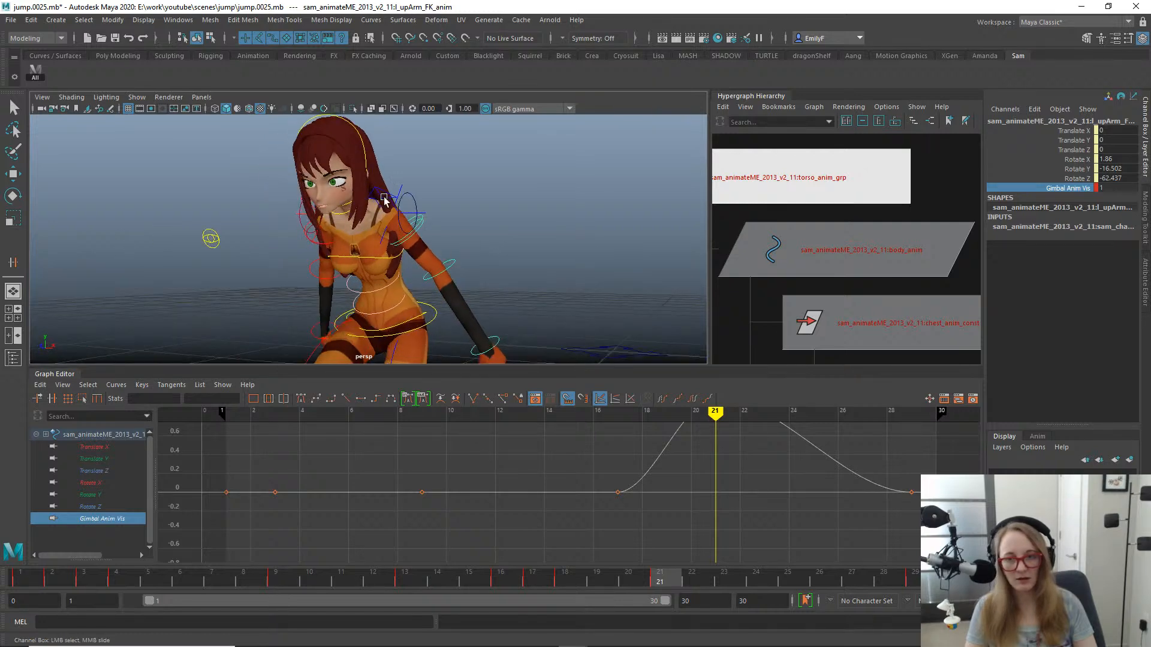
# - Try rotating the left upper arm's top gimbal control about 27 degrees around Z, and undo it
pyautogui.click(415, 200)
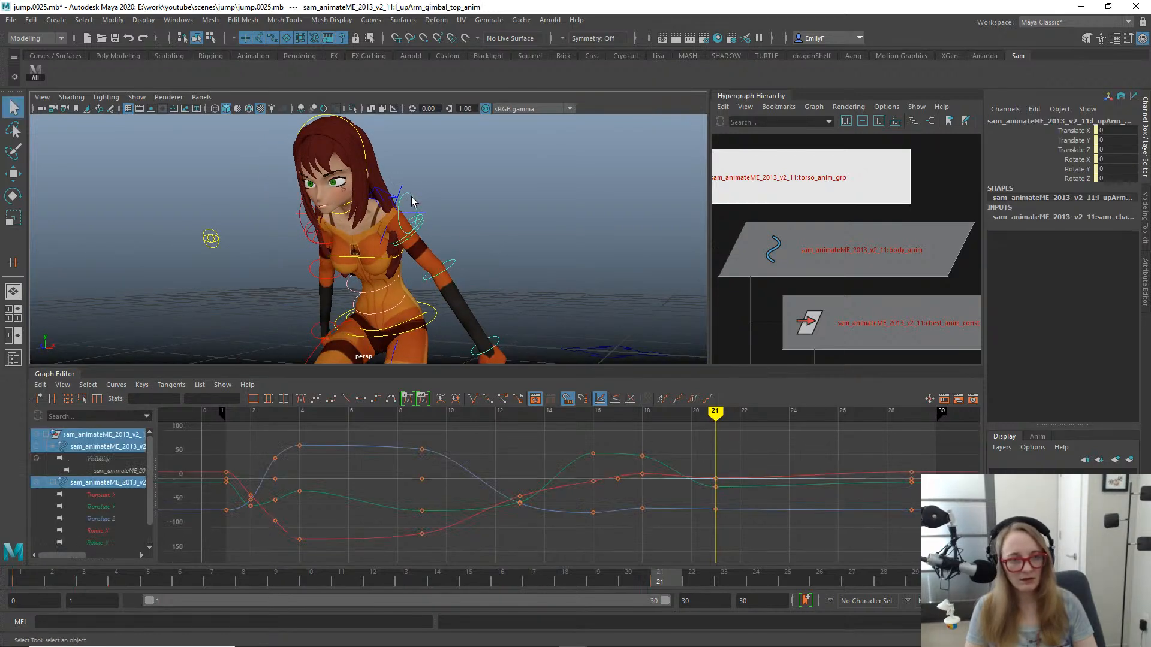
pyautogui.press('e')
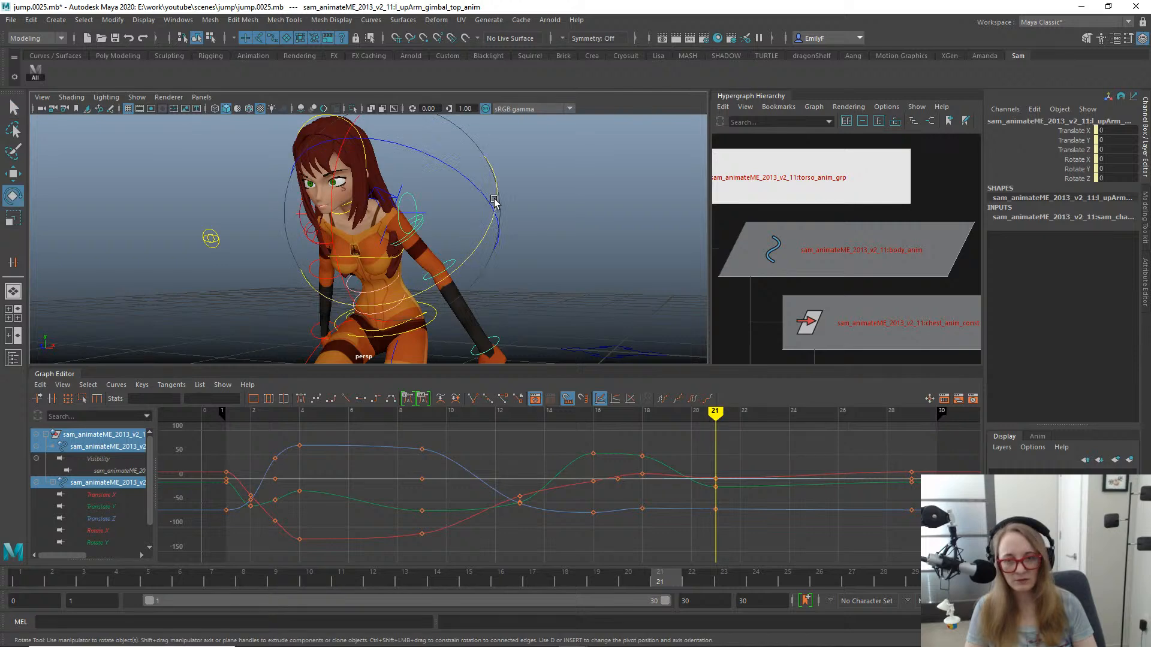
pyautogui.moveTo(479, 204); pyautogui.dragTo(429, 187)
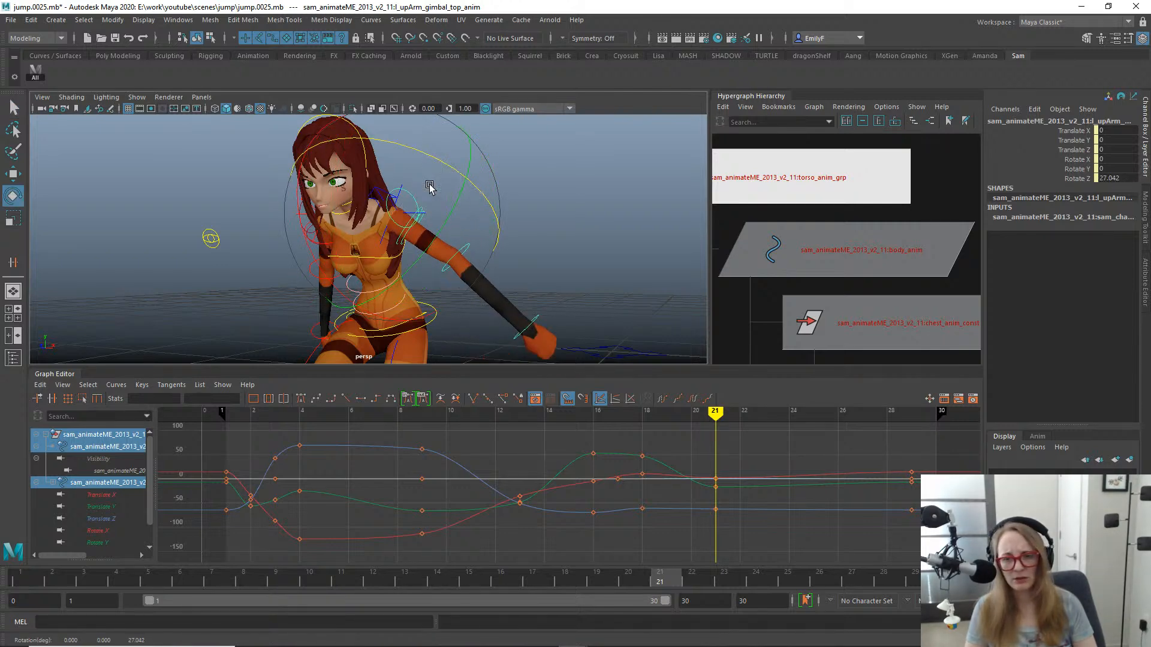
pyautogui.hotkey('ctrl', 'z')
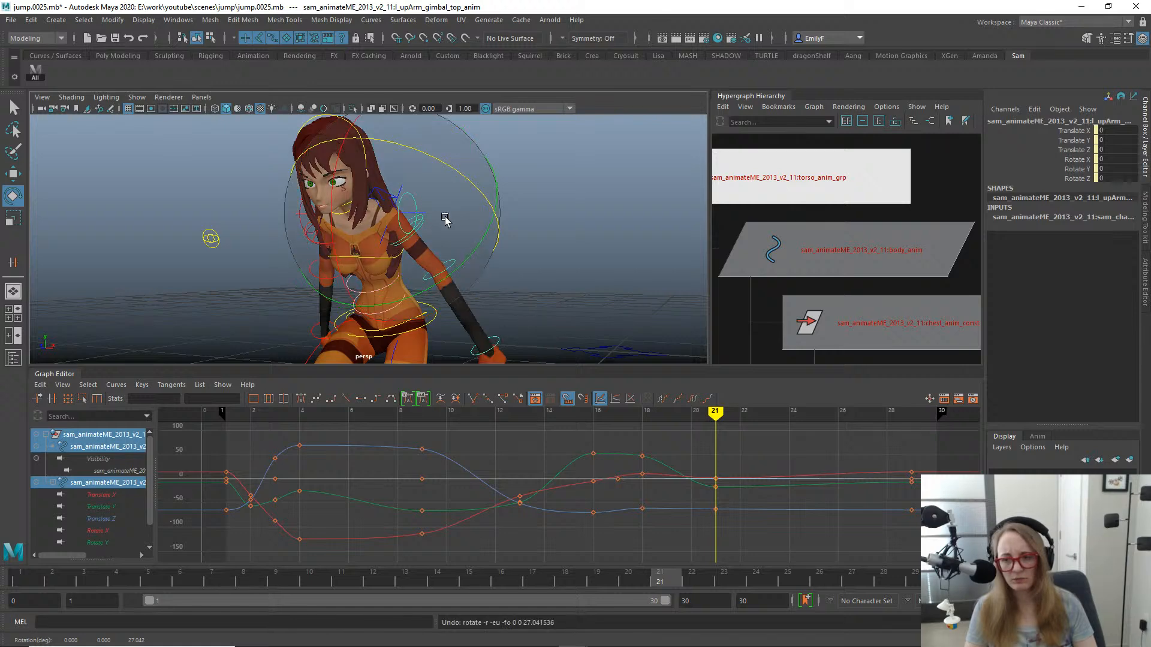
# - Locate the left upper arm's top gimbal control in the Hypergraph and examine the nodes beneath it
pyautogui.press('f')
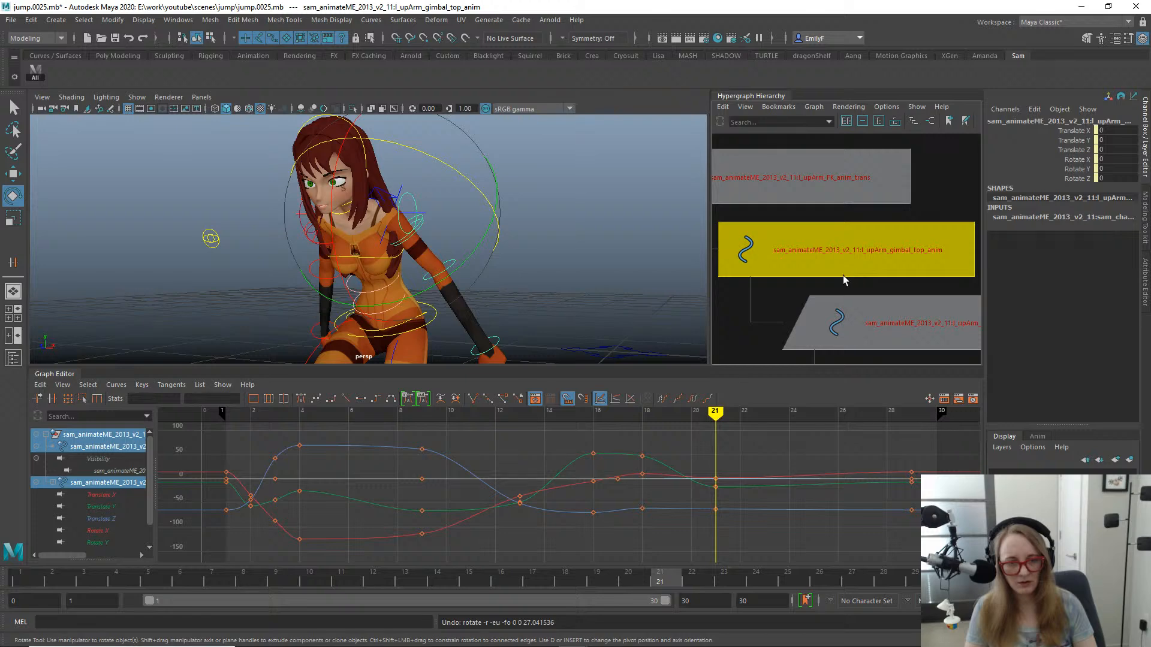
pyautogui.keyDown('alt'); pyautogui.moveTo(876, 278); pyautogui.dragTo(846, 193, button='middle'); pyautogui.keyUp('alt')
pyautogui.scroll(-4, 875, 269)
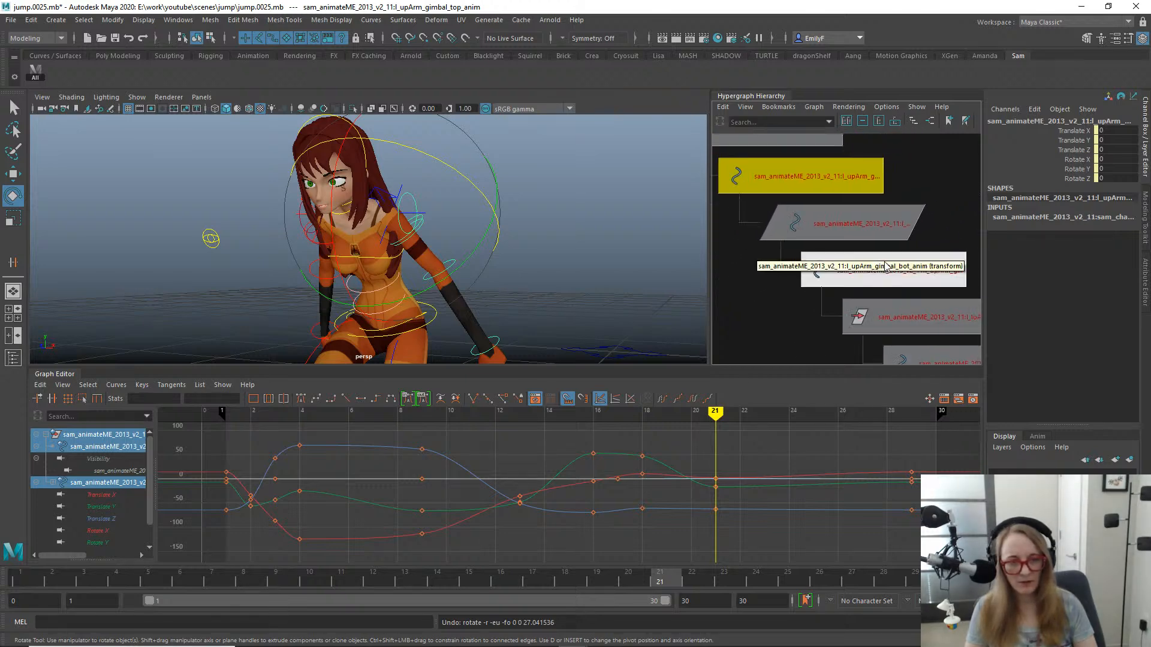
# - Select the left upper arm's bottom gimbal control in the Hypergraph and view the arm's pose at frame 20
pyautogui.scroll(5, 873, 264)
pyautogui.click(825, 277)
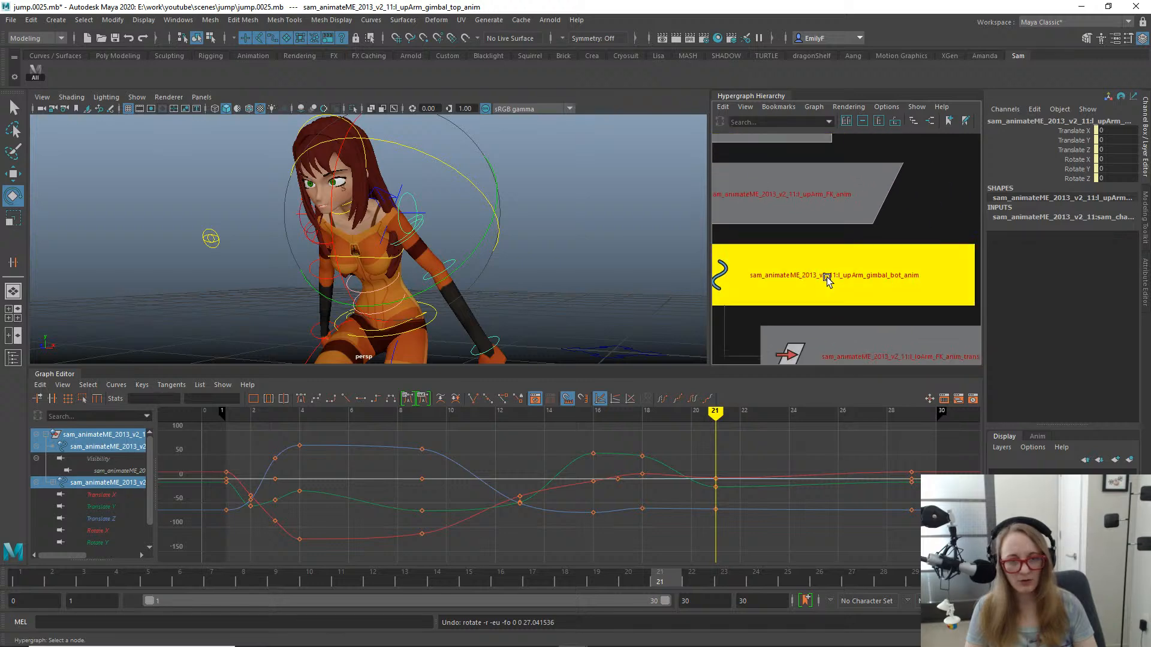
pyautogui.press('q')
pyautogui.keyDown('alt'); pyautogui.moveTo(494, 275); pyautogui.dragTo(381, 278); pyautogui.keyUp('alt')
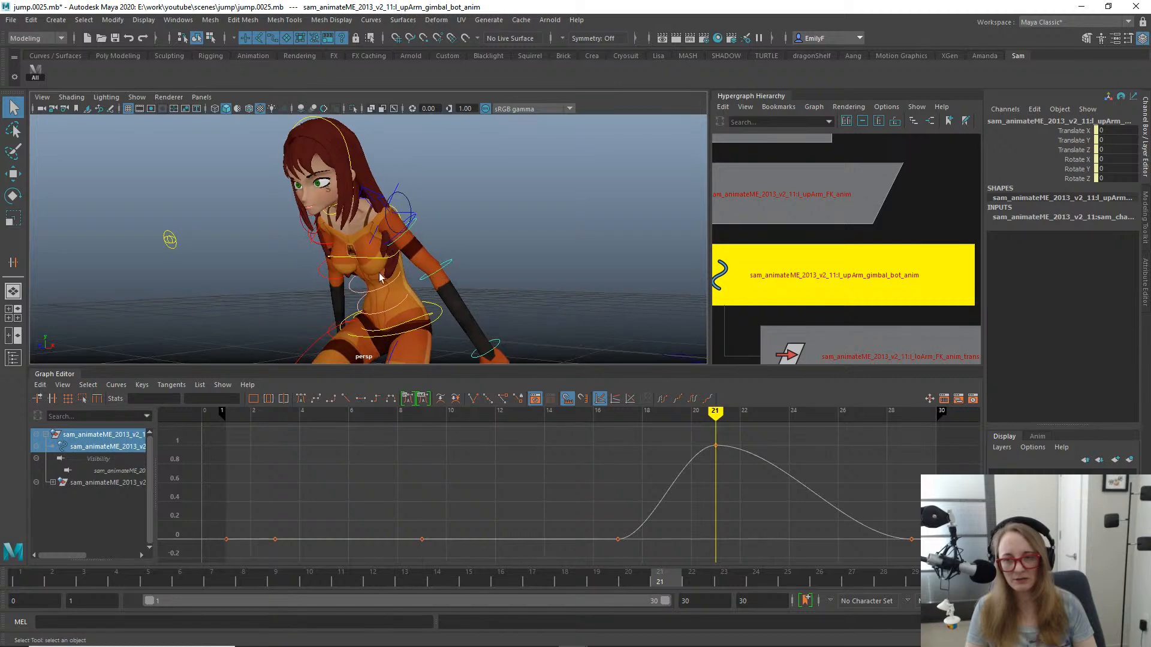
pyautogui.moveTo(514, 564)
pyautogui.mouseDown()
pyautogui.moveTo(449, 580)
pyautogui.moveTo(654, 549)
pyautogui.moveTo(569, 561)
pyautogui.moveTo(629, 549)
pyautogui.mouseUp()
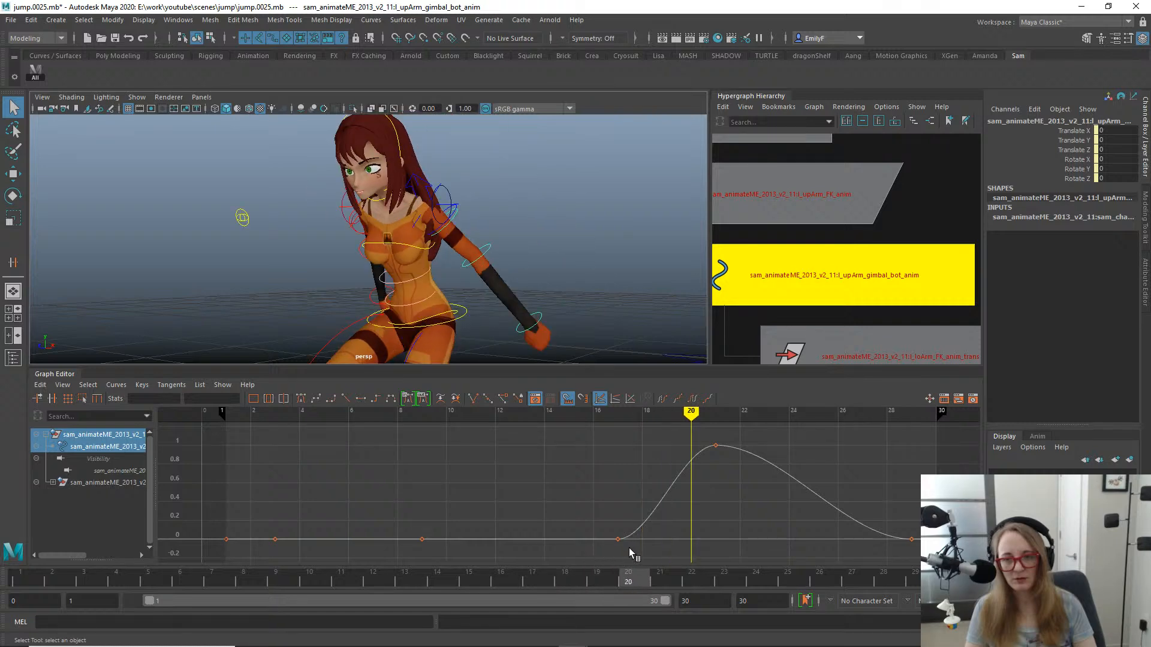
# - Try rotating the left upper arm's top gimbal control about 4.4 degrees around Z at frame 20, and undo it
pyautogui.click(448, 197)
pyautogui.press('w')
pyautogui.press('e')
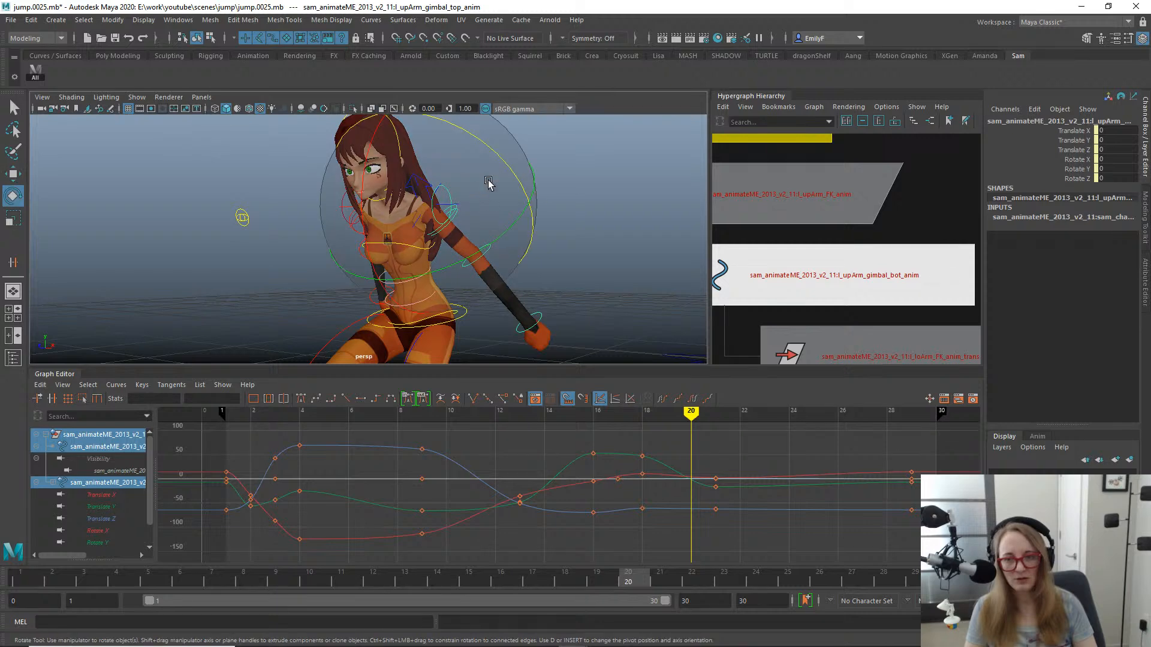
pyautogui.moveTo(488, 180)
pyautogui.mouseDown()
pyautogui.moveTo(522, 195)
pyautogui.moveTo(493, 173)
pyautogui.mouseUp()
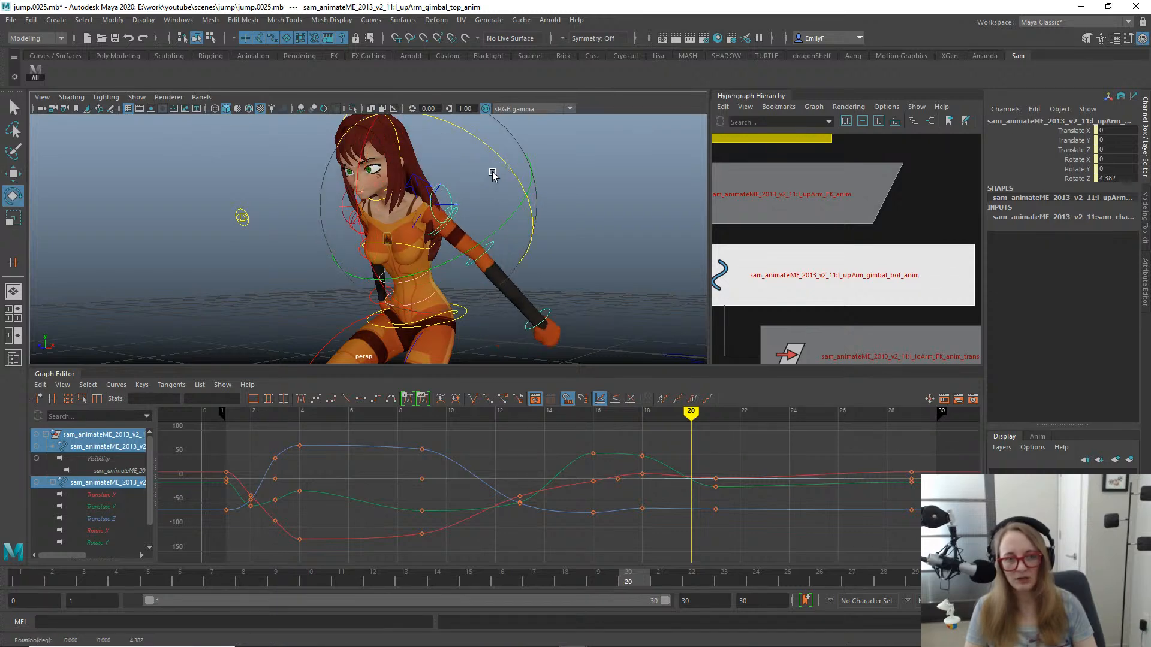
pyautogui.hotkey('ctrl', 'z')
pyautogui.press('q')
# - Try rotating the left upper arm's top gimbal control at frame 1, and undo it
pyautogui.click(33, 579)
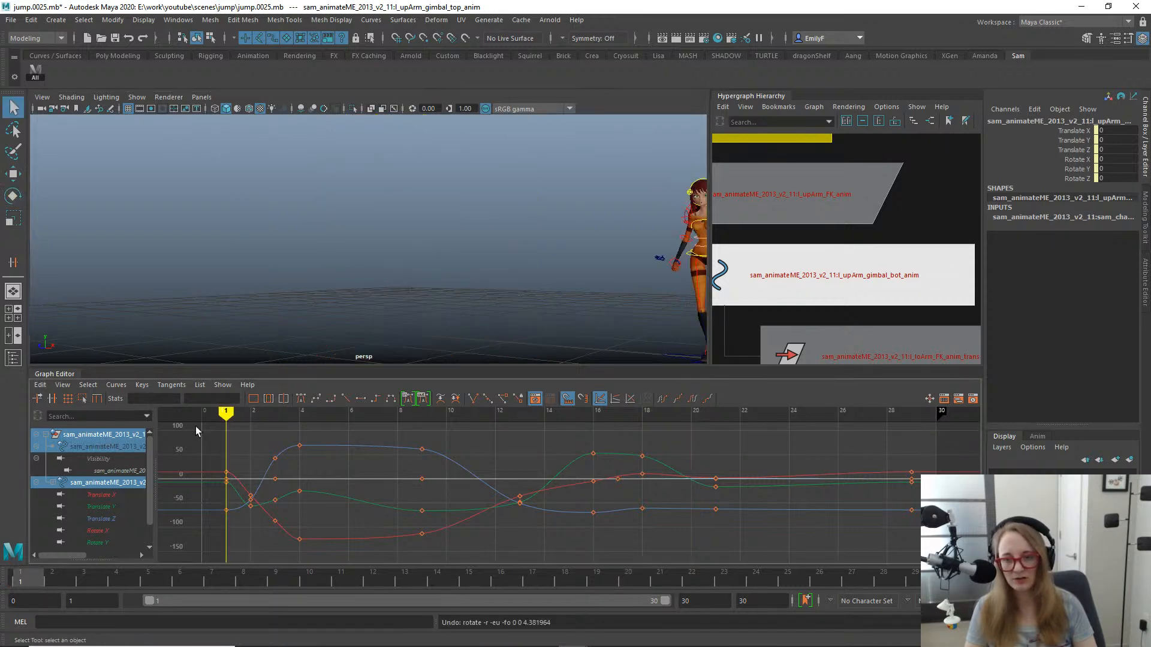
pyautogui.press('a')
pyautogui.keyDown('alt'); pyautogui.moveTo(389, 180); pyautogui.dragTo(344, 214); pyautogui.keyUp('alt')
pyautogui.keyDown('alt'); pyautogui.moveTo(344, 214); pyautogui.dragTo(443, 176, button='right'); pyautogui.keyUp('alt')
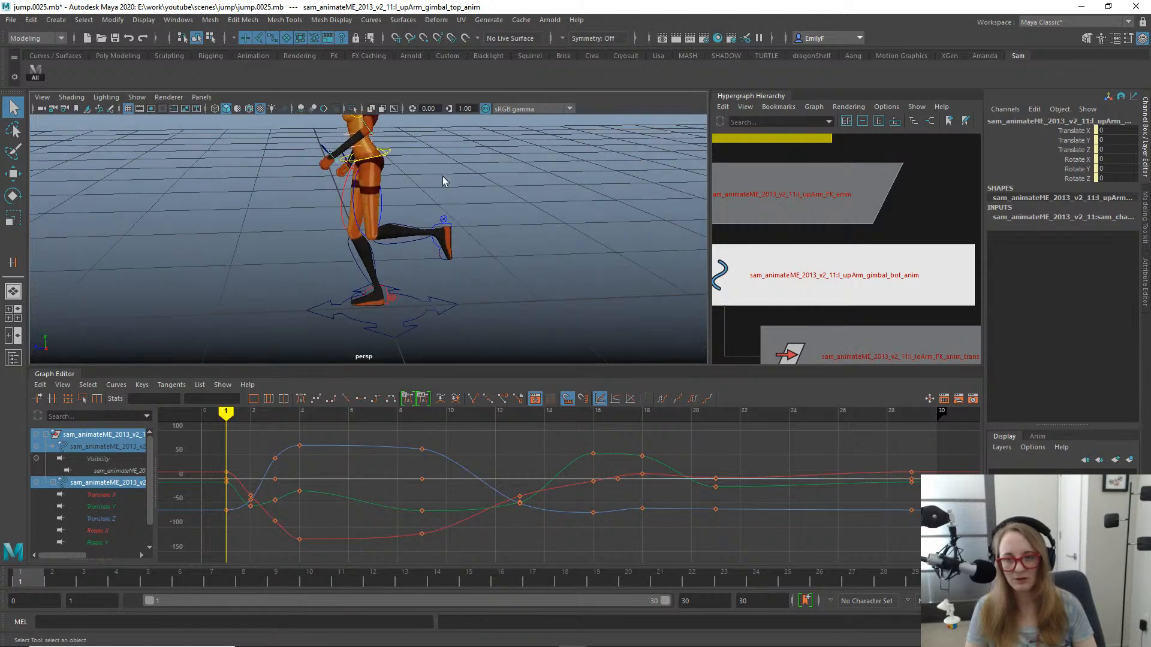
pyautogui.keyDown('alt'); pyautogui.moveTo(442, 176); pyautogui.dragTo(445, 247, button='middle'); pyautogui.keyUp('alt')
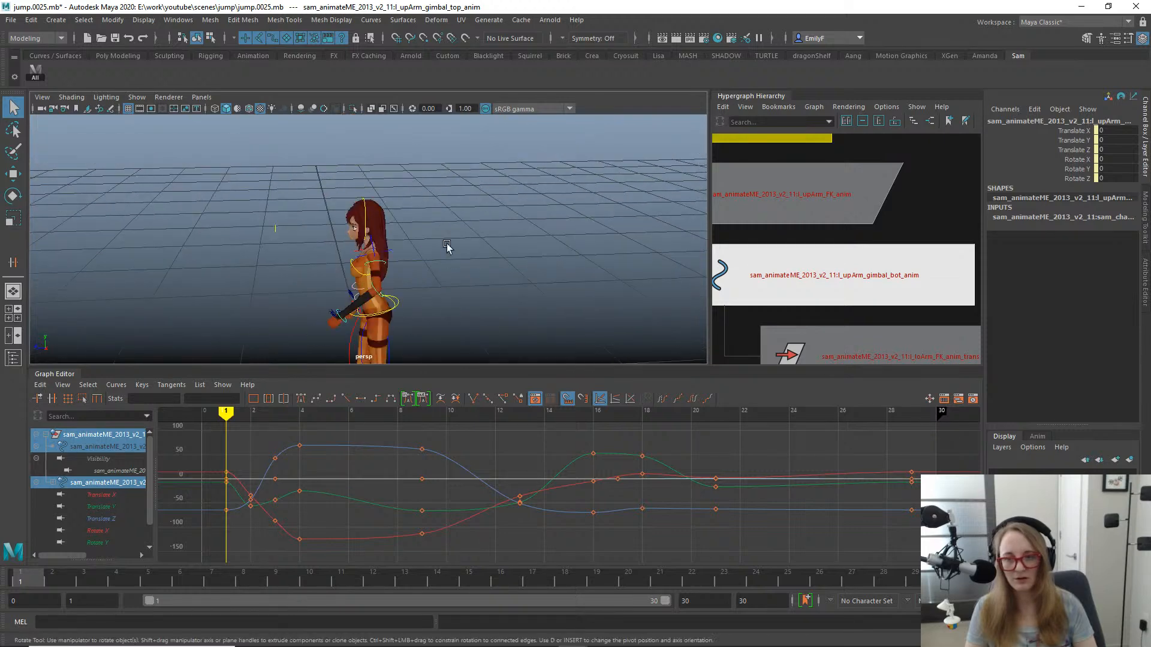
pyautogui.press('e')
pyautogui.moveTo(448, 173); pyautogui.dragTo(409, 157)
pyautogui.hotkey('ctrl', 'z')
pyautogui.press('q')
pyautogui.keyDown('alt'); pyautogui.moveTo(429, 255); pyautogui.dragTo(538, 287); pyautogui.keyUp('alt')
pyautogui.keyDown('alt'); pyautogui.moveTo(538, 286); pyautogui.dragTo(553, 263, button='right'); pyautogui.keyUp('alt')
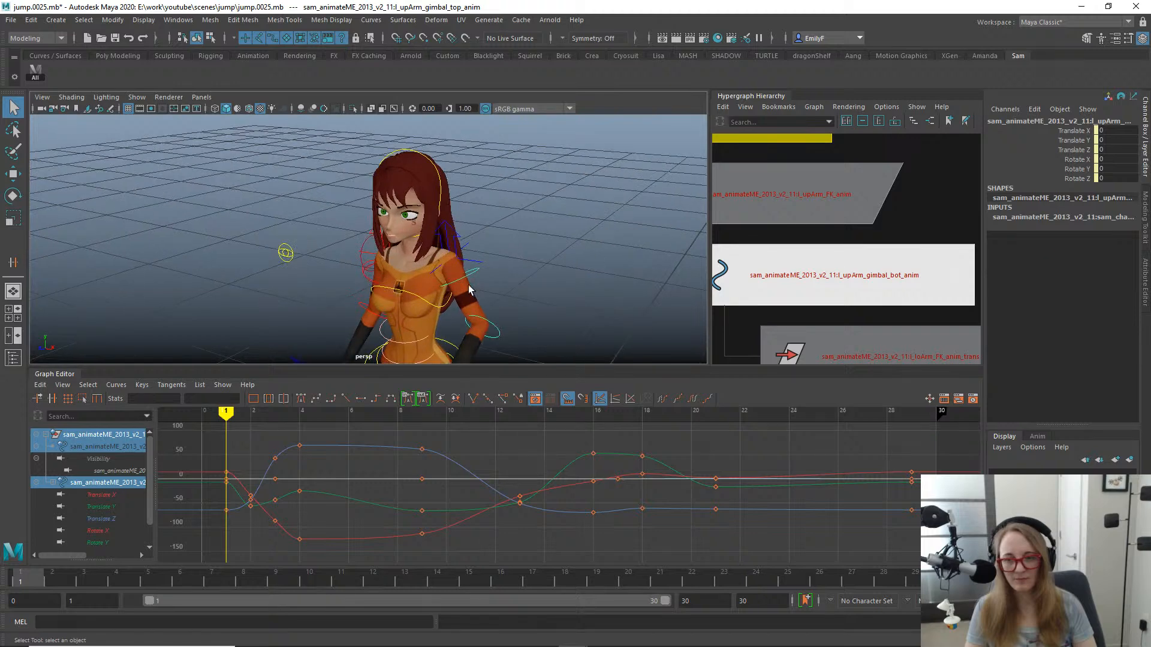
# - Try rotating the left upper arm's FK control to a Rotate Y of about 23 at frame 1, and undo back to frame 20
pyautogui.click(462, 277)
pyautogui.press('e')
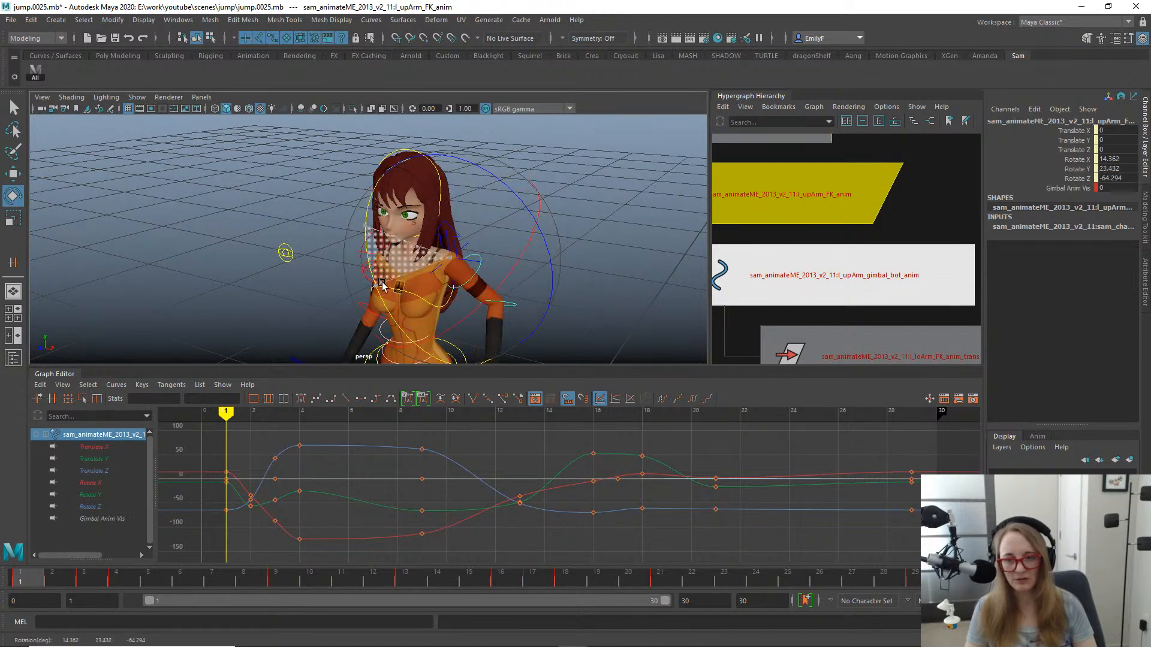
pyautogui.press('q')
pyautogui.keyDown('alt'); pyautogui.moveTo(583, 239); pyautogui.dragTo(494, 230); pyautogui.keyUp('alt')
pyautogui.hotkey('ctrl', 'z')
pyautogui.hotkey('ctrl', 'z')
pyautogui.hotkey('ctrl', 'z')
pyautogui.hotkey('ctrl', 'z')
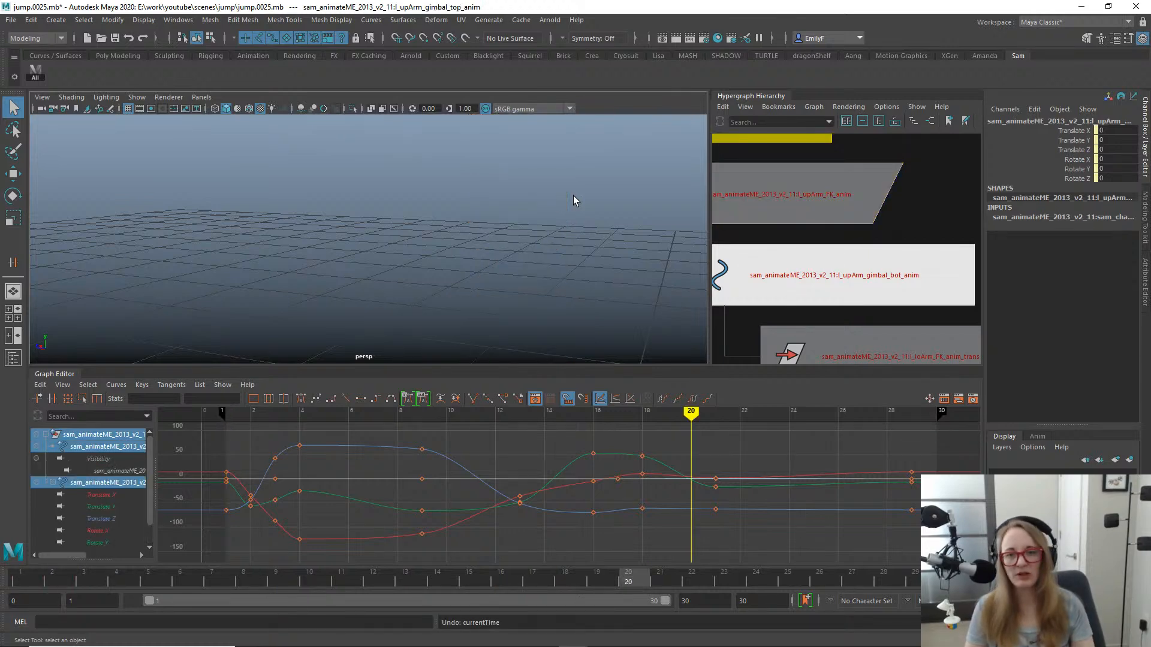
# - Bring the character back into view at frame 20, select the left upper arm's FK control and inspect the arm closely
pyautogui.keyDown('alt'); pyautogui.moveTo(573, 197); pyautogui.dragTo(366, 226, button='right'); pyautogui.keyUp('alt')
pyautogui.keyDown('alt'); pyautogui.moveTo(486, 223); pyautogui.dragTo(324, 205, button='right'); pyautogui.keyUp('alt')
pyautogui.keyDown('alt'); pyautogui.moveTo(186, 220); pyautogui.dragTo(326, 269, button='right'); pyautogui.keyUp('alt')
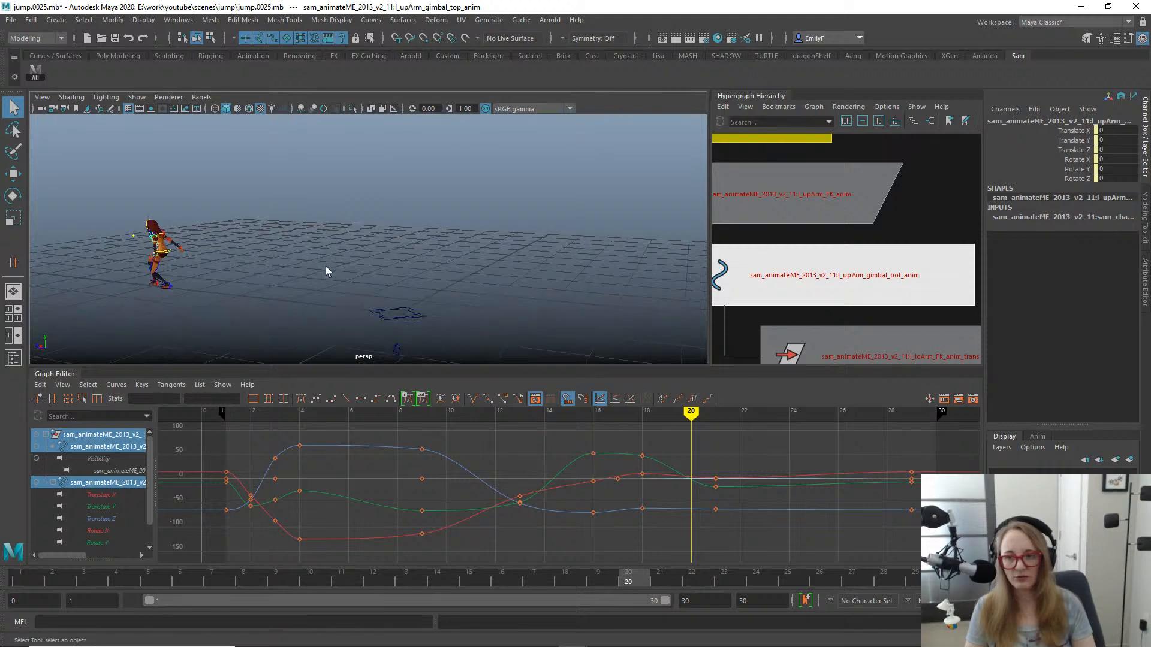
pyautogui.keyDown('alt'); pyautogui.moveTo(326, 268); pyautogui.dragTo(359, 263); pyautogui.keyUp('alt')
pyautogui.keyDown('alt'); pyautogui.moveTo(359, 264); pyautogui.dragTo(543, 258, button='middle'); pyautogui.keyUp('alt')
pyautogui.keyDown('alt'); pyautogui.moveTo(305, 242); pyautogui.dragTo(388, 249, button='right'); pyautogui.keyUp('alt')
pyautogui.keyDown('alt'); pyautogui.moveTo(318, 234); pyautogui.dragTo(380, 258); pyautogui.keyUp('alt')
pyautogui.keyDown('alt'); pyautogui.moveTo(379, 259); pyautogui.dragTo(480, 232, button='middle'); pyautogui.keyUp('alt')
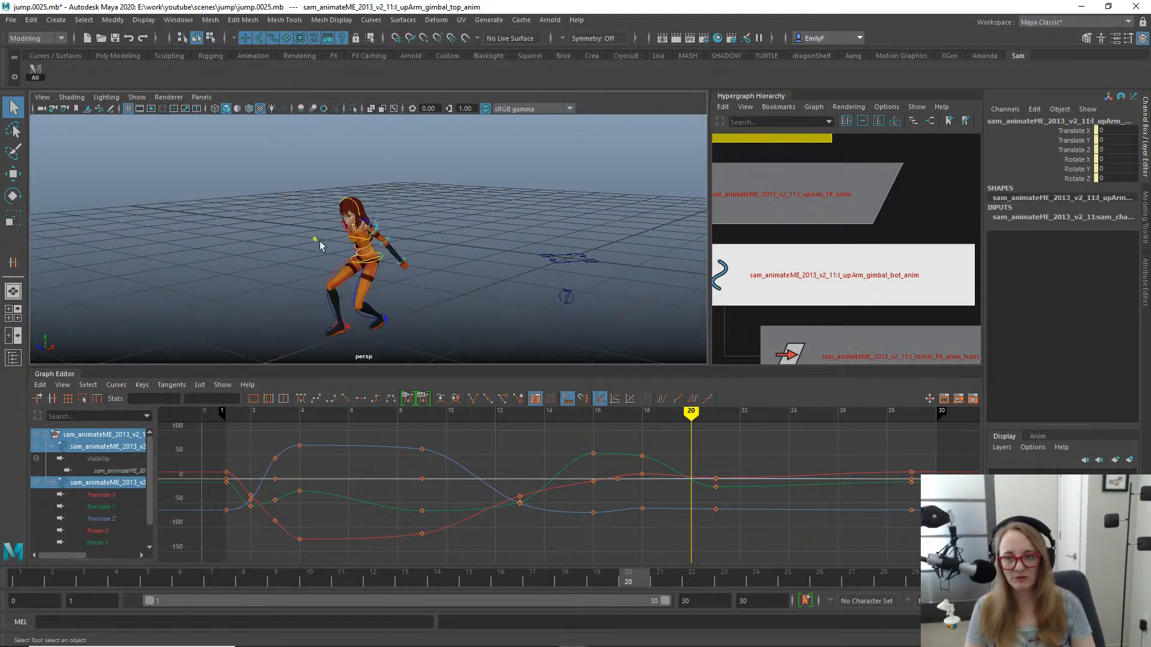
pyautogui.keyDown('alt'); pyautogui.moveTo(281, 231); pyautogui.dragTo(384, 240, button='right'); pyautogui.keyUp('alt')
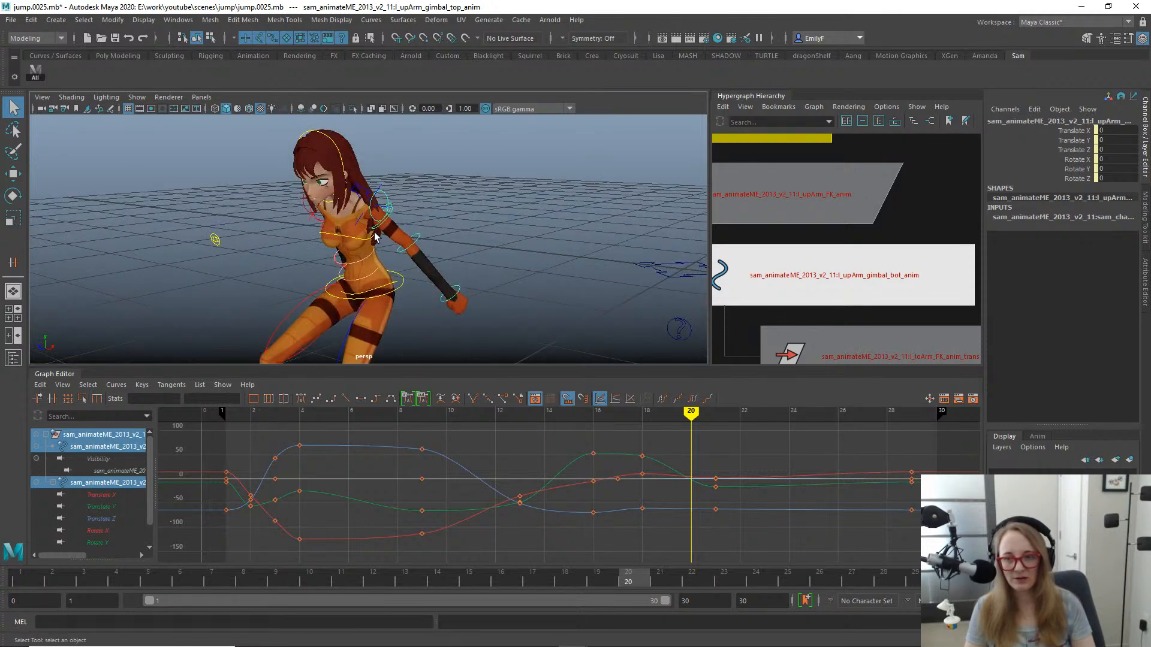
pyautogui.click(375, 237)
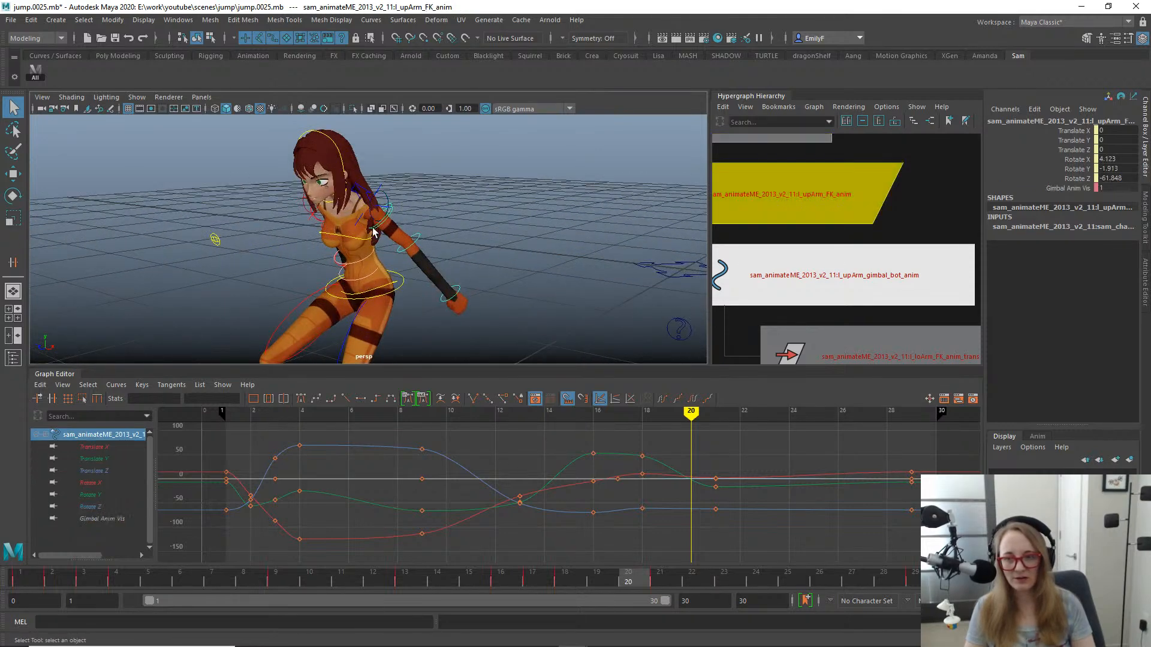
pyautogui.press('f')
pyautogui.keyDown('alt'); pyautogui.moveTo(480, 185); pyautogui.dragTo(411, 175, button='right'); pyautogui.keyUp('alt')
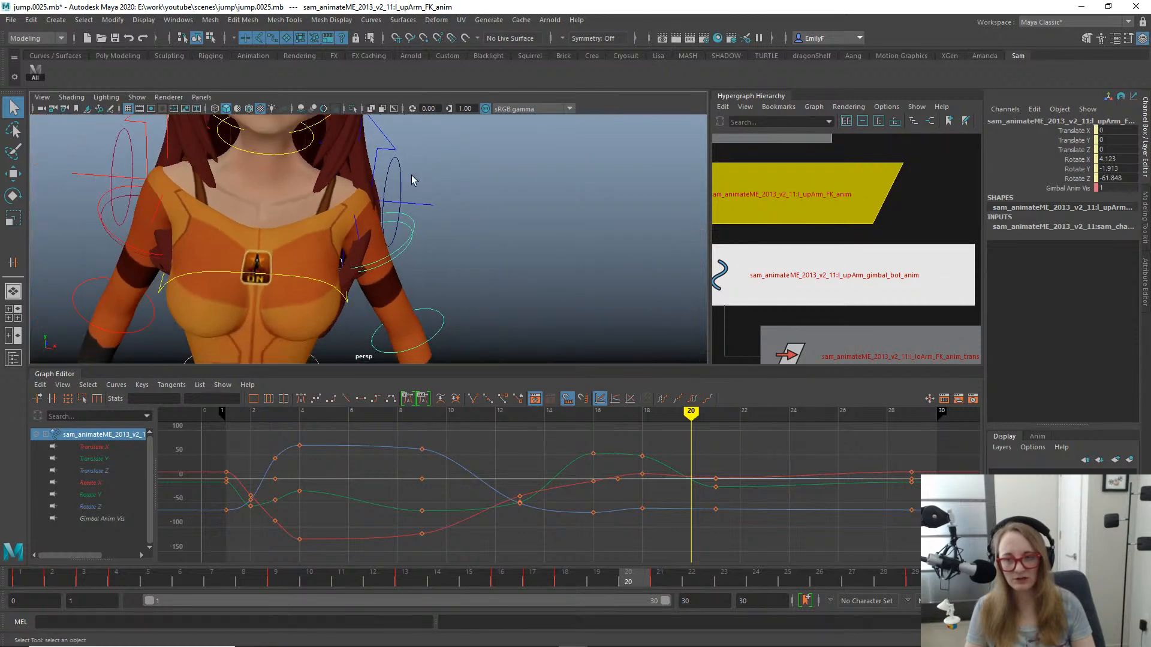
pyautogui.moveTo(421, 172); pyautogui.dragTo(328, 197)
# - Examine the left upper arm's top and bottom gimbal controls with the move and rotate manipulators at frame 20
pyautogui.press('e')
pyautogui.hotkey('ctrl', 'z')
pyautogui.press('q')
pyautogui.press('w')
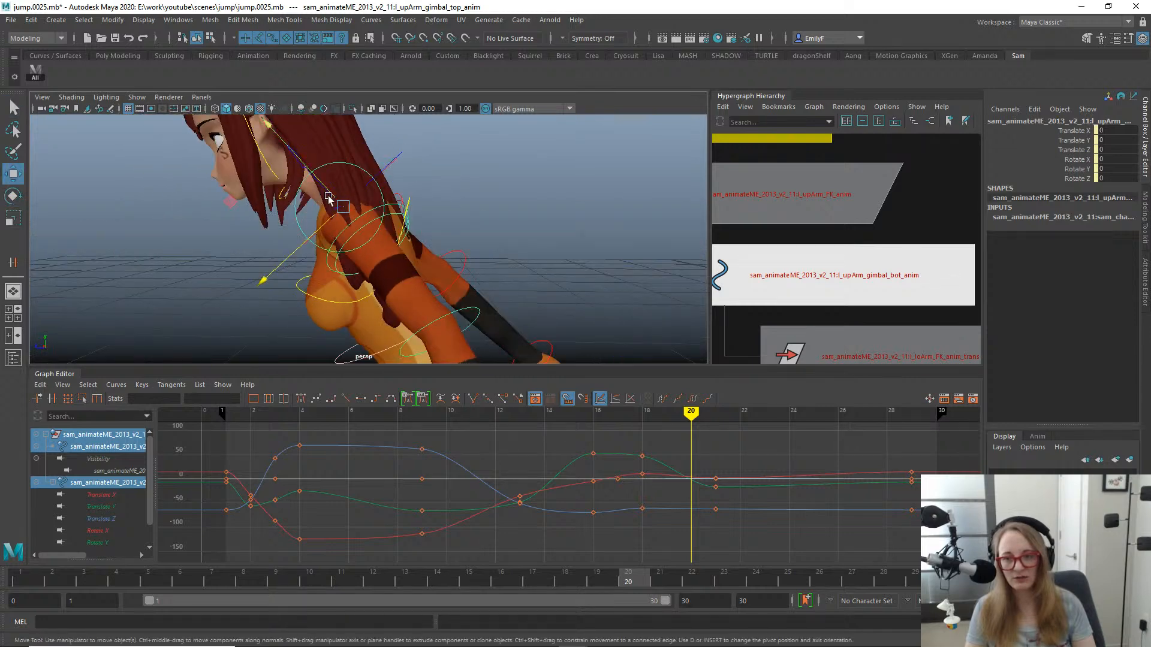
pyautogui.click(374, 211)
pyautogui.click(412, 220)
pyautogui.click(387, 214)
pyautogui.press('q')
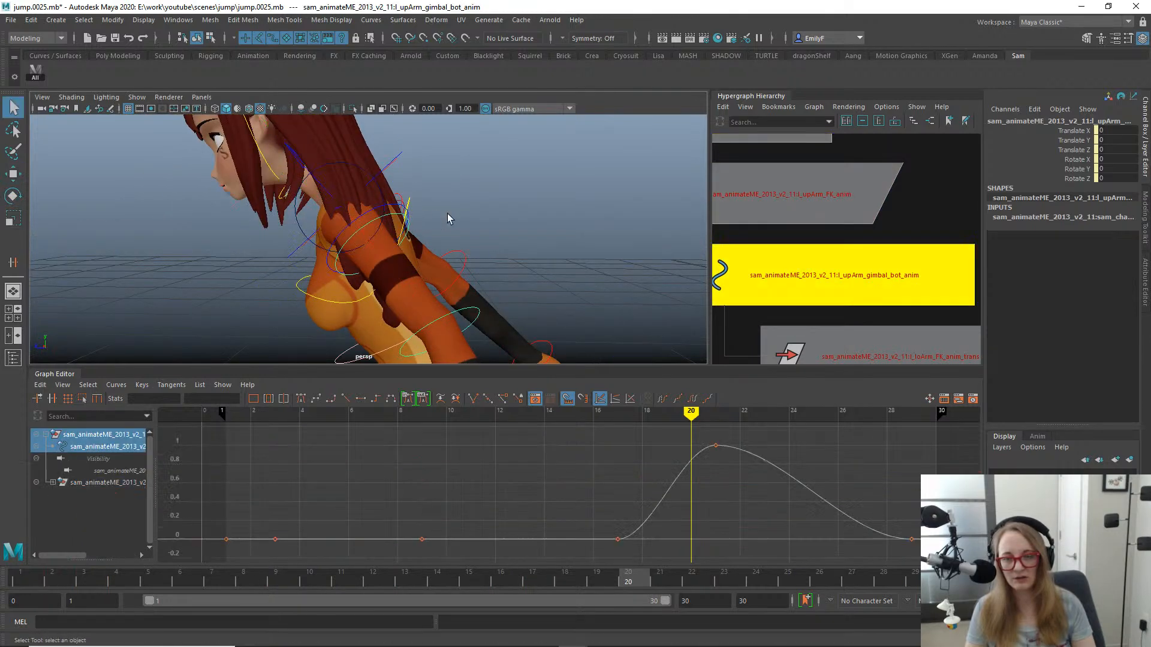
pyautogui.press('w')
pyautogui.press('e')
pyautogui.press('q')
pyautogui.keyDown('alt'); pyautogui.moveTo(482, 198); pyautogui.dragTo(451, 203); pyautogui.keyUp('alt')
# - Delete the frame 21 key from the Gimbal Anim Vis curve of the left upper arm's FK control
pyautogui.click(374, 214)
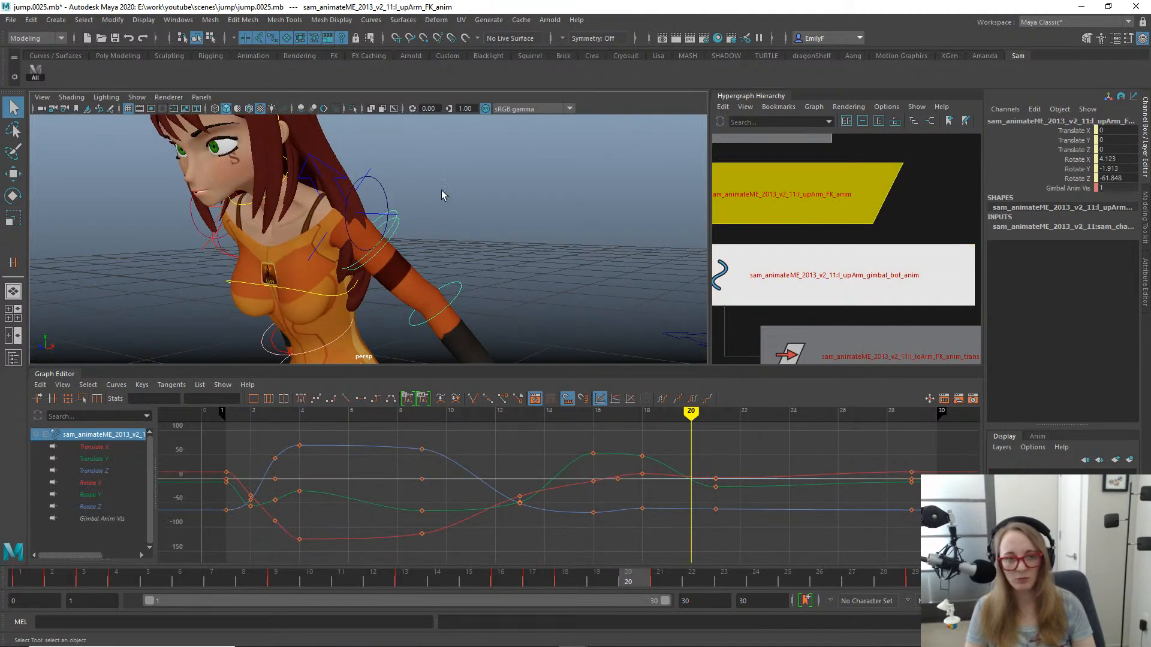
pyautogui.click(1063, 188)
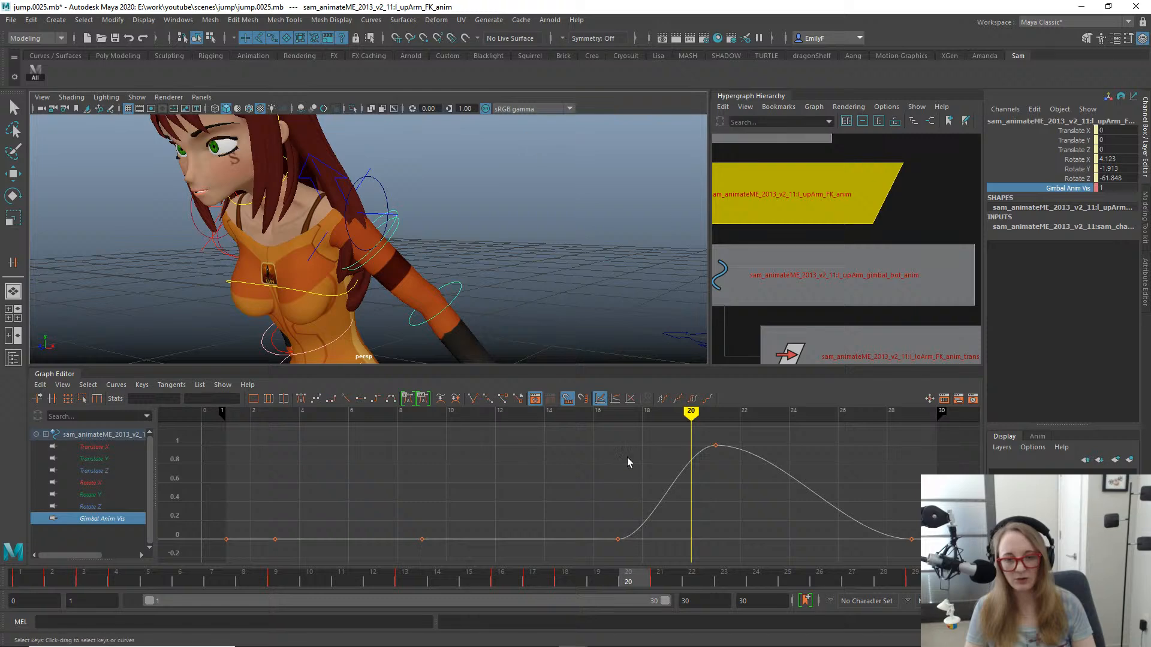
pyautogui.moveTo(664, 429); pyautogui.dragTo(803, 516)
pyautogui.press('Delete')
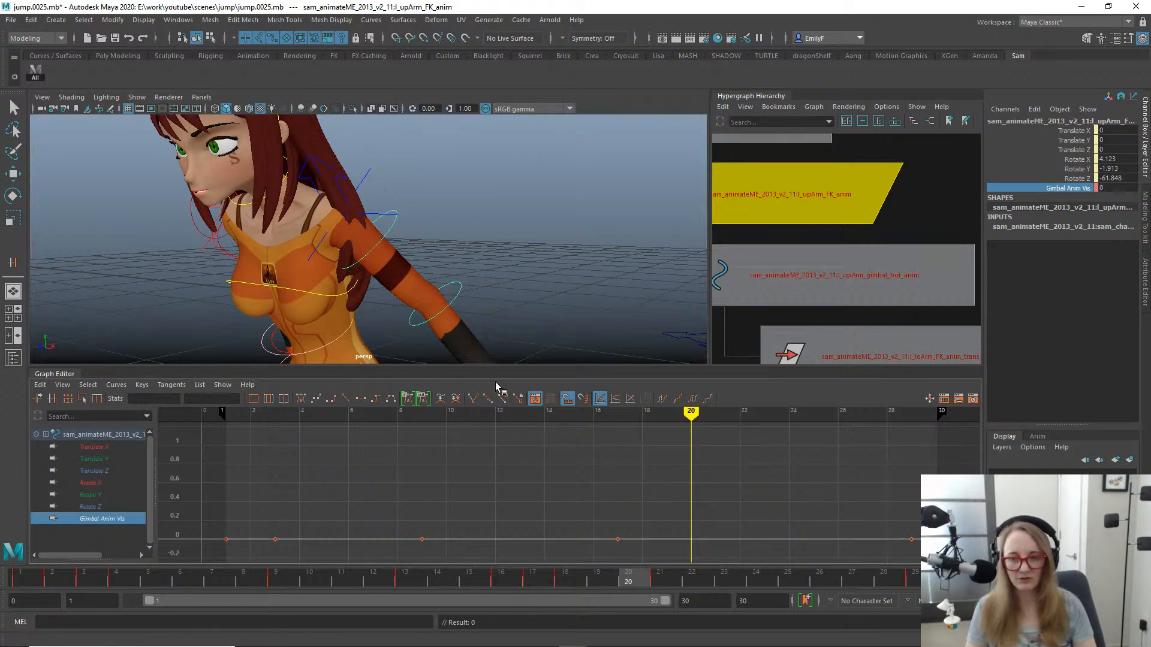
# - Review the jump up to frame 21 while viewing the arms from the character's other side
pyautogui.keyDown('alt'); pyautogui.moveTo(473, 255); pyautogui.dragTo(362, 245, button='right'); pyautogui.keyUp('alt')
pyautogui.keyDown('alt'); pyautogui.moveTo(377, 246); pyautogui.dragTo(426, 244); pyautogui.keyUp('alt')
pyautogui.keyDown('alt'); pyautogui.moveTo(303, 267); pyautogui.dragTo(439, 229, button='middle'); pyautogui.keyUp('alt')
pyautogui.keyDown('alt'); pyautogui.moveTo(233, 248); pyautogui.dragTo(315, 242); pyautogui.keyUp('alt')
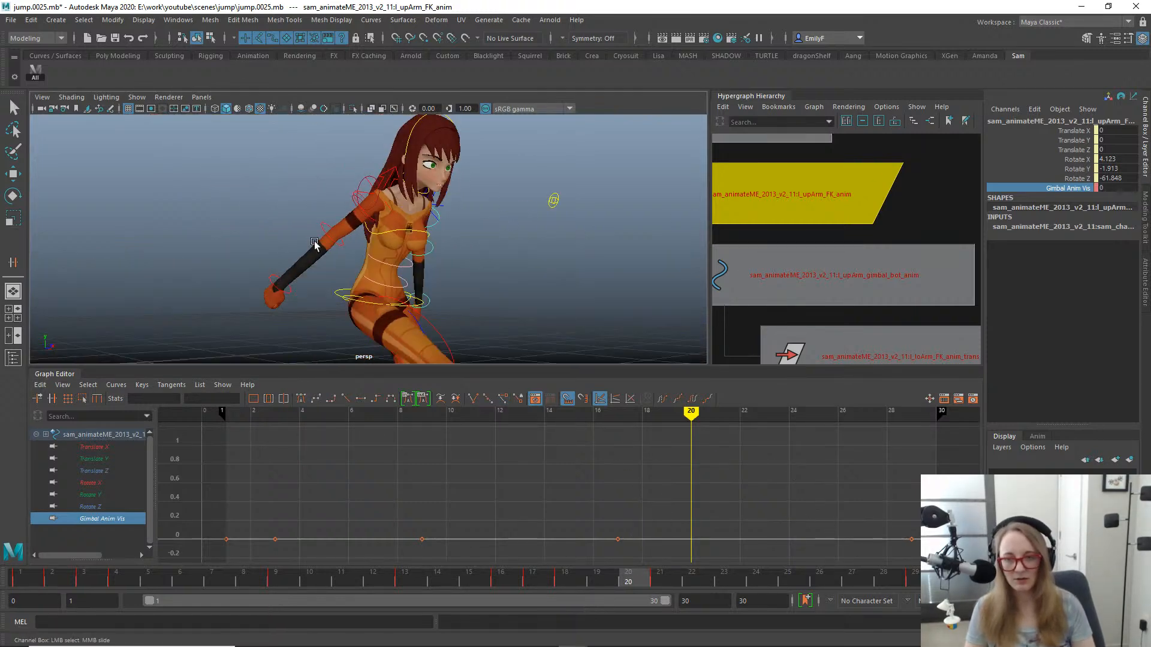
pyautogui.moveTo(253, 579); pyautogui.dragTo(659, 579)
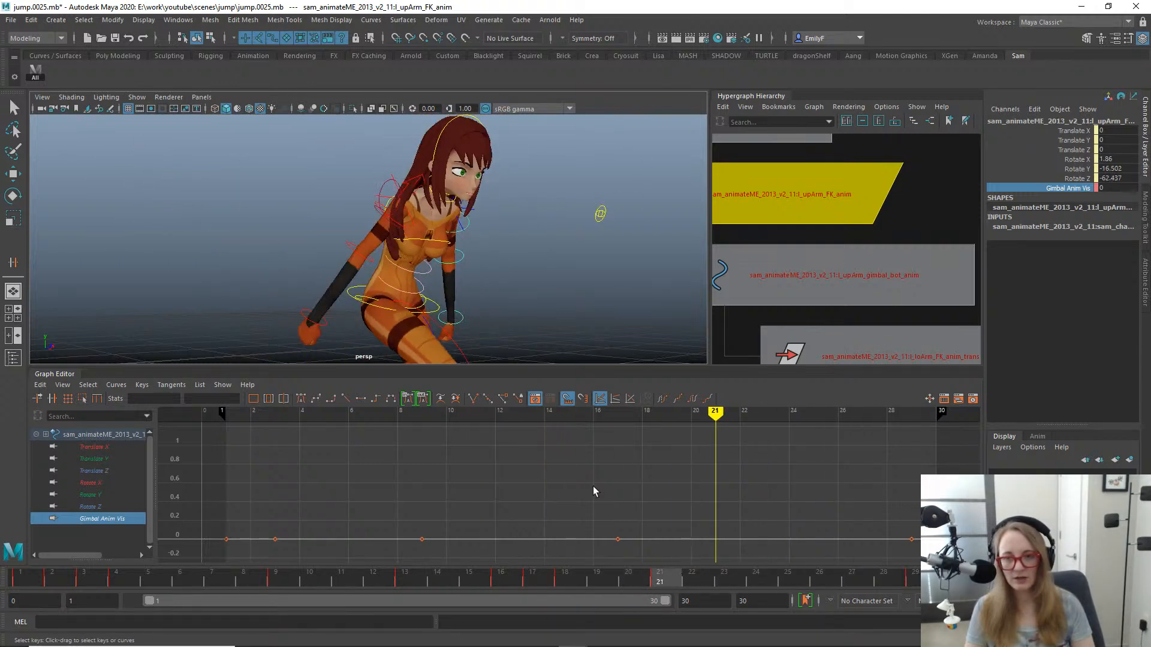
pyautogui.keyDown('alt'); pyautogui.moveTo(421, 258); pyautogui.dragTo(442, 222); pyautogui.keyUp('alt')
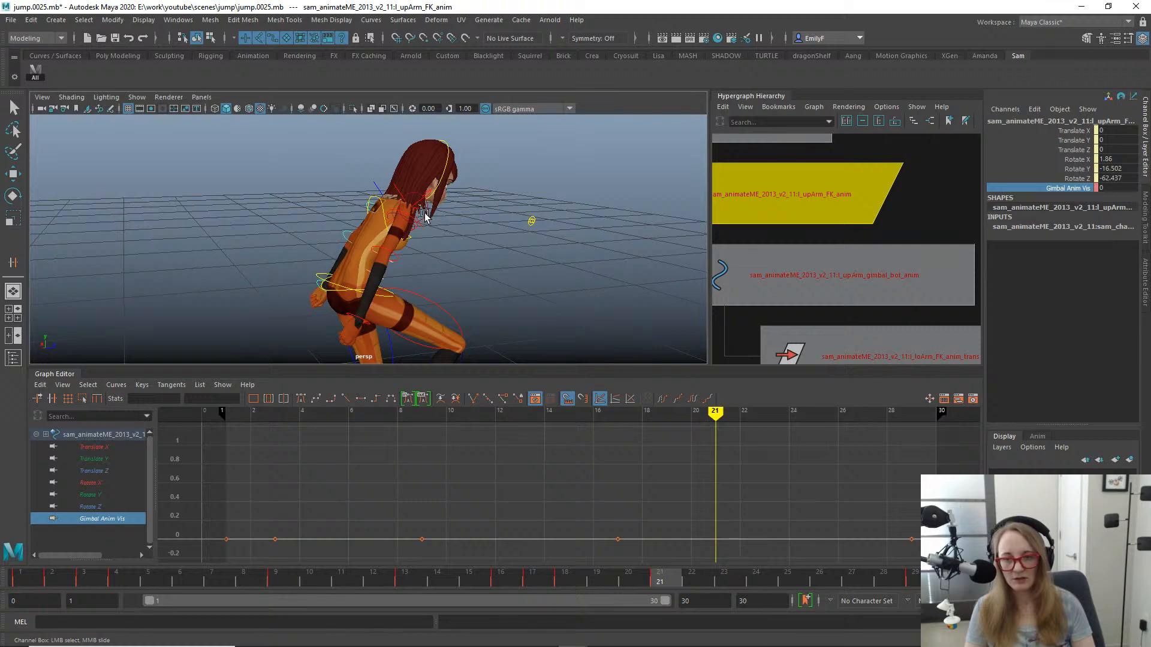
# - Examine the rotation curves of the right upper arm's gimbal controls and review the arm's motion through the jump
pyautogui.click(424, 216)
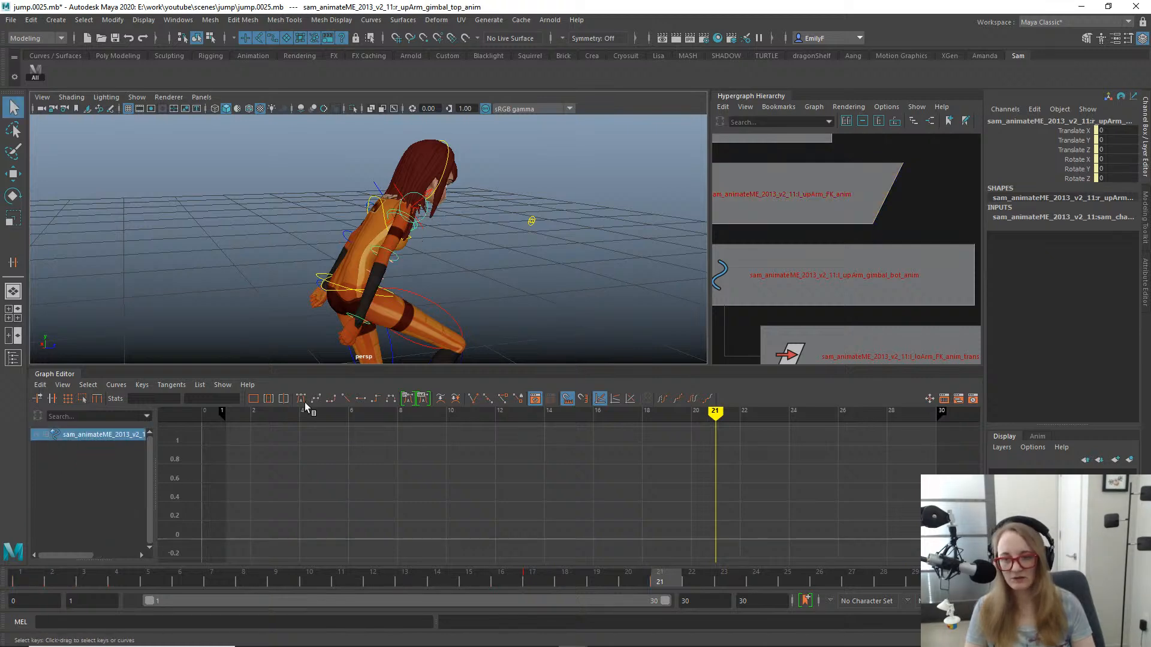
pyautogui.click(394, 218)
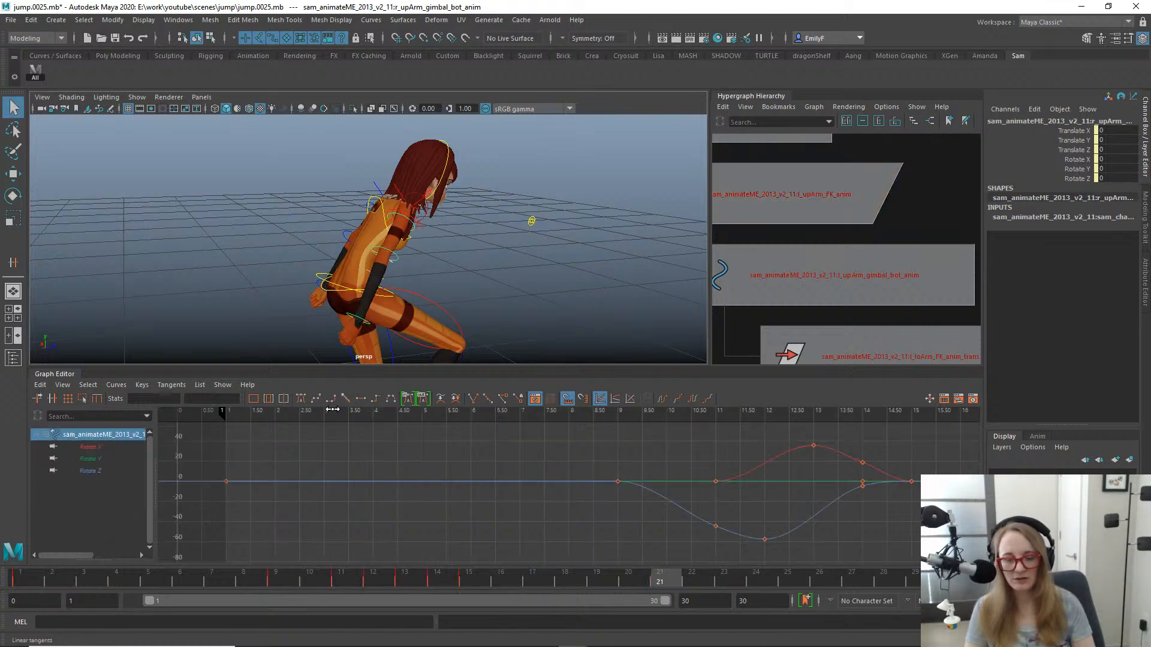
pyautogui.moveTo(316, 577); pyautogui.dragTo(911, 544)
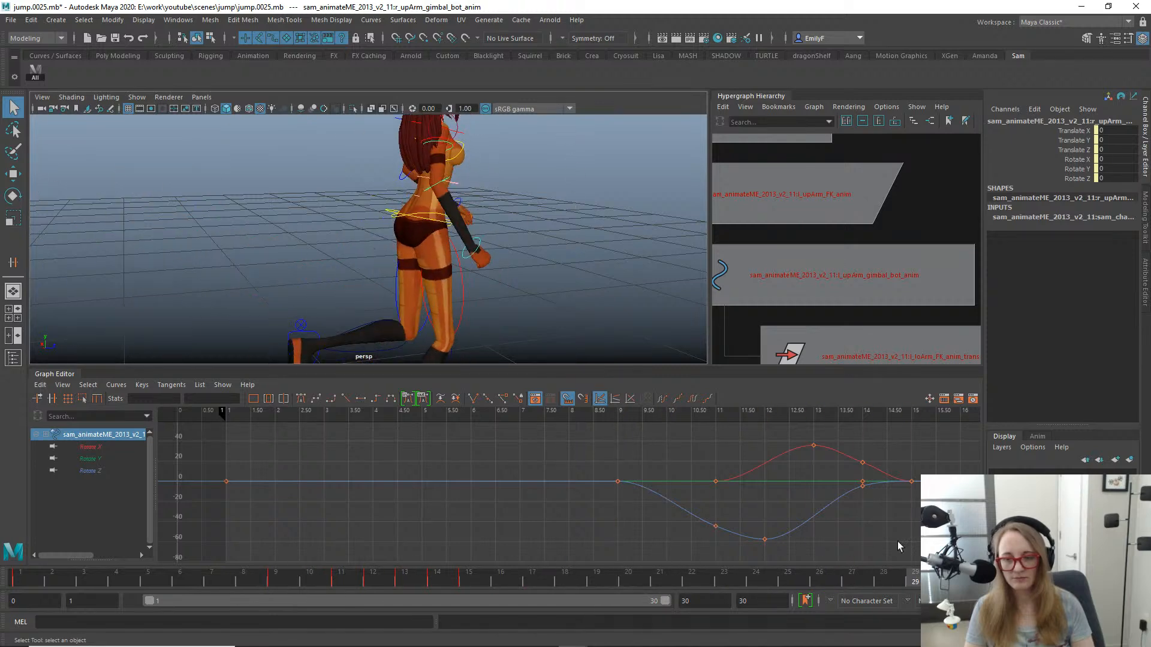
pyautogui.keyDown('alt'); pyautogui.moveTo(310, 190); pyautogui.dragTo(413, 247); pyautogui.keyUp('alt')
pyautogui.moveTo(149, 575); pyautogui.dragTo(656, 577)
pyautogui.keyDown('alt'); pyautogui.moveTo(429, 249); pyautogui.dragTo(572, 235); pyautogui.keyUp('alt')
# - Switch to the front view, bring the whole character into view and select the chest control
pyautogui.press('space')
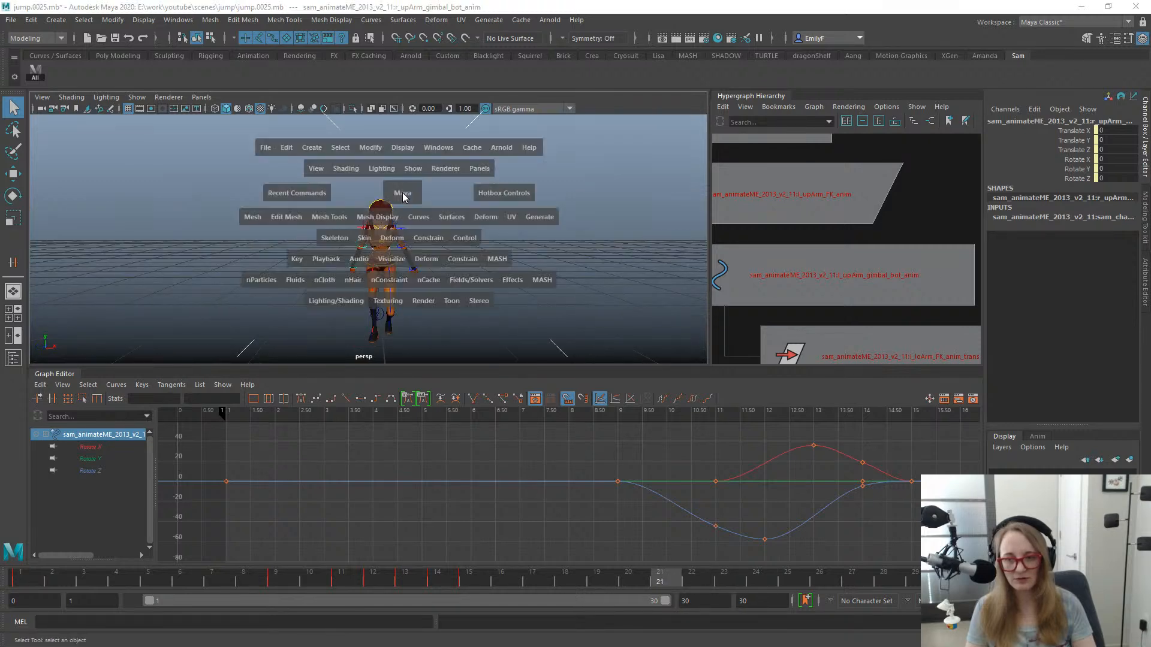
pyautogui.moveTo(403, 196); pyautogui.dragTo(398, 234)
pyautogui.keyDown('alt'); pyautogui.moveTo(405, 236); pyautogui.dragTo(544, 281, button='right'); pyautogui.keyUp('alt')
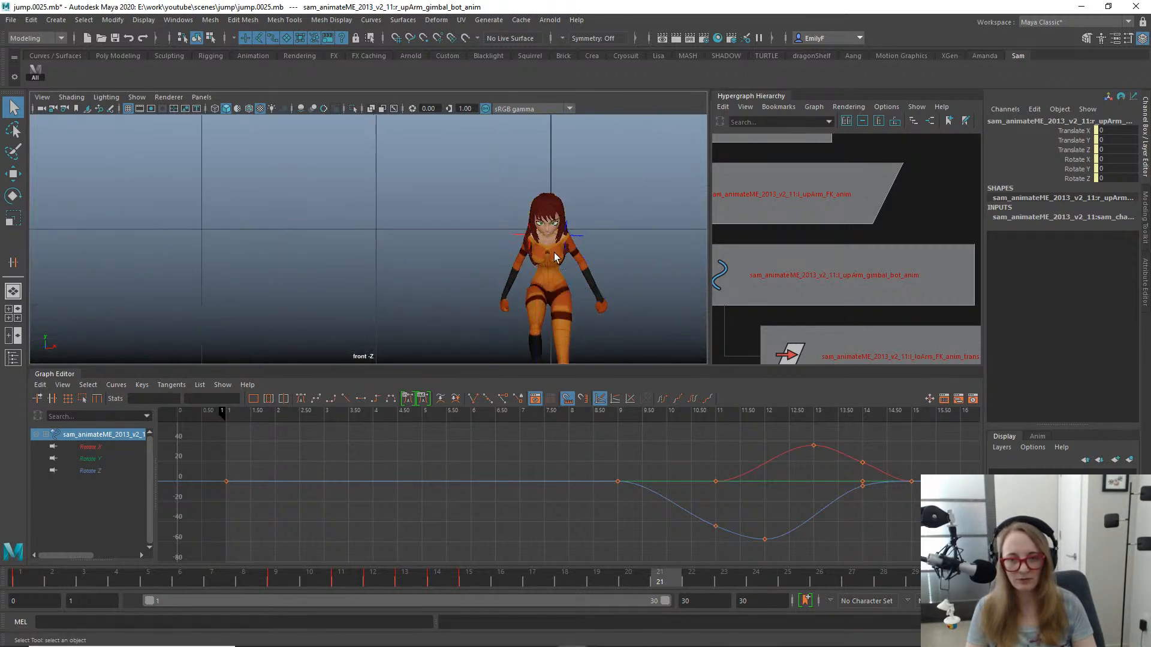
pyautogui.click(554, 256)
pyautogui.press('w')
pyautogui.keyDown('alt'); pyautogui.moveTo(555, 257); pyautogui.dragTo(519, 213, button='middle'); pyautogui.keyUp('alt')
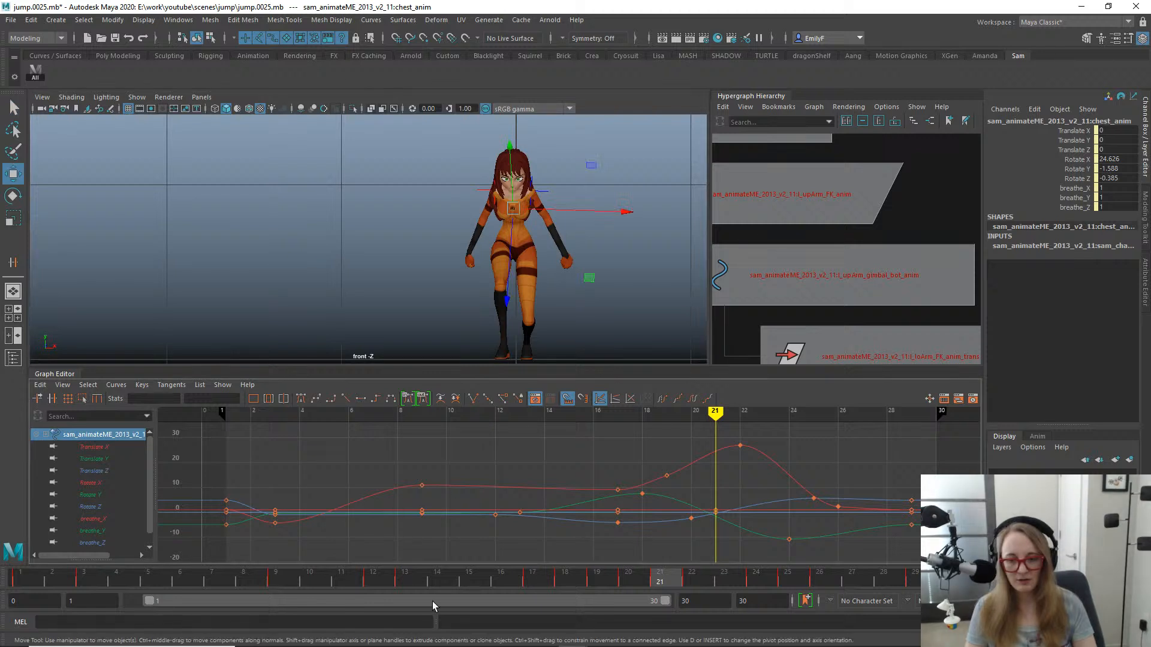
# - Try moving the chest control about 0.037 along X at frame 20, and undo it
pyautogui.moveTo(410, 581); pyautogui.dragTo(631, 590)
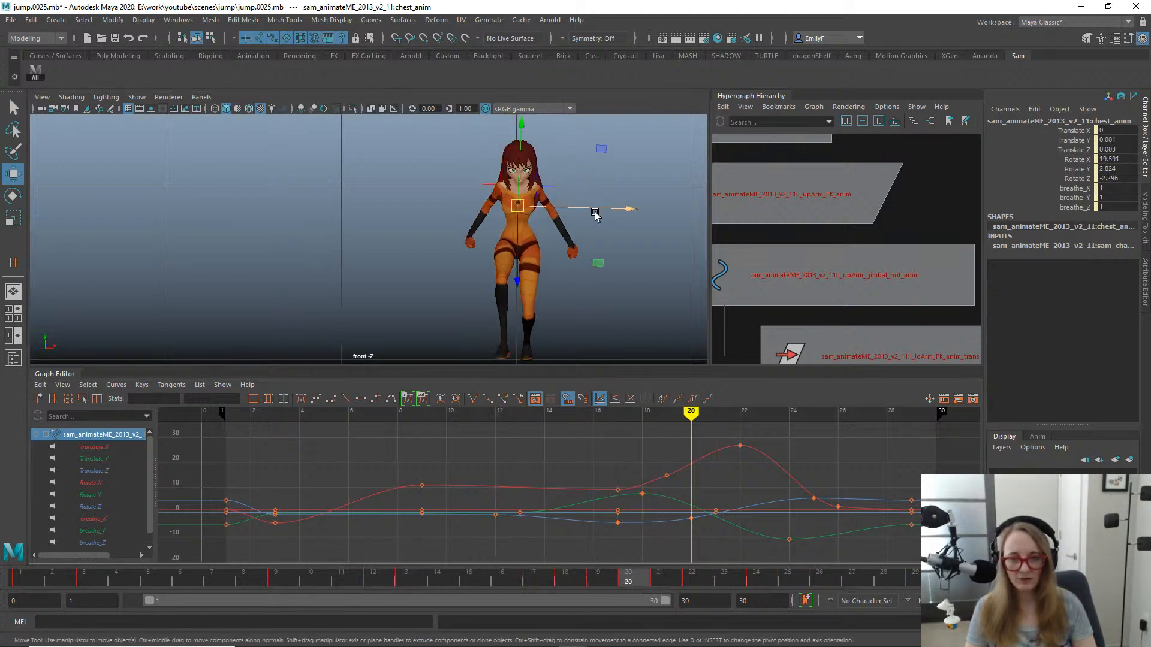
pyautogui.moveTo(599, 201); pyautogui.dragTo(616, 206)
pyautogui.hotkey('ctrl', 'z')
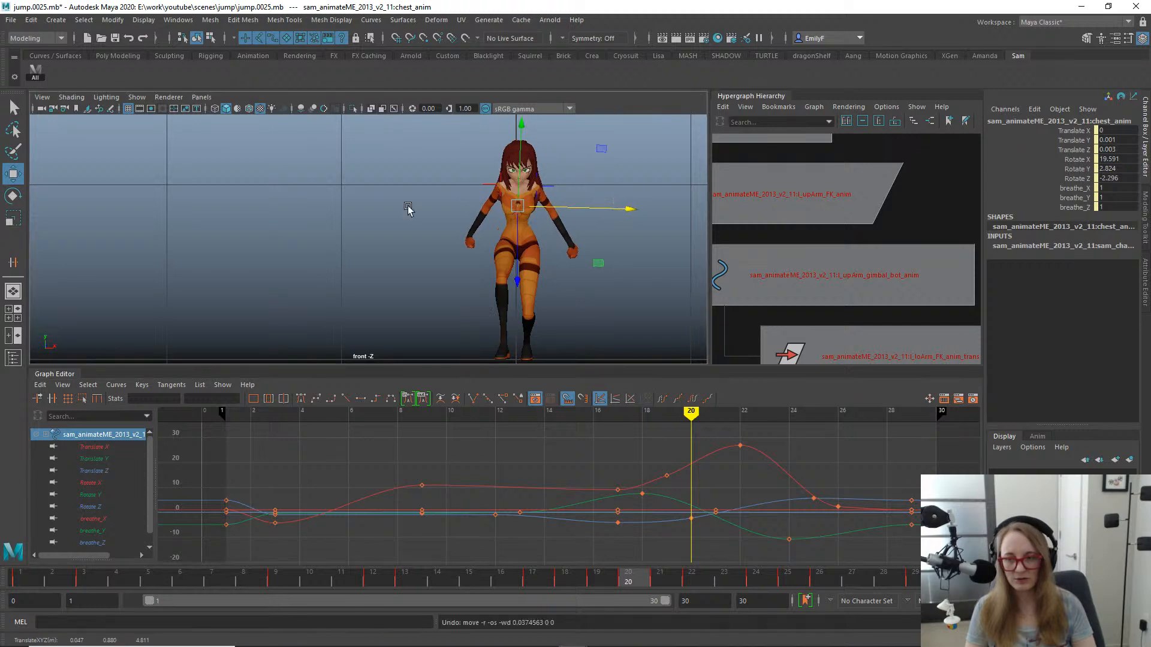
# - Raise the chest's Translate X key at frame 20 to about 0.005 in the Graph Editor
pyautogui.click(105, 446)
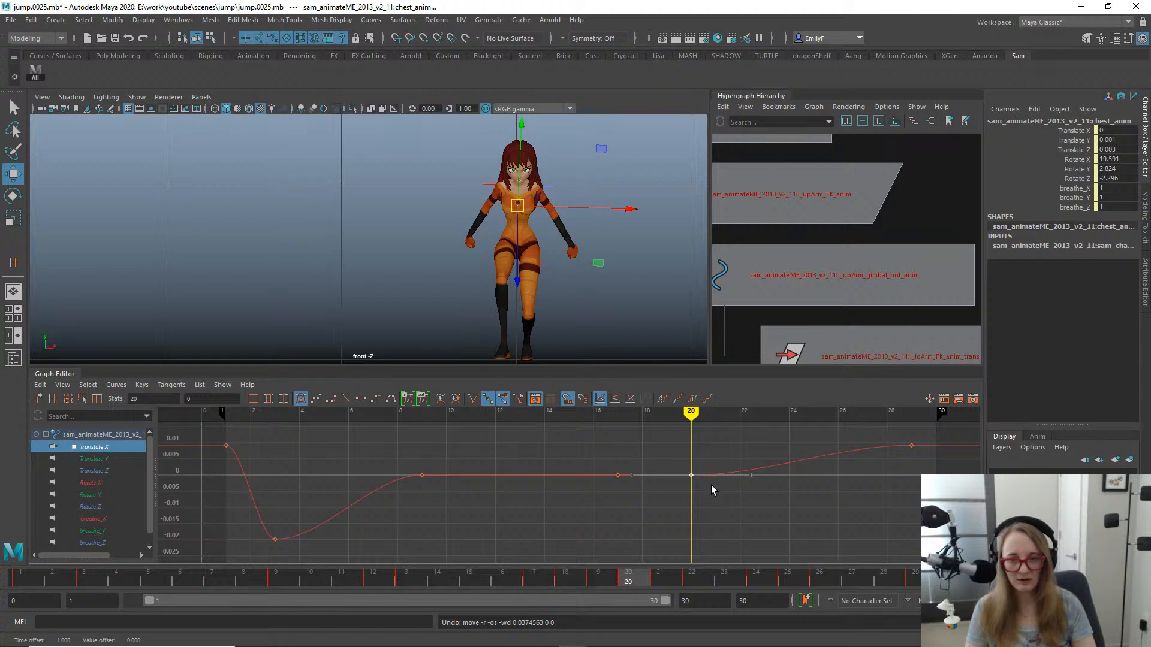
pyautogui.keyDown('shift'); pyautogui.moveTo(711, 484); pyautogui.dragTo(712, 475, button='middle'); pyautogui.keyUp('shift')
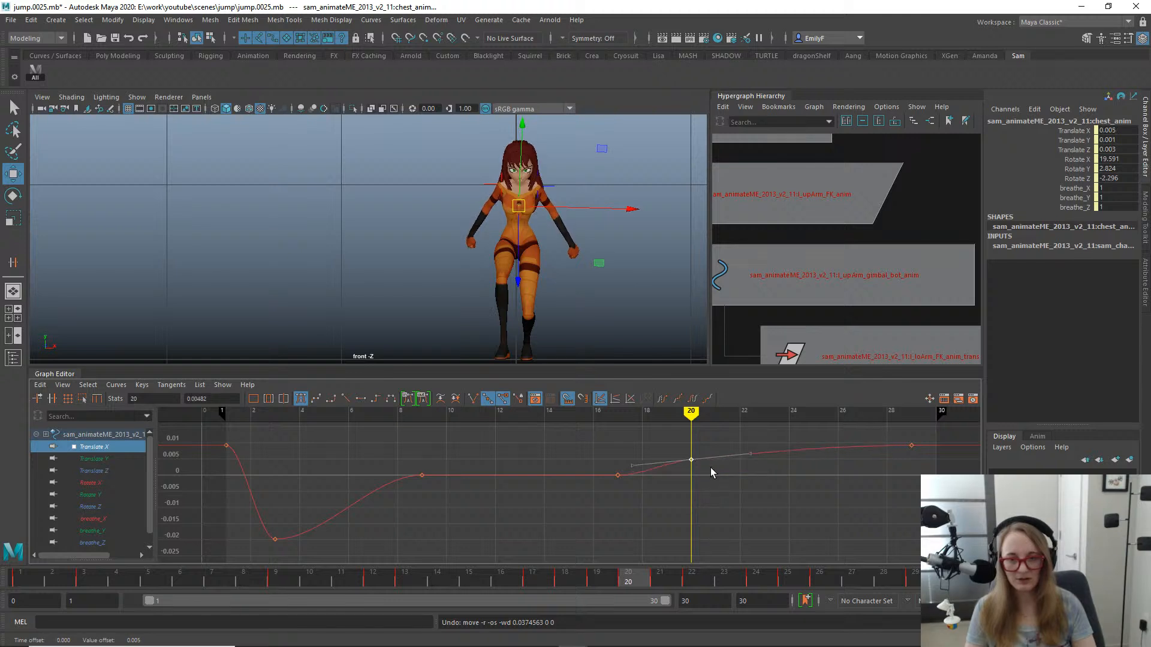
pyautogui.press('q')
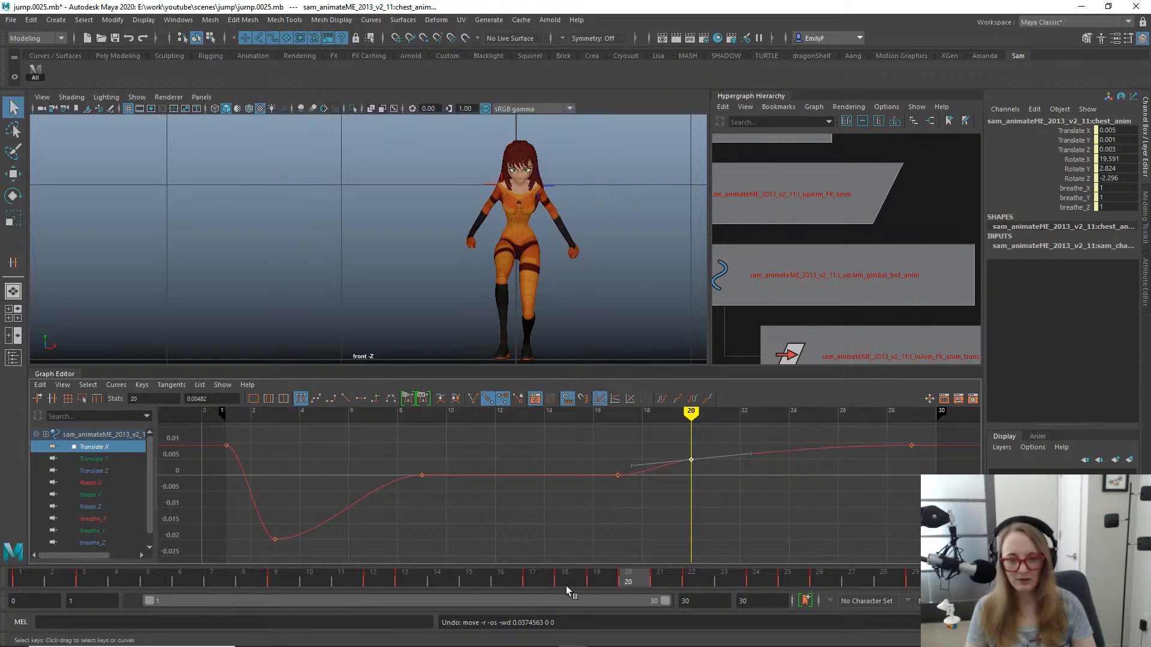
# - Insert a key at frame 25 on the chest's Translate X curve and try lowering its value slightly
pyautogui.moveTo(498, 585); pyautogui.dragTo(782, 540)
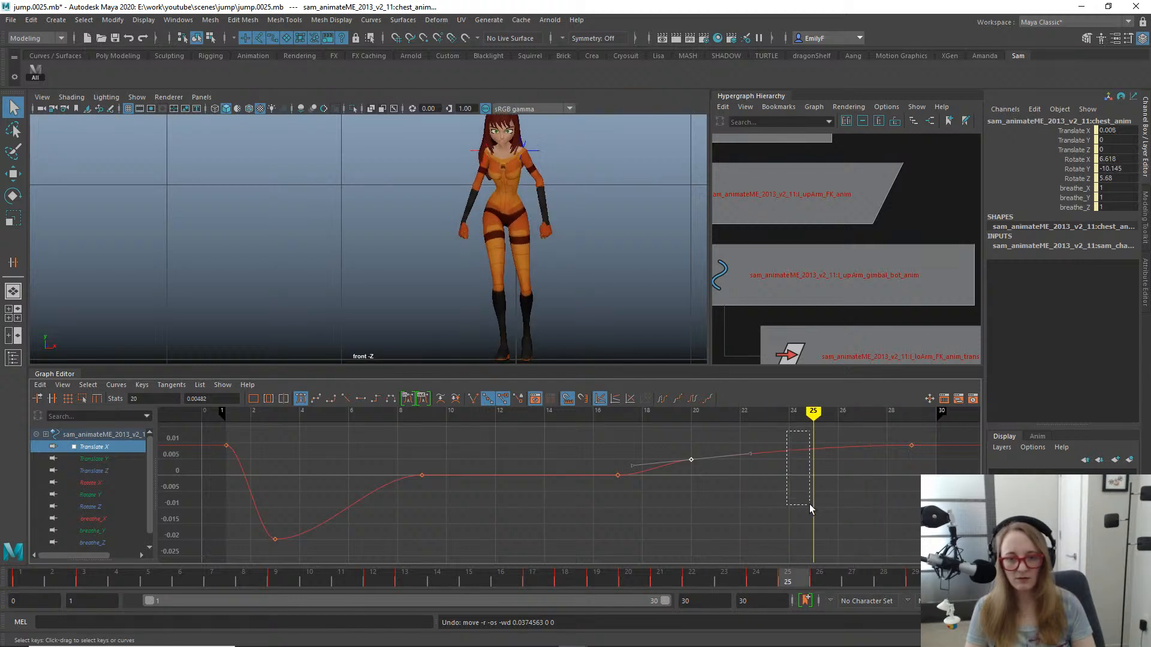
pyautogui.moveTo(809, 504); pyautogui.dragTo(821, 505)
pyautogui.rightClick(832, 444)
pyautogui.click(850, 451)
pyautogui.moveTo(783, 429); pyautogui.dragTo(838, 483)
pyautogui.press('w')
pyautogui.keyDown('shift'); pyautogui.moveTo(826, 473); pyautogui.dragTo(829, 478, button='middle'); pyautogui.keyUp('shift')
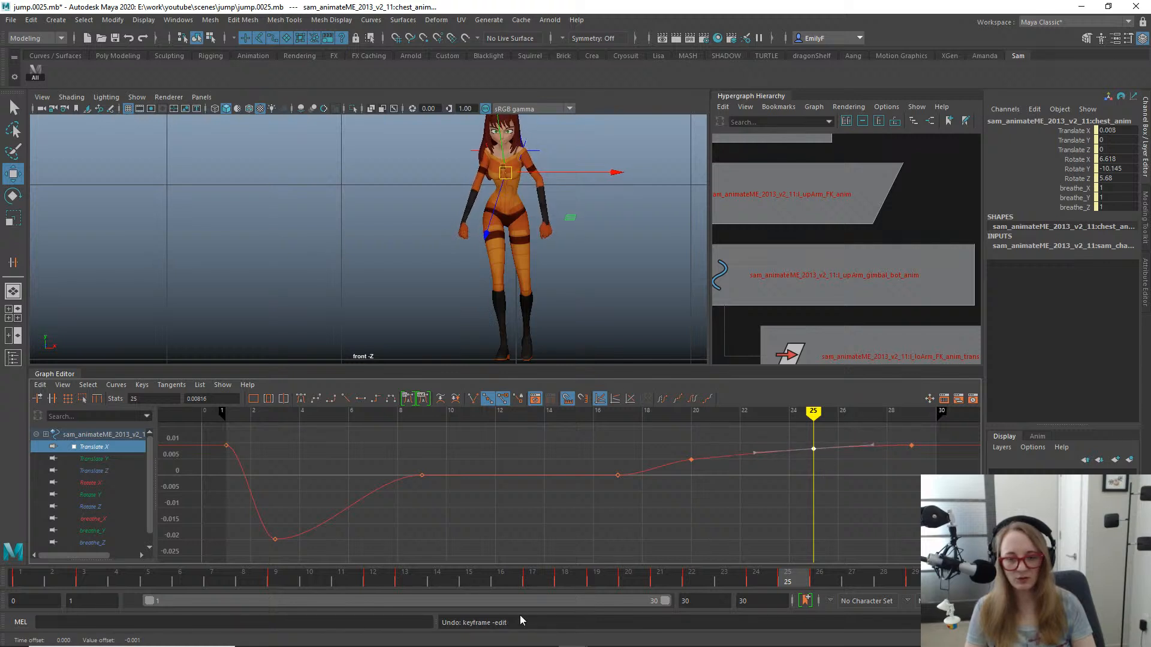
# - Delete the key at frame 20 from the chest's Translate X curve
pyautogui.moveTo(465, 583); pyautogui.dragTo(535, 581)
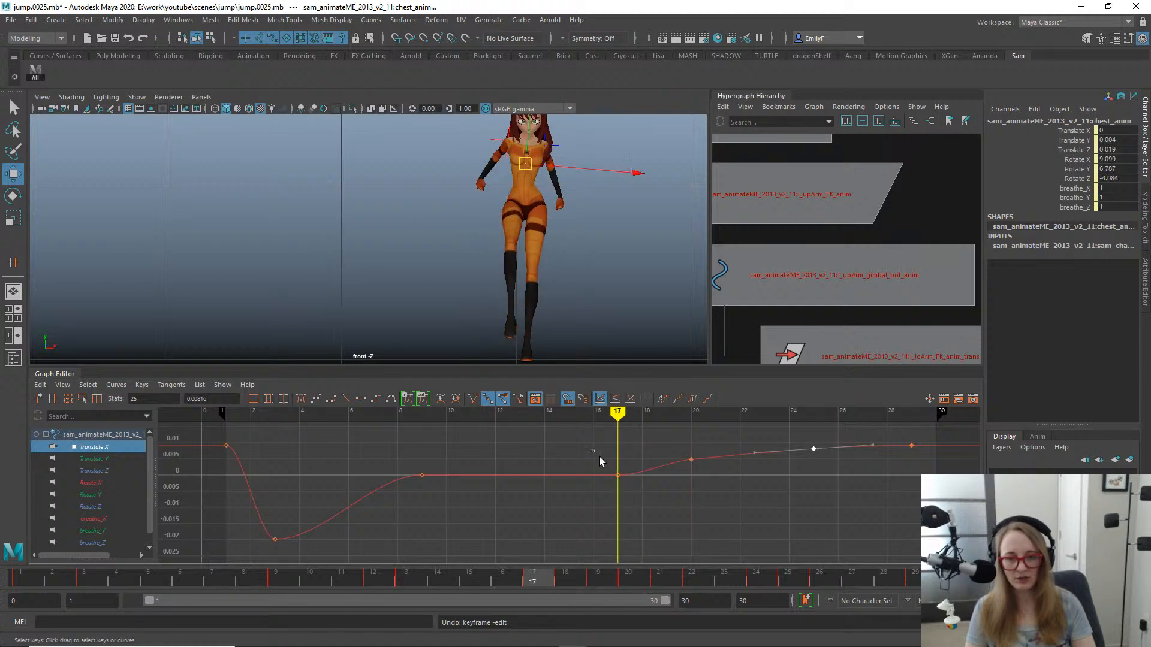
pyautogui.keyDown('shift'); pyautogui.moveTo(629, 524); pyautogui.dragTo(628, 544, button='middle'); pyautogui.keyUp('shift')
pyautogui.hotkey('ctrl', 'z')
pyautogui.press('q')
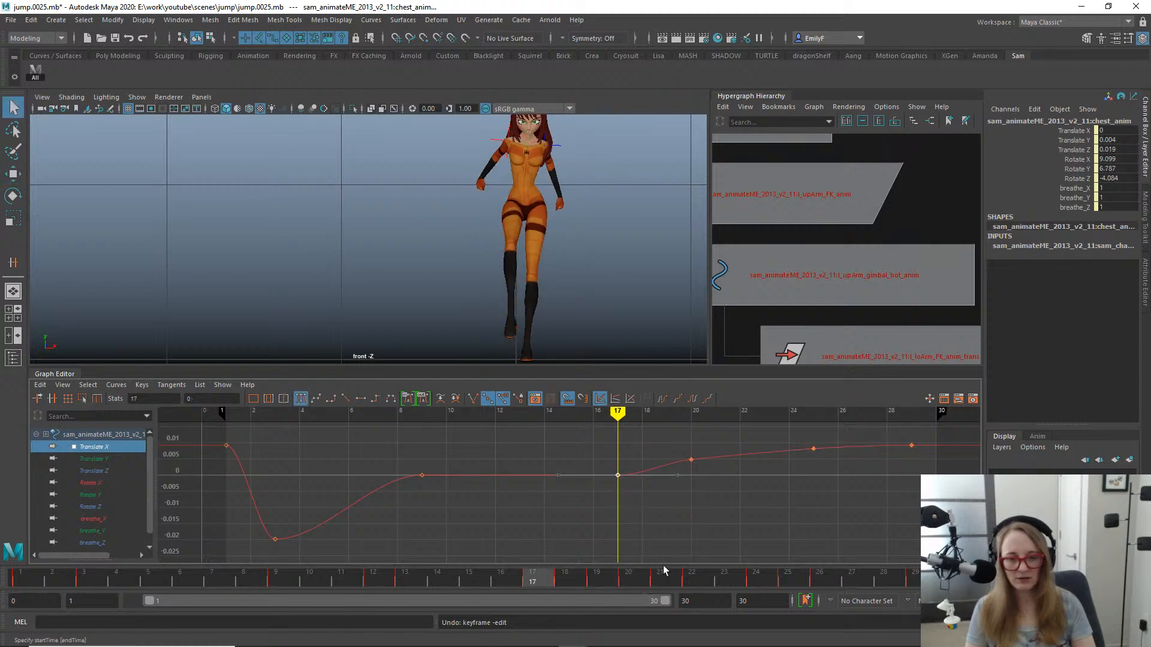
pyautogui.press('Delete')
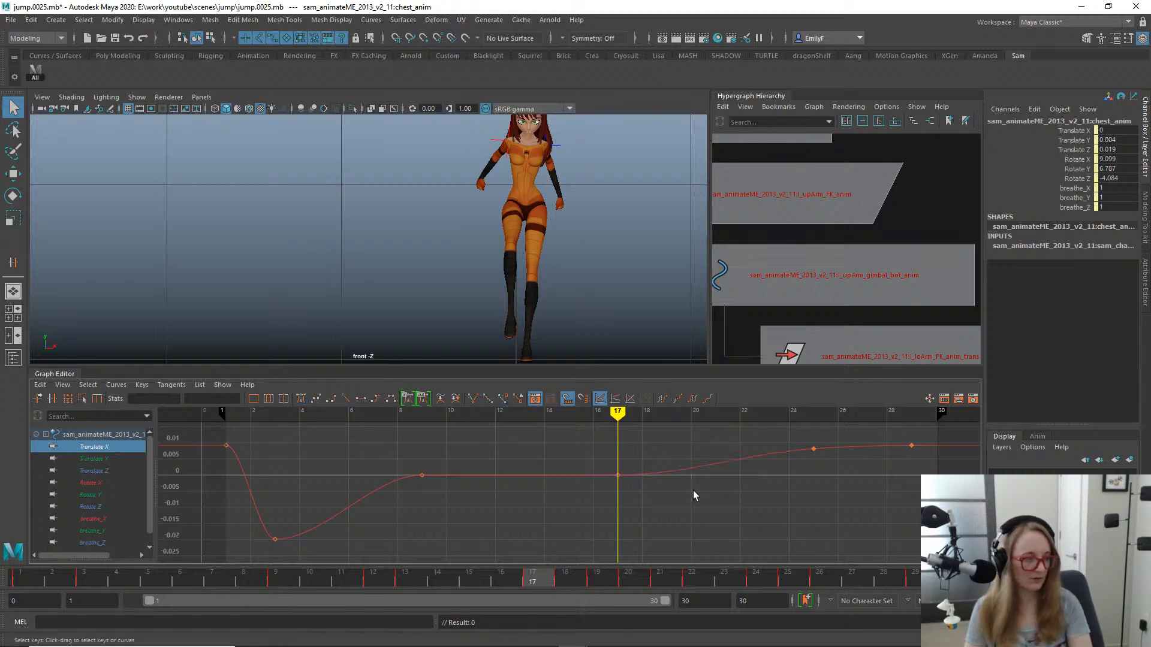
# - Check the chest through the landing frames, then save the scene as jump.0026.mb and return to the perspective view
pyautogui.moveTo(502, 577); pyautogui.dragTo(659, 577)
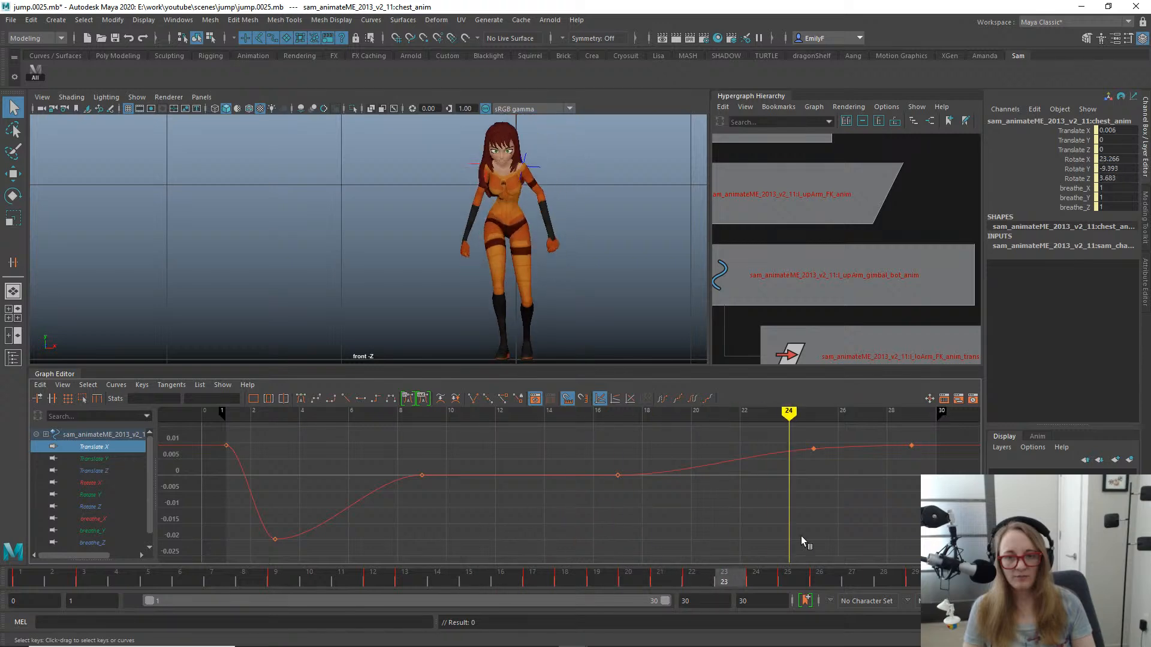
pyautogui.scroll(-2, 409, 253)
pyautogui.keyDown('alt'); pyautogui.moveTo(492, 246); pyautogui.dragTo(509, 189); pyautogui.keyUp('alt')
pyautogui.press('space')
pyautogui.moveTo(548, 217)
pyautogui.keyDown('alt'); pyautogui.mouseDown()
pyautogui.moveTo(565, 226)
pyautogui.moveTo(400, 241)
pyautogui.moveTo(563, 234)
pyautogui.mouseUp(); pyautogui.keyUp('alt')
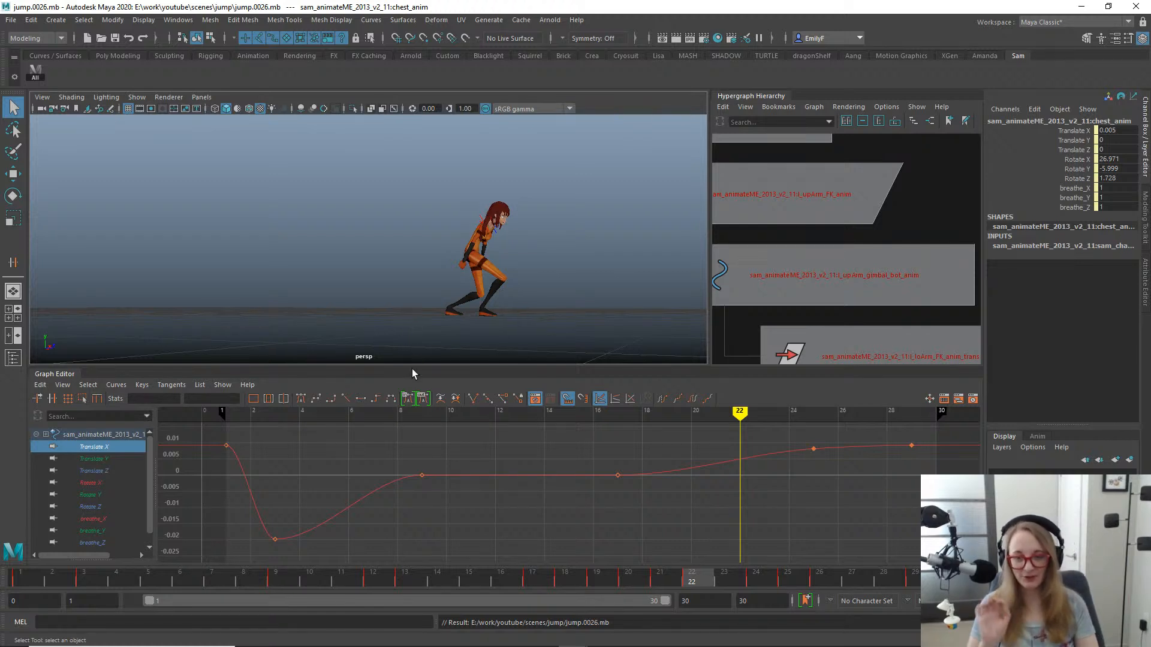
# - Review the jump in perspective and select the left upper arm FK control, inspecting its pose around frame 12
pyautogui.moveTo(167, 584)
pyautogui.mouseDown()
pyautogui.moveTo(84, 585)
pyautogui.moveTo(549, 585)
pyautogui.moveTo(780, 566)
pyautogui.moveTo(605, 487)
pyautogui.moveTo(182, 443)
pyautogui.mouseUp()
pyautogui.keyDown('alt'); pyautogui.moveTo(465, 299); pyautogui.dragTo(447, 299); pyautogui.keyUp('alt')
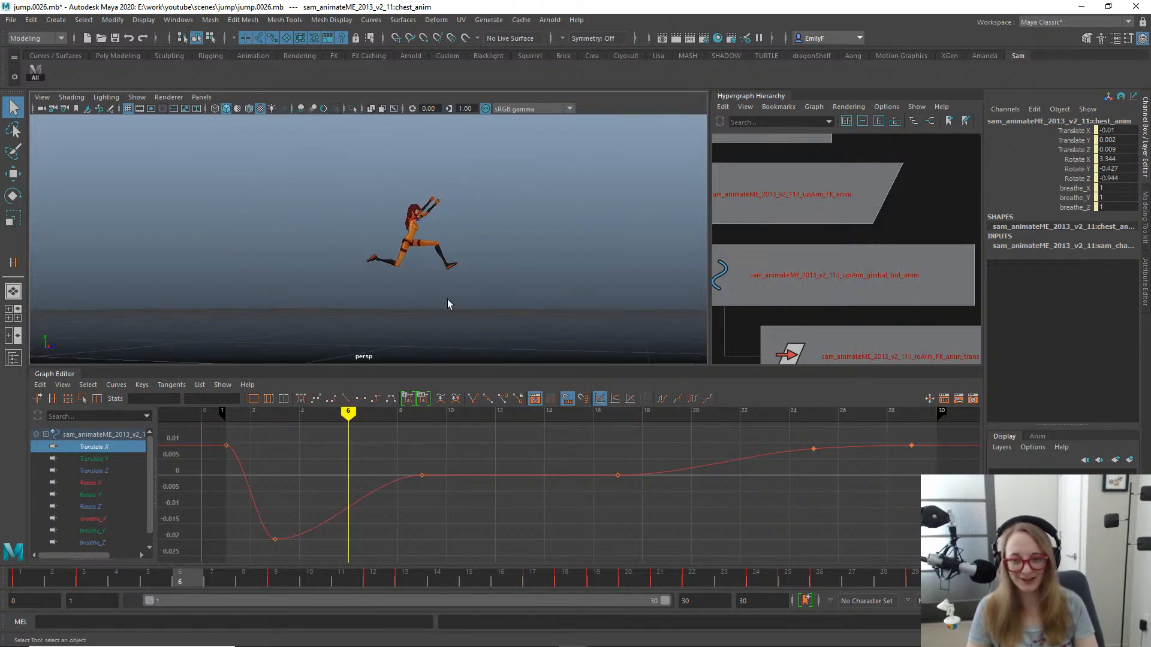
pyautogui.moveTo(39, 581)
pyautogui.mouseDown()
pyautogui.moveTo(202, 554)
pyautogui.moveTo(935, 561)
pyautogui.moveTo(544, 522)
pyautogui.moveTo(247, 509)
pyautogui.moveTo(97, 483)
pyautogui.moveTo(414, 498)
pyautogui.moveTo(382, 480)
pyautogui.mouseUp()
pyautogui.keyDown('alt'); pyautogui.moveTo(508, 158); pyautogui.dragTo(369, 213); pyautogui.keyUp('alt')
pyautogui.click(309, 199)
pyautogui.press('f')
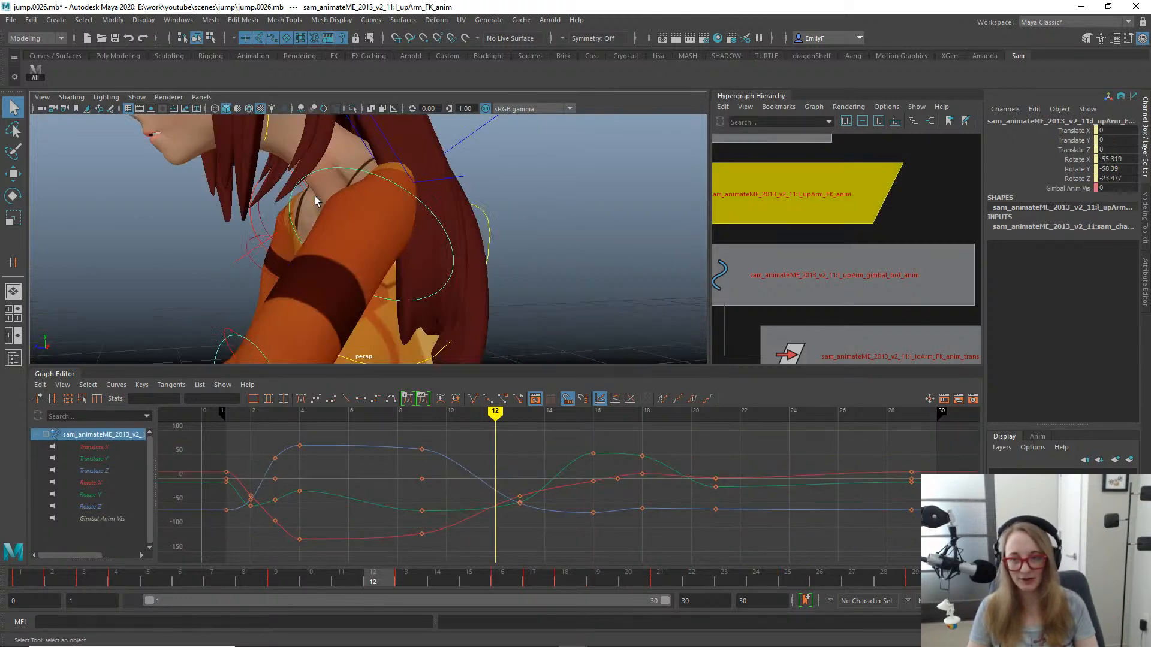
pyautogui.moveTo(453, 249)
pyautogui.keyDown('alt'); pyautogui.mouseDown(button='right')
pyautogui.moveTo(403, 229)
pyautogui.moveTo(339, 230)
pyautogui.mouseUp(button='right'); pyautogui.keyUp('alt')
pyautogui.press('e')
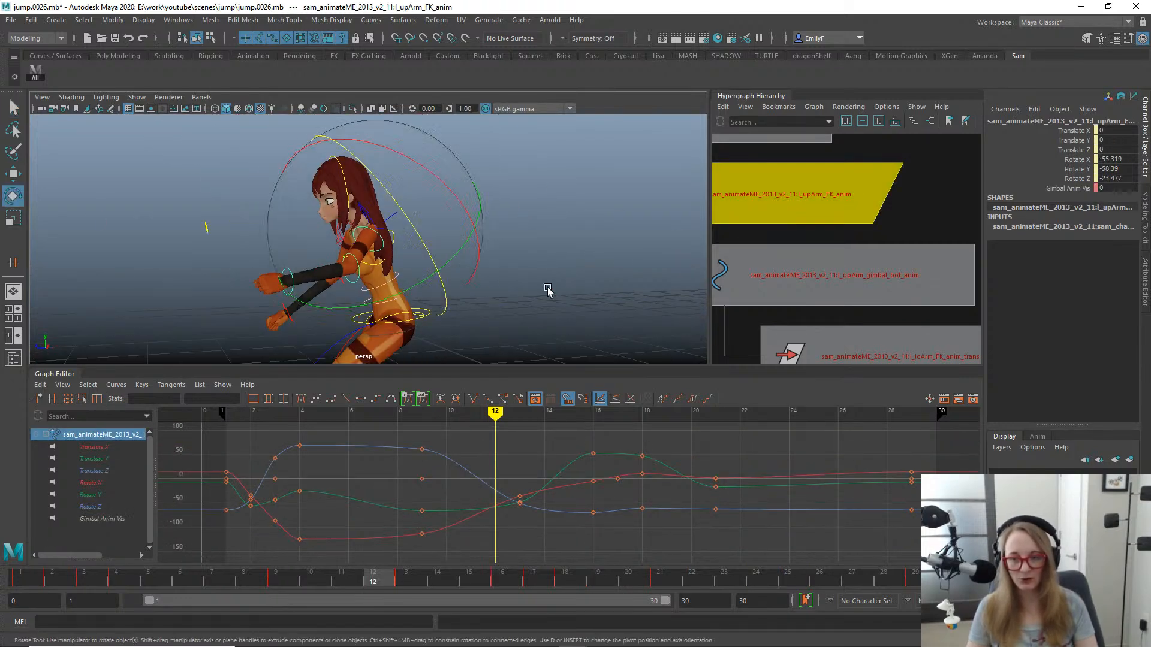
pyautogui.keyDown('alt'); pyautogui.moveTo(547, 293); pyautogui.dragTo(423, 265, button='right'); pyautogui.keyUp('alt')
pyautogui.keyDown('alt'); pyautogui.moveTo(424, 265); pyautogui.dragTo(429, 288); pyautogui.keyUp('alt')
pyautogui.keyDown('alt'); pyautogui.moveTo(429, 288); pyautogui.dragTo(477, 235, button='middle'); pyautogui.keyUp('alt')
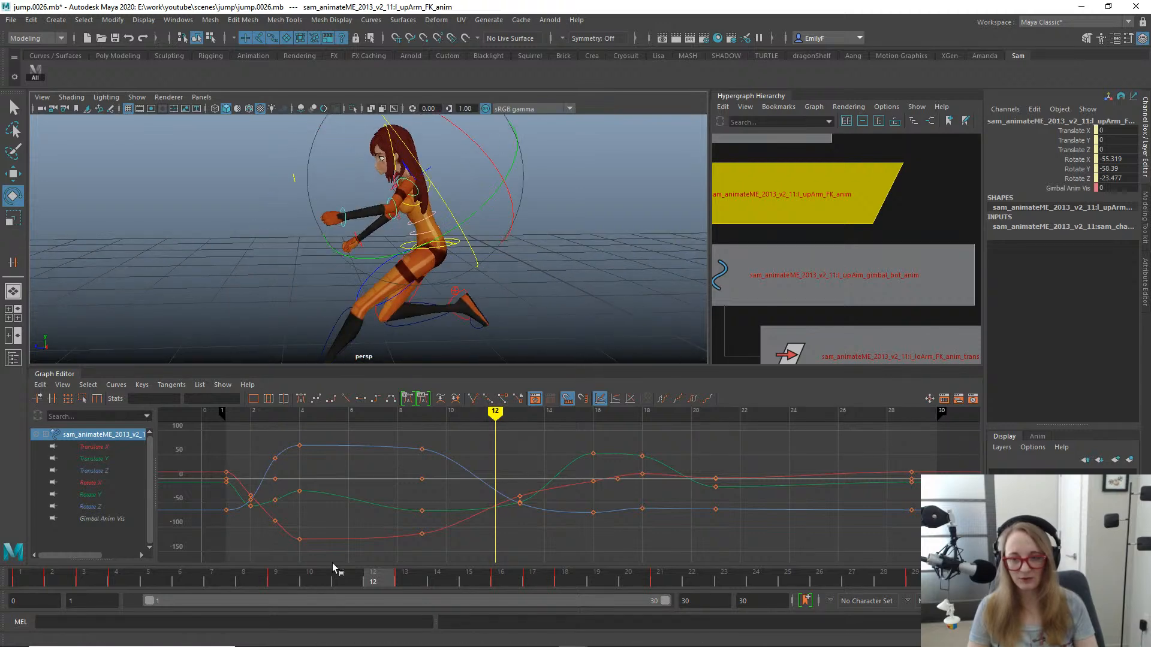
pyautogui.moveTo(333, 563); pyautogui.dragTo(378, 570)
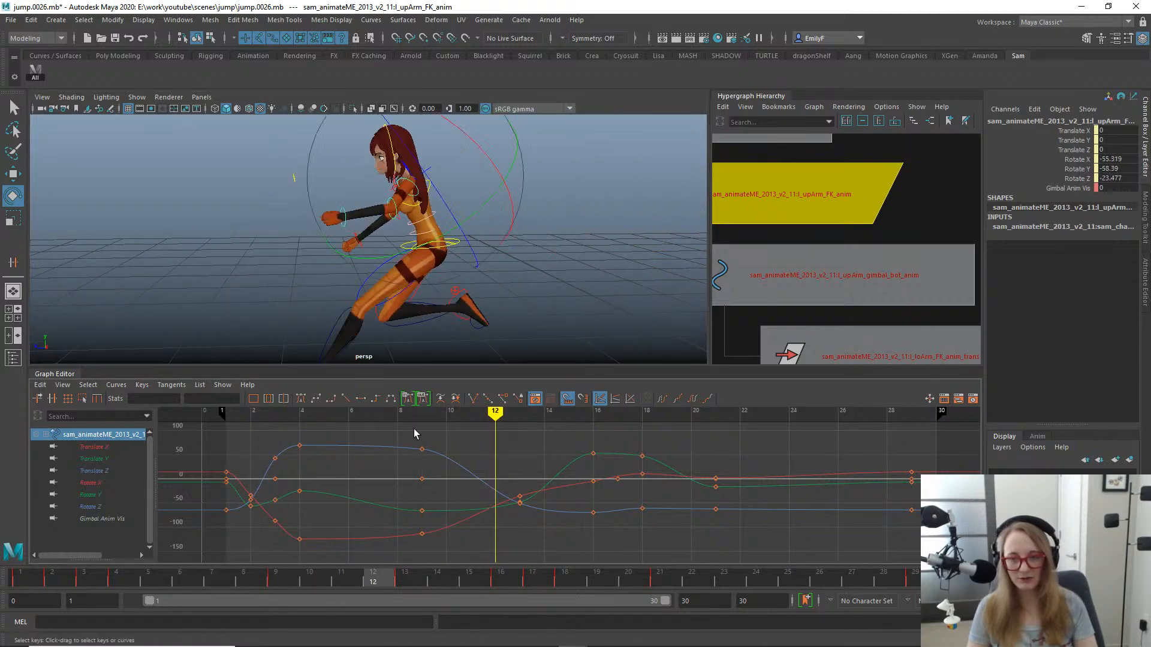
# - Switch to the side view and examine the left arm's swing back to the early frames of the jump
pyautogui.press('q')
pyautogui.keyDown('alt'); pyautogui.moveTo(460, 255); pyautogui.dragTo(417, 262, button='right'); pyautogui.keyUp('alt')
pyautogui.keyDown('alt'); pyautogui.moveTo(418, 261); pyautogui.dragTo(495, 230); pyautogui.keyUp('alt')
pyautogui.press('space')
pyautogui.press('f')
pyautogui.keyDown('alt'); pyautogui.moveTo(587, 254); pyautogui.dragTo(190, 223, button='right'); pyautogui.keyUp('alt')
pyautogui.keyDown('alt'); pyautogui.moveTo(425, 290); pyautogui.dragTo(509, 190, button='middle'); pyautogui.keyUp('alt')
pyautogui.keyDown('alt'); pyautogui.moveTo(508, 190); pyautogui.dragTo(299, 204, button='right'); pyautogui.keyUp('alt')
pyautogui.moveTo(330, 580); pyautogui.dragTo(148, 580)
pyautogui.moveTo(178, 531); pyautogui.dragTo(124, 479)
pyautogui.keyDown('alt'); pyautogui.moveTo(498, 156); pyautogui.dragTo(442, 123, button='right'); pyautogui.keyUp('alt')
pyautogui.keyDown('alt'); pyautogui.moveTo(442, 124); pyautogui.dragTo(424, 119, button='middle'); pyautogui.keyUp('alt')
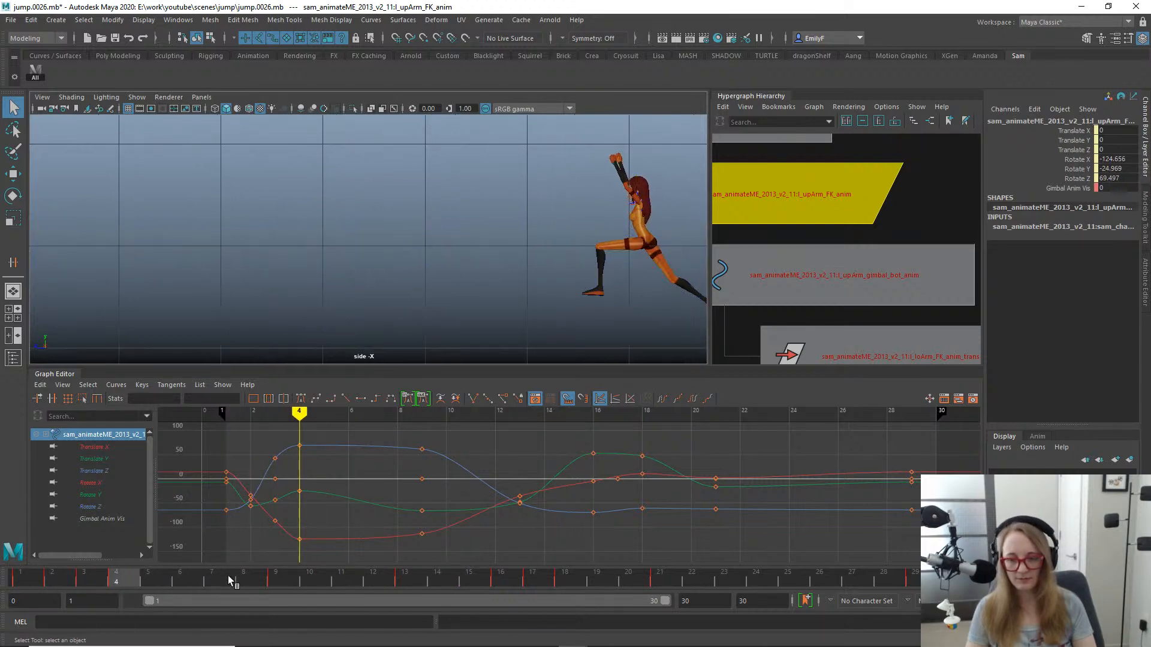
# - Rotate the left upper arm FK control at frame 9 to a Rotate Y of -65.733
pyautogui.moveTo(133, 581)
pyautogui.mouseDown()
pyautogui.moveTo(430, 581)
pyautogui.moveTo(309, 577)
pyautogui.moveTo(341, 560)
pyautogui.moveTo(276, 567)
pyautogui.mouseUp()
pyautogui.keyDown('alt'); pyautogui.moveTo(307, 265); pyautogui.dragTo(601, 276, button='right'); pyautogui.keyUp('alt')
pyautogui.press('e')
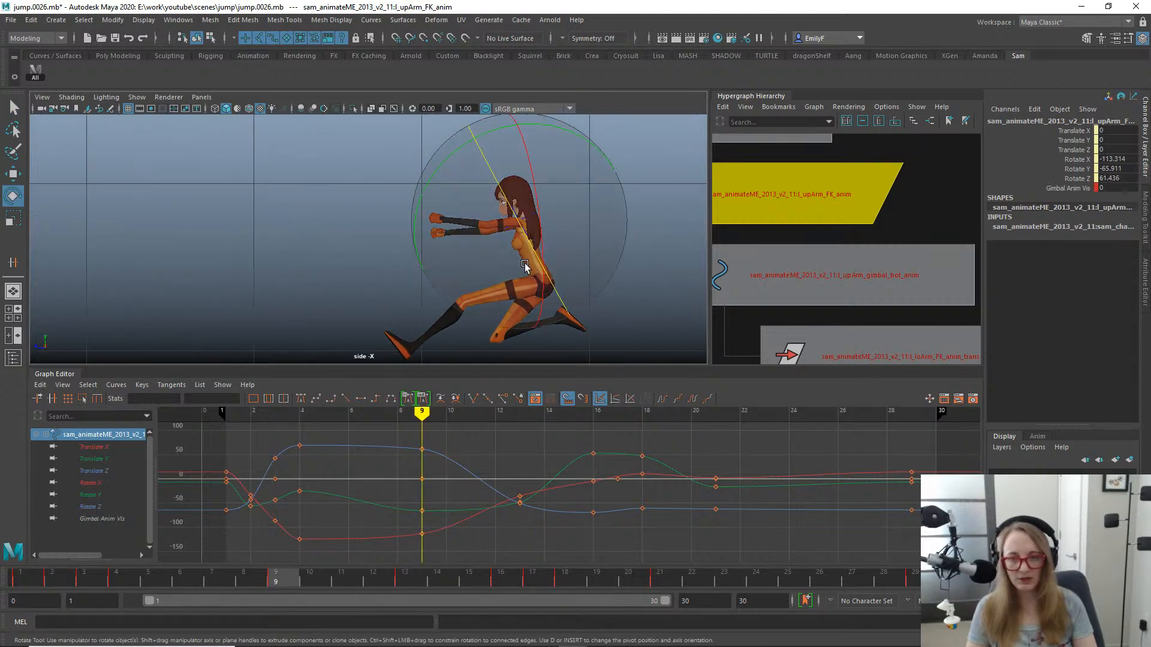
pyautogui.moveTo(547, 126); pyautogui.dragTo(544, 126)
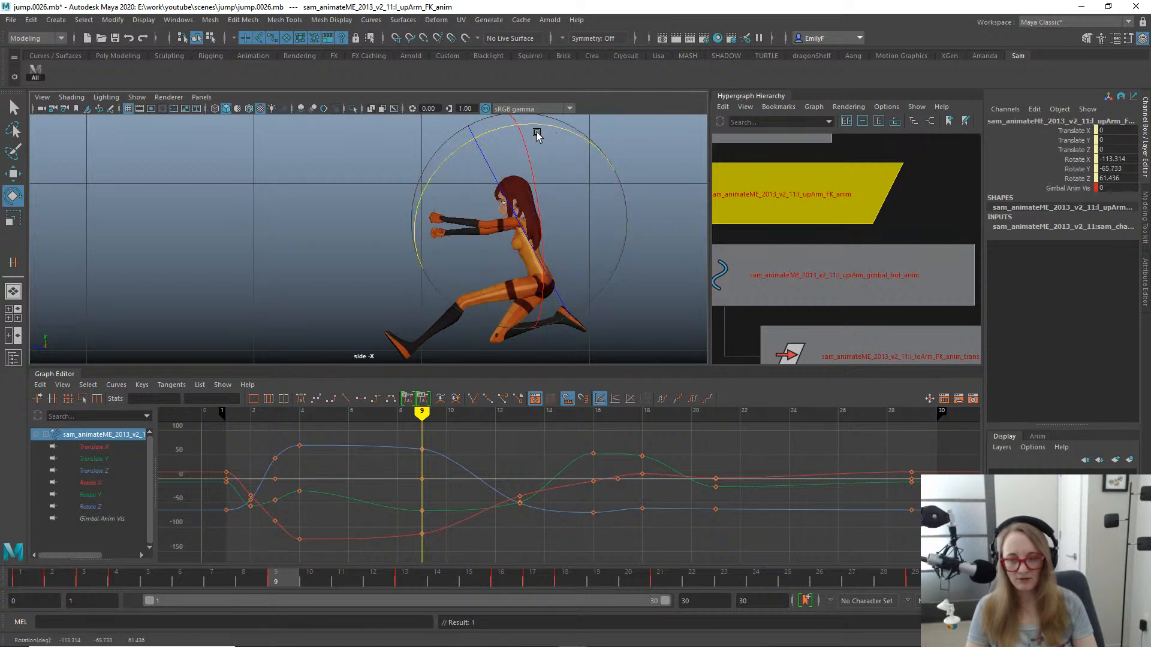
pyautogui.press('q')
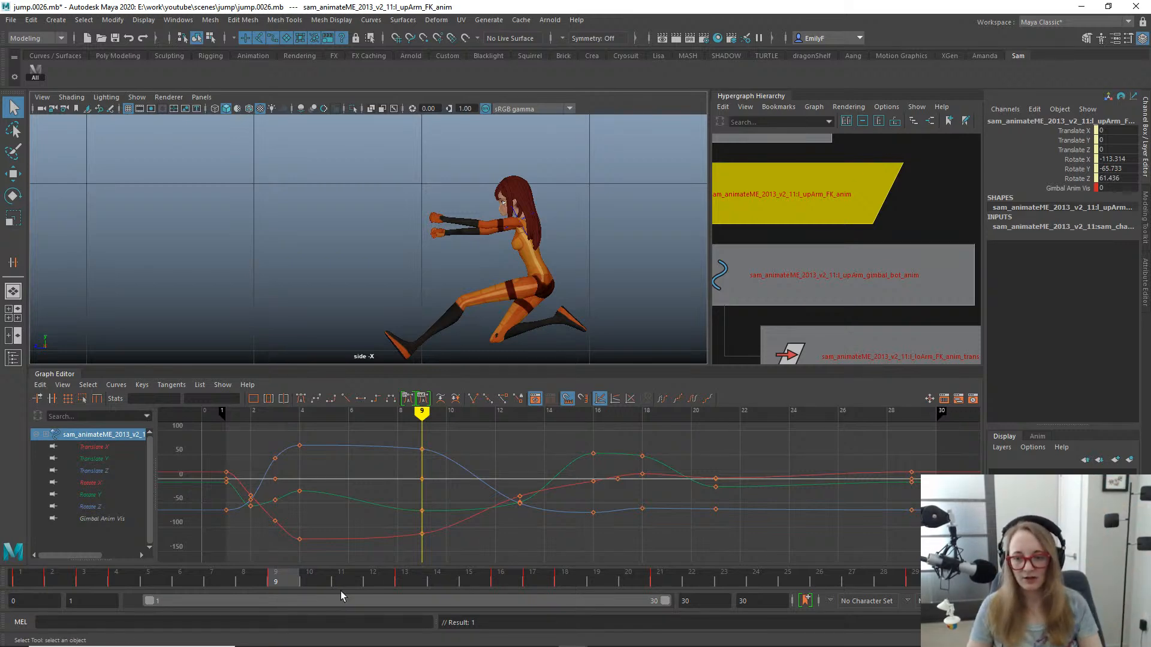
# - Try deleting the left upper arm FK control's rotation keys at frame 13, and undo it
pyautogui.moveTo(271, 581); pyautogui.dragTo(502, 583)
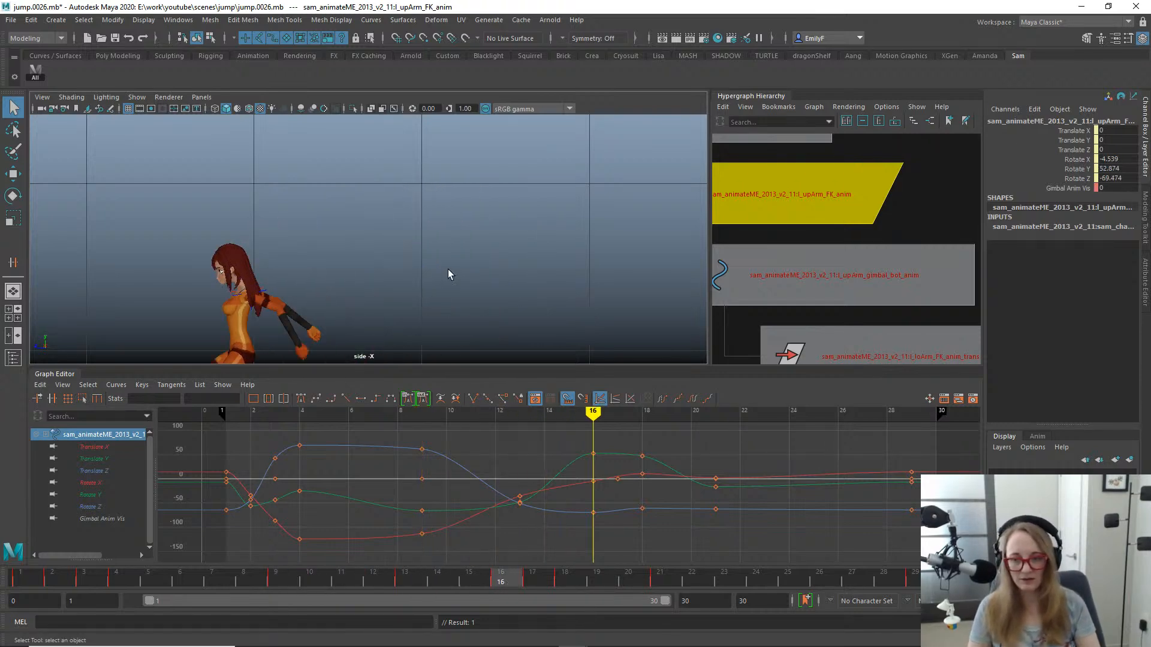
pyautogui.keyDown('alt'); pyautogui.moveTo(447, 269); pyautogui.dragTo(627, 267, button='middle'); pyautogui.keyUp('alt')
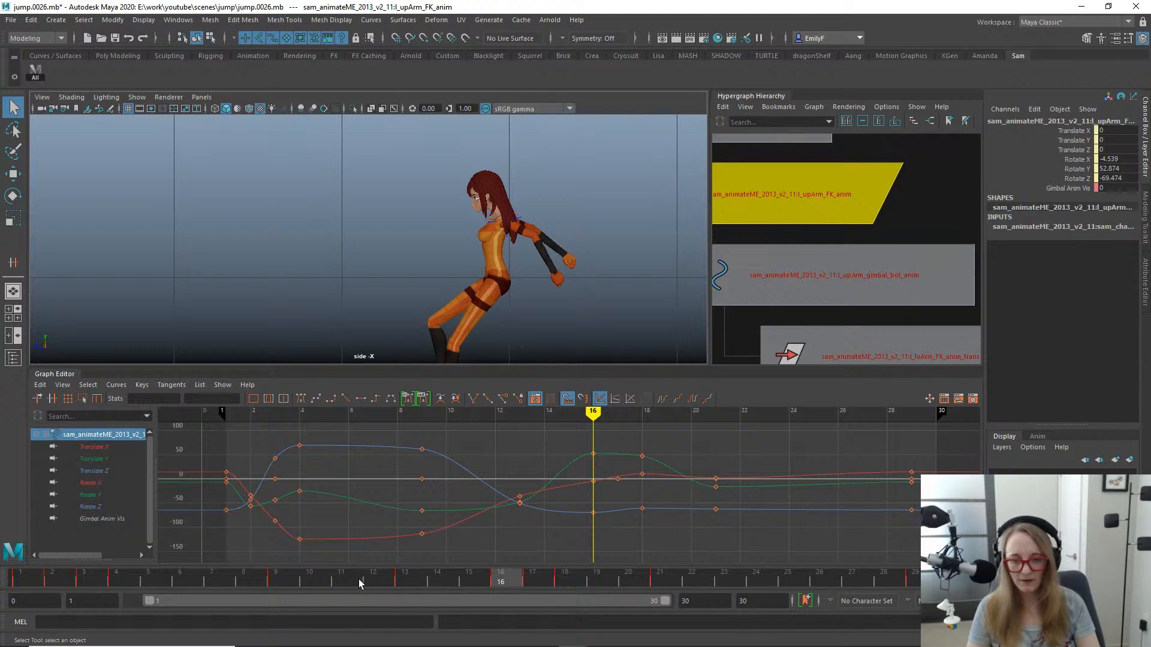
pyautogui.moveTo(359, 579); pyautogui.dragTo(421, 578)
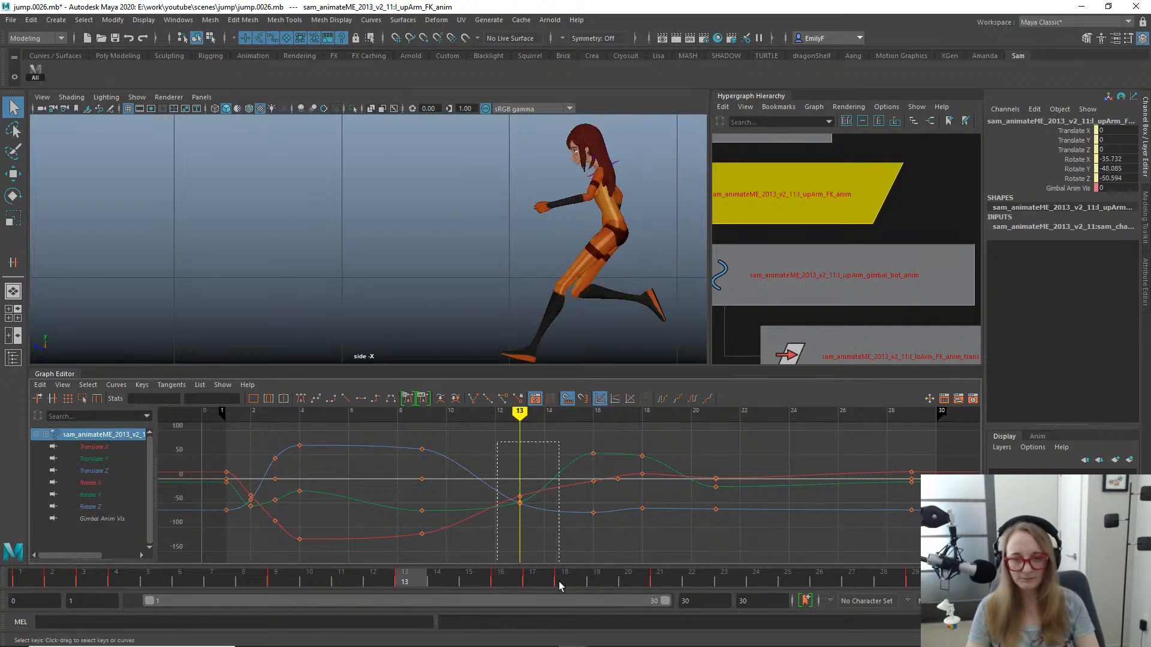
pyautogui.press('Delete')
pyautogui.hotkey('ctrl', 'z')
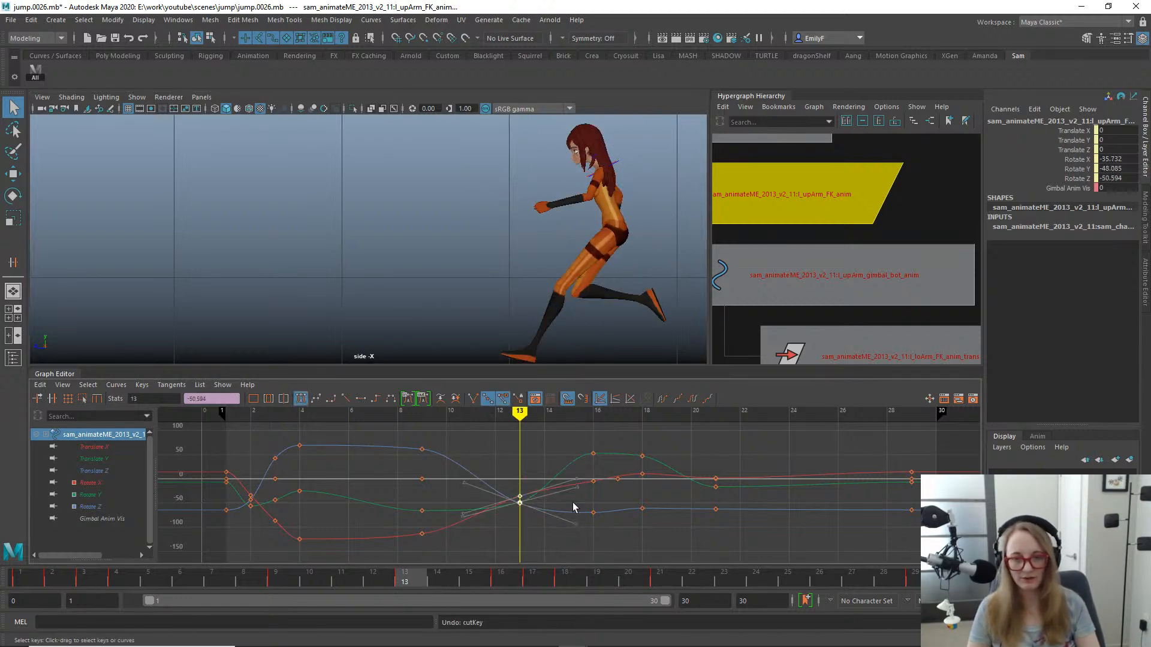
# - Delete the keys on the left upper arm's Gimbal Anim Vis channel and set the channel to 1
pyautogui.press('e')
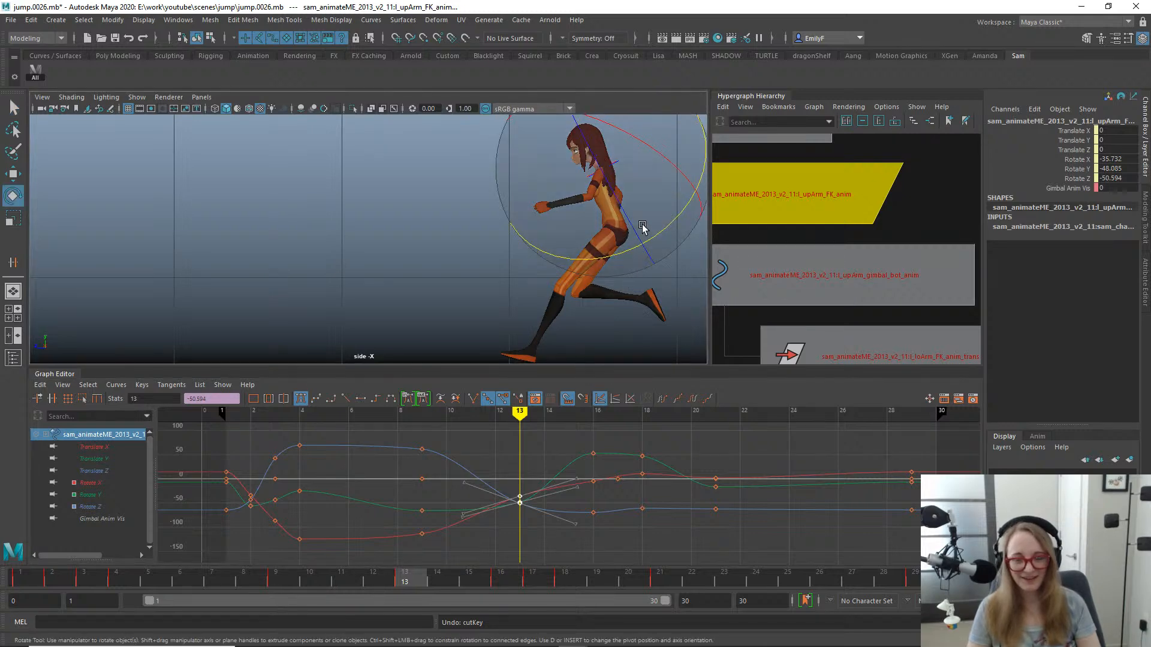
pyautogui.keyDown('alt'); pyautogui.moveTo(566, 182); pyautogui.dragTo(470, 224, button='middle'); pyautogui.keyUp('alt')
pyautogui.keyDown('alt'); pyautogui.moveTo(469, 224); pyautogui.dragTo(651, 246, button='right'); pyautogui.keyUp('alt')
pyautogui.keyDown('alt'); pyautogui.moveTo(650, 246); pyautogui.dragTo(547, 221, button='middle'); pyautogui.keyUp('alt')
pyautogui.press('q')
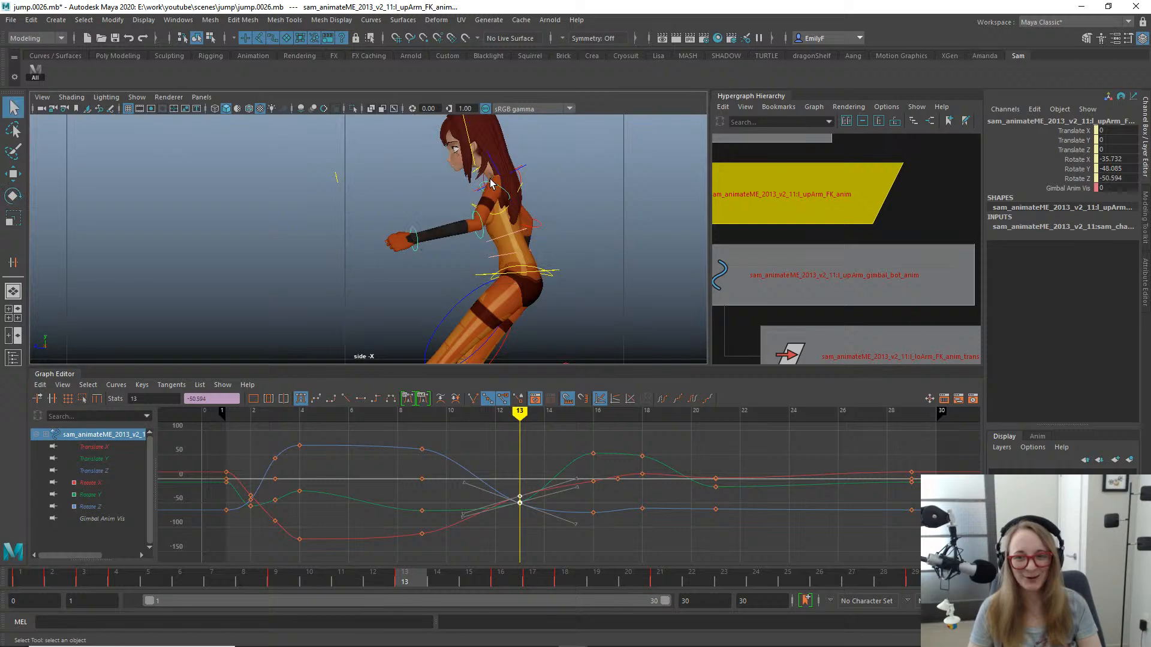
pyautogui.click(1022, 189)
pyautogui.rightClick(1023, 188)
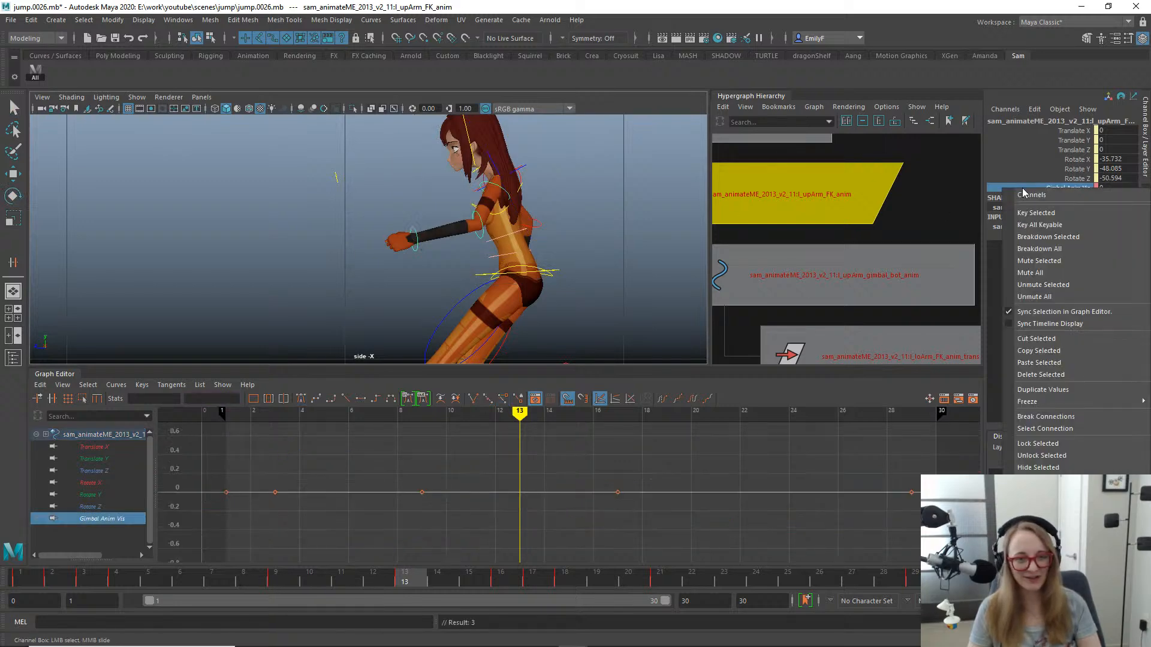
pyautogui.click(1067, 376)
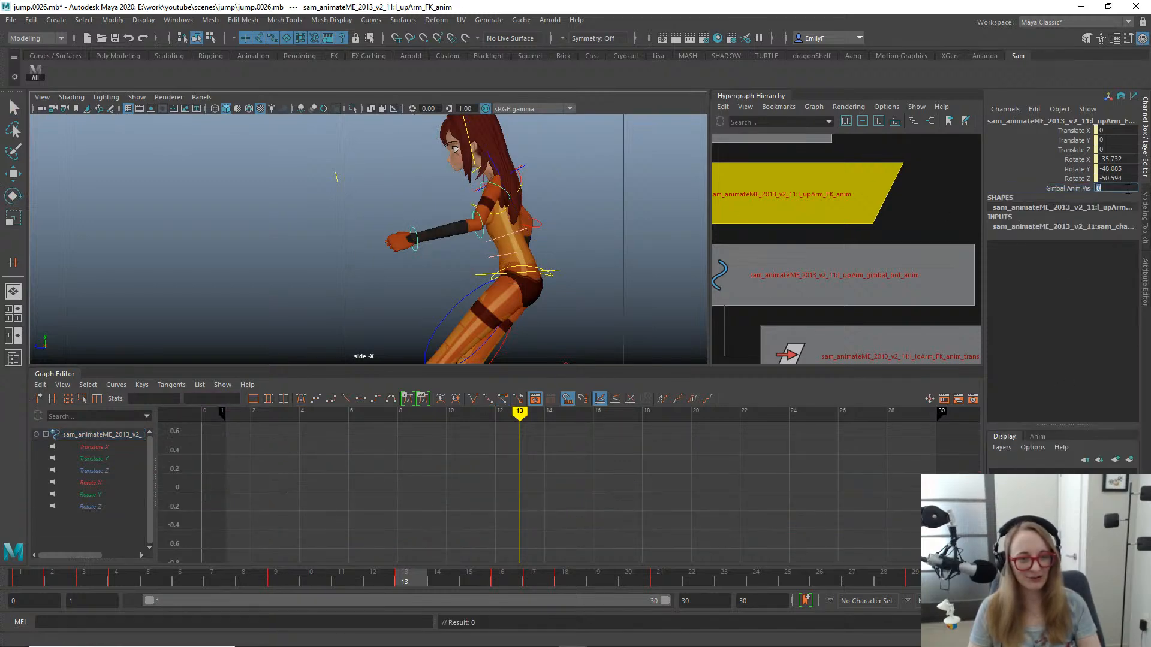
pyautogui.press('Return')
pyautogui.scroll(1, 378, 303)
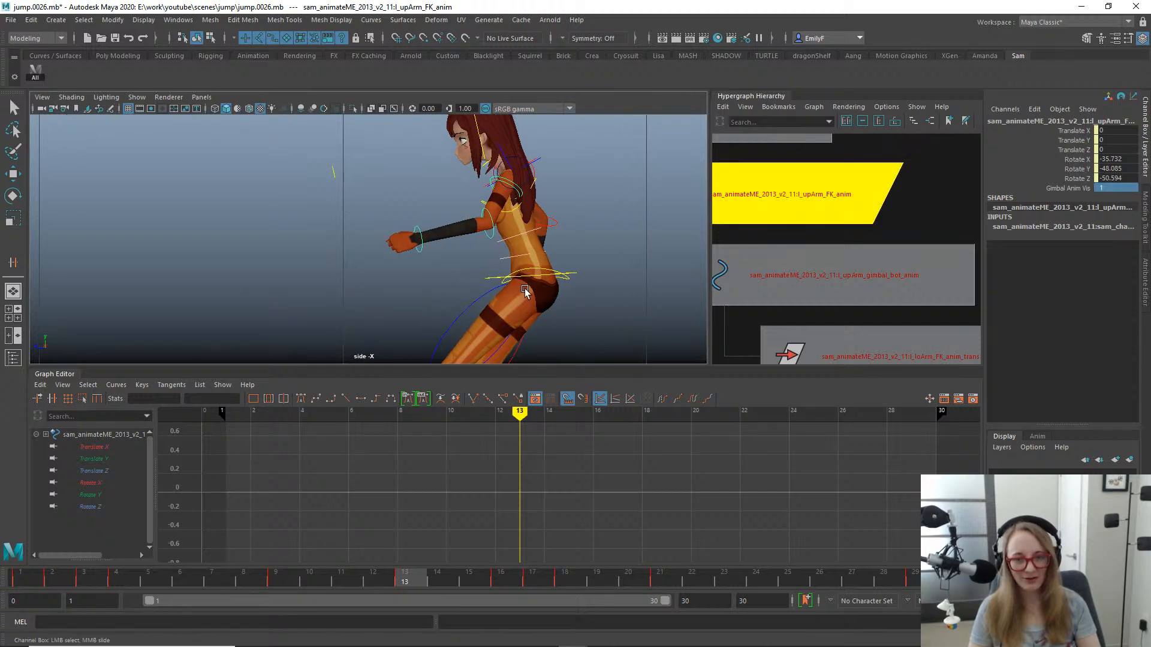
# - Reselect the left upper arm FK control and delete its rotation keys at frame 13
pyautogui.click(515, 193)
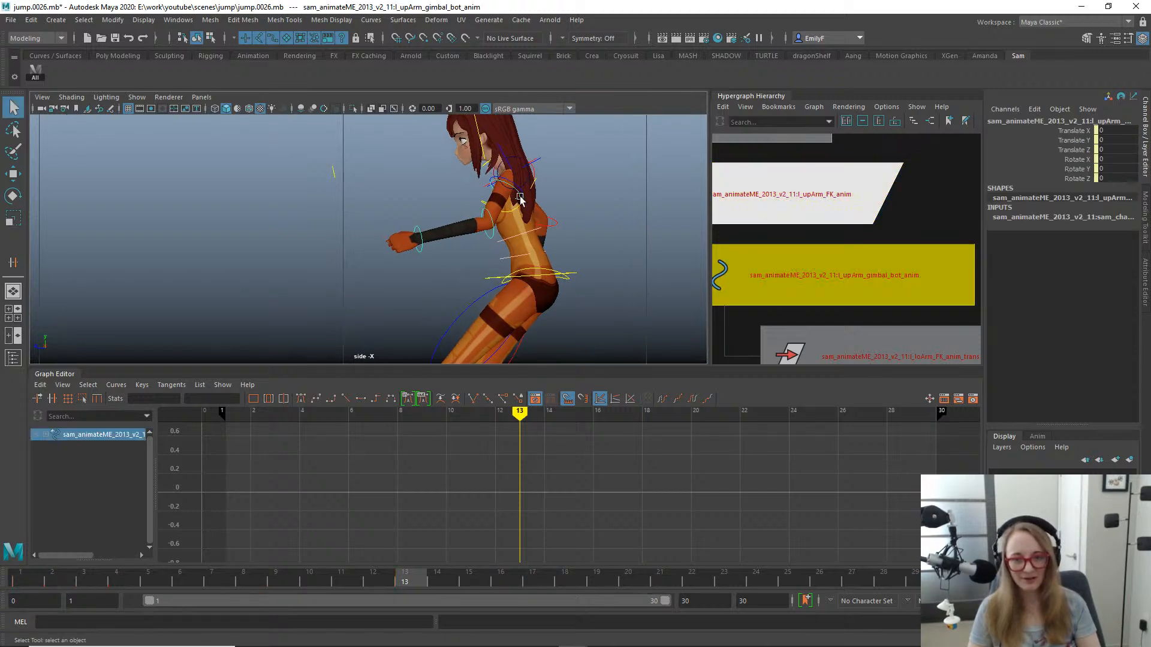
pyautogui.press('e')
pyautogui.press('q')
pyautogui.click(507, 181)
pyautogui.moveTo(478, 442); pyautogui.dragTo(542, 542)
pyautogui.press('Delete')
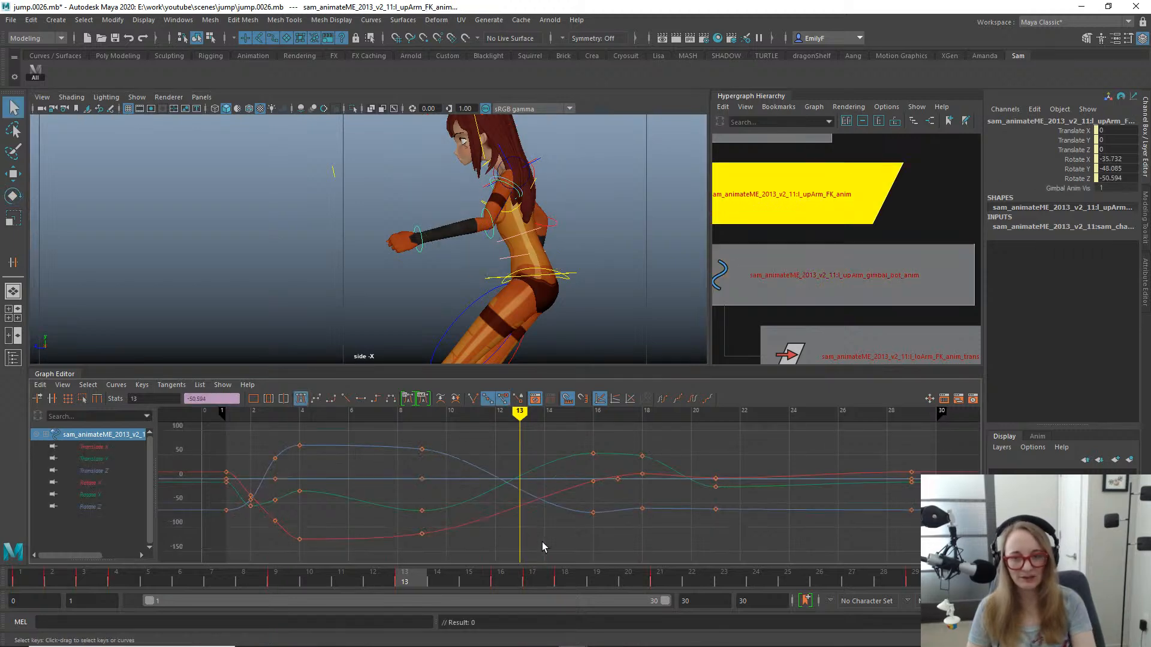
# - Select the left upper arm's bottom gimbal control and inspect the arm around frame 11 in the perspective view
pyautogui.click(519, 169)
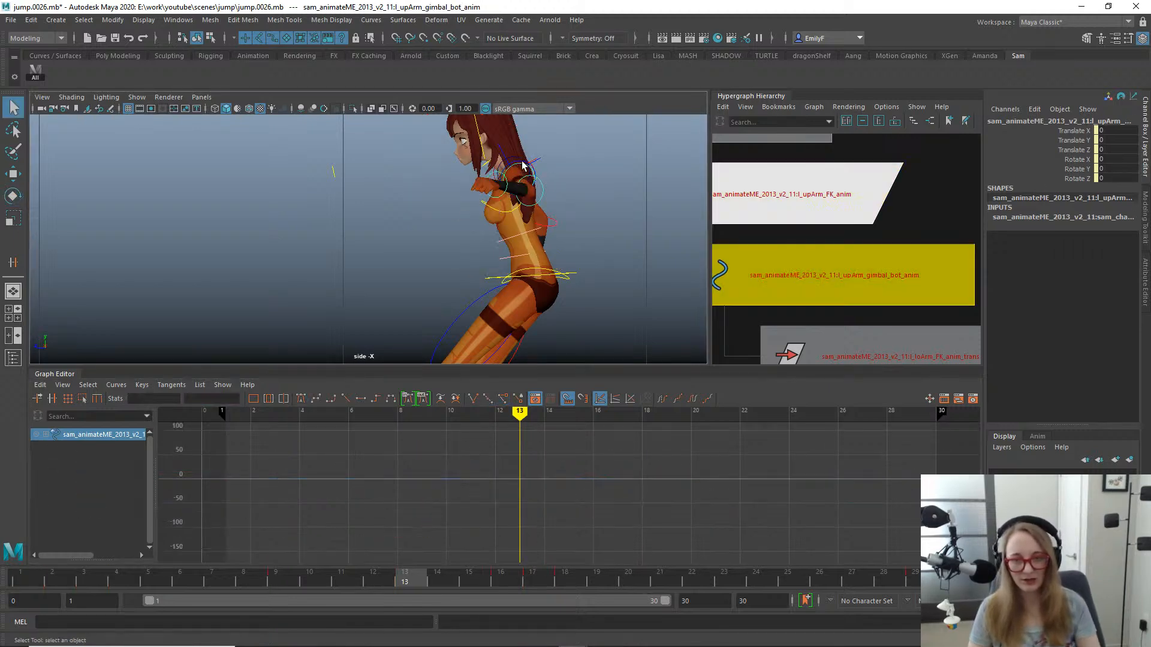
pyautogui.press('e')
pyautogui.click(276, 577)
pyautogui.moveTo(277, 583); pyautogui.dragTo(345, 577)
pyautogui.keyDown('alt'); pyautogui.moveTo(510, 287); pyautogui.dragTo(447, 304, button='middle'); pyautogui.keyUp('alt')
pyautogui.scroll(-1, 431, 284)
pyautogui.keyDown('alt'); pyautogui.moveTo(427, 280); pyautogui.dragTo(452, 278); pyautogui.keyUp('alt')
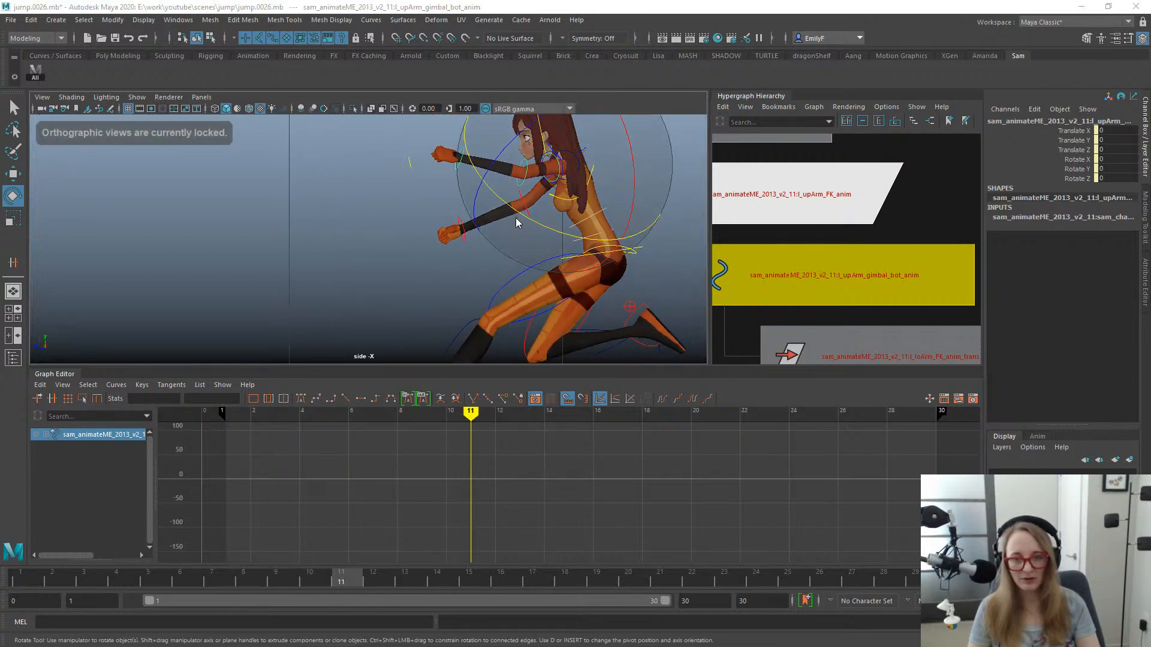
pyautogui.press('space')
pyautogui.moveTo(515, 219); pyautogui.dragTo(515, 183)
pyautogui.keyDown('alt'); pyautogui.moveTo(547, 259); pyautogui.dragTo(501, 295); pyautogui.keyUp('alt')
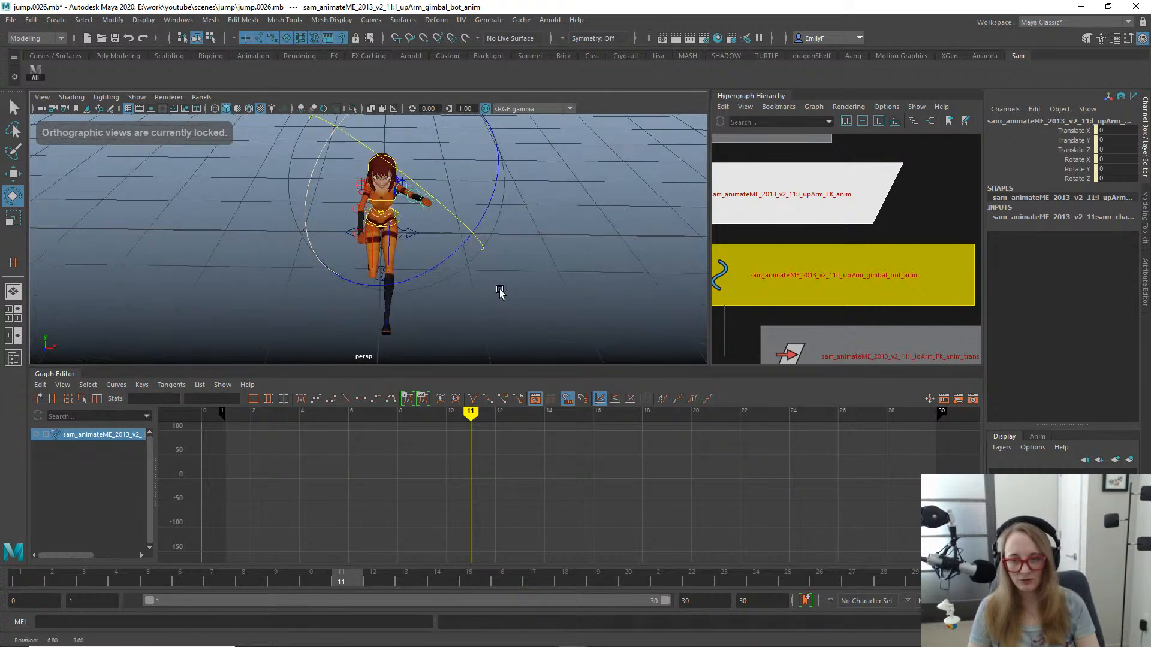
# - Key the left upper arm gimbal control's rotation at frames 9 and 18
pyautogui.click(308, 577)
pyautogui.moveTo(304, 567); pyautogui.dragTo(527, 555)
pyautogui.press('s')
# - Try rotating the left upper arm gimbal control about -15° in Z at frame 13, and undo it
pyautogui.keyDown('alt'); pyautogui.moveTo(527, 324); pyautogui.dragTo(366, 231); pyautogui.keyUp('alt')
pyautogui.moveTo(569, 576); pyautogui.dragTo(408, 579)
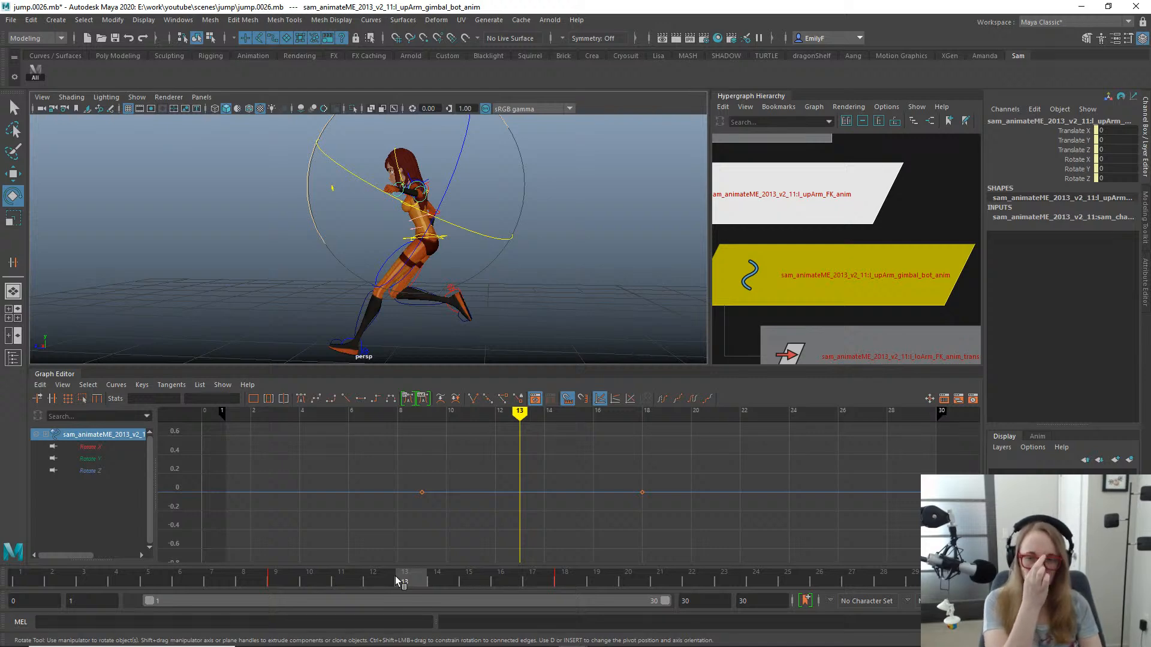
pyautogui.keyDown('alt'); pyautogui.moveTo(458, 304); pyautogui.dragTo(447, 247); pyautogui.keyUp('alt')
pyautogui.press('q')
pyautogui.keyDown('alt'); pyautogui.moveTo(372, 249); pyautogui.dragTo(506, 231, button='right'); pyautogui.keyUp('alt')
pyautogui.keyDown('alt'); pyautogui.moveTo(505, 231); pyautogui.dragTo(383, 214); pyautogui.keyUp('alt')
pyautogui.keyDown('alt'); pyautogui.moveTo(383, 214); pyautogui.dragTo(561, 190, button='right'); pyautogui.keyUp('alt')
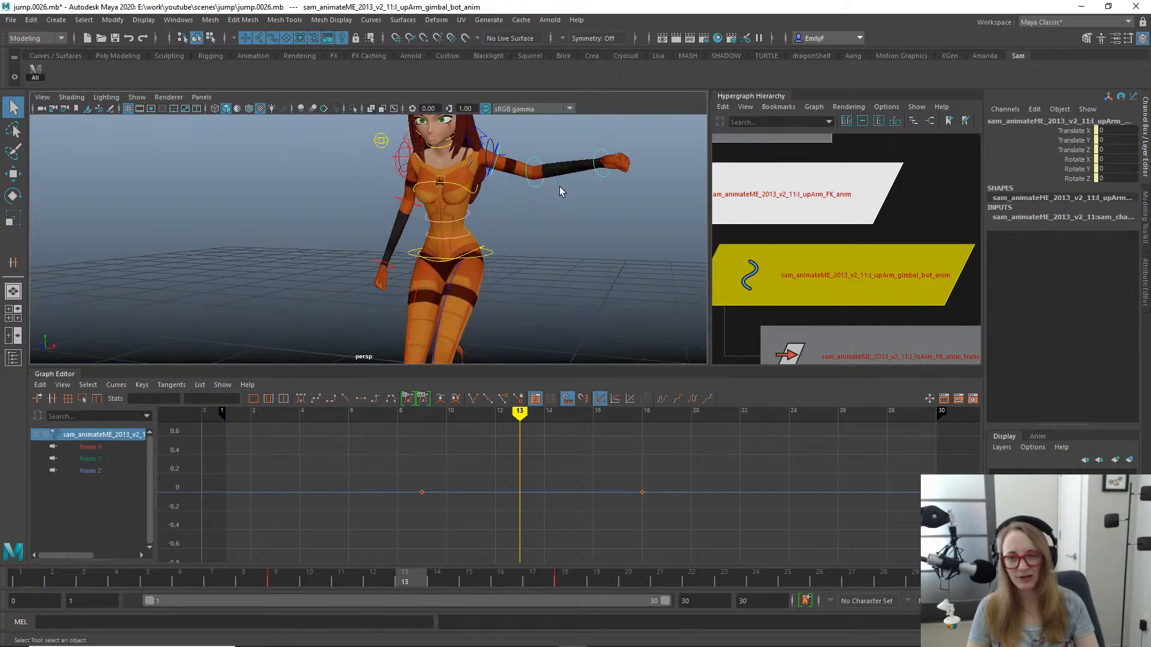
pyautogui.keyDown('alt'); pyautogui.moveTo(561, 191); pyautogui.dragTo(517, 249); pyautogui.keyUp('alt')
pyautogui.press('e')
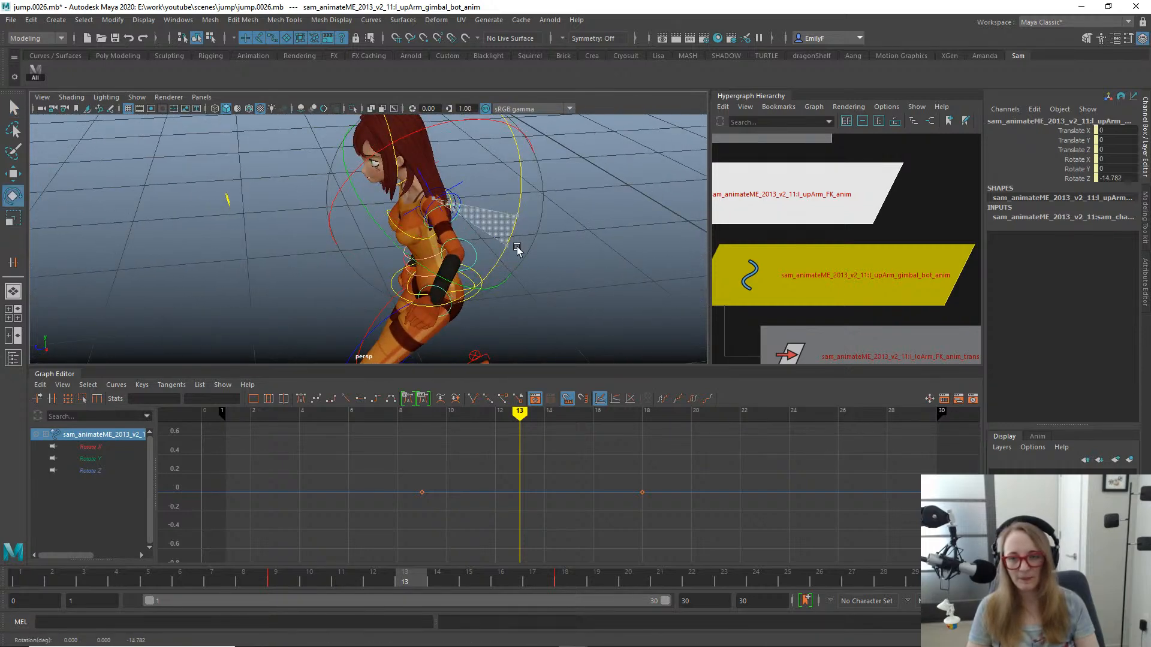
pyautogui.hotkey('ctrl', 'z')
# - Try rotating the left upper arm gimbal control to about 41° X, 14° Y and -48° Z at frame 13
pyautogui.scroll(-5, 577, 455)
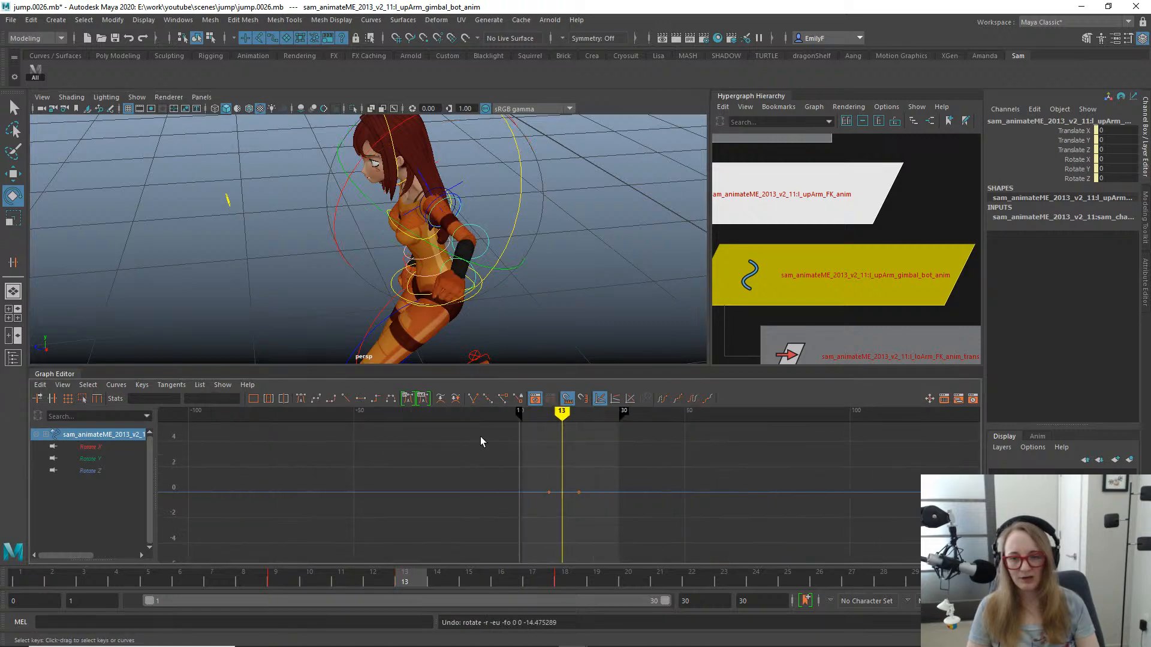
pyautogui.keyDown('alt'); pyautogui.moveTo(480, 442); pyautogui.dragTo(658, 444, button='right'); pyautogui.keyUp('alt')
pyautogui.keyDown('alt'); pyautogui.moveTo(467, 294); pyautogui.dragTo(584, 270); pyautogui.keyUp('alt')
pyautogui.keyDown('alt'); pyautogui.moveTo(544, 291); pyautogui.dragTo(539, 291, button='middle'); pyautogui.keyUp('alt')
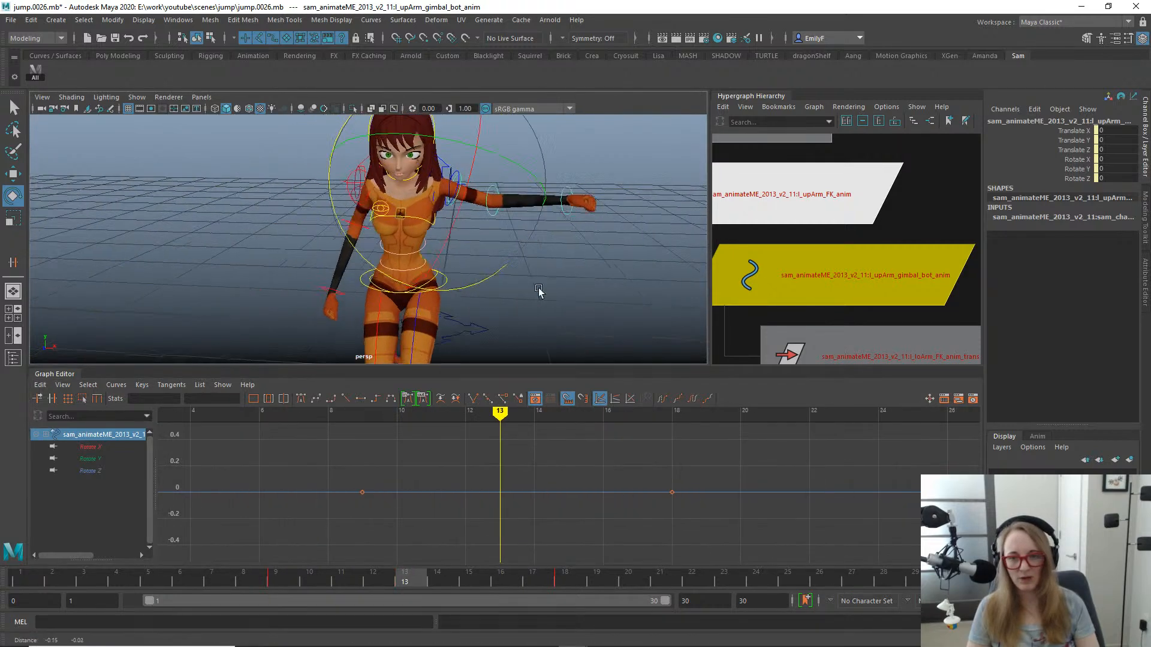
pyautogui.keyDown('alt'); pyautogui.moveTo(539, 292); pyautogui.dragTo(485, 293); pyautogui.keyUp('alt')
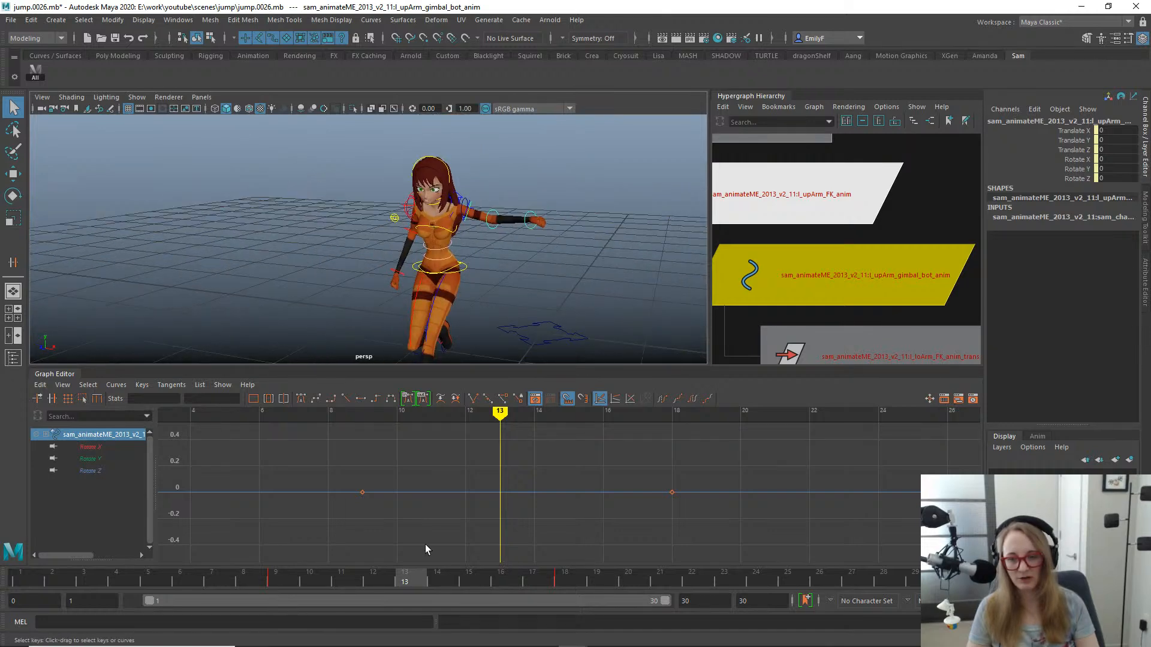
pyautogui.moveTo(349, 581); pyautogui.dragTo(408, 573)
pyautogui.press('e')
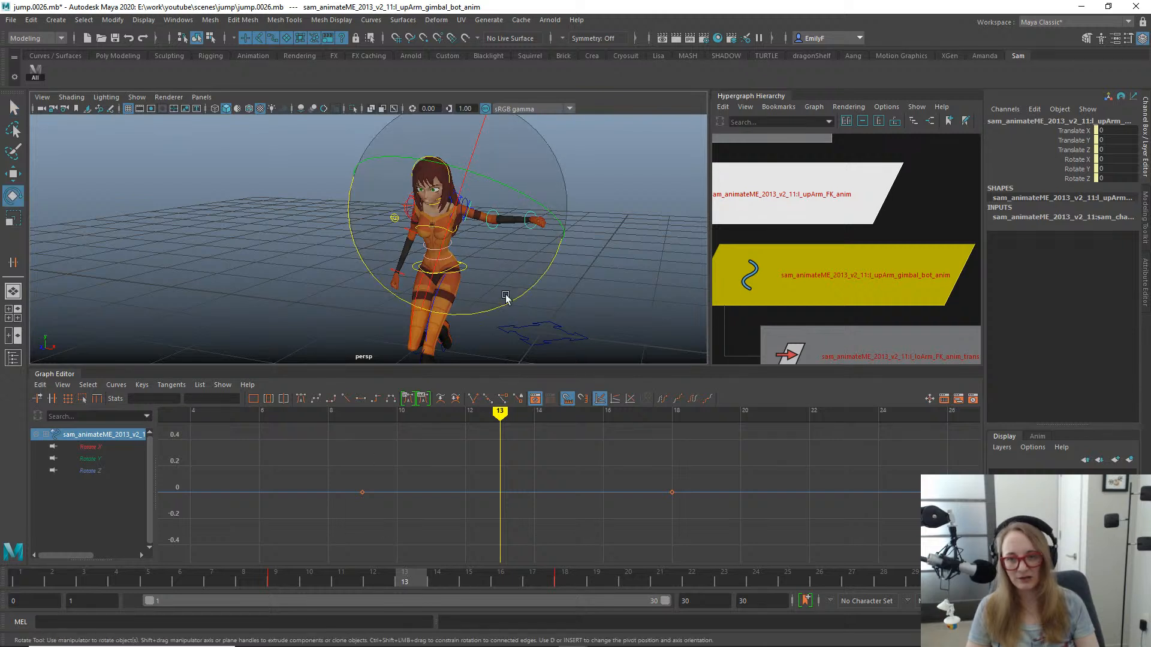
pyautogui.moveTo(507, 304); pyautogui.dragTo(386, 380)
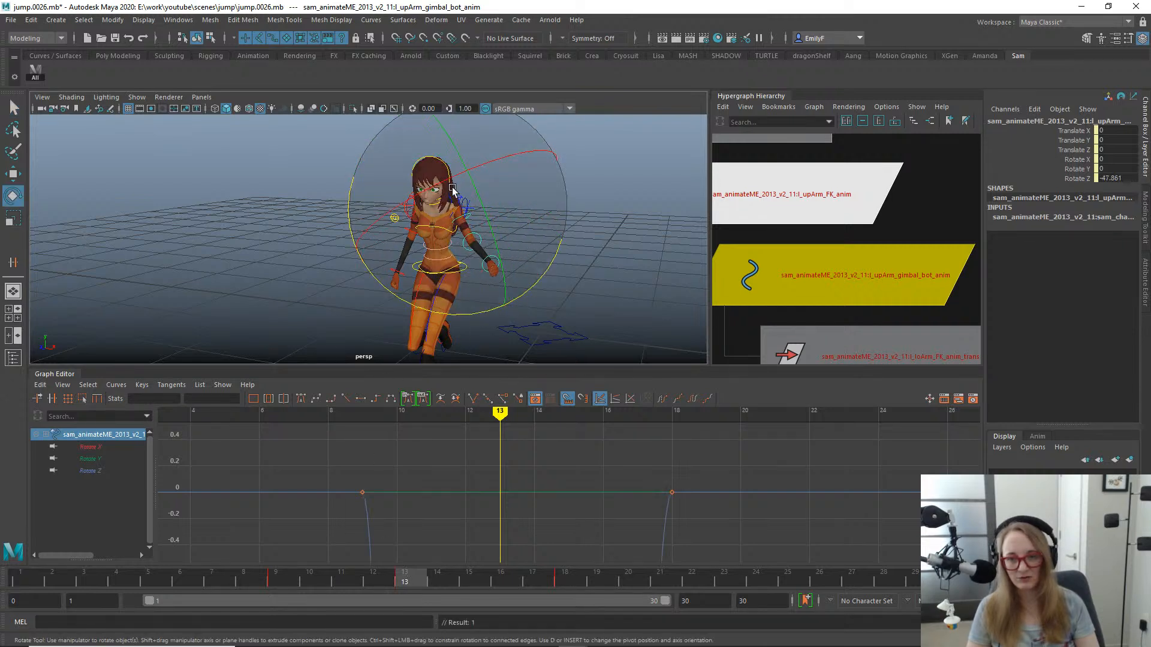
pyautogui.moveTo(434, 171); pyautogui.dragTo(506, 290)
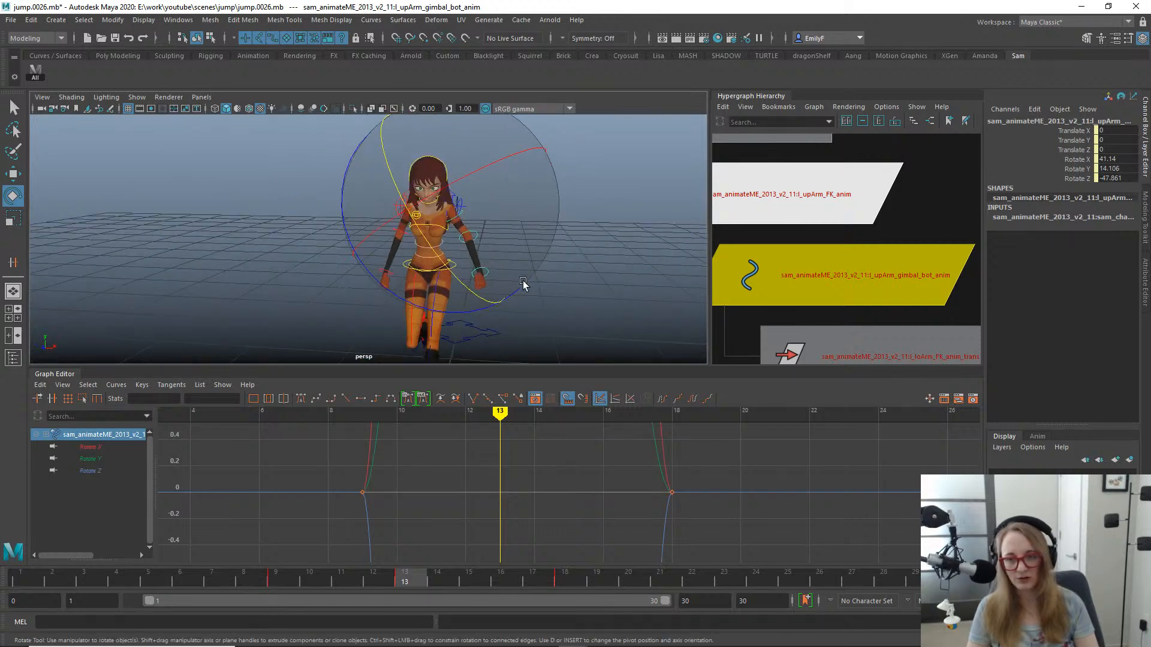
# - Inspect the arm pose up close and undo the trial gimbal rotations at frame 13
pyautogui.press('f')
pyautogui.press('f')
pyautogui.keyDown('alt'); pyautogui.moveTo(752, 477); pyautogui.dragTo(557, 433, button='right'); pyautogui.keyUp('alt')
pyautogui.keyDown('alt'); pyautogui.moveTo(449, 258); pyautogui.dragTo(331, 211, button='right'); pyautogui.keyUp('alt')
pyautogui.hotkey('ctrl', 'z')
pyautogui.hotkey('ctrl', 'z')
pyautogui.hotkey('ctrl', 'z')
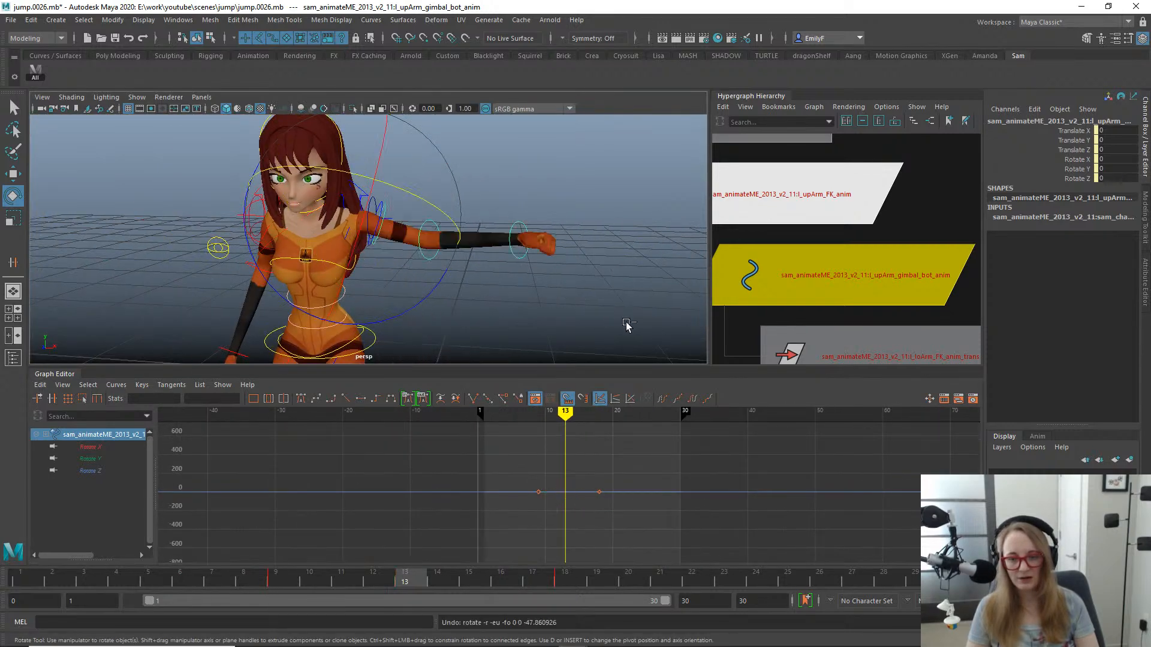
# - Select the left upper arm FK control and create an animation layer from it
pyautogui.press('q')
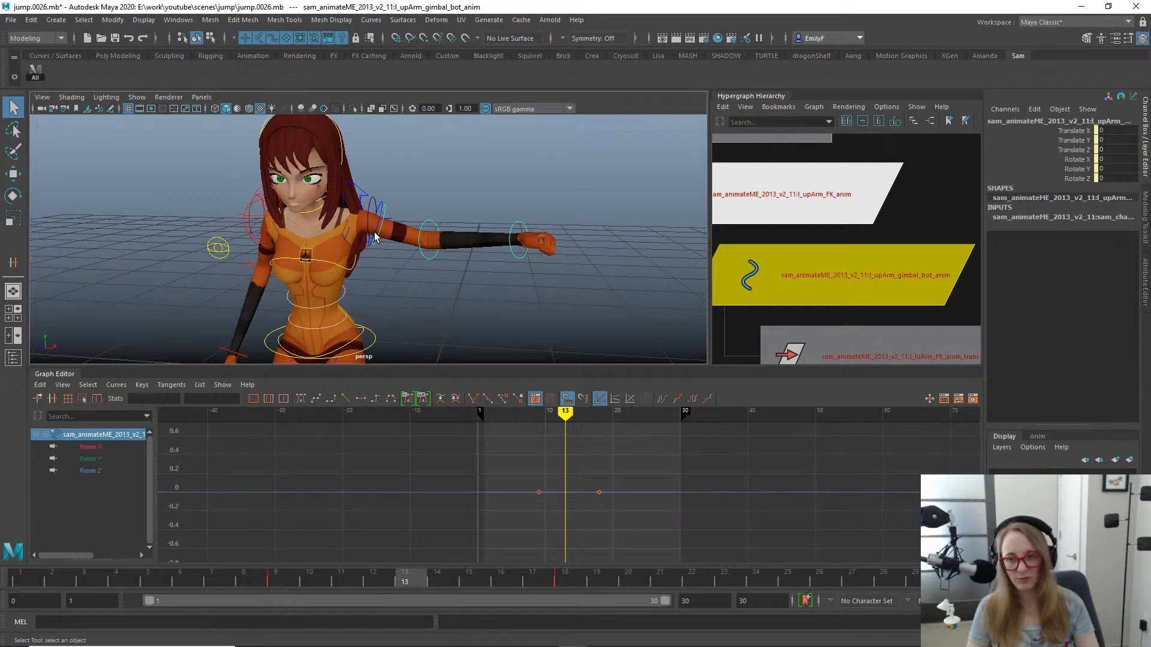
pyautogui.click(373, 235)
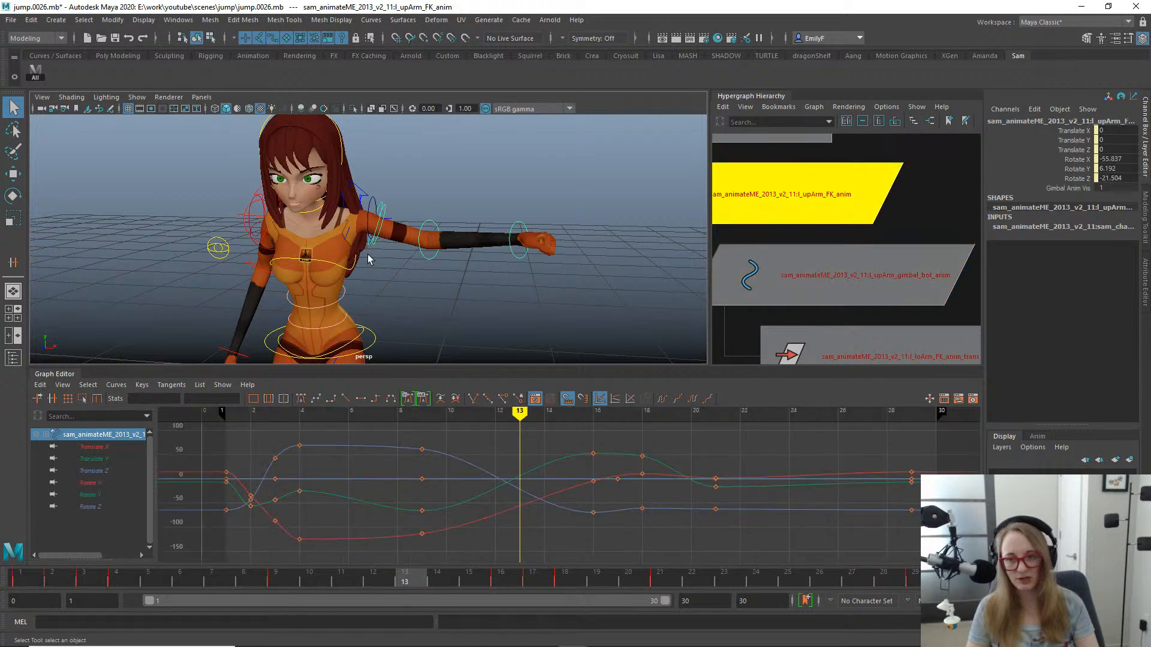
pyautogui.click(388, 579)
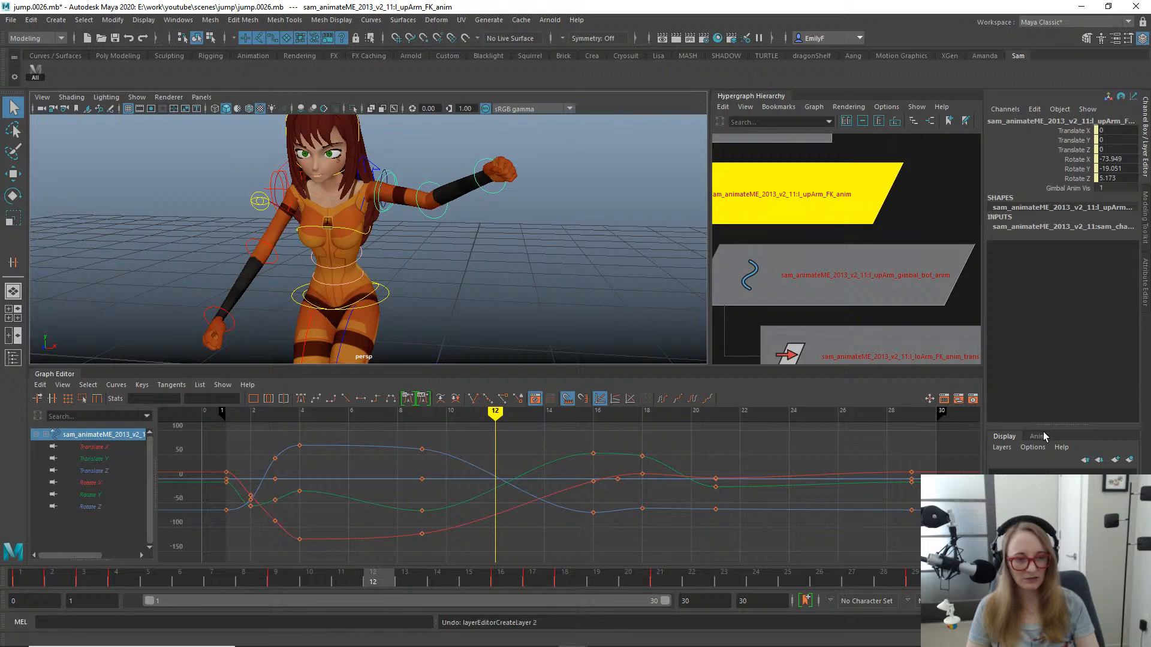
pyautogui.click(1129, 461)
pyautogui.click(1075, 473)
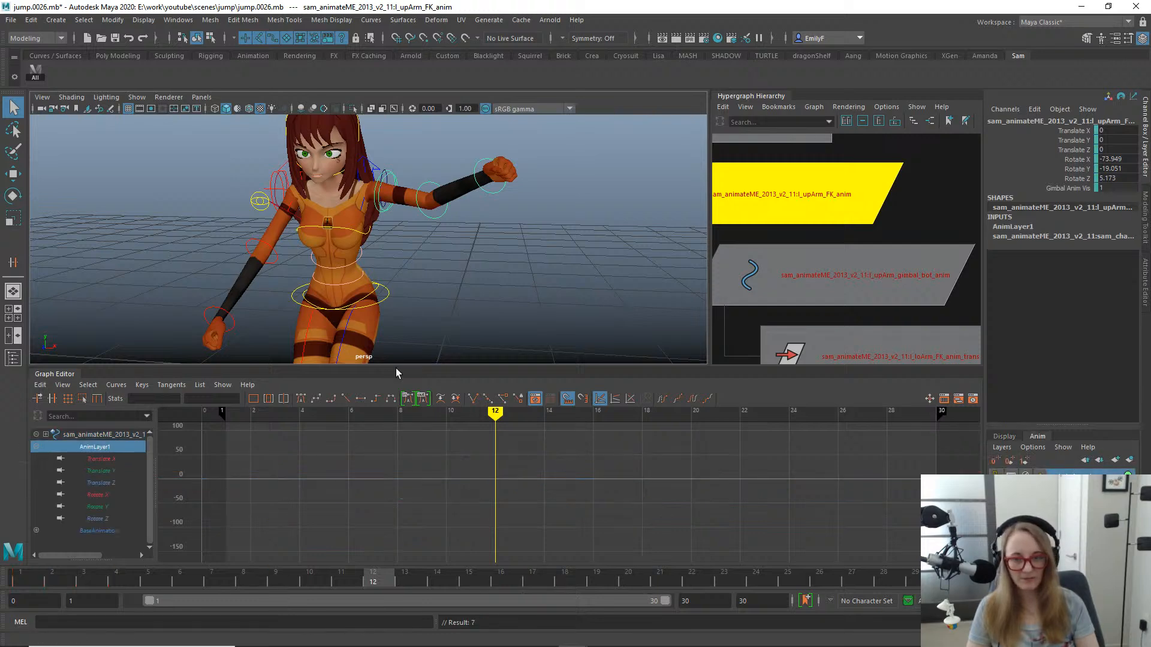
# - Key the left upper arm FK control on the new animation layer at frames 9 and 18
pyautogui.scroll(-2, 383, 344)
pyautogui.moveTo(352, 582); pyautogui.dragTo(532, 588)
pyautogui.press('s')
pyautogui.keyDown('alt'); pyautogui.moveTo(397, 211); pyautogui.dragTo(386, 261); pyautogui.keyUp('alt')
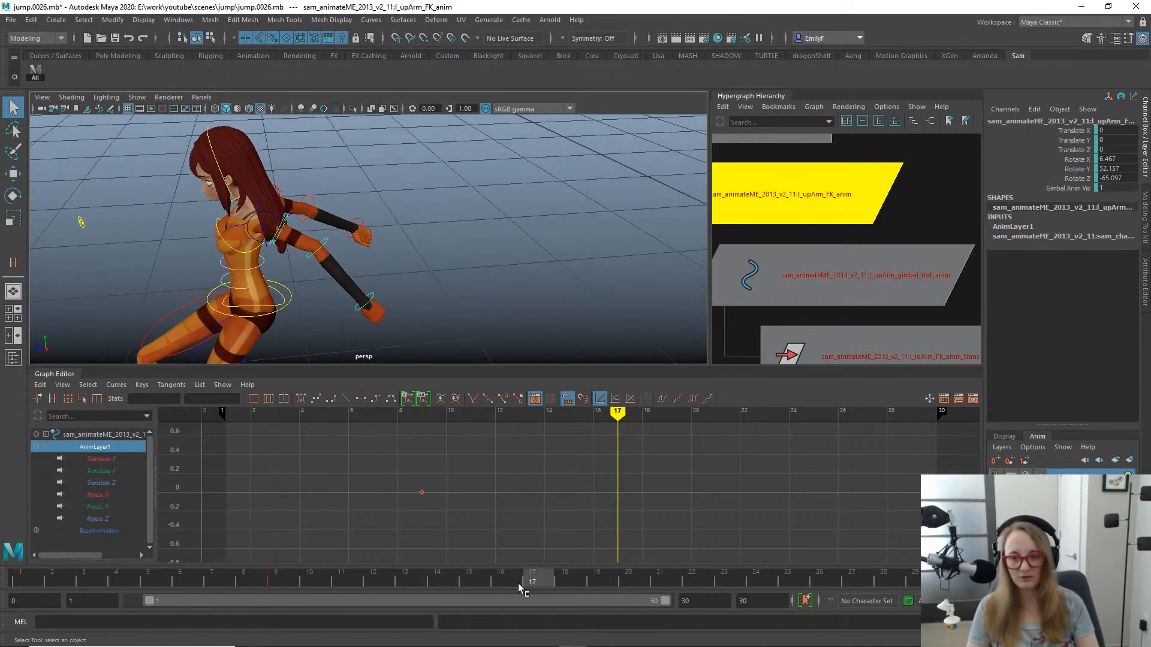
pyautogui.moveTo(518, 584)
pyautogui.mouseDown()
pyautogui.moveTo(583, 582)
pyautogui.moveTo(527, 585)
pyautogui.mouseUp()
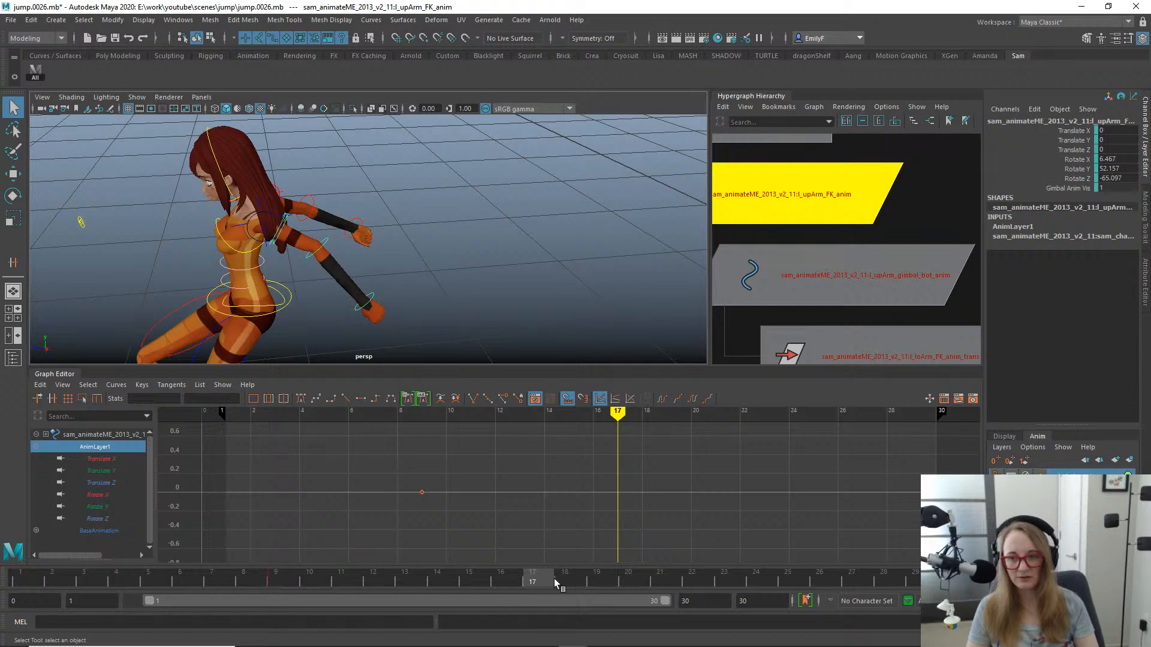
pyautogui.click(554, 578)
pyautogui.moveTo(486, 319)
pyautogui.keyDown('alt'); pyautogui.mouseDown()
pyautogui.moveTo(372, 264)
pyautogui.moveTo(401, 285)
pyautogui.moveTo(477, 262)
pyautogui.moveTo(487, 312)
pyautogui.mouseUp(); pyautogui.keyUp('alt')
# - Try rotating the left upper arm FK control on the layer to about -13° X, -7° Y and -62° Z at frame 13
pyautogui.click(404, 576)
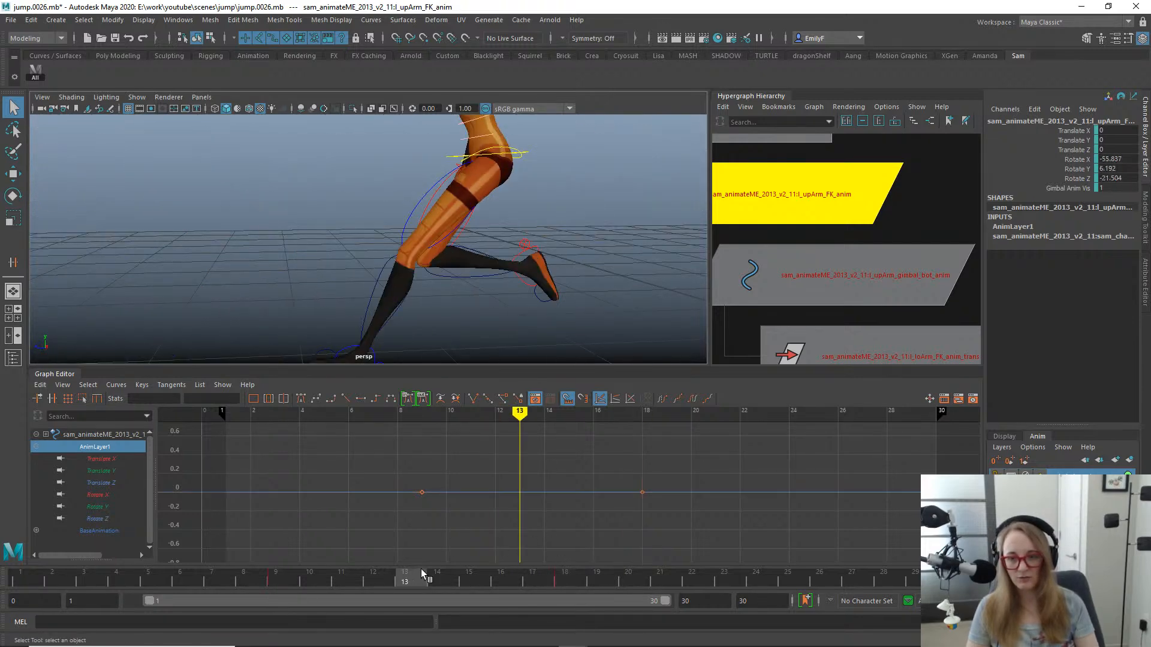
pyautogui.scroll(-5, 440, 182)
pyautogui.keyDown('alt'); pyautogui.moveTo(440, 183); pyautogui.dragTo(434, 254, button='middle'); pyautogui.keyUp('alt')
pyautogui.press('e')
pyautogui.keyDown('alt'); pyautogui.moveTo(433, 278); pyautogui.dragTo(485, 273); pyautogui.keyUp('alt')
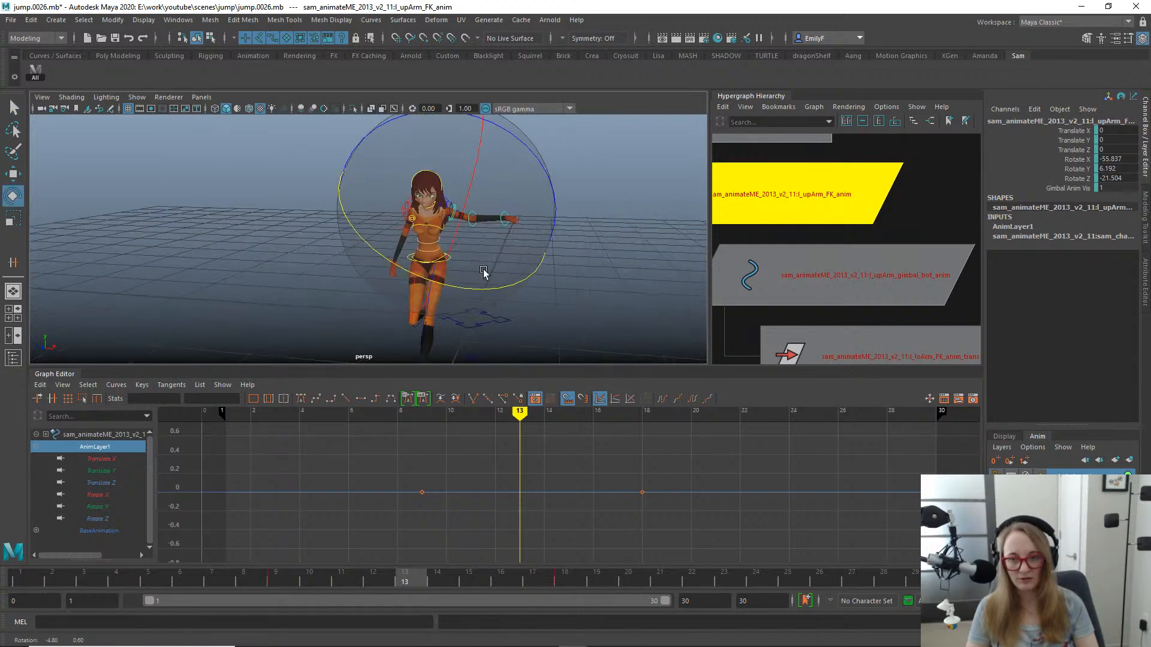
pyautogui.moveTo(532, 145); pyautogui.dragTo(516, 244)
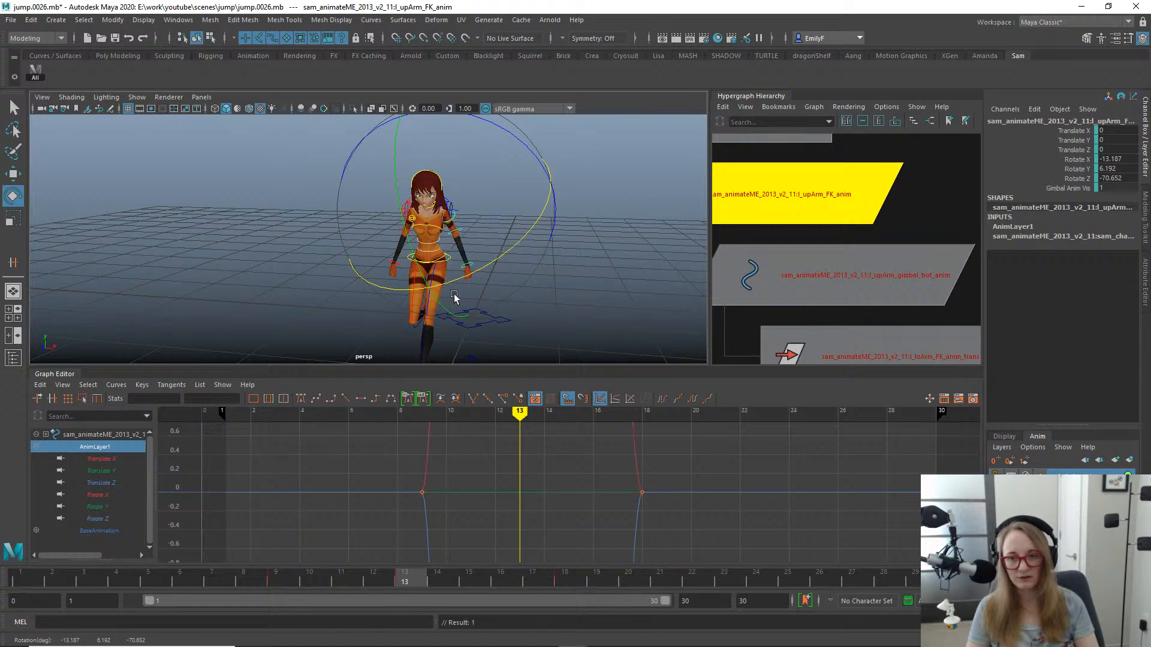
pyautogui.keyDown('alt'); pyautogui.moveTo(453, 298); pyautogui.dragTo(414, 309); pyautogui.keyUp('alt')
pyautogui.moveTo(531, 221); pyautogui.dragTo(435, 297)
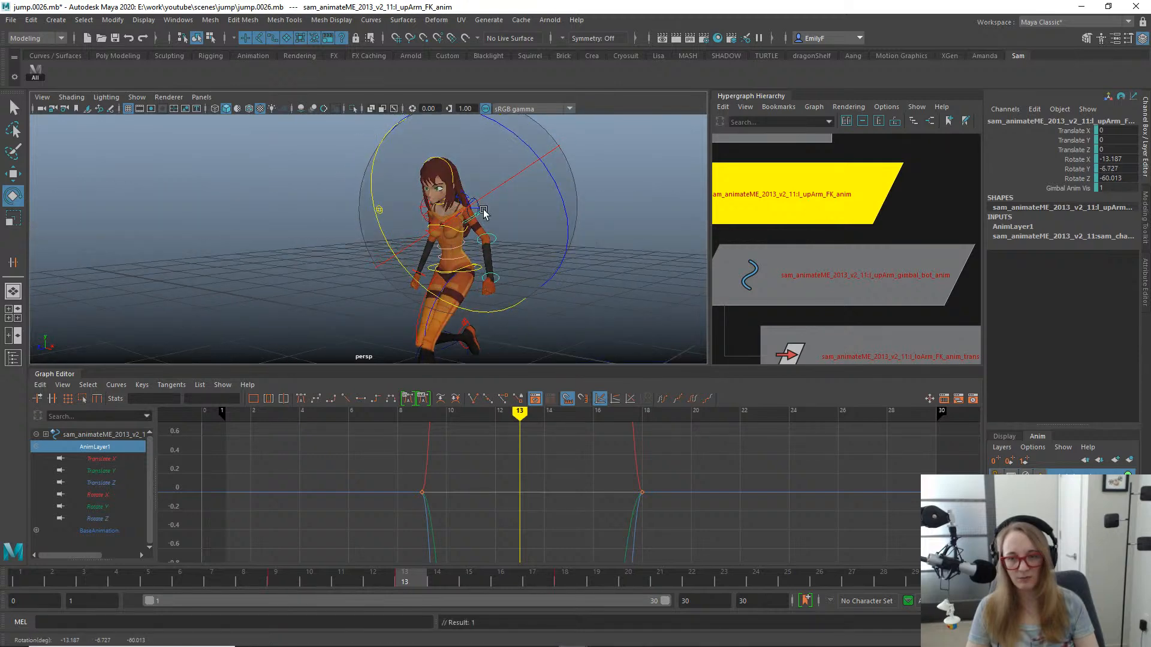
pyautogui.moveTo(558, 181); pyautogui.dragTo(562, 190)
pyautogui.keyDown('alt'); pyautogui.moveTo(558, 196); pyautogui.dragTo(508, 199, button='right'); pyautogui.keyUp('alt')
# - Hide the rig controls in the perspective view, then scrub and play back the jump to check the arm swing
pyautogui.hotkey('alt', '1')
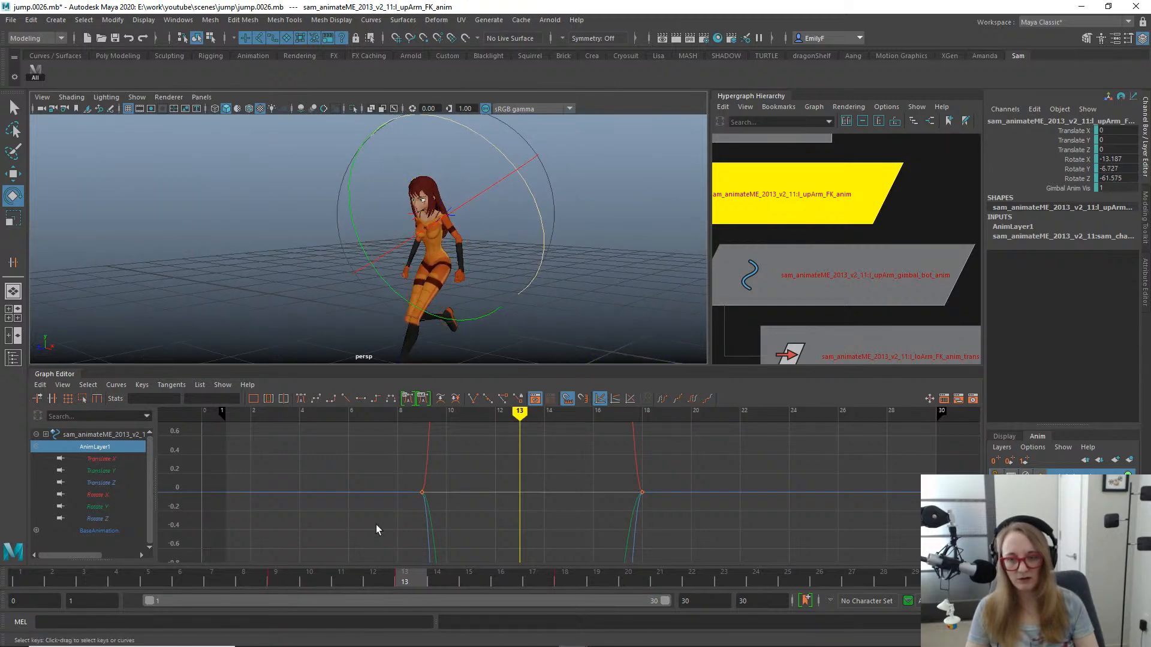
pyautogui.moveTo(350, 574); pyautogui.dragTo(507, 543)
pyautogui.keyDown('alt'); pyautogui.moveTo(492, 231); pyautogui.dragTo(362, 289); pyautogui.keyUp('alt')
pyautogui.hotkey('alt', 'v')
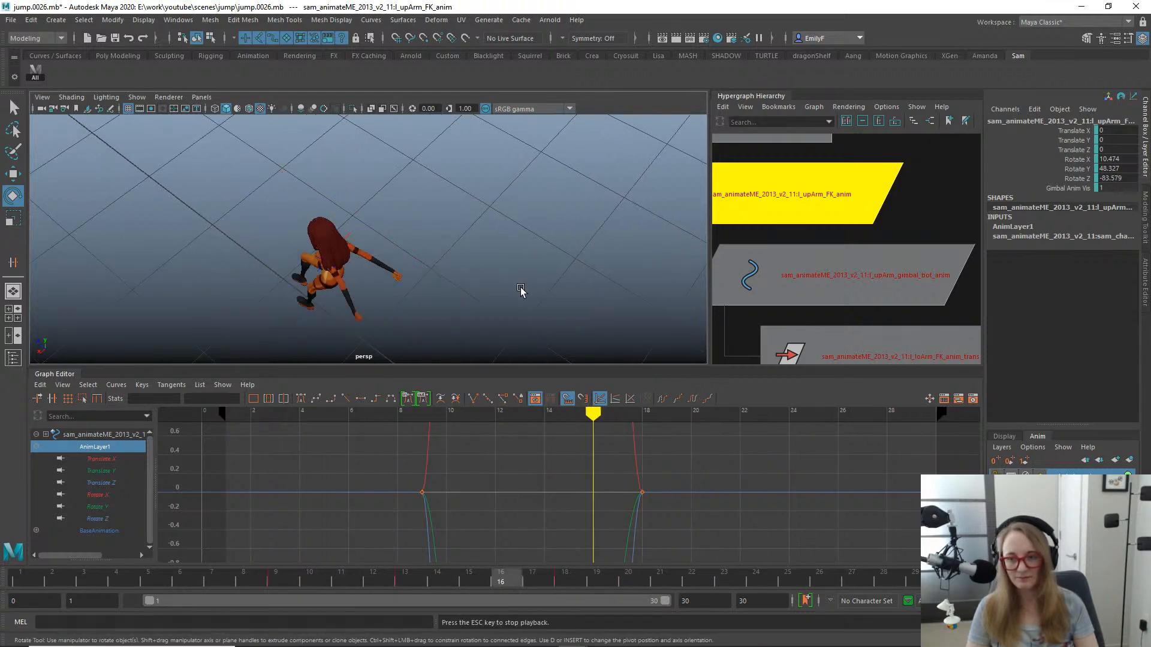
pyautogui.hotkey('alt', 'v')
# - Undo the FK control's trial rotations at frame 13 and delete AnimLayer1
pyautogui.keyDown('alt'); pyautogui.moveTo(584, 290); pyautogui.dragTo(579, 265); pyautogui.keyUp('alt')
pyautogui.hotkey('ctrl', 'z')
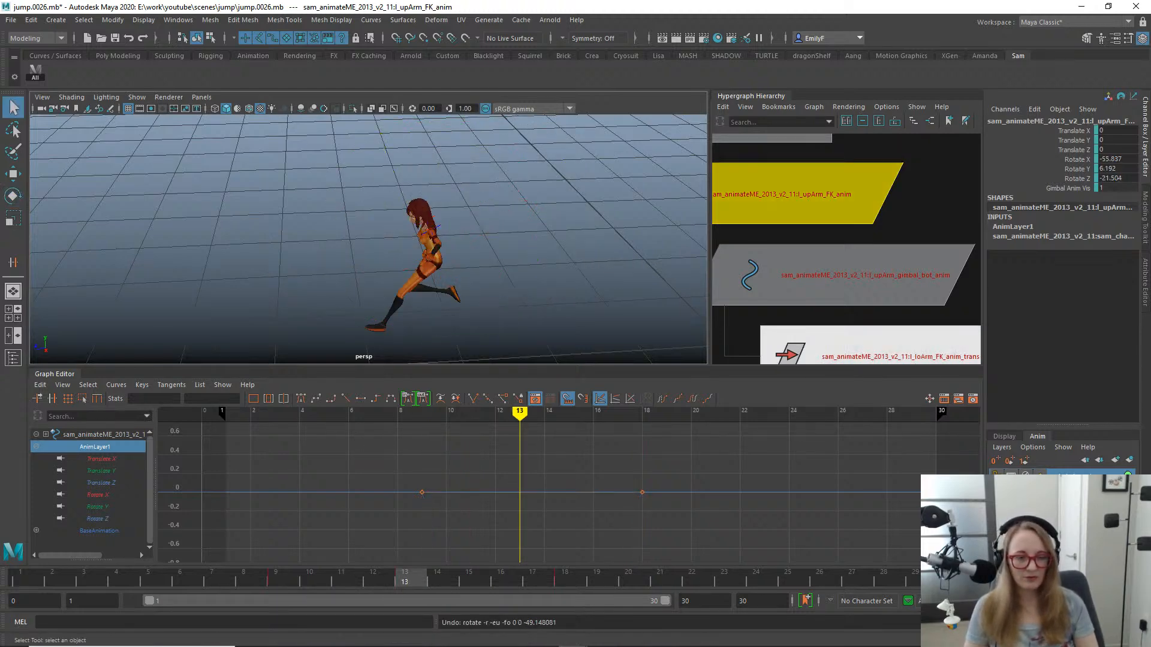
pyautogui.rightClick(1012, 226)
pyautogui.click(1070, 408)
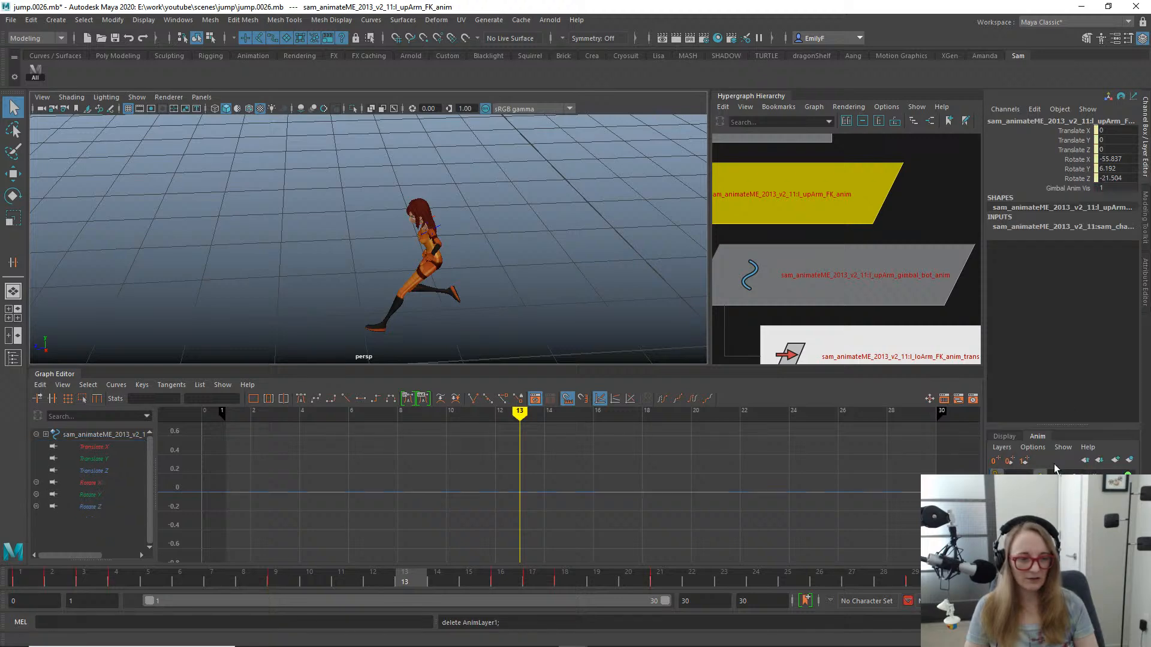
# - Select the left upper arm's bottom gimbal control and rotate it to about 17° X, 14° Y and -61° Z at frame 13
pyautogui.keyDown('alt'); pyautogui.moveTo(458, 256); pyautogui.dragTo(519, 247); pyautogui.keyUp('alt')
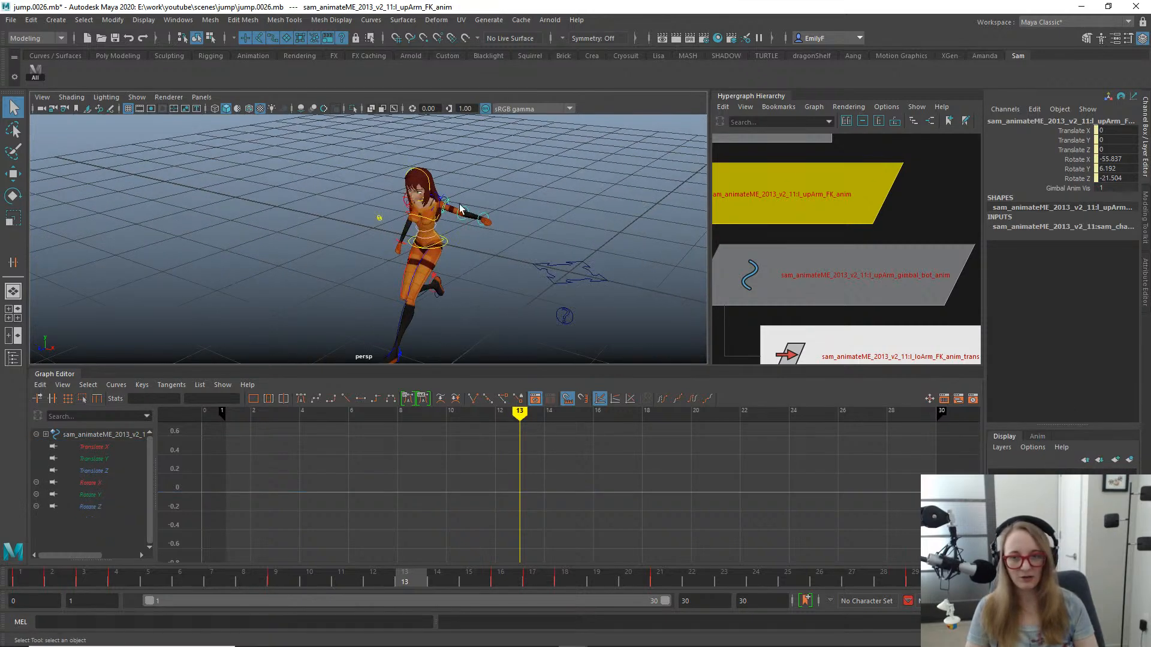
pyautogui.press('Down')
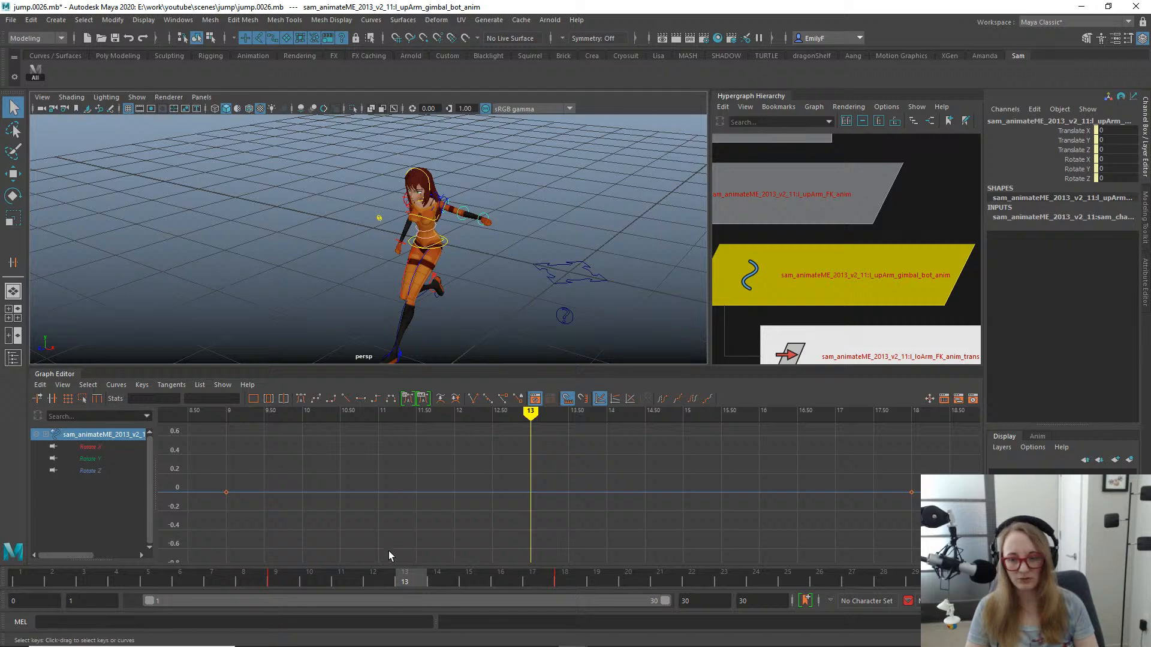
pyautogui.moveTo(383, 576); pyautogui.dragTo(407, 571)
pyautogui.press('e')
pyautogui.moveTo(521, 274); pyautogui.dragTo(462, 366)
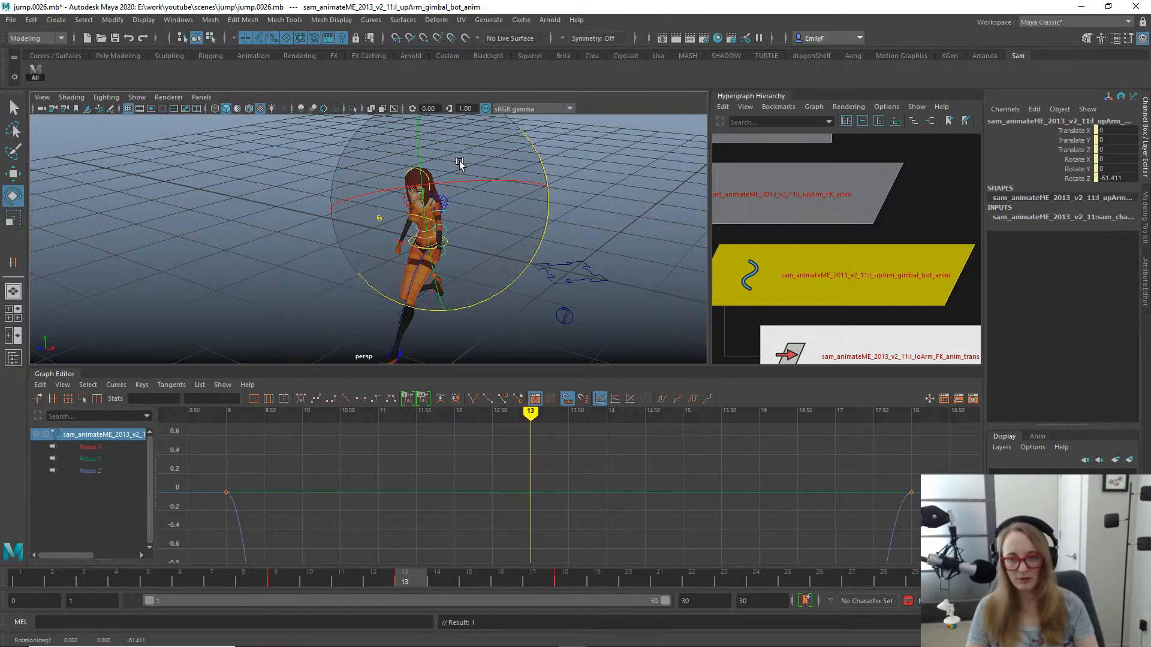
pyautogui.moveTo(395, 223); pyautogui.dragTo(426, 259)
pyautogui.keyDown('alt'); pyautogui.moveTo(427, 259); pyautogui.dragTo(497, 252); pyautogui.keyUp('alt')
pyautogui.keyDown('alt'); pyautogui.moveTo(397, 278); pyautogui.dragTo(458, 294, button='middle'); pyautogui.keyUp('alt')
pyautogui.keyDown('alt'); pyautogui.moveTo(458, 294); pyautogui.dragTo(494, 346, button='right'); pyautogui.keyUp('alt')
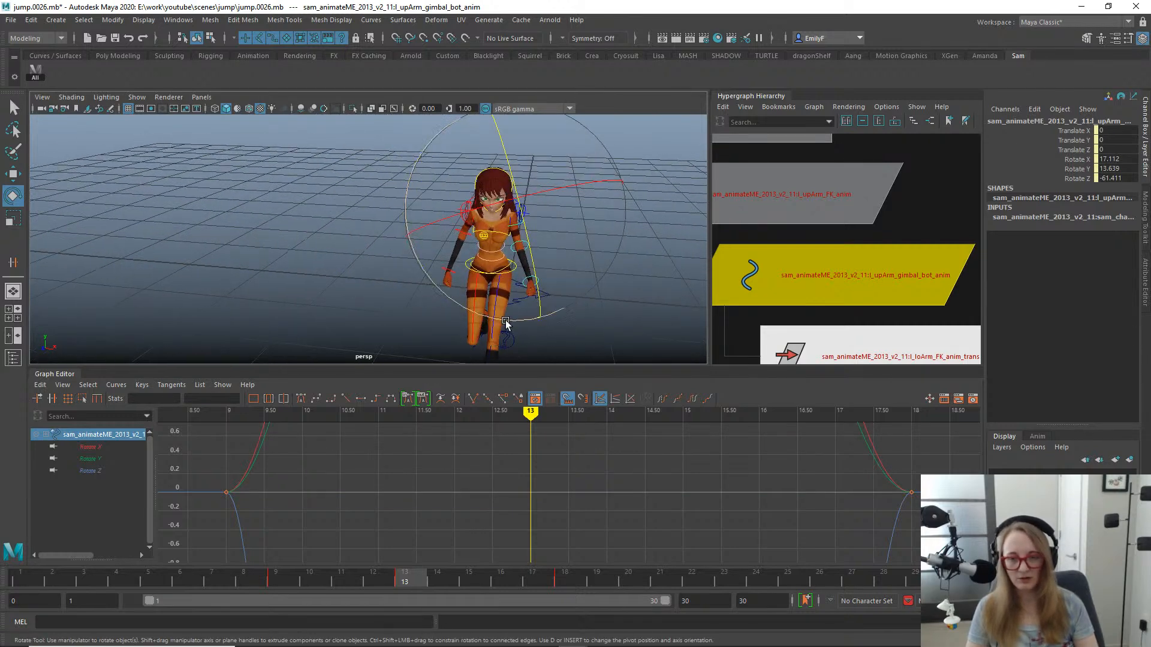
# - Refine the gimbal control's rotation at frame 13 to about 38° X, 22° Y and -52° Z
pyautogui.moveTo(505, 321); pyautogui.dragTo(418, 280)
pyautogui.moveTo(520, 302); pyautogui.dragTo(539, 305)
pyautogui.keyDown('alt'); pyautogui.moveTo(583, 259); pyautogui.dragTo(637, 257); pyautogui.keyUp('alt')
pyautogui.press('a')
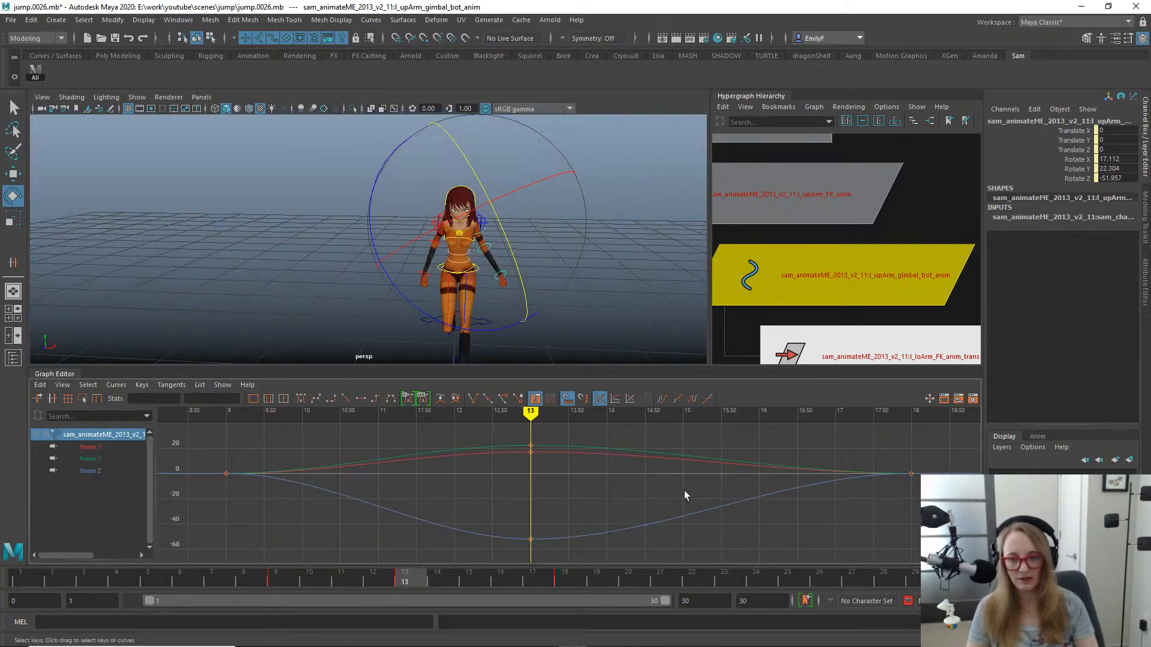
pyautogui.keyDown('alt'); pyautogui.moveTo(456, 303); pyautogui.dragTo(472, 315); pyautogui.keyUp('alt')
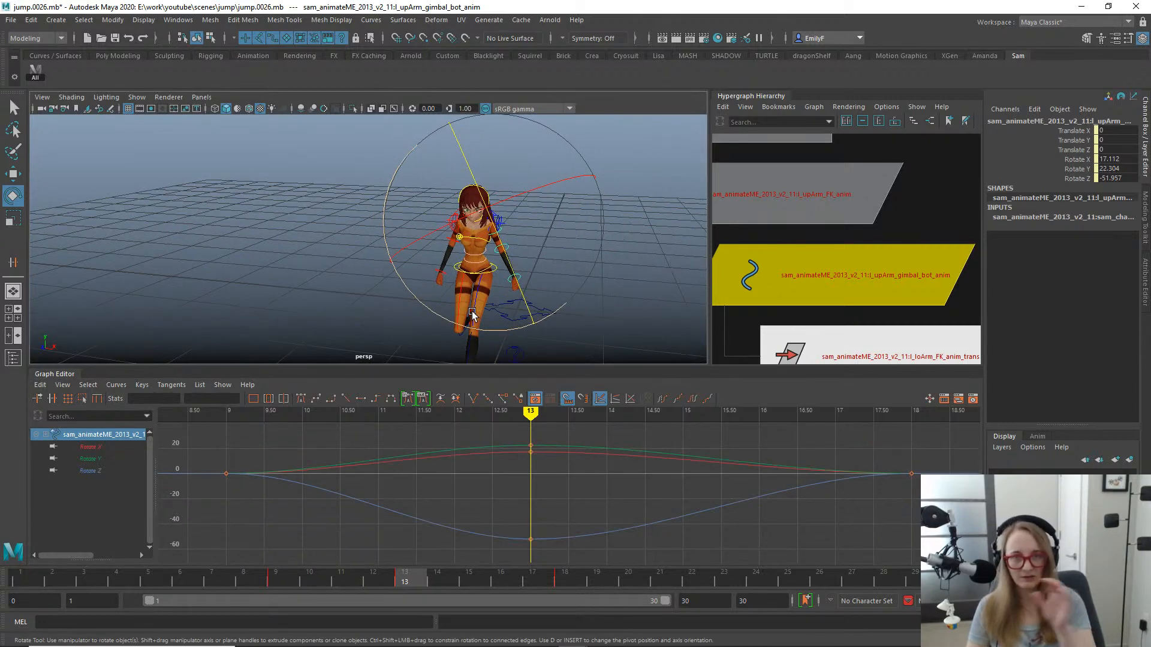
pyautogui.keyDown('alt'); pyautogui.moveTo(536, 275); pyautogui.dragTo(618, 276); pyautogui.keyUp('alt')
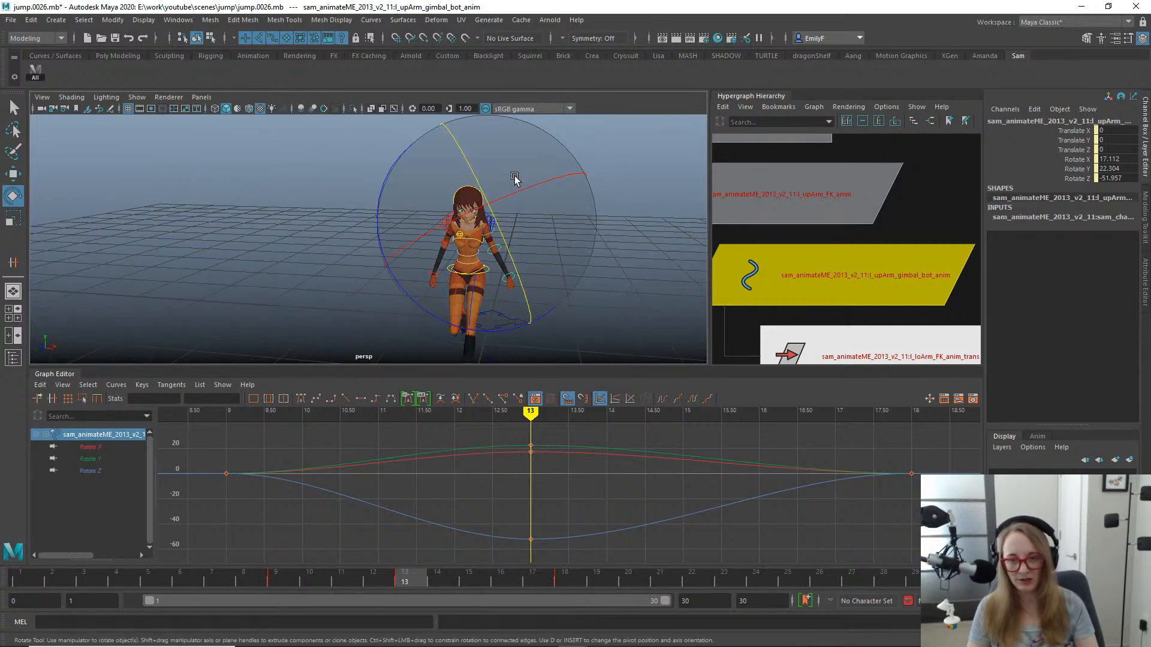
pyautogui.moveTo(516, 189); pyautogui.dragTo(483, 218)
pyautogui.press('q')
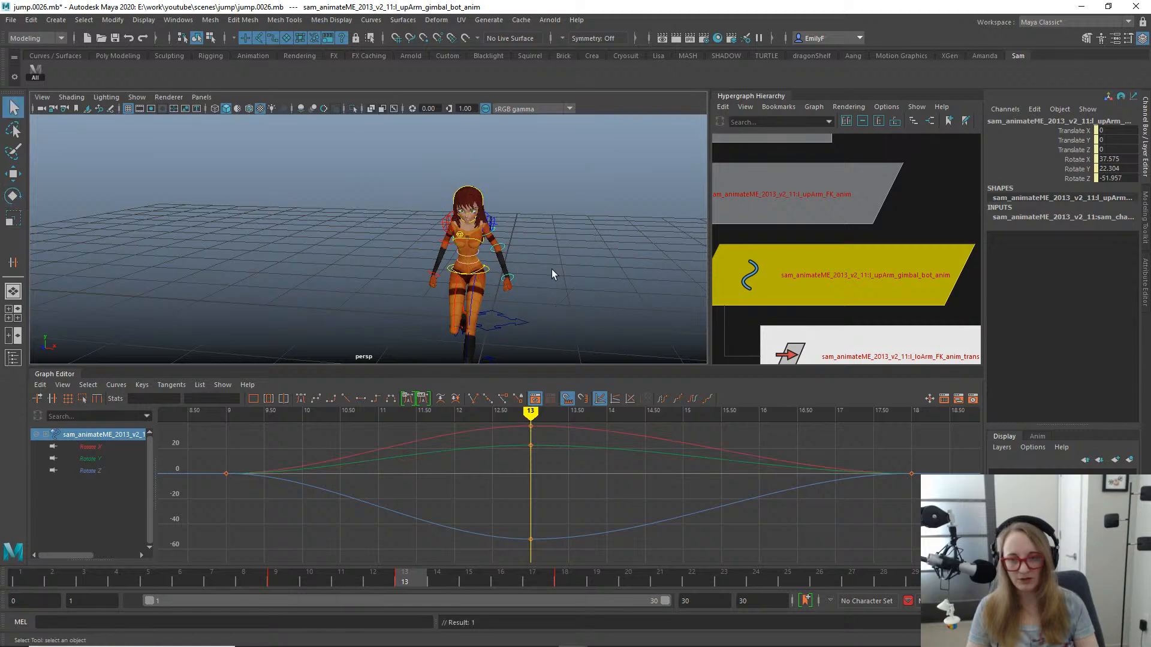
# - Check the arm around frame 16 and move the gimbal control's frame 18 rotation keys to frame 16
pyautogui.moveTo(366, 579)
pyautogui.mouseDown()
pyautogui.moveTo(305, 583)
pyautogui.moveTo(209, 560)
pyautogui.moveTo(494, 558)
pyautogui.mouseUp()
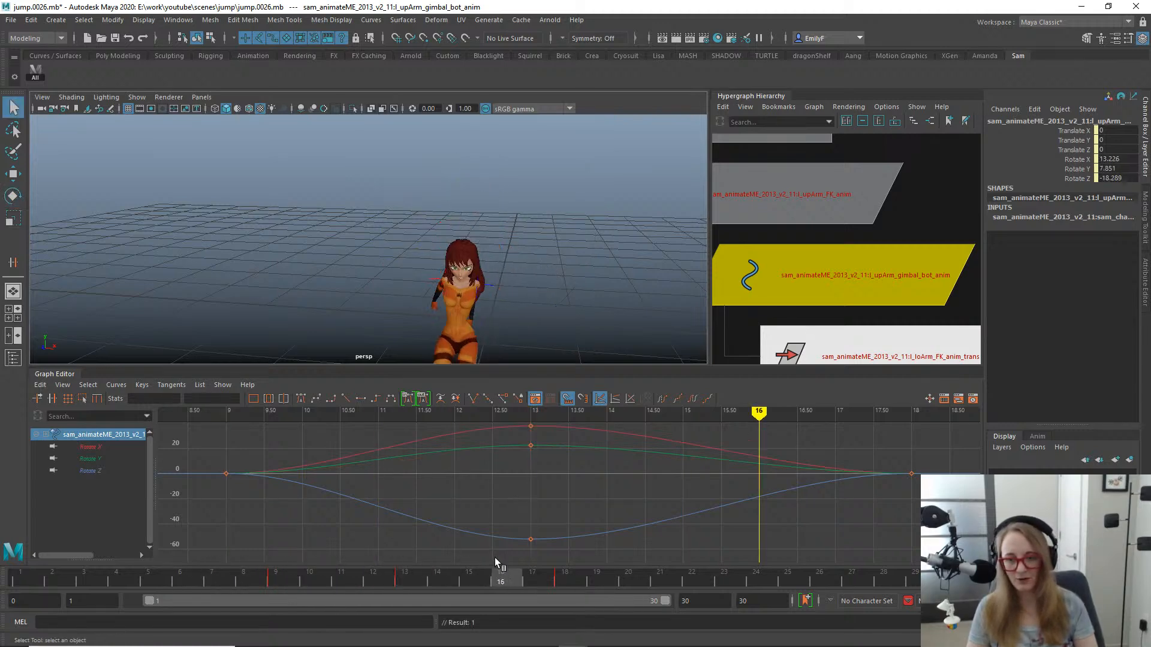
pyautogui.keyDown('alt'); pyautogui.moveTo(528, 288); pyautogui.dragTo(321, 261); pyautogui.keyUp('alt')
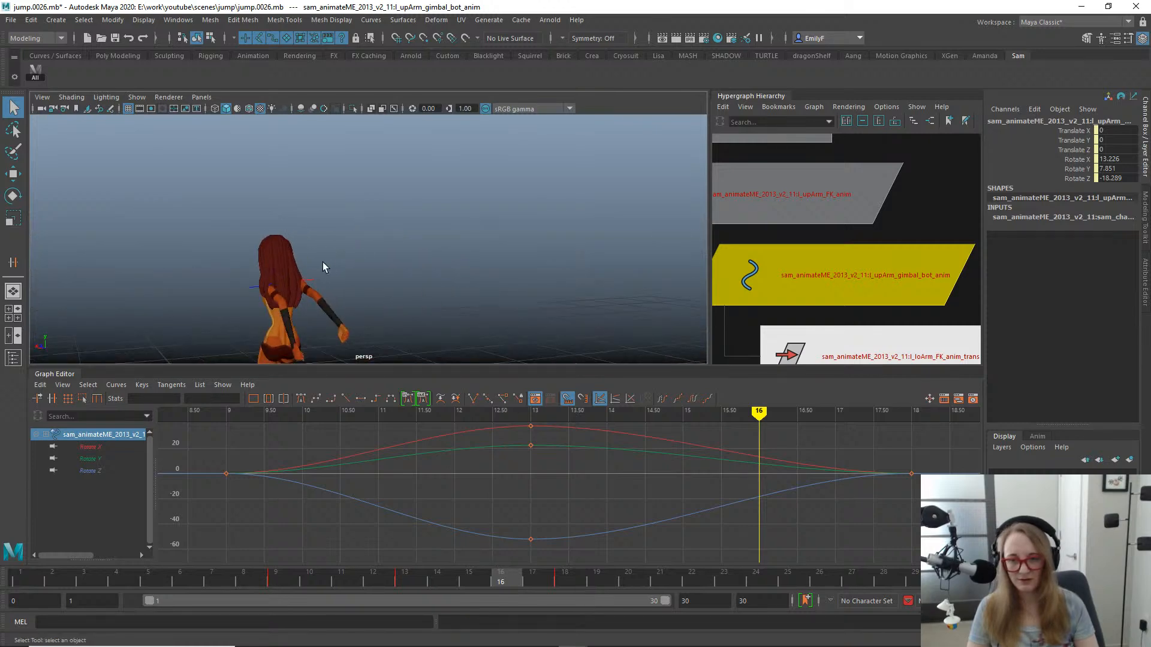
pyautogui.keyDown('alt'); pyautogui.moveTo(320, 261); pyautogui.dragTo(449, 191, button='middle'); pyautogui.keyUp('alt')
pyautogui.moveTo(912, 532); pyautogui.dragTo(864, 463)
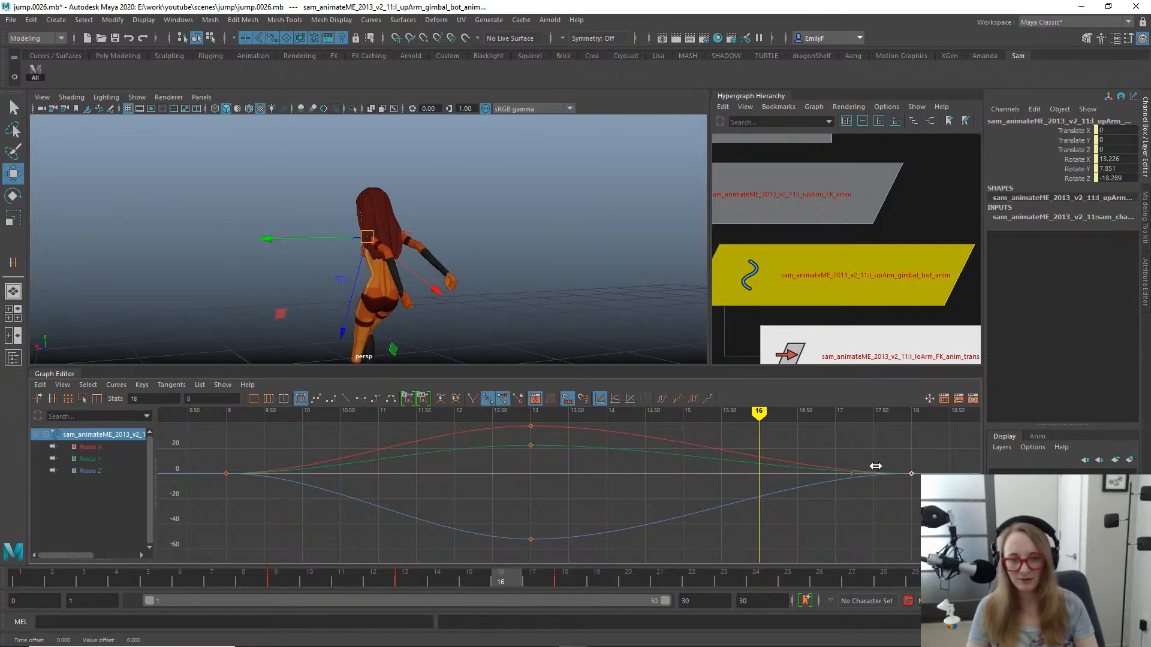
pyautogui.keyDown('shift'); pyautogui.moveTo(876, 466); pyautogui.dragTo(751, 495, button='middle'); pyautogui.keyUp('shift')
# - Rotate the gimbal control to about 11.7° in X at frame 16, and key its Rotate X at 0 on frame 17
pyautogui.keyDown('alt'); pyautogui.moveTo(509, 282); pyautogui.dragTo(422, 235); pyautogui.keyUp('alt')
pyautogui.press('e')
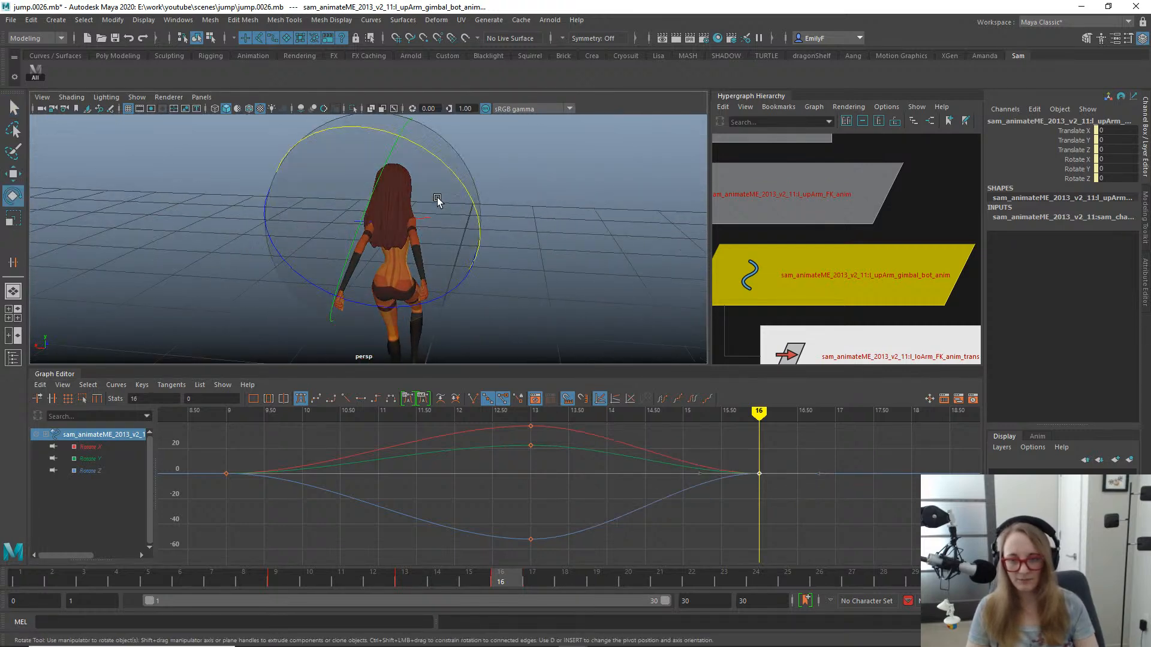
pyautogui.moveTo(448, 171); pyautogui.dragTo(418, 160)
pyautogui.press('s')
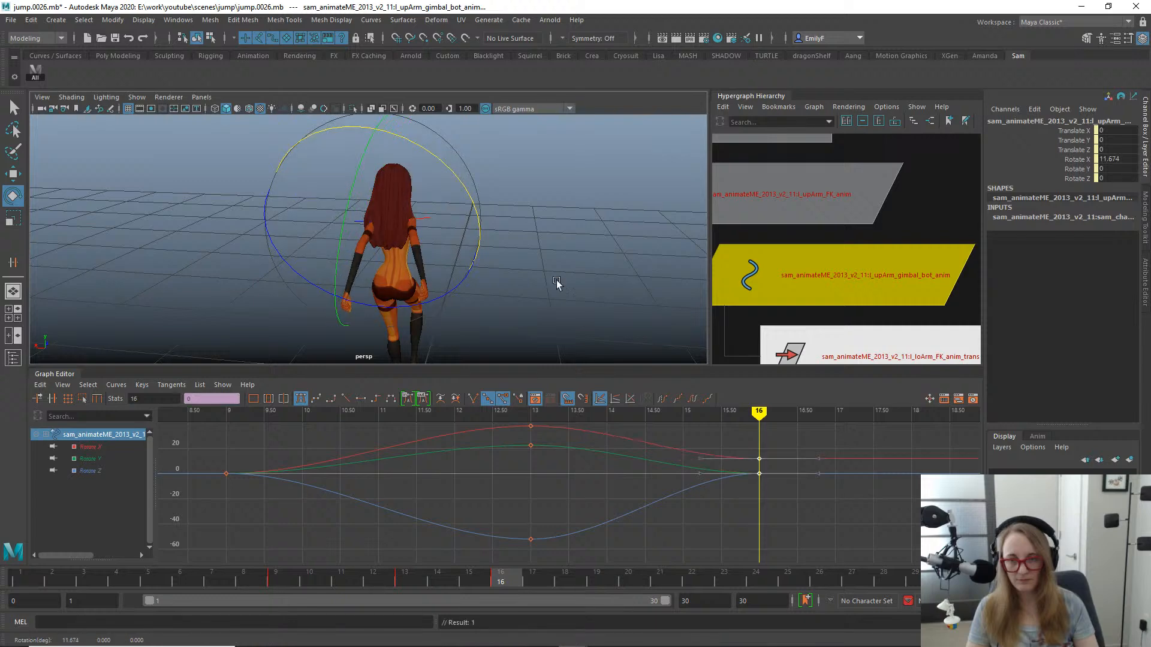
pyautogui.moveTo(497, 582); pyautogui.dragTo(540, 582)
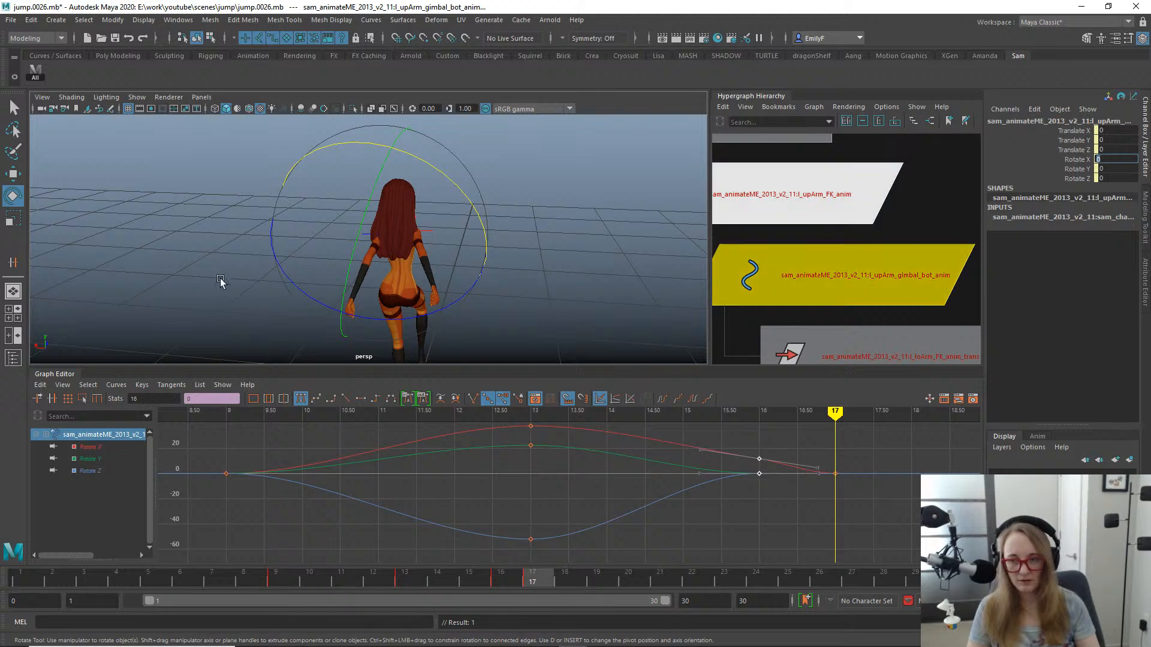
# - Examine the arm swing in the perspective view around frames 12 to 17 from behind and from the side
pyautogui.keyDown('alt'); pyautogui.moveTo(221, 283); pyautogui.dragTo(483, 249, button='right'); pyautogui.keyUp('alt')
pyautogui.moveTo(519, 574); pyautogui.dragTo(378, 501)
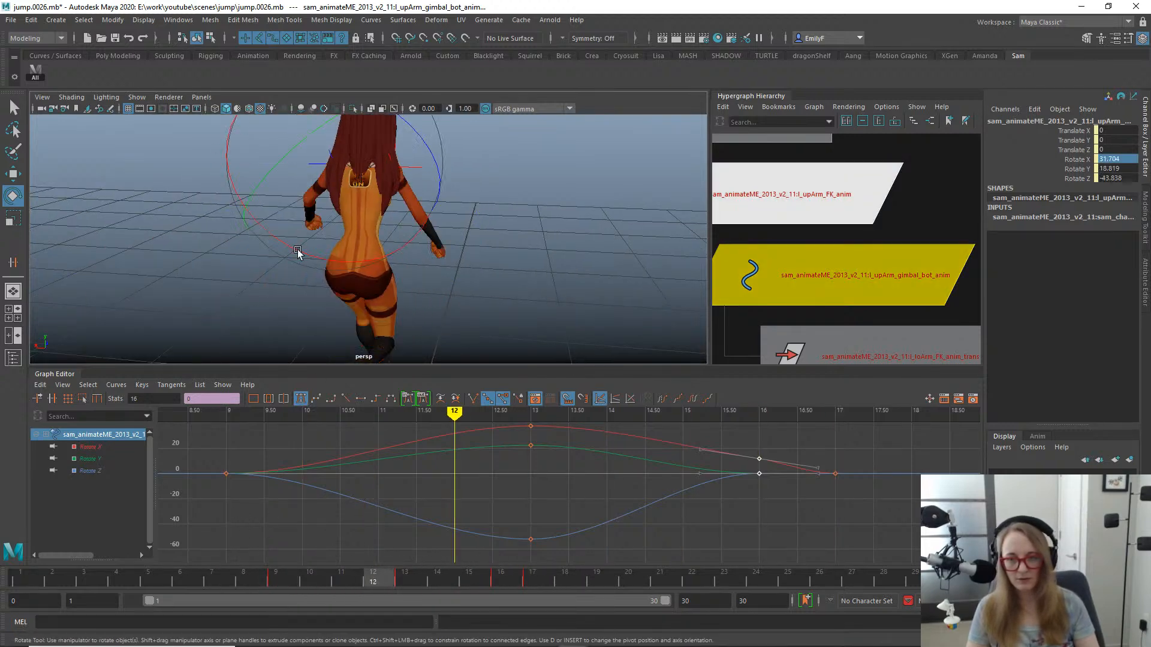
pyautogui.keyDown('alt'); pyautogui.moveTo(298, 254); pyautogui.dragTo(495, 168); pyautogui.keyUp('alt')
pyautogui.keyDown('alt'); pyautogui.moveTo(495, 168); pyautogui.dragTo(465, 226, button='middle'); pyautogui.keyUp('alt')
pyautogui.keyDown('alt'); pyautogui.moveTo(465, 226); pyautogui.dragTo(514, 275); pyautogui.keyUp('alt')
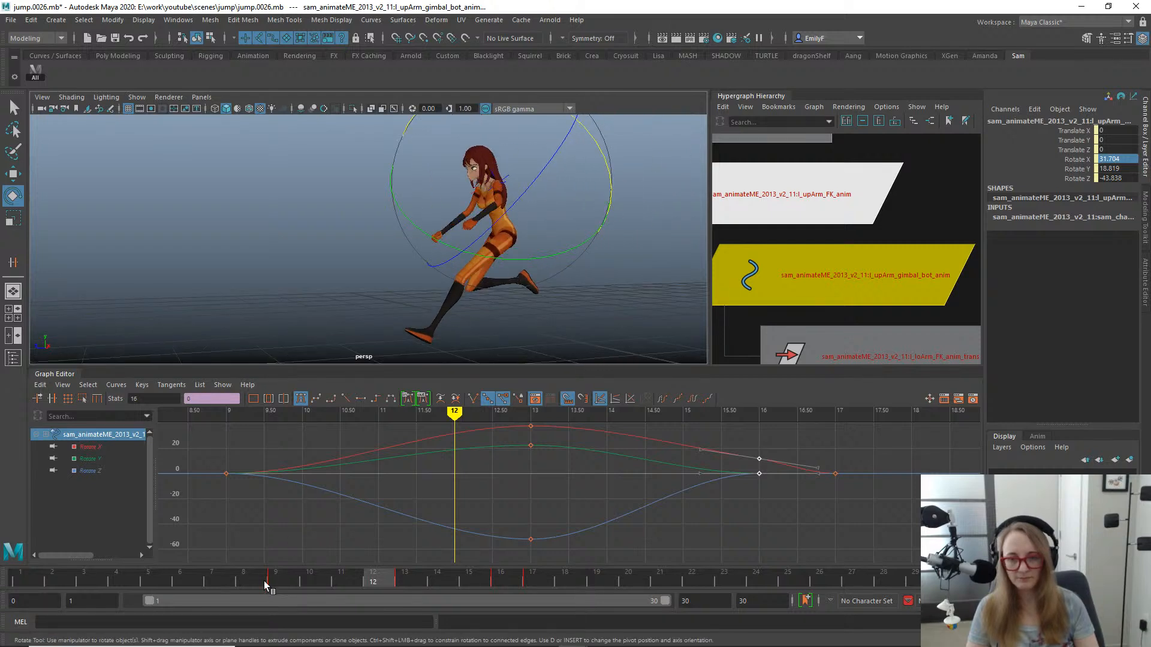
pyautogui.moveTo(264, 581); pyautogui.dragTo(532, 521)
# - Switch to the side view and scrub to frame 12 to examine the arm poses during the jump
pyautogui.press('space')
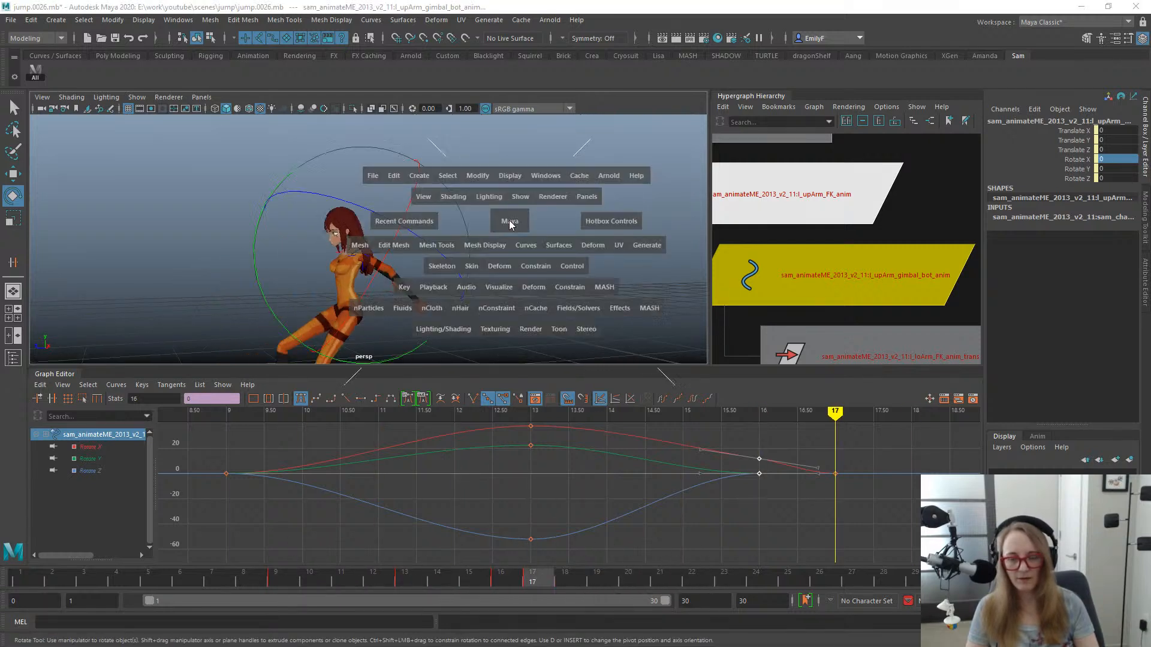
pyautogui.moveTo(509, 223); pyautogui.dragTo(570, 218)
pyautogui.keyDown('alt'); pyautogui.moveTo(352, 249); pyautogui.dragTo(507, 239, button='middle'); pyautogui.keyUp('alt')
pyautogui.press('q')
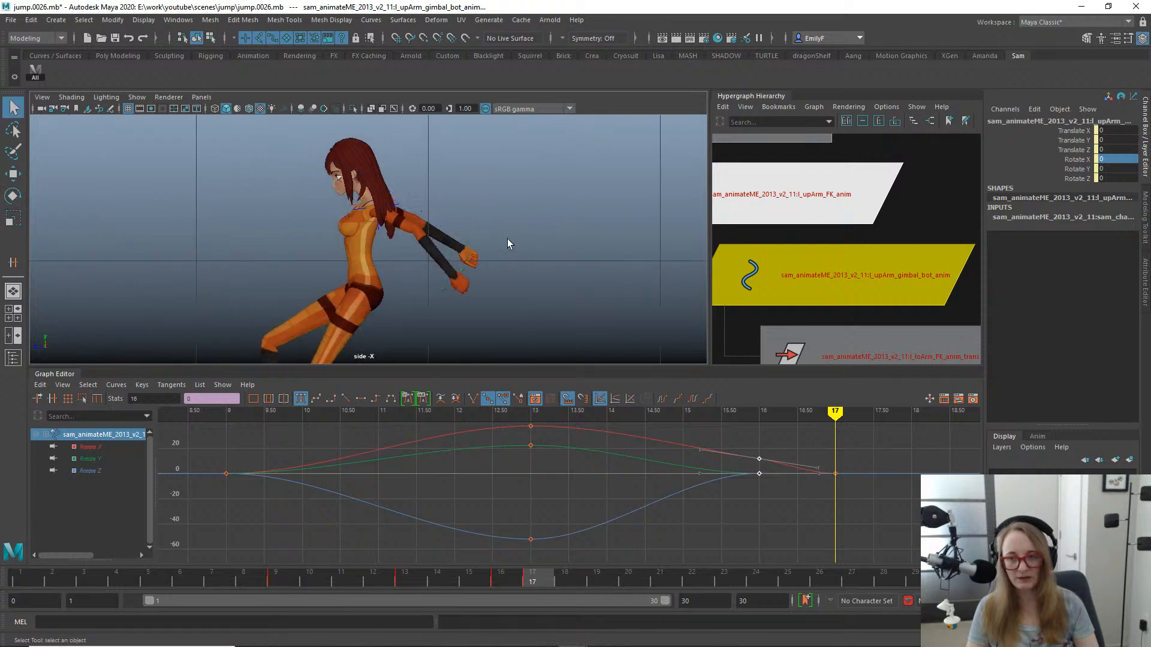
pyautogui.keyDown('alt'); pyautogui.moveTo(507, 239); pyautogui.dragTo(378, 194, button='right'); pyautogui.keyUp('alt')
pyautogui.keyDown('alt'); pyautogui.moveTo(378, 194); pyautogui.dragTo(509, 182, button='middle'); pyautogui.keyUp('alt')
pyautogui.keyDown('alt'); pyautogui.moveTo(509, 182); pyautogui.dragTo(284, 559, button='right'); pyautogui.keyUp('alt')
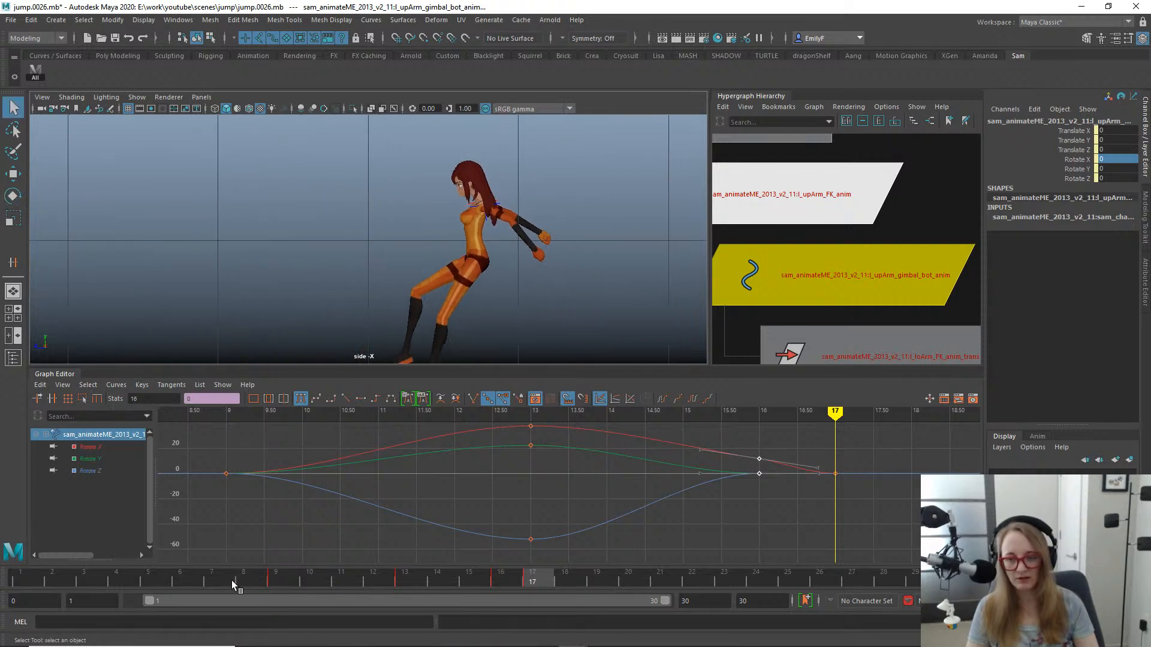
pyautogui.moveTo(231, 580); pyautogui.dragTo(373, 576)
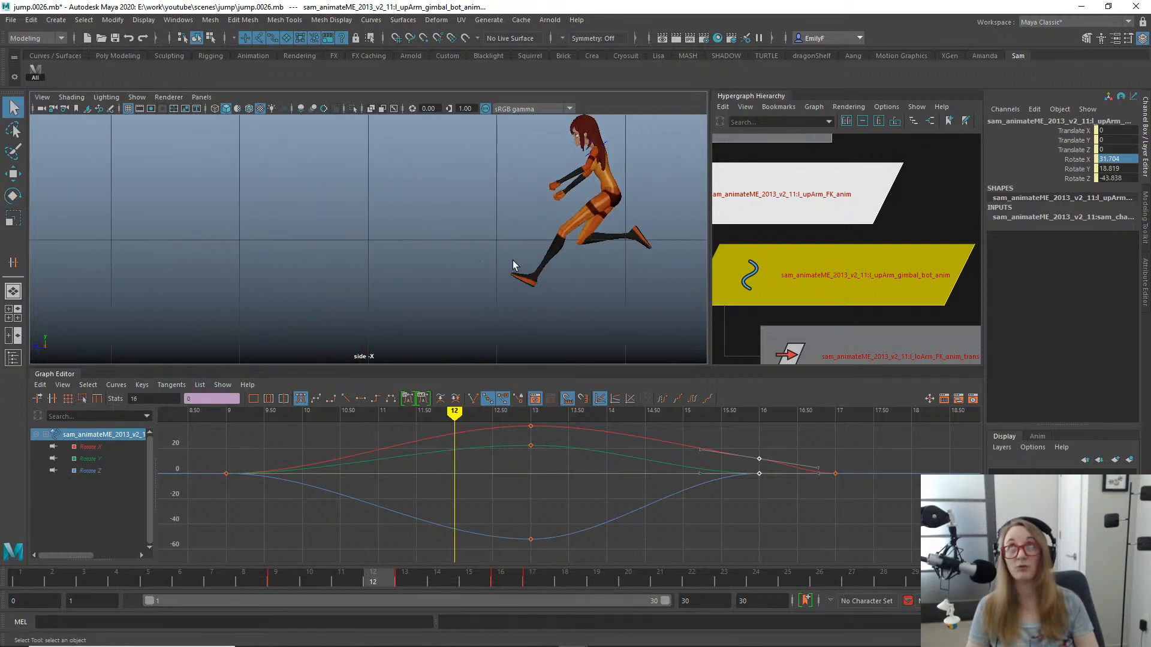
# - Play back the whole jump in the side view and check the arms around frame 13
pyautogui.keyDown('alt'); pyautogui.moveTo(512, 260); pyautogui.dragTo(408, 257, button='middle'); pyautogui.keyUp('alt')
pyautogui.moveTo(333, 577)
pyautogui.mouseDown()
pyautogui.moveTo(231, 569)
pyautogui.moveTo(572, 557)
pyautogui.moveTo(501, 577)
pyautogui.mouseUp()
pyautogui.hotkey('alt', 'v')
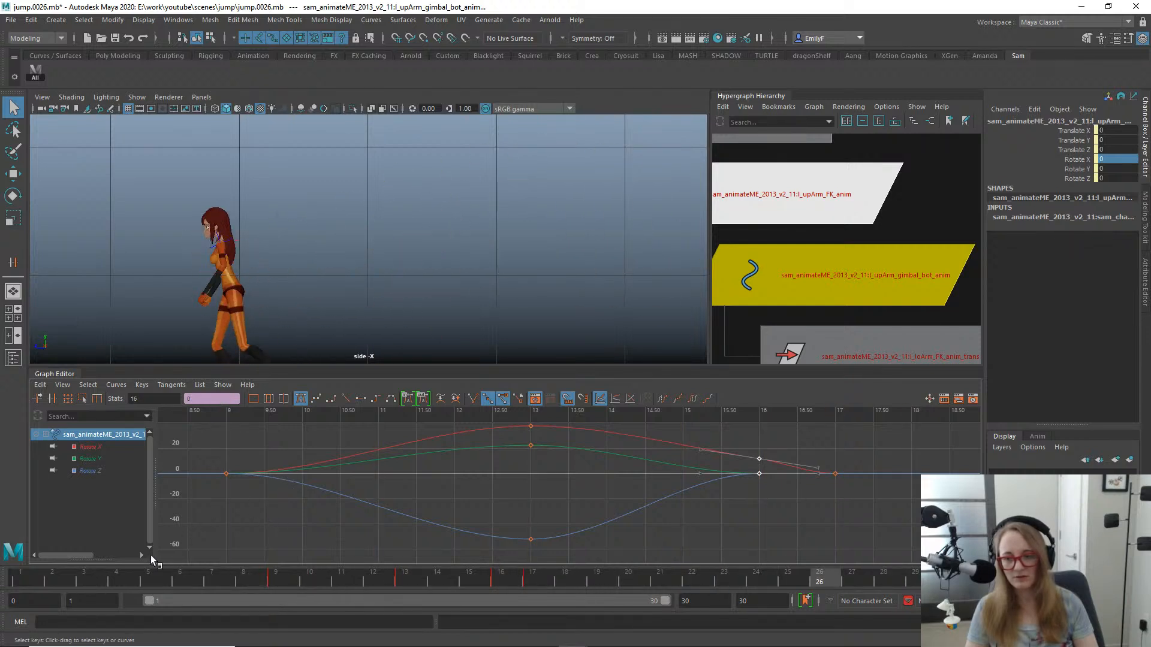
pyautogui.moveTo(214, 574)
pyautogui.mouseDown()
pyautogui.moveTo(468, 579)
pyautogui.moveTo(582, 553)
pyautogui.moveTo(357, 531)
pyautogui.moveTo(657, 552)
pyautogui.moveTo(874, 533)
pyautogui.moveTo(730, 542)
pyautogui.moveTo(467, 517)
pyautogui.moveTo(875, 519)
pyautogui.moveTo(583, 517)
pyautogui.moveTo(402, 491)
pyautogui.mouseUp()
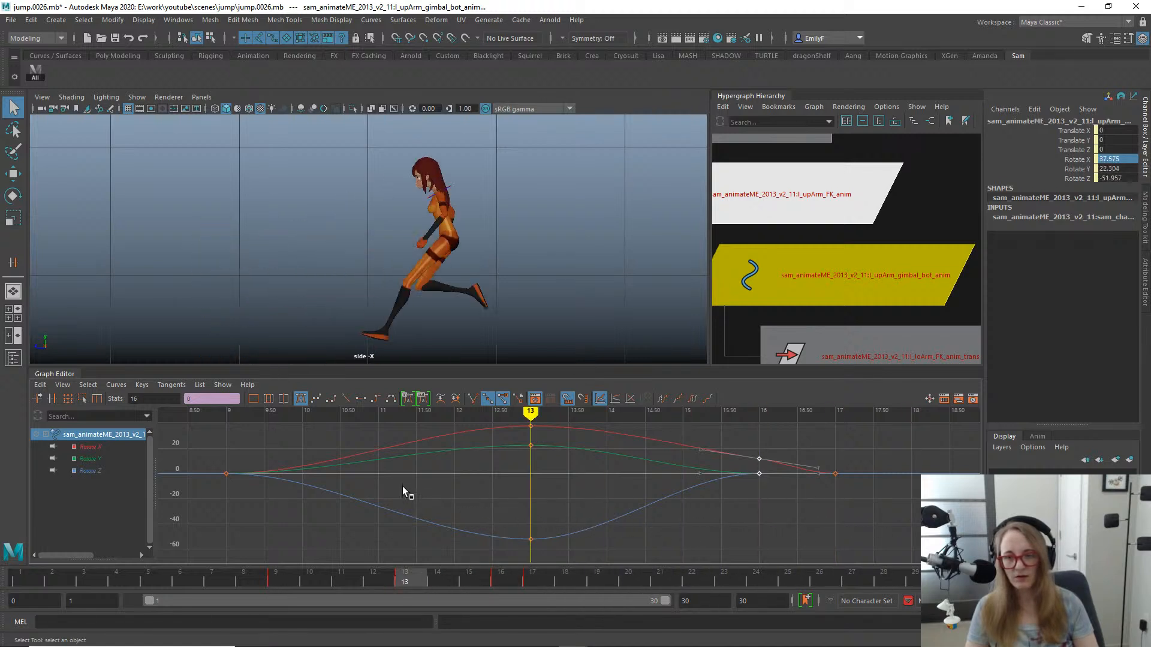
# - Select the left upper arm FK control at frame 13 and frame its full set of animation curves
pyautogui.scroll(3, 398, 217)
pyautogui.click(486, 164)
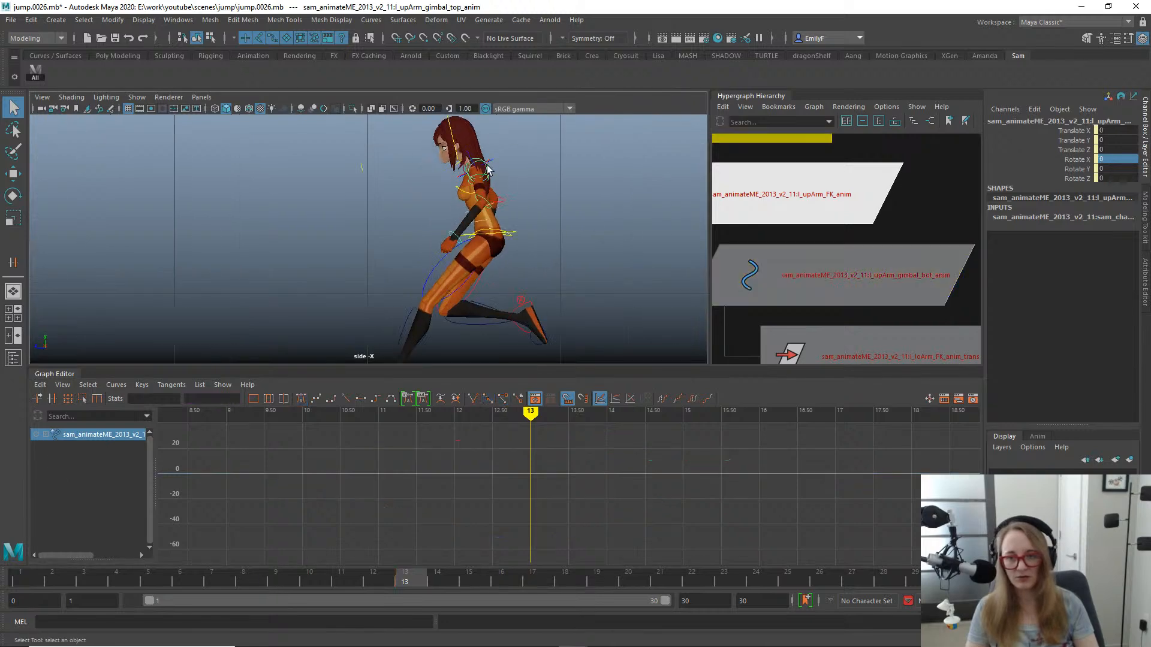
pyautogui.scroll(3, 595, 166)
pyautogui.keyDown('alt'); pyautogui.moveTo(596, 165); pyautogui.dragTo(519, 278, button='middle'); pyautogui.keyUp('alt')
pyautogui.click(440, 243)
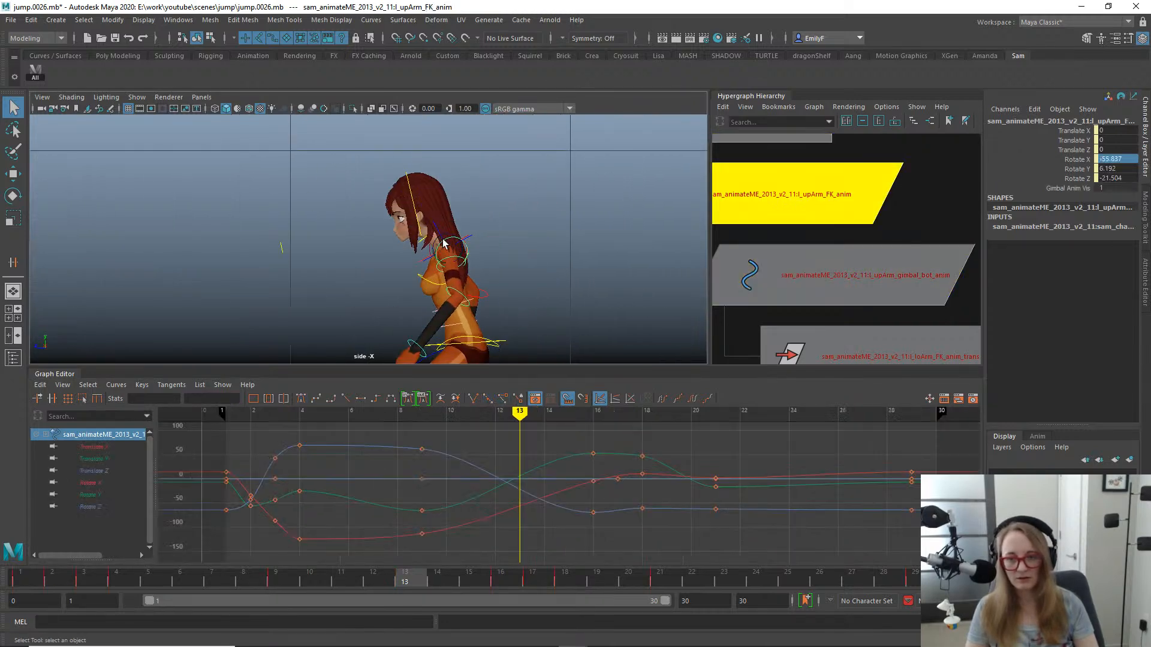
pyautogui.press('f')
pyautogui.scroll(-3, 598, 483)
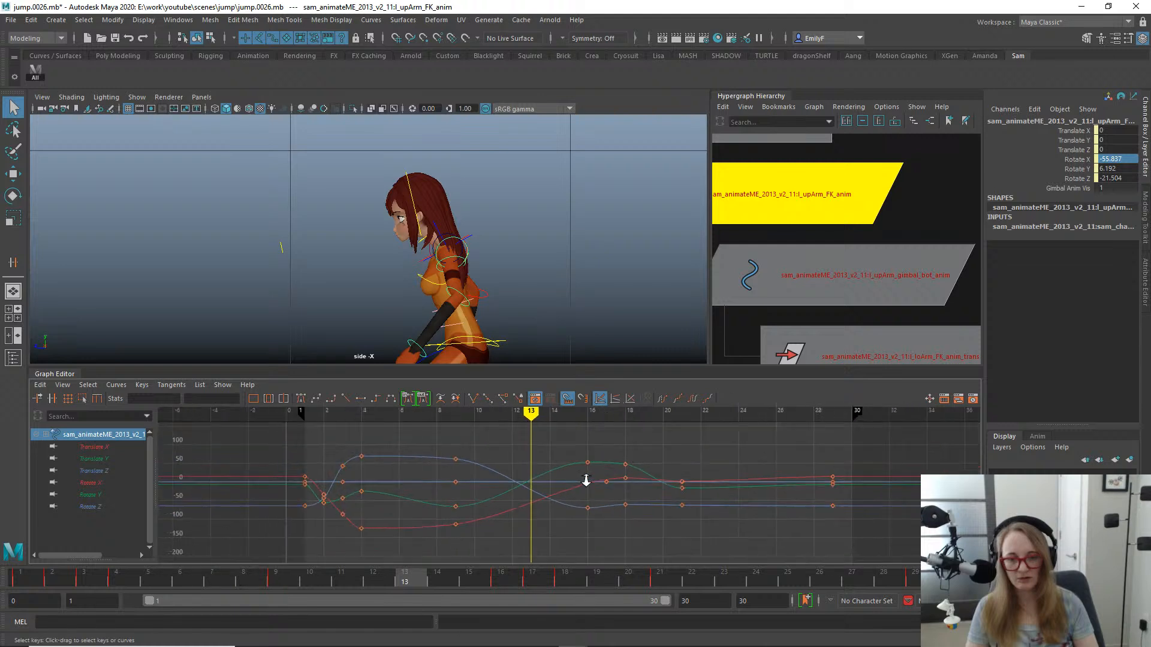
# - Try shifting the upper arm FK control's keys from frames 9 to 21 one frame later
pyautogui.moveTo(719, 562); pyautogui.dragTo(718, 561)
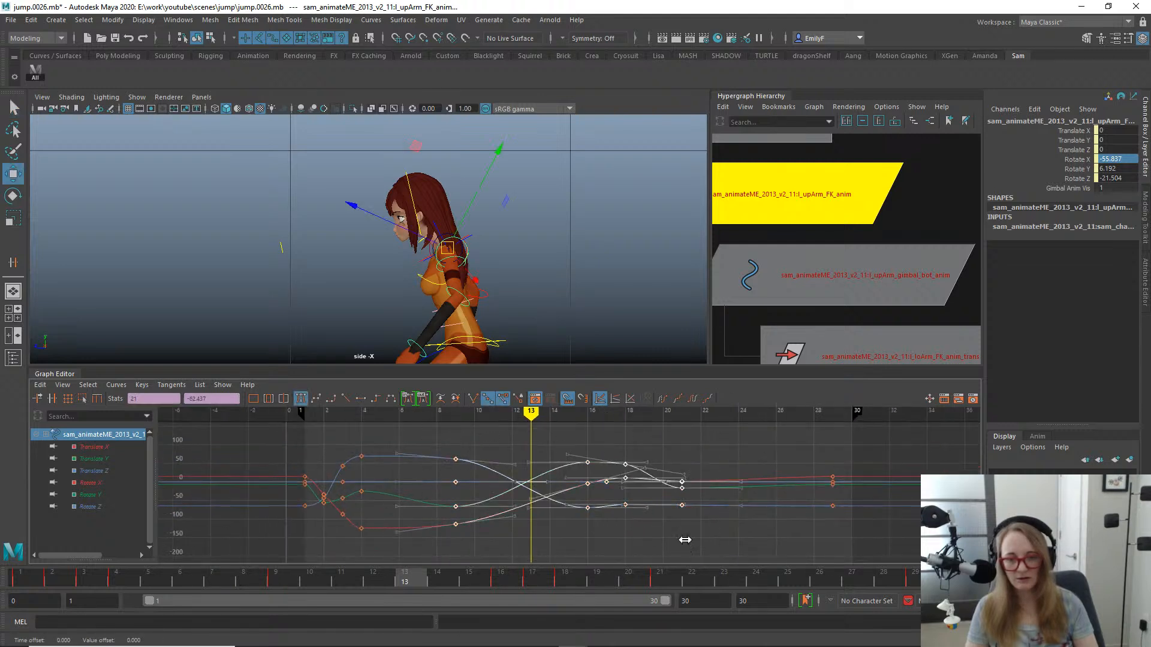
pyautogui.keyDown('shift'); pyautogui.moveTo(685, 540); pyautogui.dragTo(697, 541, button='middle'); pyautogui.keyUp('shift')
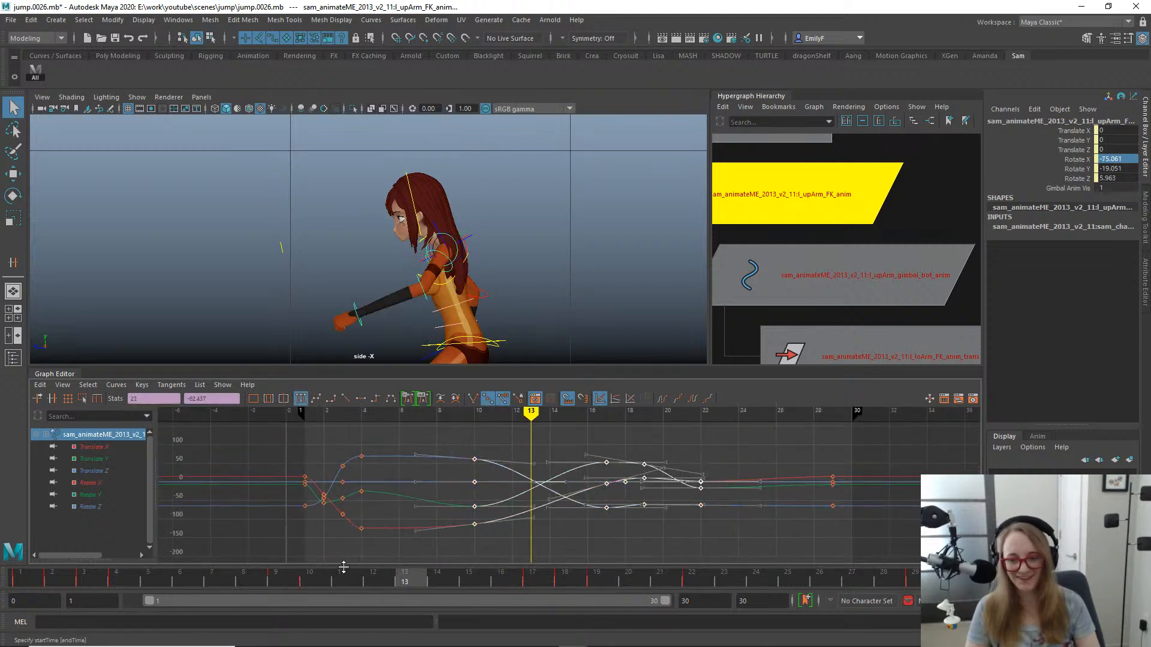
pyautogui.moveTo(342, 577); pyautogui.dragTo(405, 577)
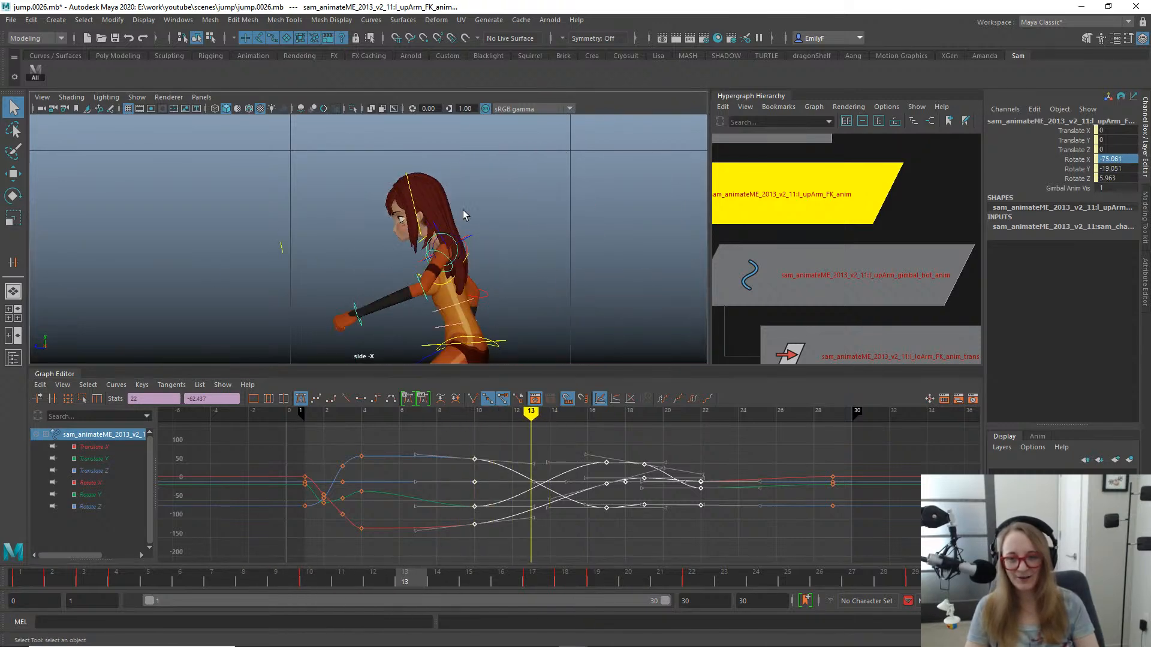
# - Try shifting all rotation keys of the left upper arm's bottom gimbal control one frame later
pyautogui.click(444, 259)
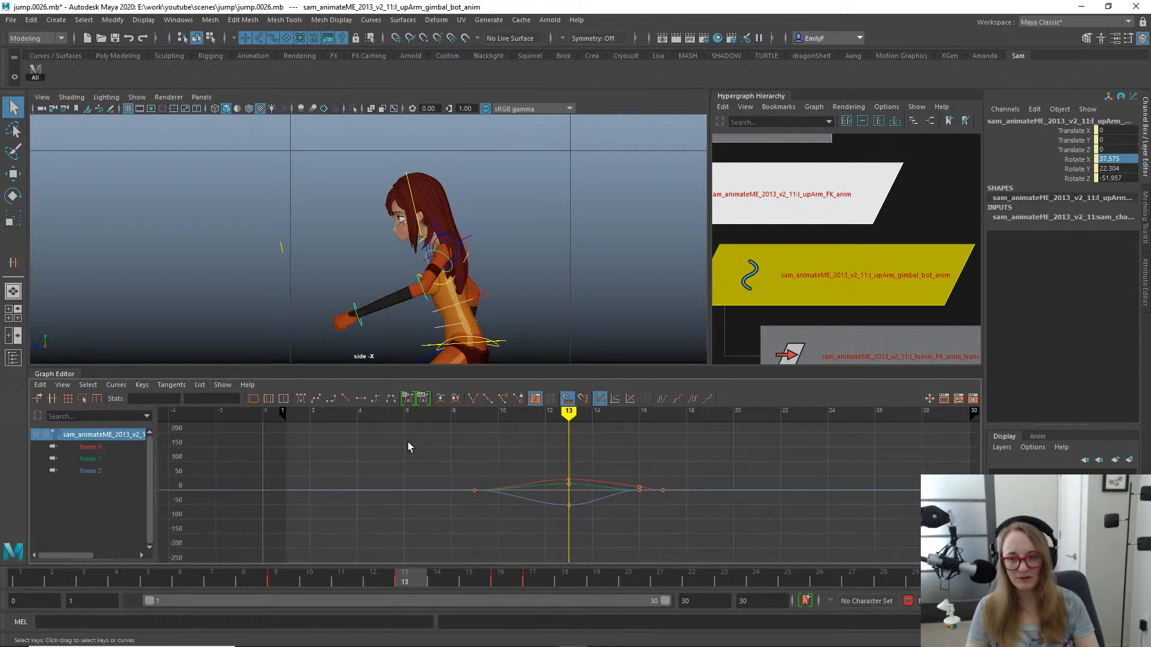
pyautogui.press('w')
pyautogui.keyDown('shift'); pyautogui.moveTo(671, 509); pyautogui.dragTo(690, 505, button='middle'); pyautogui.keyUp('shift')
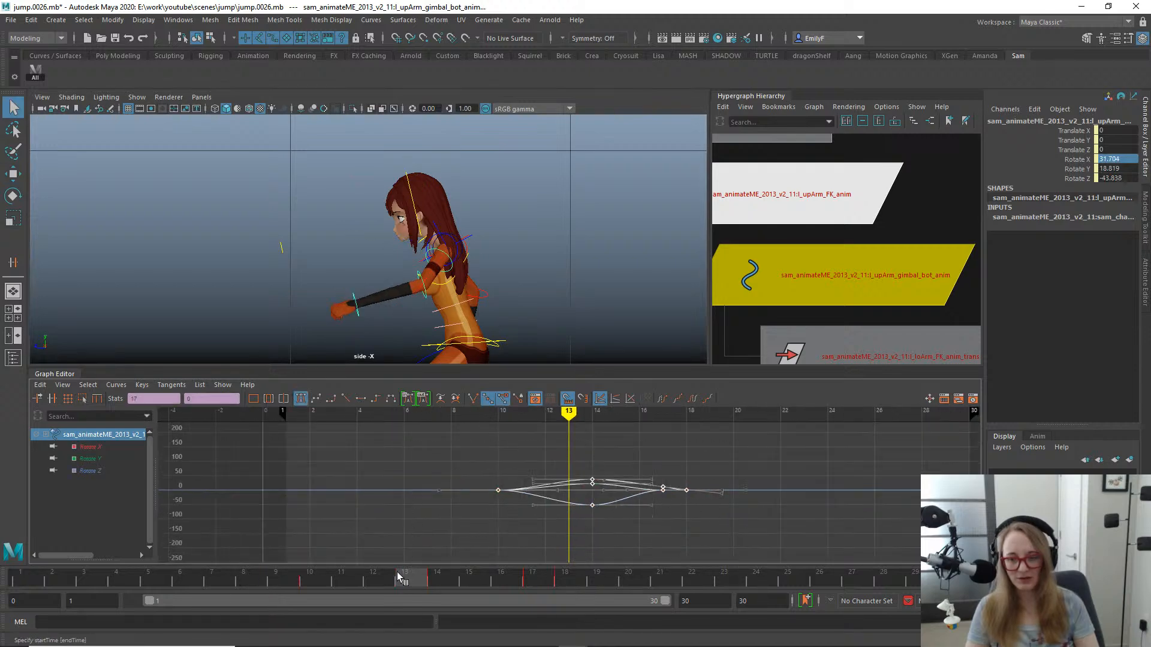
# - Play back and scrub the jump in the side and perspective views to examine the delayed arm swing around frames 10 to 14
pyautogui.moveTo(400, 577); pyautogui.dragTo(341, 577)
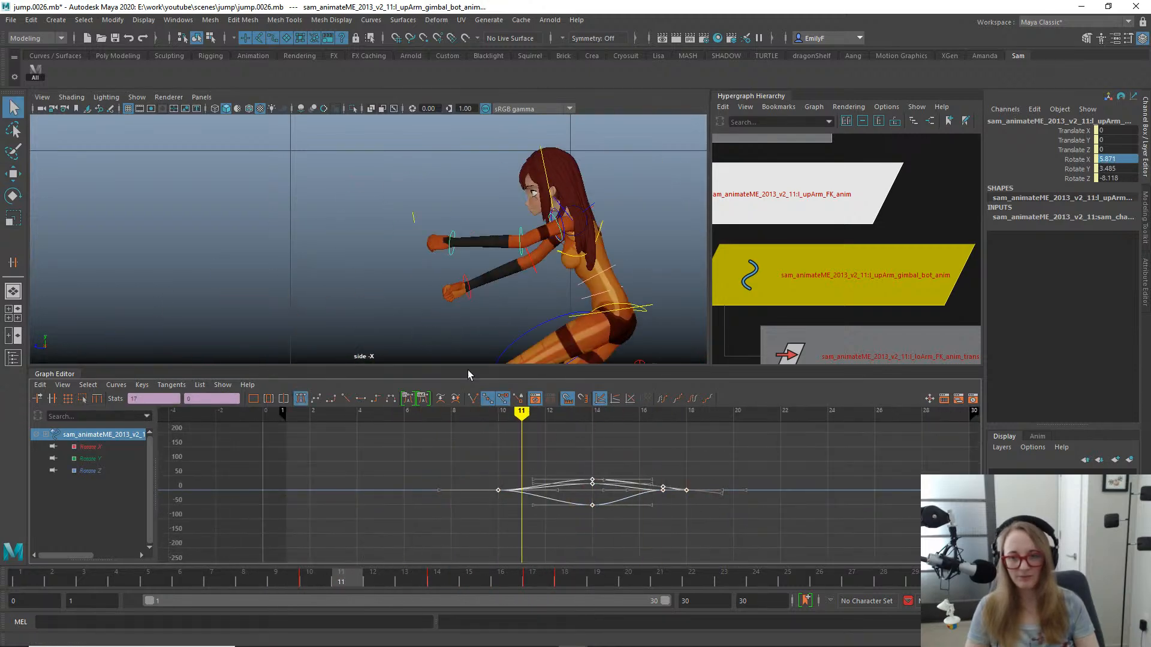
pyautogui.hotkey('alt', 'v')
pyautogui.scroll(-4, 401, 212)
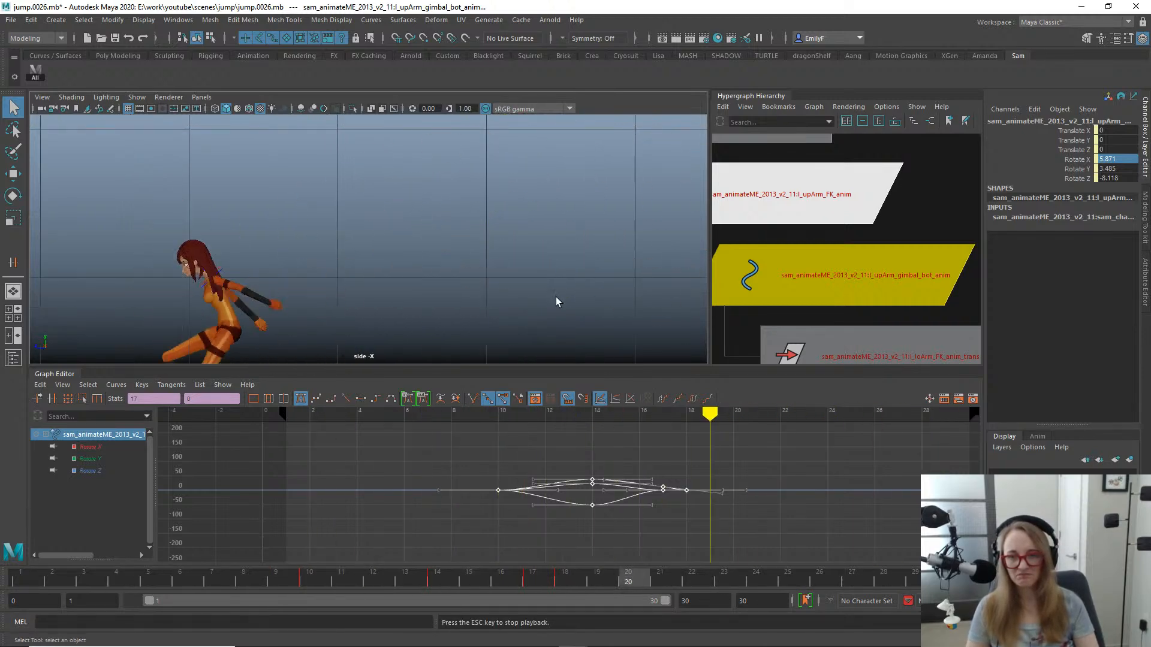
pyautogui.hotkey('alt', 'v')
pyautogui.moveTo(241, 581); pyautogui.dragTo(437, 534)
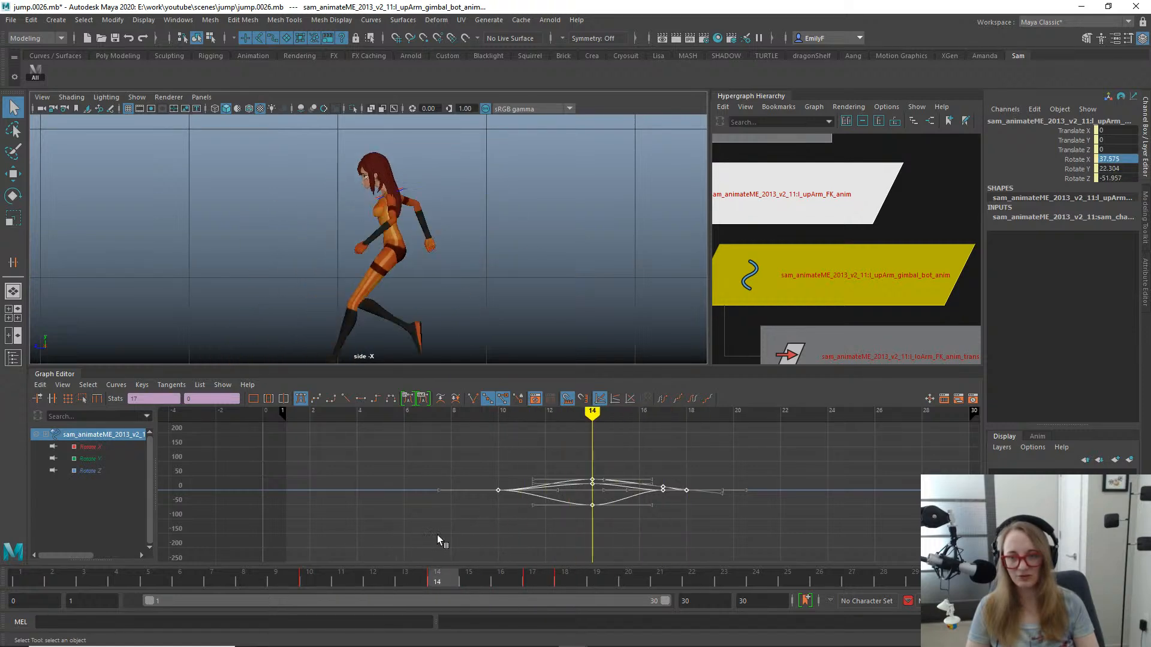
pyautogui.press('space')
pyautogui.moveTo(450, 217); pyautogui.dragTo(509, 246)
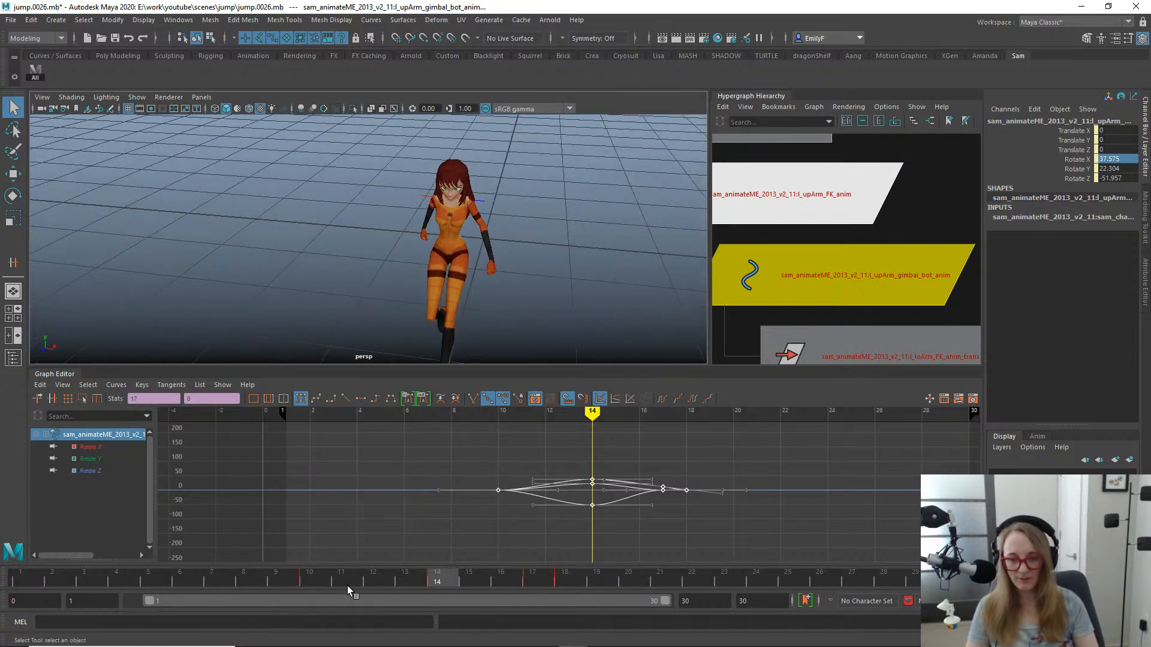
pyautogui.moveTo(347, 585); pyautogui.dragTo(303, 562)
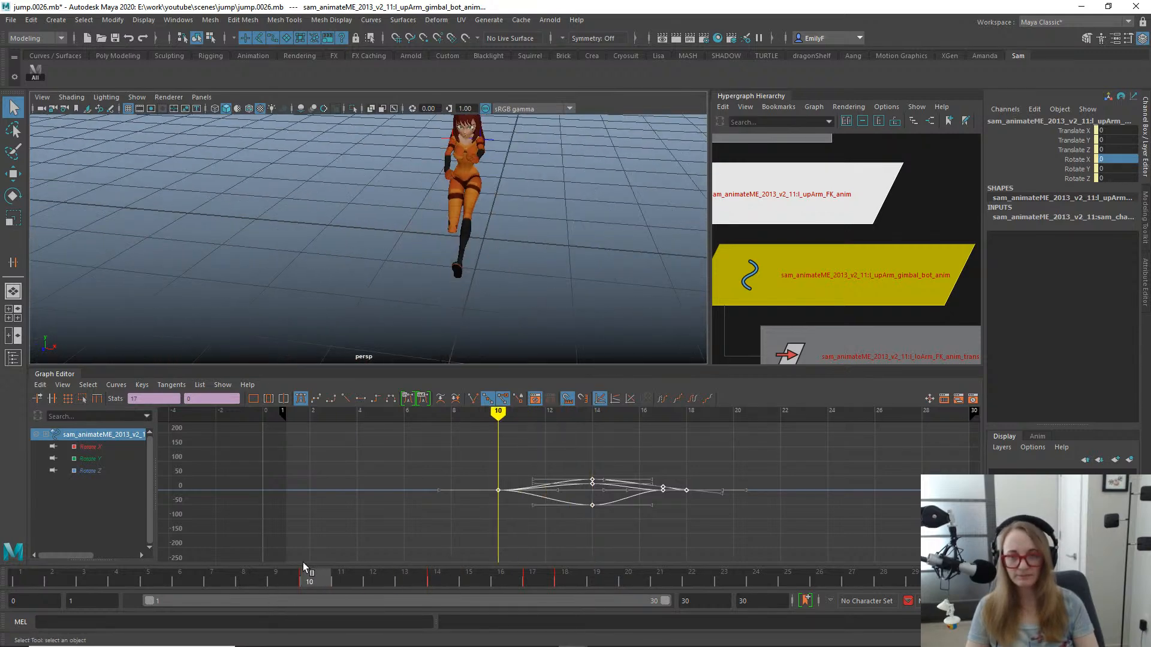
# - Undo the one-frame shifts of the gimbal control's and the upper arm FK control's keys
pyautogui.hotkey('ctrl', 'z')
pyautogui.hotkey('ctrl', 'z')
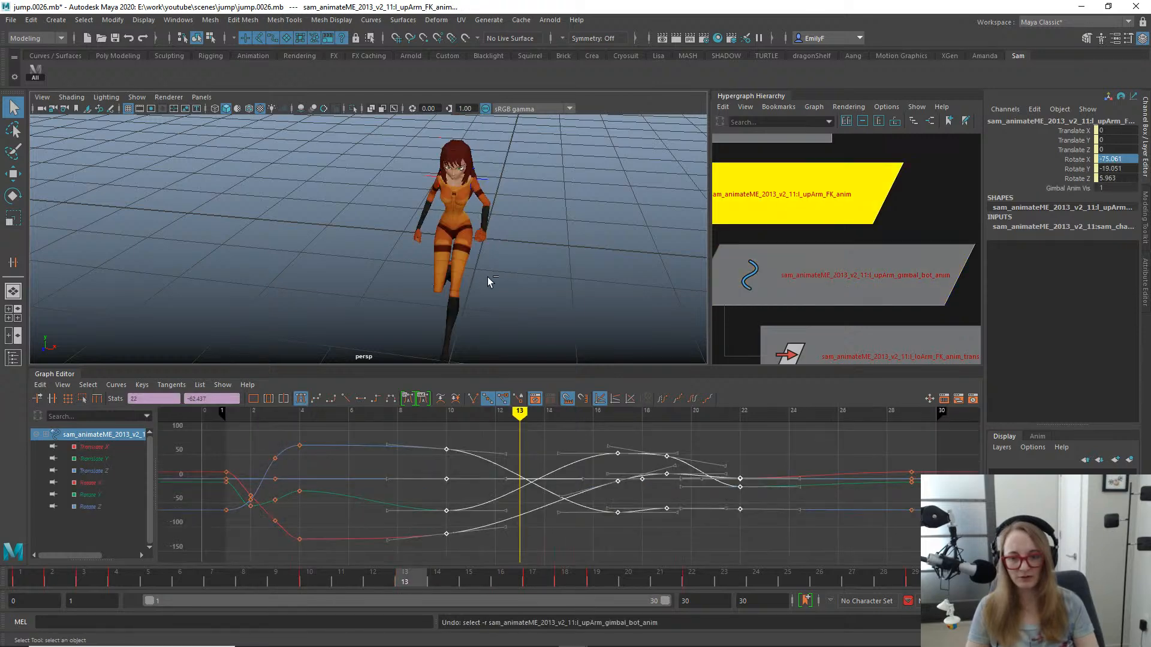
pyautogui.hotkey('ctrl', 'z')
pyautogui.keyDown('alt'); pyautogui.moveTo(519, 276); pyautogui.dragTo(446, 229); pyautogui.keyUp('alt')
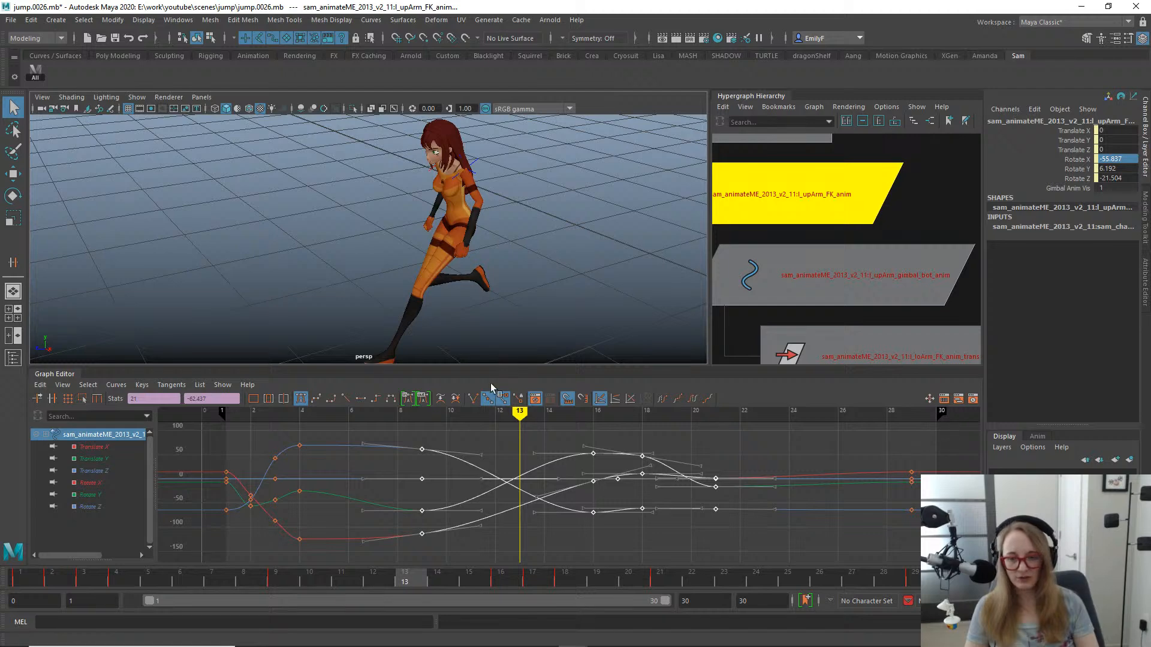
# - Turn off time snapping and try shifting the FK control's keys from frames 9 to 21 later by a fraction of a frame
pyautogui.click(567, 399)
pyautogui.keyDown('shift'); pyautogui.moveTo(507, 473); pyautogui.dragTo(515, 468, button='middle'); pyautogui.keyUp('shift')
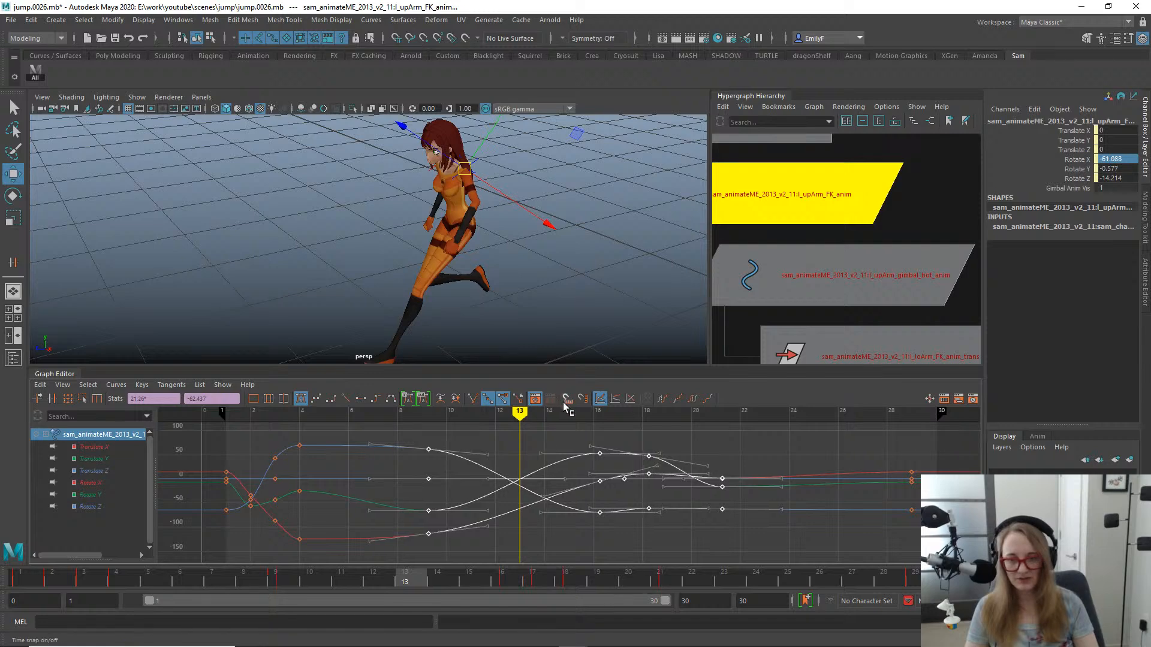
pyautogui.hotkey('ctrl', 'z')
pyautogui.keyDown('alt'); pyautogui.moveTo(526, 262); pyautogui.dragTo(458, 262); pyautogui.keyUp('alt')
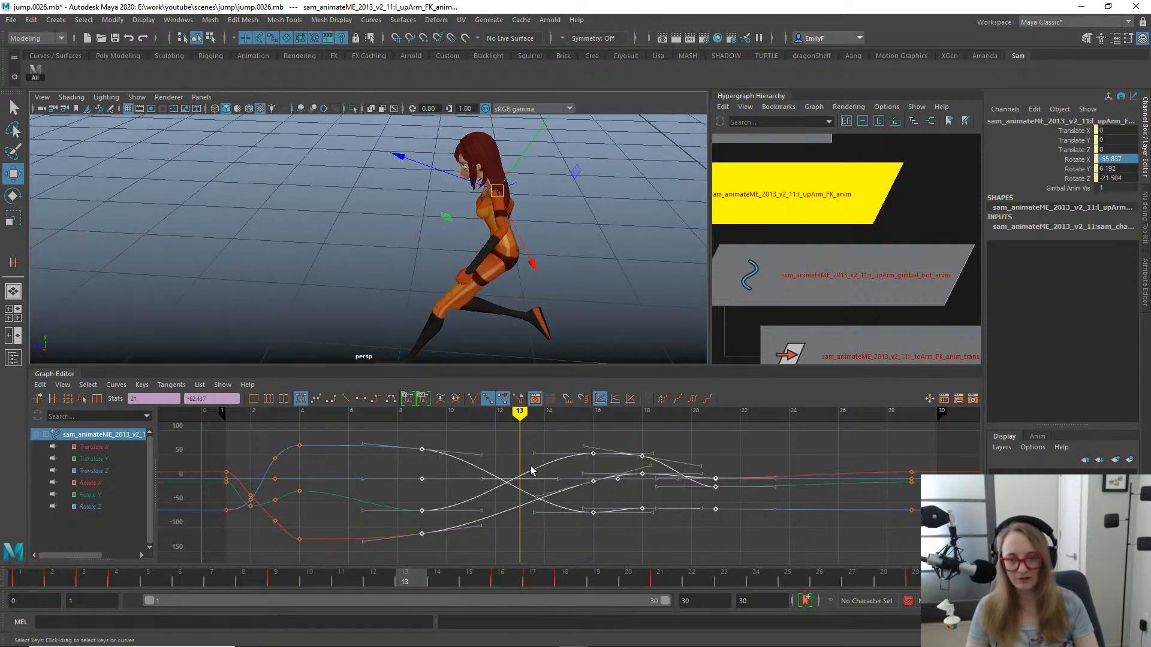
pyautogui.keyDown('shift'); pyautogui.moveTo(540, 465); pyautogui.dragTo(545, 467, button='middle'); pyautogui.keyUp('shift')
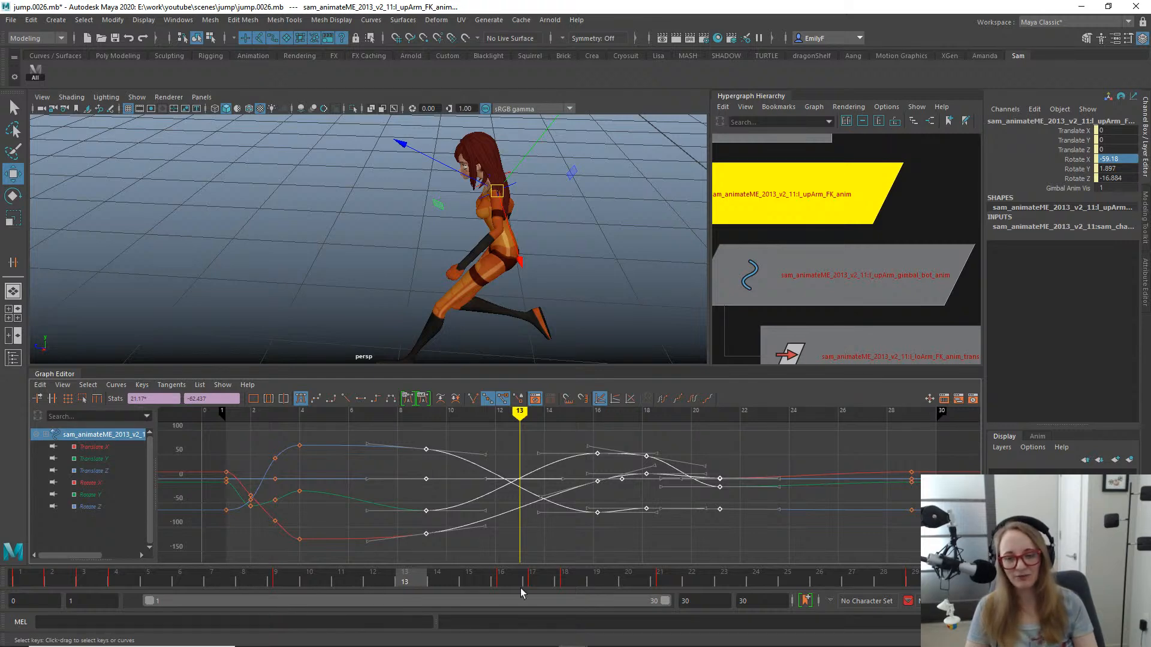
pyautogui.hotkey('ctrl', 'z')
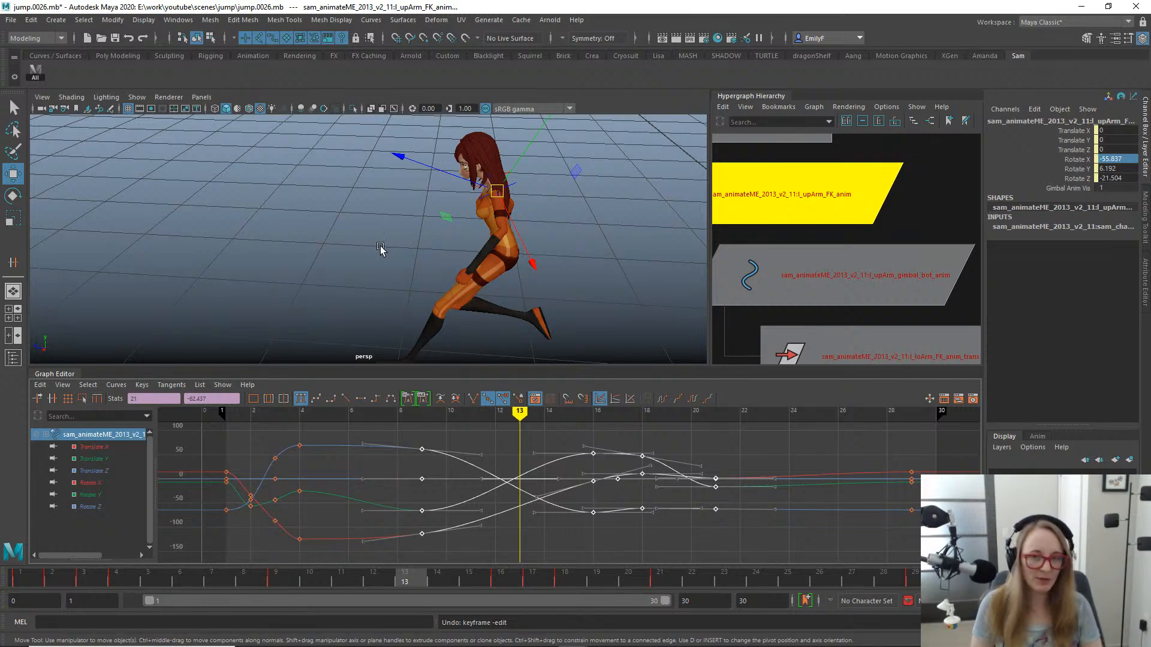
# - Scrub between frames 9 and 17 in the perspective view to examine how the left arm swings back
pyautogui.moveTo(333, 576); pyautogui.dragTo(456, 575)
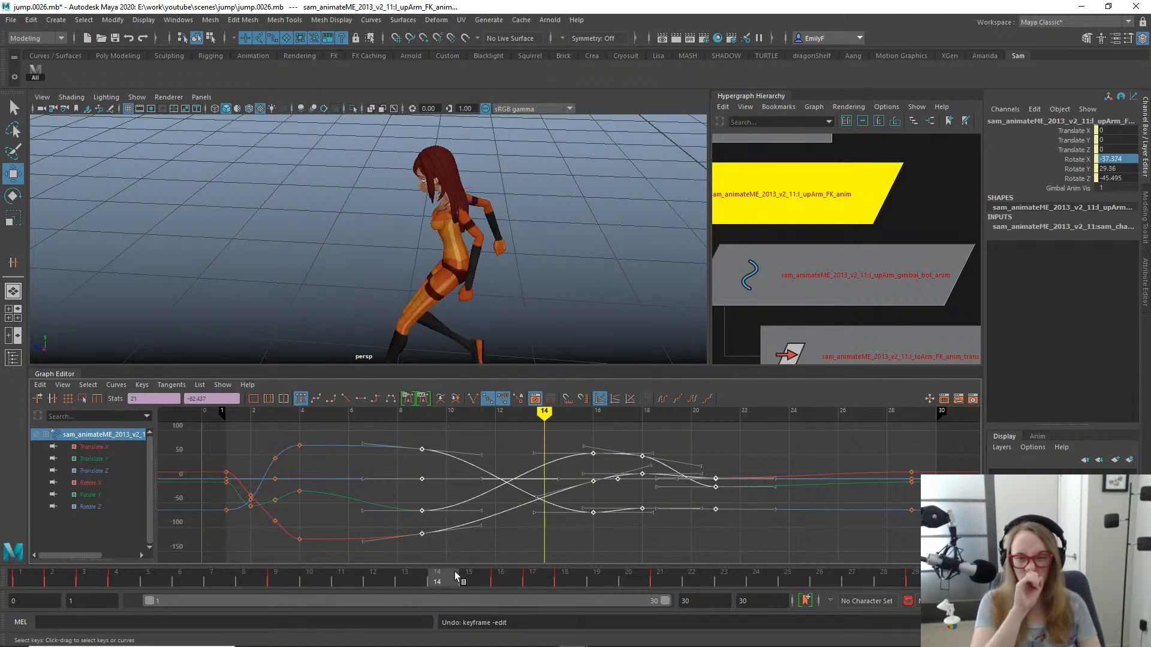
pyautogui.moveTo(455, 576); pyautogui.dragTo(373, 577)
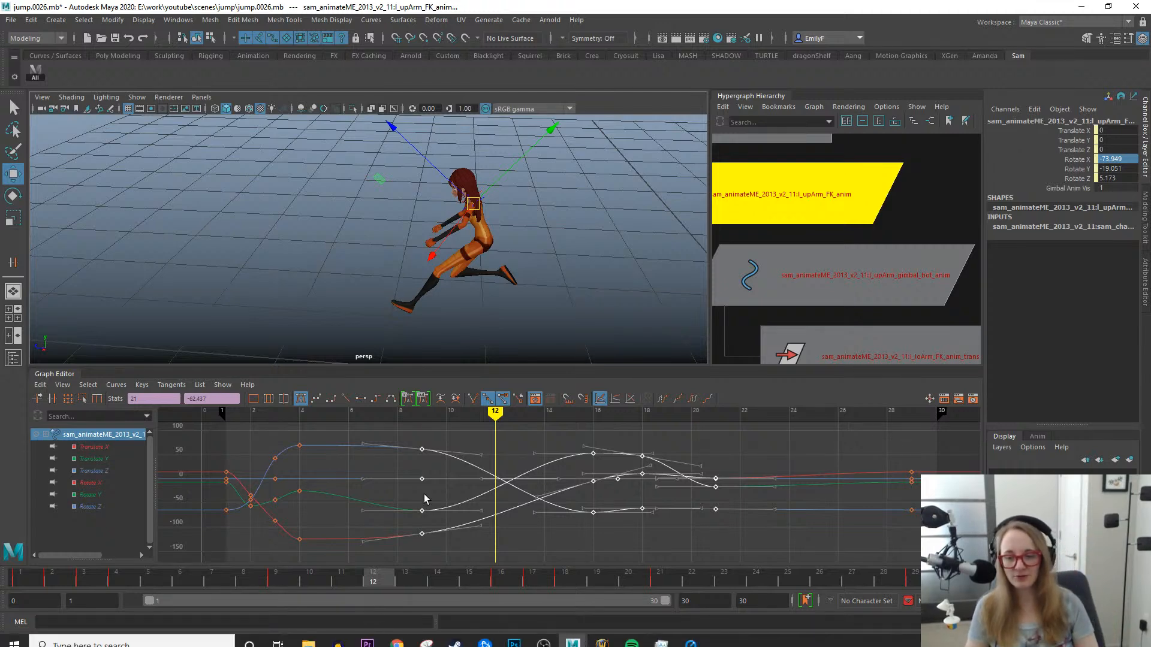
pyautogui.moveTo(358, 567)
pyautogui.mouseDown()
pyautogui.moveTo(287, 570)
pyautogui.moveTo(367, 549)
pyautogui.moveTo(560, 530)
pyautogui.moveTo(350, 522)
pyautogui.moveTo(531, 509)
pyautogui.moveTo(298, 489)
pyautogui.moveTo(555, 495)
pyautogui.mouseUp()
pyautogui.keyDown('alt'); pyautogui.moveTo(505, 337); pyautogui.dragTo(537, 254); pyautogui.keyUp('alt')
pyautogui.keyDown('alt'); pyautogui.moveTo(432, 312); pyautogui.dragTo(532, 230, button='middle'); pyautogui.keyUp('alt')
pyautogui.click(552, 536)
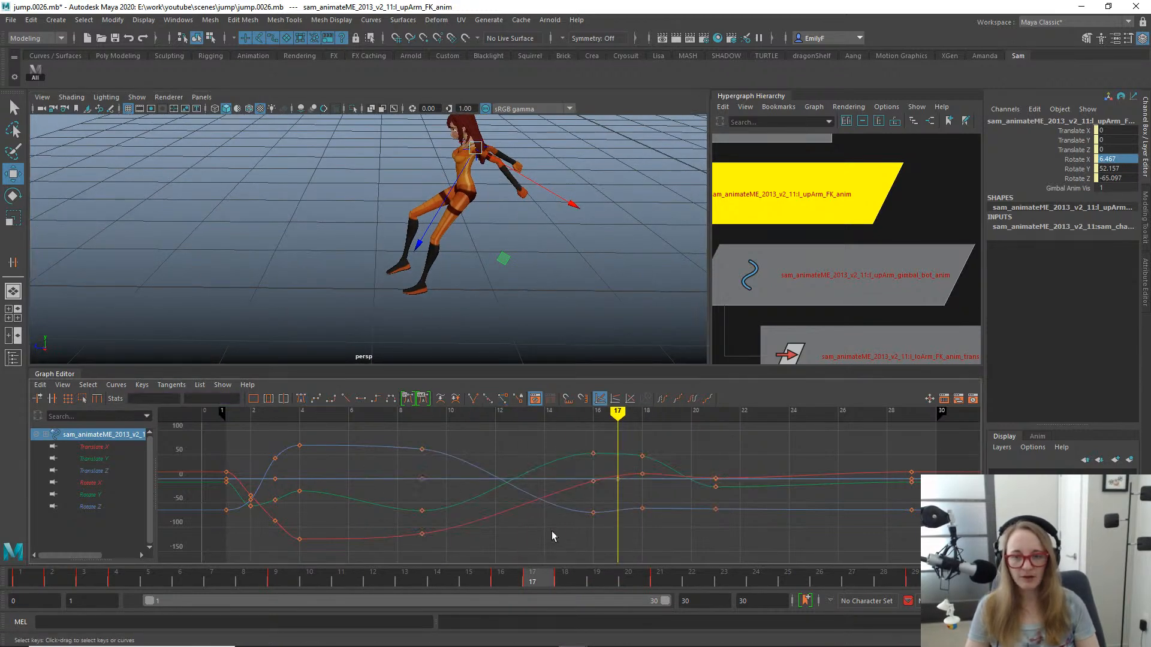
pyautogui.moveTo(440, 575); pyautogui.dragTo(384, 572)
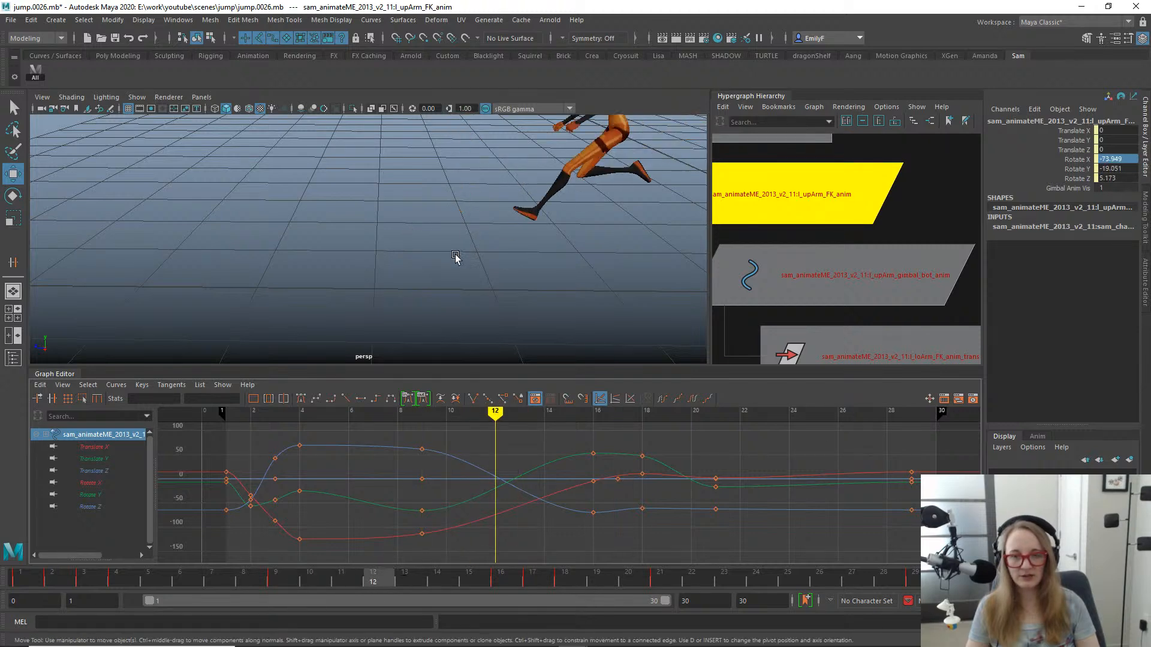
pyautogui.scroll(2, 458, 261)
pyautogui.keyDown('alt'); pyautogui.moveTo(460, 266); pyautogui.dragTo(423, 282, button='middle'); pyautogui.keyUp('alt')
pyautogui.moveTo(273, 582); pyautogui.dragTo(492, 583)
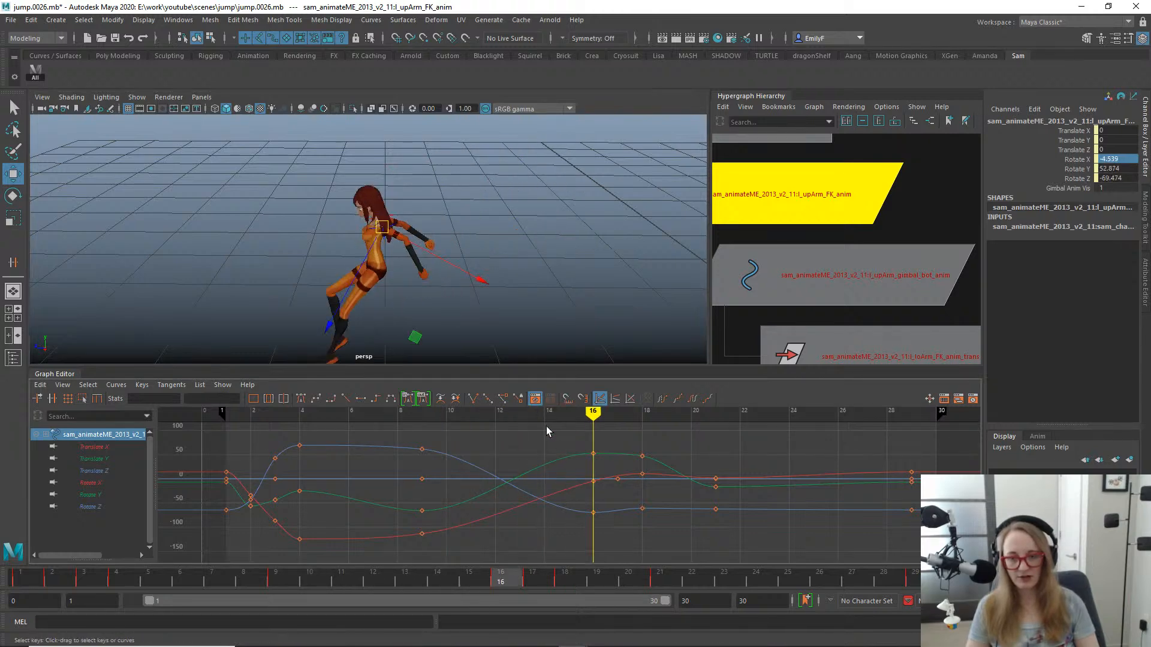
# - With time snapping on, move the left upper arm FK control's Rotate Y key from frame 16 to frame 17
pyautogui.moveTo(547, 428); pyautogui.dragTo(611, 558)
pyautogui.press('e')
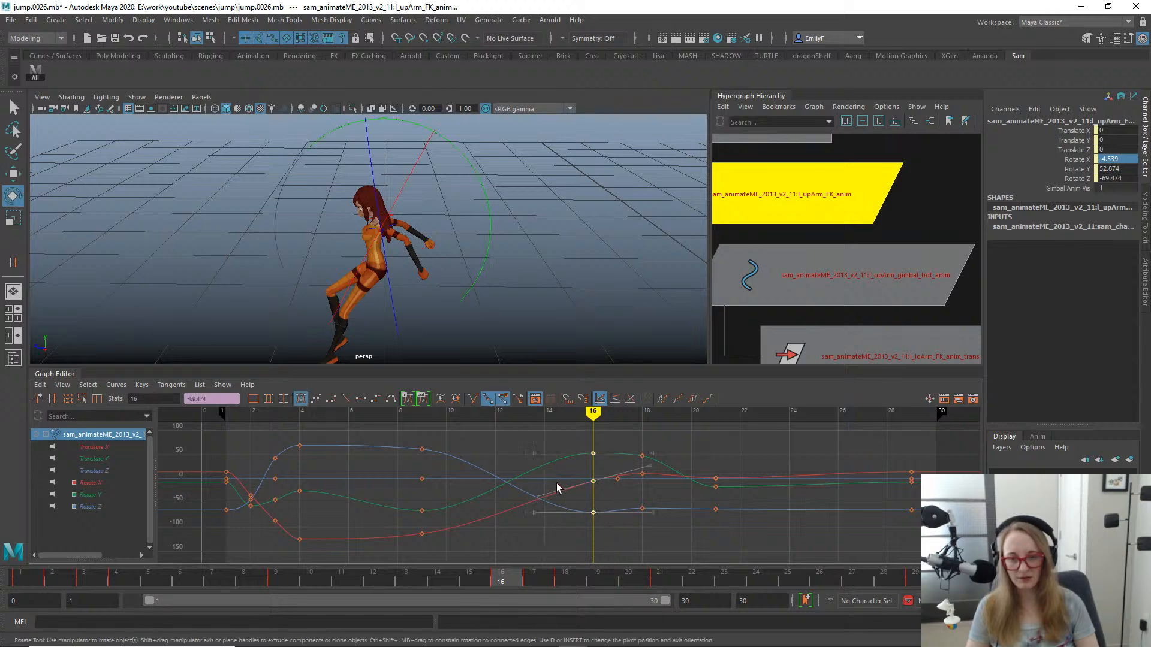
pyautogui.click(557, 444)
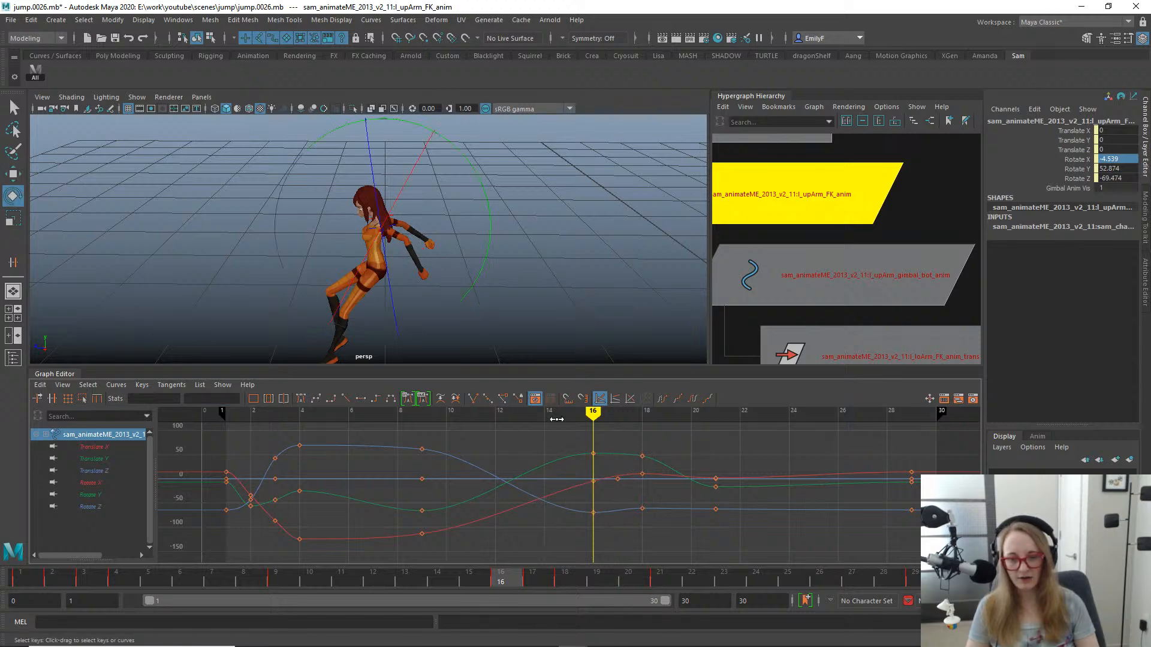
pyautogui.moveTo(558, 445); pyautogui.dragTo(614, 475)
pyautogui.press('w')
pyautogui.keyDown('shift'); pyautogui.moveTo(599, 454); pyautogui.dragTo(607, 452, button='middle'); pyautogui.keyUp('shift')
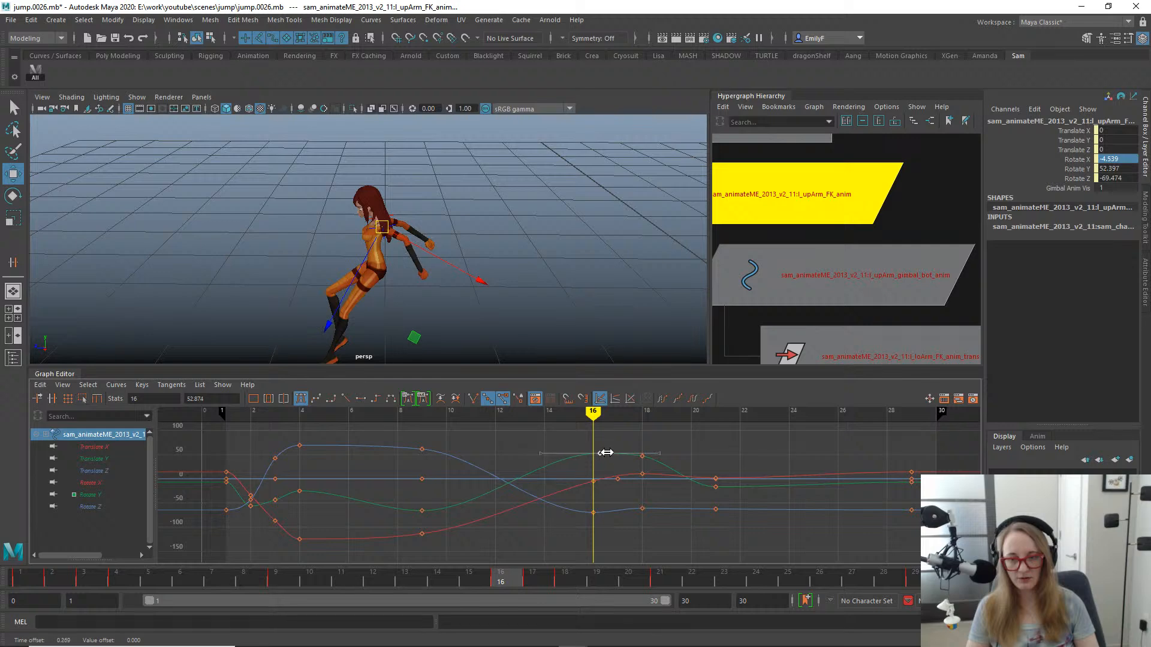
pyautogui.hotkey('ctrl', 'z')
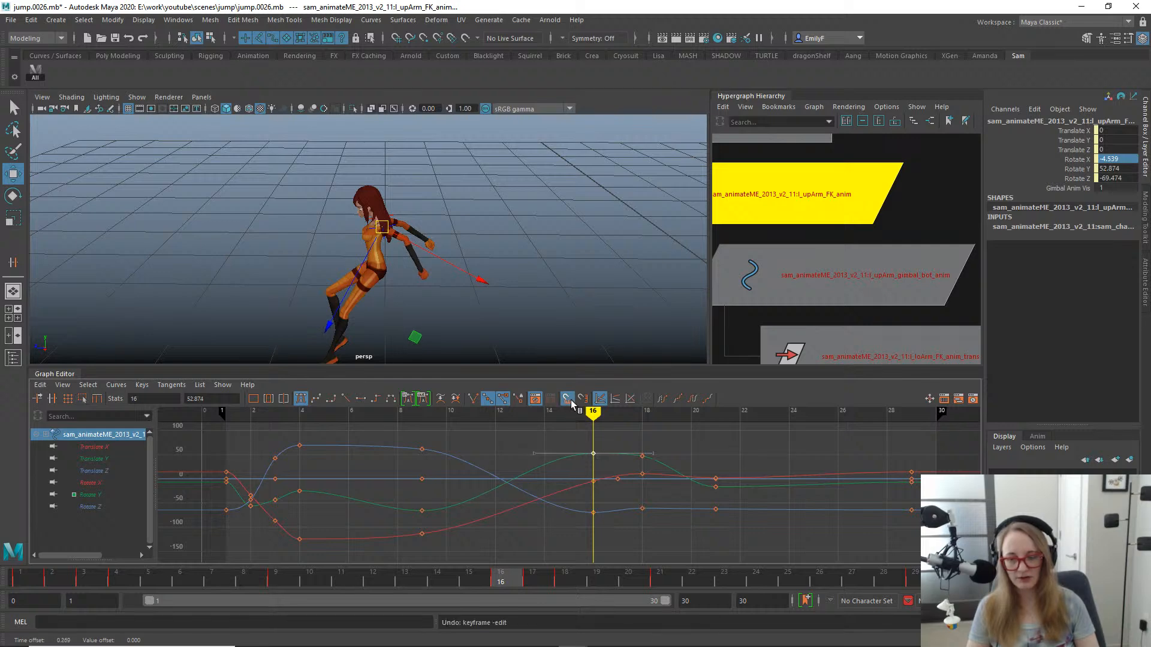
pyautogui.keyDown('shift'); pyautogui.moveTo(607, 454); pyautogui.dragTo(632, 453, button='middle'); pyautogui.keyUp('shift')
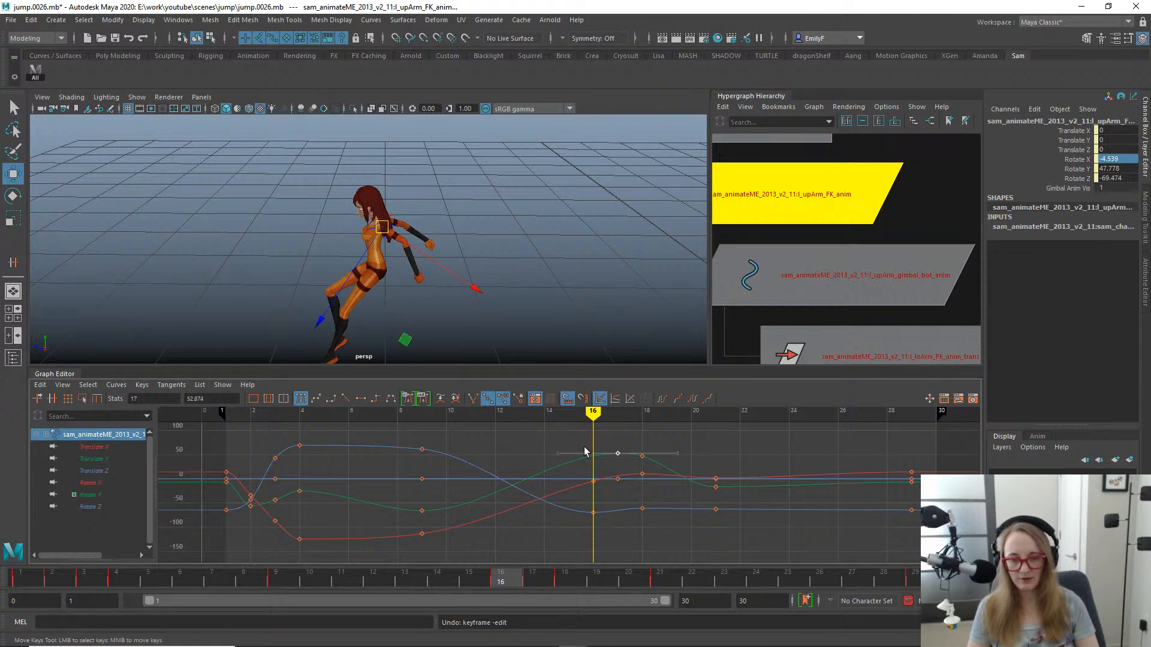
# - Move the upper arm FK control's Rotate Y key from frame 18 to frame 19 and lower its value to about 28.55
pyautogui.click(642, 456)
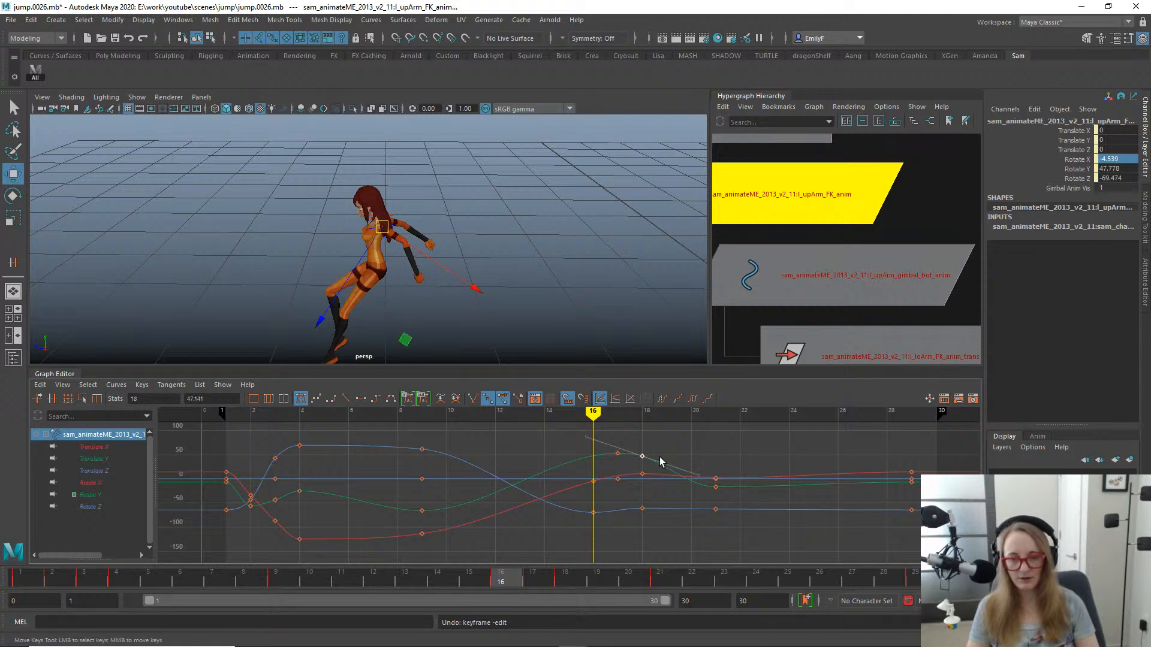
pyautogui.keyDown('shift'); pyautogui.moveTo(672, 465); pyautogui.dragTo(667, 474, button='middle'); pyautogui.keyUp('shift')
pyautogui.moveTo(697, 459); pyautogui.dragTo(688, 478)
pyautogui.moveTo(683, 471); pyautogui.dragTo(685, 482, button='middle')
pyautogui.press('q')
# - Switch to the side view and scrub the jump between frames 5 and 18 to examine the arm swing
pyautogui.moveTo(380, 581); pyautogui.dragTo(564, 579)
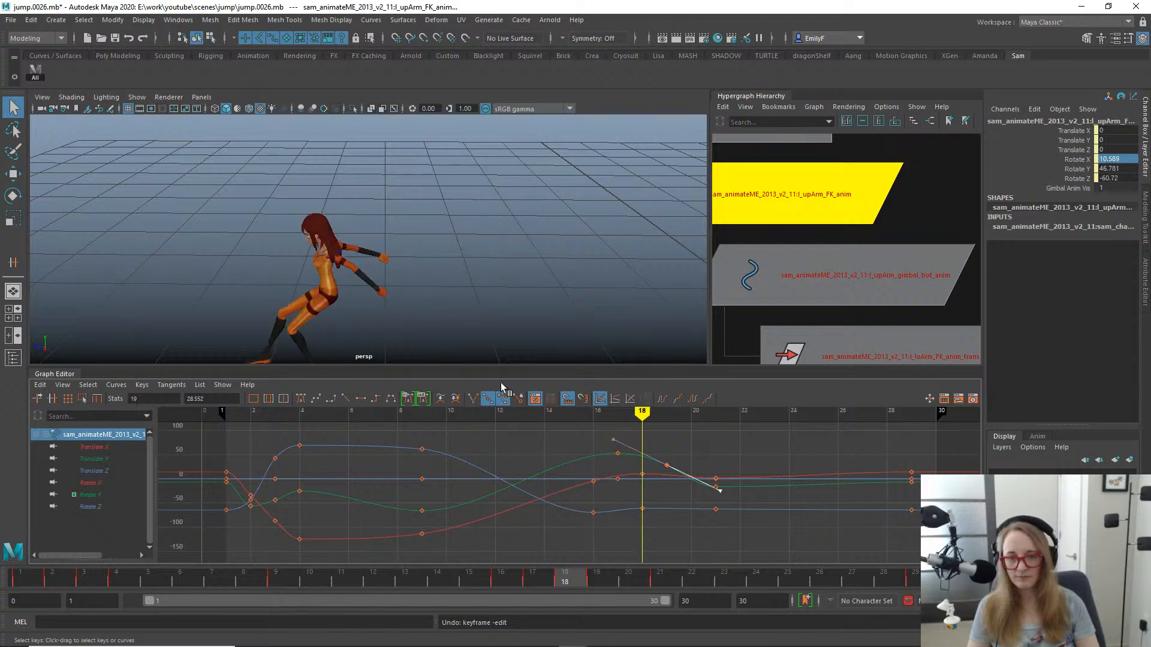
pyautogui.press('space')
pyautogui.moveTo(476, 241); pyautogui.dragTo(494, 237)
pyautogui.keyDown('alt'); pyautogui.moveTo(494, 237); pyautogui.dragTo(569, 176, button='middle'); pyautogui.keyUp('alt')
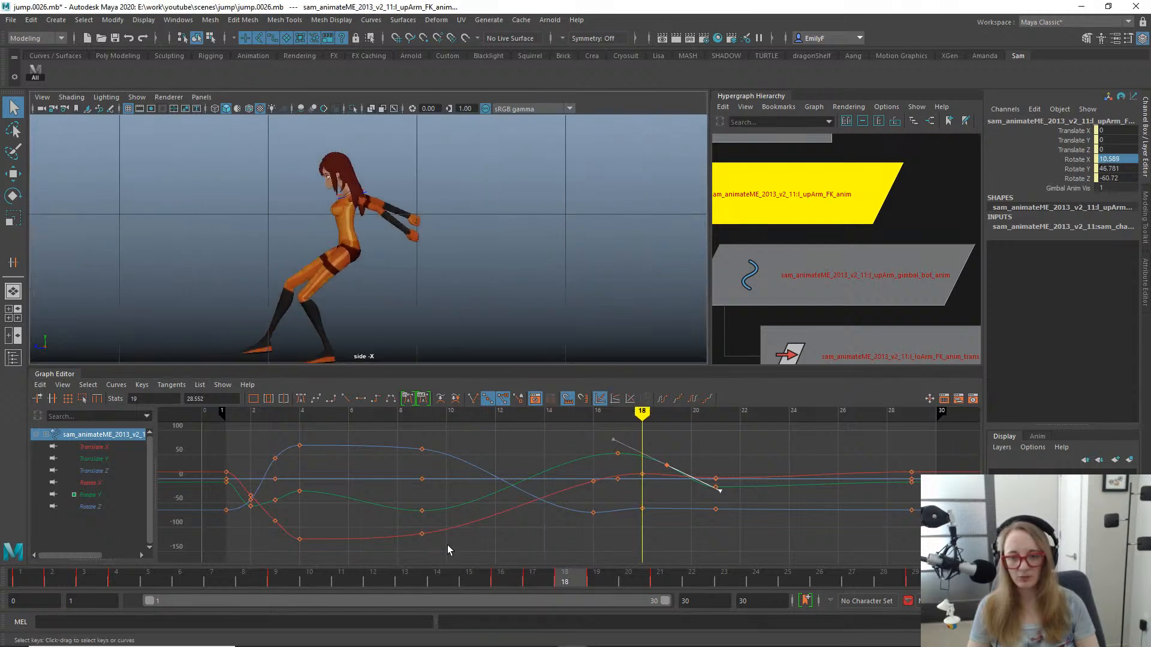
pyautogui.moveTo(446, 576); pyautogui.dragTo(377, 518)
pyautogui.keyDown('alt'); pyautogui.moveTo(484, 234); pyautogui.dragTo(423, 302, button='middle'); pyautogui.keyUp('alt')
pyautogui.keyDown('alt'); pyautogui.moveTo(423, 302); pyautogui.dragTo(342, 228, button='right'); pyautogui.keyUp('alt')
pyautogui.keyDown('alt'); pyautogui.moveTo(343, 234); pyautogui.dragTo(396, 213, button='middle'); pyautogui.keyUp('alt')
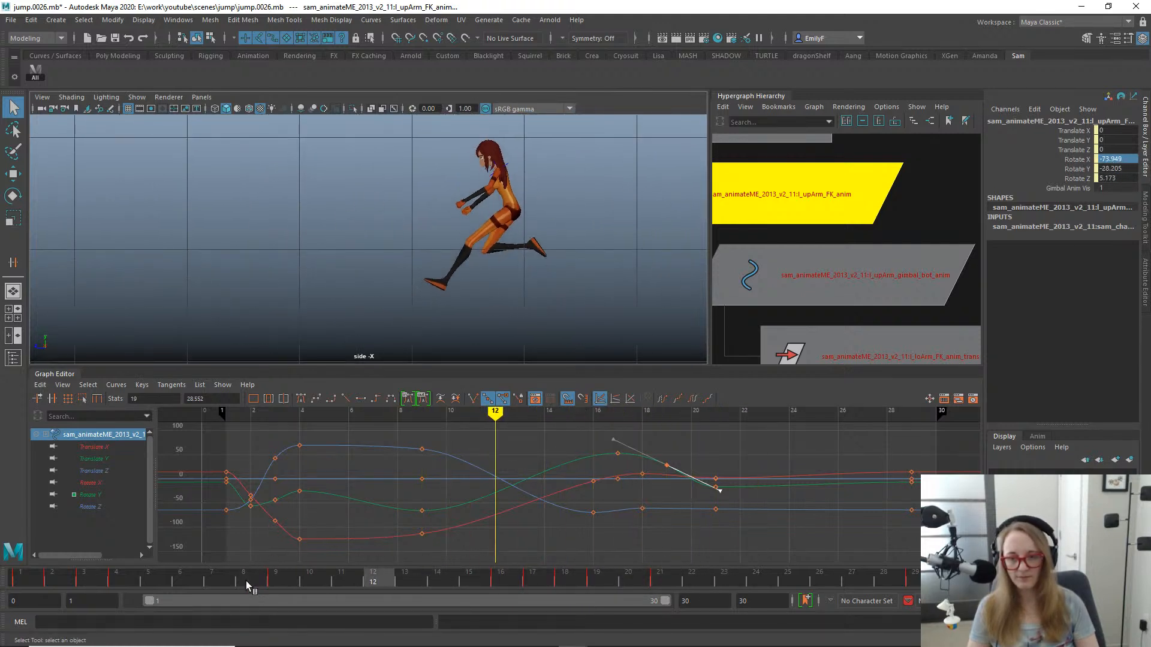
pyautogui.moveTo(249, 584); pyautogui.dragTo(145, 508)
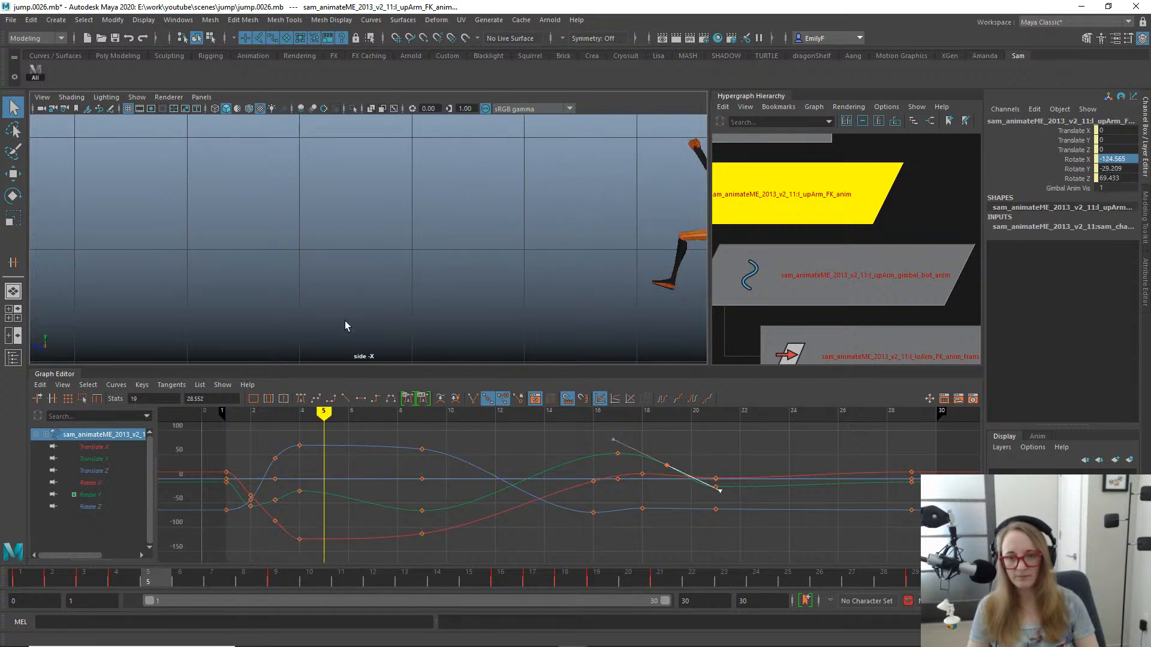
pyautogui.keyDown('alt'); pyautogui.moveTo(590, 240); pyautogui.dragTo(367, 233, button='middle'); pyautogui.keyUp('alt')
pyautogui.keyDown('alt'); pyautogui.moveTo(367, 234); pyautogui.dragTo(357, 234, button='right'); pyautogui.keyUp('alt')
# - At frame 7, rotate the left upper arm FK control to a Rotate Y of about -40 and key it
pyautogui.moveTo(71, 577); pyautogui.dragTo(214, 541)
pyautogui.press('e')
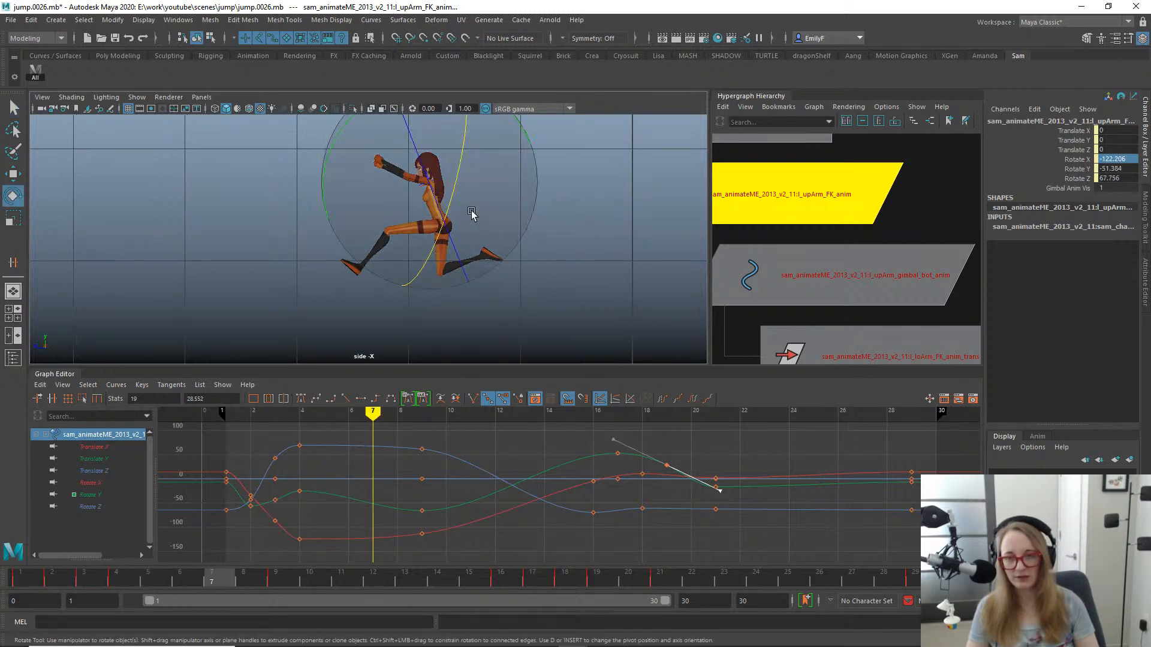
pyautogui.keyDown('alt'); pyautogui.moveTo(489, 114); pyautogui.dragTo(503, 169, button='middle'); pyautogui.keyUp('alt')
pyautogui.moveTo(504, 169); pyautogui.dragTo(509, 159)
pyautogui.press('s')
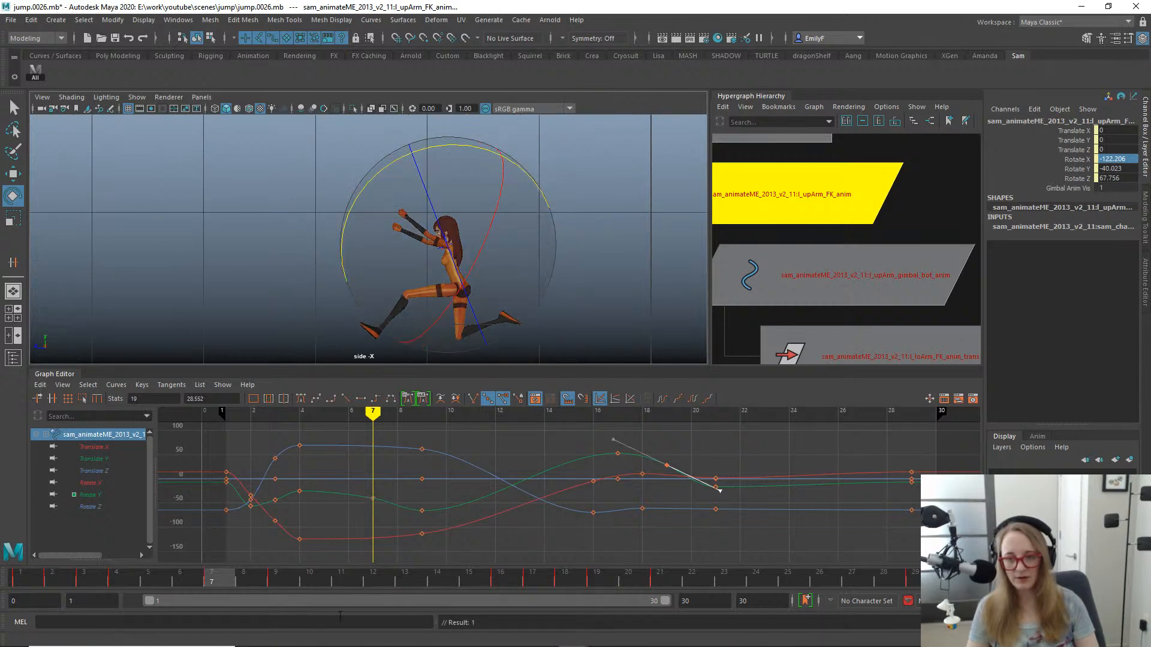
# - Scrub between frames 2 and 9 in the side view to examine how the arms come down from the raised pose
pyautogui.moveTo(266, 577); pyautogui.dragTo(77, 523)
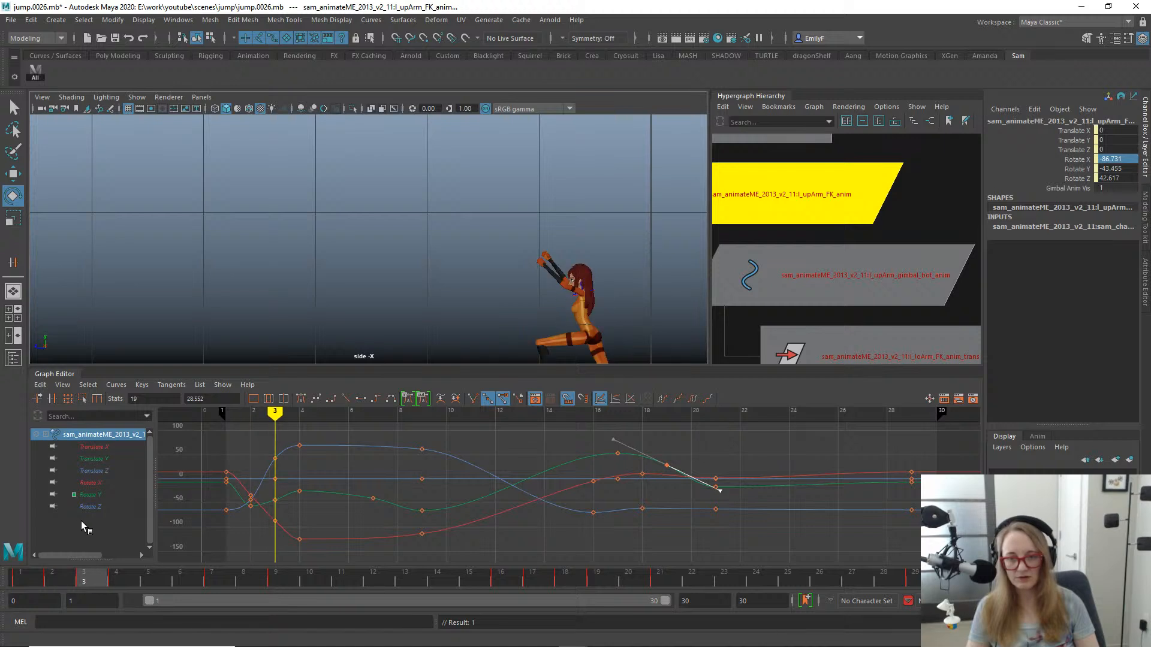
pyautogui.keyDown('alt'); pyautogui.moveTo(478, 262); pyautogui.dragTo(385, 195, button='middle'); pyautogui.keyUp('alt')
pyautogui.keyDown('alt'); pyautogui.moveTo(385, 195); pyautogui.dragTo(620, 239, button='right'); pyautogui.keyUp('alt')
pyautogui.keyDown('alt'); pyautogui.moveTo(619, 239); pyautogui.dragTo(550, 258, button='middle'); pyautogui.keyUp('alt')
pyautogui.moveTo(53, 577); pyautogui.dragTo(249, 542)
pyautogui.keyDown('alt'); pyautogui.moveTo(274, 325); pyautogui.dragTo(442, 341, button='middle'); pyautogui.keyUp('alt')
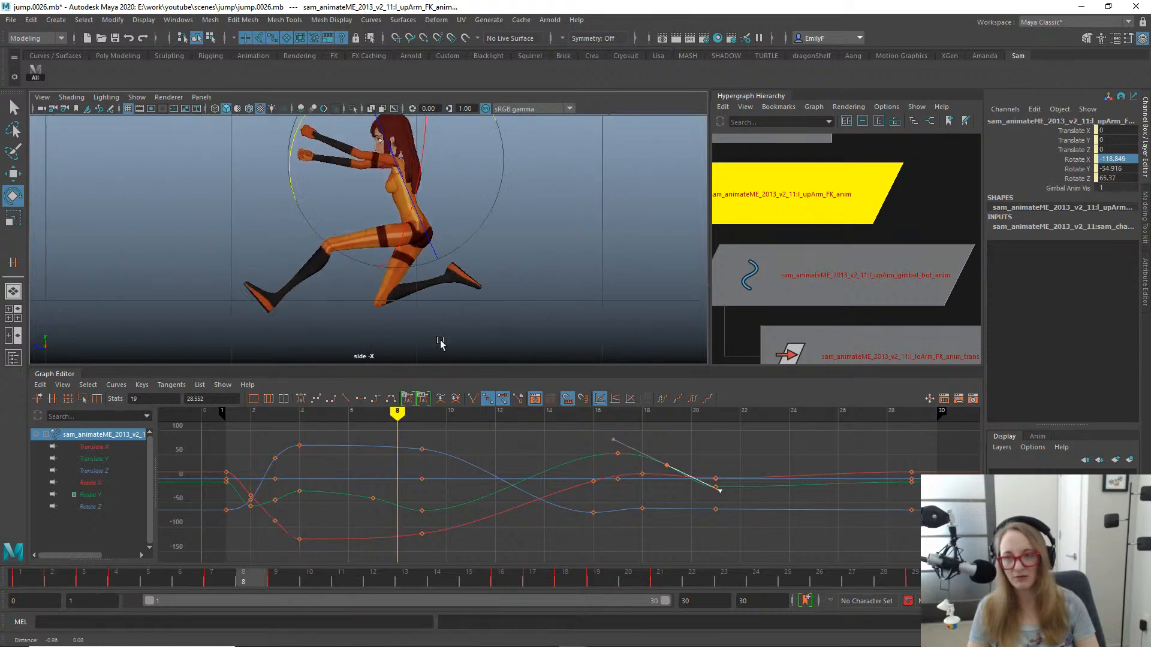
pyautogui.keyDown('alt'); pyautogui.moveTo(408, 250); pyautogui.dragTo(432, 267, button='middle'); pyautogui.keyUp('alt')
pyautogui.keyDown('alt'); pyautogui.moveTo(431, 267); pyautogui.dragTo(312, 259, button='right'); pyautogui.keyUp('alt')
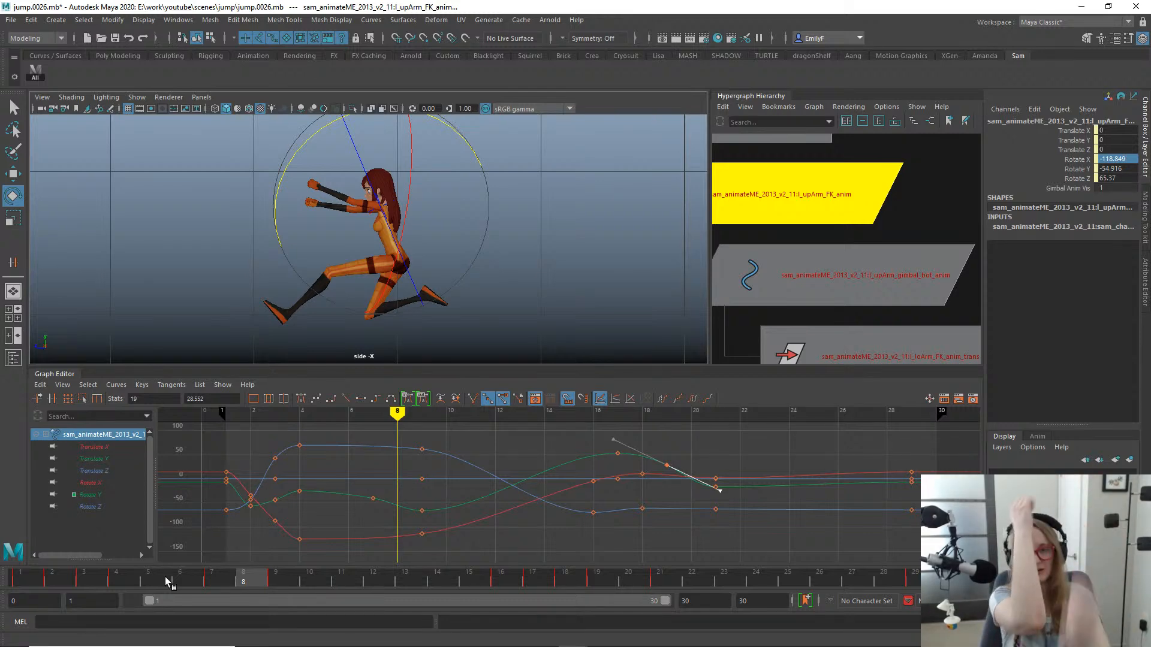
pyautogui.moveTo(165, 577); pyautogui.dragTo(285, 471)
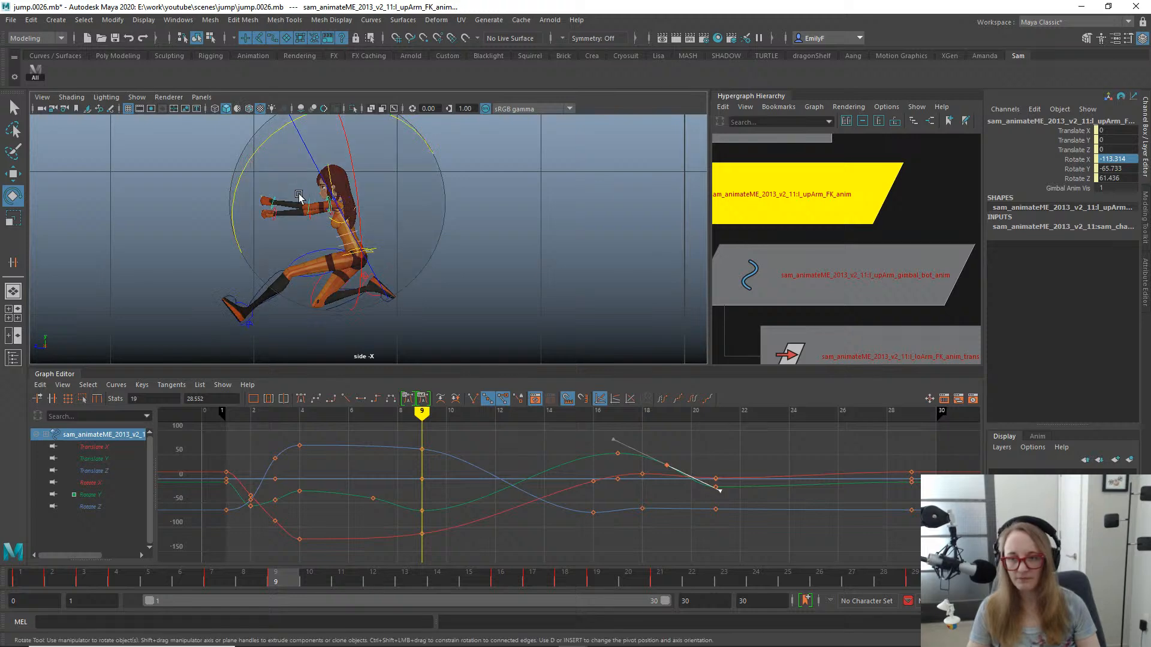
# - At frame 7, bend the left lower arm FK control to a Rotate Y of about -22.4 and key it
pyautogui.press('q')
pyautogui.click(313, 202)
pyautogui.press('e')
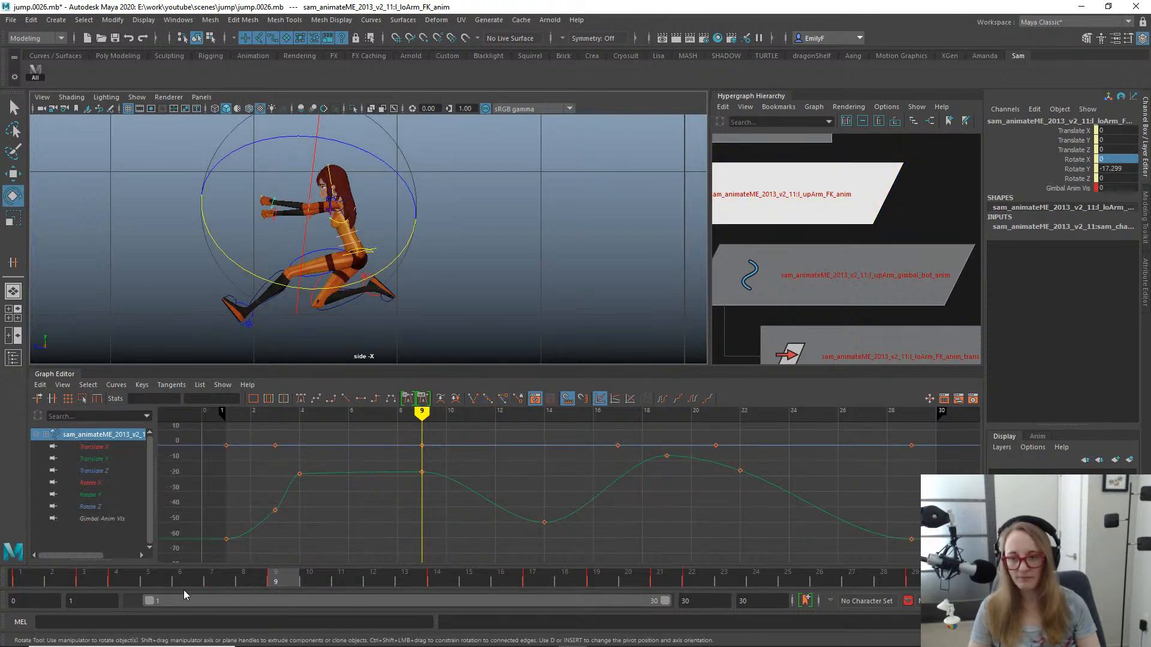
pyautogui.click(159, 577)
pyautogui.moveTo(159, 578); pyautogui.dragTo(214, 457)
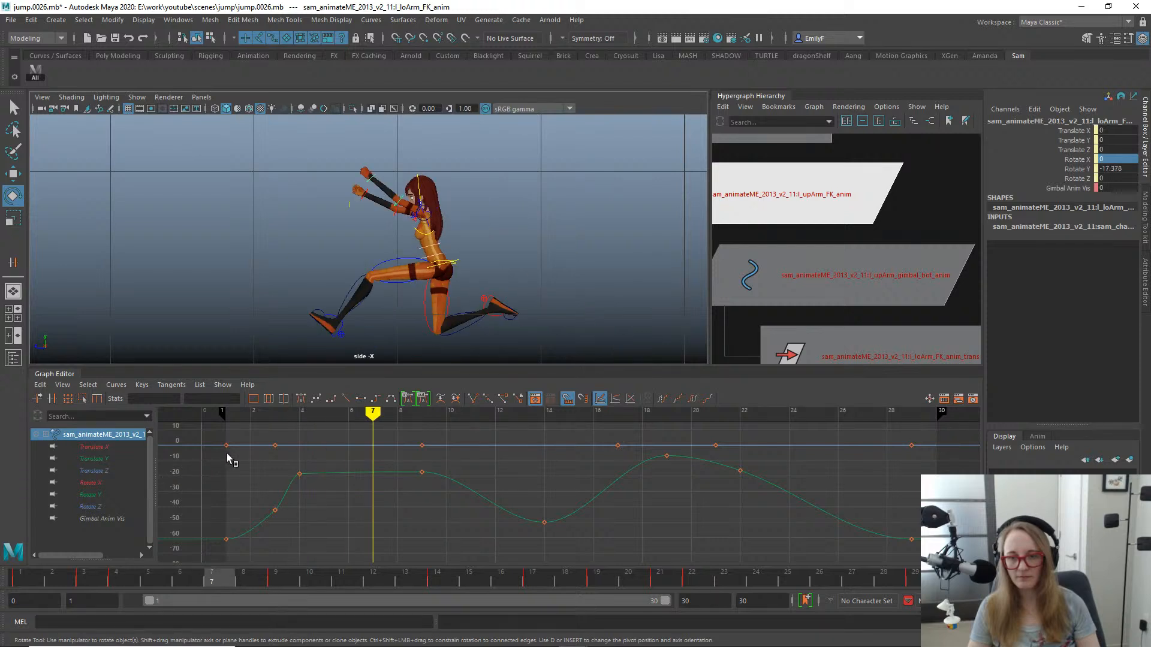
pyautogui.moveTo(404, 290); pyautogui.dragTo(387, 292)
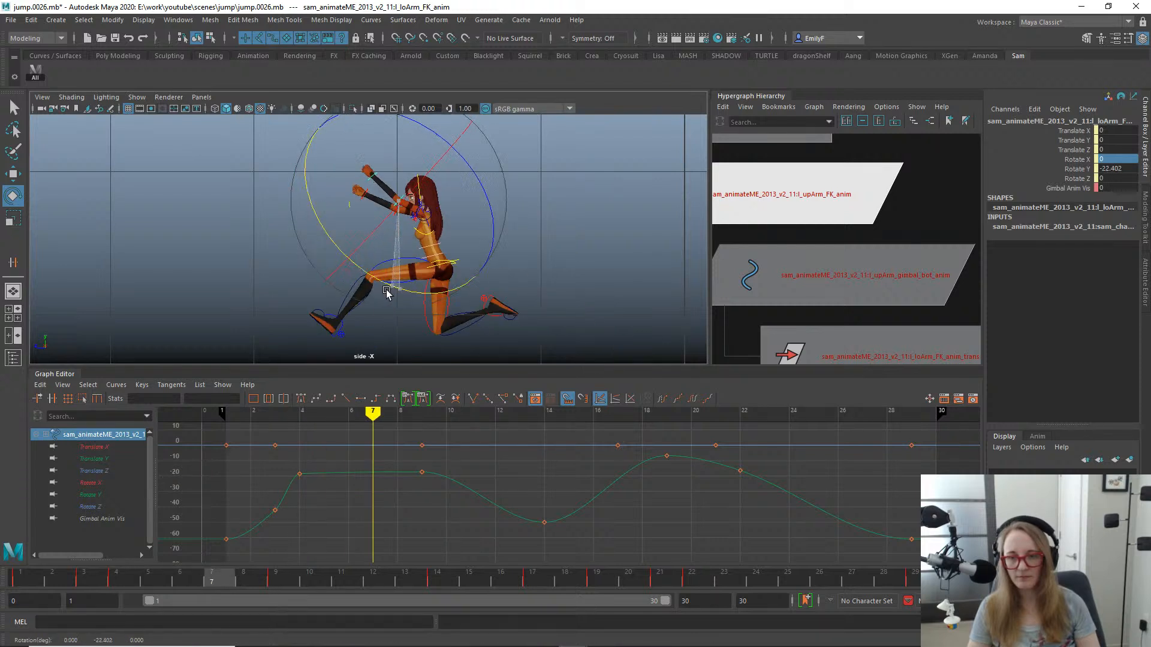
pyautogui.press('s')
pyautogui.press('q')
# - At frame 11, bend the left lower arm FK control to a Rotate Y of about -33.5
pyautogui.click(283, 576)
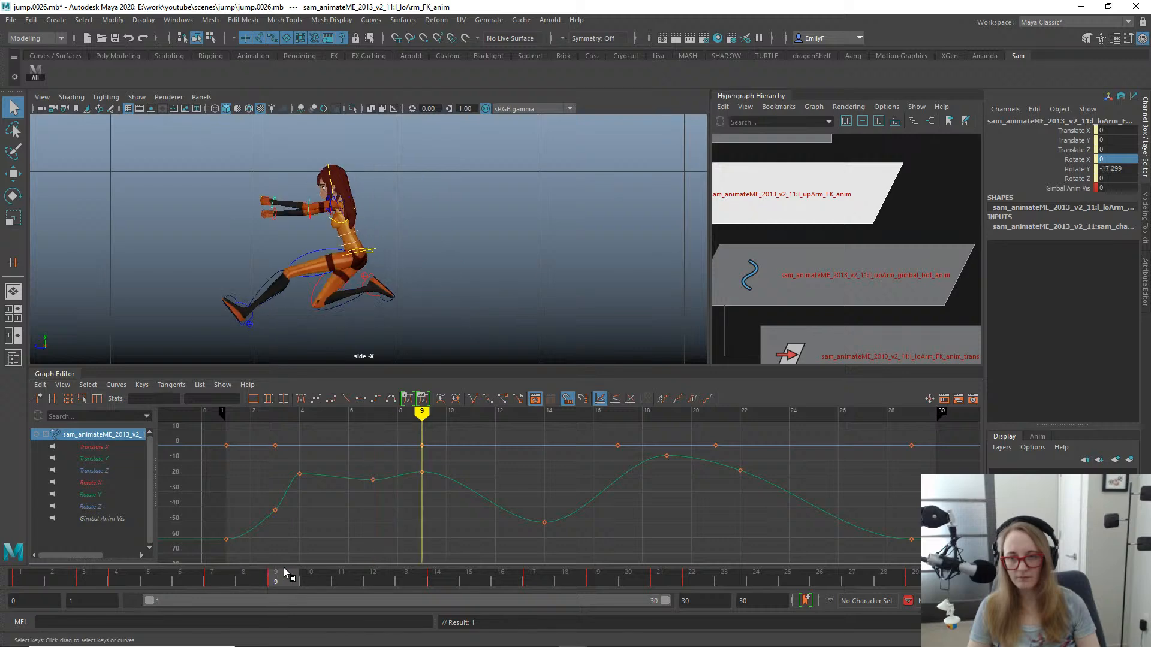
pyautogui.moveTo(292, 567); pyautogui.dragTo(359, 502)
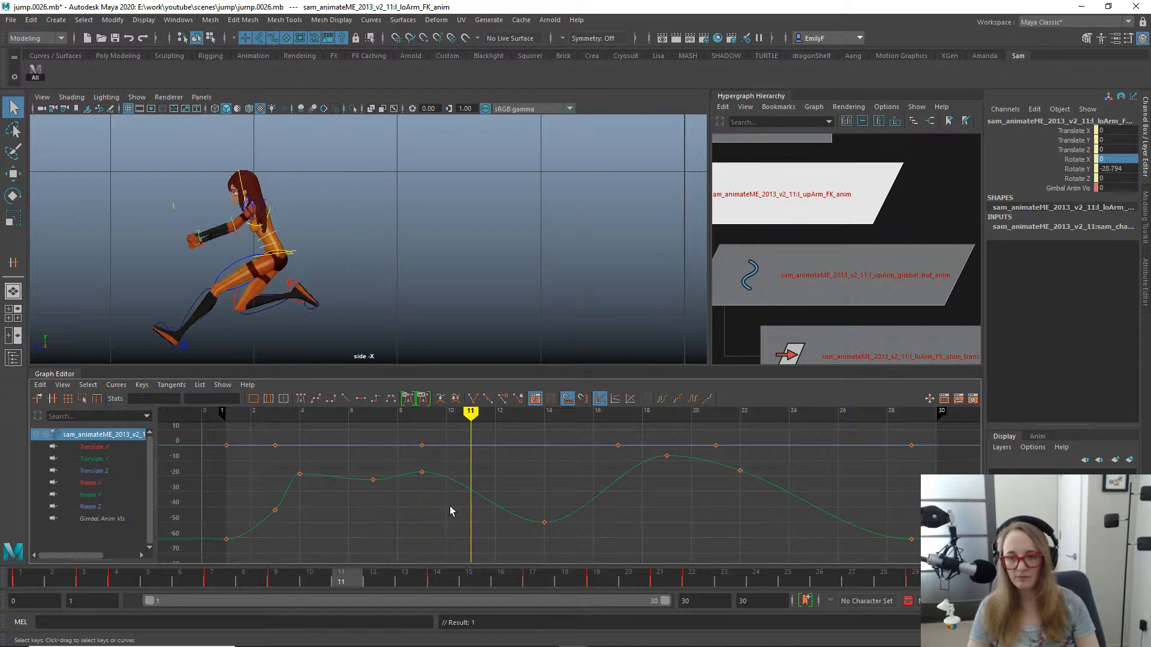
pyautogui.moveTo(466, 460); pyautogui.dragTo(478, 524)
pyautogui.press('e')
pyautogui.moveTo(291, 281); pyautogui.dragTo(279, 278)
pyautogui.keyDown('alt'); pyautogui.moveTo(425, 276); pyautogui.dragTo(540, 281, button='middle'); pyautogui.keyUp('alt')
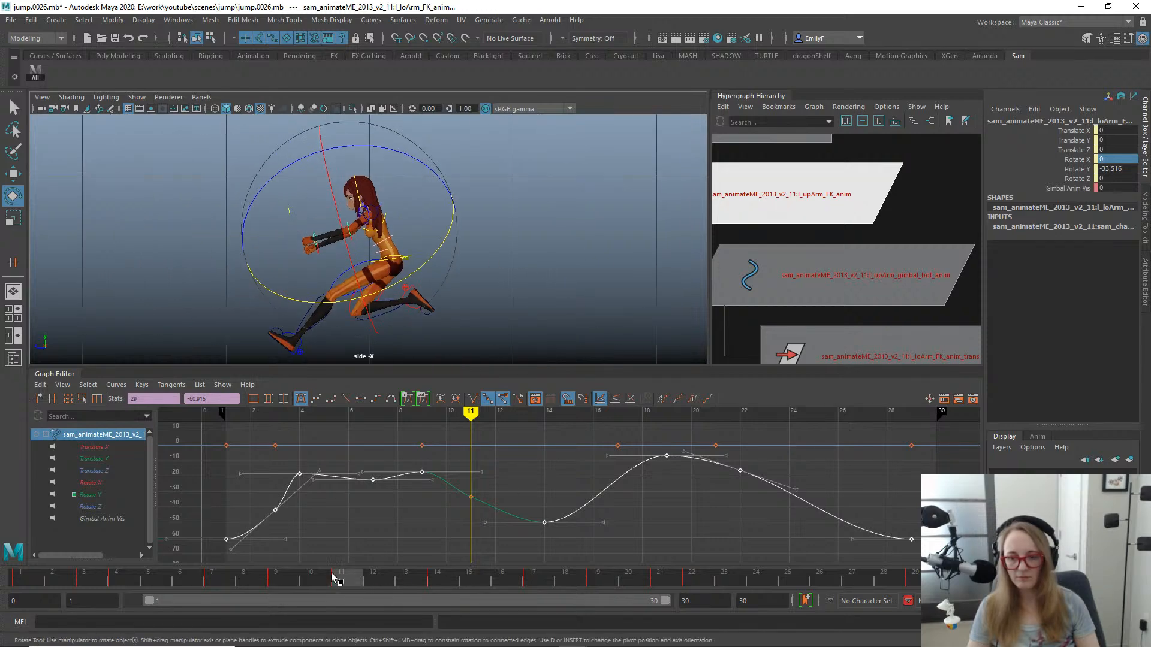
# - At frame 14, bend the left elbow further with the lower arm FK control's Rotate Y
pyautogui.moveTo(393, 580)
pyautogui.mouseDown()
pyautogui.moveTo(478, 581)
pyautogui.moveTo(437, 581)
pyautogui.mouseUp()
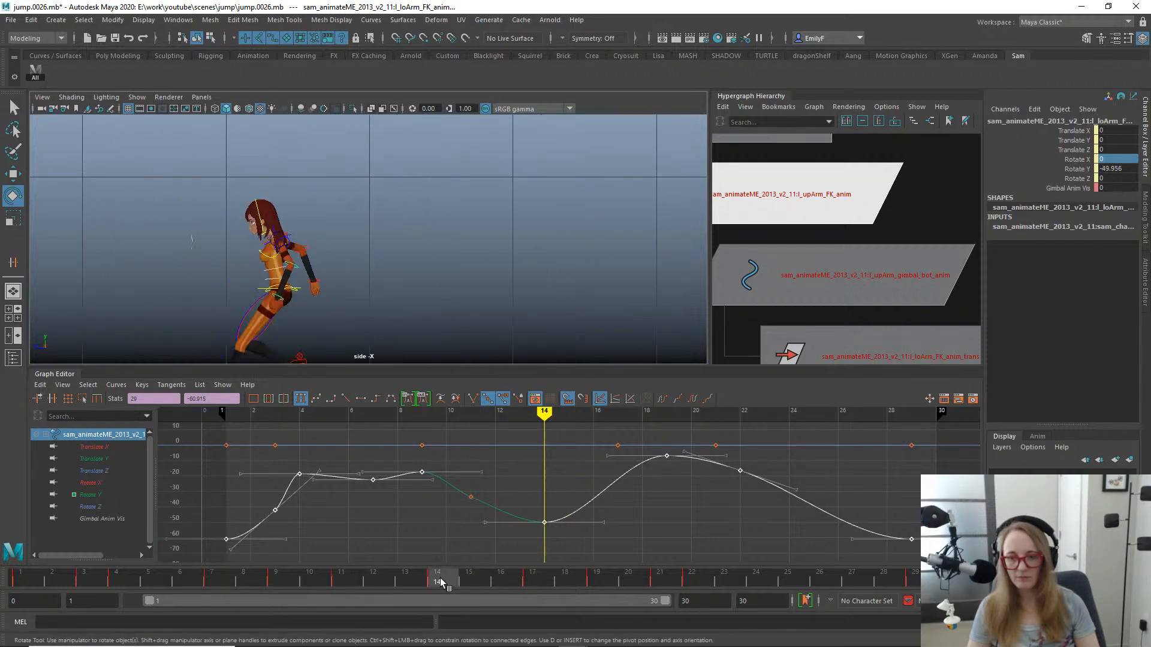
pyautogui.moveTo(372, 335); pyautogui.dragTo(365, 341)
pyautogui.press('q')
# - At frame 19, rotate the left upper arm FK control to a Rotate Y of about 22.3 and hide the rig controls
pyautogui.moveTo(432, 576)
pyautogui.mouseDown()
pyautogui.moveTo(527, 577)
pyautogui.moveTo(600, 551)
pyautogui.mouseUp()
pyautogui.keyDown('alt'); pyautogui.moveTo(114, 315); pyautogui.dragTo(375, 226, button='middle'); pyautogui.keyUp('alt')
pyautogui.scroll(3, 374, 227)
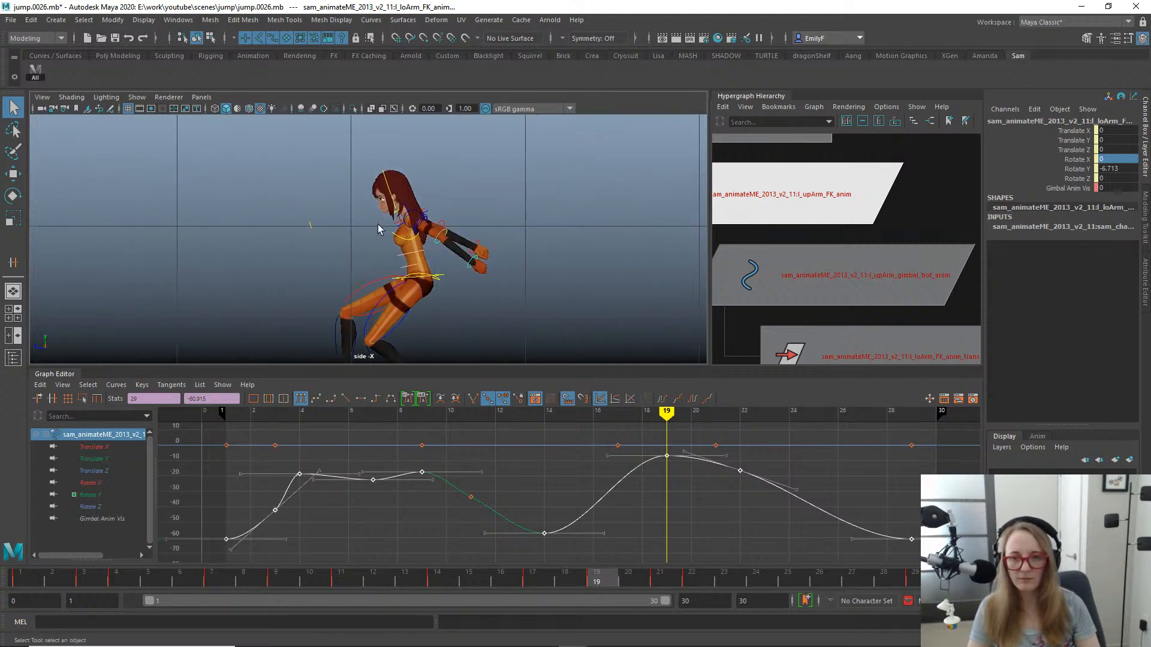
pyautogui.click(436, 204)
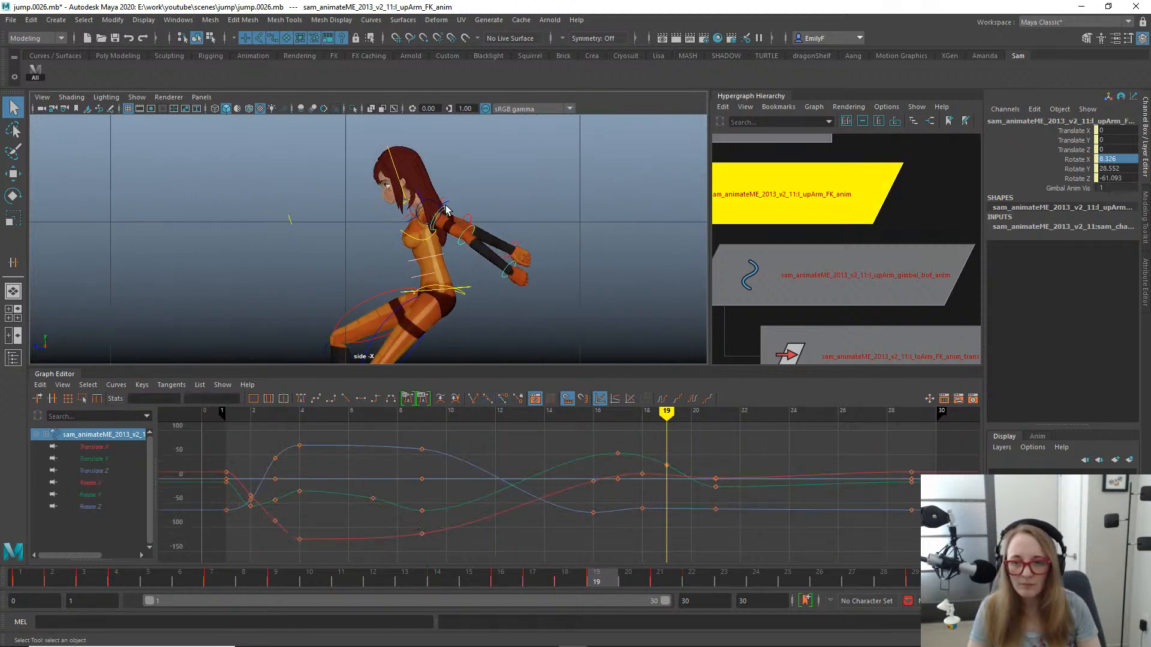
pyautogui.press('e')
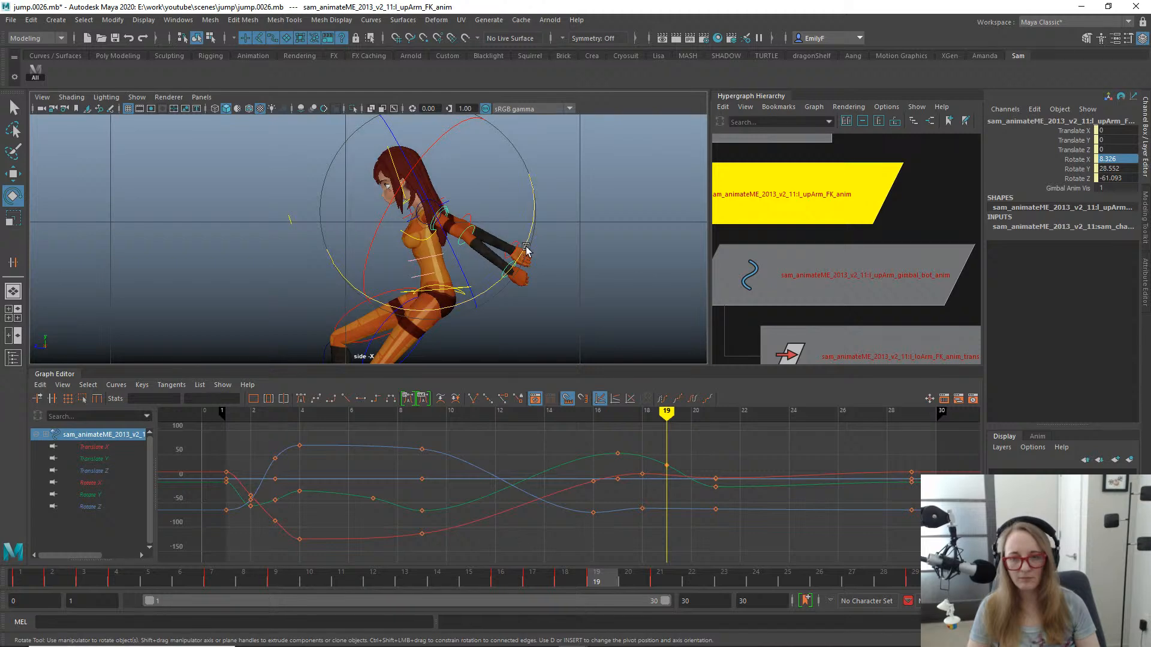
pyautogui.moveTo(526, 235); pyautogui.dragTo(517, 258)
pyautogui.press('q')
pyautogui.hotkey('alt', '1')
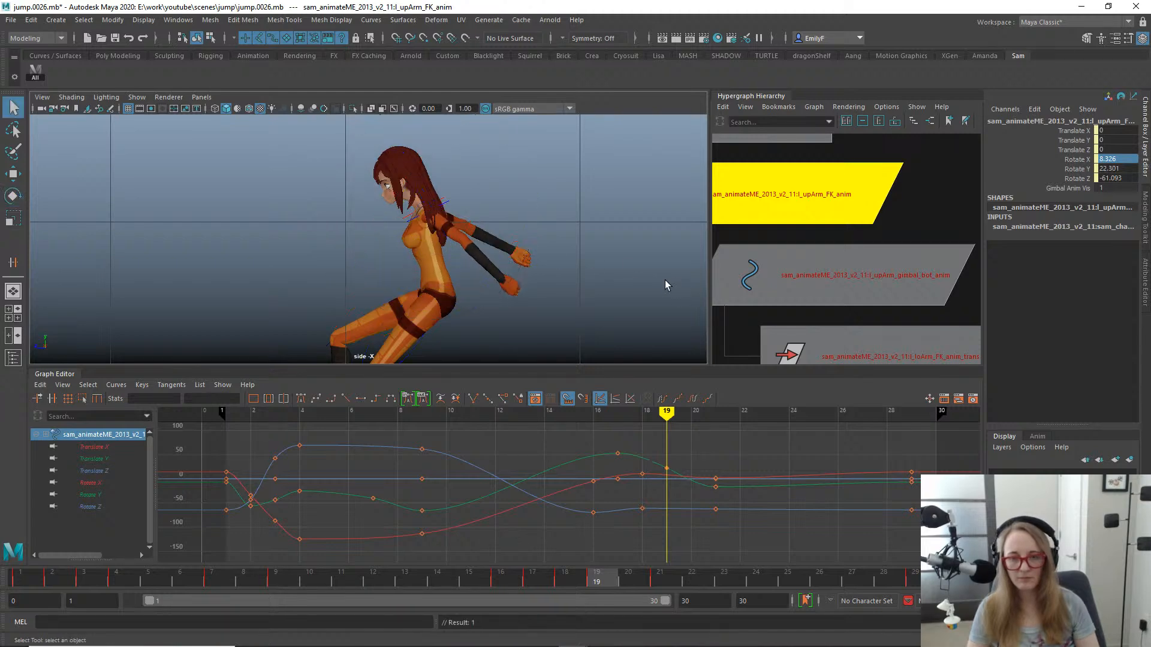
# - At frame 22, swing the left upper arm FK control forward to a Rotate Y of about -43.7
pyautogui.moveTo(508, 579); pyautogui.dragTo(908, 499)
pyautogui.moveTo(923, 517); pyautogui.dragTo(695, 451)
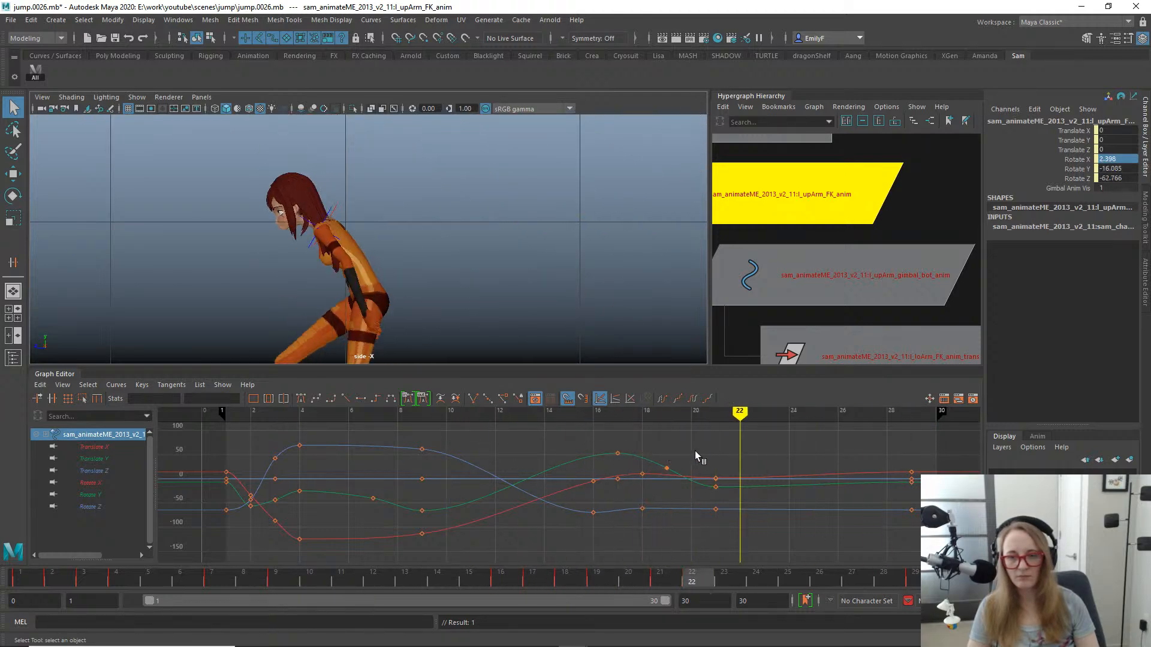
pyautogui.press('e')
pyautogui.moveTo(395, 276); pyautogui.dragTo(363, 313)
pyautogui.press('q')
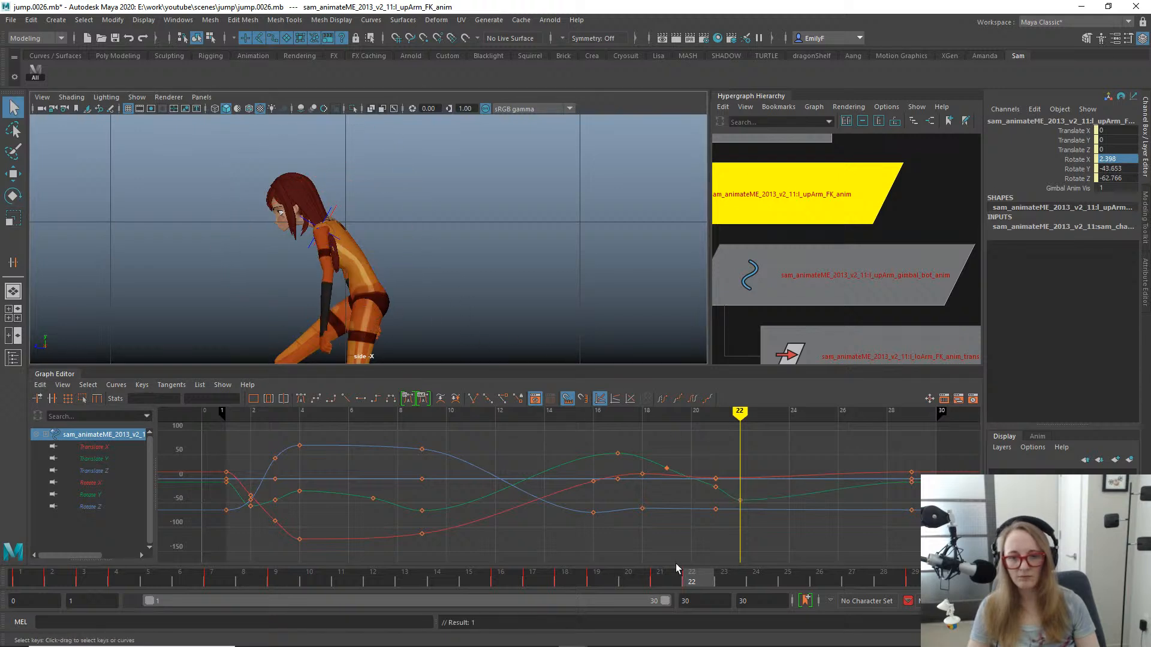
# - Isolate the upper arm FK control's Rotate Y curve and delete its key at frame 21
pyautogui.click(89, 482)
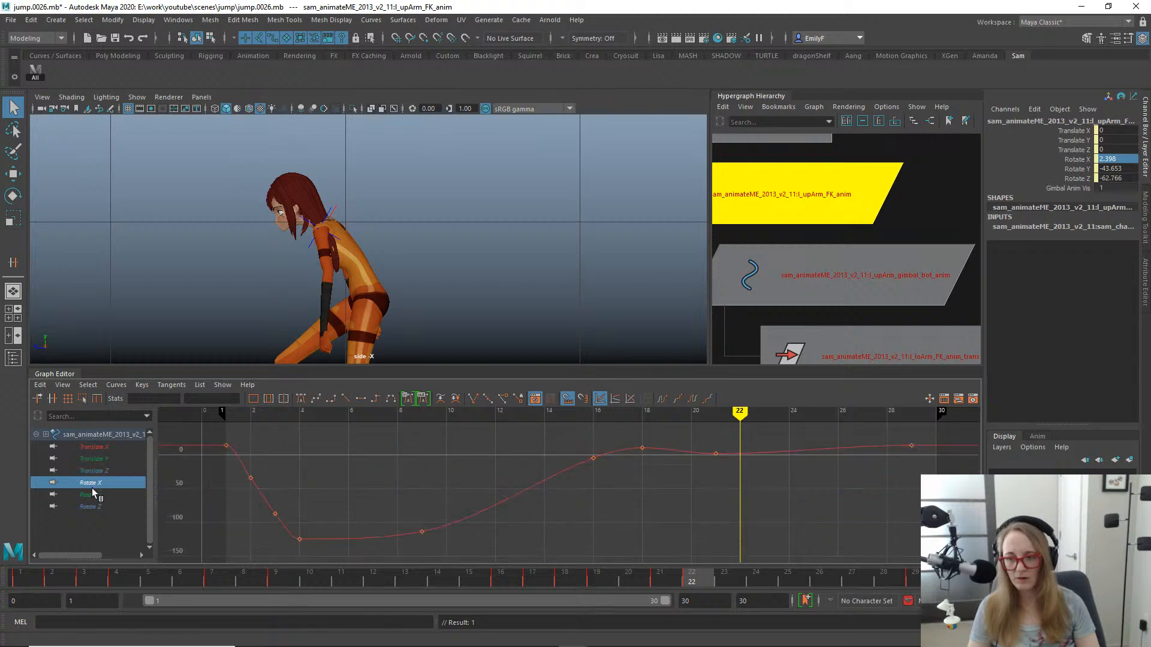
pyautogui.click(90, 494)
pyautogui.moveTo(730, 519); pyautogui.dragTo(730, 518)
pyautogui.press('Delete')
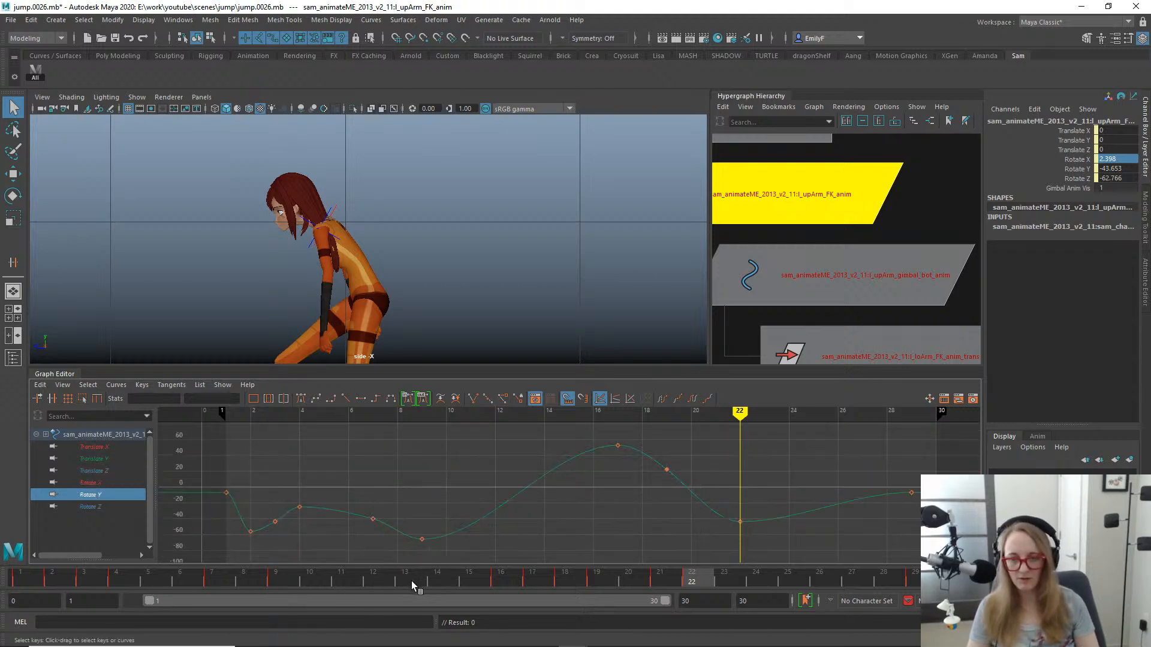
# - At frame 26, rotate the left upper arm FK control to a Rotate Y of about -36 and key the pose
pyautogui.moveTo(411, 581); pyautogui.dragTo(780, 455)
pyautogui.press('f')
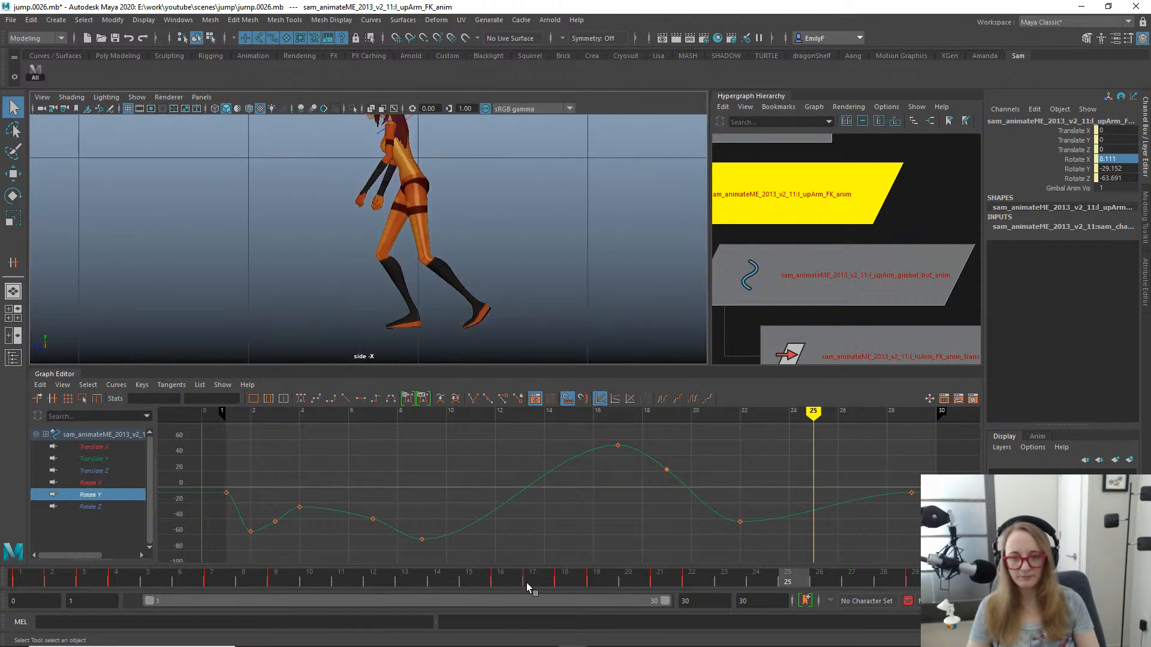
pyautogui.moveTo(527, 582); pyautogui.dragTo(809, 549)
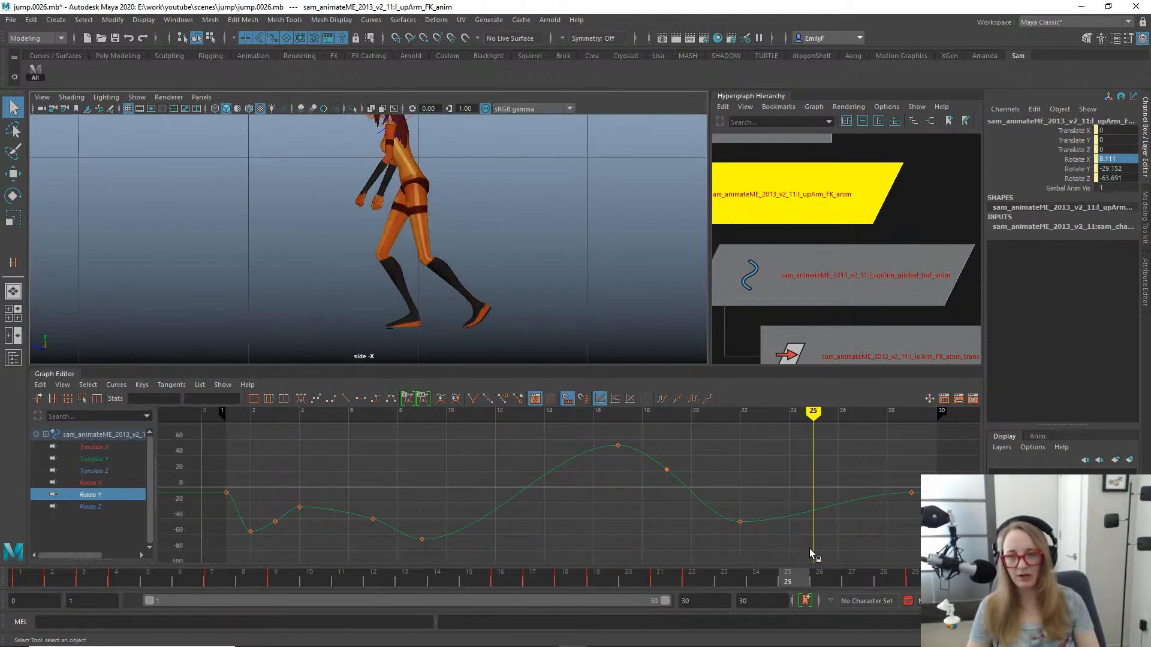
pyautogui.hotkey('alt', '.')
pyautogui.keyDown('alt'); pyautogui.moveTo(321, 170); pyautogui.dragTo(338, 255, button='middle'); pyautogui.keyUp('alt')
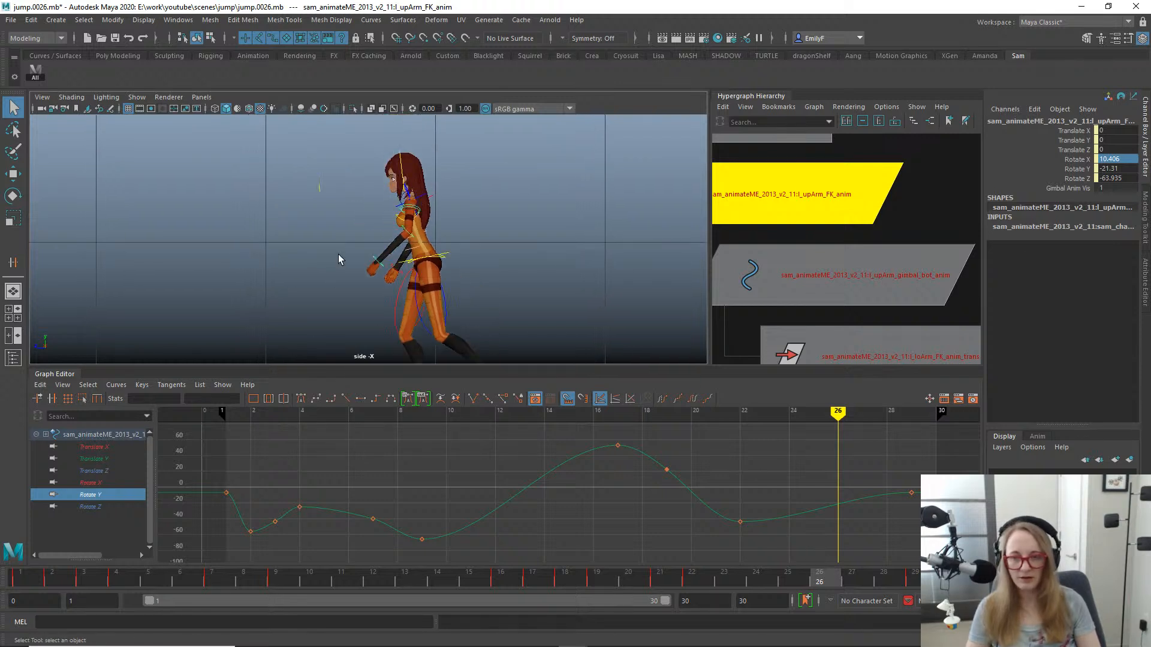
pyautogui.press('e')
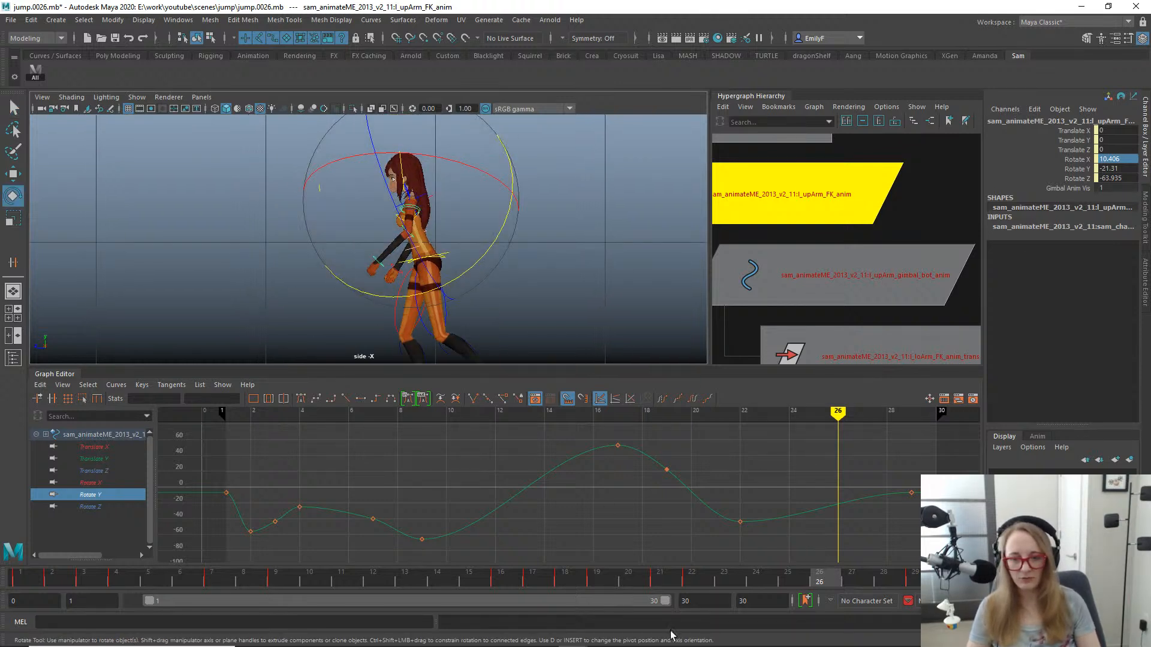
pyautogui.moveTo(497, 259); pyautogui.dragTo(441, 267)
pyautogui.press('s')
pyautogui.press('q')
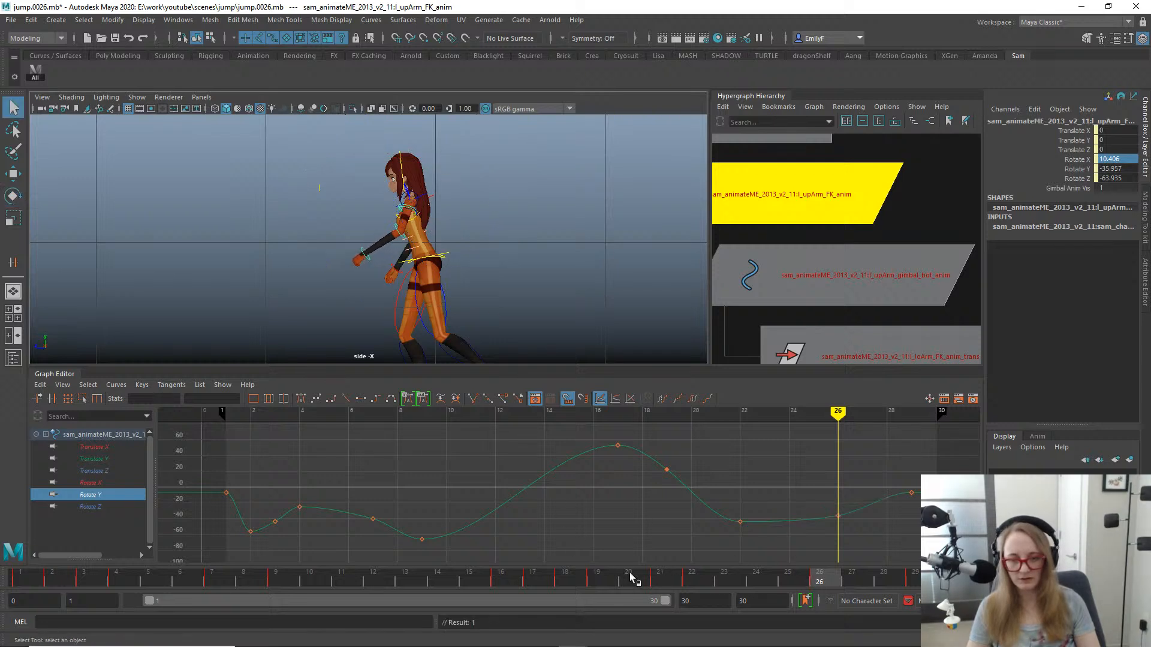
# - Review the left arm's swing through the landing and recovery poses up to frame 29
pyautogui.moveTo(630, 577); pyautogui.dragTo(917, 561)
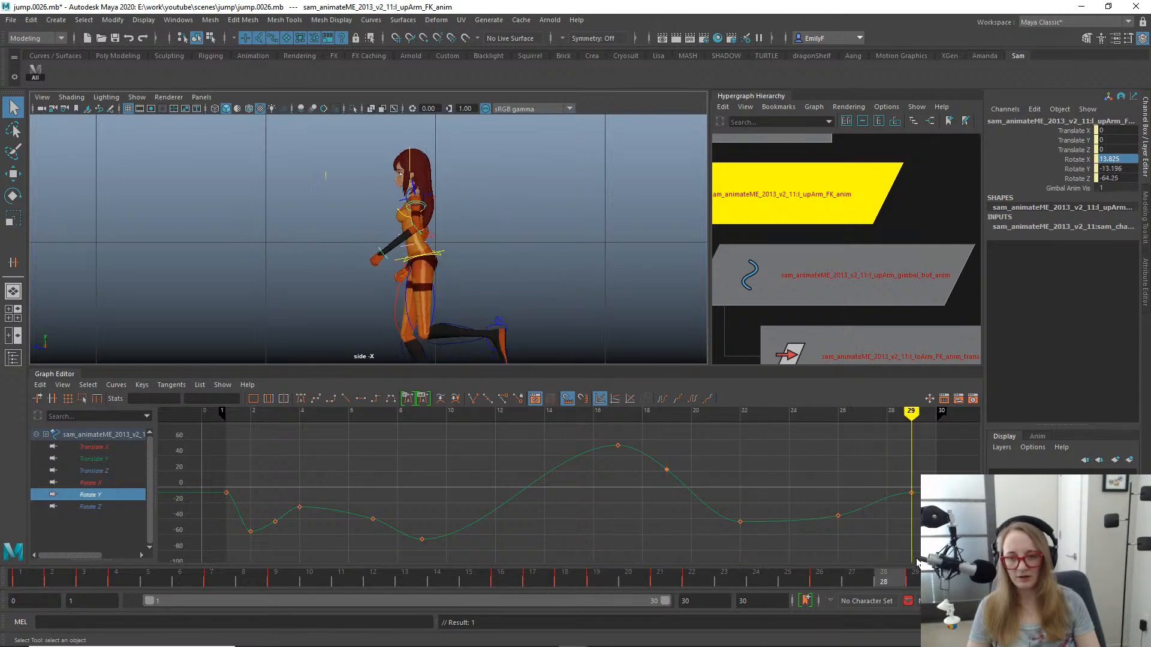
pyautogui.keyDown('alt'); pyautogui.moveTo(503, 311); pyautogui.dragTo(498, 280, button='right'); pyautogui.keyUp('alt')
pyautogui.hotkey('alt', '1')
pyautogui.keyDown('alt'); pyautogui.moveTo(498, 280); pyautogui.dragTo(530, 259, button='middle'); pyautogui.keyUp('alt')
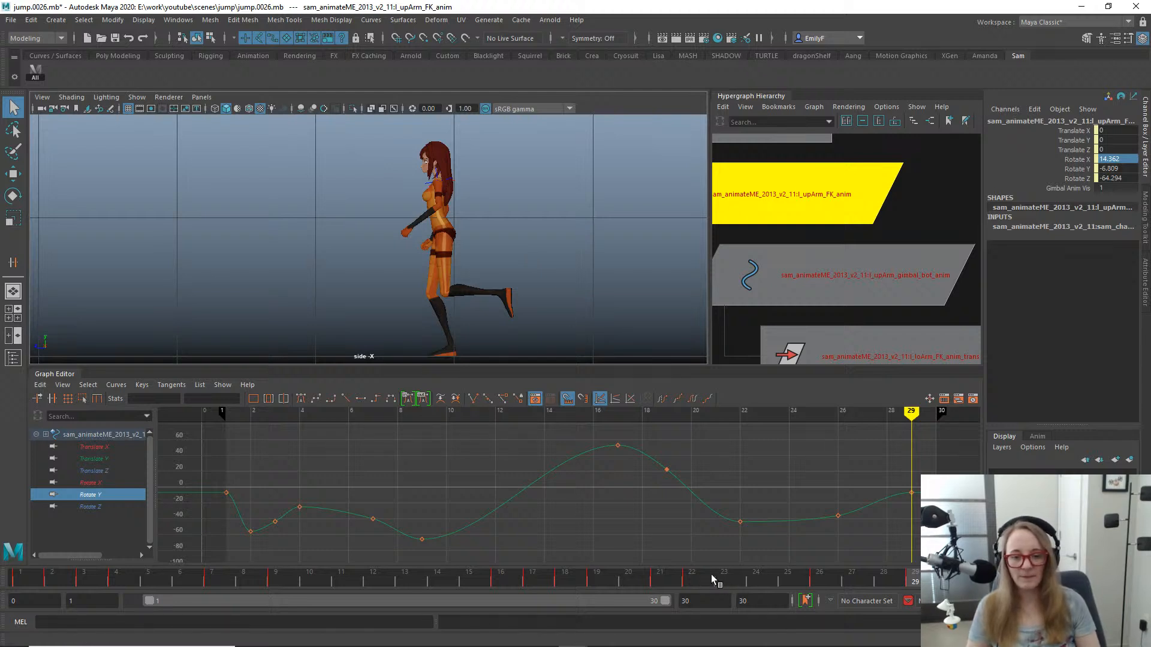
pyautogui.moveTo(711, 574); pyautogui.dragTo(835, 494)
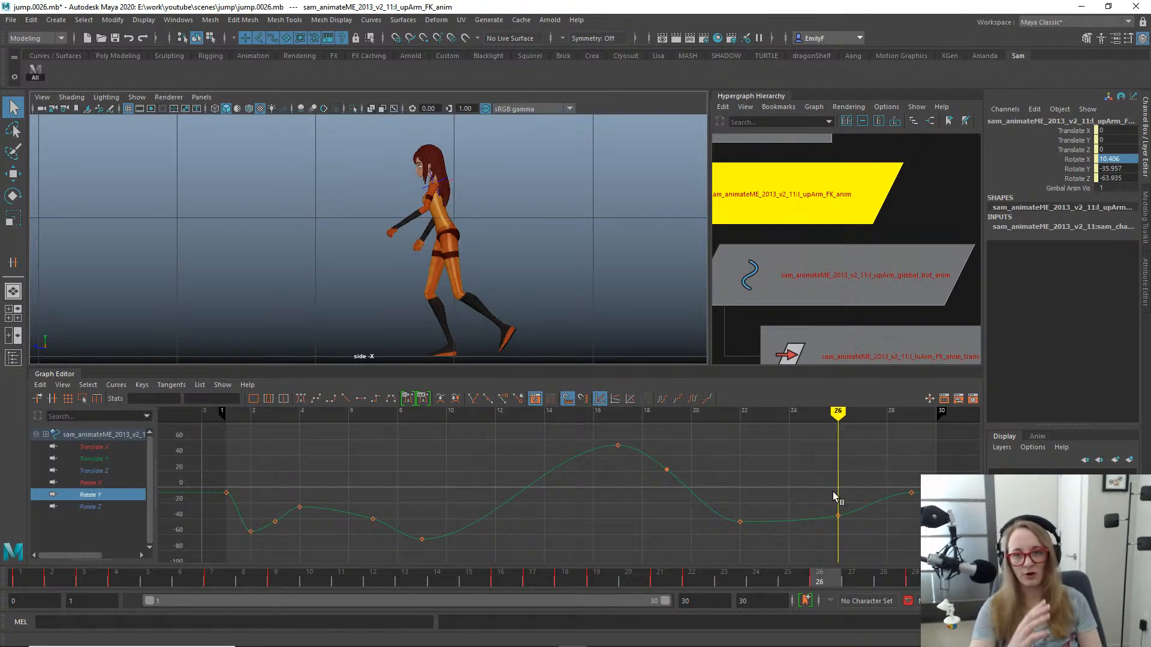
pyautogui.moveTo(832, 491); pyautogui.dragTo(880, 492)
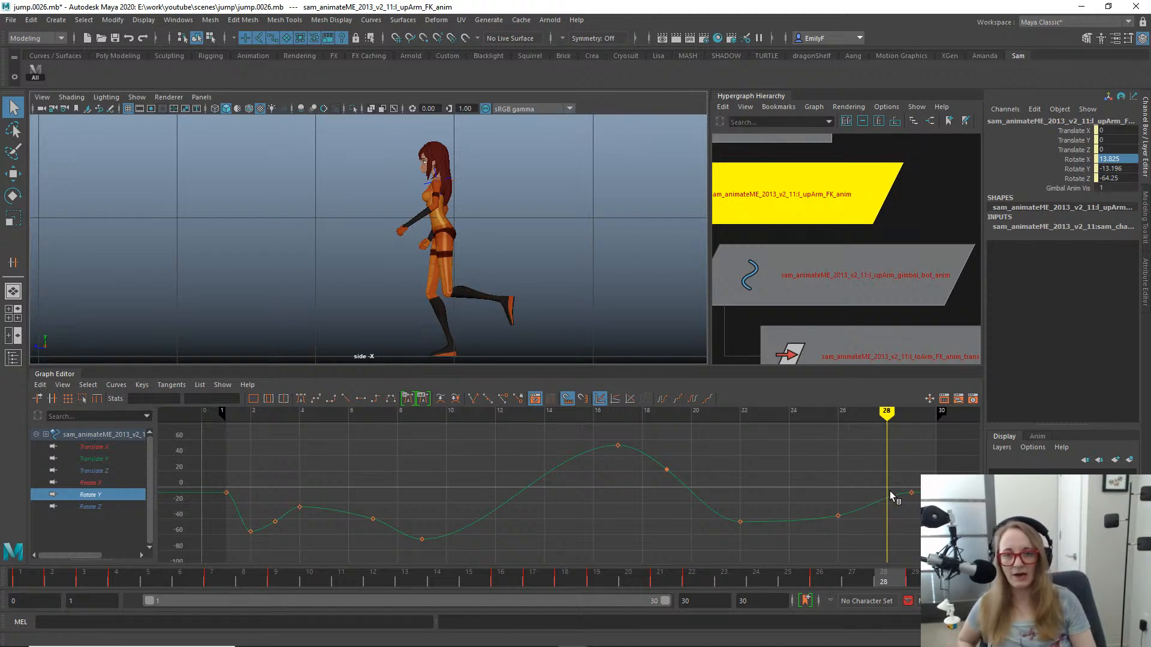
pyautogui.moveTo(890, 491); pyautogui.dragTo(799, 529)
pyautogui.scroll(3, 562, 235)
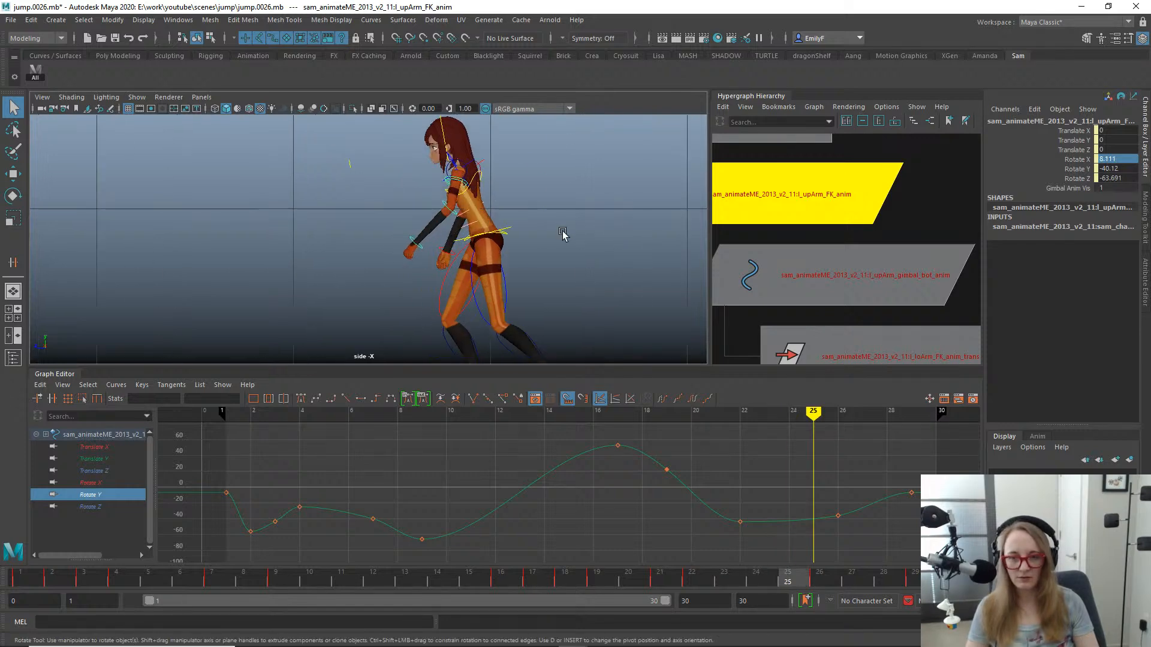
# - At frame 26, rotate the left upper arm FK control further forward to a Rotate Y of about -42.6
pyautogui.press('e')
pyautogui.moveTo(632, 576); pyautogui.dragTo(814, 566)
pyautogui.moveTo(807, 468); pyautogui.dragTo(863, 566)
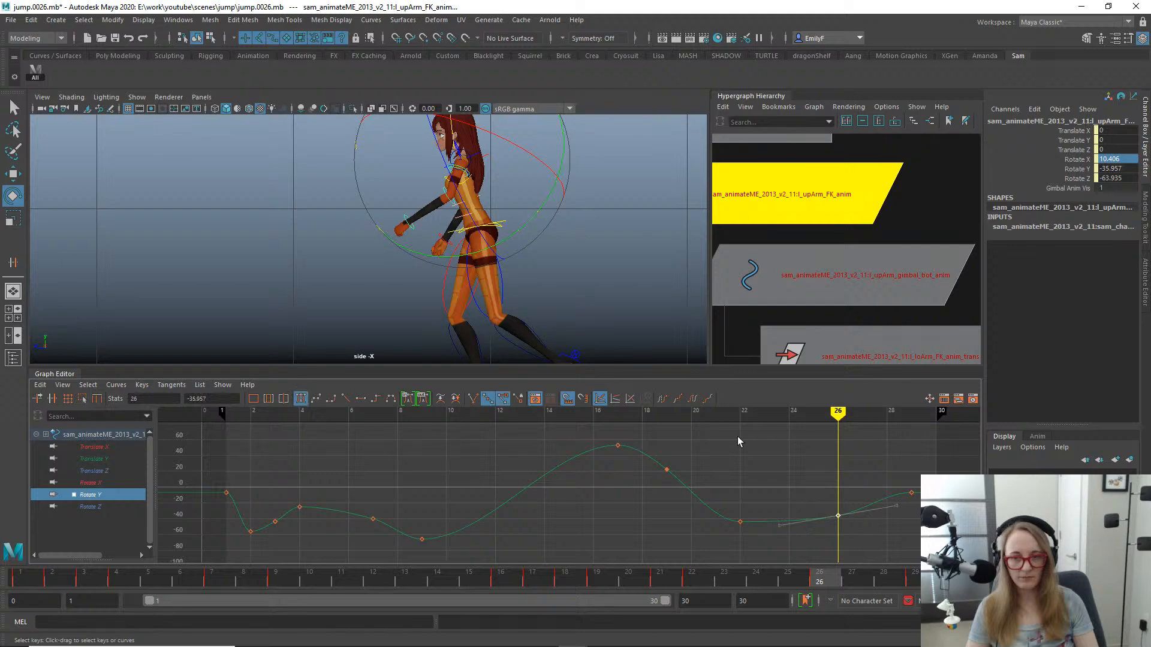
pyautogui.moveTo(528, 229); pyautogui.dragTo(513, 236)
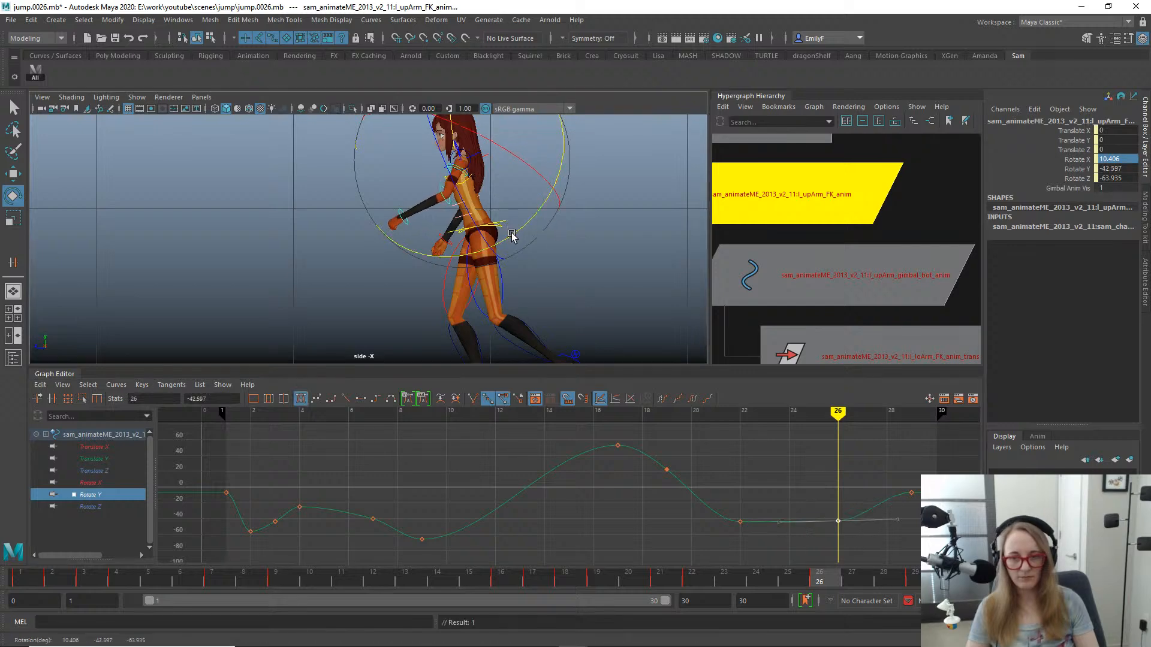
# - Lower the upper arm FK control's Rotate Y key at frame 26 to about -61.4 and shift it to frame 24
pyautogui.moveTo(627, 581); pyautogui.dragTo(767, 566)
pyautogui.press('w')
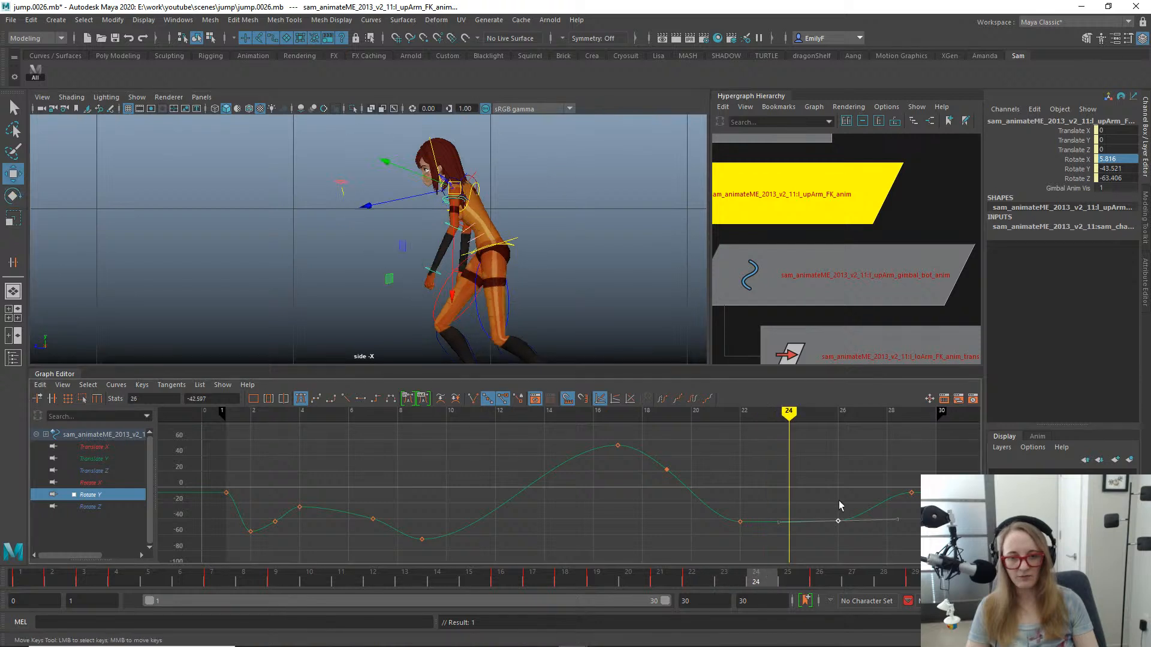
pyautogui.moveTo(797, 515); pyautogui.dragTo(793, 531, button='middle')
pyautogui.press('q')
pyautogui.scroll(-2, 414, 211)
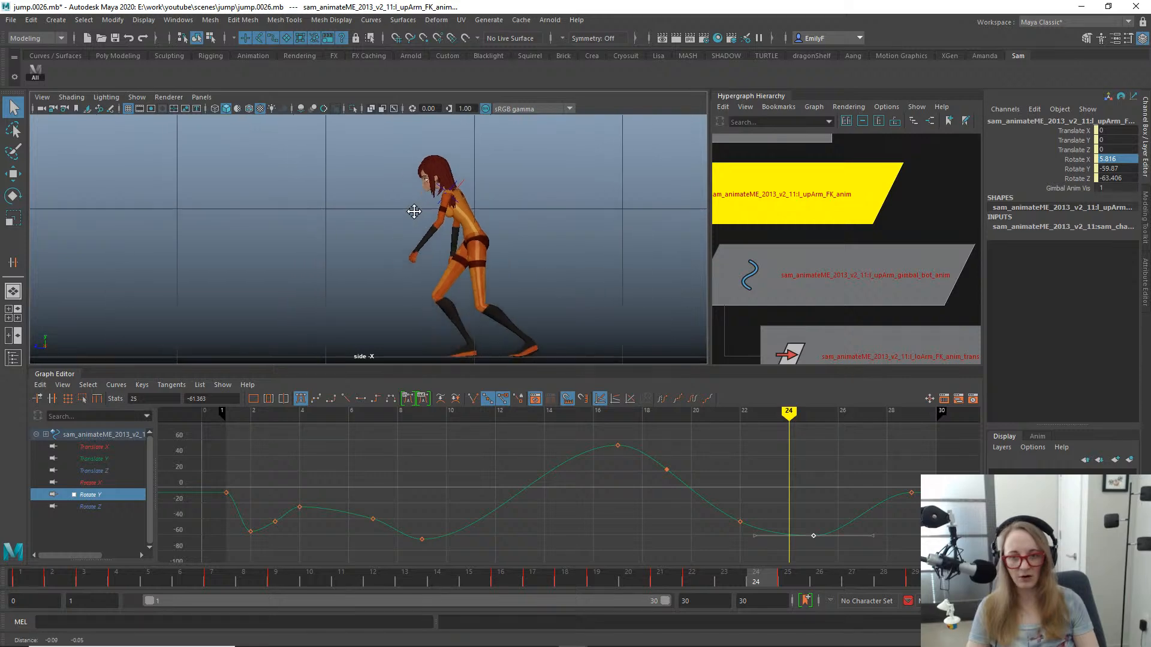
pyautogui.moveTo(666, 581); pyautogui.dragTo(793, 522)
pyautogui.press('w')
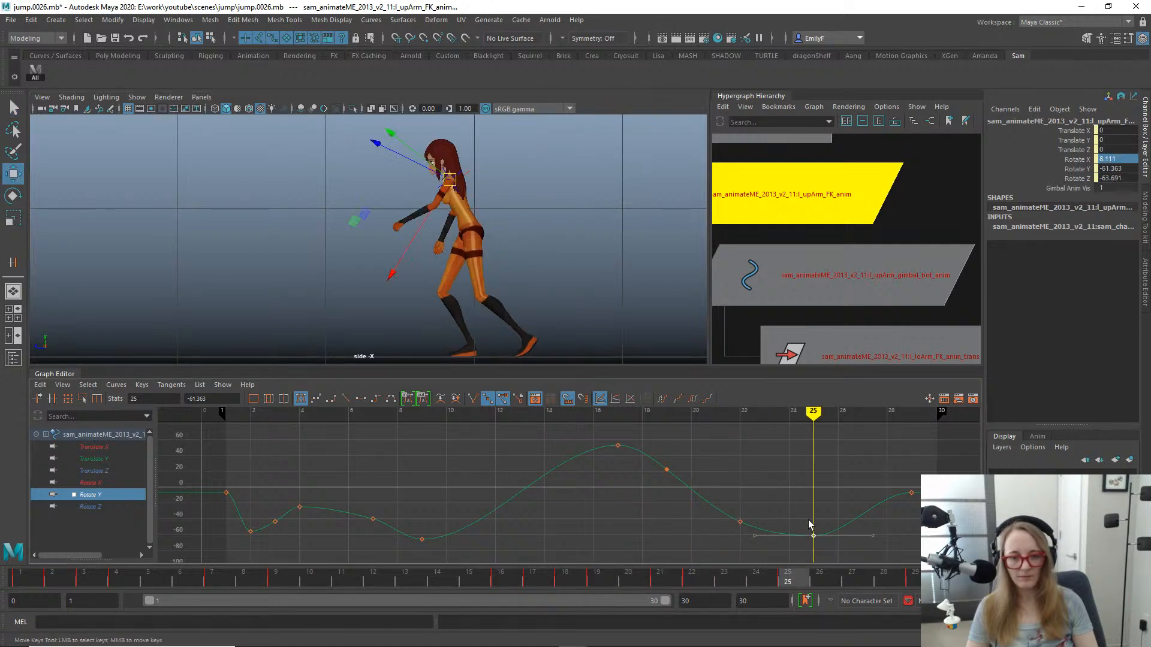
pyautogui.moveTo(809, 523); pyautogui.dragTo(789, 527, button='middle')
pyautogui.press('q')
# - Lower the upper arm FK control's Rotate Y key at frame 22 to about -52.7
pyautogui.moveTo(558, 581); pyautogui.dragTo(704, 498)
pyautogui.click(740, 522)
pyautogui.press('w')
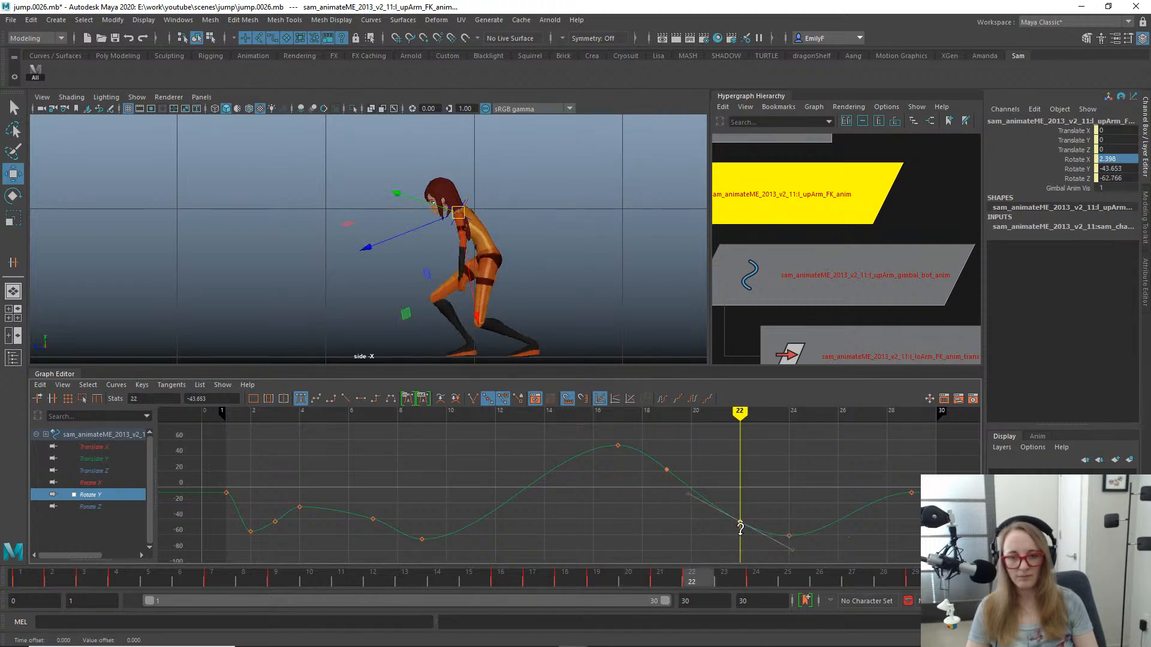
pyautogui.keyDown('shift'); pyautogui.moveTo(740, 540); pyautogui.dragTo(740, 544, button='middle'); pyautogui.keyUp('shift')
pyautogui.press('q')
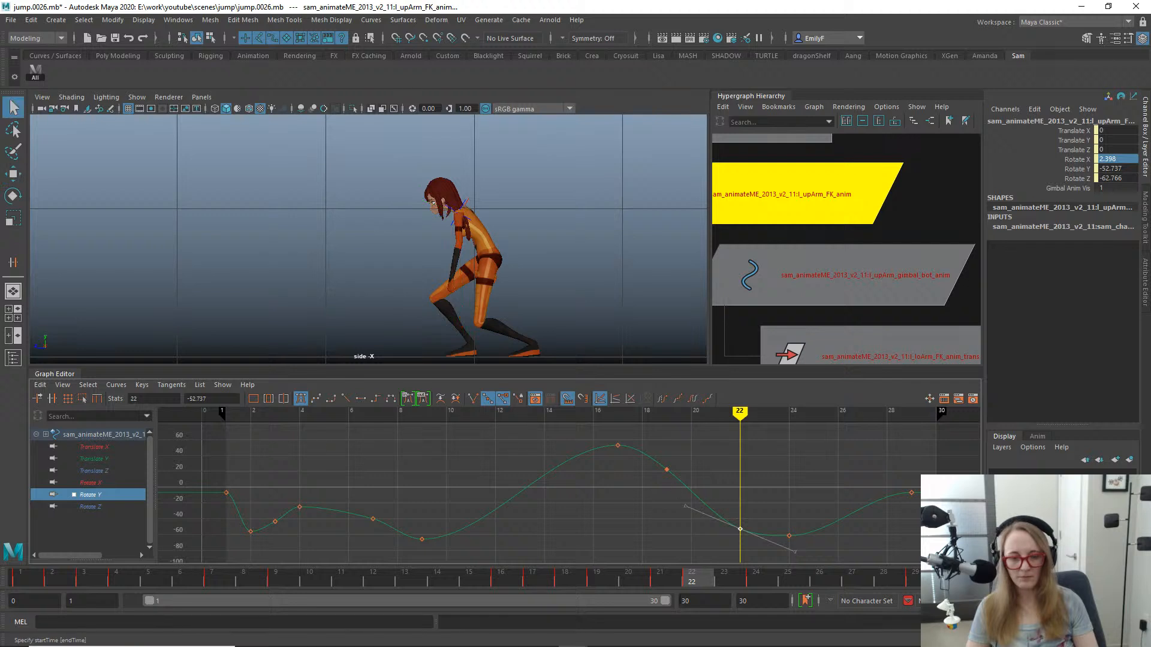
# - At frame 24, rotate the left upper arm FK control to a Rotate Y of about -67 and check the neighbouring frame
pyautogui.moveTo(713, 567); pyautogui.dragTo(767, 554)
pyautogui.press('e')
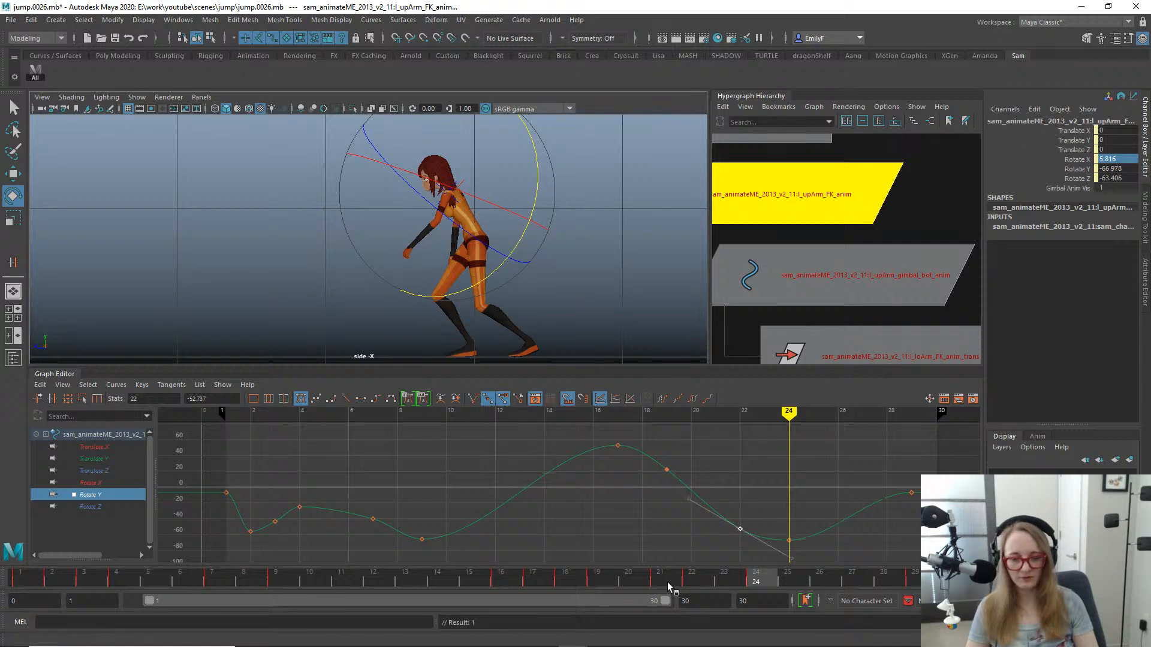
pyautogui.moveTo(542, 573); pyautogui.dragTo(788, 520)
pyautogui.scroll(5, 294, 163)
pyautogui.press('q')
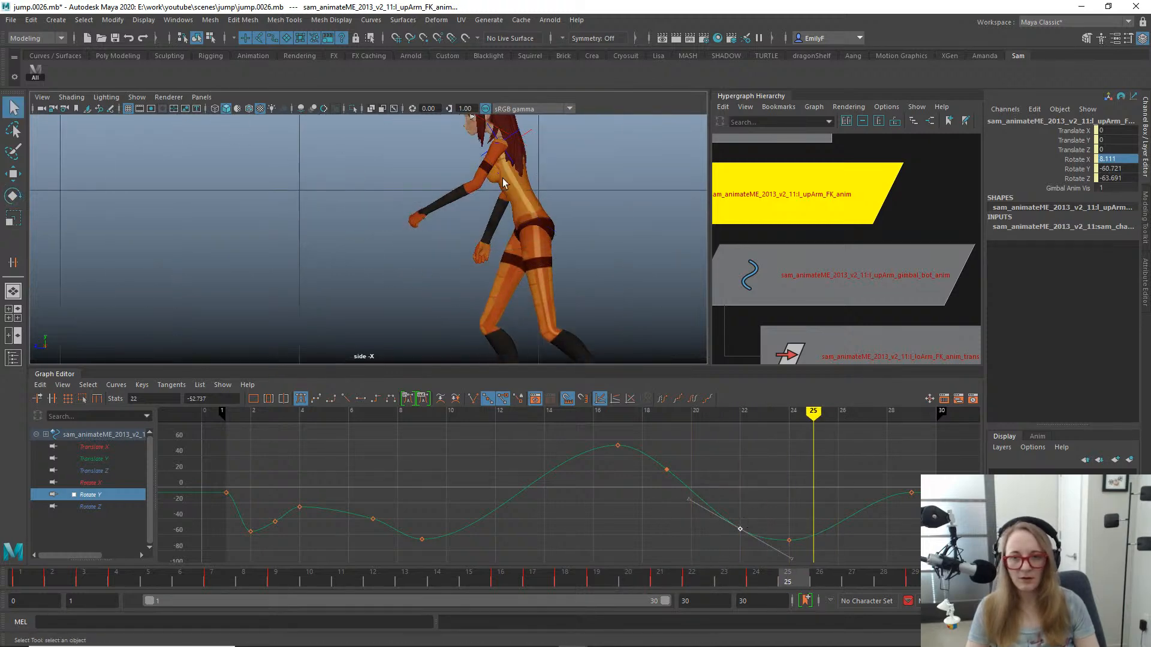
# - Switch to the perspective view and frame the character's left shoulder with the rig controls visible
pyautogui.keyDown('alt'); pyautogui.moveTo(483, 161); pyautogui.dragTo(447, 261, button='middle'); pyautogui.keyUp('alt')
pyautogui.scroll(1, 447, 261)
pyautogui.scroll(1, 448, 262)
pyautogui.click(491, 232)
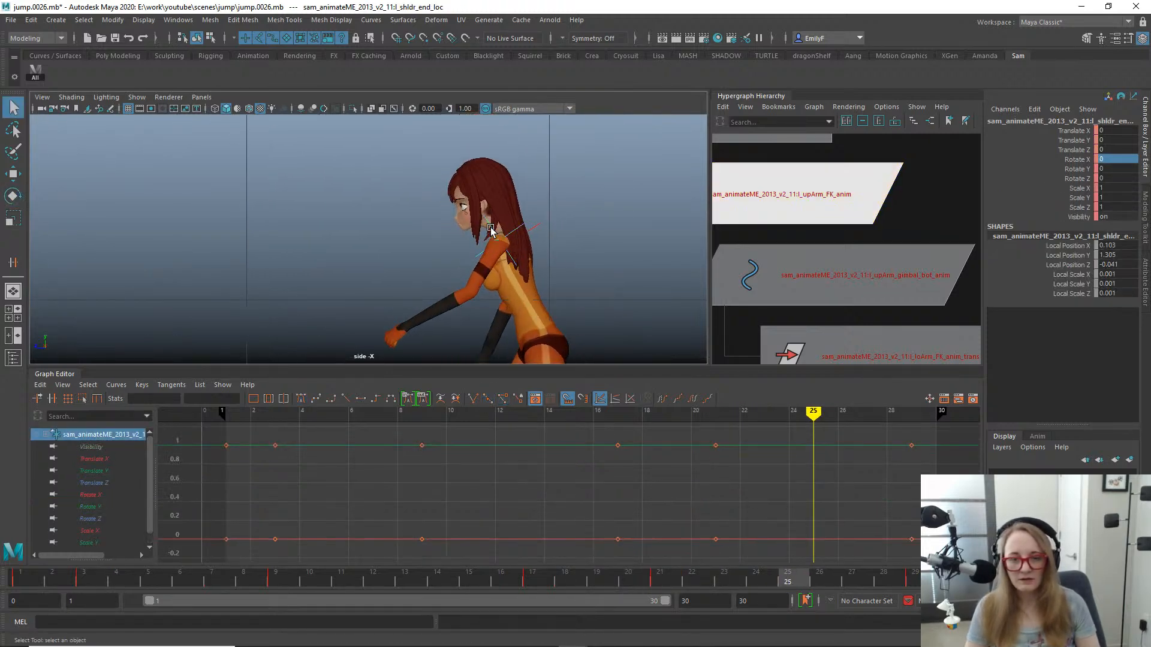
pyautogui.press('w')
pyautogui.press('f')
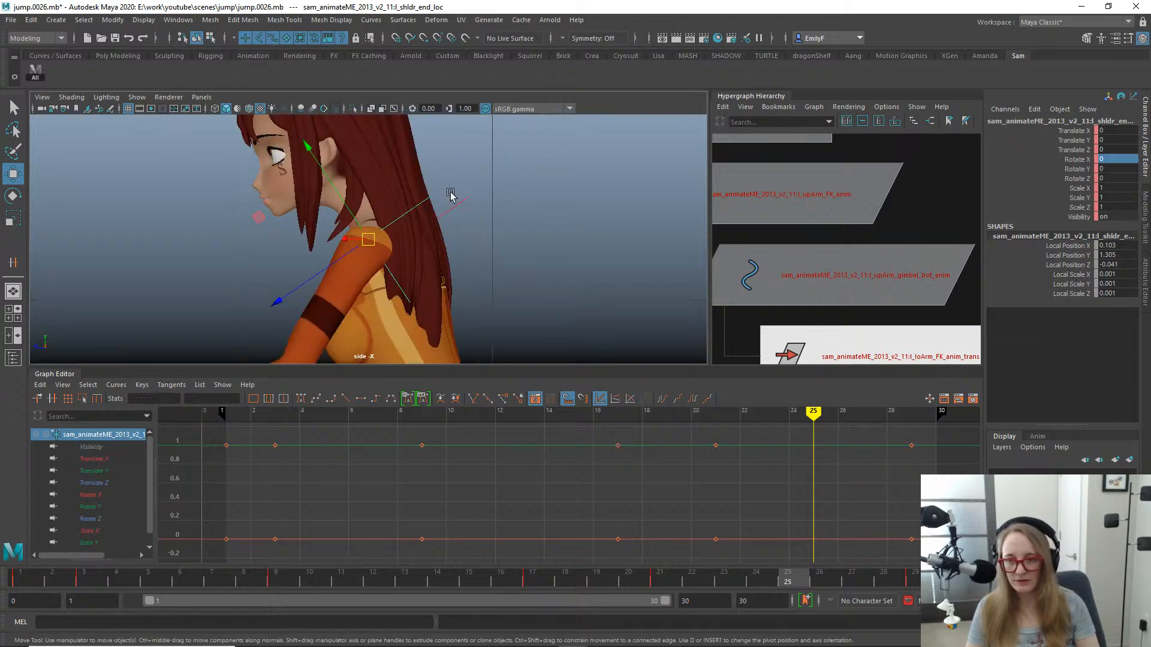
pyautogui.press('space')
pyautogui.moveTo(451, 194); pyautogui.dragTo(457, 159)
pyautogui.press('f')
pyautogui.keyDown('alt'); pyautogui.moveTo(432, 251); pyautogui.dragTo(440, 221); pyautogui.keyUp('alt')
pyautogui.press('q')
pyautogui.keyDown('alt'); pyautogui.moveTo(440, 220); pyautogui.dragTo(300, 223, button='right'); pyautogui.keyUp('alt')
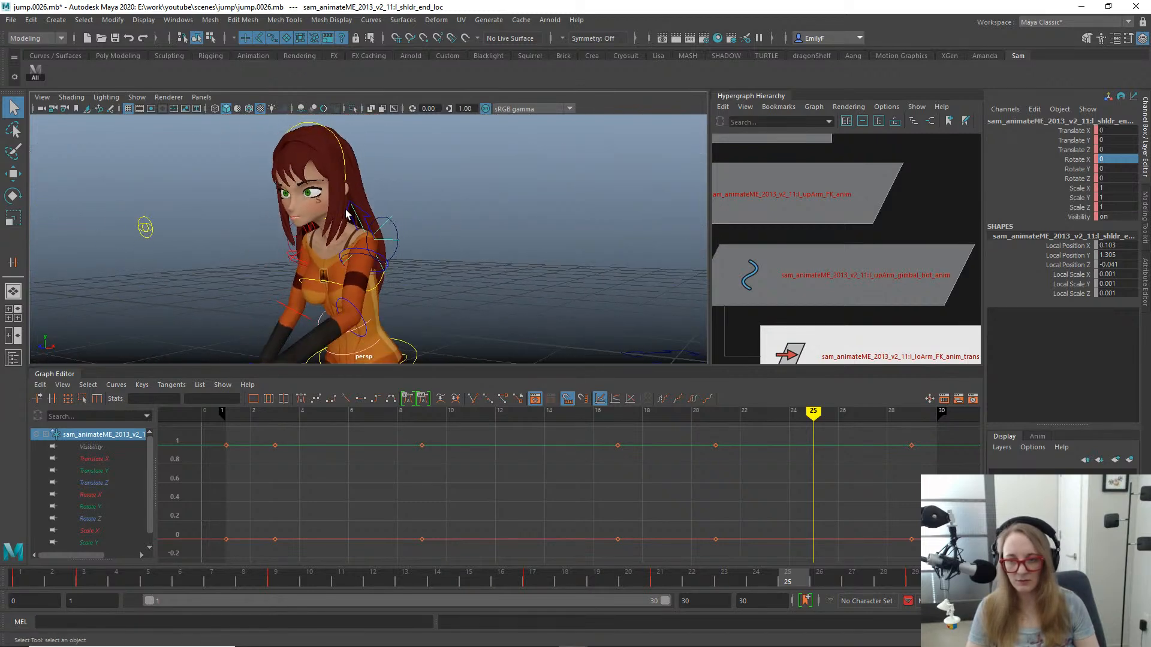
# - Select the left shoulder control and isolate its Translate X, Y and Z curves in the Graph Editor
pyautogui.click(368, 208)
pyautogui.click(362, 217)
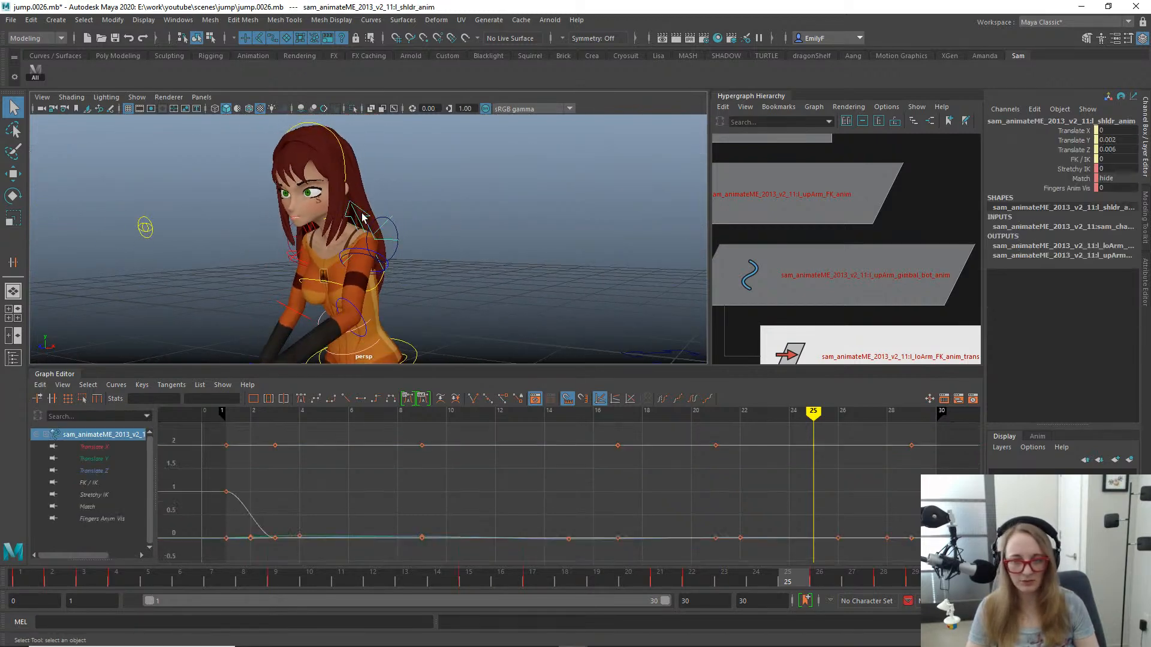
pyautogui.click(1079, 178)
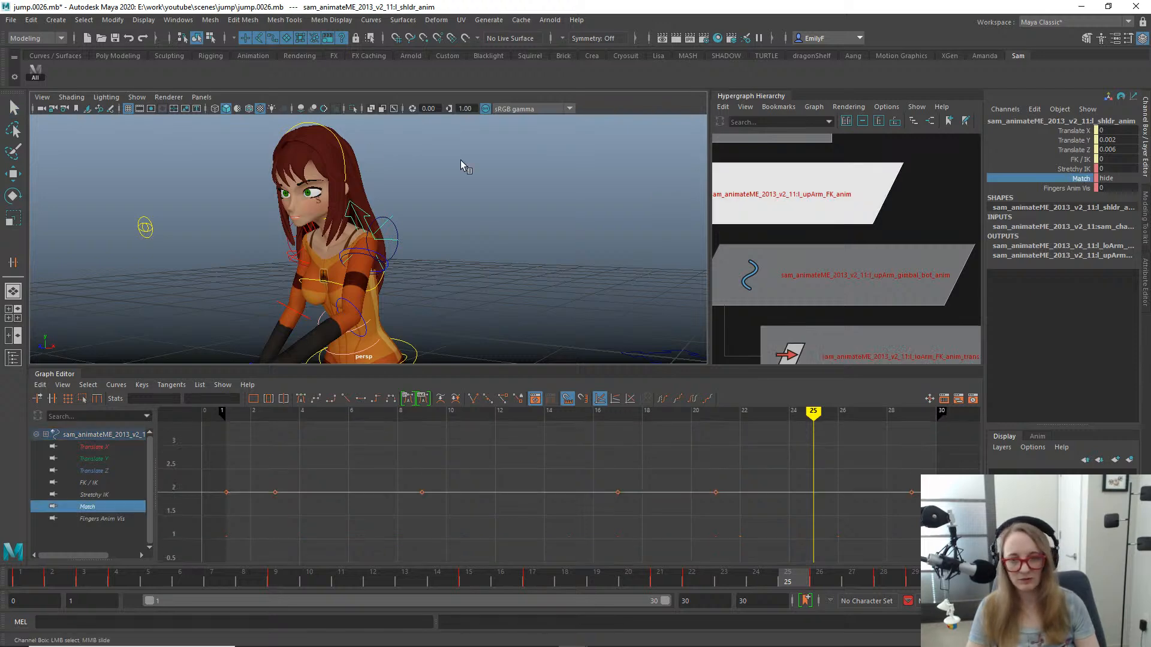
pyautogui.click(385, 240)
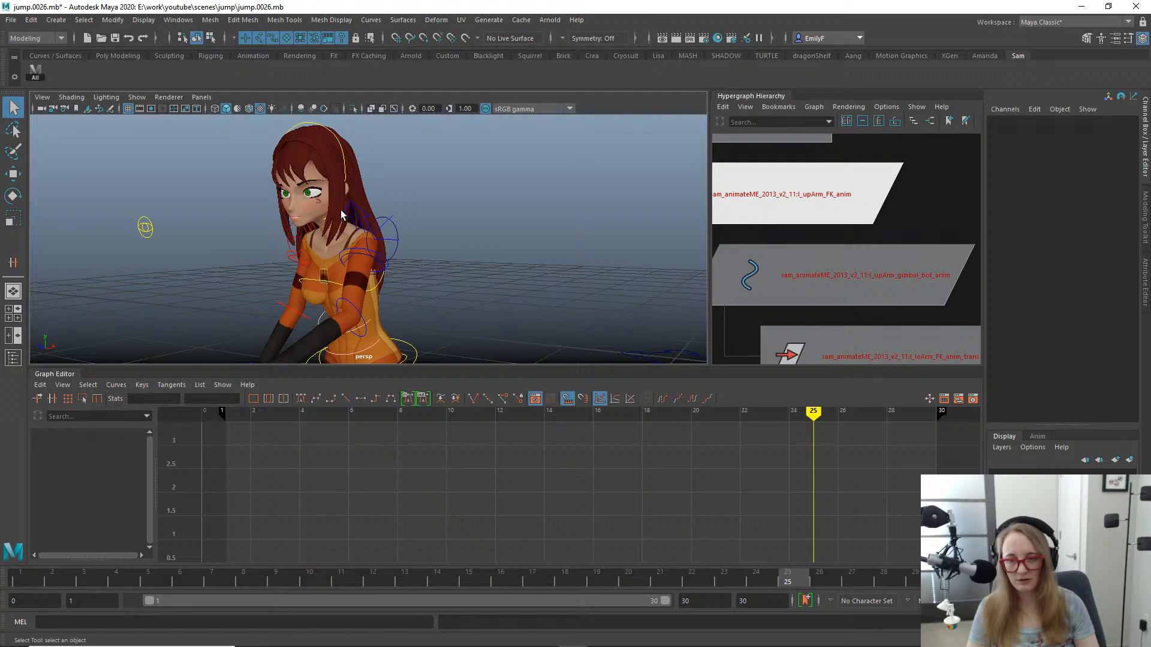
pyautogui.click(362, 213)
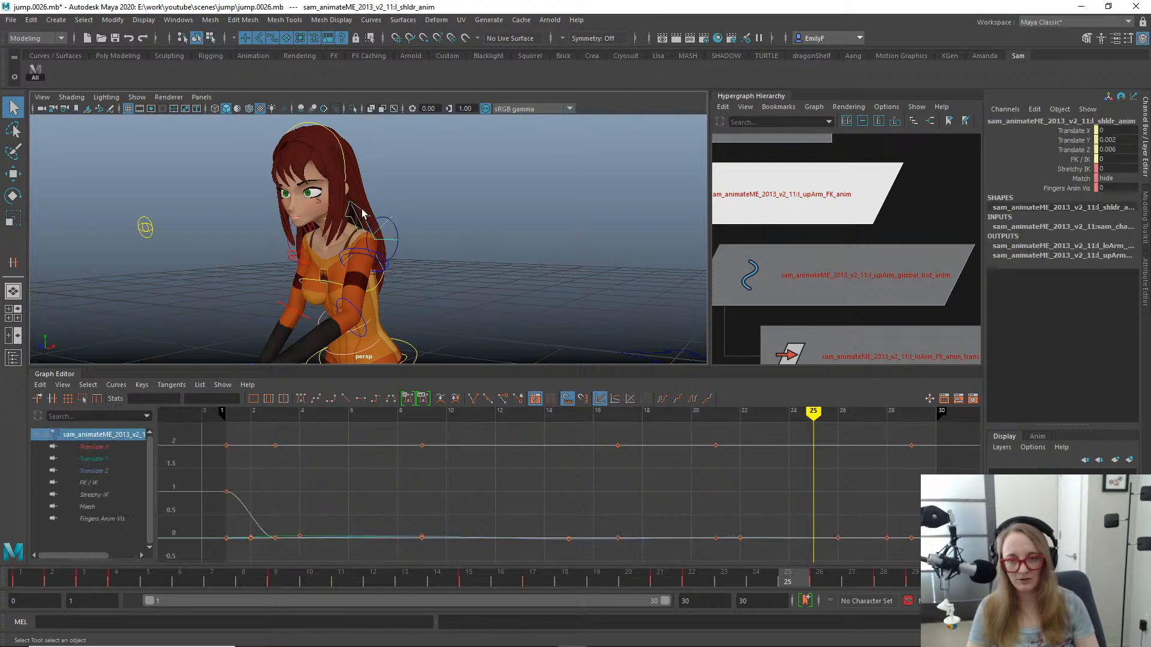
pyautogui.press('w')
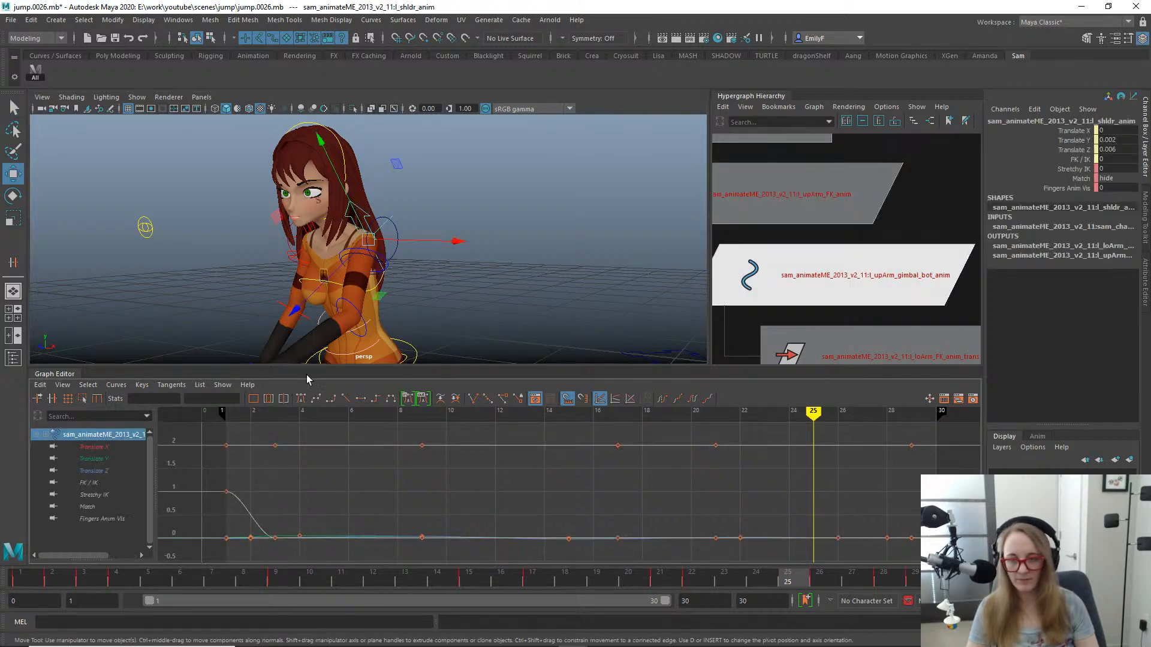
pyautogui.moveTo(75, 447); pyautogui.dragTo(89, 471)
pyautogui.press('f')
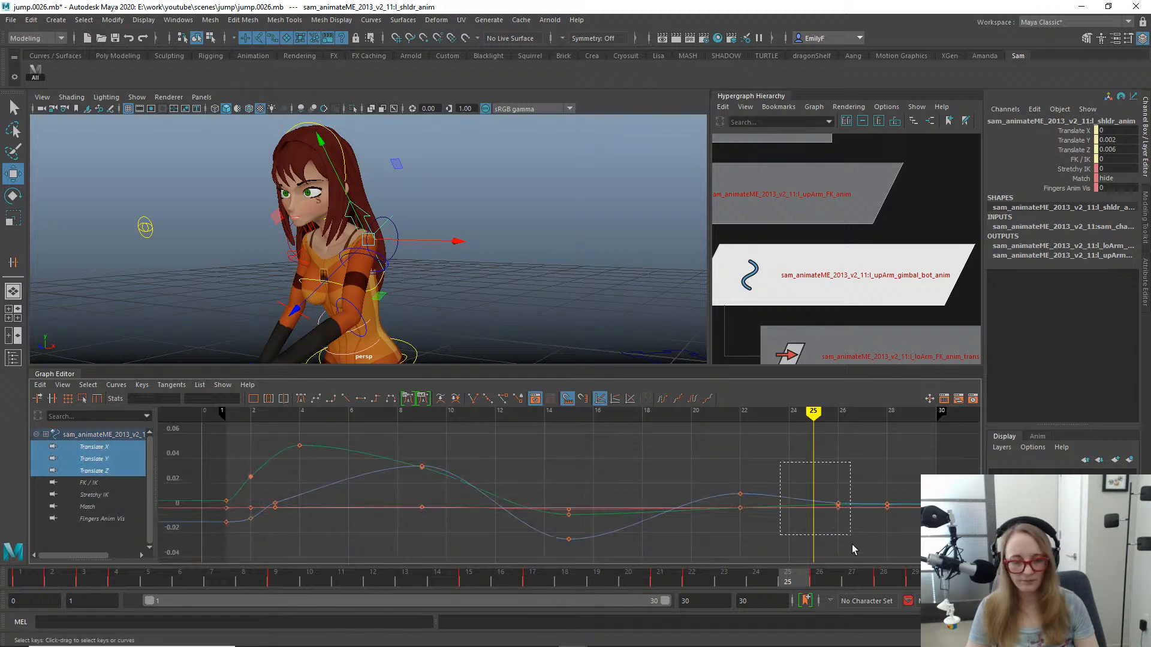
# - Shift the left shoulder control's translate keys at frames 22 and 26 one frame earlier
pyautogui.moveTo(851, 544); pyautogui.dragTo(854, 547)
pyautogui.press('f')
pyautogui.keyDown('alt'); pyautogui.moveTo(840, 460); pyautogui.dragTo(719, 449, button='right'); pyautogui.keyUp('alt')
pyautogui.moveTo(415, 578); pyautogui.dragTo(739, 562)
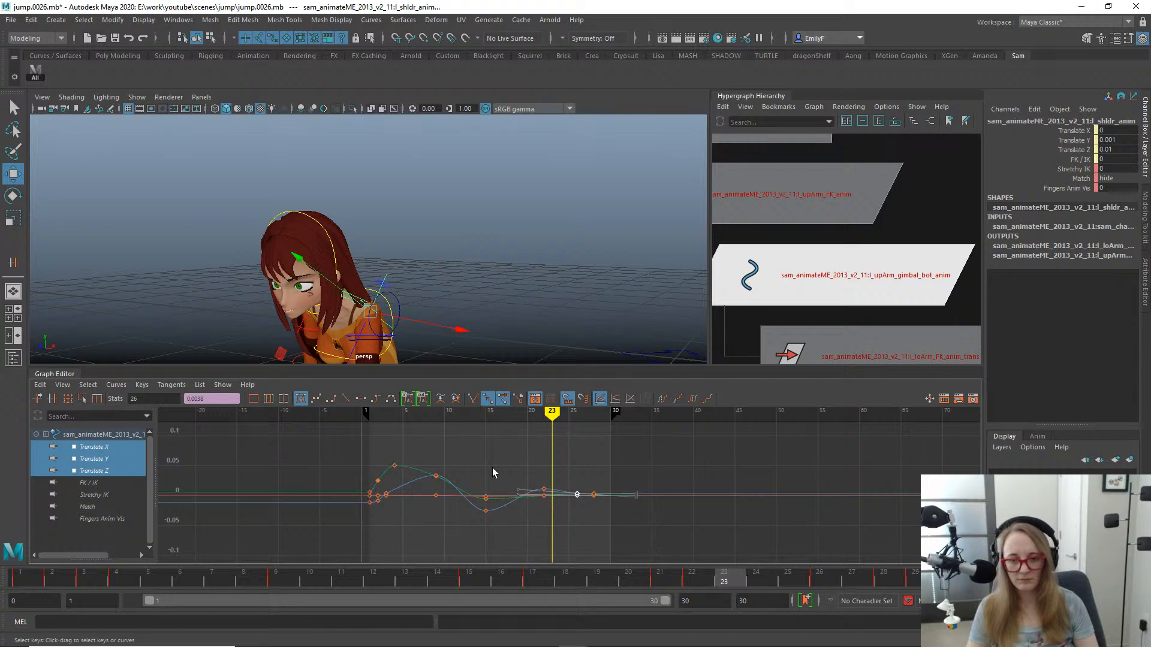
pyautogui.keyDown('alt'); pyautogui.moveTo(493, 473); pyautogui.dragTo(460, 445, button='right'); pyautogui.keyUp('alt')
pyautogui.moveTo(616, 549); pyautogui.dragTo(617, 549)
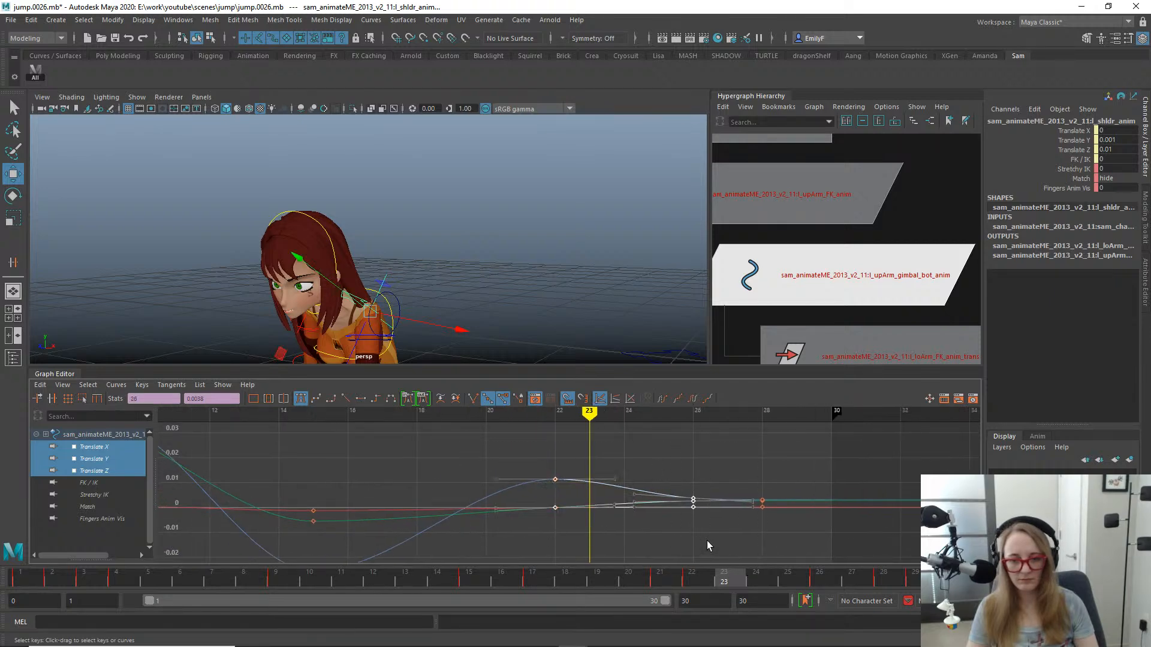
pyautogui.keyDown('shift'); pyautogui.moveTo(680, 535); pyautogui.dragTo(664, 534, button='middle'); pyautogui.keyUp('shift')
# - Move the left shoulder control's translate keys from frame 25 to frame 24
pyautogui.press('q')
pyautogui.keyDown('alt'); pyautogui.moveTo(502, 274); pyautogui.dragTo(474, 217); pyautogui.keyUp('alt')
pyautogui.moveTo(411, 581); pyautogui.dragTo(756, 526)
pyautogui.moveTo(636, 450); pyautogui.dragTo(696, 552)
pyautogui.press('w')
pyautogui.keyDown('shift'); pyautogui.moveTo(654, 529); pyautogui.dragTo(630, 529, button='middle'); pyautogui.keyUp('shift')
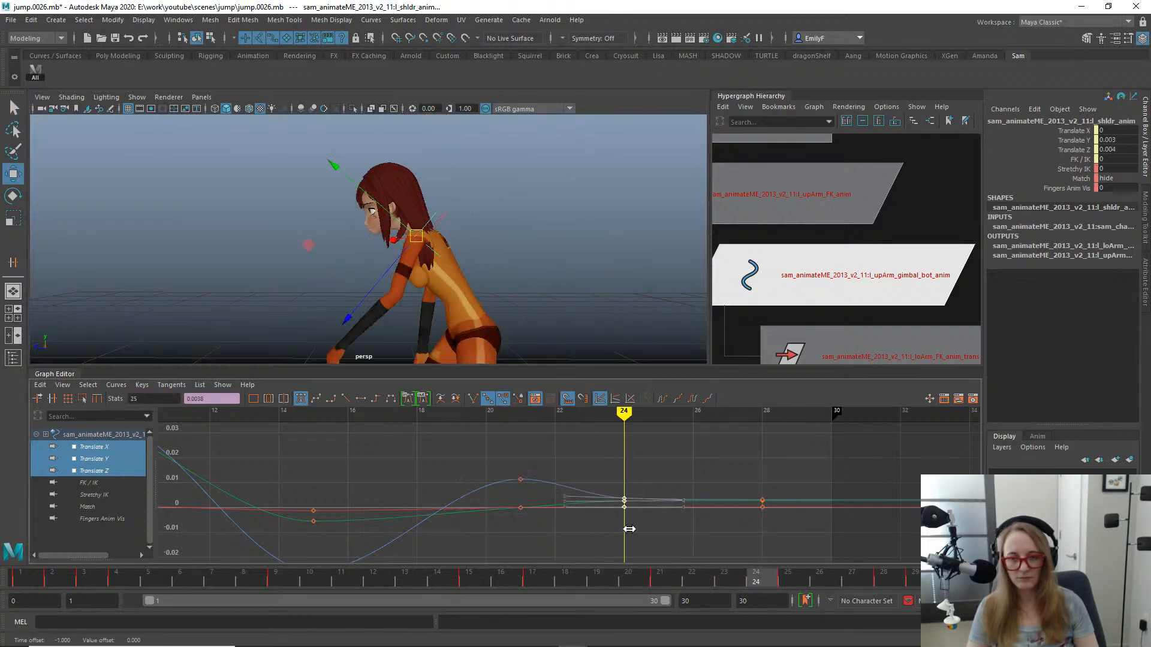
pyautogui.press('q')
# - Move the left shoulder control's translate keys from frame 21 to frame 20
pyautogui.moveTo(563, 573); pyautogui.dragTo(652, 566)
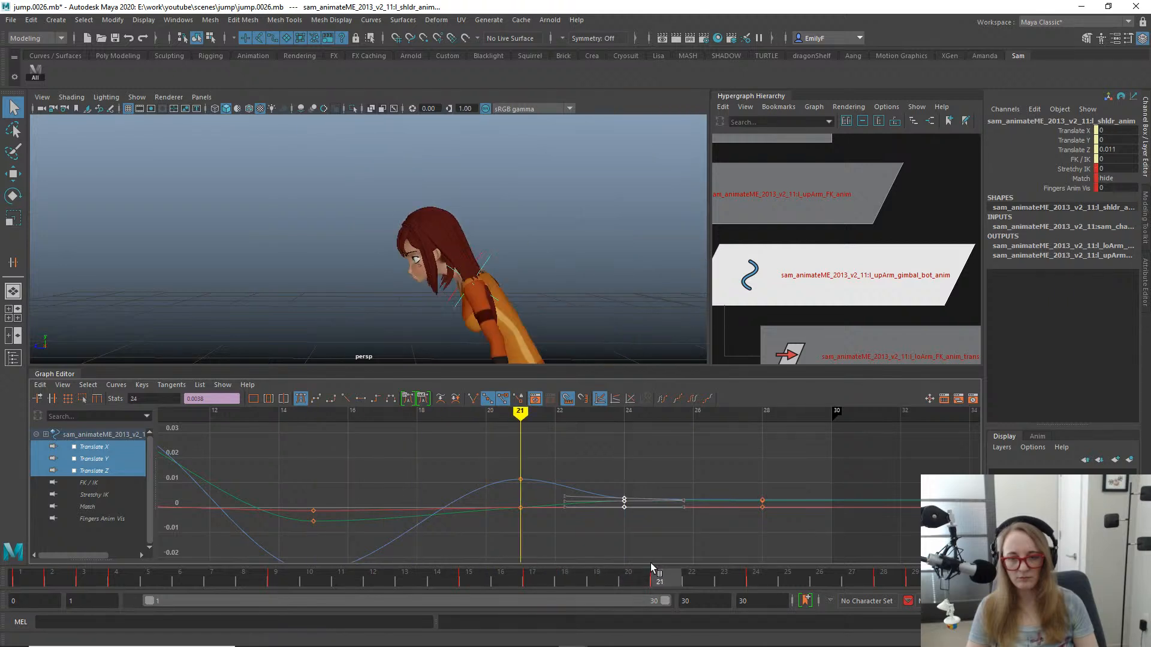
pyautogui.moveTo(443, 450); pyautogui.dragTo(558, 529)
pyautogui.press('w')
pyautogui.keyDown('shift'); pyautogui.moveTo(558, 535); pyautogui.dragTo(524, 535, button='middle'); pyautogui.keyUp('shift')
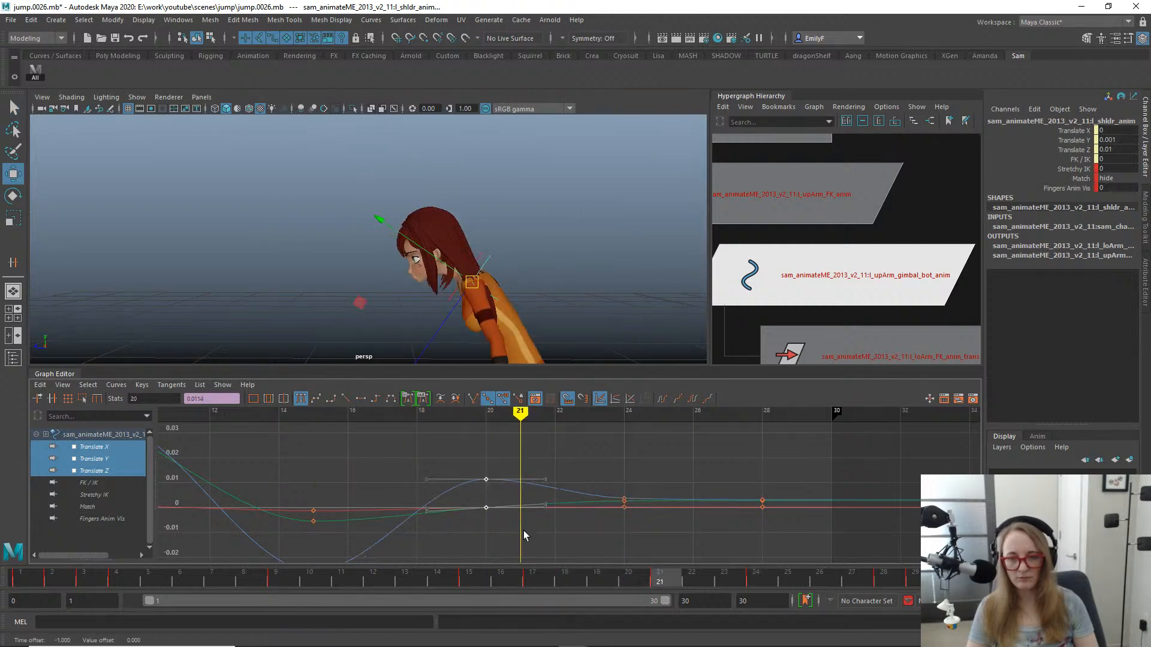
pyautogui.press('q')
# - Select the left lower arm FK control and rotate it to about -10.08 in Rotate Y at frame 23
pyautogui.moveTo(504, 577); pyautogui.dragTo(761, 523)
pyautogui.keyDown('alt'); pyautogui.moveTo(516, 300); pyautogui.dragTo(399, 206, button='right'); pyautogui.keyUp('alt')
pyautogui.keyDown('alt'); pyautogui.moveTo(399, 206); pyautogui.dragTo(423, 170, button='middle'); pyautogui.keyUp('alt')
pyautogui.hotkey('alt', '1')
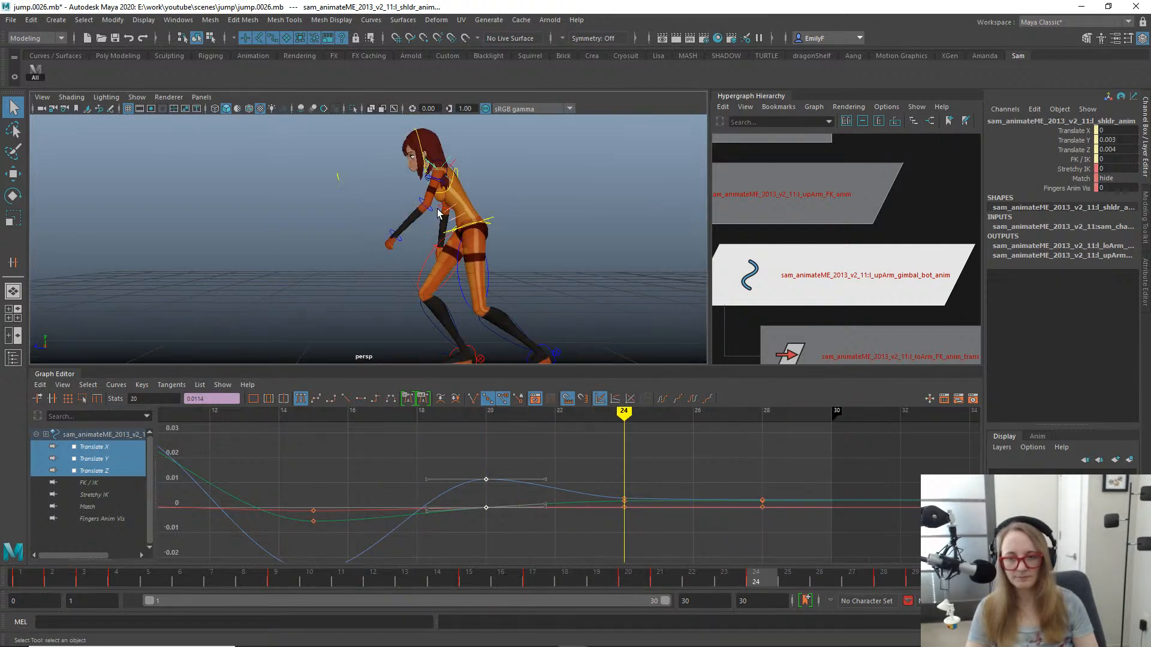
pyautogui.click(423, 213)
pyautogui.click(429, 211)
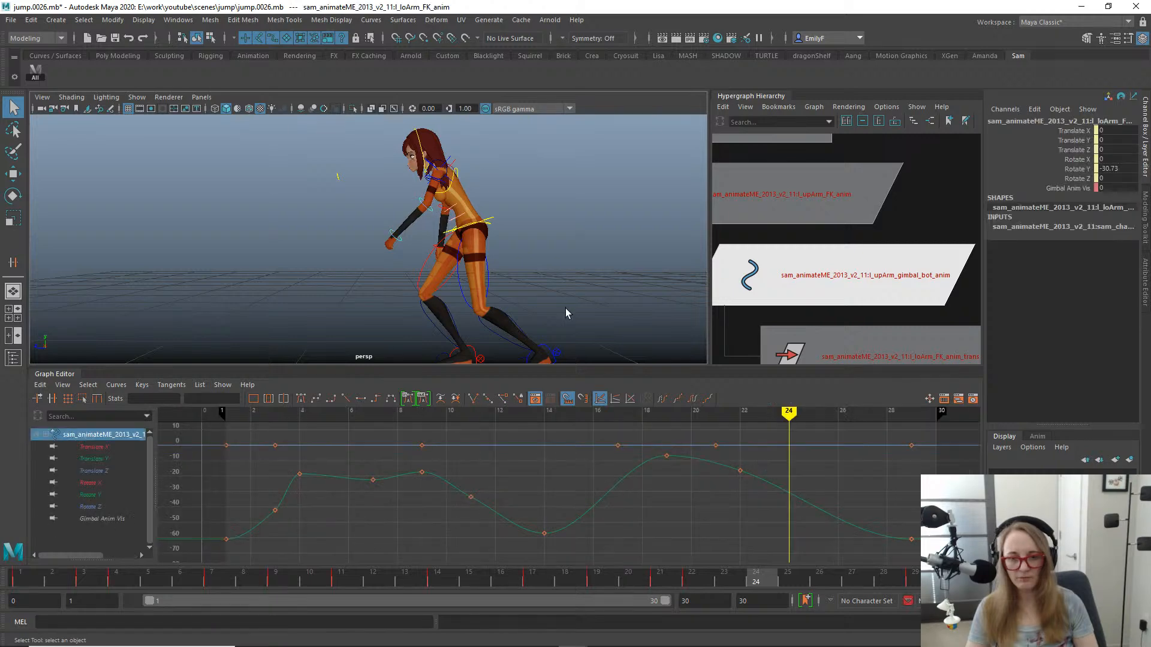
pyautogui.press('e')
pyautogui.moveTo(479, 578); pyautogui.dragTo(724, 580)
pyautogui.moveTo(486, 289); pyautogui.dragTo(518, 267)
# - Delete the left lower arm control's key at frame 22 and isolate its Rotate Y curve in the Graph Editor
pyautogui.moveTo(744, 509); pyautogui.dragTo(693, 450)
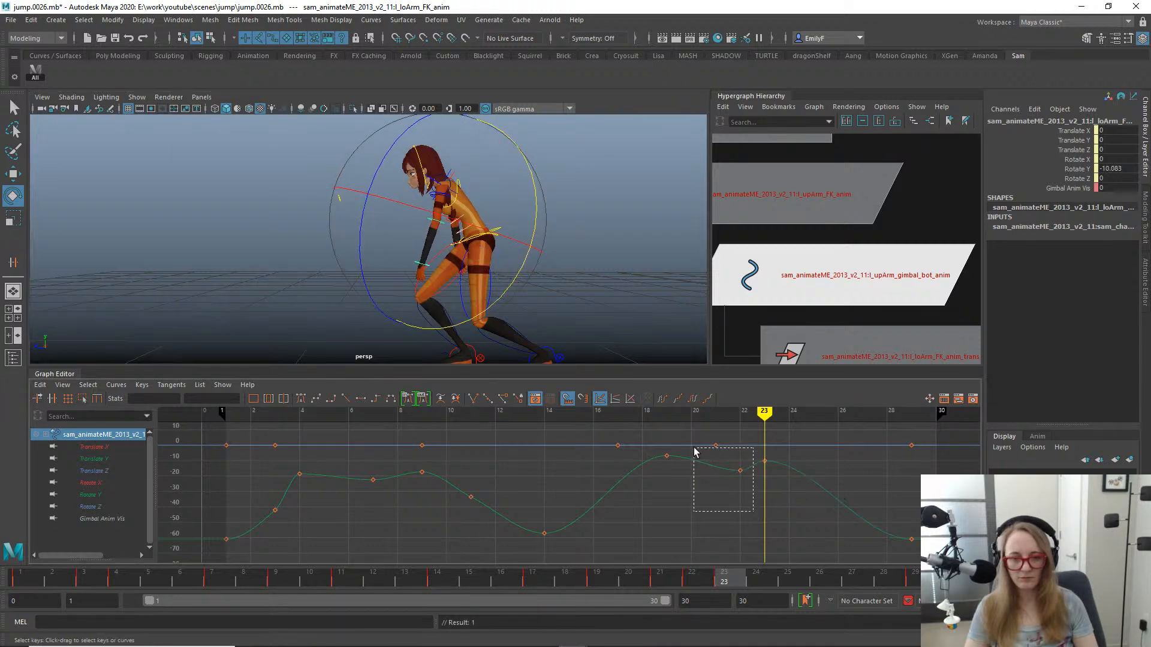
pyautogui.press('Delete')
pyautogui.click(106, 493)
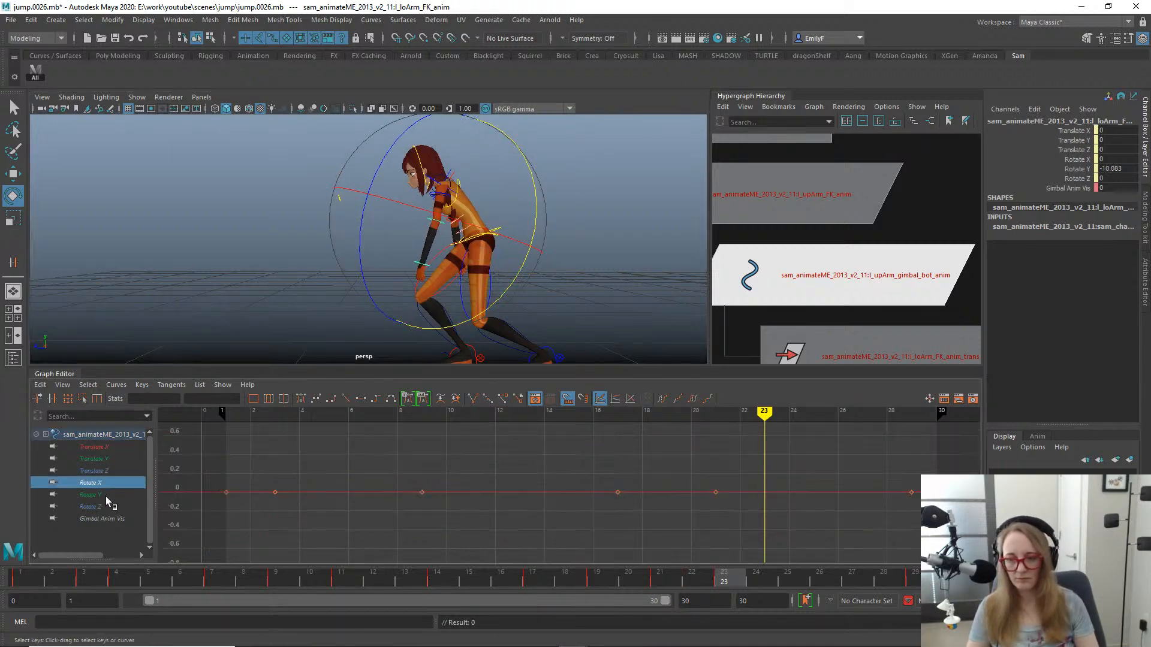
pyautogui.press('f')
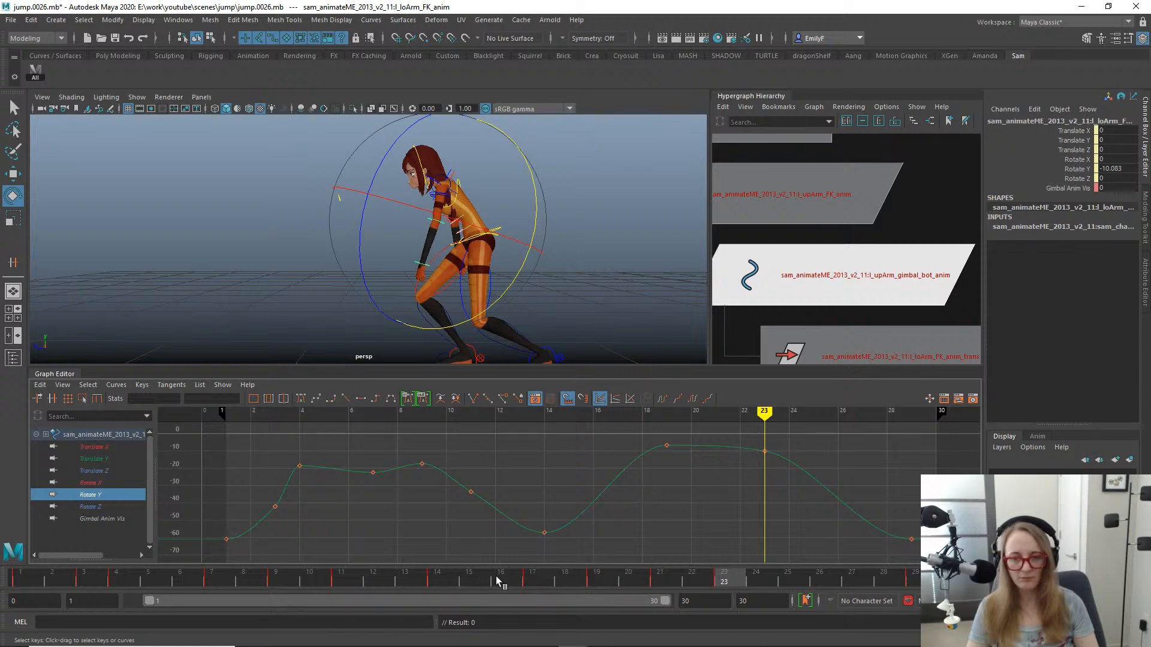
# - Insert a Rotate Y key at frame 26 on the left lower arm, lower it to -55.034, and ease its tangent
pyautogui.moveTo(497, 581); pyautogui.dragTo(468, 581)
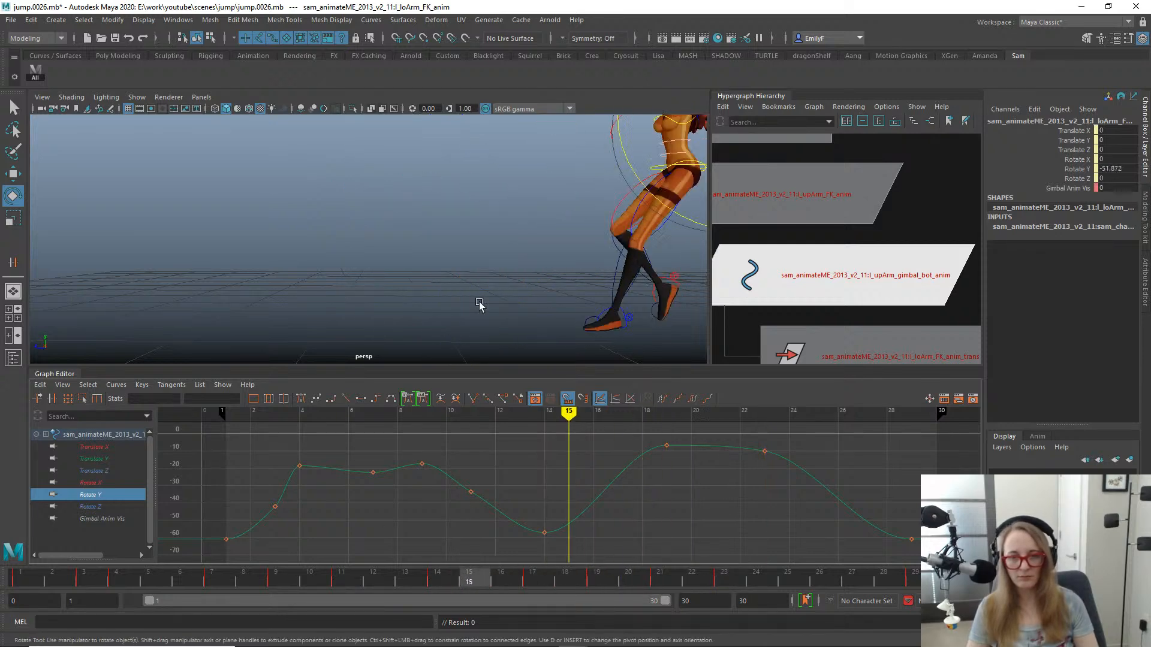
pyautogui.keyDown('alt'); pyautogui.moveTo(479, 305); pyautogui.dragTo(492, 268); pyautogui.keyUp('alt')
pyautogui.moveTo(309, 578); pyautogui.dragTo(827, 543)
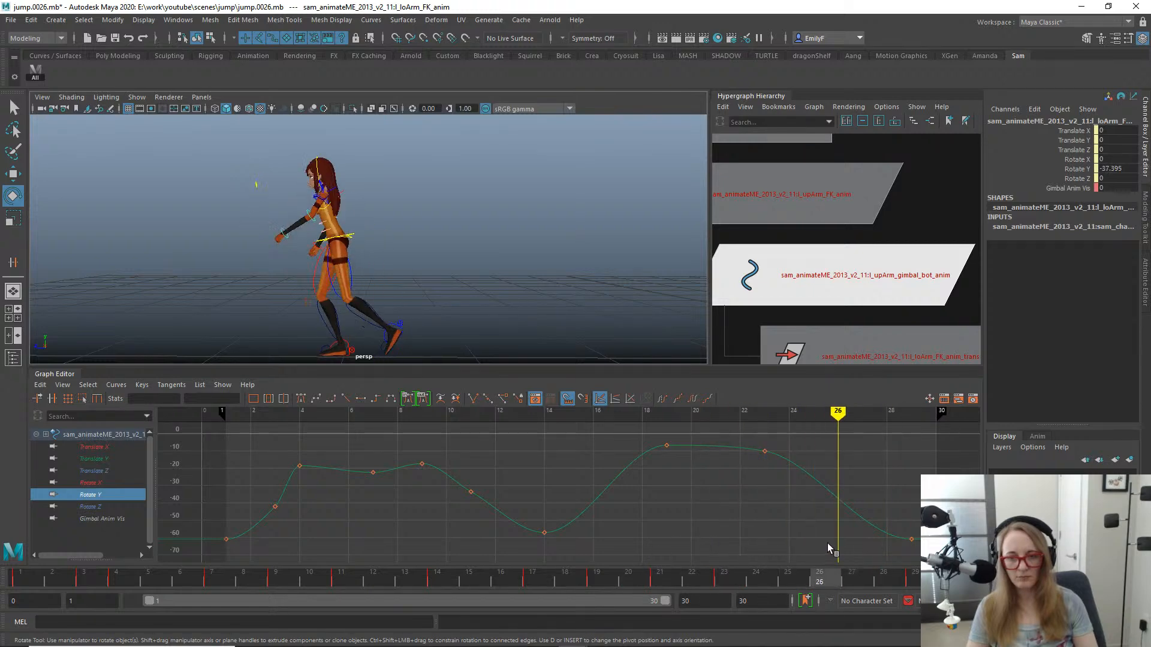
pyautogui.click(837, 501)
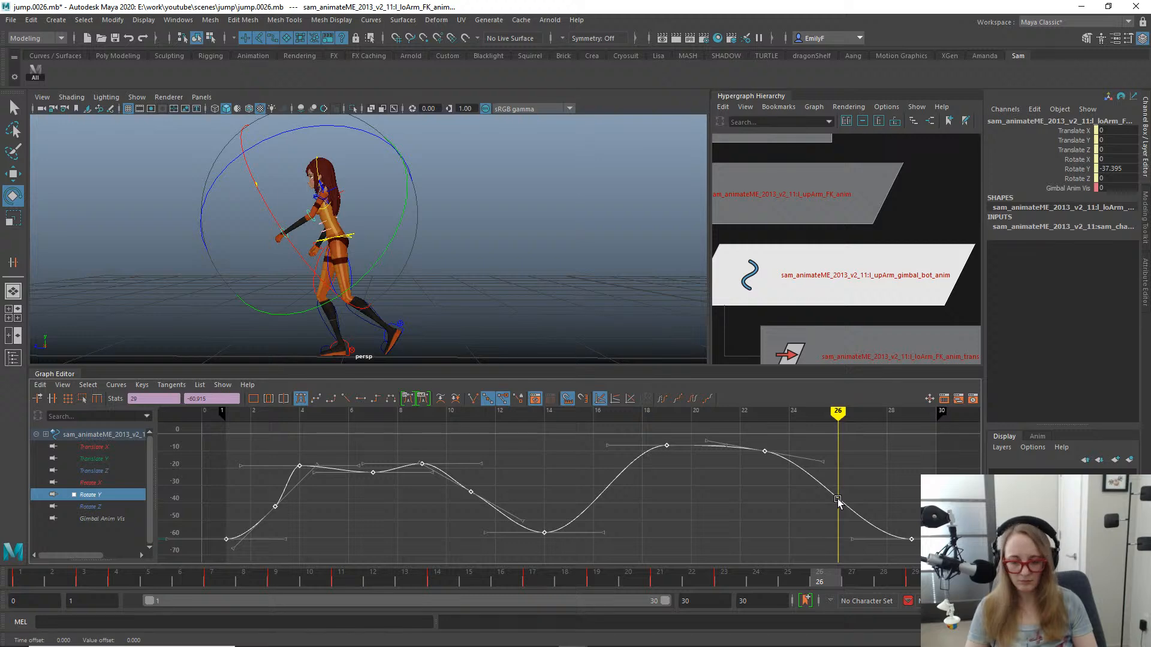
pyautogui.press('s')
pyautogui.press('w')
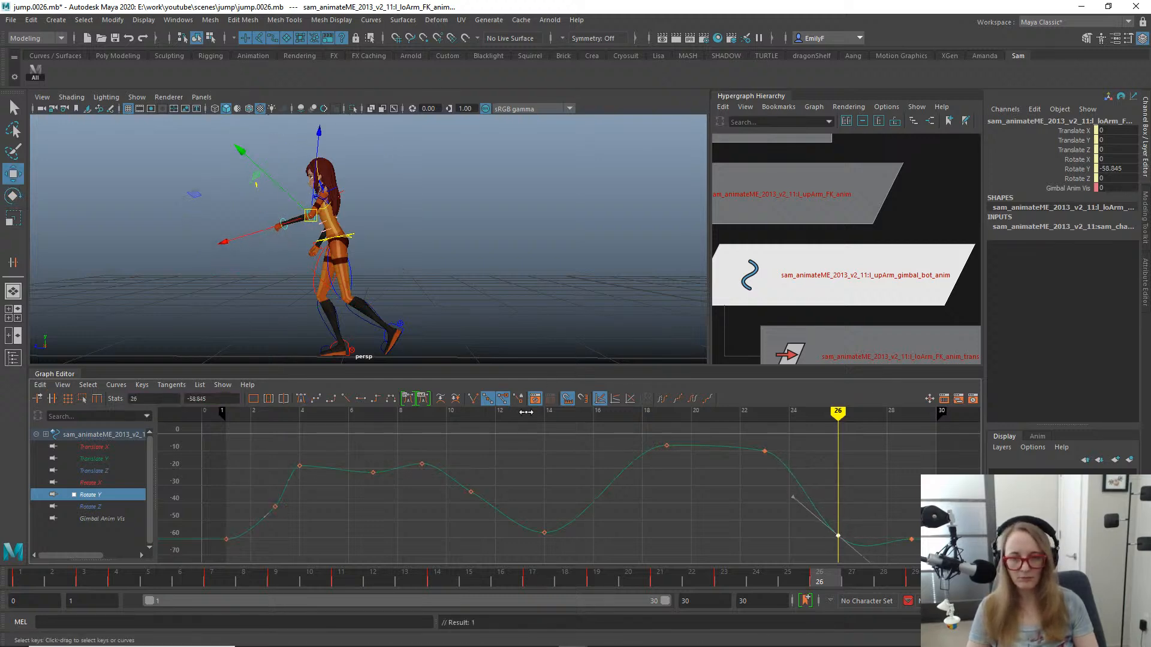
pyautogui.keyDown('alt'); pyautogui.moveTo(815, 532); pyautogui.dragTo(835, 498, button='middle'); pyautogui.keyUp('alt')
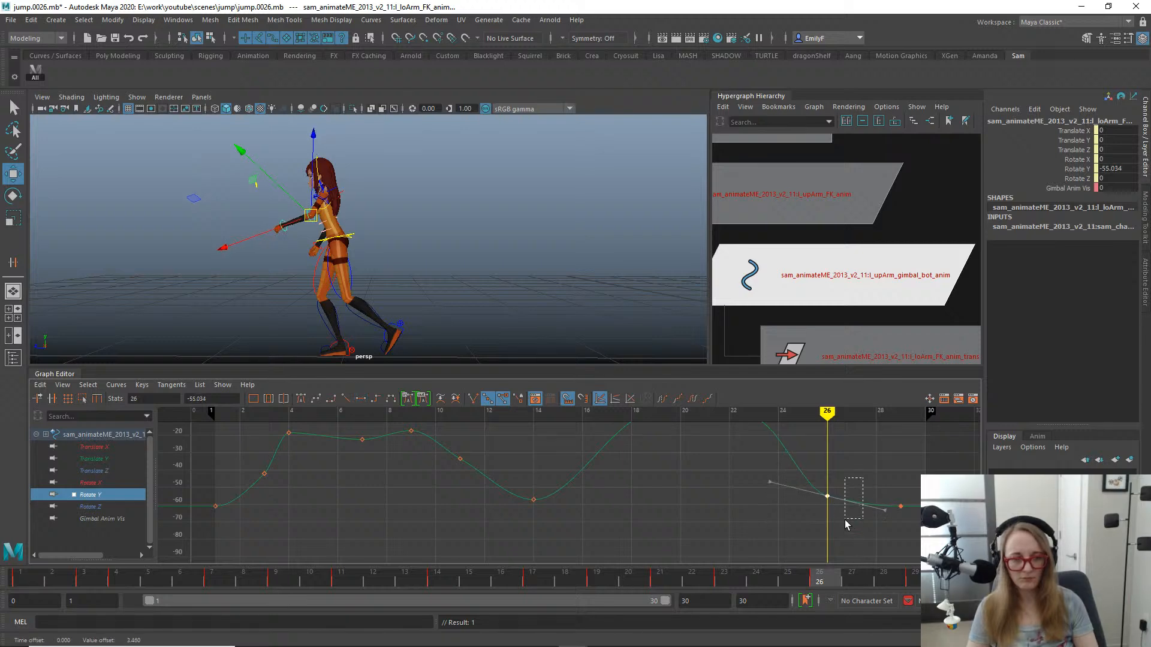
pyautogui.press('q')
# - Play back the jump, move the lower arm's Rotate Y key from frame 23 to 24, and adjust the frame 19 tangent
pyautogui.keyDown('alt'); pyautogui.moveTo(495, 316); pyautogui.dragTo(537, 269); pyautogui.keyUp('alt')
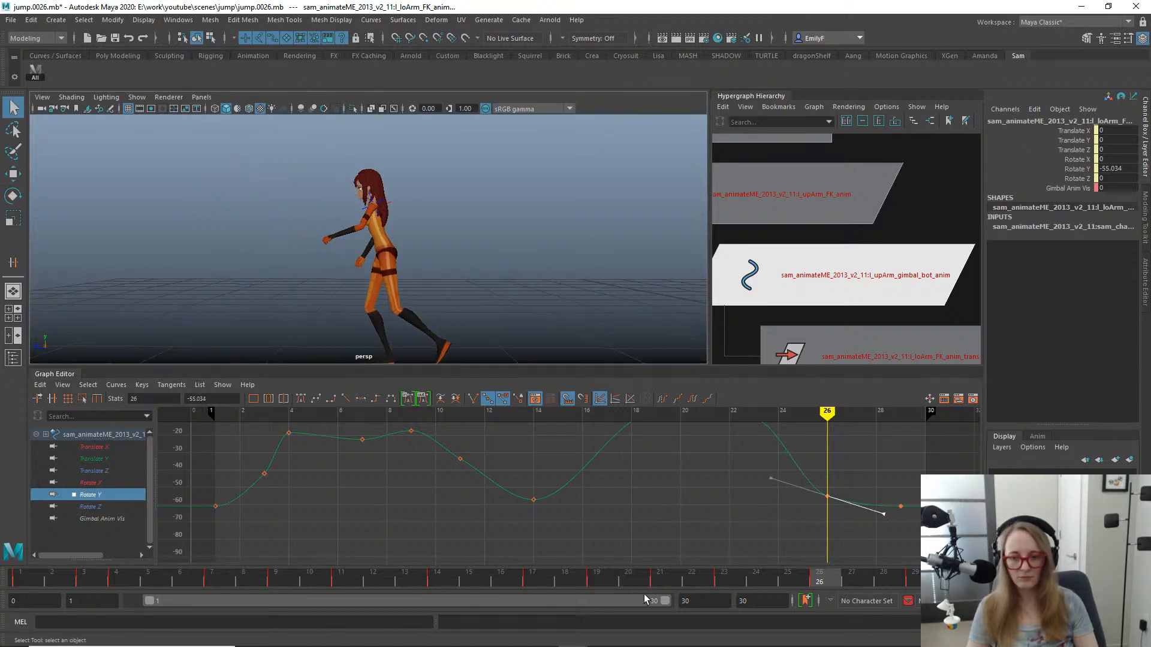
pyautogui.click(518, 580)
pyautogui.moveTo(518, 580); pyautogui.dragTo(806, 569)
pyautogui.hotkey('alt', 'v')
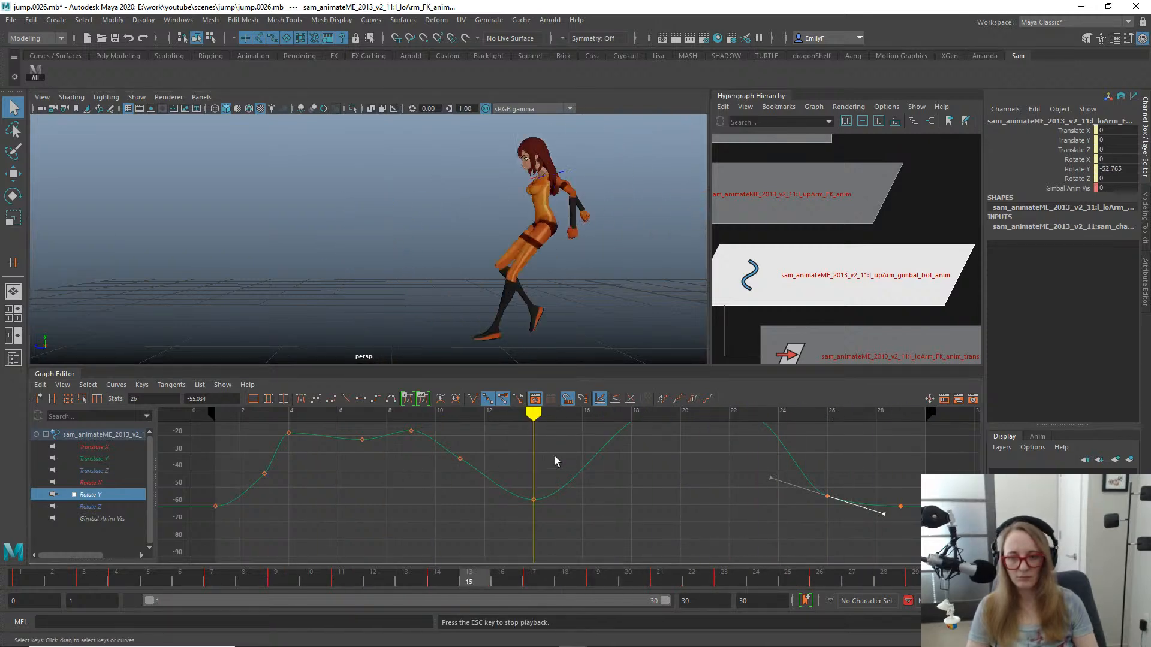
pyautogui.press('Escape')
pyautogui.moveTo(496, 577); pyautogui.dragTo(766, 576)
pyautogui.keyDown('alt'); pyautogui.moveTo(747, 432); pyautogui.dragTo(720, 502, button='middle'); pyautogui.keyUp('alt')
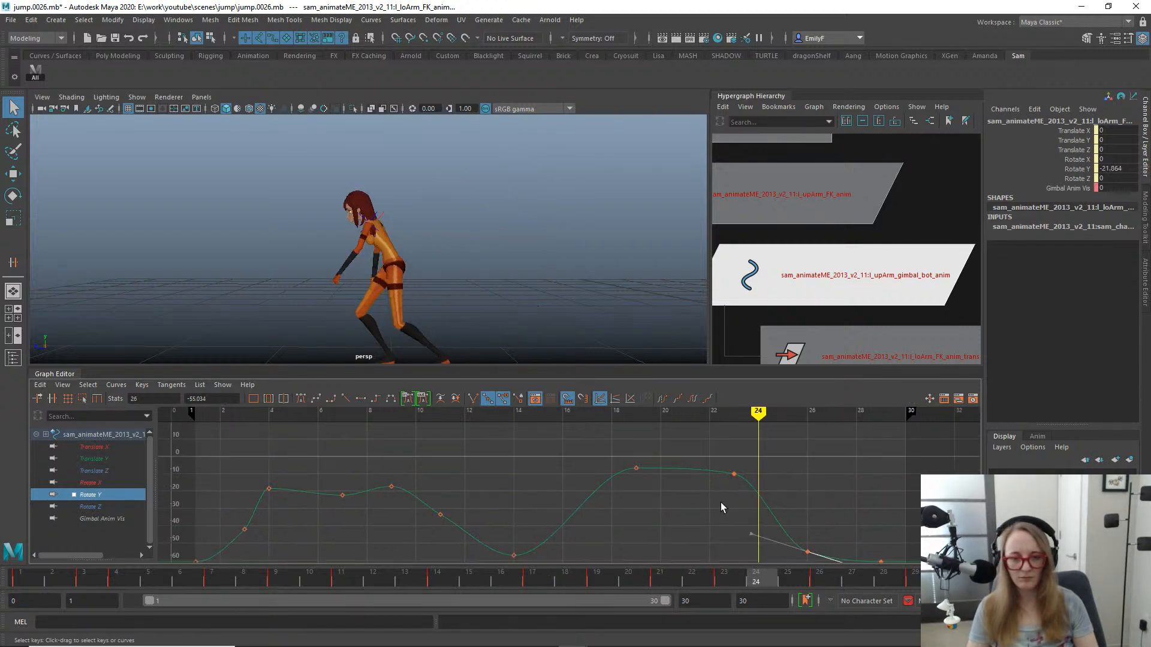
pyautogui.moveTo(754, 512); pyautogui.dragTo(753, 513)
pyautogui.press('w')
pyautogui.moveTo(732, 475); pyautogui.dragTo(760, 478)
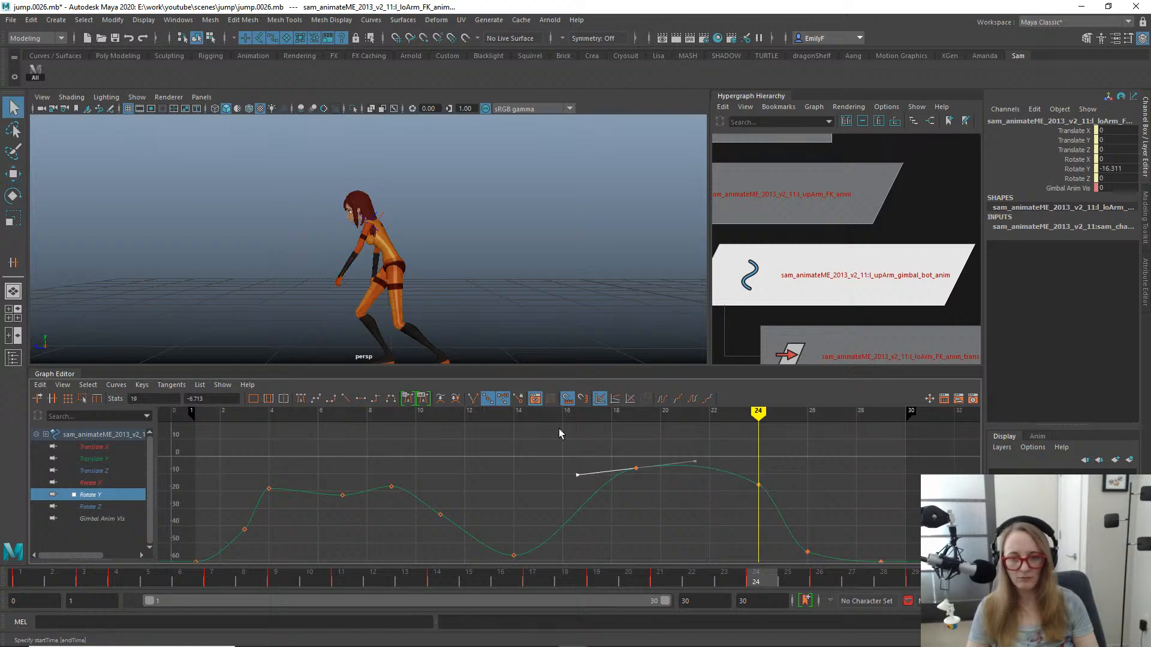
# - Select the left upper arm FK control and isolate its Rotate Y curve in the Graph Editor
pyautogui.keyDown('alt'); pyautogui.moveTo(300, 250); pyautogui.dragTo(399, 238, button='right'); pyautogui.keyUp('alt')
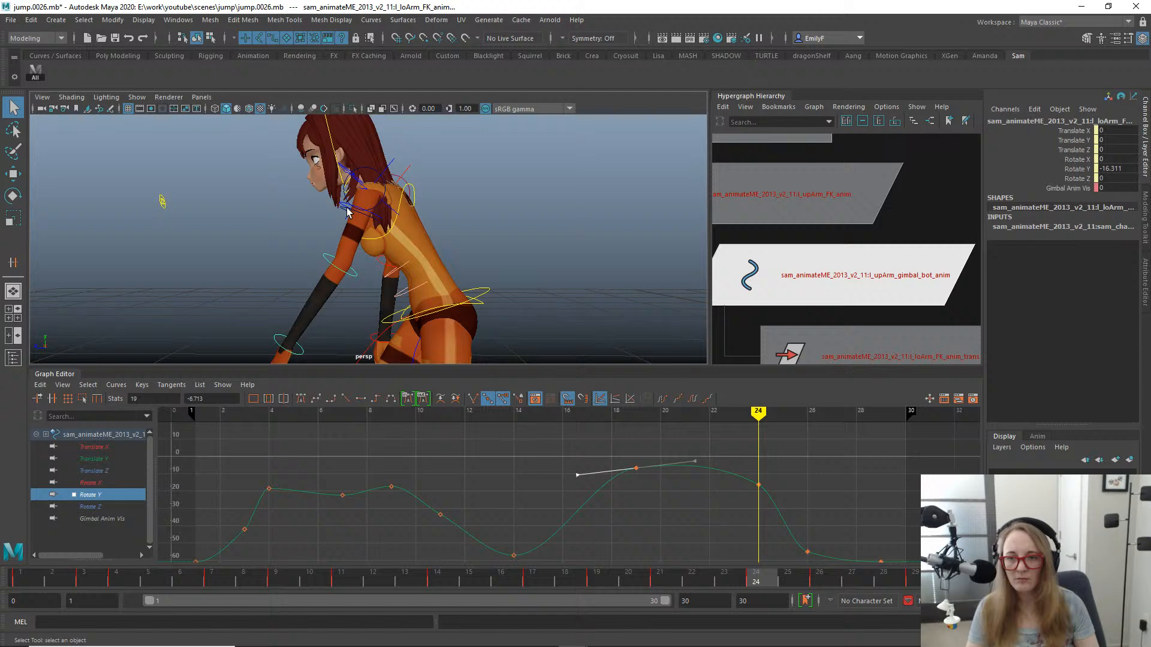
pyautogui.click(347, 211)
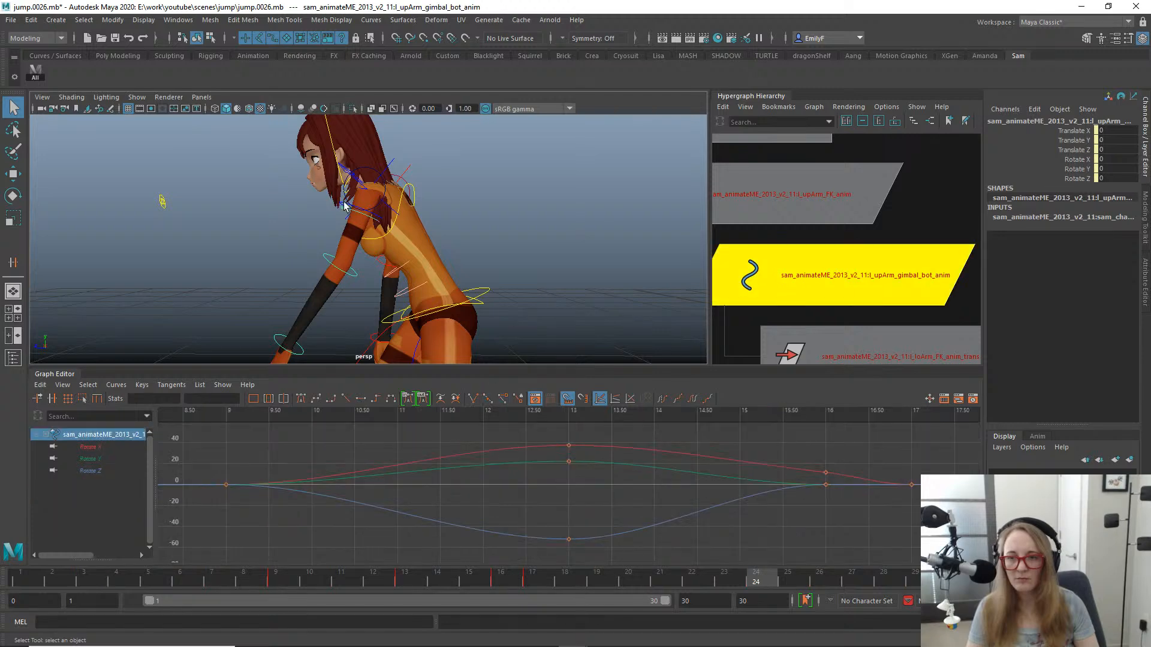
pyautogui.click(345, 205)
pyautogui.press('e')
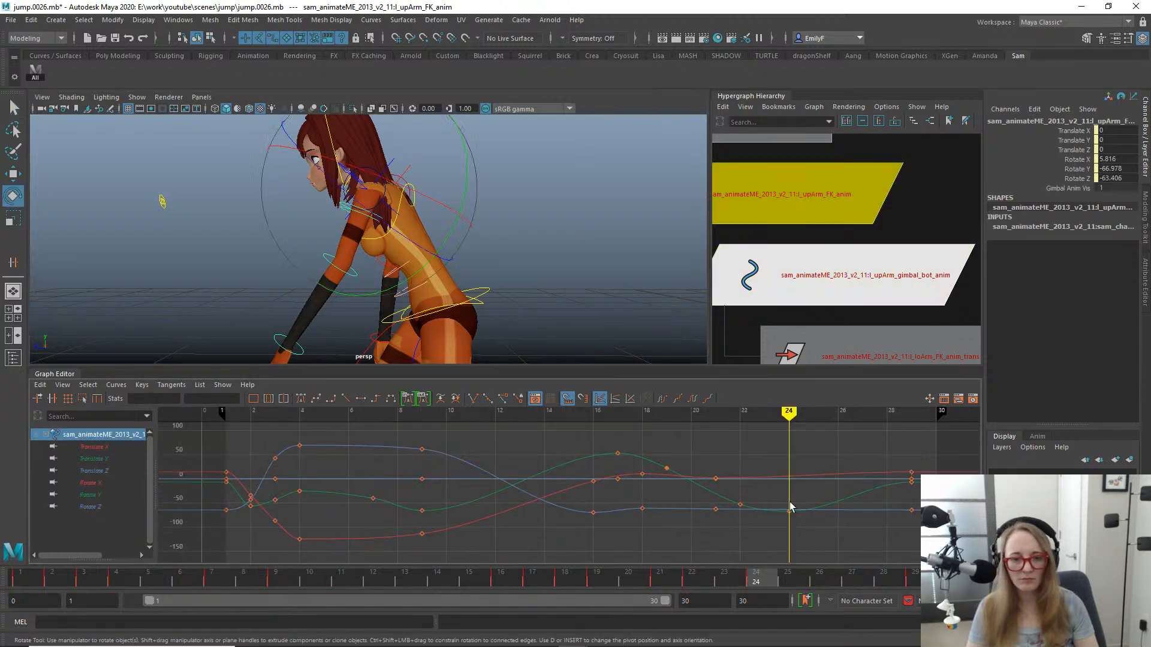
pyautogui.click(92, 495)
# - Play back the jump and scrub through the landing in the side view to examine the left arm's swing
pyautogui.keyDown('alt'); pyautogui.moveTo(818, 456); pyautogui.dragTo(763, 478, button='right'); pyautogui.keyUp('alt')
pyautogui.keyDown('alt'); pyautogui.moveTo(763, 478); pyautogui.dragTo(695, 432, button='middle'); pyautogui.keyUp('alt')
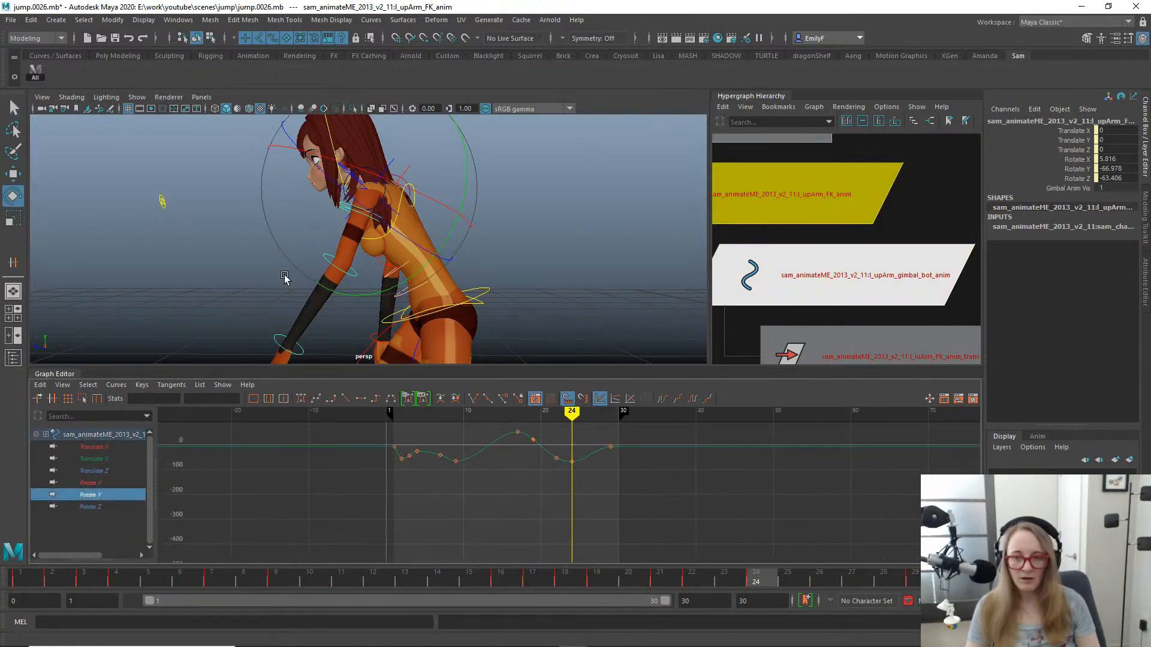
pyautogui.keyDown('alt'); pyautogui.moveTo(285, 278); pyautogui.dragTo(305, 240, button='right'); pyautogui.keyUp('alt')
pyautogui.hotkey('alt', 'v')
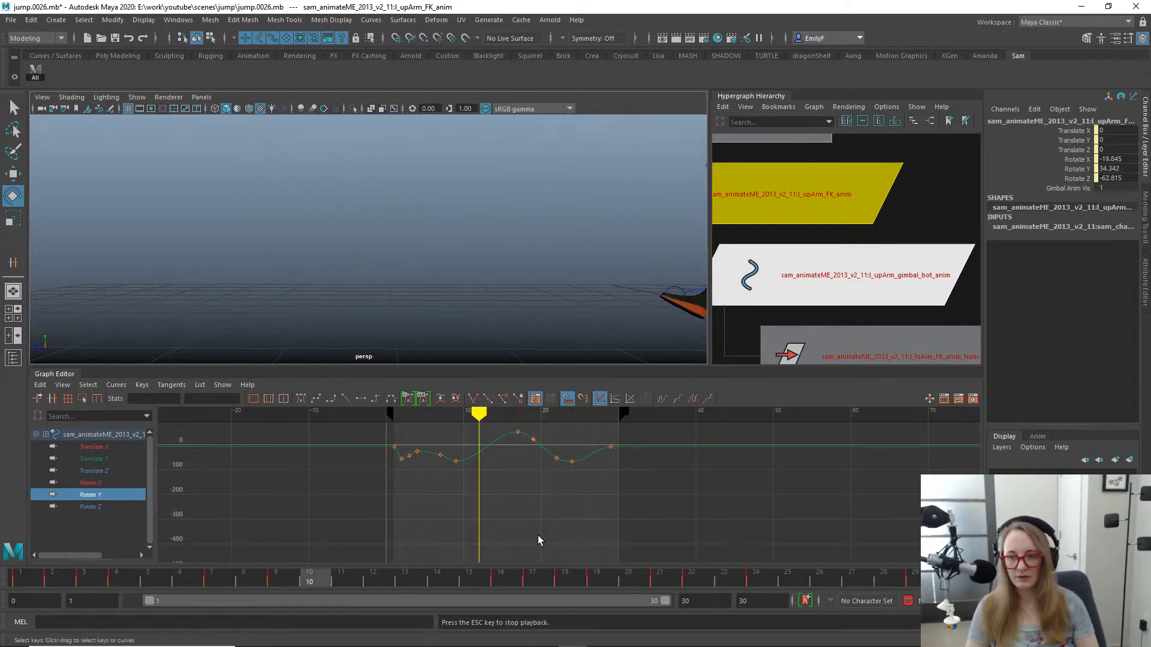
pyautogui.press('space')
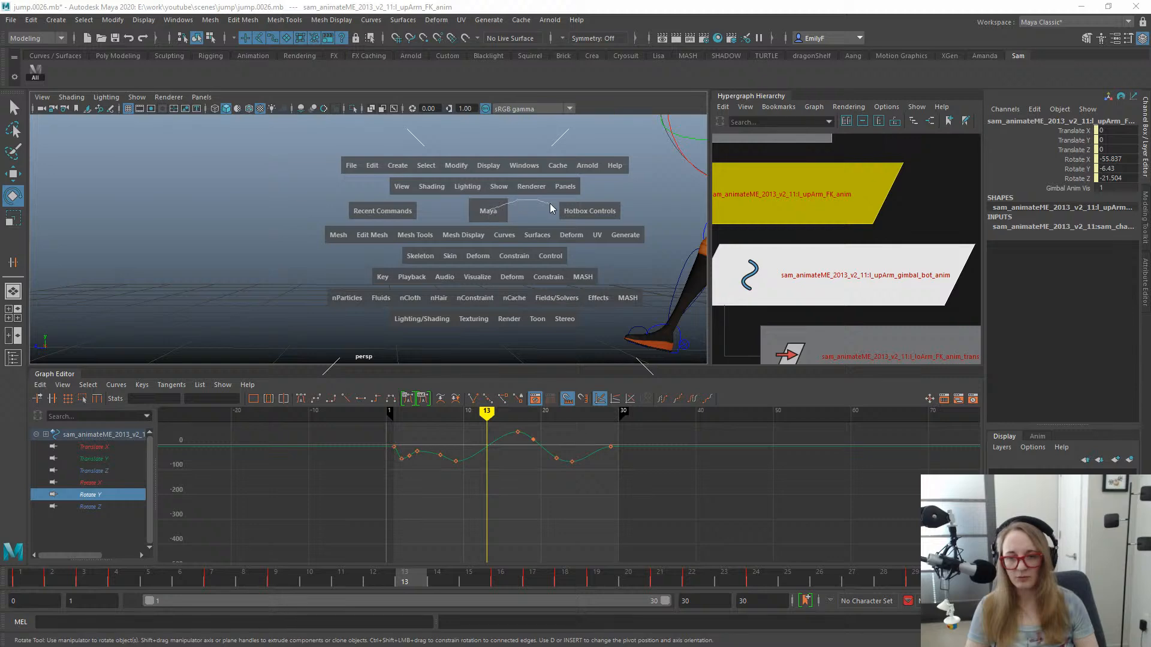
pyautogui.moveTo(552, 208); pyautogui.dragTo(558, 211)
pyautogui.press('f')
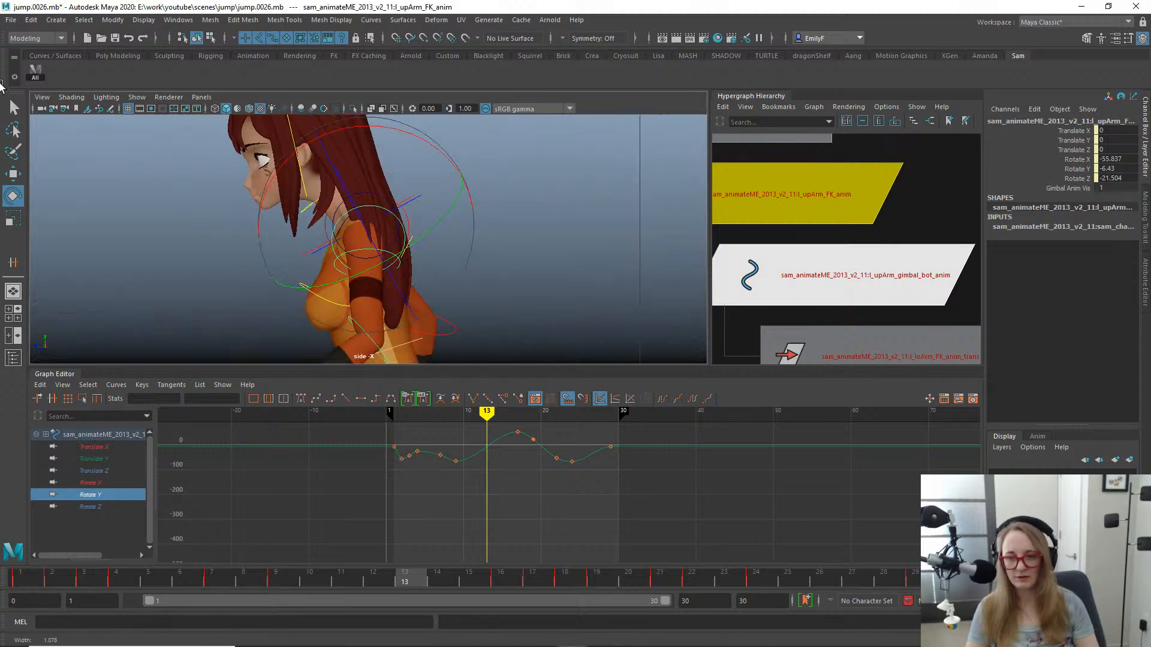
pyautogui.hotkey('alt', '1')
pyautogui.keyDown('alt'); pyautogui.moveTo(1, 86); pyautogui.dragTo(0, 66, button='right'); pyautogui.keyUp('alt')
pyautogui.keyDown('alt'); pyautogui.moveTo(570, 277); pyautogui.dragTo(722, 193, button='middle'); pyautogui.keyUp('alt')
pyautogui.keyDown('alt'); pyautogui.moveTo(497, 199); pyautogui.dragTo(388, 203, button='right'); pyautogui.keyUp('alt')
pyautogui.press('q')
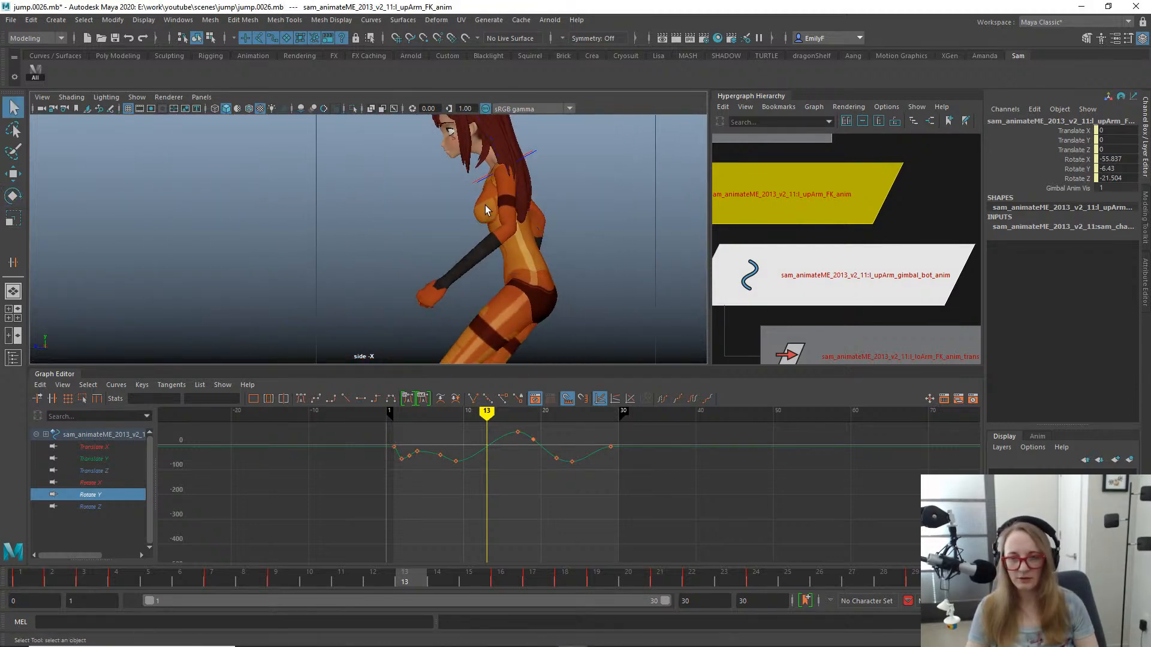
pyautogui.press('e')
pyautogui.keyDown('alt'); pyautogui.moveTo(611, 226); pyautogui.dragTo(264, 222, button='right'); pyautogui.keyUp('alt')
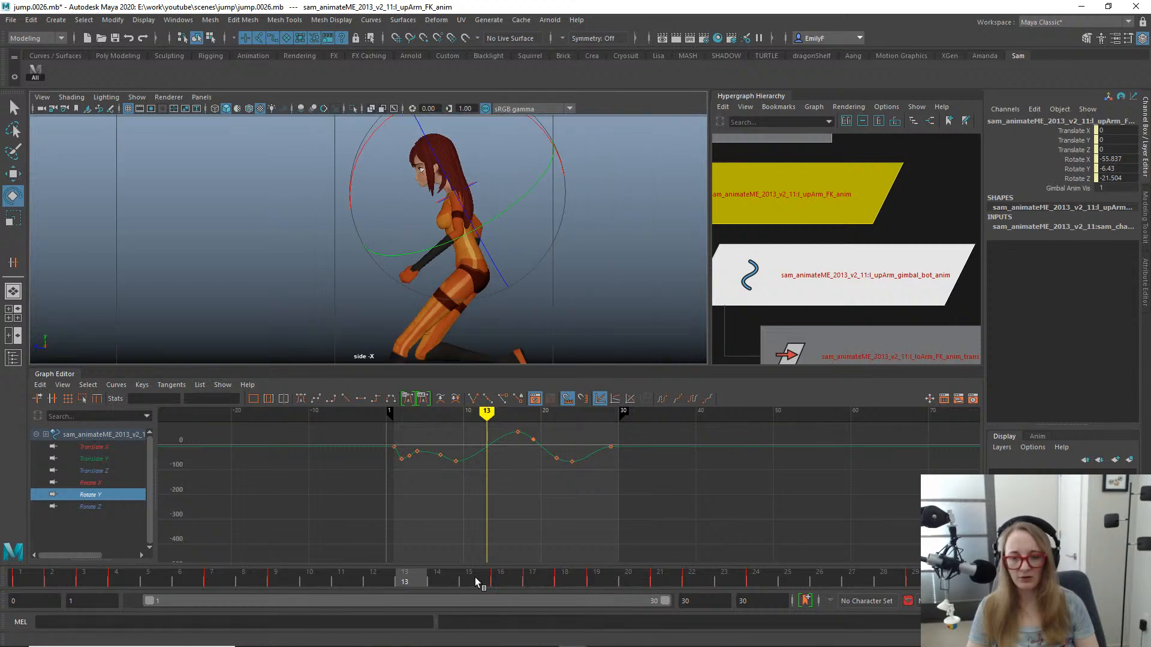
pyautogui.moveTo(475, 577); pyautogui.dragTo(660, 577)
pyautogui.press('f')
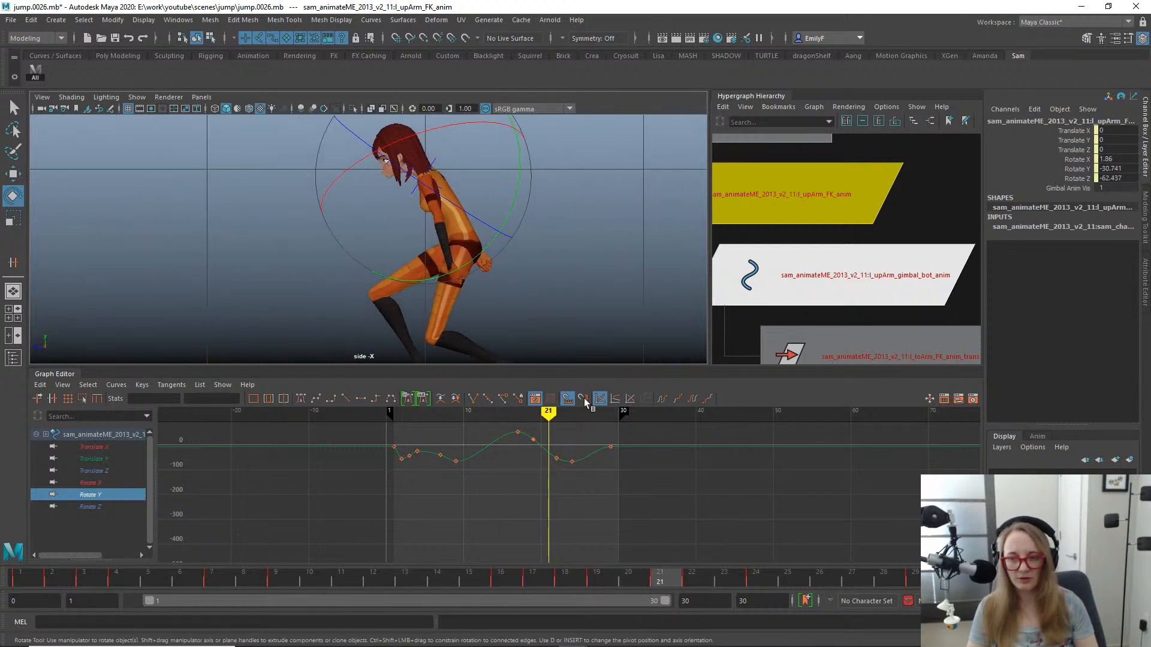
pyautogui.moveTo(500, 582); pyautogui.dragTo(888, 540)
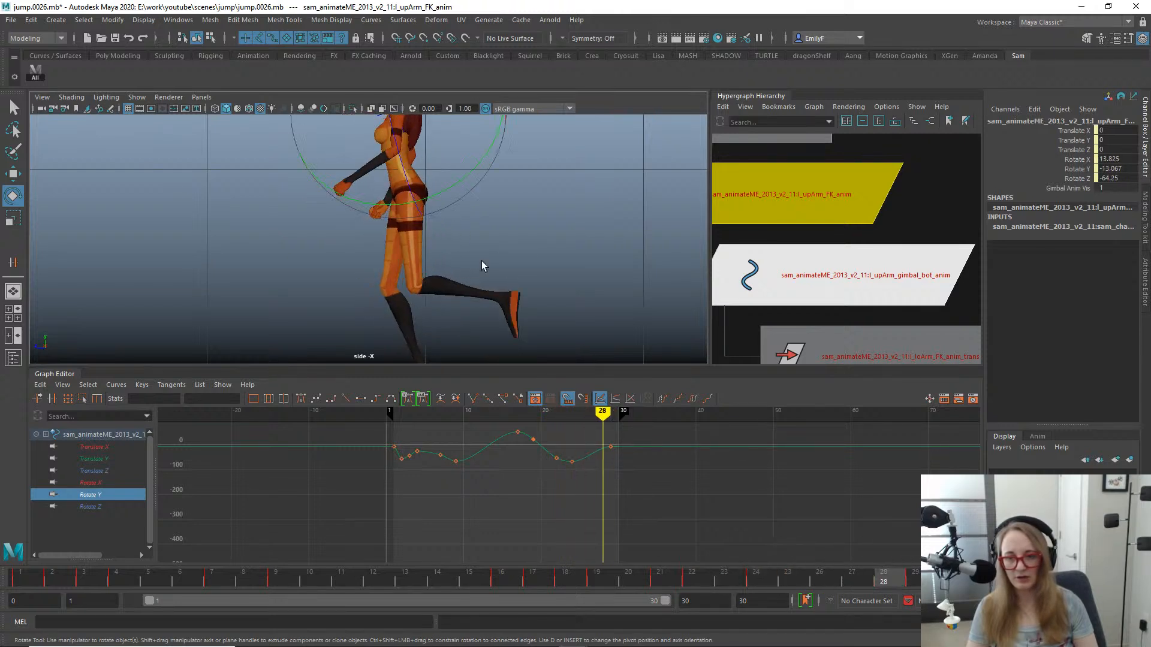
# - Rotate the left upper arm at frame 24 to about X -37.1, Y -76.2, Z -19.5 and key it
pyautogui.keyDown('alt'); pyautogui.moveTo(456, 174); pyautogui.dragTo(528, 220, button='middle'); pyautogui.keyUp('alt')
pyautogui.keyDown('alt'); pyautogui.moveTo(528, 219); pyautogui.dragTo(479, 215, button='right'); pyautogui.keyUp('alt')
pyautogui.moveTo(643, 574); pyautogui.dragTo(772, 457)
pyautogui.press('e')
pyautogui.moveTo(467, 211); pyautogui.dragTo(396, 188)
pyautogui.moveTo(565, 213); pyautogui.dragTo(561, 251)
pyautogui.press('s')
# - Rotate the left upper arm at frame 26 to about X 4.6, Y -37.8, Z -55.5, key its rotation, and play back the jump
pyautogui.moveTo(589, 576); pyautogui.dragTo(831, 523)
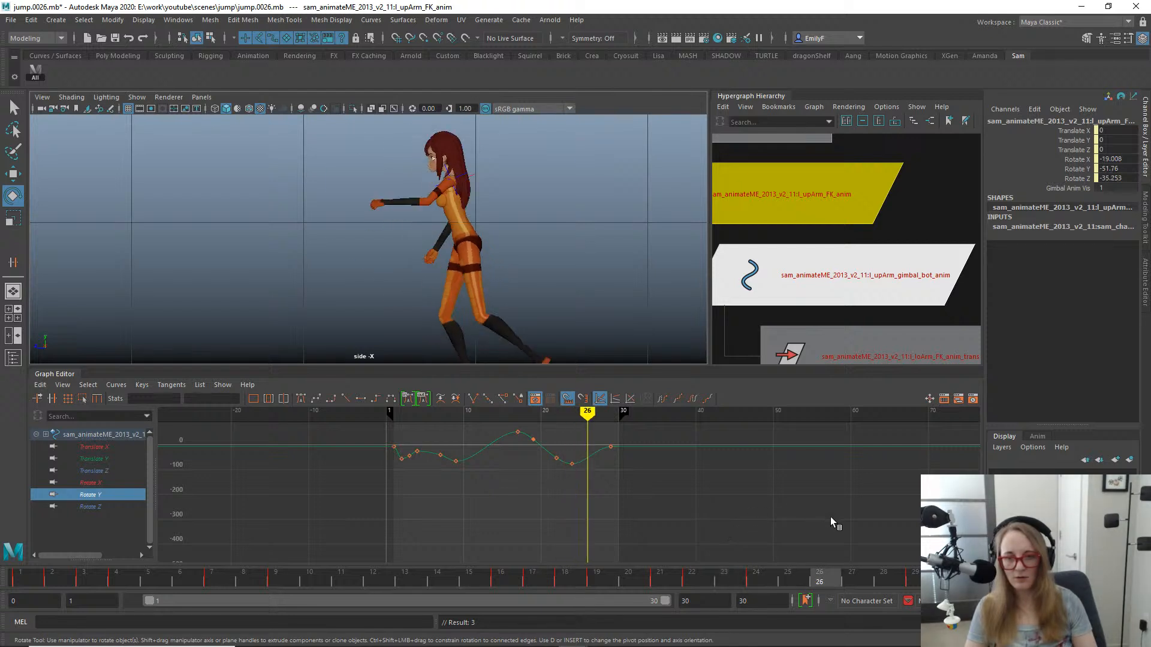
pyautogui.moveTo(566, 249); pyautogui.dragTo(572, 200)
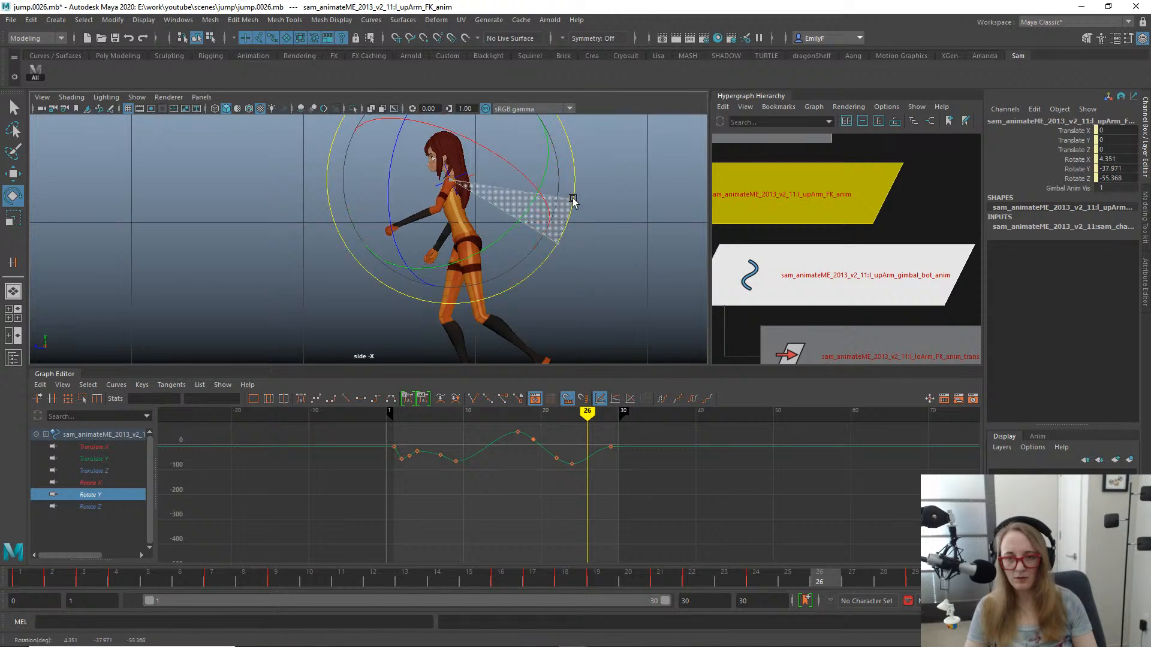
pyautogui.hotkey('shift', 'e')
pyautogui.moveTo(691, 583)
pyautogui.mouseDown()
pyautogui.moveTo(581, 560)
pyautogui.moveTo(920, 555)
pyautogui.moveTo(714, 572)
pyautogui.moveTo(385, 515)
pyautogui.moveTo(926, 546)
pyautogui.mouseUp()
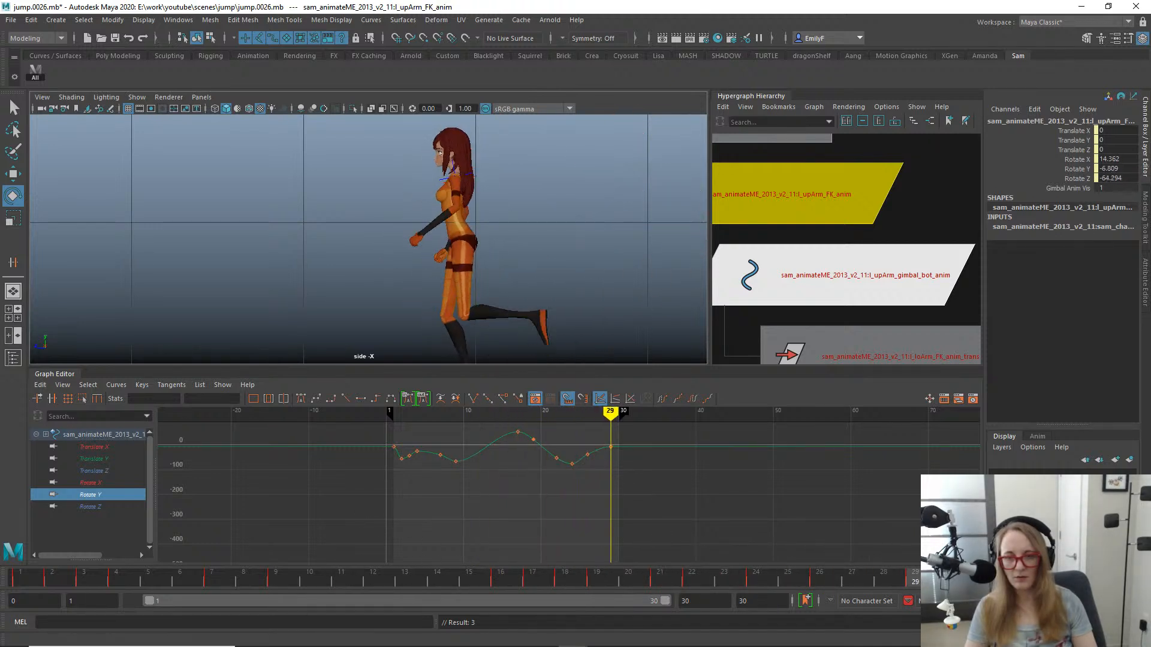
pyautogui.moveTo(794, 565); pyautogui.dragTo(178, 486)
pyautogui.hotkey('alt', 'v')
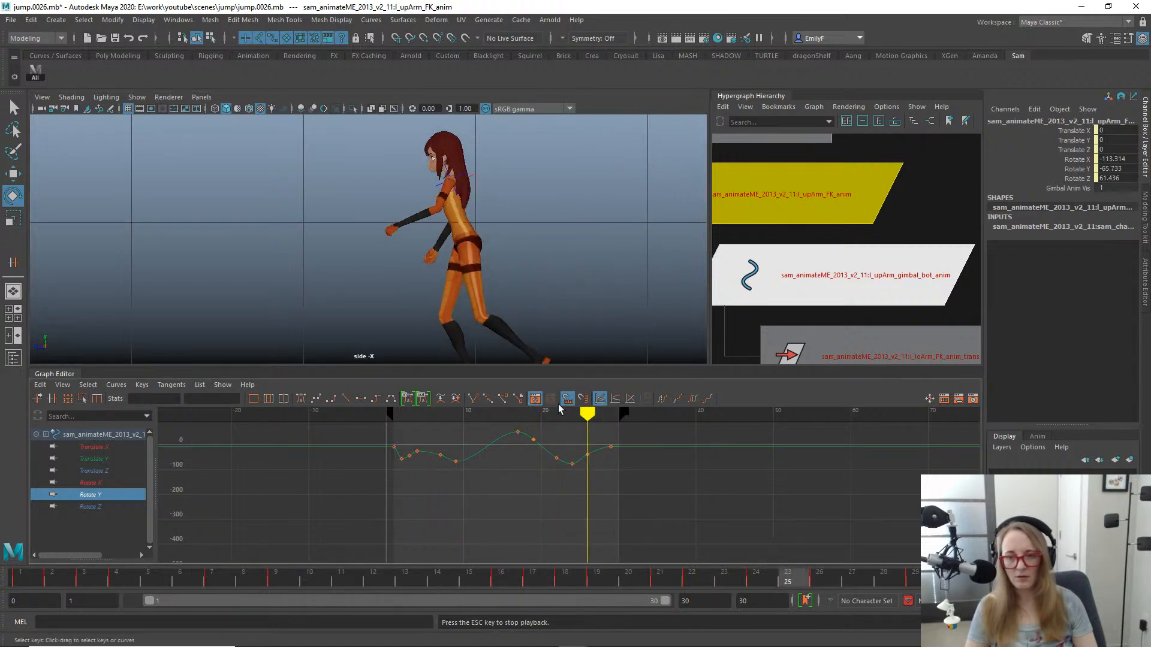
pyautogui.keyDown('alt'); pyautogui.moveTo(288, 221); pyautogui.dragTo(66, 122, button='right'); pyautogui.keyUp('alt')
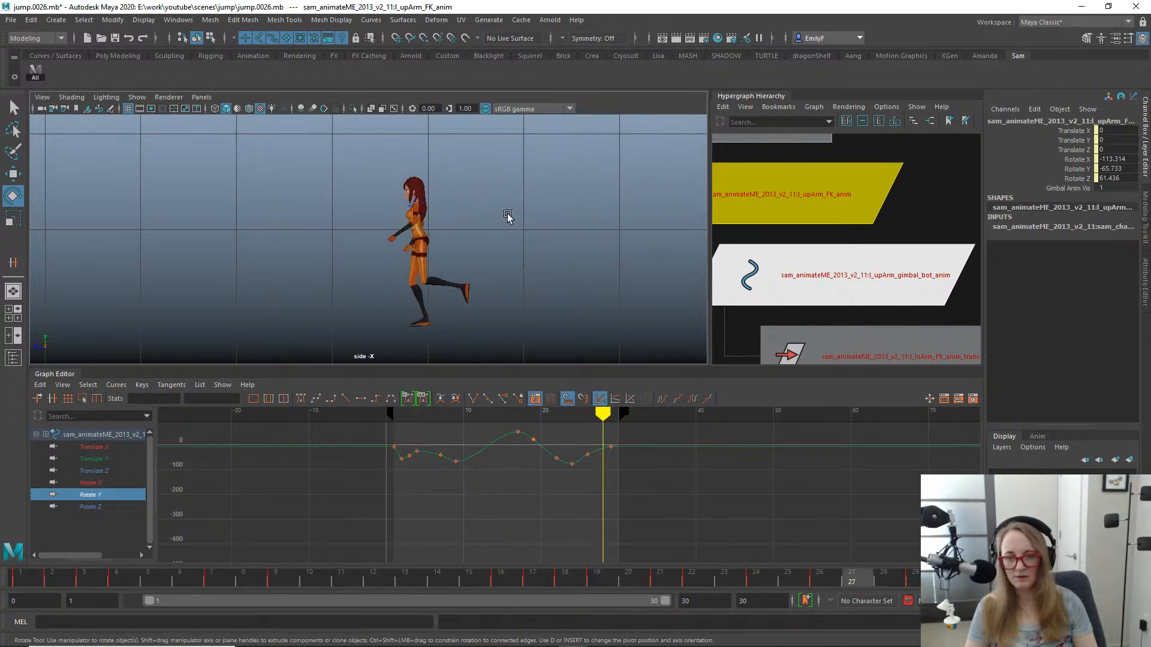
# - Switch to the front view and rotate the left upper arm at frame 24 to about X -37, Y -68.9, Z -13.7
pyautogui.press('space')
pyautogui.moveTo(509, 205); pyautogui.dragTo(528, 238)
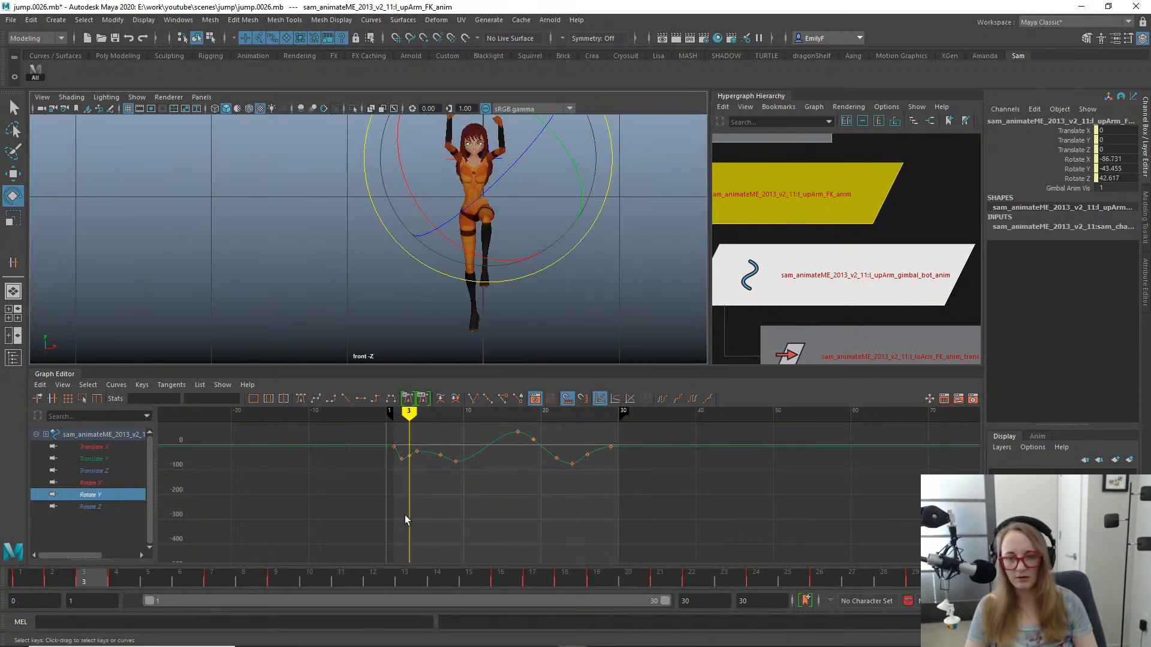
pyautogui.moveTo(372, 580); pyautogui.dragTo(761, 575)
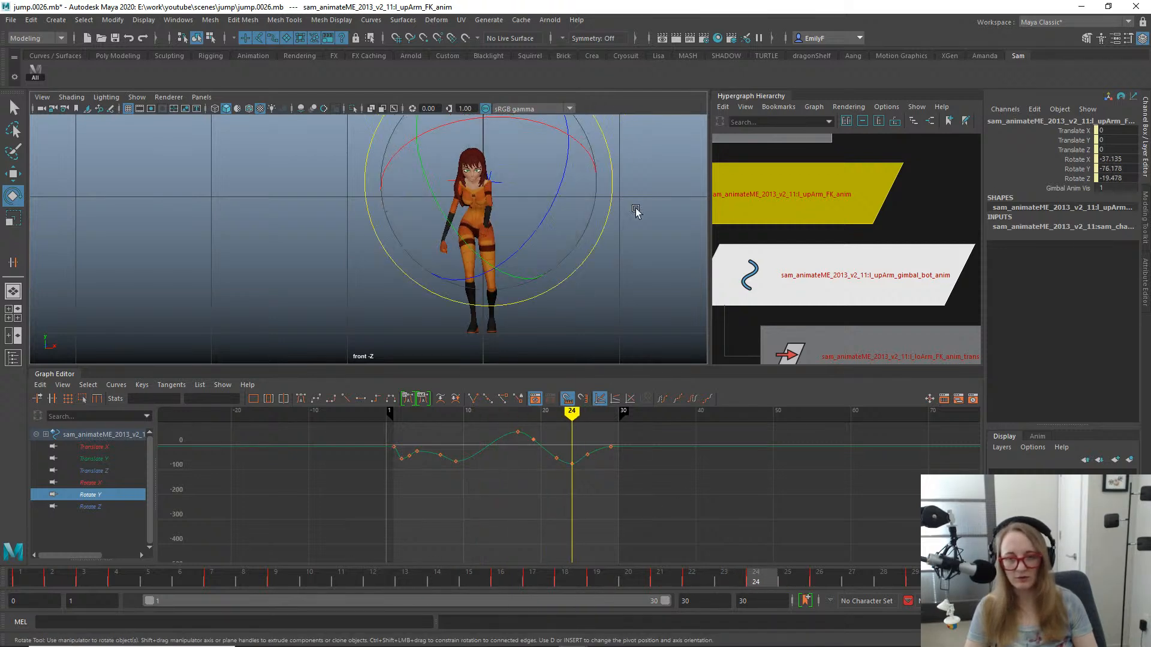
pyautogui.moveTo(612, 210); pyautogui.dragTo(617, 173)
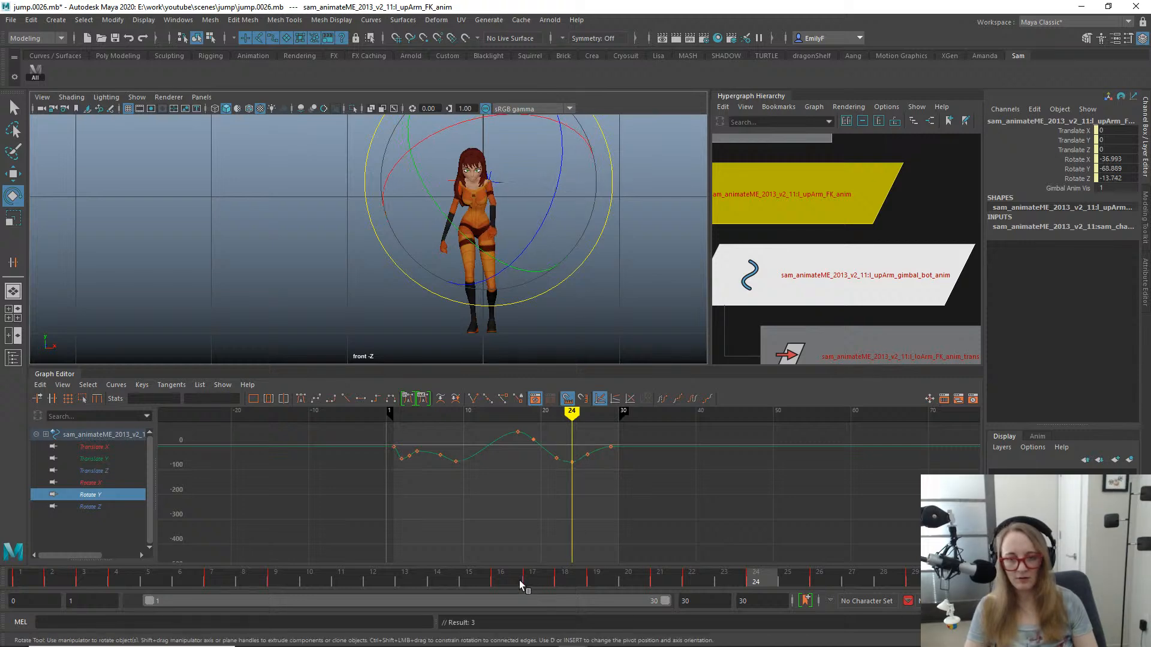
# - Rotate the left upper arm at frame 26 to about X 18.4, Y -45.2, Z -62.0 and scrub through the landing
pyautogui.moveTo(617, 576); pyautogui.dragTo(813, 522)
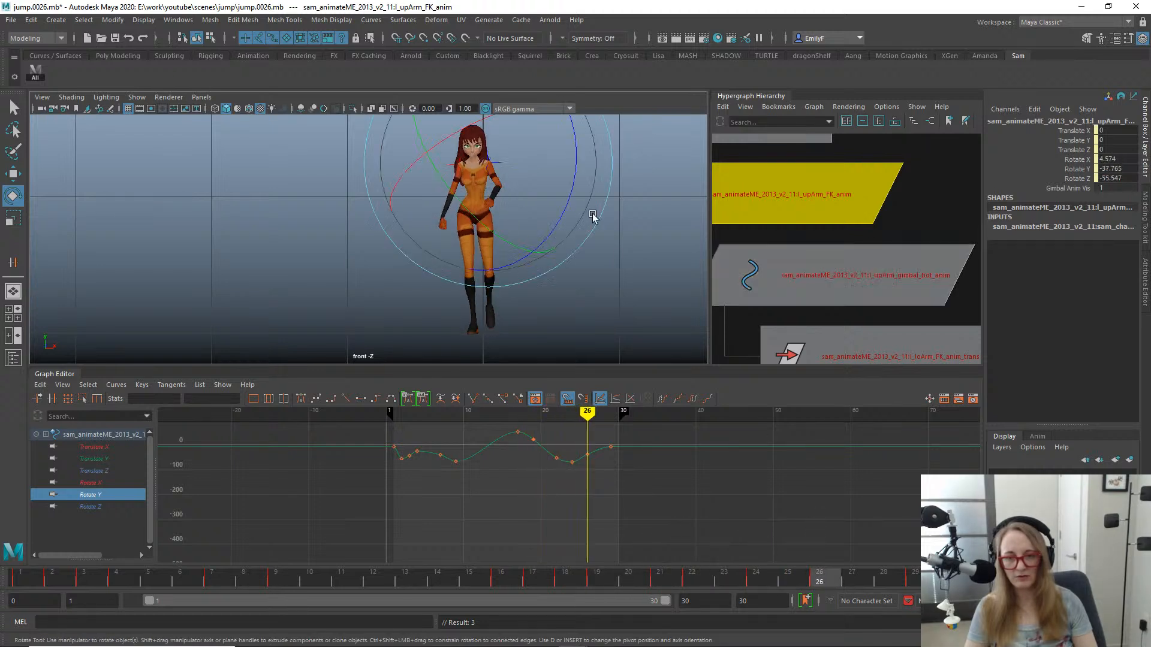
pyautogui.keyDown('alt'); pyautogui.moveTo(547, 187); pyautogui.dragTo(539, 227, button='middle'); pyautogui.keyUp('alt')
pyautogui.moveTo(519, 169); pyautogui.dragTo(506, 177)
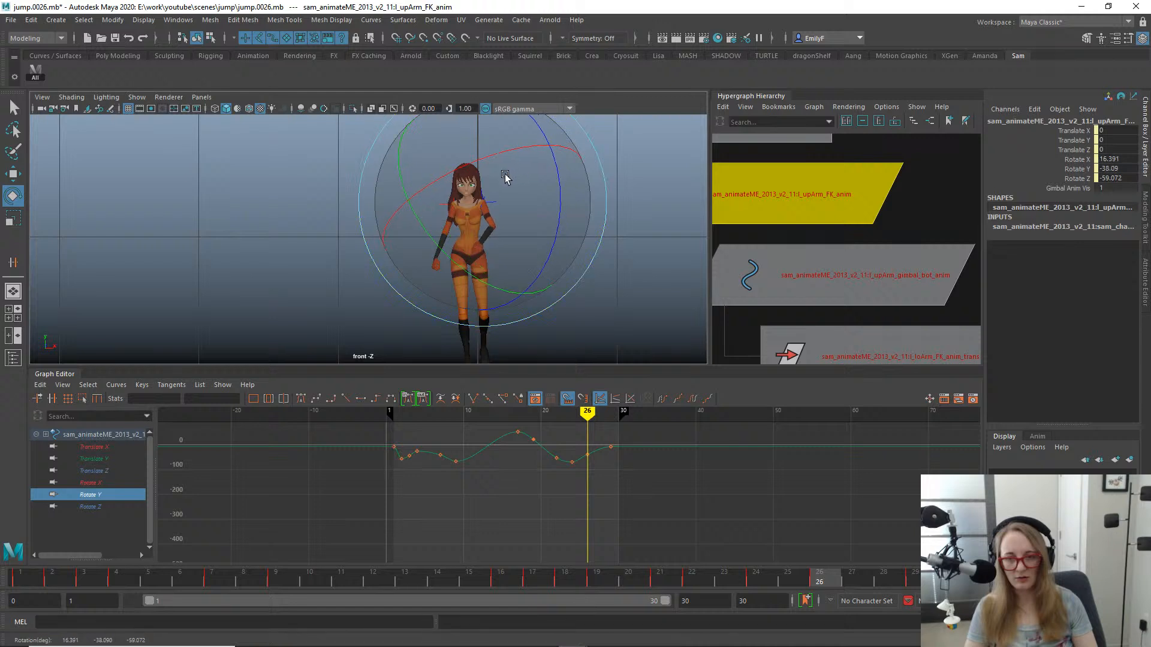
pyautogui.moveTo(553, 290); pyautogui.dragTo(544, 288)
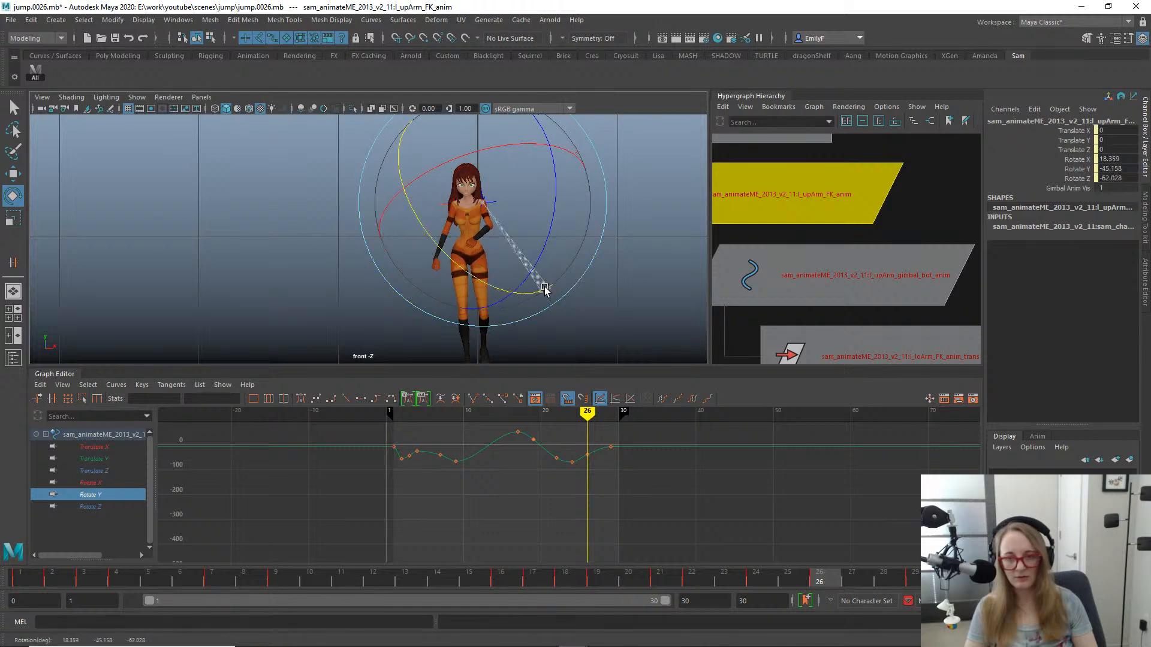
pyautogui.press('q')
pyautogui.moveTo(688, 586); pyautogui.dragTo(797, 530)
# - Examine the left upper arm's Rotate X, Y and Z curves and inspect the arm pose from the side in the perspective view
pyautogui.click(102, 486)
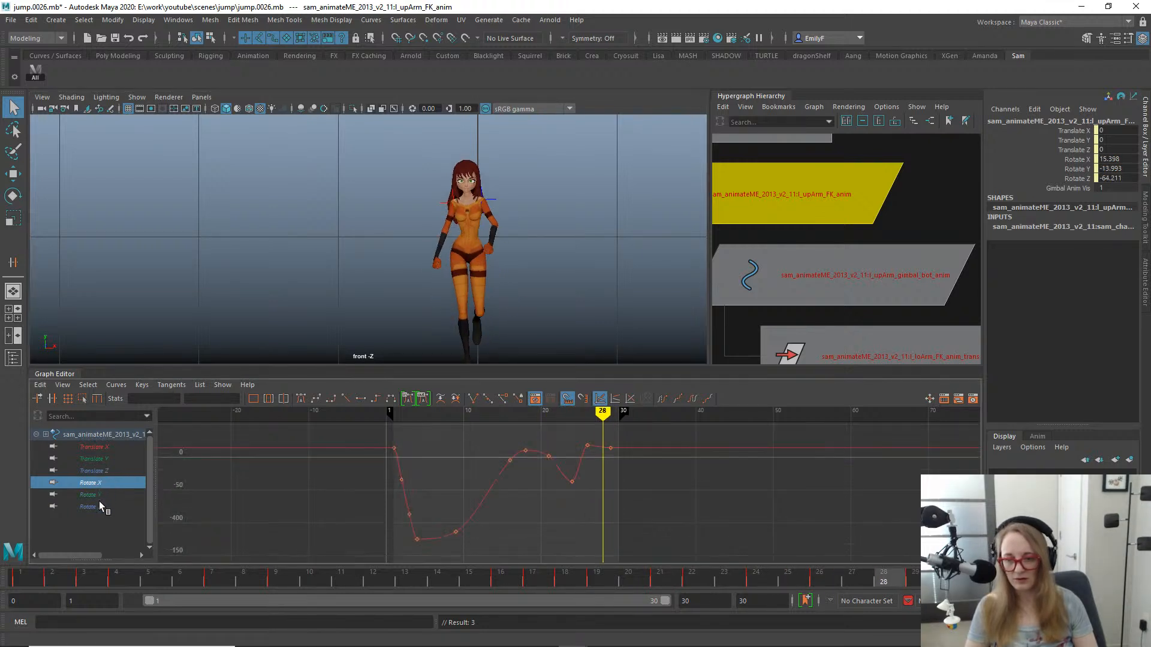
pyautogui.keyDown('ctrl'); pyautogui.click(100, 507); pyautogui.keyUp('ctrl')
pyautogui.click(115, 490)
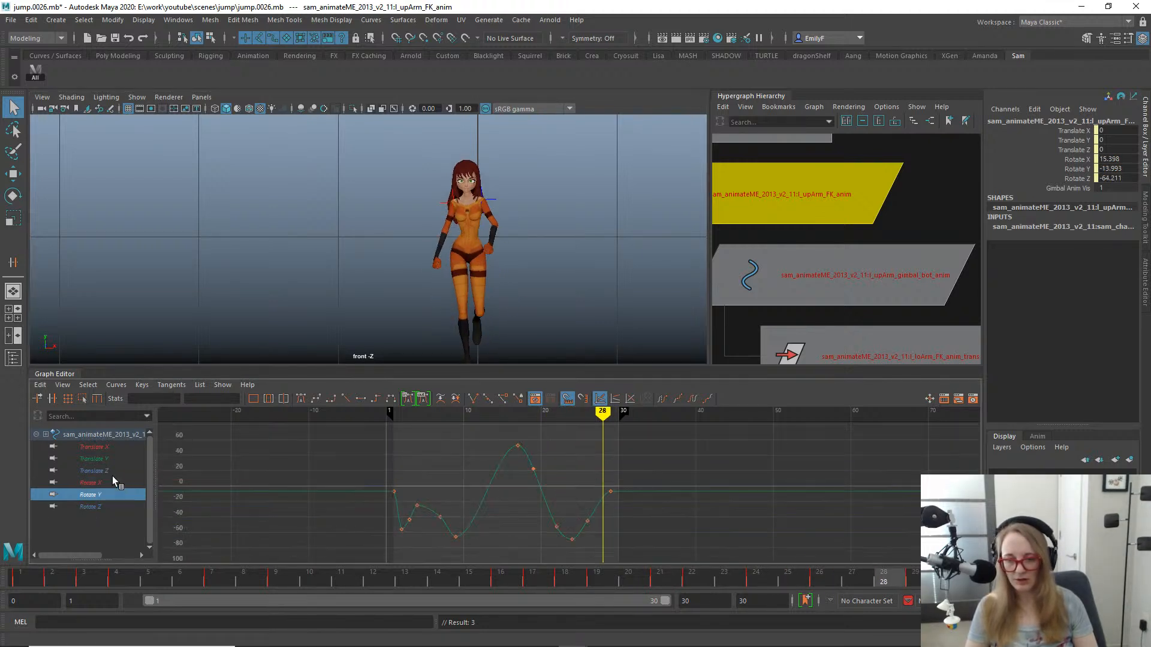
pyautogui.click(113, 480)
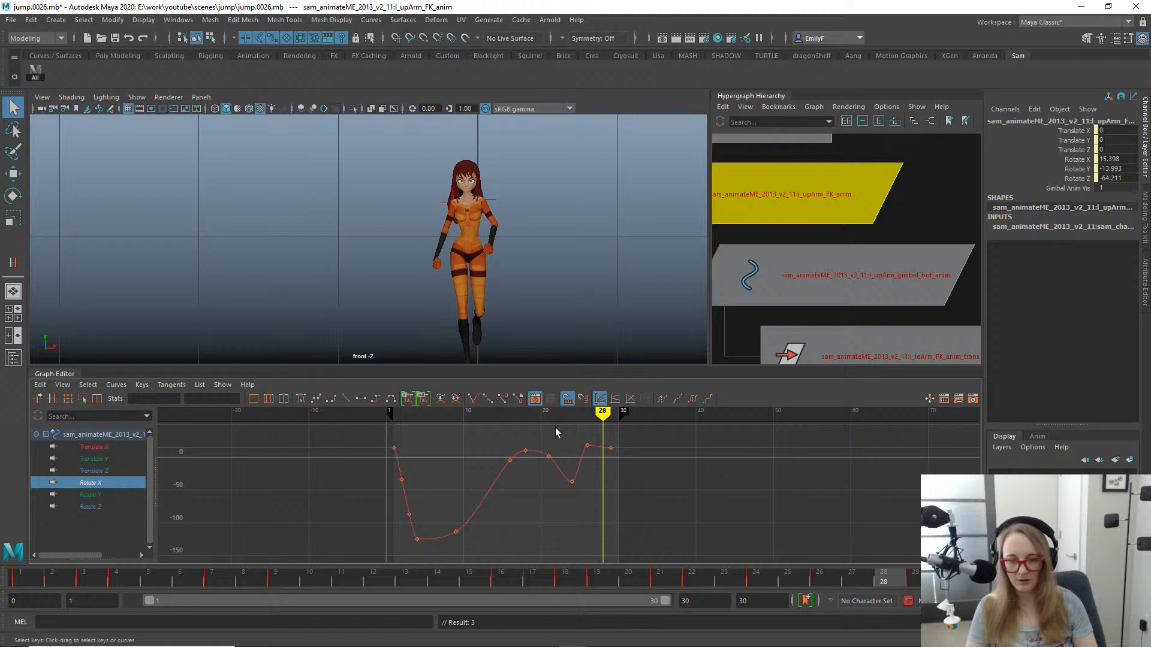
pyautogui.click(541, 232)
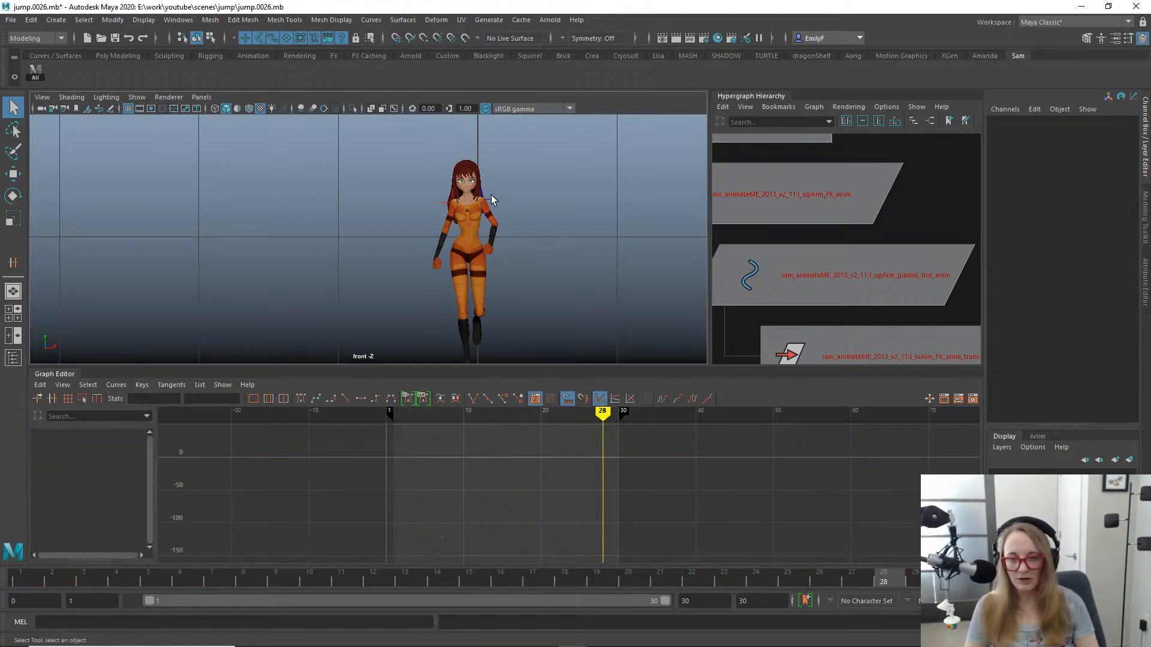
pyautogui.press('space')
pyautogui.moveTo(507, 238); pyautogui.dragTo(508, 213)
pyautogui.keyDown('alt'); pyautogui.moveTo(308, 228); pyautogui.dragTo(480, 237, button='right'); pyautogui.keyUp('alt')
# - Lower the left upper arm's Rotate X key at frame 26 to about -3.9, checking the pose in the front view
pyautogui.click(403, 151)
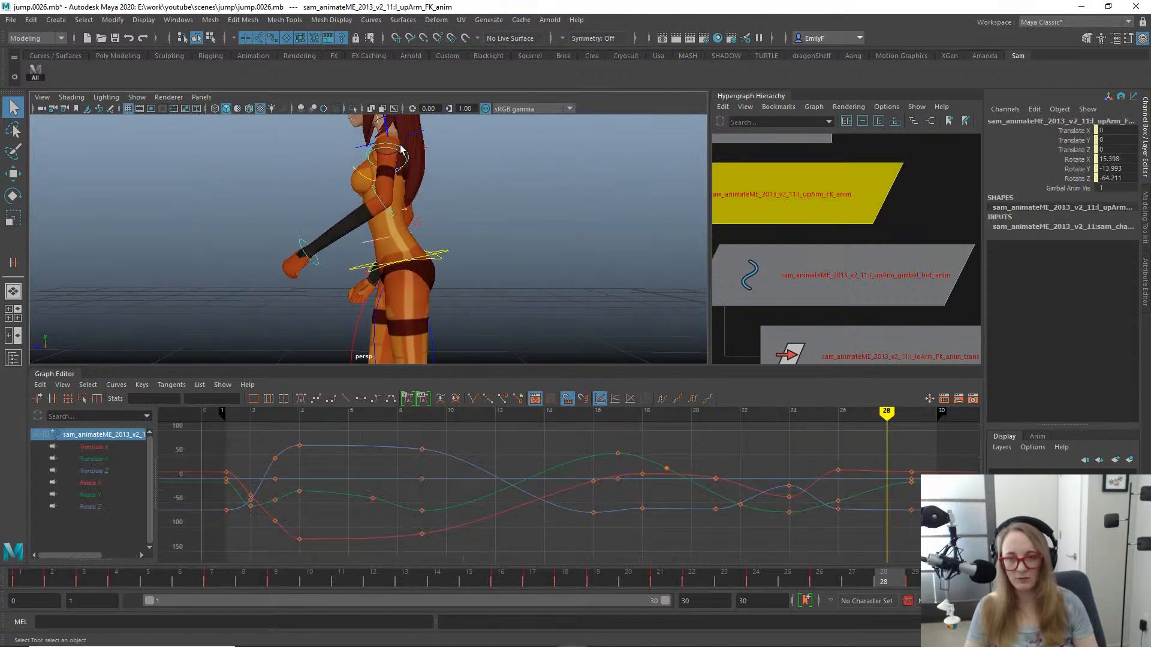
pyautogui.press('w')
pyautogui.click(87, 483)
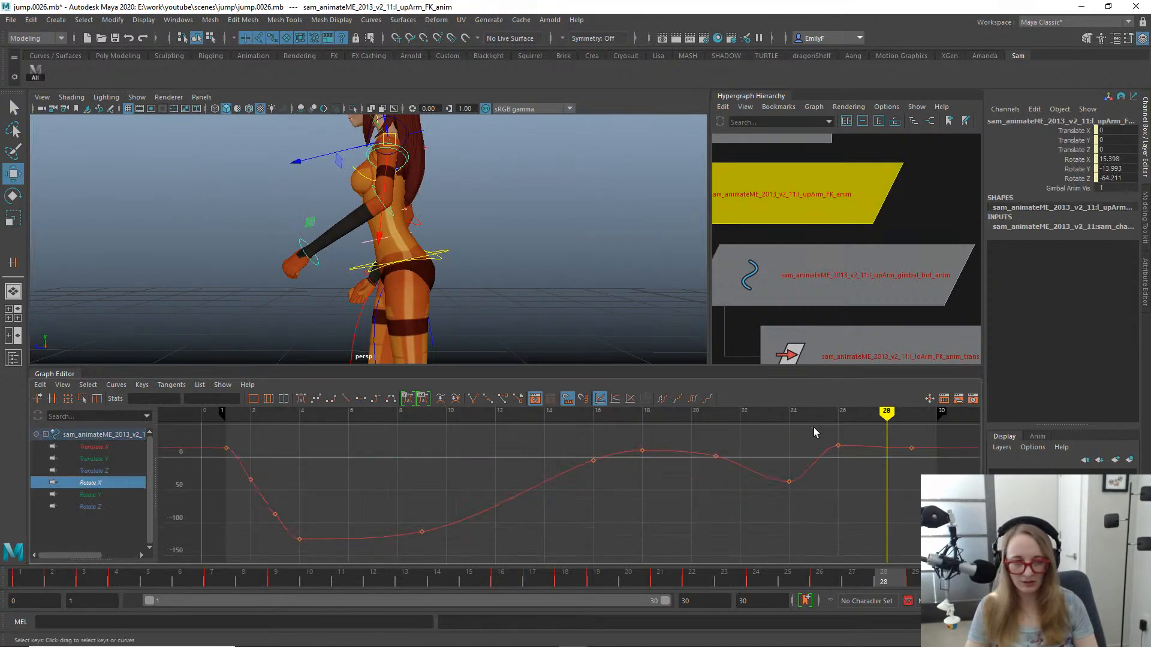
pyautogui.press('e')
pyautogui.press('space')
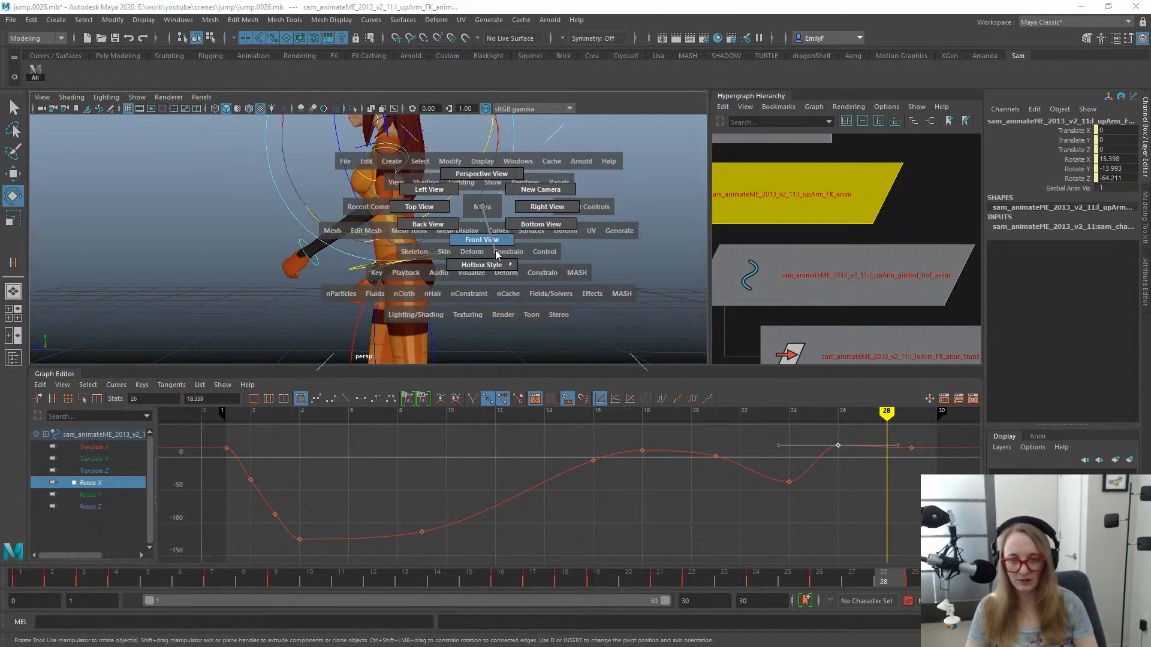
pyautogui.moveTo(482, 207); pyautogui.dragTo(557, 230)
pyautogui.press('e')
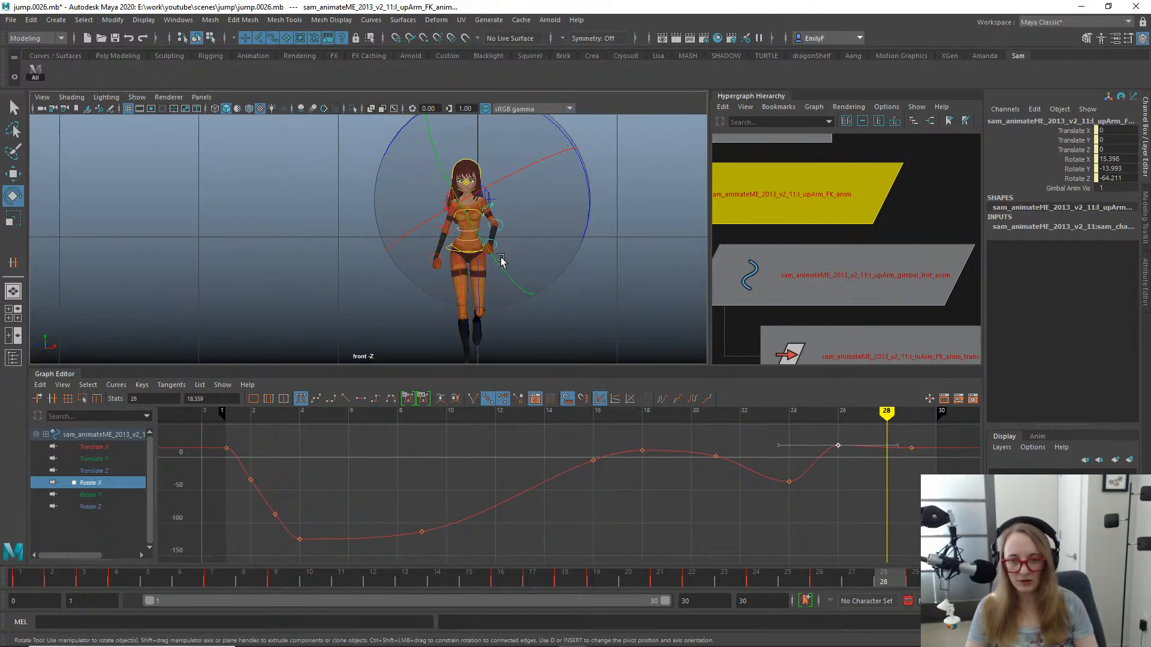
pyautogui.moveTo(710, 585); pyautogui.dragTo(836, 552)
pyautogui.press('w')
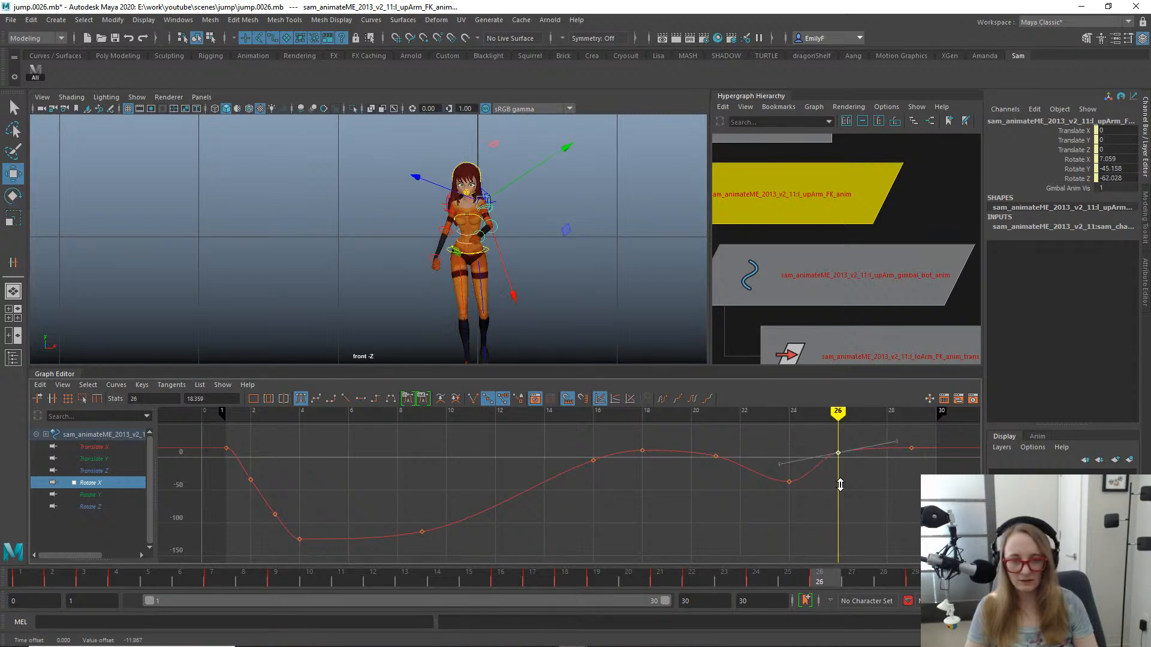
pyautogui.hotkey('alt', '1')
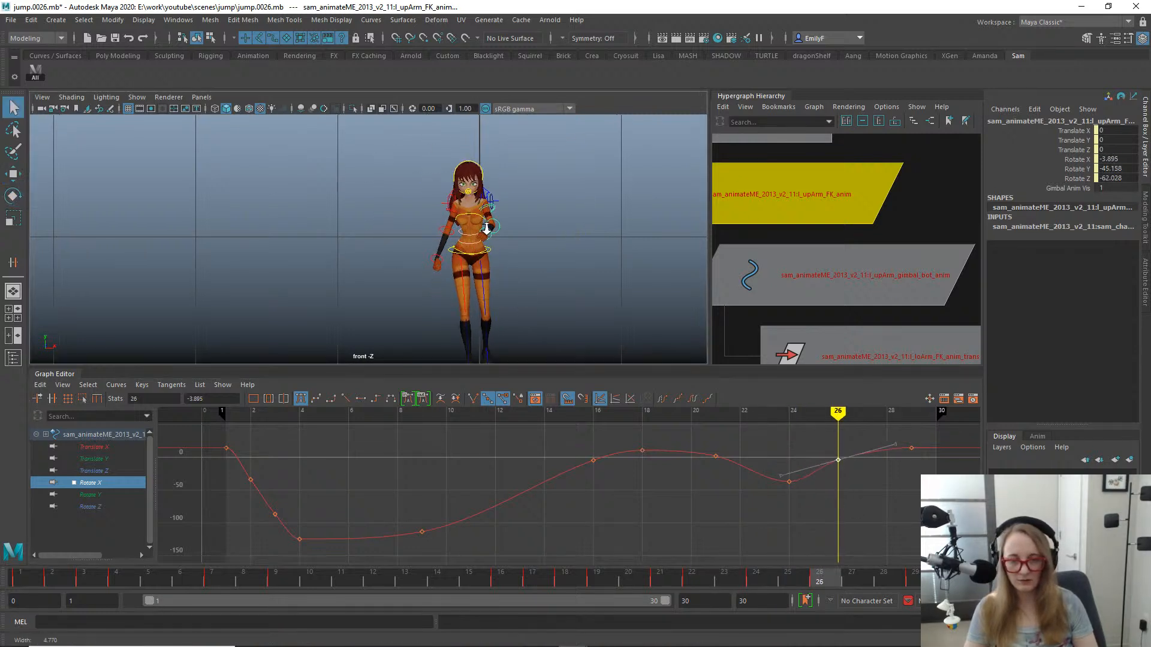
# - Try a small X rotation of the left upper arm at frame 24, then undo it
pyautogui.scroll(1, 491, 226)
pyautogui.moveTo(688, 586); pyautogui.dragTo(767, 549)
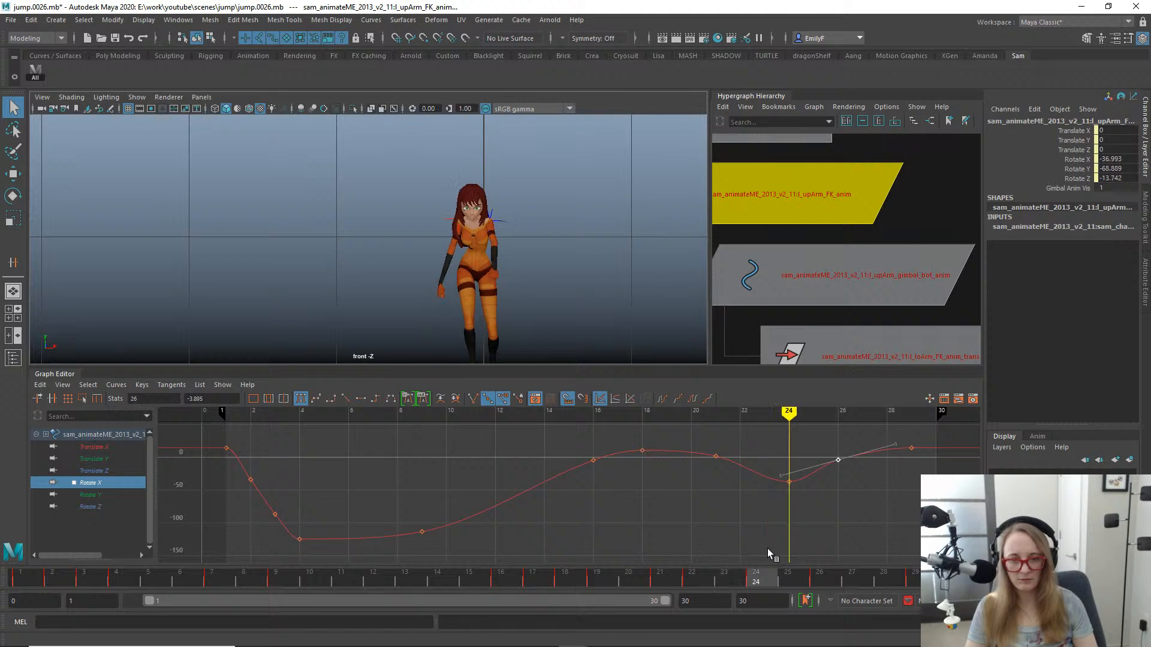
pyautogui.press('e')
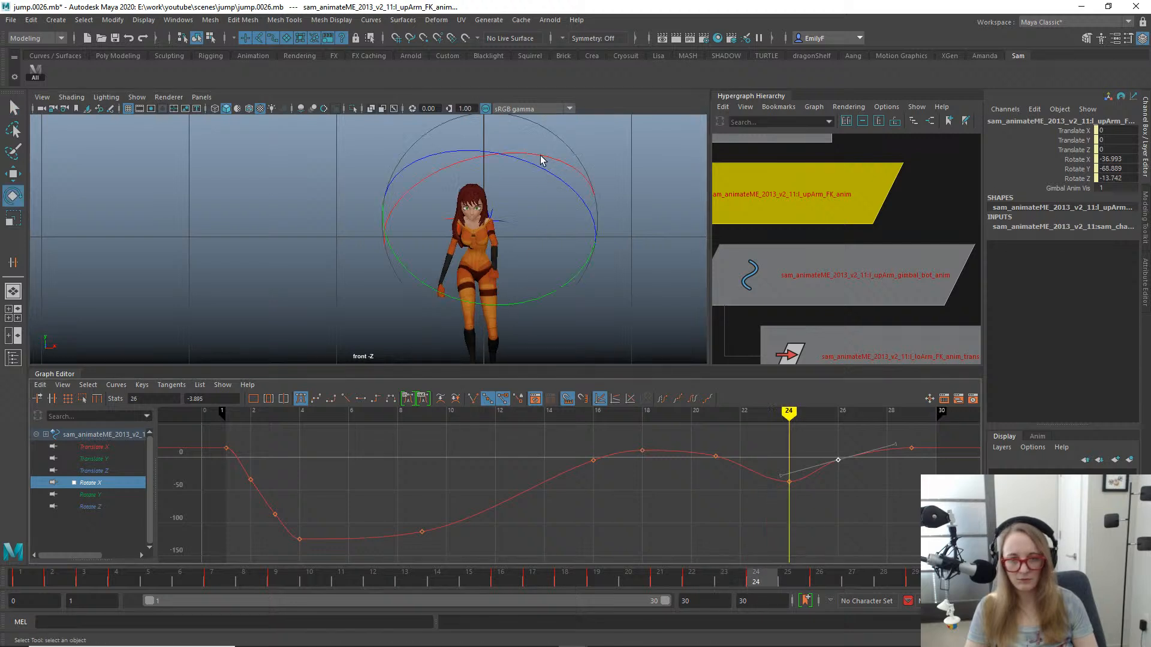
pyautogui.moveTo(540, 160); pyautogui.dragTo(532, 157)
pyautogui.hotkey('ctrl', 'z')
# - Raise the left upper arm's Rotate Z key at frame 26 to about -33.6
pyautogui.click(92, 507)
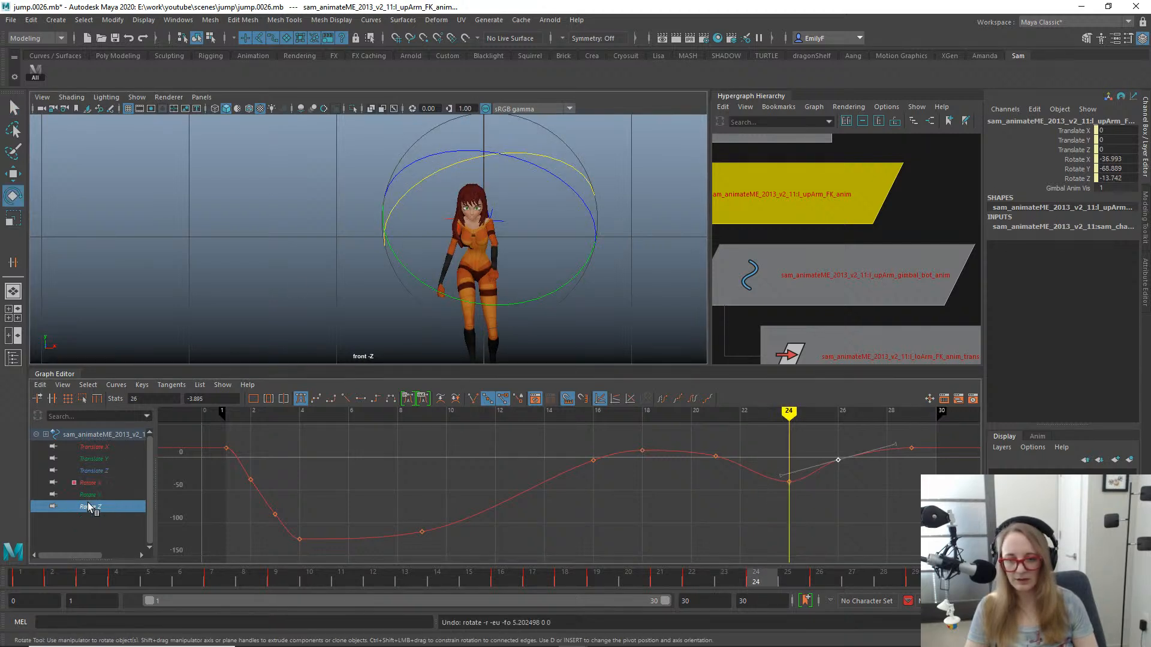
pyautogui.click(839, 534)
pyautogui.press('w')
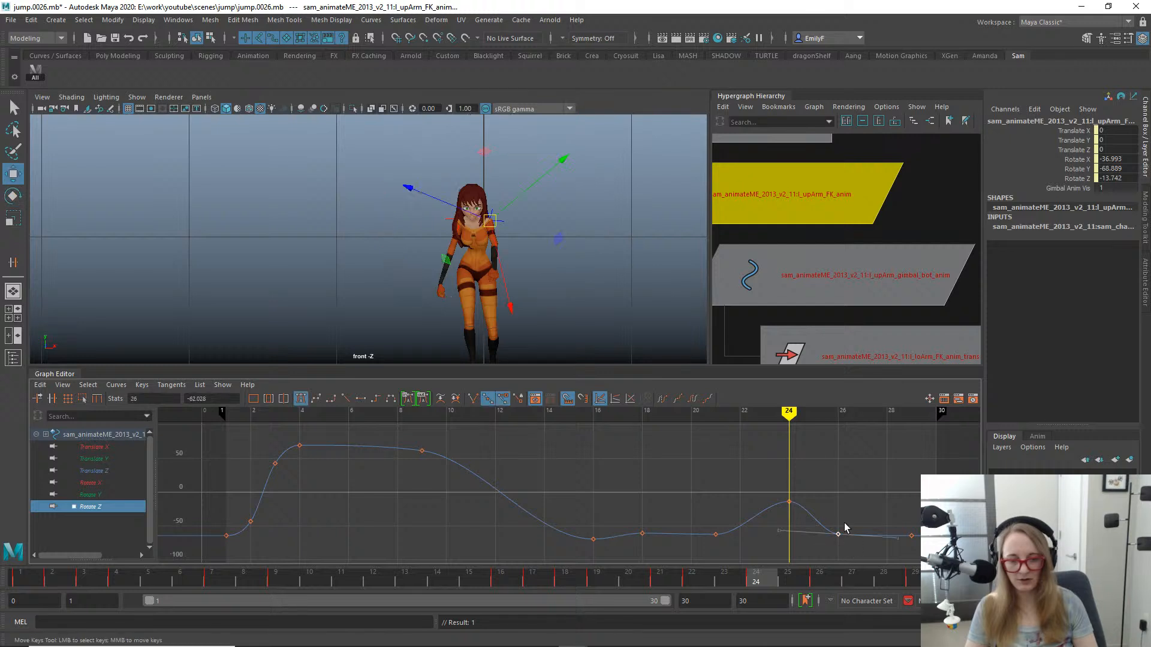
pyautogui.moveTo(712, 578); pyautogui.dragTo(832, 583)
pyautogui.press('e')
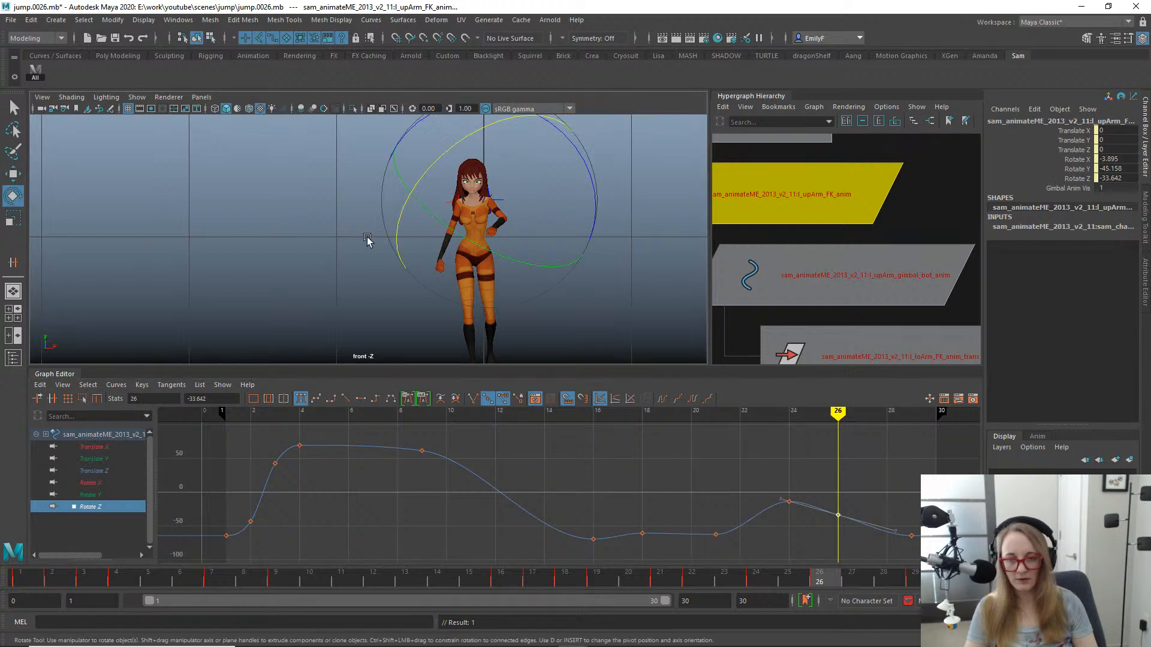
# - Raise the left upper arm's Rotate X key at frame 26 to about 8.5 and rotate the arm to about Z -53.1
pyautogui.click(88, 483)
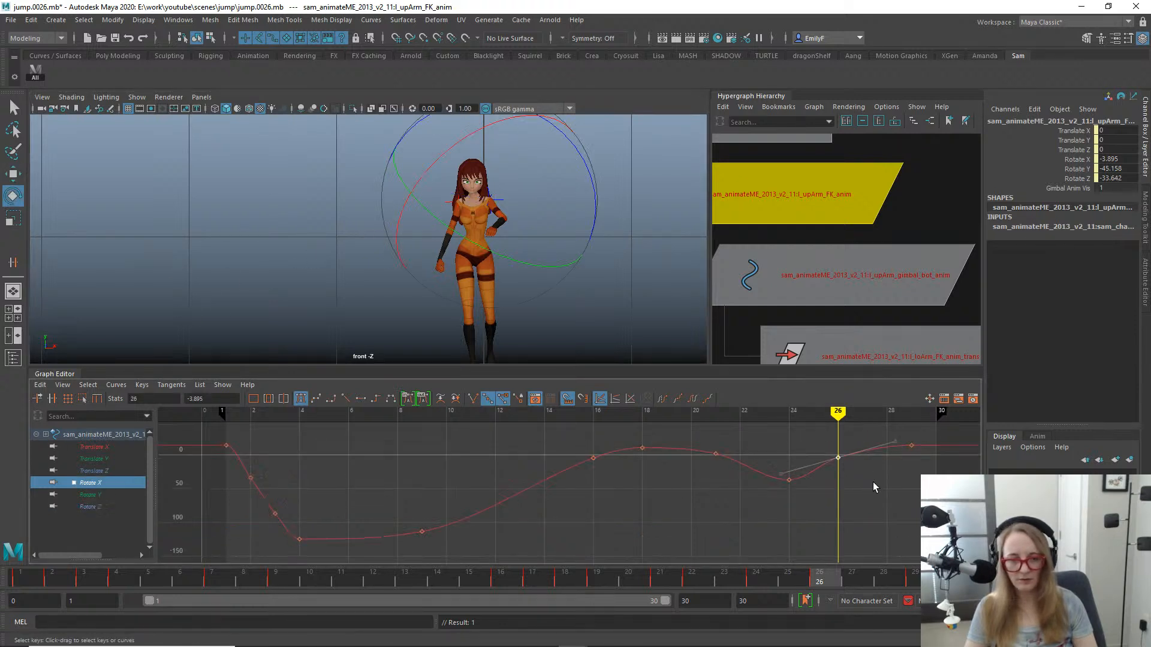
pyautogui.press('w')
pyautogui.moveTo(874, 483); pyautogui.dragTo(869, 464, button='middle')
pyautogui.press('e')
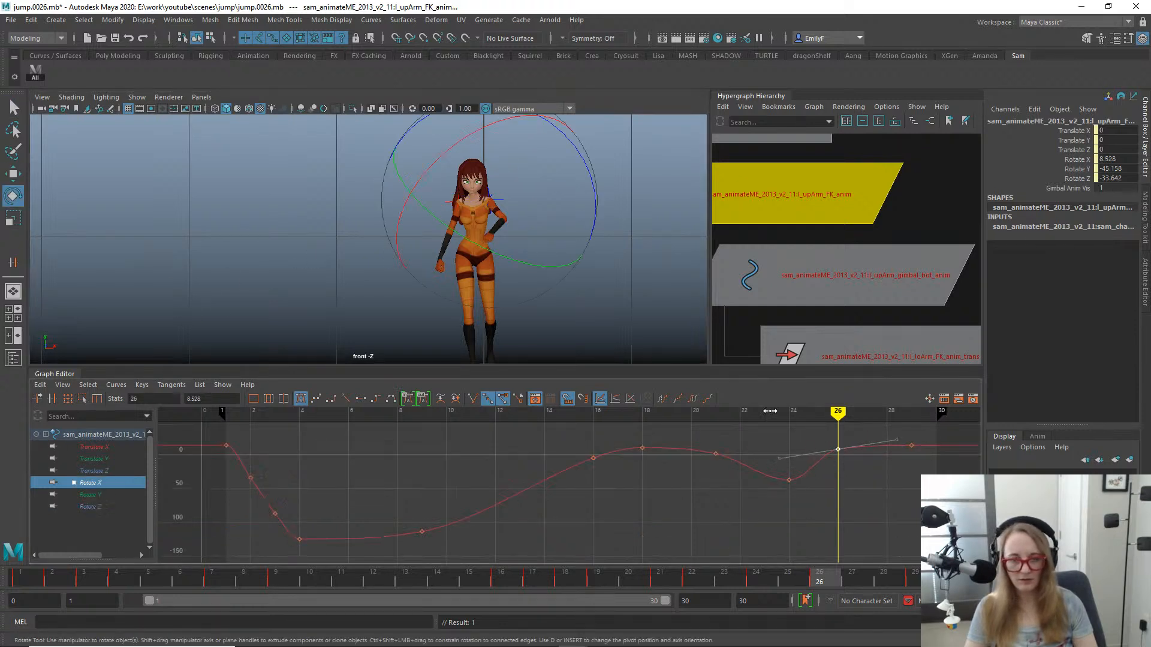
pyautogui.moveTo(597, 178); pyautogui.dragTo(600, 207)
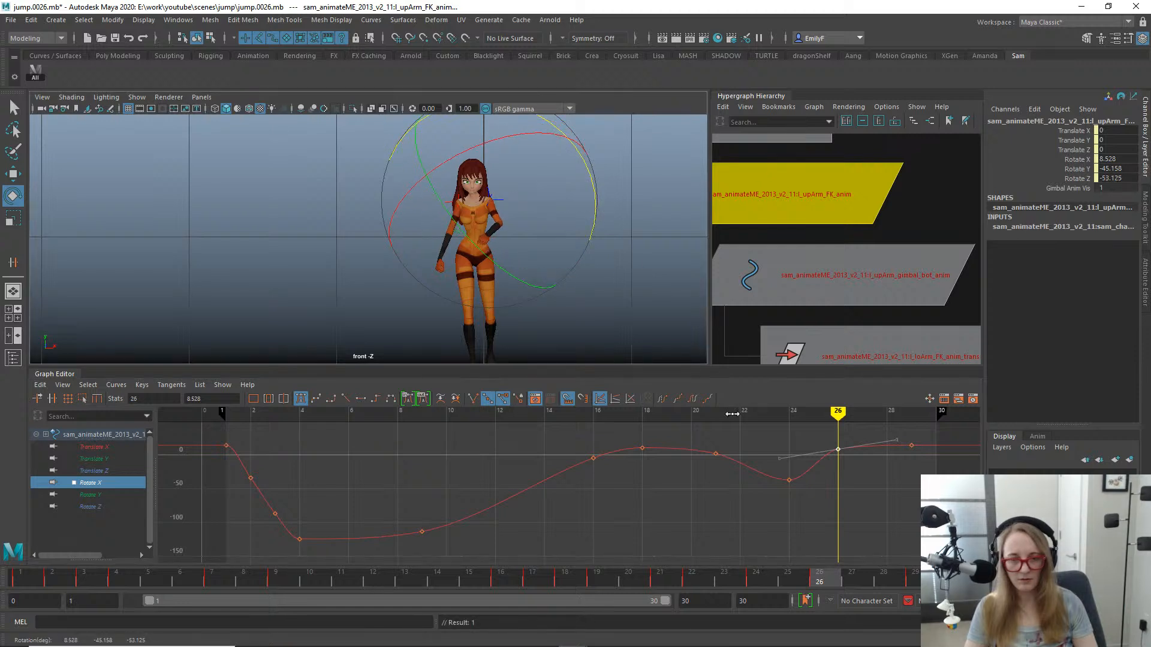
# - Display all three rotation curves, scrub through the landing, and play back the jump in the perspective view
pyautogui.keyDown('shift'); pyautogui.click(99, 507); pyautogui.keyUp('shift')
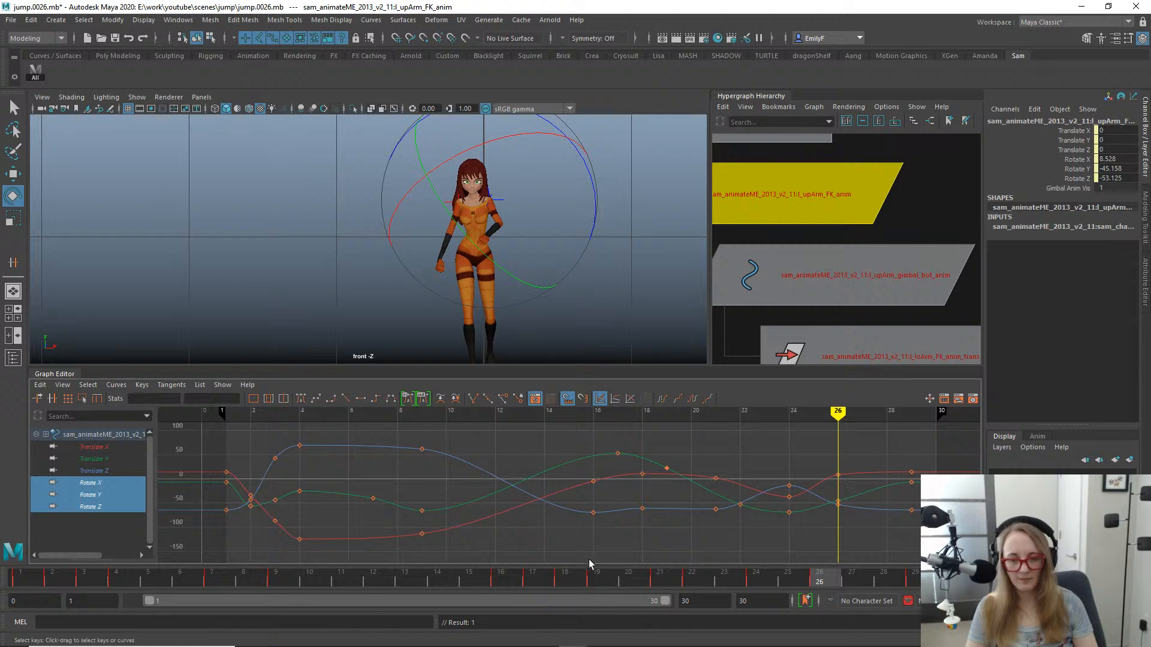
pyautogui.moveTo(503, 580); pyautogui.dragTo(883, 579)
pyautogui.press('space')
pyautogui.press('space')
pyautogui.moveTo(528, 236); pyautogui.dragTo(530, 209)
pyautogui.keyDown('alt'); pyautogui.moveTo(609, 232); pyautogui.dragTo(334, 185); pyautogui.keyUp('alt')
pyautogui.hotkey('alt', 'v')
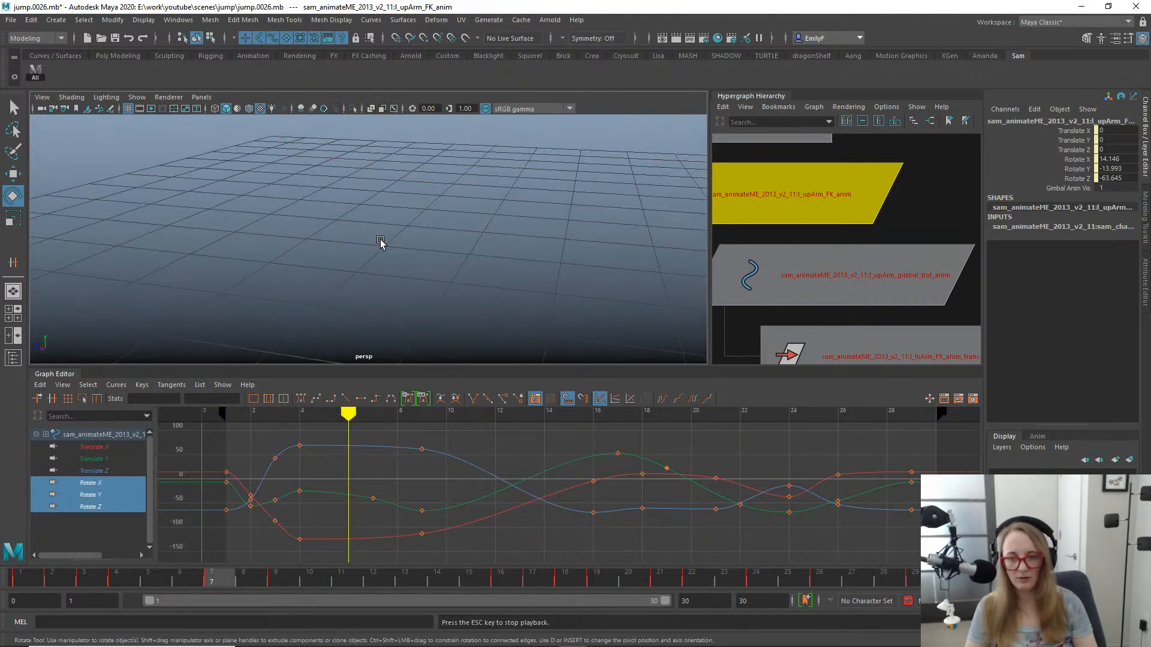
pyautogui.keyDown('alt'); pyautogui.moveTo(362, 234); pyautogui.dragTo(445, 239); pyautogui.keyUp('alt')
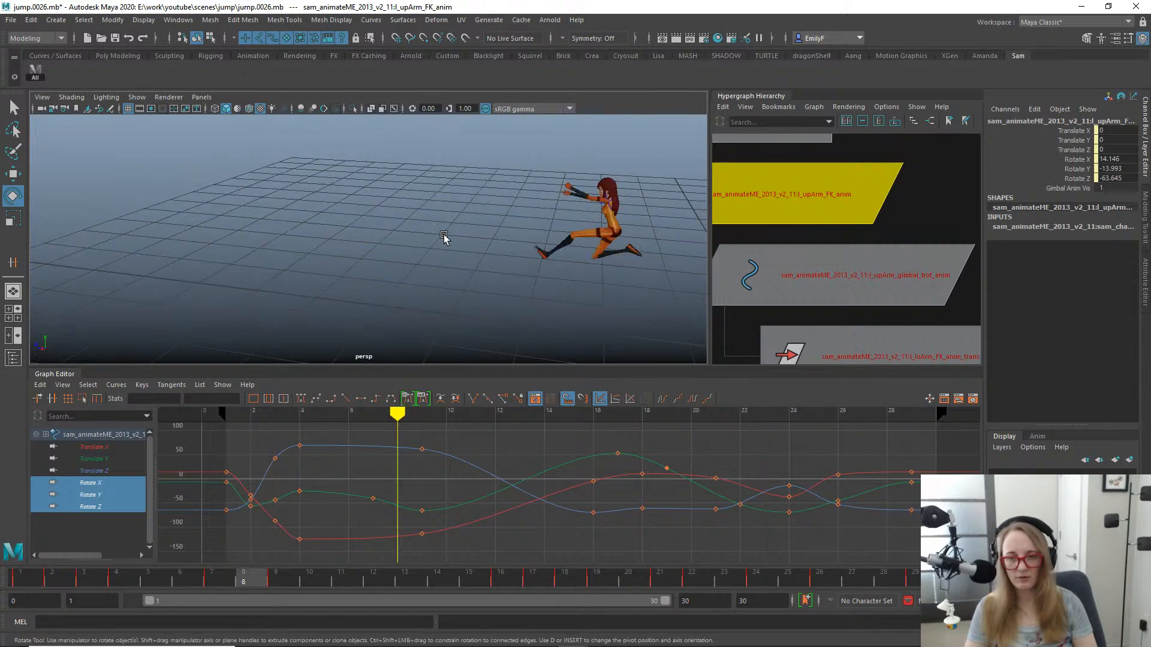
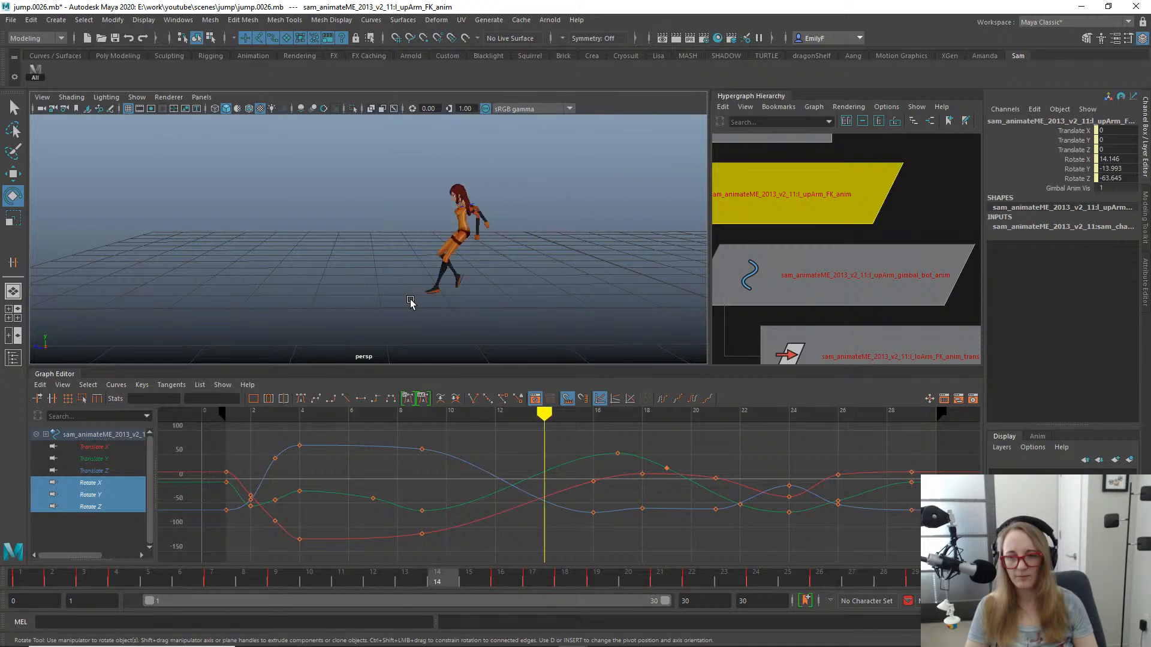
# - Stop playback, save the scene incrementally as jump.0027.mb, and return to frame 1
pyautogui.press('Escape')
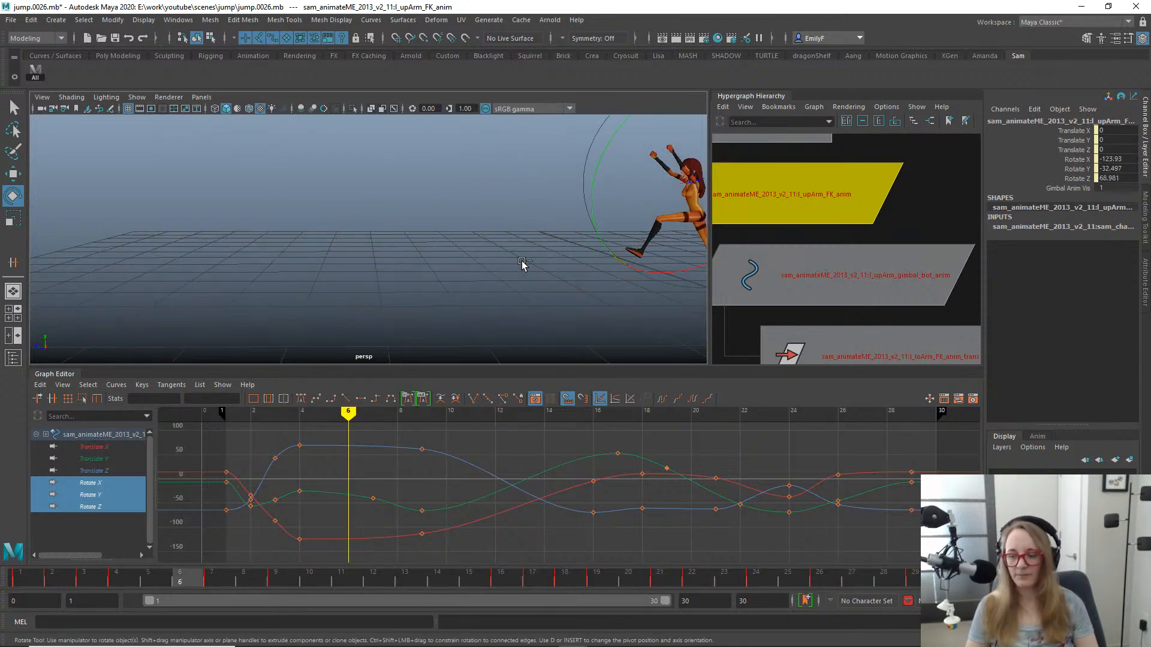
pyautogui.hotkey('ctrl', 'alt', 's')
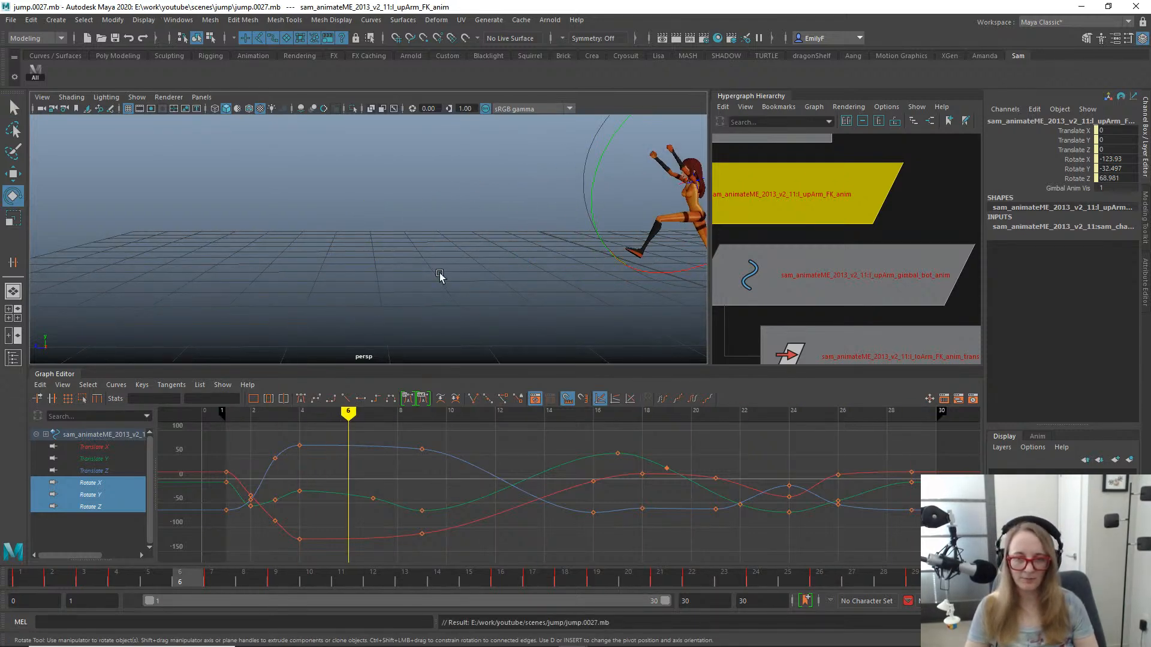
pyautogui.press('q')
pyautogui.keyDown('alt'); pyautogui.moveTo(566, 238); pyautogui.dragTo(341, 239, button='middle'); pyautogui.keyUp('alt')
pyautogui.click(27, 580)
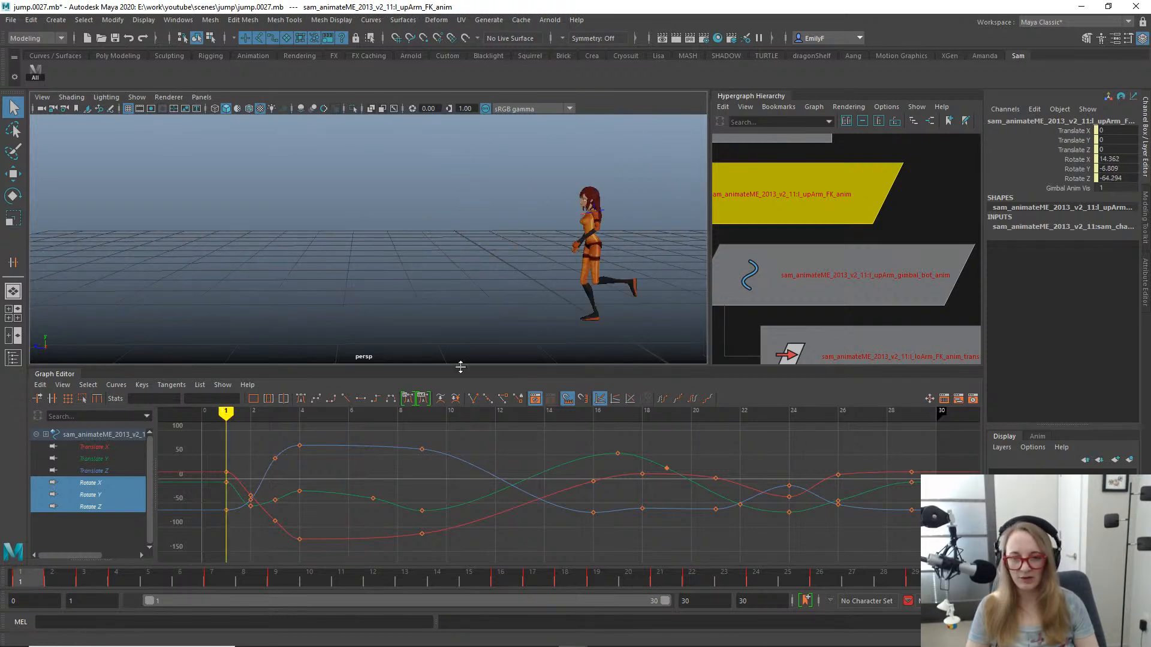
# - Clear the arm control selection and create a locator at the world origin
pyautogui.scroll(-3, 379, 262)
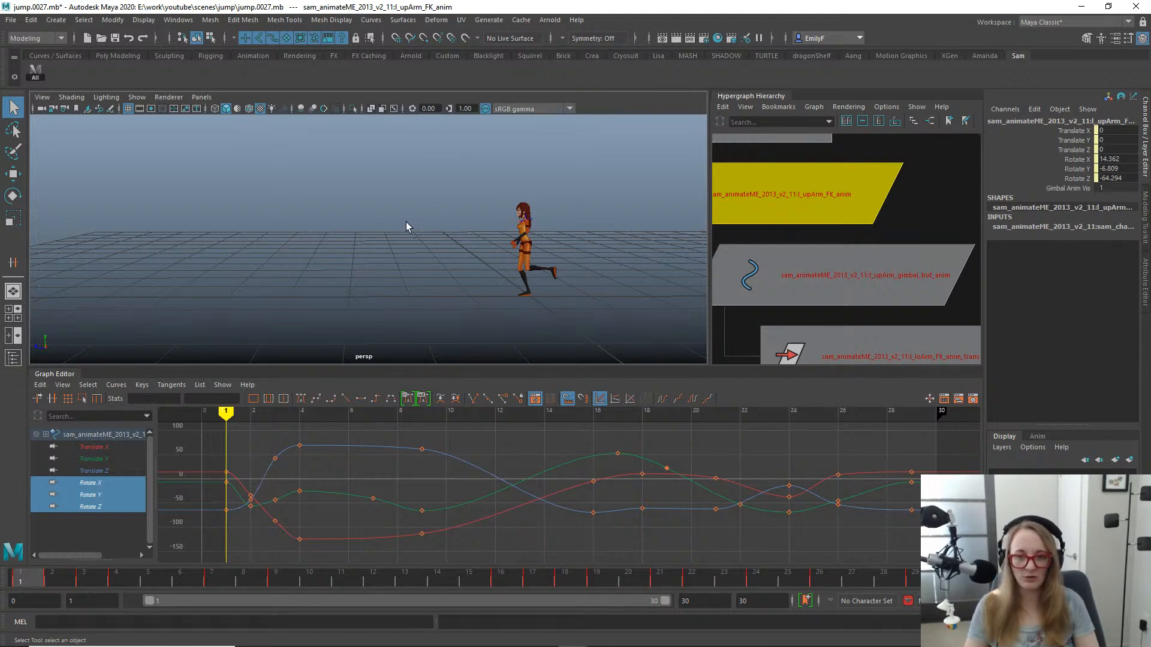
pyautogui.scroll(5, 470, 239)
pyautogui.click(491, 221)
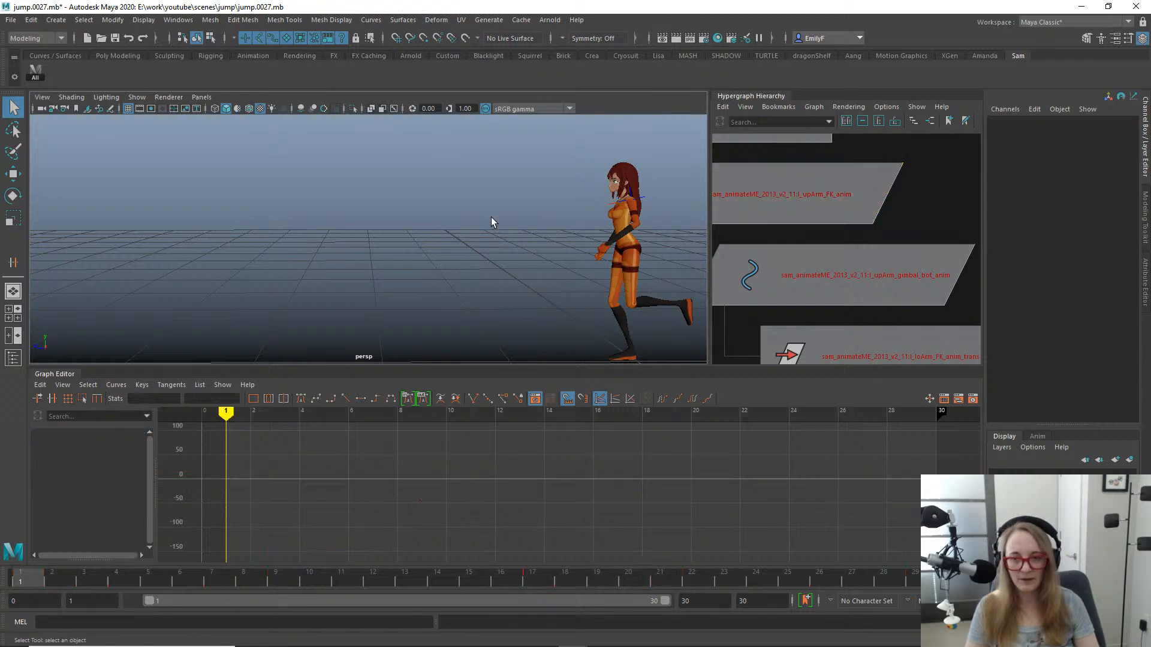
pyautogui.press('space')
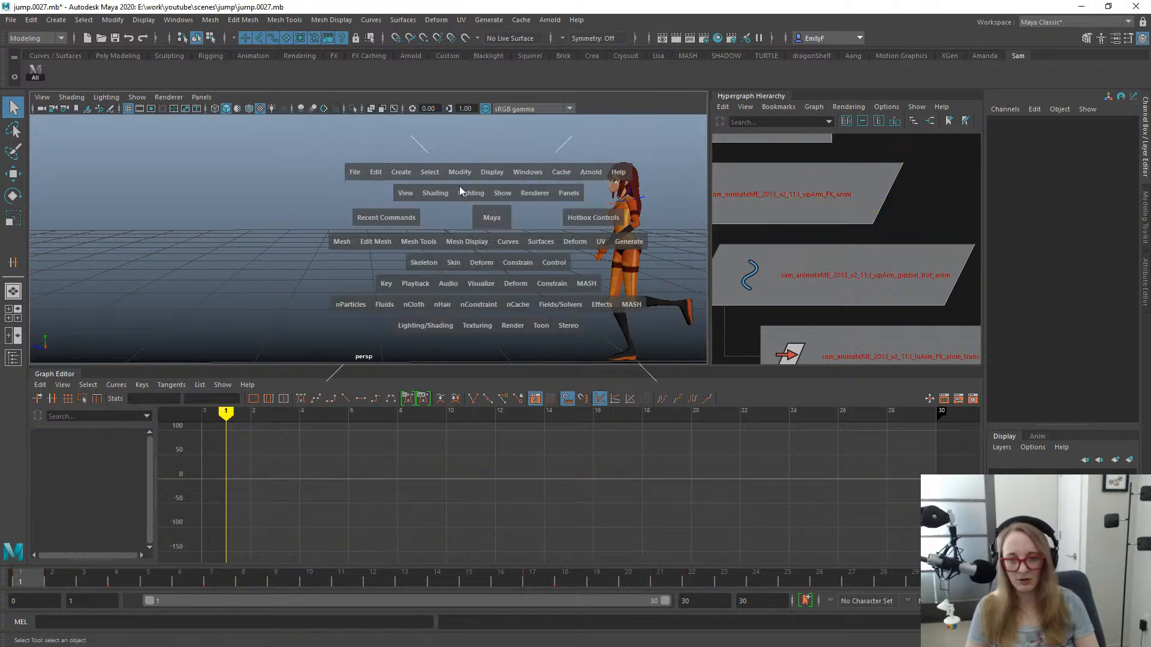
pyautogui.click(393, 172)
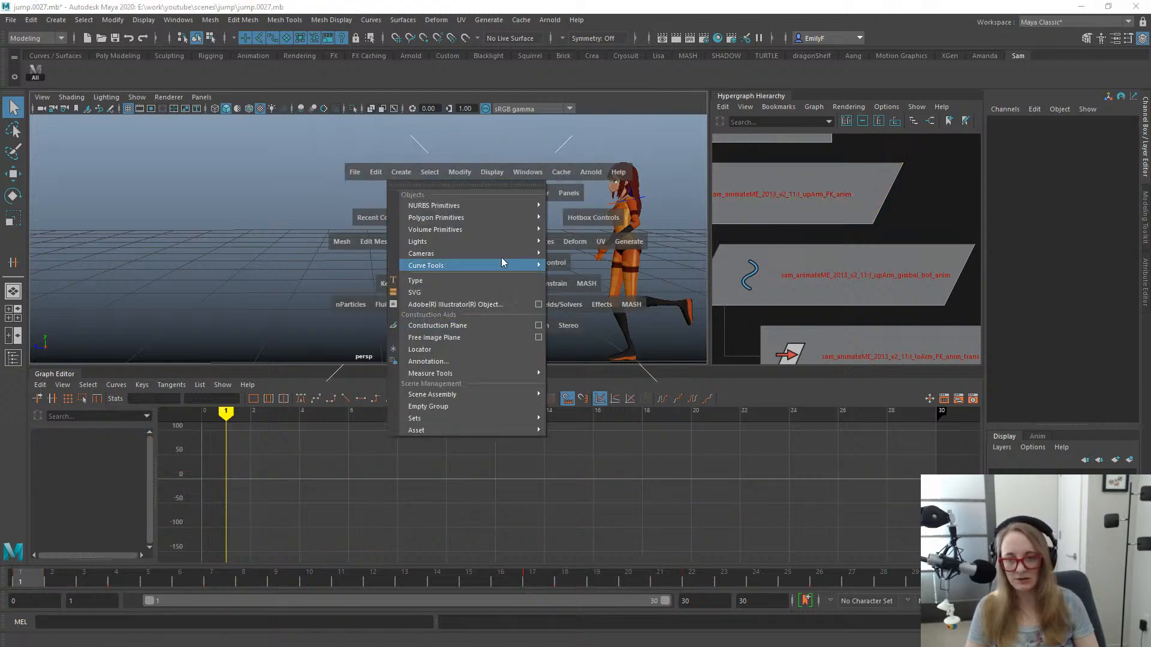
pyautogui.click(505, 350)
pyautogui.press('w')
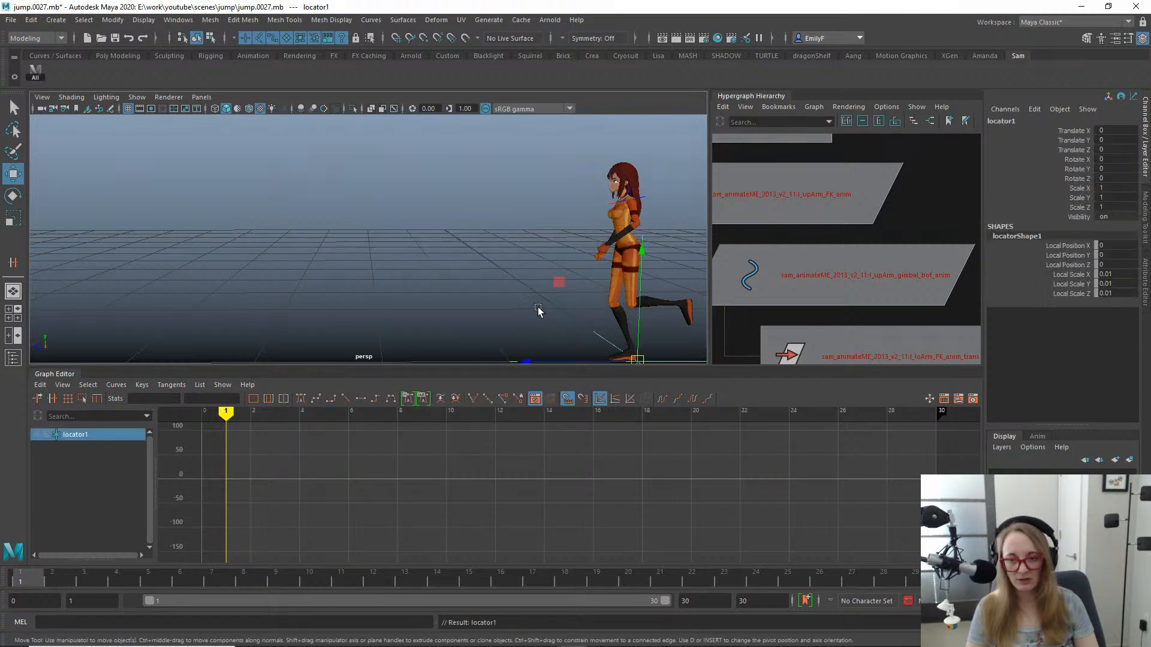
pyautogui.keyDown('alt'); pyautogui.moveTo(566, 279); pyautogui.dragTo(484, 197, button='middle'); pyautogui.keyUp('alt')
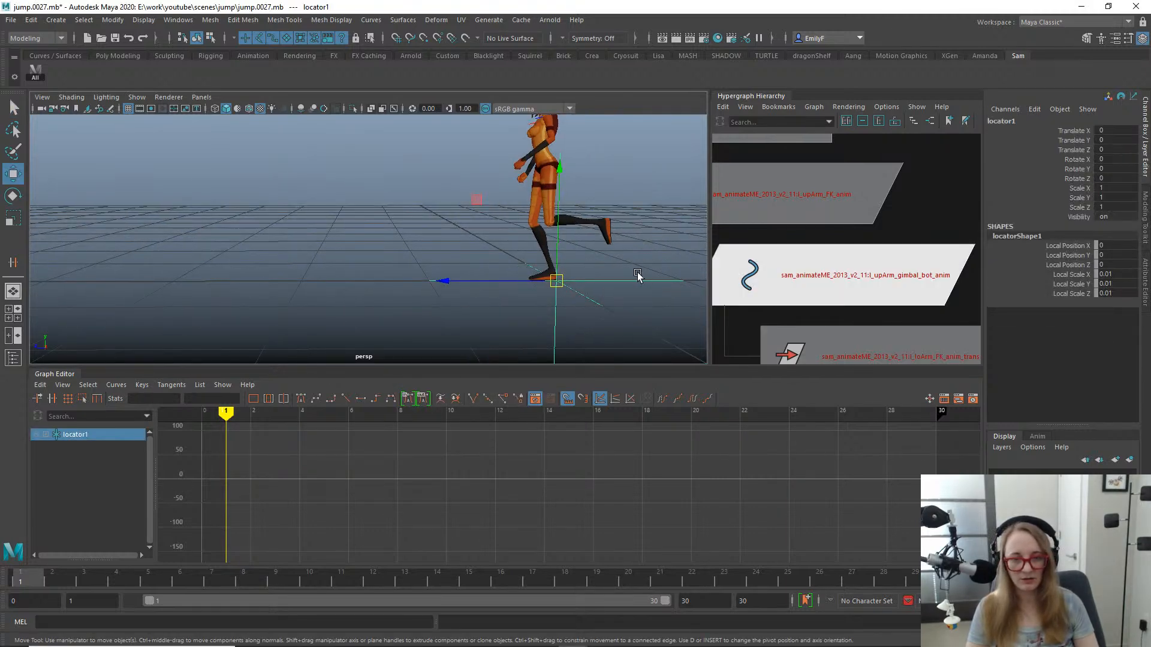
# - Set the locator shape's Local Scale X, Y and Z to 0.005
pyautogui.keyDown('alt'); pyautogui.moveTo(637, 275); pyautogui.dragTo(571, 276, button='middle'); pyautogui.keyUp('alt')
pyautogui.moveTo(1110, 276); pyautogui.dragTo(1063, 294)
pyautogui.moveTo(624, 243); pyautogui.dragTo(540, 257, button='middle')
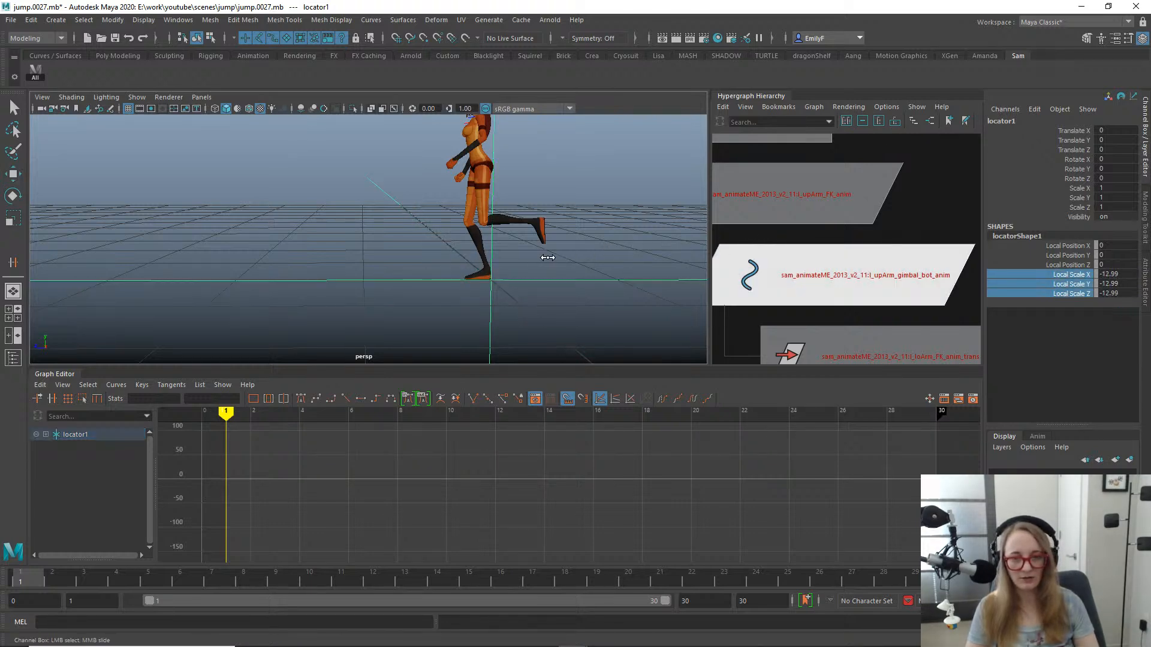
pyautogui.moveTo(1116, 274); pyautogui.dragTo(1114, 293)
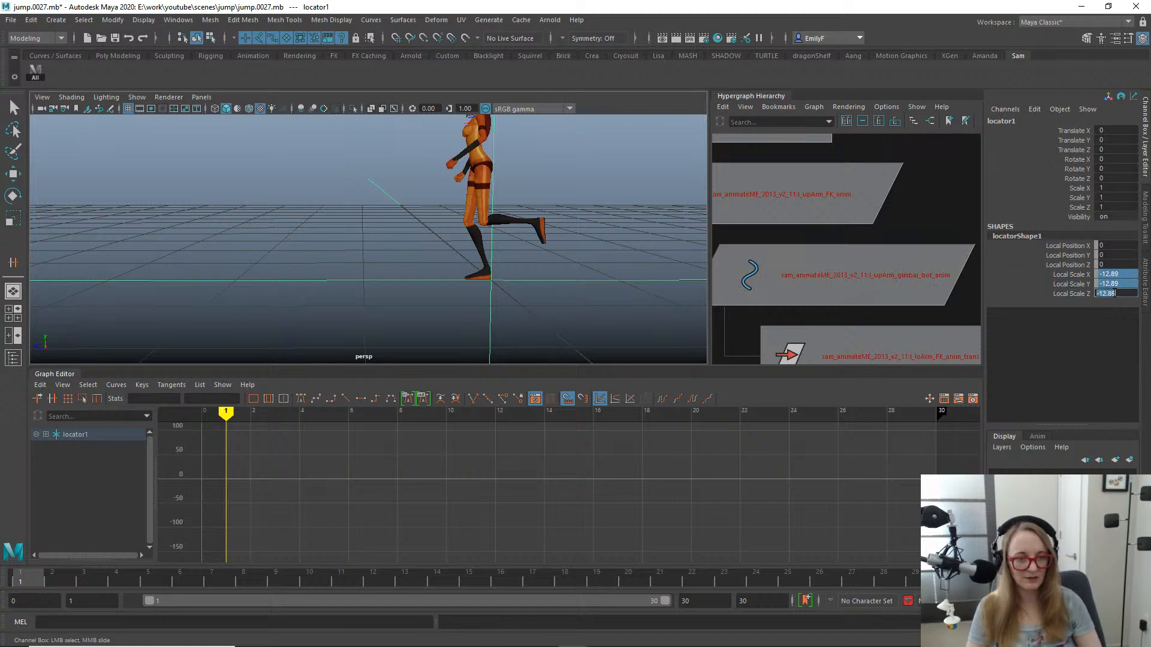
pyautogui.write('005')
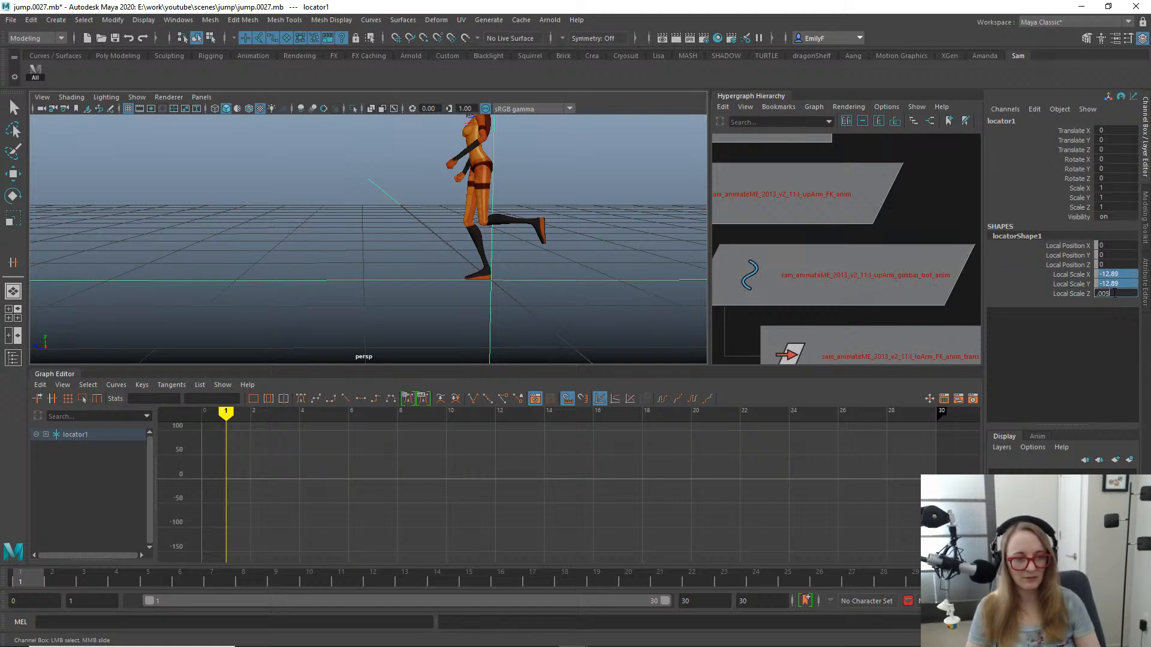
pyautogui.press('Return')
pyautogui.scroll(2, 616, 227)
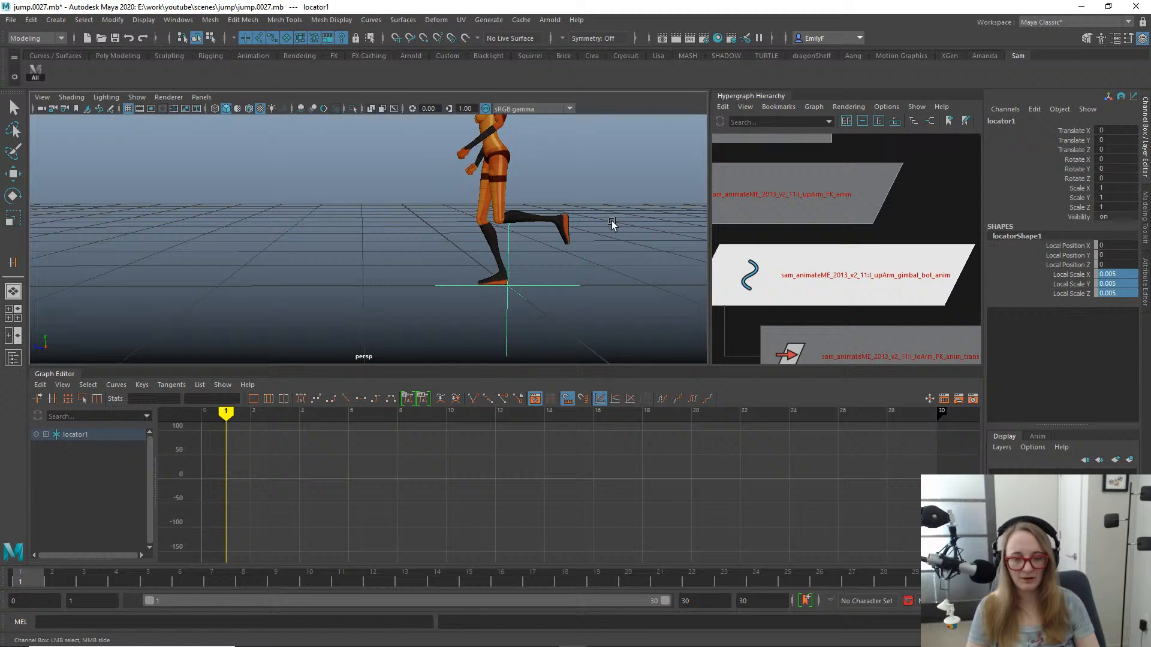
# - Set the locator shape's Local Scale X, Y and Z to 0.001
pyautogui.click(1117, 276)
pyautogui.write('0')
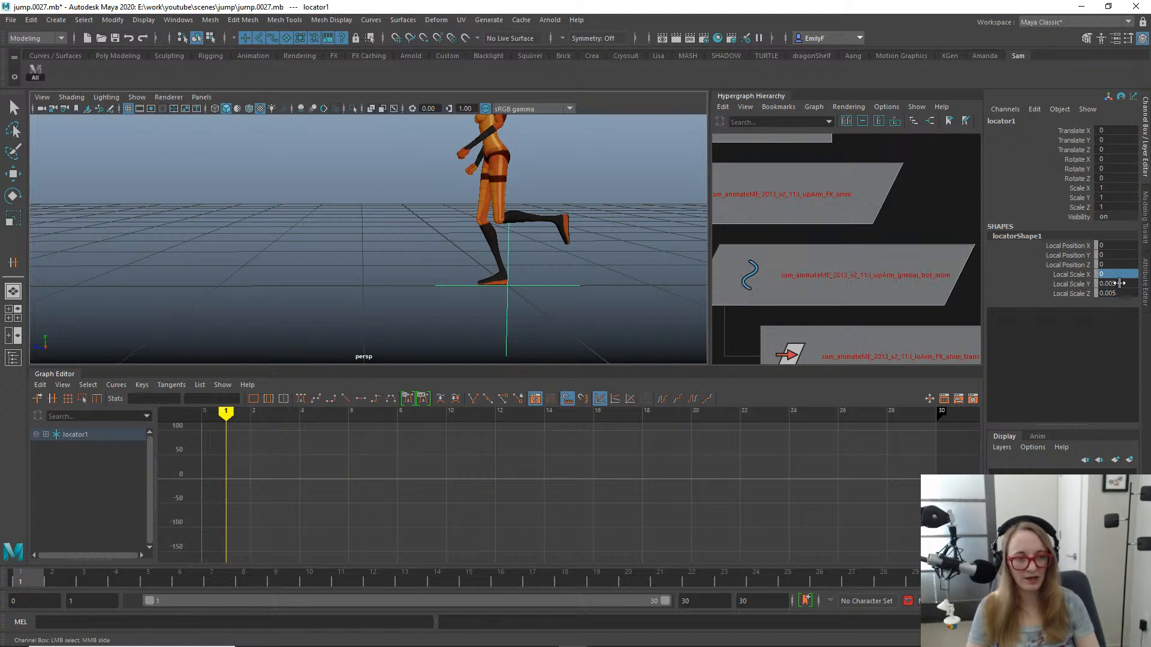
pyautogui.moveTo(1119, 283); pyautogui.dragTo(1121, 290)
pyautogui.write('.')
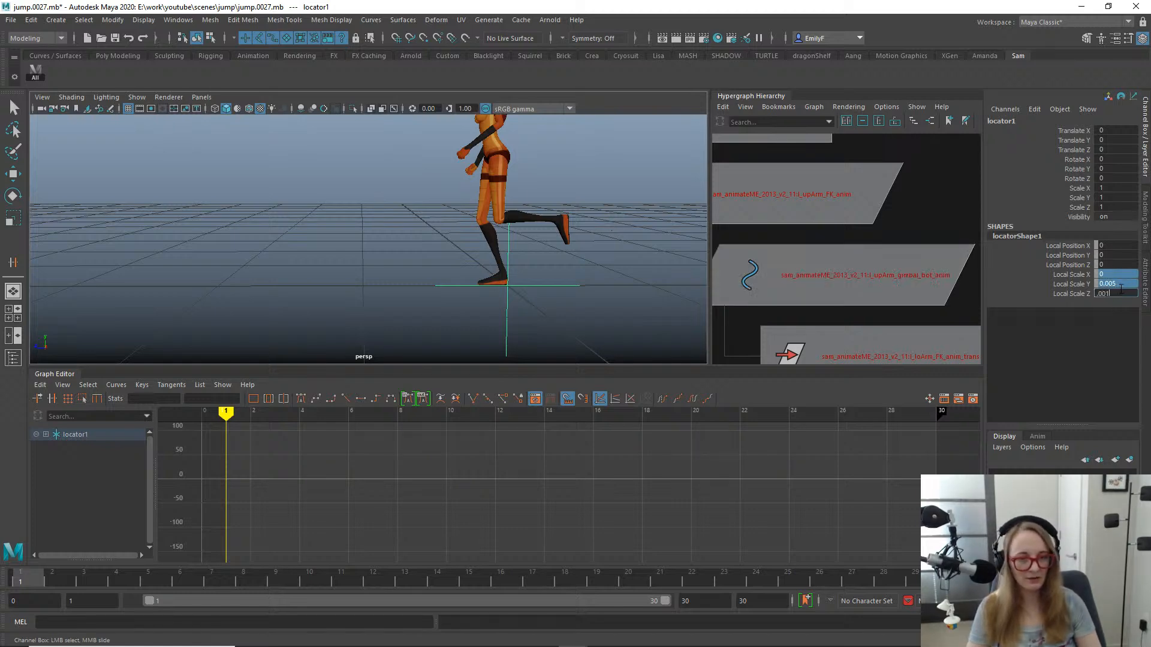
pyautogui.write('001')
pyautogui.press('Return')
pyautogui.keyDown('alt'); pyautogui.moveTo(509, 282); pyautogui.dragTo(527, 280); pyautogui.keyUp('alt')
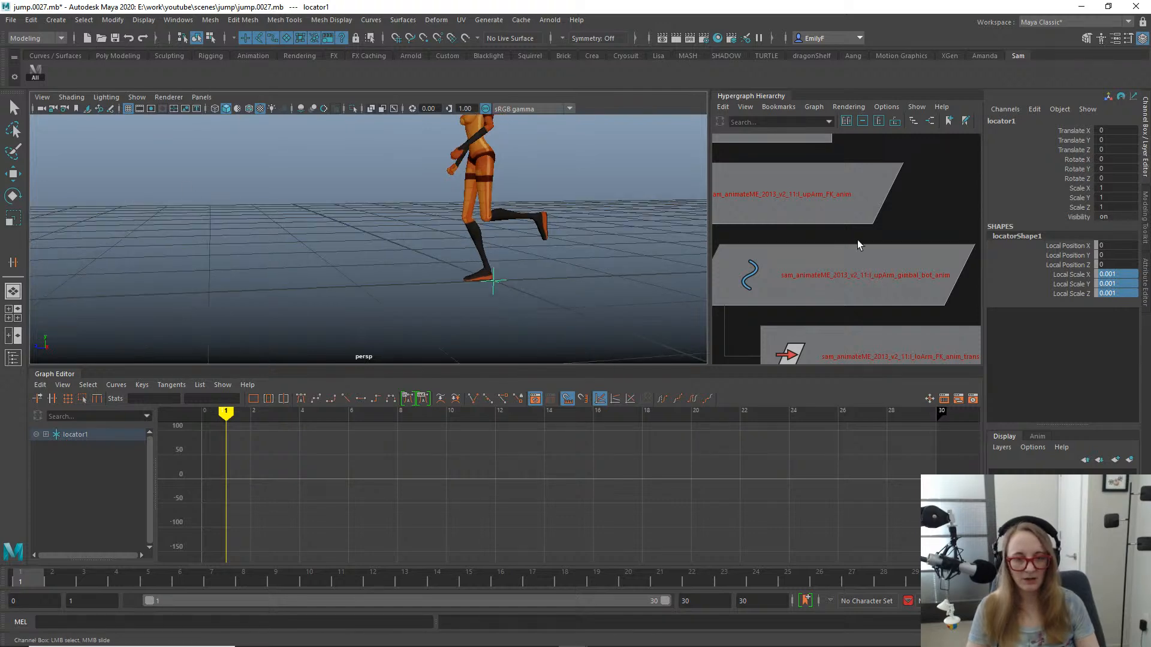
# - Duplicate the locator twice in place and save the scene incrementally as jump.0028.mb
pyautogui.press('f')
pyautogui.keyDown('alt'); pyautogui.moveTo(857, 240); pyautogui.dragTo(798, 210, button='right'); pyautogui.keyUp('alt')
pyautogui.keyDown('alt'); pyautogui.moveTo(520, 209); pyautogui.dragTo(495, 290); pyautogui.keyUp('alt')
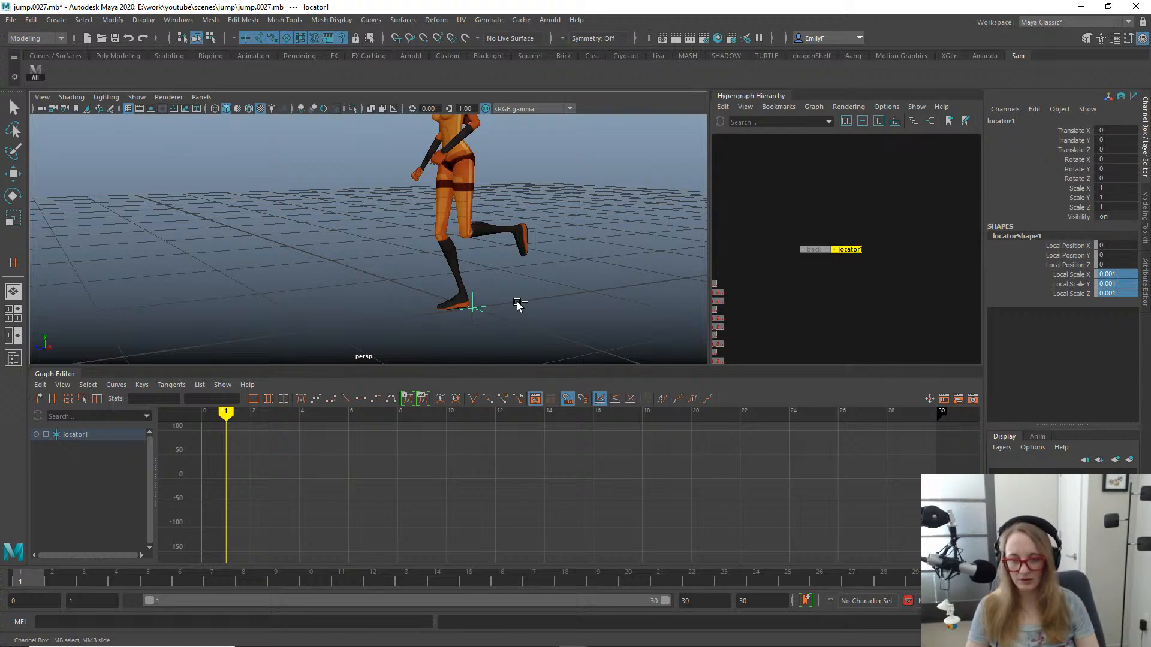
pyautogui.hotkey('ctrl', 'd')
pyautogui.press('w')
pyautogui.hotkey('ctrl', 'd')
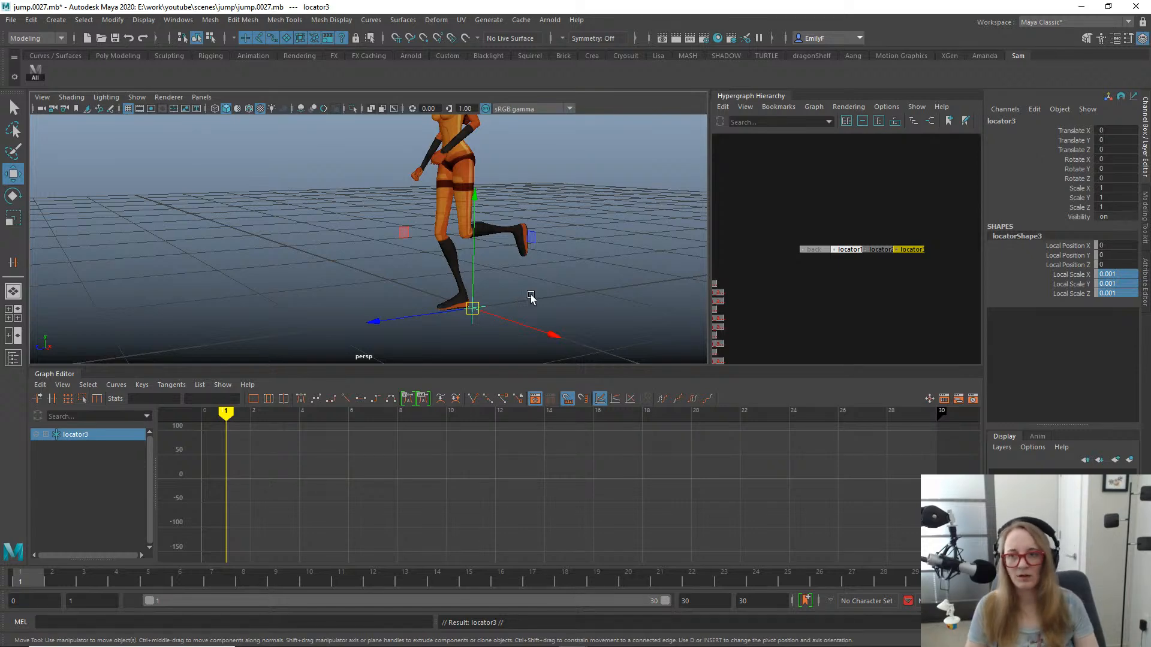
pyautogui.scroll(2, 532, 290)
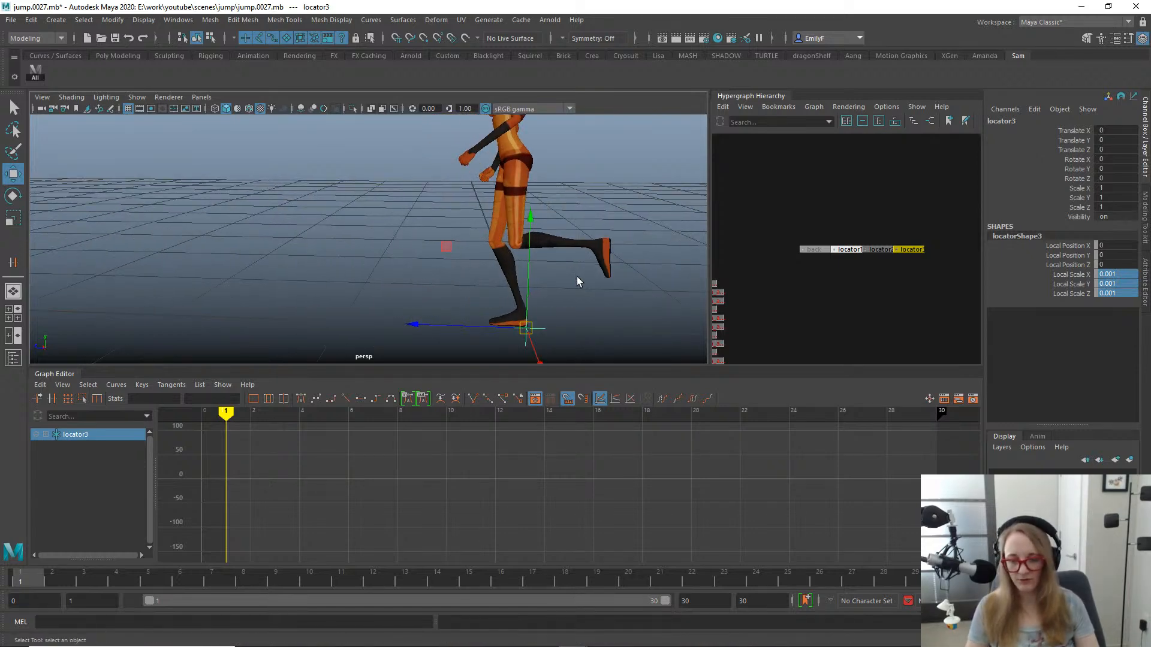
pyautogui.hotkey('ctrl', 'alt', 's')
# - Open the Hotkey Editor and move its window fully into view
pyautogui.click(171, 20)
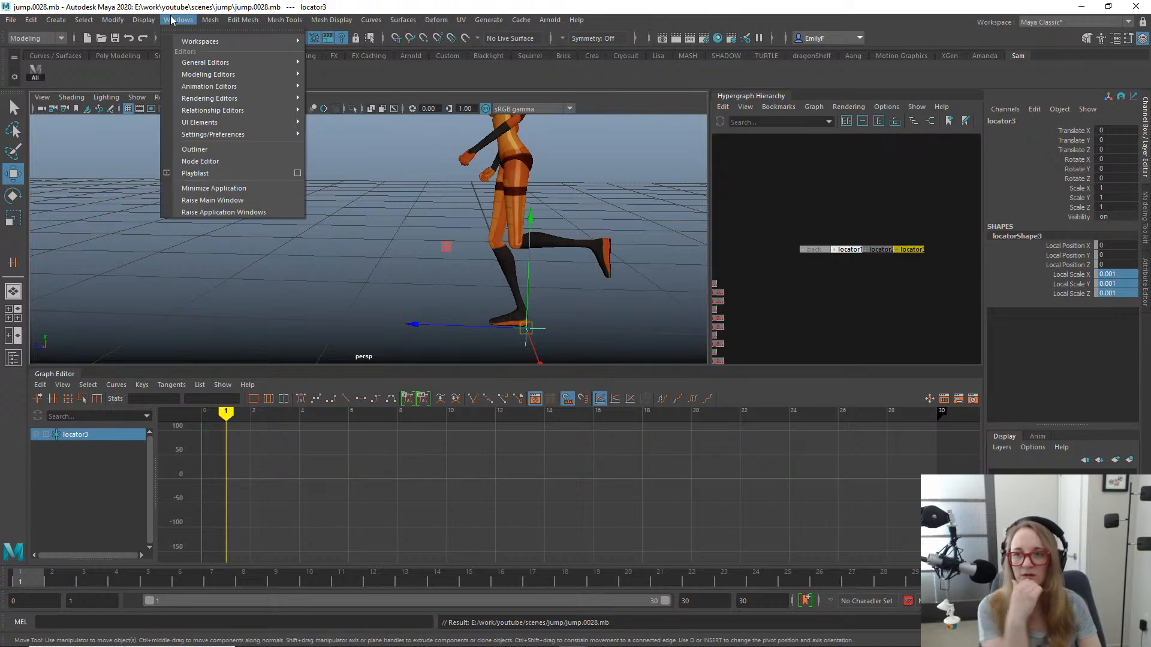
pyautogui.moveTo(172, 23)
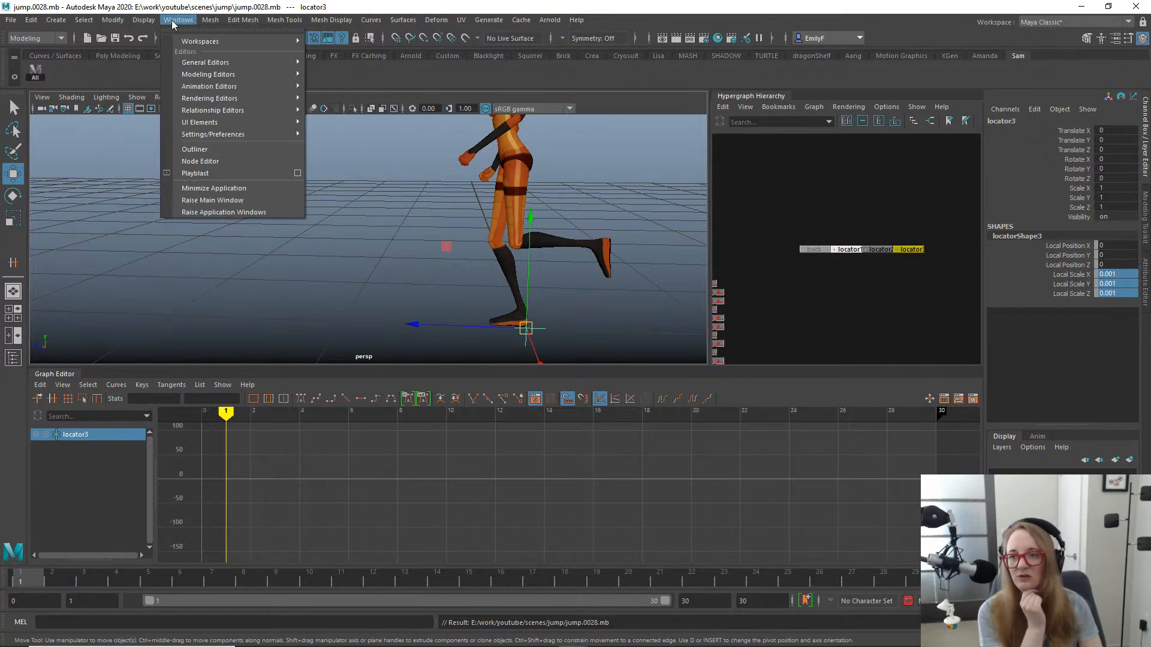
pyautogui.moveTo(51, 20)
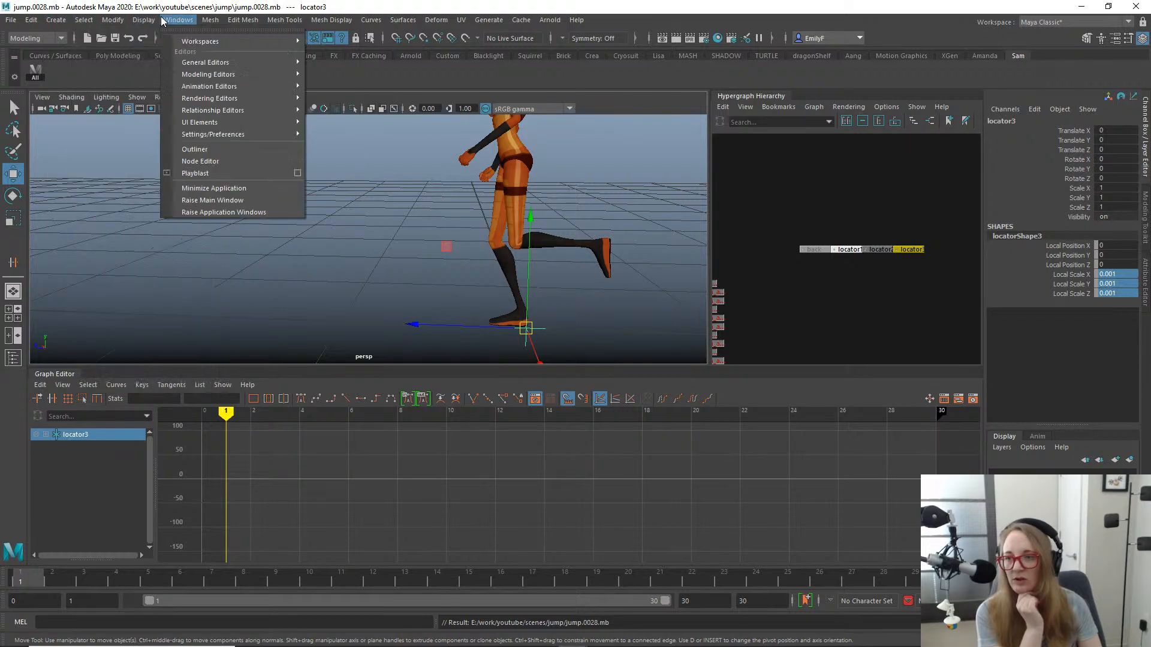
pyautogui.moveTo(246, 42)
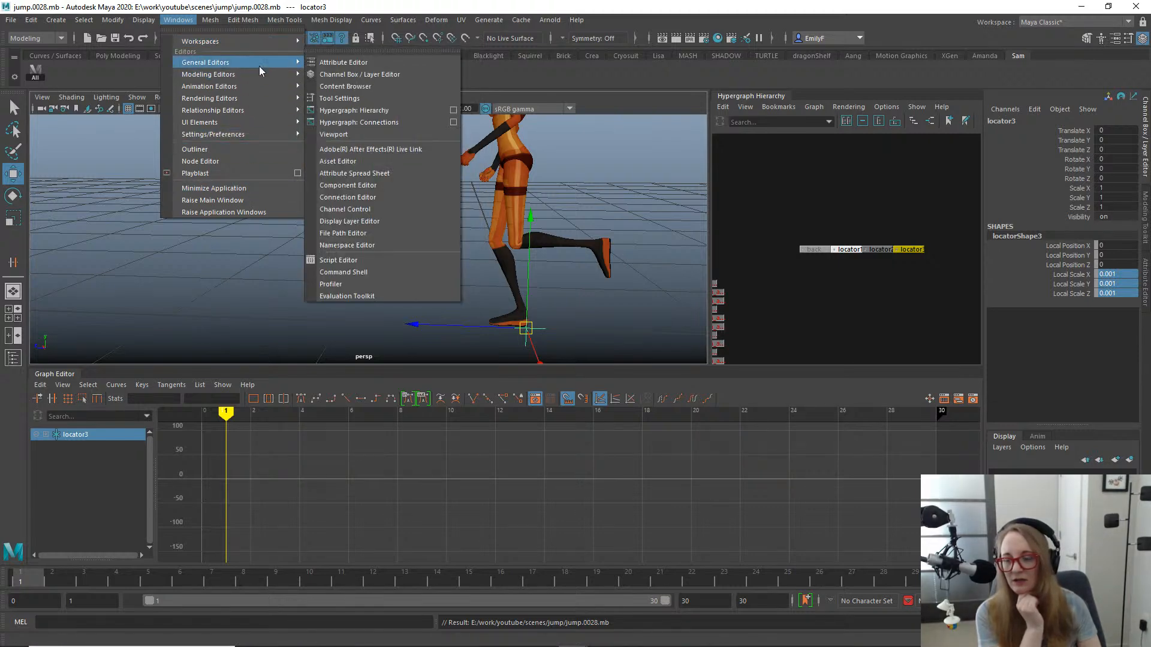
pyautogui.moveTo(271, 136)
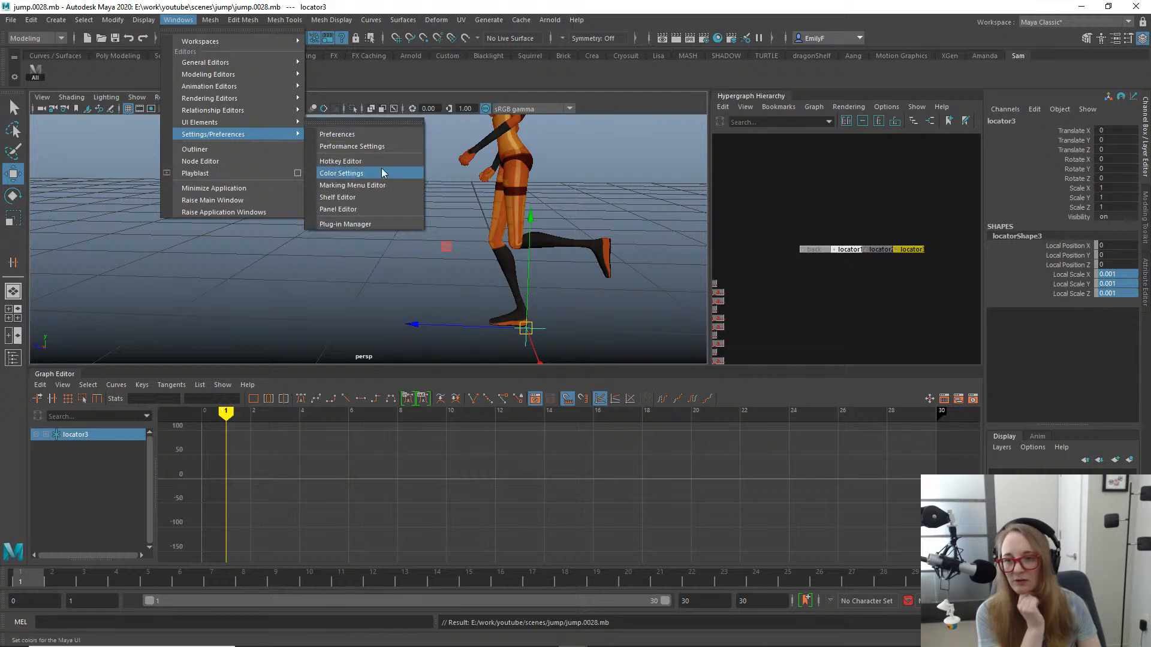
pyautogui.click(407, 168)
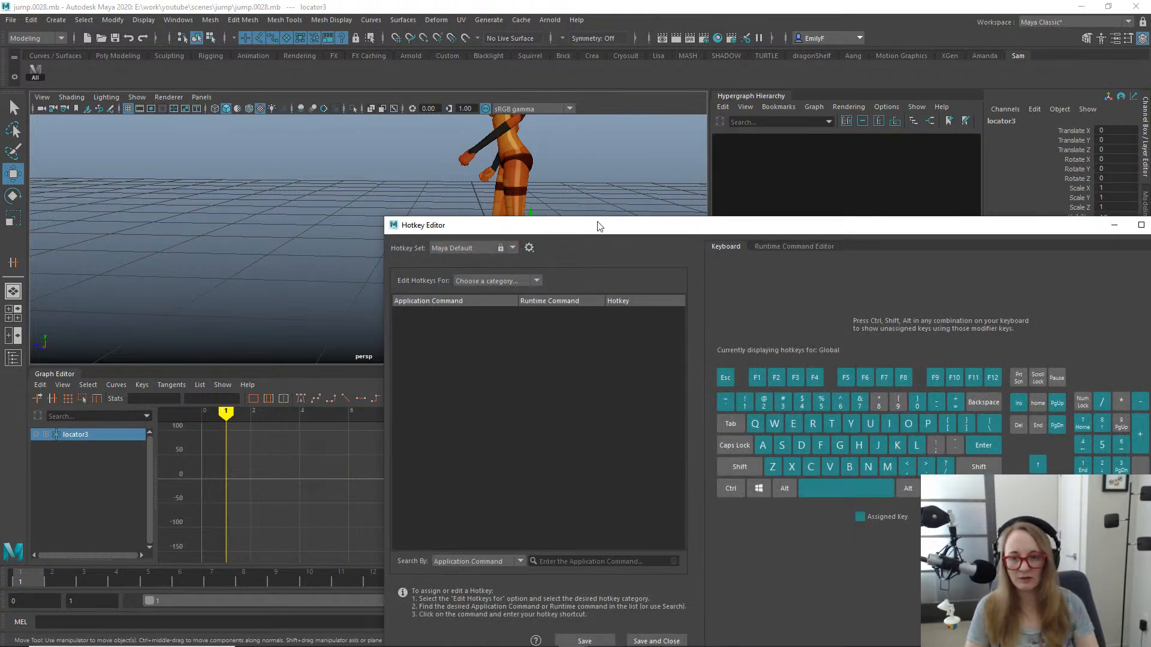
pyautogui.moveTo(553, 223); pyautogui.dragTo(386, 146)
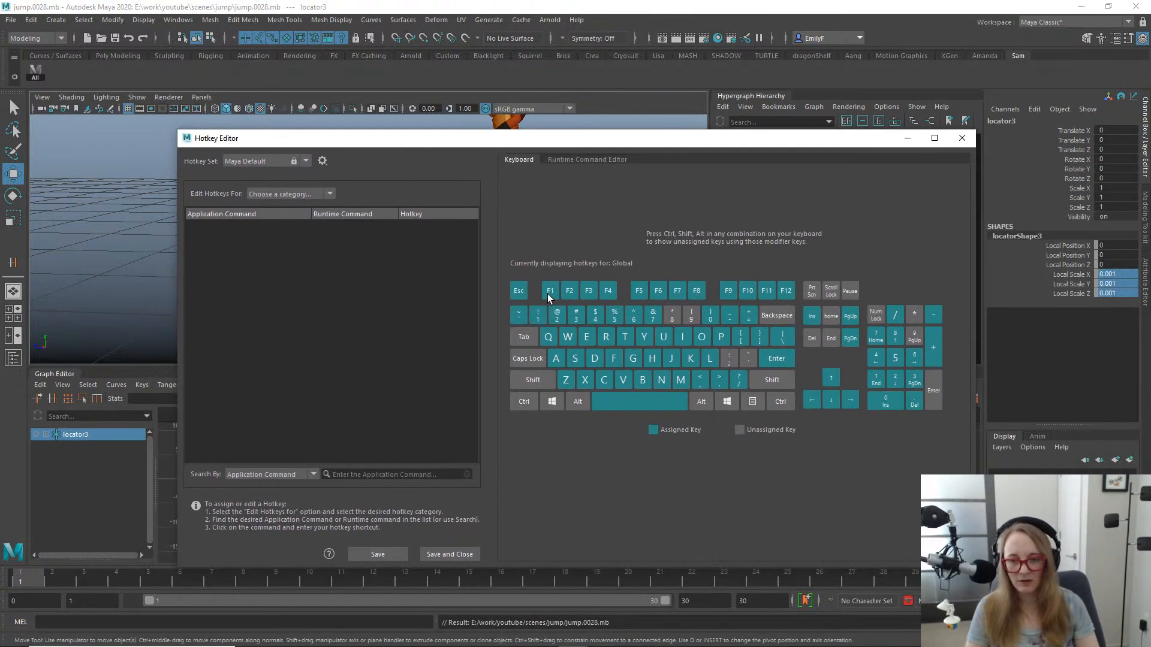
# - Look up the commands assigned to the hotkeys F1 and F2, then clear the hotkey search
pyautogui.click(274, 476)
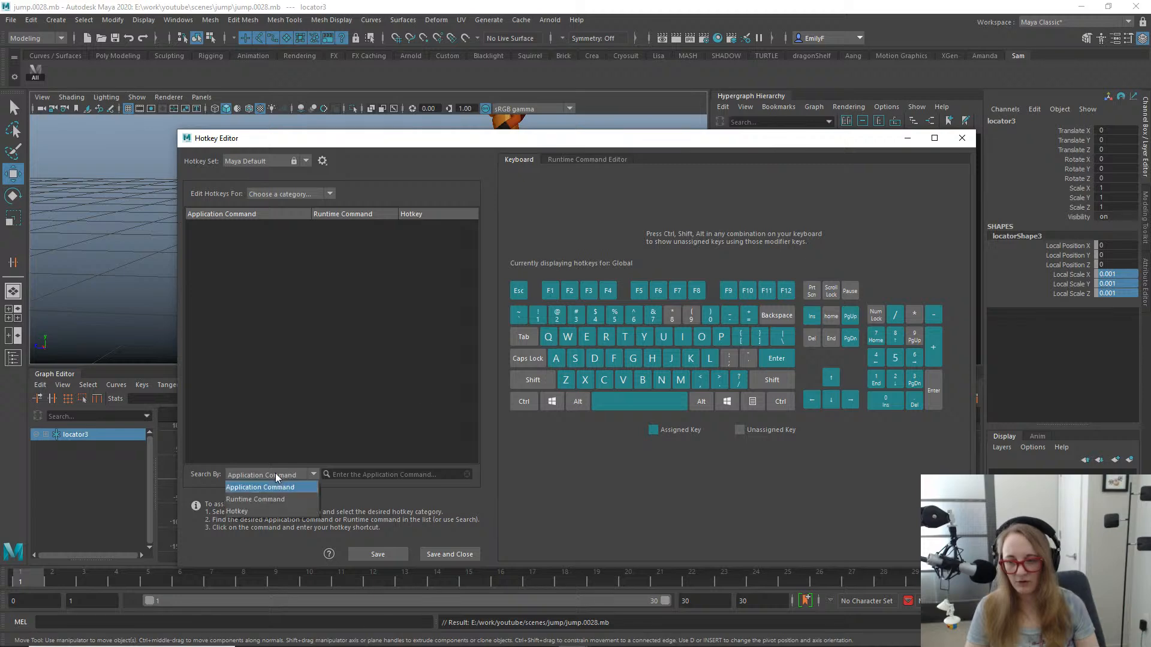
pyautogui.click(277, 511)
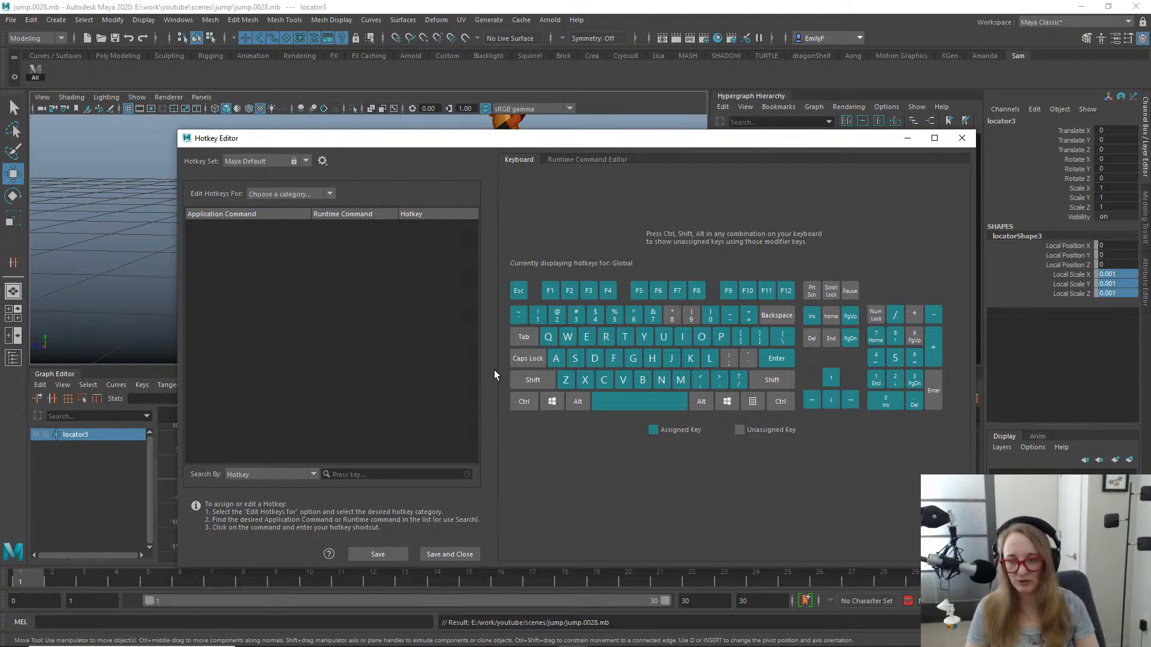
pyautogui.click(431, 472)
pyautogui.press('F1')
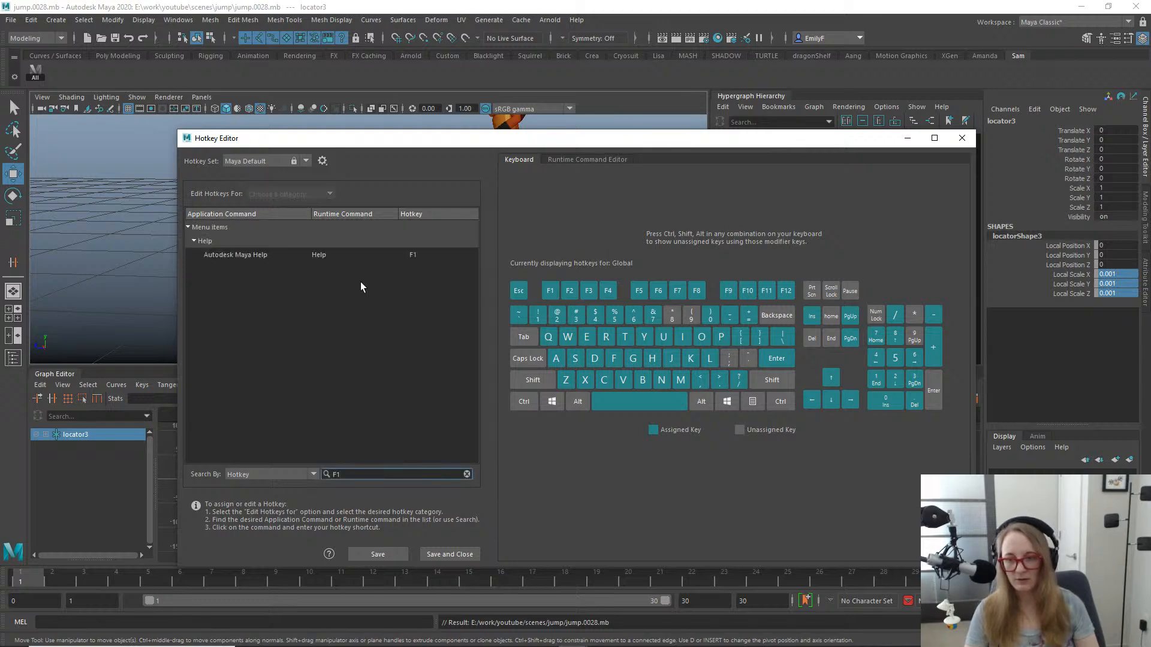
pyautogui.press('BackSpace')
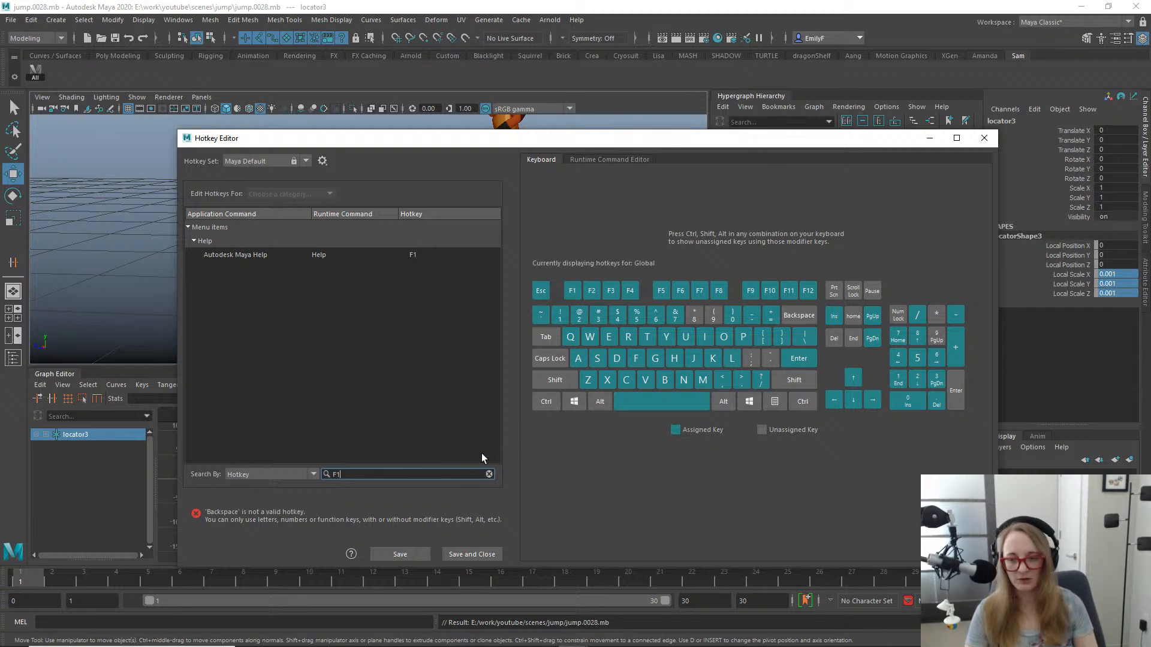
pyautogui.press('F2')
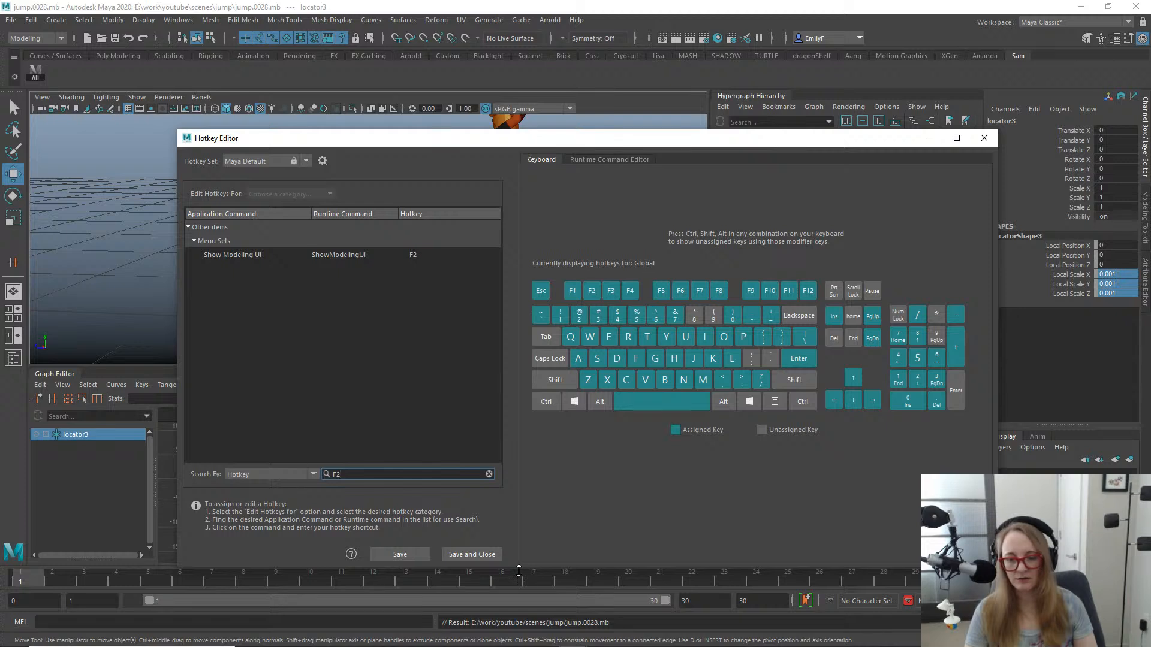
pyautogui.click(489, 475)
# - Switch the hotkey search to Runtime Command and search for "constraint"
pyautogui.click(251, 474)
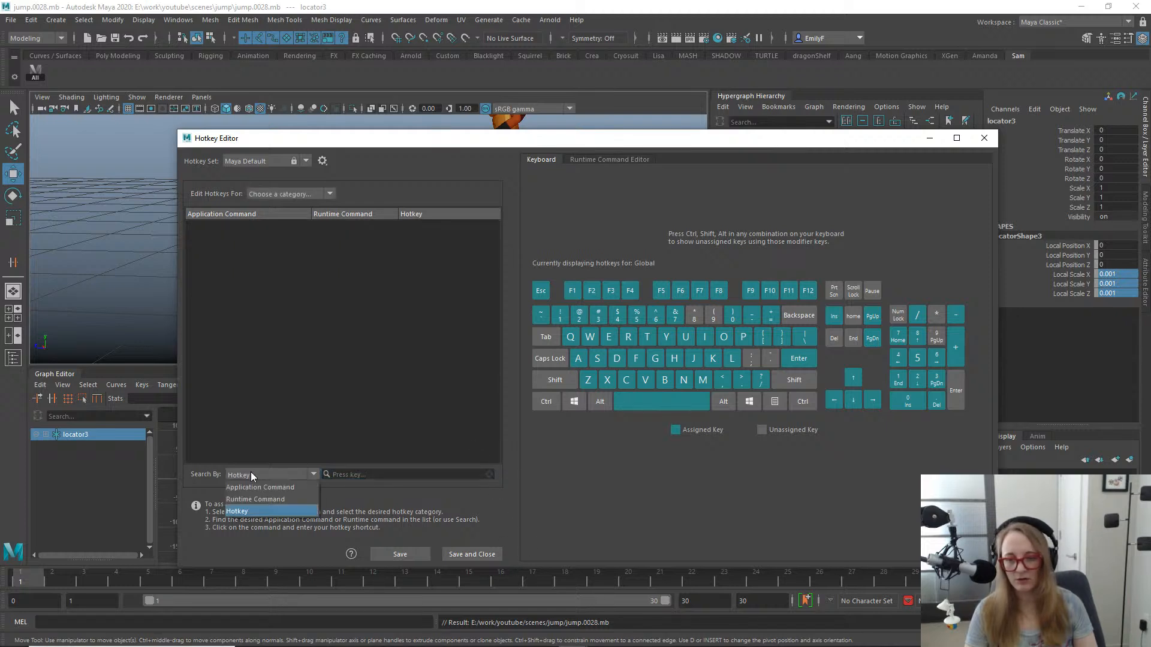
pyautogui.click(267, 501)
pyautogui.click(352, 475)
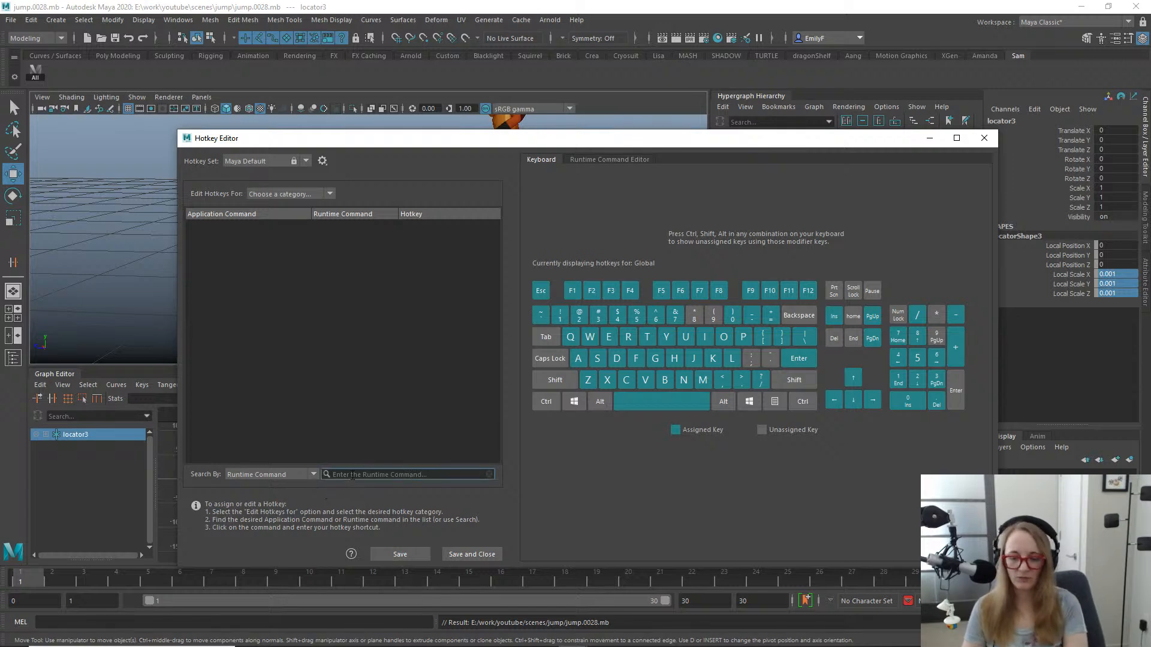
pyautogui.write('constraint')
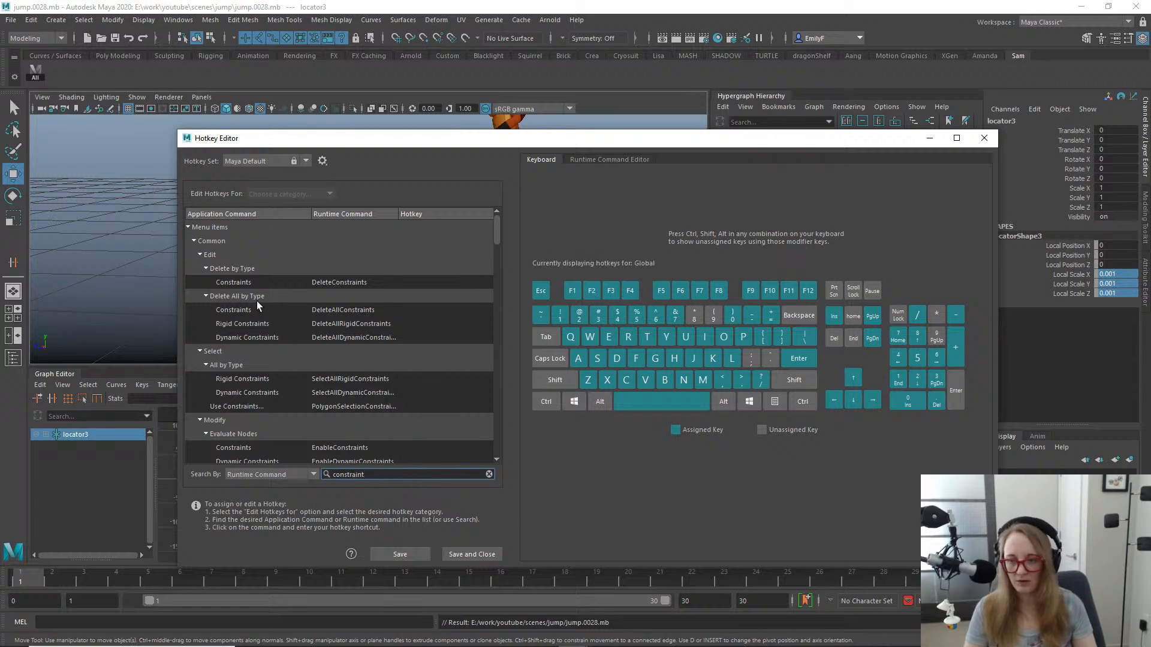
# - Search for "orient" and assign F1 to the Animation OrientConstraint command, overriding the existing Help assignment
pyautogui.hotkey('ctrl', 'a')
pyautogui.write('o')
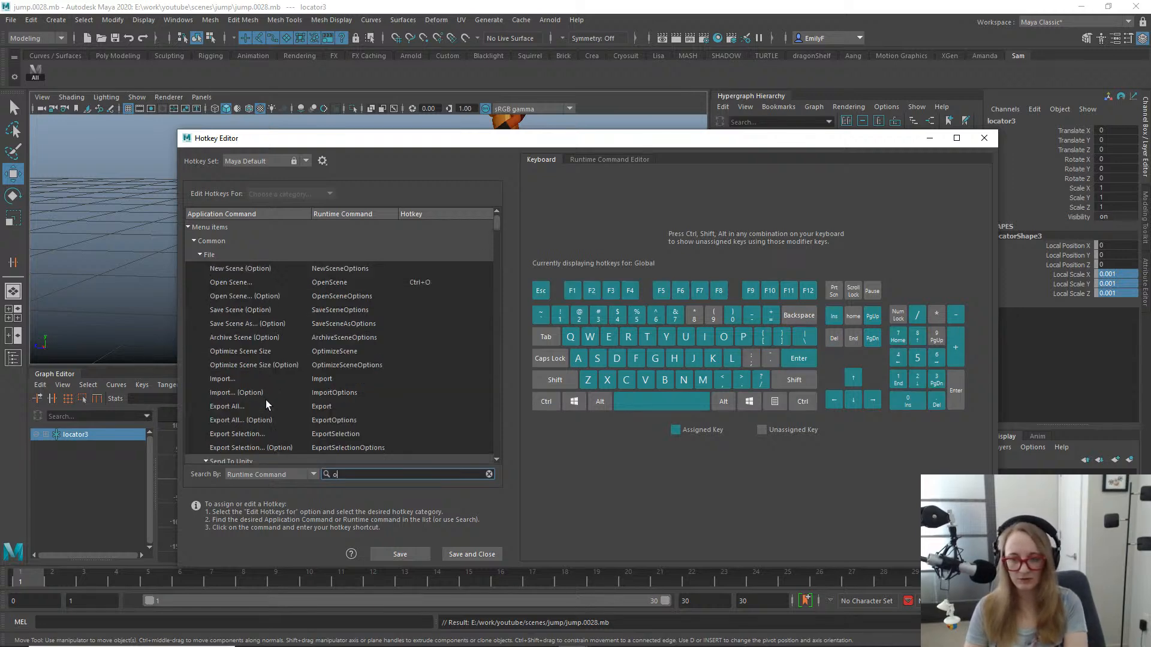
pyautogui.write('rient')
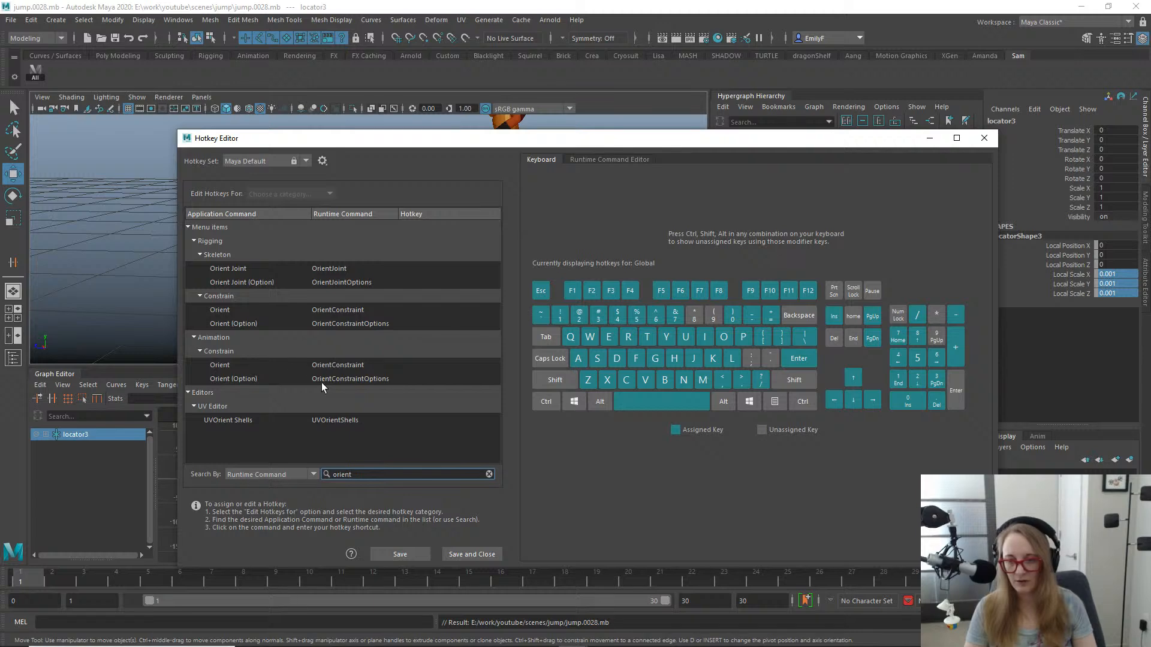
pyautogui.click(337, 364)
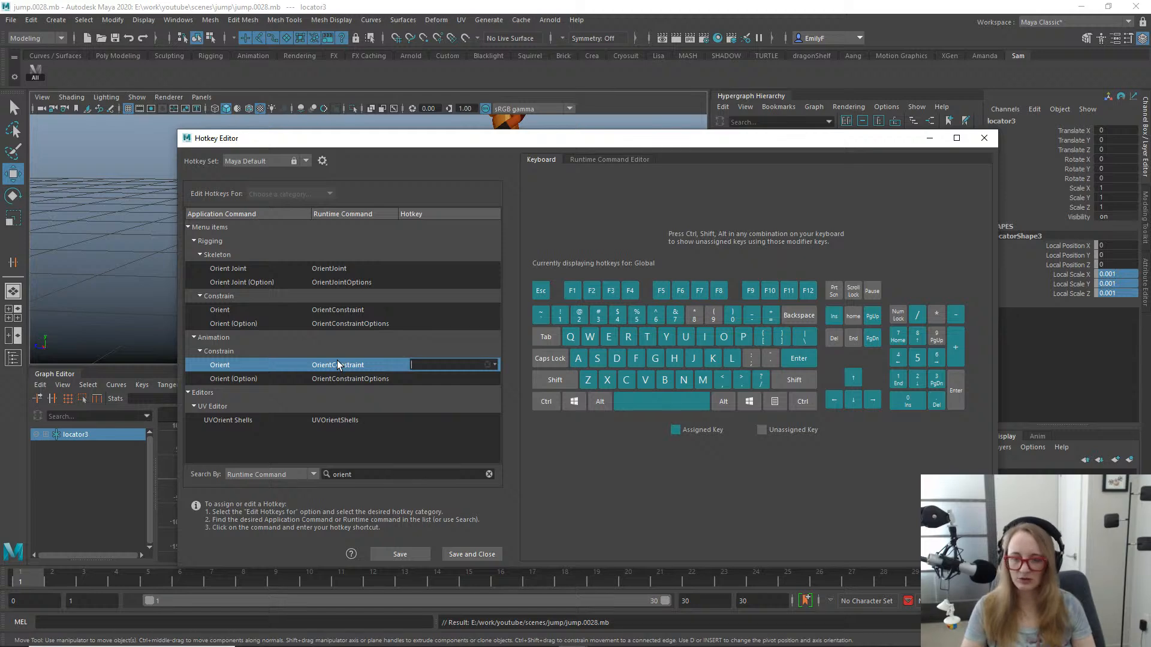
pyautogui.press('F1')
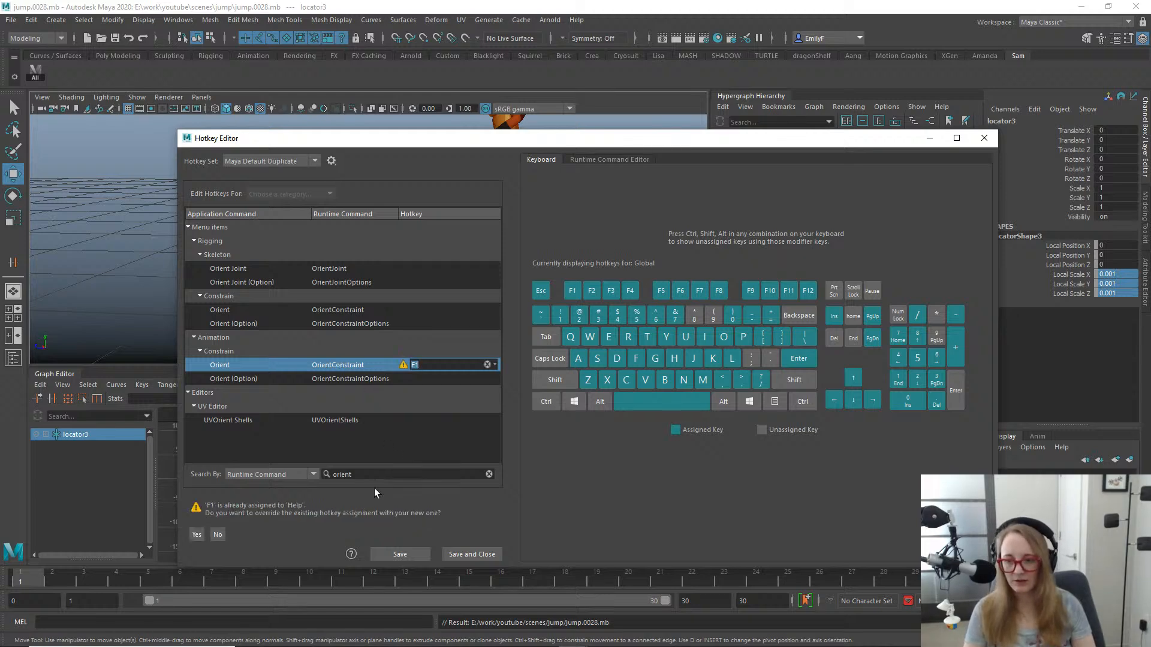
pyautogui.click(197, 534)
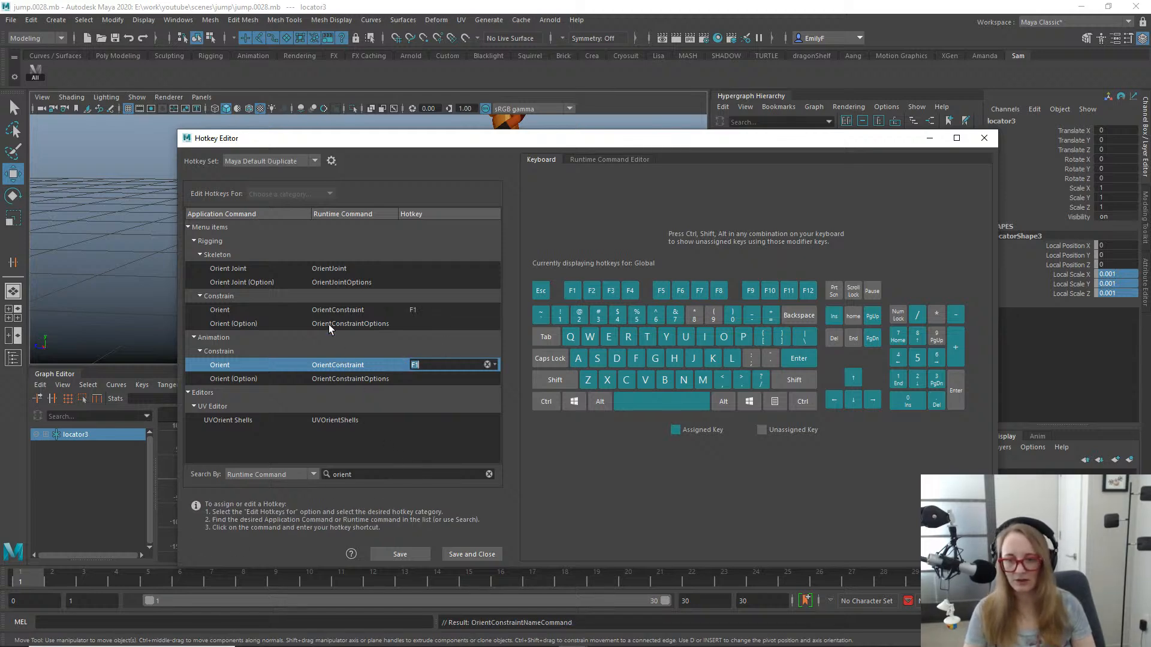
pyautogui.moveTo(367, 475); pyautogui.dragTo(232, 473)
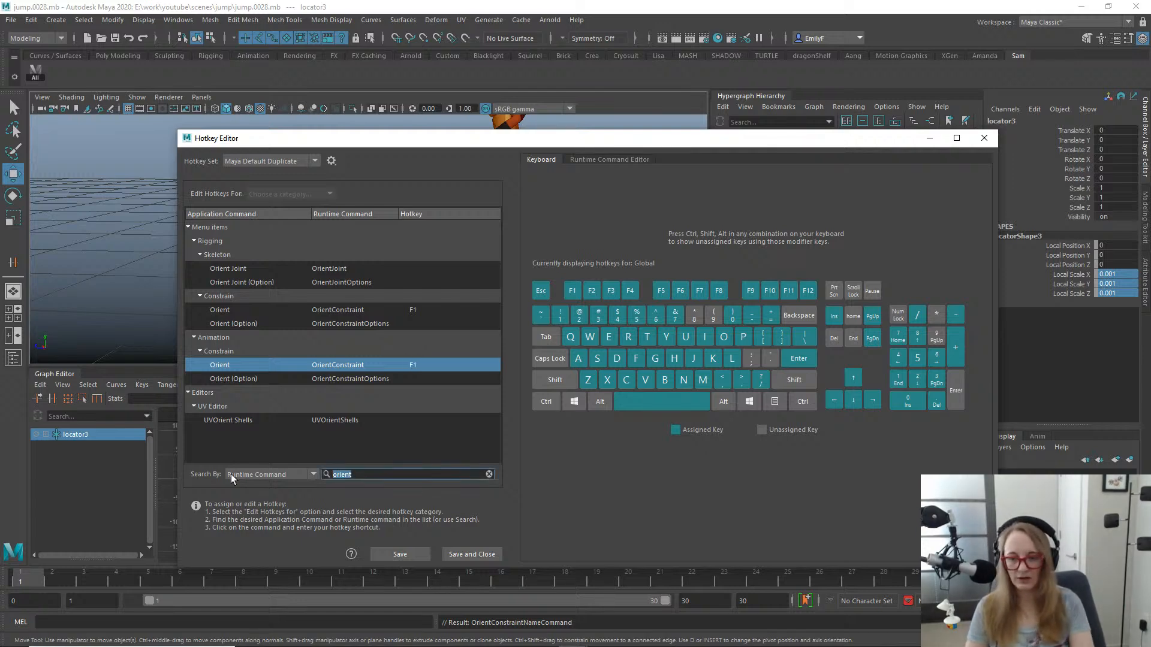
pyautogui.write('pn')
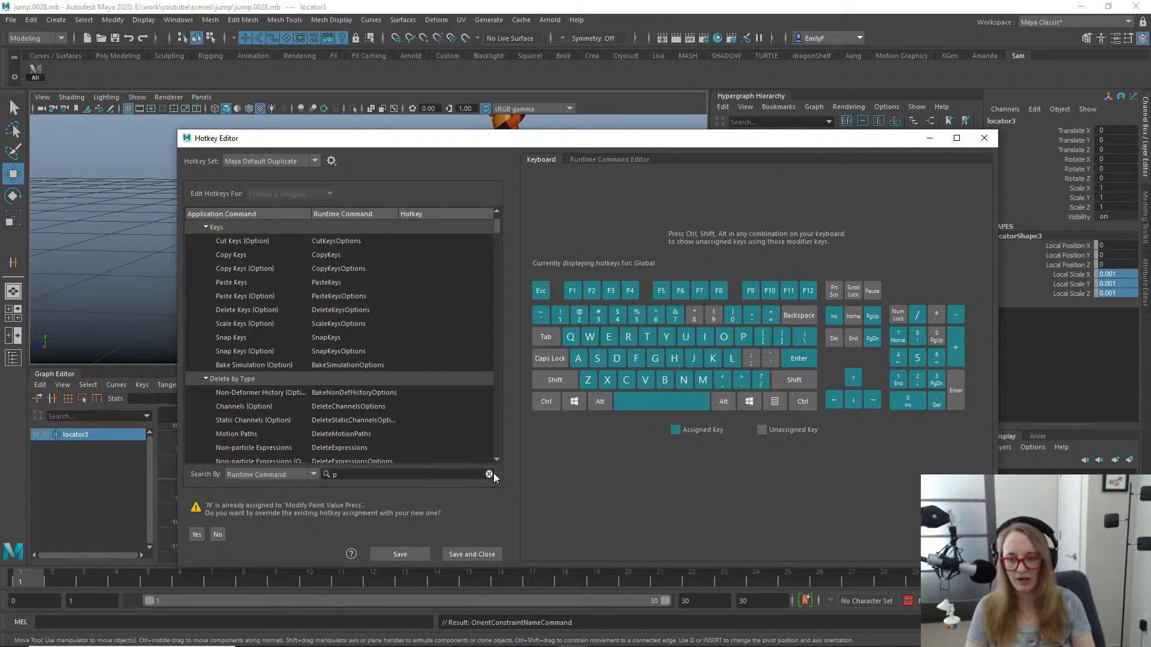
pyautogui.click(218, 536)
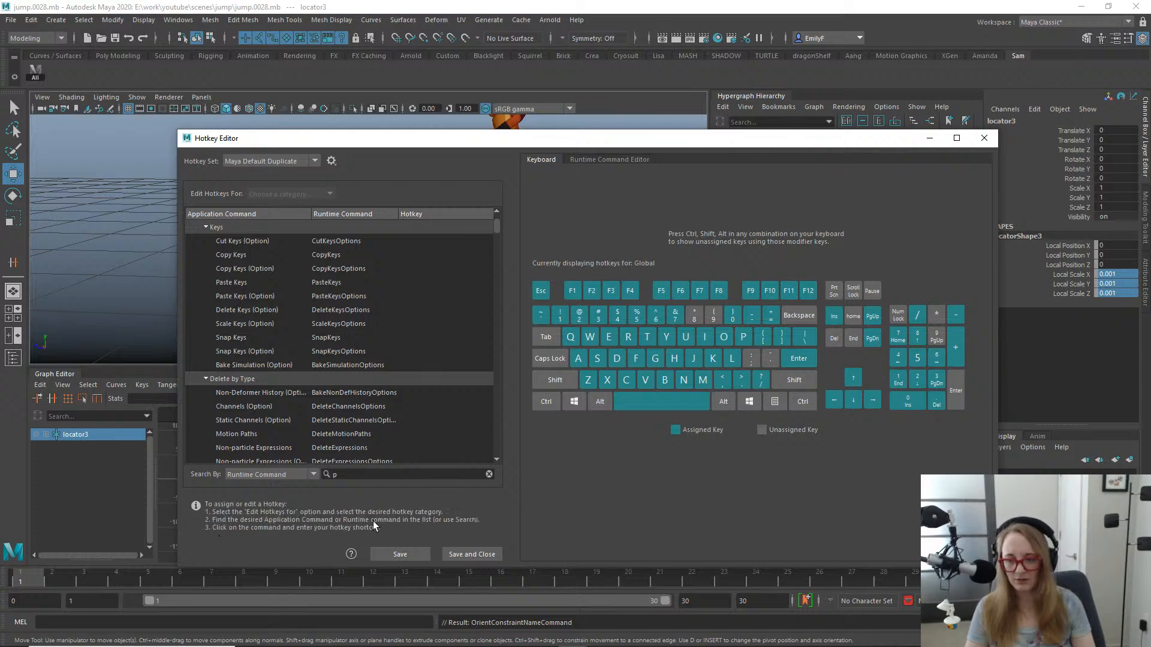
pyautogui.click(489, 474)
# - Search the runtime commands for "point", "point con" and "constrain" to look for the point constraint command
pyautogui.click(414, 475)
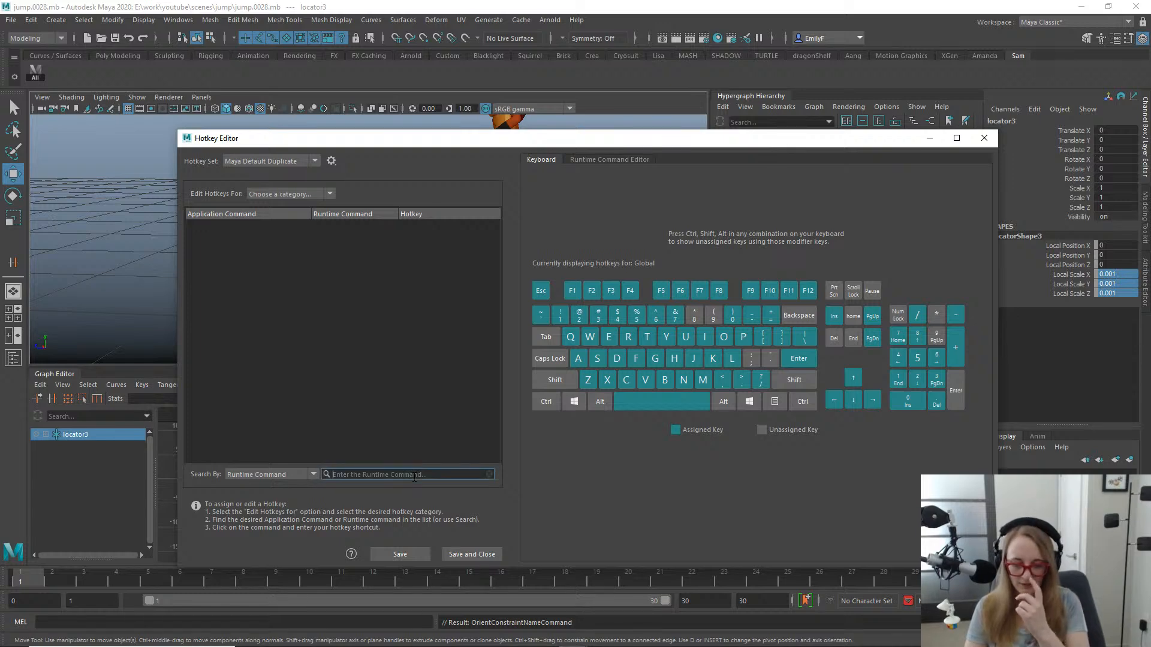
pyautogui.write('p')
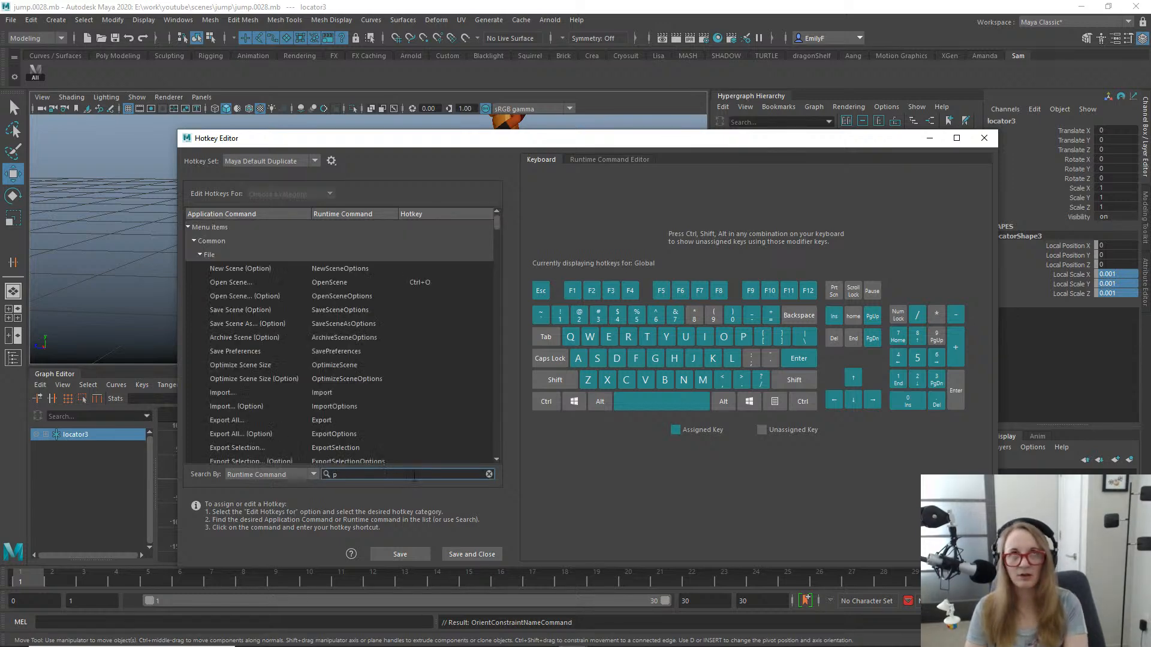
pyautogui.write('oi')
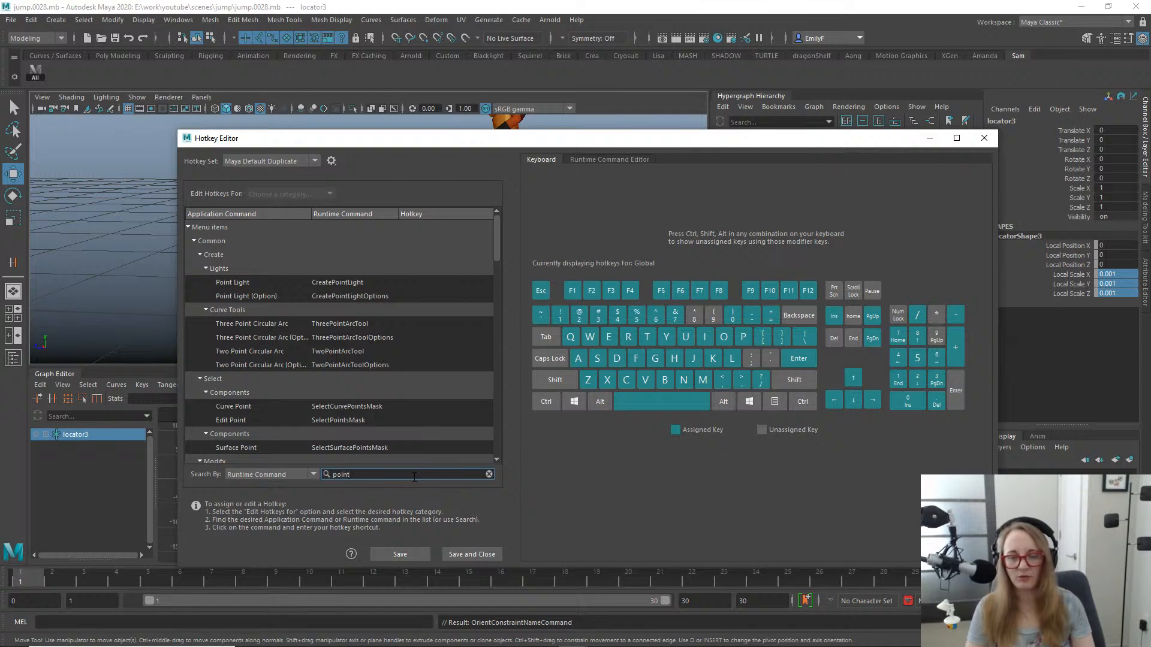
pyautogui.write('nt')
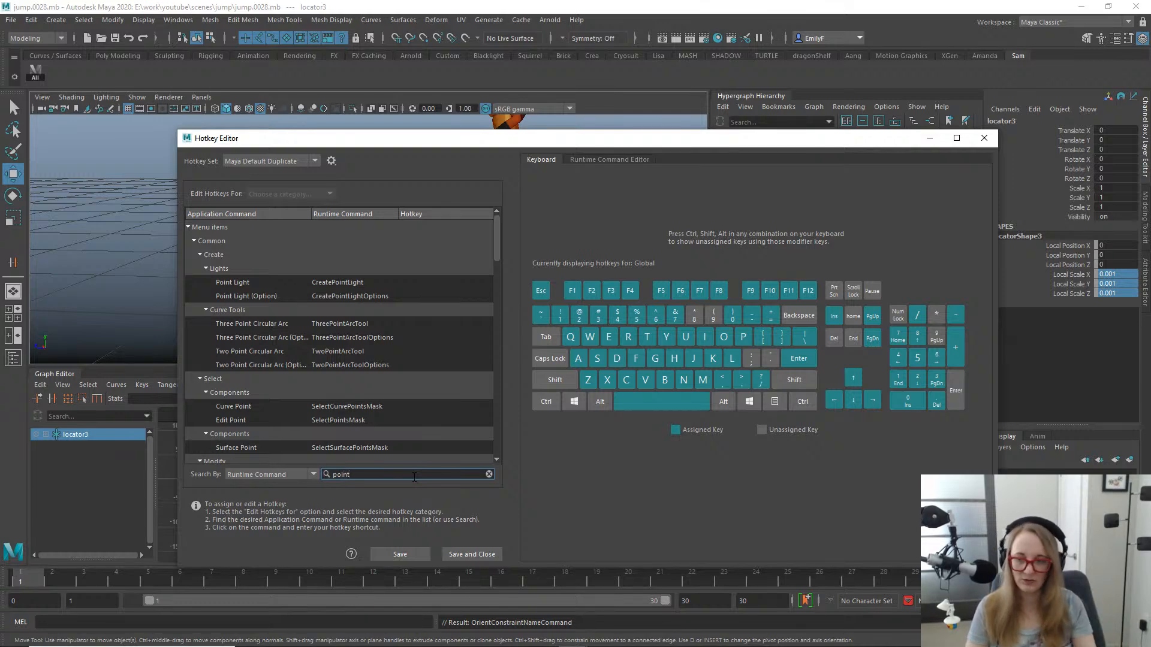
pyautogui.write(' con')
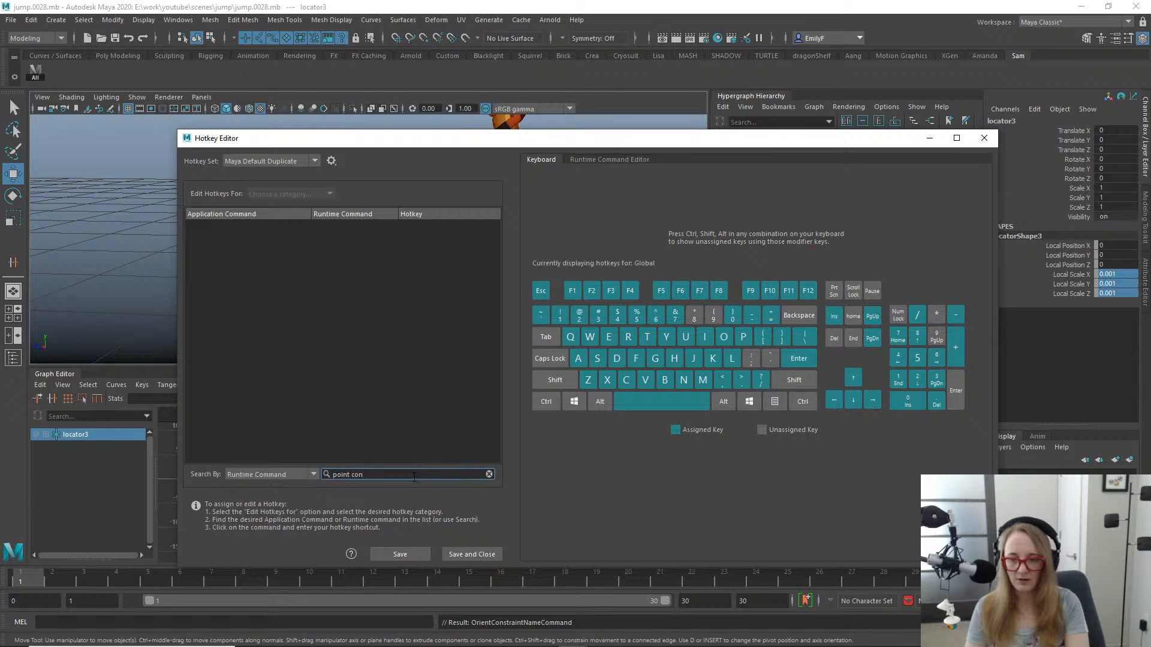
pyautogui.hotkey('ctrl', 'a')
pyautogui.write('constrain')
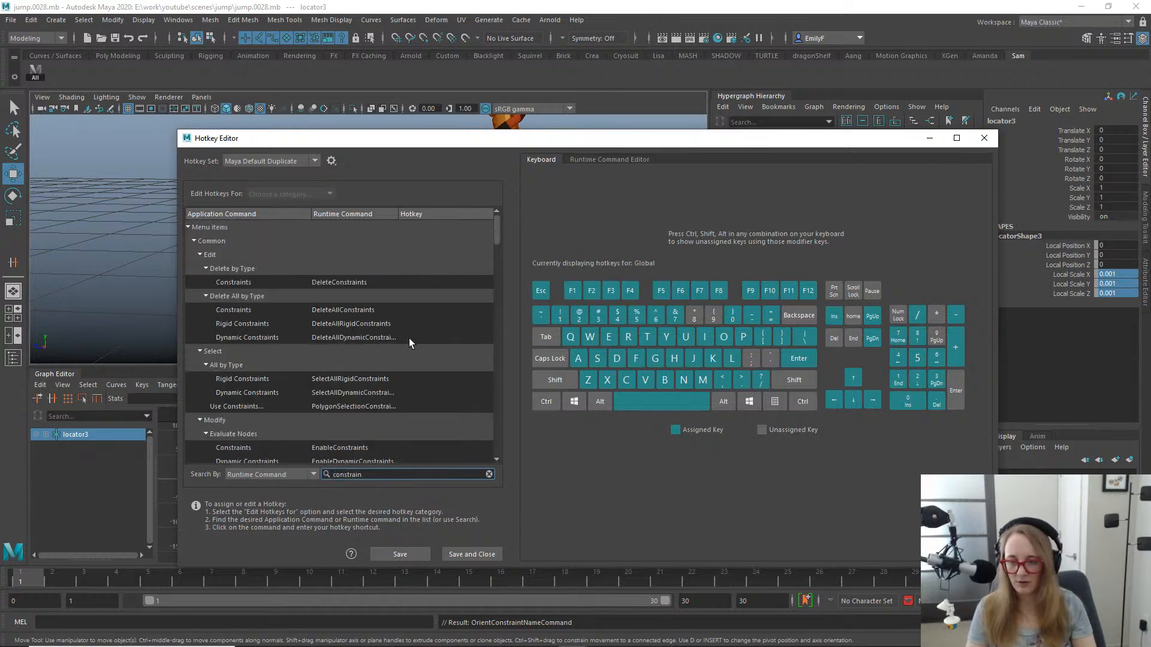
pyautogui.scroll(-3, 409, 339)
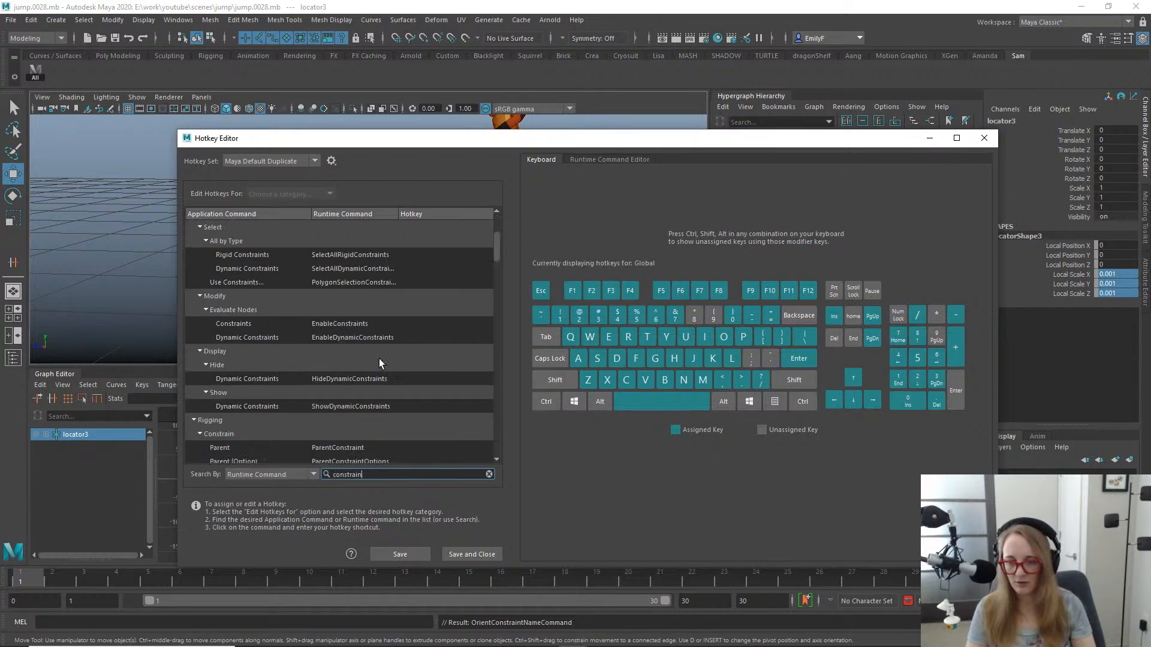
# - Search for "pointcon" and assign F1 to the Animation PointConstraint command, overriding the Orient Constraint assignment
pyautogui.hotkey('ctrl', 'a')
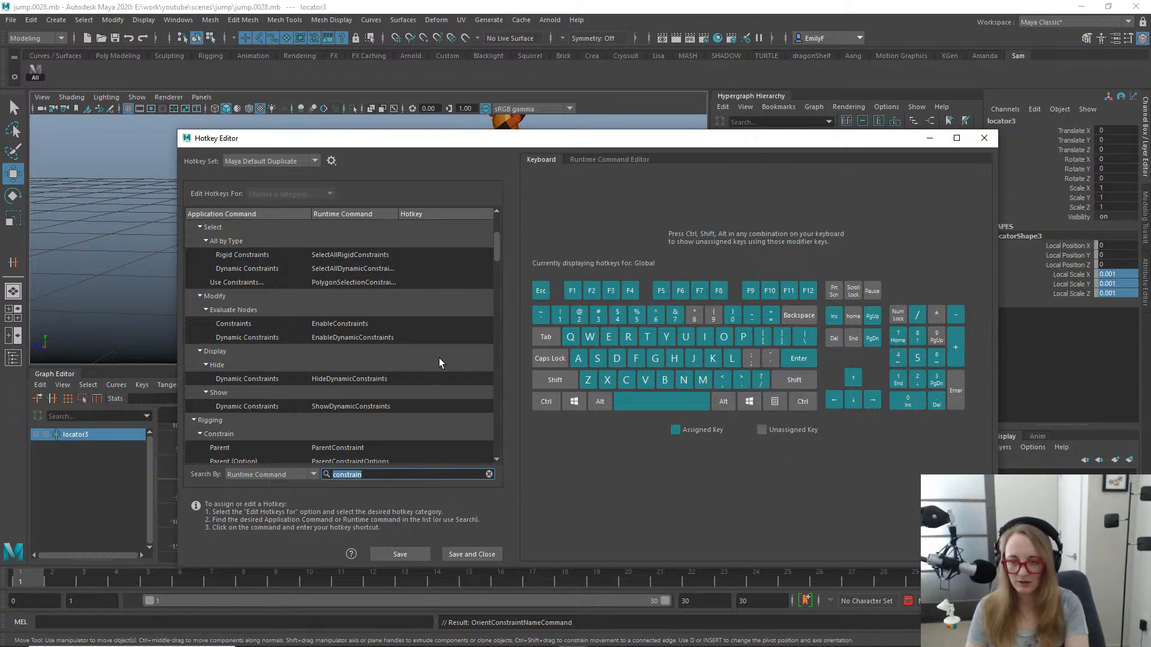
pyautogui.write('point')
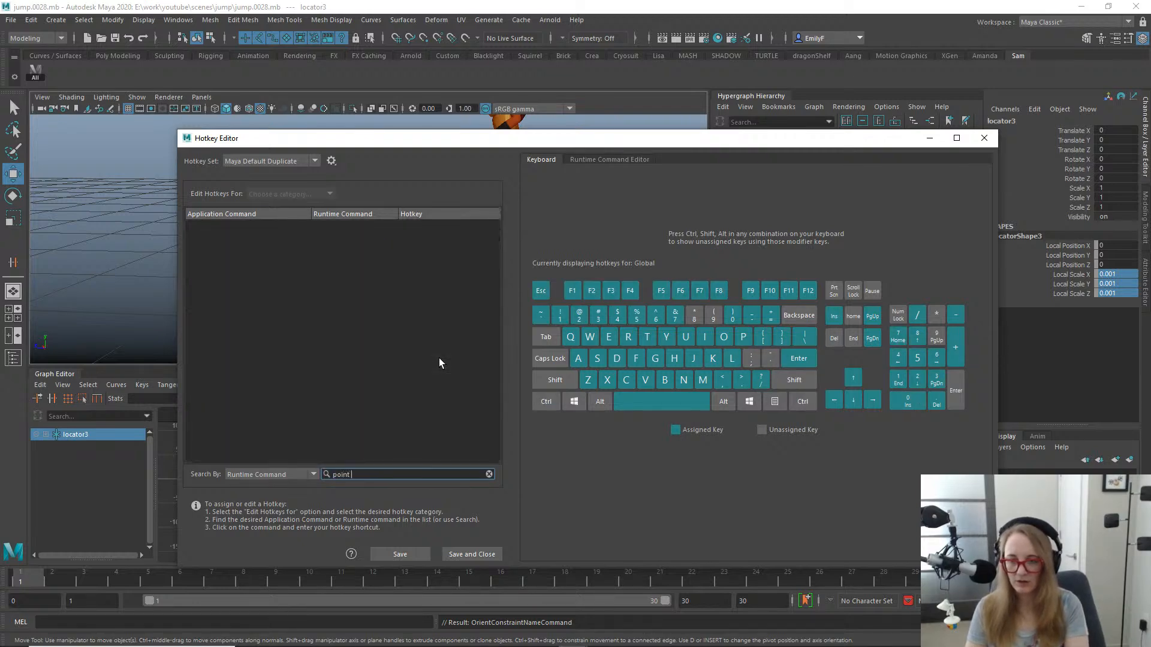
pyautogui.press('BackSpace')
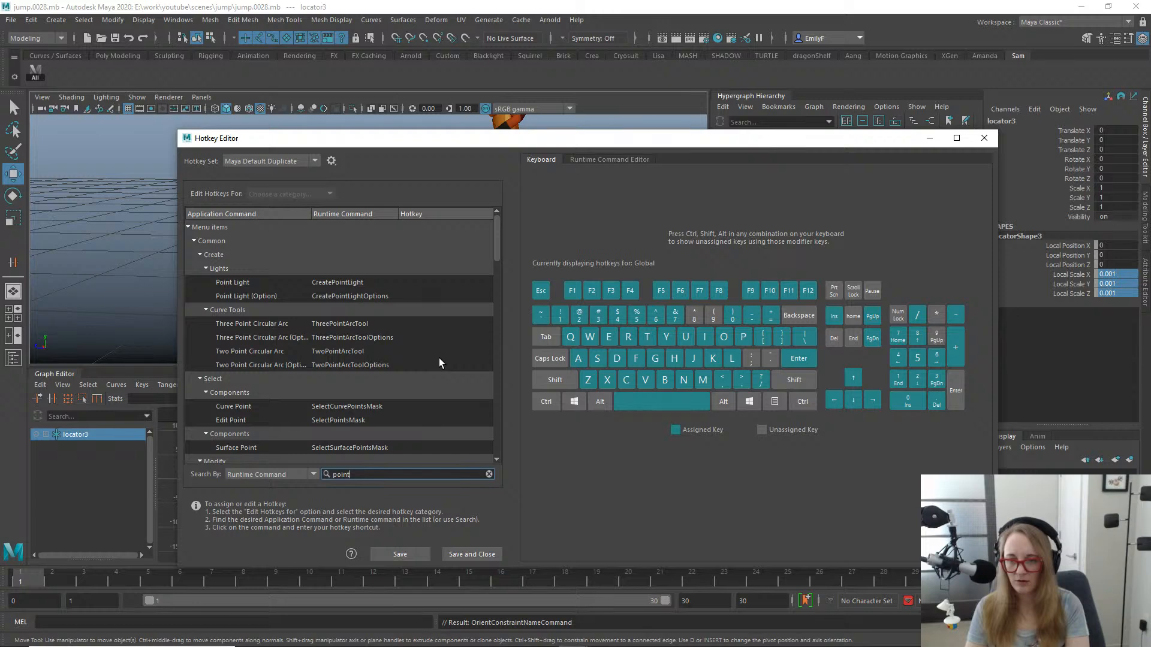
pyautogui.write('con')
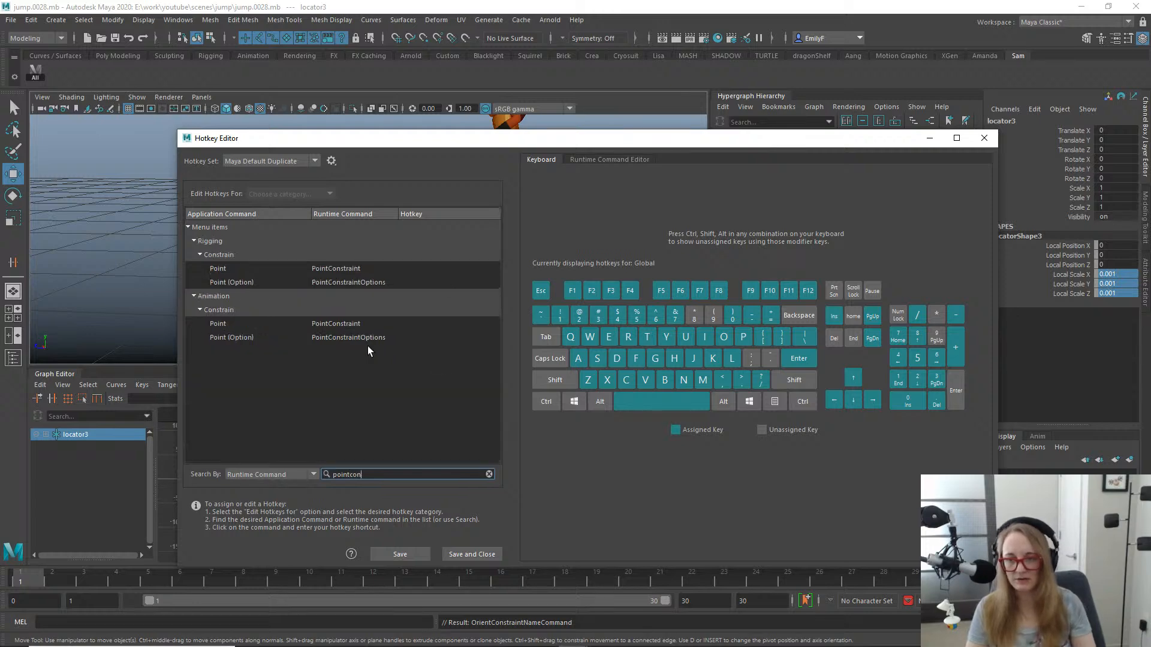
pyautogui.click(363, 322)
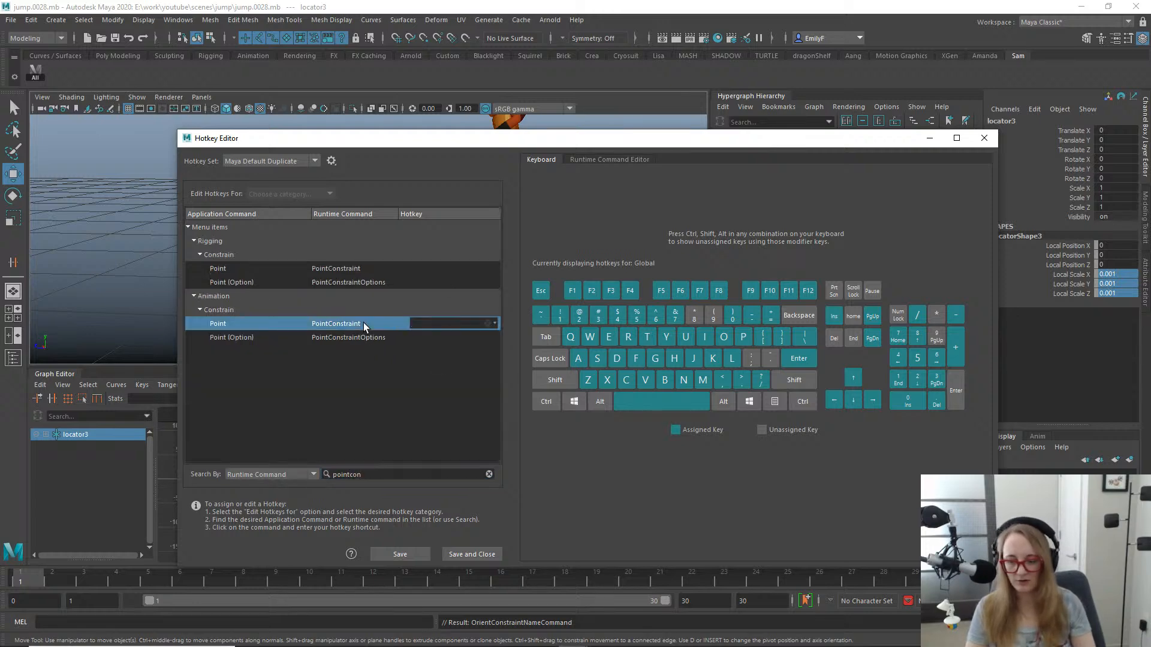
pyautogui.press('F1')
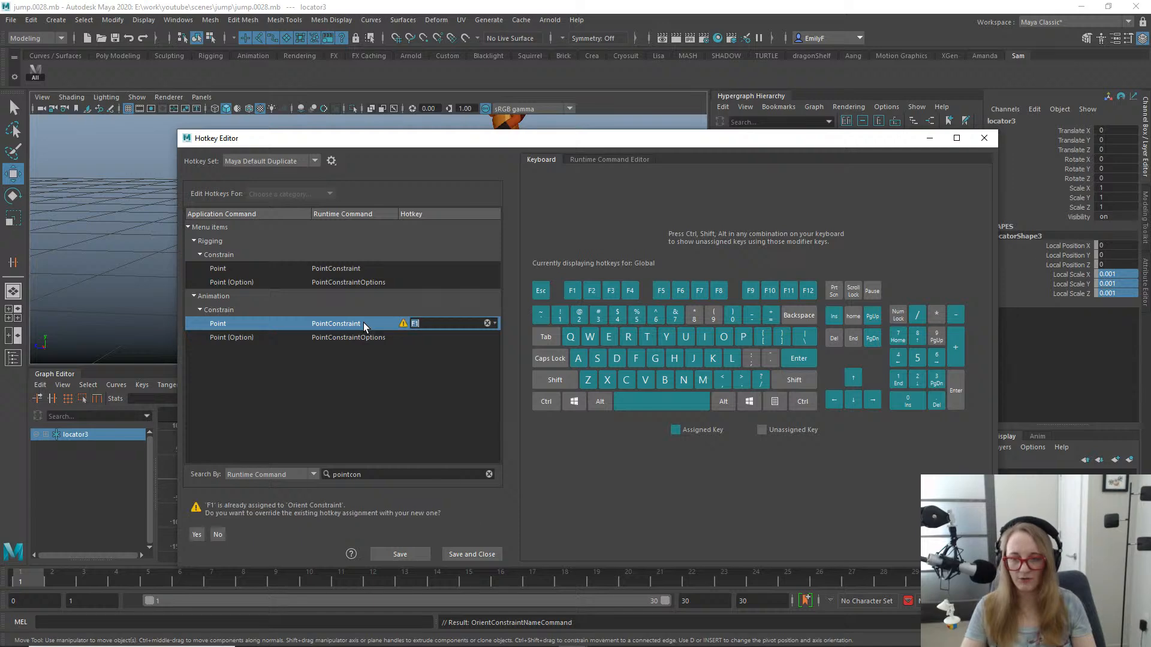
pyautogui.click(197, 535)
pyautogui.click(401, 474)
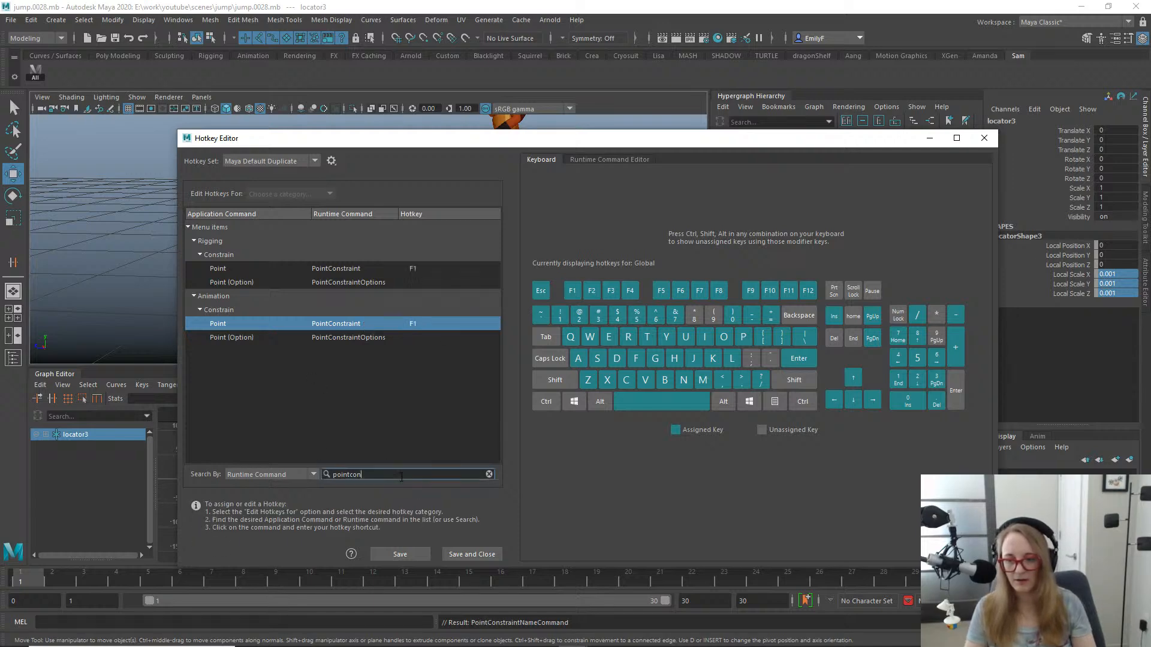
pyautogui.moveTo(409, 472); pyautogui.dragTo(200, 440)
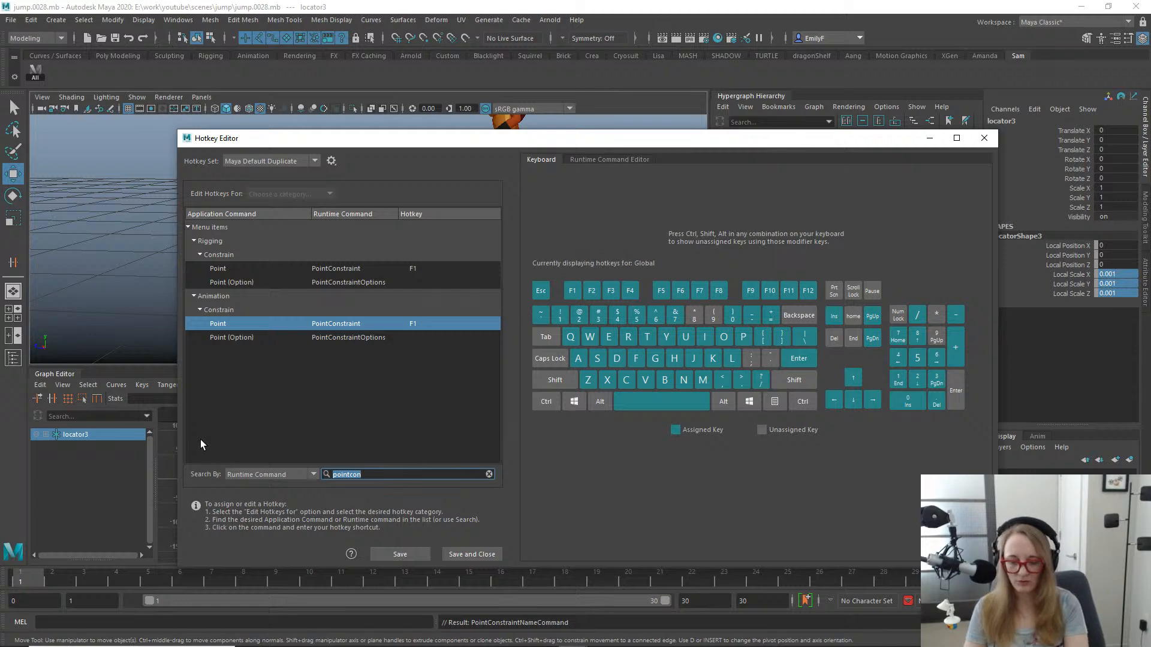
pyautogui.write('orie')
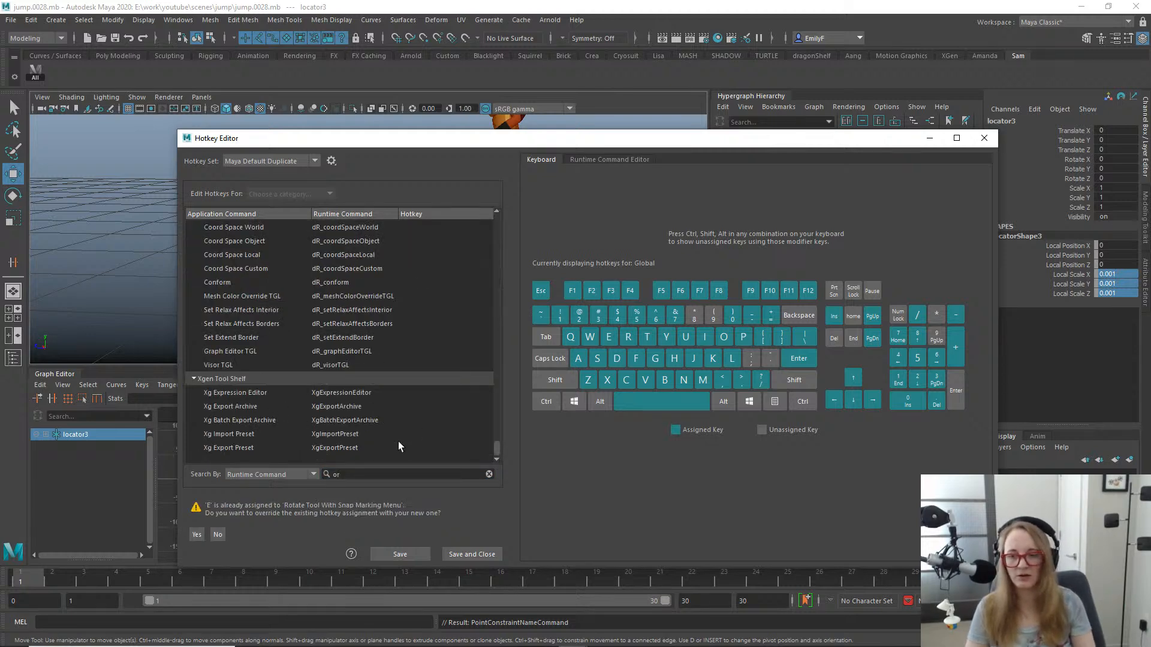
pyautogui.click(217, 535)
pyautogui.click(384, 473)
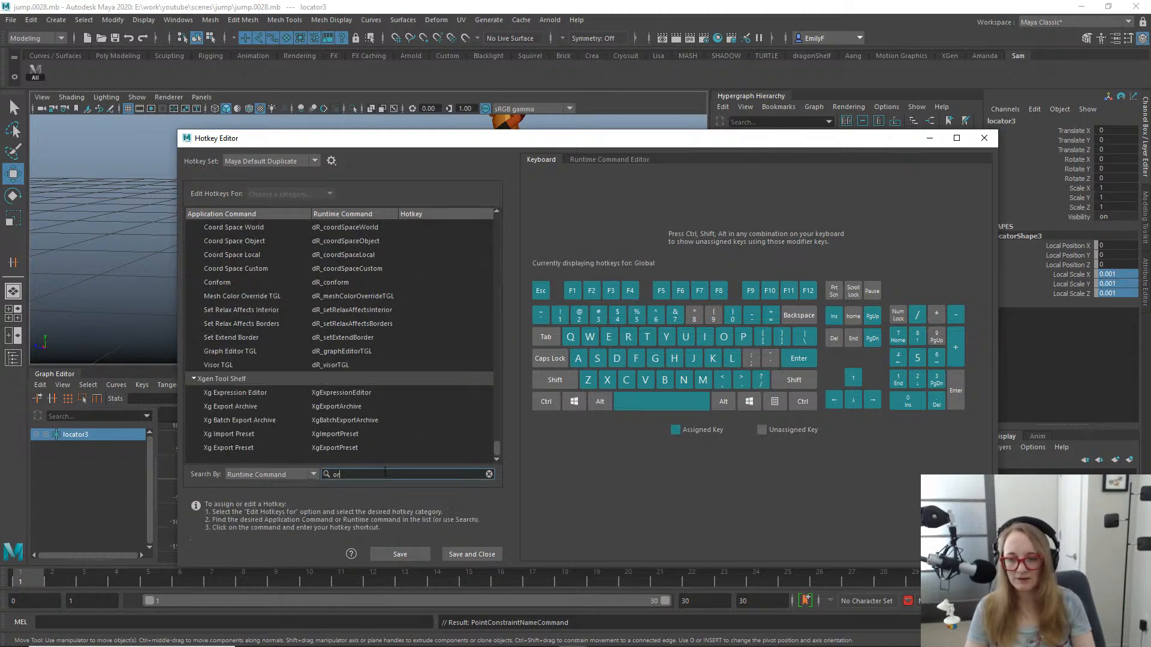
pyautogui.write('i')
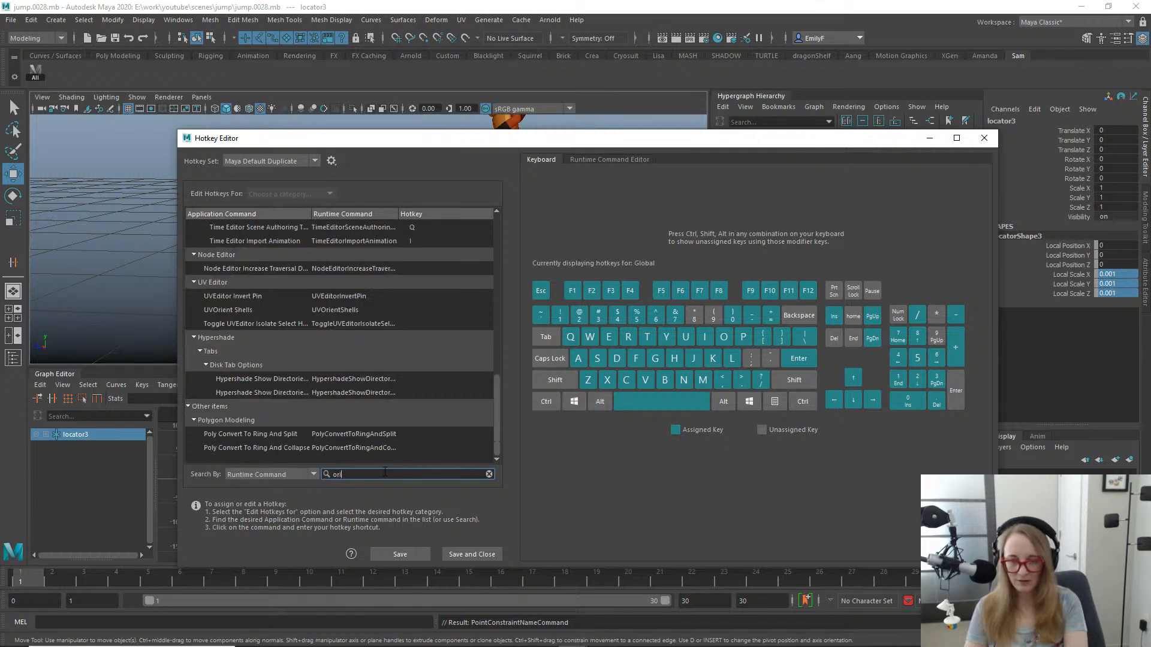
pyautogui.write('e')
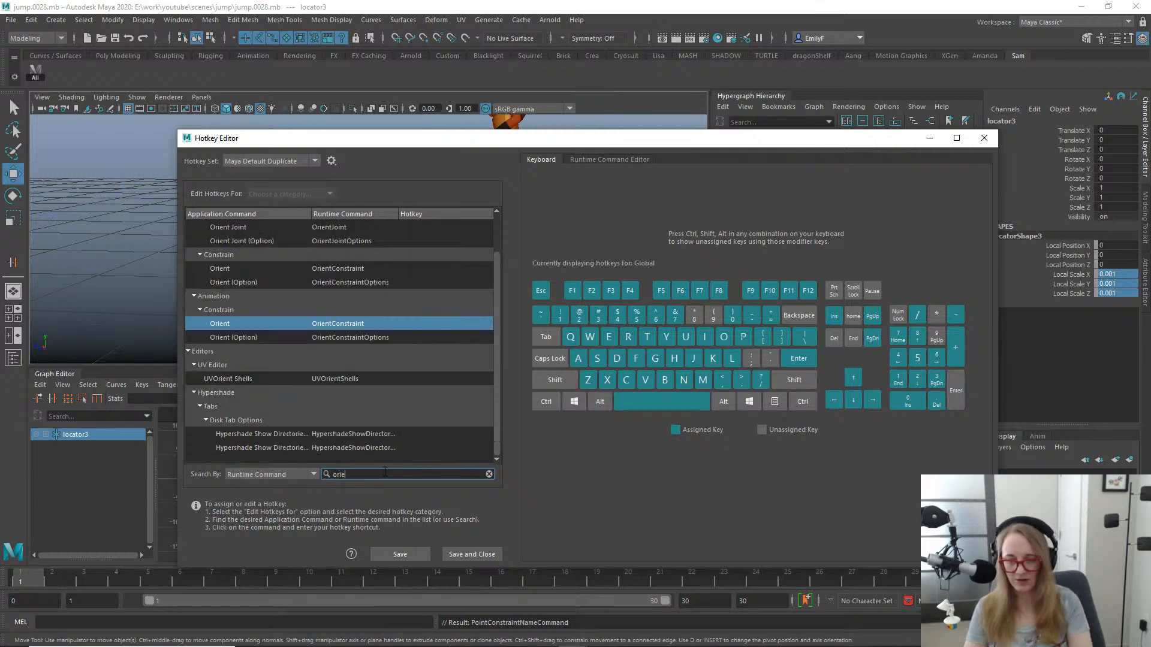
pyautogui.click(386, 329)
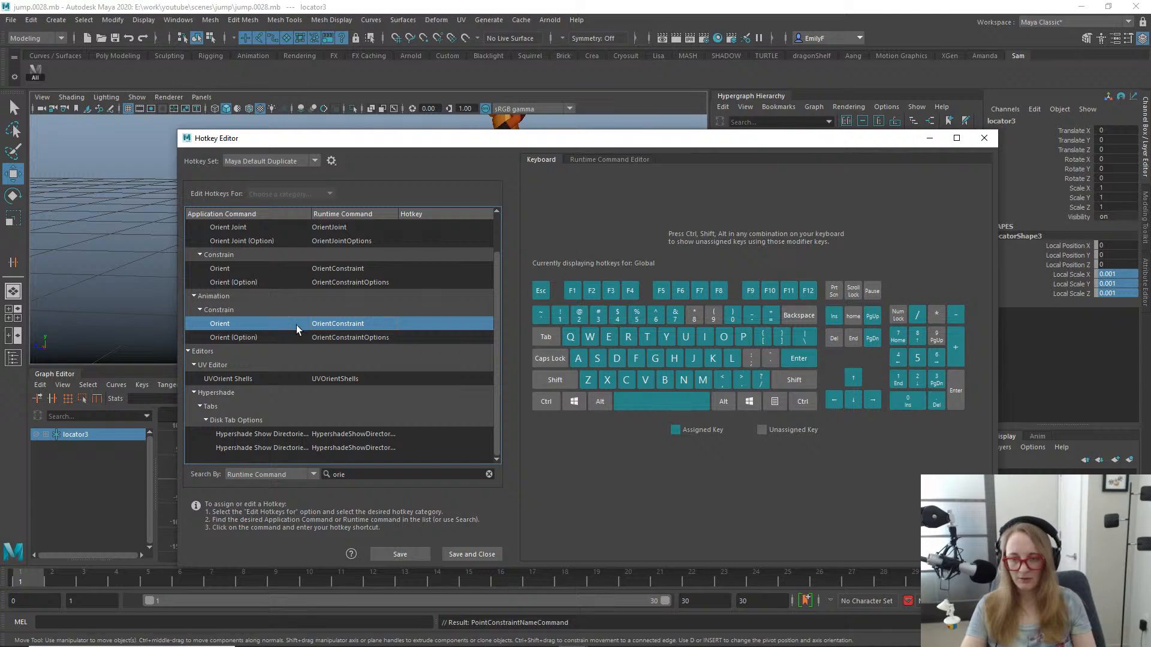
pyautogui.click(365, 473)
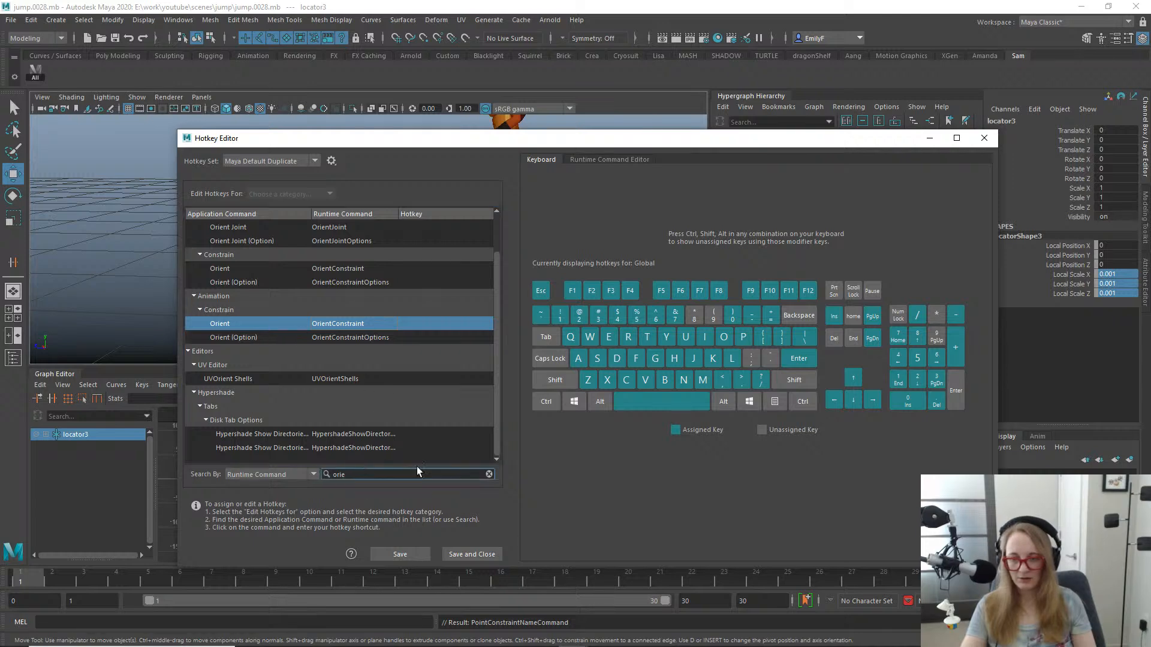
# - Search the runtime commands for "orien", assign F2 to the Animation OrientConstraint command over the existing assignment, and save the hotkeys
pyautogui.click(488, 475)
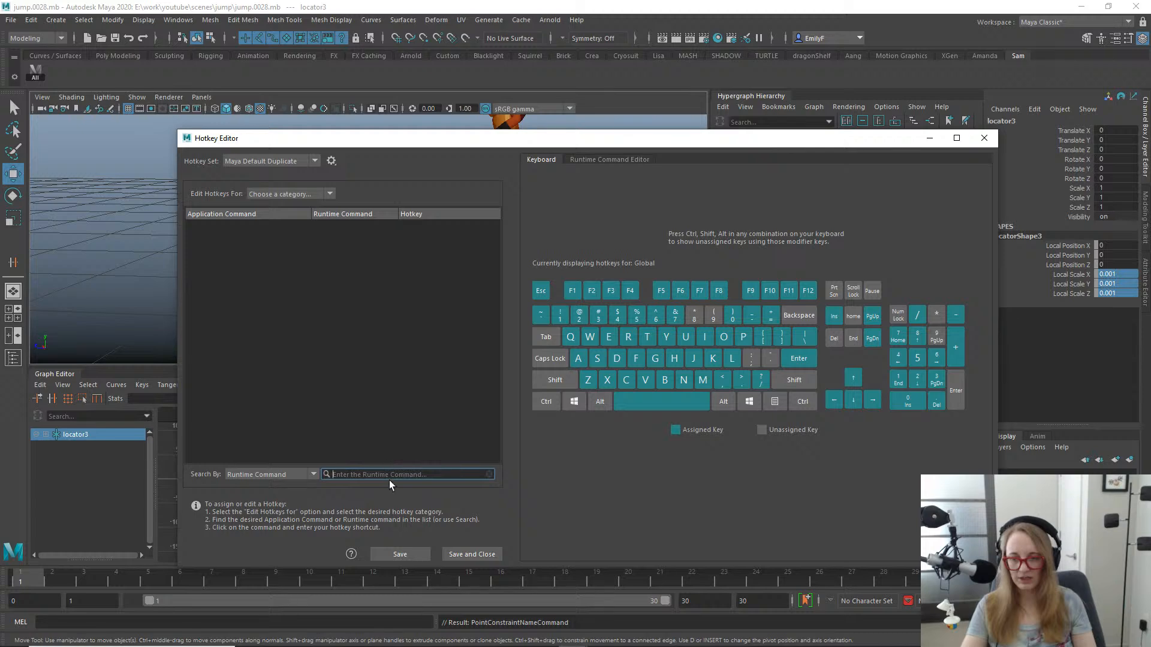
pyautogui.write('o')
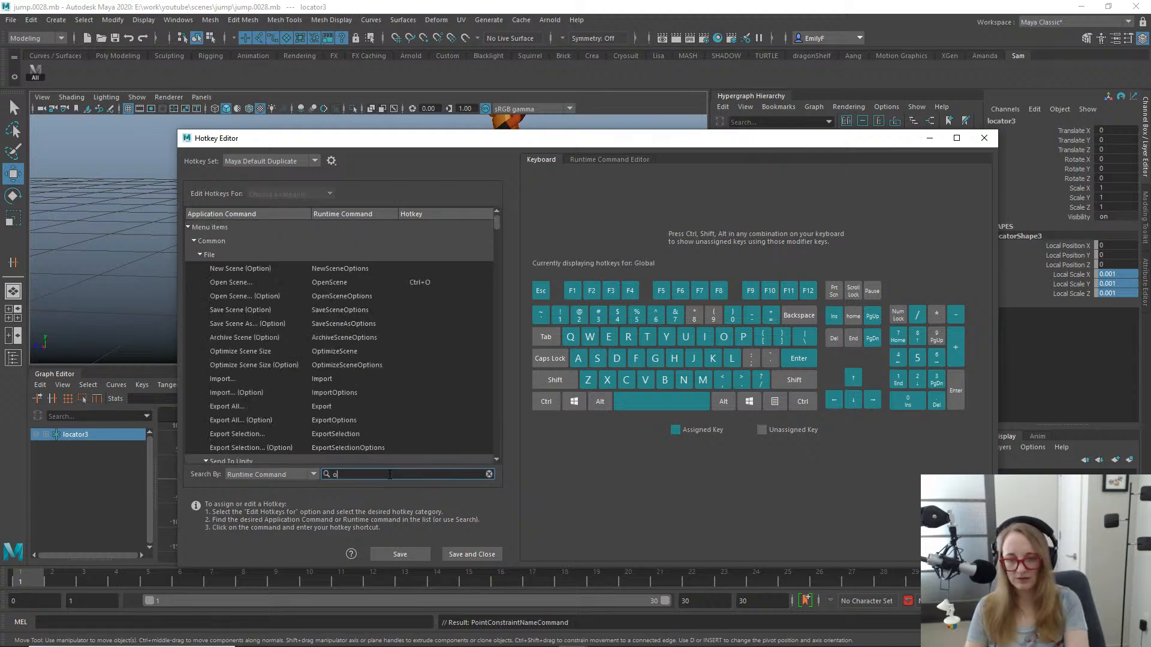
pyautogui.write('rien')
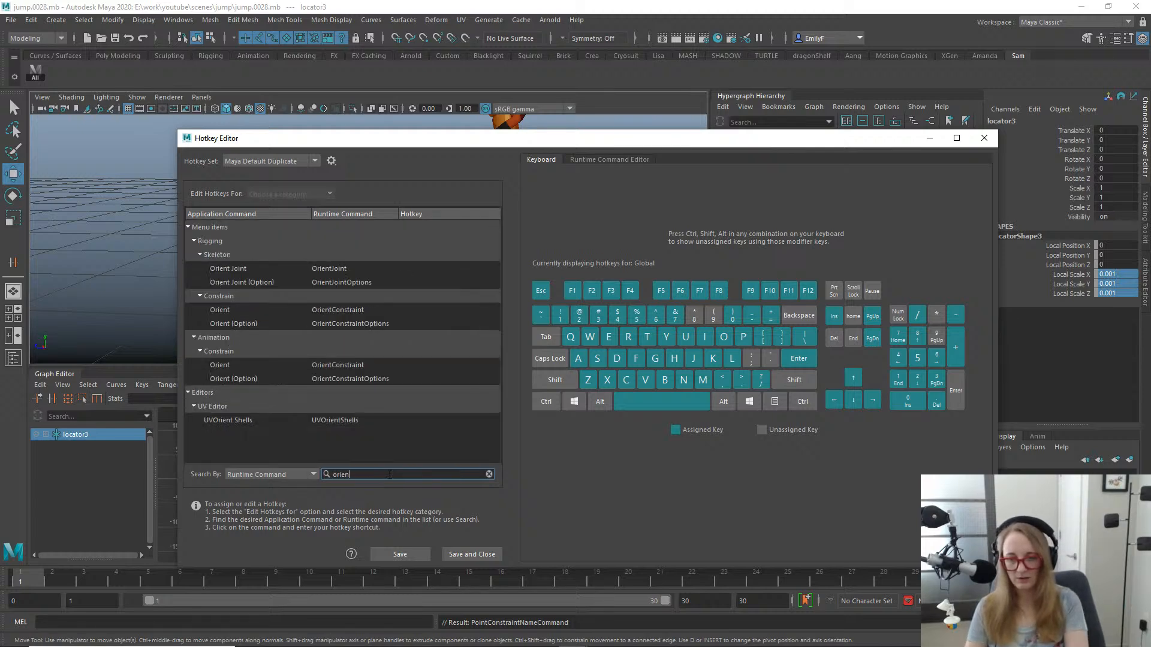
pyautogui.click(329, 367)
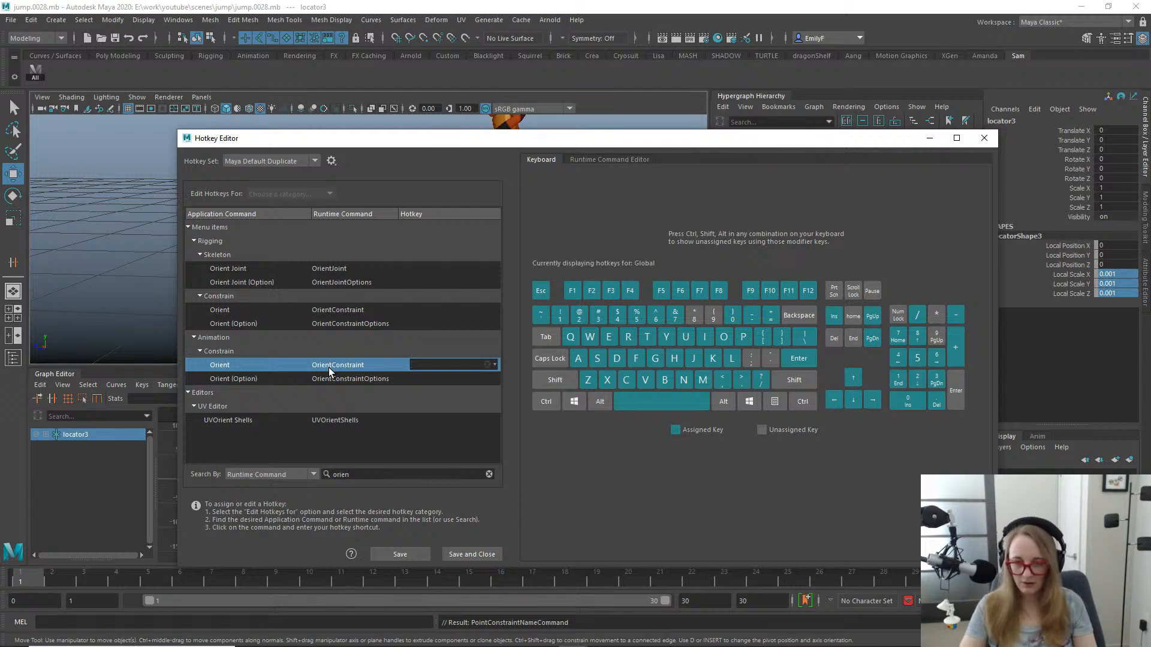
pyautogui.press('F2')
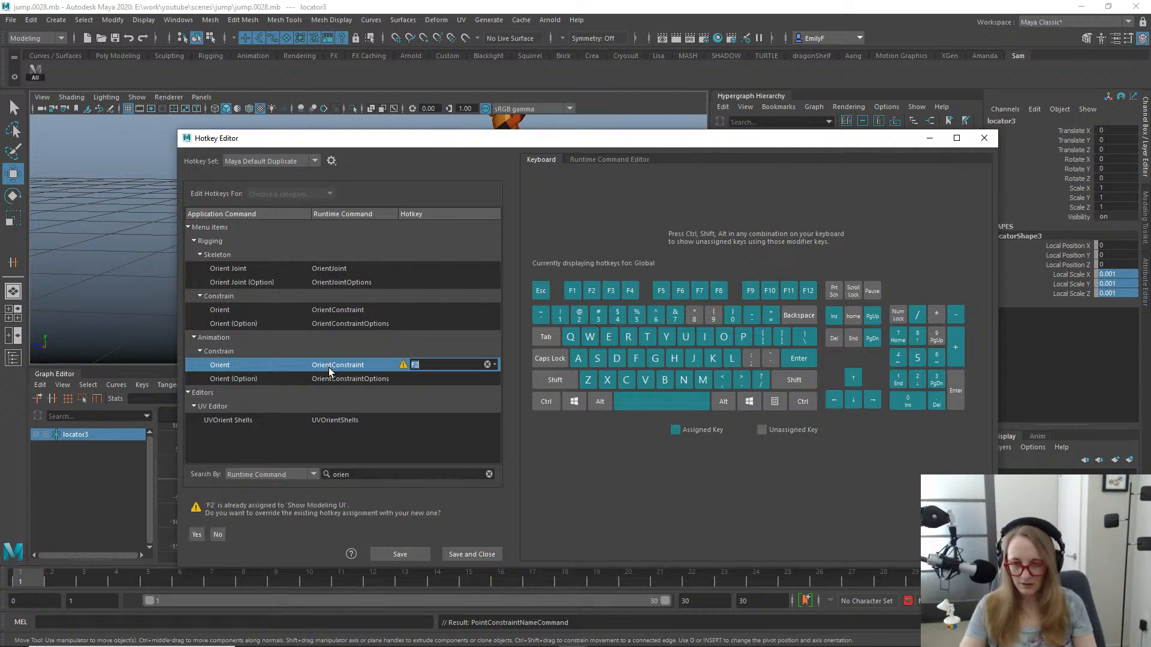
pyautogui.click(196, 534)
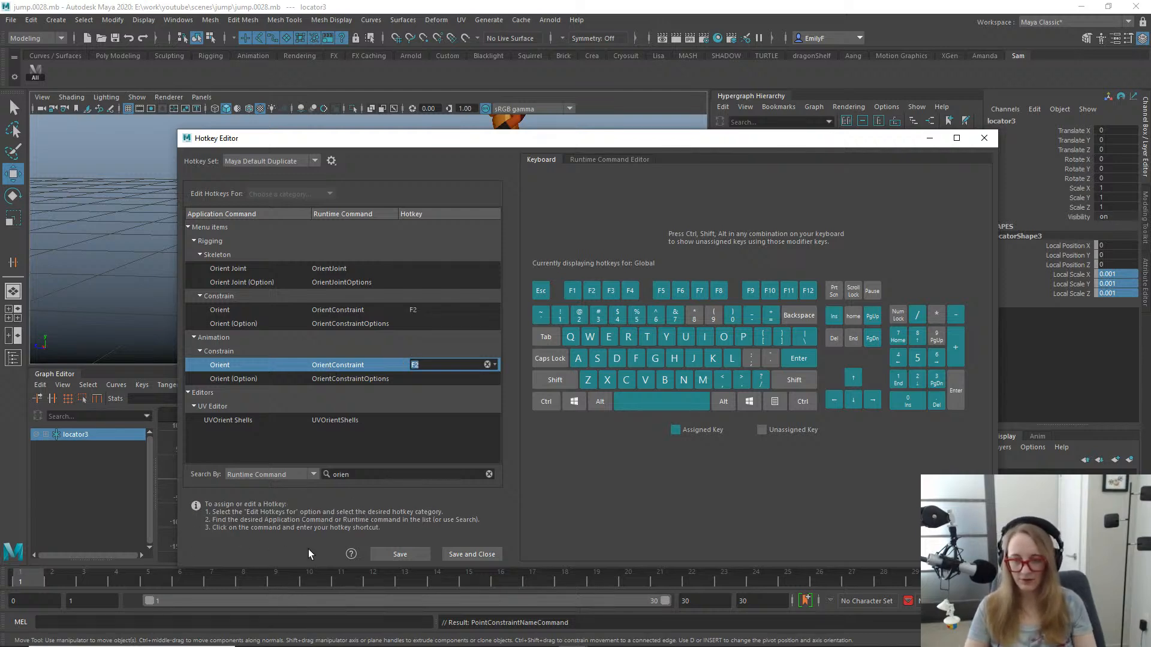
pyautogui.click(466, 554)
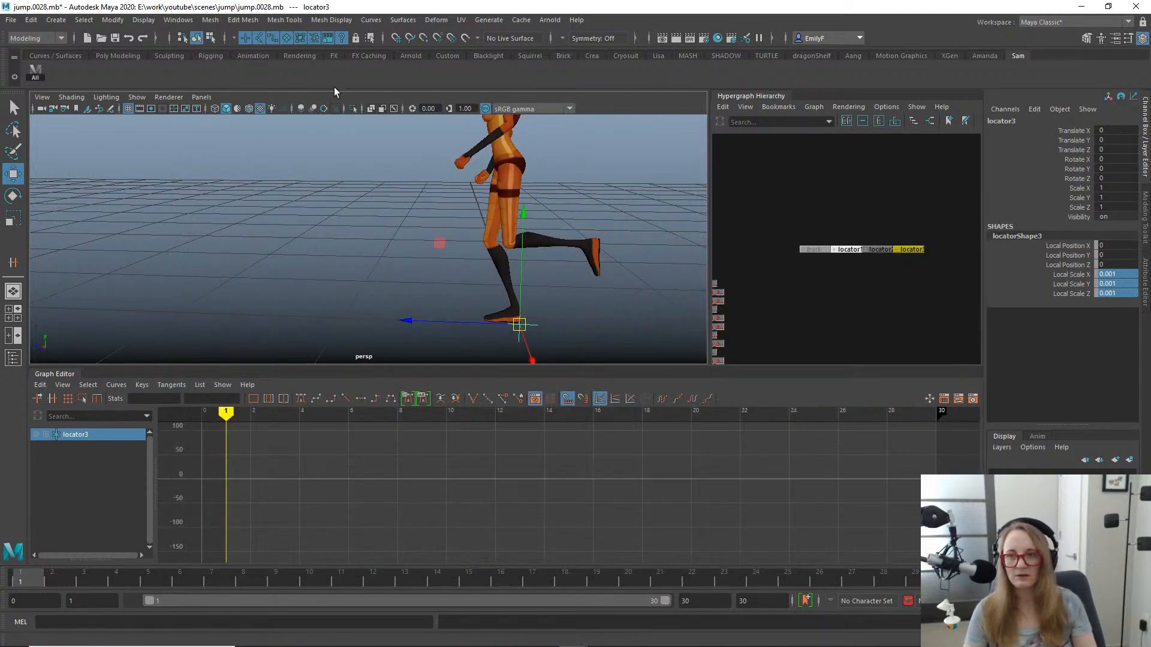
# - Check the hotkeys listed for the constraints and review the Point Constraint options without applying them
pyautogui.press('space')
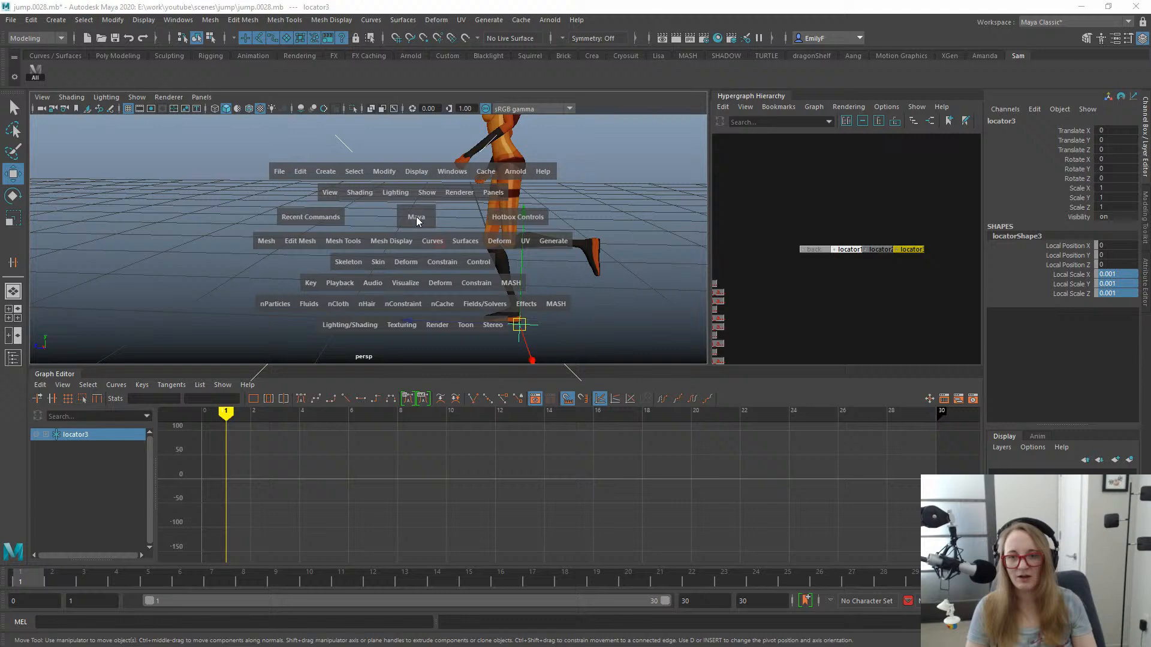
pyautogui.click(443, 172)
pyautogui.click(441, 262)
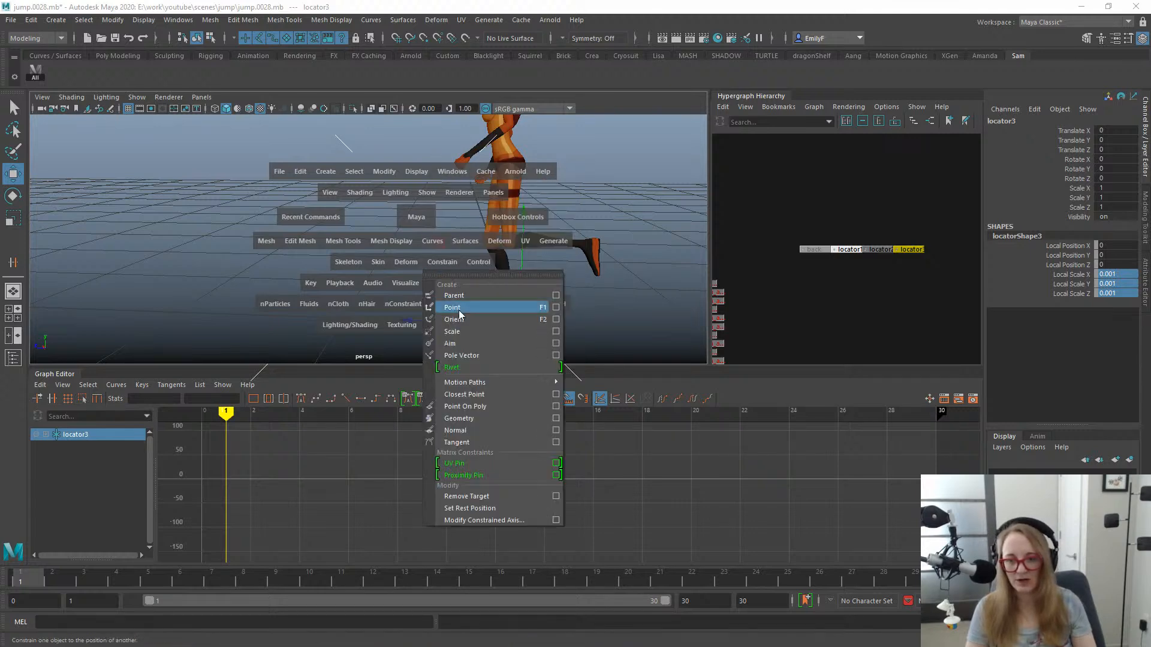
pyautogui.click(396, 130)
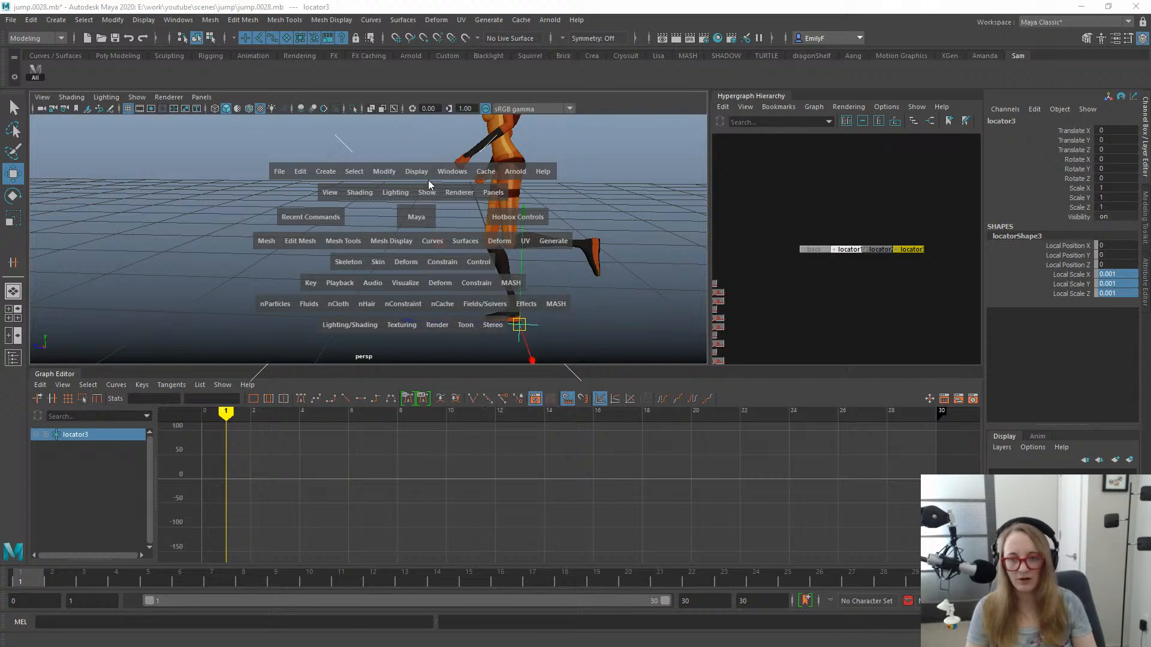
pyautogui.click(441, 261)
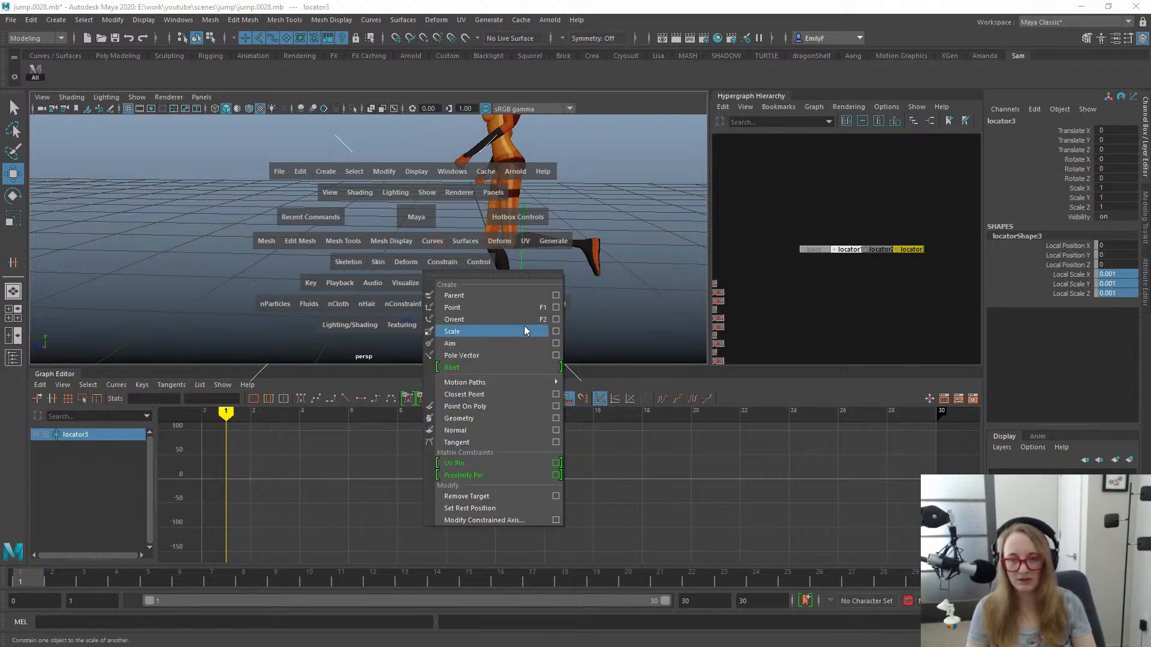
pyautogui.click(558, 309)
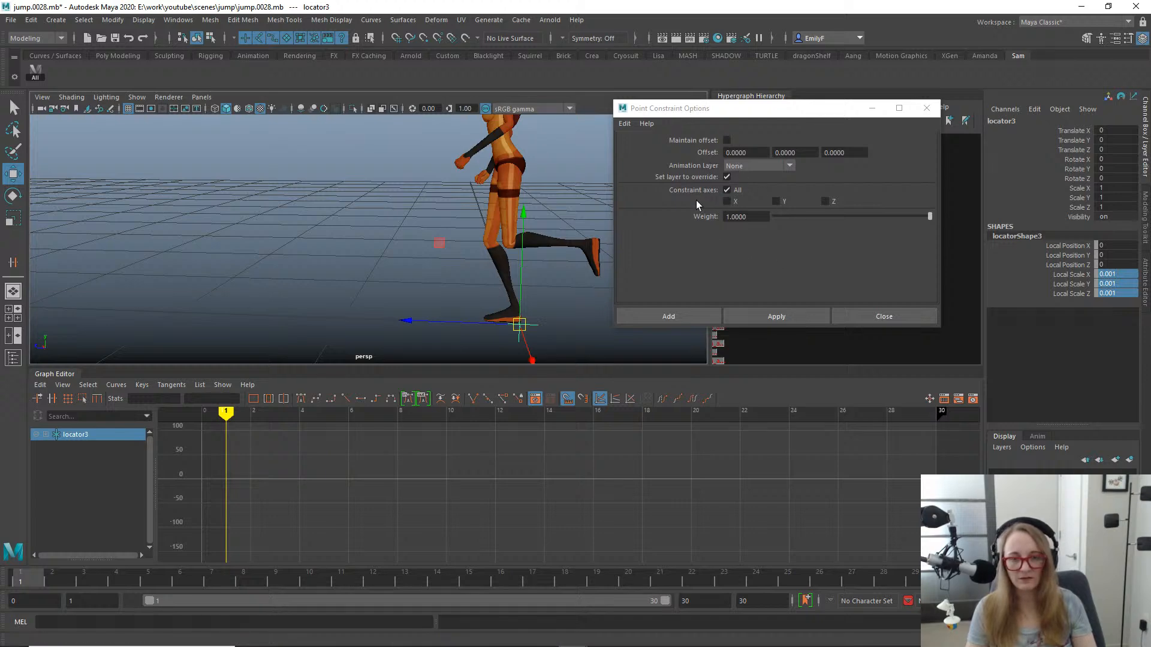
pyautogui.keyDown('alt'); pyautogui.moveTo(470, 231); pyautogui.dragTo(532, 233, button='right'); pyautogui.keyUp('alt')
pyautogui.keyDown('alt'); pyautogui.moveTo(532, 232); pyautogui.dragTo(427, 236, button='middle'); pyautogui.keyUp('alt')
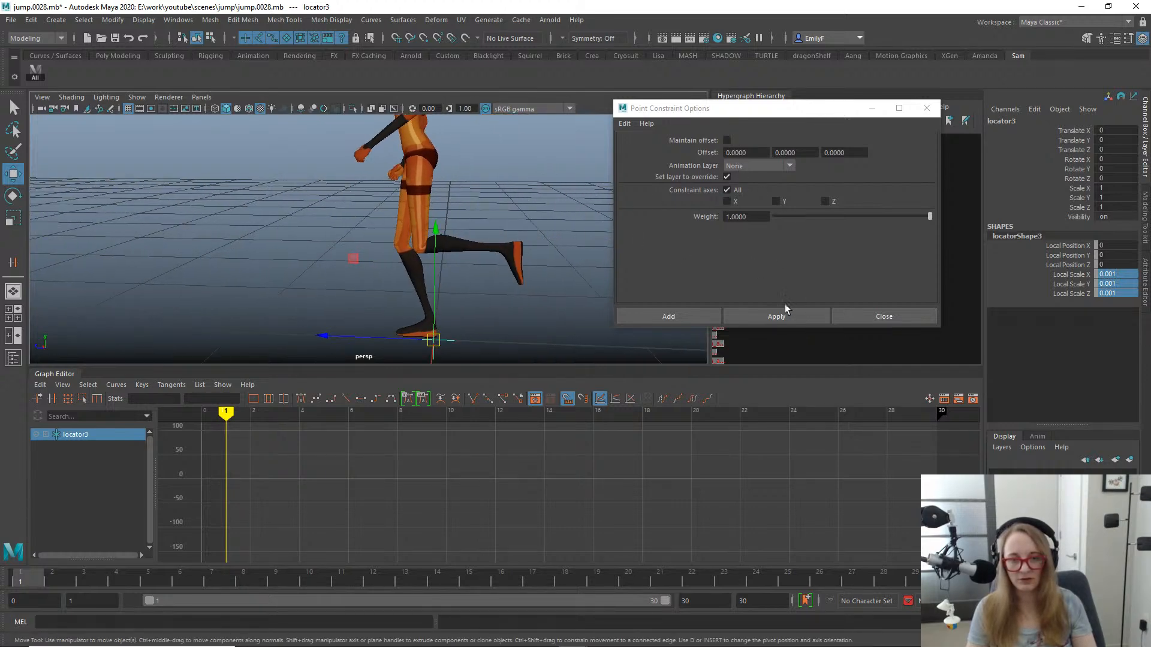
pyautogui.click(873, 312)
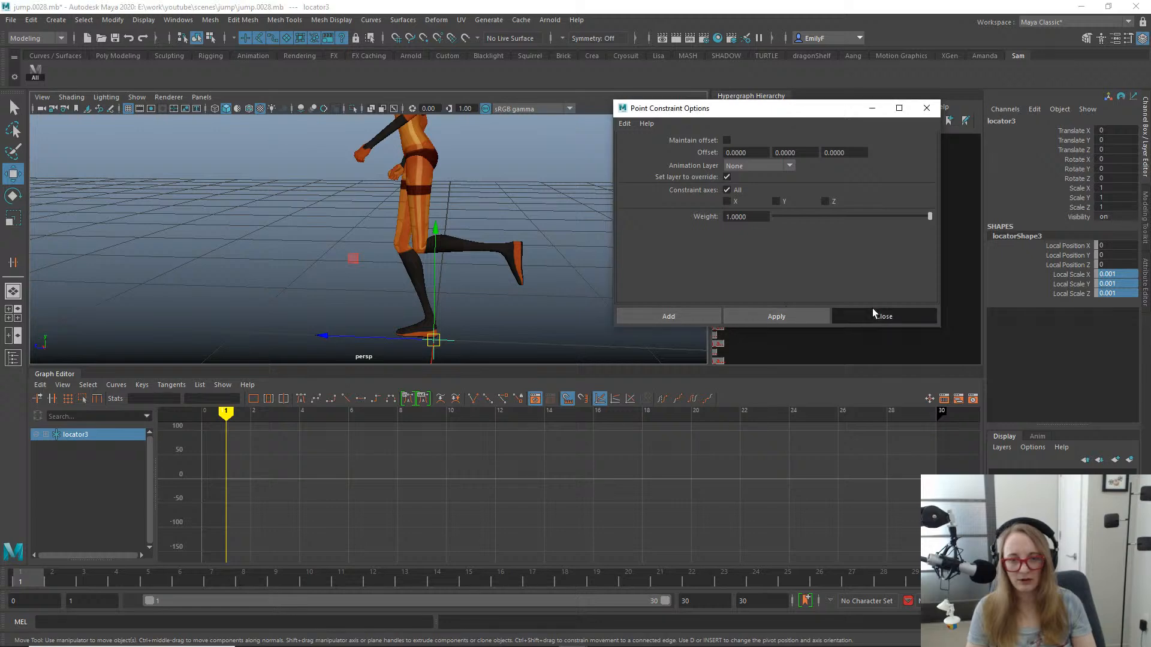
# - Review the Orient Constraint options, including offset and constraint axes, without applying them
pyautogui.press('space')
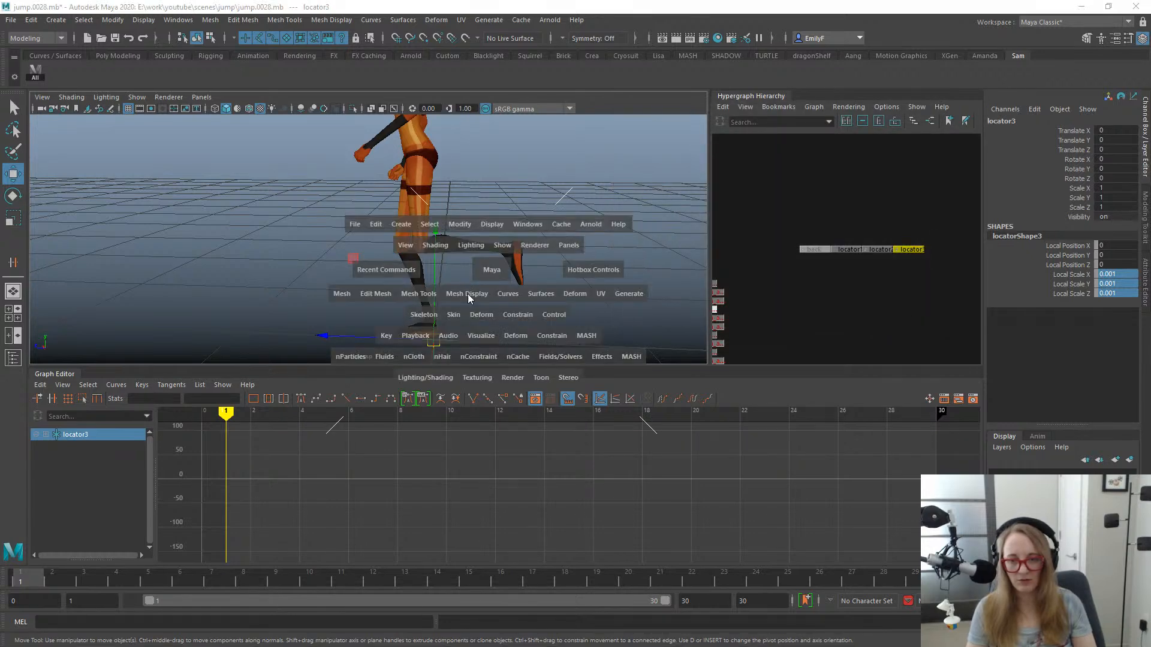
pyautogui.click(513, 314)
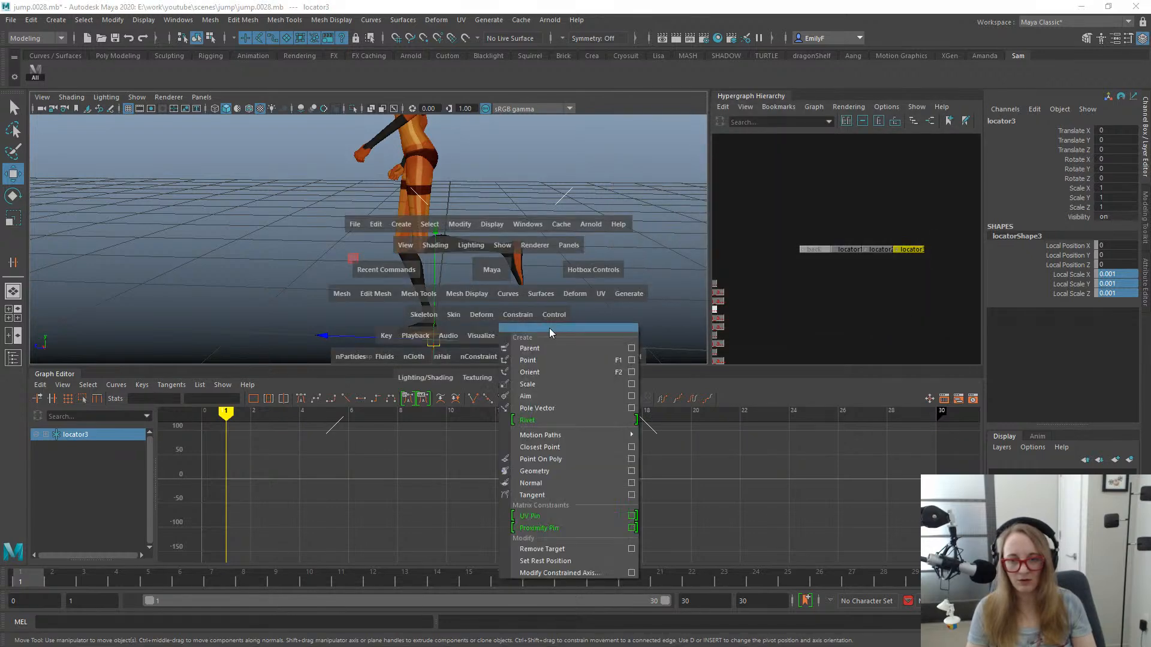
pyautogui.click(628, 363)
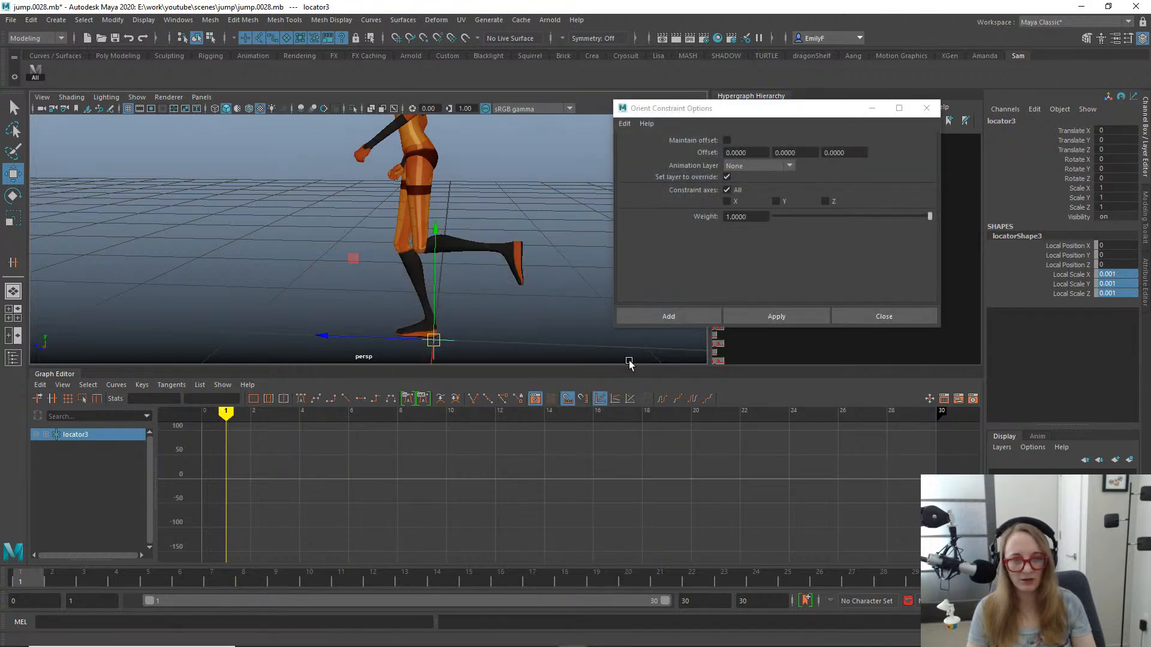
pyautogui.click(865, 317)
# - Rename locator1 to l_shoulder_loc
pyautogui.scroll(-1, 450, 263)
pyautogui.click(849, 249)
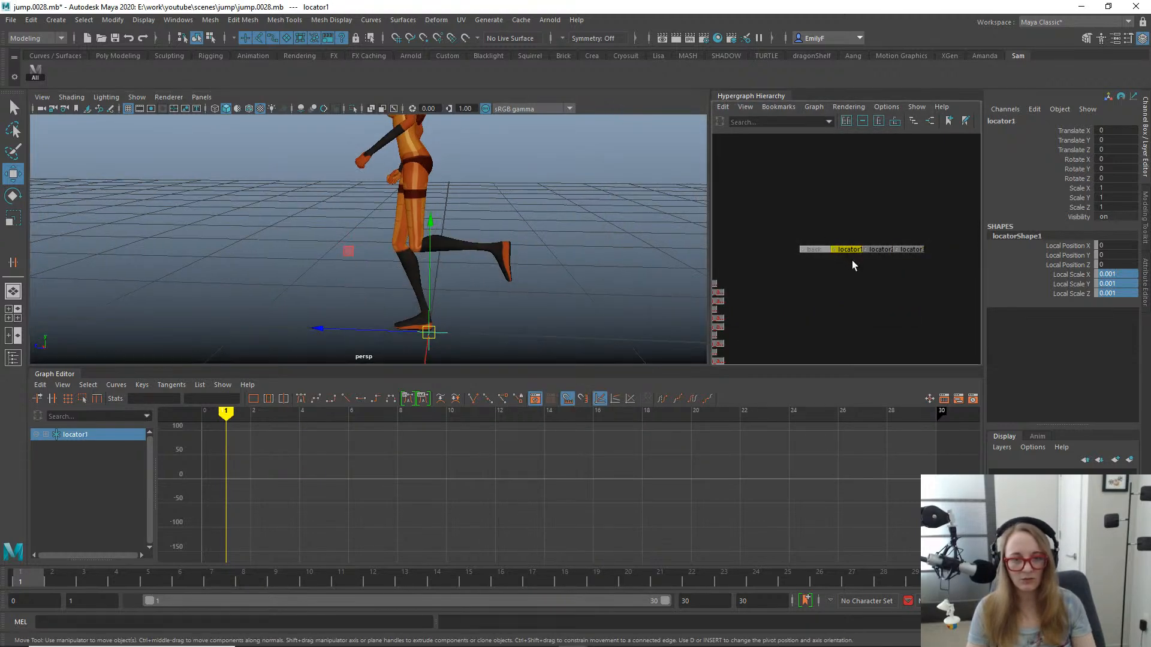
pyautogui.doubleClick(1042, 119)
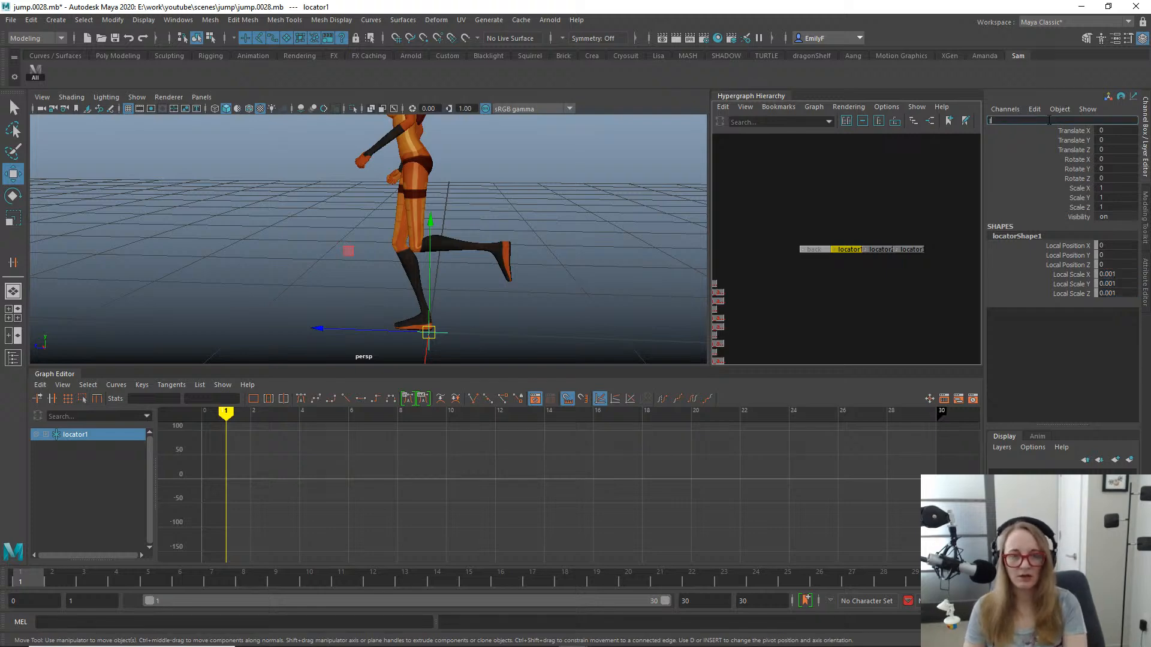
pyautogui.write('l_shoulder')
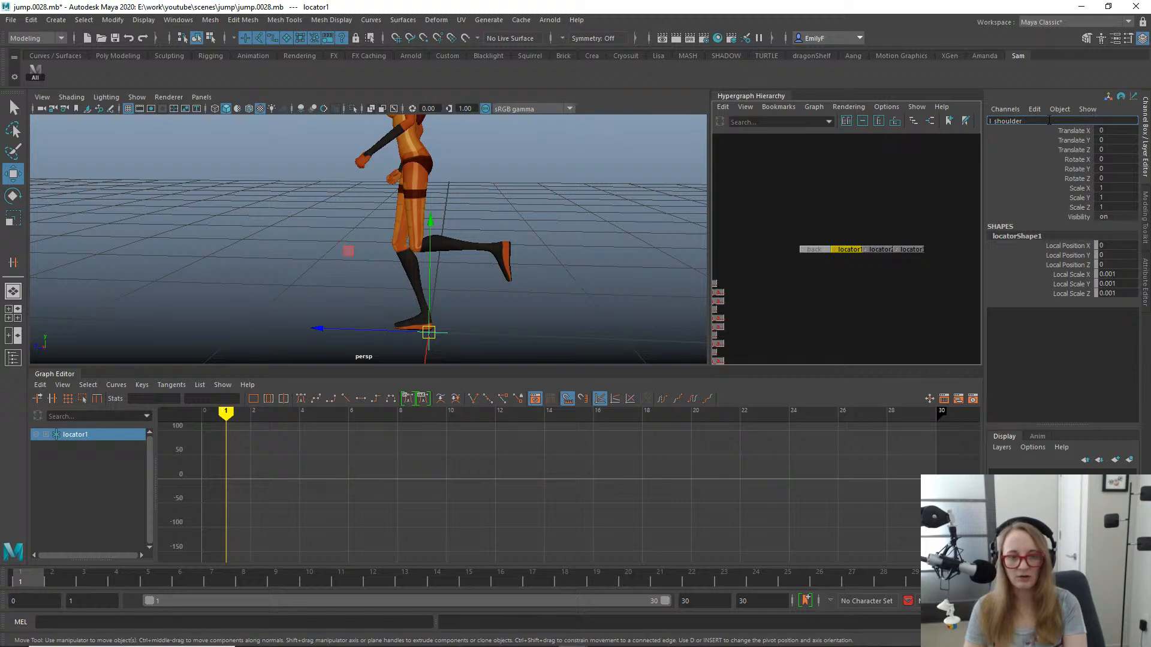
pyautogui.write('_loc')
pyautogui.press('Return')
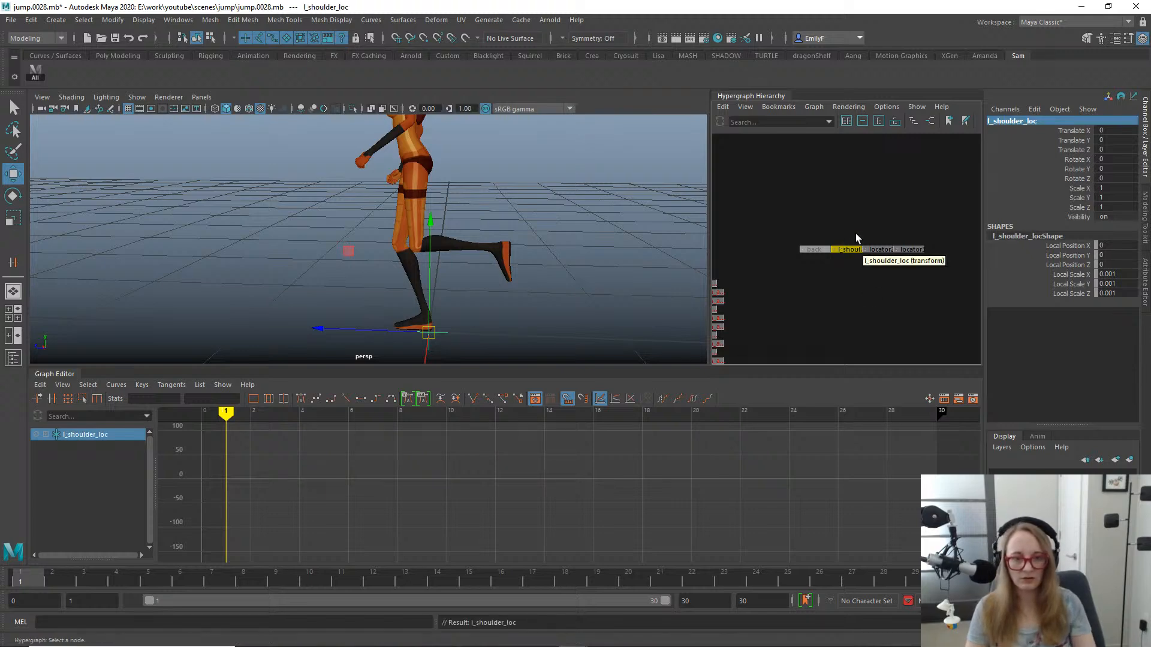
# - Rename locator2 to l_elbow_loc
pyautogui.click(878, 249)
pyautogui.click(1033, 121)
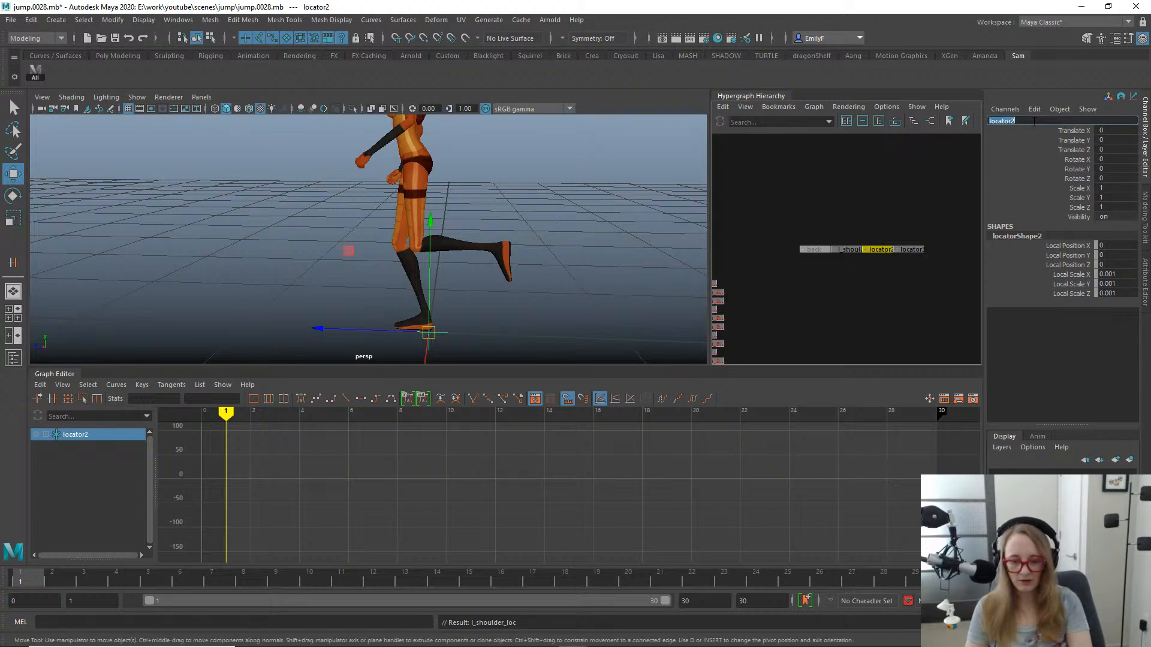
pyautogui.write('l_el')
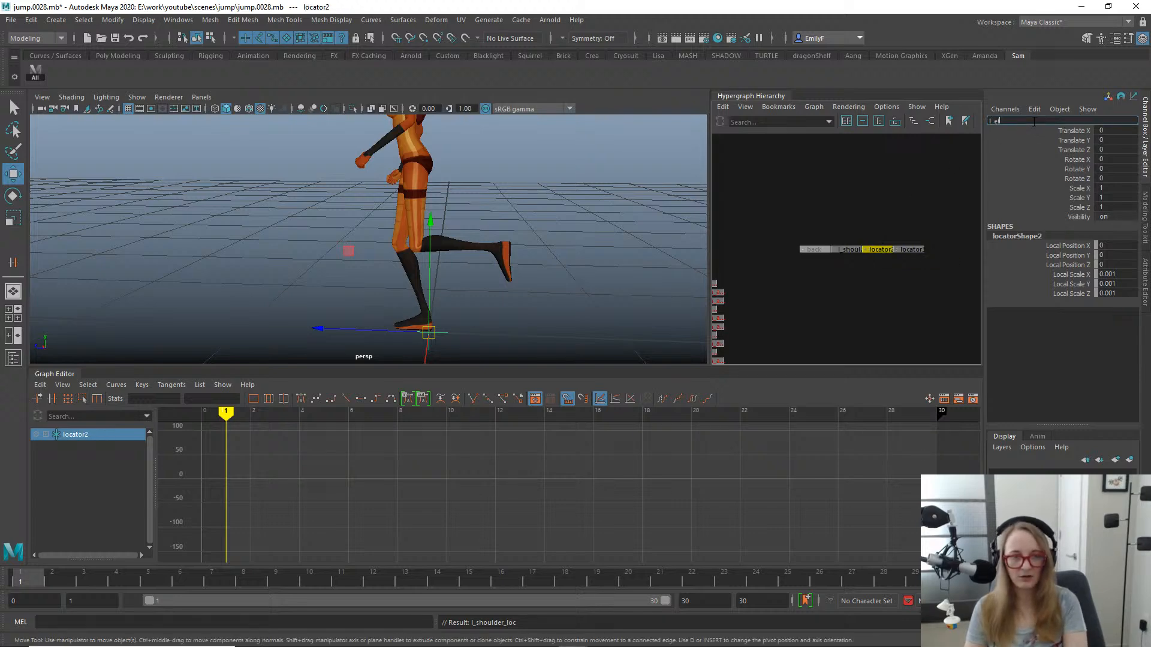
pyautogui.write('bow_loc')
pyautogui.press('Return')
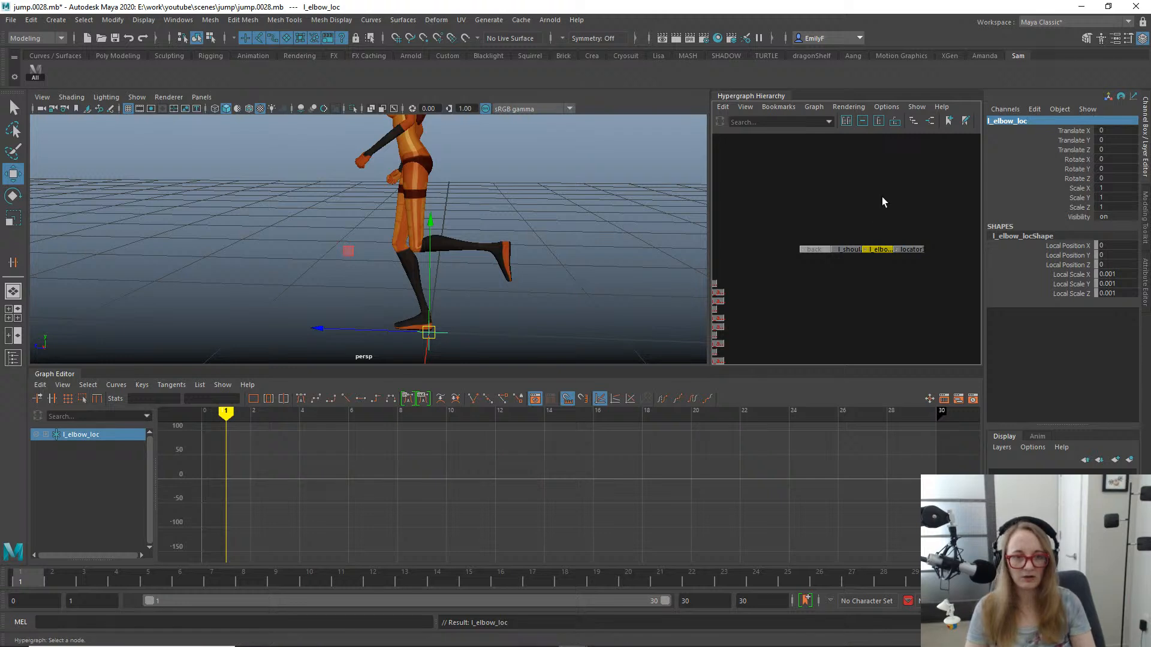
# - Rename locator3 to l_wrist_loc
pyautogui.click(920, 249)
pyautogui.click(1023, 120)
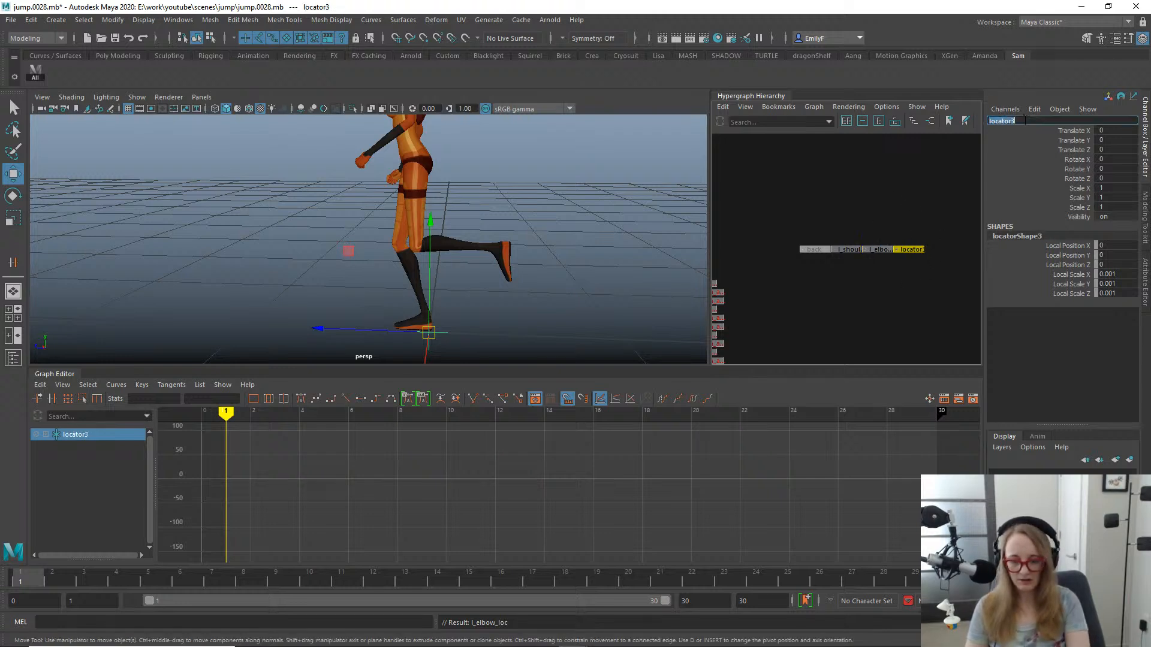
pyautogui.write('l_wrist')
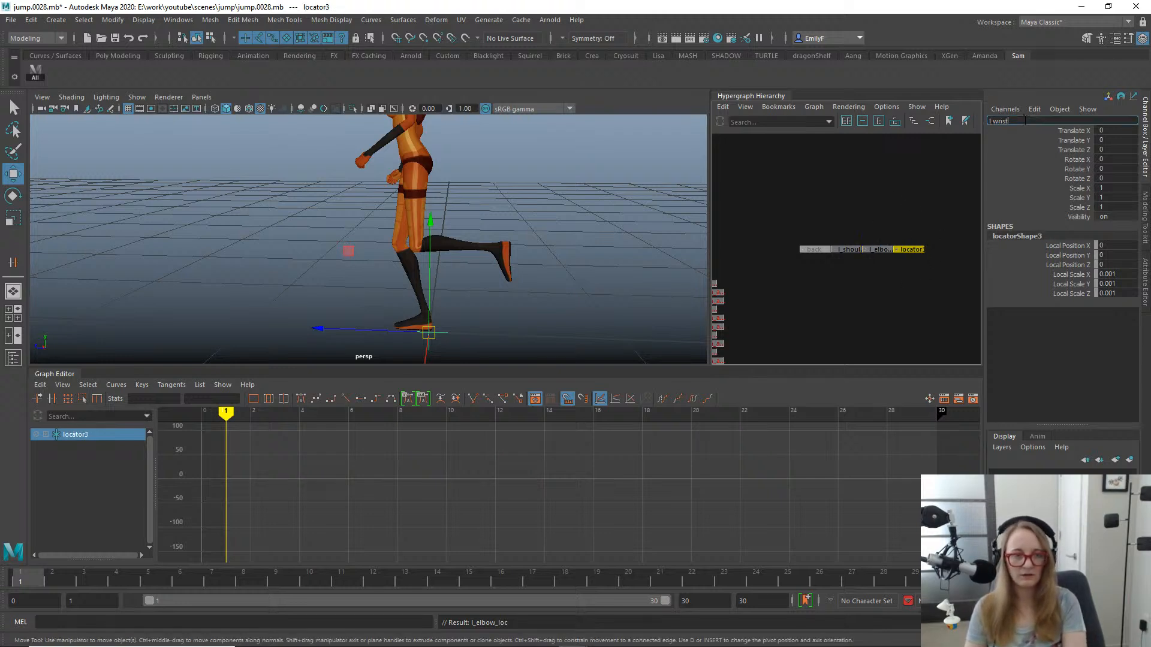
pyautogui.write('_loc')
pyautogui.press('Return')
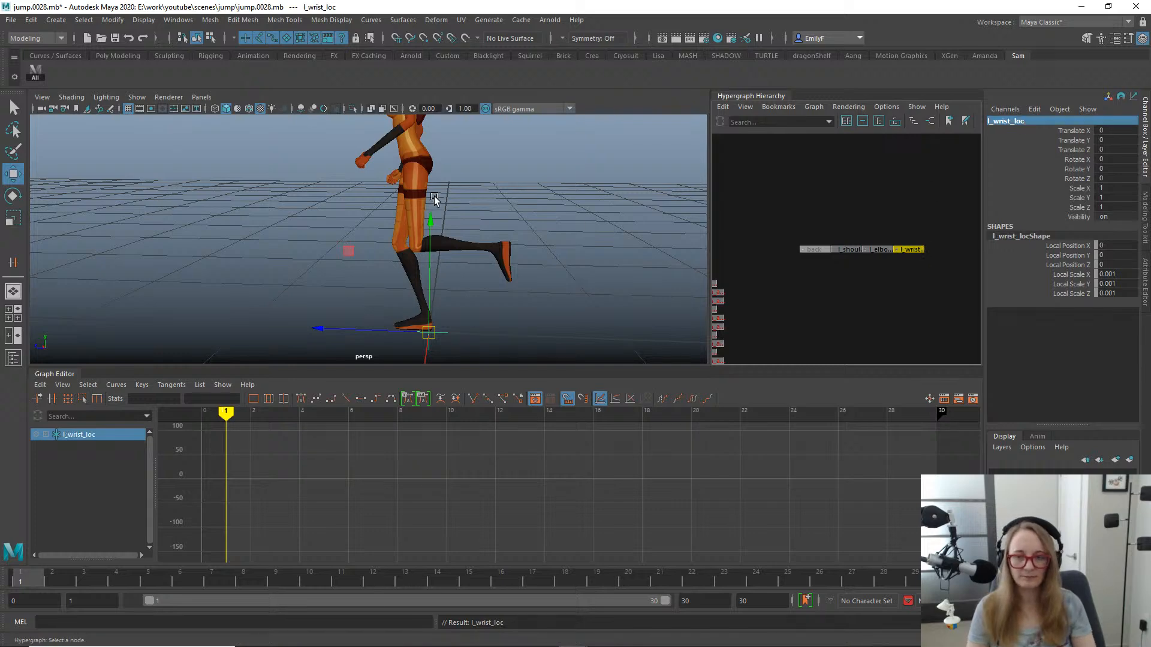
# - Point-constrain and orient-constrain l_shoulder_loc to the character's left upper-arm FK control
pyautogui.scroll(1, 471, 211)
pyautogui.keyDown('alt'); pyautogui.moveTo(471, 211); pyautogui.dragTo(492, 239, button='middle'); pyautogui.keyUp('alt')
pyautogui.moveTo(49, 585)
pyautogui.mouseDown()
pyautogui.moveTo(124, 581)
pyautogui.moveTo(30, 576)
pyautogui.mouseUp()
pyautogui.scroll(-2, 390, 231)
pyautogui.scroll(3, 437, 224)
pyautogui.keyDown('alt'); pyautogui.moveTo(436, 224); pyautogui.dragTo(394, 300, button='middle'); pyautogui.keyUp('alt')
pyautogui.keyDown('alt'); pyautogui.moveTo(409, 245); pyautogui.dragTo(407, 194); pyautogui.keyUp('alt')
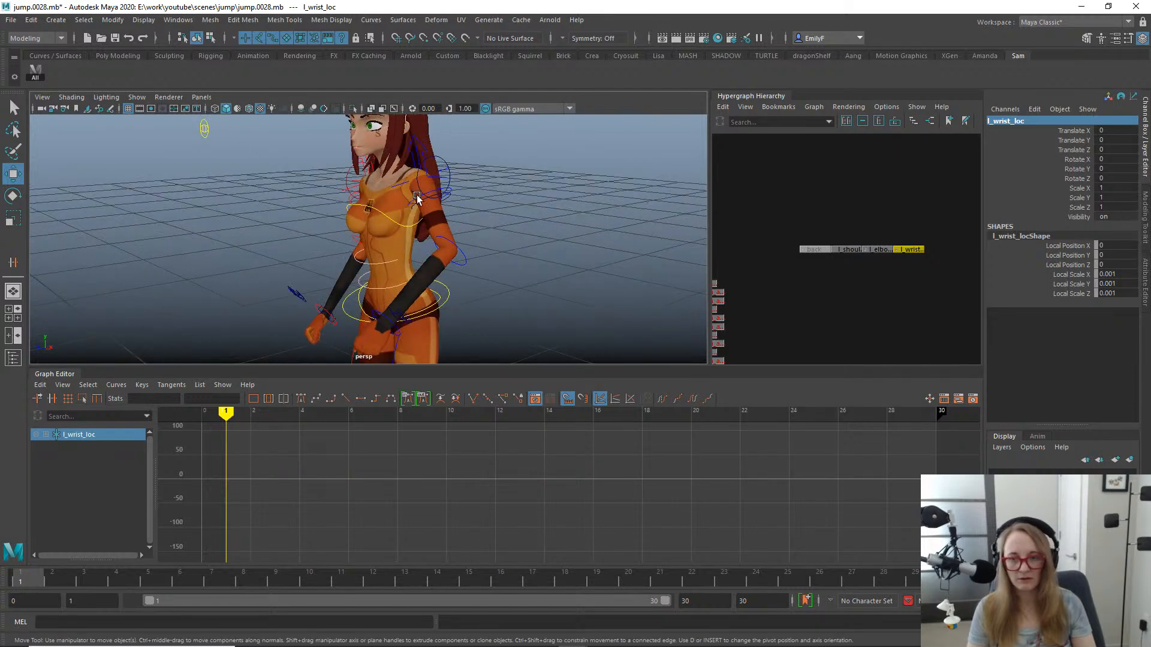
pyautogui.click(416, 196)
pyautogui.keyDown('alt'); pyautogui.moveTo(390, 248); pyautogui.dragTo(437, 238); pyautogui.keyUp('alt')
pyautogui.keyDown('alt'); pyautogui.moveTo(437, 238); pyautogui.dragTo(513, 214, button='right'); pyautogui.keyUp('alt')
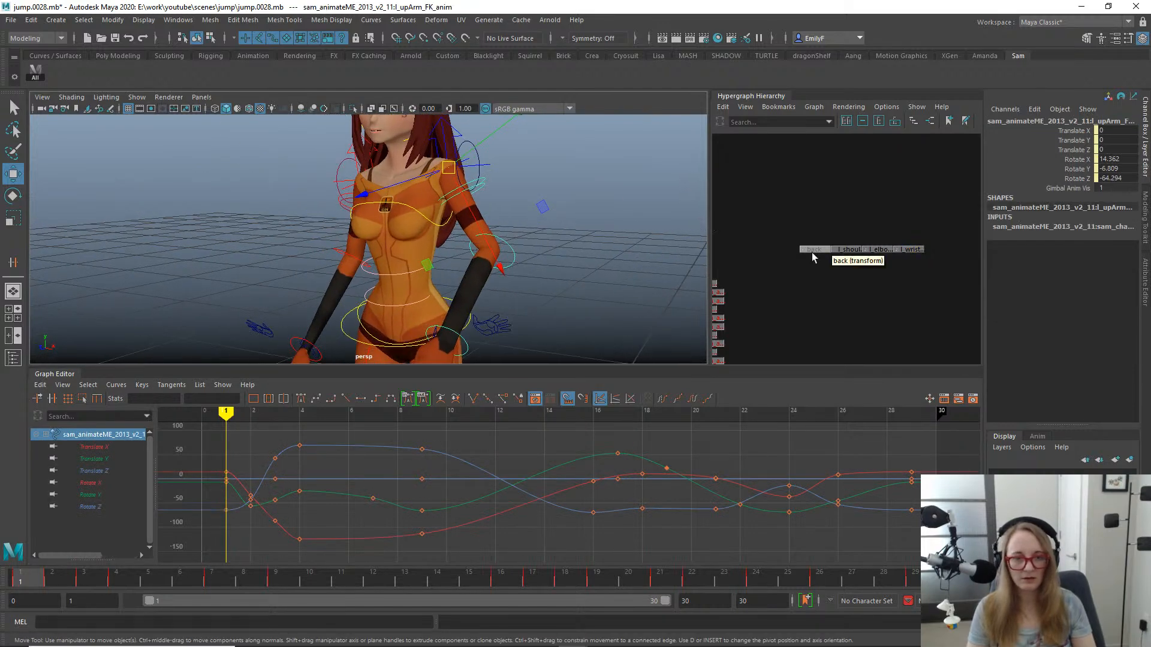
pyautogui.scroll(3, 812, 227)
pyautogui.moveTo(848, 287); pyautogui.dragTo(841, 286)
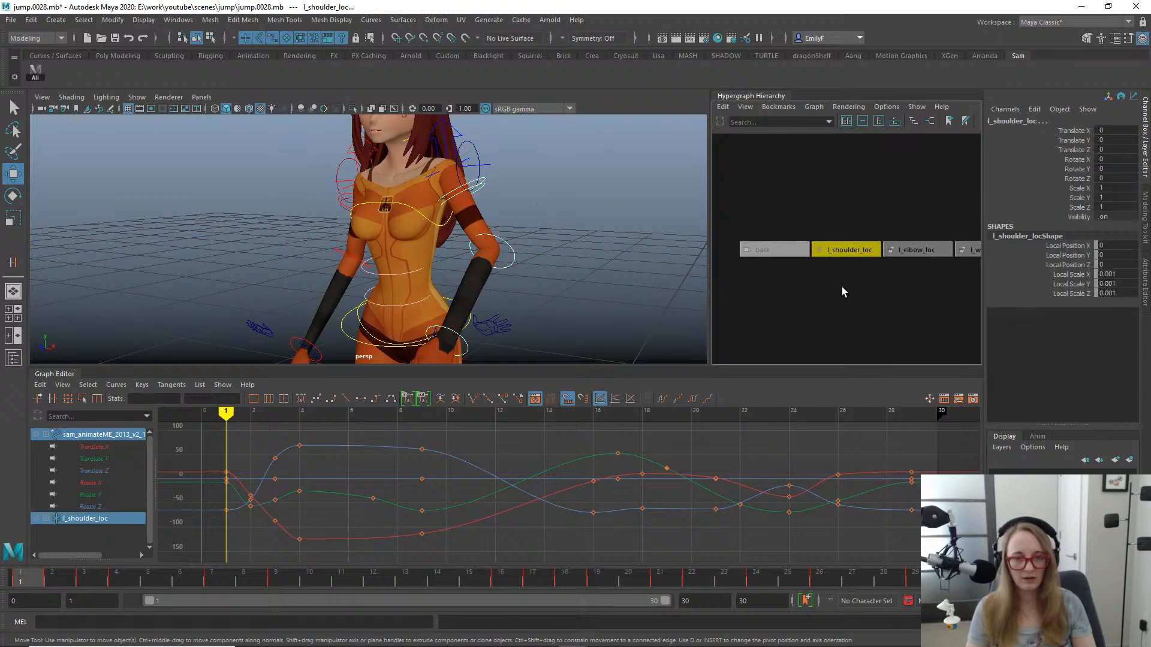
pyautogui.press('g')
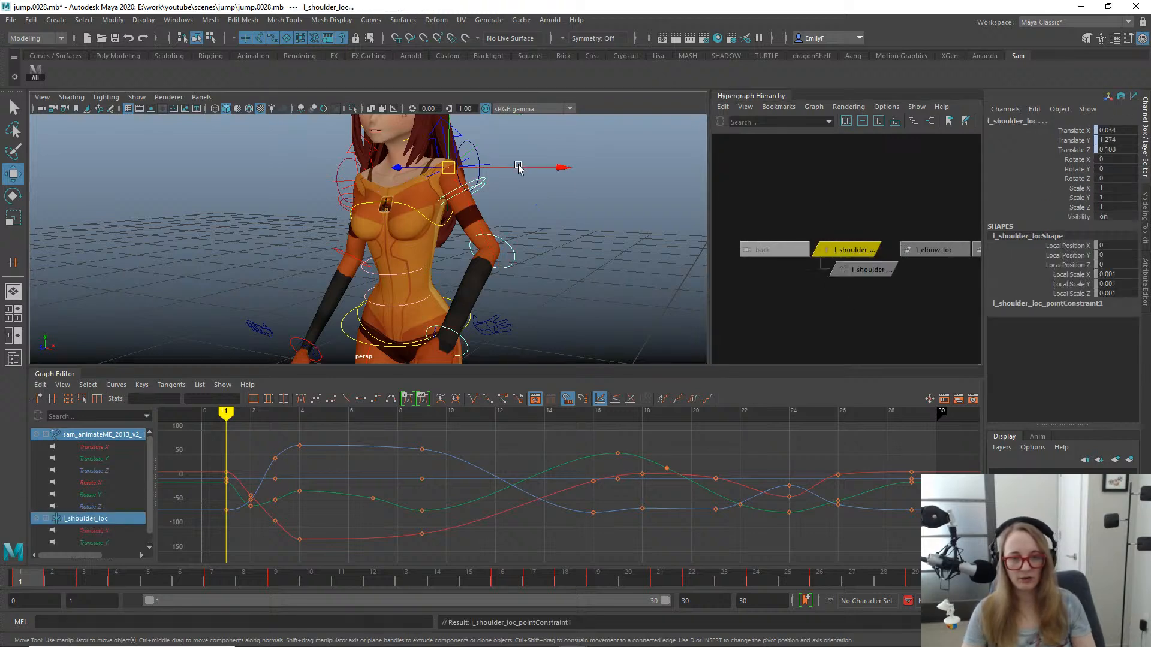
pyautogui.press('o')
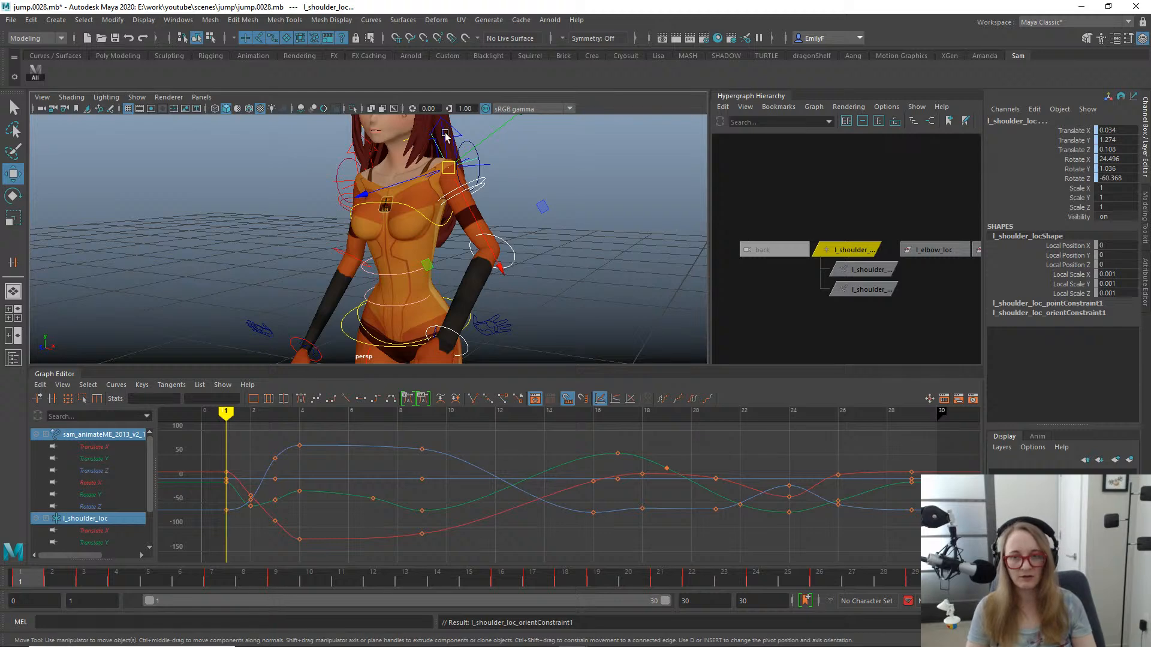
pyautogui.moveTo(488, 133); pyautogui.dragTo(515, 148, button='middle')
pyautogui.hotkey('ctrl', 'z')
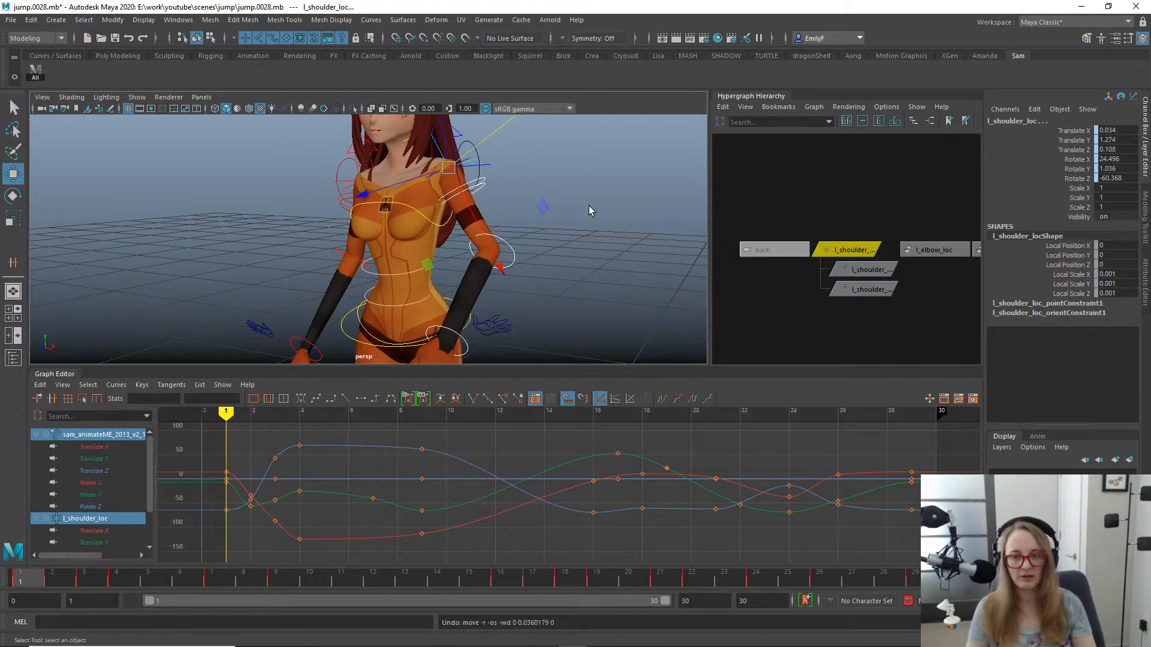
# - Examine how l_shoulder_loc's position and axes line up with the character's left shoulder
pyautogui.press('q')
pyautogui.keyDown('alt'); pyautogui.moveTo(588, 211); pyautogui.dragTo(465, 213); pyautogui.keyUp('alt')
pyautogui.keyDown('alt'); pyautogui.moveTo(465, 213); pyautogui.dragTo(749, 226, button='right'); pyautogui.keyUp('alt')
pyautogui.click(842, 250)
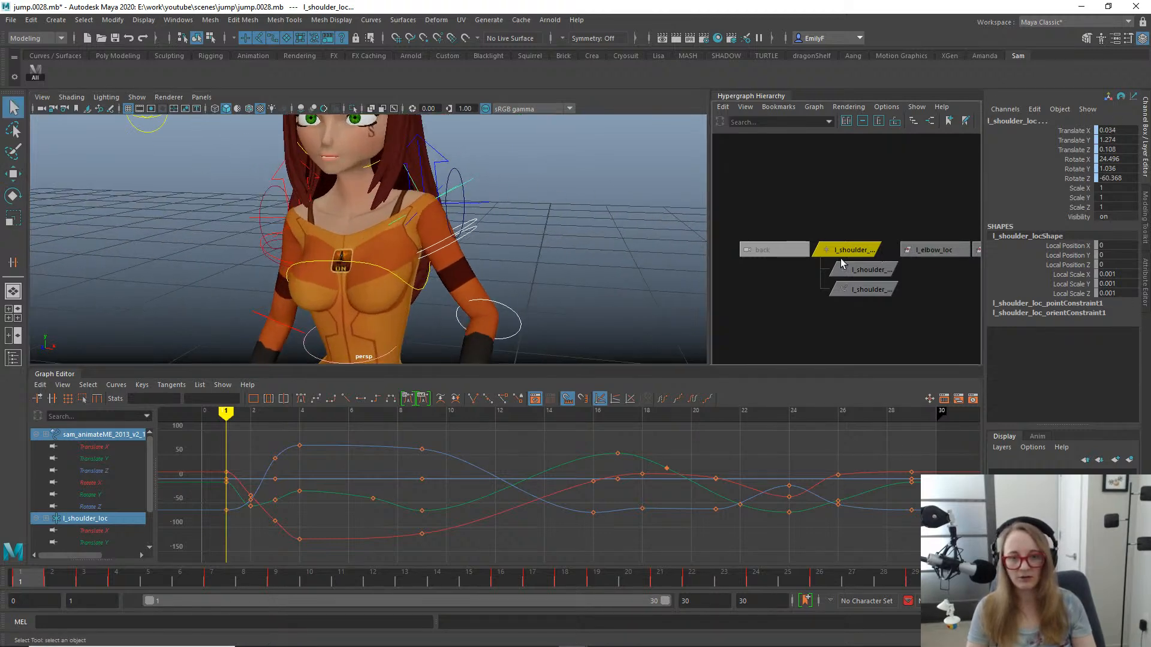
pyautogui.press('w')
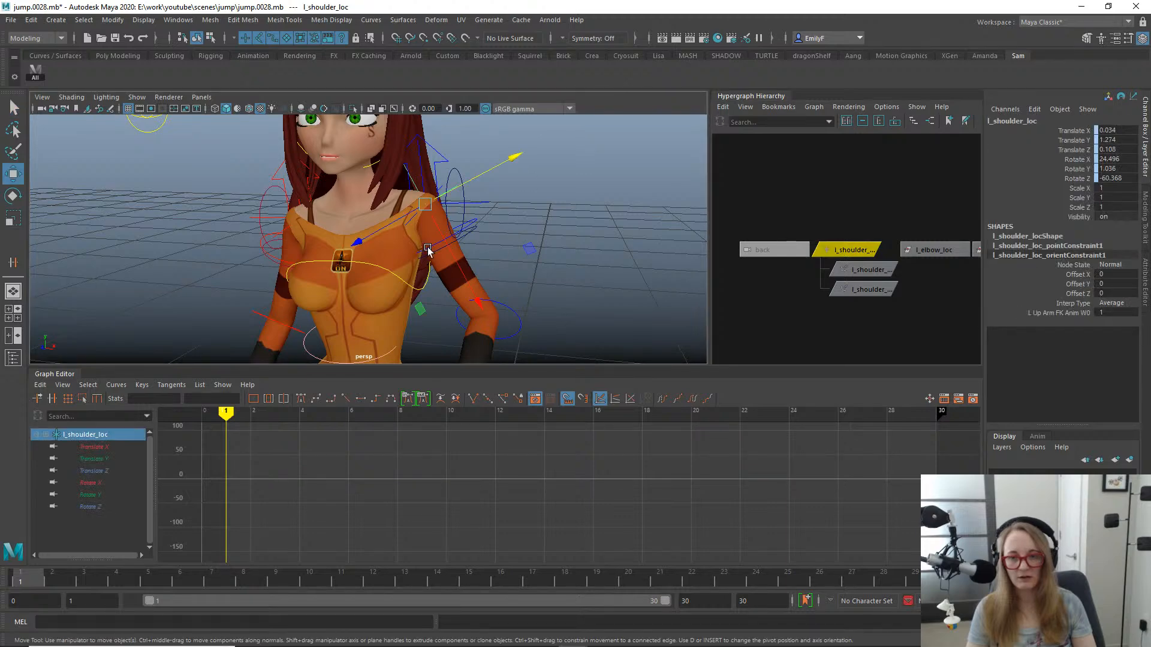
pyautogui.keyDown('alt'); pyautogui.moveTo(588, 235); pyautogui.dragTo(300, 237, button='right'); pyautogui.keyUp('alt')
pyautogui.keyDown('alt'); pyautogui.moveTo(477, 241); pyautogui.dragTo(520, 245, button='right'); pyautogui.keyUp('alt')
pyautogui.press('q')
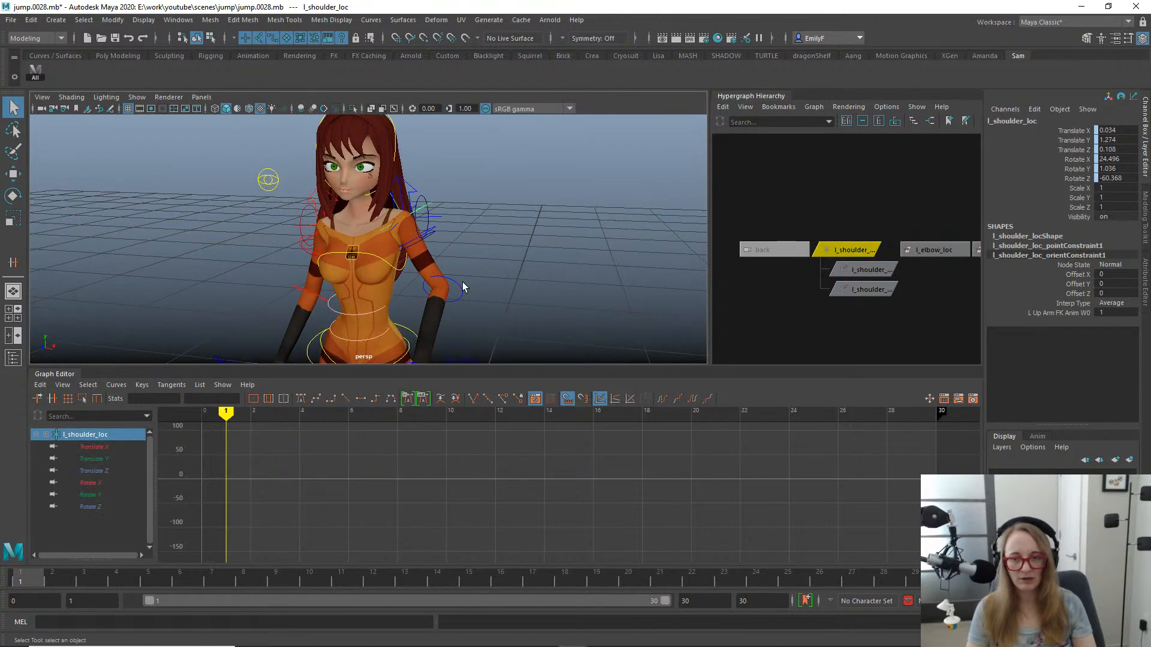
# - Point-constrain and orient-constrain l_elbow_loc to the character's left elbow FK control
pyautogui.click(462, 288)
pyautogui.keyDown('shift'); pyautogui.click(927, 250); pyautogui.keyUp('shift')
pyautogui.hotkey('alt', 'p')
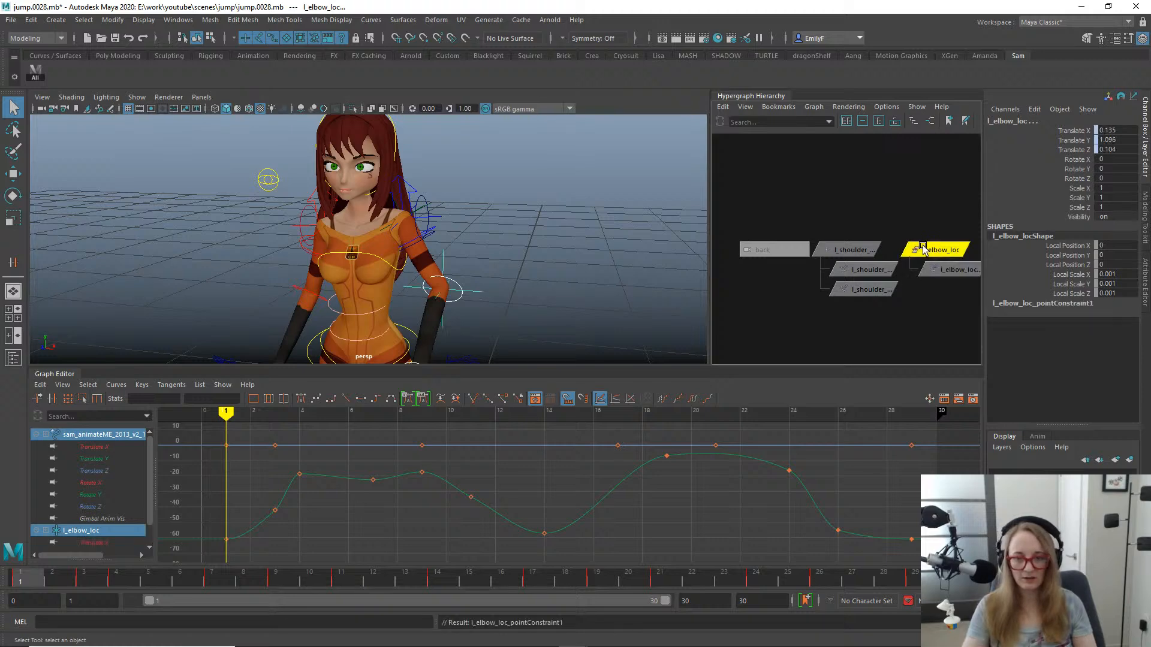
pyautogui.hotkey('alt', 'o')
# - Point-constrain and orient-constrain l_wrist_loc to the character's left hand FK control
pyautogui.keyDown('alt'); pyautogui.moveTo(547, 295); pyautogui.dragTo(502, 204, button='middle'); pyautogui.keyUp('alt')
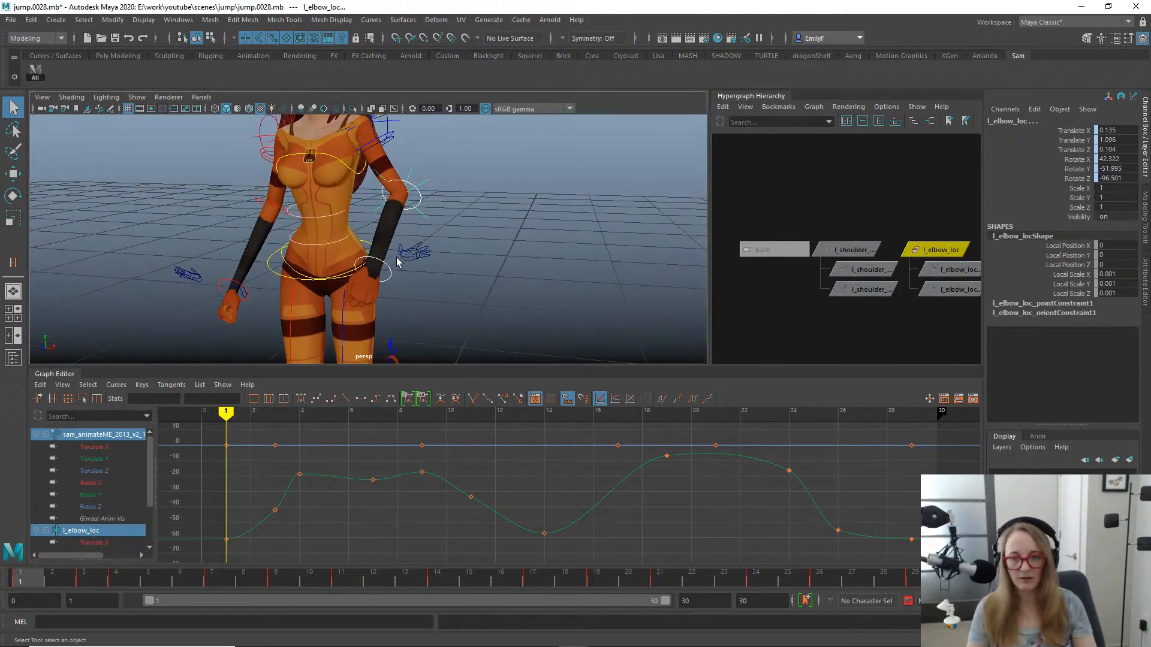
pyautogui.click(400, 287)
pyautogui.keyDown('shift'); pyautogui.click(947, 259); pyautogui.keyUp('shift')
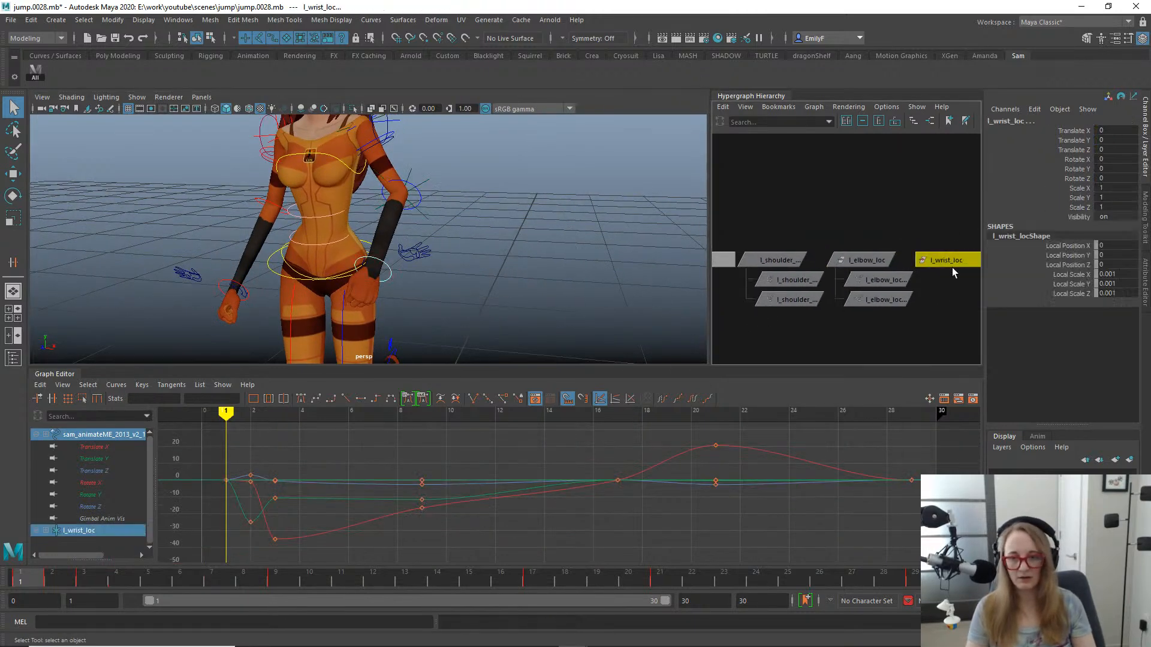
pyautogui.hotkey('alt', 'p')
pyautogui.hotkey('alt', 'o')
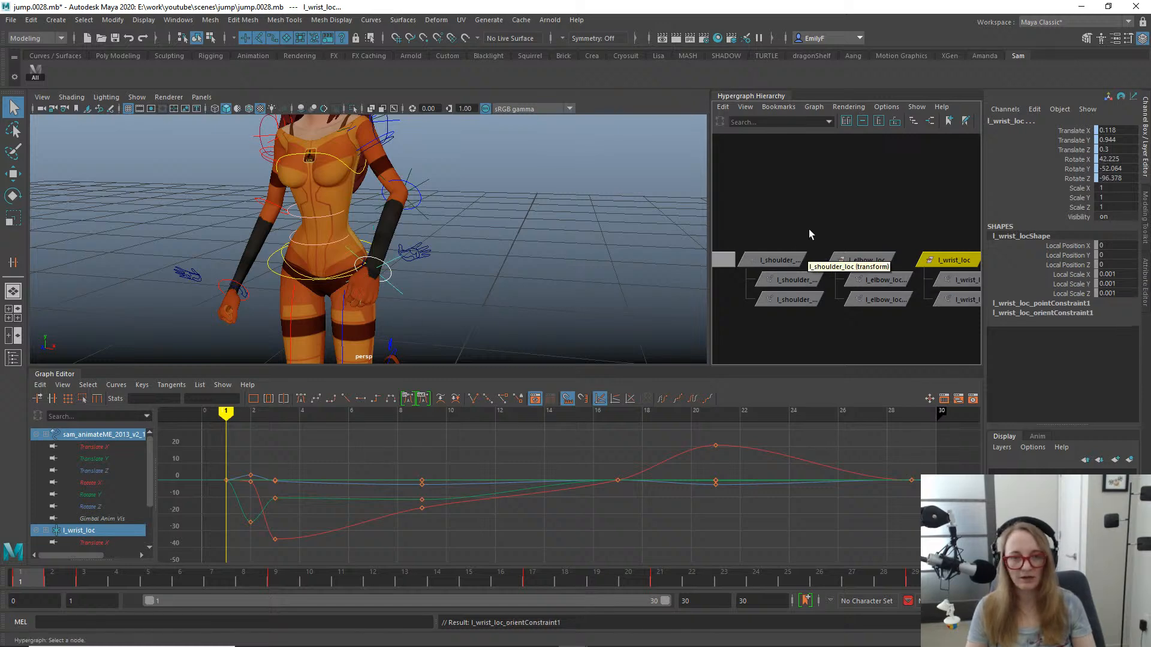
pyautogui.moveTo(896, 249); pyautogui.dragTo(947, 265)
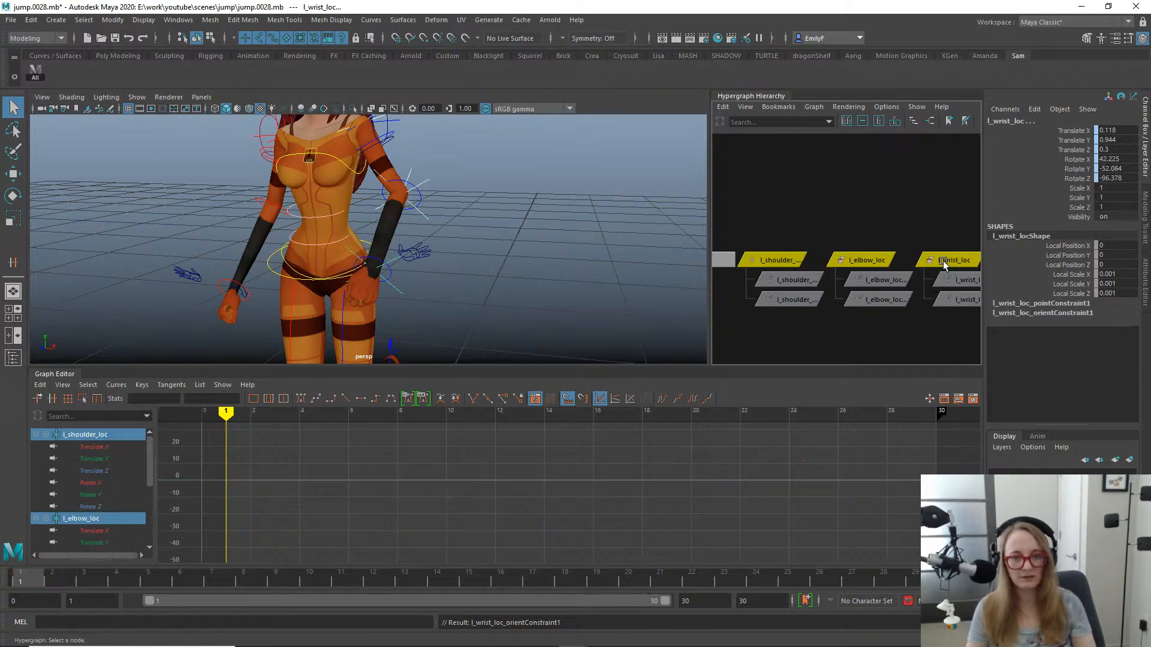
pyautogui.moveTo(521, 165)
pyautogui.keyDown('alt'); pyautogui.mouseDown()
pyautogui.moveTo(430, 166)
pyautogui.moveTo(504, 170)
pyautogui.mouseUp(); pyautogui.keyUp('alt')
pyautogui.moveTo(1076, 131); pyautogui.dragTo(1073, 179)
pyautogui.press('space')
pyautogui.click(552, 267)
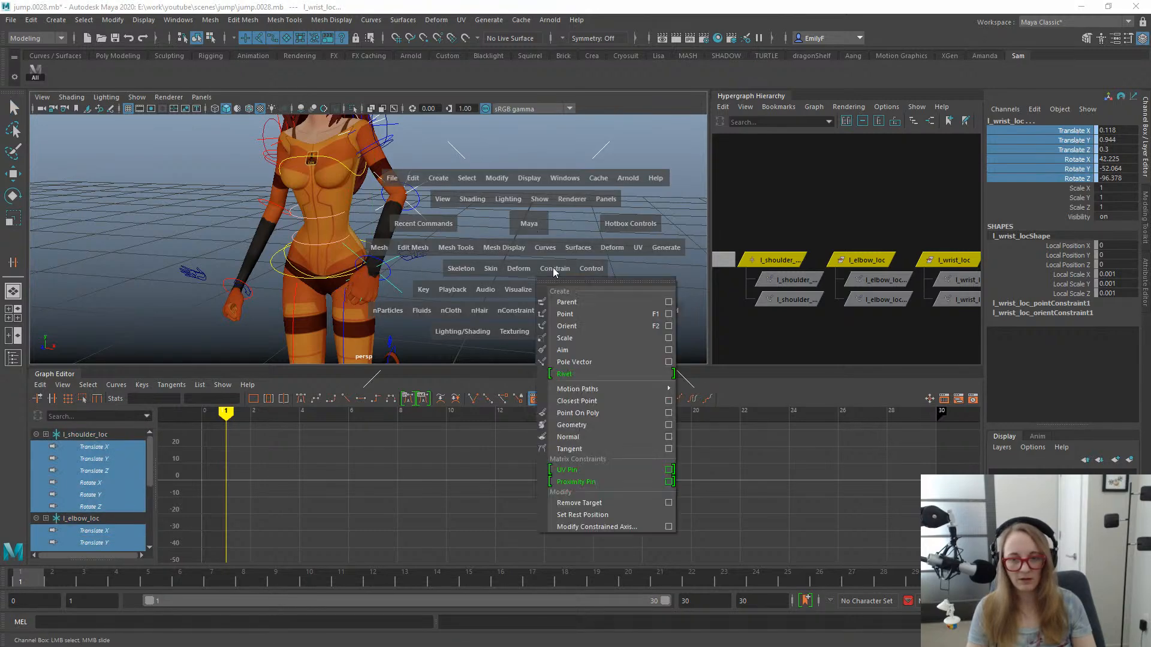
pyautogui.click(425, 292)
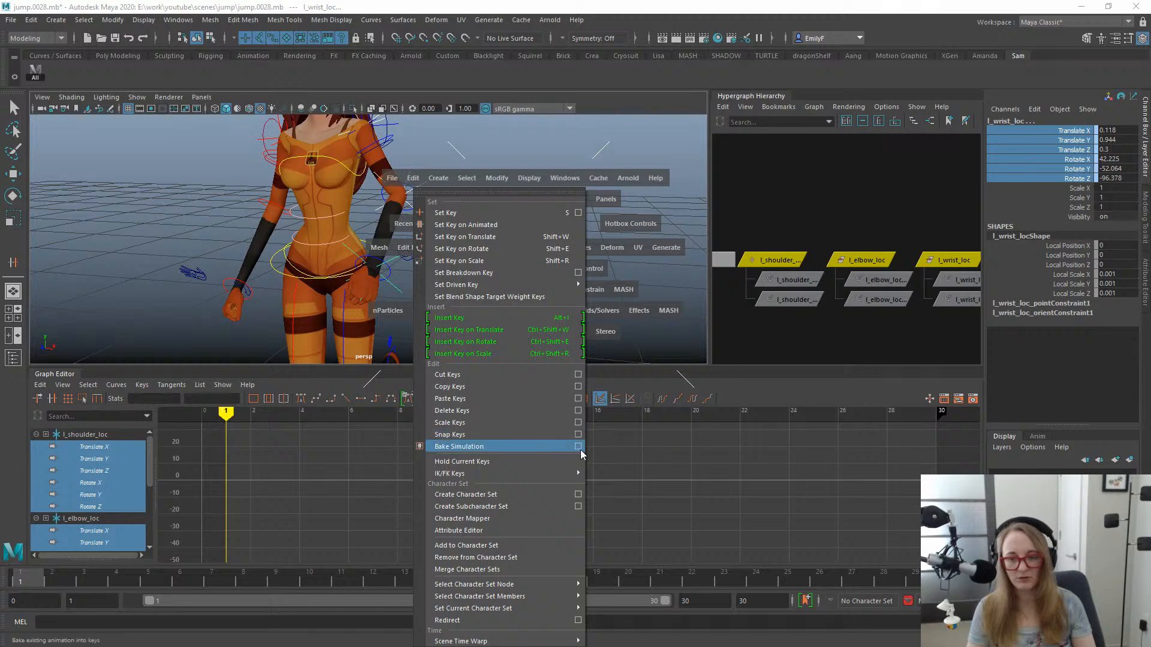
pyautogui.click(232, 183)
pyautogui.keyDown('alt'); pyautogui.moveTo(428, 233); pyautogui.dragTo(475, 237, button='right'); pyautogui.keyUp('alt')
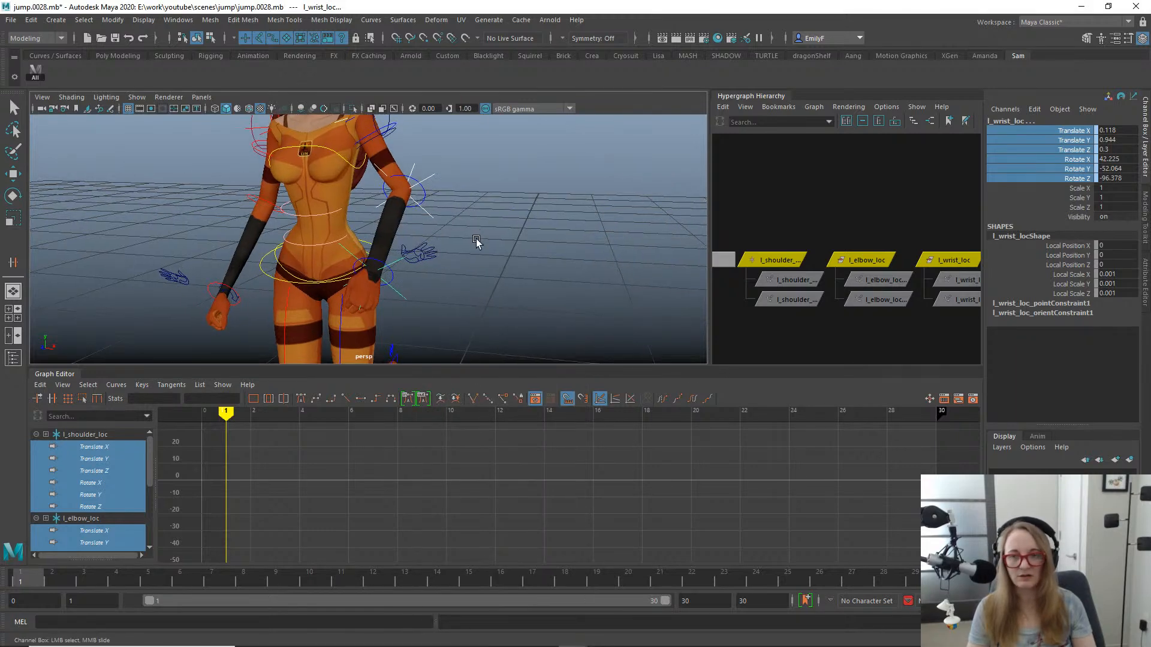
pyautogui.click(503, 228)
# - Search the Hotkey Editor by hotkey to check which command uses F3
pyautogui.click(178, 19)
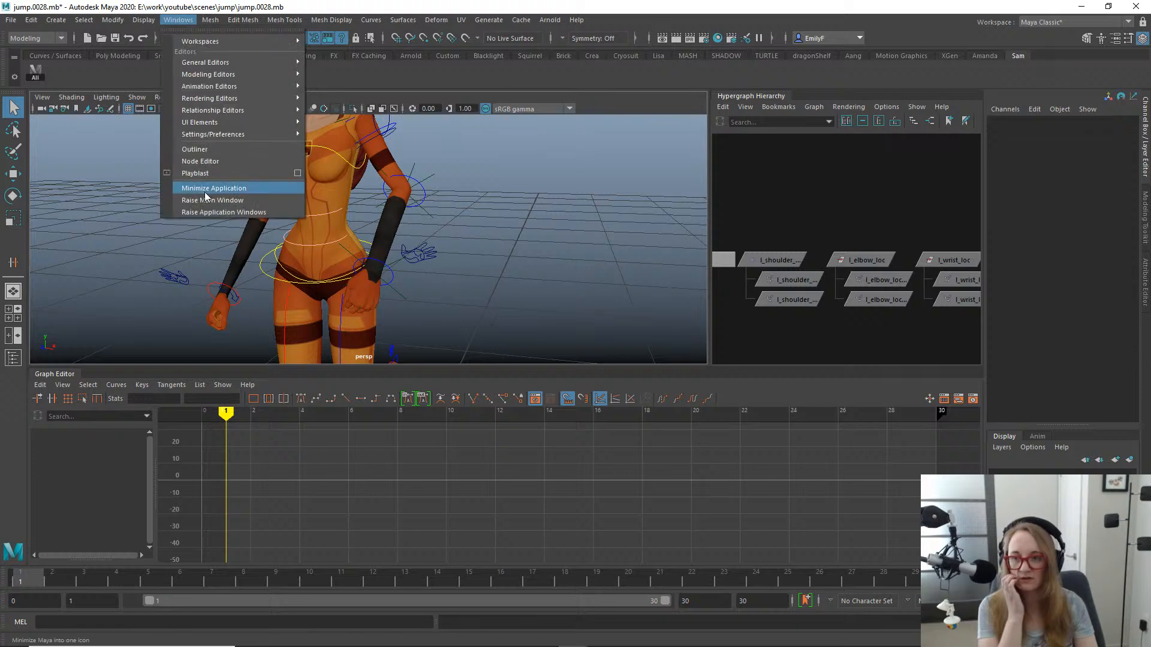
pyautogui.moveTo(291, 135)
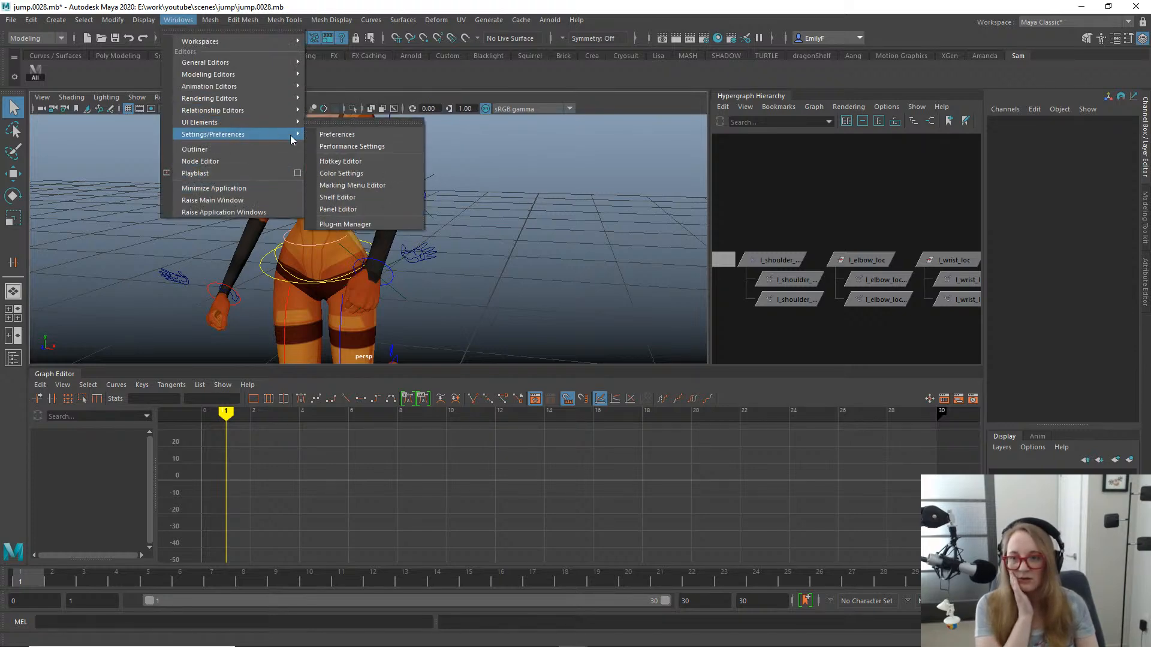
pyautogui.click(361, 162)
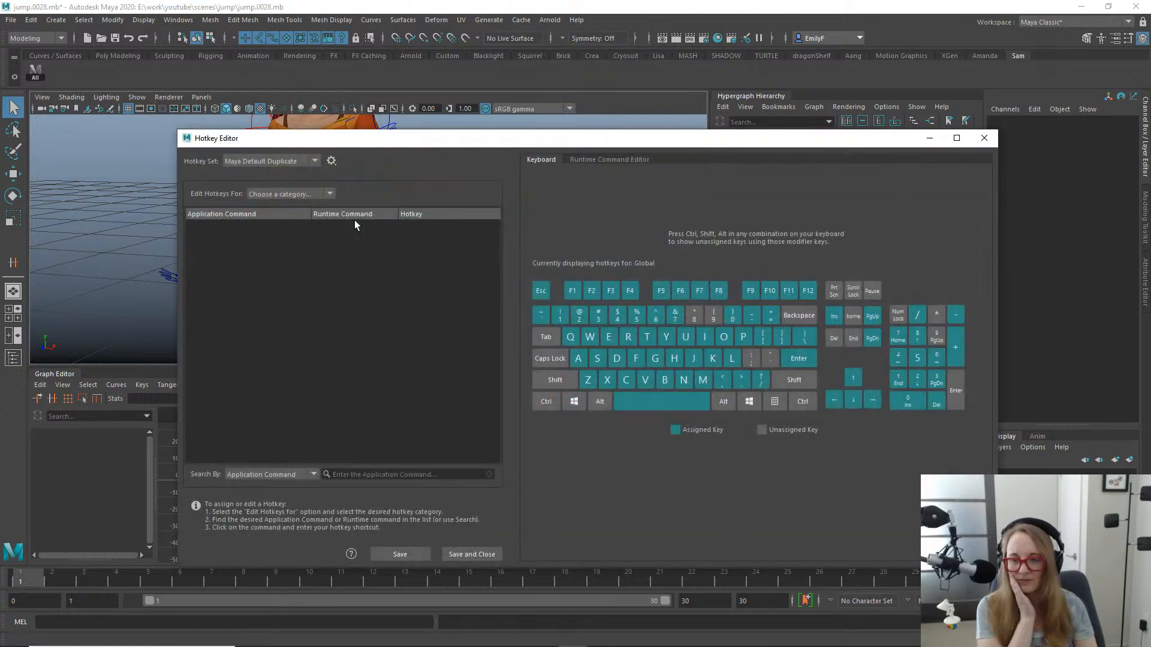
pyautogui.click(295, 476)
pyautogui.click(258, 508)
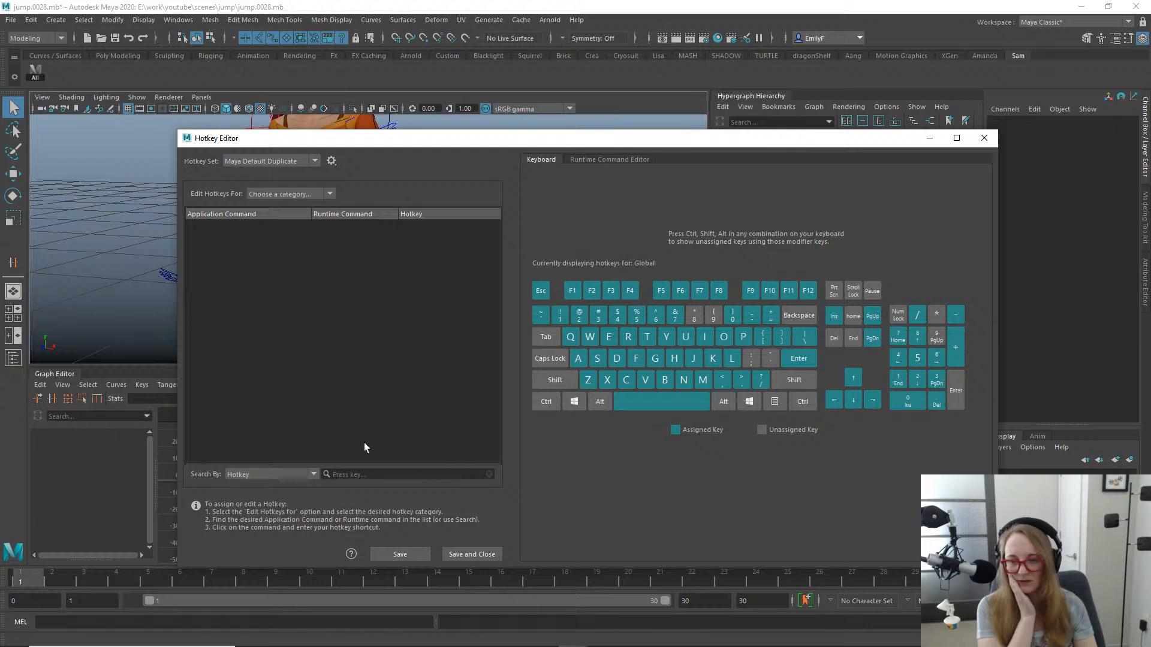
pyautogui.click(440, 474)
pyautogui.press('F3')
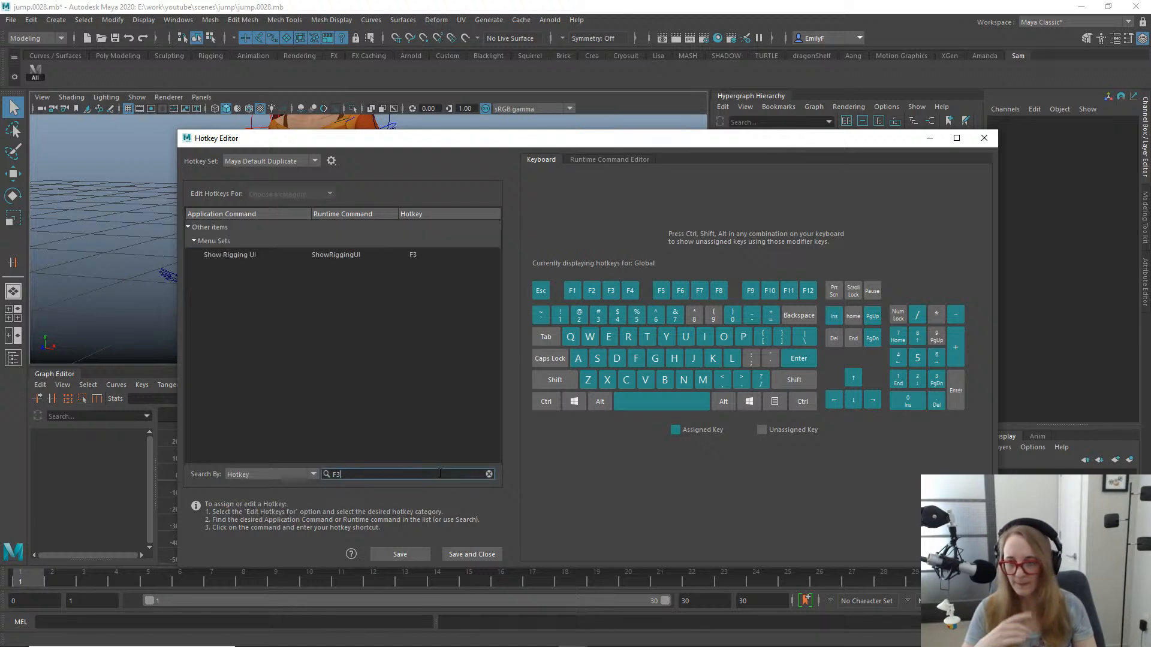
pyautogui.click(489, 474)
# - Find the BakeSimulation runtime command, assign it the F3 hotkey by overriding the existing assignment, and save the hotkeys
pyautogui.click(308, 475)
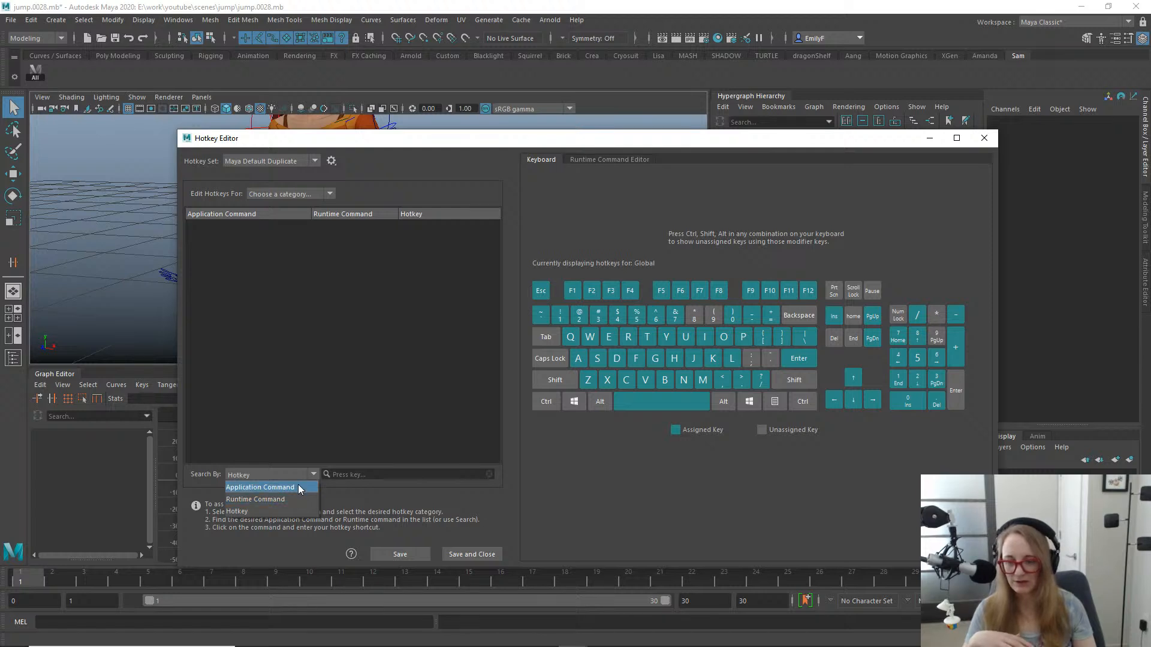
pyautogui.click(293, 498)
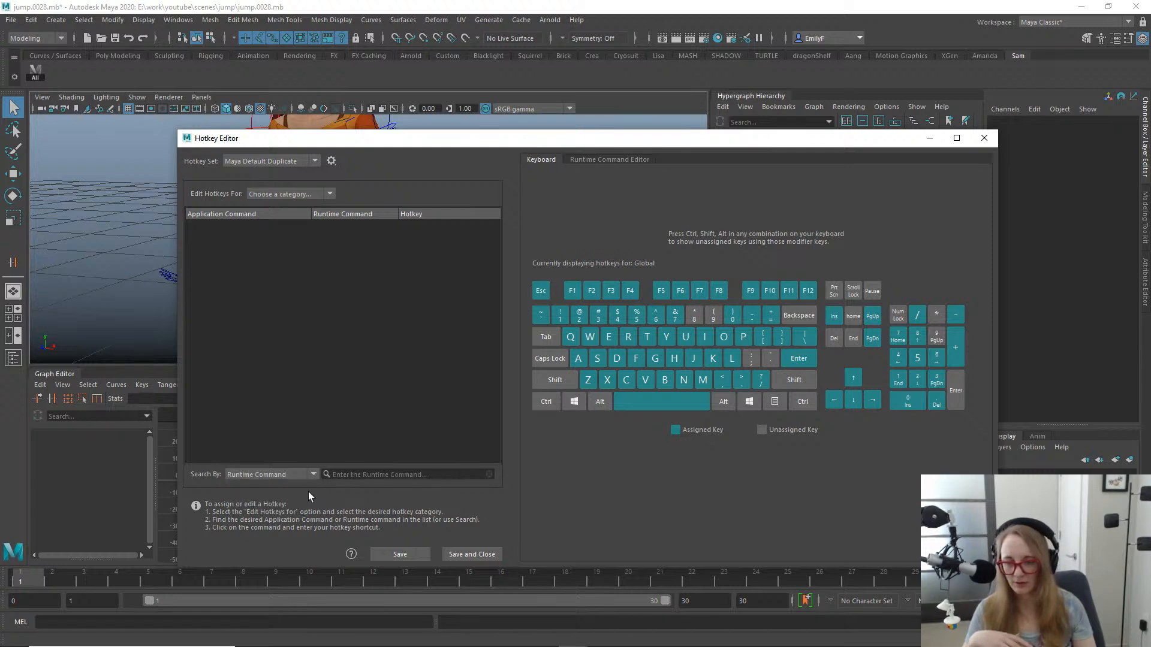
pyautogui.click(355, 477)
pyautogui.write('bak')
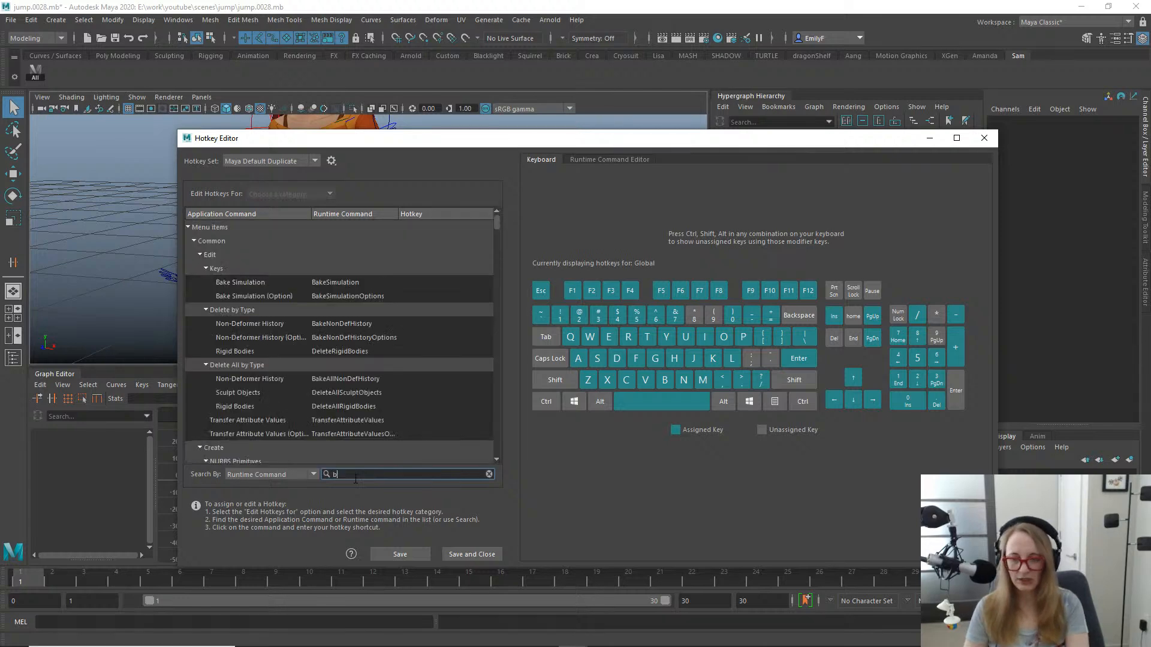
pyautogui.click(378, 283)
pyautogui.press('F3')
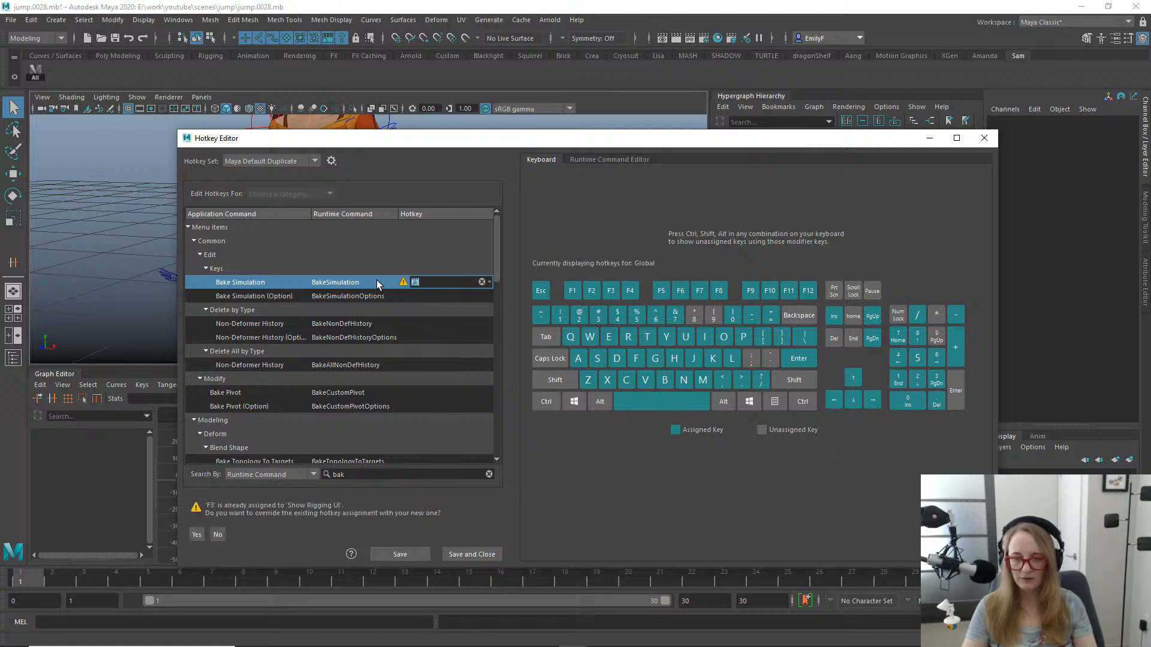
pyautogui.click(197, 534)
pyautogui.click(477, 553)
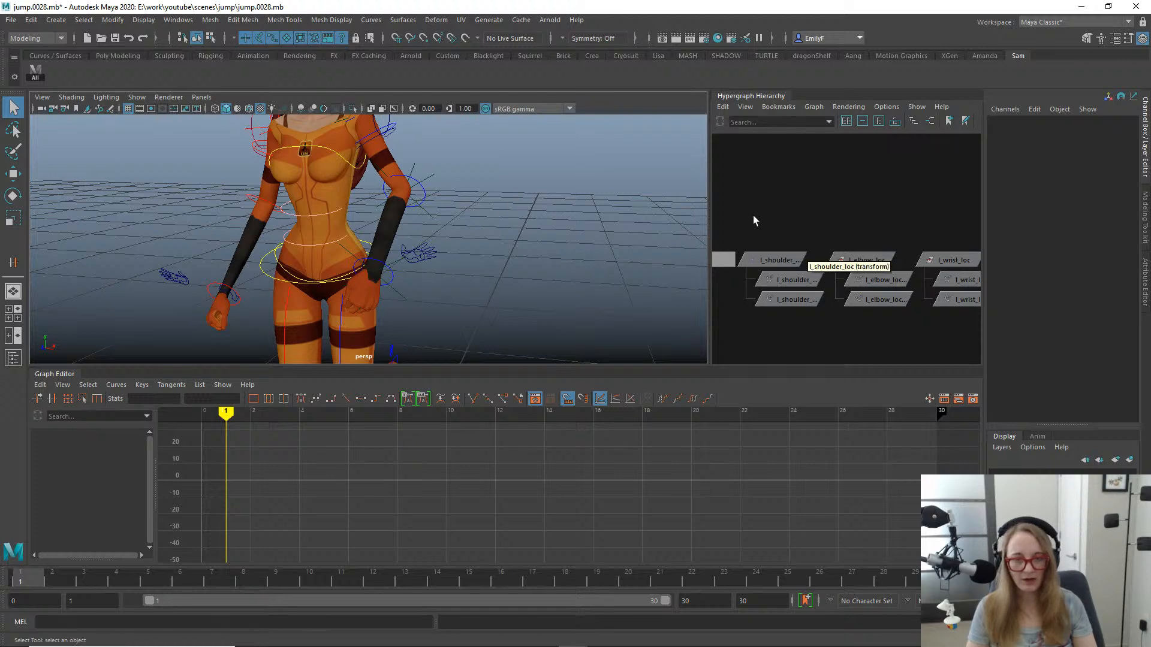
# - Select l_shoulder_loc, l_elbow_loc and l_wrist_loc together with their translate and rotate channels
pyautogui.press('space')
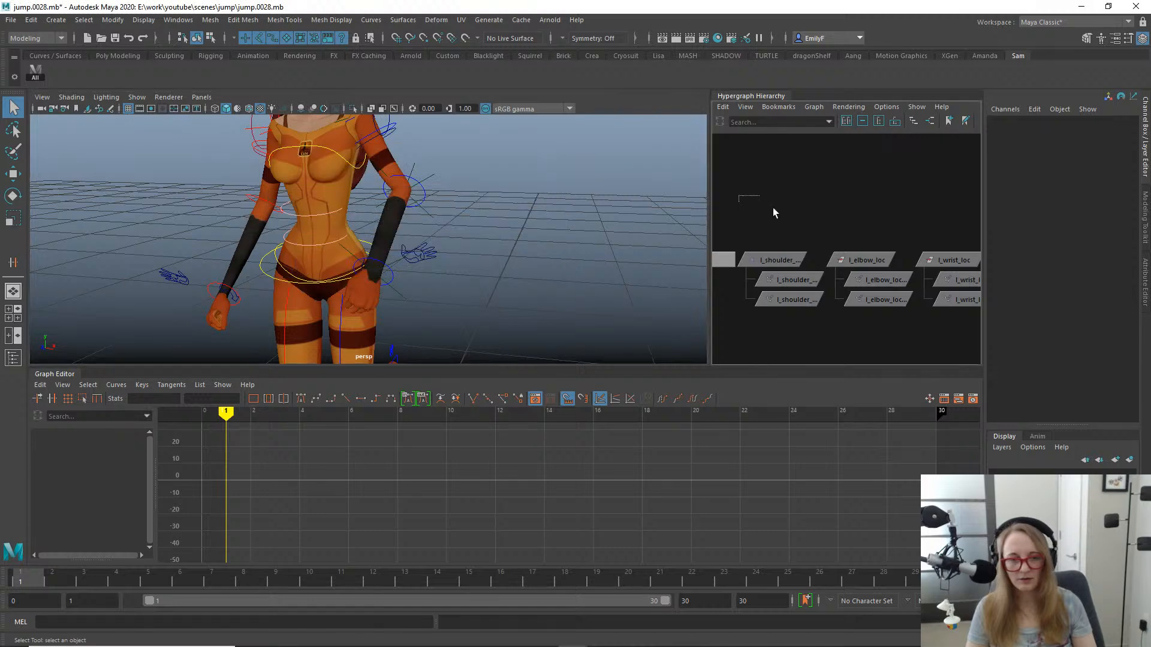
pyautogui.moveTo(738, 194); pyautogui.dragTo(954, 258)
pyautogui.keyDown('alt'); pyautogui.moveTo(882, 241); pyautogui.dragTo(794, 243, button='middle'); pyautogui.keyUp('alt')
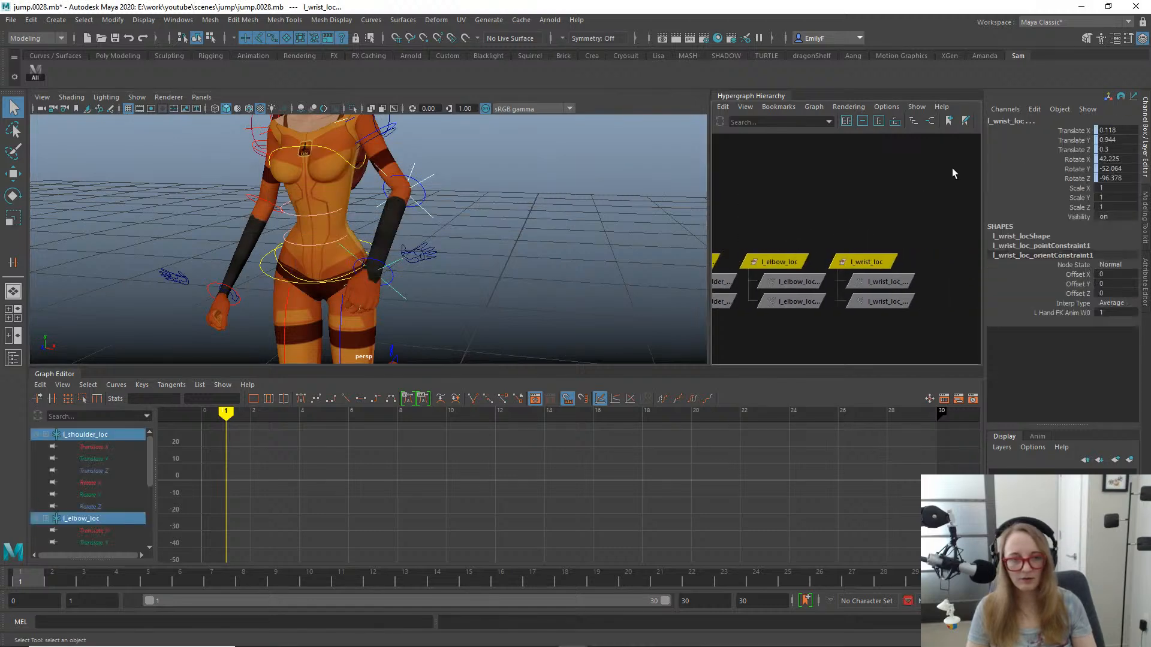
pyautogui.moveTo(1058, 128); pyautogui.dragTo(1025, 175)
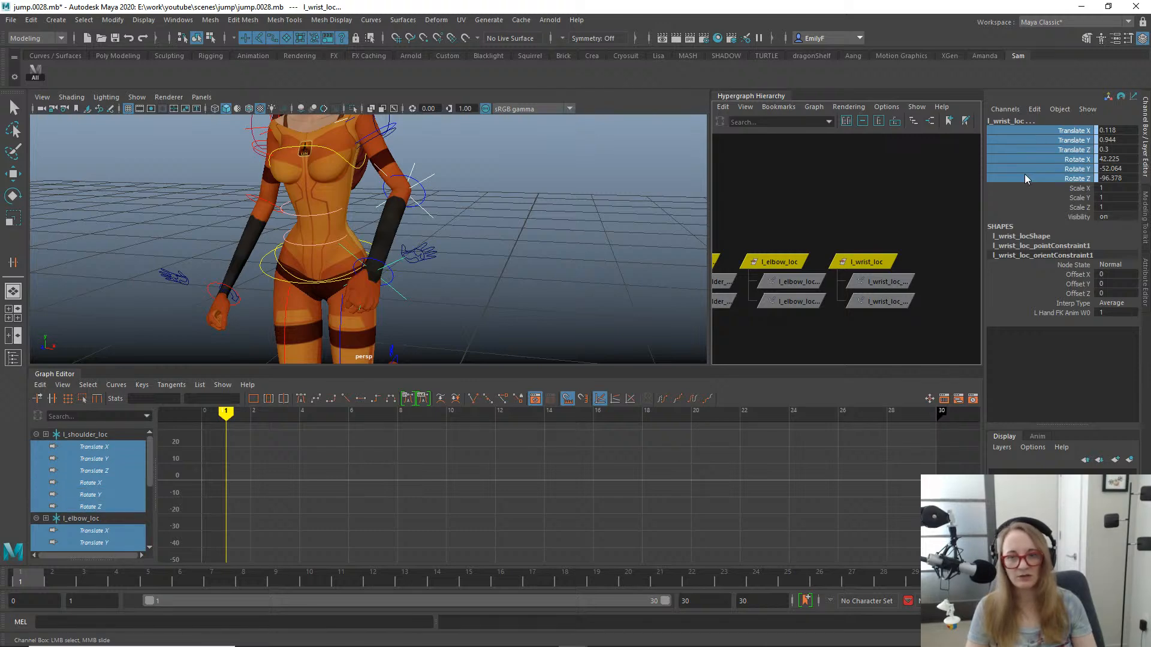
pyautogui.scroll(-2, 340, 254)
pyautogui.keyDown('alt'); pyautogui.moveTo(423, 242); pyautogui.dragTo(507, 244, button='middle'); pyautogui.keyUp('alt')
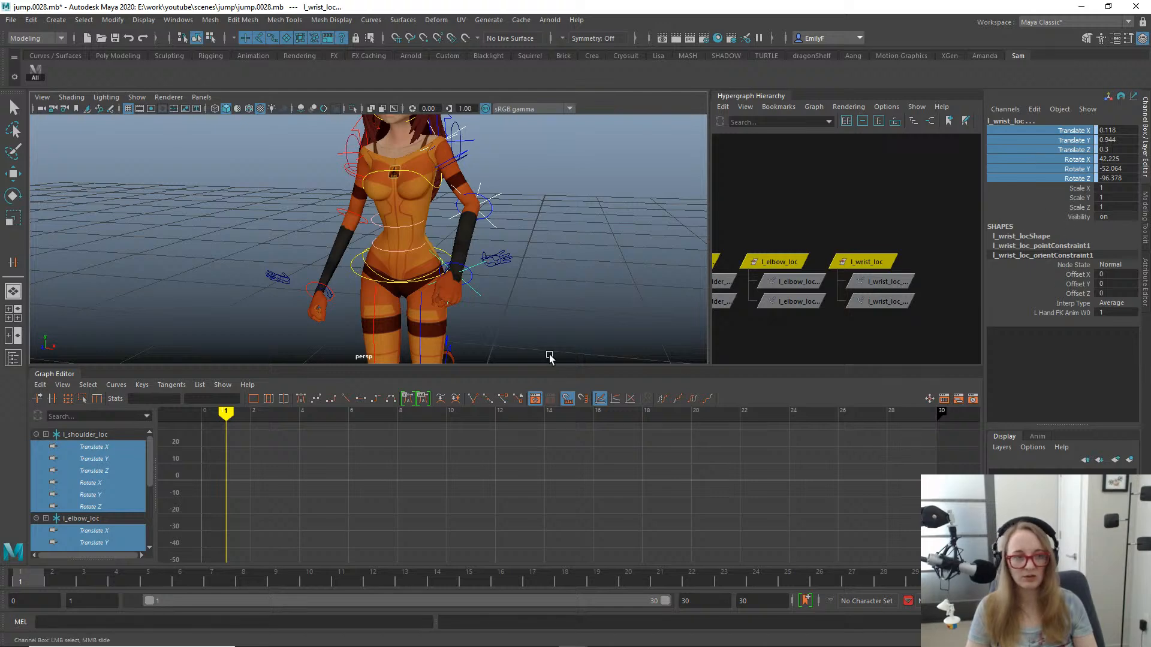
pyautogui.moveTo(497, 252)
pyautogui.keyDown('alt'); pyautogui.mouseDown(button='right')
pyautogui.moveTo(457, 254)
pyautogui.moveTo(573, 229)
pyautogui.moveTo(518, 246)
pyautogui.mouseUp(button='right'); pyautogui.keyUp('alt')
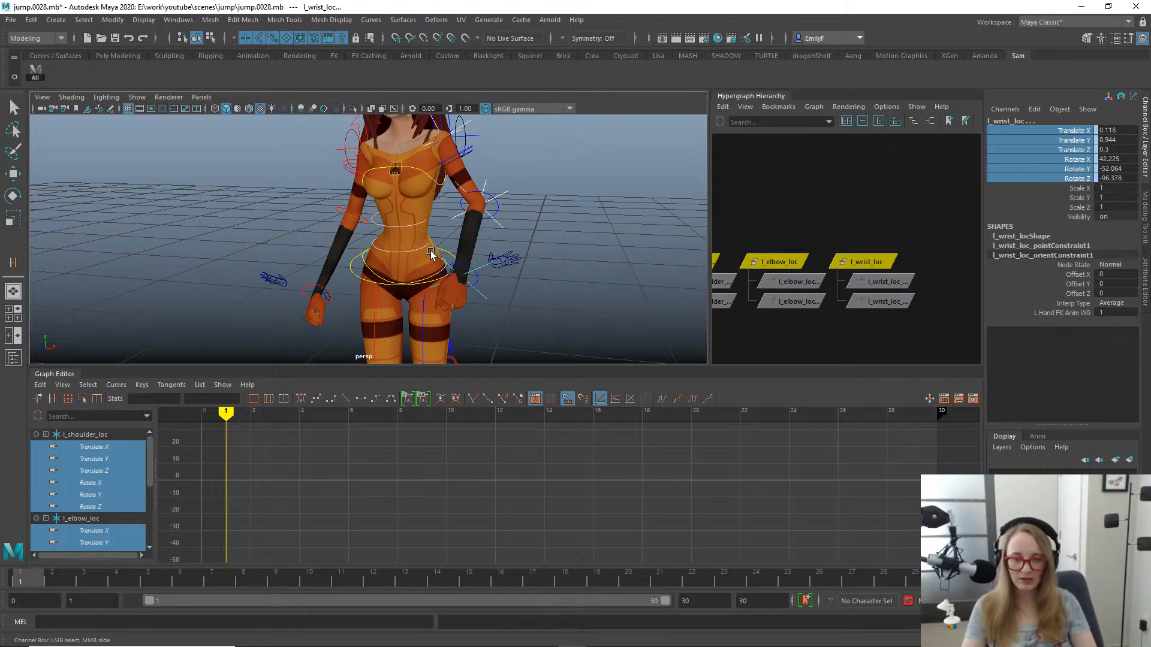
# - Try Bake Simulation on the selected translate and rotate channels of the three locators, and undo the bake
pyautogui.press('s')
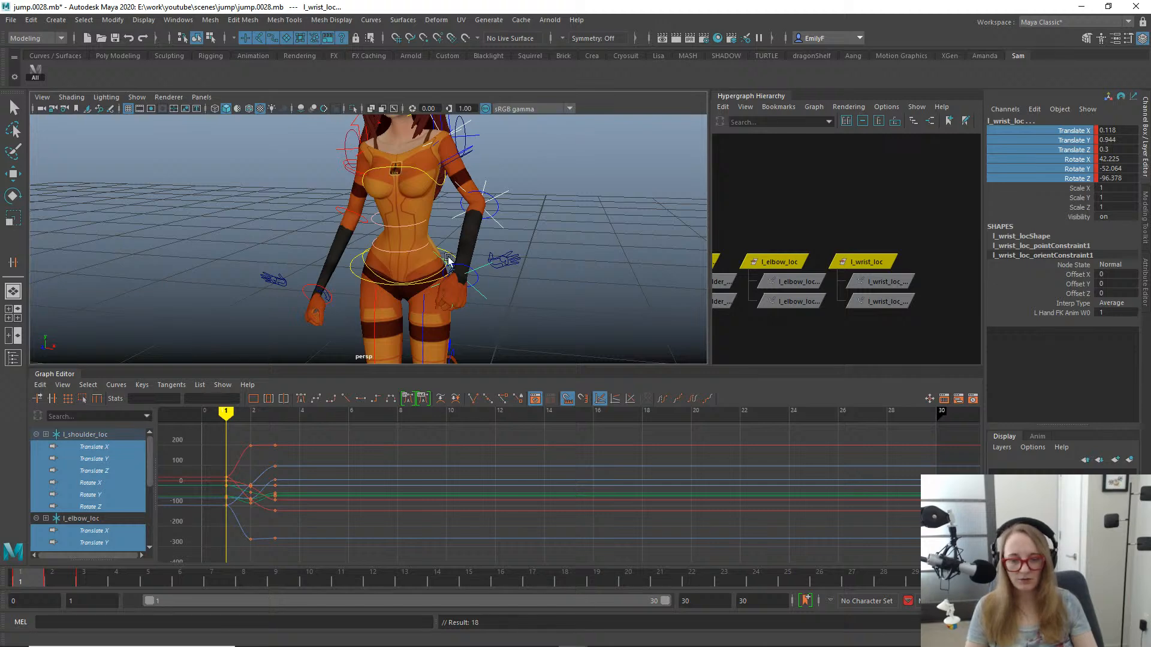
pyautogui.hotkey('ctrl', 'z')
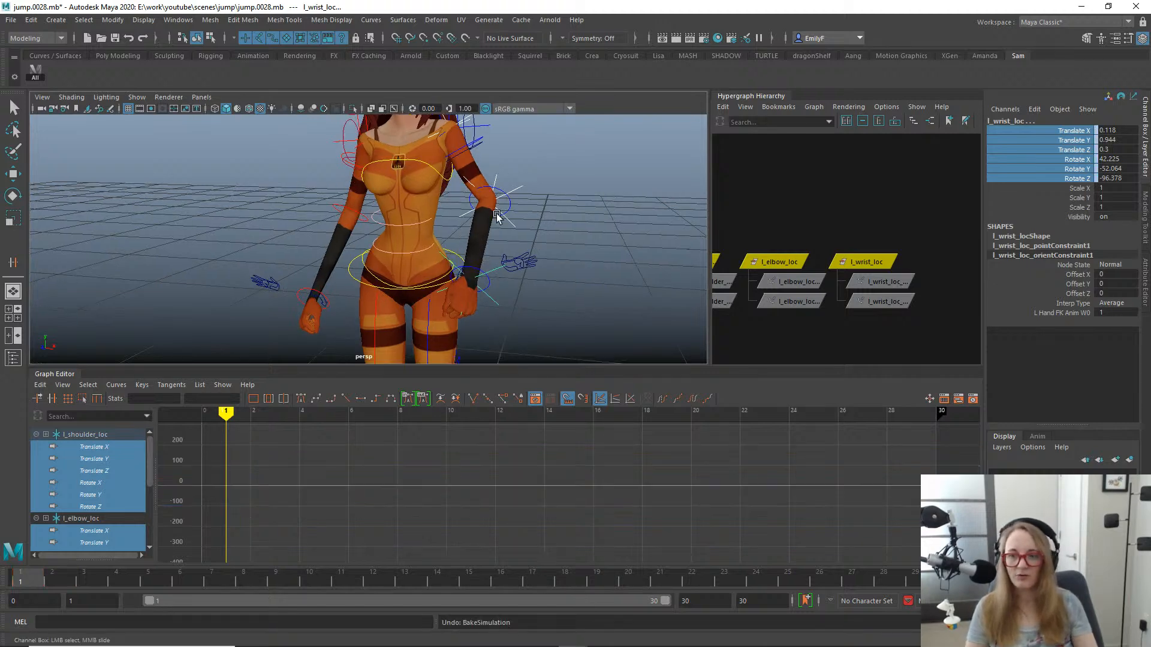
# - Try baking the three locators' translate and rotate channels after choosing the Time Slider range in Bake Simulation Options, and undo the bake
pyautogui.press('space')
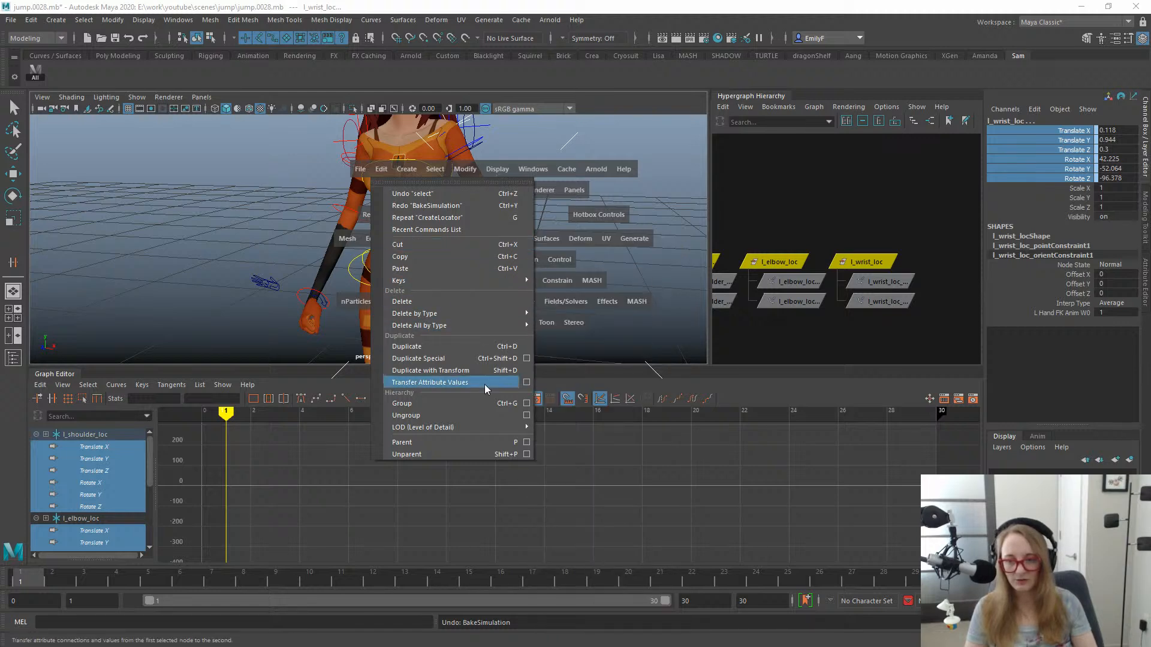
pyautogui.moveTo(504, 282)
pyautogui.click(641, 353)
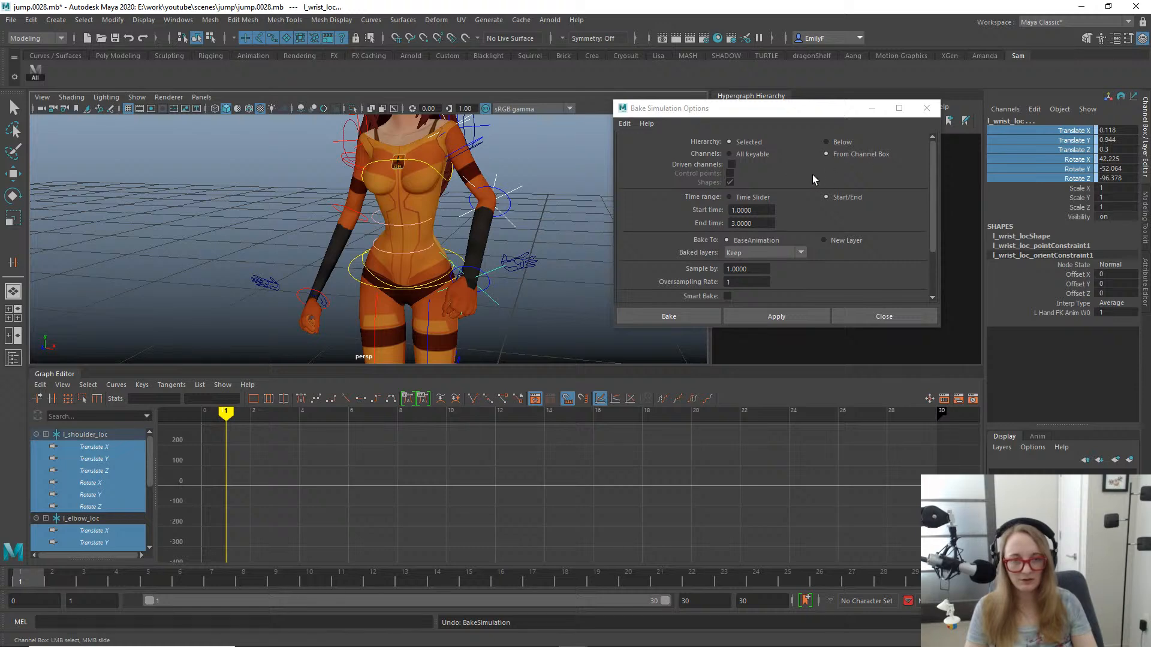
pyautogui.click(737, 197)
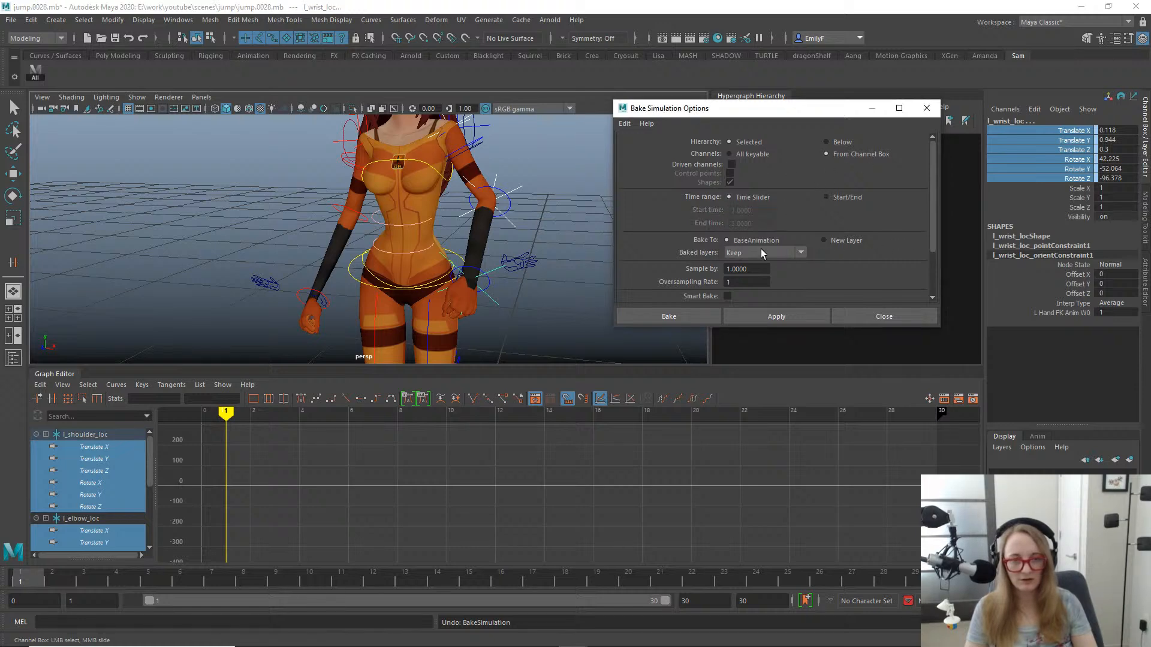
pyautogui.moveTo(932, 228); pyautogui.dragTo(909, 177)
pyautogui.click(875, 318)
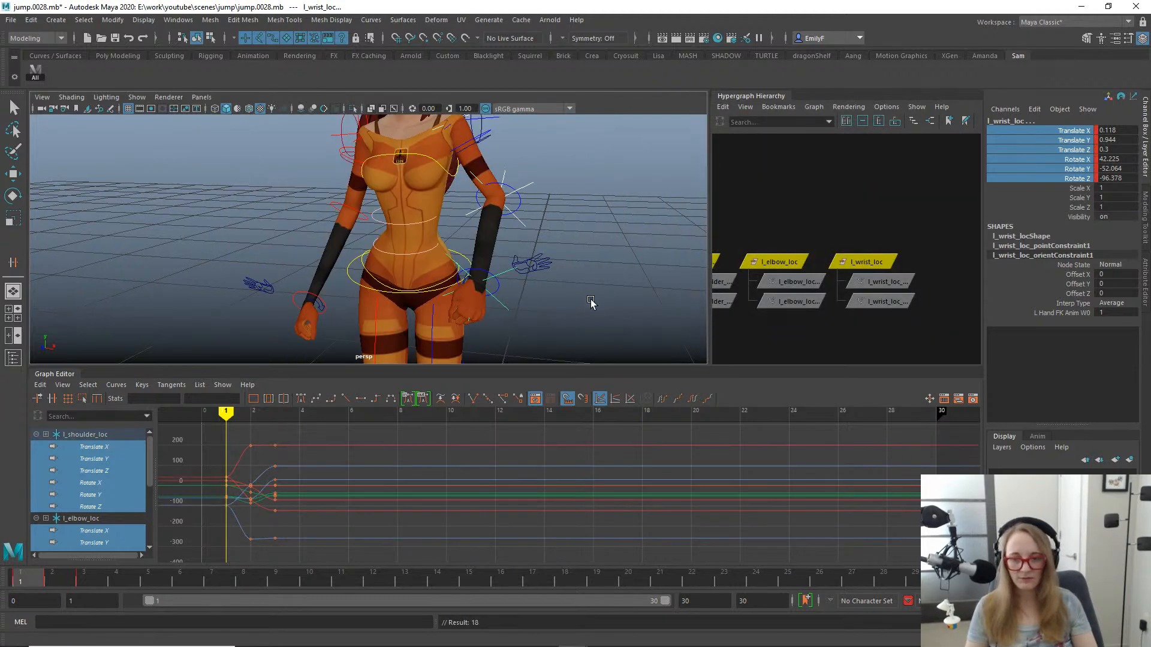
pyautogui.hotkey('ctrl', 'z')
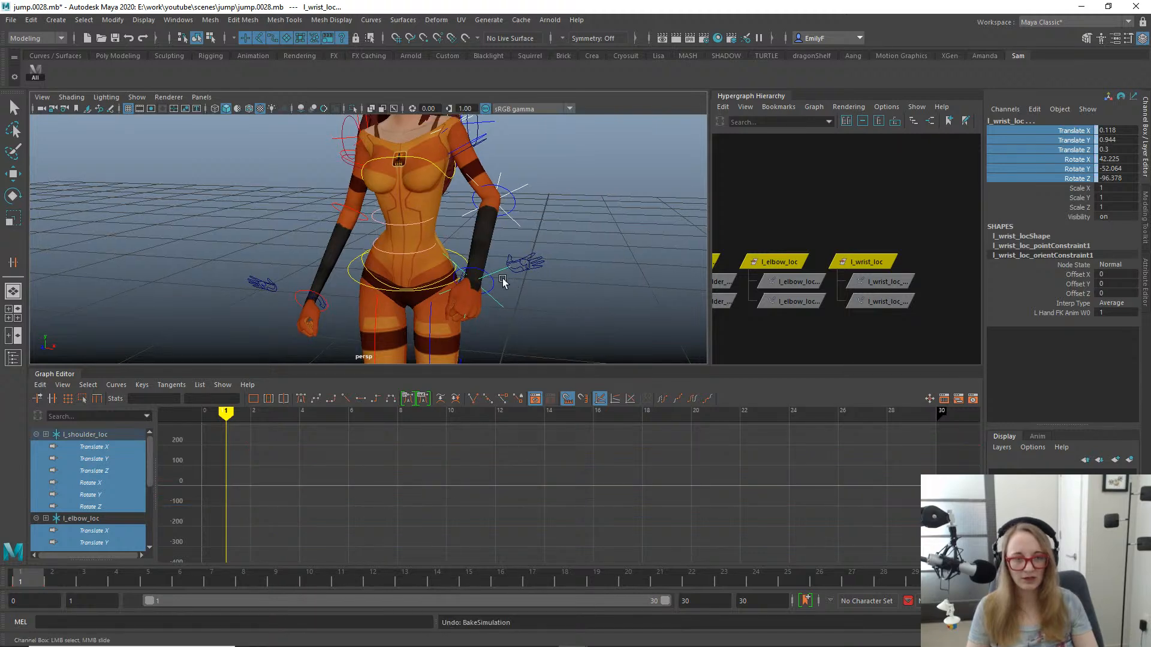
# - Set the Bake Simulation time range to Time Slider and bake the selected translate and rotate channels of the three locators
pyautogui.press('space')
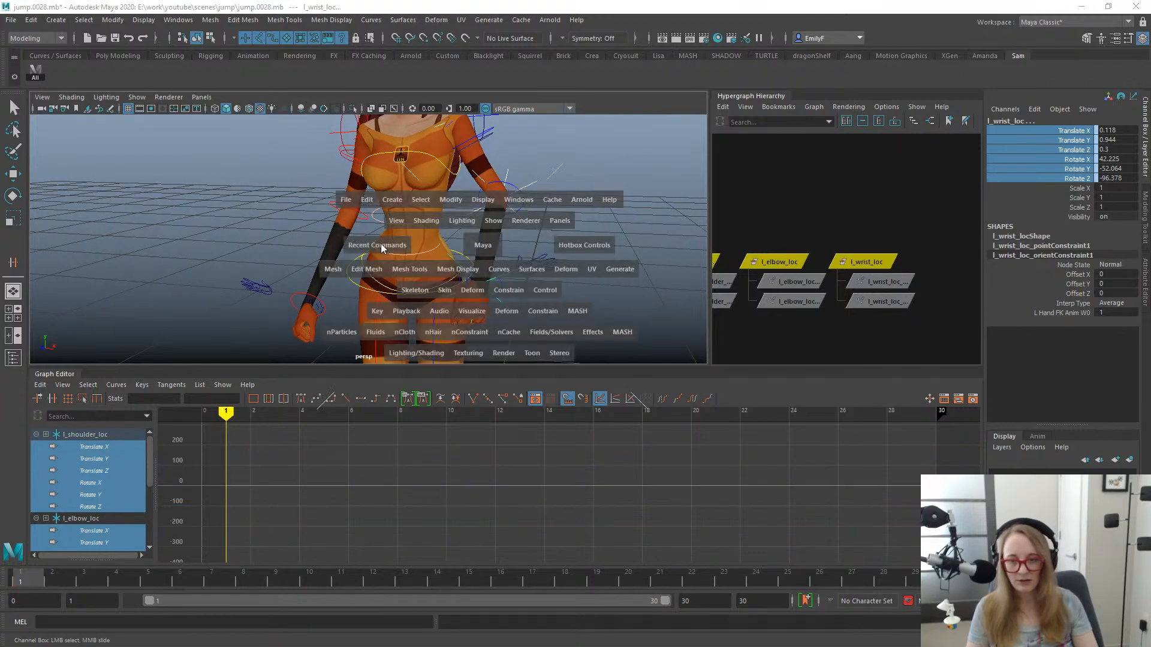
pyautogui.moveTo(377, 315); pyautogui.dragTo(535, 445)
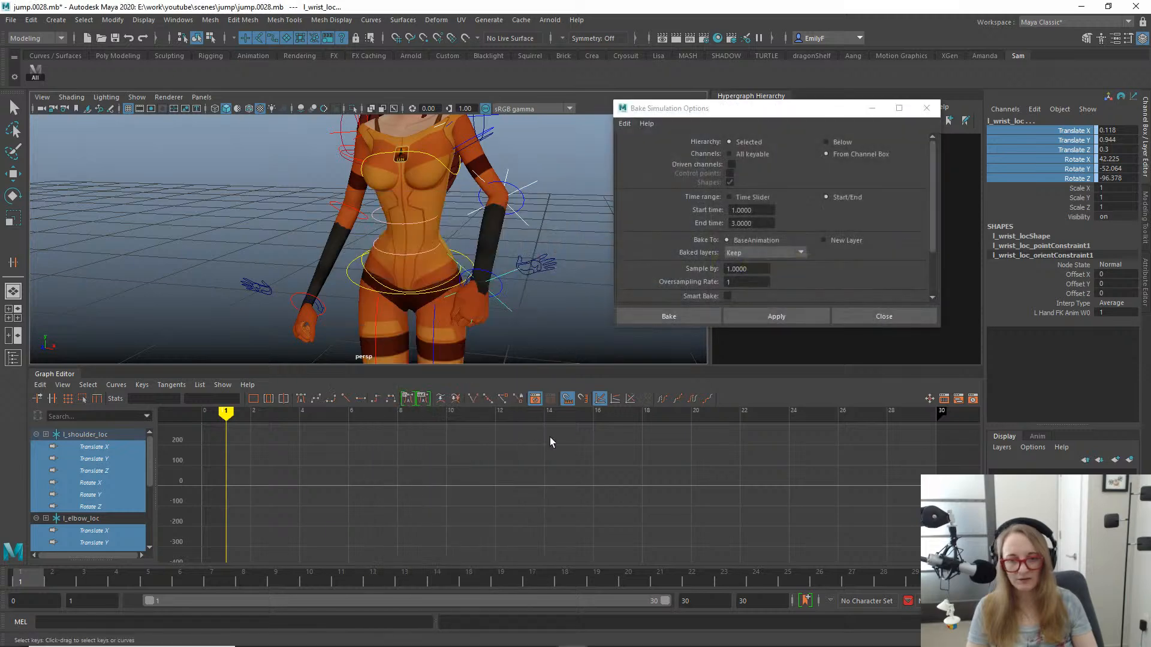
pyautogui.click(733, 197)
pyautogui.click(769, 314)
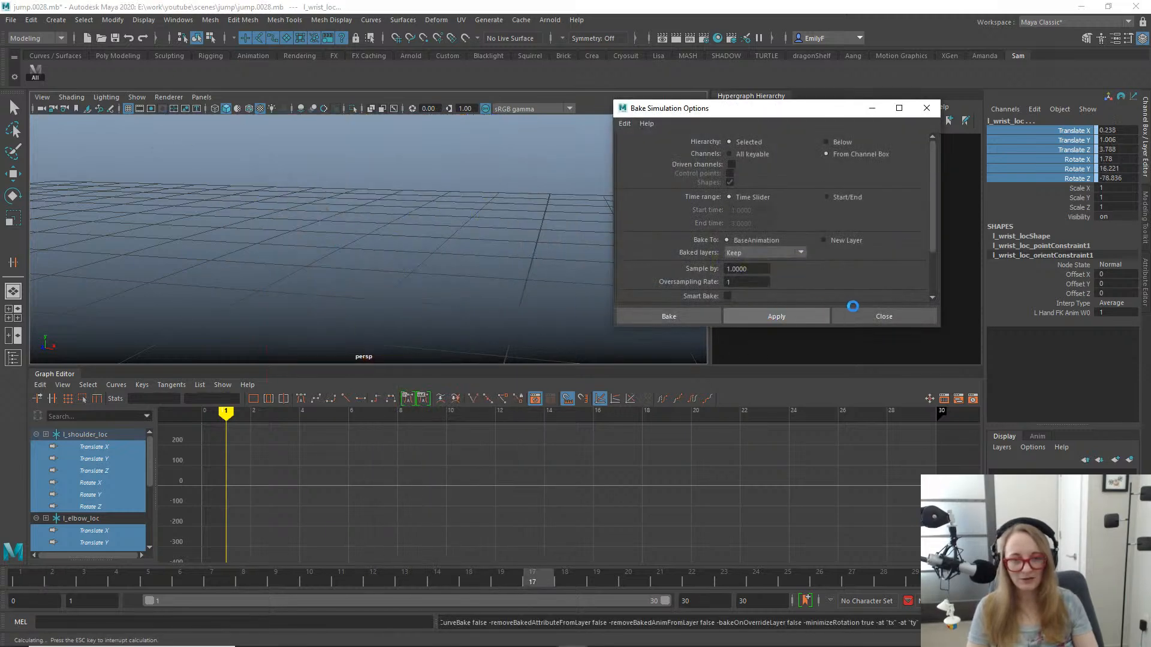
pyautogui.click(917, 315)
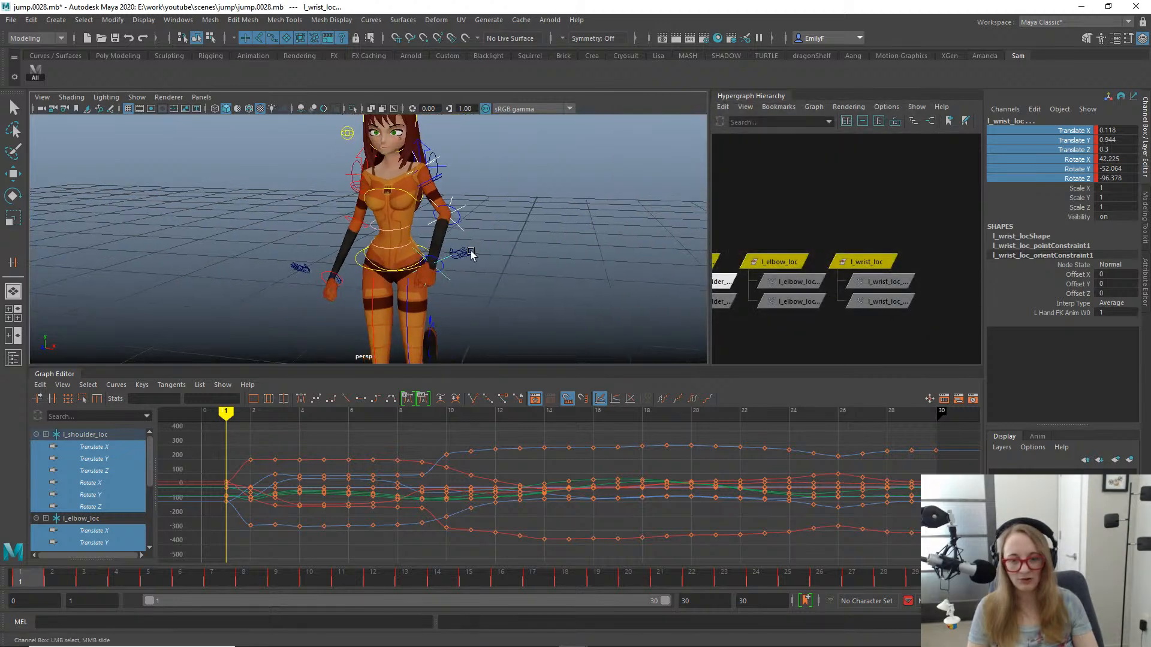
# - Delete the point and orient constraints under l_shoulder_loc, l_elbow_loc and l_wrist_loc
pyautogui.moveTo(47, 580); pyautogui.dragTo(3, 558)
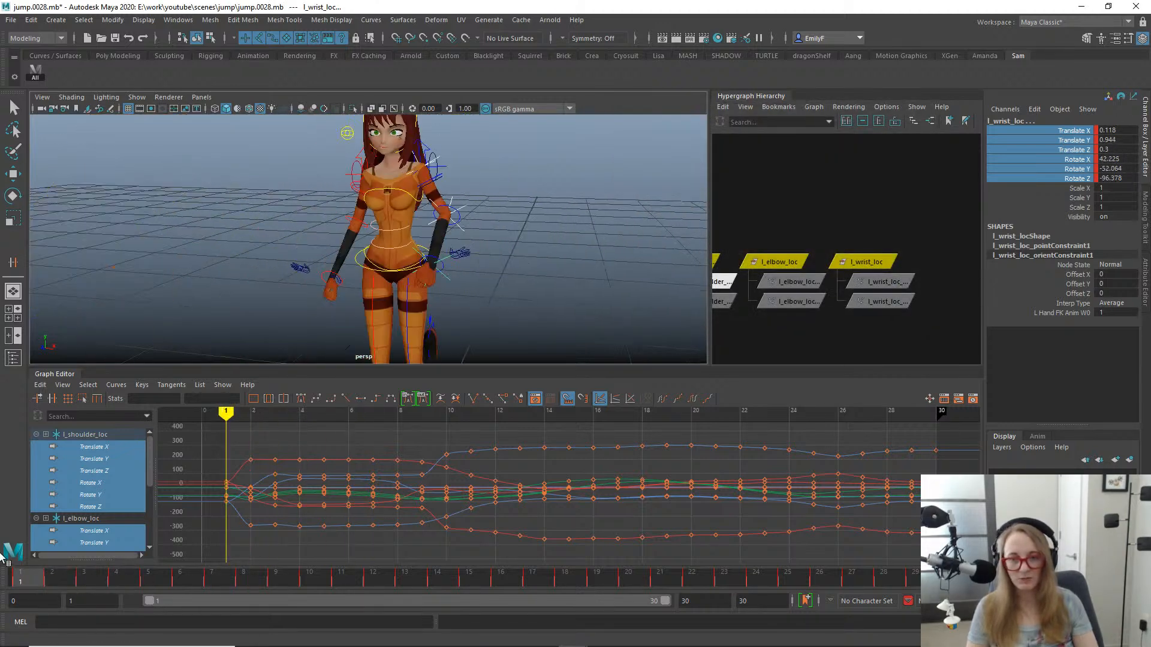
pyautogui.keyDown('alt'); pyautogui.moveTo(386, 312); pyautogui.dragTo(308, 205); pyautogui.keyUp('alt')
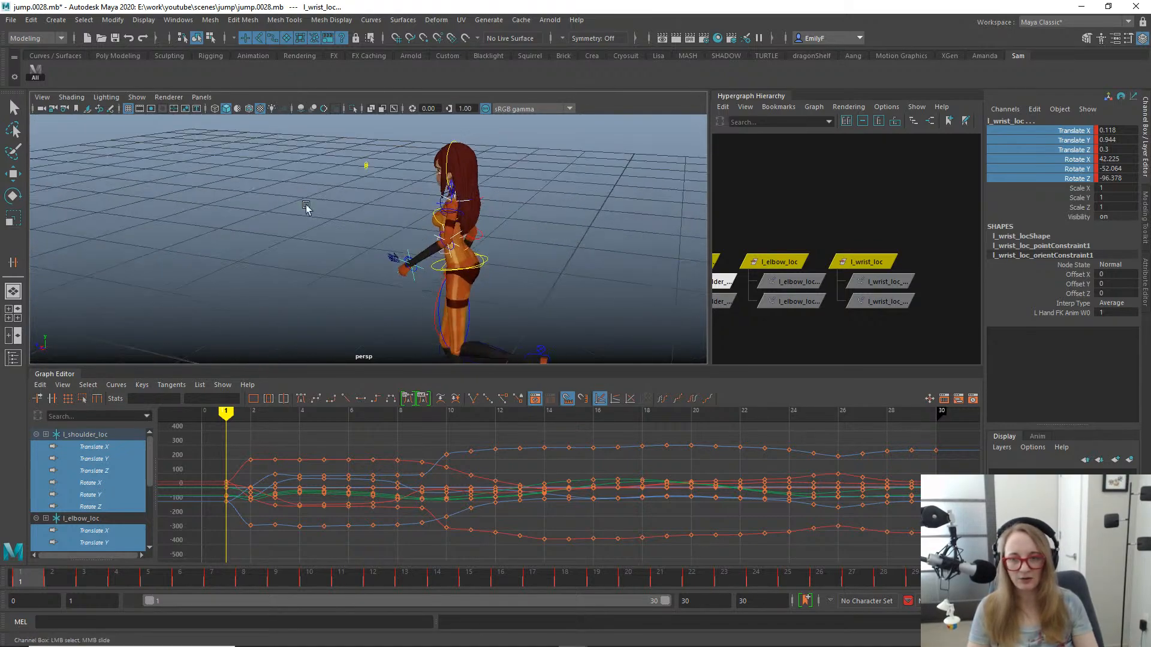
pyautogui.keyDown('alt'); pyautogui.moveTo(455, 259); pyautogui.dragTo(539, 255); pyautogui.keyUp('alt')
pyautogui.scroll(2, 532, 238)
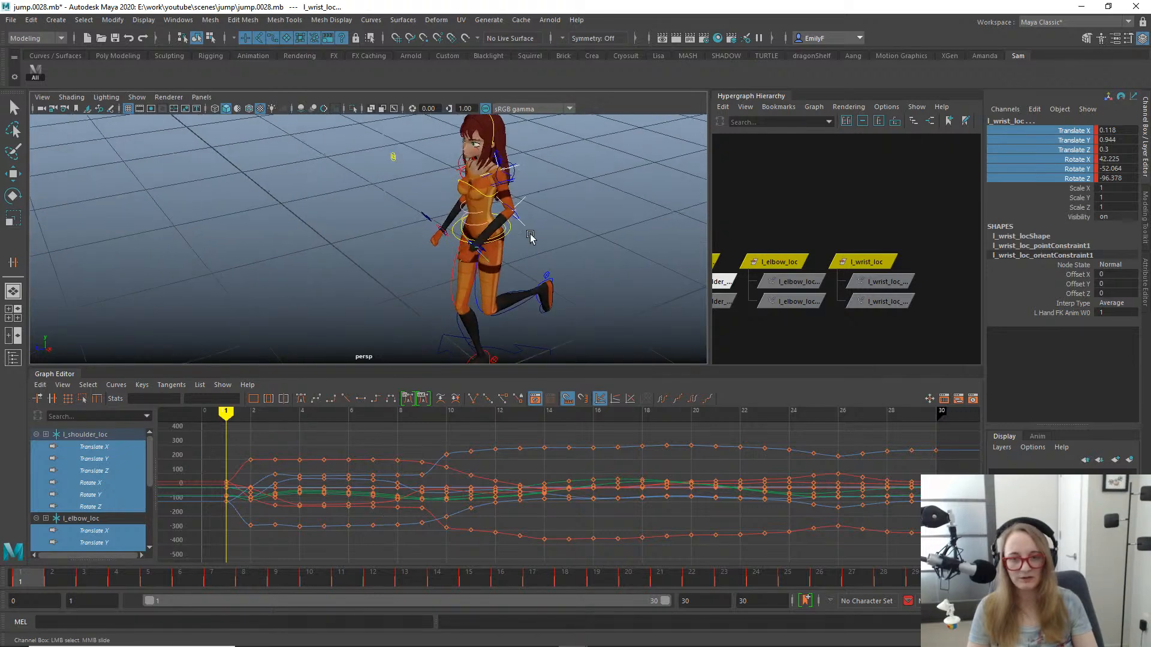
pyautogui.keyDown('alt'); pyautogui.moveTo(789, 270); pyautogui.dragTo(850, 252, button='middle'); pyautogui.keyUp('alt')
pyautogui.moveTo(927, 313); pyautogui.dragTo(770, 258)
pyautogui.press('Delete')
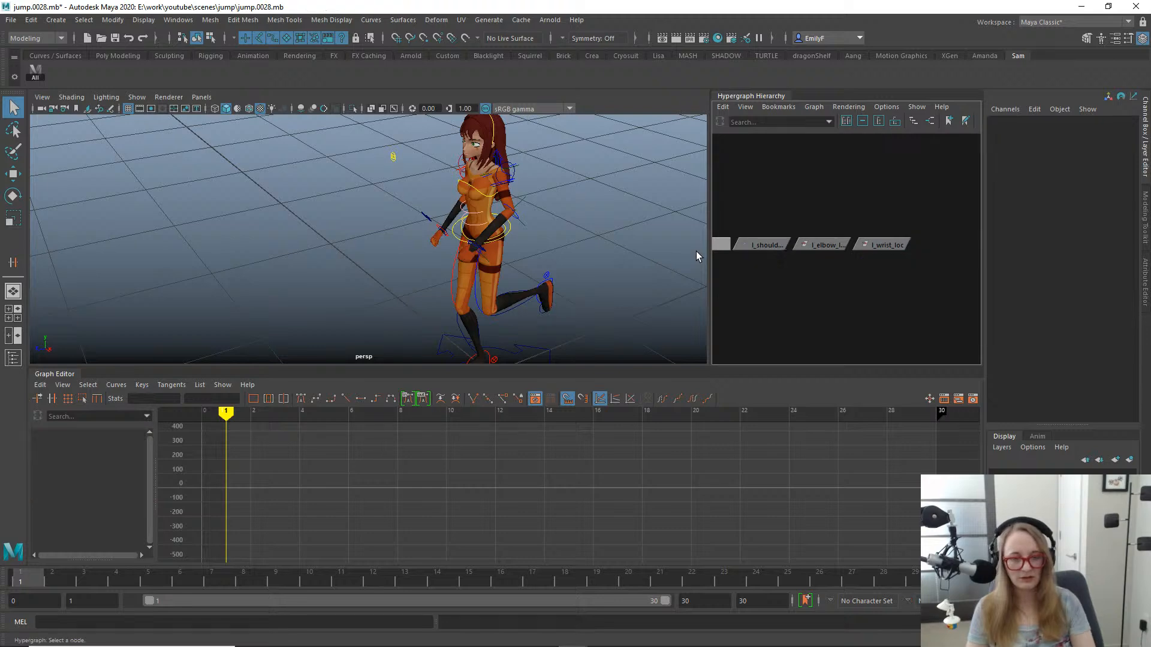
# - Select l_shoulder_loc and examine its baked curves and its motion along the timeline
pyautogui.click(772, 250)
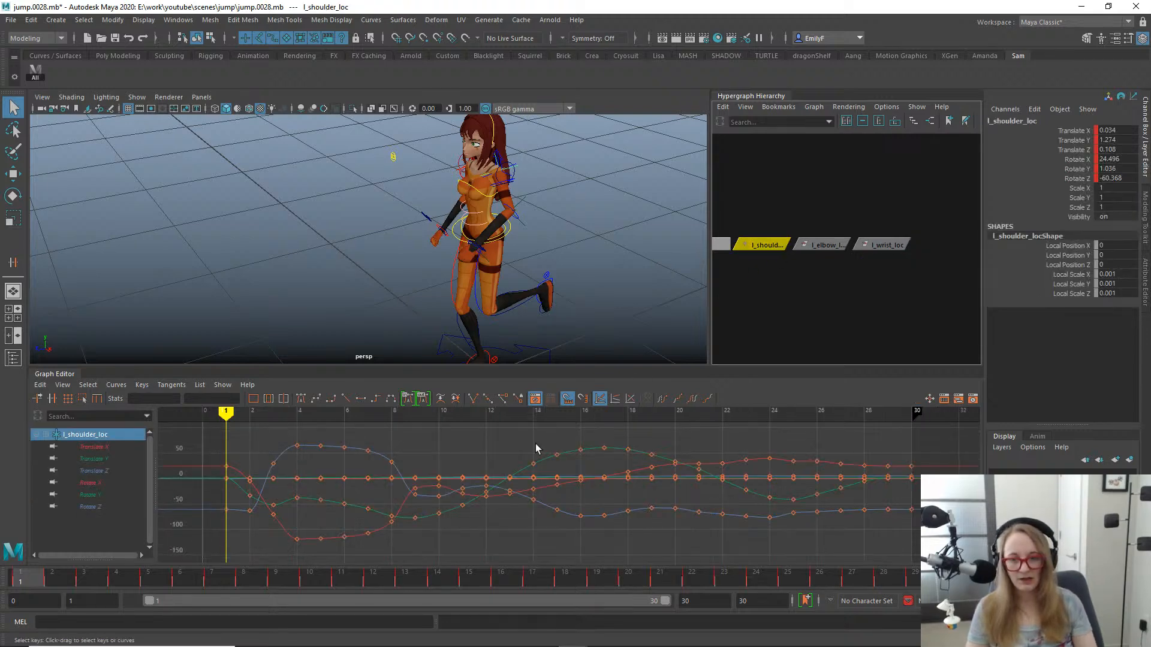
pyautogui.keyDown('alt'); pyautogui.moveTo(776, 280); pyautogui.dragTo(748, 284, button='right'); pyautogui.keyUp('alt')
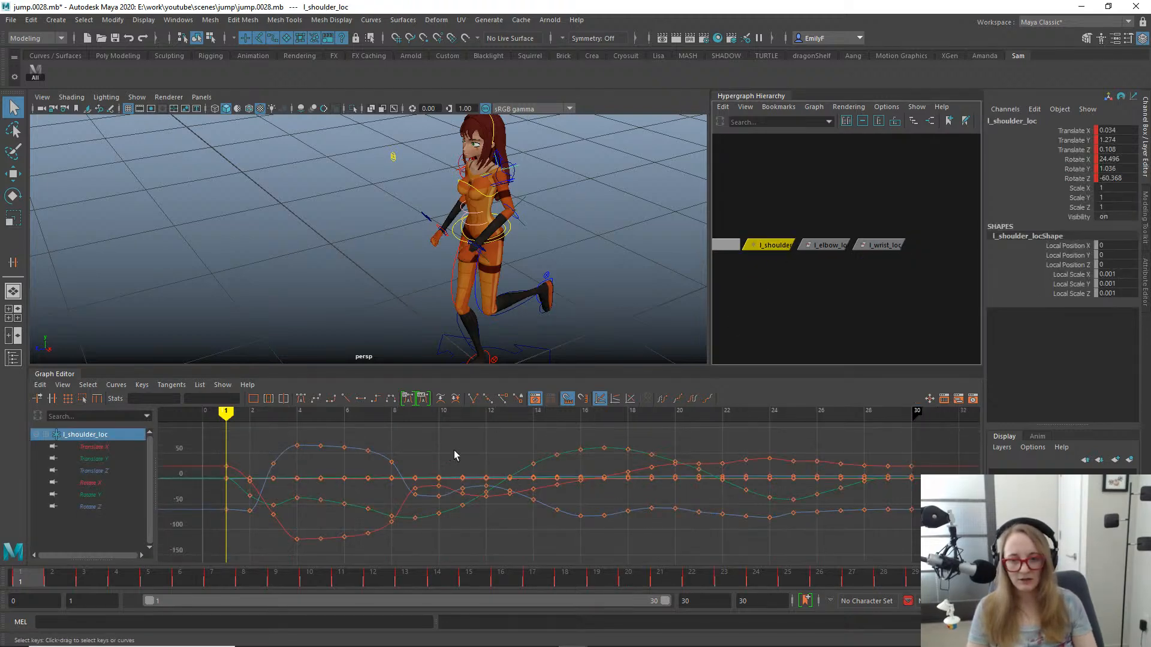
pyautogui.moveTo(392, 495)
pyautogui.keyDown('alt'); pyautogui.keyDown('shift'); pyautogui.mouseDown(button='right')
pyautogui.moveTo(384, 450)
pyautogui.moveTo(373, 506)
pyautogui.moveTo(413, 506)
pyautogui.moveTo(413, 493)
pyautogui.moveTo(392, 496)
pyautogui.mouseUp(button='right'); pyautogui.keyUp('shift'); pyautogui.keyUp('alt')
pyautogui.keyDown('alt'); pyautogui.keyDown('shift'); pyautogui.moveTo(393, 497); pyautogui.dragTo(398, 473, button='right'); pyautogui.keyUp('shift'); pyautogui.keyUp('alt')
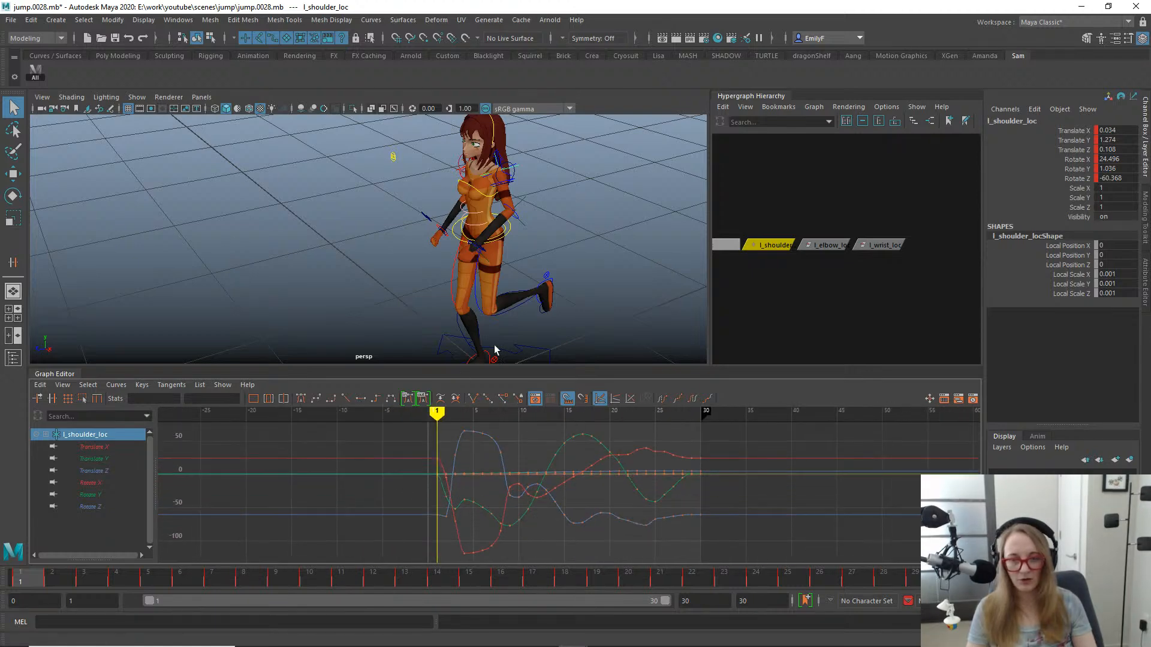
pyautogui.moveTo(66, 586); pyautogui.dragTo(3, 574)
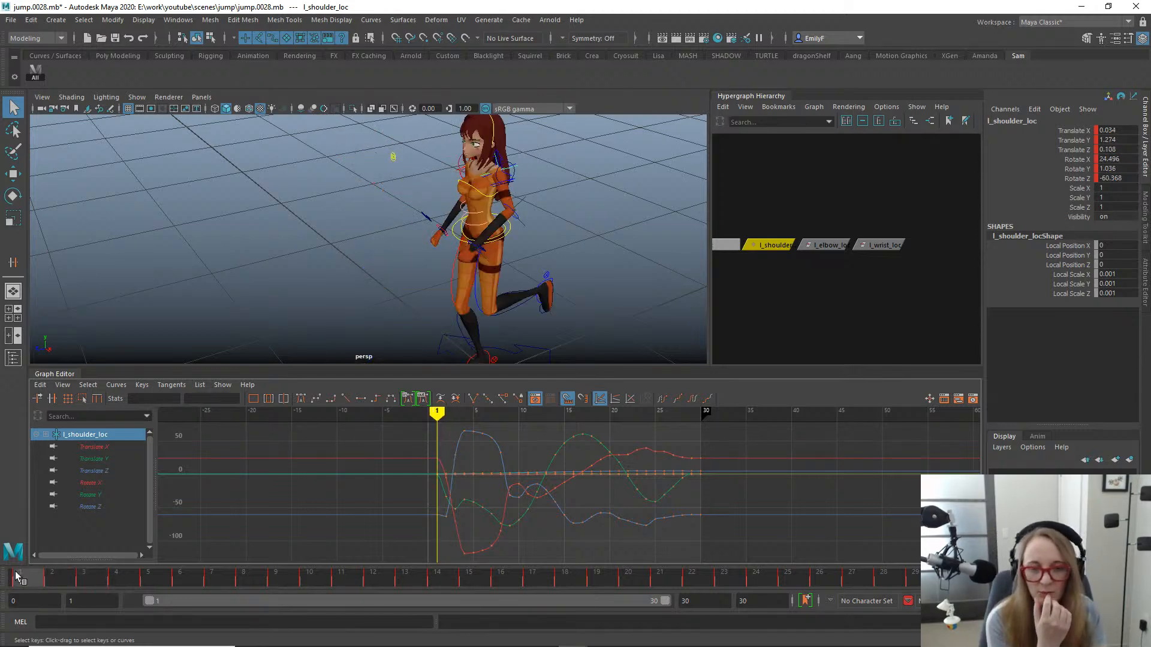
pyautogui.moveTo(18, 577)
pyautogui.mouseDown()
pyautogui.moveTo(57, 580)
pyautogui.moveTo(3, 593)
pyautogui.mouseUp()
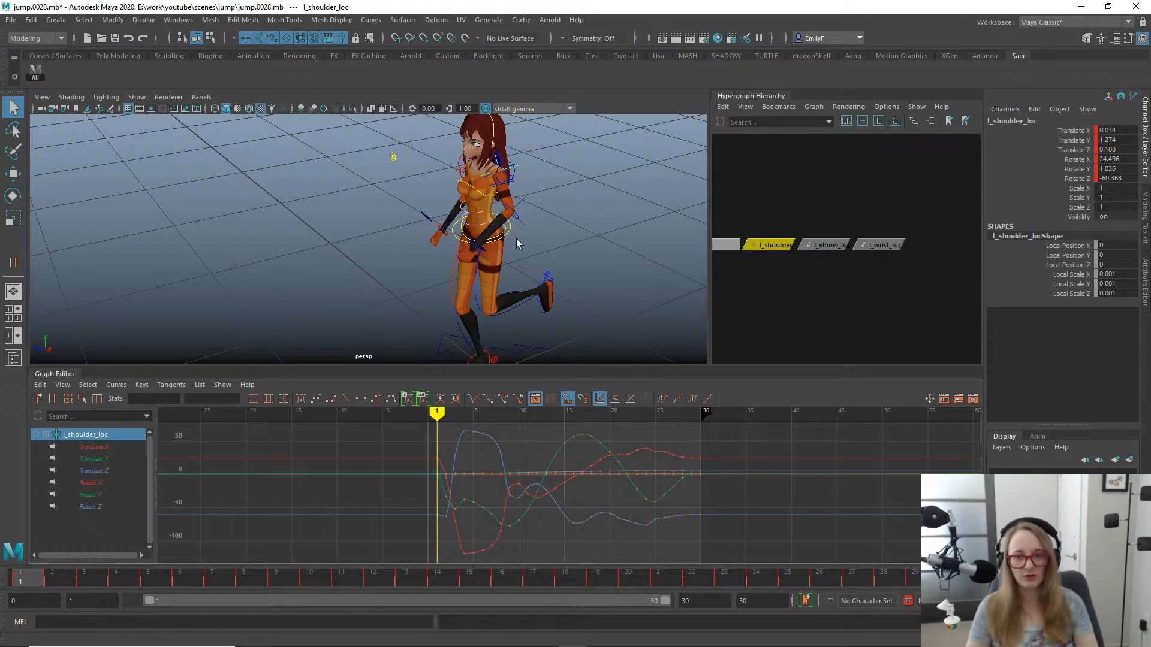
pyautogui.keyDown('alt'); pyautogui.moveTo(510, 256); pyautogui.dragTo(494, 242); pyautogui.keyUp('alt')
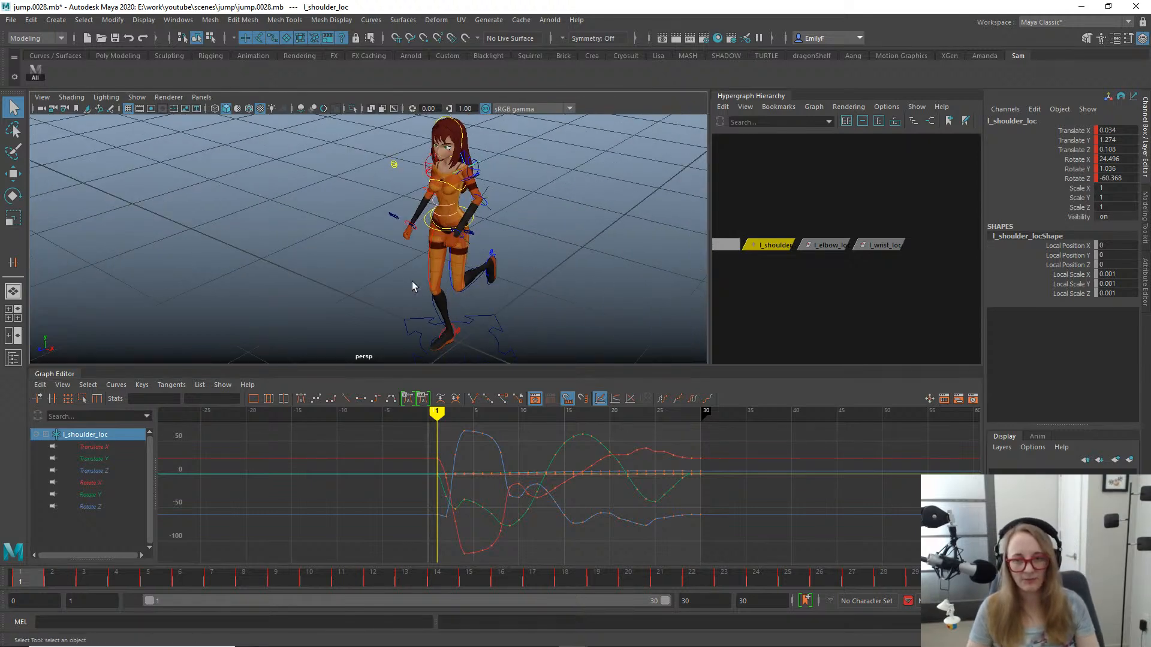
pyautogui.keyDown('alt'); pyautogui.moveTo(412, 285); pyautogui.dragTo(666, 247, button='right'); pyautogui.keyUp('alt')
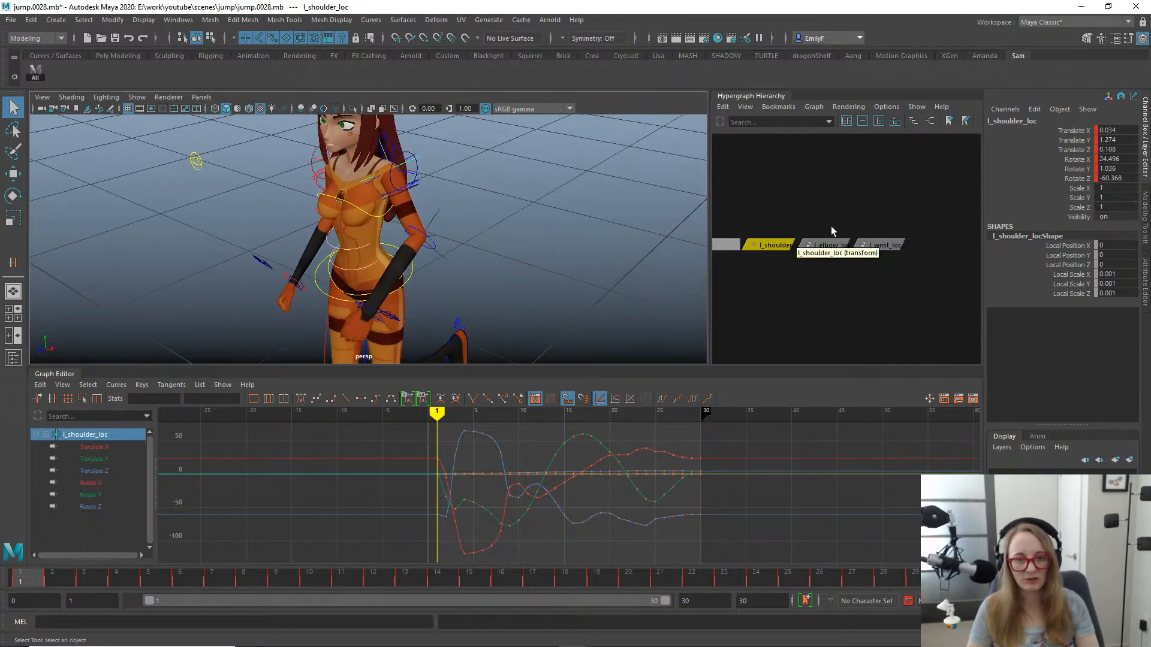
# - Parent l_wrist_loc under l_elbow_loc, and l_elbow_loc under l_shoulder_loc
pyautogui.click(827, 245)
pyautogui.click(879, 244)
pyautogui.keyDown('shift'); pyautogui.click(823, 245); pyautogui.keyUp('shift')
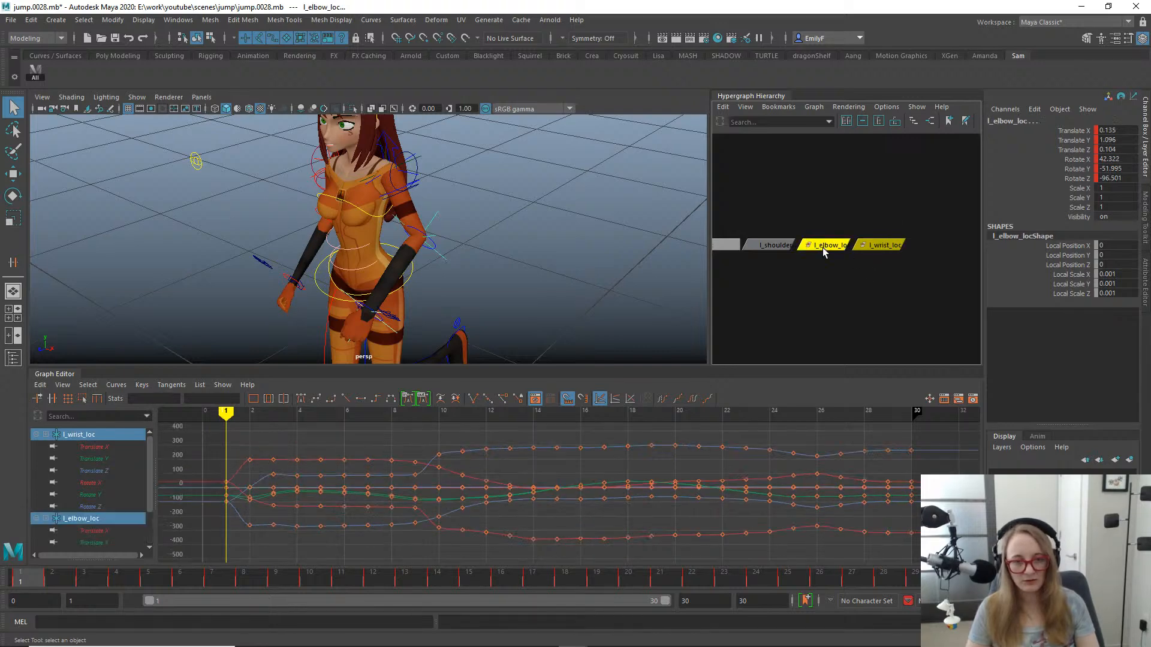
pyautogui.press('p')
pyautogui.click(824, 247)
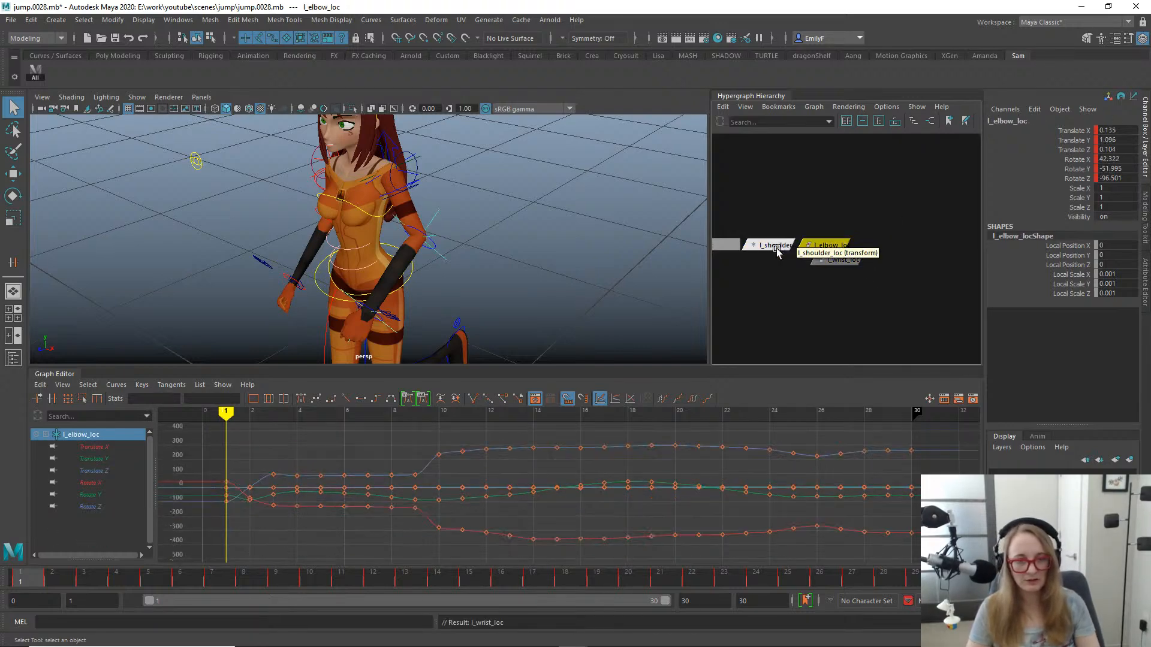
pyautogui.keyDown('shift'); pyautogui.click(775, 245); pyautogui.keyUp('shift')
pyautogui.press('p')
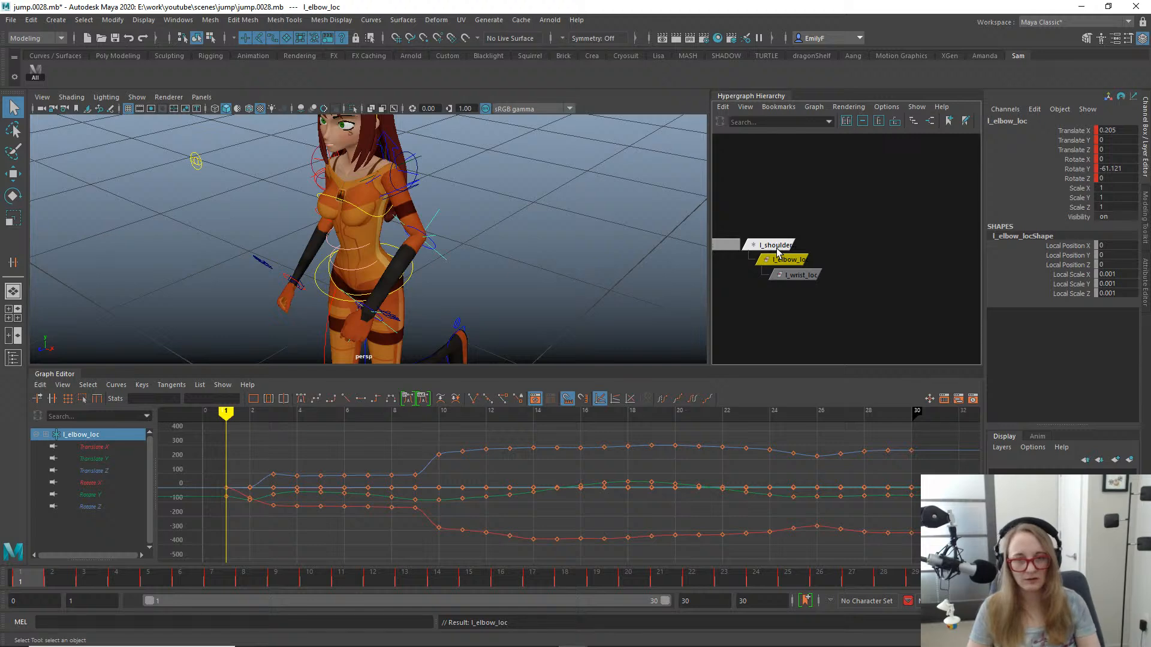
# - Point-constrain and orient-constrain l_elbow_loc to the character's left elbow control
pyautogui.click(777, 247)
pyautogui.click(785, 261)
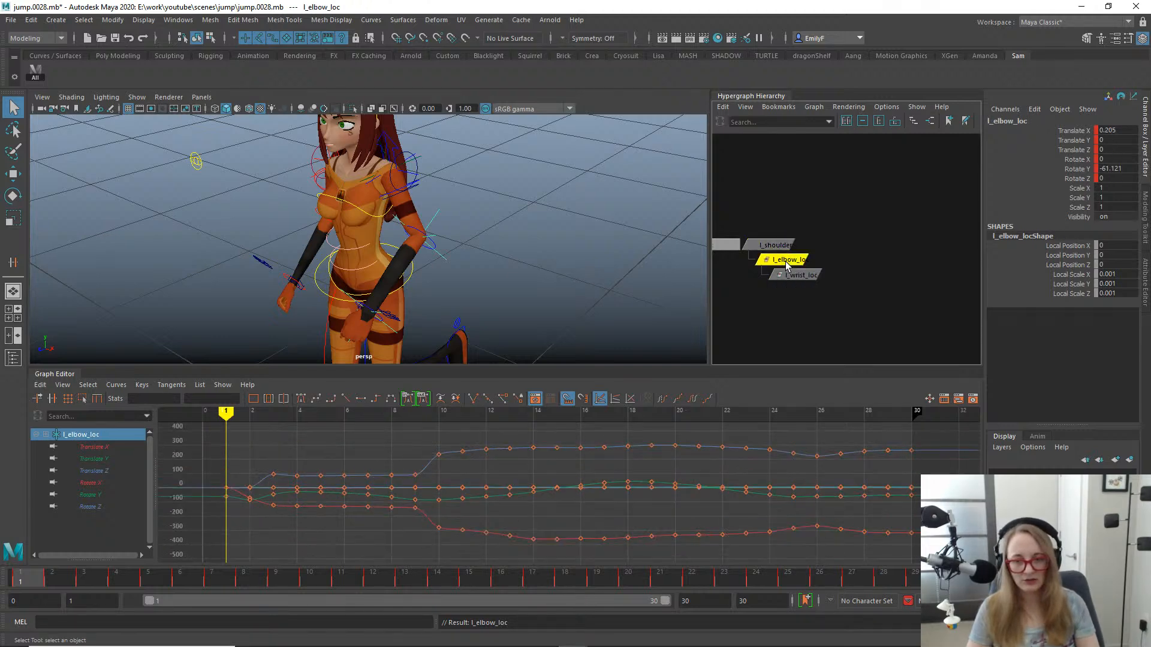
pyautogui.click(59, 576)
pyautogui.moveTo(59, 572); pyautogui.dragTo(0, 543)
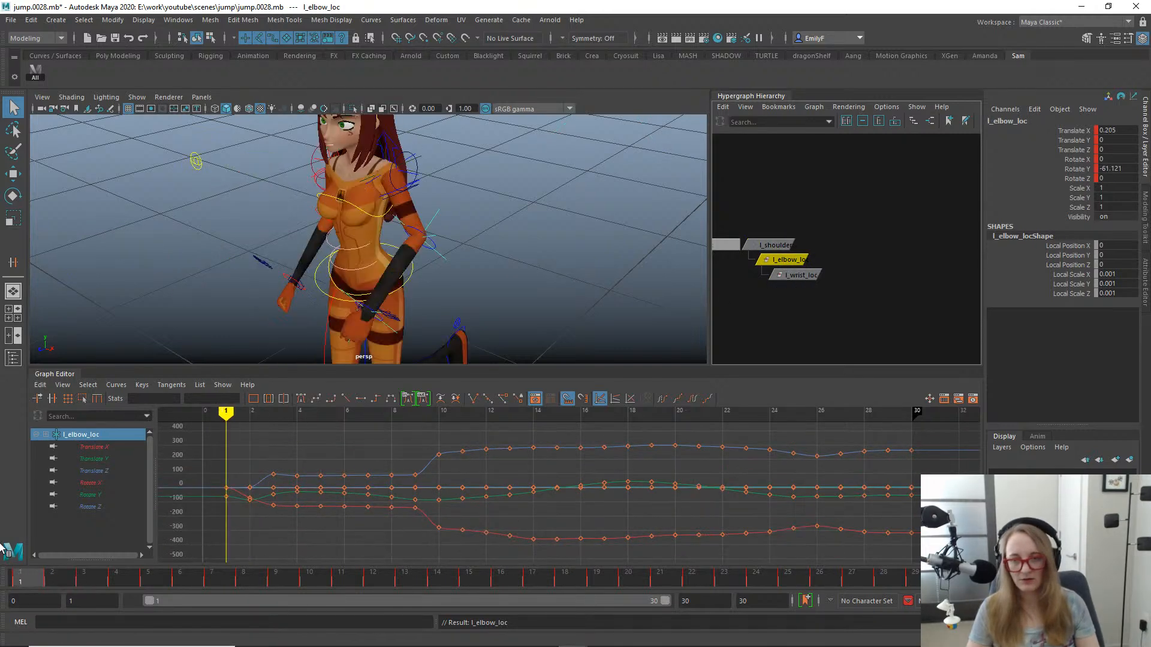
pyautogui.click(780, 323)
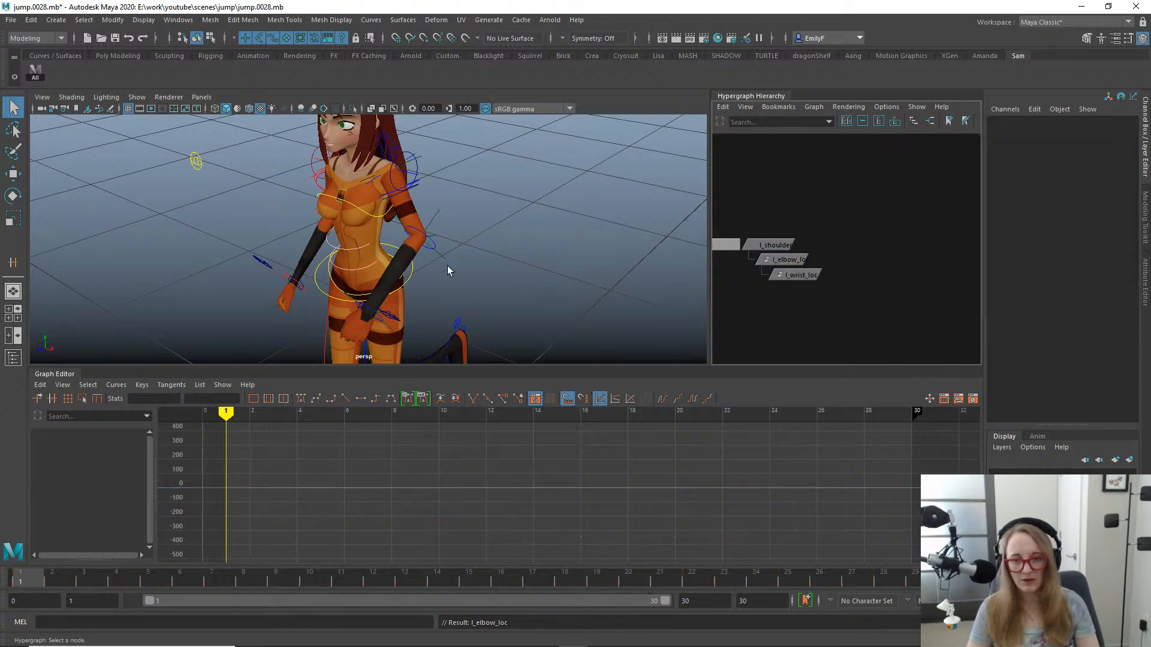
pyautogui.click(428, 246)
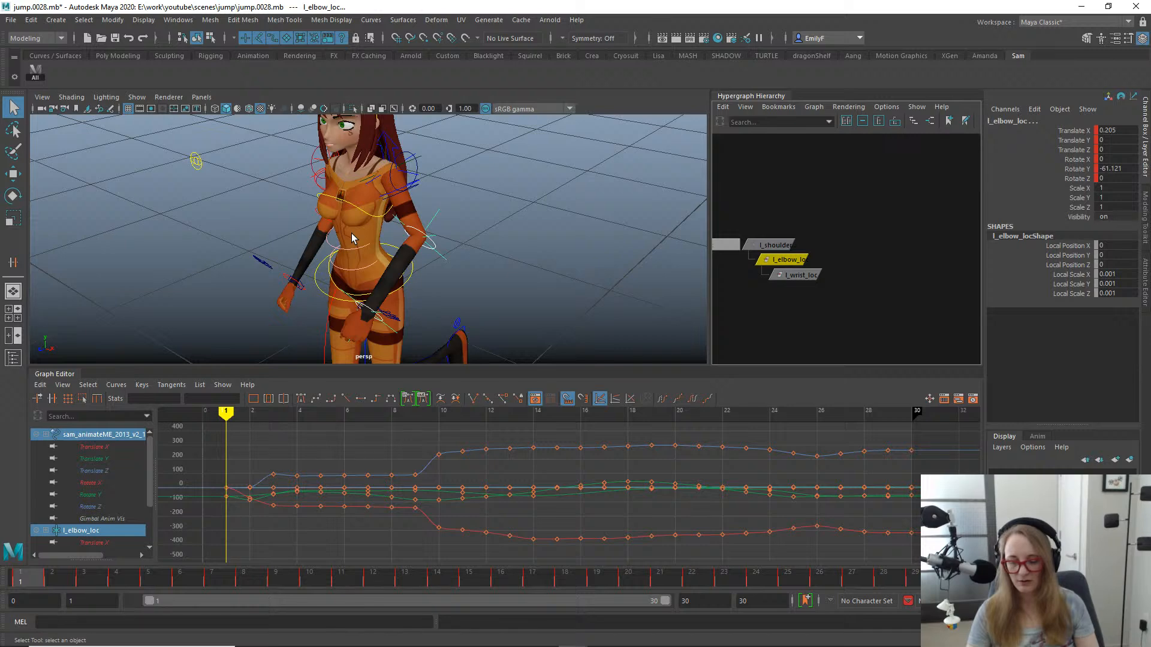
pyautogui.press('g')
pyautogui.press('o')
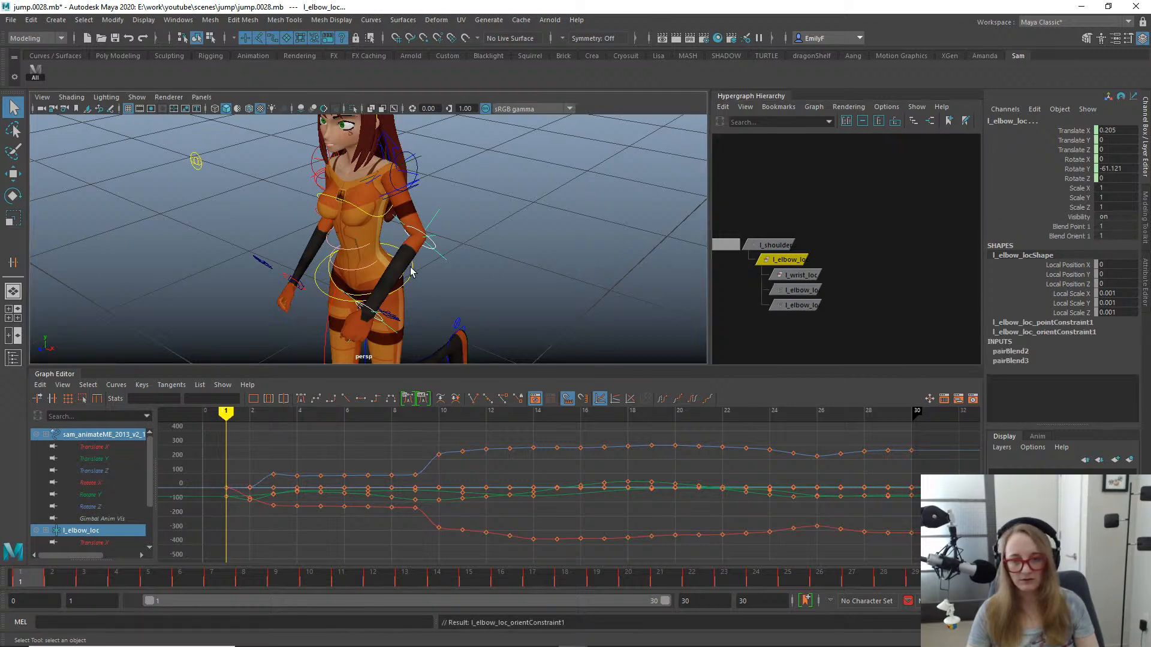
# - Point-constrain and orient-constrain l_wrist_loc to the left hand FK control
pyautogui.click(366, 308)
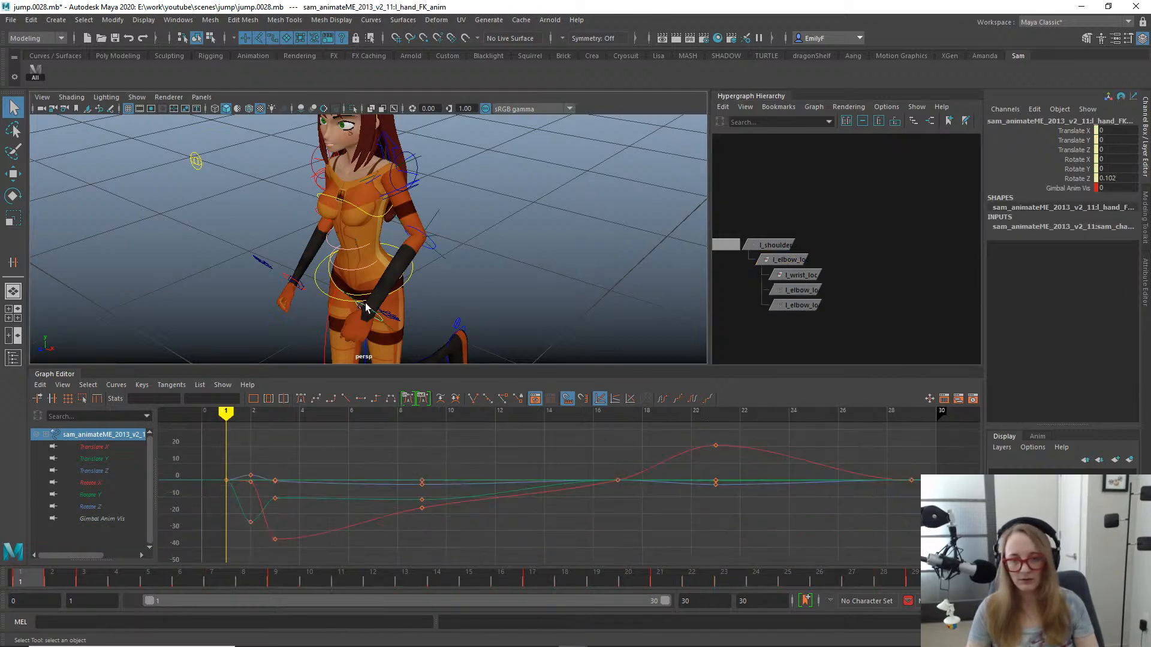
pyautogui.keyDown('shift'); pyautogui.click(808, 275); pyautogui.keyUp('shift')
pyautogui.press('p')
pyautogui.press('o')
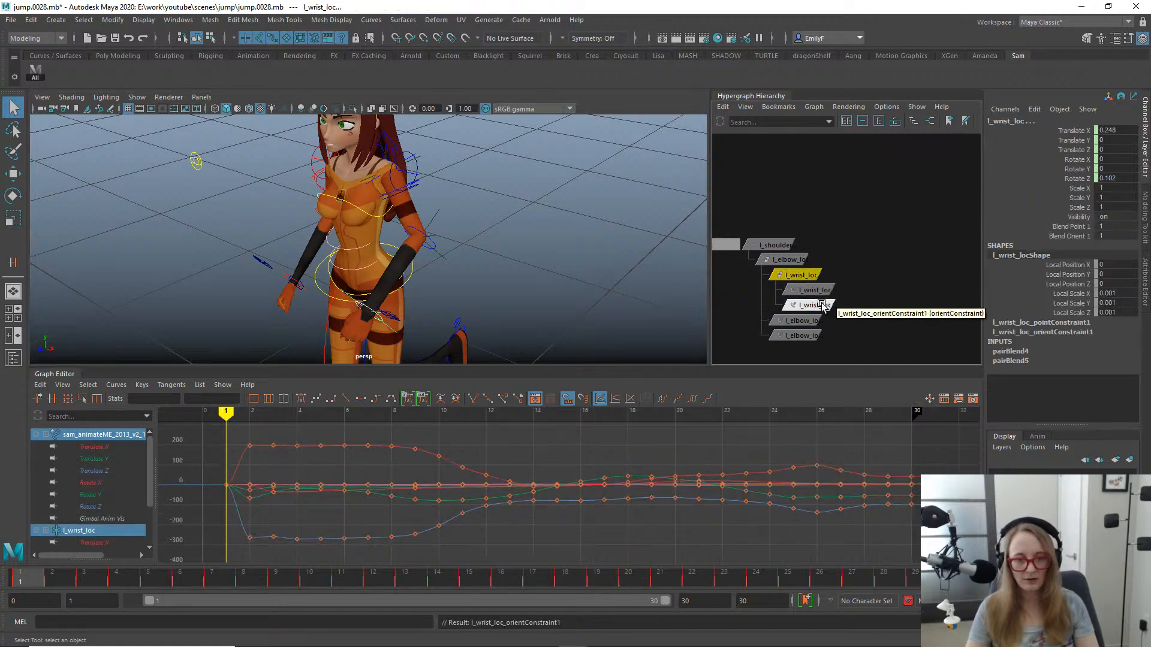
# - Bake the translate and rotate channels of l_elbow_loc and l_wrist_loc
pyautogui.keyDown('shift'); pyautogui.click(790, 260); pyautogui.keyUp('shift')
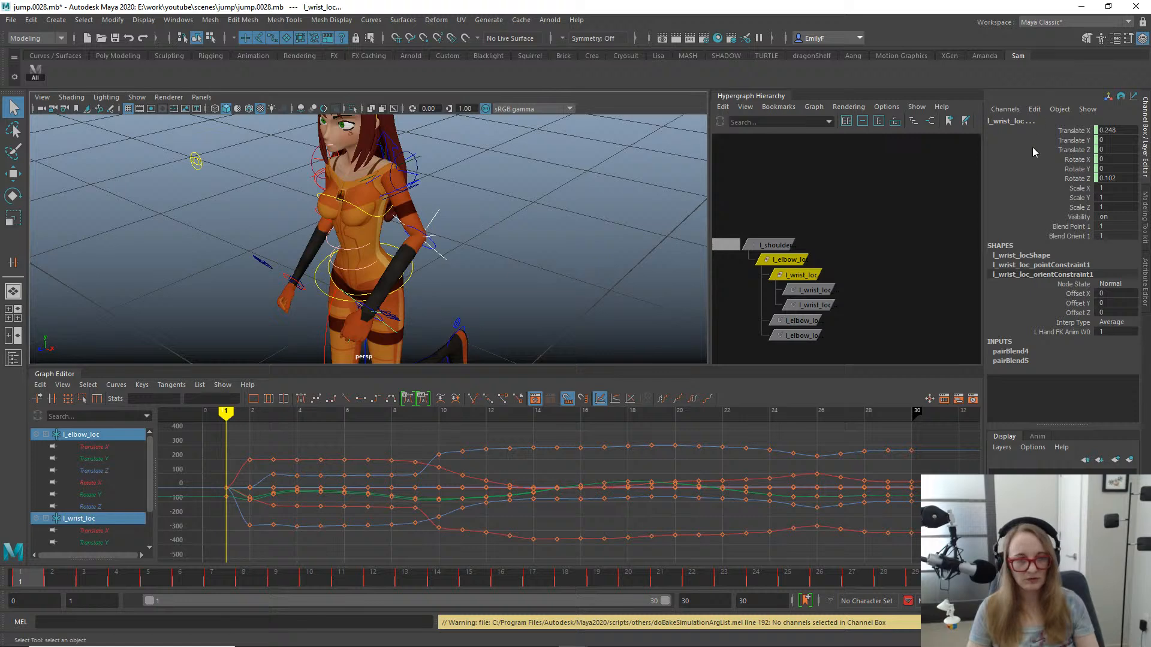
pyautogui.moveTo(1058, 132); pyautogui.dragTo(1043, 176)
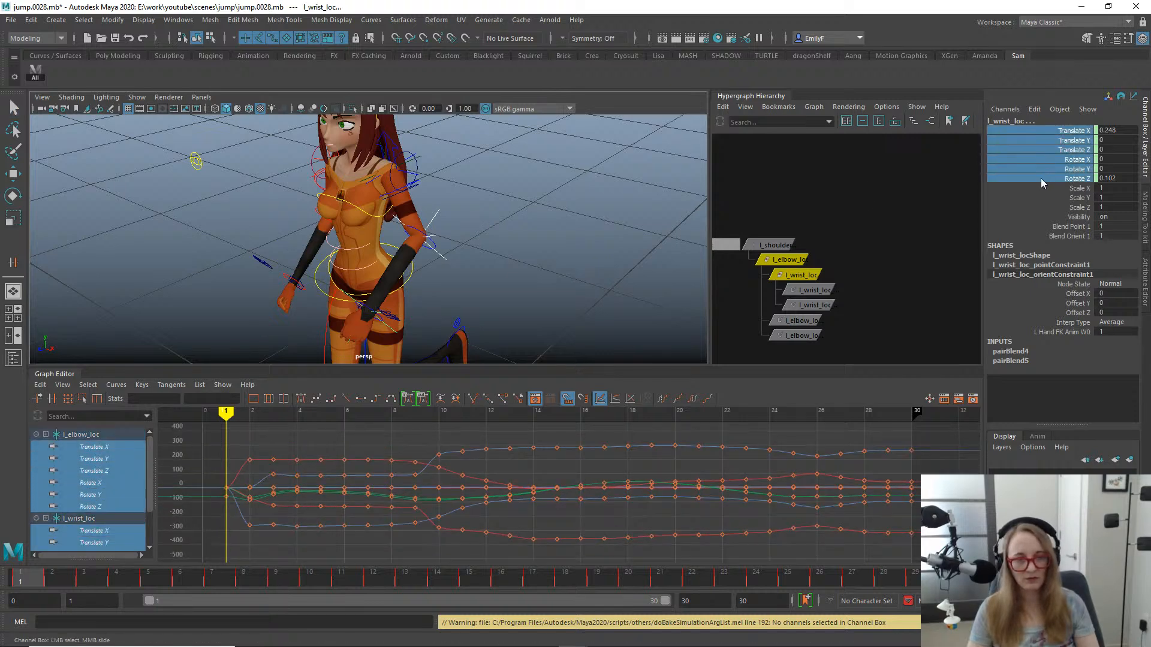
pyautogui.press('g')
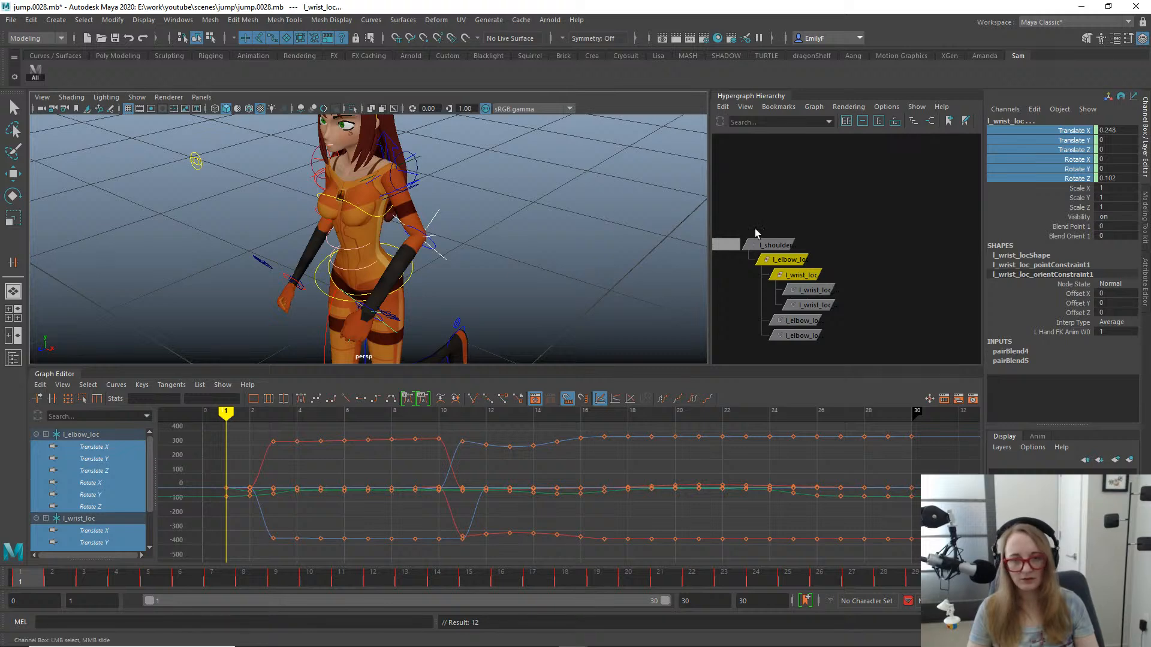
# - Apply an Euler Filter to the curves of l_shoulder_loc, l_elbow_loc and l_wrist_loc
pyautogui.moveTo(773, 226); pyautogui.dragTo(814, 279)
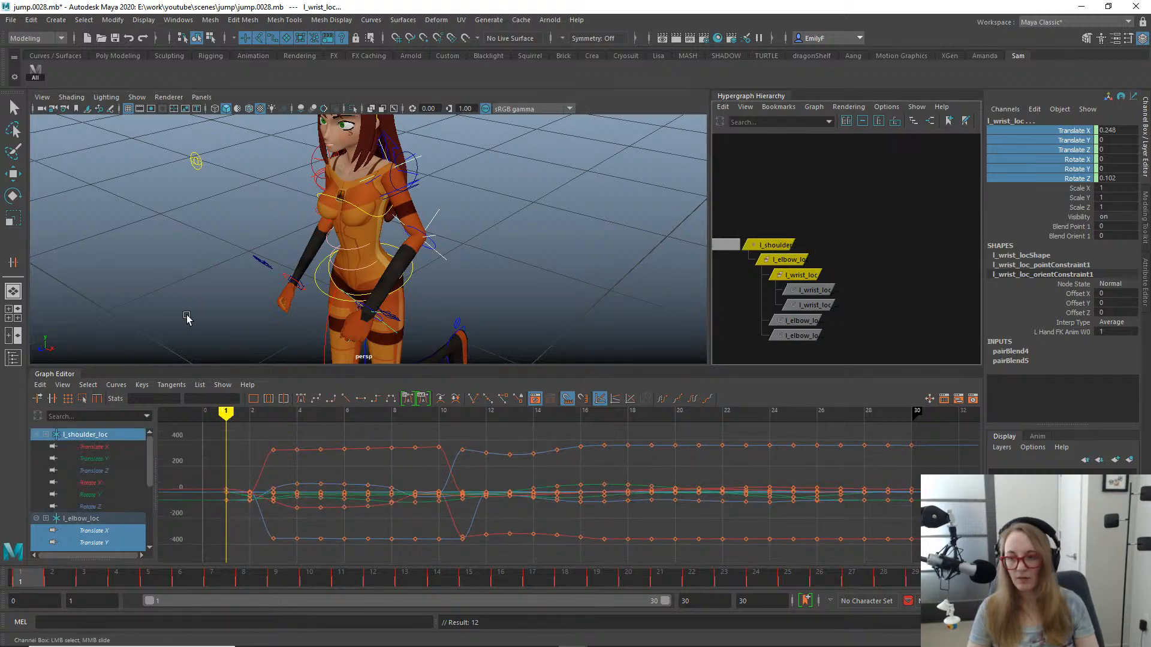
pyautogui.click(117, 385)
pyautogui.moveTo(116, 385)
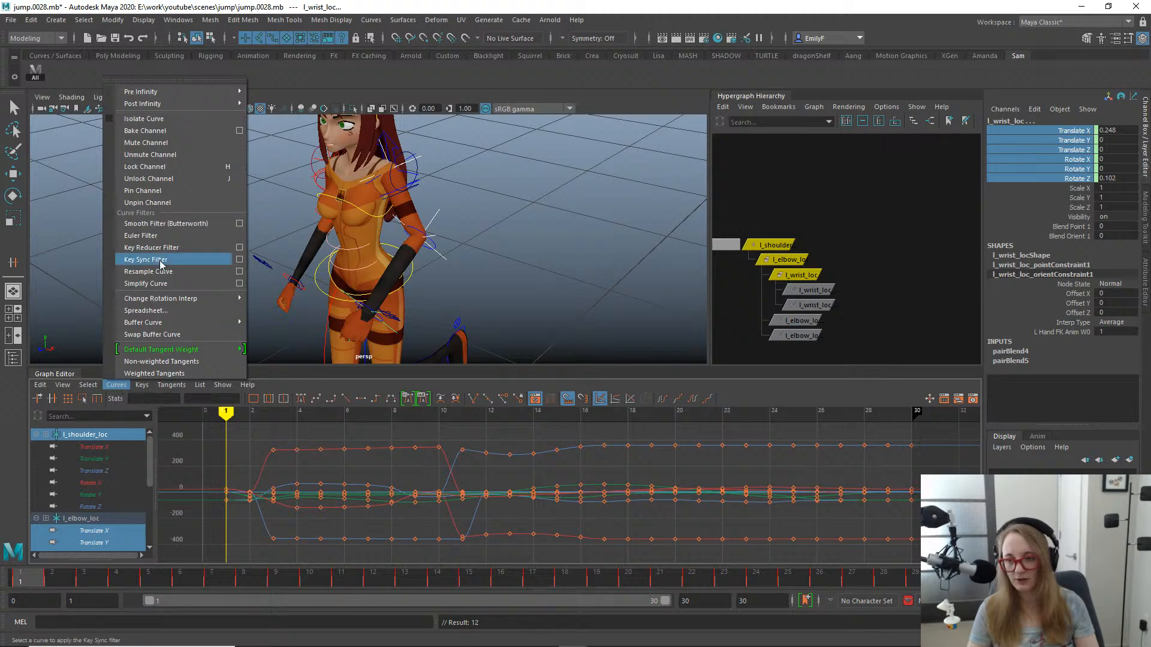
pyautogui.click(188, 236)
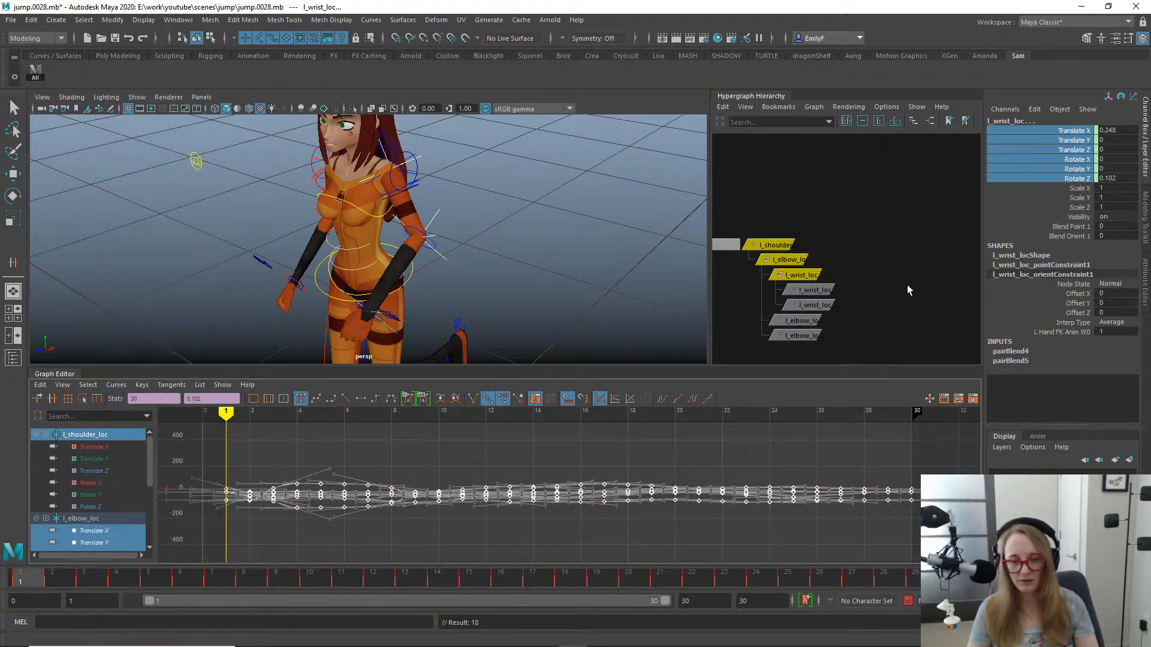
# - Delete the point and orient constraints beneath l_elbow_loc and l_wrist_loc
pyautogui.click(849, 316)
pyautogui.moveTo(803, 325); pyautogui.dragTo(783, 354)
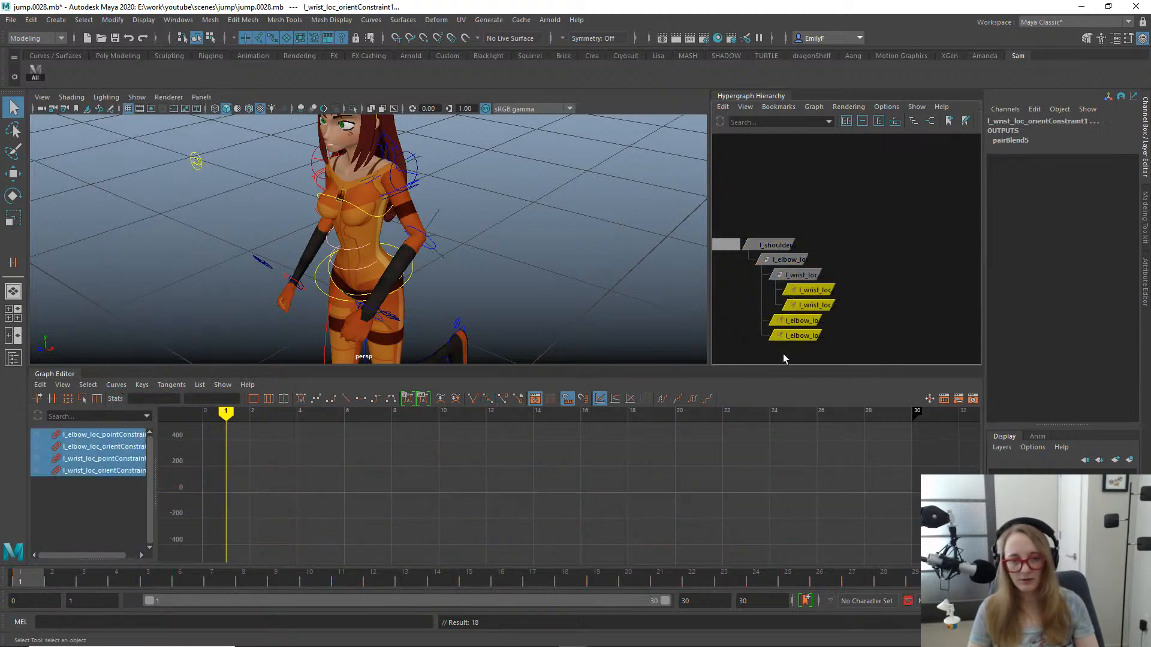
pyautogui.press('Delete')
# - Try rotating l_shoulder_loc on its own to test the locator chain
pyautogui.click(773, 245)
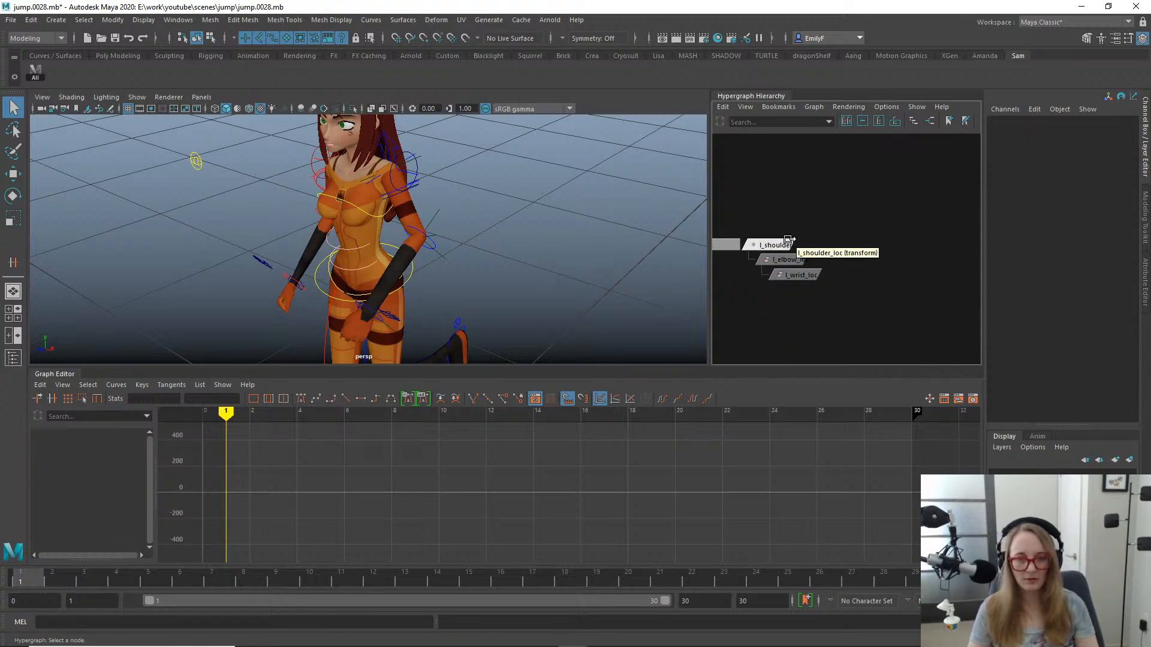
pyautogui.keyDown('alt'); pyautogui.moveTo(470, 283); pyautogui.dragTo(411, 195, button='middle'); pyautogui.keyUp('alt')
pyautogui.press('e')
pyautogui.moveTo(307, 210); pyautogui.dragTo(352, 200)
pyautogui.hotkey('ctrl', 'z')
pyautogui.press('q')
# - Examine l_shoulder_loc around the character's left shoulder and inspect its baked curves at the start of the animation
pyautogui.keyDown('alt'); pyautogui.moveTo(457, 240); pyautogui.dragTo(329, 228); pyautogui.keyUp('alt')
pyautogui.moveTo(46, 582); pyautogui.dragTo(2, 530)
pyautogui.keyDown('alt'); pyautogui.moveTo(362, 210); pyautogui.dragTo(496, 161); pyautogui.keyUp('alt')
pyautogui.keyDown('alt'); pyautogui.moveTo(501, 157); pyautogui.dragTo(555, 222, button='middle'); pyautogui.keyUp('alt')
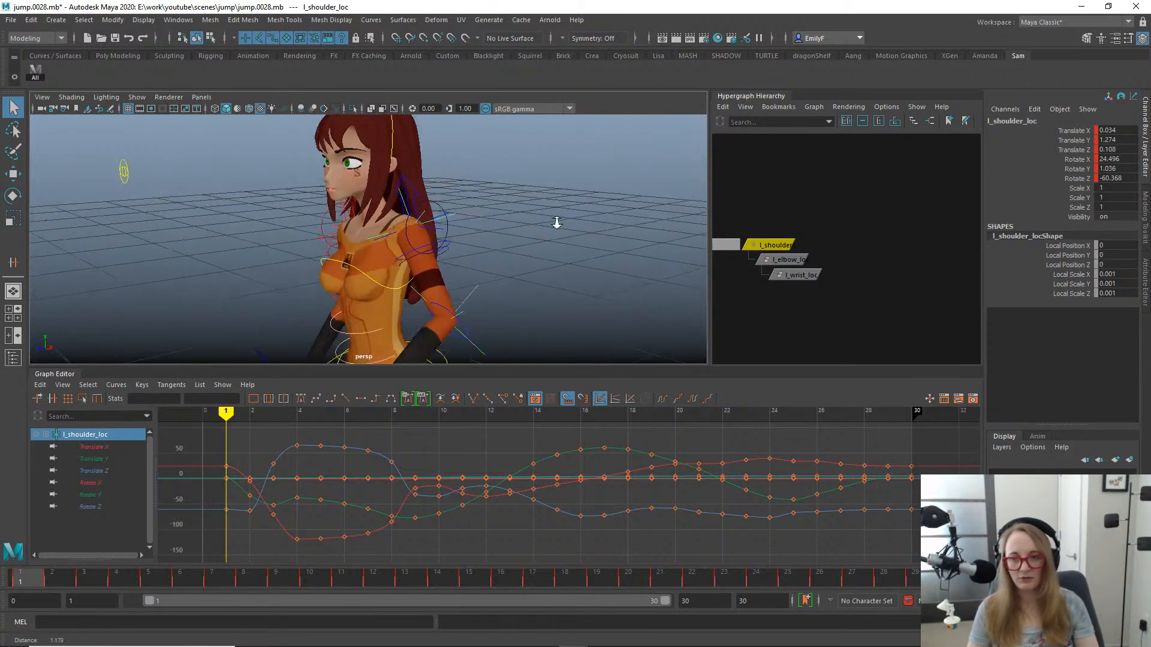
pyautogui.keyDown('alt'); pyautogui.moveTo(389, 225); pyautogui.dragTo(442, 236, button='right'); pyautogui.keyUp('alt')
pyautogui.keyDown('alt'); pyautogui.moveTo(415, 232); pyautogui.dragTo(469, 255, button='middle'); pyautogui.keyUp('alt')
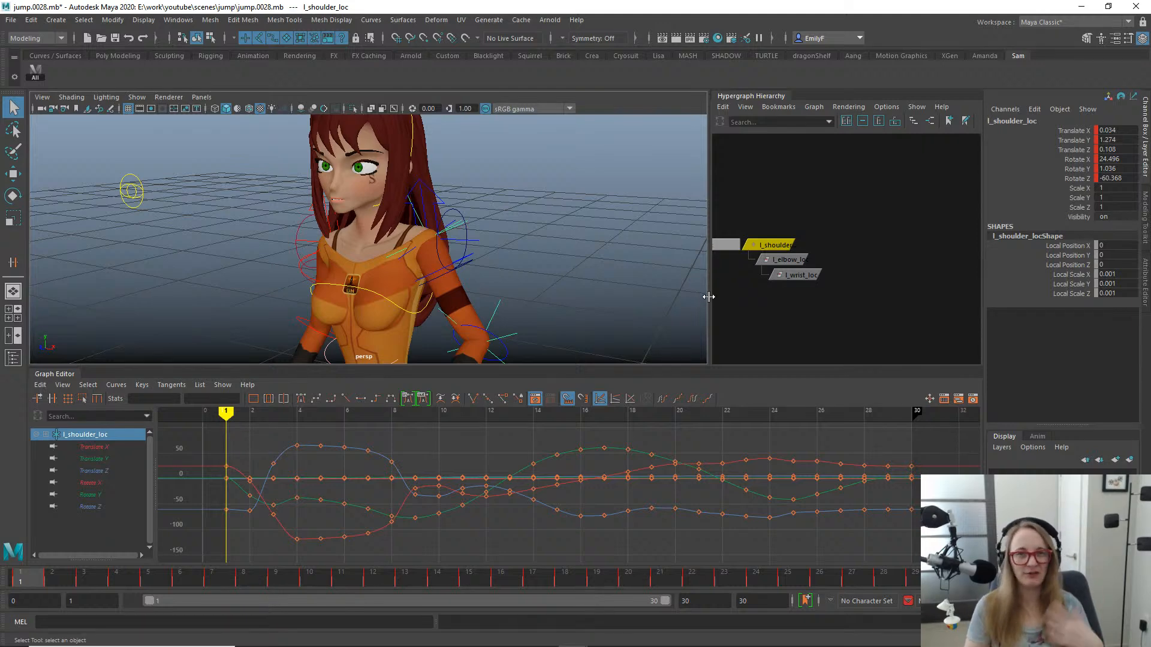
pyautogui.moveTo(33, 584); pyautogui.dragTo(2, 575)
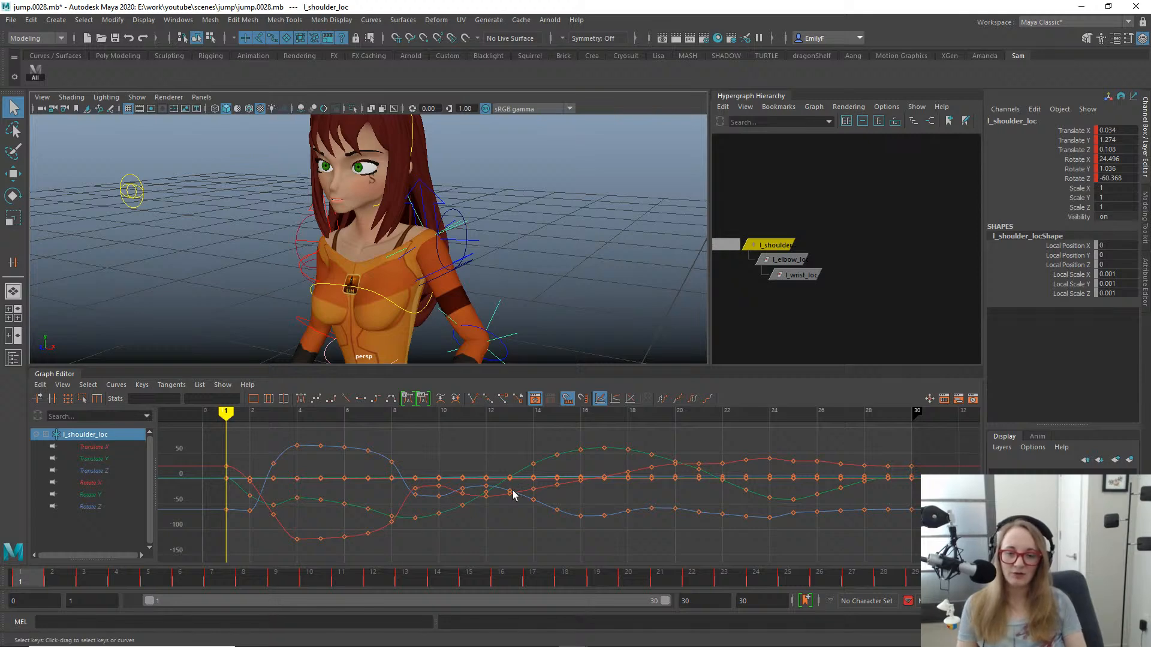
pyautogui.keyDown('alt'); pyautogui.moveTo(514, 494); pyautogui.dragTo(482, 445, button='right'); pyautogui.keyUp('alt')
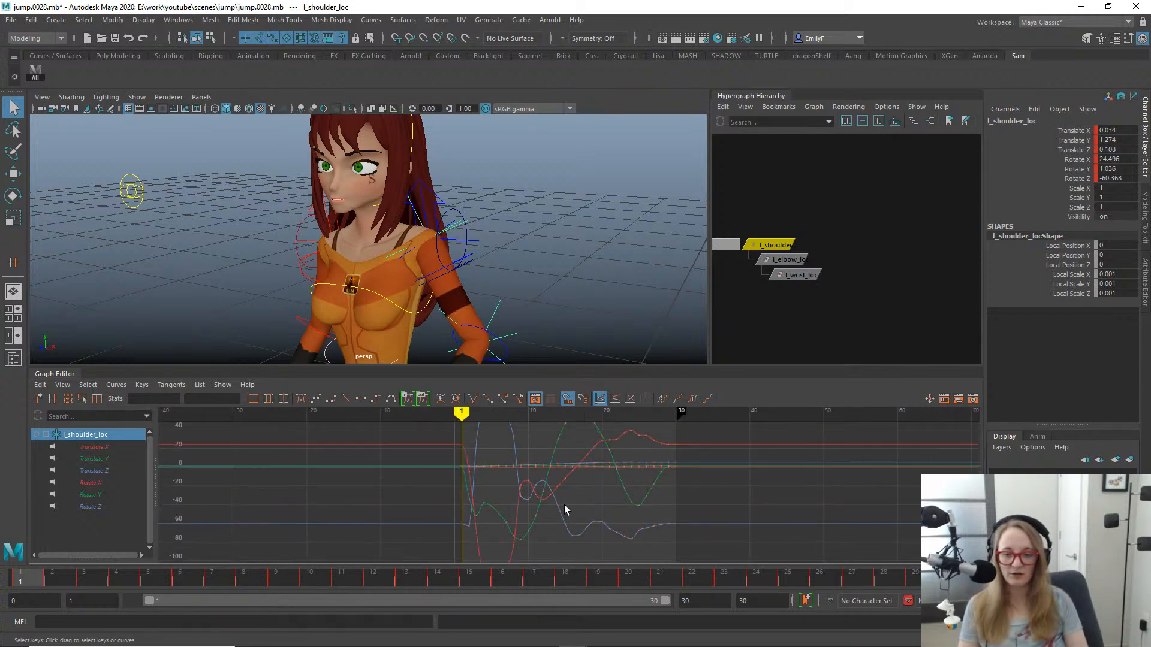
pyautogui.moveTo(565, 510)
pyautogui.keyDown('alt'); pyautogui.mouseDown(button='right')
pyautogui.moveTo(539, 503)
pyautogui.moveTo(552, 511)
pyautogui.mouseUp(button='right'); pyautogui.keyUp('alt')
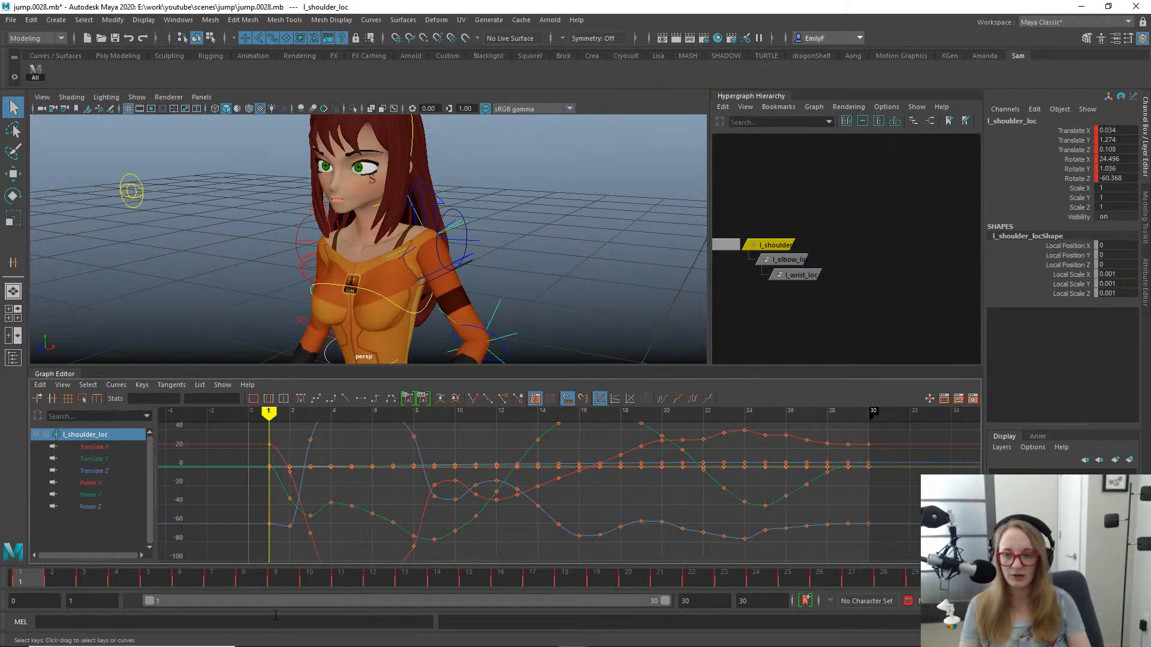
# - Point-constrain and orient-constrain the left upper arm FK control to l_shoulder_loc
pyautogui.scroll(8, 527, 244)
pyautogui.click(515, 243)
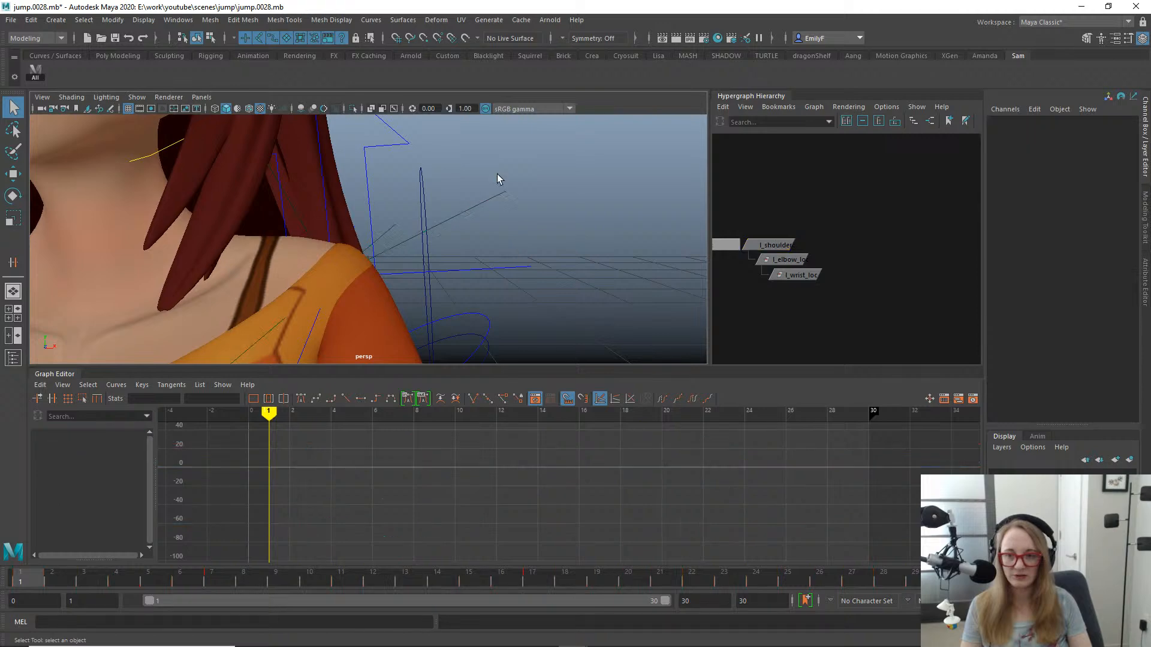
pyautogui.moveTo(497, 174); pyautogui.dragTo(476, 258)
pyautogui.press('f')
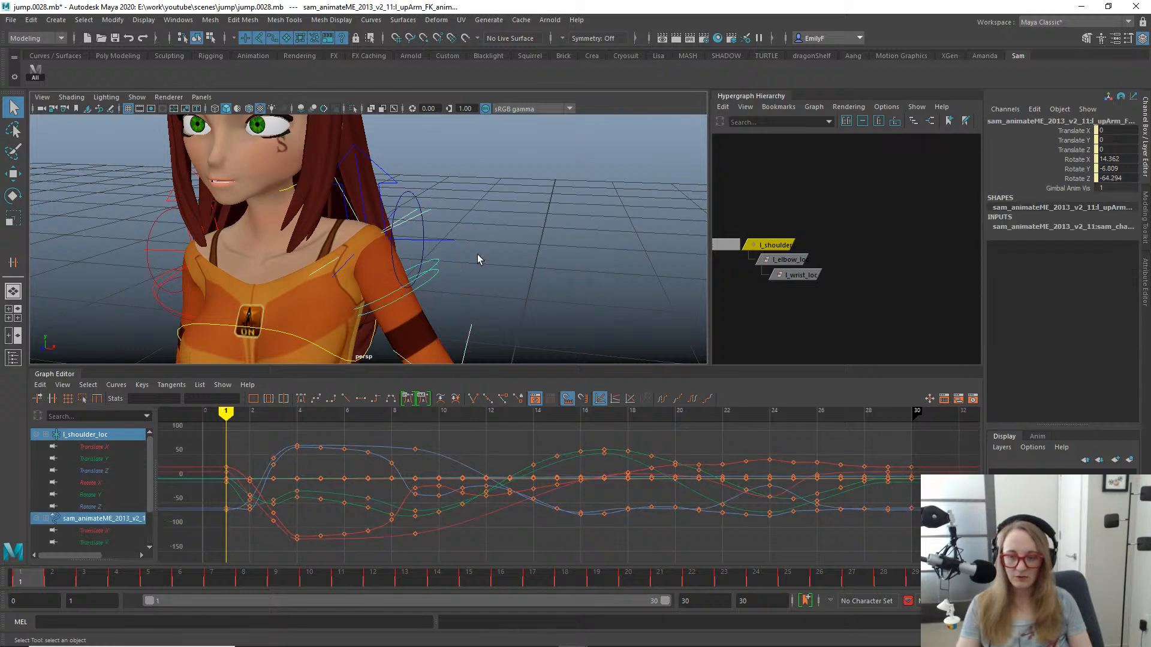
pyautogui.hotkey('alt', 'p')
pyautogui.hotkey('alt', 'o')
# - Point-constrain and orient-constrain the left lower arm FK control to l_elbow_loc
pyautogui.keyDown('alt'); pyautogui.moveTo(515, 269); pyautogui.dragTo(527, 188, button='middle'); pyautogui.keyUp('alt')
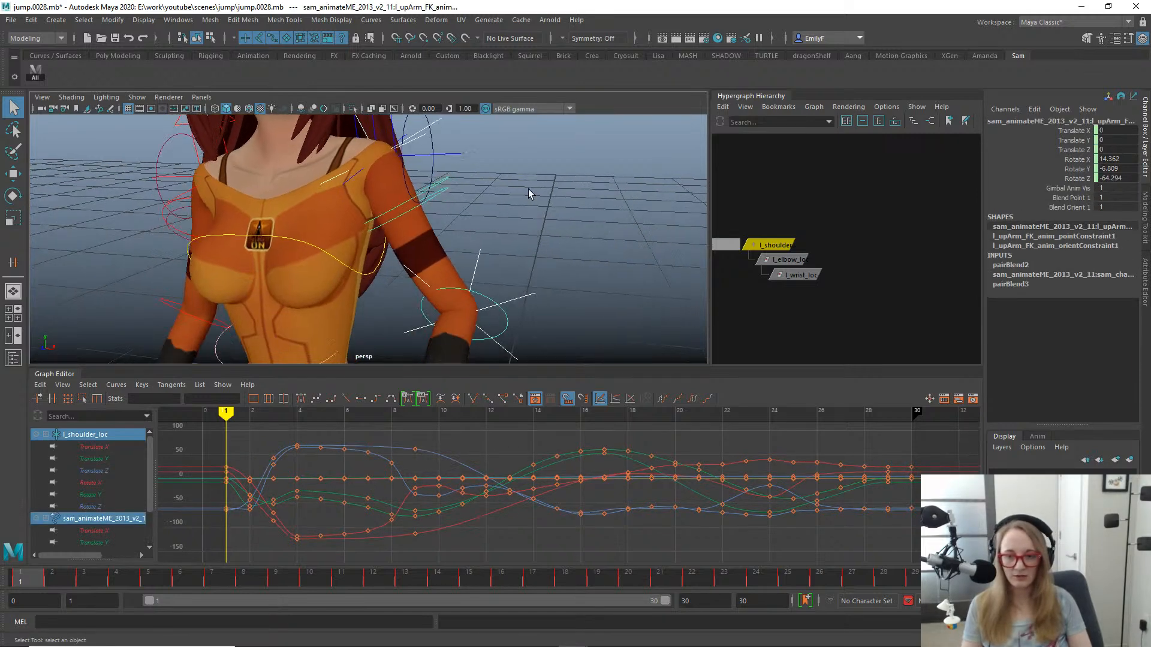
pyautogui.moveTo(466, 247); pyautogui.dragTo(487, 264)
pyautogui.keyDown('shift'); pyautogui.moveTo(493, 317); pyautogui.dragTo(536, 322); pyautogui.keyUp('shift')
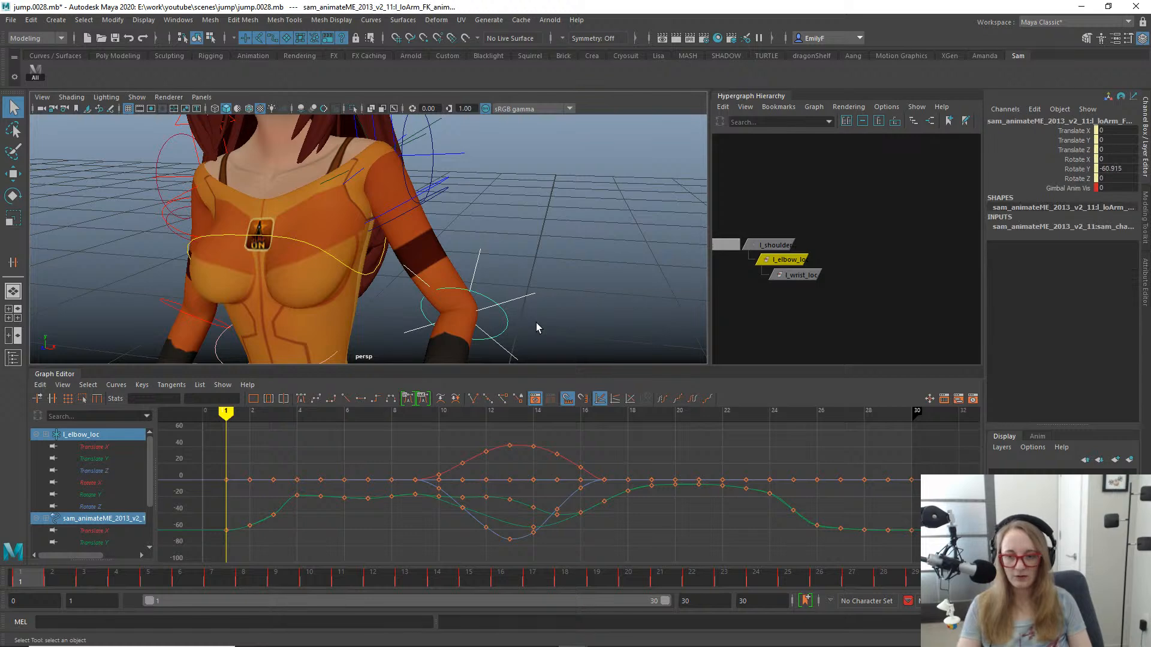
pyautogui.hotkey('alt', 'p')
pyautogui.hotkey('alt', 'o')
# - Point-constrain and orient-constrain the left hand FK control to l_wrist_loc
pyautogui.keyDown('alt'); pyautogui.moveTo(535, 323); pyautogui.dragTo(516, 224, button='middle'); pyautogui.keyUp('alt')
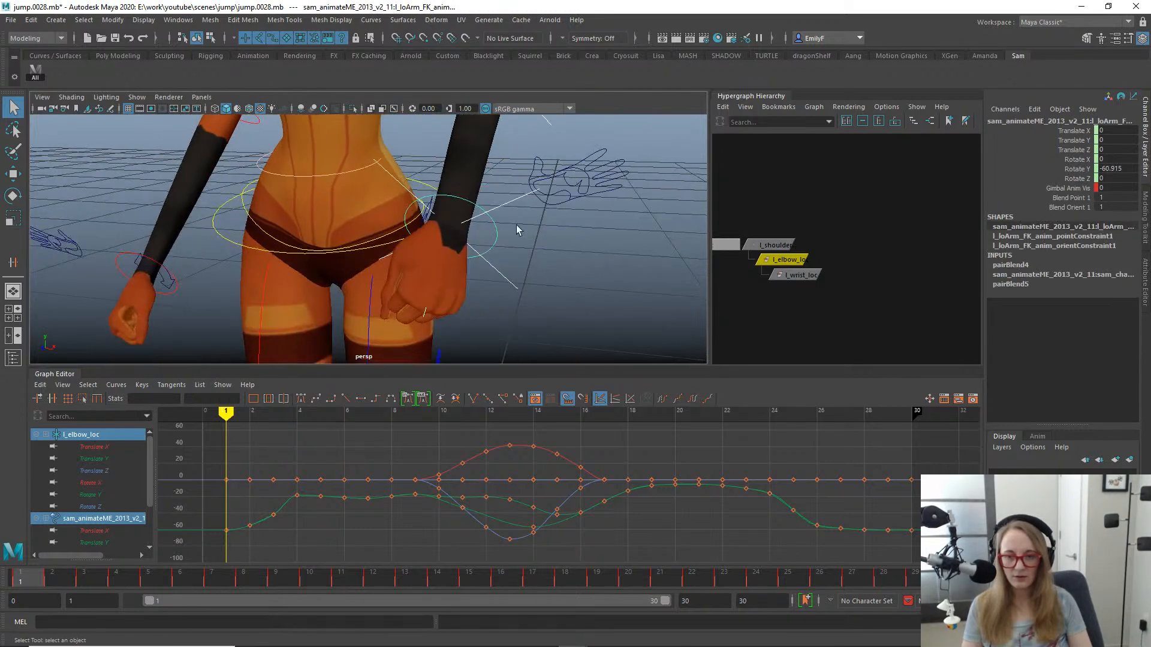
pyautogui.moveTo(513, 215); pyautogui.dragTo(506, 237)
pyautogui.hotkey('alt', 'p')
pyautogui.hotkey('alt', 'o')
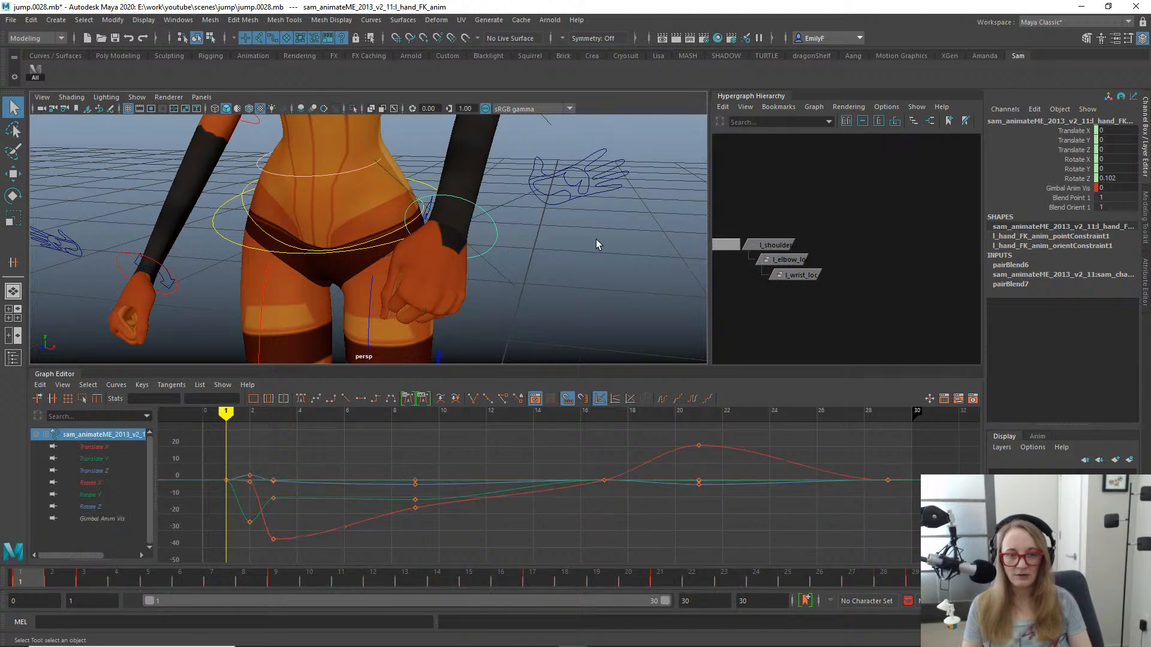
# - Try rotating l_shoulder_loc at frame 1 to test how it drives the constrained left arm
pyautogui.keyDown('alt'); pyautogui.moveTo(596, 240); pyautogui.dragTo(489, 159, button='right'); pyautogui.keyUp('alt')
pyautogui.keyDown('alt'); pyautogui.moveTo(487, 153); pyautogui.dragTo(486, 254, button='middle'); pyautogui.keyUp('alt')
pyautogui.moveTo(409, 245); pyautogui.dragTo(392, 254)
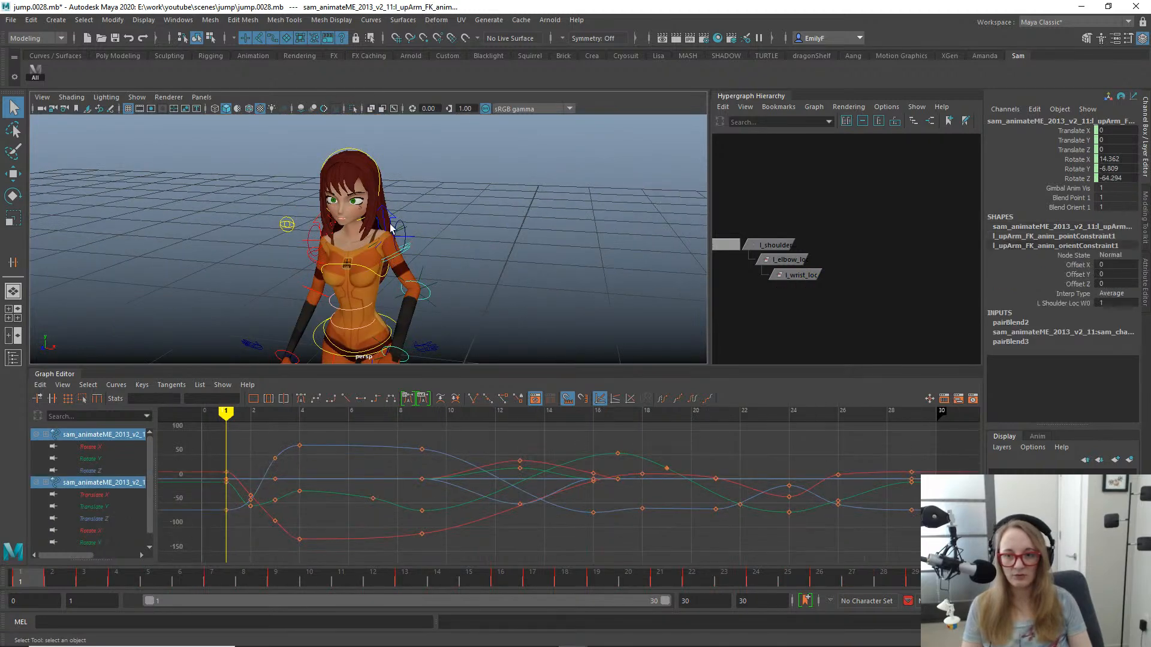
pyautogui.click(773, 245)
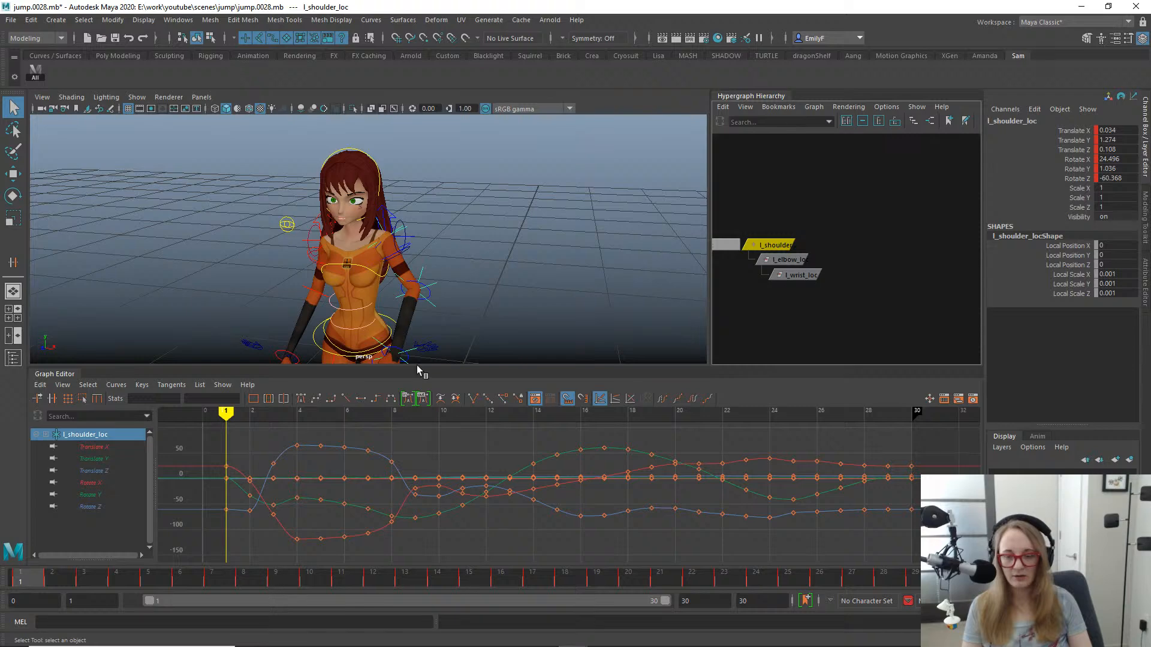
pyautogui.press('e')
pyautogui.moveTo(501, 221)
pyautogui.mouseDown()
pyautogui.moveTo(483, 185)
pyautogui.moveTo(498, 202)
pyautogui.mouseUp()
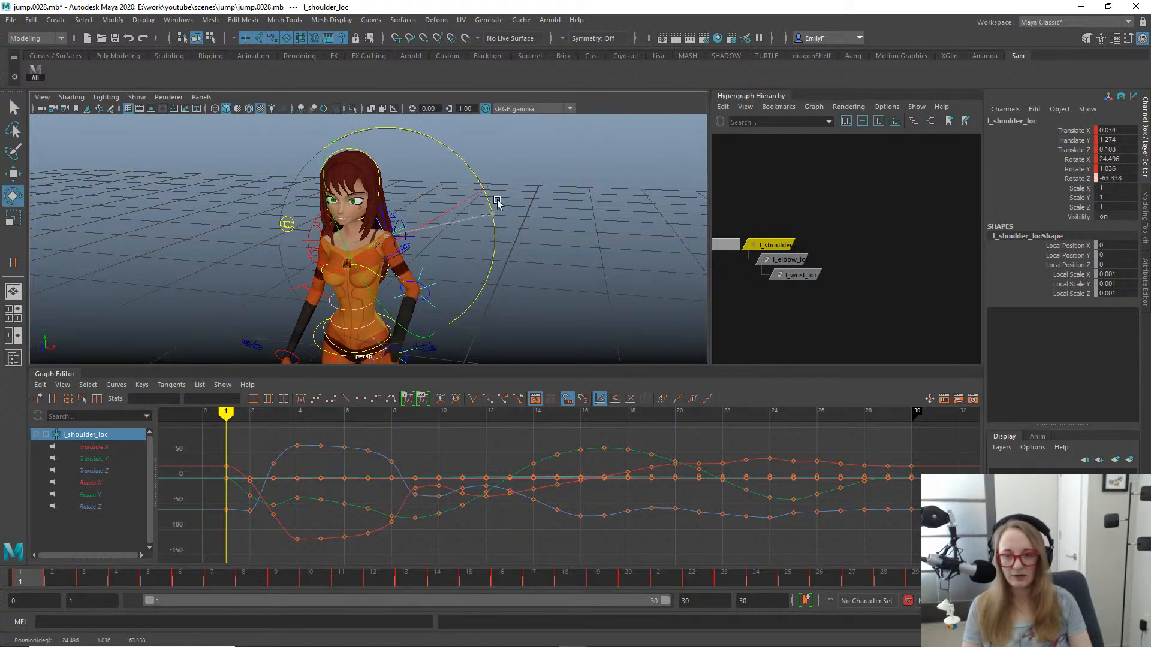
pyautogui.hotkey('ctrl', 'z')
# - Play the jump in the side view, stop at frame 16 and return to the perspective view
pyautogui.press('space')
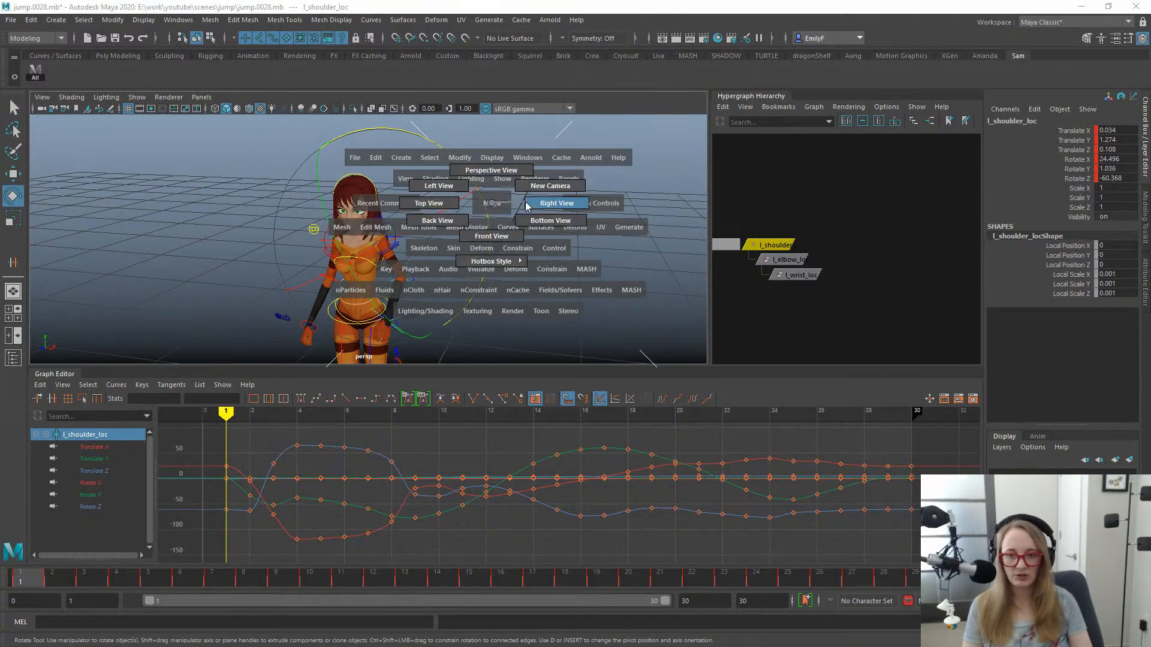
pyautogui.hotkey('alt', 'v')
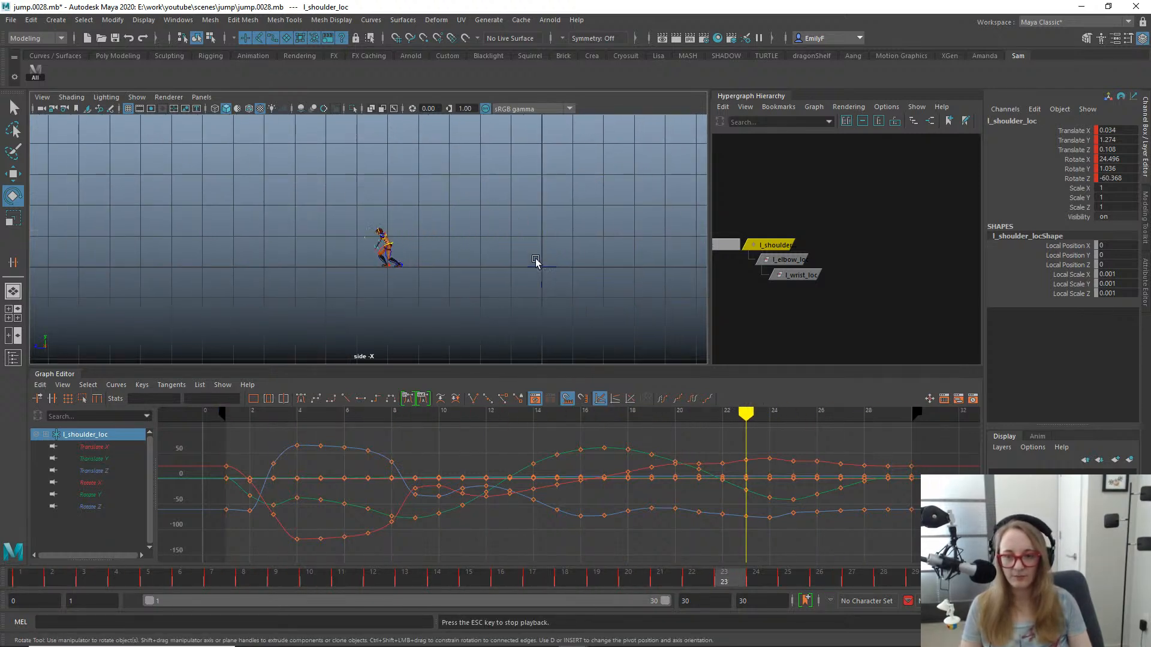
pyautogui.press('space')
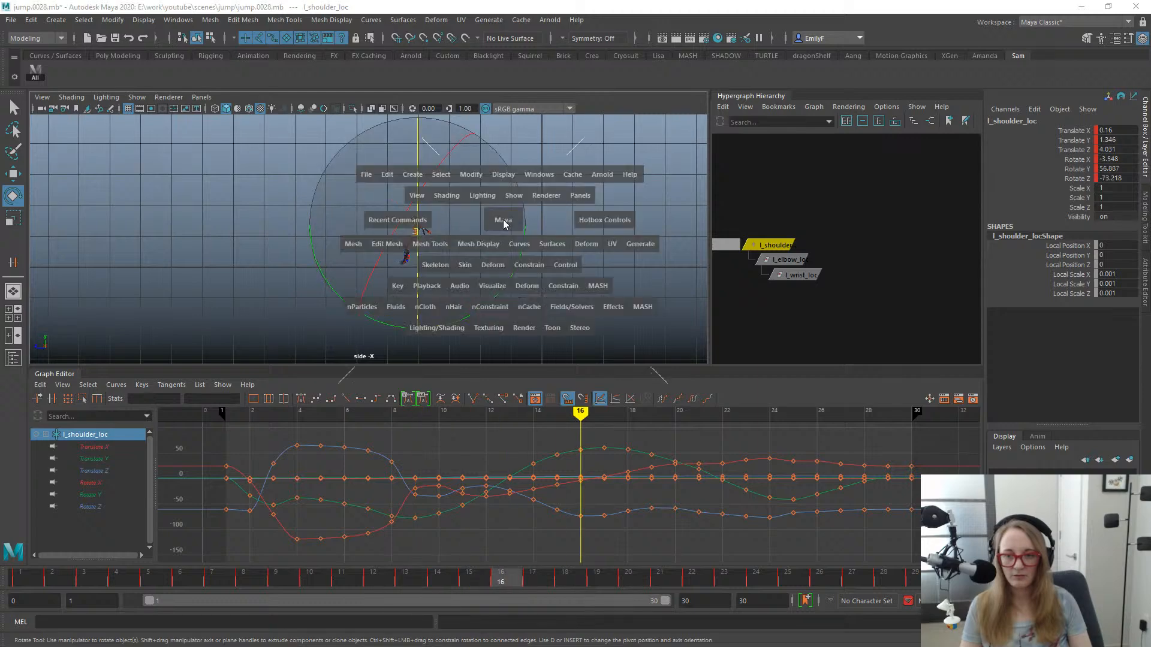
pyautogui.moveTo(502, 180); pyautogui.dragTo(503, 180)
pyautogui.press('f')
# - Try rotating l_shoulder_loc at frame 16 around different axes to test the left arm's swing
pyautogui.keyDown('alt'); pyautogui.moveTo(558, 224); pyautogui.dragTo(342, 187); pyautogui.keyUp('alt')
pyautogui.keyDown('alt'); pyautogui.moveTo(546, 274); pyautogui.dragTo(560, 210); pyautogui.keyUp('alt')
pyautogui.keyDown('alt'); pyautogui.moveTo(441, 261); pyautogui.dragTo(458, 263); pyautogui.keyUp('alt')
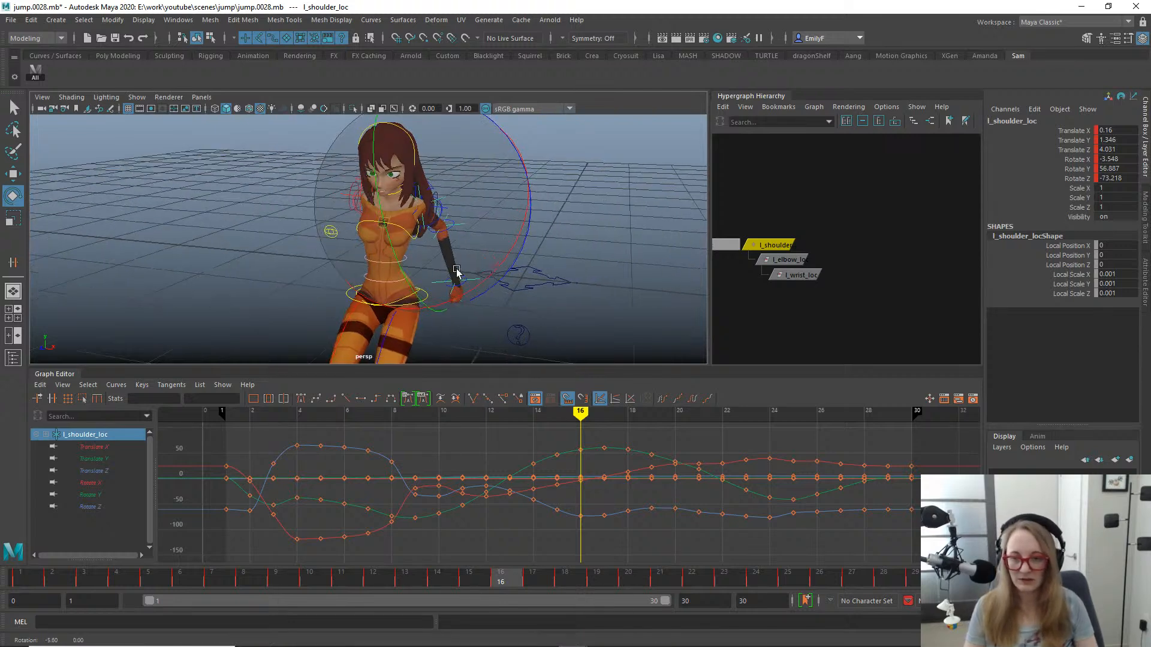
pyautogui.moveTo(393, 247); pyautogui.dragTo(383, 202)
pyautogui.hotkey('ctrl', 'z')
pyautogui.press('q')
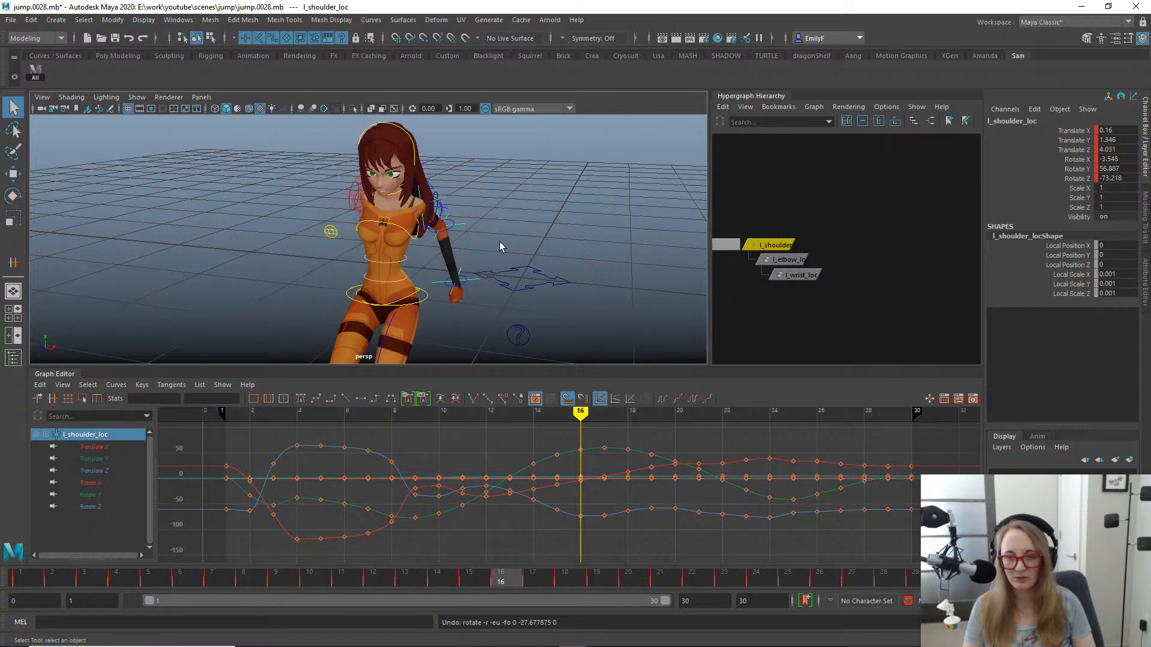
pyautogui.keyDown('alt'); pyautogui.moveTo(501, 246); pyautogui.dragTo(411, 190); pyautogui.keyUp('alt')
pyautogui.press('e')
pyautogui.hotkey('ctrl', 'z')
pyautogui.hotkey('ctrl', 'z')
pyautogui.press('q')
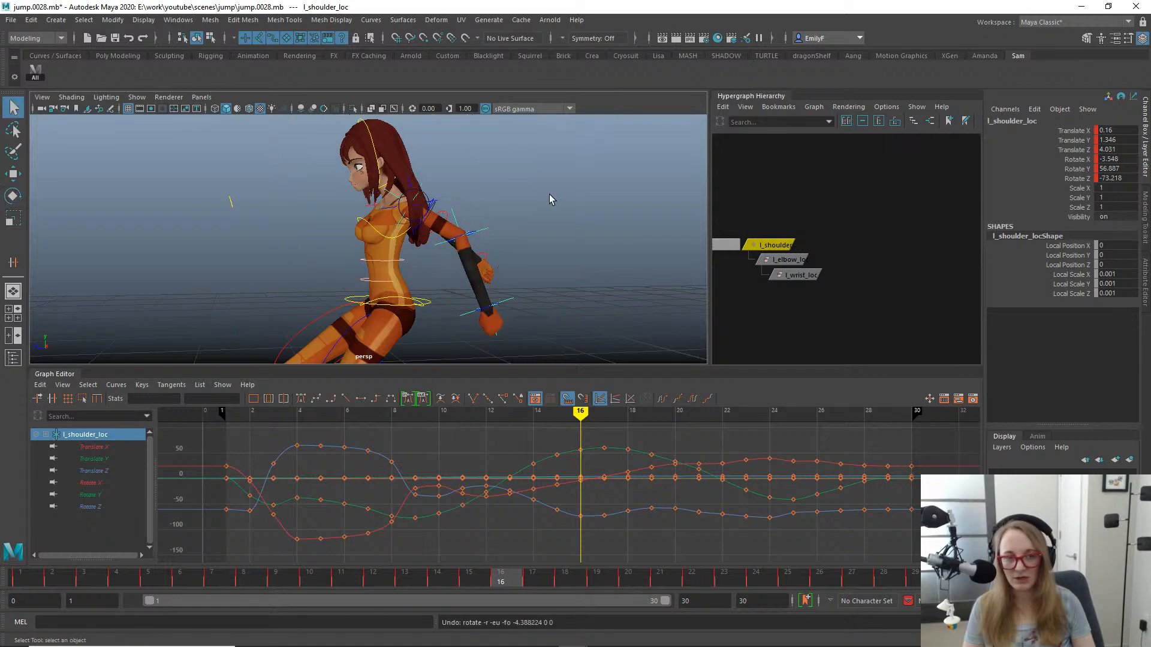
# - Check the rotate order options in l_shoulder_loc's transform attributes
pyautogui.keyDown('alt'); pyautogui.moveTo(552, 199); pyautogui.dragTo(563, 201); pyautogui.keyUp('alt')
pyautogui.hotkey('ctrl', 'a')
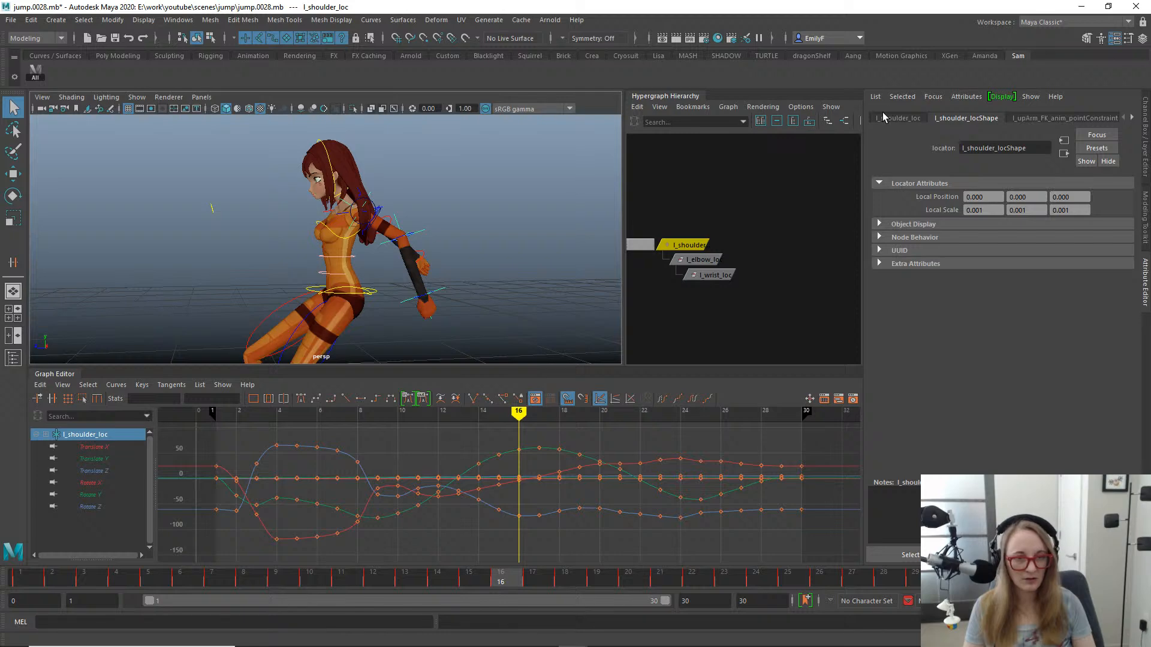
pyautogui.click(893, 118)
pyautogui.click(987, 248)
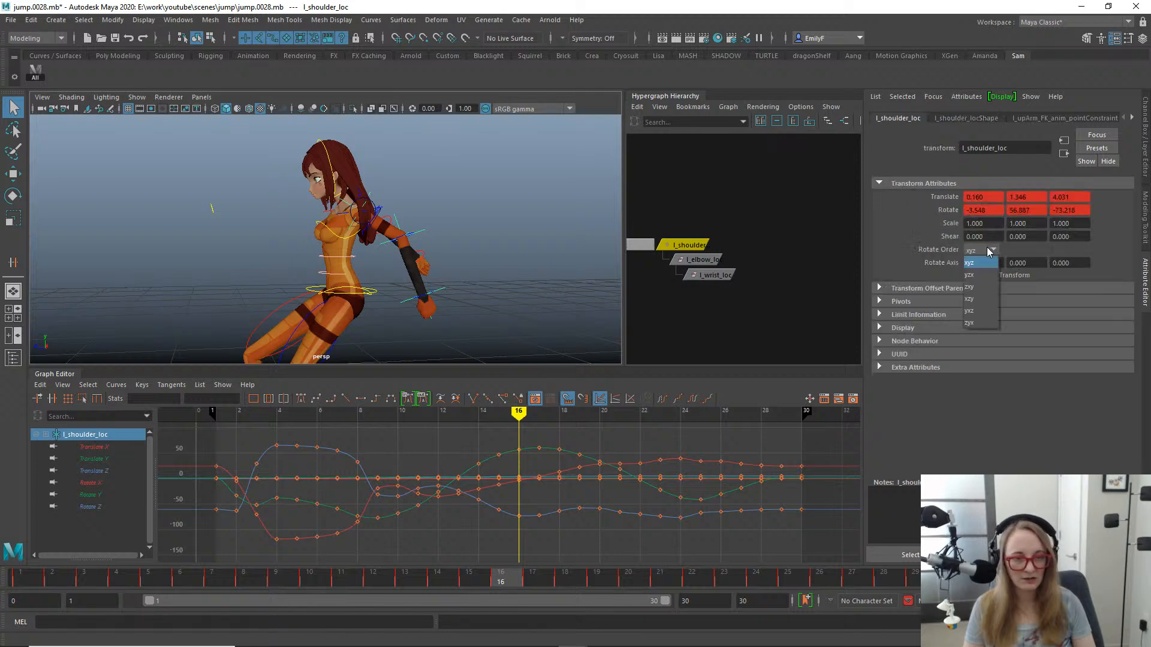
pyautogui.click(987, 247)
pyautogui.click(1147, 133)
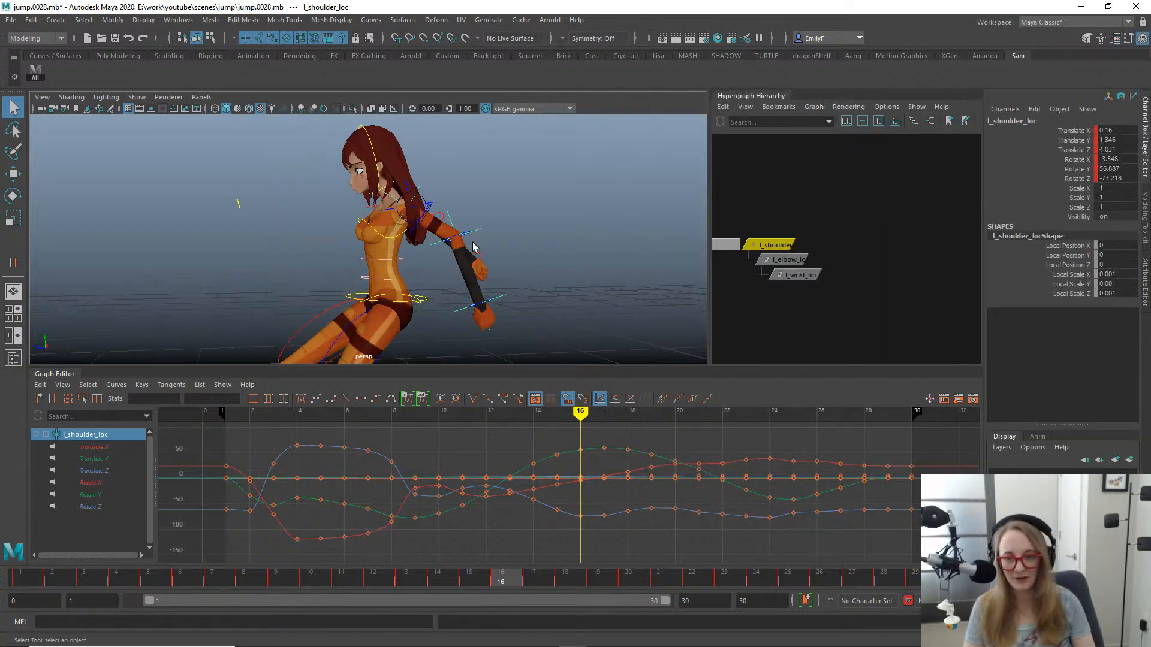
# - Go to frame 1 and examine l_shoulder_loc's rotation axes from the side and front of the character
pyautogui.click(39, 578)
pyautogui.keyDown('alt'); pyautogui.moveTo(495, 227); pyautogui.dragTo(31, 221, button='right'); pyautogui.keyUp('alt')
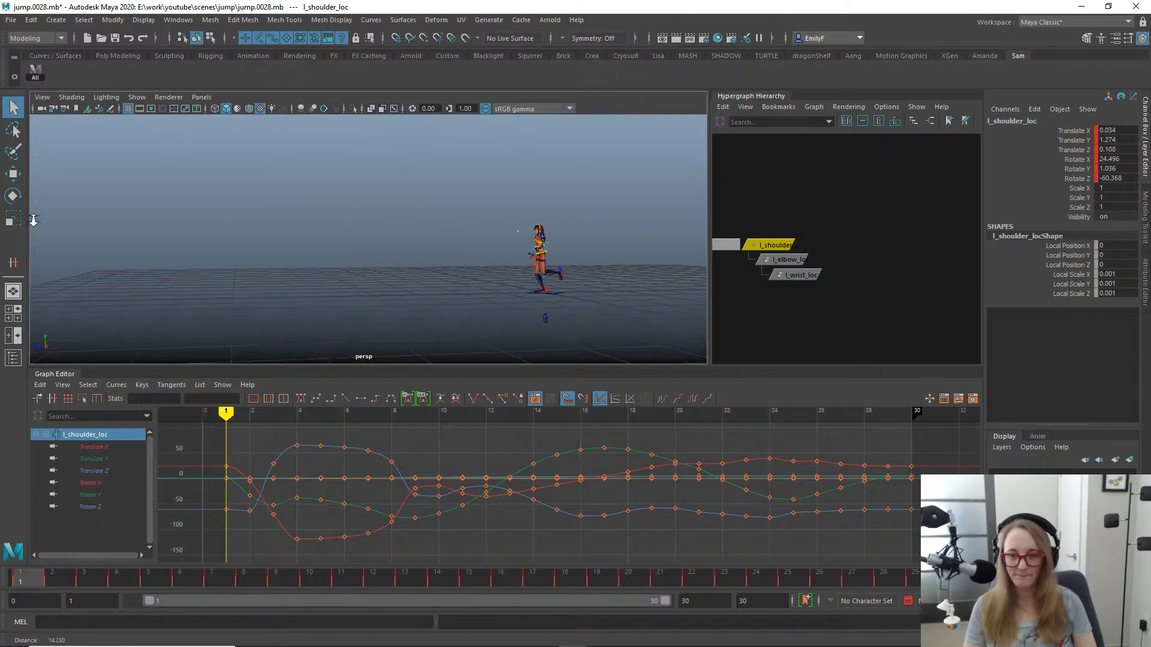
pyautogui.keyDown('alt'); pyautogui.moveTo(335, 239); pyautogui.dragTo(419, 221); pyautogui.keyUp('alt')
pyautogui.keyDown('alt'); pyautogui.moveTo(419, 222); pyautogui.dragTo(393, 210, button='middle'); pyautogui.keyUp('alt')
pyautogui.press('f')
pyautogui.keyDown('alt'); pyautogui.moveTo(492, 221); pyautogui.dragTo(368, 222, button='right'); pyautogui.keyUp('alt')
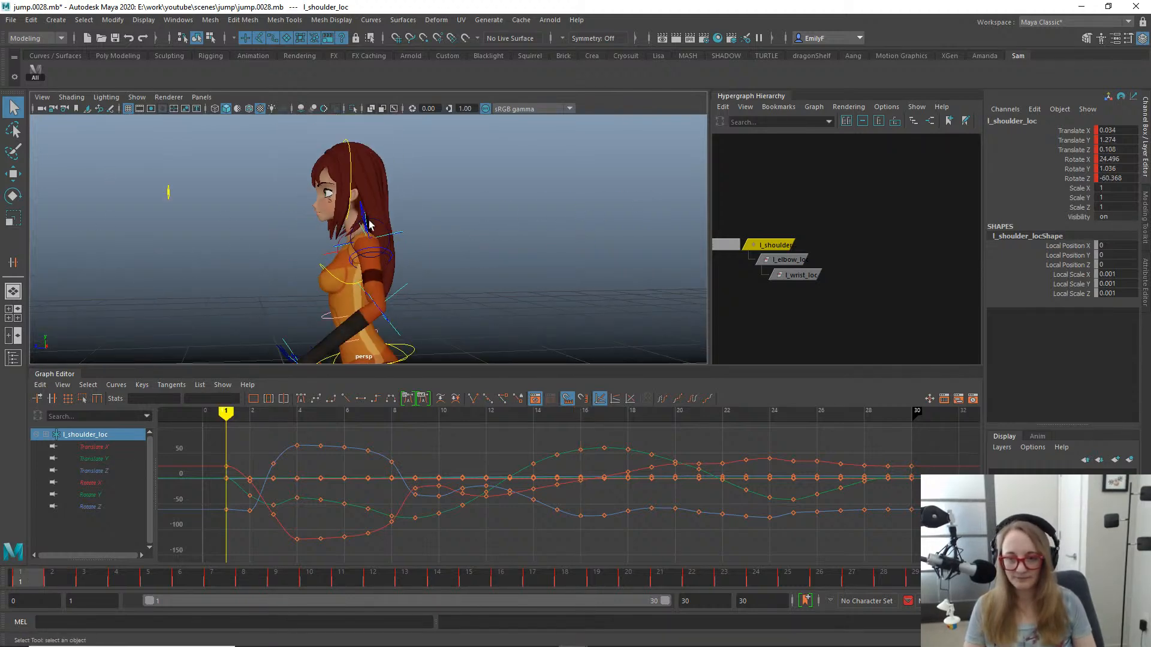
pyautogui.press('e')
pyautogui.keyDown('alt'); pyautogui.moveTo(367, 222); pyautogui.dragTo(489, 225); pyautogui.keyUp('alt')
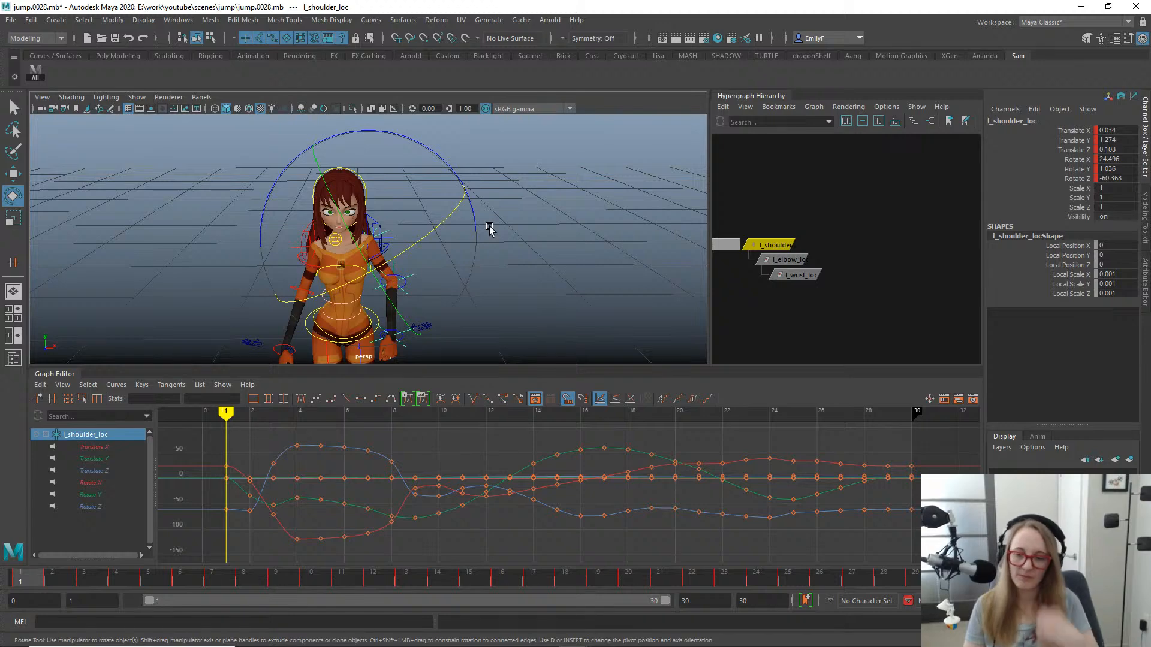
# - Go to frame 4, isolate l_shoulder_loc's Rotate Y curve and examine the raised left arm in the side view
pyautogui.moveTo(60, 580); pyautogui.dragTo(108, 569)
pyautogui.click(99, 494)
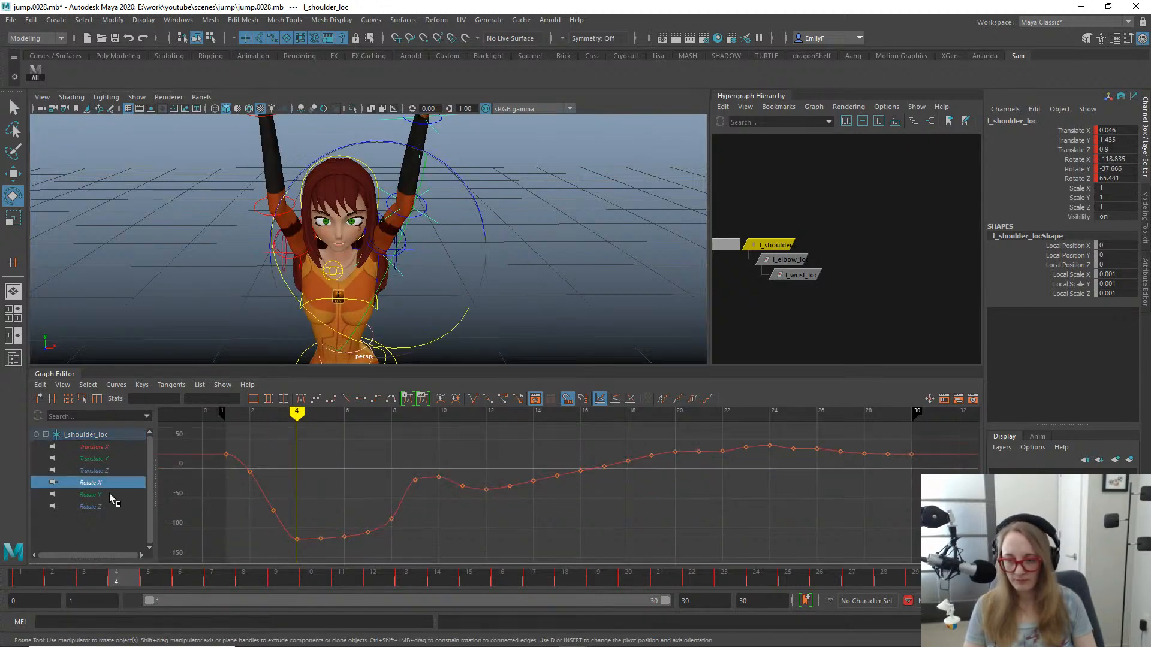
pyautogui.keyDown('alt'); pyautogui.moveTo(476, 473); pyautogui.dragTo(428, 471, button='right'); pyautogui.keyUp('alt')
pyautogui.keyDown('alt'); pyautogui.moveTo(522, 264); pyautogui.dragTo(479, 234); pyautogui.keyUp('alt')
pyautogui.press('space')
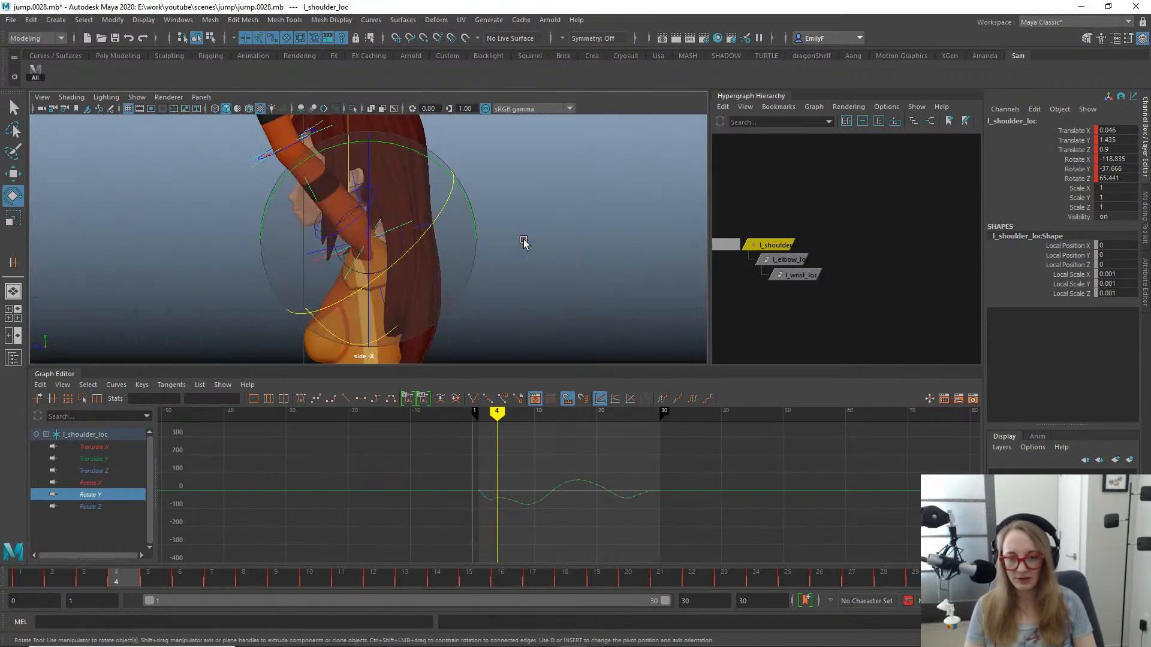
pyautogui.keyDown('alt'); pyautogui.moveTo(420, 223); pyautogui.dragTo(561, 264, button='middle'); pyautogui.keyUp('alt')
pyautogui.keyDown('alt'); pyautogui.moveTo(561, 264); pyautogui.dragTo(459, 202, button='right'); pyautogui.keyUp('alt')
pyautogui.keyDown('alt'); pyautogui.moveTo(459, 202); pyautogui.dragTo(446, 264, button='middle'); pyautogui.keyUp('alt')
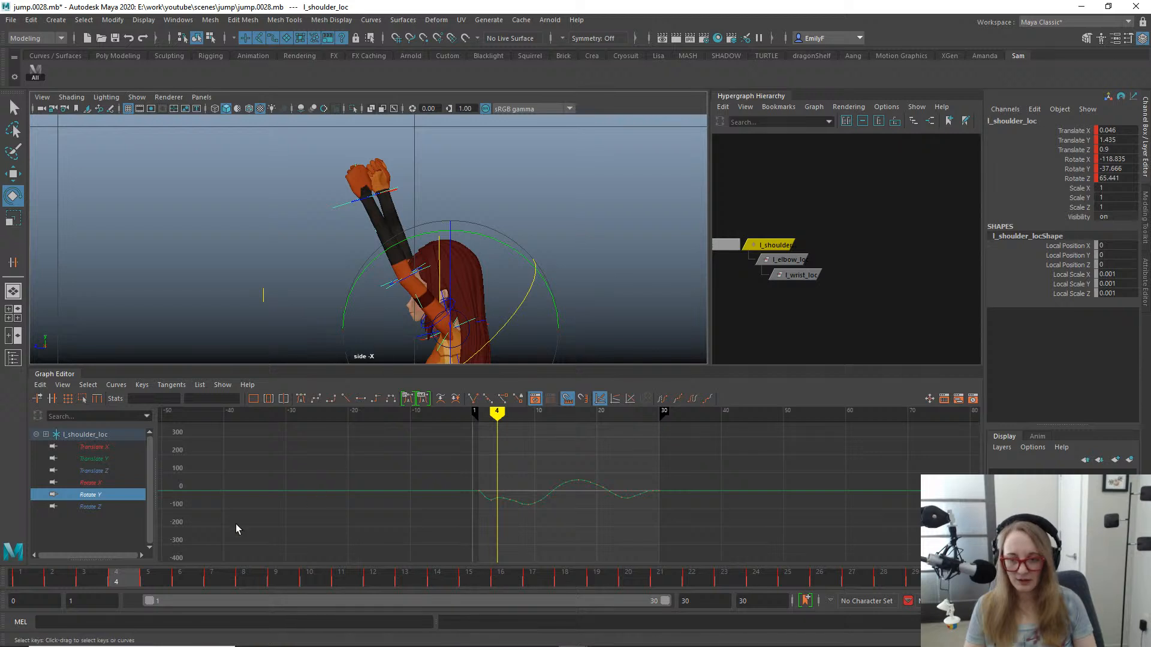
# - Delete the keys at frames 2 and 3 from l_shoulder_loc's Rotate Y curve
pyautogui.moveTo(109, 581)
pyautogui.mouseDown()
pyautogui.moveTo(68, 580)
pyautogui.moveTo(106, 568)
pyautogui.mouseUp()
pyautogui.keyDown('alt'); pyautogui.moveTo(461, 491); pyautogui.dragTo(417, 436, button='middle'); pyautogui.keyUp('alt')
pyautogui.keyDown('alt'); pyautogui.keyDown('shift'); pyautogui.moveTo(417, 435); pyautogui.dragTo(502, 471, button='right'); pyautogui.keyUp('shift'); pyautogui.keyUp('alt')
pyautogui.keyDown('alt'); pyautogui.moveTo(225, 428); pyautogui.dragTo(555, 466, button='middle'); pyautogui.keyUp('alt')
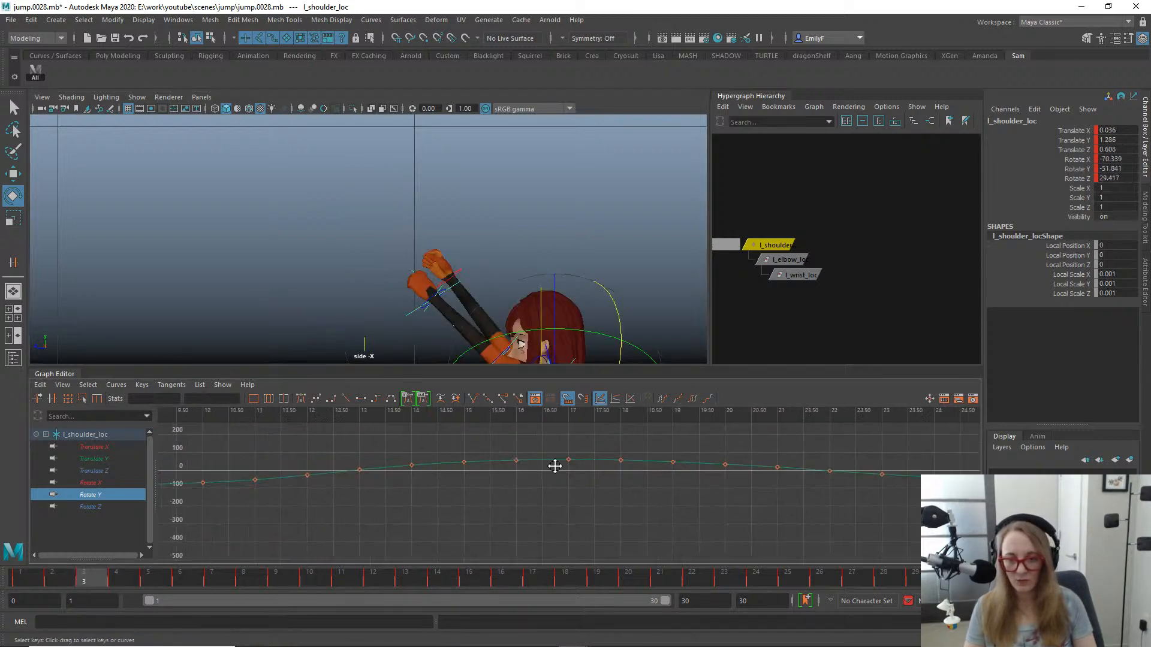
pyautogui.keyDown('alt'); pyautogui.moveTo(251, 502); pyautogui.dragTo(666, 494, button='middle'); pyautogui.keyUp('alt')
pyautogui.keyDown('alt'); pyautogui.keyDown('shift'); pyautogui.moveTo(422, 480); pyautogui.dragTo(417, 456, button='right'); pyautogui.keyUp('shift'); pyautogui.keyUp('alt')
pyautogui.keyDown('alt'); pyautogui.moveTo(417, 456); pyautogui.dragTo(437, 513, button='middle'); pyautogui.keyUp('alt')
pyautogui.moveTo(429, 530); pyautogui.dragTo(338, 451)
pyautogui.press('Delete')
# - Scrub to frame 7 and delete the Rotate Y keys from frame 5 to frame 8
pyautogui.keyDown('alt'); pyautogui.moveTo(527, 232); pyautogui.dragTo(470, 141, button='middle'); pyautogui.keyUp('alt')
pyautogui.keyDown('alt'); pyautogui.moveTo(539, 186); pyautogui.dragTo(462, 258, button='right'); pyautogui.keyUp('alt')
pyautogui.click(167, 581)
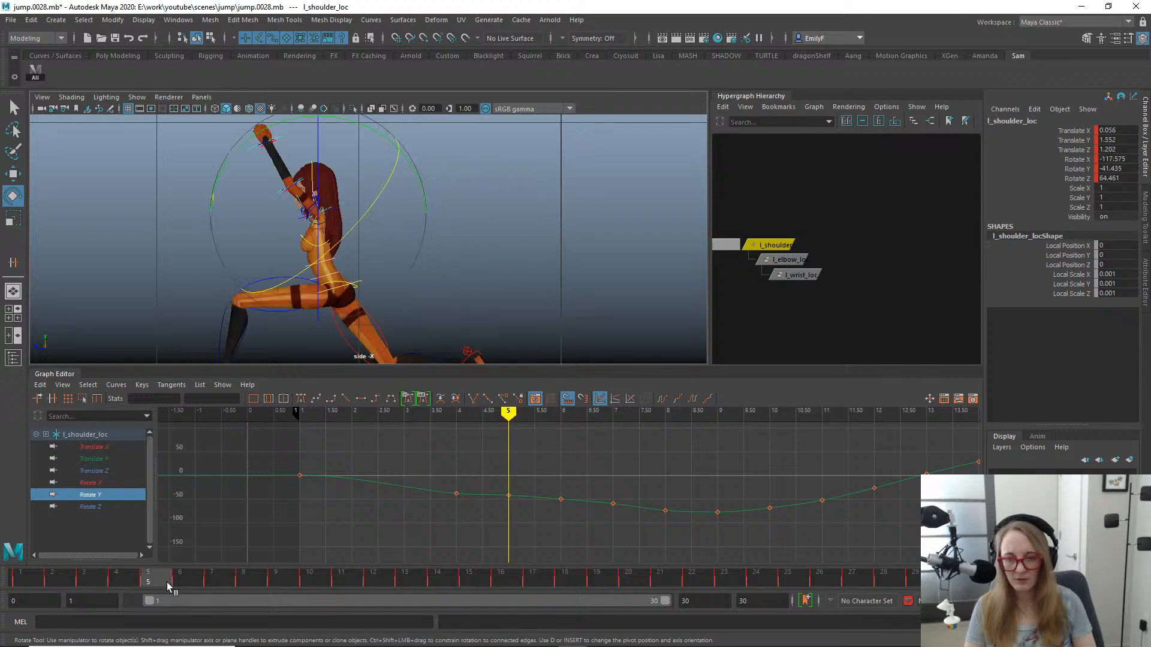
pyautogui.moveTo(160, 579); pyautogui.dragTo(231, 568)
pyautogui.keyDown('alt'); pyautogui.moveTo(677, 479); pyautogui.dragTo(538, 384, button='right'); pyautogui.keyUp('alt')
pyautogui.keyDown('alt'); pyautogui.keyDown('shift'); pyautogui.moveTo(620, 499); pyautogui.dragTo(619, 476, button='right'); pyautogui.keyUp('shift'); pyautogui.keyUp('alt')
pyautogui.keyDown('alt'); pyautogui.keyDown('shift'); pyautogui.moveTo(501, 488); pyautogui.dragTo(582, 488, button='right'); pyautogui.keyUp('shift'); pyautogui.keyUp('alt')
pyautogui.keyDown('alt'); pyautogui.keyDown('shift'); pyautogui.moveTo(581, 507); pyautogui.dragTo(543, 496, button='right'); pyautogui.keyUp('shift'); pyautogui.keyUp('alt')
pyautogui.moveTo(589, 575); pyautogui.dragTo(621, 562)
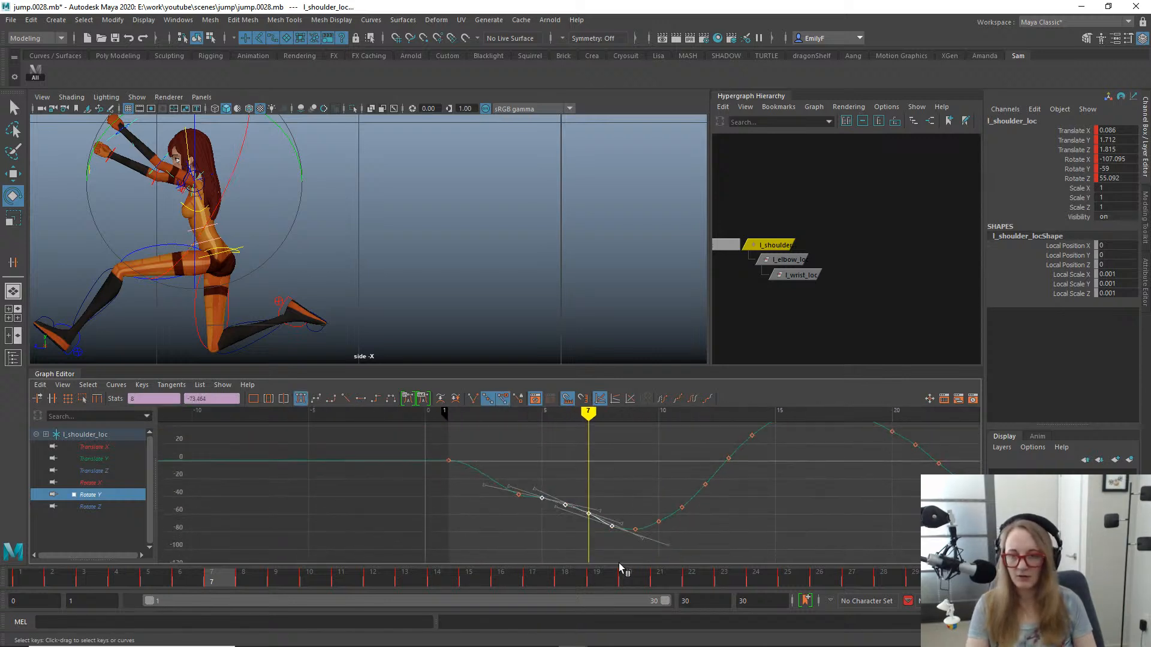
pyautogui.press('Delete')
# - Steepen the tangent of the Rotate Y key at frame 4 and check the arm pose at frame 5
pyautogui.moveTo(208, 583)
pyautogui.mouseDown()
pyautogui.moveTo(168, 579)
pyautogui.moveTo(217, 577)
pyautogui.mouseUp()
pyautogui.moveTo(524, 451); pyautogui.dragTo(561, 556)
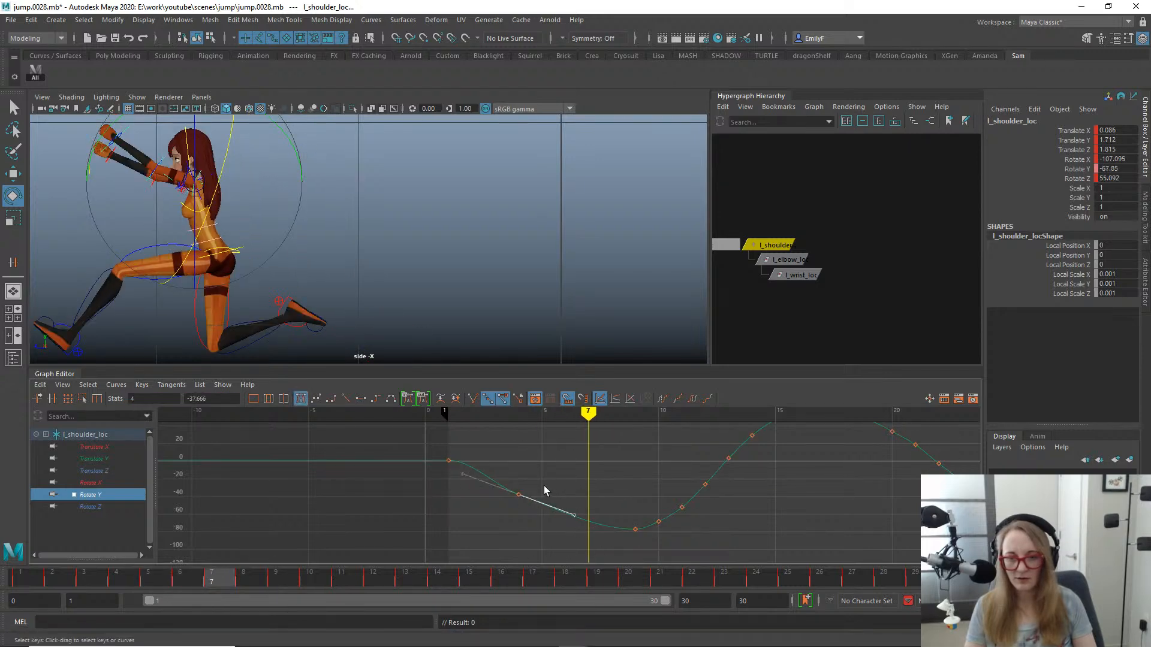
pyautogui.moveTo(544, 505); pyautogui.dragTo(542, 519, button='middle')
pyautogui.press('q')
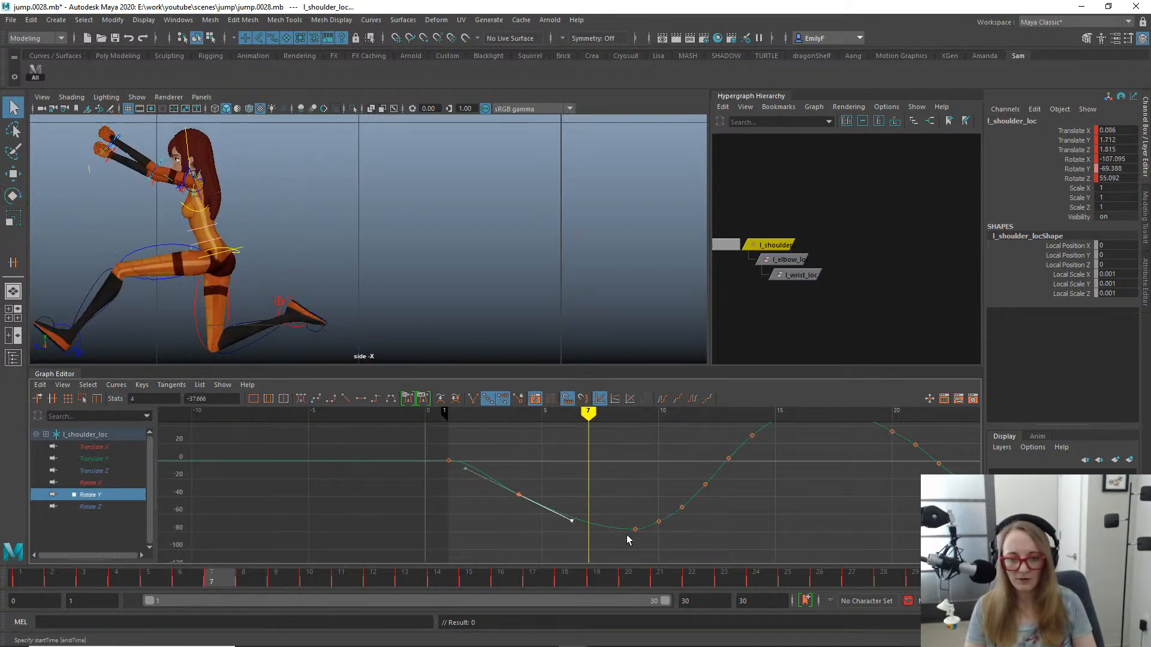
pyautogui.keyDown('alt'); pyautogui.moveTo(723, 500); pyautogui.dragTo(524, 514, button='middle'); pyautogui.keyUp('alt')
pyautogui.keyDown('alt'); pyautogui.moveTo(791, 504); pyautogui.dragTo(701, 430, button='right'); pyautogui.keyUp('alt')
pyautogui.keyDown('alt'); pyautogui.keyDown('shift'); pyautogui.moveTo(667, 487); pyautogui.dragTo(668, 454, button='right'); pyautogui.keyUp('shift'); pyautogui.keyUp('alt')
pyautogui.keyDown('alt'); pyautogui.keyDown('shift'); pyautogui.moveTo(664, 459); pyautogui.dragTo(686, 461, button='right'); pyautogui.keyUp('shift'); pyautogui.keyUp('alt')
pyautogui.moveTo(212, 574); pyautogui.dragTo(128, 457)
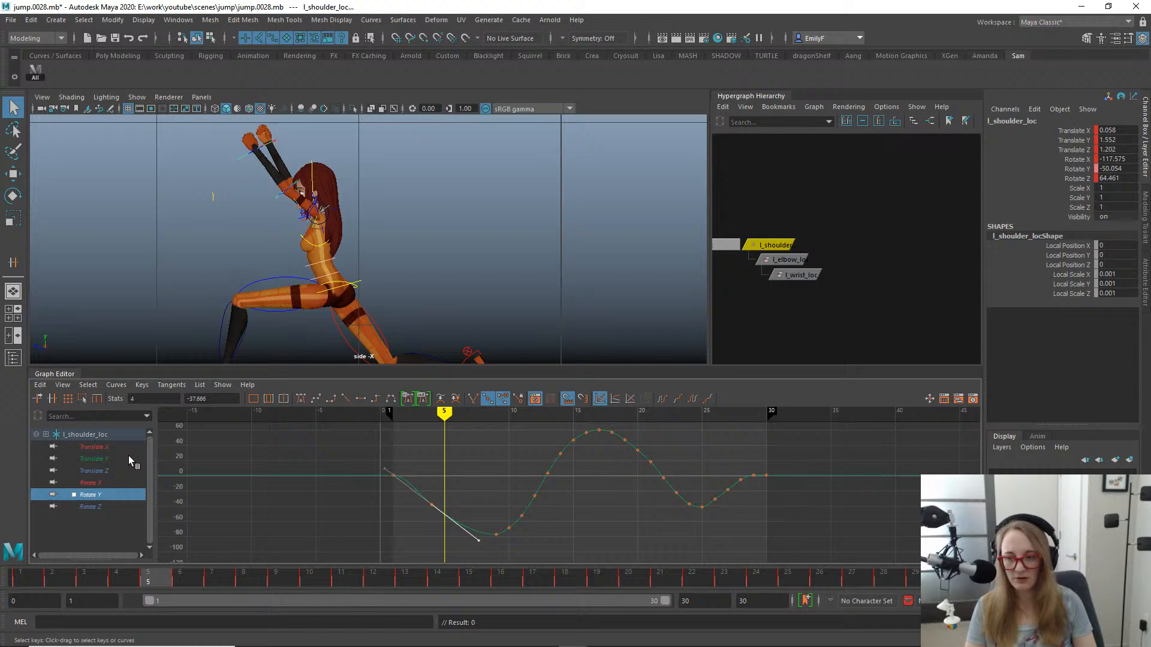
# - Isolate l_shoulder_loc's Rotate X curve and examine the frame 9 arm pose from the front in the perspective view
pyautogui.click(96, 481)
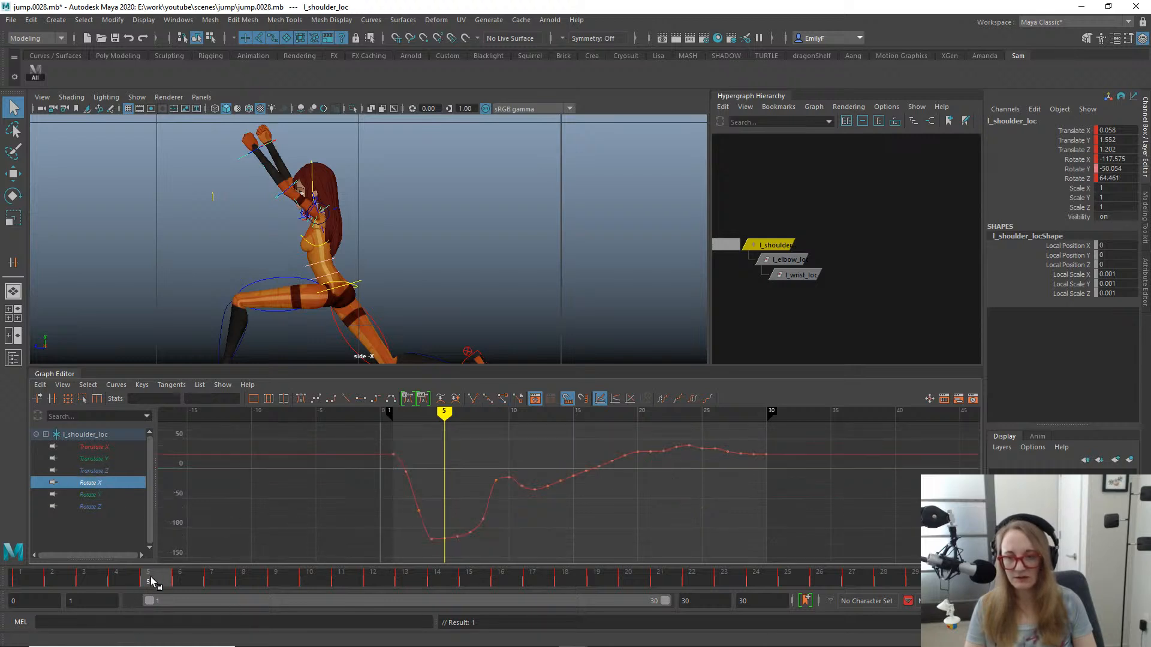
pyautogui.moveTo(151, 581); pyautogui.dragTo(285, 520)
pyautogui.press('space')
pyautogui.click(382, 201)
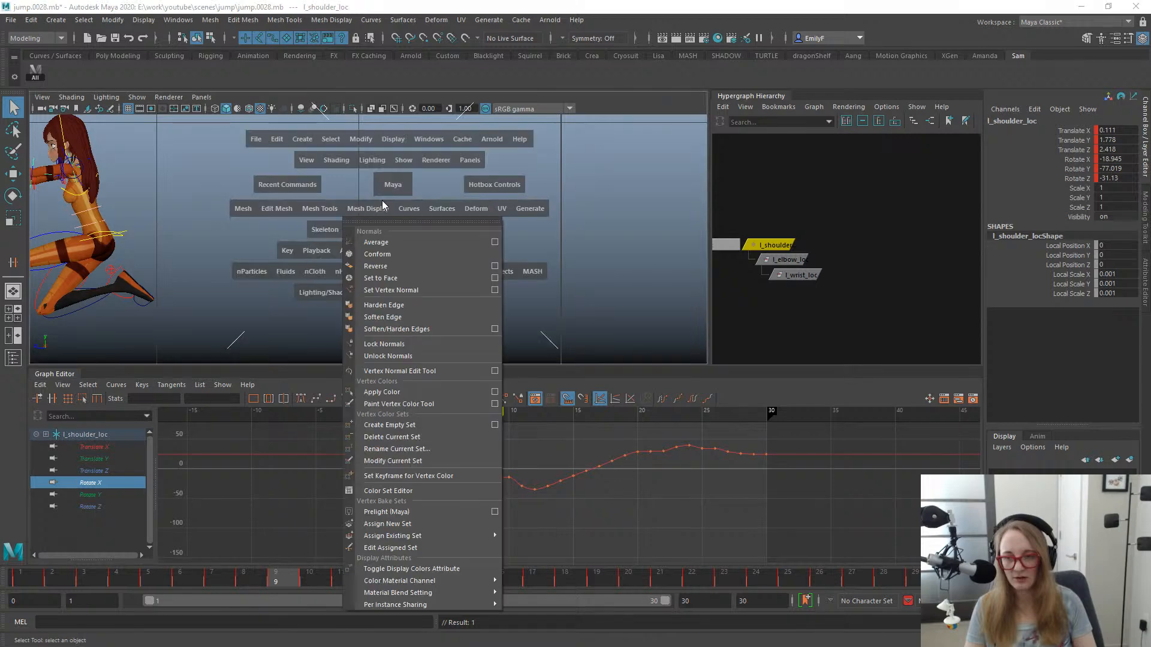
pyautogui.click(383, 200)
pyautogui.moveTo(389, 183); pyautogui.dragTo(395, 152)
pyautogui.press('f')
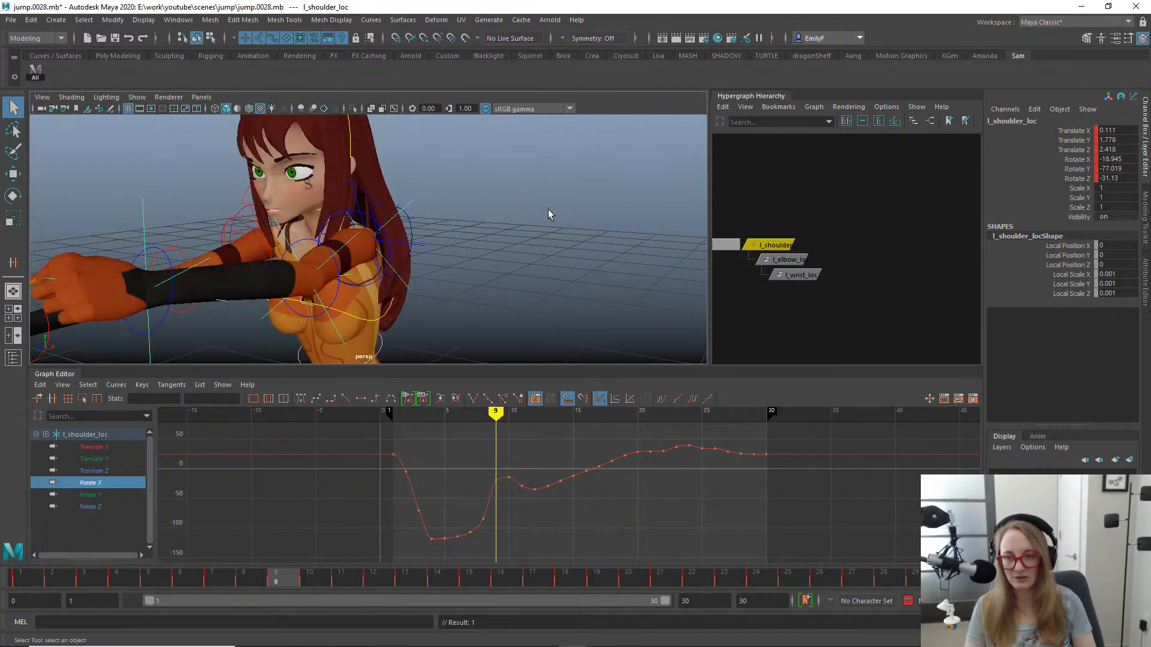
pyautogui.keyDown('alt'); pyautogui.moveTo(550, 214); pyautogui.dragTo(476, 216); pyautogui.keyUp('alt')
pyautogui.keyDown('alt'); pyautogui.moveTo(475, 215); pyautogui.dragTo(443, 298, button='right'); pyautogui.keyUp('alt')
pyautogui.keyDown('alt'); pyautogui.moveTo(443, 298); pyautogui.dragTo(454, 276, button='middle'); pyautogui.keyUp('alt')
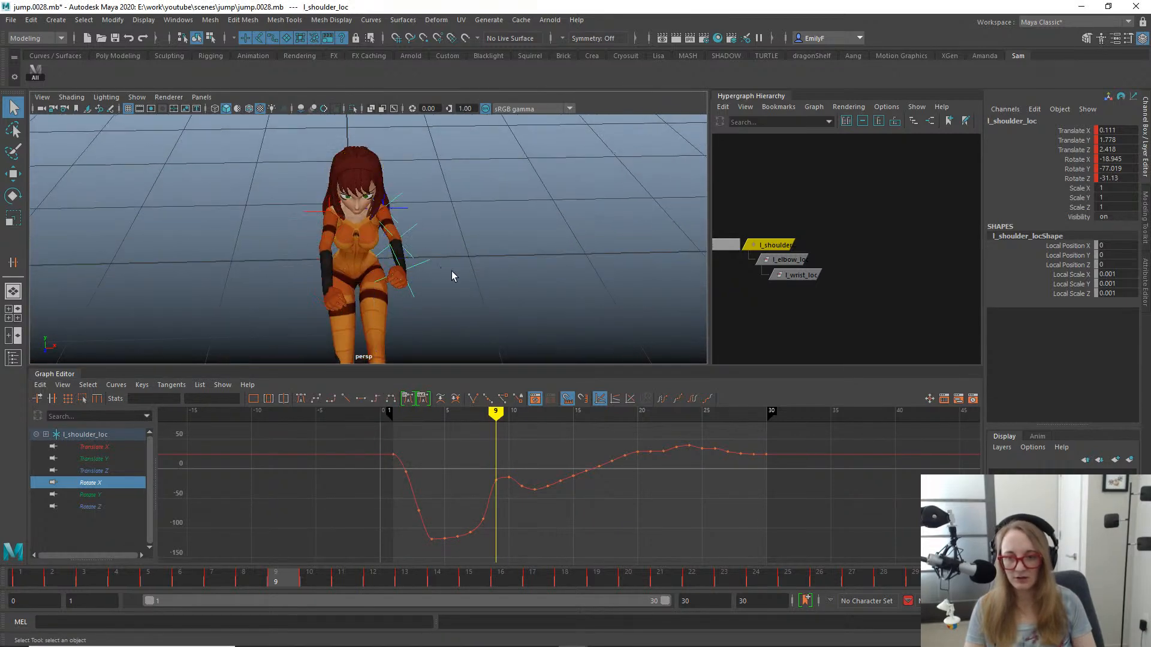
pyautogui.keyDown('alt'); pyautogui.moveTo(452, 276); pyautogui.dragTo(401, 267, button='right'); pyautogui.keyUp('alt')
# - Delete the Rotate X keys from frame 8 to frame 11 and check the arm pose at frame 9
pyautogui.moveTo(292, 570)
pyautogui.mouseDown()
pyautogui.moveTo(256, 582)
pyautogui.moveTo(303, 585)
pyautogui.moveTo(337, 570)
pyautogui.moveTo(309, 577)
pyautogui.mouseUp()
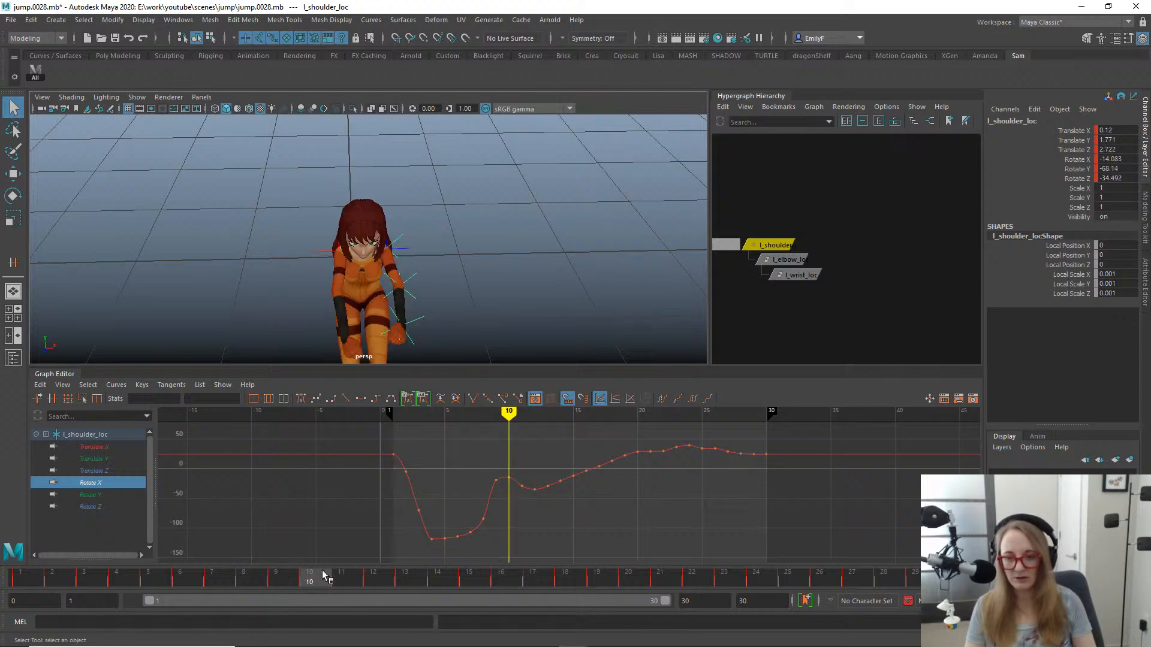
pyautogui.moveTo(470, 451); pyautogui.dragTo(527, 524)
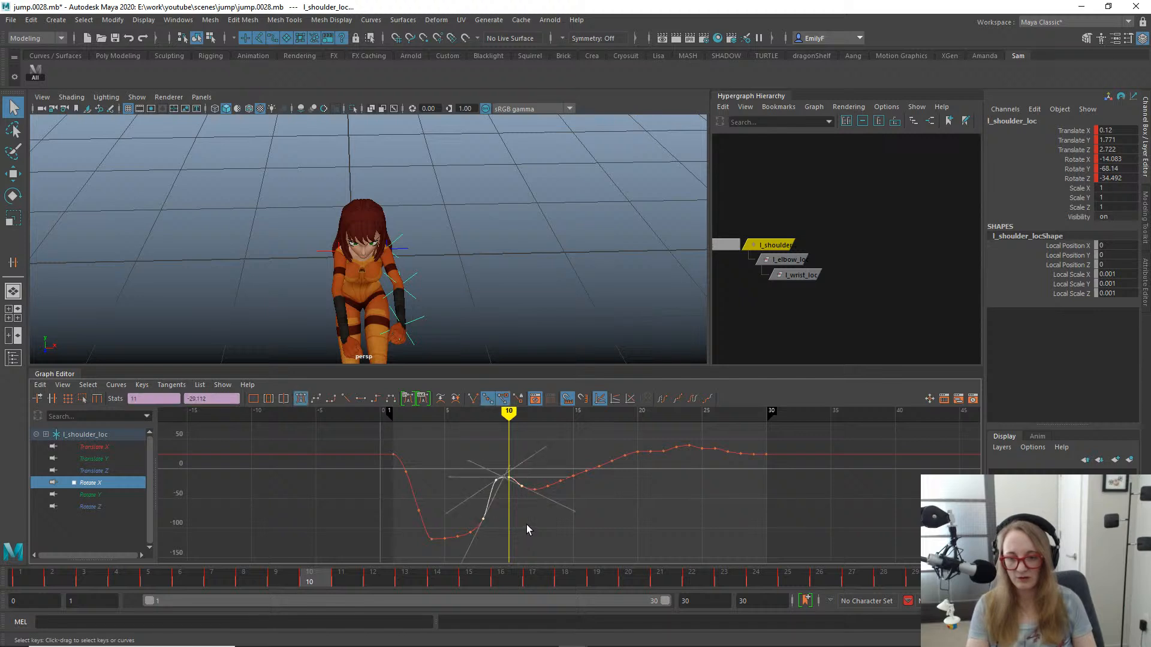
pyautogui.press('Delete')
pyautogui.click(276, 582)
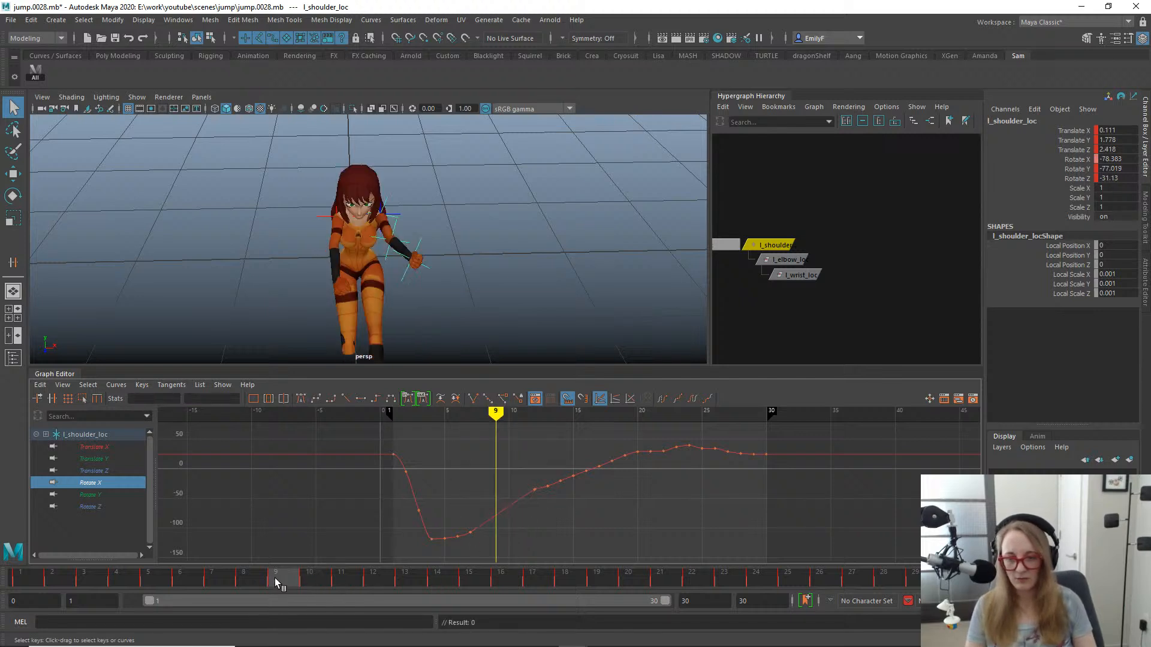
pyautogui.press('e')
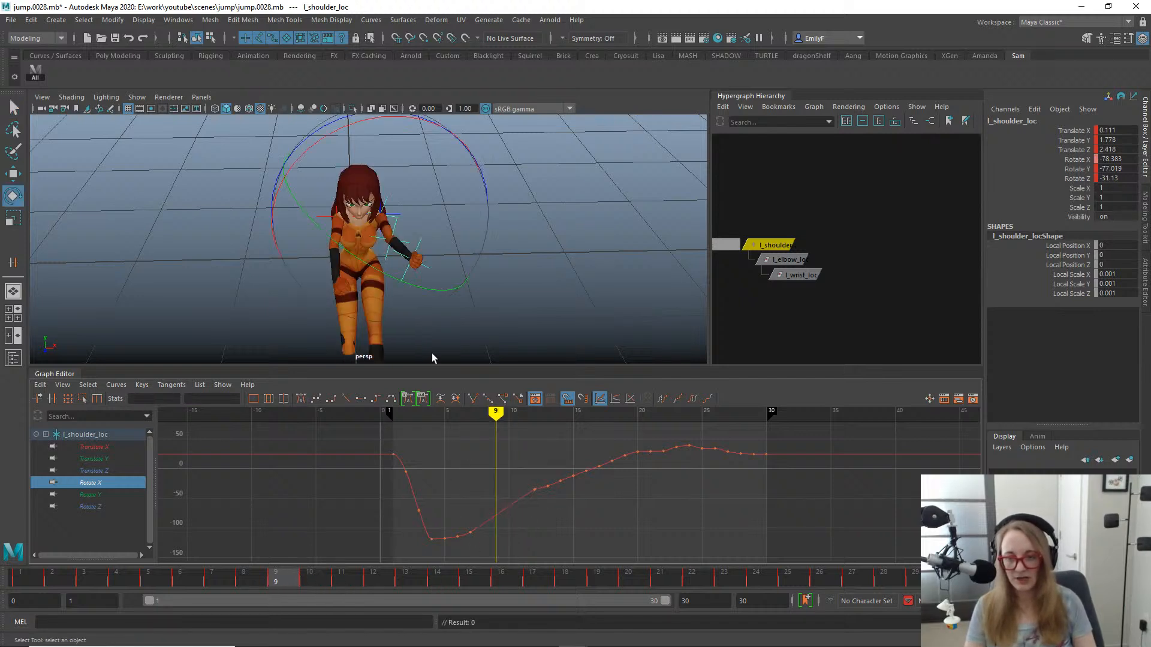
# - Isolate l_shoulder_loc's Rotate Z curve and delete its keys from frame 8 to frame 11
pyautogui.click(87, 496)
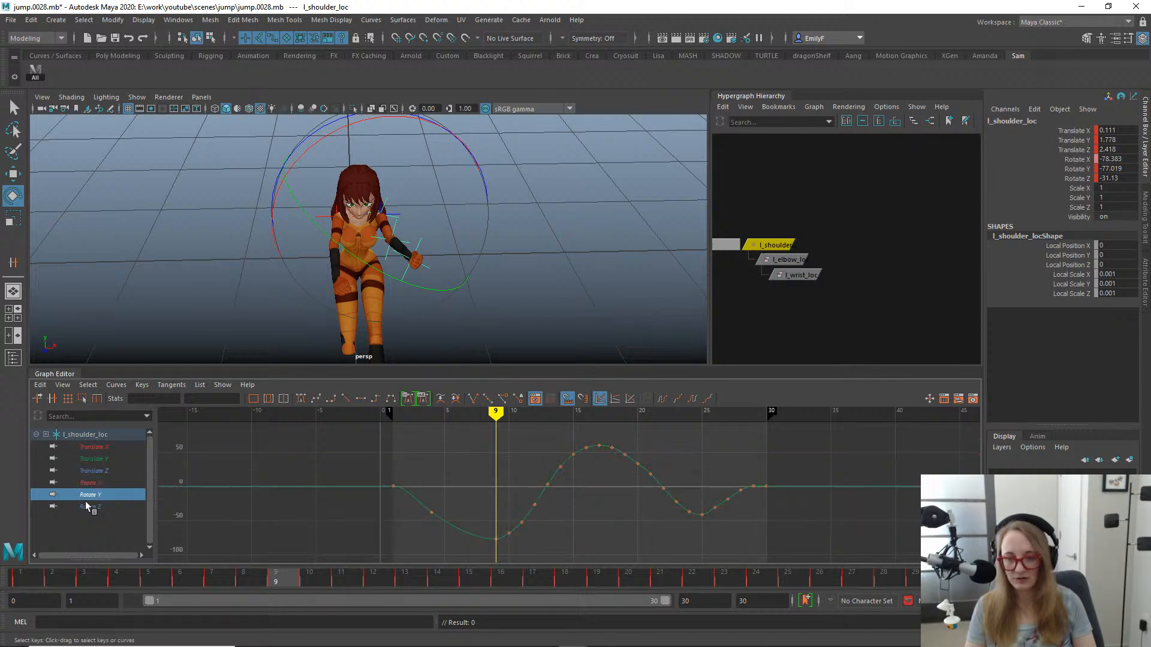
pyautogui.click(93, 507)
pyautogui.moveTo(513, 542); pyautogui.dragTo(518, 544)
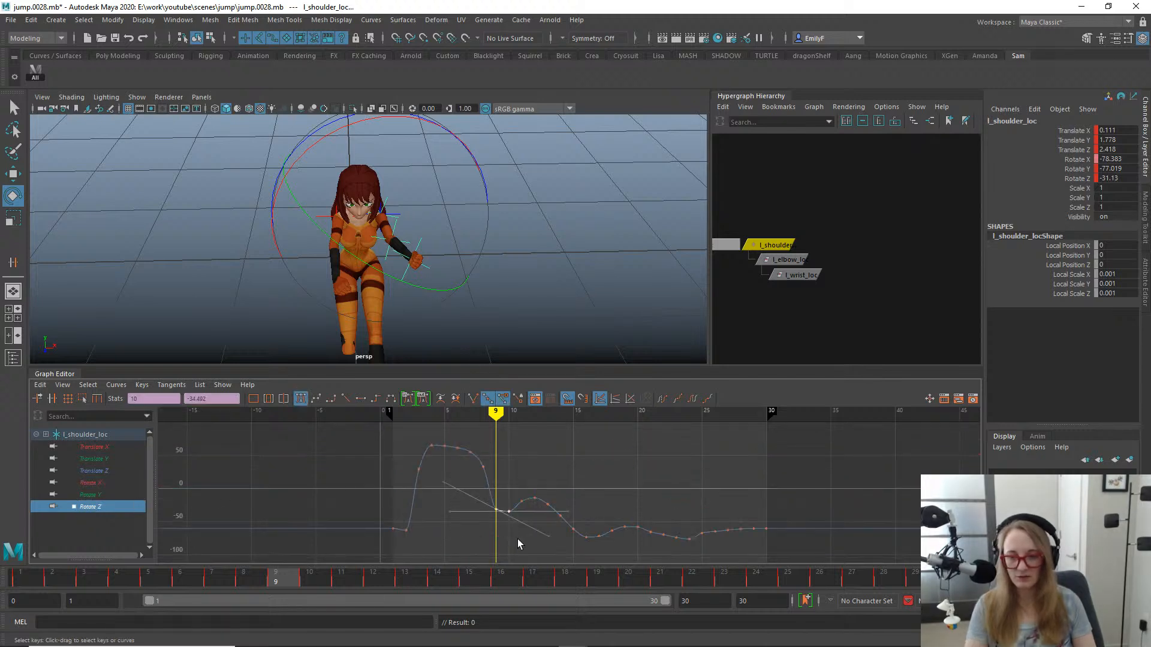
pyautogui.moveTo(518, 545); pyautogui.dragTo(518, 458, button='middle')
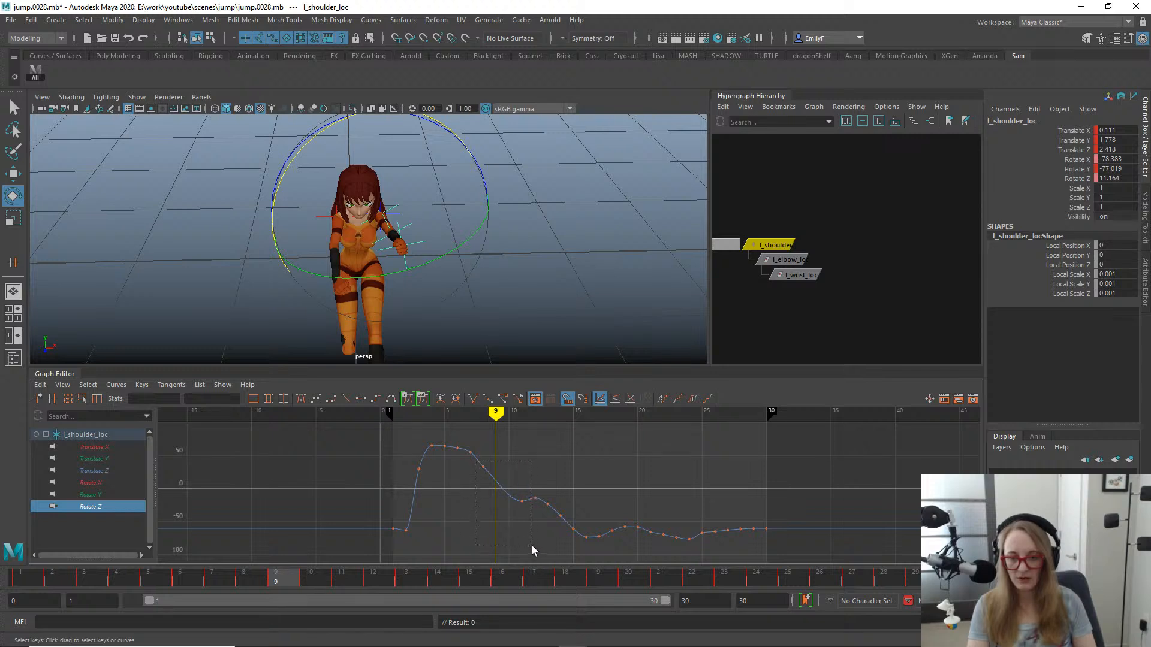
pyautogui.moveTo(532, 550); pyautogui.dragTo(533, 551)
pyautogui.press('Delete')
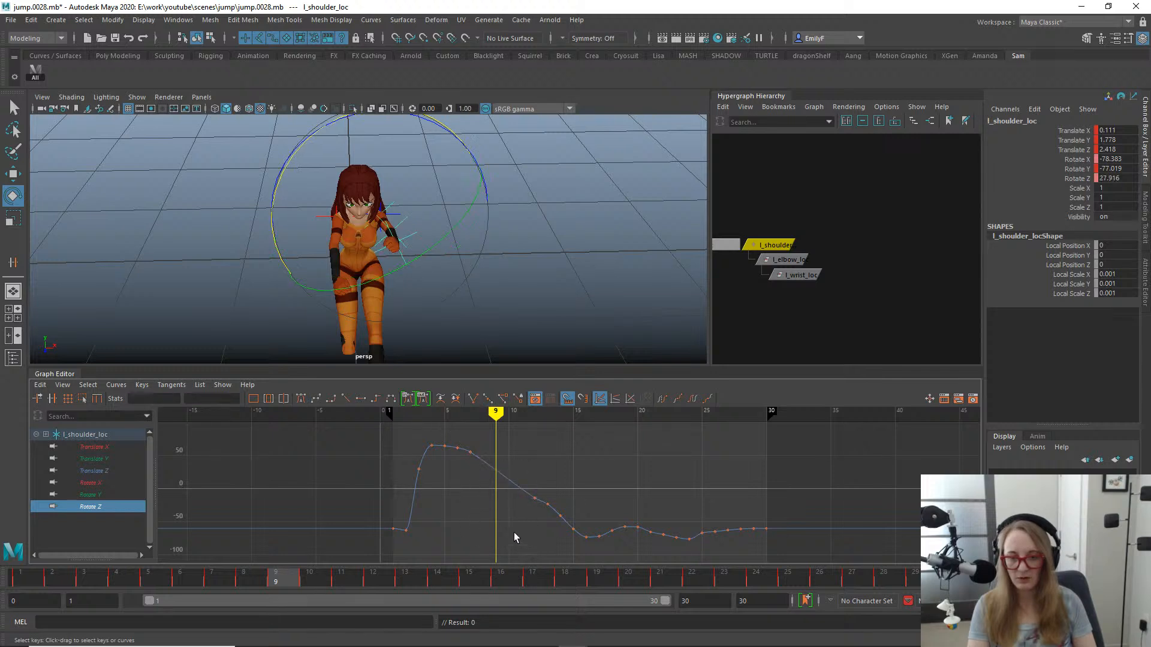
# - Show the Rotate X and Rotate Z curves together and delete their keys at frames 12 and 13
pyautogui.keyDown('ctrl'); pyautogui.click(110, 483); pyautogui.keyUp('ctrl')
pyautogui.moveTo(540, 524); pyautogui.dragTo(542, 524)
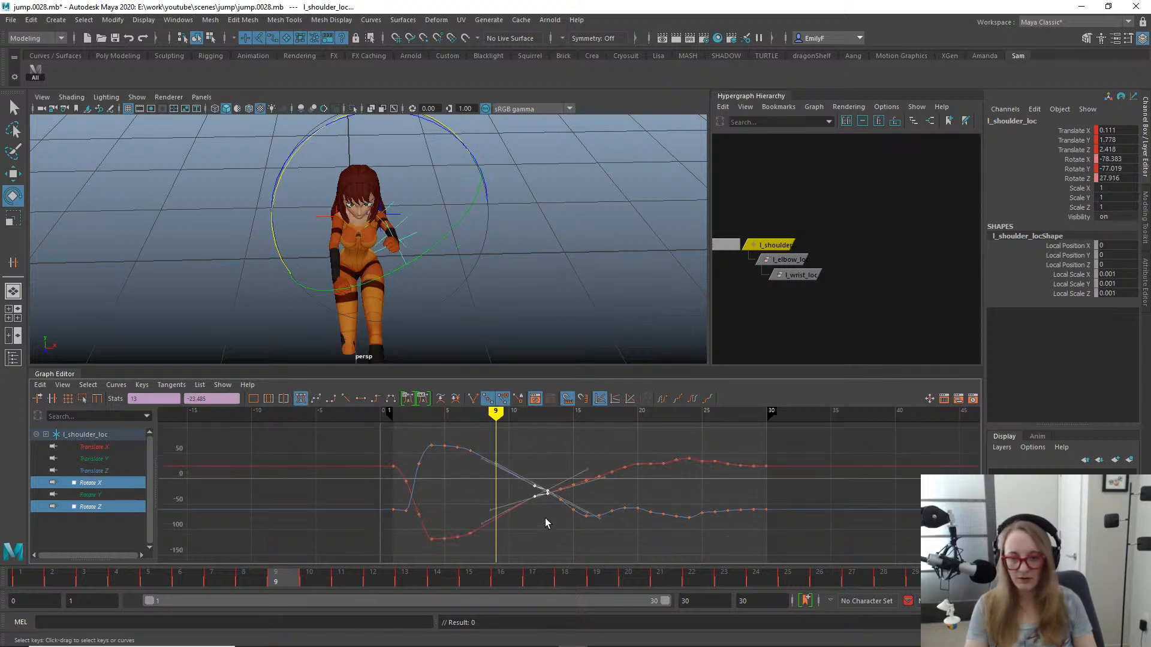
pyautogui.press('Delete')
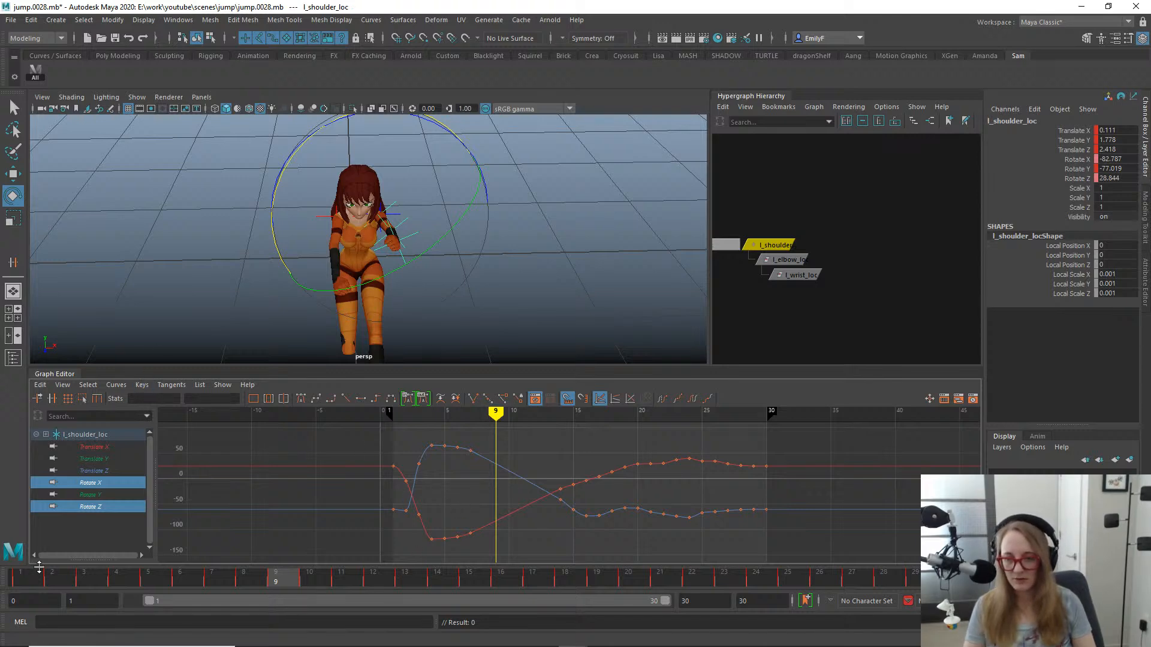
# - Try lowering the Rotate Z keys at frames 4 to 7 and shifting the matching Rotate X keys, and undo these moves
pyautogui.moveTo(39, 566); pyautogui.dragTo(116, 556)
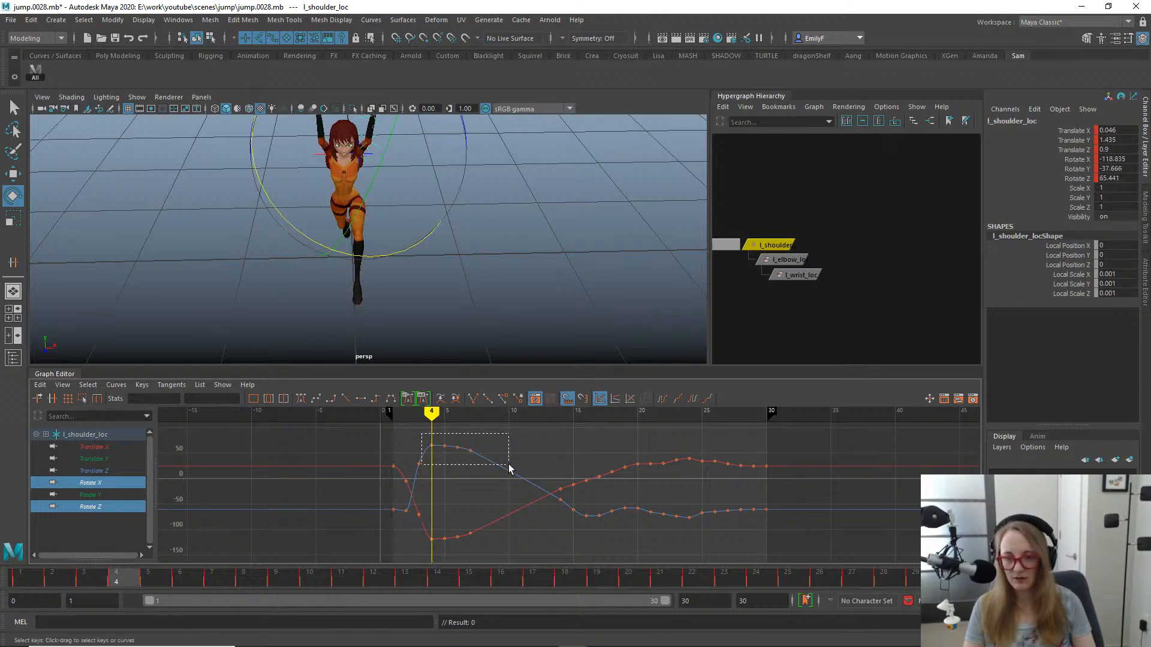
pyautogui.moveTo(509, 464); pyautogui.dragTo(506, 462)
pyautogui.keyDown('shift'); pyautogui.moveTo(496, 458); pyautogui.dragTo(491, 533, button='middle'); pyautogui.keyUp('shift')
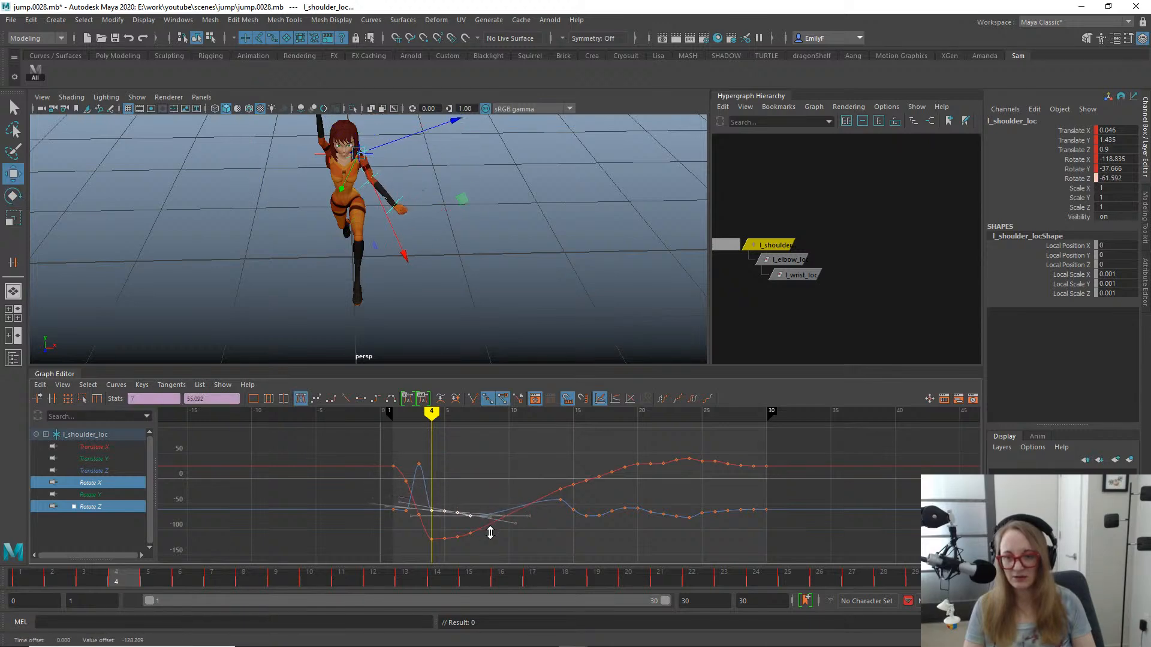
pyautogui.moveTo(421, 537); pyautogui.dragTo(430, 531)
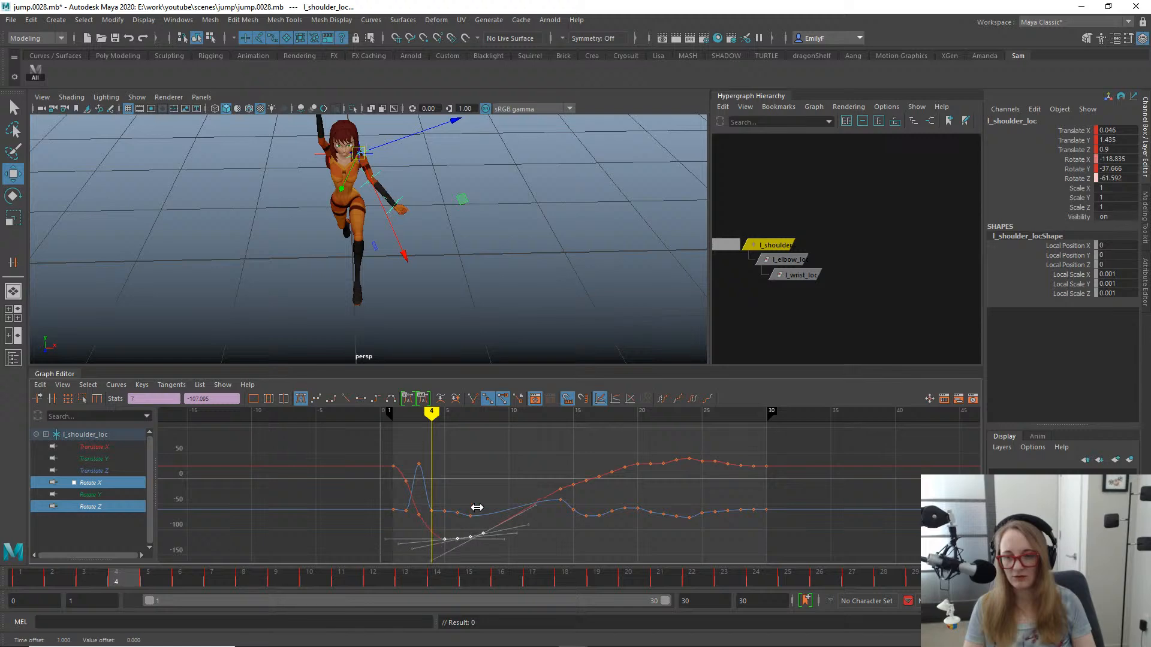
pyautogui.keyDown('shift'); pyautogui.moveTo(474, 519); pyautogui.dragTo(465, 449, button='middle'); pyautogui.keyUp('shift')
pyautogui.hotkey('ctrl', 'z')
pyautogui.hotkey('ctrl', 'z')
pyautogui.hotkey('ctrl', 'z')
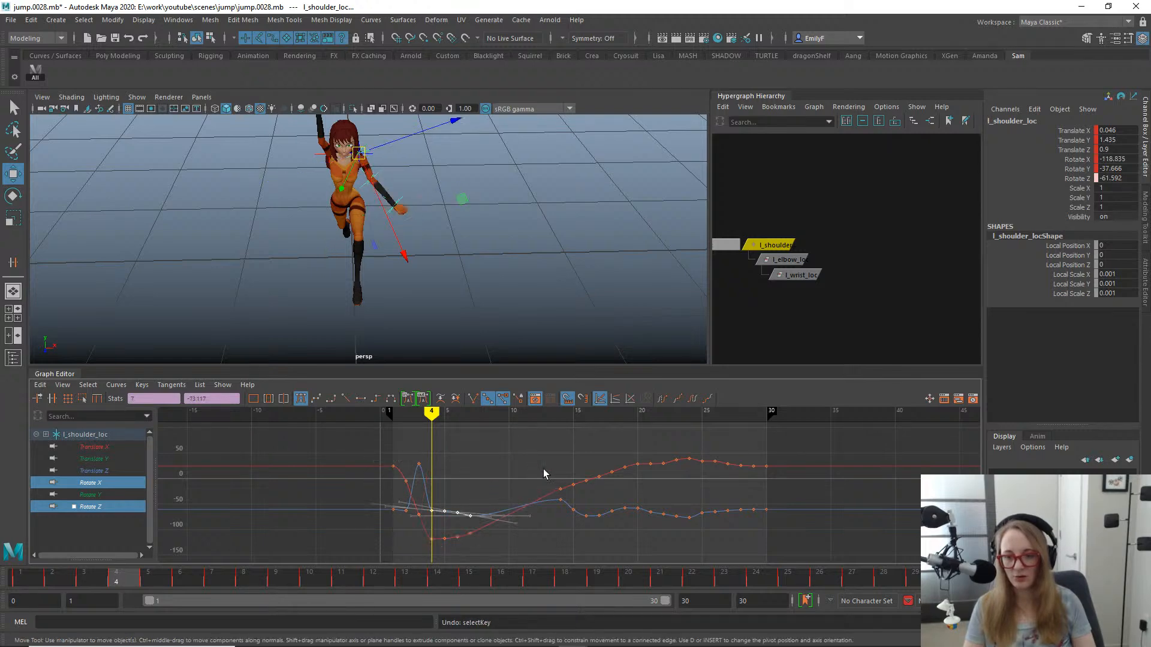
pyautogui.press('q')
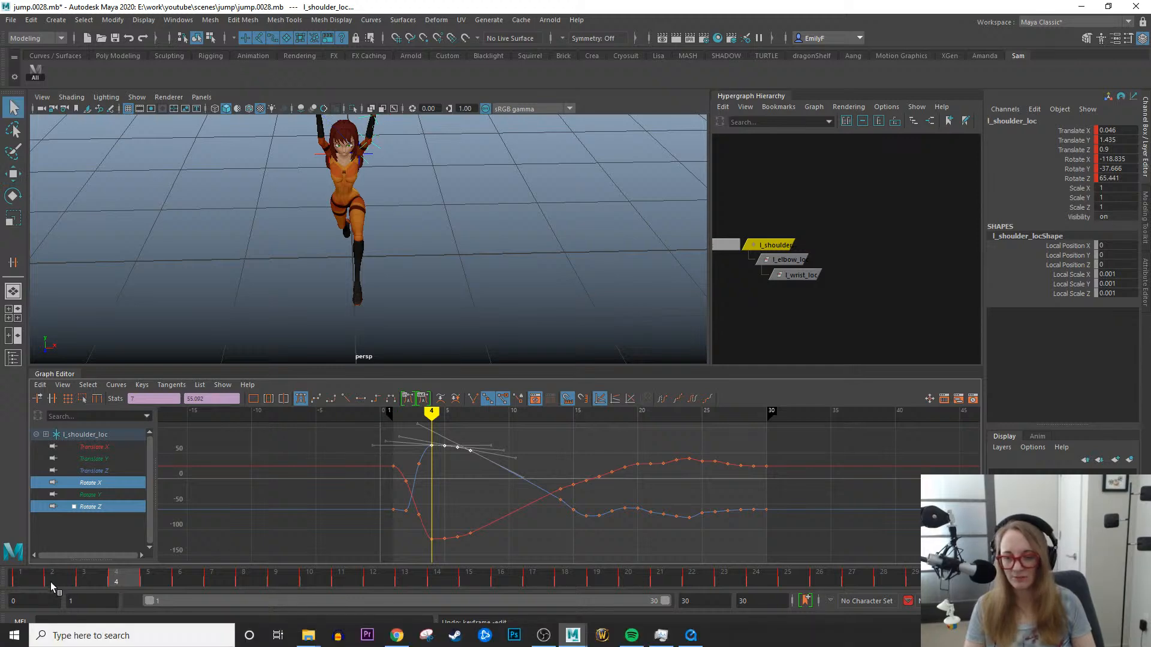
# - At frame 3, rotate l_shoulder_loc to about -83°, -50° and 42° in X, Y and Z, switching the Rotate tool from gimbal to object axes
pyautogui.moveTo(50, 581); pyautogui.dragTo(93, 541)
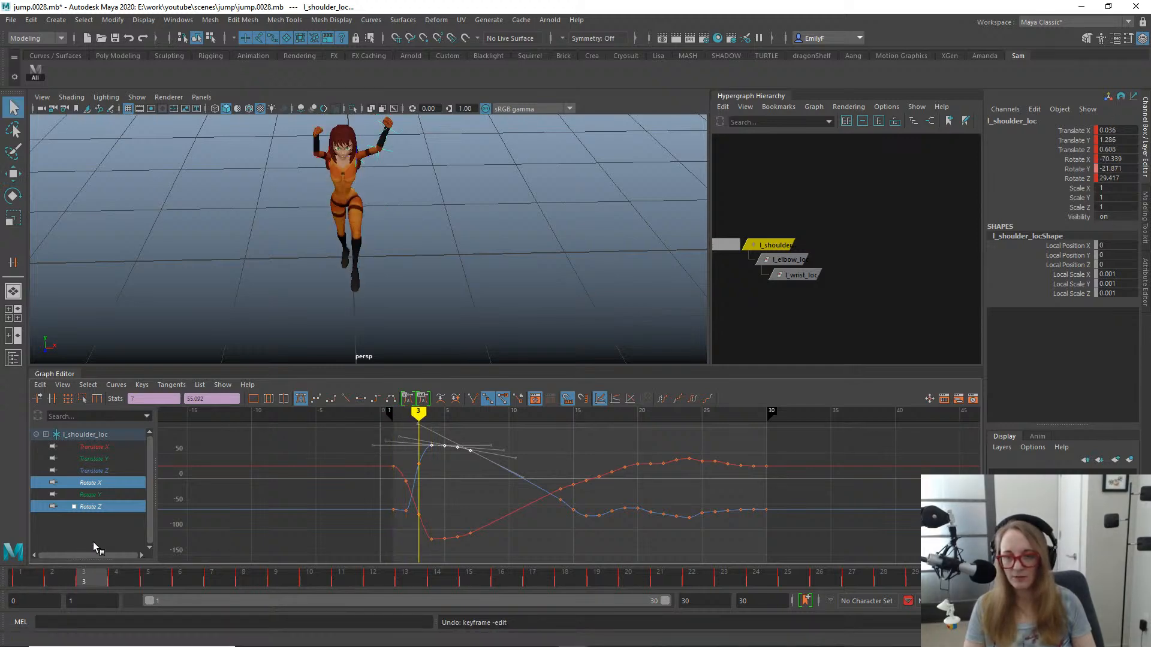
pyautogui.press('e')
pyautogui.click(403, 176)
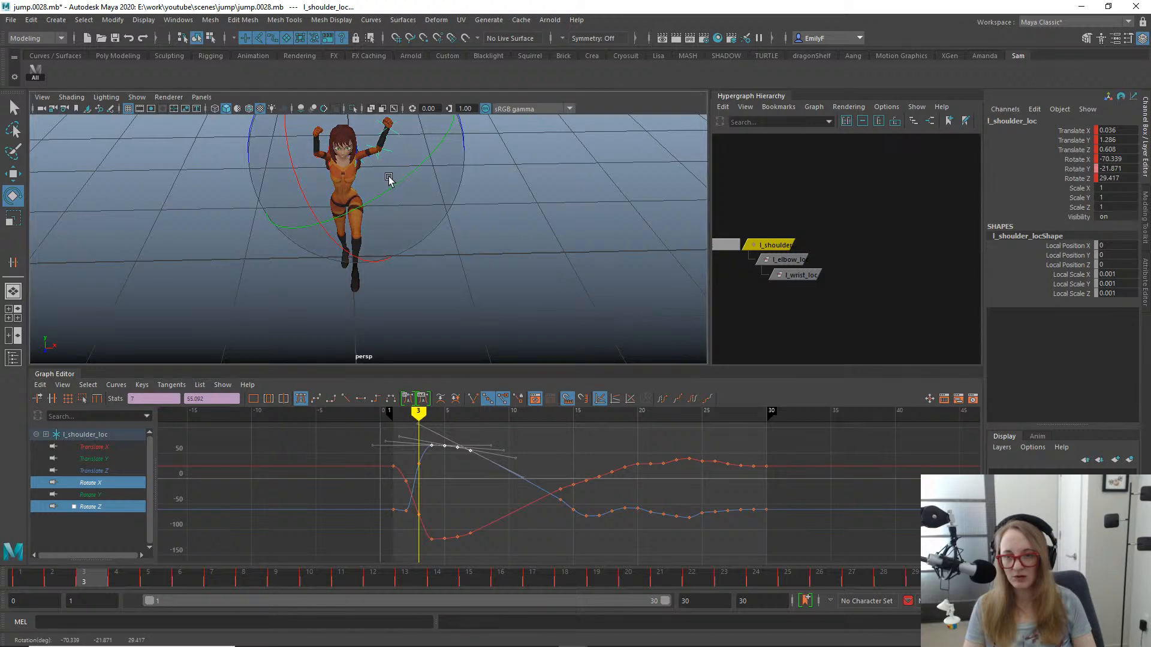
pyautogui.moveTo(381, 189); pyautogui.dragTo(381, 190)
pyautogui.keyDown('alt'); pyautogui.moveTo(462, 207); pyautogui.dragTo(509, 269, button='middle'); pyautogui.keyUp('alt')
pyautogui.moveTo(288, 153); pyautogui.dragTo(289, 143)
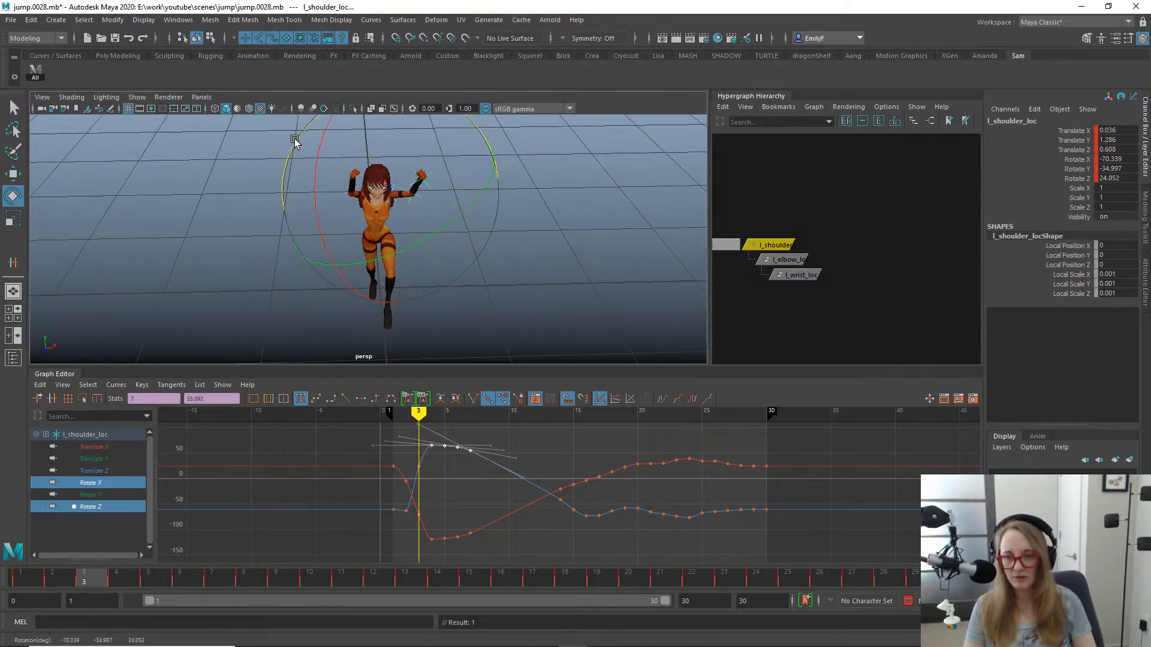
pyautogui.moveTo(457, 218); pyautogui.dragTo(468, 123)
pyautogui.press('e')
pyautogui.moveTo(400, 179); pyautogui.dragTo(356, 167)
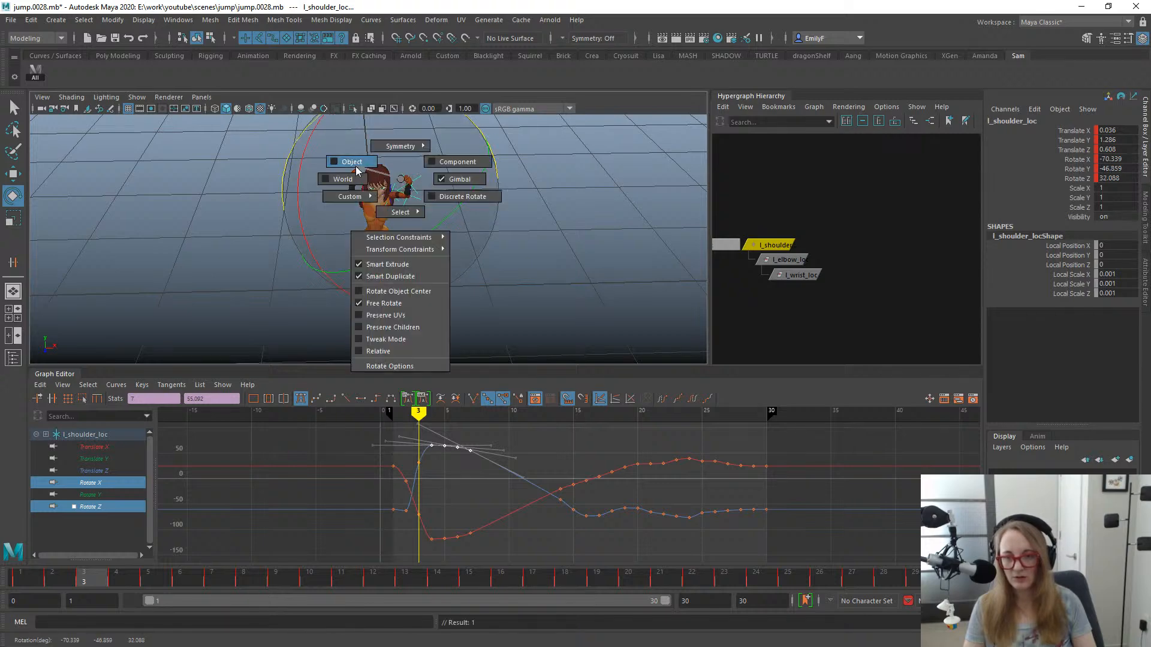
pyautogui.press('q')
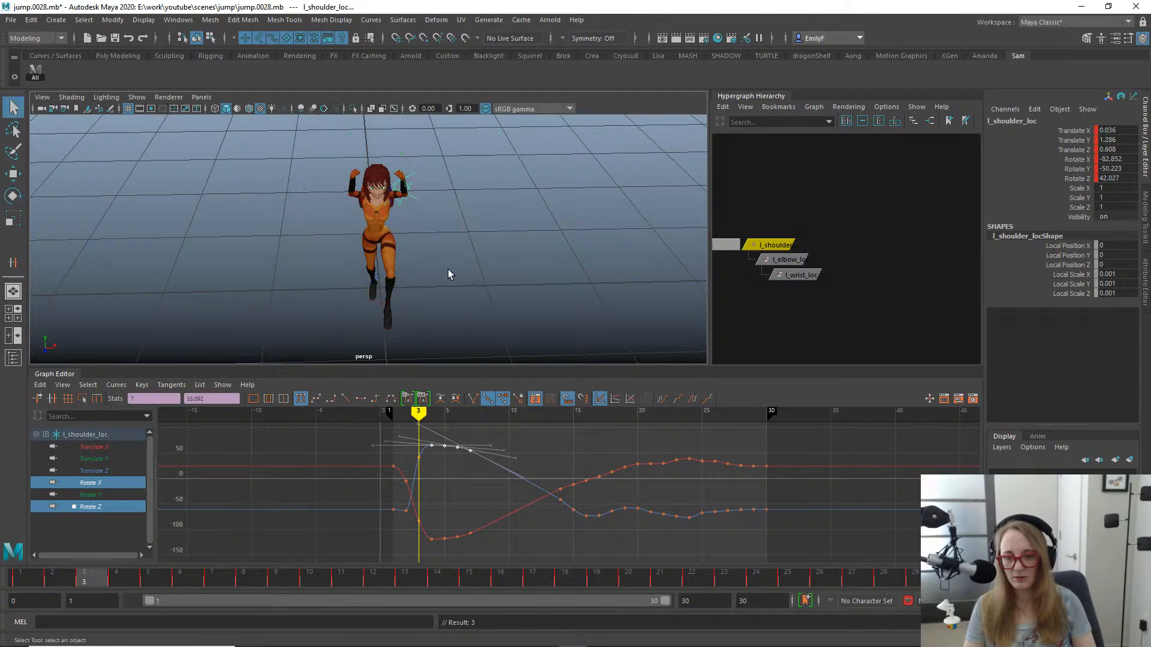
# - Scrub from frame 1 to frame 10 to check the left arm's swing in the perspective view
pyautogui.moveTo(63, 584); pyautogui.dragTo(1, 571)
pyautogui.press('e')
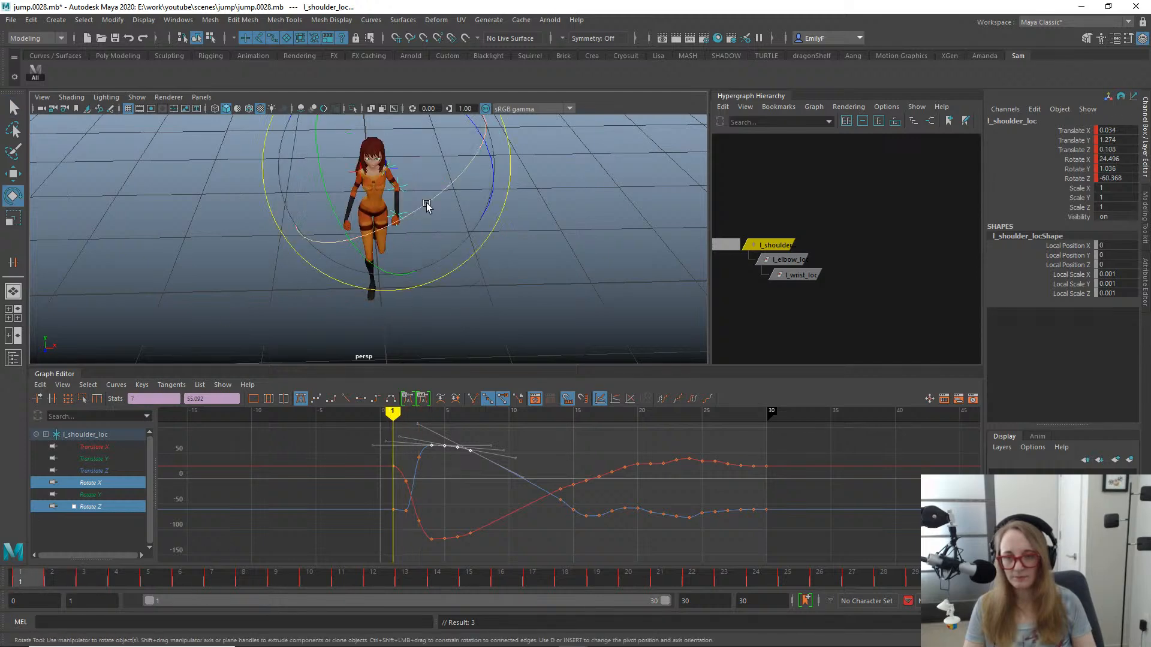
pyautogui.click(61, 586)
pyautogui.moveTo(61, 585); pyautogui.dragTo(327, 554)
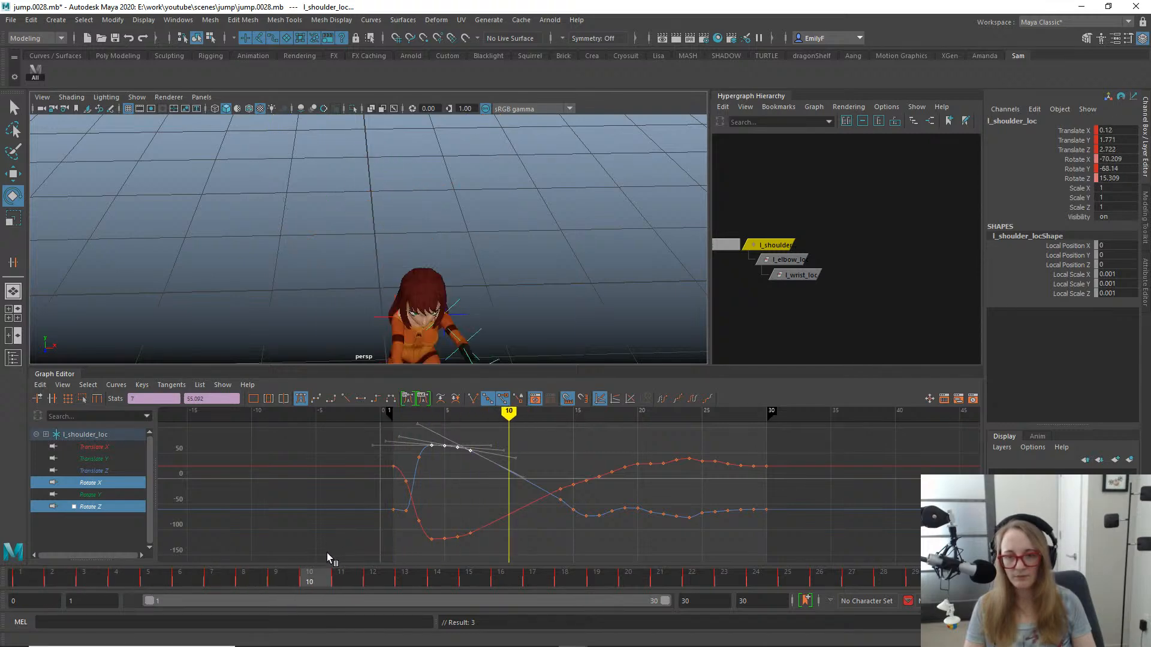
# - Check the left arm's swing by viewing the character from the side and scrubbing through frames 6 to 16
pyautogui.keyDown('alt'); pyautogui.moveTo(514, 296); pyautogui.dragTo(519, 169, button='middle'); pyautogui.keyUp('alt')
pyautogui.keyDown('alt'); pyautogui.moveTo(522, 269); pyautogui.dragTo(413, 248); pyautogui.keyUp('alt')
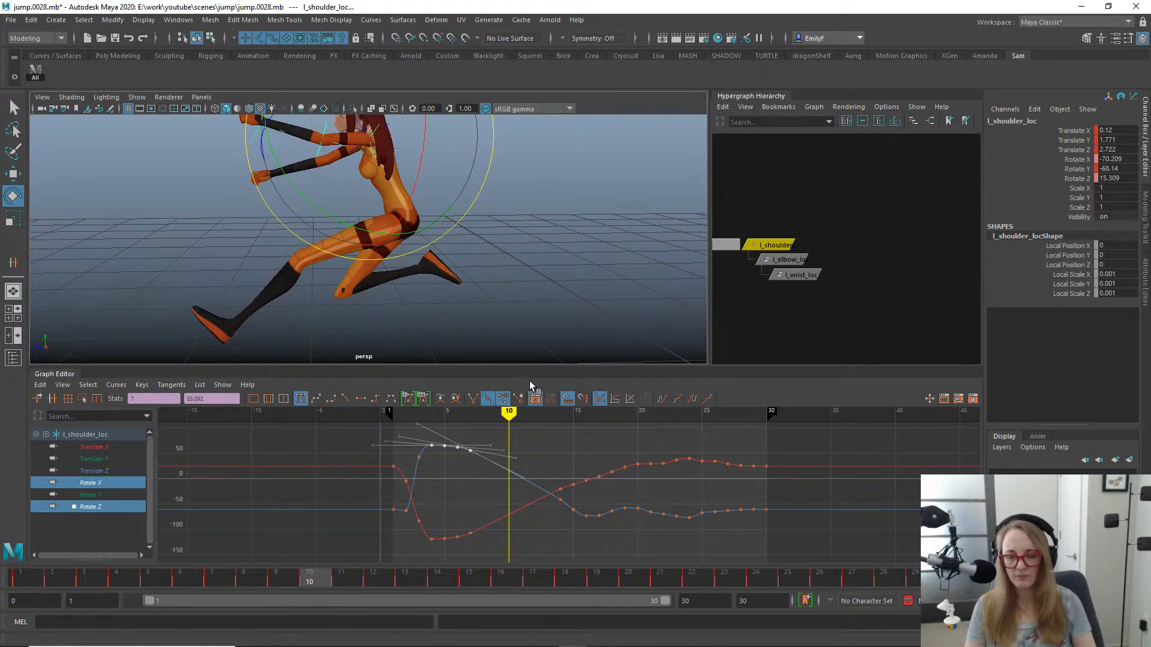
pyautogui.press('space')
pyautogui.moveTo(480, 198); pyautogui.dragTo(526, 197)
pyautogui.press('f')
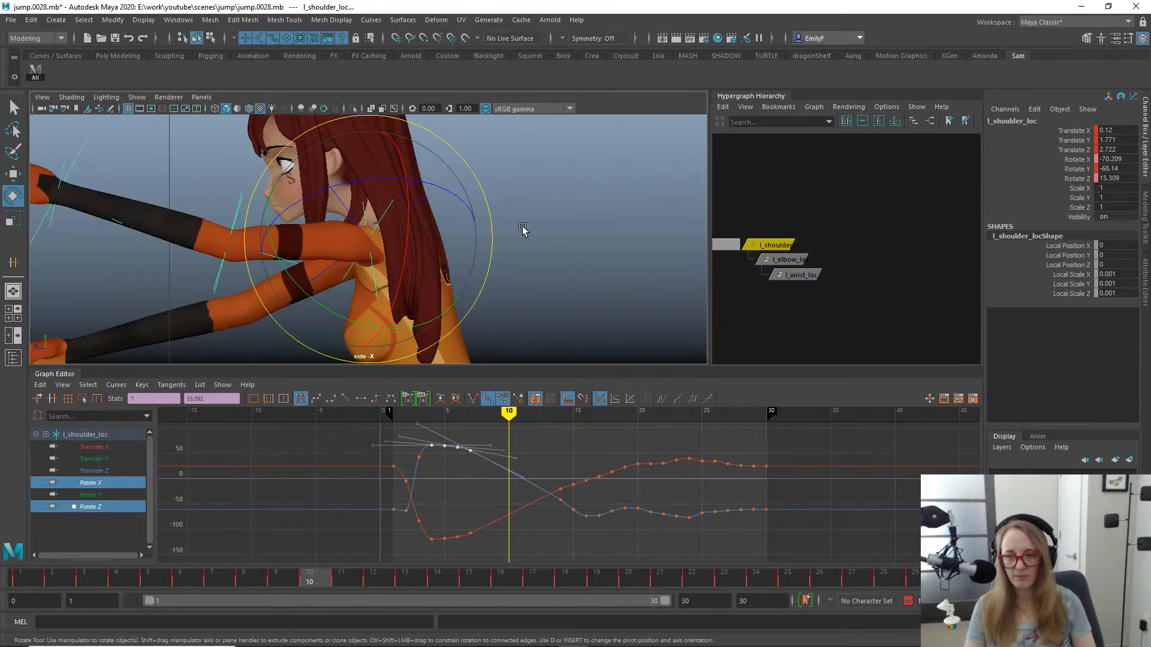
pyautogui.keyDown('alt'); pyautogui.moveTo(523, 230); pyautogui.dragTo(135, 189, button='right'); pyautogui.keyUp('alt')
pyautogui.keyDown('alt'); pyautogui.moveTo(135, 189); pyautogui.dragTo(243, 172, button='middle'); pyautogui.keyUp('alt')
pyautogui.moveTo(231, 578); pyautogui.dragTo(180, 577)
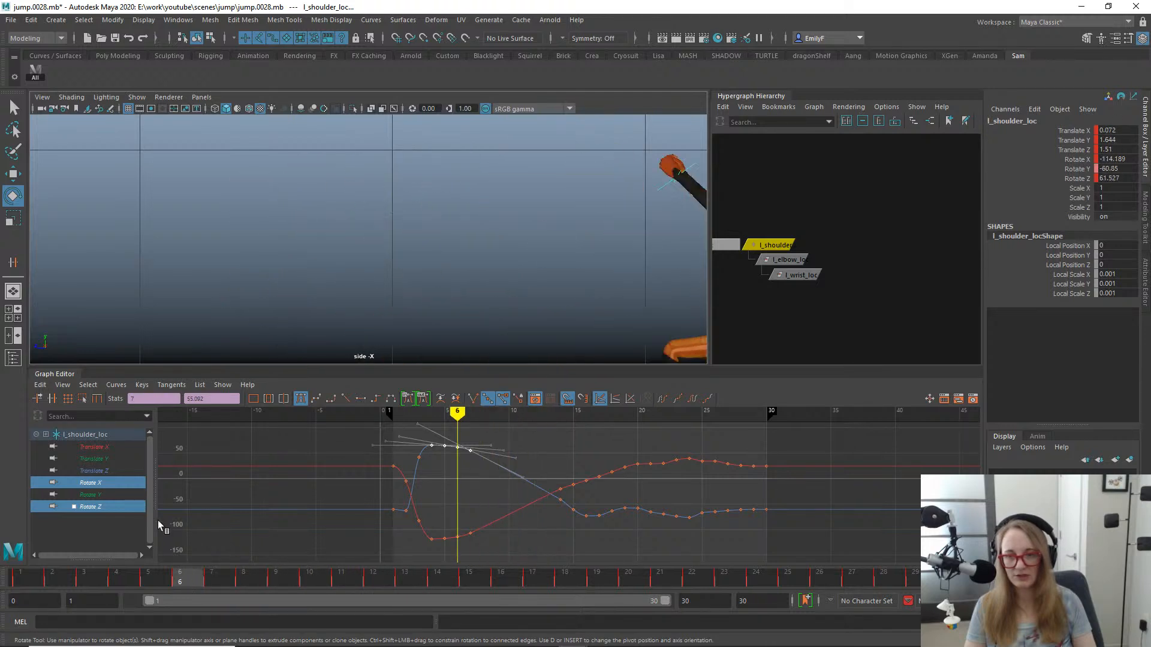
pyautogui.moveTo(157, 520)
pyautogui.mouseDown()
pyautogui.moveTo(295, 525)
pyautogui.moveTo(448, 550)
pyautogui.moveTo(530, 538)
pyautogui.moveTo(494, 541)
pyautogui.moveTo(509, 539)
pyautogui.mouseUp()
pyautogui.moveTo(352, 290)
pyautogui.keyDown('alt'); pyautogui.mouseDown(button='middle')
pyautogui.moveTo(501, 220)
pyautogui.moveTo(604, 216)
pyautogui.mouseUp(button='middle'); pyautogui.keyUp('alt')
# - In the perspective view, show the Rotate X, Y and Z curves and delete the Rotate X and Rotate Z keys at frame 25
pyautogui.press('space')
pyautogui.moveTo(546, 241); pyautogui.dragTo(548, 208)
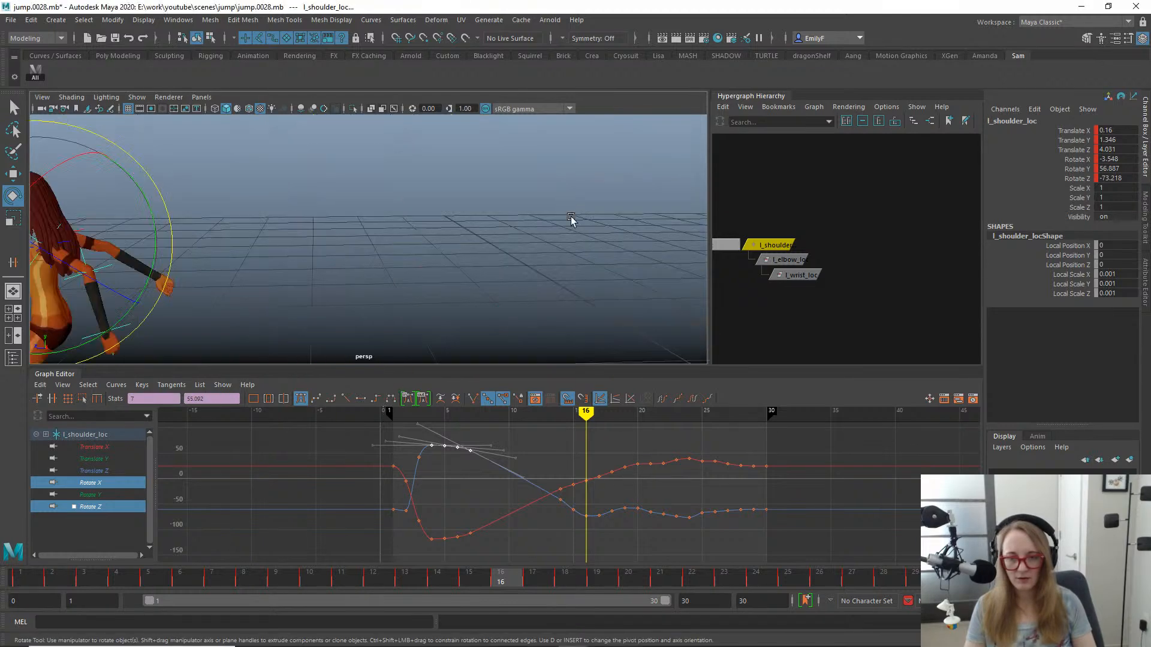
pyautogui.press('f')
pyautogui.click(91, 483)
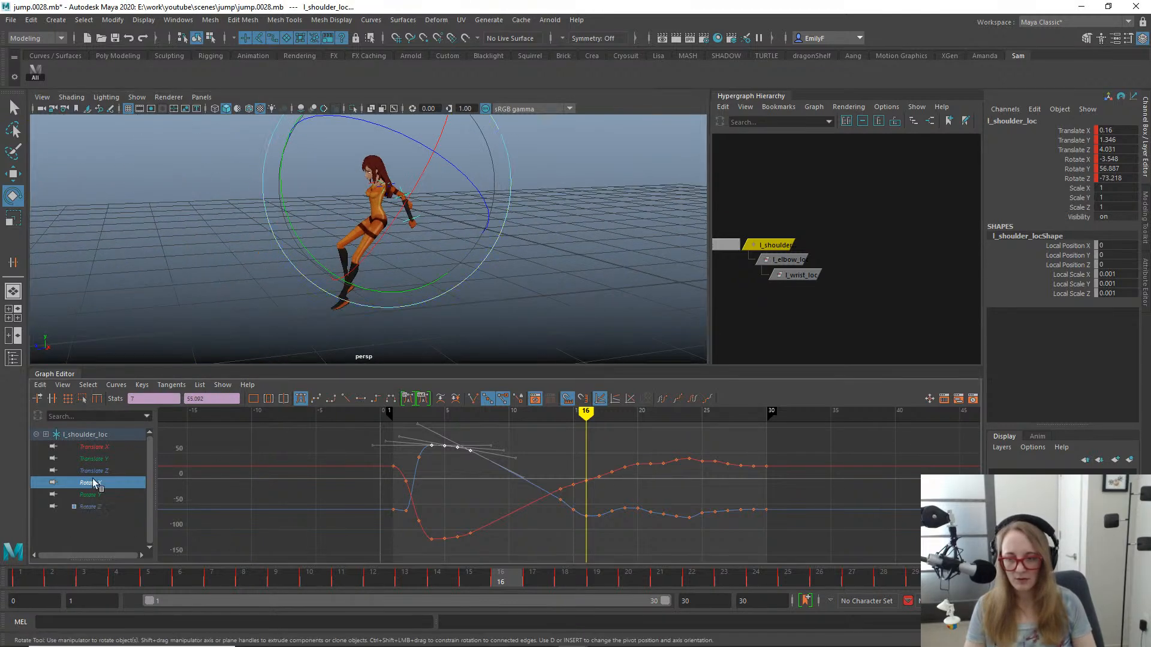
pyautogui.moveTo(94, 483); pyautogui.dragTo(91, 507)
pyautogui.moveTo(431, 567); pyautogui.dragTo(800, 556)
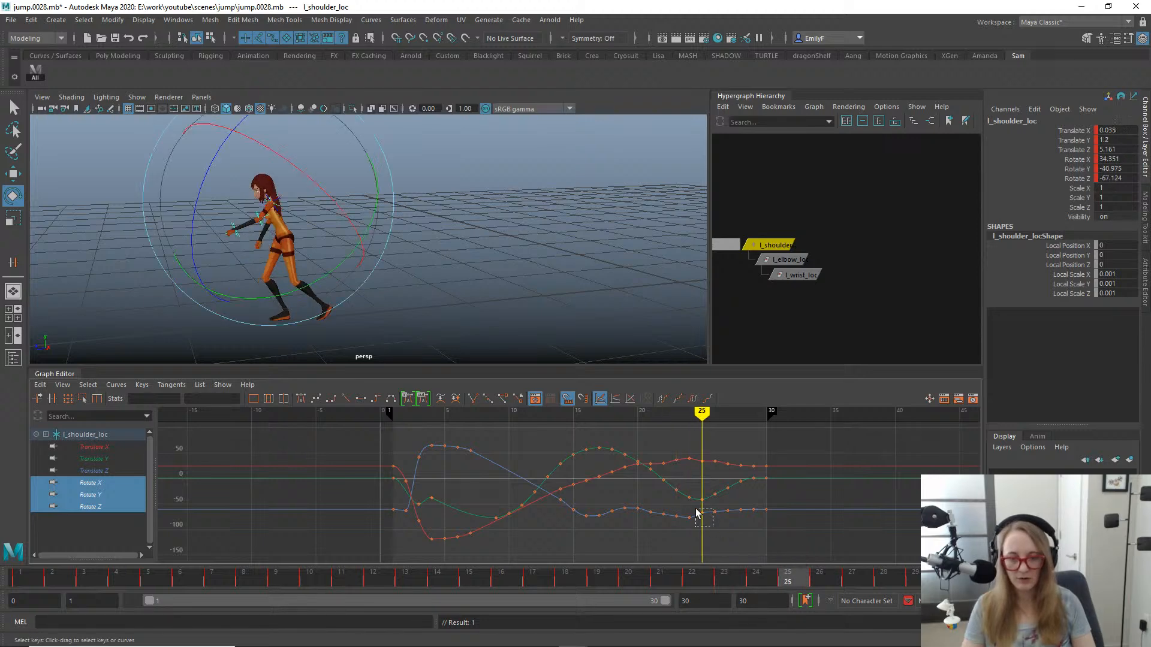
pyautogui.moveTo(696, 512); pyautogui.dragTo(688, 478)
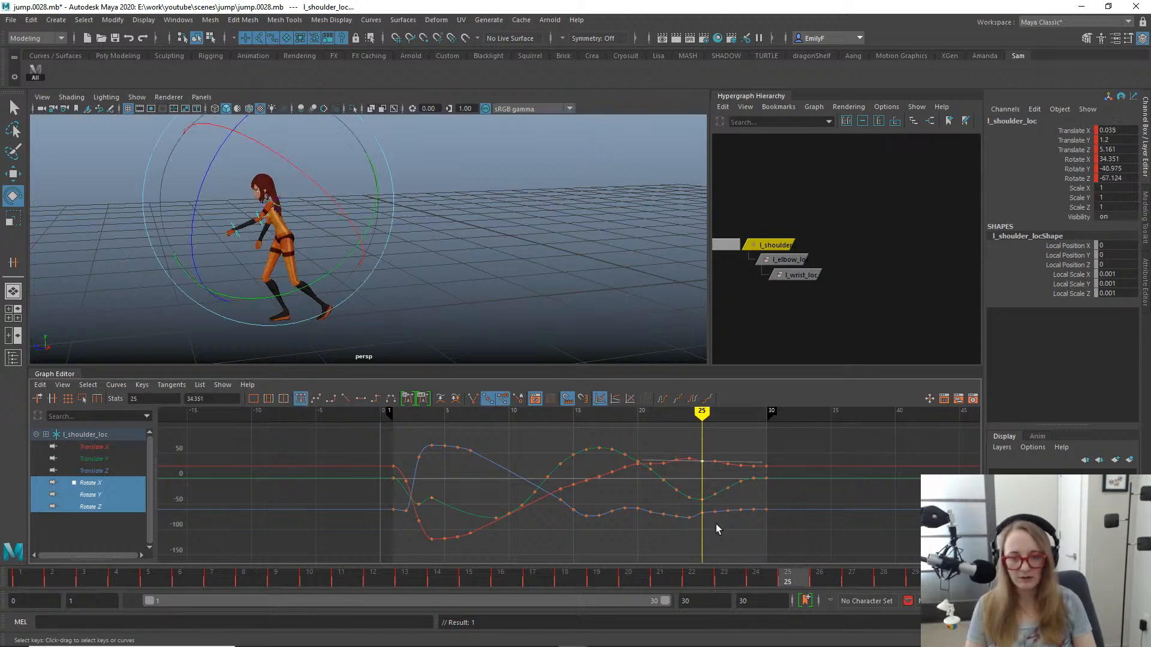
pyautogui.keyDown('shift'); pyautogui.moveTo(705, 519); pyautogui.dragTo(705, 519); pyautogui.keyUp('shift')
pyautogui.press('Delete')
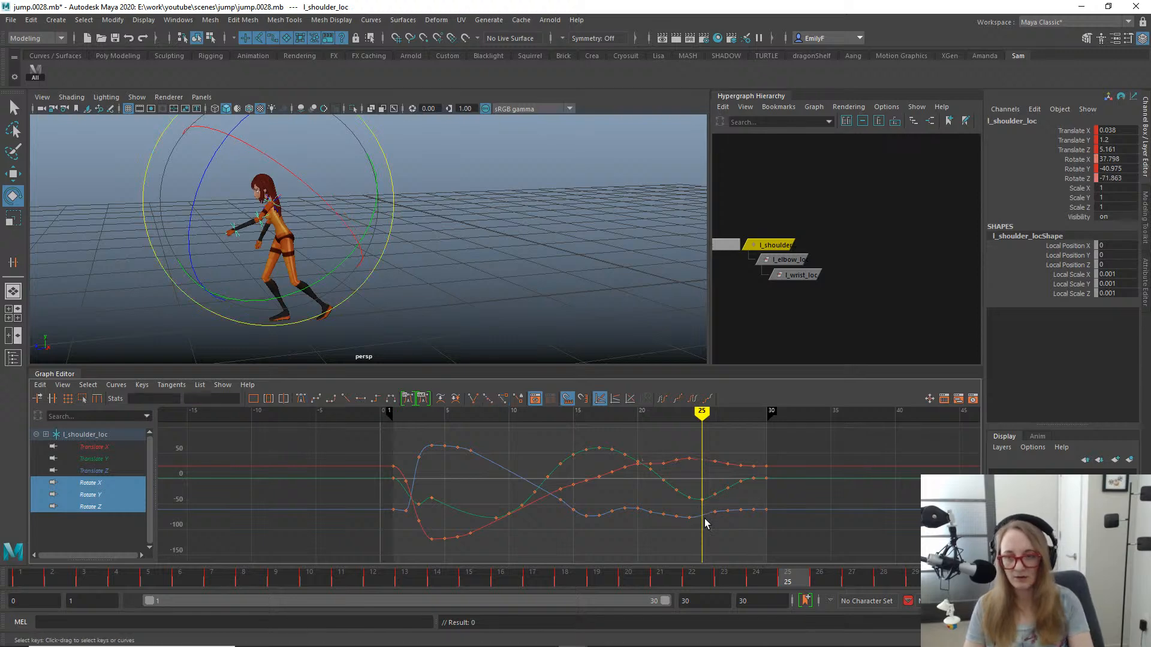
# - Try clearing all of l_shoulder_loc's keys at frame 22, and undo the clearing
pyautogui.scroll(-1, 406, 247)
pyautogui.keyDown('alt'); pyautogui.moveTo(407, 247); pyautogui.dragTo(468, 287); pyautogui.keyUp('alt')
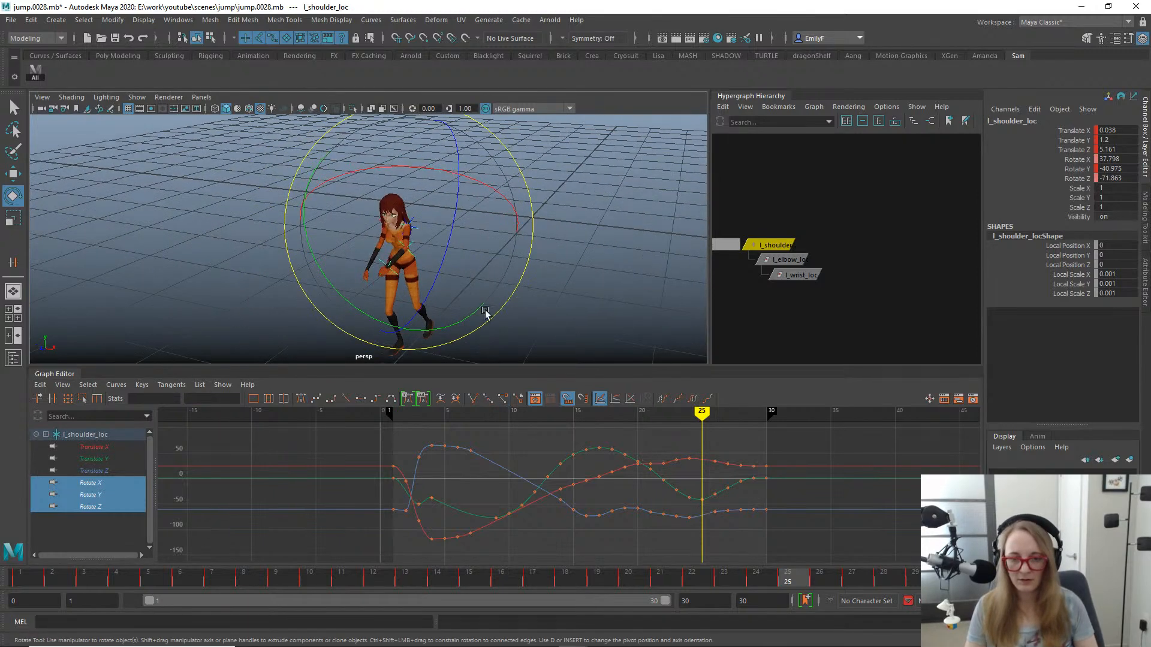
pyautogui.click(657, 578)
pyautogui.click(690, 576)
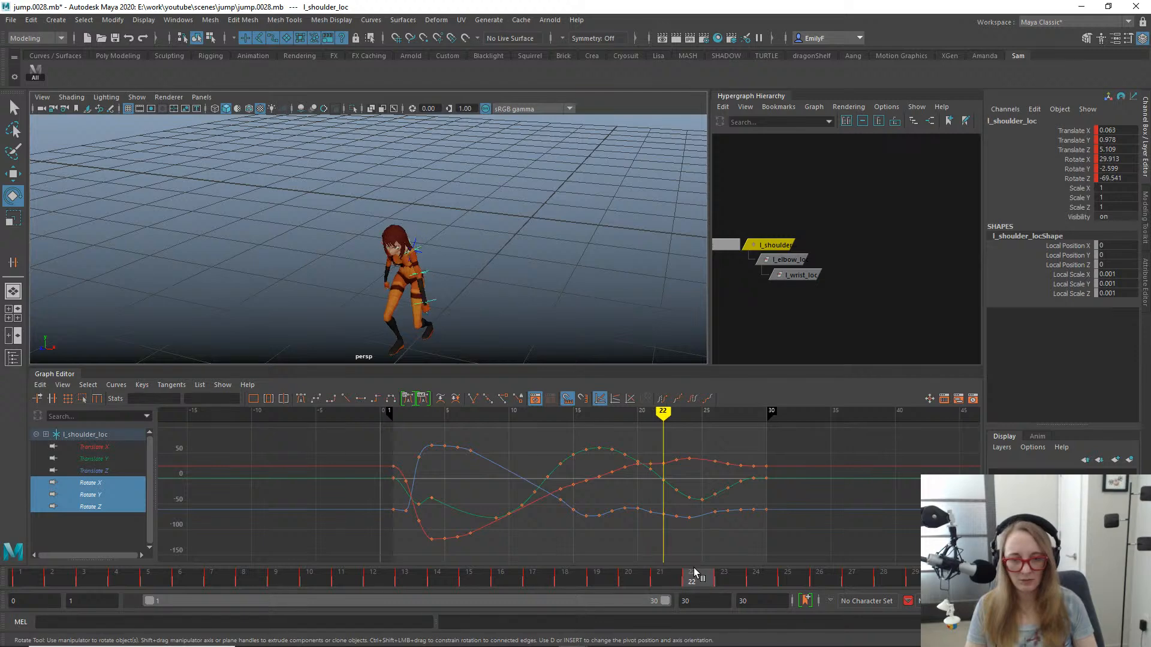
pyautogui.rightClick(693, 578)
pyautogui.click(726, 390)
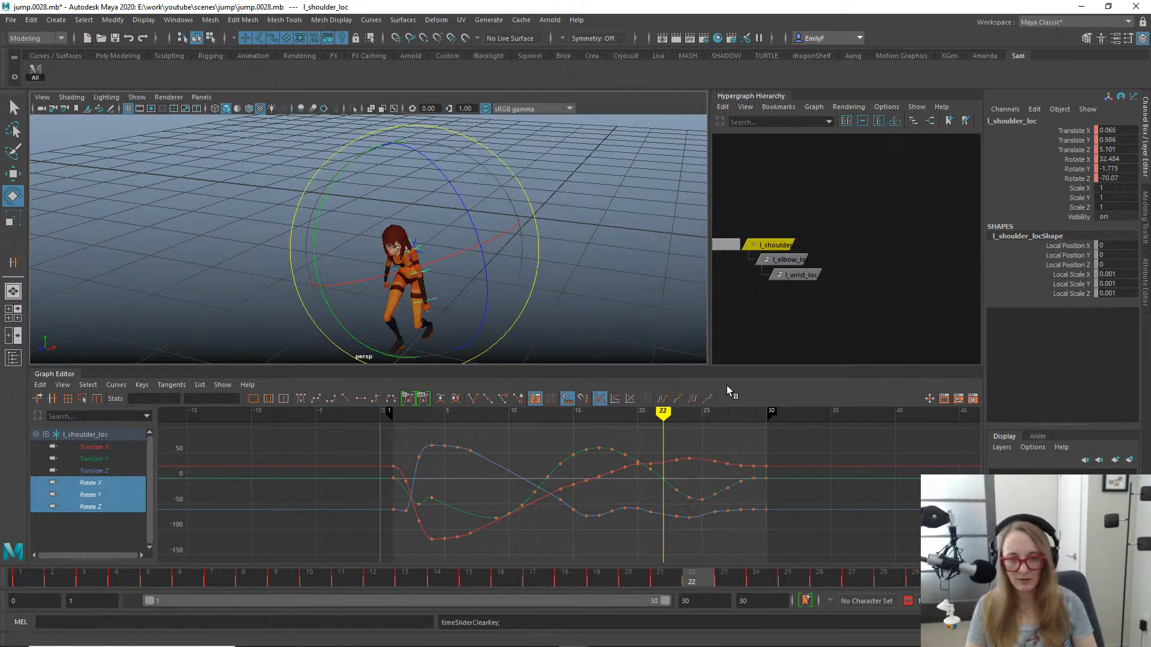
pyautogui.hotkey('ctrl', 'z')
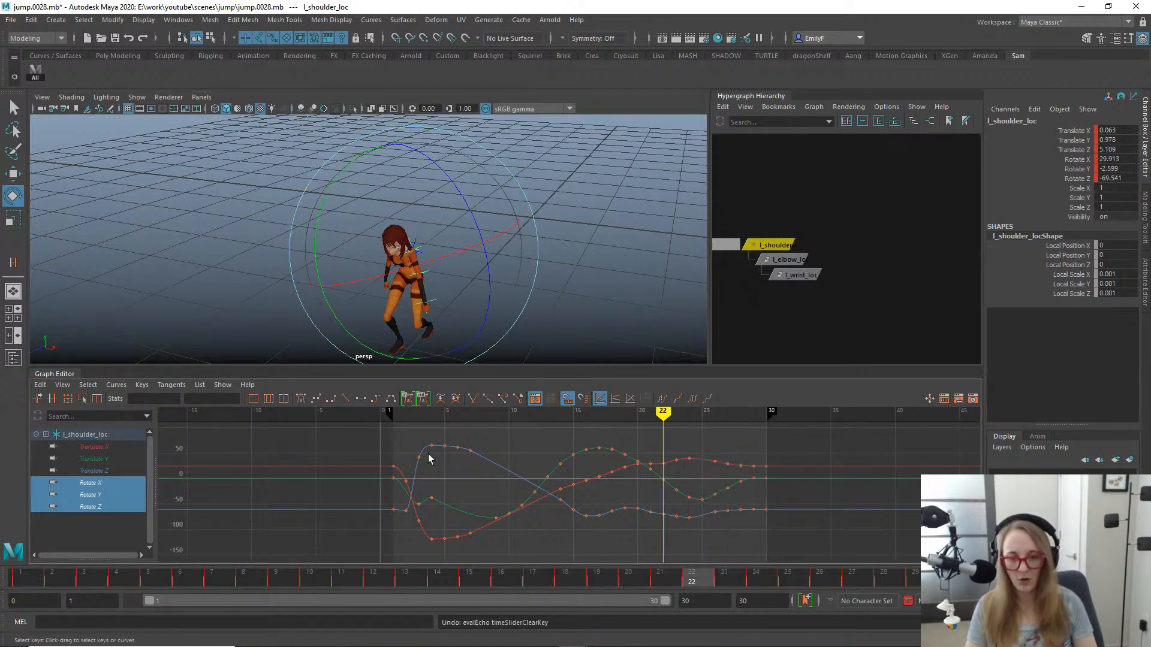
# - Look over the translate curves, return to the three rotate curves and delete their keys at frames 22 and 21
pyautogui.moveTo(99, 466); pyautogui.dragTo(96, 447)
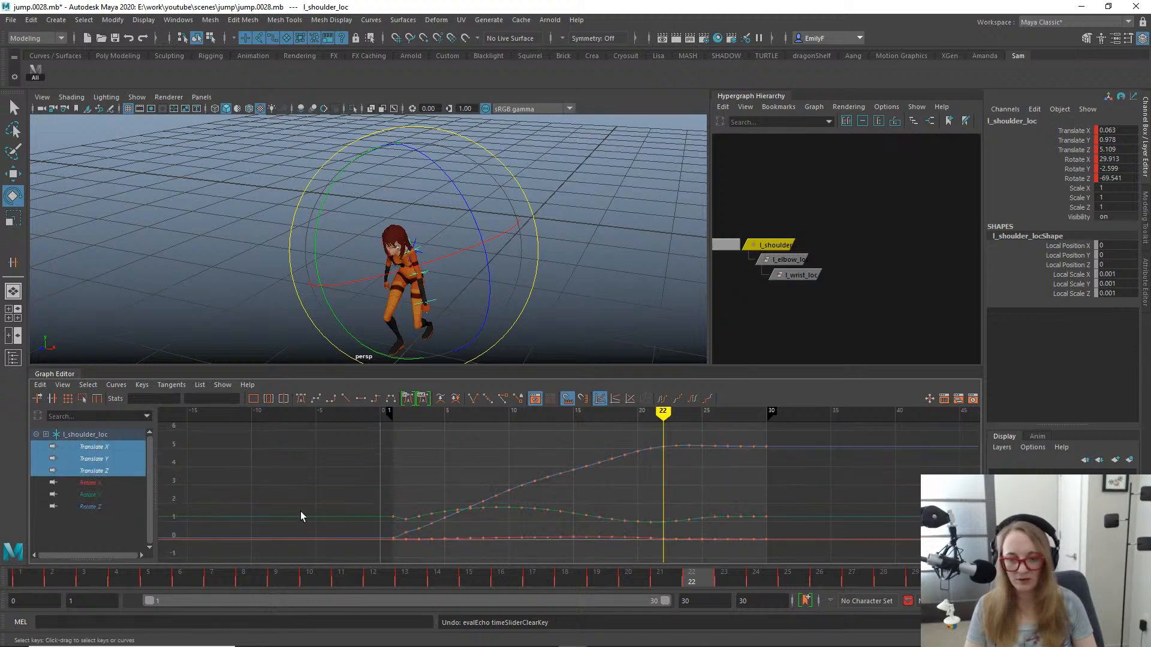
pyautogui.keyDown('alt'); pyautogui.keyDown('shift'); pyautogui.moveTo(614, 496); pyautogui.dragTo(538, 455, button='right'); pyautogui.keyUp('shift'); pyautogui.keyUp('alt')
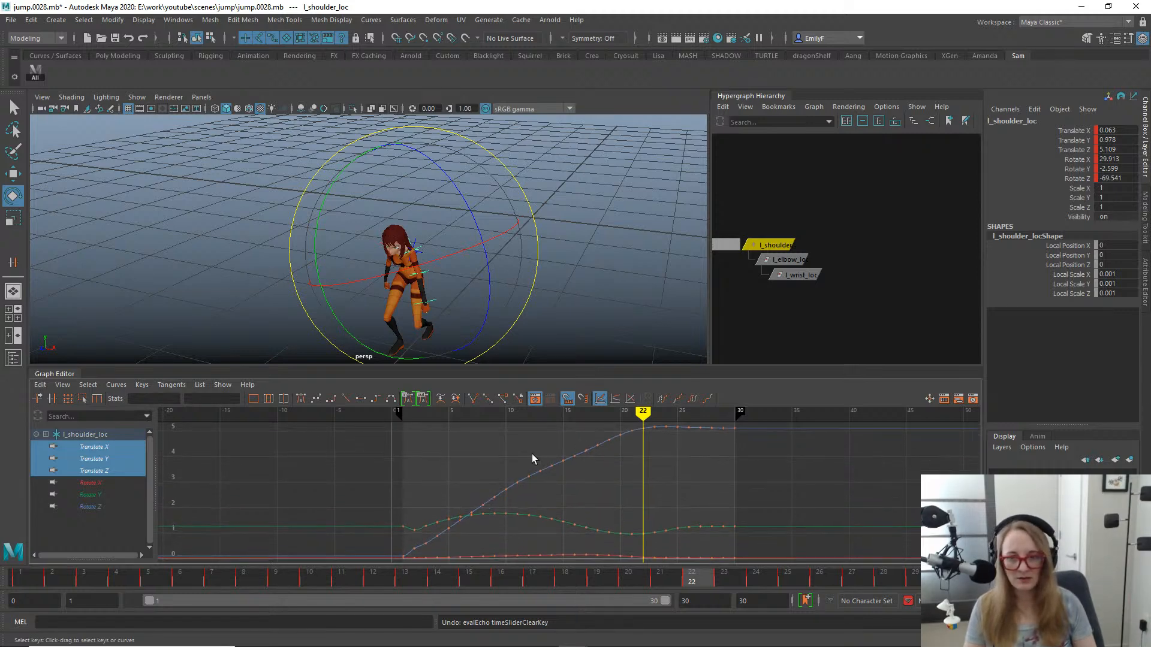
pyautogui.moveTo(94, 481); pyautogui.dragTo(84, 507)
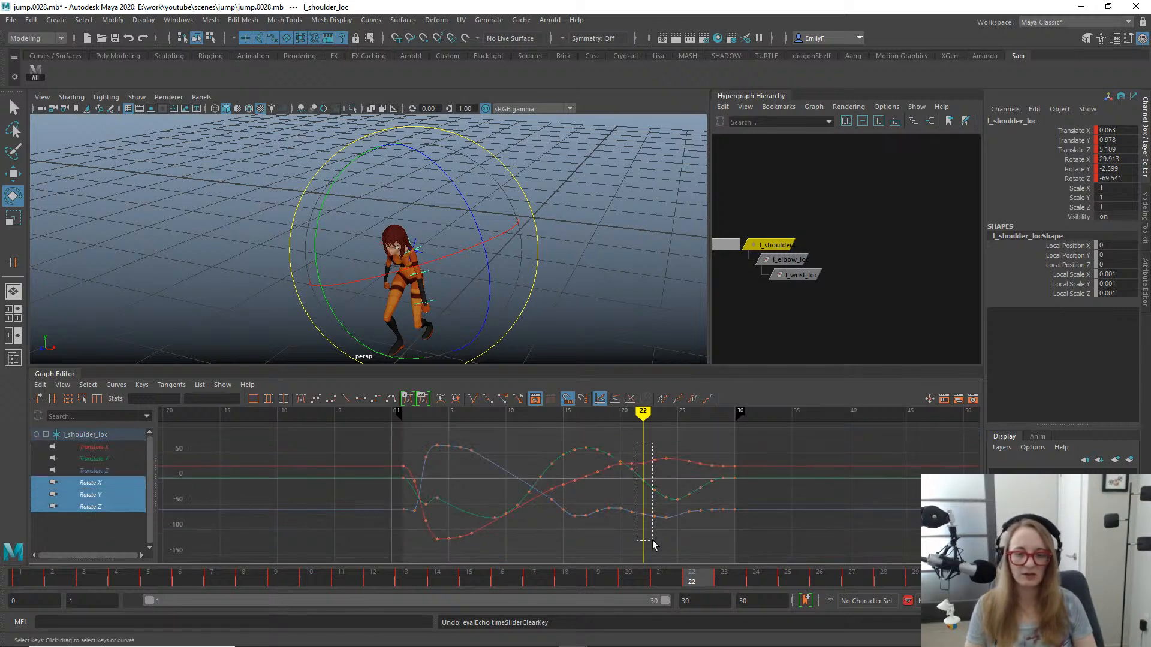
pyautogui.moveTo(653, 544); pyautogui.dragTo(646, 547)
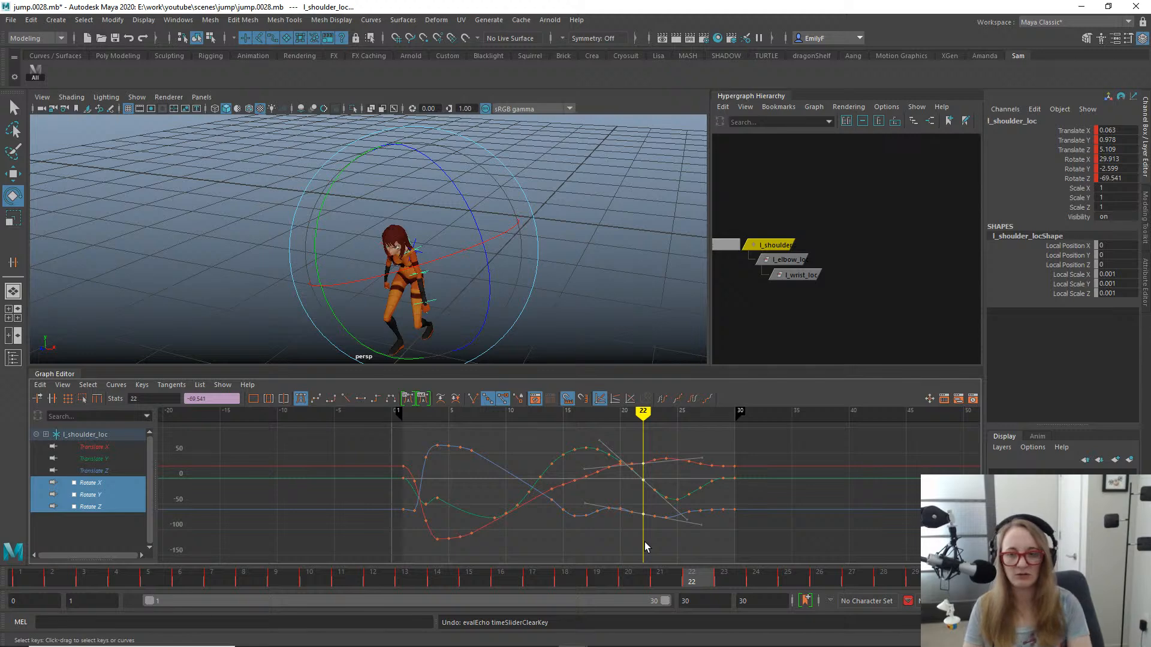
pyautogui.press('Delete')
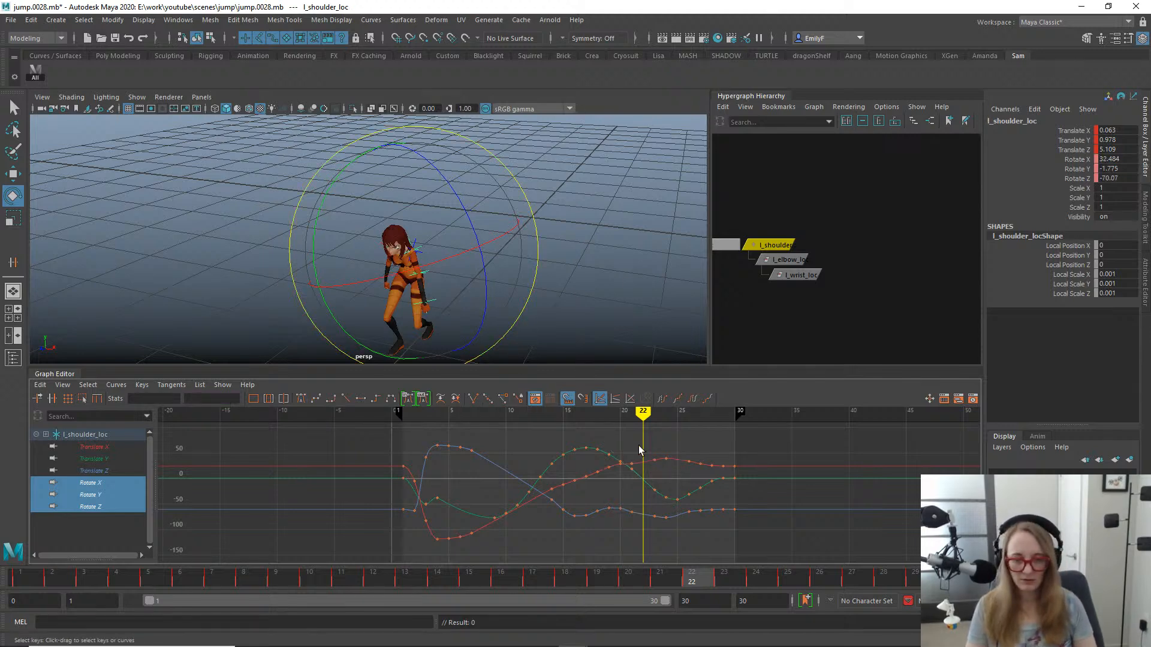
pyautogui.moveTo(638, 448); pyautogui.dragTo(632, 532)
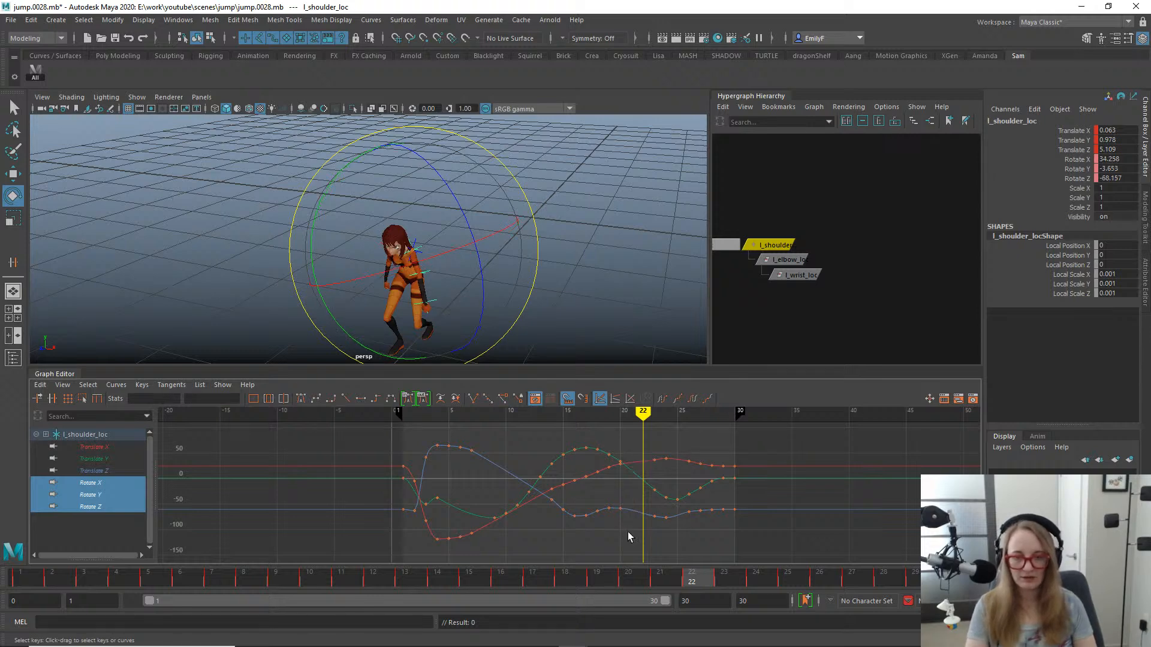
# - Scrub the landing up to frame 28 in the side view to check the left arm's motion
pyautogui.press('q')
pyautogui.moveTo(535, 586); pyautogui.dragTo(690, 560)
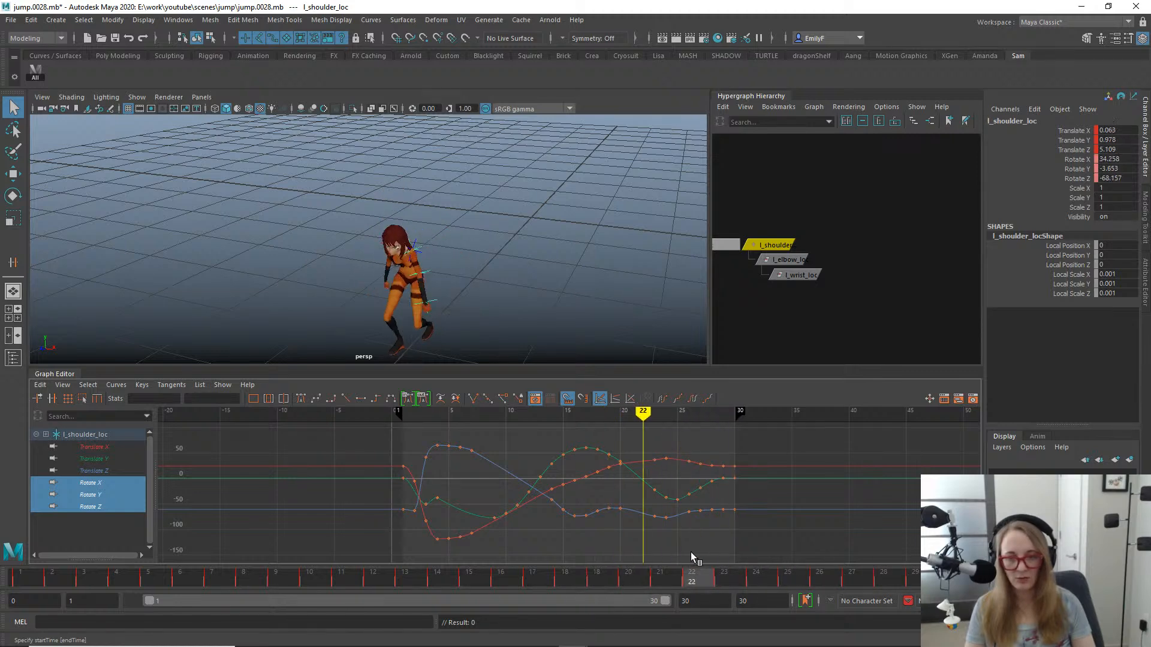
pyautogui.press('space')
pyautogui.moveTo(514, 237); pyautogui.dragTo(540, 234)
pyautogui.keyDown('alt'); pyautogui.moveTo(329, 290); pyautogui.dragTo(623, 203, button='middle'); pyautogui.keyUp('alt')
pyautogui.moveTo(658, 591); pyautogui.dragTo(884, 580)
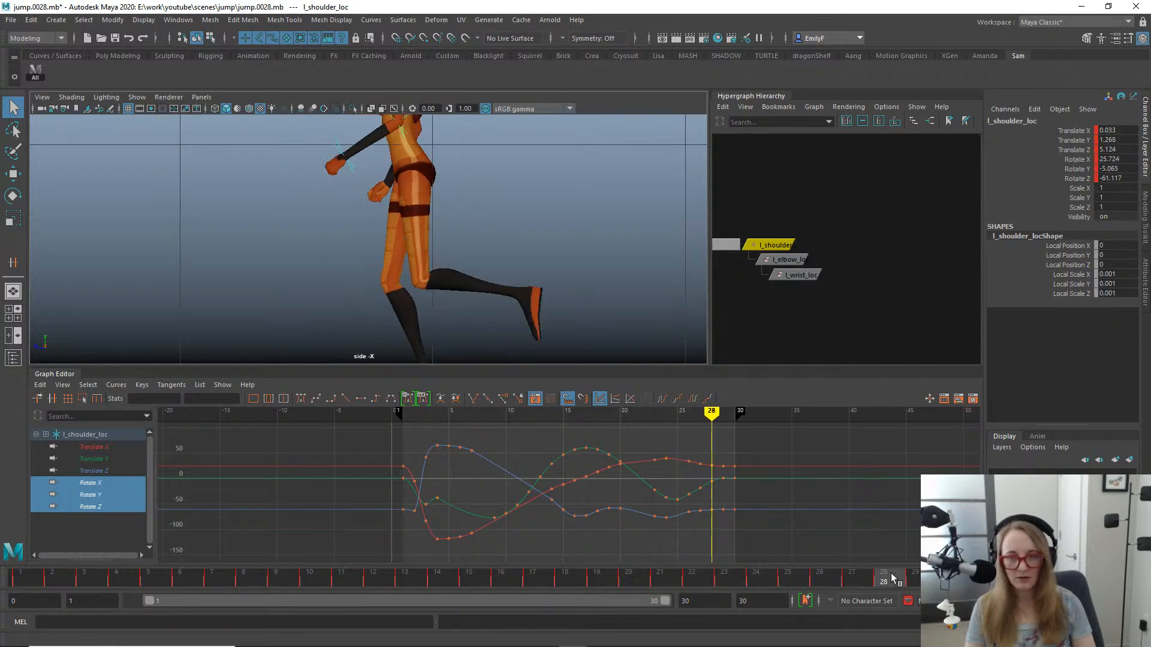
# - Delete the Rotate Y keys at frames 26 to 29 and scrub through the landing to check the arm
pyautogui.keyDown('alt'); pyautogui.moveTo(546, 287); pyautogui.dragTo(624, 233, button='middle'); pyautogui.keyUp('alt')
pyautogui.keyDown('alt'); pyautogui.keyDown('shift'); pyautogui.moveTo(689, 462); pyautogui.dragTo(712, 457, button='right'); pyautogui.keyUp('shift'); pyautogui.keyUp('alt')
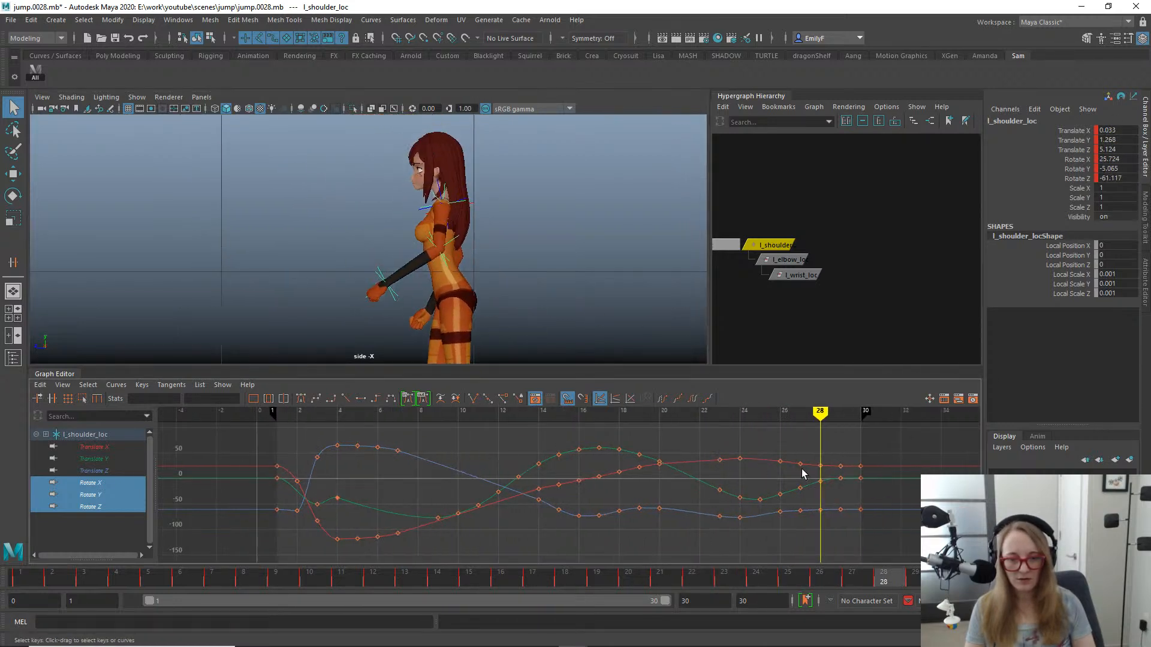
pyautogui.keyDown('alt'); pyautogui.moveTo(801, 473); pyautogui.dragTo(583, 474, button='middle'); pyautogui.keyUp('alt')
pyautogui.moveTo(566, 475)
pyautogui.keyDown('alt'); pyautogui.keyDown('shift'); pyautogui.mouseDown(button='right')
pyautogui.moveTo(566, 455)
pyautogui.moveTo(567, 466)
pyautogui.moveTo(585, 459)
pyautogui.moveTo(578, 442)
pyautogui.moveTo(550, 464)
pyautogui.mouseUp(button='right'); pyautogui.keyUp('shift'); pyautogui.keyUp('alt')
pyautogui.moveTo(663, 521); pyautogui.dragTo(661, 519)
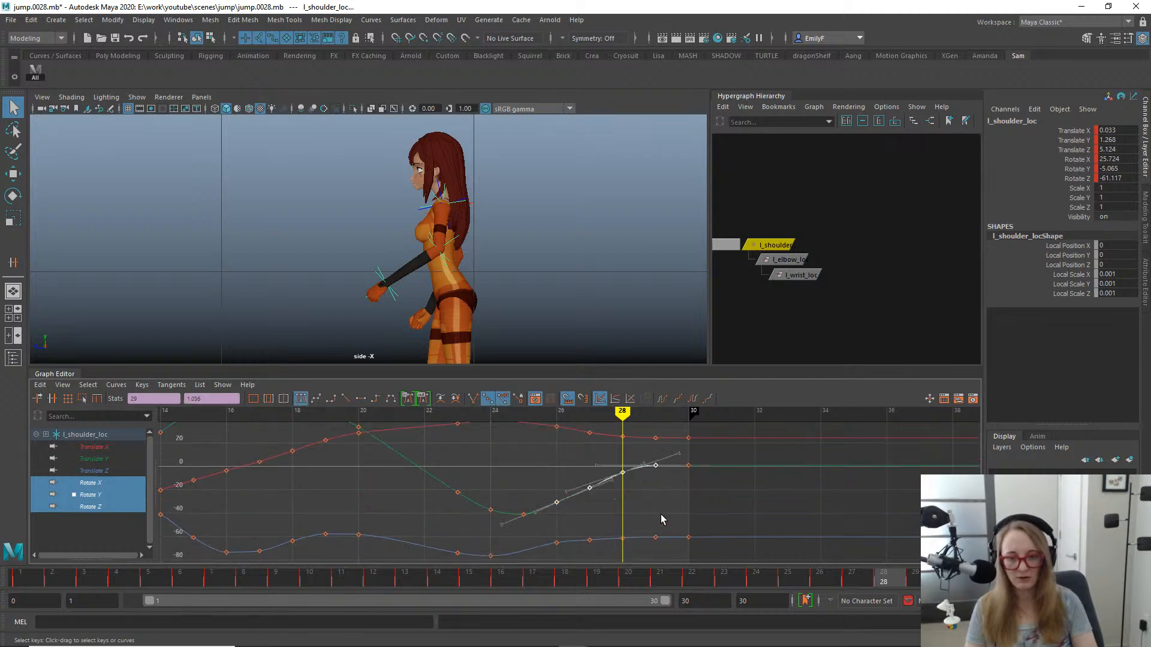
pyautogui.press('Delete')
pyautogui.press('e')
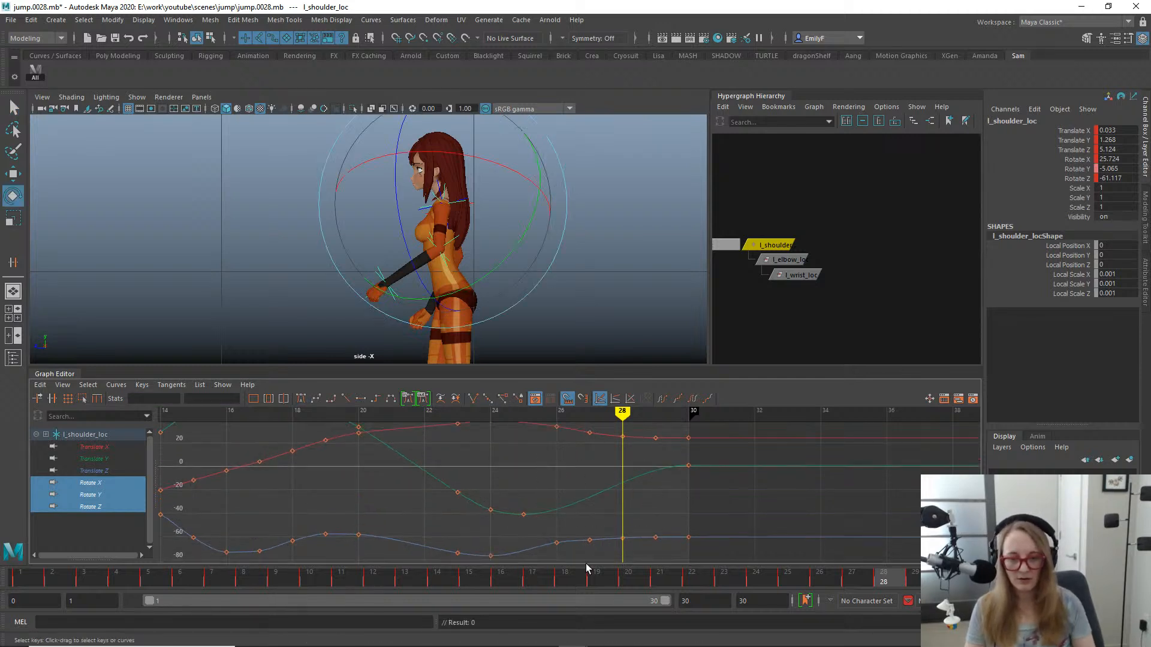
pyautogui.moveTo(546, 577)
pyautogui.mouseDown()
pyautogui.moveTo(946, 576)
pyautogui.moveTo(690, 584)
pyautogui.moveTo(881, 562)
pyautogui.mouseUp()
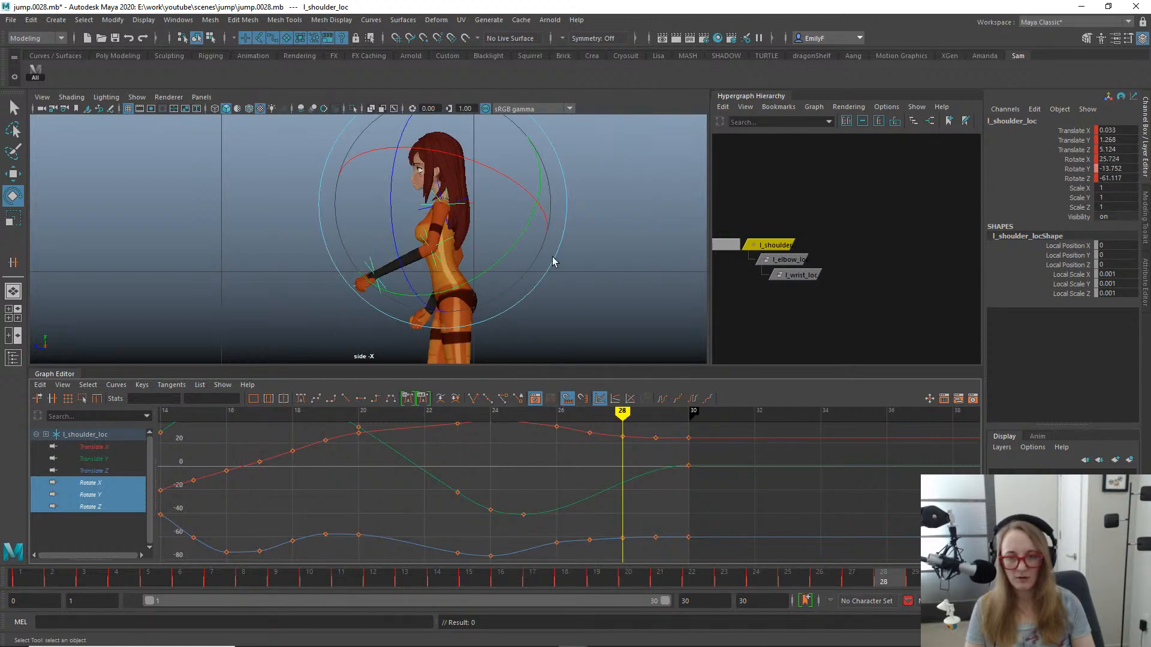
# - With gimbal rotation axes, rotate l_shoulder_loc to about -47° in Y at frame 25 and delete the Rotate Y key at frame 24
pyautogui.press('e')
pyautogui.moveTo(476, 213); pyautogui.dragTo(529, 217)
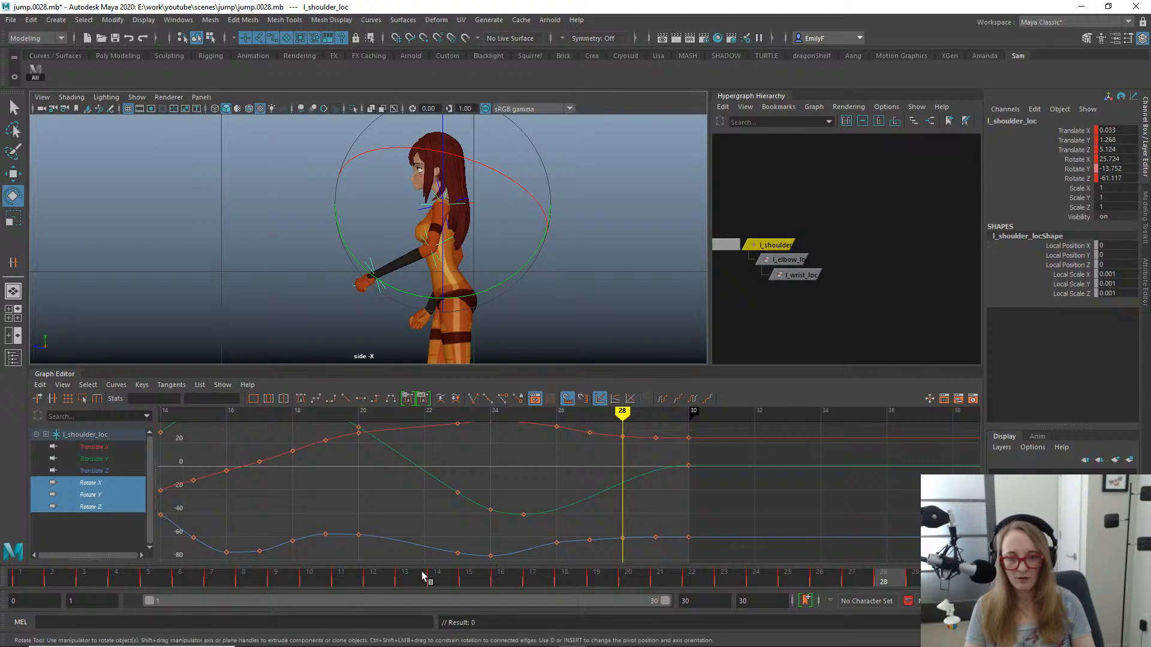
pyautogui.moveTo(424, 575); pyautogui.dragTo(804, 559)
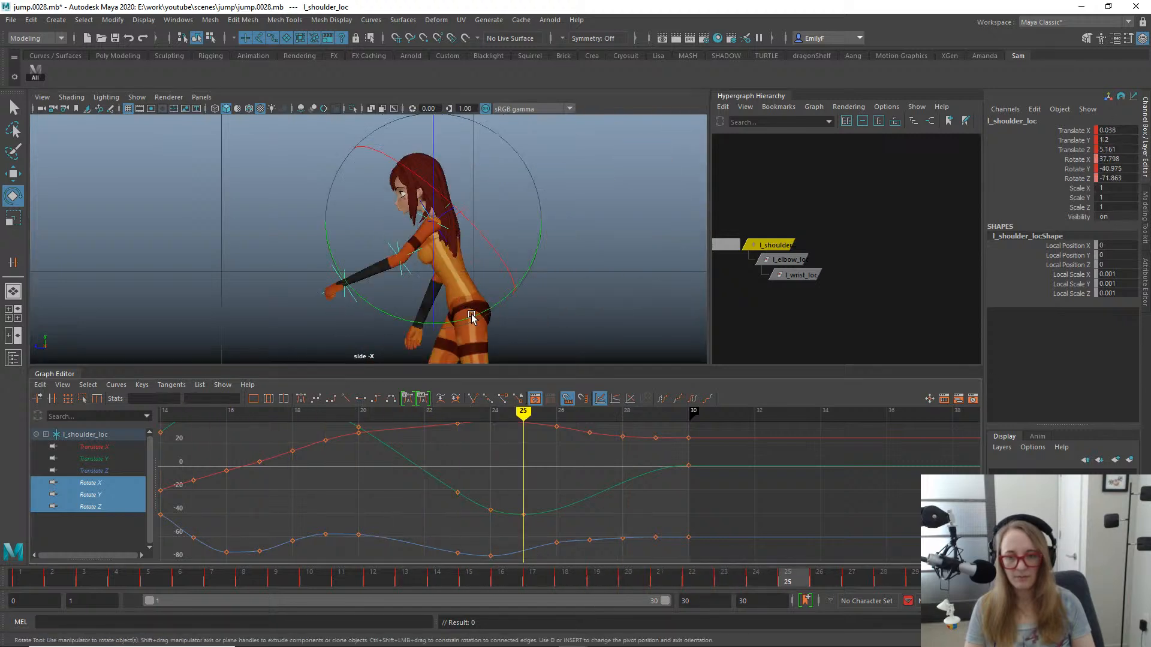
pyautogui.moveTo(471, 317); pyautogui.dragTo(460, 322)
pyautogui.moveTo(483, 466); pyautogui.dragTo(497, 531)
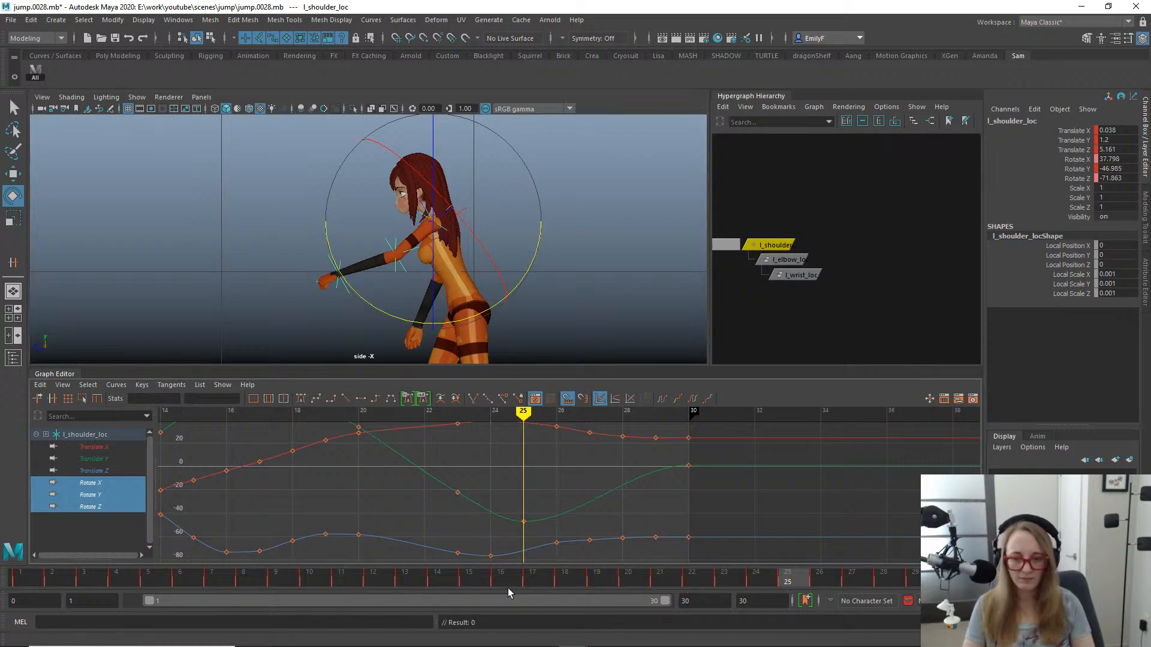
# - Scrub to frame 29, insert a Rotate Y key there and move it to frame 28 at about -5.5
pyautogui.click(564, 576)
pyautogui.moveTo(564, 576)
pyautogui.mouseDown()
pyautogui.moveTo(863, 552)
pyautogui.moveTo(949, 573)
pyautogui.moveTo(673, 534)
pyautogui.moveTo(944, 532)
pyautogui.moveTo(905, 534)
pyautogui.mouseUp()
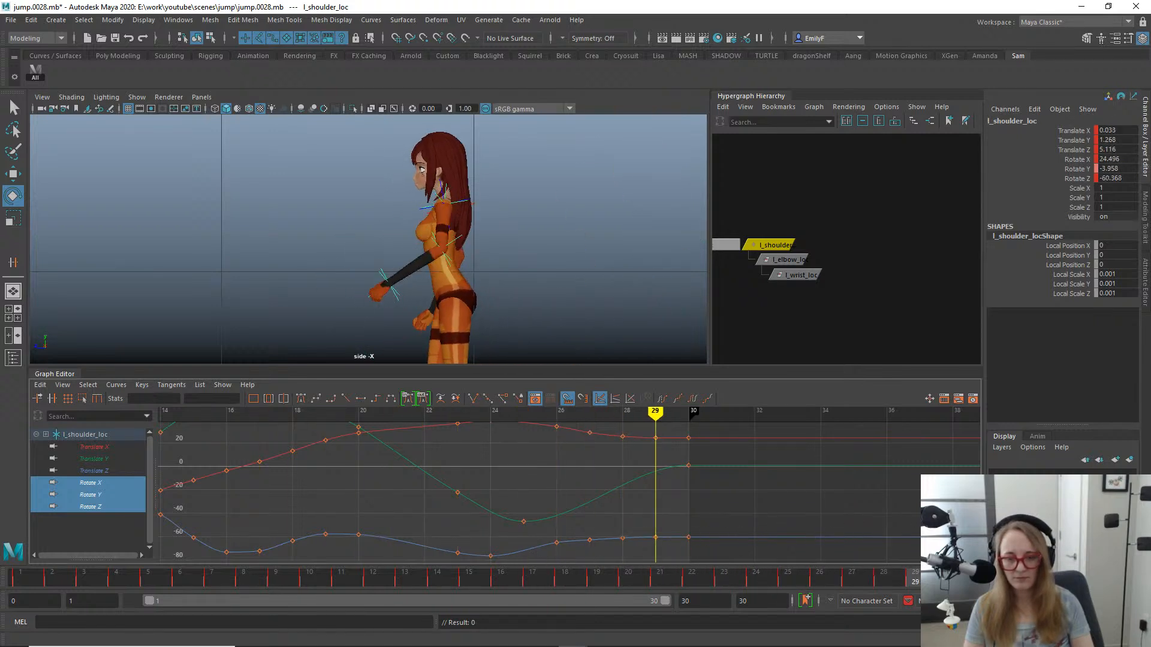
pyautogui.click(637, 474)
pyautogui.press('i')
pyautogui.middleClick(646, 474)
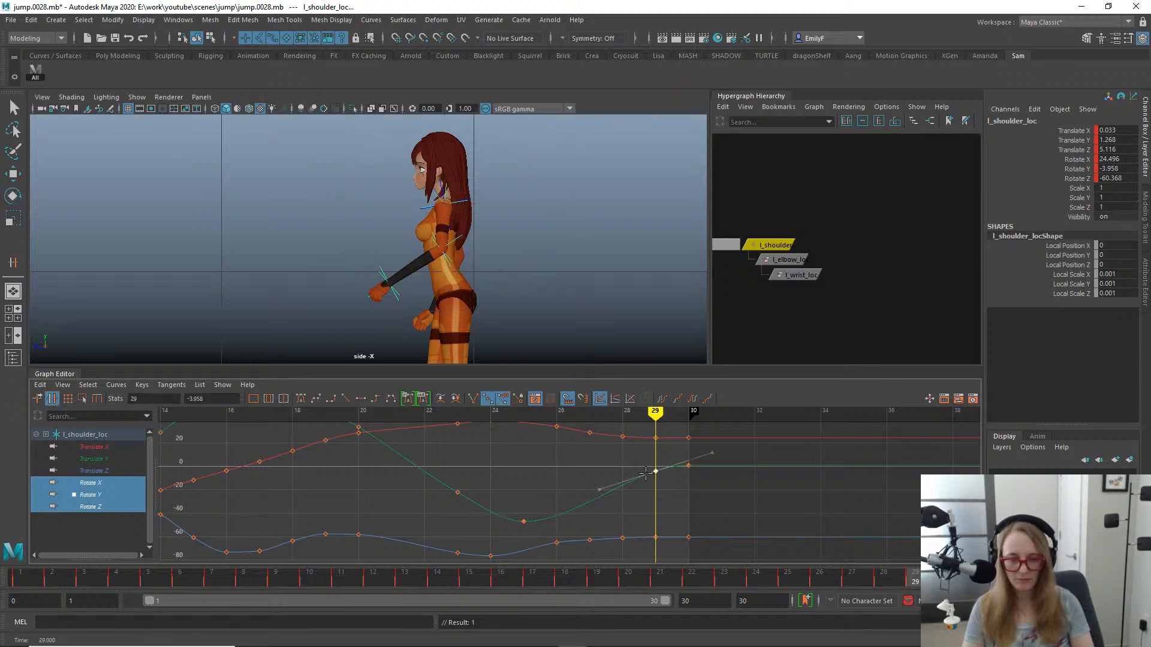
pyautogui.press('w')
pyautogui.keyDown('shift'); pyautogui.moveTo(633, 483); pyautogui.dragTo(621, 489, button='middle'); pyautogui.keyUp('shift')
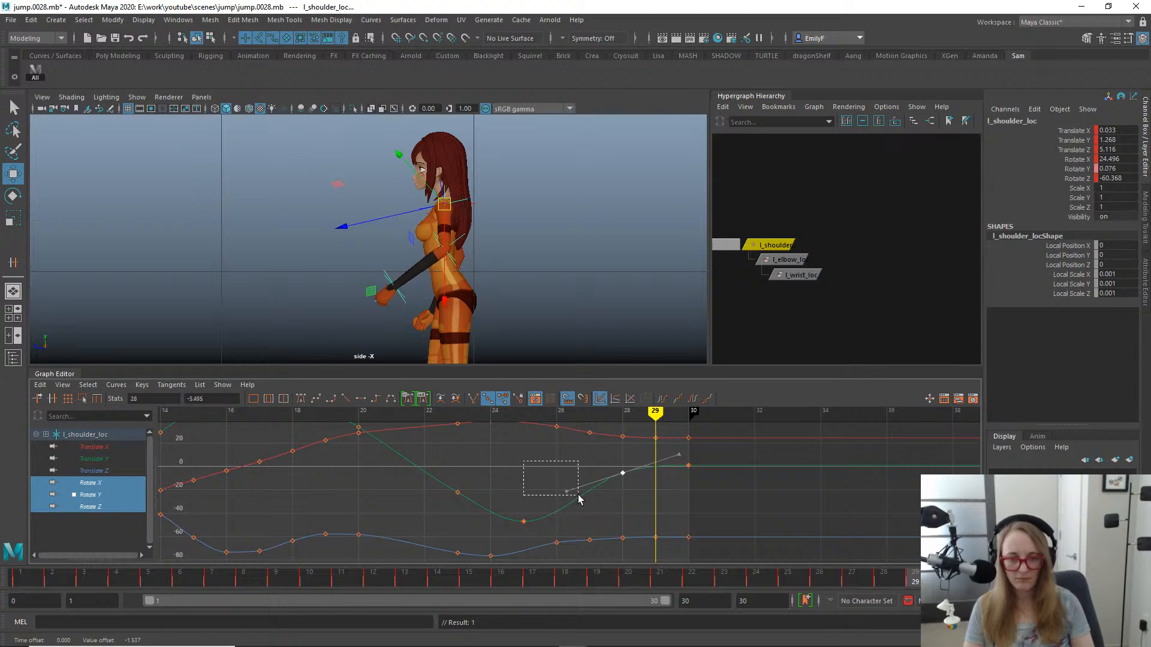
pyautogui.press('q')
# - Delete the Rotate Z keys at frames 27 to 29 and scrub to frame 26
pyautogui.moveTo(673, 570); pyautogui.dragTo(735, 545)
pyautogui.press('a')
pyautogui.keyDown('alt'); pyautogui.keyDown('shift'); pyautogui.moveTo(658, 474); pyautogui.dragTo(609, 483, button='right'); pyautogui.keyUp('shift'); pyautogui.keyUp('alt')
pyautogui.keyDown('alt'); pyautogui.moveTo(609, 483); pyautogui.dragTo(606, 432, button='middle'); pyautogui.keyUp('alt')
pyautogui.keyDown('alt'); pyautogui.keyDown('shift'); pyautogui.moveTo(558, 498); pyautogui.dragTo(607, 498, button='right'); pyautogui.keyUp('shift'); pyautogui.keyUp('alt')
pyautogui.keyDown('alt'); pyautogui.keyDown('shift'); pyautogui.moveTo(608, 501); pyautogui.dragTo(609, 475, button='right'); pyautogui.keyUp('shift'); pyautogui.keyUp('alt')
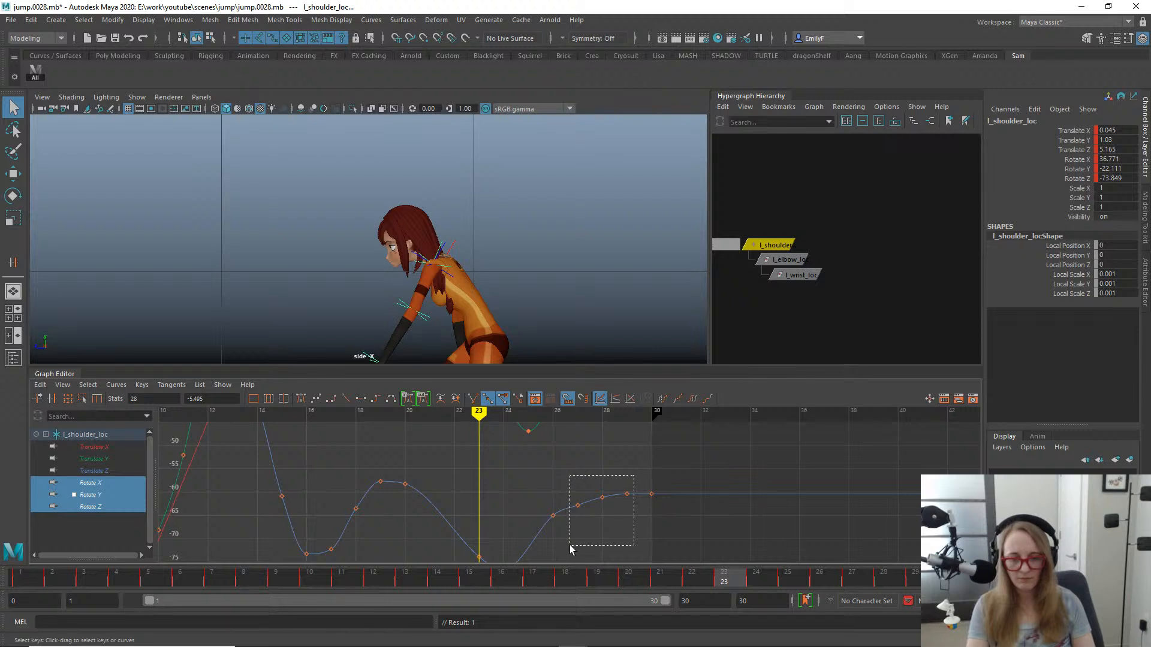
pyautogui.moveTo(566, 580); pyautogui.dragTo(819, 577)
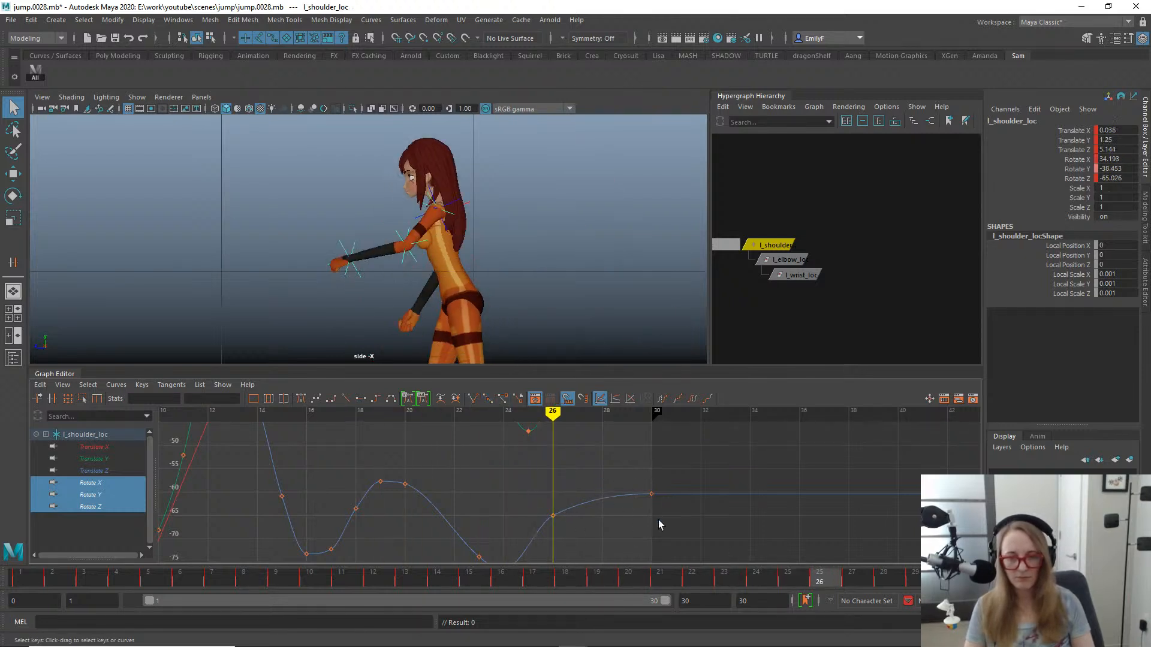
# - Lower the Rotate Z key at frame 26 to about -67.6 to smooth the curve into frame 30
pyautogui.moveTo(545, 505); pyautogui.dragTo(563, 527)
pyautogui.press('w')
pyautogui.keyDown('shift'); pyautogui.moveTo(550, 503); pyautogui.dragTo(550, 515, button='middle'); pyautogui.keyUp('shift')
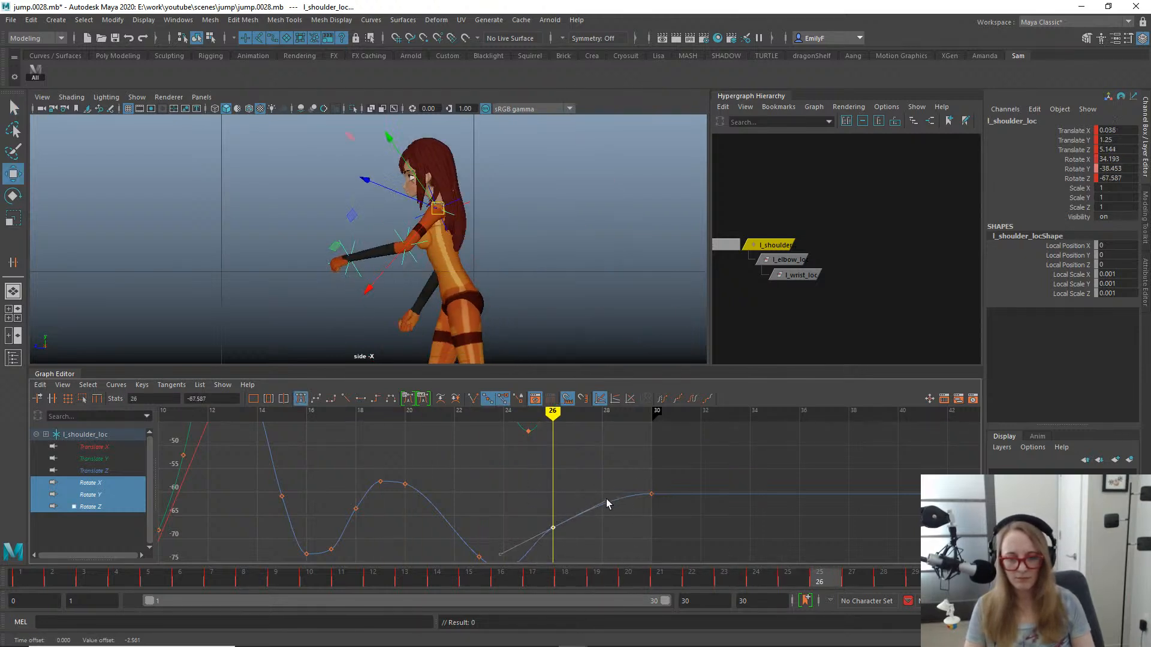
pyautogui.press('q')
# - Delete the Rotate X keys at frames 23, 27 and 28
pyautogui.keyDown('alt'); pyautogui.moveTo(639, 436); pyautogui.dragTo(628, 530, button='middle'); pyautogui.keyUp('alt')
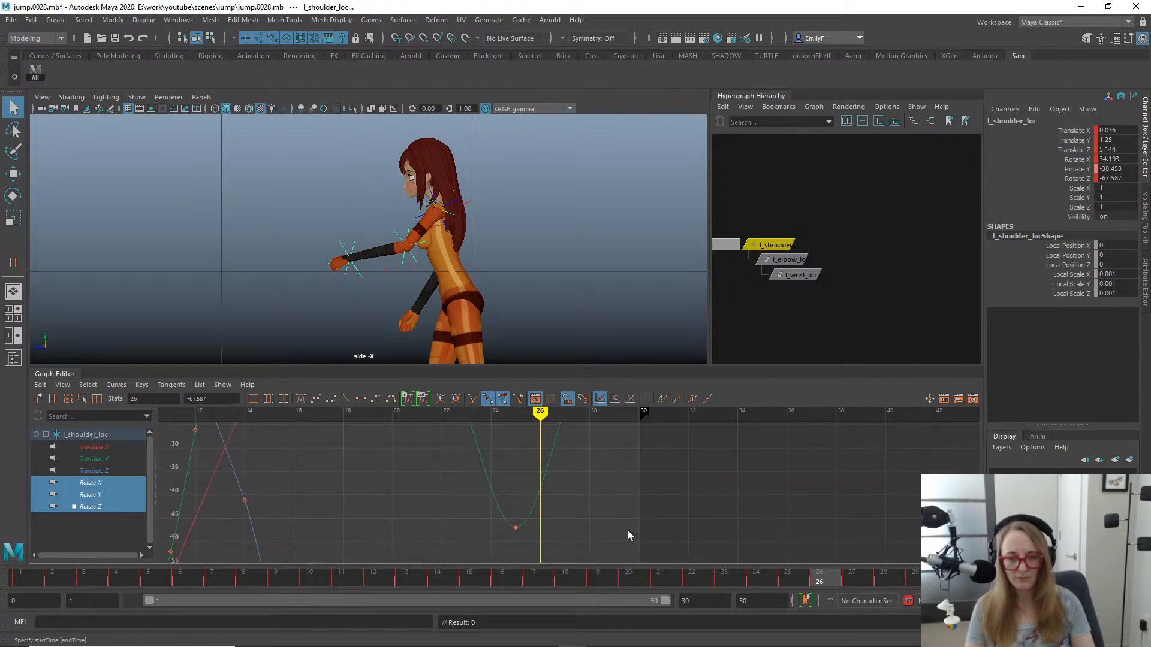
pyautogui.keyDown('alt'); pyautogui.moveTo(651, 445); pyautogui.dragTo(622, 468, button='right'); pyautogui.keyUp('alt')
pyautogui.keyDown('alt'); pyautogui.moveTo(622, 468); pyautogui.dragTo(623, 531, button='middle'); pyautogui.keyUp('alt')
pyautogui.keyDown('alt'); pyautogui.keyDown('shift'); pyautogui.moveTo(623, 531); pyautogui.dragTo(626, 463, button='right'); pyautogui.keyUp('shift'); pyautogui.keyUp('alt')
pyautogui.moveTo(462, 501); pyautogui.dragTo(462, 502)
pyautogui.press('Delete')
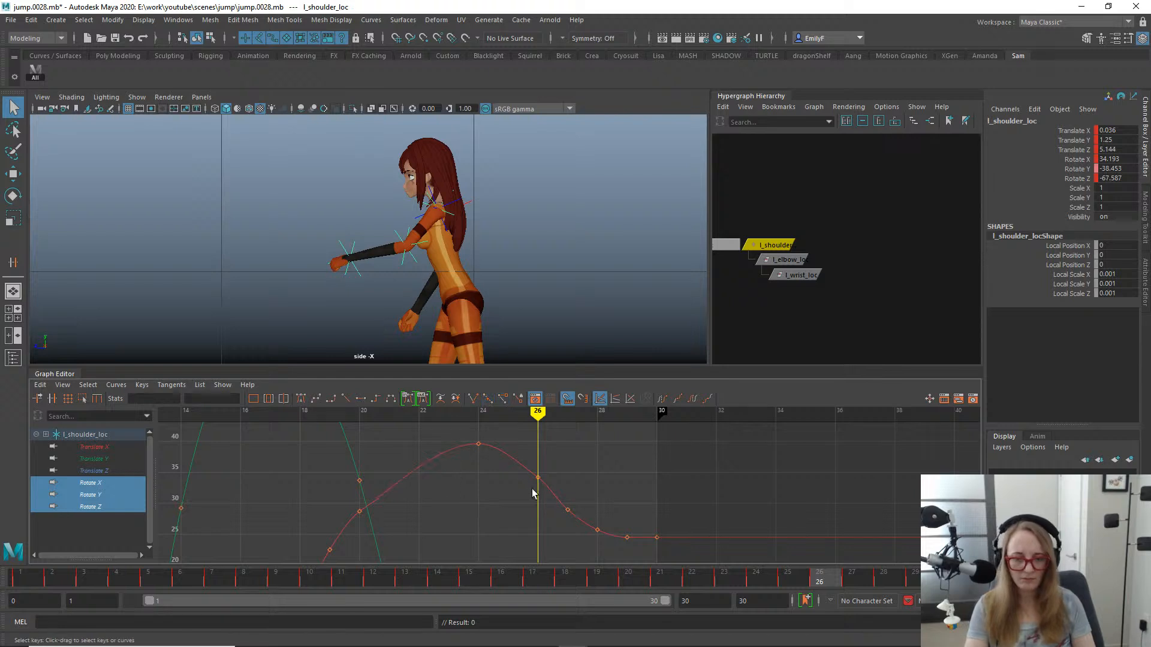
pyautogui.moveTo(552, 491); pyautogui.dragTo(559, 507)
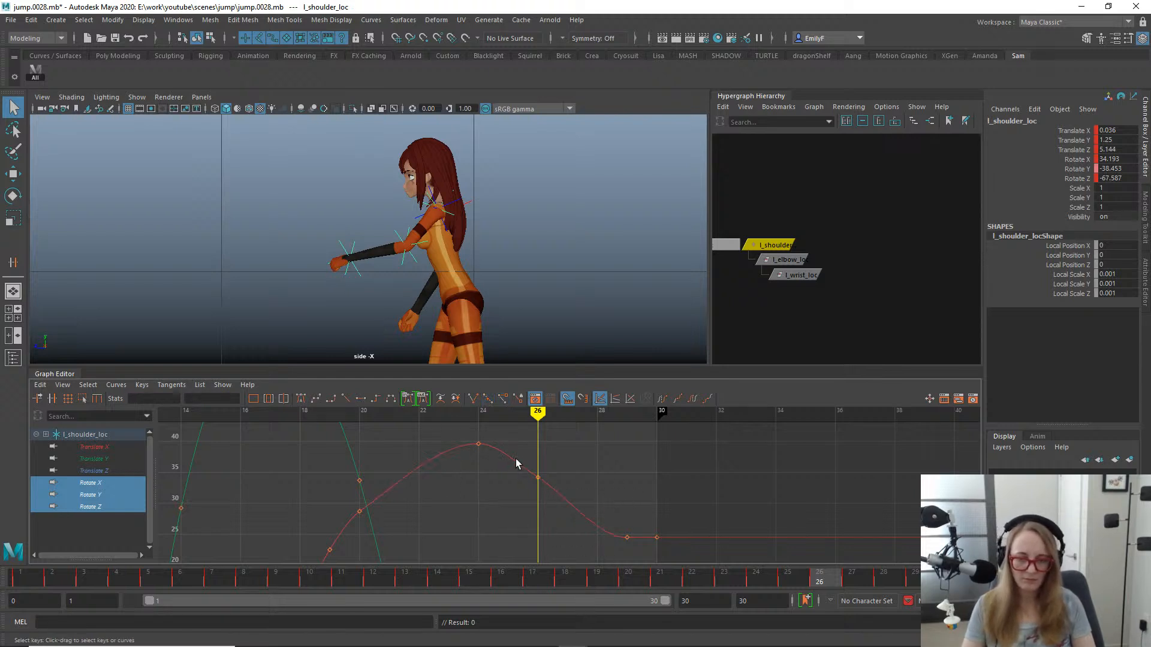
# - Delete the Rotate X key at frame 26 so the shoulder curve eases down from its frame 24 peak
pyautogui.moveTo(462, 431); pyautogui.dragTo(496, 460)
pyautogui.keyDown('alt'); pyautogui.moveTo(535, 461); pyautogui.dragTo(435, 512, button='right'); pyautogui.keyUp('alt')
pyautogui.keyDown('alt'); pyautogui.moveTo(435, 512); pyautogui.dragTo(458, 431, button='middle'); pyautogui.keyUp('alt')
pyautogui.keyDown('alt'); pyautogui.keyDown('shift'); pyautogui.moveTo(496, 478); pyautogui.dragTo(495, 531, button='middle'); pyautogui.keyUp('shift'); pyautogui.keyUp('alt')
pyautogui.keyDown('alt'); pyautogui.keyDown('shift'); pyautogui.moveTo(494, 531); pyautogui.dragTo(547, 529, button='right'); pyautogui.keyUp('shift'); pyautogui.keyUp('alt')
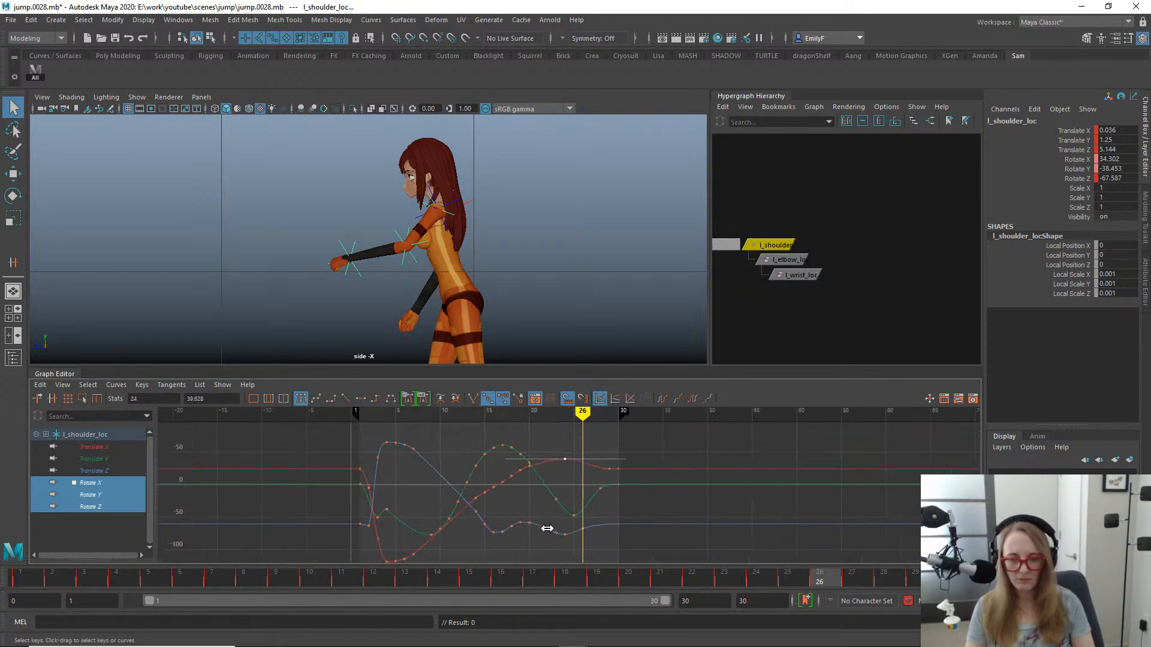
# - Play back the jump in the perspective view from several angles, checking the left arm's swing, and return to the side view
pyautogui.moveTo(443, 574); pyautogui.dragTo(587, 556)
pyautogui.press('space')
pyautogui.moveTo(531, 157); pyautogui.dragTo(543, 141)
pyautogui.keyDown('alt'); pyautogui.moveTo(568, 181); pyautogui.dragTo(530, 189); pyautogui.keyUp('alt')
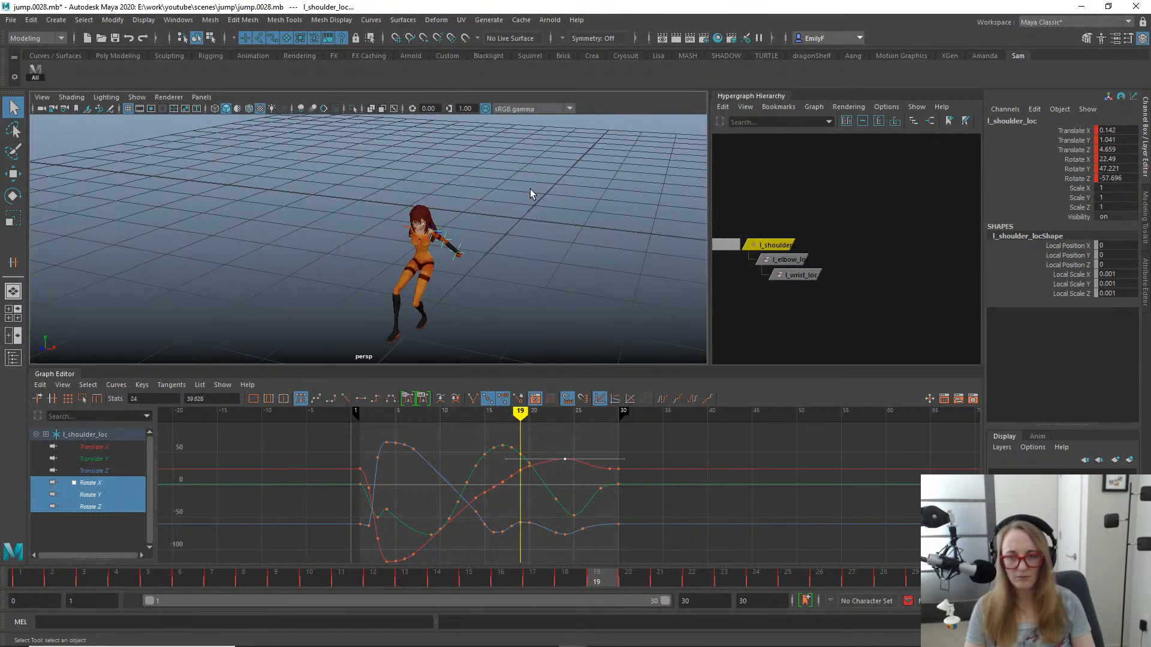
pyautogui.hotkey('alt', 'v')
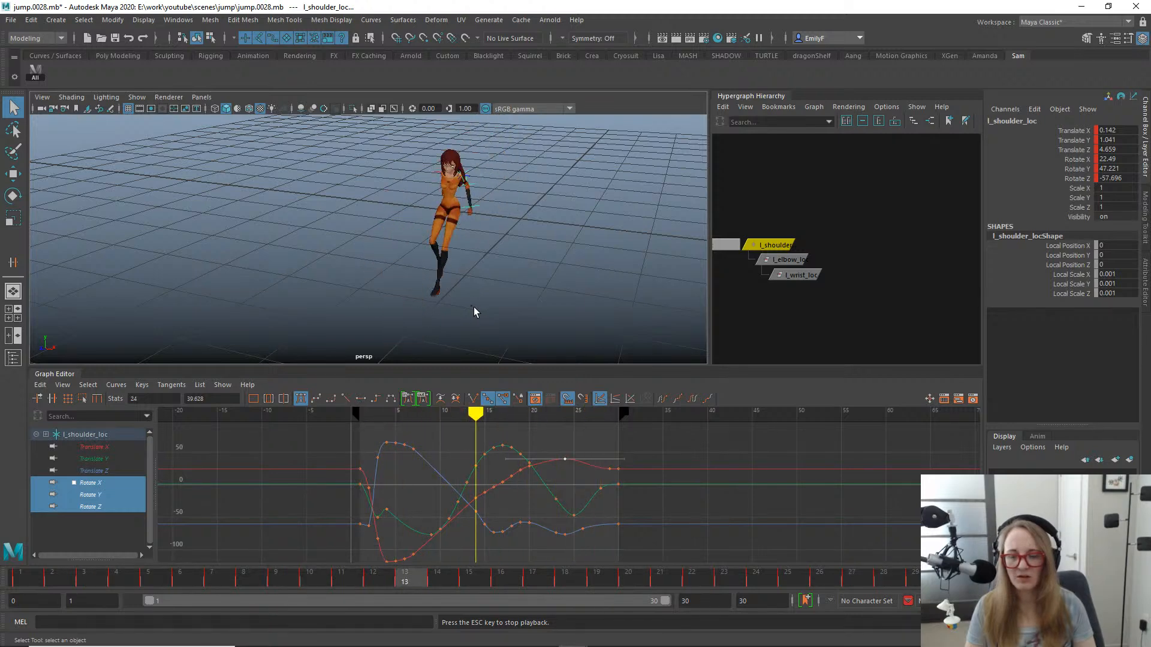
pyautogui.keyDown('alt'); pyautogui.moveTo(474, 306); pyautogui.dragTo(353, 293); pyautogui.keyUp('alt')
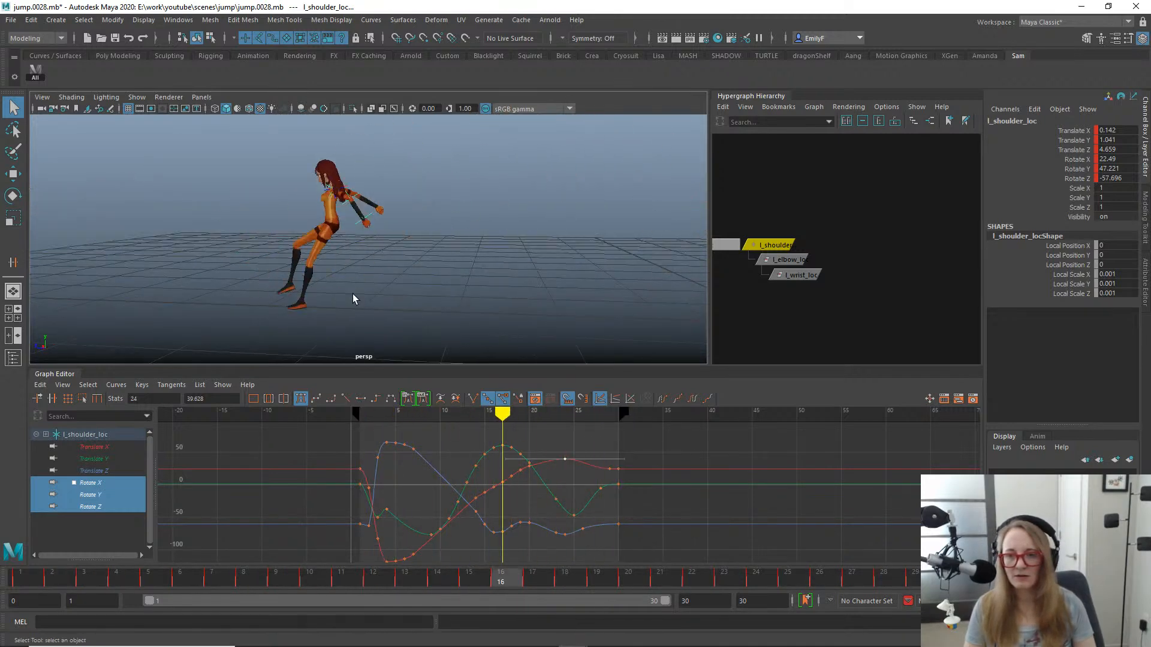
pyautogui.keyDown('alt'); pyautogui.moveTo(457, 243); pyautogui.dragTo(591, 266, button='middle'); pyautogui.keyUp('alt')
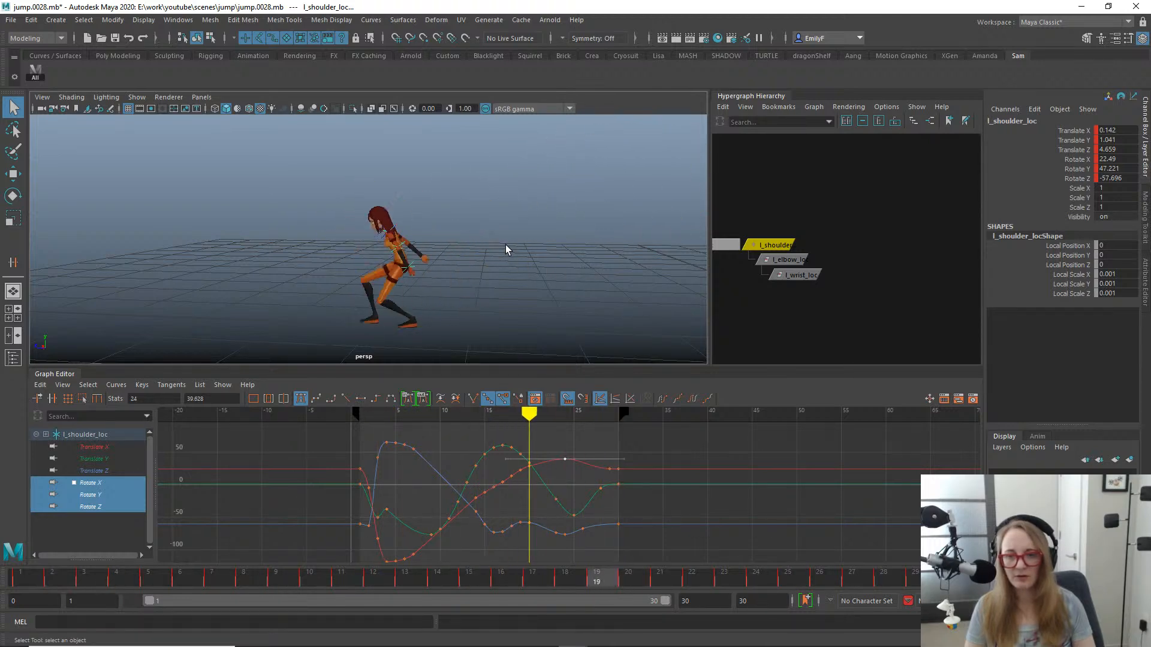
pyautogui.press('space')
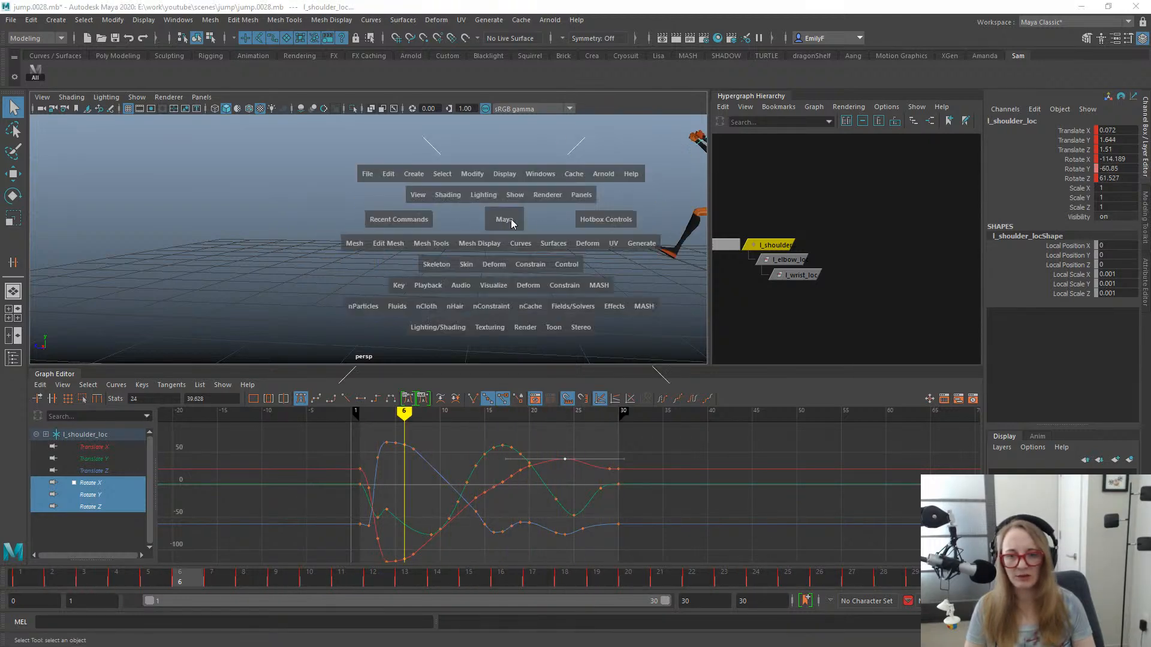
pyautogui.moveTo(510, 218); pyautogui.dragTo(555, 219)
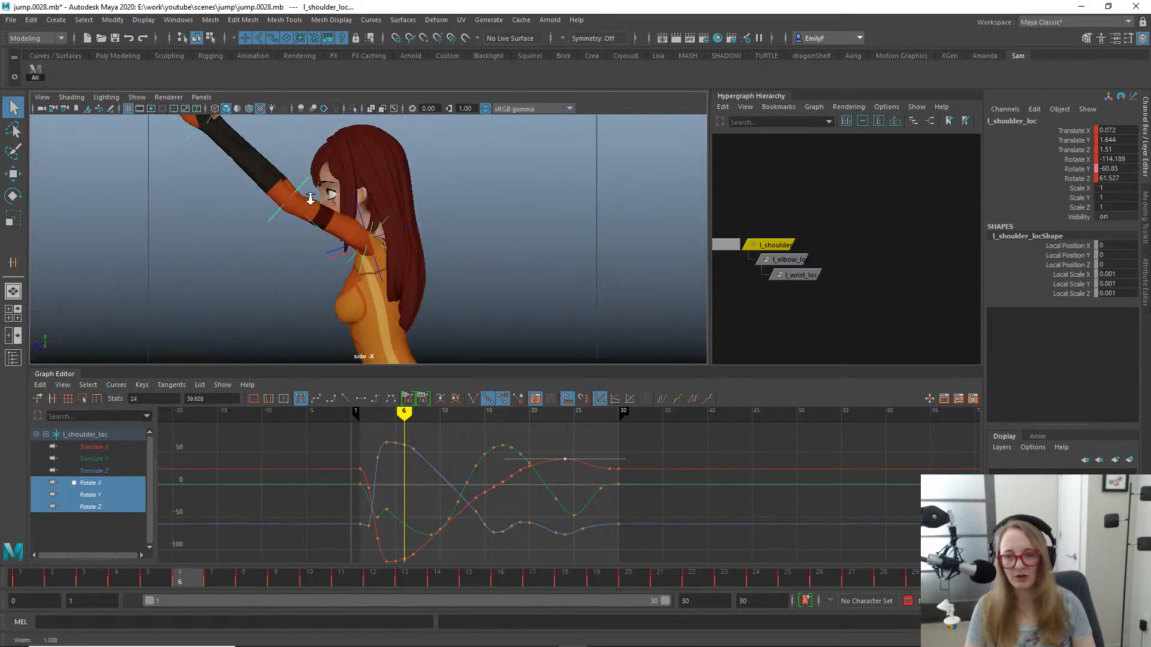
# - Scrub to frame 24, move the shoulder's Rotate Y key from frame 25 to 24 and delete the one at frame 23
pyautogui.moveTo(515, 578); pyautogui.dragTo(885, 578)
pyautogui.press('f')
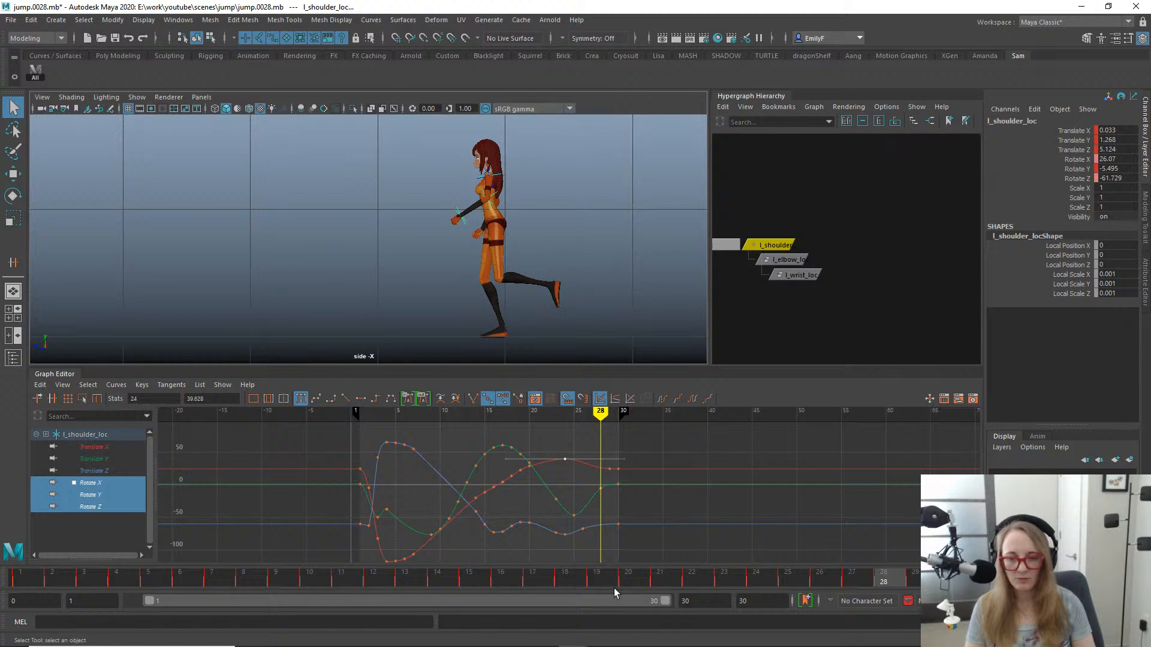
pyautogui.moveTo(614, 588); pyautogui.dragTo(772, 526)
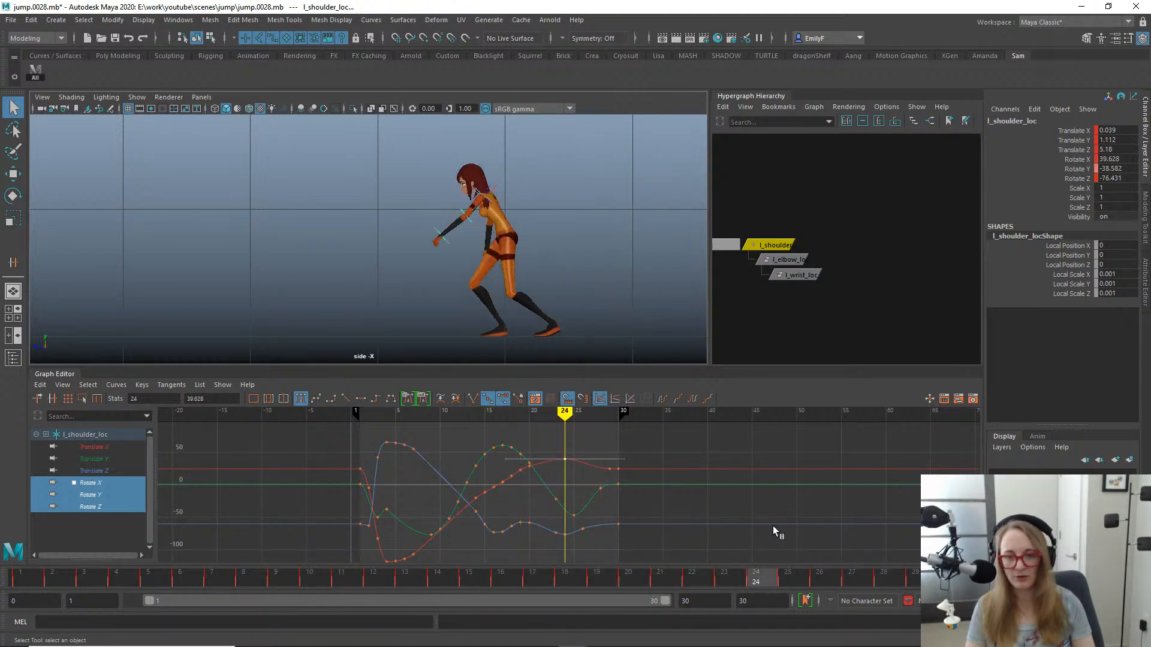
pyautogui.keyDown('alt'); pyautogui.keyDown('shift'); pyautogui.moveTo(555, 475); pyautogui.dragTo(593, 488, button='right'); pyautogui.keyUp('shift'); pyautogui.keyUp('alt')
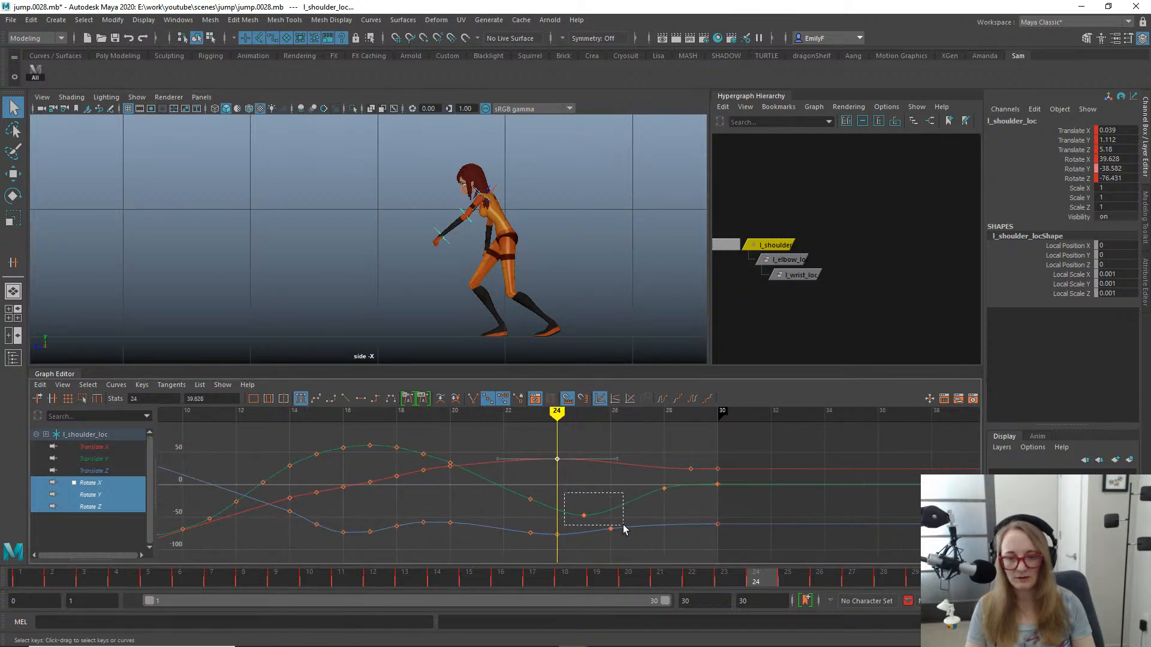
pyautogui.moveTo(624, 529); pyautogui.dragTo(622, 528)
pyautogui.press('w')
pyautogui.moveTo(603, 527); pyautogui.dragTo(576, 517, button='middle')
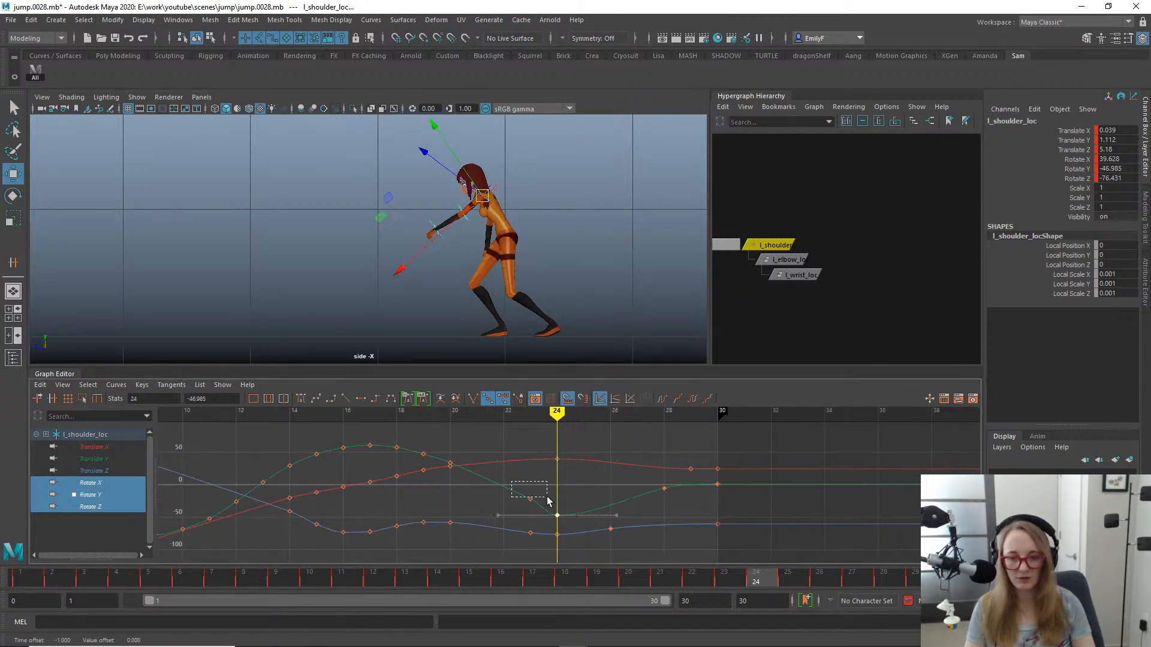
pyautogui.moveTo(548, 501); pyautogui.dragTo(549, 503)
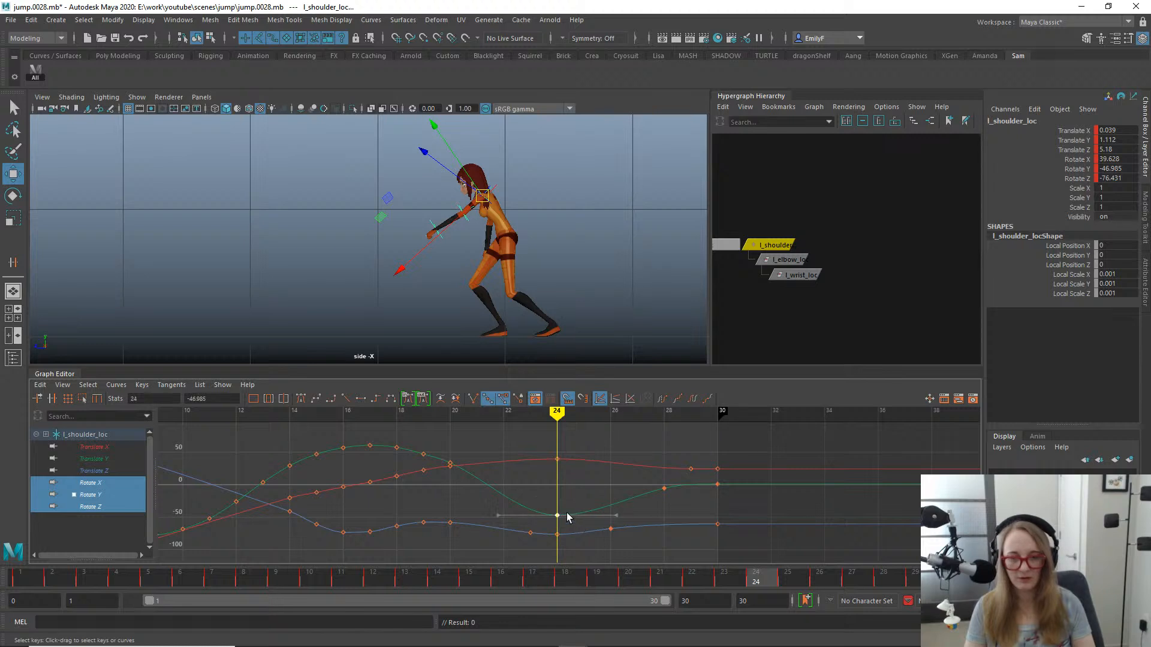
# - Raise the Rotate Y key at frame 24 to about -30.4 and key Rotate Y at about -33.6 on frame 26
pyautogui.moveTo(569, 519); pyautogui.dragTo(565, 507, button='middle')
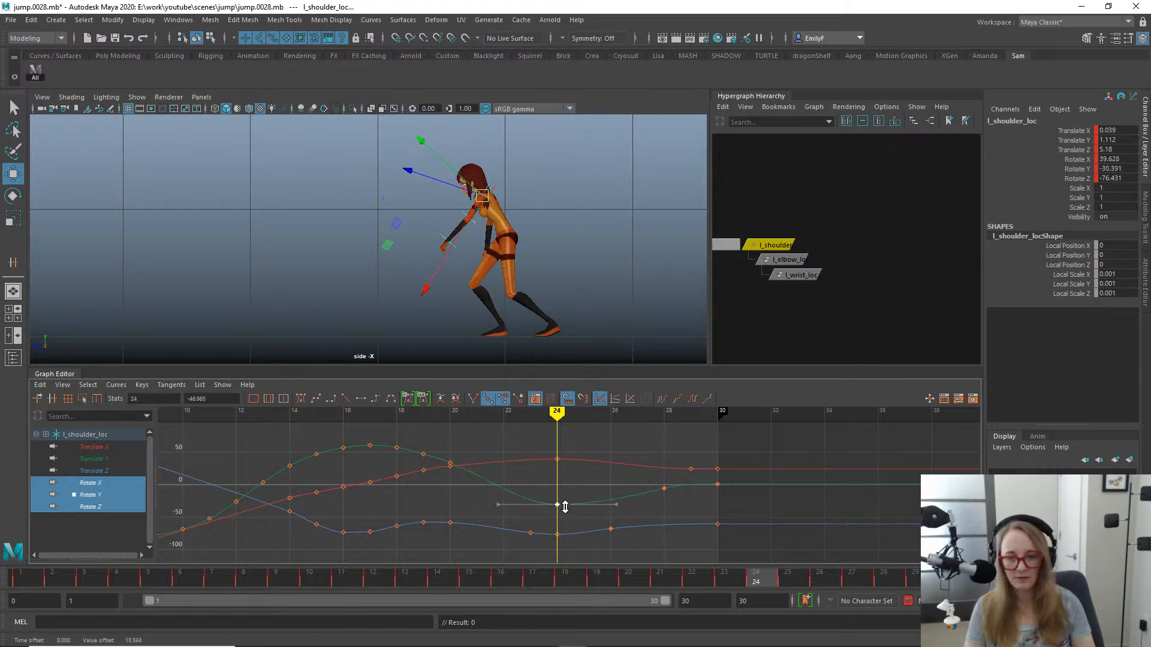
pyautogui.press('q')
pyautogui.moveTo(501, 584); pyautogui.dragTo(811, 528)
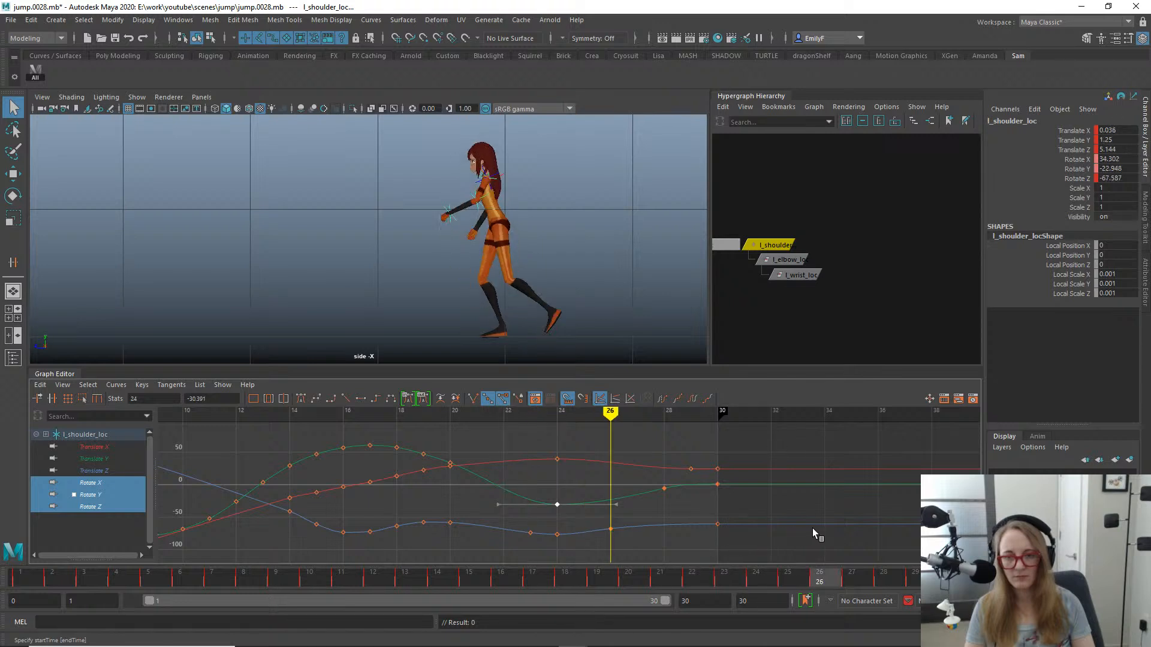
pyautogui.press('e')
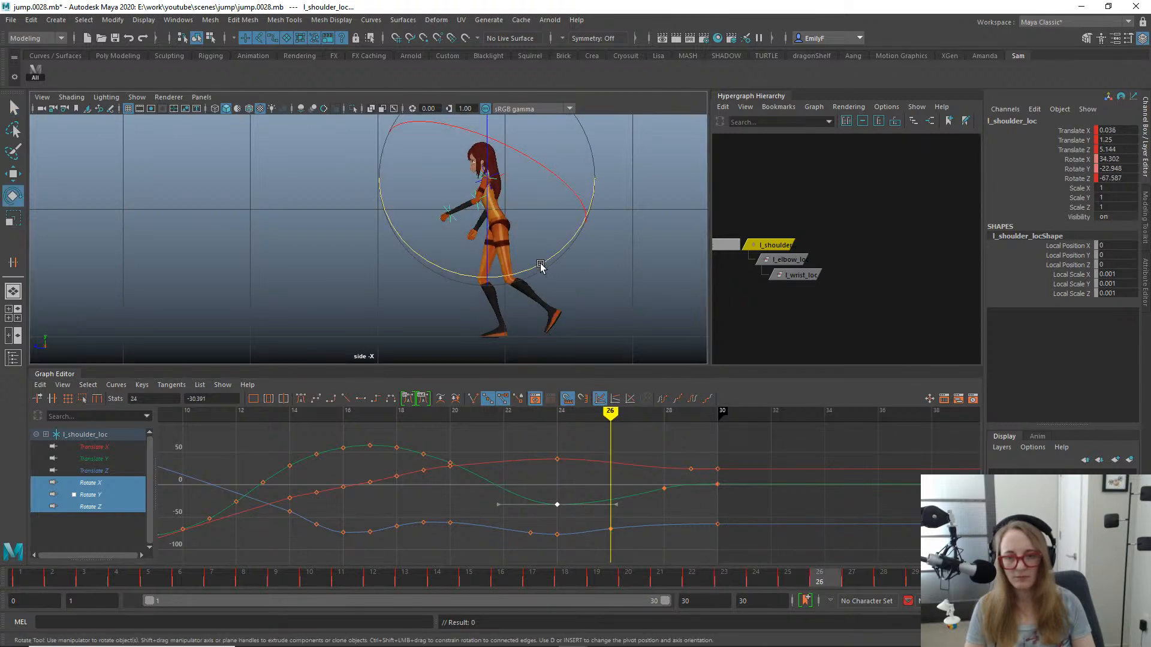
pyautogui.moveTo(540, 268); pyautogui.dragTo(525, 268)
# - Angle the tangents of the Rotate Y keys at frames 24 and 26 to smooth the dip
pyautogui.moveTo(539, 476); pyautogui.dragTo(576, 515)
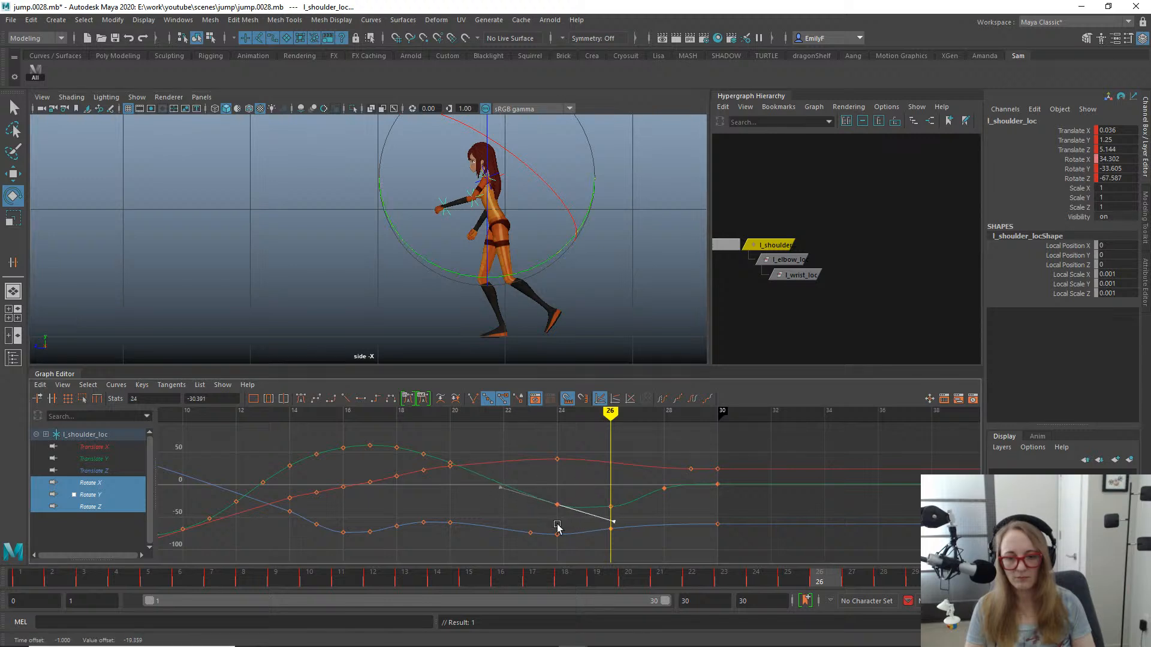
pyautogui.press('w')
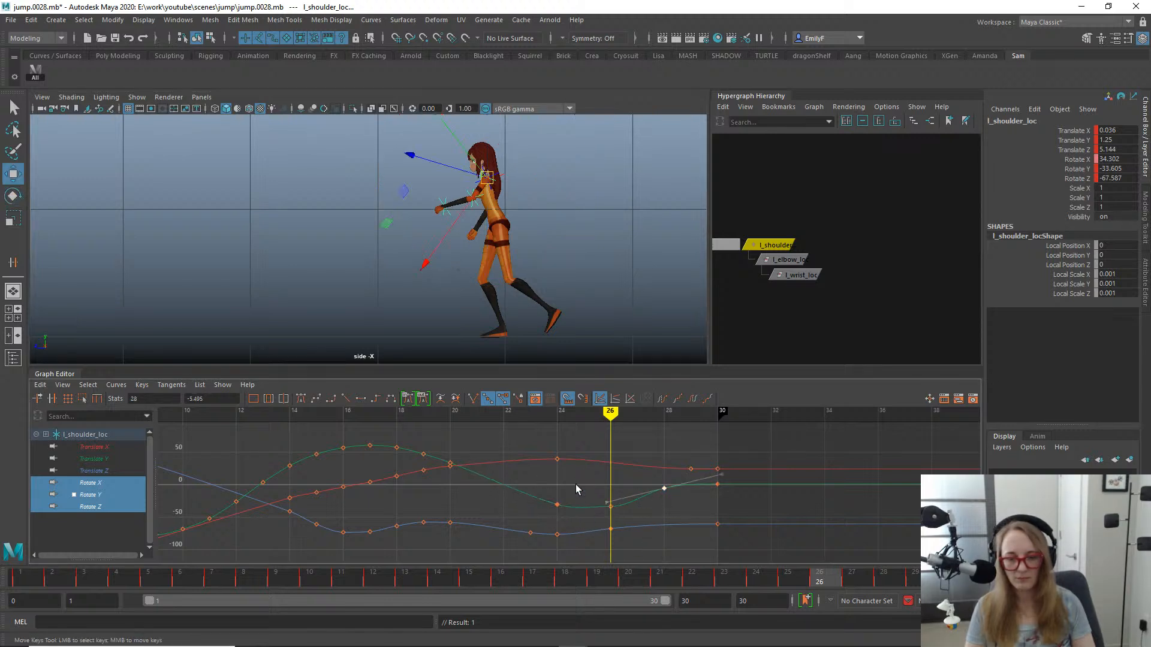
pyautogui.press('q')
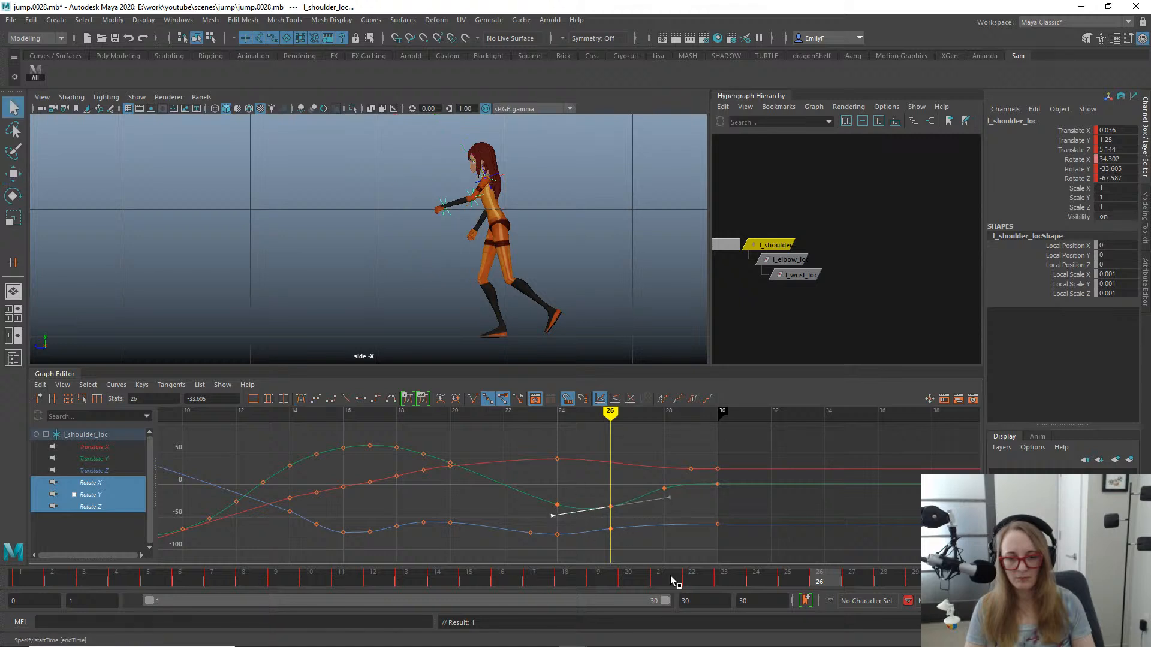
# - Move the Rotate Y key at frame 24 to frame 23 at about -18.4 and adjust its tangent
pyautogui.moveTo(628, 578); pyautogui.dragTo(694, 505)
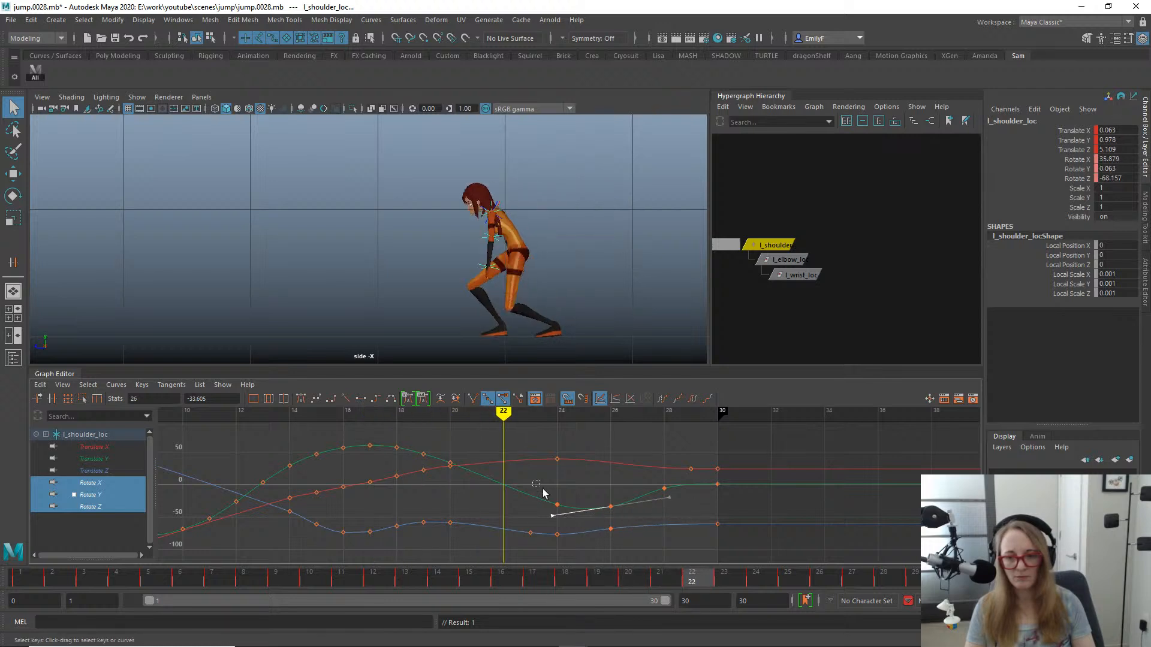
pyautogui.click(557, 505)
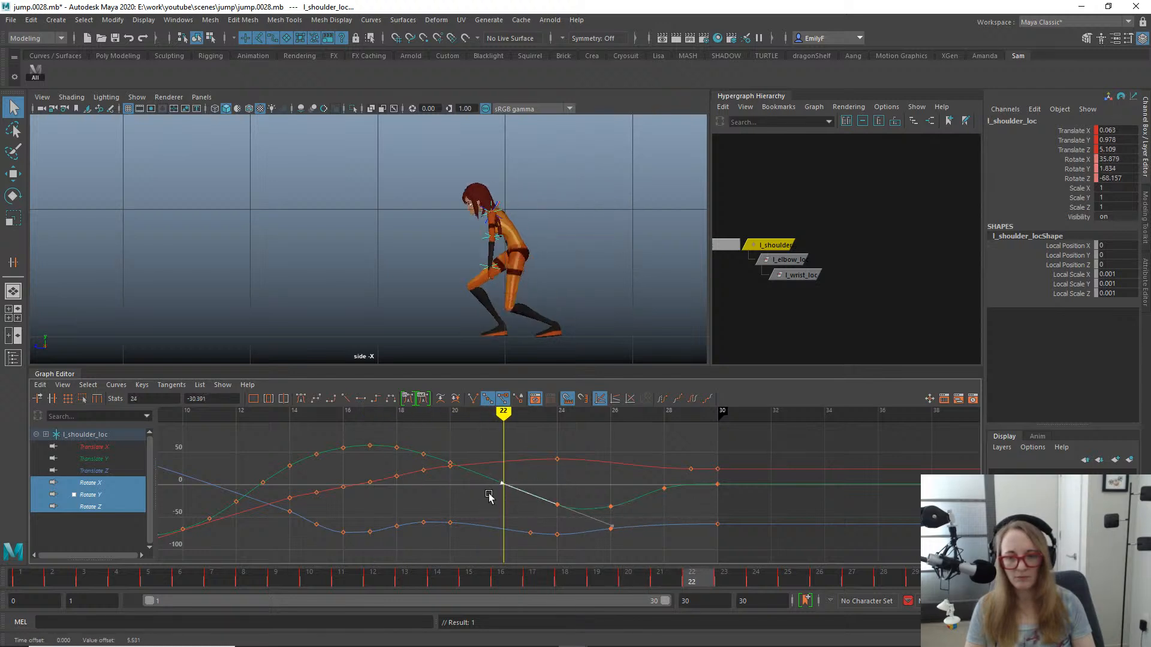
pyautogui.press('w')
pyautogui.moveTo(534, 507); pyautogui.dragTo(527, 494, button='middle')
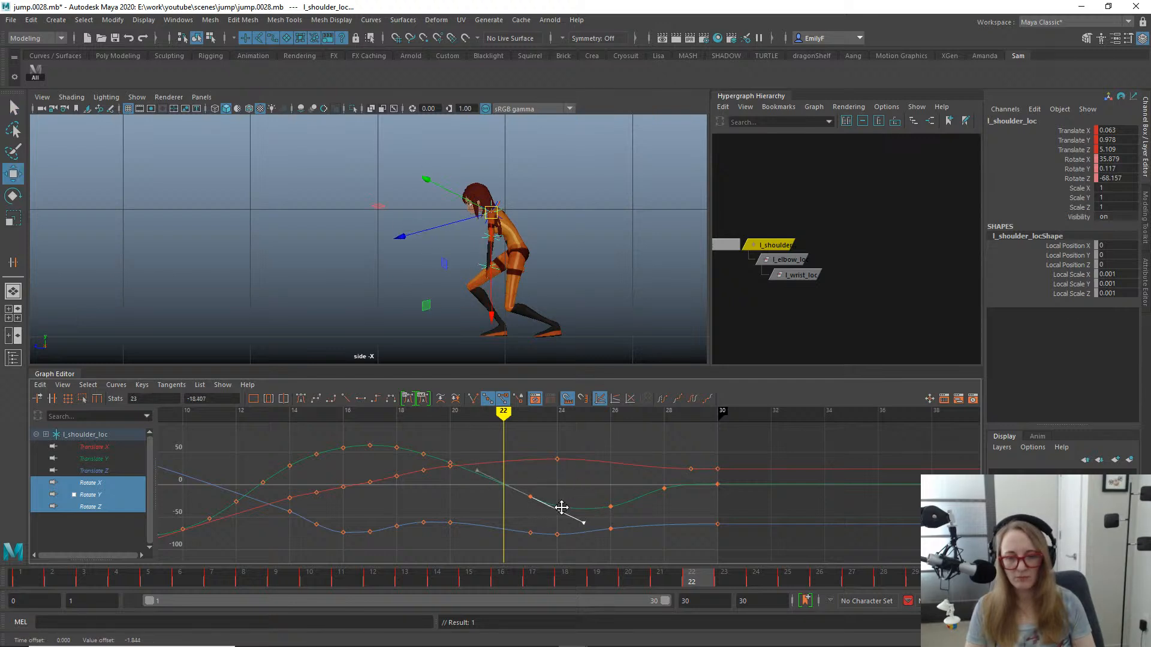
pyautogui.press('q')
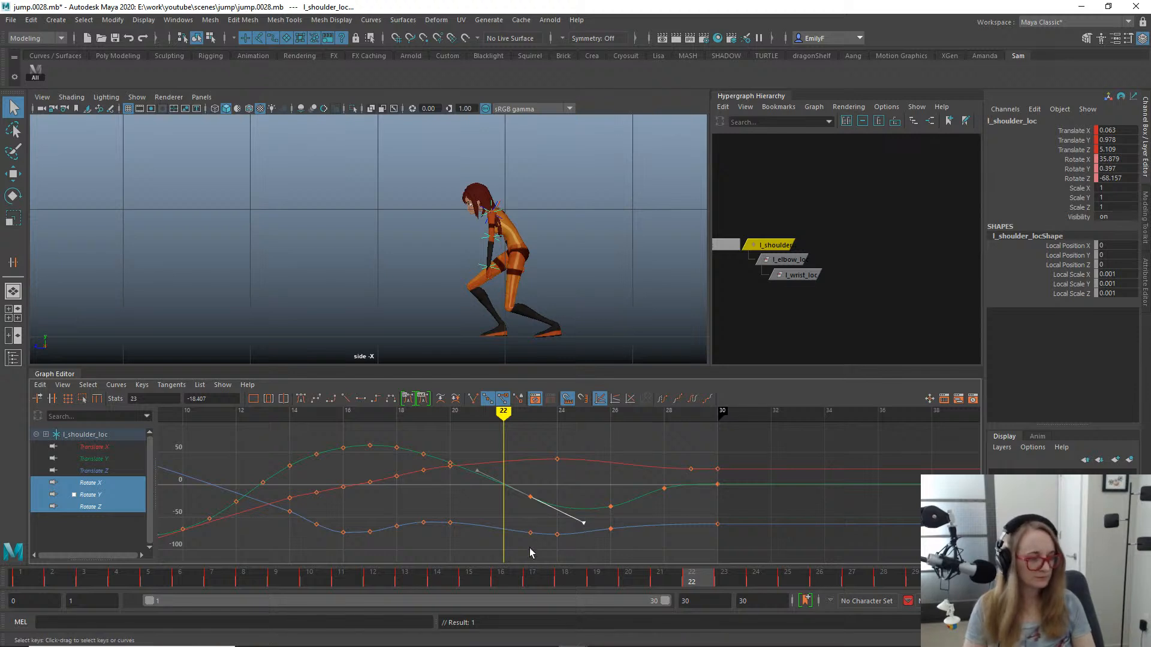
# - Play back the jump in the side view to check the left arm's swing
pyautogui.moveTo(559, 579)
pyautogui.mouseDown()
pyautogui.moveTo(437, 578)
pyautogui.moveTo(947, 585)
pyautogui.moveTo(278, 473)
pyautogui.mouseUp()
pyautogui.hotkey('alt', 'v')
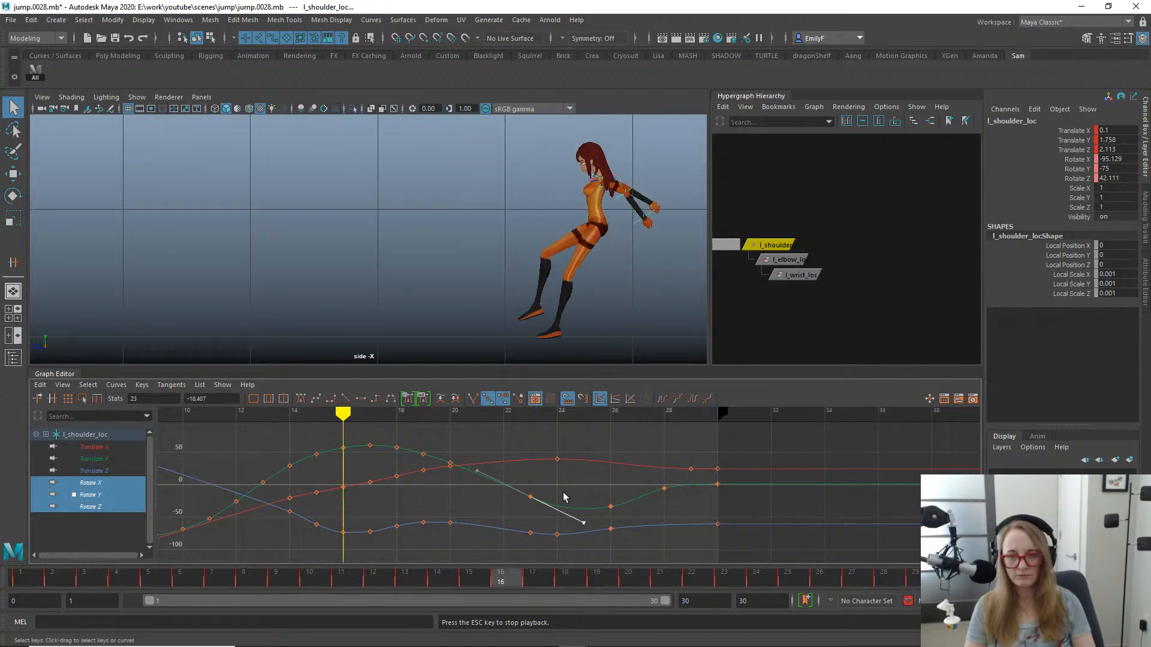
pyautogui.press('Escape')
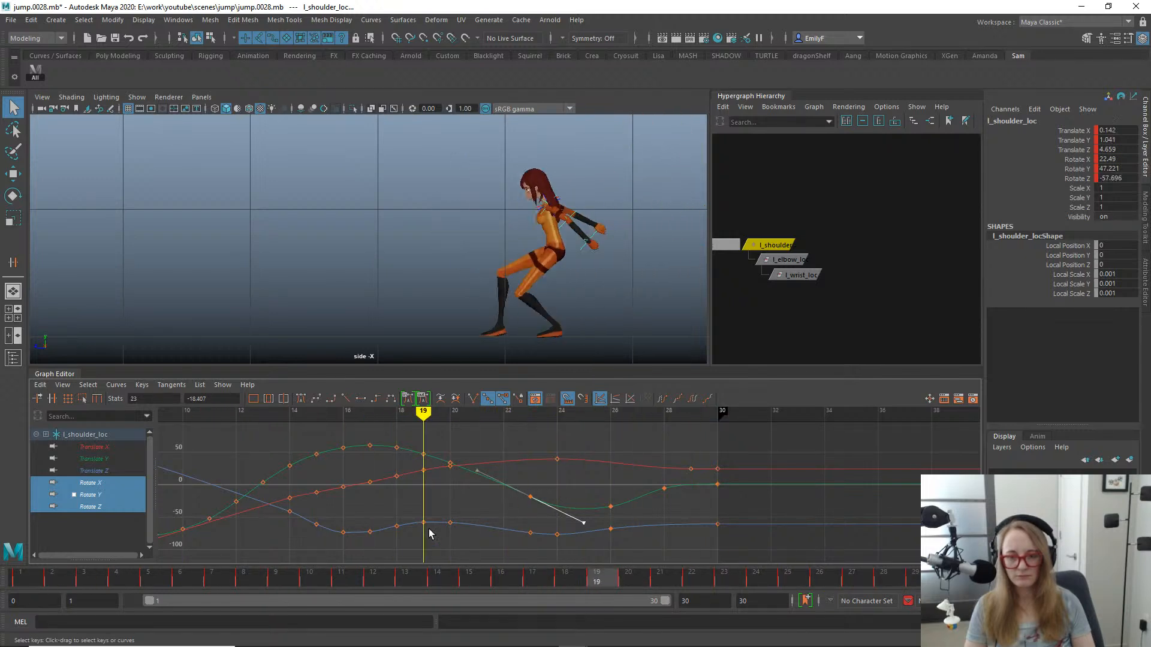
# - Scrub to frame 25 and move the shoulder's Rotate X key from frame 24 to frame 23
pyautogui.moveTo(393, 580); pyautogui.dragTo(785, 584)
pyautogui.keyDown('alt'); pyautogui.keyDown('shift'); pyautogui.moveTo(683, 475); pyautogui.dragTo(635, 440, button='right'); pyautogui.keyUp('shift'); pyautogui.keyUp('alt')
pyautogui.click(558, 448)
pyautogui.press('w')
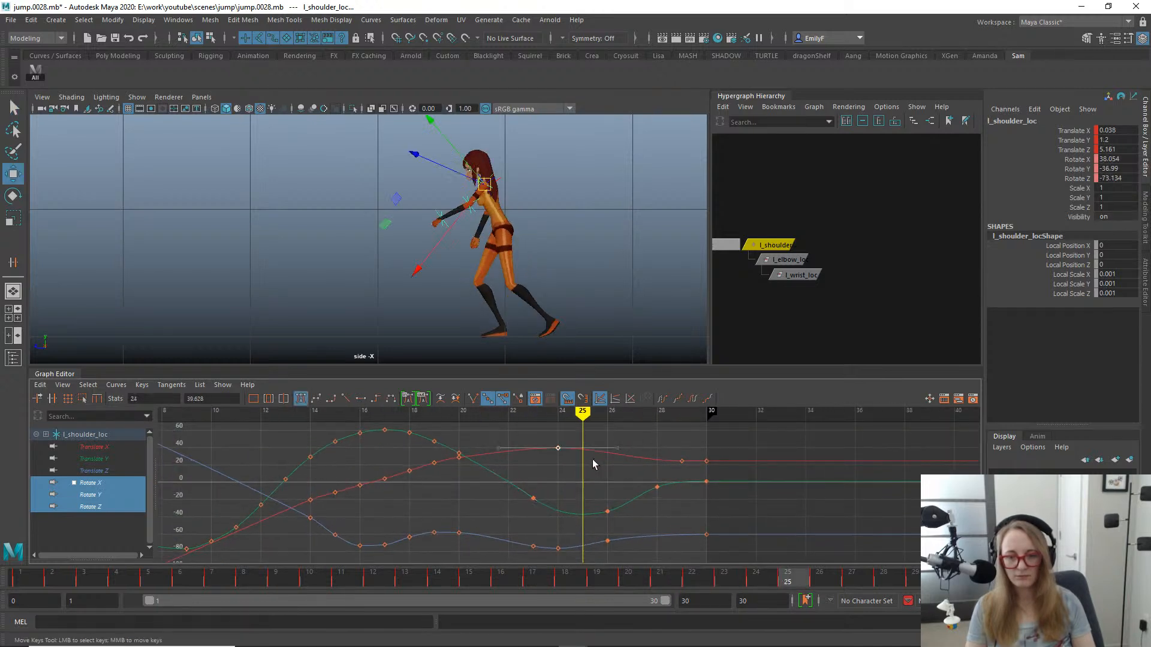
pyautogui.press('q')
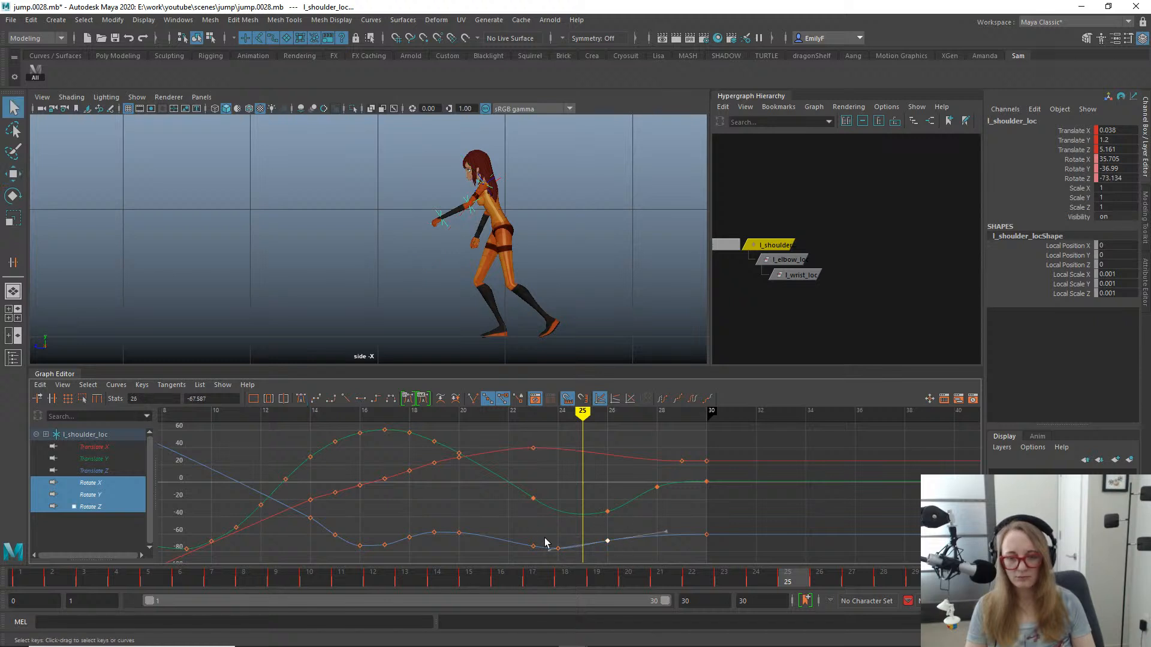
# - Delete the shoulder's Rotate Z keys at frames 24 and 26
pyautogui.moveTo(519, 529); pyautogui.dragTo(590, 570)
pyautogui.press('w')
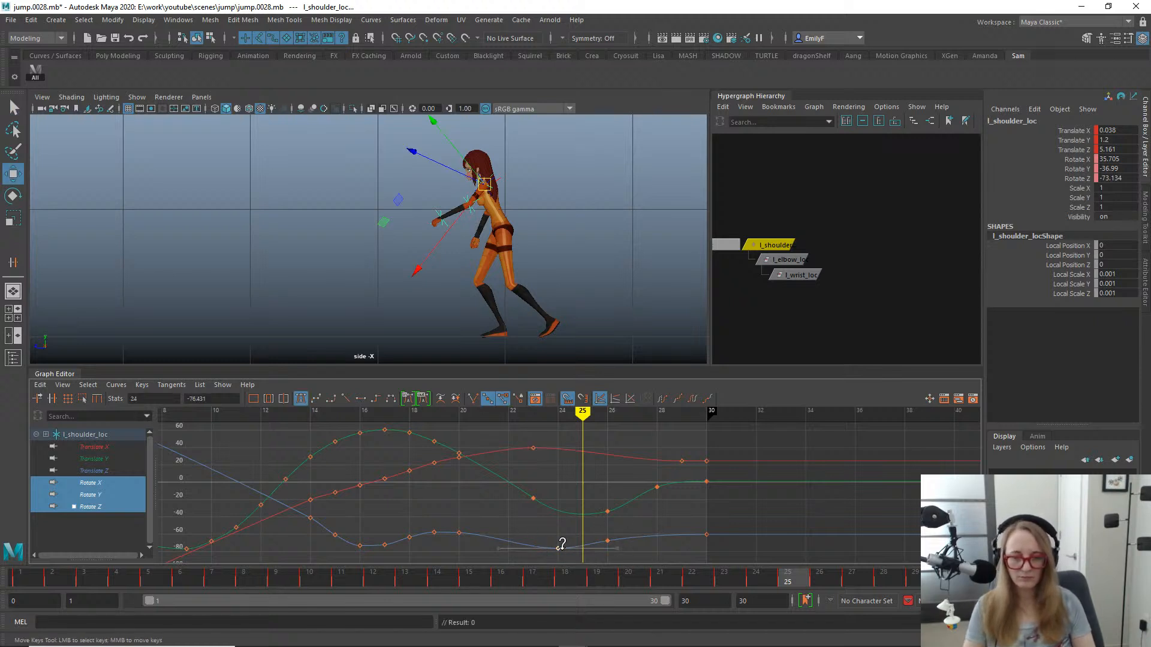
pyautogui.click(631, 528)
# - In the front view at frame 27, rotate the shoulder locator in X and Z, keying Rotate X at about 36.6
pyautogui.click(492, 577)
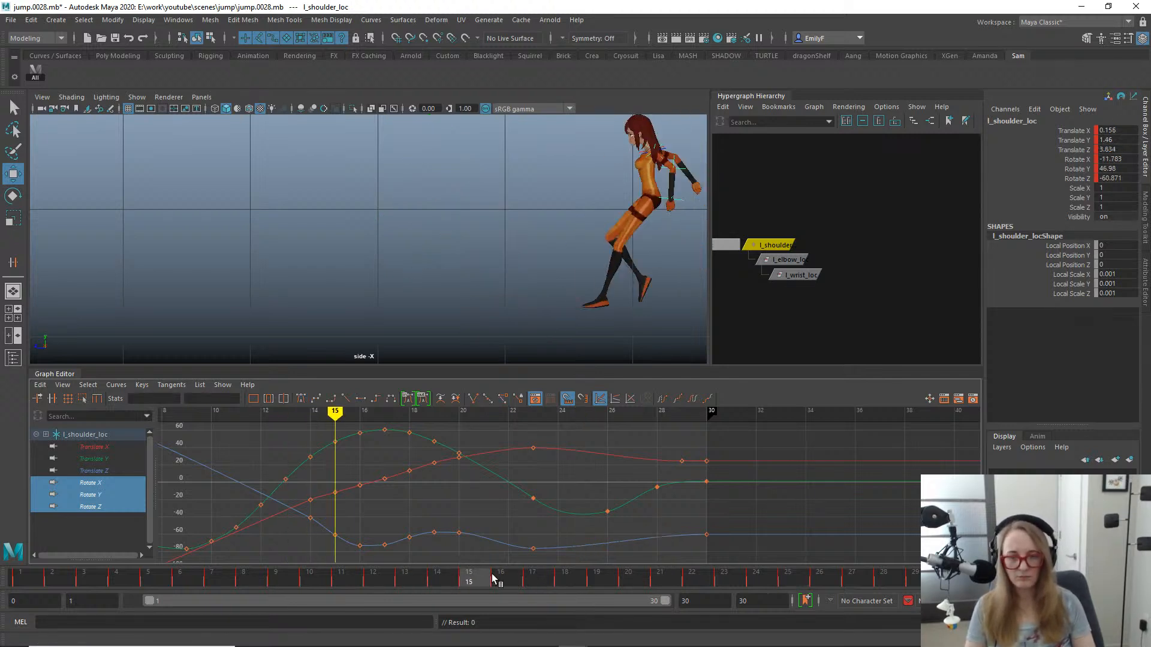
pyautogui.moveTo(492, 577); pyautogui.dragTo(771, 548)
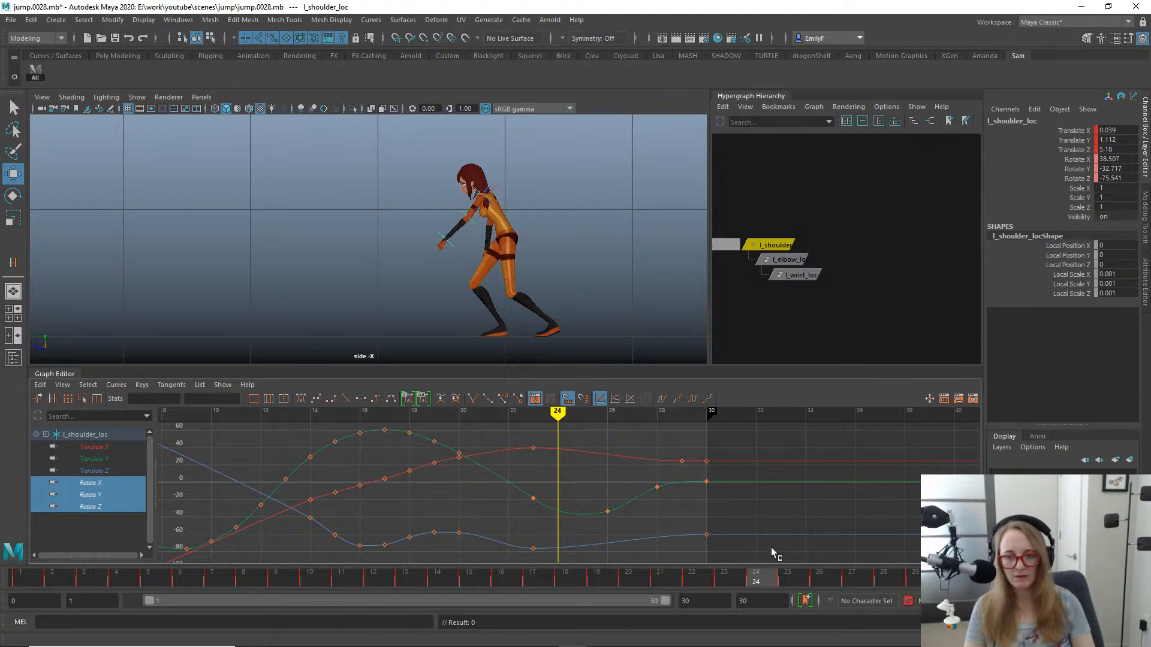
pyautogui.press('space')
pyautogui.moveTo(578, 230); pyautogui.dragTo(580, 265)
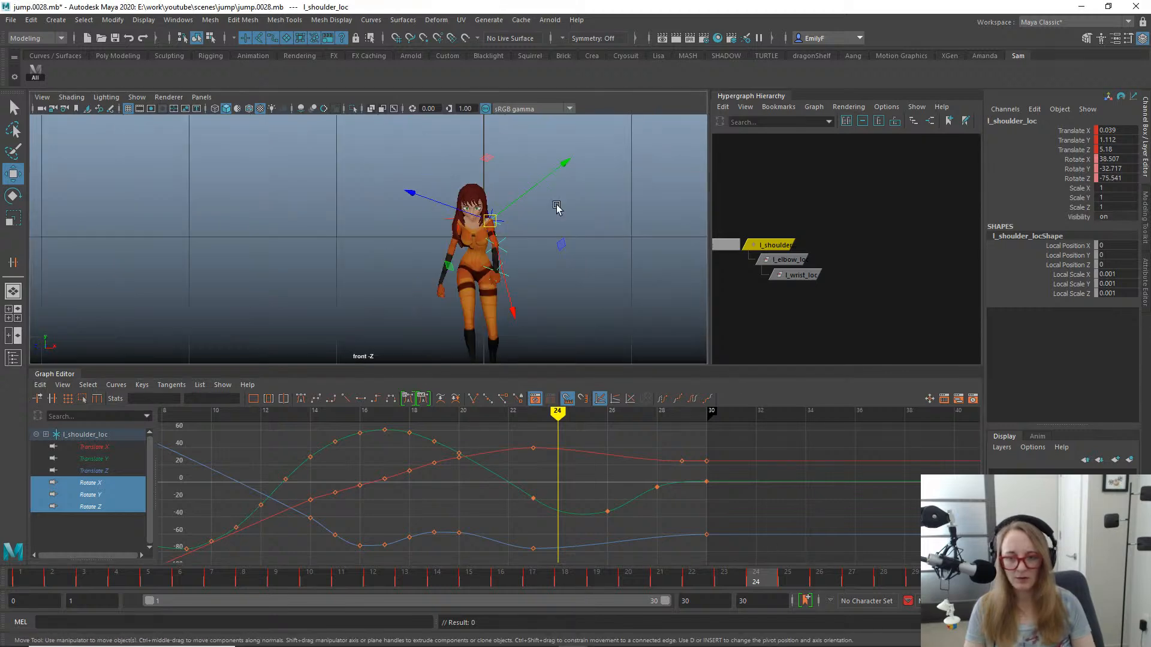
pyautogui.moveTo(530, 564); pyautogui.dragTo(847, 538)
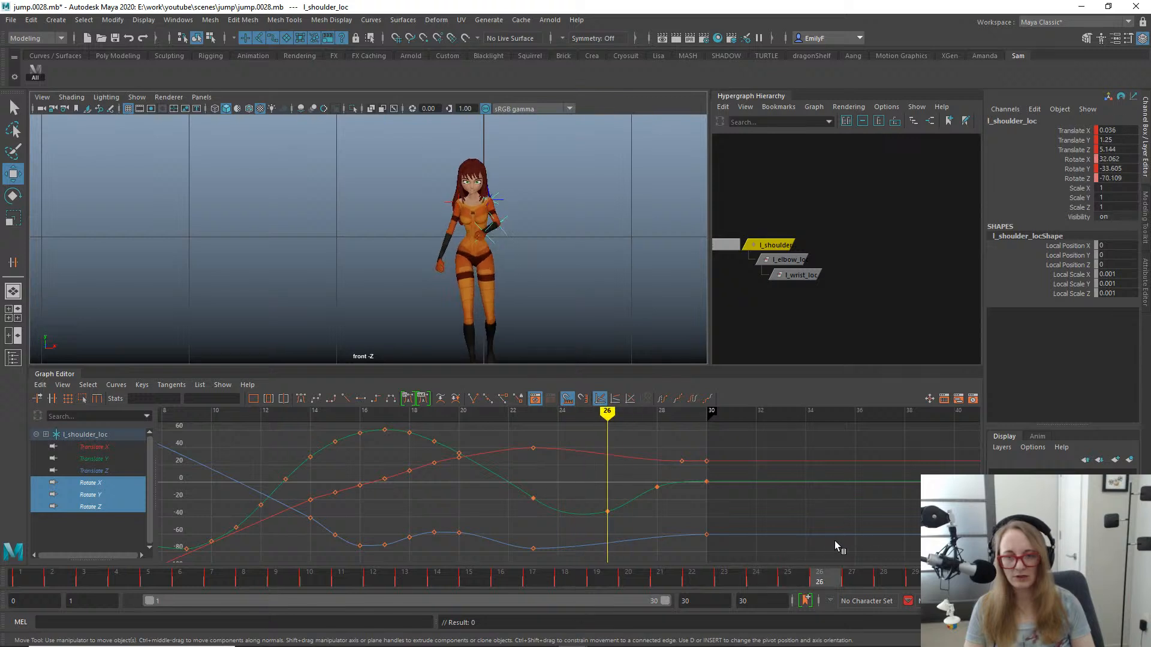
pyautogui.press('e')
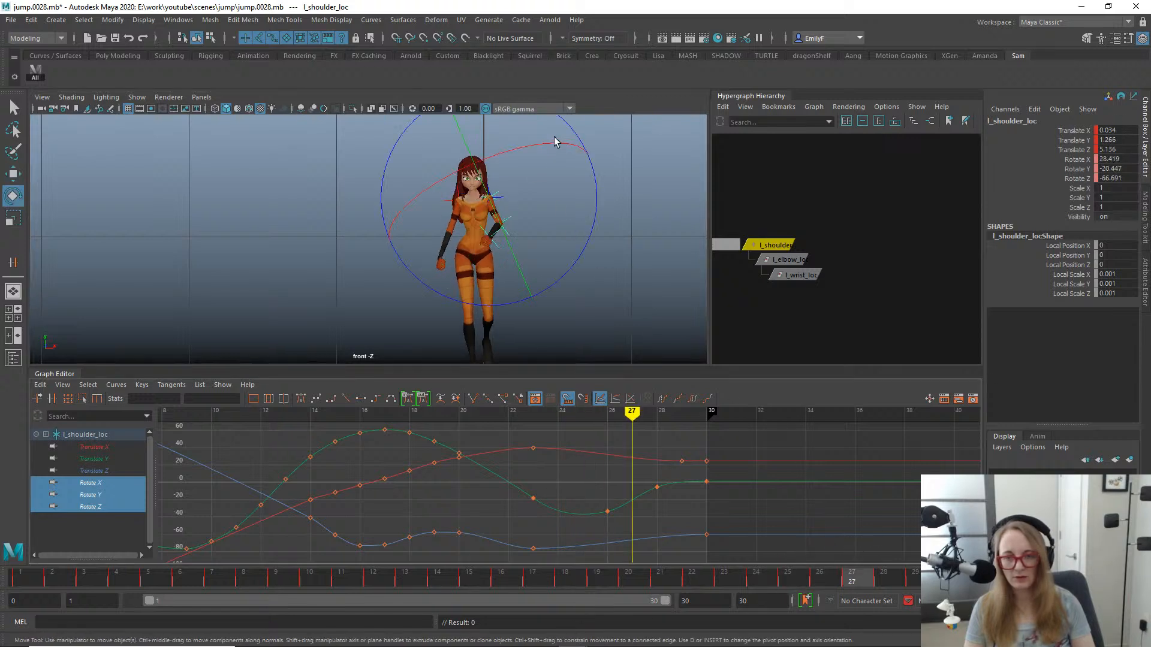
pyautogui.moveTo(588, 236); pyautogui.dragTo(587, 241)
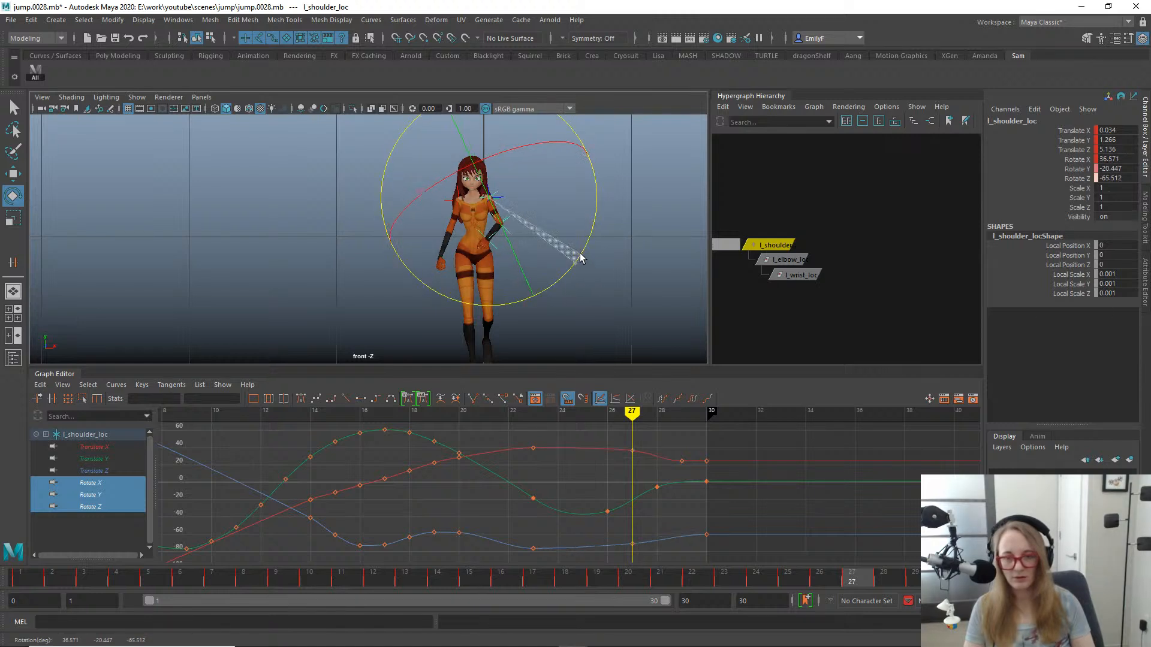
# - Scrub back to frame 21 and select the left elbow locator in the side view
pyautogui.moveTo(568, 580)
pyautogui.mouseDown()
pyautogui.moveTo(765, 550)
pyautogui.moveTo(874, 549)
pyautogui.moveTo(807, 569)
pyautogui.moveTo(591, 545)
pyautogui.moveTo(897, 506)
pyautogui.moveTo(948, 515)
pyautogui.moveTo(692, 531)
pyautogui.moveTo(721, 507)
pyautogui.moveTo(868, 491)
pyautogui.moveTo(796, 502)
pyautogui.moveTo(641, 497)
pyautogui.mouseUp()
pyautogui.press('space')
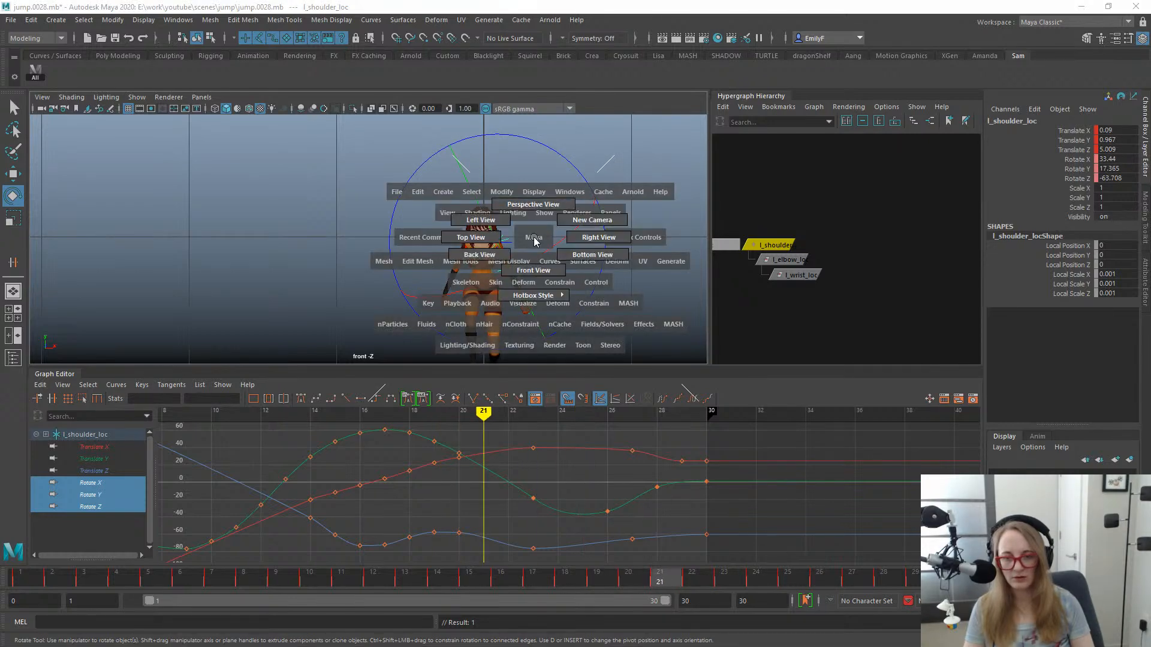
pyautogui.click(525, 207)
pyautogui.press('q')
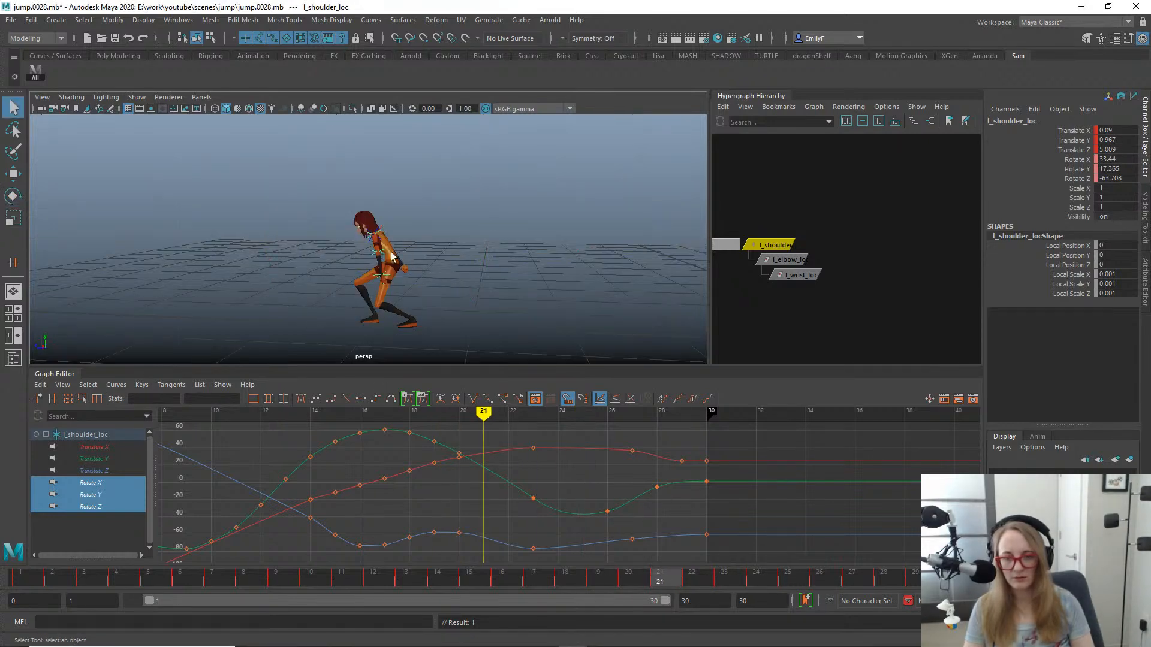
pyautogui.press('Down')
pyautogui.press('space')
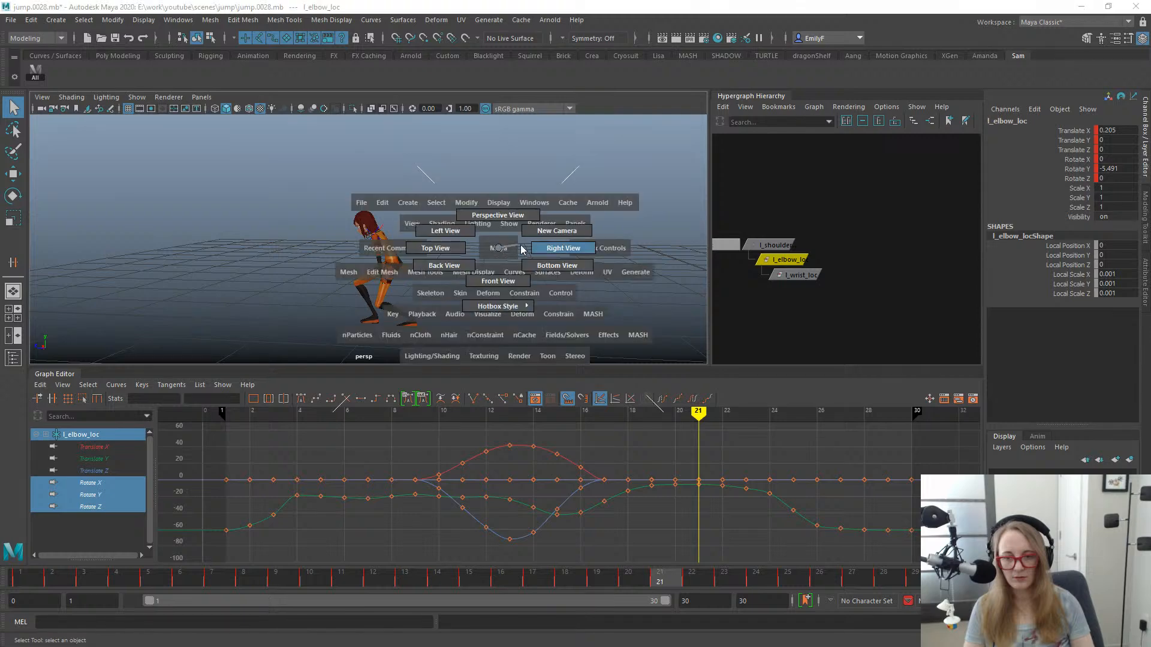
pyautogui.moveTo(507, 289); pyautogui.dragTo(538, 256)
# - Inspect the elbow locator's rotation curves and try rotating it about Y at frame 21, undoing the change
pyautogui.press('e')
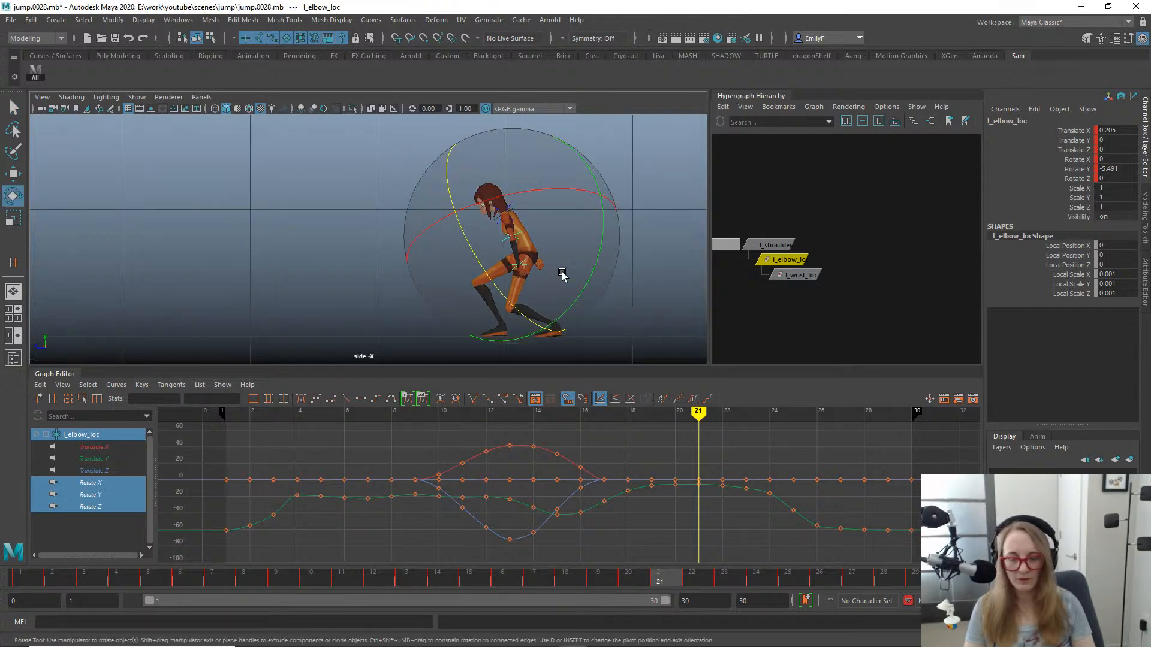
pyautogui.click(90, 495)
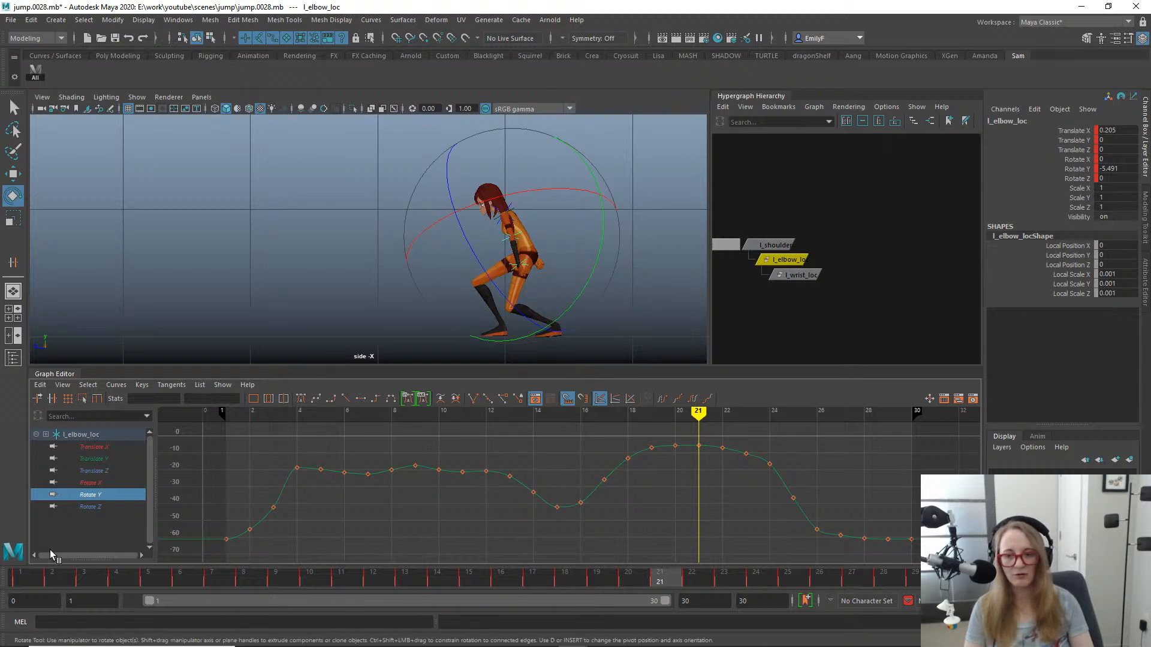
pyautogui.moveTo(92, 483); pyautogui.dragTo(90, 508)
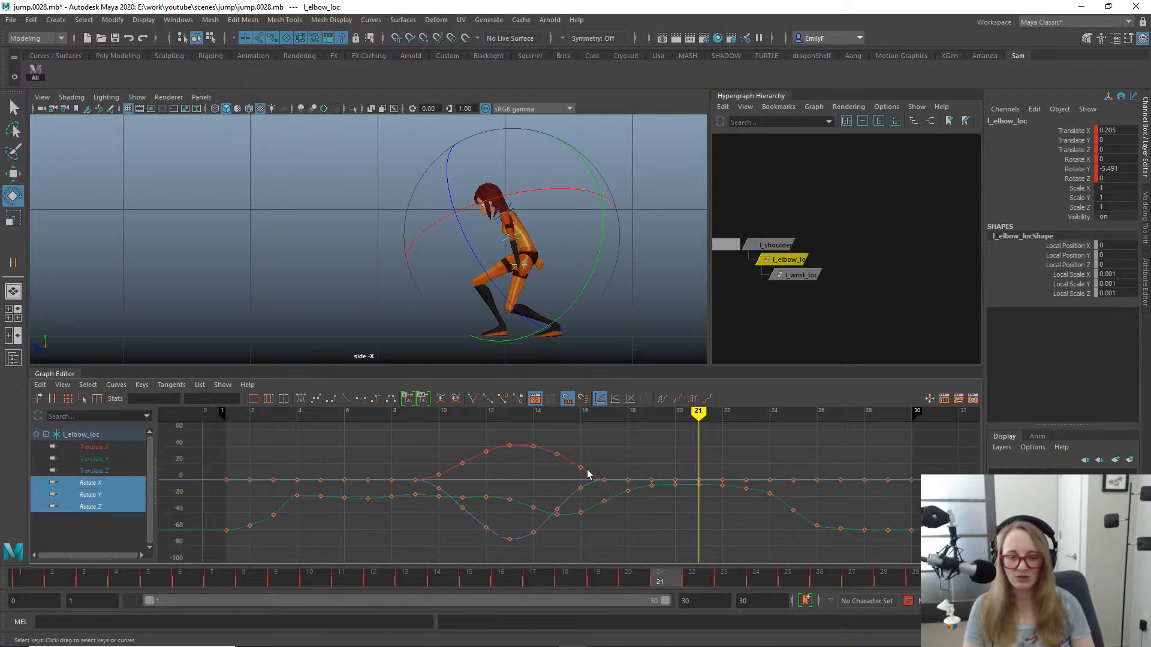
pyautogui.moveTo(587, 282); pyautogui.dragTo(585, 319)
pyautogui.hotkey('ctrl', 'z')
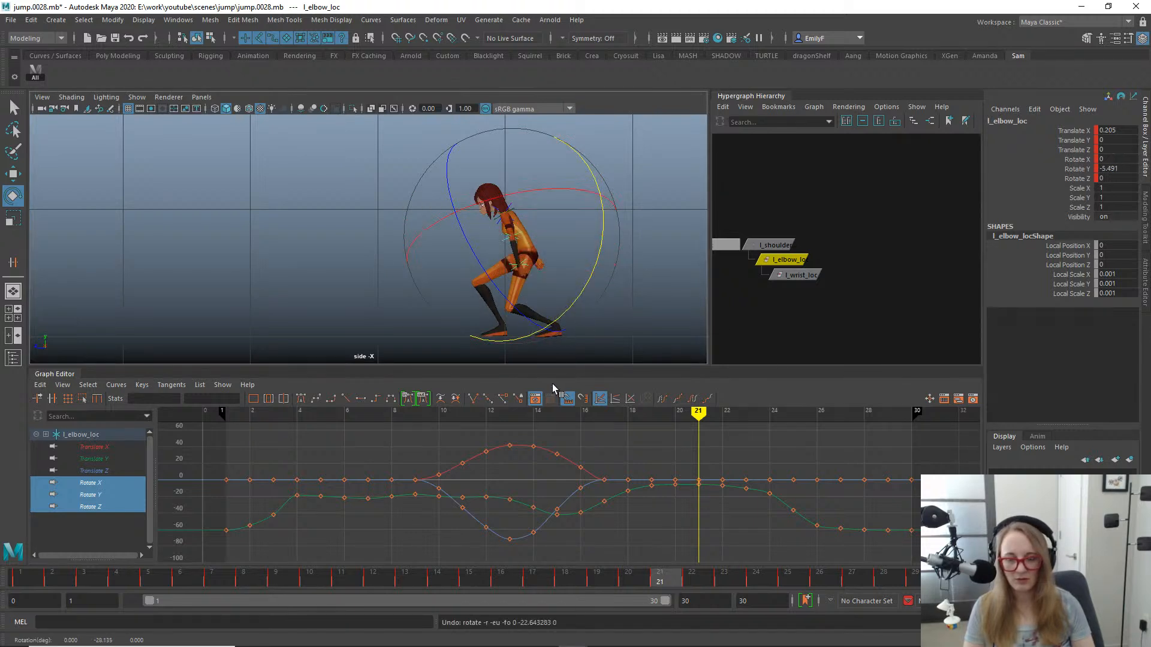
# - Scrub to frame 14 to examine the left elbow's bend in mid-air
pyautogui.moveTo(315, 579); pyautogui.dragTo(429, 584)
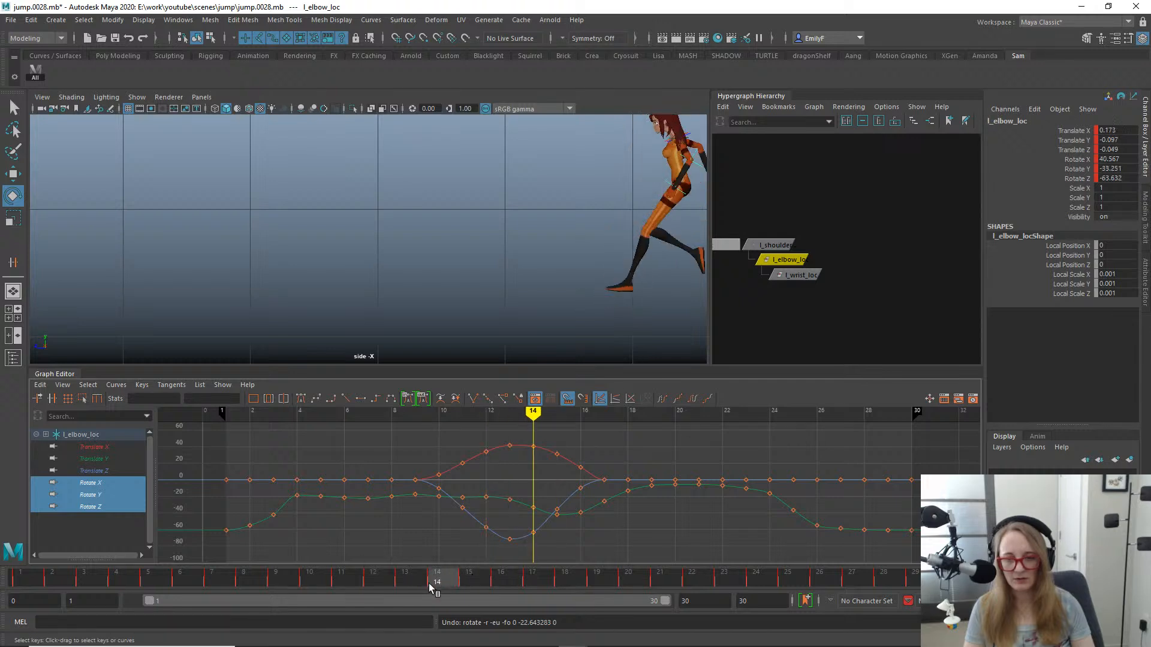
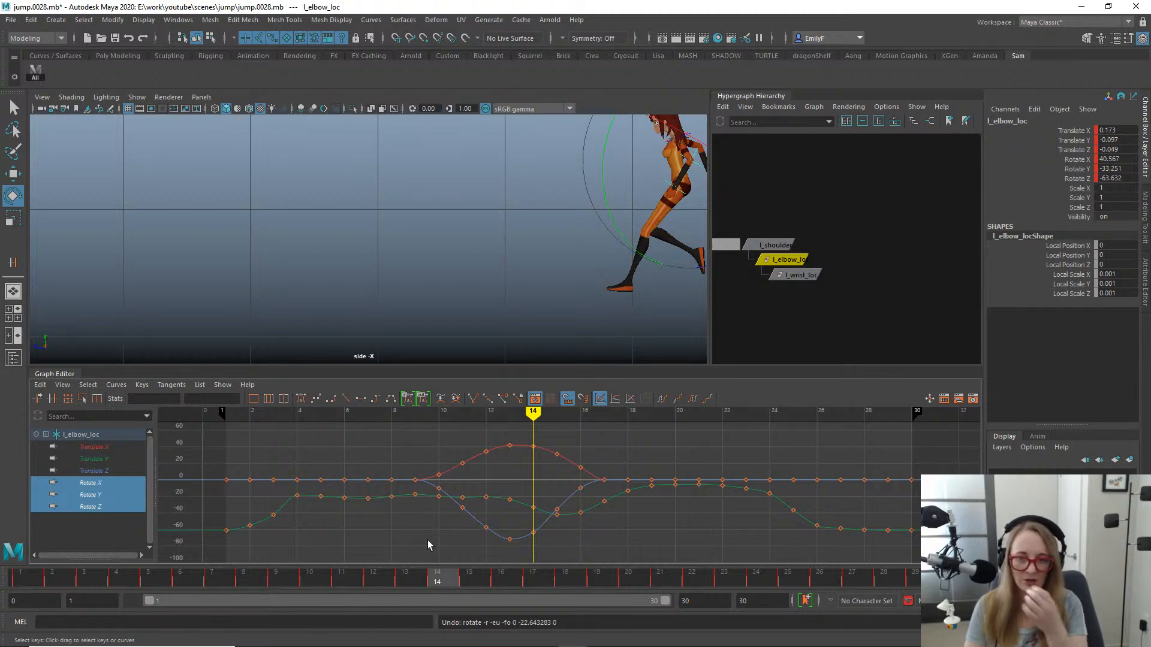
# - Return to frame 1 and examine the elbow locator on the character's left arm in the perspective view
pyautogui.click(20, 579)
pyautogui.keyDown('alt'); pyautogui.moveTo(319, 246); pyautogui.dragTo(288, 261, button='middle'); pyautogui.keyUp('alt')
pyautogui.keyDown('alt'); pyautogui.moveTo(567, 204); pyautogui.dragTo(318, 209, button='middle'); pyautogui.keyUp('alt')
pyautogui.press('q')
pyautogui.keyDown('alt'); pyautogui.moveTo(502, 196); pyautogui.dragTo(516, 258, button='right'); pyautogui.keyUp('alt')
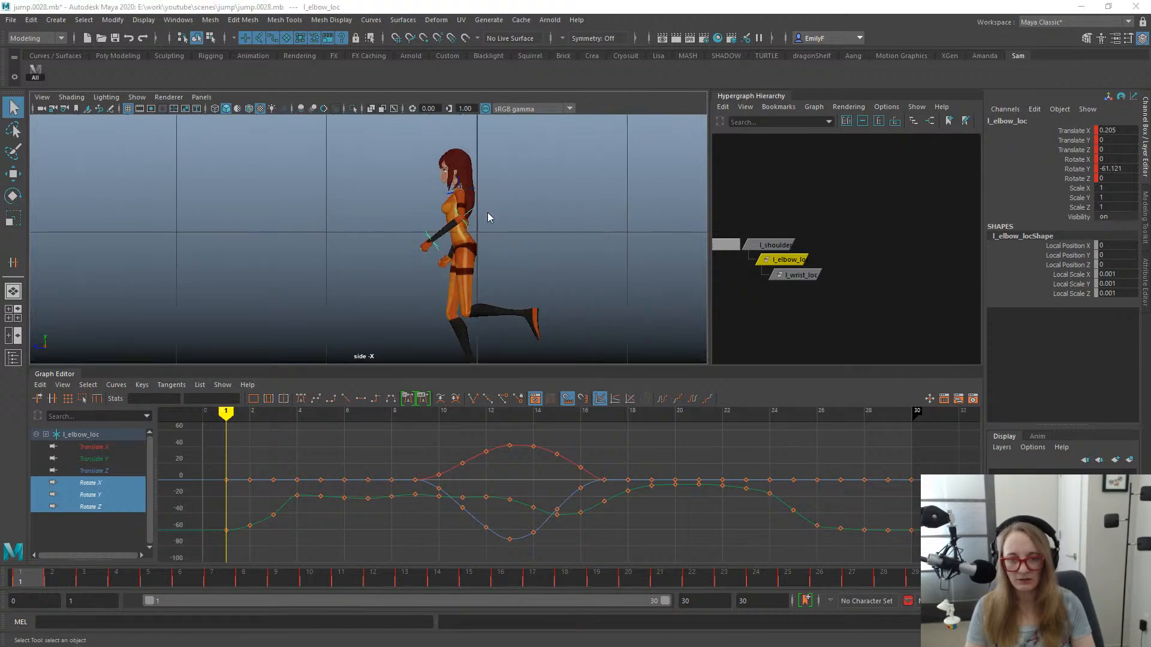
pyautogui.press('space')
pyautogui.moveTo(487, 212); pyautogui.dragTo(491, 182)
pyautogui.press('f')
pyautogui.keyDown('alt'); pyautogui.moveTo(528, 256); pyautogui.dragTo(555, 242); pyautogui.keyUp('alt')
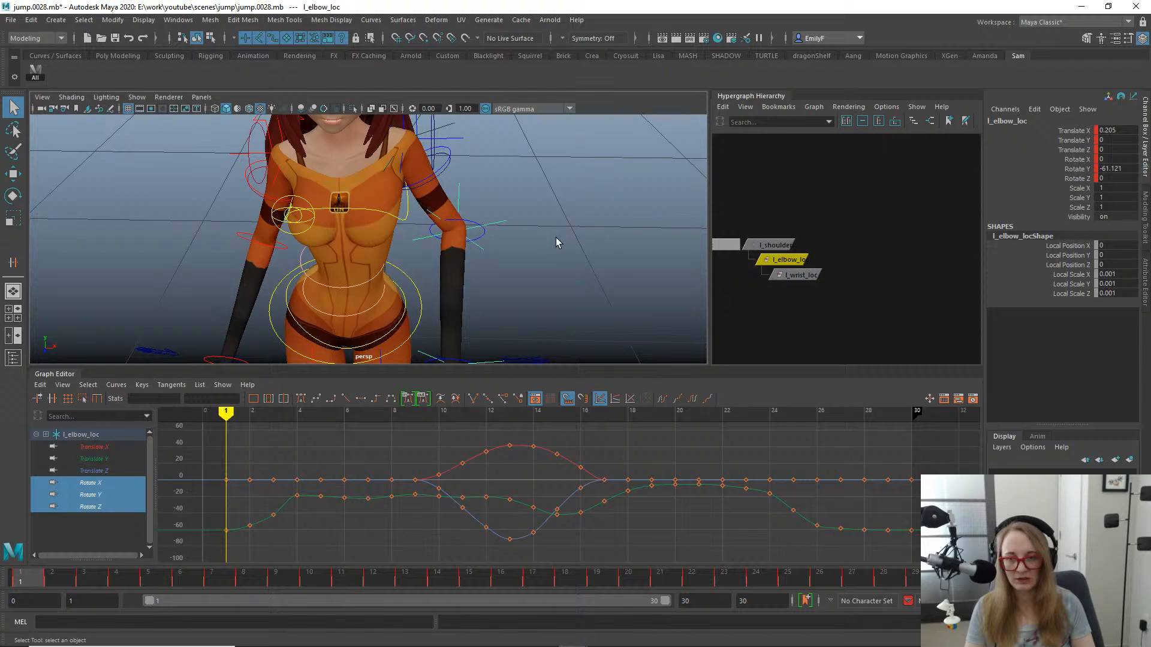
# - Compare the animation curves of the left forearm FK control with those of l_elbow_loc at frame 1
pyautogui.click(484, 233)
pyautogui.click(467, 226)
pyautogui.press('e')
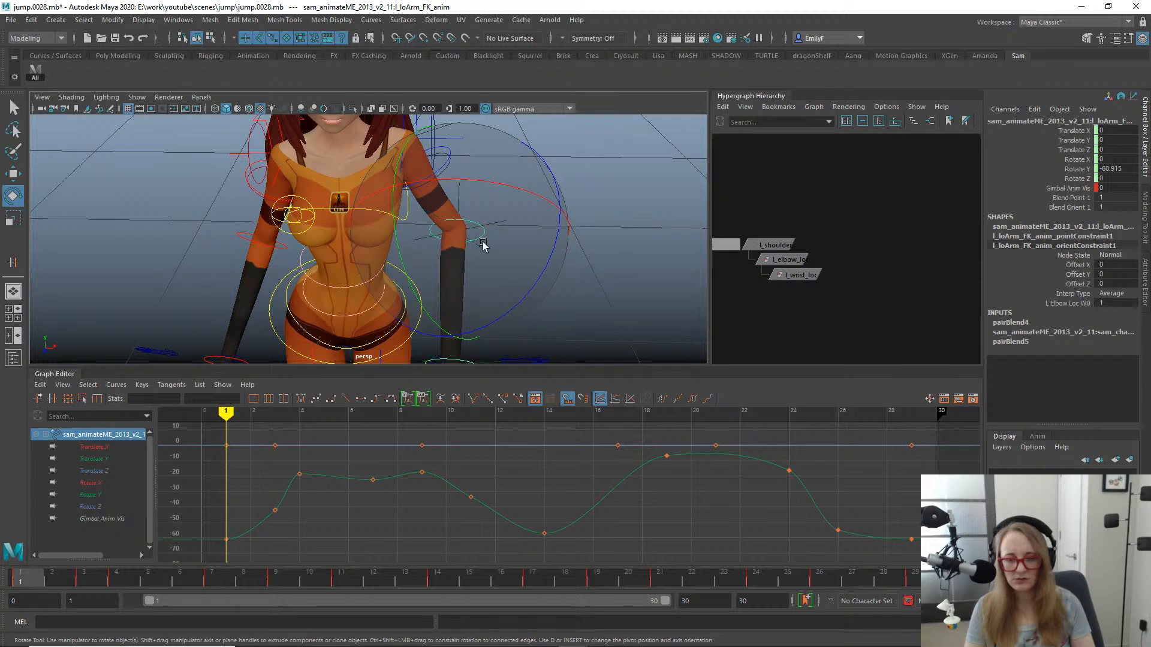
pyautogui.press('q')
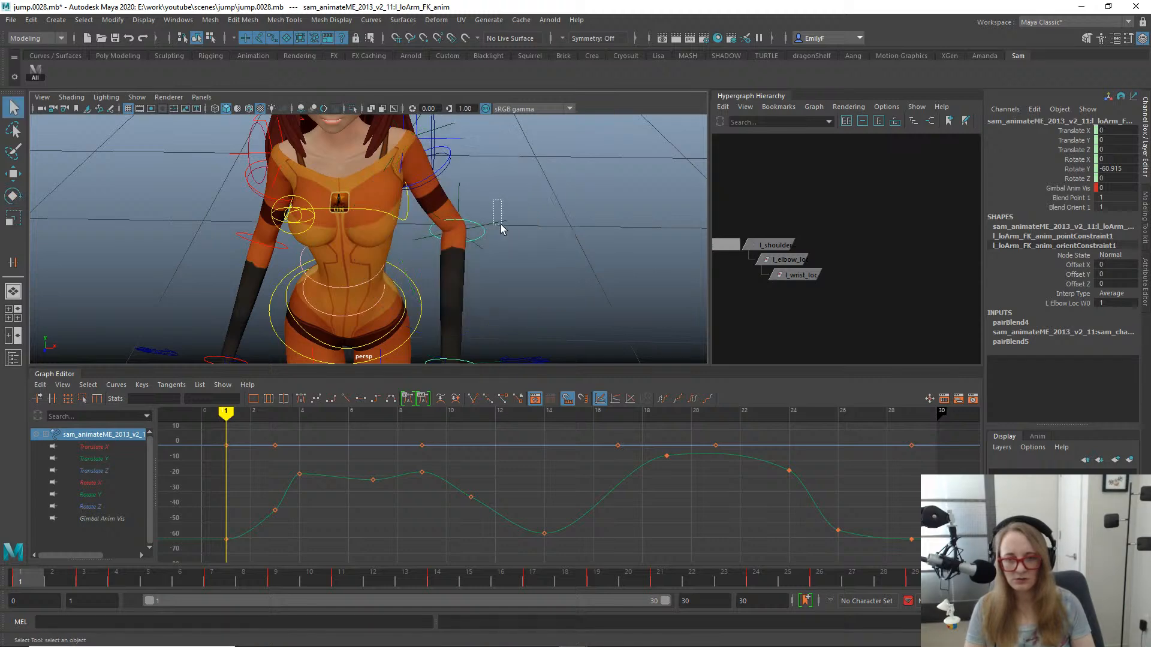
pyautogui.moveTo(494, 200); pyautogui.dragTo(501, 228)
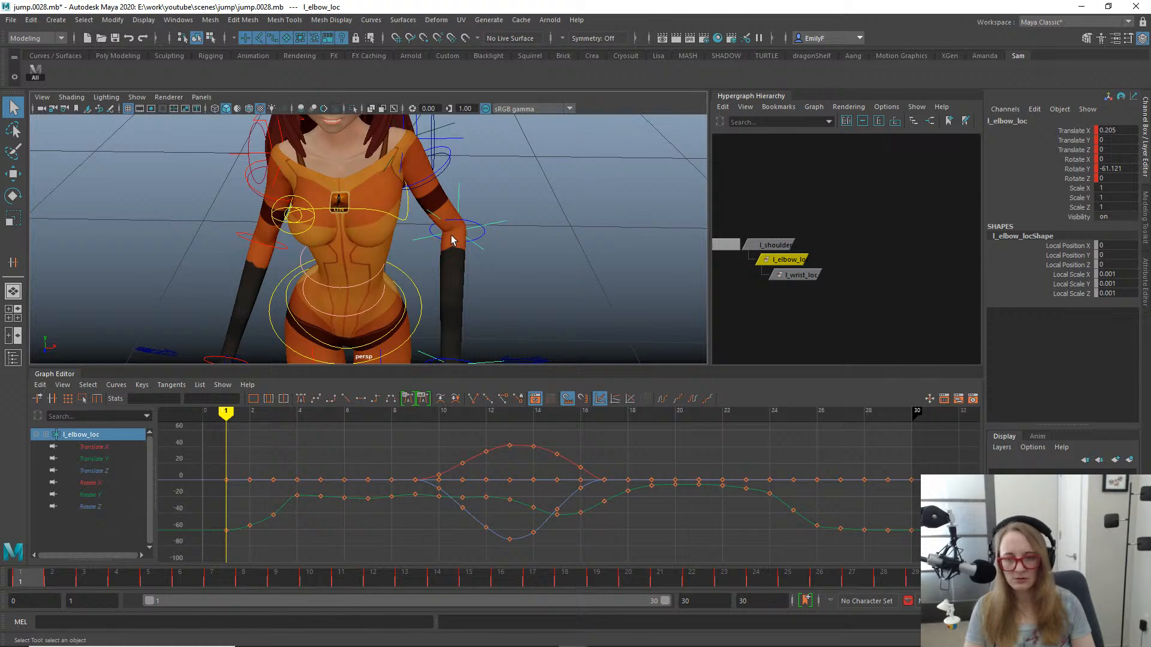
# - Review the left arm's motion from the side, stopping at frames 14 and 25
pyautogui.press('space')
pyautogui.moveTo(451, 240); pyautogui.dragTo(497, 242)
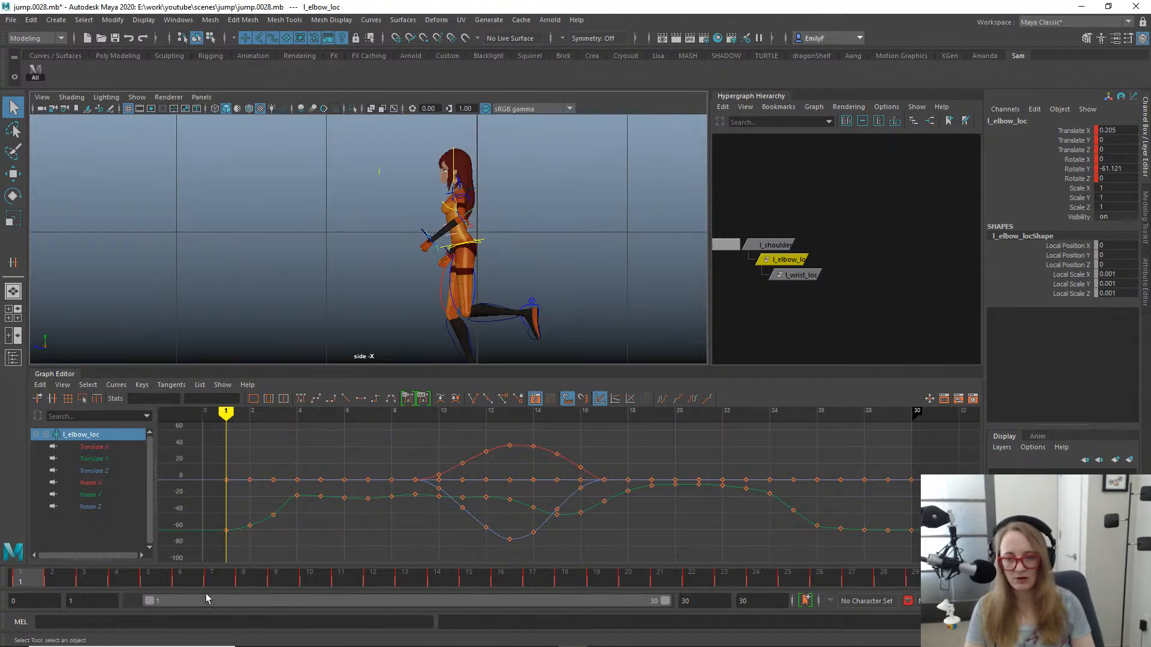
pyautogui.moveTo(201, 582)
pyautogui.mouseDown()
pyautogui.moveTo(251, 584)
pyautogui.moveTo(138, 552)
pyautogui.moveTo(261, 542)
pyautogui.moveTo(427, 556)
pyautogui.mouseUp()
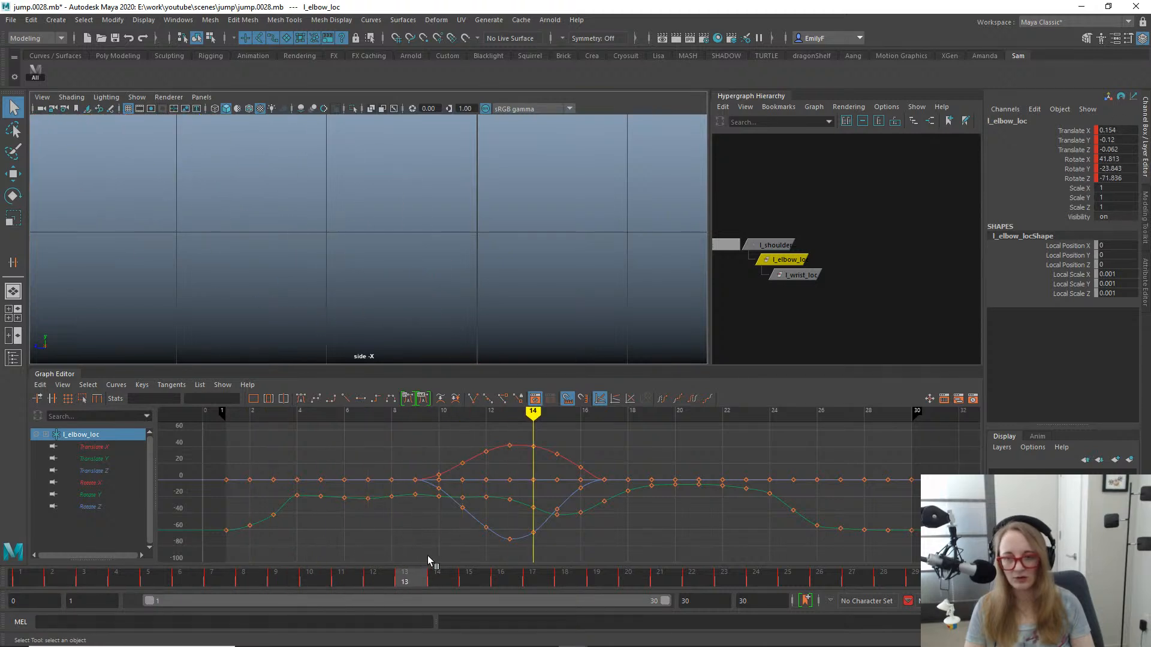
pyautogui.keyDown('alt'); pyautogui.moveTo(238, 347); pyautogui.dragTo(453, 279, button='middle'); pyautogui.keyUp('alt')
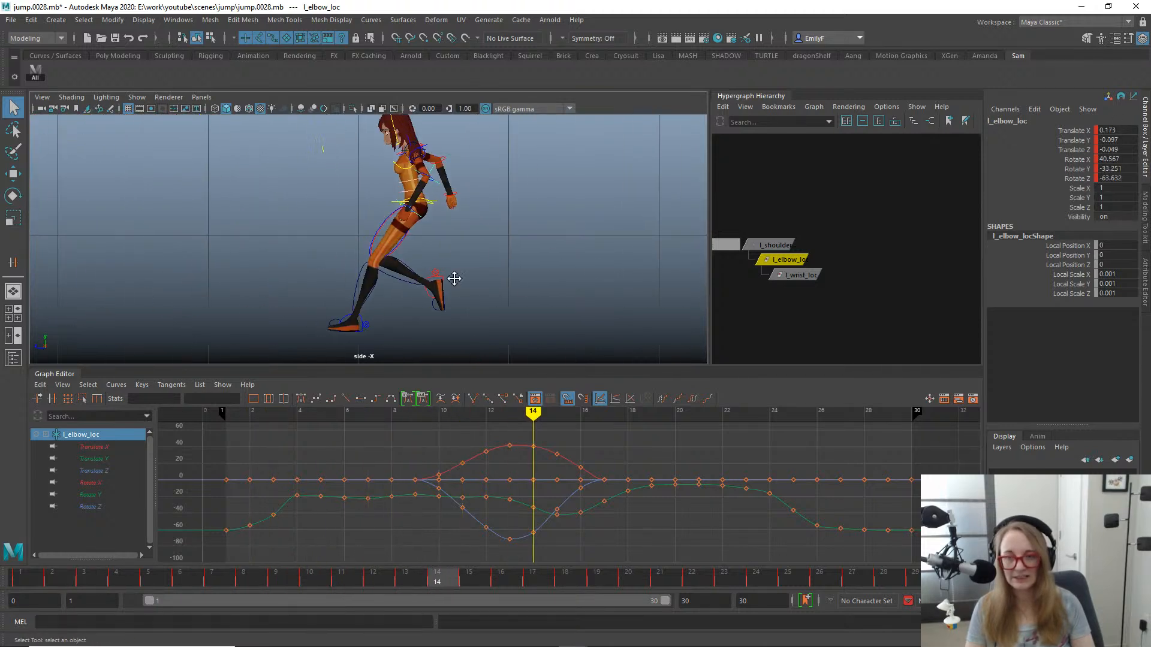
pyautogui.moveTo(462, 585); pyautogui.dragTo(796, 556)
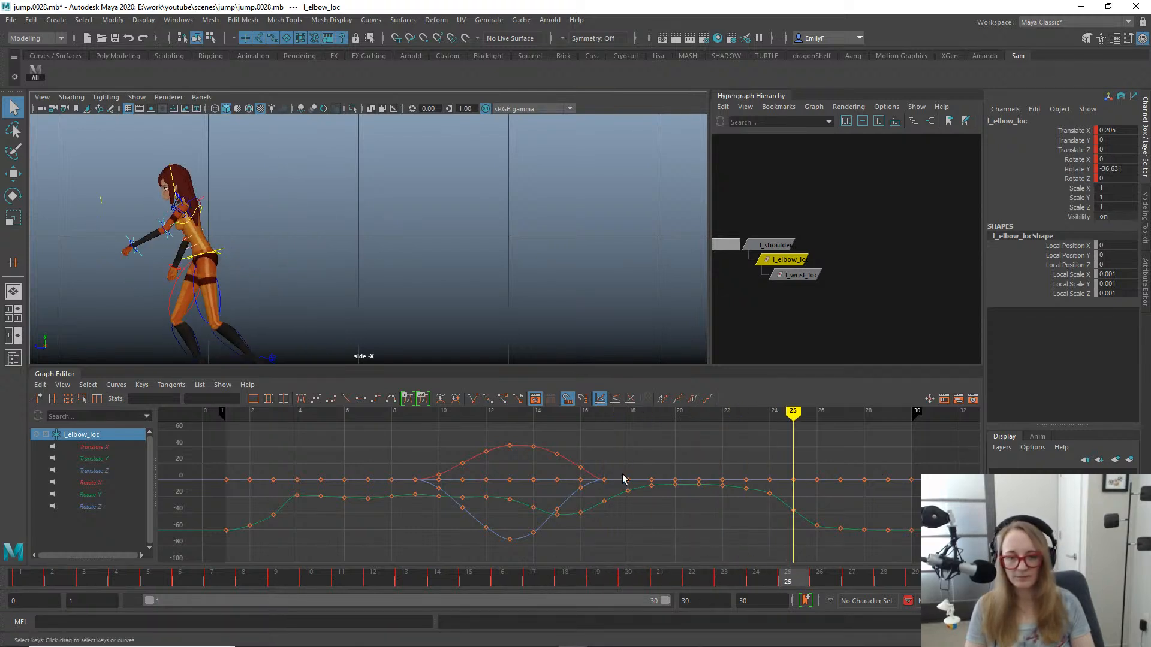
# - Delete the Rotate Y keys of l_elbow_loc at frames 26 and 27 and review the motion up to frame 25
pyautogui.click(91, 494)
pyautogui.press('f')
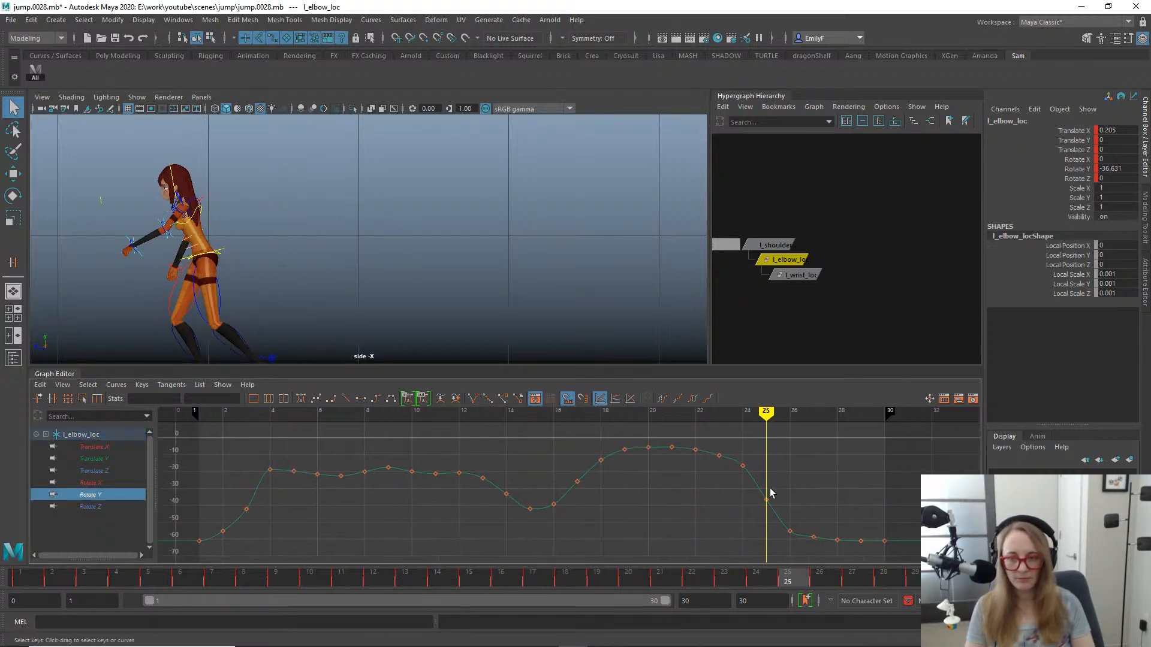
pyautogui.moveTo(733, 511); pyautogui.dragTo(823, 560)
pyautogui.press('Delete')
pyautogui.keyDown('alt'); pyautogui.moveTo(343, 228); pyautogui.dragTo(441, 303, button='middle'); pyautogui.keyUp('alt')
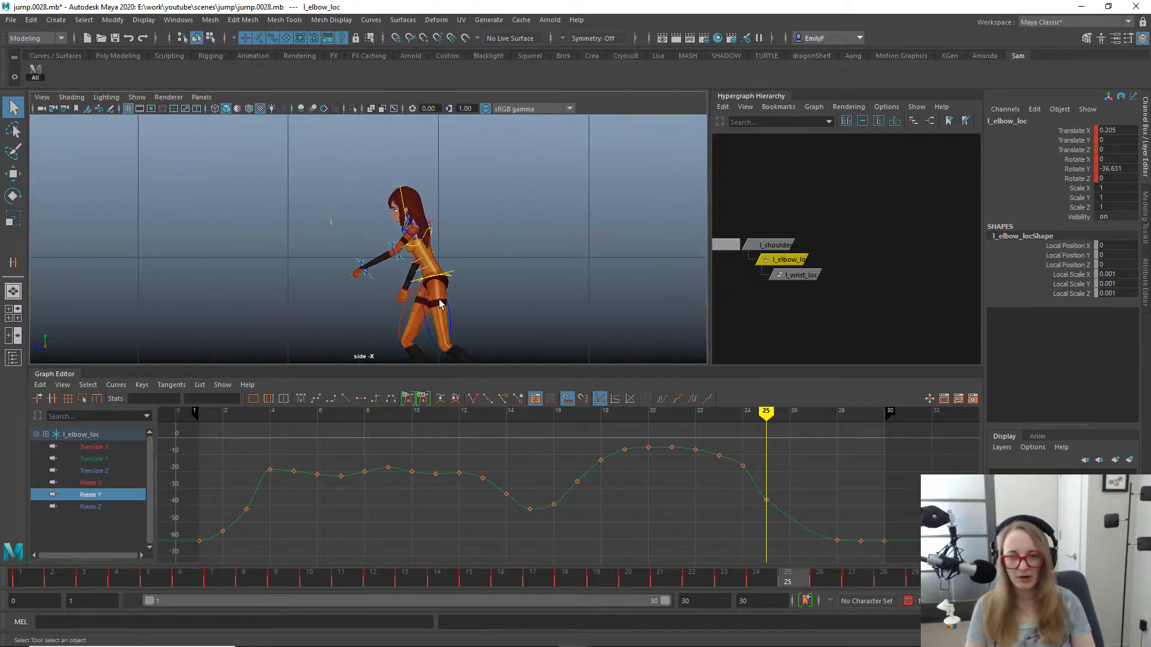
pyautogui.keyDown('alt'); pyautogui.moveTo(356, 288); pyautogui.dragTo(551, 310, button='right'); pyautogui.keyUp('alt')
pyautogui.moveTo(467, 584); pyautogui.dragTo(791, 548)
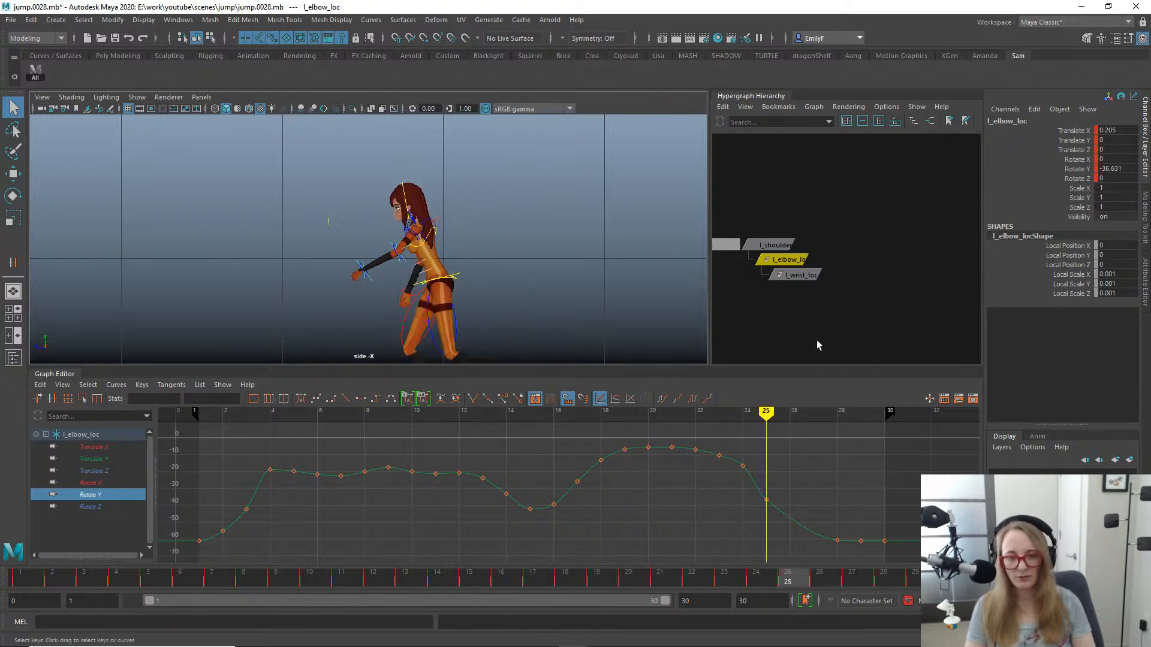
# - Delete the point and orient constraints from the left forearm and left hand FK controls
pyautogui.click(3, 576)
pyautogui.press('space')
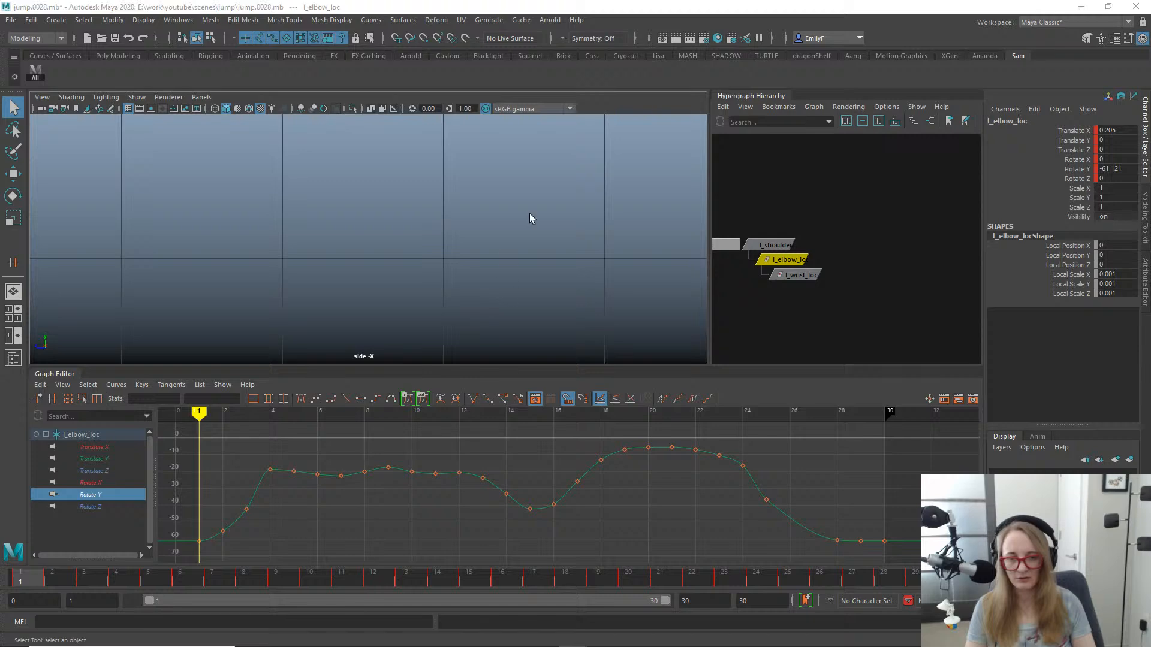
pyautogui.moveTo(530, 214); pyautogui.dragTo(541, 182)
pyautogui.keyDown('alt'); pyautogui.moveTo(541, 182); pyautogui.dragTo(398, 239, button='right'); pyautogui.keyUp('alt')
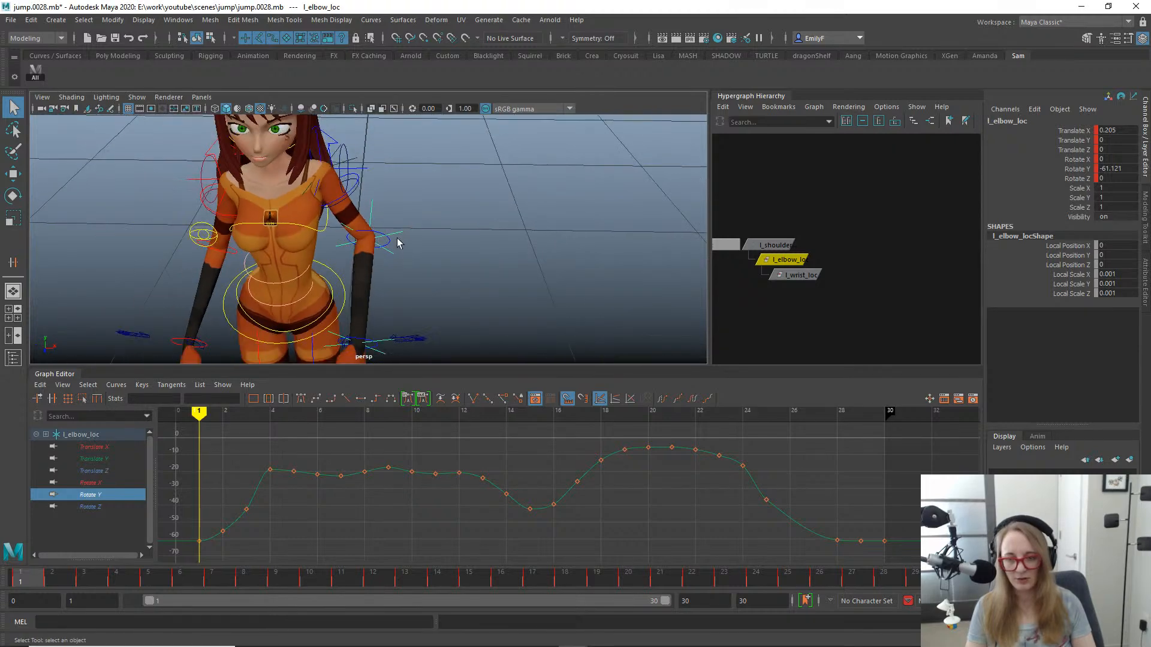
pyautogui.keyDown('alt'); pyautogui.moveTo(398, 239); pyautogui.dragTo(471, 201, button='middle'); pyautogui.keyUp('alt')
pyautogui.click(432, 262)
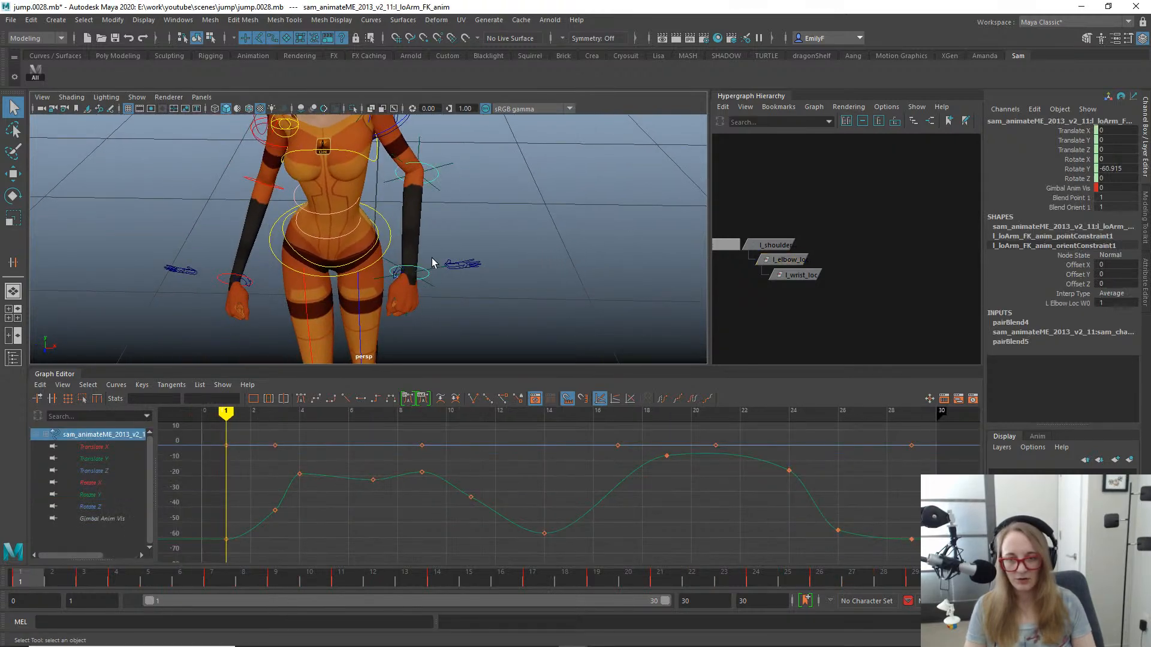
pyautogui.keyDown('shift'); pyautogui.click(421, 277); pyautogui.keyUp('shift')
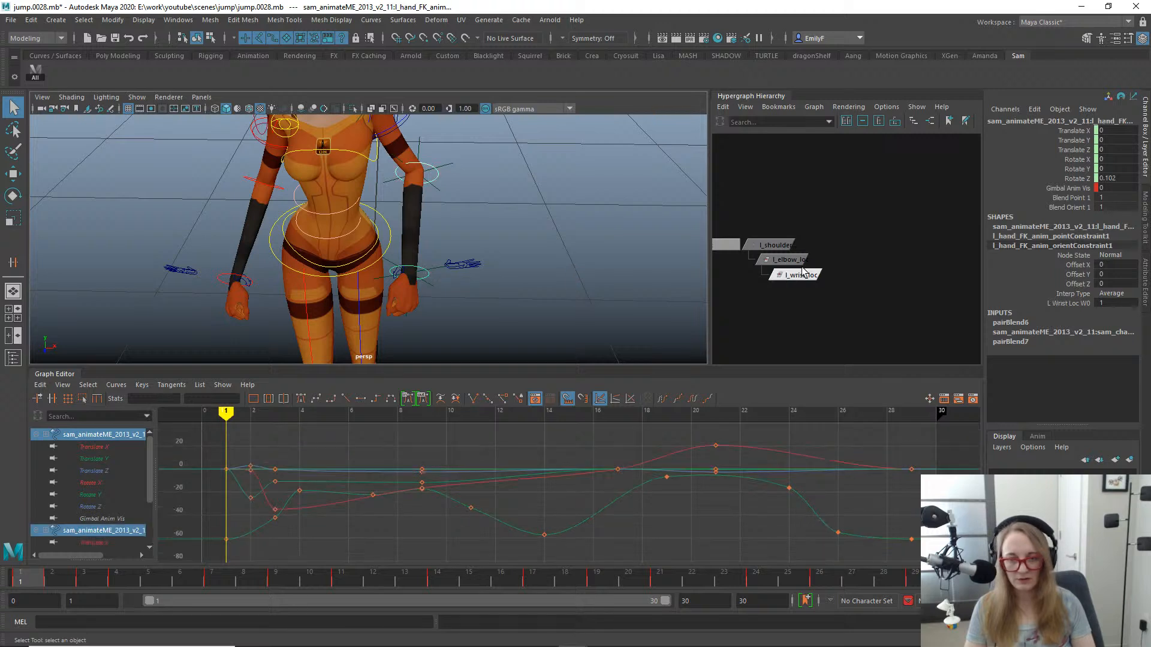
pyautogui.press('f')
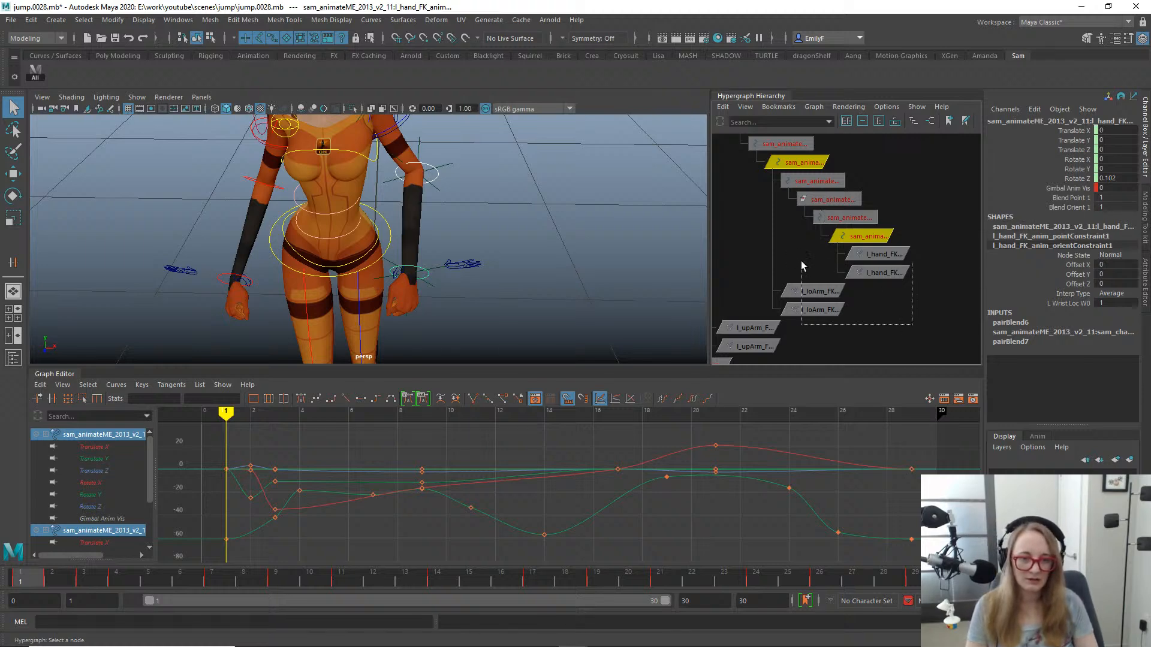
pyautogui.moveTo(806, 247); pyautogui.dragTo(800, 250)
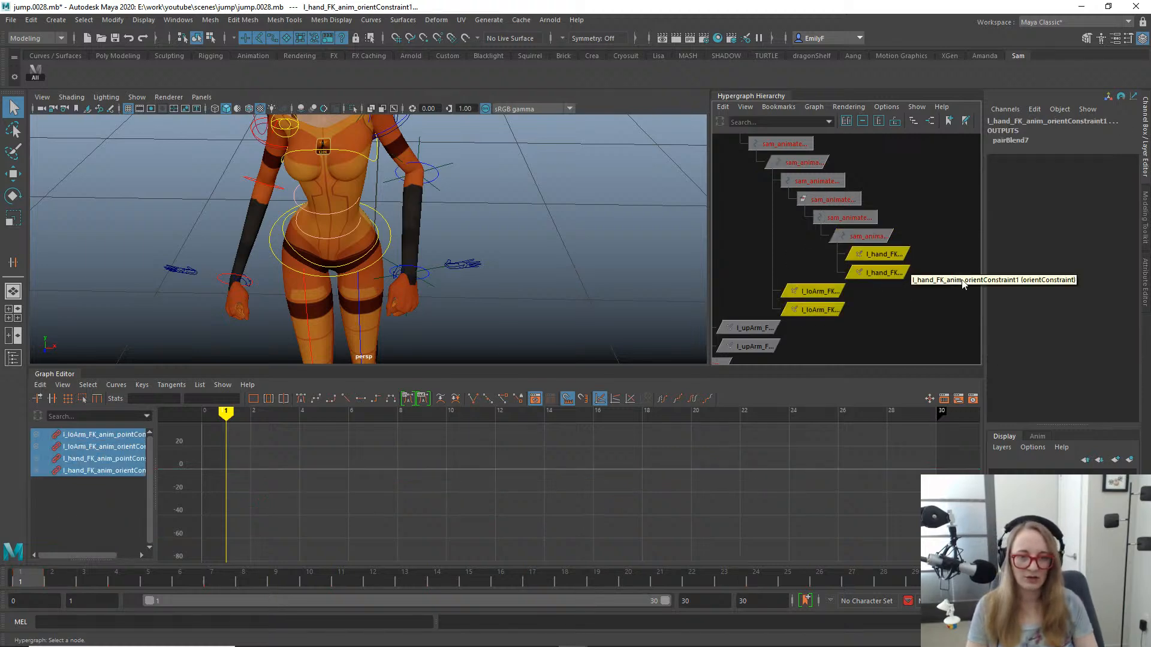
pyautogui.press('Delete')
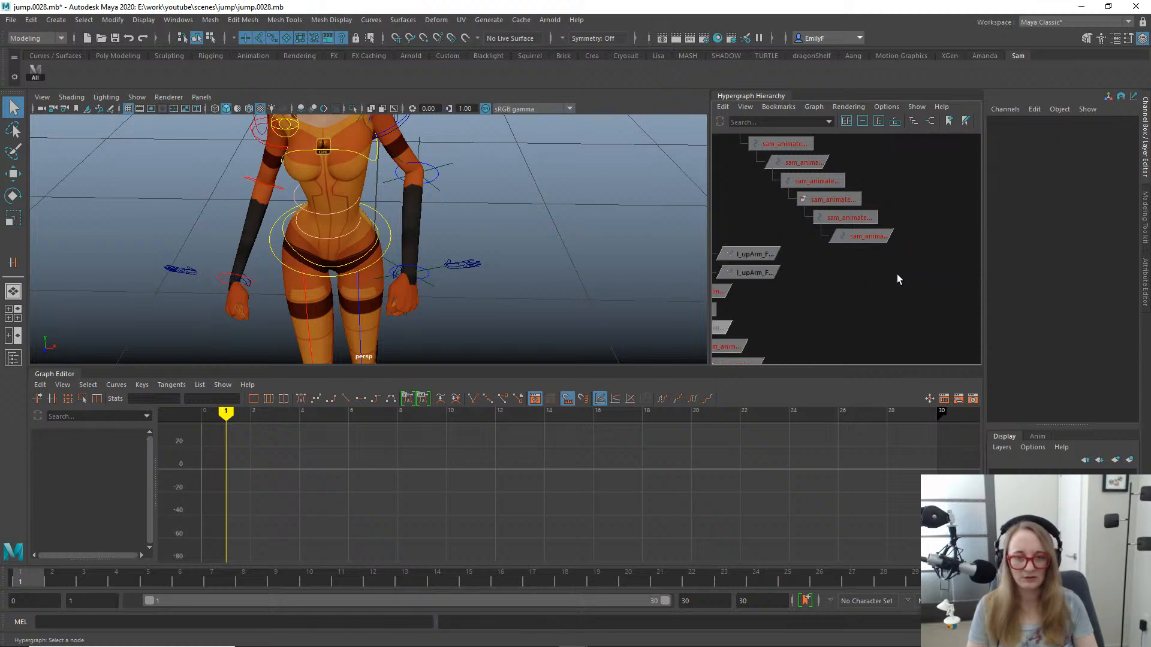
# - Search the rig and its node hierarchy for the locator at the character's left shoulder
pyautogui.scroll(-3, 897, 274)
pyautogui.keyDown('alt'); pyautogui.moveTo(926, 174); pyautogui.dragTo(768, 292, button='middle'); pyautogui.keyUp('alt')
pyautogui.keyDown('alt'); pyautogui.moveTo(452, 160); pyautogui.dragTo(442, 207); pyautogui.keyUp('alt')
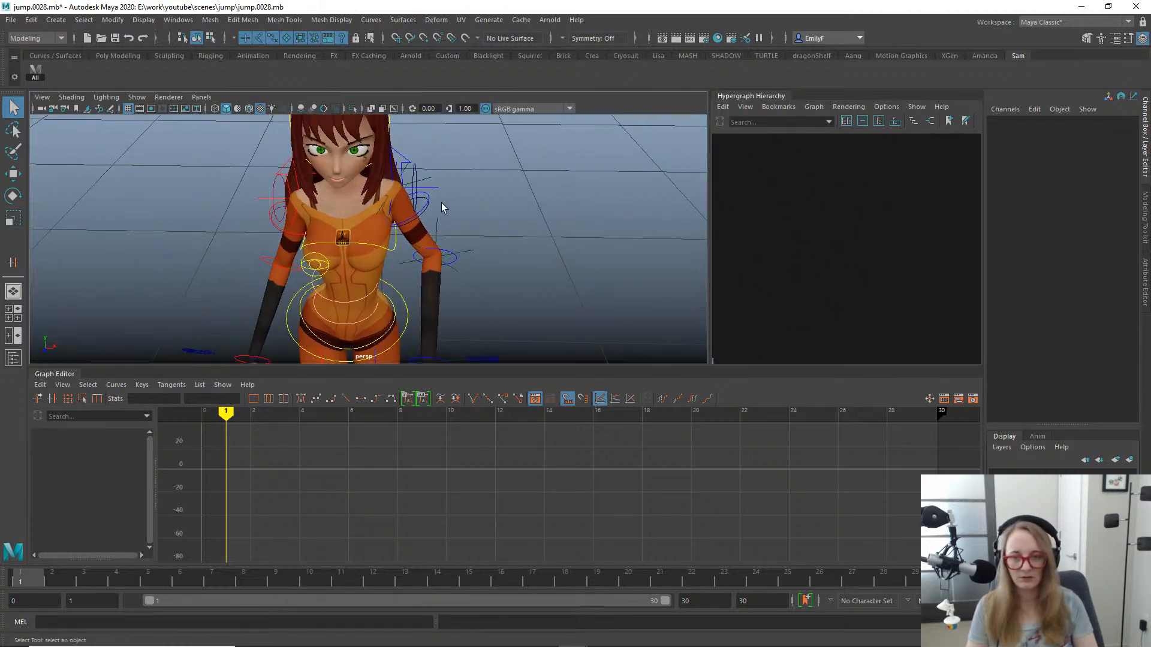
pyautogui.press('a')
pyautogui.scroll(-5, 839, 178)
pyautogui.keyDown('alt'); pyautogui.moveTo(905, 192); pyautogui.dragTo(819, 252, button='middle'); pyautogui.keyUp('alt')
pyautogui.keyDown('alt'); pyautogui.moveTo(819, 252); pyautogui.dragTo(654, 198, button='right'); pyautogui.keyUp('alt')
pyautogui.keyDown('alt'); pyautogui.moveTo(844, 209); pyautogui.dragTo(855, 210, button='middle'); pyautogui.keyUp('alt')
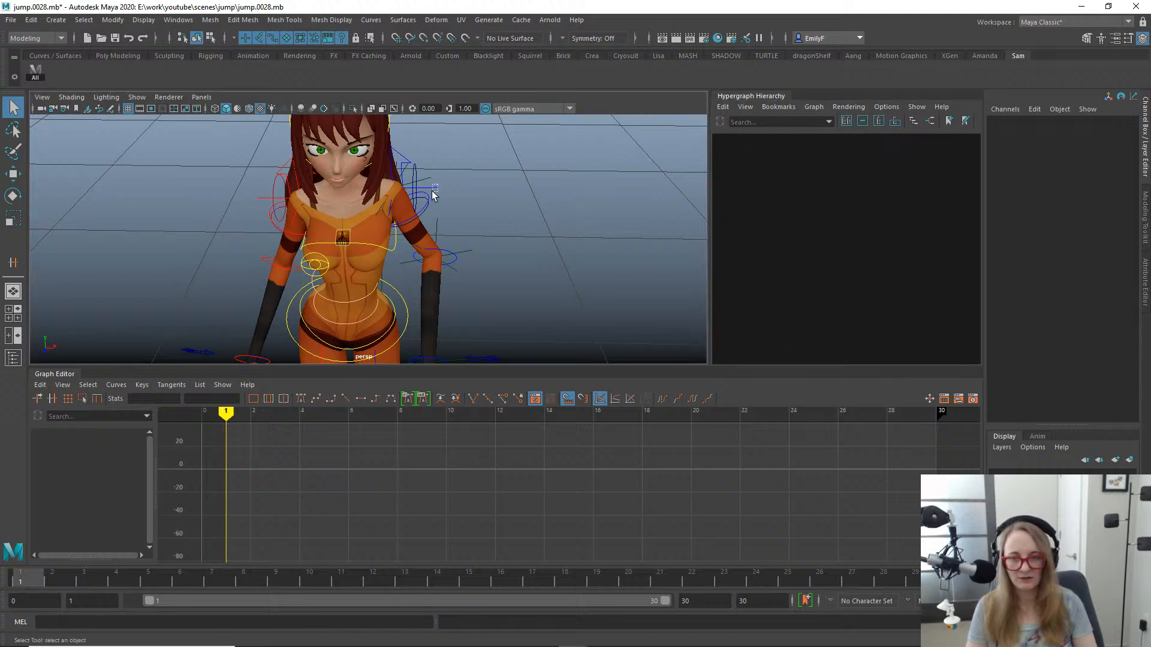
pyautogui.moveTo(438, 184); pyautogui.dragTo(432, 191)
pyautogui.press('f')
pyautogui.keyDown('alt'); pyautogui.moveTo(909, 212); pyautogui.dragTo(689, 221, button='right'); pyautogui.keyUp('alt')
pyautogui.keyDown('alt'); pyautogui.moveTo(389, 193); pyautogui.dragTo(445, 200, button='right'); pyautogui.keyUp('alt')
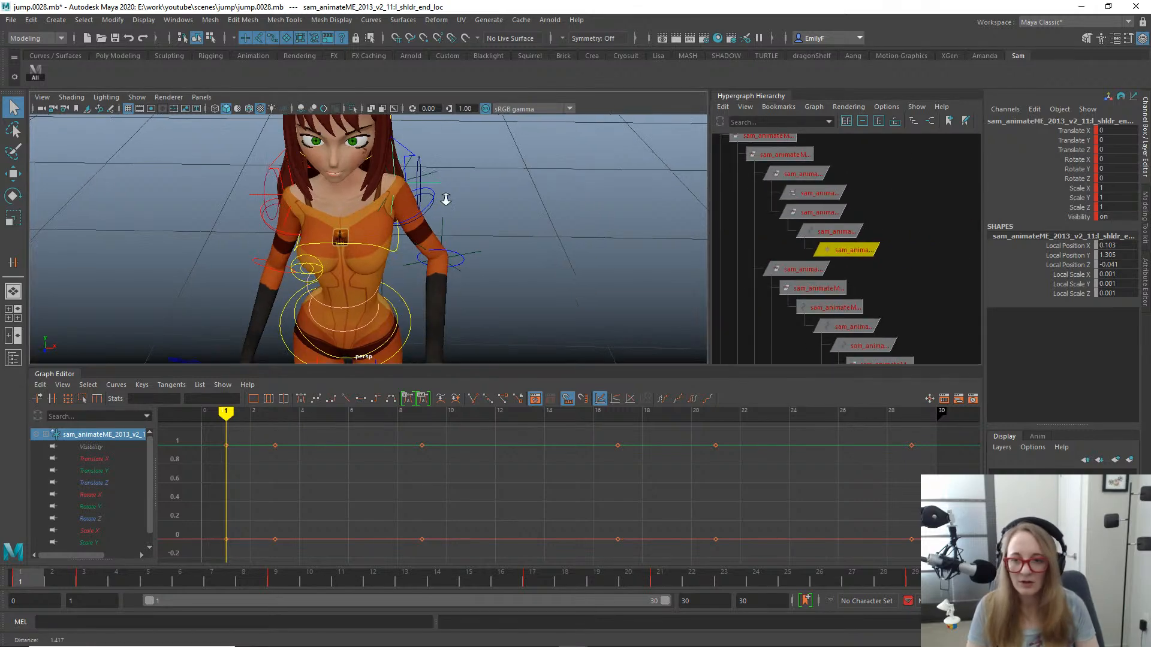
pyautogui.keyDown('alt'); pyautogui.moveTo(445, 200); pyautogui.dragTo(426, 174); pyautogui.keyUp('alt')
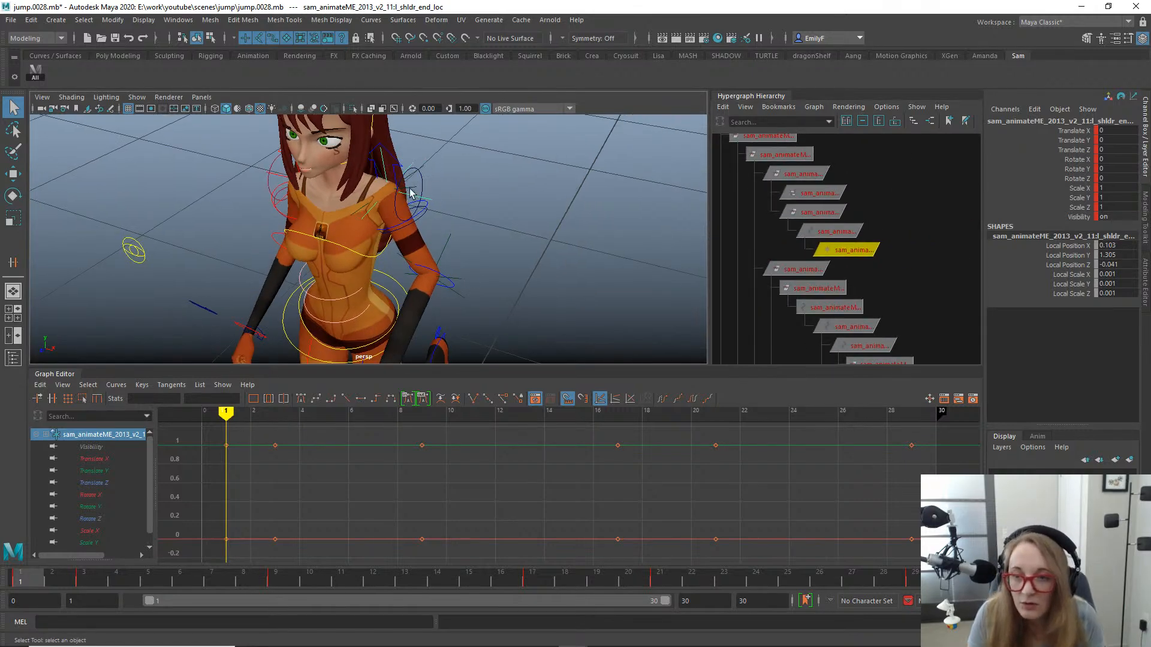
# - Delete l_elbow_loc and l_wrist_loc from beneath the left shoulder locator, leaving l_shoulder_loc selected
pyautogui.click(411, 192)
pyautogui.press('f')
pyautogui.keyDown('alt'); pyautogui.moveTo(876, 212); pyautogui.dragTo(686, 201, button='right'); pyautogui.keyUp('alt')
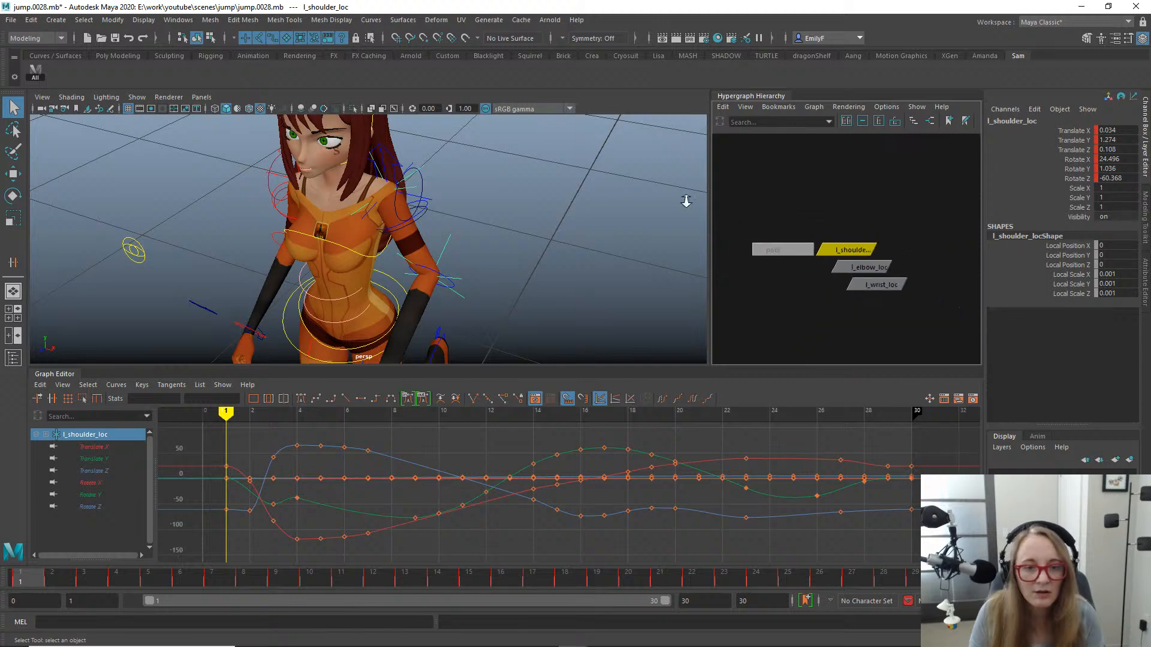
pyautogui.moveTo(842, 275); pyautogui.dragTo(841, 267)
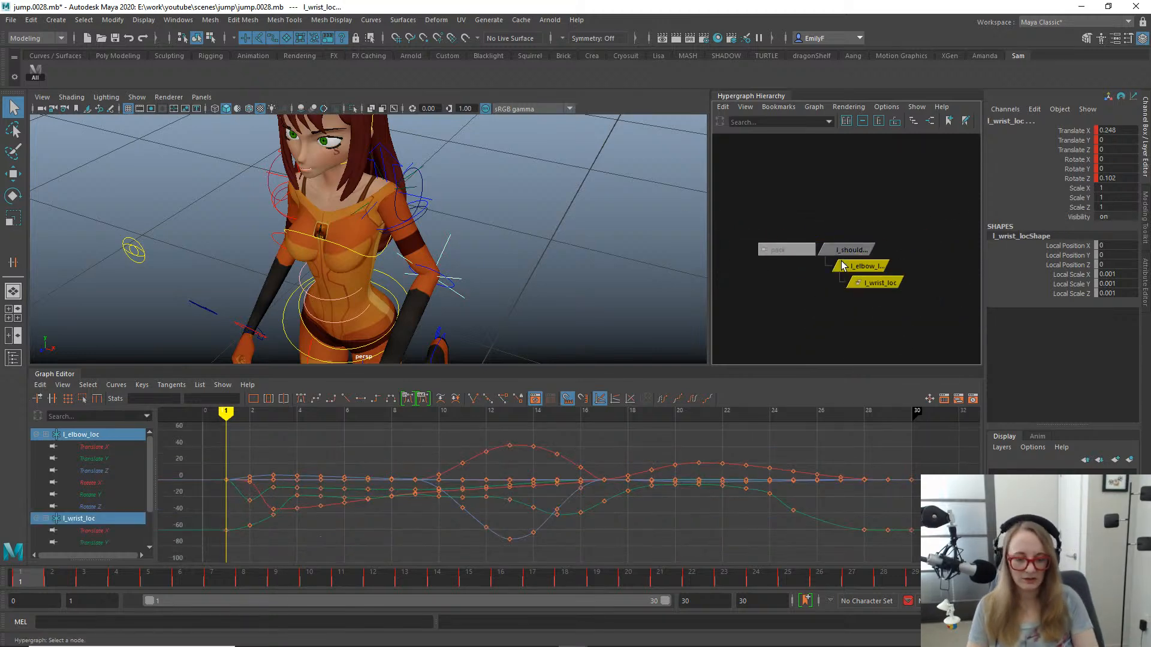
pyautogui.press('Delete')
pyautogui.click(845, 250)
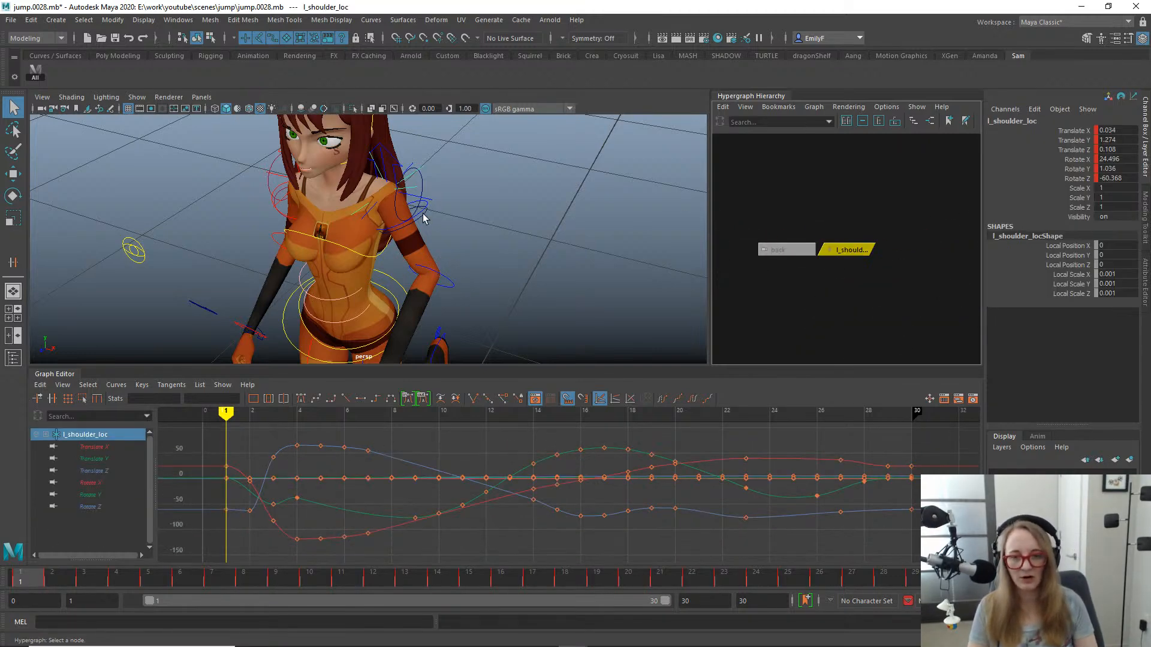
# - Select the left forearm FK control at frame 1 from the side with the Rotate tool active
pyautogui.keyDown('alt'); pyautogui.moveTo(419, 240); pyautogui.dragTo(399, 196); pyautogui.keyUp('alt')
pyautogui.press('space')
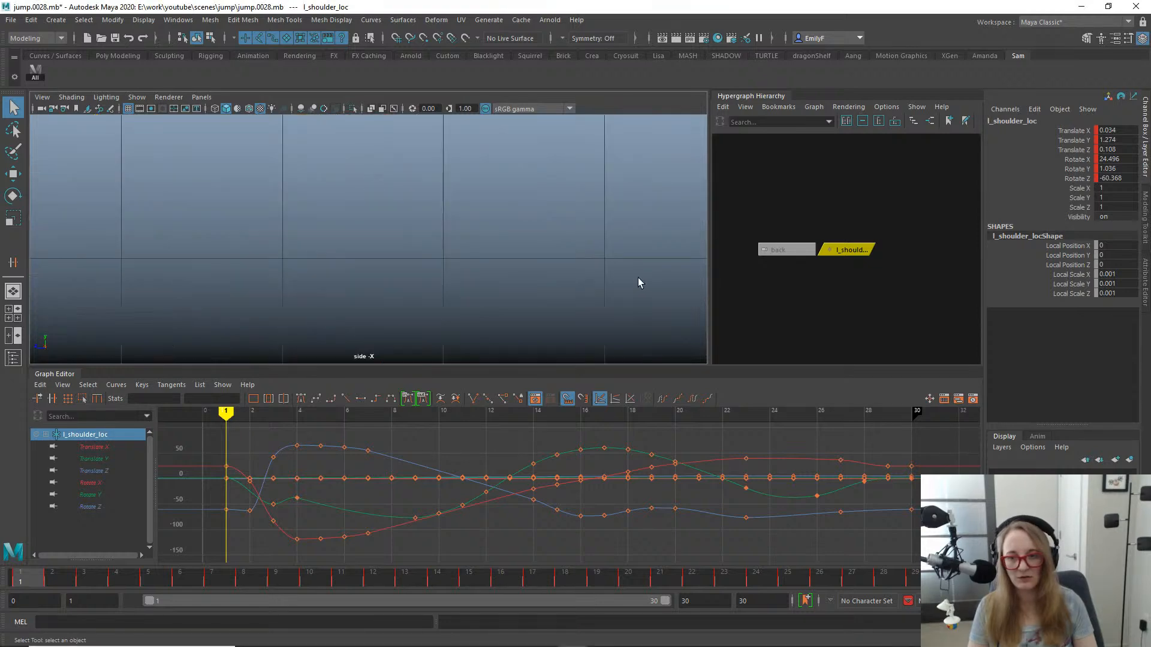
pyautogui.keyDown('alt'); pyautogui.moveTo(637, 278); pyautogui.dragTo(349, 186, button='right'); pyautogui.keyUp('alt')
pyautogui.press('f')
pyautogui.keyDown('alt'); pyautogui.moveTo(443, 226); pyautogui.dragTo(494, 117, button='middle'); pyautogui.keyUp('alt')
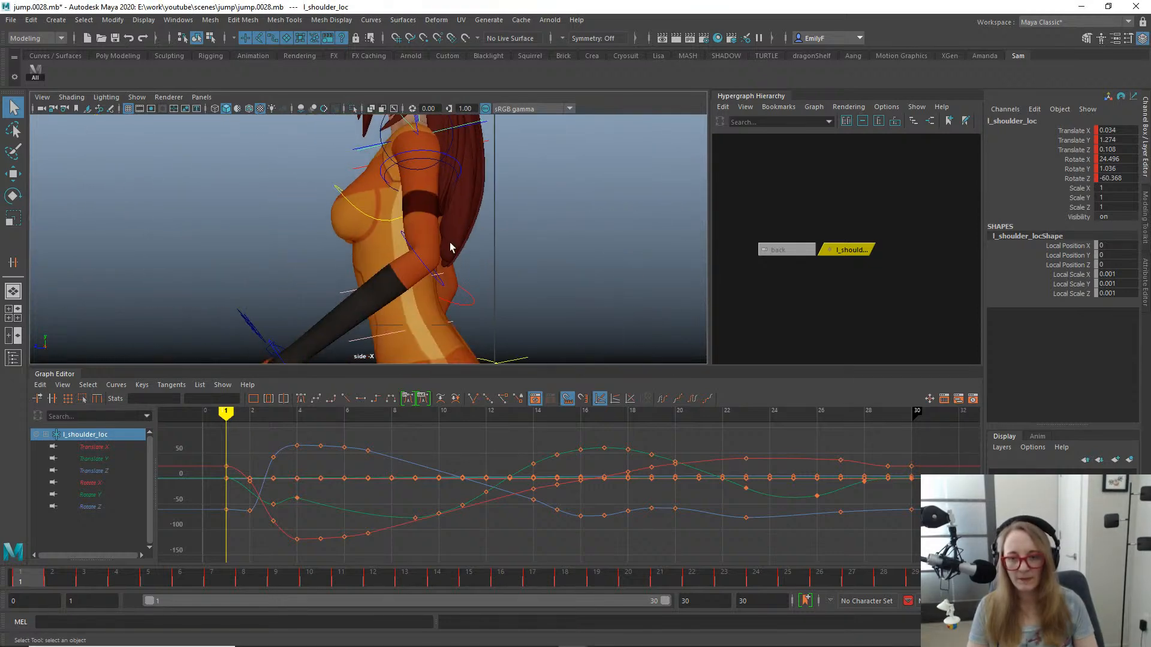
pyautogui.click(415, 254)
pyautogui.press('e')
pyautogui.keyDown('alt'); pyautogui.moveTo(413, 254); pyautogui.dragTo(303, 210, button='right'); pyautogui.keyUp('alt')
pyautogui.keyDown('alt'); pyautogui.moveTo(339, 210); pyautogui.dragTo(606, 177, button='middle'); pyautogui.keyUp('alt')
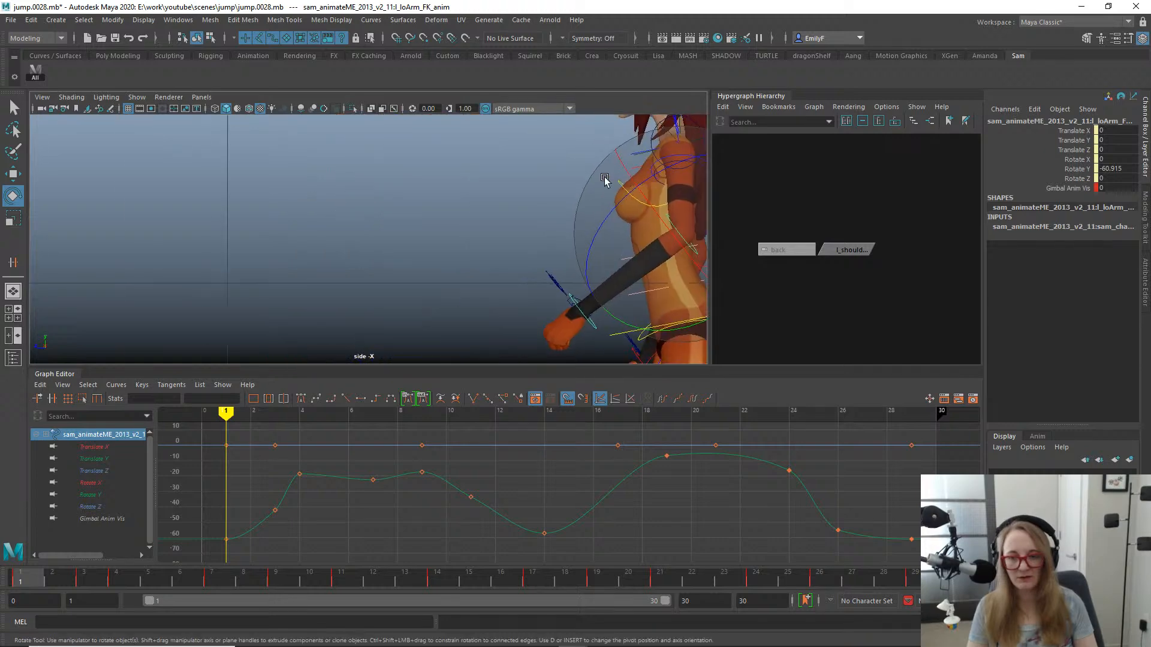
pyautogui.keyDown('alt'); pyautogui.moveTo(606, 178); pyautogui.dragTo(363, 191, button='right'); pyautogui.keyUp('alt')
pyautogui.keyDown('alt'); pyautogui.moveTo(364, 190); pyautogui.dragTo(221, 206, button='middle'); pyautogui.keyUp('alt')
# - Check the left arm's poses at frames 5, 14 and 27 in the side and perspective views
pyautogui.moveTo(54, 579); pyautogui.dragTo(150, 577)
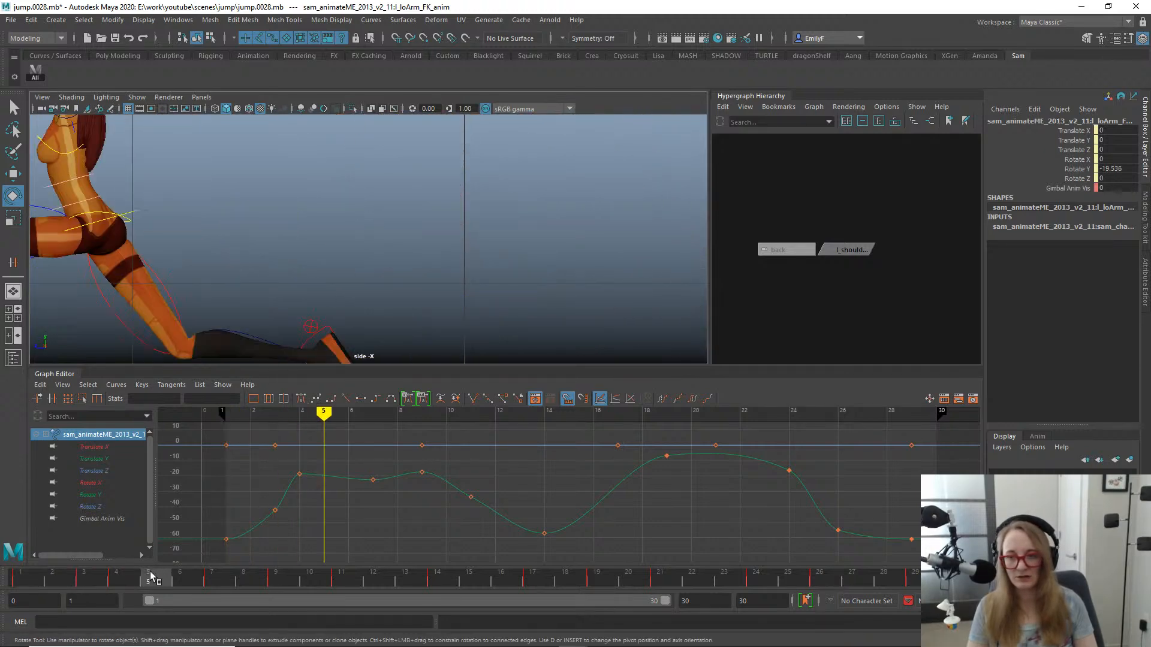
pyautogui.press('space')
pyautogui.press('space')
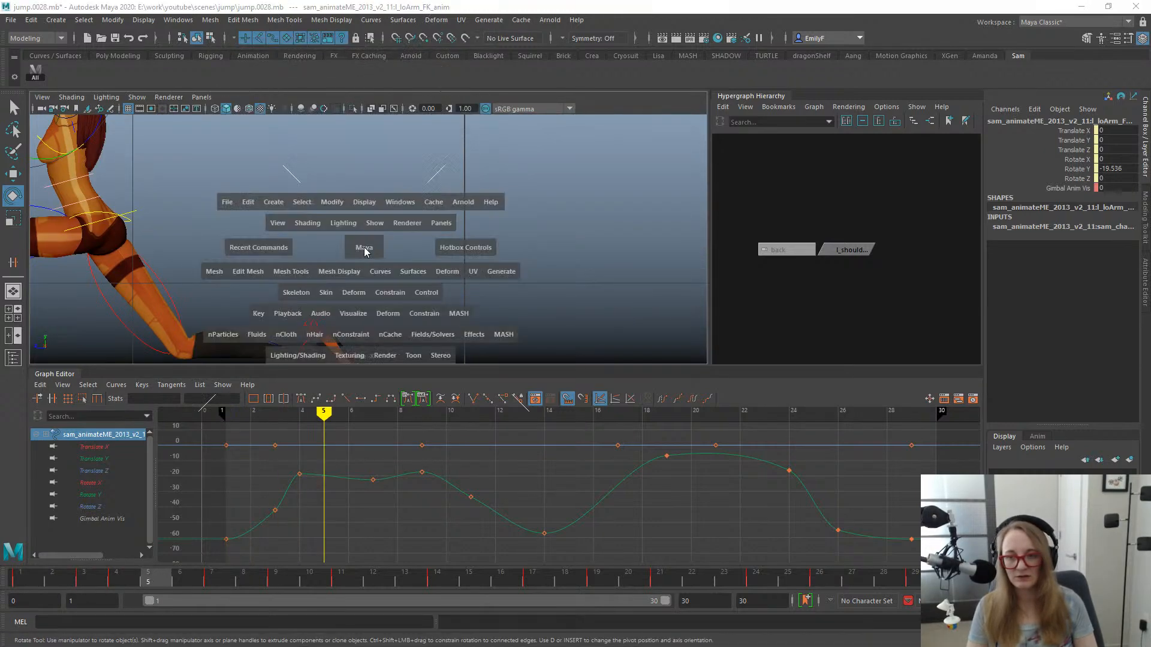
pyautogui.moveTo(364, 248); pyautogui.dragTo(365, 215)
pyautogui.keyDown('alt'); pyautogui.moveTo(462, 224); pyautogui.dragTo(460, 239); pyautogui.keyUp('alt')
pyautogui.keyDown('alt'); pyautogui.moveTo(460, 239); pyautogui.dragTo(341, 239, button='right'); pyautogui.keyUp('alt')
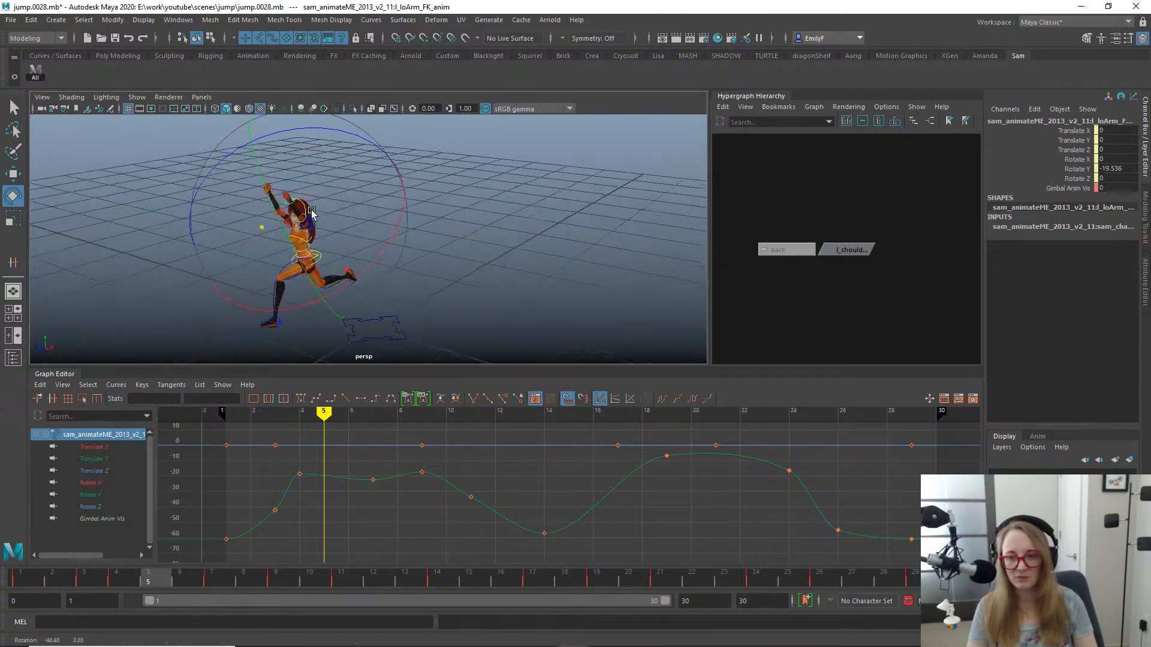
pyautogui.press('q')
pyautogui.moveTo(224, 584); pyautogui.dragTo(440, 587)
pyautogui.keyDown('alt'); pyautogui.moveTo(352, 314); pyautogui.dragTo(561, 186, button='middle'); pyautogui.keyUp('alt')
pyautogui.keyDown('alt'); pyautogui.moveTo(451, 250); pyautogui.dragTo(579, 376); pyautogui.keyUp('alt')
pyautogui.moveTo(447, 582); pyautogui.dragTo(850, 576)
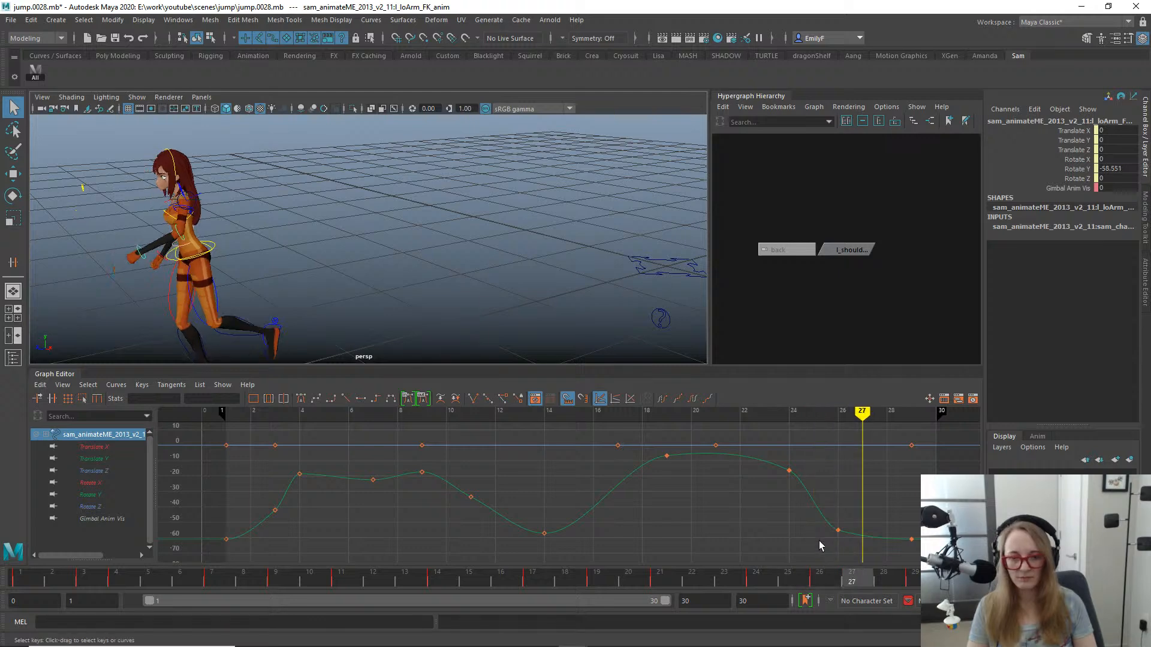
# - In the front view, move the left forearm control's Rotate Y key from frame 26 to frame 27
pyautogui.moveTo(800, 517); pyautogui.dragTo(869, 567)
pyautogui.keyDown('alt'); pyautogui.moveTo(289, 305); pyautogui.dragTo(322, 288); pyautogui.keyUp('alt')
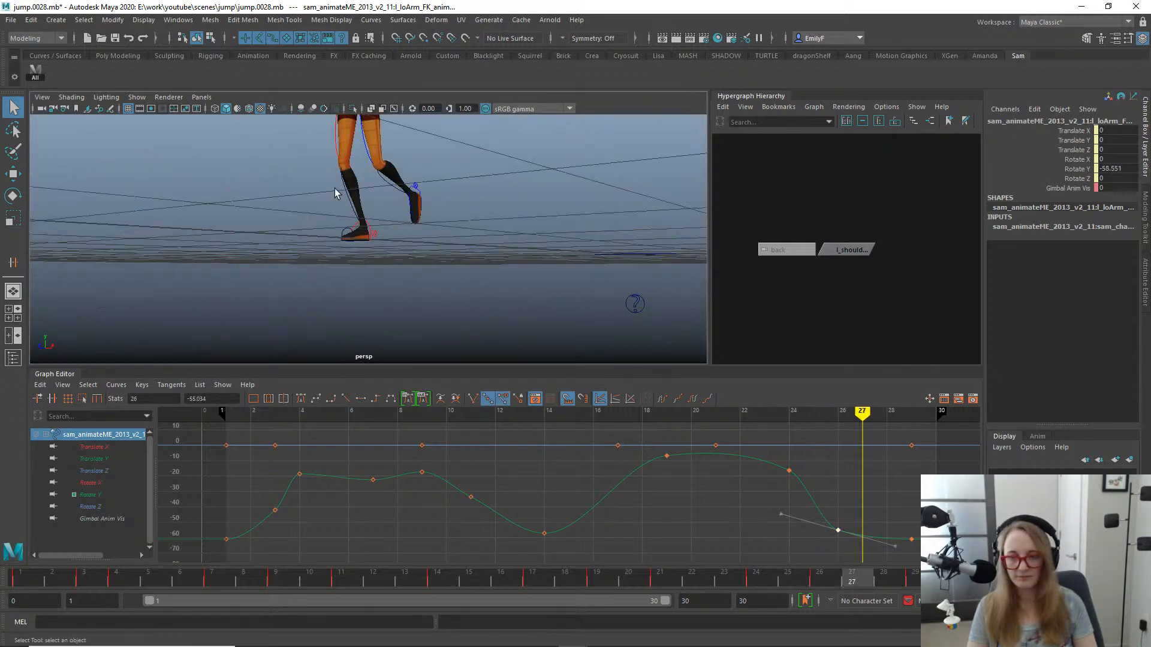
pyautogui.press('space')
pyautogui.moveTo(337, 190); pyautogui.dragTo(336, 223)
pyautogui.press('f')
pyautogui.keyDown('alt'); pyautogui.moveTo(414, 224); pyautogui.dragTo(344, 159, button='right'); pyautogui.keyUp('alt')
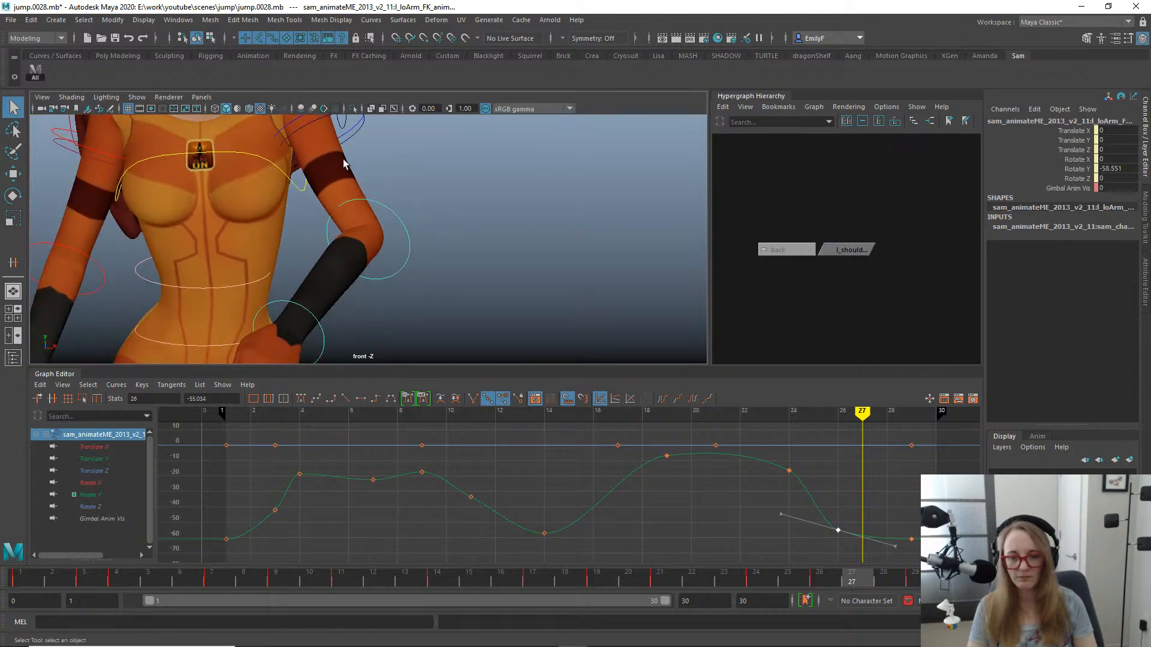
pyautogui.keyDown('alt'); pyautogui.moveTo(344, 159); pyautogui.dragTo(495, 132, button='middle'); pyautogui.keyUp('alt')
pyautogui.press('w')
pyautogui.moveTo(832, 501); pyautogui.dragTo(852, 498, button='middle')
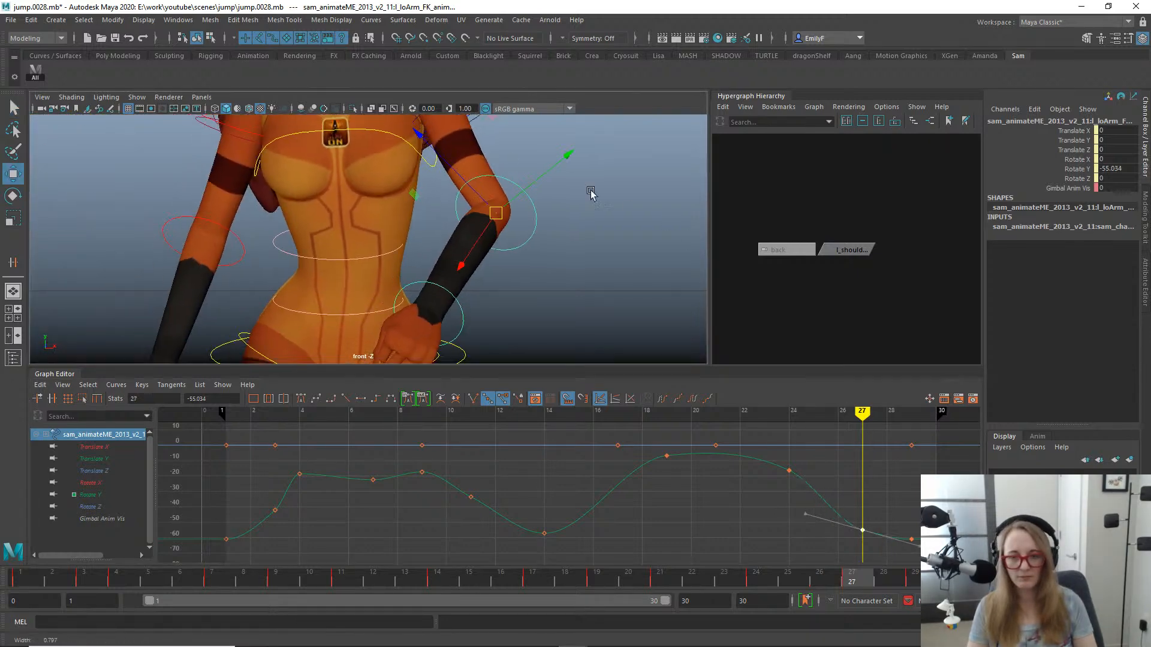
# - Move the forearm's frame 27 Rotate Y key back to frame 26 and lower its value to about -62.471
pyautogui.scroll(-3, 588, 193)
pyautogui.moveTo(536, 592); pyautogui.dragTo(659, 591)
pyautogui.keyDown('alt'); pyautogui.moveTo(521, 243); pyautogui.dragTo(264, 200, button='right'); pyautogui.keyUp('alt')
pyautogui.keyDown('alt'); pyautogui.moveTo(264, 200); pyautogui.dragTo(300, 116, button='middle'); pyautogui.keyUp('alt')
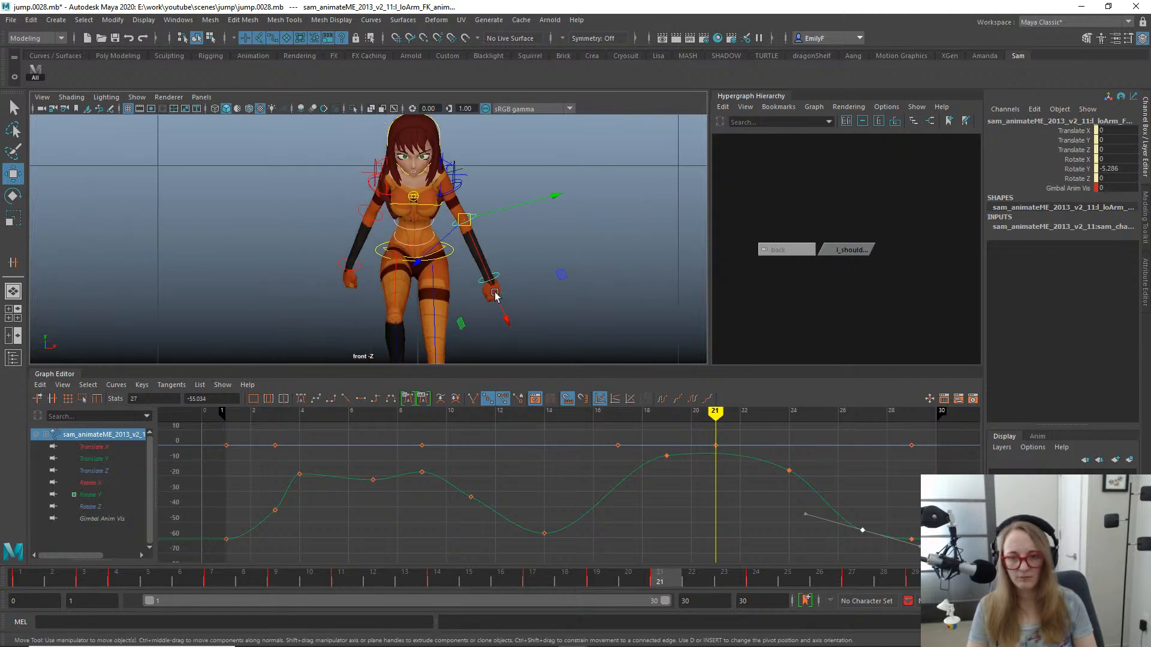
pyautogui.keyDown('alt'); pyautogui.moveTo(300, 116); pyautogui.dragTo(219, 125, button='right'); pyautogui.keyUp('alt')
pyautogui.moveTo(468, 584); pyautogui.dragTo(865, 577)
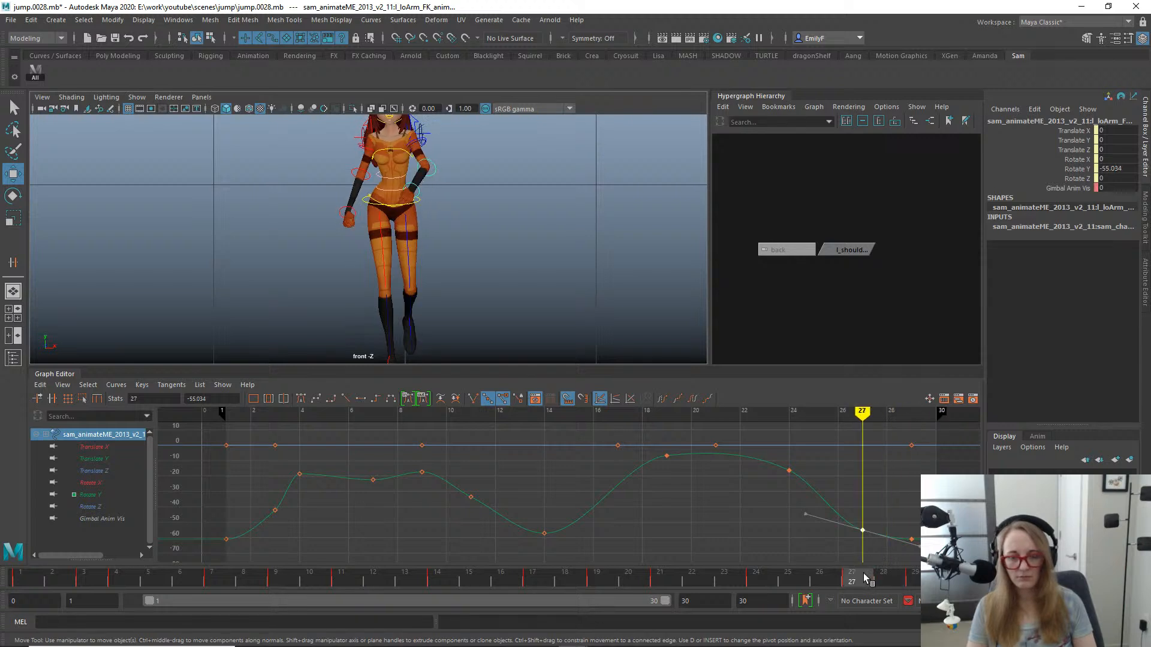
pyautogui.press('q')
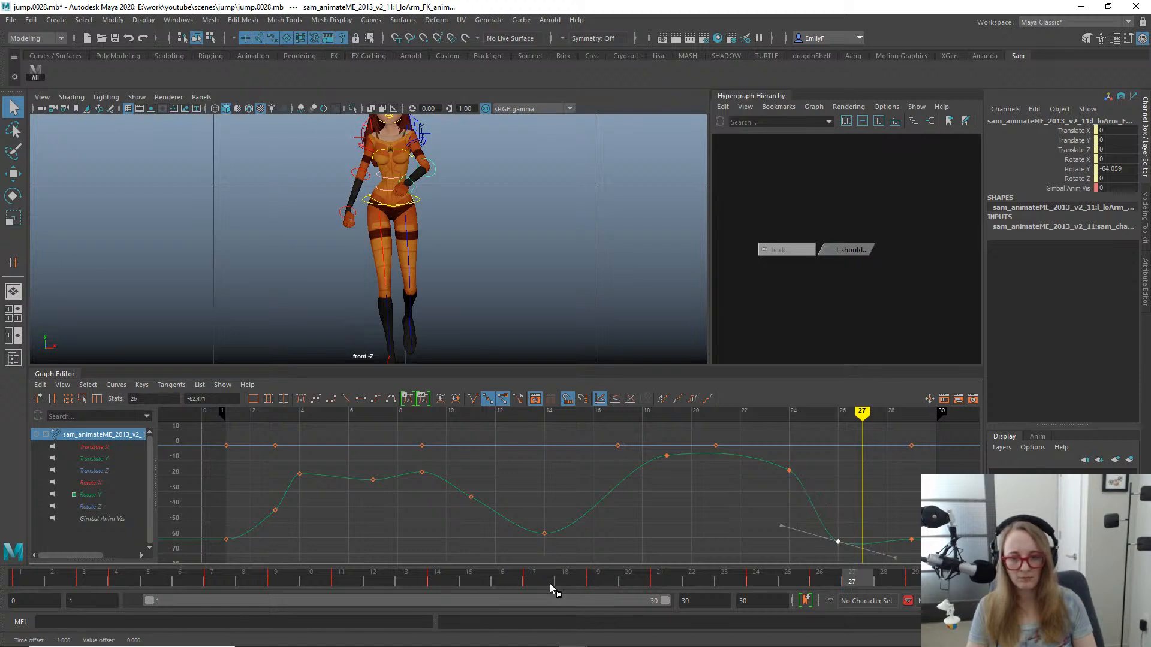
pyautogui.moveTo(552, 587); pyautogui.dragTo(766, 563)
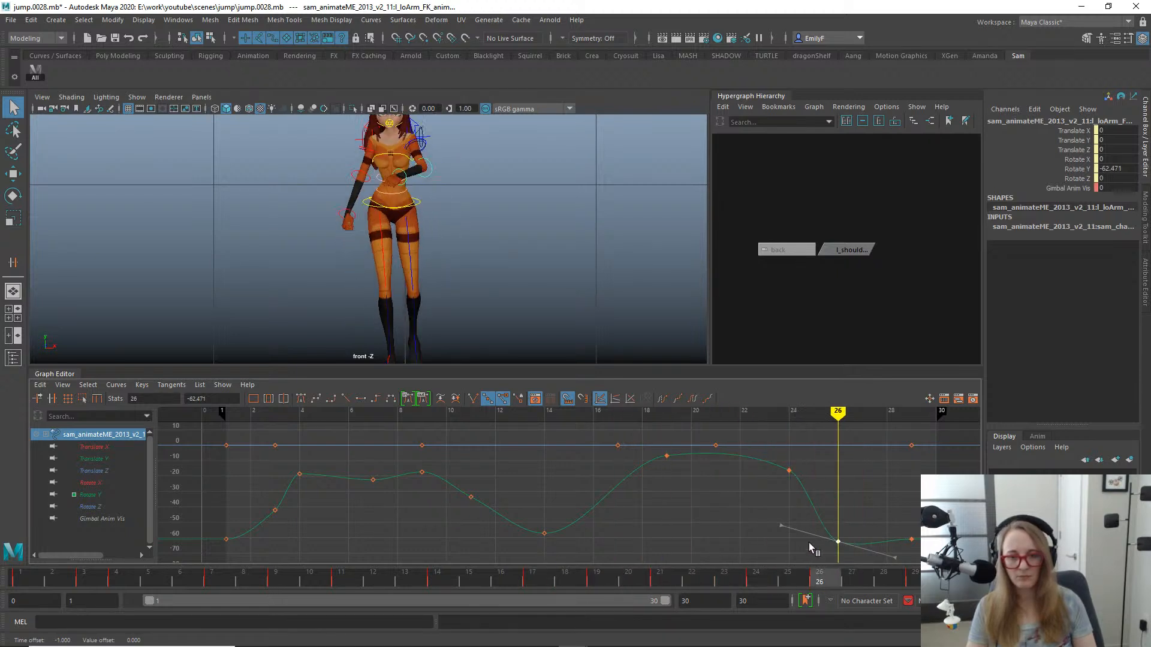
# - Move the forearm's Rotate Y key at frame 24 one frame earlier, to frame 23
pyautogui.press(',')
pyautogui.moveTo(830, 491); pyautogui.dragTo(830, 491)
pyautogui.press('w')
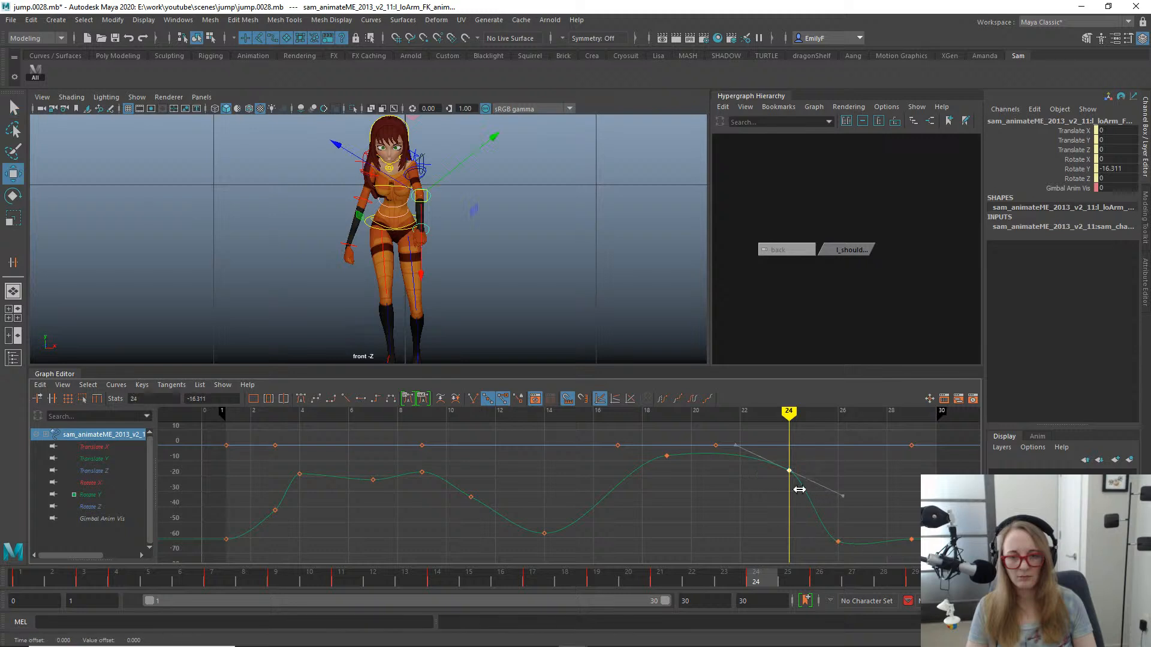
pyautogui.press('q')
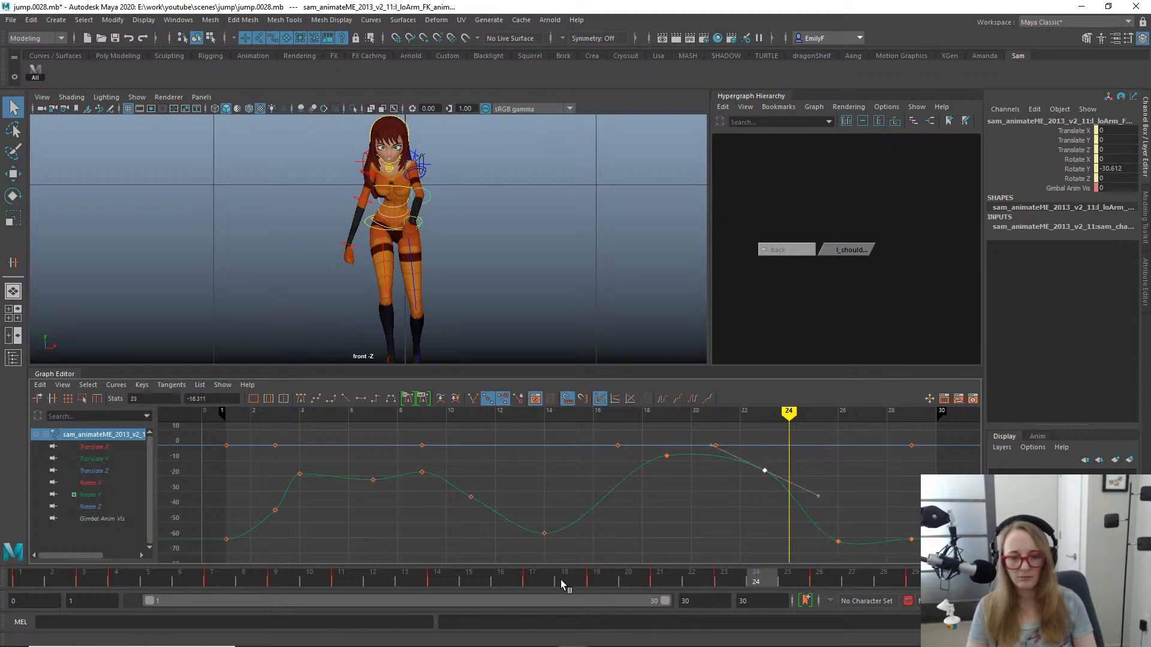
# - Give the forearm's Rotate Y key at frame 26 flat tangents and move it to frame 27
pyautogui.moveTo(563, 584); pyautogui.dragTo(860, 552)
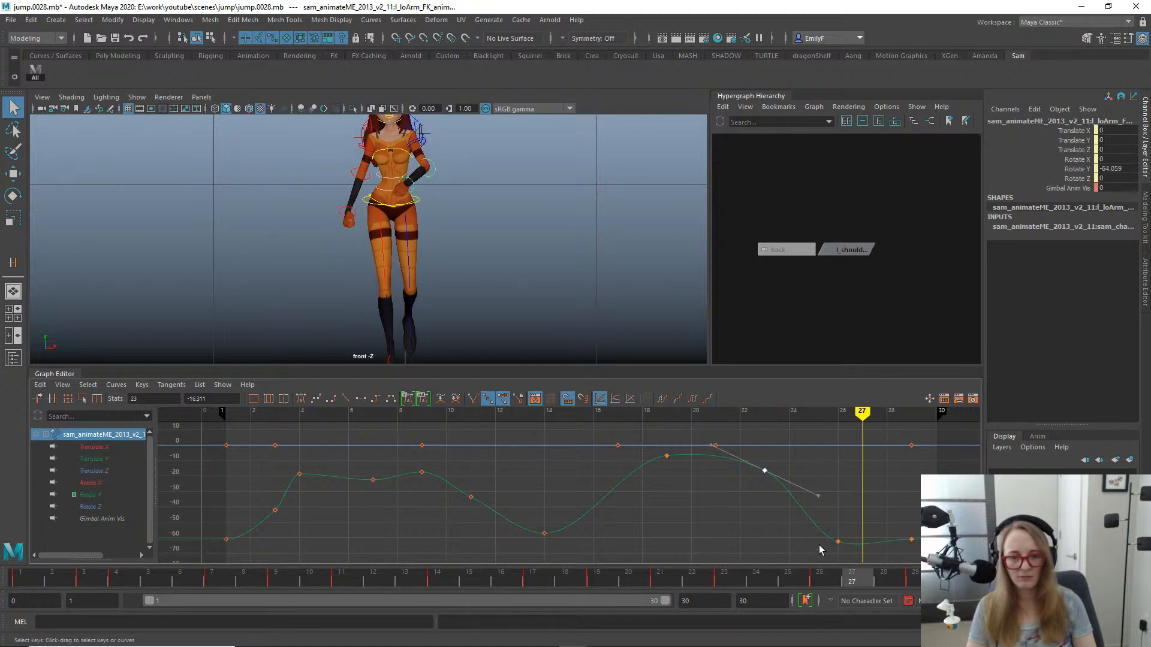
pyautogui.click(363, 399)
pyautogui.press('q')
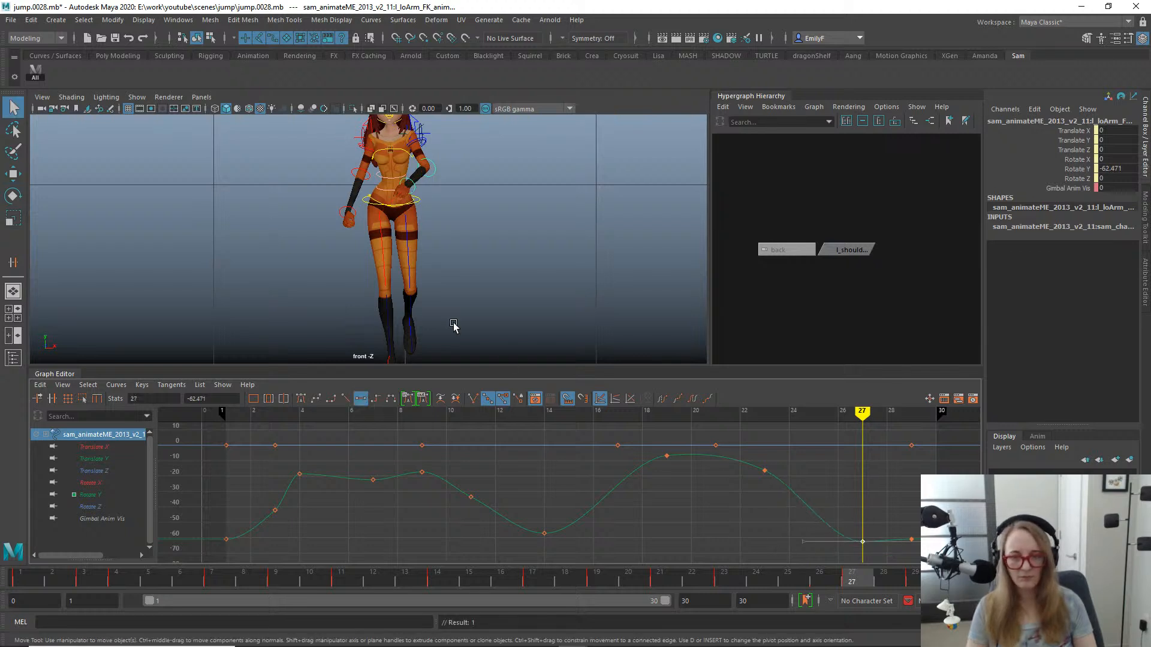
# - Play and scrub the jump in the front view to check the left arm's landing motion, with nothing left selected
pyautogui.hotkey('alt', 'v')
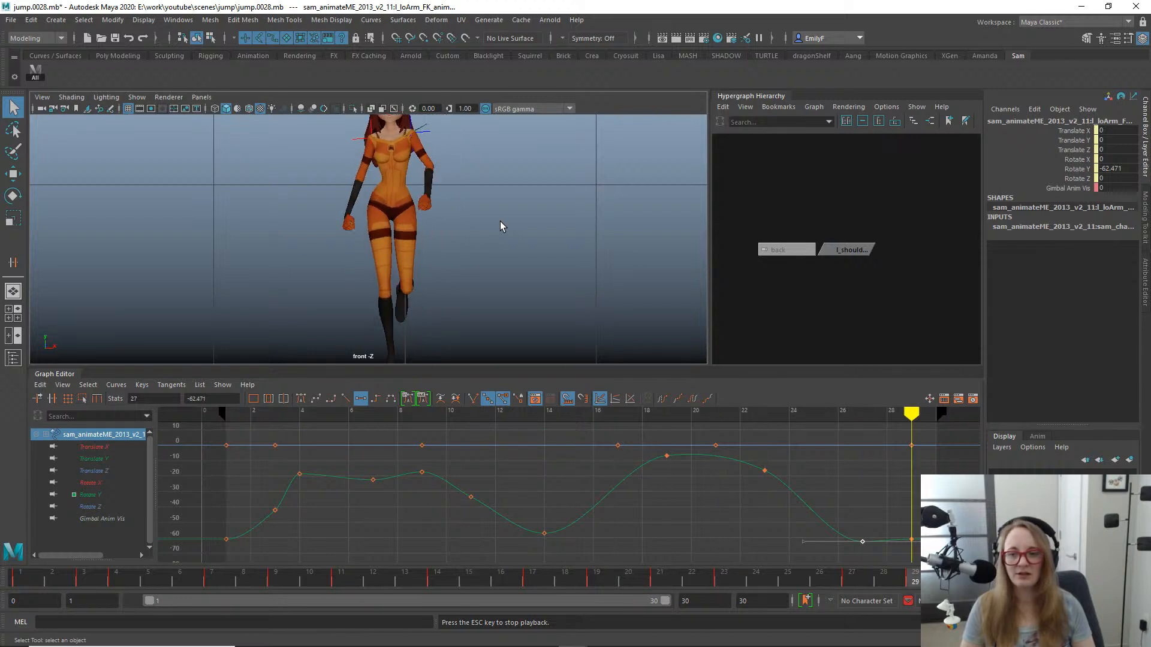
pyautogui.press('Escape')
pyautogui.keyDown('alt'); pyautogui.moveTo(499, 221); pyautogui.dragTo(407, 192, button='right'); pyautogui.keyUp('alt')
pyautogui.keyDown('alt'); pyautogui.moveTo(407, 192); pyautogui.dragTo(461, 173, button='middle'); pyautogui.keyUp('alt')
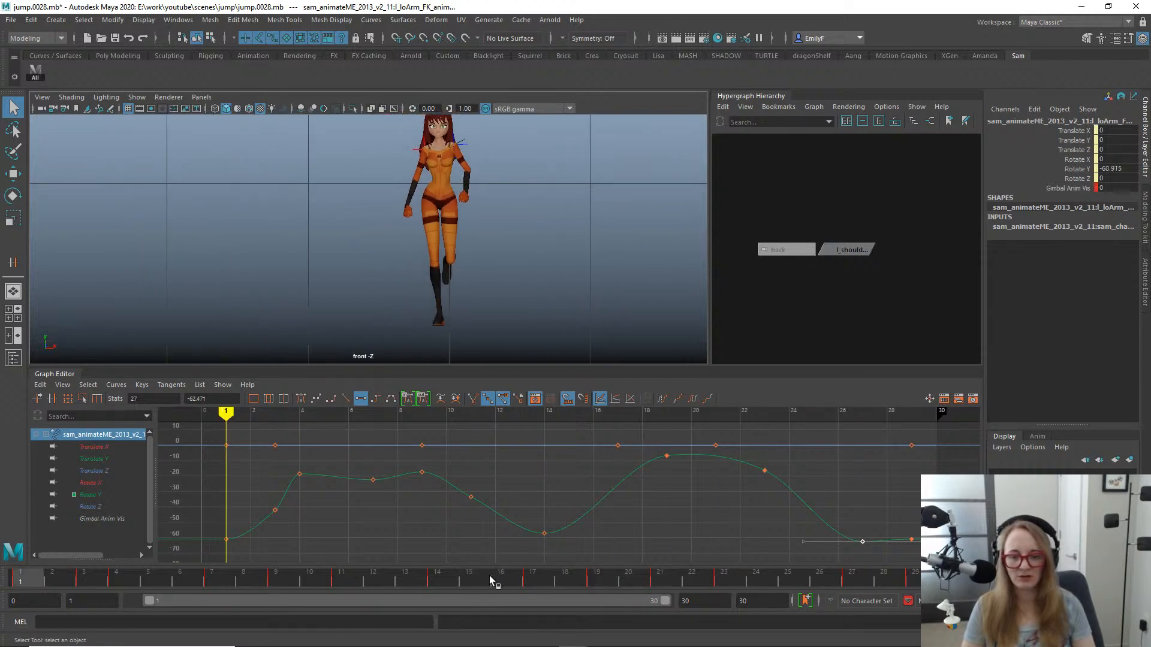
pyautogui.moveTo(489, 578); pyautogui.dragTo(813, 548)
pyautogui.click(471, 201)
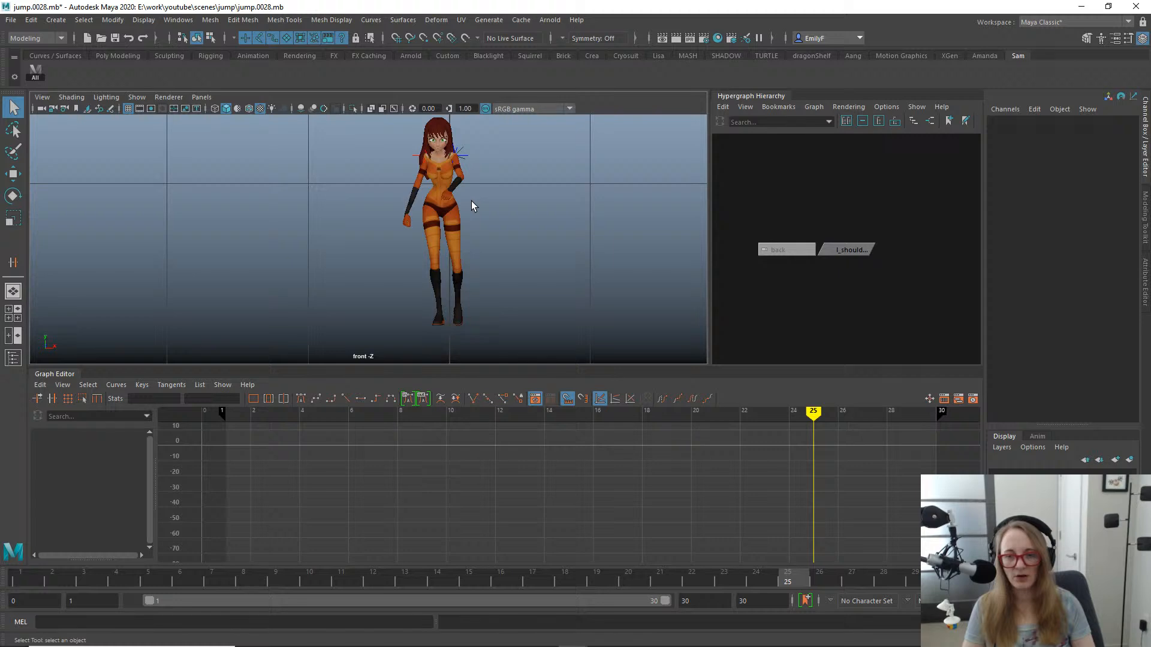
# - Frame the character in the side view and select l_shoulder_loc with the Rotate tool active
pyautogui.press('space')
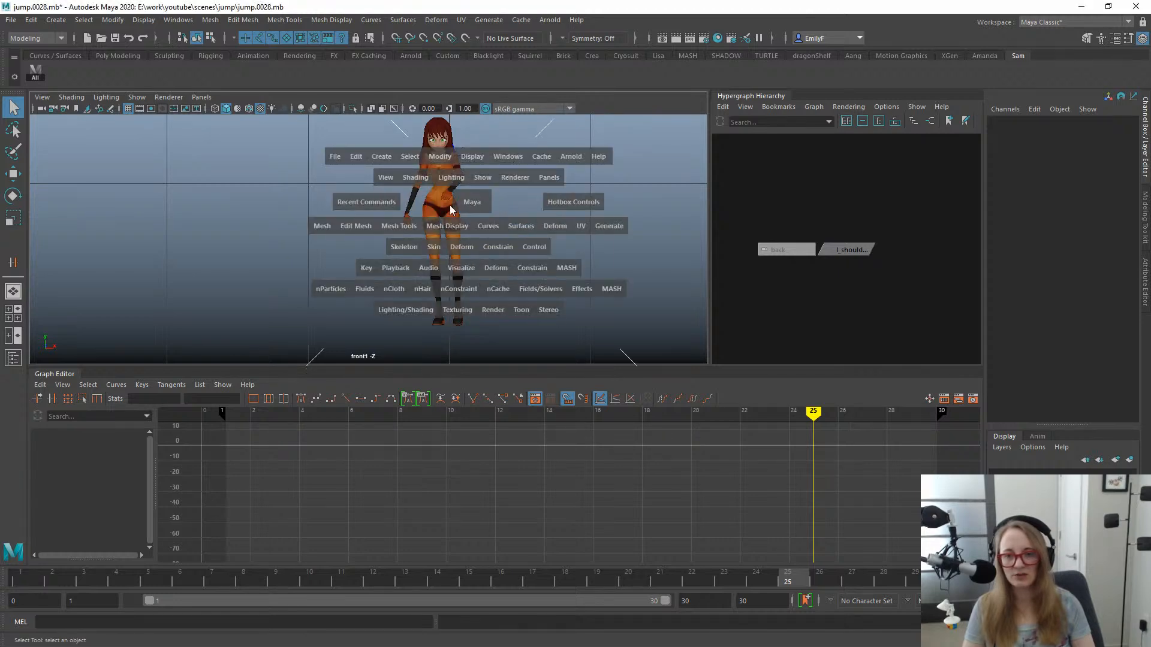
pyautogui.moveTo(450, 206); pyautogui.dragTo(493, 197)
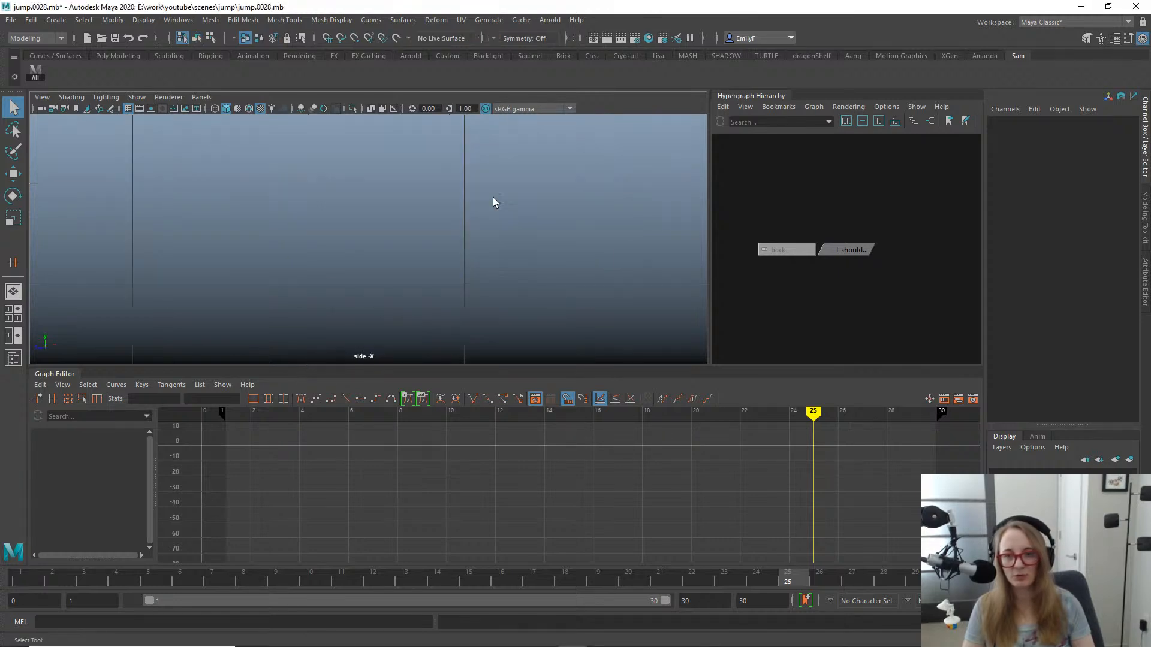
pyautogui.scroll(1, 419, 224)
pyautogui.press('a')
pyautogui.keyDown('alt'); pyautogui.moveTo(480, 226); pyautogui.dragTo(263, 181, button='right'); pyautogui.keyUp('alt')
pyautogui.keyDown('alt'); pyautogui.moveTo(264, 181); pyautogui.dragTo(392, 200, button='middle'); pyautogui.keyUp('alt')
pyautogui.keyDown('alt'); pyautogui.moveTo(392, 199); pyautogui.dragTo(585, 137, button='right'); pyautogui.keyUp('alt')
pyautogui.keyDown('alt'); pyautogui.moveTo(321, 147); pyautogui.dragTo(418, 210, button='middle'); pyautogui.keyUp('alt')
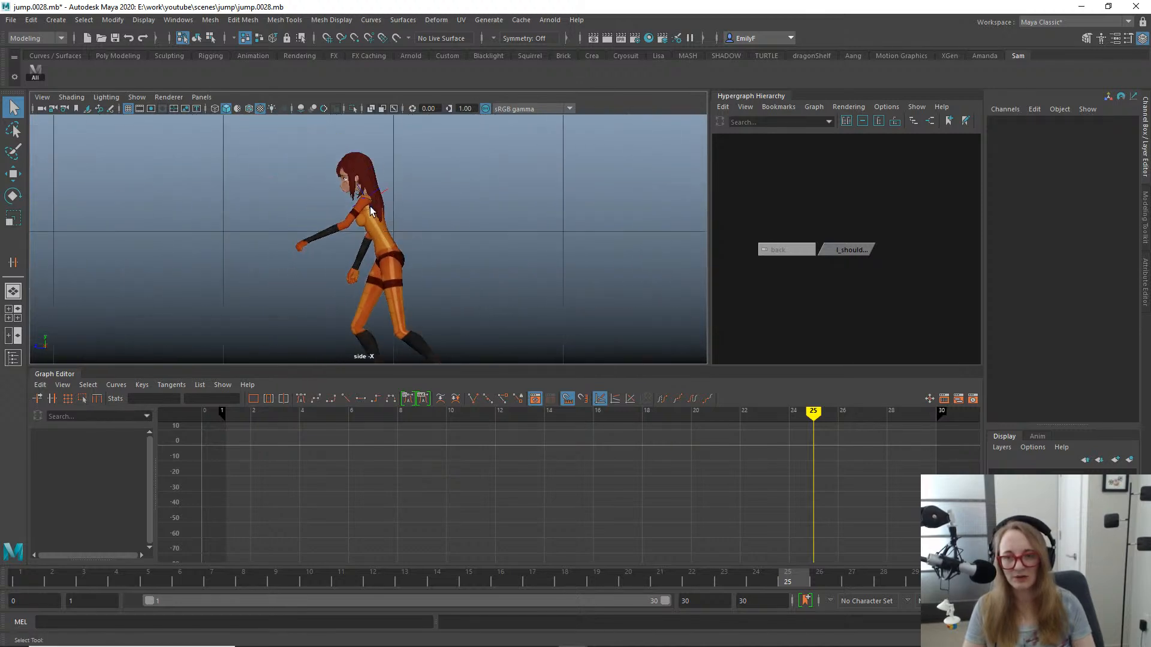
pyautogui.click(823, 250)
pyautogui.press('w')
pyautogui.press('e')
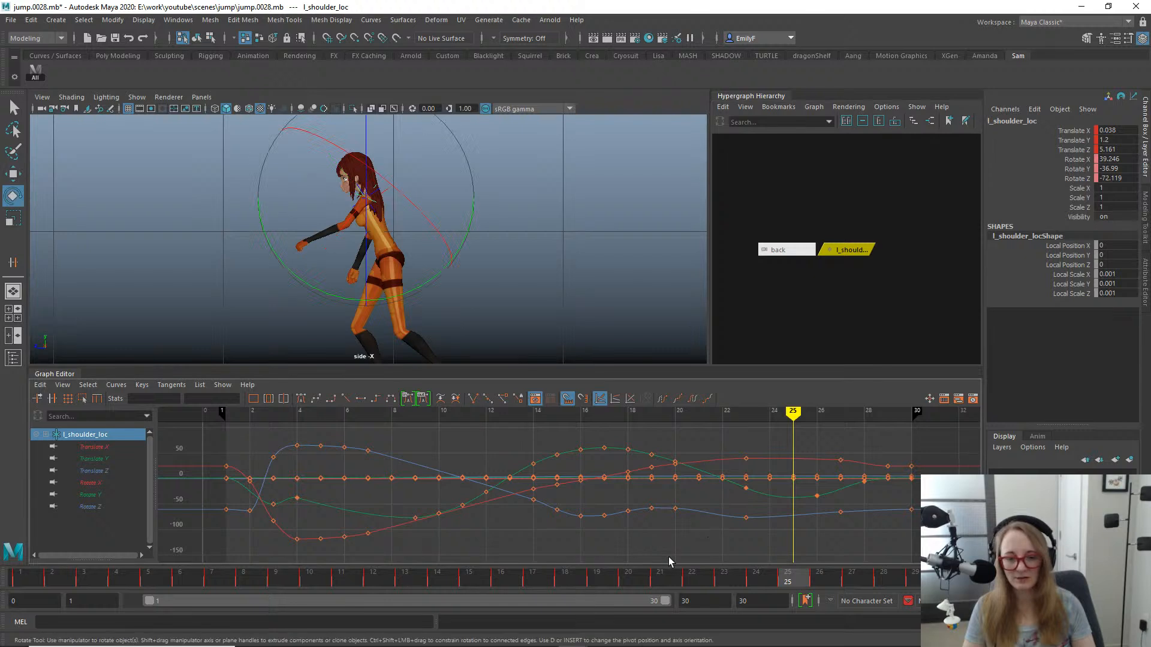
# - Shift the shoulder locator's Rotate Y keys at frames 23 and 26 one frame earlier, to frames 22 and 25
pyautogui.moveTo(577, 579); pyautogui.dragTo(738, 487)
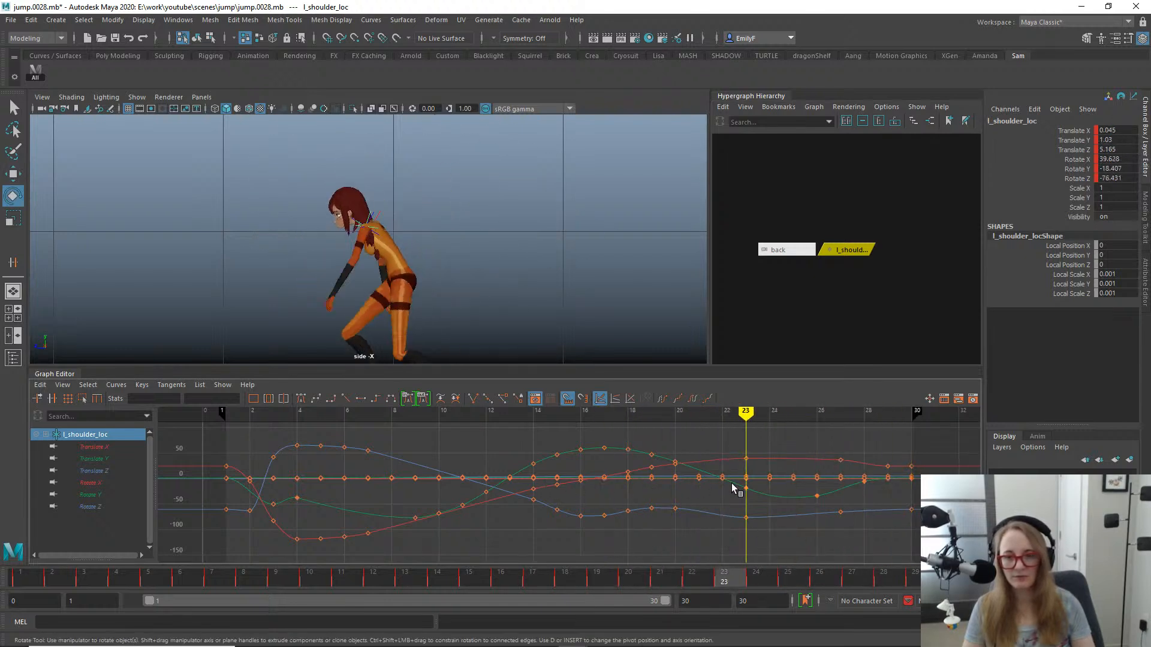
pyautogui.press('space')
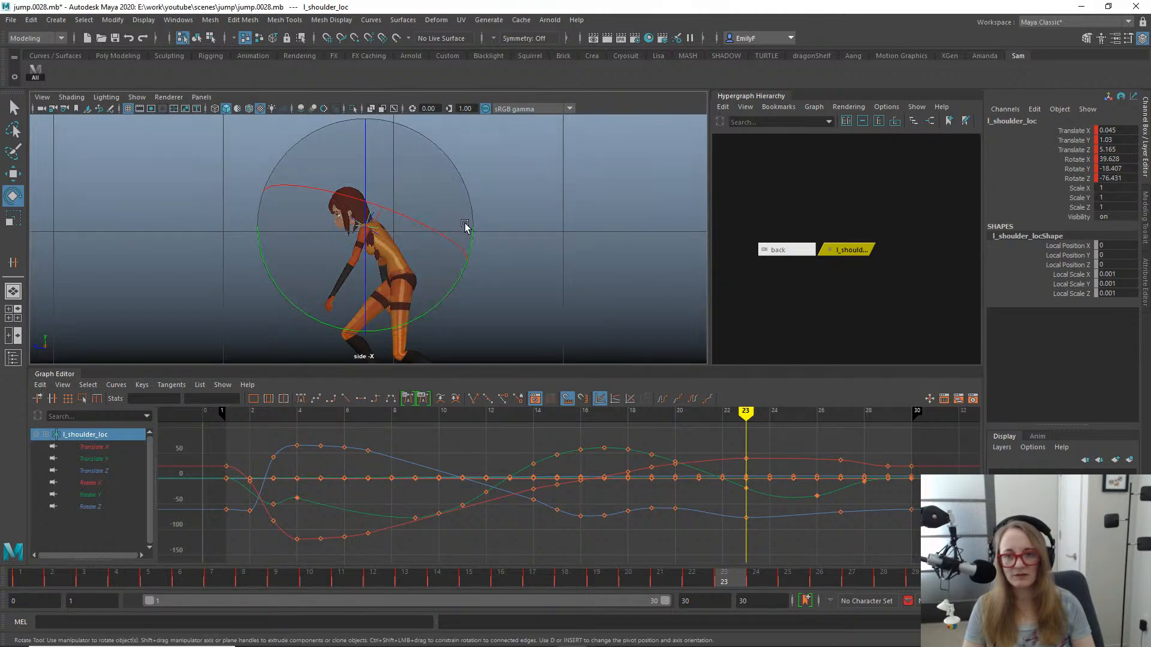
pyautogui.hotkey('alt', 'v')
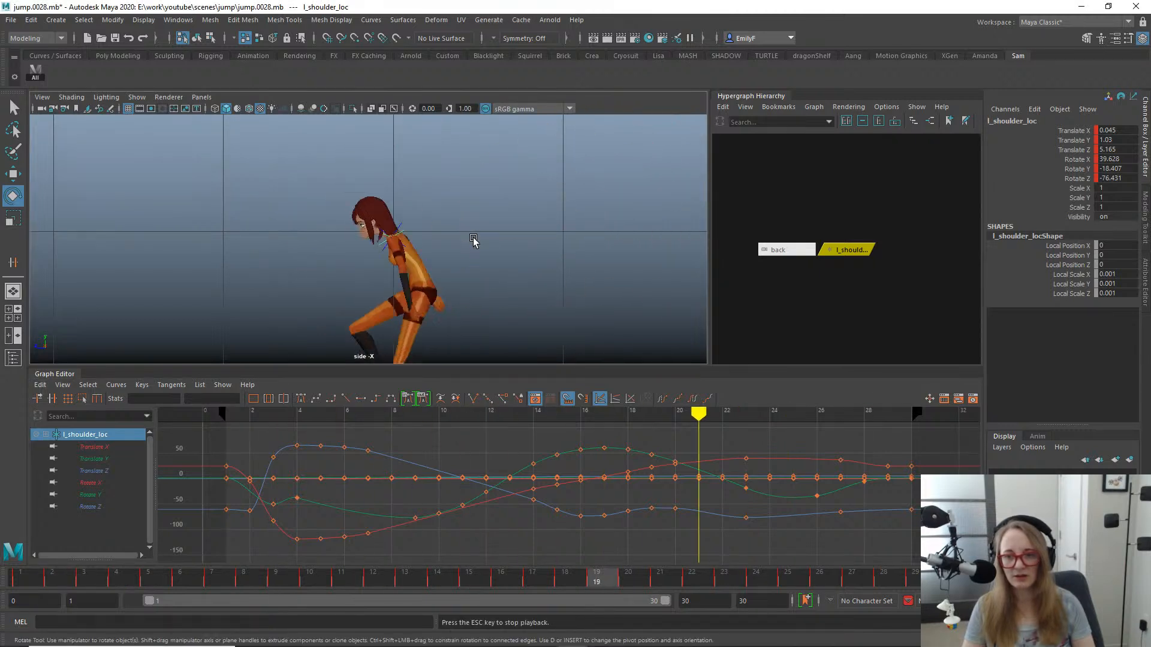
pyautogui.press('Escape')
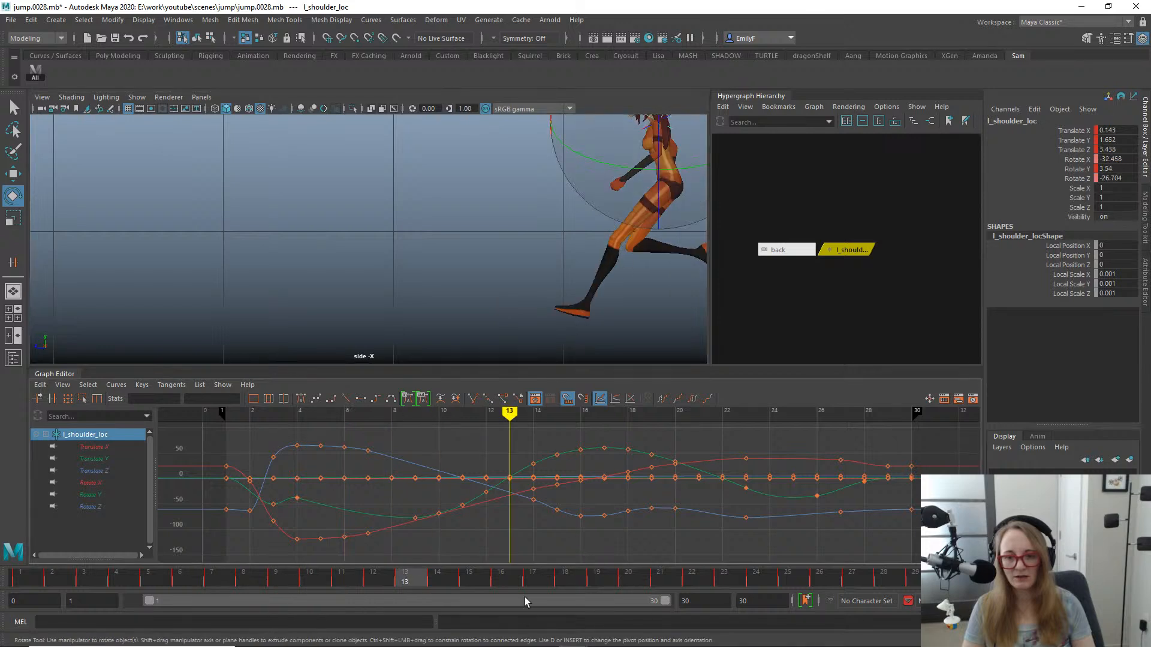
pyautogui.moveTo(537, 580); pyautogui.dragTo(724, 577)
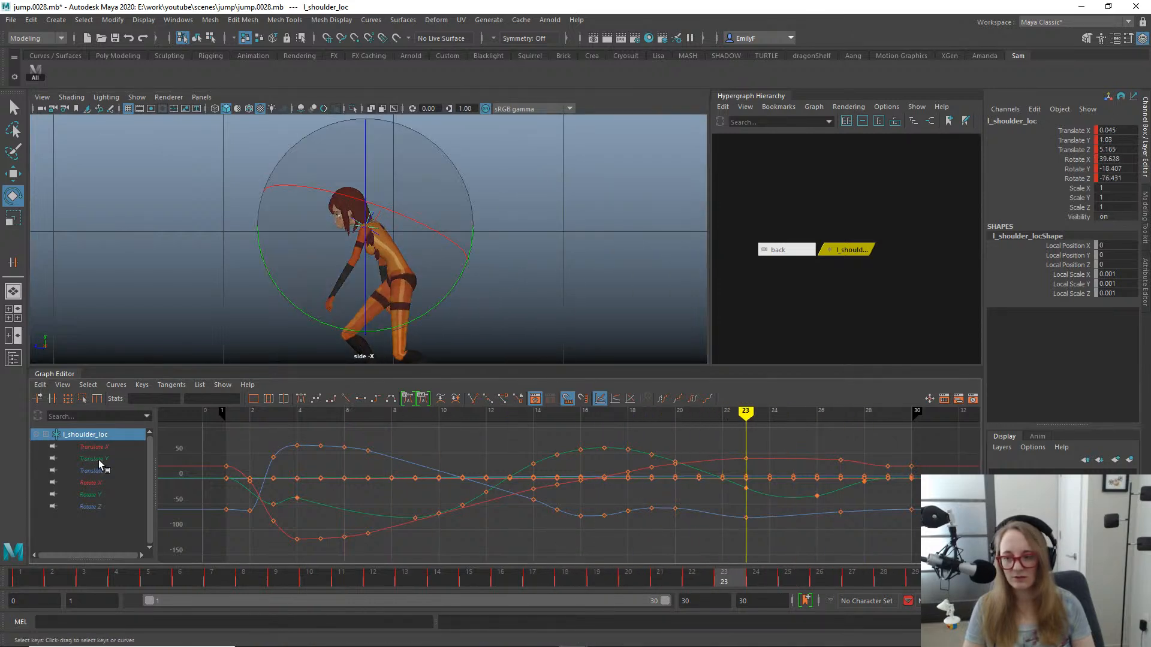
pyautogui.click(88, 495)
pyautogui.moveTo(709, 470); pyautogui.dragTo(817, 526)
pyautogui.press('w')
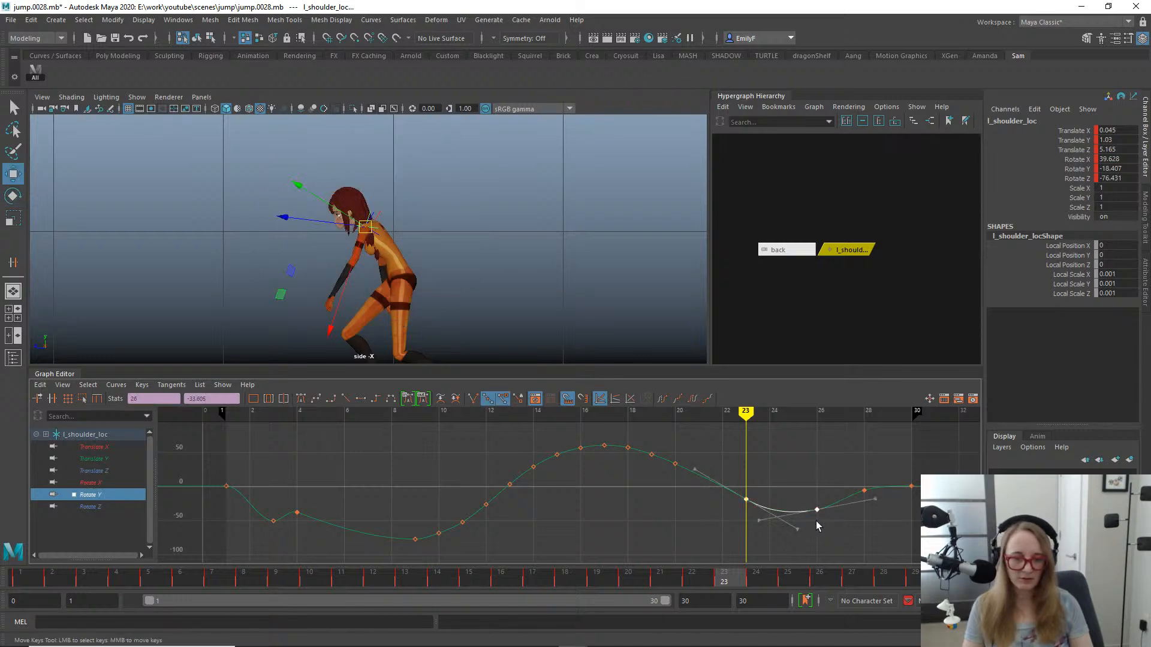
pyautogui.moveTo(817, 525); pyautogui.dragTo(793, 525, button='middle')
pyautogui.press('q')
# - Delete the shoulder locator's Rotate Y keys at frames 19 and 20
pyautogui.click(680, 460)
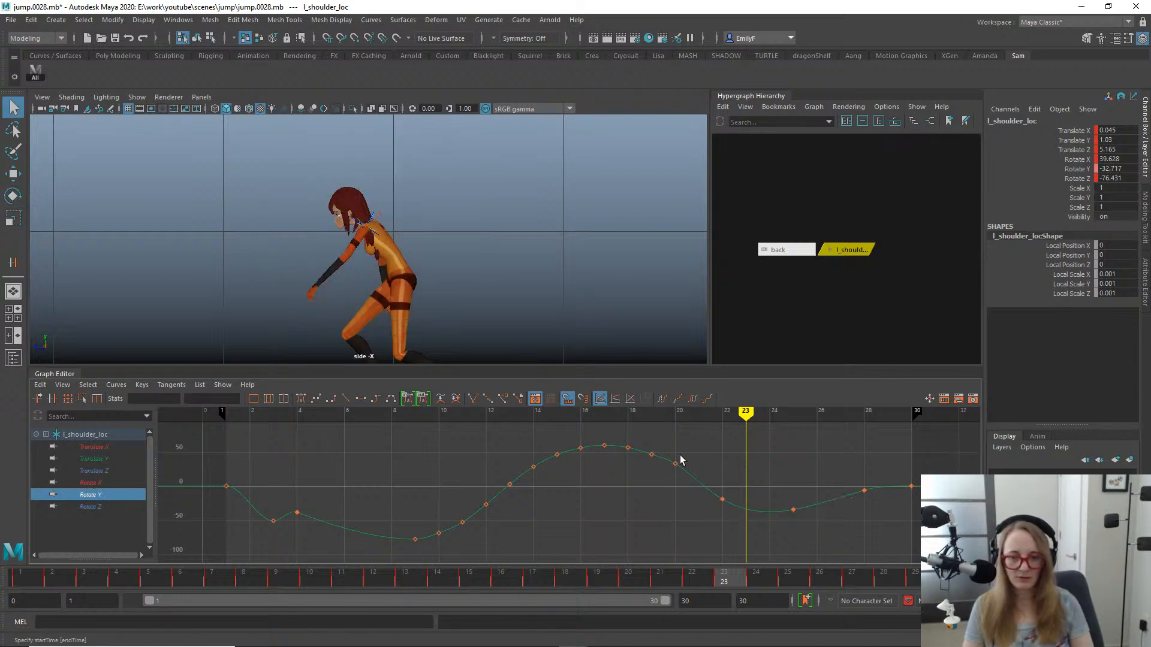
pyautogui.moveTo(647, 472); pyautogui.dragTo(638, 472)
pyautogui.press('Delete')
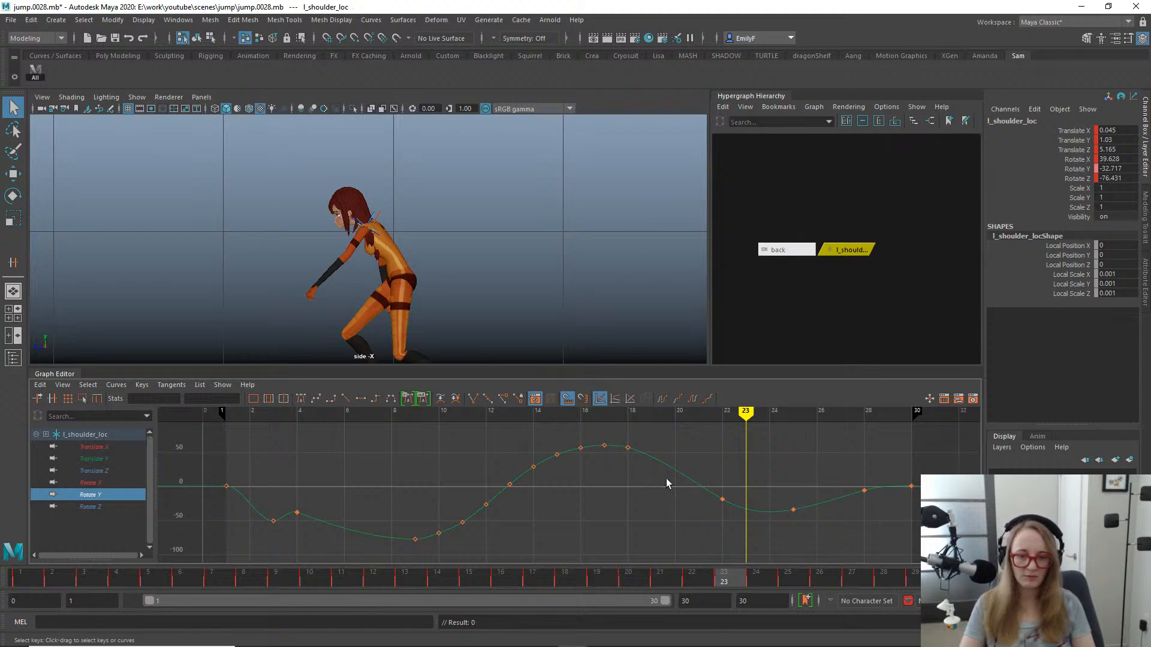
# - At frame 20, rotate the shoulder locator to a Rotate Y of about 38.798 and key the pose
pyautogui.moveTo(301, 588); pyautogui.dragTo(620, 527)
pyautogui.press('e')
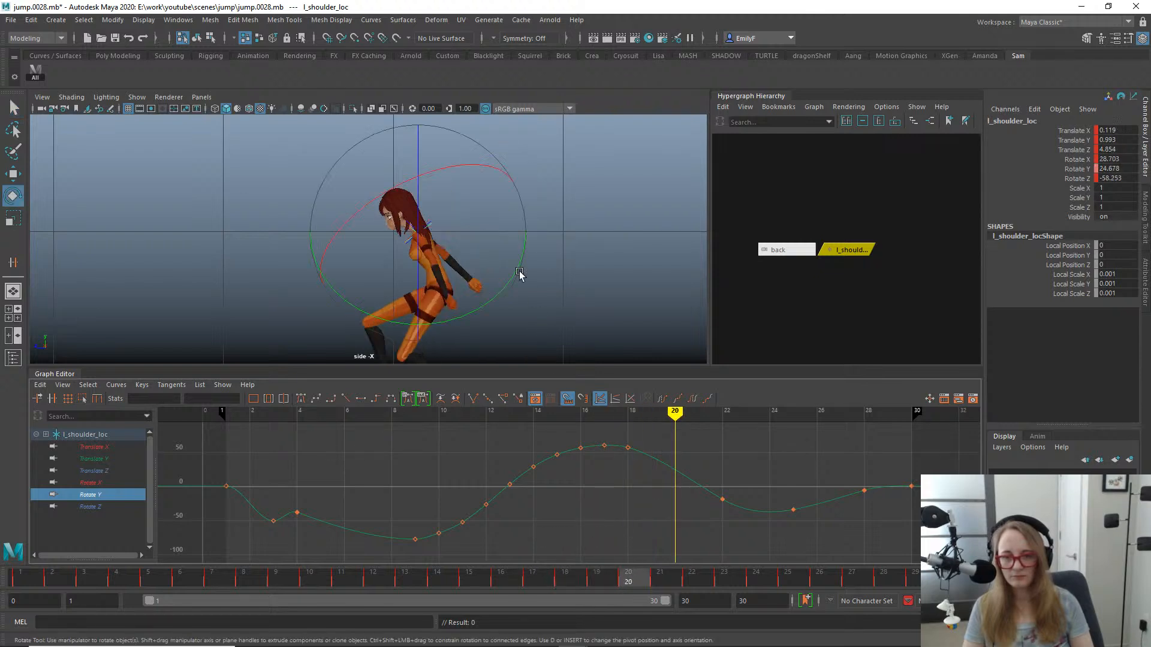
pyautogui.moveTo(515, 272); pyautogui.dragTo(523, 258)
pyautogui.press('s')
# - Delete the Rotate Y key at frame 18 and adjust the tangent of the key at frame 20 to smooth the curve
pyautogui.click(649, 452)
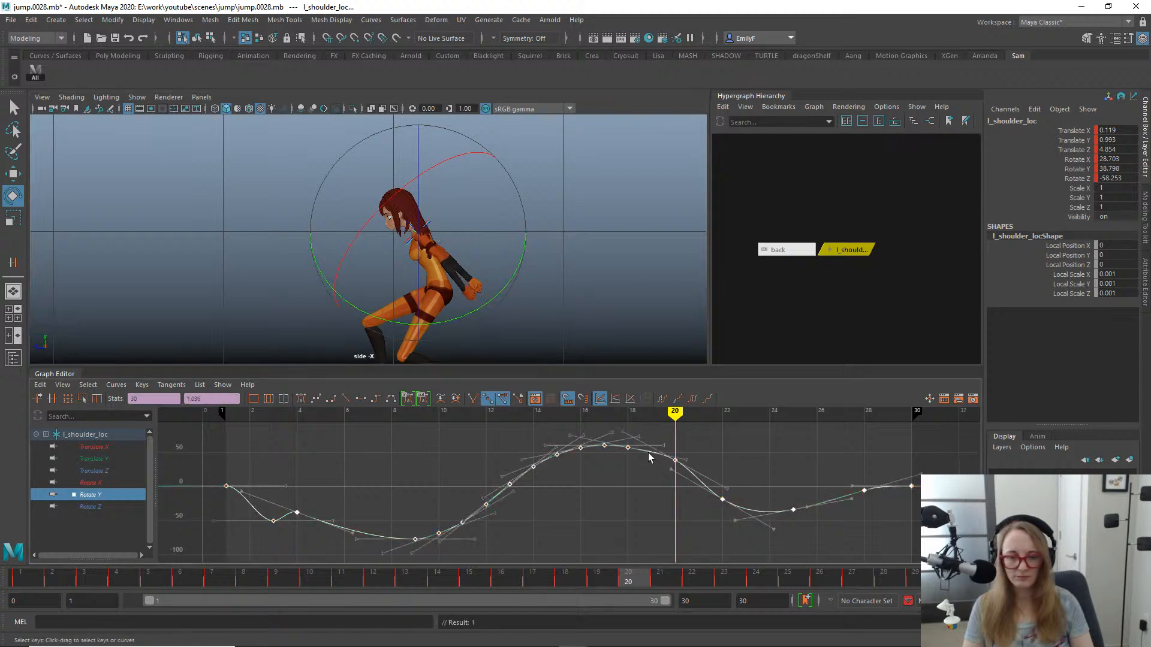
pyautogui.moveTo(610, 433); pyautogui.dragTo(684, 469)
pyautogui.press('Delete')
pyautogui.click(679, 551)
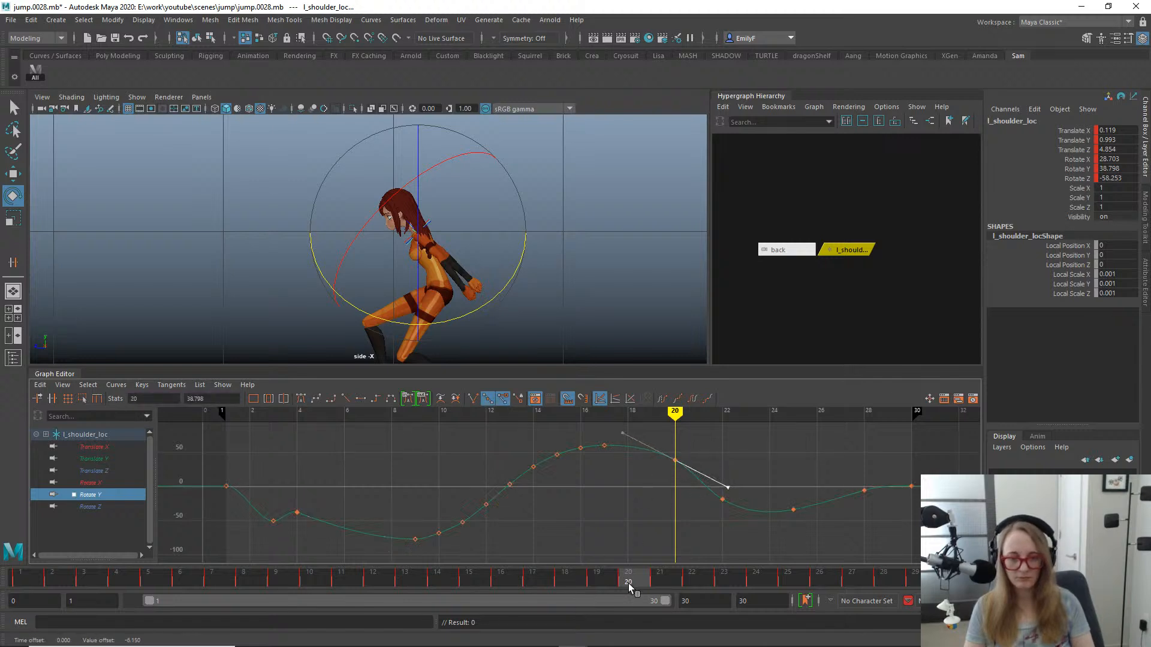
# - Move the shoulder locator's Rotate Y key at frame 22 one frame later, to frame 23
pyautogui.moveTo(628, 583); pyautogui.dragTo(746, 519)
pyautogui.press('w')
pyautogui.moveTo(665, 447); pyautogui.dragTo(676, 480)
pyautogui.moveTo(738, 520); pyautogui.dragTo(761, 526, button='middle')
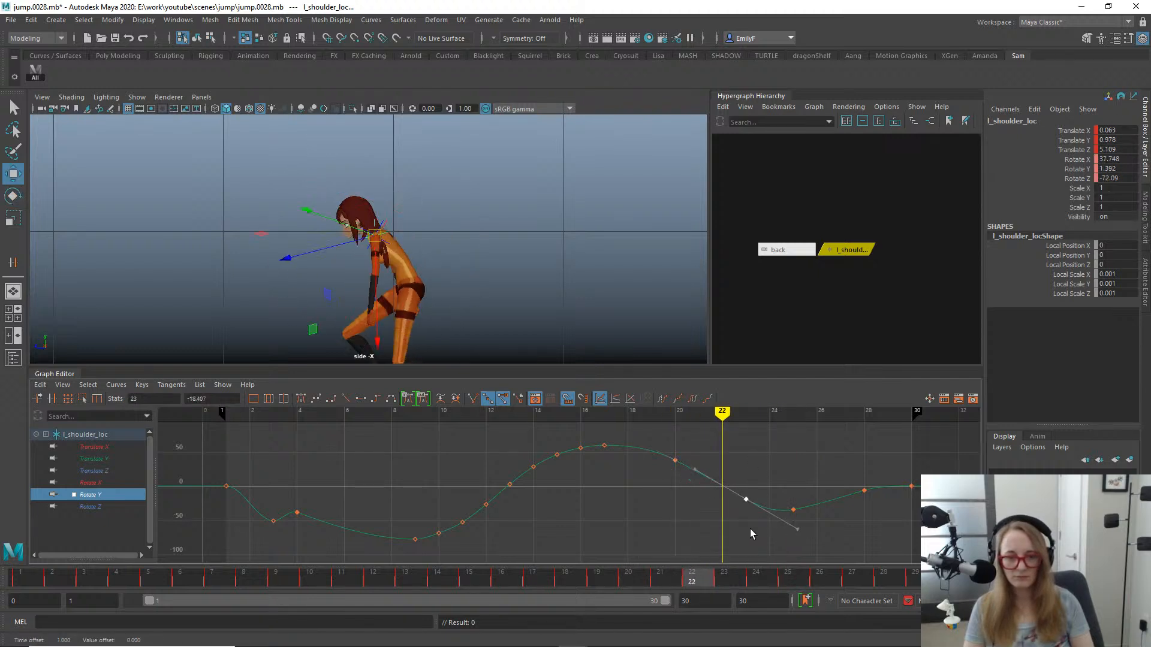
# - Make the tangents of the Rotate Y key at frame 23 shallower and lower the key to about -27.193
pyautogui.moveTo(805, 521); pyautogui.dragTo(805, 520)
pyautogui.moveTo(804, 522); pyautogui.dragTo(808, 534, button='middle')
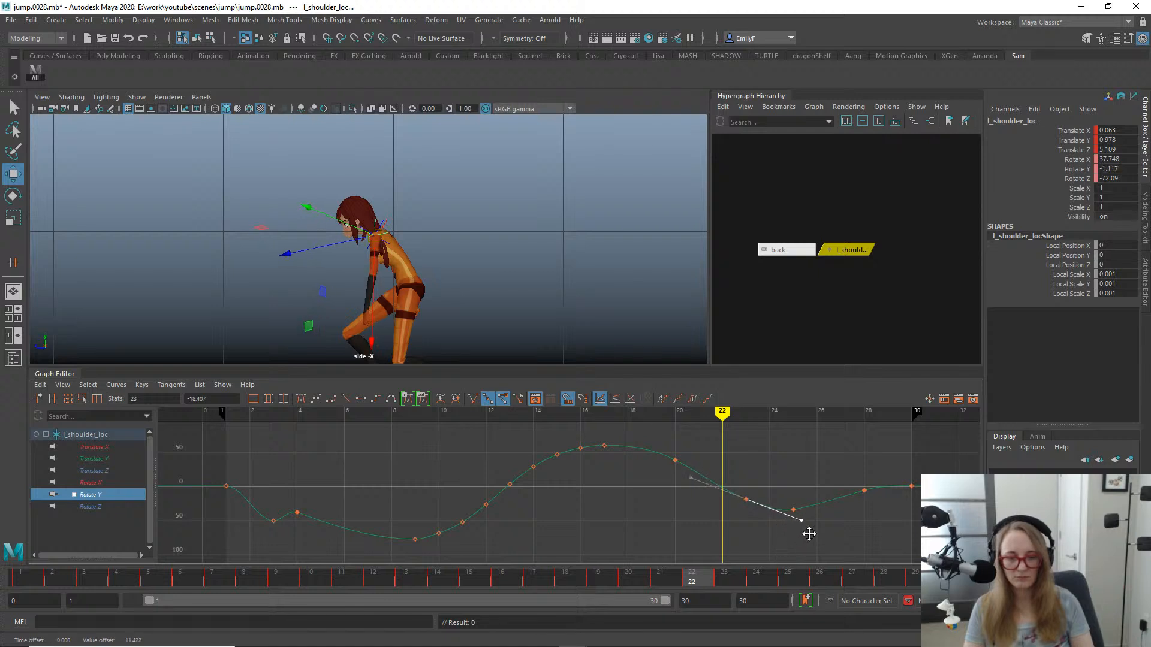
pyautogui.moveTo(737, 502); pyautogui.dragTo(738, 503)
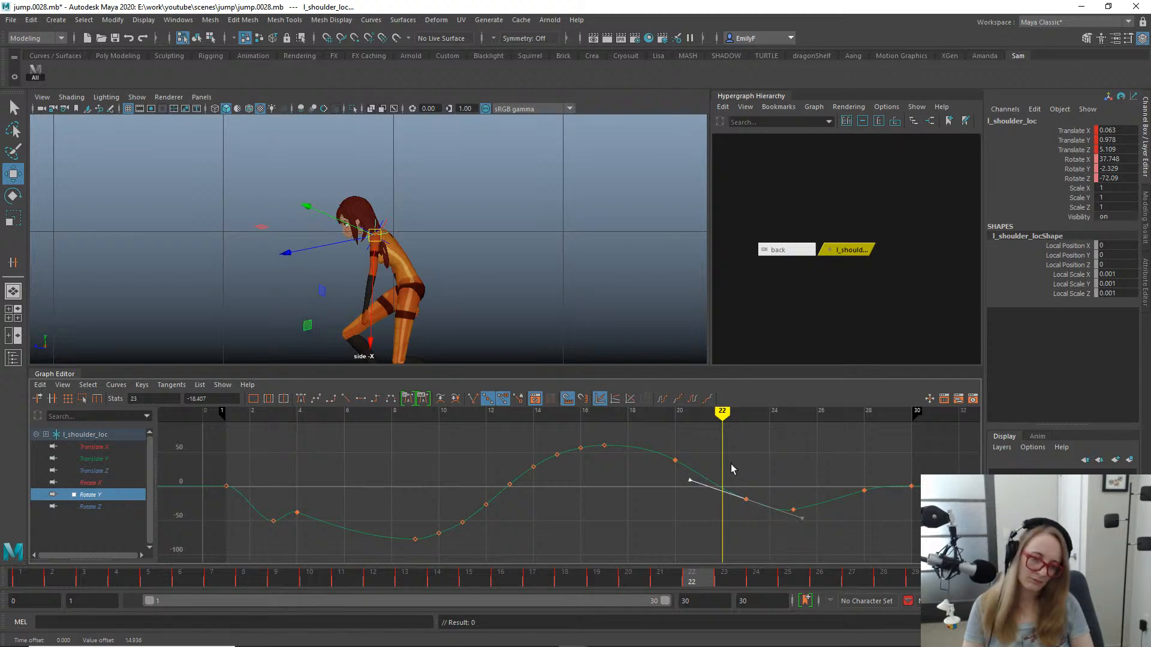
pyautogui.moveTo(750, 502); pyautogui.dragTo(748, 501, button='middle')
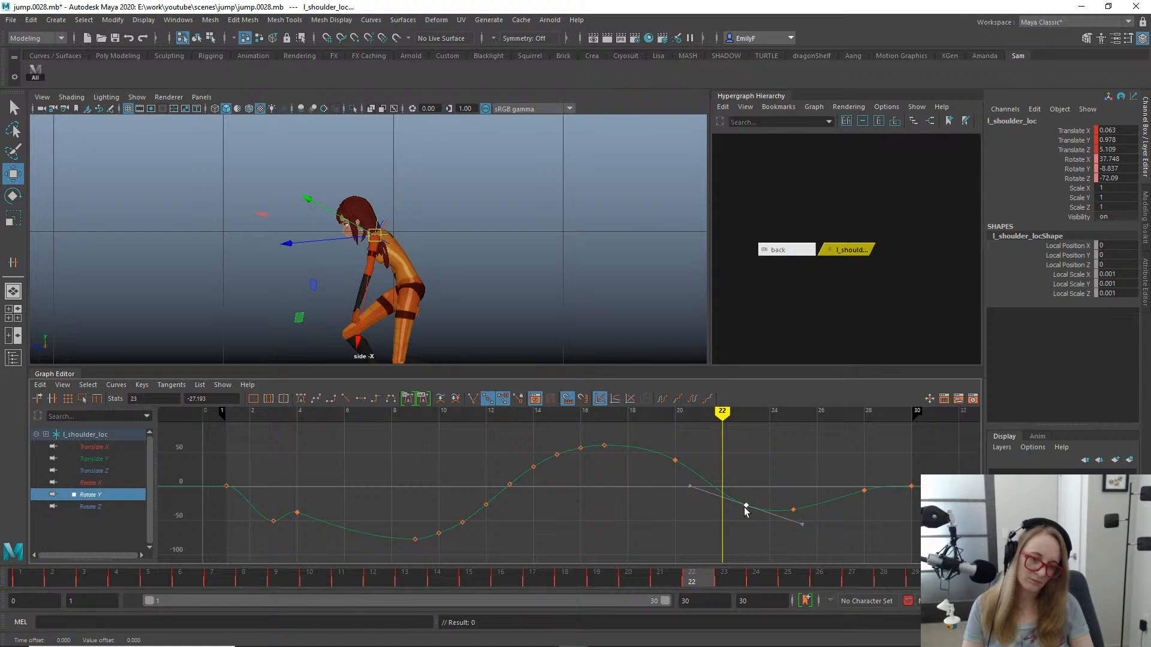
pyautogui.press('q')
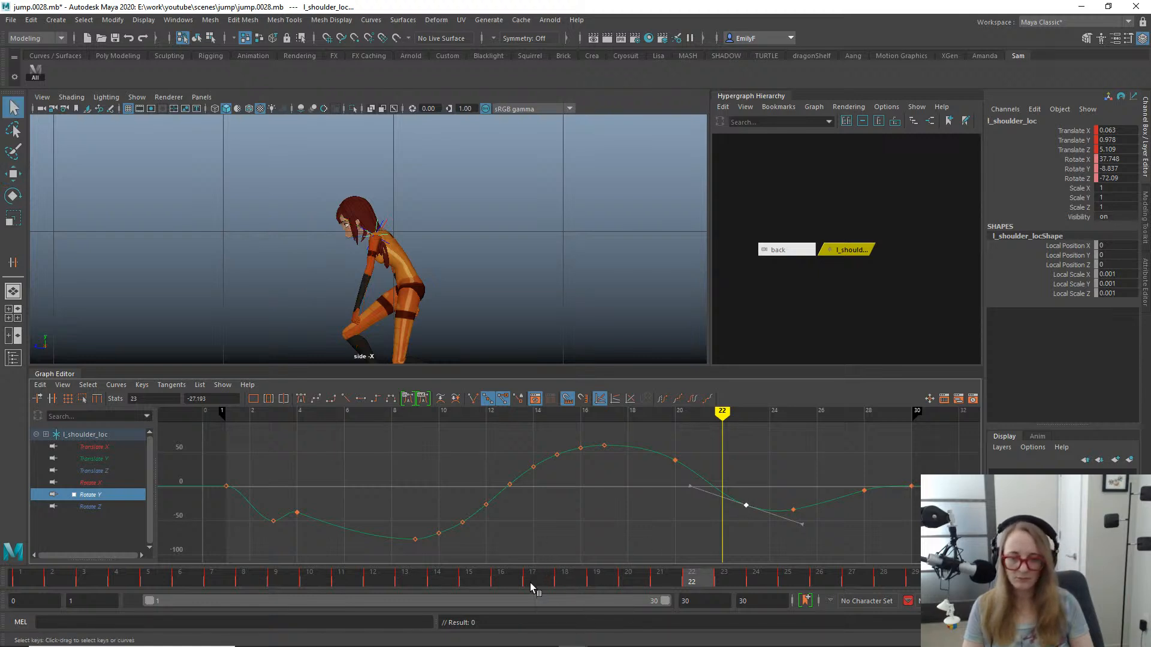
pyautogui.moveTo(699, 591); pyautogui.dragTo(857, 589)
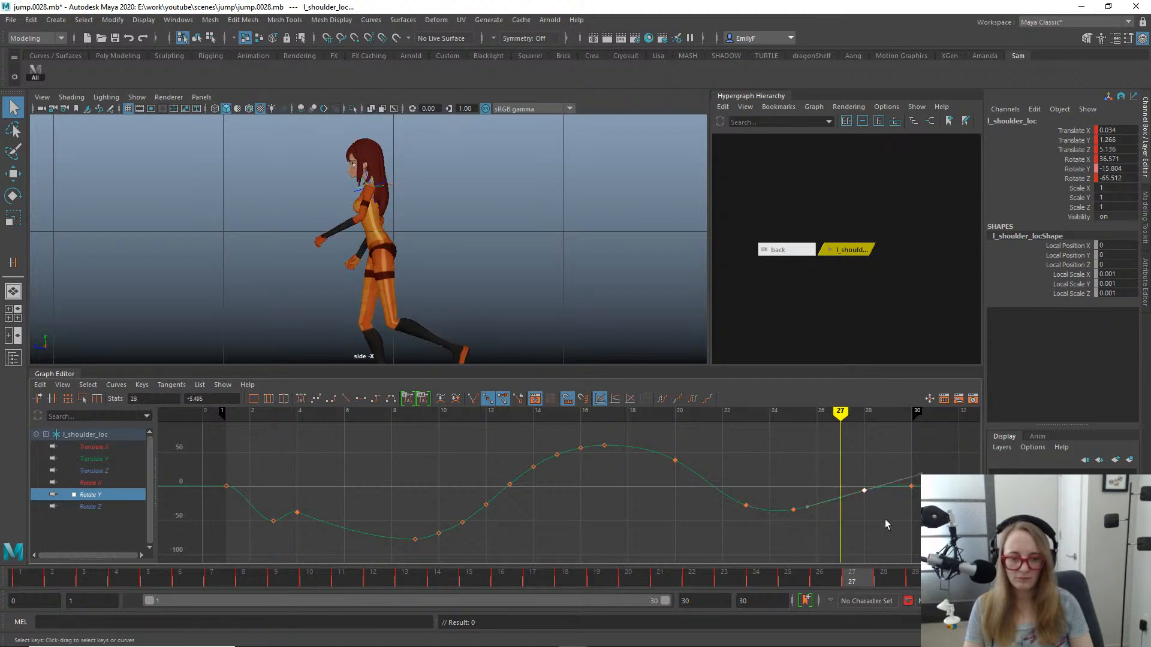
# - Lower the shoulder locator's Rotate Y key at frame 28 to about -1.983 and make its tangents shallower
pyautogui.press('f')
pyautogui.scroll(-4, 727, 465)
pyautogui.press('w')
pyautogui.keyDown('shift'); pyautogui.moveTo(578, 479); pyautogui.dragTo(577, 476, button='middle'); pyautogui.keyUp('shift')
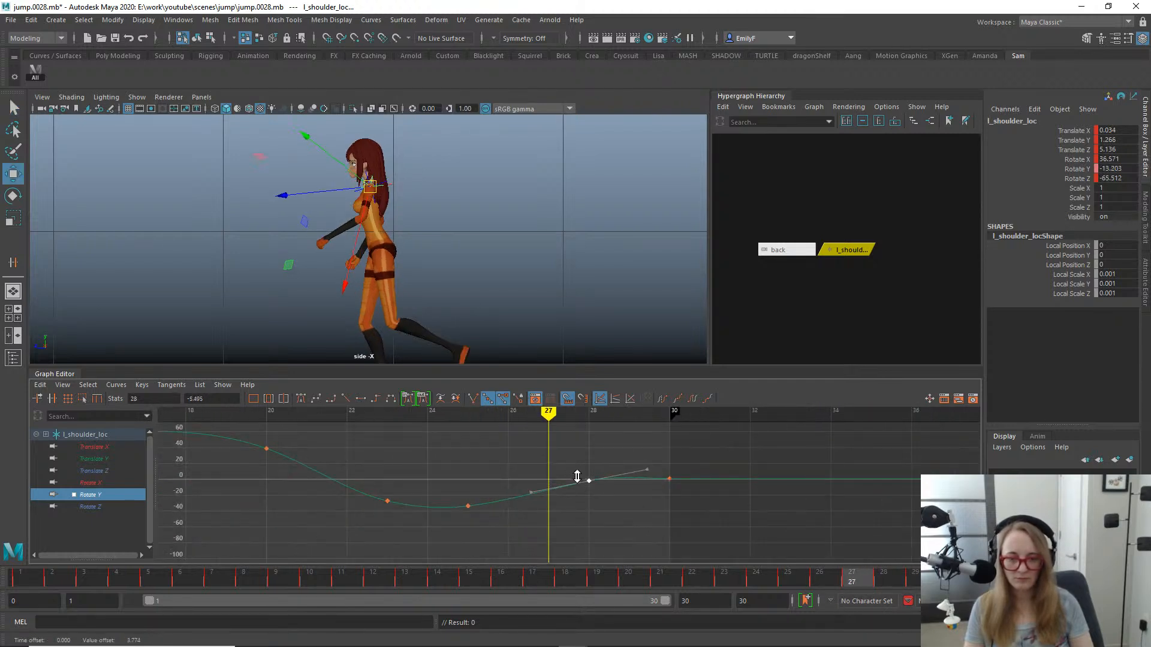
pyautogui.moveTo(620, 450); pyautogui.dragTo(637, 506)
pyautogui.moveTo(638, 506); pyautogui.dragTo(639, 514, button='middle')
pyautogui.scroll(4, 616, 520)
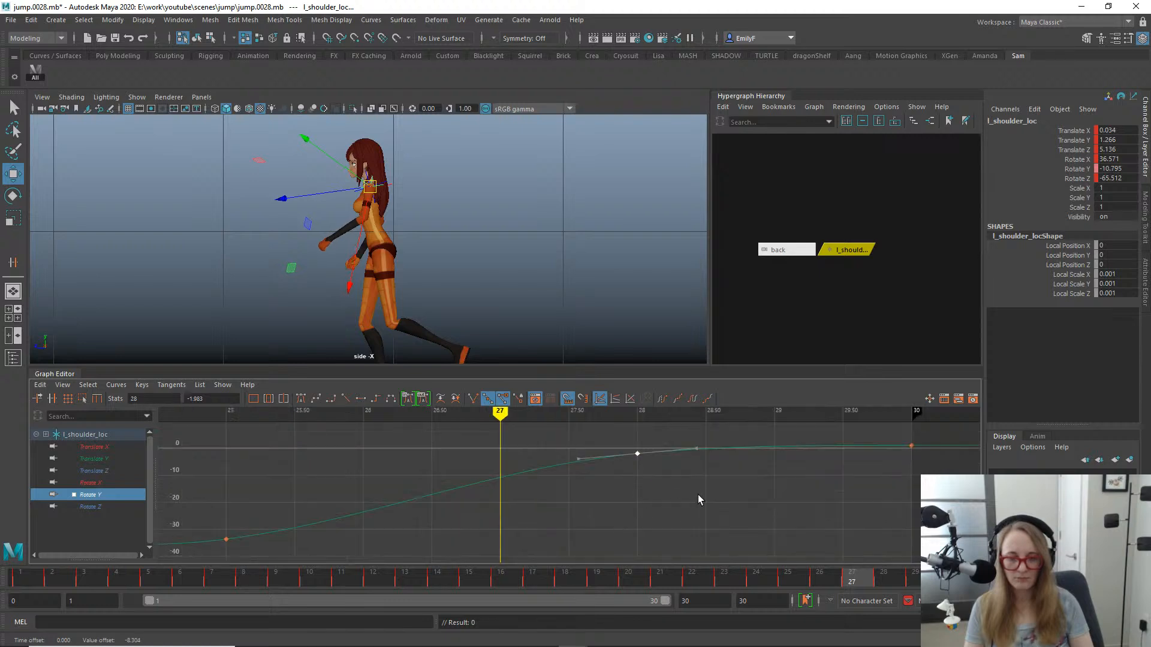
pyautogui.scroll(-5, 697, 495)
pyautogui.keyDown('alt'); pyautogui.keyDown('shift'); pyautogui.moveTo(653, 467); pyautogui.dragTo(696, 482, button='right'); pyautogui.keyUp('shift'); pyautogui.keyUp('alt')
pyautogui.scroll(-5, 628, 485)
pyautogui.keyDown('alt'); pyautogui.keyDown('shift'); pyautogui.moveTo(614, 548); pyautogui.dragTo(612, 424, button='right'); pyautogui.keyUp('shift'); pyautogui.keyUp('alt')
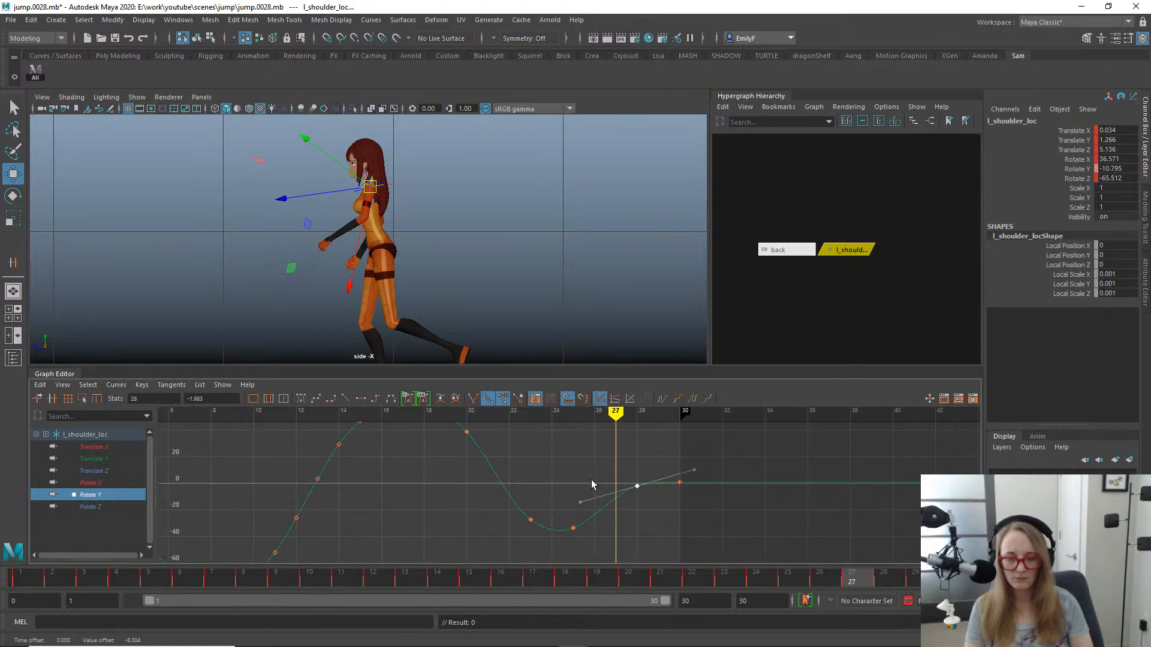
pyautogui.keyDown('alt'); pyautogui.keyDown('shift'); pyautogui.moveTo(591, 480); pyautogui.dragTo(624, 487, button='right'); pyautogui.keyUp('shift'); pyautogui.keyUp('alt')
# - After reviewing the playback, raise the Rotate Y keys at frames 23 and 25 together by about 16.2
pyautogui.hotkey('alt', 'v')
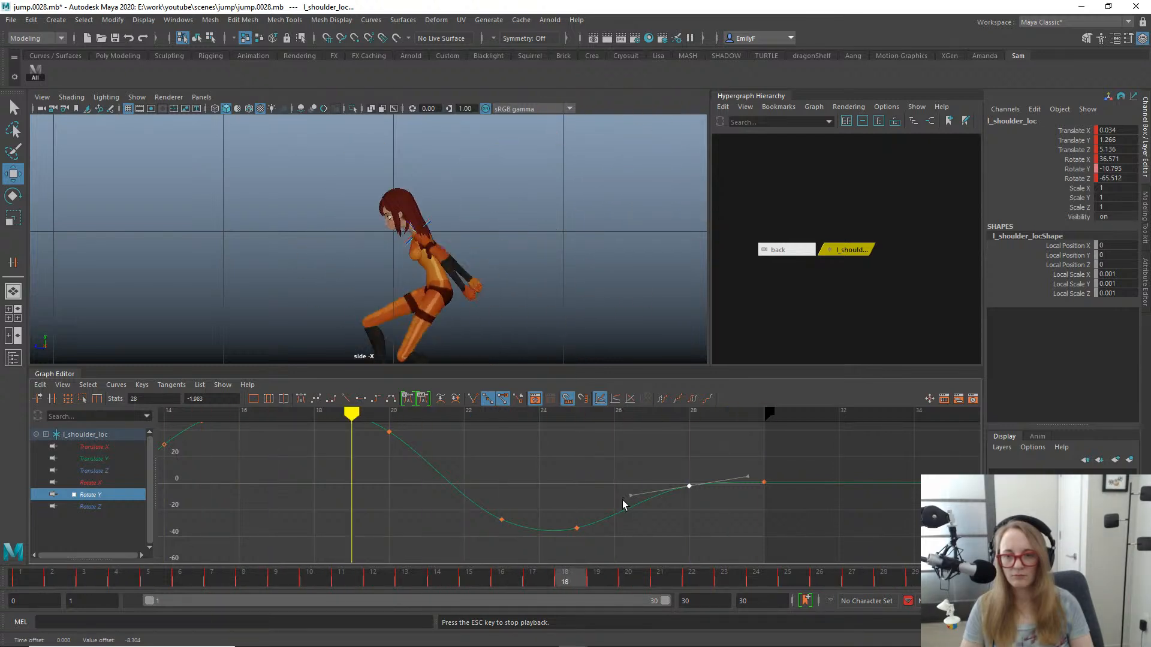
pyautogui.keyDown('alt'); pyautogui.moveTo(288, 240); pyautogui.dragTo(98, 168, button='right'); pyautogui.keyUp('alt')
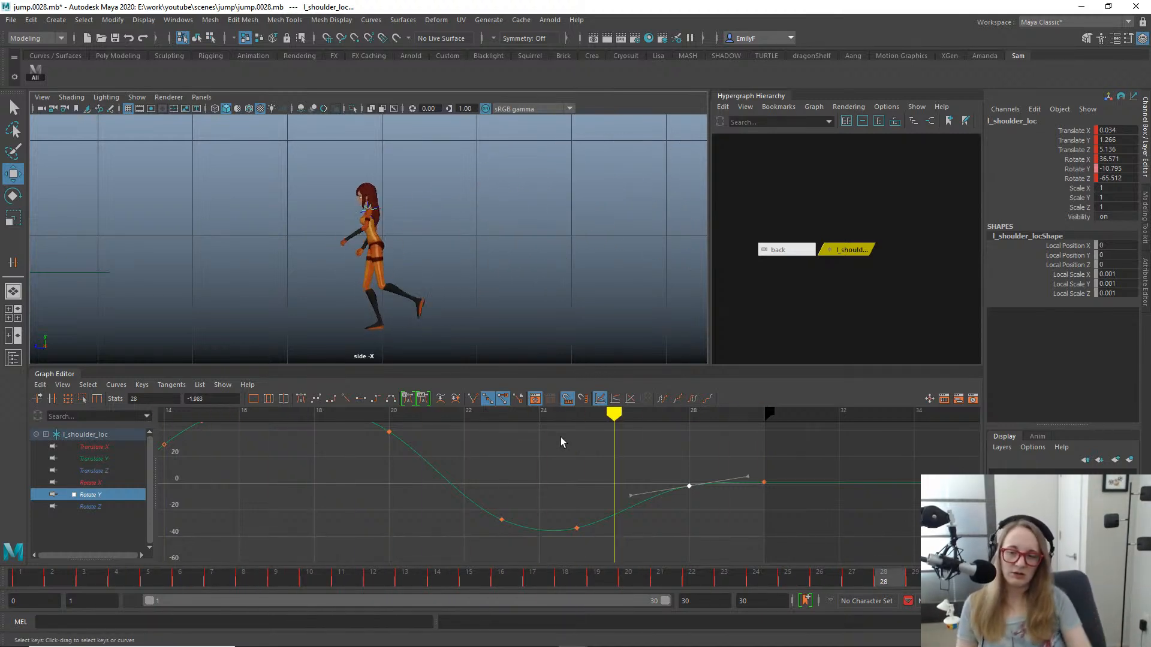
pyautogui.moveTo(452, 579); pyautogui.dragTo(734, 542)
pyautogui.moveTo(470, 488); pyautogui.dragTo(599, 555)
pyautogui.moveTo(606, 507); pyautogui.dragTo(606, 484, button='middle')
# - Raise the Rotate Y key at frame 28 to about -0.744 and adjust its tangent to ease into frame 30
pyautogui.click(649, 447)
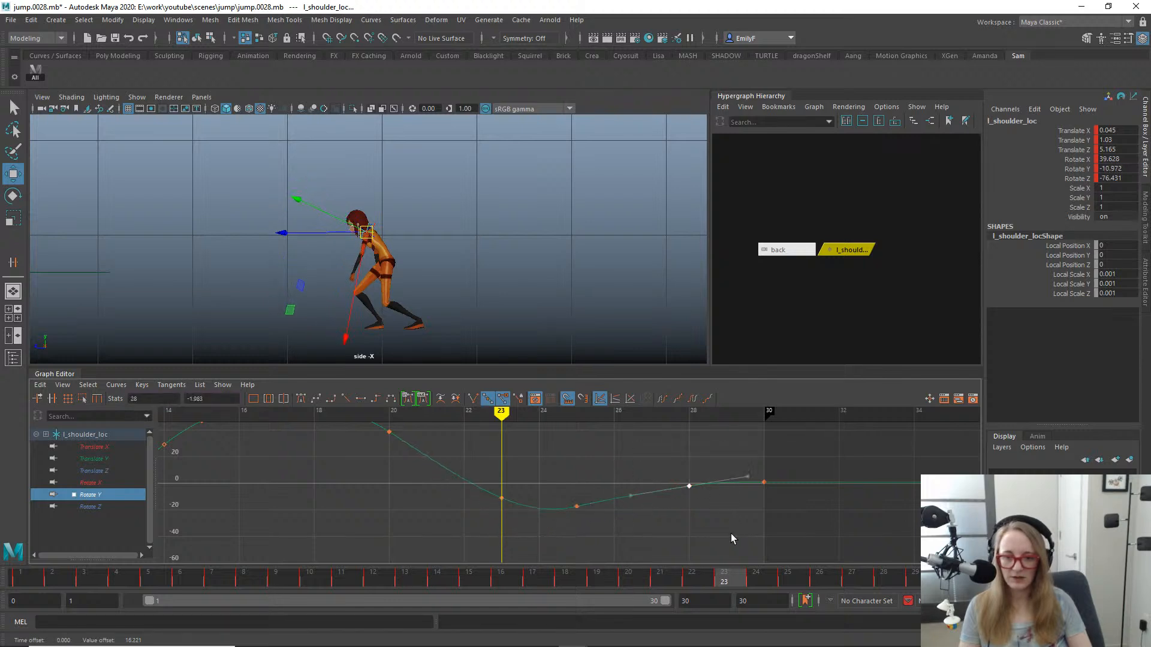
pyautogui.press('f')
pyautogui.keyDown('alt'); pyautogui.moveTo(750, 488); pyautogui.dragTo(631, 466, button='right'); pyautogui.keyUp('alt')
pyautogui.keyDown('shift'); pyautogui.moveTo(604, 477); pyautogui.dragTo(606, 472, button='middle'); pyautogui.keyUp('shift')
pyautogui.moveTo(608, 411); pyautogui.dragTo(589, 442)
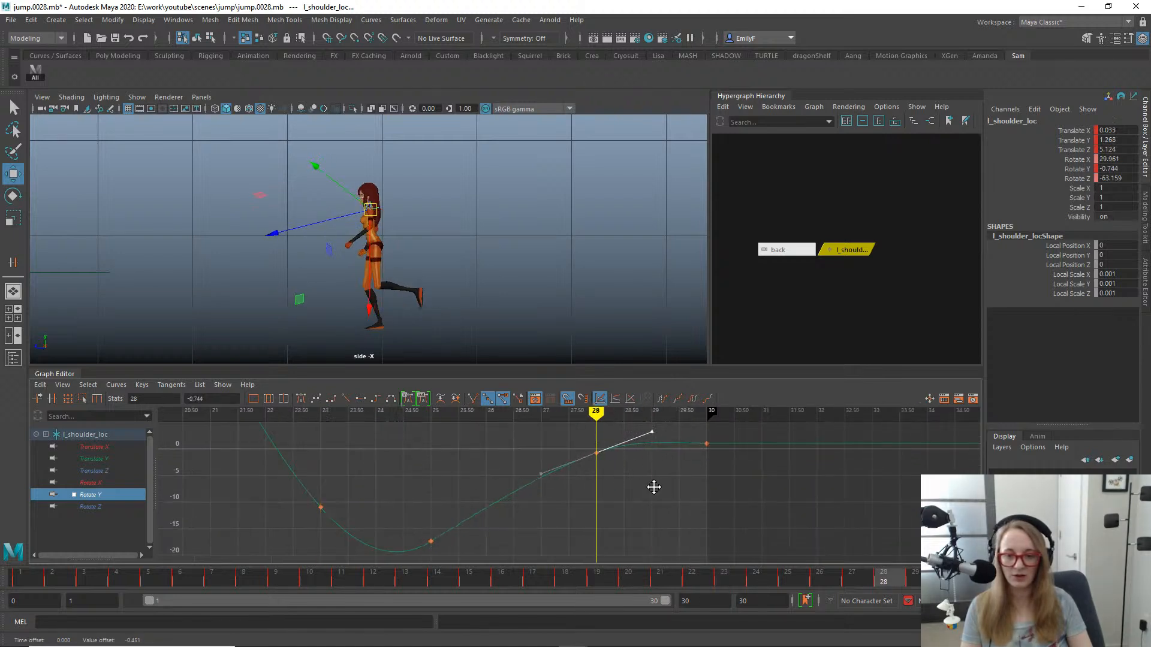
pyautogui.moveTo(654, 487); pyautogui.dragTo(653, 500, button='middle')
# - Flatten the tangents of the Rotate Y key at frame 25 and make those of the key at frame 23 shallower
pyautogui.click(431, 541)
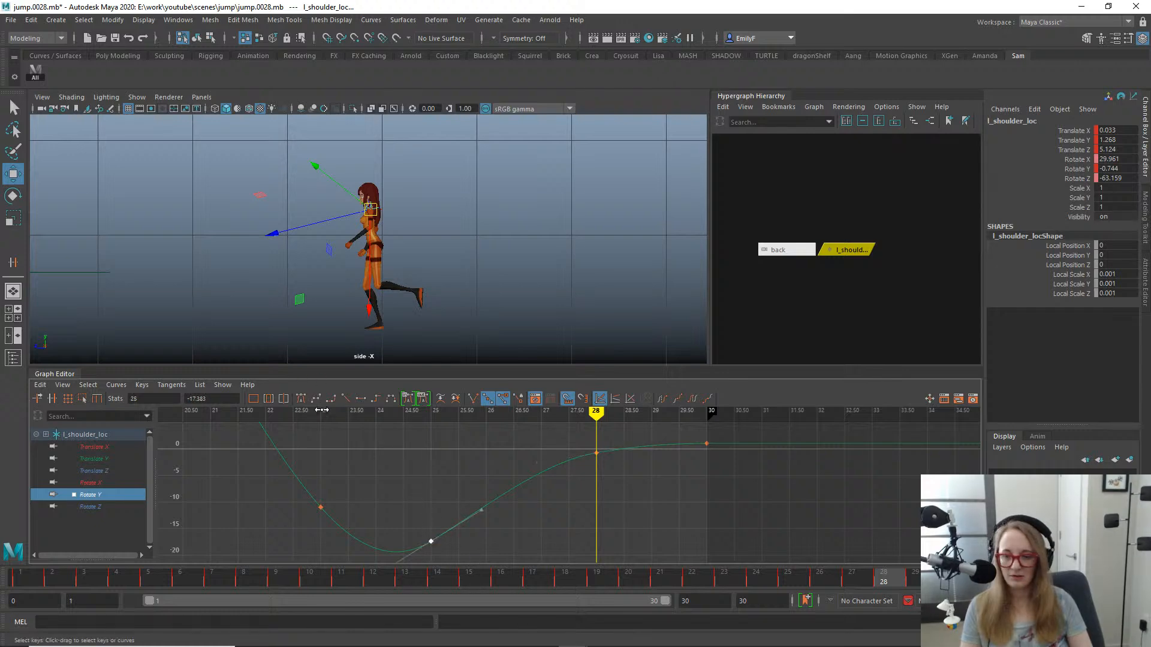
pyautogui.click(361, 399)
pyautogui.scroll(-3, 567, 501)
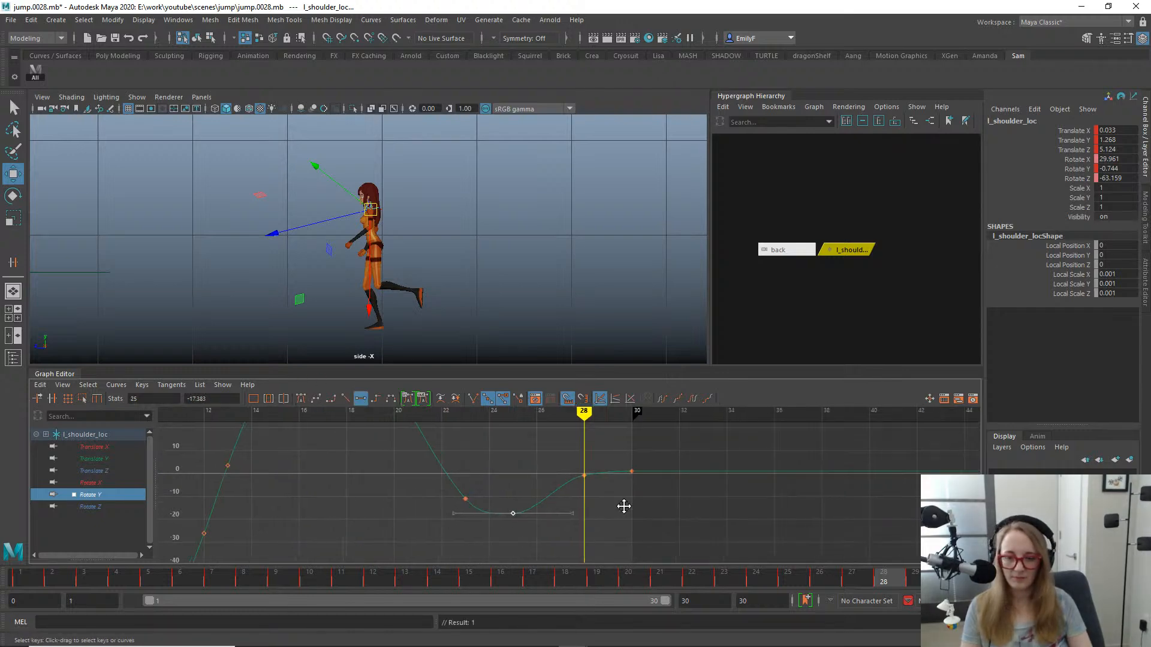
pyautogui.scroll(2, 523, 509)
pyautogui.click(430, 498)
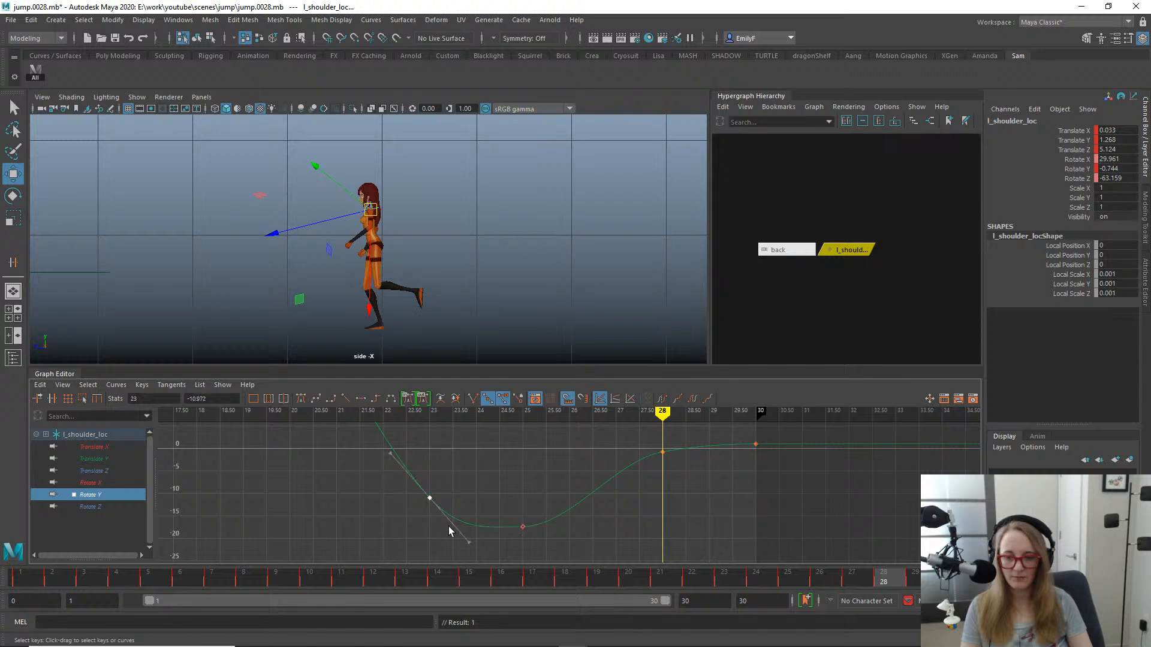
pyautogui.moveTo(461, 531); pyautogui.dragTo(477, 533)
pyautogui.press('q')
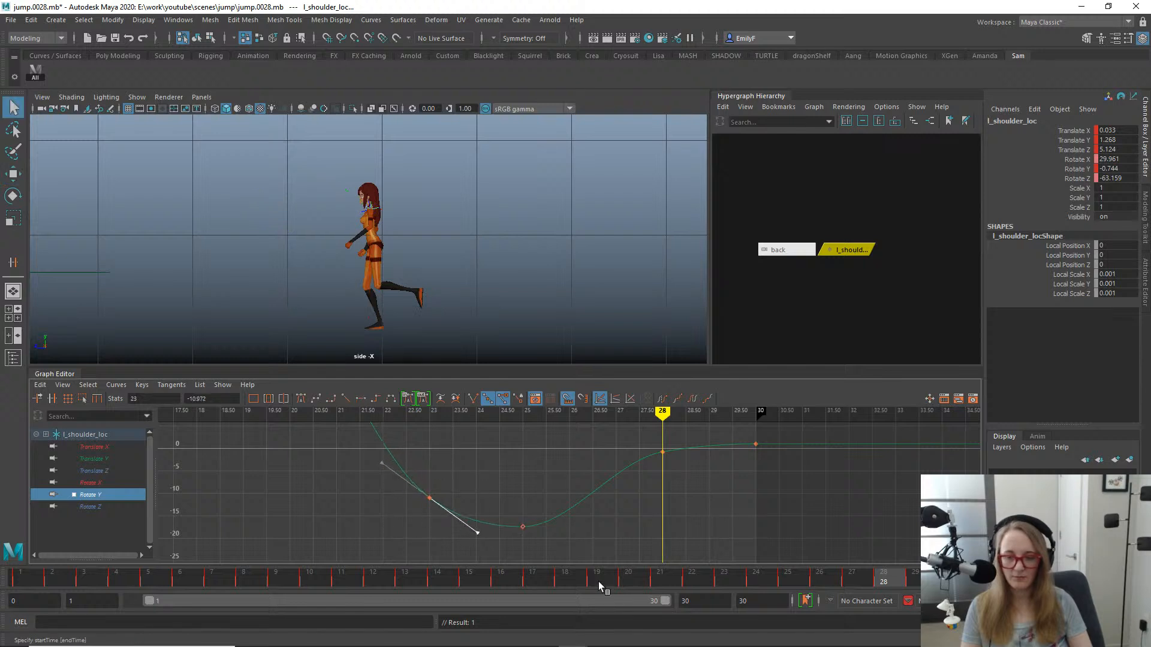
# - Lower the Rotate Y key at frame 25 to about -19.117 and check the arm motion in playback
pyautogui.moveTo(386, 586); pyautogui.dragTo(775, 554)
pyautogui.hotkey('alt', 'v')
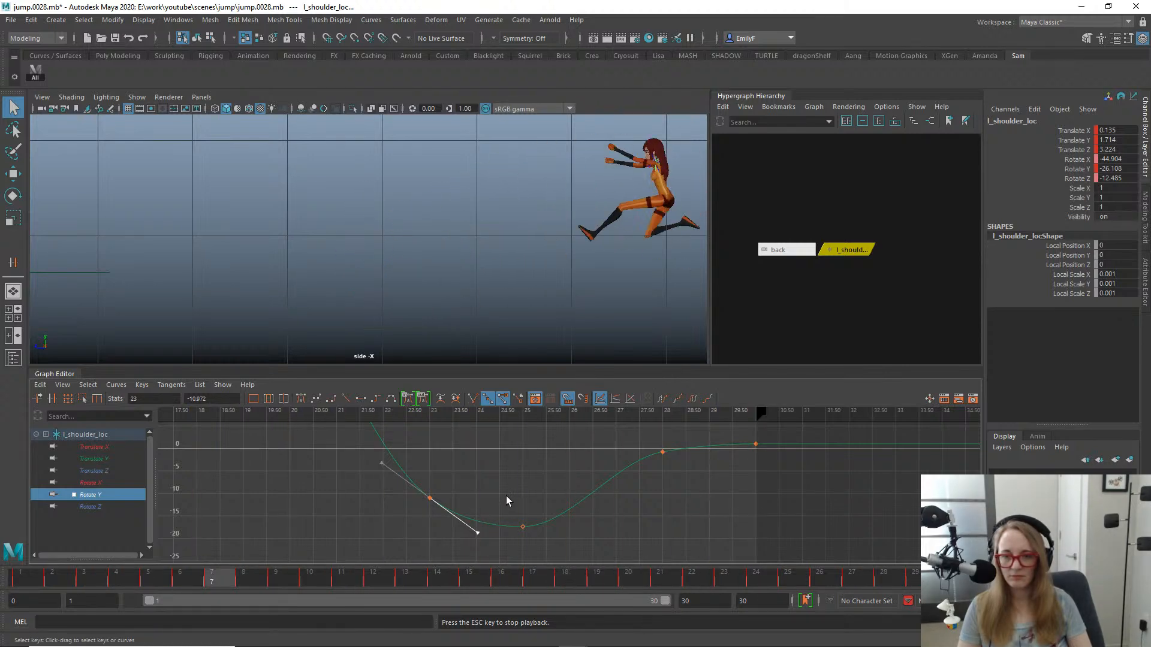
pyautogui.press('Escape')
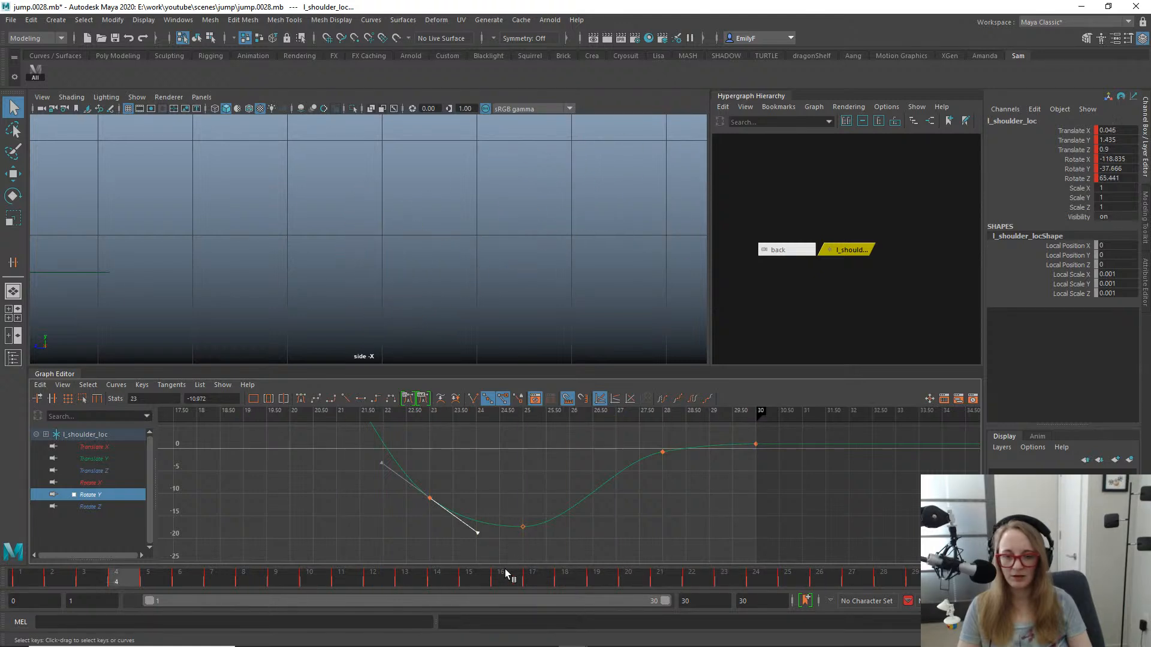
pyautogui.moveTo(431, 585); pyautogui.dragTo(790, 560)
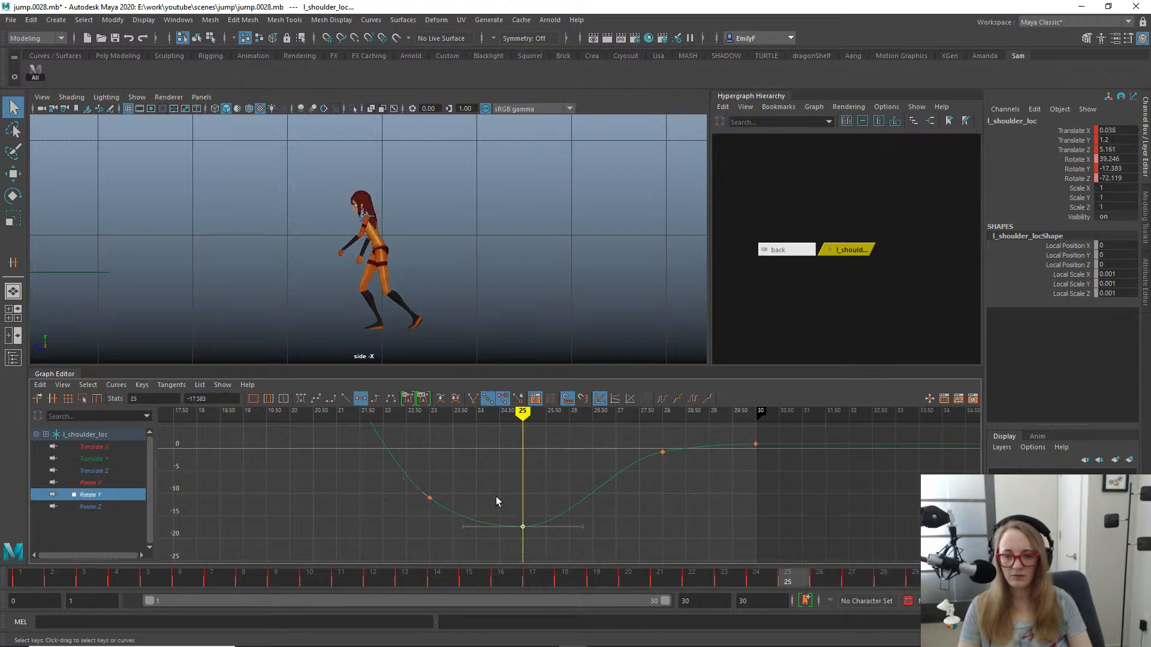
pyautogui.press('w')
pyautogui.moveTo(523, 533); pyautogui.dragTo(524, 538)
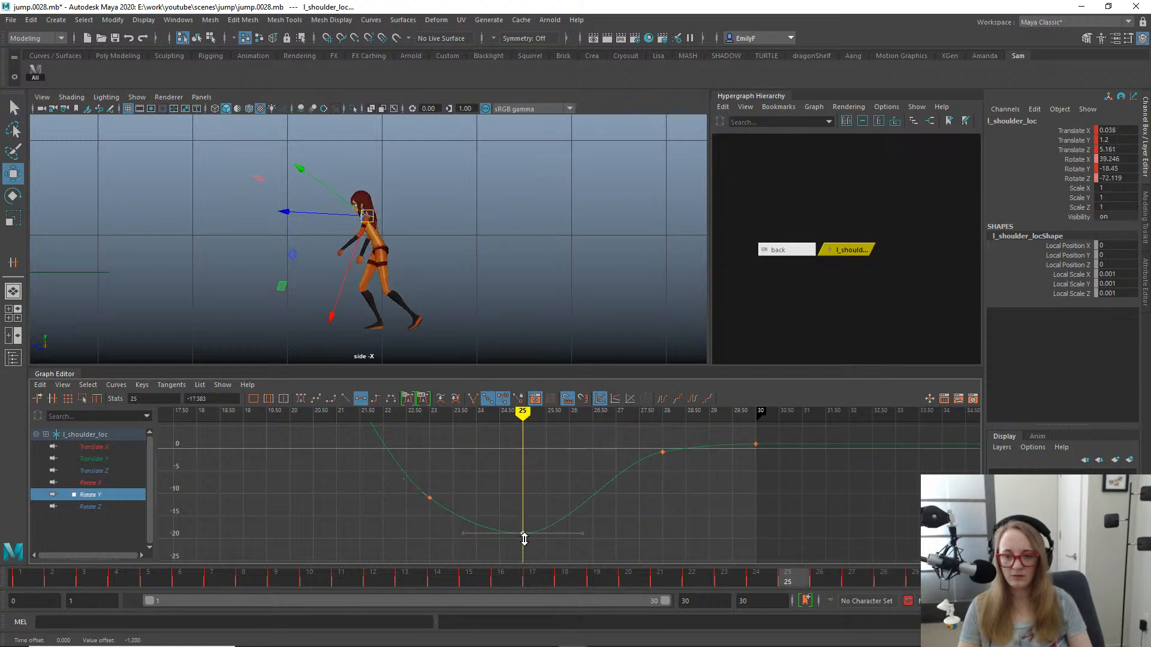
pyautogui.press('q')
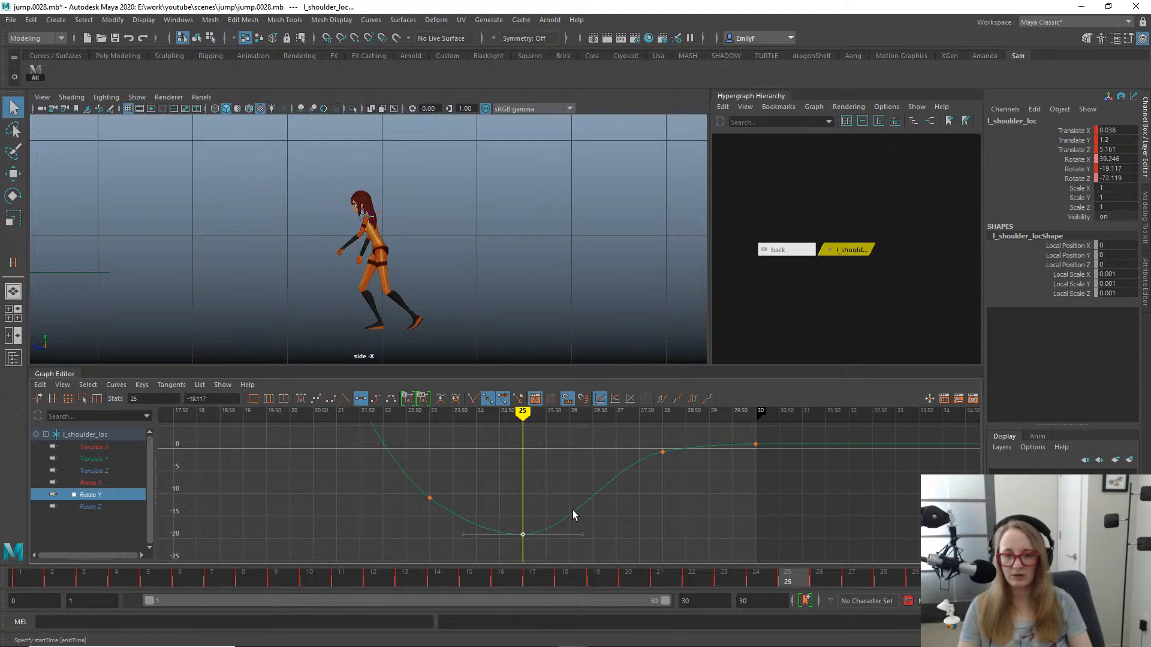
pyautogui.hotkey('alt', 'v')
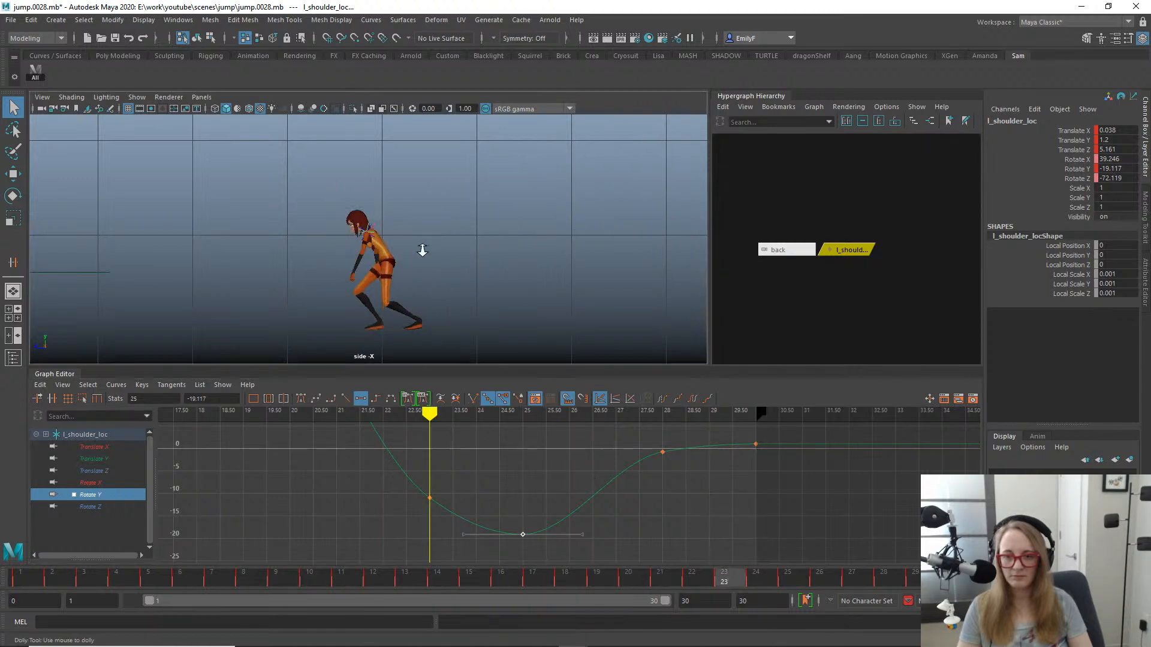
pyautogui.press('Escape')
# - Try to select the left forearm control, switching to component selection mode and back to hierarchy mode
pyautogui.scroll(1, 378, 240)
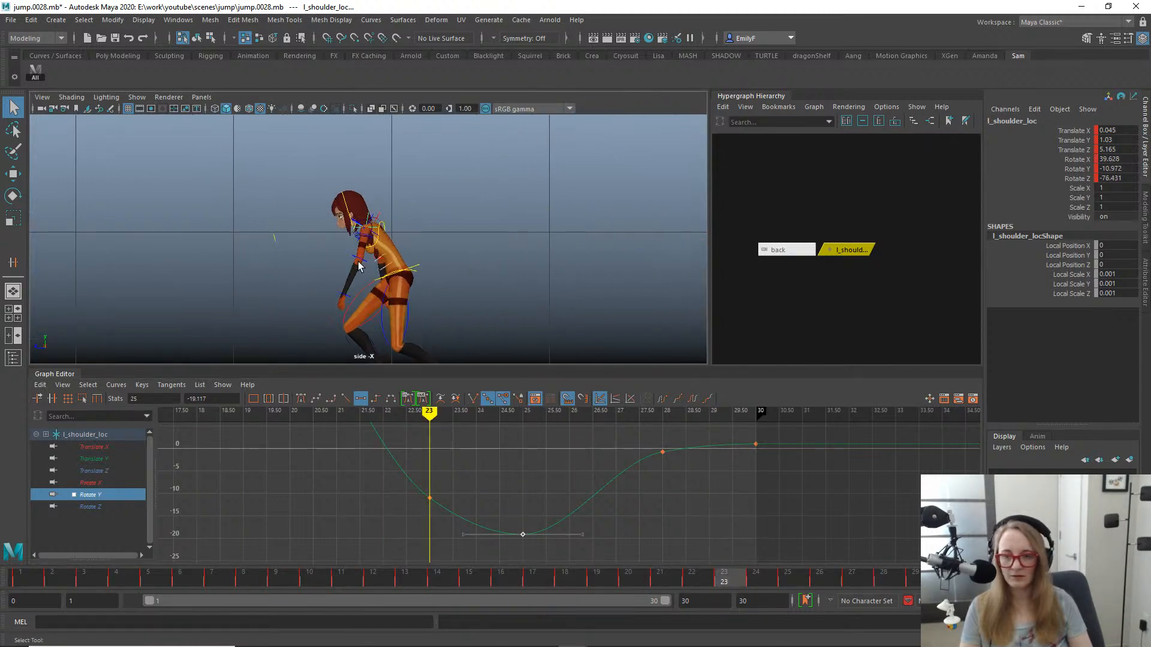
pyautogui.click(362, 259)
pyautogui.click(354, 258)
pyautogui.press('e')
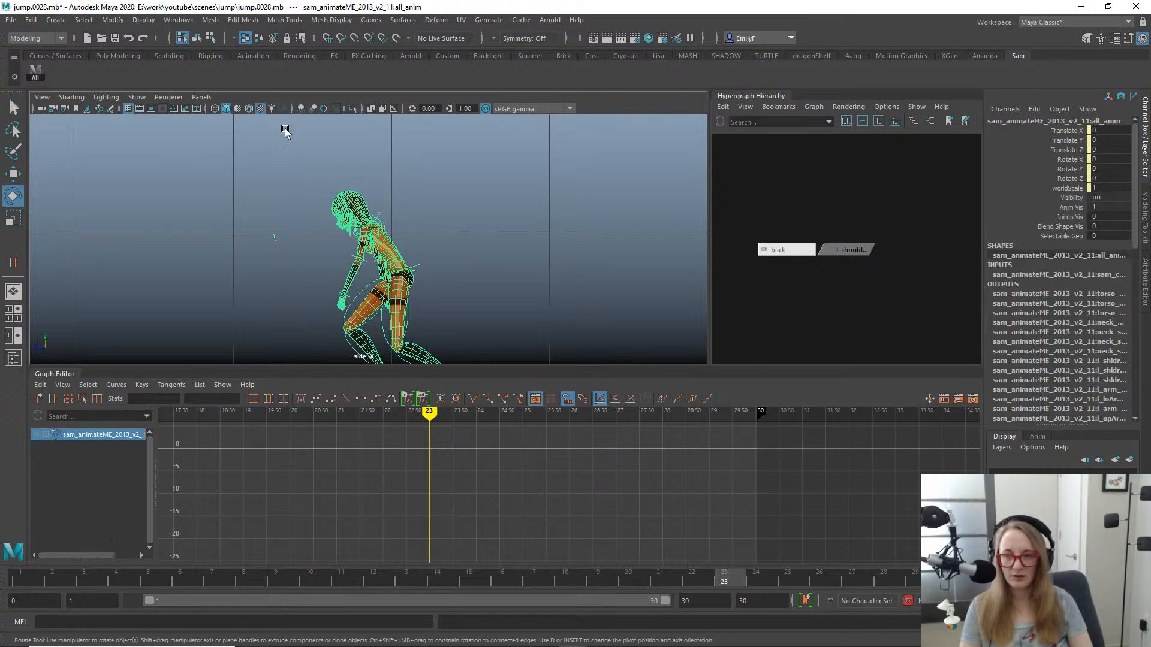
pyautogui.click(210, 37)
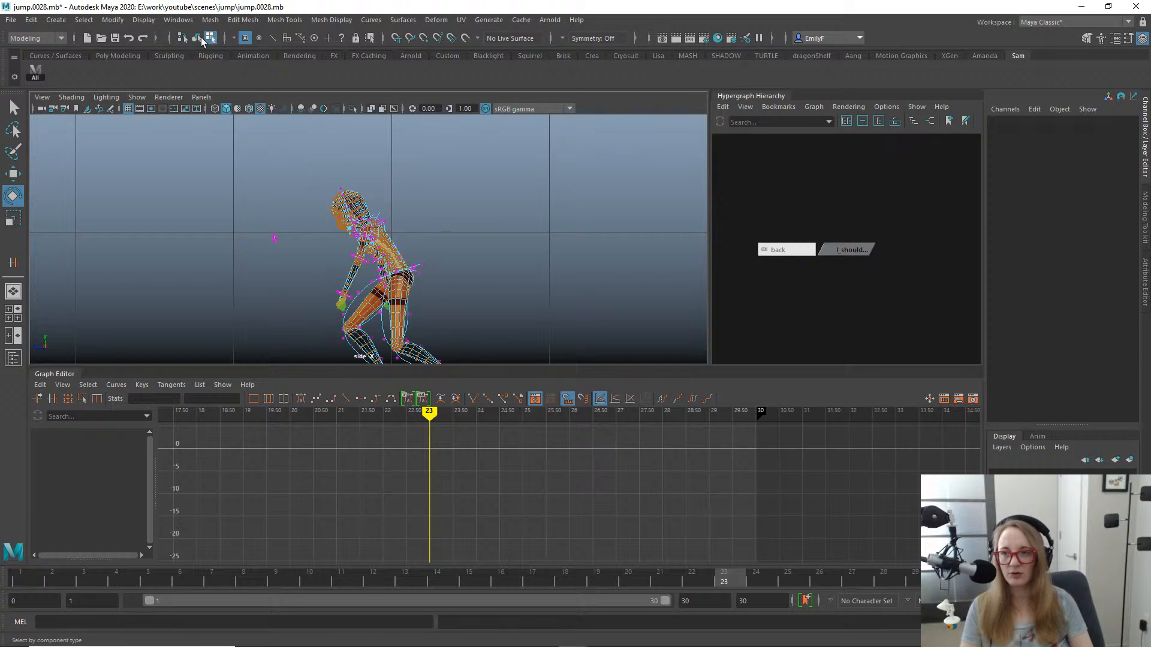
pyautogui.click(182, 38)
pyautogui.click(305, 285)
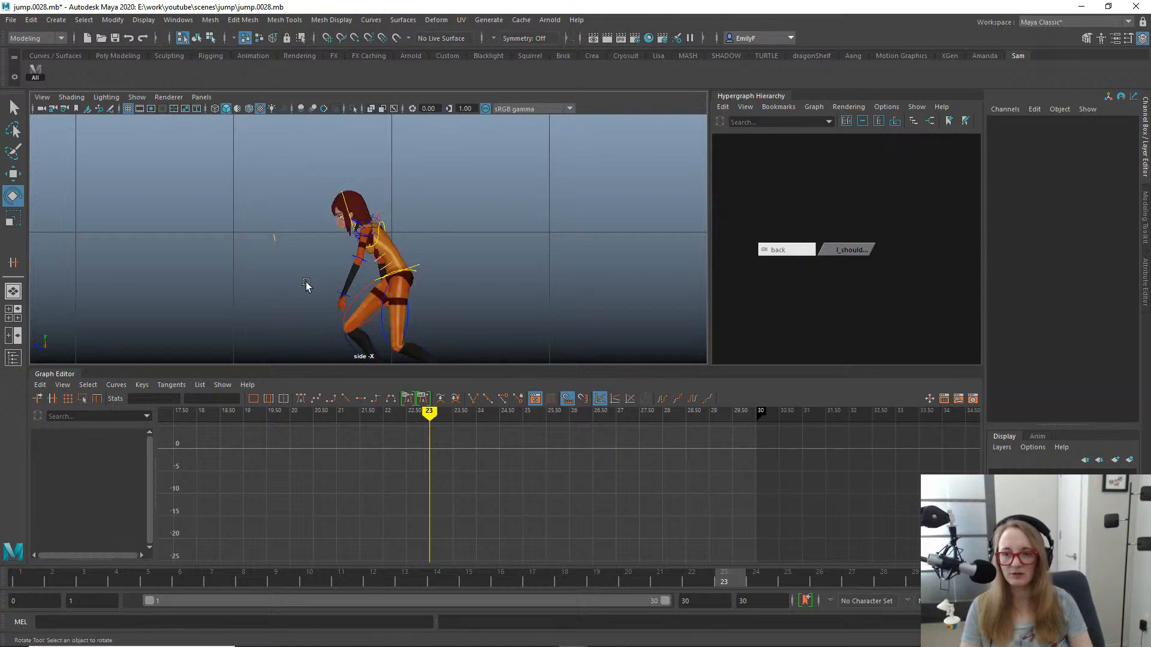
pyautogui.click(367, 285)
pyautogui.press('q')
pyautogui.scroll(2, 359, 186)
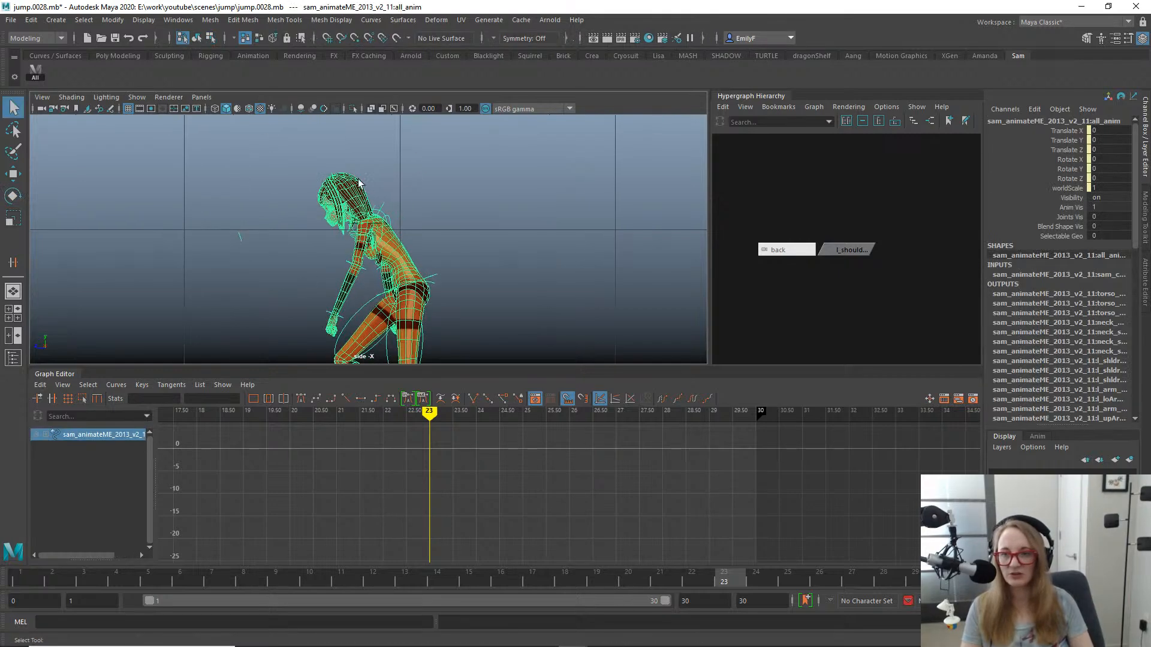
# - Show the selection set options and switch the menu set from Modeling to Animation
pyautogui.click(156, 39)
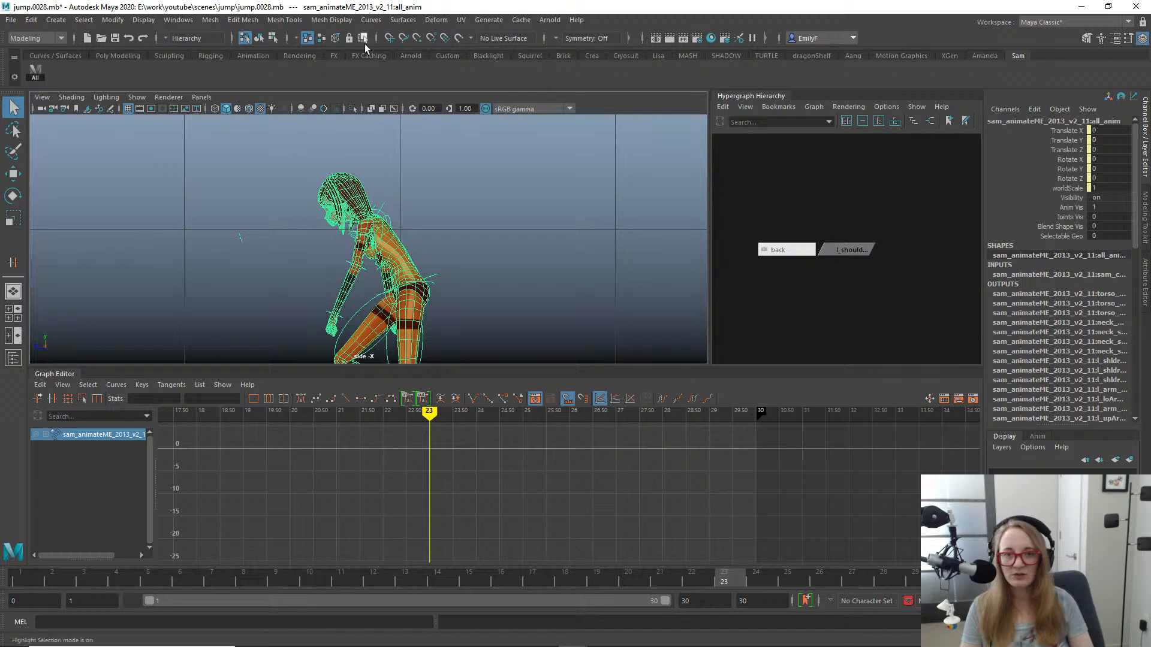
pyautogui.click(36, 37)
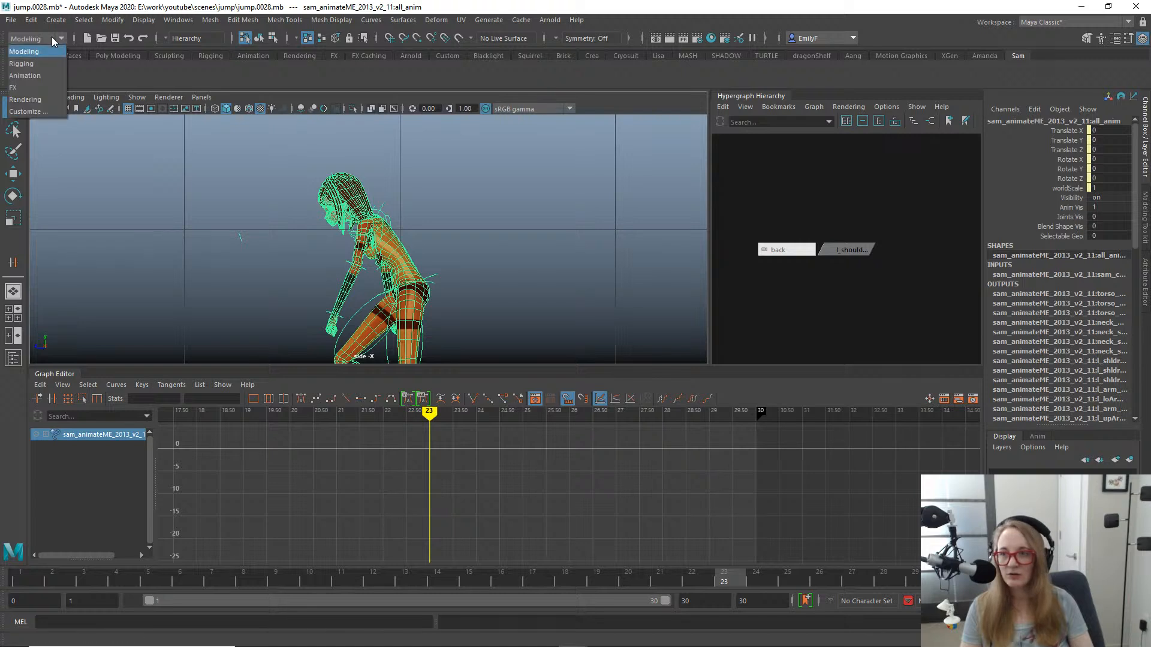
pyautogui.click(45, 77)
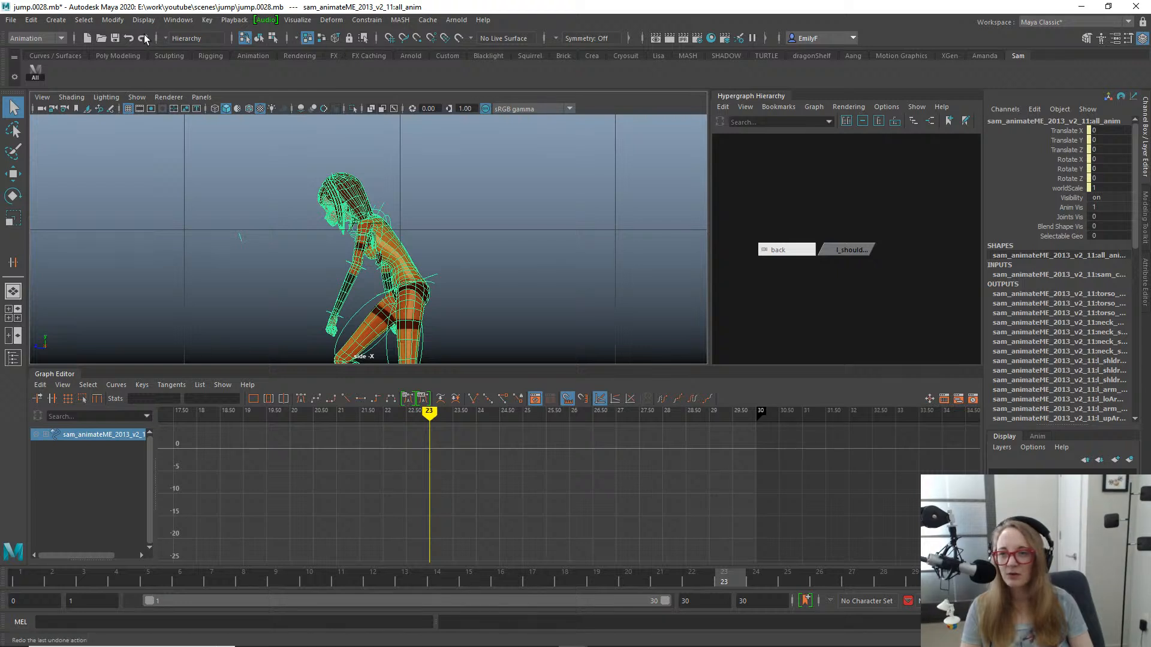
pyautogui.click(289, 39)
pyautogui.click(286, 40)
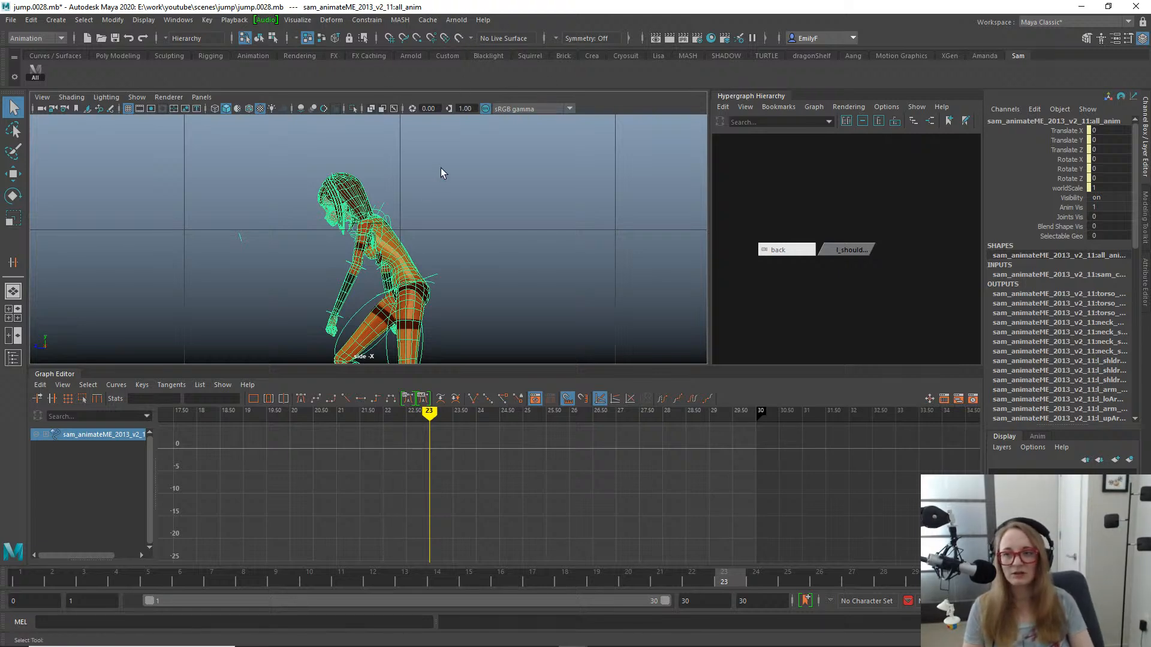
# - Try again to select only the left forearm control in the side view
pyautogui.keyDown('alt'); pyautogui.moveTo(442, 172); pyautogui.dragTo(368, 188, button='right'); pyautogui.keyUp('alt')
pyautogui.keyDown('alt'); pyautogui.moveTo(368, 187); pyautogui.dragTo(441, 140, button='middle'); pyautogui.keyUp('alt')
pyautogui.keyDown('alt'); pyautogui.moveTo(441, 141); pyautogui.dragTo(584, 225, button='right'); pyautogui.keyUp('alt')
pyautogui.click(540, 228)
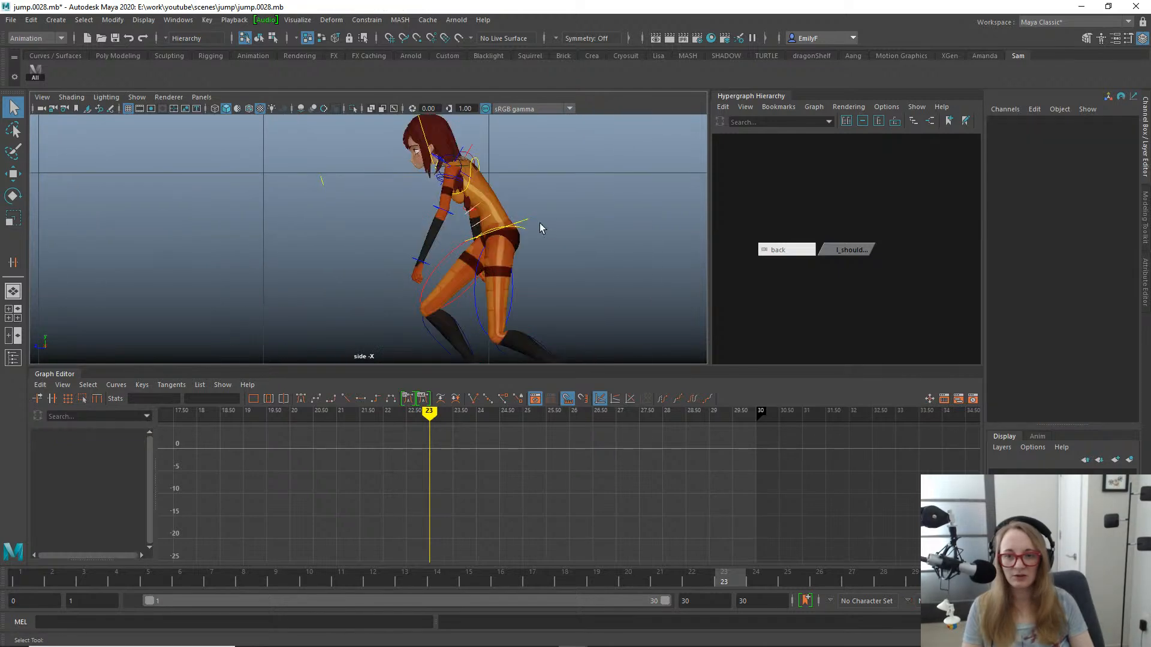
pyautogui.click(440, 209)
pyautogui.keyDown('alt'); pyautogui.moveTo(339, 221); pyautogui.dragTo(405, 223, button='right'); pyautogui.keyUp('alt')
pyautogui.press('w')
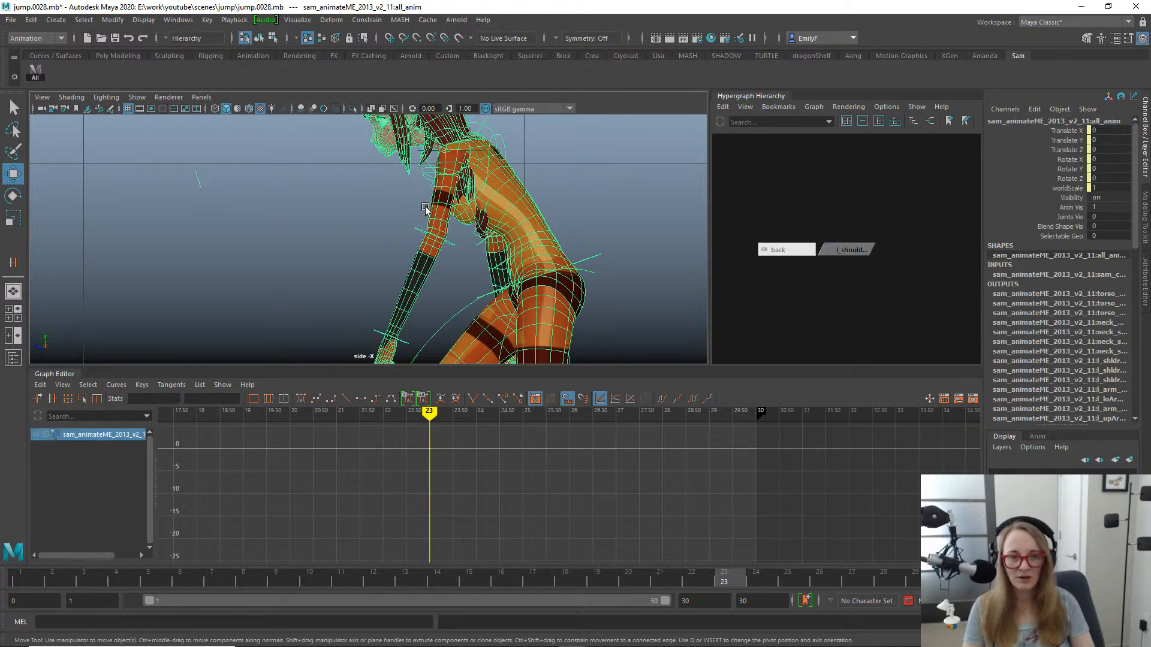
# - Switch to the perspective view, bring the character into view and clear the selection
pyautogui.press('space')
pyautogui.moveTo(425, 206); pyautogui.dragTo(459, 264)
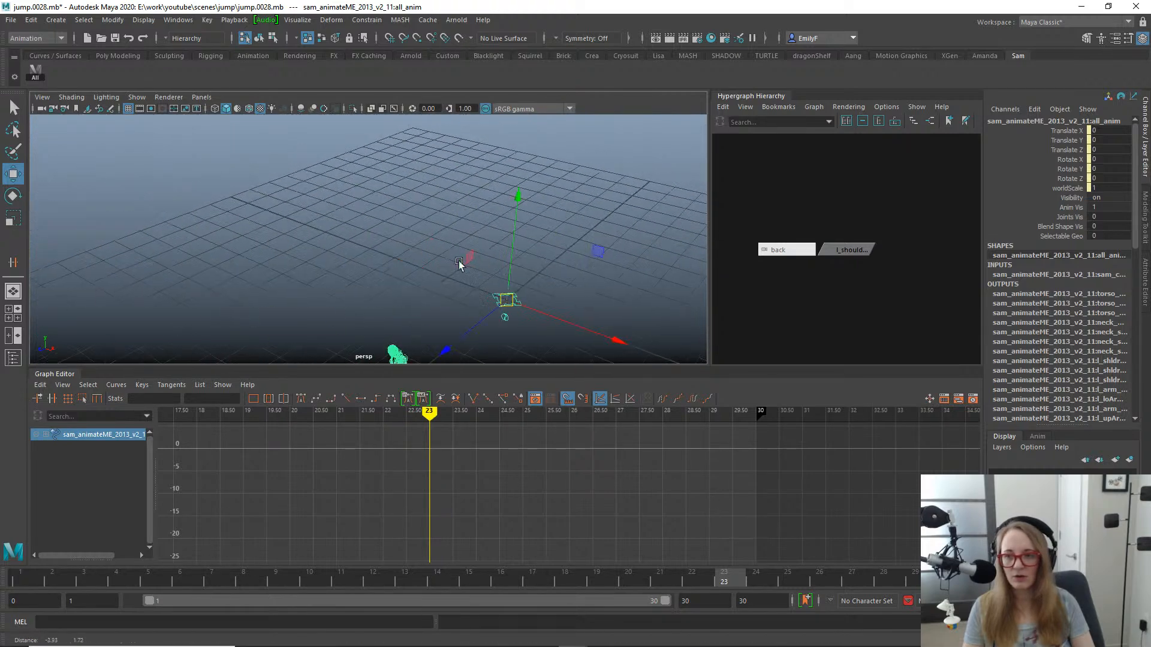
pyautogui.keyDown('alt'); pyautogui.moveTo(459, 263); pyautogui.dragTo(418, 131, button='middle'); pyautogui.keyUp('alt')
pyautogui.click(351, 245)
pyautogui.keyDown('alt'); pyautogui.moveTo(355, 247); pyautogui.dragTo(482, 255, button='right'); pyautogui.keyUp('alt')
pyautogui.keyDown('alt'); pyautogui.moveTo(390, 203); pyautogui.dragTo(441, 281, button='middle'); pyautogui.keyUp('alt')
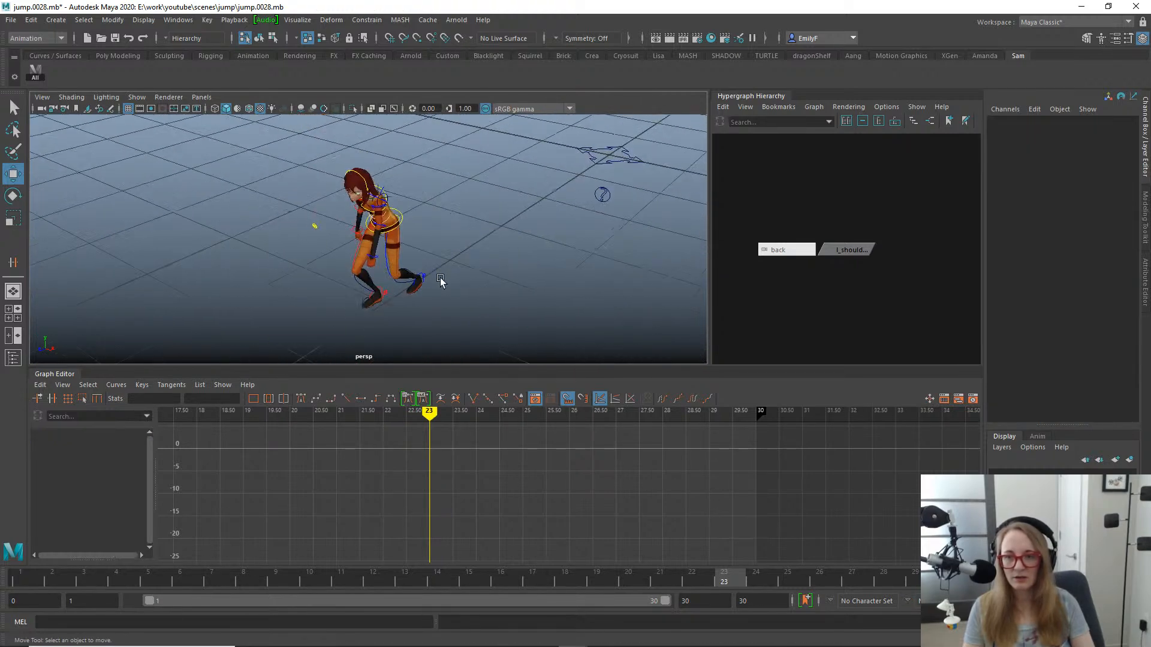
# - Try to select the character's hip control by itself in the perspective view, and clear the selection
pyautogui.keyDown('alt'); pyautogui.moveTo(440, 280); pyautogui.dragTo(402, 215, button='right'); pyautogui.keyUp('alt')
pyautogui.click(403, 216)
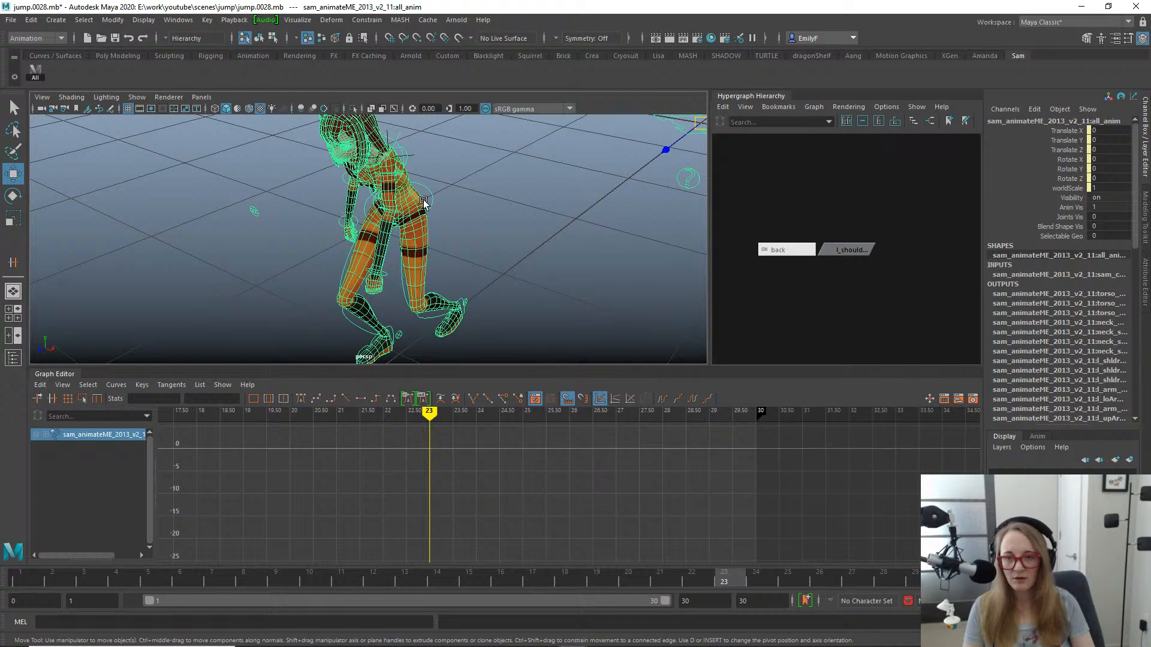
pyautogui.click(455, 193)
pyautogui.click(427, 193)
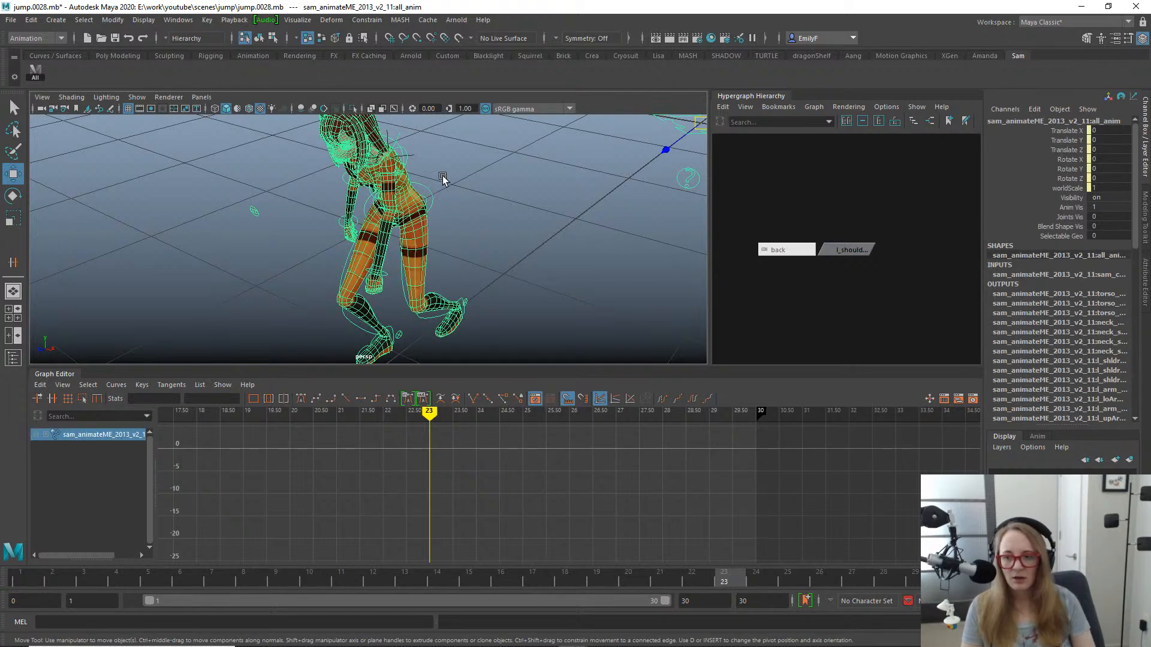
pyautogui.click(486, 199)
# - Save the scene as the new incremental version jump.0029.mb
pyautogui.keyDown('alt'); pyautogui.moveTo(530, 216); pyautogui.dragTo(661, 231); pyautogui.keyUp('alt')
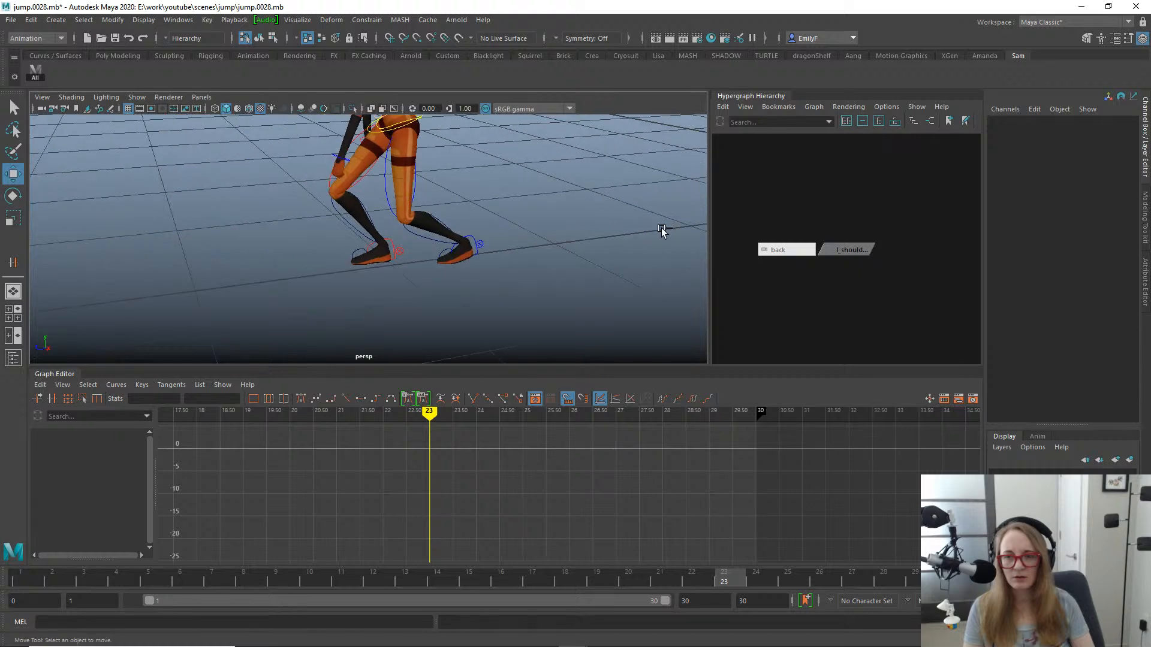
pyautogui.press('q')
pyautogui.hotkey('ctrl', 's')
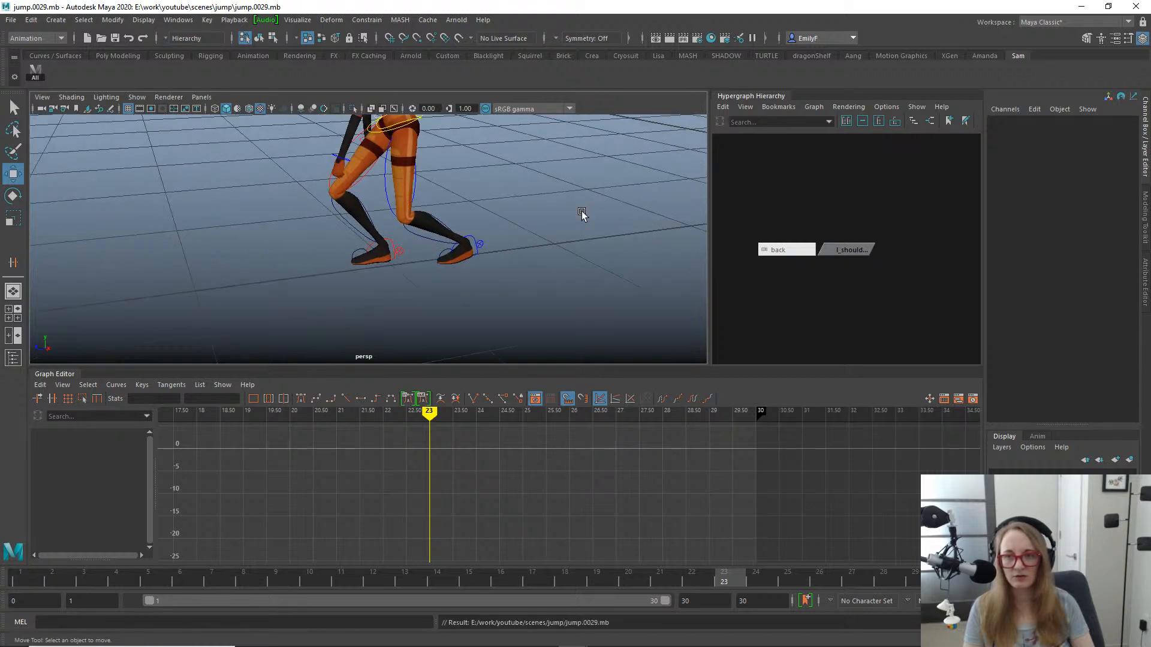
# - Try to select a single leg control on the character in the perspective view
pyautogui.press('w')
pyautogui.keyDown('alt'); pyautogui.moveTo(586, 213); pyautogui.dragTo(472, 250); pyautogui.keyUp('alt')
pyautogui.click(344, 274)
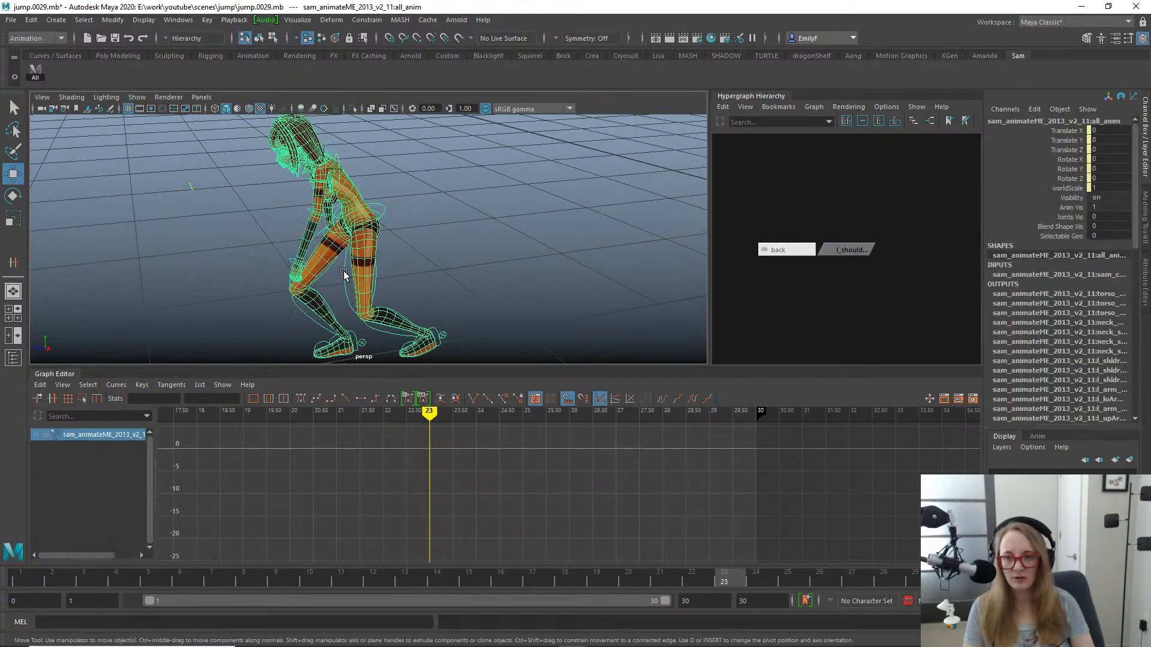
# - Try rotating the whole rig with the all_anim control about its X axis, and undo the rotation
pyautogui.press('e')
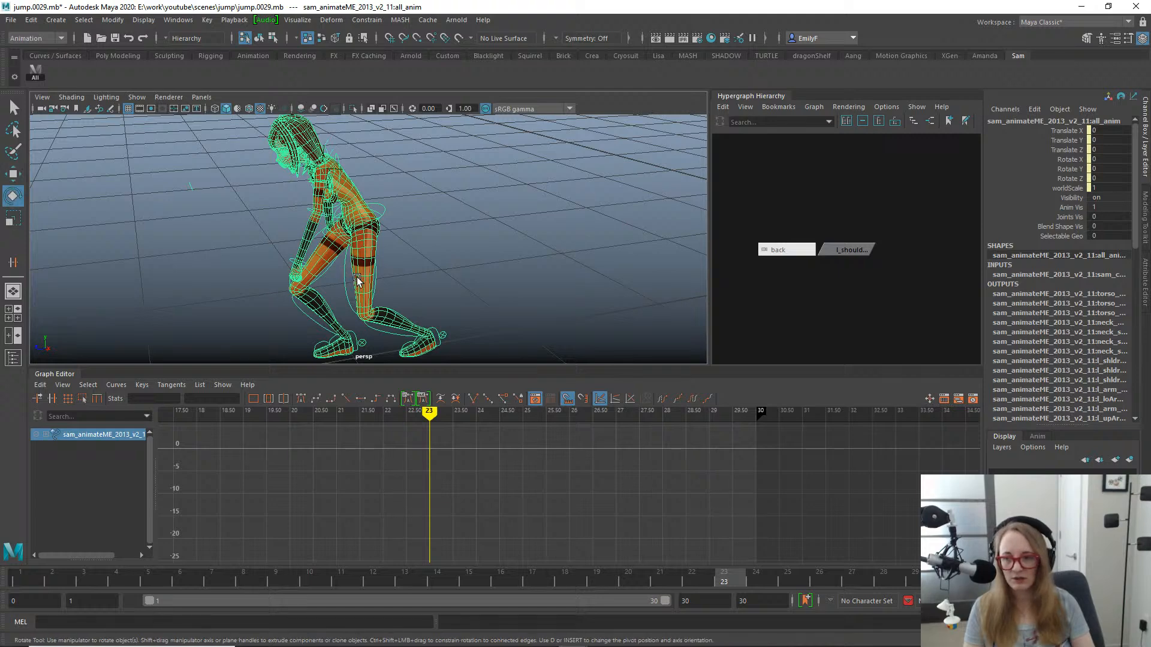
pyautogui.keyDown('alt'); pyautogui.moveTo(439, 257); pyautogui.dragTo(265, 193, button='right'); pyautogui.keyUp('alt')
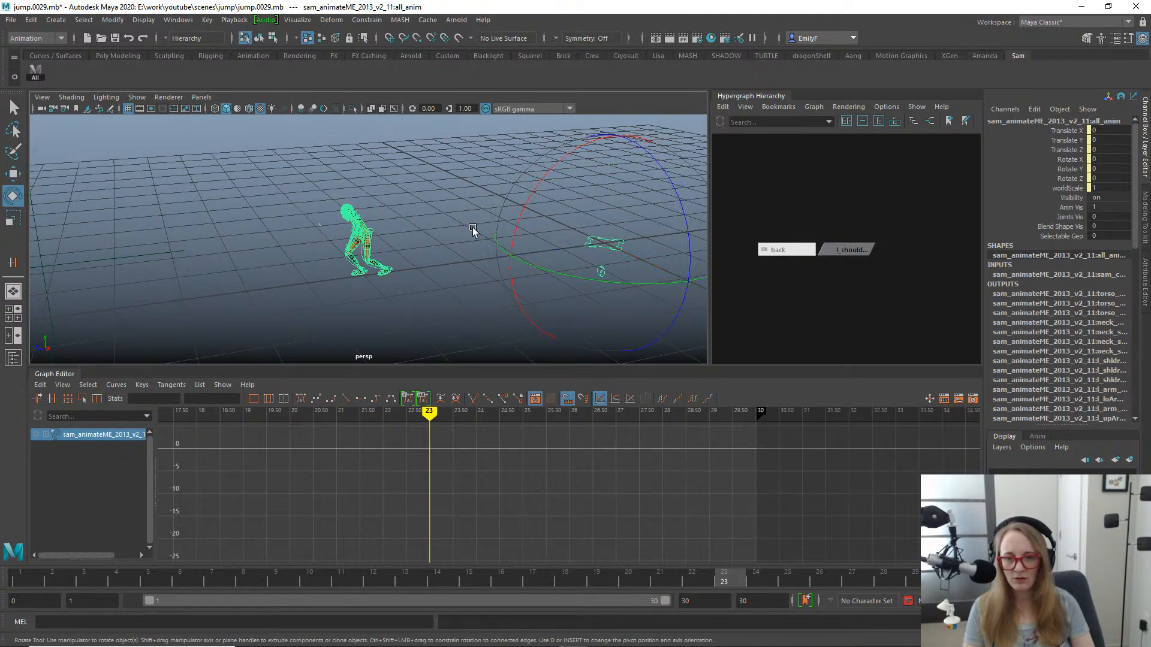
pyautogui.moveTo(526, 206); pyautogui.dragTo(549, 182)
pyautogui.moveTo(548, 182); pyautogui.dragTo(546, 182)
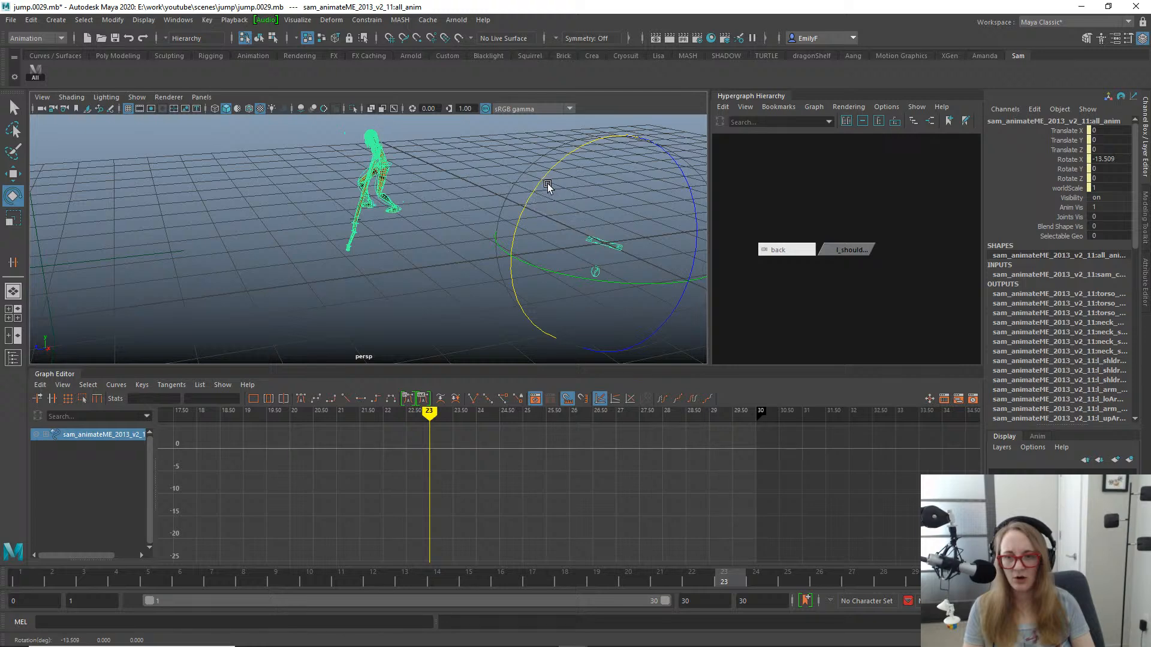
pyautogui.hotkey('ctrl', 'z')
pyautogui.keyDown('alt'); pyautogui.moveTo(396, 221); pyautogui.dragTo(479, 222); pyautogui.keyUp('alt')
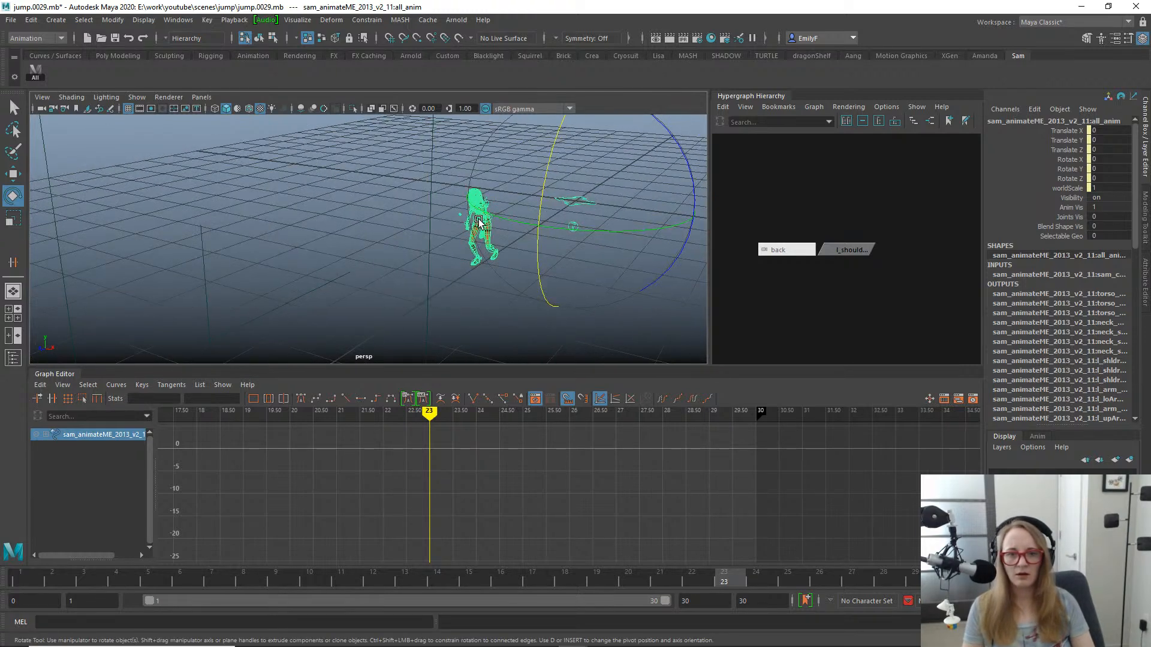
# - Select the l_shoulder_loc locator in the Hypergraph, try rotating it about Y, and undo the rotation
pyautogui.click(753, 300)
pyautogui.moveTo(848, 235); pyautogui.dragTo(856, 275)
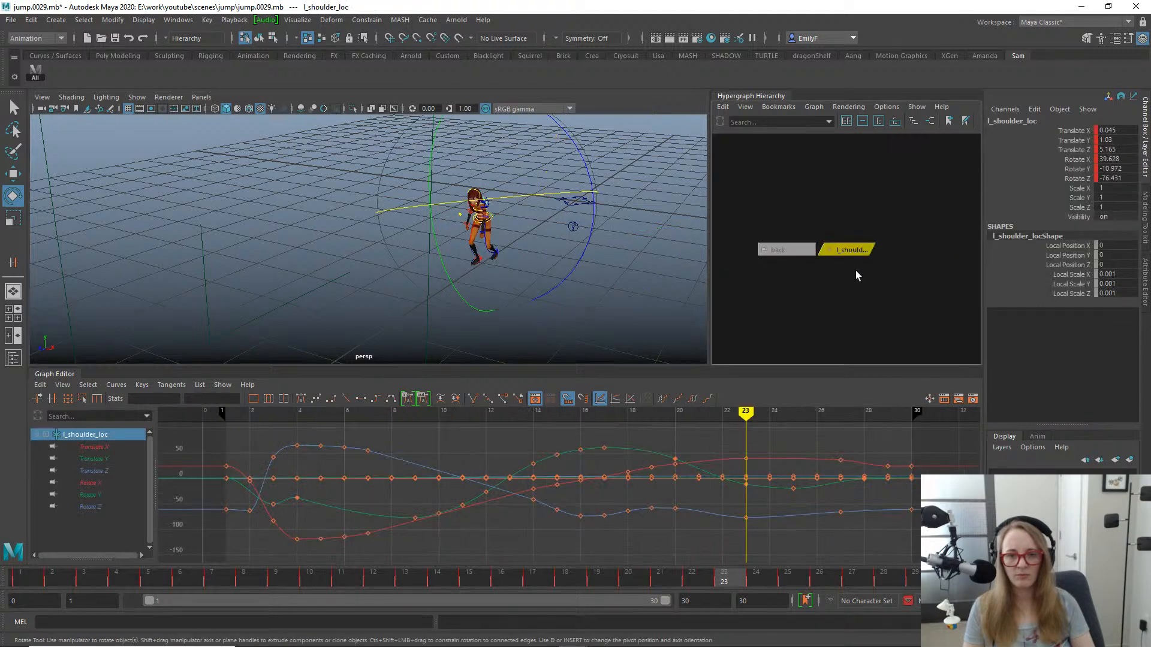
pyautogui.moveTo(440, 258); pyautogui.dragTo(442, 241)
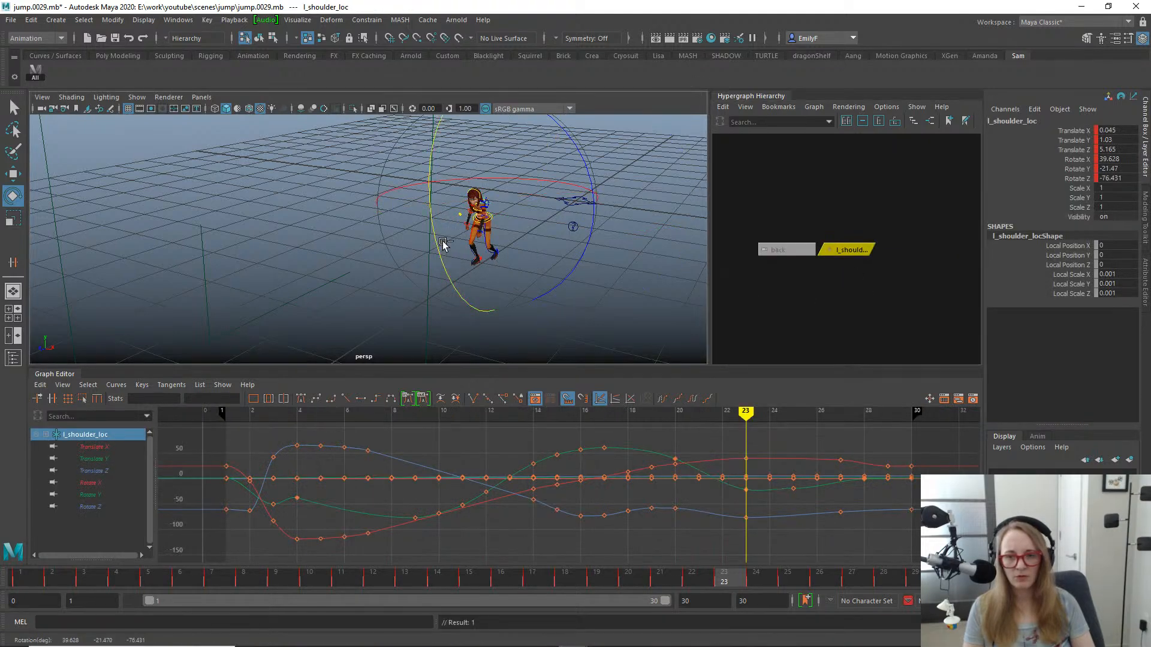
pyautogui.hotkey('ctrl', 'z')
# - Try to select only the character's hip control in the perspective view, and move to frame 21
pyautogui.press('q')
pyautogui.keyDown('alt'); pyautogui.moveTo(443, 244); pyautogui.dragTo(621, 255, button='right'); pyautogui.keyUp('alt')
pyautogui.keyDown('alt'); pyautogui.moveTo(621, 255); pyautogui.dragTo(550, 263); pyautogui.keyUp('alt')
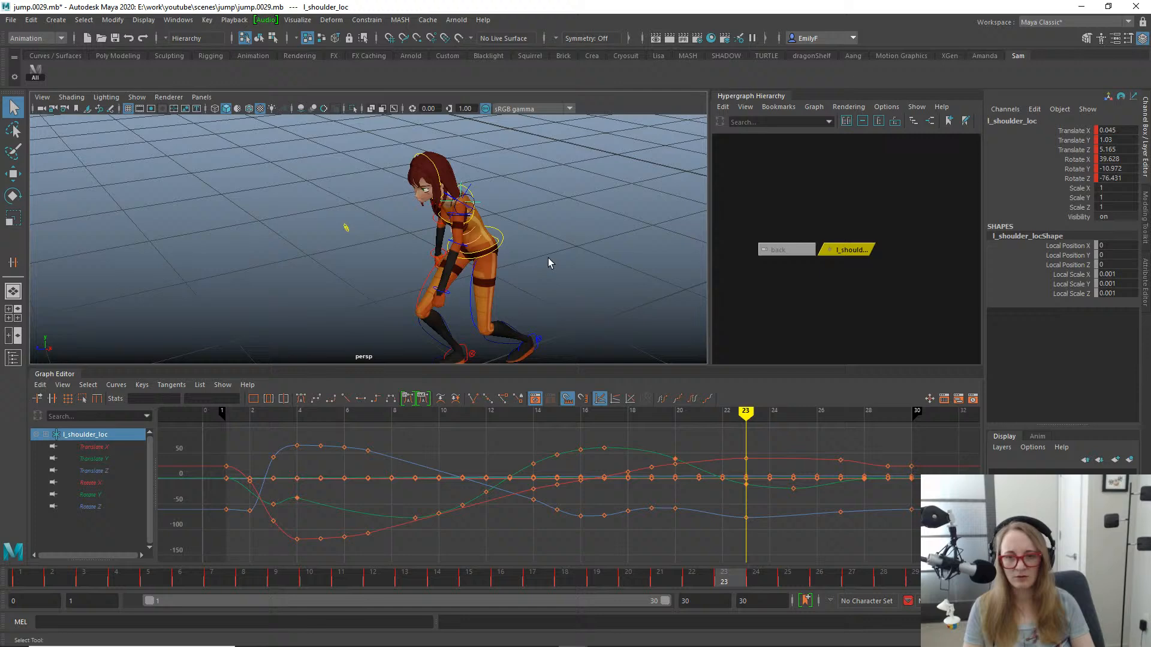
pyautogui.click(502, 242)
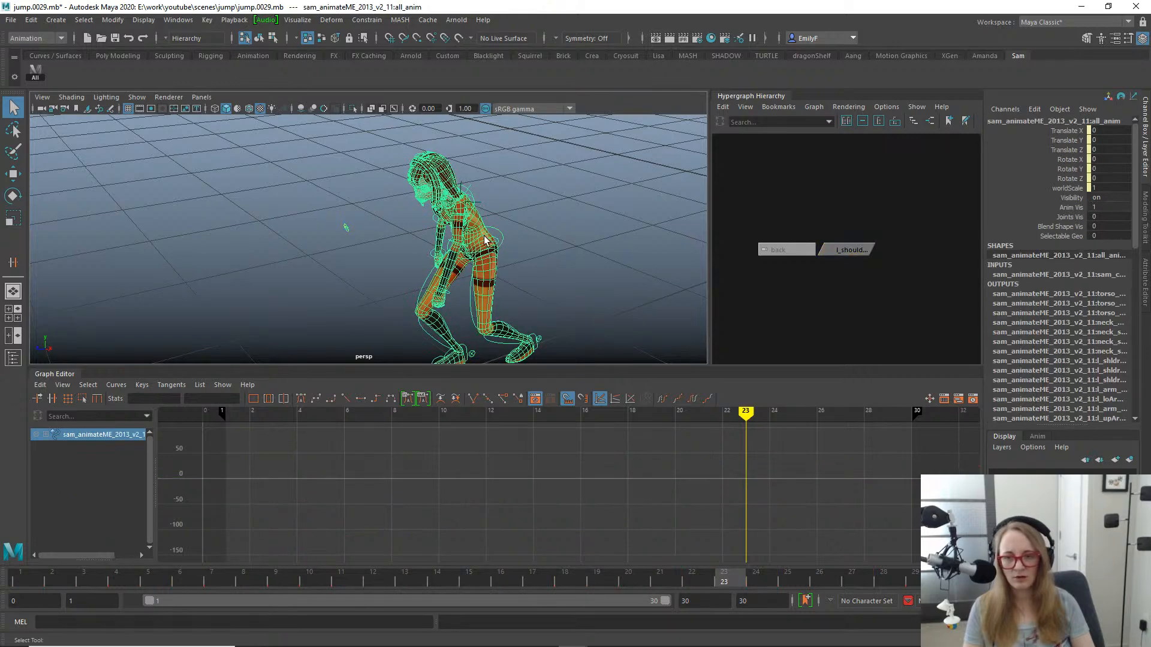
pyautogui.moveTo(639, 557)
pyautogui.mouseDown()
pyautogui.moveTo(772, 554)
pyautogui.moveTo(667, 535)
pyautogui.mouseUp()
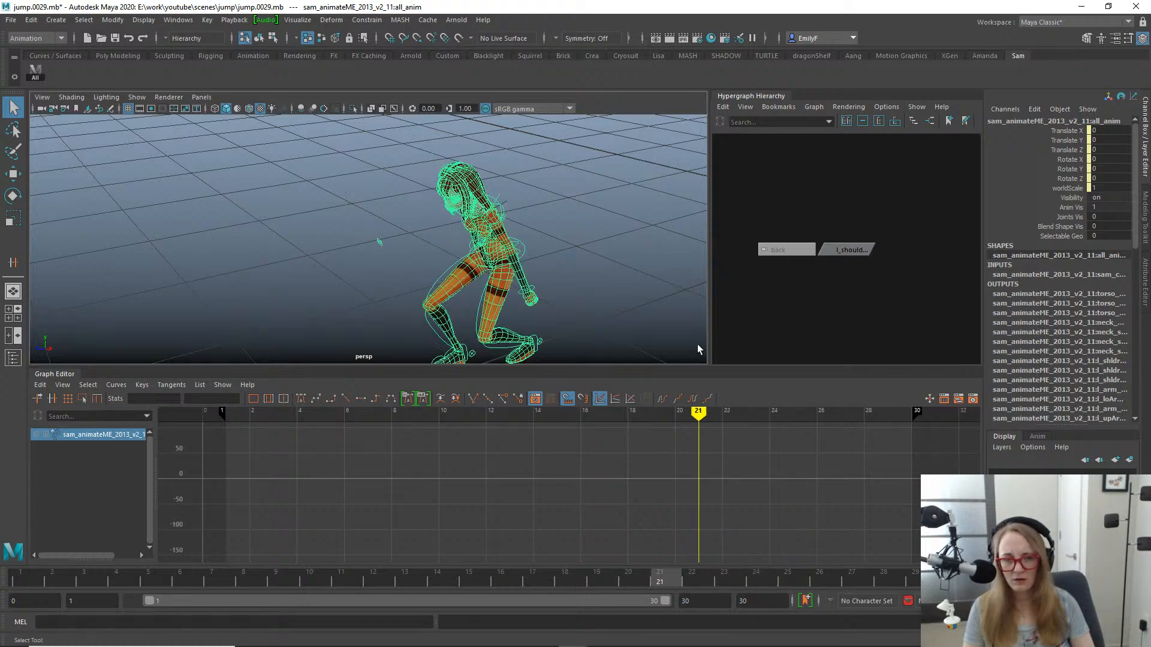
# - Frame the rig in the Hypergraph, select its help node, and examine the nodes further down the hierarchy
pyautogui.press('f')
pyautogui.click(857, 294)
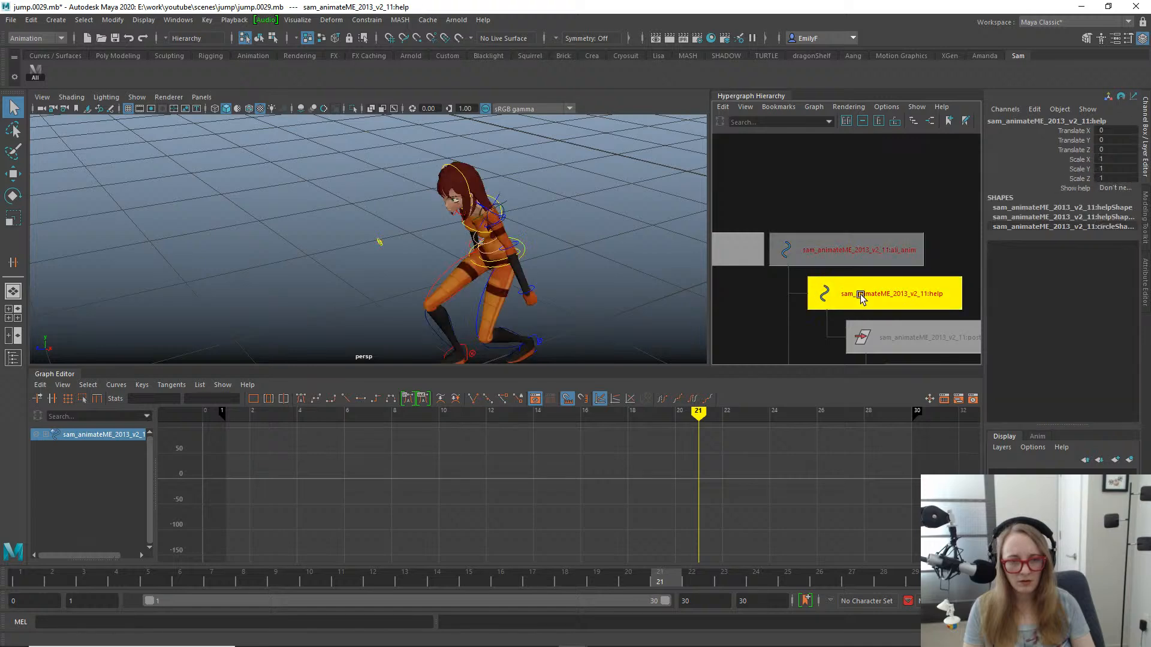
pyautogui.keyDown('alt'); pyautogui.moveTo(885, 288); pyautogui.dragTo(665, 302, button='right'); pyautogui.keyUp('alt')
pyautogui.keyDown('alt'); pyautogui.moveTo(905, 322); pyautogui.dragTo(817, 185, button='middle'); pyautogui.keyUp('alt')
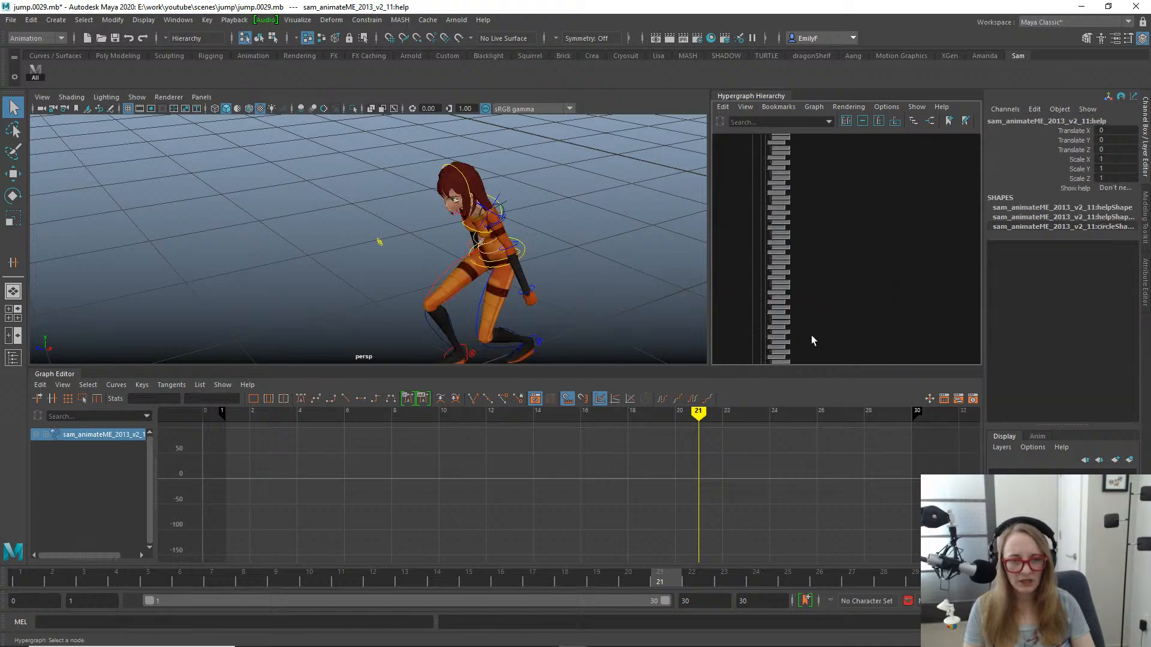
pyautogui.keyDown('alt'); pyautogui.moveTo(811, 340); pyautogui.dragTo(980, 329, button='right'); pyautogui.keyUp('alt')
pyautogui.keyDown('alt'); pyautogui.moveTo(725, 306); pyautogui.dragTo(946, 192, button='middle'); pyautogui.keyUp('alt')
pyautogui.keyDown('alt'); pyautogui.moveTo(819, 280); pyautogui.dragTo(974, 282, button='middle'); pyautogui.keyUp('alt')
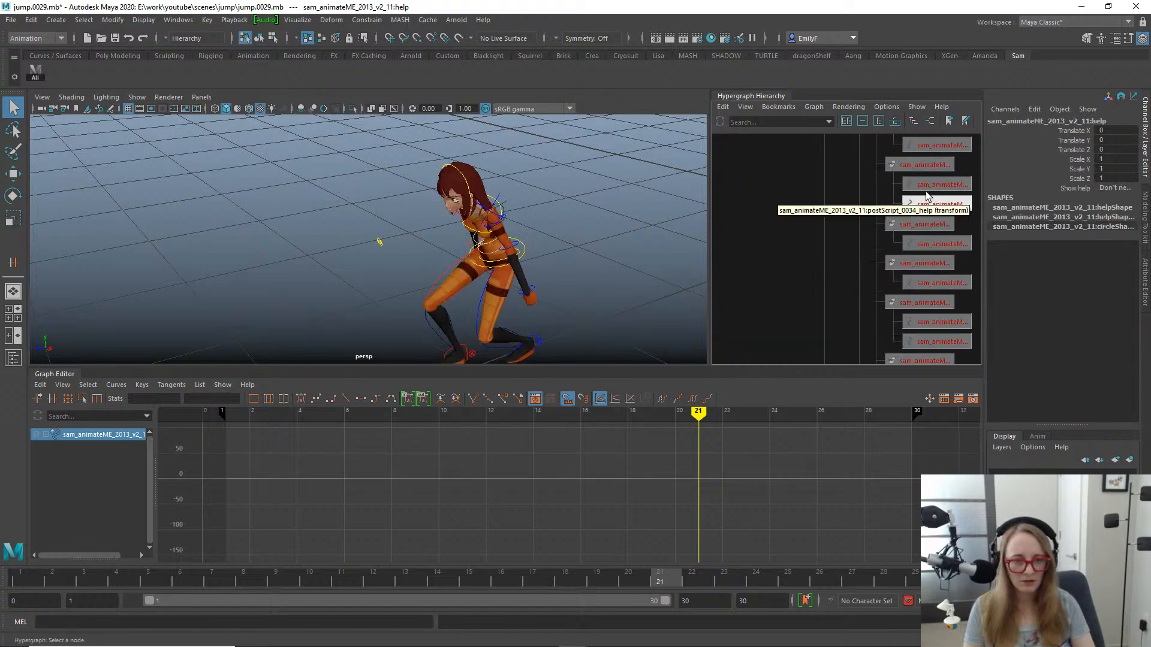
# - Select the postScript_0034_help node in the hierarchy, try the Move and Rotate tools, and select the ground control in the perspective view
pyautogui.click(936, 204)
pyautogui.press('w')
pyautogui.press('e')
pyautogui.keyDown('alt'); pyautogui.moveTo(540, 247); pyautogui.dragTo(365, 211, button='middle'); pyautogui.keyUp('alt')
pyautogui.press('w')
pyautogui.press('e')
pyautogui.keyDown('alt'); pyautogui.moveTo(455, 212); pyautogui.dragTo(404, 253, button='middle'); pyautogui.keyUp('alt')
pyautogui.press('w')
pyautogui.keyDown('alt'); pyautogui.moveTo(539, 234); pyautogui.dragTo(477, 239); pyautogui.keyUp('alt')
pyautogui.click(491, 211)
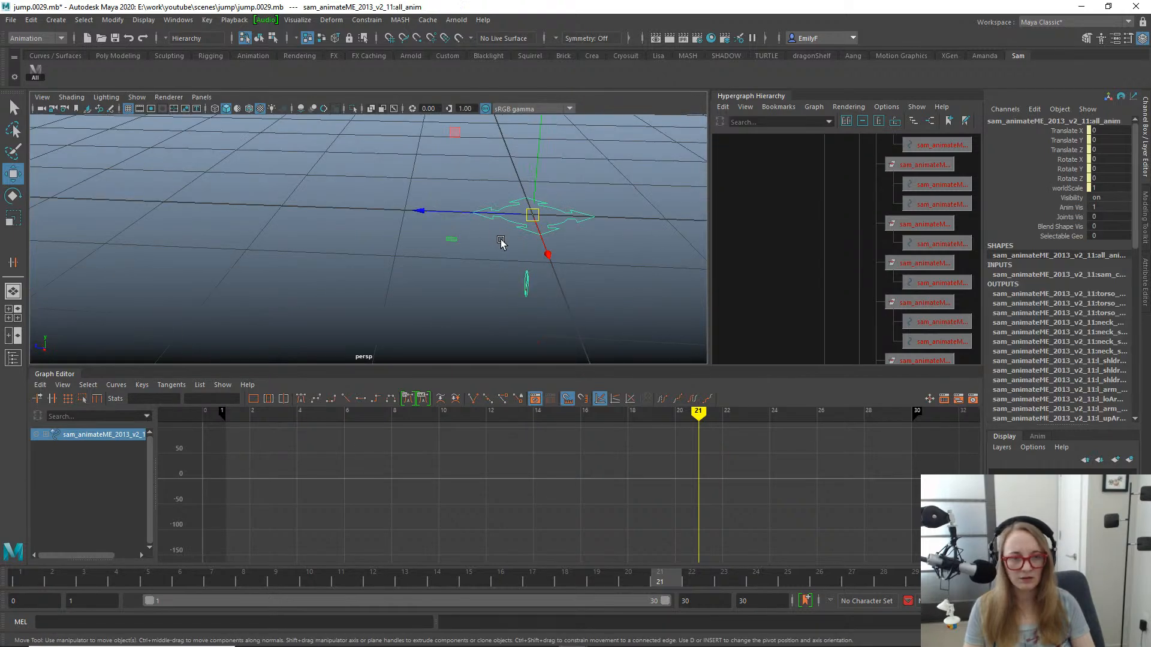
# - Bring the character's legs into view, clear the selection, and try to select the right upper leg control by itself
pyautogui.keyDown('alt'); pyautogui.moveTo(267, 204); pyautogui.dragTo(110, 178, button='right'); pyautogui.keyUp('alt')
pyautogui.keyDown('alt'); pyautogui.moveTo(111, 177); pyautogui.dragTo(342, 230, button='middle'); pyautogui.keyUp('alt')
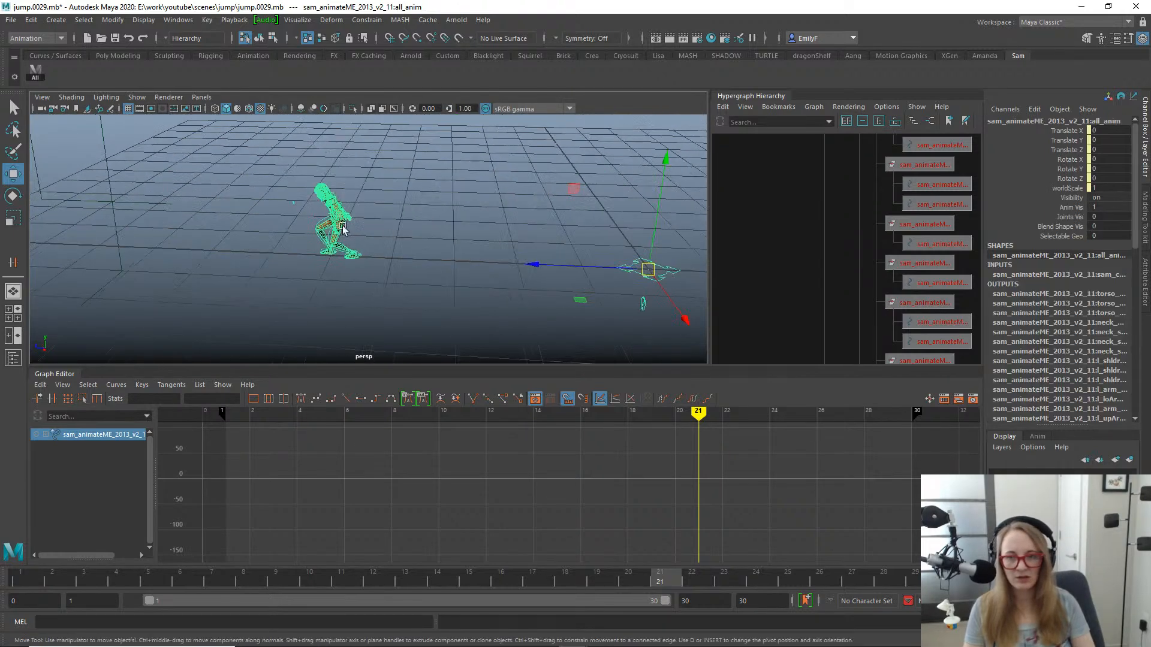
pyautogui.keyDown('alt'); pyautogui.moveTo(78, 186); pyautogui.dragTo(228, 204, button='right'); pyautogui.keyUp('alt')
pyautogui.keyDown('alt'); pyautogui.moveTo(227, 205); pyautogui.dragTo(342, 232, button='middle'); pyautogui.keyUp('alt')
pyautogui.keyDown('alt'); pyautogui.moveTo(342, 231); pyautogui.dragTo(457, 203, button='right'); pyautogui.keyUp('alt')
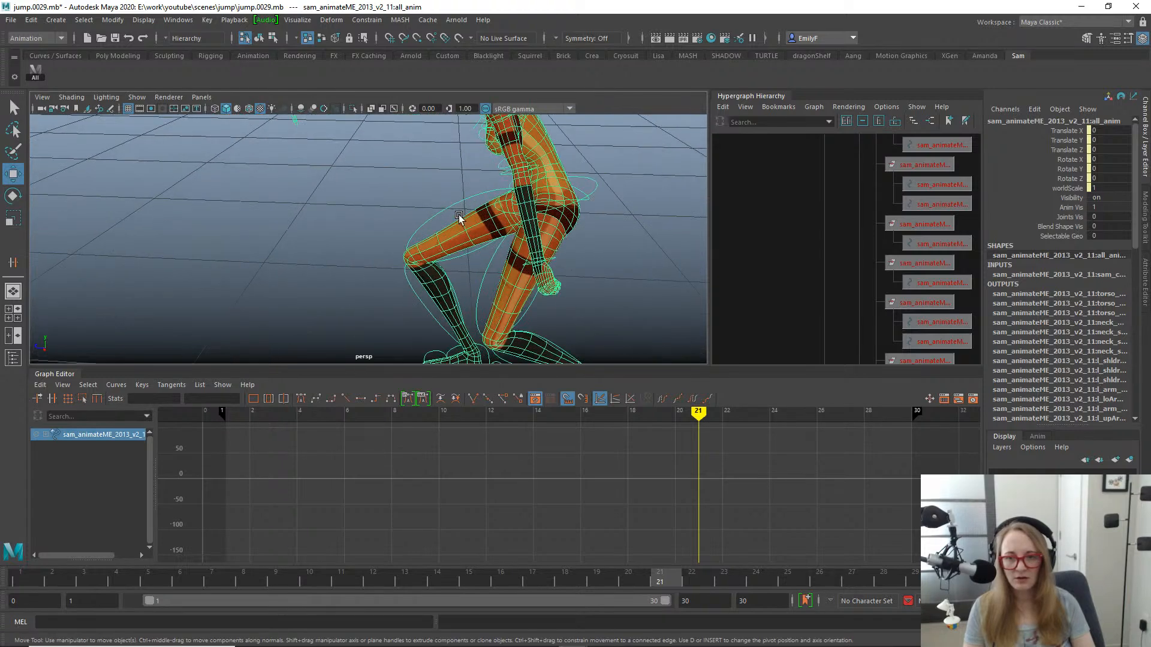
pyautogui.click(395, 164)
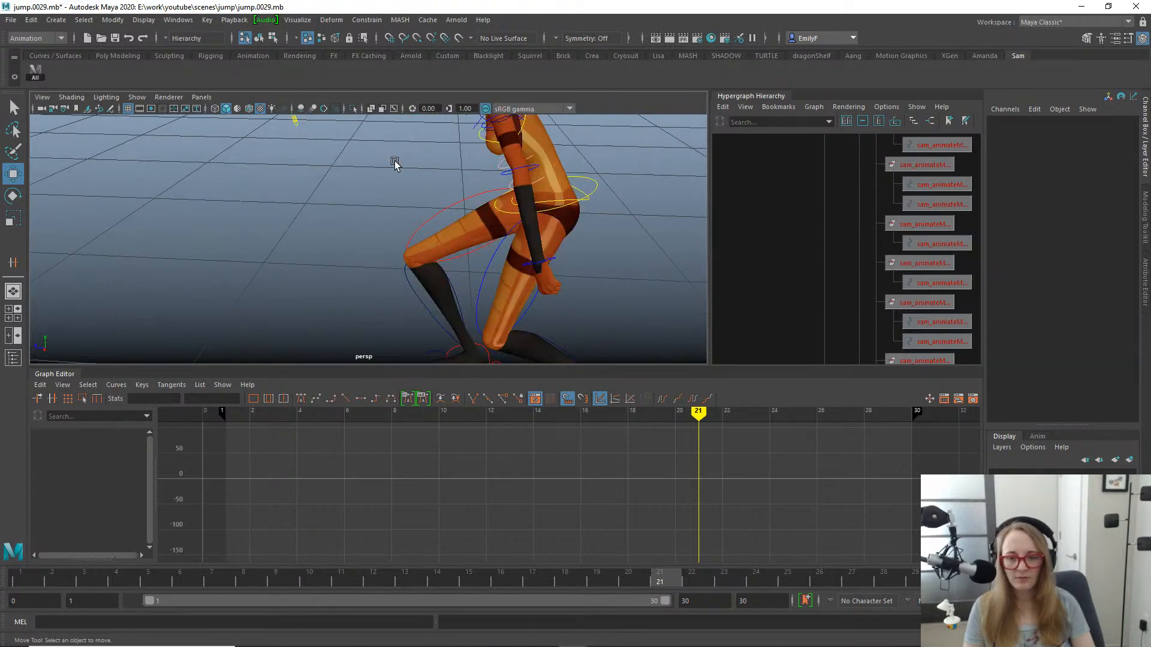
pyautogui.click(452, 213)
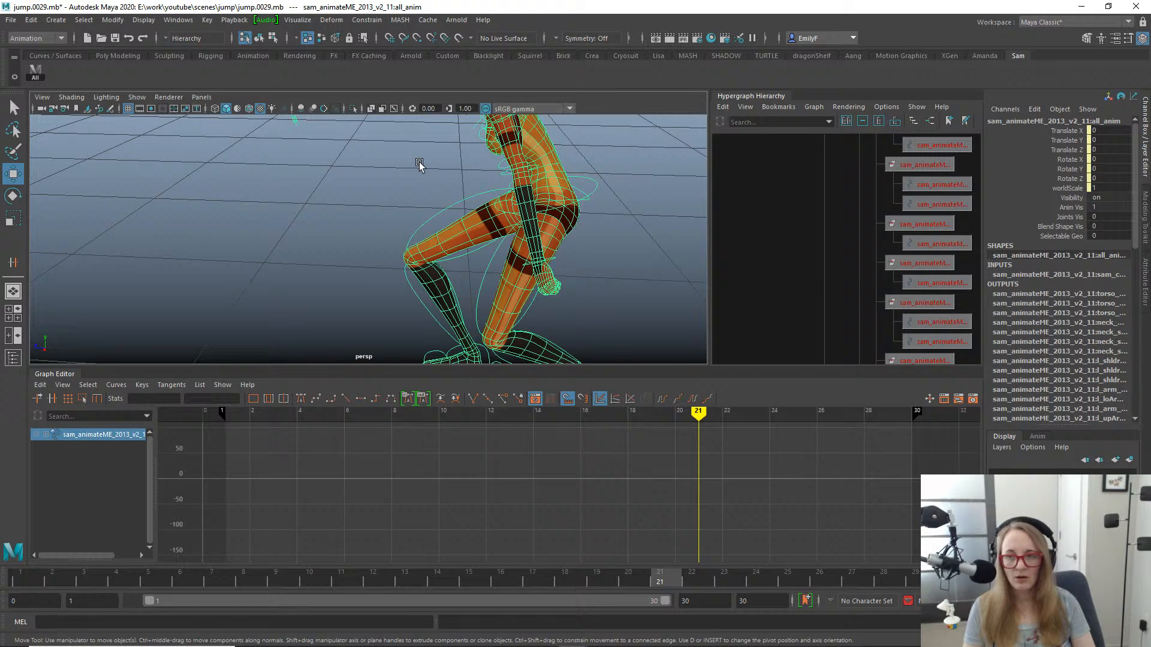
# - Reopen the recent scene jump.0029.mb without saving the current changes
pyautogui.click(11, 20)
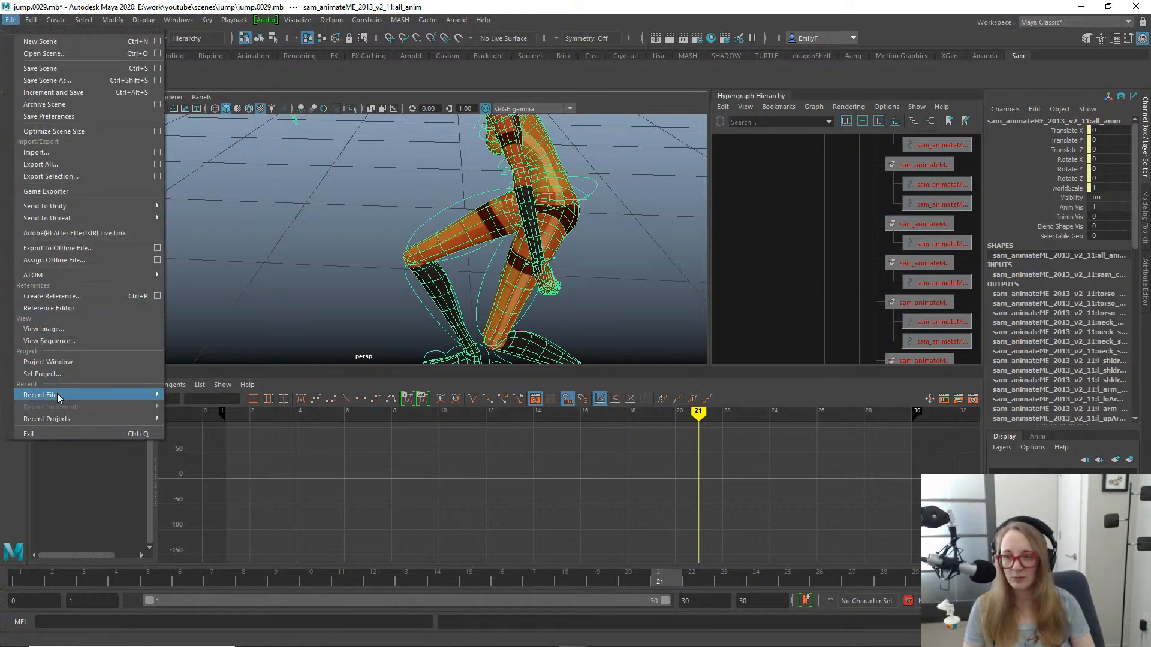
pyautogui.moveTo(59, 397)
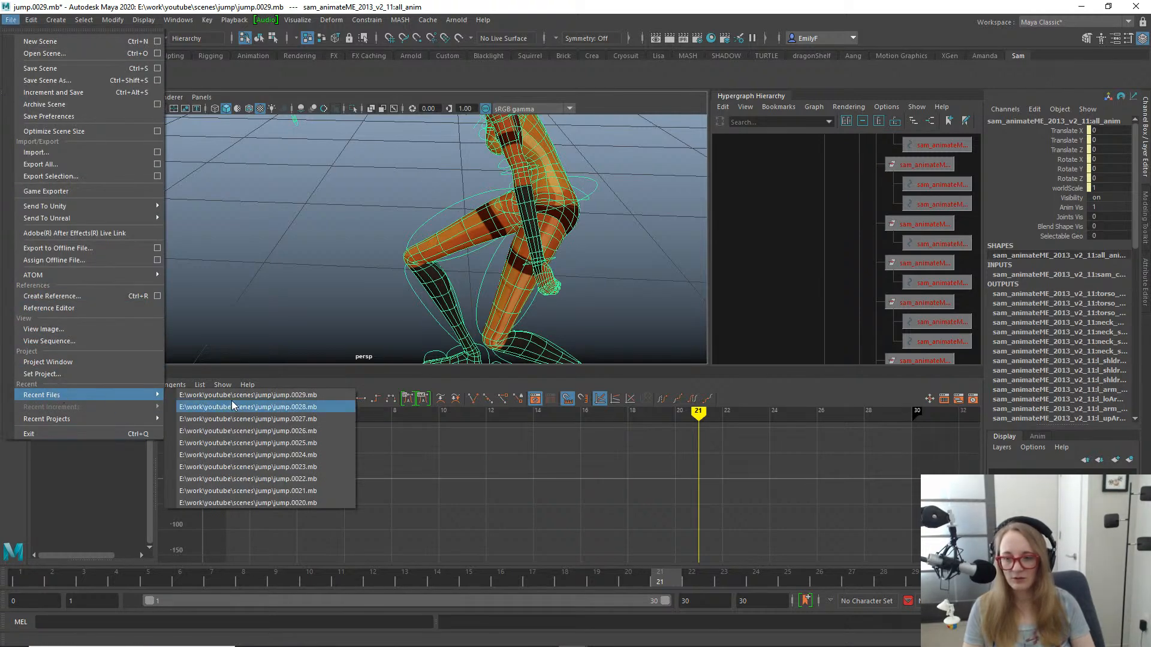
pyautogui.click(233, 406)
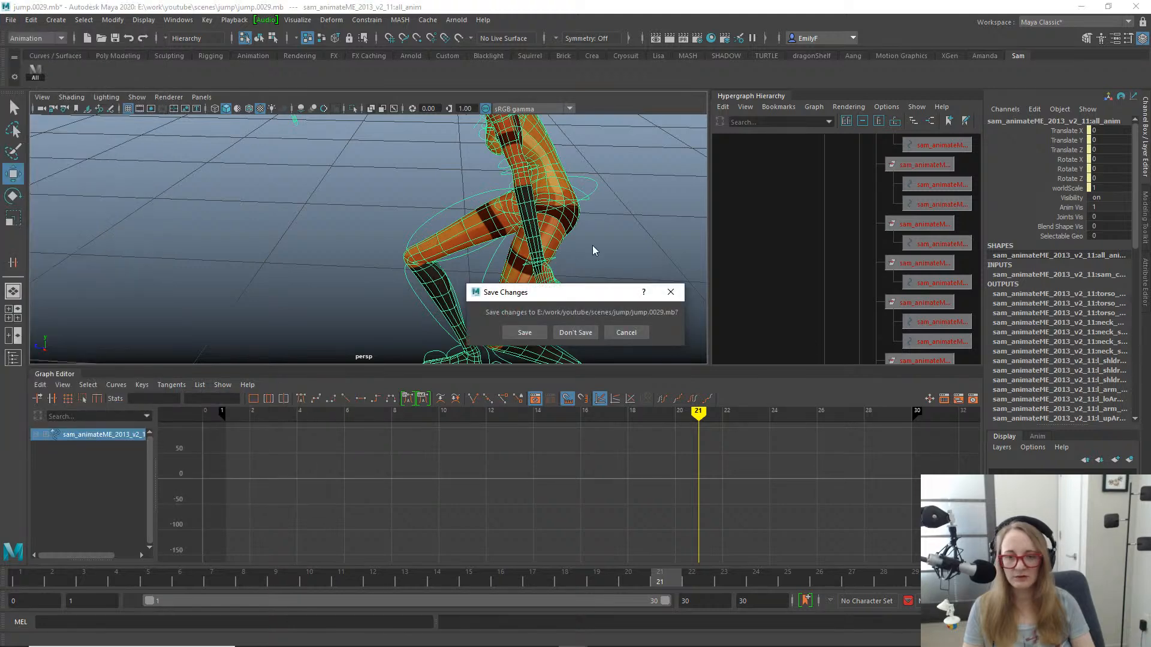
pyautogui.click(579, 334)
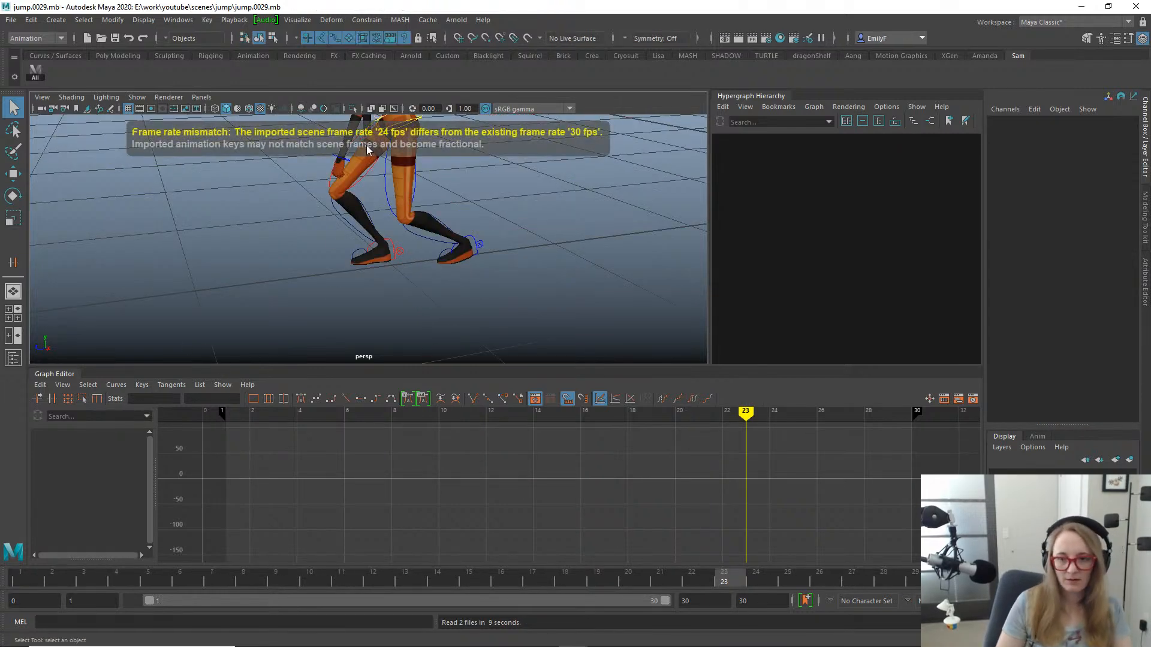
# - Select the left upper leg control by itself and check it with the Move and Rotate tools
pyautogui.click(390, 176)
pyautogui.press('w')
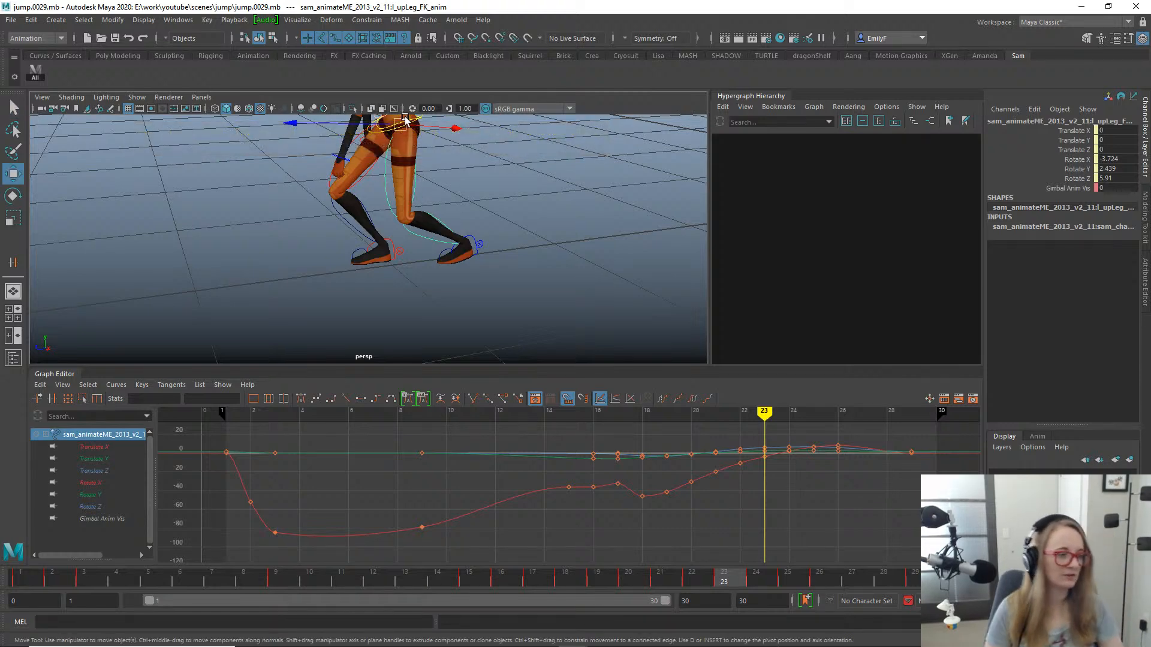
pyautogui.press('q')
pyautogui.press('w')
pyautogui.keyDown('alt'); pyautogui.moveTo(534, 245); pyautogui.dragTo(469, 217, button='right'); pyautogui.keyUp('alt')
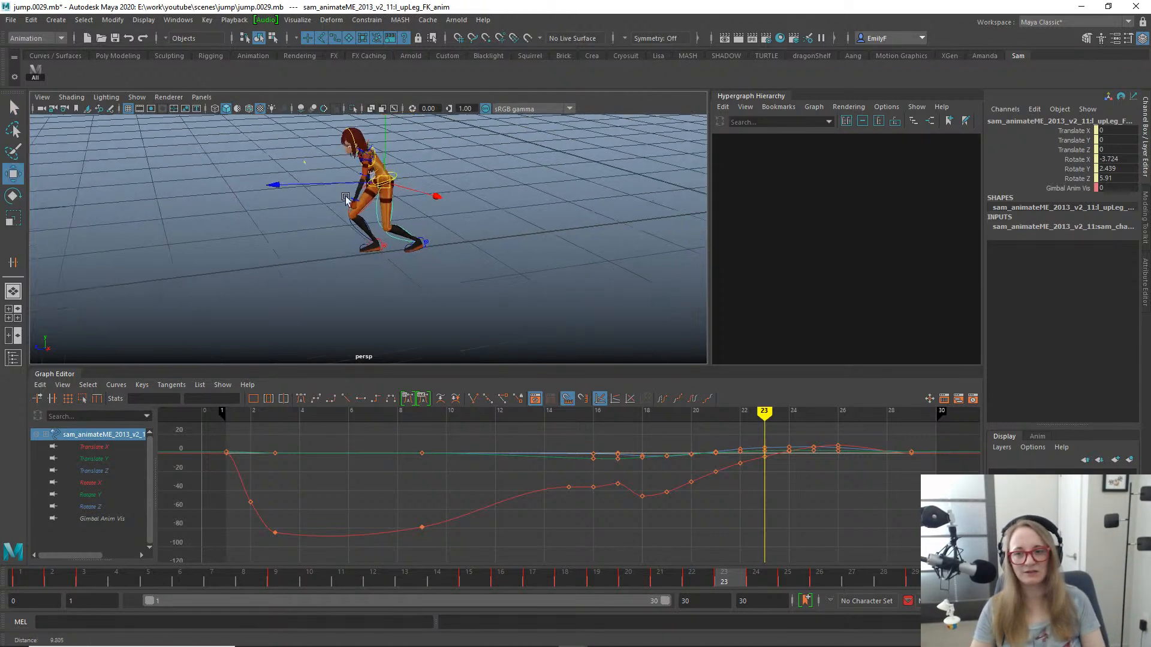
pyautogui.keyDown('alt'); pyautogui.moveTo(470, 216); pyautogui.dragTo(485, 257, button='middle'); pyautogui.keyUp('alt')
pyautogui.press('e')
pyautogui.keyDown('alt'); pyautogui.moveTo(360, 262); pyautogui.dragTo(413, 260, button='right'); pyautogui.keyUp('alt')
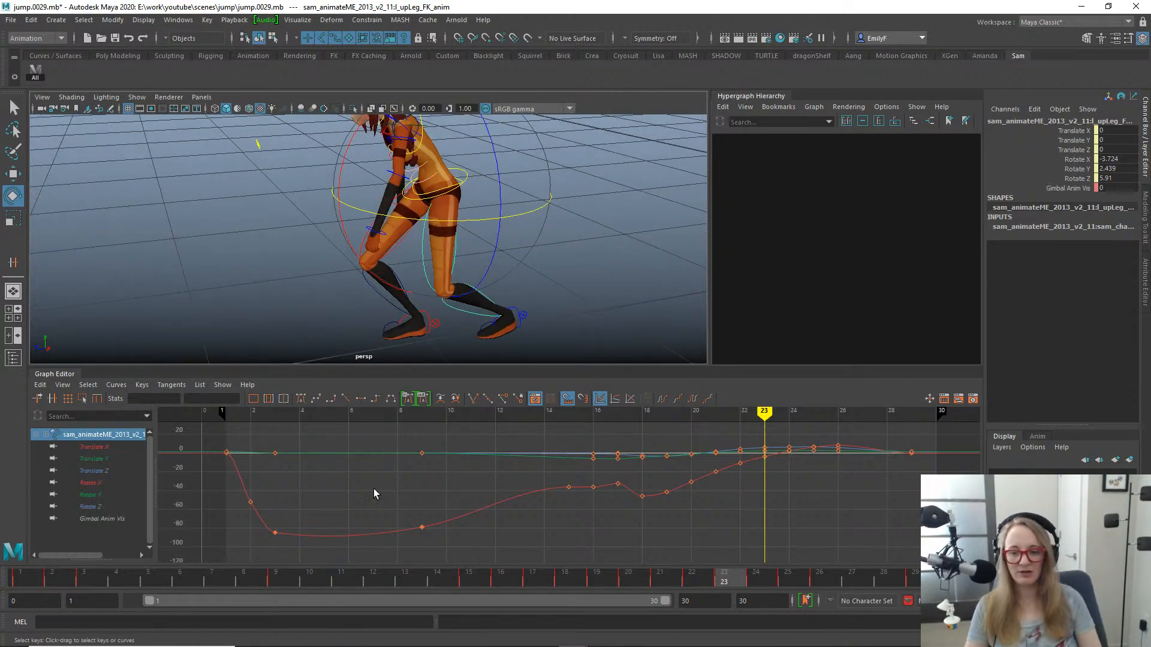
# - Move to frame 20, select the left lower leg control, and check it with the Rotate tool
pyautogui.moveTo(404, 583); pyautogui.dragTo(628, 575)
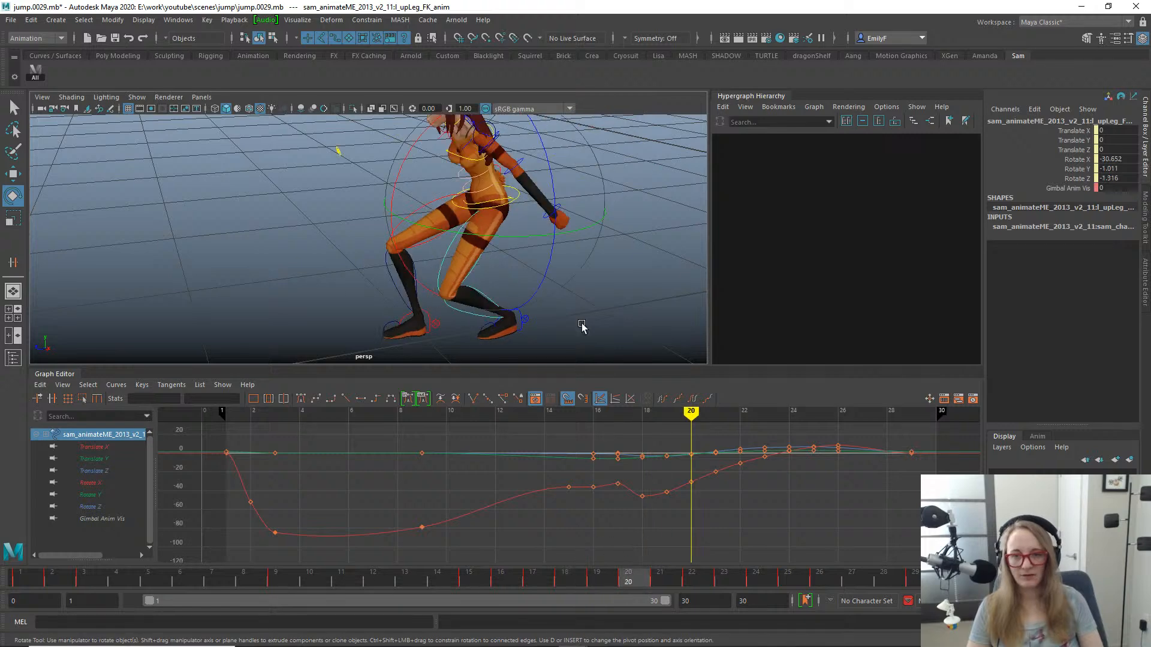
pyautogui.click(488, 297)
pyautogui.press('q')
pyautogui.click(467, 311)
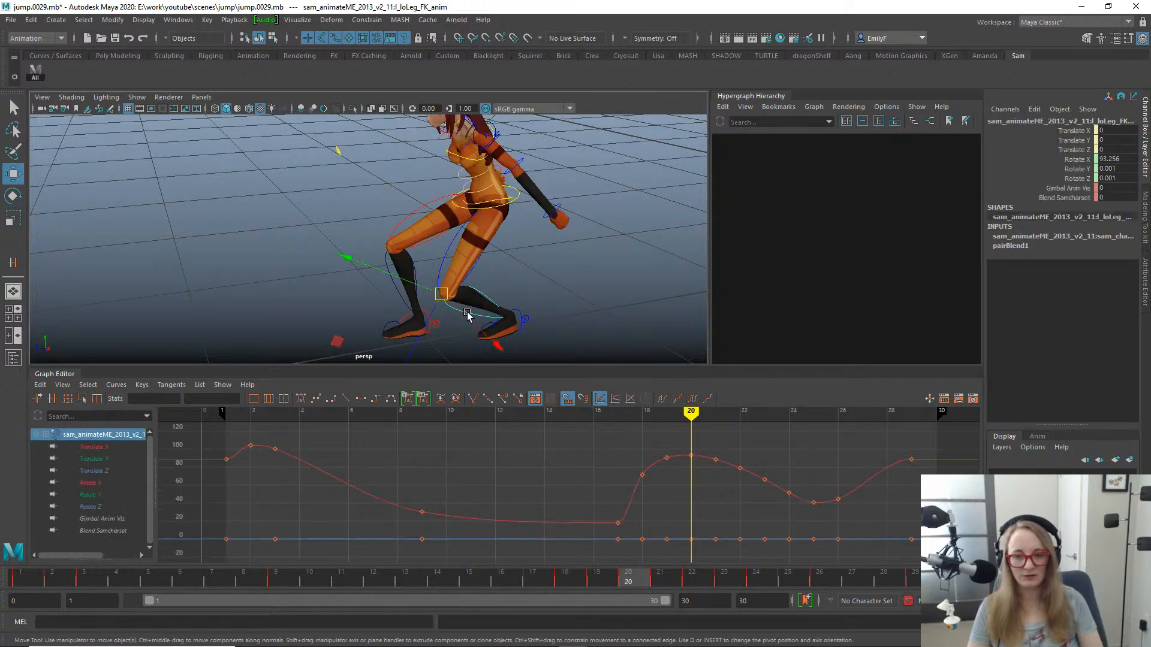
pyautogui.press('e')
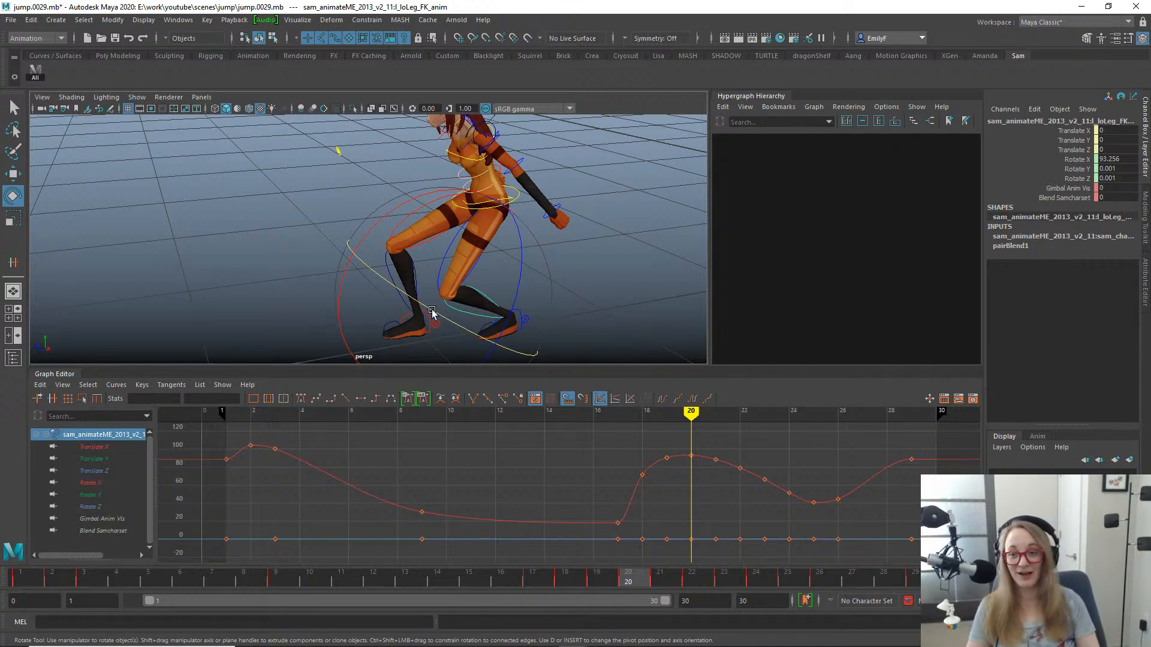
# - Bring the whole character into view and select the right upper leg control with the Move tool active
pyautogui.press('q')
pyautogui.scroll(-2, 482, 251)
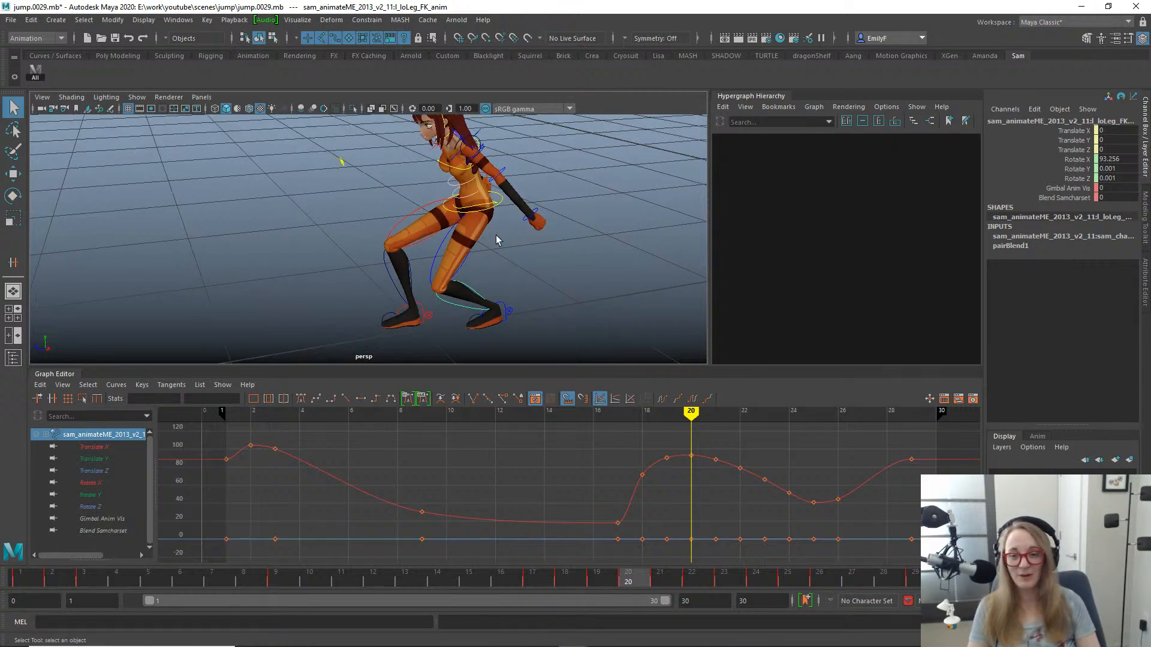
pyautogui.scroll(-3, 498, 241)
pyautogui.press('space')
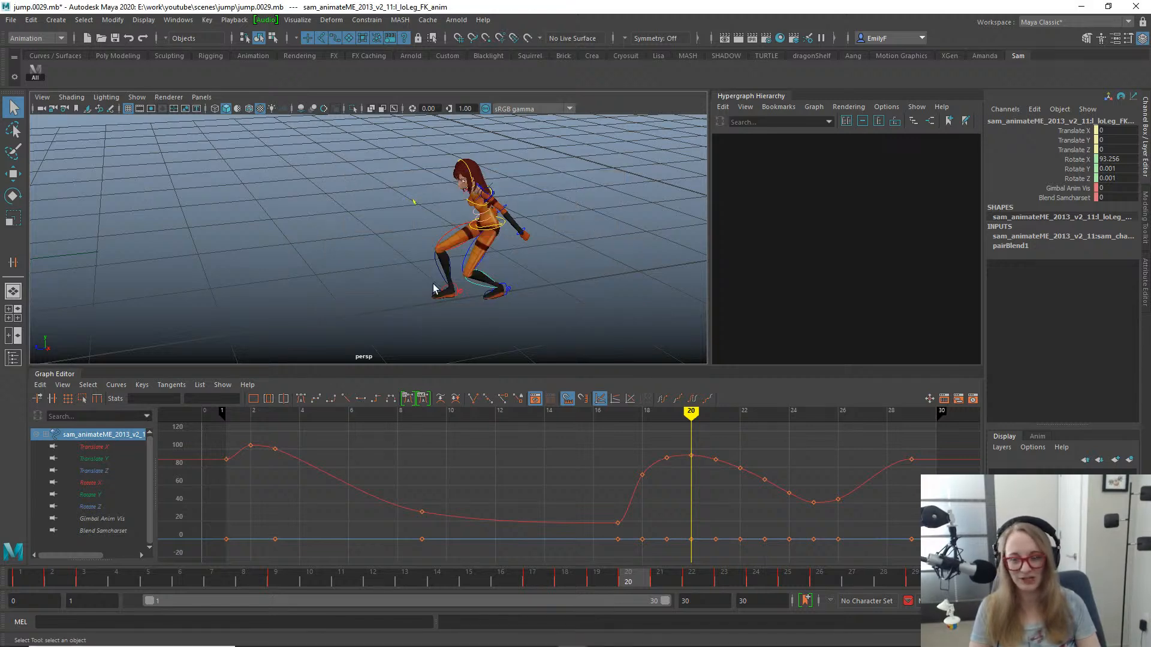
pyautogui.keyDown('alt'); pyautogui.moveTo(432, 283); pyautogui.dragTo(521, 257, button='right'); pyautogui.keyUp('alt')
pyautogui.keyDown('alt'); pyautogui.moveTo(554, 255); pyautogui.dragTo(465, 244, button='middle'); pyautogui.keyUp('alt')
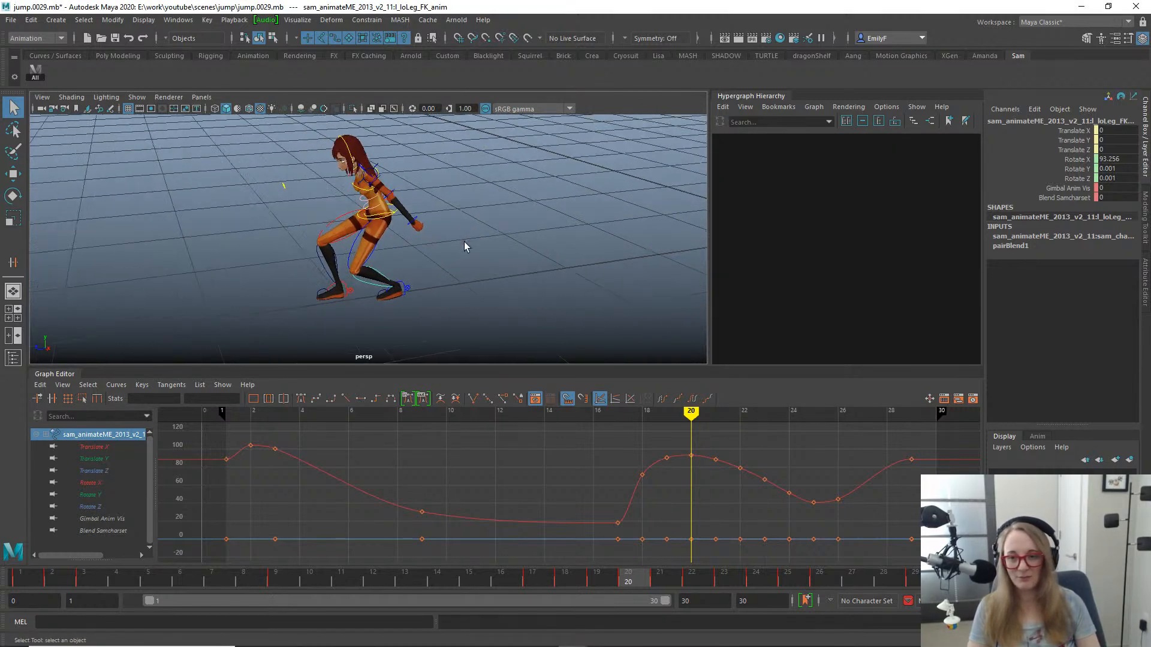
pyautogui.keyDown('alt'); pyautogui.moveTo(384, 243); pyautogui.dragTo(429, 237, button='right'); pyautogui.keyUp('alt')
pyautogui.click(330, 208)
pyautogui.press('w')
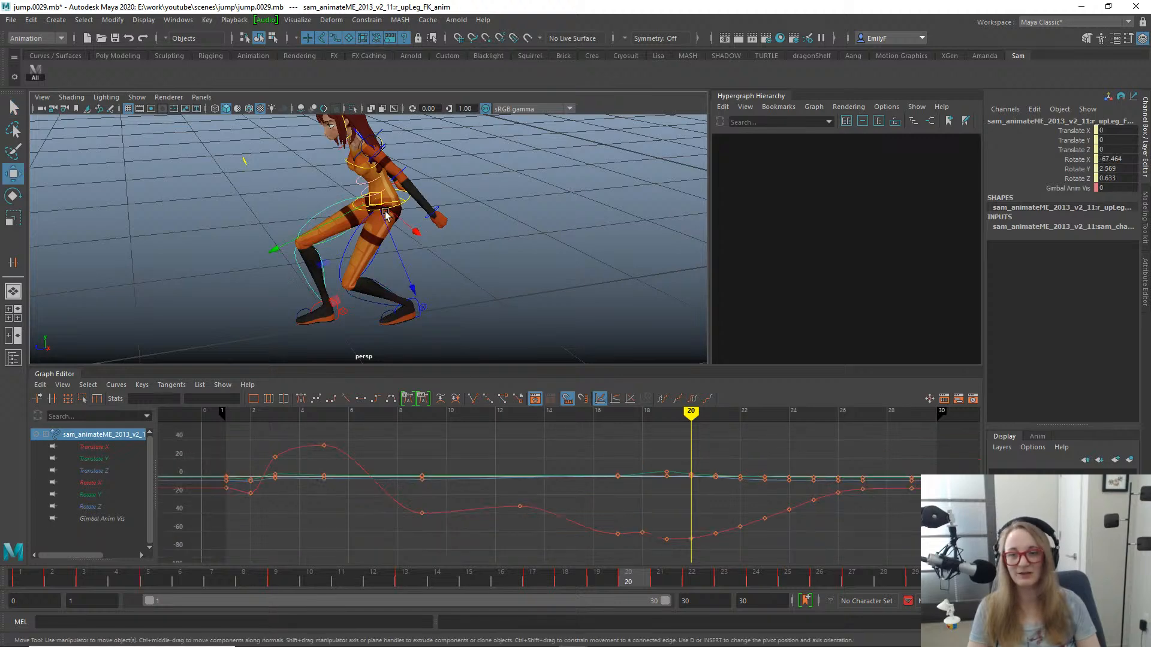
# - Select the left lower arm control and scrub the jump through to frame 26 to review the arm's motion
pyautogui.keyDown('alt'); pyautogui.moveTo(385, 214); pyautogui.dragTo(458, 251); pyautogui.keyUp('alt')
pyautogui.click(469, 257)
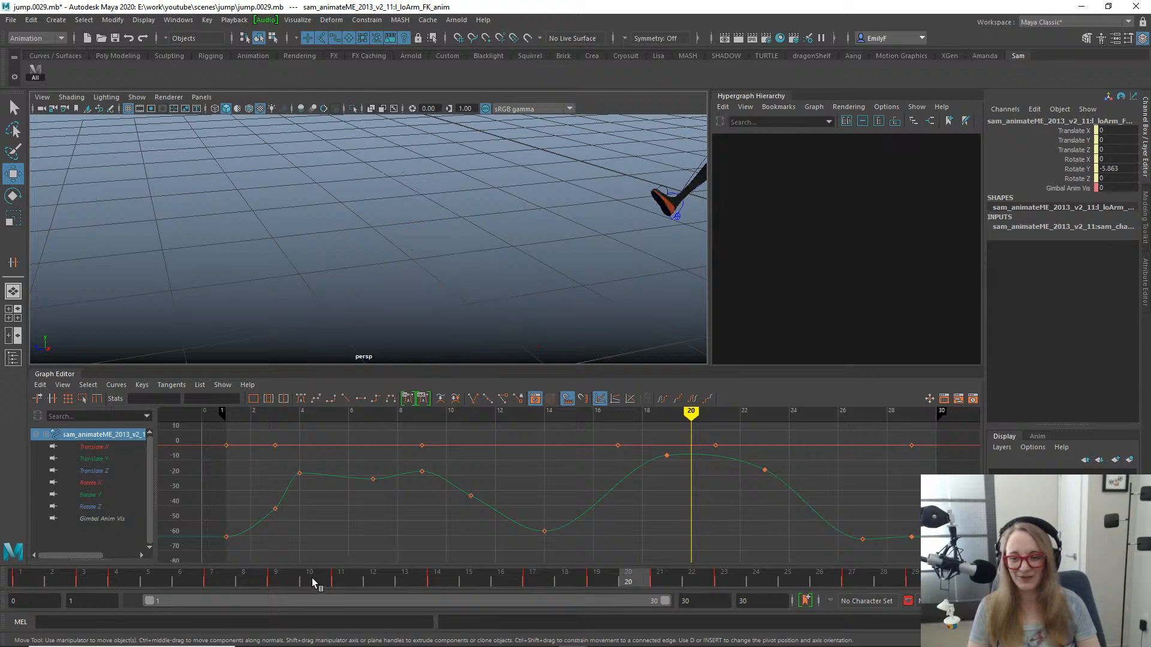
pyautogui.moveTo(312, 578); pyautogui.dragTo(727, 553)
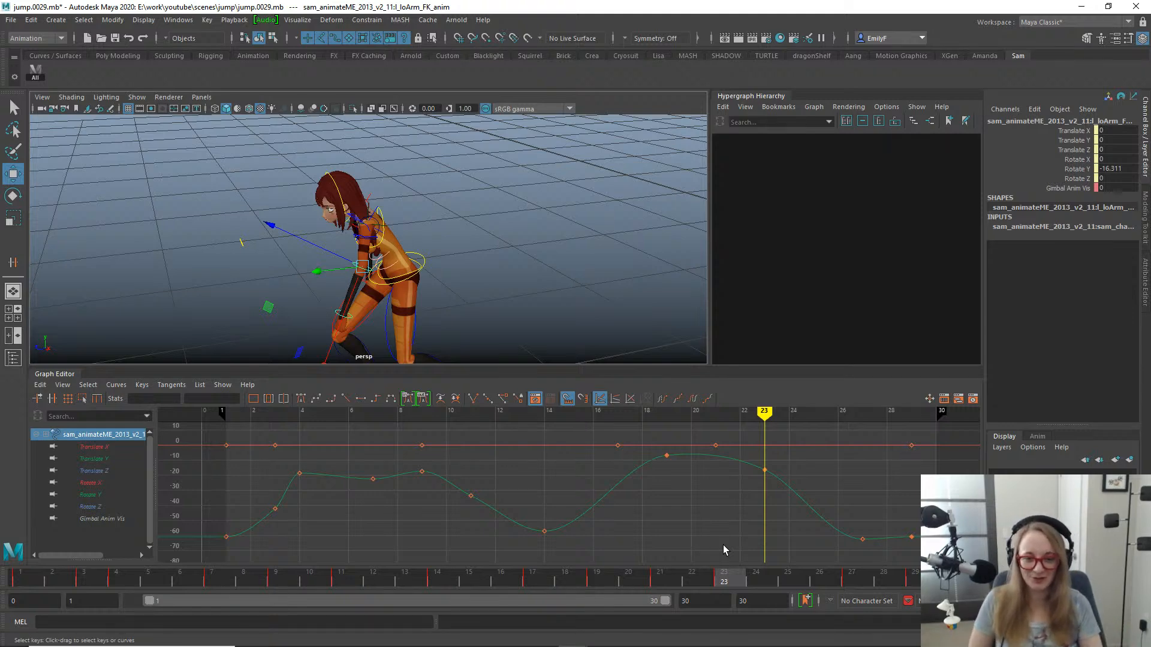
pyautogui.moveTo(631, 584); pyautogui.dragTo(819, 579)
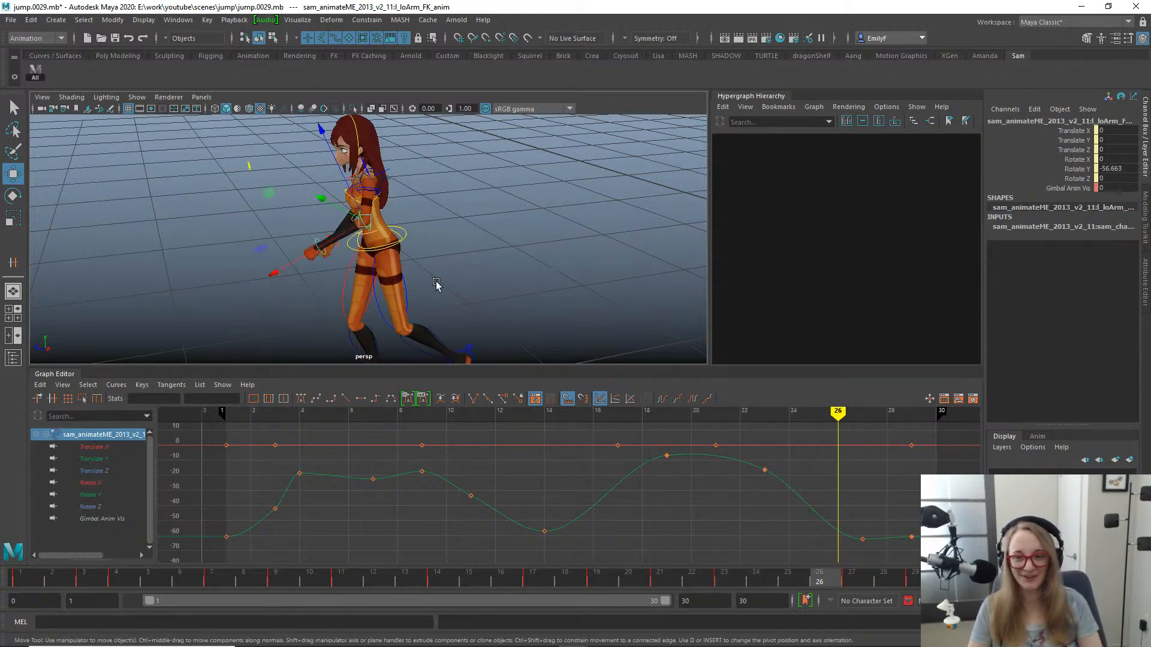
pyautogui.keyDown('alt'); pyautogui.moveTo(437, 284); pyautogui.dragTo(538, 353); pyautogui.keyUp('alt')
pyautogui.moveTo(528, 309)
pyautogui.keyDown('alt'); pyautogui.mouseDown()
pyautogui.moveTo(513, 311)
pyautogui.moveTo(531, 324)
pyautogui.mouseUp(); pyautogui.keyUp('alt')
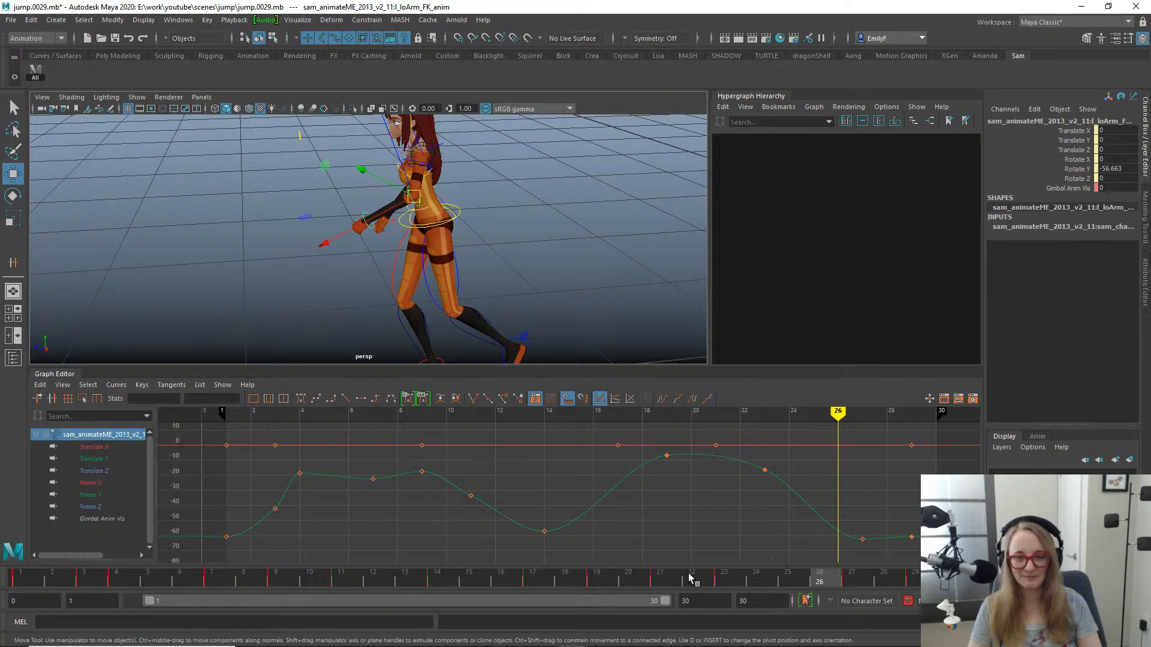
# - Review the left arm's motion through the landing from the side view, finishing at frame 29
pyautogui.moveTo(690, 578); pyautogui.dragTo(787, 579)
pyautogui.press('space')
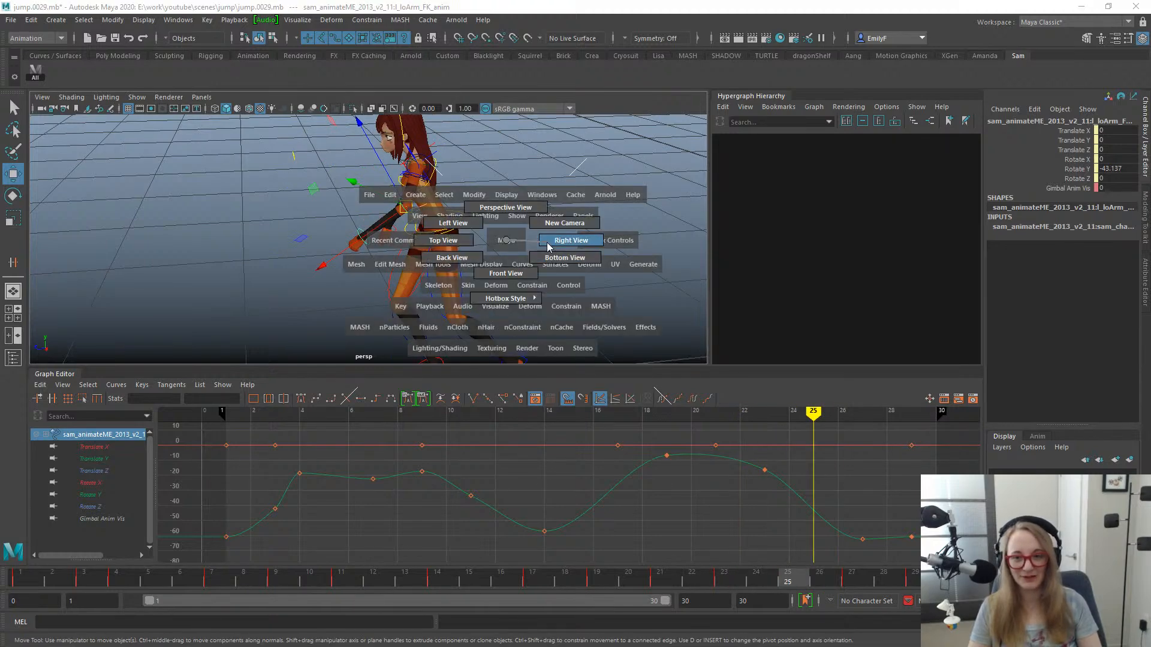
pyautogui.click(547, 243)
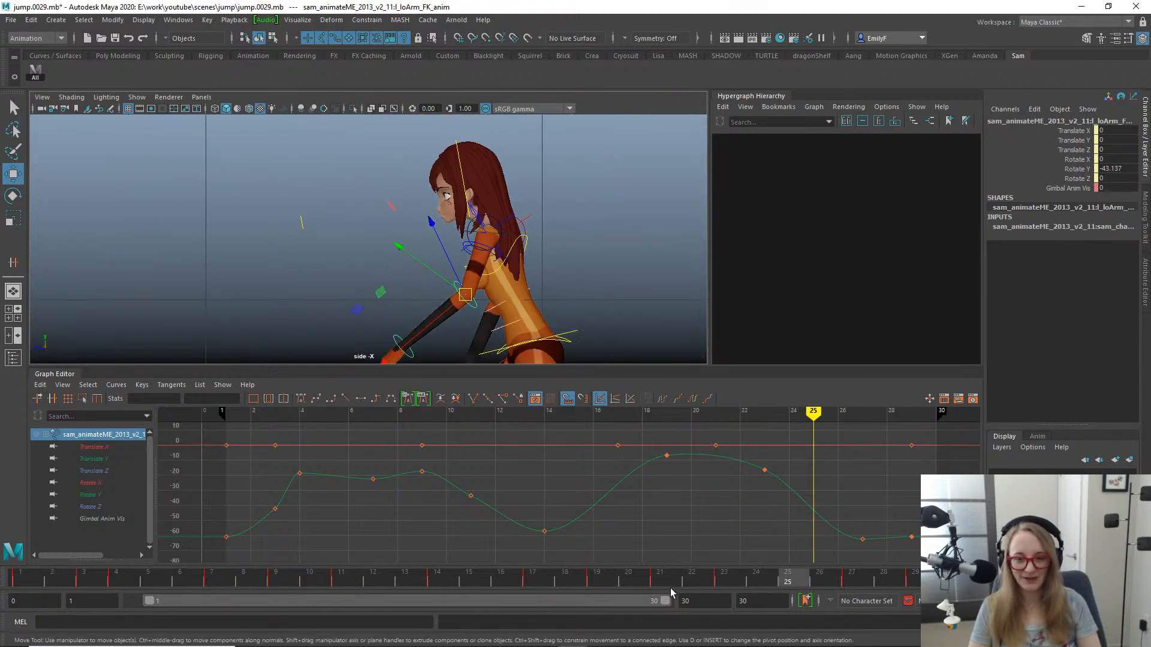
pyautogui.moveTo(600, 585); pyautogui.dragTo(662, 580)
pyautogui.scroll(-3, 508, 257)
pyautogui.keyDown('alt'); pyautogui.moveTo(509, 257); pyautogui.dragTo(514, 130, button='middle'); pyautogui.keyUp('alt')
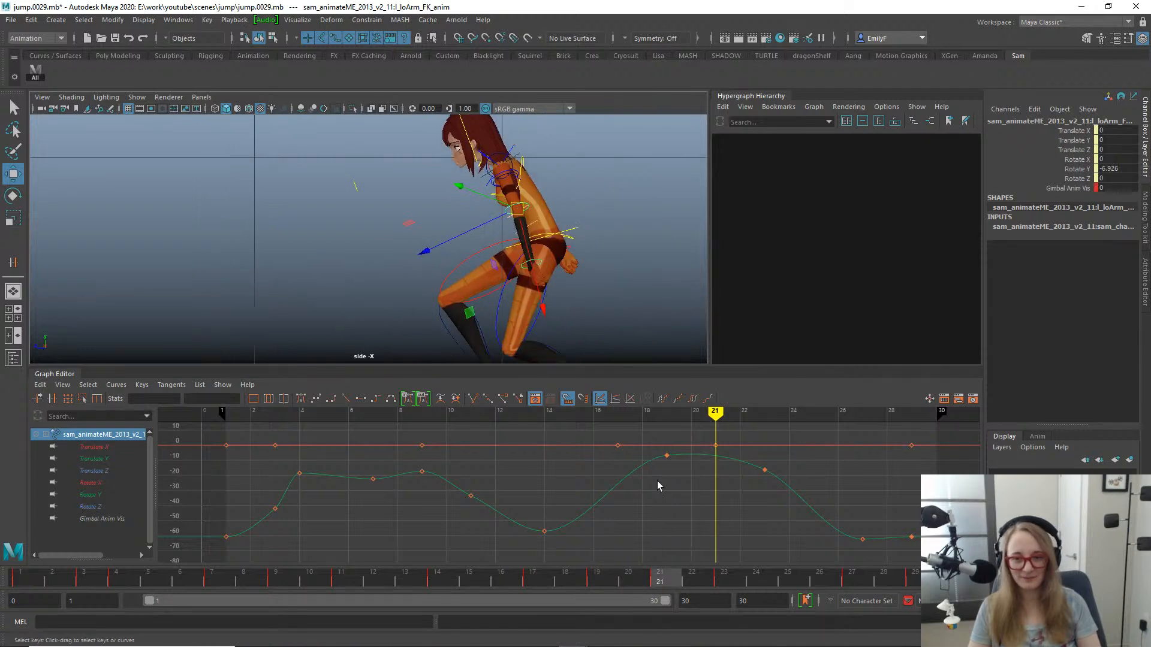
pyautogui.moveTo(659, 584); pyautogui.dragTo(915, 535)
pyautogui.keyDown('alt'); pyautogui.moveTo(516, 244); pyautogui.dragTo(515, 336, button='middle'); pyautogui.keyUp('alt')
pyautogui.press('q')
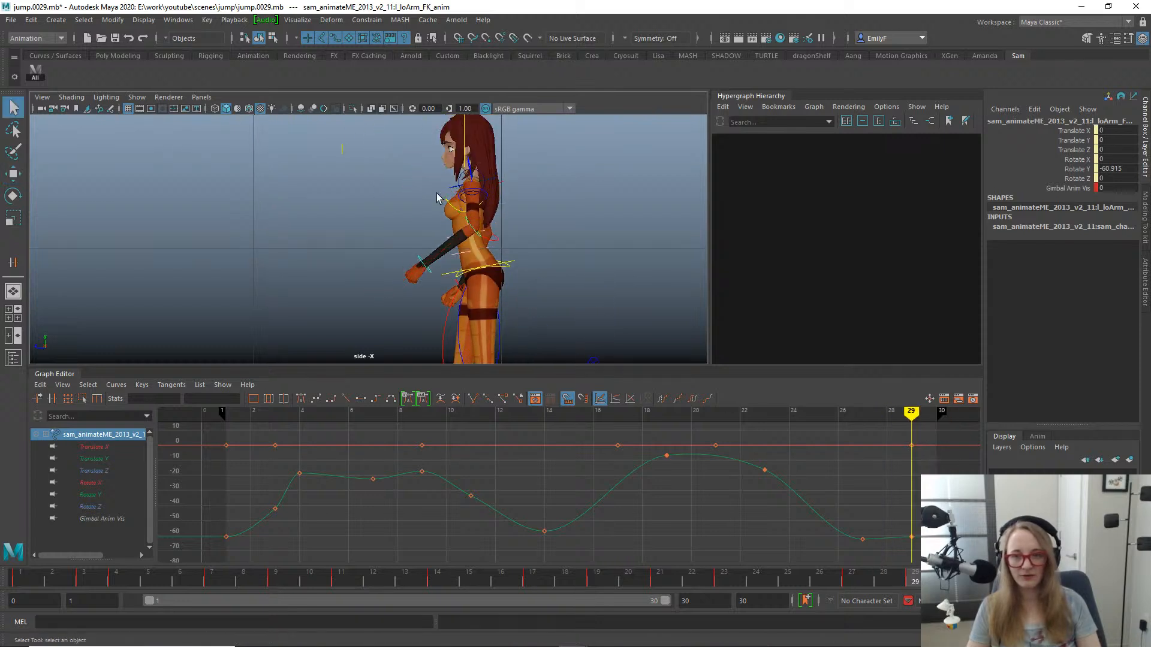
# - Bring the left shoulder up close in the perspective view and select the l_shoulder_loc locator
pyautogui.keyDown('alt'); pyautogui.moveTo(440, 195); pyautogui.dragTo(486, 172, button='right'); pyautogui.keyUp('alt')
pyautogui.click(489, 167)
pyautogui.press('space')
pyautogui.moveTo(490, 167); pyautogui.dragTo(385, 150)
pyautogui.keyDown('alt'); pyautogui.moveTo(502, 158); pyautogui.dragTo(563, 213, button='middle'); pyautogui.keyUp('alt')
pyautogui.press('f')
pyautogui.keyDown('alt'); pyautogui.moveTo(563, 213); pyautogui.dragTo(401, 210, button='right'); pyautogui.keyUp('alt')
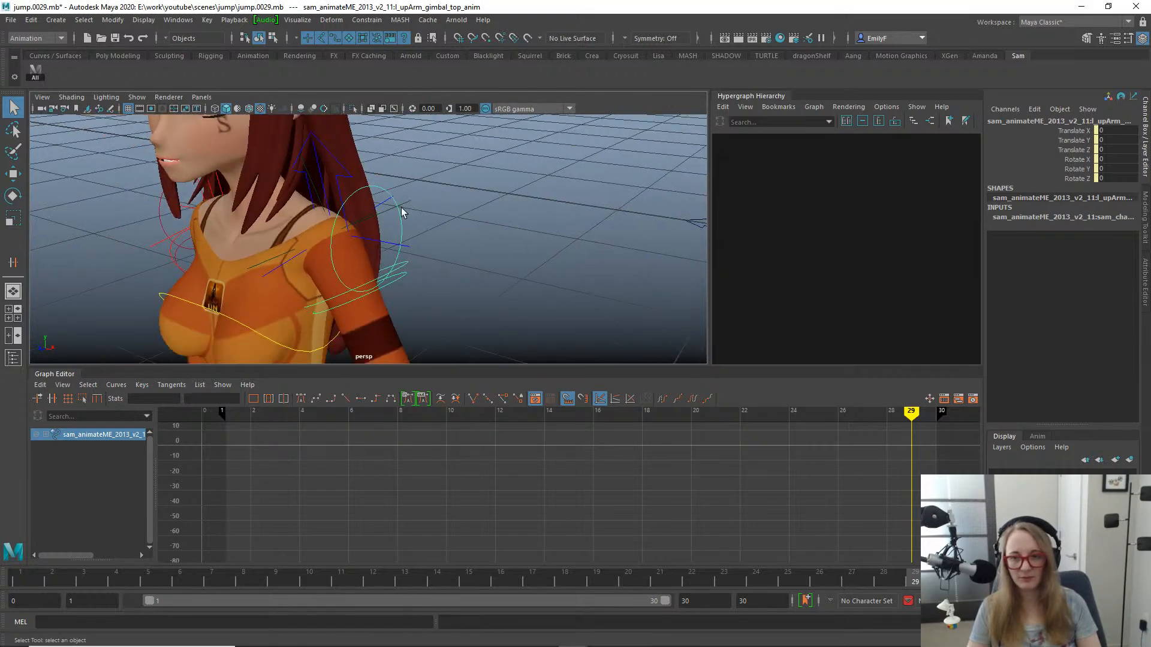
pyautogui.click(383, 243)
pyautogui.click(393, 216)
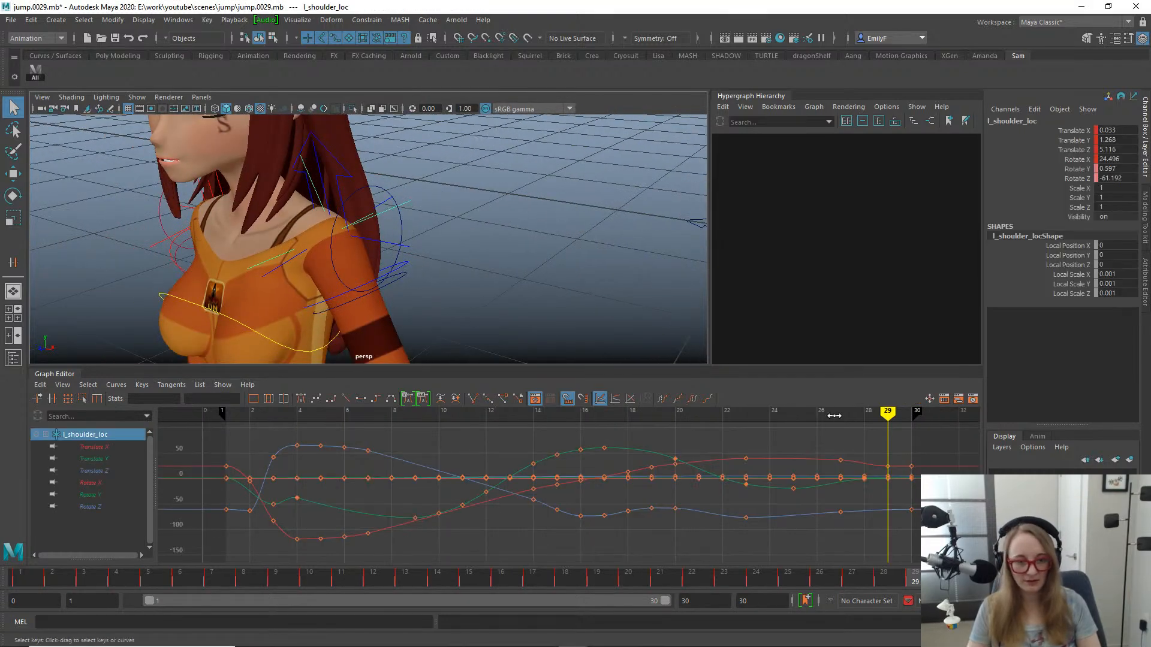
# - Copy the left shoulder locator's frame 30 pose to frame 29 and key it there
pyautogui.click(942, 578)
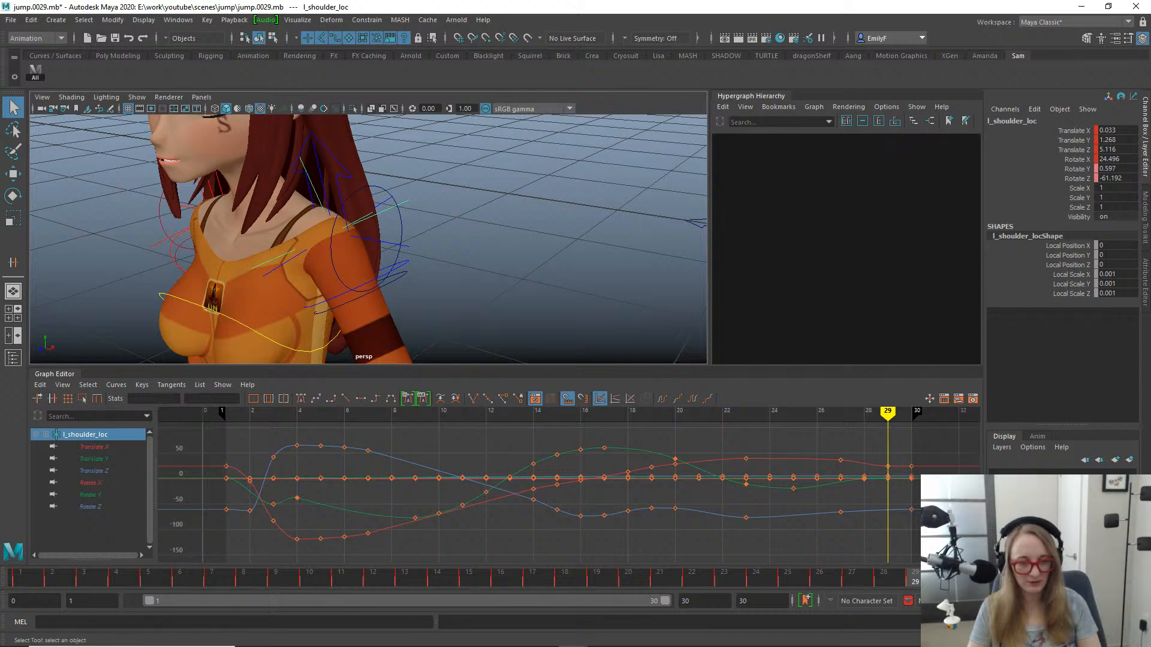
pyautogui.click(924, 579)
pyautogui.press('s')
pyautogui.moveTo(923, 580)
pyautogui.mouseDown()
pyautogui.moveTo(886, 583)
pyautogui.moveTo(945, 580)
pyautogui.mouseUp()
pyautogui.keyDown('alt'); pyautogui.moveTo(233, 223); pyautogui.dragTo(337, 200, button='middle'); pyautogui.keyUp('alt')
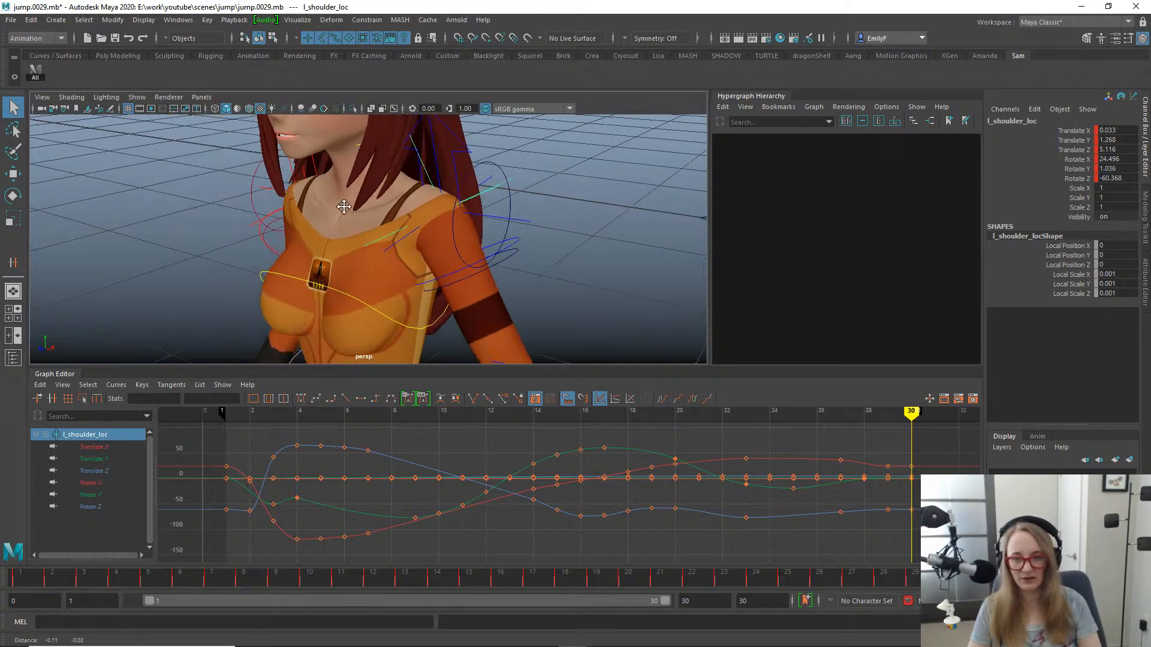
# - Set the animation end time to 29, go to the last frame, and bring the whole character into view
pyautogui.moveTo(619, 328)
pyautogui.keyDown('alt'); pyautogui.mouseDown(button='right')
pyautogui.moveTo(542, 288)
pyautogui.moveTo(620, 336)
pyautogui.mouseUp(button='right'); pyautogui.keyUp('alt')
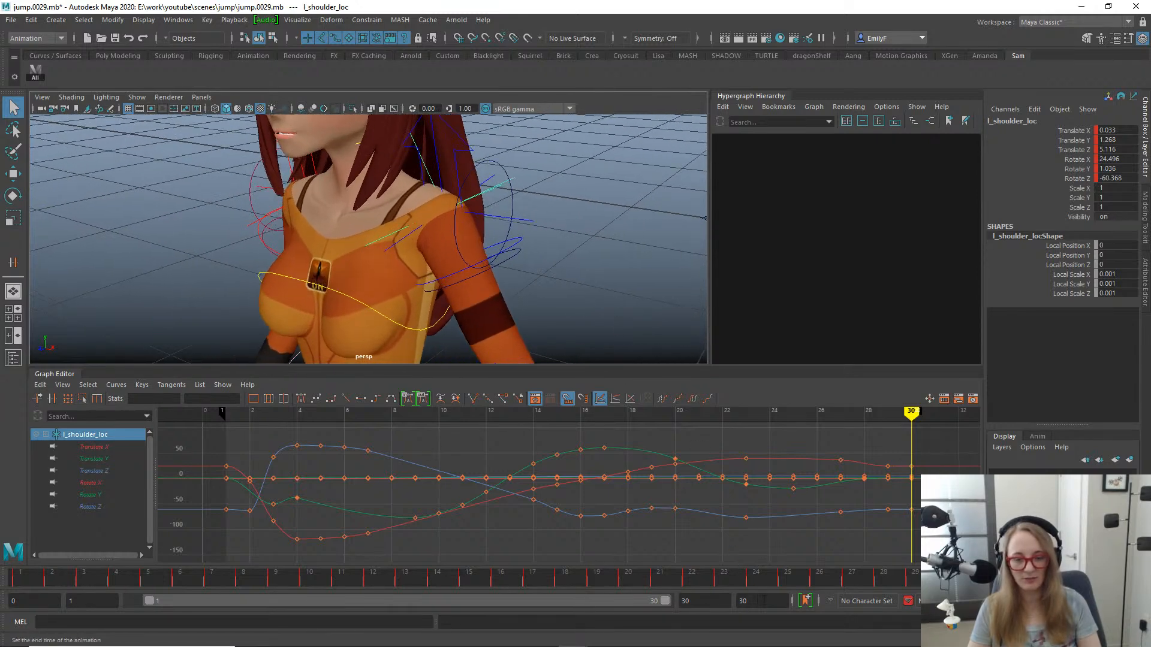
pyautogui.moveTo(756, 601); pyautogui.dragTo(600, 598)
pyautogui.write('29')
pyautogui.press('Return')
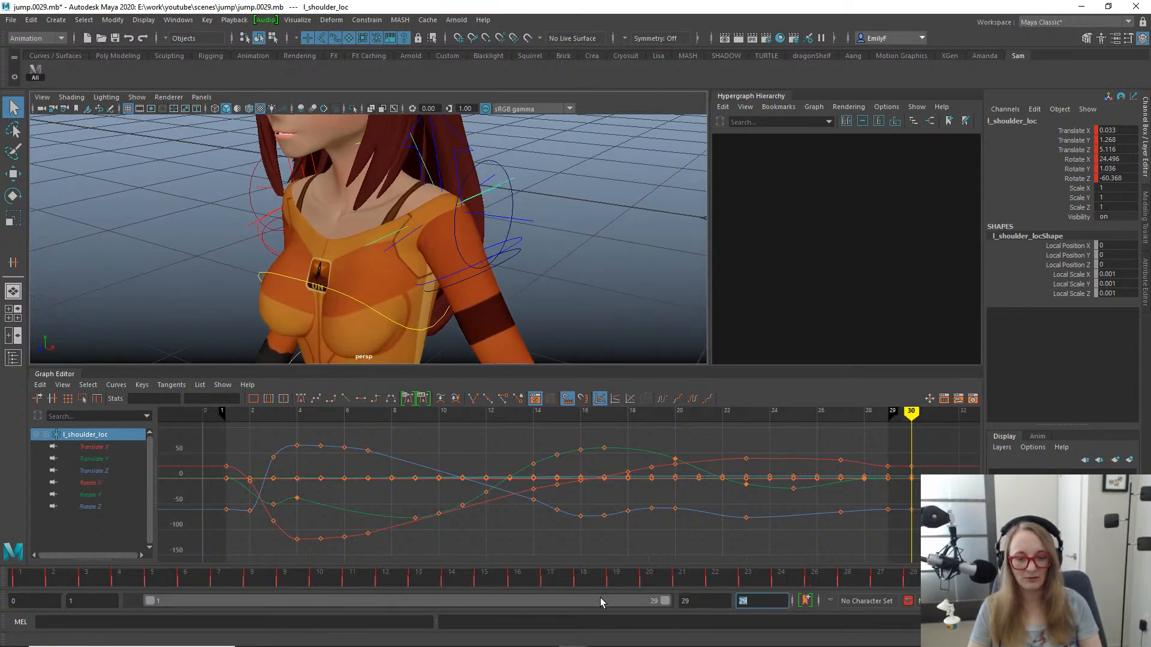
pyautogui.keyDown('alt'); pyautogui.moveTo(593, 246); pyautogui.dragTo(698, 213, button='right'); pyautogui.keyUp('alt')
pyautogui.moveTo(909, 581); pyautogui.dragTo(941, 580)
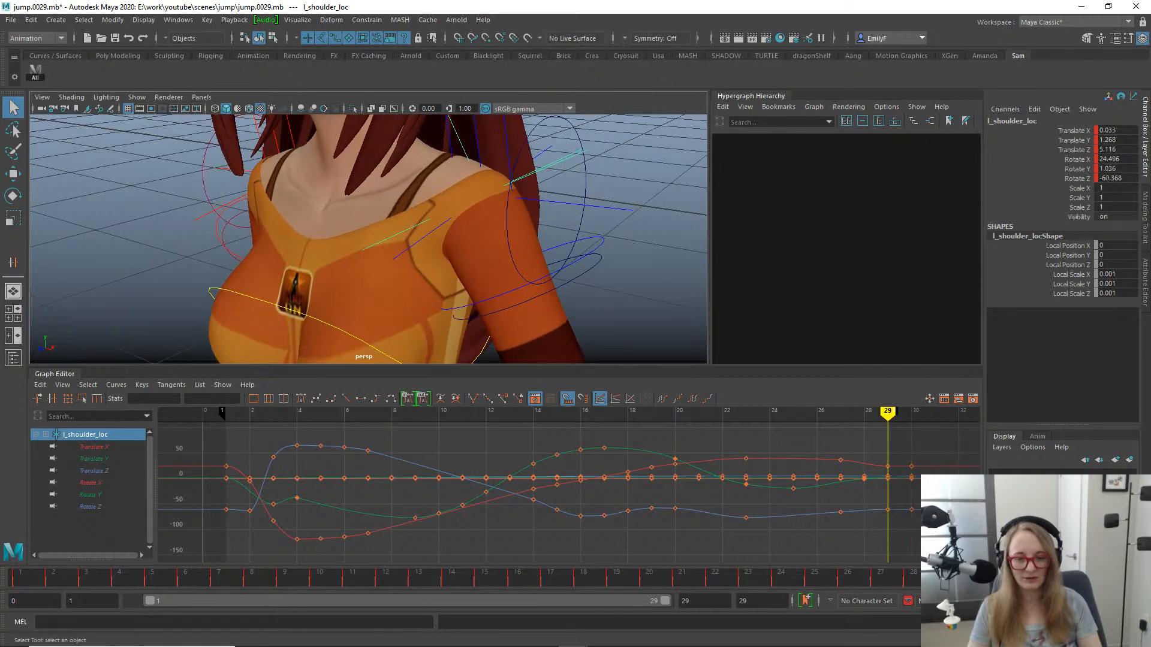
pyautogui.keyDown('alt'); pyautogui.moveTo(629, 287); pyautogui.dragTo(249, 208, button='right'); pyautogui.keyUp('alt')
pyautogui.keyDown('alt'); pyautogui.moveTo(503, 252); pyautogui.dragTo(440, 245); pyautogui.keyUp('alt')
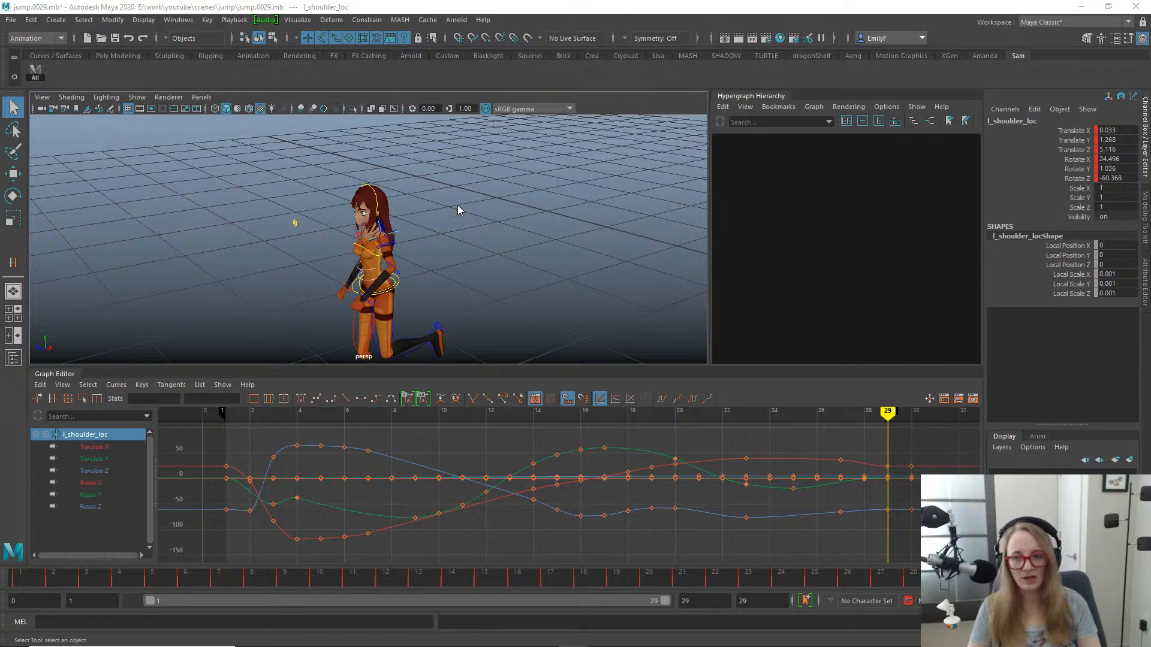
# - Hide the rig controls in the front view and compare the full-body pose at frames 1 and 29
pyautogui.press('space')
pyautogui.moveTo(458, 205); pyautogui.dragTo(476, 232)
pyautogui.hotkey('alt', '1')
pyautogui.keyDown('alt'); pyautogui.moveTo(458, 218); pyautogui.dragTo(463, 220, button='middle'); pyautogui.keyUp('alt')
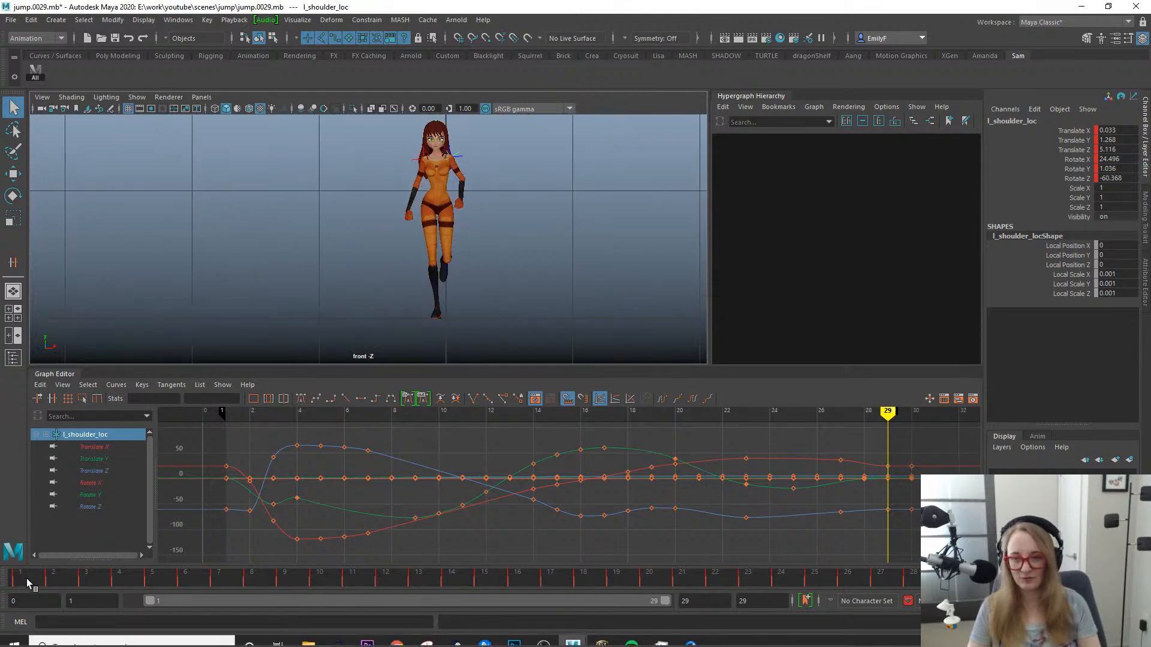
pyautogui.click(28, 574)
pyautogui.hotkey('alt', ',')
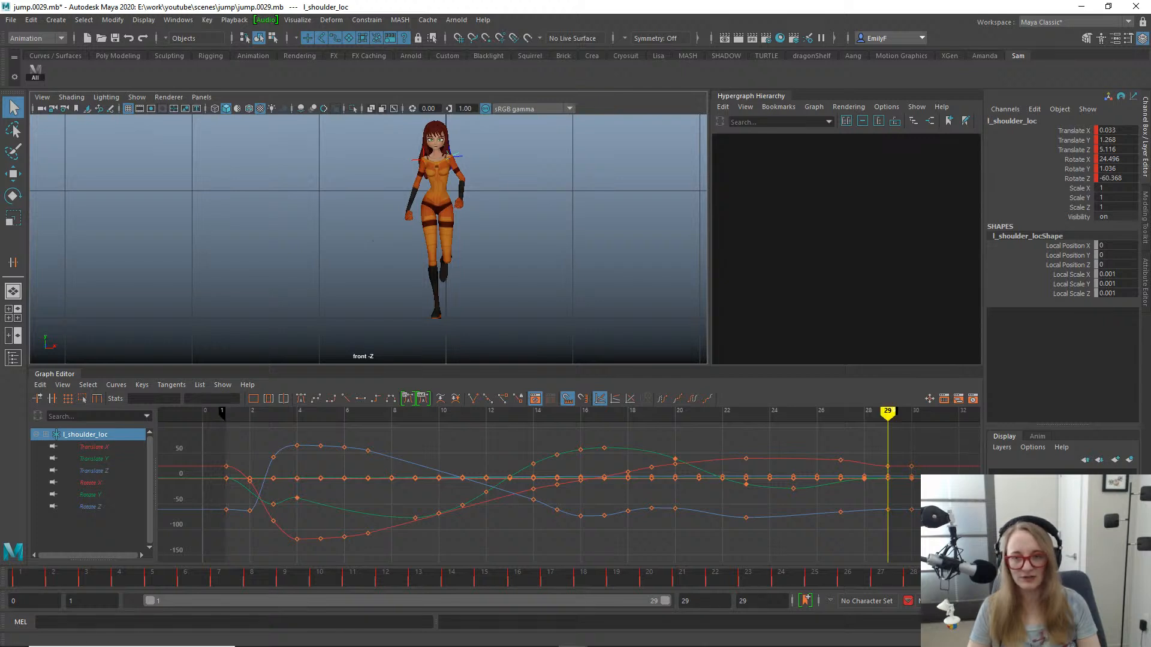
# - Compare the upper body at frames 1 and 29 up close from the front, and show the rig controls again
pyautogui.keyDown('alt'); pyautogui.moveTo(516, 225); pyautogui.dragTo(682, 203, button='right'); pyautogui.keyUp('alt')
pyautogui.keyDown('alt'); pyautogui.moveTo(429, 147); pyautogui.dragTo(416, 247, button='middle'); pyautogui.keyUp('alt')
pyautogui.keyDown('alt'); pyautogui.moveTo(416, 246); pyautogui.dragTo(451, 232, button='right'); pyautogui.keyUp('alt')
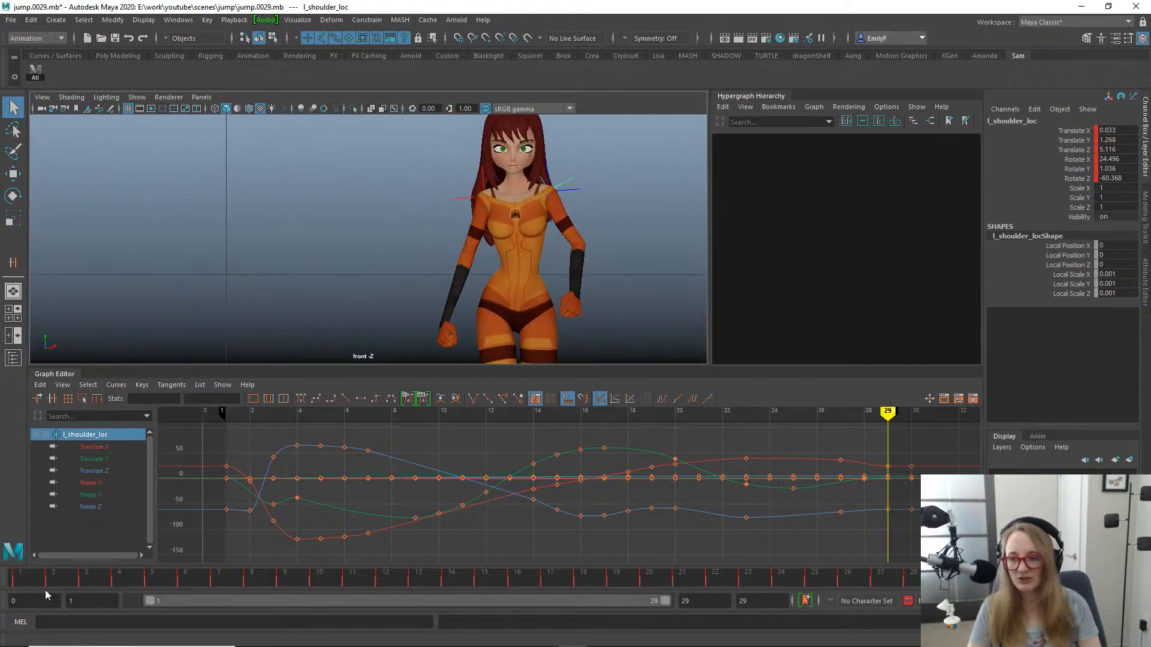
pyautogui.click(27, 575)
pyautogui.click(948, 578)
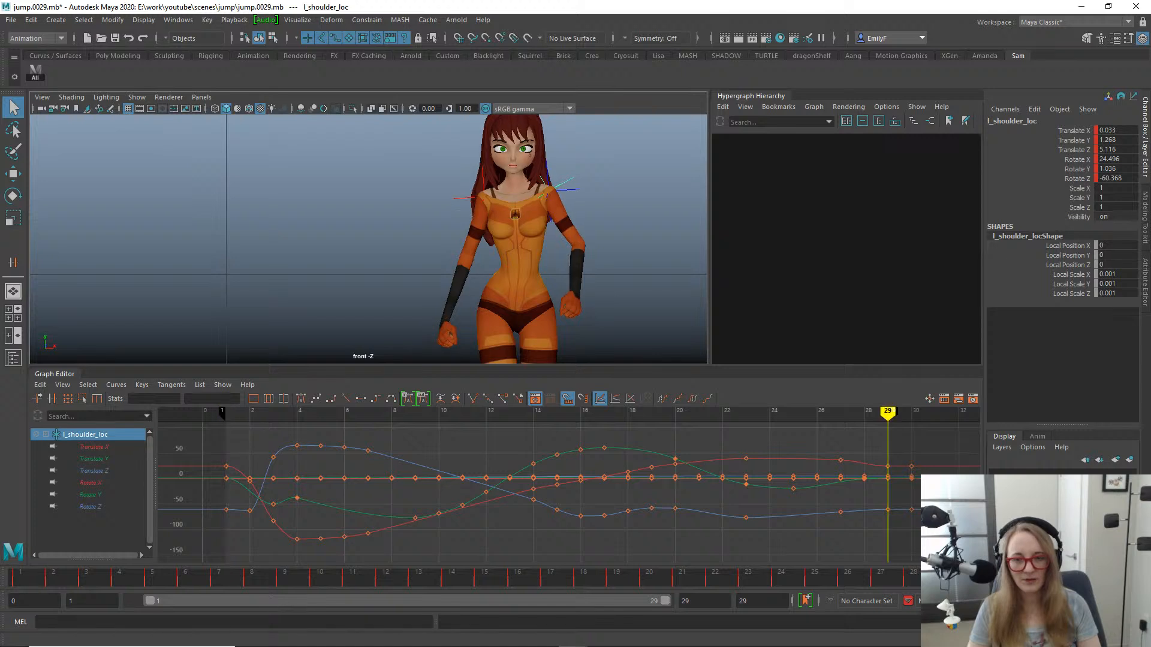
pyautogui.click(21, 577)
pyautogui.hotkey('alt', '1')
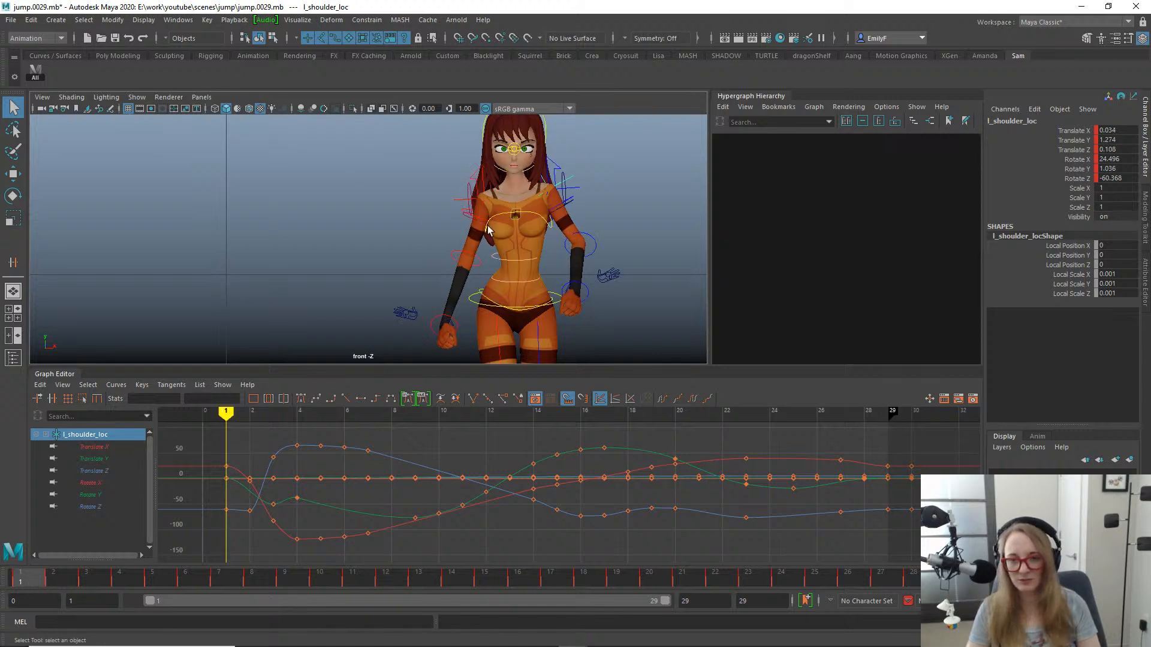
# - Select the chest control and compare its pose between the first and last keys at frames 1 and 29
pyautogui.click(507, 214)
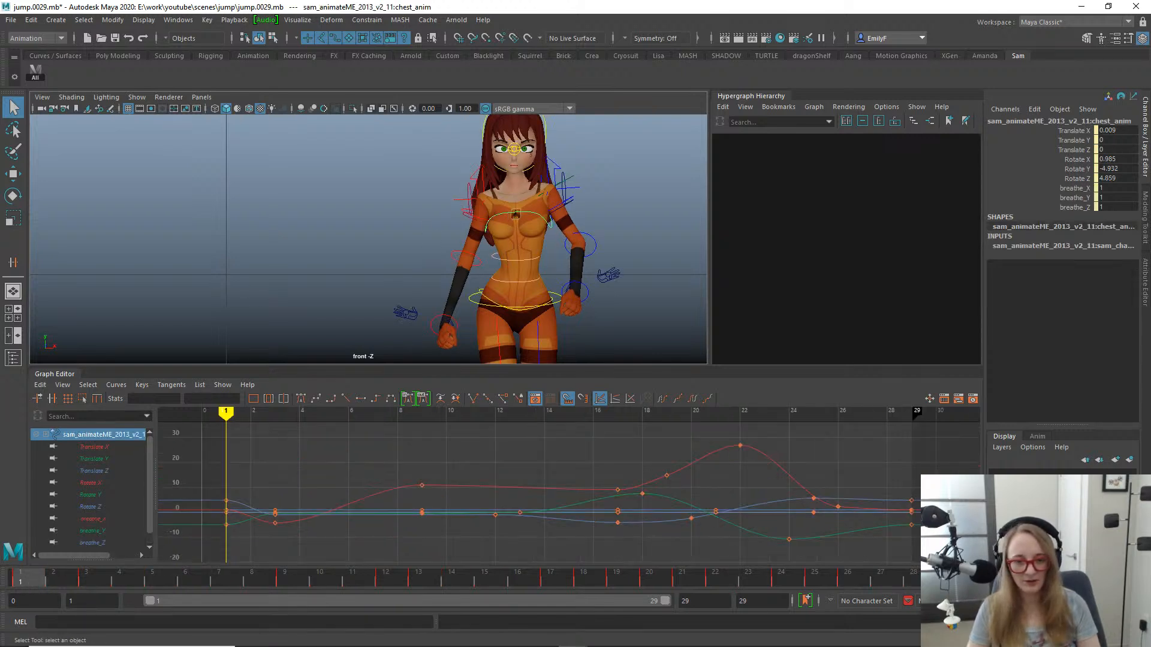
pyautogui.press(',')
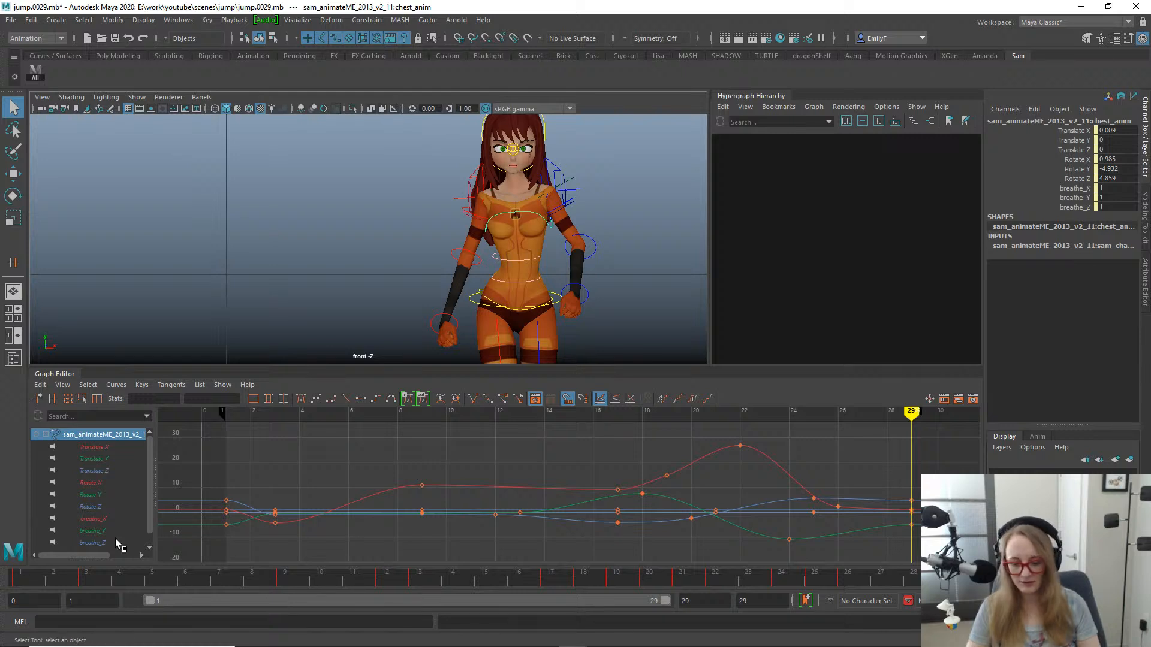
pyautogui.press('.')
pyautogui.press(',')
pyautogui.press('.')
pyautogui.press(',')
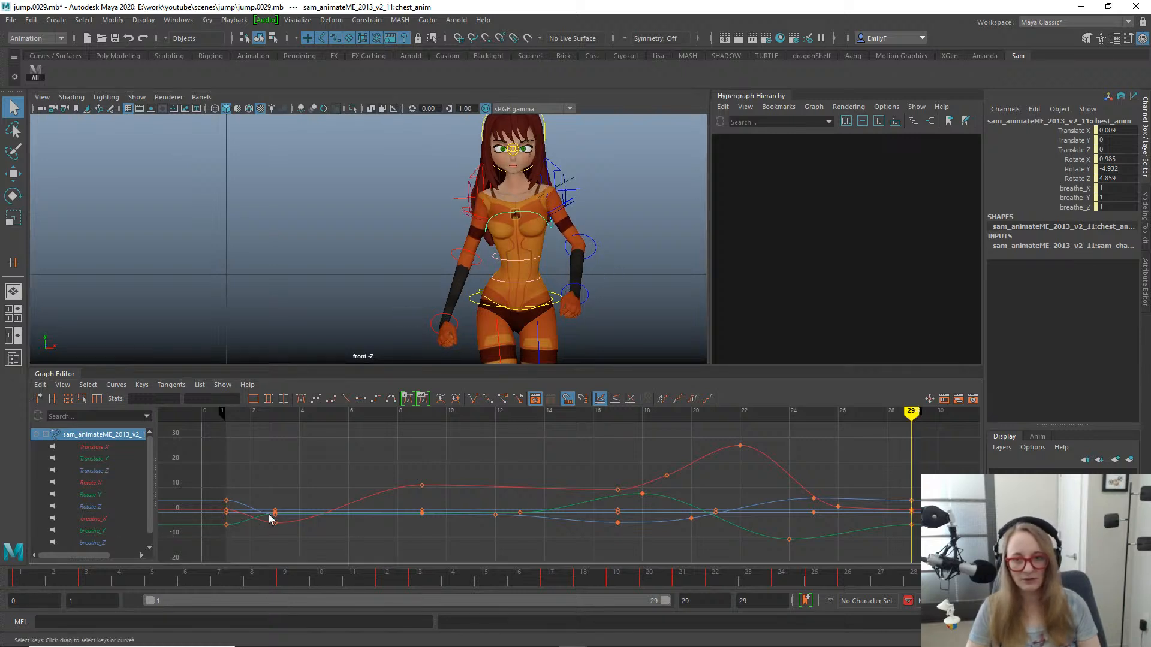
pyautogui.press('.')
pyautogui.press(',')
# - Select the torso_FK_02 control and compare its rotation at the first and last frames
pyautogui.click(510, 257)
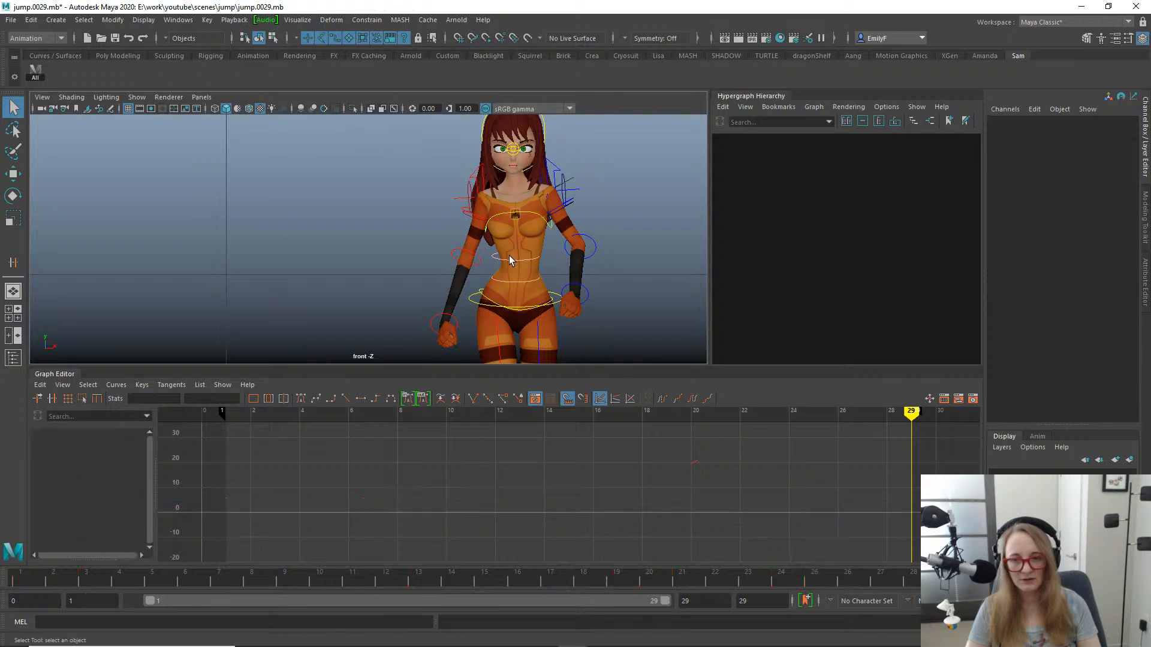
pyautogui.click(510, 260)
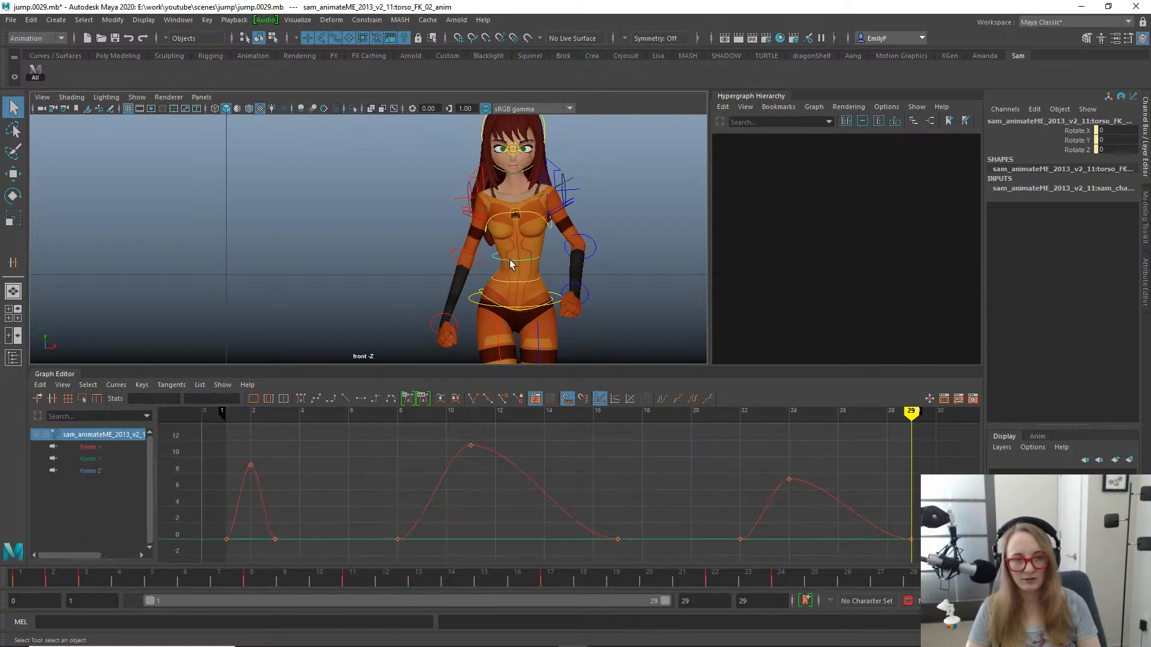
pyautogui.press('.')
pyautogui.press(',')
# - Select the left shoulder control and compare its channels at frames 1 and 29
pyautogui.click(553, 166)
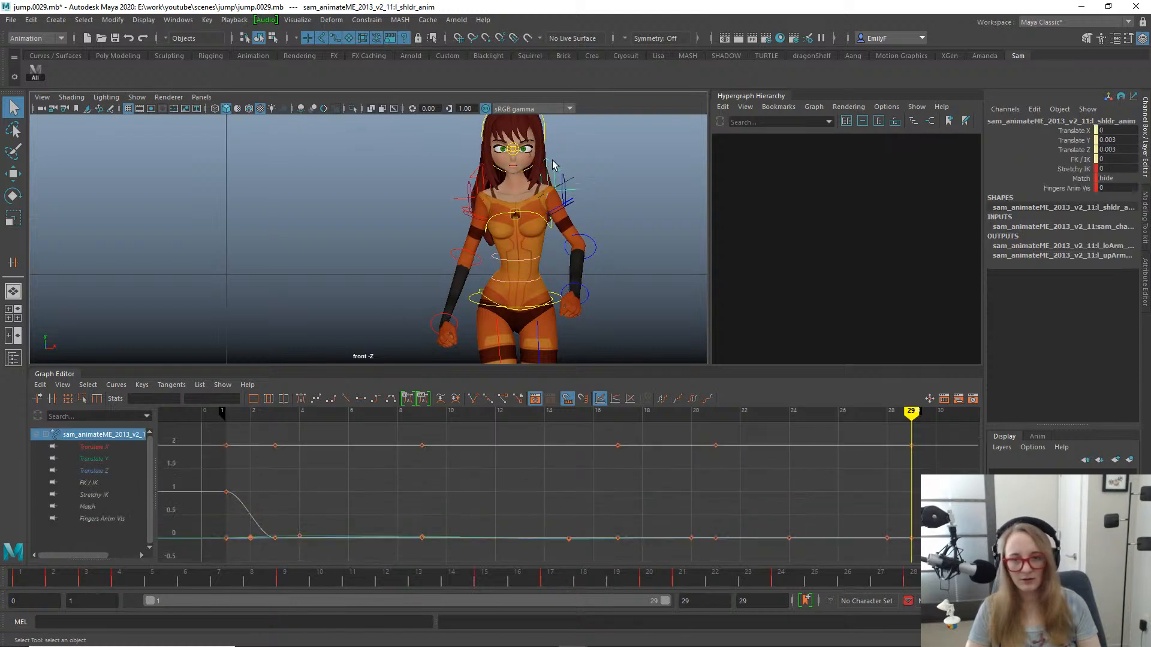
pyautogui.press('.')
pyautogui.press(',')
pyautogui.press('.')
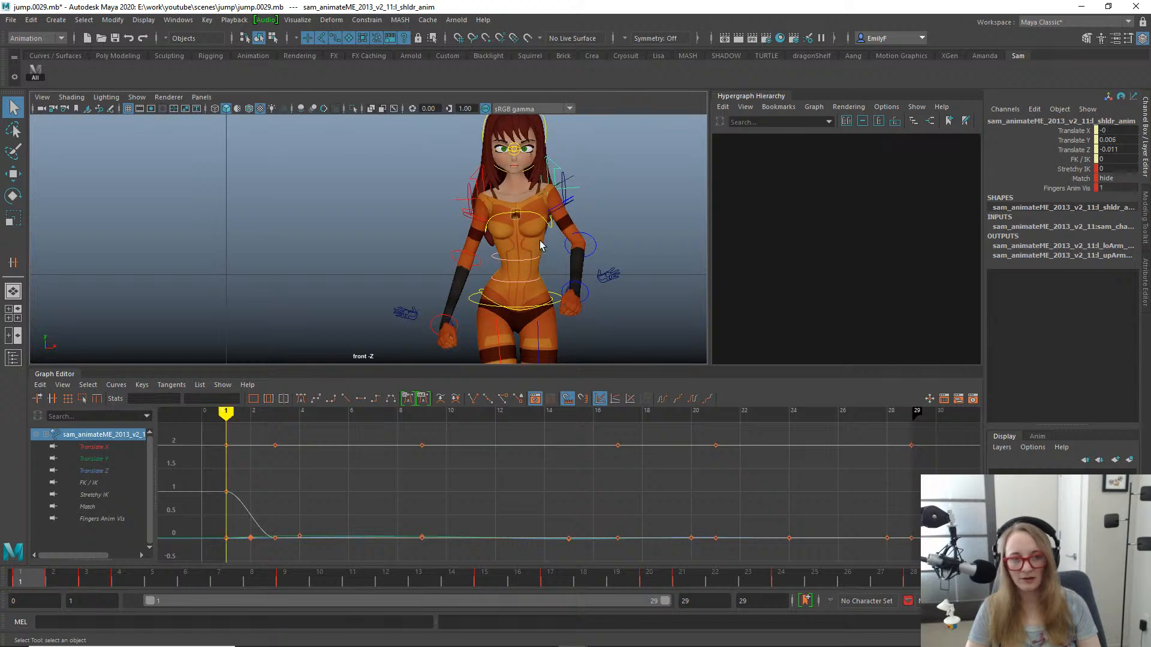
pyautogui.press(',')
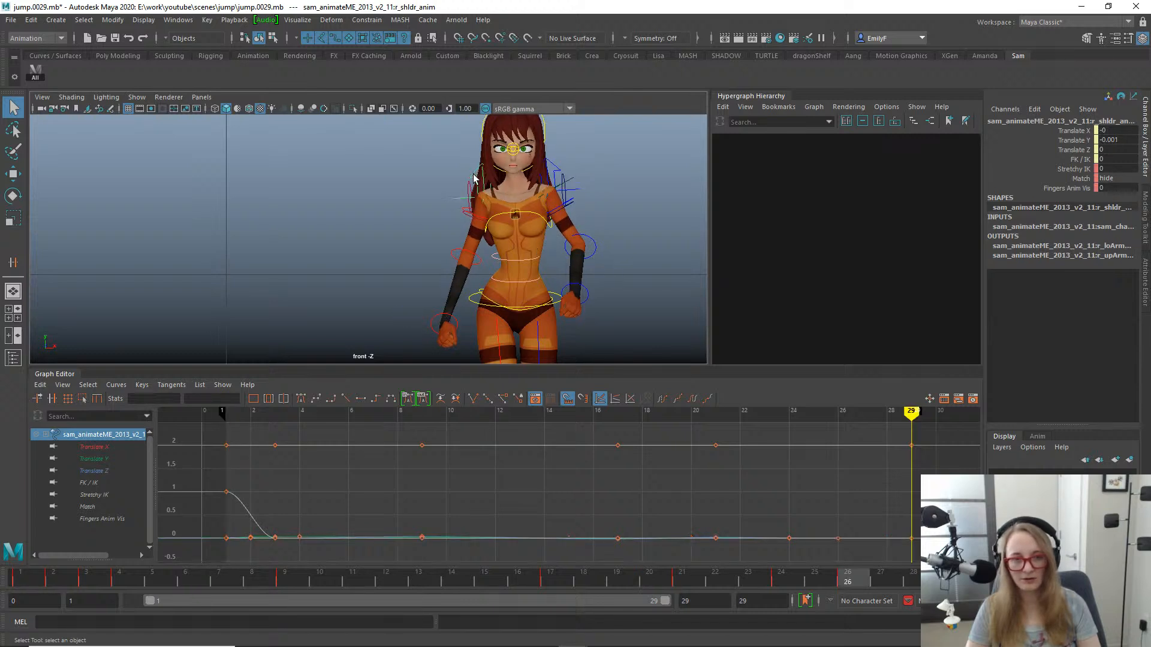
pyautogui.press(',')
# - Select the right shoulder control and compare its channels at frames 1 and 29
pyautogui.click(473, 178)
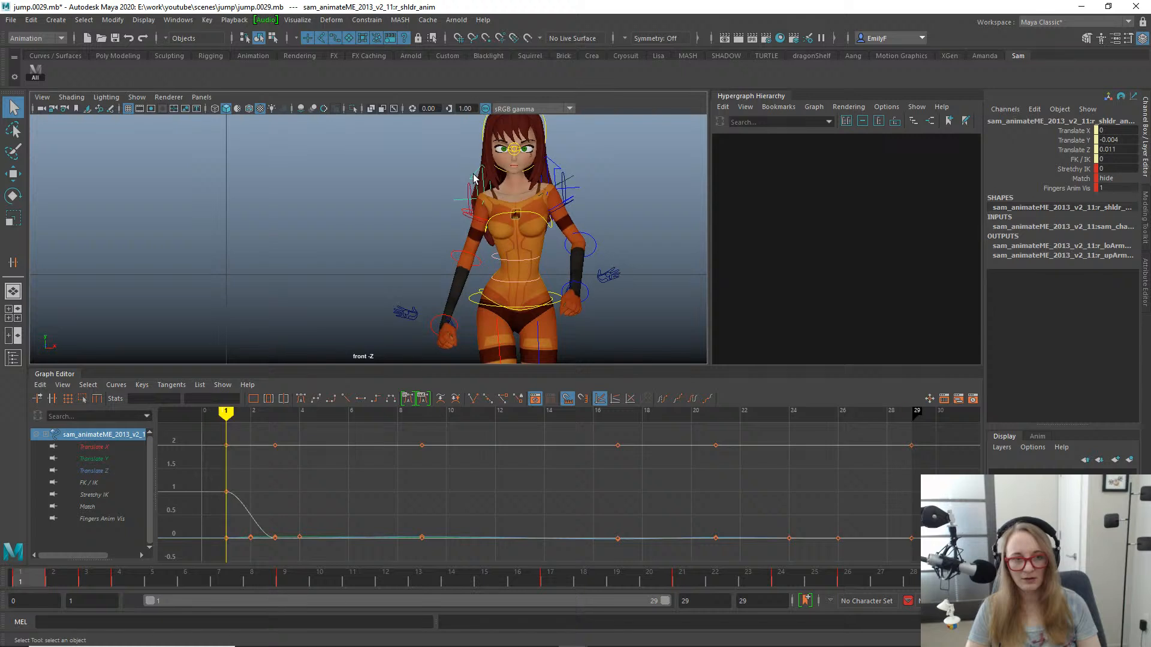
pyautogui.press('.')
pyautogui.press(',')
pyautogui.press('.')
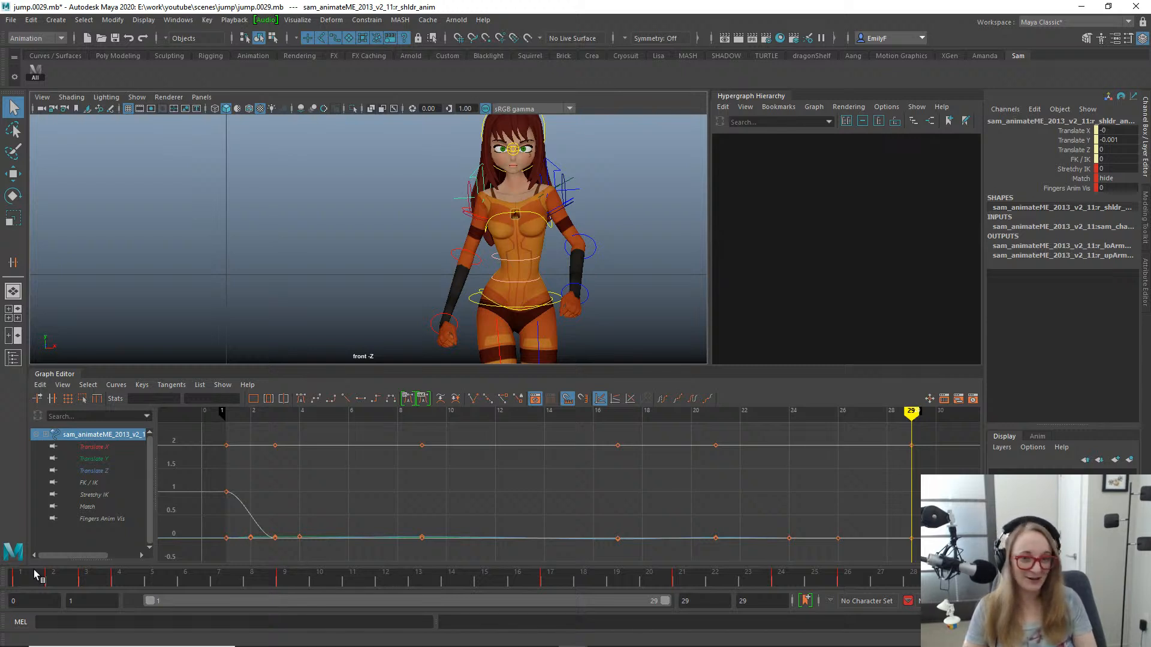
# - Return to the perspective view with the whole character visible and save the scene incrementally as jump.0030.mb
pyautogui.scroll(-1, 376, 256)
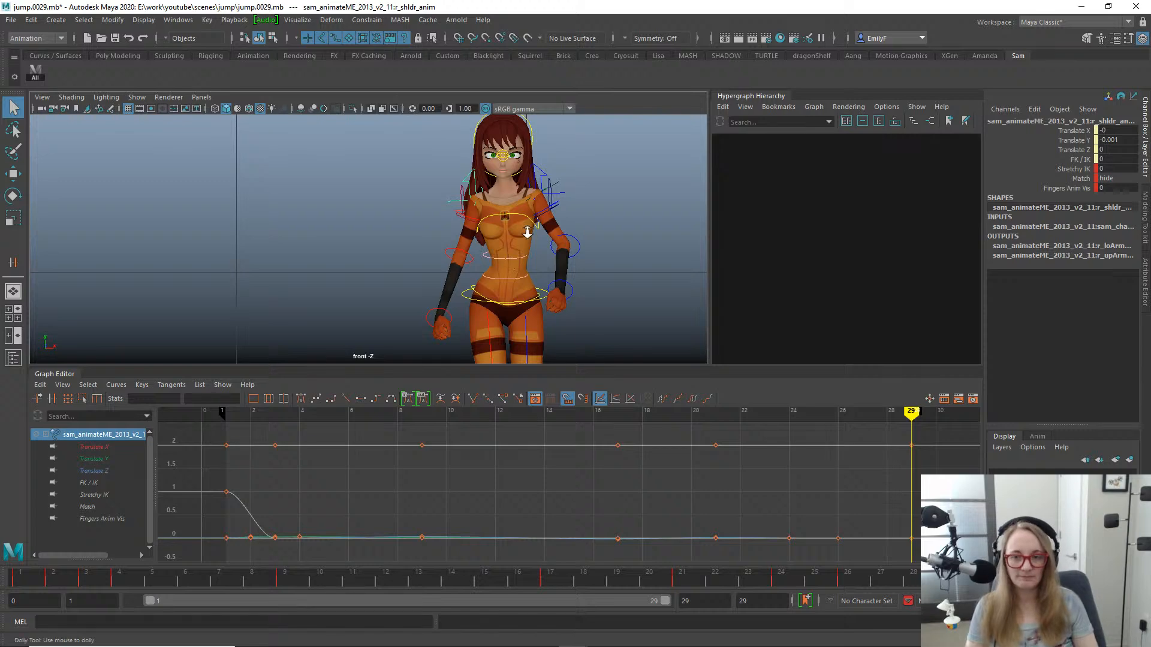
pyautogui.press('space')
pyautogui.moveTo(511, 262); pyautogui.dragTo(486, 233)
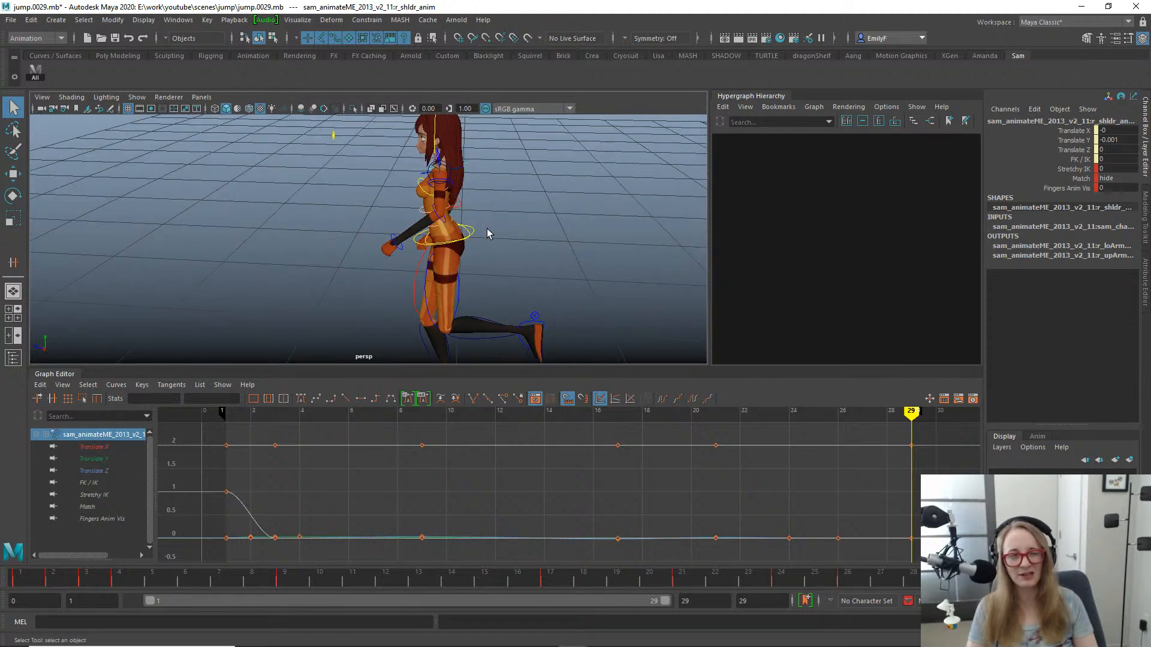
pyautogui.keyDown('alt'); pyautogui.moveTo(537, 211); pyautogui.dragTo(373, 211, button='right'); pyautogui.keyUp('alt')
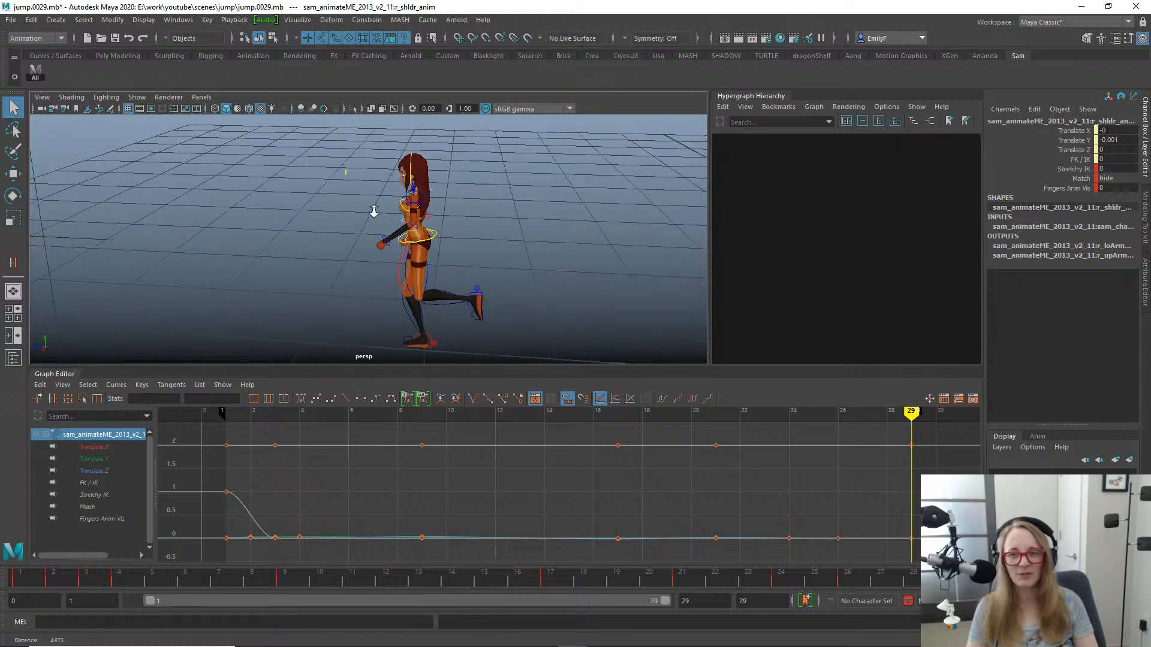
pyautogui.keyDown('alt'); pyautogui.moveTo(373, 211); pyautogui.dragTo(420, 215); pyautogui.keyUp('alt')
pyautogui.hotkey('ctrl', 'alt', 's')
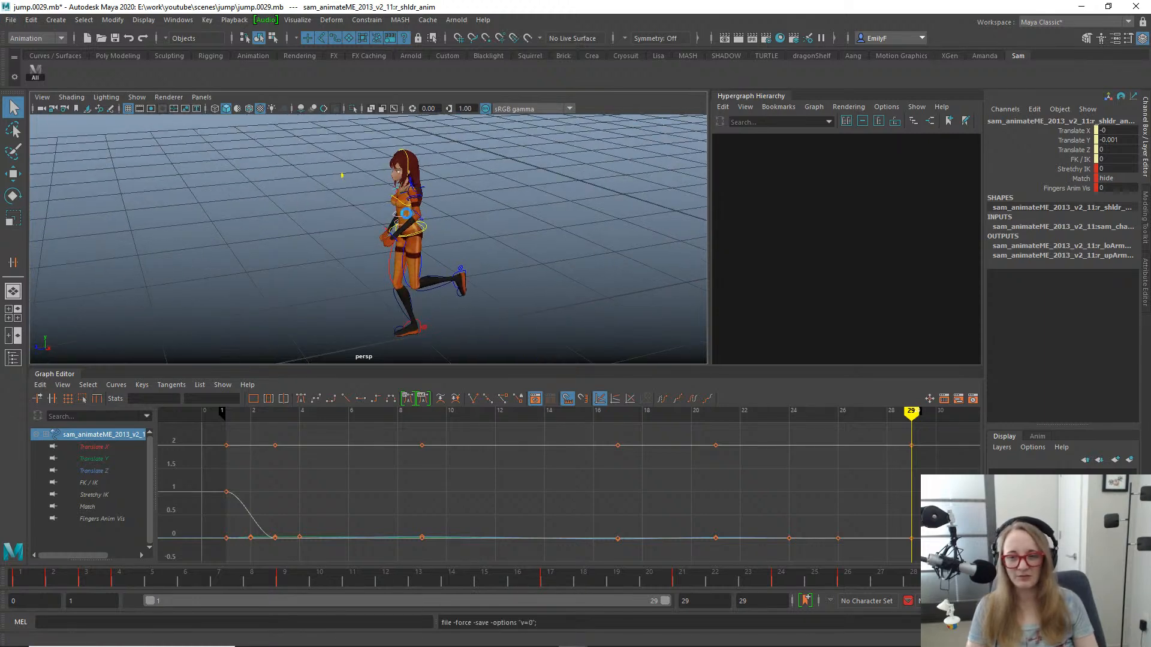
pyautogui.press('w')
pyautogui.keyDown('alt'); pyautogui.moveTo(414, 215); pyautogui.dragTo(562, 210, button='right'); pyautogui.keyUp('alt')
pyautogui.press('q')
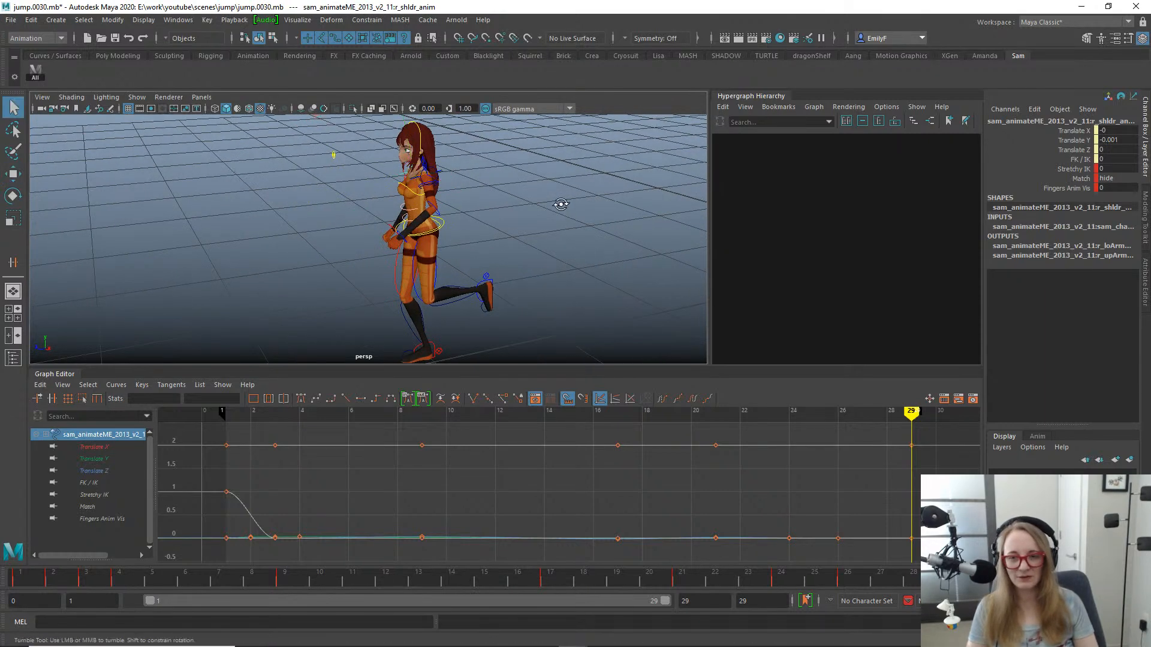
pyautogui.keyDown('alt'); pyautogui.moveTo(560, 203); pyautogui.dragTo(561, 229); pyautogui.keyUp('alt')
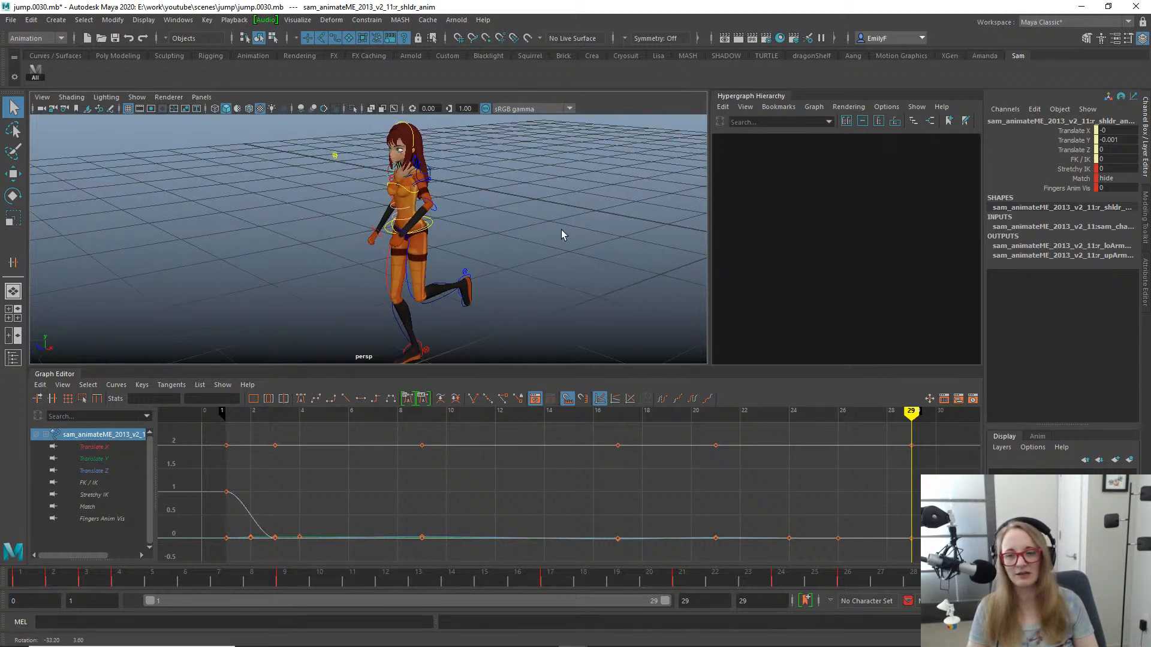
# - Select the left lower arm control and examine the character's landing pose at frame 29 from several angles
pyautogui.click(436, 206)
pyautogui.moveTo(436, 206)
pyautogui.keyDown('alt'); pyautogui.mouseDown()
pyautogui.moveTo(485, 192)
pyautogui.moveTo(424, 190)
pyautogui.mouseUp(); pyautogui.keyUp('alt')
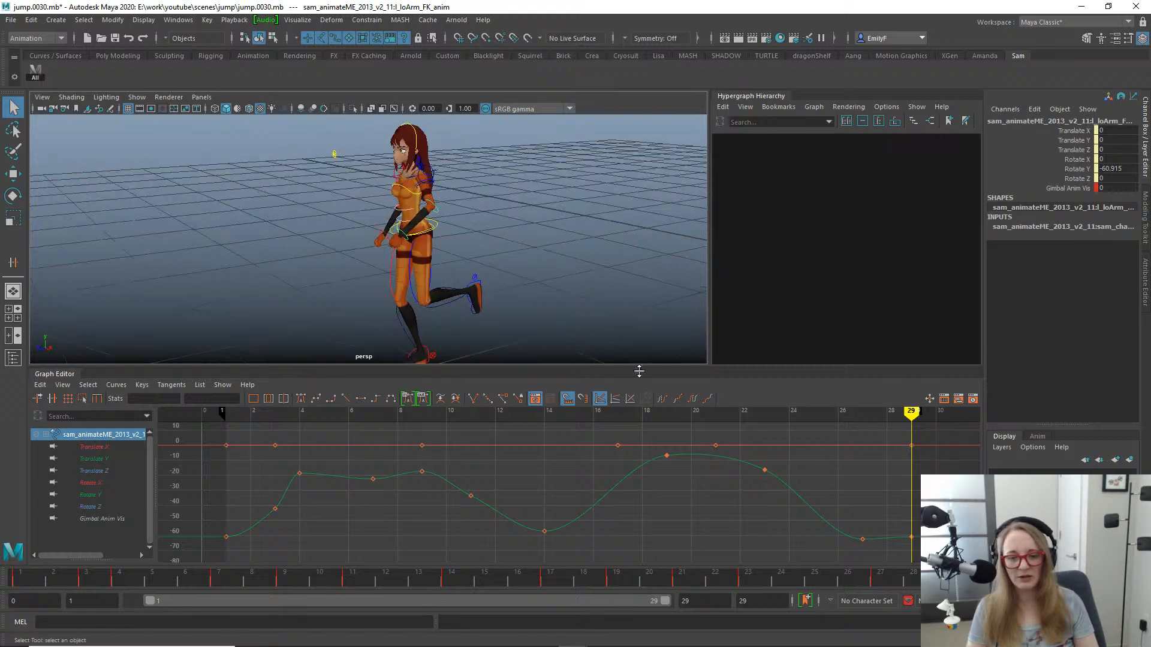
pyautogui.moveTo(735, 586); pyautogui.dragTo(987, 465)
pyautogui.keyDown('alt'); pyautogui.moveTo(505, 189); pyautogui.dragTo(547, 192); pyautogui.keyUp('alt')
pyautogui.press('e')
pyautogui.press('q')
pyautogui.keyDown('alt'); pyautogui.moveTo(457, 210); pyautogui.dragTo(510, 198); pyautogui.keyUp('alt')
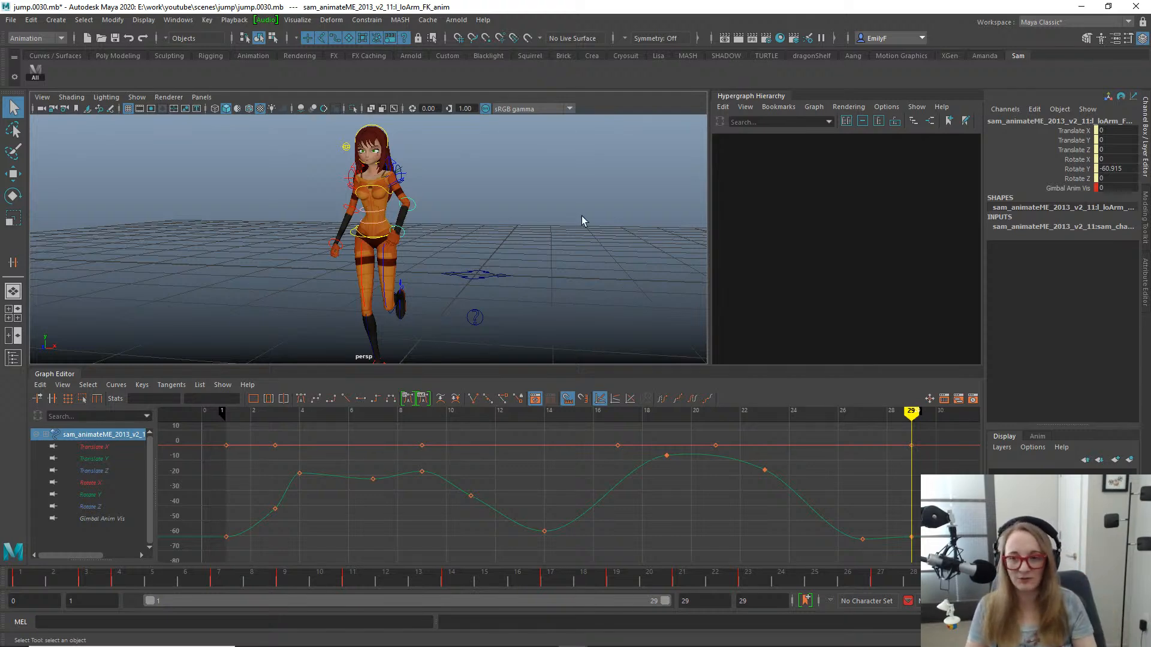
# - Examine the whole body, legs and feet in the frame 29 pose from the side, front and low angles
pyautogui.keyDown('alt'); pyautogui.moveTo(595, 210); pyautogui.dragTo(501, 210, button='right'); pyautogui.keyUp('alt')
pyautogui.keyDown('alt'); pyautogui.moveTo(501, 211); pyautogui.dragTo(379, 220); pyautogui.keyUp('alt')
pyautogui.keyDown('alt'); pyautogui.moveTo(379, 219); pyautogui.dragTo(483, 246, button='right'); pyautogui.keyUp('alt')
pyautogui.keyDown('alt'); pyautogui.moveTo(483, 246); pyautogui.dragTo(511, 250); pyautogui.keyUp('alt')
pyautogui.keyDown('alt'); pyautogui.moveTo(511, 249); pyautogui.dragTo(347, 247, button='right'); pyautogui.keyUp('alt')
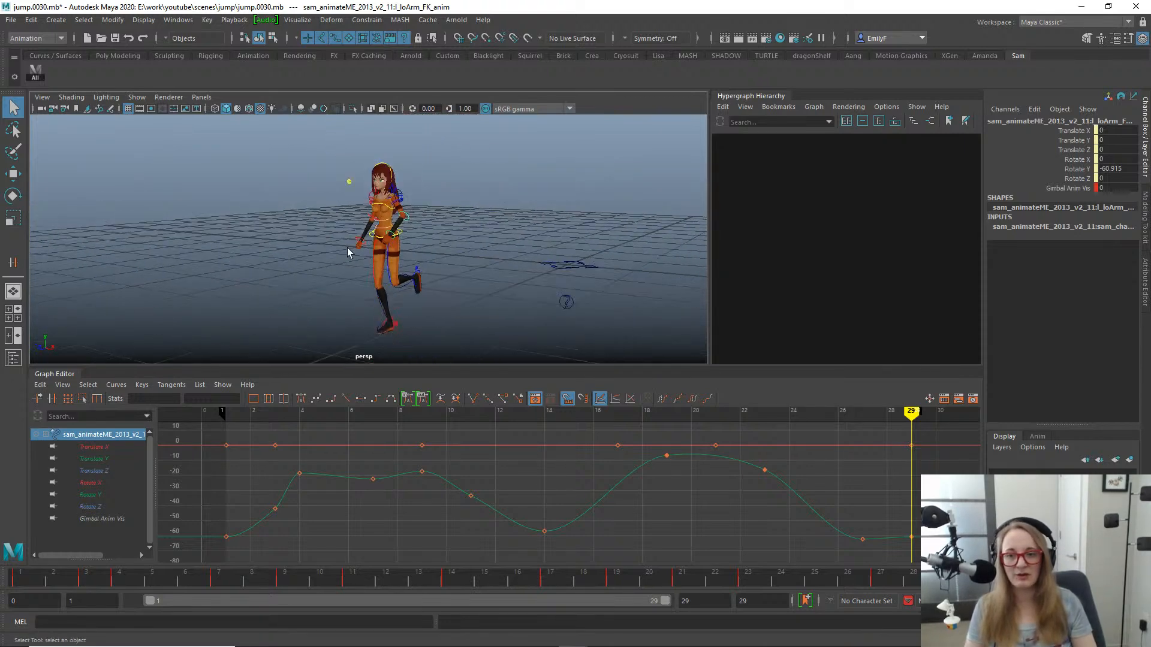
pyautogui.keyDown('alt'); pyautogui.moveTo(347, 247); pyautogui.dragTo(491, 238); pyautogui.keyUp('alt')
pyautogui.keyDown('alt'); pyautogui.moveTo(490, 238); pyautogui.dragTo(592, 244, button='middle'); pyautogui.keyUp('alt')
pyautogui.keyDown('alt'); pyautogui.moveTo(592, 245); pyautogui.dragTo(386, 274); pyautogui.keyUp('alt')
pyautogui.keyDown('alt'); pyautogui.moveTo(386, 274); pyautogui.dragTo(518, 309, button='right'); pyautogui.keyUp('alt')
pyautogui.keyDown('alt'); pyautogui.moveTo(518, 309); pyautogui.dragTo(355, 150, button='middle'); pyautogui.keyUp('alt')
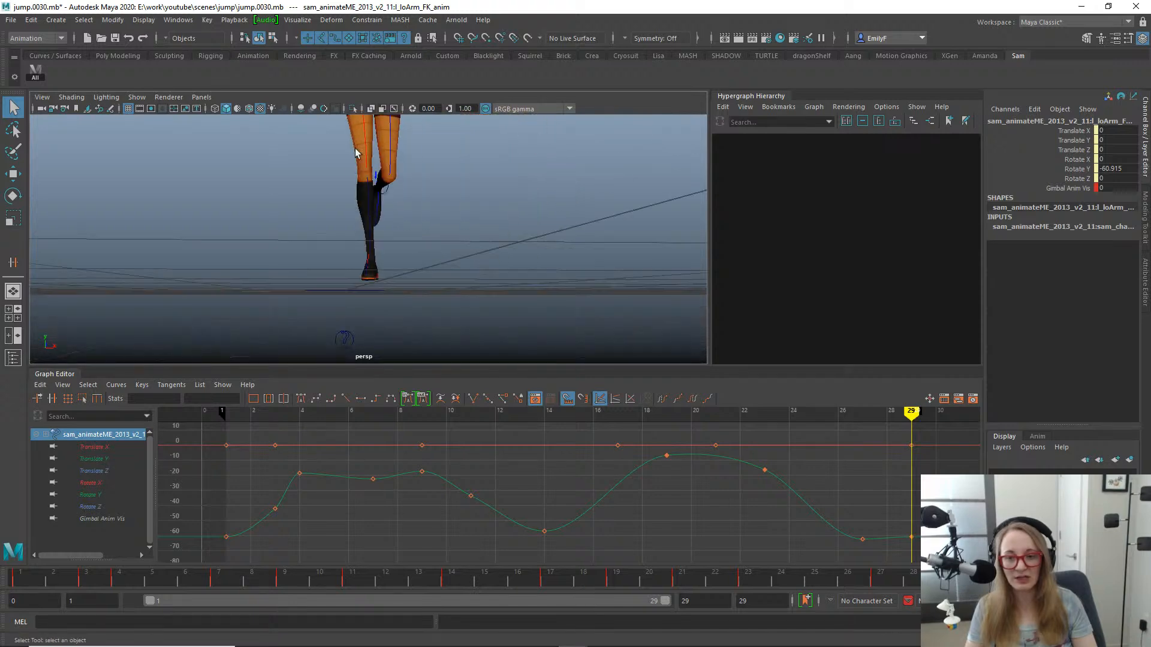
# - Select the left lower leg control and examine the raised leg at frame 29 from behind and from the side
pyautogui.keyDown('alt'); pyautogui.moveTo(355, 150); pyautogui.dragTo(389, 250); pyautogui.keyUp('alt')
pyautogui.click(344, 259)
pyautogui.keyDown('alt'); pyautogui.moveTo(336, 219); pyautogui.dragTo(357, 274, button='middle'); pyautogui.keyUp('alt')
pyautogui.click(333, 189)
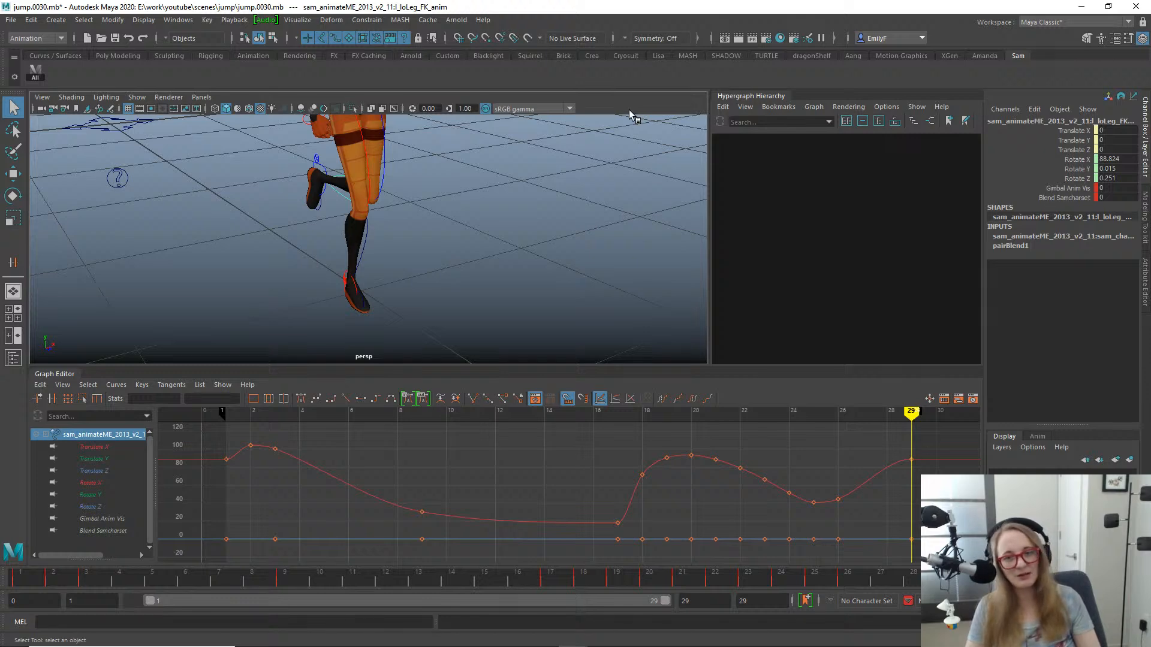
pyautogui.keyDown('alt'); pyautogui.moveTo(510, 186); pyautogui.dragTo(522, 269, button='middle'); pyautogui.keyUp('alt')
pyautogui.keyDown('alt'); pyautogui.moveTo(522, 270); pyautogui.dragTo(334, 251); pyautogui.keyUp('alt')
pyautogui.keyDown('alt'); pyautogui.moveTo(430, 229); pyautogui.dragTo(496, 183, button='middle'); pyautogui.keyUp('alt')
pyautogui.keyDown('alt'); pyautogui.moveTo(496, 183); pyautogui.dragTo(377, 174, button='right'); pyautogui.keyUp('alt')
pyautogui.keyDown('alt'); pyautogui.moveTo(377, 174); pyautogui.dragTo(390, 187); pyautogui.keyUp('alt')
pyautogui.keyDown('alt'); pyautogui.moveTo(390, 187); pyautogui.dragTo(487, 208, button='right'); pyautogui.keyUp('alt')
pyautogui.click(483, 276)
pyautogui.click(488, 266)
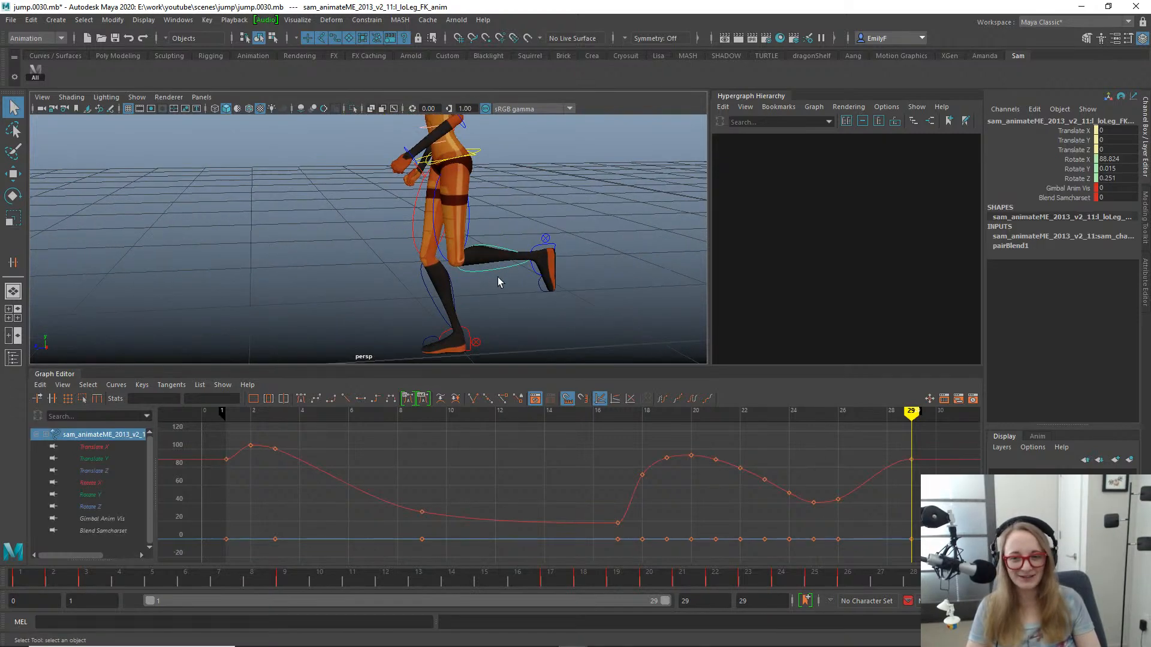
# - Review the jump around frame 19 and play the animation in the perspective and front views
pyautogui.moveTo(614, 577); pyautogui.dragTo(623, 444)
pyautogui.keyDown('alt'); pyautogui.moveTo(420, 258); pyautogui.dragTo(393, 253, button='right'); pyautogui.keyUp('alt')
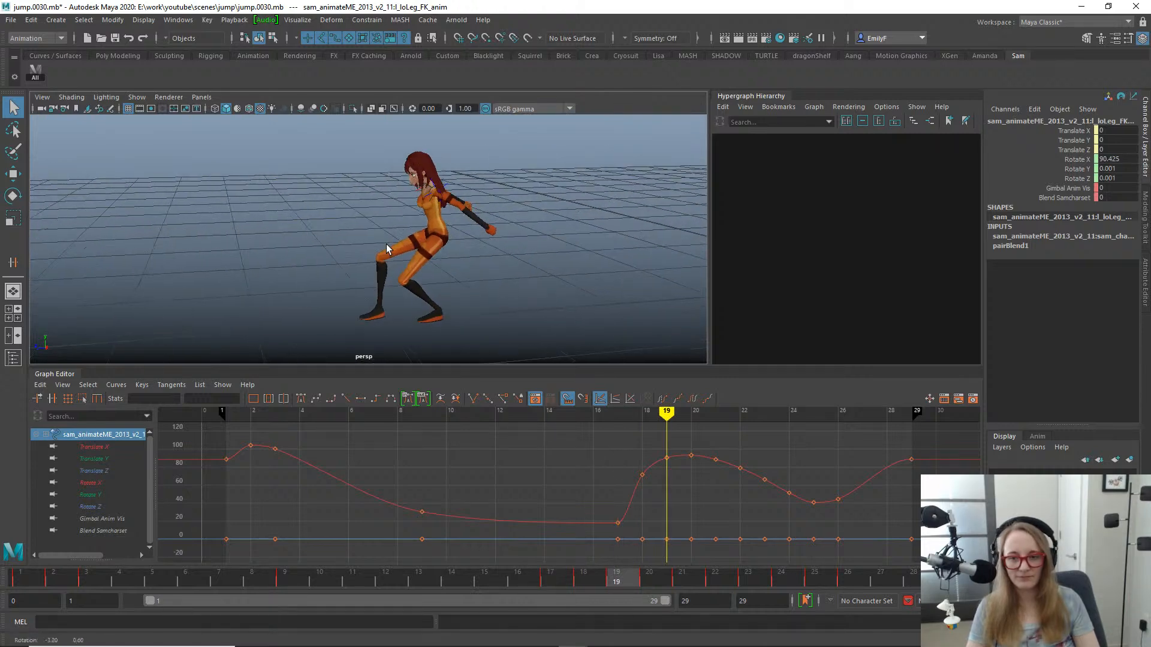
pyautogui.hotkey('alt', 'v')
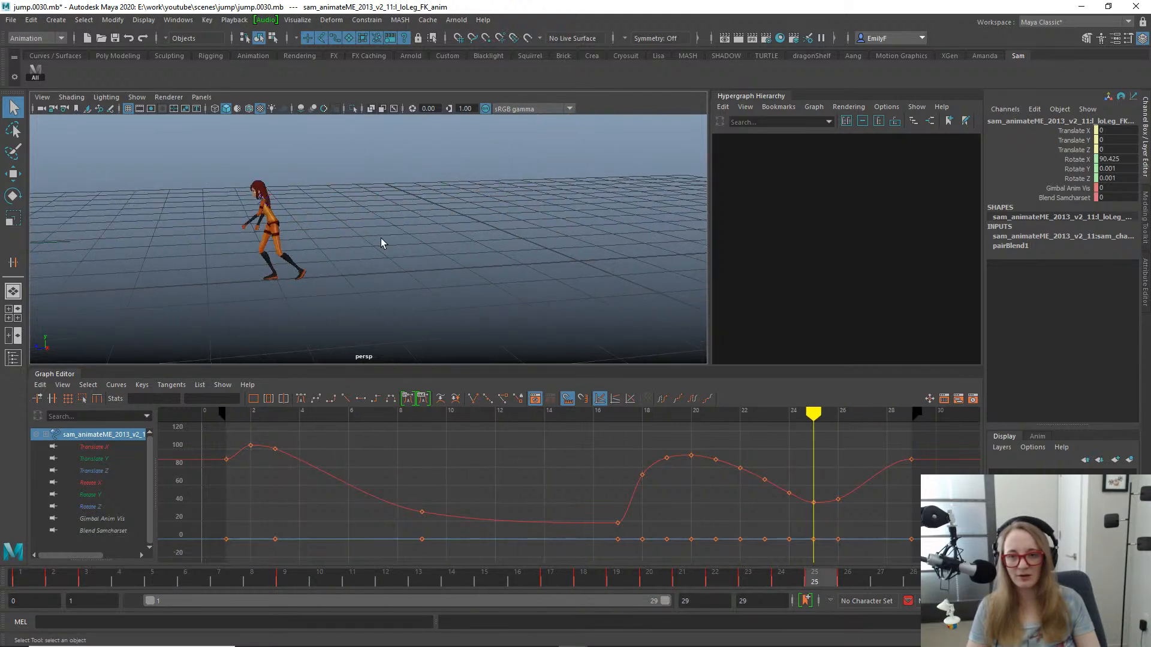
pyautogui.press('Escape')
pyautogui.press('space')
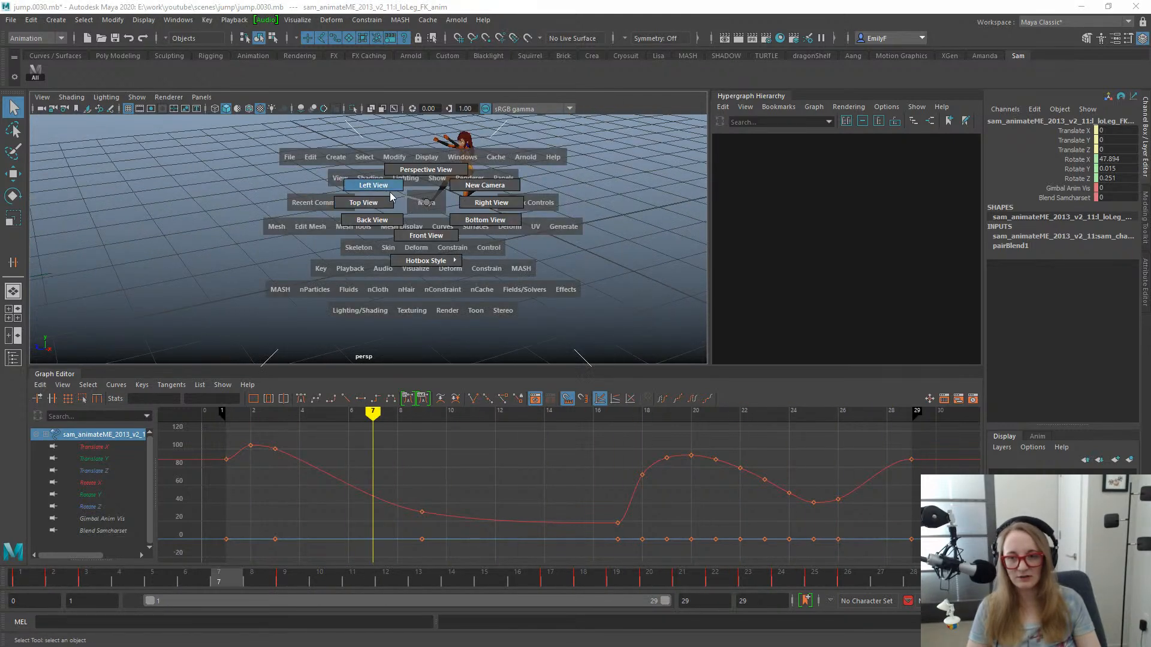
pyautogui.click(418, 234)
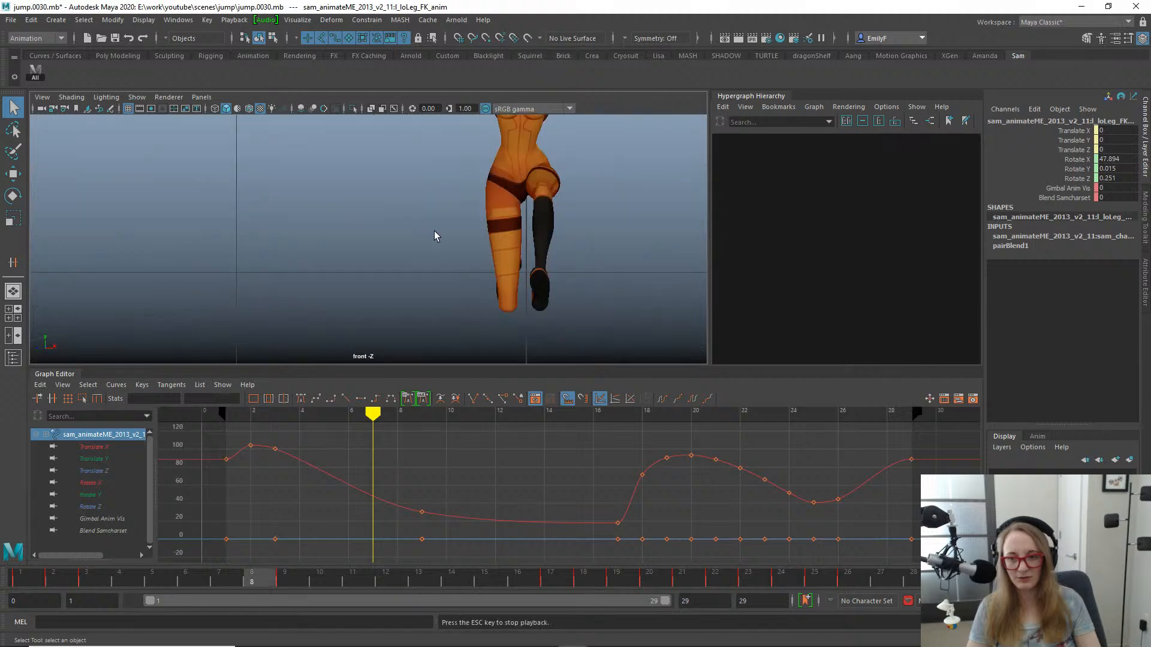
pyautogui.hotkey('alt', 'v')
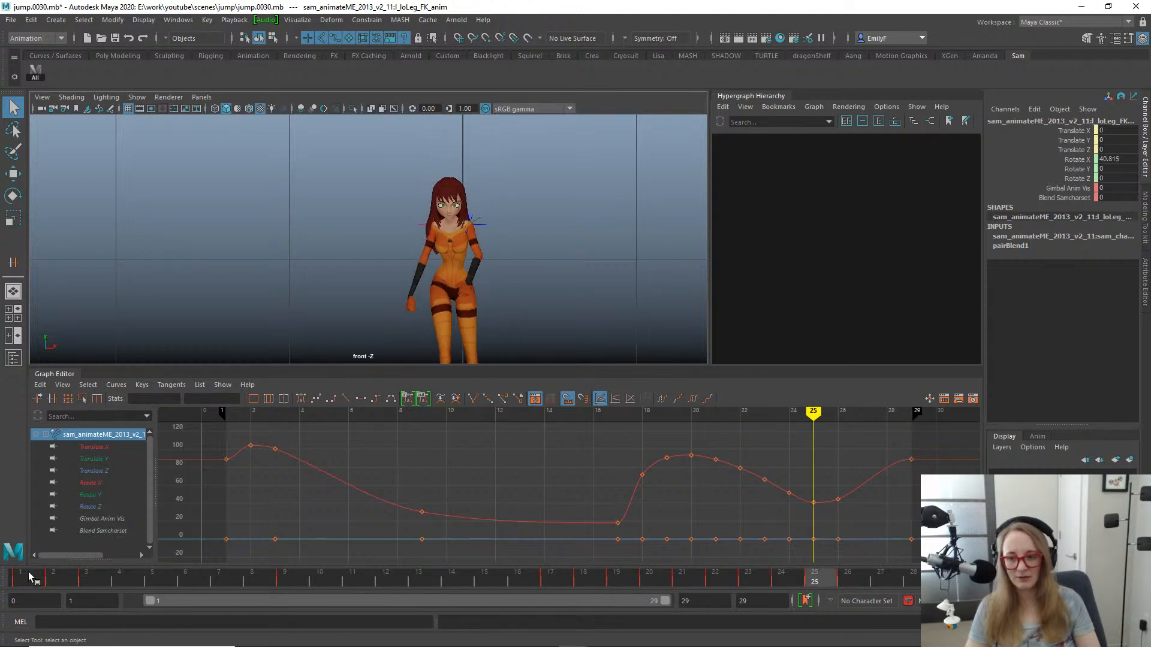
# - Rotate the left shoulder locator at frame 2 to X 9.504, Y -32.72, Z -62.494
pyautogui.moveTo(29, 573); pyautogui.dragTo(60, 554)
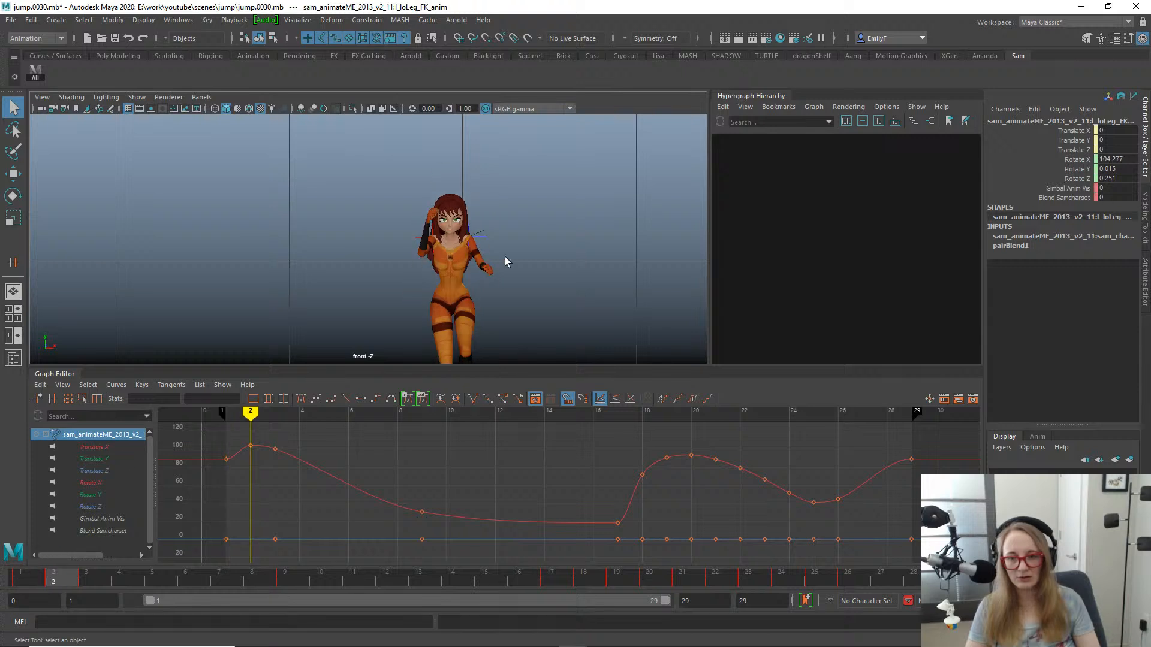
pyautogui.click(476, 235)
pyautogui.press('e')
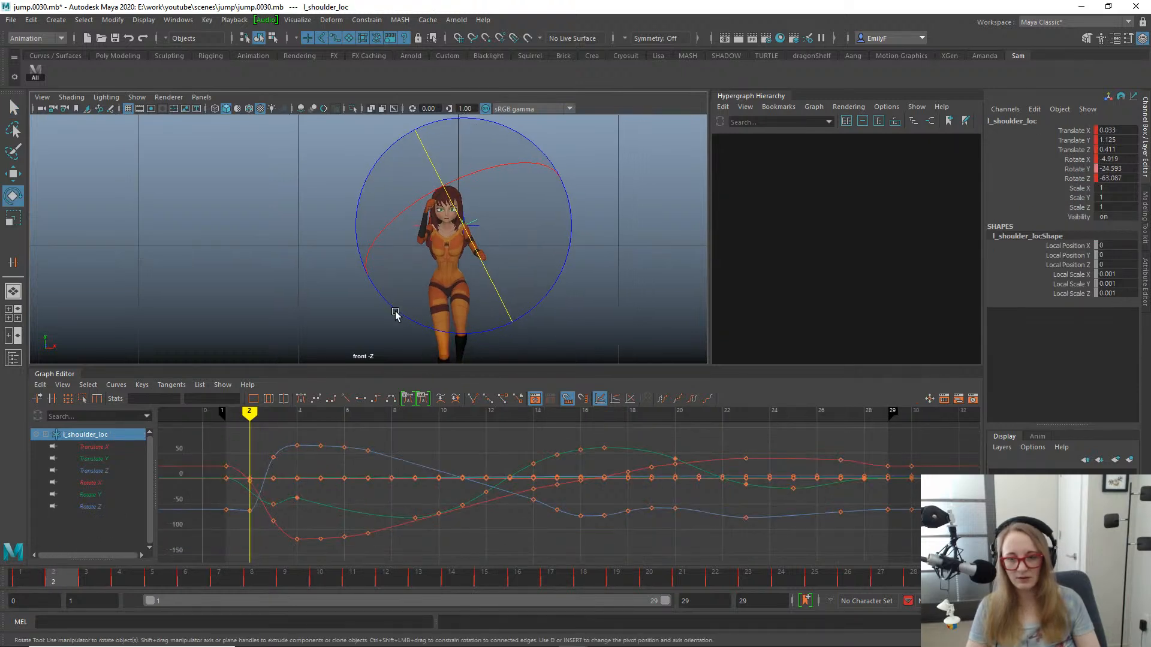
pyautogui.moveTo(21, 578); pyautogui.dragTo(63, 557)
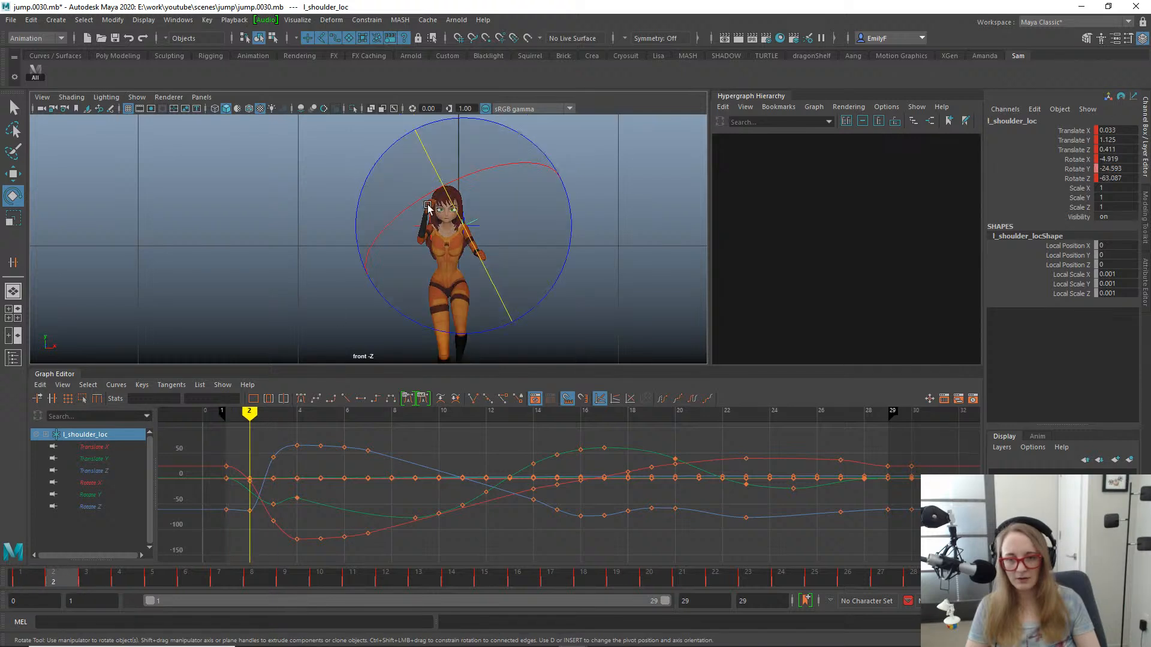
pyautogui.moveTo(428, 206); pyautogui.dragTo(389, 225)
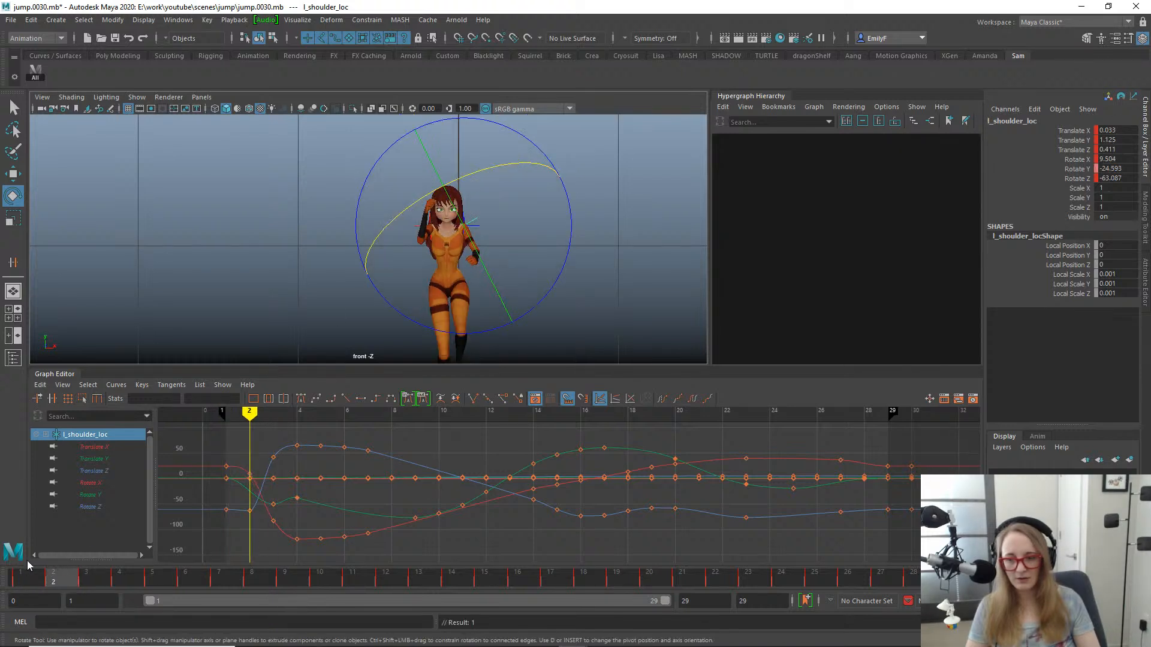
pyautogui.moveTo(29, 577); pyautogui.dragTo(54, 580)
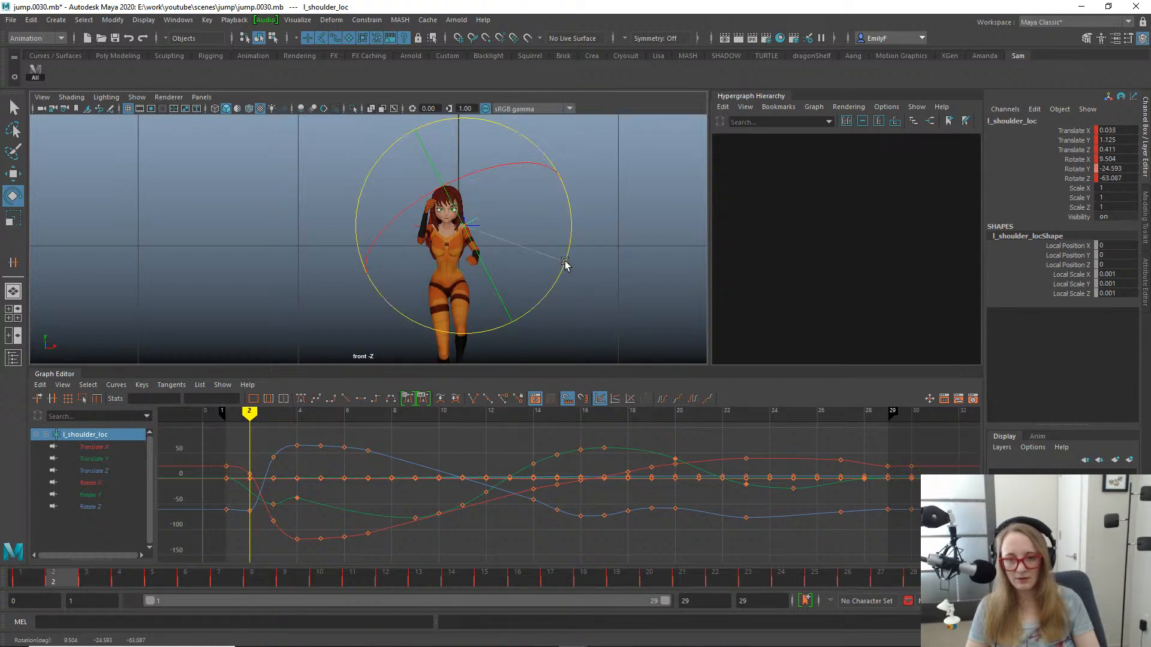
pyautogui.moveTo(566, 264); pyautogui.dragTo(571, 251)
pyautogui.moveTo(495, 287); pyautogui.dragTo(490, 276)
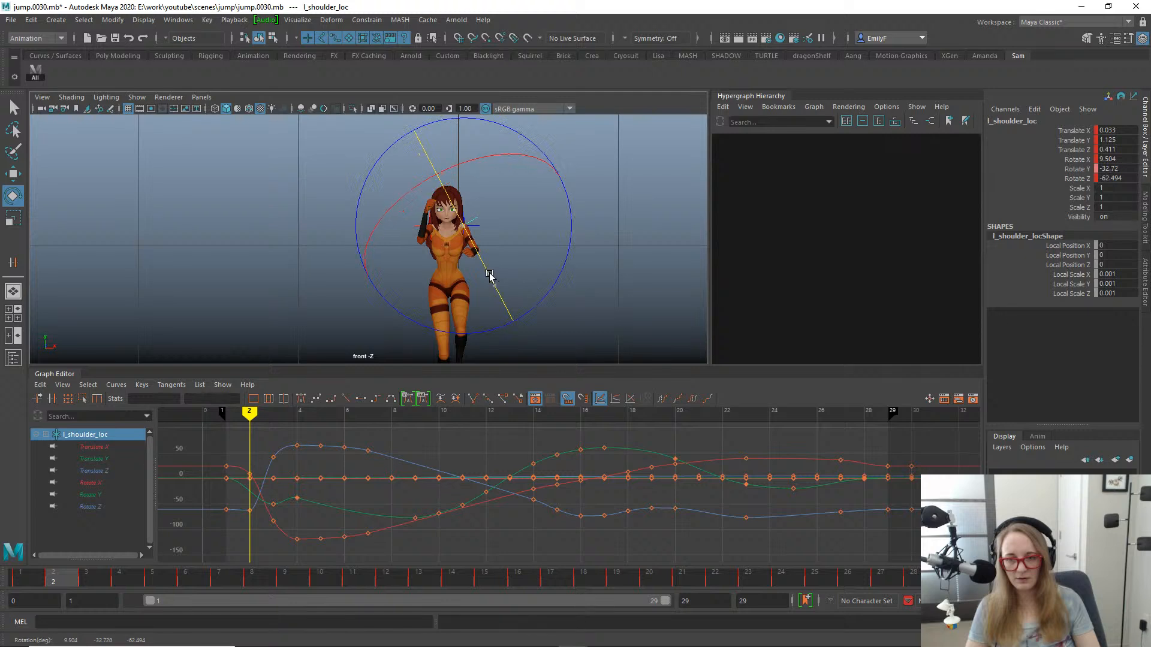
# - Check the left arm's swing up to frame 15 and rotate the left shoulder locator there to X 5.698, Y 47.551, Z -50.94
pyautogui.click(38, 577)
pyautogui.click(91, 570)
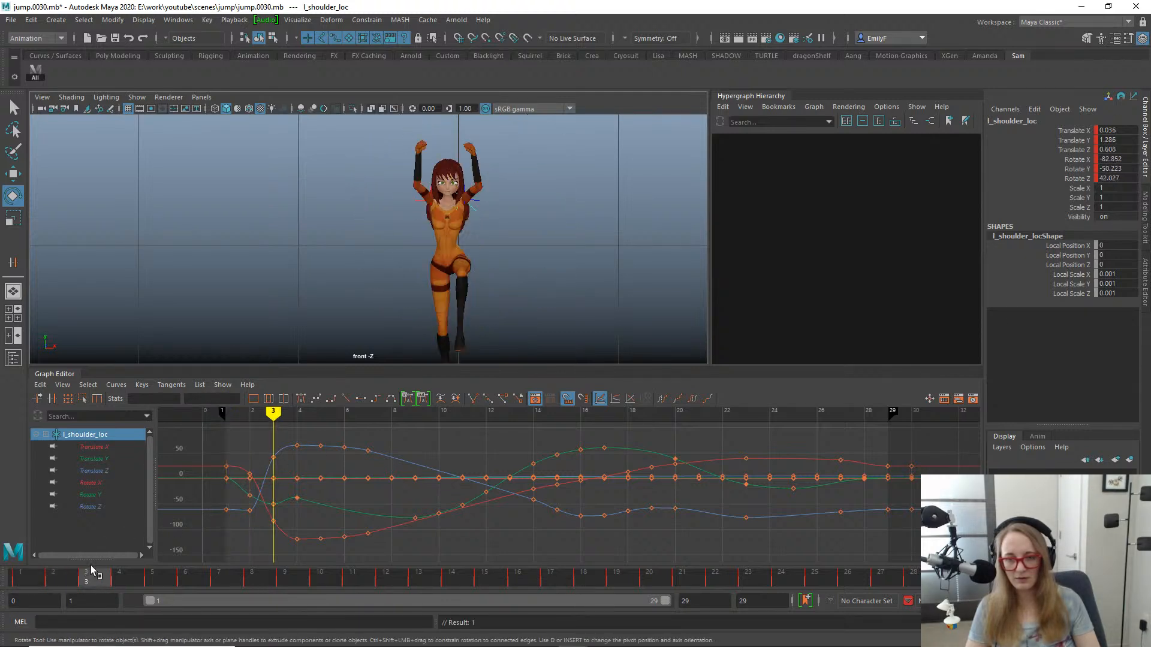
pyautogui.moveTo(91, 571); pyautogui.dragTo(360, 550)
pyautogui.scroll(-1, 493, 172)
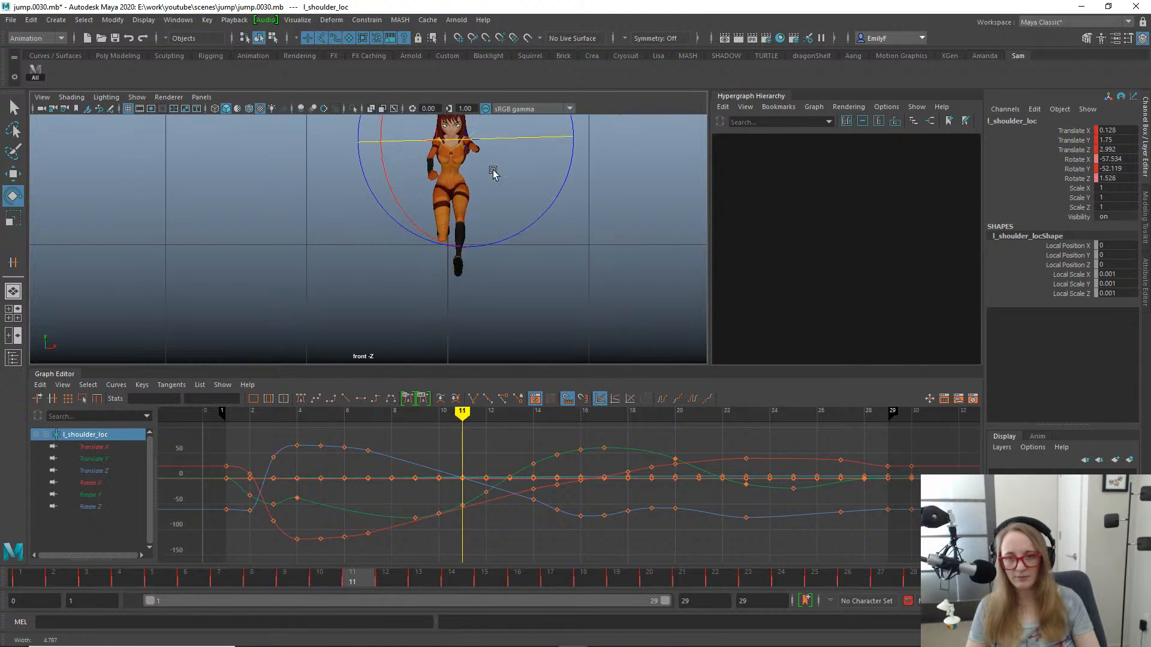
pyautogui.keyDown('alt'); pyautogui.moveTo(549, 189); pyautogui.dragTo(555, 243, button='middle'); pyautogui.keyUp('alt')
pyautogui.scroll(-2, 555, 244)
pyautogui.moveTo(350, 583); pyautogui.dragTo(481, 537)
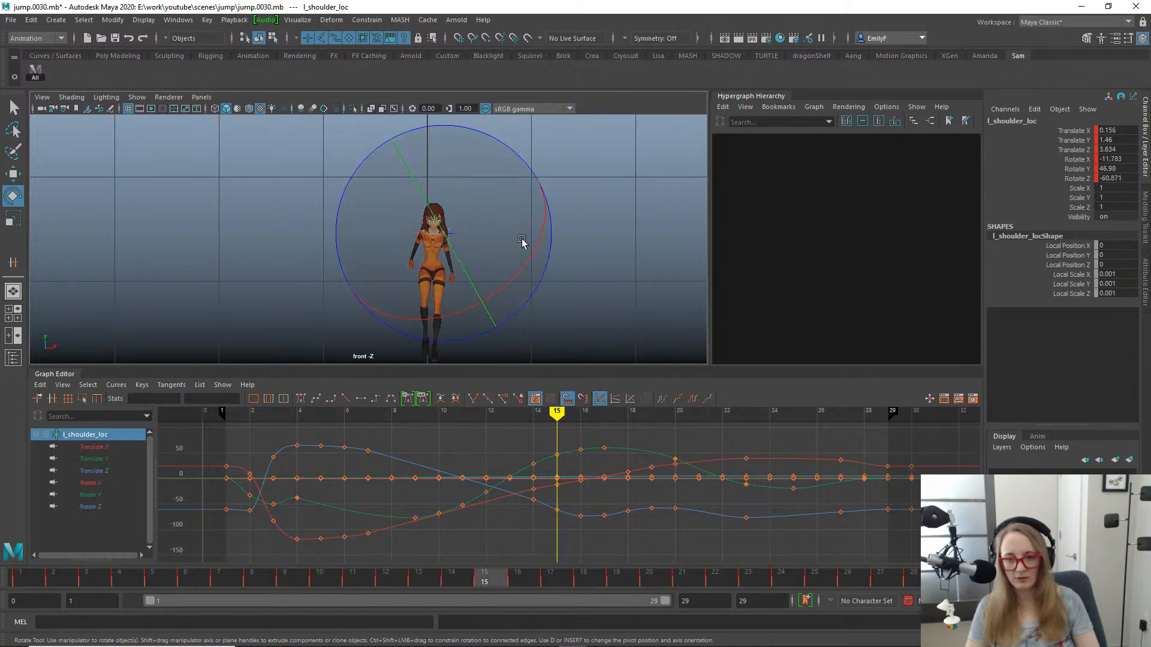
pyautogui.moveTo(513, 280); pyautogui.dragTo(496, 303)
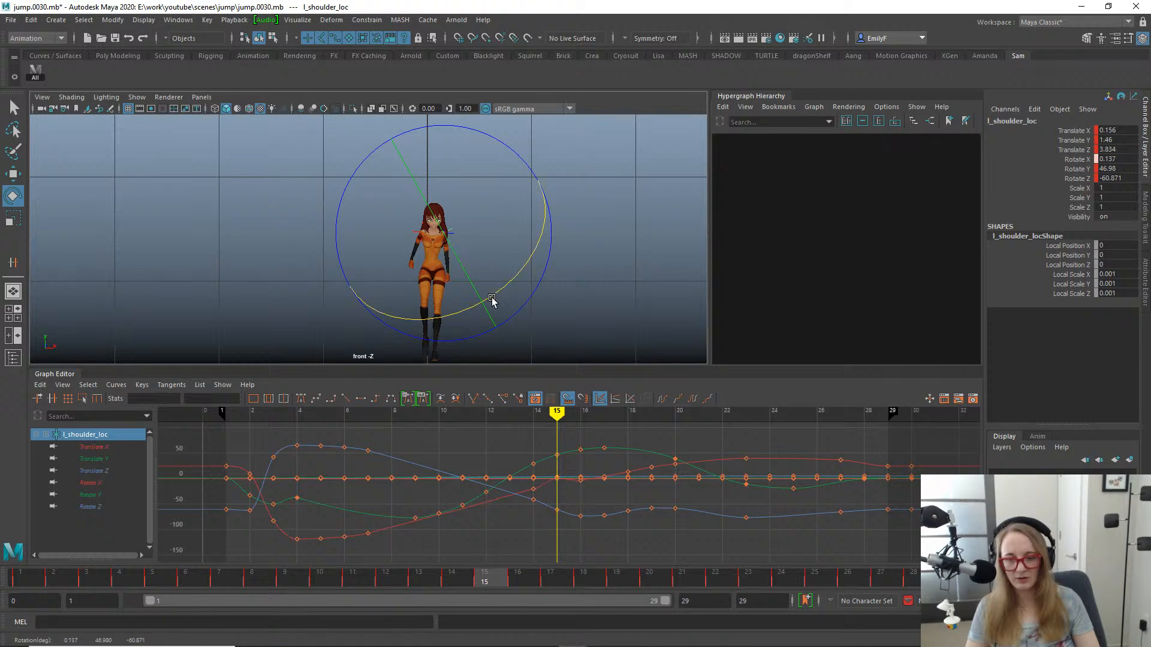
pyautogui.hotkey('ctrl', 'z')
pyautogui.moveTo(527, 189); pyautogui.dragTo(487, 180)
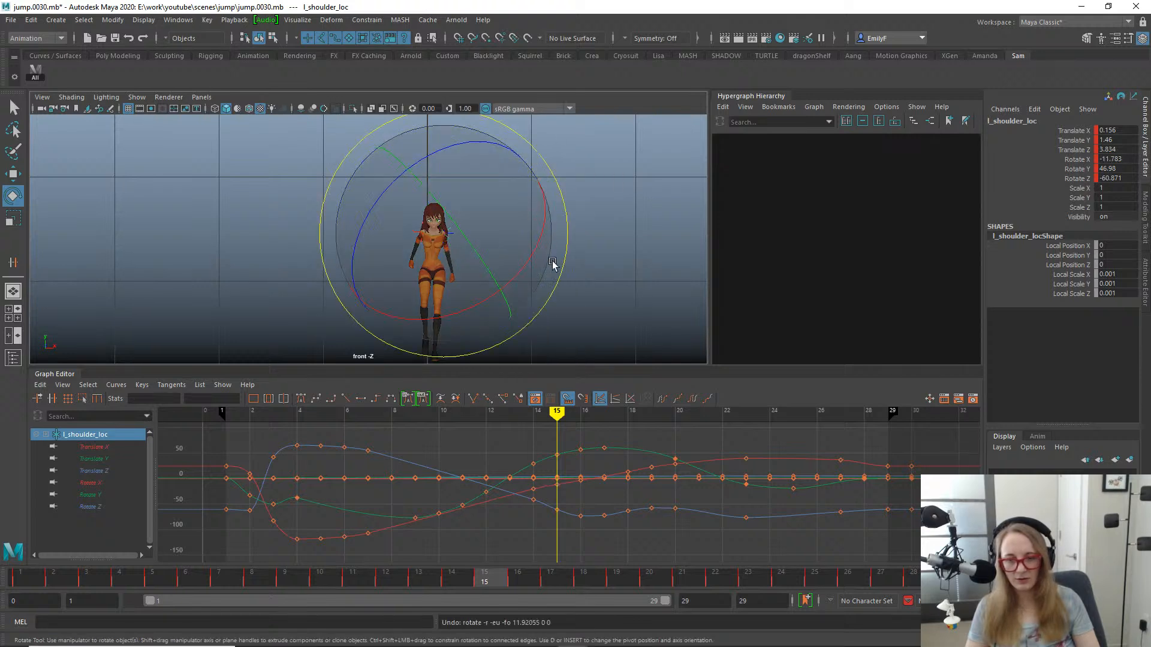
pyautogui.moveTo(537, 243); pyautogui.dragTo(529, 257)
pyautogui.hotkey('ctrl', 'z')
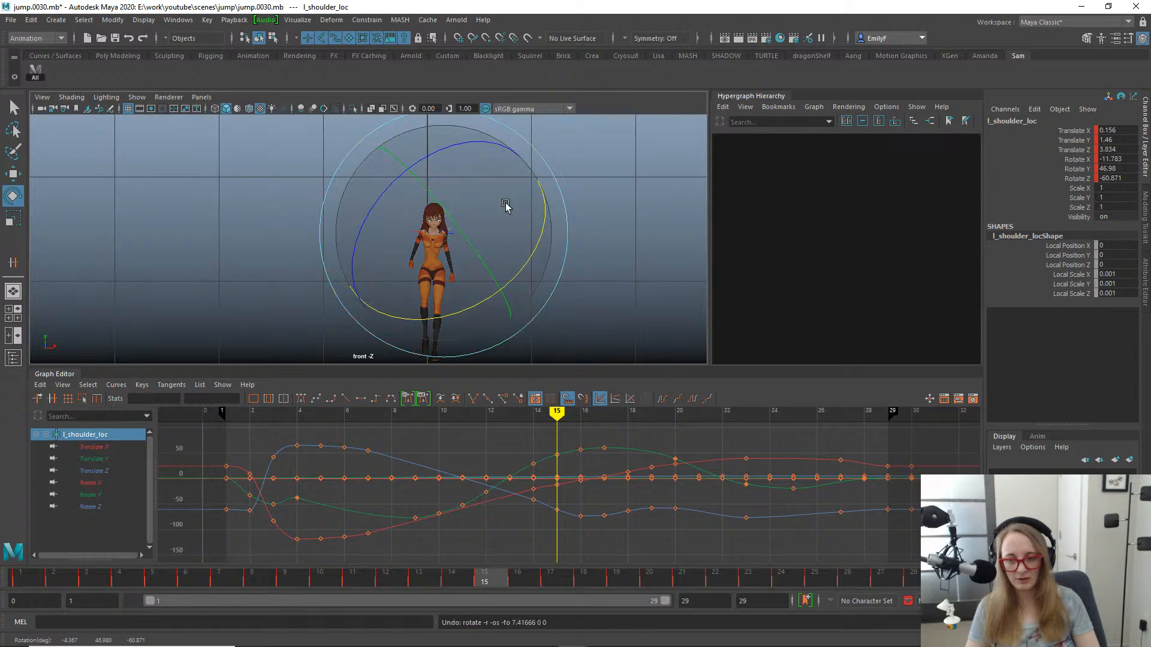
pyautogui.moveTo(506, 172); pyautogui.dragTo(489, 170)
pyautogui.moveTo(505, 246); pyautogui.dragTo(500, 250)
pyautogui.moveTo(509, 169); pyautogui.dragTo(527, 182)
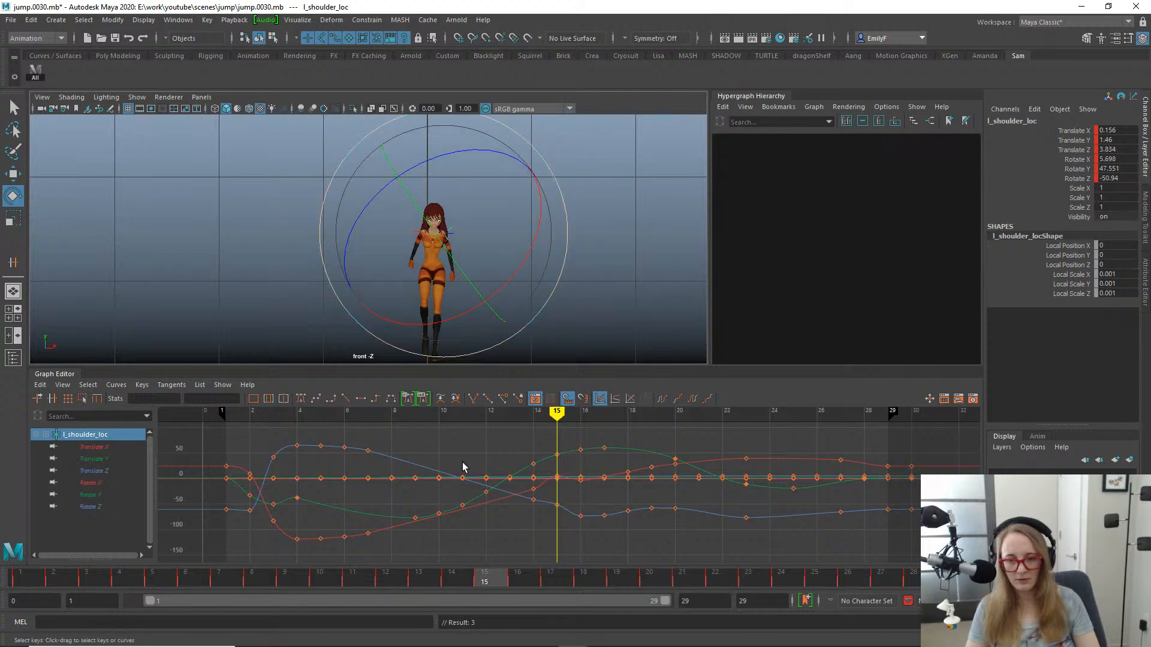
# - Isolate the left shoulder locator's Rotate X, Y and Z curves and frame them around frame 15
pyautogui.click(93, 482)
pyautogui.keyDown('shift'); pyautogui.click(89, 506); pyautogui.keyUp('shift')
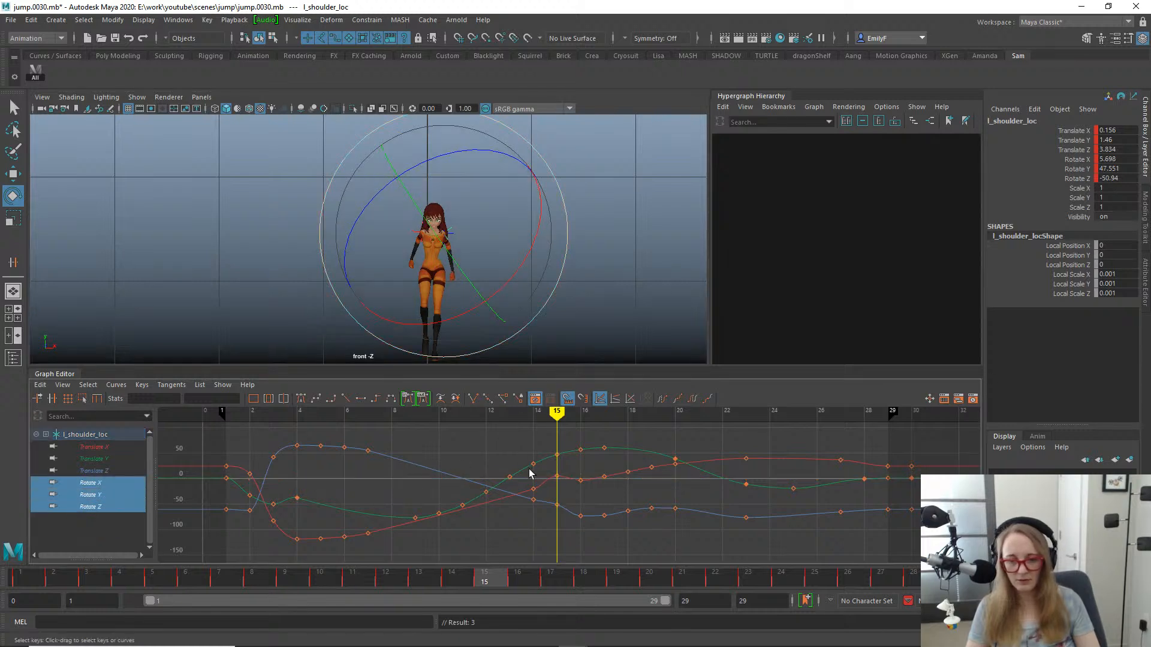
pyautogui.press('f')
pyautogui.moveTo(565, 466)
pyautogui.keyDown('alt'); pyautogui.keyDown('shift'); pyautogui.mouseDown(button='right')
pyautogui.moveTo(572, 447)
pyautogui.moveTo(570, 465)
pyautogui.mouseUp(button='right'); pyautogui.keyUp('shift'); pyautogui.keyUp('alt')
# - Try deleting the left shoulder locator's rotation keys at frame 14 and undo the deletion
pyautogui.click(454, 582)
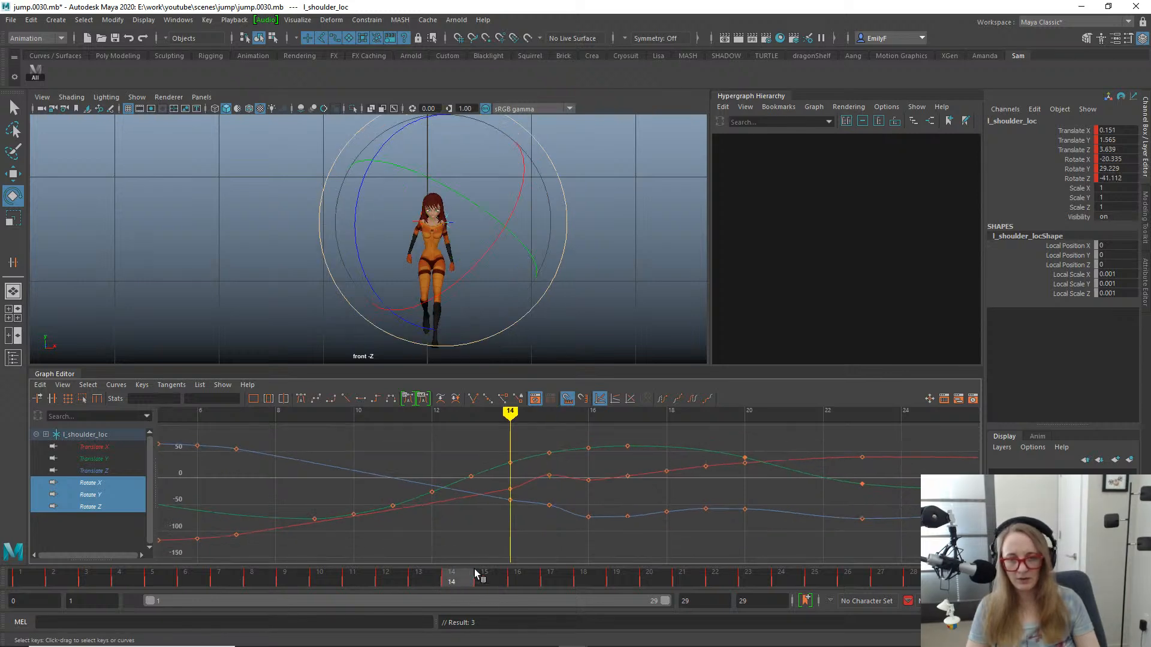
pyautogui.moveTo(476, 574)
pyautogui.mouseDown()
pyautogui.moveTo(437, 570)
pyautogui.moveTo(473, 565)
pyautogui.mouseUp()
pyautogui.press('Delete')
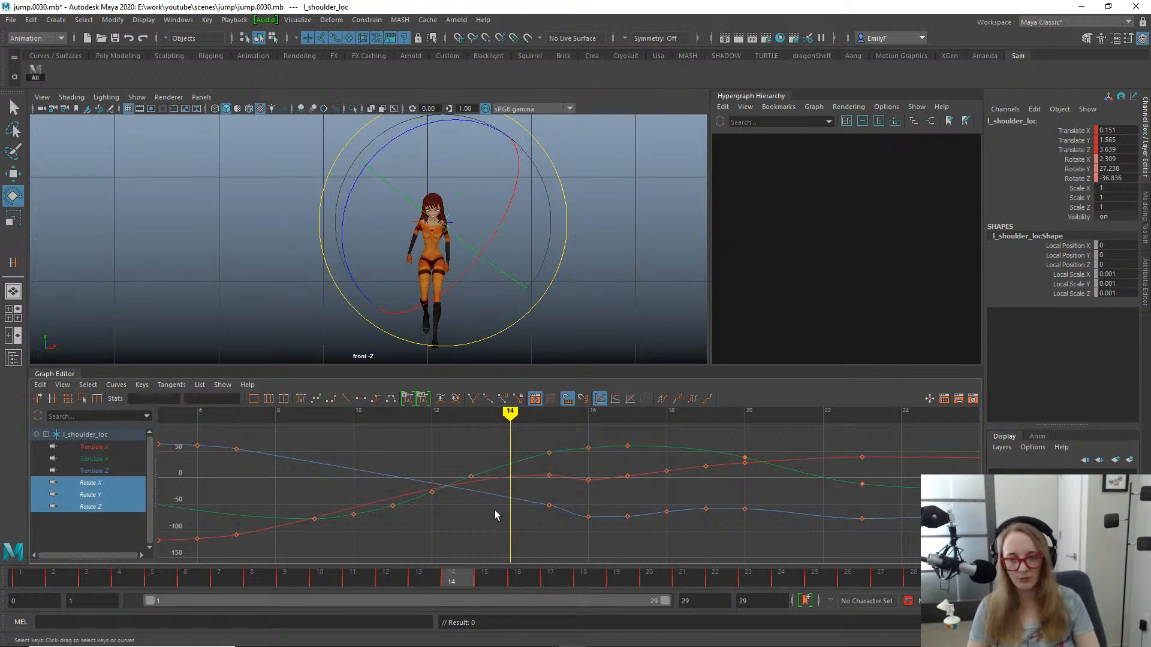
pyautogui.hotkey('ctrl', 'z')
# - Rotate the left shoulder locator at frame 14 to X -16.831, Y 29.229, Z -34.628
pyautogui.moveTo(461, 585)
pyautogui.mouseDown()
pyautogui.moveTo(359, 566)
pyautogui.moveTo(442, 570)
pyautogui.moveTo(414, 568)
pyautogui.moveTo(467, 540)
pyautogui.mouseUp()
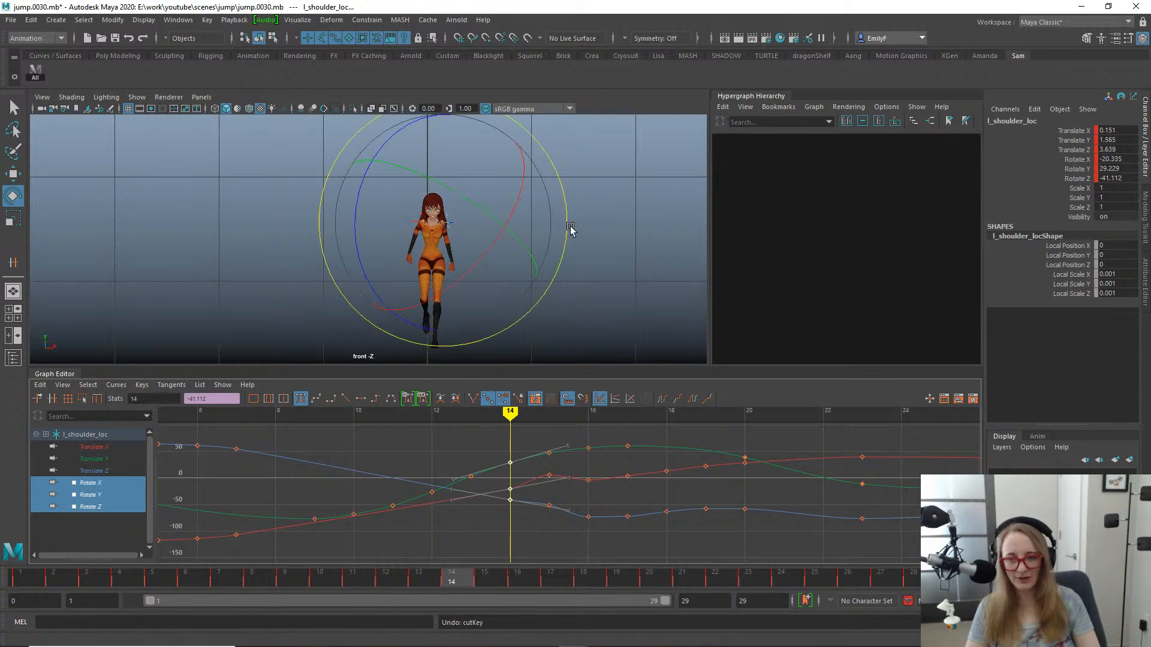
pyautogui.moveTo(570, 230); pyautogui.dragTo(569, 222)
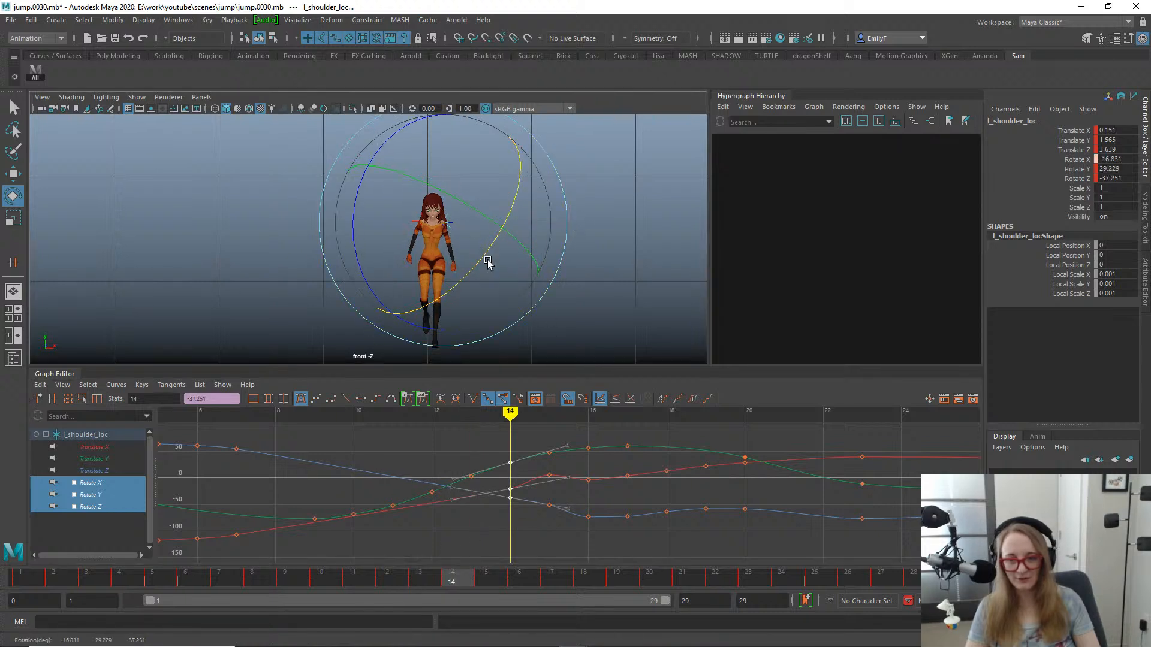
pyautogui.moveTo(487, 260); pyautogui.dragTo(487, 260)
pyautogui.moveTo(567, 192); pyautogui.dragTo(567, 193)
pyautogui.press('q')
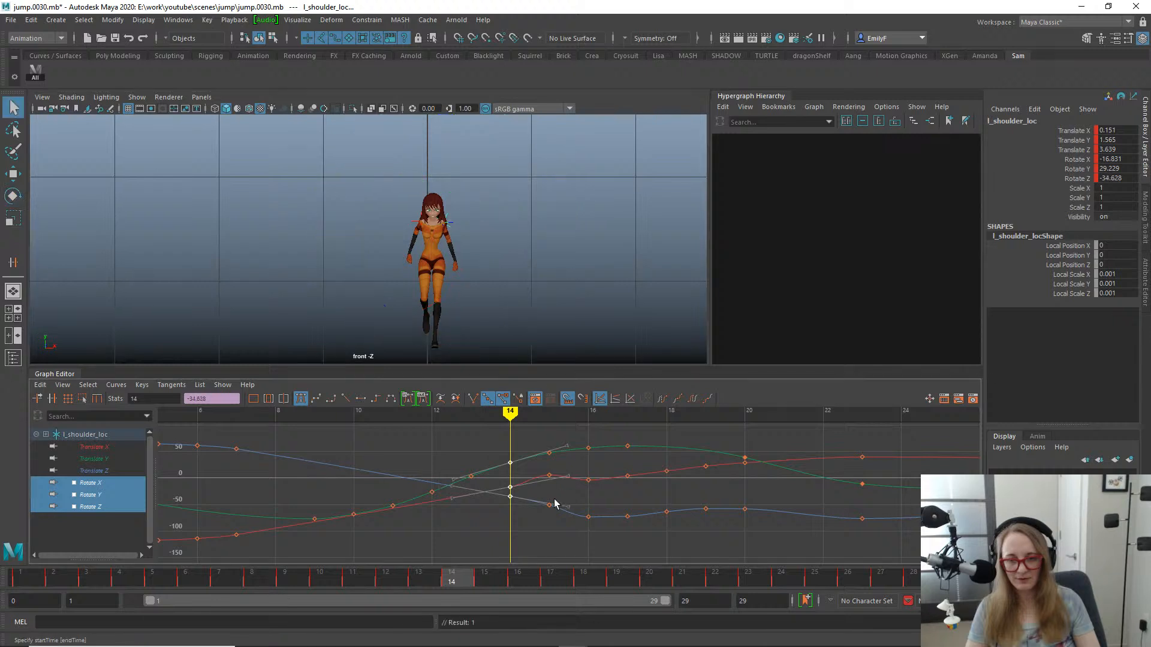
# - Delete the left shoulder locator's Rotate X, Y and Z keys at frame 15
pyautogui.moveTo(470, 579); pyautogui.dragTo(502, 516)
pyautogui.rightClick(482, 572)
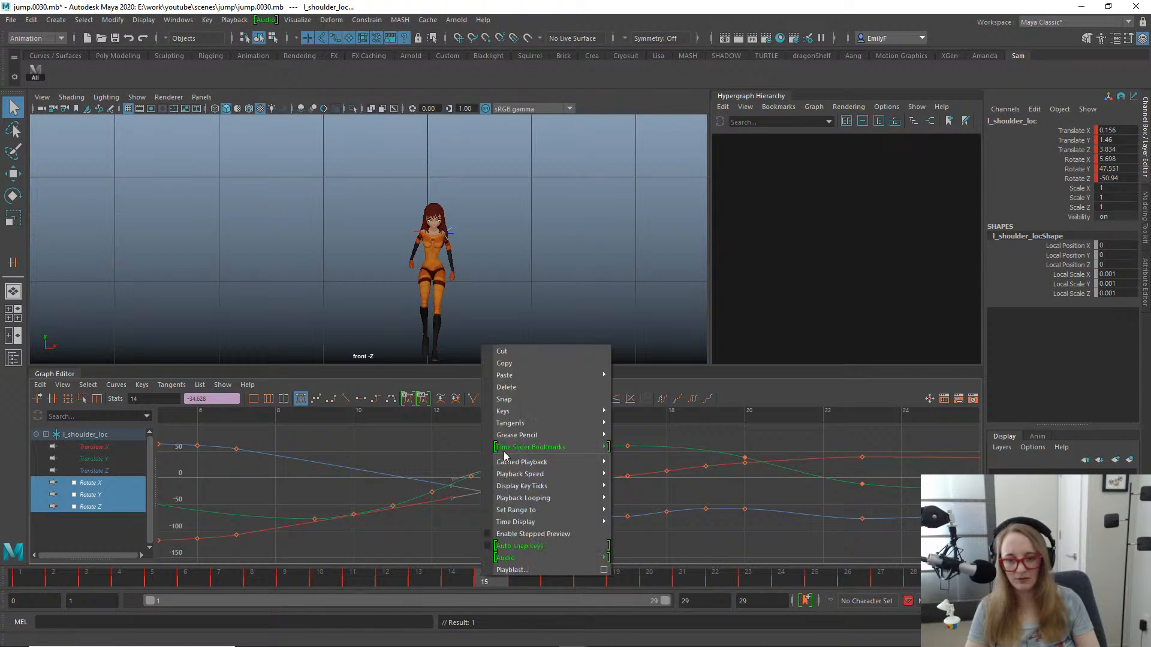
pyautogui.click(516, 400)
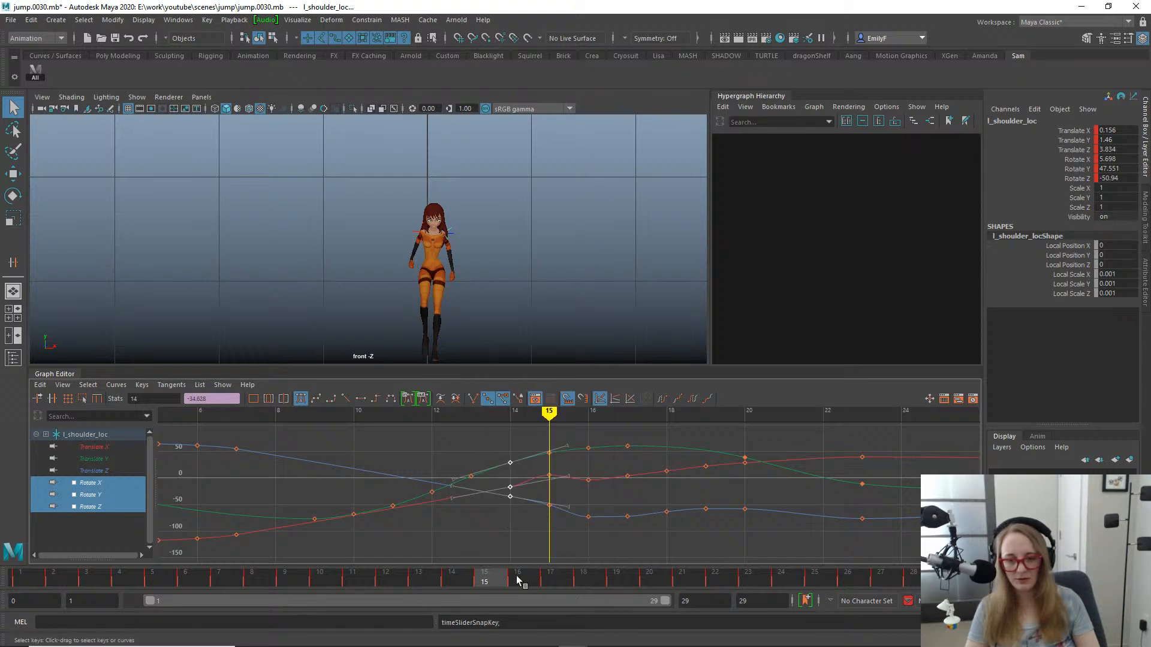
pyautogui.rightClick(495, 583)
pyautogui.click(535, 393)
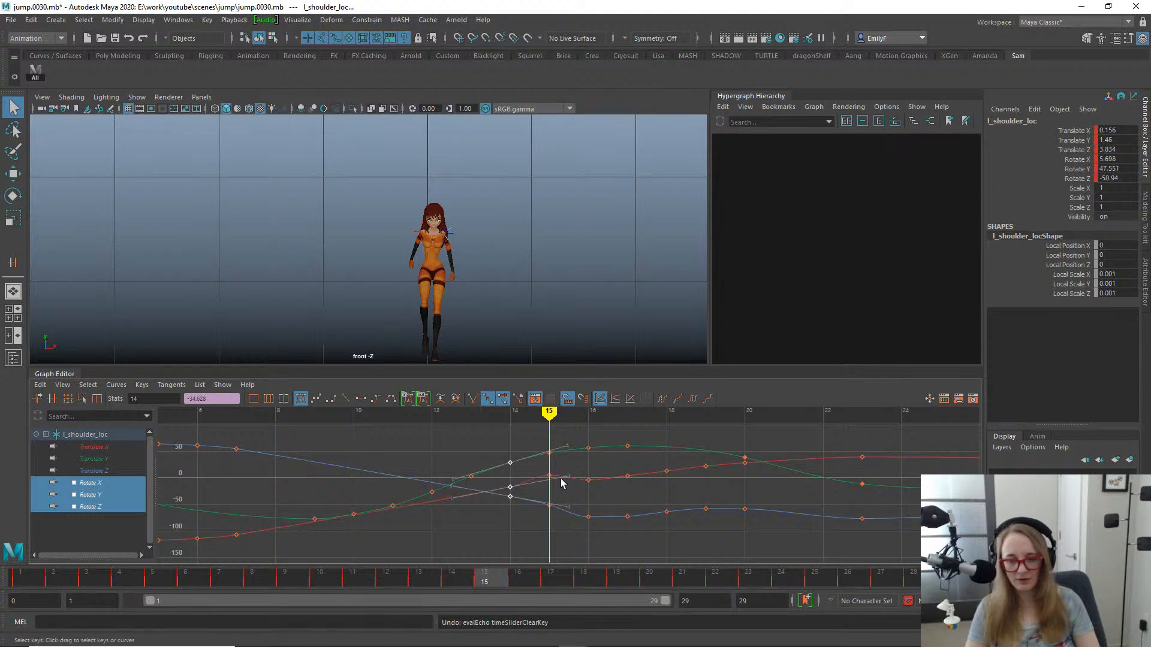
pyautogui.press('Delete')
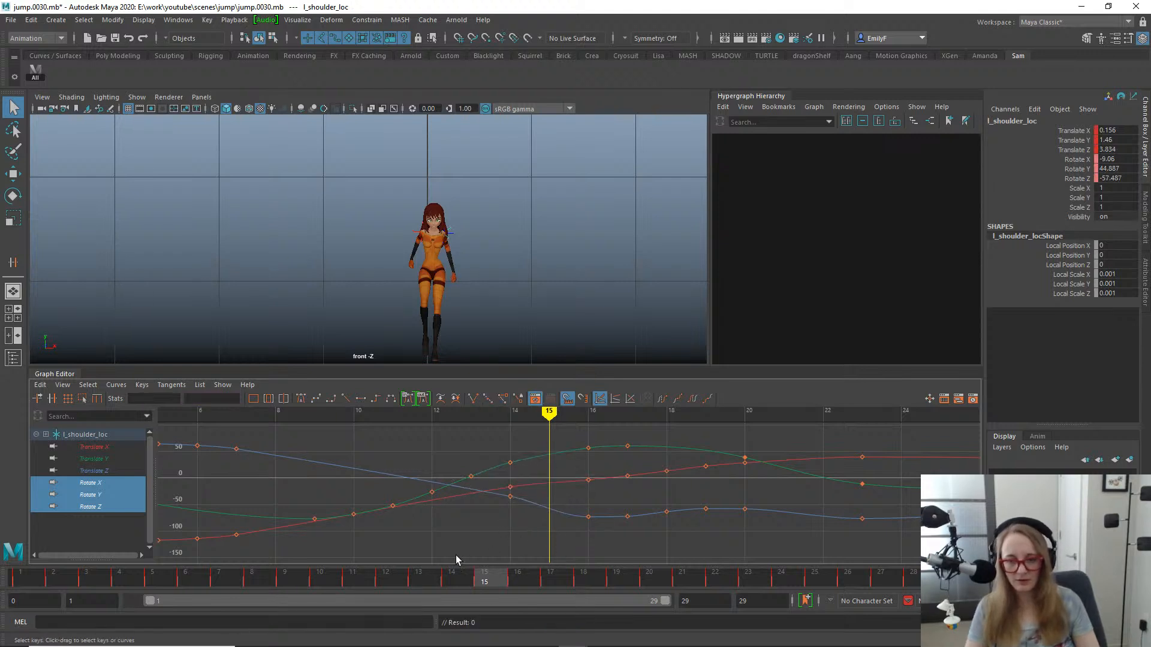
# - In perspective view, key the left shoulder locator's rotation at frame 12 as X -48.536, Y -9.852, Z -20.626 and delete its frame 13 rotation key
pyautogui.moveTo(410, 580); pyautogui.dragTo(394, 444)
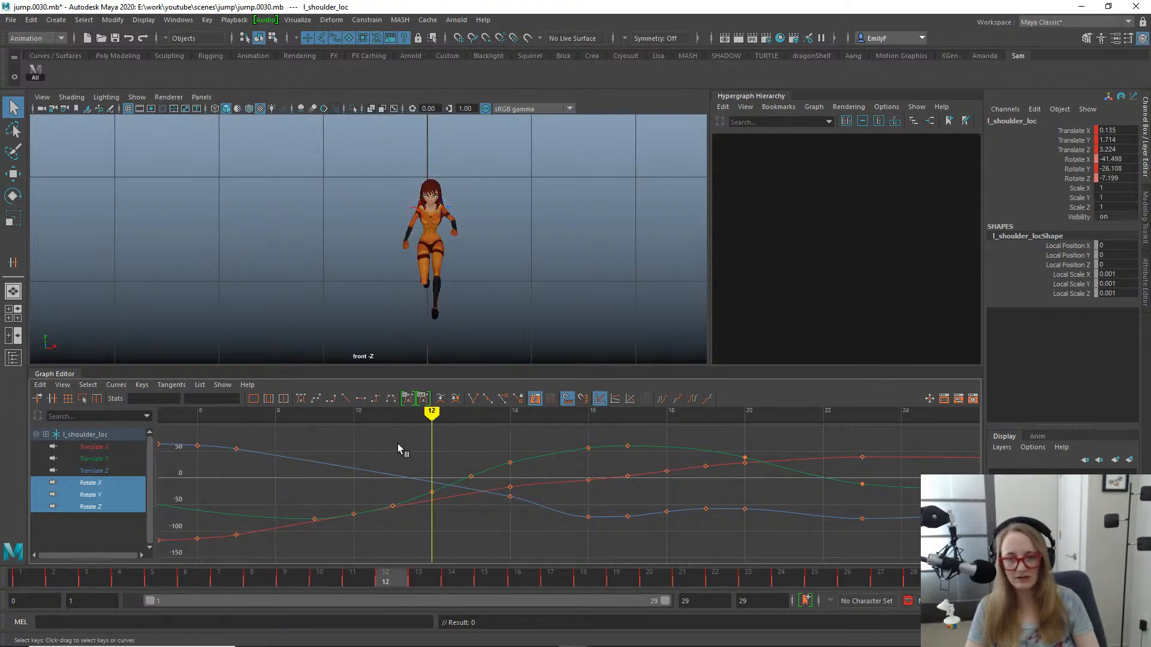
pyautogui.press('e')
pyautogui.press('space')
pyautogui.moveTo(480, 167); pyautogui.dragTo(497, 151)
pyautogui.press('f')
pyautogui.keyDown('alt'); pyautogui.moveTo(395, 240); pyautogui.dragTo(489, 219); pyautogui.keyUp('alt')
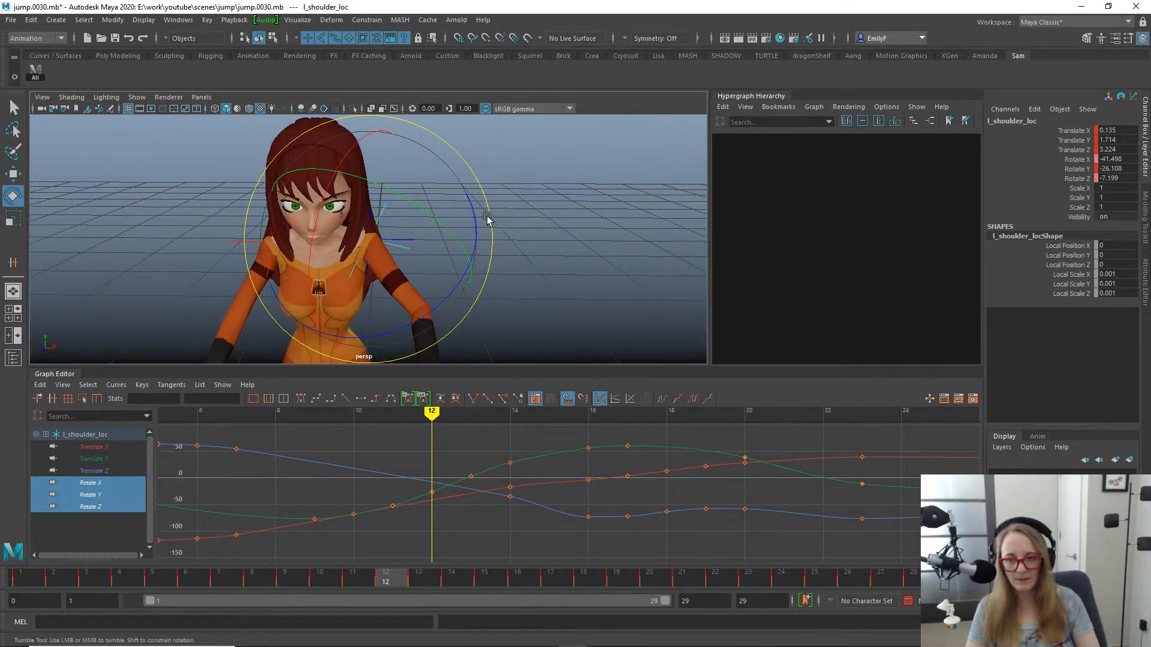
pyautogui.keyDown('alt'); pyautogui.moveTo(383, 210); pyautogui.dragTo(412, 233); pyautogui.keyUp('alt')
pyautogui.moveTo(431, 305); pyautogui.dragTo(474, 225)
pyautogui.moveTo(523, 155); pyautogui.dragTo(526, 158)
pyautogui.hotkey('shift', 'e')
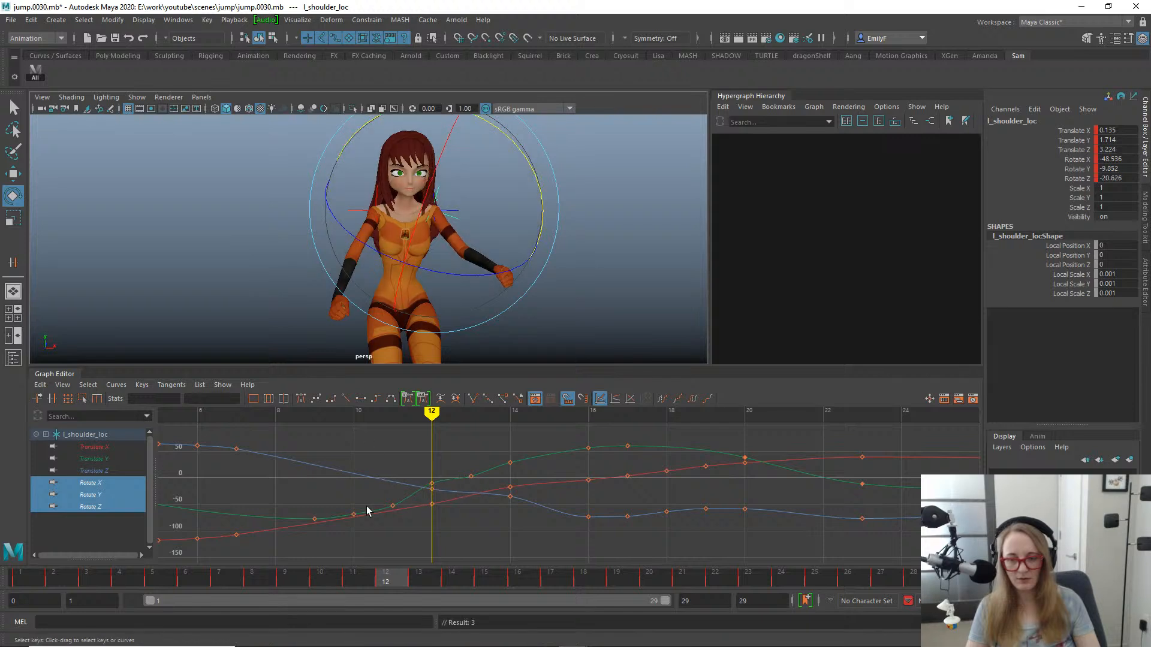
pyautogui.moveTo(360, 581); pyautogui.dragTo(387, 528)
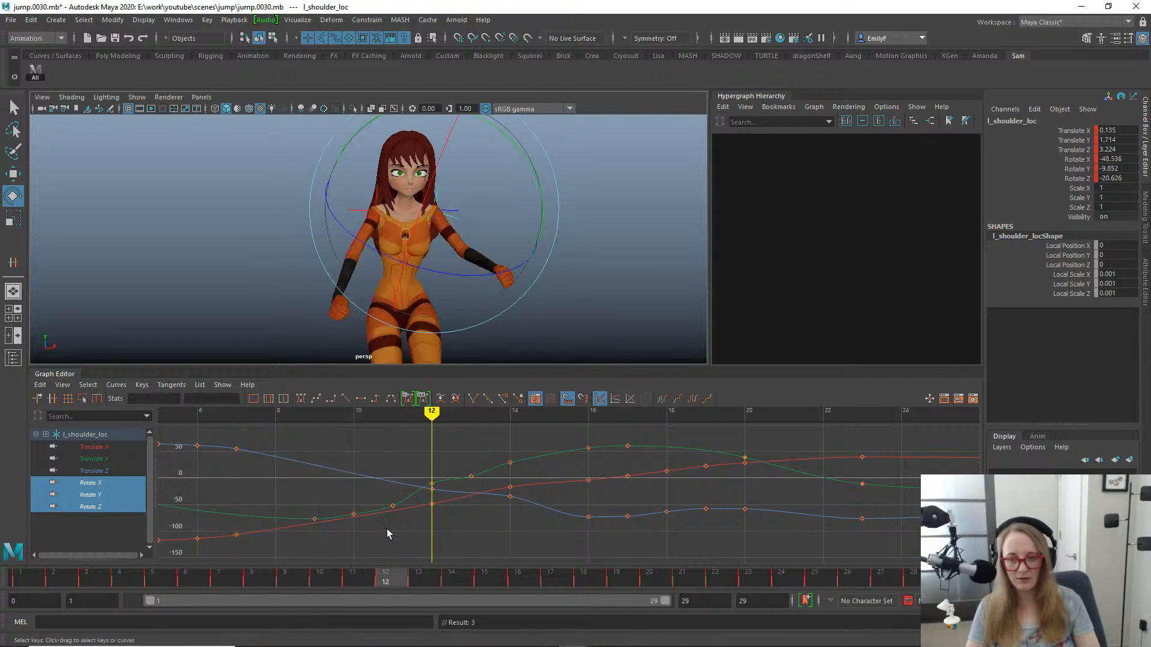
pyautogui.click(457, 447)
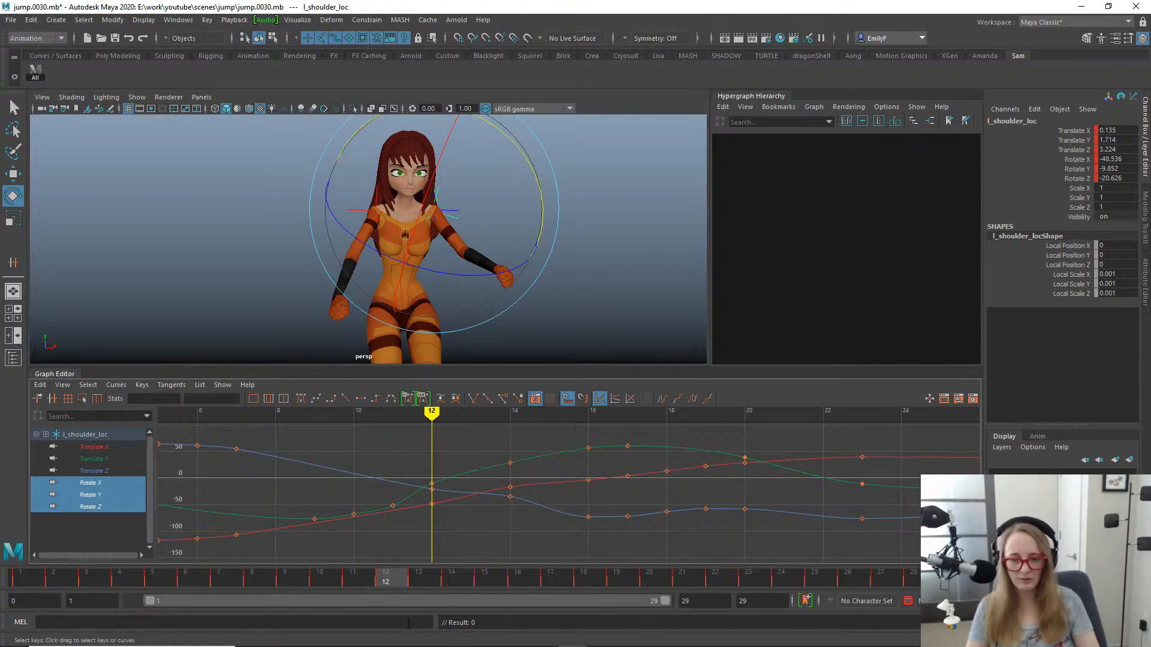
# - Try removing all three left shoulder rotation keys at frame 14 and undo the removal
pyautogui.moveTo(384, 577); pyautogui.dragTo(522, 548)
pyautogui.press('Delete')
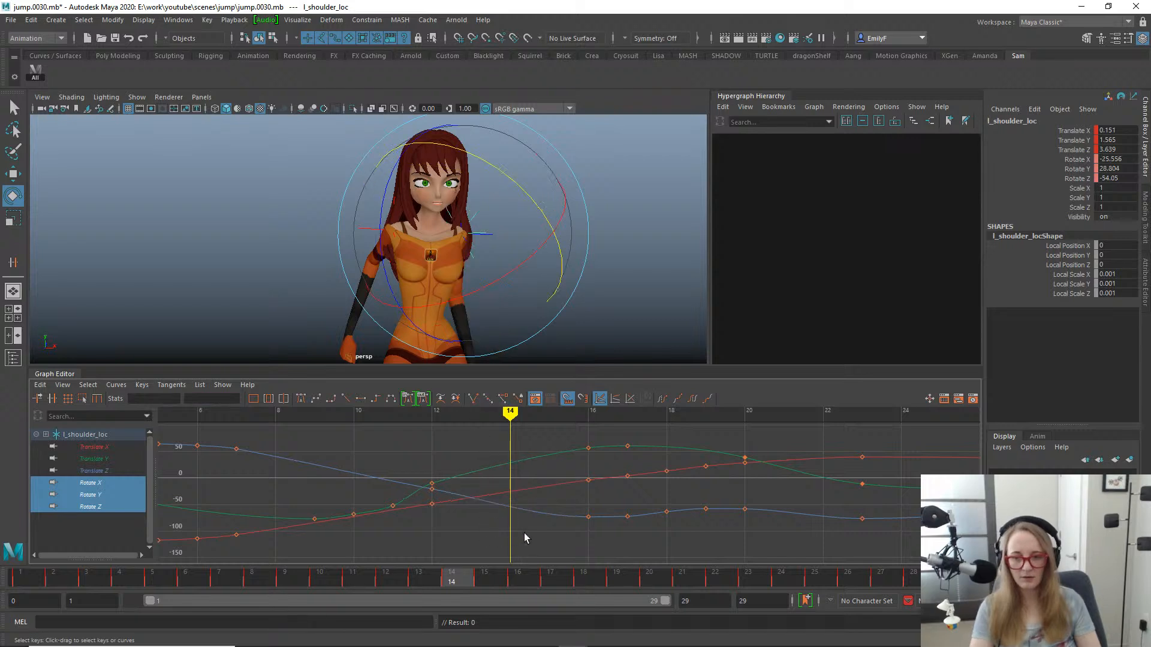
pyautogui.hotkey('ctrl', 'z')
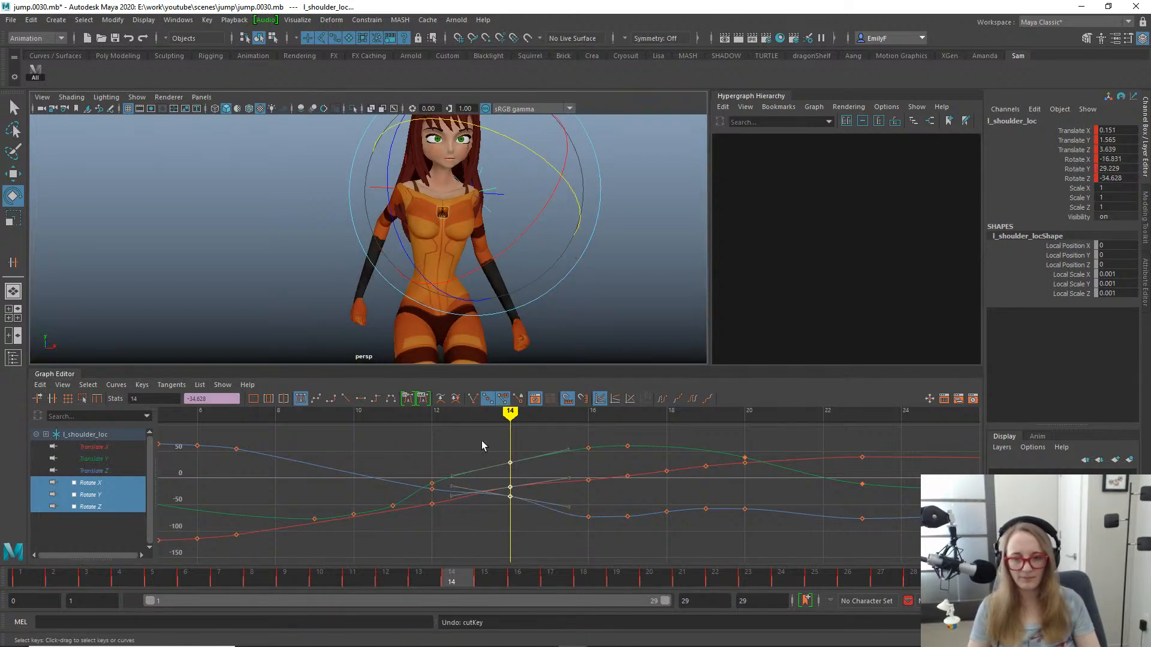
# - Delete only the left shoulder locator's Rotate X and Rotate Y keys at frame 14
pyautogui.moveTo(478, 423); pyautogui.dragTo(528, 491)
pyautogui.press('Delete')
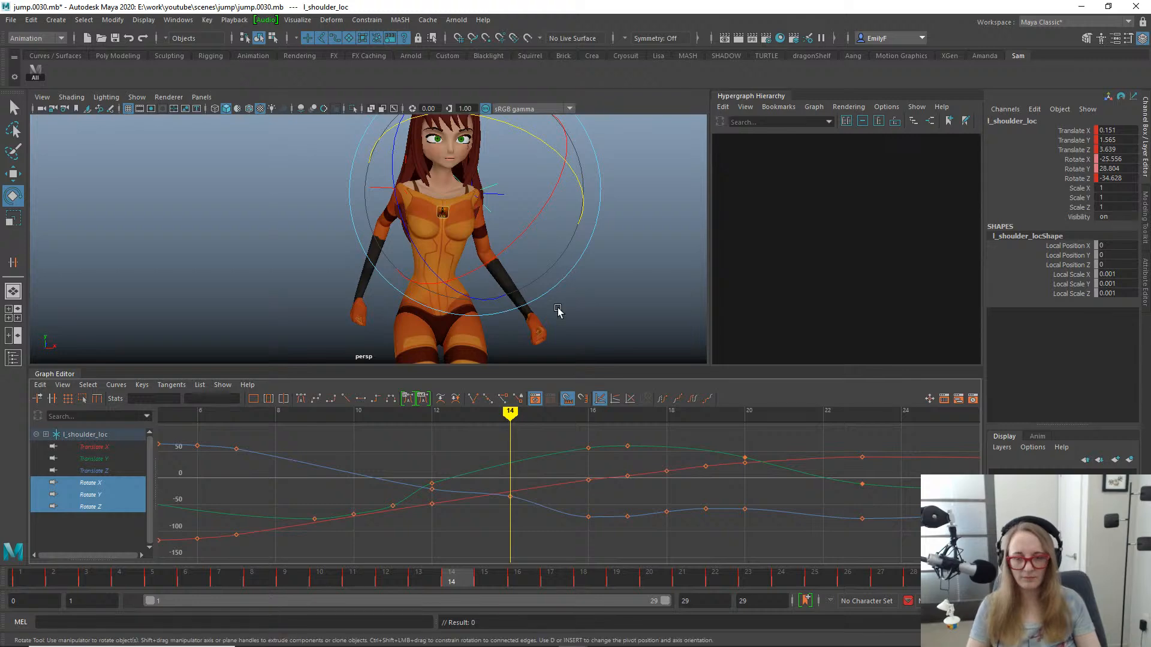
pyautogui.keyDown('alt'); pyautogui.moveTo(477, 245); pyautogui.dragTo(605, 207); pyautogui.keyUp('alt')
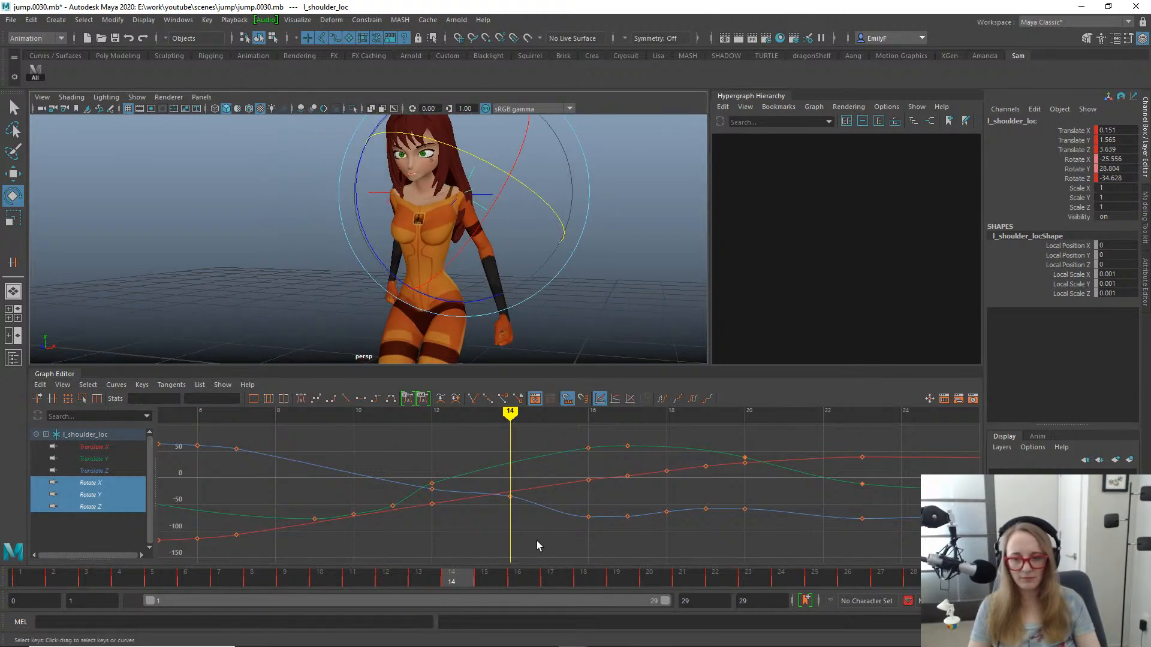
# - Try lowering the left shoulder locator's Rotate Z key at frame 14 to -39.152 and undo the change
pyautogui.moveTo(513, 505); pyautogui.dragTo(493, 483)
pyautogui.press('w')
pyautogui.moveTo(521, 521); pyautogui.dragTo(515, 534, button='middle')
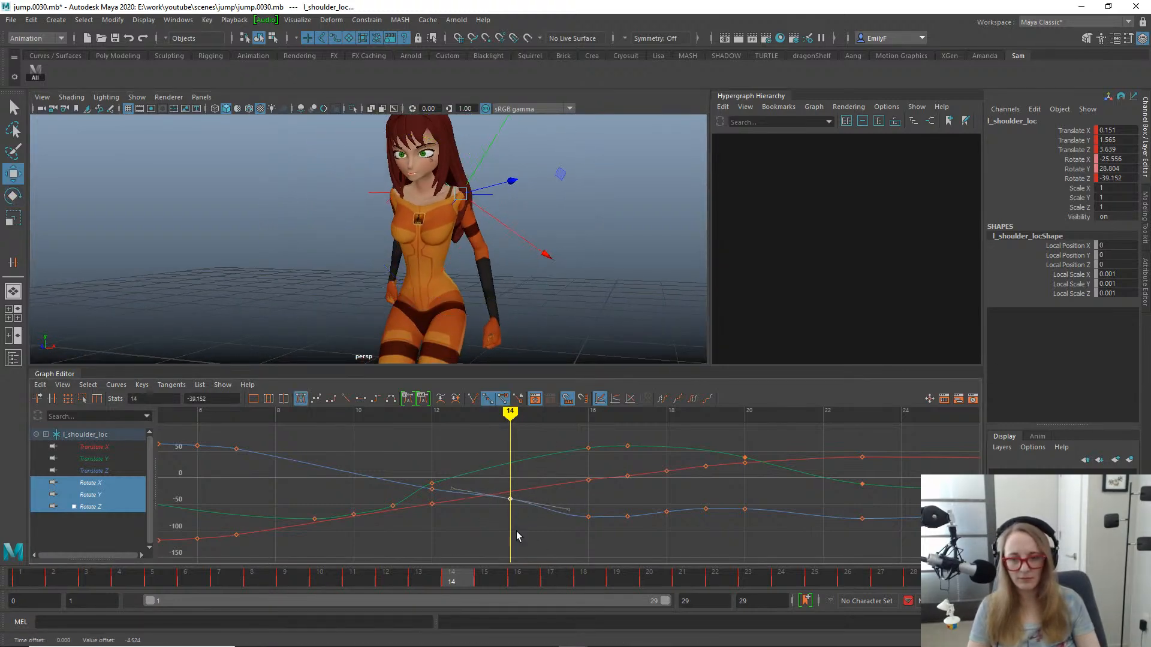
pyautogui.hotkey('ctrl', 'z')
# - Rotate the left shoulder locator at frame 14 to X -17.834, Y 28.804, Z -26.078
pyautogui.keyDown('alt'); pyautogui.moveTo(446, 264); pyautogui.dragTo(481, 279); pyautogui.keyUp('alt')
pyautogui.press('e')
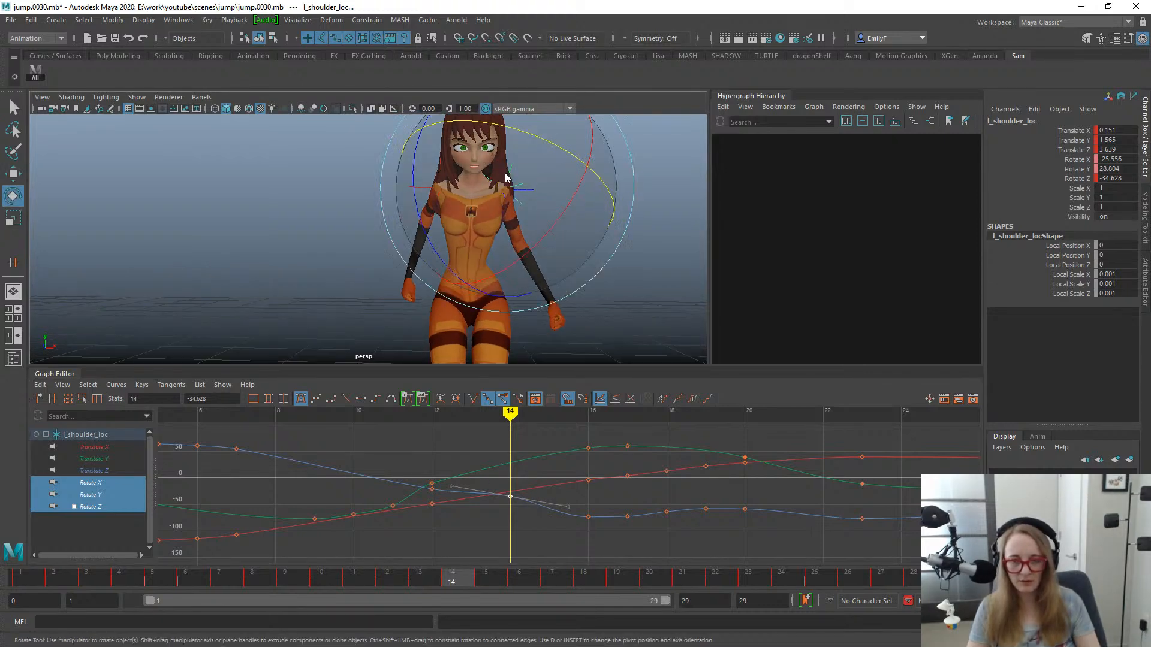
pyautogui.moveTo(506, 176); pyautogui.dragTo(462, 175)
pyautogui.moveTo(555, 172); pyautogui.dragTo(557, 173)
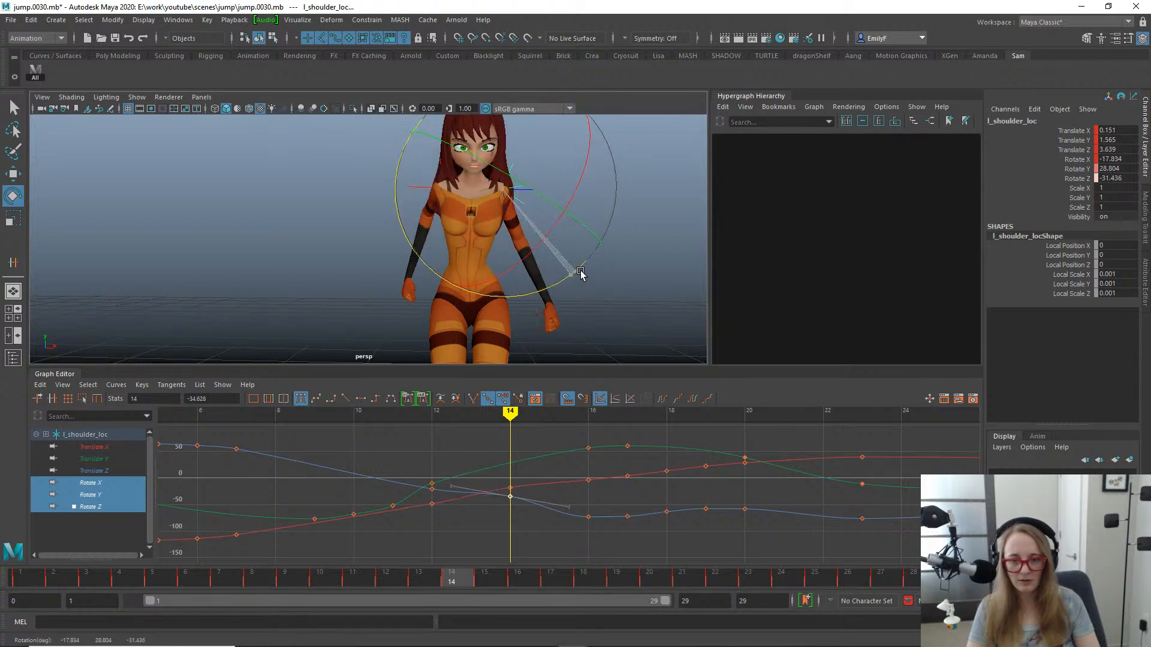
pyautogui.moveTo(589, 264); pyautogui.dragTo(543, 231)
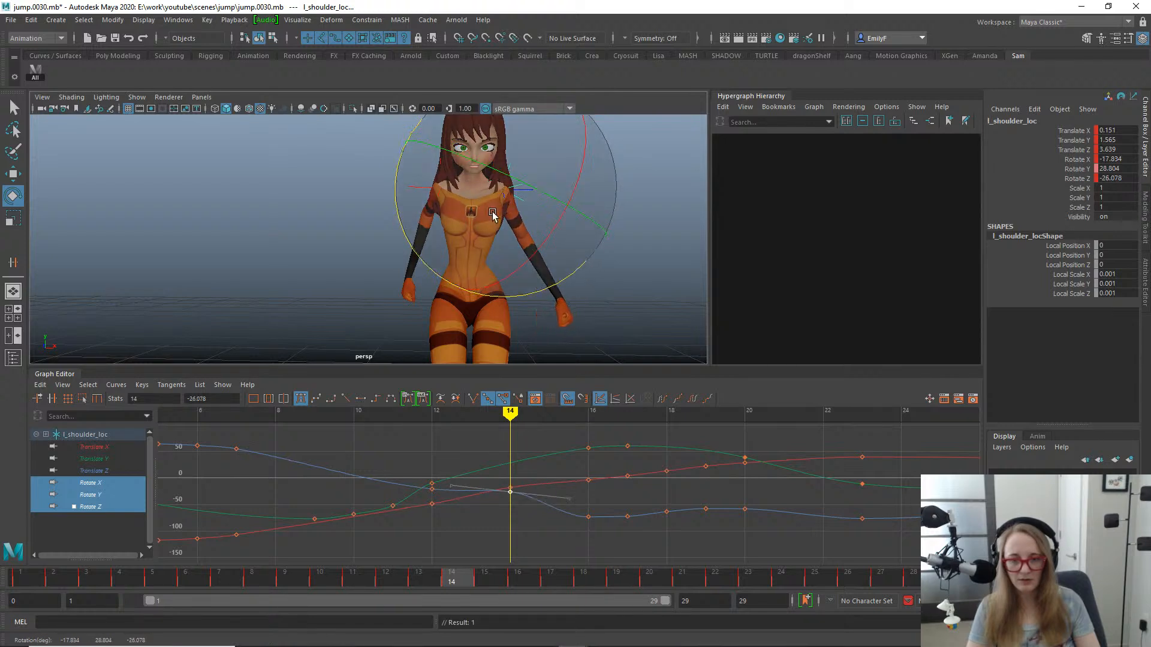
pyautogui.press('q')
# - At frame 16, rotate the left shoulder locator to X 6.203, Y 56.887, Z -66.073, working from behind the character
pyautogui.moveTo(403, 585); pyautogui.dragTo(527, 531)
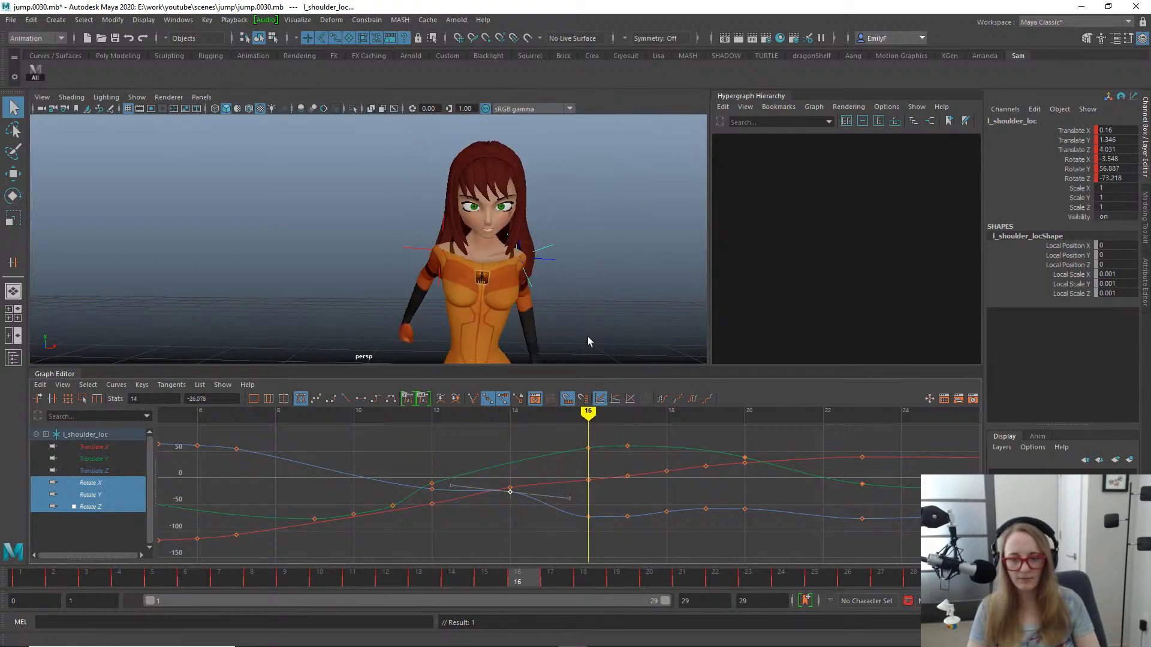
pyautogui.keyDown('alt'); pyautogui.moveTo(587, 342); pyautogui.dragTo(252, 198); pyautogui.keyUp('alt')
pyautogui.press('e')
pyautogui.moveTo(441, 213)
pyautogui.mouseDown()
pyautogui.moveTo(465, 198)
pyautogui.moveTo(457, 185)
pyautogui.moveTo(449, 208)
pyautogui.mouseUp()
pyautogui.hotkey('ctrl', 'z')
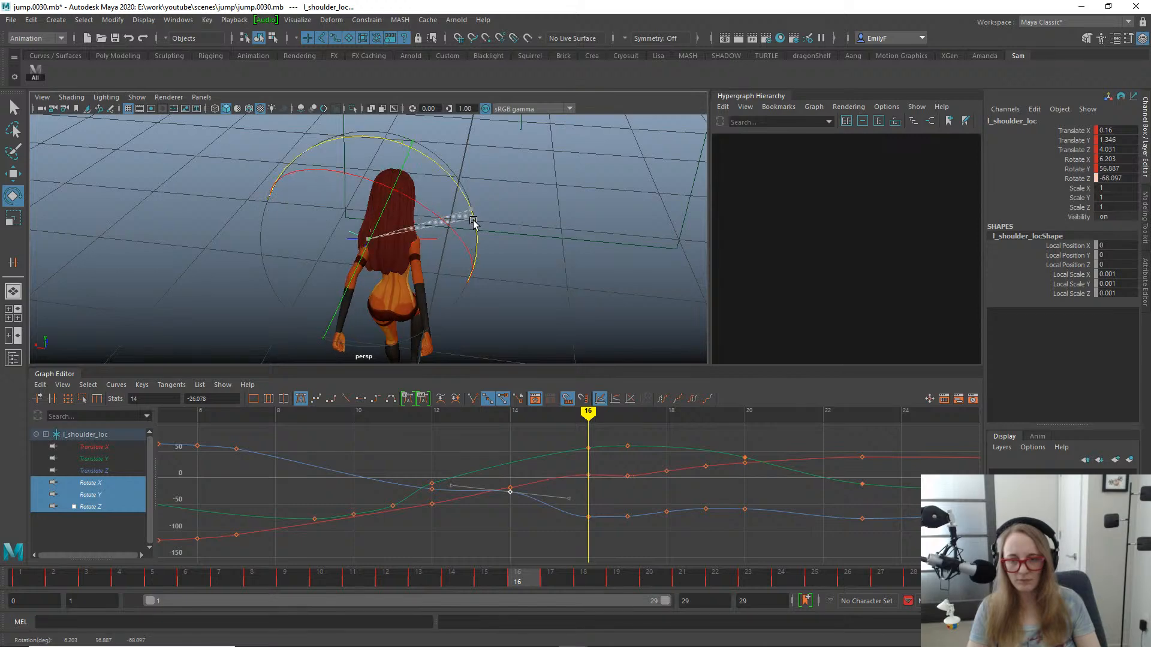
pyautogui.moveTo(464, 190); pyautogui.dragTo(463, 191)
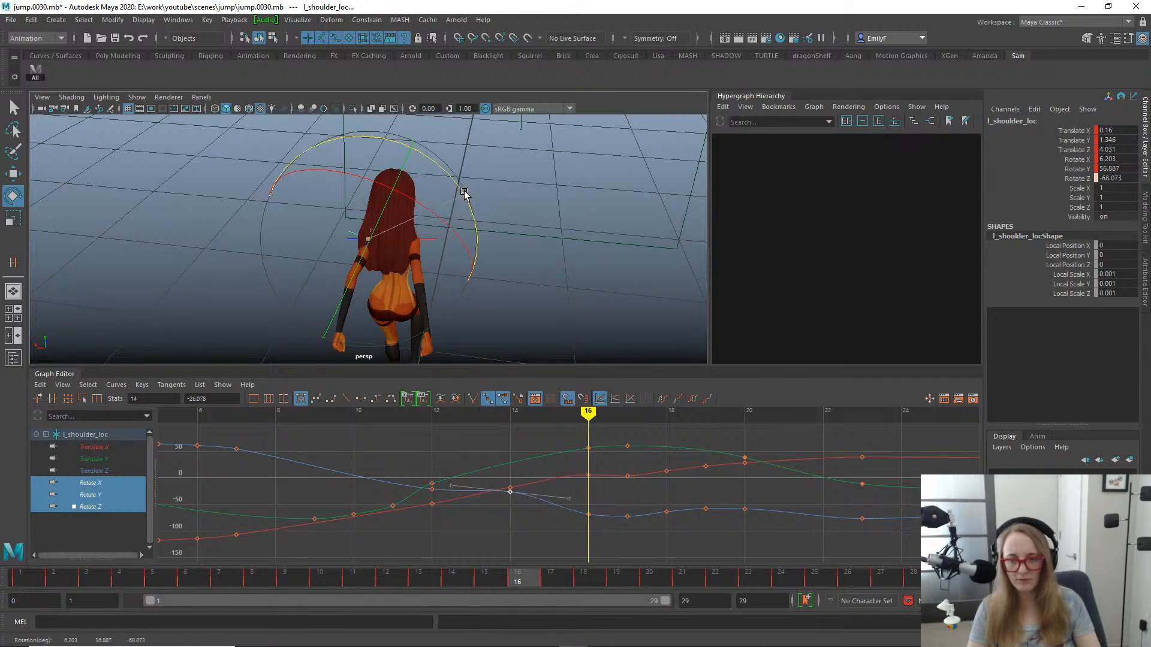
# - Move the left shoulder locator's Rotate X key at frame 27 to frame 26 and scrub to frame 27
pyautogui.keyDown('alt'); pyautogui.moveTo(625, 253); pyautogui.dragTo(324, 281); pyautogui.keyUp('alt')
pyautogui.moveTo(419, 578); pyautogui.dragTo(1022, 506)
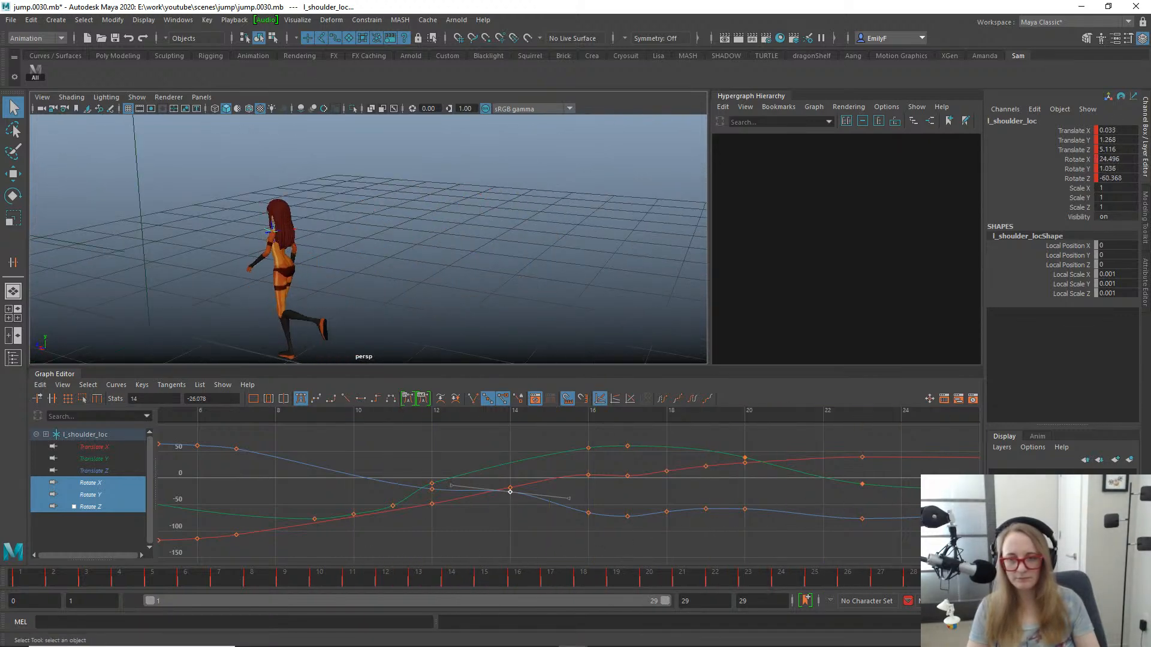
pyautogui.moveTo(824, 527); pyautogui.dragTo(691, 508)
pyautogui.keyDown('alt'); pyautogui.moveTo(778, 475); pyautogui.dragTo(395, 502, button='middle'); pyautogui.keyUp('alt')
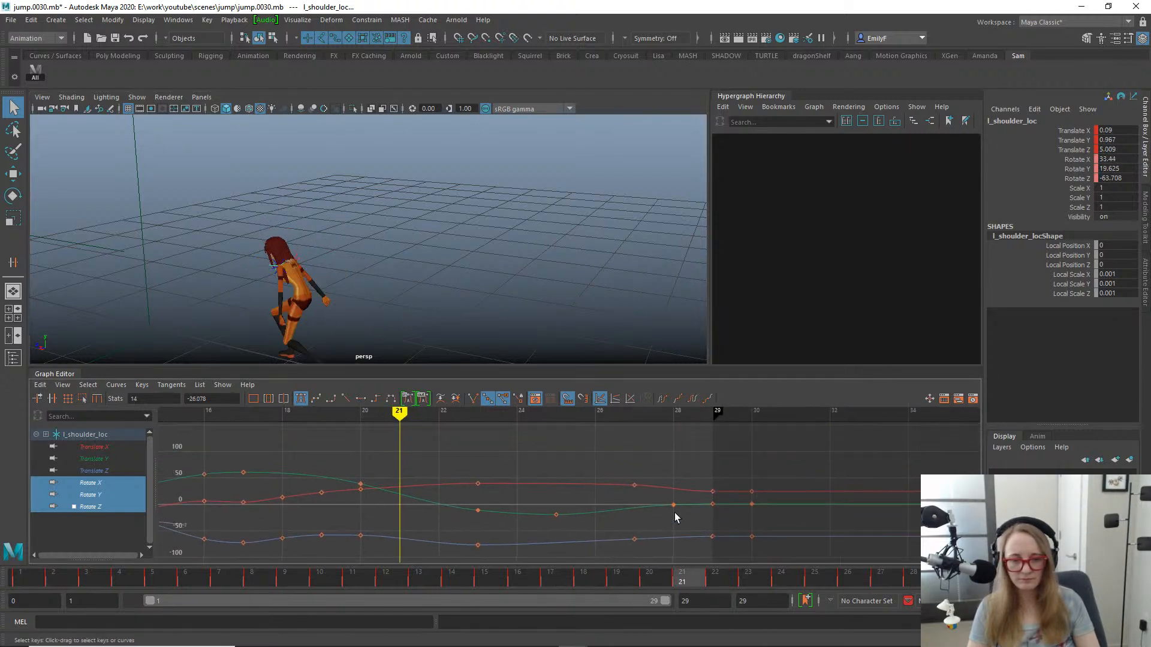
pyautogui.keyDown('alt'); pyautogui.moveTo(680, 513); pyautogui.dragTo(733, 500, button='middle'); pyautogui.keyUp('alt')
pyautogui.moveTo(470, 576); pyautogui.dragTo(880, 501)
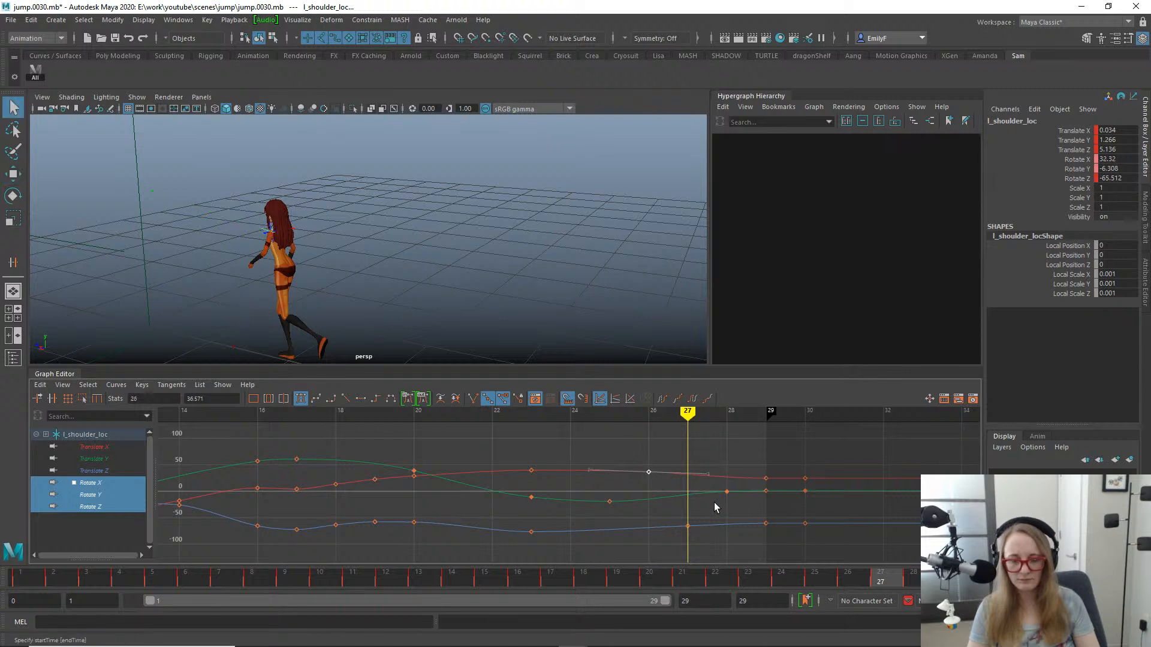
# - Play the jump animation in perspective view and examine the arm swing from the side and front
pyautogui.hotkey('alt', 'v')
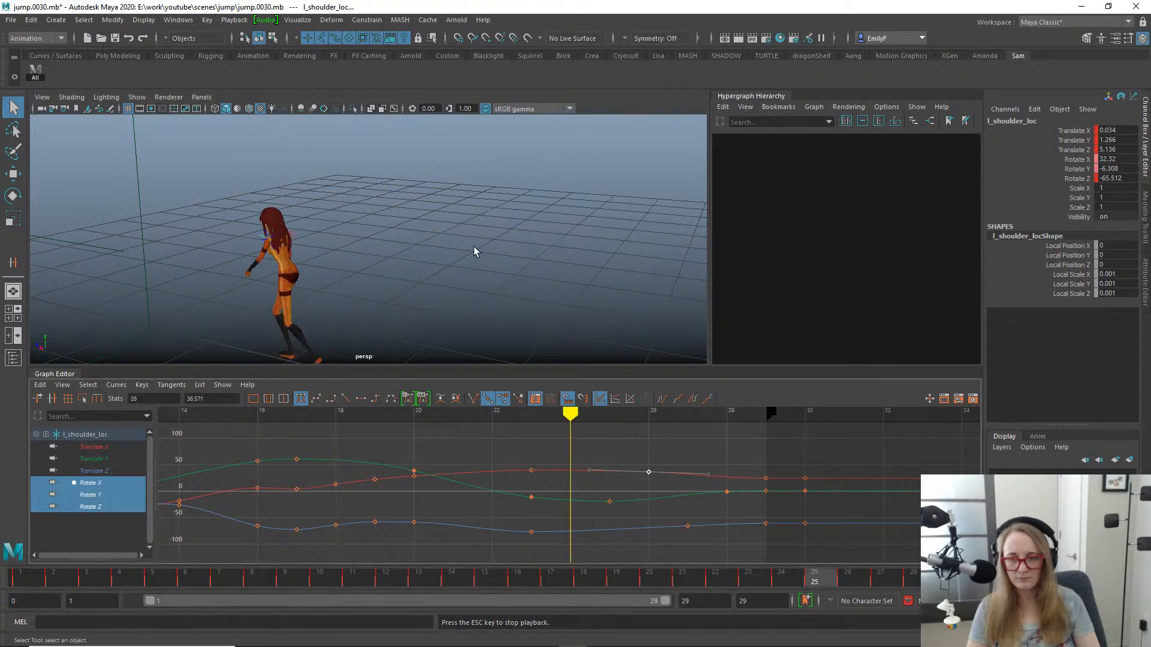
pyautogui.keyDown('alt'); pyautogui.moveTo(475, 246); pyautogui.dragTo(409, 232, button='right'); pyautogui.keyUp('alt')
pyautogui.keyDown('alt'); pyautogui.moveTo(408, 232); pyautogui.dragTo(433, 228); pyautogui.keyUp('alt')
pyautogui.keyDown('alt'); pyautogui.moveTo(433, 228); pyautogui.dragTo(548, 240, button='right'); pyautogui.keyUp('alt')
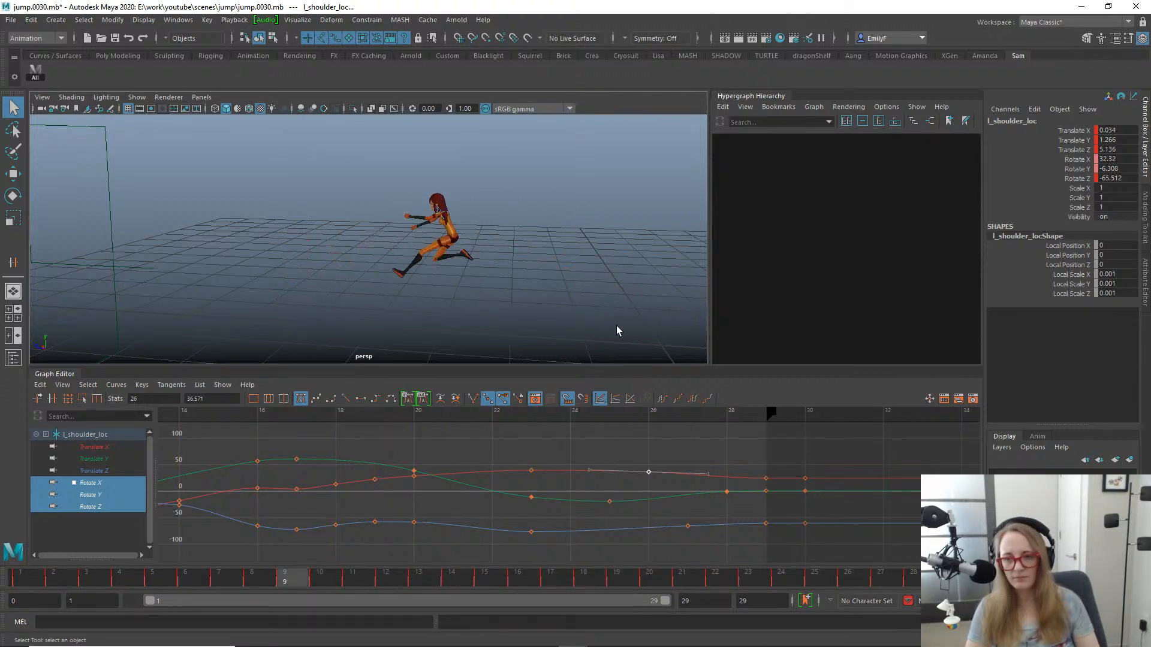
pyautogui.keyDown('alt'); pyautogui.moveTo(480, 267); pyautogui.dragTo(608, 274); pyautogui.keyUp('alt')
pyautogui.keyDown('alt'); pyautogui.moveTo(440, 231); pyautogui.dragTo(586, 197, button='middle'); pyautogui.keyUp('alt')
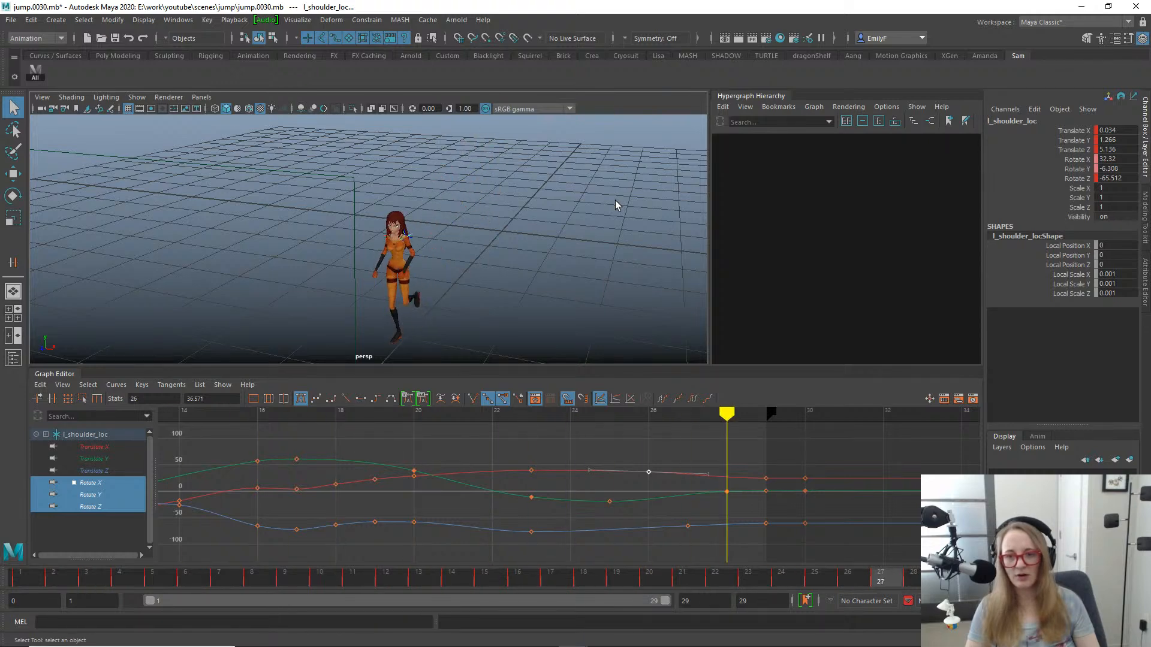
pyautogui.press('Escape')
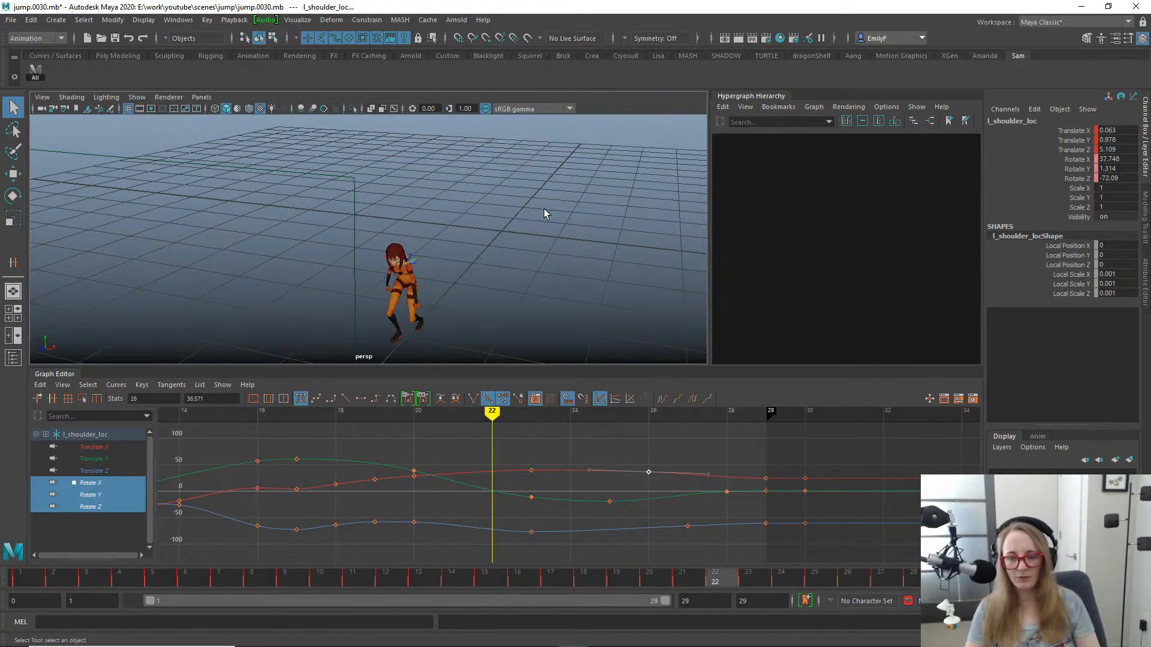
# - Scrub and replay the jump from the front, examining the left arm's motion around frames 9 to 13
pyautogui.keyDown('alt'); pyautogui.moveTo(544, 214); pyautogui.dragTo(476, 261); pyautogui.keyUp('alt')
pyautogui.moveTo(336, 586); pyautogui.dragTo(182, 579)
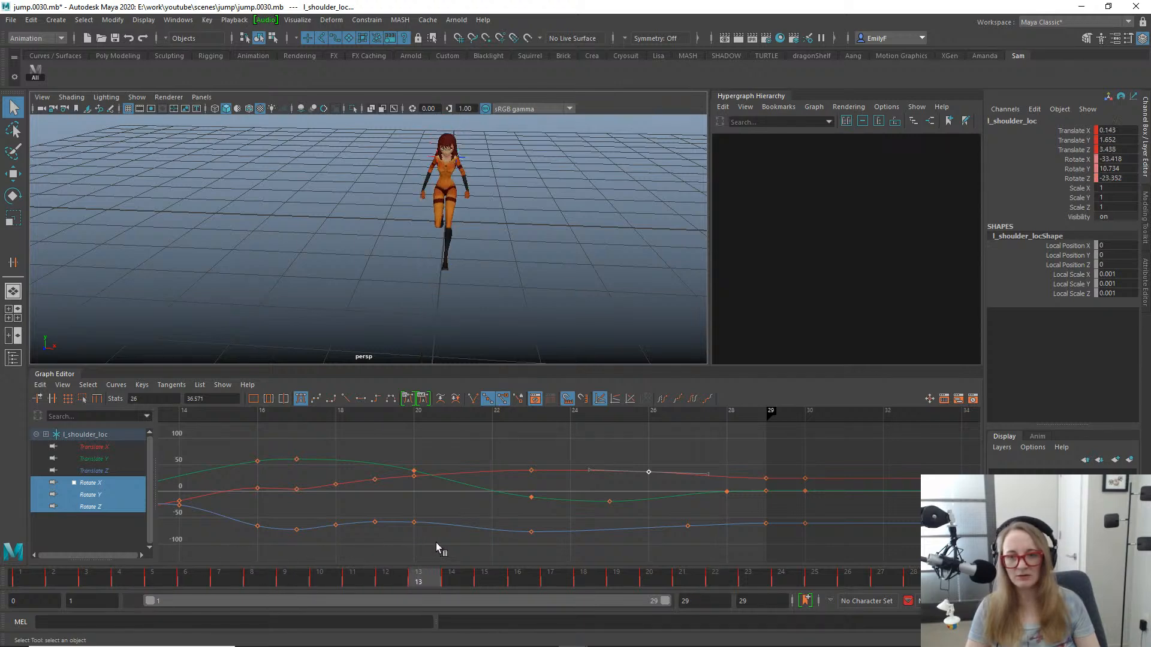
pyautogui.moveTo(436, 543)
pyautogui.mouseDown()
pyautogui.moveTo(337, 544)
pyautogui.moveTo(399, 545)
pyautogui.moveTo(359, 548)
pyautogui.mouseUp()
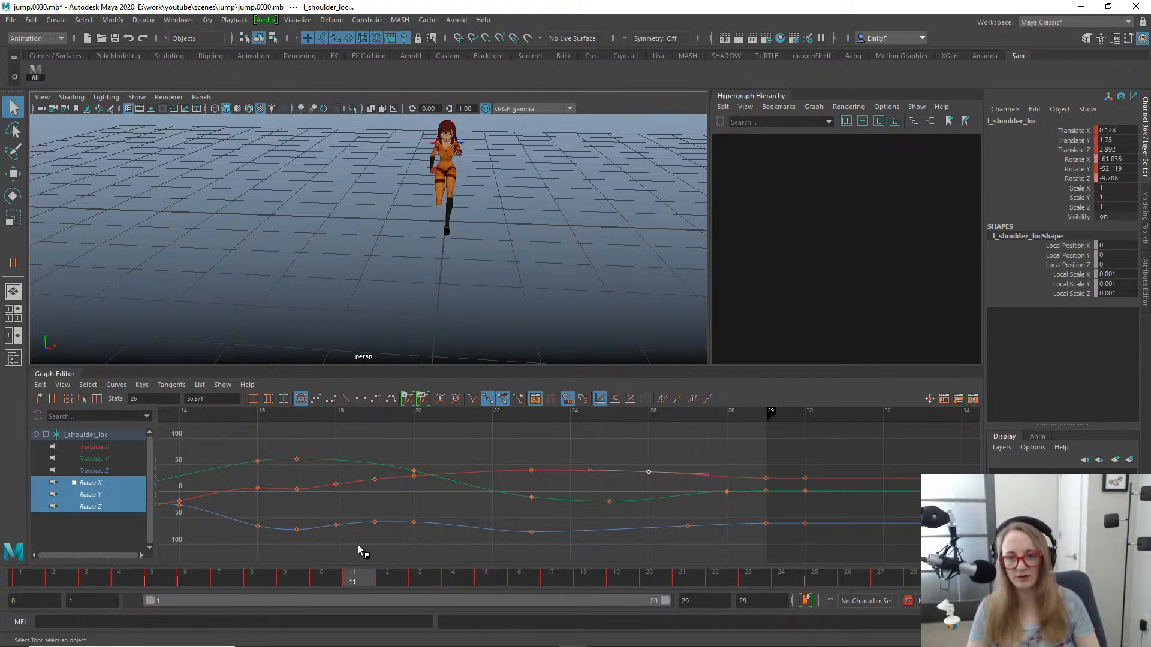
pyautogui.moveTo(462, 544); pyautogui.dragTo(280, 477)
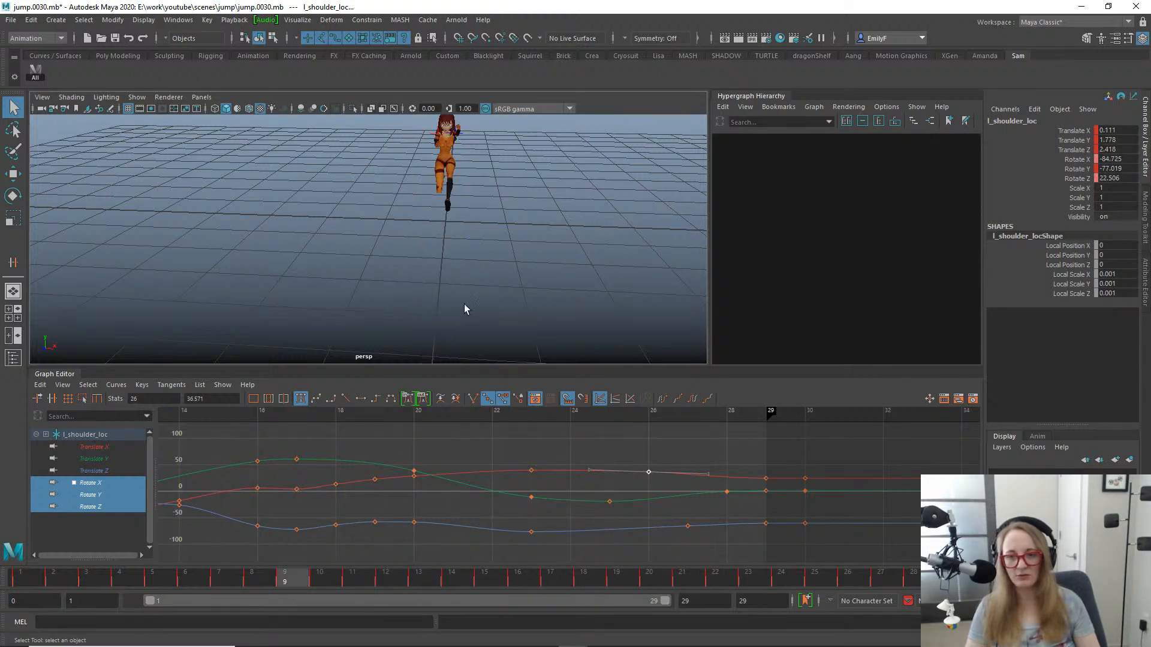
pyautogui.keyDown('alt'); pyautogui.moveTo(465, 309); pyautogui.dragTo(436, 267); pyautogui.keyUp('alt')
pyautogui.hotkey('alt', 'v')
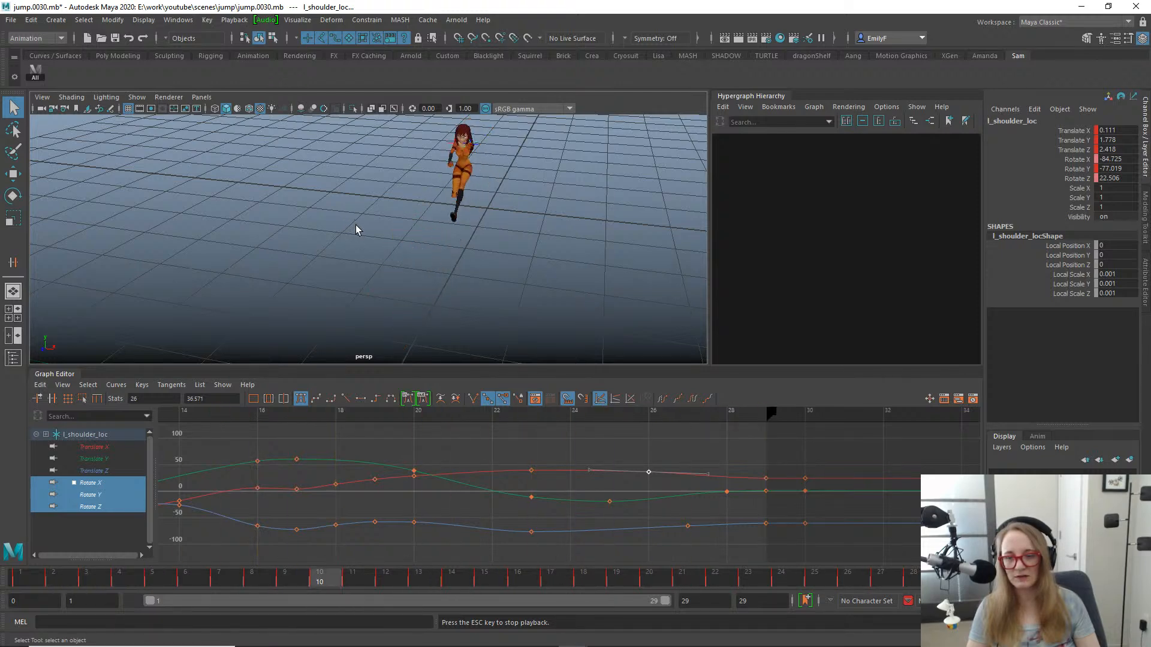
pyautogui.press('Escape')
pyautogui.moveTo(290, 581); pyautogui.dragTo(358, 579)
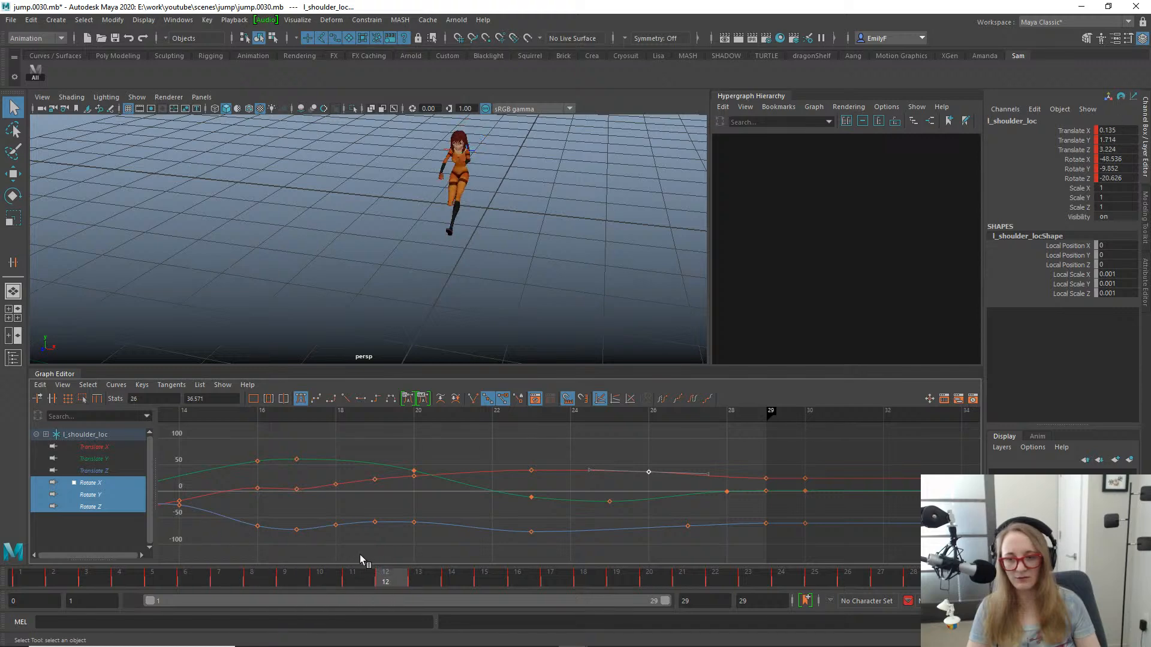
pyautogui.moveTo(360, 555); pyautogui.dragTo(381, 556)
# - Delete the left shoulder locator's Rotate Y key at frame 11, with the character framed from the front
pyautogui.keyDown('alt'); pyautogui.moveTo(311, 479); pyautogui.dragTo(791, 452, button='middle'); pyautogui.keyUp('alt')
pyautogui.keyDown('alt'); pyautogui.moveTo(530, 479); pyautogui.dragTo(560, 486, button='middle'); pyautogui.keyUp('alt')
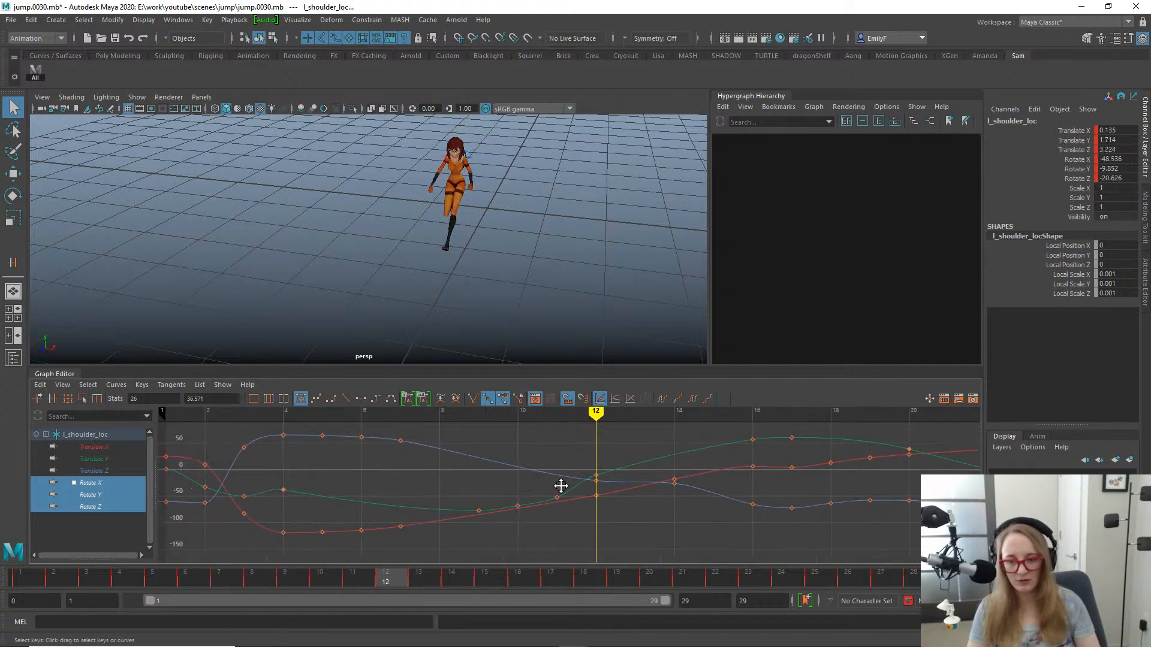
pyautogui.keyDown('alt'); pyautogui.keyDown('shift'); pyautogui.moveTo(561, 487); pyautogui.dragTo(581, 487, button='right'); pyautogui.keyUp('shift'); pyautogui.keyUp('alt')
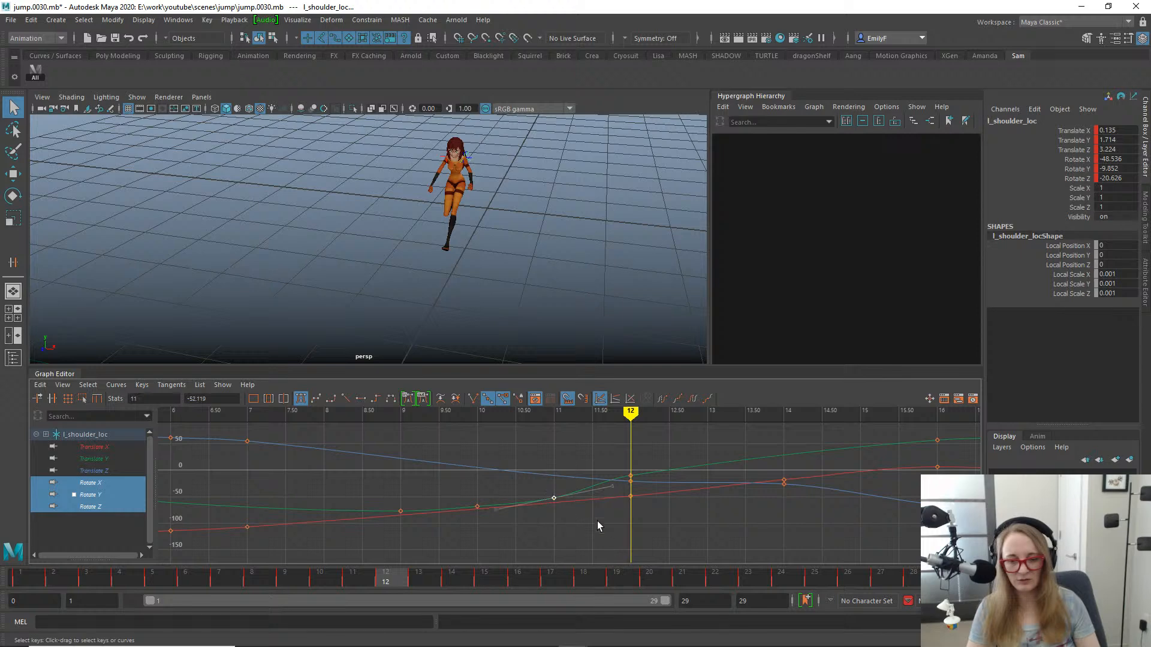
pyautogui.click(352, 578)
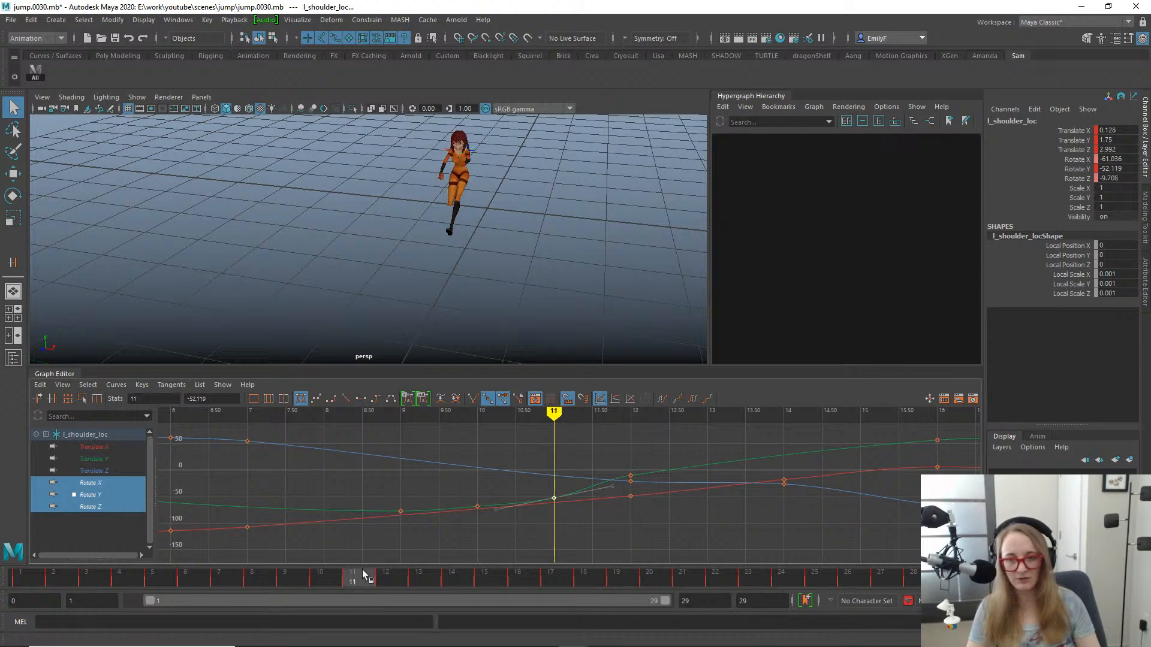
pyautogui.keyDown('alt'); pyautogui.moveTo(419, 228); pyautogui.dragTo(409, 279); pyautogui.keyUp('alt')
pyautogui.press('f')
pyautogui.scroll(-5, 479, 192)
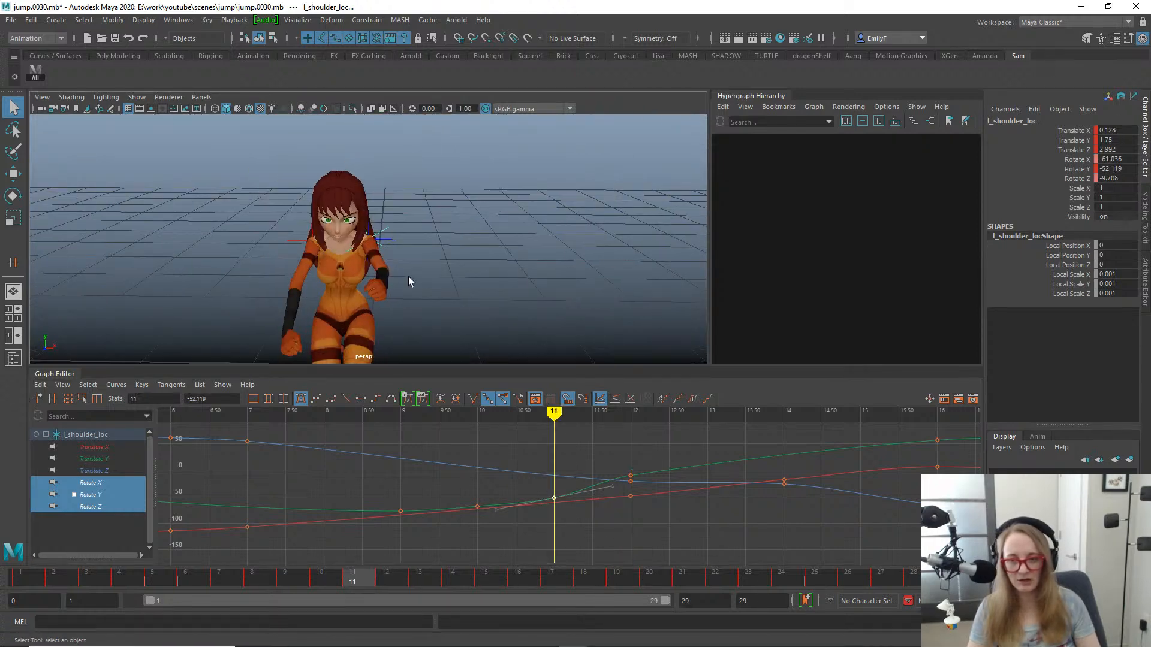
pyautogui.moveTo(531, 458); pyautogui.dragTo(570, 524)
pyautogui.press('Delete')
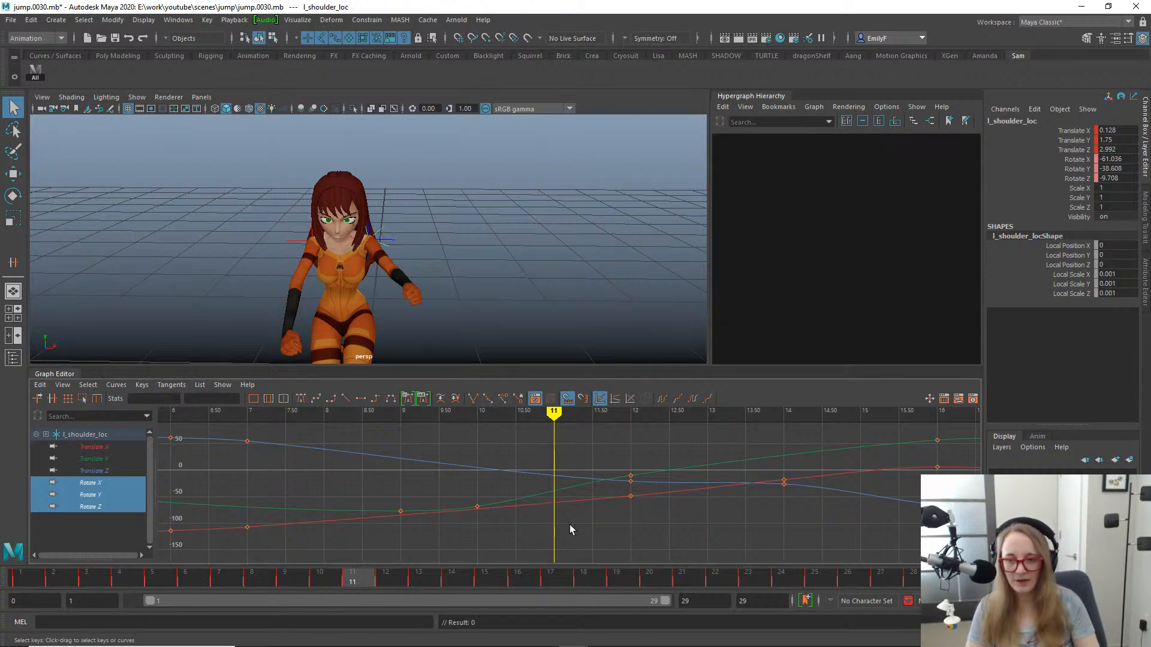
# - Play and scrub the jump animation in the side view to examine the left arm swing
pyautogui.moveTo(353, 579); pyautogui.dragTo(300, 541)
pyautogui.press('space')
pyautogui.moveTo(384, 226); pyautogui.dragTo(426, 215)
pyautogui.scroll(-2, 426, 214)
pyautogui.scroll(-5, 327, 196)
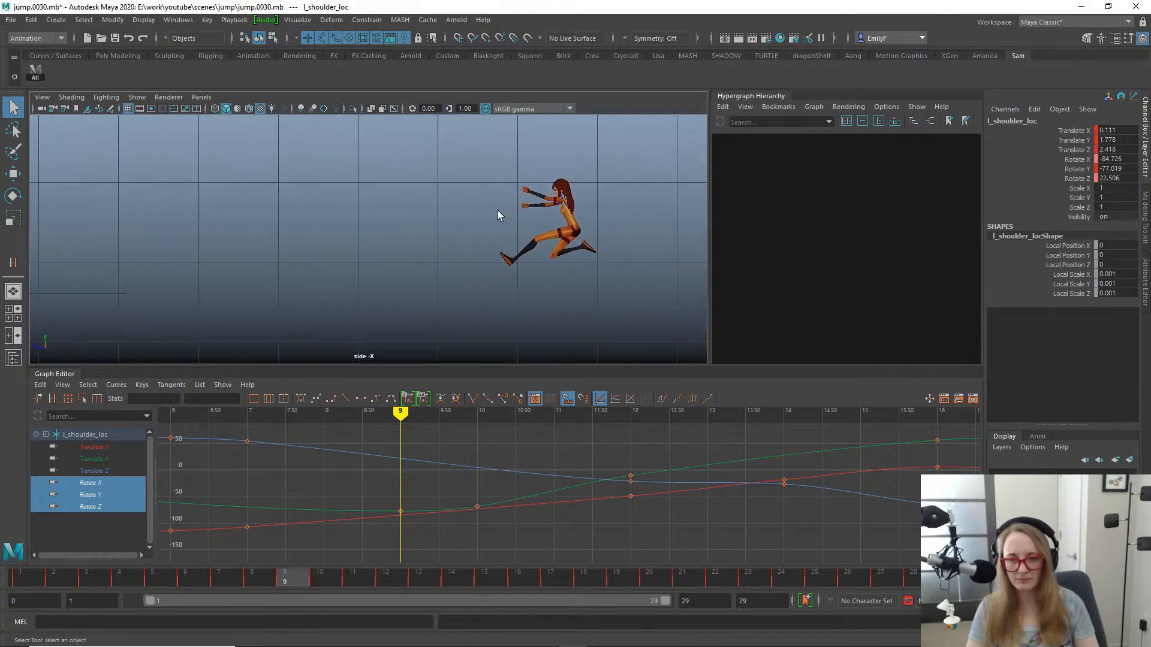
pyautogui.hotkey('alt', 'v')
pyautogui.keyDown('alt'); pyautogui.moveTo(566, 250); pyautogui.dragTo(376, 251, button='middle'); pyautogui.keyUp('alt')
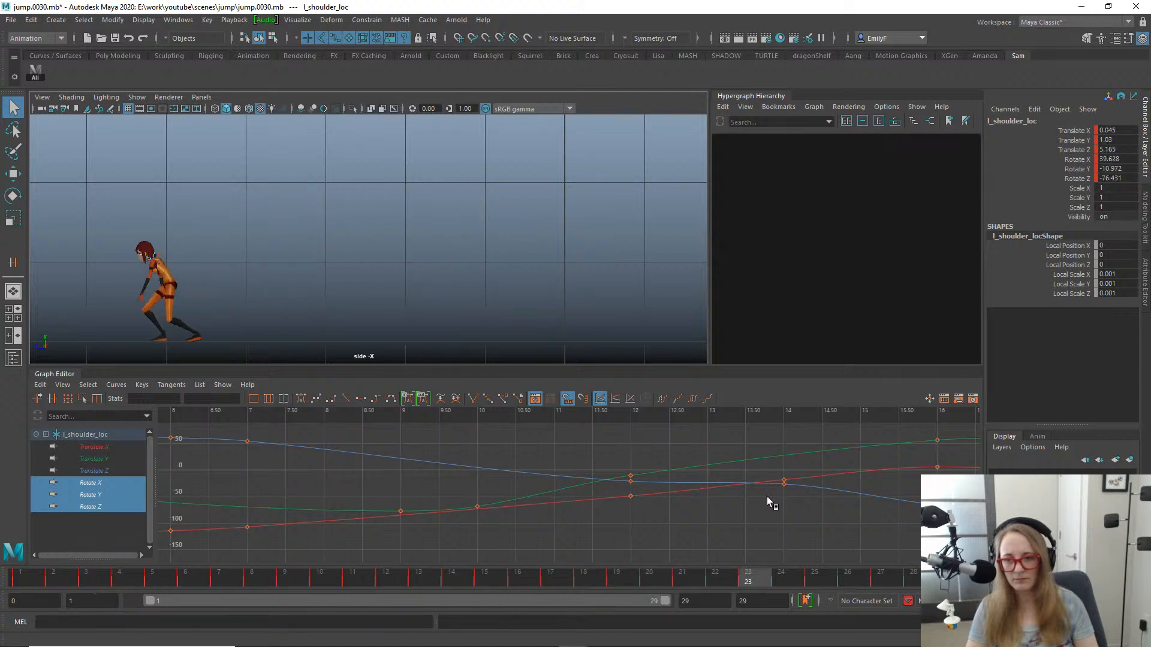
pyautogui.moveTo(284, 484); pyautogui.dragTo(755, 474)
# - Return to the perspective view and play the jump from the front, scrubbing from frame 1 to frame 15
pyautogui.press('space')
pyautogui.moveTo(396, 209); pyautogui.dragTo(397, 206)
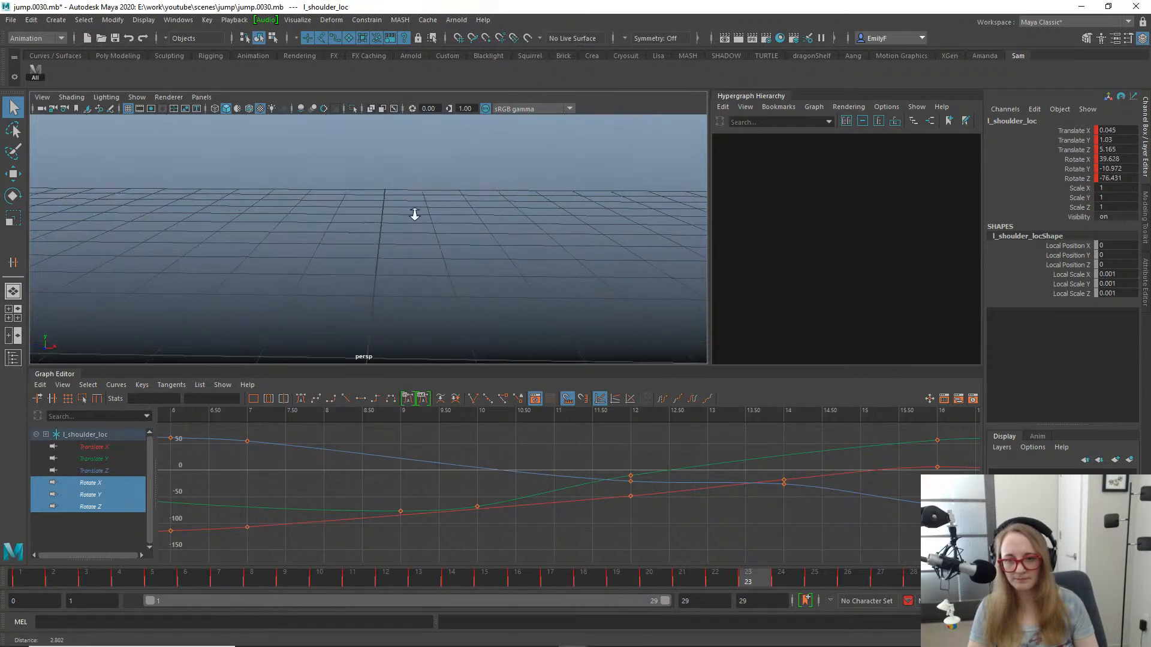
pyautogui.press('f')
pyautogui.keyDown('alt'); pyautogui.moveTo(451, 211); pyautogui.dragTo(408, 239, button='right'); pyautogui.keyUp('alt')
pyautogui.hotkey('alt', 'v')
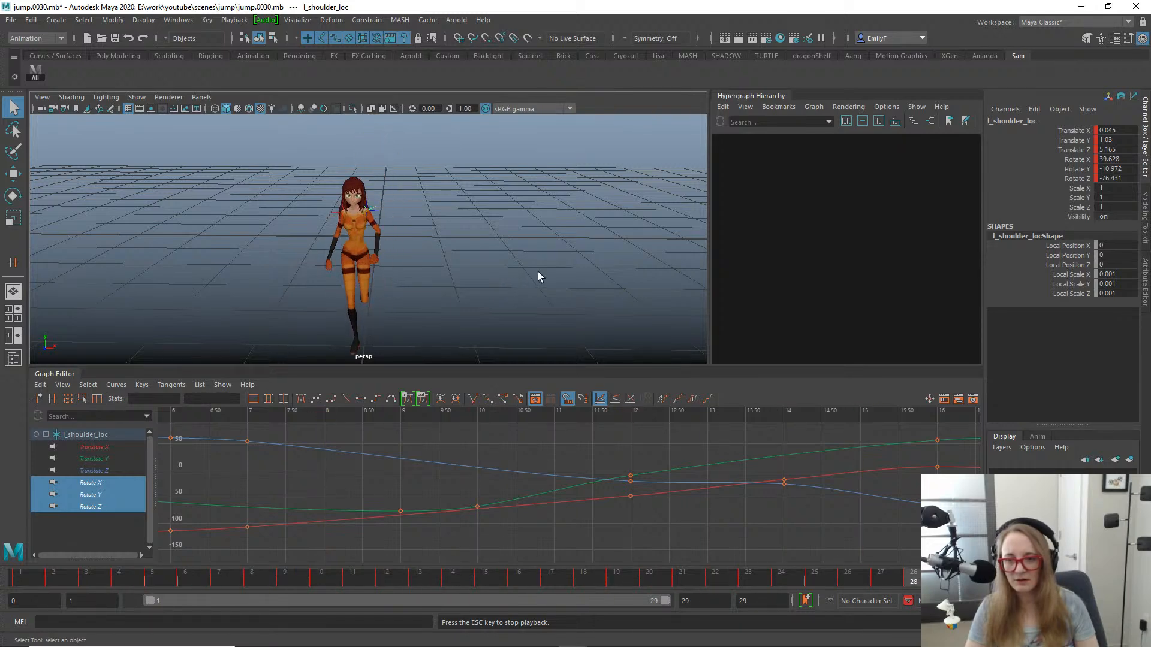
pyautogui.press('Escape')
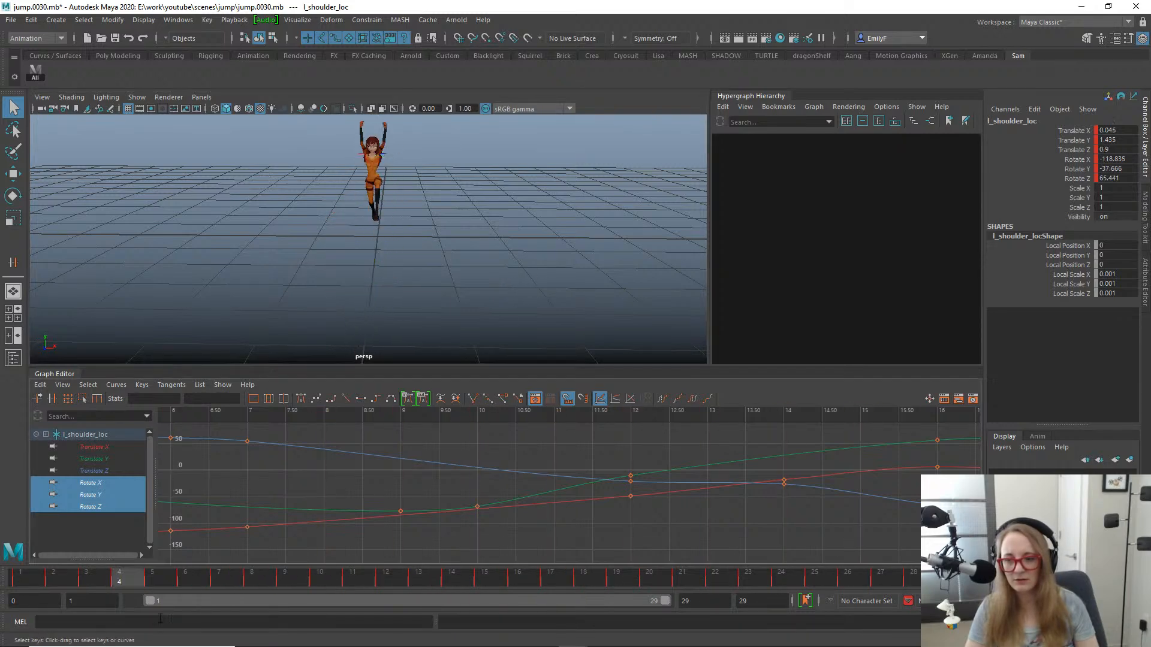
pyautogui.moveTo(16, 585); pyautogui.dragTo(1, 523)
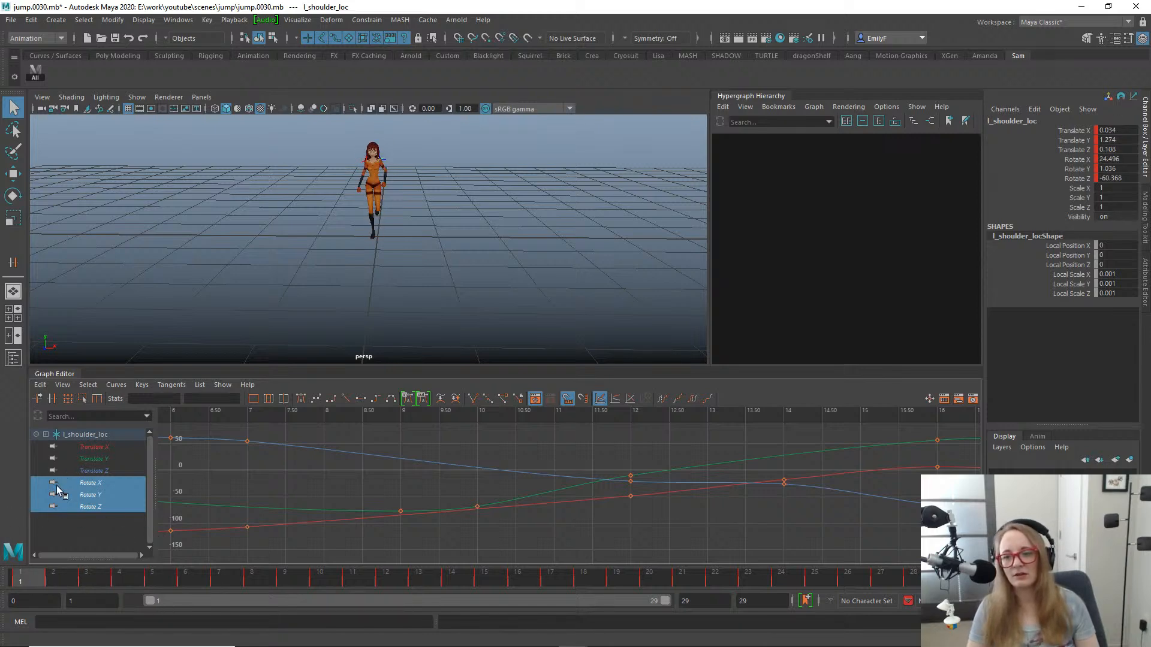
pyautogui.moveTo(66, 579); pyautogui.dragTo(486, 576)
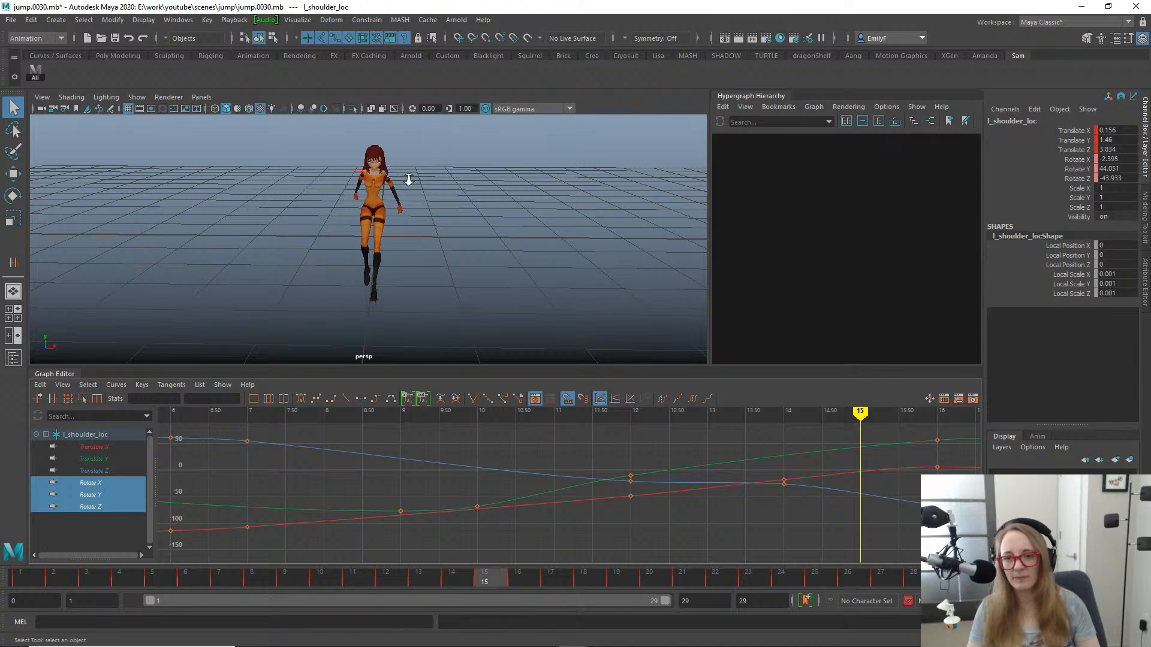
# - Examine the rotation curves of the left upper arm's FK and gimbal controls at frame 15 with the shoulder in close view
pyautogui.keyDown('alt'); pyautogui.moveTo(408, 180); pyautogui.dragTo(496, 142, button='right'); pyautogui.keyUp('alt')
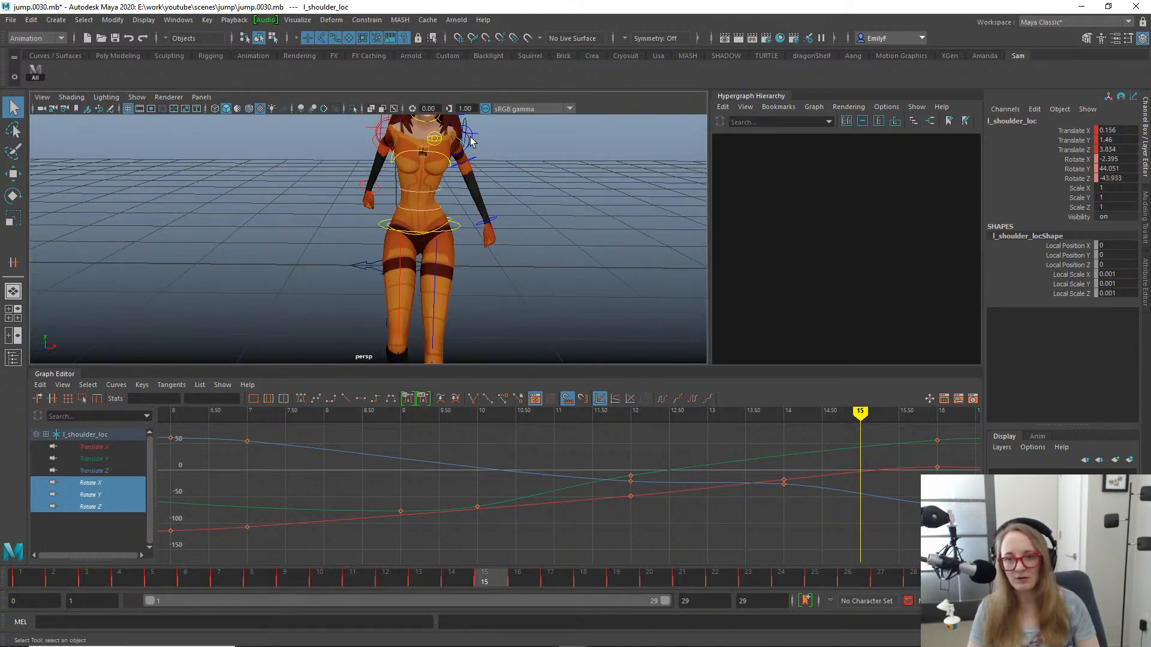
pyautogui.click(469, 140)
pyautogui.keyDown('alt'); pyautogui.moveTo(486, 146); pyautogui.dragTo(467, 186, button='right'); pyautogui.keyUp('alt')
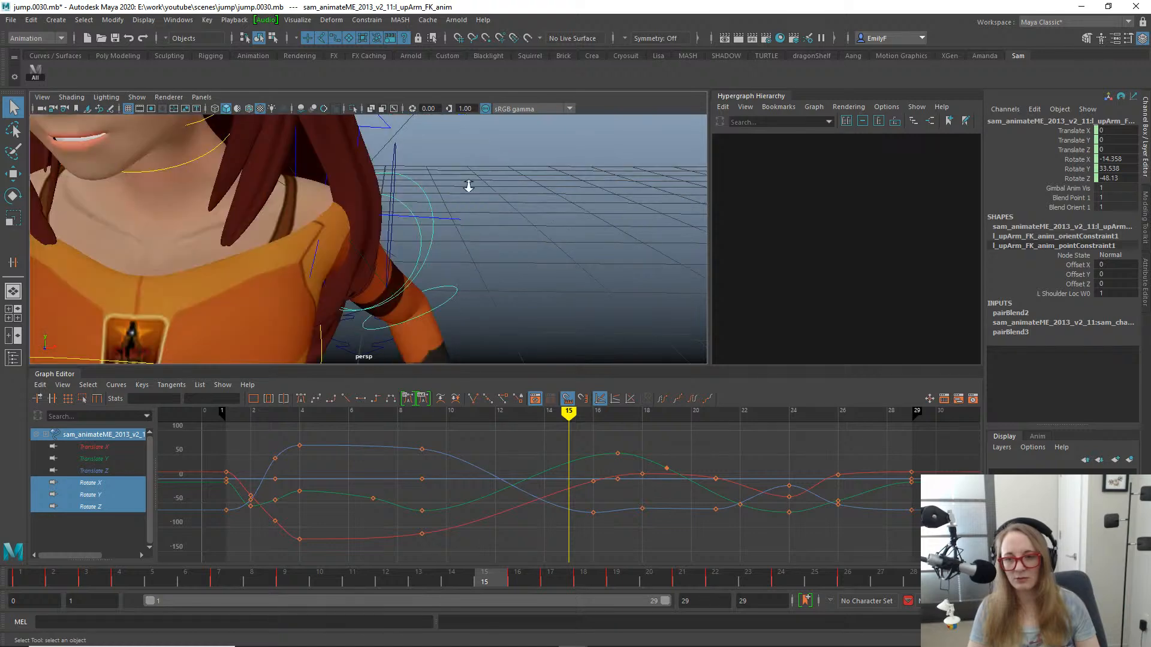
pyautogui.keyDown('alt'); pyautogui.moveTo(468, 185); pyautogui.dragTo(339, 259); pyautogui.keyUp('alt')
pyautogui.click(364, 259)
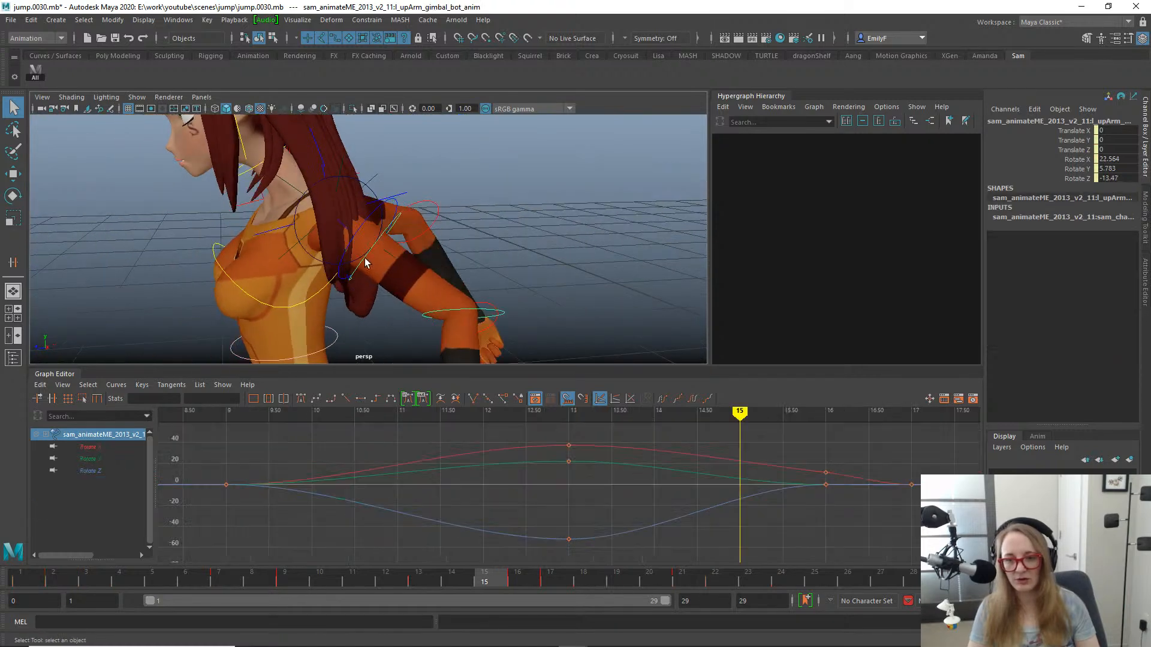
pyautogui.keyDown('alt'); pyautogui.moveTo(486, 260); pyautogui.dragTo(349, 232, button='right'); pyautogui.keyUp('alt')
pyautogui.keyDown('alt'); pyautogui.moveTo(348, 232); pyautogui.dragTo(461, 243); pyautogui.keyUp('alt')
pyautogui.keyDown('alt'); pyautogui.moveTo(461, 242); pyautogui.dragTo(420, 271, button='right'); pyautogui.keyUp('alt')
# - Try deleting the left upper arm gimbal control's rotation keys at frame 13
pyautogui.moveTo(440, 581)
pyautogui.mouseDown()
pyautogui.moveTo(398, 582)
pyautogui.moveTo(451, 581)
pyautogui.moveTo(419, 581)
pyautogui.mouseUp()
pyautogui.keyDown('alt'); pyautogui.moveTo(402, 336); pyautogui.dragTo(533, 320); pyautogui.keyUp('alt')
pyautogui.moveTo(534, 427); pyautogui.dragTo(605, 570)
pyautogui.press('Delete')
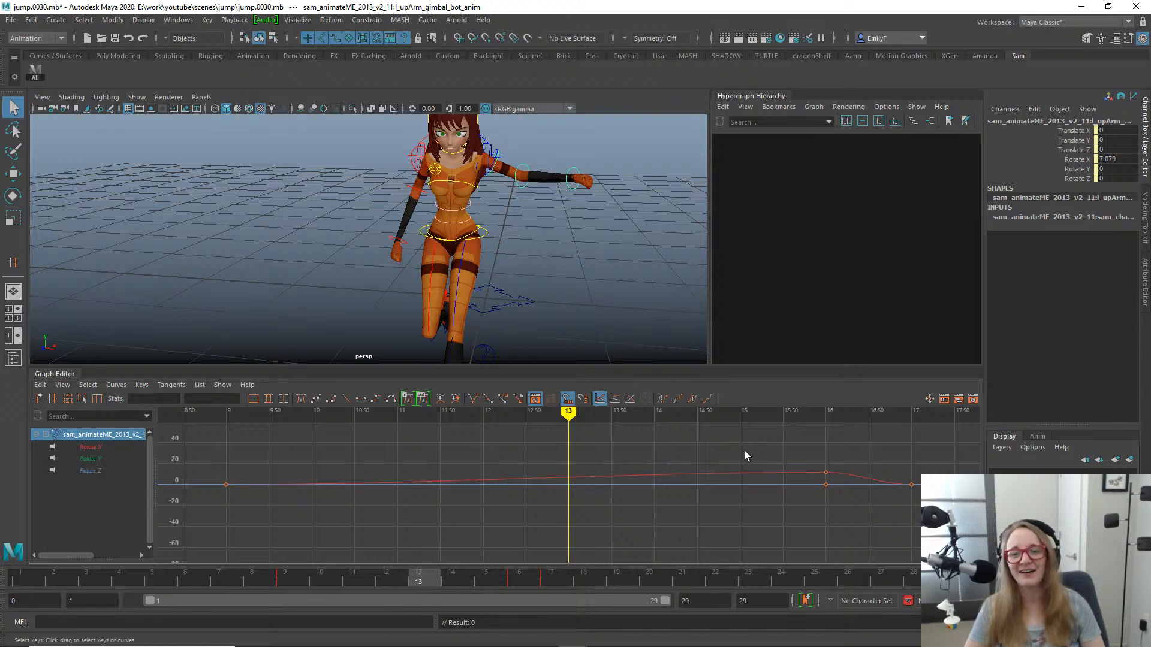
pyautogui.hotkey('ctrl', 'z')
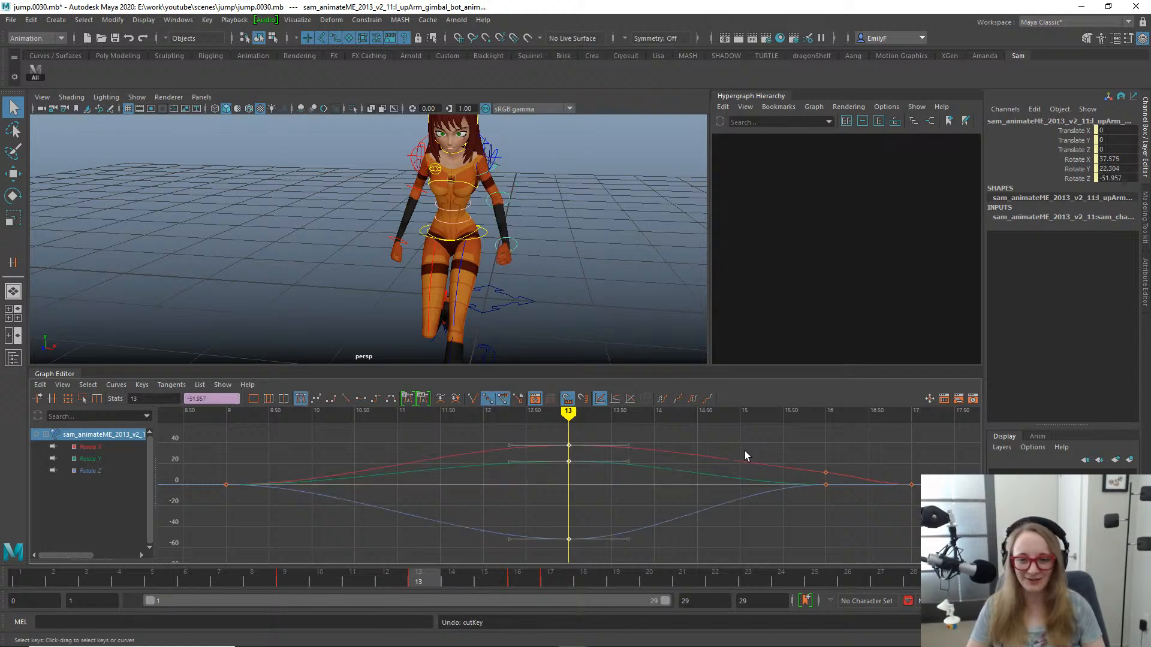
# - Return to frame 1 and isolate the Rotate X, Y and Z curves of the left upper arm FK control
pyautogui.moveTo(153, 587); pyautogui.dragTo(1, 540)
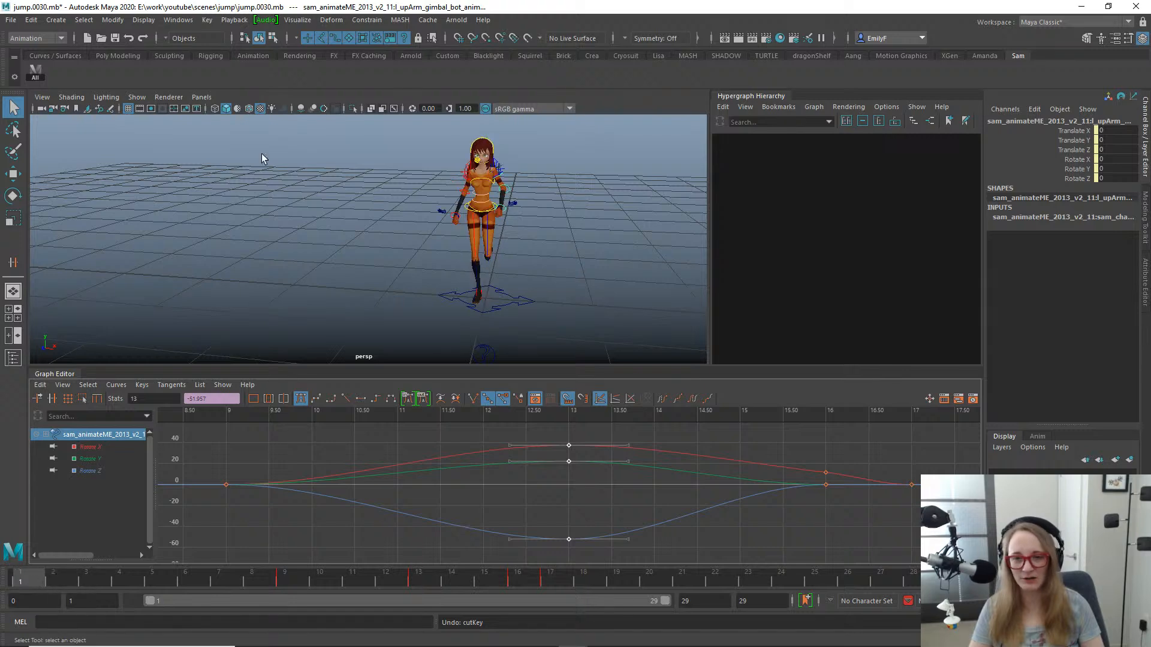
pyautogui.click(503, 169)
pyautogui.press('f')
pyautogui.keyDown('alt'); pyautogui.moveTo(519, 174); pyautogui.dragTo(388, 274); pyautogui.keyUp('alt')
pyautogui.click(369, 279)
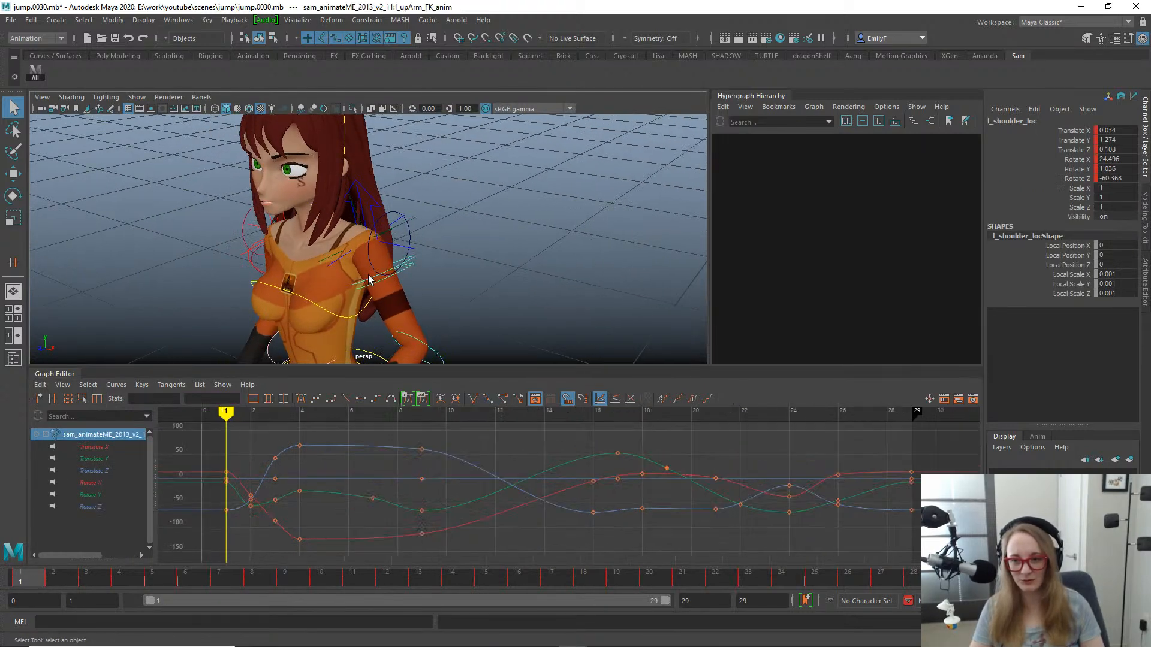
pyautogui.press('e')
pyautogui.press('w')
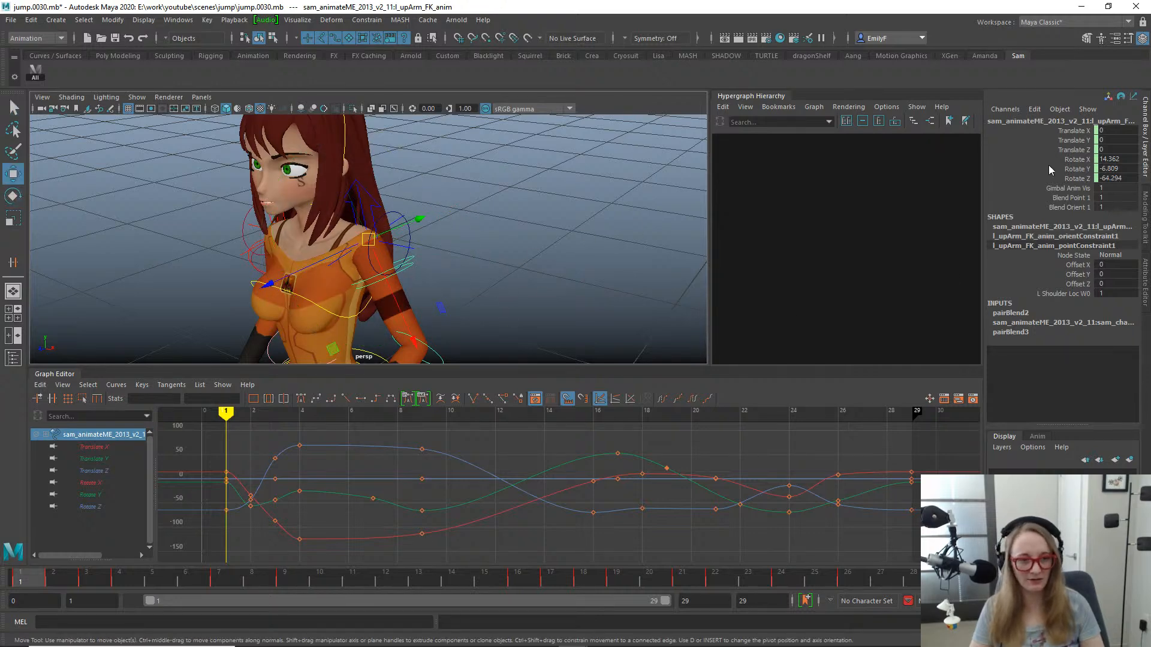
pyautogui.moveTo(1050, 161); pyautogui.dragTo(1051, 177)
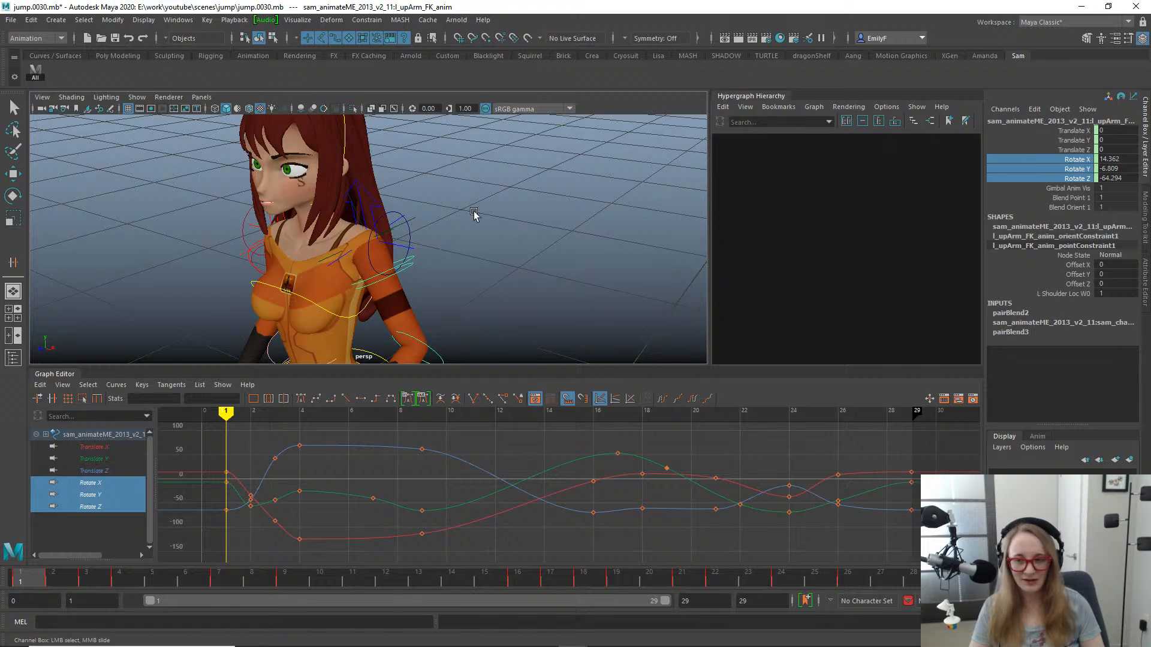
pyautogui.moveTo(473, 215)
pyautogui.keyDown('alt'); pyautogui.mouseDown()
pyautogui.moveTo(391, 211)
pyautogui.moveTo(465, 196)
pyautogui.mouseUp(); pyautogui.keyUp('alt')
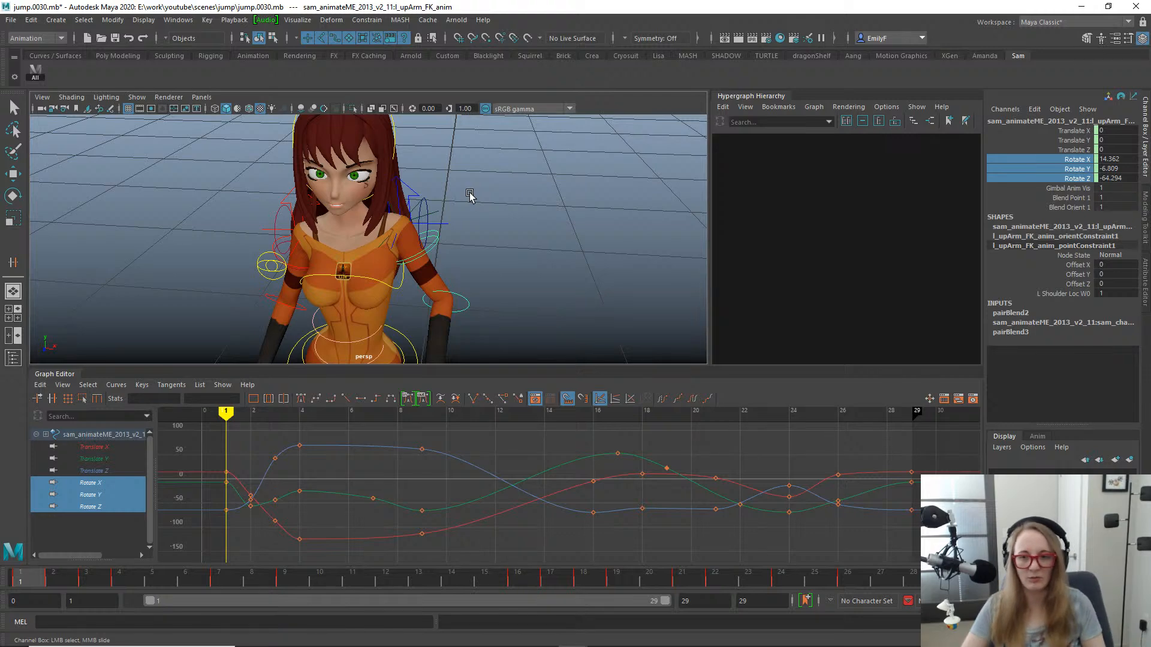
# - Compare the left upper arm FK control with its gimbal control at frame 1, viewing the shoulder from several sides
pyautogui.click(435, 253)
pyautogui.press('w')
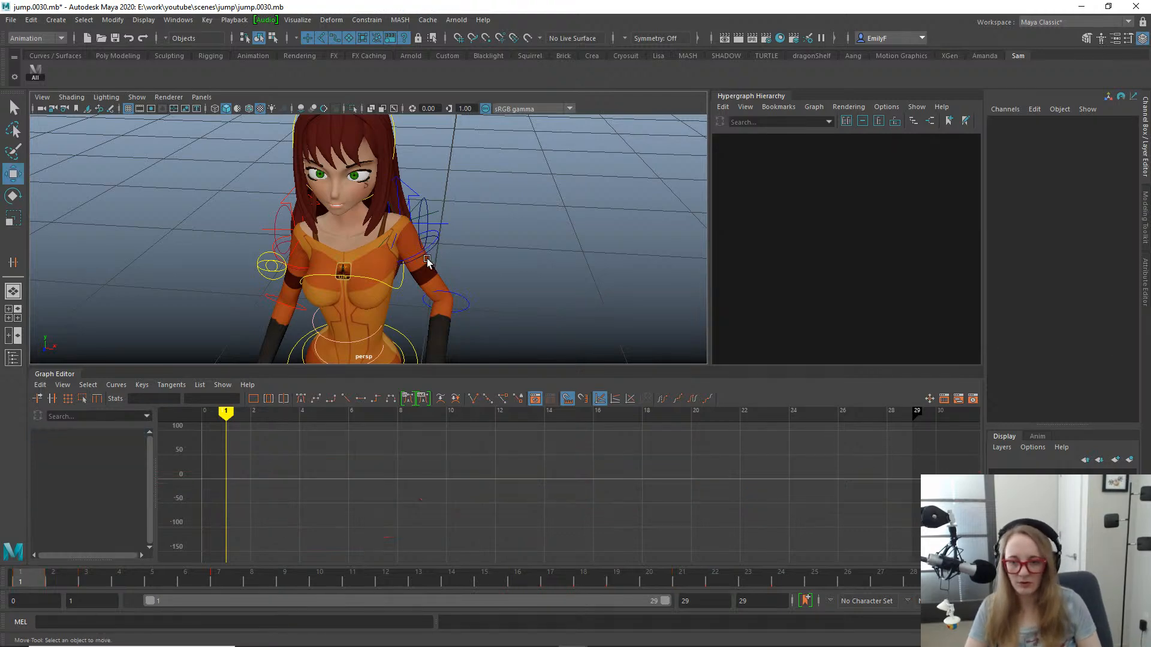
pyautogui.click(425, 251)
pyautogui.keyDown('alt'); pyautogui.moveTo(452, 257); pyautogui.dragTo(335, 254); pyautogui.keyUp('alt')
pyautogui.keyDown('alt'); pyautogui.moveTo(336, 255); pyautogui.dragTo(483, 256, button='right'); pyautogui.keyUp('alt')
pyautogui.keyDown('alt'); pyautogui.moveTo(483, 256); pyautogui.dragTo(576, 251); pyautogui.keyUp('alt')
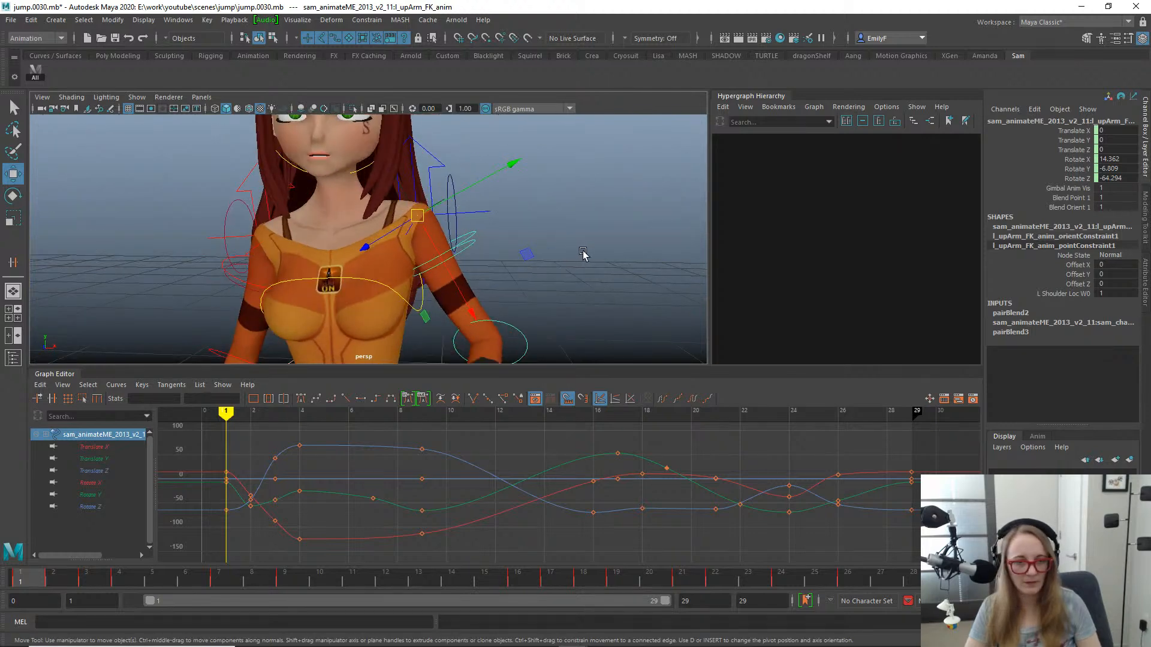
pyautogui.press('q')
pyautogui.click(468, 247)
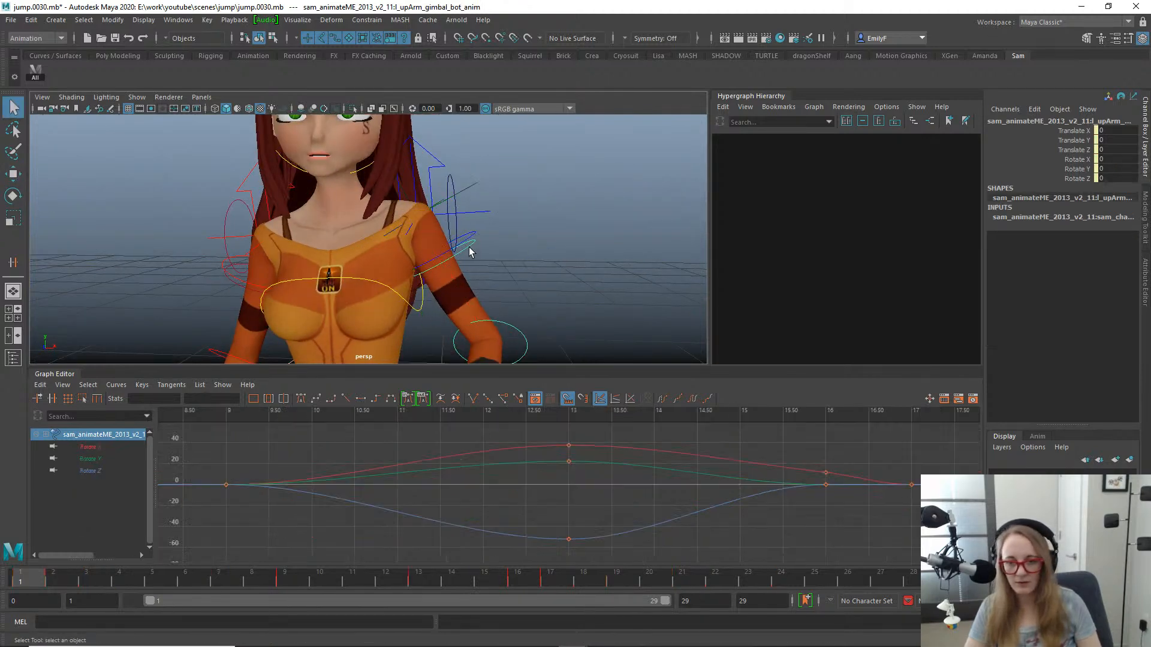
# - Test the arm pose at frame 13 without the gimbal control's X, Y and Z rotation keys, and undo the key deletion
pyautogui.moveTo(167, 581); pyautogui.dragTo(422, 578)
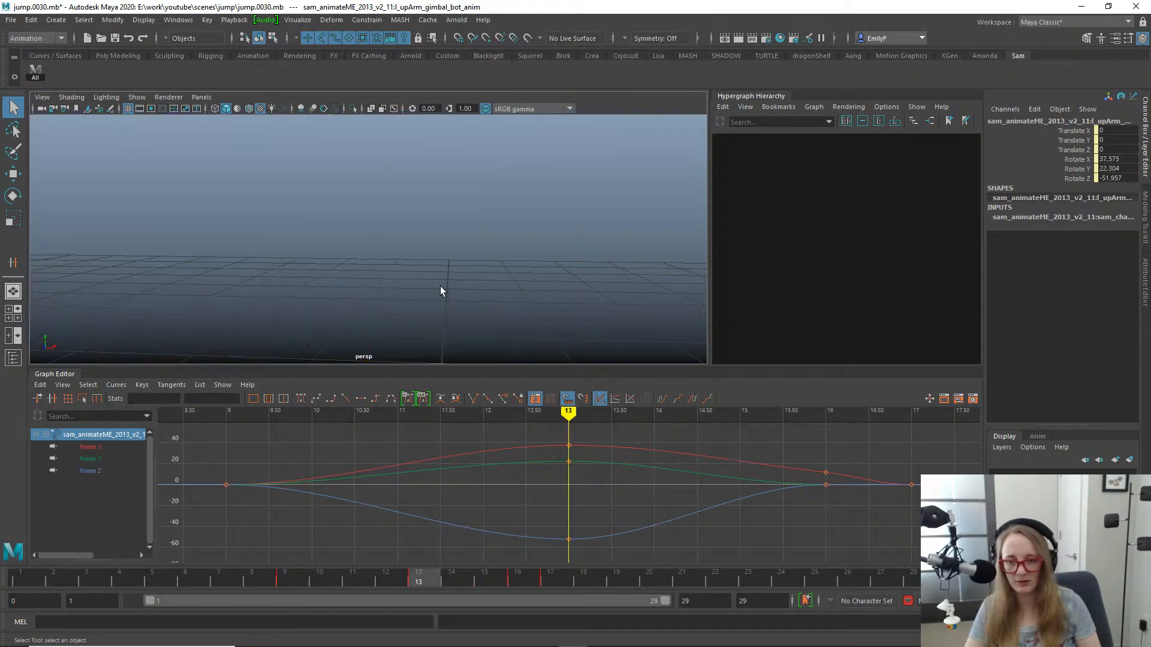
pyautogui.press('f')
pyautogui.keyDown('alt'); pyautogui.moveTo(563, 207); pyautogui.dragTo(452, 249, button='right'); pyautogui.keyUp('alt')
pyautogui.press('e')
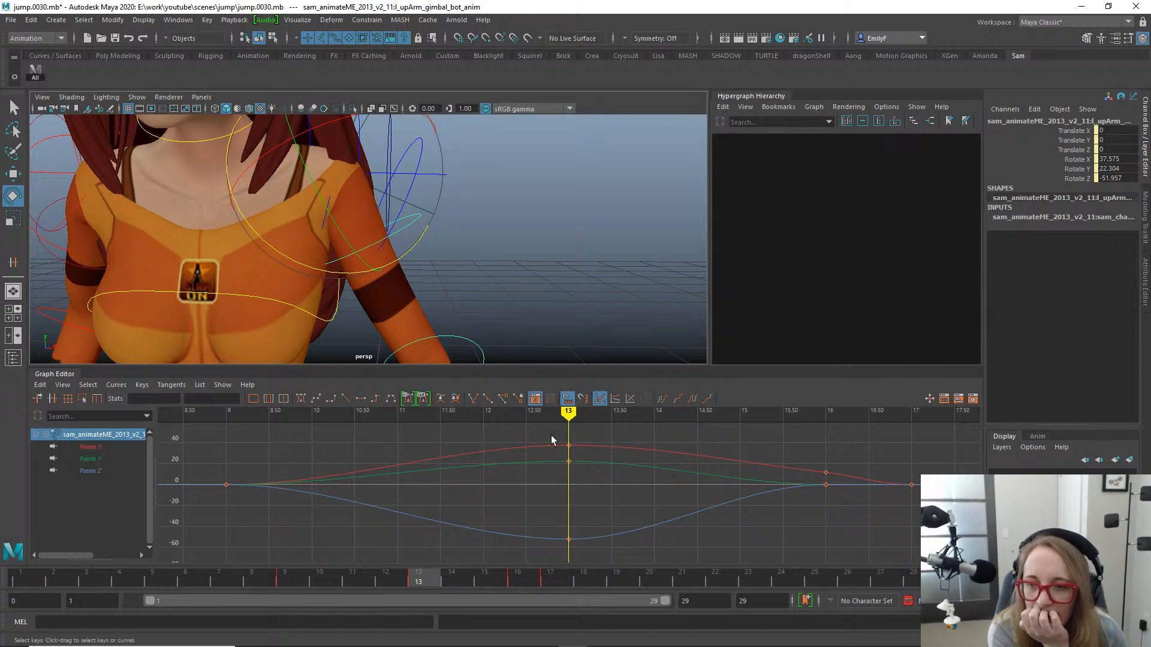
pyautogui.moveTo(557, 431); pyautogui.dragTo(597, 572)
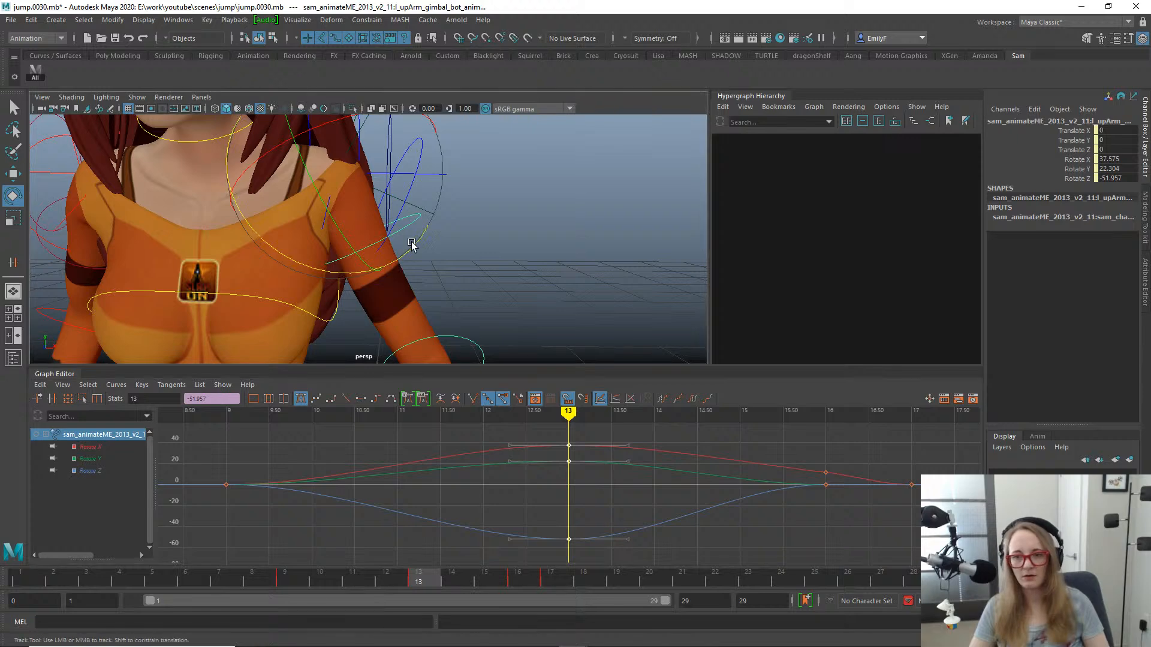
pyautogui.keyDown('alt'); pyautogui.moveTo(411, 244); pyautogui.dragTo(424, 290, button='middle'); pyautogui.keyUp('alt')
pyautogui.press('Delete')
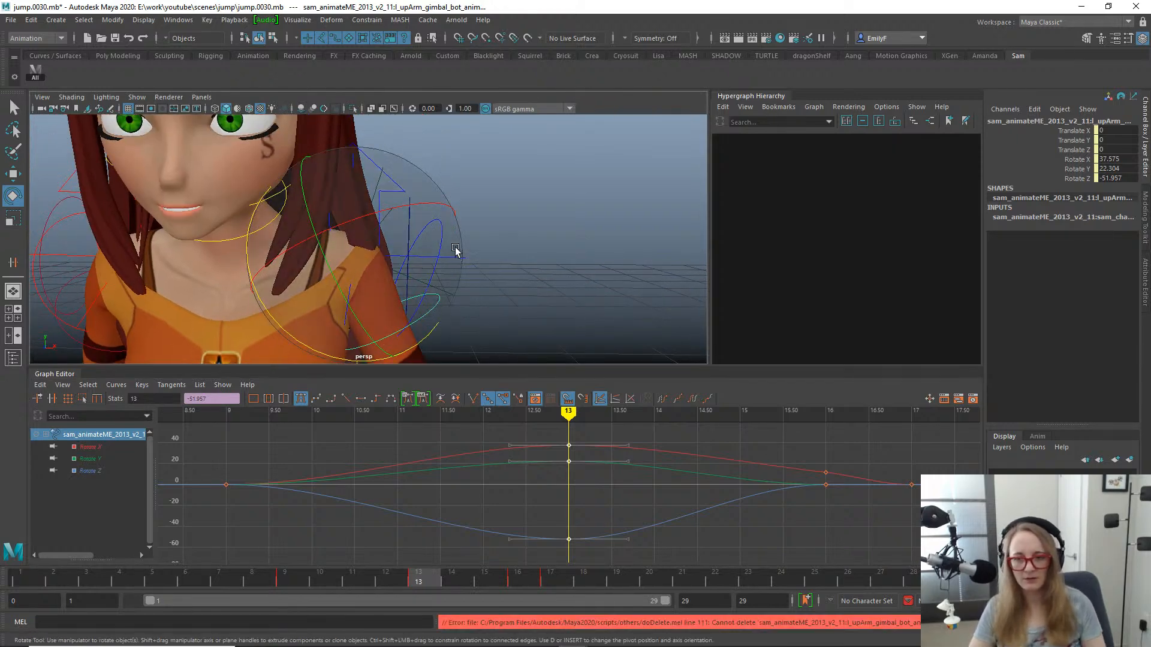
pyautogui.keyDown('alt'); pyautogui.moveTo(457, 248); pyautogui.dragTo(447, 248); pyautogui.keyUp('alt')
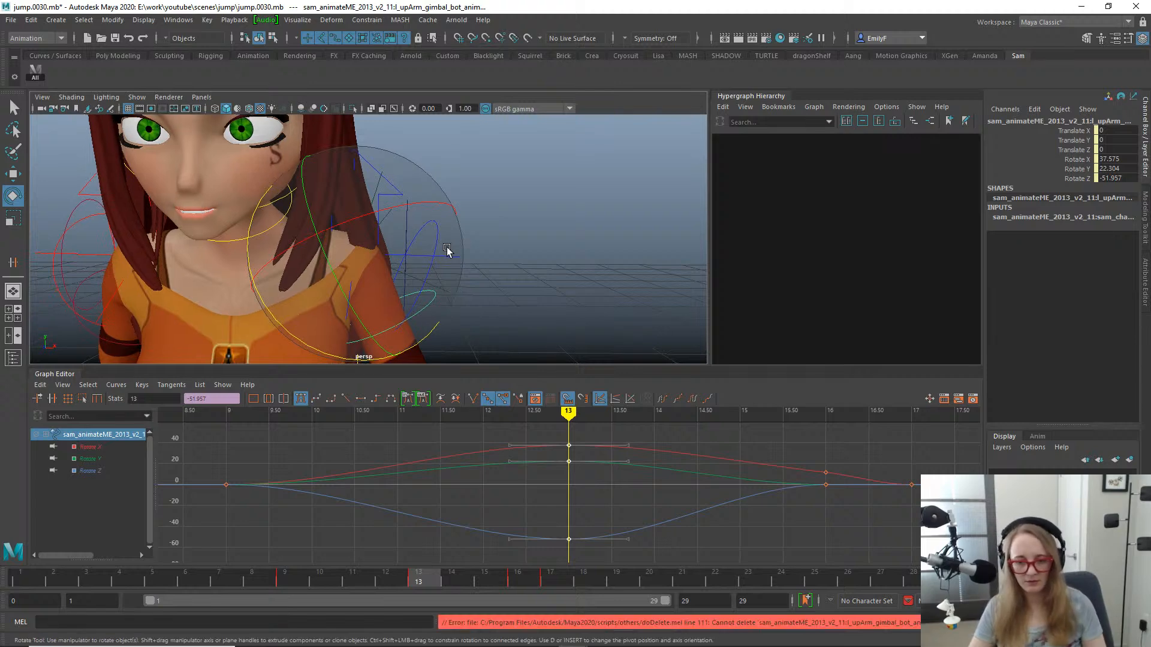
pyautogui.click(641, 495)
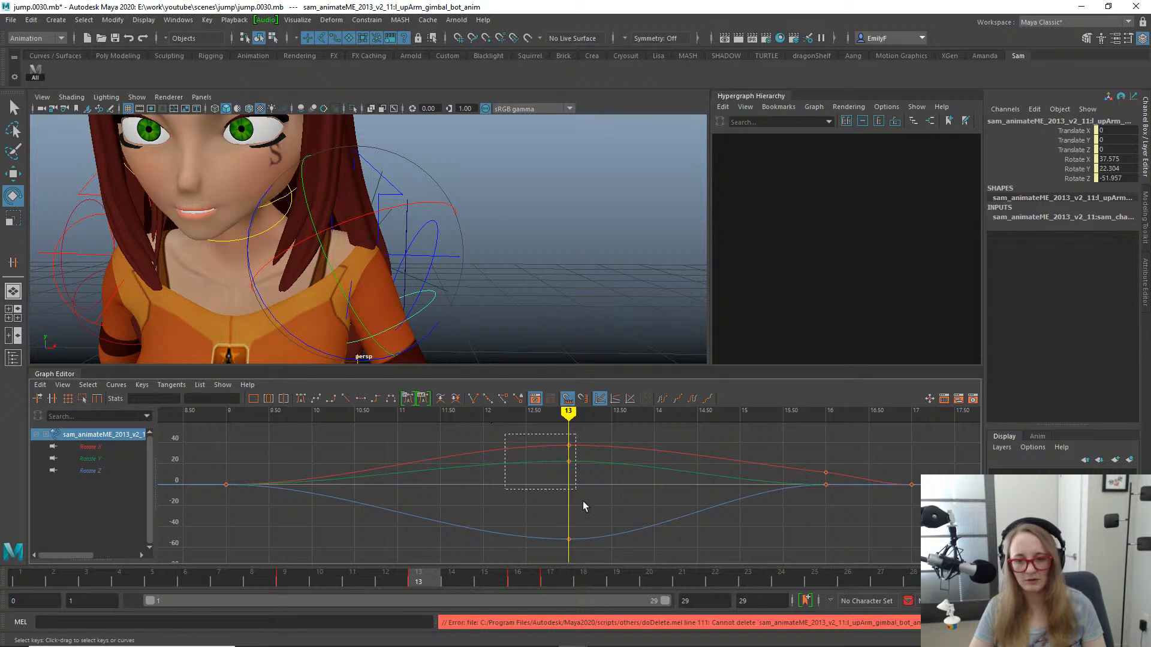
pyautogui.moveTo(583, 507); pyautogui.dragTo(602, 549)
pyautogui.press('Delete')
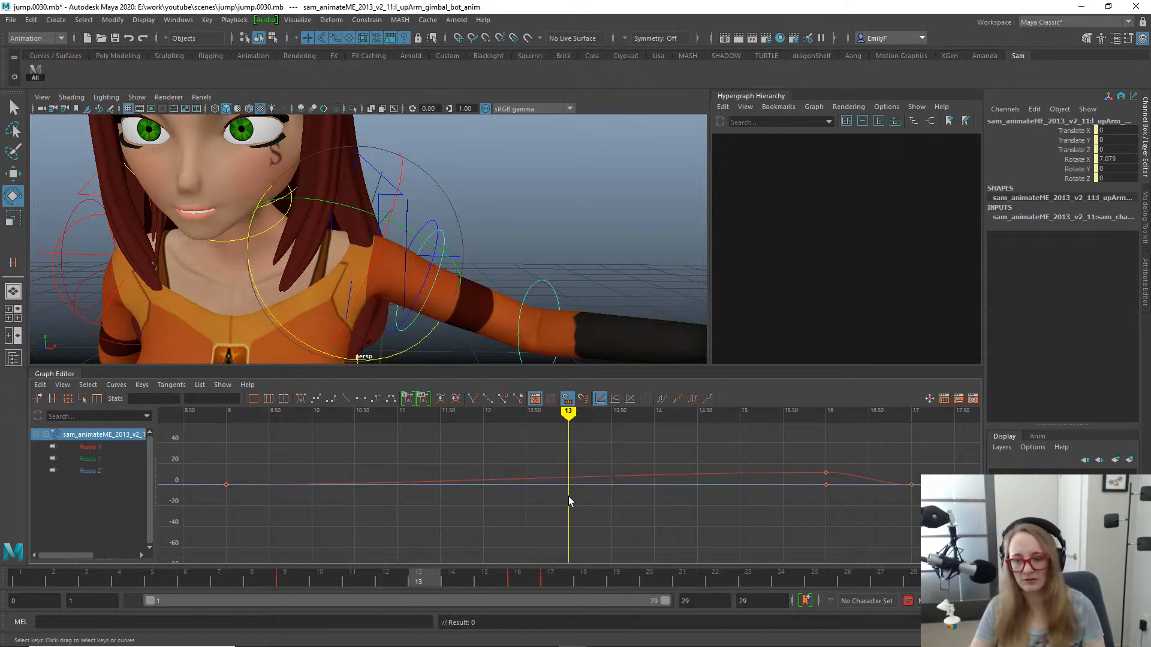
pyautogui.moveTo(387, 196)
pyautogui.keyDown('alt'); pyautogui.mouseDown()
pyautogui.moveTo(410, 196)
pyautogui.moveTo(398, 202)
pyautogui.mouseUp(); pyautogui.keyUp('alt')
pyautogui.hotkey('ctrl', 'z')
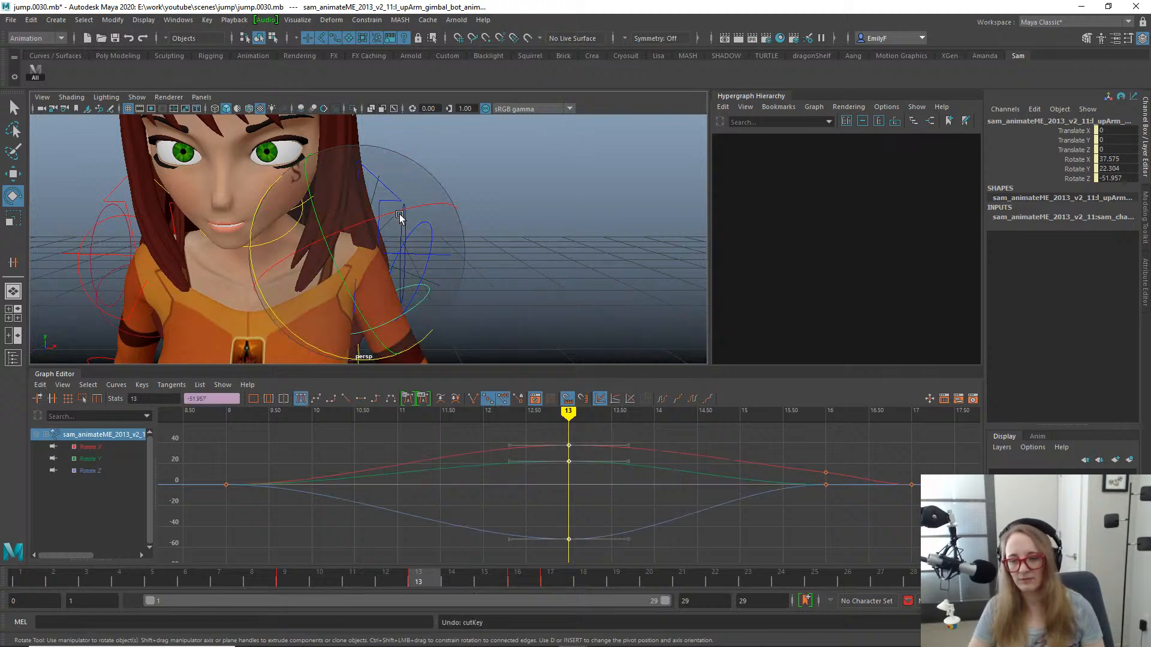
# - Go back to frame 1 and select the left upper arm FK control on the framed shoulder
pyautogui.moveTo(247, 580); pyautogui.dragTo(3, 514)
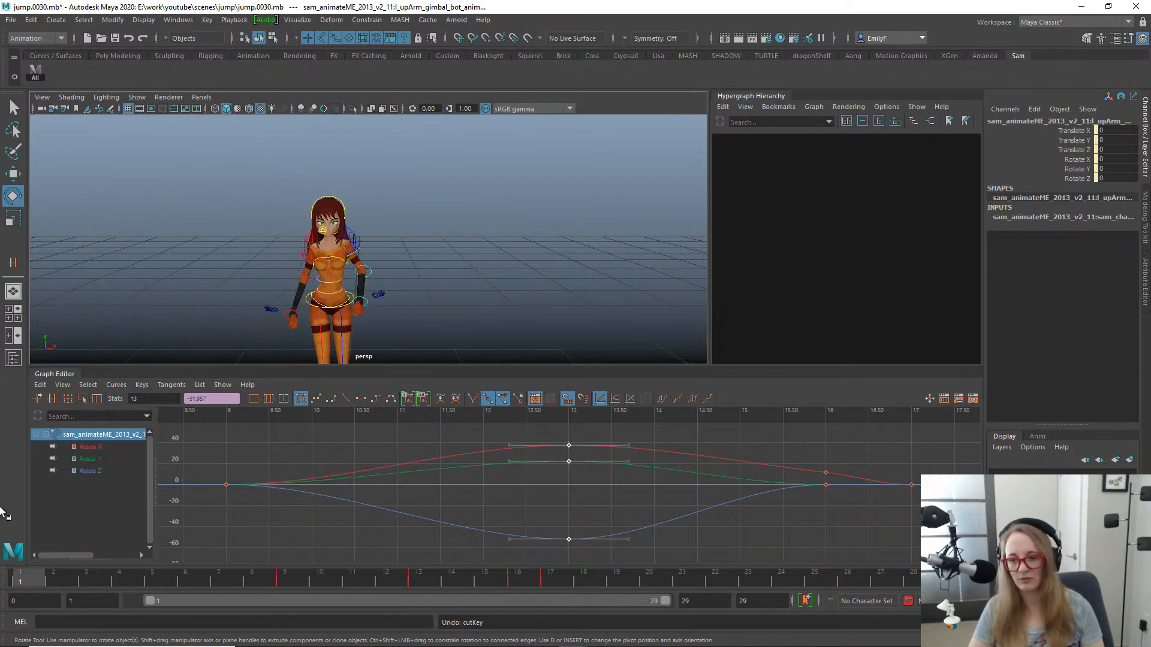
pyautogui.press('q')
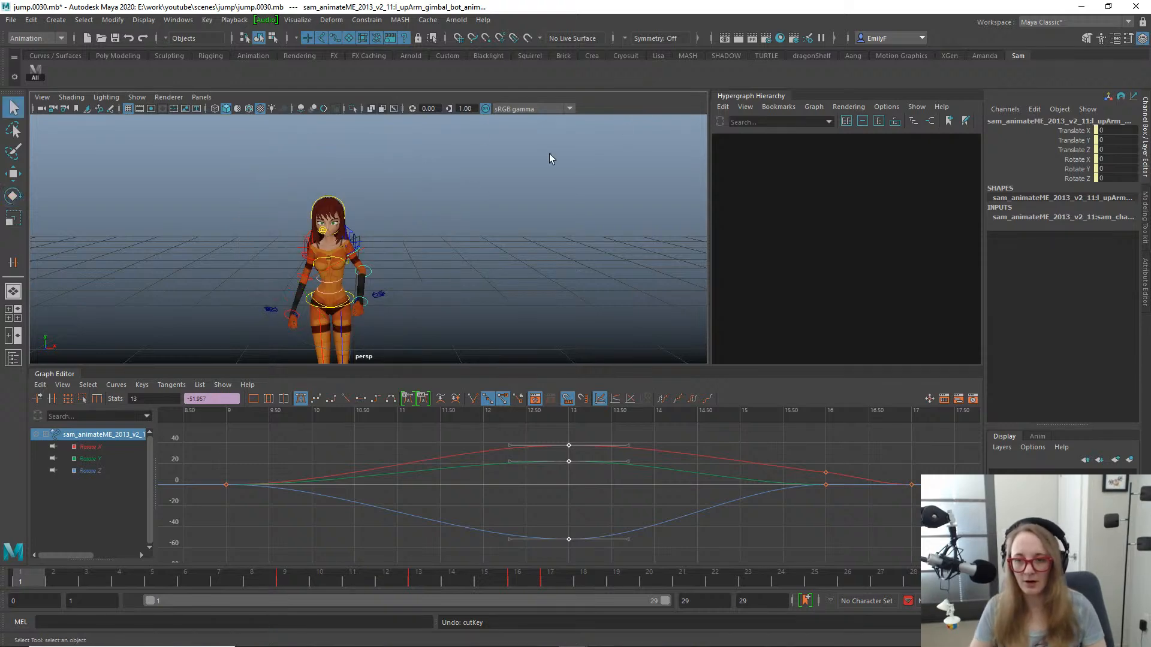
pyautogui.keyDown('alt'); pyautogui.moveTo(550, 156); pyautogui.dragTo(619, 250, button='right'); pyautogui.keyUp('alt')
pyautogui.keyDown('alt'); pyautogui.moveTo(291, 215); pyautogui.dragTo(358, 214, button='middle'); pyautogui.keyUp('alt')
pyautogui.keyDown('alt'); pyautogui.moveTo(358, 214); pyautogui.dragTo(277, 236, button='right'); pyautogui.keyUp('alt')
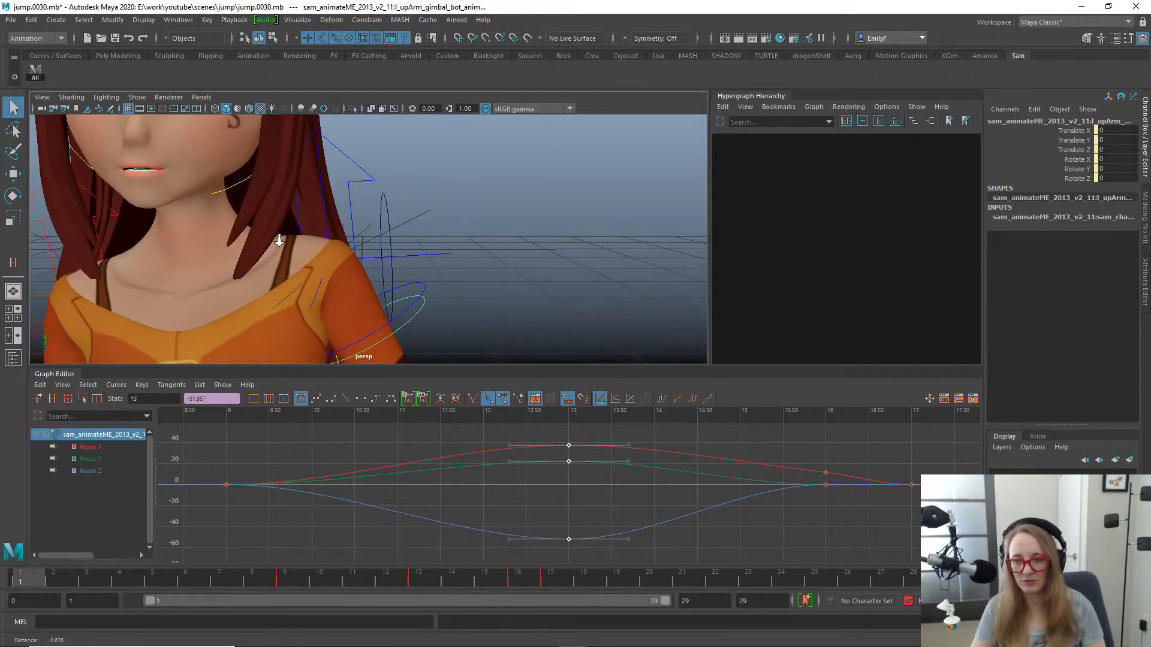
pyautogui.keyDown('alt'); pyautogui.moveTo(278, 236); pyautogui.dragTo(231, 244); pyautogui.keyUp('alt')
pyautogui.keyDown('alt'); pyautogui.moveTo(231, 244); pyautogui.dragTo(516, 195, button='middle'); pyautogui.keyUp('alt')
pyautogui.keyDown('alt'); pyautogui.moveTo(516, 195); pyautogui.dragTo(575, 245, button='right'); pyautogui.keyUp('alt')
pyautogui.click(598, 243)
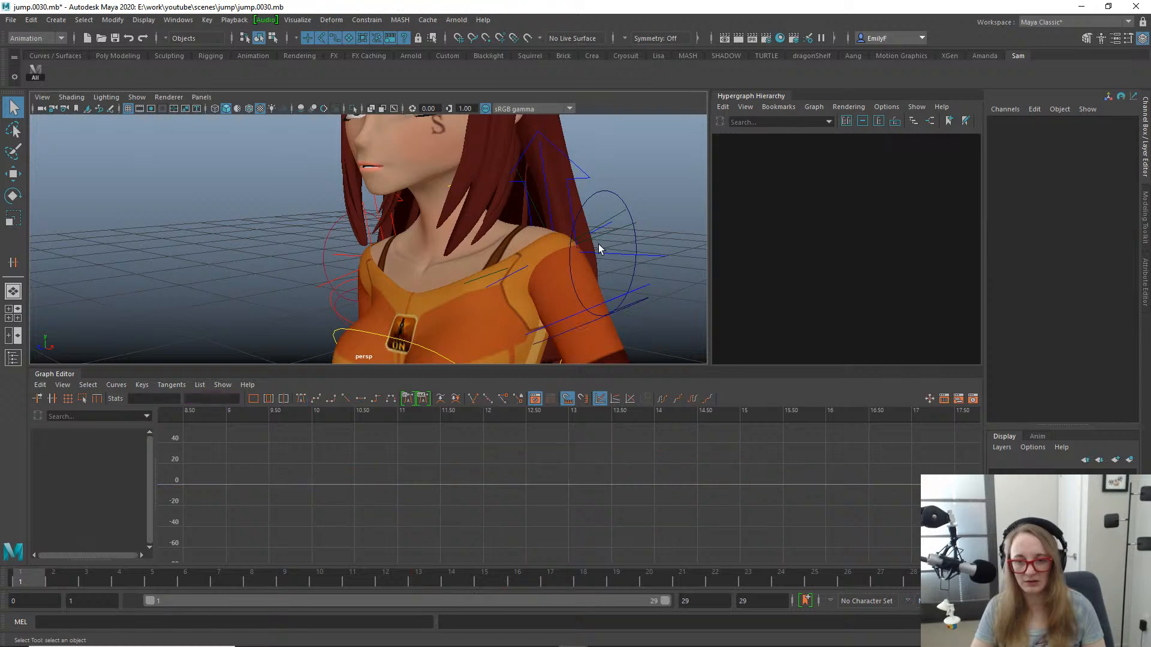
pyautogui.click(611, 306)
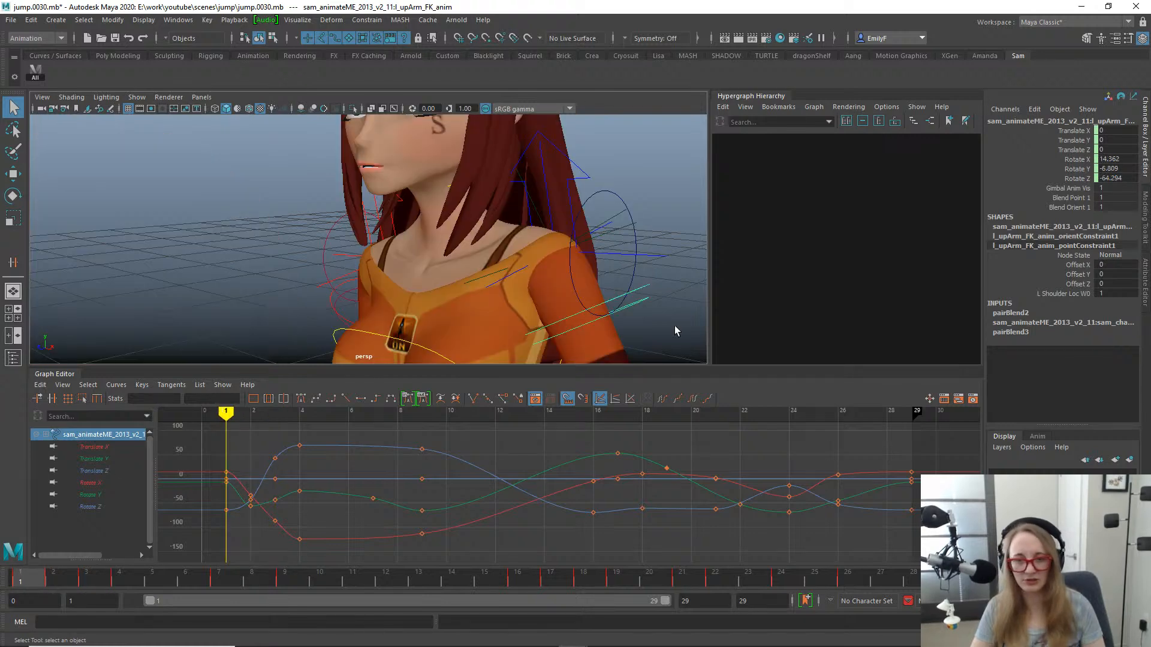
# - Bake the left upper arm FK control's Rotate X, Y and Z channels to keys on every frame of the jump
pyautogui.keyDown('alt'); pyautogui.moveTo(659, 284); pyautogui.dragTo(479, 219, button='right'); pyautogui.keyUp('alt')
pyautogui.moveTo(1055, 162); pyautogui.dragTo(1055, 178)
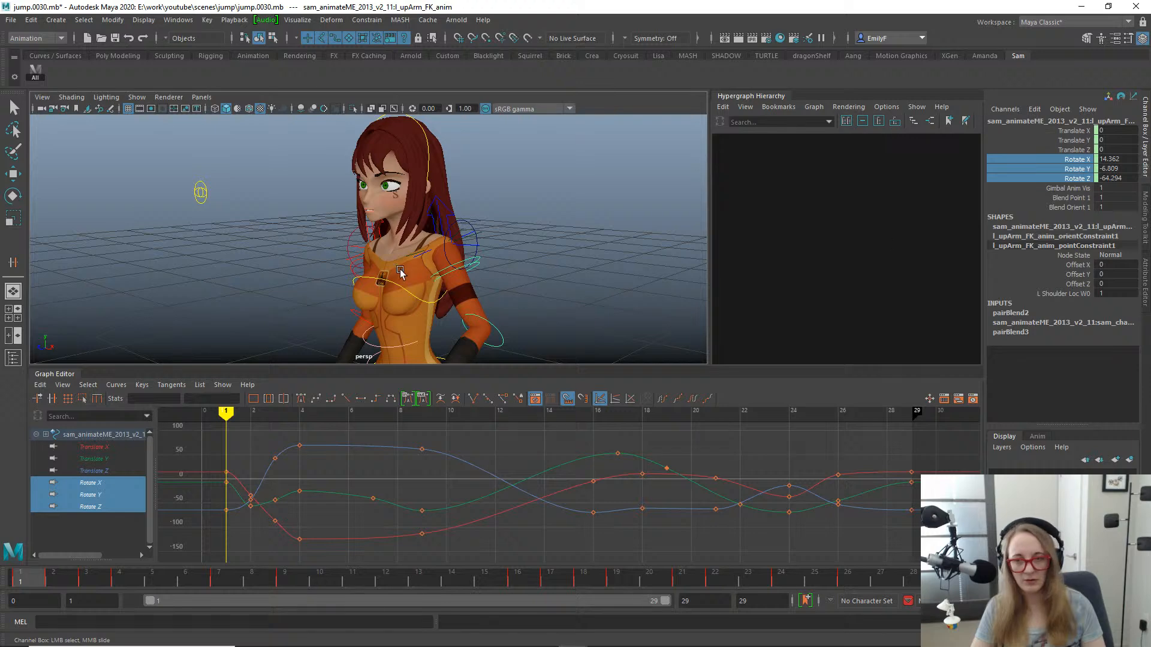
pyautogui.keyDown('alt'); pyautogui.moveTo(400, 272); pyautogui.dragTo(487, 263); pyautogui.keyUp('alt')
pyautogui.moveTo(80, 580); pyautogui.dragTo(2, 498)
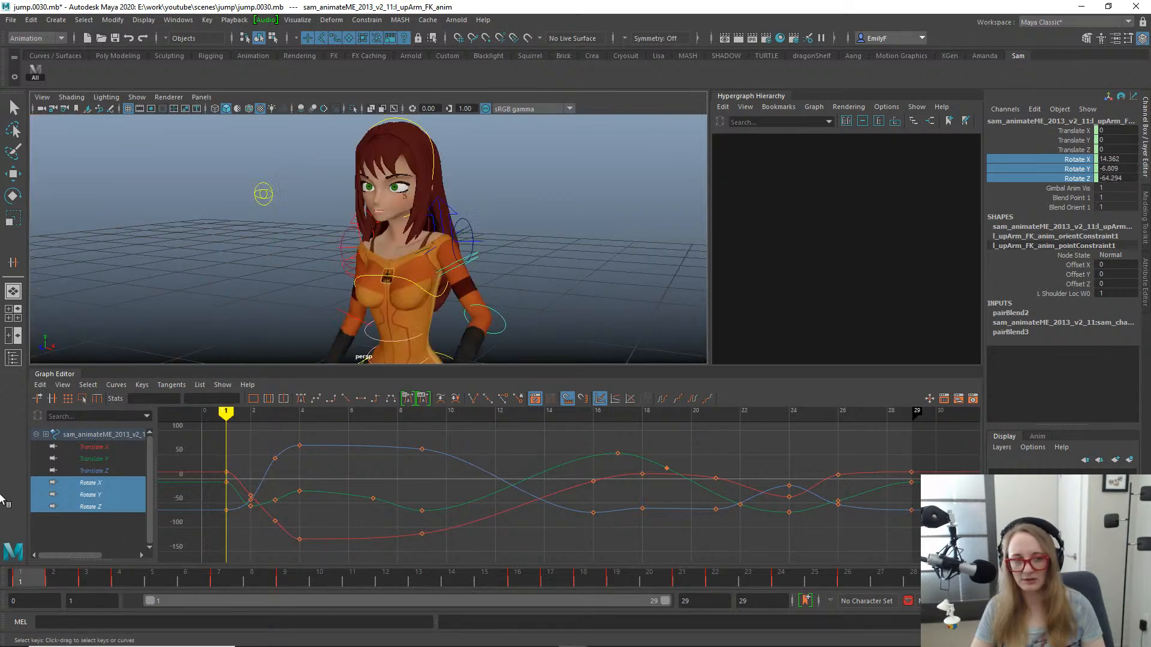
pyautogui.keyDown('alt'); pyautogui.moveTo(561, 215); pyautogui.dragTo(473, 203, button='right'); pyautogui.keyUp('alt')
pyautogui.keyDown('alt'); pyautogui.moveTo(474, 204); pyautogui.dragTo(573, 172, button='middle'); pyautogui.keyUp('alt')
pyautogui.press('g')
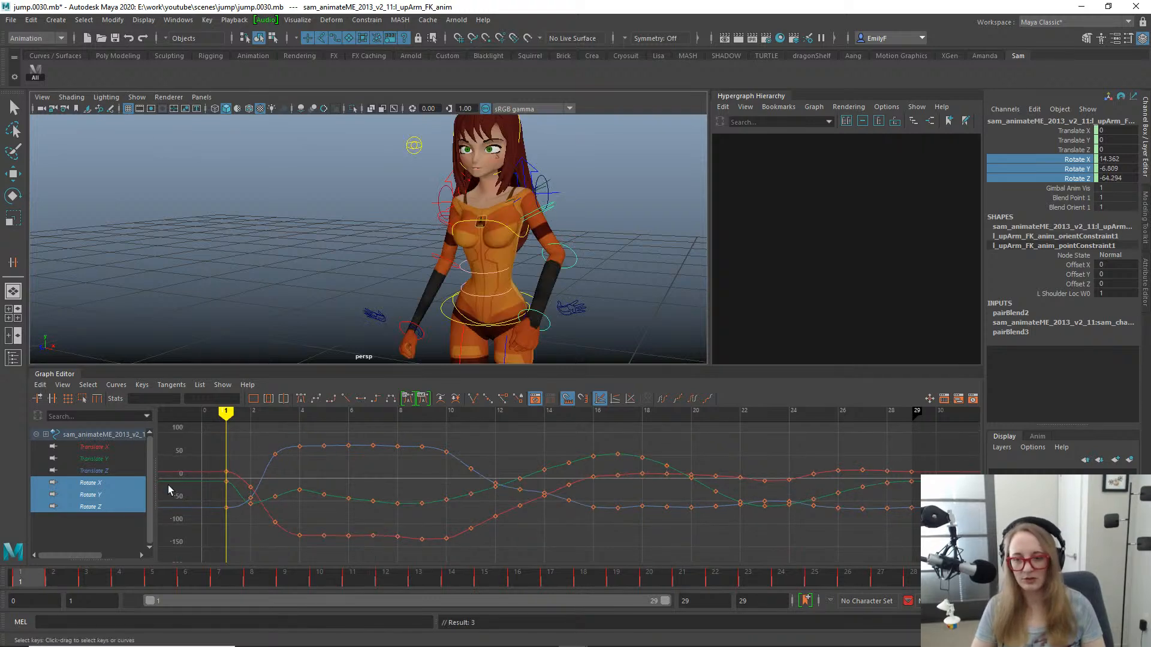
# - Delete the left upper arm FK control's orient and point constraints from the hierarchy
pyautogui.moveTo(52, 579); pyautogui.dragTo(3, 554)
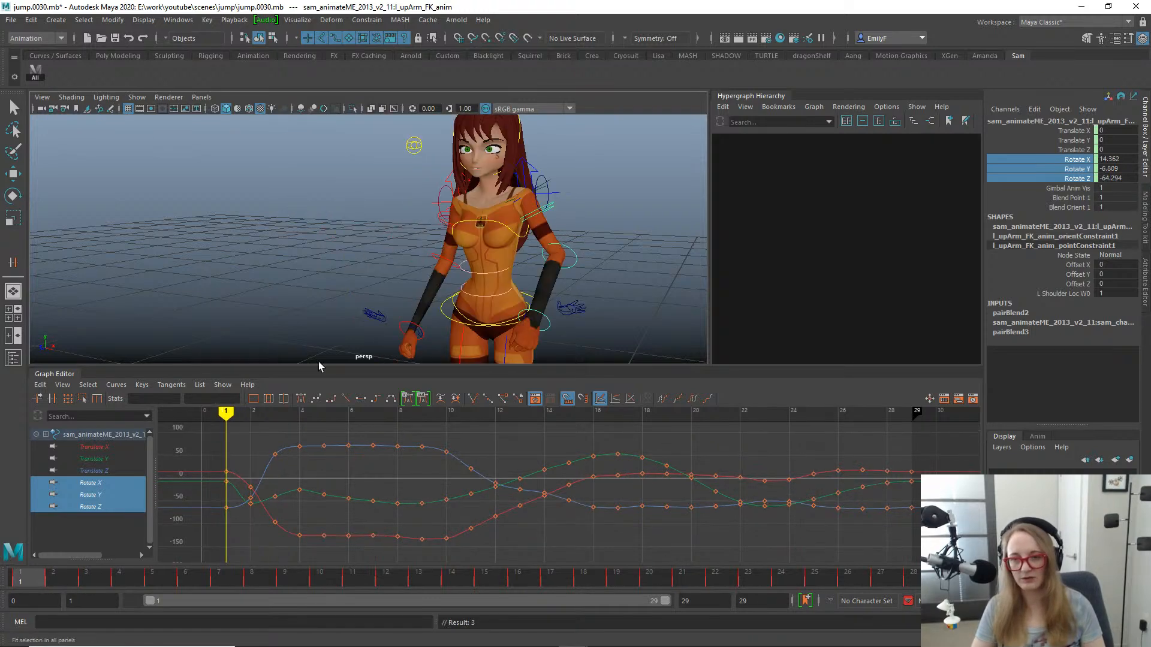
pyautogui.keyDown('alt'); pyautogui.moveTo(491, 293); pyautogui.dragTo(537, 286, button='right'); pyautogui.keyUp('alt')
pyautogui.keyDown('alt'); pyautogui.moveTo(537, 286); pyautogui.dragTo(582, 284); pyautogui.keyUp('alt')
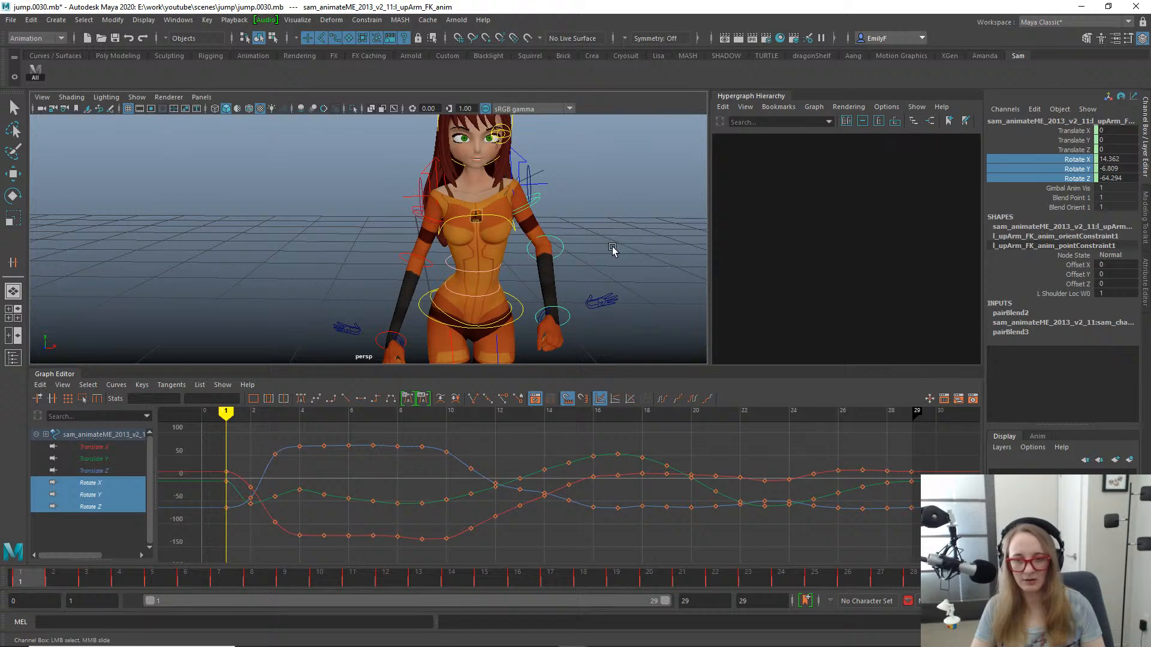
pyautogui.press('f')
pyautogui.keyDown('alt'); pyautogui.moveTo(903, 222); pyautogui.dragTo(775, 264, button='right'); pyautogui.keyUp('alt')
pyautogui.keyDown('alt'); pyautogui.moveTo(775, 263); pyautogui.dragTo(746, 180, button='middle'); pyautogui.keyUp('alt')
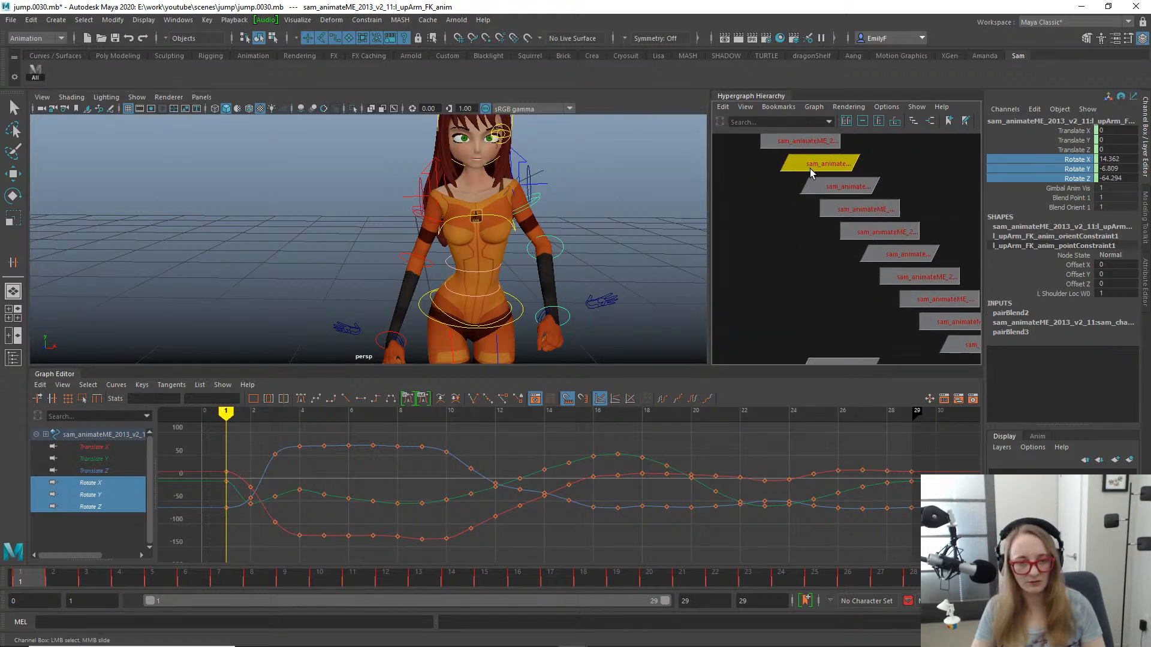
pyautogui.keyDown('alt'); pyautogui.moveTo(847, 248); pyautogui.dragTo(829, 254, button='right'); pyautogui.keyUp('alt')
pyautogui.keyDown('alt'); pyautogui.moveTo(859, 267); pyautogui.dragTo(811, 209, button='middle'); pyautogui.keyUp('alt')
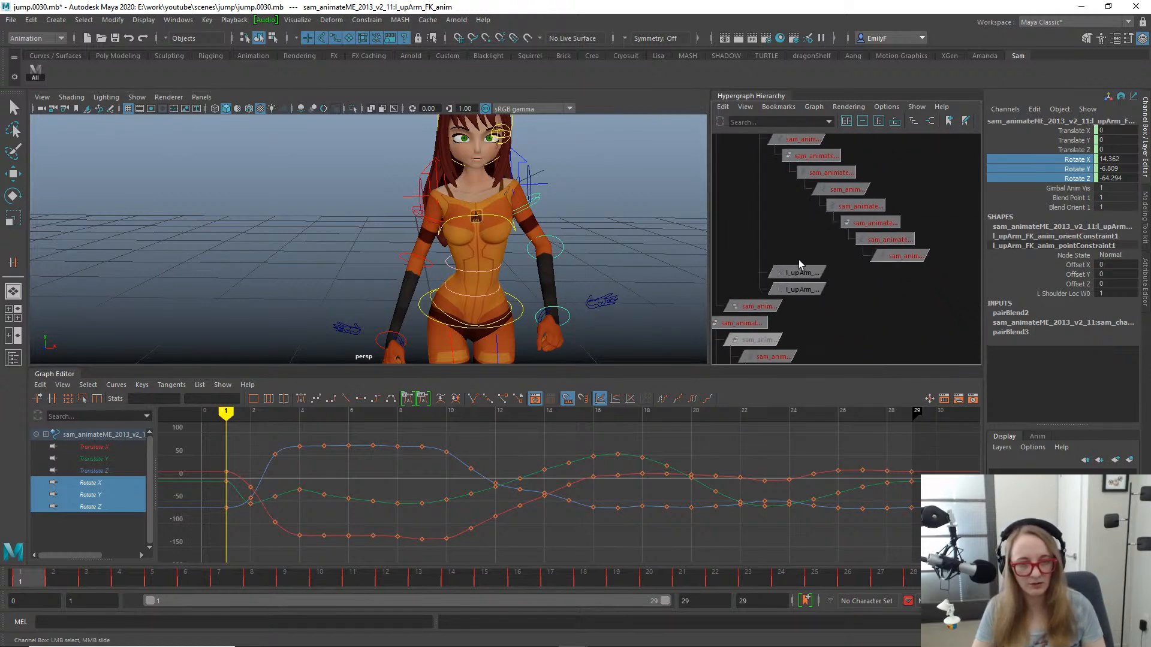
pyautogui.moveTo(799, 264); pyautogui.dragTo(822, 296)
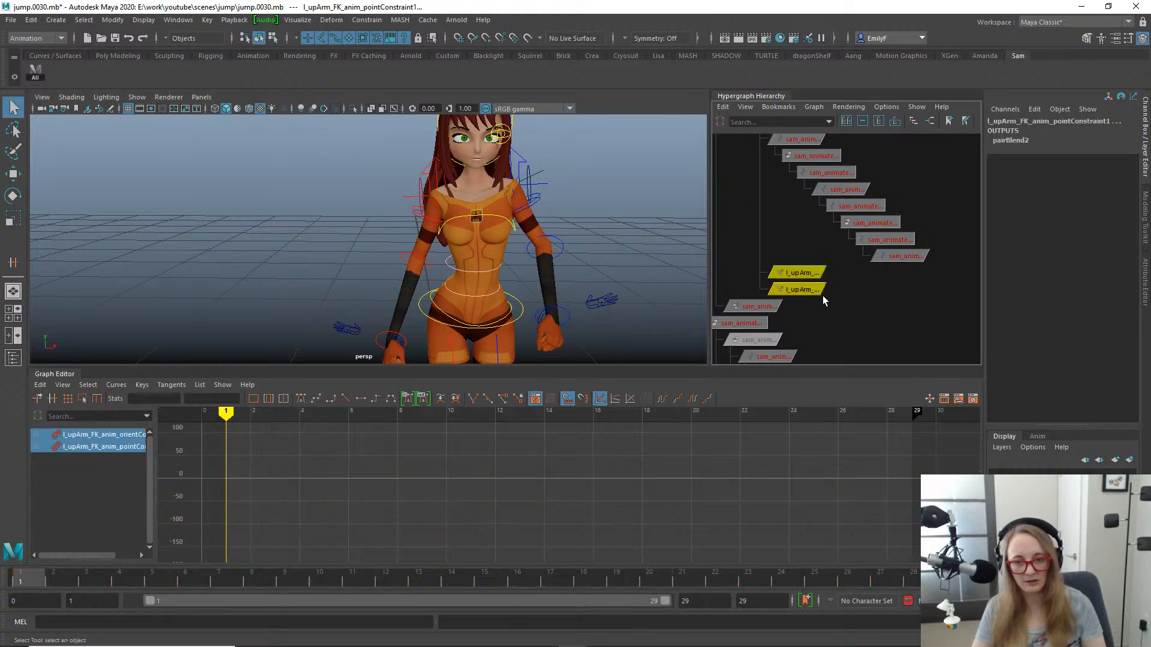
pyautogui.press('Delete')
pyautogui.keyDown('alt'); pyautogui.moveTo(676, 242); pyautogui.dragTo(618, 230, button='right'); pyautogui.keyUp('alt')
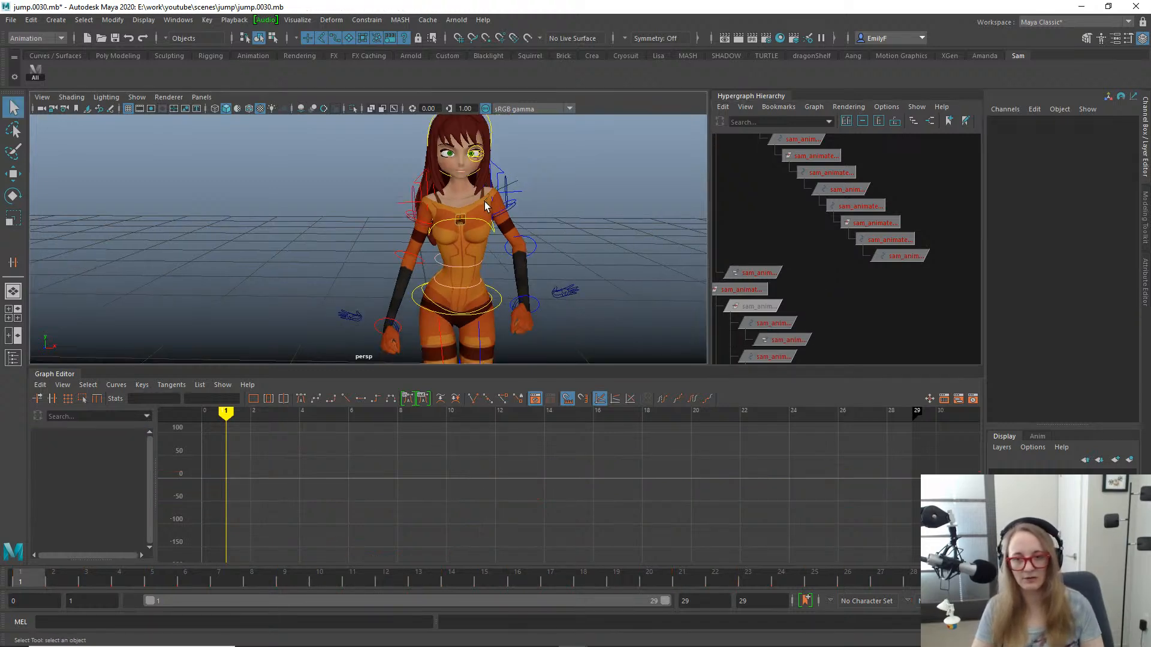
# - Play the jump from the side view to check the arm motion, and return to frame 1
pyautogui.press('space')
pyautogui.moveTo(486, 202); pyautogui.dragTo(542, 201)
pyautogui.hotkey('alt', 'v')
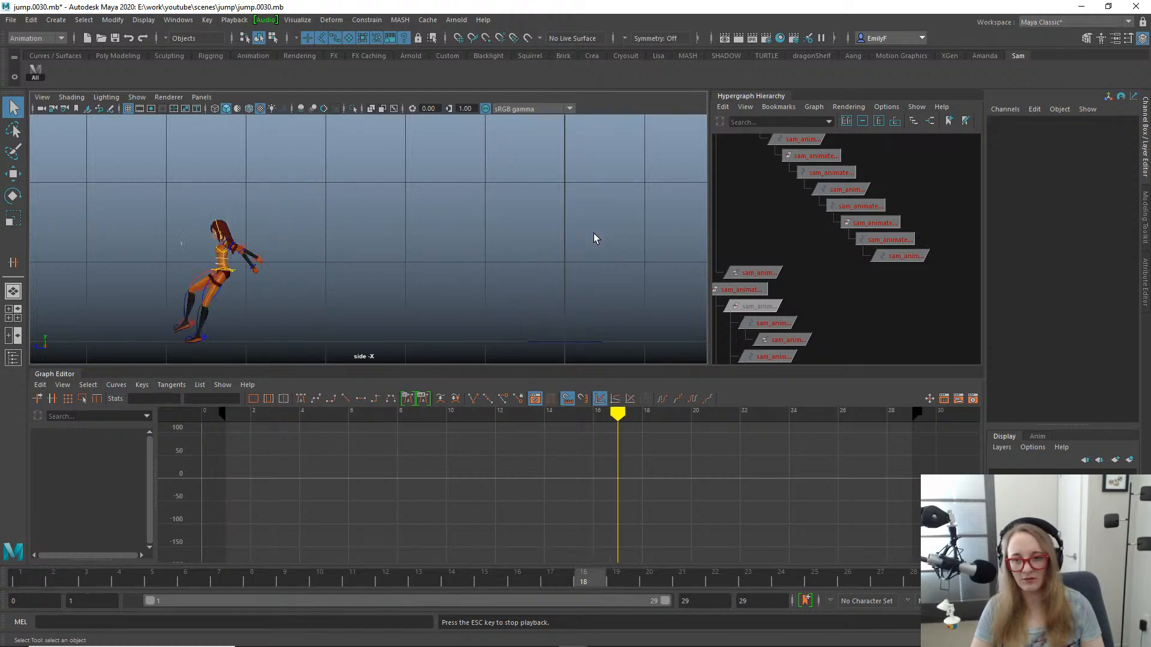
pyautogui.press('Escape')
pyautogui.click(2, 571)
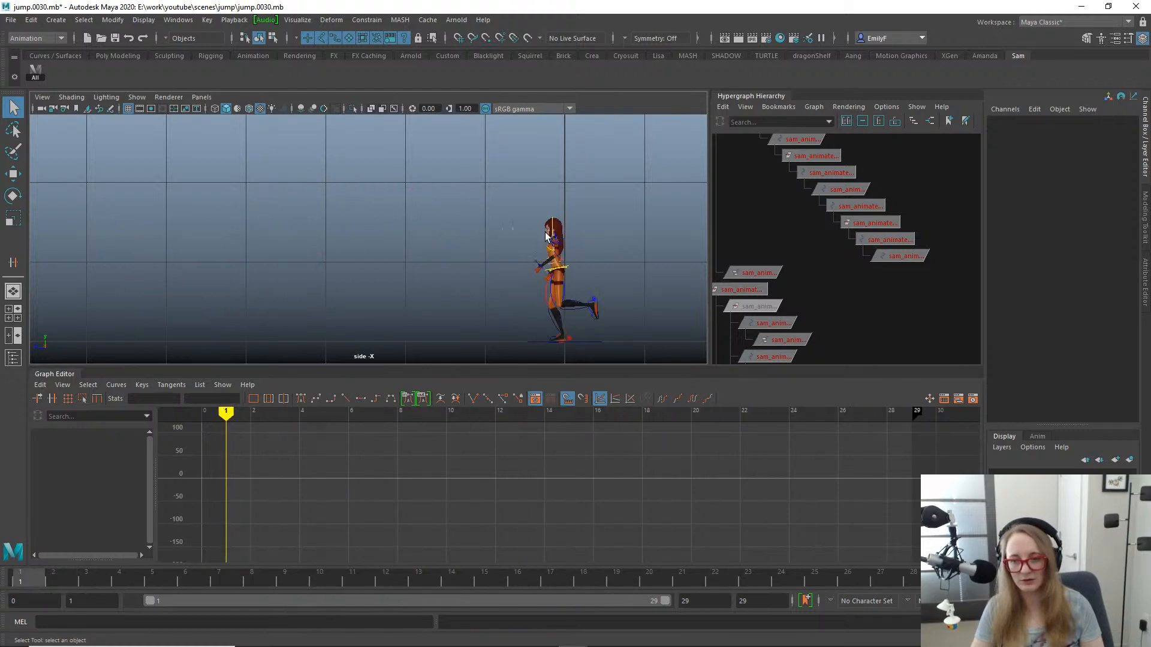
# - Select the left upper arm gimbal control in the perspective view and activate the Rotate tool
pyautogui.press('space')
pyautogui.moveTo(547, 233); pyautogui.dragTo(570, 189)
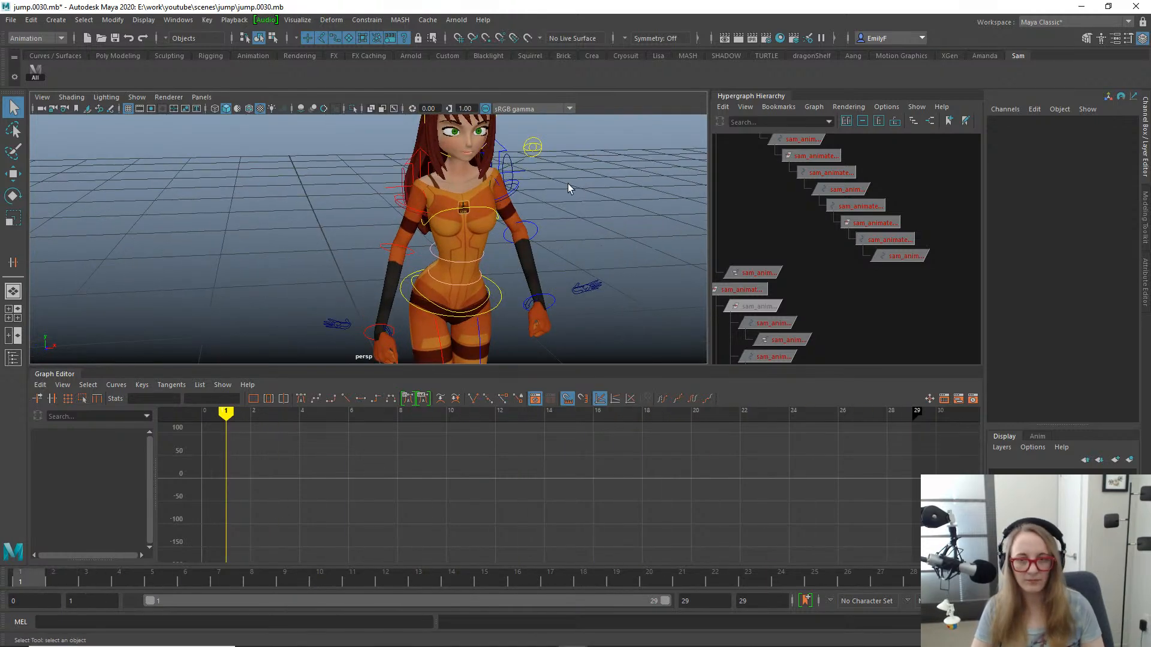
pyautogui.click(519, 189)
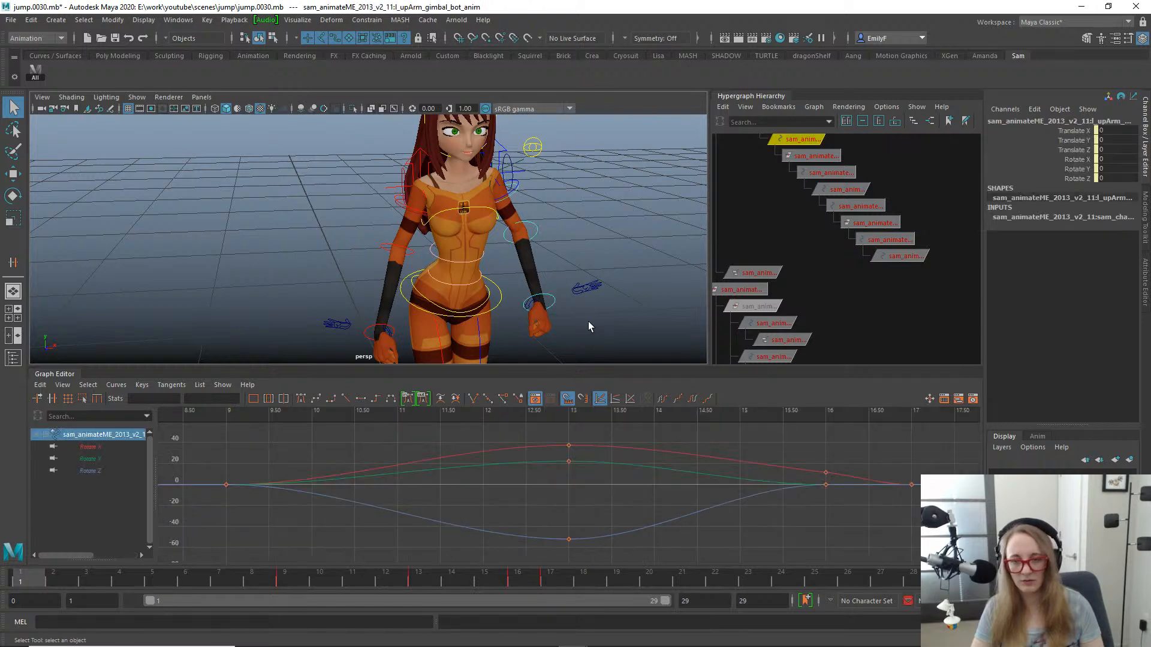
pyautogui.press('e')
pyautogui.keyDown('alt'); pyautogui.moveTo(570, 218); pyautogui.dragTo(488, 233); pyautogui.keyUp('alt')
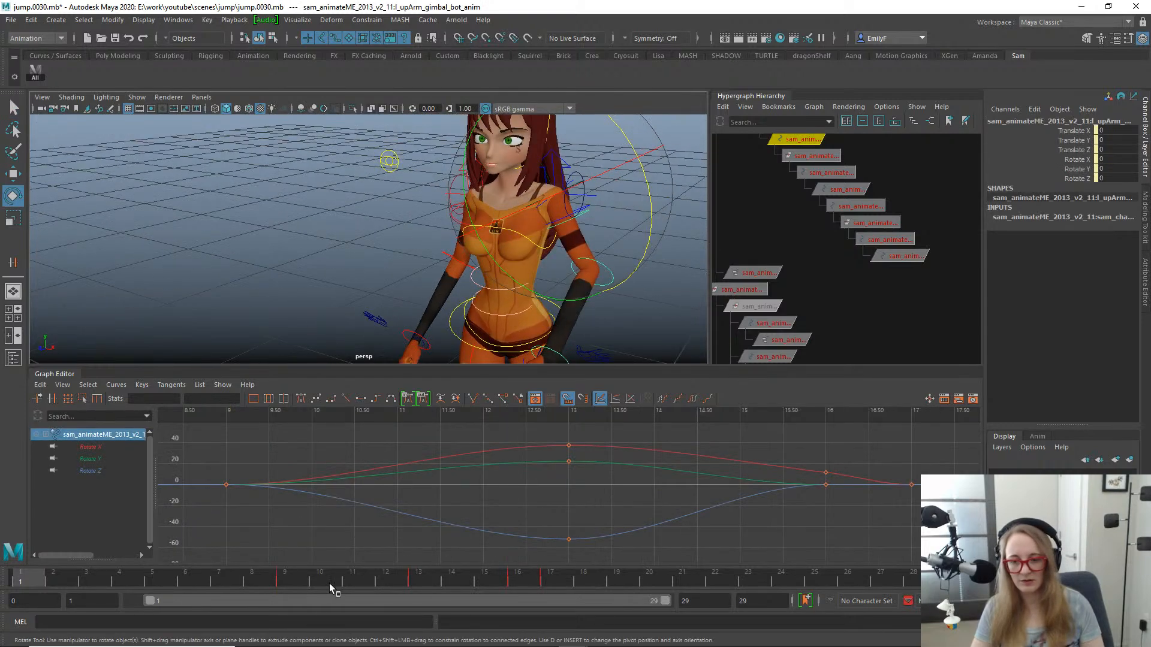
# - Go to frame 13 and examine the left upper arm gimbal control's rotation from the front
pyautogui.moveTo(330, 584); pyautogui.dragTo(424, 559)
pyautogui.keyDown('alt'); pyautogui.moveTo(545, 463); pyautogui.dragTo(363, 328, button='right'); pyautogui.keyUp('alt')
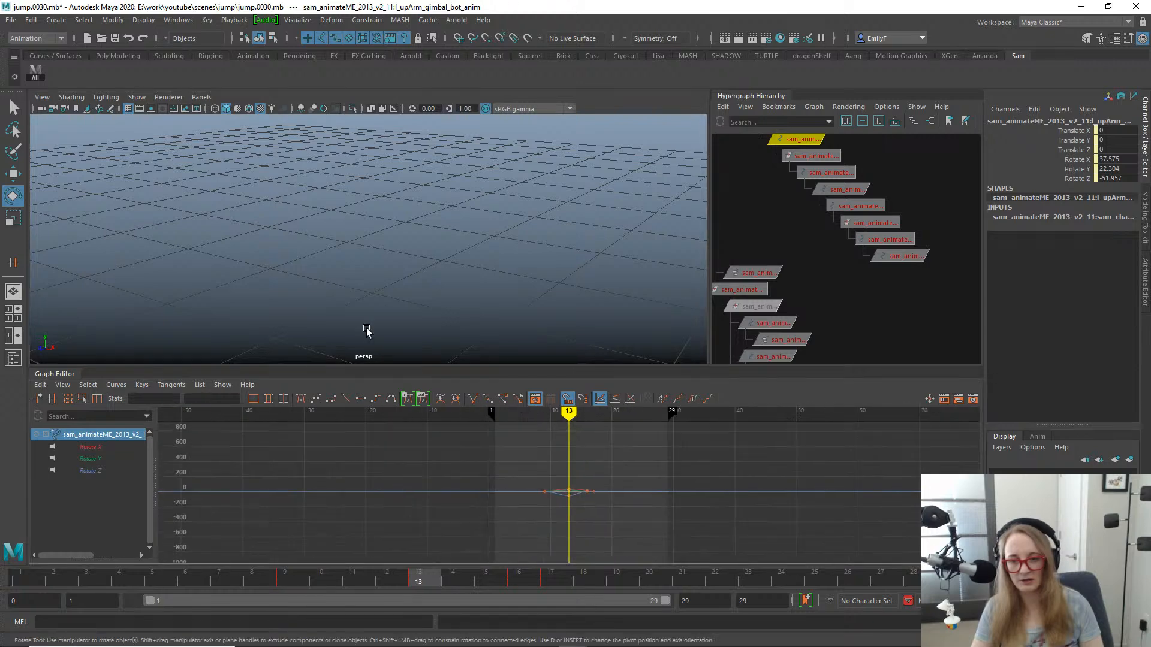
pyautogui.press('f')
pyautogui.keyDown('alt'); pyautogui.moveTo(522, 242); pyautogui.dragTo(232, 184, button='right'); pyautogui.keyUp('alt')
pyautogui.keyDown('alt'); pyautogui.moveTo(232, 185); pyautogui.dragTo(395, 199); pyautogui.keyUp('alt')
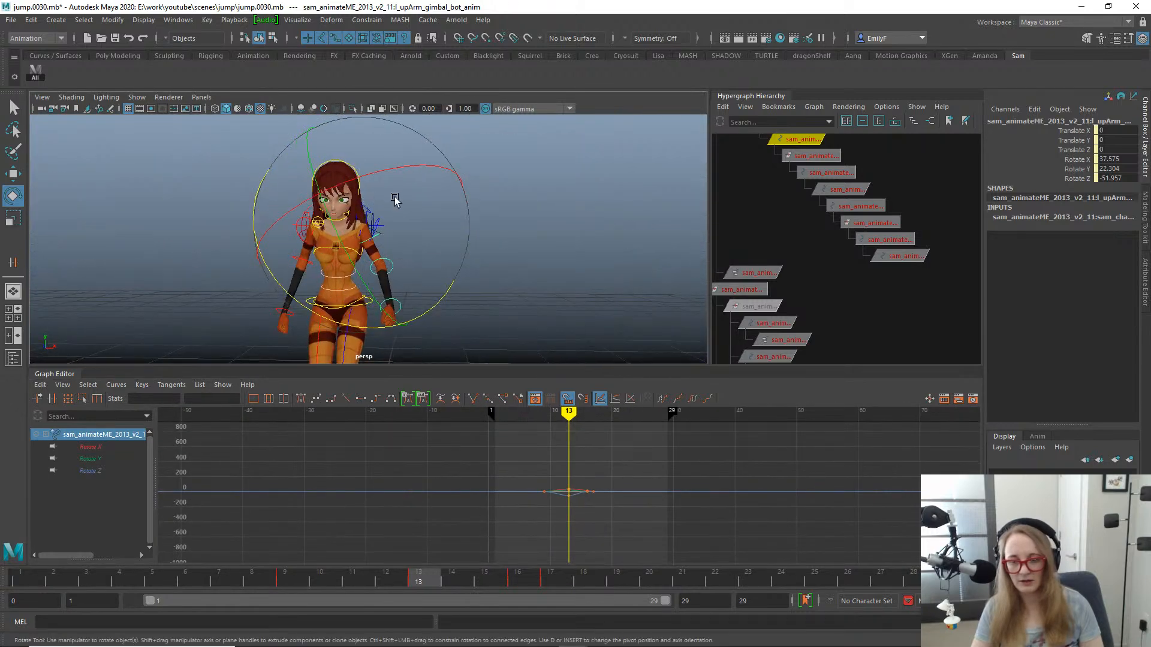
pyautogui.keyDown('alt'); pyautogui.moveTo(394, 199); pyautogui.dragTo(642, 285, button='right'); pyautogui.keyUp('alt')
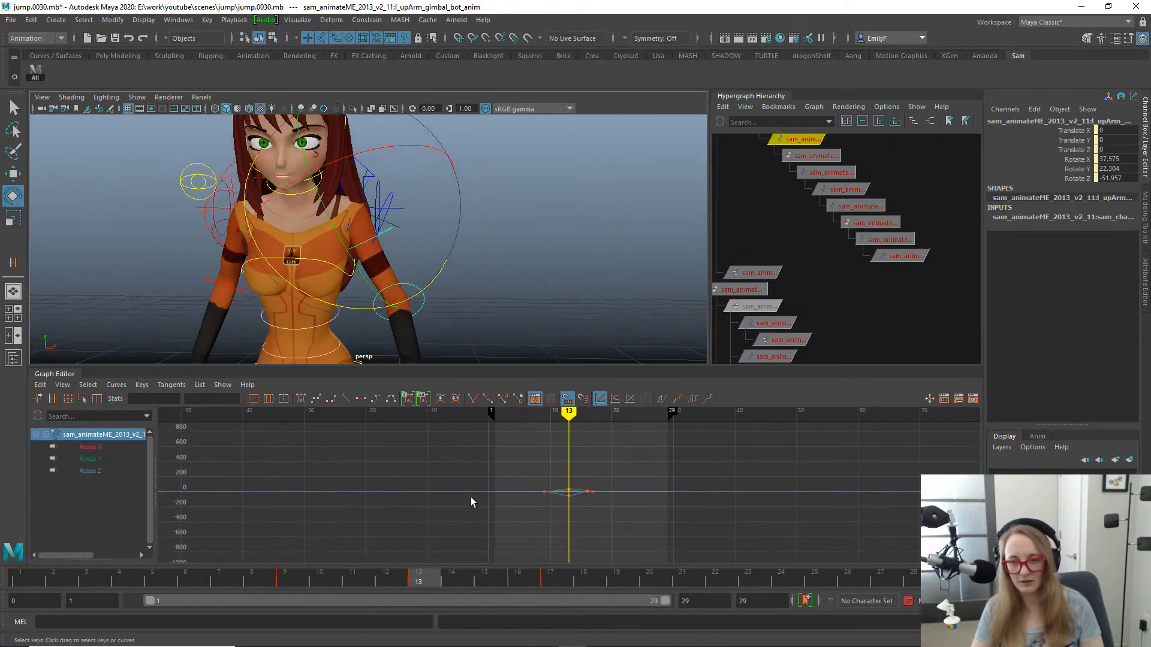
# - Go to frame 9 and select the left shoulder locator l_shoulder_loc from a side angle on the arm
pyautogui.press('q')
pyautogui.moveTo(397, 579); pyautogui.dragTo(285, 563)
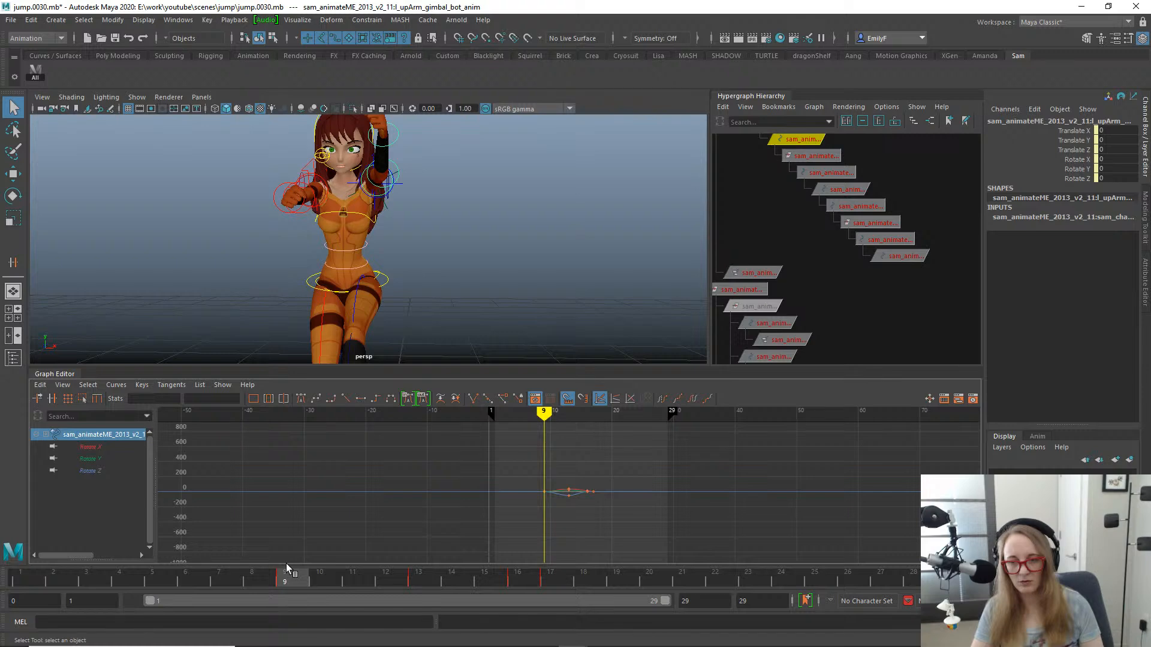
pyautogui.moveTo(286, 563)
pyautogui.mouseDown()
pyautogui.moveTo(429, 585)
pyautogui.moveTo(352, 584)
pyautogui.moveTo(427, 583)
pyautogui.moveTo(288, 552)
pyautogui.moveTo(304, 559)
pyautogui.mouseUp()
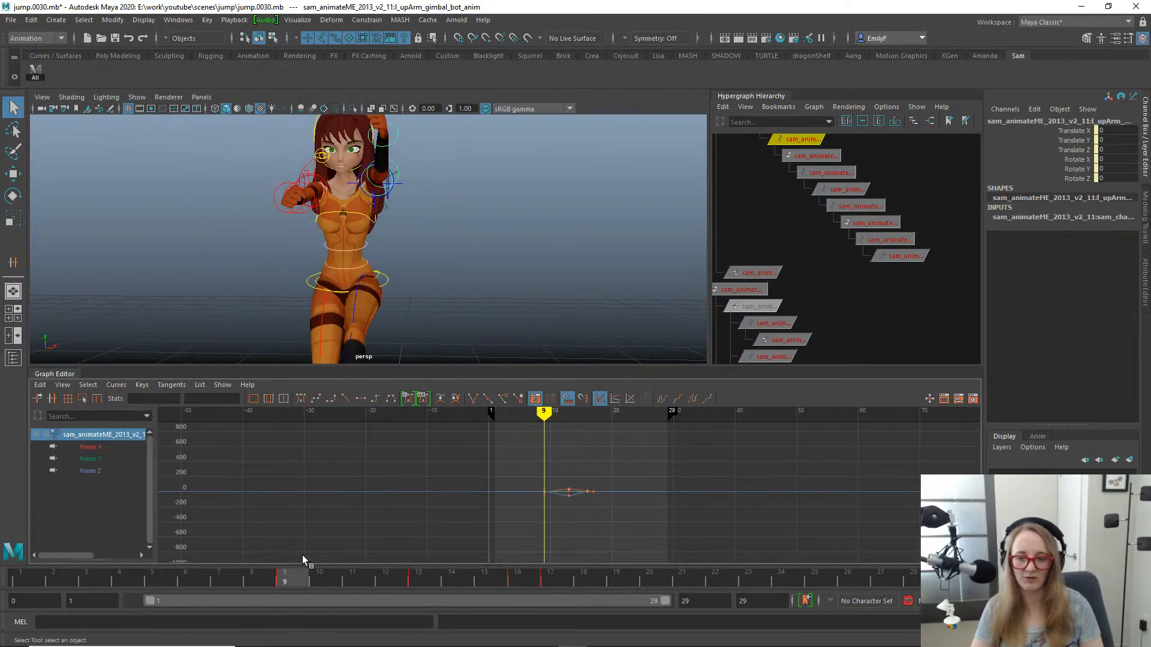
pyautogui.keyDown('alt'); pyautogui.moveTo(387, 183); pyautogui.dragTo(301, 225); pyautogui.keyUp('alt')
pyautogui.press('f')
pyautogui.keyDown('alt'); pyautogui.moveTo(552, 195); pyautogui.dragTo(416, 175, button='right'); pyautogui.keyUp('alt')
pyautogui.keyDown('alt'); pyautogui.moveTo(415, 175); pyautogui.dragTo(390, 143); pyautogui.keyUp('alt')
pyautogui.moveTo(300, 574)
pyautogui.mouseDown()
pyautogui.moveTo(330, 574)
pyautogui.moveTo(290, 579)
pyautogui.mouseUp()
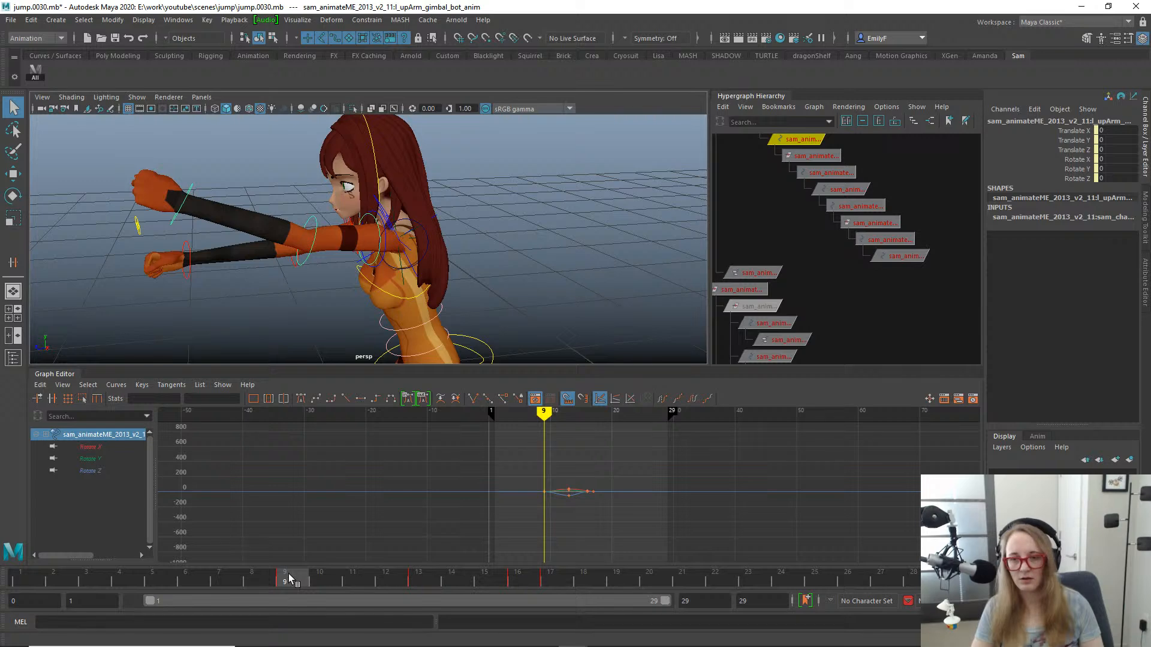
pyautogui.click(413, 234)
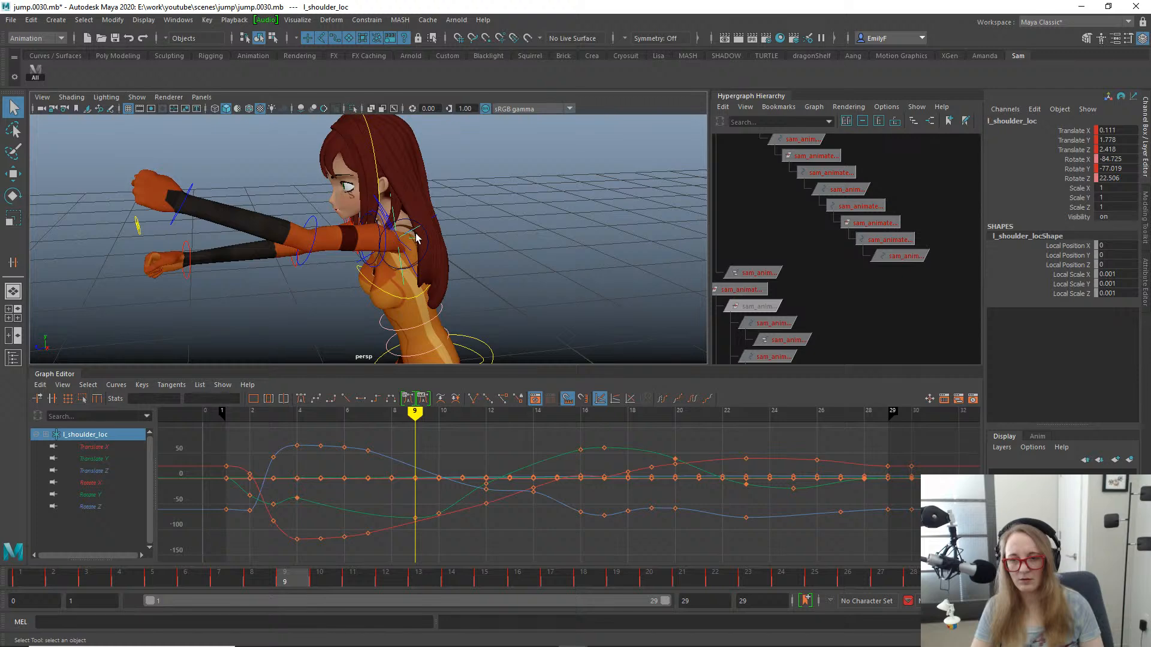
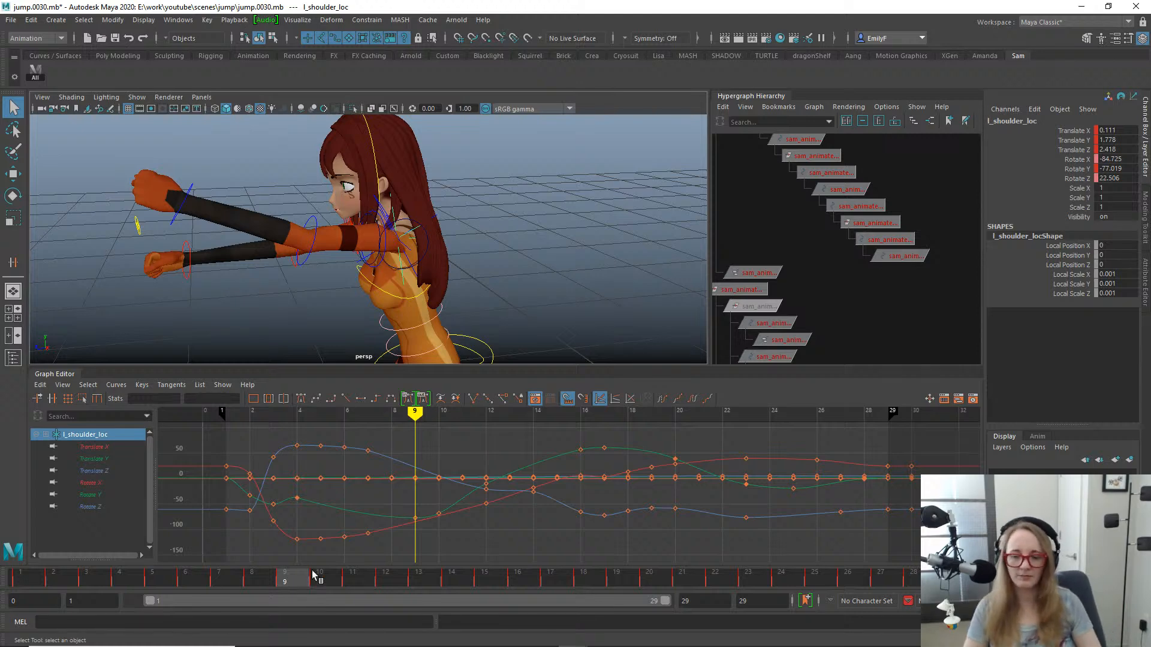
# - Go to frame 1 and duplicate the left shoulder locator l_shoulder_loc
pyautogui.moveTo(24, 577); pyautogui.dragTo(2, 534)
pyautogui.press('f')
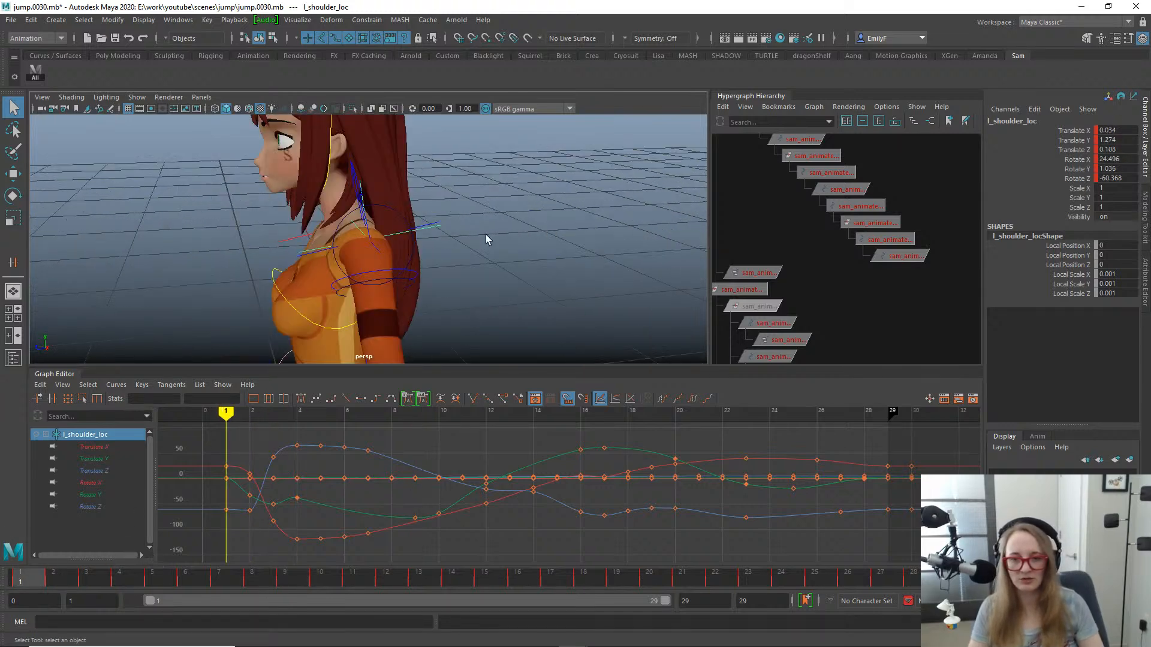
pyautogui.keyDown('alt'); pyautogui.moveTo(877, 190); pyautogui.dragTo(734, 358, button='middle'); pyautogui.keyUp('alt')
pyautogui.scroll(-8, 887, 228)
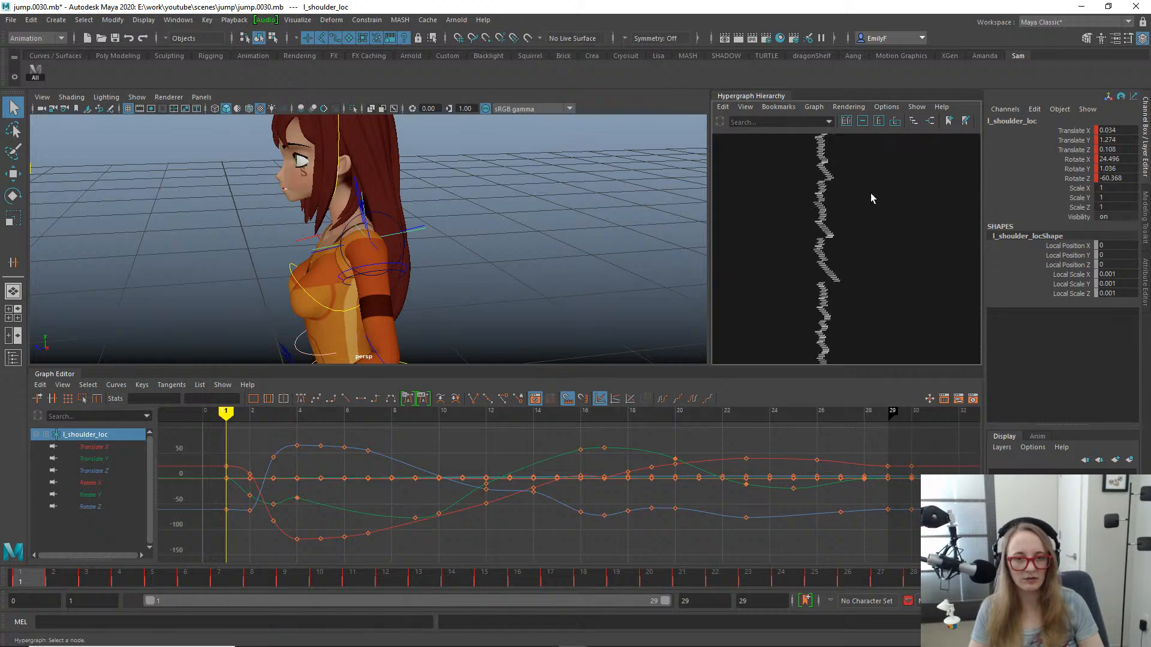
pyautogui.keyDown('alt'); pyautogui.moveTo(870, 193); pyautogui.dragTo(749, 247, button='middle'); pyautogui.keyUp('alt')
pyautogui.click(444, 247)
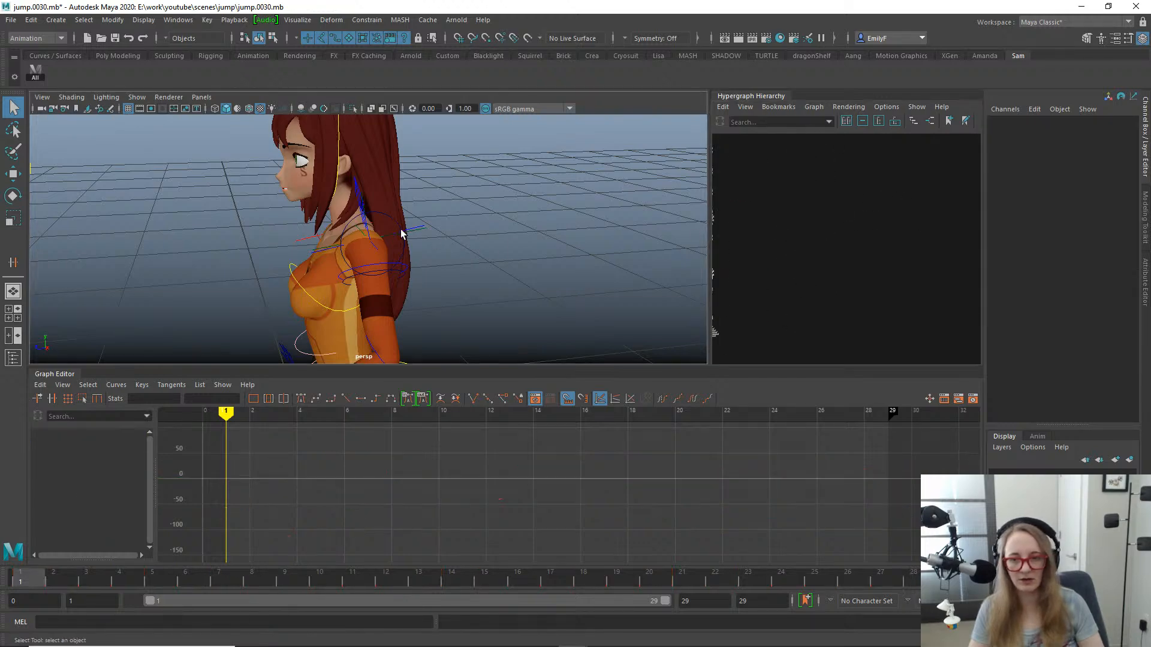
pyautogui.click(423, 231)
pyautogui.click(426, 232)
pyautogui.press('f')
pyautogui.scroll(-2, 802, 243)
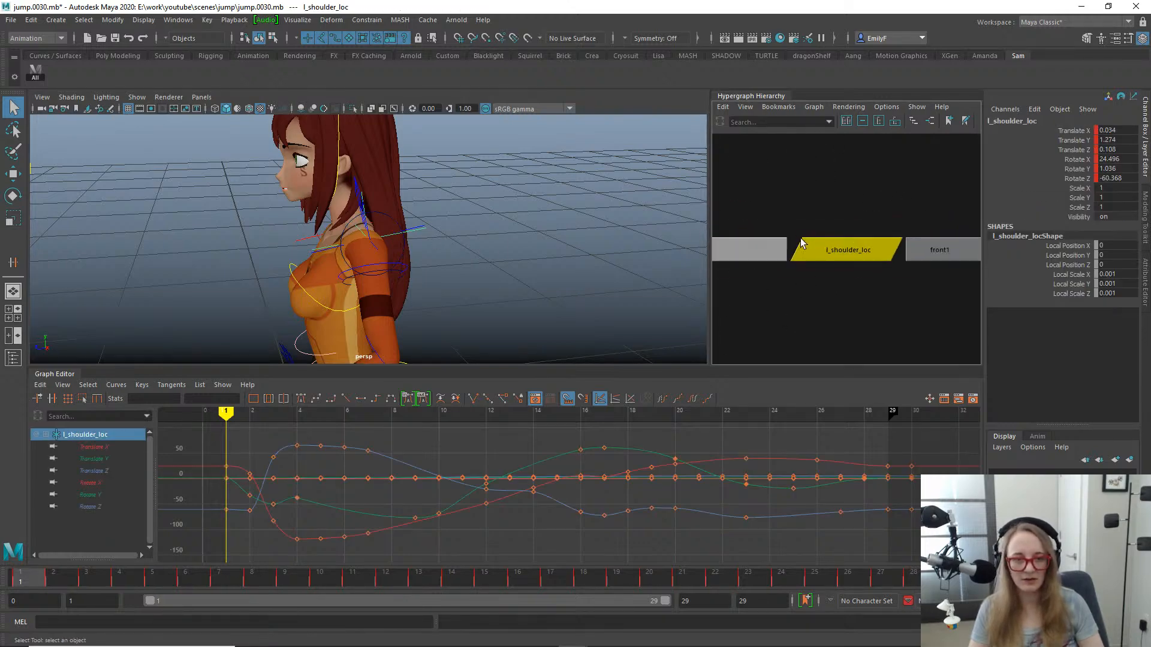
pyautogui.scroll(-2, 851, 276)
pyautogui.hotkey('ctrl', 'd')
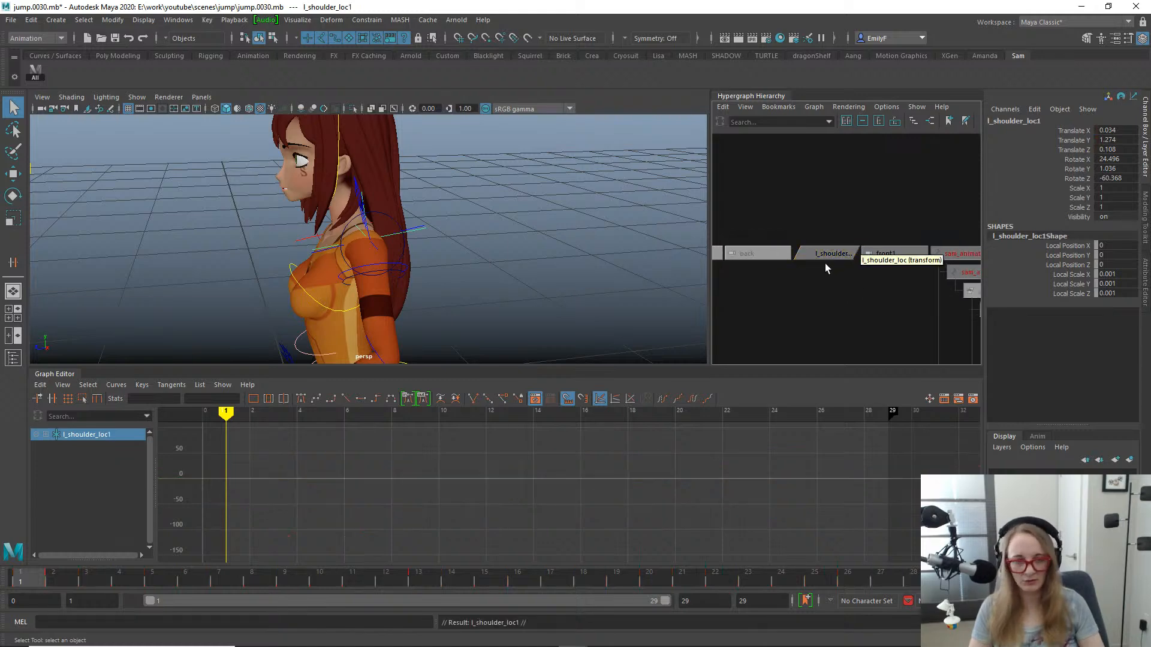
# - Rename the duplicated locator l_shoulder_gimbal_loc
pyautogui.press('f')
pyautogui.scroll(-2, 887, 245)
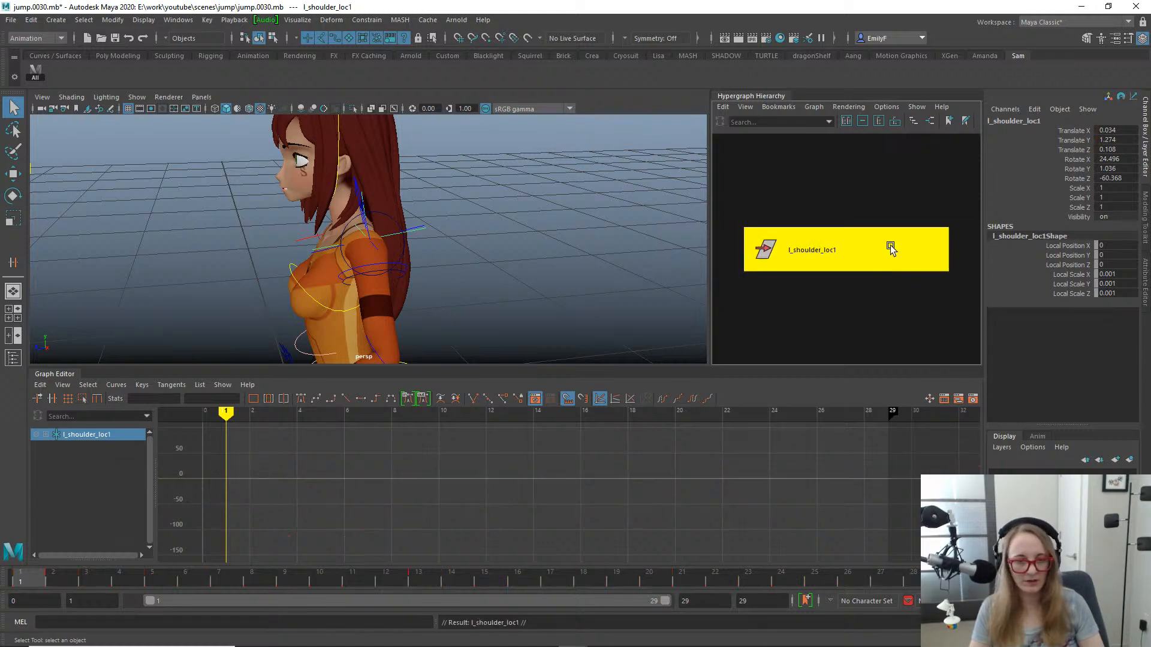
pyautogui.doubleClick(1044, 123)
pyautogui.write('l')
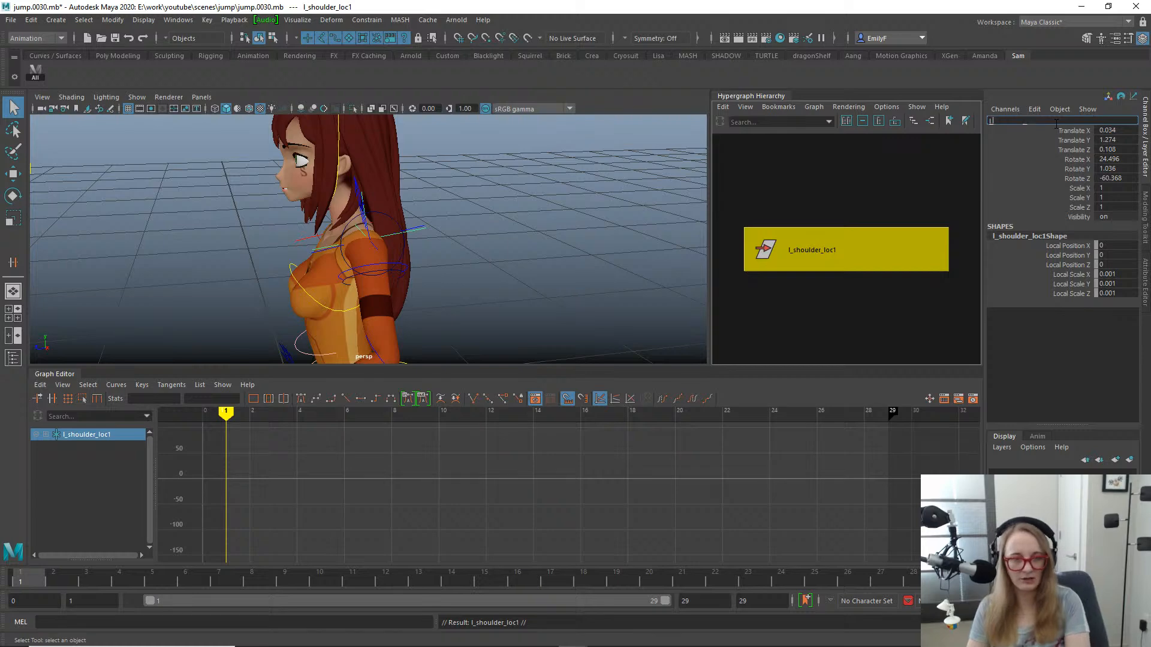
pyautogui.write('_shoulder_gim')
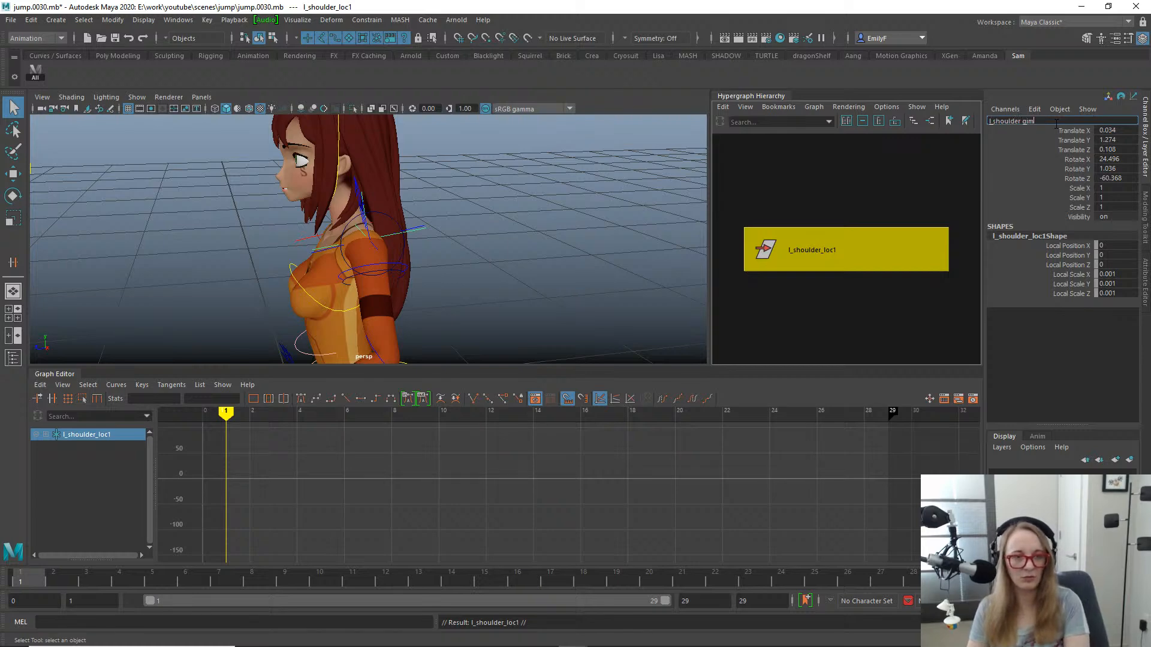
pyautogui.write('bal_loc')
pyautogui.press('Return')
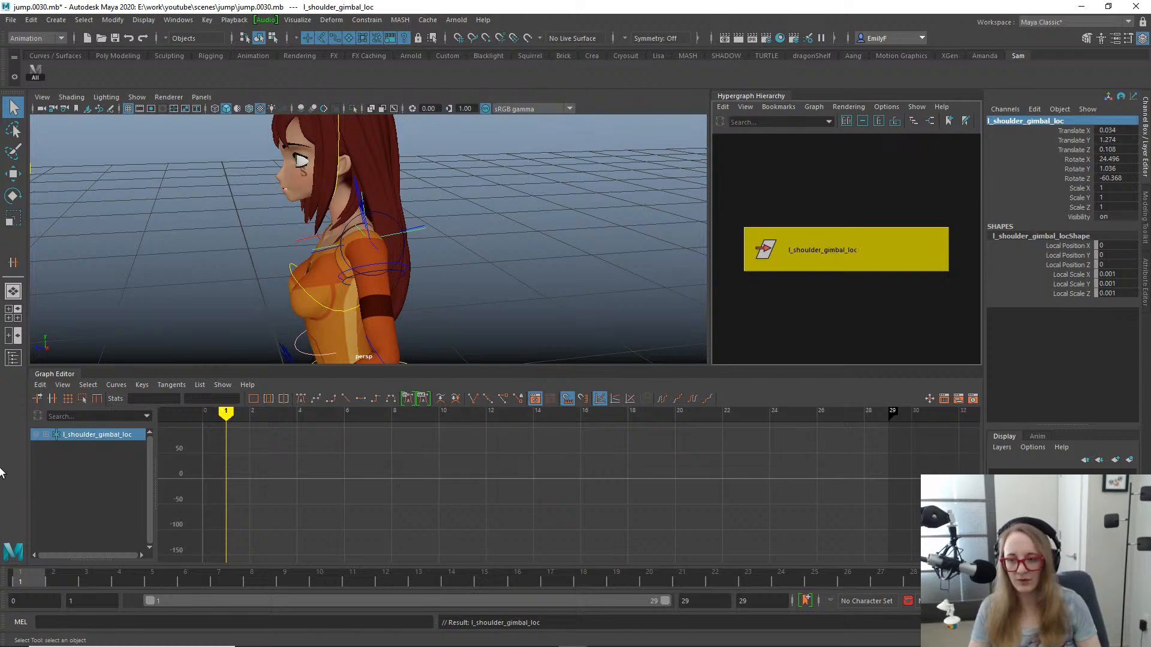
# - Select the left upper arm gimbal control l_upArm_gimbal_bot_anim at frame 1 and add l_shoulder_gimbal_loc to the selection
pyautogui.moveTo(55, 584); pyautogui.dragTo(4, 570)
pyautogui.keyDown('alt'); pyautogui.moveTo(258, 297); pyautogui.dragTo(392, 273); pyautogui.keyUp('alt')
pyautogui.keyDown('alt'); pyautogui.moveTo(392, 289); pyautogui.dragTo(513, 225, button='middle'); pyautogui.keyUp('alt')
pyautogui.click(535, 186)
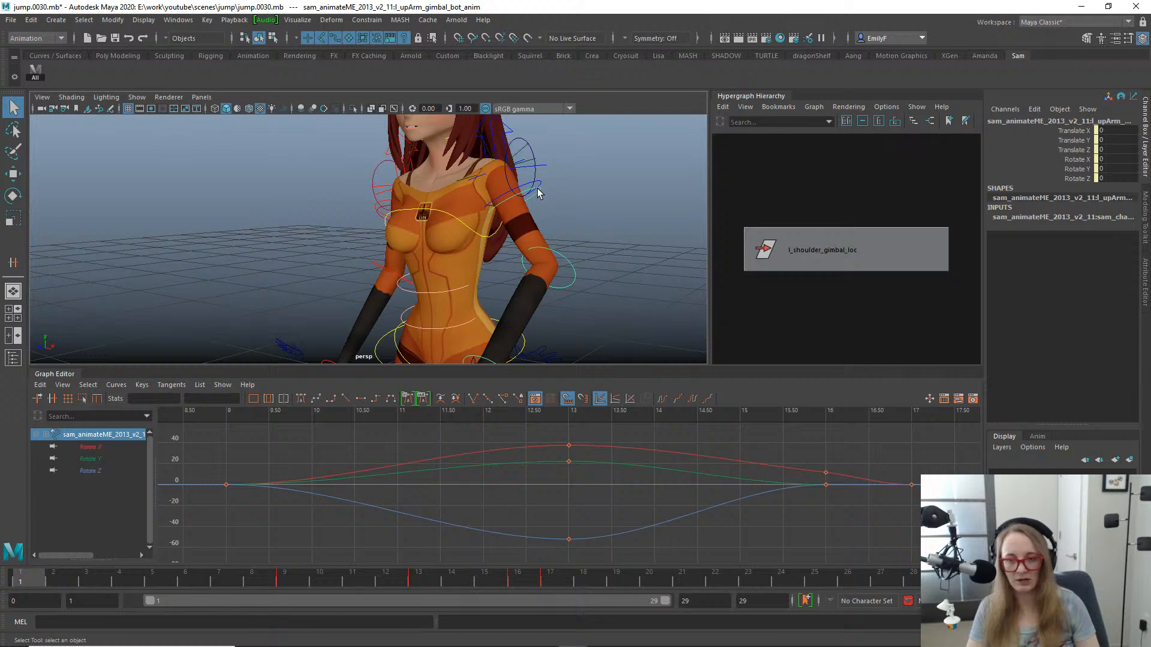
pyautogui.click(555, 199)
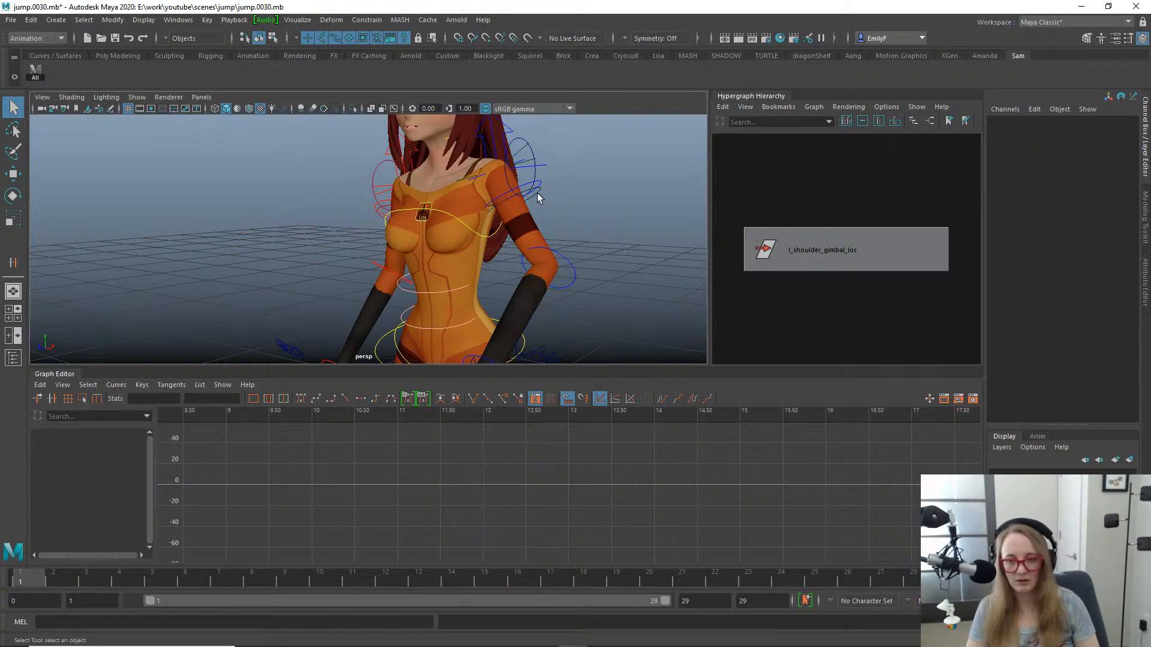
pyautogui.click(537, 192)
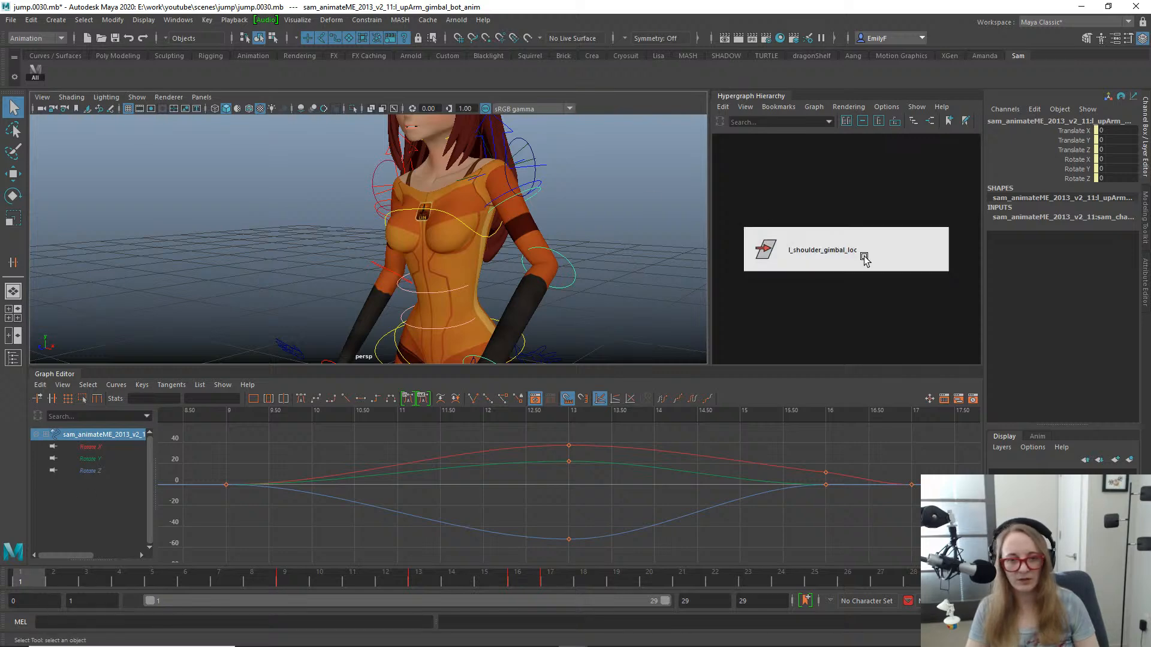
pyautogui.click(848, 250)
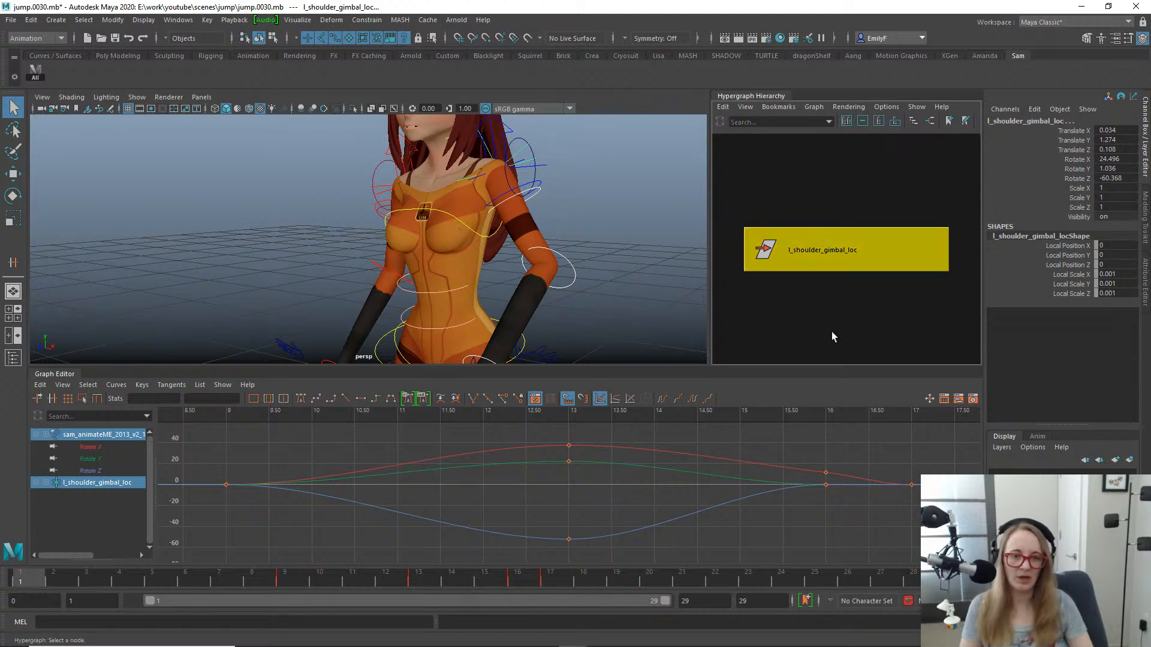
pyautogui.click(839, 314)
pyautogui.click(536, 187)
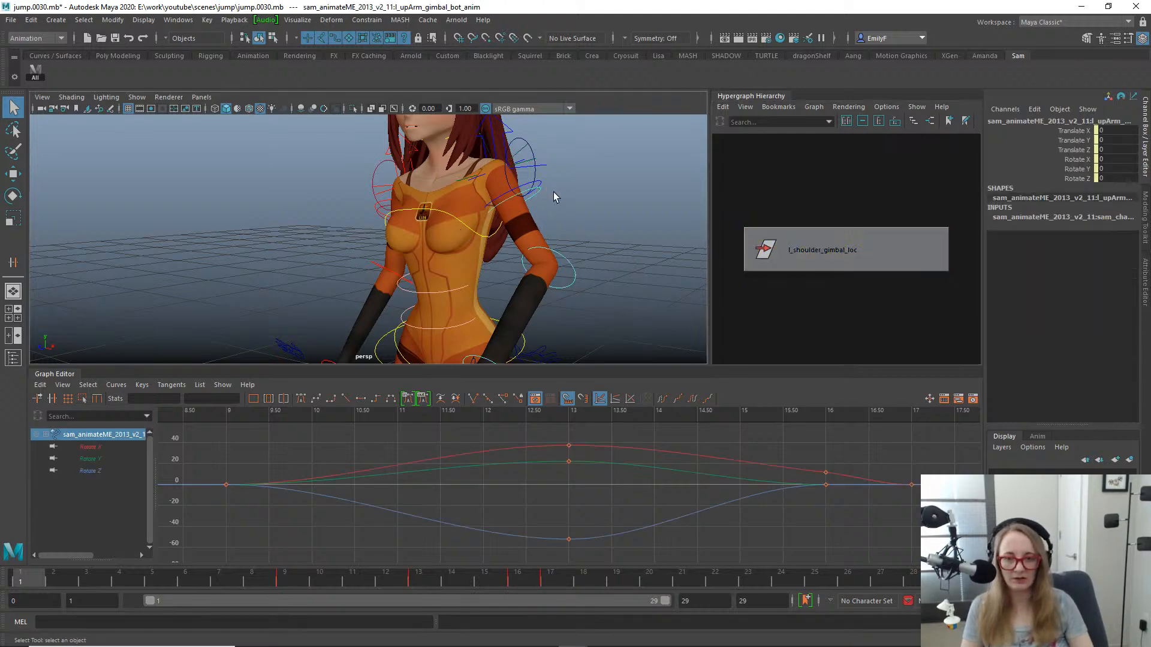
pyautogui.click(857, 250)
# - Parent-constrain l_shoulder_gimbal_loc to the gimbal control with Maintain offset on, all translate and rotate axes, and weight 1
pyautogui.press('space')
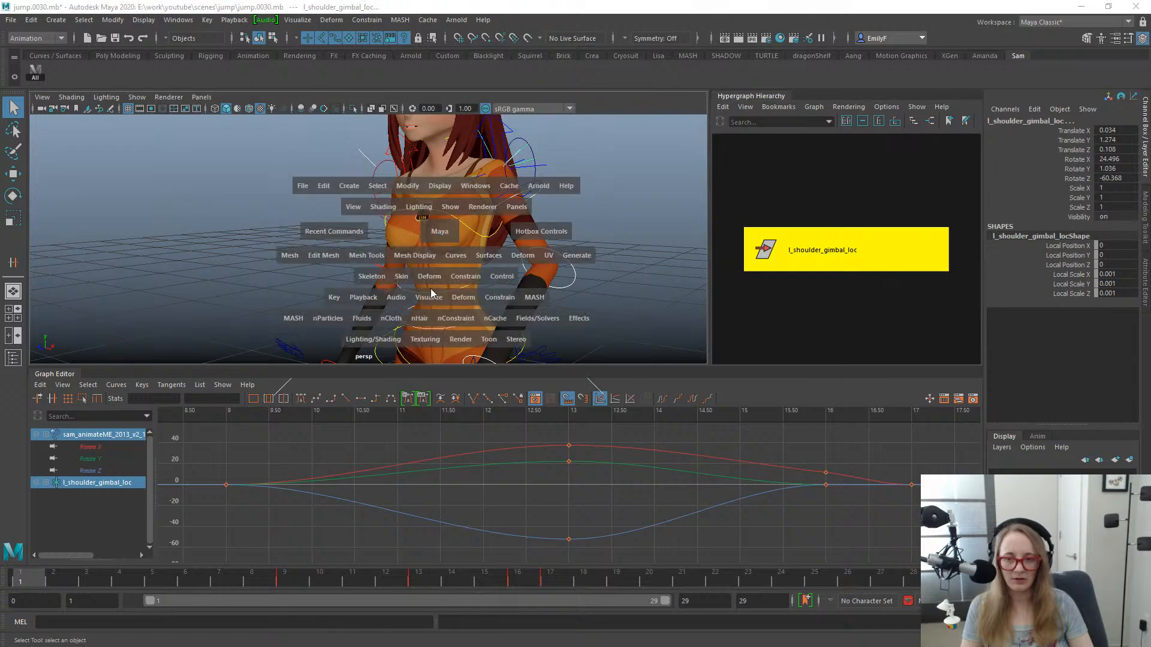
pyautogui.moveTo(469, 283); pyautogui.dragTo(579, 291)
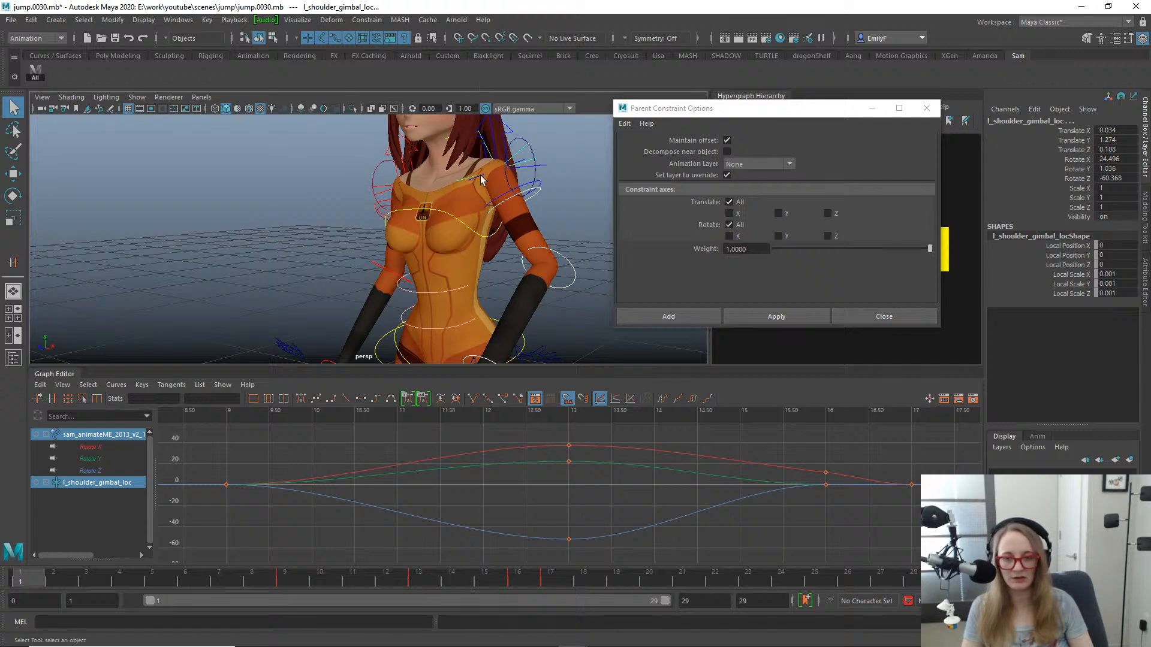
pyautogui.click(812, 322)
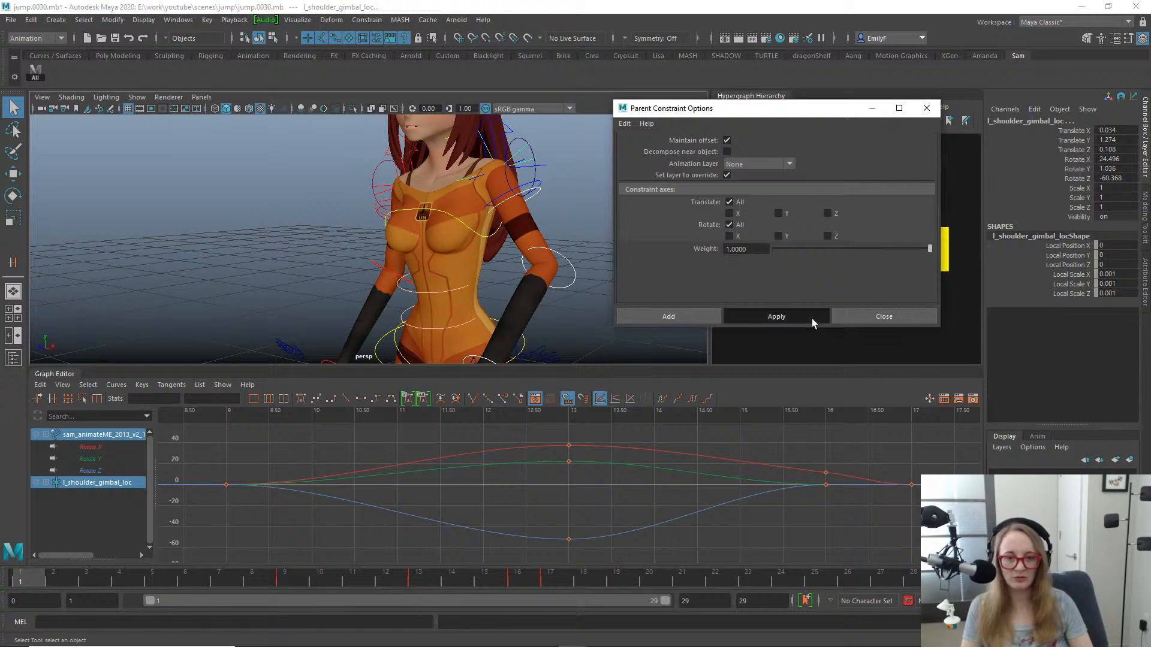
pyautogui.click(865, 314)
# - Scrub through frame 5 to frame 10 and check up close how l_shoulder_gimbal_loc follows the left arm
pyautogui.scroll(-2, 397, 245)
pyautogui.scroll(-2, 397, 245)
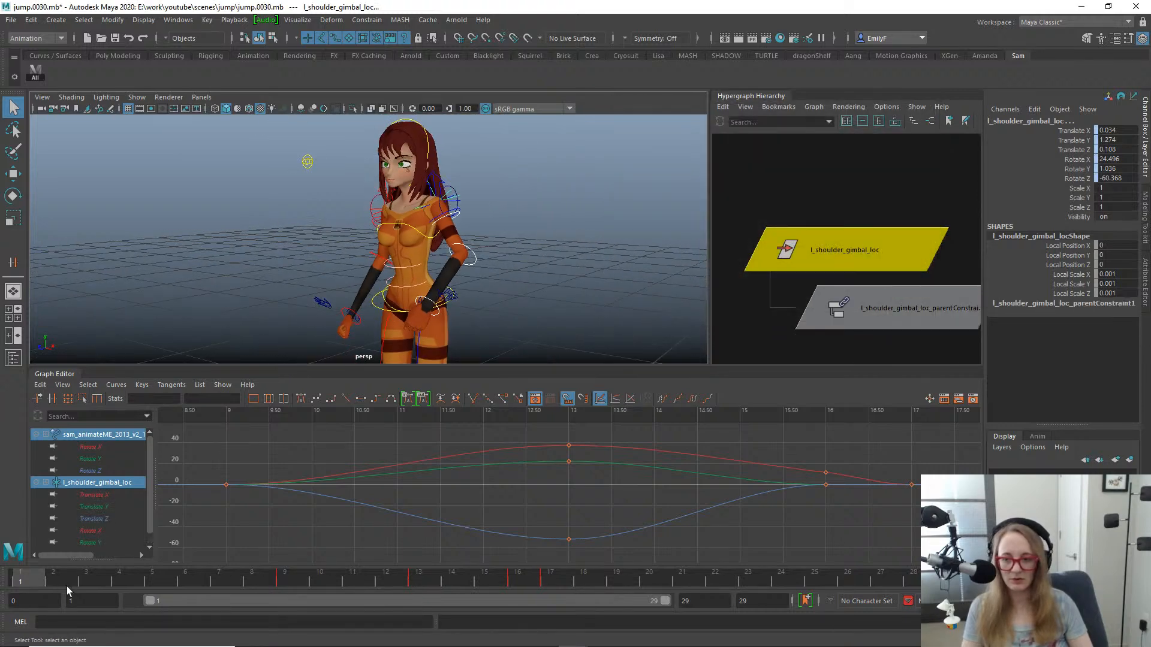
pyautogui.moveTo(67, 584); pyautogui.dragTo(160, 560)
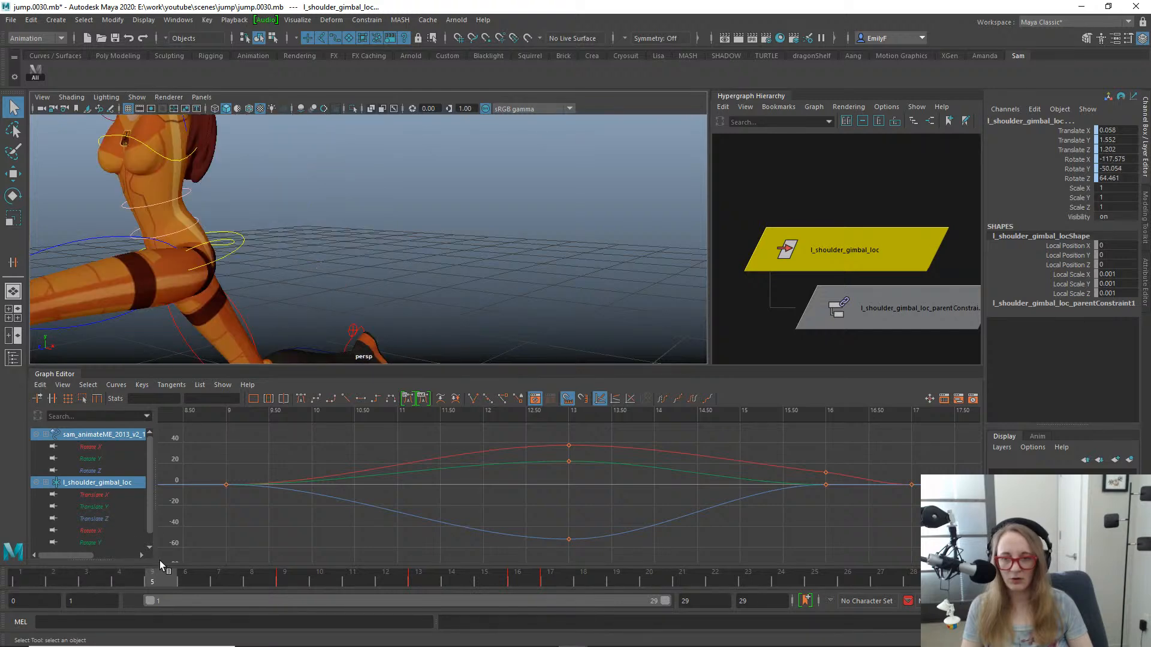
pyautogui.scroll(-4, 234, 262)
pyautogui.keyDown('alt'); pyautogui.moveTo(234, 261); pyautogui.dragTo(449, 274); pyautogui.keyUp('alt')
pyautogui.moveTo(177, 585)
pyautogui.mouseDown()
pyautogui.moveTo(411, 591)
pyautogui.moveTo(323, 589)
pyautogui.mouseUp()
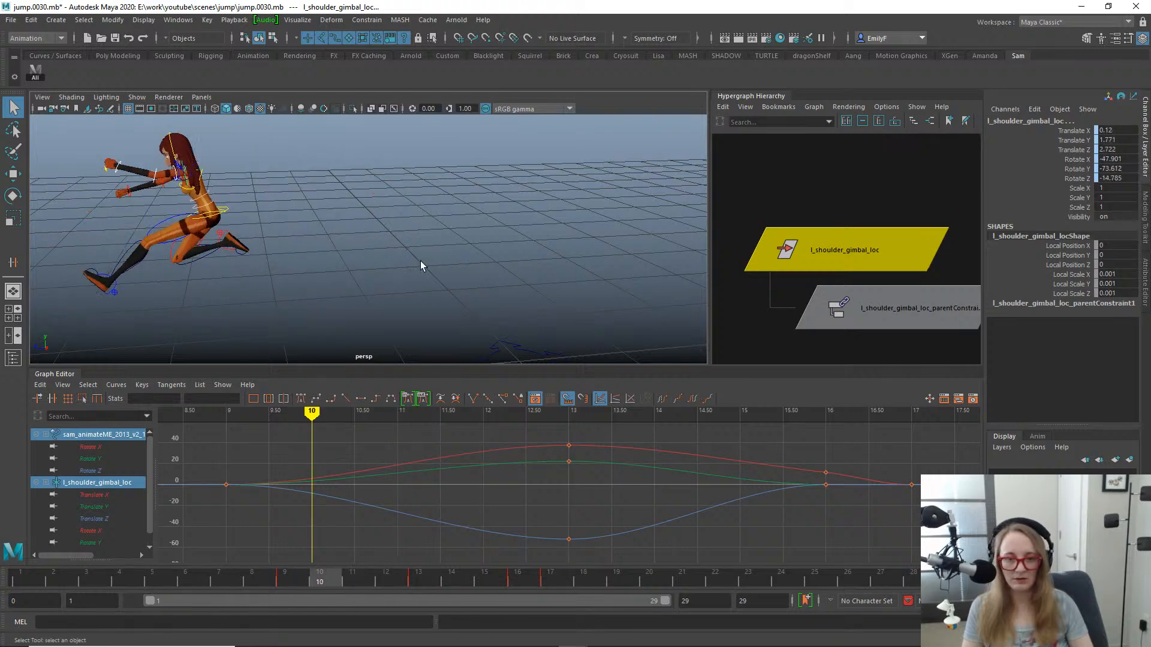
pyautogui.press('f')
pyautogui.moveTo(403, 262)
pyautogui.keyDown('alt'); pyautogui.mouseDown()
pyautogui.moveTo(495, 259)
pyautogui.moveTo(407, 264)
pyautogui.mouseUp(); pyautogui.keyUp('alt')
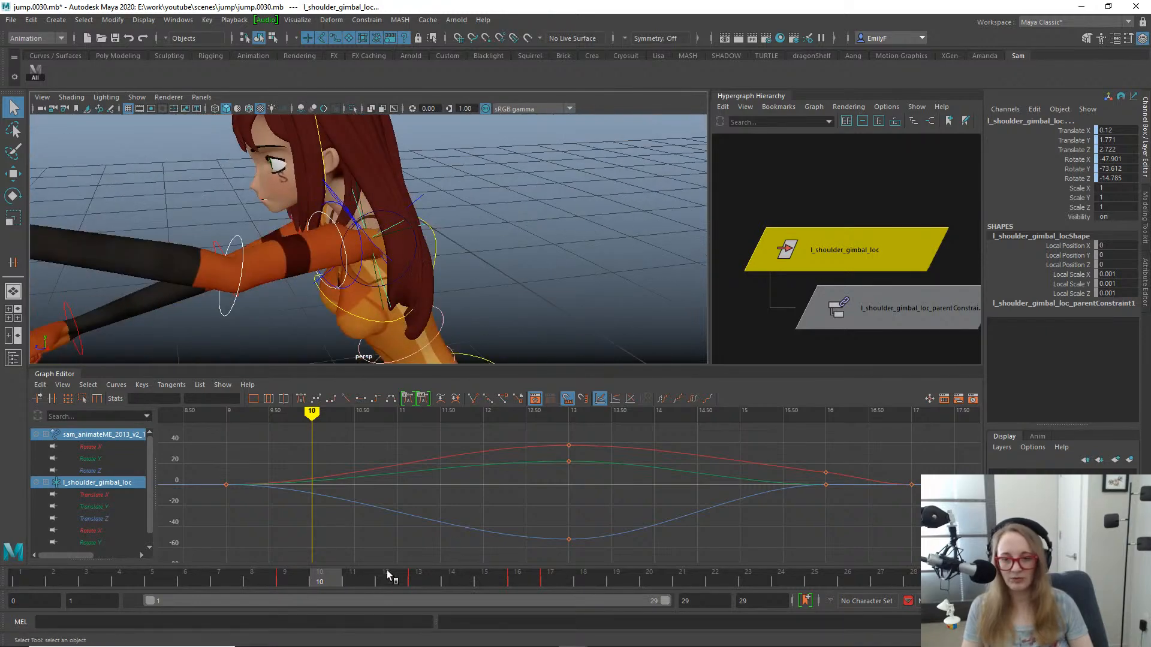
# - Check the constrained locator on the left shoulder at frame 17, go back through frame 9, and return to frame 1
pyautogui.moveTo(390, 577); pyautogui.dragTo(563, 576)
pyautogui.press('f')
pyautogui.keyDown('alt'); pyautogui.moveTo(463, 231); pyautogui.dragTo(420, 262, button='right'); pyautogui.keyUp('alt')
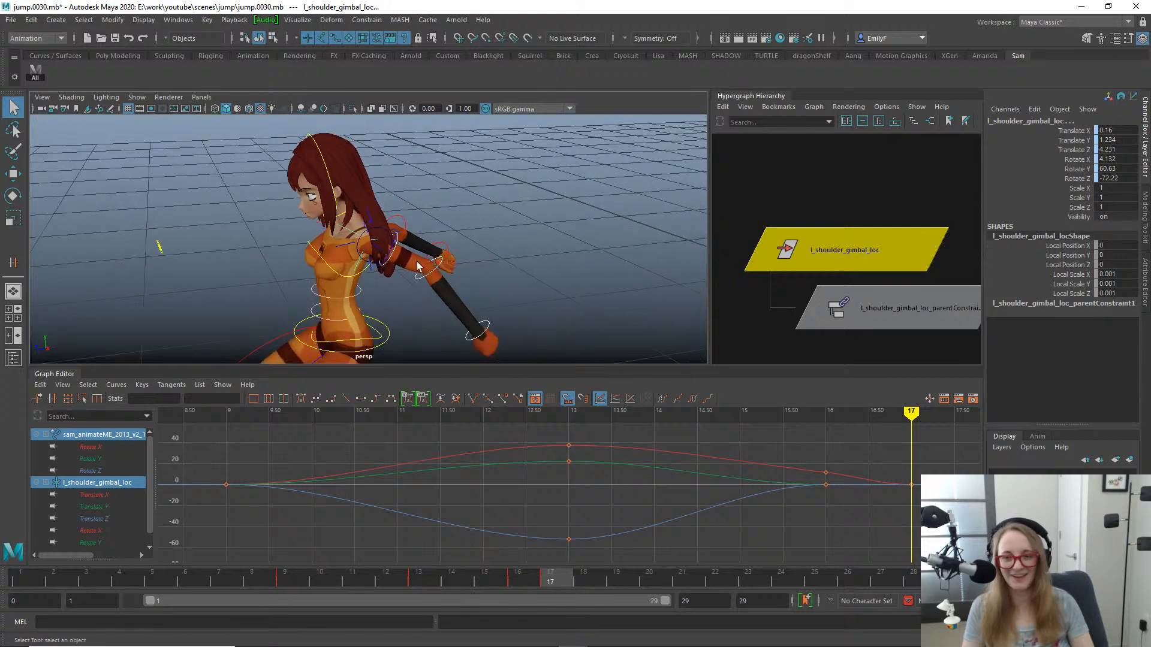
pyautogui.keyDown('alt'); pyautogui.moveTo(419, 263); pyautogui.dragTo(541, 247); pyautogui.keyUp('alt')
pyautogui.moveTo(570, 590); pyautogui.dragTo(281, 512)
pyautogui.press(',')
pyautogui.press(',')
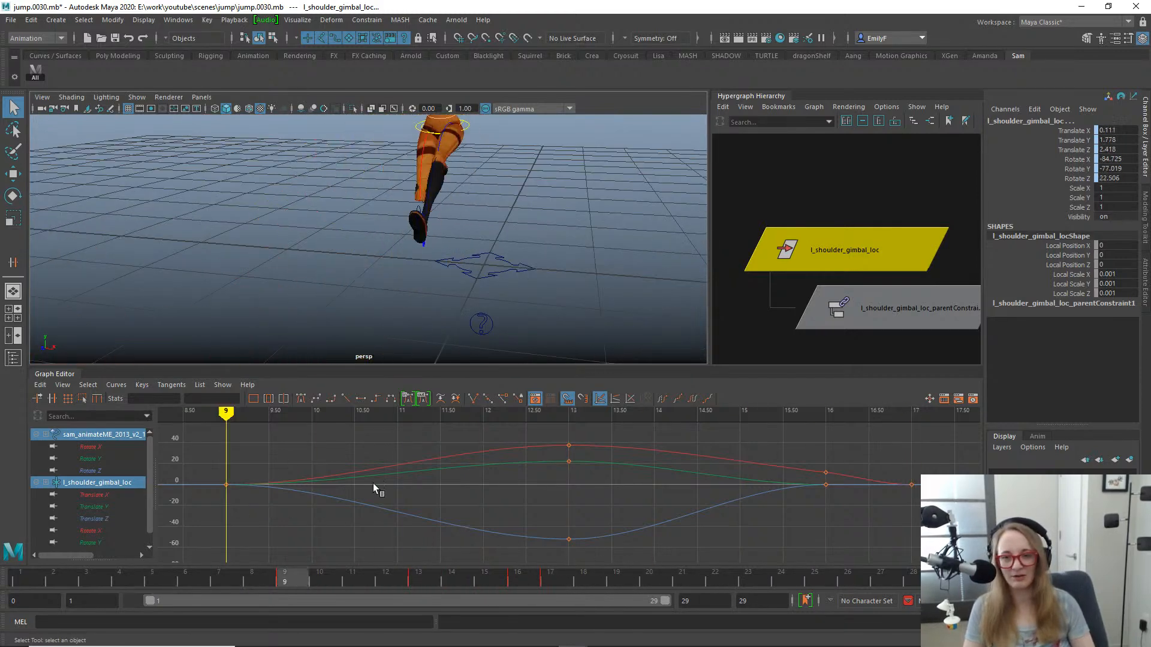
pyautogui.keyDown('alt'); pyautogui.moveTo(358, 231); pyautogui.dragTo(508, 200); pyautogui.keyUp('alt')
pyautogui.press('f')
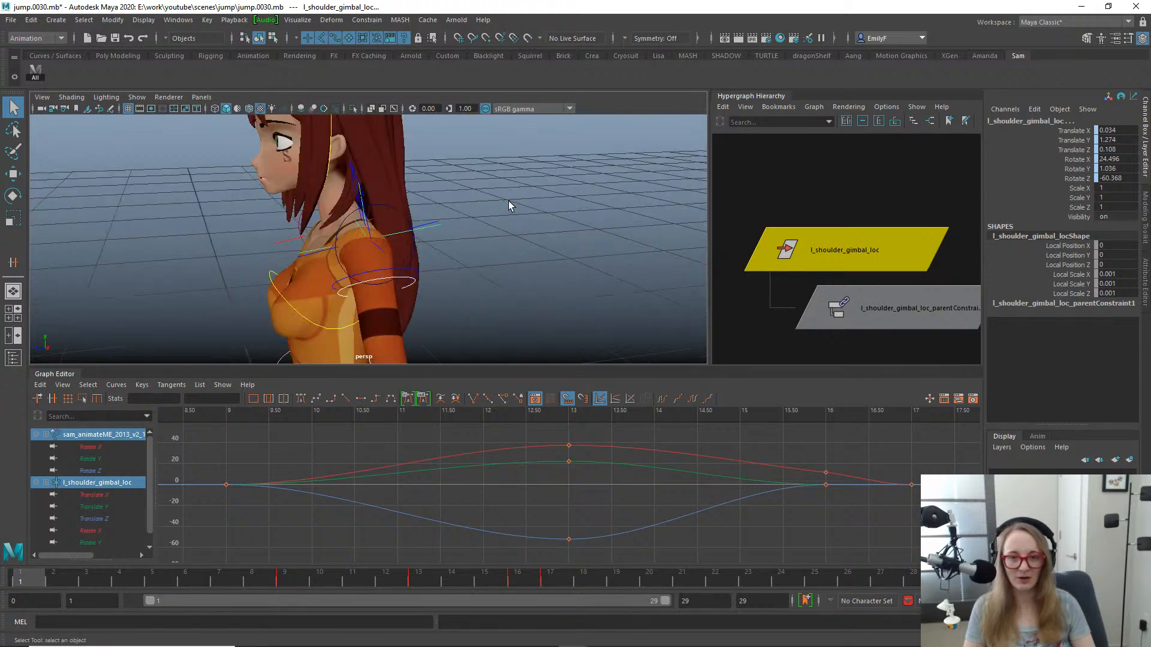
pyautogui.keyDown('alt'); pyautogui.moveTo(508, 200); pyautogui.dragTo(211, 201, button='right'); pyautogui.keyUp('alt')
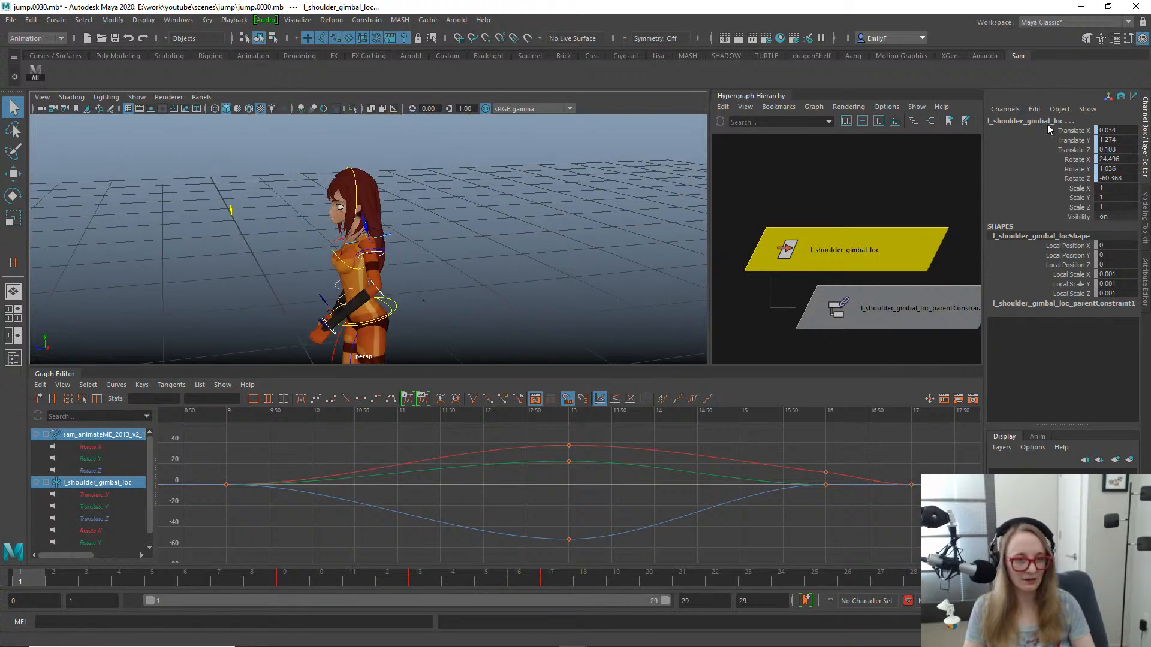
# - Bake the translate and rotate channels of l_shoulder_gimbal_loc and delete its parent constraint
pyautogui.moveTo(1052, 129); pyautogui.dragTo(1034, 178)
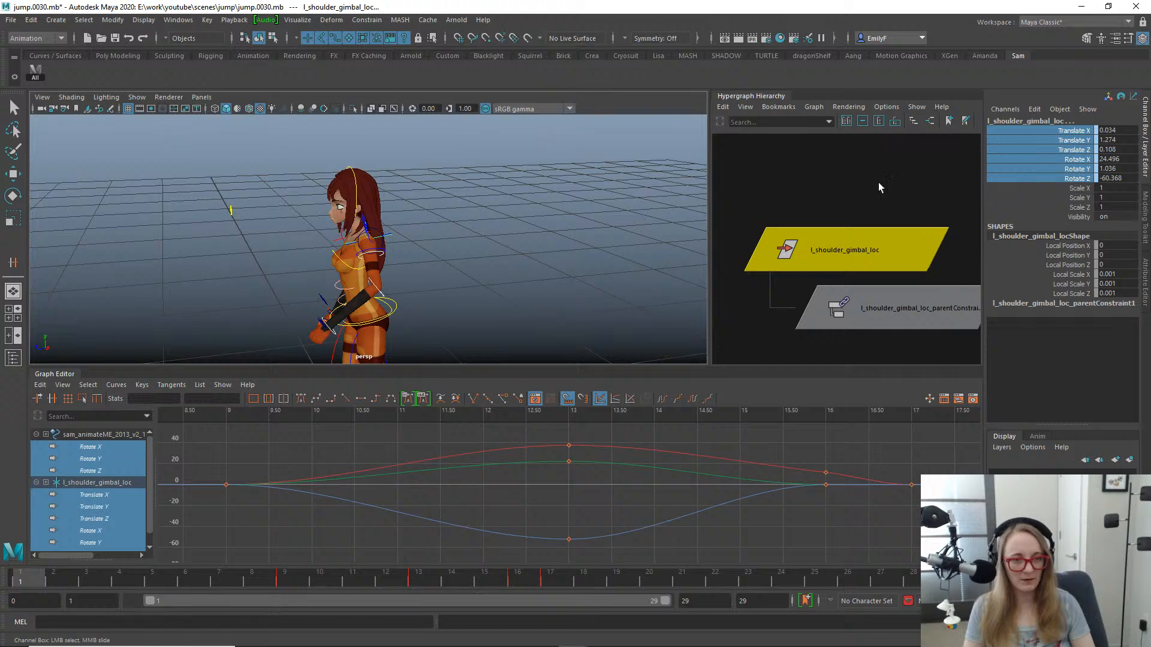
pyautogui.keyDown('alt'); pyautogui.moveTo(436, 180); pyautogui.dragTo(548, 179, button='right'); pyautogui.keyUp('alt')
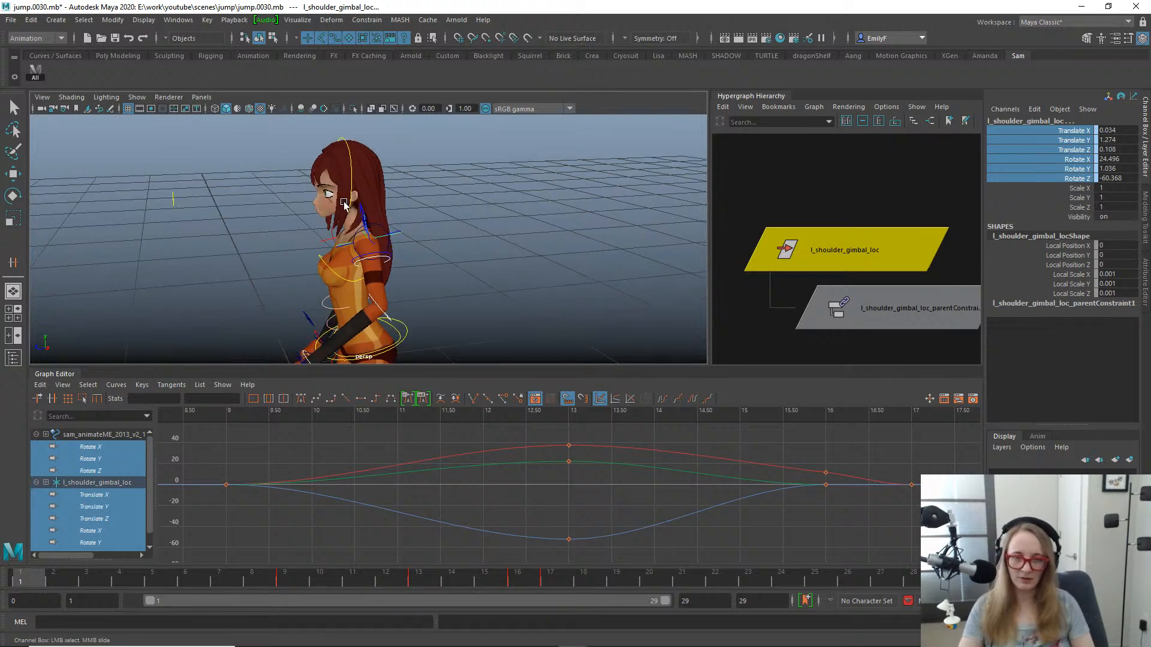
pyautogui.click(872, 208)
pyautogui.click(861, 241)
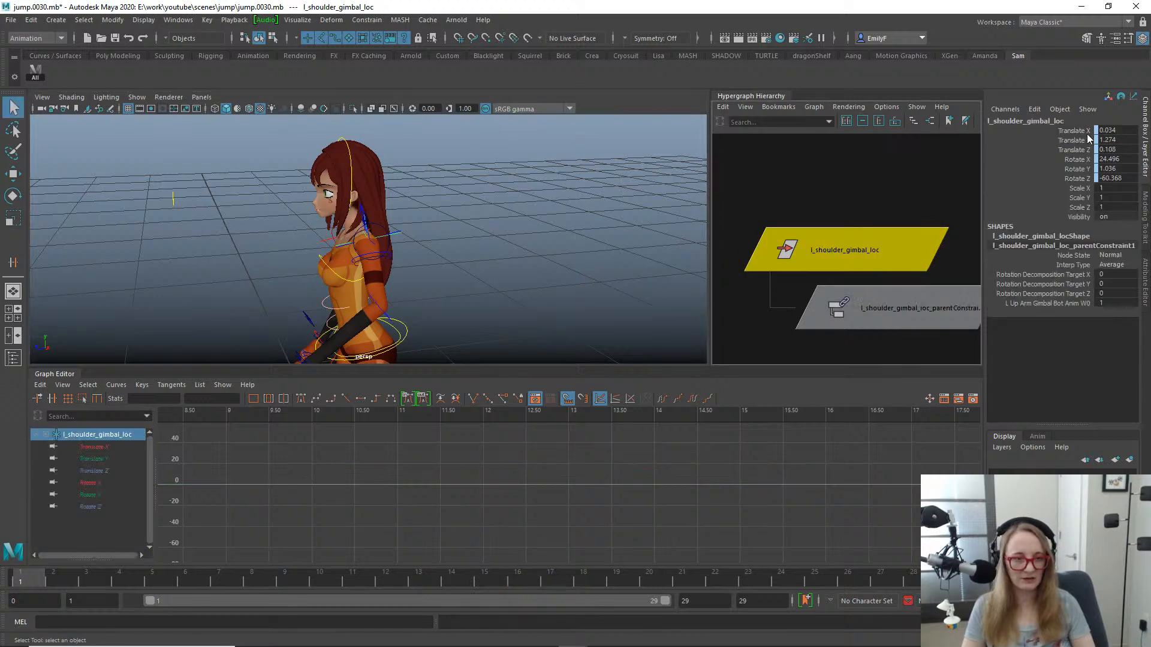
pyautogui.moveTo(1085, 130); pyautogui.dragTo(1084, 179)
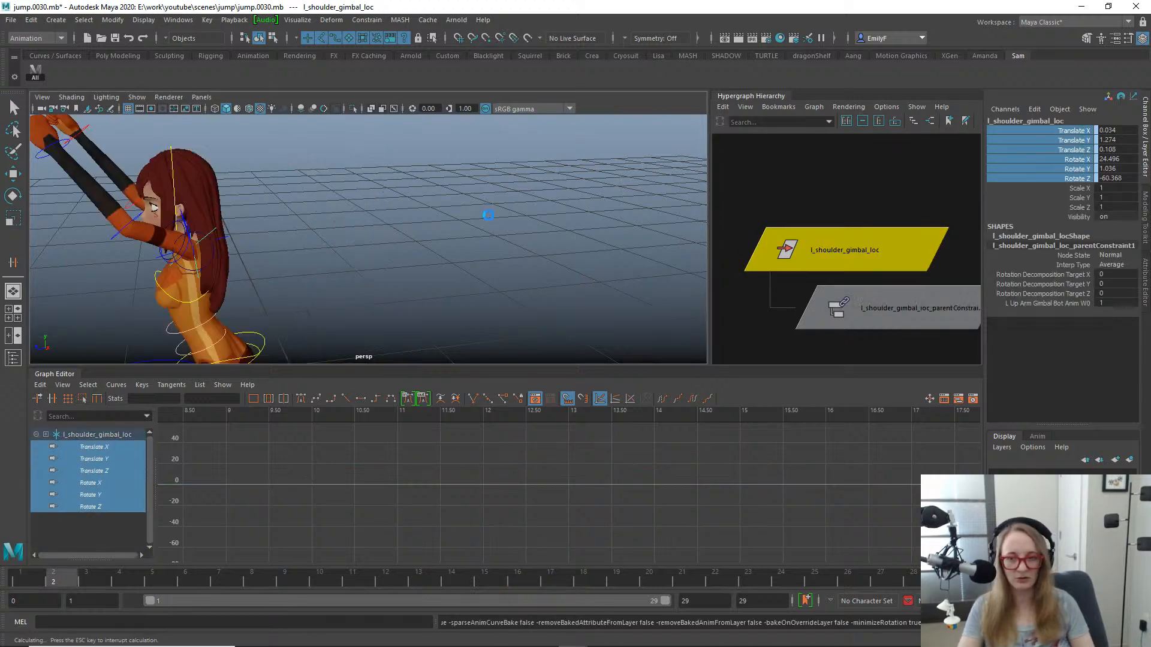
pyautogui.keyDown('alt'); pyautogui.moveTo(444, 267); pyautogui.dragTo(398, 254); pyautogui.keyUp('alt')
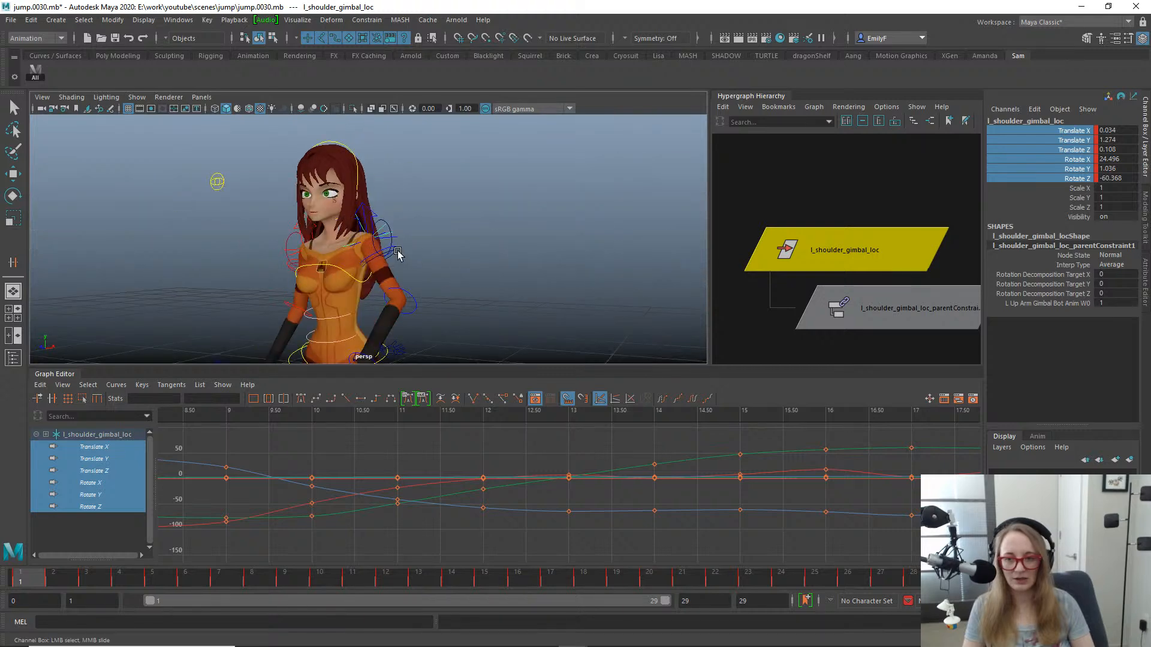
pyautogui.click(881, 311)
pyautogui.press('Delete')
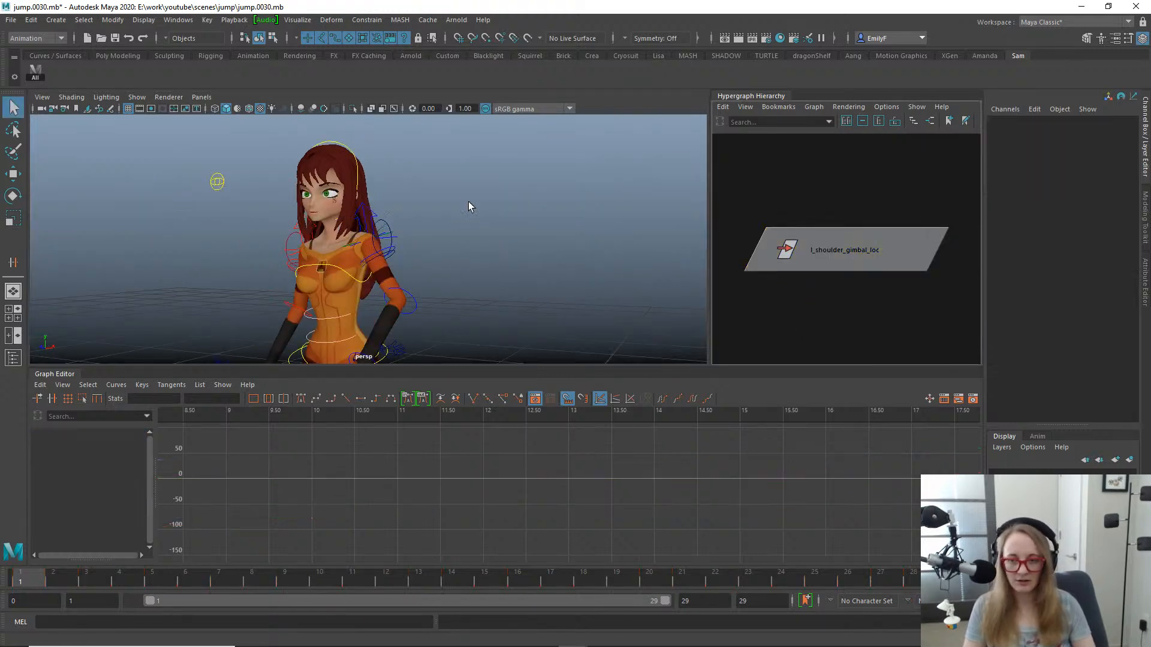
# - Compare l_shoulder_gimbal_loc with the left upper arm FK control from several angles at frame 1, along with their animation curves
pyautogui.click(385, 230)
pyautogui.keyDown('alt'); pyautogui.moveTo(385, 229); pyautogui.dragTo(494, 235, button='middle'); pyautogui.keyUp('alt')
pyautogui.keyDown('alt'); pyautogui.moveTo(494, 236); pyautogui.dragTo(492, 275); pyautogui.keyUp('alt')
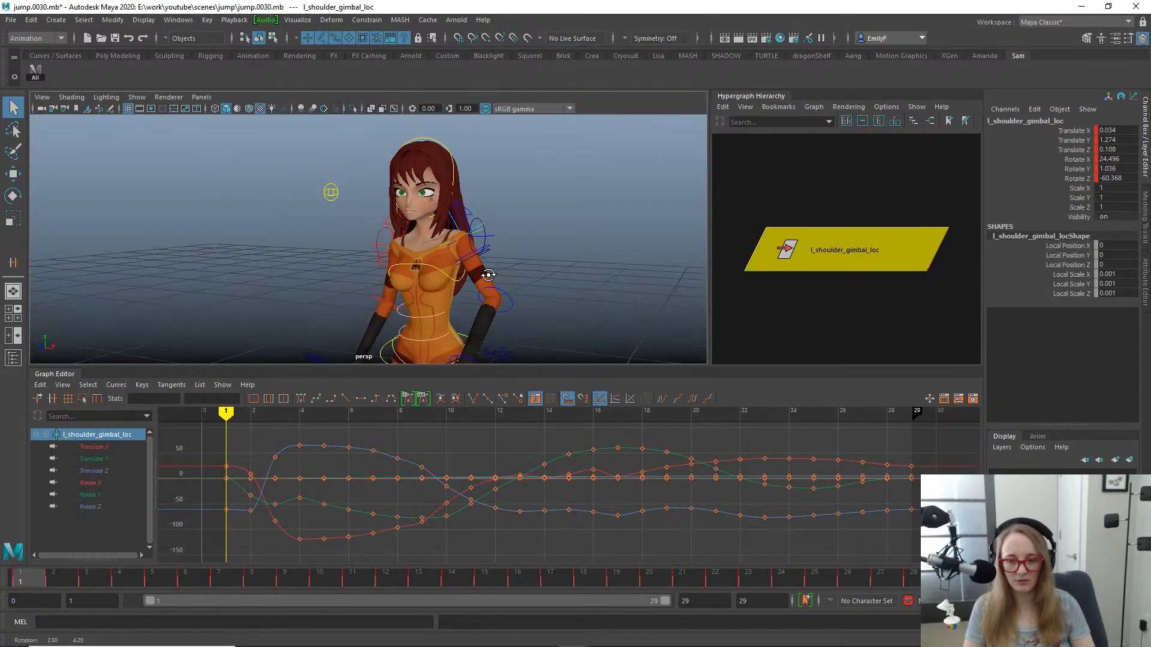
pyautogui.keyDown('alt'); pyautogui.moveTo(493, 275); pyautogui.dragTo(545, 280, button='right'); pyautogui.keyUp('alt')
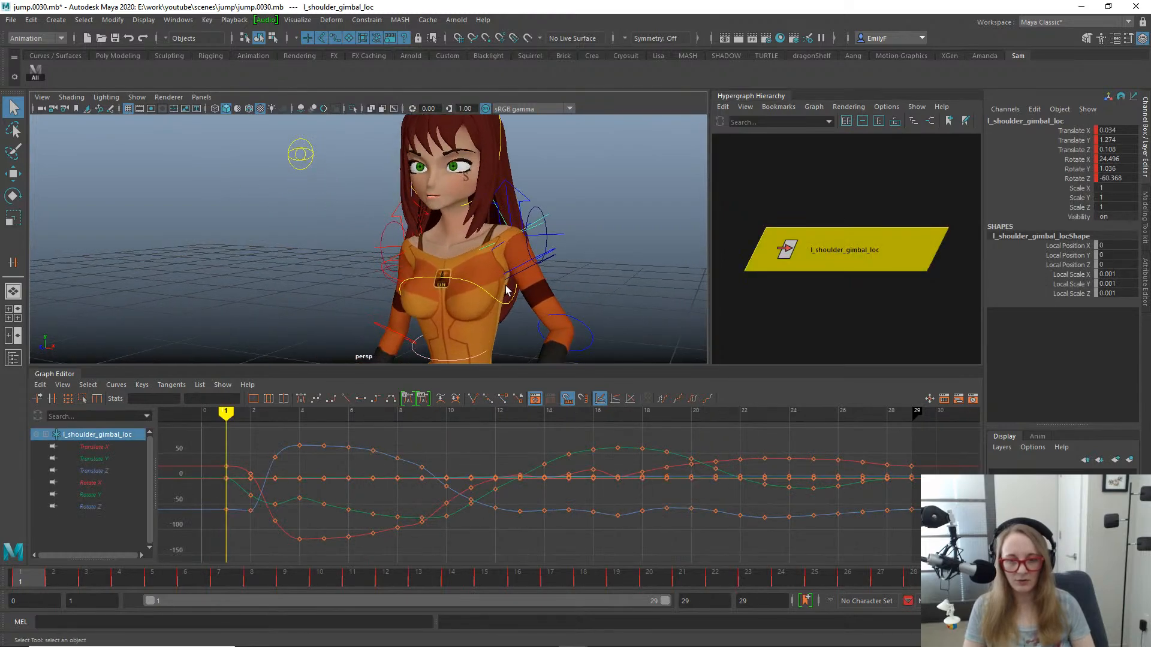
pyautogui.click(518, 269)
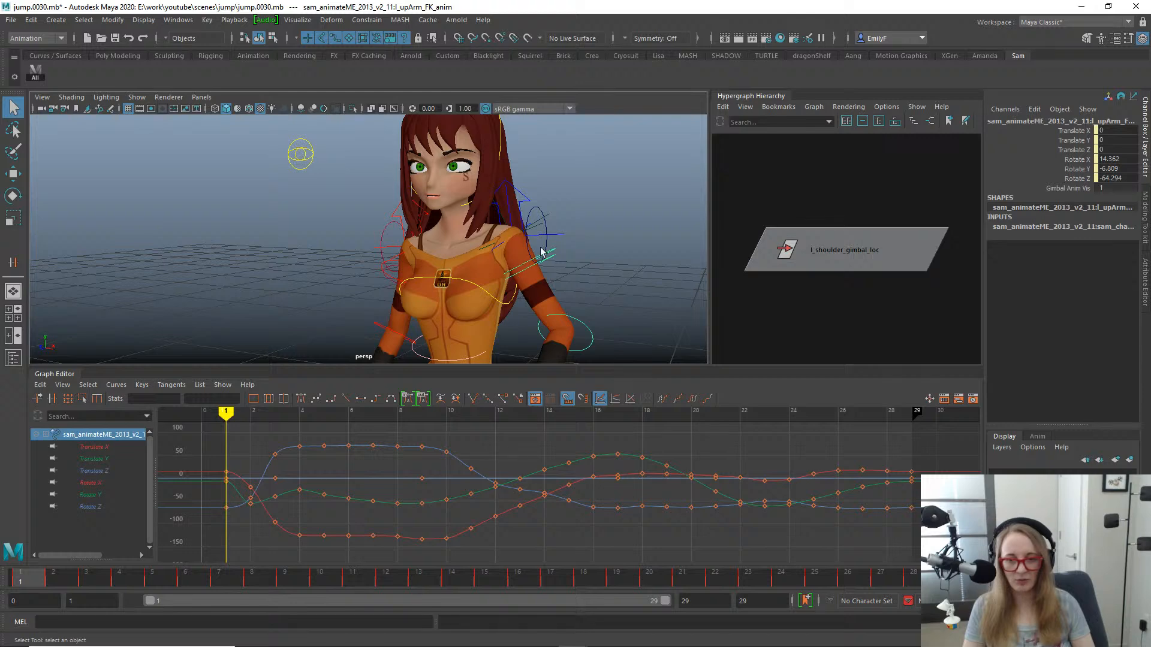
pyautogui.click(539, 223)
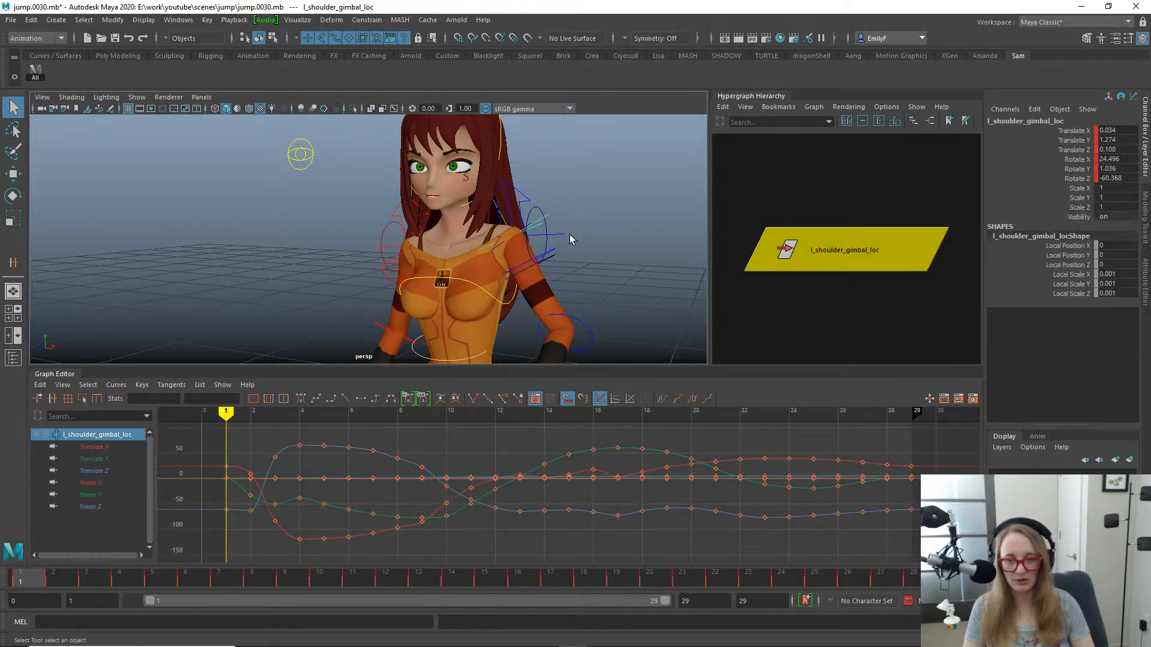
pyautogui.keyDown('alt'); pyautogui.moveTo(568, 238); pyautogui.dragTo(536, 253); pyautogui.keyUp('alt')
pyautogui.press('e')
pyautogui.press('q')
pyautogui.click(497, 303)
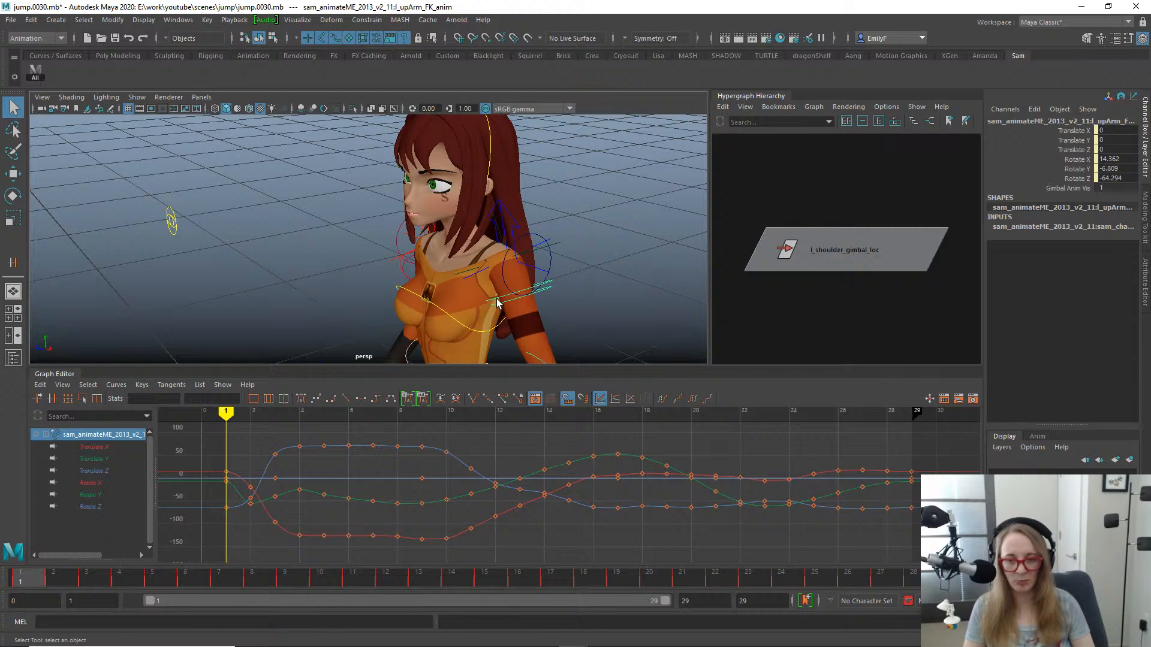
pyautogui.keyDown('alt'); pyautogui.moveTo(591, 295); pyautogui.dragTo(546, 265); pyautogui.keyUp('alt')
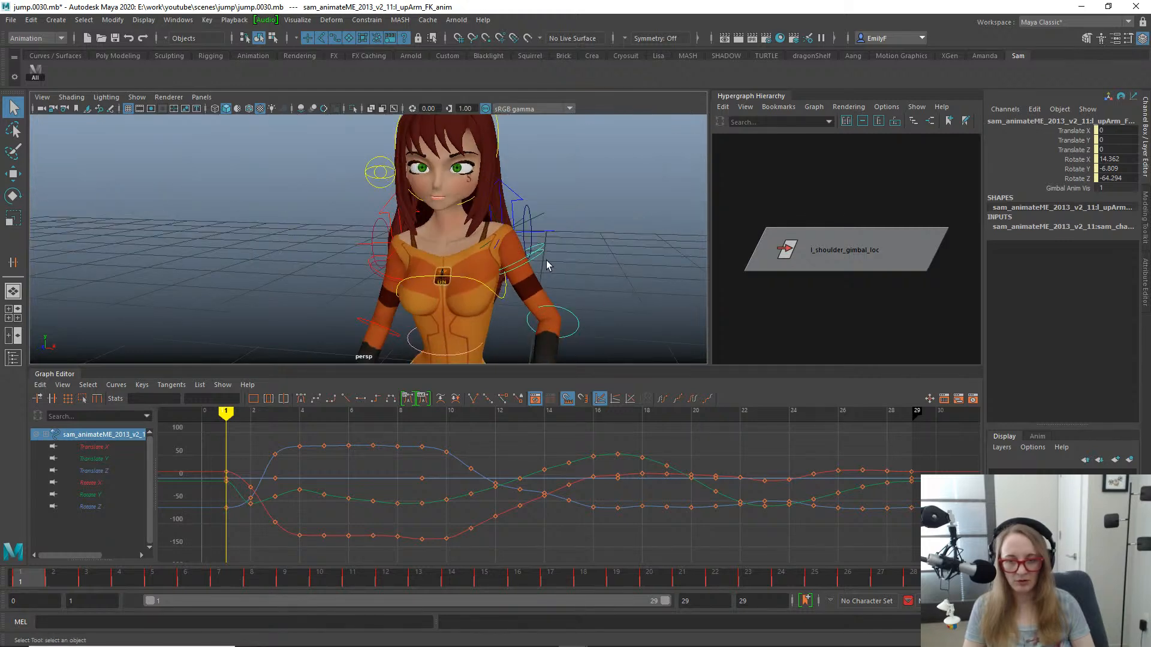
# - Select l_shoulder_gimbal_loc and save the scene as the next increment, jump.0031.mb
pyautogui.click(539, 218)
pyautogui.click(541, 213)
pyautogui.scroll(1, 400, 144)
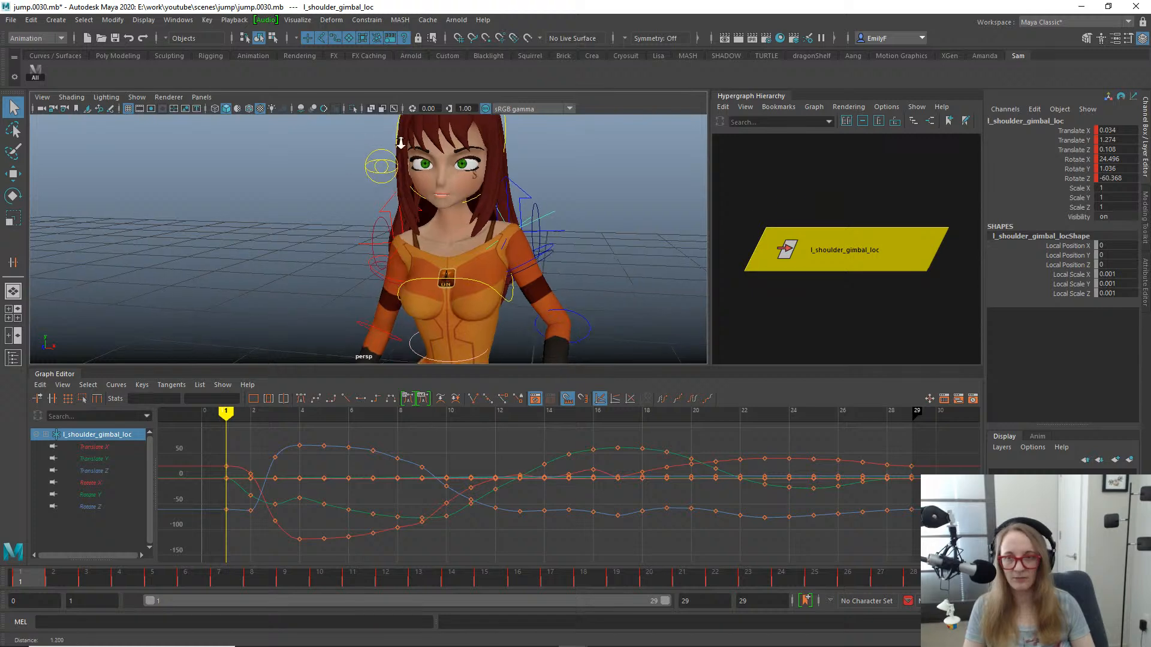
pyautogui.scroll(1, 400, 144)
pyautogui.hotkey('ctrl', 'alt', 's')
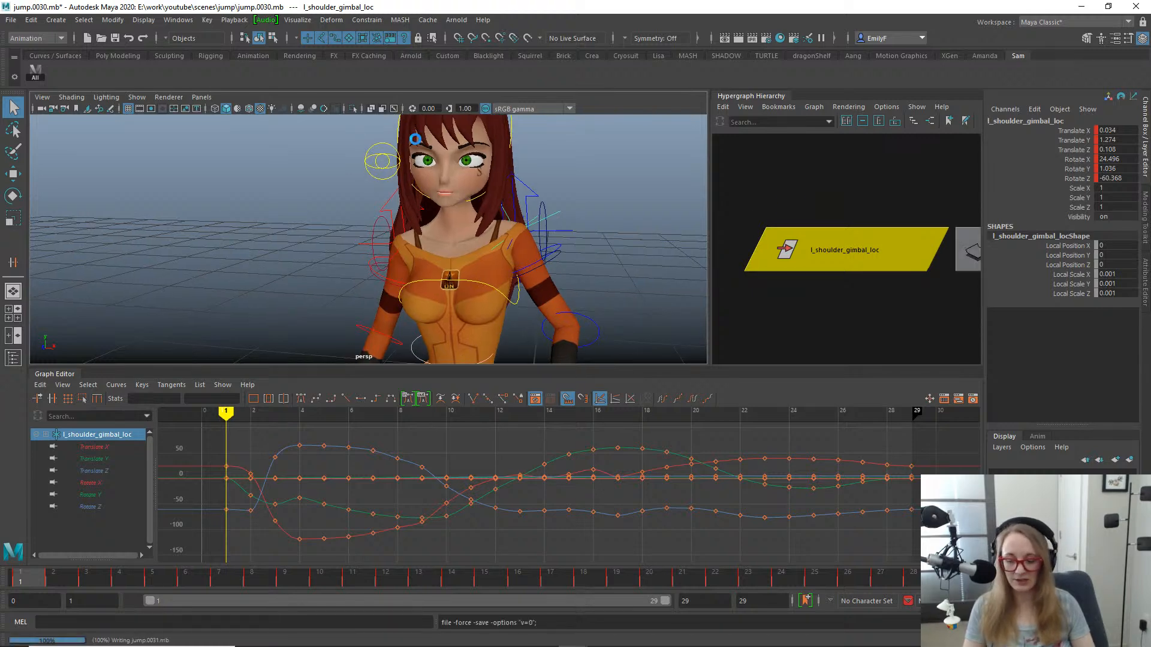
pyautogui.keyDown('alt'); pyautogui.moveTo(489, 151); pyautogui.dragTo(525, 196); pyautogui.keyUp('alt')
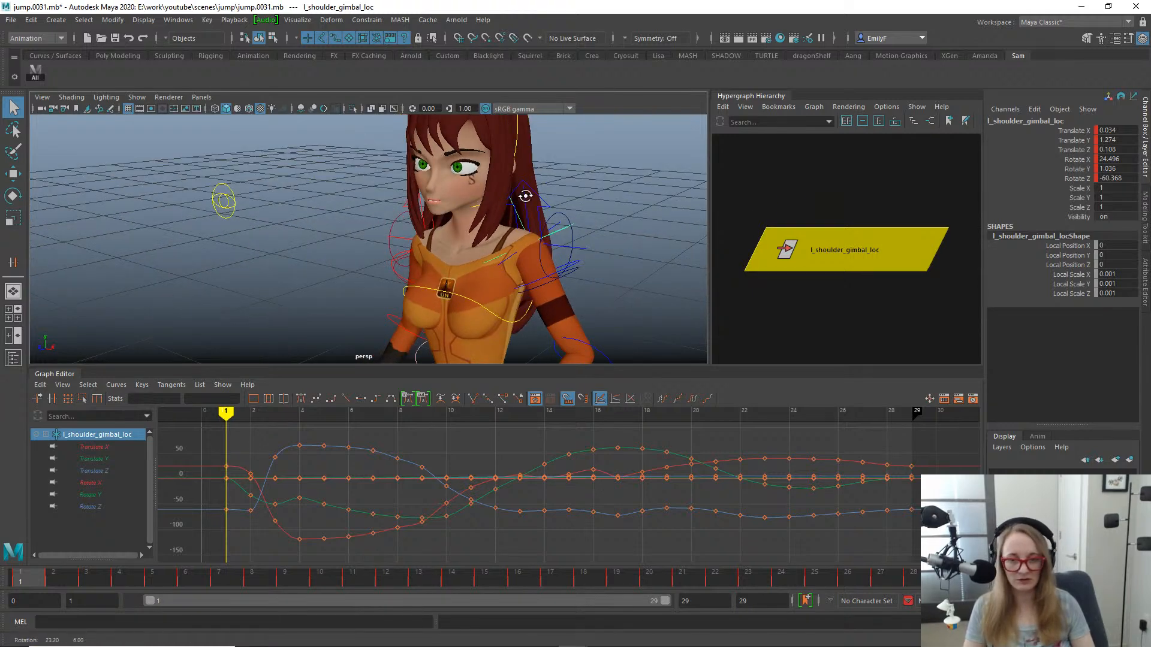
pyautogui.click(560, 239)
pyautogui.click(559, 237)
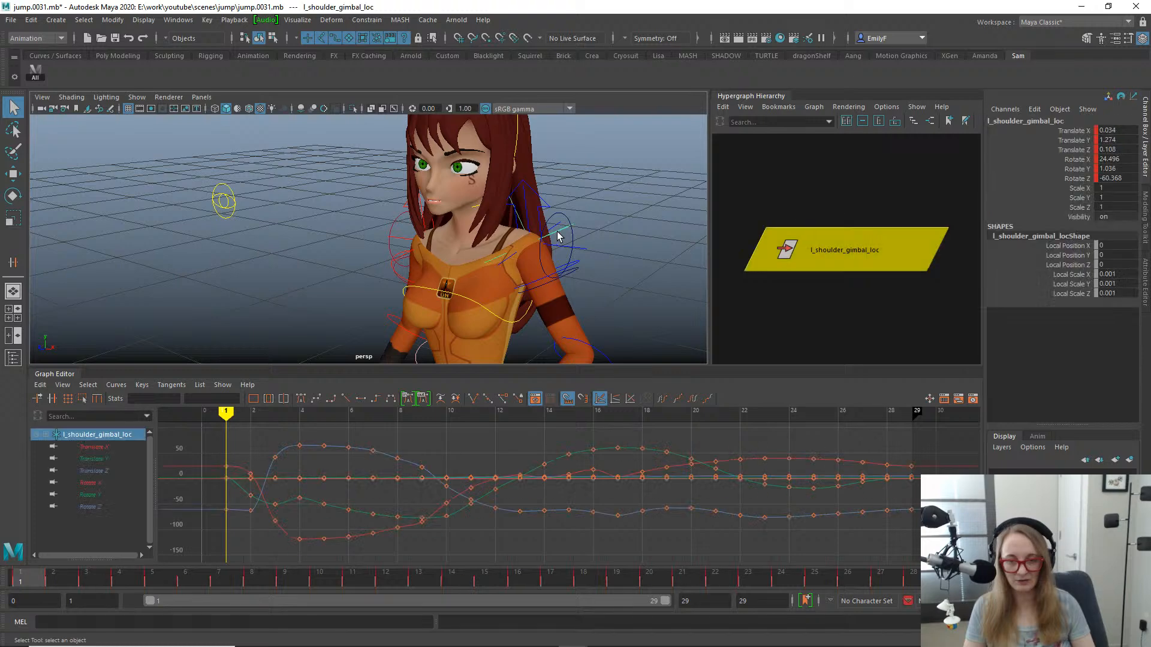
pyautogui.keyDown('shift'); pyautogui.click(574, 265); pyautogui.keyUp('shift')
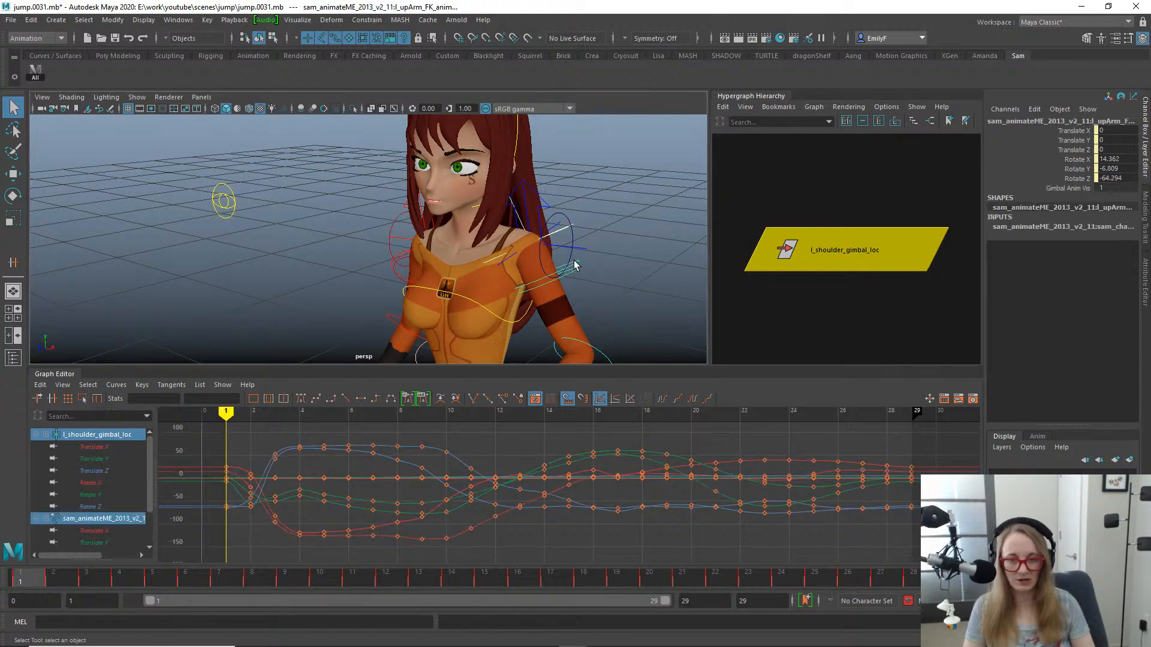
pyautogui.press('space')
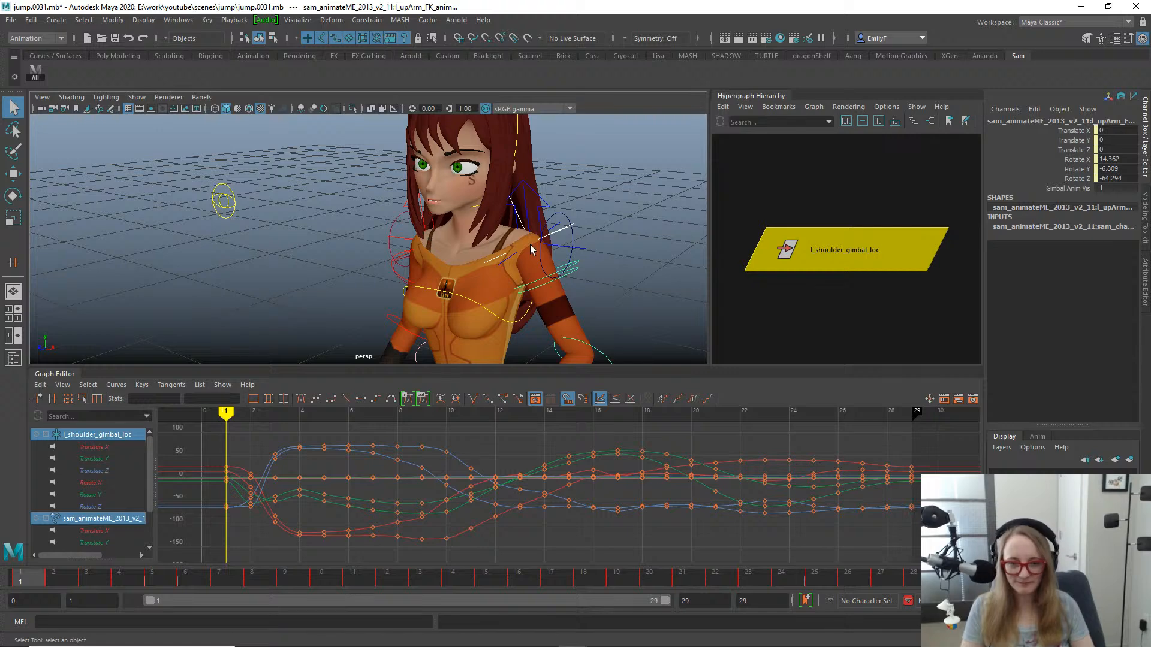
pyautogui.click(846, 154)
# - Examine l_shoulder_gimbal_loc and the left upper arm FK control up close and check the control's pivot and axes
pyautogui.click(759, 264)
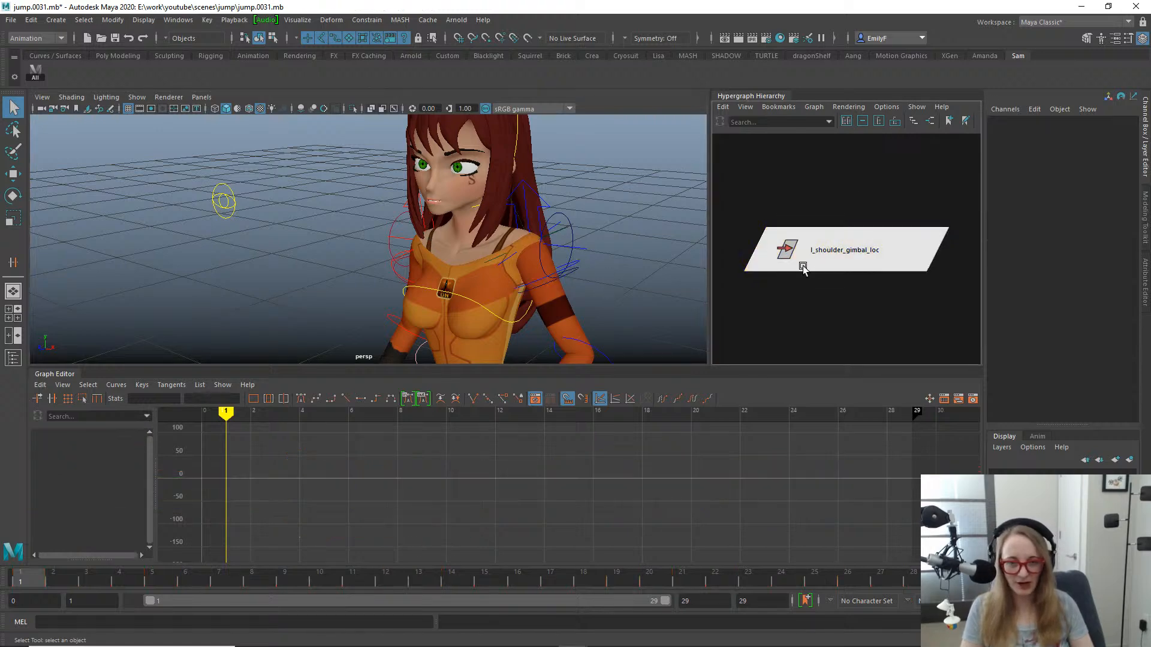
pyautogui.keyDown('alt'); pyautogui.moveTo(464, 281); pyautogui.dragTo(624, 278, button='right'); pyautogui.keyUp('alt')
pyautogui.keyDown('alt'); pyautogui.moveTo(624, 277); pyautogui.dragTo(544, 252, button='middle'); pyautogui.keyUp('alt')
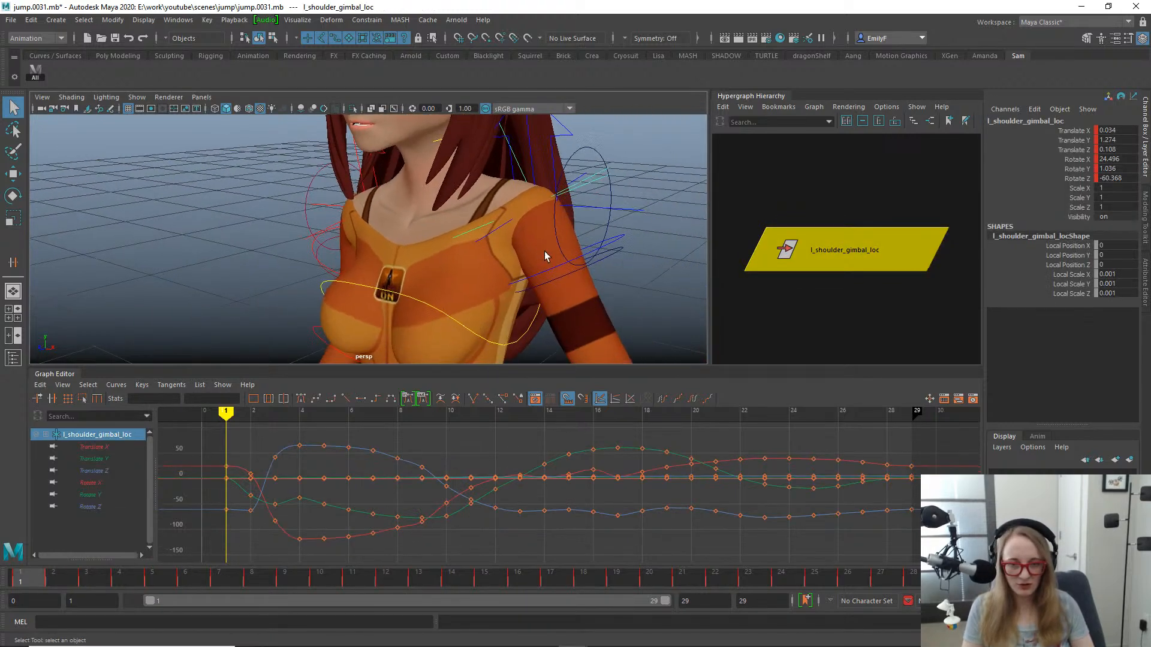
pyautogui.keyDown('shift'); pyautogui.click(548, 274); pyautogui.keyUp('shift')
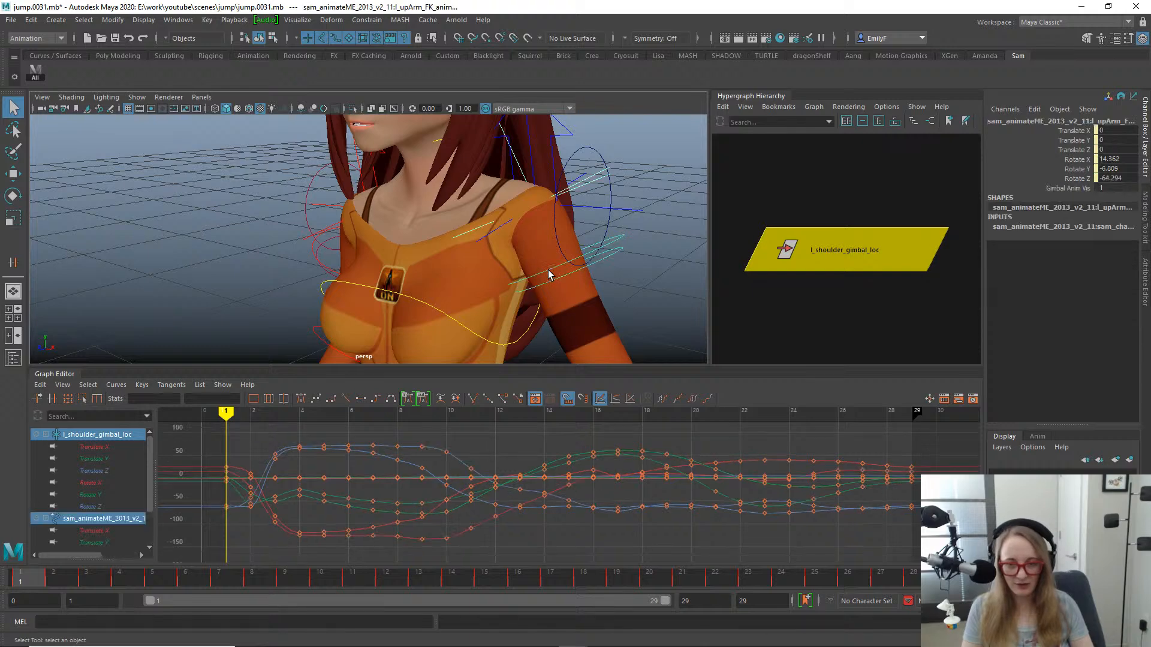
pyautogui.click(620, 236)
pyautogui.press('w')
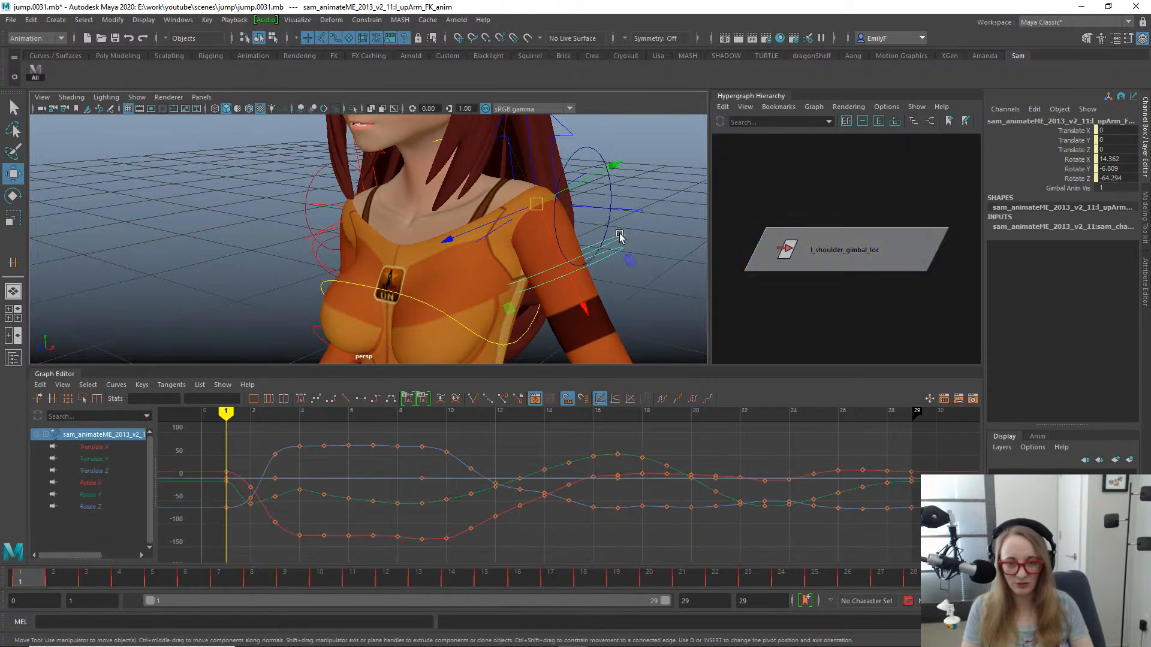
pyautogui.press('e')
pyautogui.press('w')
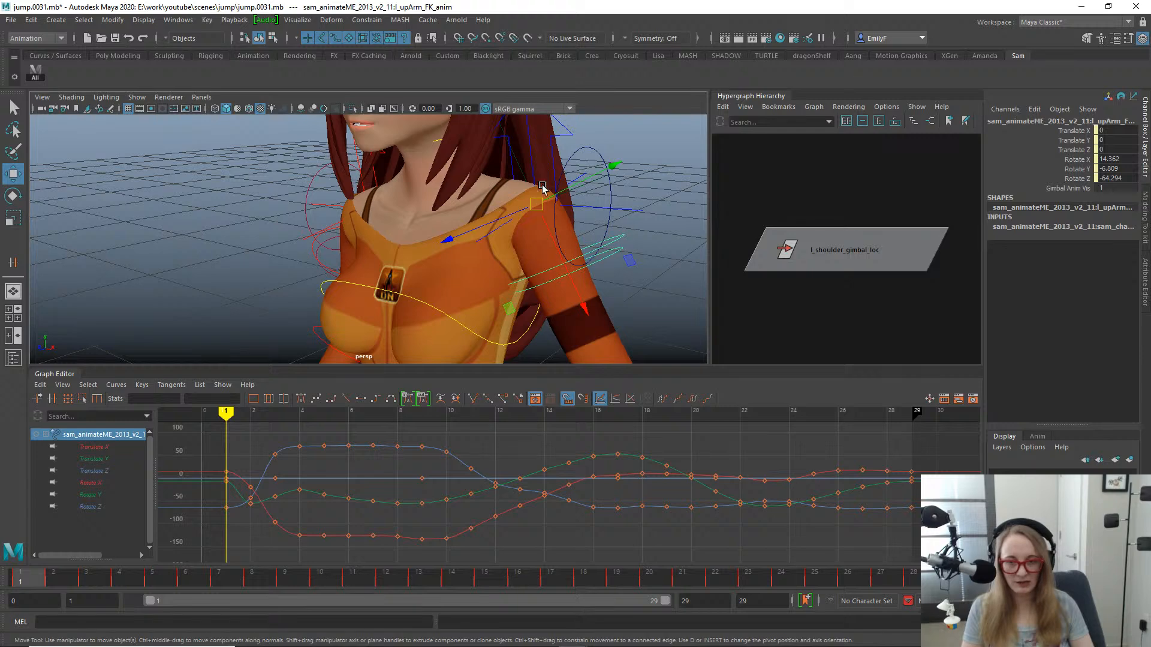
pyautogui.press('q')
# - Point-constrain and orient-constrain the left upper arm FK control to l_shoulder_gimbal_loc
pyautogui.click(822, 240)
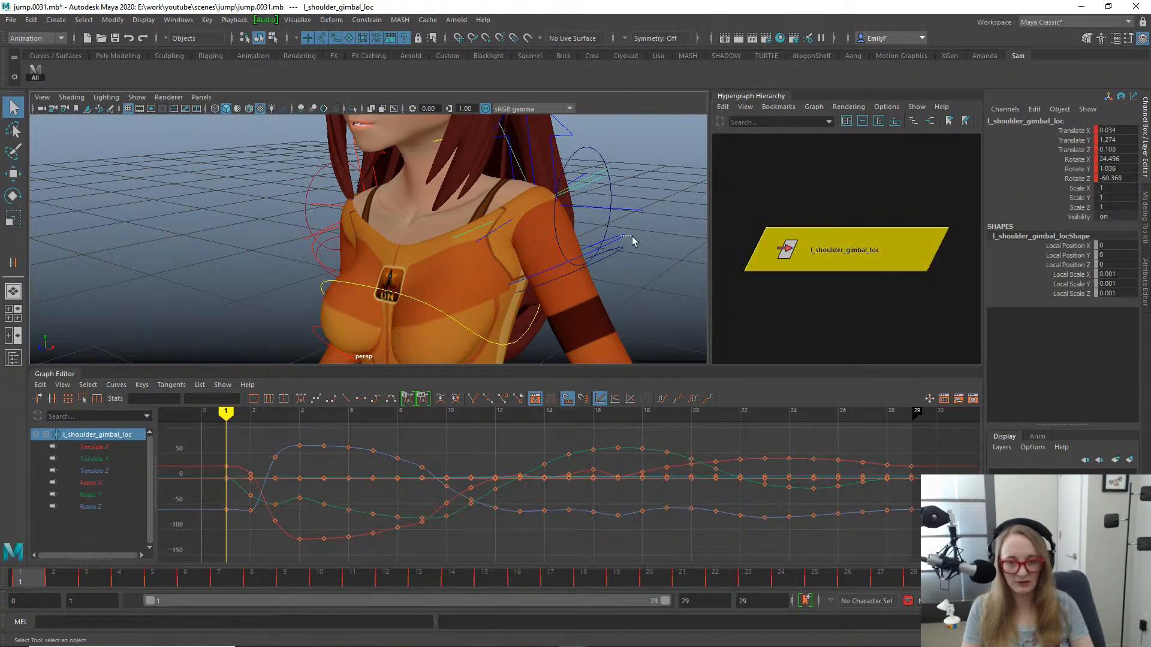
pyautogui.keyDown('shift'); pyautogui.click(621, 236); pyautogui.keyUp('shift')
pyautogui.press('space')
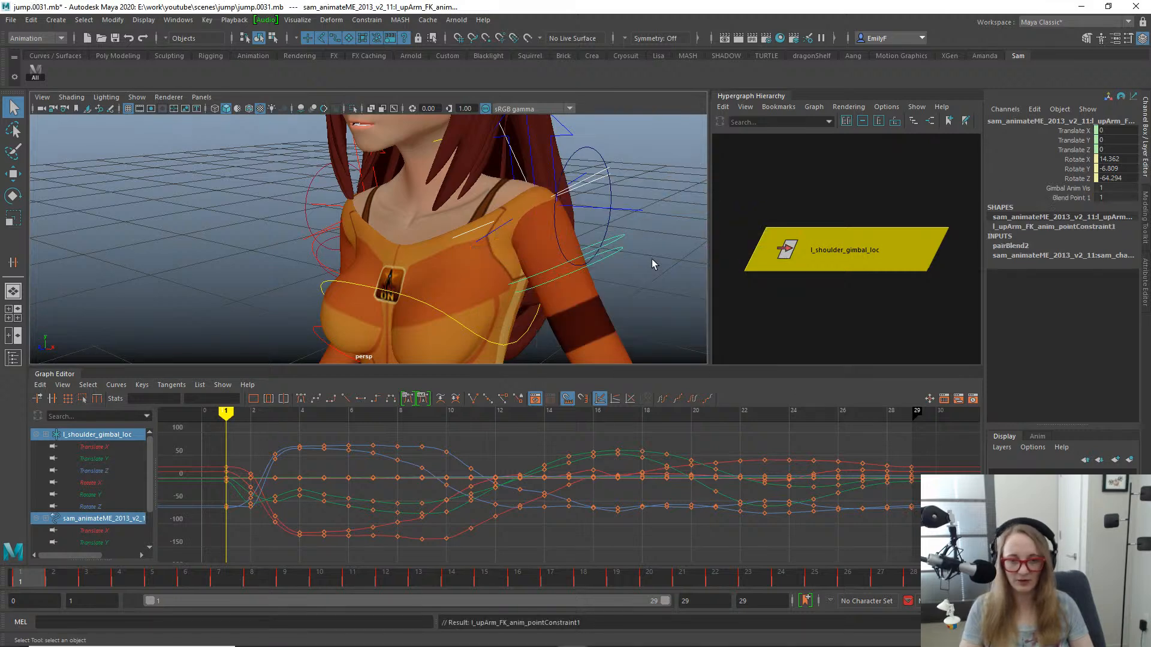
pyautogui.press('o')
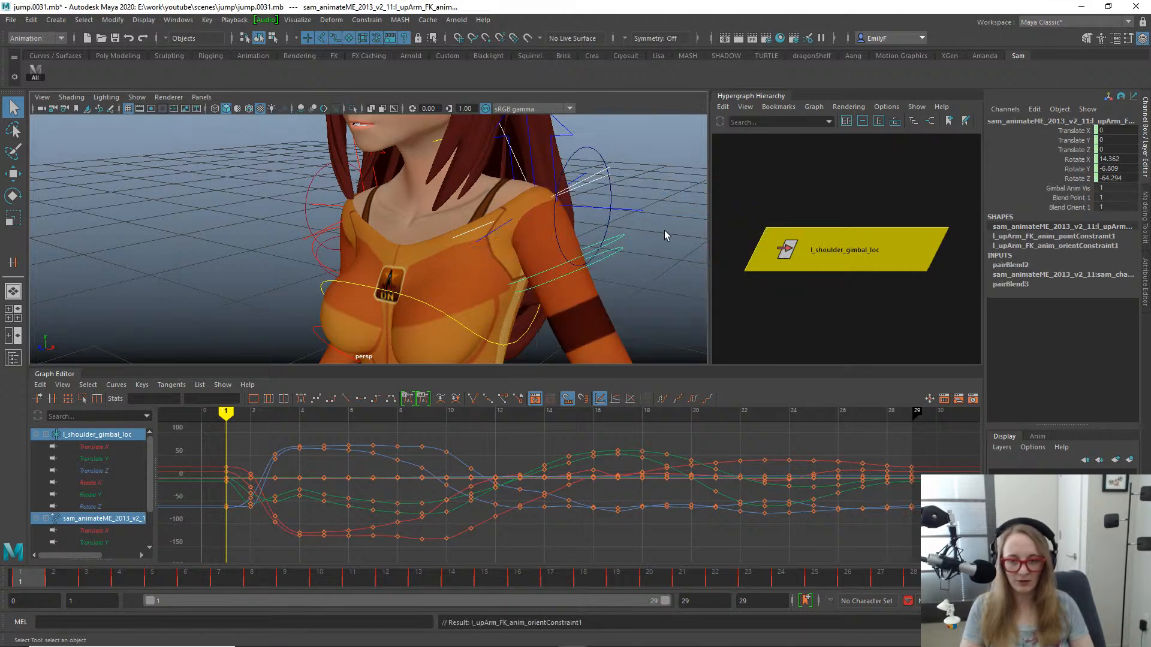
# - Scrub through the jump to frame 14 and back to frame 11 to check the constrained left arm
pyautogui.moveTo(46, 581); pyautogui.dragTo(279, 586)
pyautogui.keyDown('alt'); pyautogui.moveTo(424, 247); pyautogui.dragTo(180, 207, button='right'); pyautogui.keyUp('alt')
pyautogui.keyDown('alt'); pyautogui.moveTo(293, 260); pyautogui.dragTo(423, 246); pyautogui.keyUp('alt')
pyautogui.moveTo(360, 579); pyautogui.dragTo(441, 544)
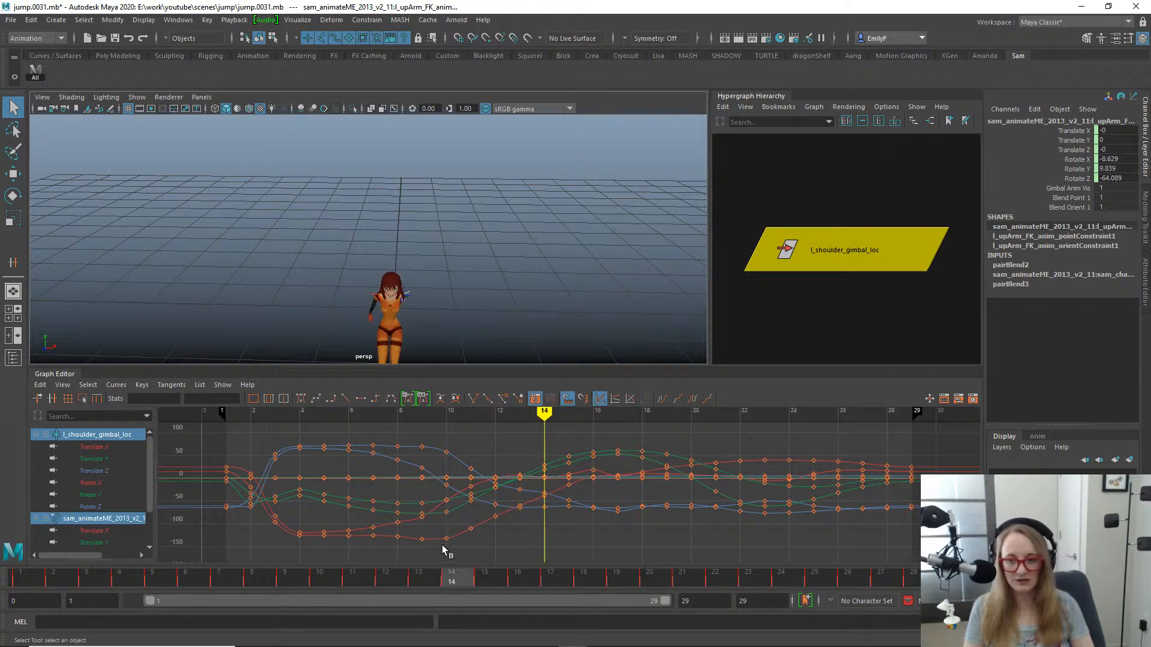
pyautogui.keyDown('alt'); pyautogui.moveTo(461, 312); pyautogui.dragTo(488, 241); pyautogui.keyUp('alt')
pyautogui.moveTo(457, 582); pyautogui.dragTo(374, 577)
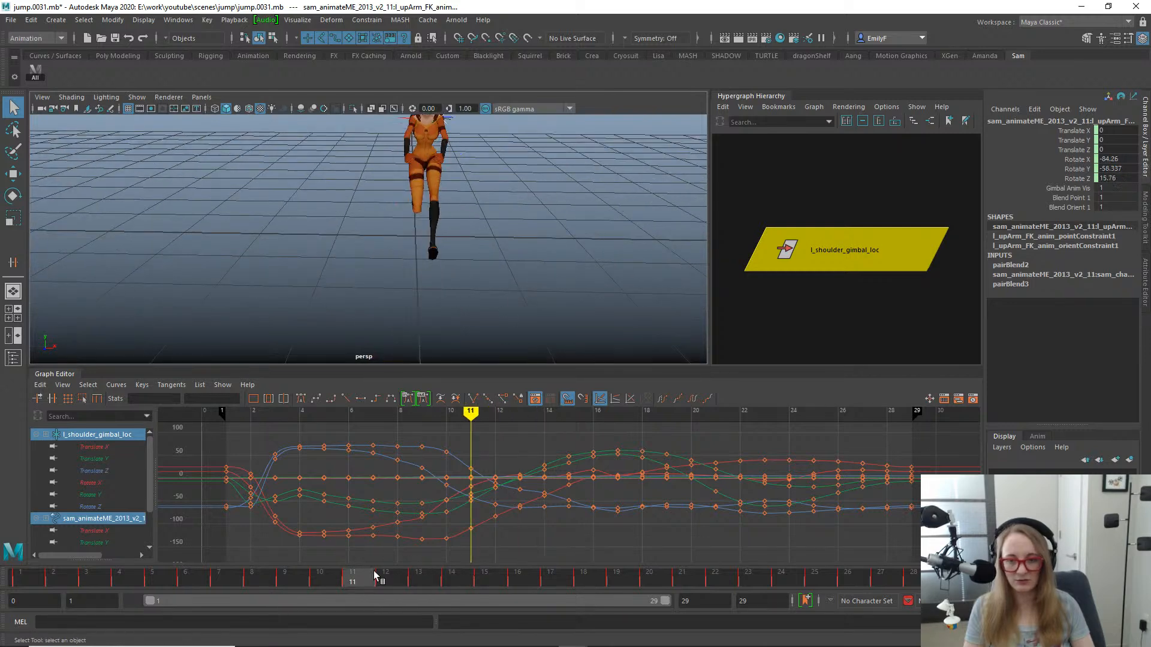
# - Delete the rotation keys between frames 9 and 17 on the left upper arm gimbal control
pyautogui.press('f')
pyautogui.keyDown('alt'); pyautogui.moveTo(376, 279); pyautogui.dragTo(417, 289); pyautogui.keyUp('alt')
pyautogui.click(341, 265)
pyautogui.keyDown('alt'); pyautogui.moveTo(752, 459); pyautogui.dragTo(535, 452, button='right'); pyautogui.keyUp('alt')
pyautogui.moveTo(547, 455); pyautogui.dragTo(610, 542)
pyautogui.press('Delete')
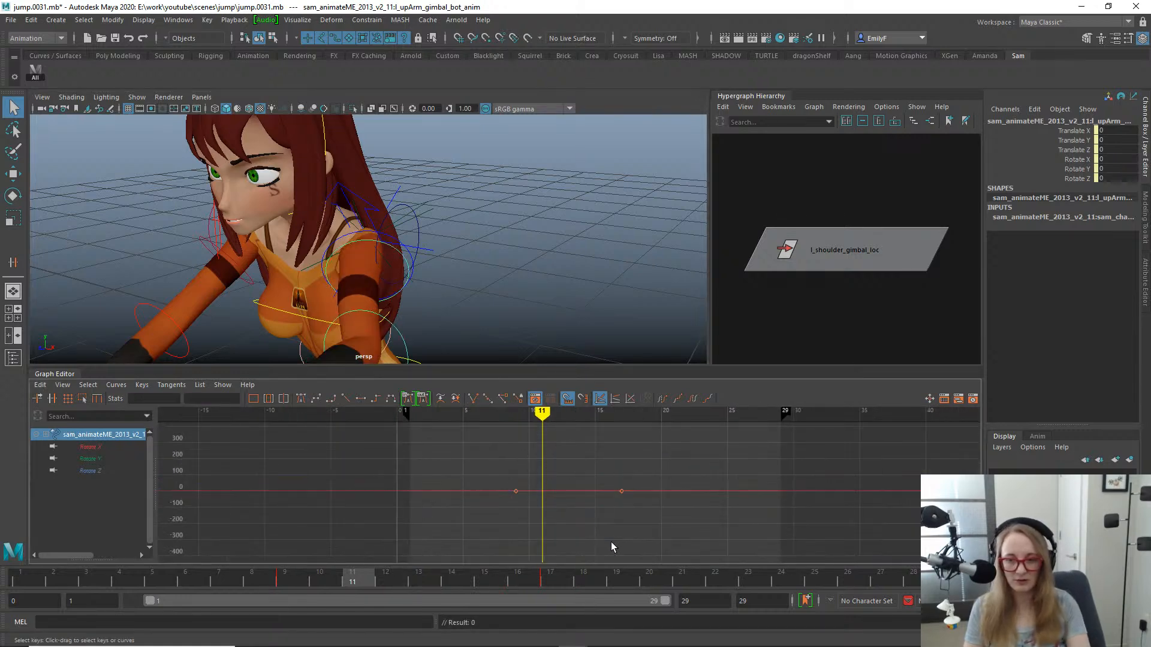
# - Scrub and play back the jump to review the left arm motion, ending on frame 16
pyautogui.keyDown('alt'); pyautogui.moveTo(547, 259); pyautogui.dragTo(464, 264); pyautogui.keyUp('alt')
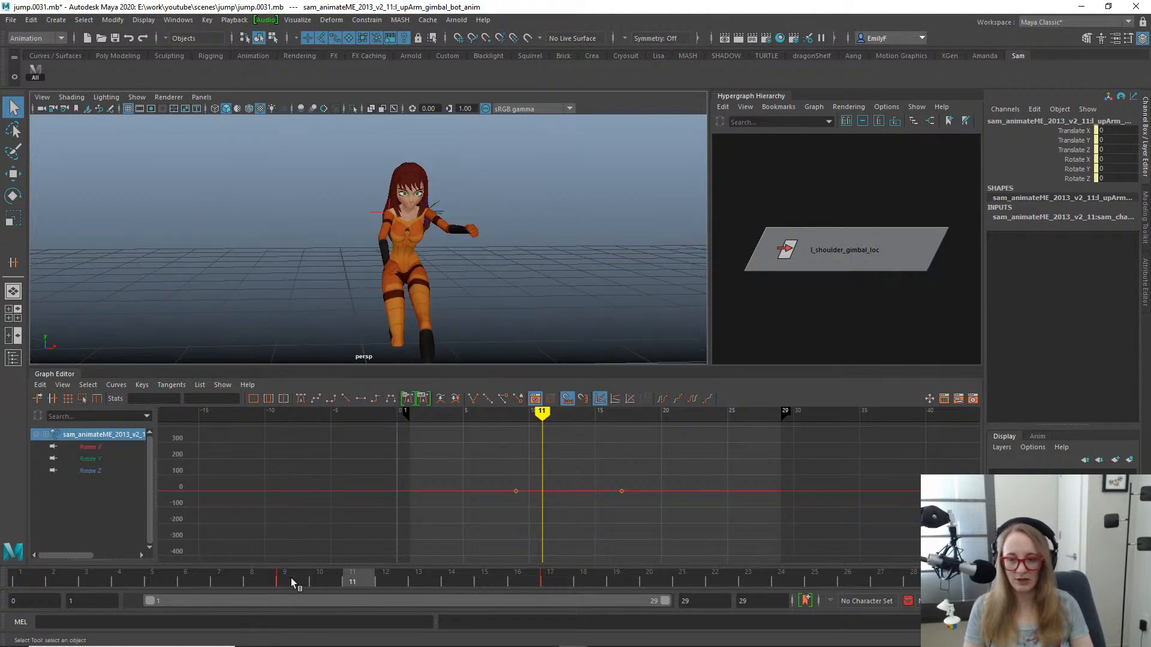
pyautogui.moveTo(292, 582)
pyautogui.mouseDown()
pyautogui.moveTo(491, 591)
pyautogui.moveTo(652, 577)
pyautogui.mouseUp()
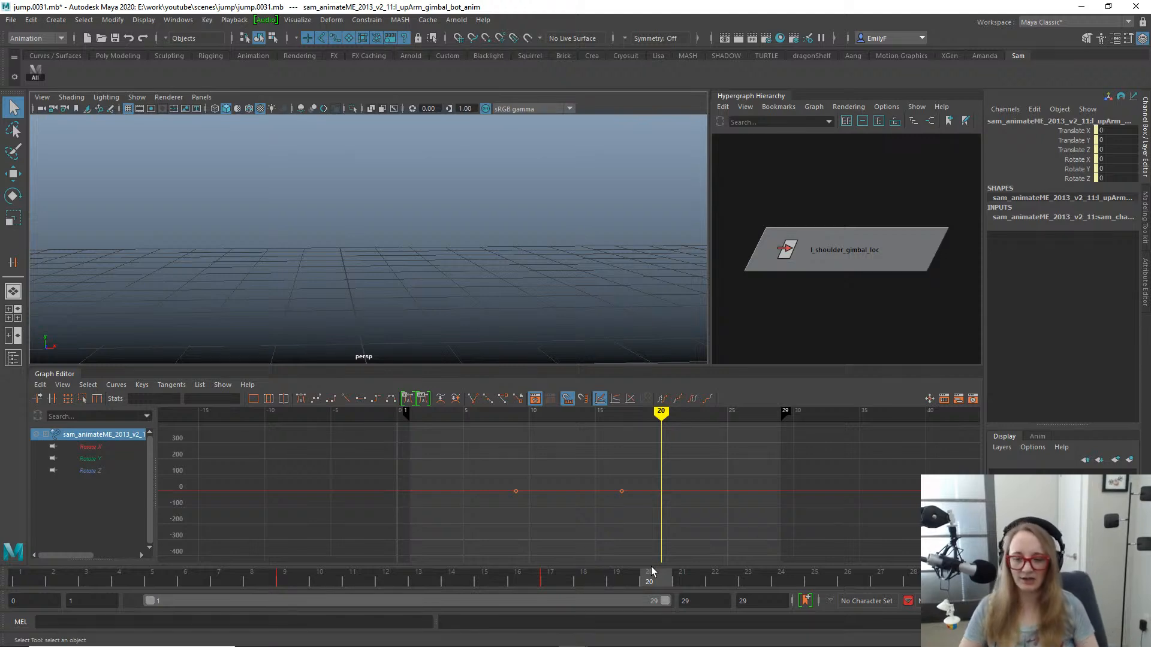
pyautogui.moveTo(442, 580); pyautogui.dragTo(505, 495)
pyautogui.hotkey('alt', 'v')
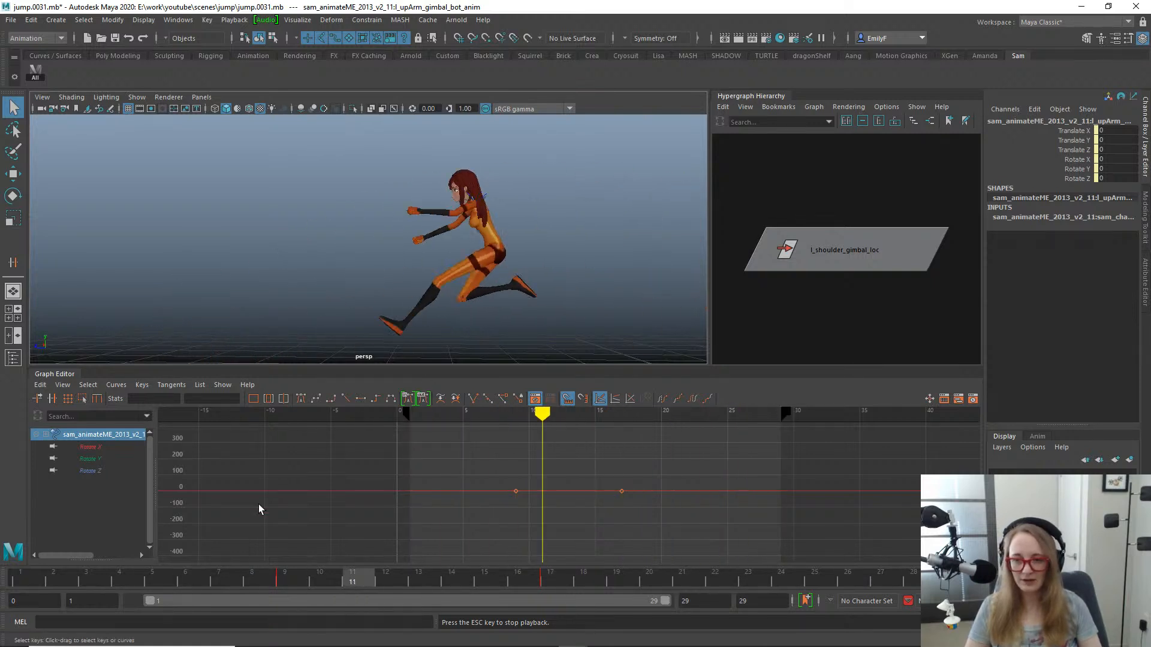
pyautogui.click(36, 579)
pyautogui.moveTo(36, 581); pyautogui.dragTo(523, 551)
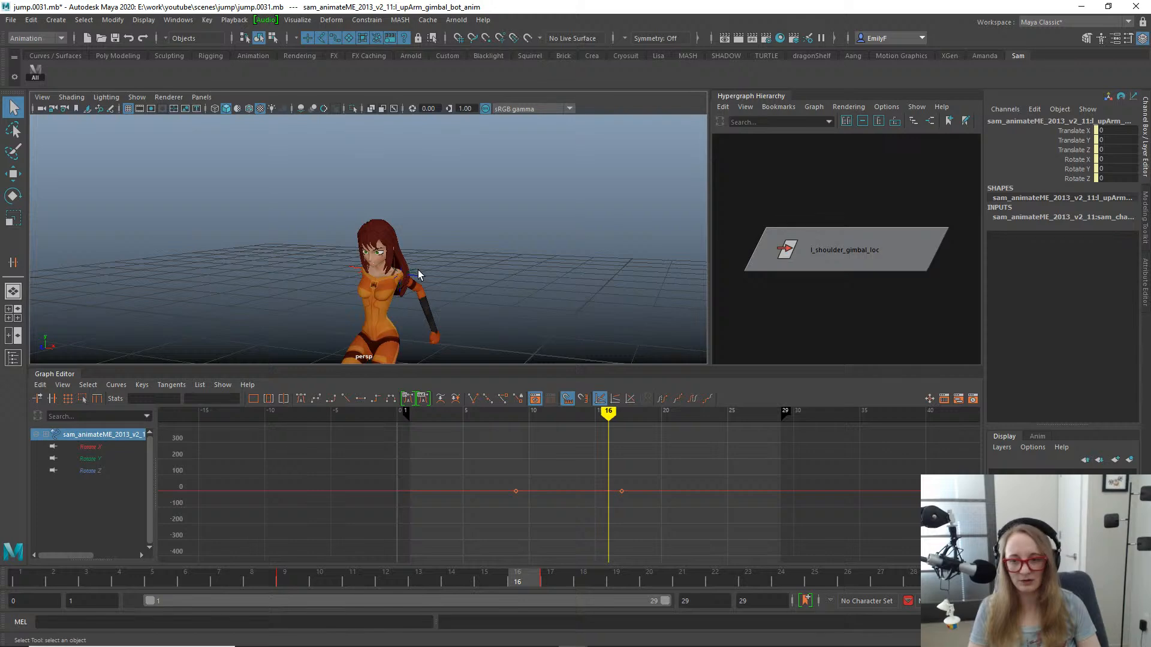
# - Inspect the constrained left upper arm FK control against l_shoulder_gimbal_loc at frame 16, highlighting its Rotate X, Y and Z channels
pyautogui.click(418, 273)
pyautogui.press('f')
pyautogui.scroll(-1, 487, 278)
pyautogui.hotkey('alt', '1')
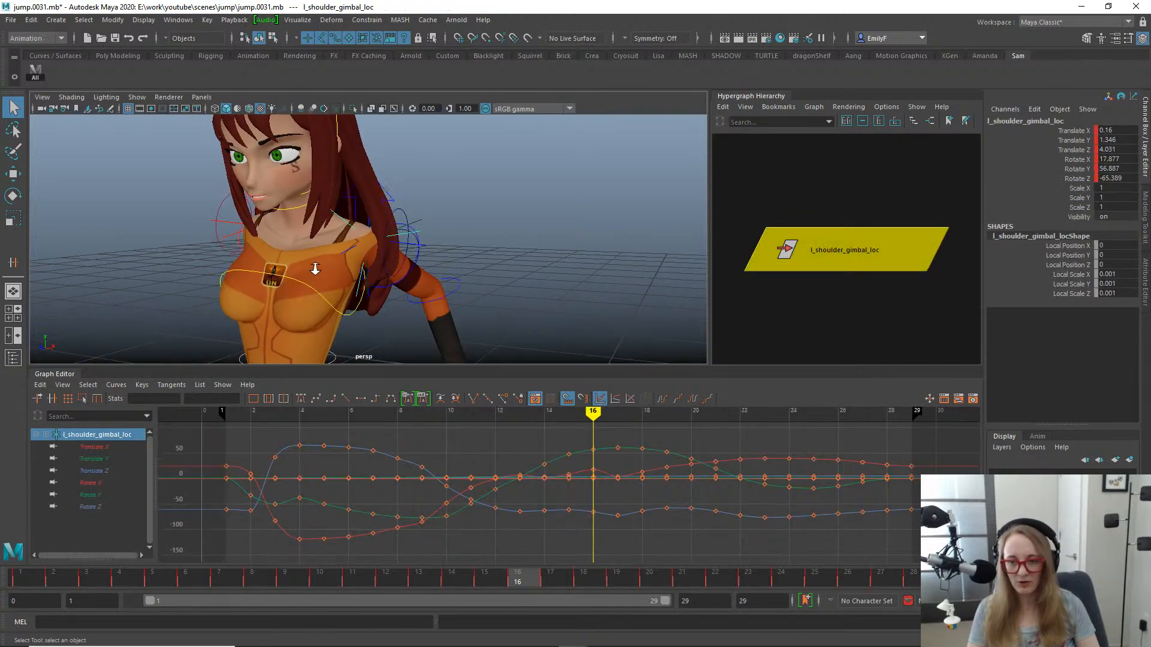
pyautogui.scroll(2, 412, 265)
pyautogui.click(426, 277)
pyautogui.keyDown('alt'); pyautogui.moveTo(426, 277); pyautogui.dragTo(405, 300); pyautogui.keyUp('alt')
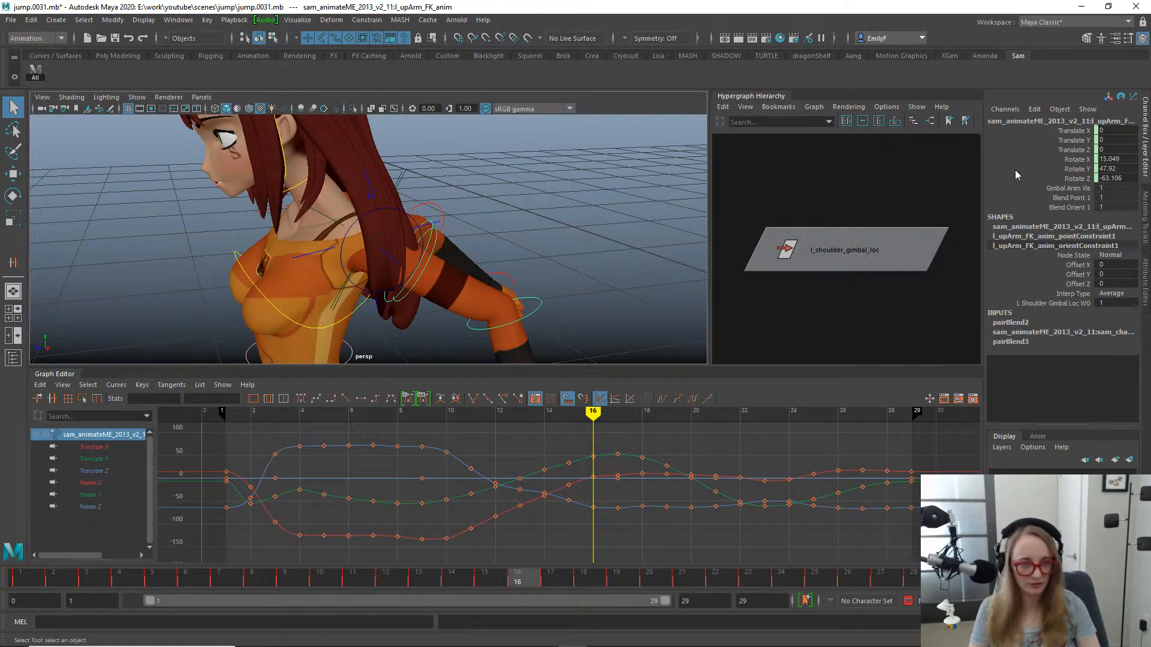
pyautogui.moveTo(1073, 159); pyautogui.dragTo(1073, 178)
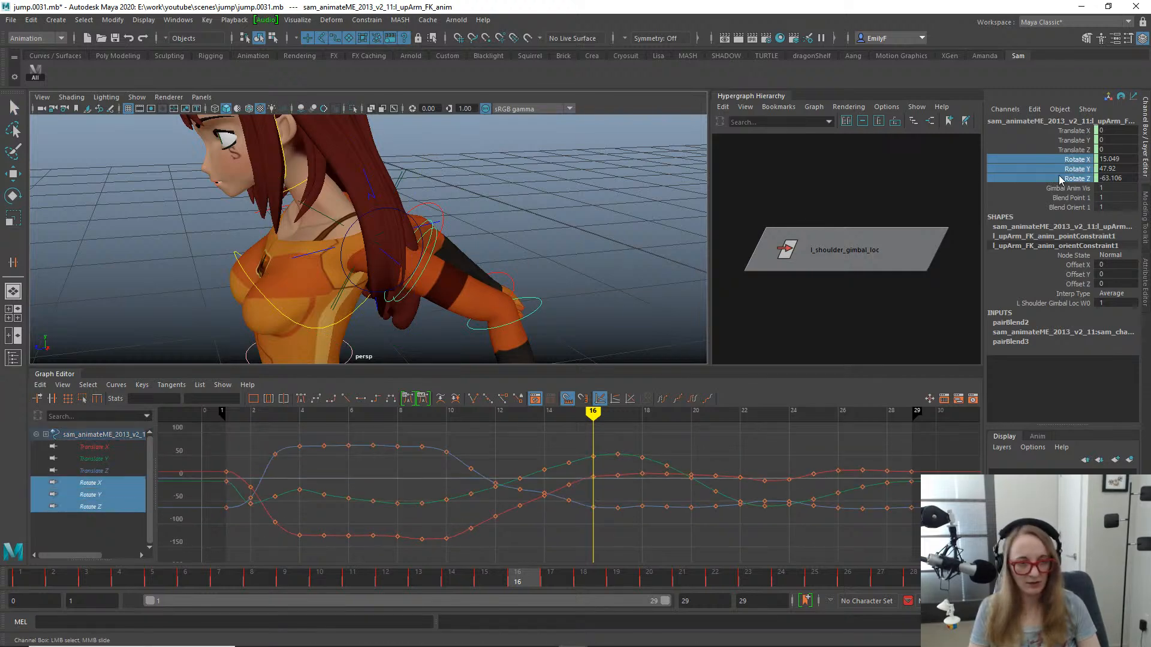
pyautogui.keyDown('alt'); pyautogui.moveTo(381, 264); pyautogui.dragTo(329, 283); pyautogui.keyUp('alt')
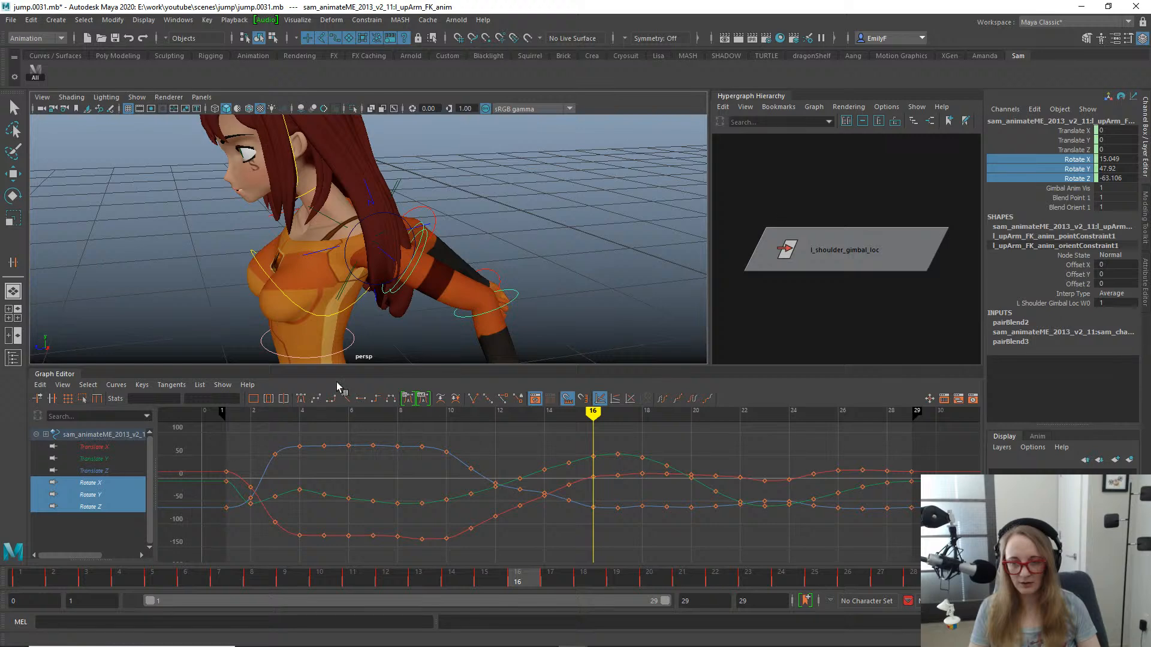
# - Compare the axes and curves of l_shoulder_loc and l_shoulder_gimbal_loc at frame 16
pyautogui.click(370, 242)
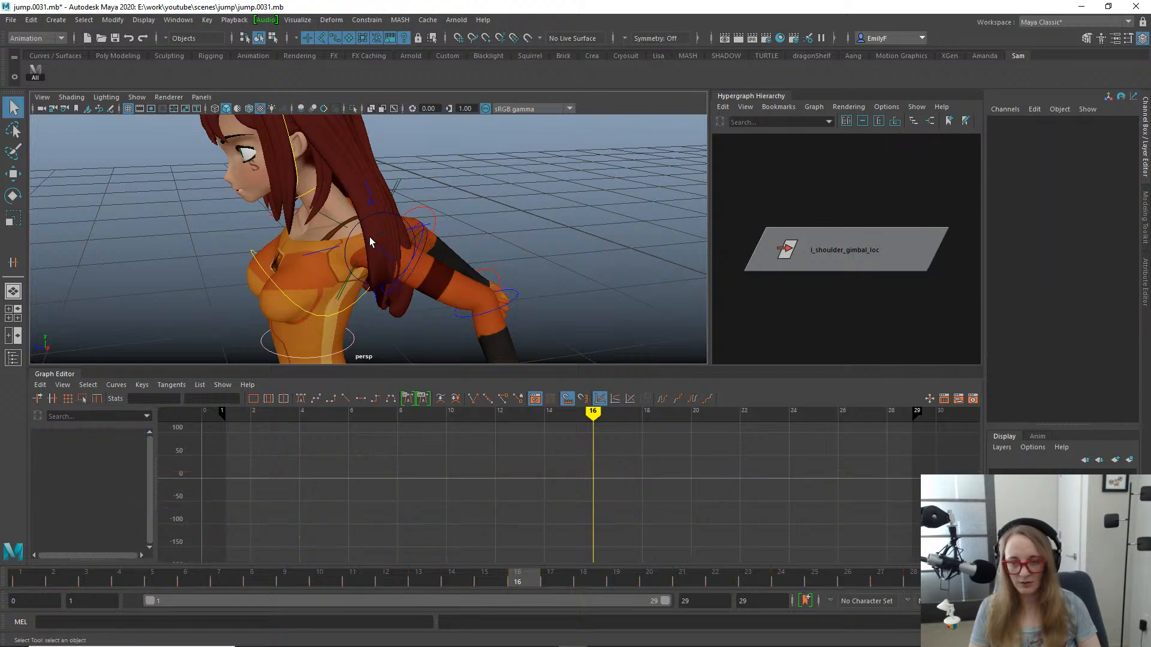
pyautogui.click(334, 223)
pyautogui.press('w')
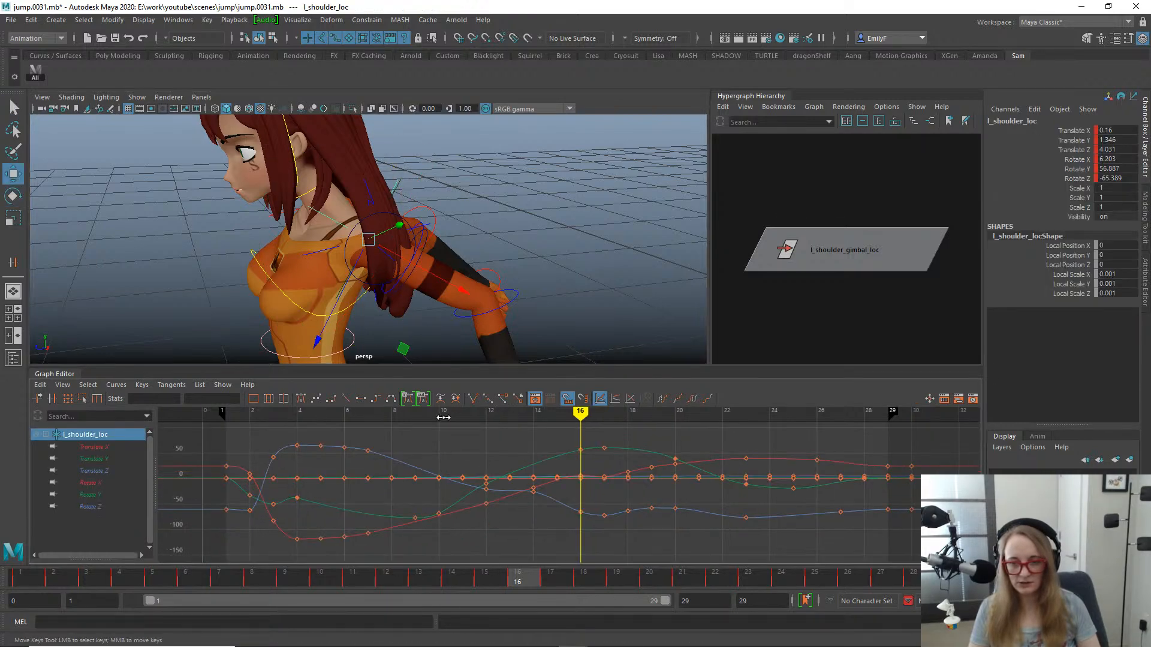
pyautogui.click(773, 256)
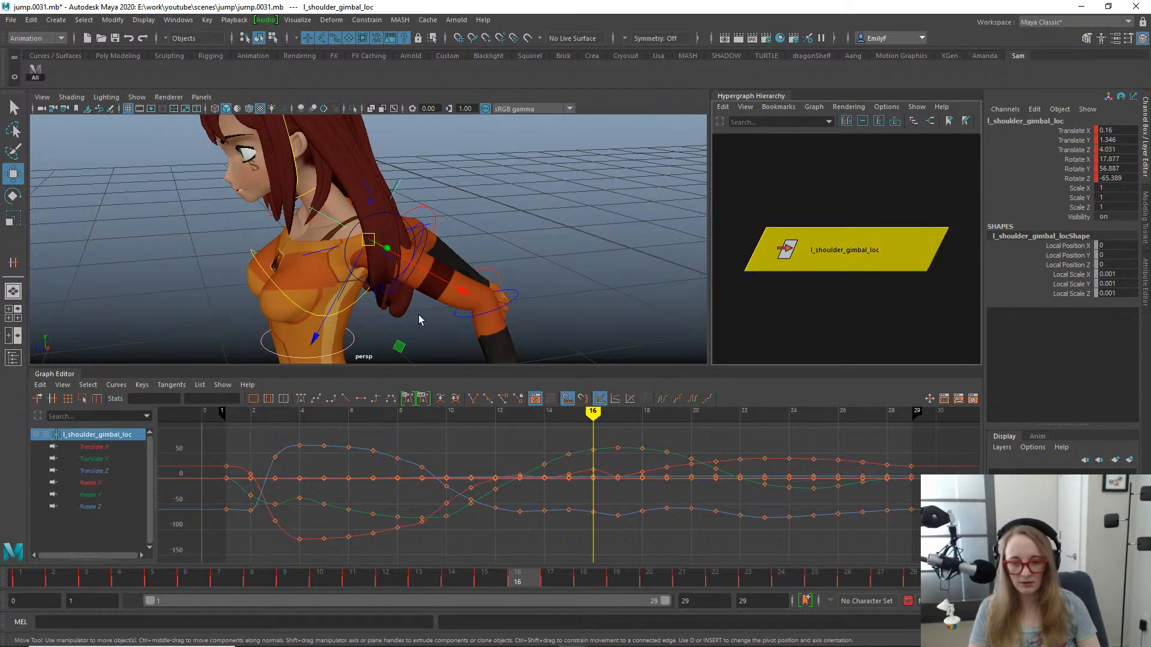
pyautogui.keyDown('alt'); pyautogui.moveTo(420, 319); pyautogui.dragTo(427, 276); pyautogui.keyUp('alt')
pyautogui.press('q')
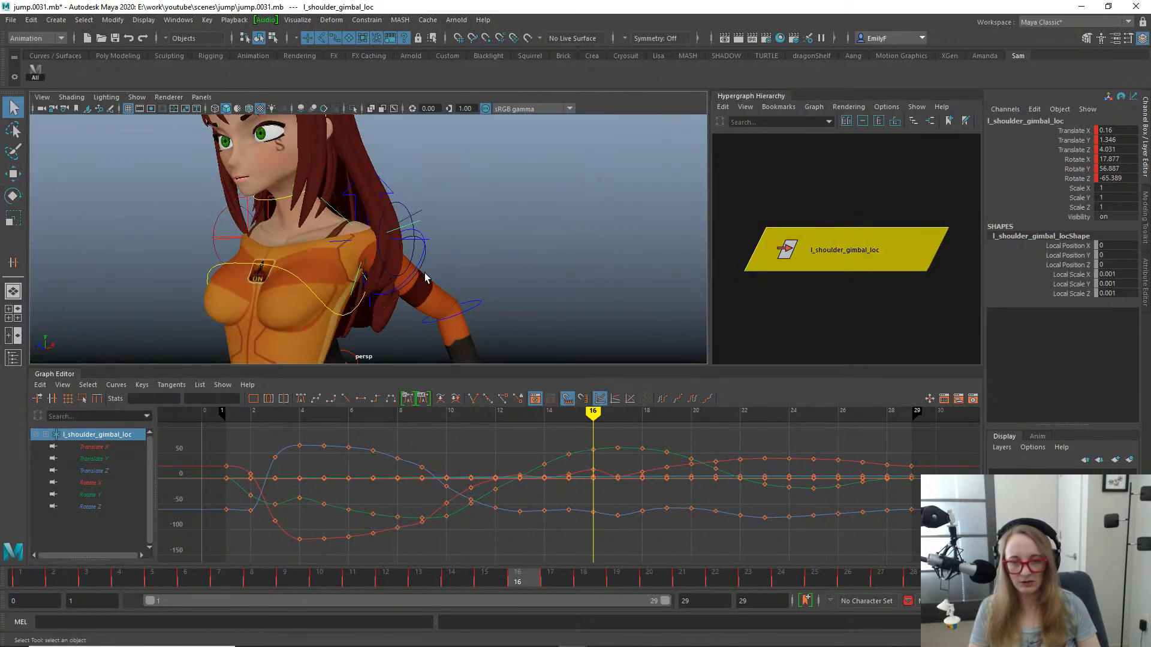
# - Compare the Rotate X, Y and Z curves of l_shoulder_gimbal_loc with those of l_shoulder_loc at frame 16
pyautogui.press('e')
pyautogui.click(403, 577)
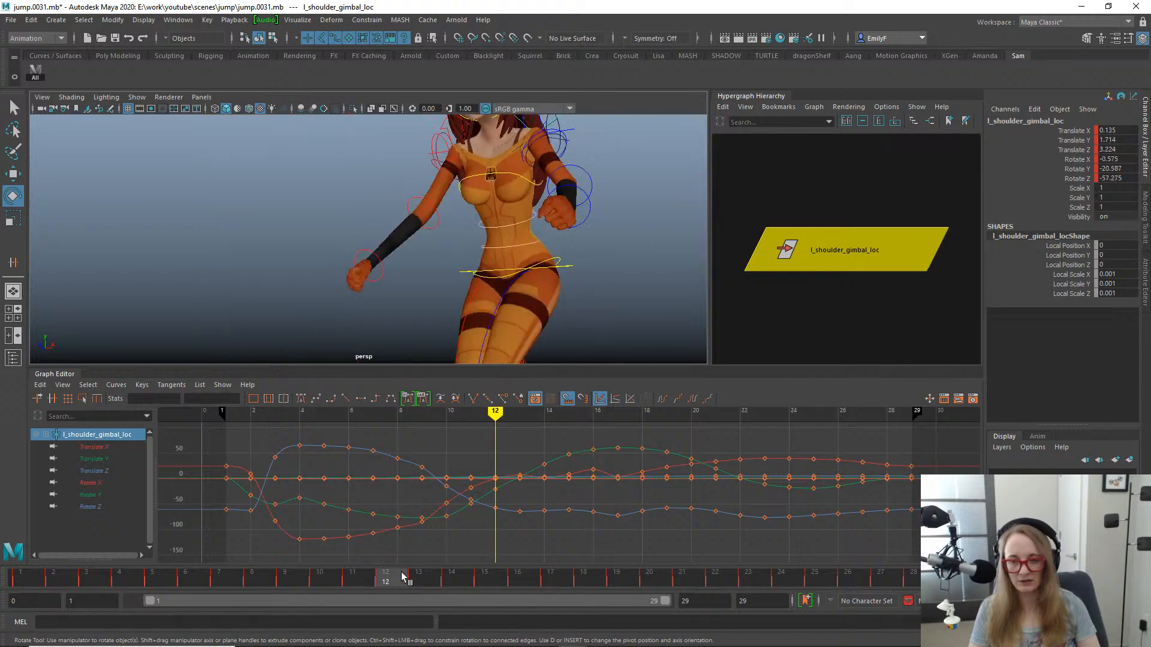
pyautogui.moveTo(402, 577); pyautogui.dragTo(517, 577)
pyautogui.press('f')
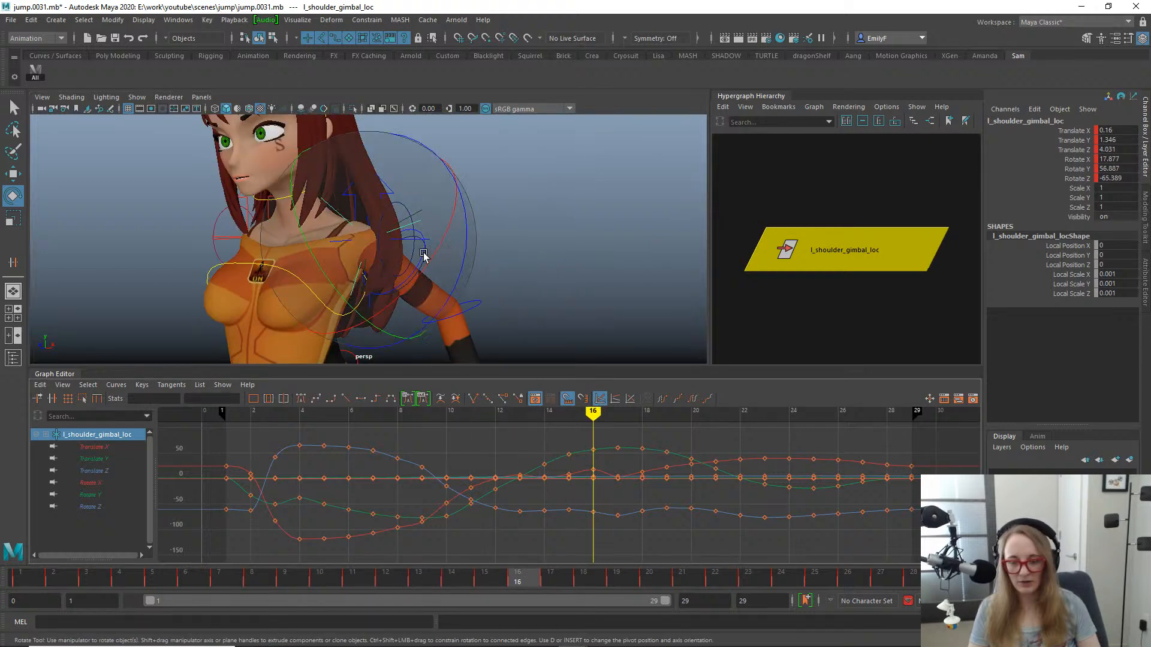
pyautogui.moveTo(98, 484); pyautogui.dragTo(96, 507)
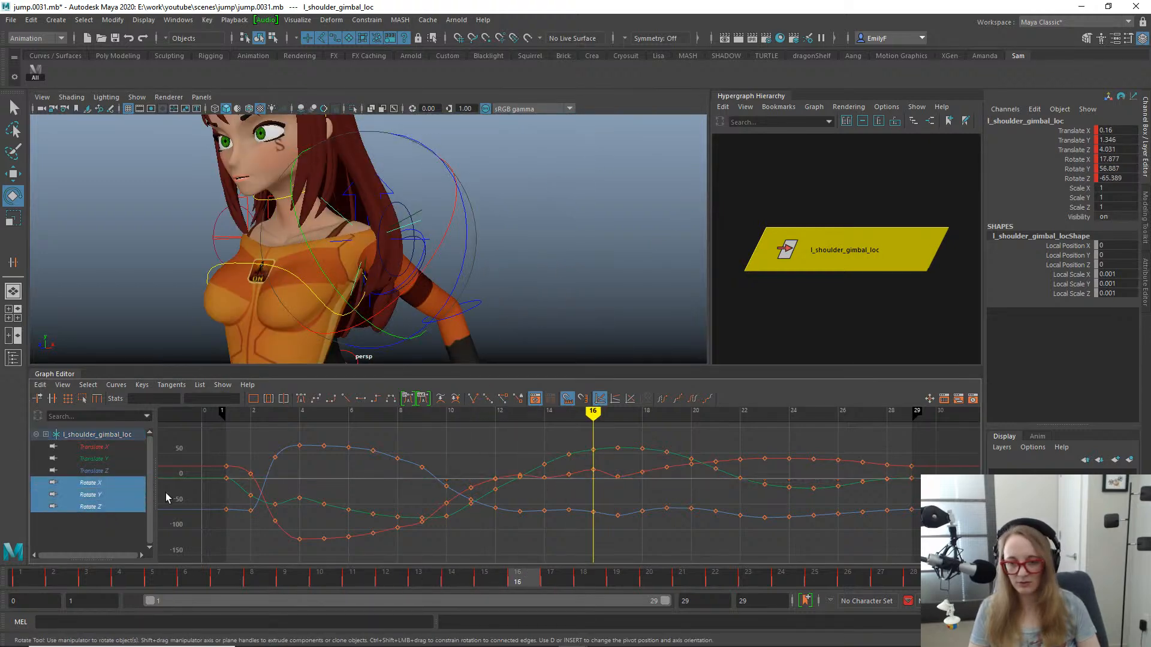
pyautogui.keyDown('alt'); pyautogui.moveTo(801, 254); pyautogui.dragTo(727, 236, button='right'); pyautogui.keyUp('alt')
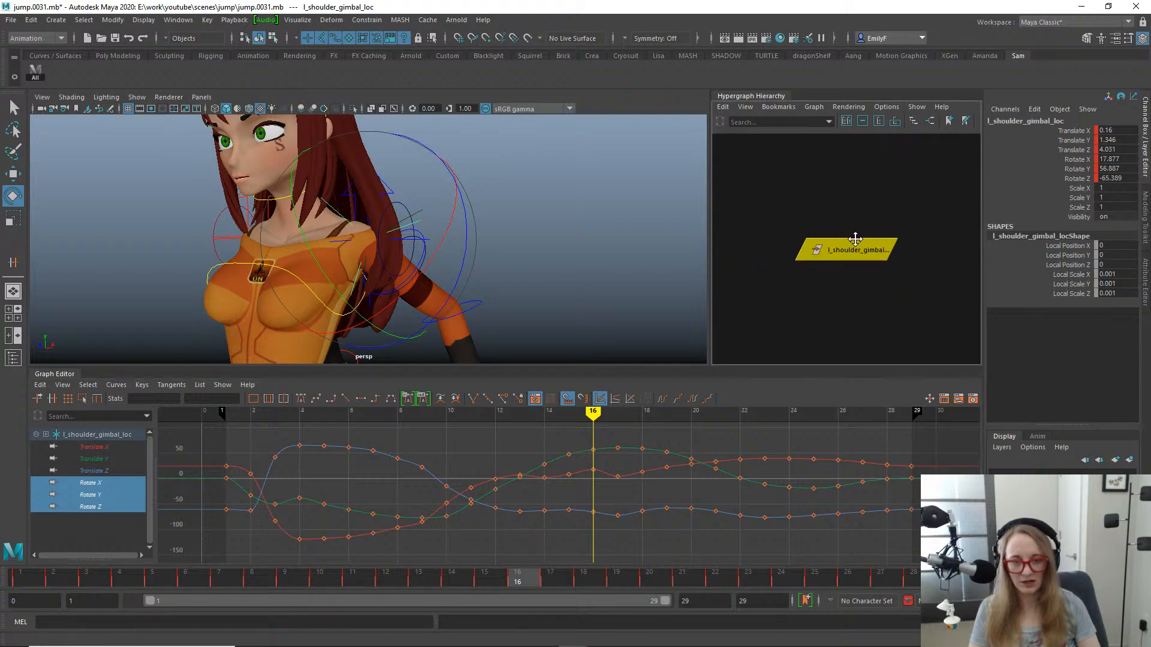
pyautogui.keyDown('alt'); pyautogui.moveTo(855, 236); pyautogui.dragTo(972, 260, button='middle'); pyautogui.keyUp('alt')
pyautogui.keyDown('alt'); pyautogui.moveTo(732, 246); pyautogui.dragTo(830, 264, button='middle'); pyautogui.keyUp('alt')
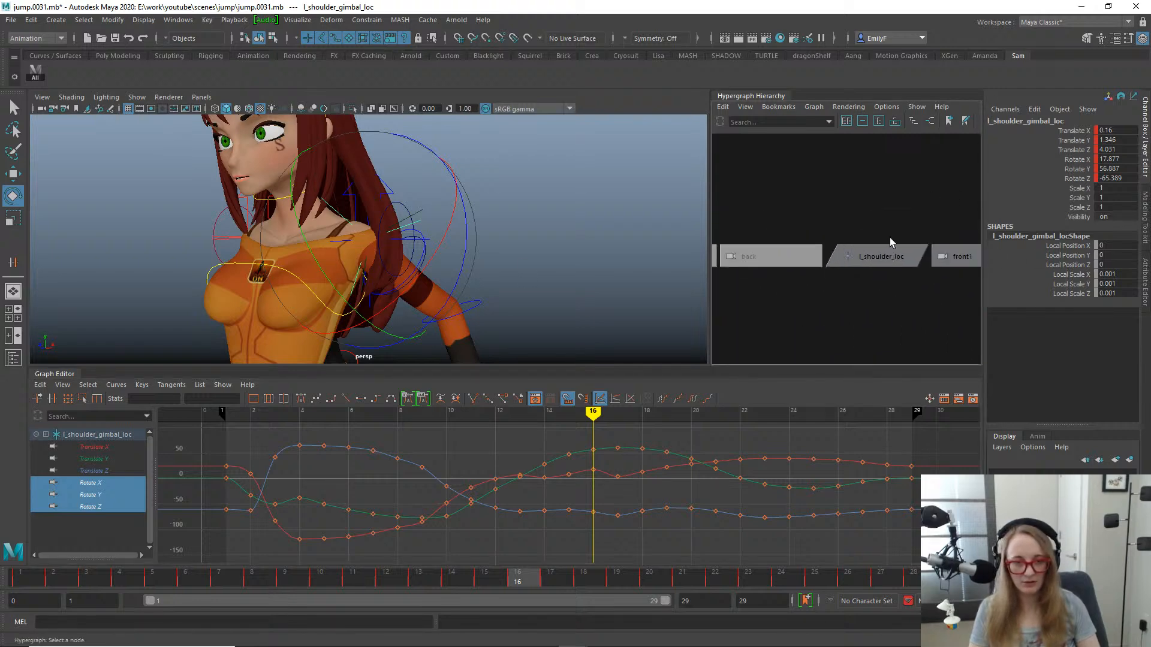
pyautogui.keyDown('alt'); pyautogui.moveTo(890, 237); pyautogui.dragTo(810, 254, button='middle'); pyautogui.keyUp('alt')
pyautogui.keyDown('alt'); pyautogui.moveTo(716, 262); pyautogui.dragTo(822, 250, button='middle'); pyautogui.keyUp('alt')
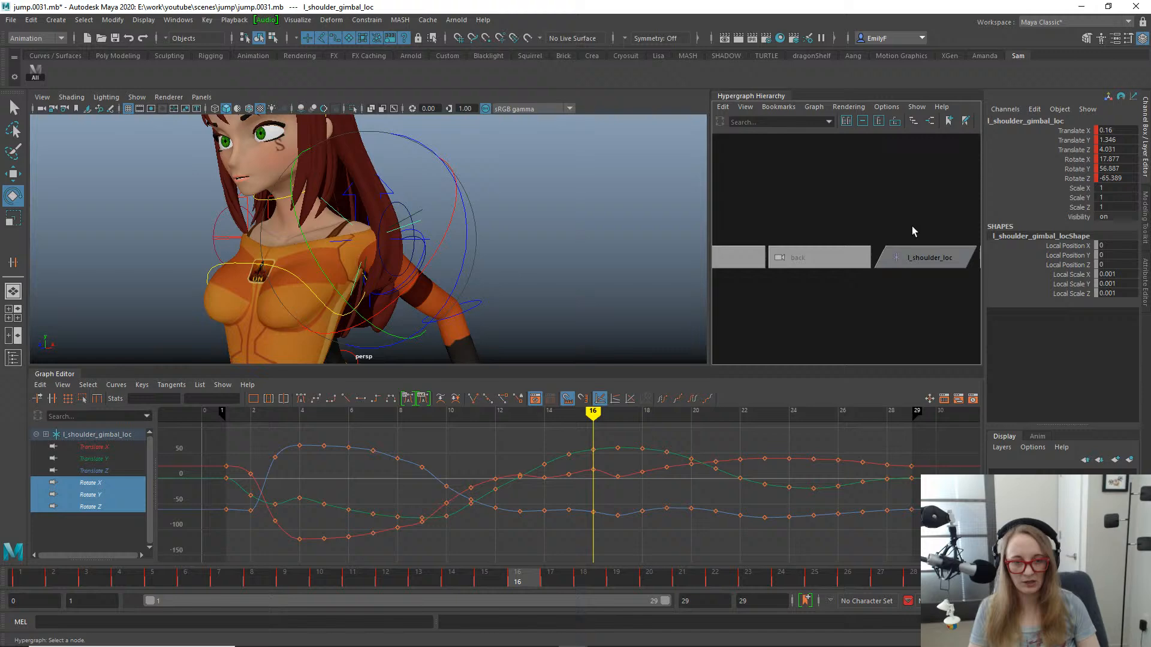
pyautogui.click(879, 276)
pyautogui.keyDown('alt'); pyautogui.moveTo(879, 275); pyautogui.dragTo(568, 304, button='right'); pyautogui.keyUp('alt')
pyautogui.click(903, 291)
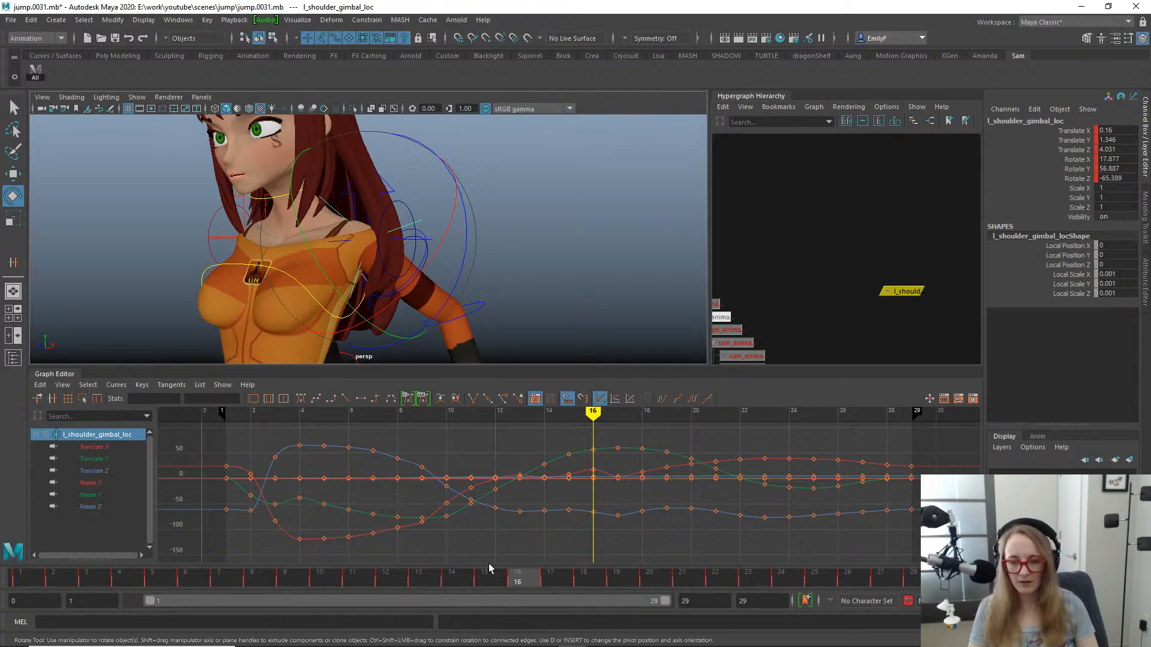
# - Isolate the Rotate X and Rotate Z curves of l_shoulder_gimbal_loc, framed around frame 16
pyautogui.click(504, 579)
pyautogui.click(510, 578)
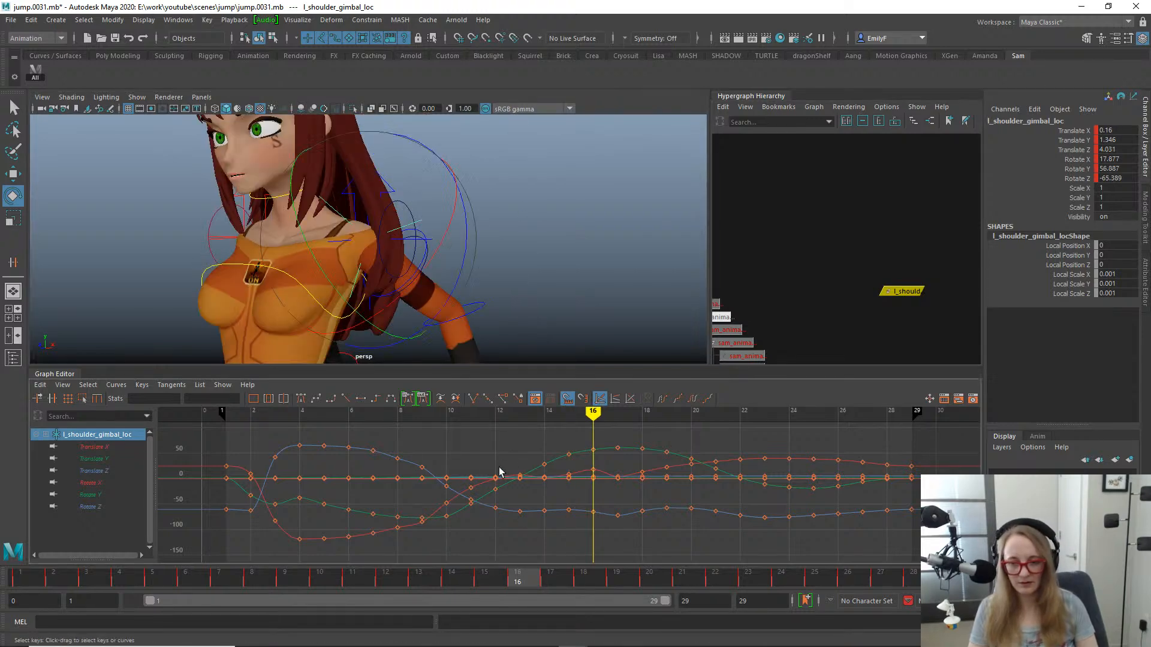
pyautogui.moveTo(110, 486); pyautogui.dragTo(110, 508)
pyautogui.press('f')
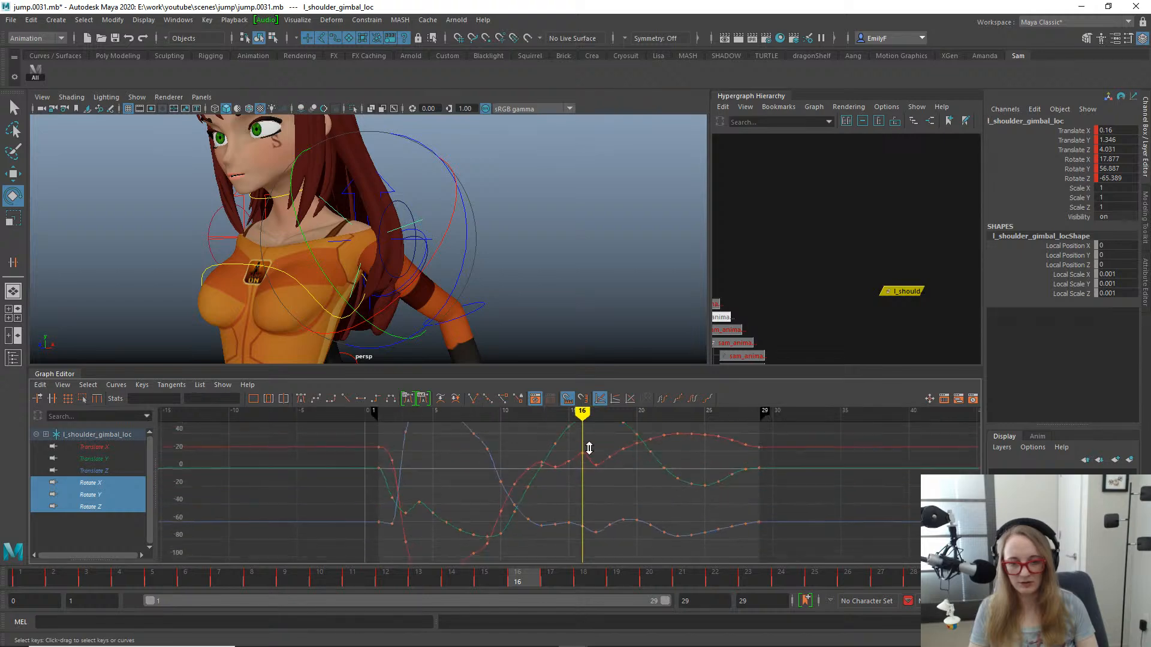
pyautogui.moveTo(587, 501)
pyautogui.keyDown('alt'); pyautogui.keyDown('shift'); pyautogui.mouseDown(button='right')
pyautogui.moveTo(591, 488)
pyautogui.moveTo(588, 502)
pyautogui.mouseUp(button='right'); pyautogui.keyUp('shift'); pyautogui.keyUp('alt')
pyautogui.keyDown('alt'); pyautogui.moveTo(521, 528); pyautogui.dragTo(540, 530, button='middle'); pyautogui.keyUp('alt')
pyautogui.moveTo(493, 579); pyautogui.dragTo(523, 556)
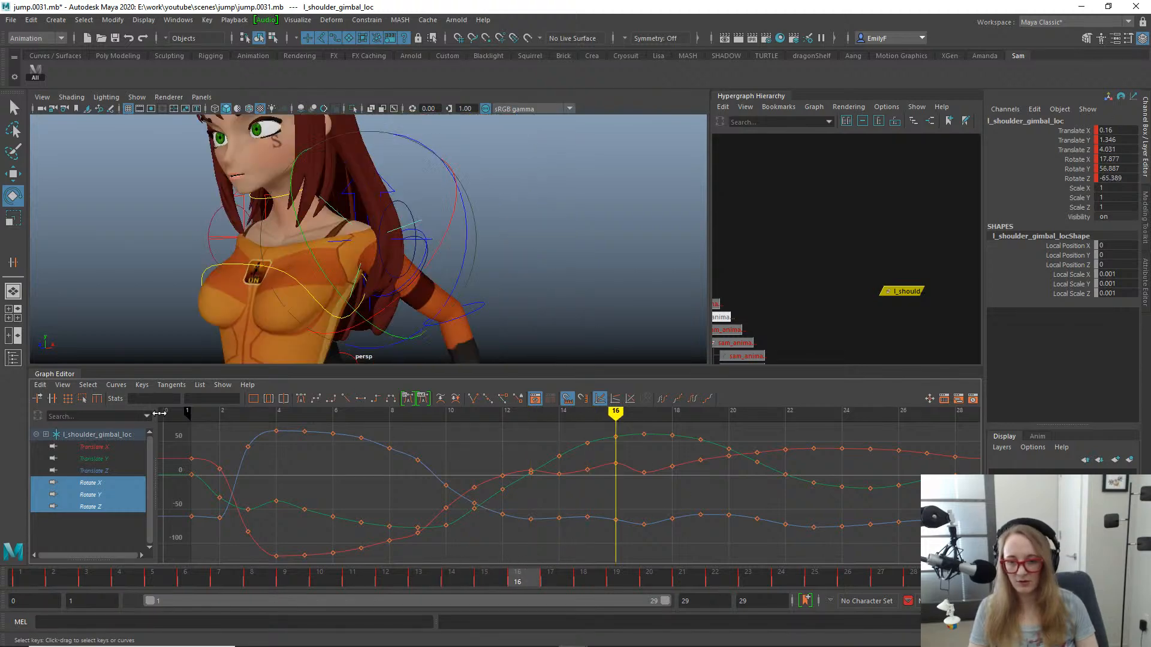
pyautogui.click(127, 485)
pyautogui.keyDown('ctrl'); pyautogui.click(110, 508); pyautogui.keyUp('ctrl')
# - Delete the Rotate X keys at frames 15 and 16 and the Rotate Z keys between frames 13 and 16
pyautogui.keyDown('alt'); pyautogui.keyDown('shift'); pyautogui.moveTo(569, 516); pyautogui.dragTo(579, 490, button='right'); pyautogui.keyUp('shift'); pyautogui.keyUp('alt')
pyautogui.moveTo(624, 433); pyautogui.dragTo(575, 472)
pyautogui.press('Delete')
pyautogui.moveTo(589, 531); pyautogui.dragTo(619, 542)
pyautogui.press('Delete')
pyautogui.moveTo(603, 493); pyautogui.dragTo(525, 560)
pyautogui.press('Delete')
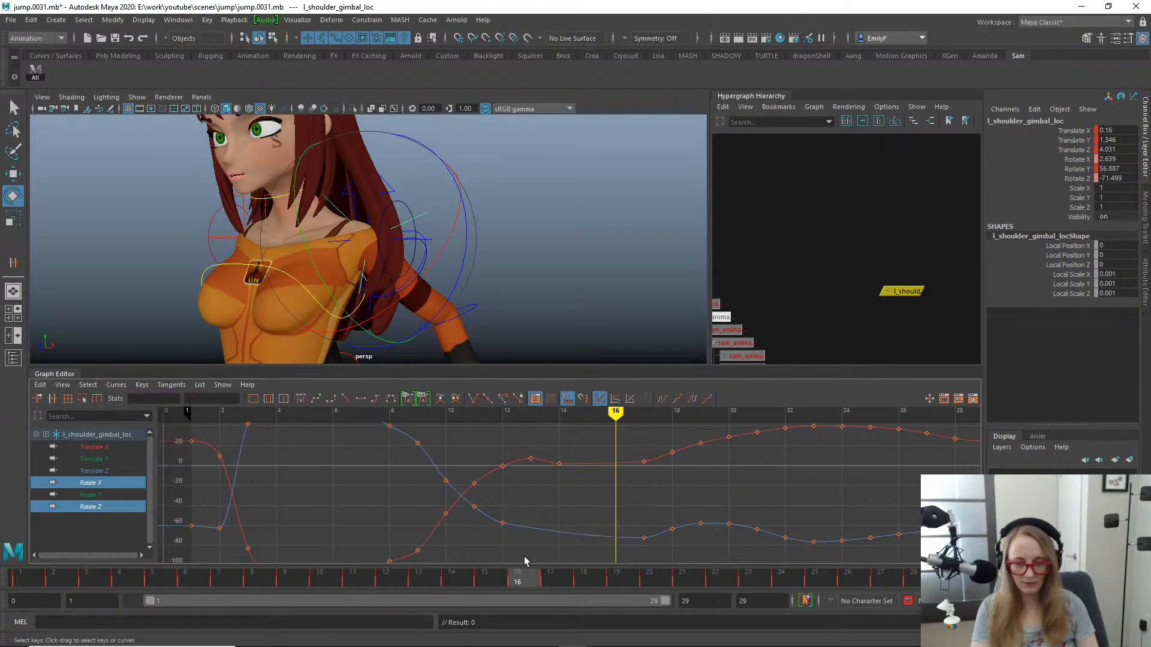
# - Delete the Rotate X keys at frames 14 and 17 and the Rotate Z key at frame 17
pyautogui.moveTo(561, 444); pyautogui.dragTo(535, 501)
pyautogui.press('Delete')
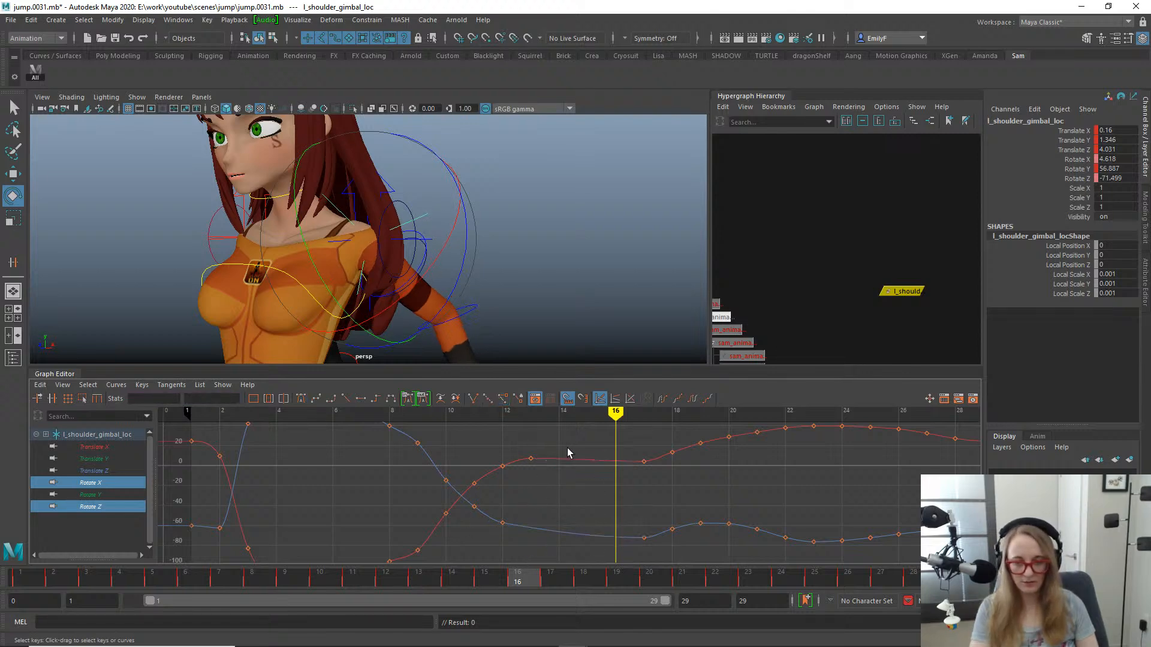
pyautogui.moveTo(596, 444); pyautogui.dragTo(656, 473)
pyautogui.press('Delete')
pyautogui.press('a')
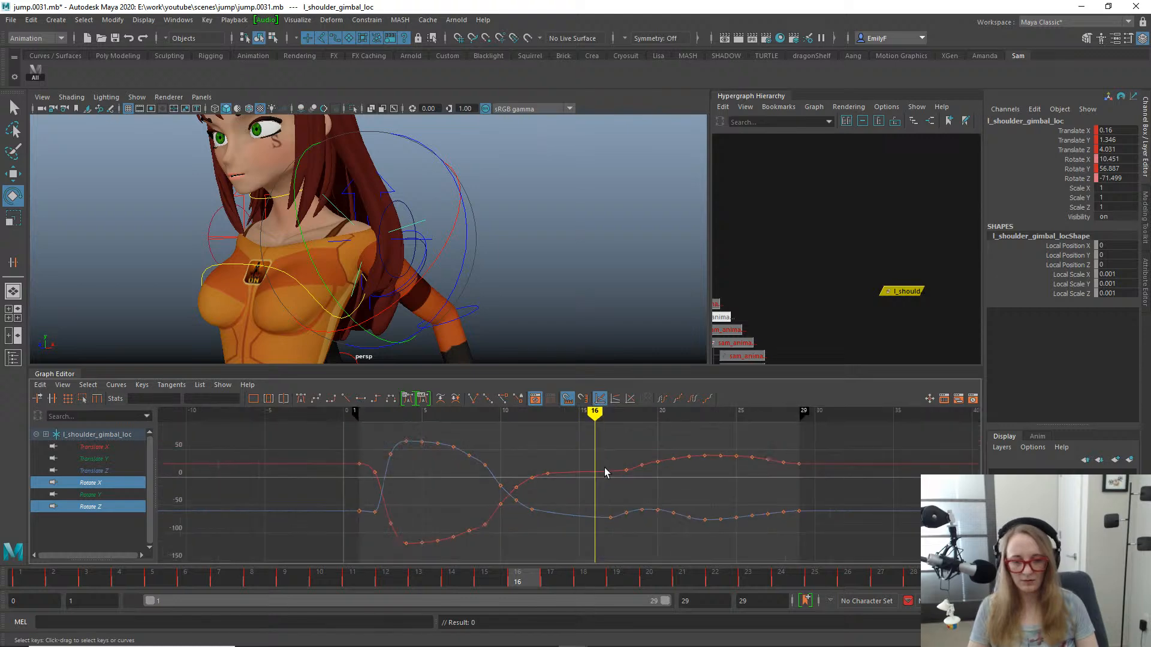
pyautogui.moveTo(601, 498); pyautogui.dragTo(617, 543)
pyautogui.press('Delete')
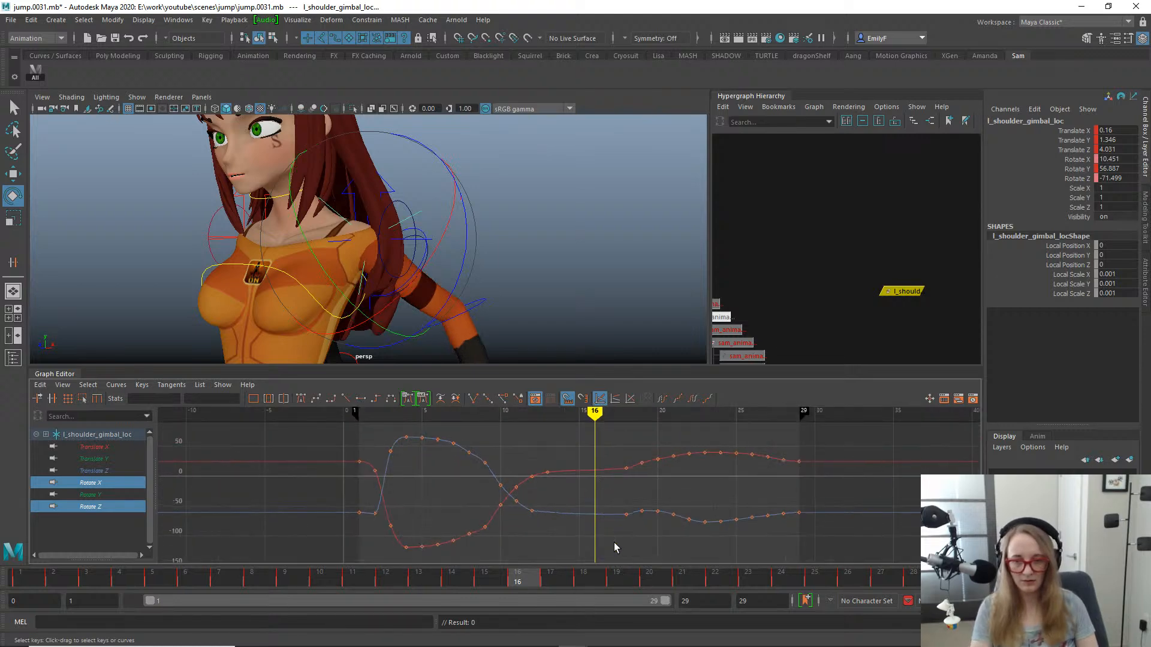
# - Hide the rig controls and review the left arm motion around frame 16 from the front and back
pyautogui.keyDown('alt'); pyautogui.moveTo(531, 345); pyautogui.dragTo(431, 186, button='right'); pyautogui.keyUp('alt')
pyautogui.hotkey('alt', '1')
pyautogui.keyDown('alt'); pyautogui.moveTo(431, 185); pyautogui.dragTo(519, 264); pyautogui.keyUp('alt')
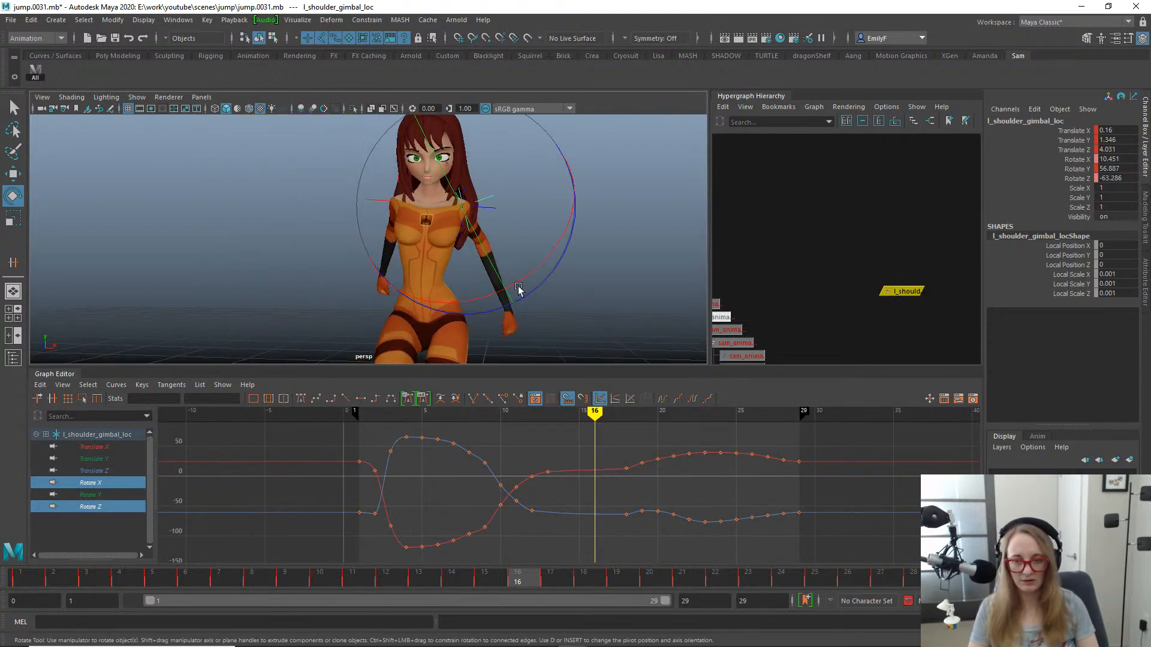
pyautogui.moveTo(477, 575); pyautogui.dragTo(371, 551)
pyautogui.moveTo(485, 540); pyautogui.dragTo(519, 517)
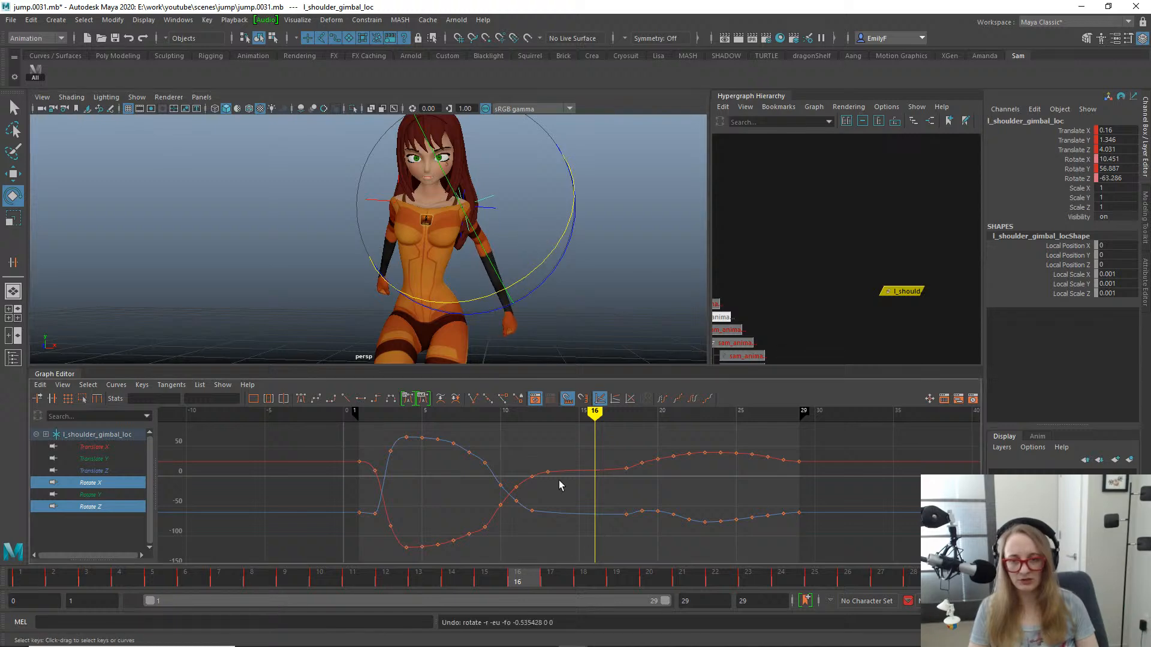
pyautogui.keyDown('alt'); pyautogui.moveTo(527, 192); pyautogui.dragTo(364, 236); pyautogui.keyUp('alt')
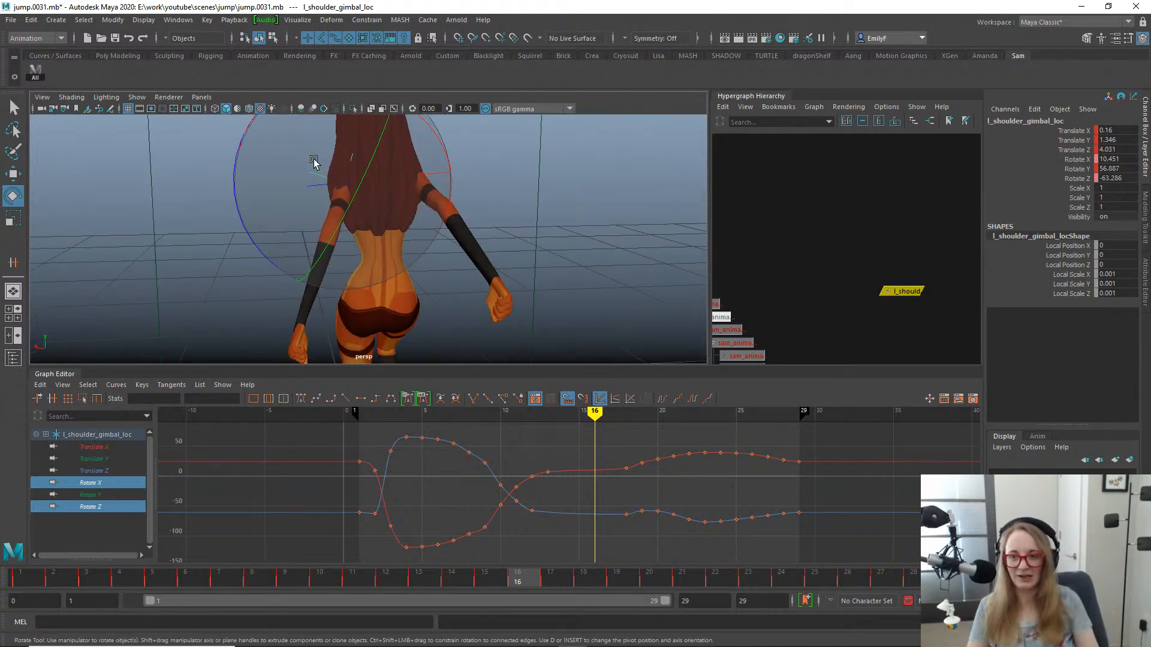
pyautogui.keyDown('alt'); pyautogui.moveTo(314, 162); pyautogui.dragTo(414, 298); pyautogui.keyUp('alt')
# - Delete the Rotate X and Rotate Z keys at frame 8 and scrub the jump through to frame 28
pyautogui.moveTo(492, 579); pyautogui.dragTo(253, 543)
pyautogui.moveTo(462, 445); pyautogui.dragTo(475, 552)
pyautogui.press('Delete')
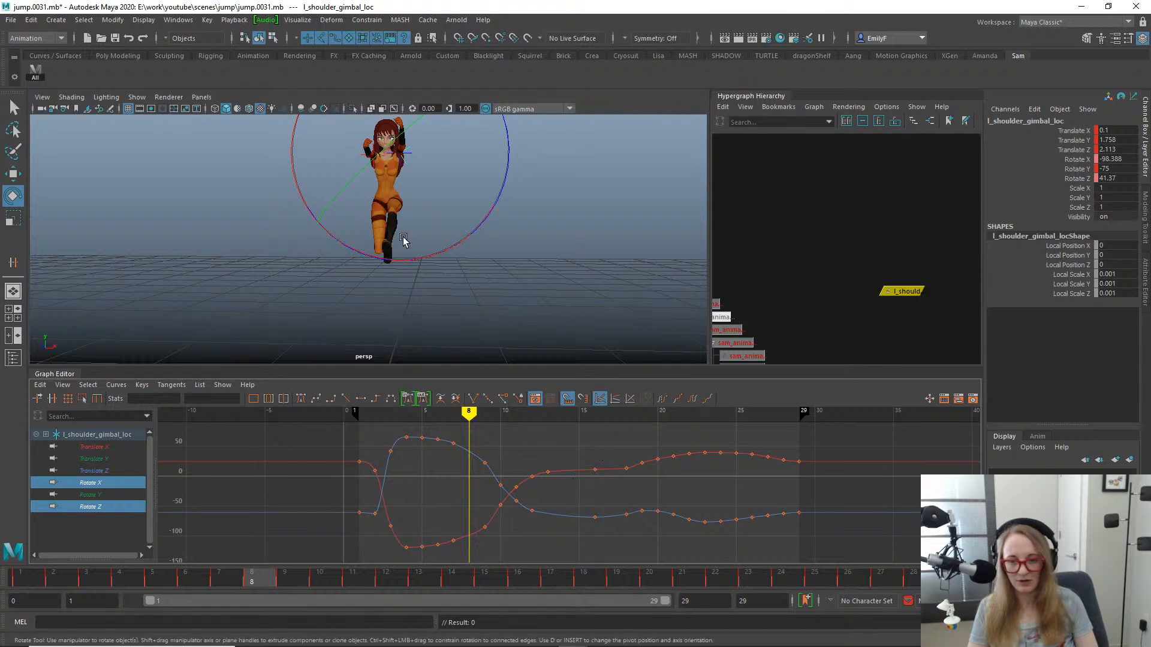
pyautogui.keyDown('alt'); pyautogui.moveTo(403, 239); pyautogui.dragTo(466, 256, button='middle'); pyautogui.keyUp('alt')
pyautogui.moveTo(352, 577); pyautogui.dragTo(908, 578)
pyautogui.press('q')
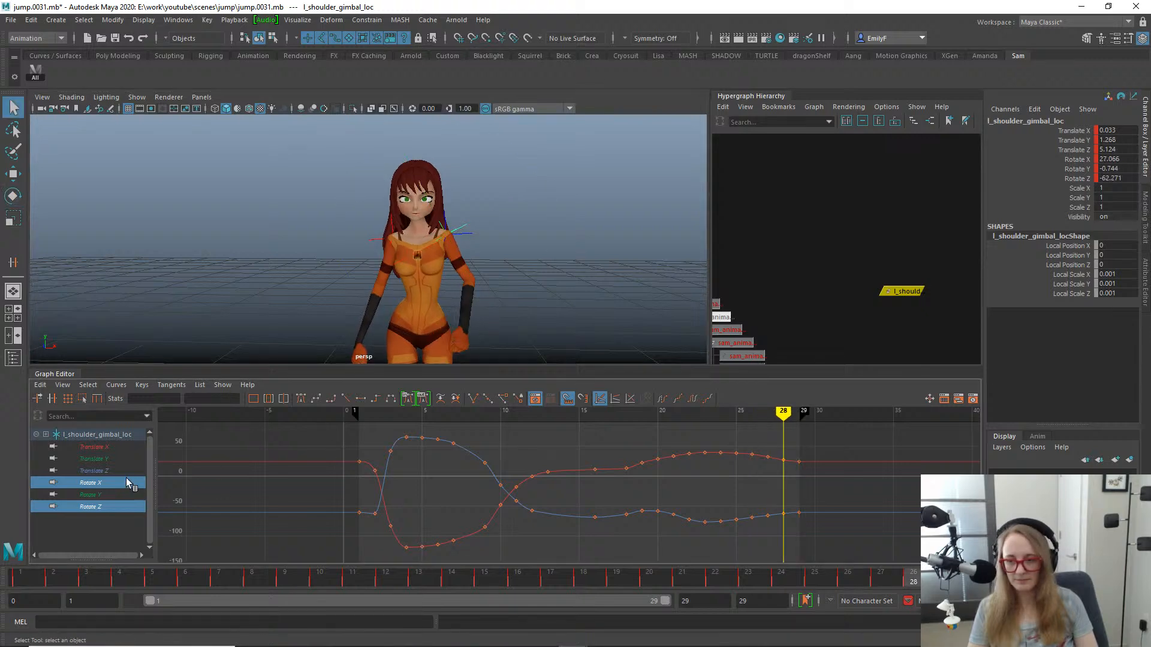
# - Examine the isolated Rotate Y curve and the left arm pose at frame 4 from the side
pyautogui.click(111, 492)
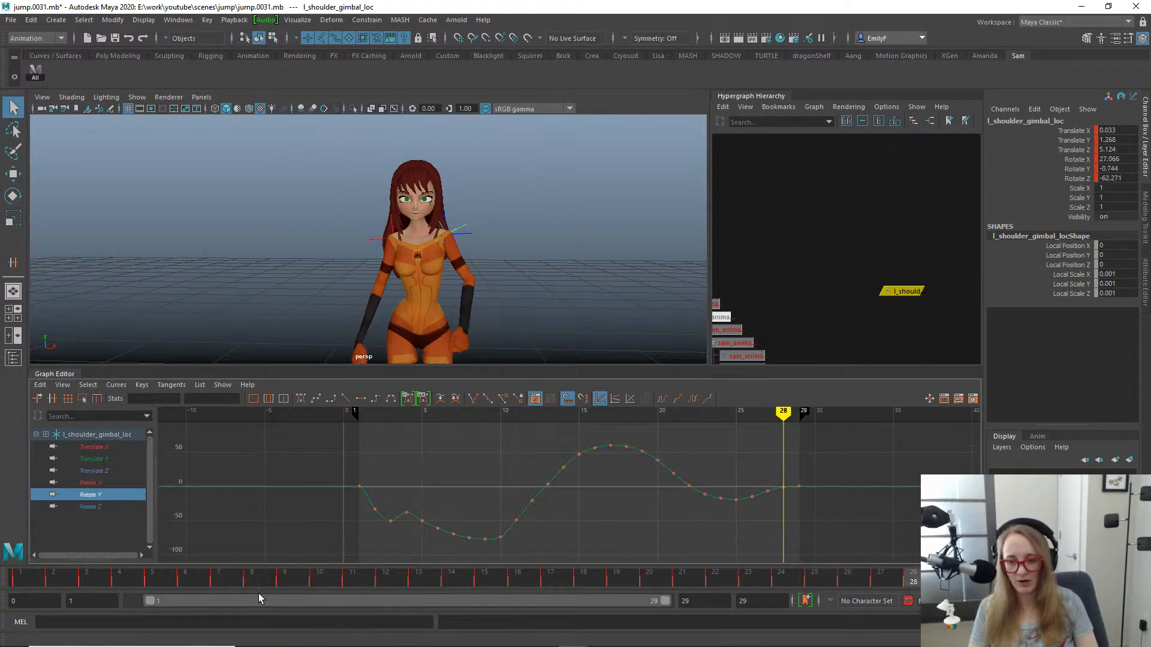
pyautogui.moveTo(252, 578); pyautogui.dragTo(120, 579)
pyautogui.press('f')
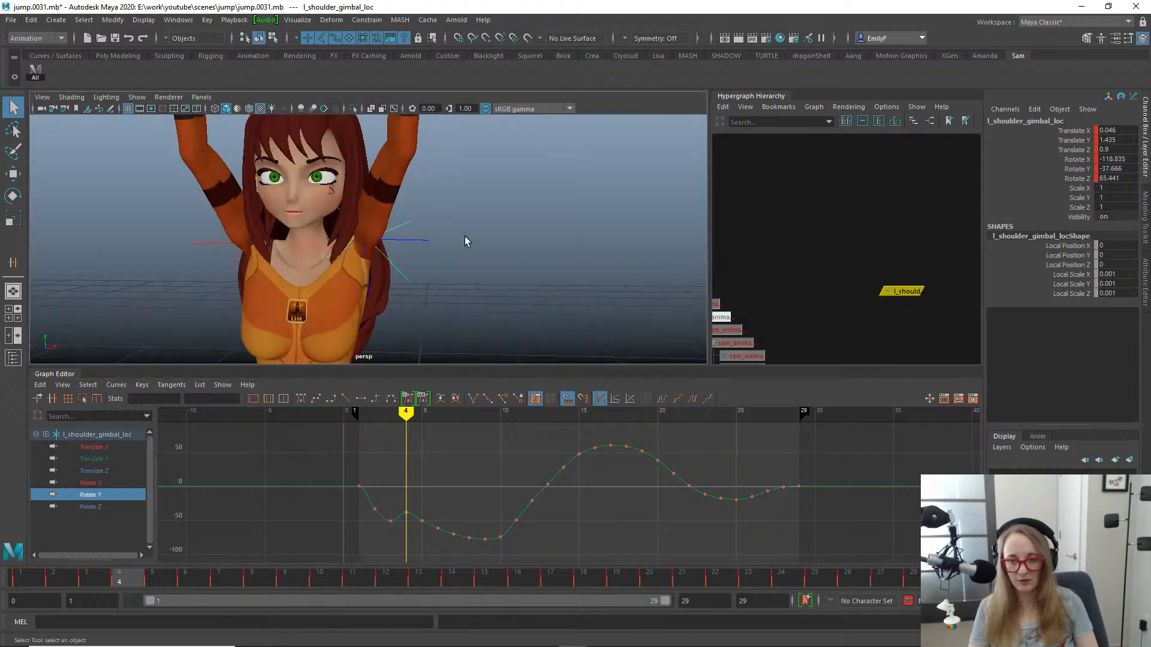
pyautogui.keyDown('alt'); pyautogui.moveTo(465, 236); pyautogui.dragTo(303, 222); pyautogui.keyUp('alt')
pyautogui.press('e')
pyautogui.scroll(-5, 300, 219)
pyautogui.keyDown('alt'); pyautogui.moveTo(295, 217); pyautogui.dragTo(374, 195, button='middle'); pyautogui.keyUp('alt')
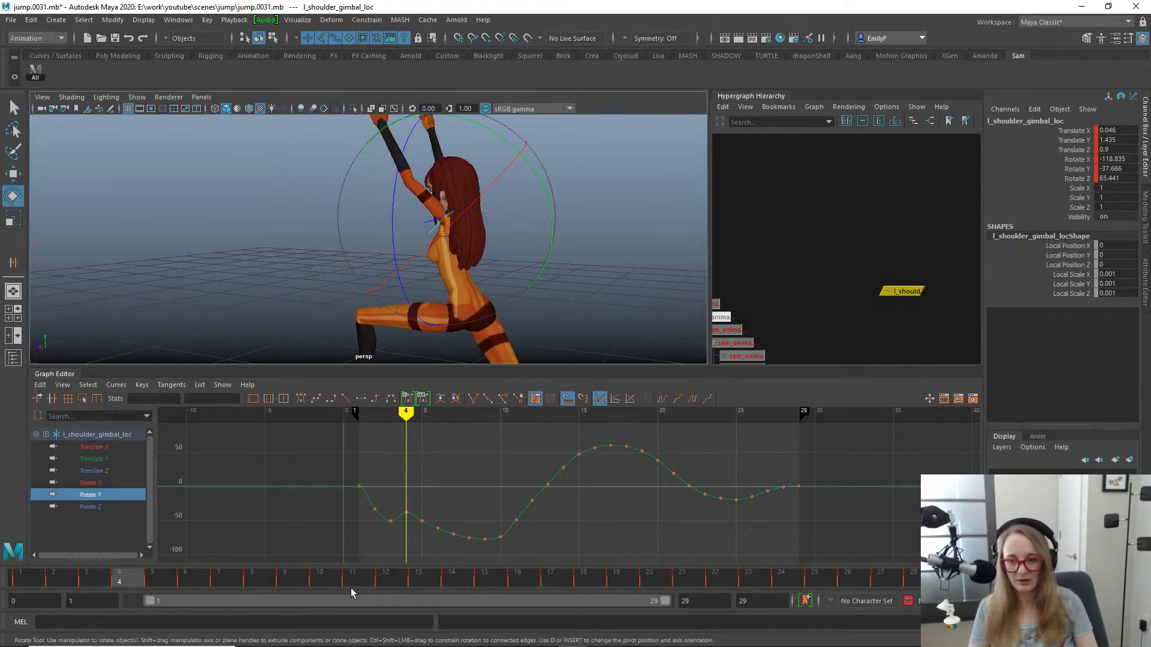
pyautogui.moveTo(123, 578)
pyautogui.mouseDown()
pyautogui.moveTo(74, 578)
pyautogui.moveTo(127, 576)
pyautogui.mouseUp()
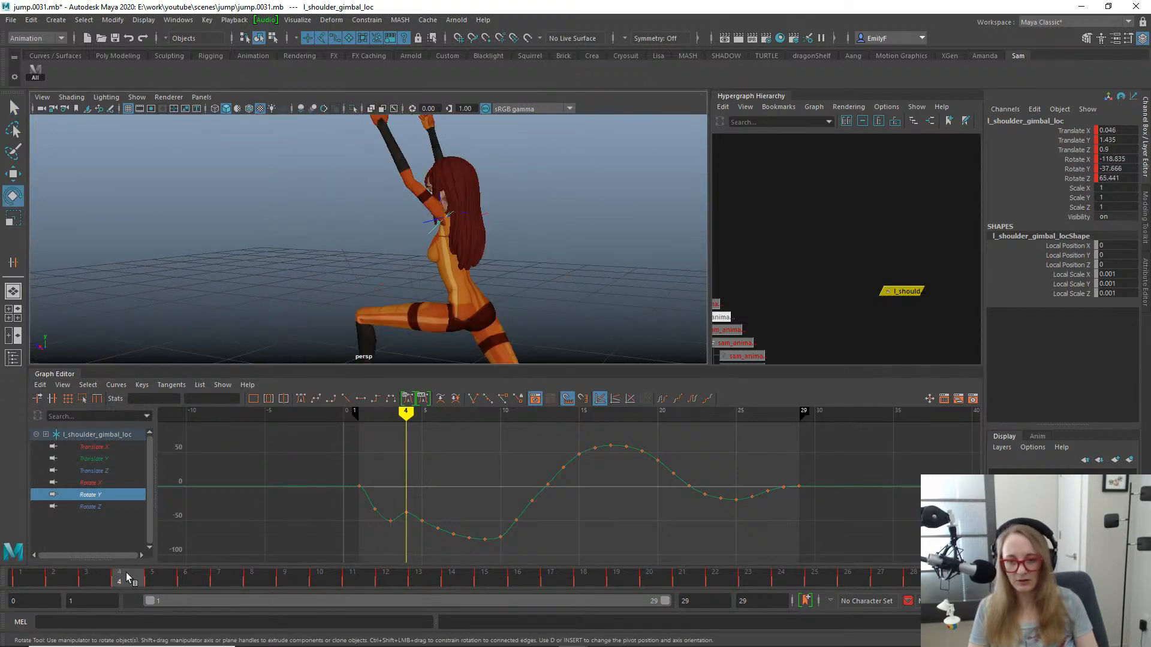
# - Try deleting the Rotate Y key at frame 3, then undo the deletion
pyautogui.moveTo(401, 495); pyautogui.dragTo(418, 520)
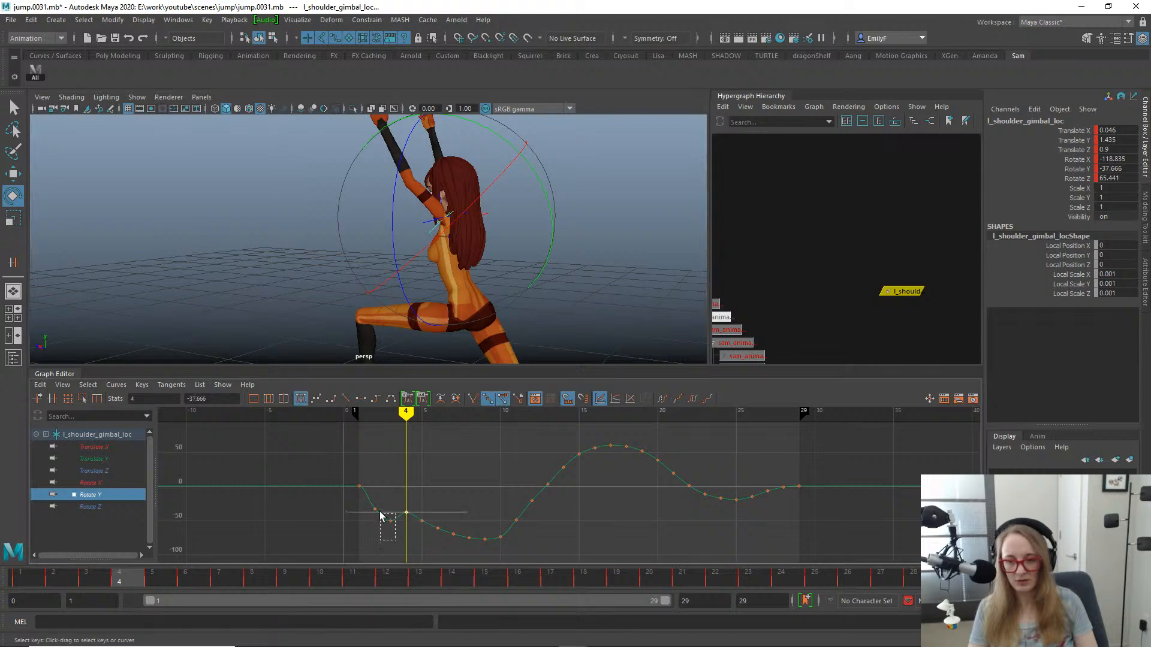
pyautogui.moveTo(108, 580); pyautogui.dragTo(85, 586)
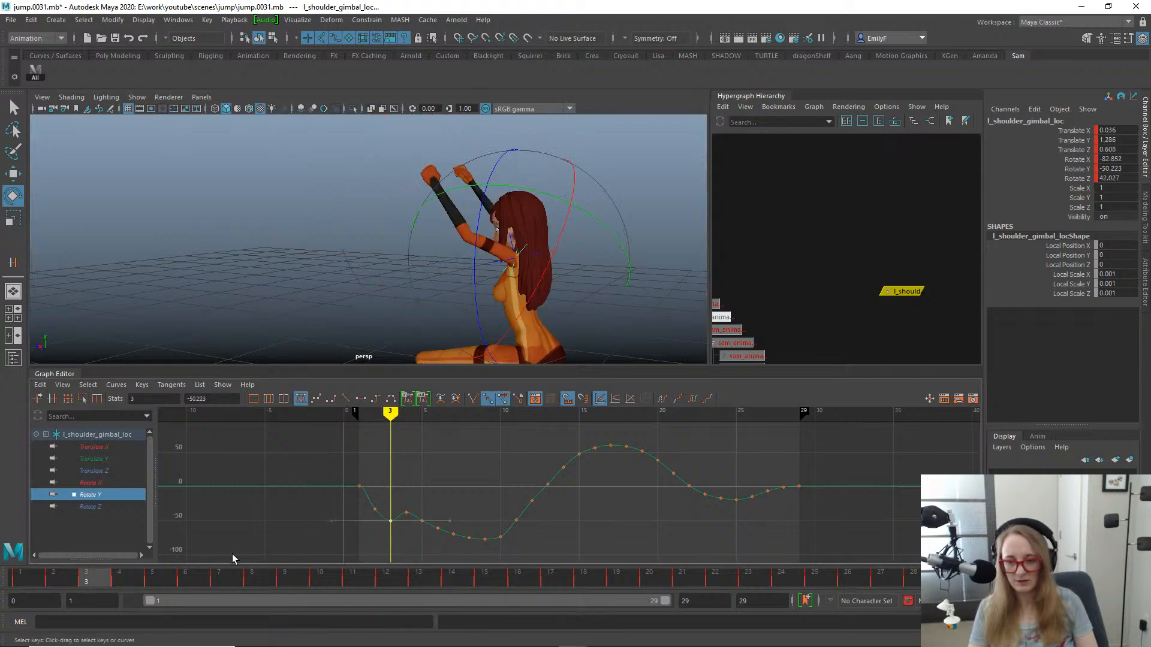
pyautogui.moveTo(417, 549); pyautogui.dragTo(418, 538, button='middle')
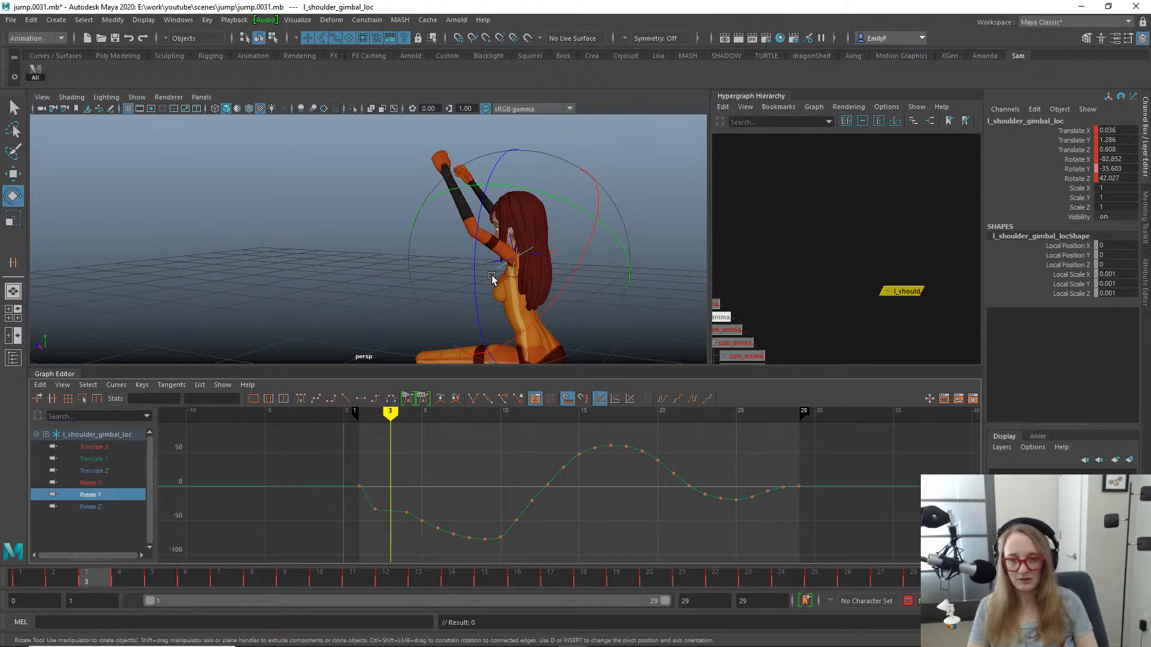
pyautogui.hotkey('ctrl', 'z')
pyautogui.keyDown('alt'); pyautogui.moveTo(543, 267); pyautogui.dragTo(616, 261); pyautogui.keyUp('alt')
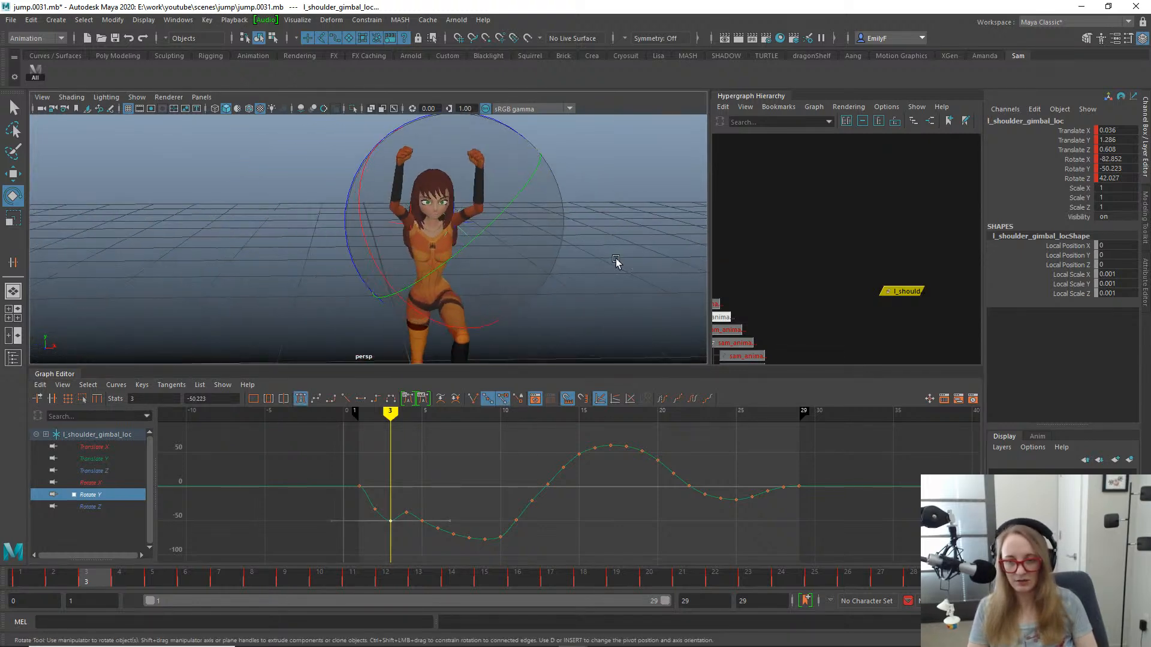
# - Try deleting both Rotate Y keys at frames 2 and 3, then undo the deletion
pyautogui.moveTo(94, 584)
pyautogui.mouseDown()
pyautogui.moveTo(21, 581)
pyautogui.moveTo(122, 567)
pyautogui.moveTo(22, 561)
pyautogui.moveTo(99, 537)
pyautogui.moveTo(18, 542)
pyautogui.moveTo(117, 516)
pyautogui.mouseUp()
pyautogui.moveTo(344, 508); pyautogui.dragTo(393, 546)
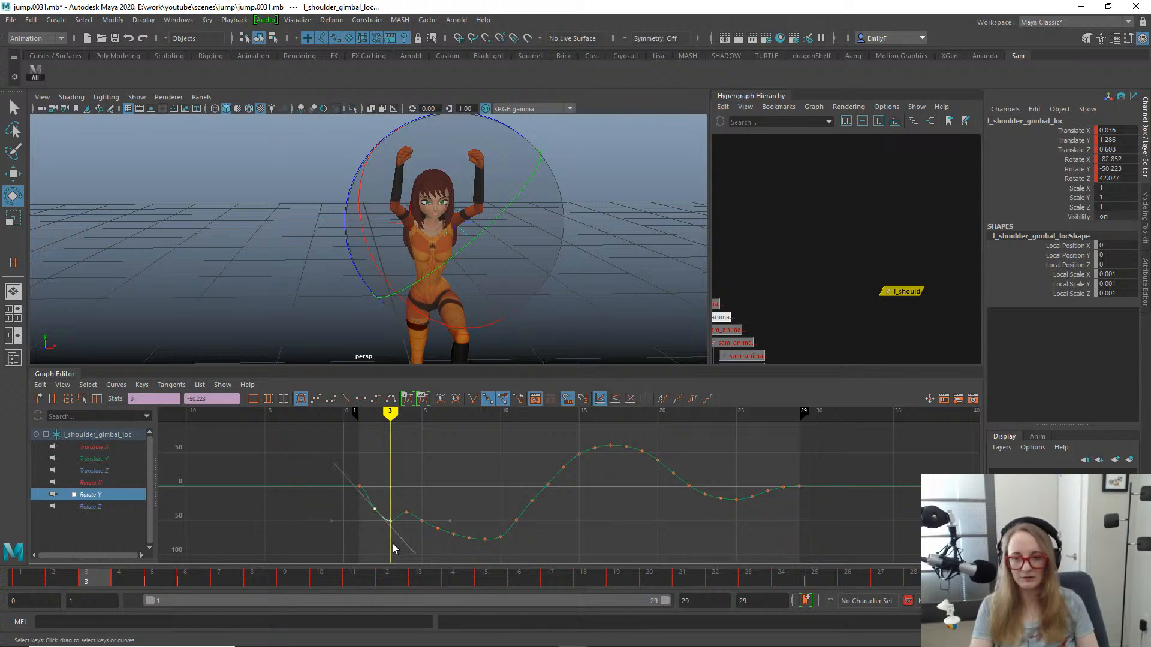
pyautogui.press('Delete')
pyautogui.moveTo(90, 575)
pyautogui.mouseDown()
pyautogui.moveTo(24, 575)
pyautogui.moveTo(85, 573)
pyautogui.mouseUp()
pyautogui.hotkey('ctrl', 'z')
# - Delete the Rotate X and Rotate Z keys of l_shoulder_gimbal_loc at frame 10, and scrub to frame 15 to check the motion
pyautogui.click(103, 482)
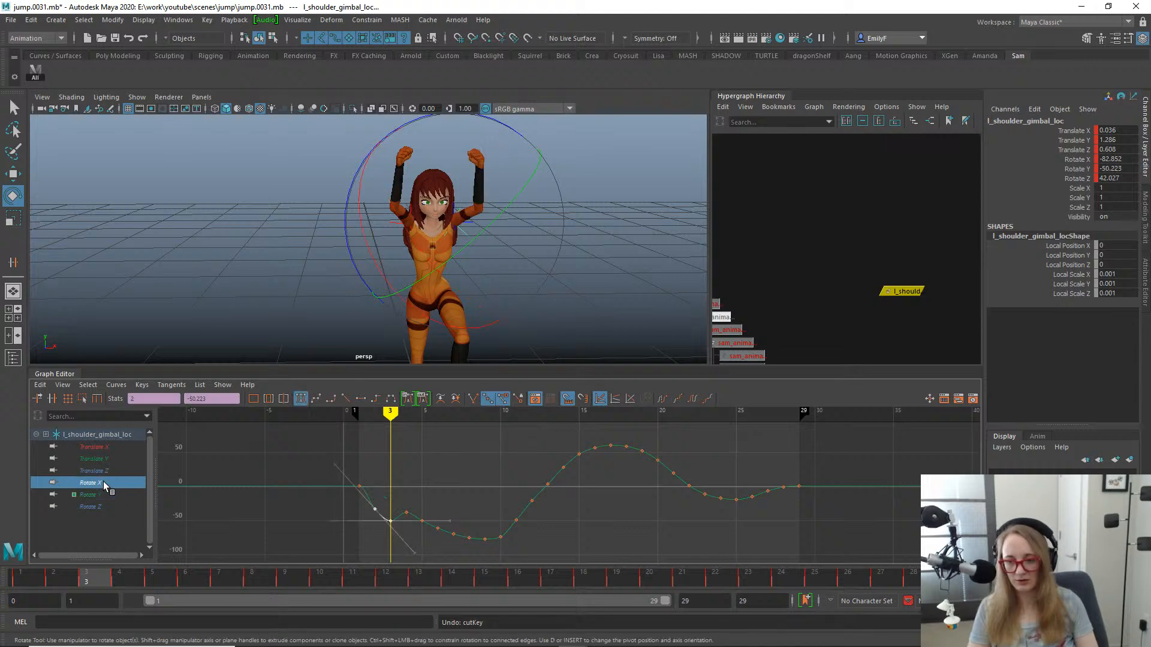
pyautogui.keyDown('ctrl'); pyautogui.click(102, 506); pyautogui.keyUp('ctrl')
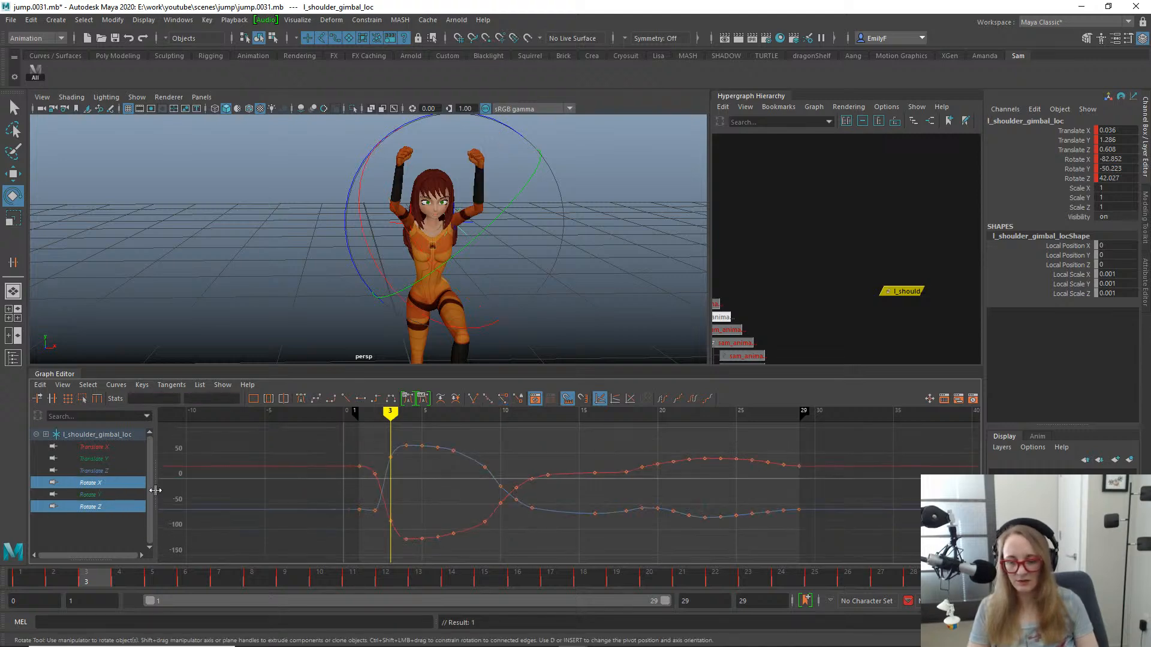
pyautogui.press('q')
pyautogui.moveTo(103, 577); pyautogui.dragTo(218, 538)
pyautogui.keyDown('alt'); pyautogui.moveTo(541, 211); pyautogui.dragTo(464, 201, button='right'); pyautogui.keyUp('alt')
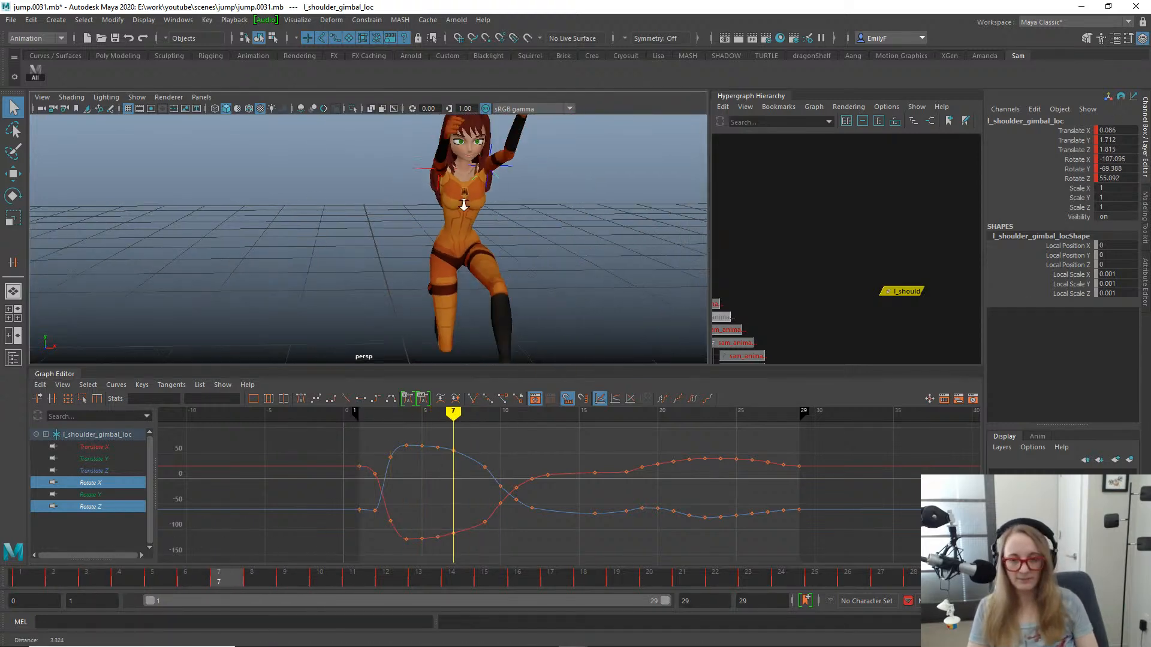
pyautogui.keyDown('alt'); pyautogui.moveTo(515, 223); pyautogui.dragTo(419, 213); pyautogui.keyUp('alt')
pyautogui.keyDown('alt'); pyautogui.moveTo(468, 214); pyautogui.dragTo(675, 239, button='middle'); pyautogui.keyUp('alt')
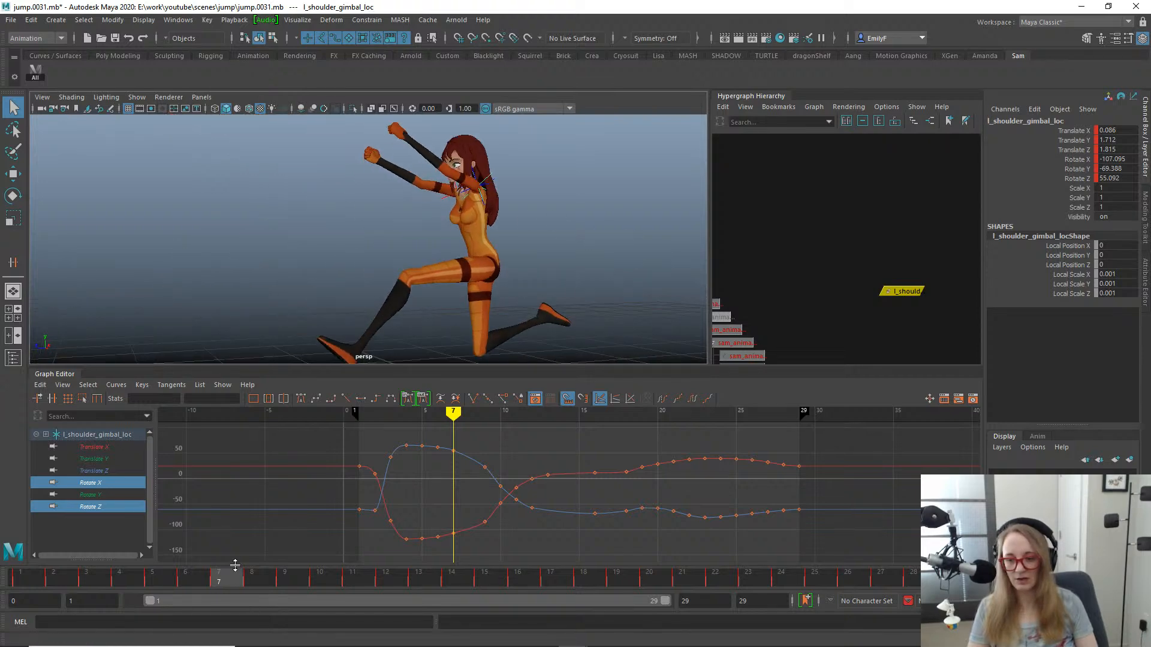
pyautogui.moveTo(239, 576); pyautogui.dragTo(342, 577)
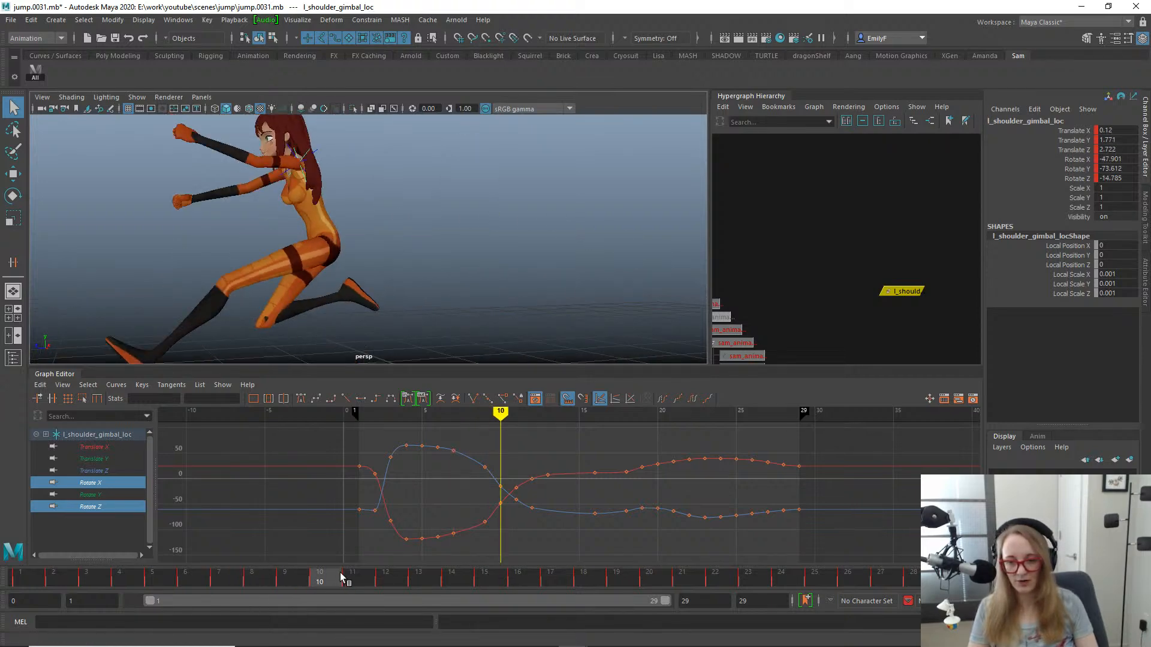
pyautogui.moveTo(491, 464); pyautogui.dragTo(508, 522)
pyautogui.press('Delete')
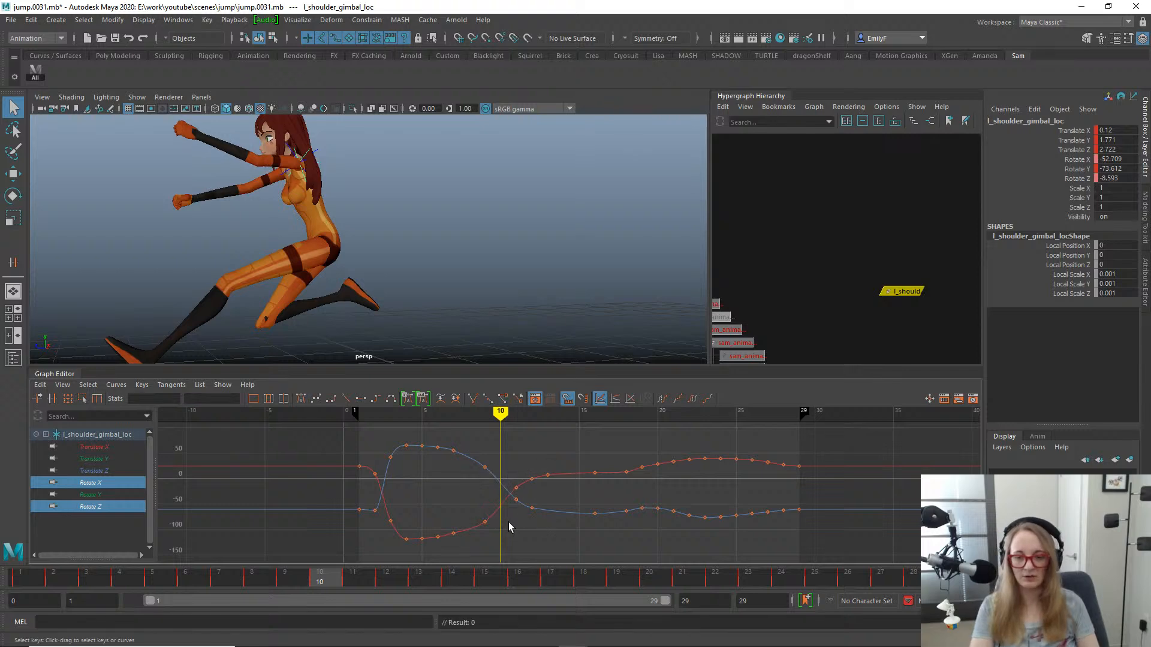
pyautogui.moveTo(321, 579); pyautogui.dragTo(484, 578)
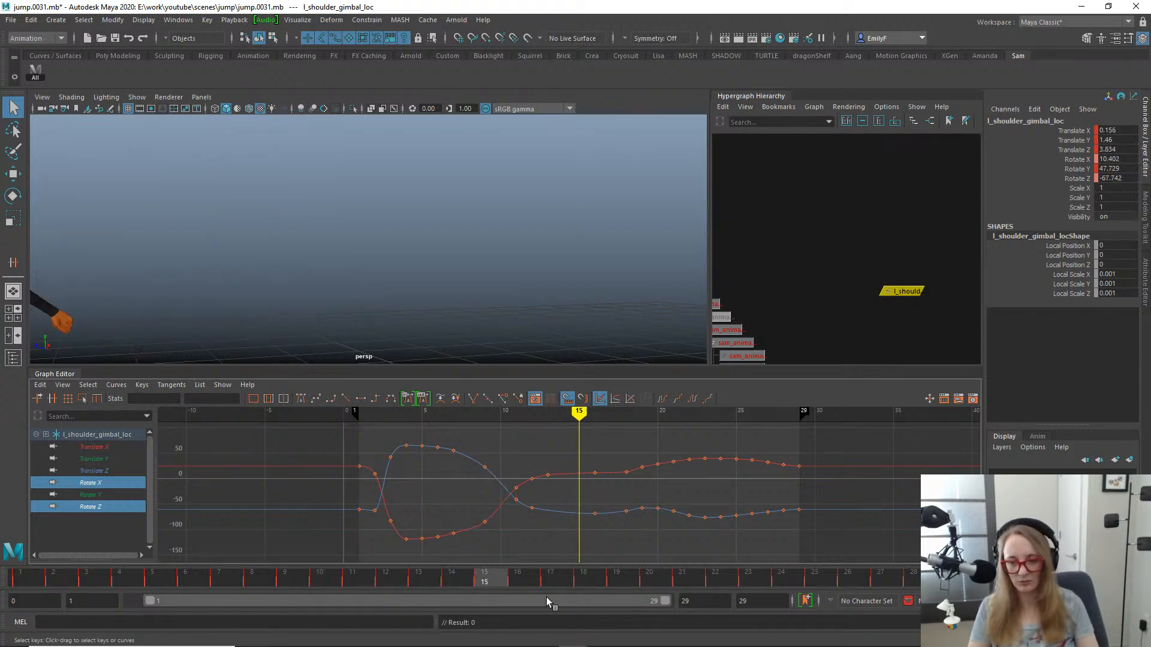
# - Scrub the jump from frame 1 through frame 28 with the whole character in side view, and start playback
pyautogui.moveTo(953, 577); pyautogui.dragTo(2, 446)
pyautogui.scroll(-5, 82, 190)
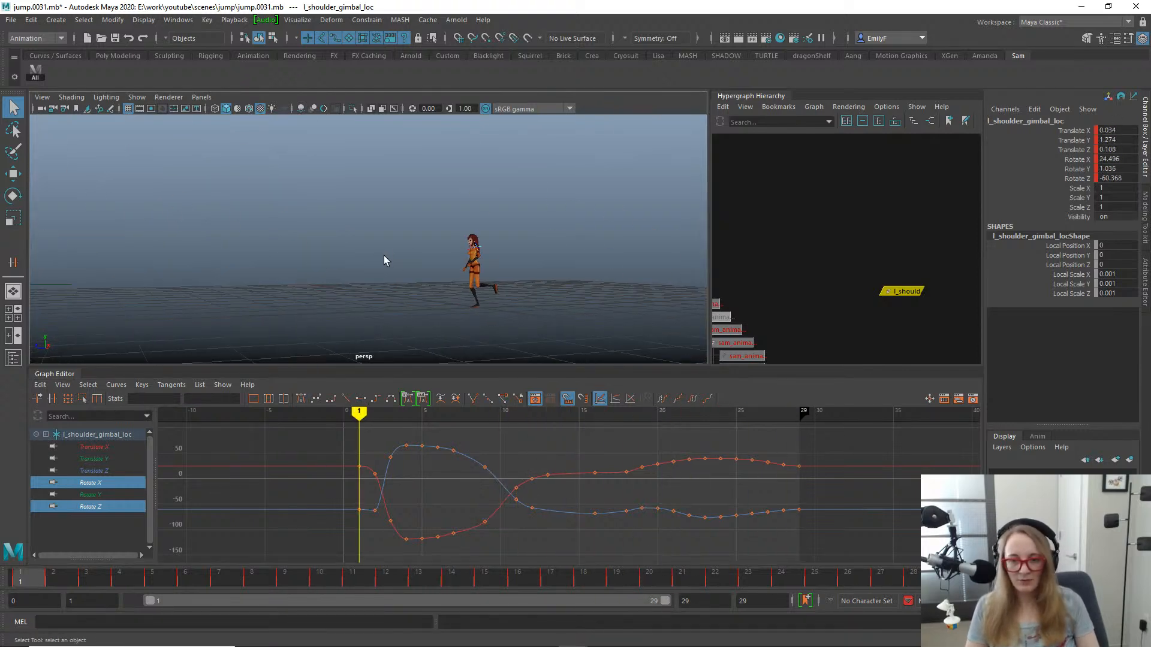
pyautogui.scroll(2, 455, 252)
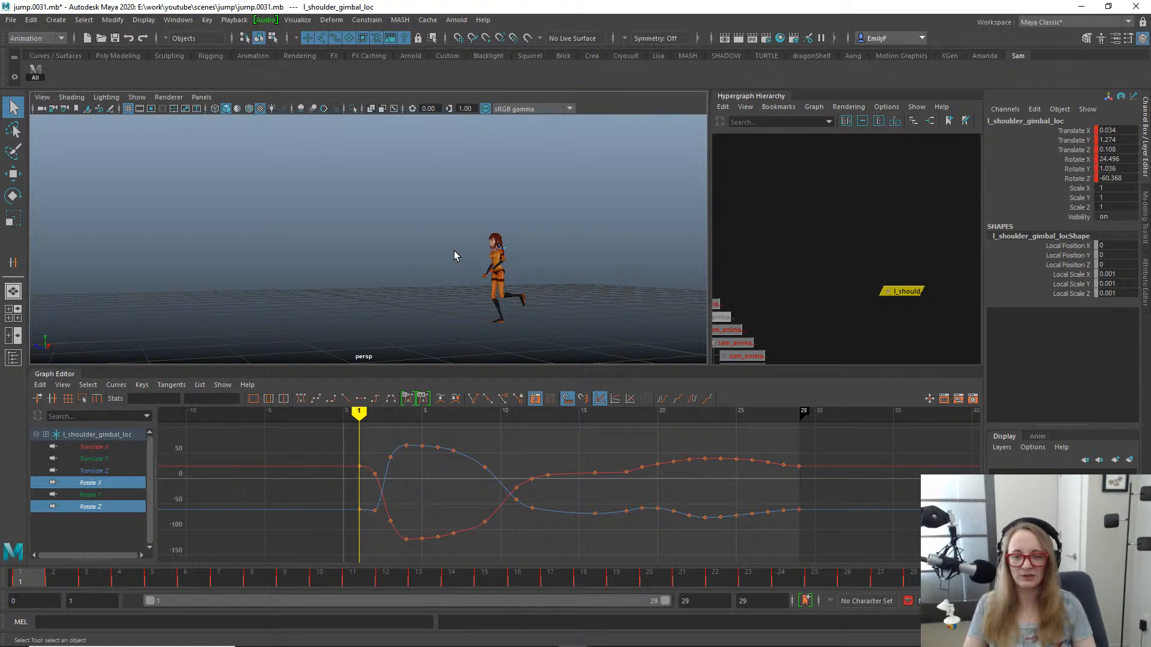
pyautogui.keyDown('alt'); pyautogui.moveTo(454, 250); pyautogui.dragTo(519, 249, button='right'); pyautogui.keyUp('alt')
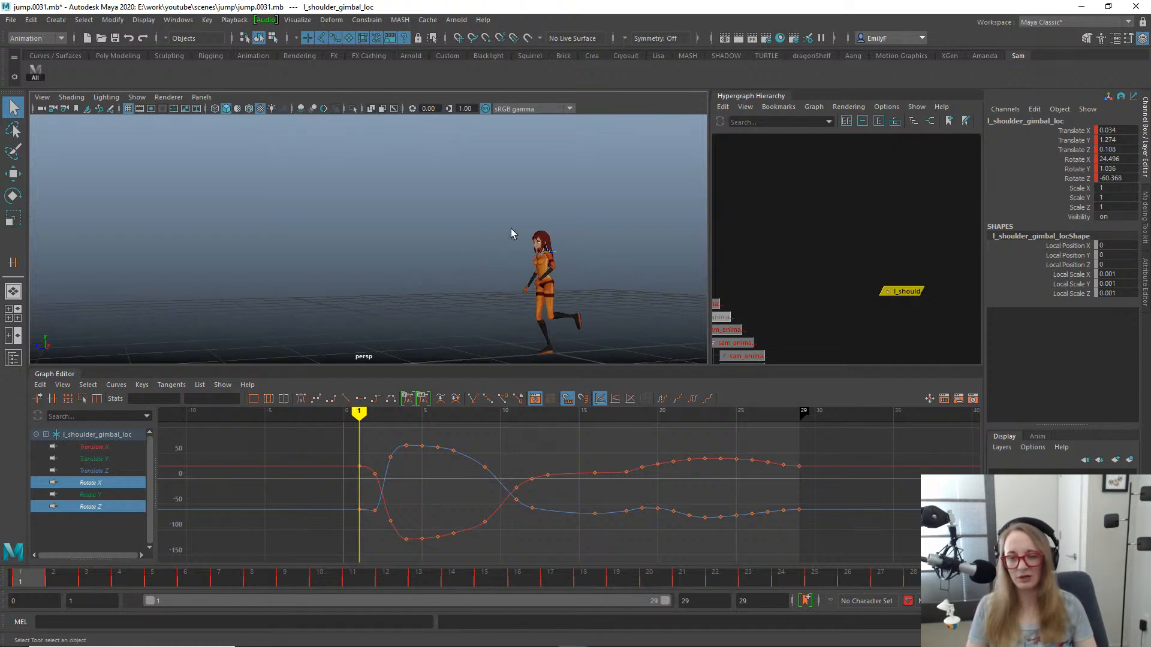
pyautogui.keyDown('alt'); pyautogui.moveTo(511, 229); pyautogui.dragTo(449, 267); pyautogui.keyUp('alt')
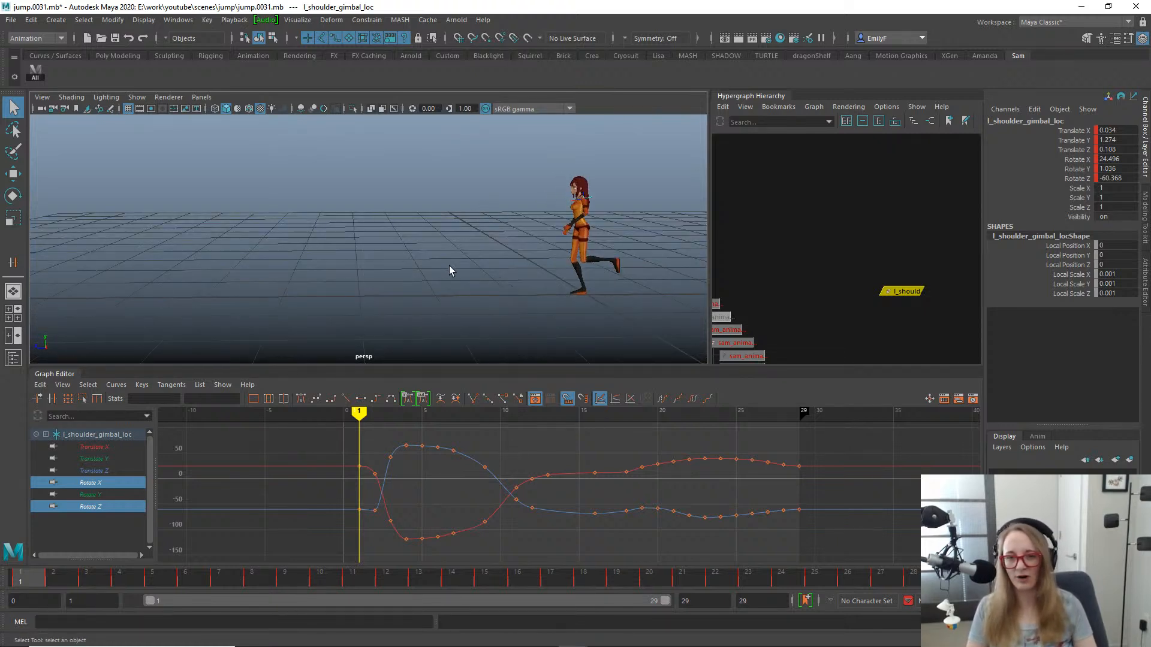
pyautogui.moveTo(48, 576); pyautogui.dragTo(827, 581)
pyautogui.hotkey('alt', 'v')
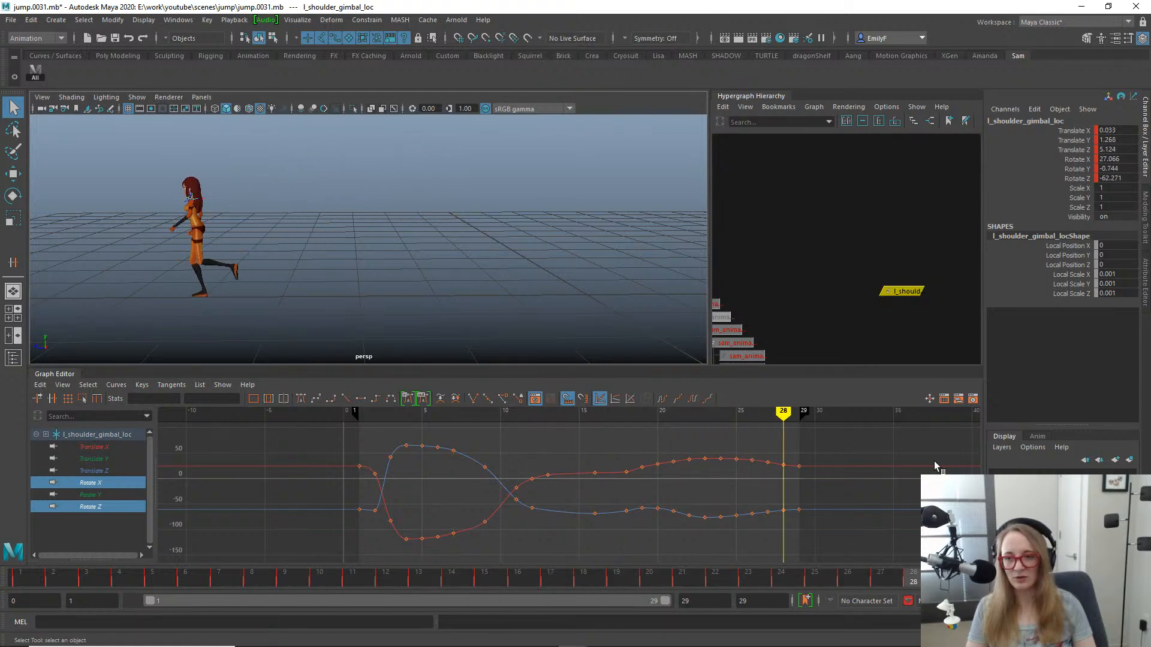
# - Play the looping jump in perspective and check the arm motion from the front and from a lower side angle
pyautogui.hotkey('alt', 'v')
pyautogui.keyDown('alt'); pyautogui.moveTo(382, 341); pyautogui.dragTo(456, 245); pyautogui.keyUp('alt')
pyautogui.hotkey('alt', 'v')
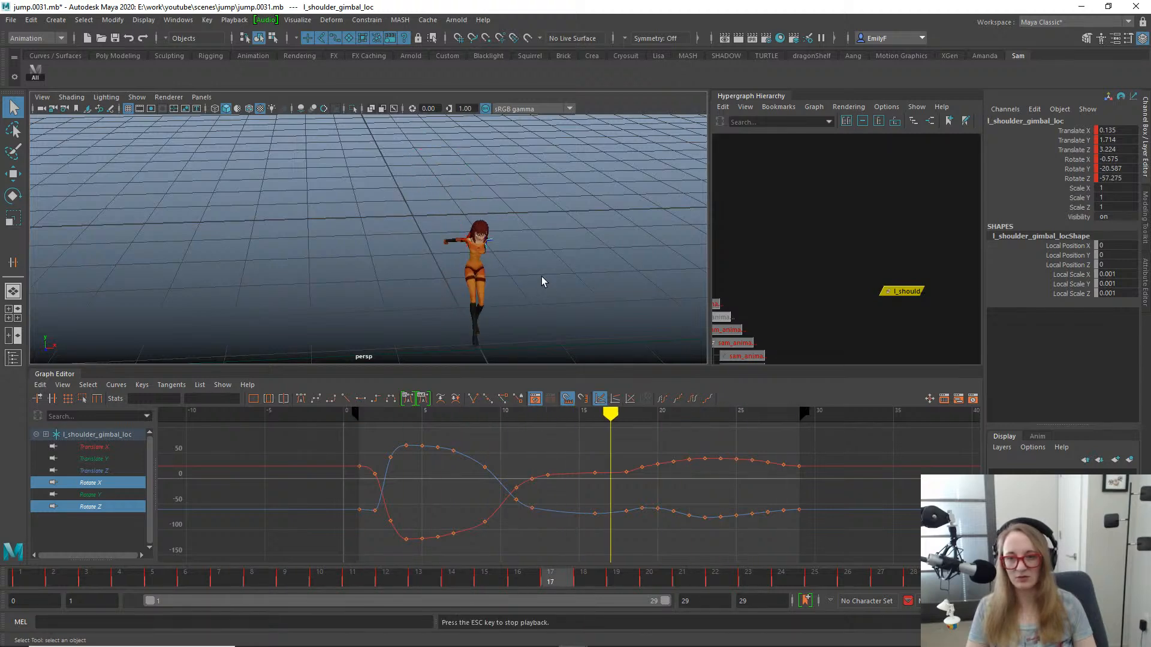
pyautogui.keyDown('alt'); pyautogui.moveTo(562, 271); pyautogui.dragTo(420, 251); pyautogui.keyUp('alt')
pyautogui.hotkey('alt', 'v')
pyautogui.hotkey('alt', 'v')
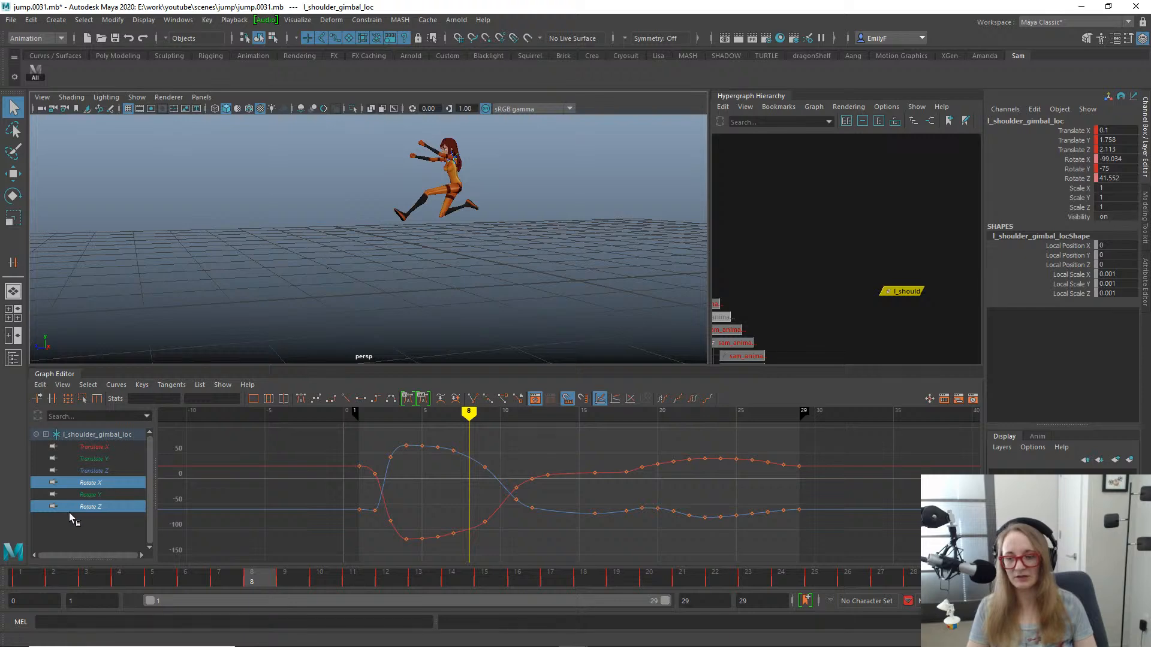
# - Examine the pose at frame 12 from the front and the character's opposite side, scrubbing through the landing
pyautogui.moveTo(44, 578)
pyautogui.mouseDown()
pyautogui.moveTo(585, 531)
pyautogui.moveTo(788, 544)
pyautogui.moveTo(629, 532)
pyautogui.moveTo(240, 454)
pyautogui.moveTo(470, 457)
pyautogui.moveTo(935, 494)
pyautogui.moveTo(42, 423)
pyautogui.moveTo(383, 420)
pyautogui.mouseUp()
pyautogui.keyDown('alt'); pyautogui.moveTo(403, 243); pyautogui.dragTo(473, 232); pyautogui.keyUp('alt')
pyautogui.keyDown('alt'); pyautogui.moveTo(368, 238); pyautogui.dragTo(418, 295, button='right'); pyautogui.keyUp('alt')
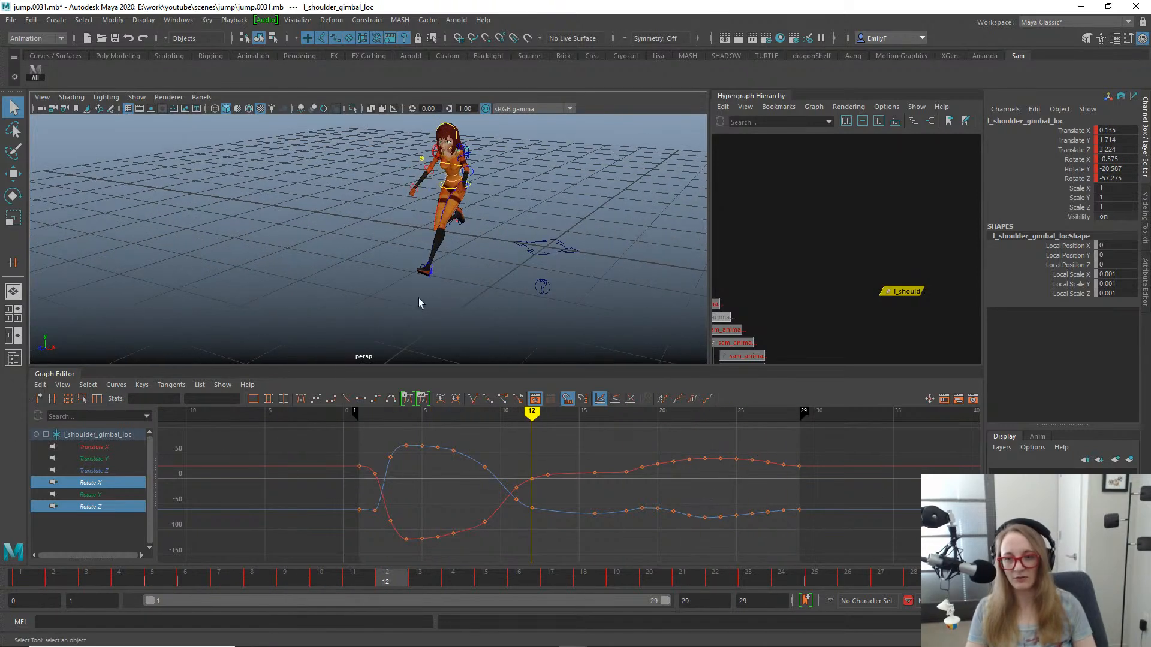
pyautogui.moveTo(414, 292)
pyautogui.keyDown('alt'); pyautogui.mouseDown()
pyautogui.moveTo(533, 286)
pyautogui.moveTo(569, 231)
pyautogui.moveTo(606, 293)
pyautogui.moveTo(485, 286)
pyautogui.mouseUp(); pyautogui.keyUp('alt')
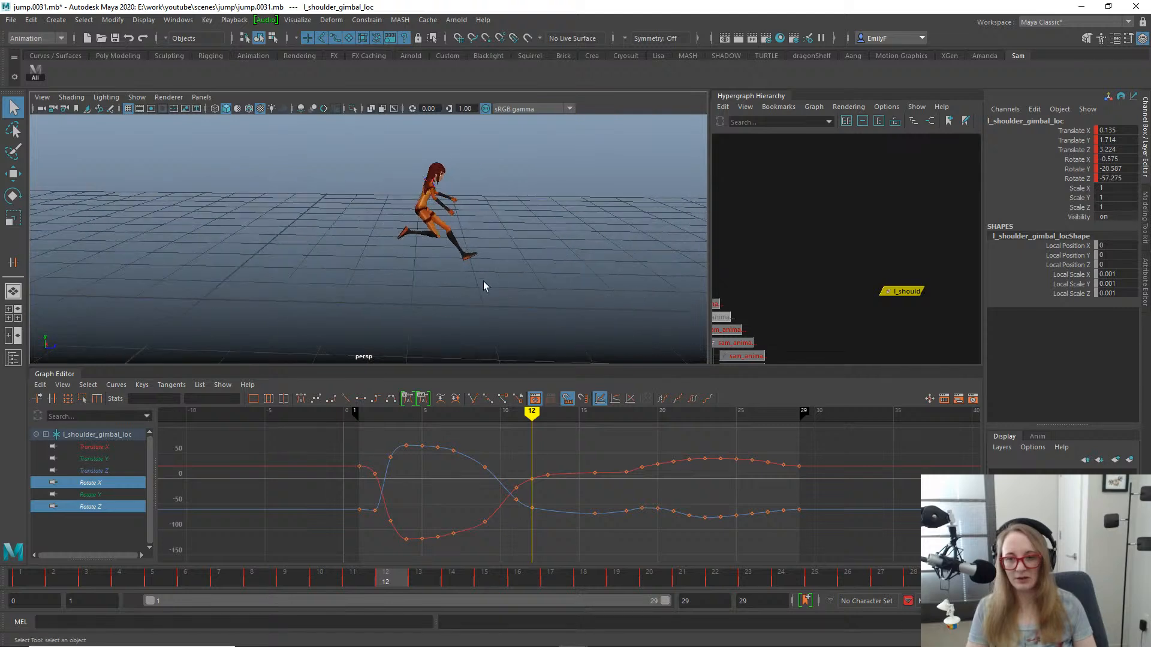
pyautogui.moveTo(29, 573)
pyautogui.mouseDown()
pyautogui.moveTo(31, 582)
pyautogui.moveTo(211, 562)
pyautogui.moveTo(801, 554)
pyautogui.mouseUp()
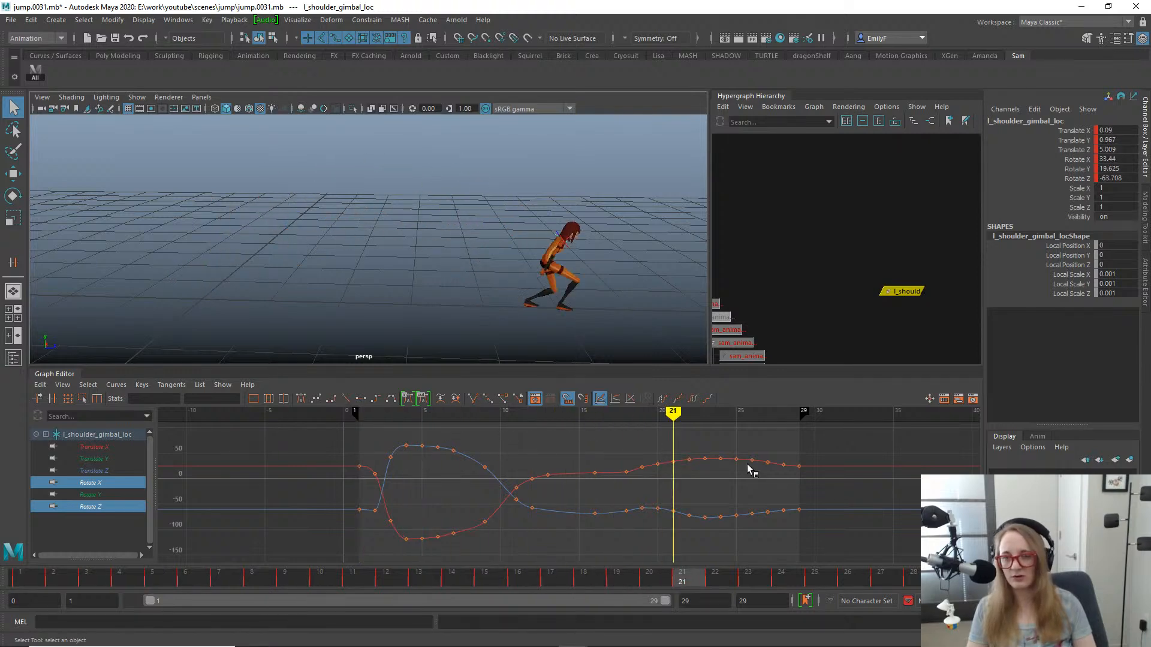
# - Play the jump from the opposite side and scrub the recovery frames up to frame 29 to check the arms
pyautogui.moveTo(0, 353); pyautogui.dragTo(806, 436)
pyautogui.hotkey('alt', 'v')
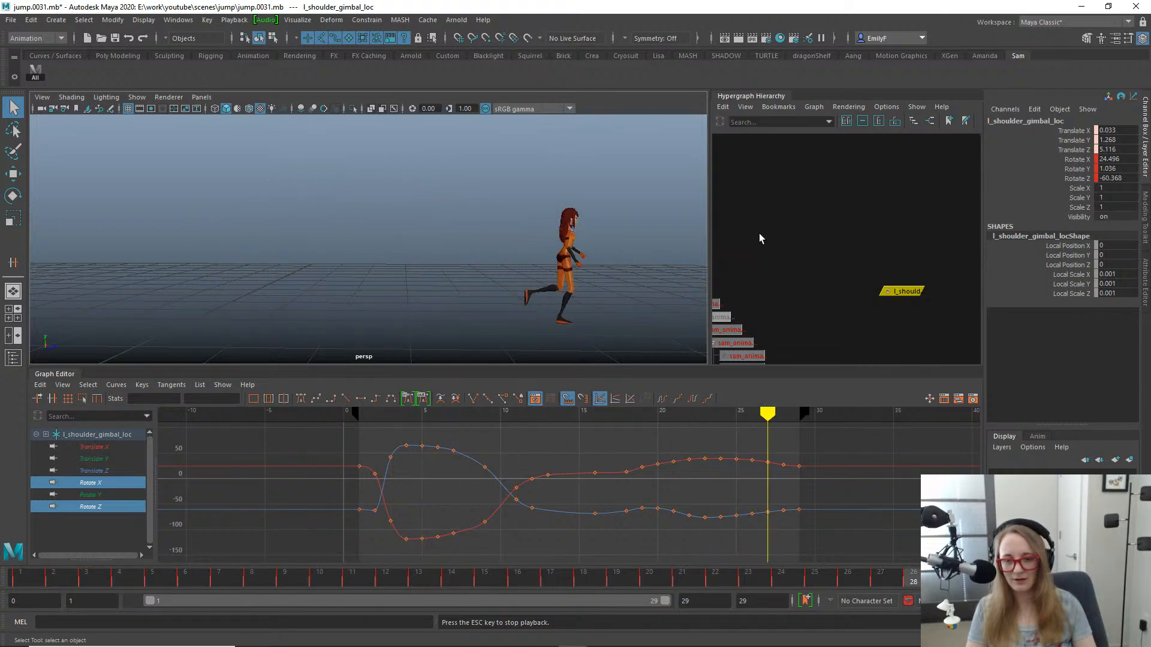
pyautogui.press('Escape')
pyautogui.moveTo(523, 577); pyautogui.dragTo(912, 577)
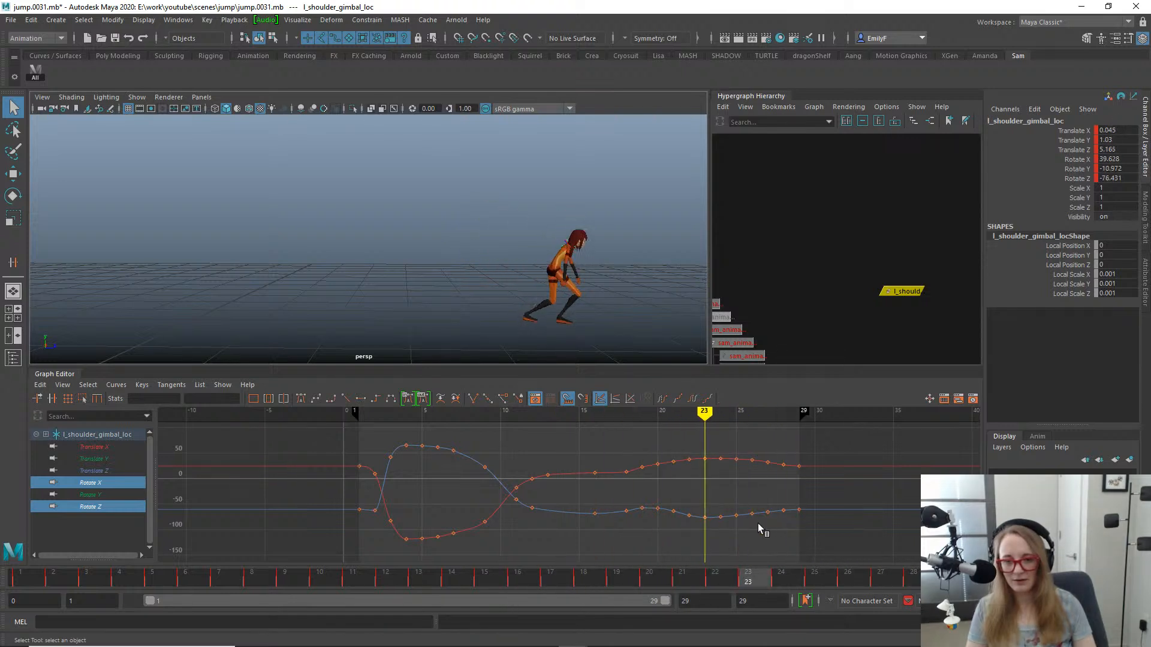
pyautogui.moveTo(883, 511); pyautogui.dragTo(617, 476)
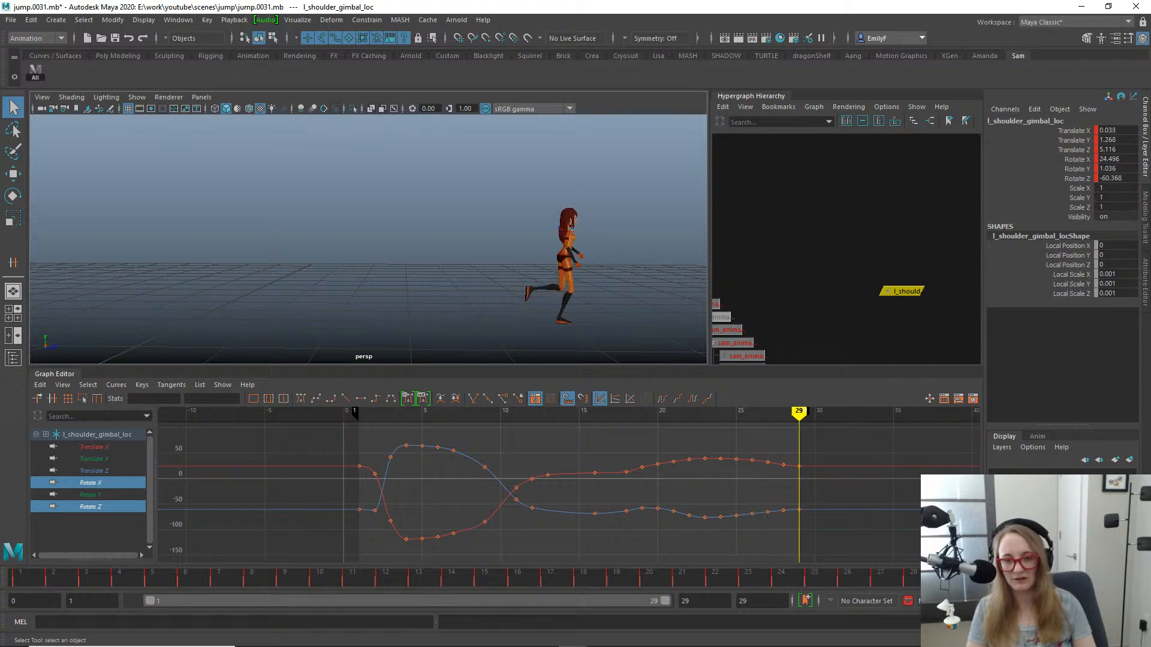
pyautogui.moveTo(799, 516); pyautogui.dragTo(837, 462)
pyautogui.hotkey('alt', 'v')
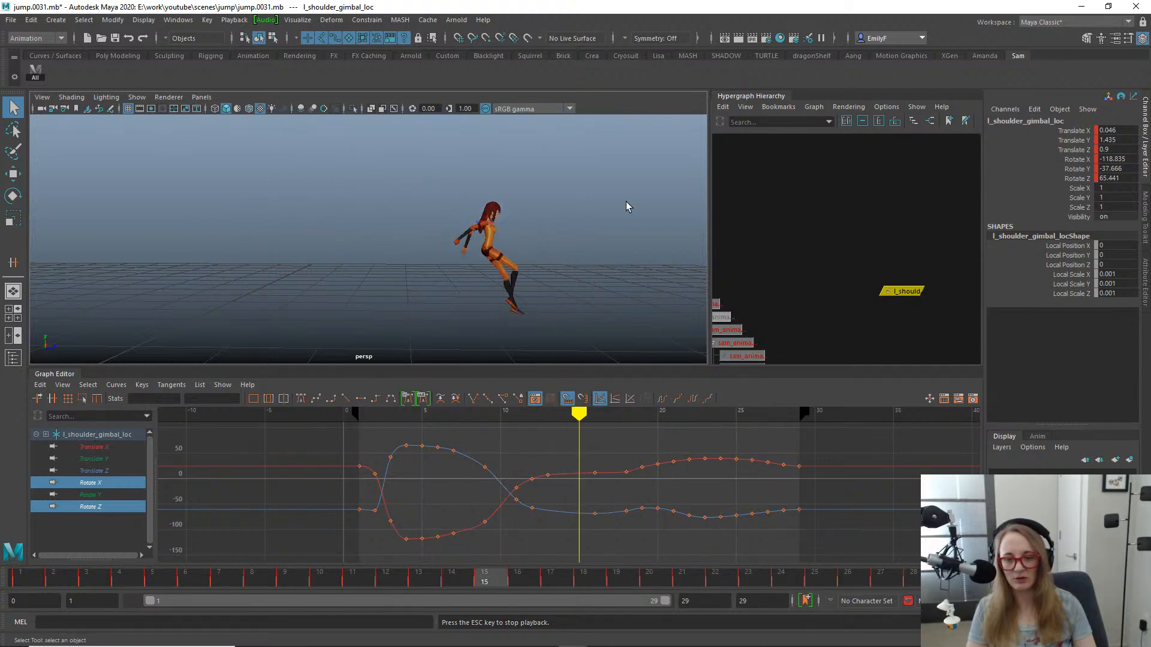
# - Check the jump in the front orthographic view by scrubbing from frame 1 to 29 and playing it back
pyautogui.keyDown('alt'); pyautogui.moveTo(626, 204); pyautogui.dragTo(419, 225); pyautogui.keyUp('alt')
pyautogui.keyDown('alt'); pyautogui.moveTo(557, 239); pyautogui.dragTo(506, 252); pyautogui.keyUp('alt')
pyautogui.press('space')
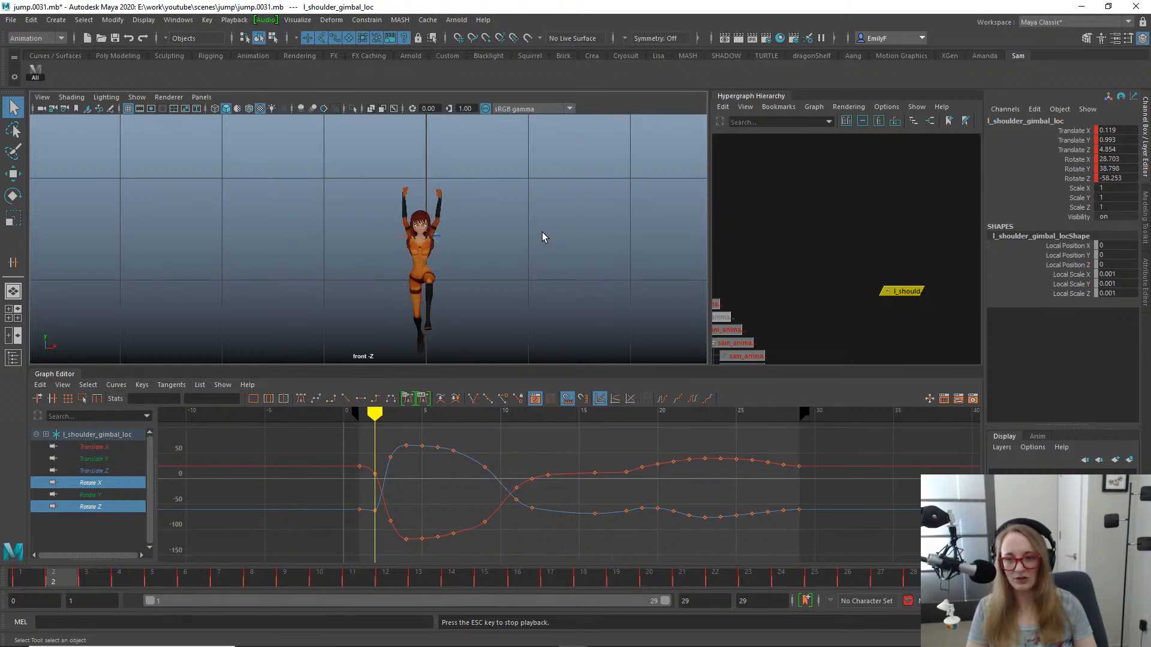
pyautogui.click(3, 574)
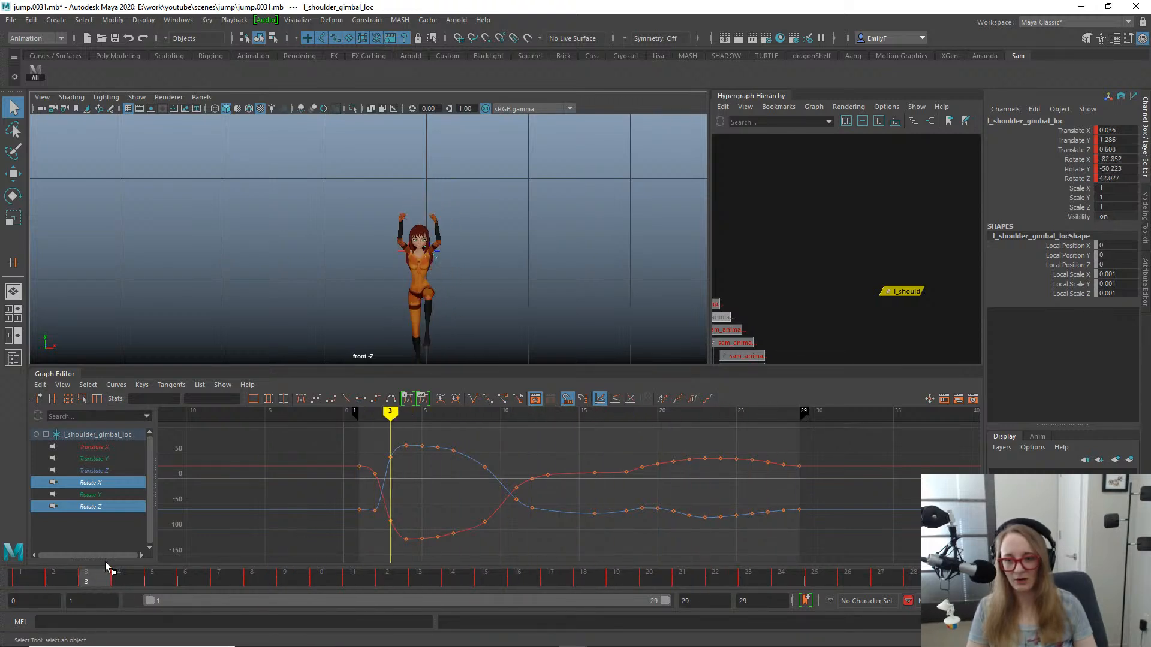
pyautogui.moveTo(105, 562); pyautogui.dragTo(653, 562)
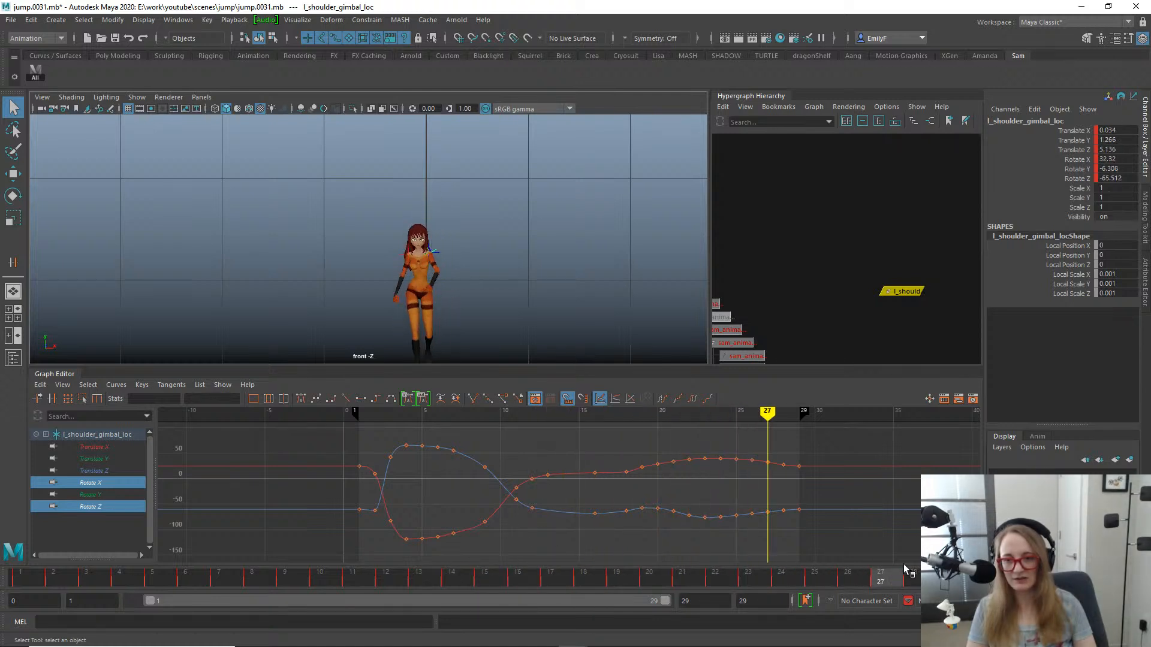
pyautogui.moveTo(904, 564); pyautogui.dragTo(917, 564)
pyautogui.hotkey('alt', 'v')
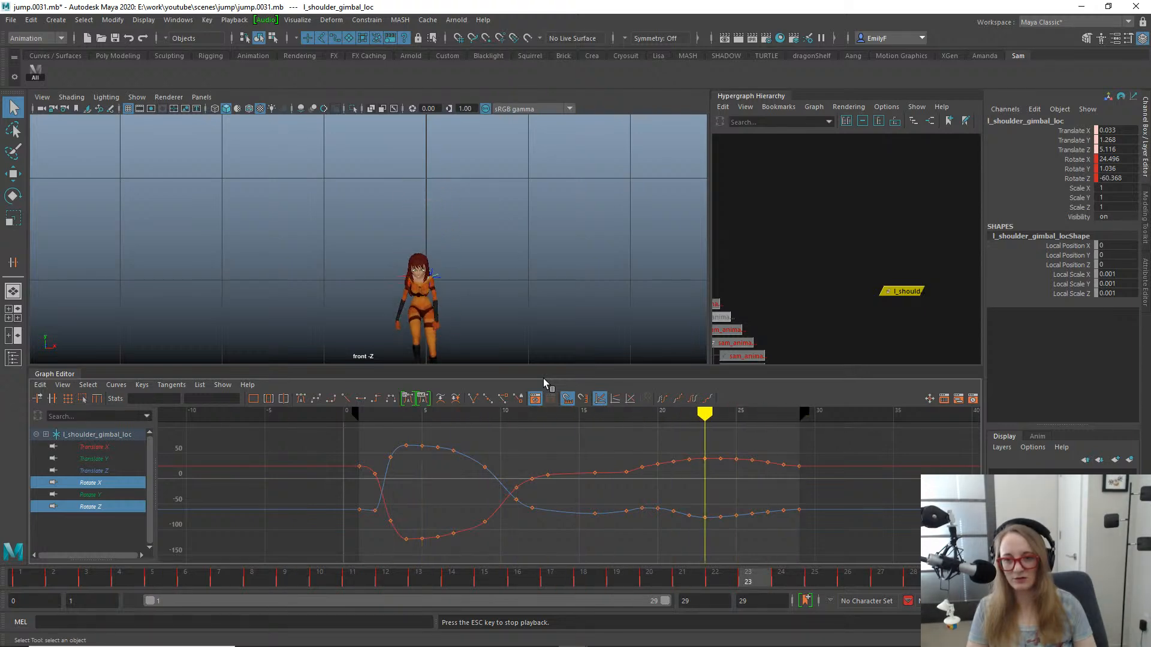
pyautogui.press('Escape')
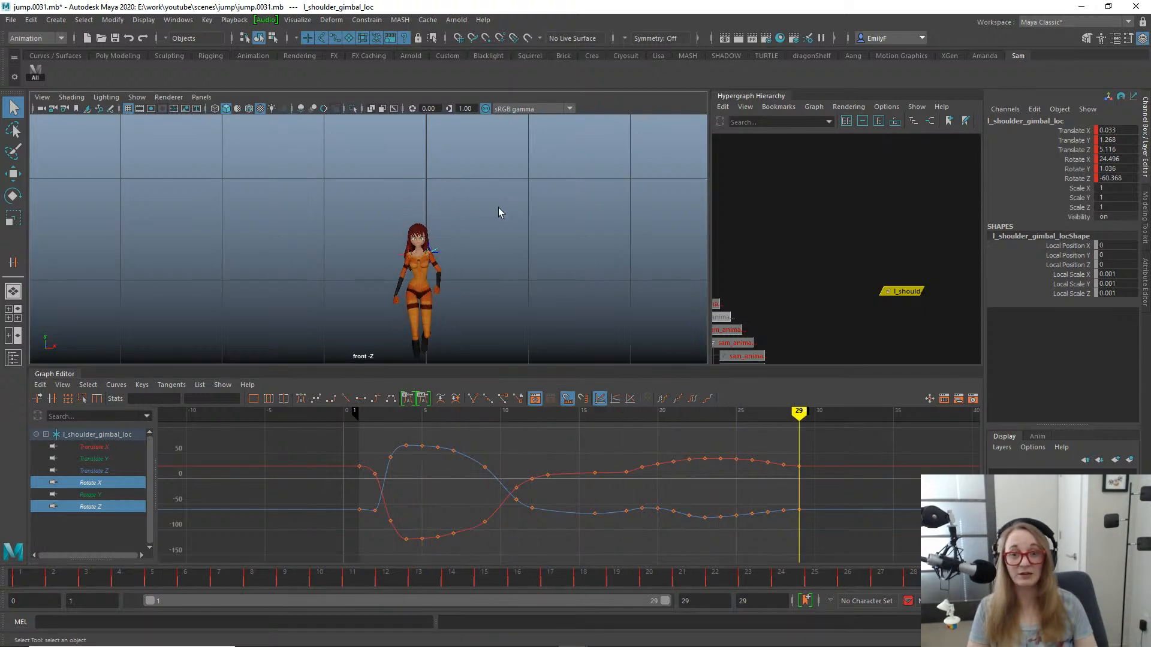
# - Play the jump in the perspective view from the side, and save the scene as the incremental version jump.0032.mb
pyautogui.press('space')
pyautogui.moveTo(498, 208); pyautogui.dragTo(358, 232)
pyautogui.hotkey('alt', 'v')
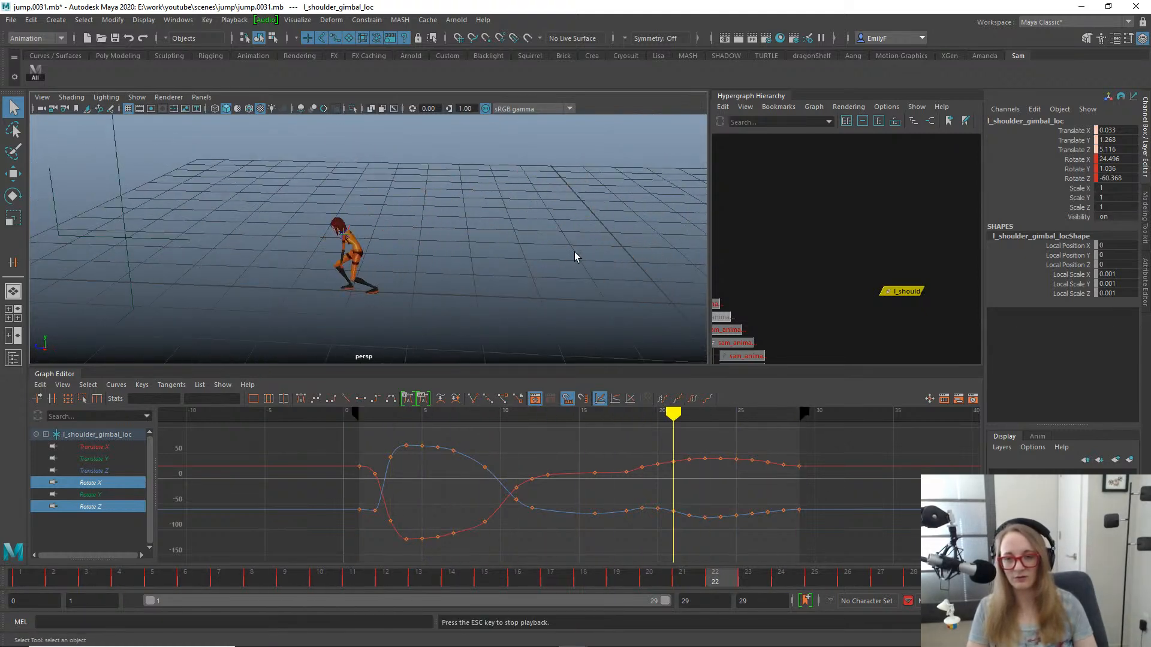
pyautogui.press('Escape')
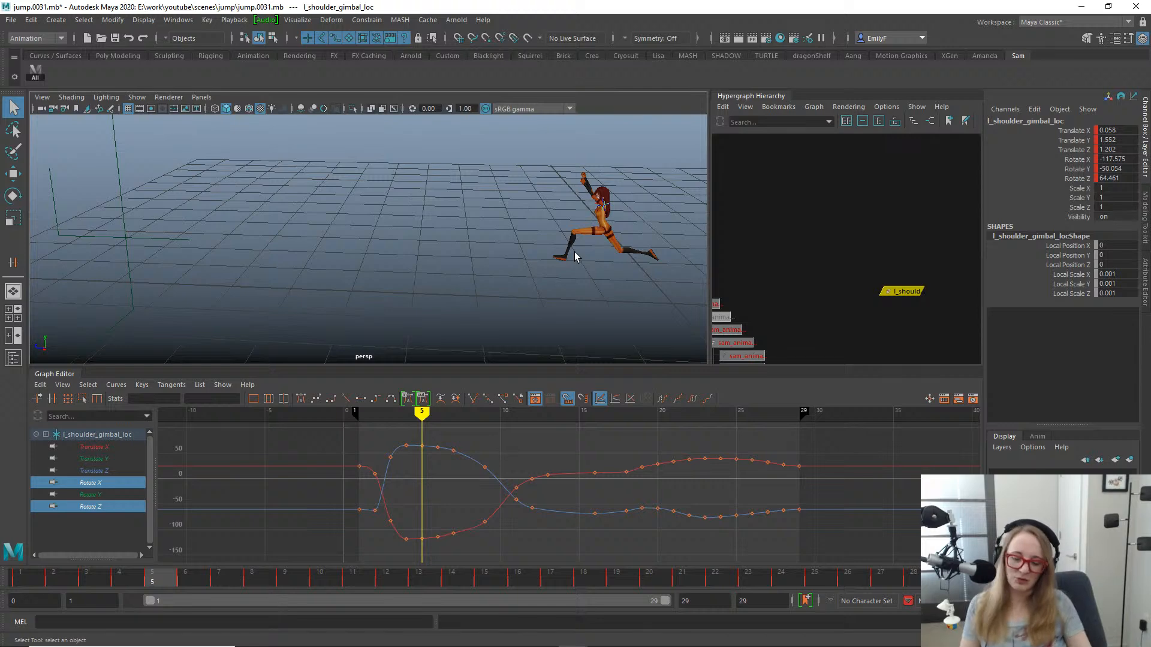
pyautogui.hotkey('ctrl', 'alt', 's')
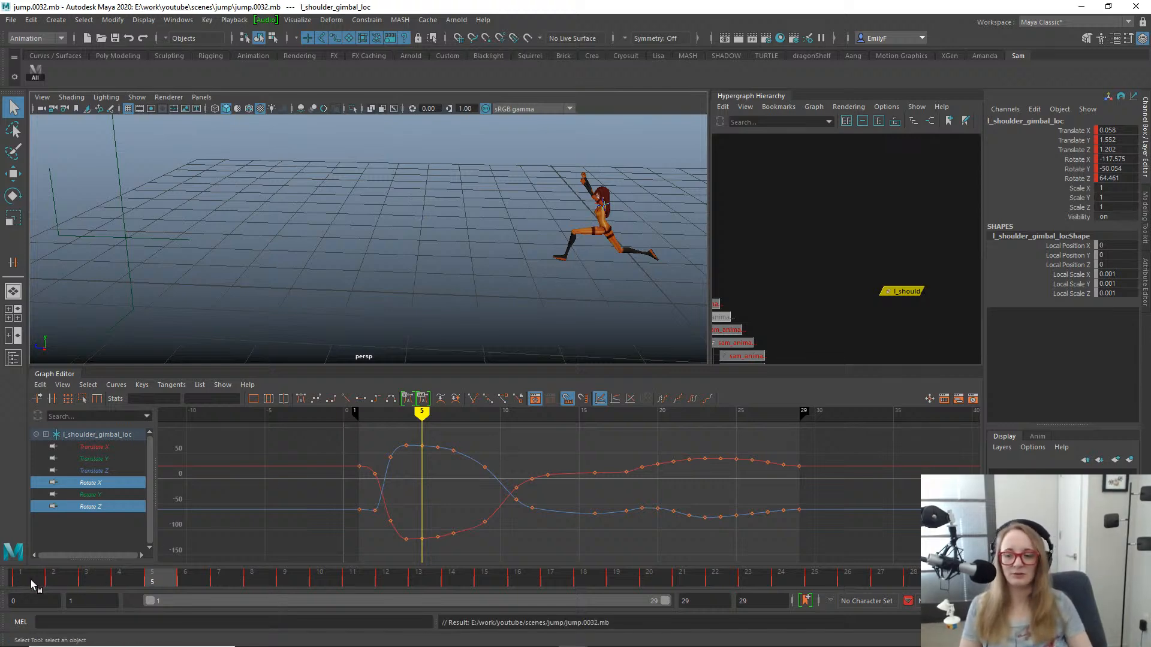
# - Scrub the jump back to frame 16, then replay it from frame 1 in a closer raised perspective
pyautogui.moveTo(33, 585); pyautogui.dragTo(912, 575)
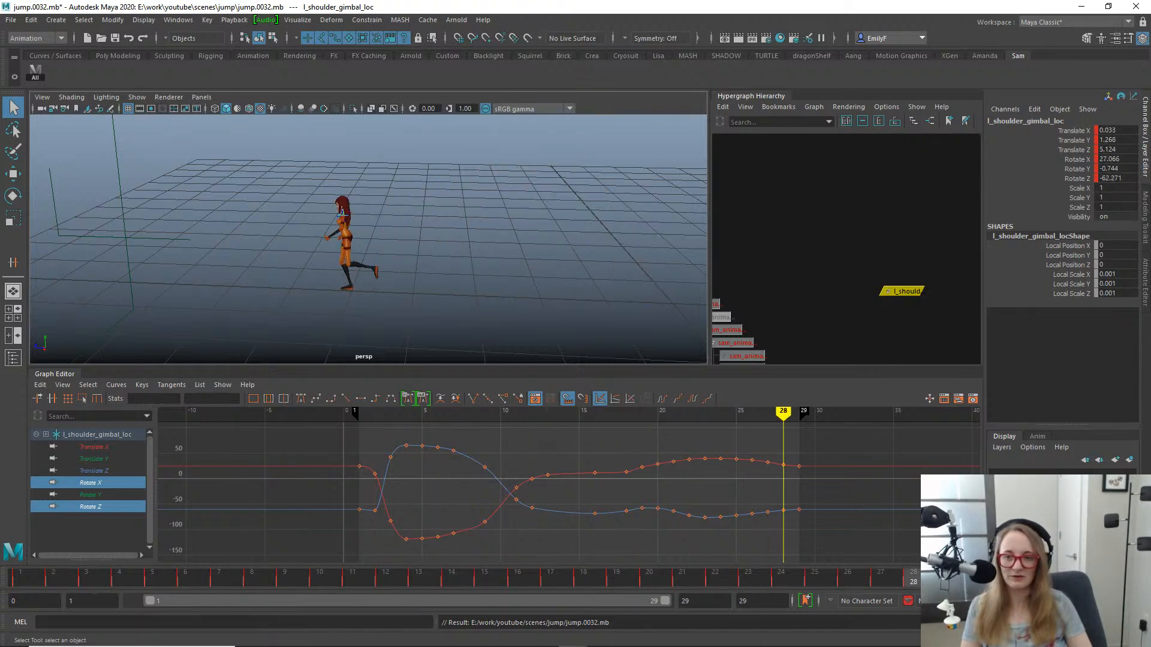
pyautogui.moveTo(822, 527); pyautogui.dragTo(519, 496)
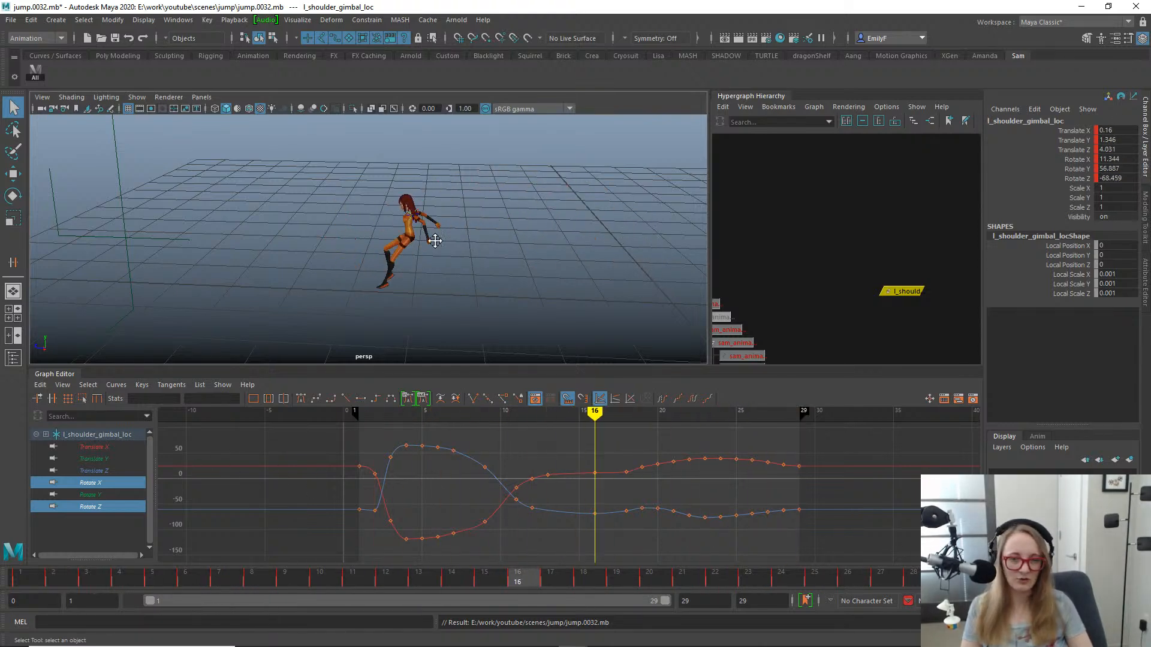
pyautogui.keyDown('alt'); pyautogui.moveTo(435, 240); pyautogui.dragTo(429, 244, button='middle'); pyautogui.keyUp('alt')
pyautogui.keyDown('alt'); pyautogui.moveTo(429, 244); pyautogui.dragTo(429, 250); pyautogui.keyUp('alt')
pyautogui.hotkey('alt', 'v')
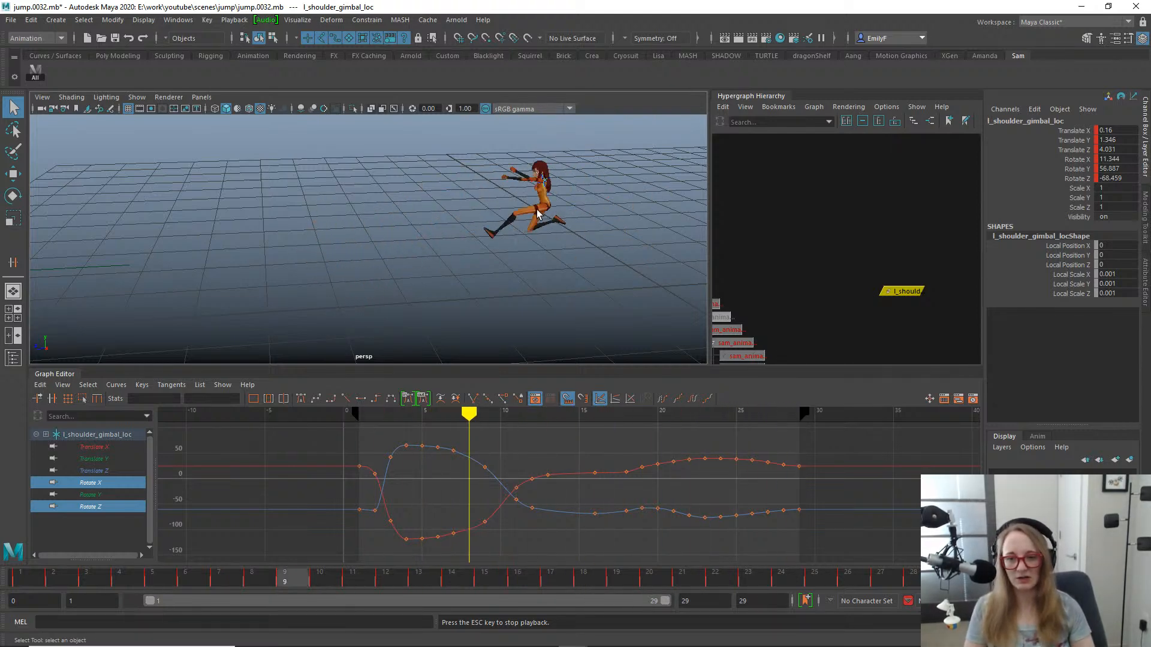
pyautogui.press('Escape')
pyautogui.click(45, 573)
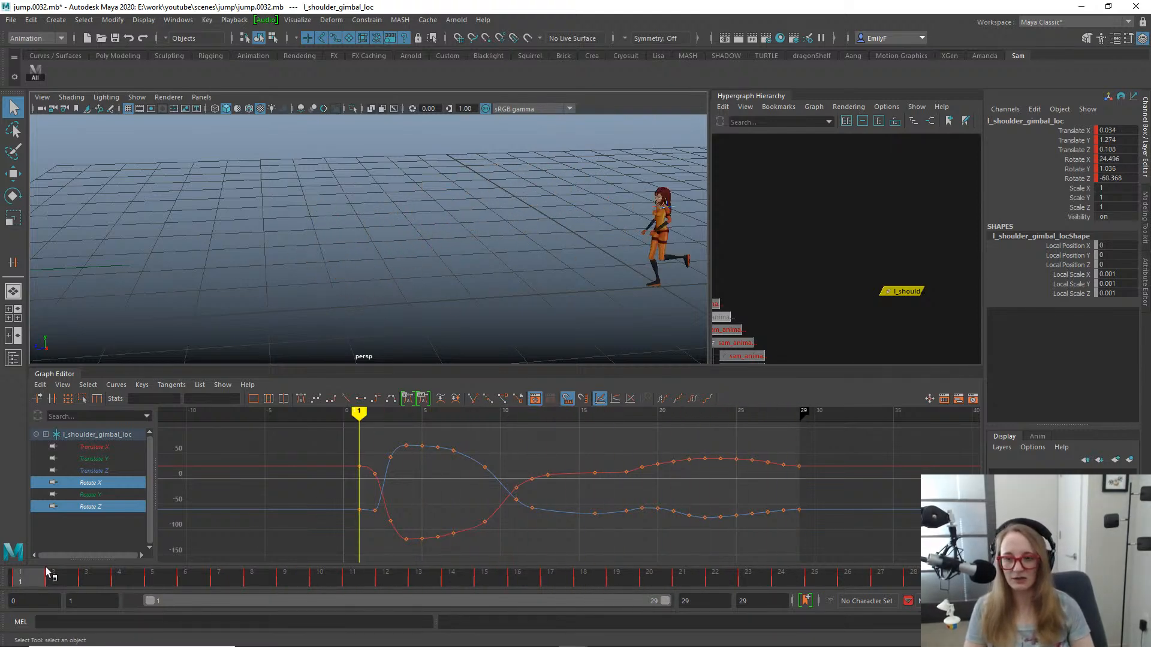
pyautogui.hotkey('alt', 'v')
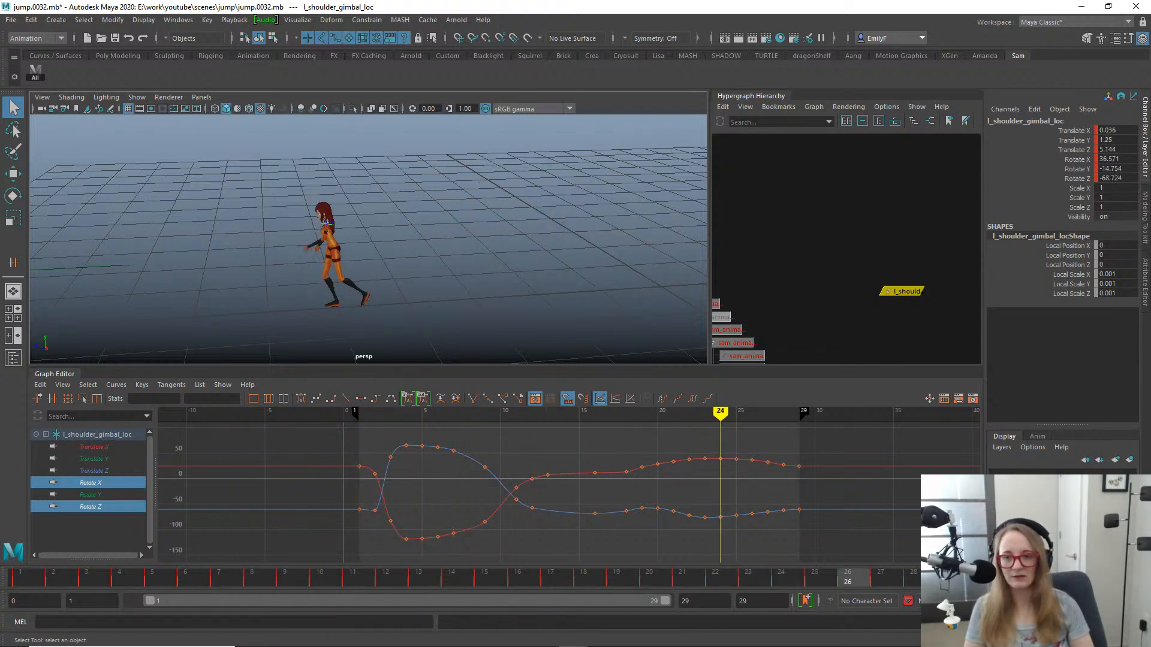
# - At frame 18, show the rig controls around the left shoulder and select the l_upArm_FK_anim control
pyautogui.moveTo(722, 528); pyautogui.dragTo(608, 505)
pyautogui.scroll(4, 462, 260)
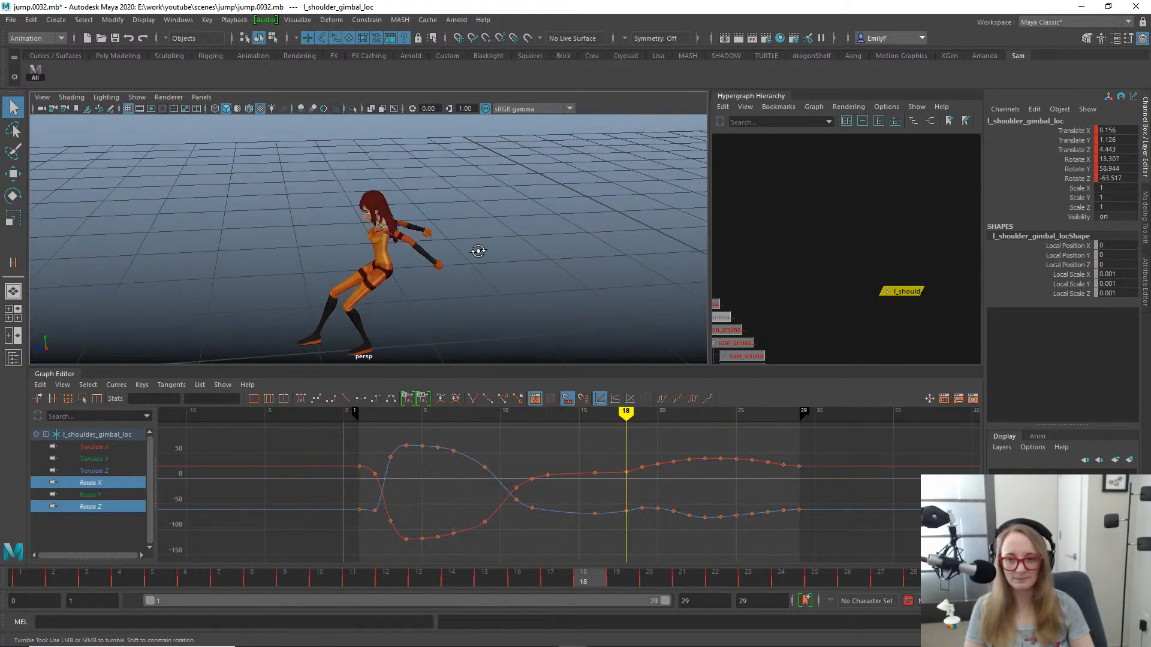
pyautogui.keyDown('alt'); pyautogui.moveTo(478, 250); pyautogui.dragTo(520, 235); pyautogui.keyUp('alt')
pyautogui.press('f')
pyautogui.moveTo(418, 226)
pyautogui.keyDown('alt'); pyautogui.mouseDown()
pyautogui.moveTo(457, 214)
pyautogui.moveTo(413, 238)
pyautogui.mouseUp(); pyautogui.keyUp('alt')
pyautogui.click(441, 206)
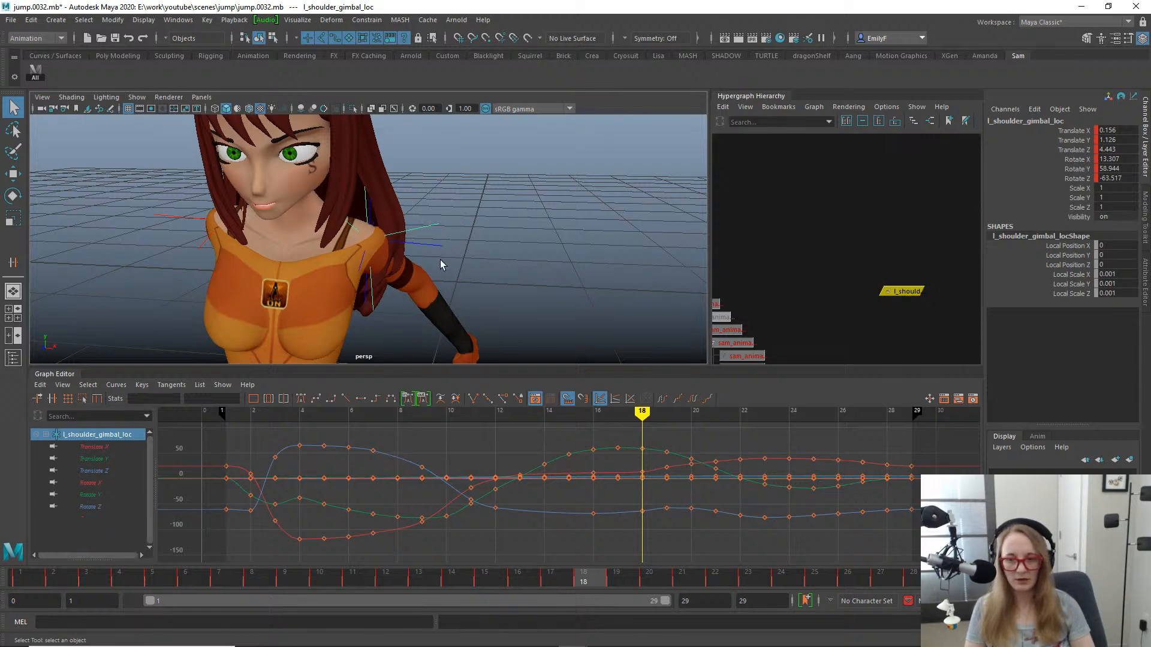
pyautogui.hotkey('alt', '1')
pyautogui.click(381, 293)
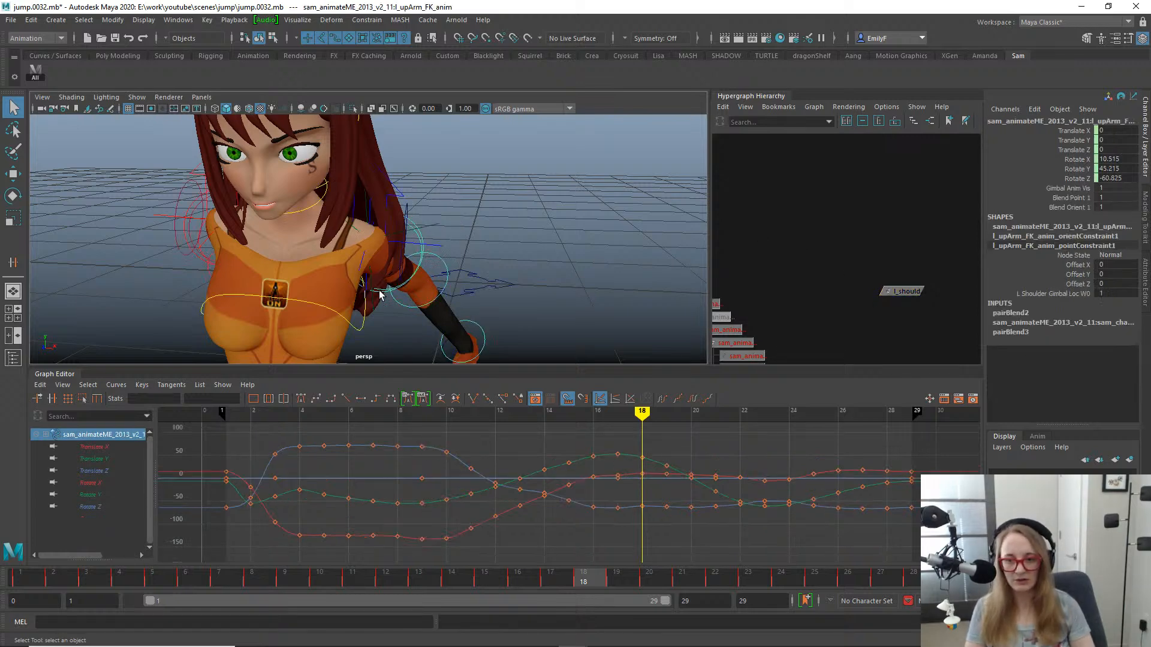
# - Locate the selected upper arm control in the Hypergraph hierarchy and go to frame 1 with the whole body in view
pyautogui.keyDown('alt'); pyautogui.moveTo(410, 292); pyautogui.dragTo(361, 297); pyautogui.keyUp('alt')
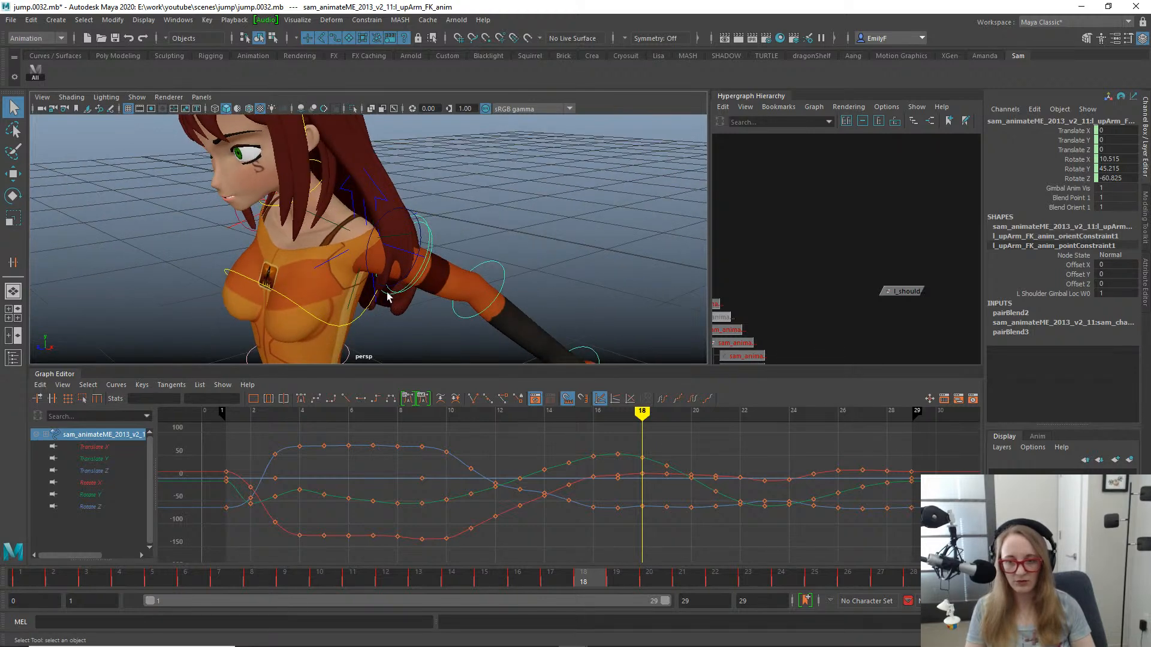
pyautogui.press('f')
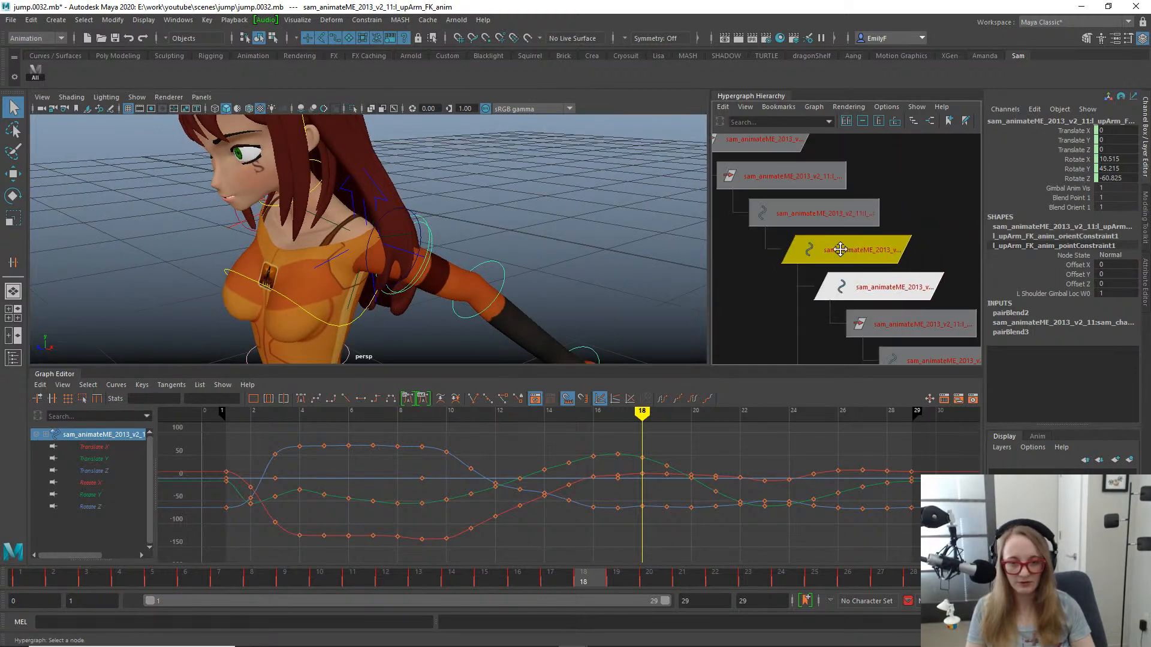
pyautogui.keyDown('alt'); pyautogui.moveTo(840, 249); pyautogui.dragTo(831, 142, button='middle'); pyautogui.keyUp('alt')
pyautogui.keyDown('alt'); pyautogui.moveTo(443, 274); pyautogui.dragTo(373, 333, button='right'); pyautogui.keyUp('alt')
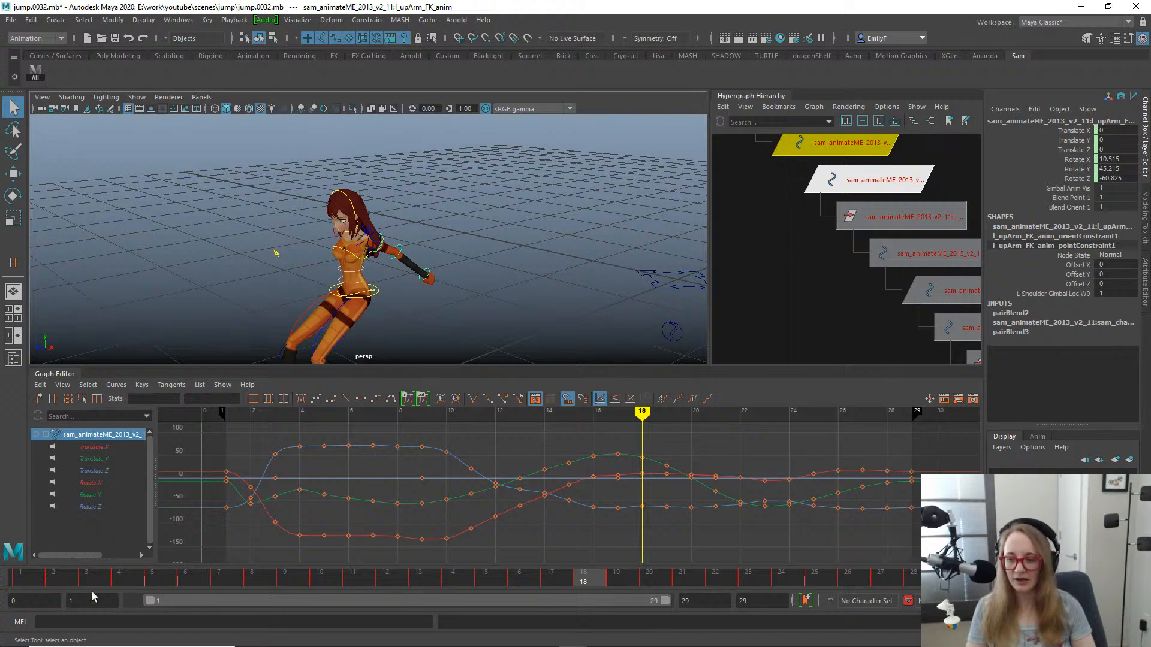
pyautogui.moveTo(72, 582); pyautogui.dragTo(2, 537)
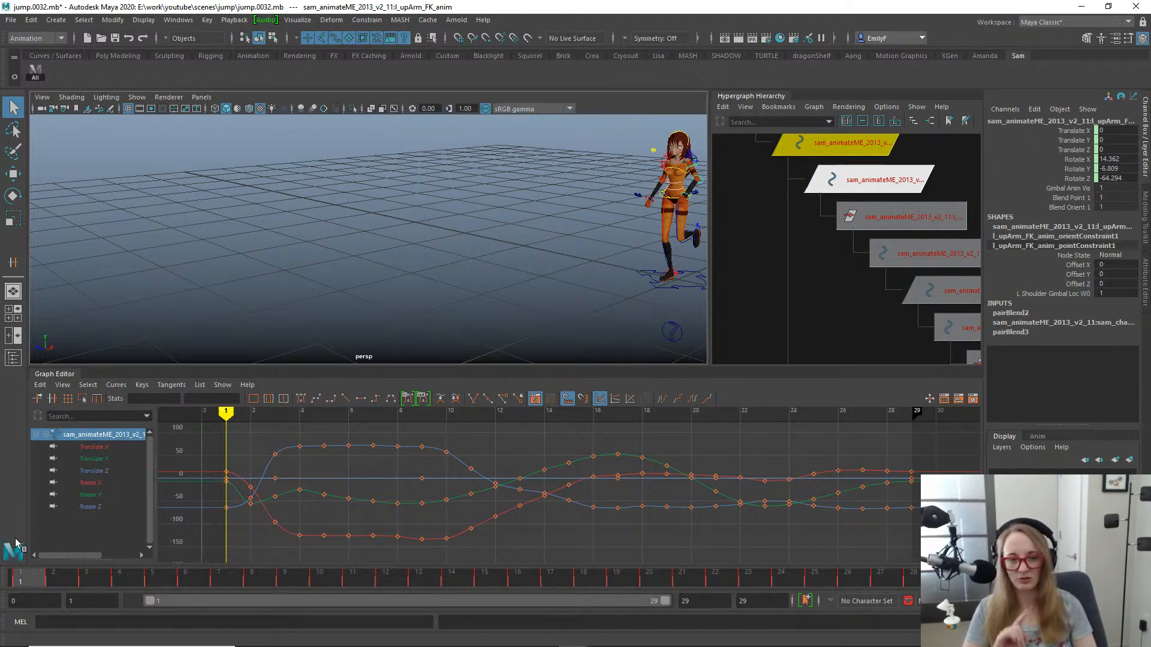
pyautogui.click(63, 583)
pyautogui.click(32, 586)
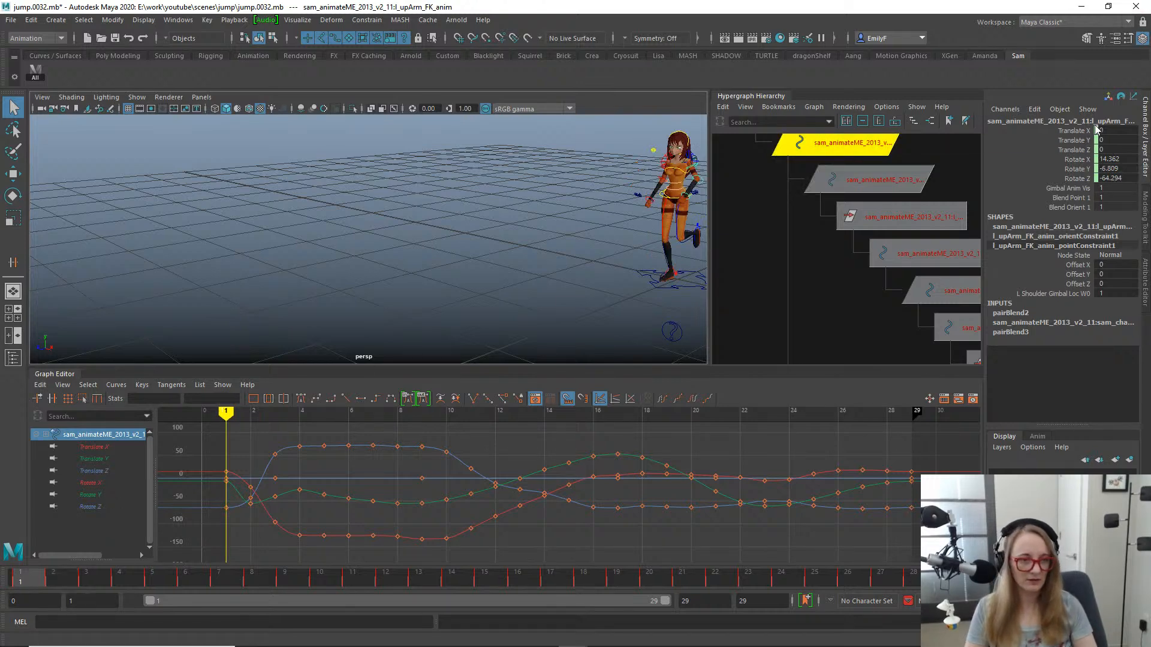
# - Select the Rotate X, Y and Z channels of the left upper arm FK control and frame the control in perspective
pyautogui.moveTo(1076, 159)
pyautogui.mouseDown()
pyautogui.moveTo(1076, 192)
pyautogui.moveTo(1076, 178)
pyautogui.mouseUp()
pyautogui.keyDown('alt'); pyautogui.moveTo(498, 211); pyautogui.dragTo(585, 249); pyautogui.keyUp('alt')
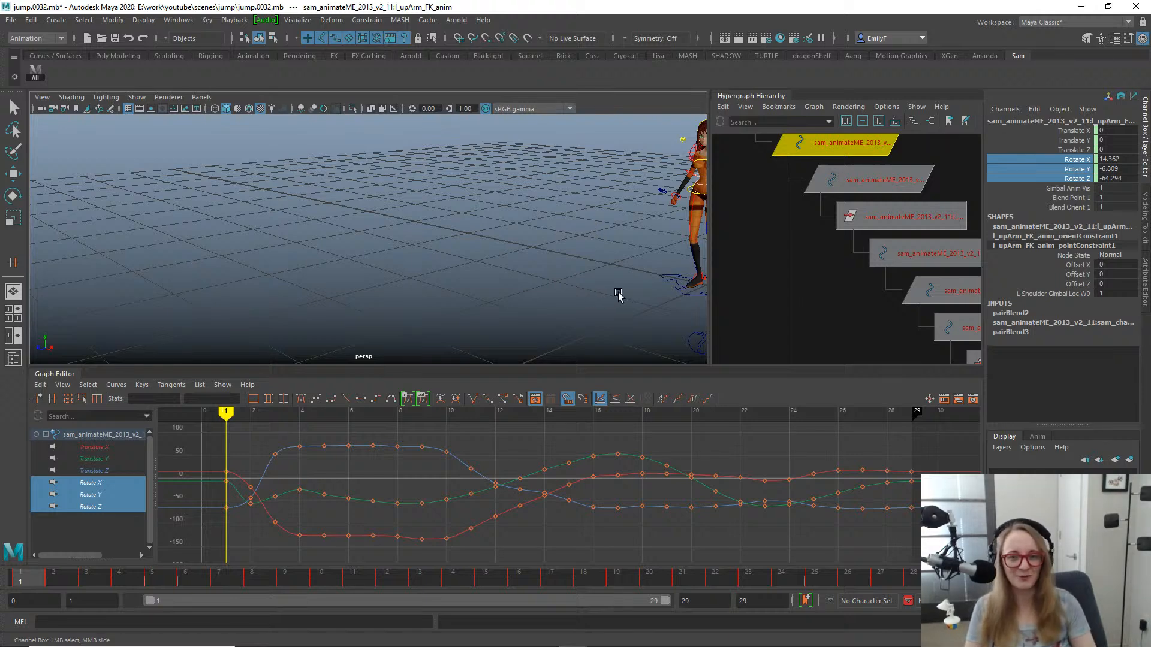
pyautogui.keyDown('alt'); pyautogui.moveTo(616, 246); pyautogui.dragTo(461, 249); pyautogui.keyUp('alt')
pyautogui.keyDown('alt'); pyautogui.moveTo(532, 226); pyautogui.dragTo(380, 251); pyautogui.keyUp('alt')
pyautogui.press('f')
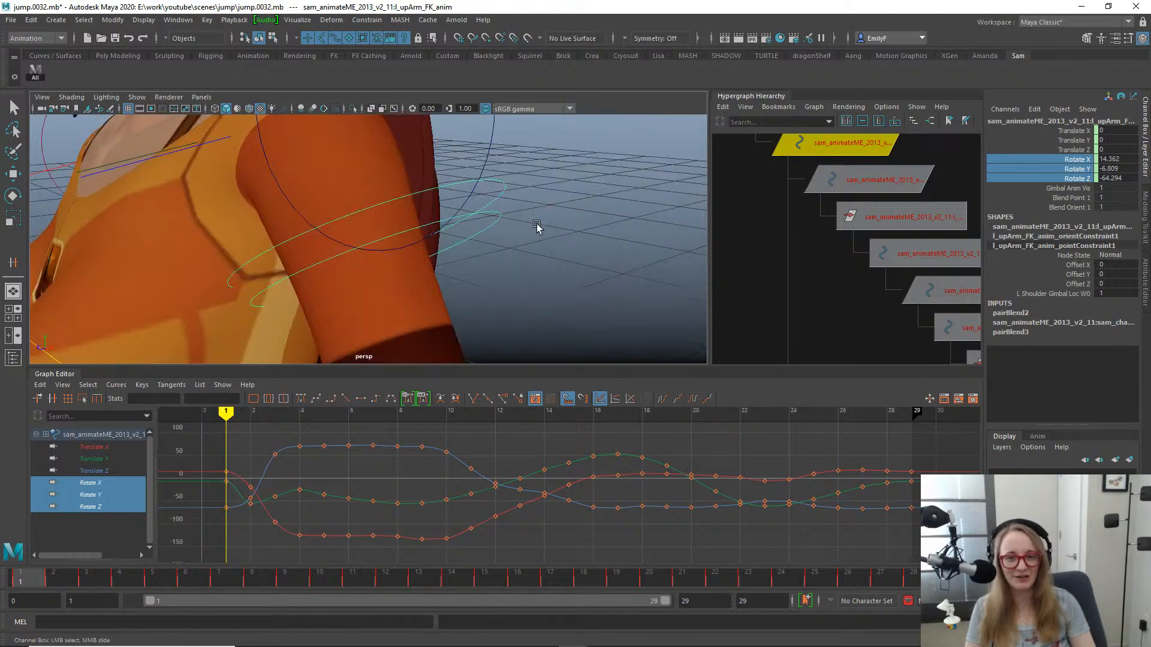
# - Examine the character's frame 1 pose from the side, front and three-quarter angles in the perspective view
pyautogui.keyDown('alt'); pyautogui.moveTo(549, 223); pyautogui.dragTo(249, 170, button='right'); pyautogui.keyUp('alt')
pyautogui.keyDown('alt'); pyautogui.moveTo(249, 169); pyautogui.dragTo(335, 223); pyautogui.keyUp('alt')
pyautogui.keyDown('alt'); pyautogui.moveTo(382, 279); pyautogui.dragTo(423, 223, button='middle'); pyautogui.keyUp('alt')
pyautogui.keyDown('alt'); pyautogui.moveTo(444, 200); pyautogui.dragTo(410, 193, button='right'); pyautogui.keyUp('alt')
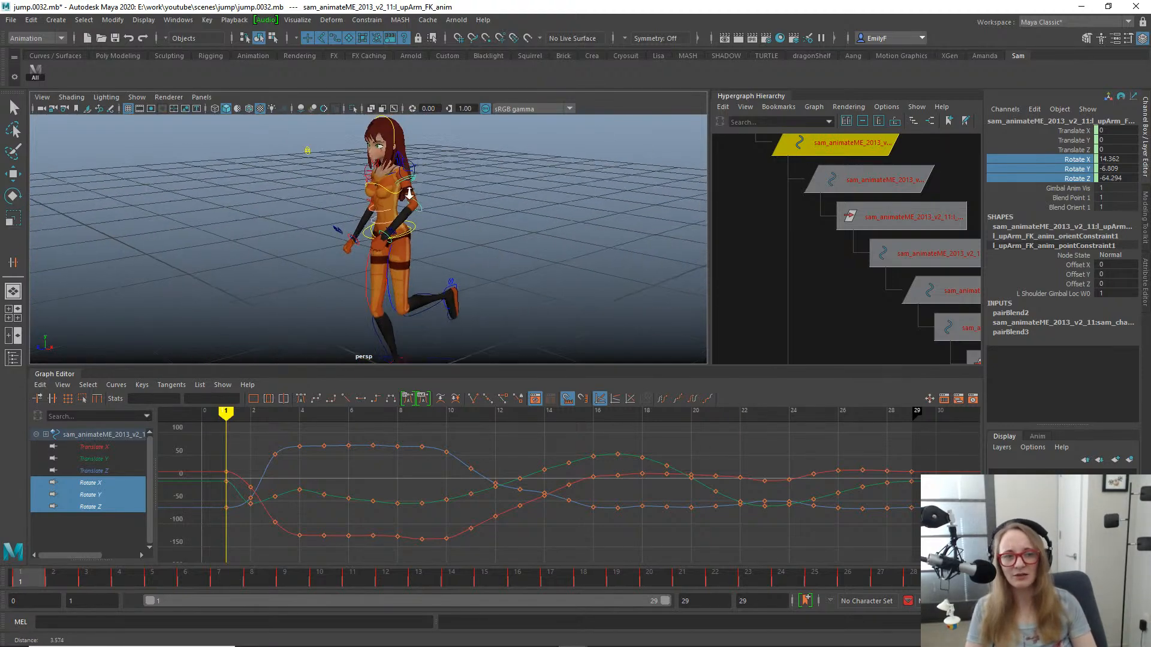
pyautogui.keyDown('alt'); pyautogui.moveTo(411, 197); pyautogui.dragTo(491, 146, button='middle'); pyautogui.keyUp('alt')
pyautogui.keyDown('alt'); pyautogui.moveTo(492, 148); pyautogui.dragTo(365, 199, button='right'); pyautogui.keyUp('alt')
pyautogui.keyDown('alt'); pyautogui.moveTo(365, 199); pyautogui.dragTo(402, 199); pyautogui.keyUp('alt')
pyautogui.keyDown('alt'); pyautogui.moveTo(403, 199); pyautogui.dragTo(443, 197, button='middle'); pyautogui.keyUp('alt')
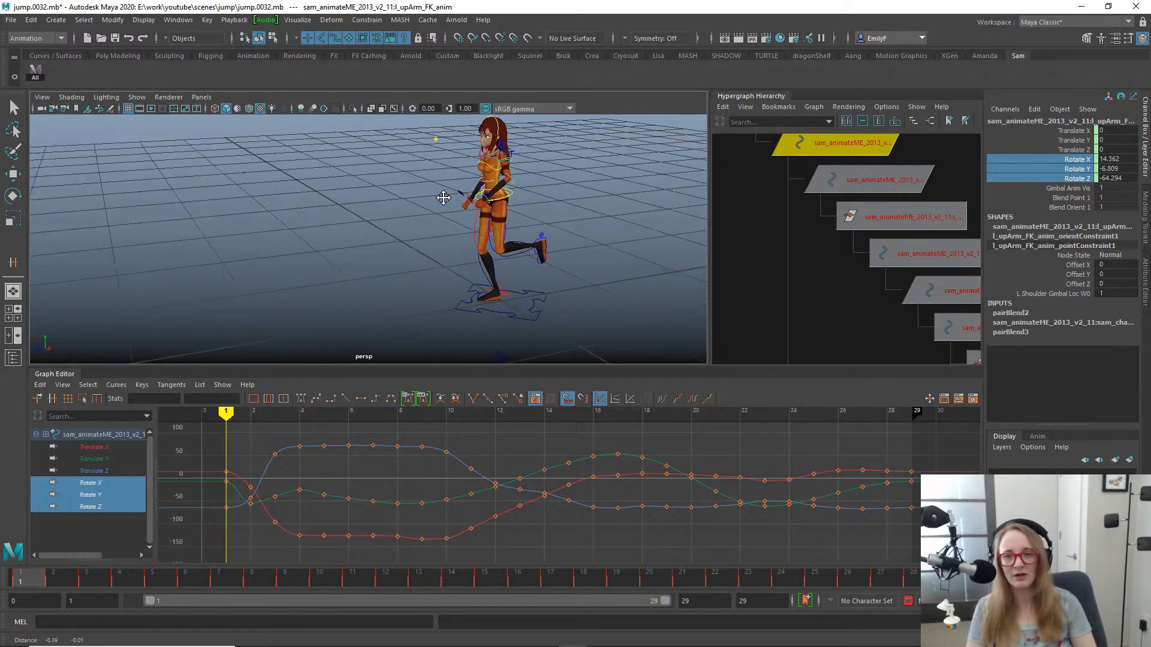
pyautogui.keyDown('alt'); pyautogui.moveTo(443, 198); pyautogui.dragTo(480, 207); pyautogui.keyUp('alt')
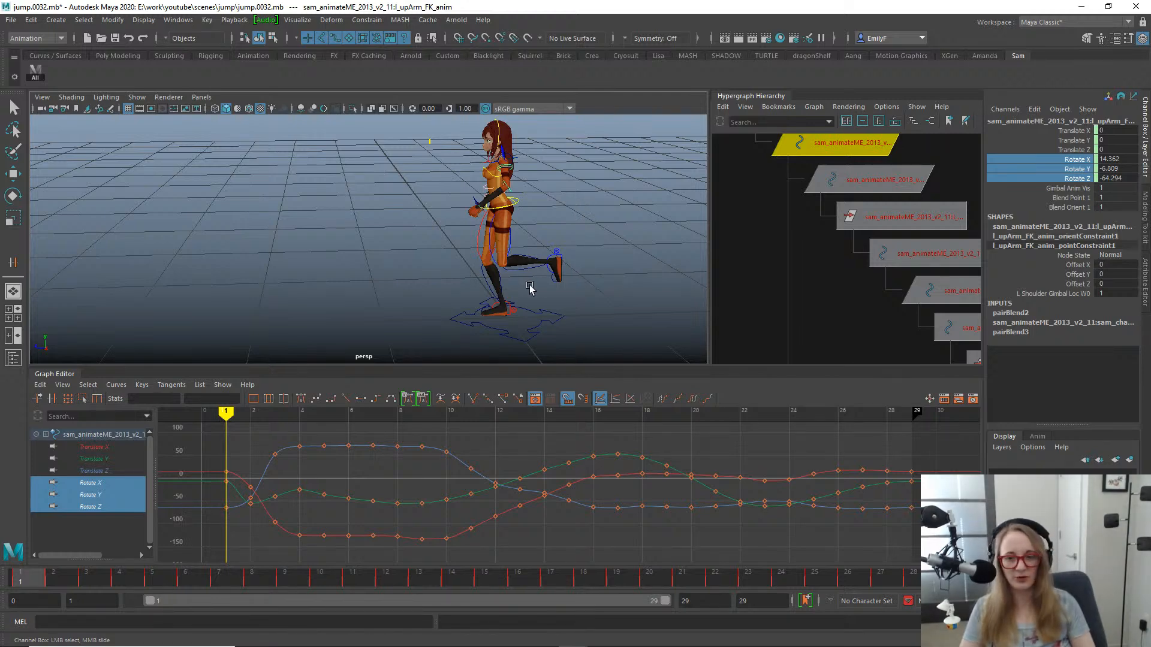
pyautogui.keyDown('alt'); pyautogui.moveTo(530, 287); pyautogui.dragTo(506, 283, button='right'); pyautogui.keyUp('alt')
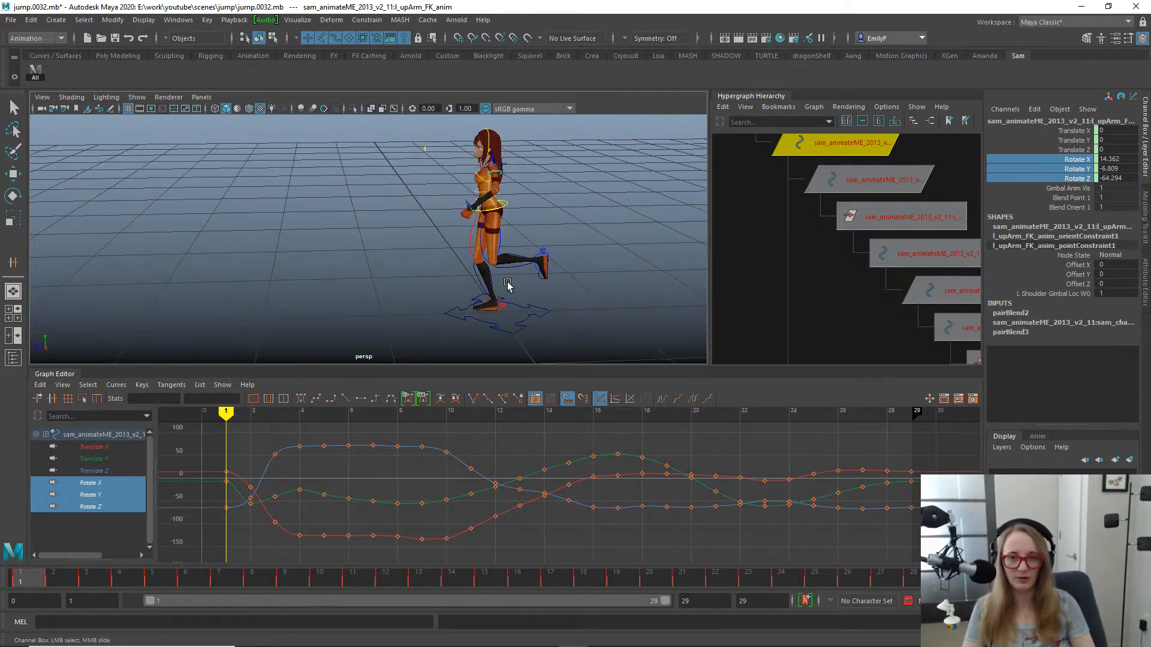
pyautogui.moveTo(556, 248)
pyautogui.keyDown('alt'); pyautogui.mouseDown()
pyautogui.moveTo(606, 239)
pyautogui.moveTo(574, 240)
pyautogui.mouseUp(); pyautogui.keyUp('alt')
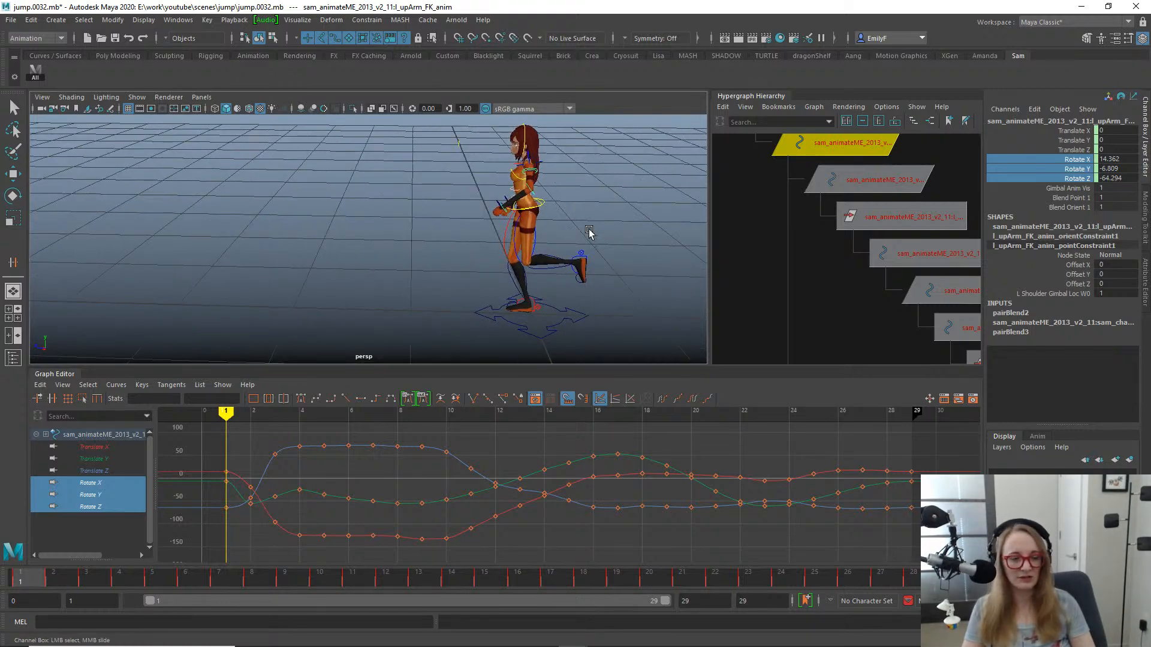
pyautogui.keyDown('alt'); pyautogui.moveTo(590, 232); pyautogui.dragTo(556, 235); pyautogui.keyUp('alt')
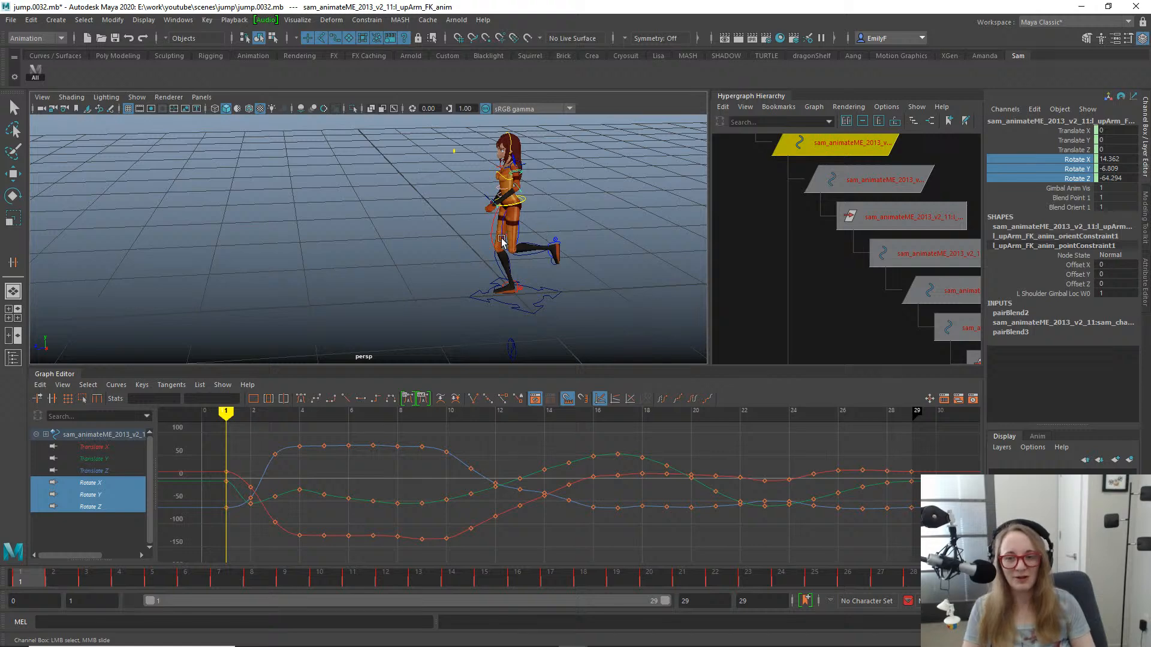
pyautogui.keyDown('alt'); pyautogui.moveTo(512, 205); pyautogui.dragTo(552, 217); pyautogui.keyUp('alt')
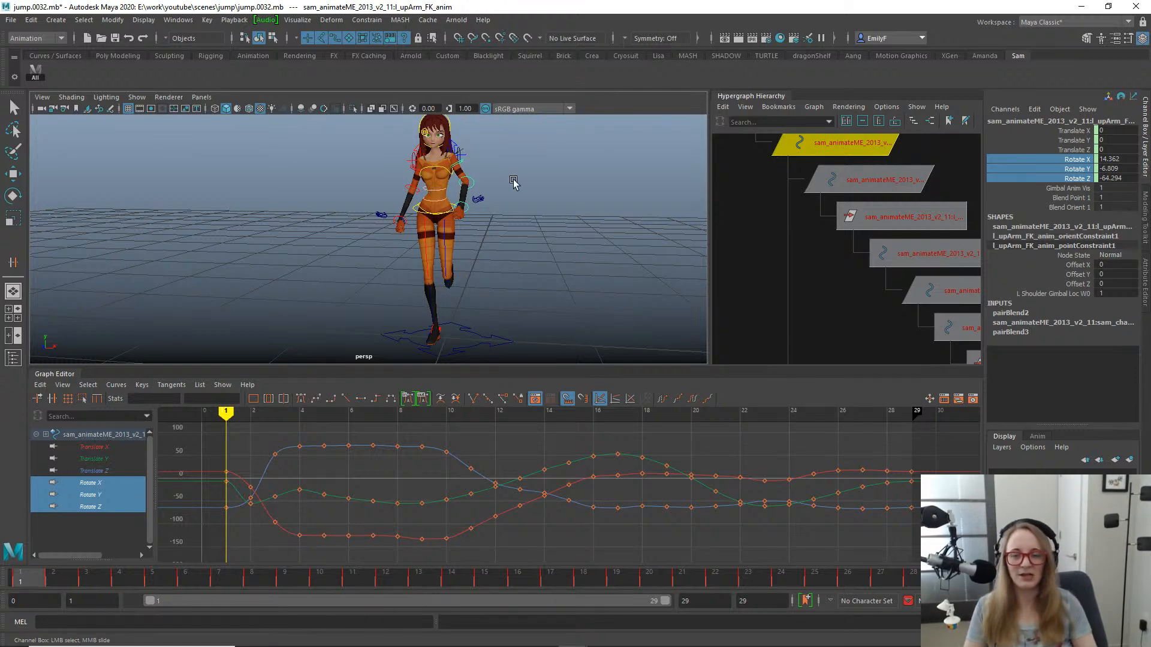
pyautogui.keyDown('alt'); pyautogui.moveTo(533, 185); pyautogui.dragTo(467, 191); pyautogui.keyUp('alt')
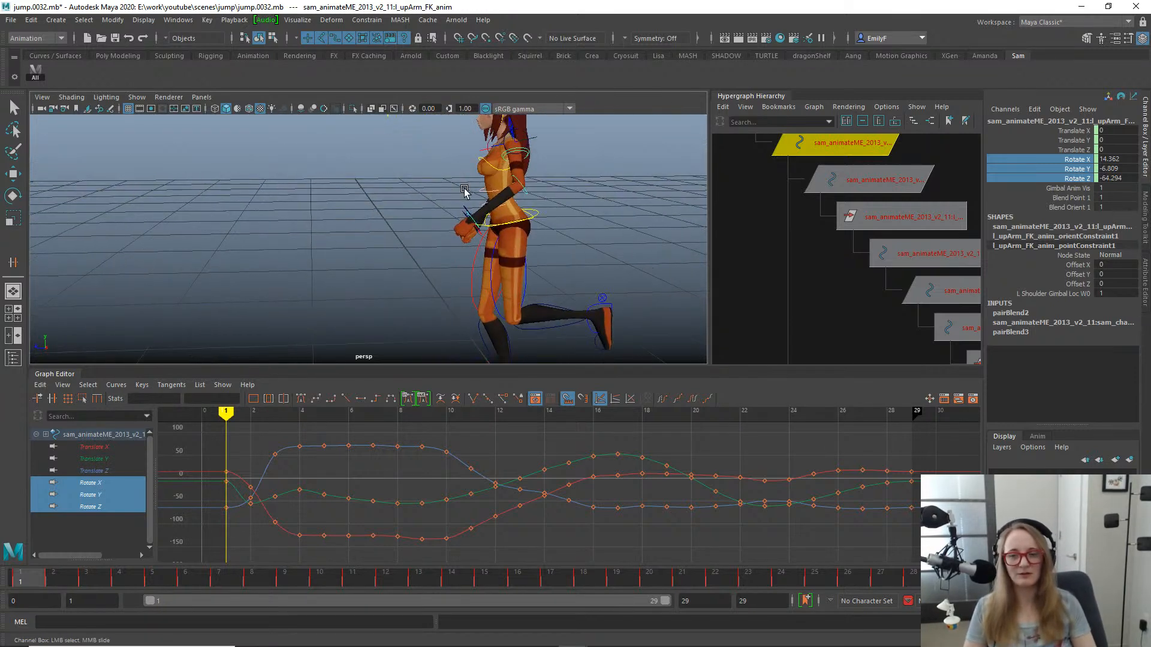
pyautogui.keyDown('alt'); pyautogui.moveTo(526, 190); pyautogui.dragTo(459, 198, button='right'); pyautogui.keyUp('alt')
pyautogui.keyDown('alt'); pyautogui.moveTo(463, 204); pyautogui.dragTo(541, 215); pyautogui.keyUp('alt')
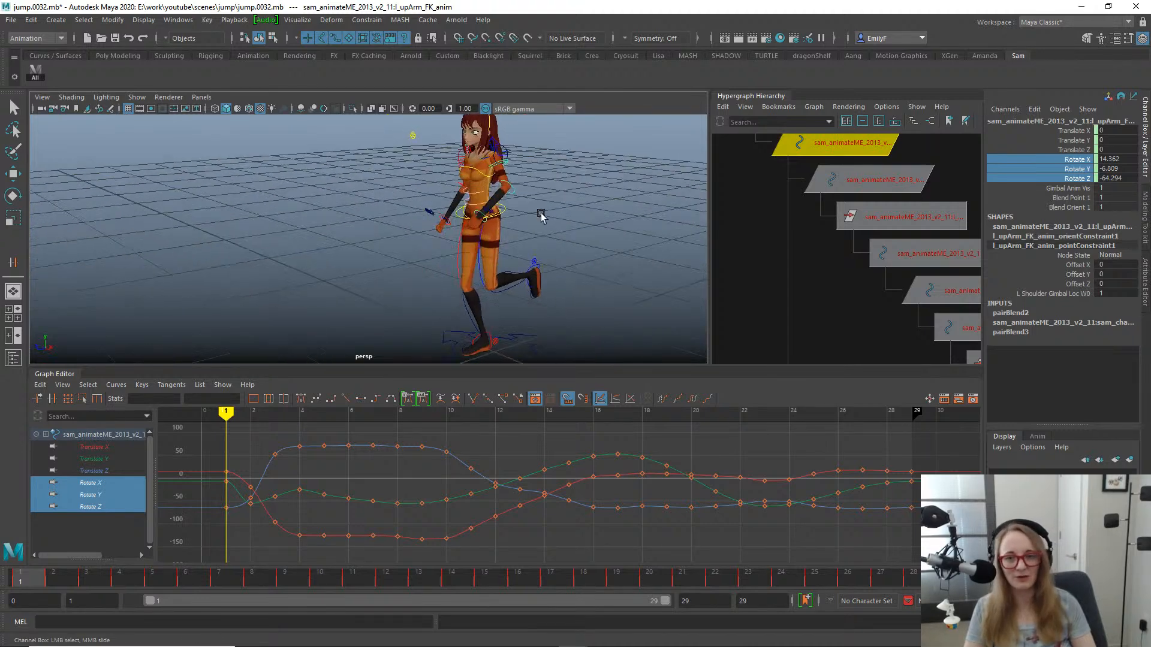
pyautogui.keyDown('alt'); pyautogui.moveTo(542, 216); pyautogui.dragTo(458, 203, button='right'); pyautogui.keyUp('alt')
pyautogui.keyDown('alt'); pyautogui.moveTo(458, 204); pyautogui.dragTo(429, 203); pyautogui.keyUp('alt')
pyautogui.keyDown('alt'); pyautogui.moveTo(429, 204); pyautogui.dragTo(488, 199, button='right'); pyautogui.keyUp('alt')
pyautogui.keyDown('alt'); pyautogui.moveTo(457, 215); pyautogui.dragTo(523, 217); pyautogui.keyUp('alt')
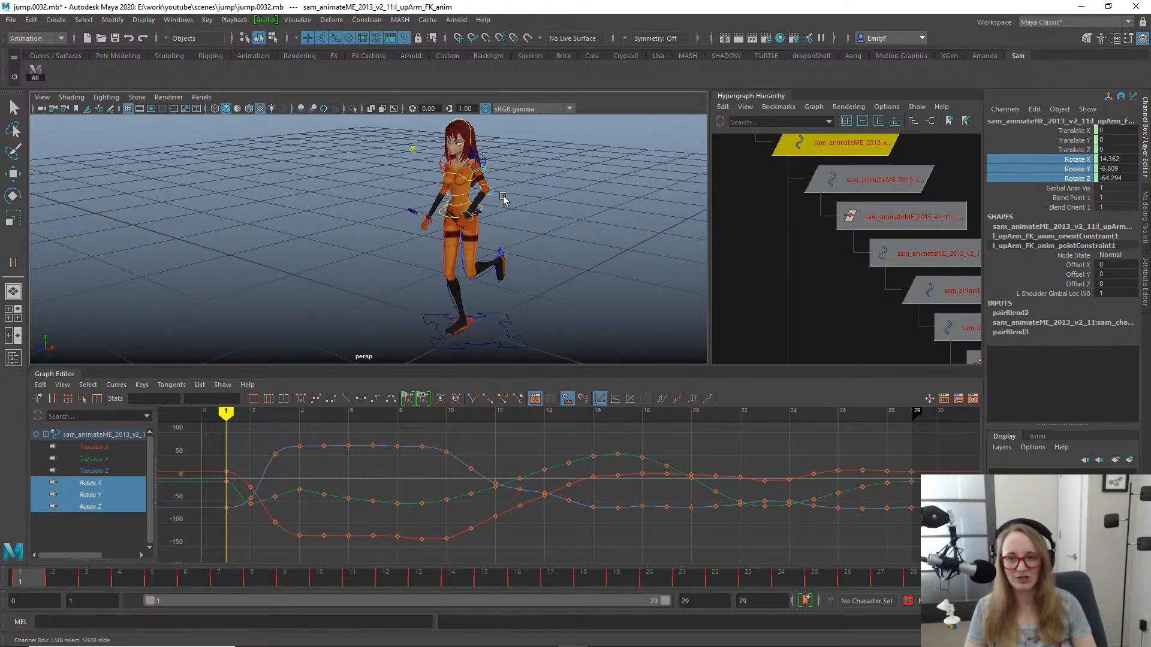
# - Repeat the last bake on the selected Rotate X, Y and Z channels of the left upper arm control
pyautogui.keyDown('alt'); pyautogui.moveTo(552, 224); pyautogui.dragTo(607, 222, button='right'); pyautogui.keyUp('alt')
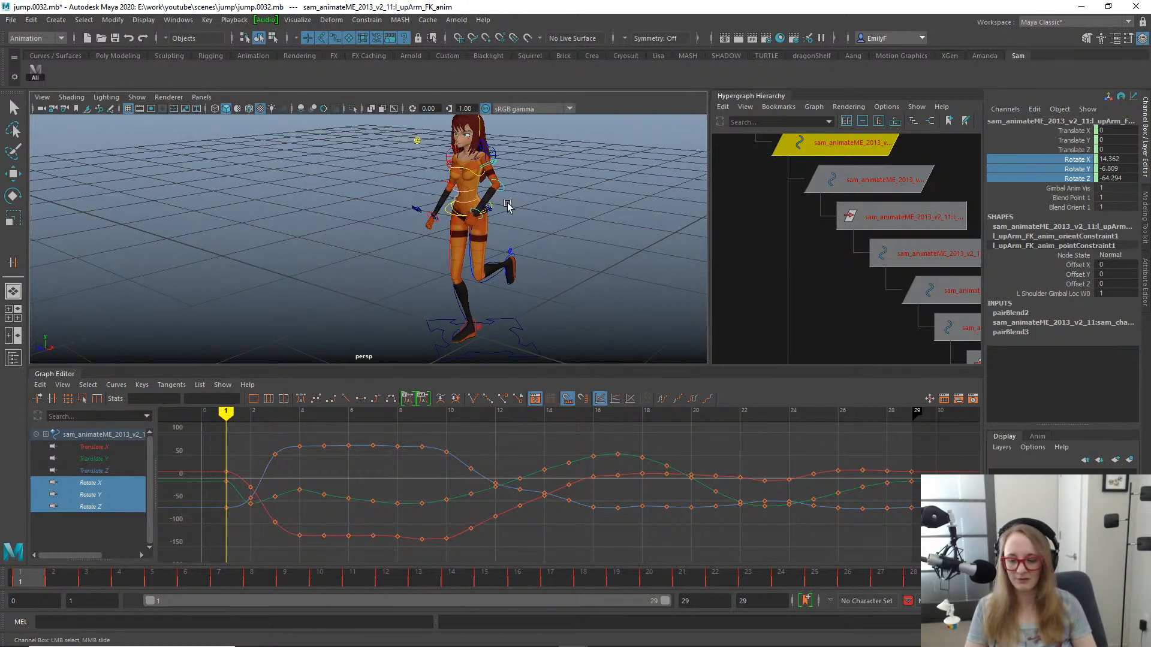
pyautogui.keyDown('alt'); pyautogui.moveTo(482, 196); pyautogui.dragTo(606, 208, button='right'); pyautogui.keyUp('alt')
pyautogui.press('g')
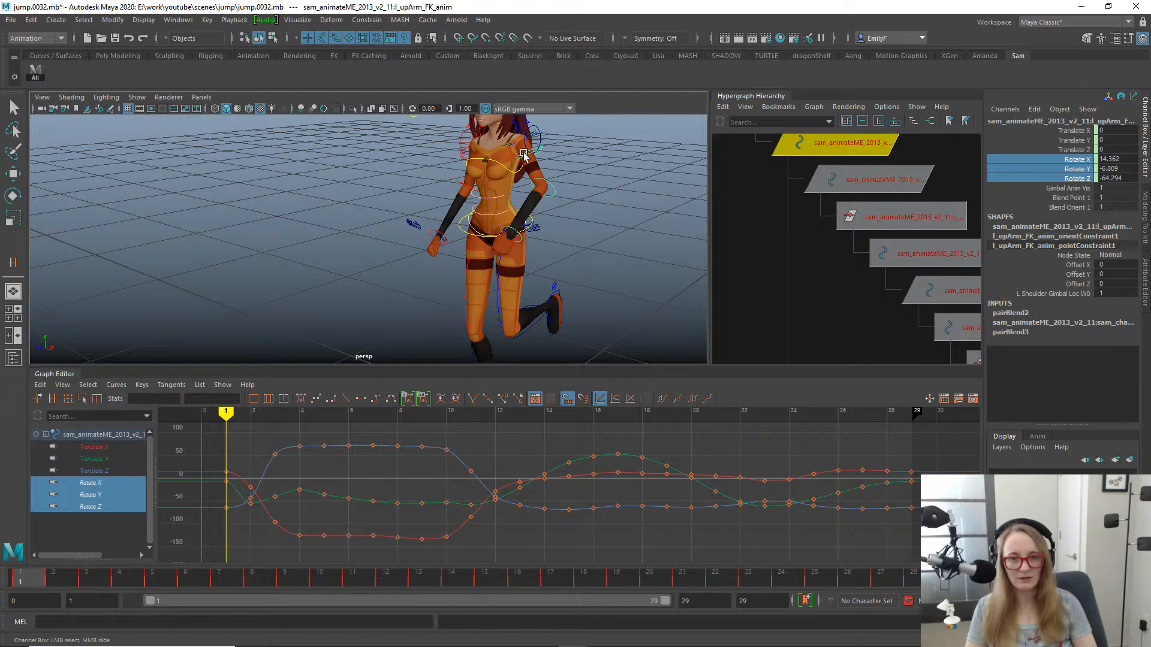
# - Delete the orient and point constraints under the left upper arm FK control in the Hypergraph hierarchy
pyautogui.press('f')
pyautogui.keyDown('alt'); pyautogui.moveTo(878, 292); pyautogui.dragTo(857, 305, button='right'); pyautogui.keyUp('alt')
pyautogui.keyDown('alt'); pyautogui.moveTo(857, 306); pyautogui.dragTo(824, 72, button='middle'); pyautogui.keyUp('alt')
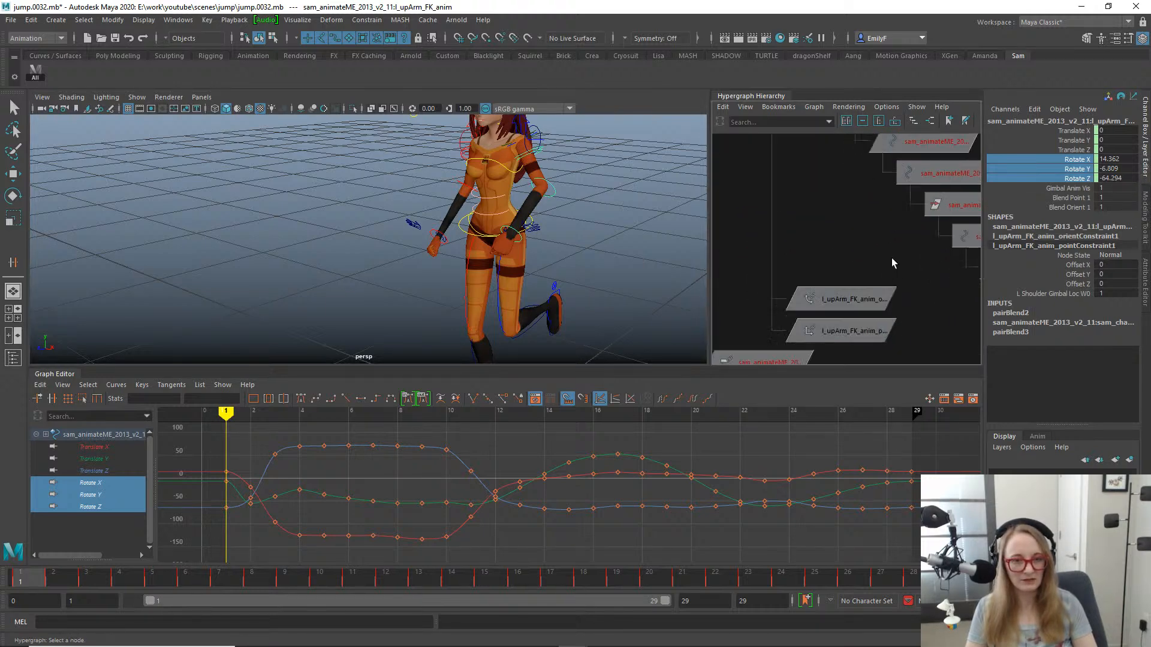
pyautogui.keyDown('alt'); pyautogui.moveTo(890, 258); pyautogui.dragTo(738, 234, button='right'); pyautogui.keyUp('alt')
pyautogui.moveTo(793, 209)
pyautogui.keyDown('alt'); pyautogui.mouseDown(button='middle')
pyautogui.moveTo(804, 235)
pyautogui.moveTo(809, 202)
pyautogui.mouseUp(button='middle'); pyautogui.keyUp('alt')
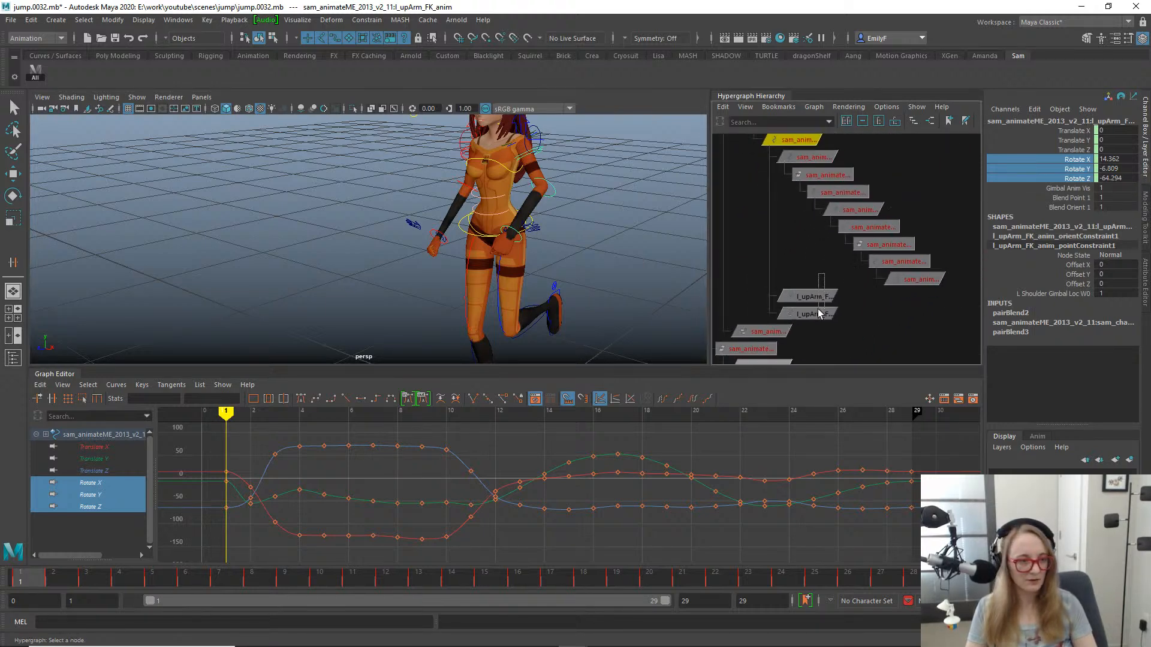
pyautogui.moveTo(818, 309); pyautogui.dragTo(818, 314)
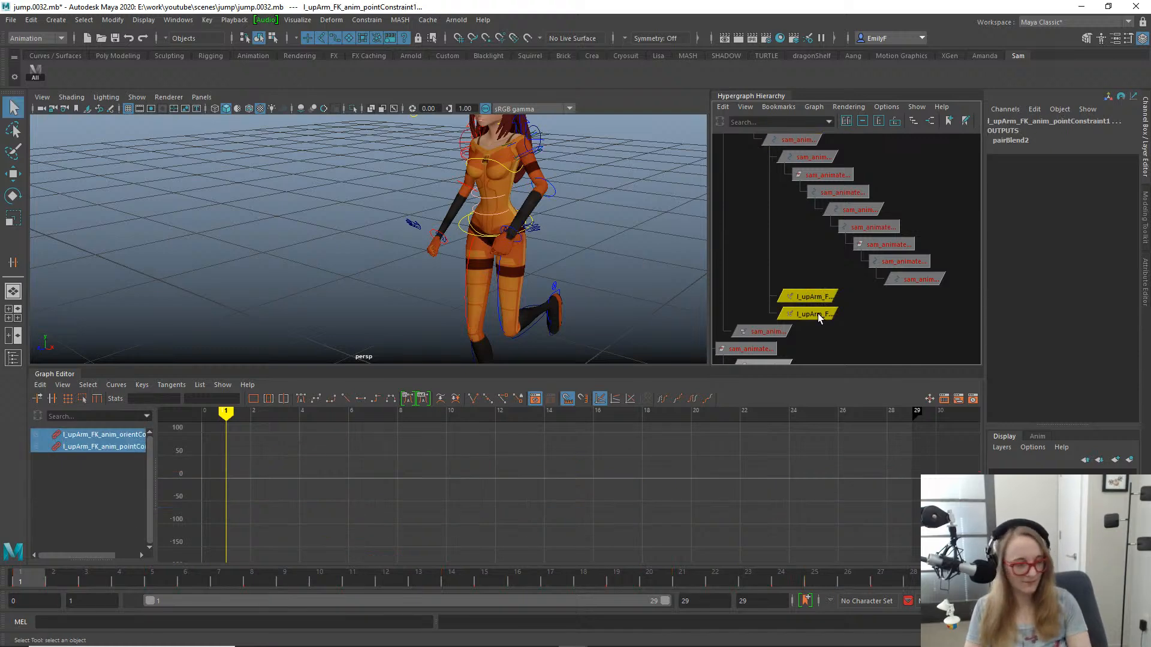
pyautogui.press('Delete')
# - Enlarge the perspective view and hide its NURBS curves and locators so only the character and grid are shown
pyautogui.keyDown('alt'); pyautogui.moveTo(659, 168); pyautogui.dragTo(531, 201); pyautogui.keyUp('alt')
pyautogui.scroll(-3, 489, 193)
pyautogui.hotkey('alt', '1')
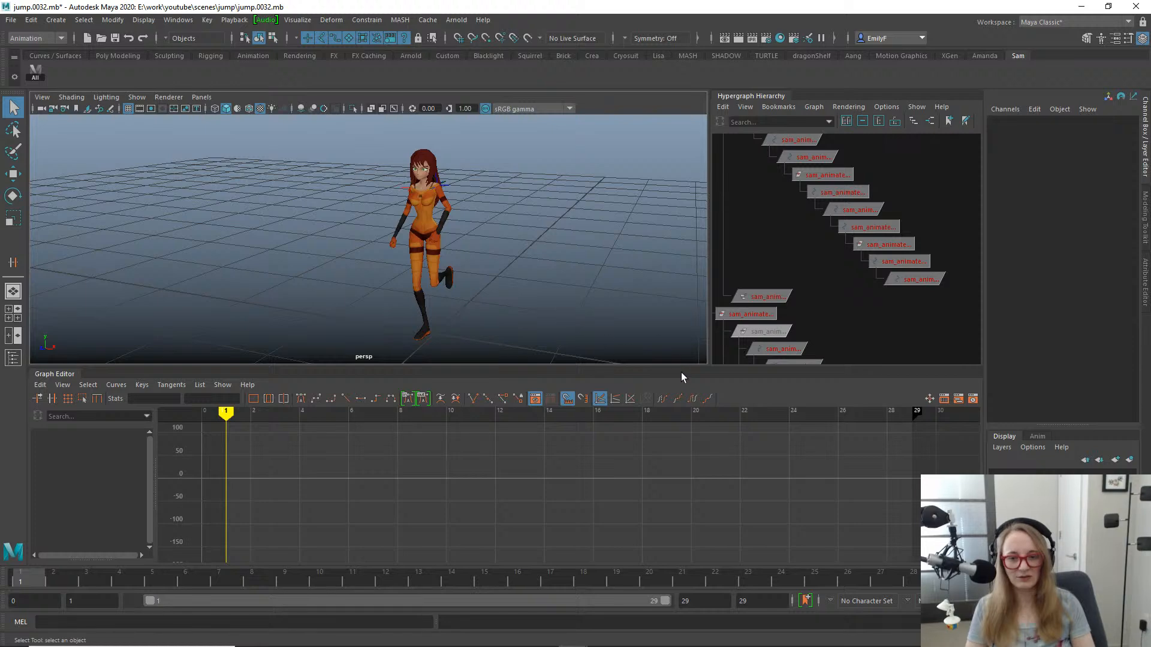
pyautogui.moveTo(683, 368); pyautogui.dragTo(683, 467)
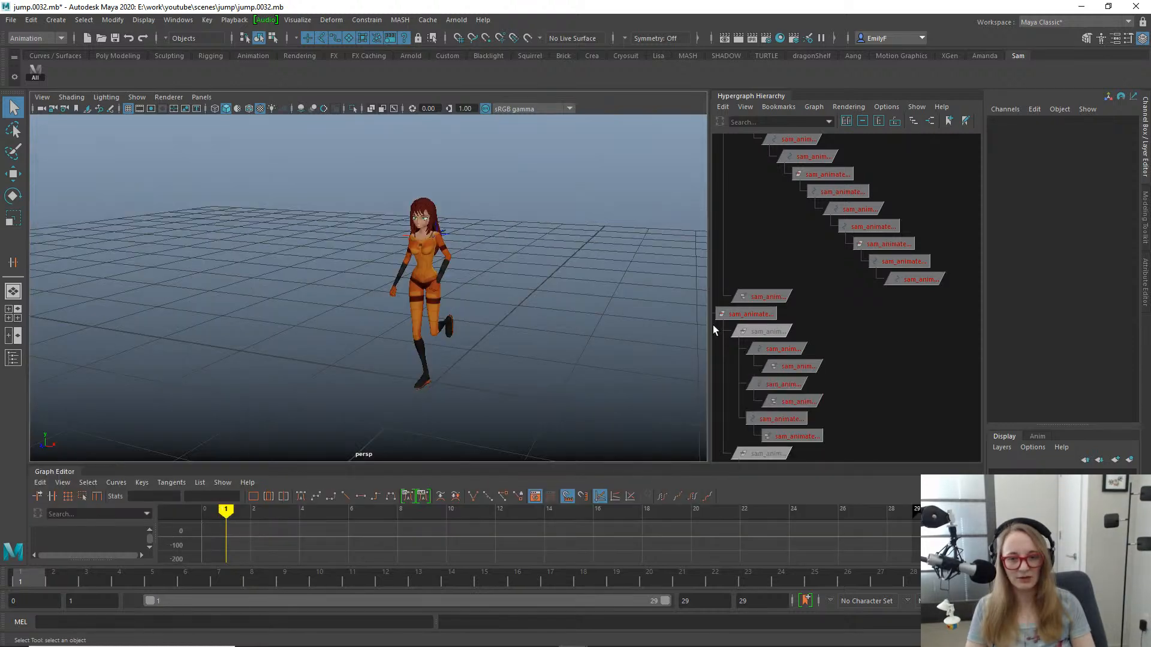
pyautogui.moveTo(711, 330); pyautogui.dragTo(892, 323)
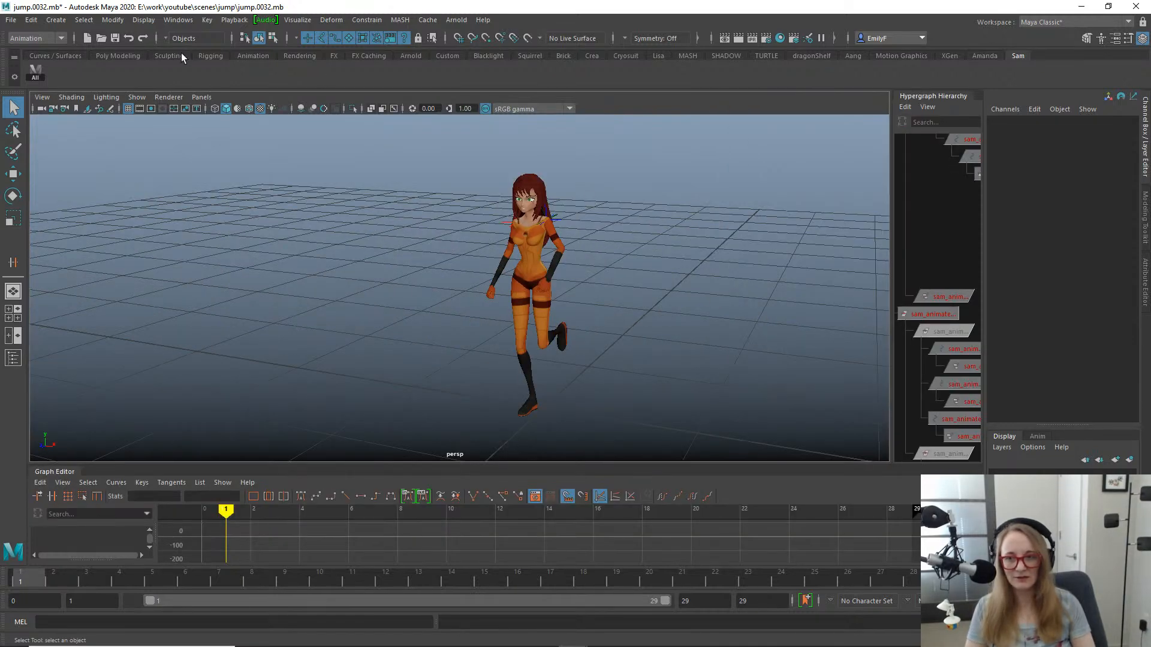
pyautogui.click(137, 98)
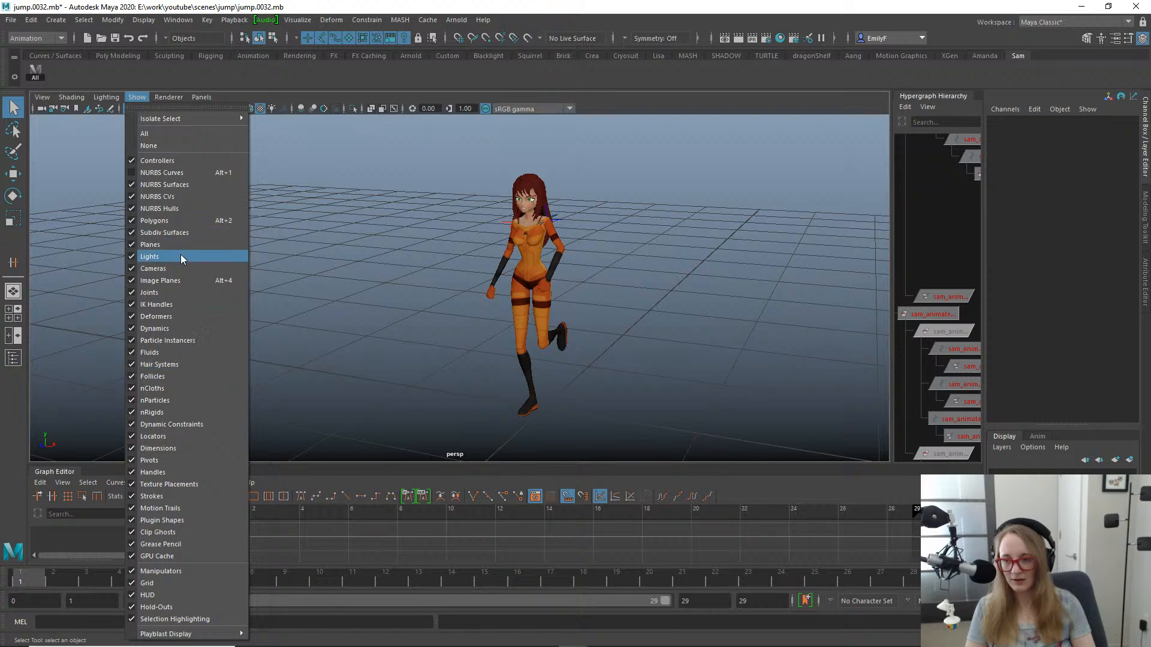
pyautogui.click(202, 436)
# - Play the jump and watch it from the front and side, stopping at frame 18
pyautogui.scroll(-1, 588, 284)
pyautogui.hotkey('alt', 'v')
pyautogui.scroll(-6, 740, 267)
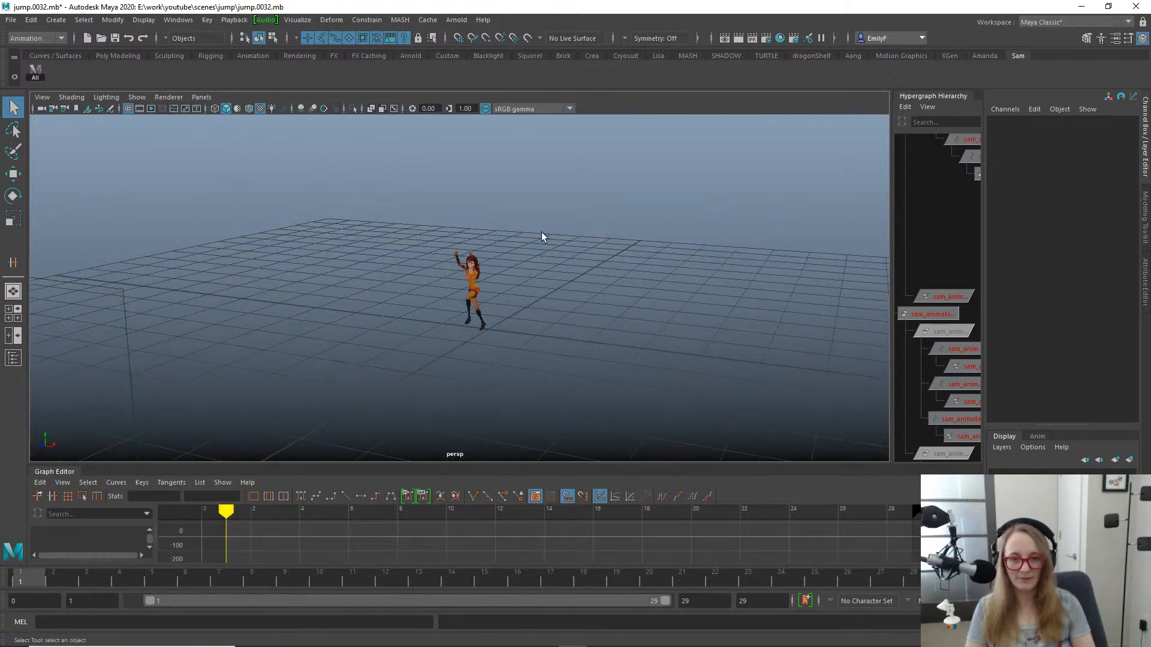
pyautogui.keyDown('alt'); pyautogui.moveTo(541, 233); pyautogui.dragTo(533, 231); pyautogui.keyUp('alt')
pyautogui.keyDown('alt'); pyautogui.moveTo(532, 230); pyautogui.dragTo(698, 225, button='right'); pyautogui.keyUp('alt')
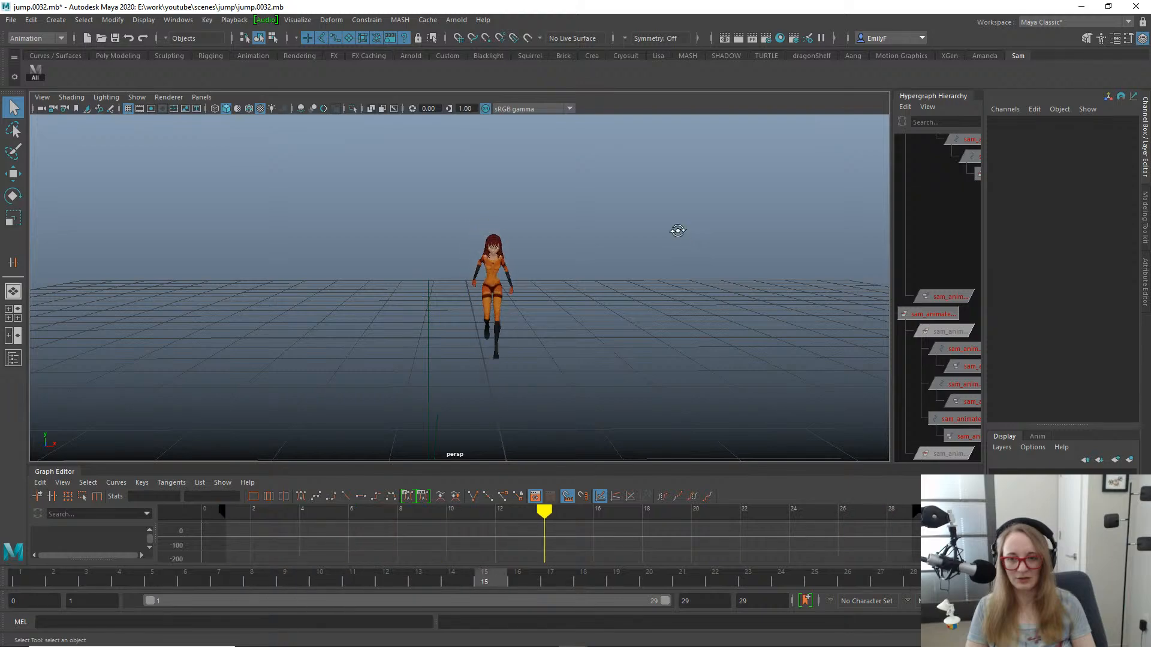
pyautogui.keyDown('alt'); pyautogui.moveTo(677, 231); pyautogui.dragTo(584, 228); pyautogui.keyUp('alt')
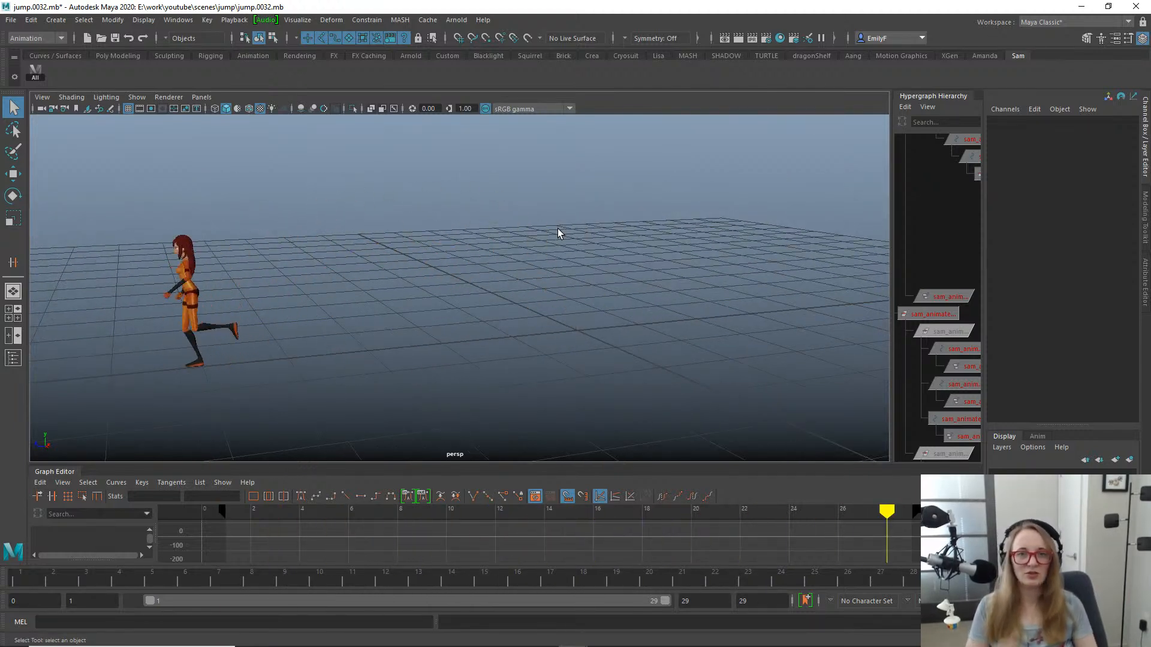
pyautogui.keyDown('alt'); pyautogui.moveTo(558, 233); pyautogui.dragTo(473, 238); pyautogui.keyUp('alt')
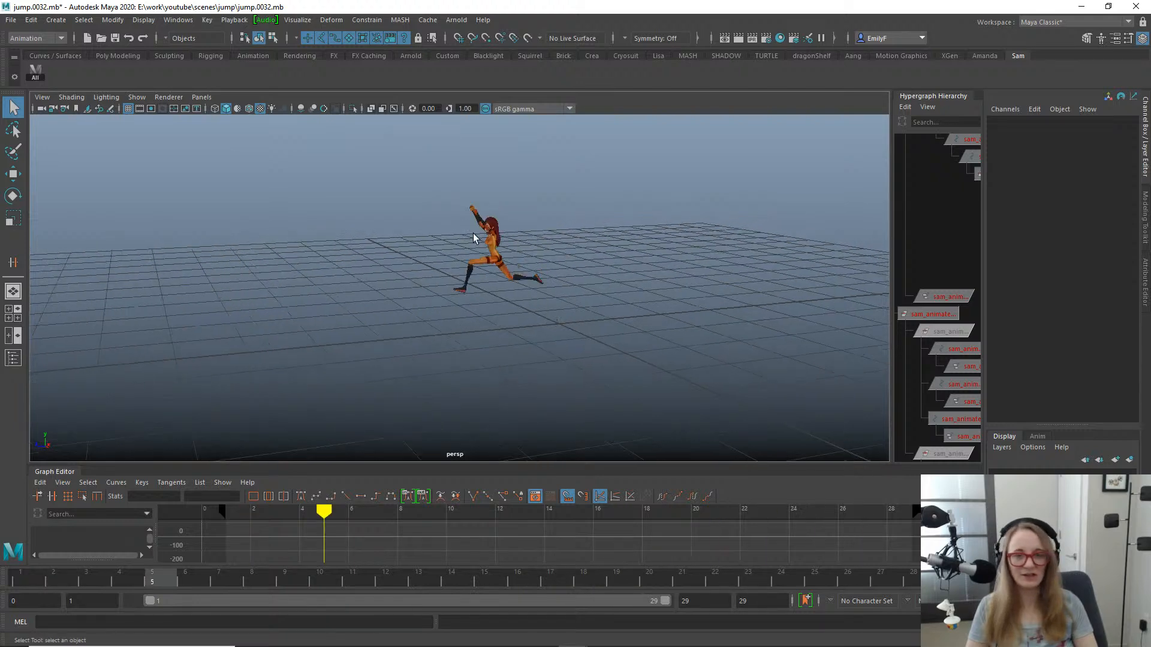
pyautogui.keyDown('alt'); pyautogui.moveTo(514, 203); pyautogui.dragTo(632, 178, button='middle'); pyautogui.keyUp('alt')
pyautogui.keyDown('alt'); pyautogui.moveTo(714, 209); pyautogui.dragTo(833, 221, button='right'); pyautogui.keyUp('alt')
pyautogui.keyDown('alt'); pyautogui.moveTo(676, 237); pyautogui.dragTo(607, 243); pyautogui.keyUp('alt')
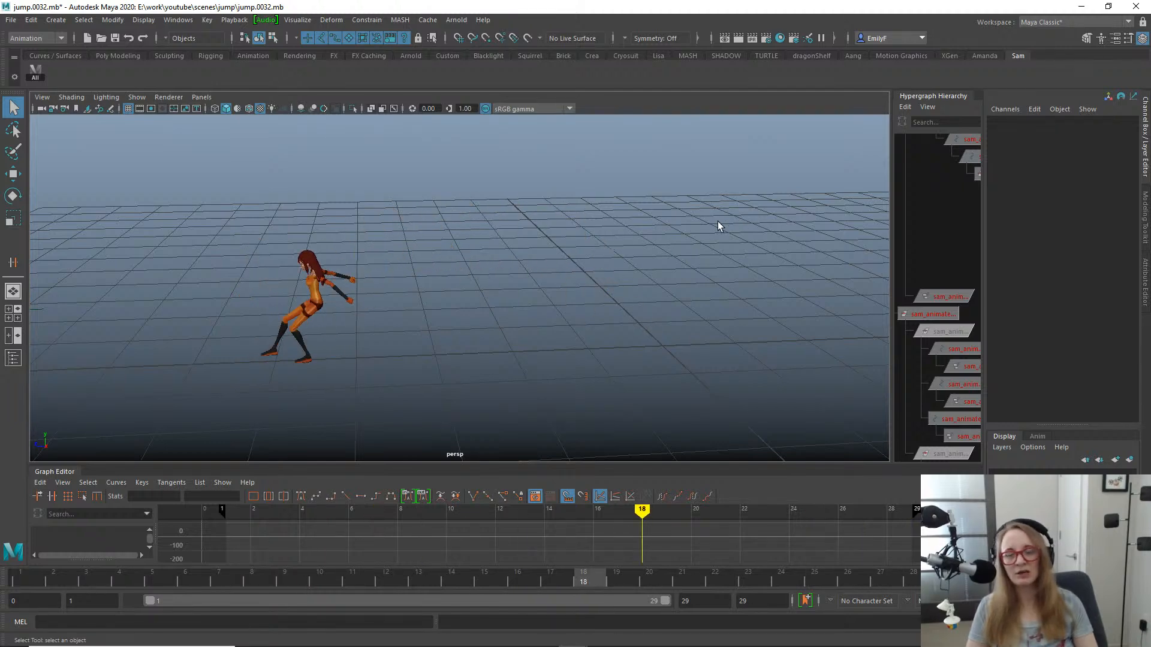
pyautogui.moveTo(717, 222)
pyautogui.keyDown('alt'); pyautogui.mouseDown()
pyautogui.moveTo(650, 233)
pyautogui.moveTo(707, 236)
pyautogui.mouseUp(); pyautogui.keyUp('alt')
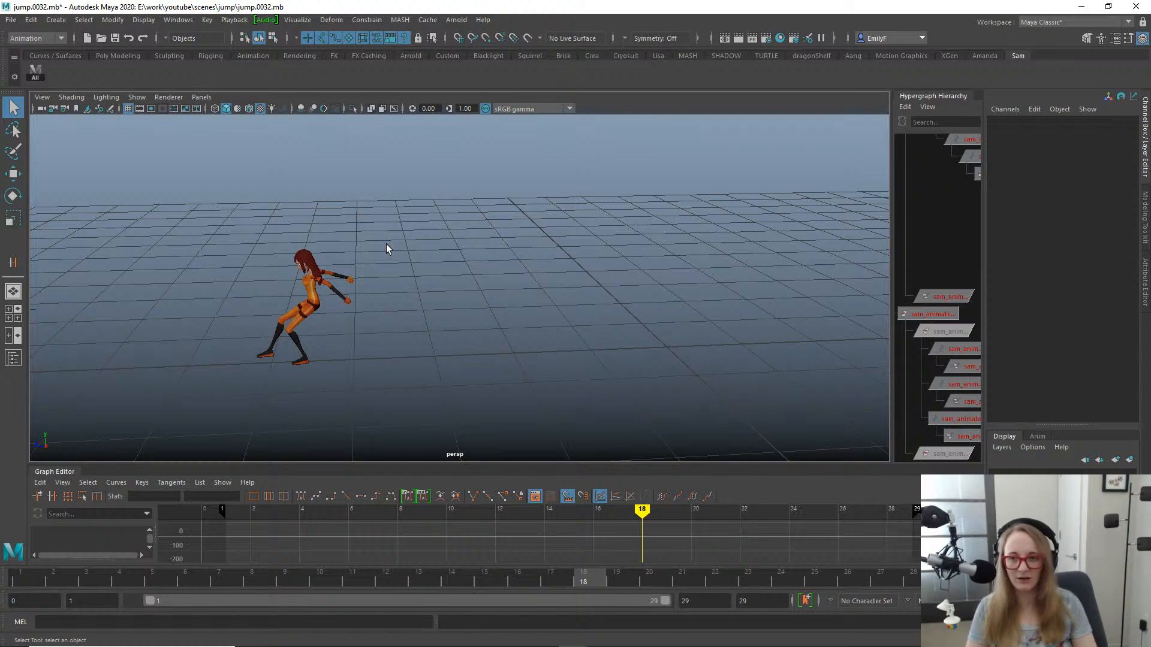
pyautogui.keyDown('alt'); pyautogui.moveTo(489, 289); pyautogui.dragTo(569, 281); pyautogui.keyUp('alt')
pyautogui.keyDown('alt'); pyautogui.moveTo(486, 256); pyautogui.dragTo(520, 256, button='right'); pyautogui.keyUp('alt')
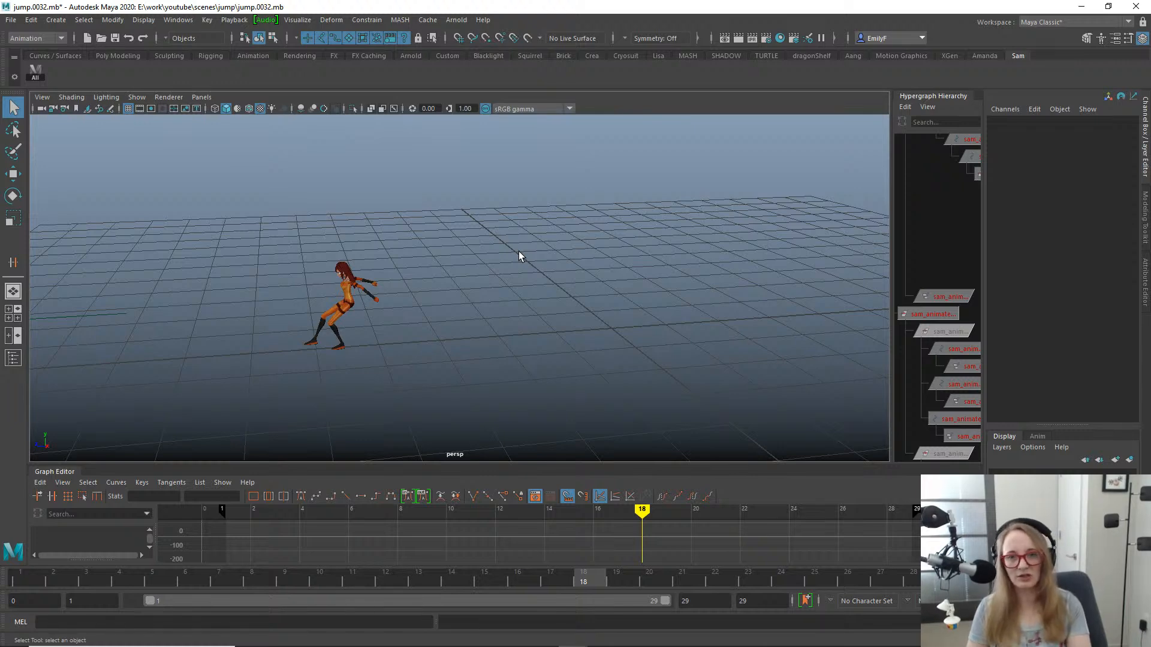
pyautogui.keyDown('alt'); pyautogui.moveTo(519, 256); pyautogui.dragTo(554, 253, button='right'); pyautogui.keyUp('alt')
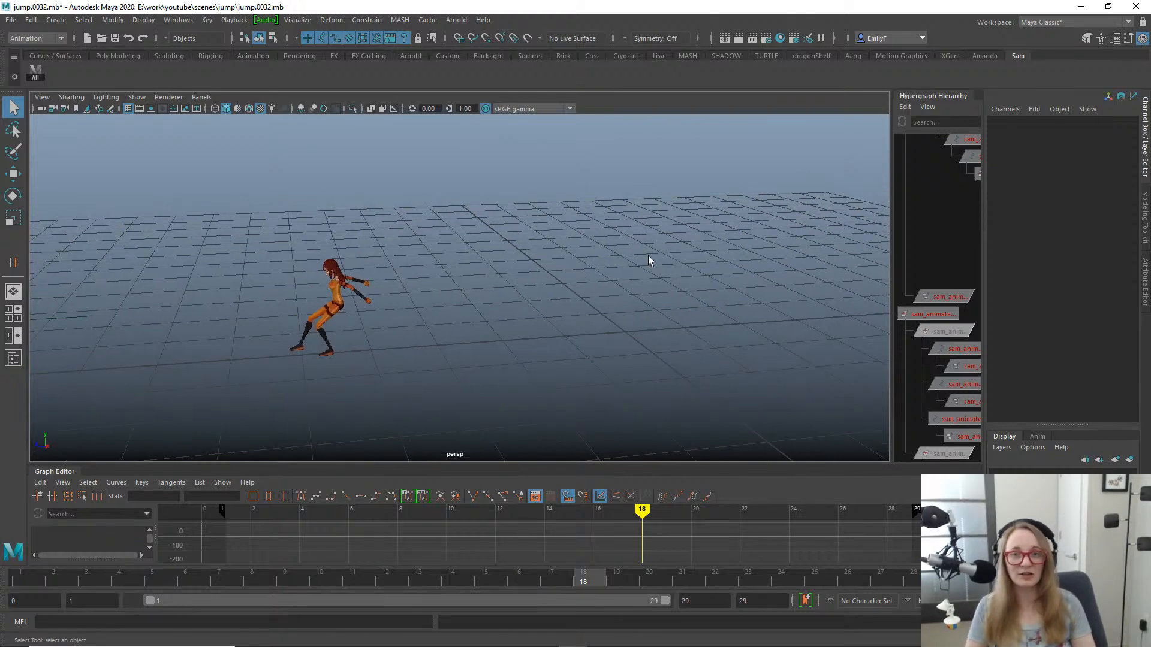
pyautogui.keyDown('alt'); pyautogui.moveTo(142, 227); pyautogui.dragTo(488, 240, button='right'); pyautogui.keyUp('alt')
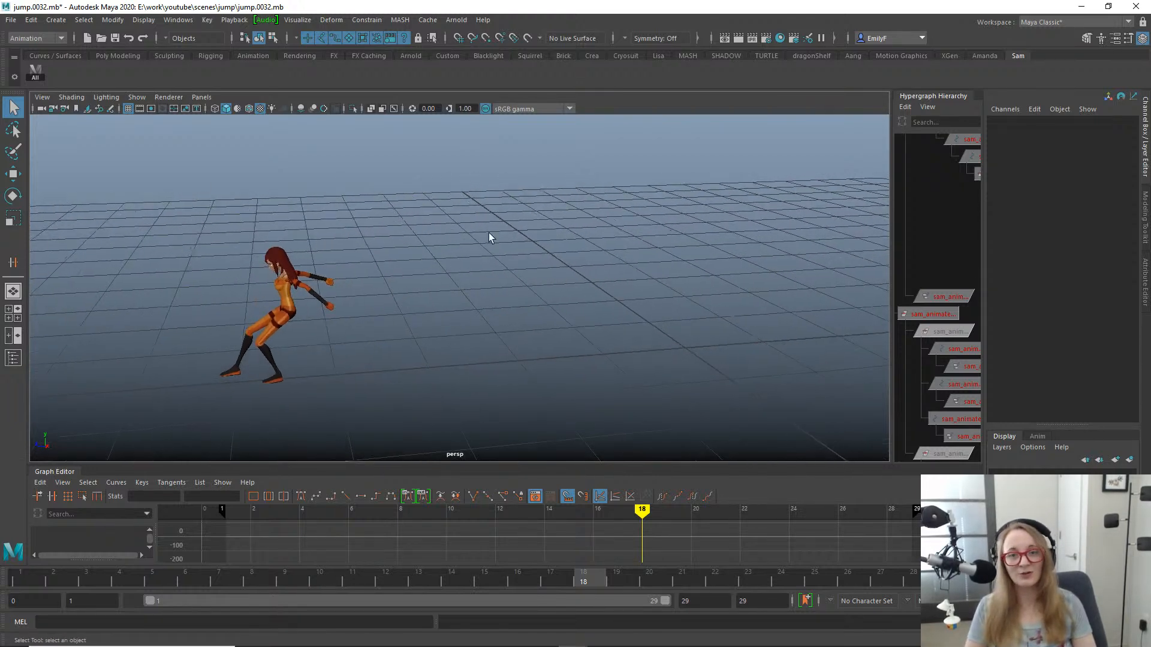